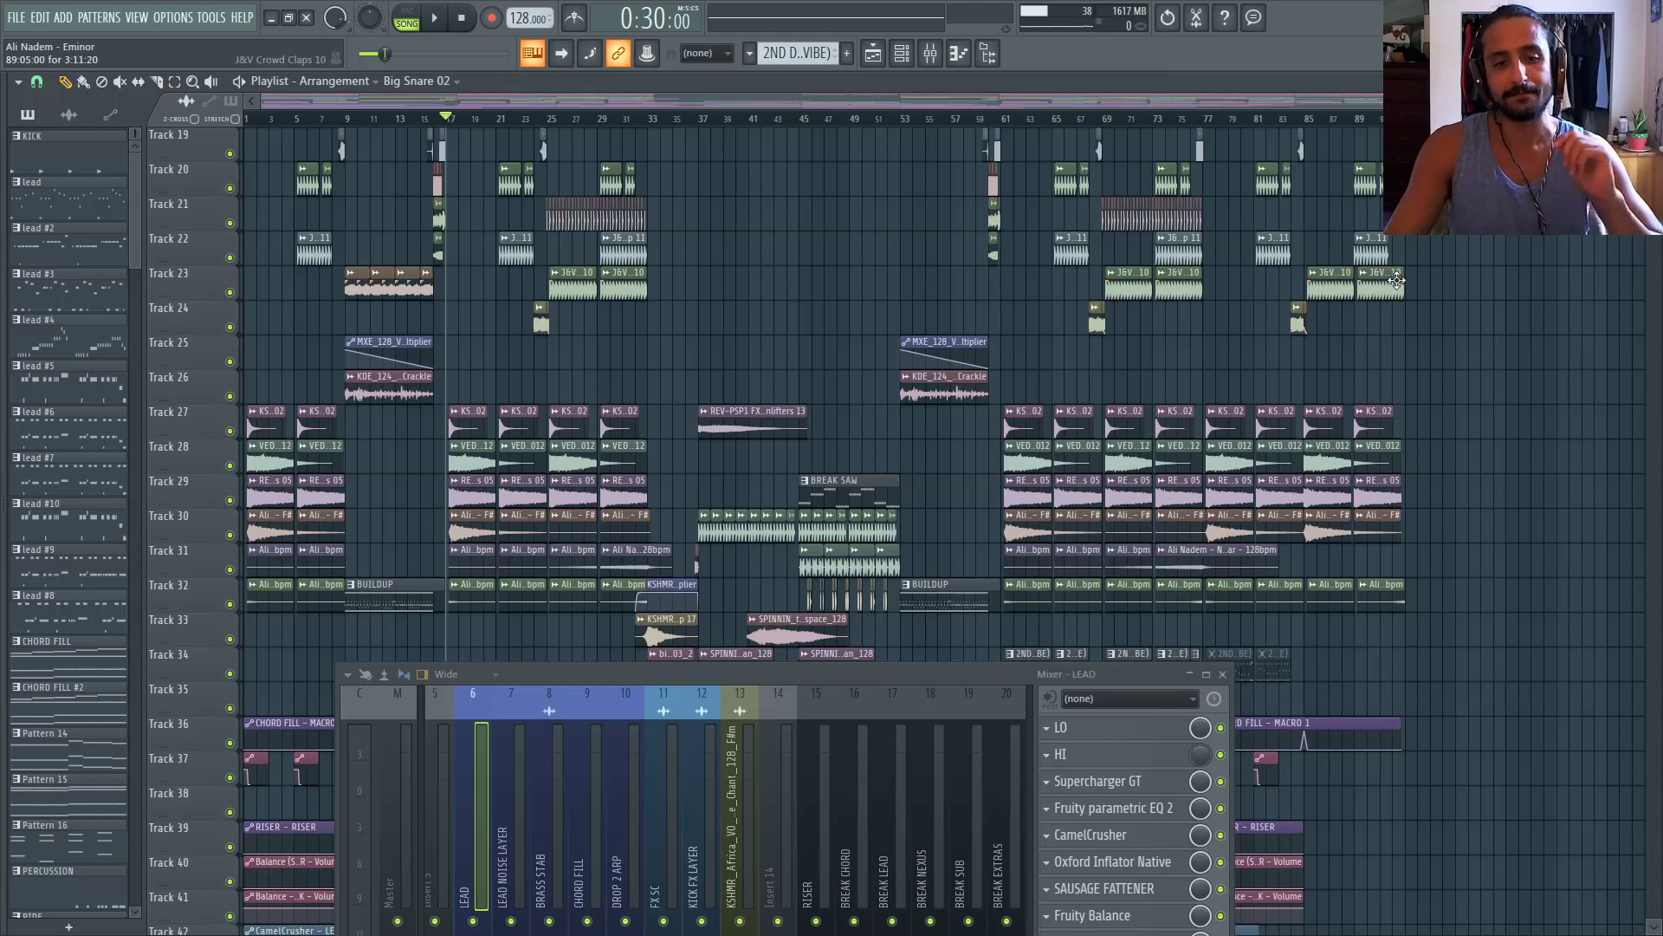
# Inspect the SSL Comp Stereo compressor on the Master mixer channel and close its window
pyautogui.click(398, 809)
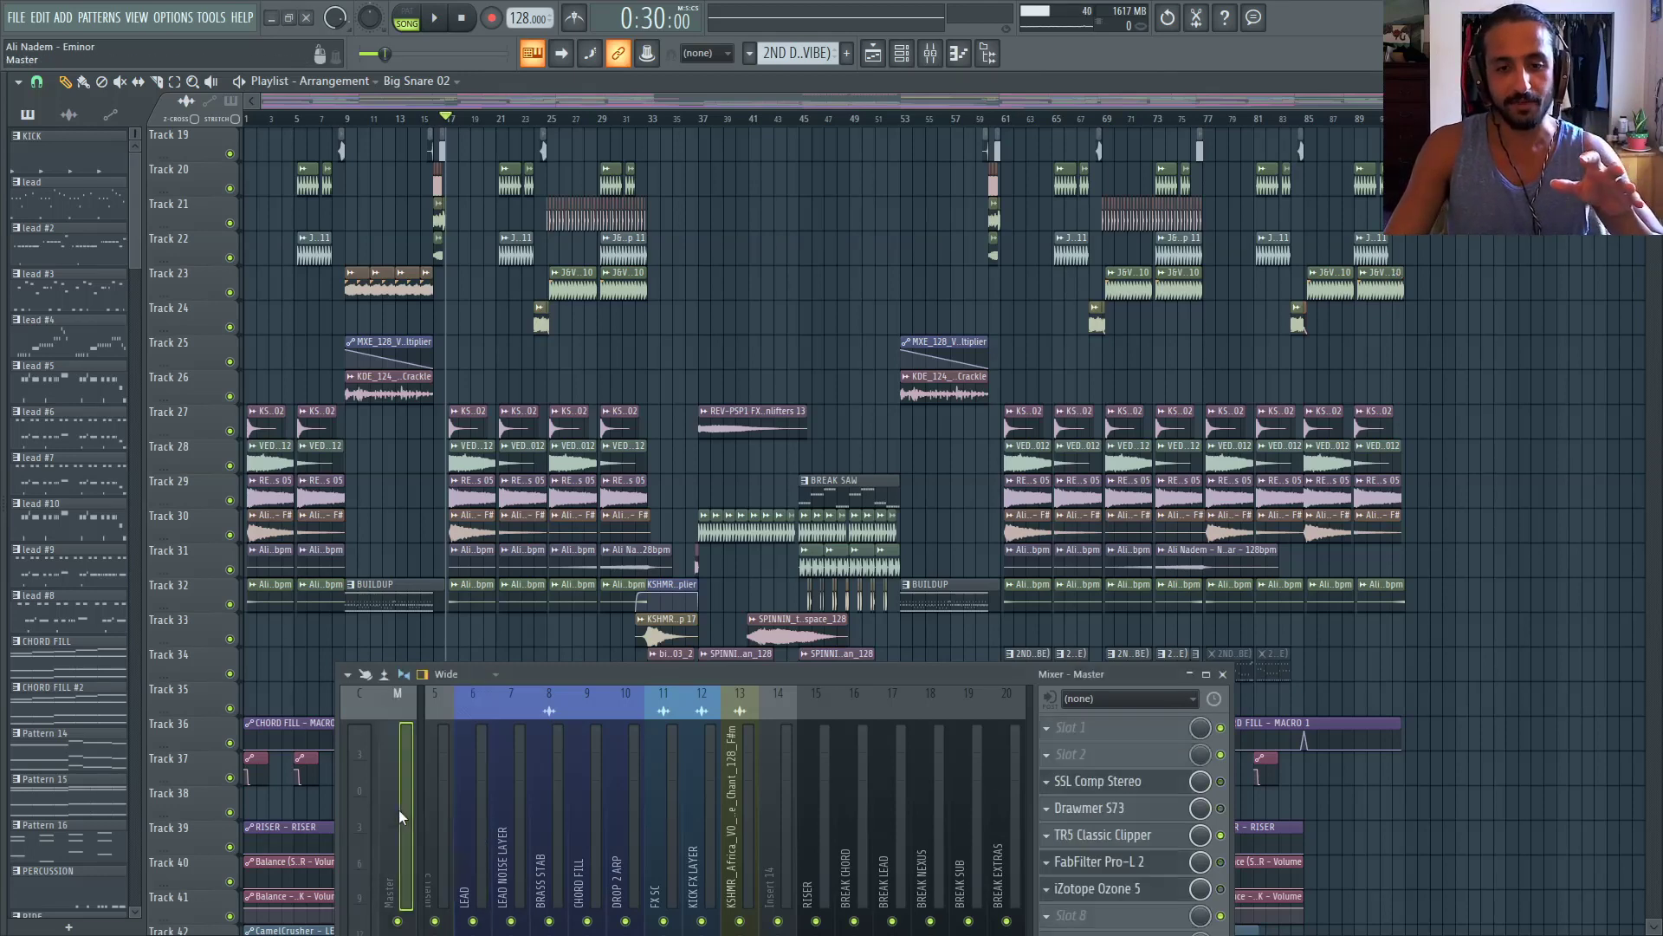
pyautogui.click(1142, 782)
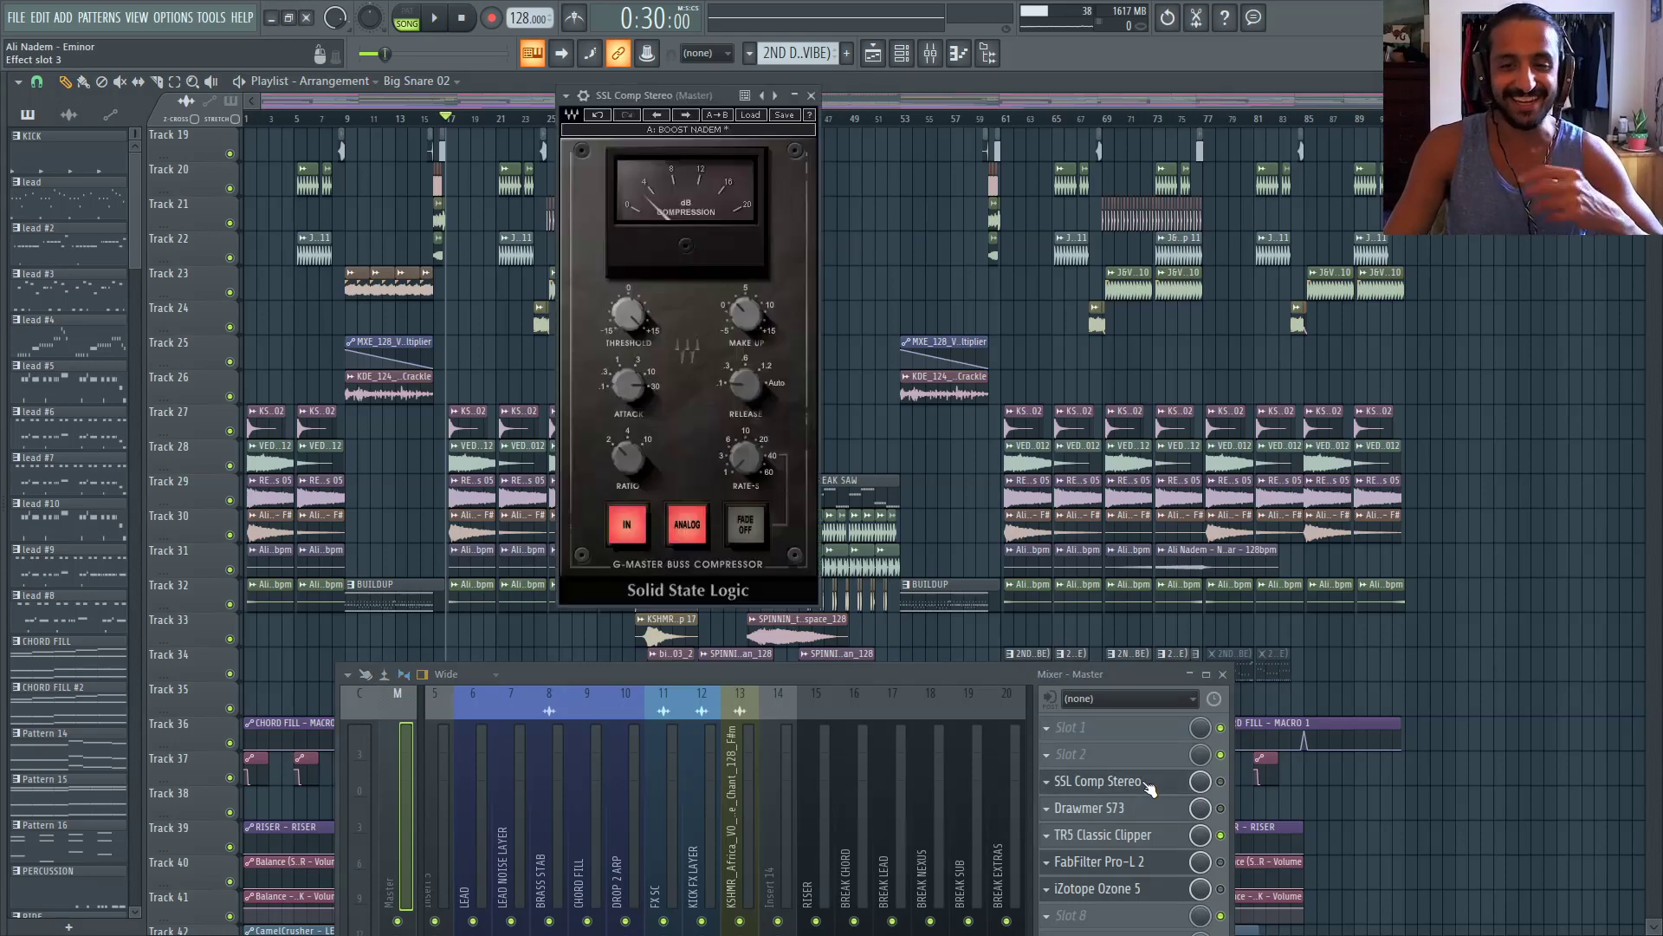
pyautogui.moveTo(639, 103); pyautogui.dragTo(1043, 123)
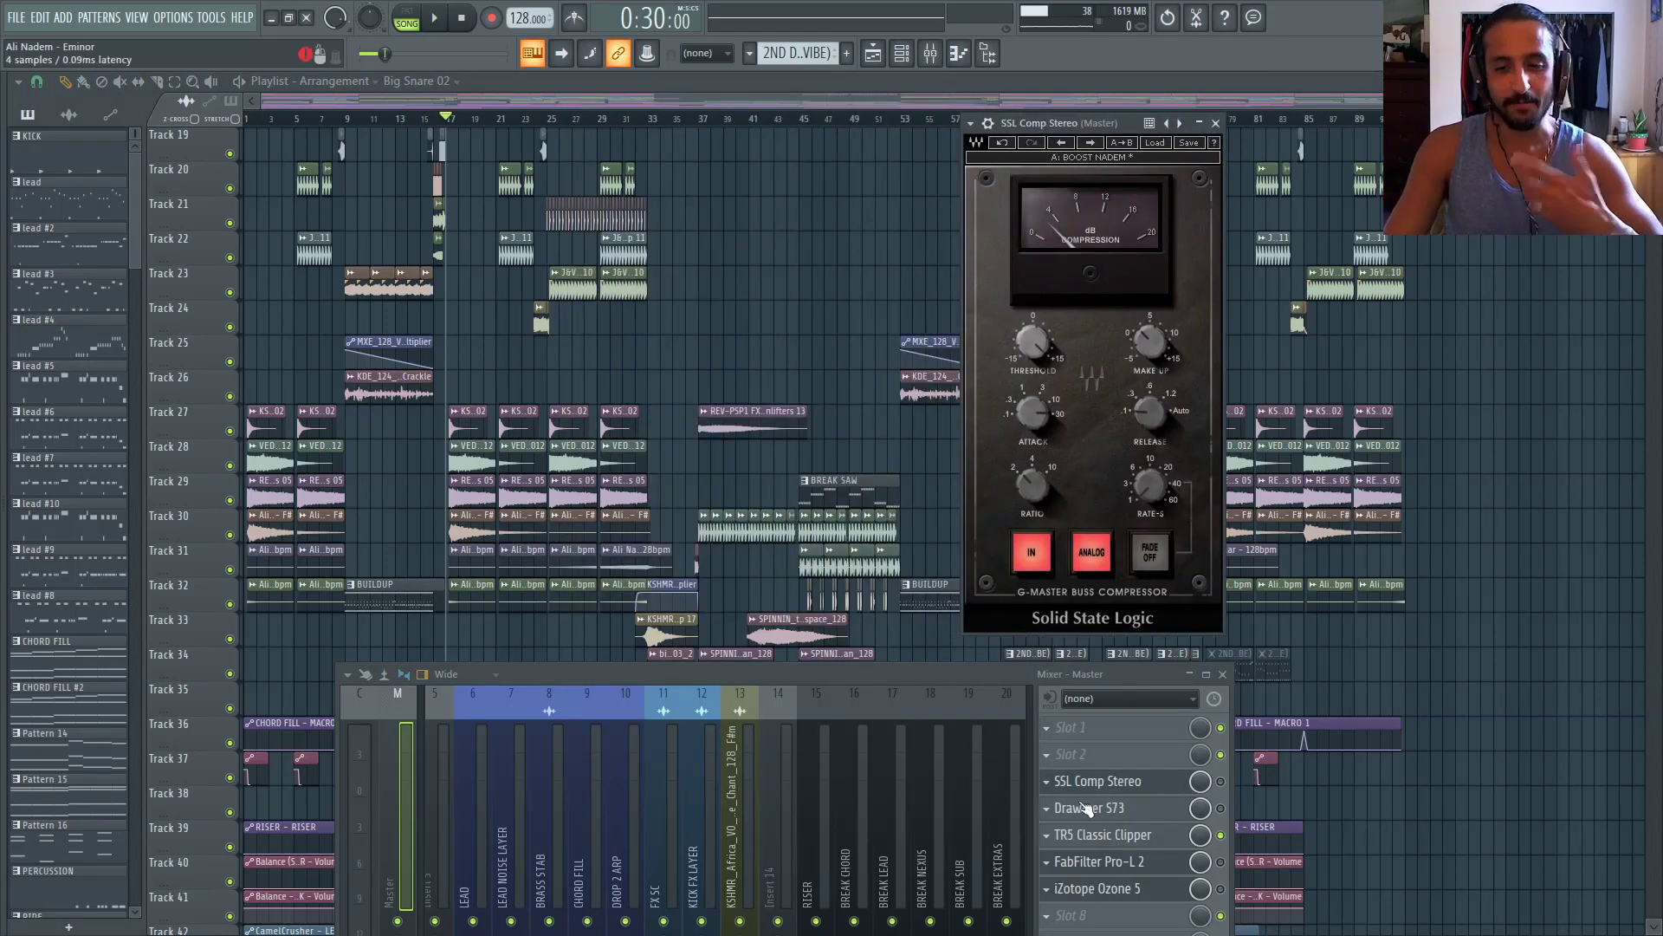
pyautogui.click(1102, 783)
pyautogui.click(1104, 784)
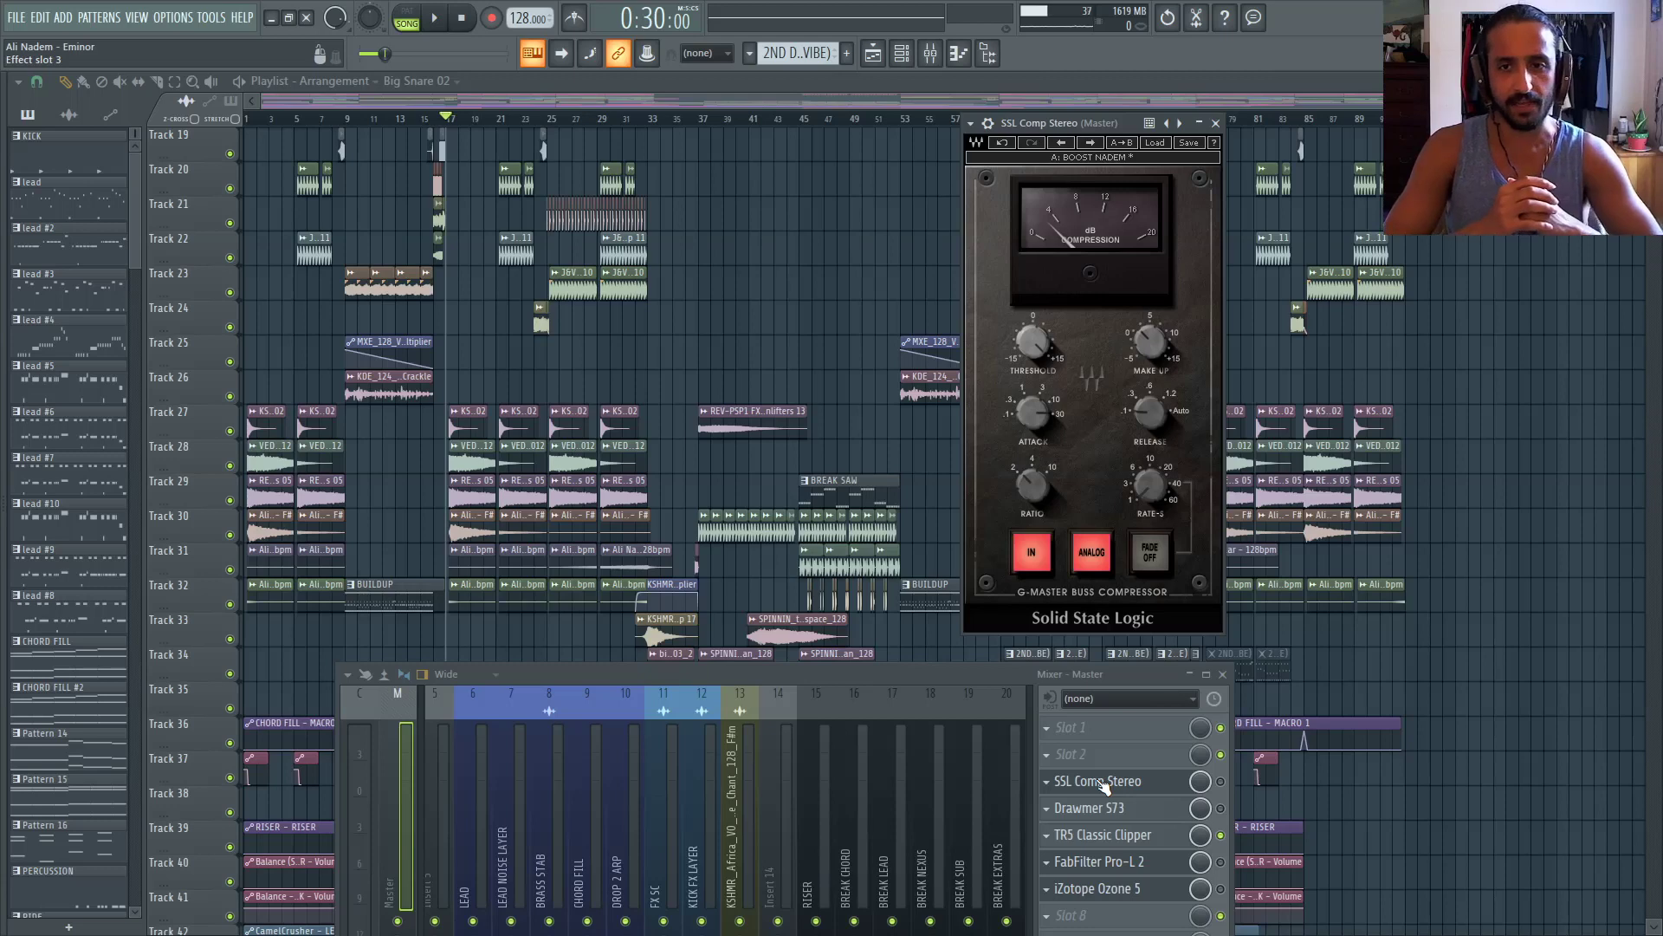
pyautogui.click(1104, 784)
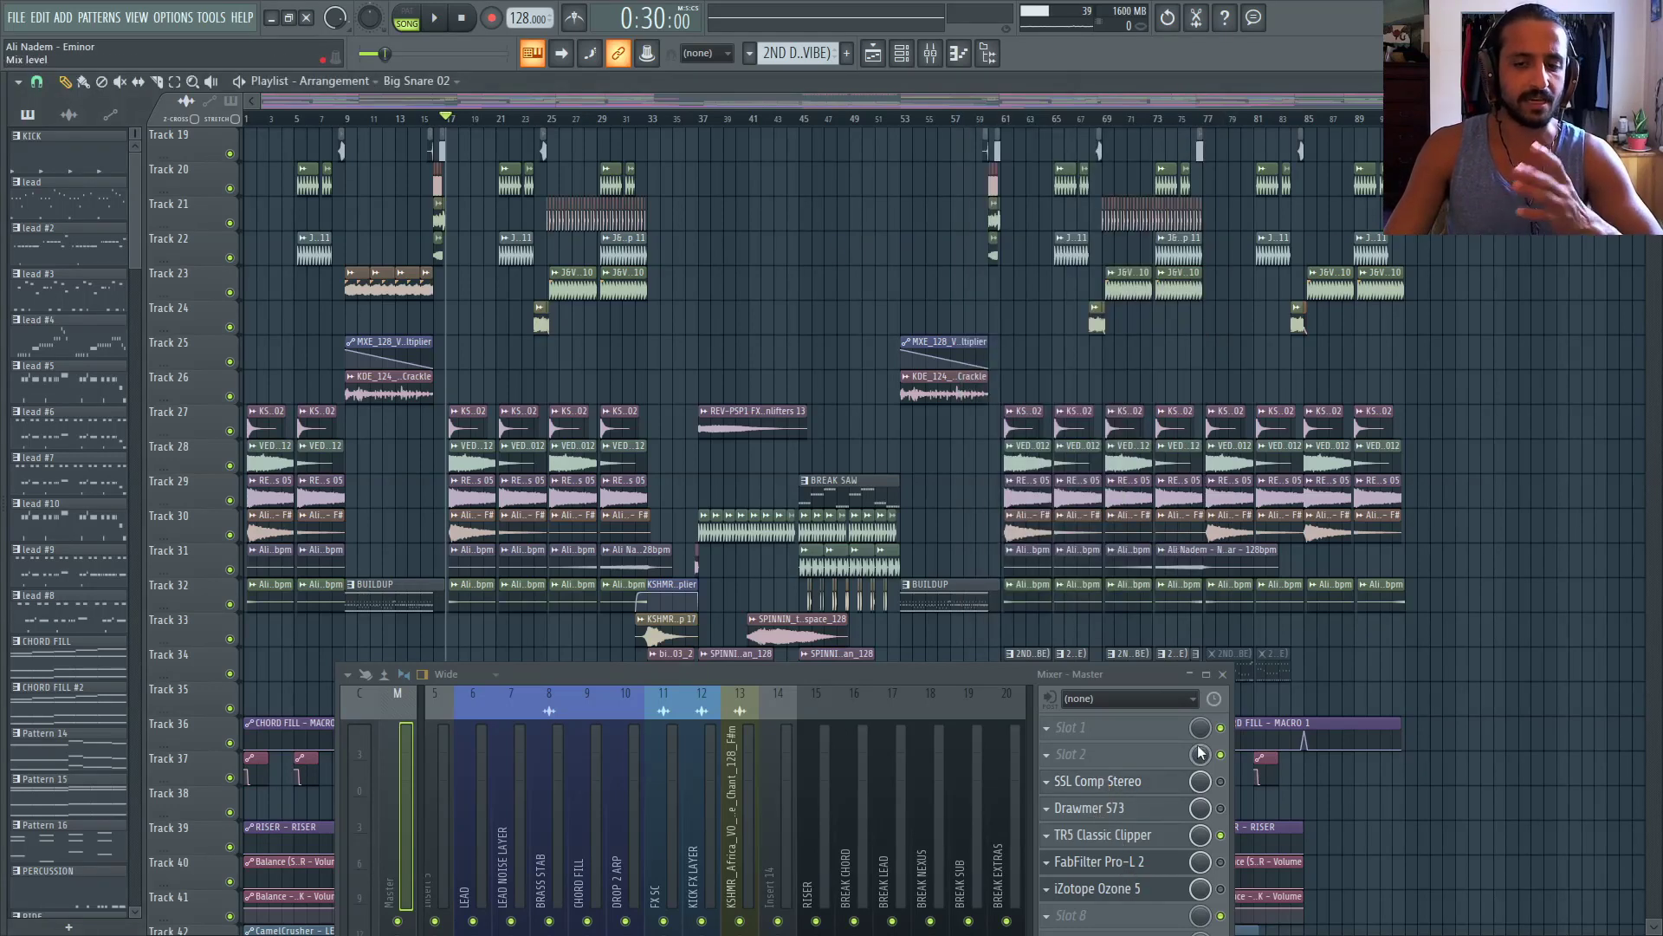
# Examine the effect chains of the KICK and KICK FINAL MIX mixer channels and close the mixer
pyautogui.moveTo(1156, 674); pyautogui.dragTo(1150, 511)
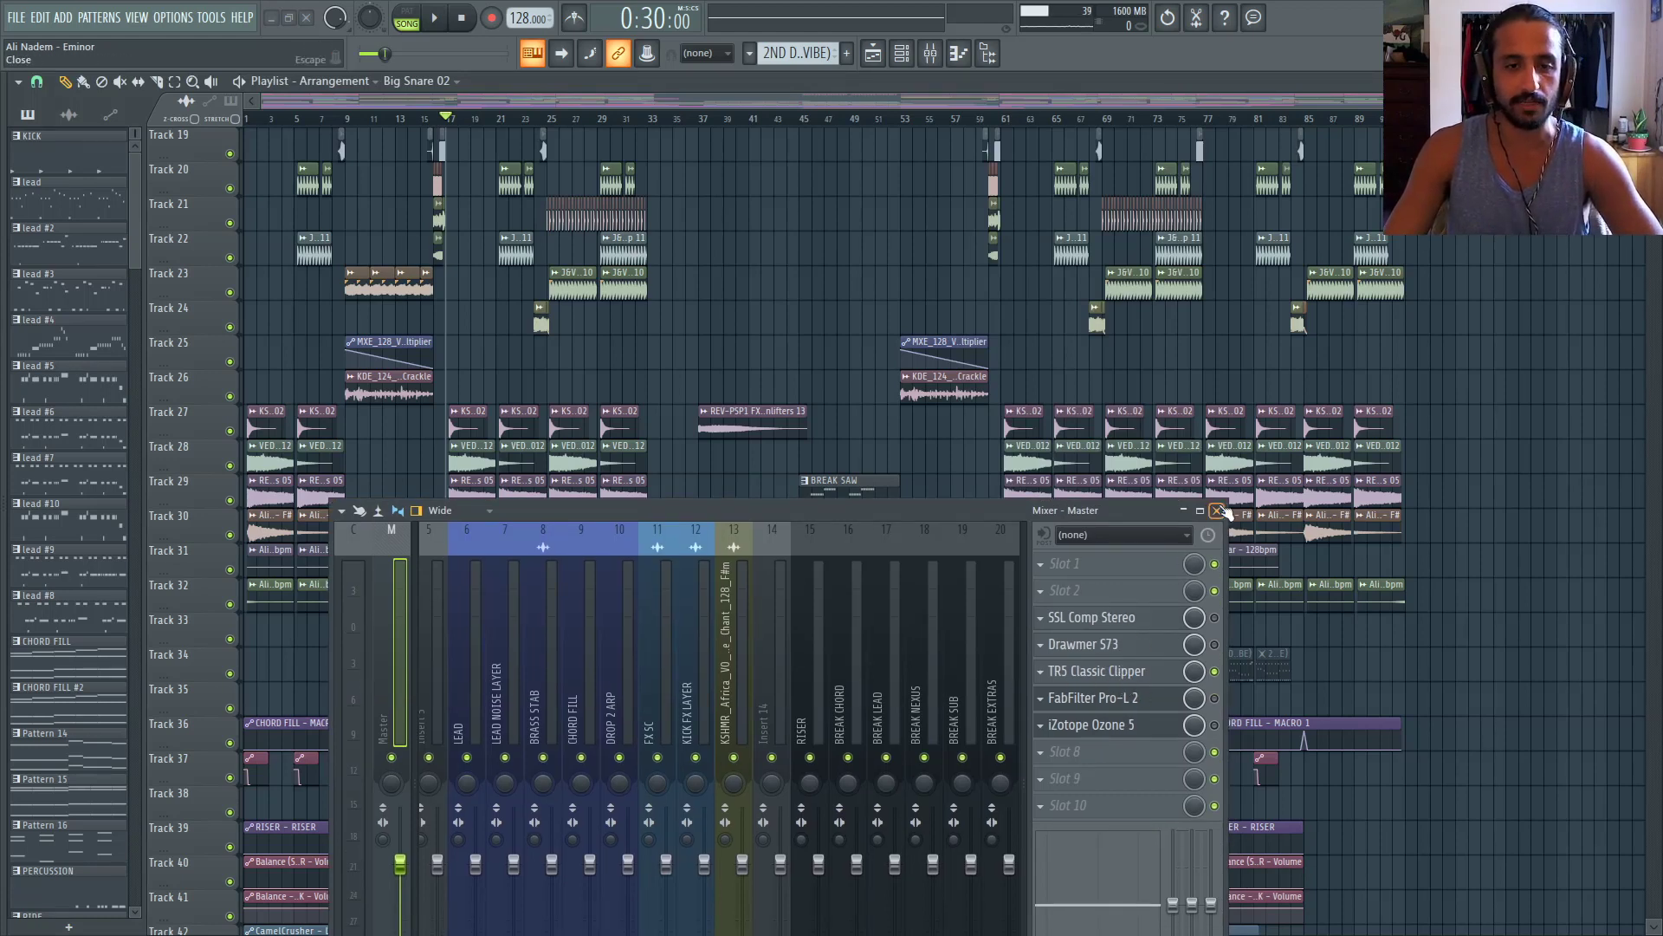
pyautogui.press('F9')
pyautogui.press('F9')
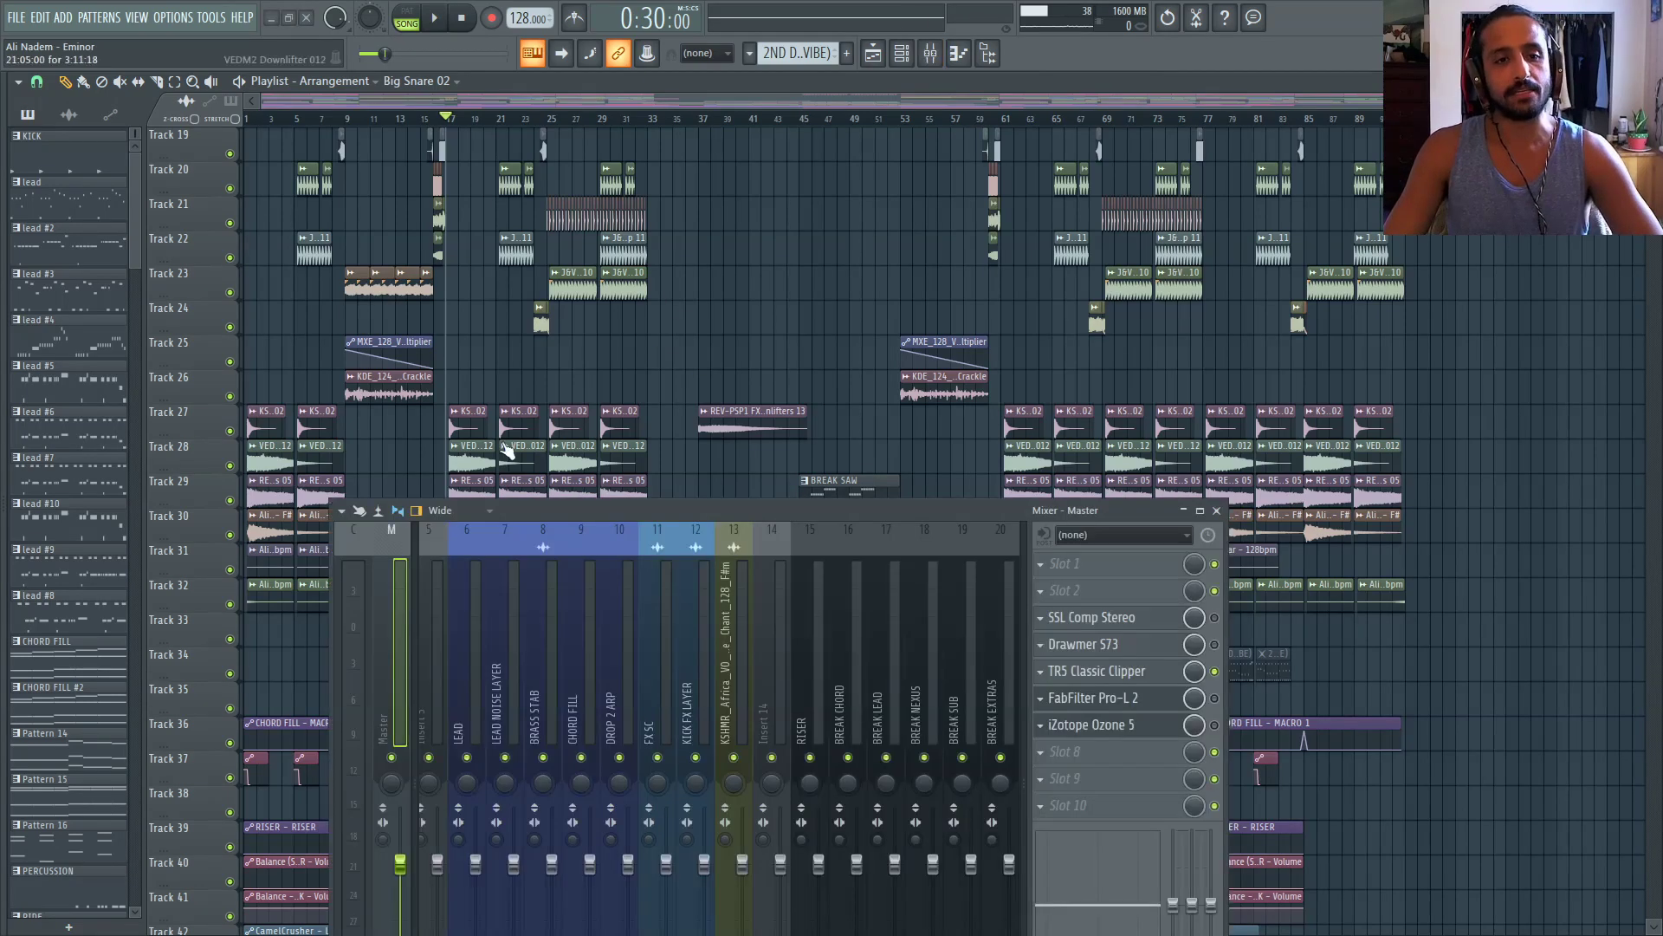
pyautogui.scroll(1, 394, 650)
pyautogui.click(466, 662)
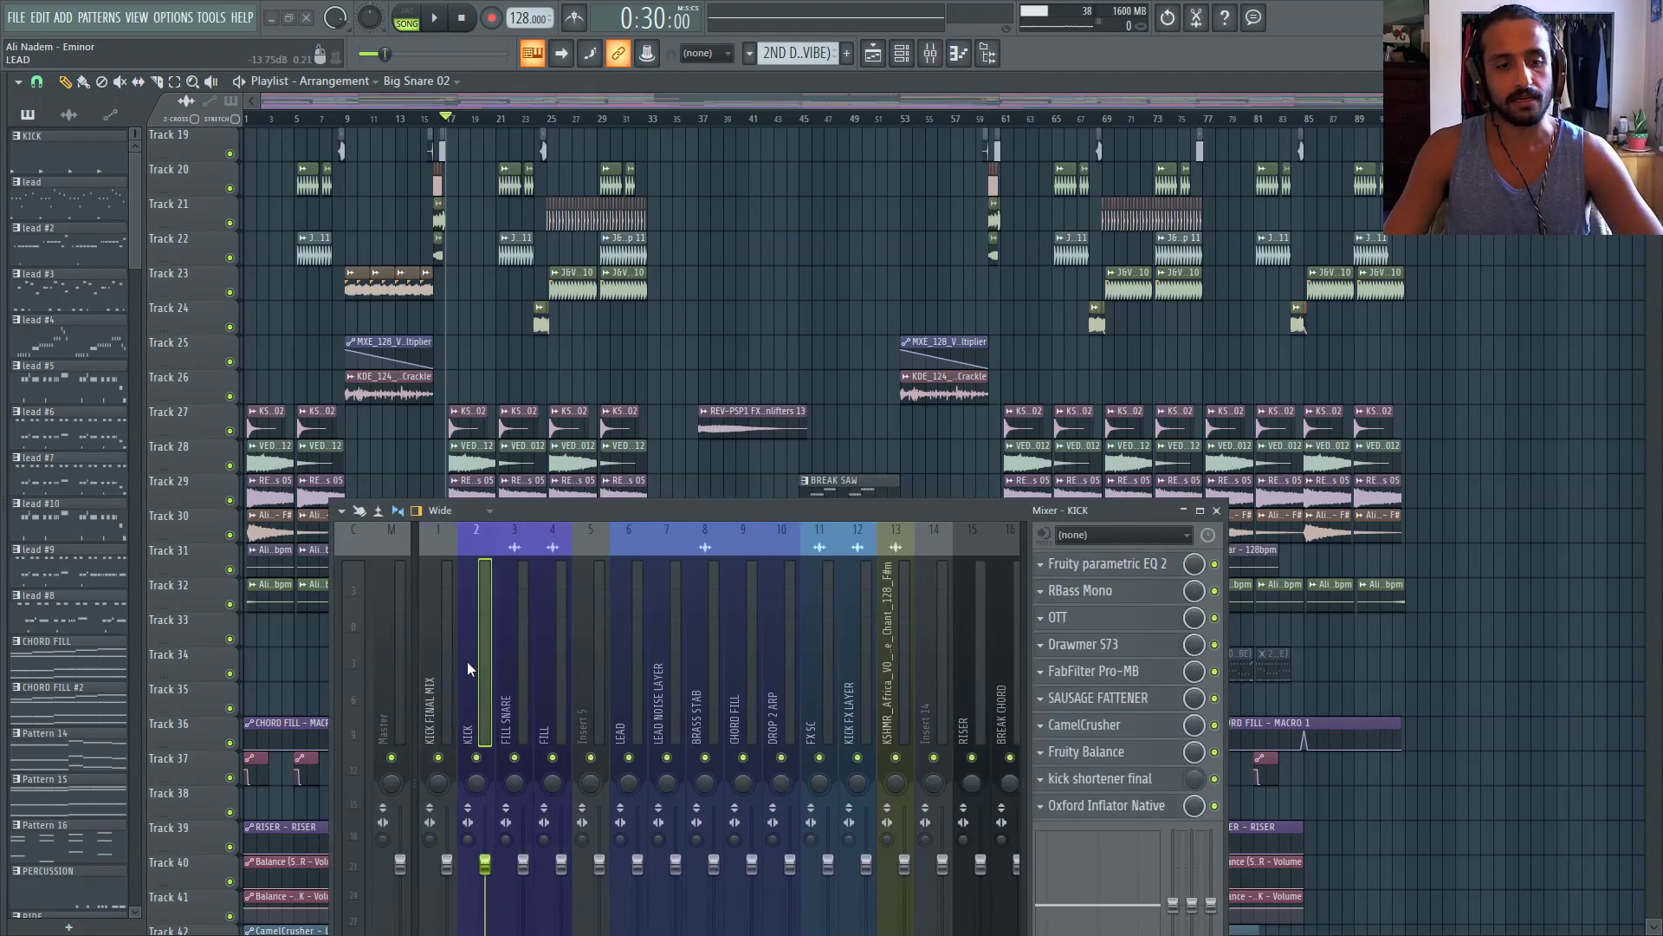
pyautogui.click(444, 660)
pyautogui.moveTo(444, 660); pyautogui.dragTo(483, 672)
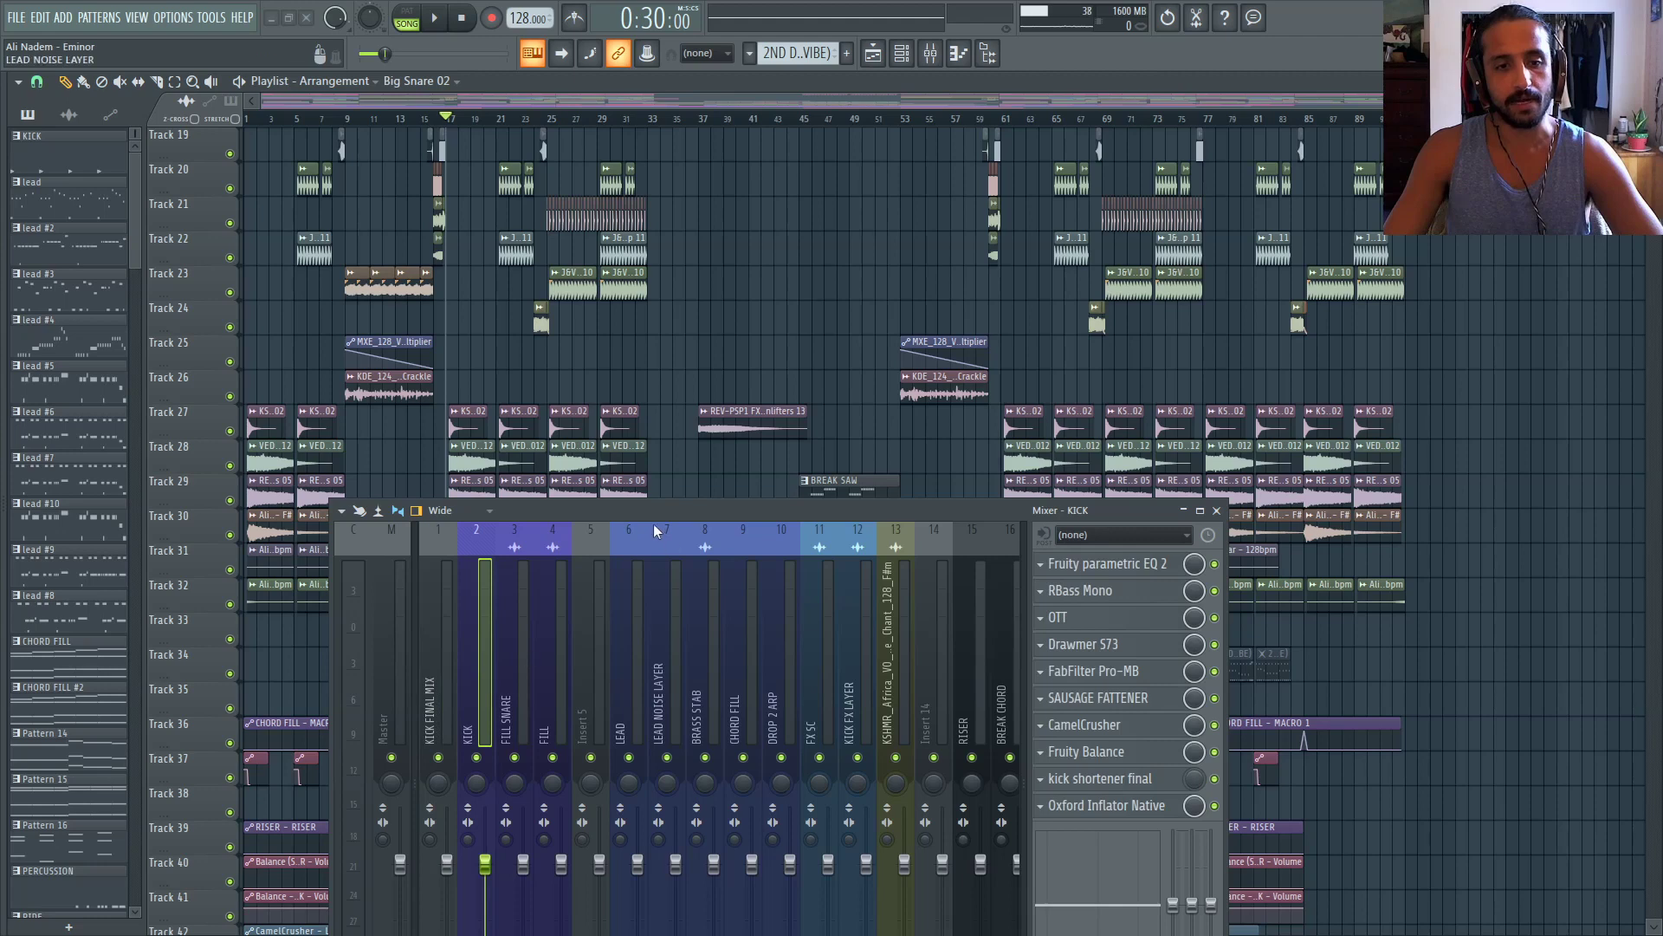
pyautogui.moveTo(654, 523); pyautogui.dragTo(380, 616)
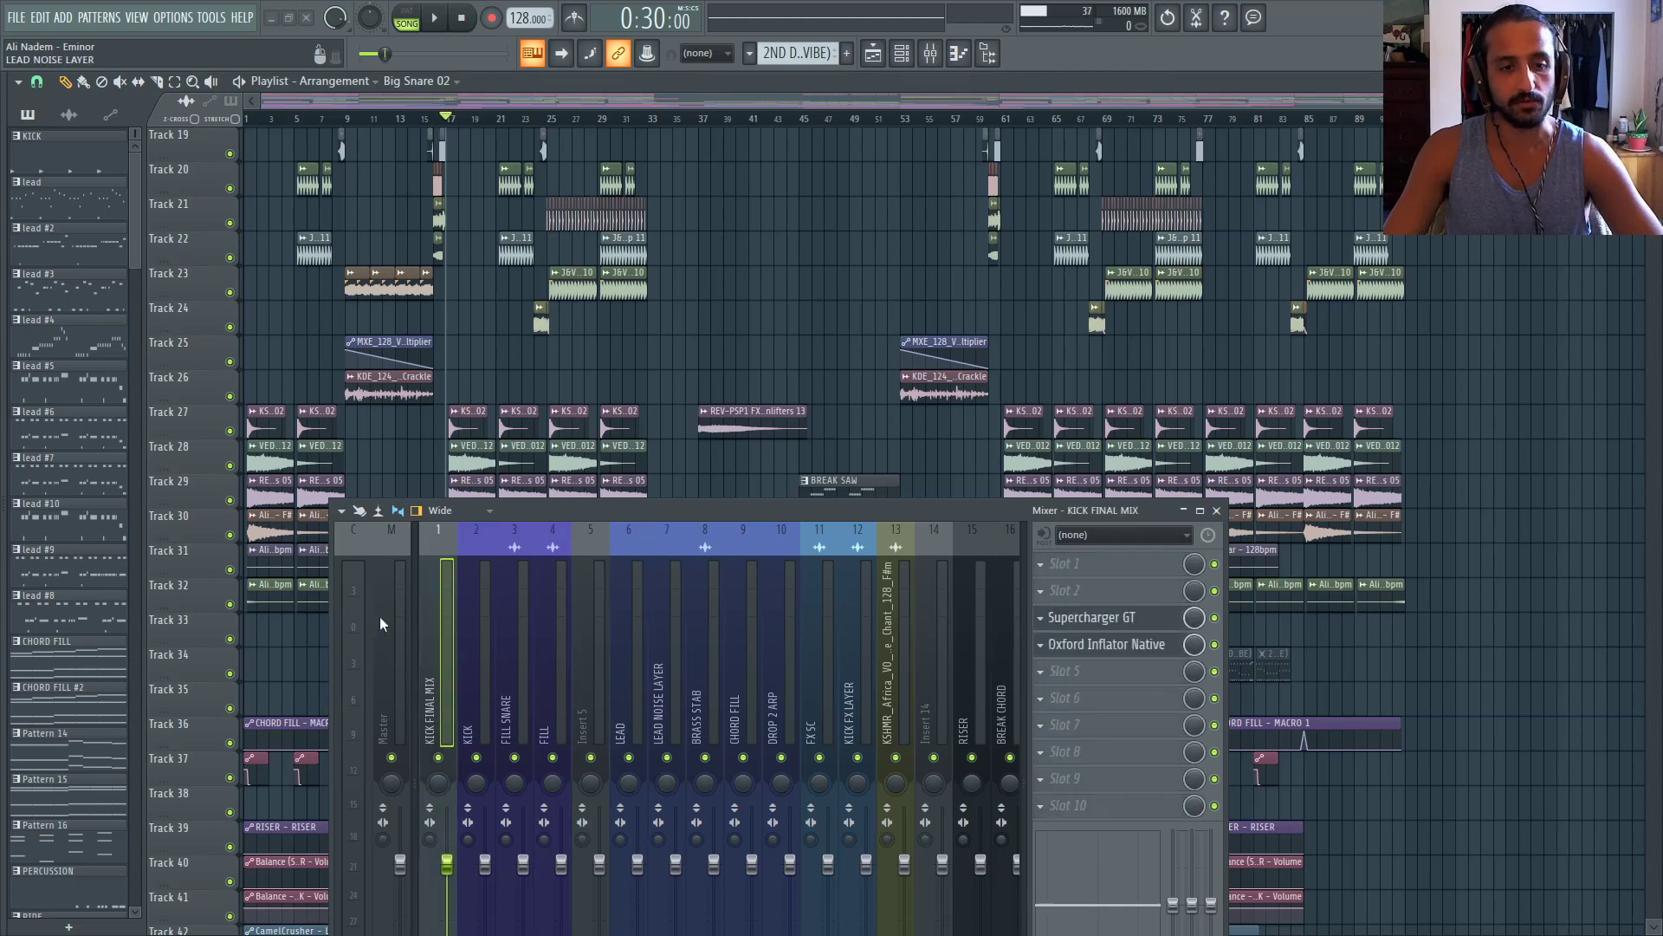
pyautogui.click(1217, 511)
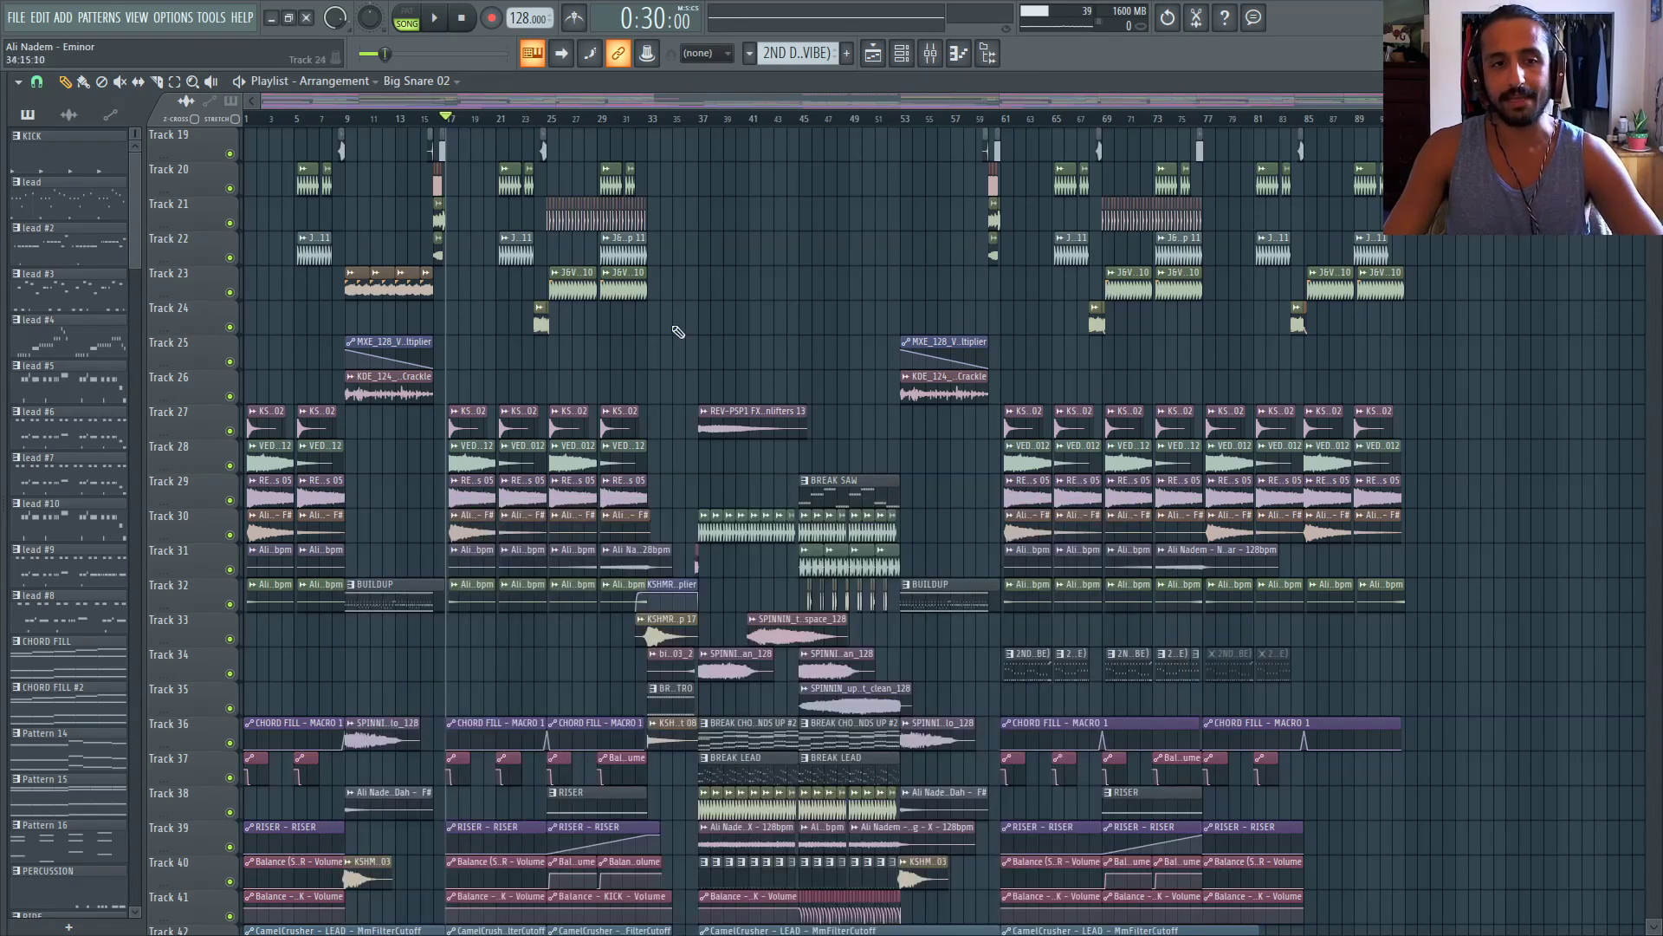
# Reset the song position to the start and look over the whole arrangement in the playlist
pyautogui.click(465, 19)
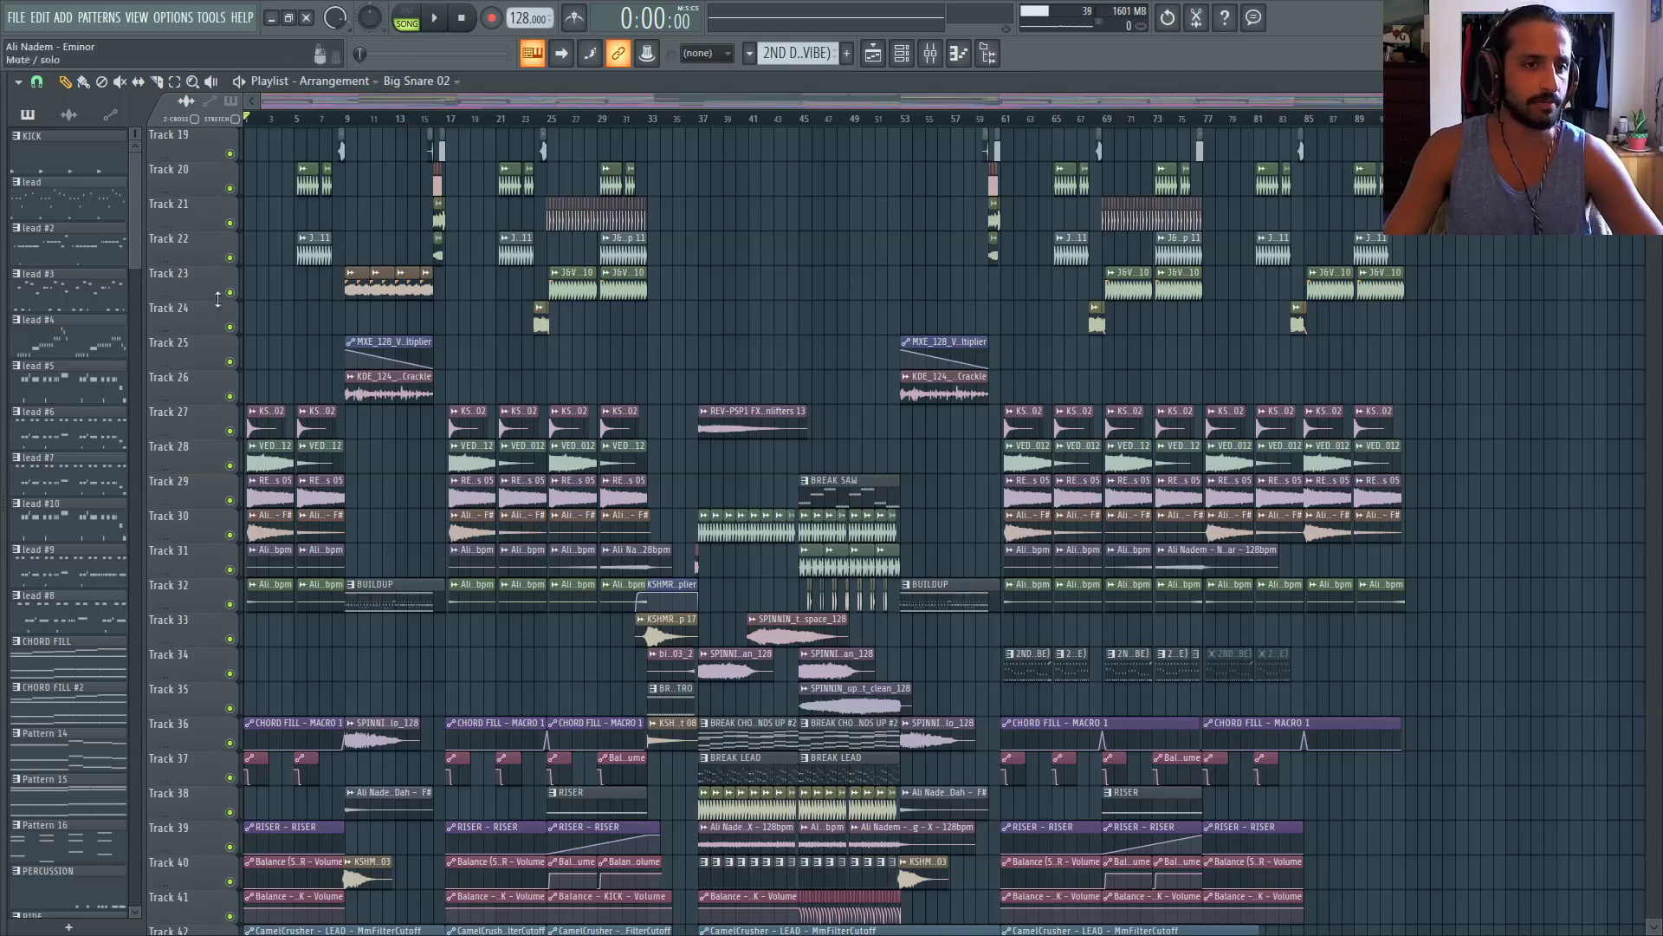
pyautogui.scroll(5, 243, 326)
pyautogui.scroll(-2, 776, 274)
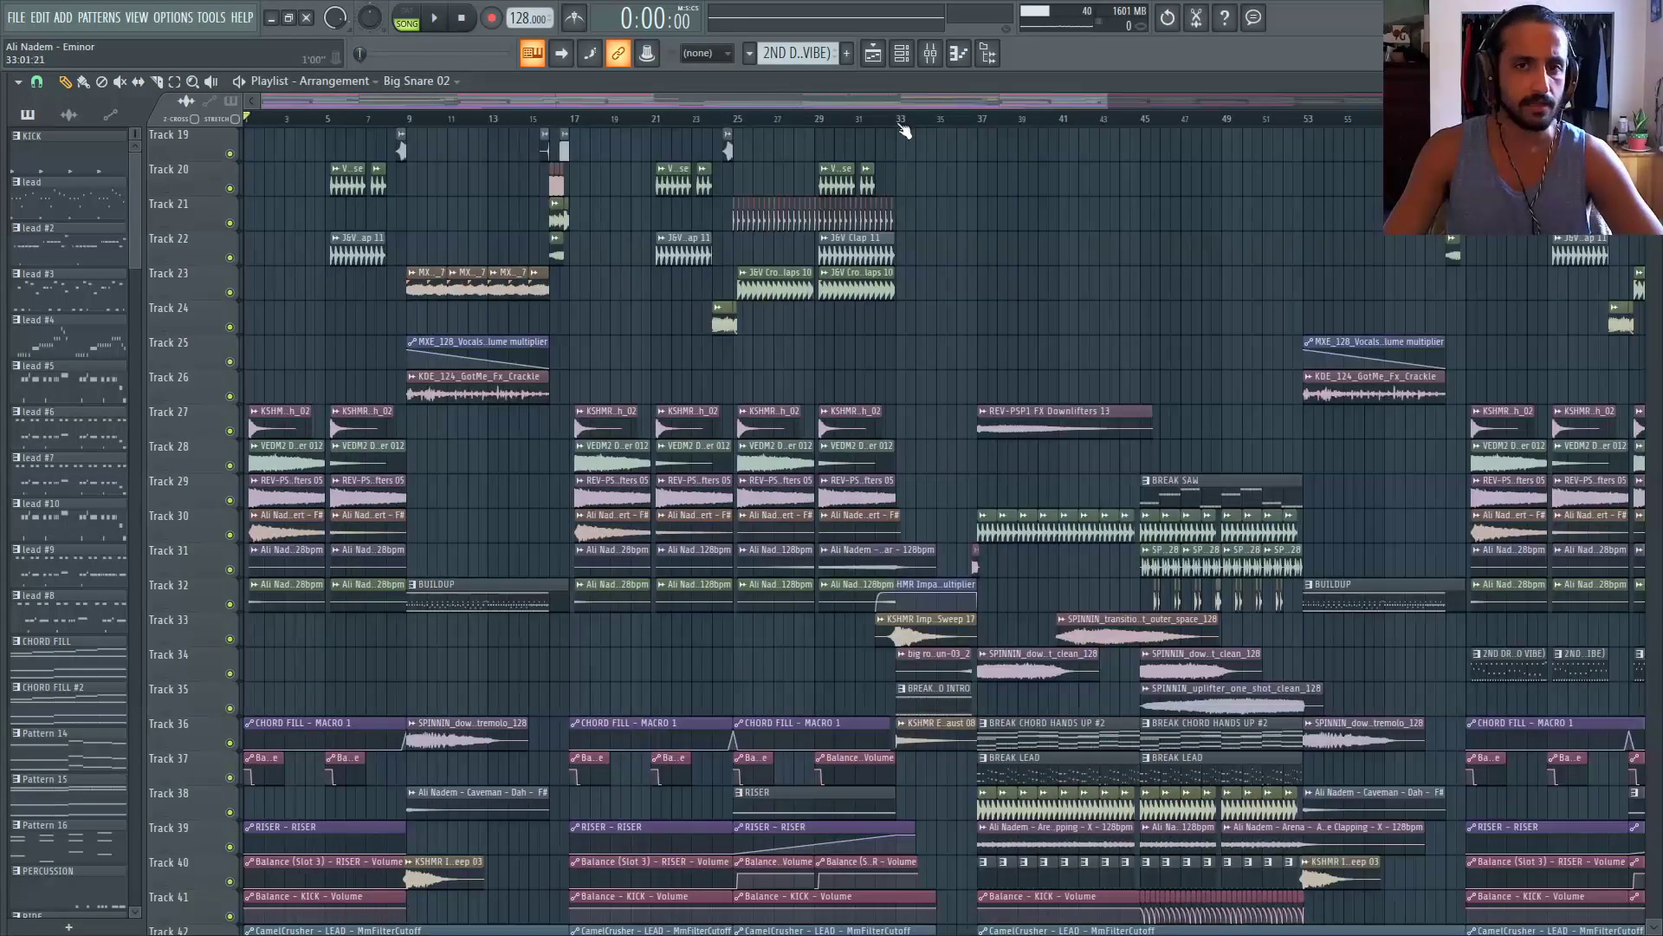
pyautogui.click(542, 120)
pyautogui.moveTo(545, 141); pyautogui.dragTo(204, 157)
pyautogui.scroll(-3, 459, 273)
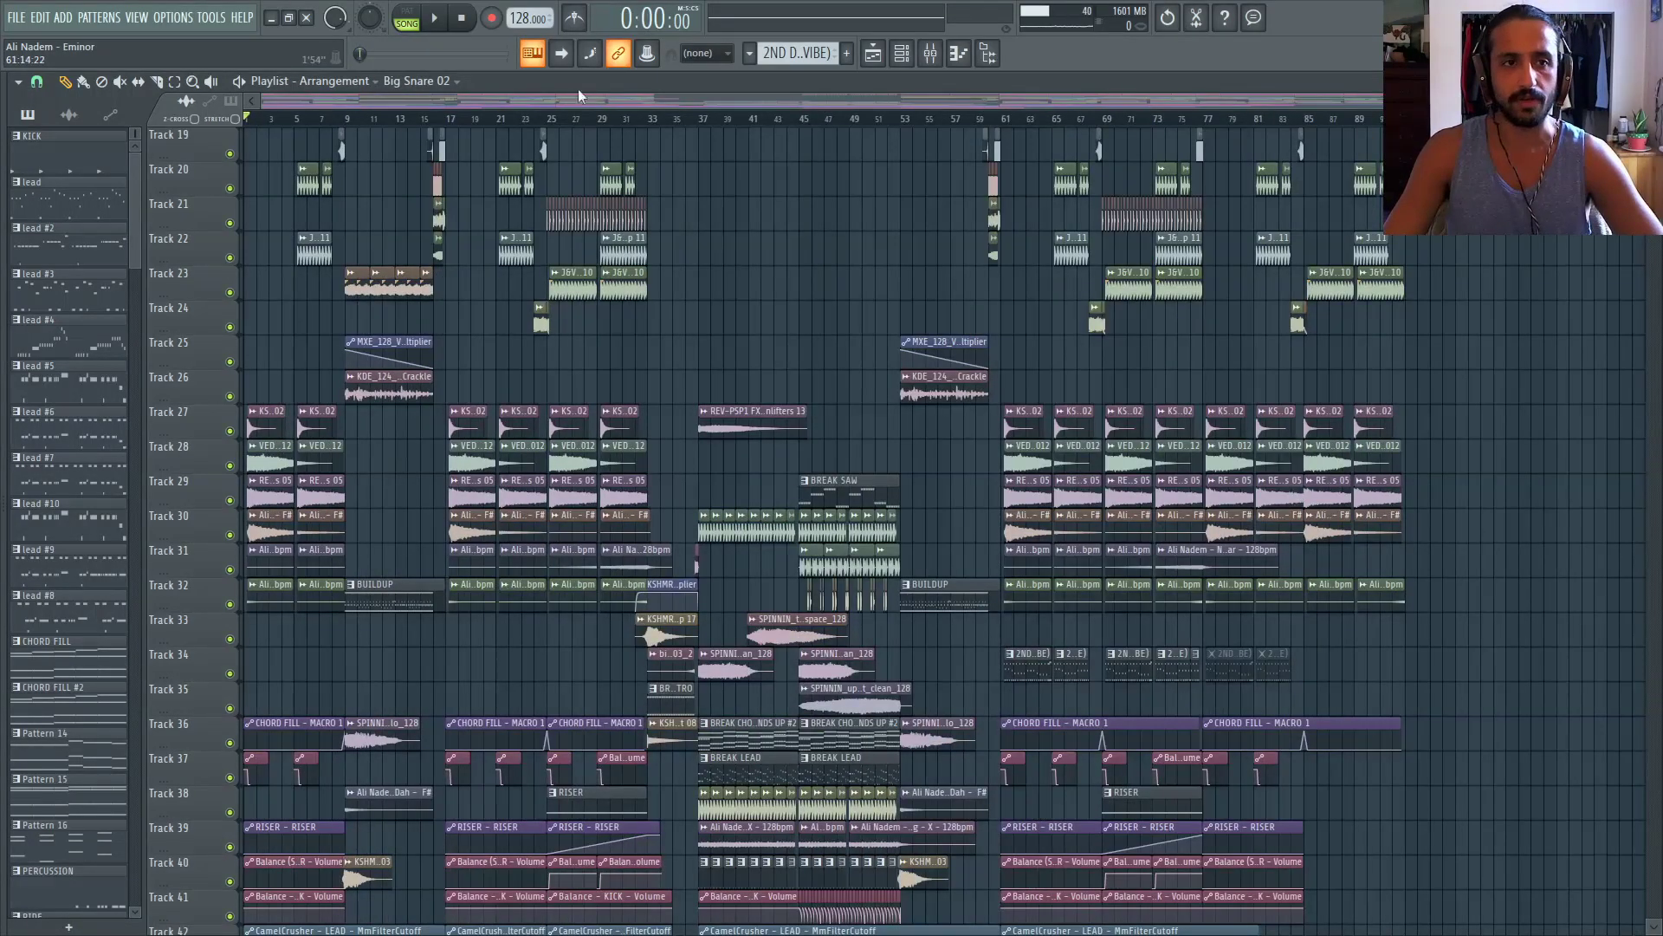
# Reopen the mixer, review the effect slots on the Master channel, and close the mixer
pyautogui.click(930, 53)
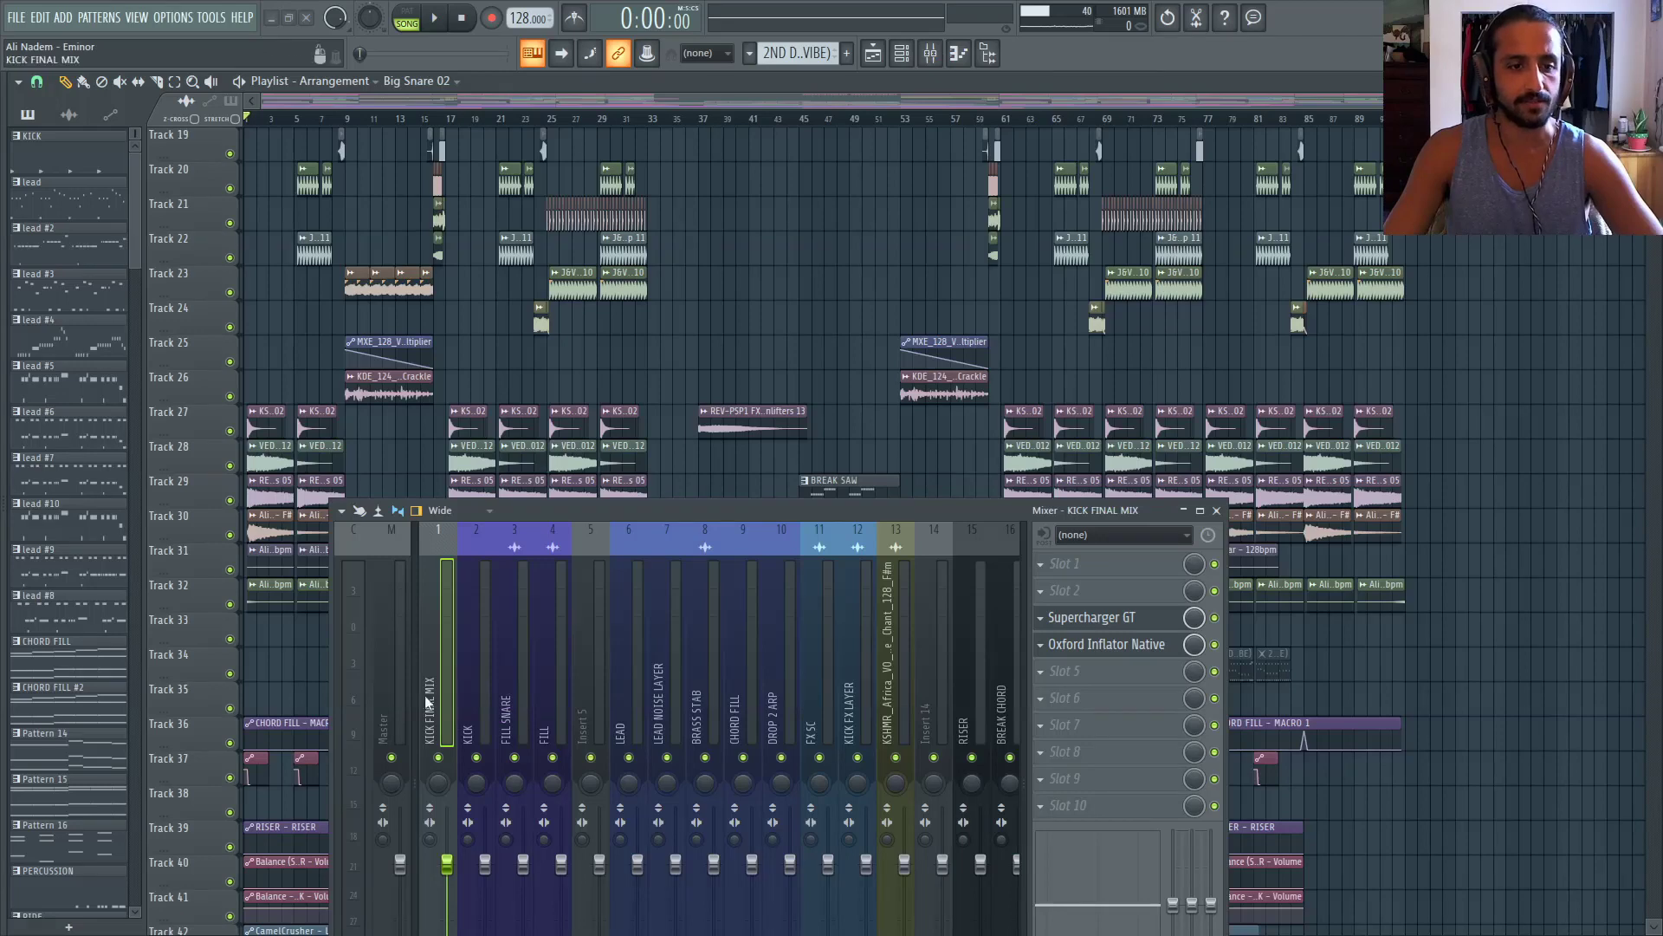
pyautogui.click(406, 653)
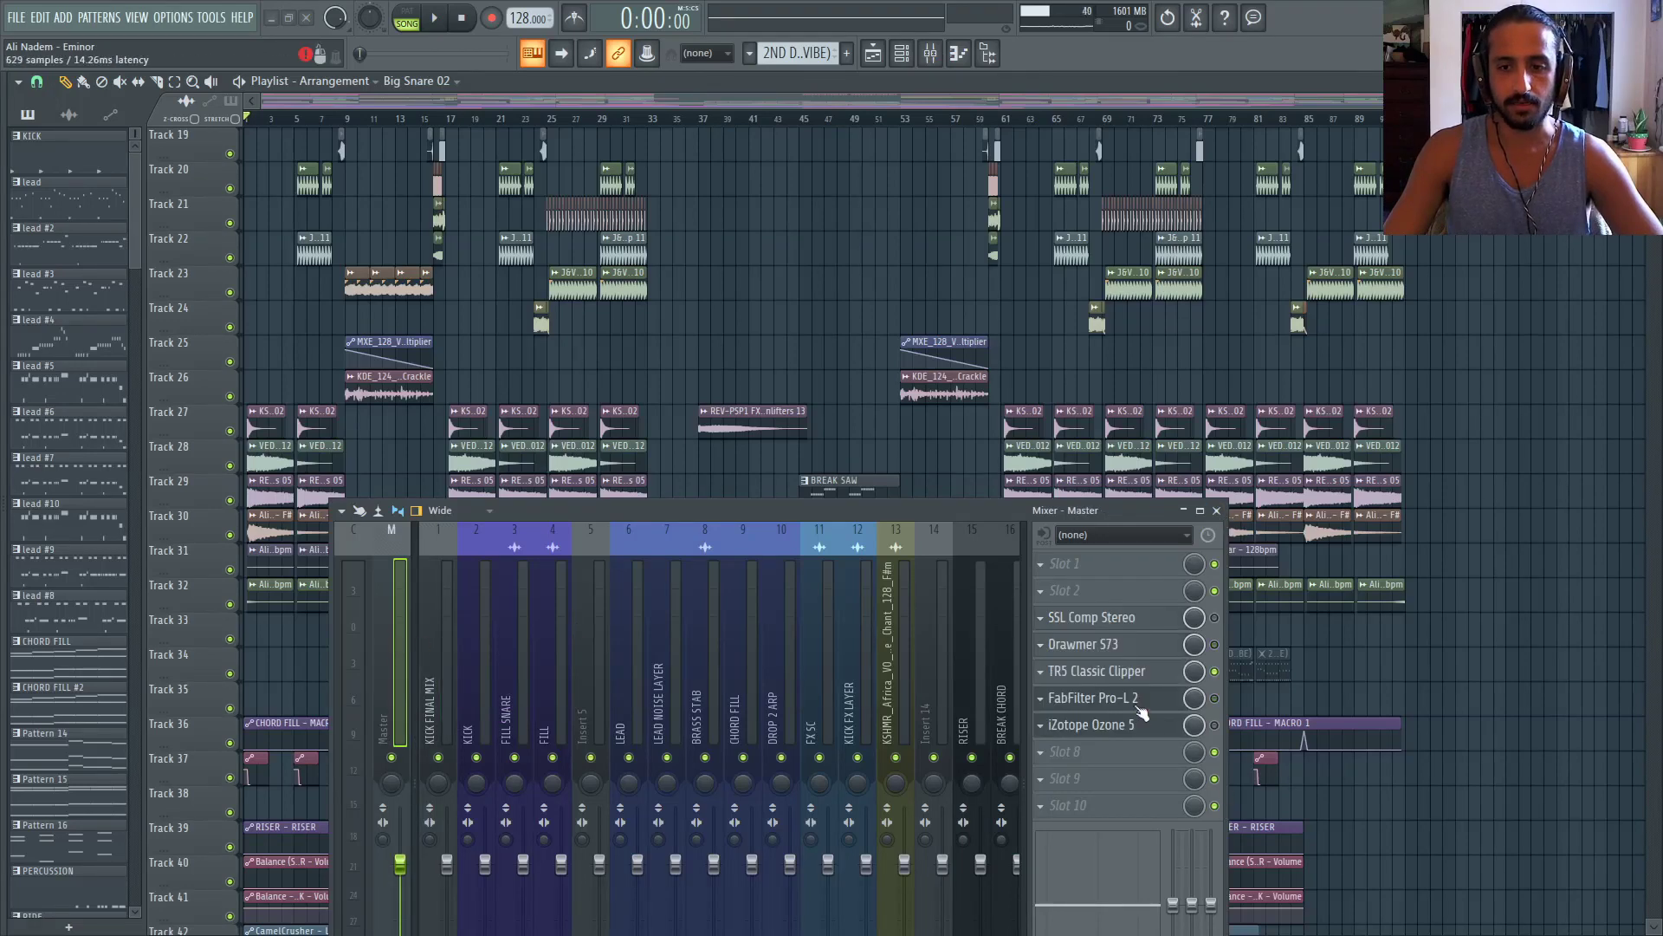
pyautogui.moveTo(508, 518); pyautogui.dragTo(812, 459)
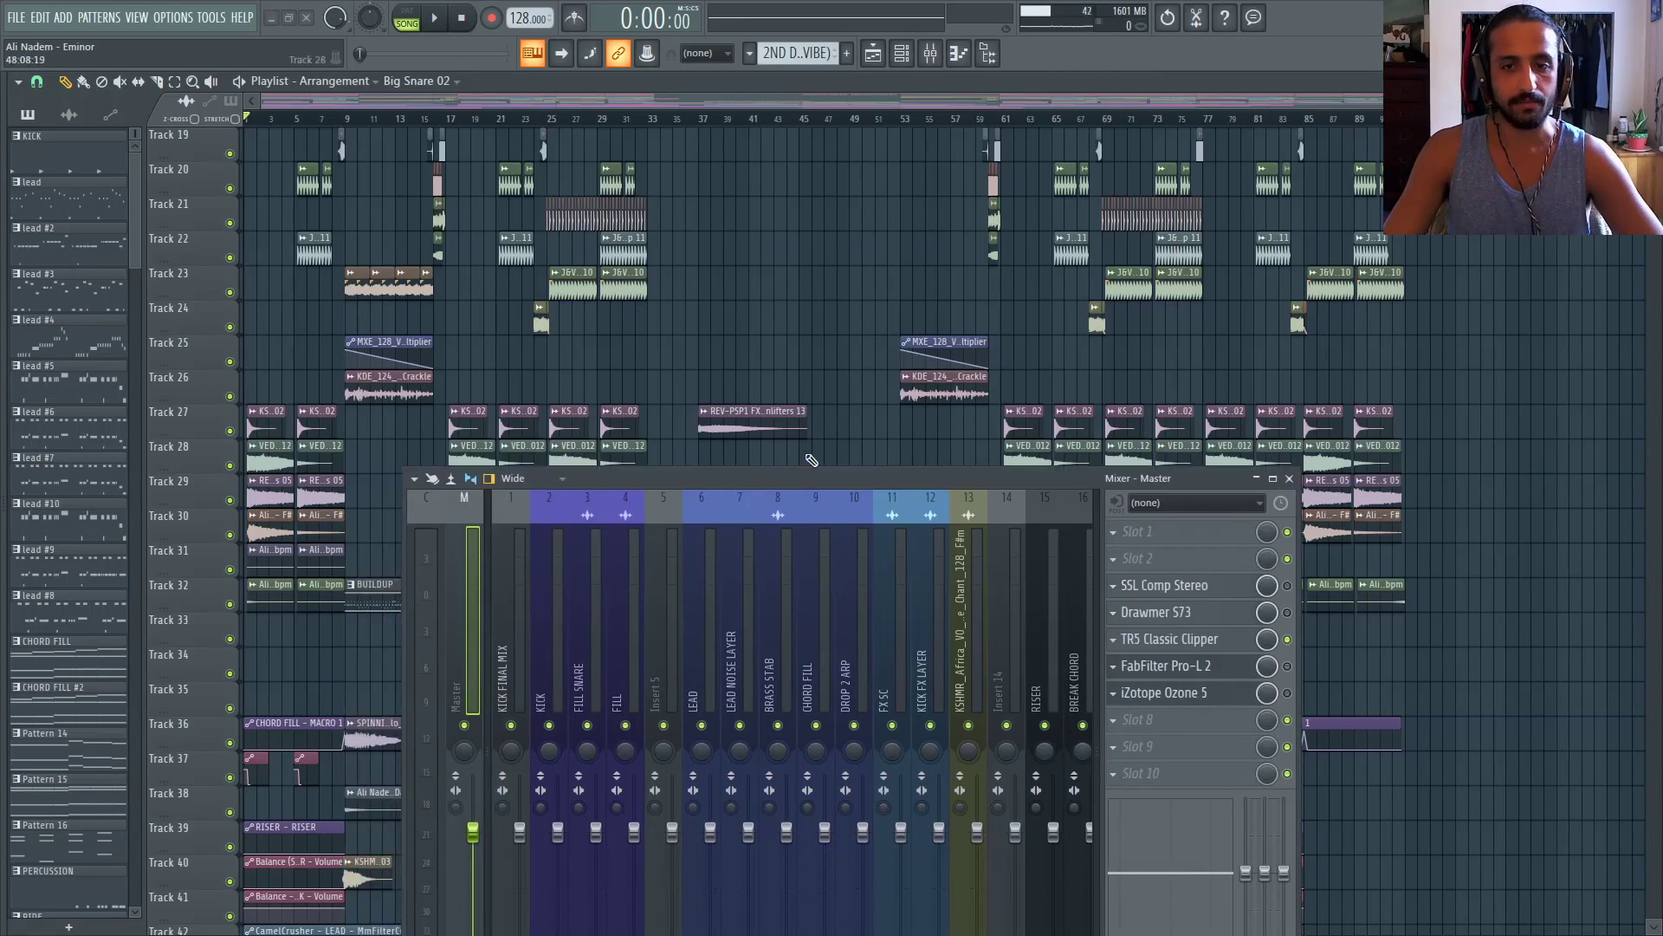
pyautogui.click(1289, 478)
# Play the song from the beginning into the buildup while examining the playlist tracks, and stop playback
pyautogui.press('space')
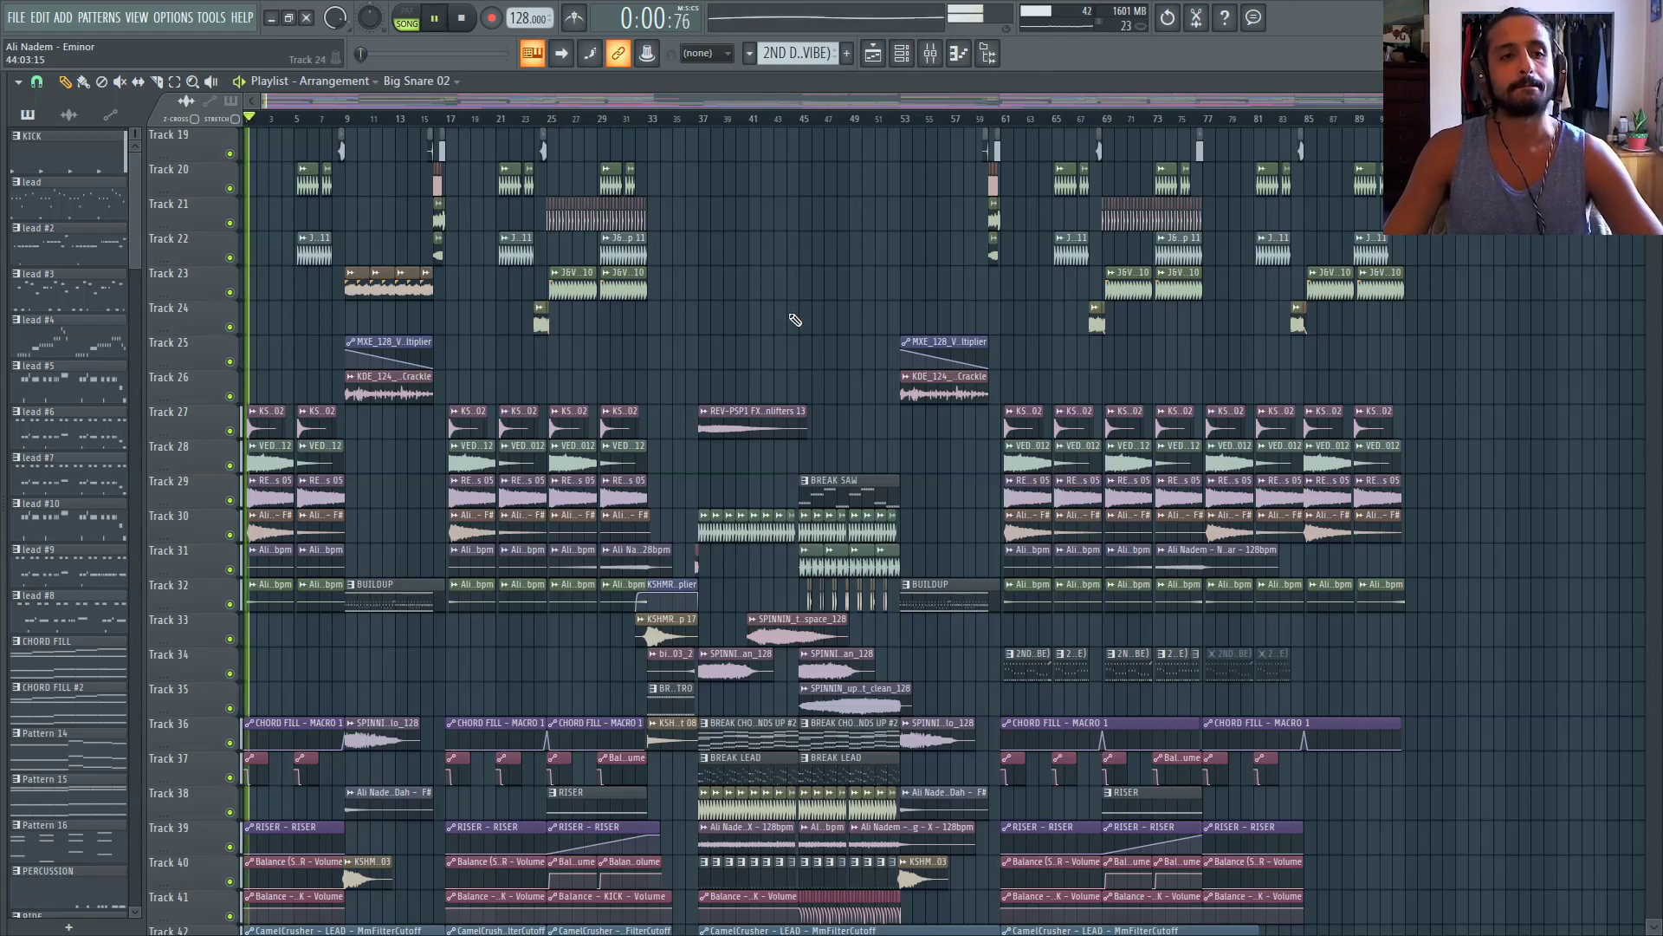
pyautogui.scroll(5, 1467, 334)
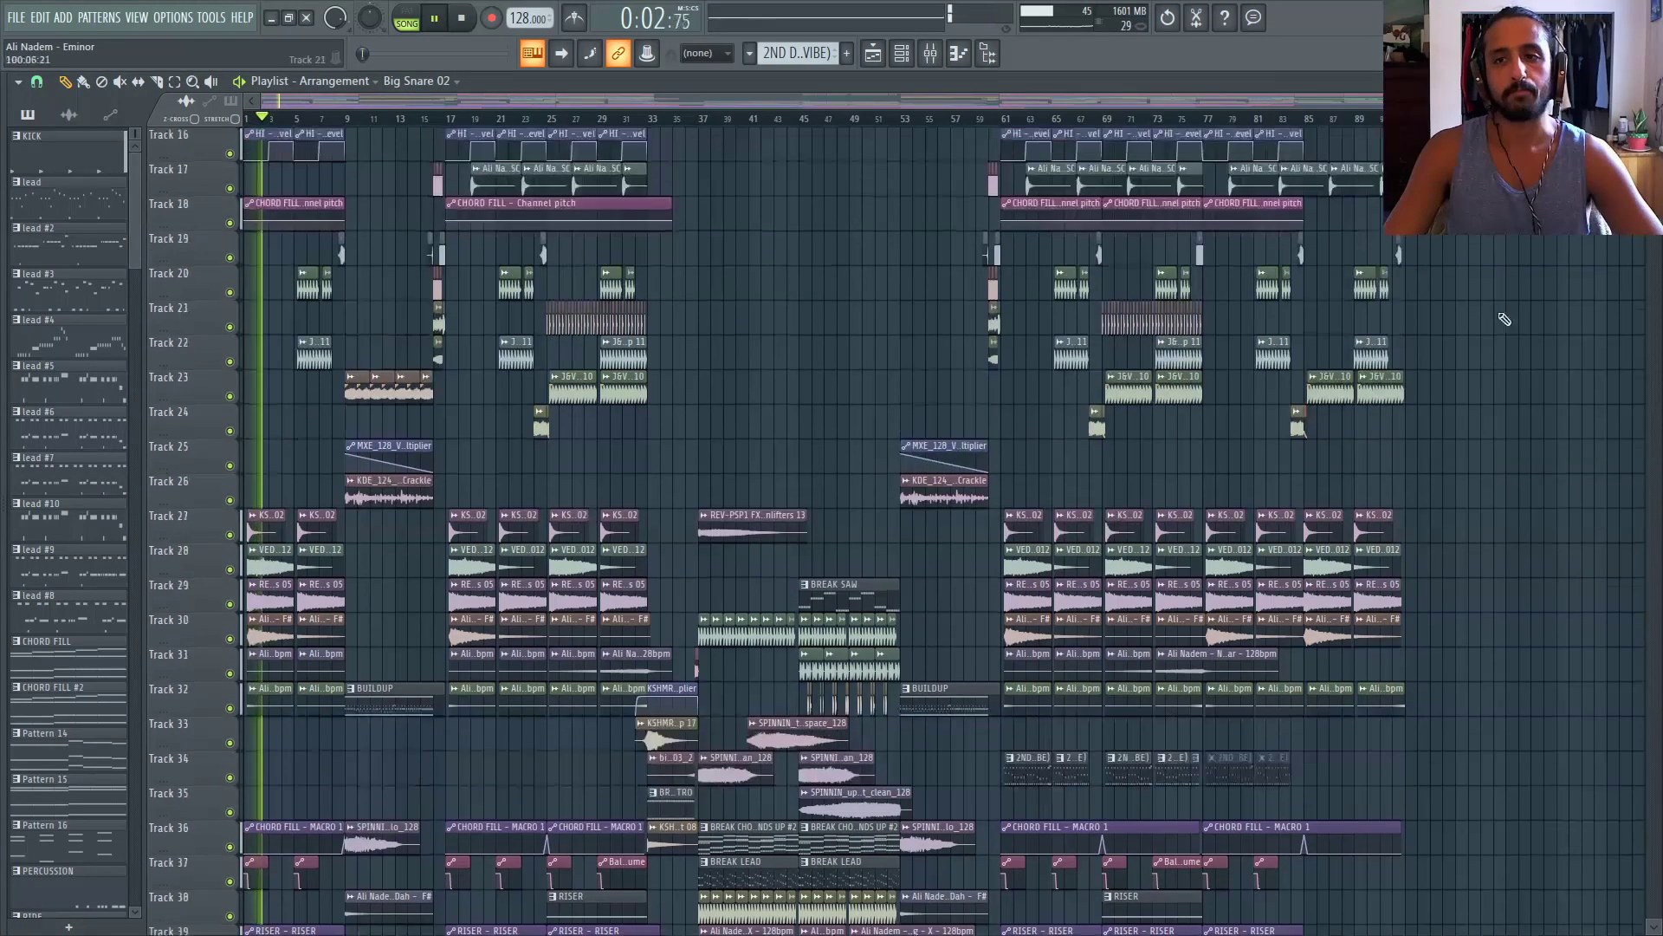
pyautogui.scroll(-3, 1584, 266)
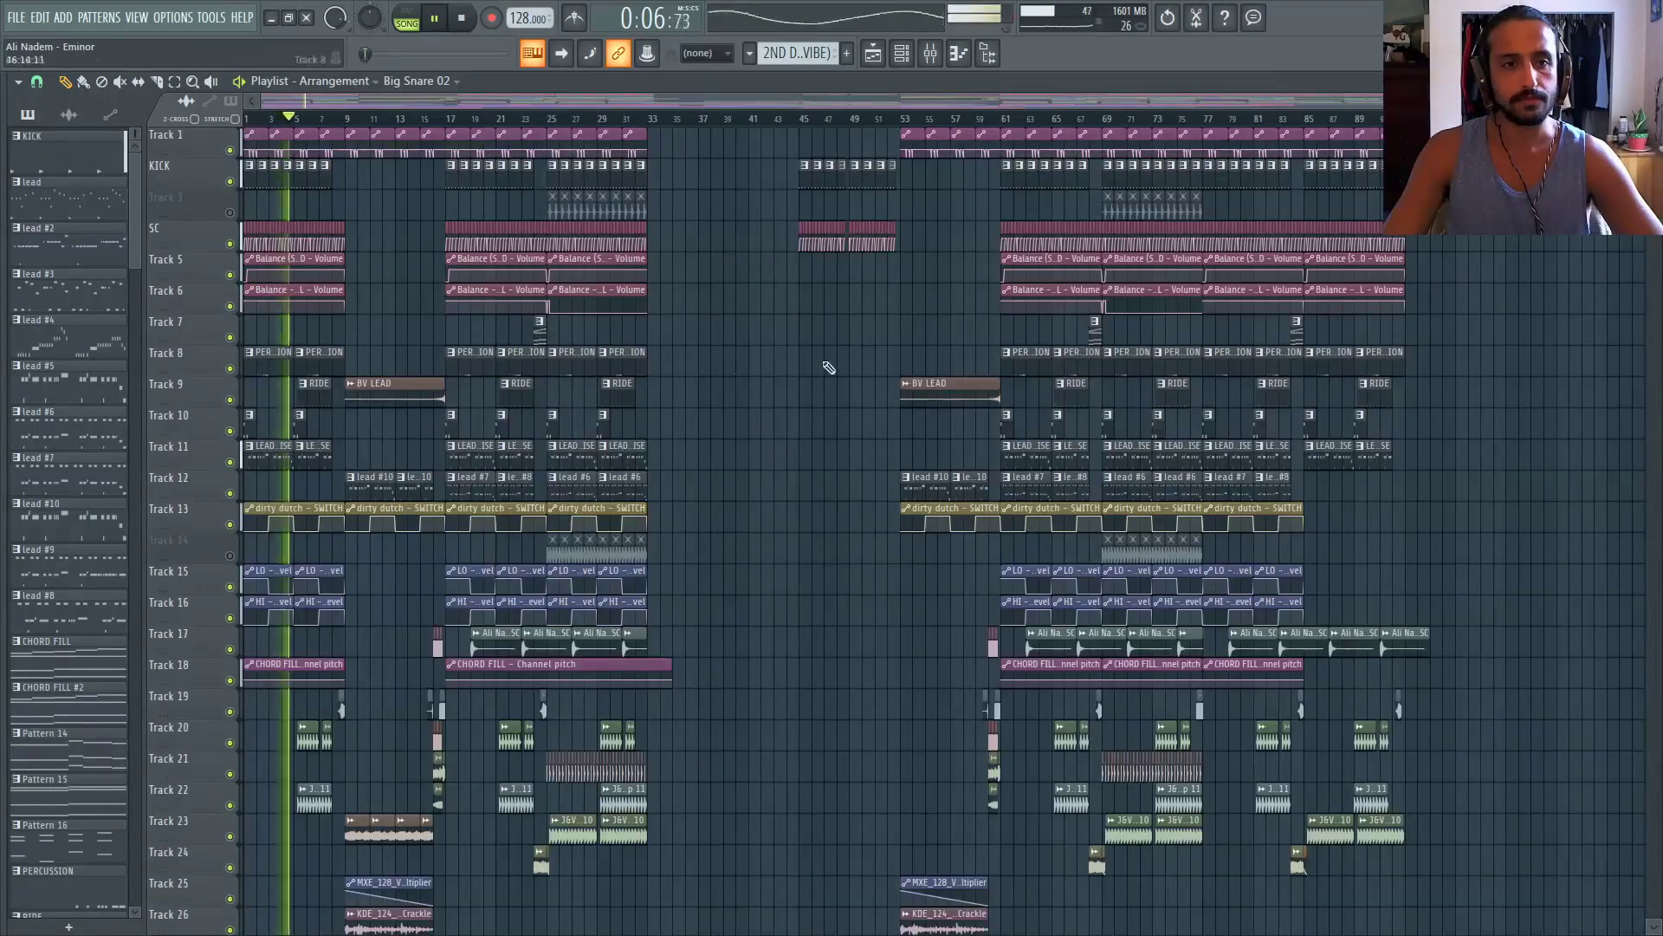
pyautogui.scroll(3, 725, 360)
pyautogui.scroll(-5, 723, 358)
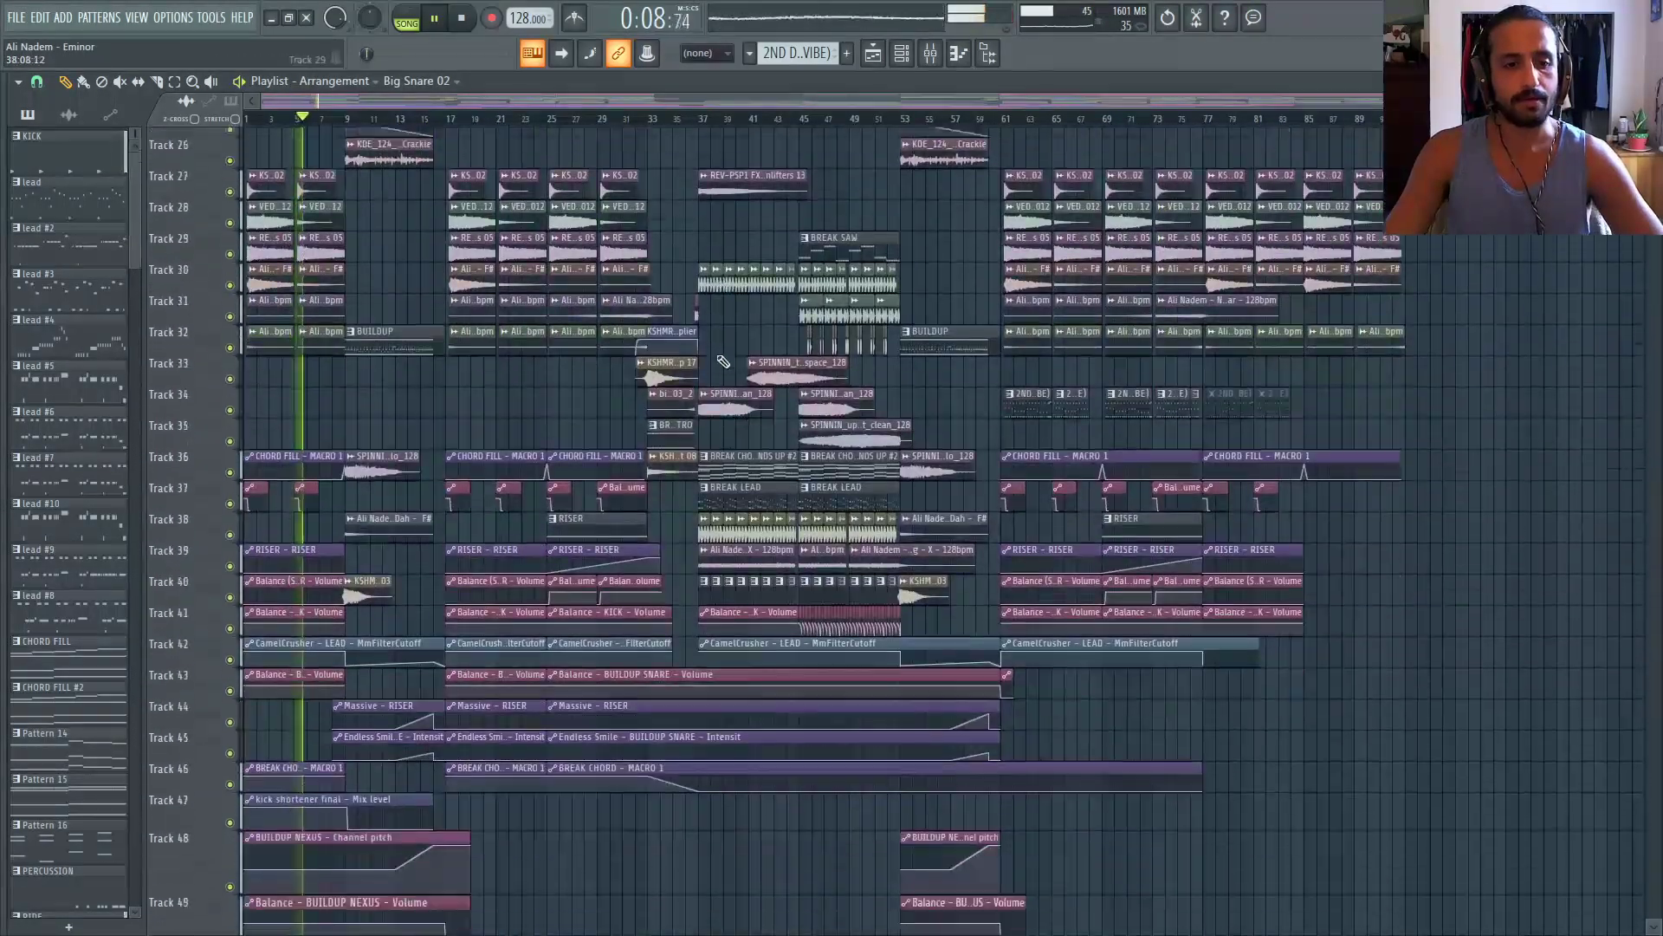
pyautogui.scroll(-2, 721, 361)
pyautogui.scroll(5, 270, 680)
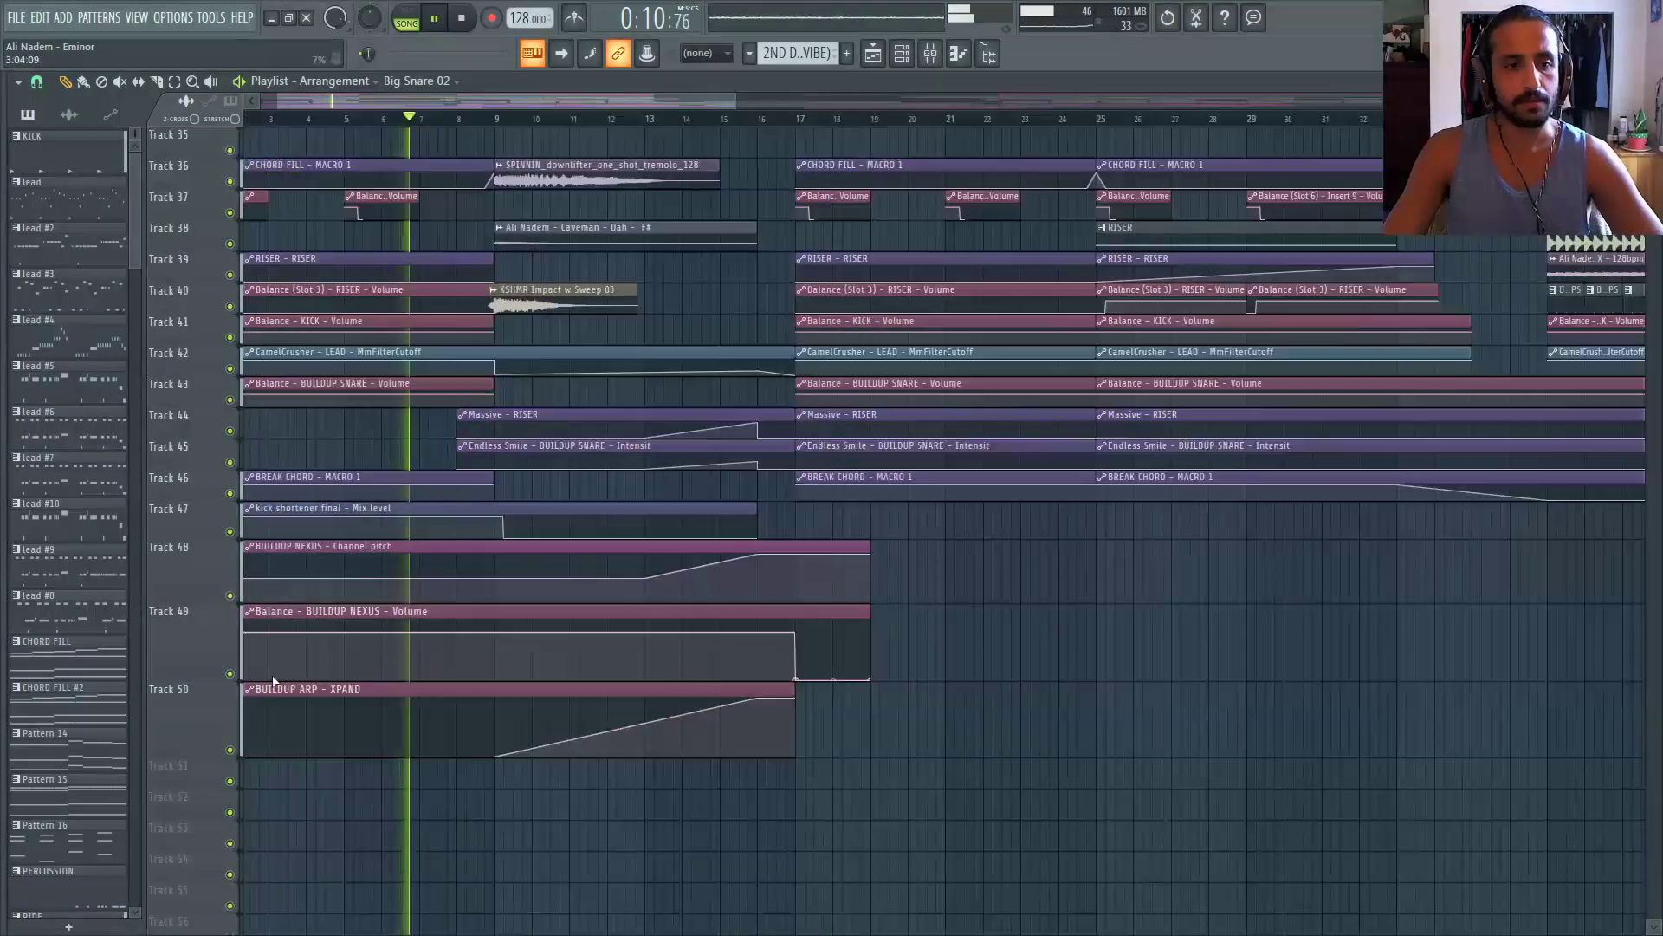
pyautogui.scroll(3, 741, 692)
pyautogui.scroll(5, 763, 705)
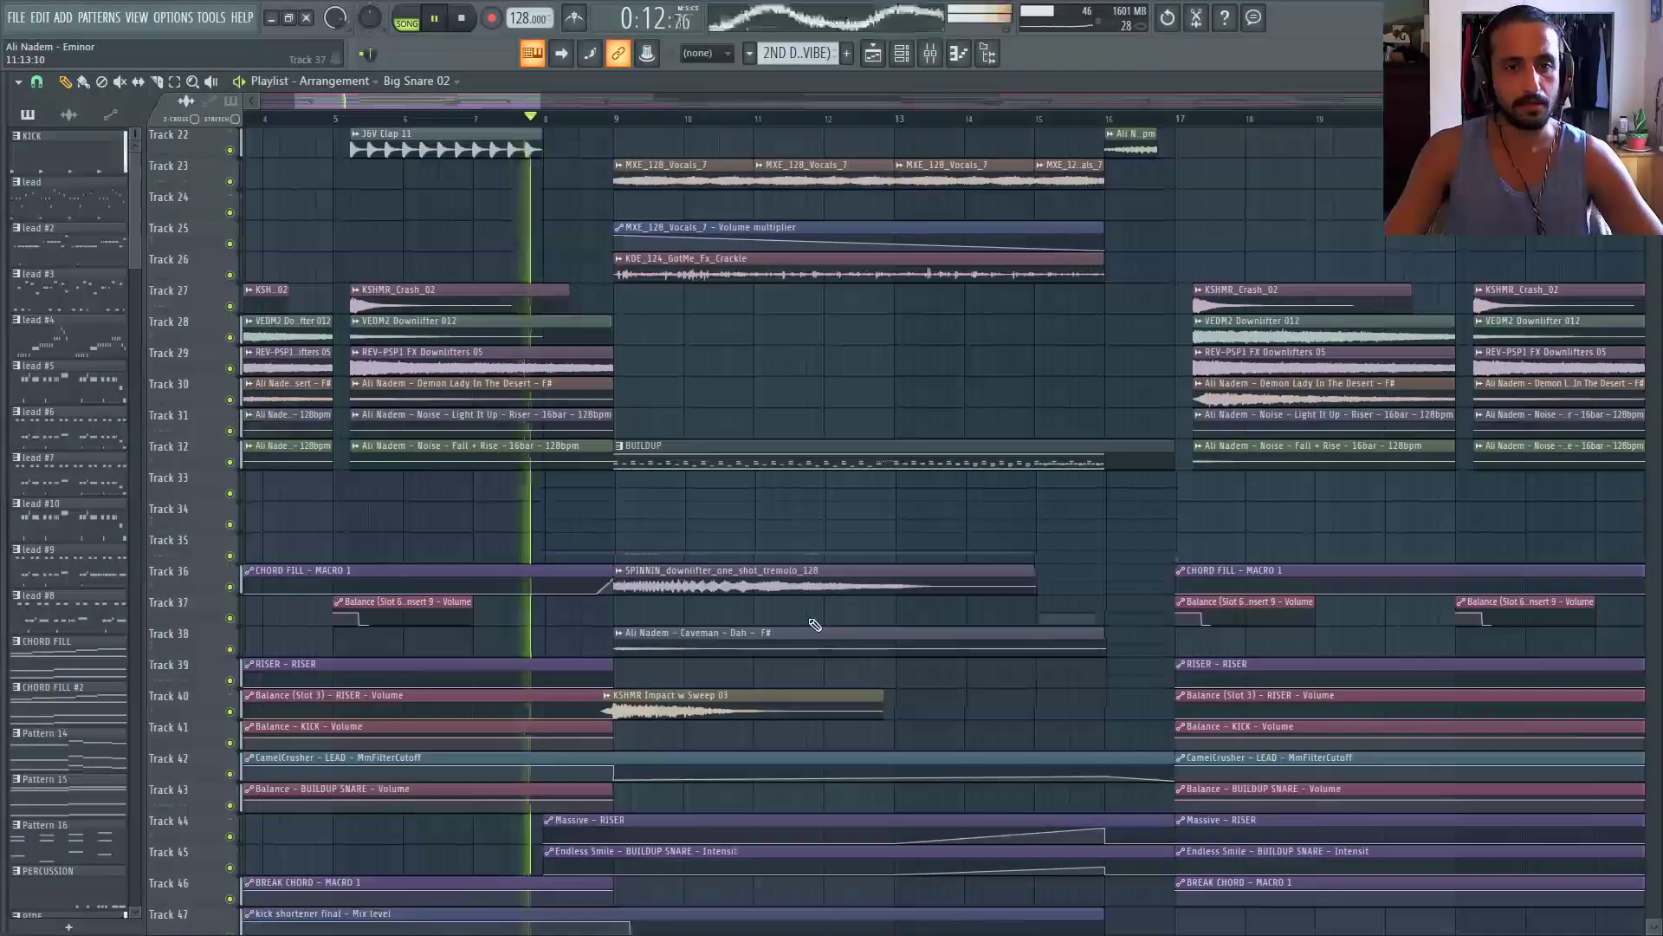
pyautogui.scroll(4, 814, 624)
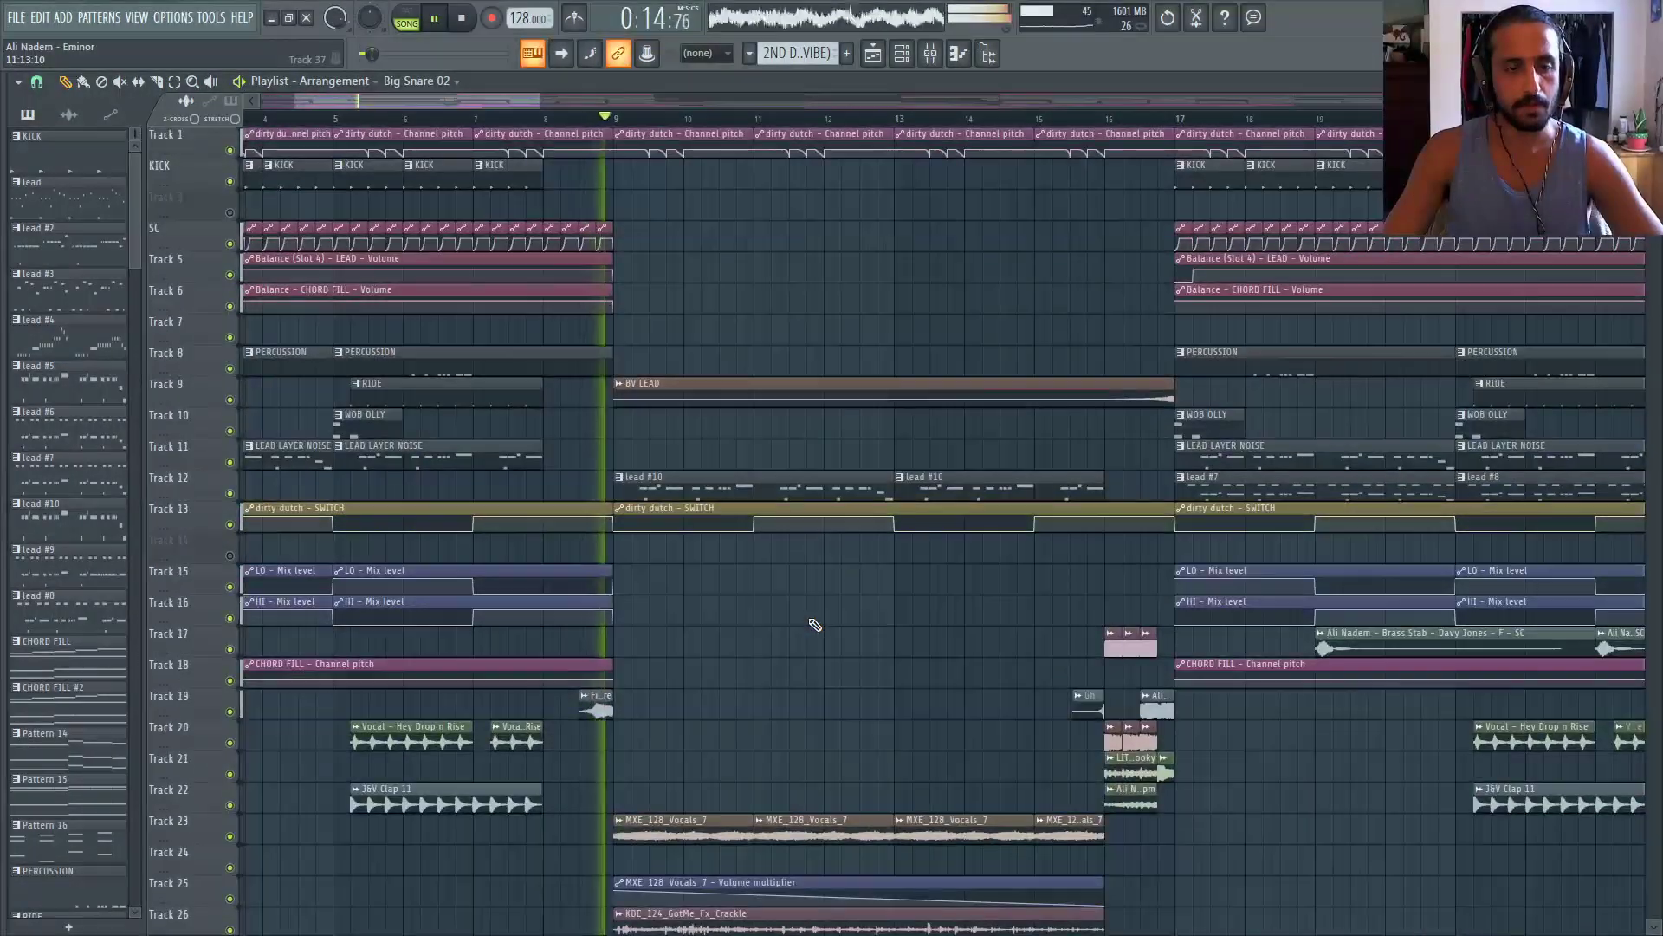
pyautogui.scroll(-3, 814, 623)
pyautogui.scroll(-2, 814, 624)
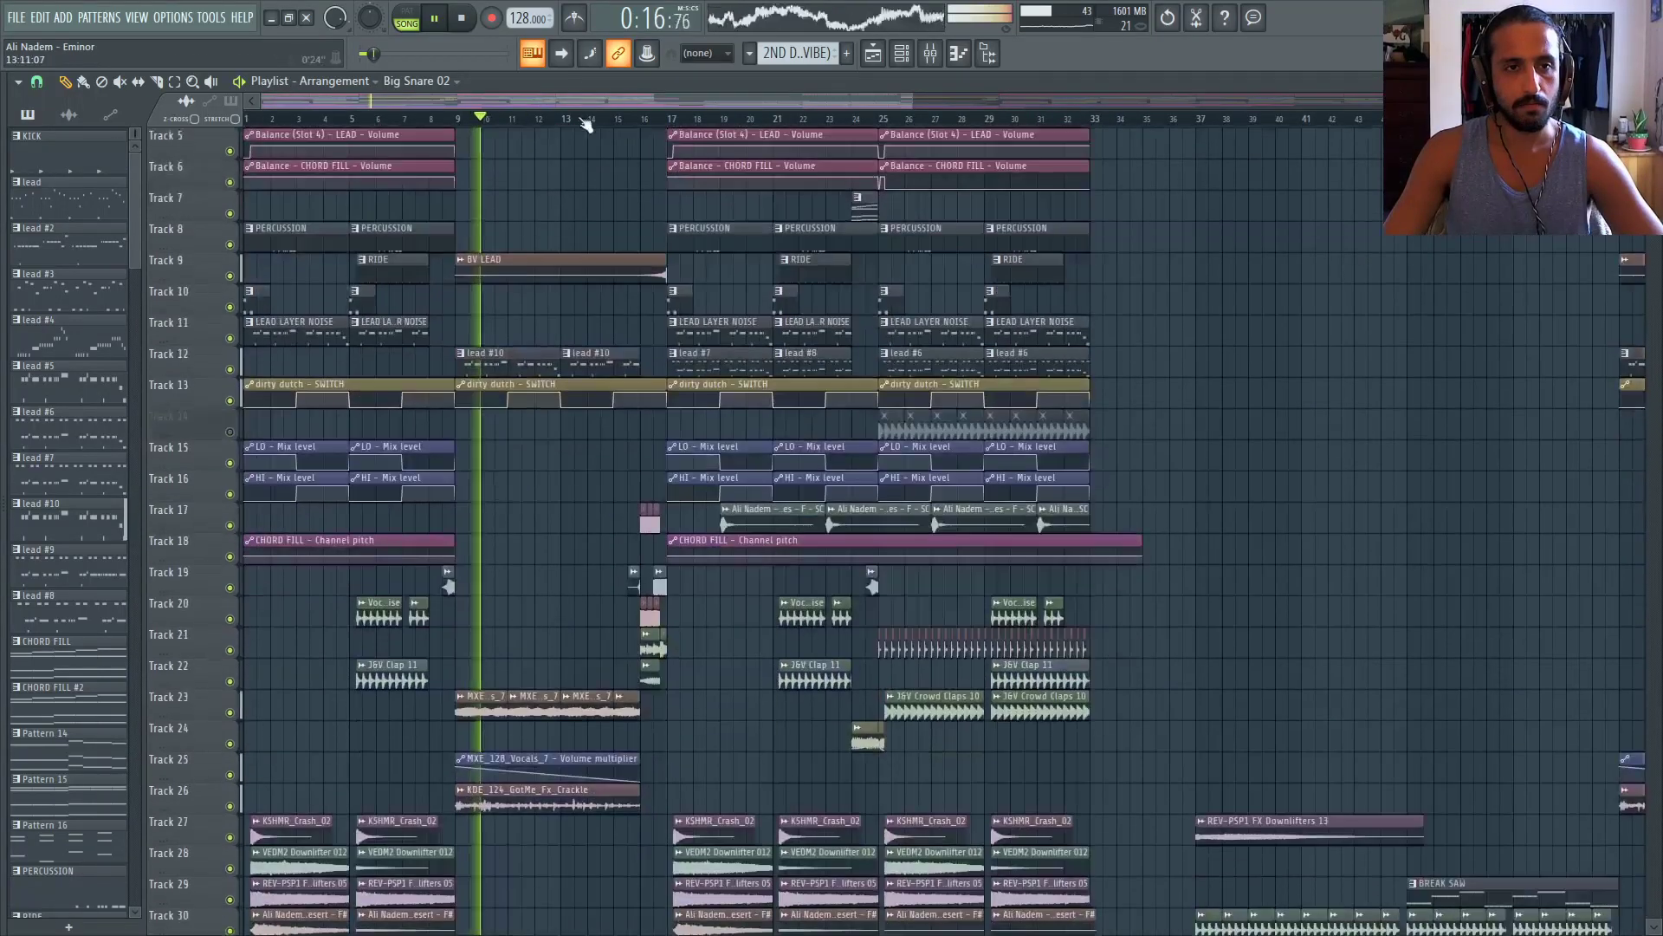
pyautogui.click(460, 19)
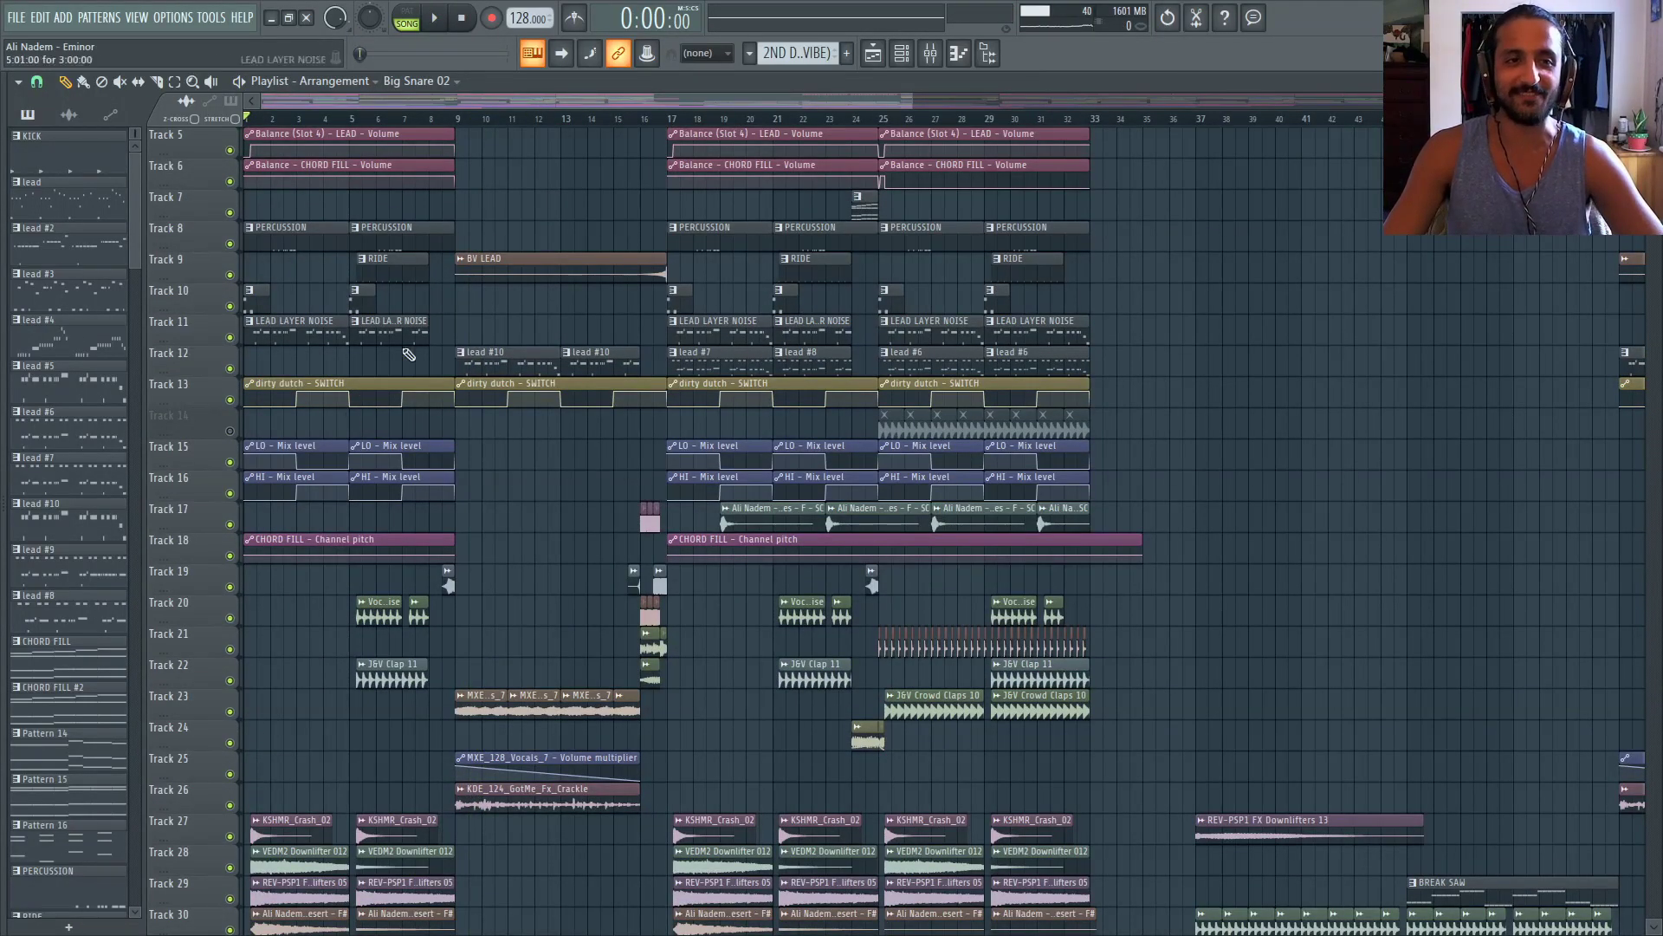
# Play the song from the buildup into the drop that starts at bar 17, following the arrangement, and stop playback
pyautogui.click(444, 117)
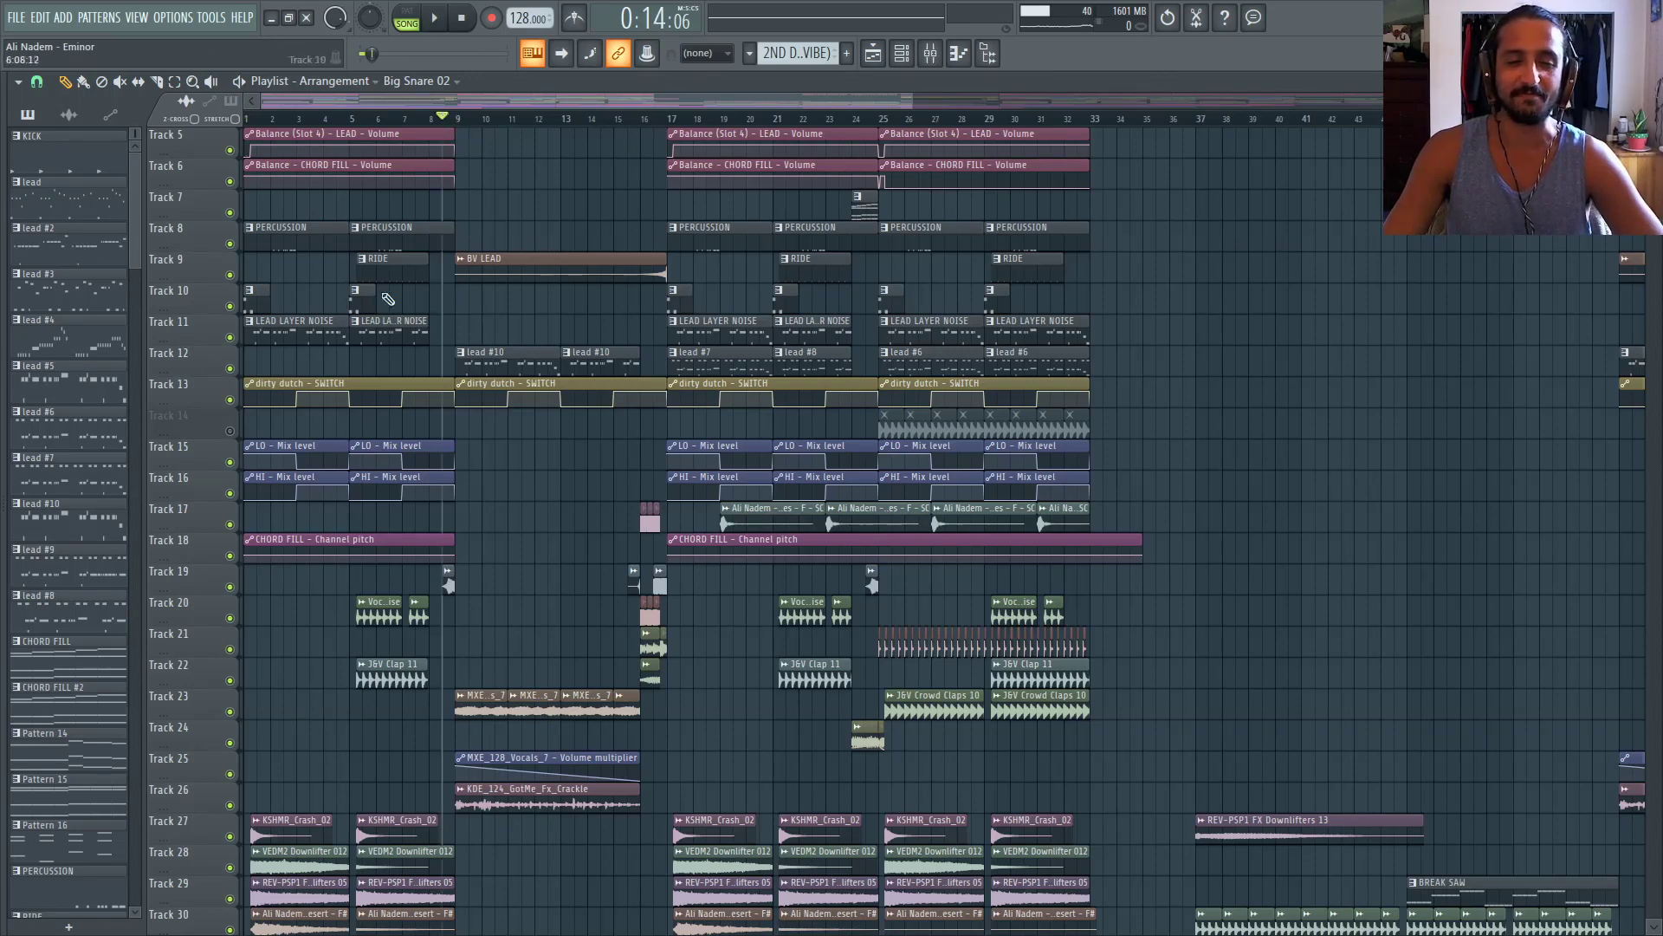
pyautogui.click(589, 118)
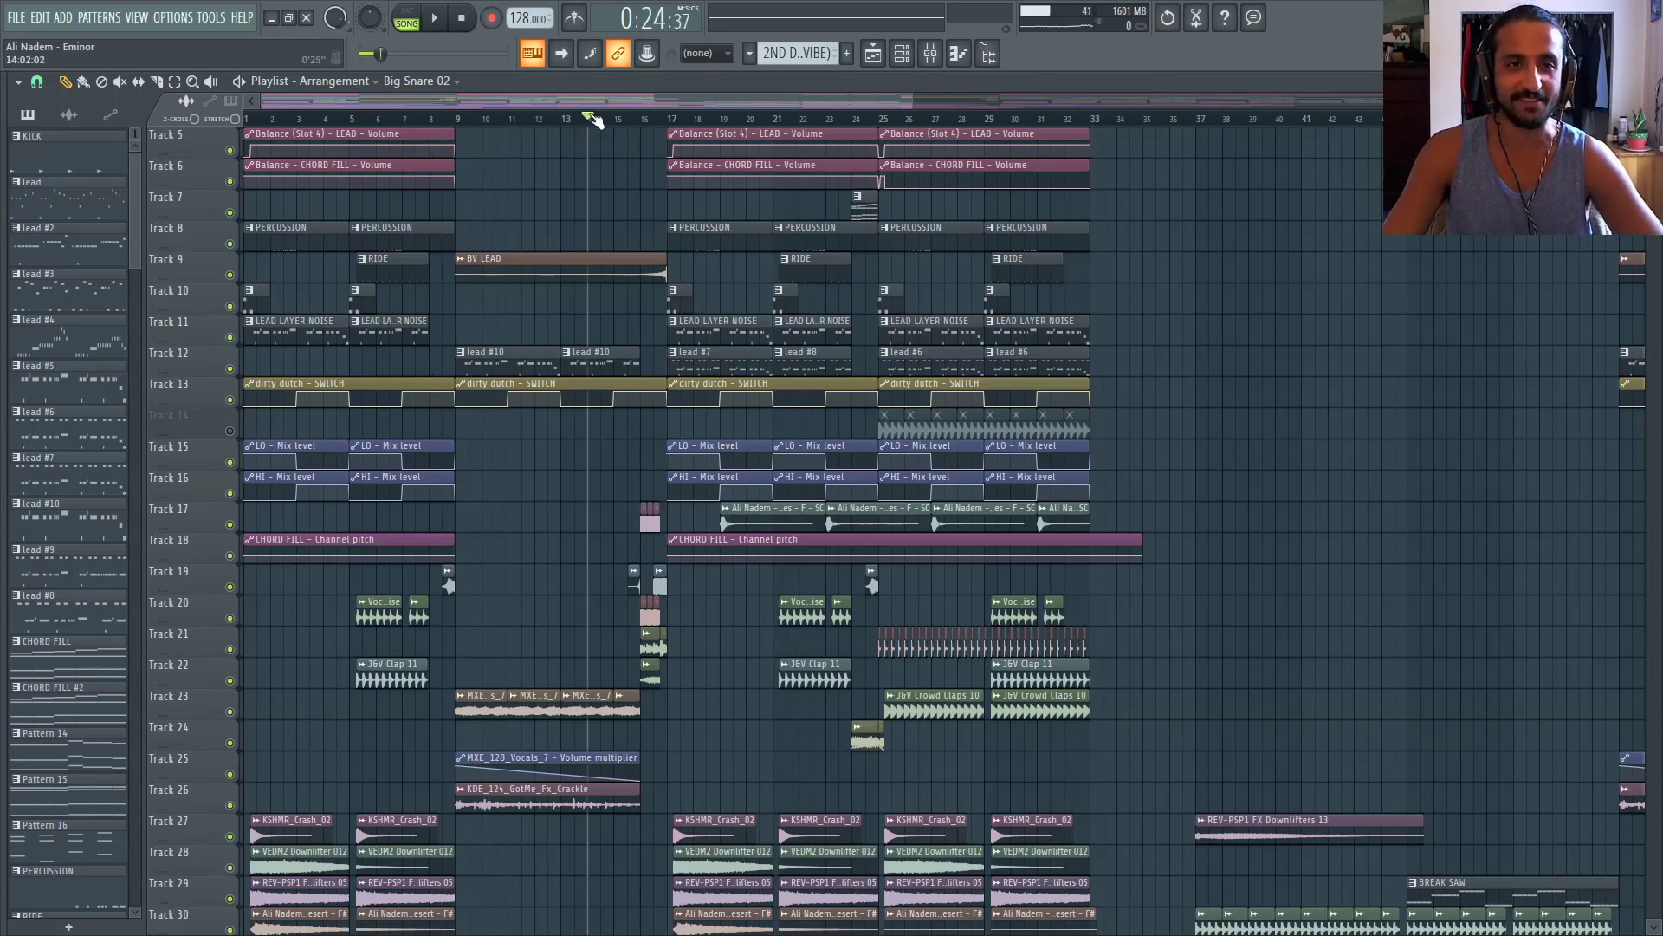
pyautogui.click(494, 118)
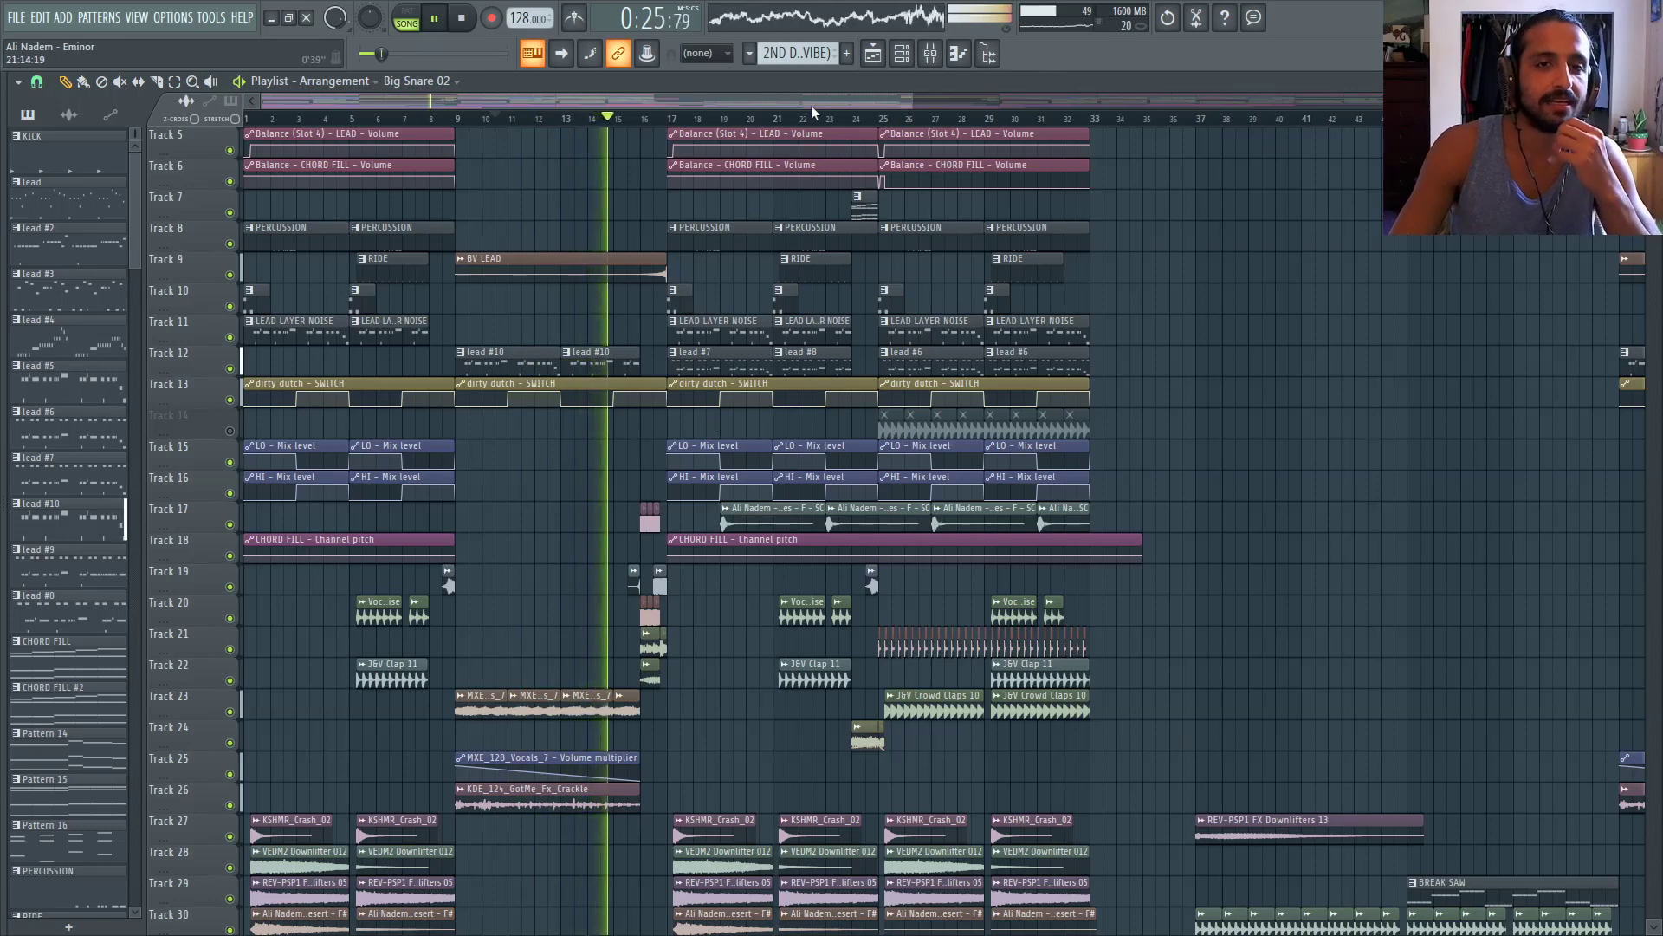
pyautogui.moveTo(813, 102); pyautogui.dragTo(851, 102)
pyautogui.scroll(-4, 512, 604)
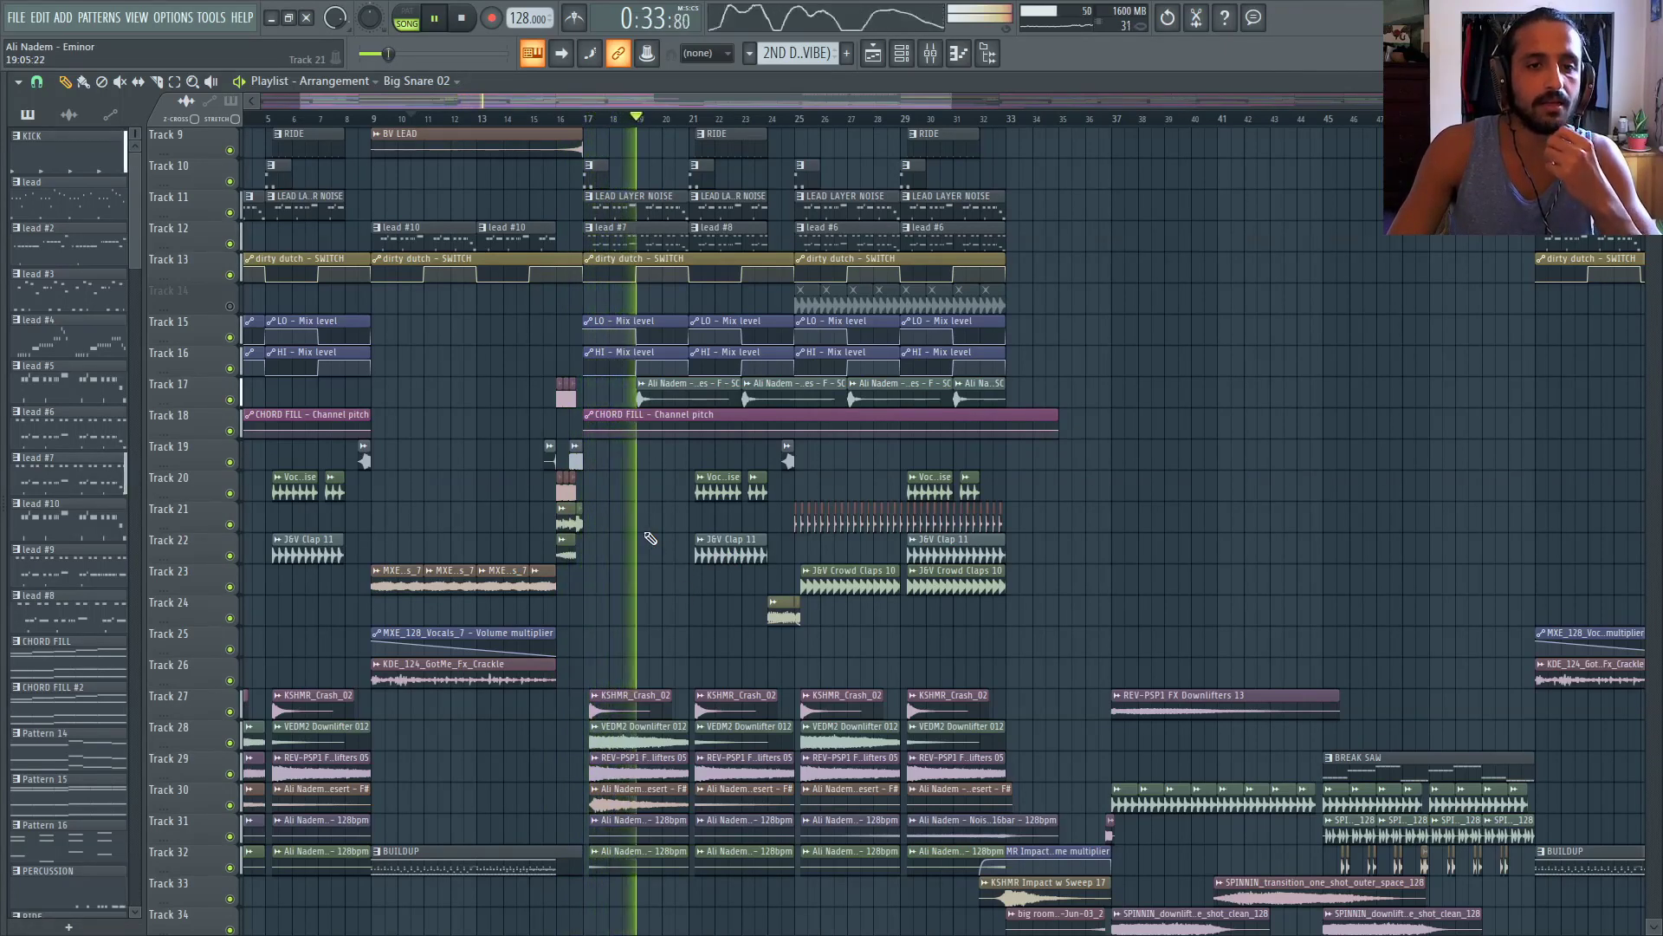
pyautogui.moveTo(834, 106); pyautogui.dragTo(912, 99)
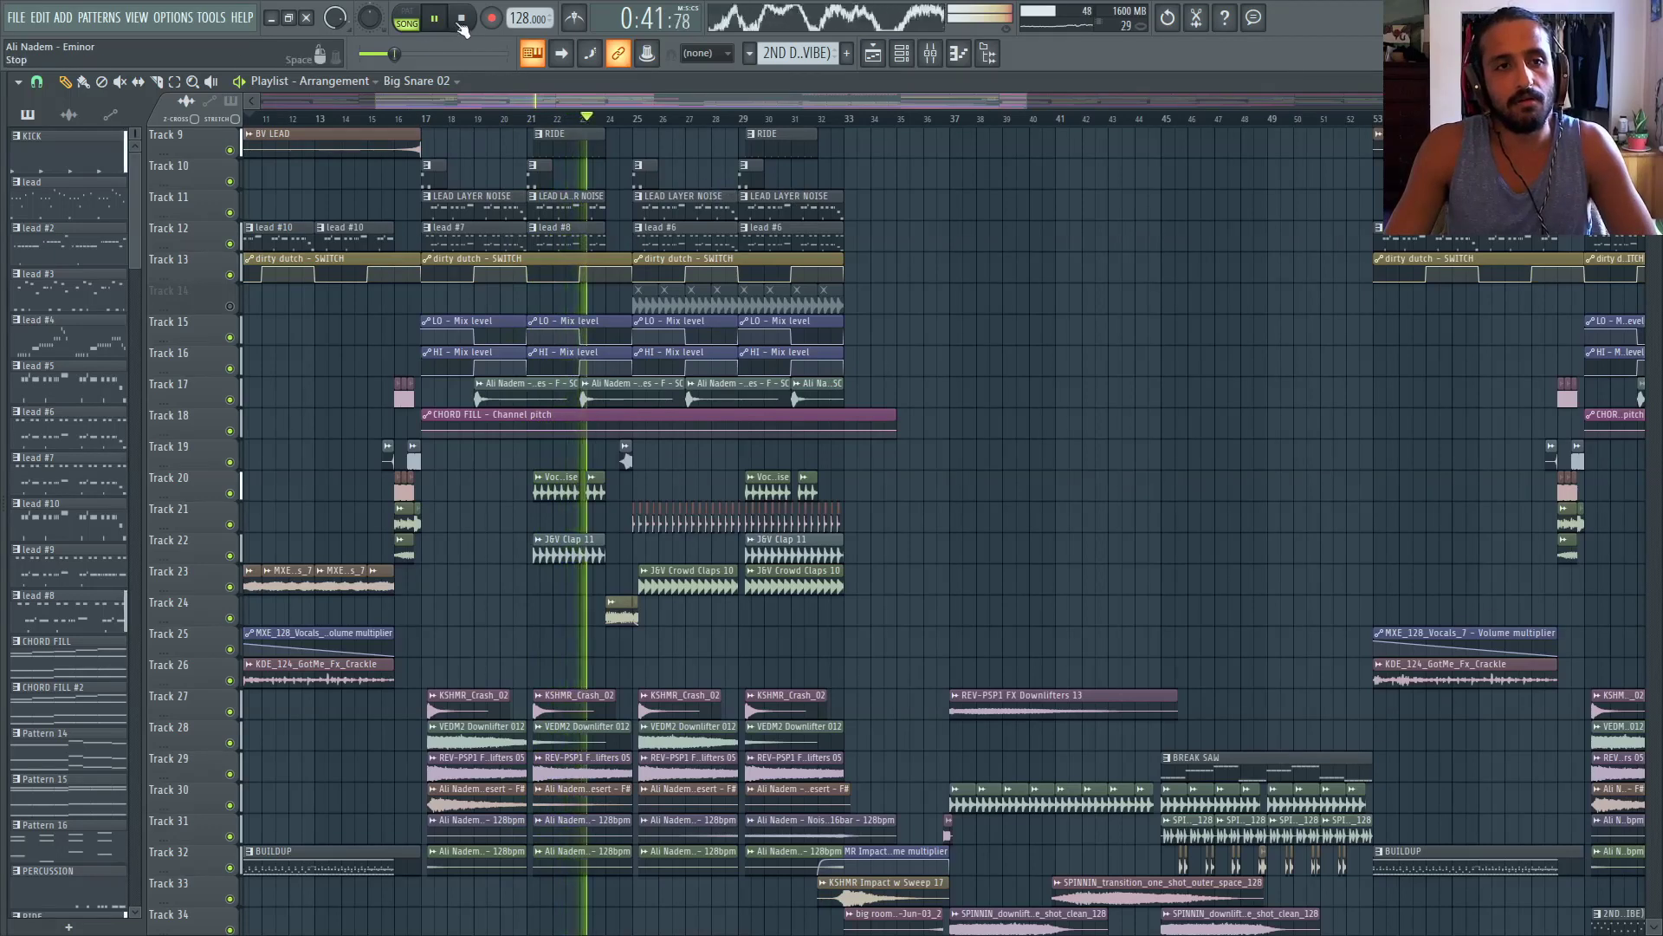
pyautogui.press('space')
# Mark the end of the drop with the playhead at bar 33, and return it to the drop's start at bar 17
pyautogui.scroll(-2, 1058, 315)
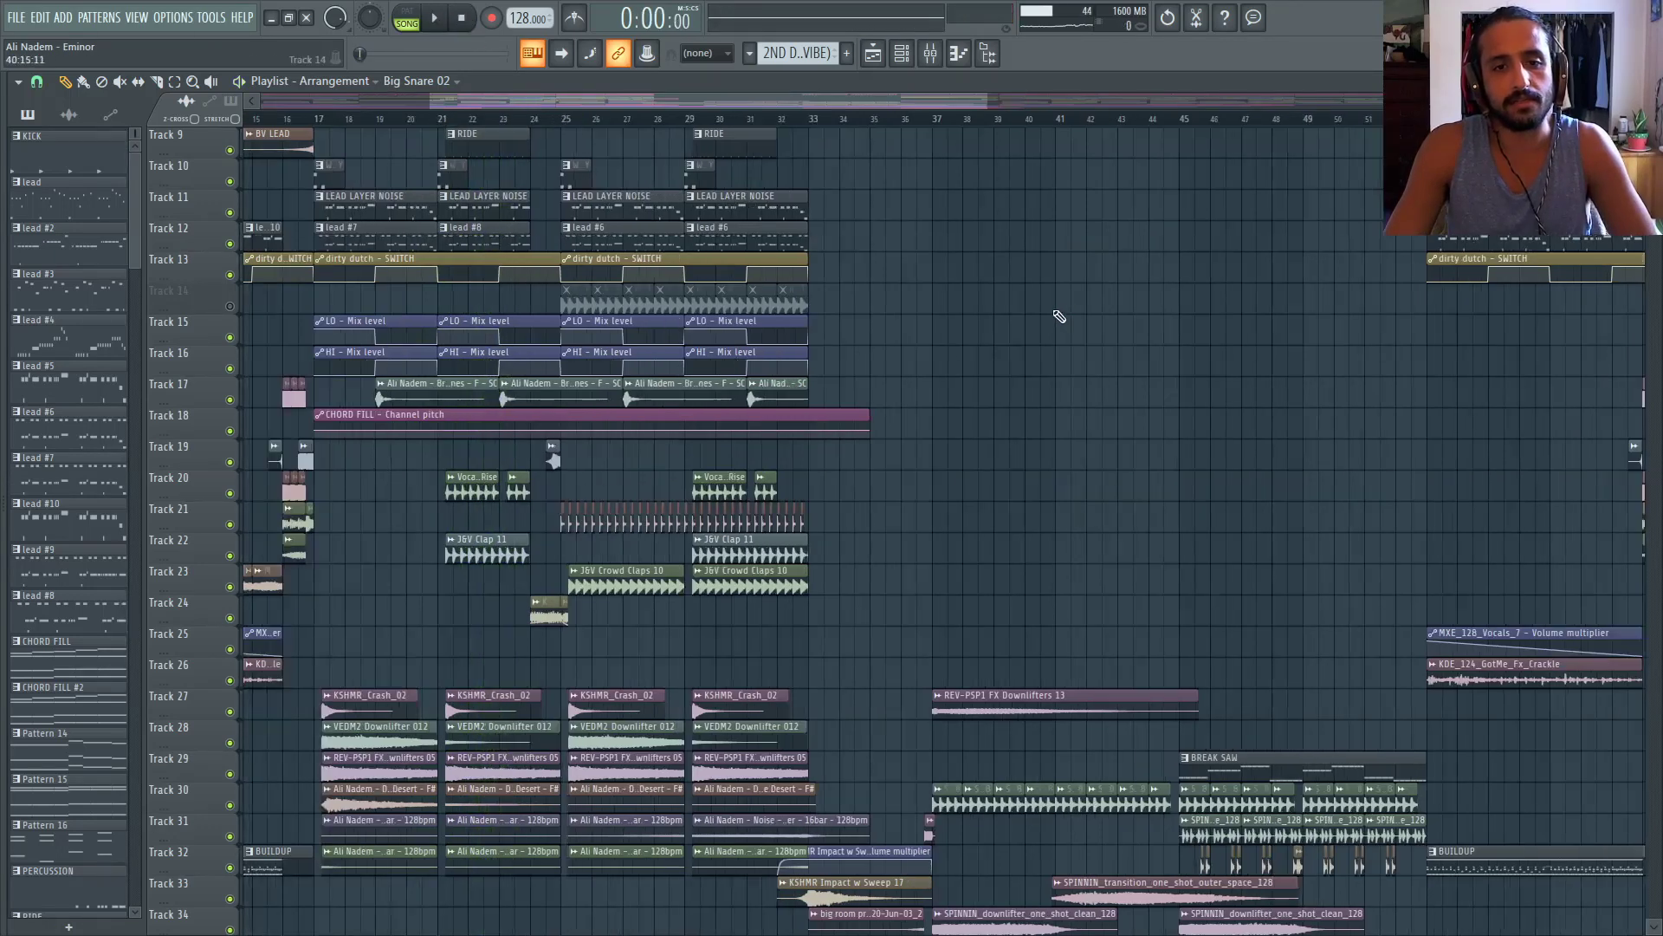
pyautogui.click(882, 119)
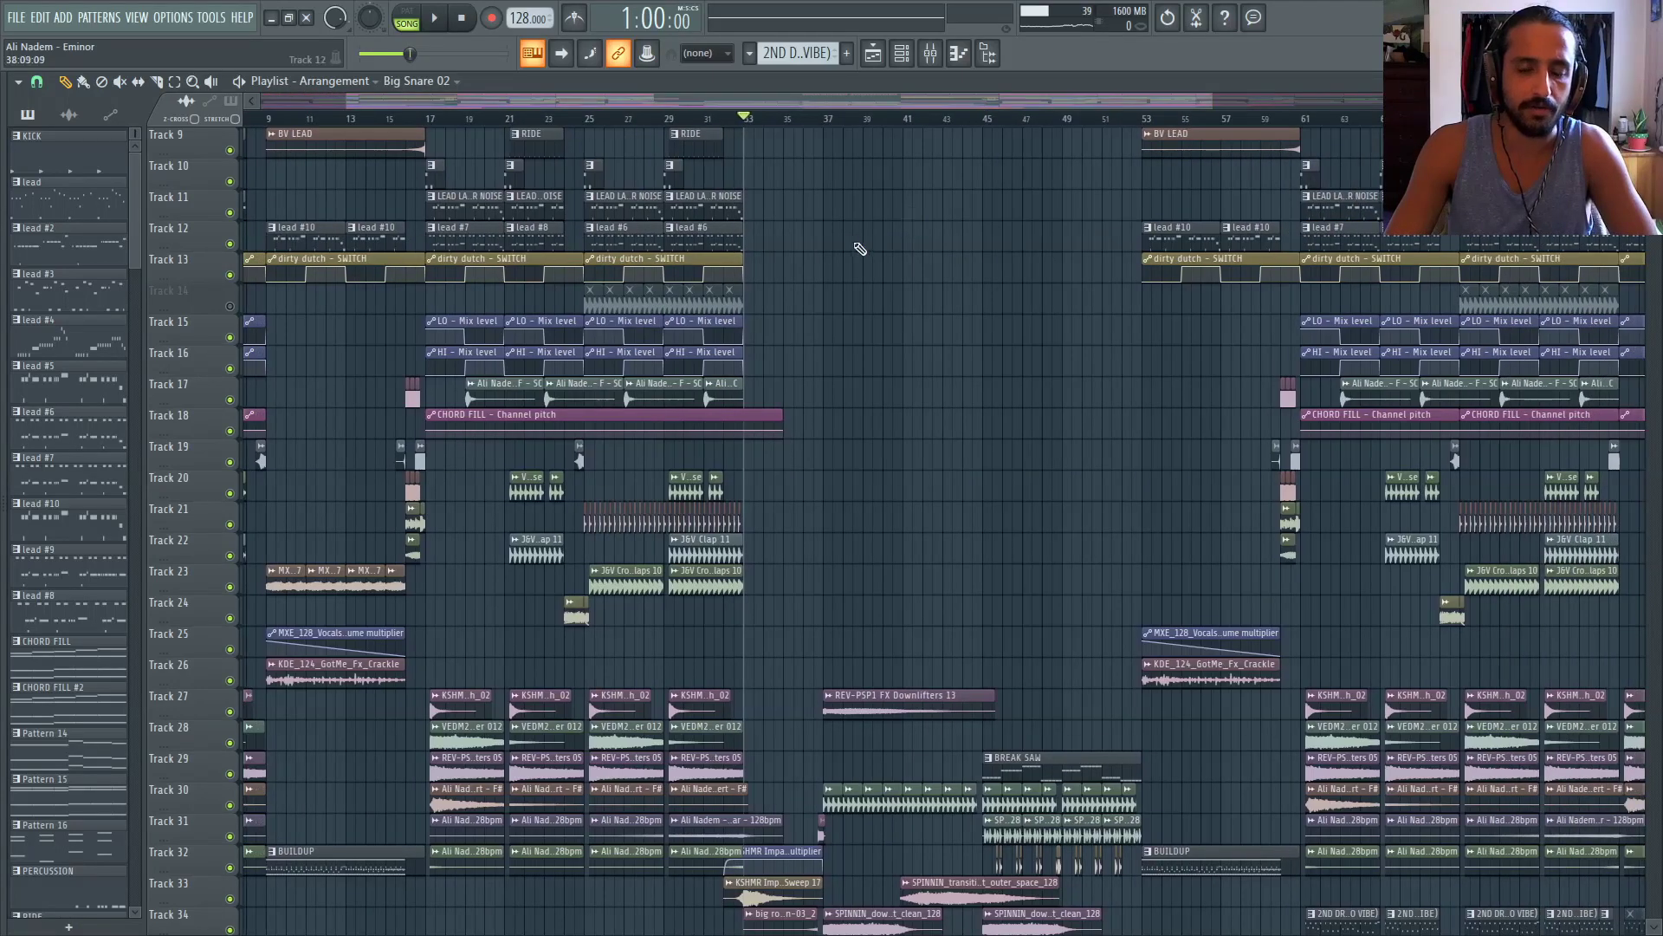
pyautogui.scroll(-2, 860, 250)
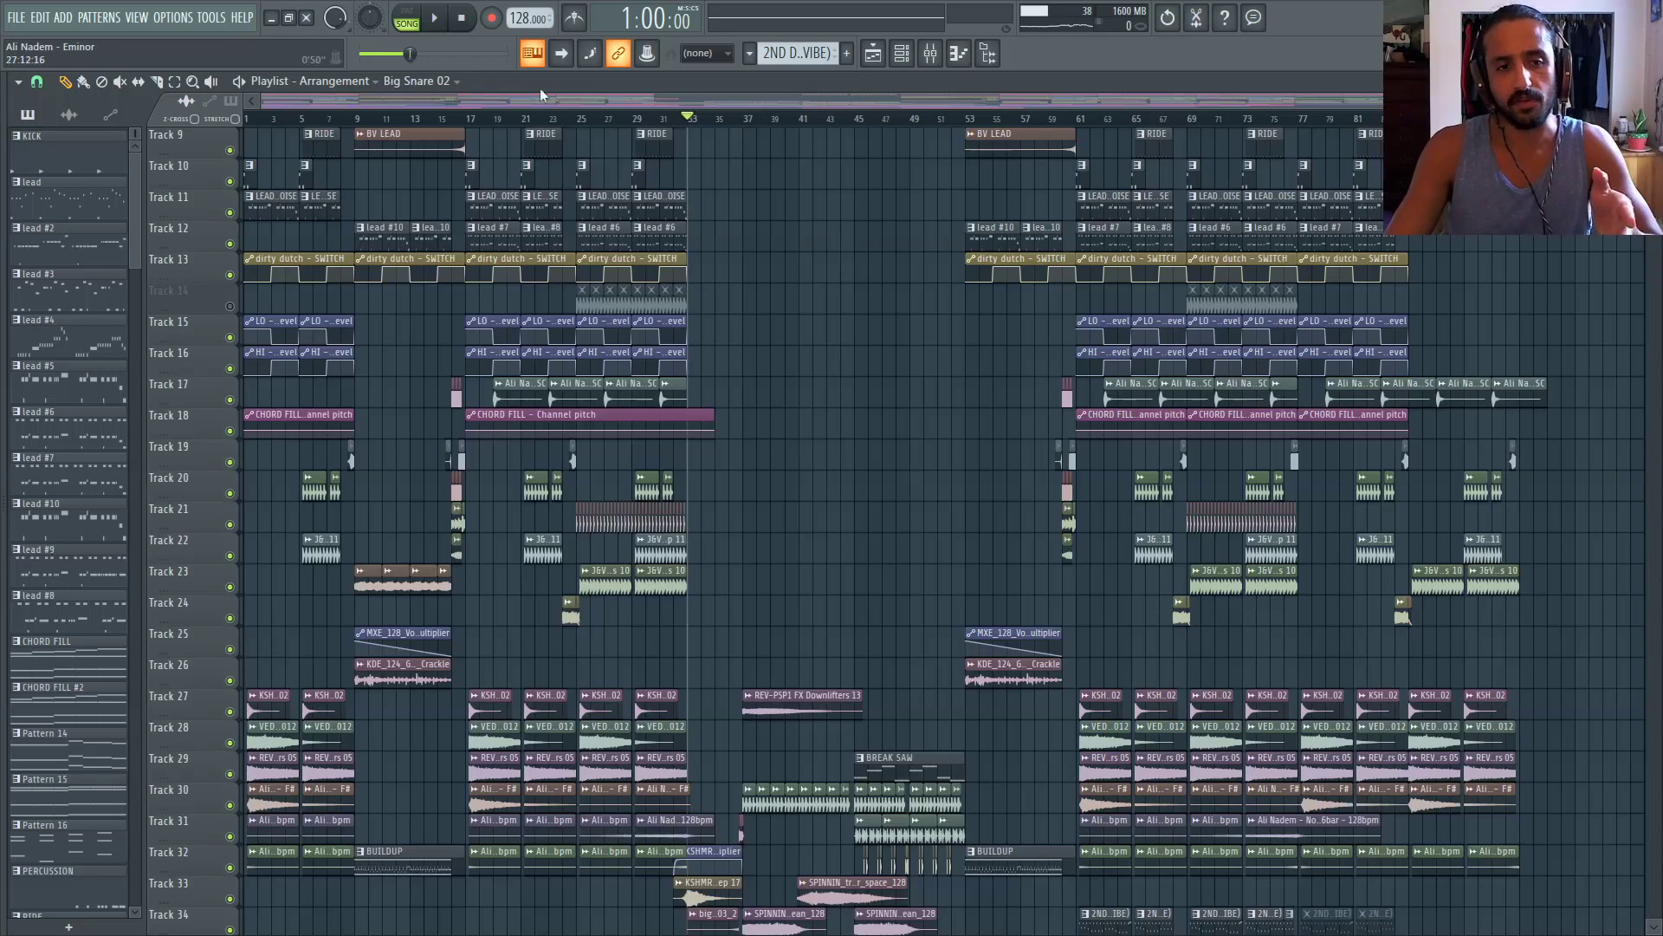
pyautogui.moveTo(463, 118)
pyautogui.mouseDown()
pyautogui.moveTo(258, 130)
pyautogui.moveTo(703, 130)
pyautogui.moveTo(472, 124)
pyautogui.mouseUp()
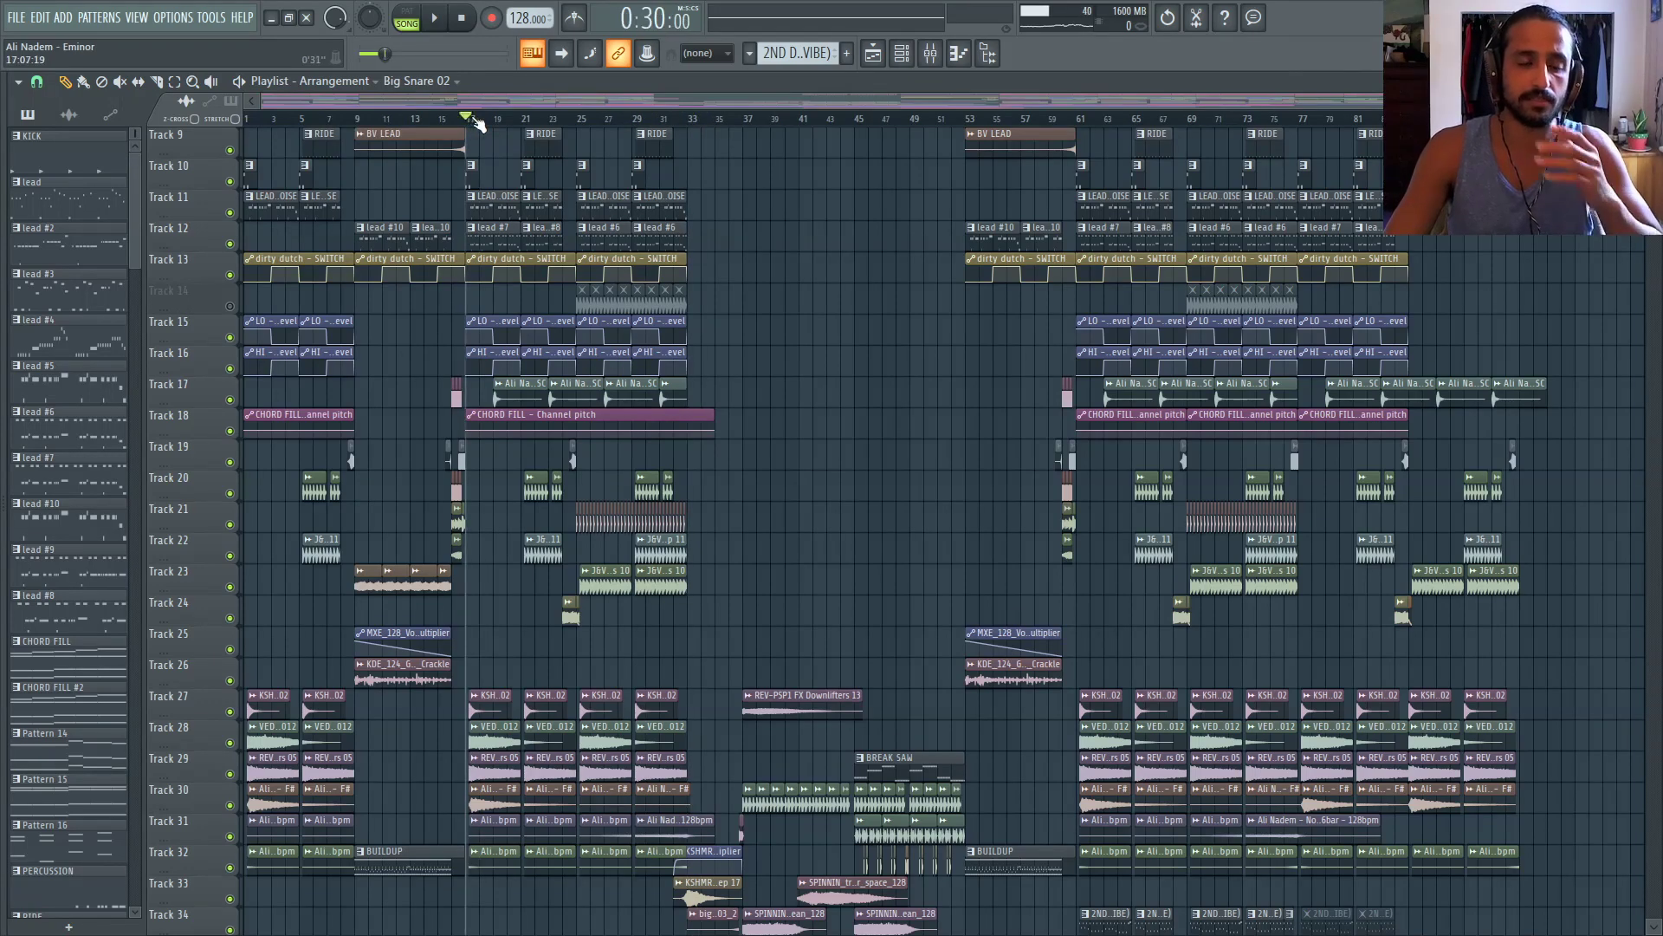
# Mark the drop's end with the playhead at bar 33 and examine the playlist tracks of the break section
pyautogui.click(689, 121)
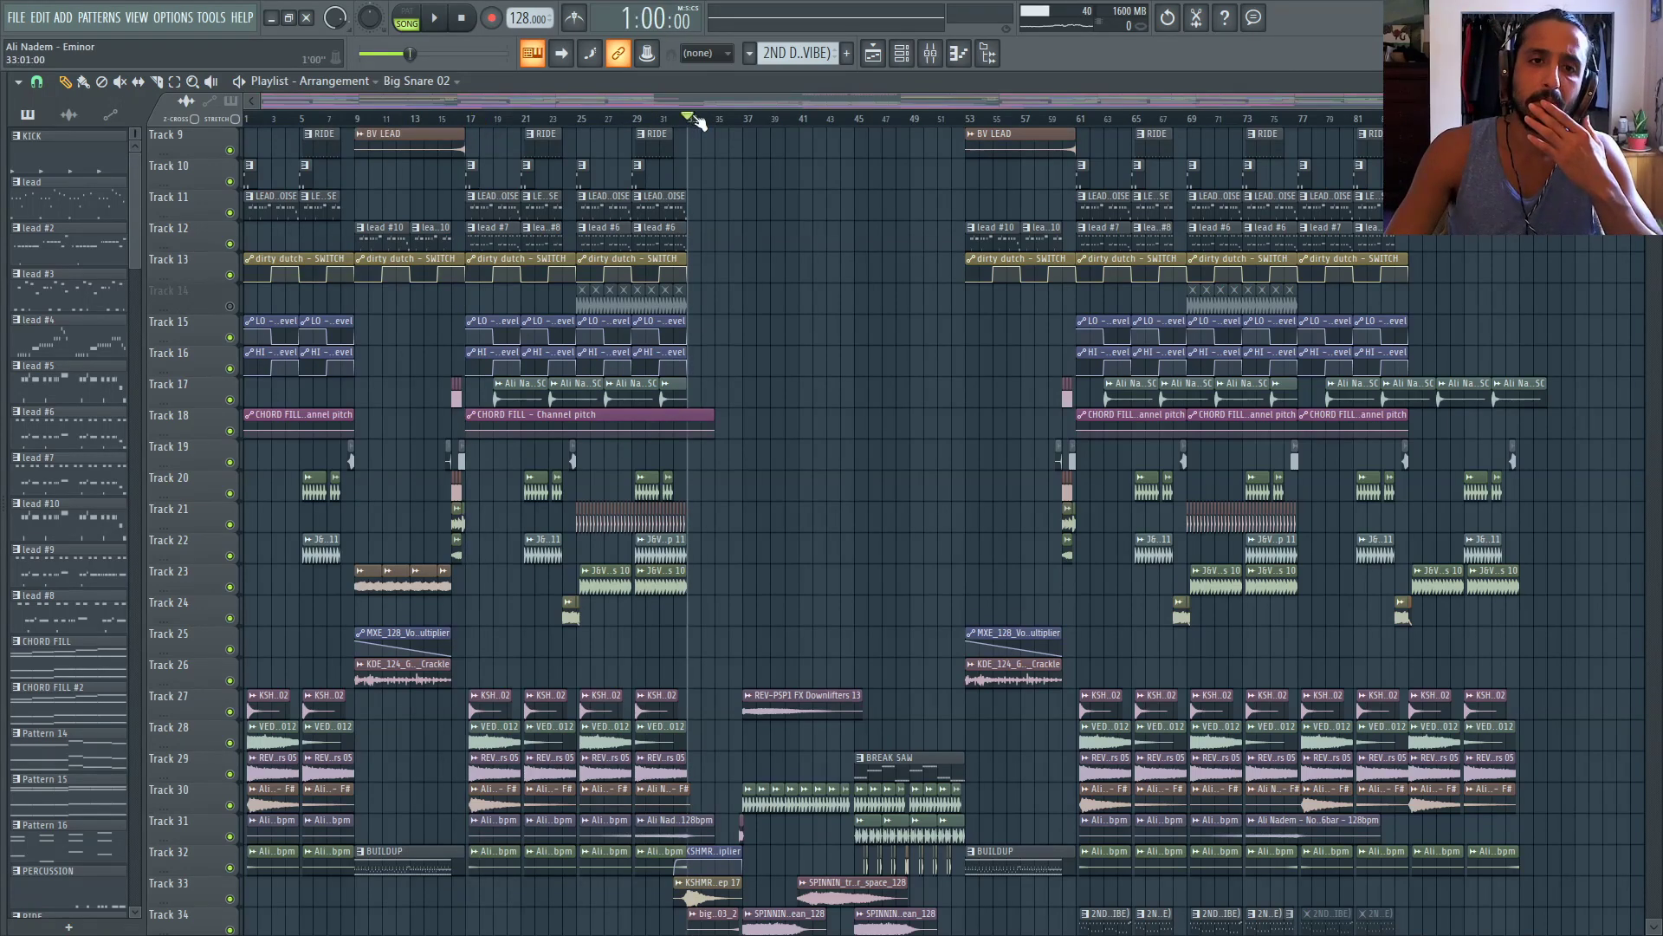
pyautogui.scroll(-3, 791, 212)
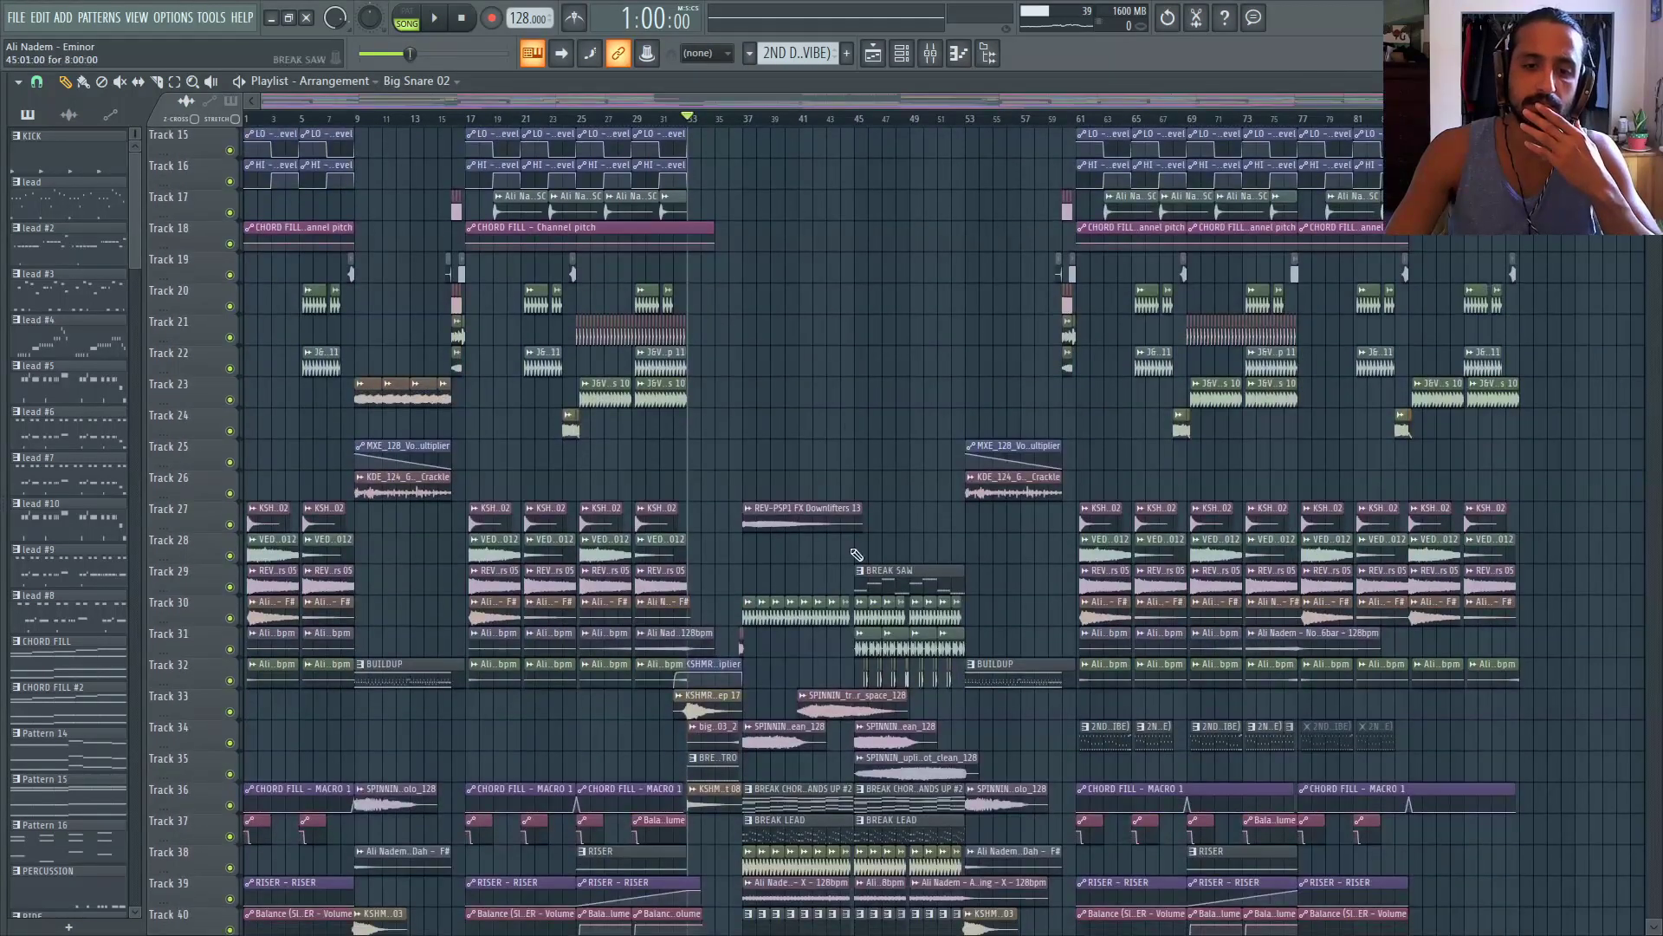
pyautogui.scroll(-1, 960, 512)
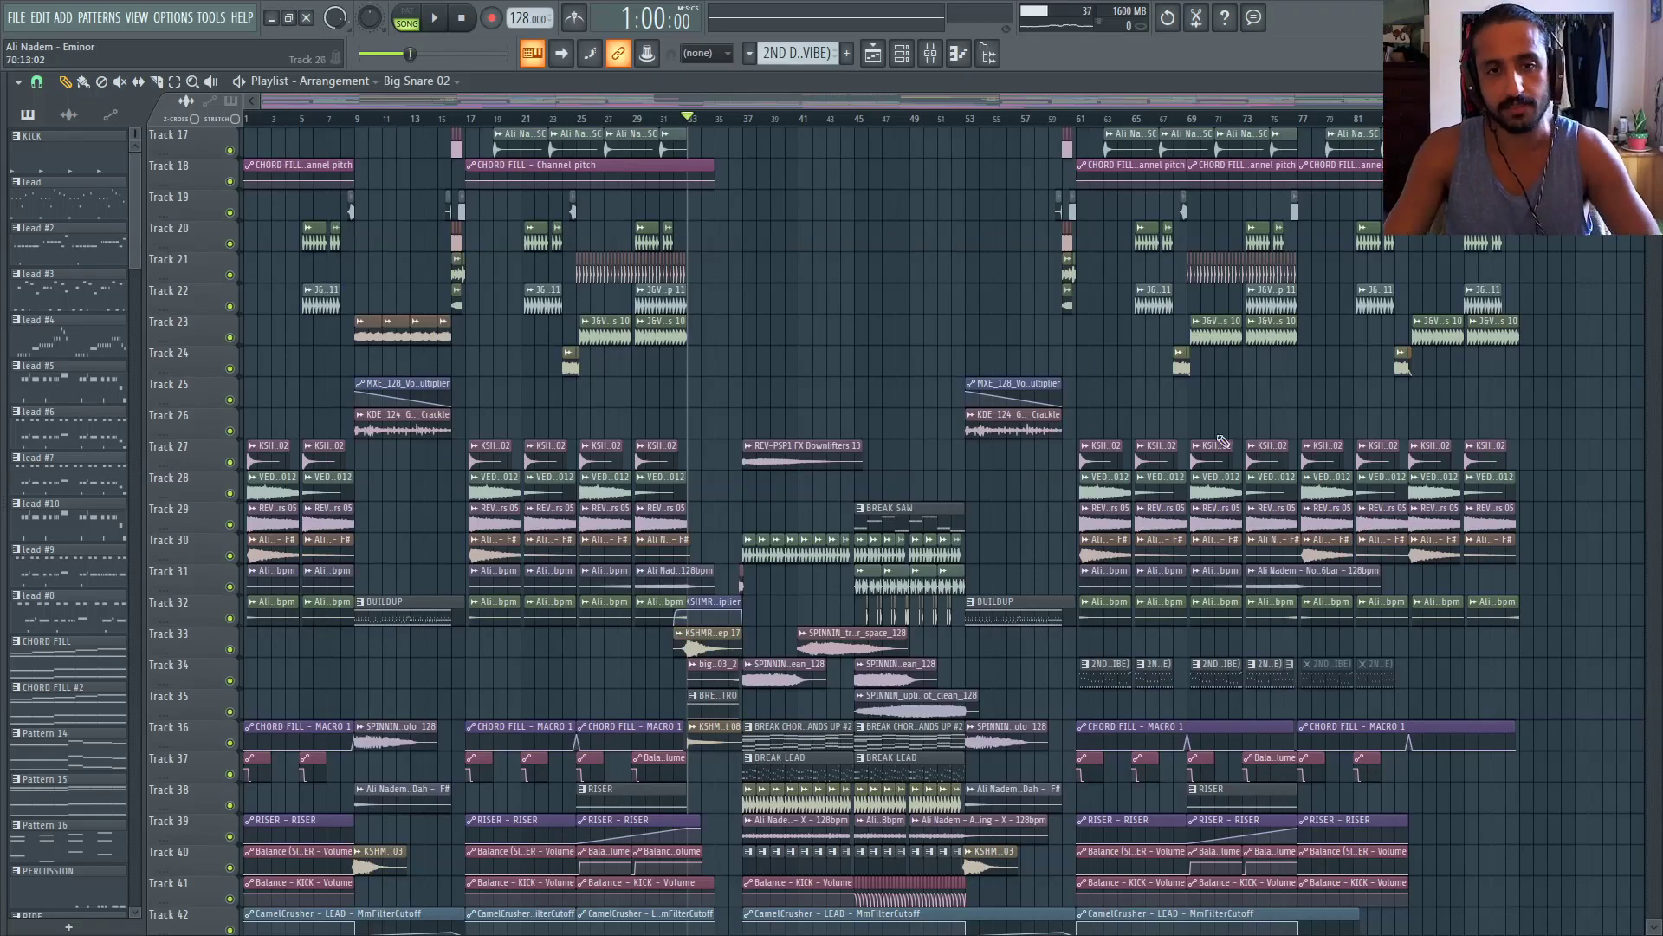
# Move the playhead back to bar 3 and examine the tracks of the intro section more closely
pyautogui.moveTo(682, 113); pyautogui.dragTo(272, 164)
pyautogui.scroll(5, 254, 348)
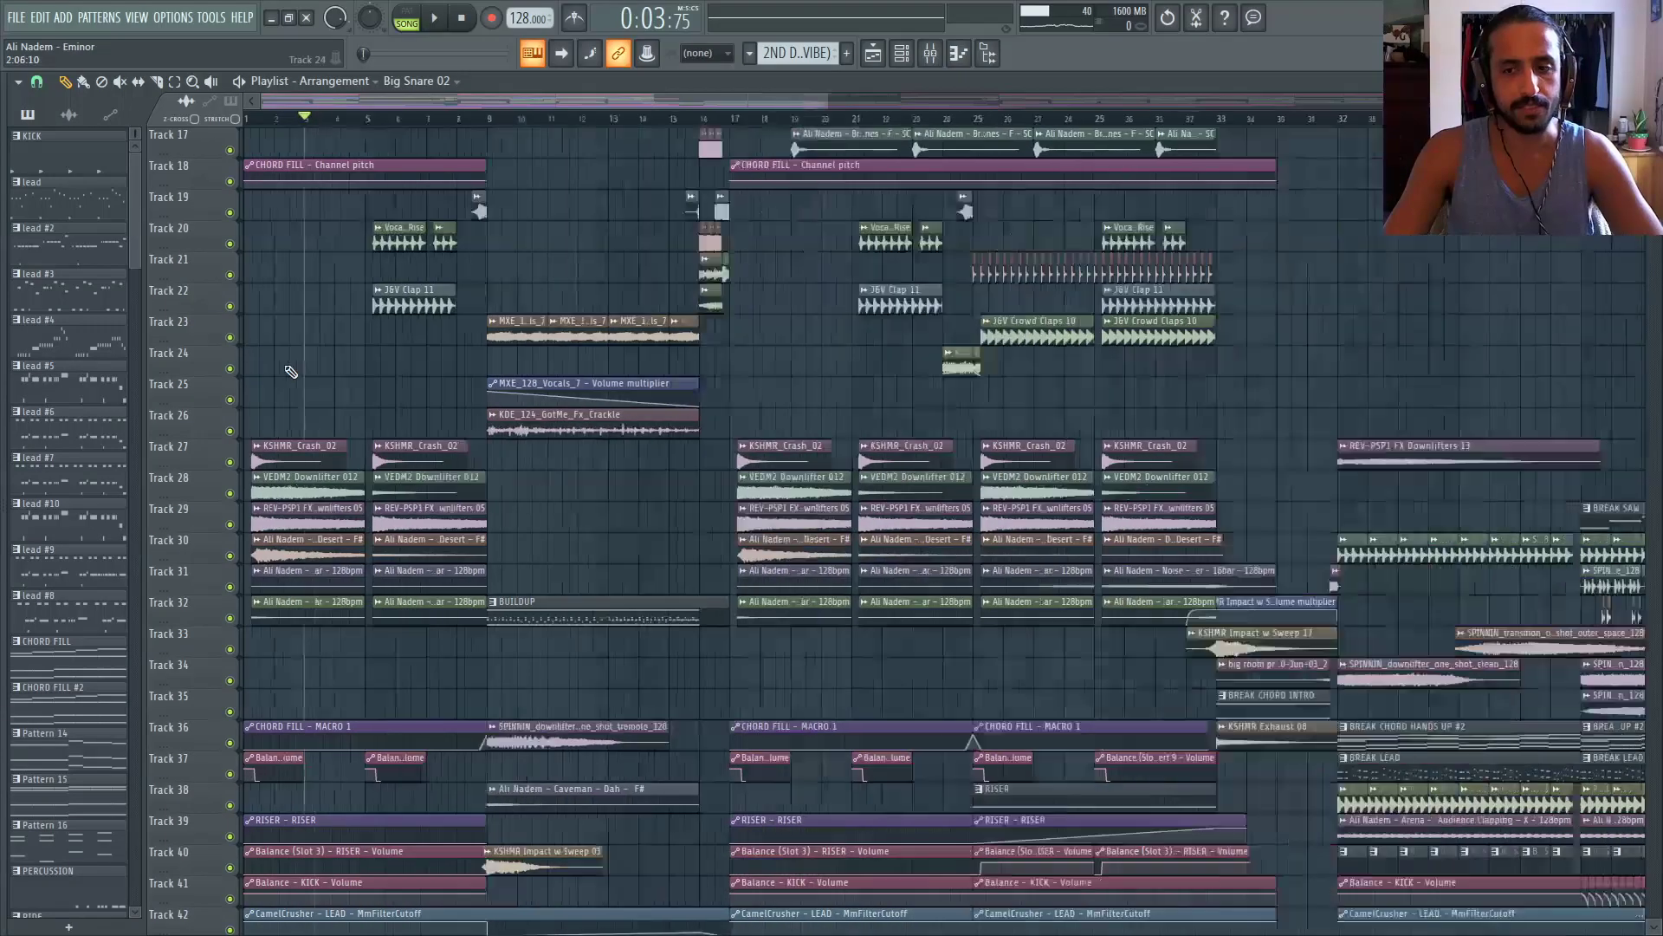
pyautogui.scroll(8, 203, 373)
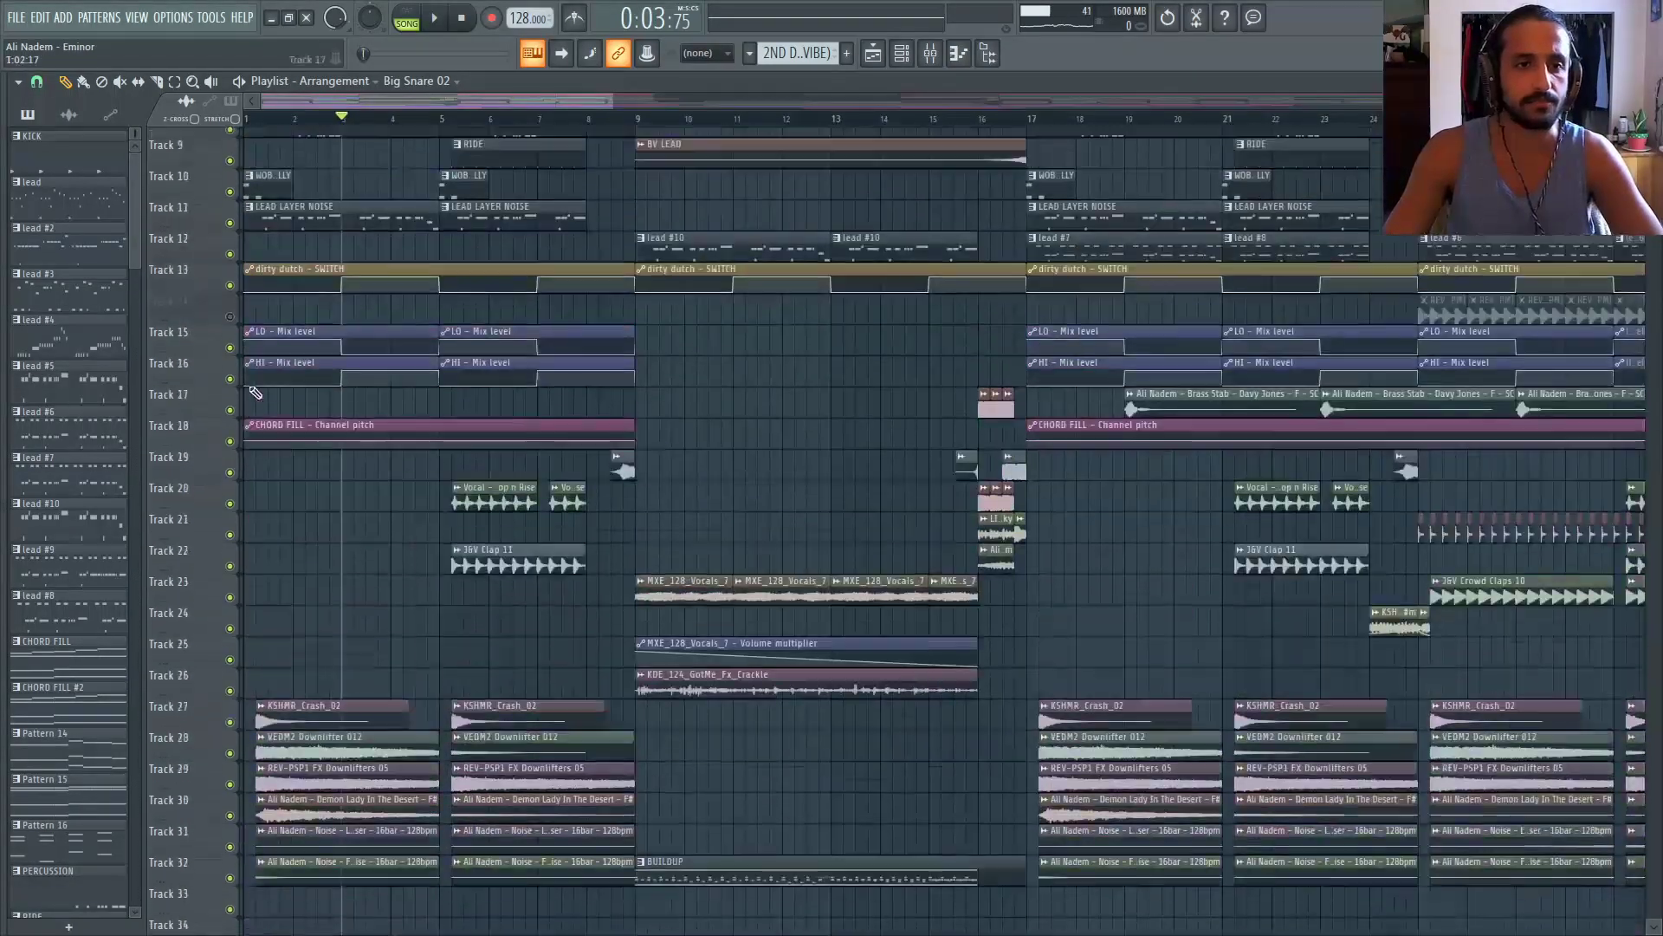
pyautogui.scroll(-8, 532, 436)
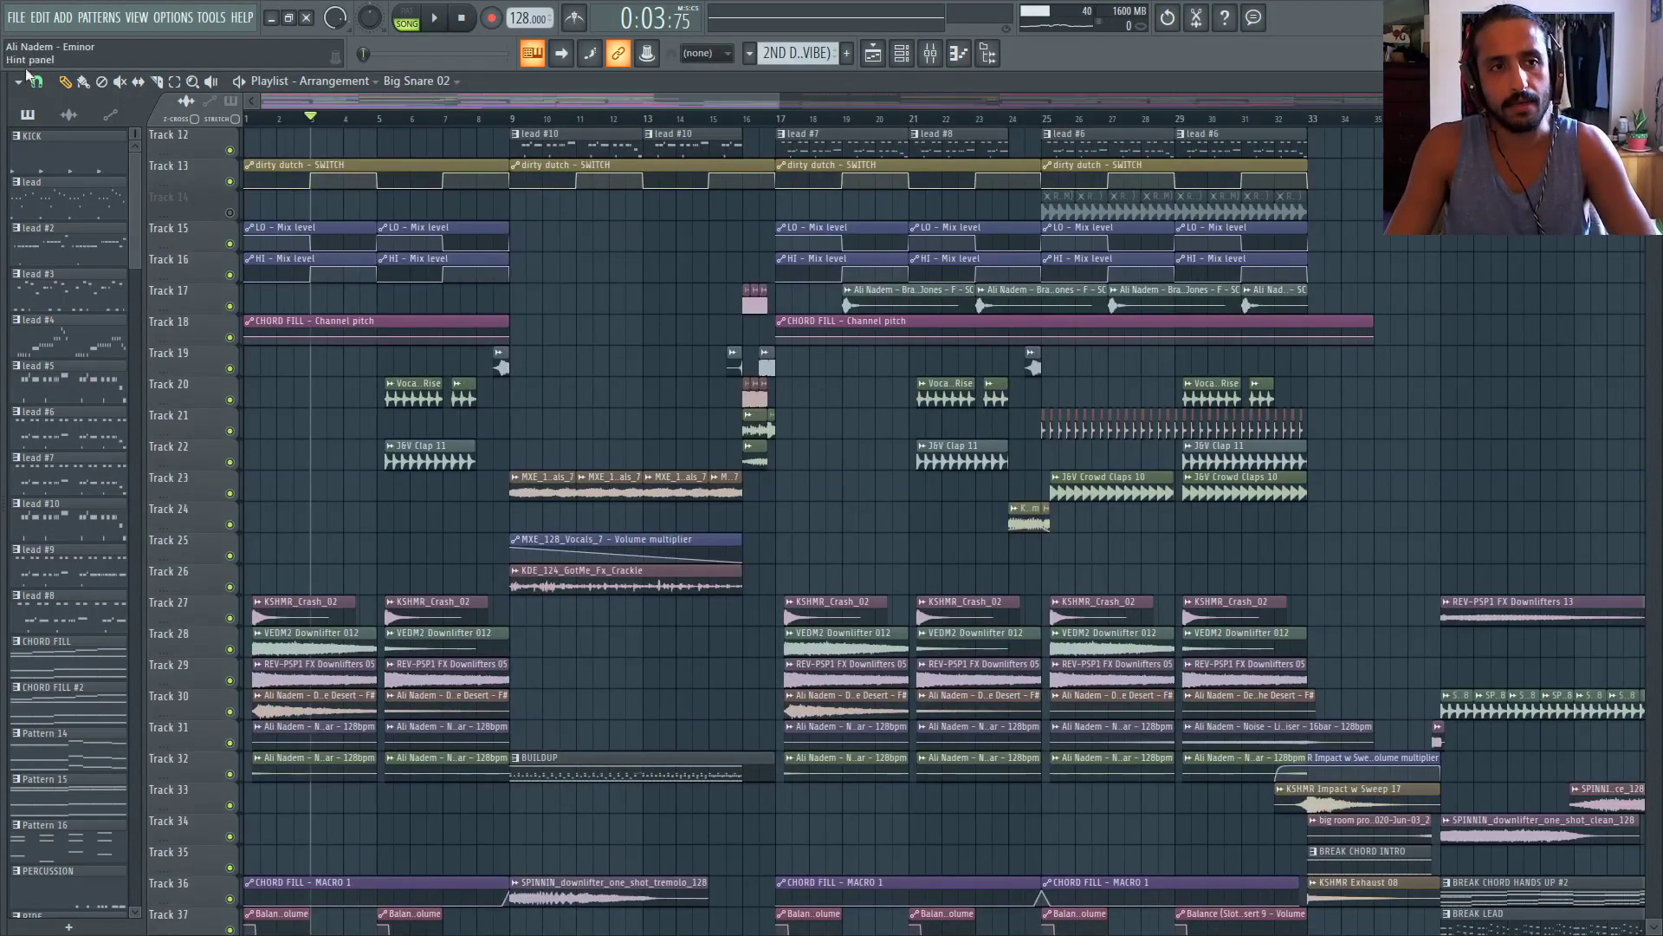
# Add a Massive synth channel and create a new pattern named INTRO ARP
pyautogui.click(63, 18)
pyautogui.click(111, 273)
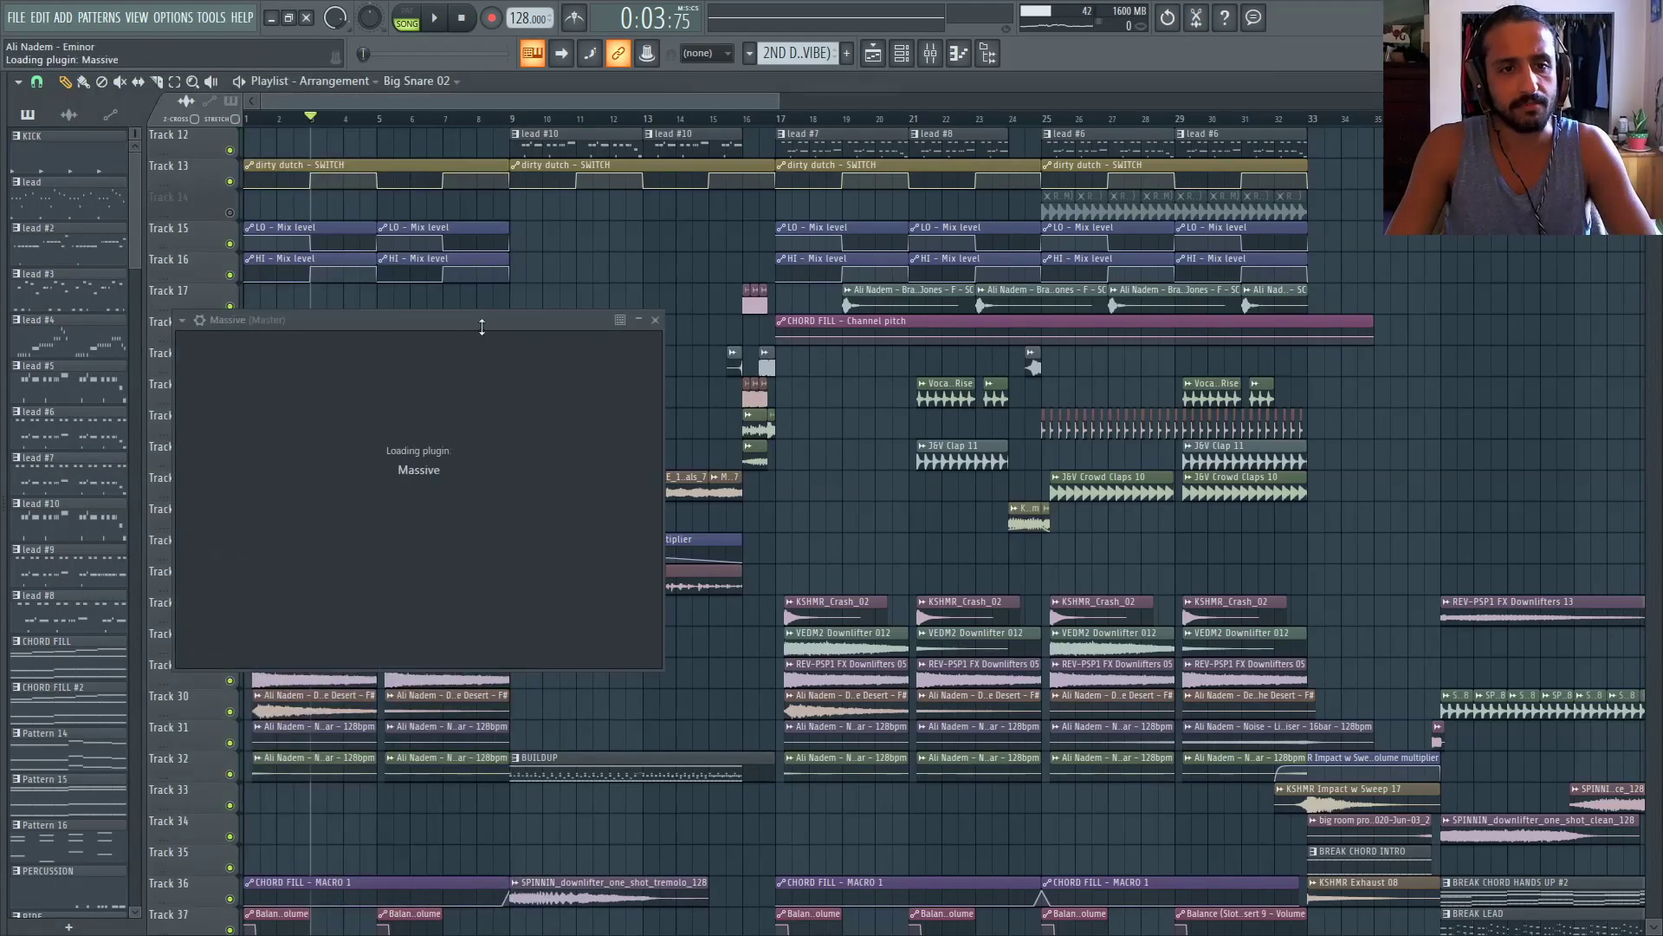
pyautogui.click(845, 53)
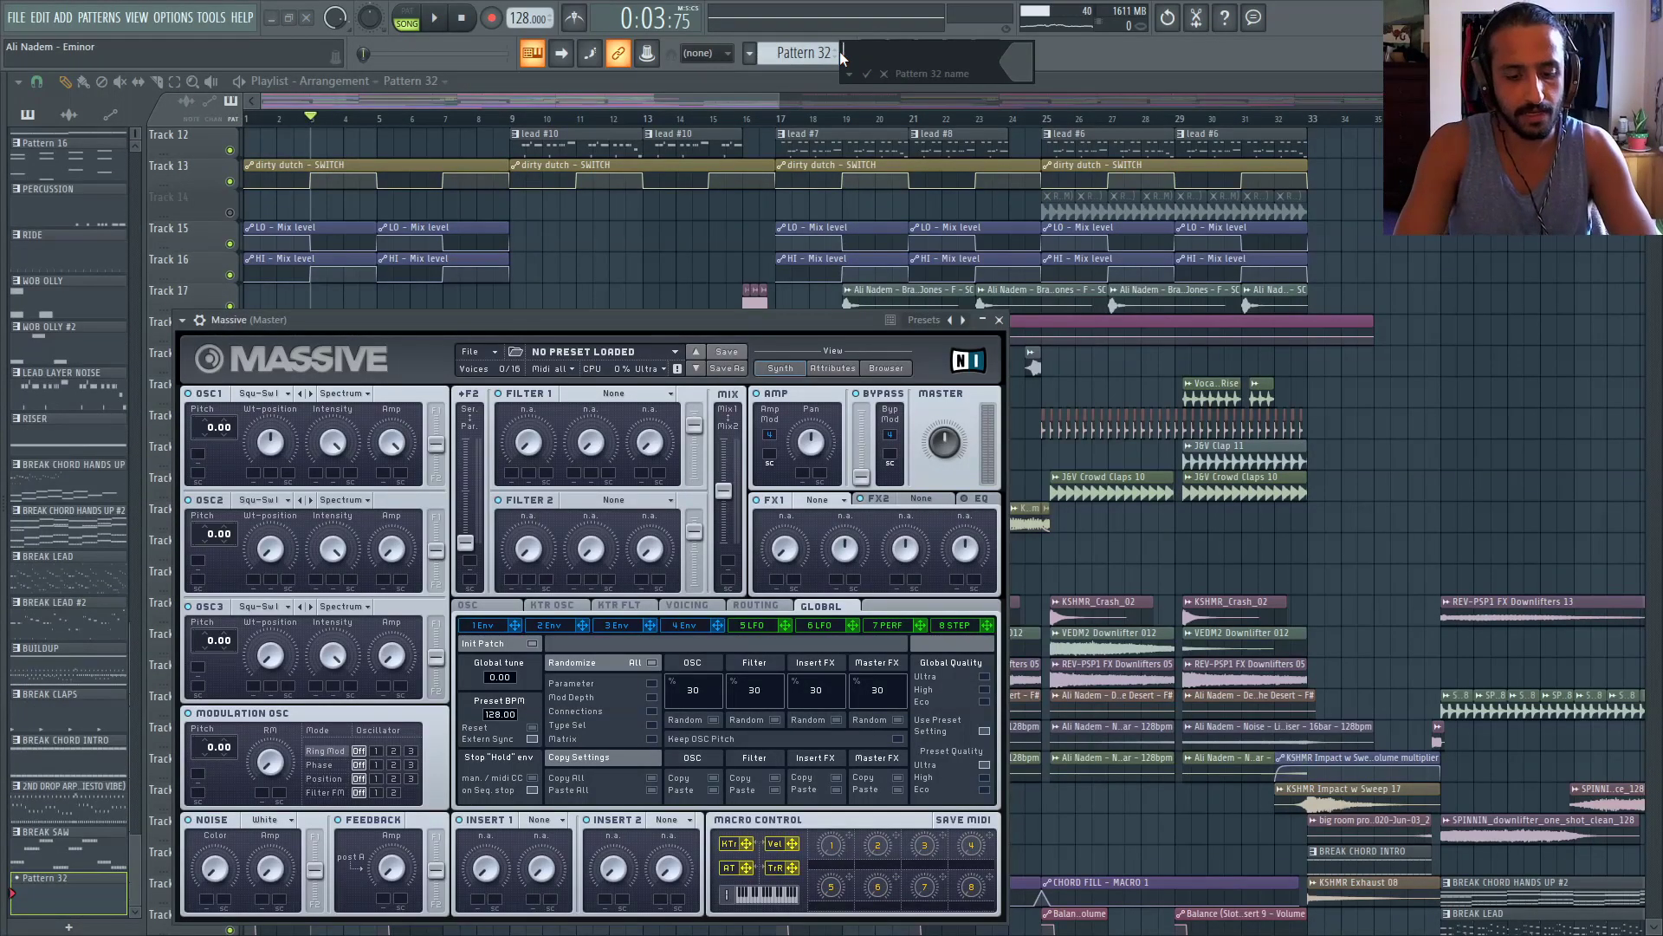
pyautogui.press('Return')
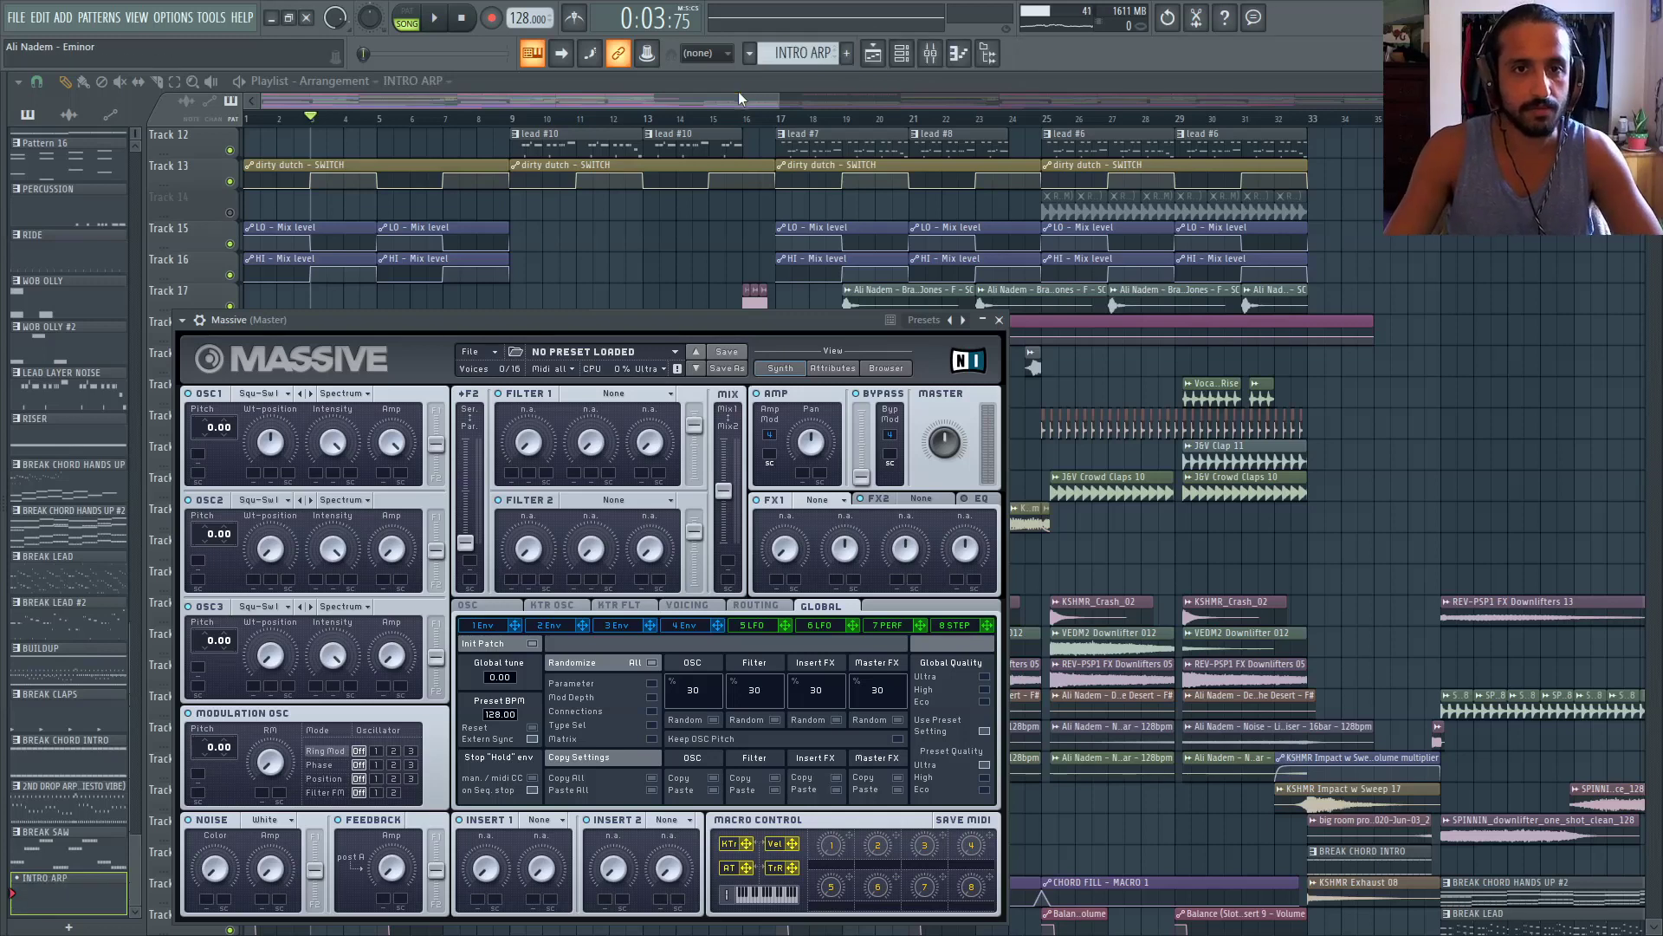
# Close the Massive window and place two four-bar INTRO ARP clips on Track 24, at bars 1 and 5
pyautogui.press('Escape')
pyautogui.moveTo(331, 517); pyautogui.dragTo(374, 516)
pyautogui.click(371, 515)
pyautogui.scroll(3, 272, 517)
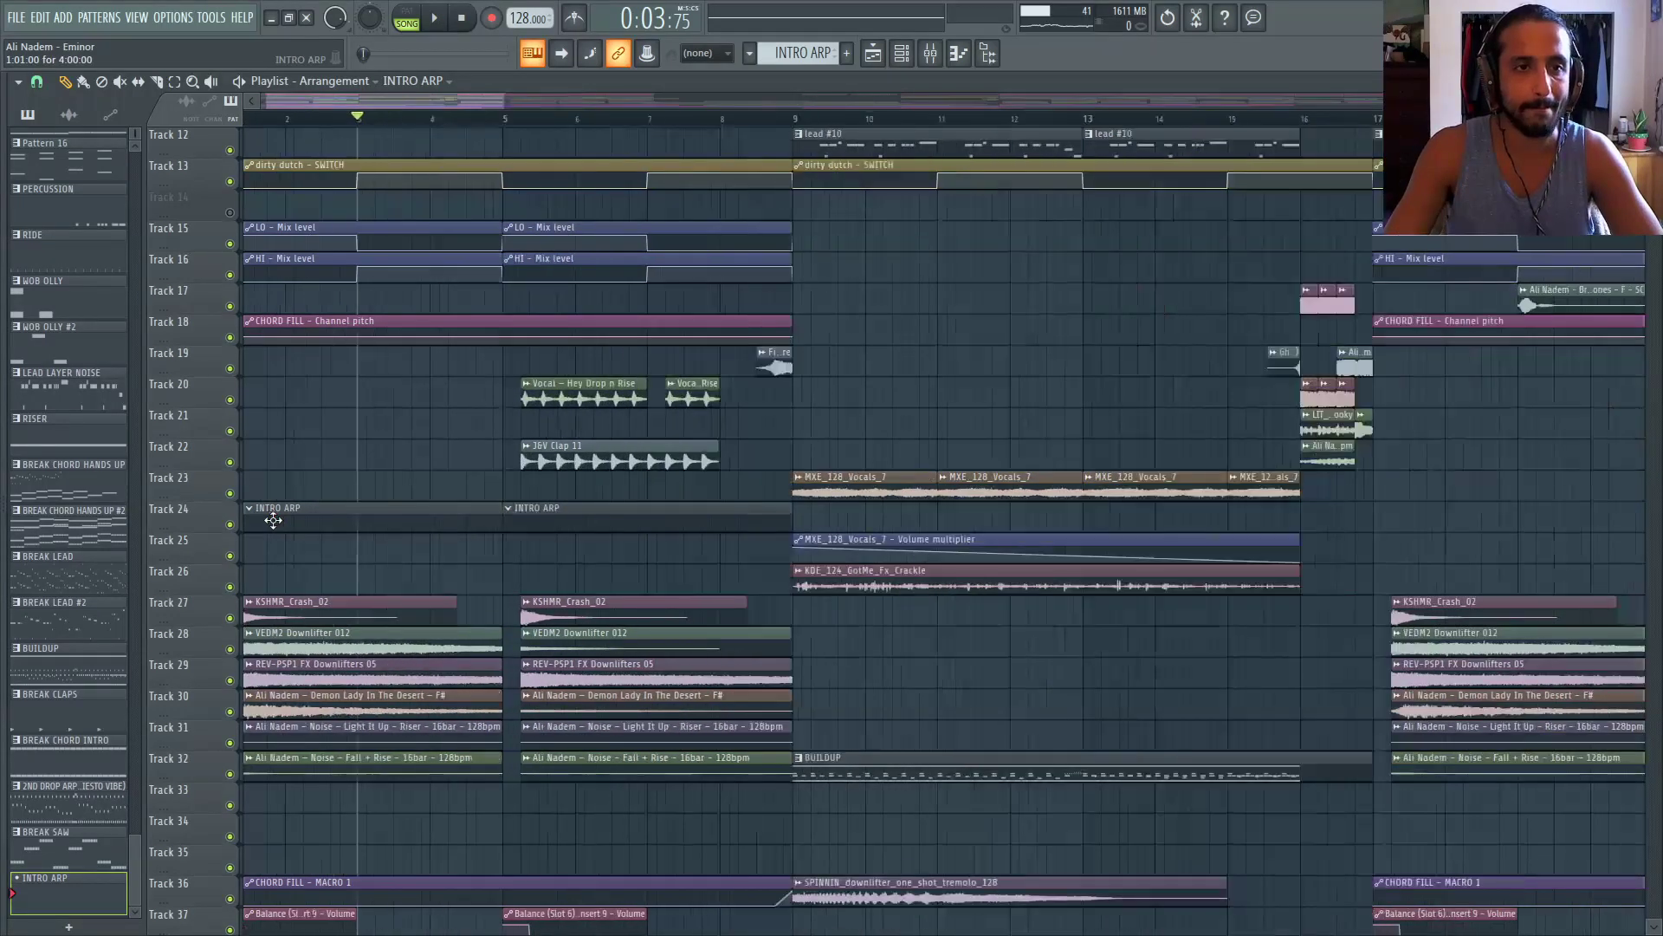
# Rename the new Massive channel in the channel rack to INTRO ARP
pyautogui.click(910, 53)
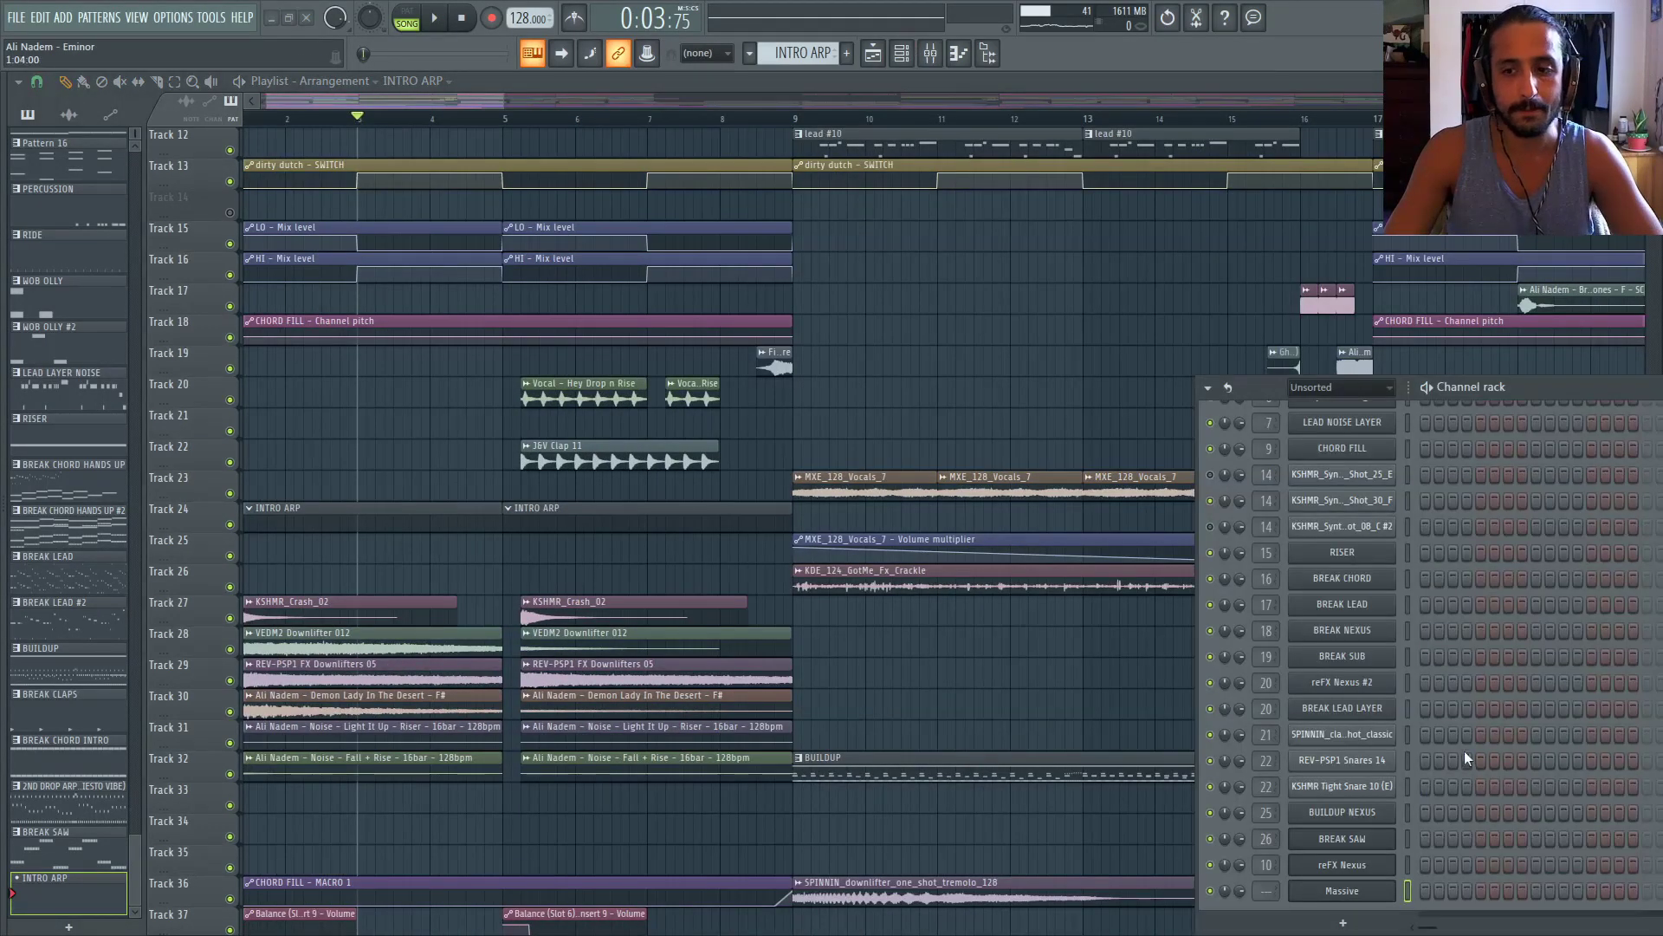
pyautogui.scroll(-1, 1467, 754)
pyautogui.click(1342, 880)
pyautogui.rightClick(1335, 880)
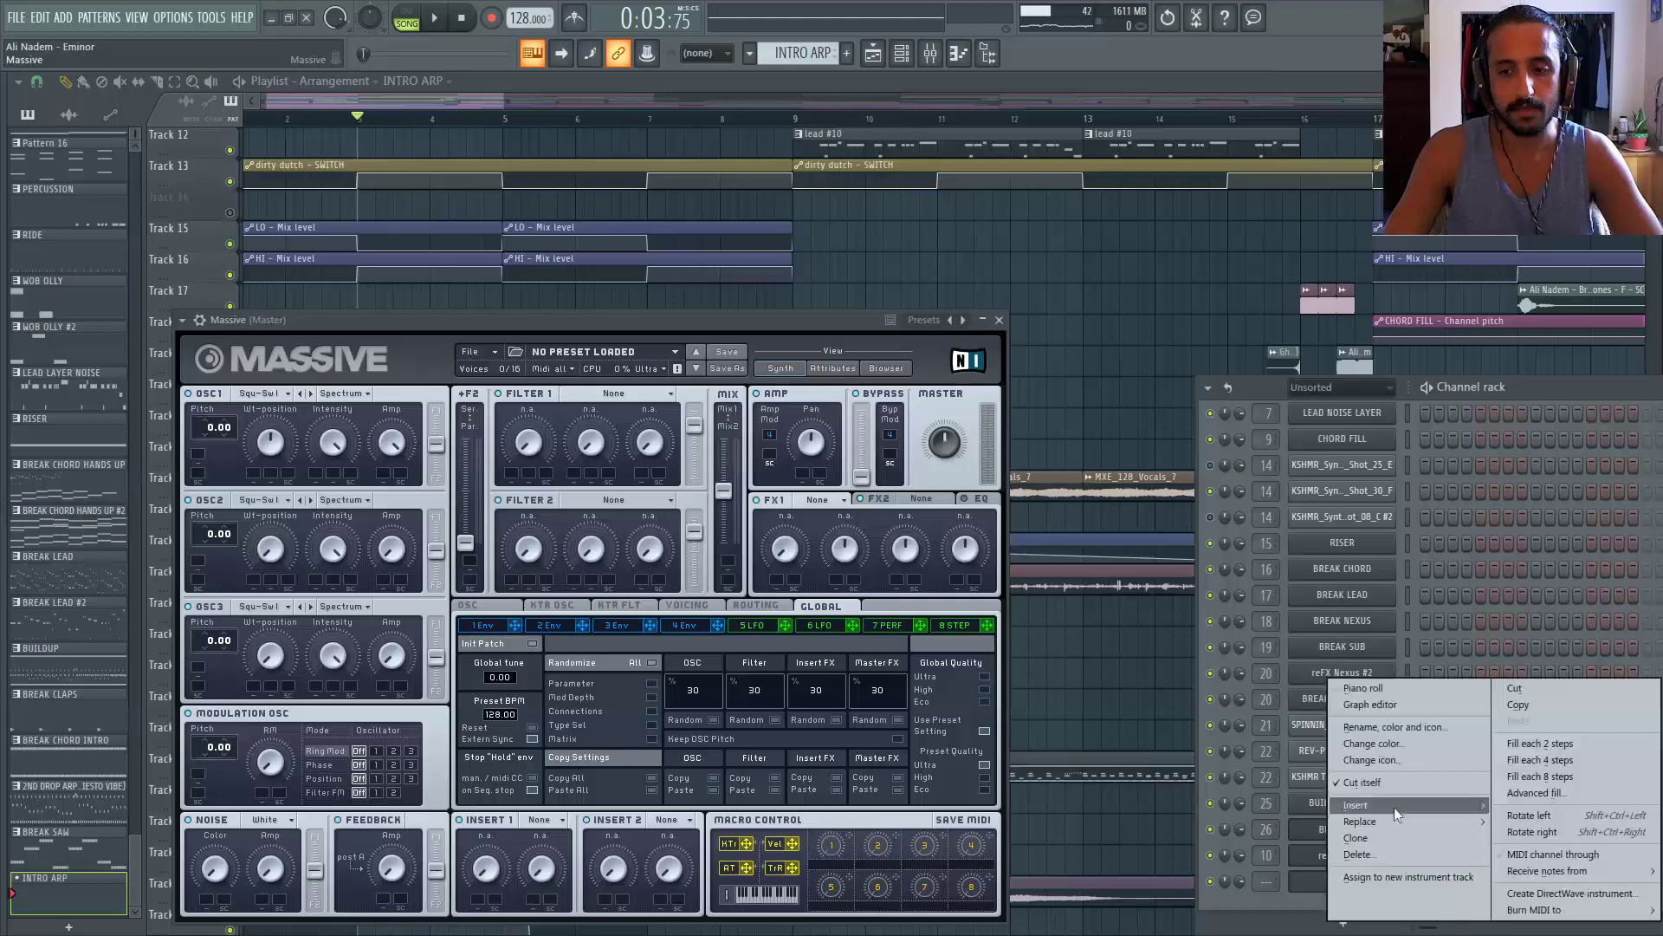
pyautogui.click(1396, 730)
pyautogui.write('INTRO ARP')
pyautogui.press('Return')
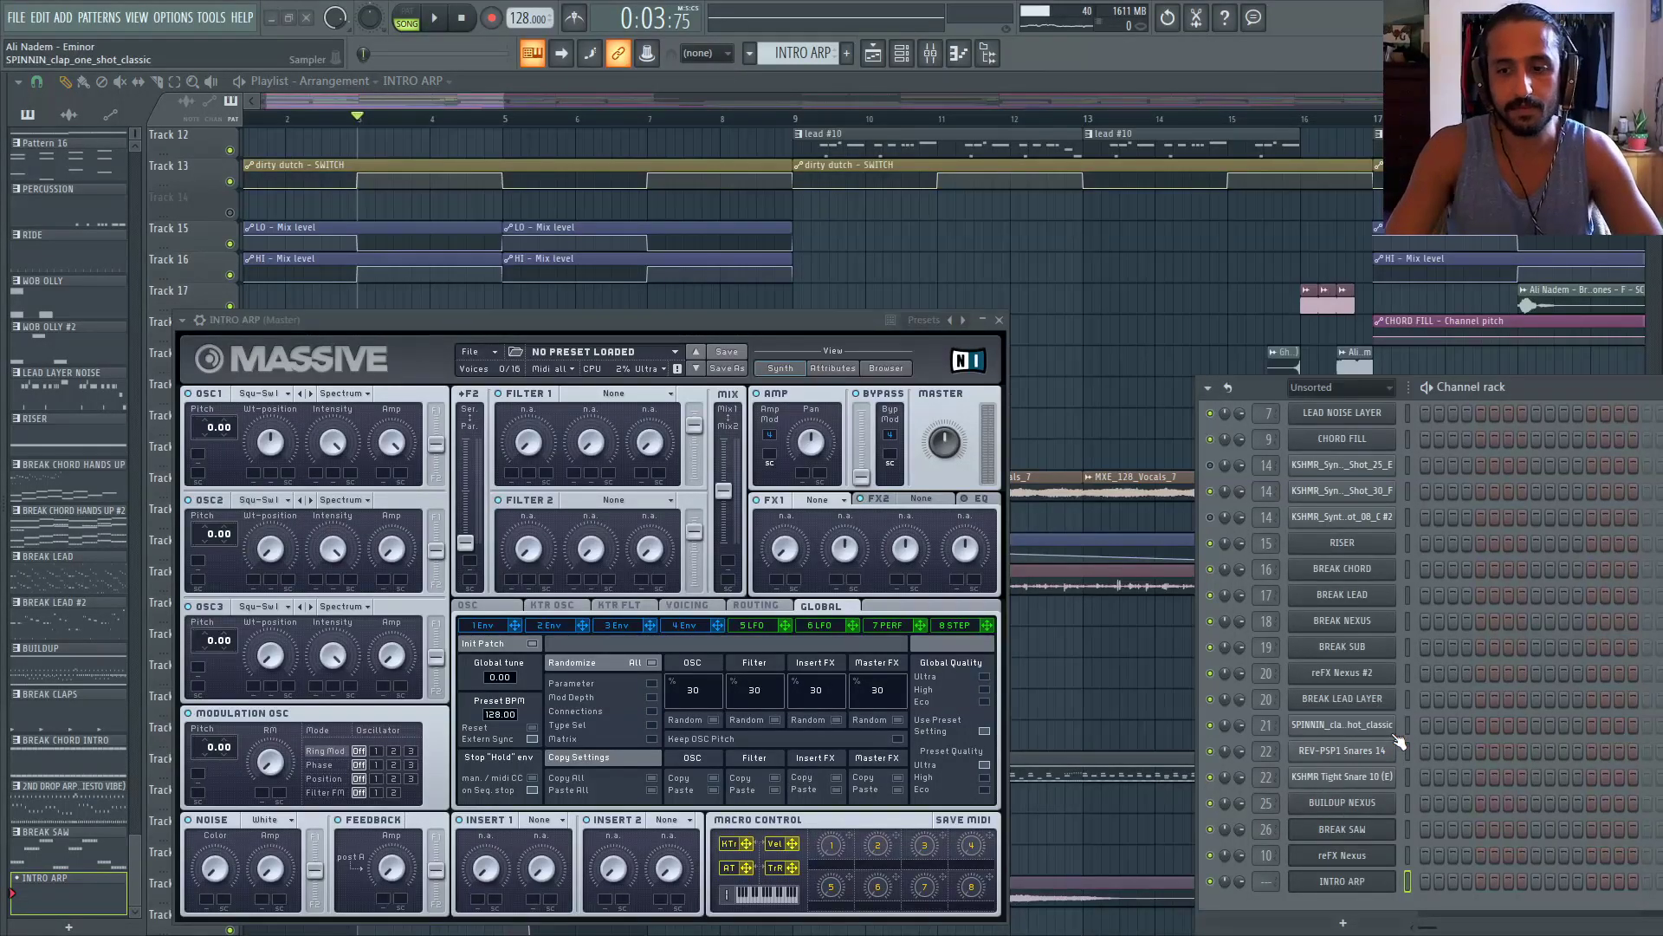
# Set Massive's Filter 1 to Lowpass 4, load Reverb as FX2, and audition the sound with a test note
pyautogui.moveTo(669, 328); pyautogui.dragTo(736, 220)
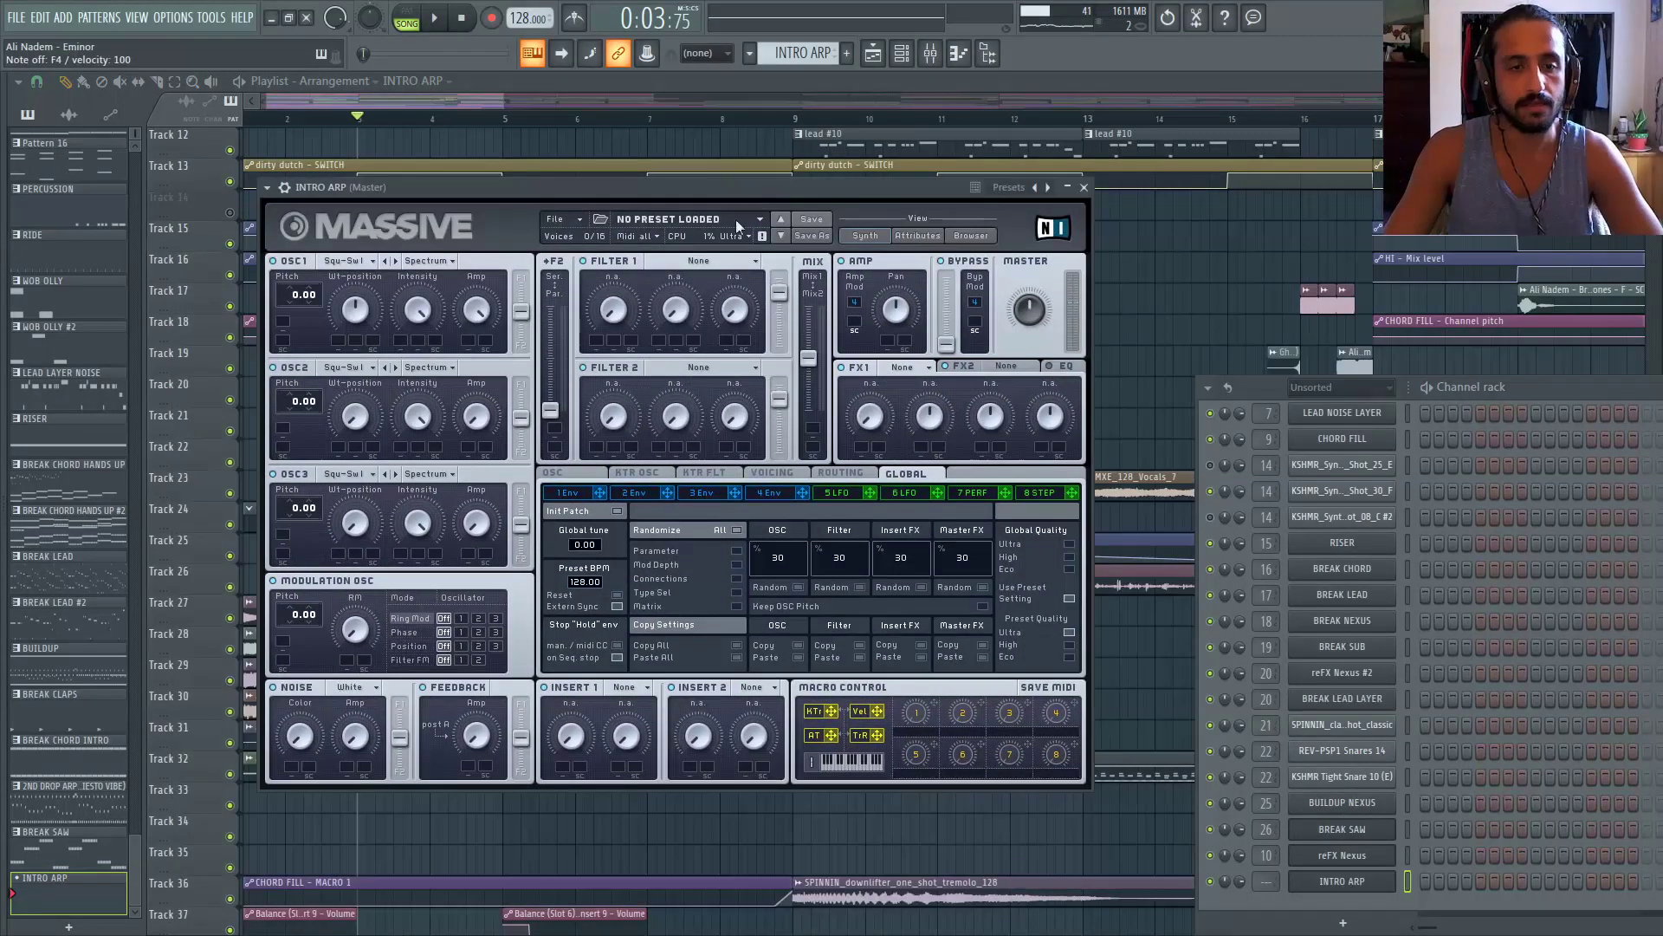
pyautogui.click(698, 260)
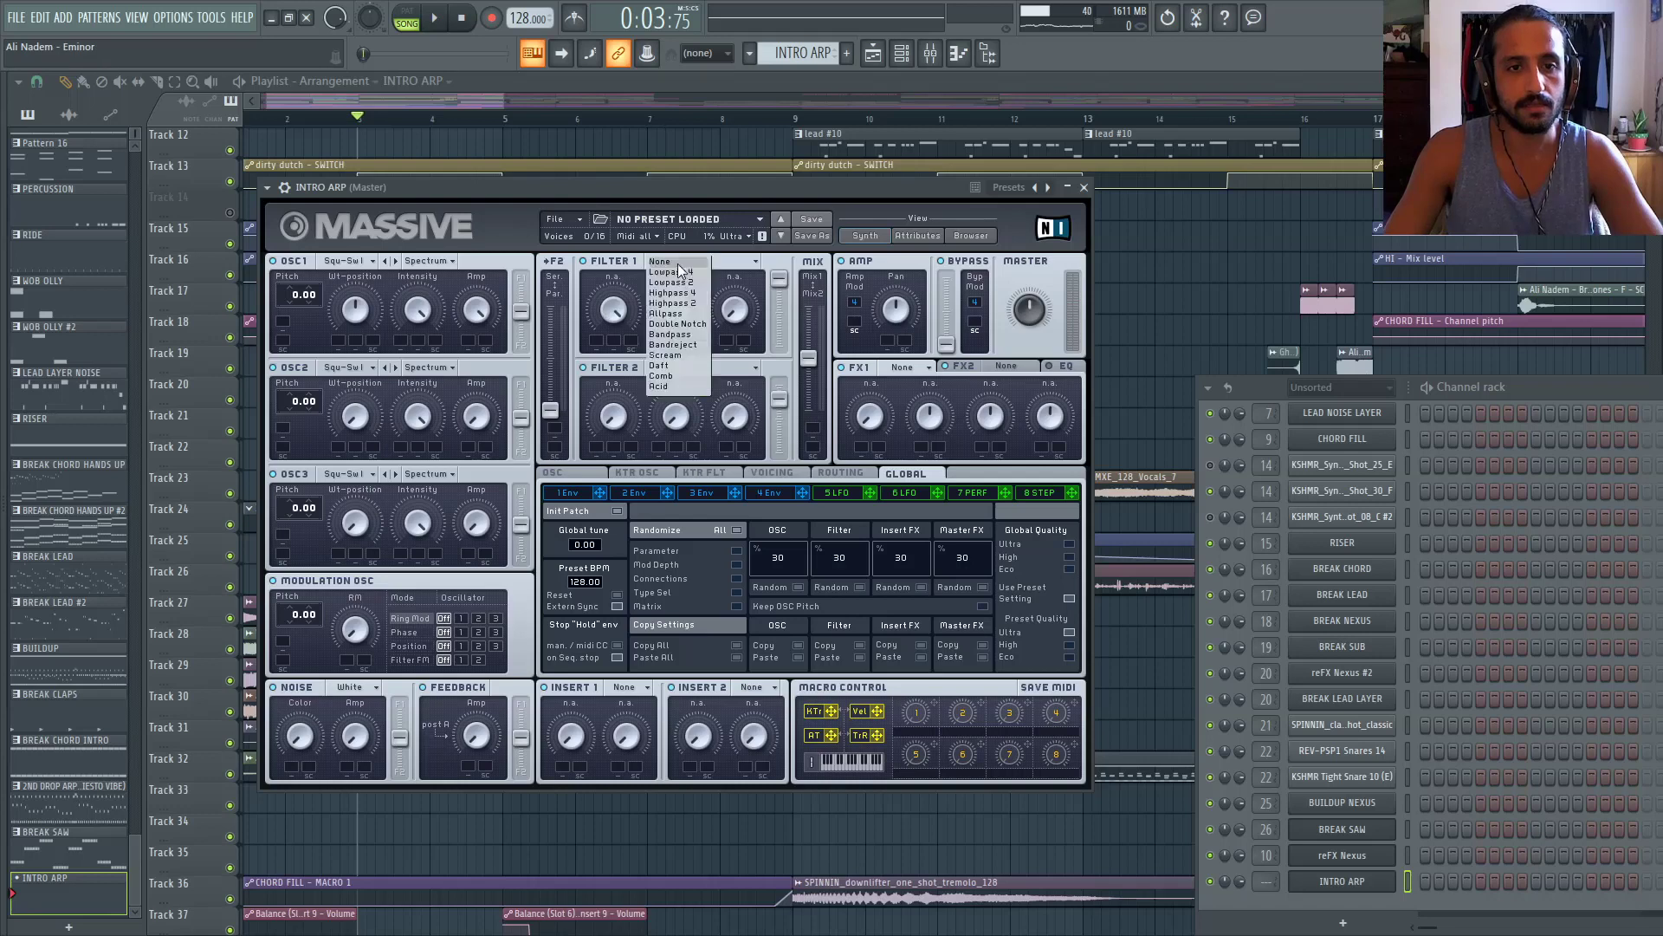
pyautogui.click(680, 285)
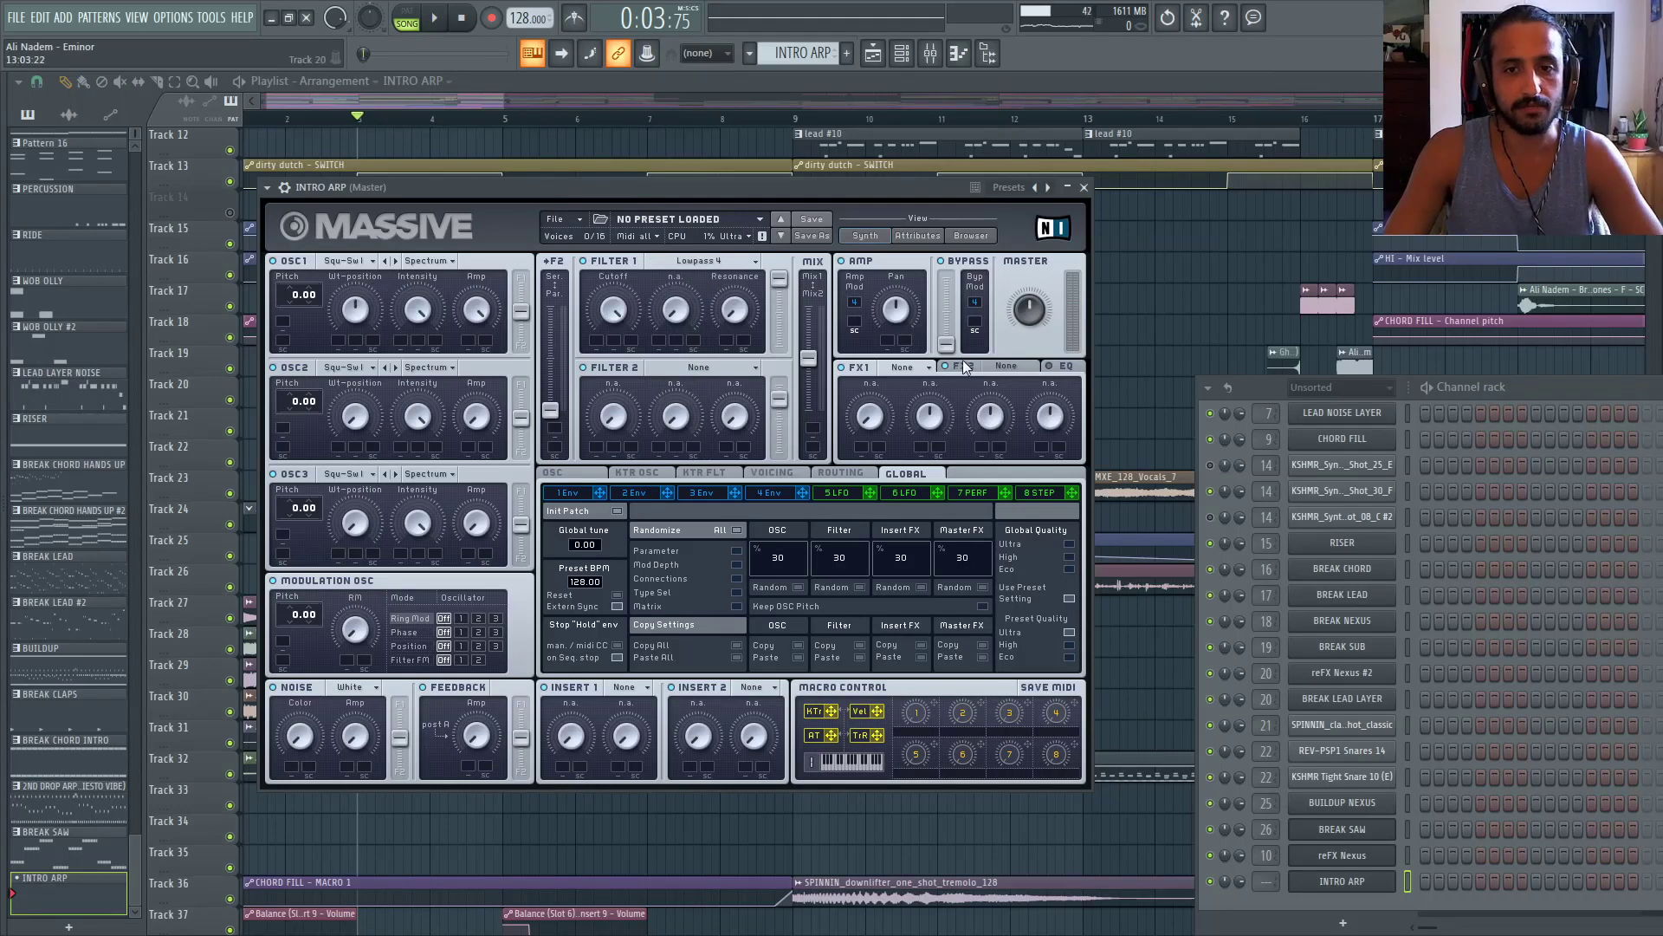
pyautogui.click(1000, 367)
pyautogui.click(1000, 382)
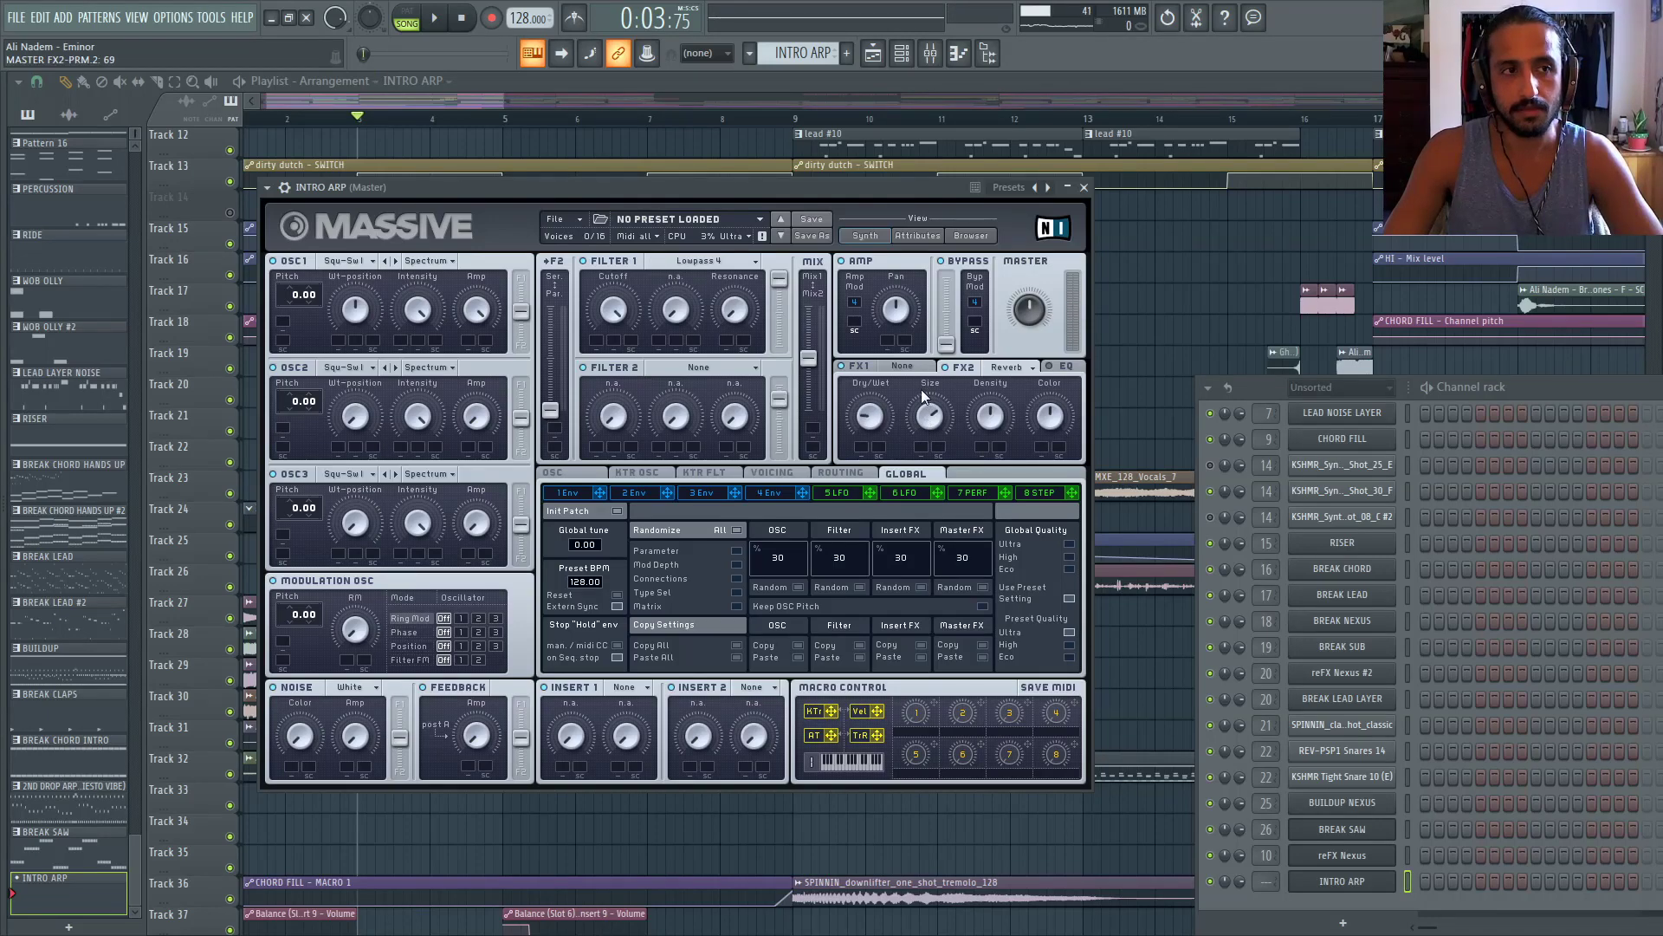
pyautogui.press('v')
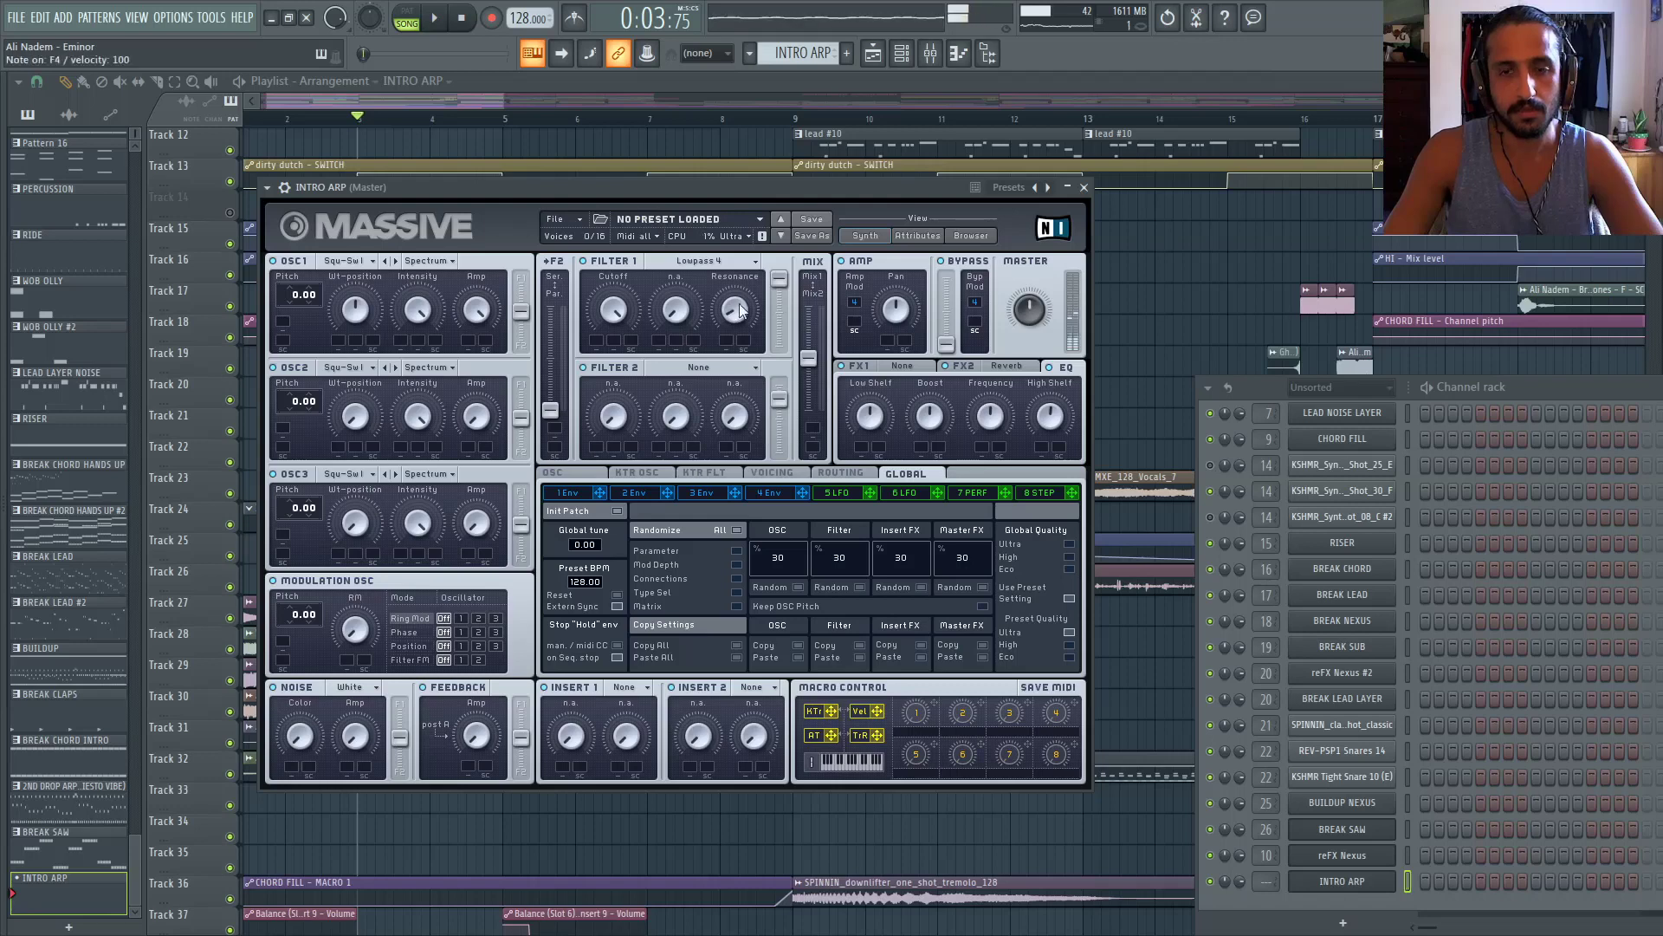
# Open the empty piano roll of the INTRO ARP channel
pyautogui.rightClick(1338, 881)
pyautogui.click(1372, 838)
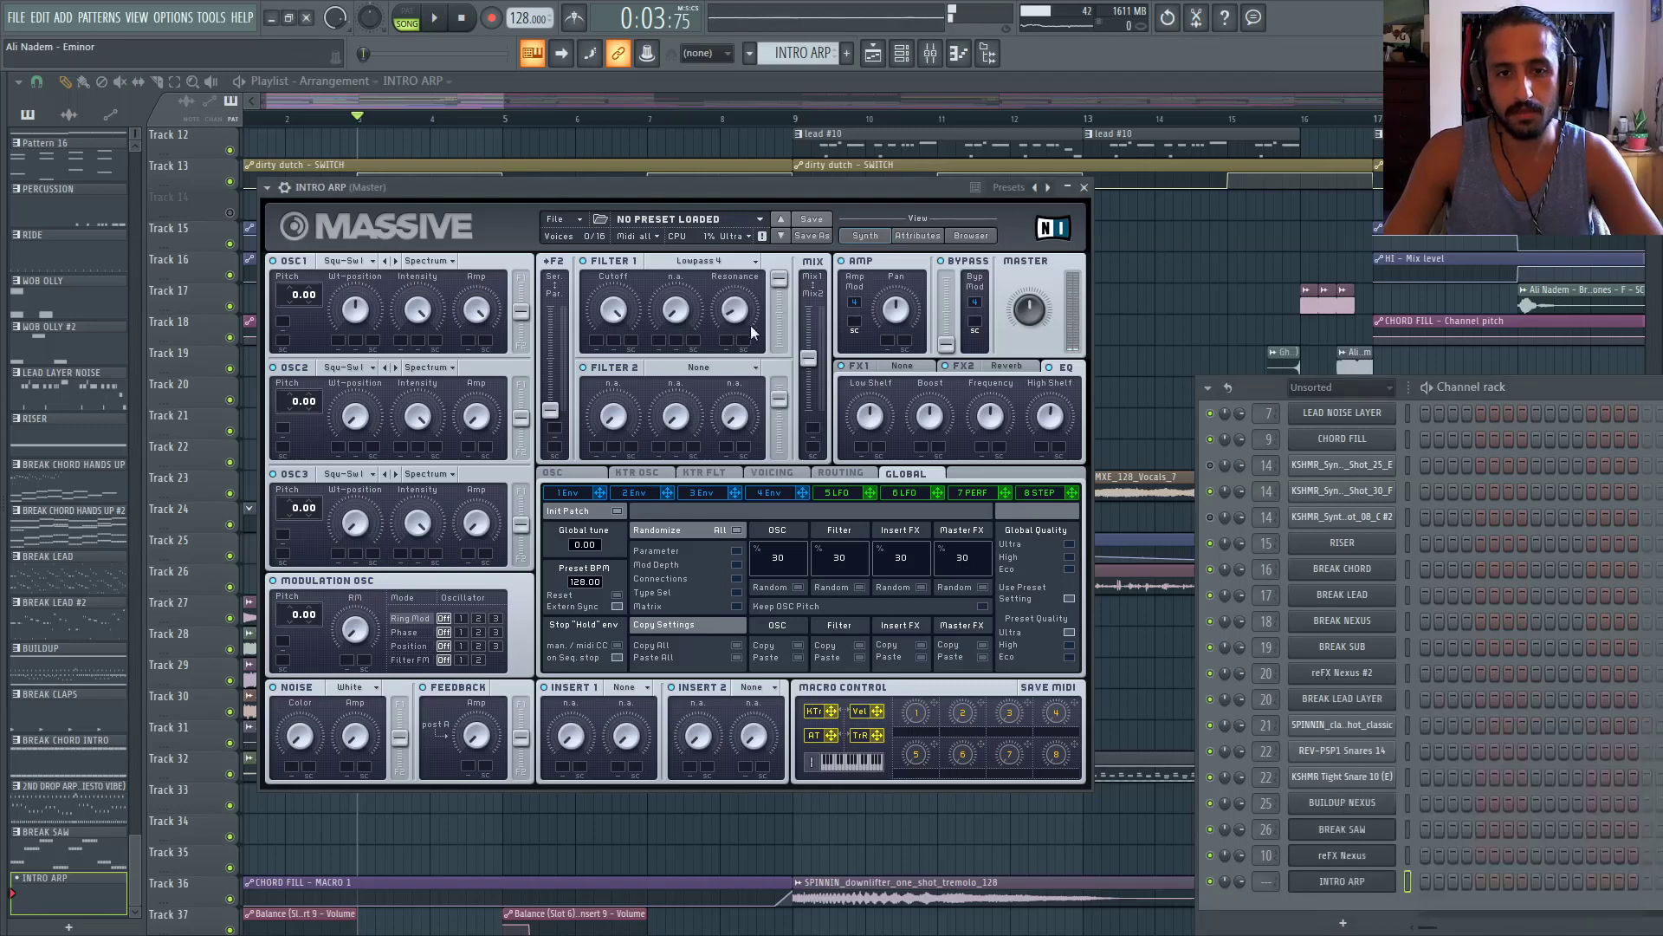
pyautogui.rightClick(1339, 881)
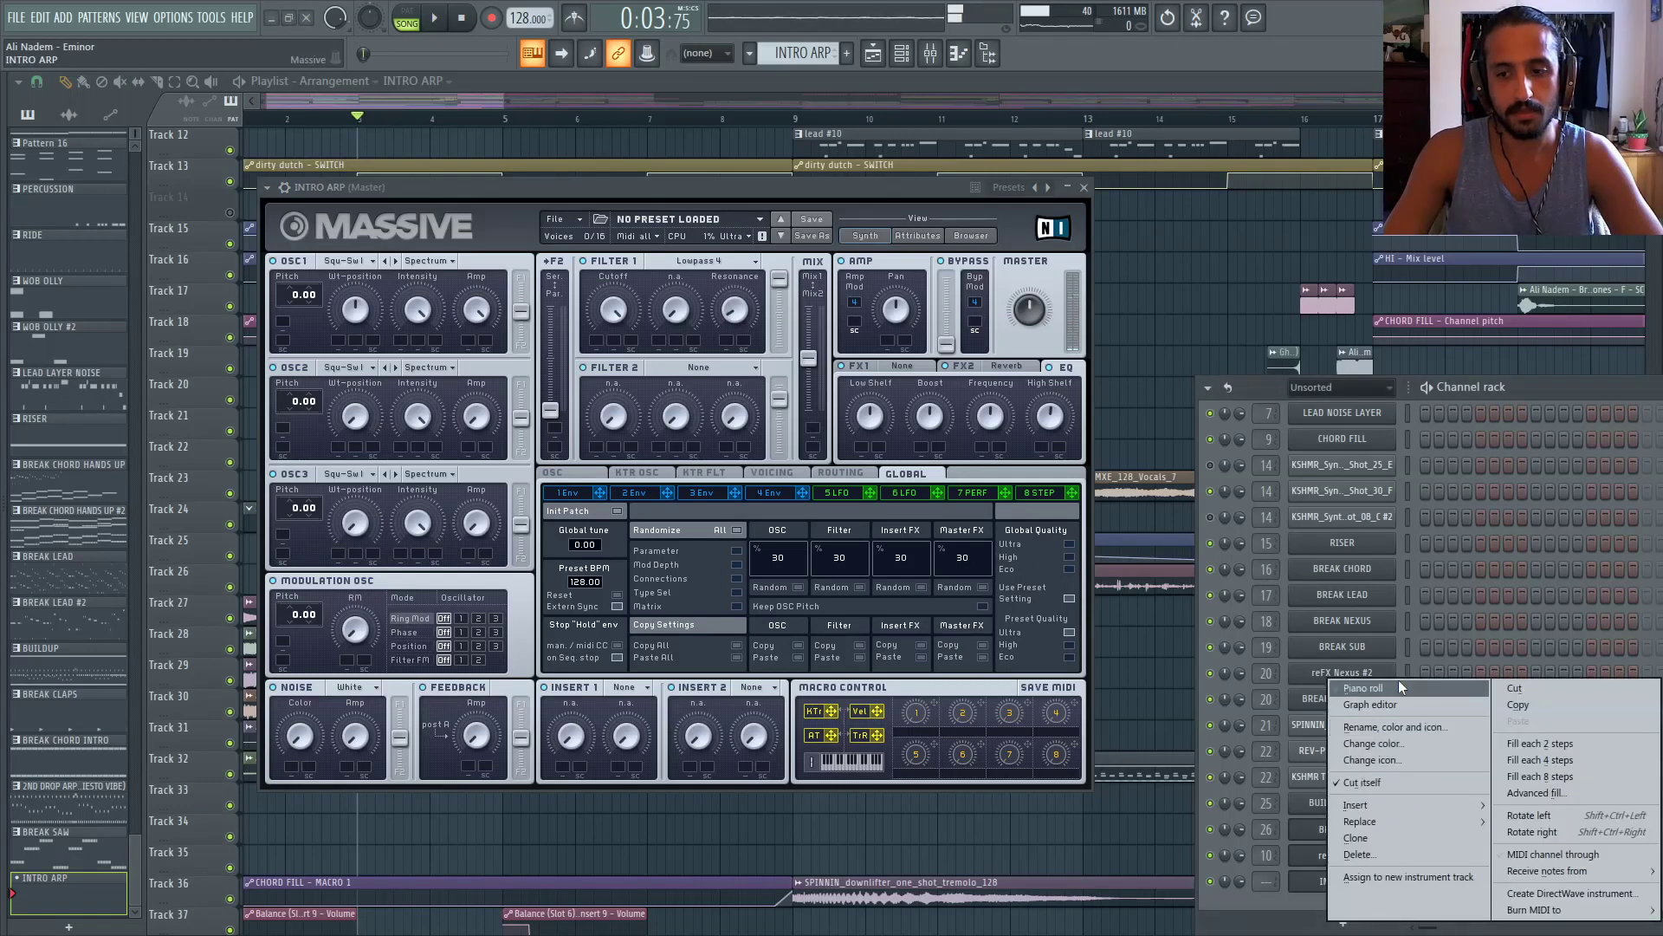
pyautogui.click(1400, 687)
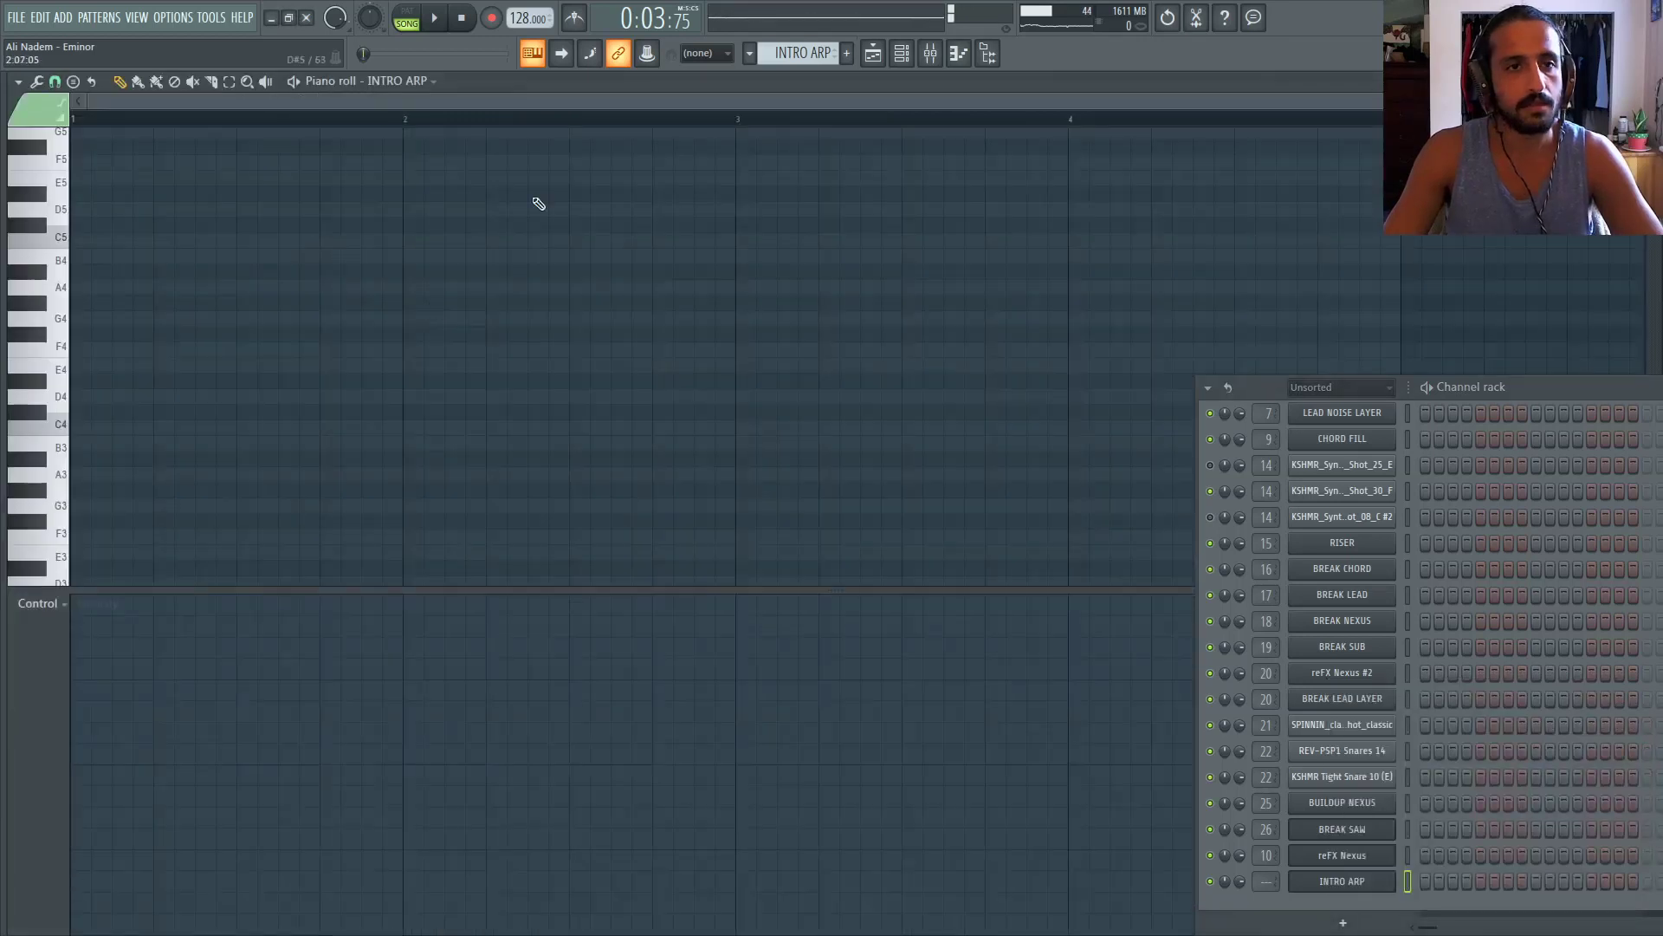
# Shape Massive's envelope 4 with attack 0, its decay level at minimum and an adjusted decay time, auditioning a note
pyautogui.click(1377, 888)
pyautogui.click(770, 493)
pyautogui.moveTo(646, 654); pyautogui.dragTo(653, 689)
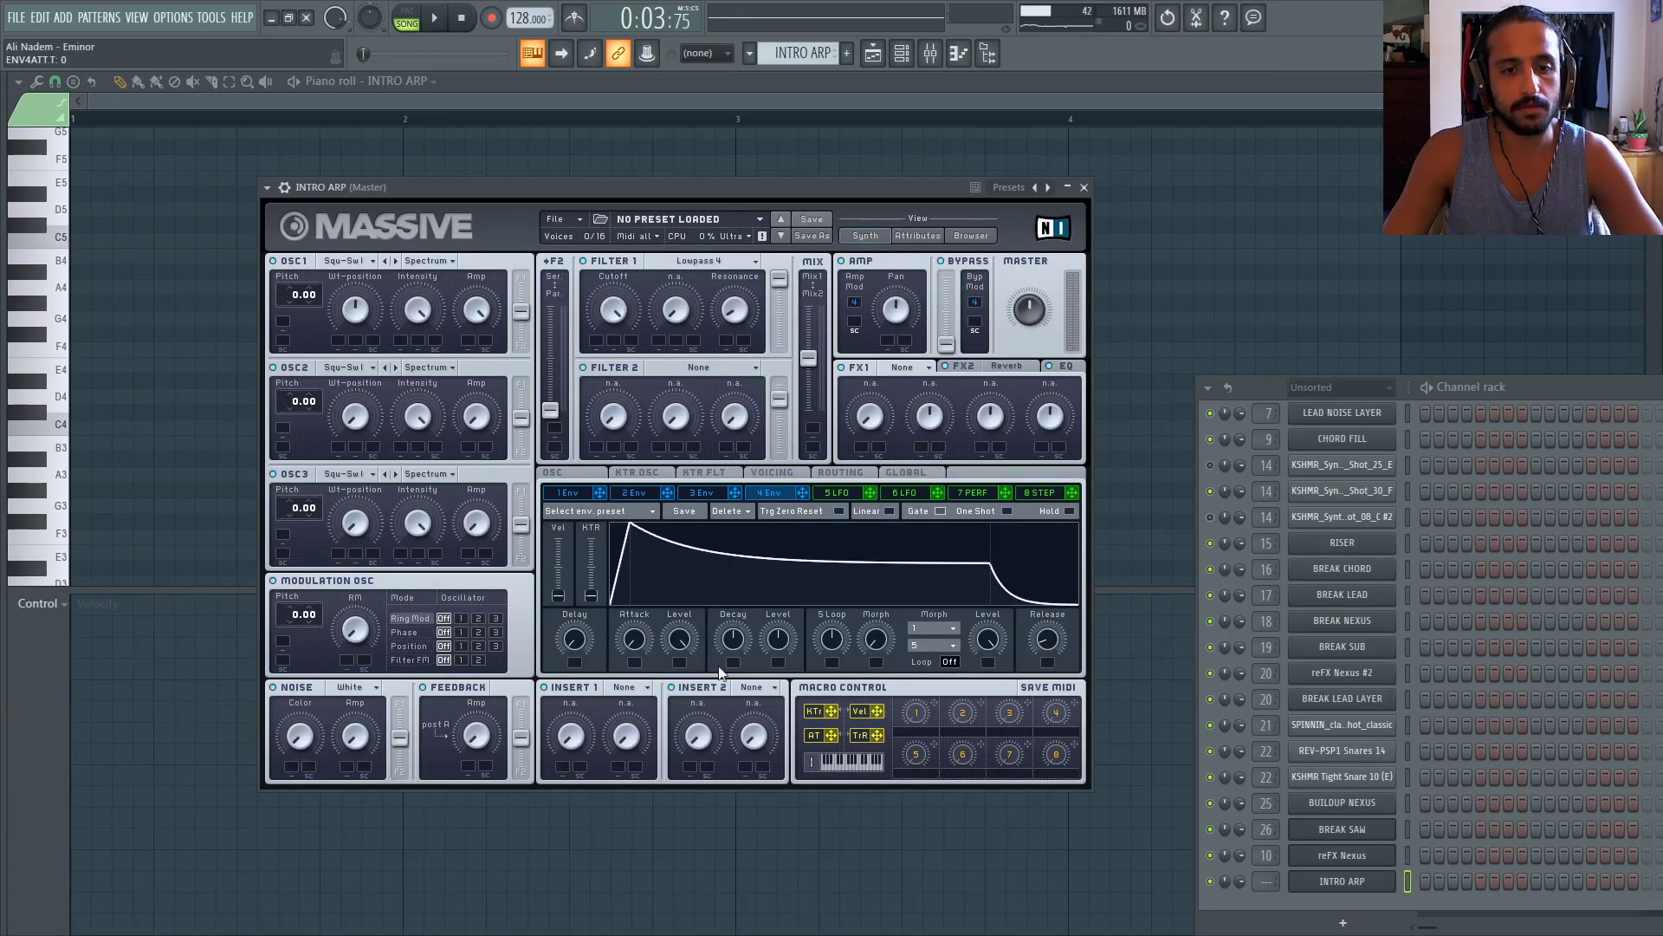
pyautogui.moveTo(773, 645); pyautogui.dragTo(773, 737)
pyautogui.press('v')
pyautogui.moveTo(731, 640); pyautogui.dragTo(735, 643)
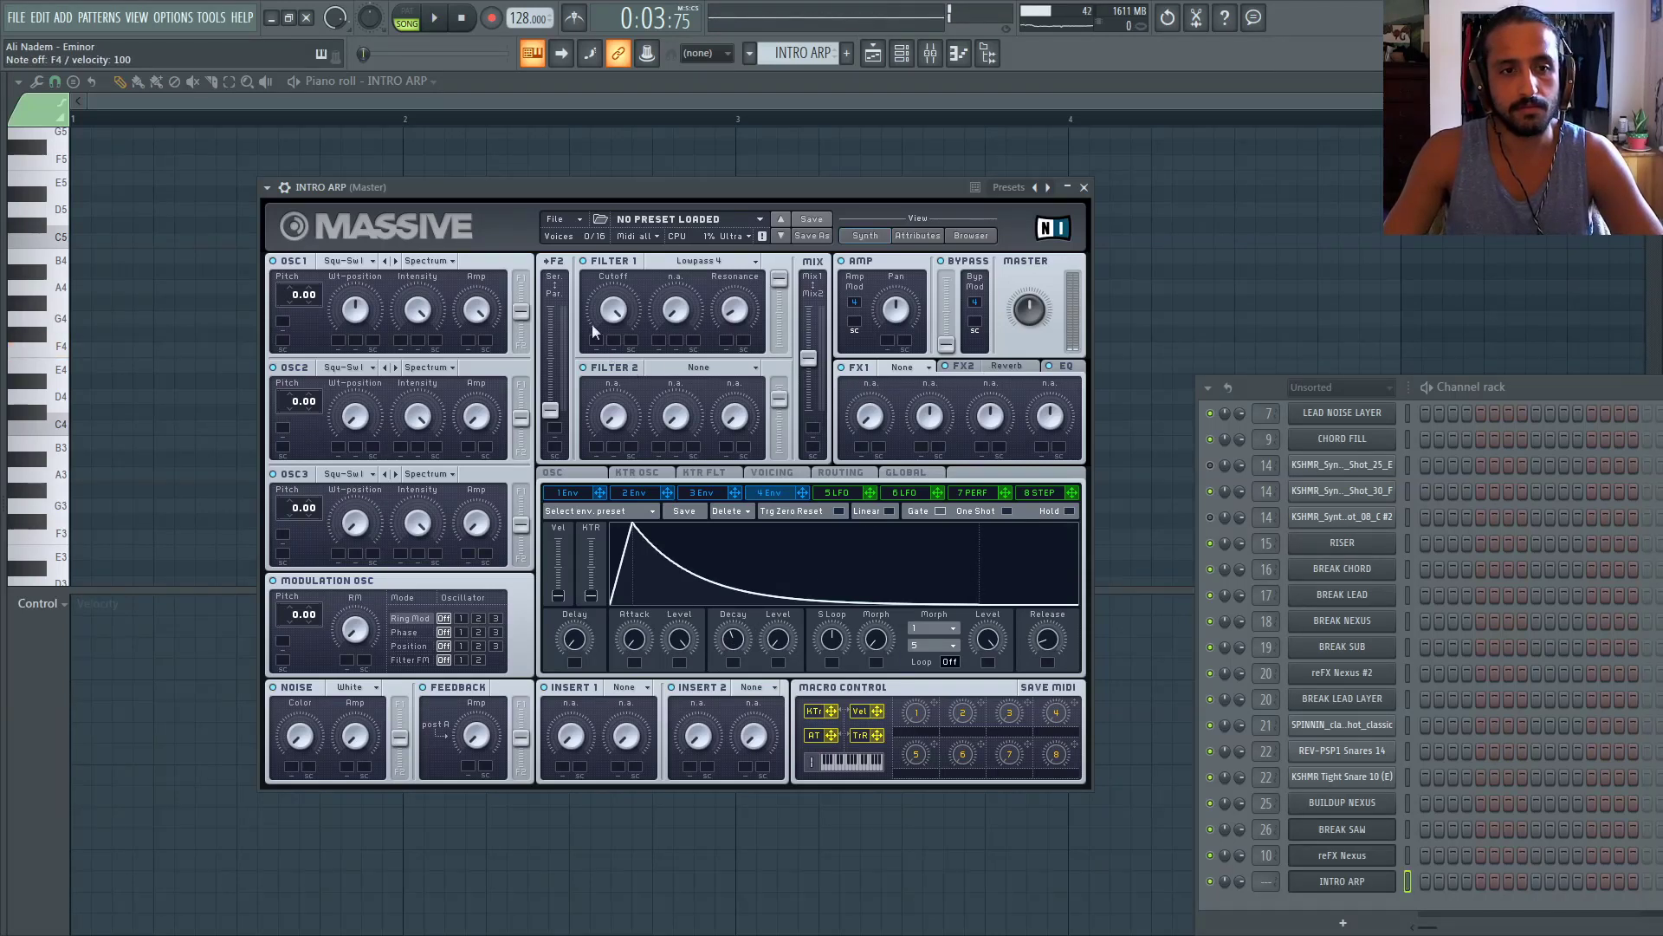
# Modulate oscillator 1's pitch by 12.00 with envelope 1, and give that envelope a minimum decay level and a short decay
pyautogui.click(586, 491)
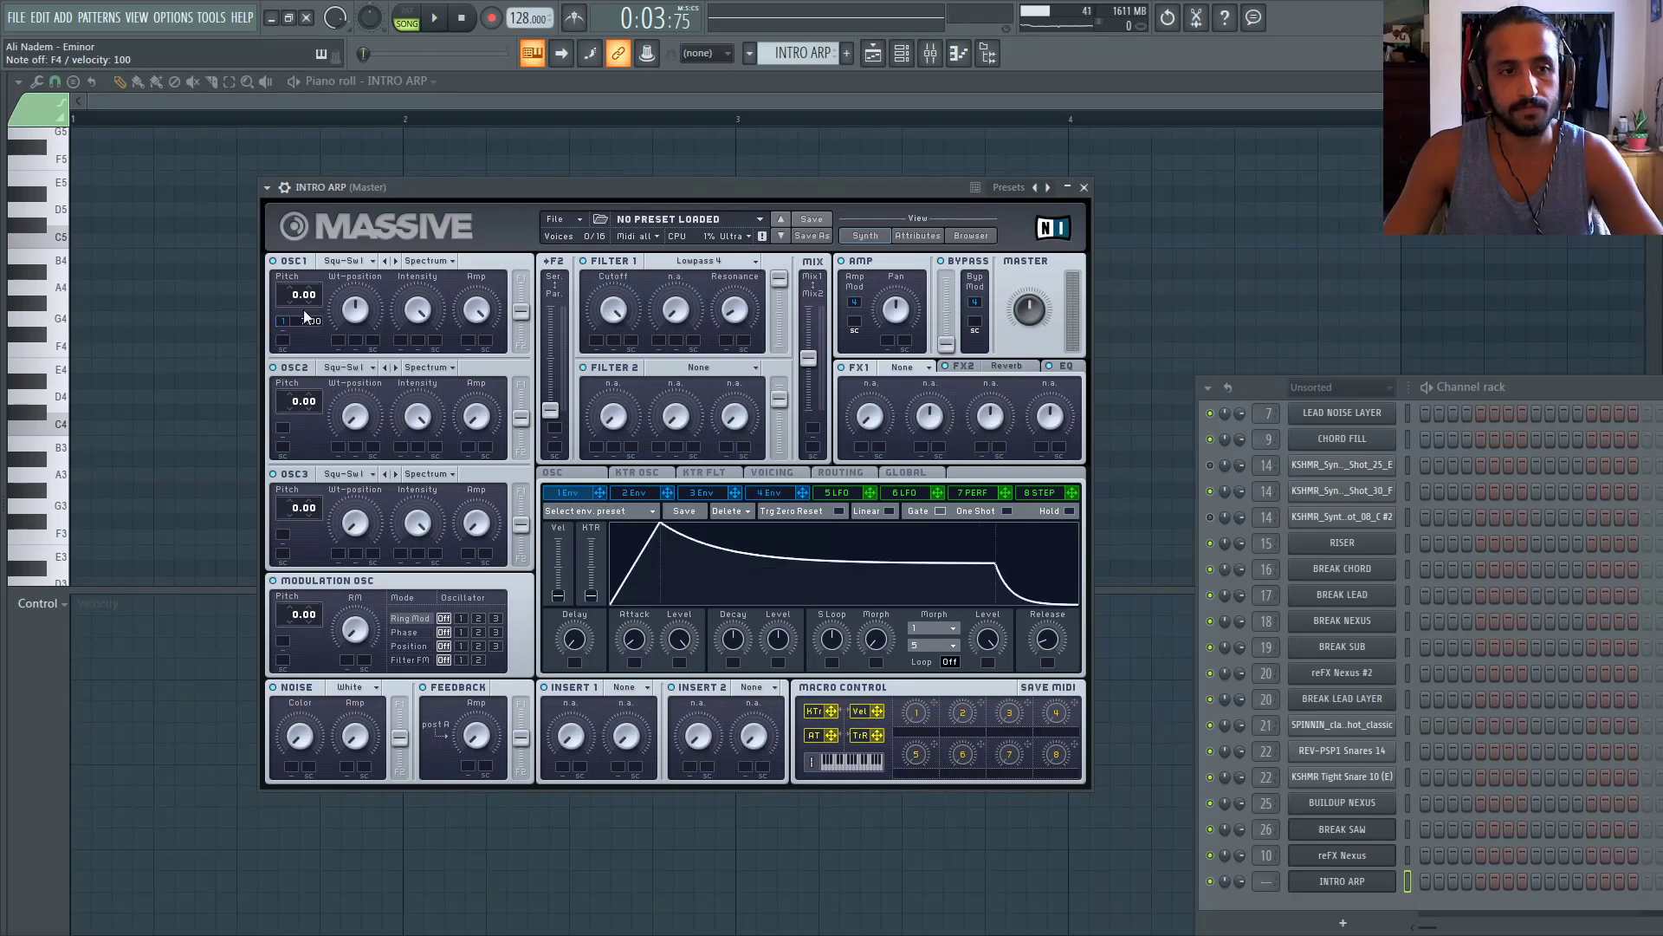
pyautogui.moveTo(309, 300); pyautogui.dragTo(309, 301)
pyautogui.press('v')
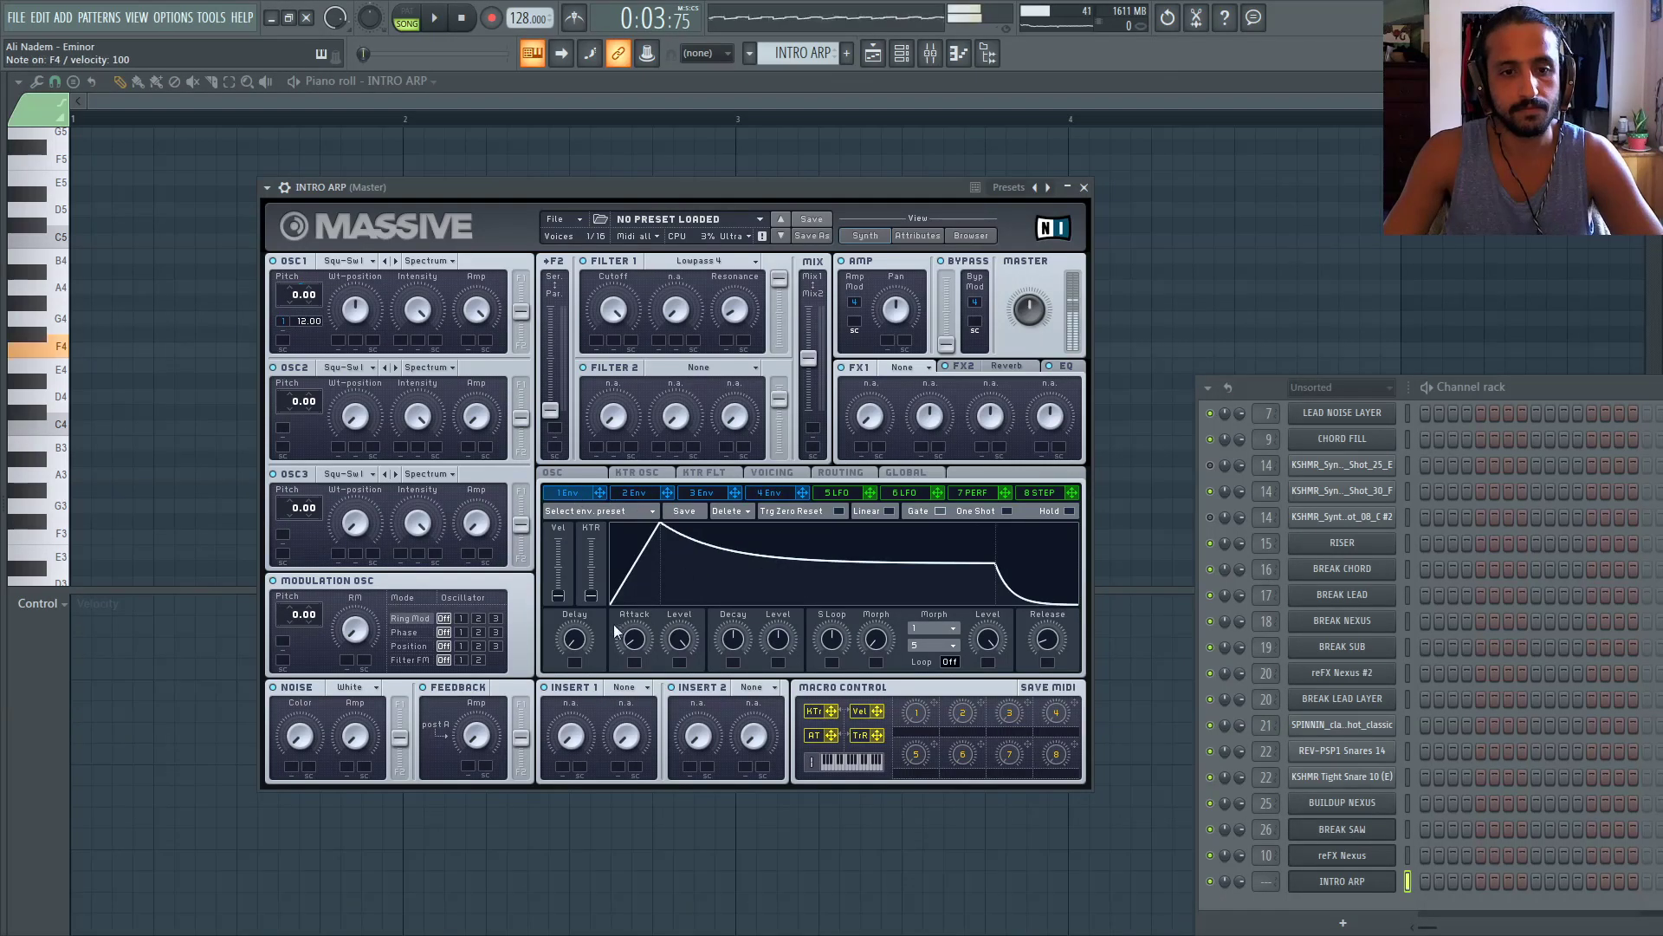
pyautogui.moveTo(777, 638); pyautogui.dragTo(777, 716)
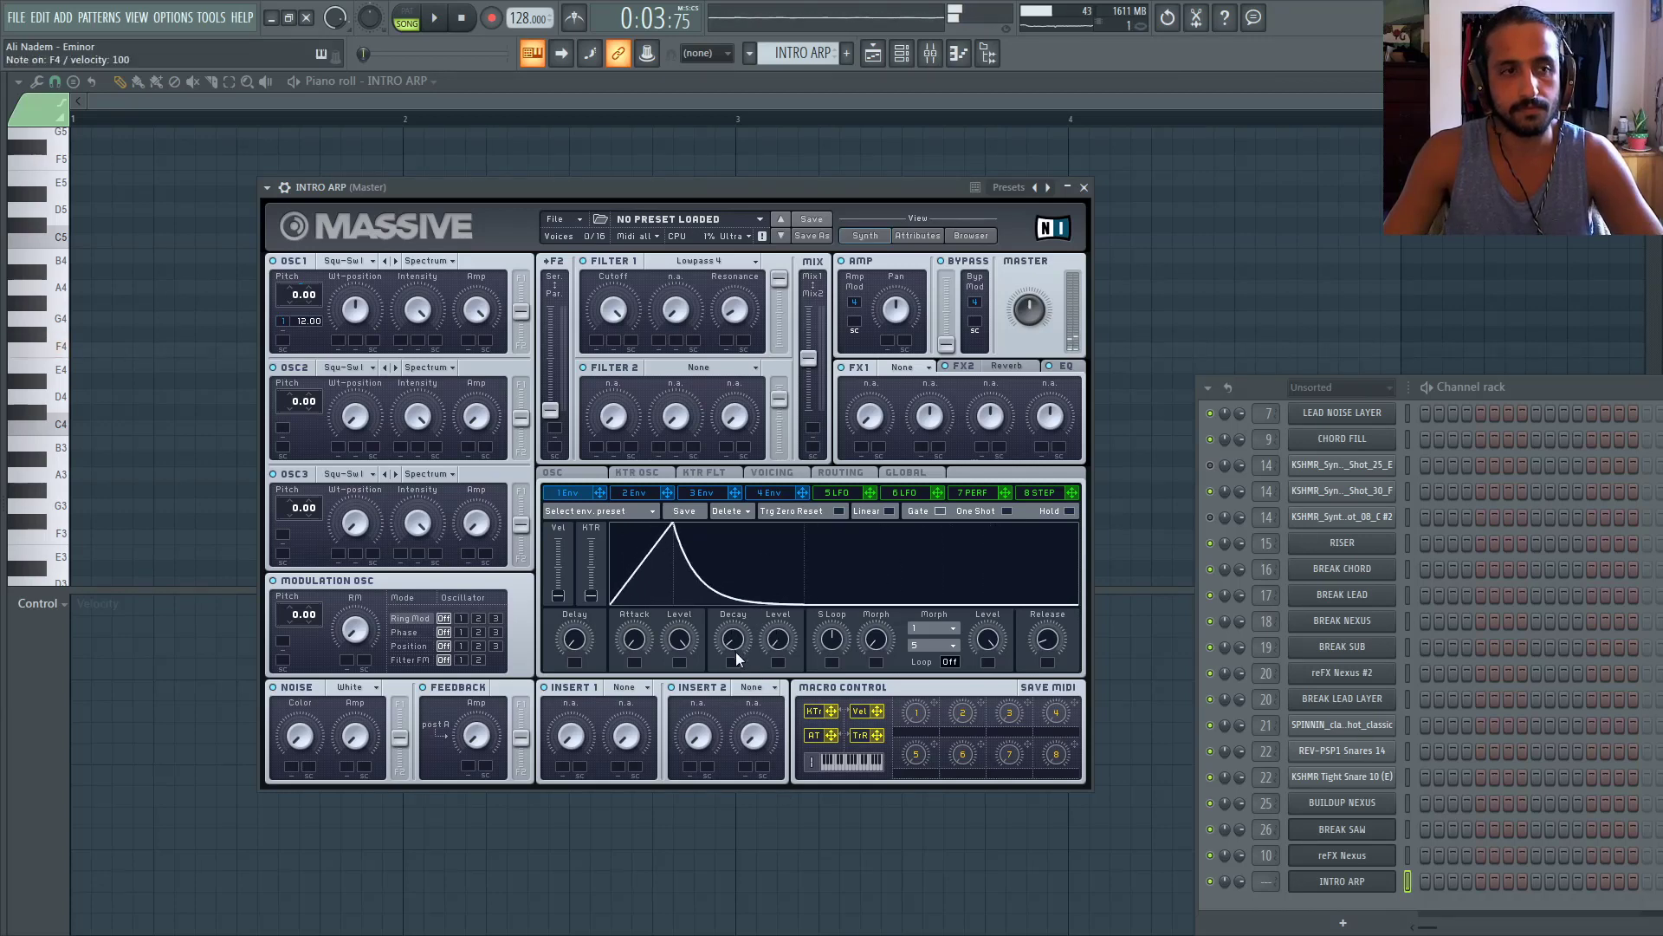
pyautogui.moveTo(737, 643); pyautogui.dragTo(735, 642)
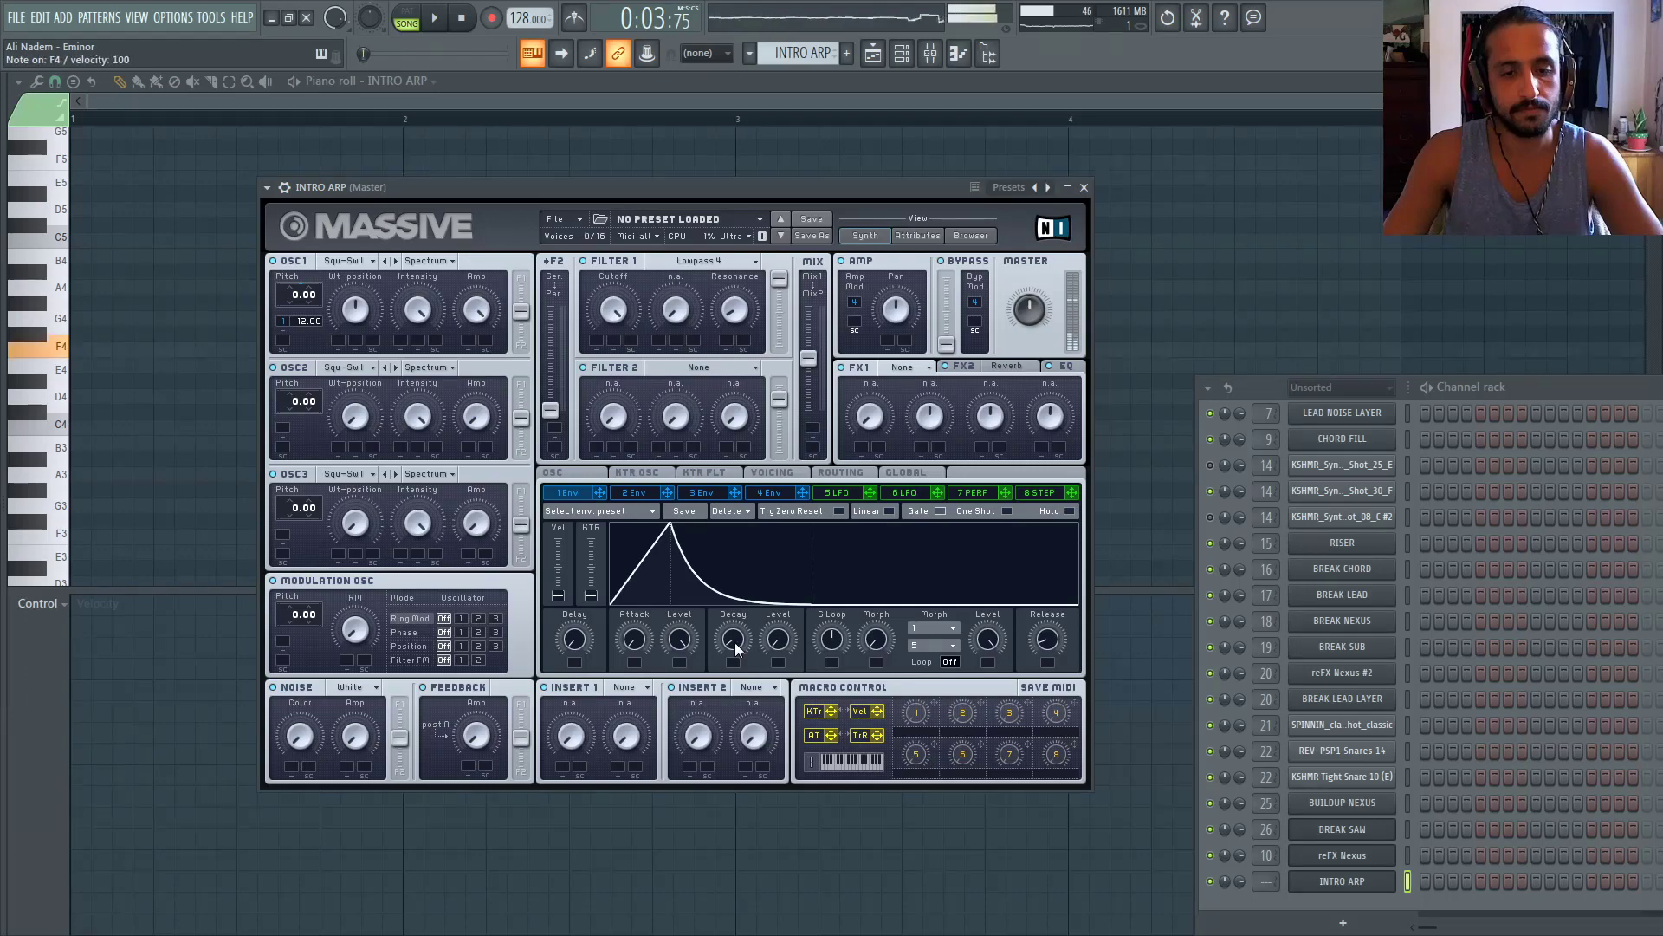
# Return to the playlist, play the song around the buildup at bar 9 and the drop at bar 17, and stop playback
pyautogui.press('F5')
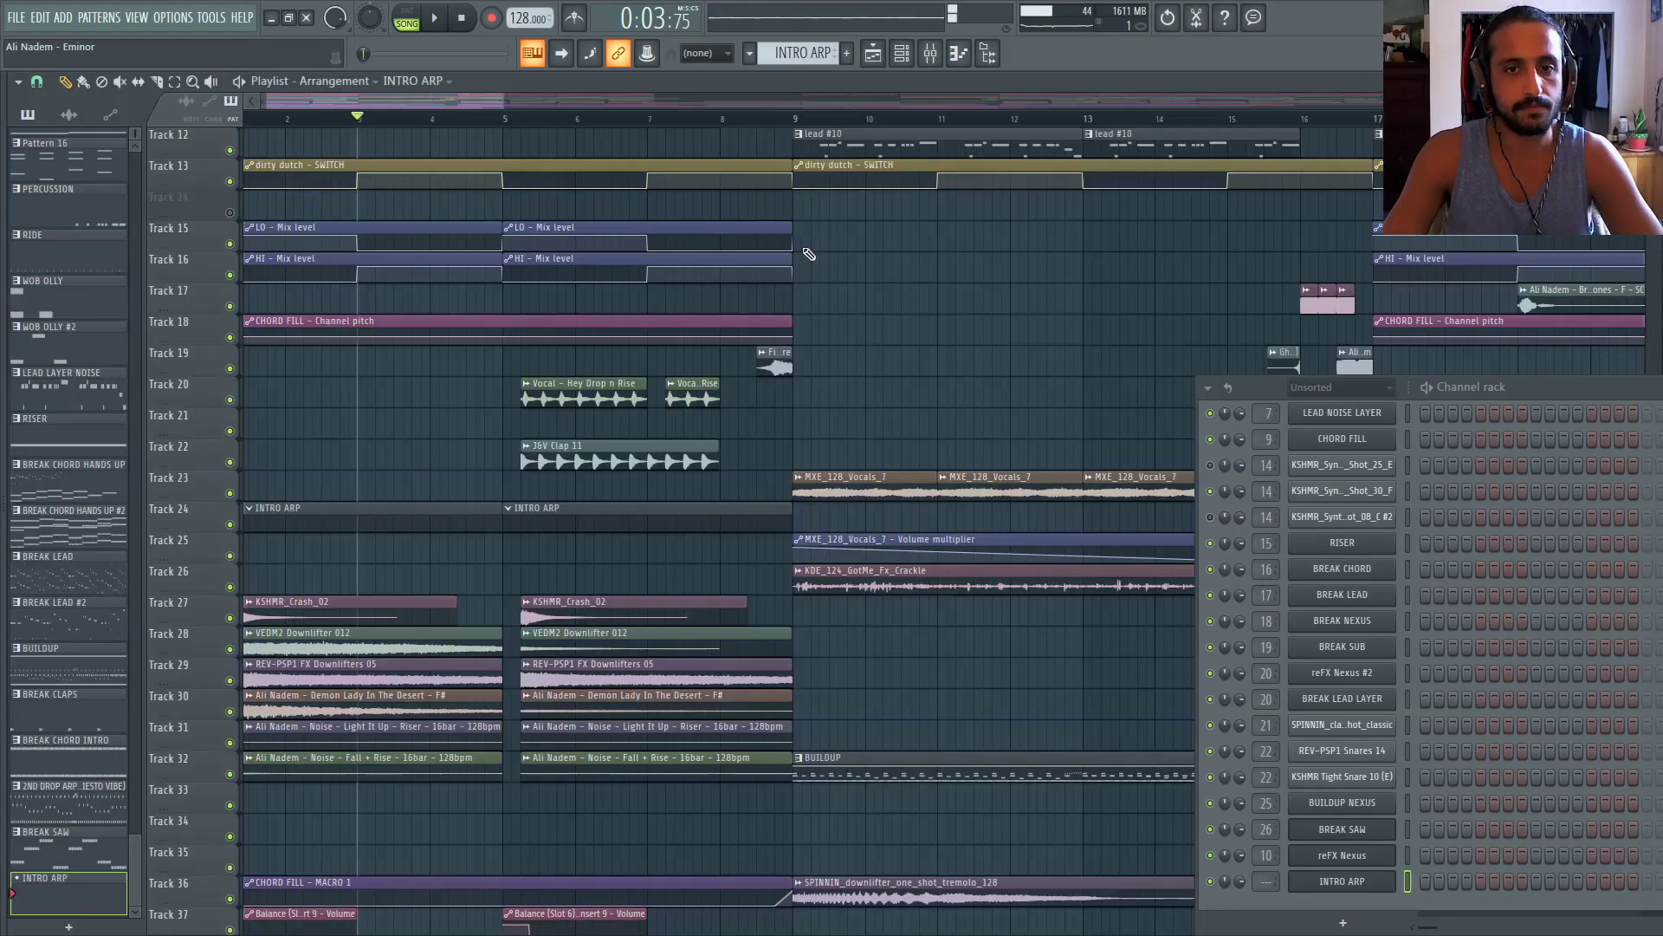
pyautogui.press('space')
pyautogui.scroll(-2, 865, 237)
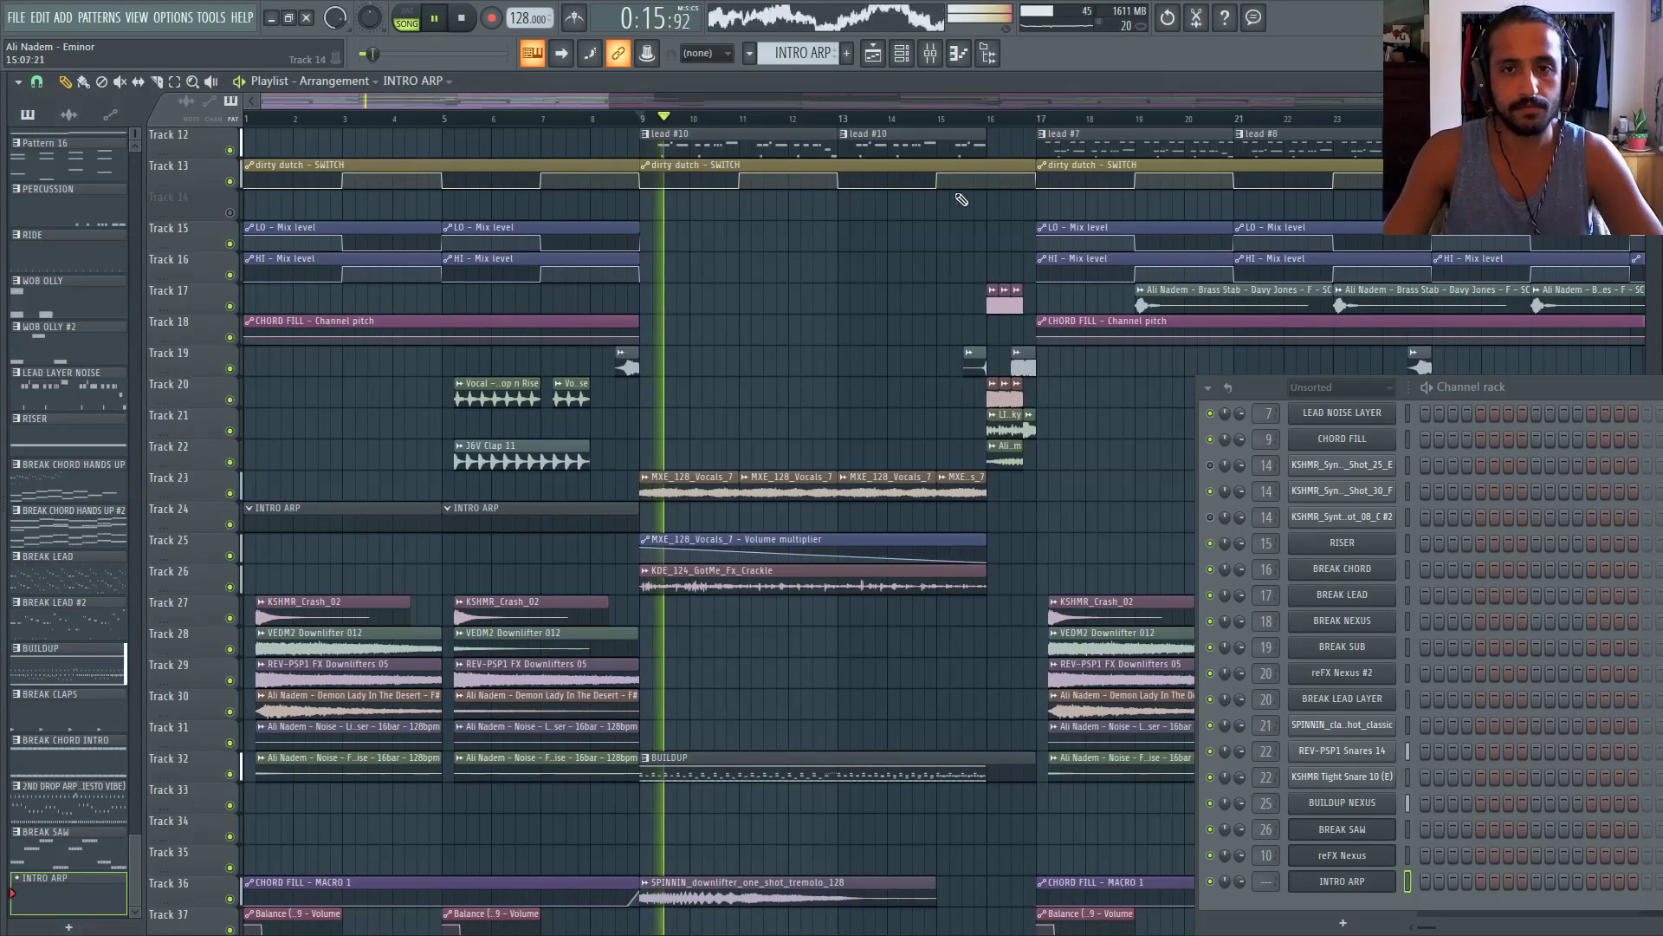
pyautogui.click(1067, 119)
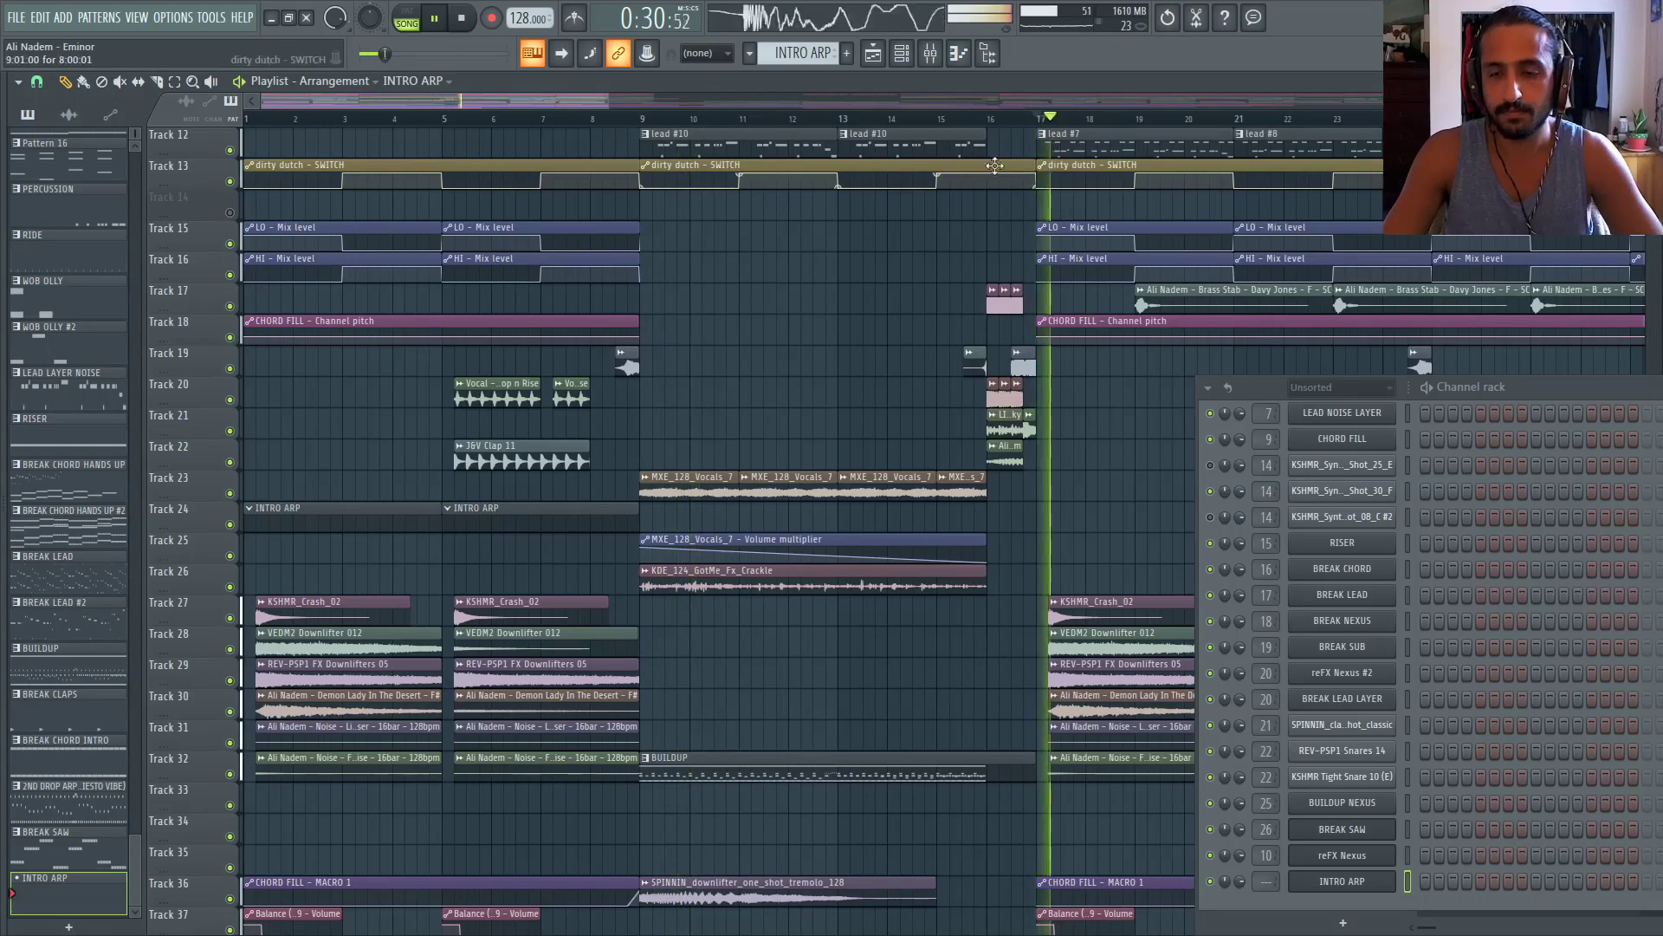
pyautogui.press('space')
# Bring the INTRO ARP channel's piano roll back up for note entry
pyautogui.rightClick(1378, 881)
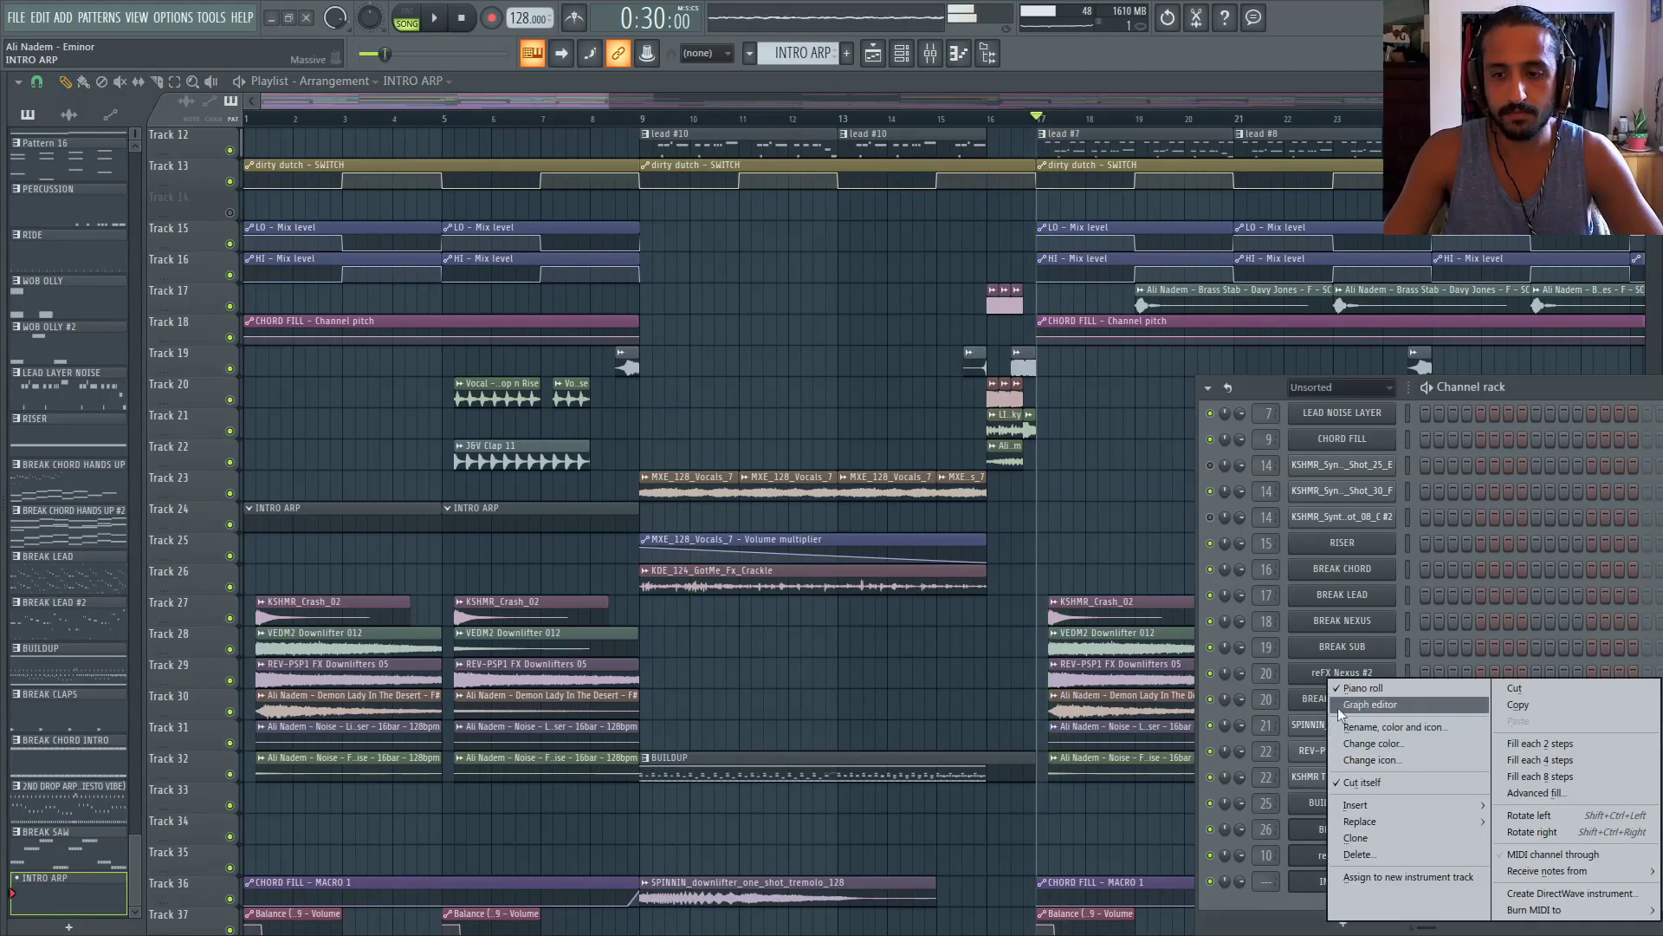
pyautogui.click(1359, 689)
pyautogui.rightClick(1360, 878)
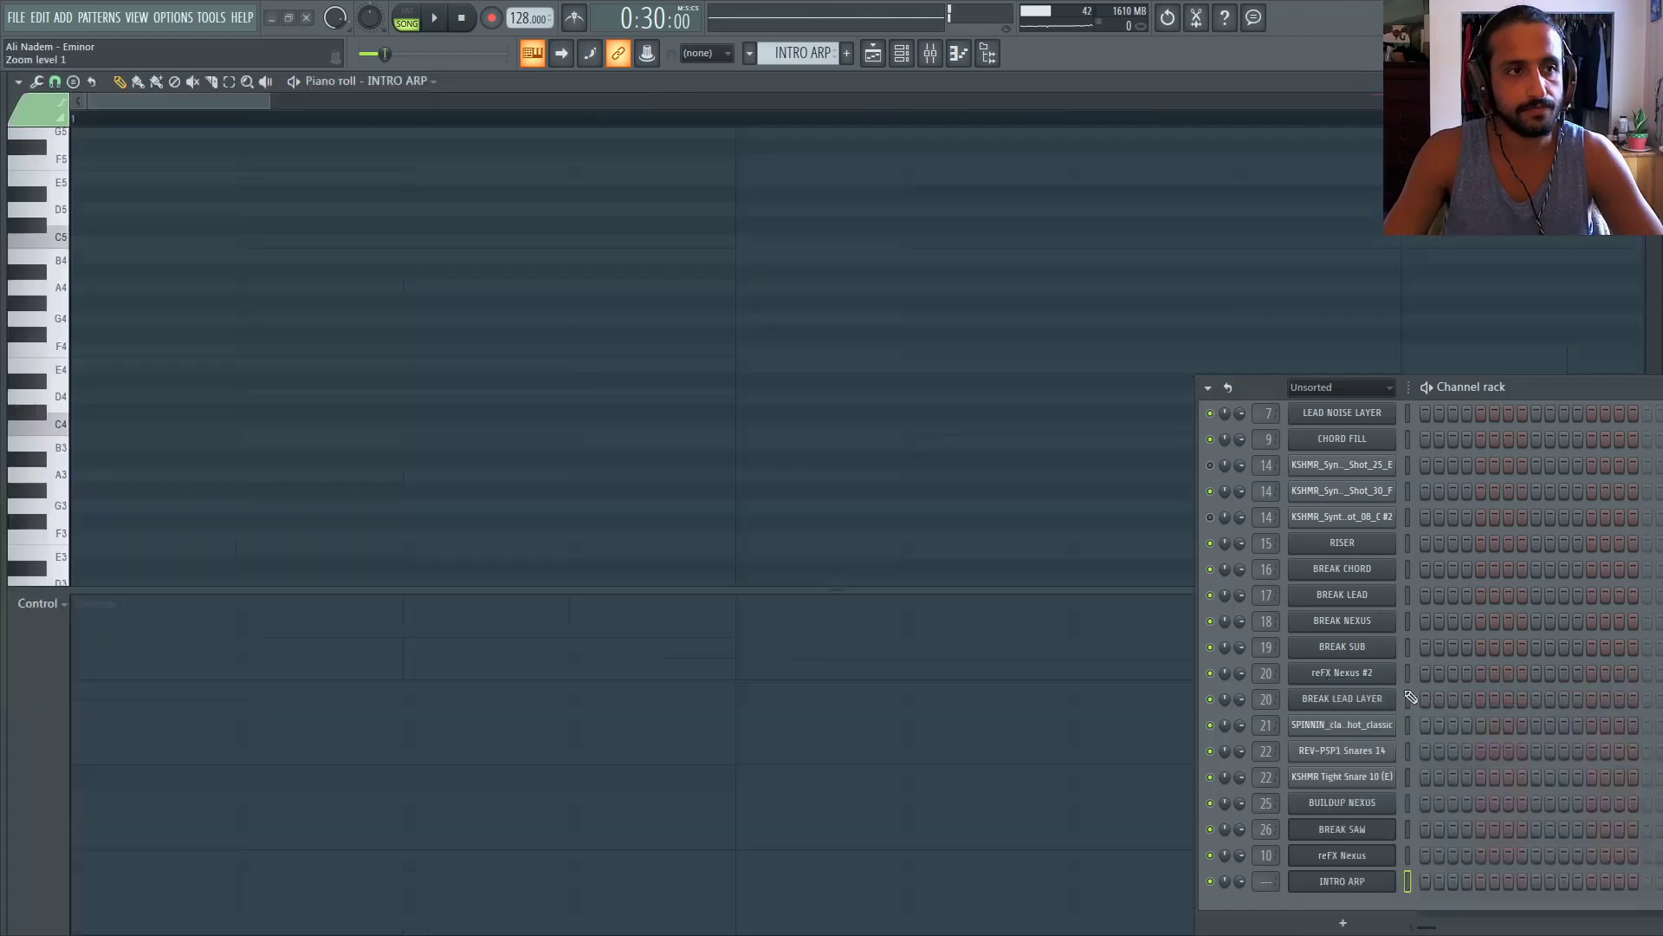
pyautogui.click(1404, 689)
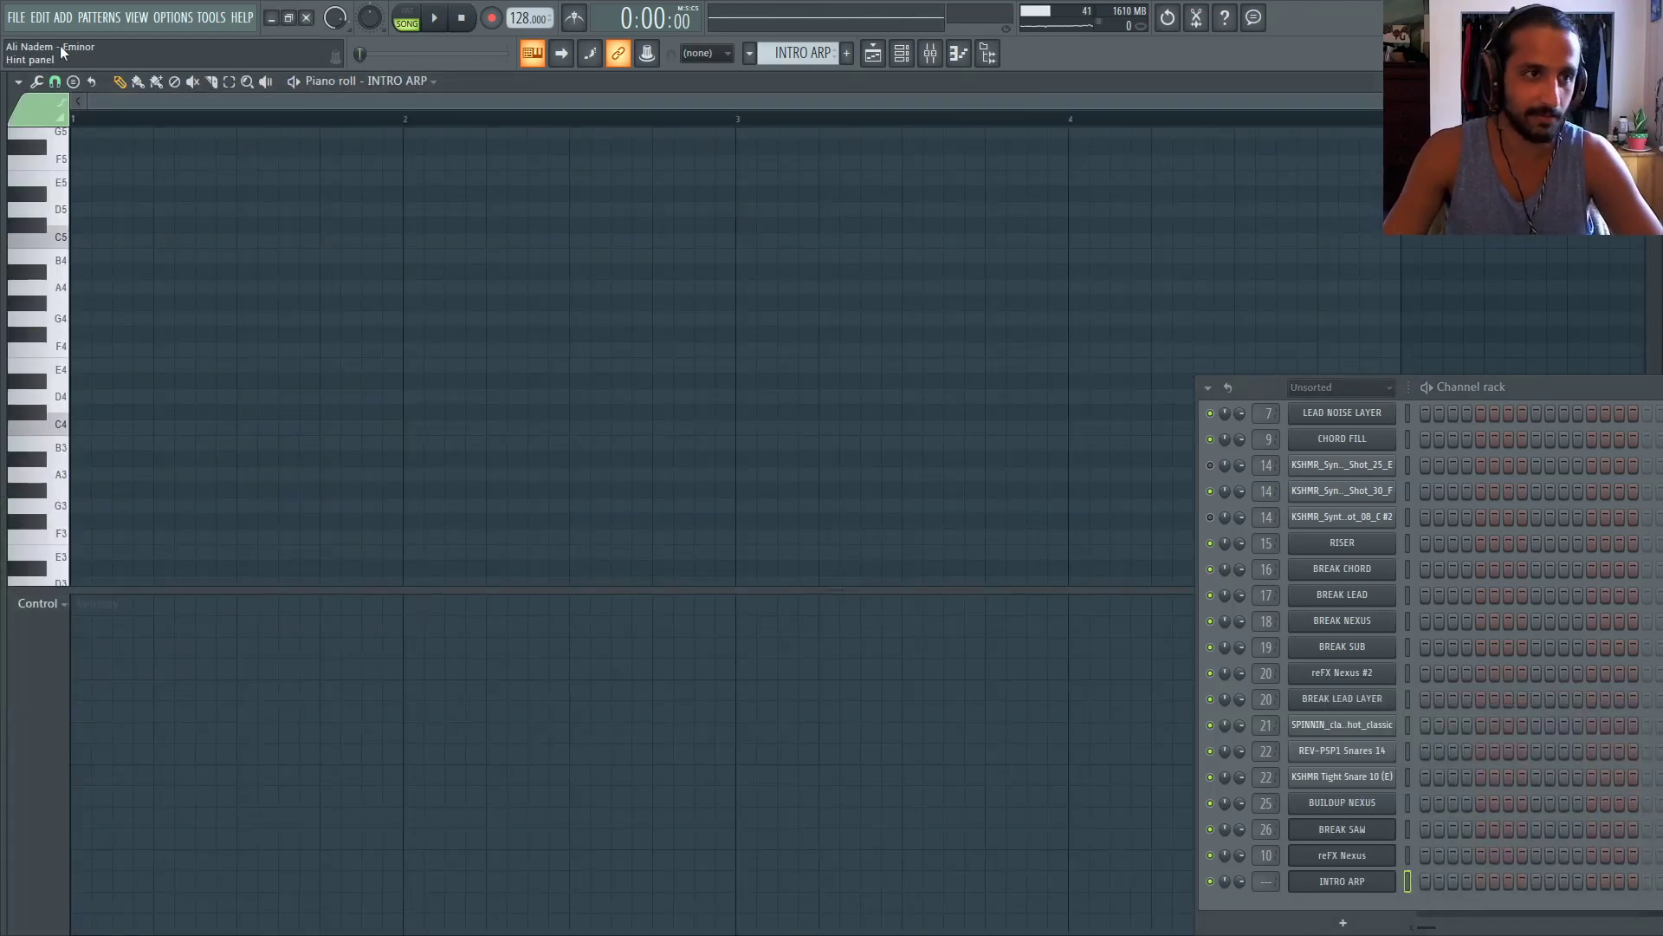
# Enter a rhythmic arpeggio cell of consecutive one-step notes E4, E5, B5 and G5 at the start of bar 1
pyautogui.scroll(2, 104, 290)
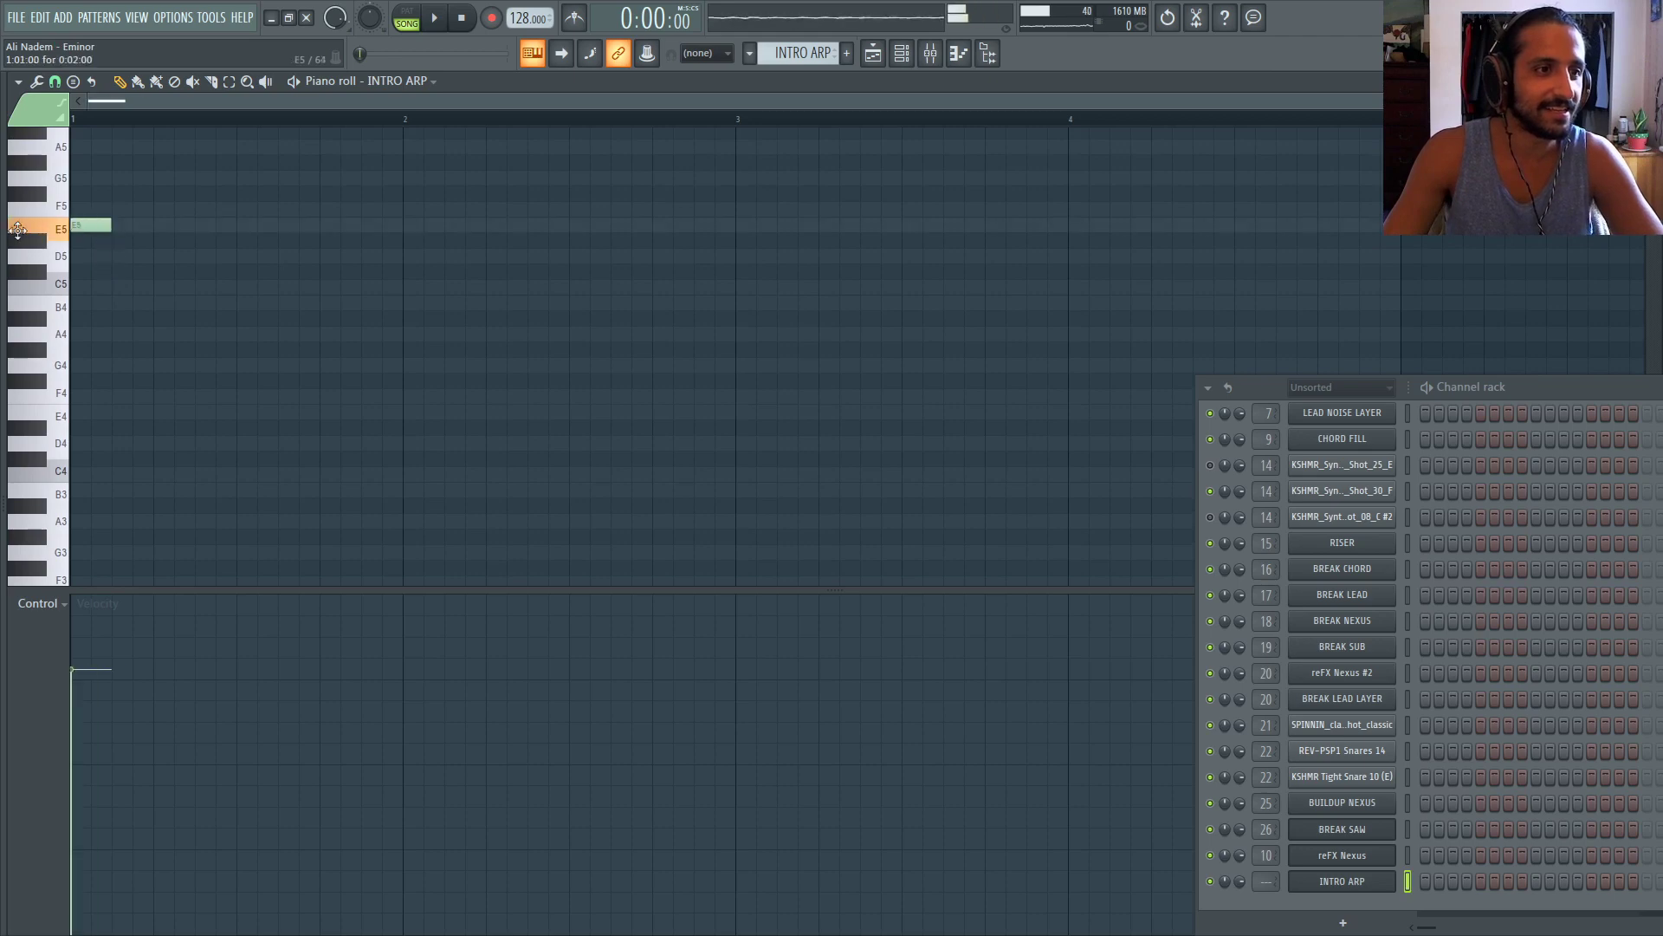
pyautogui.scroll(2, 112, 247)
pyautogui.scroll(4, 86, 282)
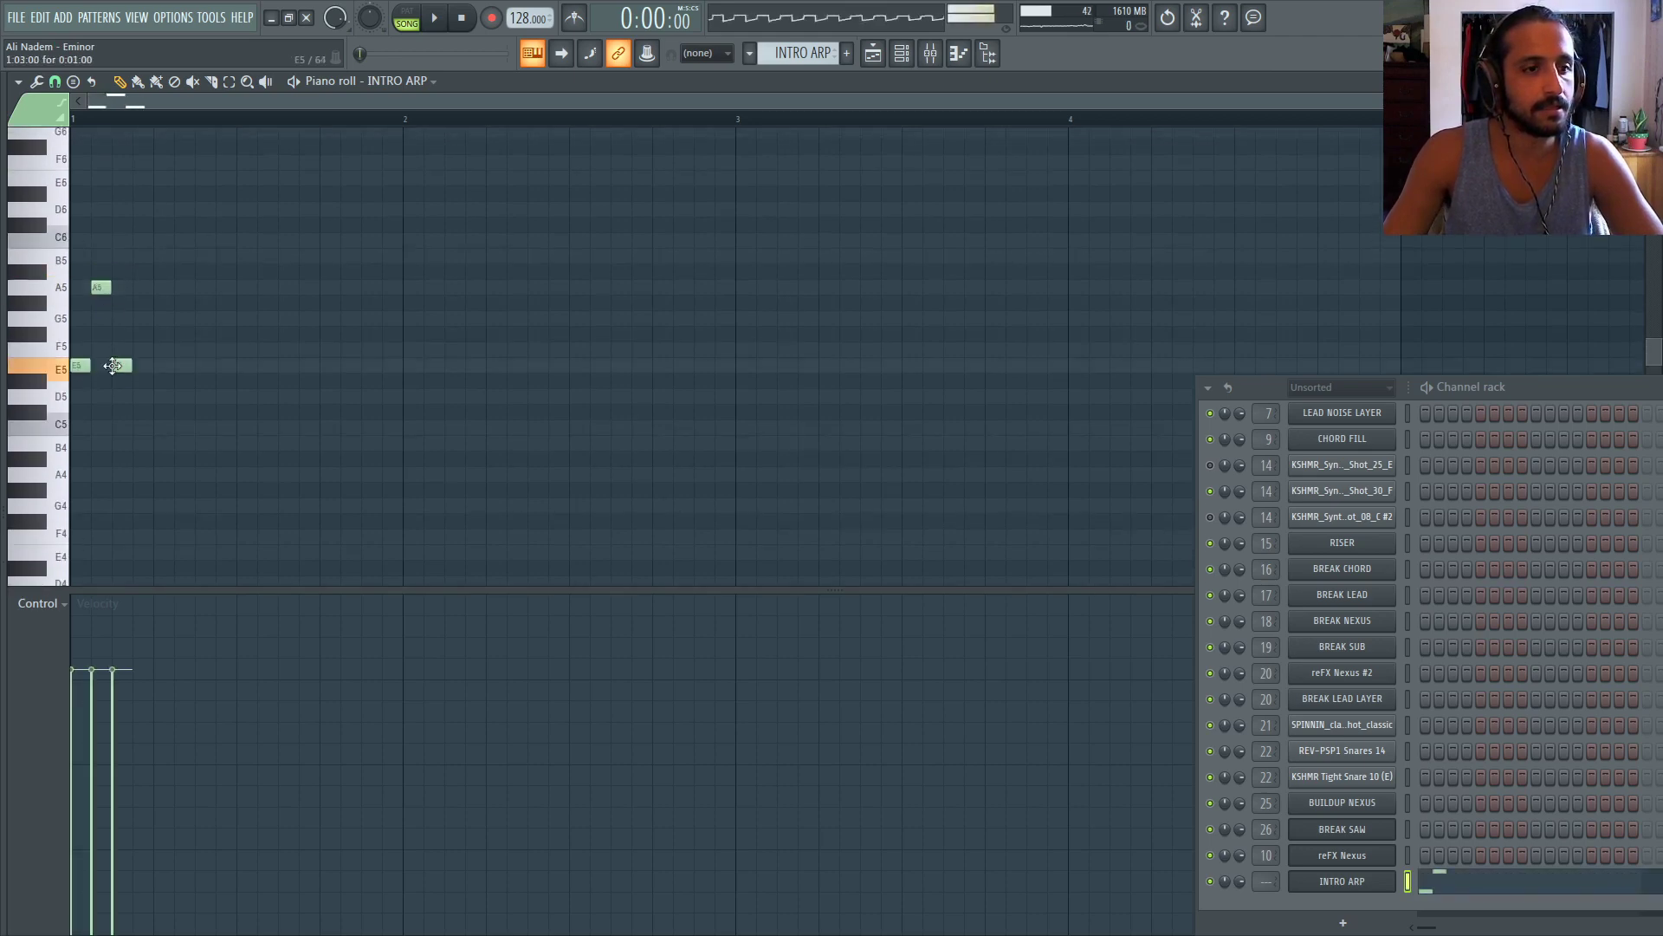
pyautogui.click(295, 82)
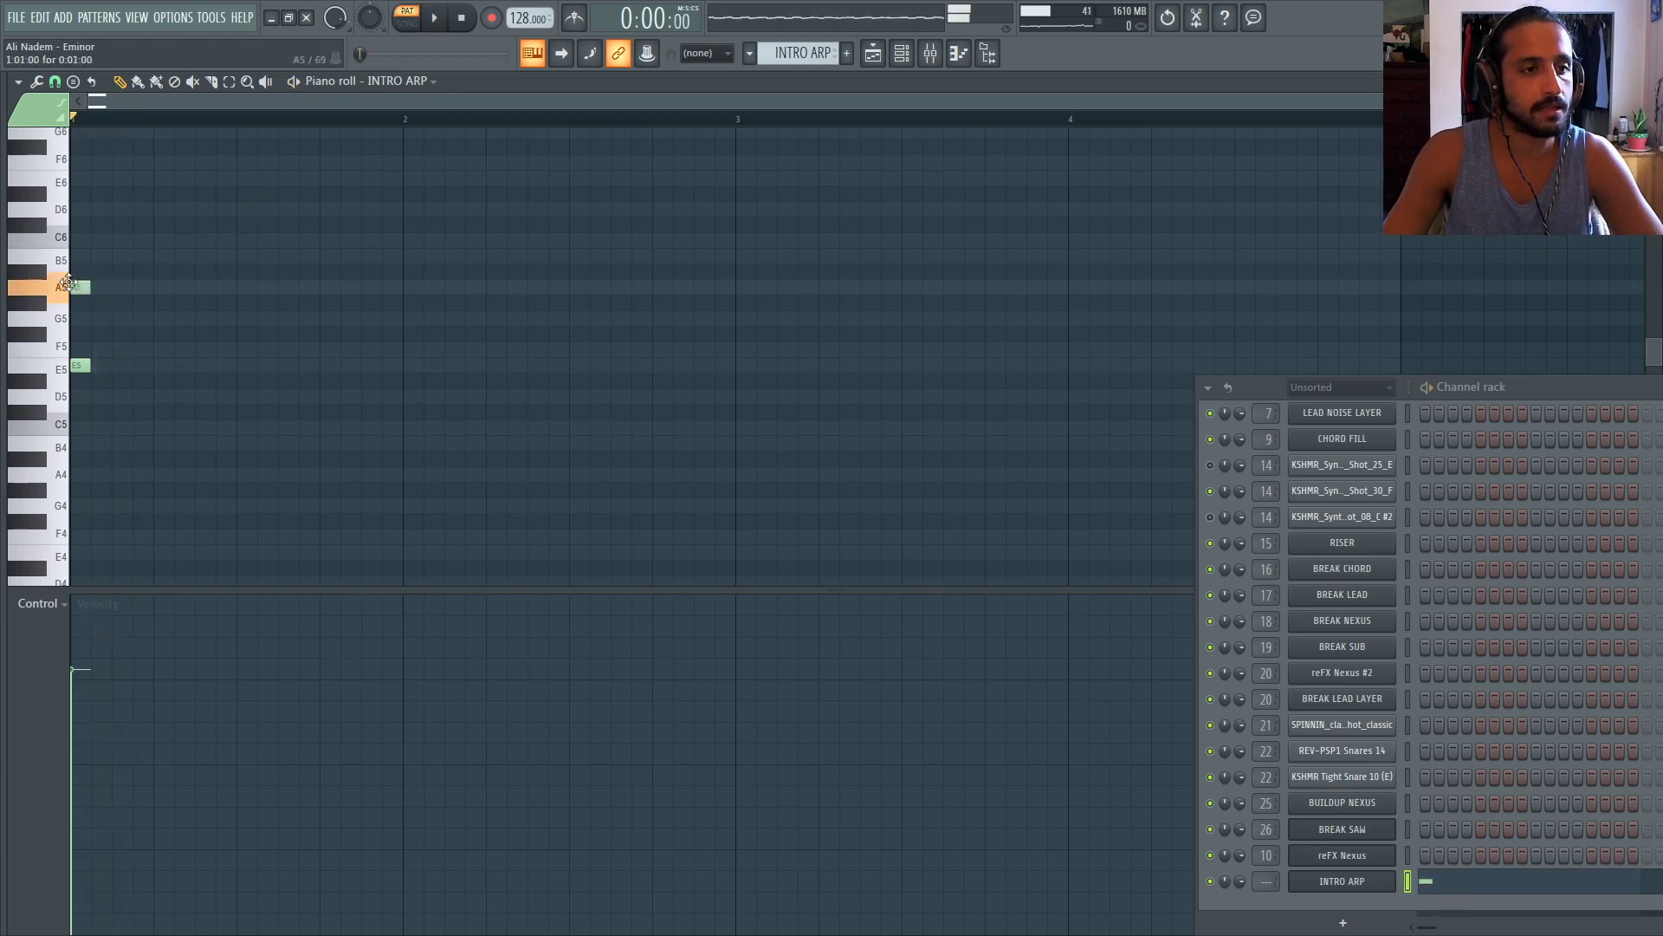
pyautogui.scroll(2, 91, 398)
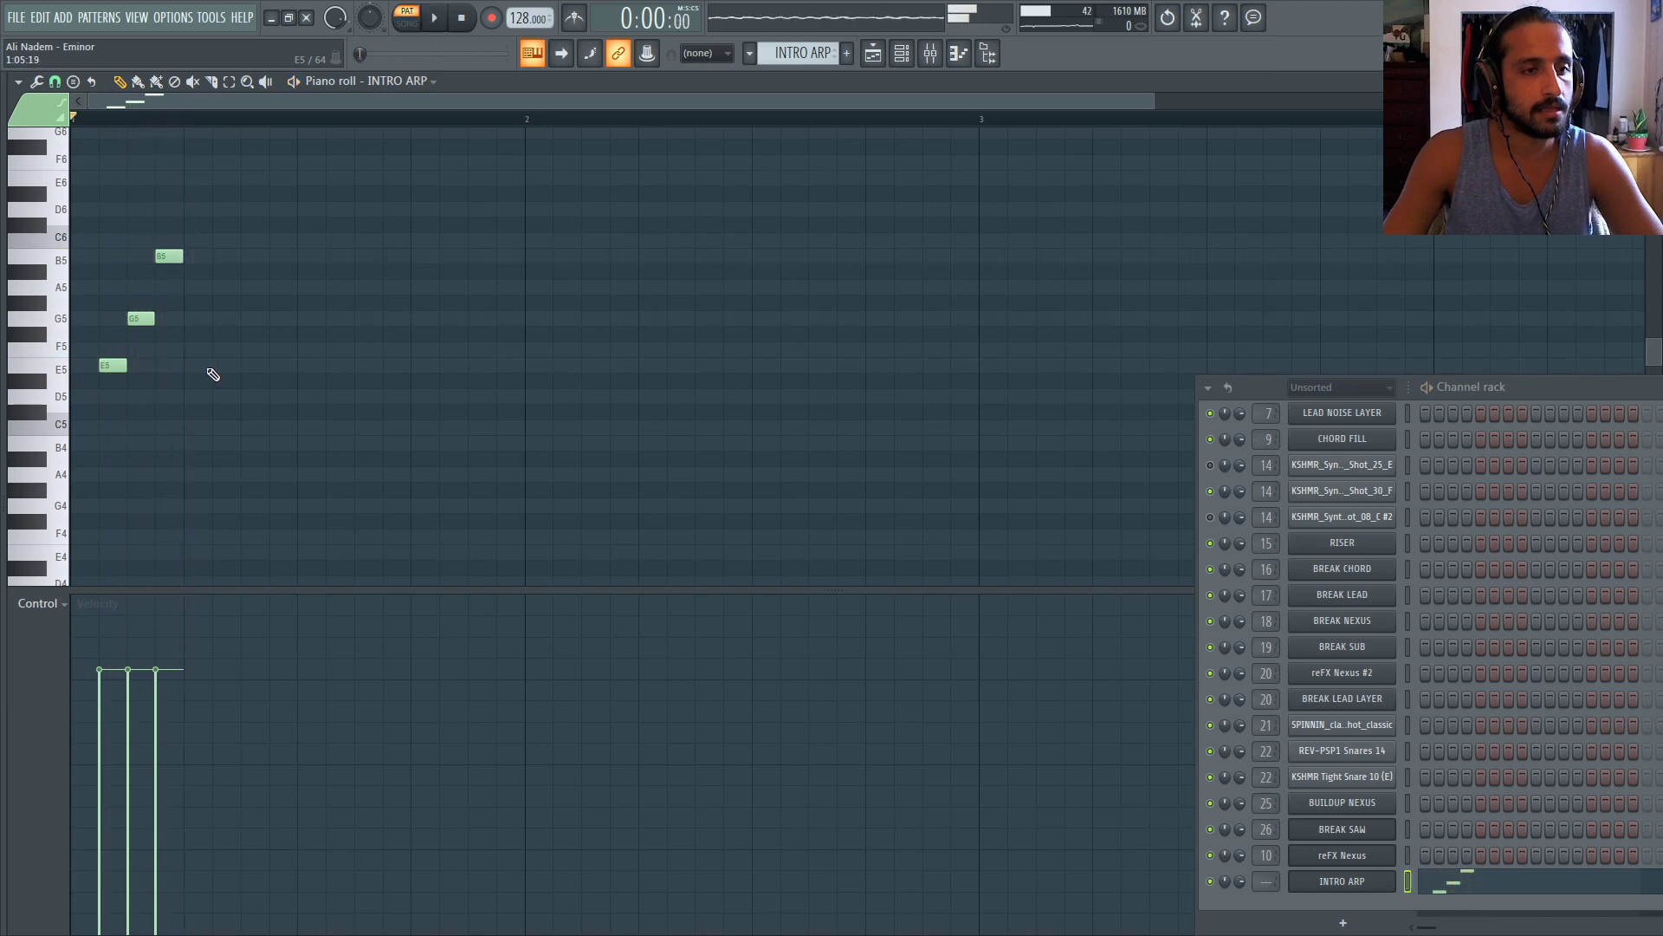
pyautogui.moveTo(170, 263); pyautogui.dragTo(142, 260)
pyautogui.moveTo(152, 319); pyautogui.dragTo(180, 319)
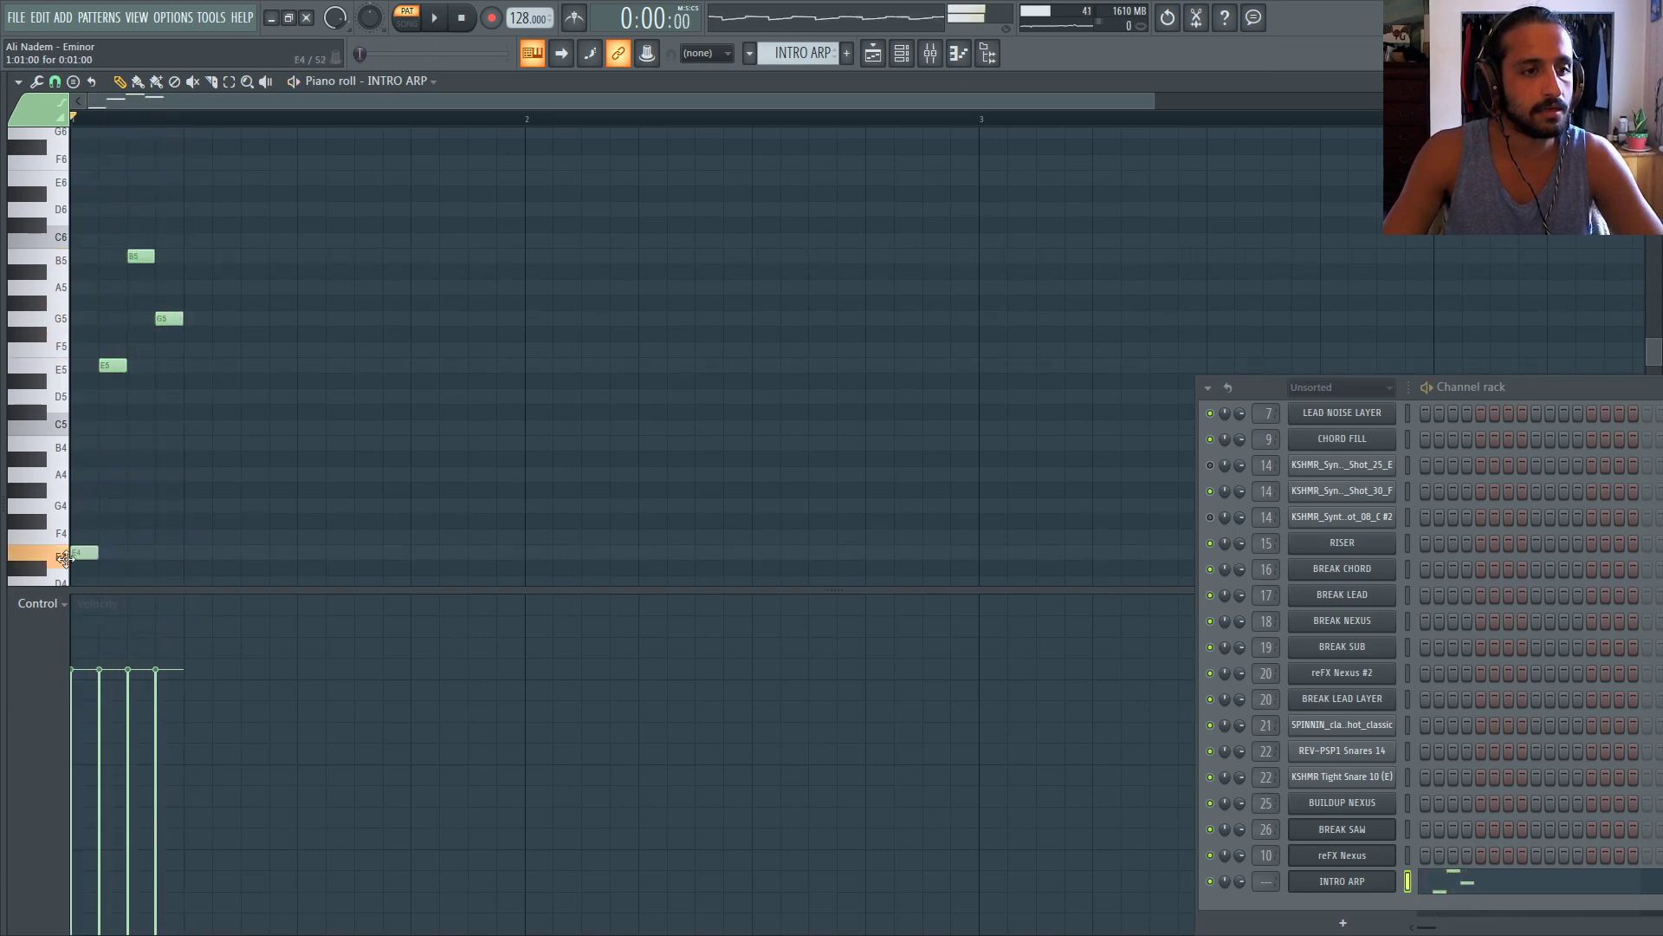
pyautogui.scroll(-2, 179, 509)
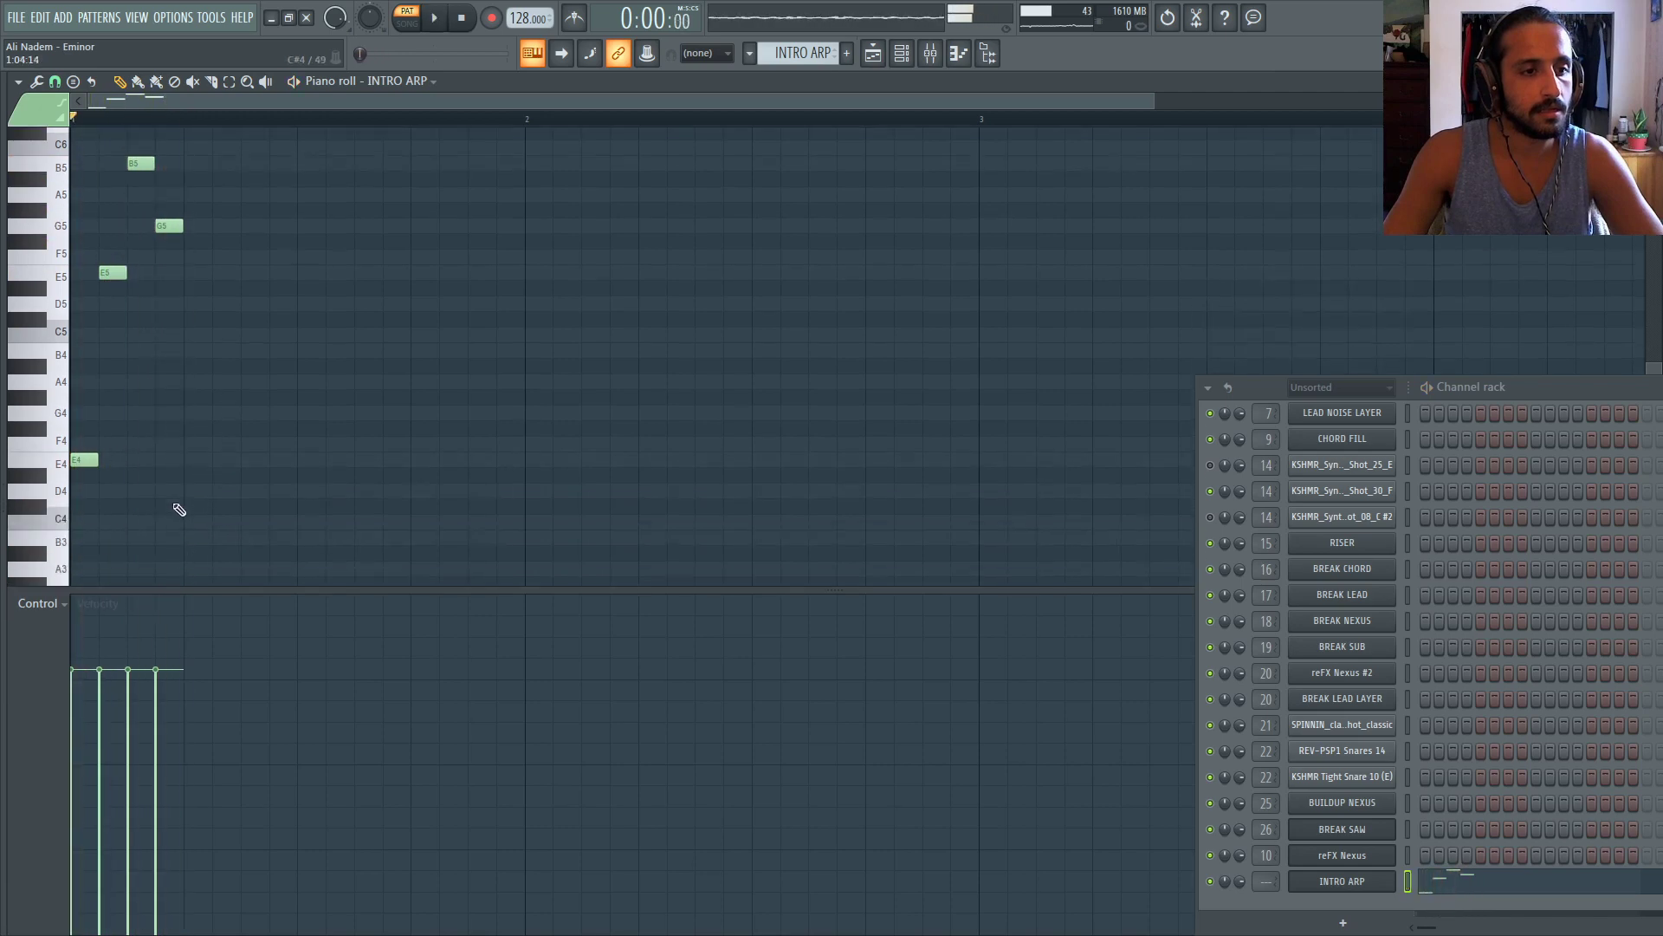
# Repeat the four-note arpeggio until it fills bar 1, and play the pattern
pyautogui.hotkey('ctrl', 'a')
pyautogui.moveTo(73, 461); pyautogui.dragTo(424, 456)
pyautogui.press('space')
pyautogui.hotkey('ctrl', 'a')
pyautogui.scroll(-2, 394, 438)
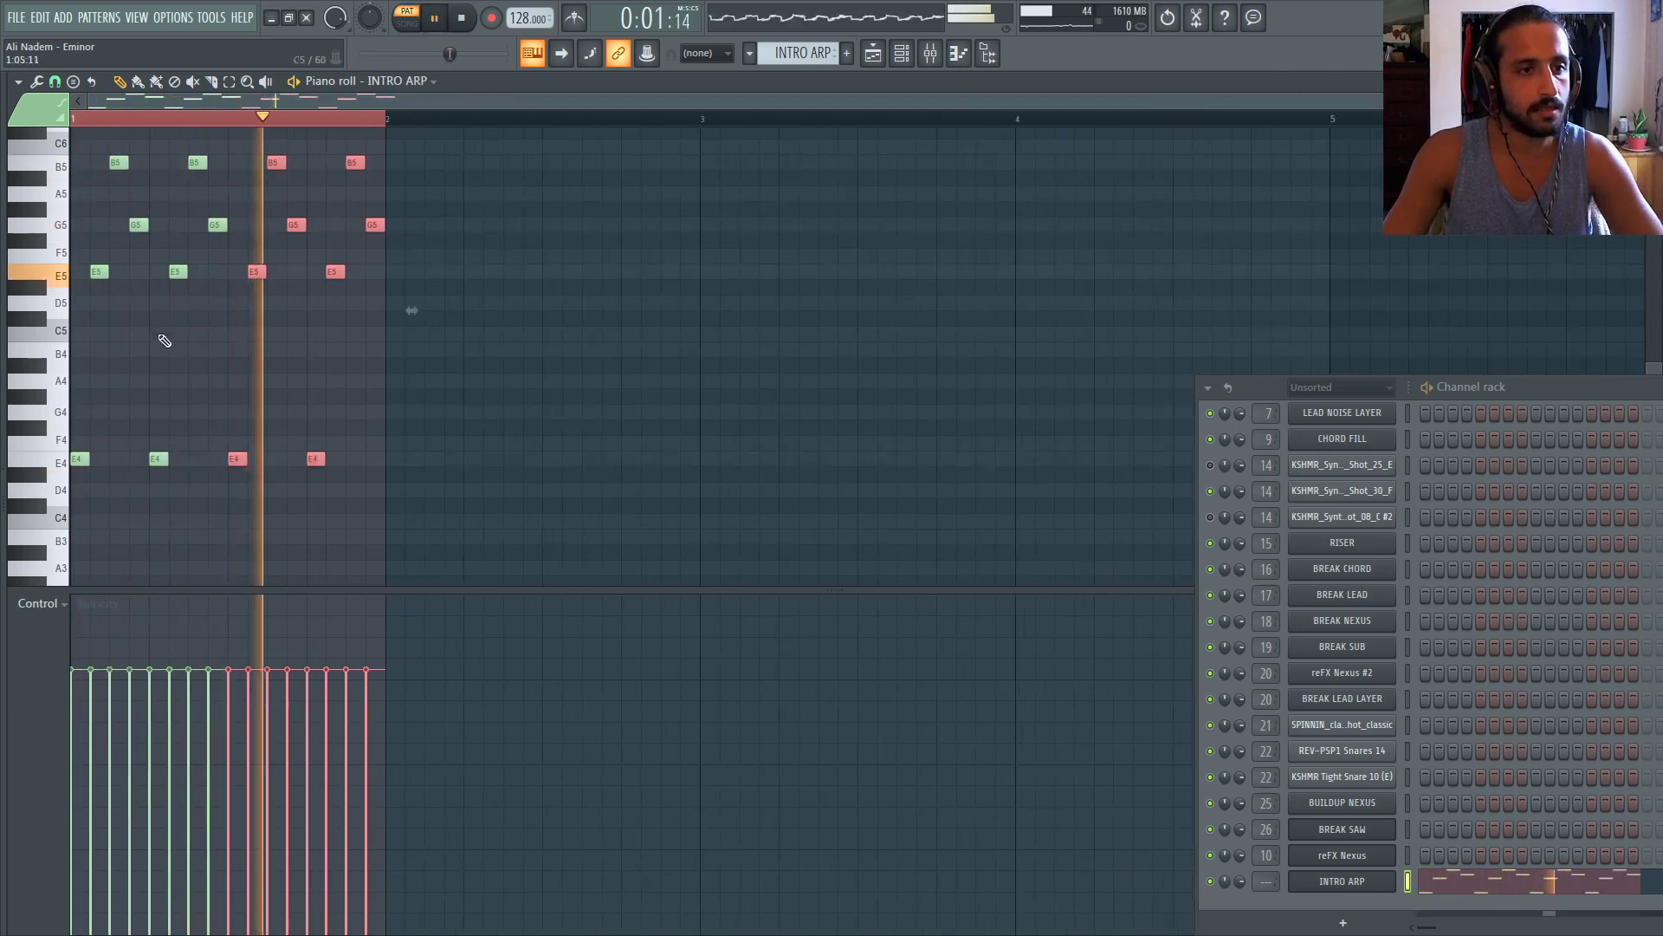
# Copy the bar 1 arpeggio into bar 2 transposed down one semitone, and clear the time selection
pyautogui.scroll(1, 165, 340)
pyautogui.click(81, 122)
pyautogui.click(81, 122)
pyautogui.hotkey('ctrl', 'a')
pyautogui.moveTo(173, 322); pyautogui.dragTo(478, 325)
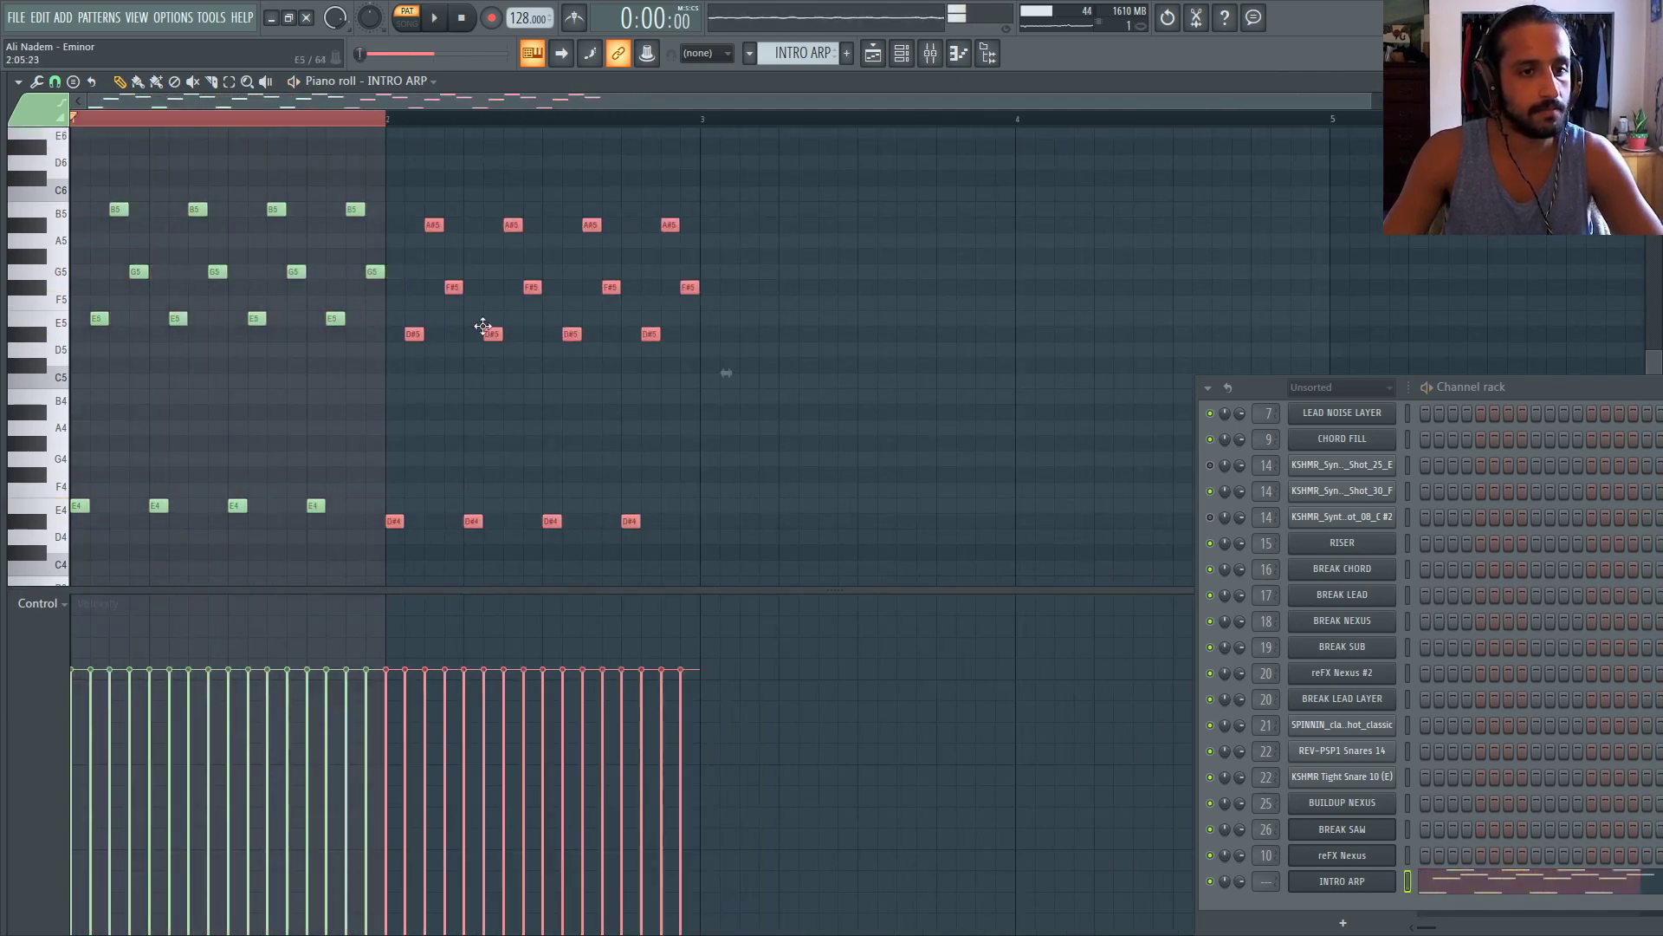
pyautogui.doubleClick(81, 122)
# Play the song from bar 1 in the playlist, bring up INTRO ARP's Massive window, and stop playback
pyautogui.click(871, 54)
pyautogui.scroll(-2, 624, 291)
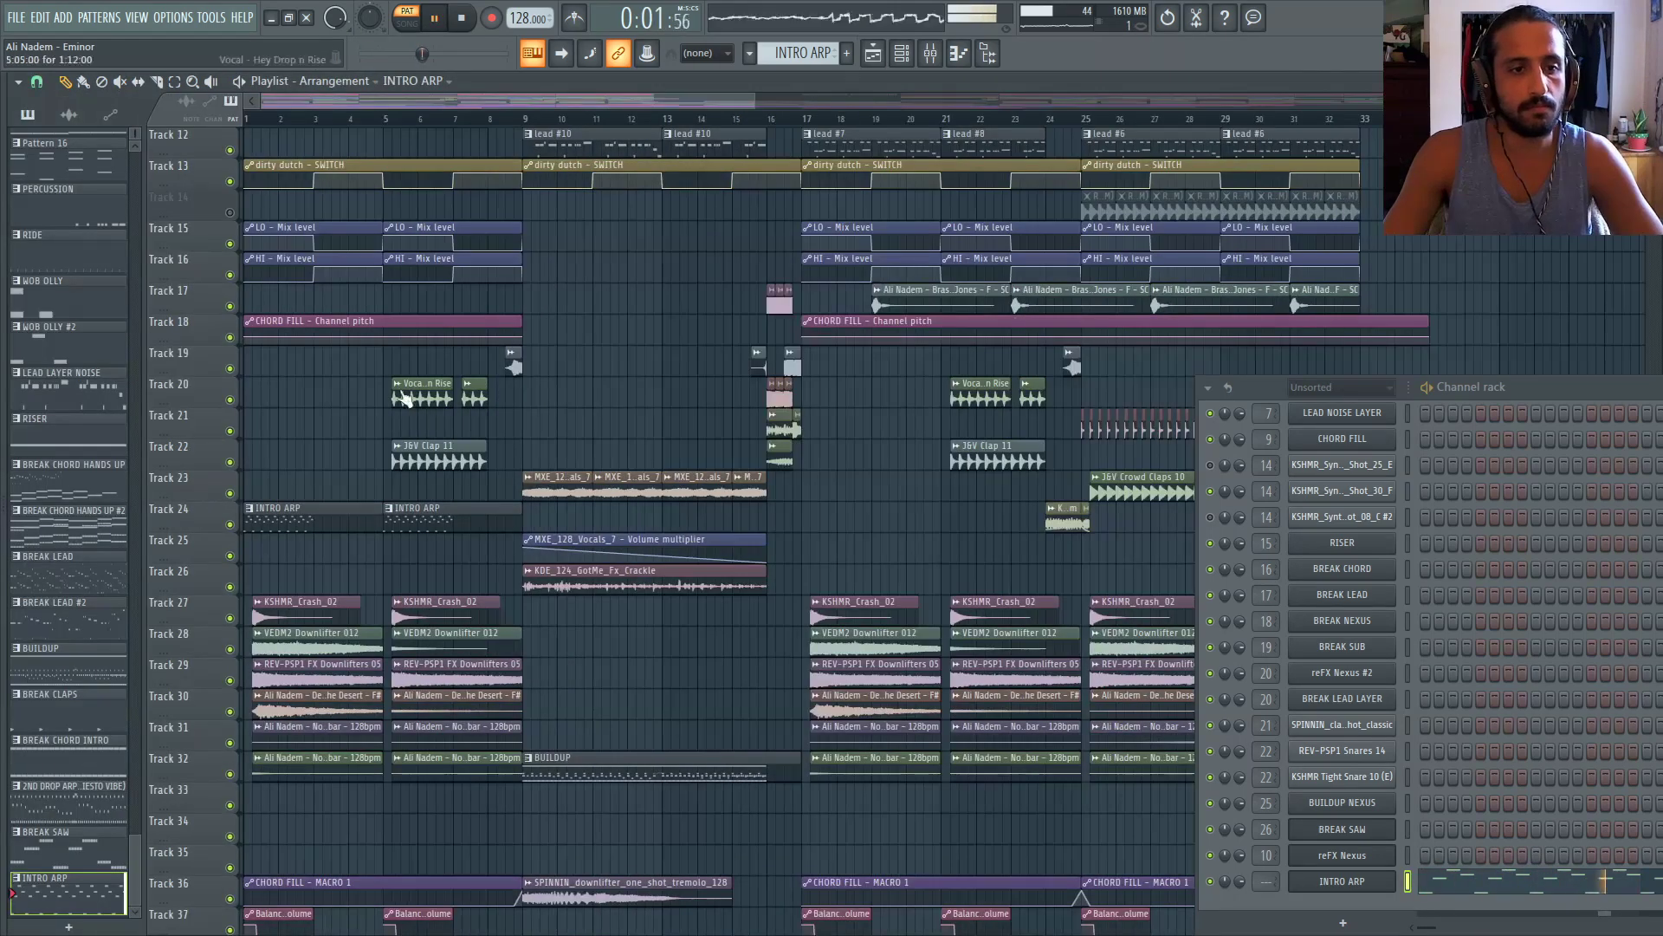
pyautogui.click(248, 118)
pyautogui.press('space')
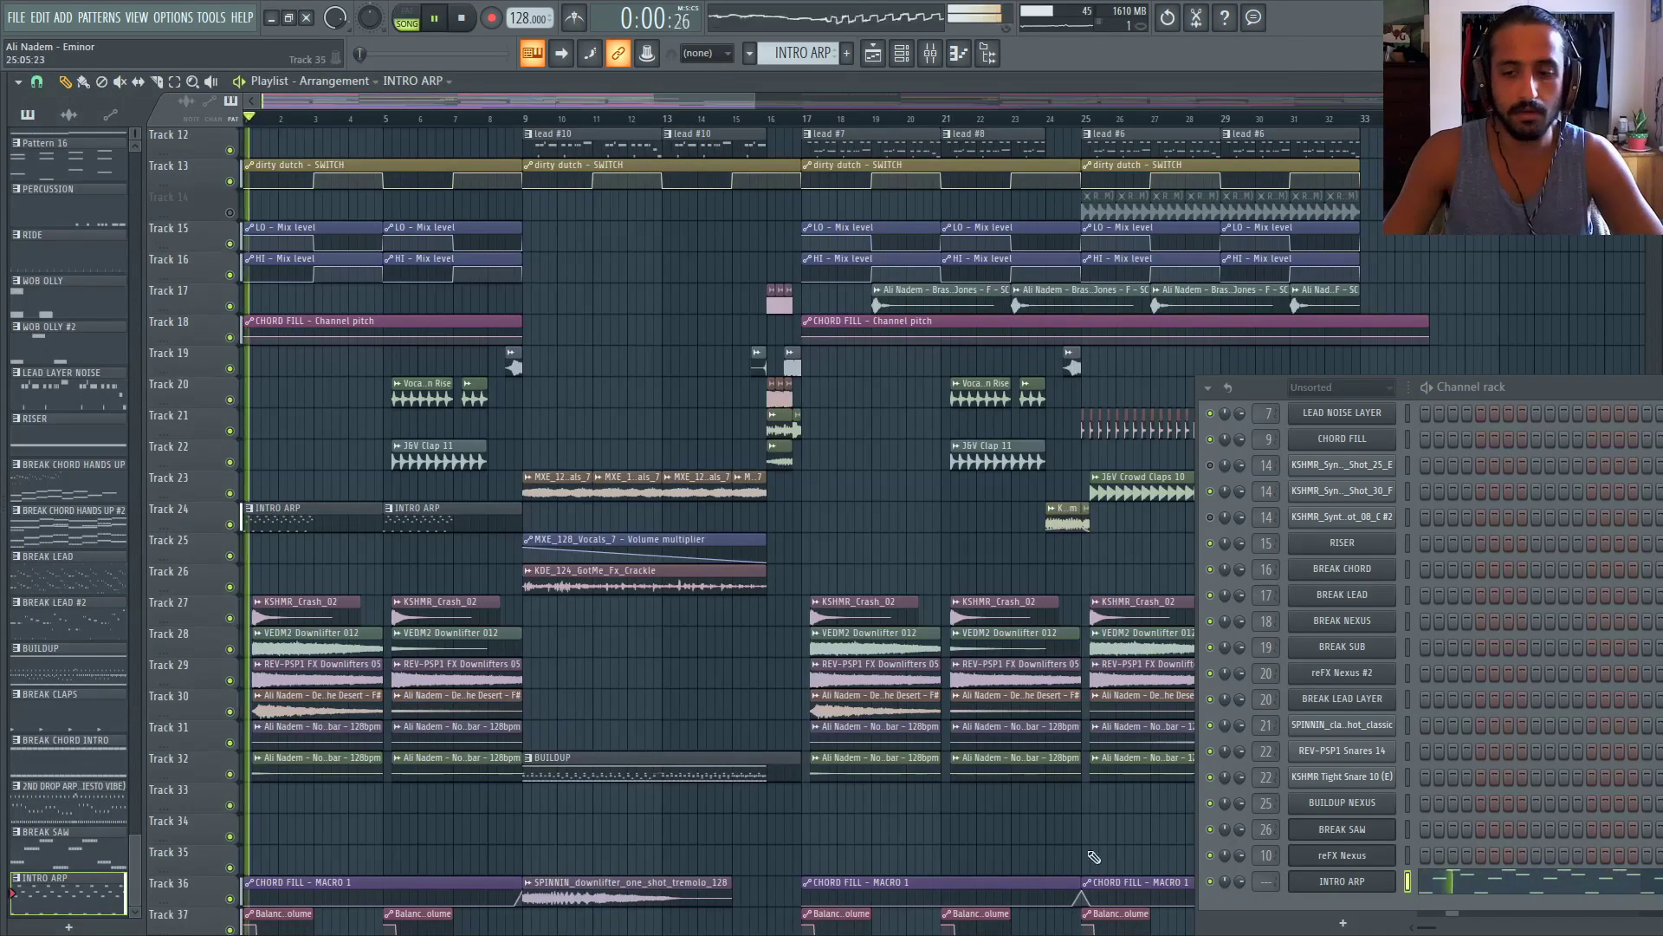
pyautogui.click(1335, 882)
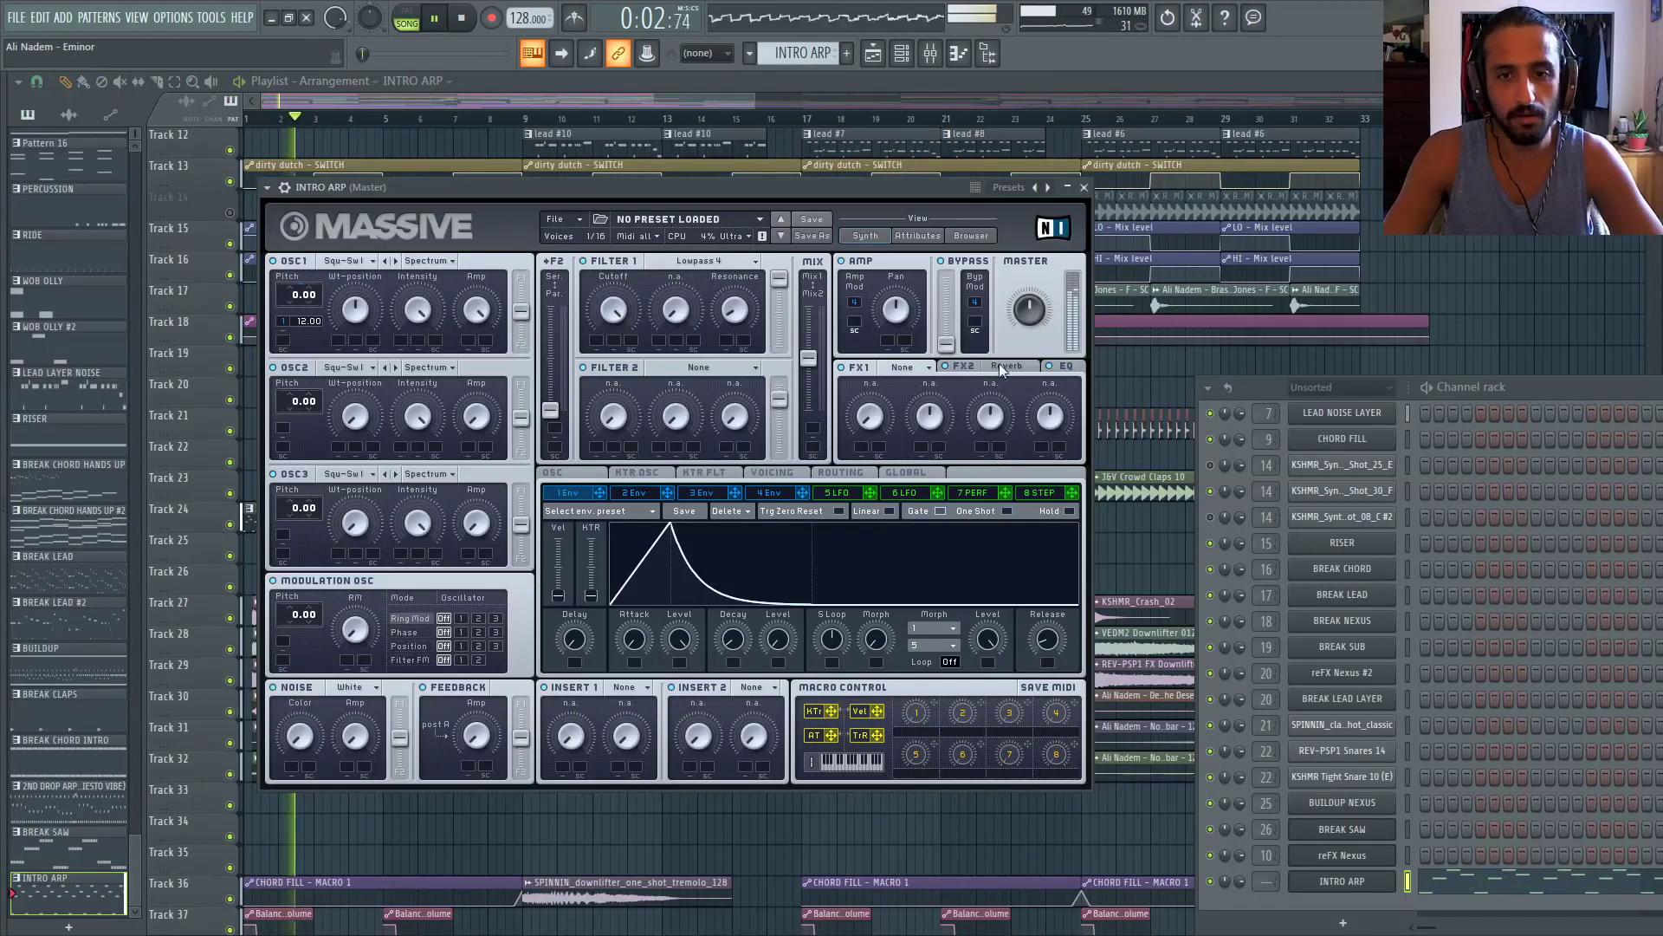
pyautogui.moveTo(845, 187); pyautogui.dragTo(1026, 180)
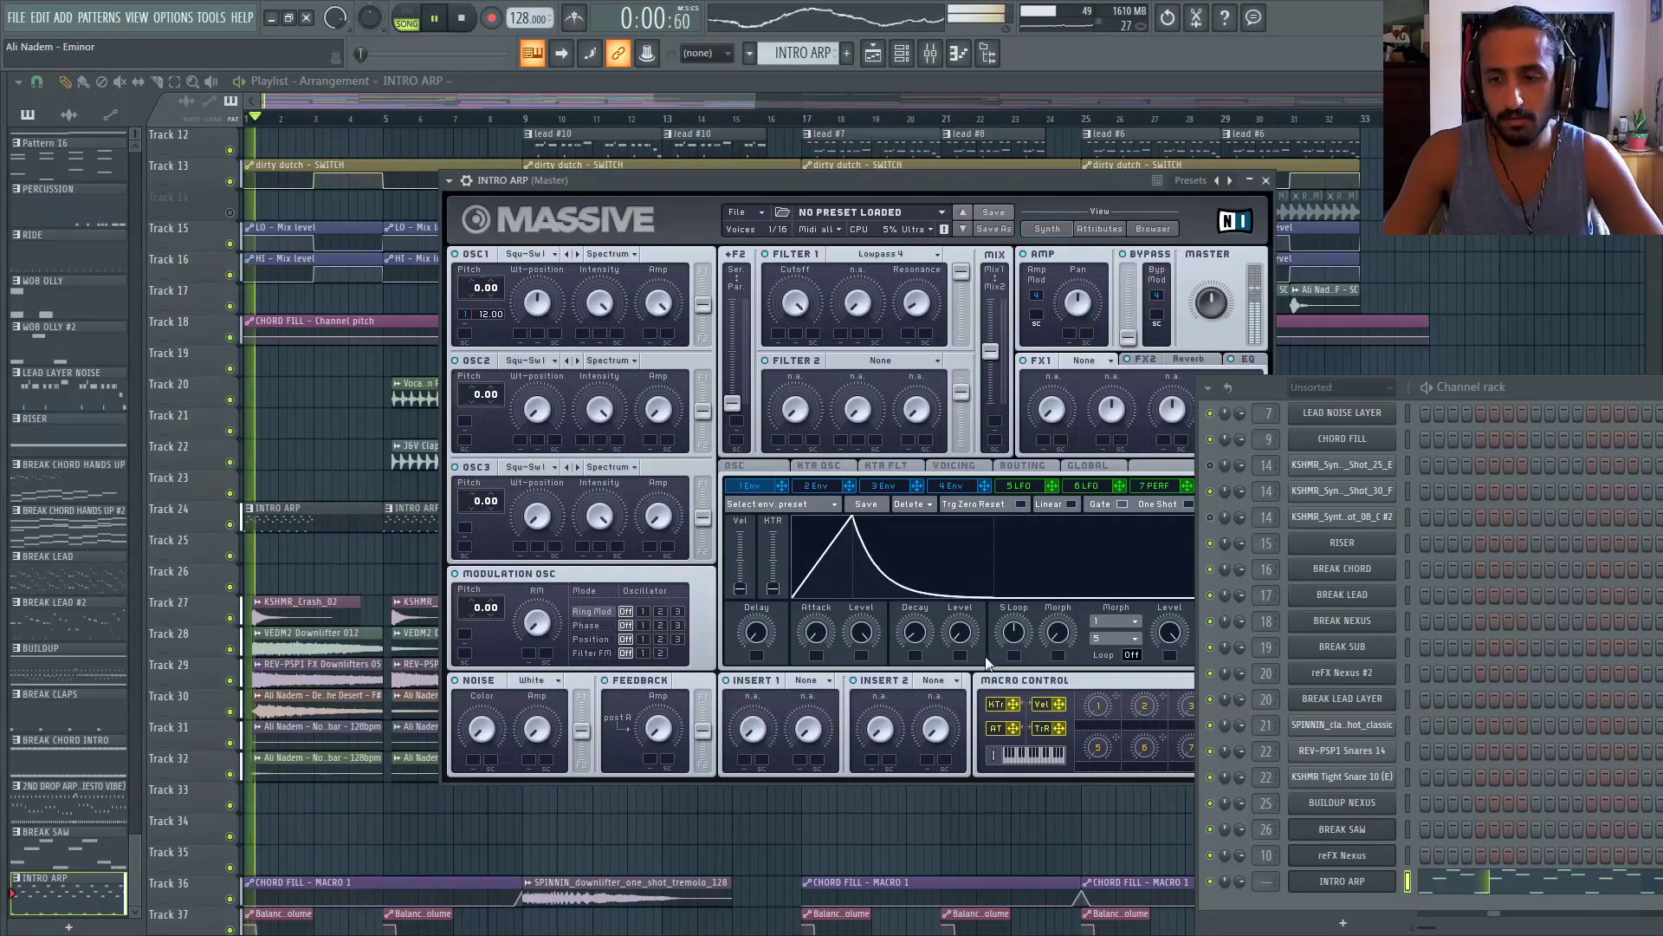
pyautogui.press('space')
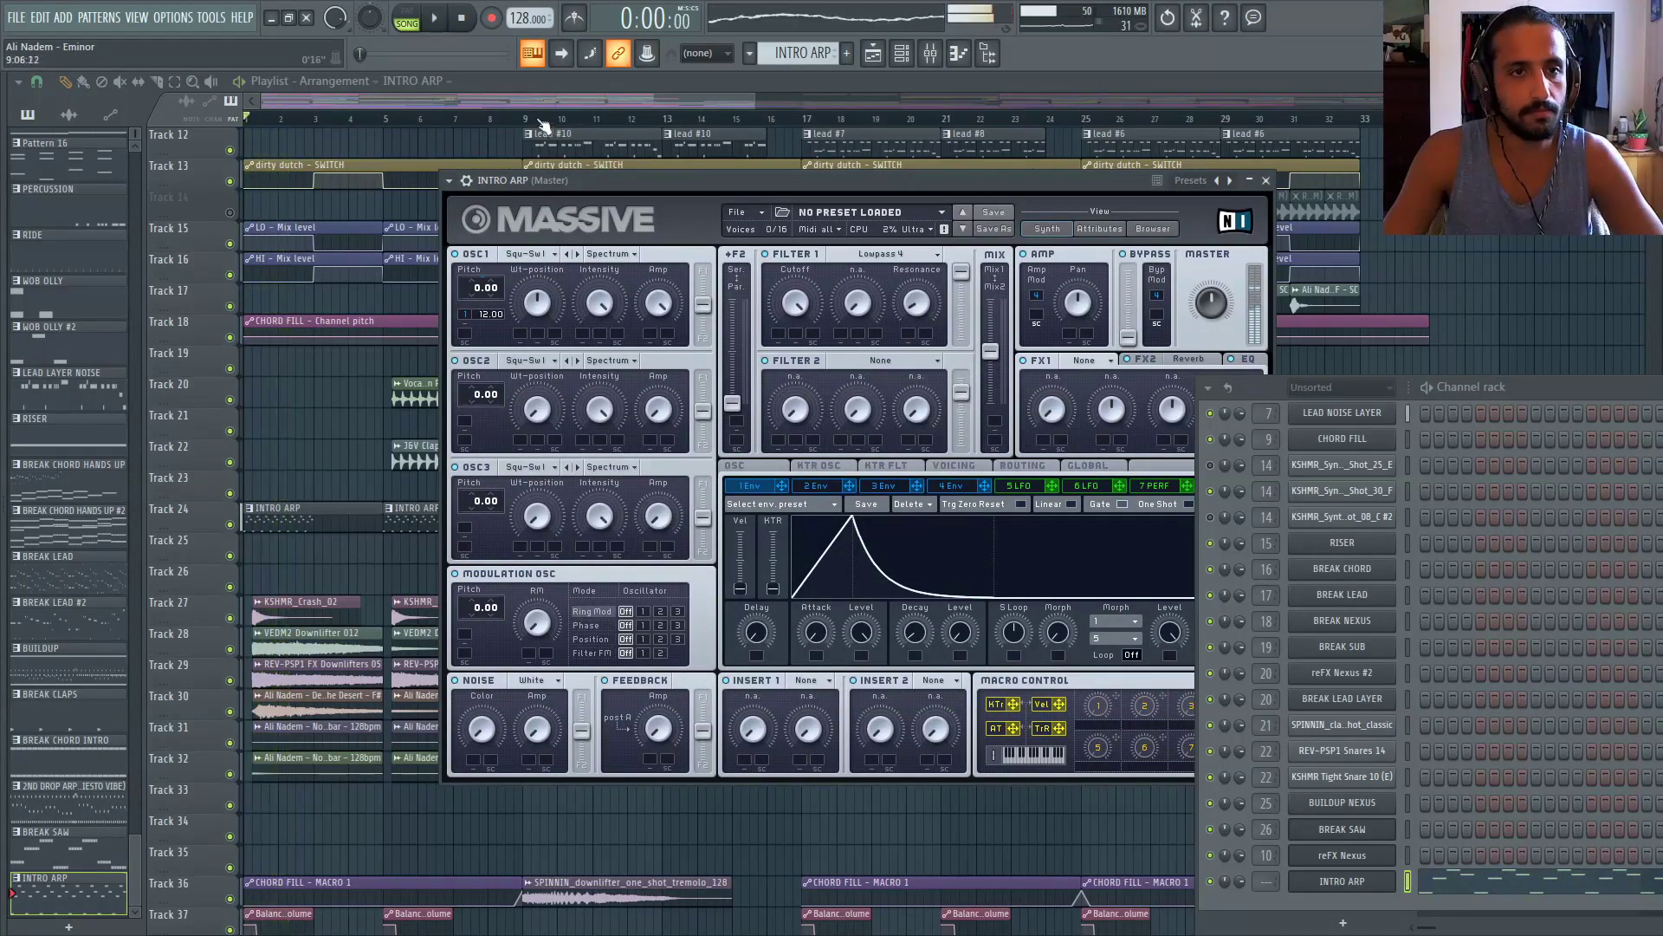
# Play the song at the bar 9 buildup and the bar 17 drop, and return playback to bar 1 for comparison
pyautogui.click(525, 119)
pyautogui.press('space')
pyautogui.click(807, 119)
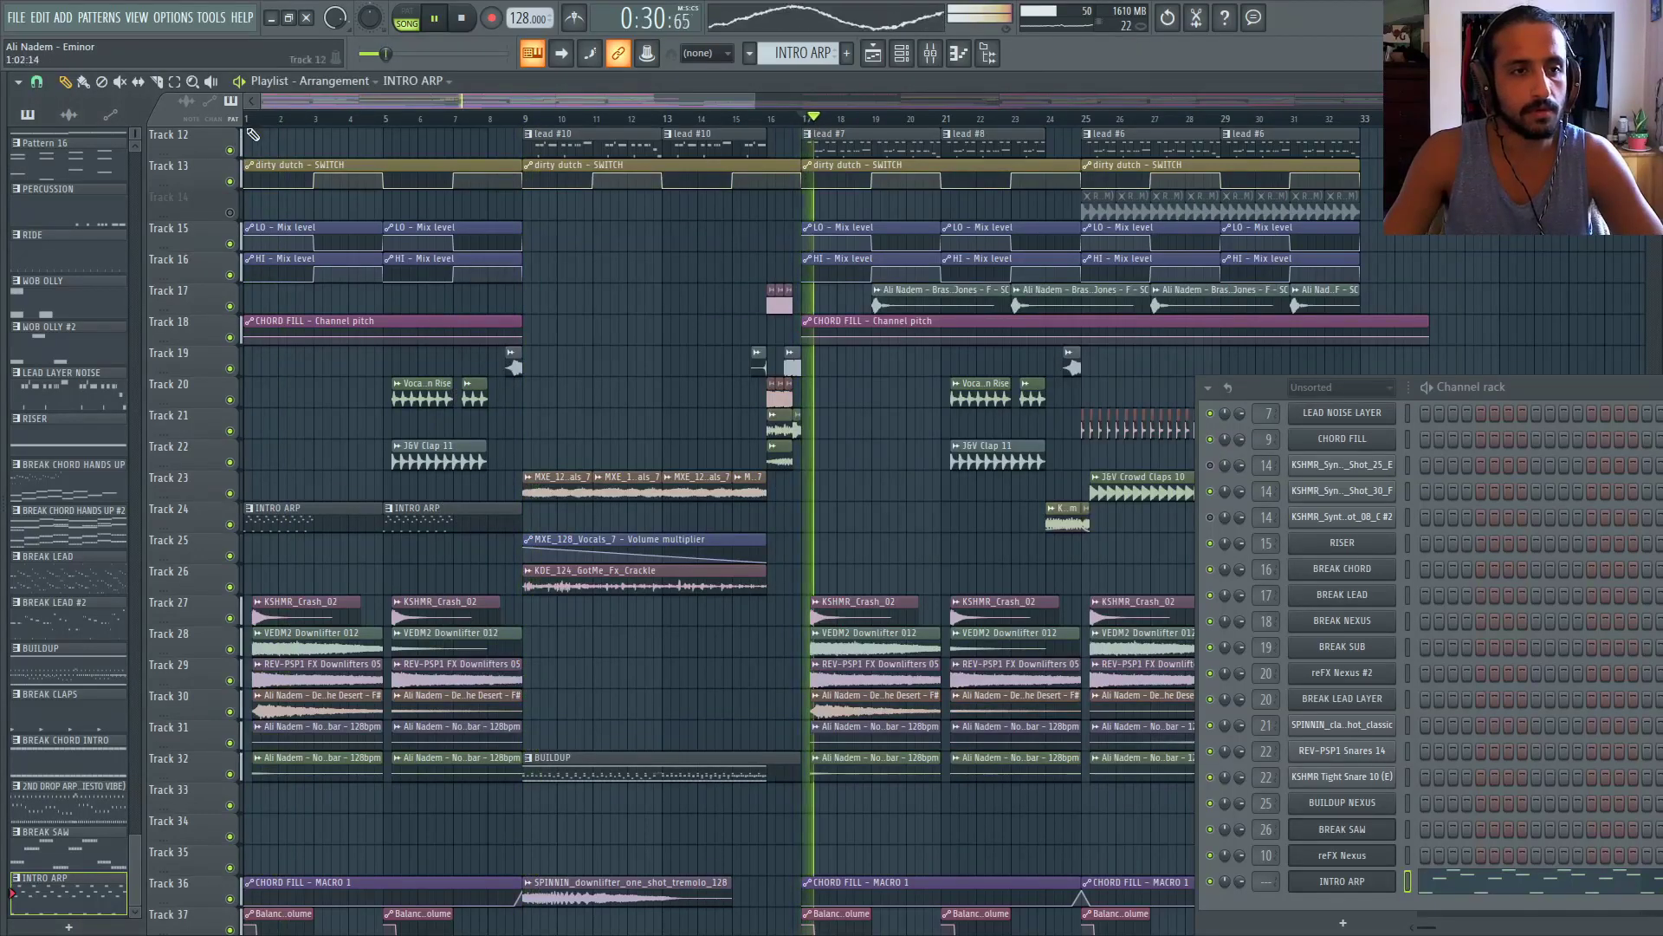
pyautogui.click(247, 118)
pyautogui.scroll(1, 211, 393)
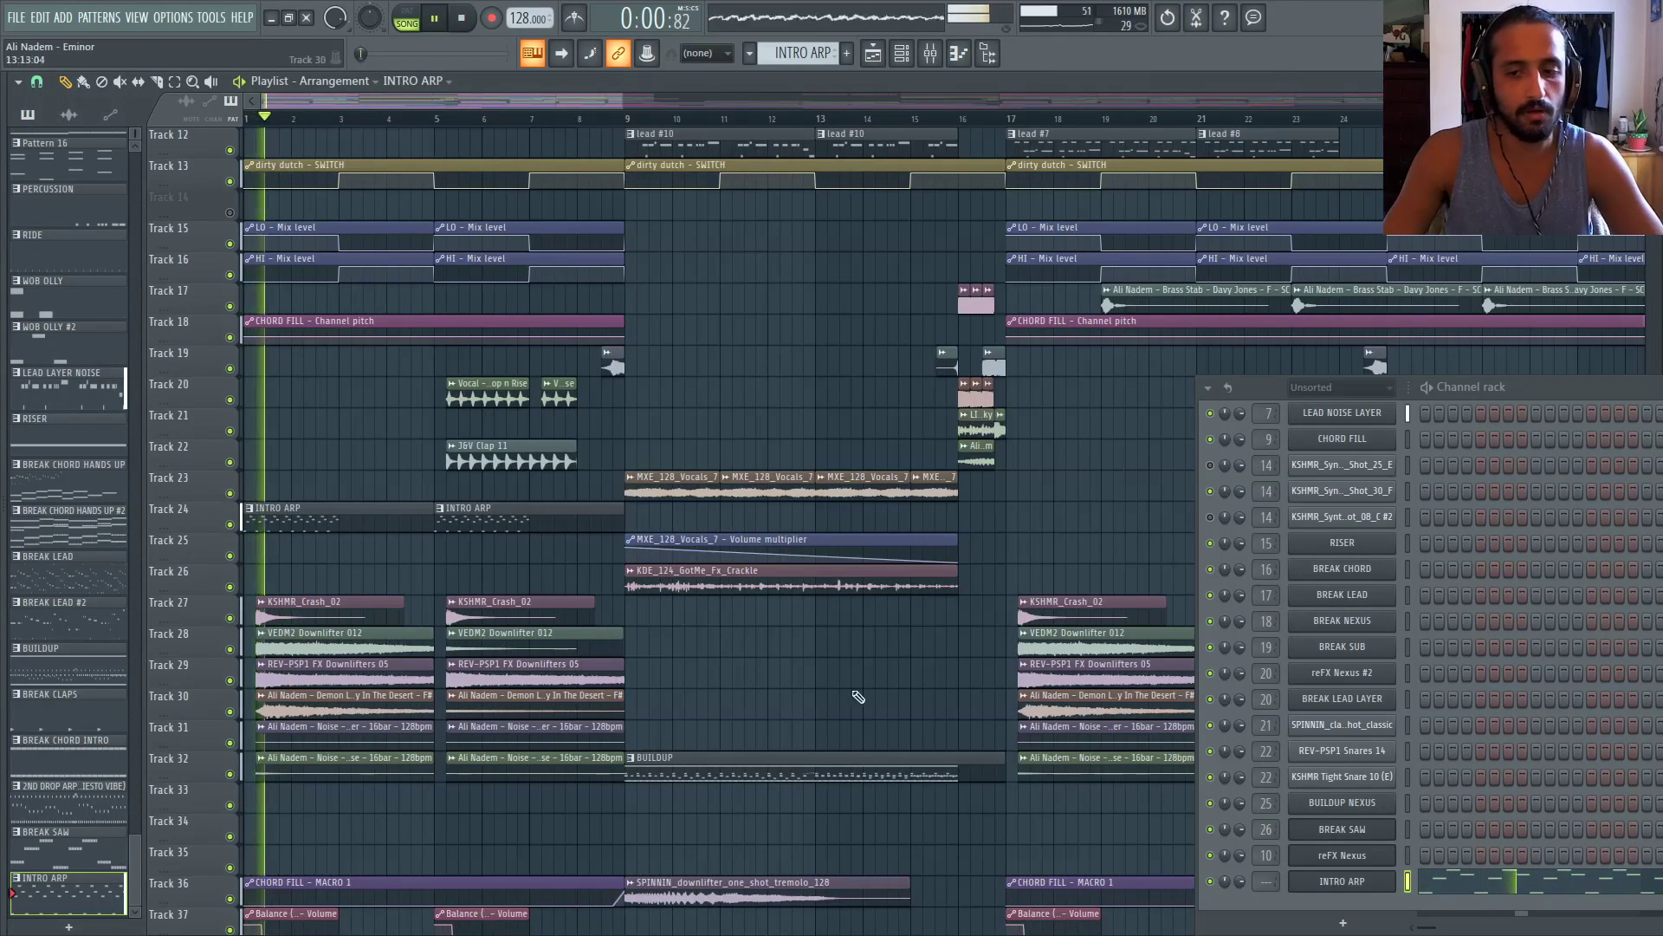
# Set Massive's master volume to 44 and route the INTRO ARP channel to mixer track 5, playing the song to check
pyautogui.click(1360, 883)
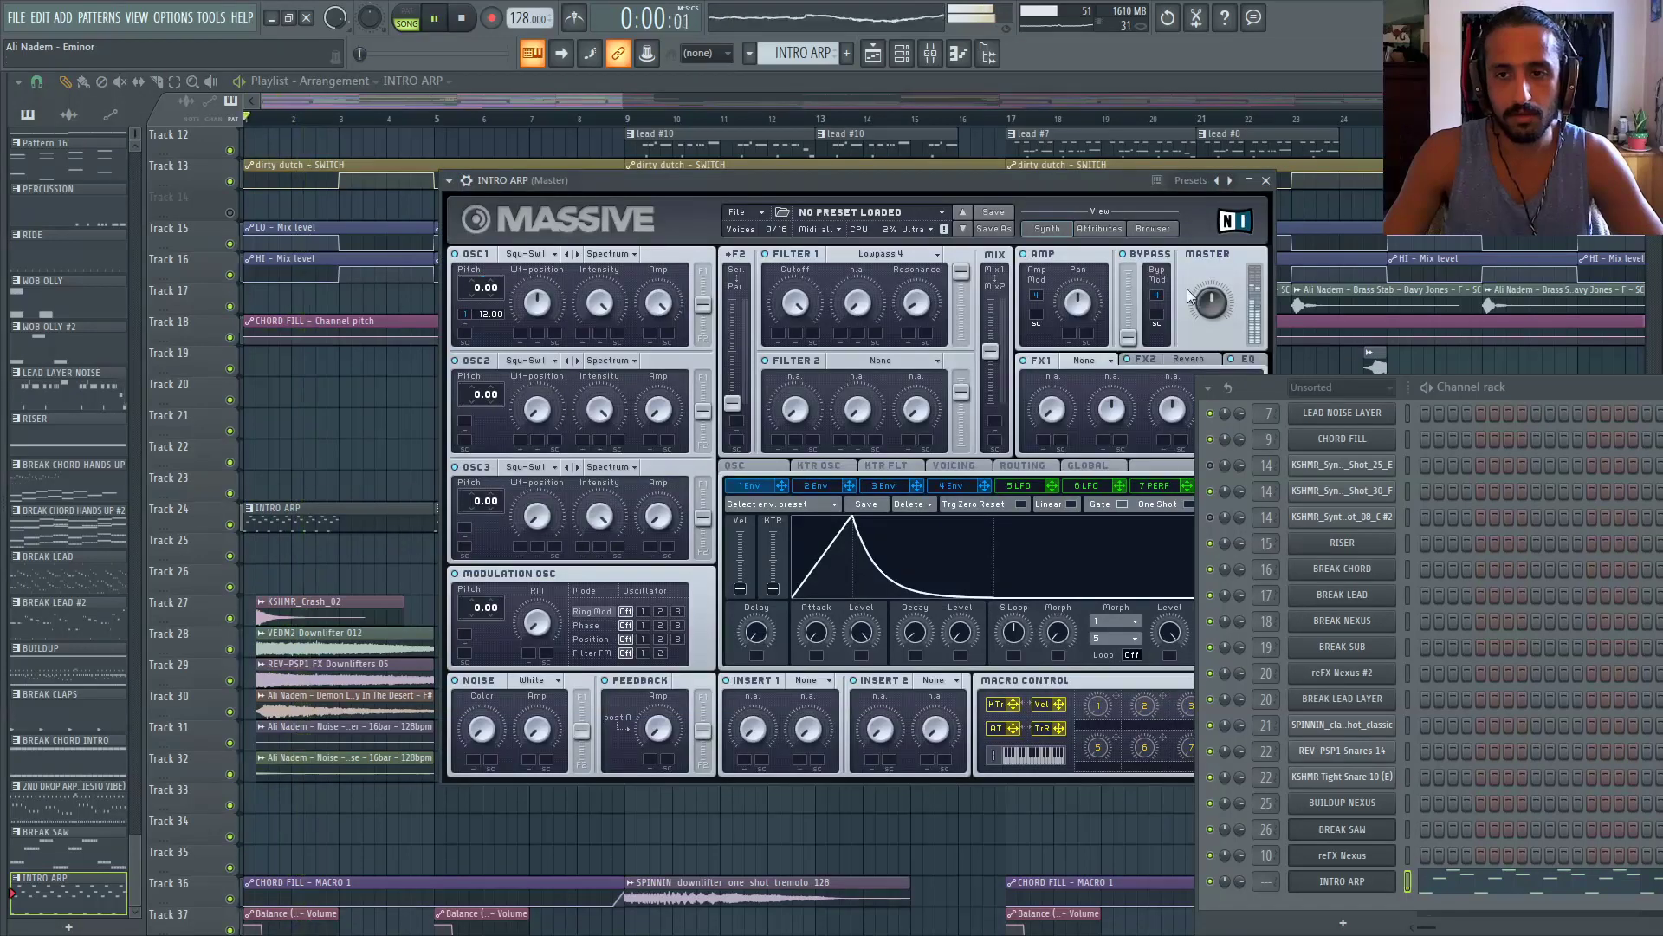
pyautogui.moveTo(1218, 294); pyautogui.dragTo(1219, 303)
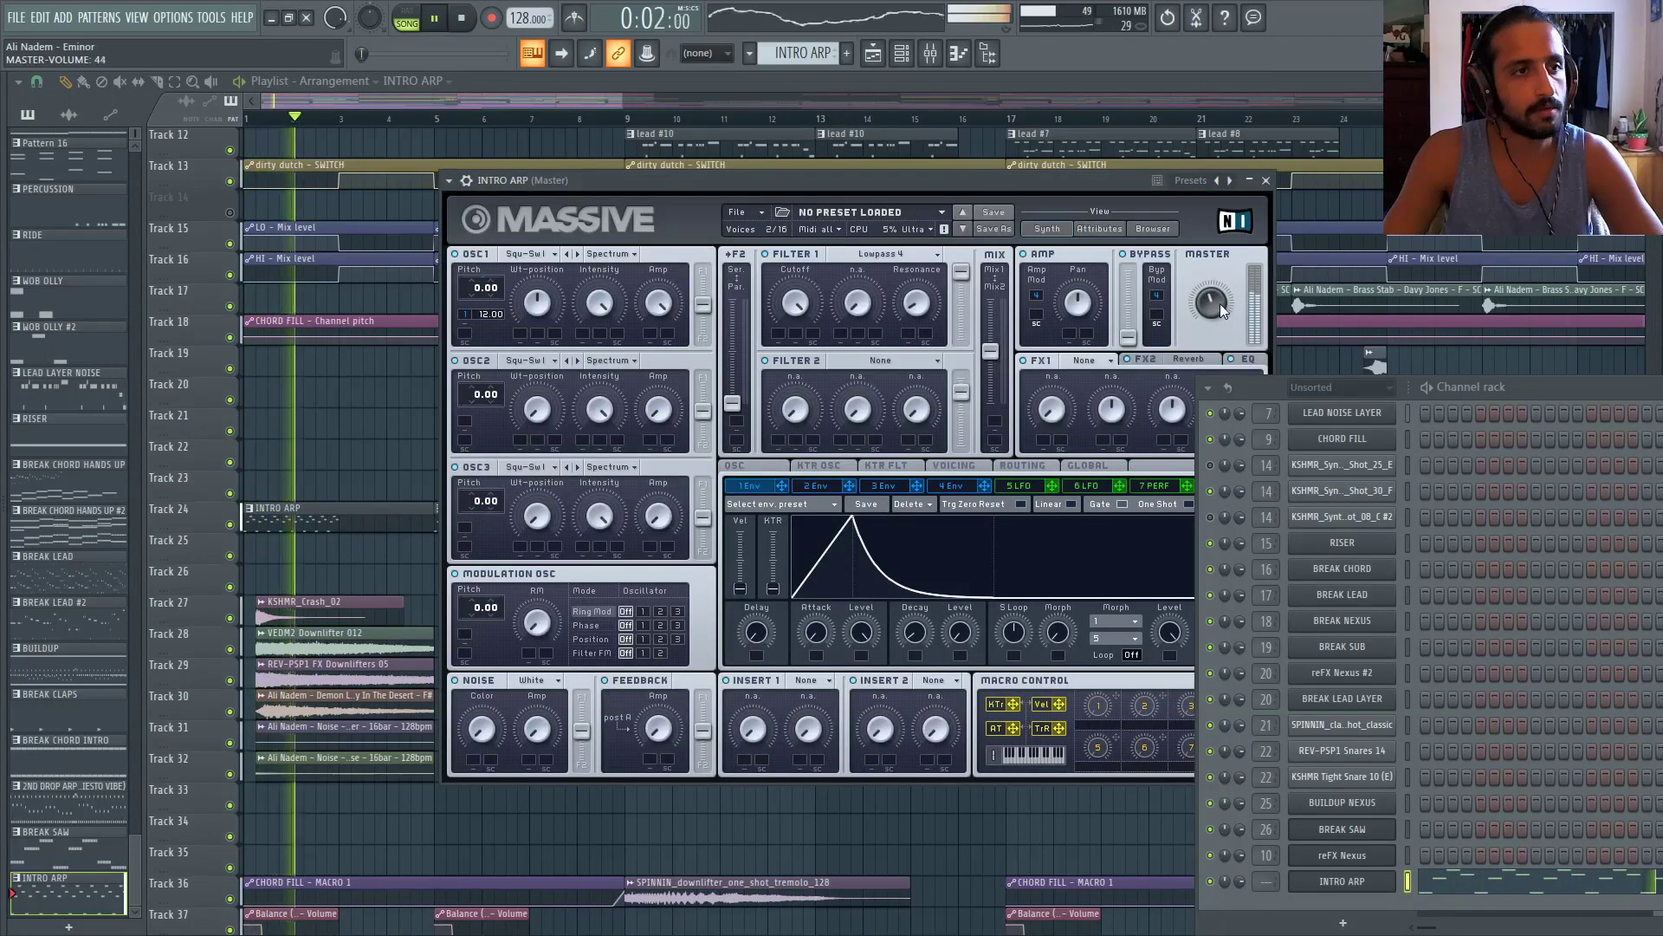
pyautogui.press('F9')
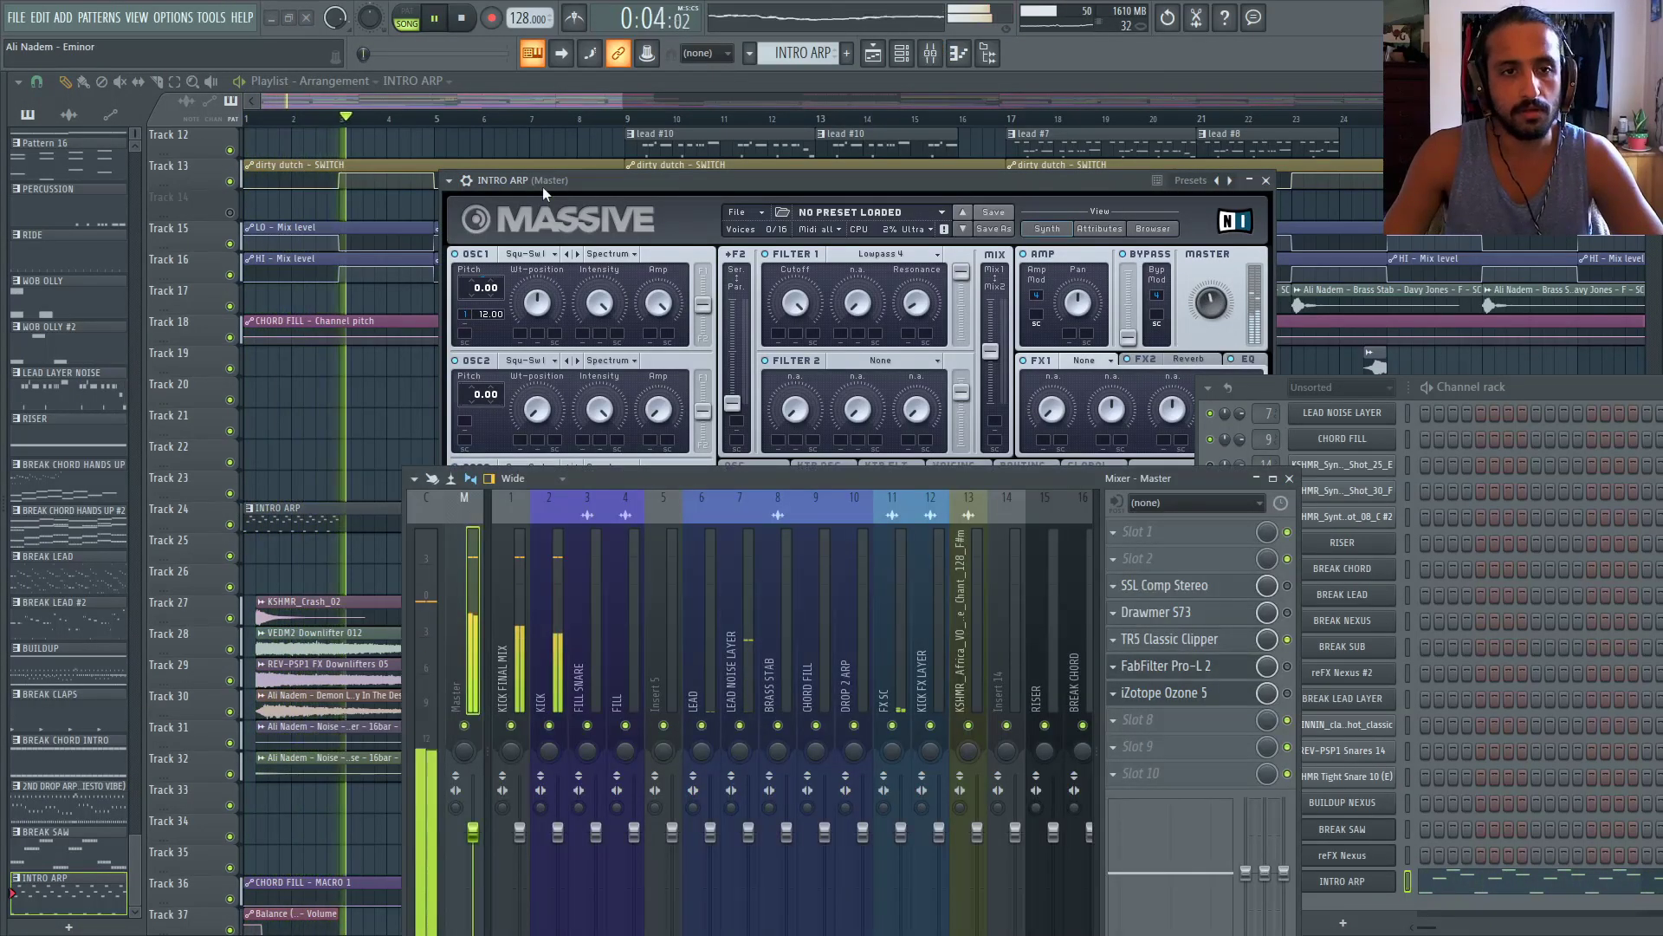
pyautogui.click(466, 181)
pyautogui.press('space')
pyautogui.rightClick(1249, 209)
pyautogui.click(1253, 230)
pyautogui.press('space')
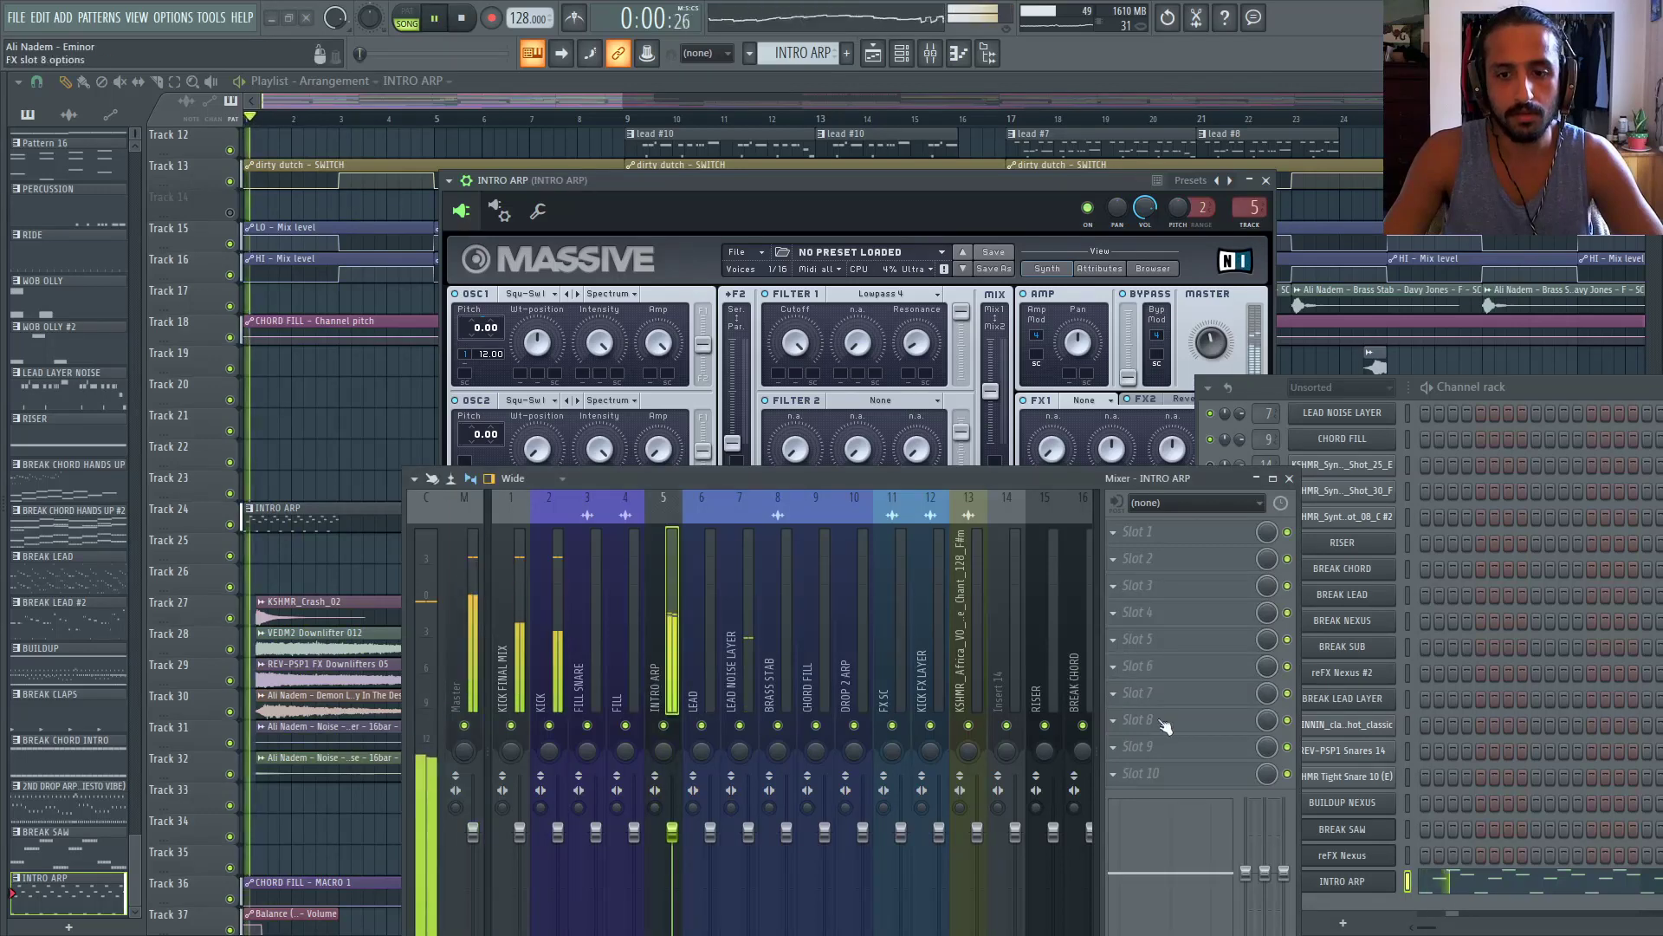
# Inspect the LEAD mixer track's effects, view both of its Fruity Balance plugins during playback, and stop the song
pyautogui.press('space')
pyautogui.click(509, 660)
pyautogui.click(580, 649)
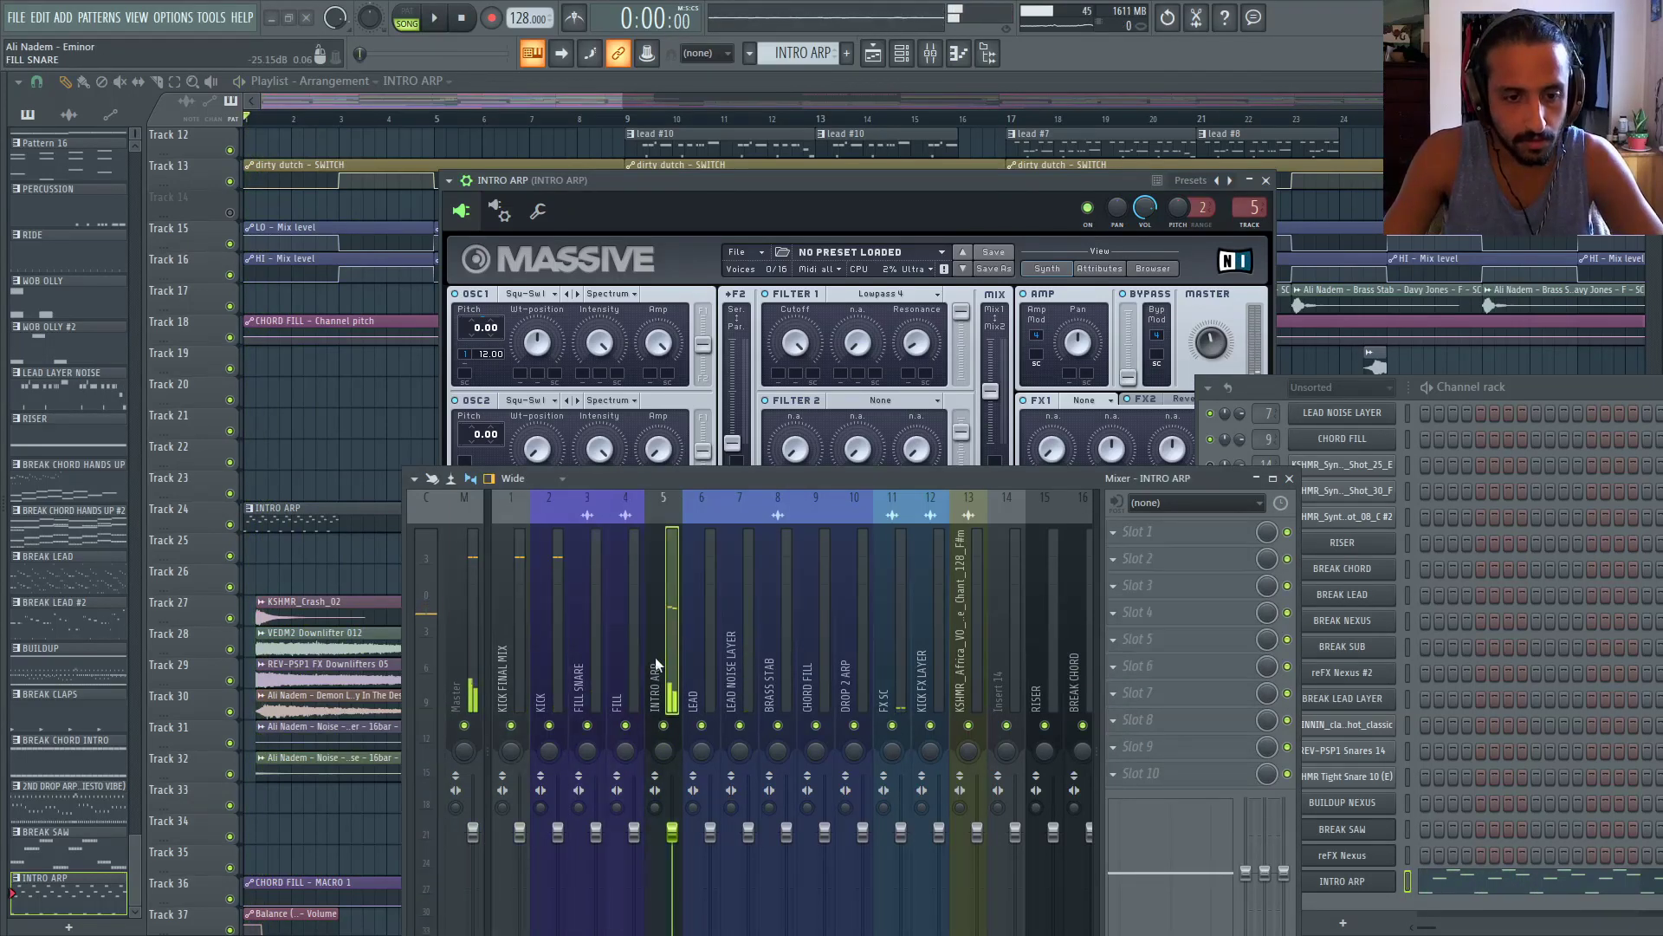
pyautogui.click(725, 661)
pyautogui.click(709, 658)
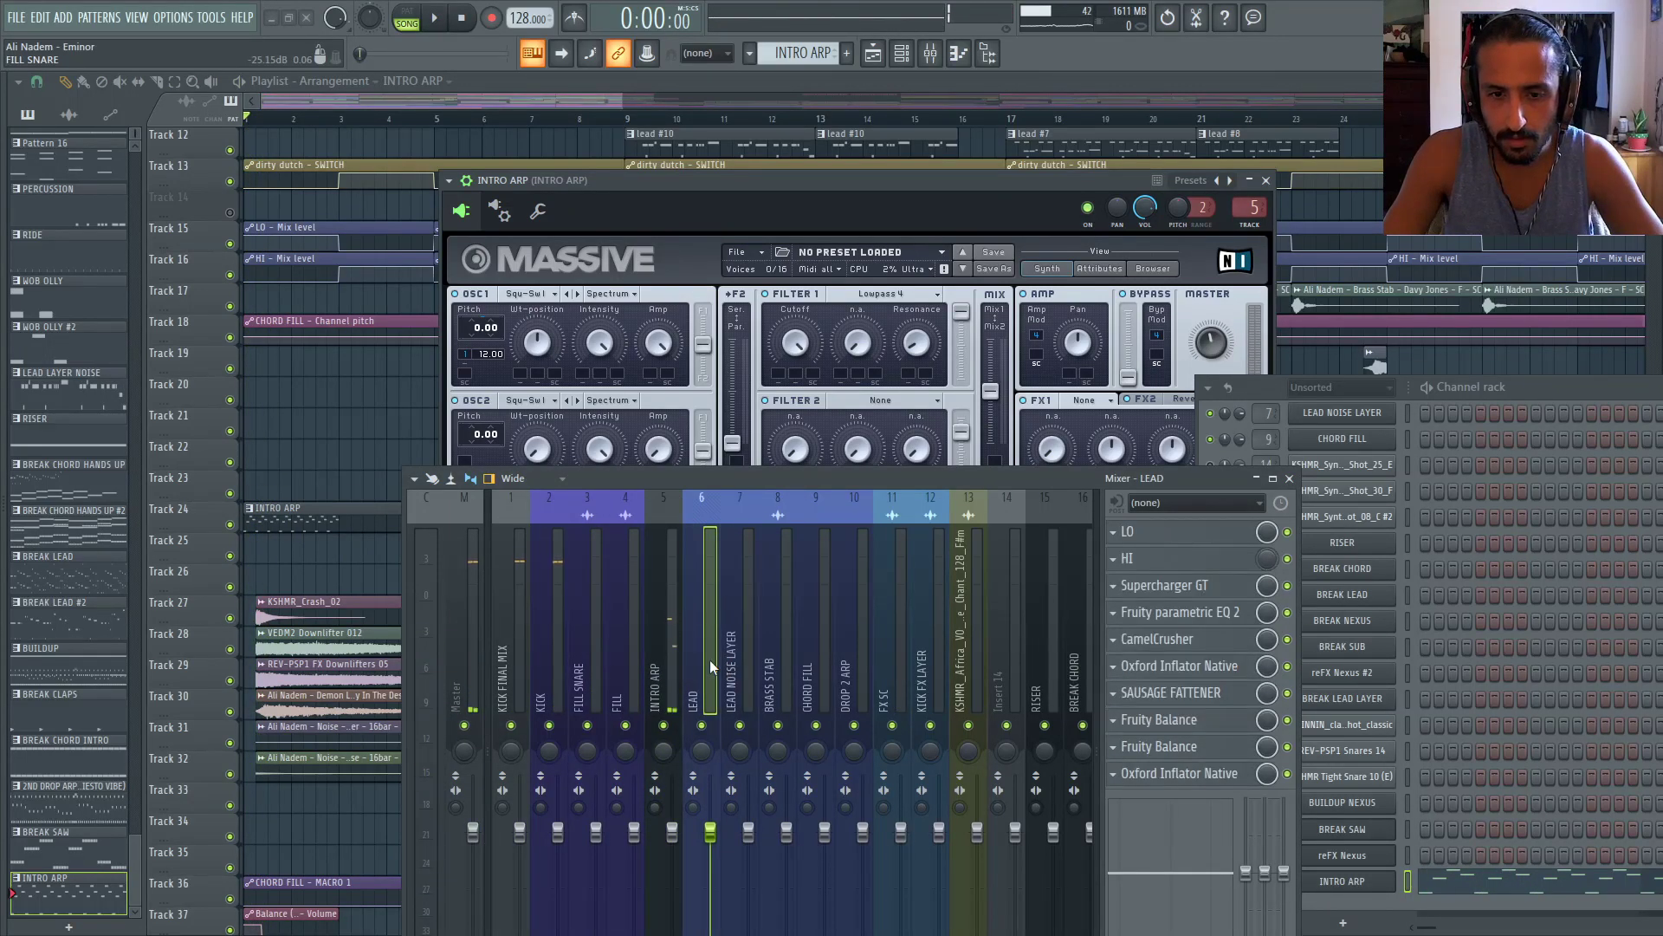
pyautogui.click(726, 664)
pyautogui.click(712, 661)
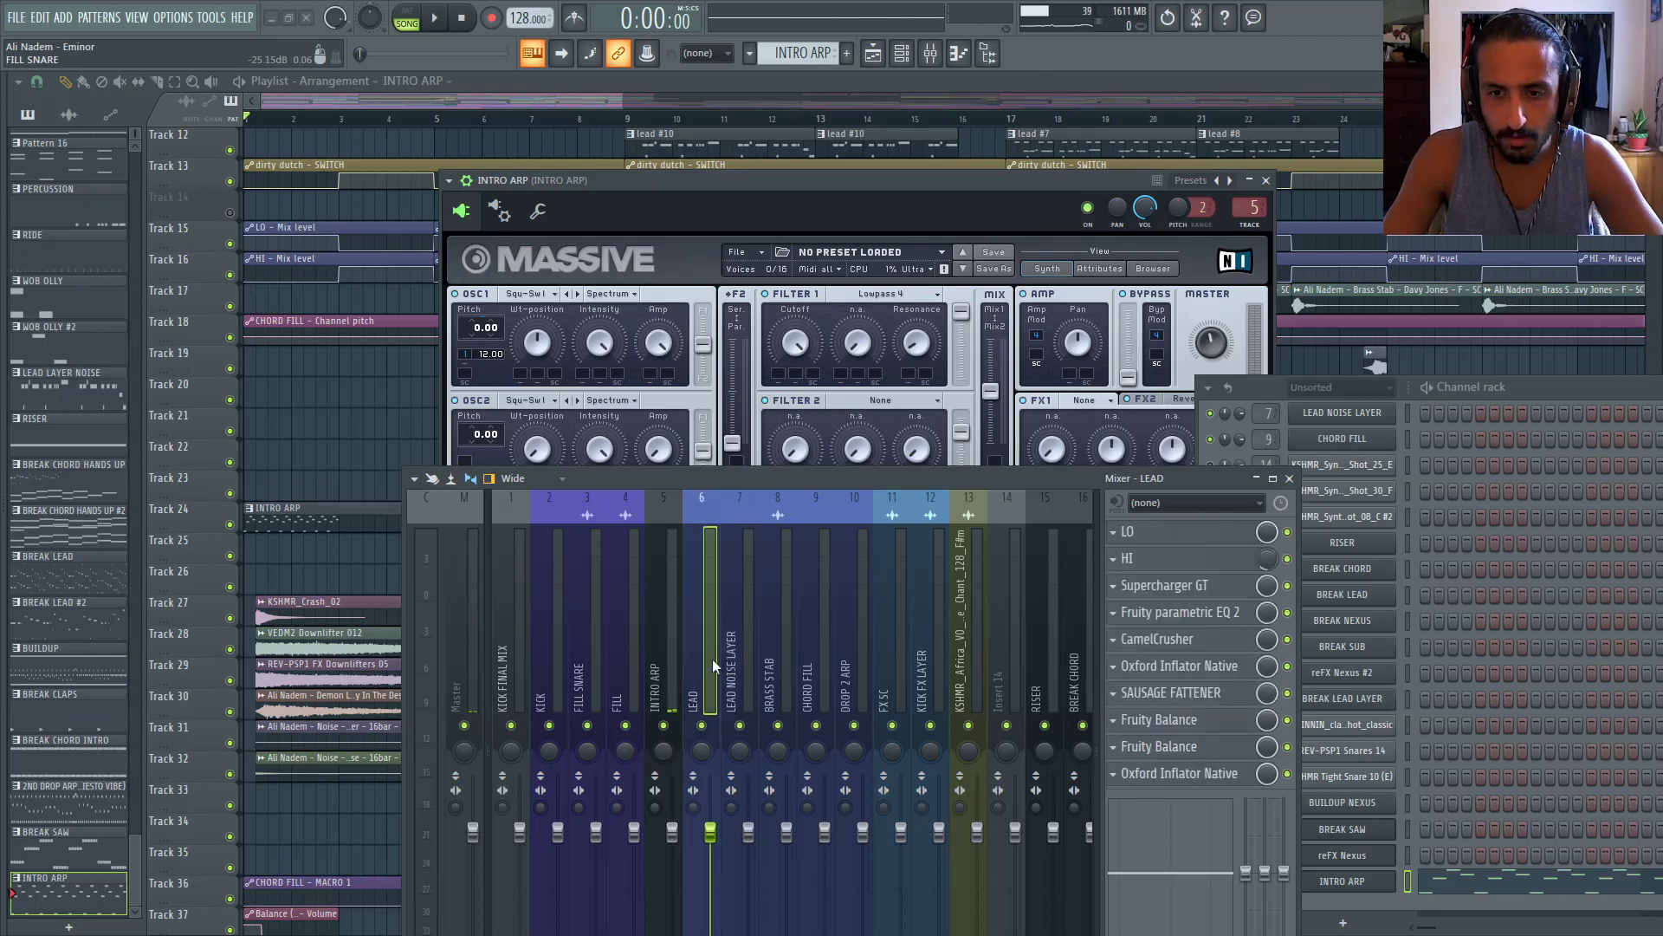
pyautogui.press('space')
pyautogui.click(1176, 747)
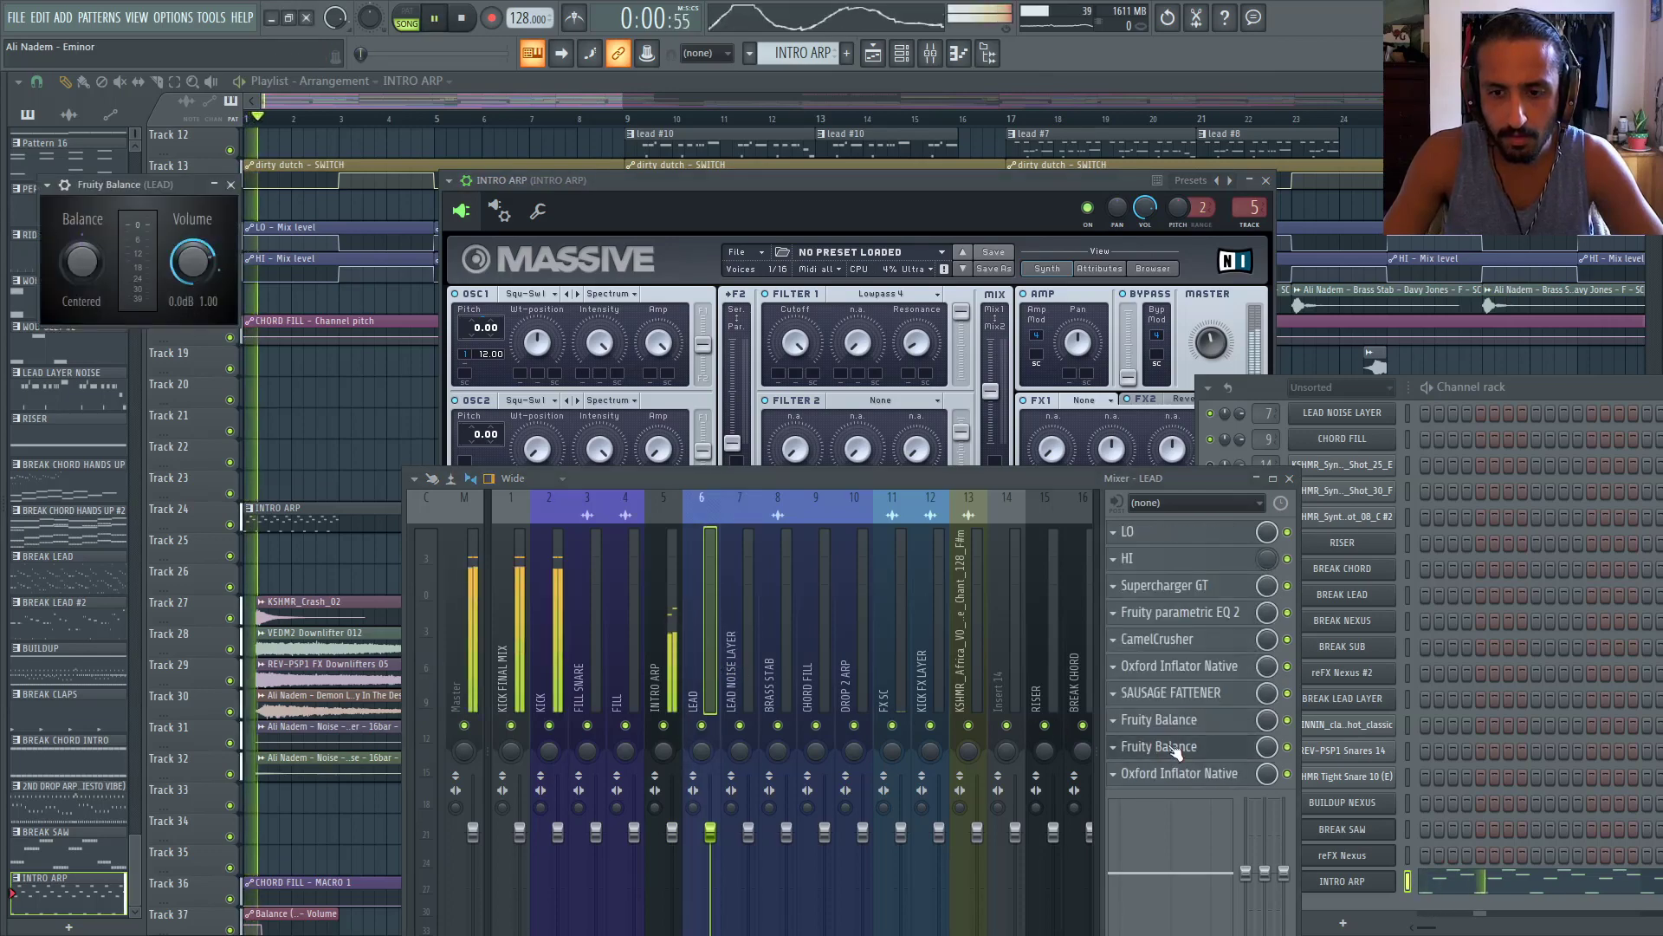
pyautogui.click(1173, 726)
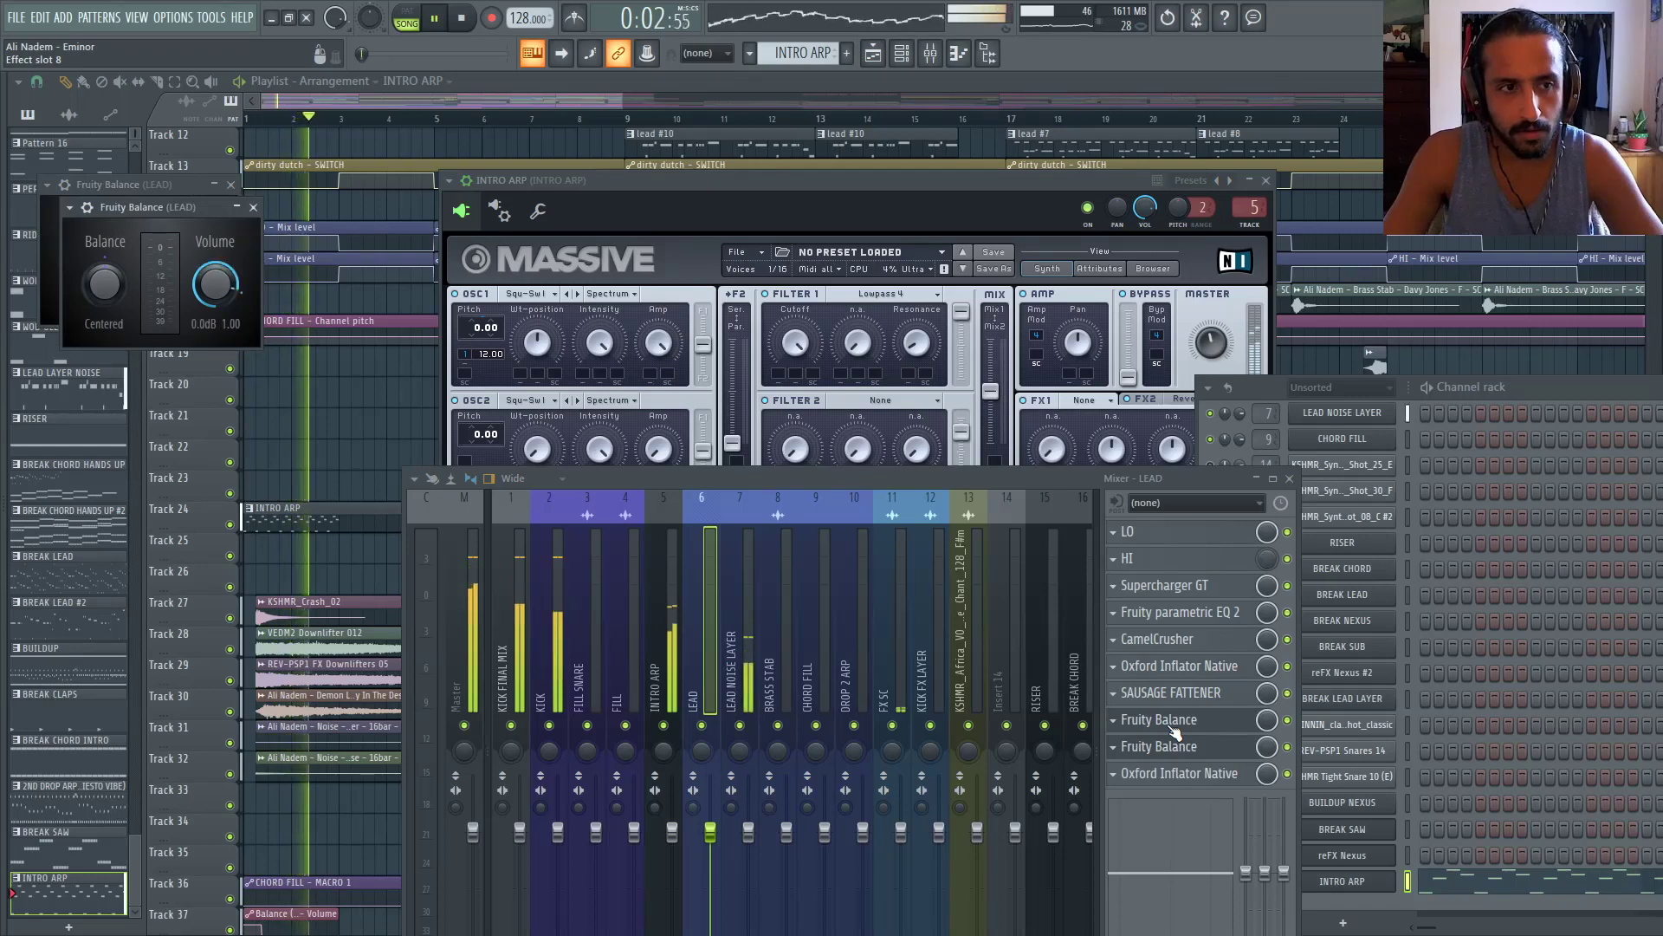
pyautogui.hotkey('alt', 'F12')
pyautogui.press('space')
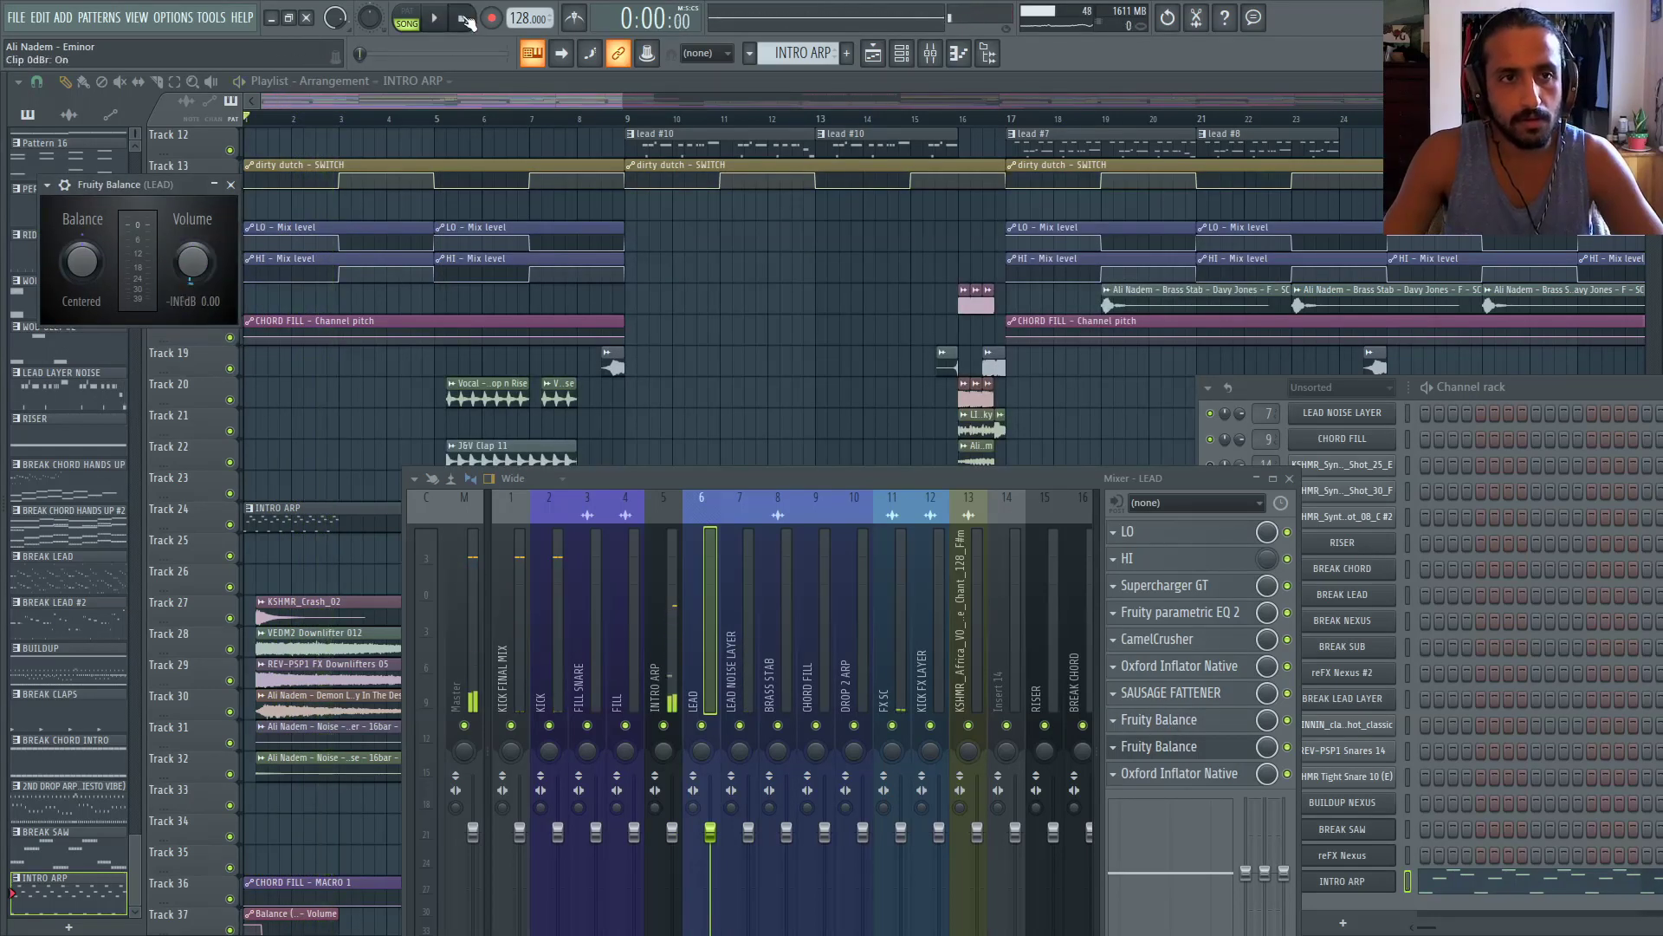
# Look through the effect chains of the FILL, KICK, KICK FINAL MIX and LEAD mixer tracks
pyautogui.click(629, 628)
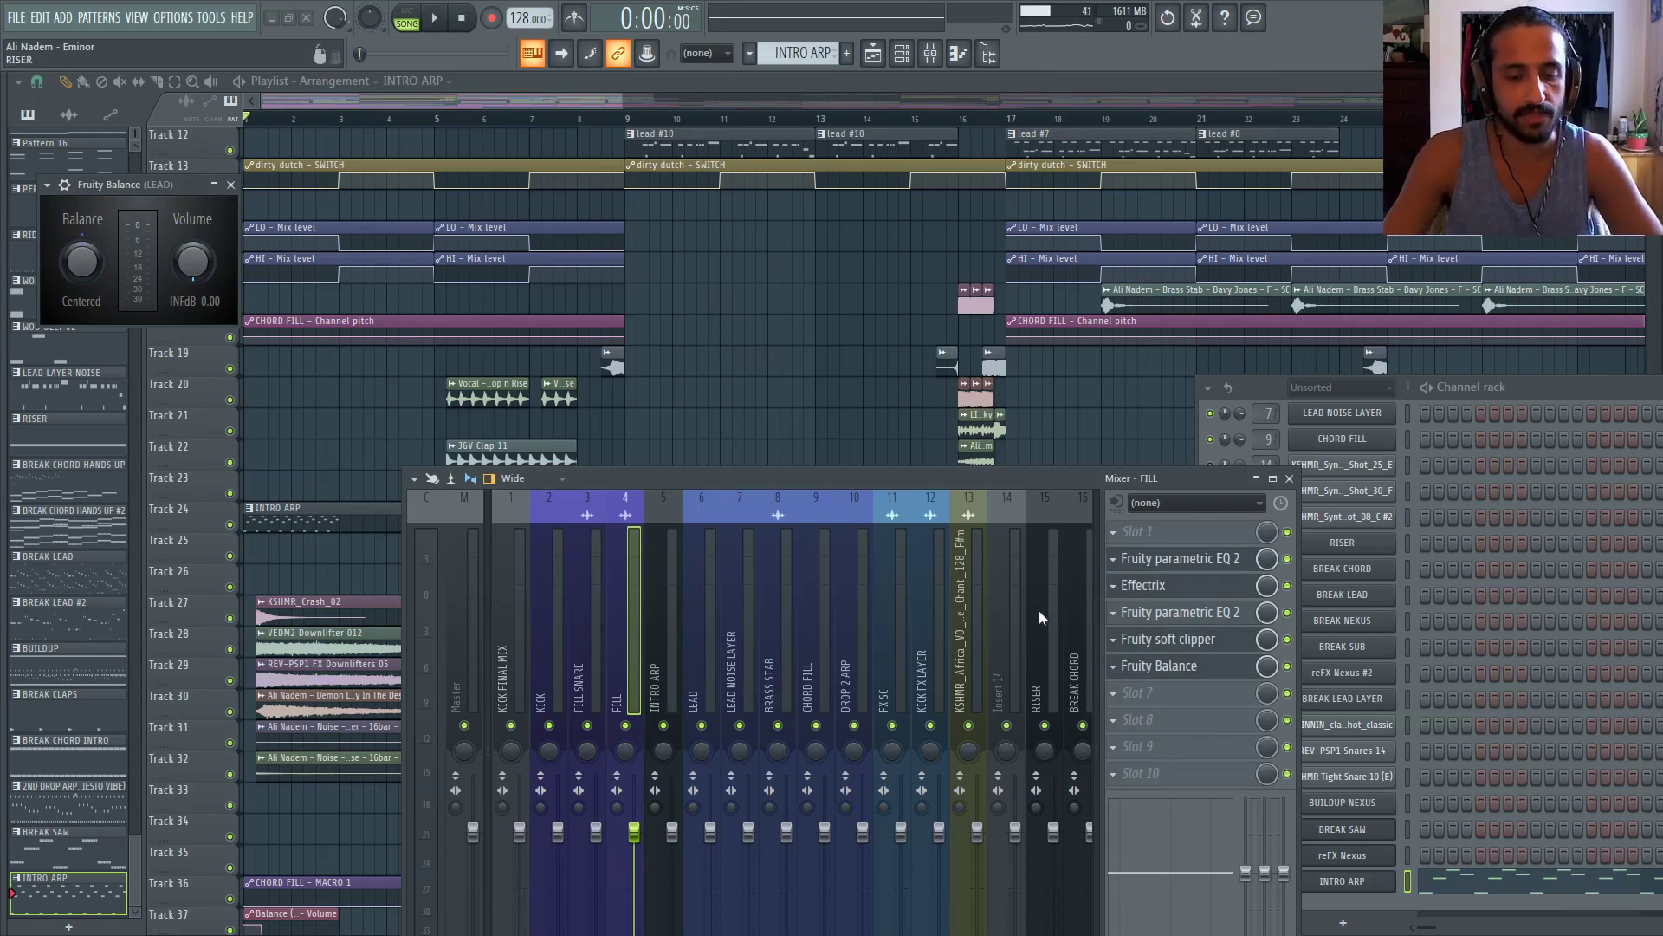
pyautogui.click(560, 606)
pyautogui.click(509, 605)
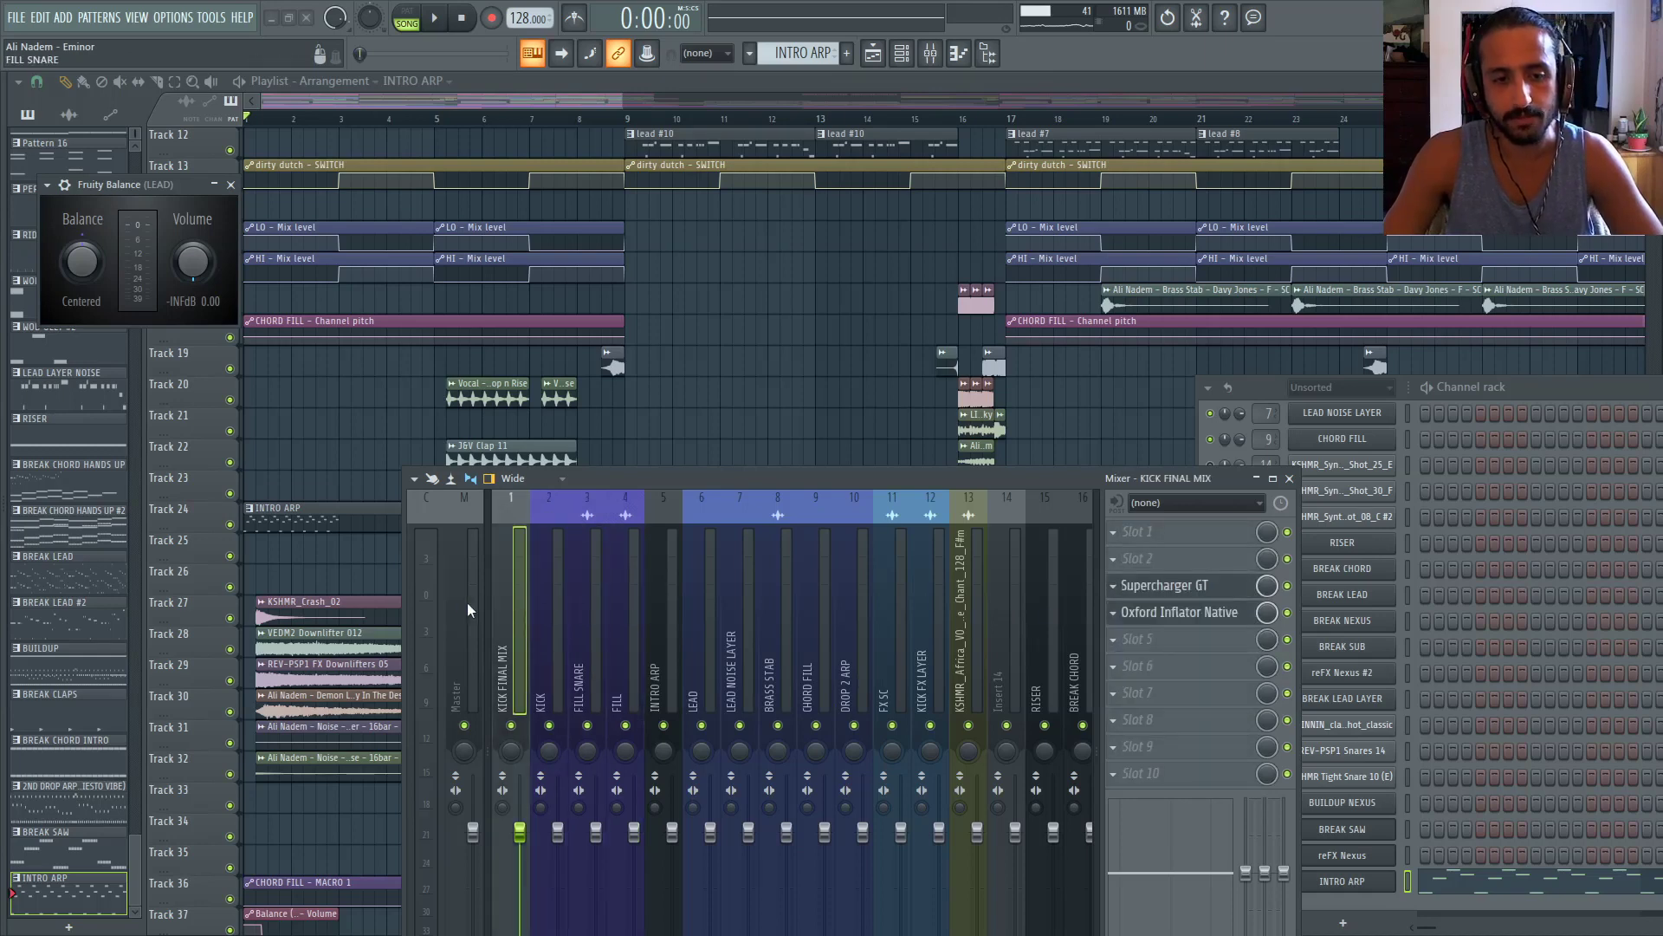
pyautogui.click(706, 607)
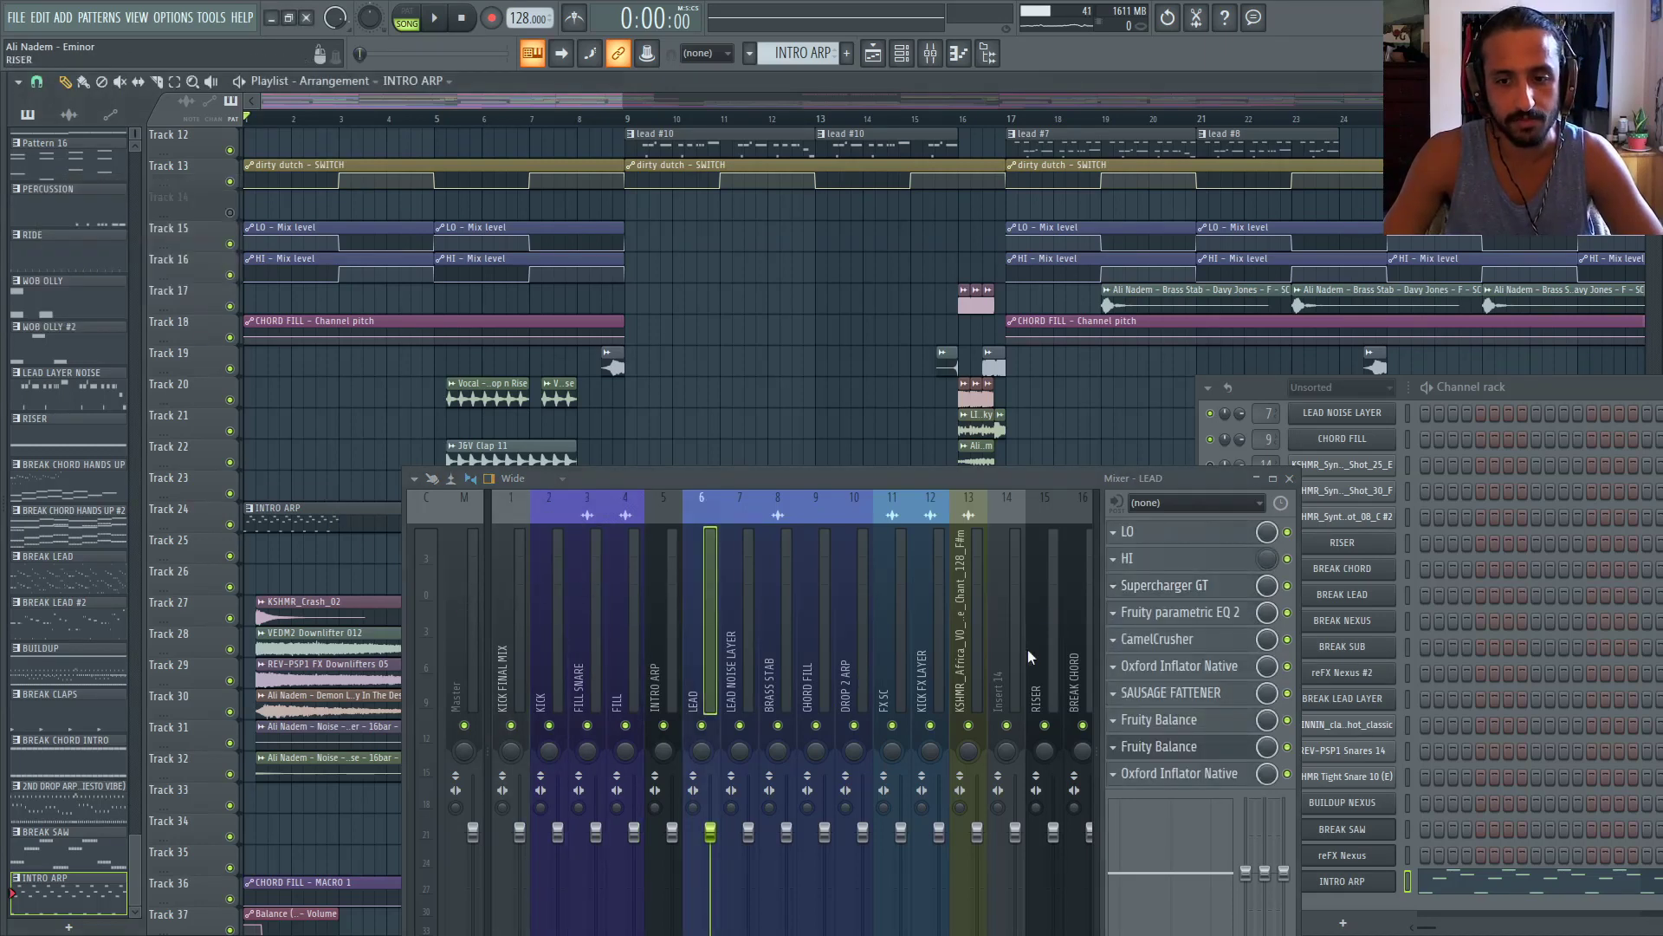
# Move the INTRO ARP mixer track to position 14, directly before the RISER track
pyautogui.click(932, 64)
pyautogui.click(914, 59)
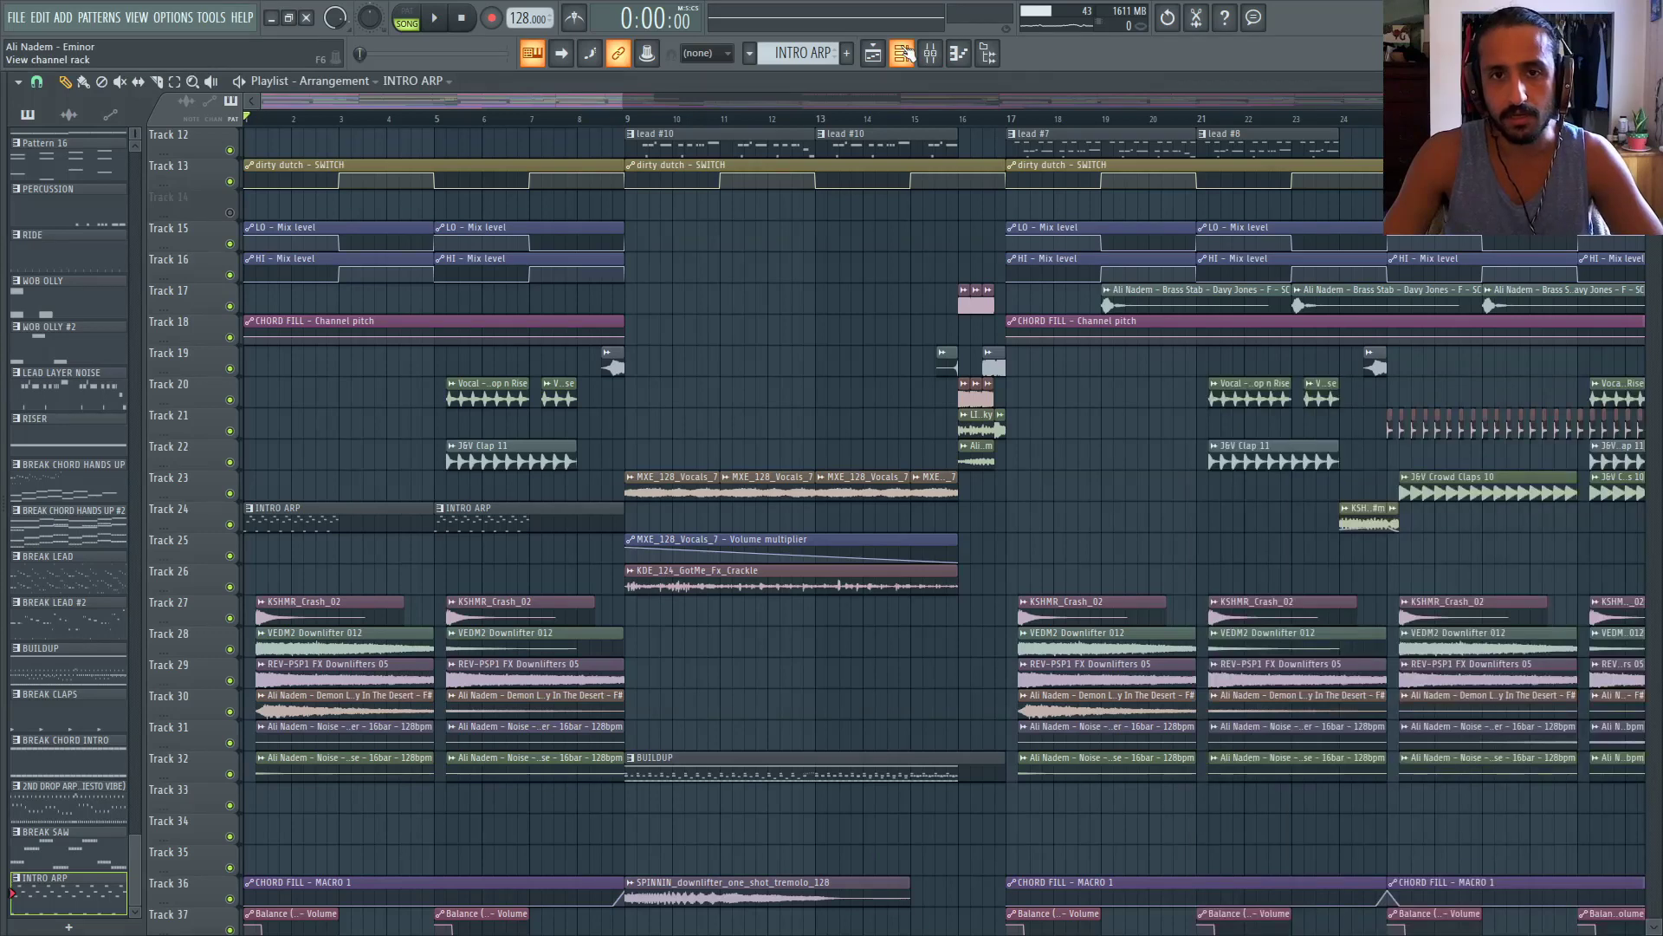
pyautogui.click(906, 54)
pyautogui.click(1380, 887)
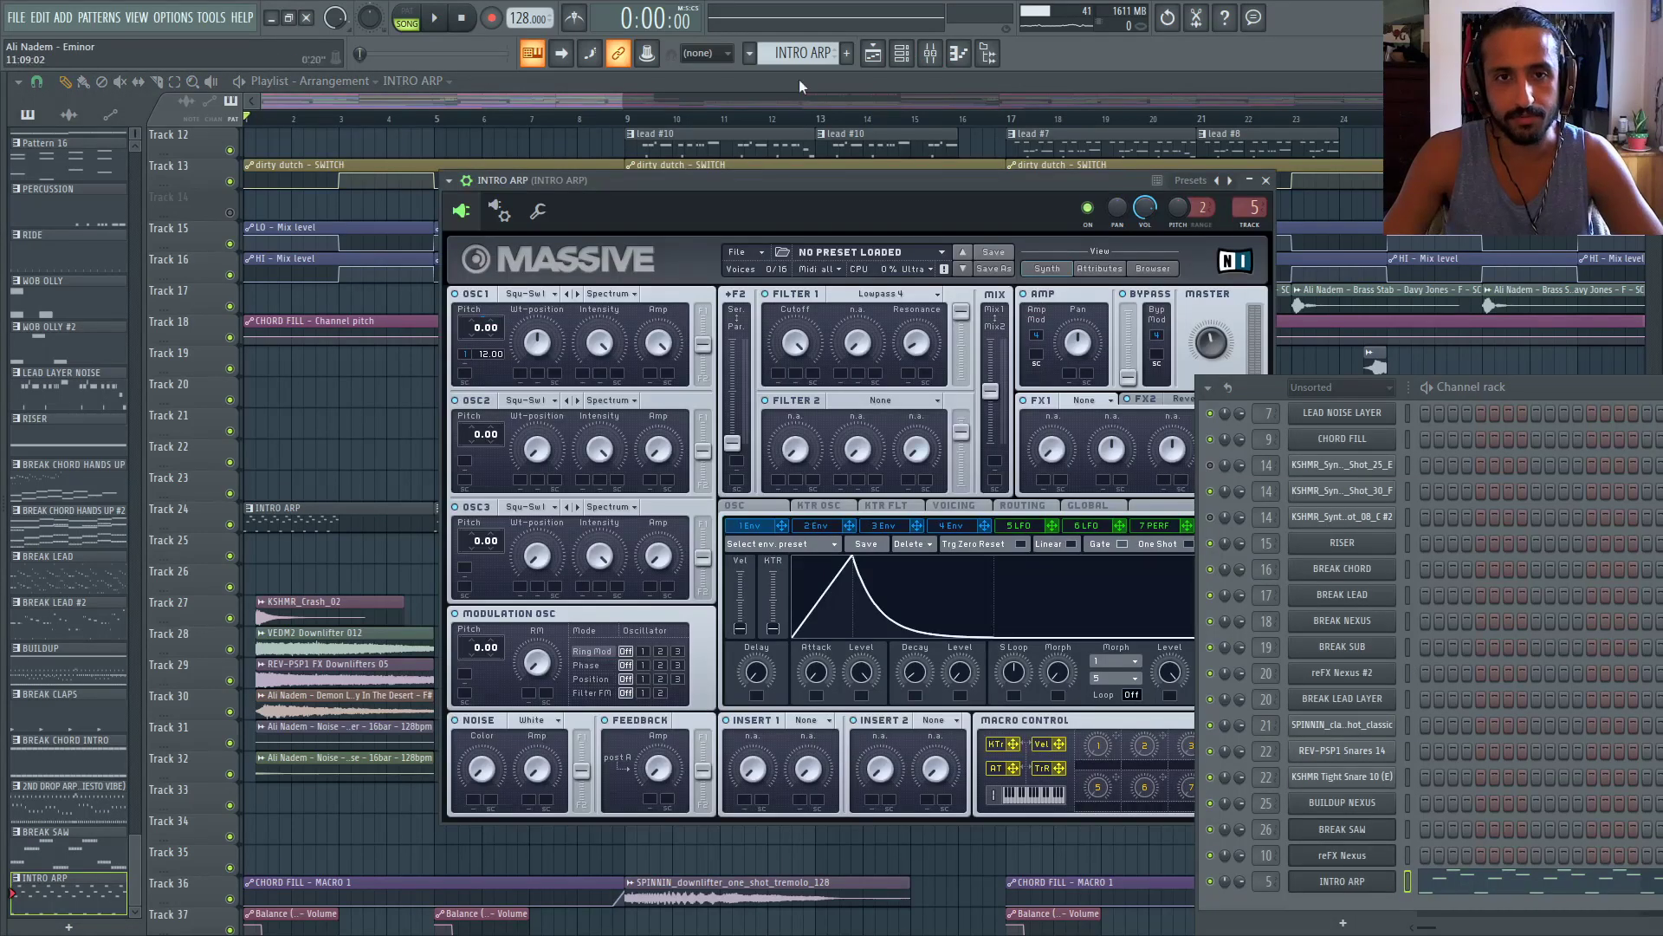
pyautogui.click(935, 55)
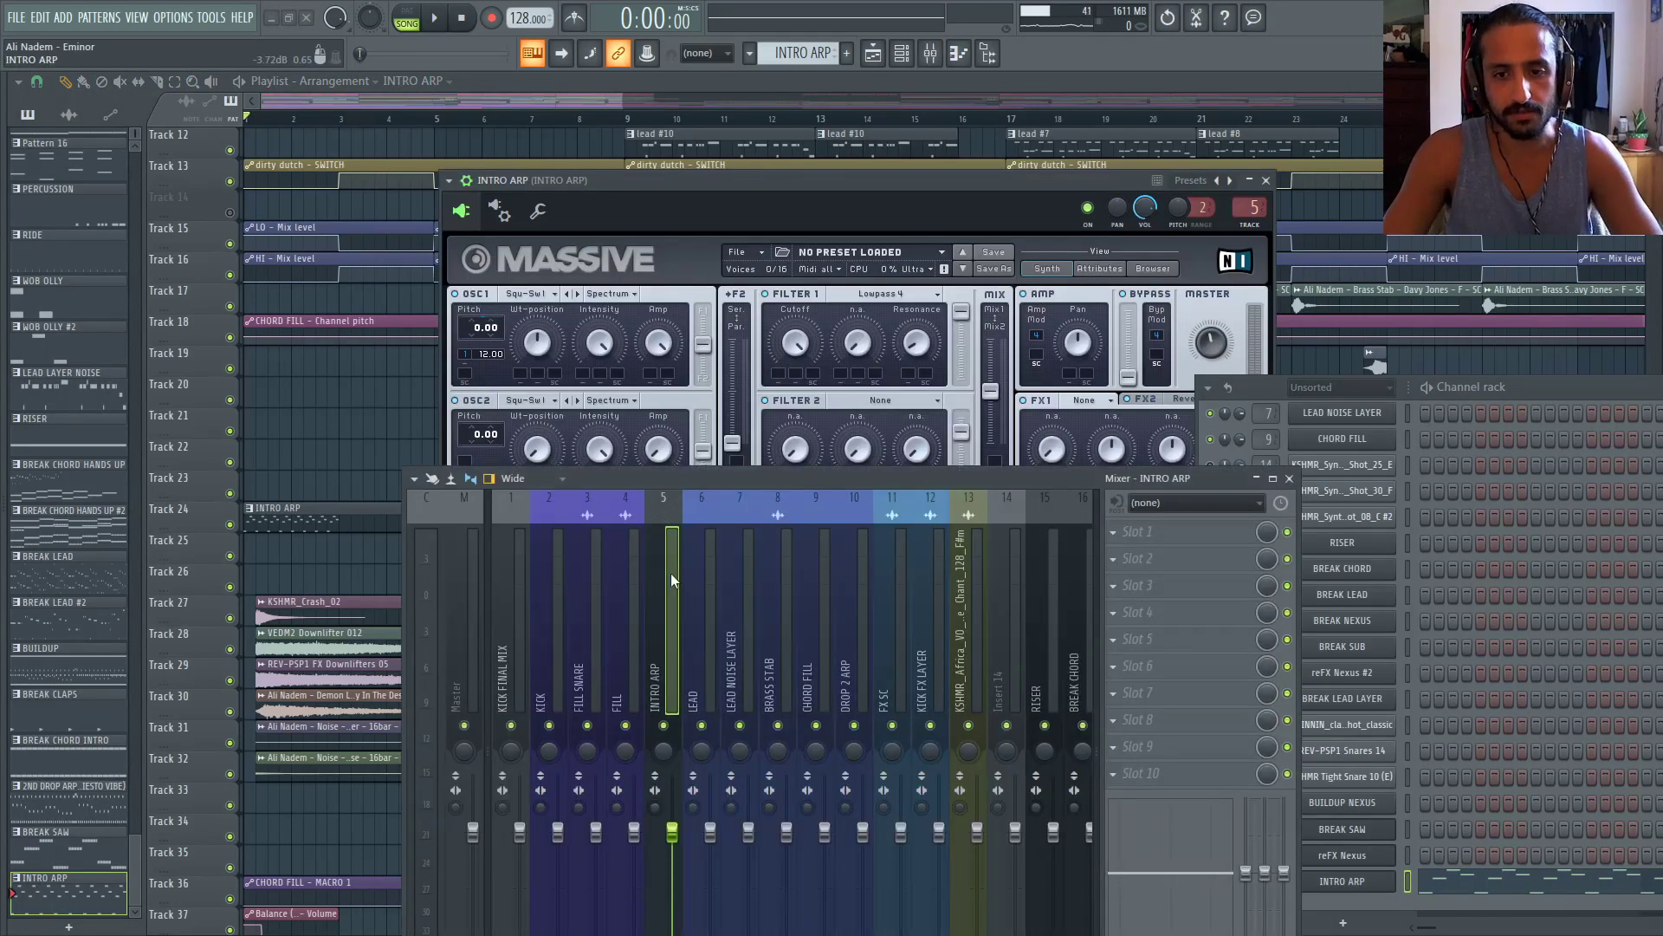
pyautogui.hotkey('alt', 'Right')
pyautogui.hotkey('alt', 'Right')
pyautogui.hotkey('alt', 'Right')
pyautogui.hotkey('alt', 'Right')
pyautogui.hotkey('alt', 'Right')
pyautogui.hotkey('alt', 'Right')
pyautogui.hotkey('alt', 'Right')
pyautogui.hotkey('alt', 'Right')
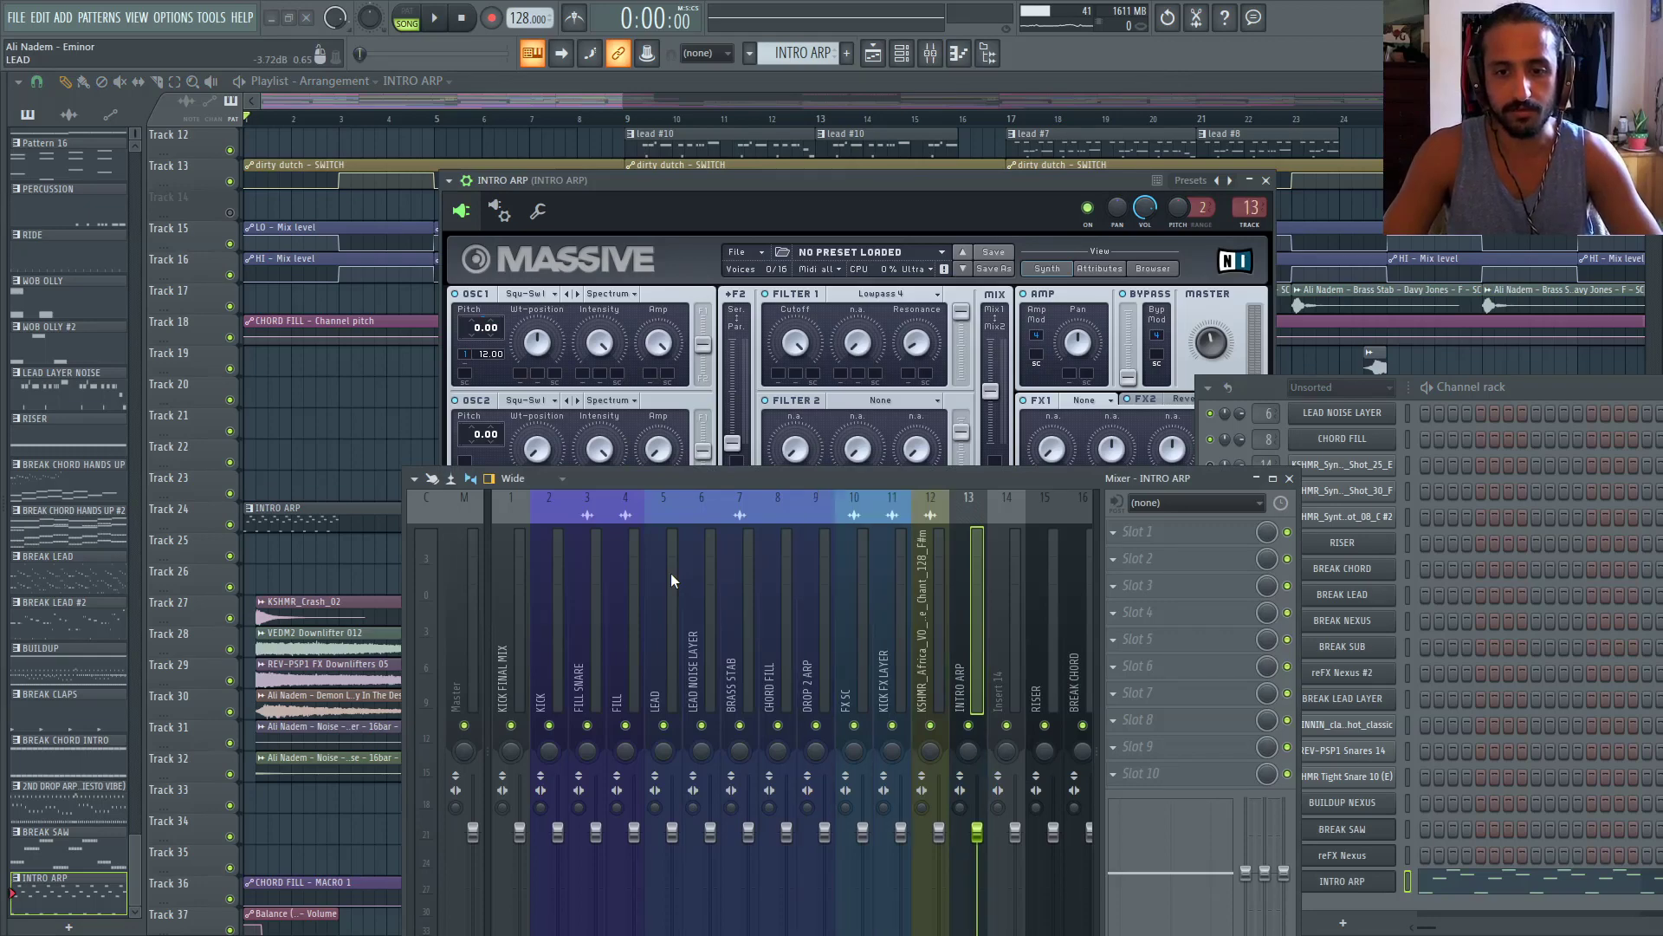
pyautogui.hotkey('alt', 'Right')
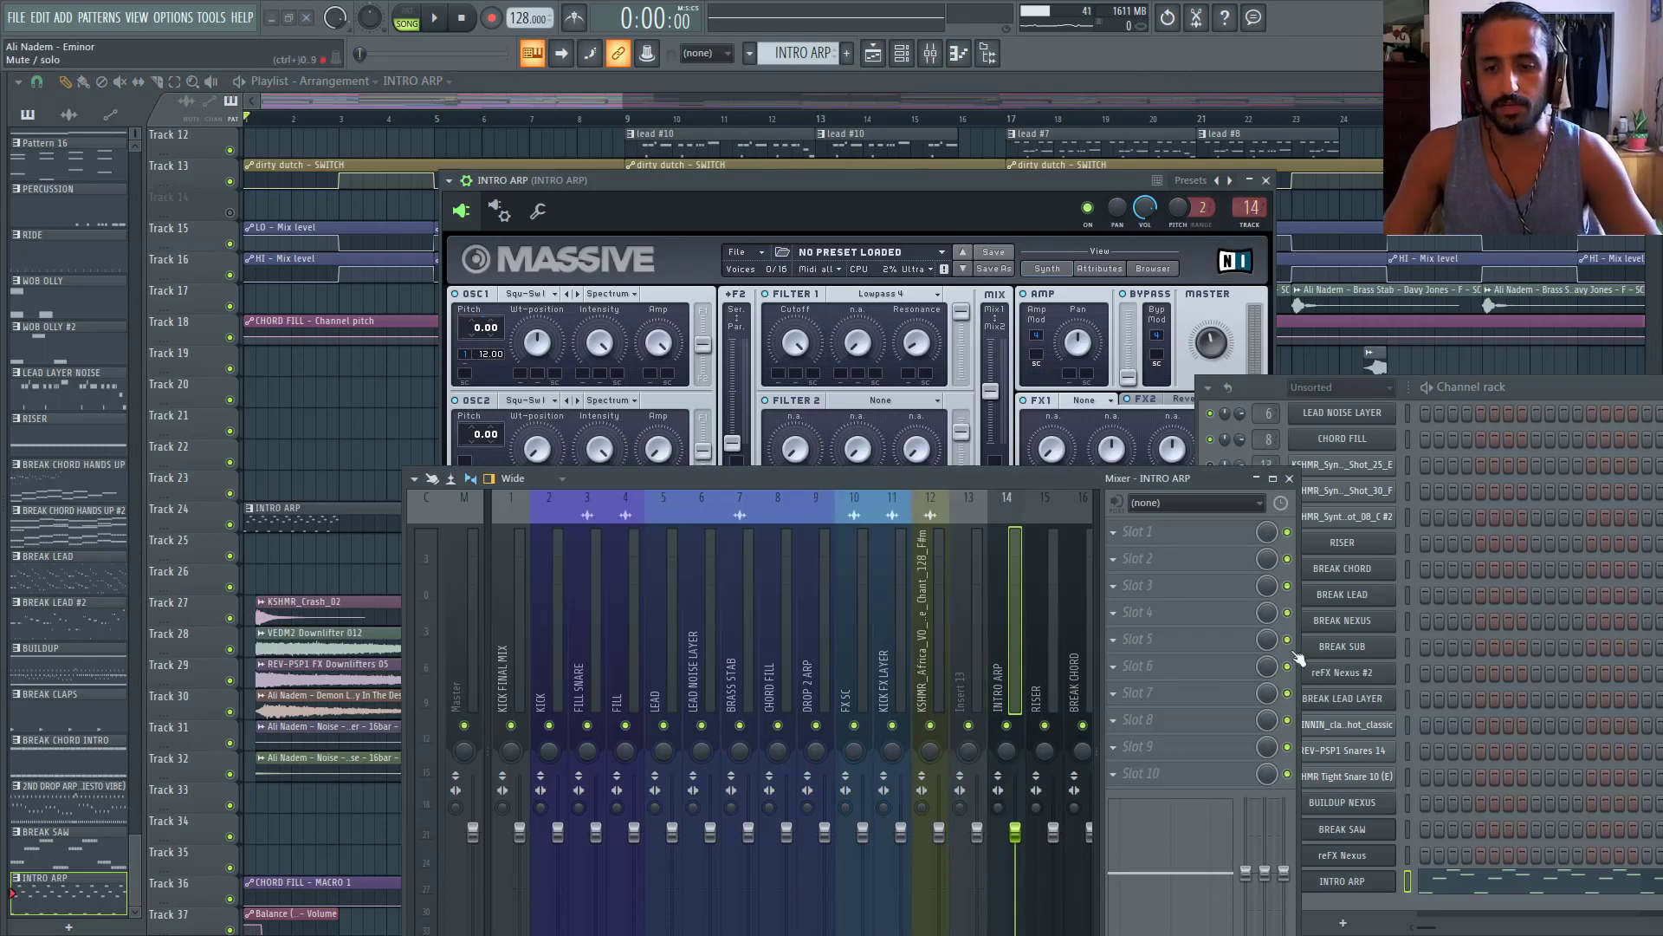
# Add Fruity Balance in slot 10 of the INTRO ARP mixer track, link its volume to the SIDECHAIN controller, and play to check
pyautogui.click(1117, 774)
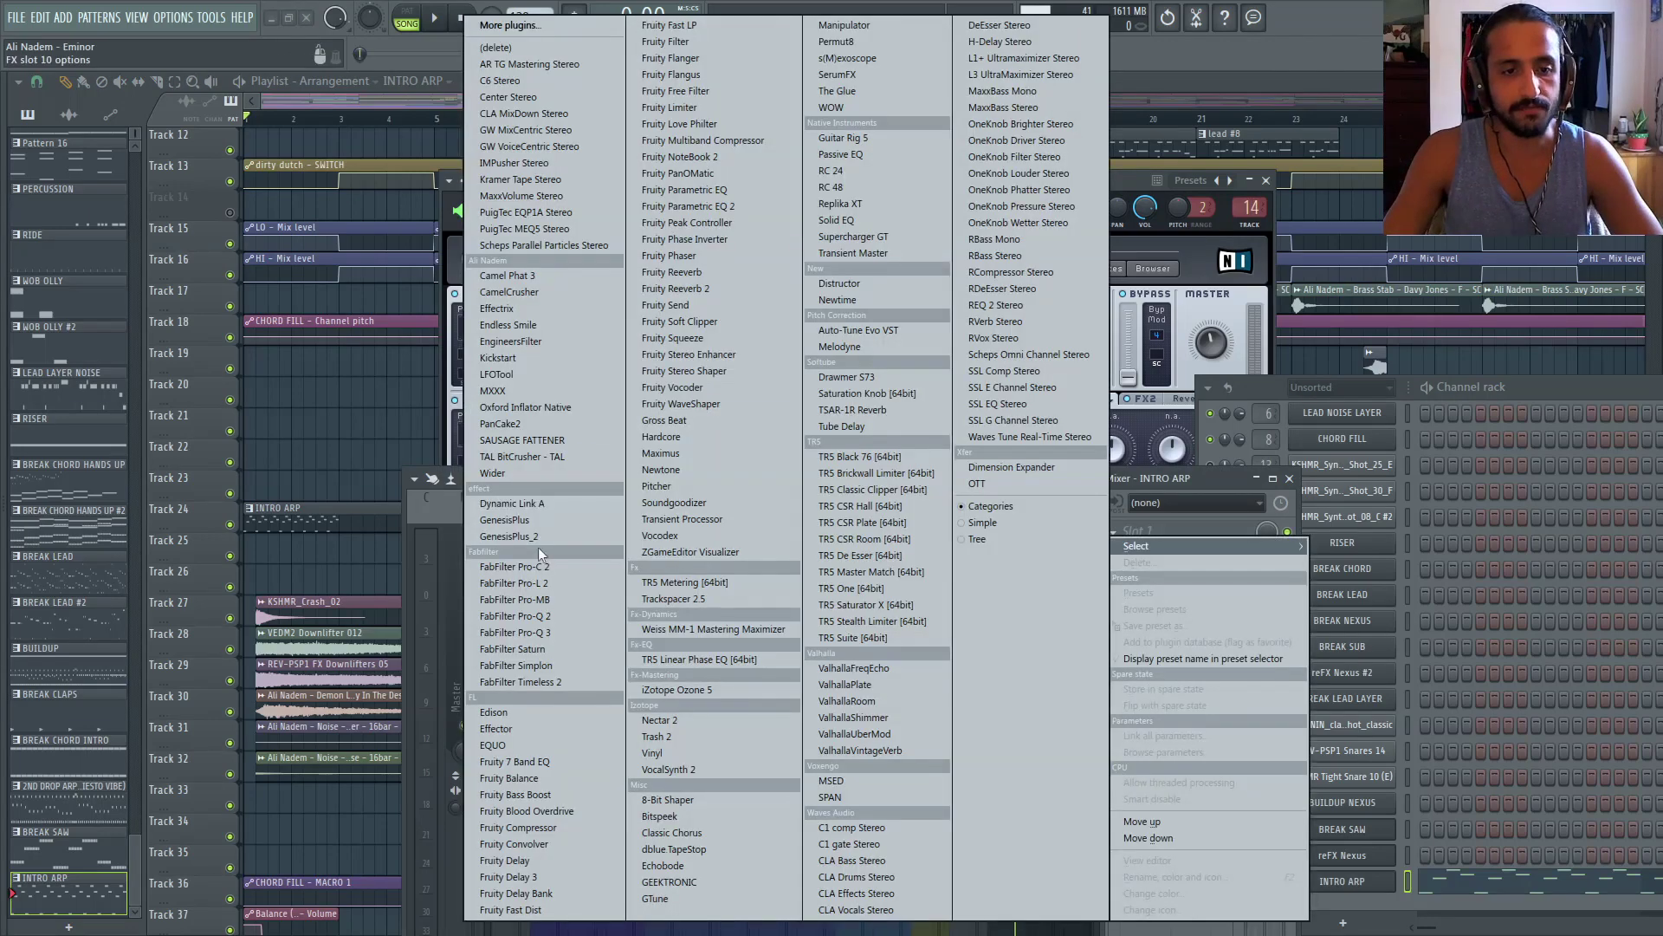
pyautogui.click(520, 778)
pyautogui.rightClick(178, 244)
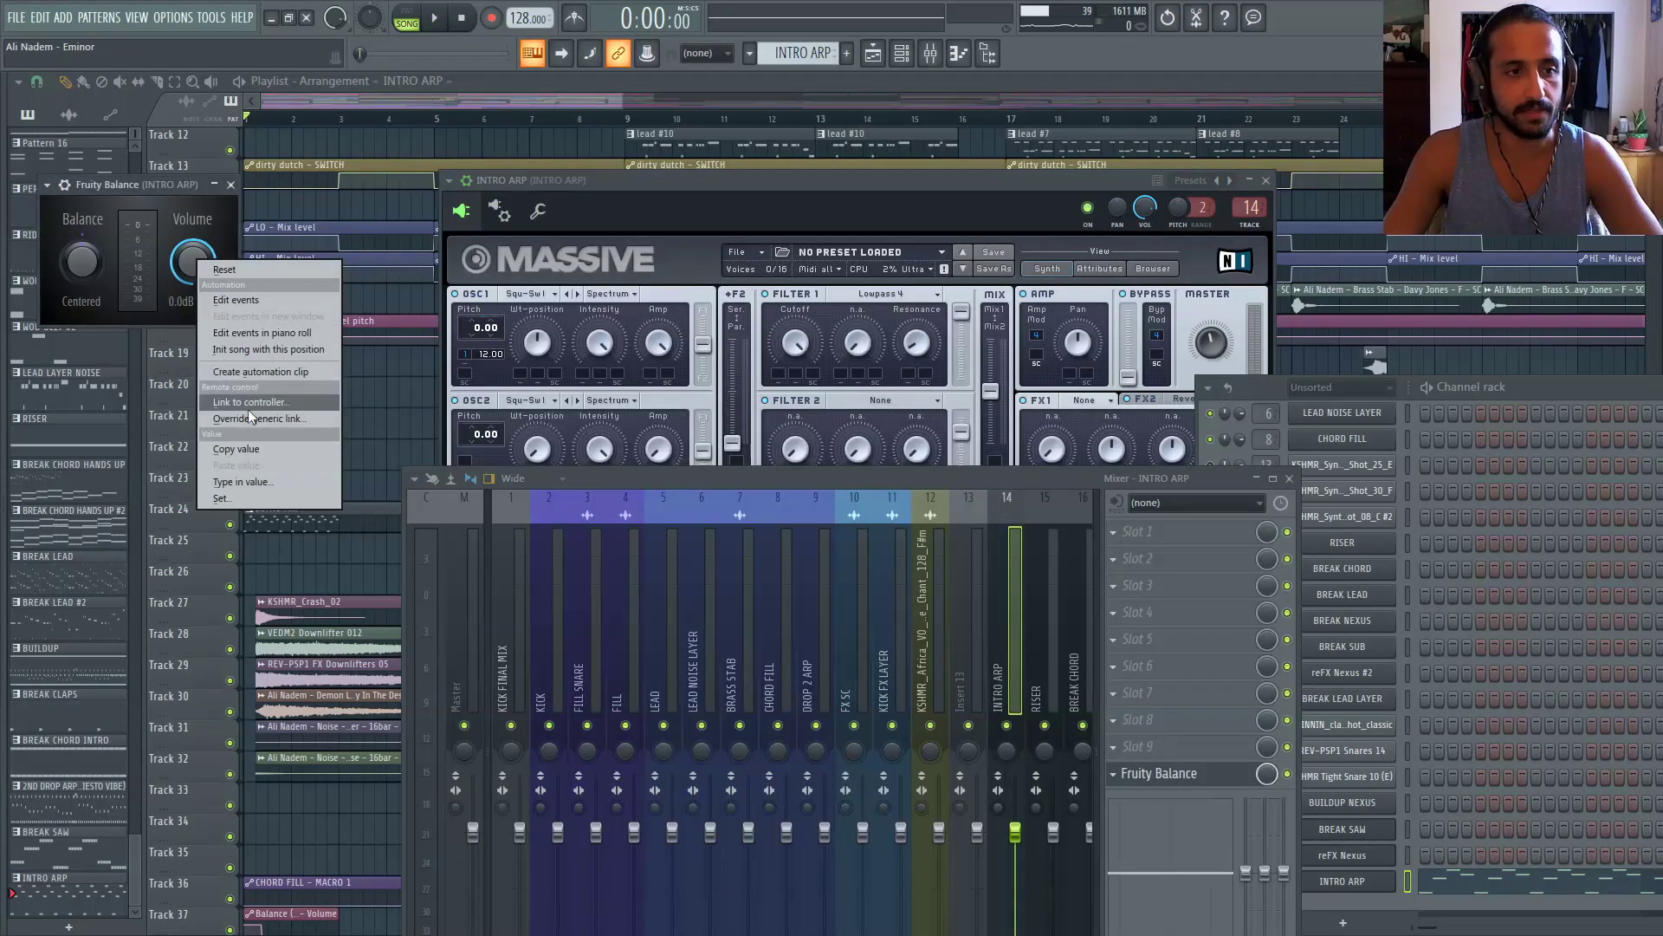
pyautogui.click(248, 408)
pyautogui.click(779, 435)
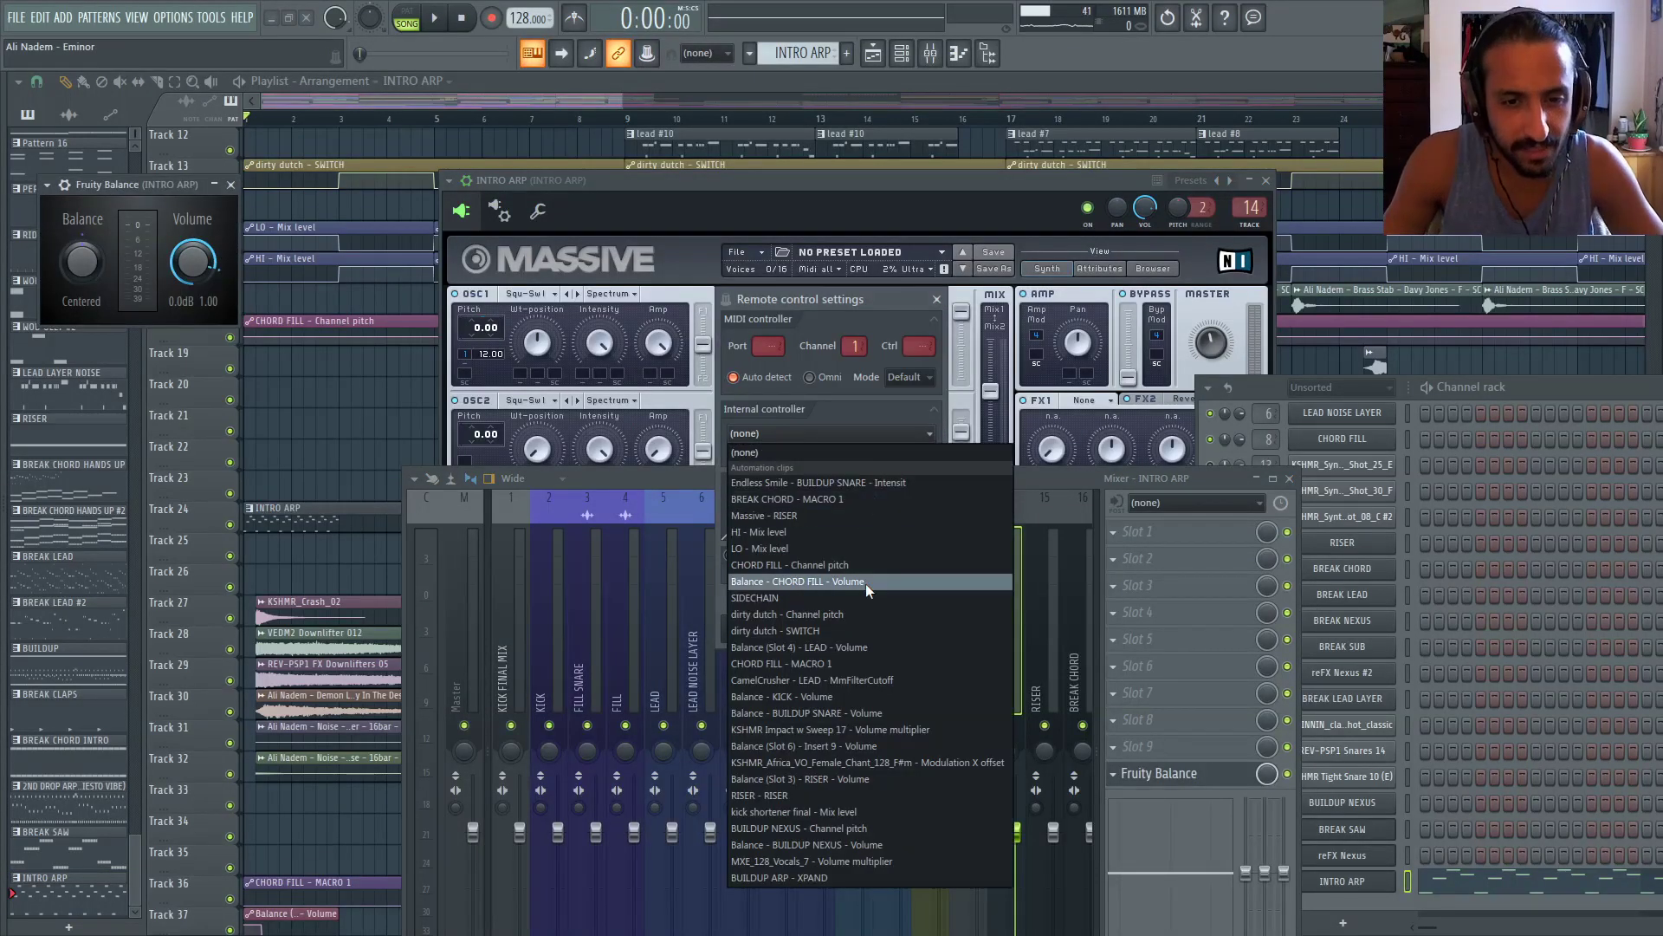
pyautogui.click(832, 597)
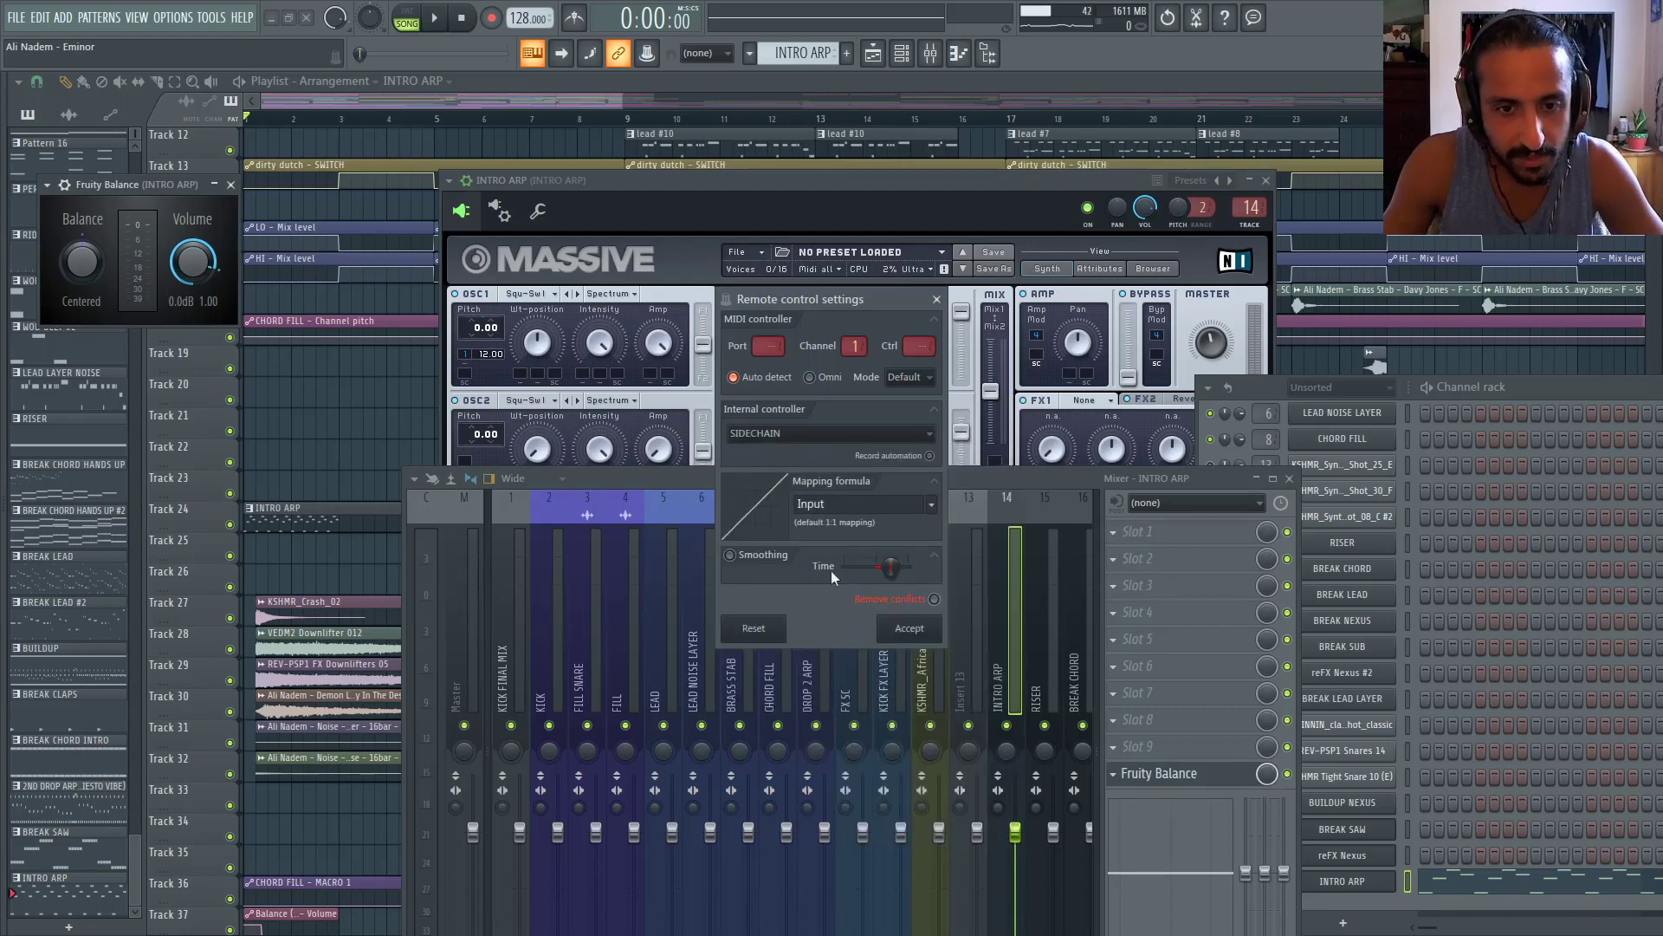
pyautogui.click(909, 629)
pyautogui.press('space')
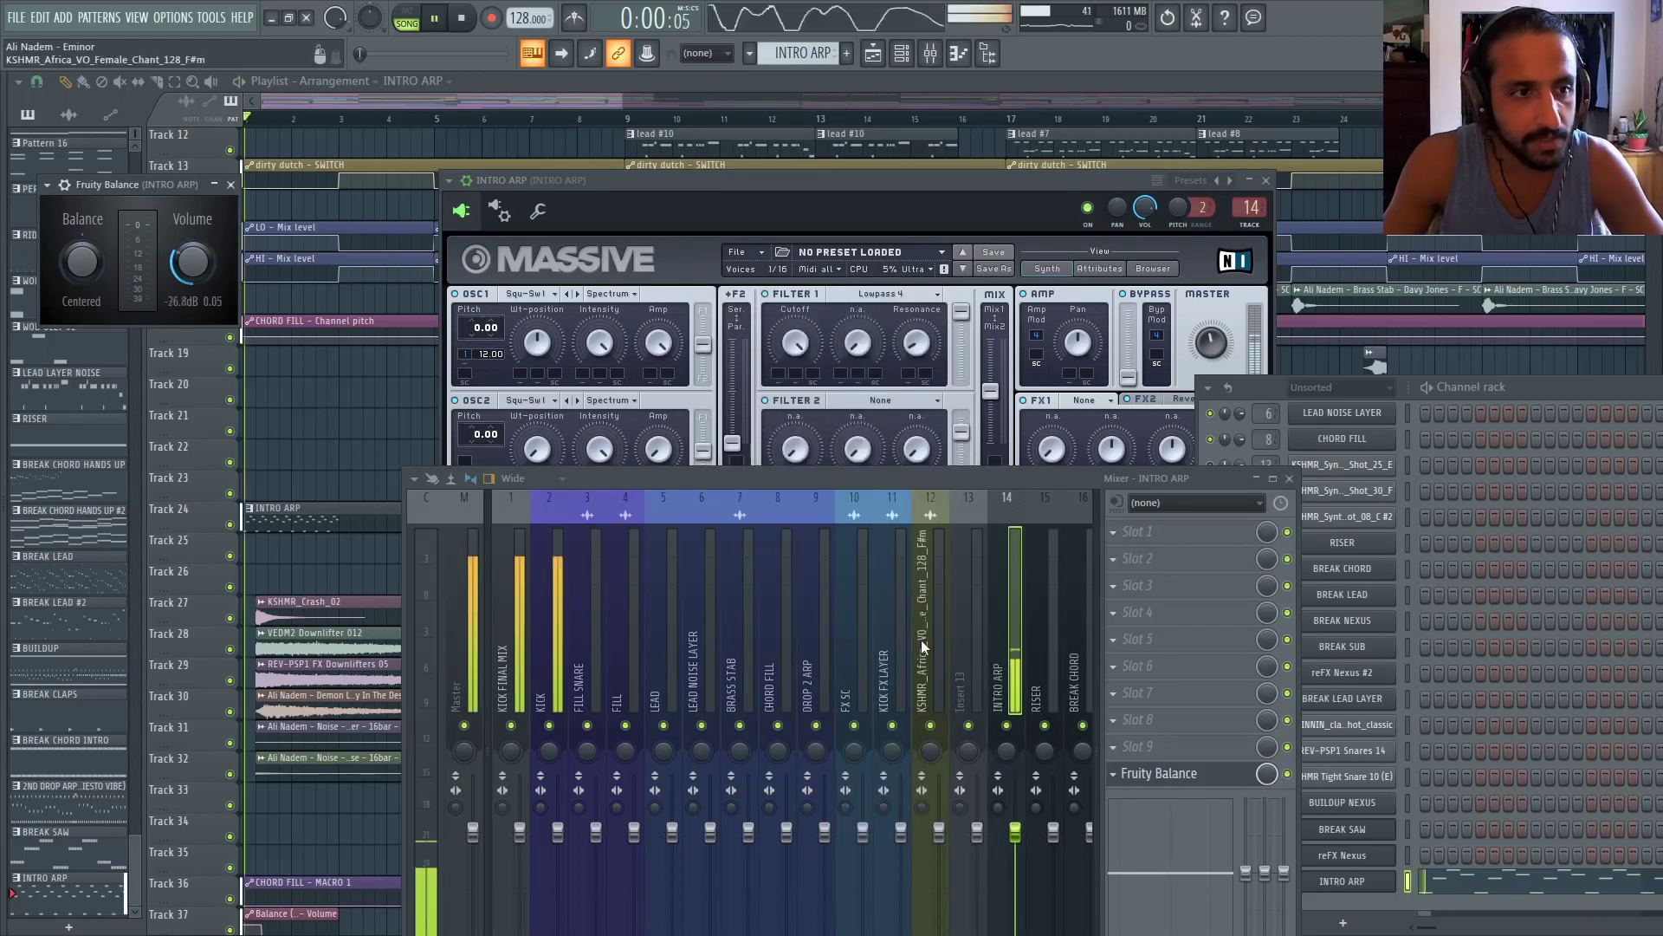
pyautogui.click(466, 24)
# View the EQ page of Massive on the INTRO ARP channel while the song plays, and move the mixer clear of it
pyautogui.click(1115, 563)
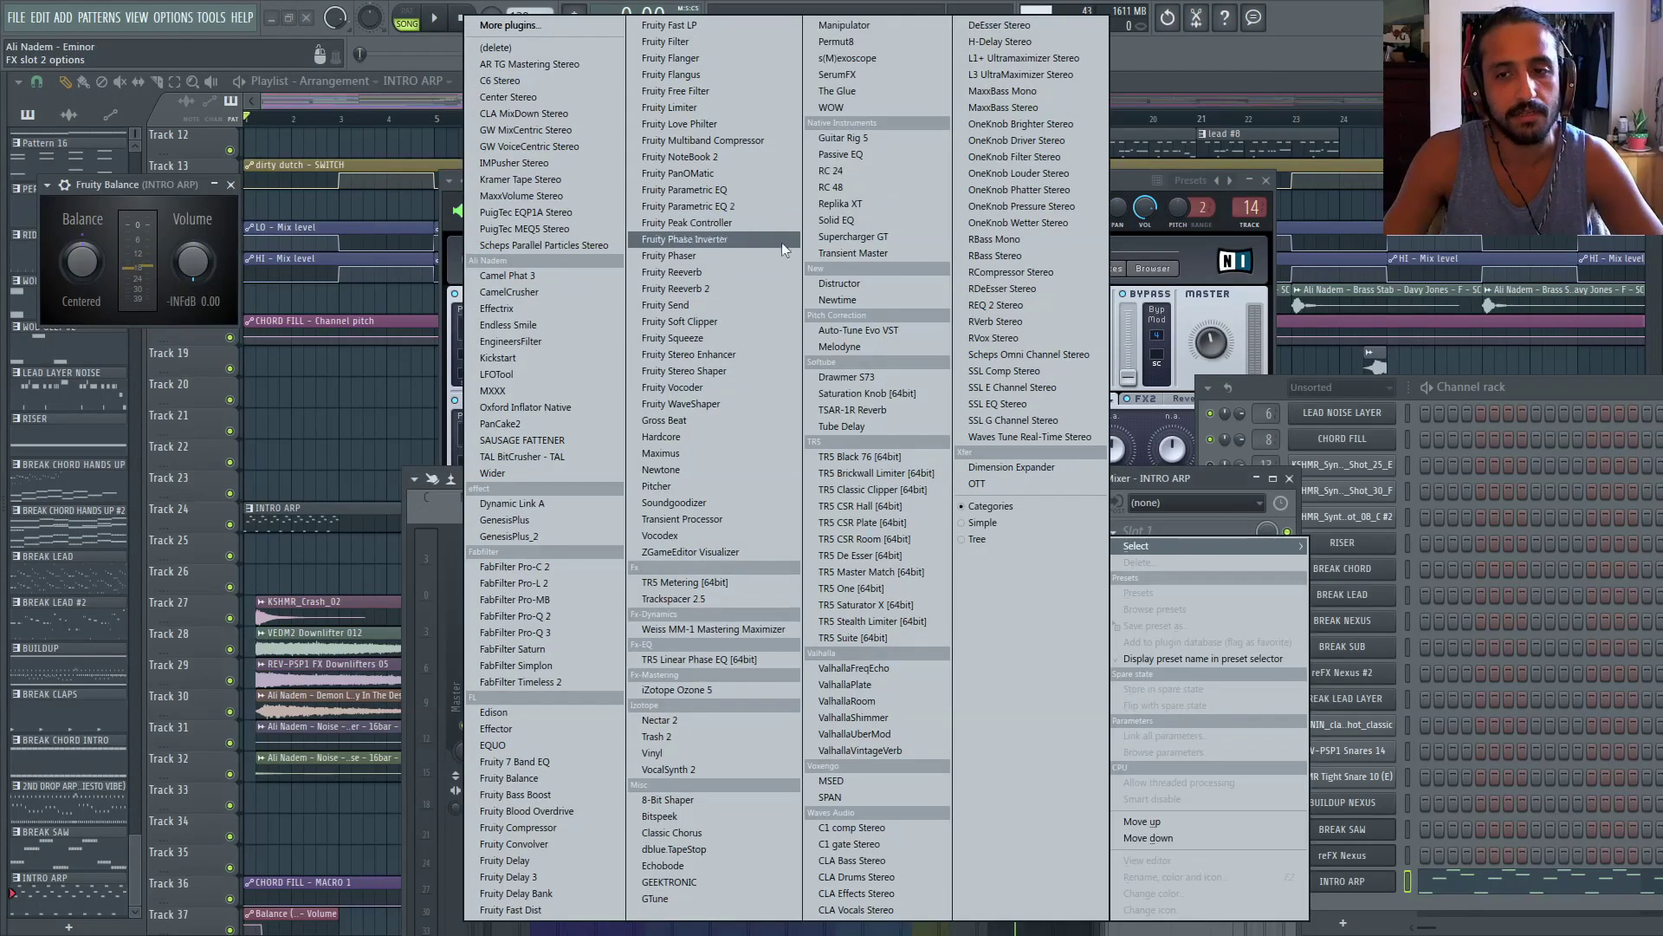
pyautogui.click(1143, 178)
pyautogui.moveTo(1136, 182); pyautogui.dragTo(1053, 134)
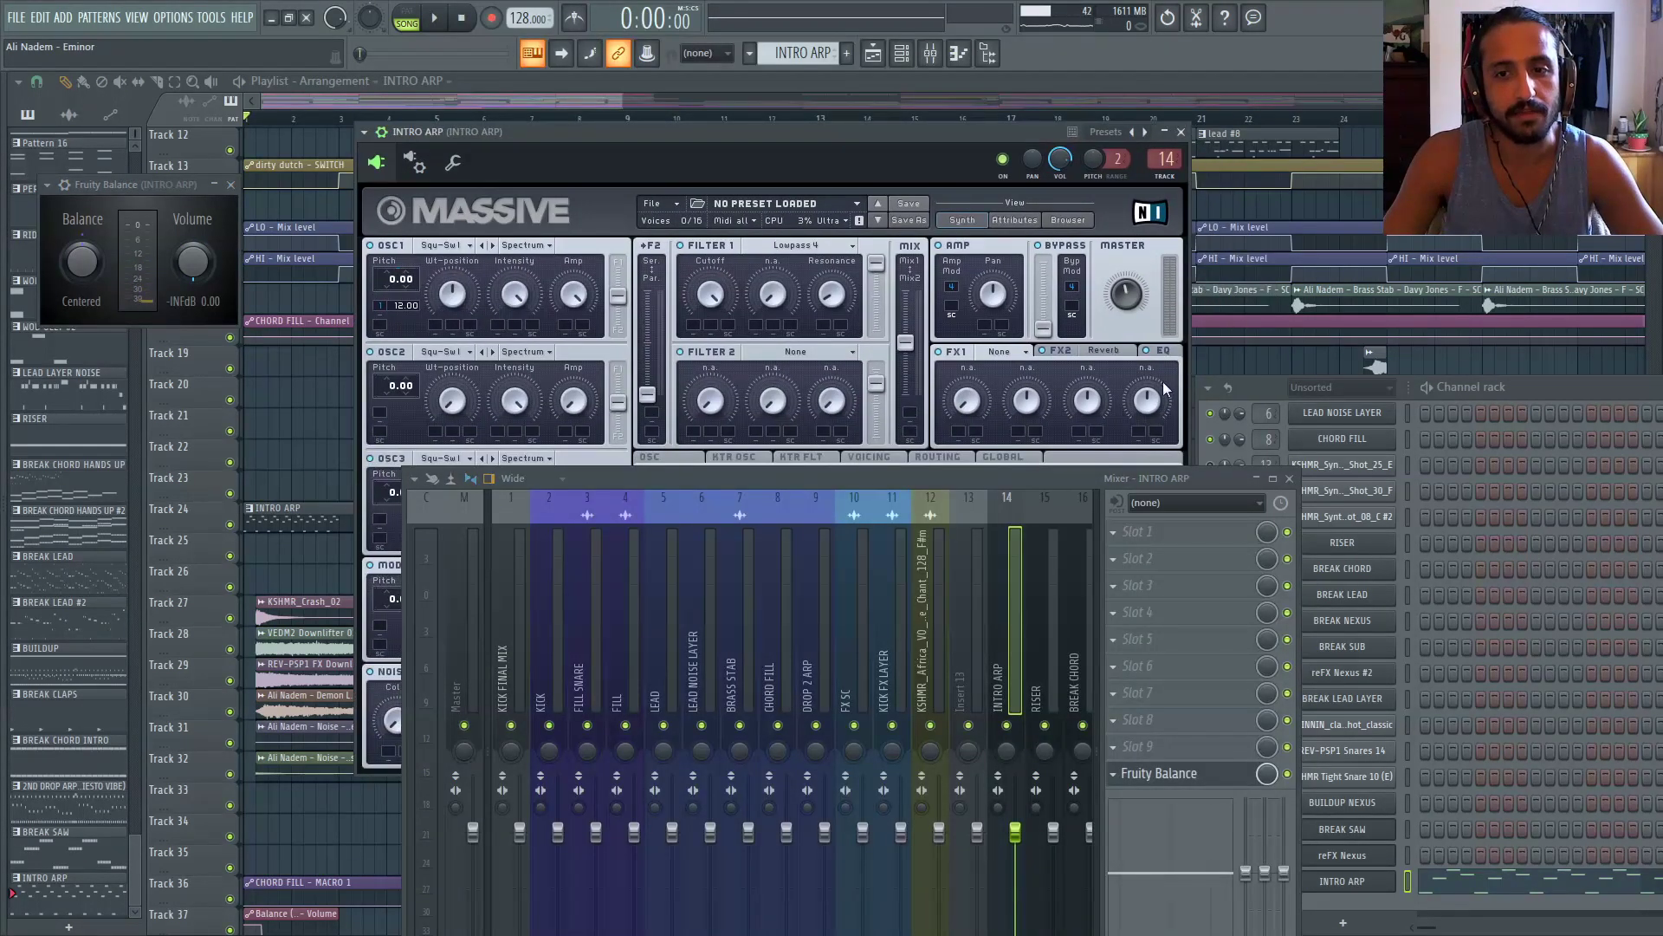
pyautogui.click(1163, 351)
pyautogui.press('space')
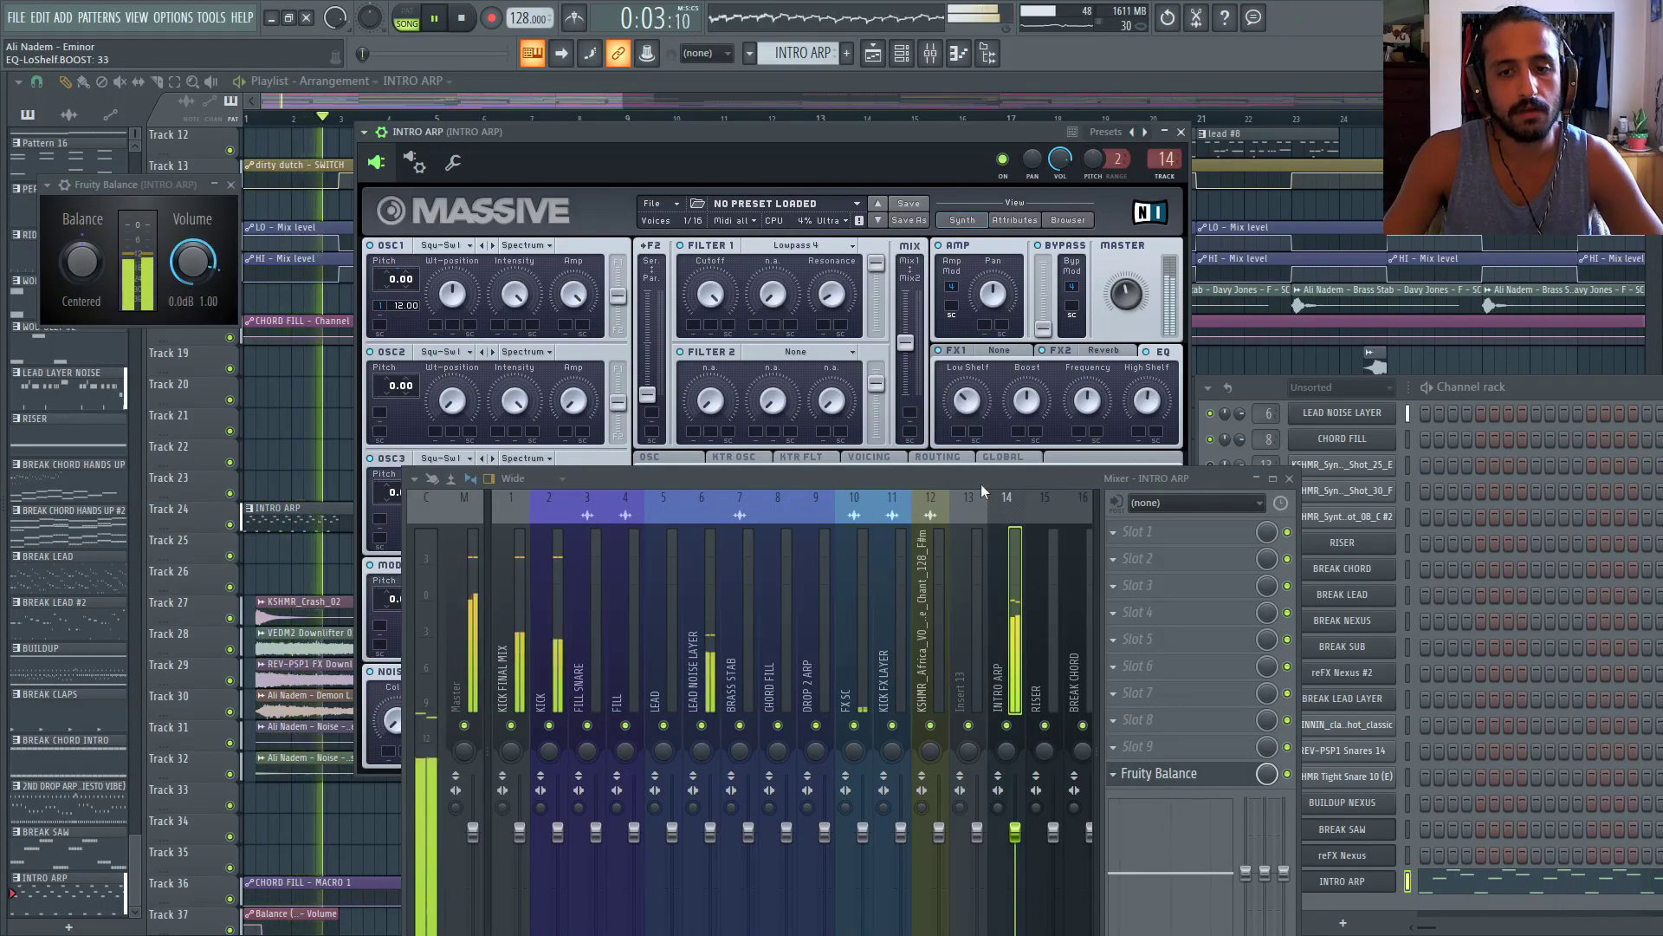
pyautogui.moveTo(981, 483); pyautogui.dragTo(1000, 674)
pyautogui.press('space')
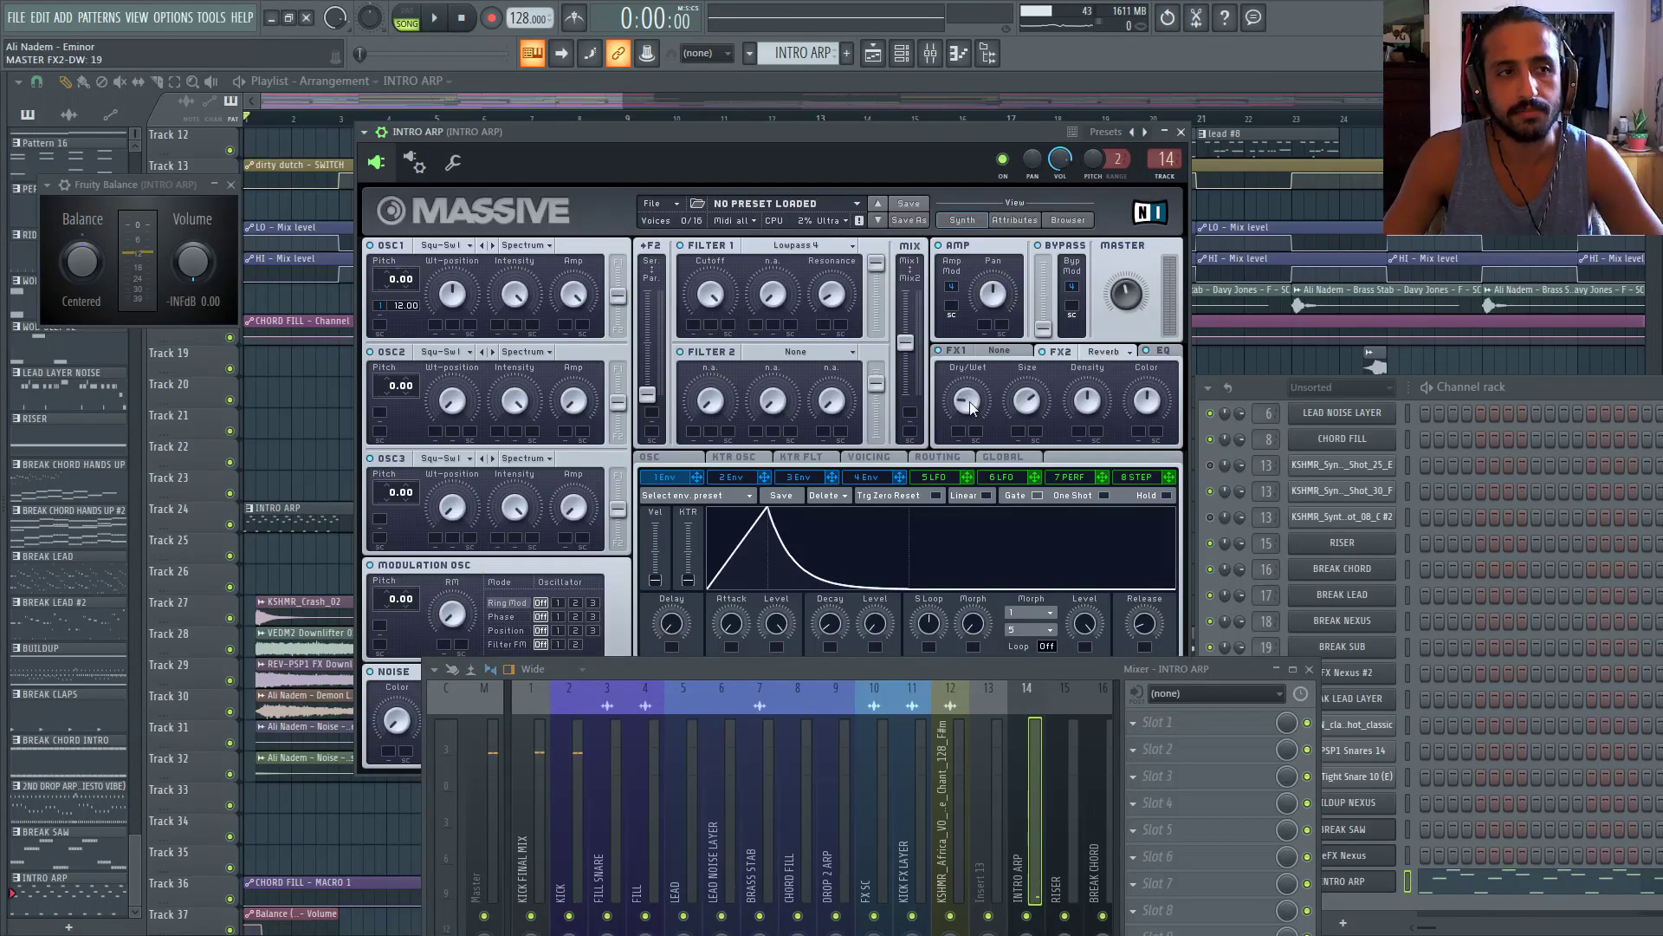
# Adjust the Reverb dry/wet in Massive's FX2 and OSC1's filter routing, listening to the song
pyautogui.moveTo(969, 402); pyautogui.dragTo(969, 398)
pyautogui.press('space')
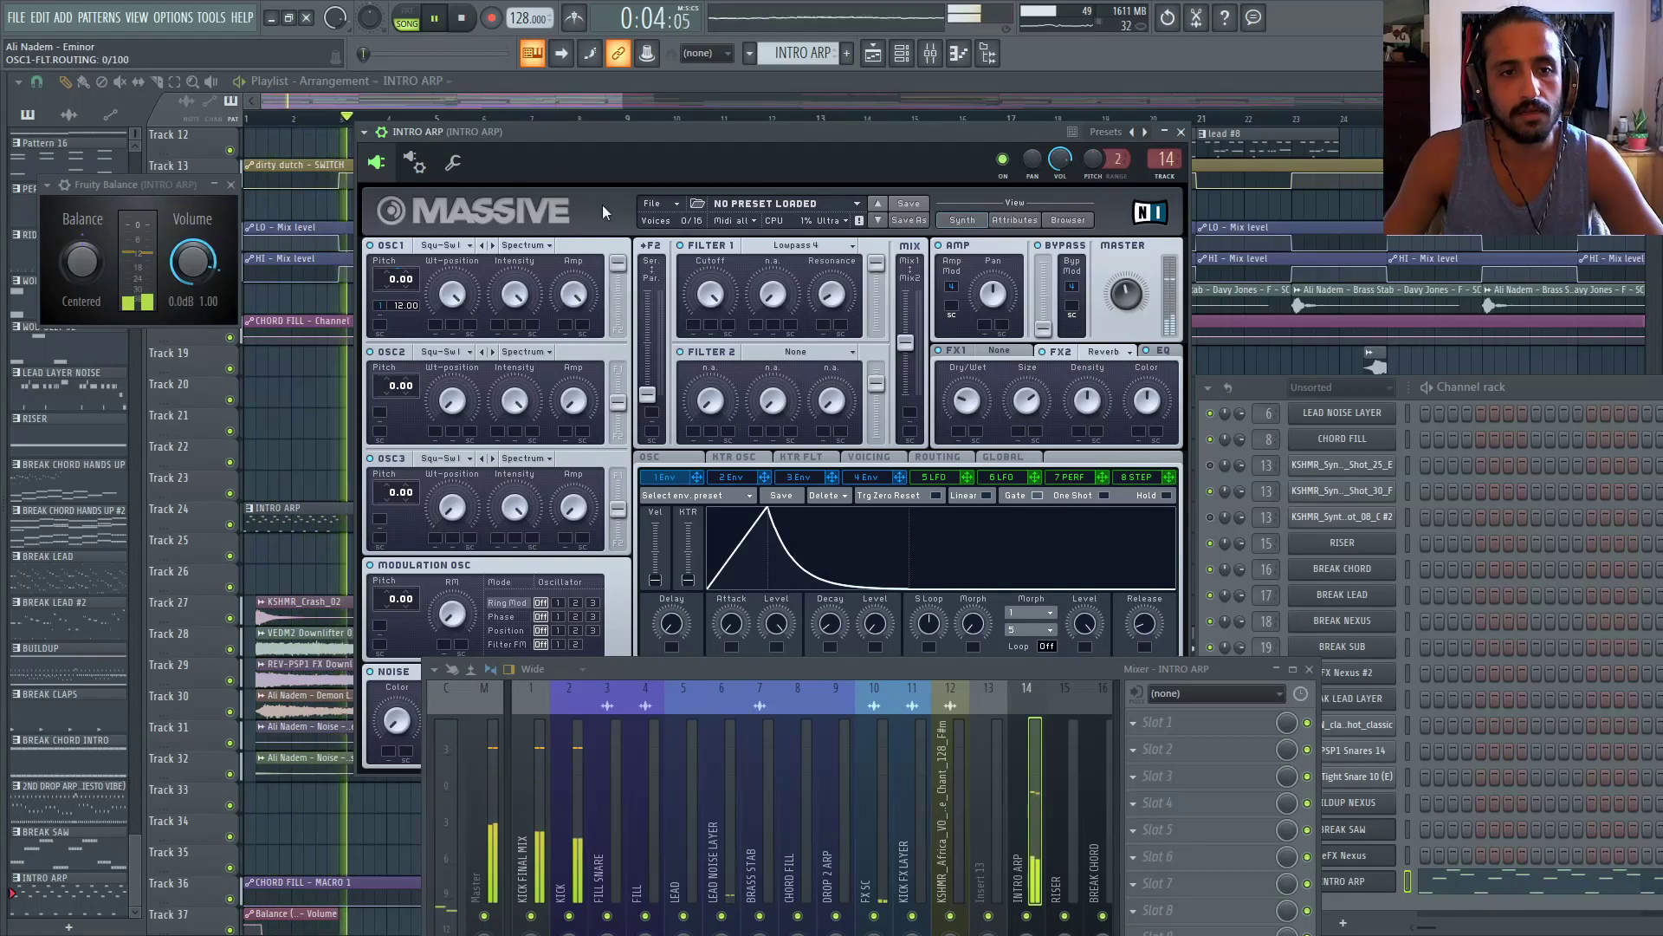
pyautogui.moveTo(617, 262); pyautogui.dragTo(615, 286)
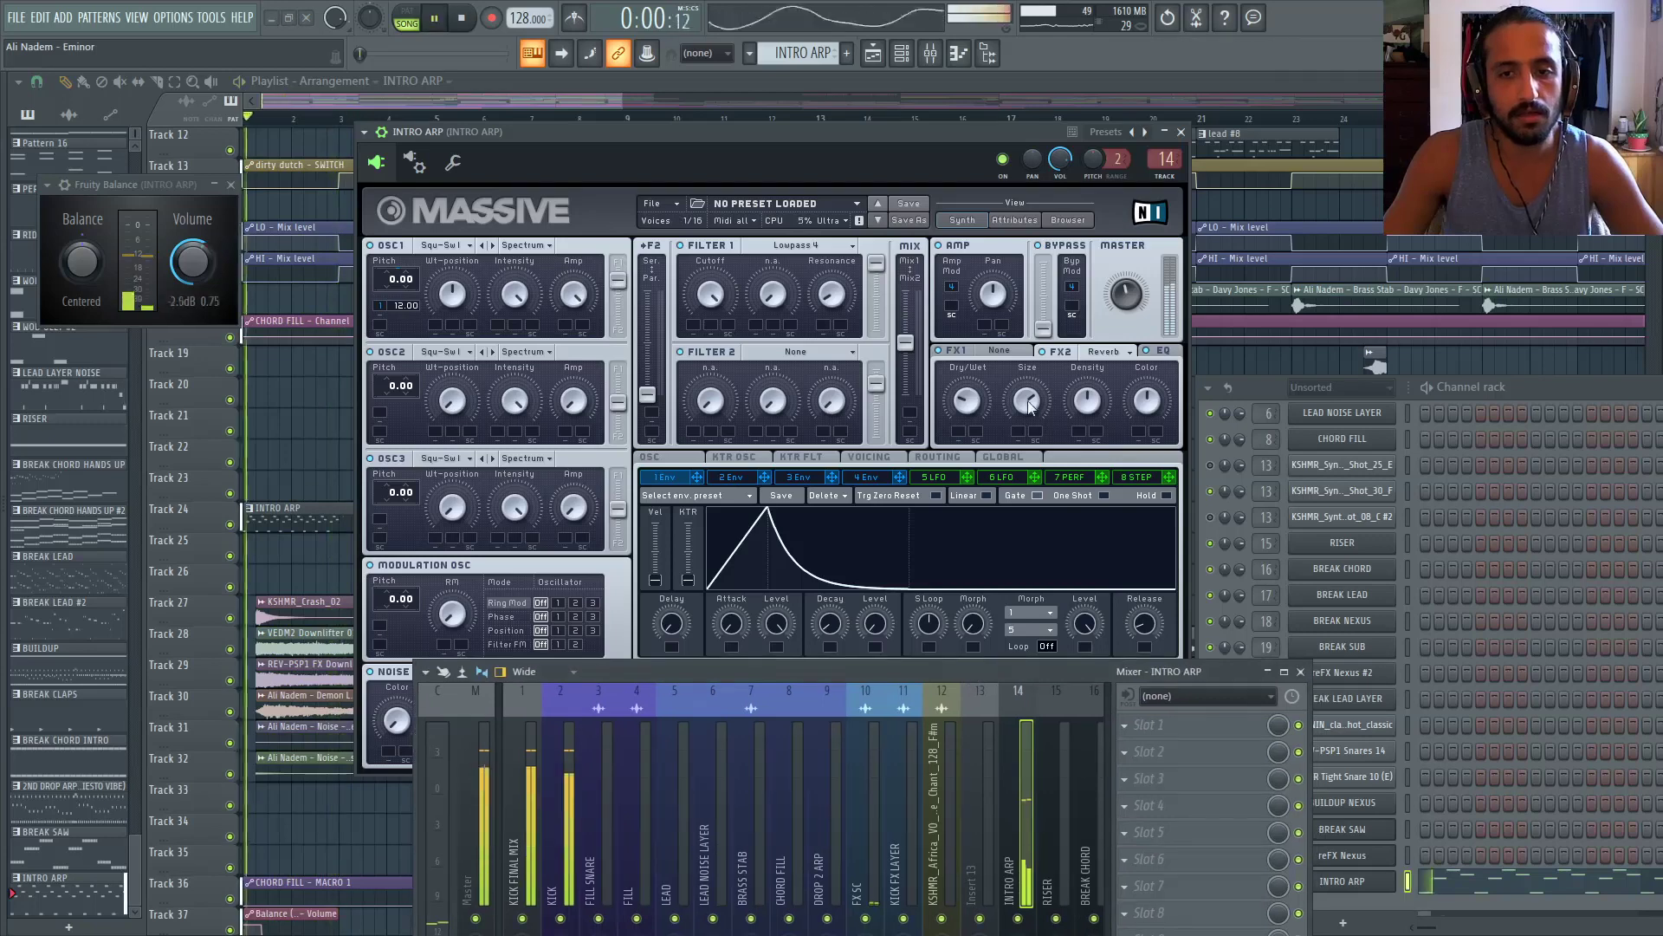
pyautogui.moveTo(1138, 674); pyautogui.dragTo(1126, 538)
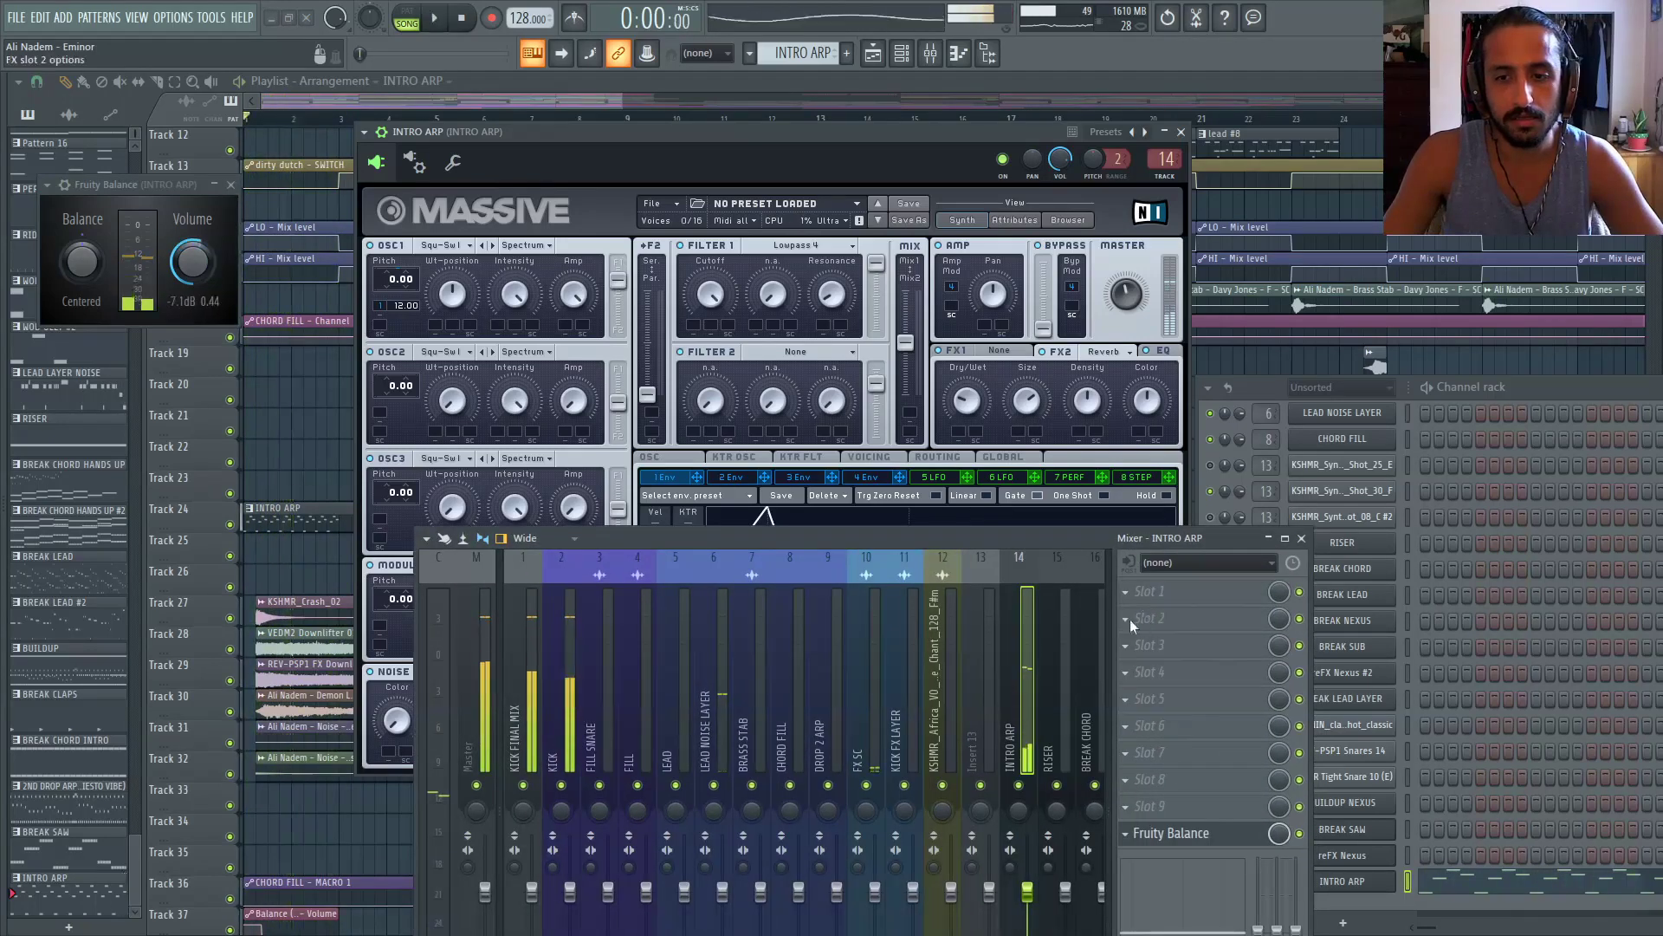
pyautogui.click(1129, 619)
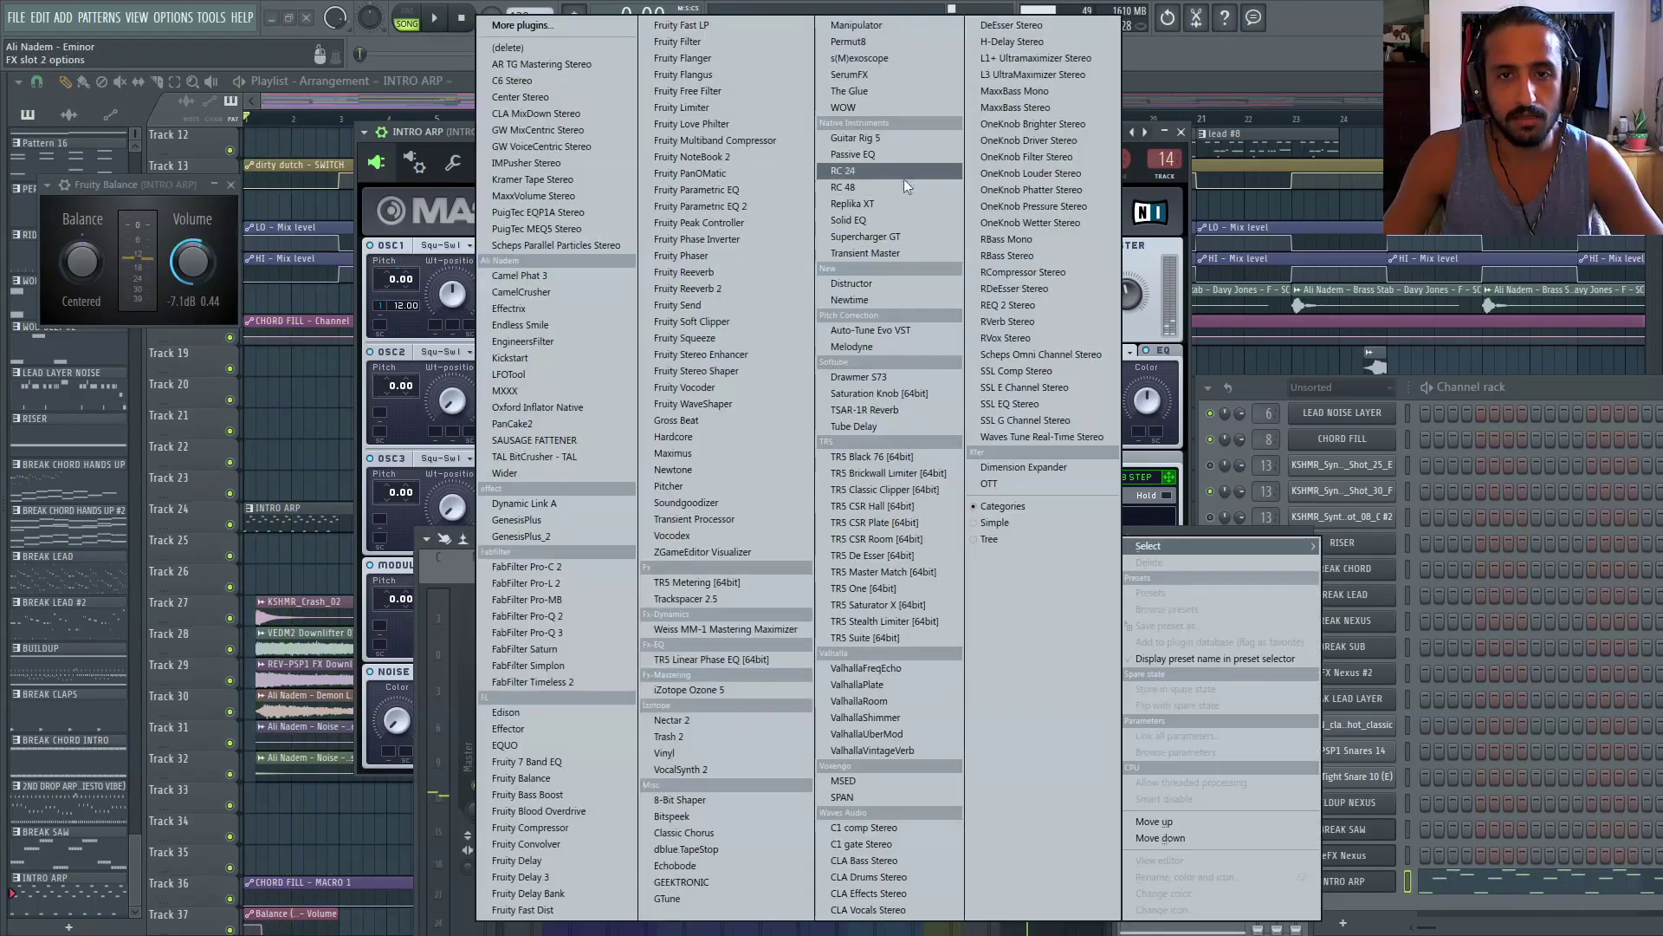
pyautogui.click(435, 97)
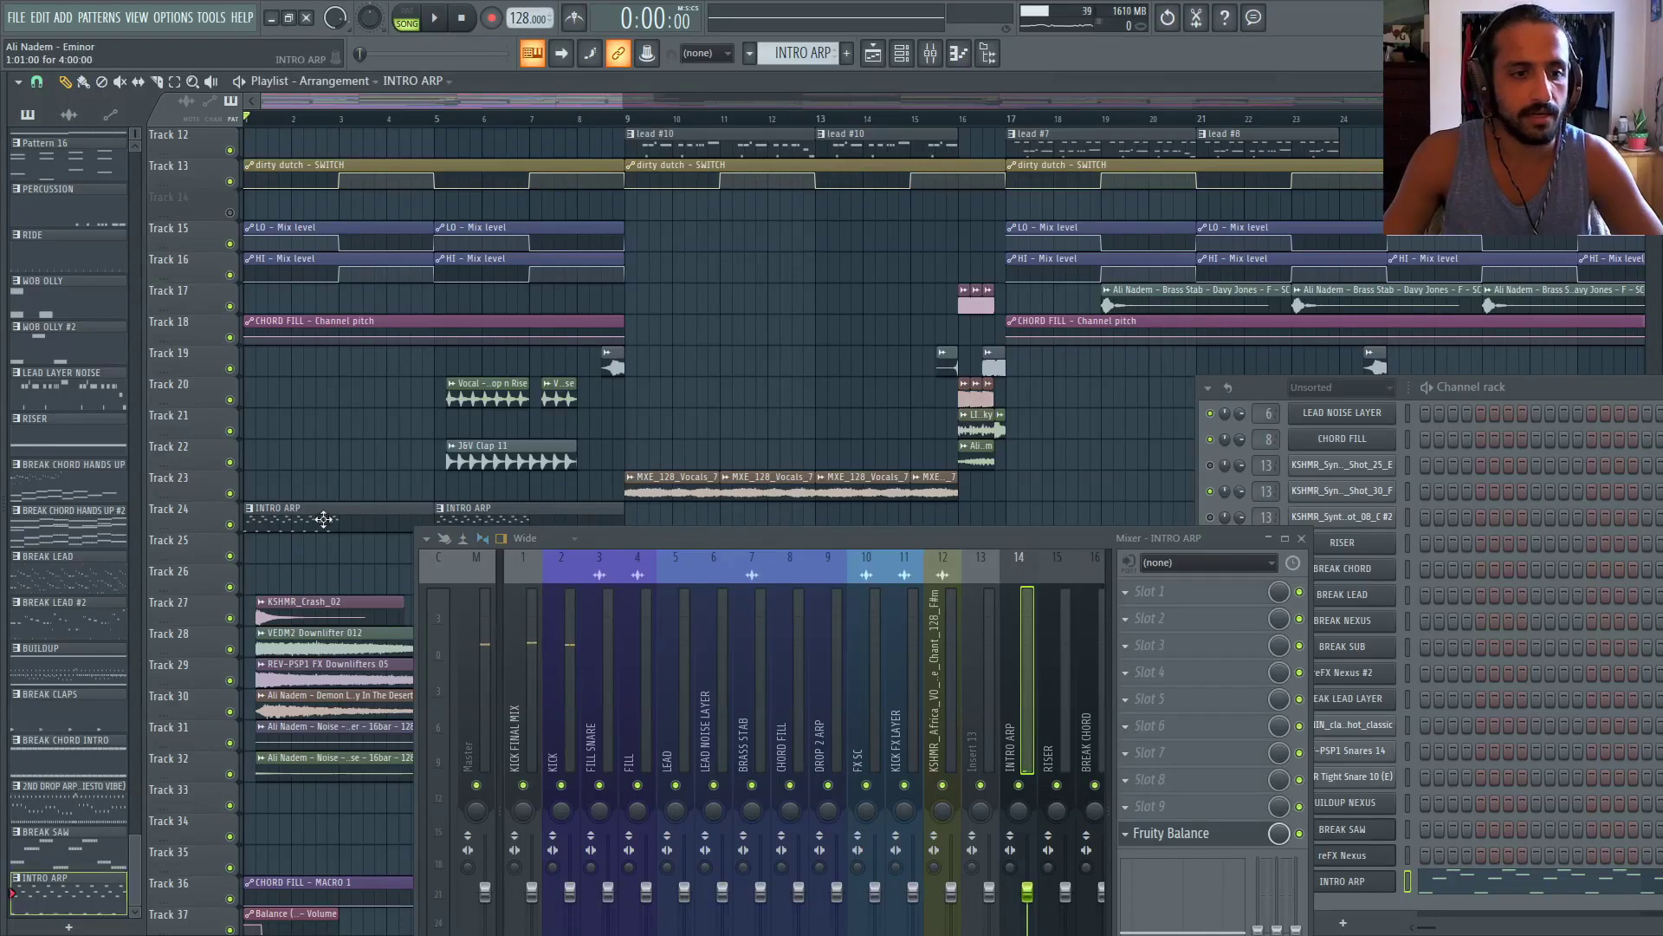
# Examine the INTRO ARP pattern's notes in the piano roll, close the mixer, and return to the playlist
pyautogui.doubleClick(323, 518)
pyautogui.moveTo(408, 506); pyautogui.dragTo(937, 497)
pyautogui.click(785, 538)
pyautogui.moveTo(785, 538); pyautogui.dragTo(780, 761)
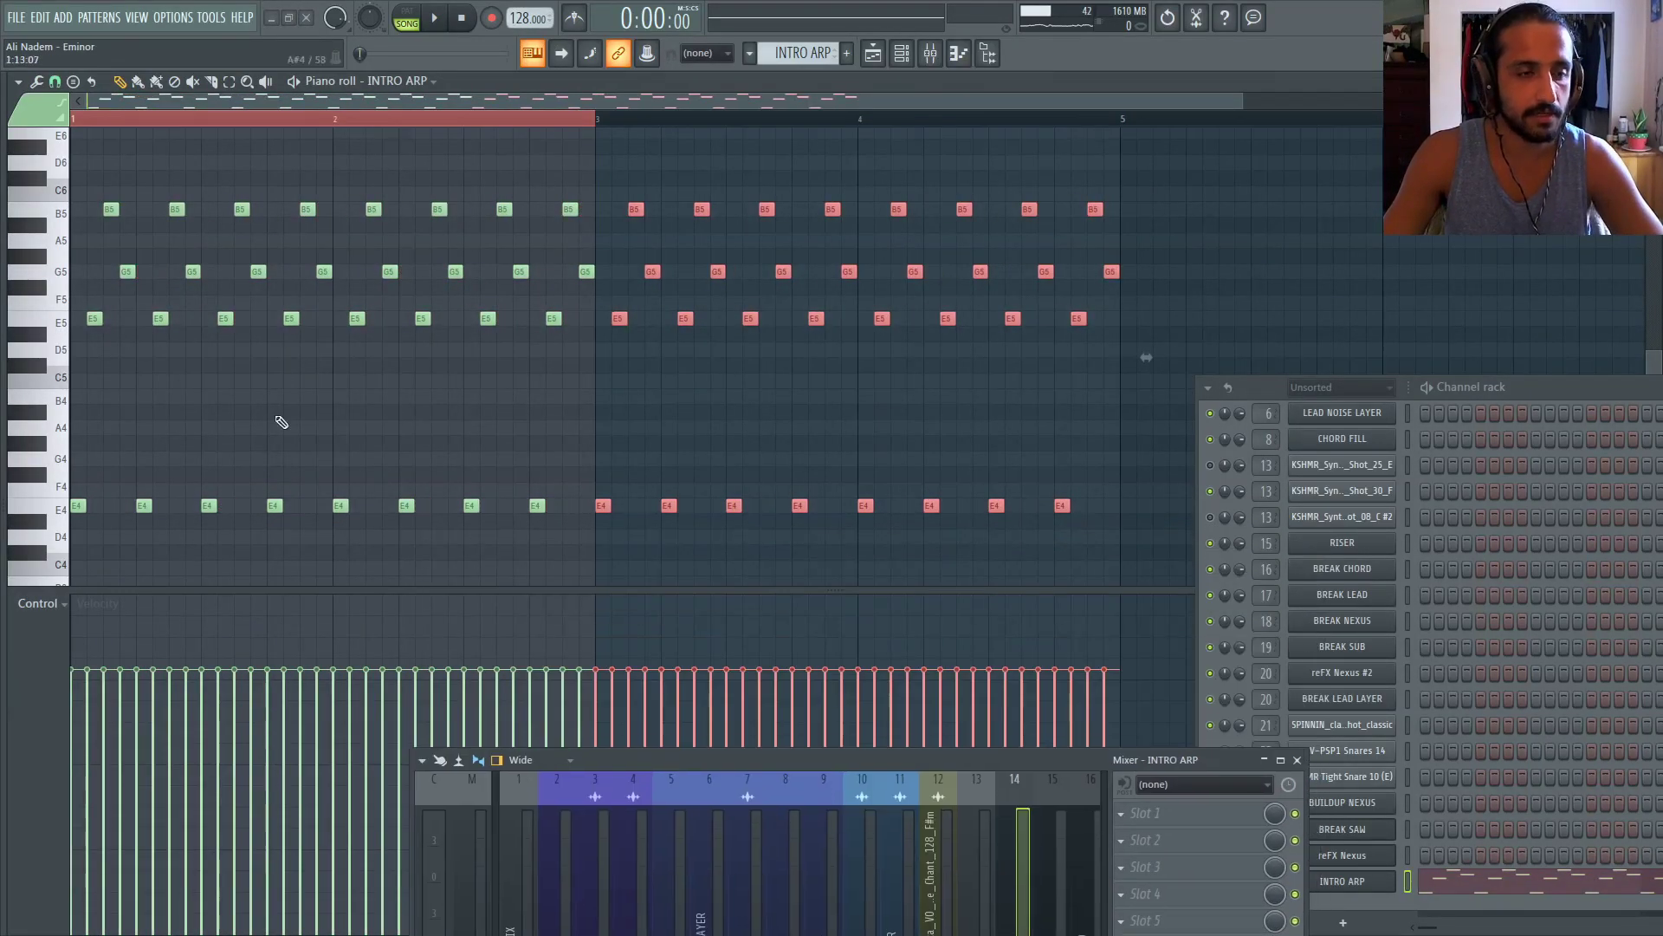
pyautogui.scroll(1, 212, 230)
pyautogui.press('space')
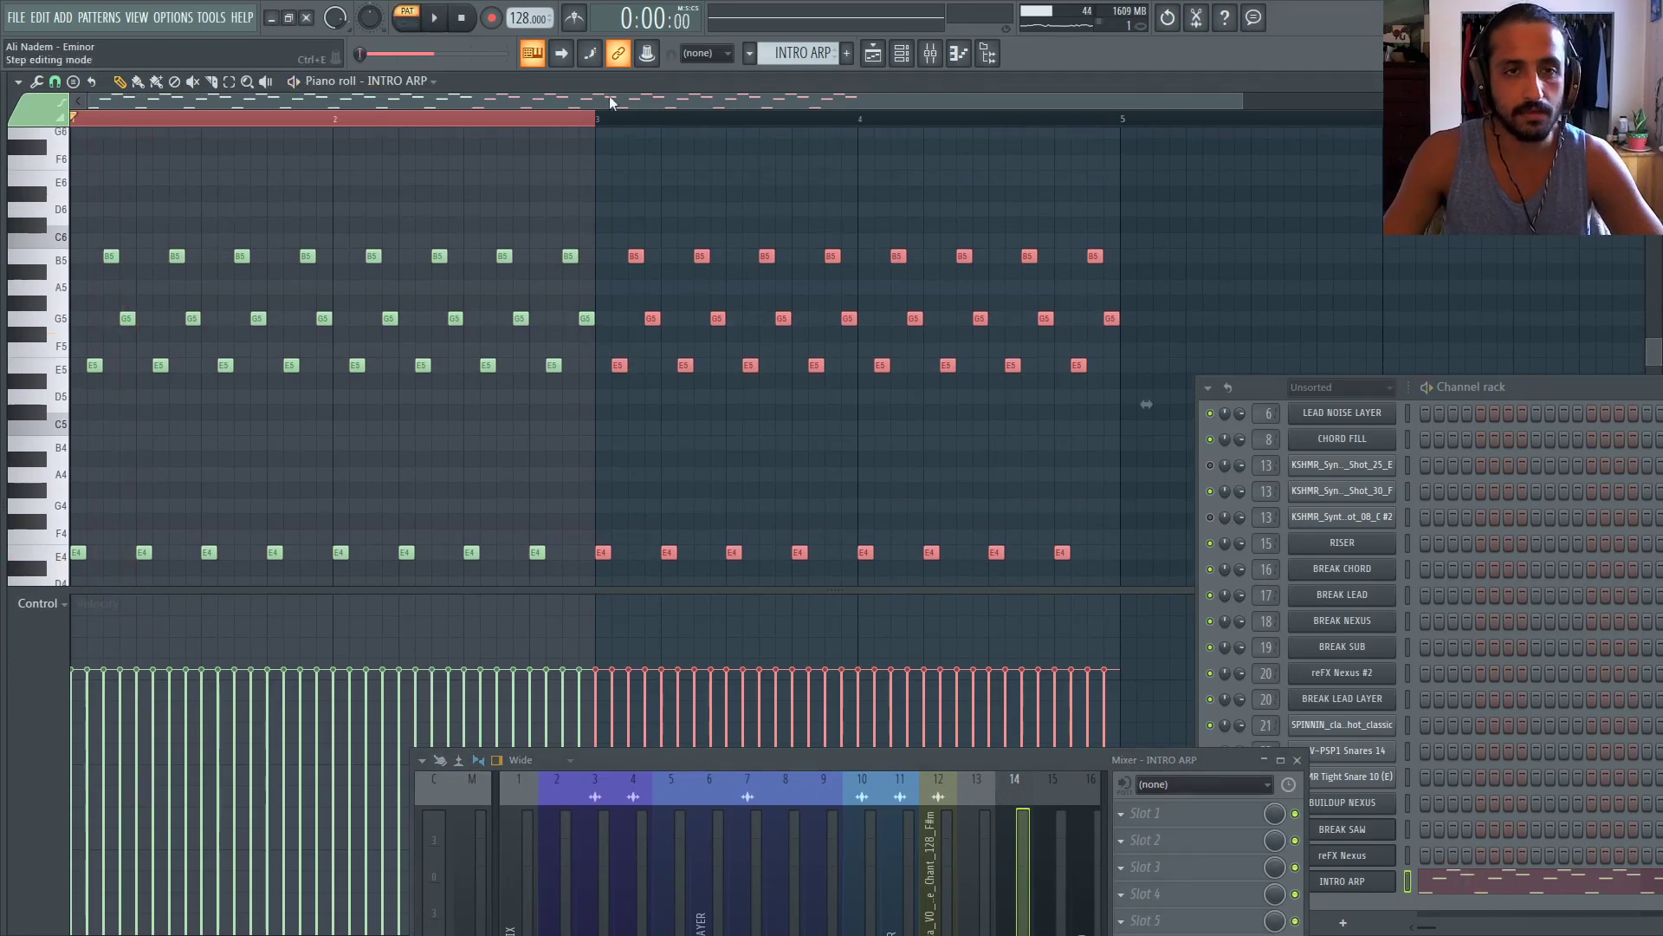
pyautogui.moveTo(1068, 764); pyautogui.dragTo(872, 419)
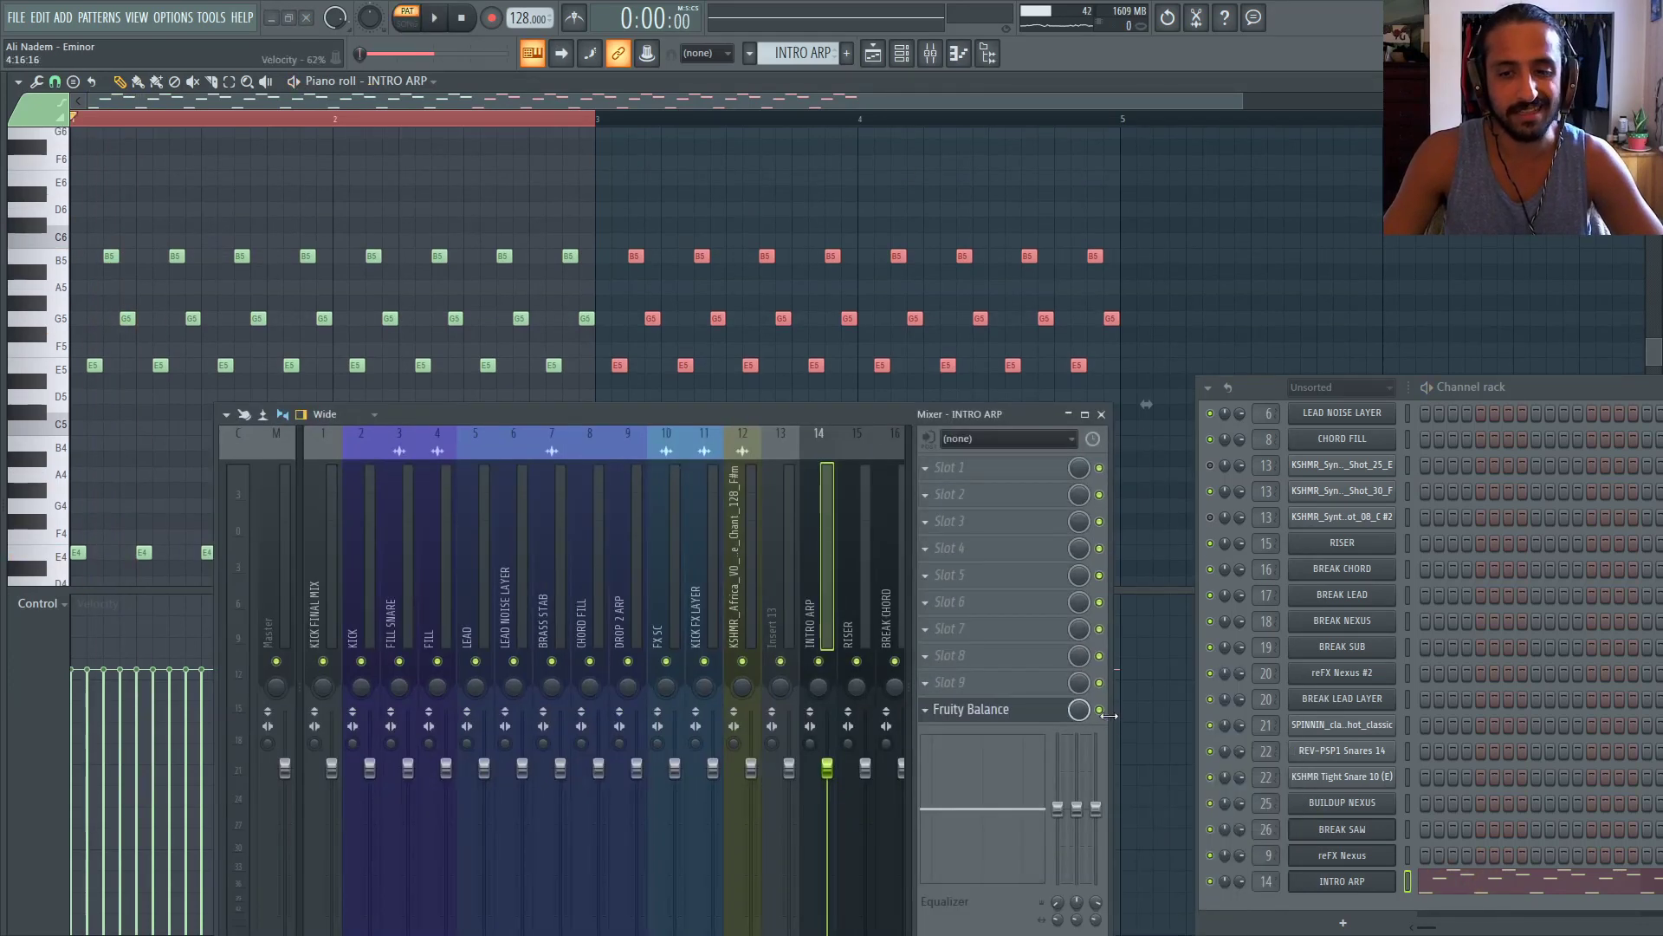
pyautogui.click(1101, 414)
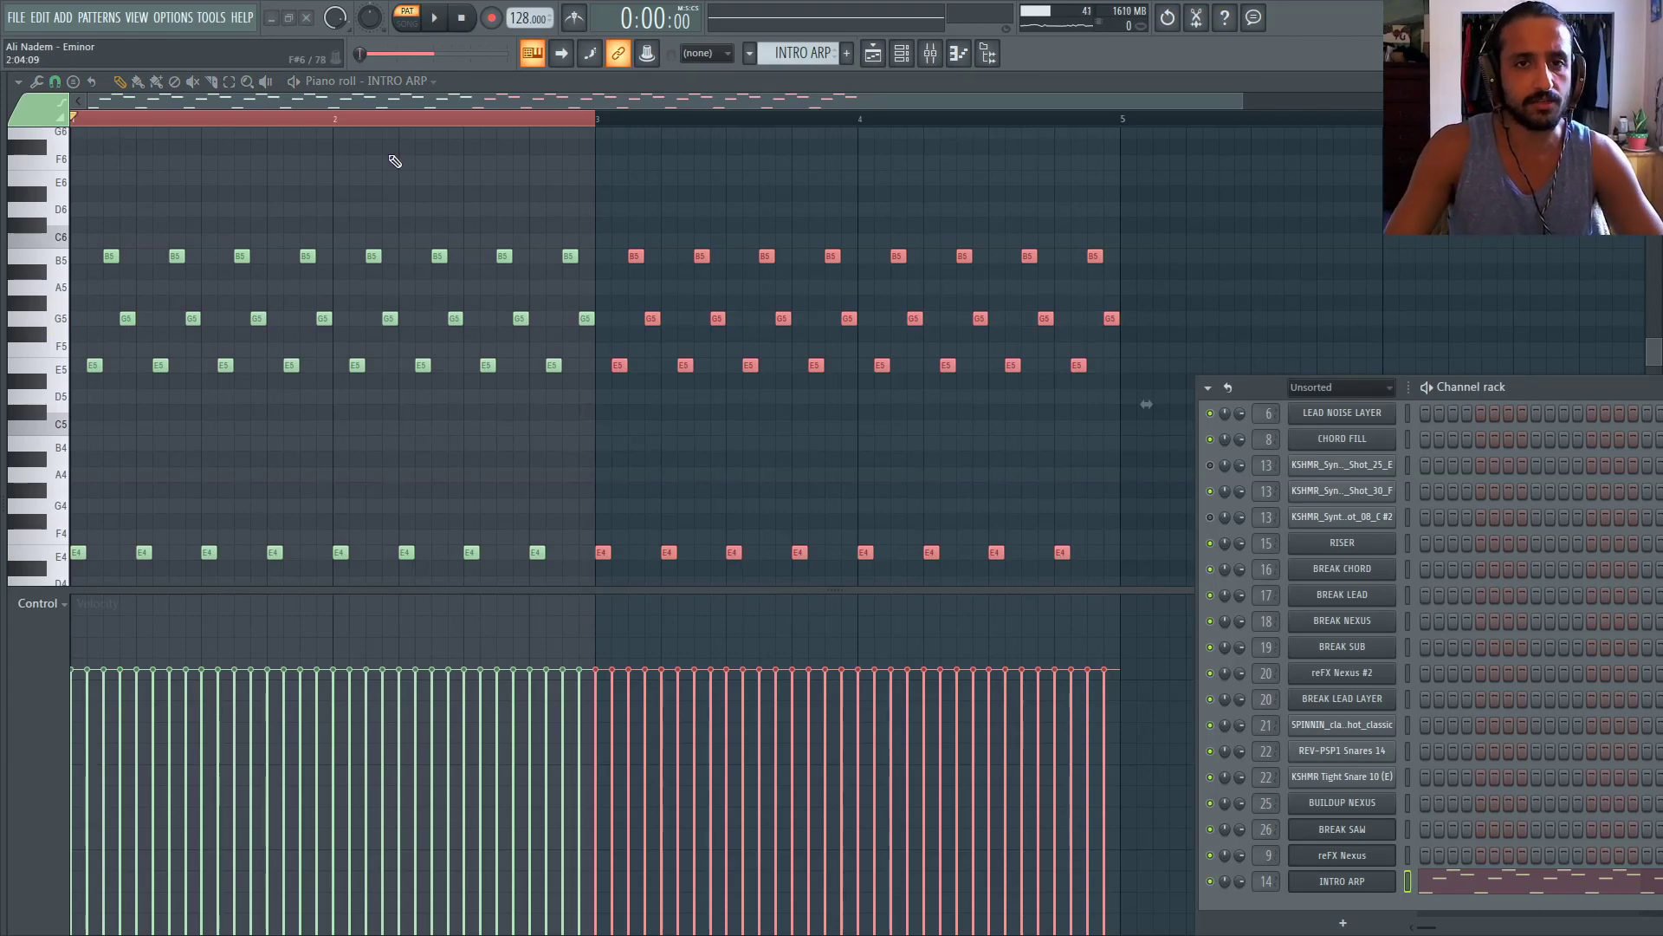
pyautogui.press('F5')
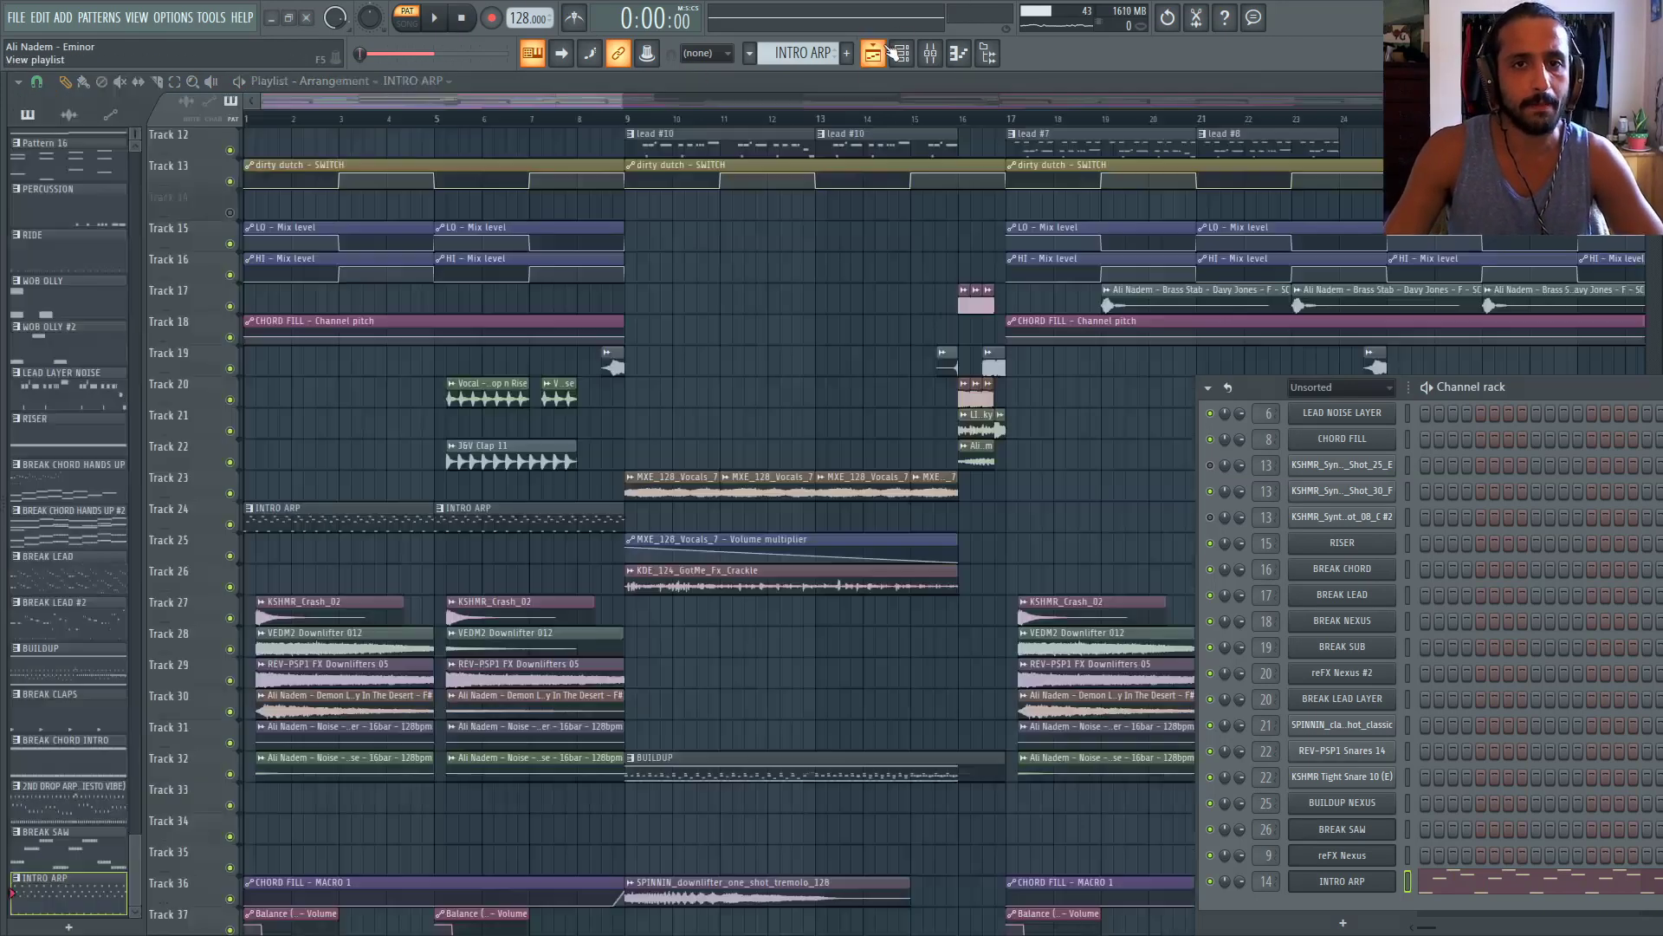
# Make the first INTRO ARP clip on Track 24 unique as INTRO ARP #2 and open its notes in the piano roll
pyautogui.click(250, 509)
pyautogui.click(329, 621)
pyautogui.doubleClick(300, 510)
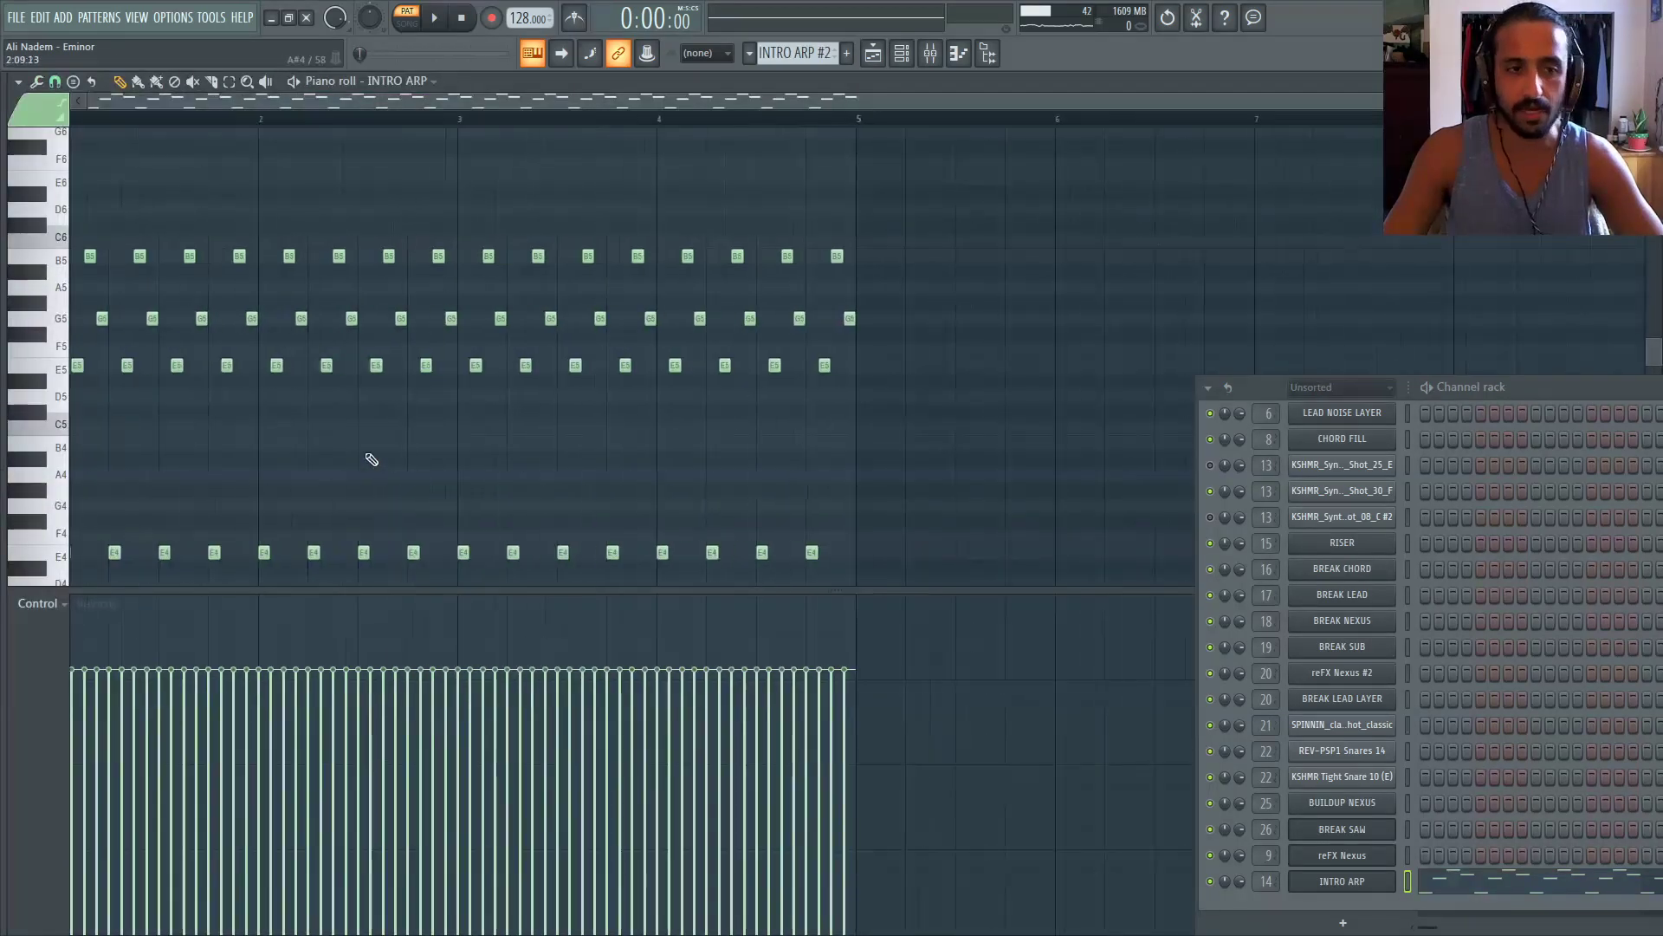
# Play the INTRO ARP #2 pattern, delete its first B5 note, and return to the playlist
pyautogui.scroll(-2, 136, 263)
pyautogui.press('space')
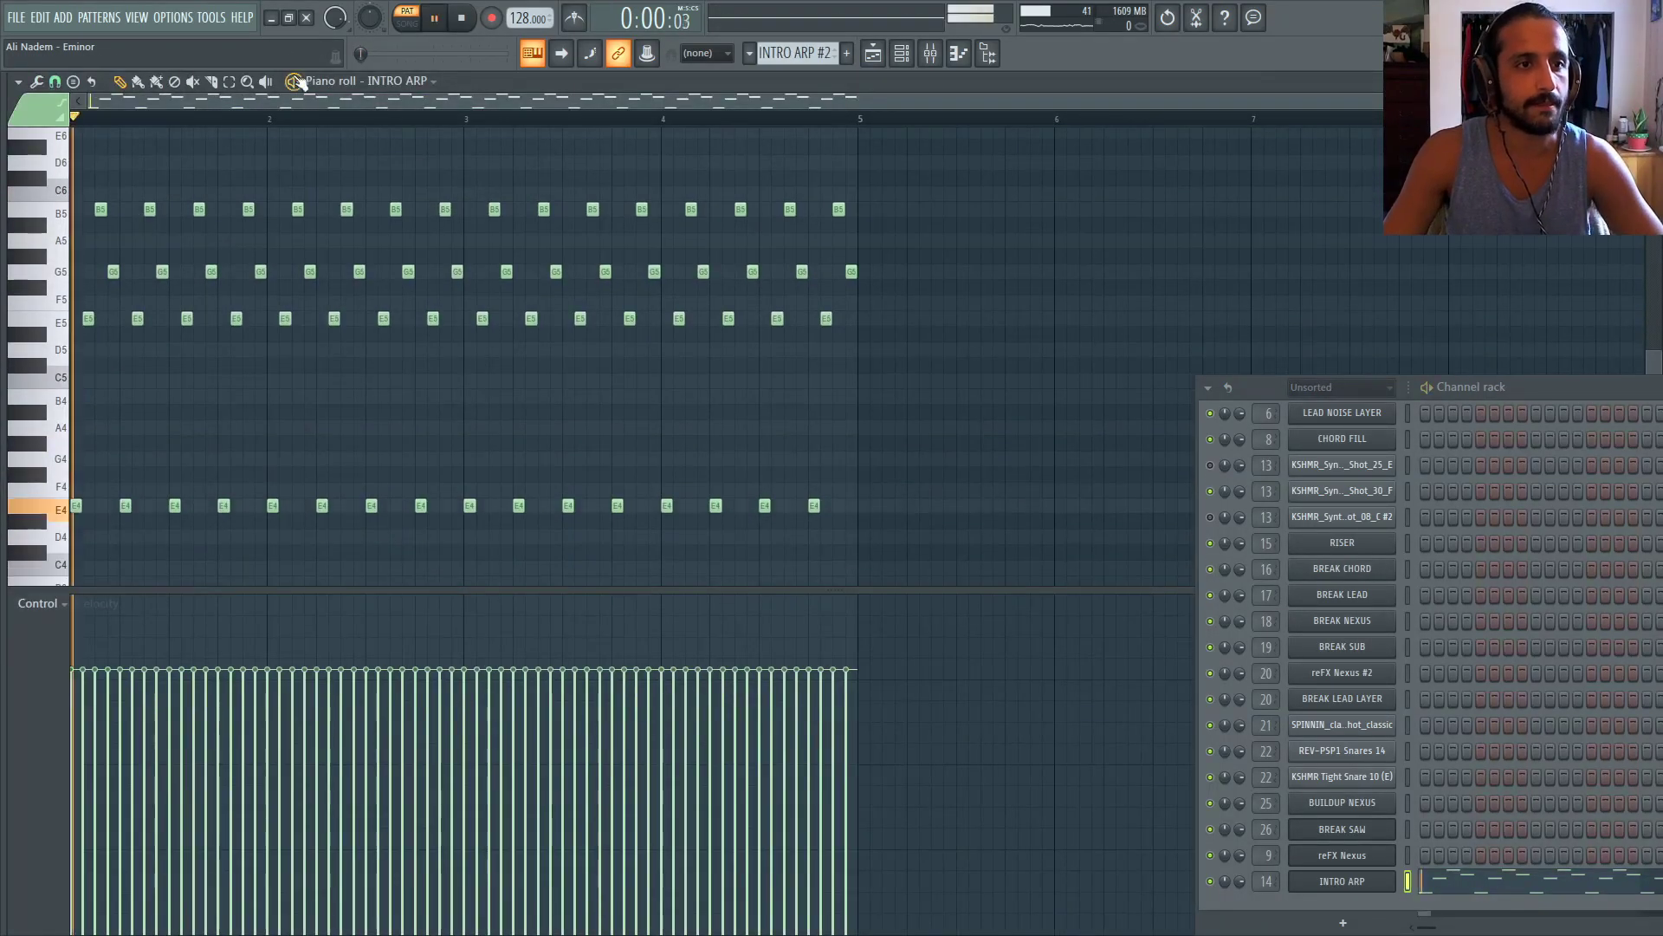
pyautogui.scroll(4, 205, 260)
pyautogui.press('space')
pyautogui.scroll(1, 88, 311)
pyautogui.scroll(1, 94, 316)
pyautogui.press('space')
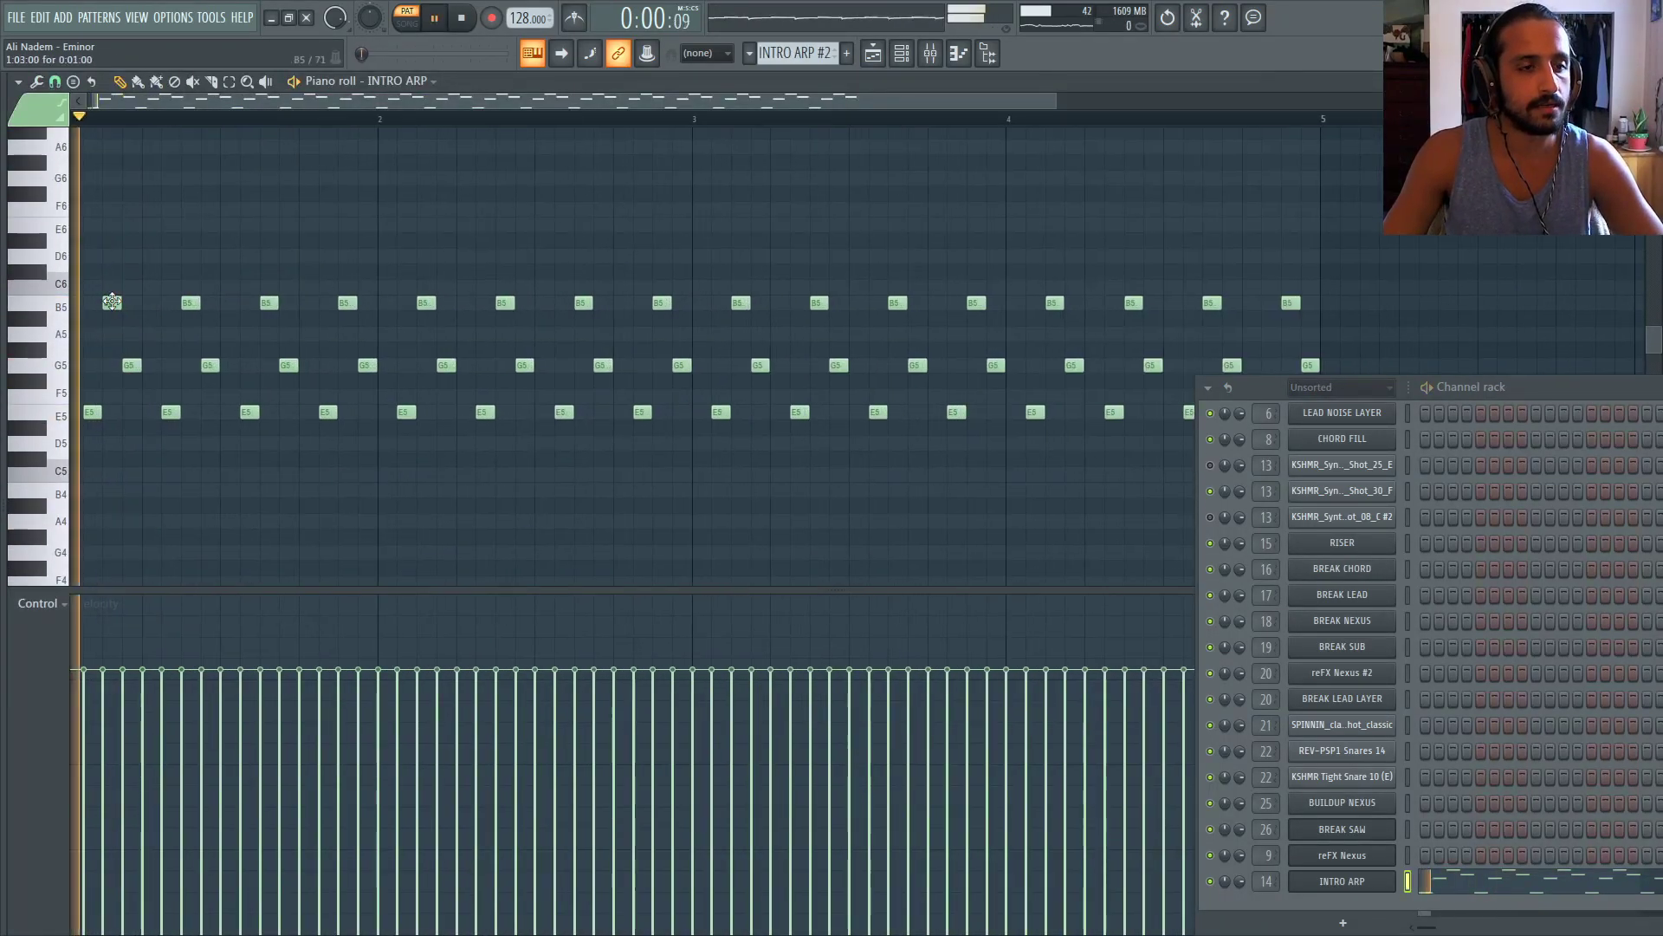
pyautogui.press('space')
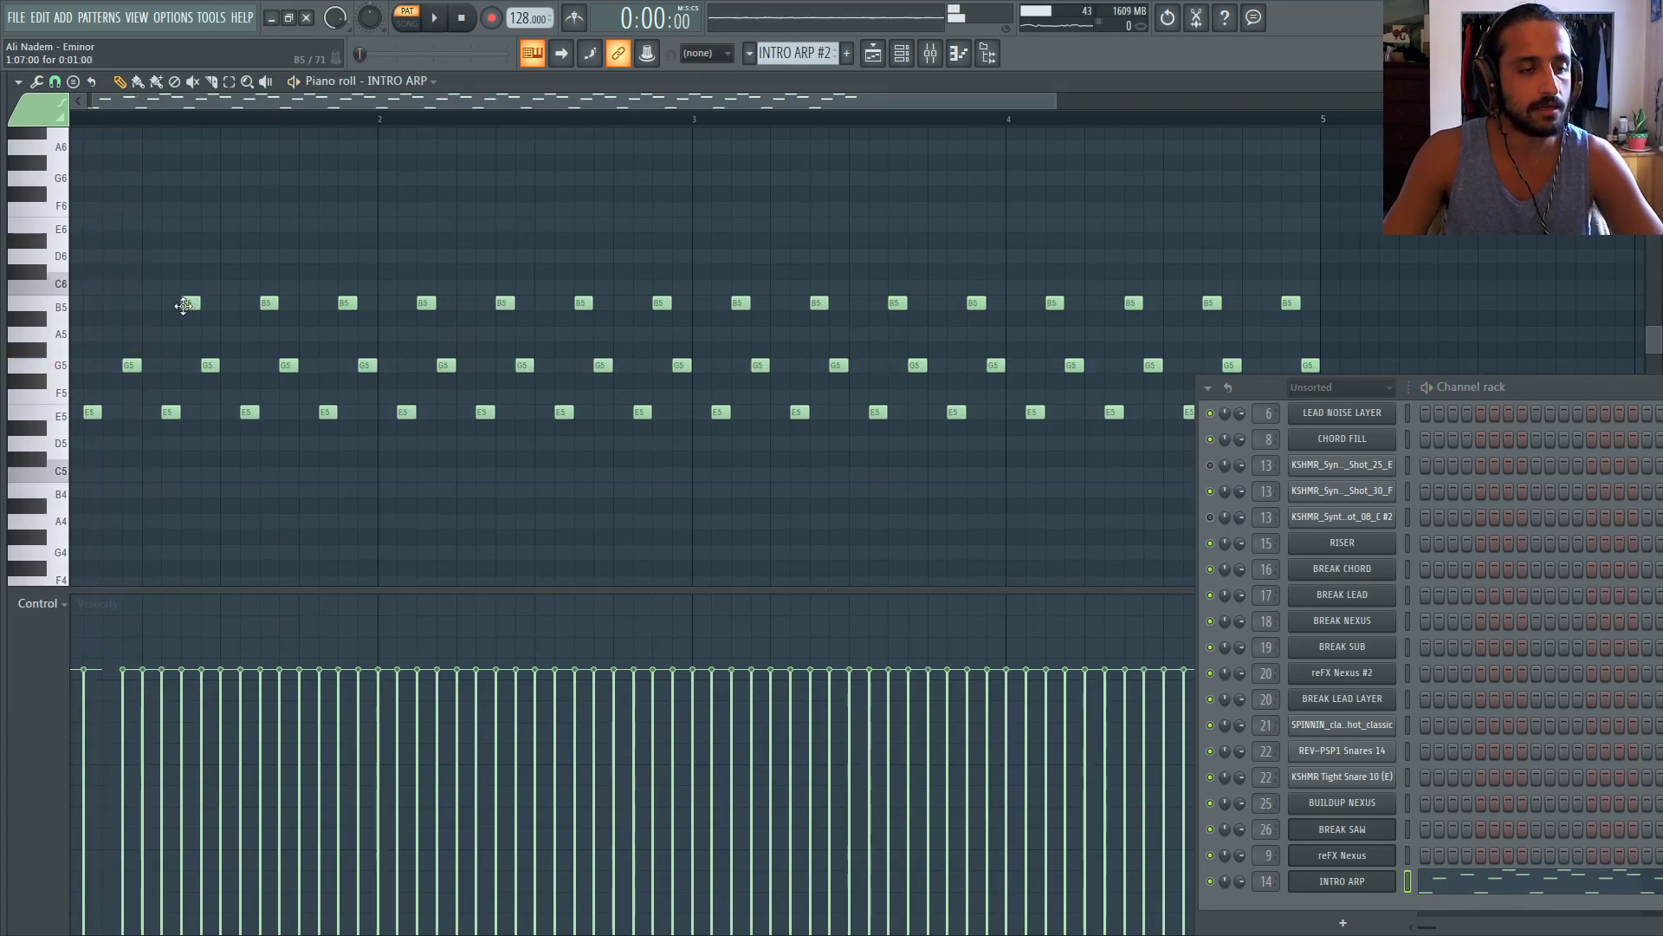
pyautogui.click(875, 54)
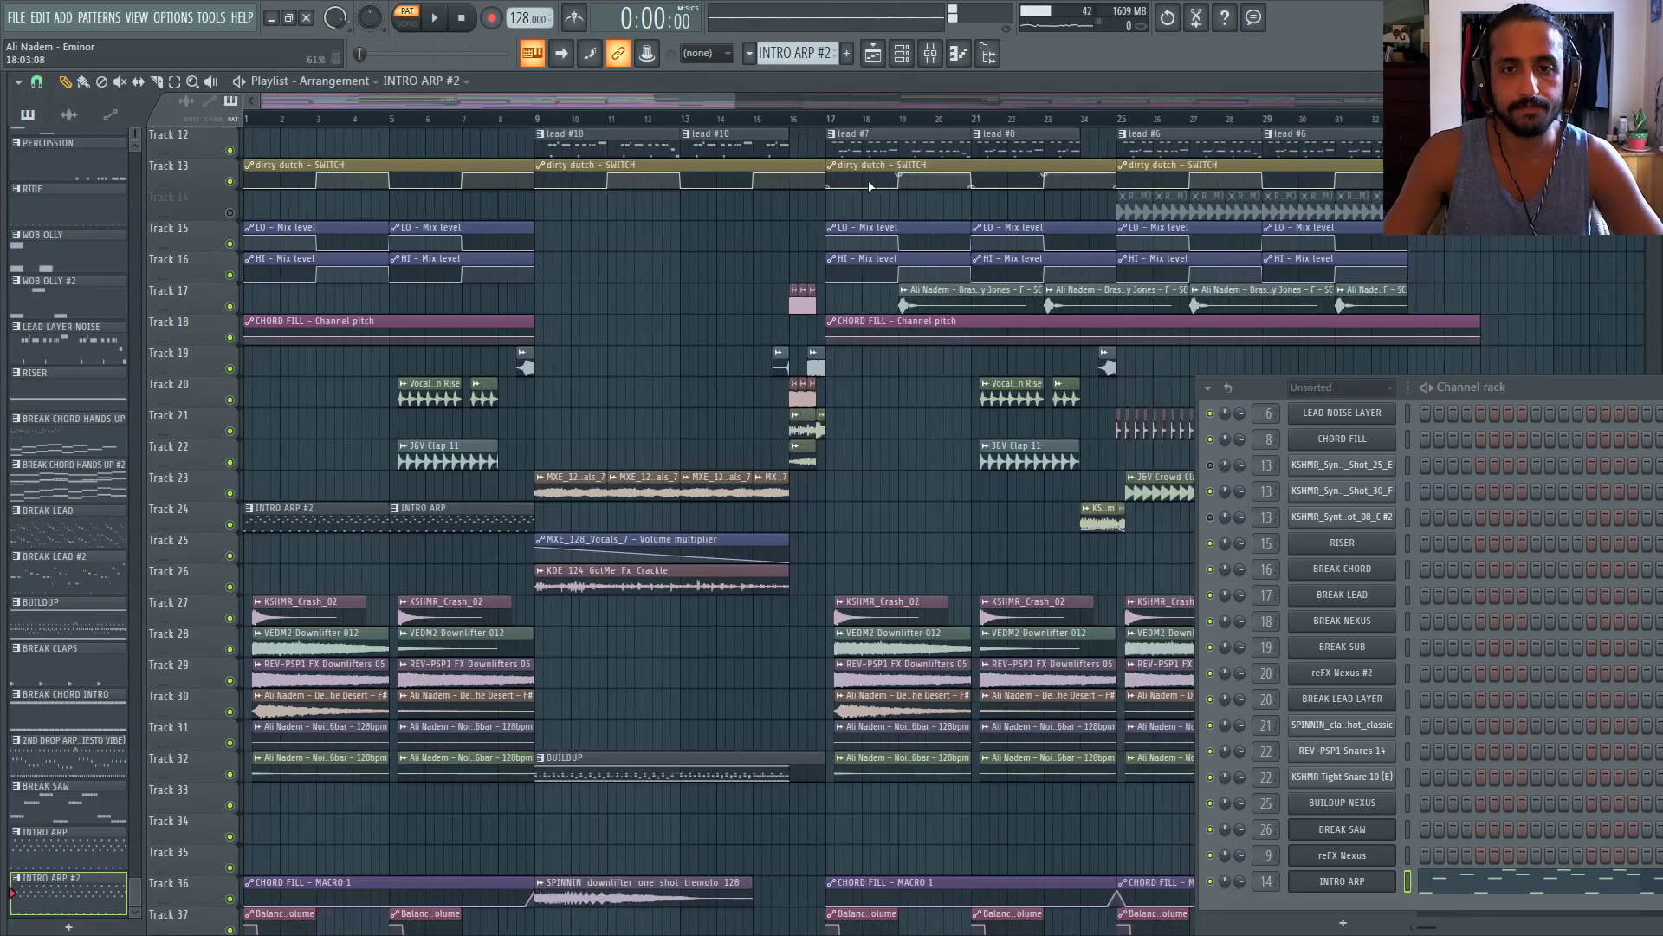
# Play the song from bar 17, select the lead #7 pattern, and copy the notes of its dirty dutch channel
pyautogui.click(833, 121)
pyautogui.press('space')
pyautogui.press('space')
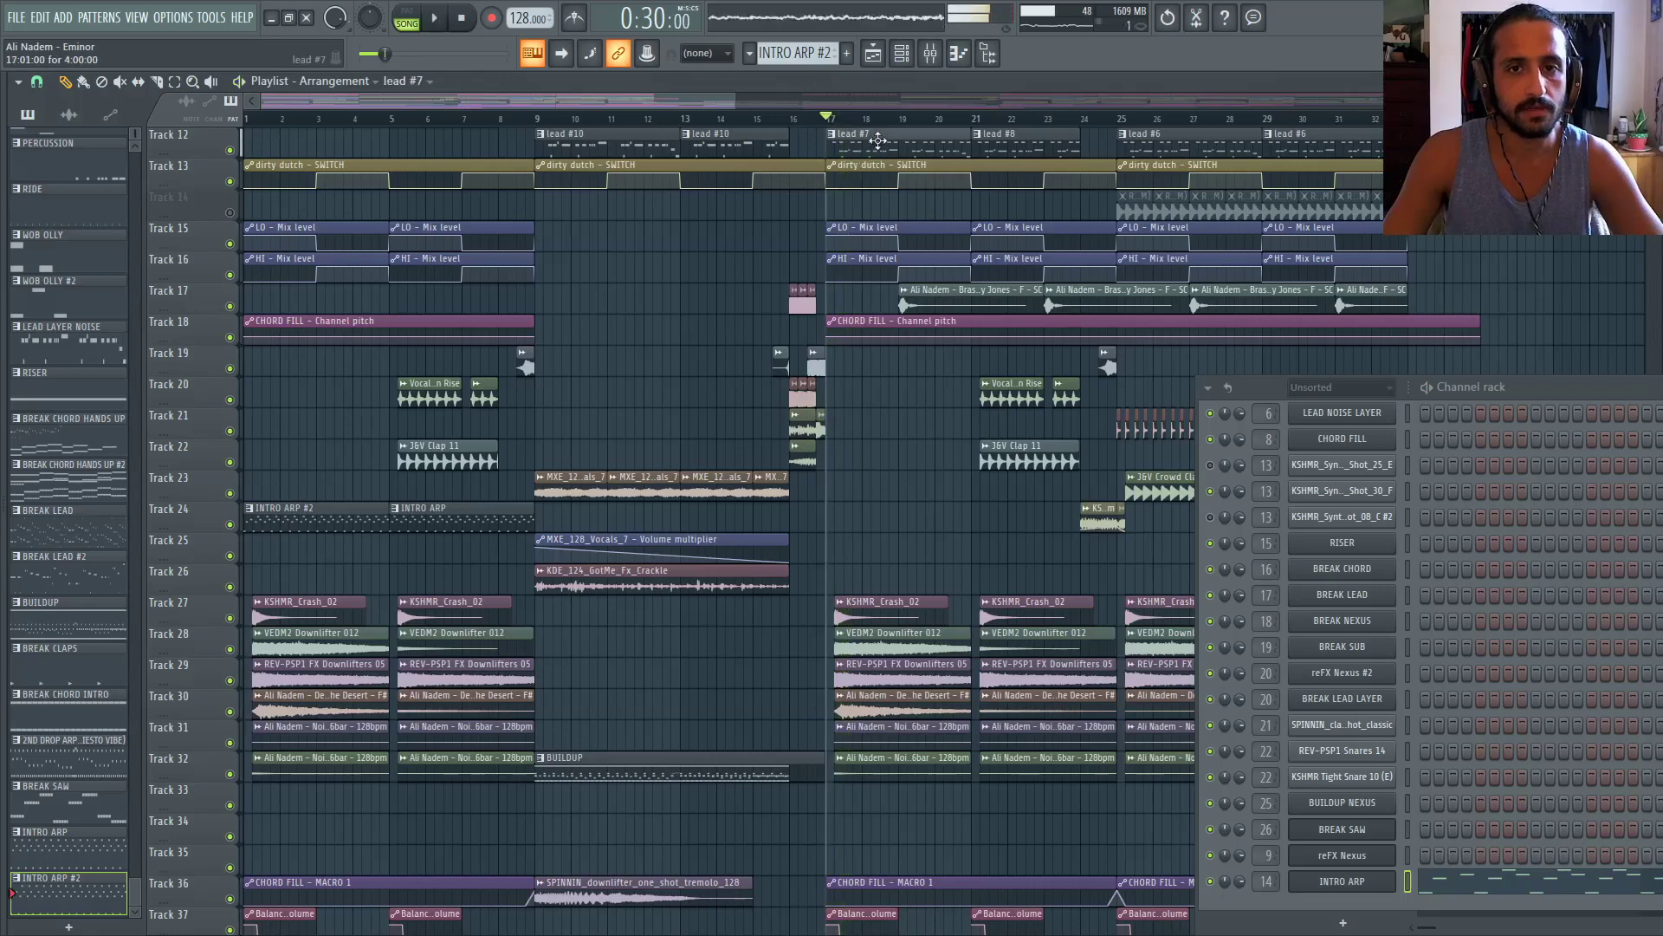
pyautogui.click(878, 140)
pyautogui.scroll(3, 1342, 606)
pyautogui.rightClick(1330, 569)
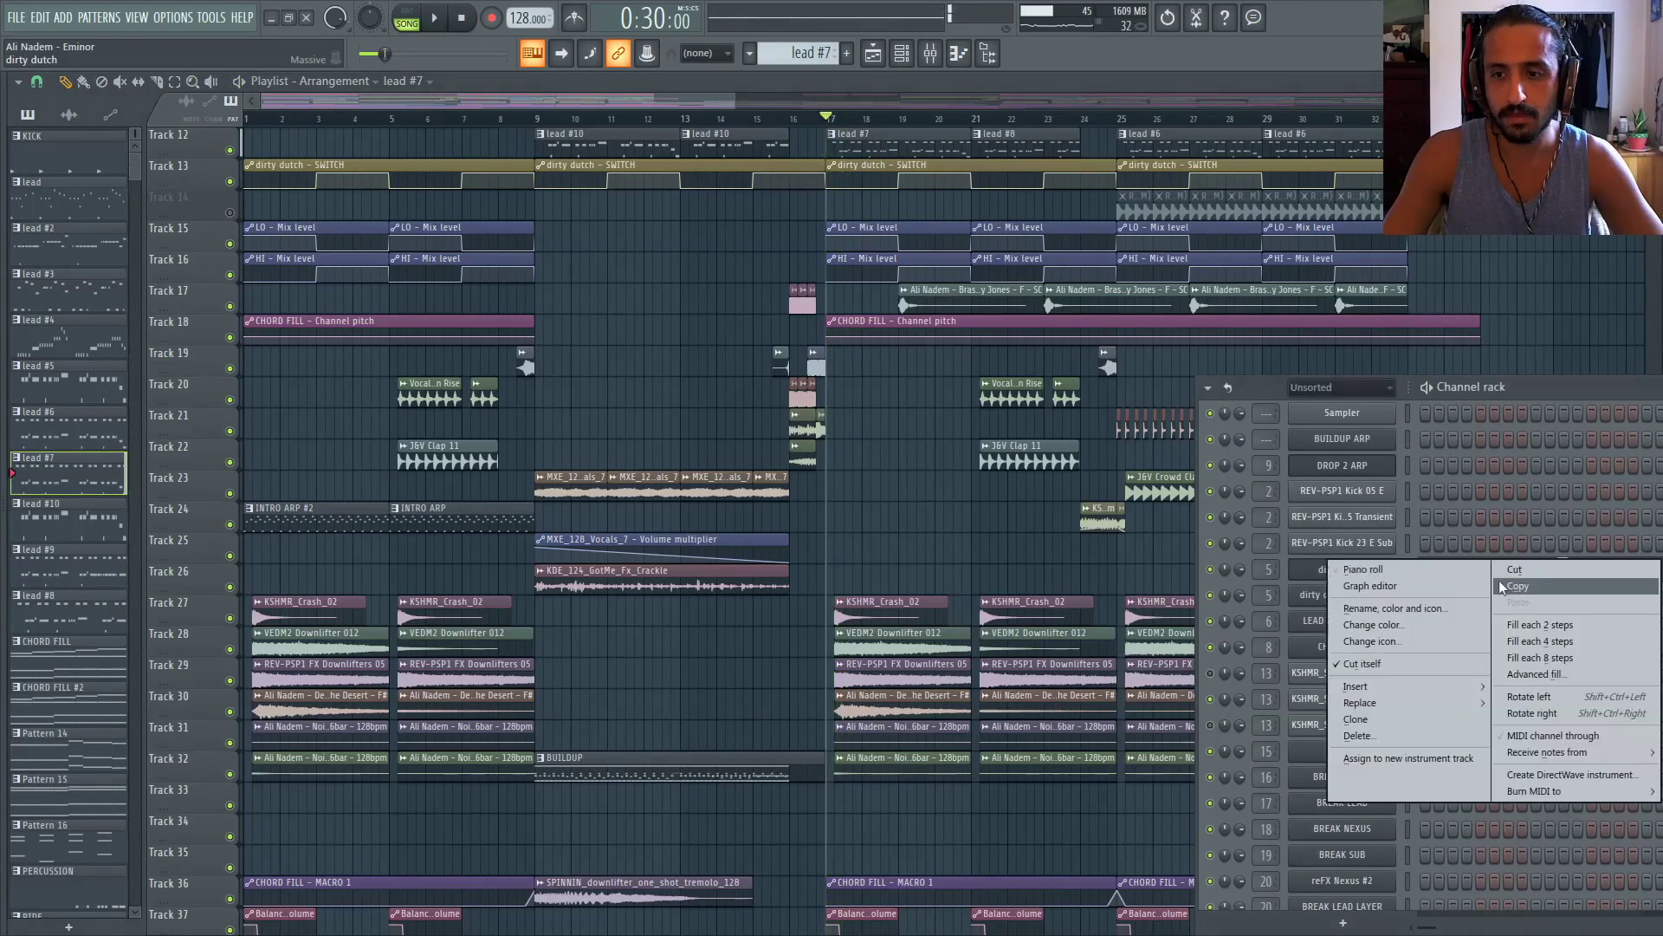
pyautogui.click(1516, 586)
# Paste the copied notes into the INTRO ARP channel of the INTRO ARP #2 pattern and play the song from the start
pyautogui.click(298, 515)
pyautogui.scroll(-4, 1373, 693)
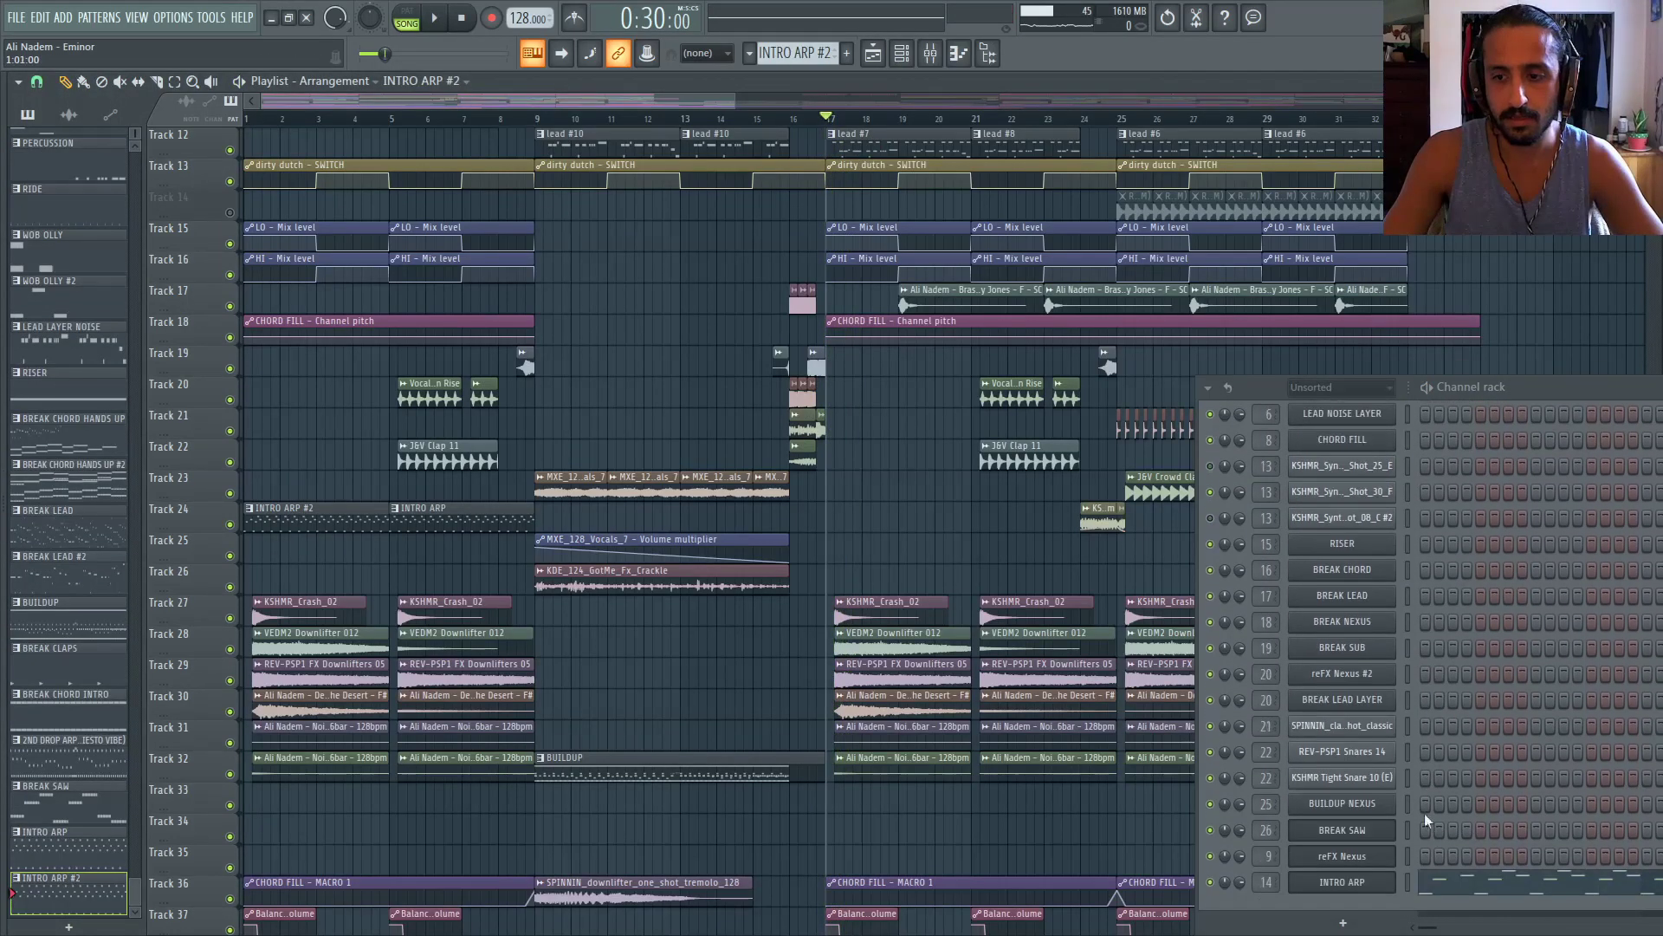
pyautogui.rightClick(1378, 882)
pyautogui.click(1512, 722)
pyautogui.press('space')
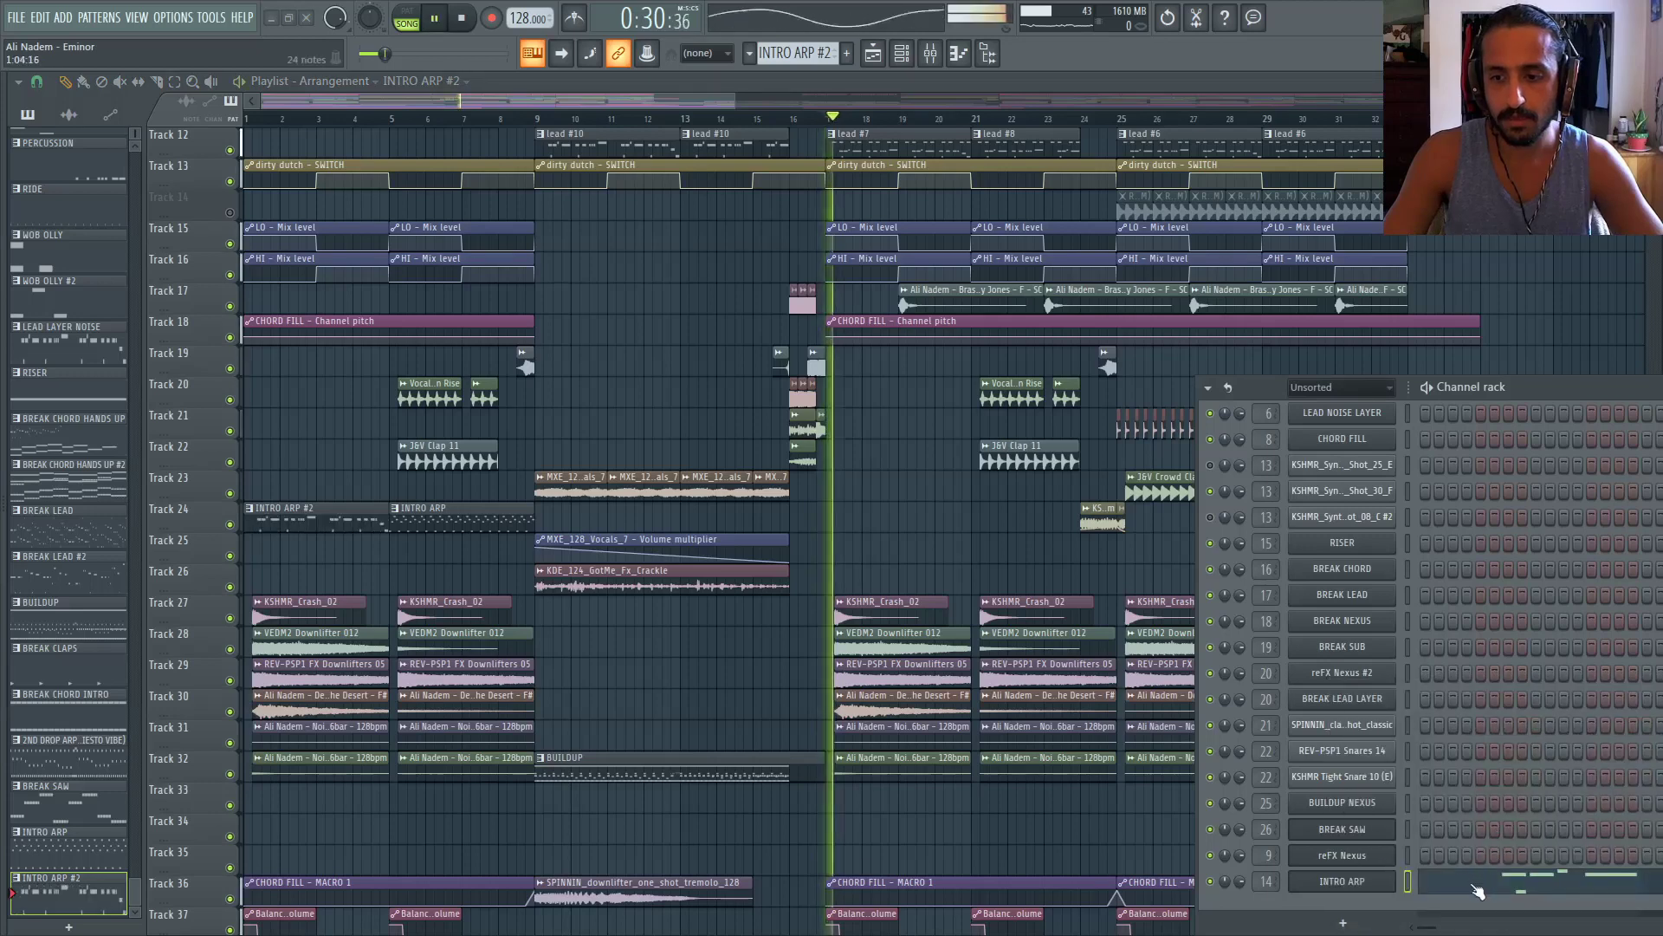
pyautogui.press('space')
pyautogui.click(244, 121)
pyautogui.press('space')
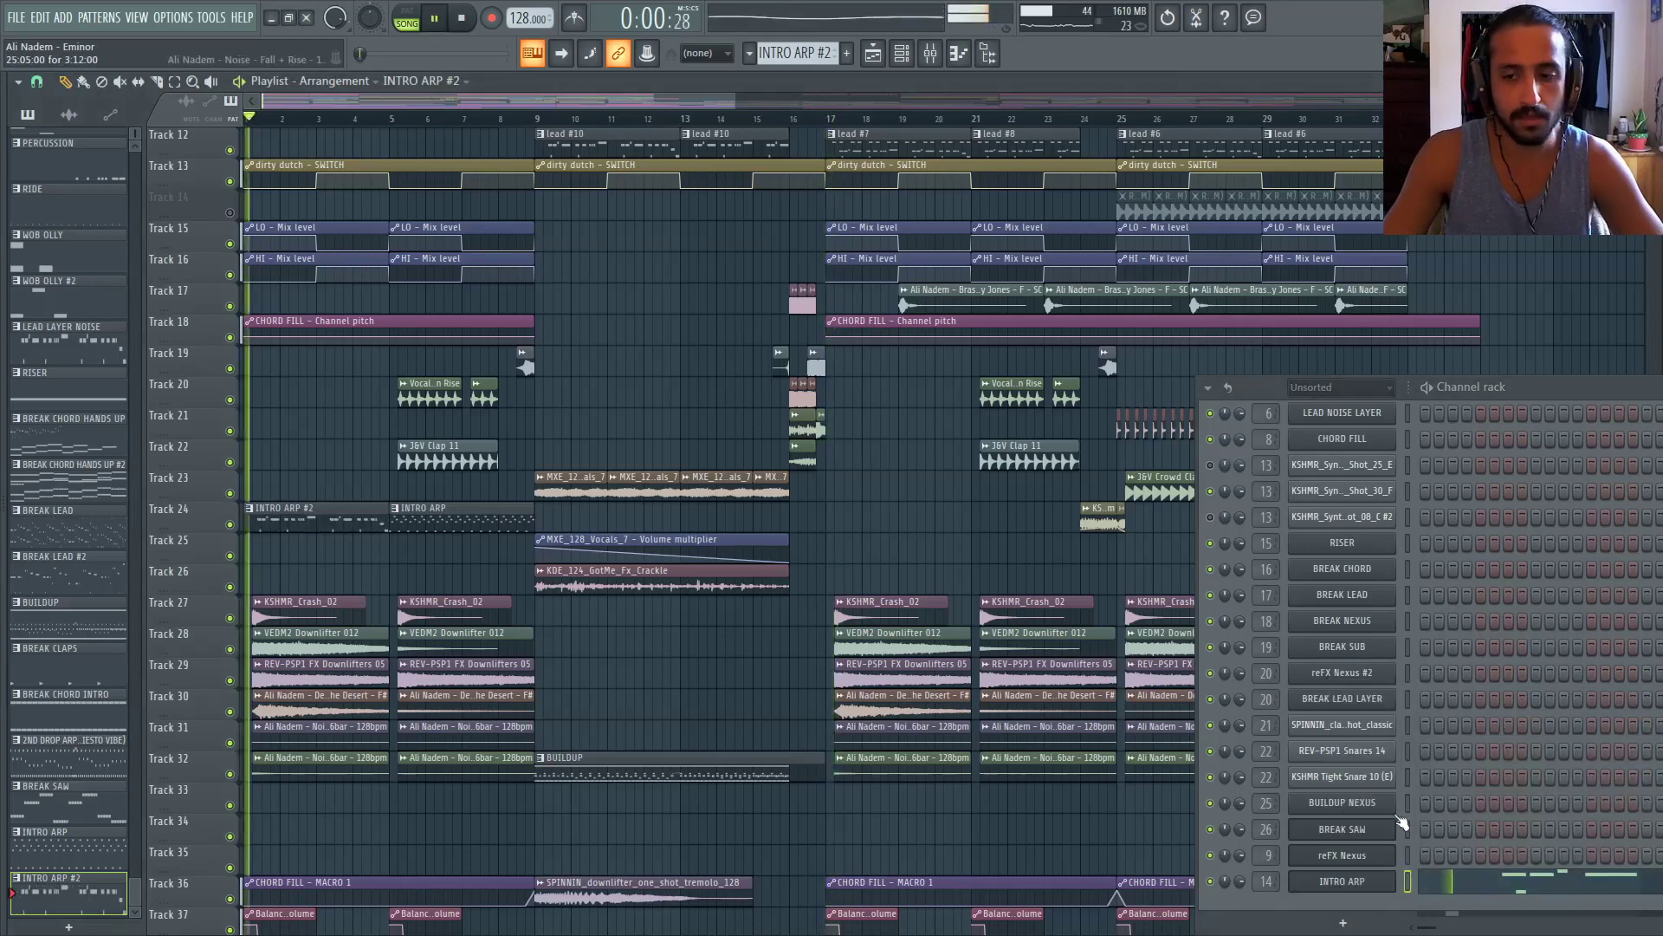
# Examine the INTRO ARP #2 notes and the Massive instrument during playback, and return to the playlist
pyautogui.click(1509, 884)
pyautogui.scroll(-1, 419, 324)
pyautogui.scroll(-4, 420, 324)
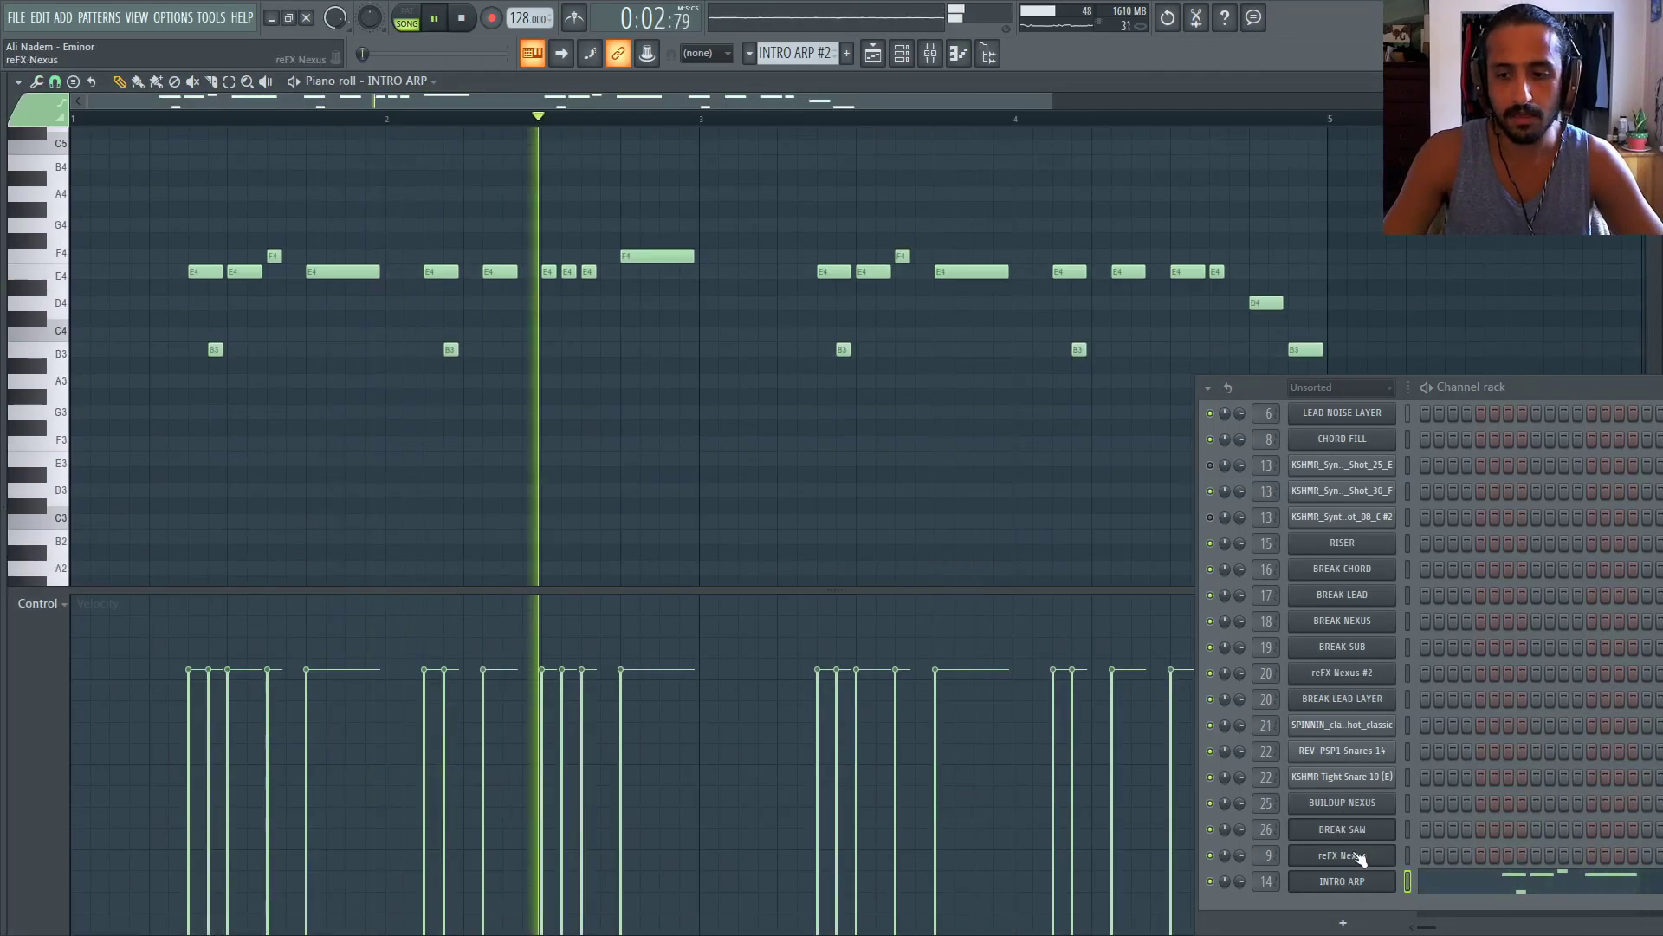
pyautogui.click(1351, 881)
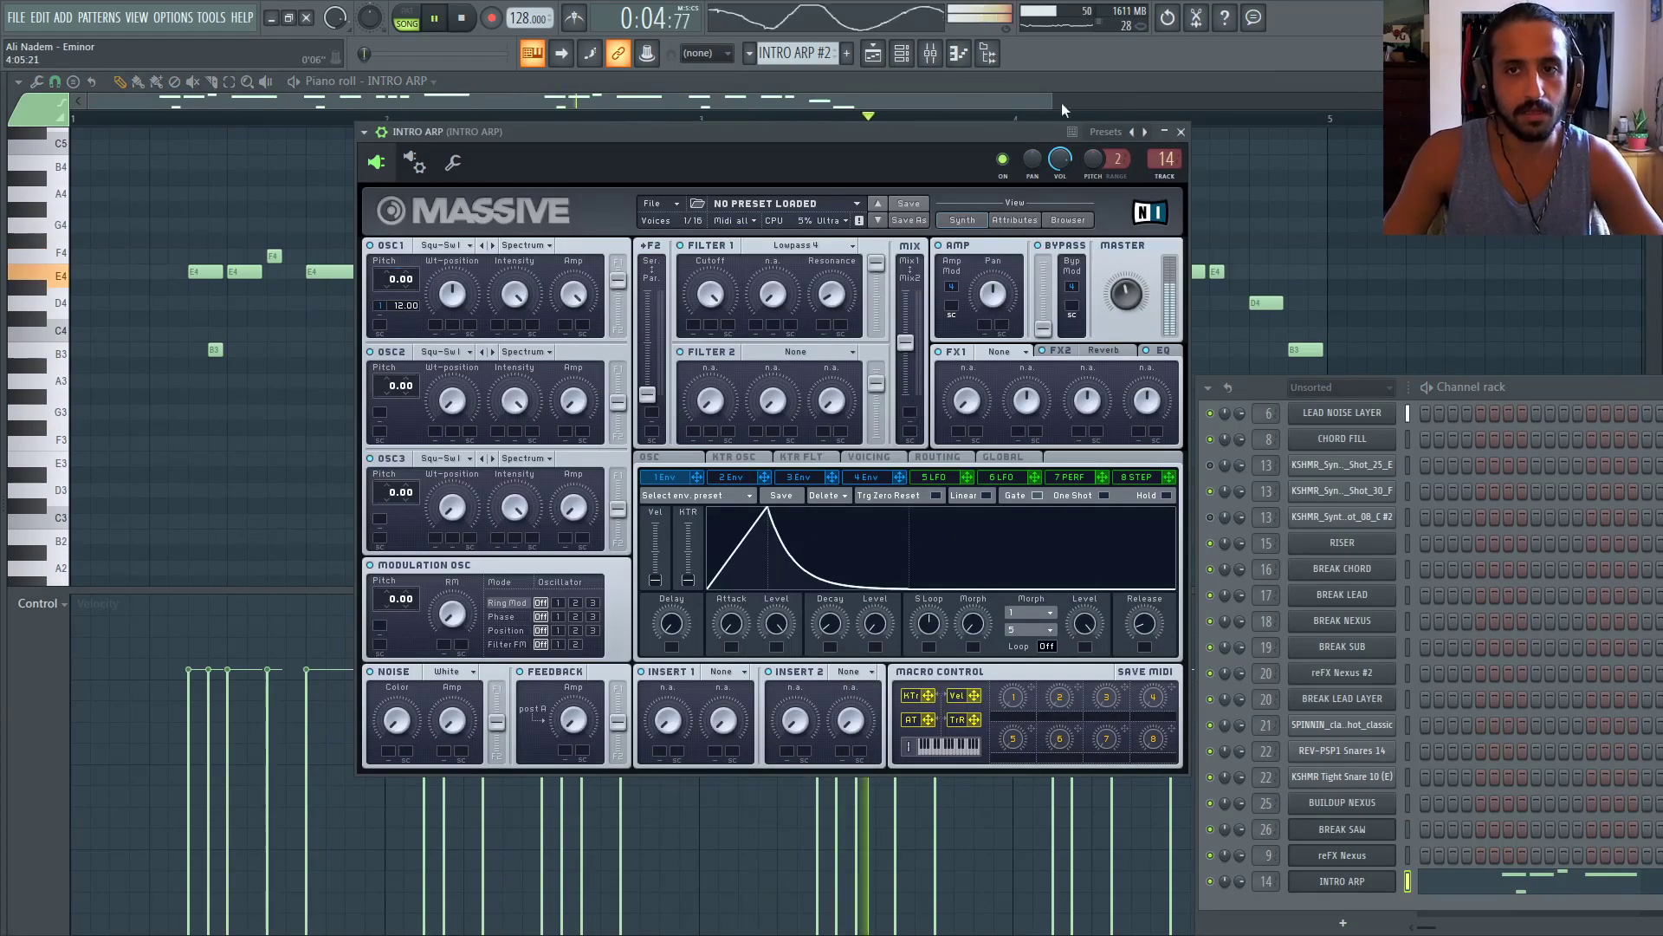
pyautogui.click(1180, 132)
pyautogui.click(874, 52)
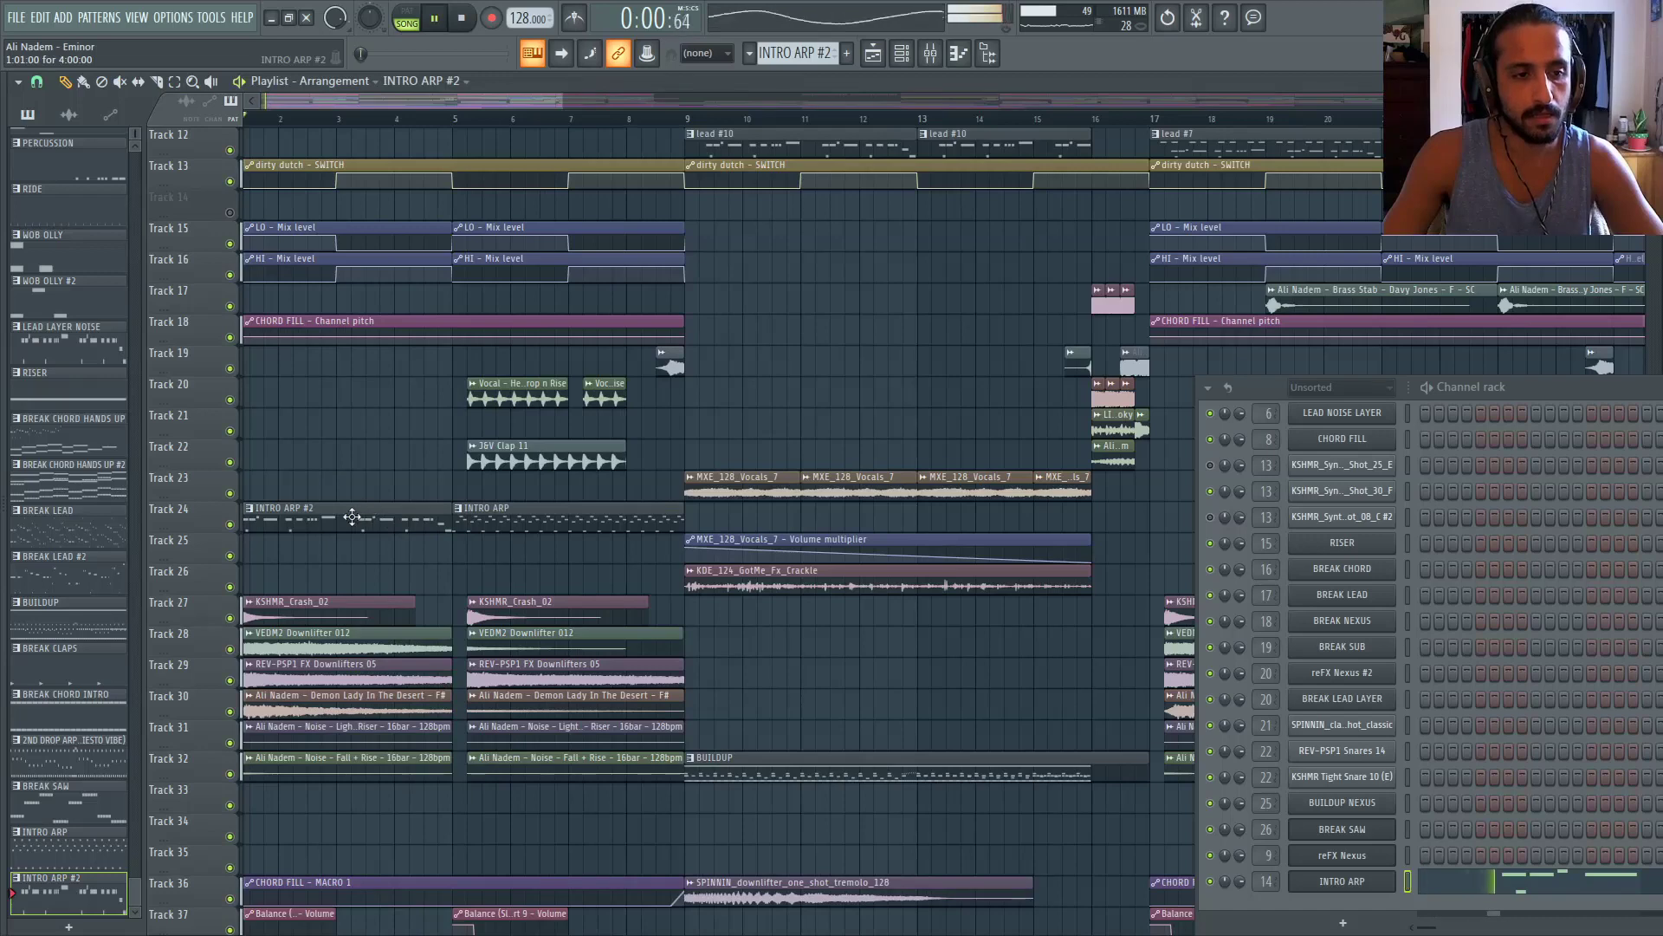
# Mute the INTRO ARP clip at bar 5 on Track 24 and place an INTRO ARP #2 clip at bar 5 on Track 23
pyautogui.click(121, 81)
pyautogui.click(568, 522)
pyautogui.click(65, 81)
pyautogui.scroll(-1, 409, 504)
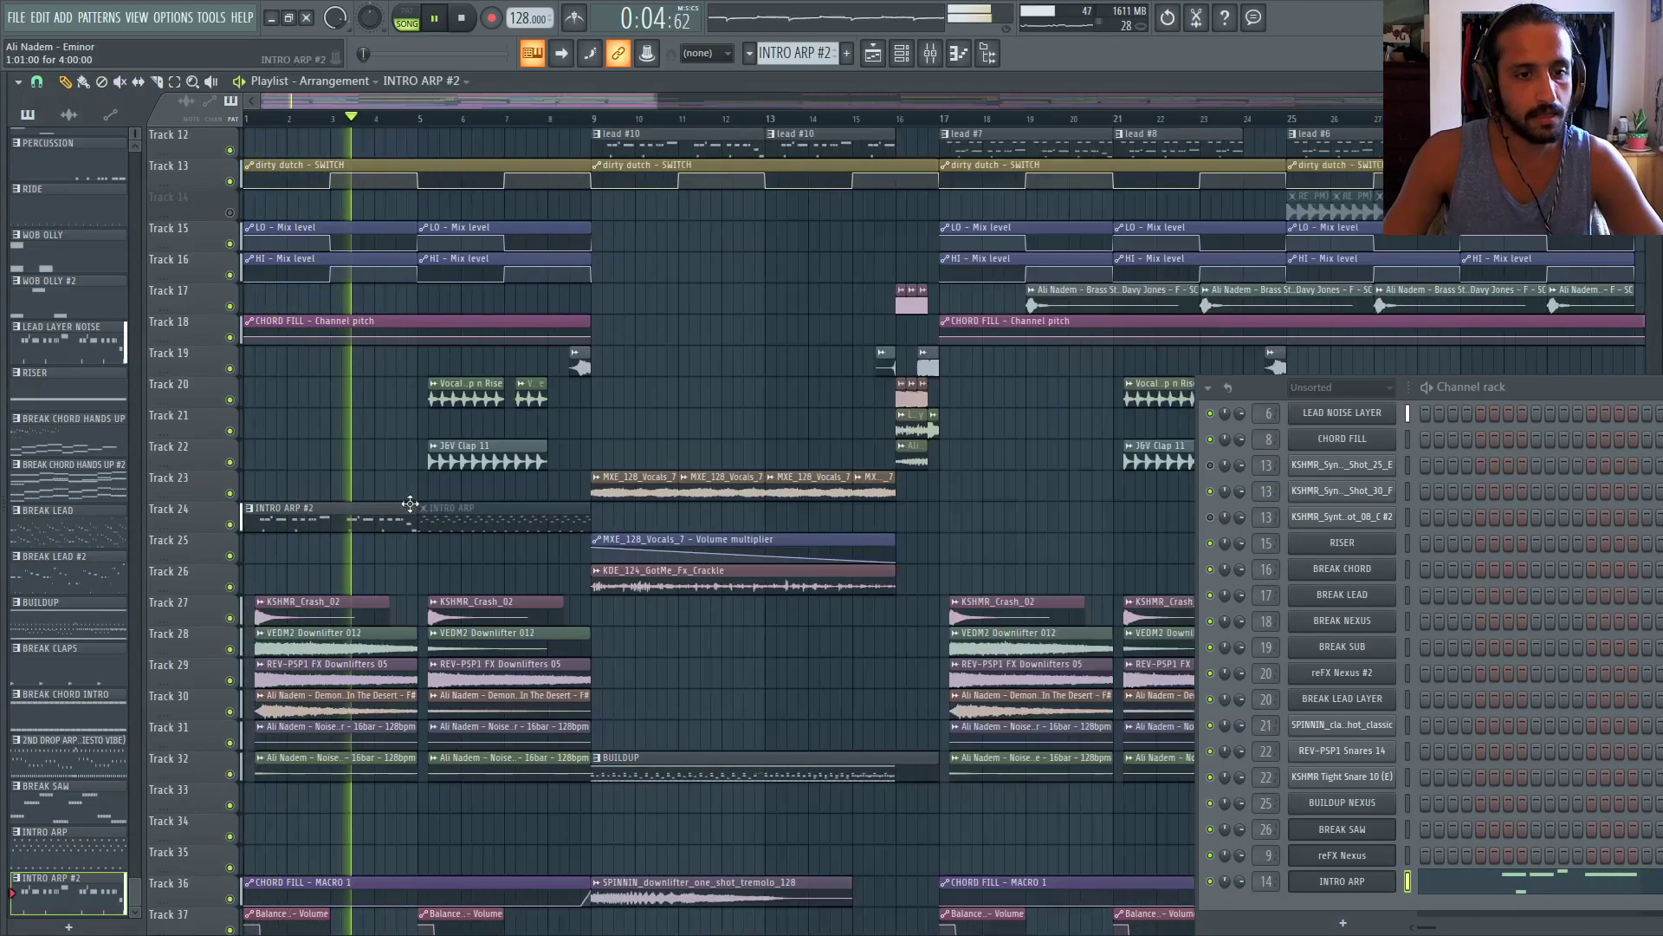
pyautogui.click(431, 493)
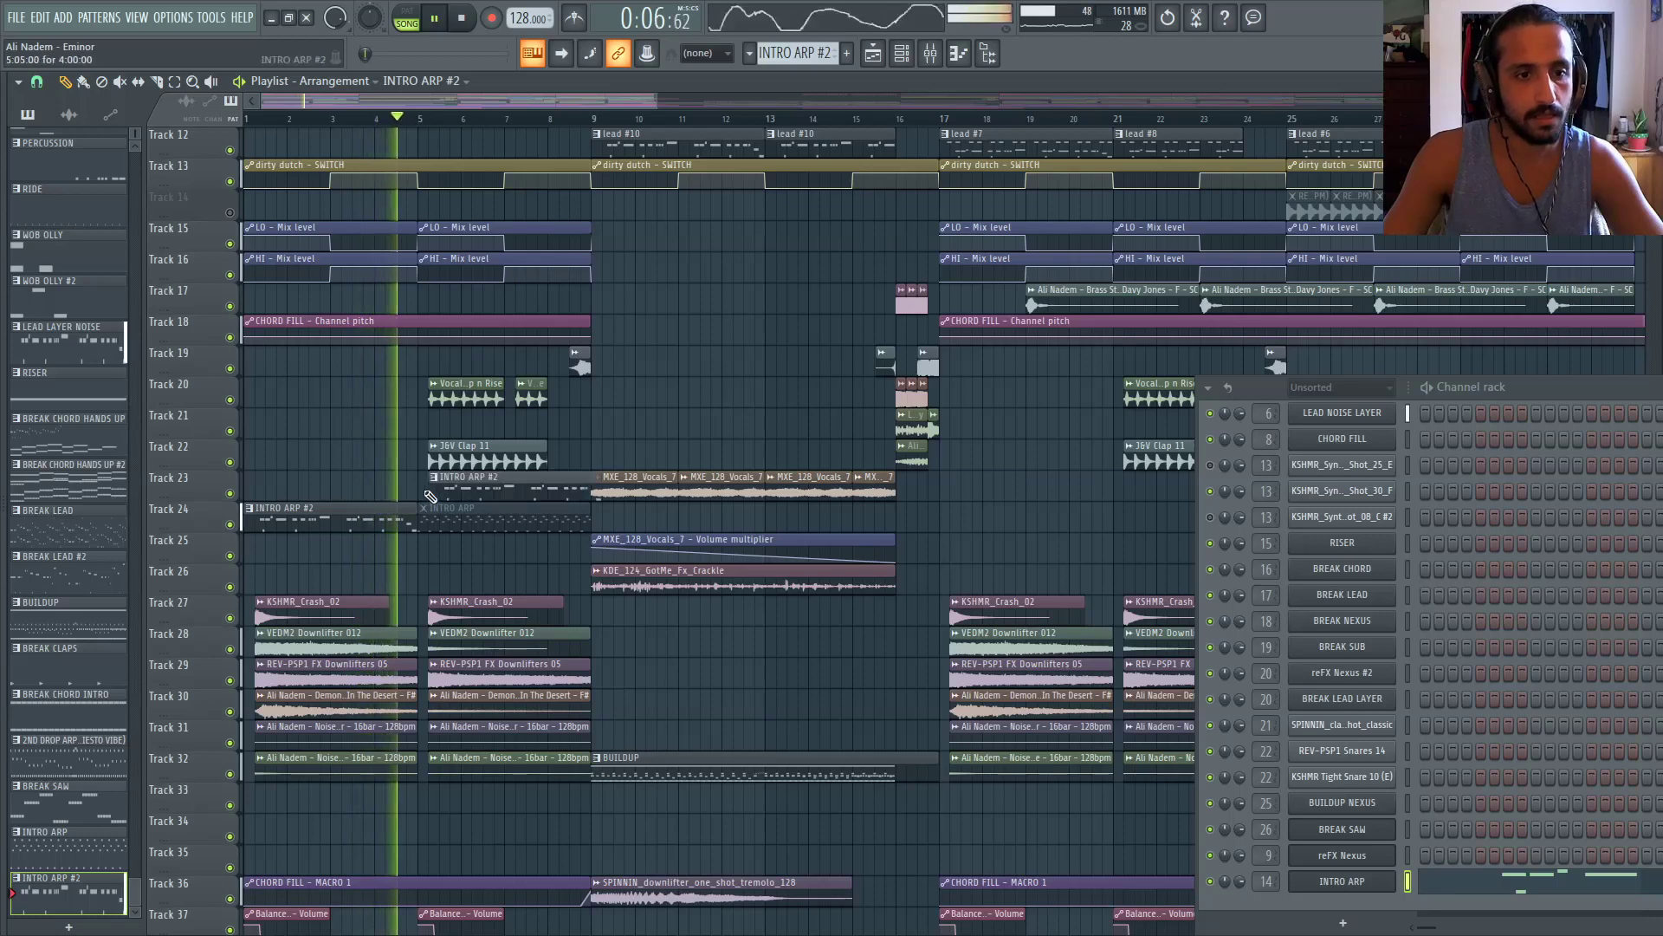
pyautogui.moveTo(426, 492); pyautogui.dragTo(419, 488)
pyautogui.click(1452, 858)
pyautogui.rightClick(1452, 855)
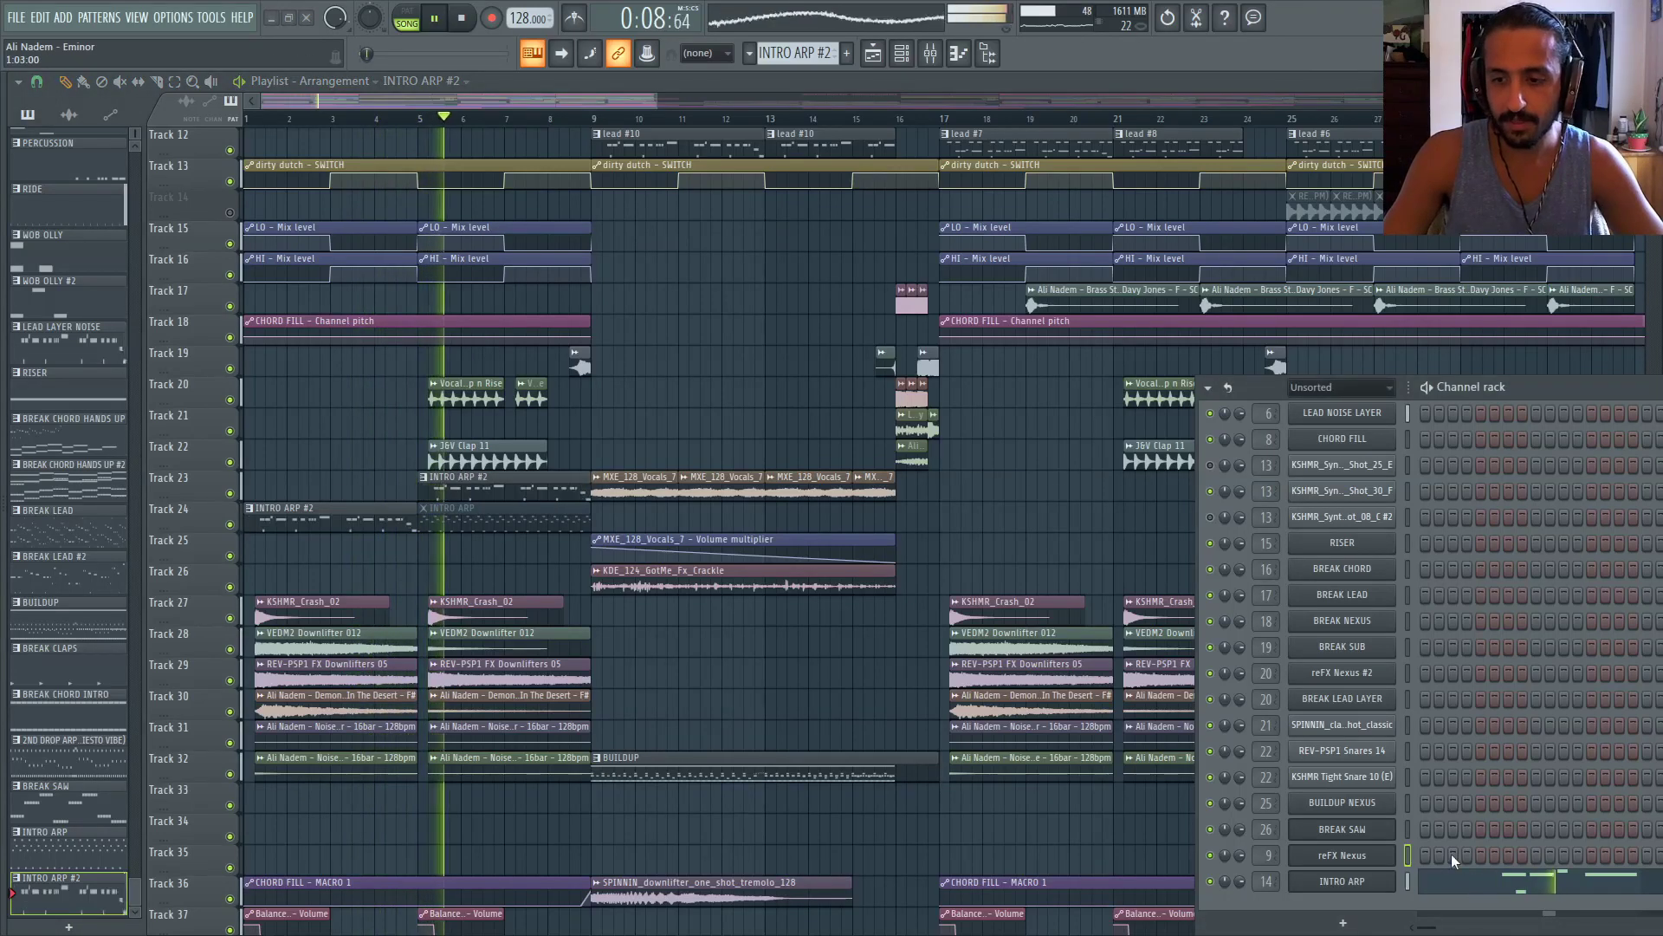
# Duplicate the E4, F4, D4 and final B3 notes of the INTRO ARP channel seven semitones higher, at B4, C5, A4 and F#4
pyautogui.click(1456, 880)
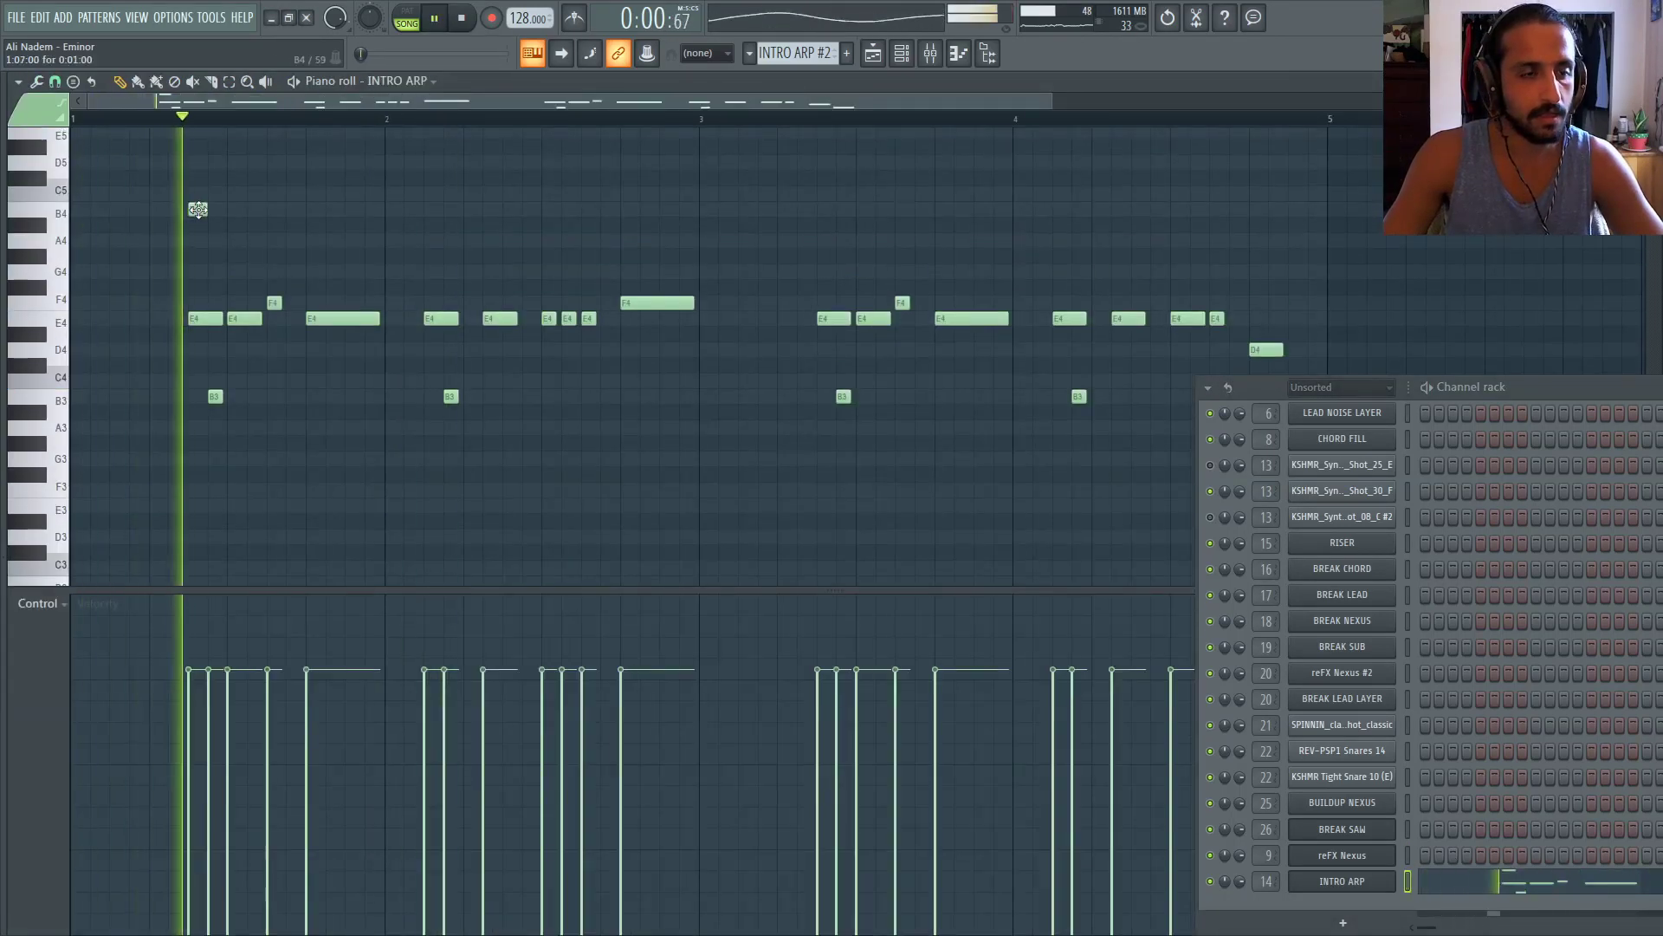
pyautogui.keyDown('ctrl'); pyautogui.scroll(-3, 335, 253); pyautogui.keyUp('ctrl')
pyautogui.press('space')
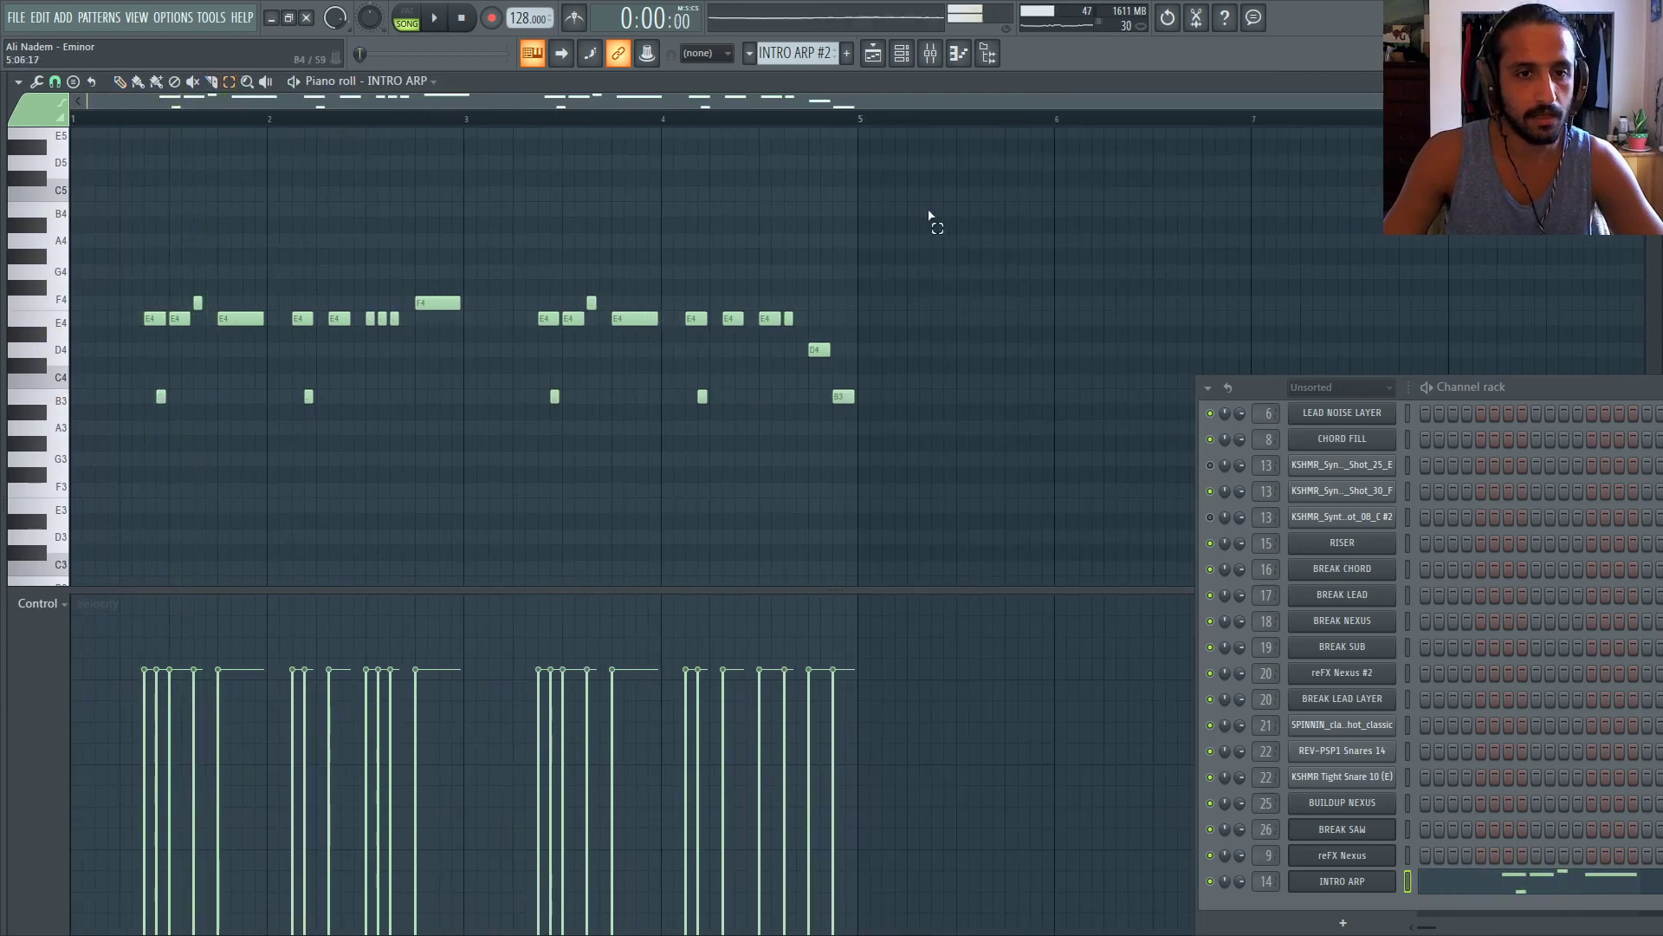
pyautogui.press('space')
pyautogui.moveTo(929, 212); pyautogui.dragTo(75, 354)
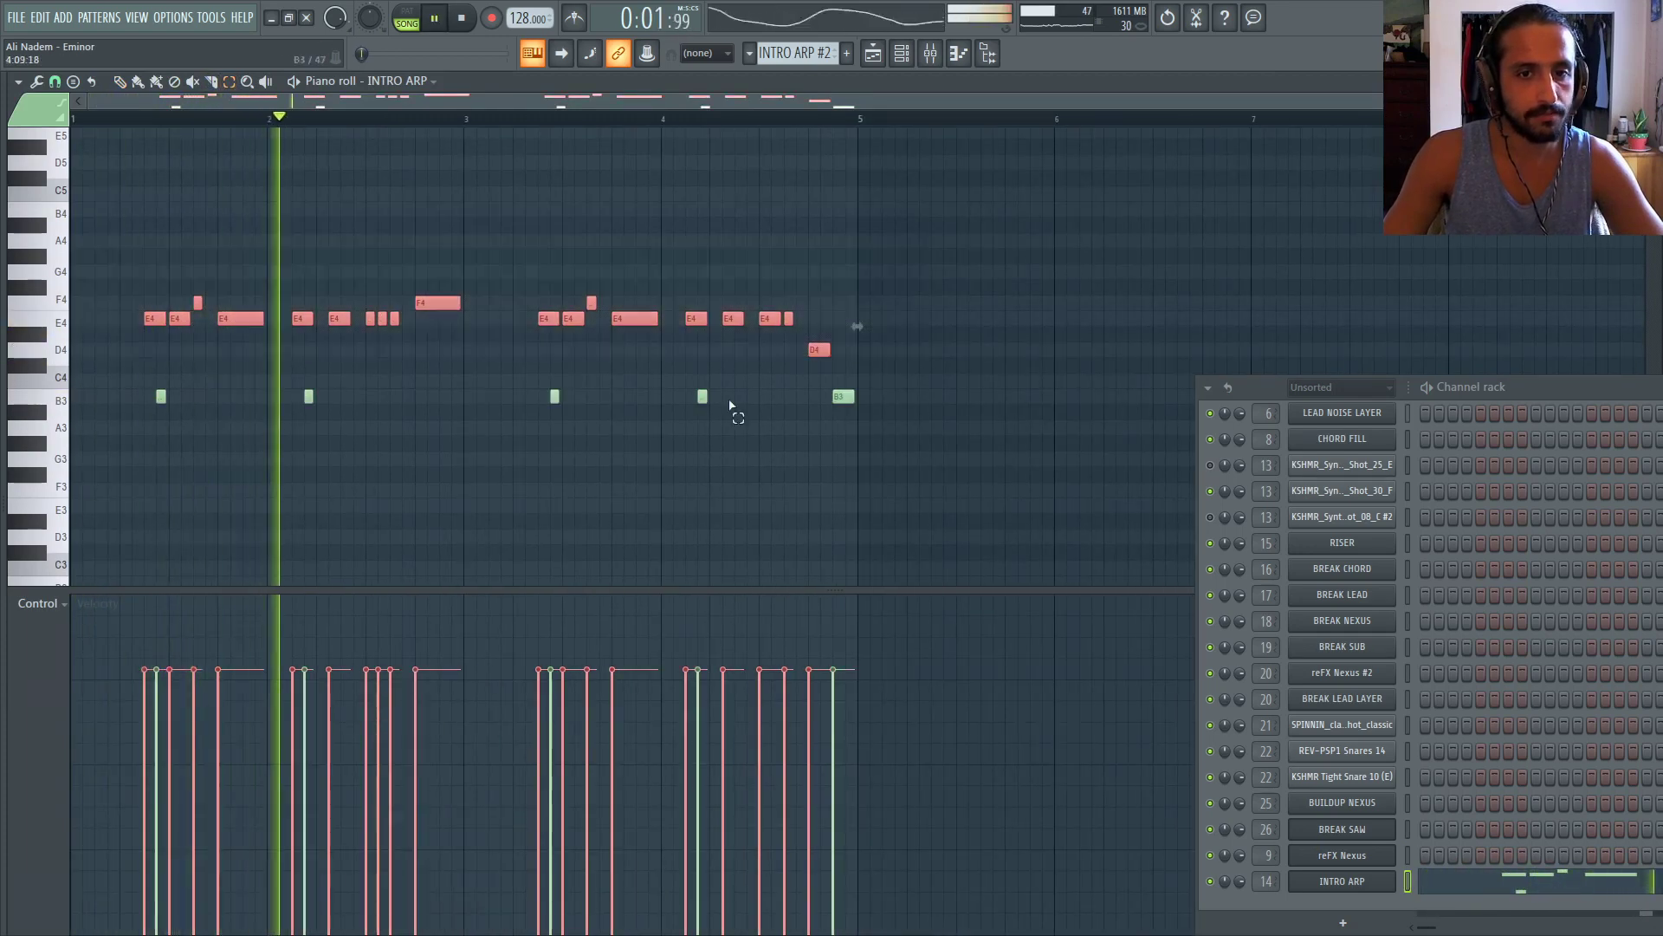
pyautogui.keyDown('shift'); pyautogui.moveTo(878, 375); pyautogui.dragTo(823, 416); pyautogui.keyUp('shift')
pyautogui.moveTo(369, 320)
pyautogui.keyDown('shift'); pyautogui.mouseDown()
pyautogui.moveTo(236, 265)
pyautogui.moveTo(252, 216)
pyautogui.mouseUp(); pyautogui.keyUp('shift')
# Play the song from the start and examine the doubled INTRO ARP notes along all four bars of the pattern
pyautogui.press('space')
pyautogui.keyDown('ctrl'); pyautogui.scroll(3, 71, 184); pyautogui.keyUp('ctrl')
pyautogui.press('space')
pyautogui.press('space')
pyautogui.press('space')
pyautogui.keyDown('ctrl'); pyautogui.scroll(1, 252, 239); pyautogui.keyUp('ctrl')
pyautogui.keyDown('ctrl'); pyautogui.scroll(-2, 250, 241); pyautogui.keyUp('ctrl')
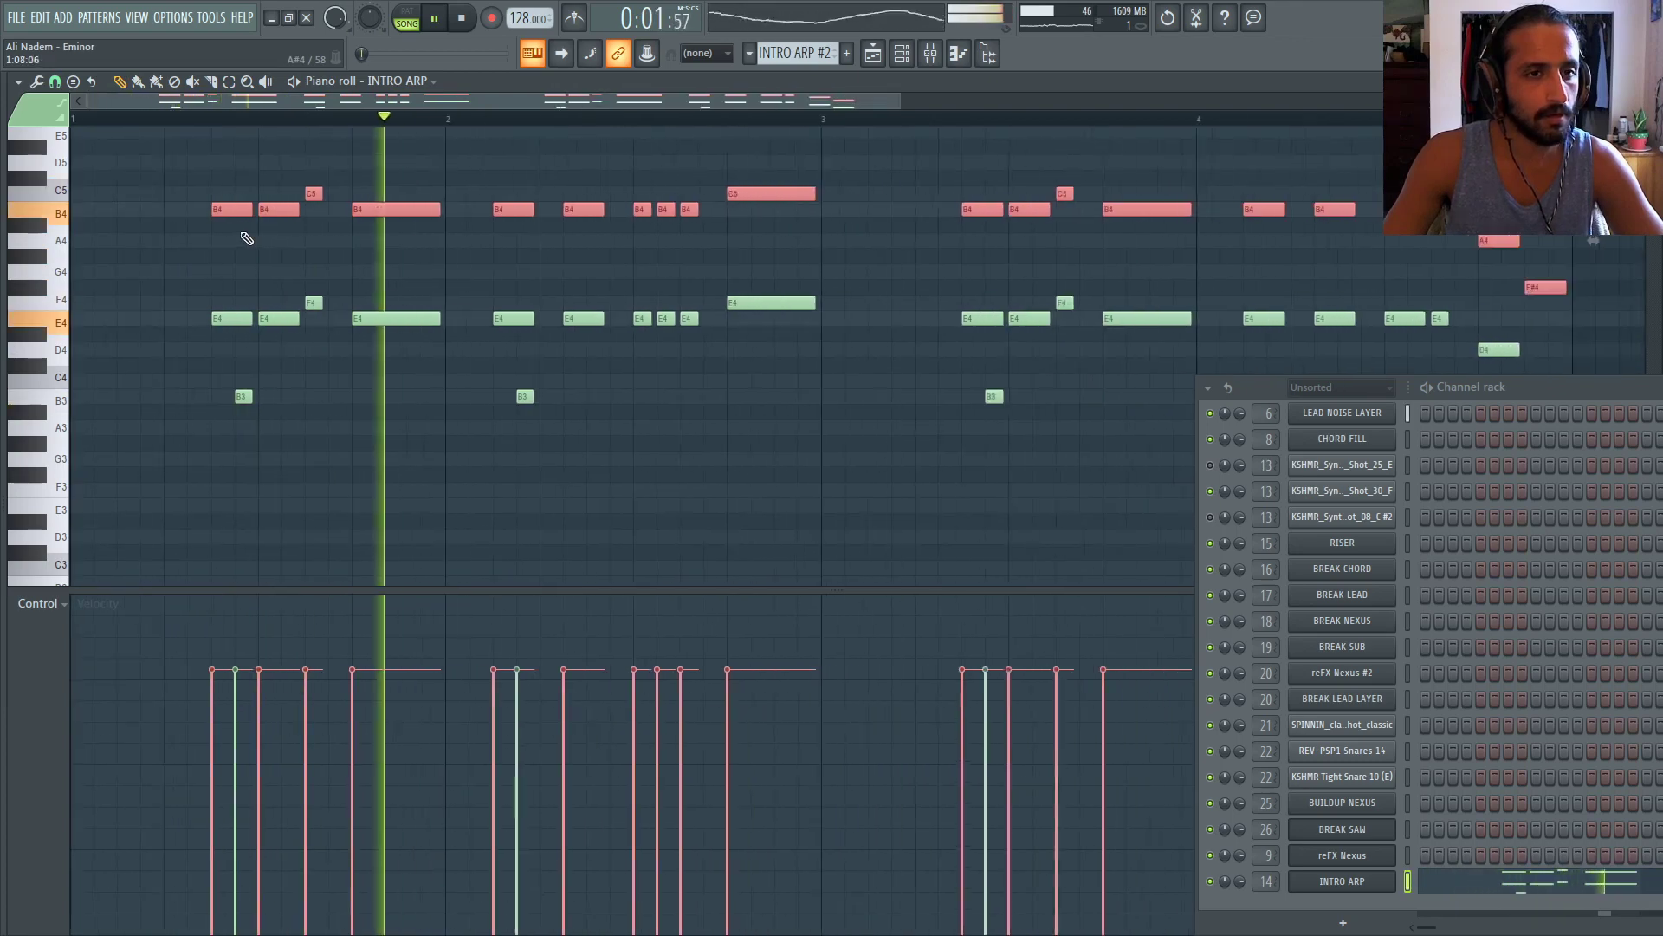
pyautogui.keyDown('ctrl'); pyautogui.scroll(2, 658, 222); pyautogui.keyUp('ctrl')
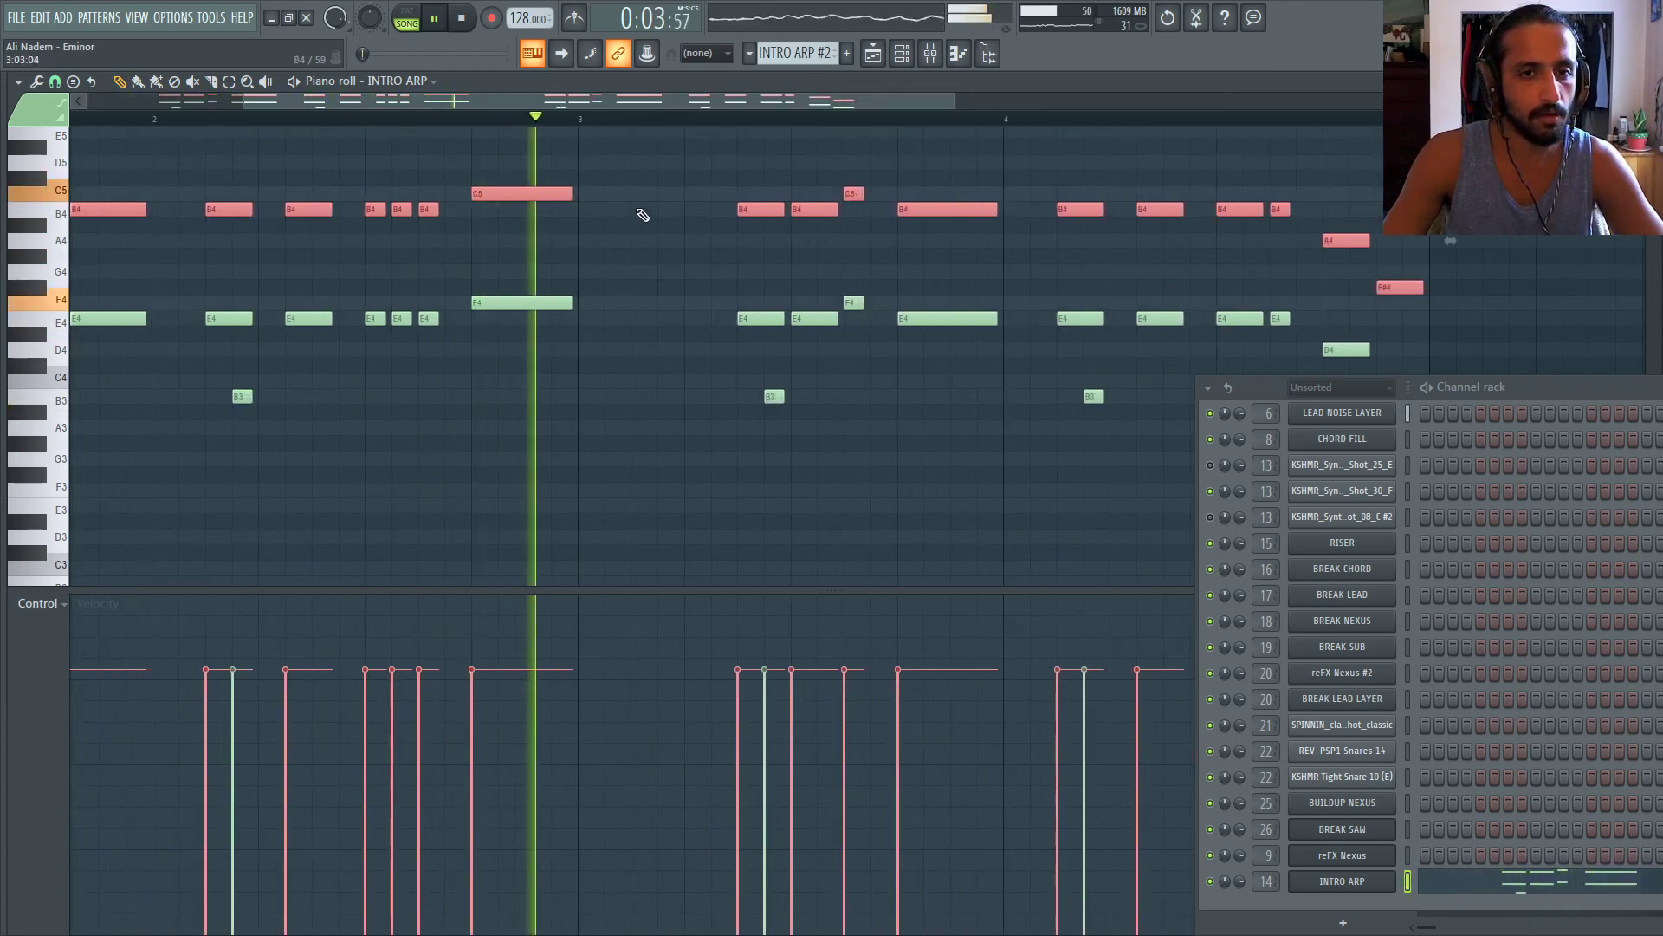
pyautogui.keyDown('ctrl'); pyautogui.scroll(-3, 925, 351); pyautogui.keyUp('ctrl')
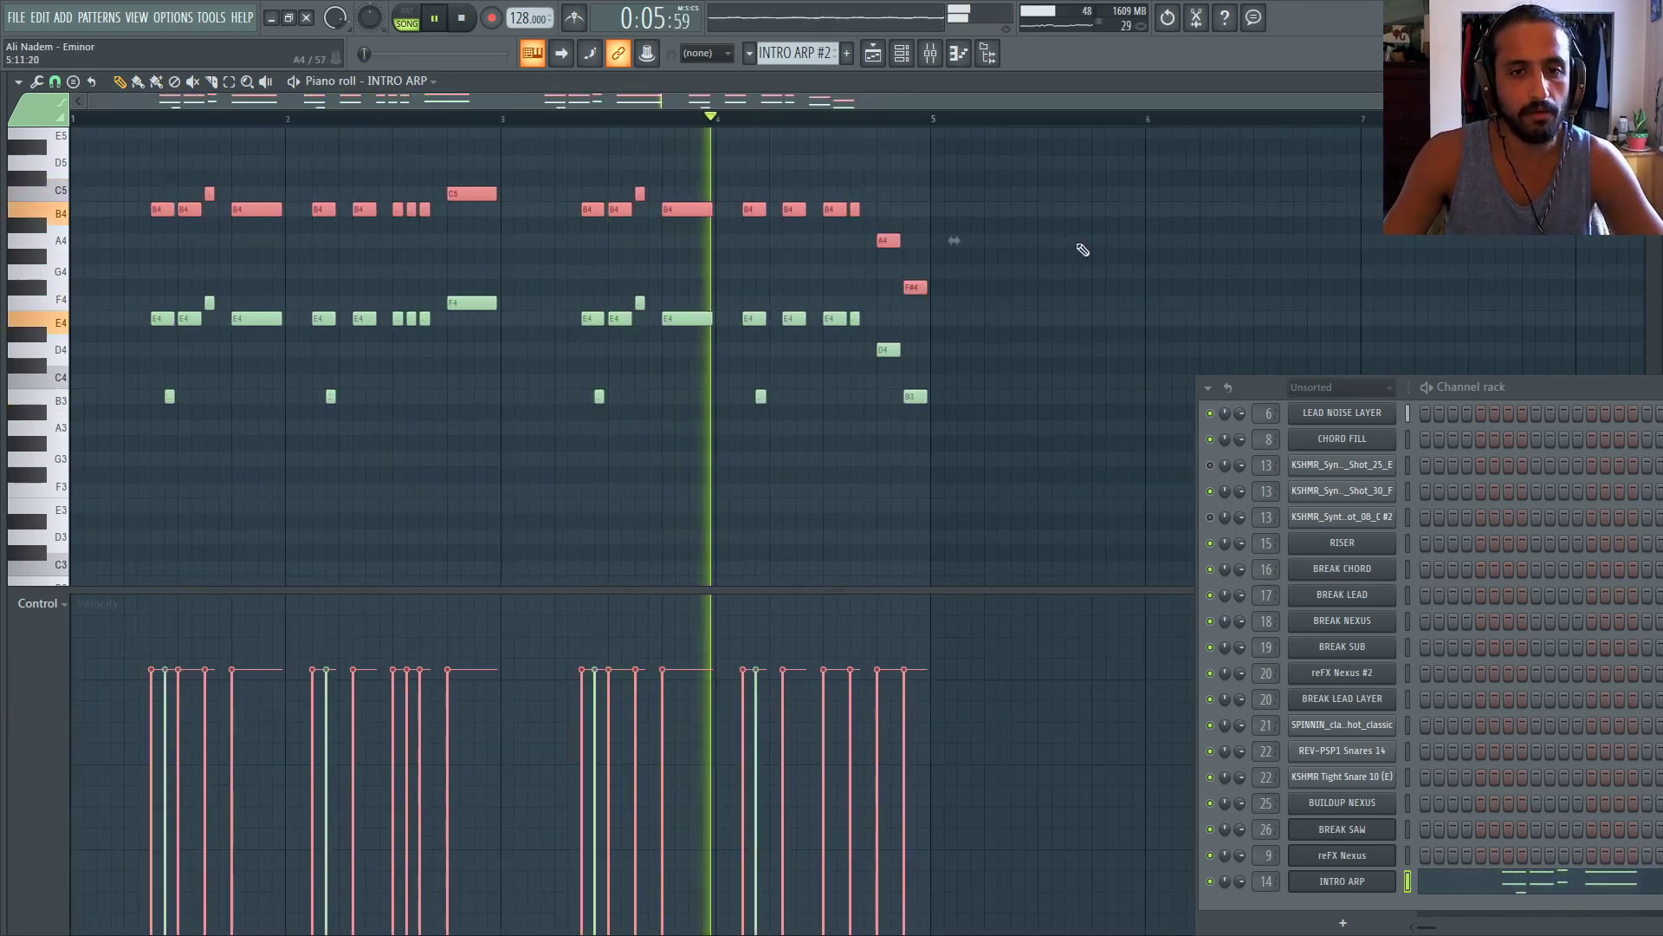
pyautogui.keyDown('ctrl'); pyautogui.scroll(3, 984, 242); pyautogui.keyUp('ctrl')
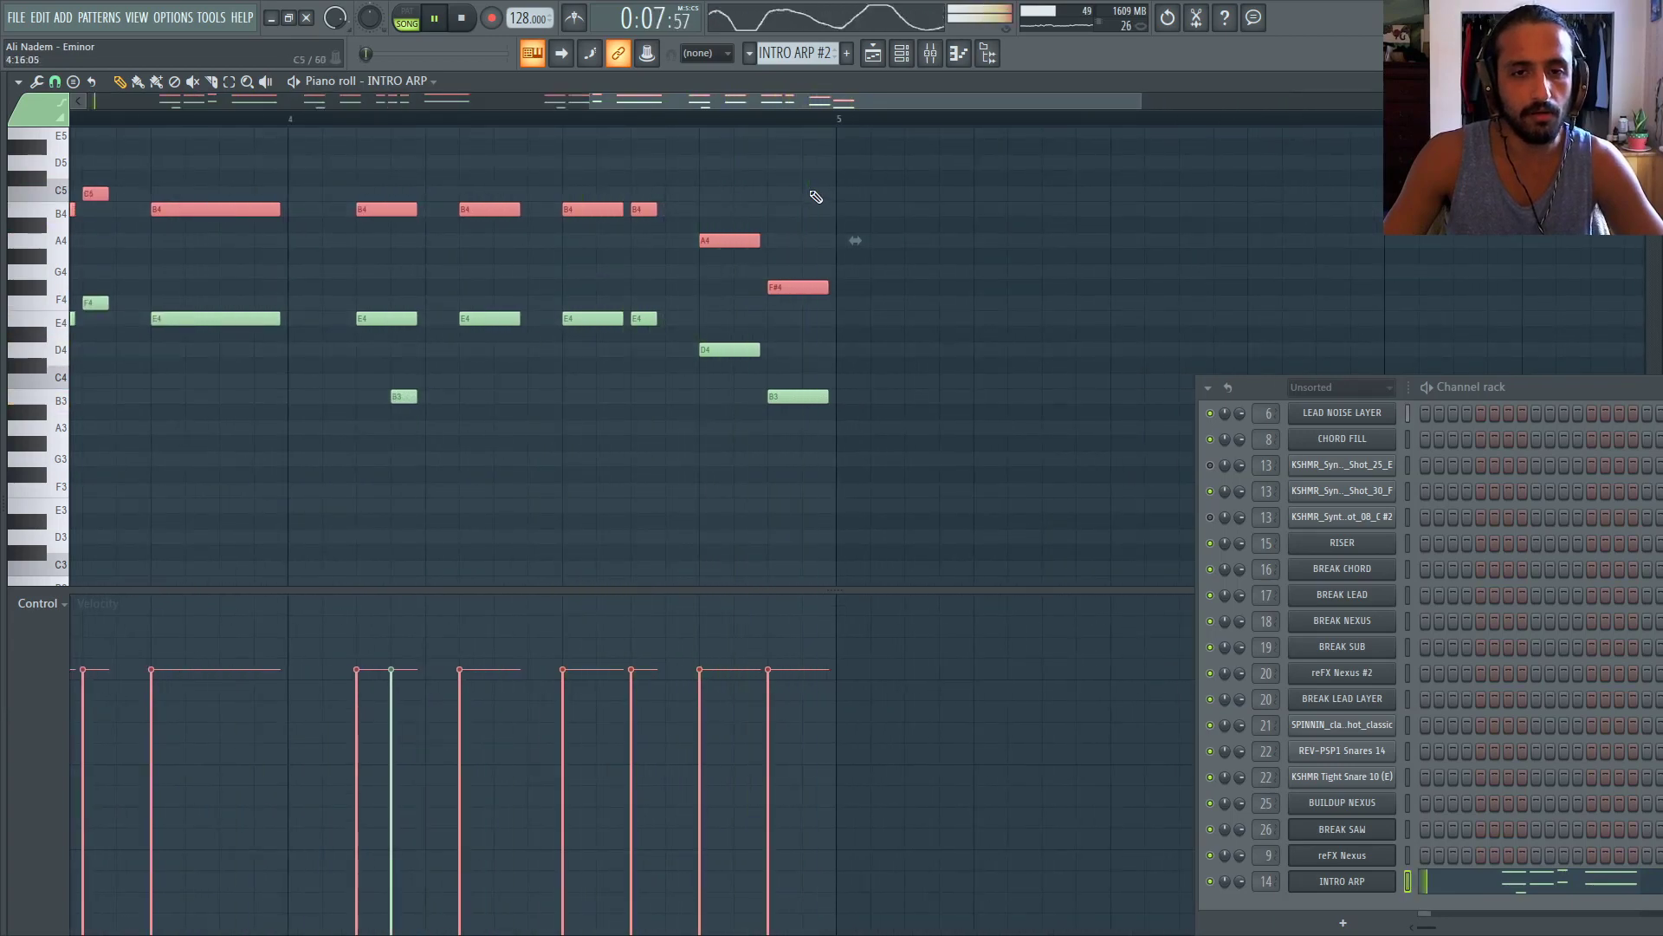
# Open the mixer and the INTRO ARP channel's Massive instrument over the playlist, and move the mixer below the instrument
pyautogui.click(873, 53)
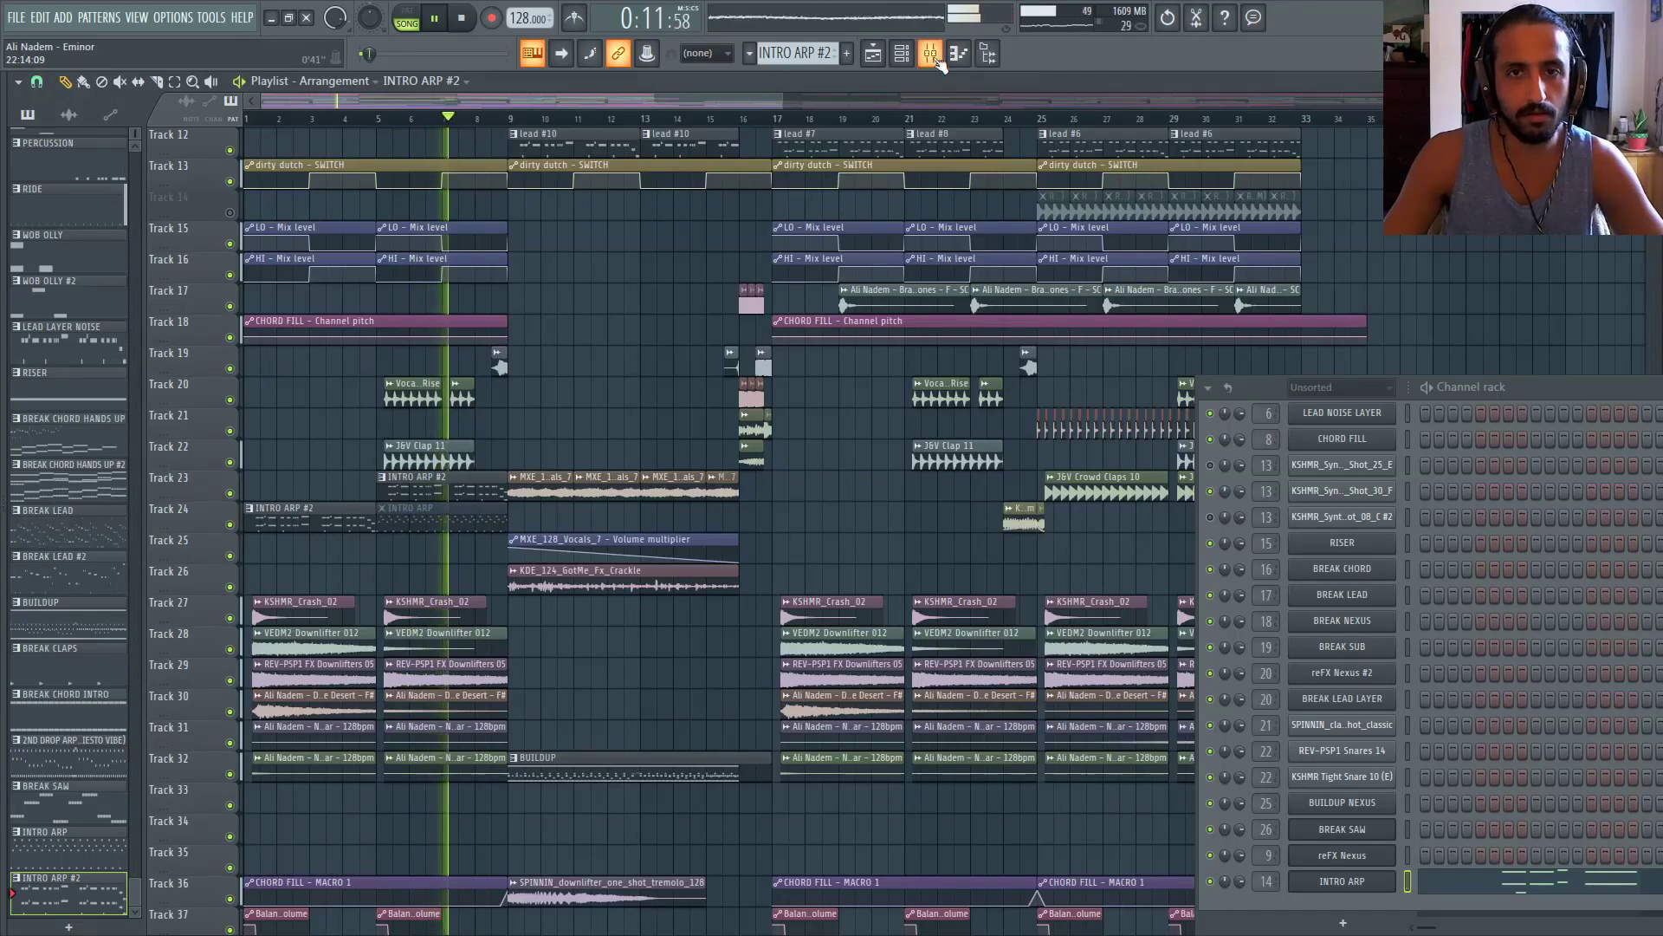
pyautogui.press('F9')
pyautogui.press('space')
pyautogui.press('space')
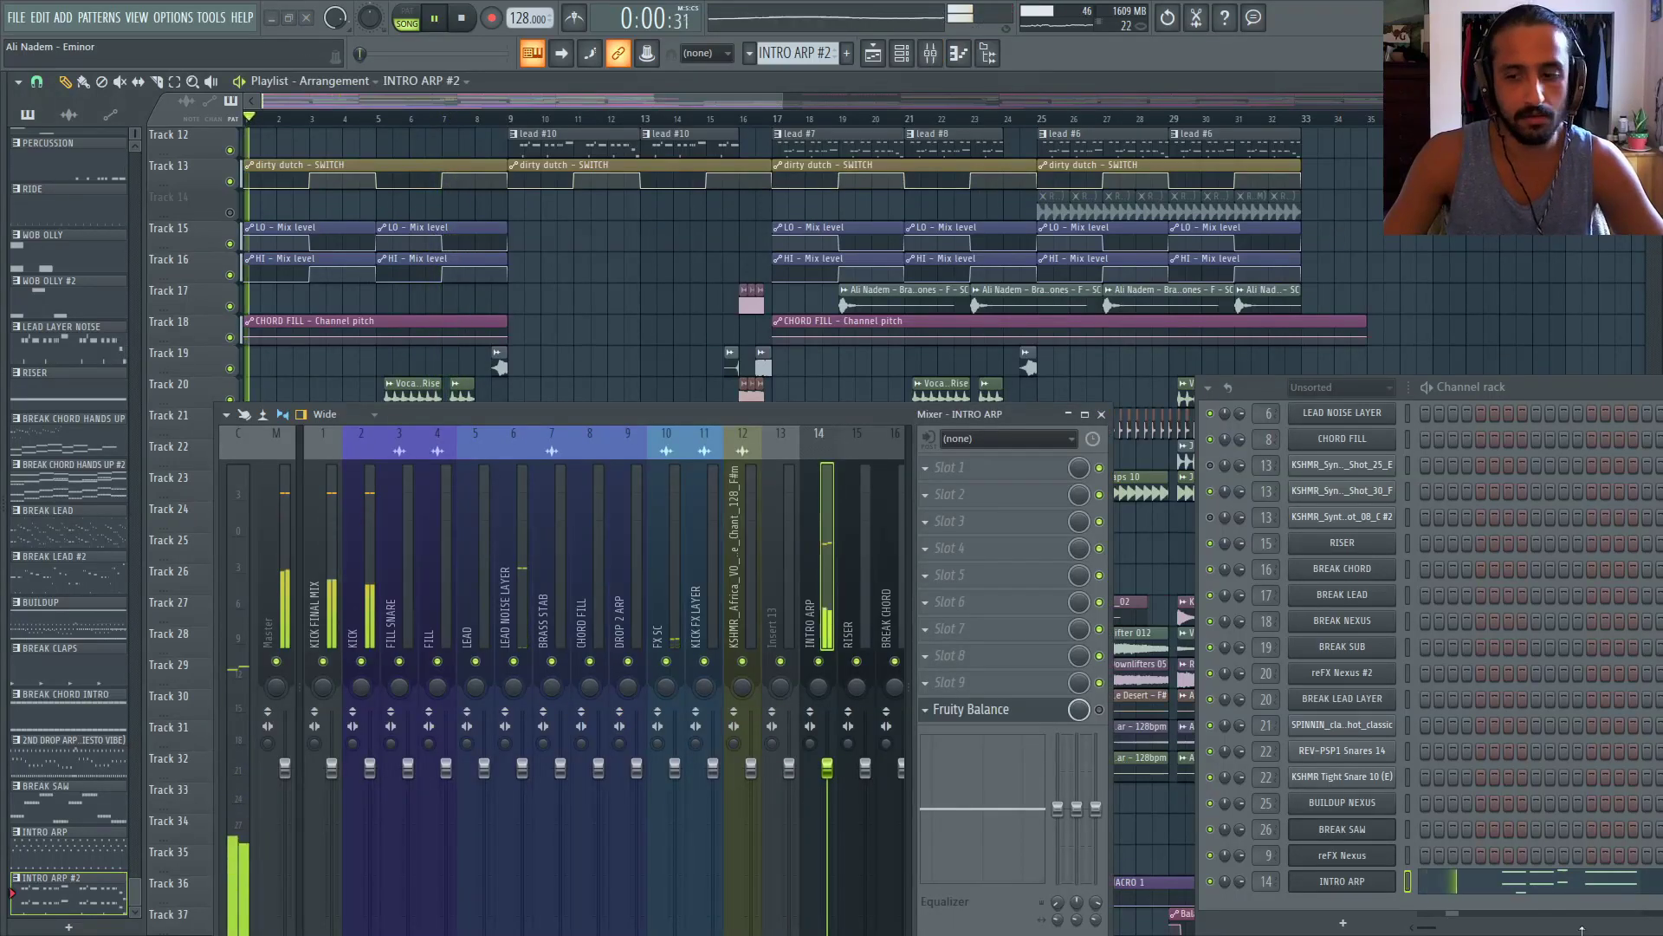
pyautogui.click(1360, 885)
pyautogui.moveTo(799, 410); pyautogui.dragTo(797, 741)
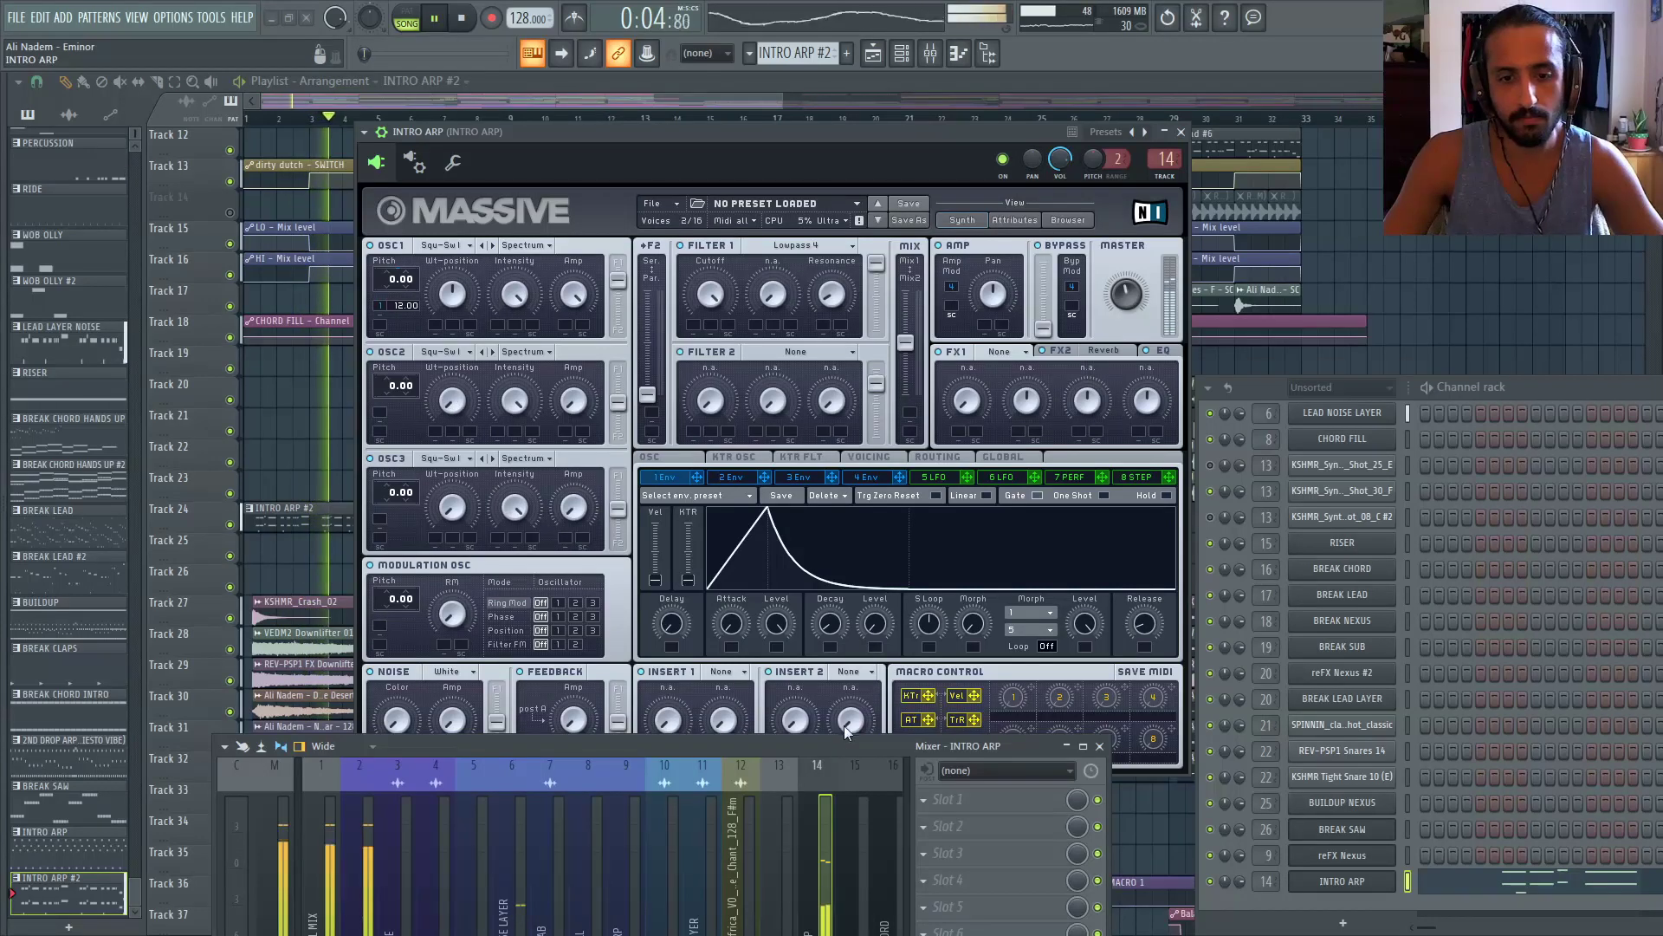
pyautogui.moveTo(815, 749); pyautogui.dragTo(815, 864)
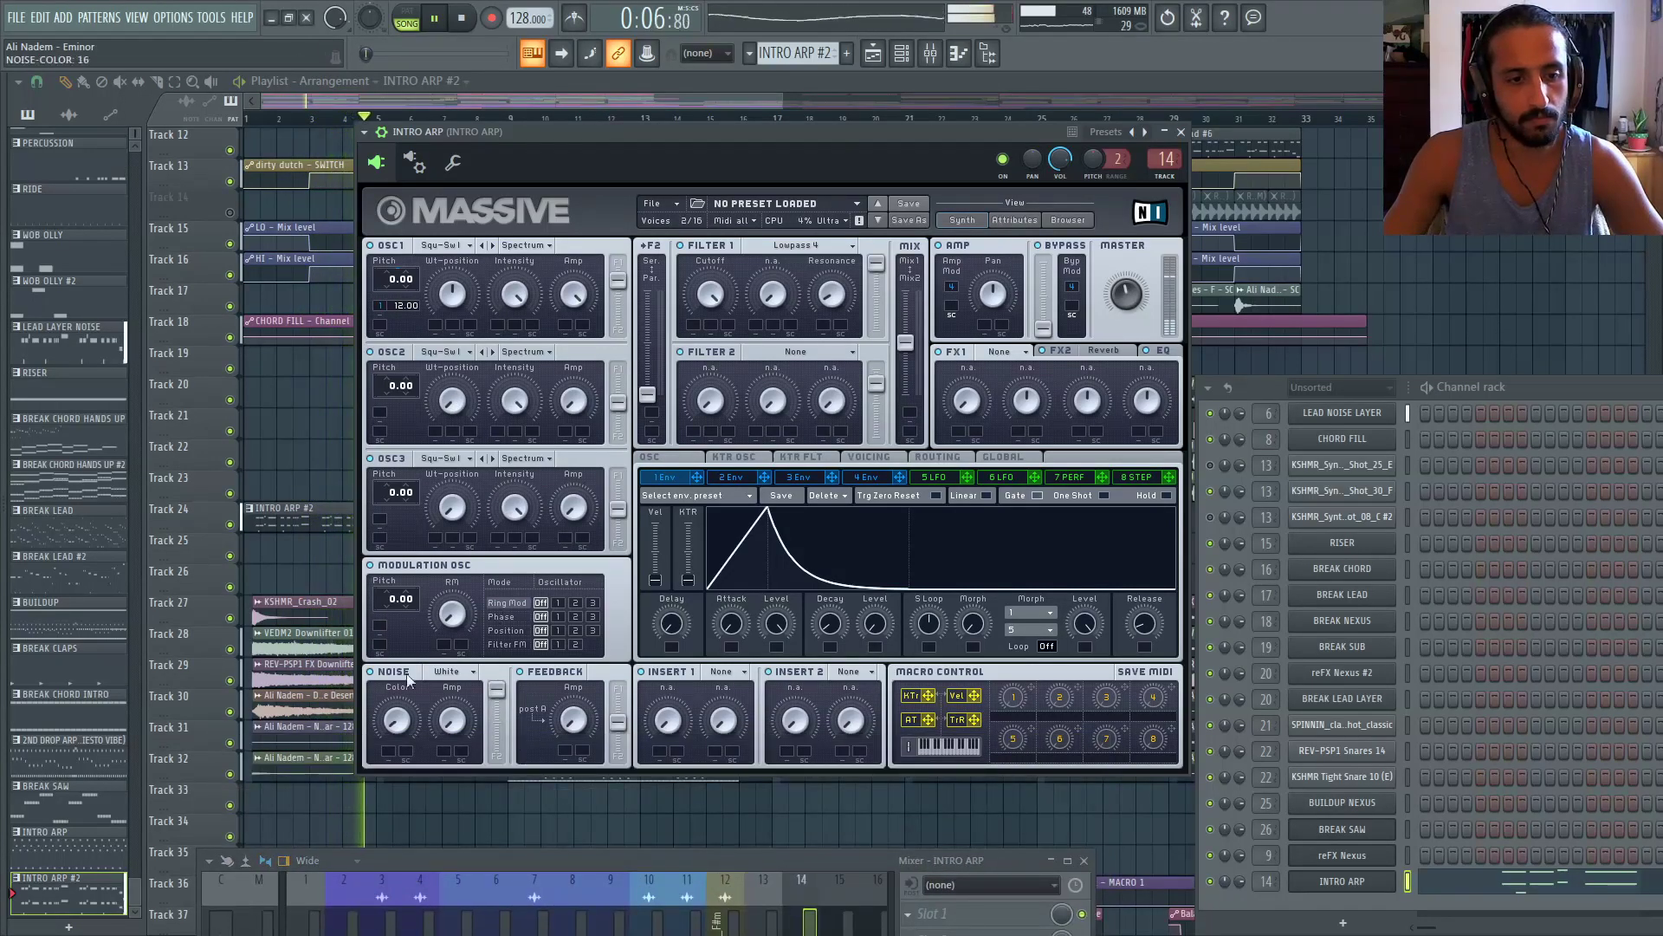
# Set Massive's noise amp to 6 and the dry/wet amount of the FX2 reverb to 26
pyautogui.moveTo(452, 723); pyautogui.dragTo(452, 709)
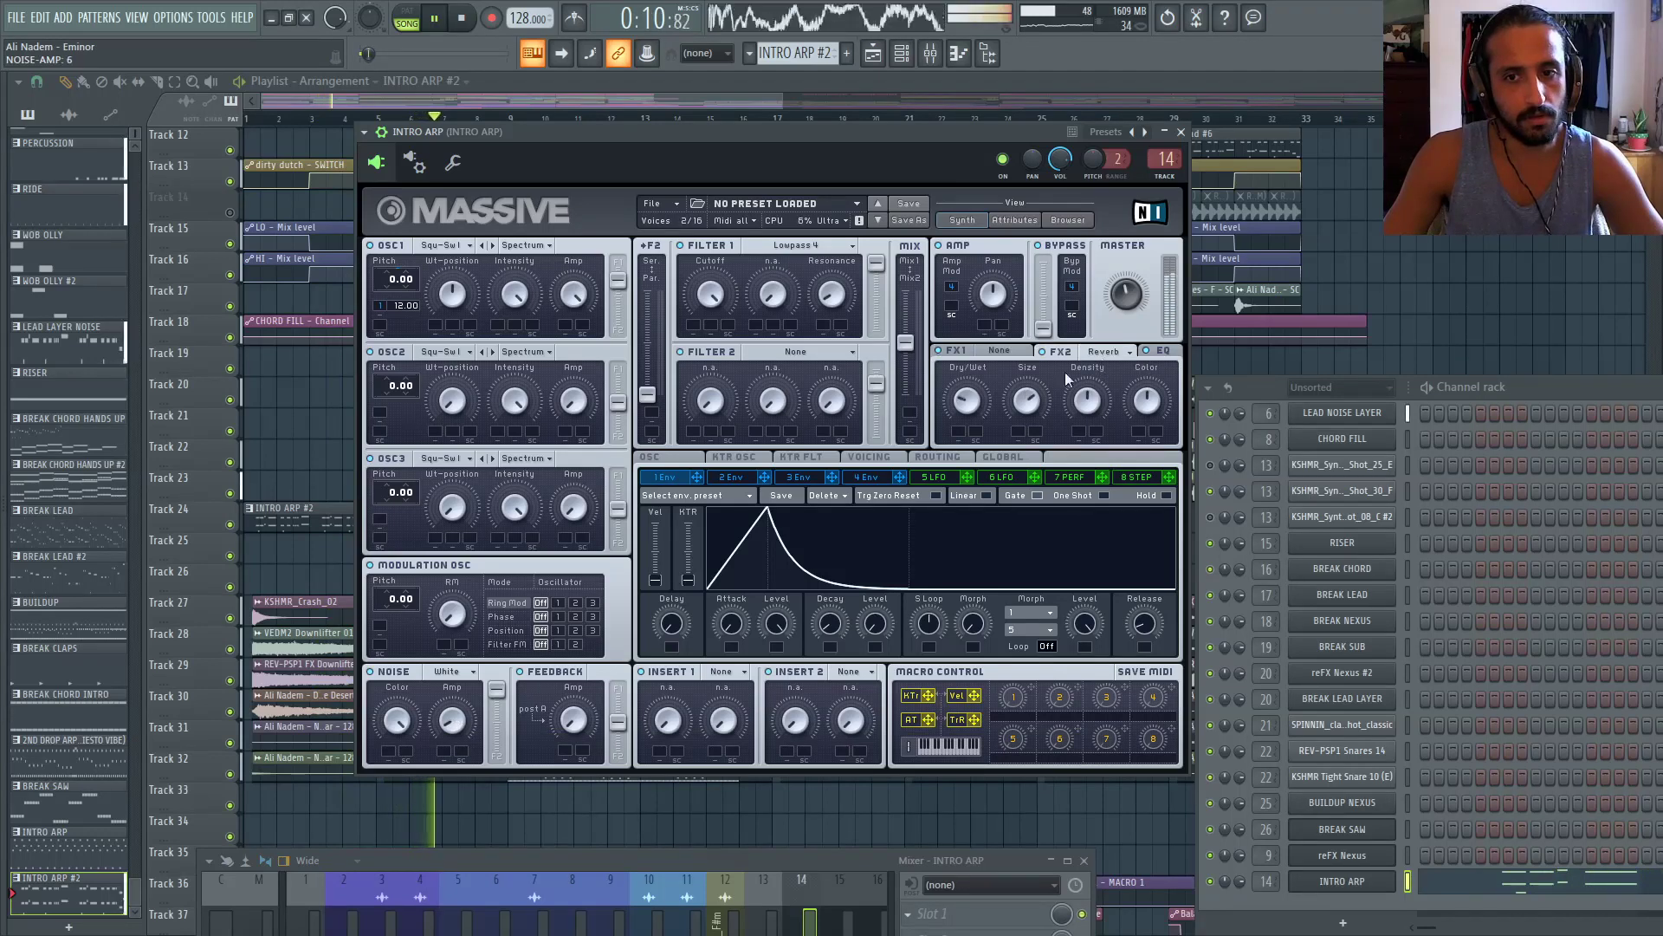
pyautogui.click(970, 398)
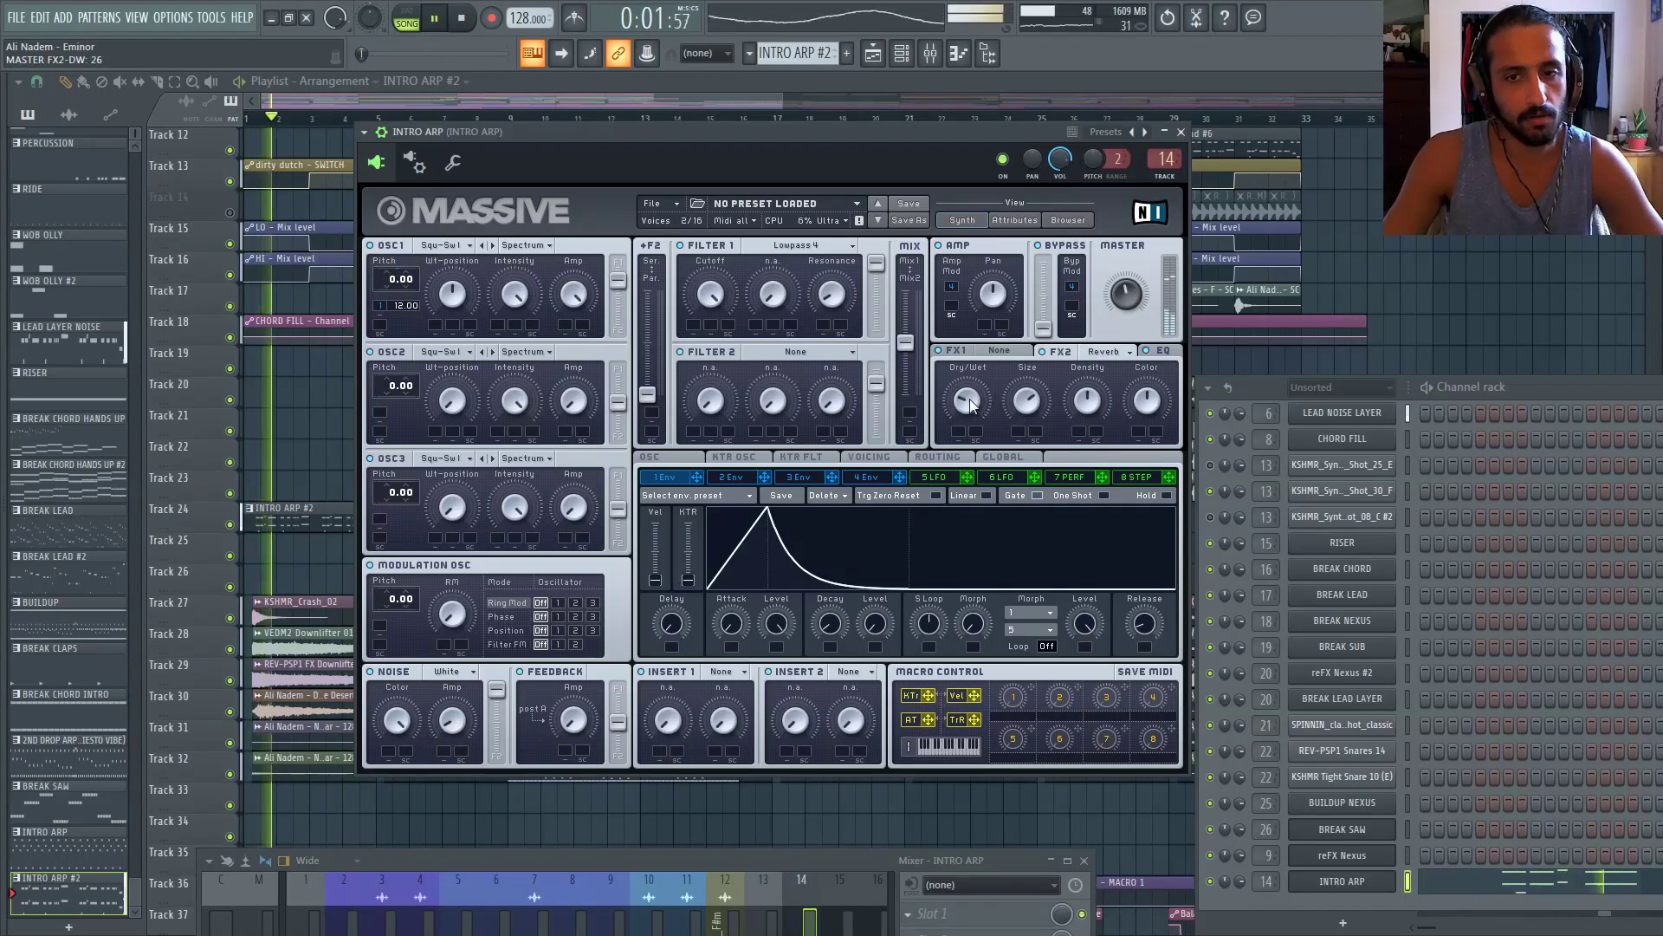
pyautogui.moveTo(969, 399)
pyautogui.mouseDown()
pyautogui.moveTo(983, 362)
pyautogui.moveTo(958, 429)
pyautogui.mouseUp()
# Modulate the FX2 reverb's dry/wet with modulator 6 and change that modulator from LFO to Performer
pyautogui.click(1031, 477)
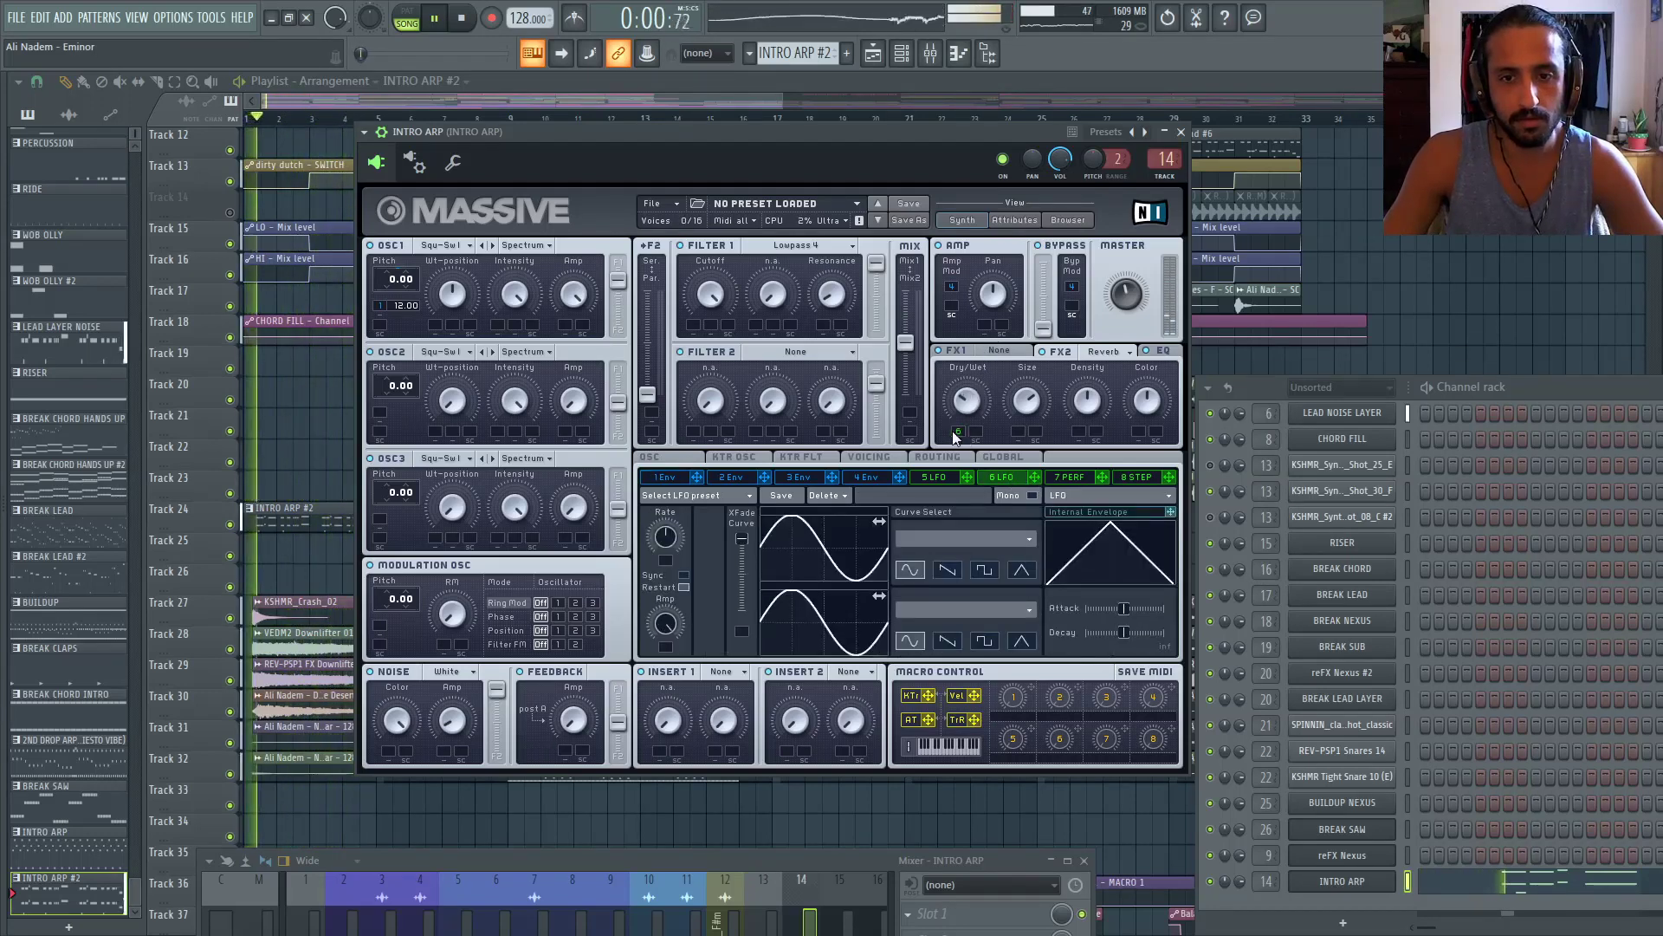
pyautogui.click(1066, 495)
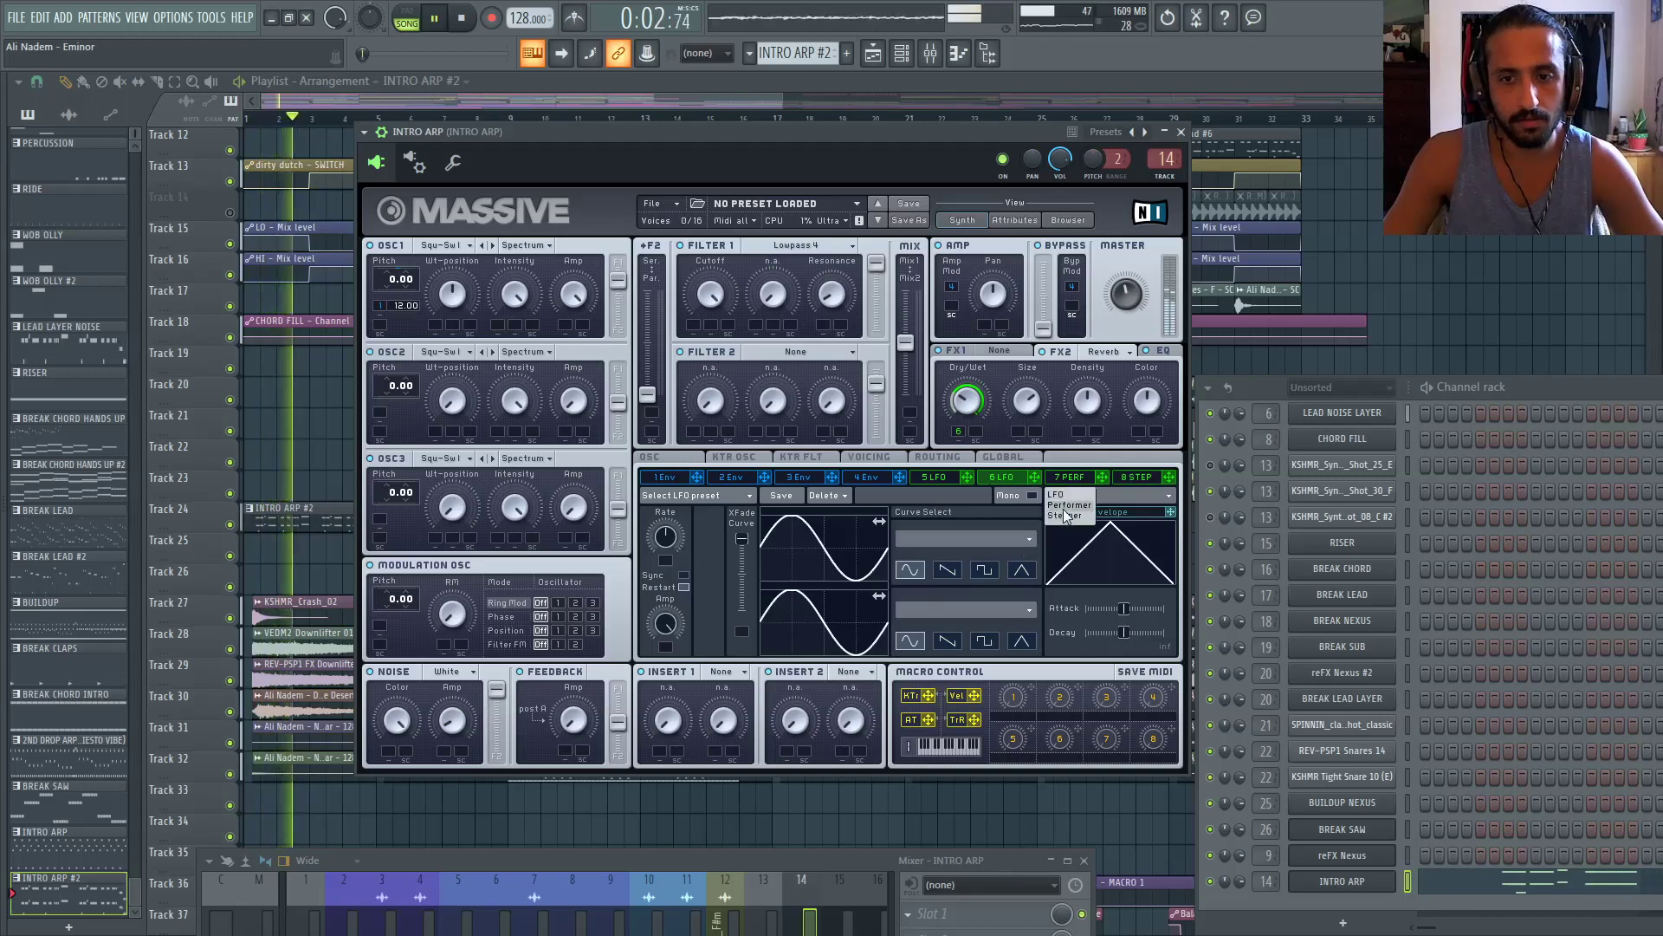
pyautogui.click(1069, 505)
# Shape the upper curve of performer 6 with a rising first step and full level across the following steps
pyautogui.moveTo(974, 541)
pyautogui.mouseDown()
pyautogui.moveTo(956, 612)
pyautogui.moveTo(772, 586)
pyautogui.moveTo(899, 580)
pyautogui.mouseUp()
pyautogui.click(983, 496)
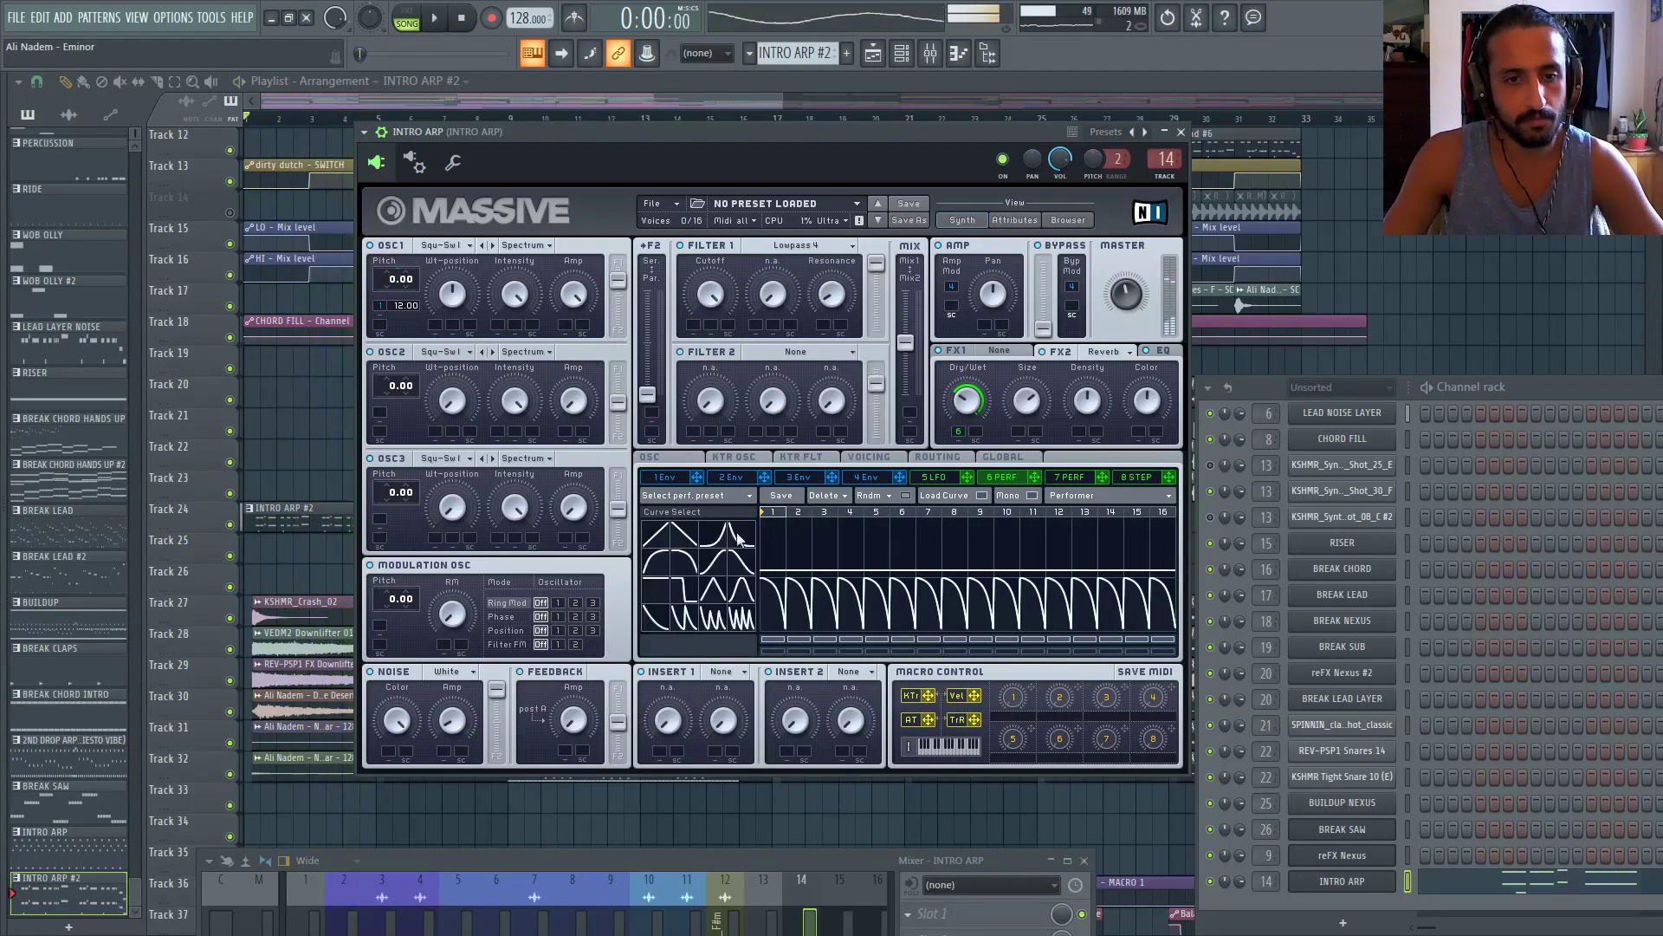
pyautogui.click(779, 548)
pyautogui.click(658, 582)
pyautogui.moveTo(799, 548); pyautogui.dragTo(877, 548)
pyautogui.click(954, 546)
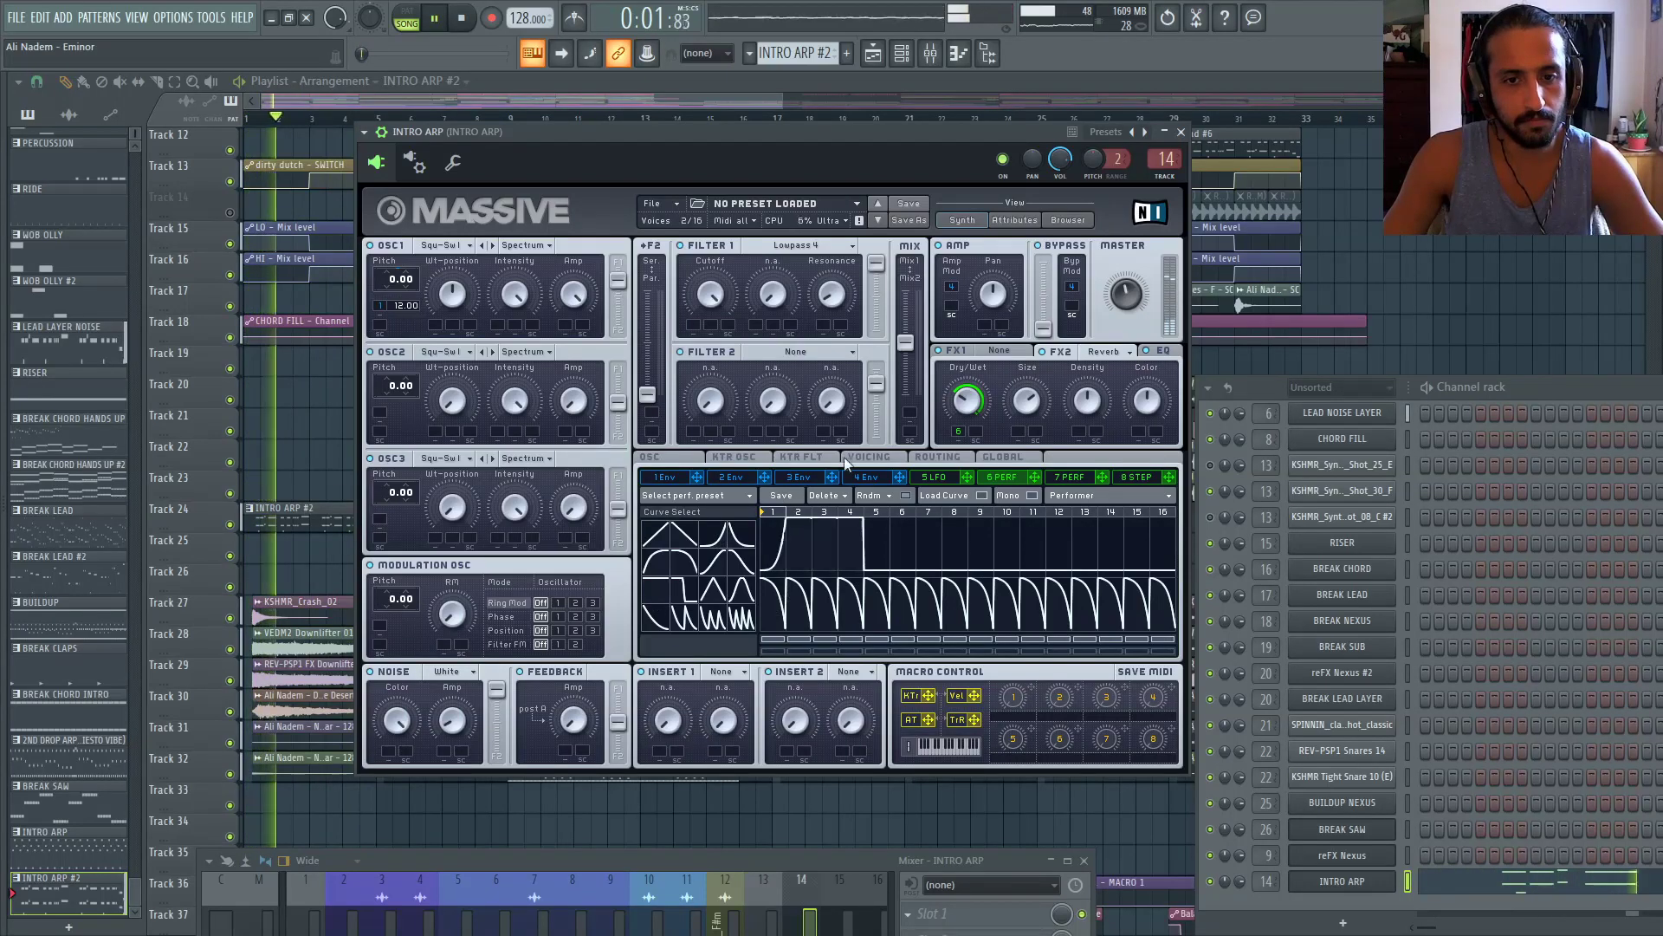
pyautogui.moveTo(1007, 546); pyautogui.dragTo(1033, 544)
pyautogui.moveTo(1110, 542); pyautogui.dragTo(1138, 537)
pyautogui.moveTo(1219, 470)
pyautogui.mouseDown()
pyautogui.moveTo(921, 472)
pyautogui.moveTo(1033, 485)
pyautogui.mouseUp()
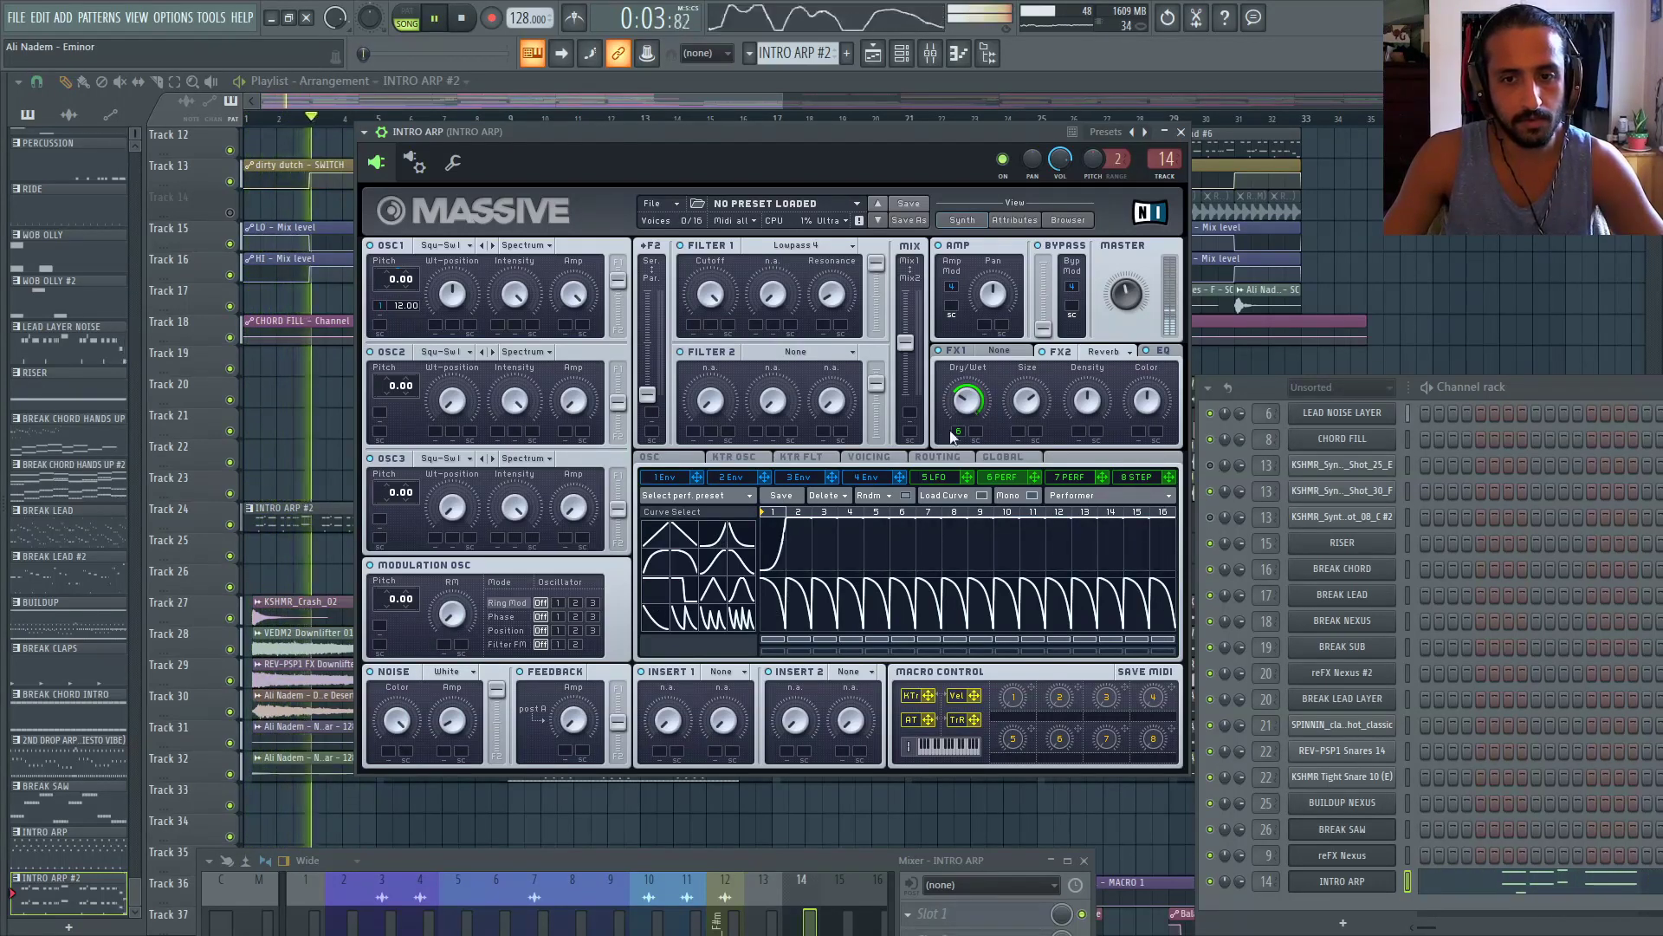
pyautogui.click(982, 495)
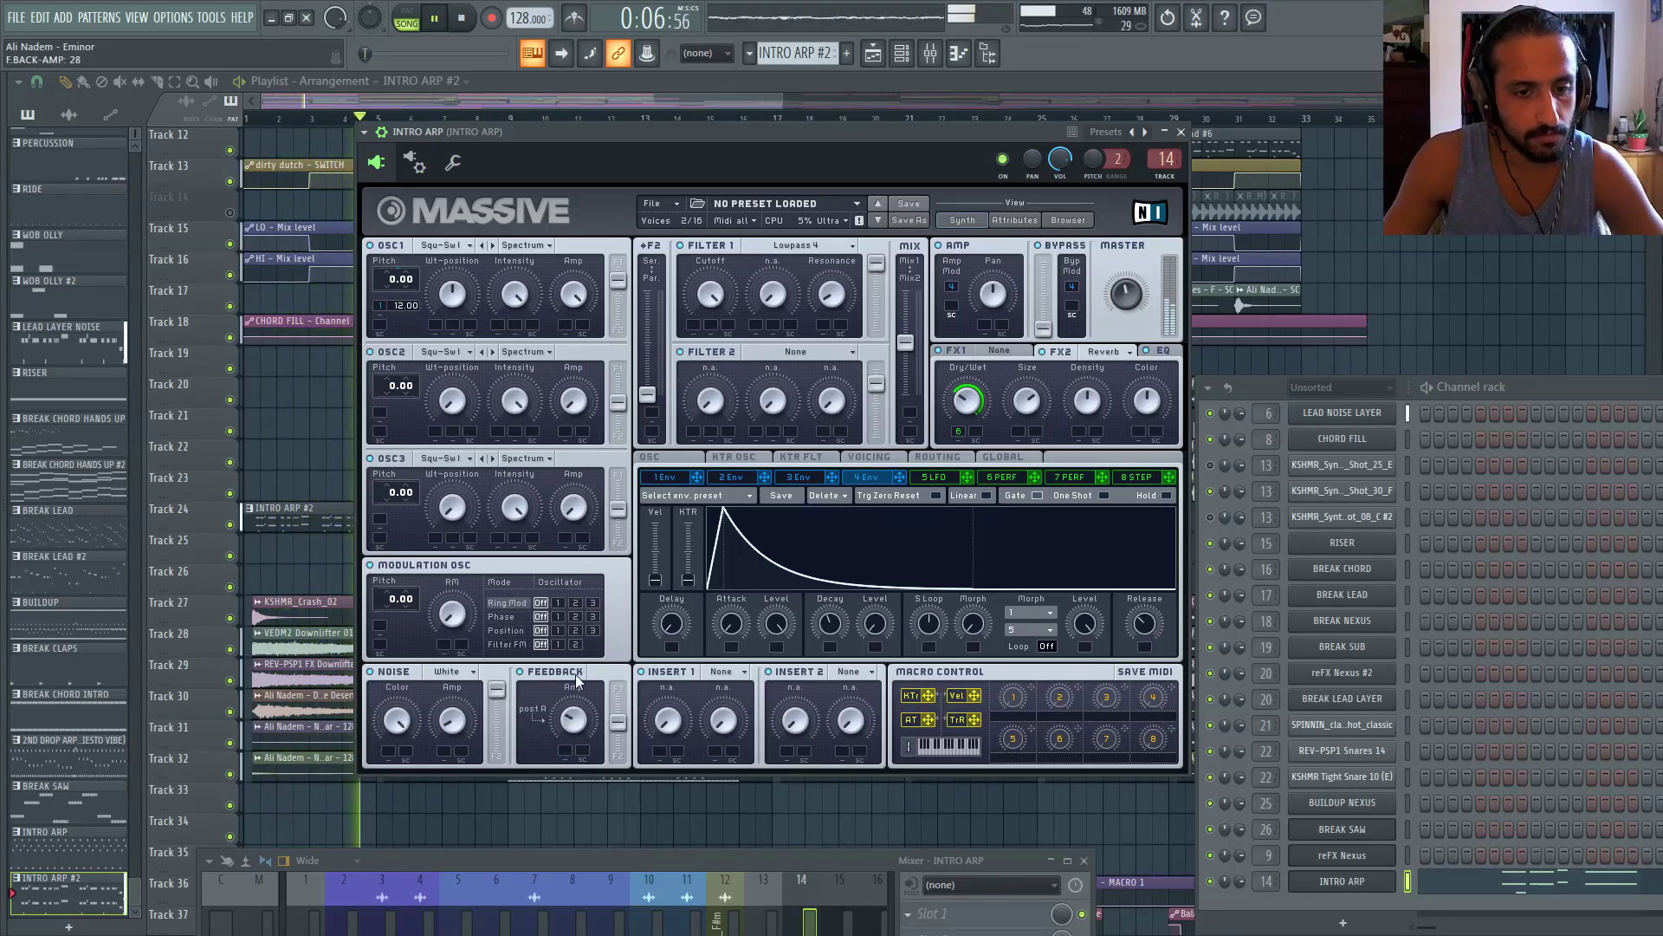
# Adjust Massive's feedback section during playback and restart the song
pyautogui.moveTo(572, 669); pyautogui.dragTo(563, 586)
pyautogui.press('space')
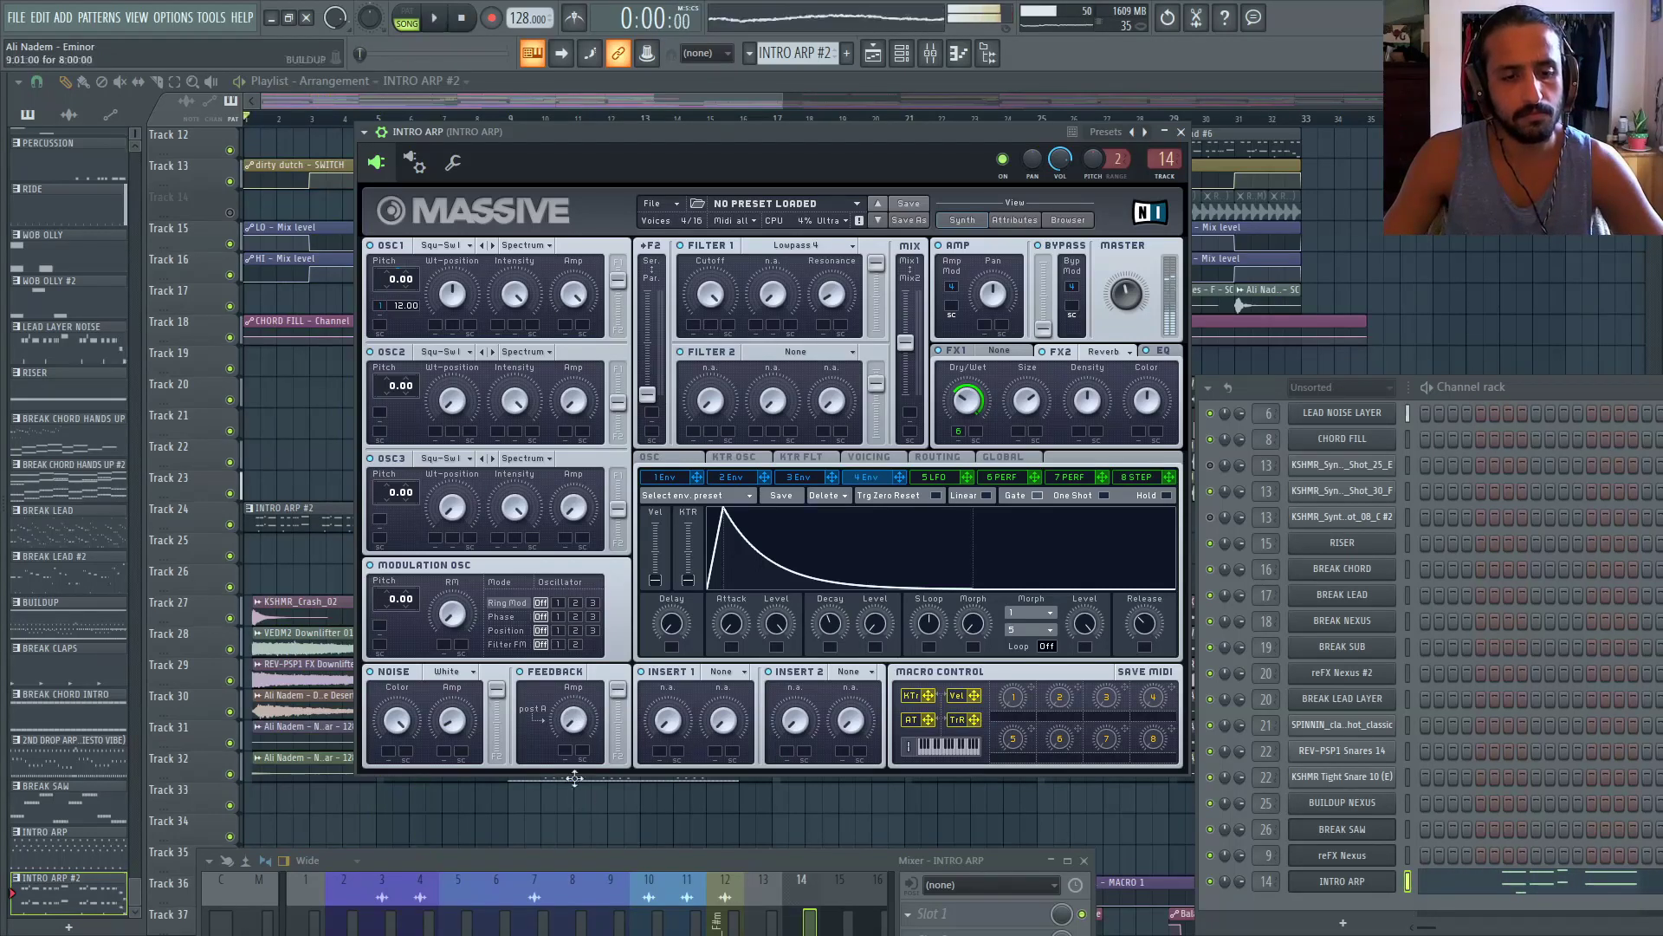
pyautogui.press('space')
# Raise OSC2's filter routing, set its pitch to -12.00 with a 12.00 Env 1 modulation, and set its amp to 67
pyautogui.moveTo(617, 402); pyautogui.dragTo(618, 370)
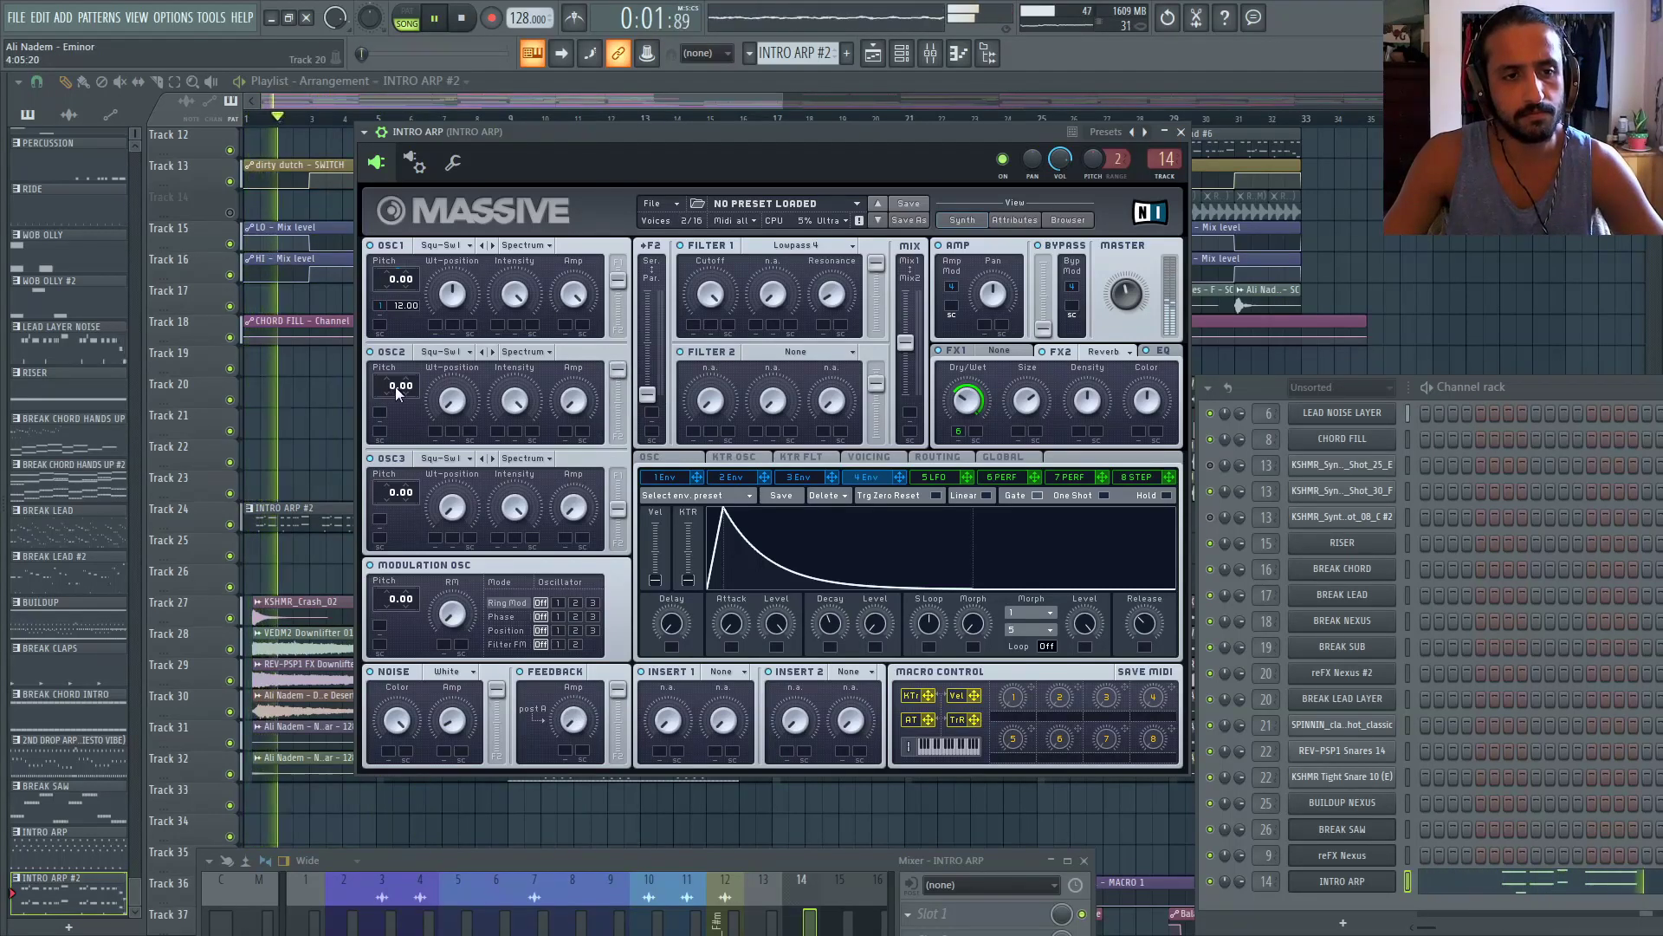
pyautogui.moveTo(395, 386); pyautogui.dragTo(398, 366)
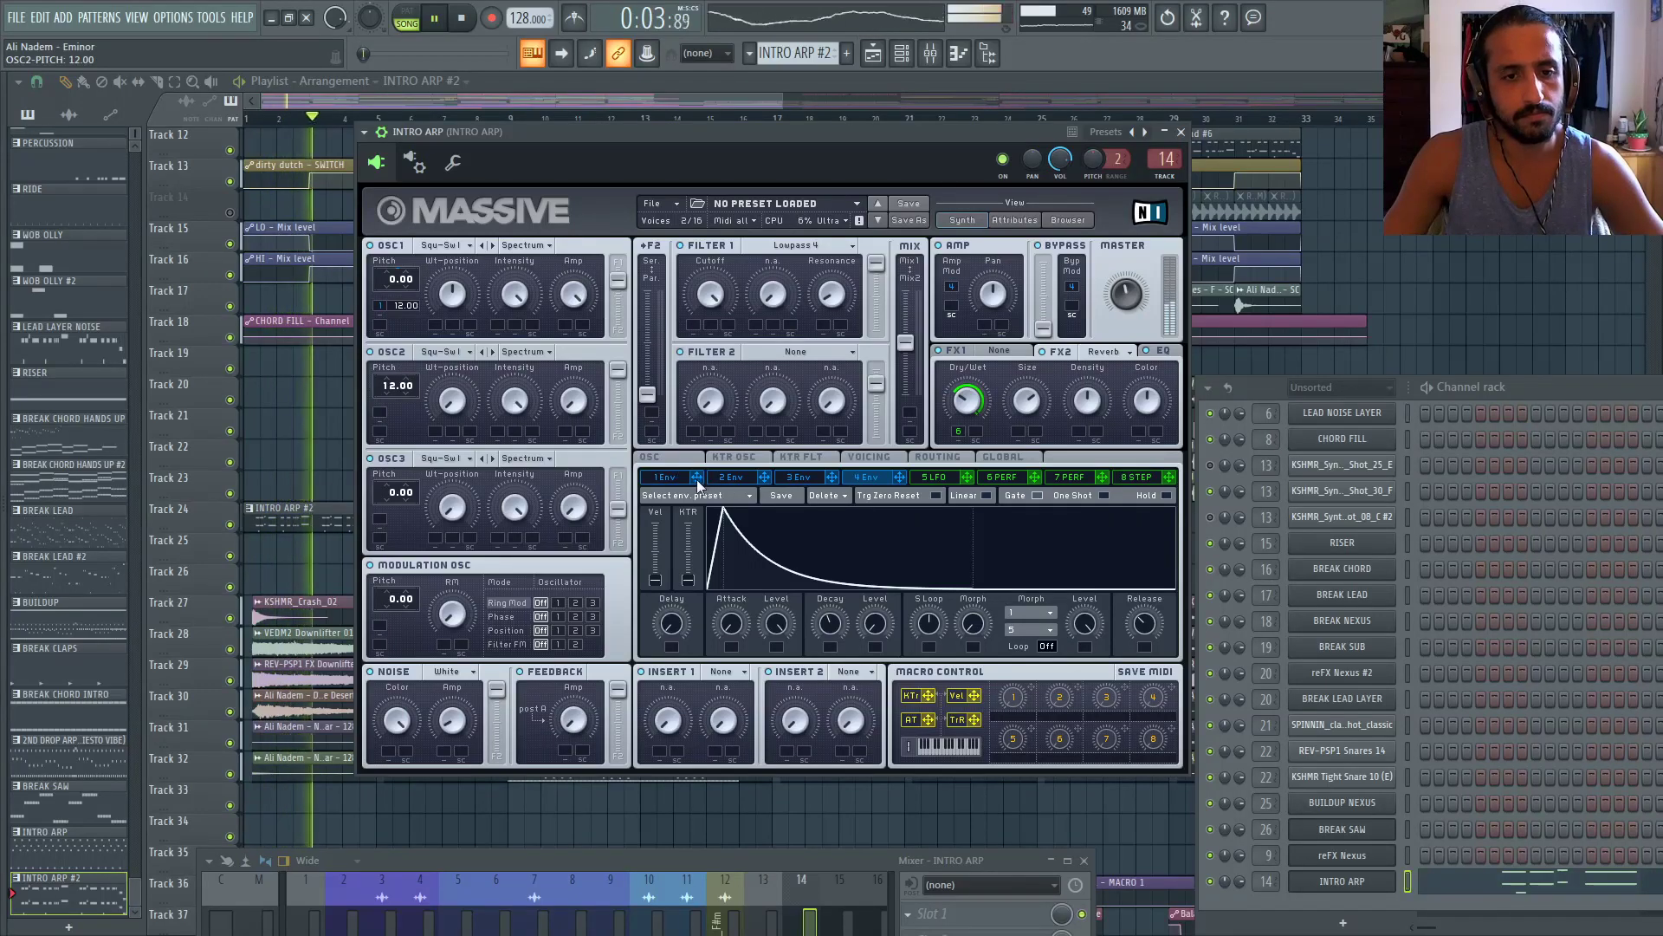
pyautogui.moveTo(696, 477); pyautogui.dragTo(412, 397)
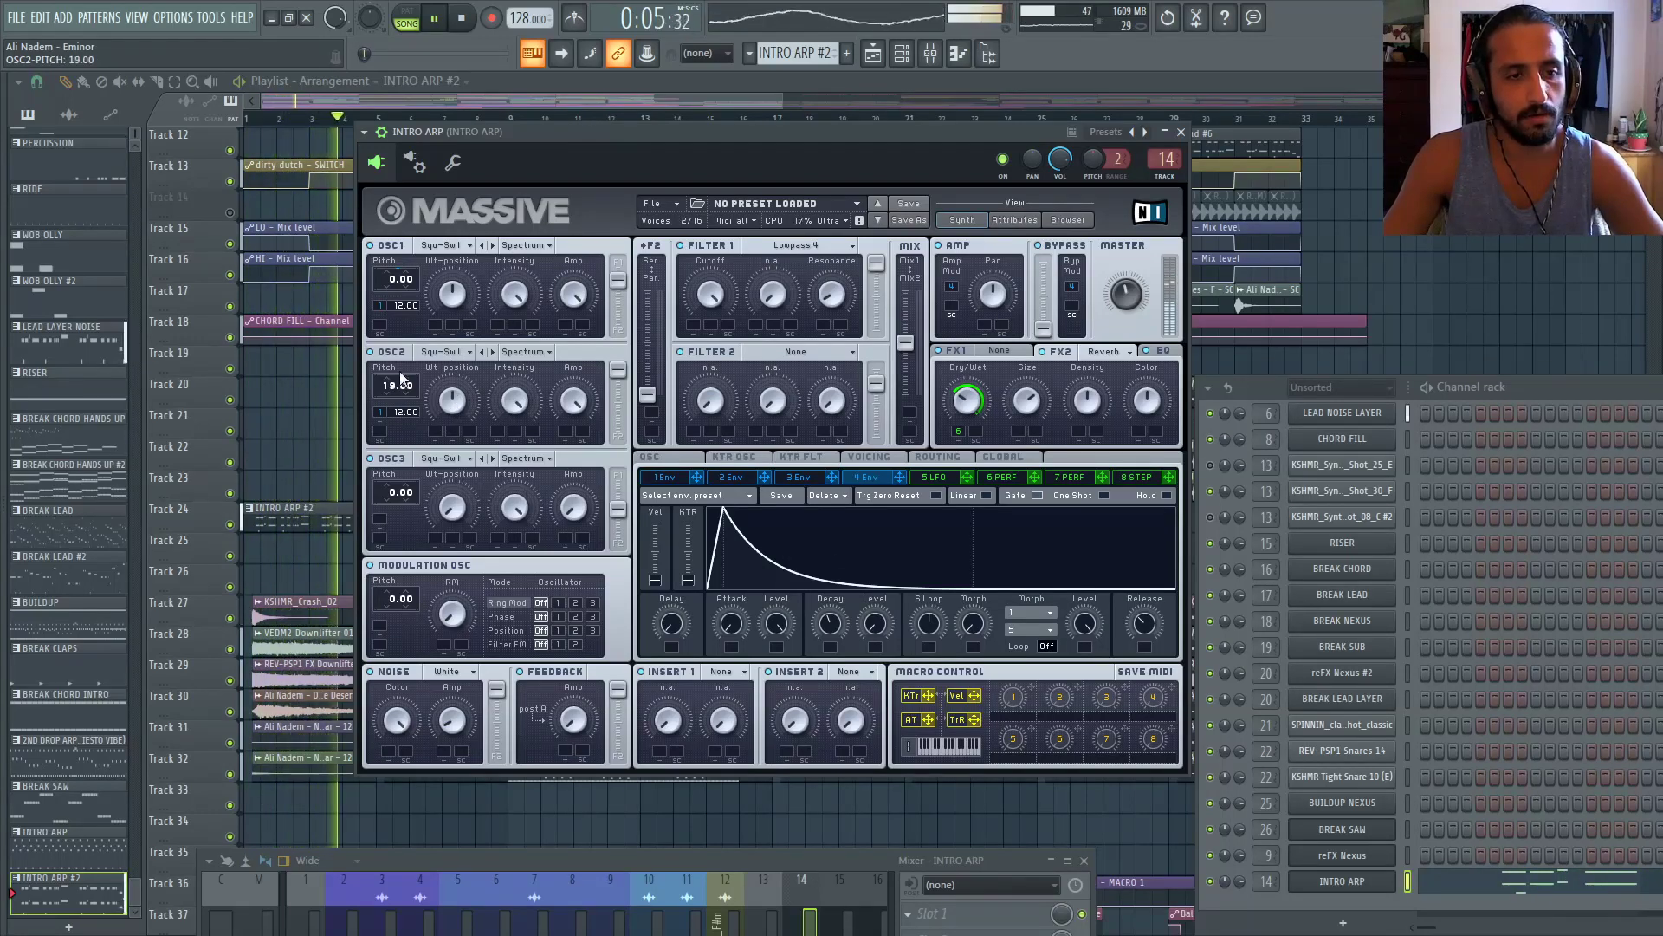
pyautogui.moveTo(398, 370); pyautogui.dragTo(398, 416)
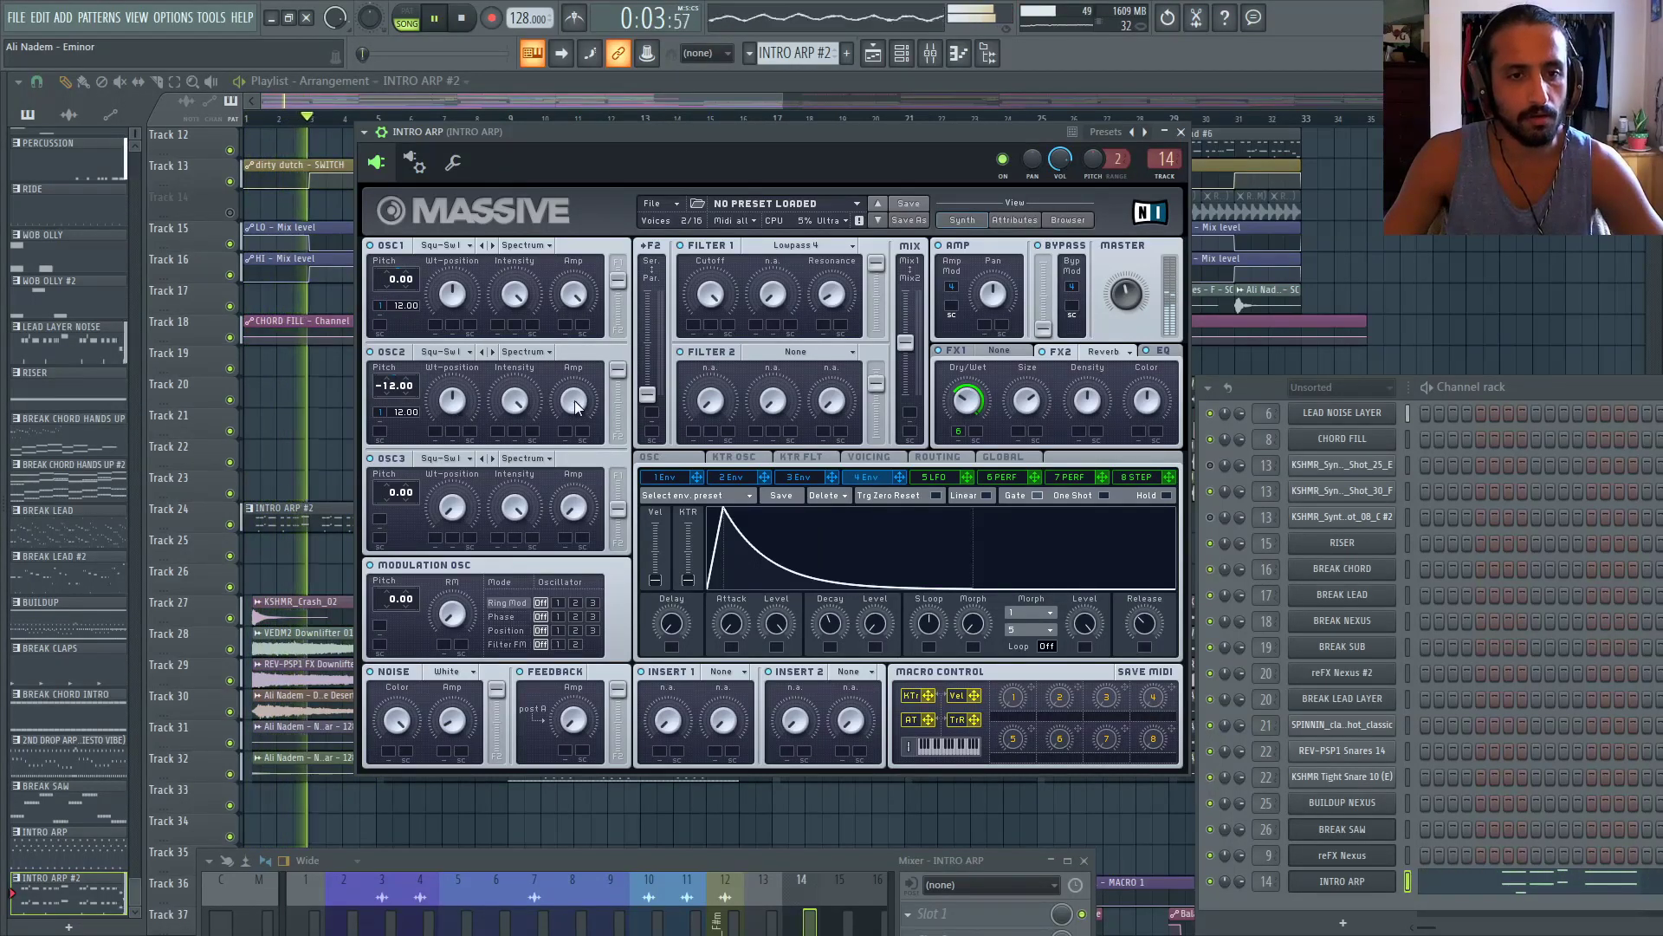
pyautogui.moveTo(574, 401); pyautogui.dragTo(574, 568)
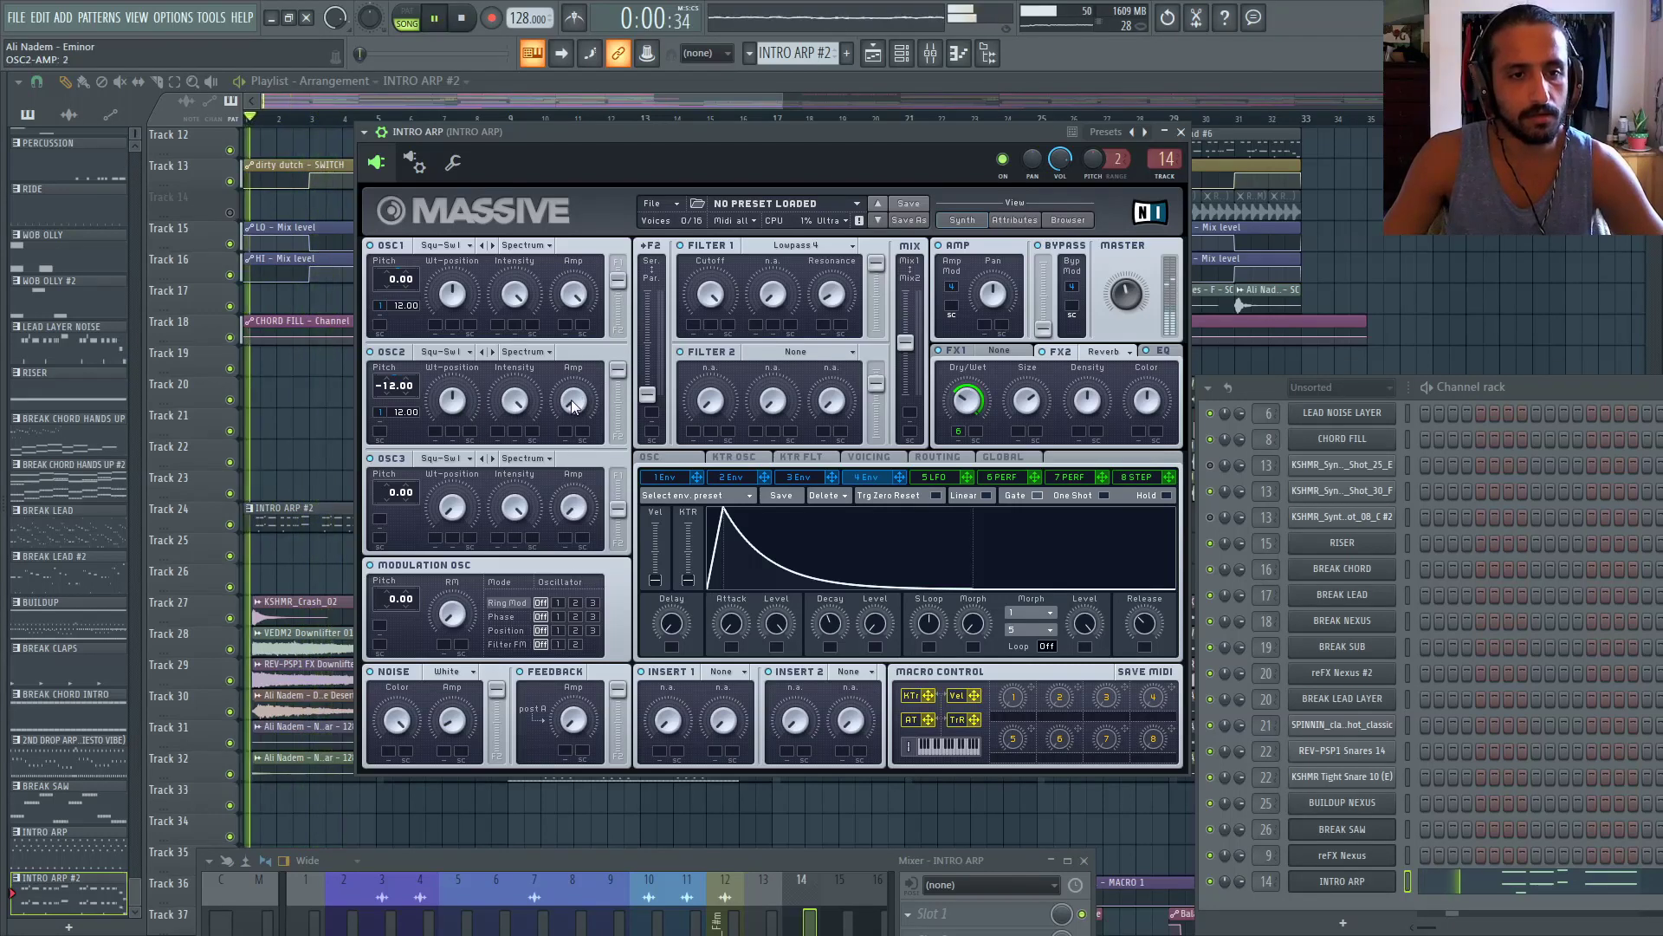
pyautogui.moveTo(572, 406); pyautogui.dragTo(578, 300)
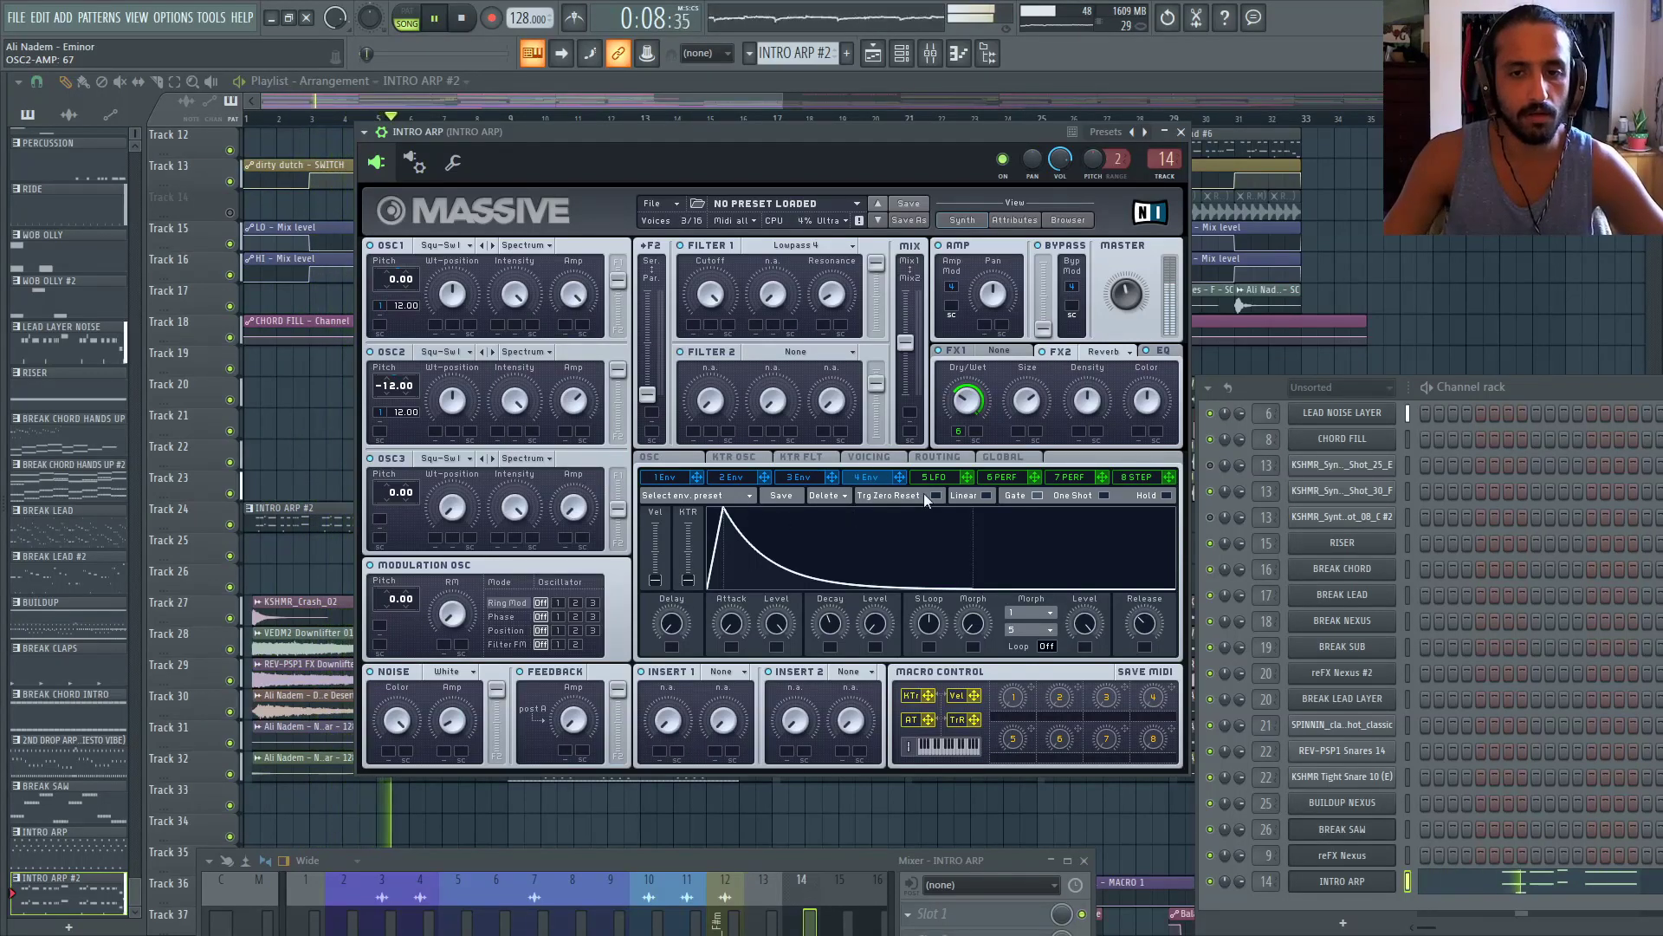
# Try modulating the AMP section's pan with LFO 5 at a rate of 83, and replay the song
pyautogui.click(866, 458)
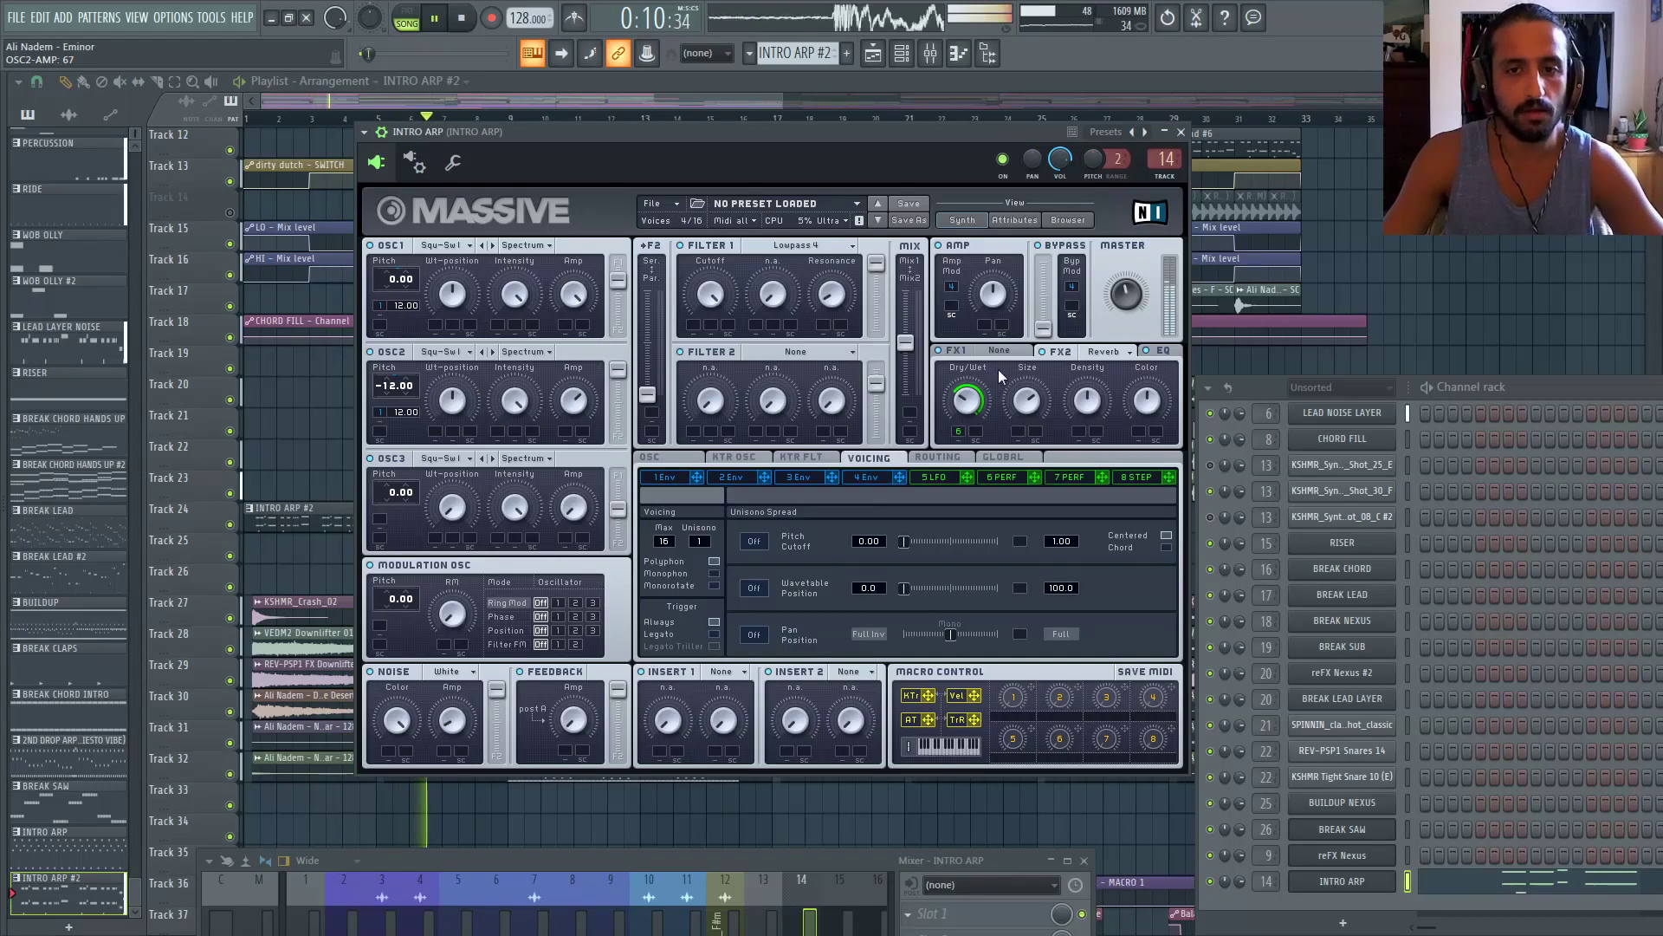
pyautogui.click(938, 477)
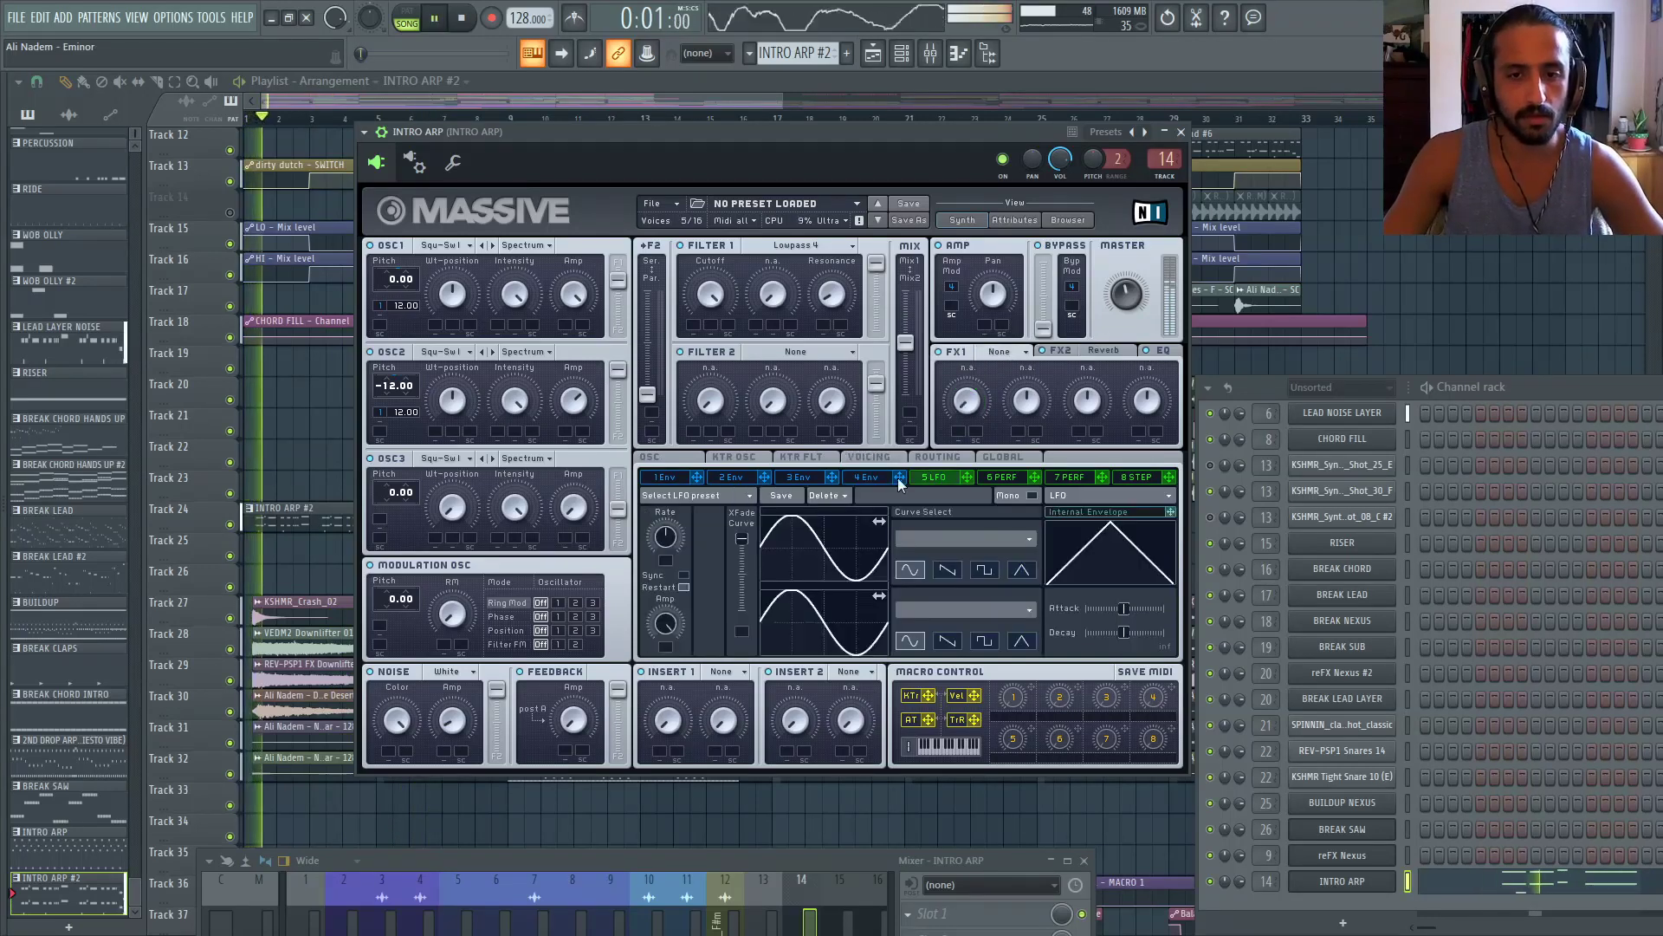
pyautogui.moveTo(970, 361); pyautogui.dragTo(989, 322)
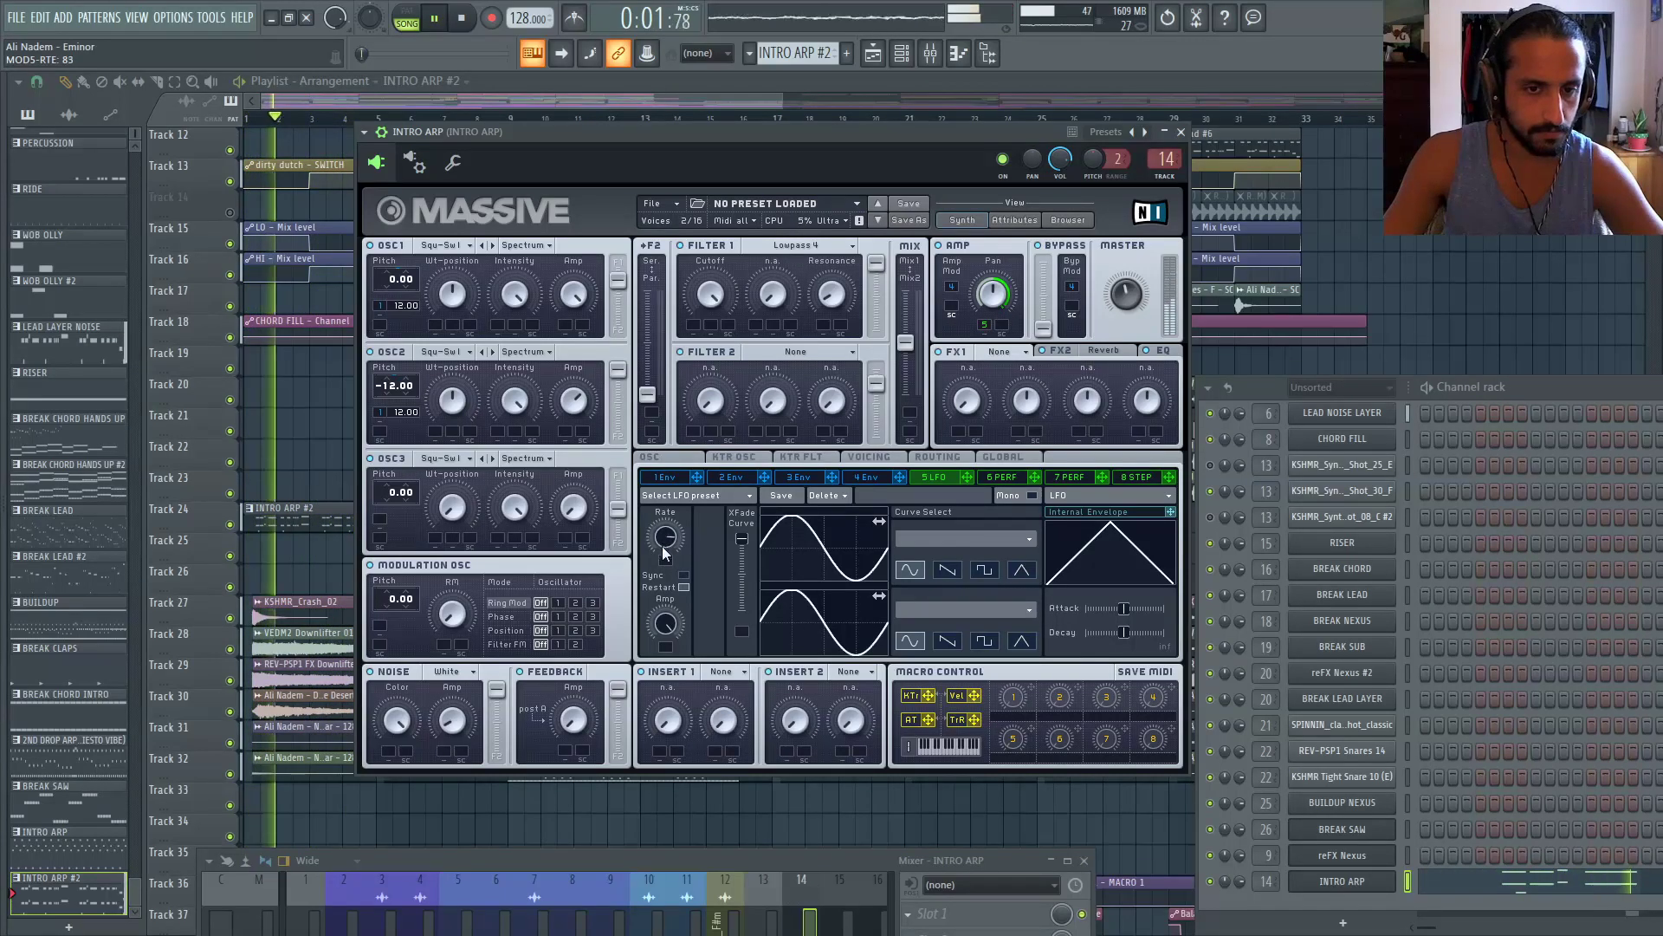
pyautogui.rightClick(664, 544)
pyautogui.click(667, 552)
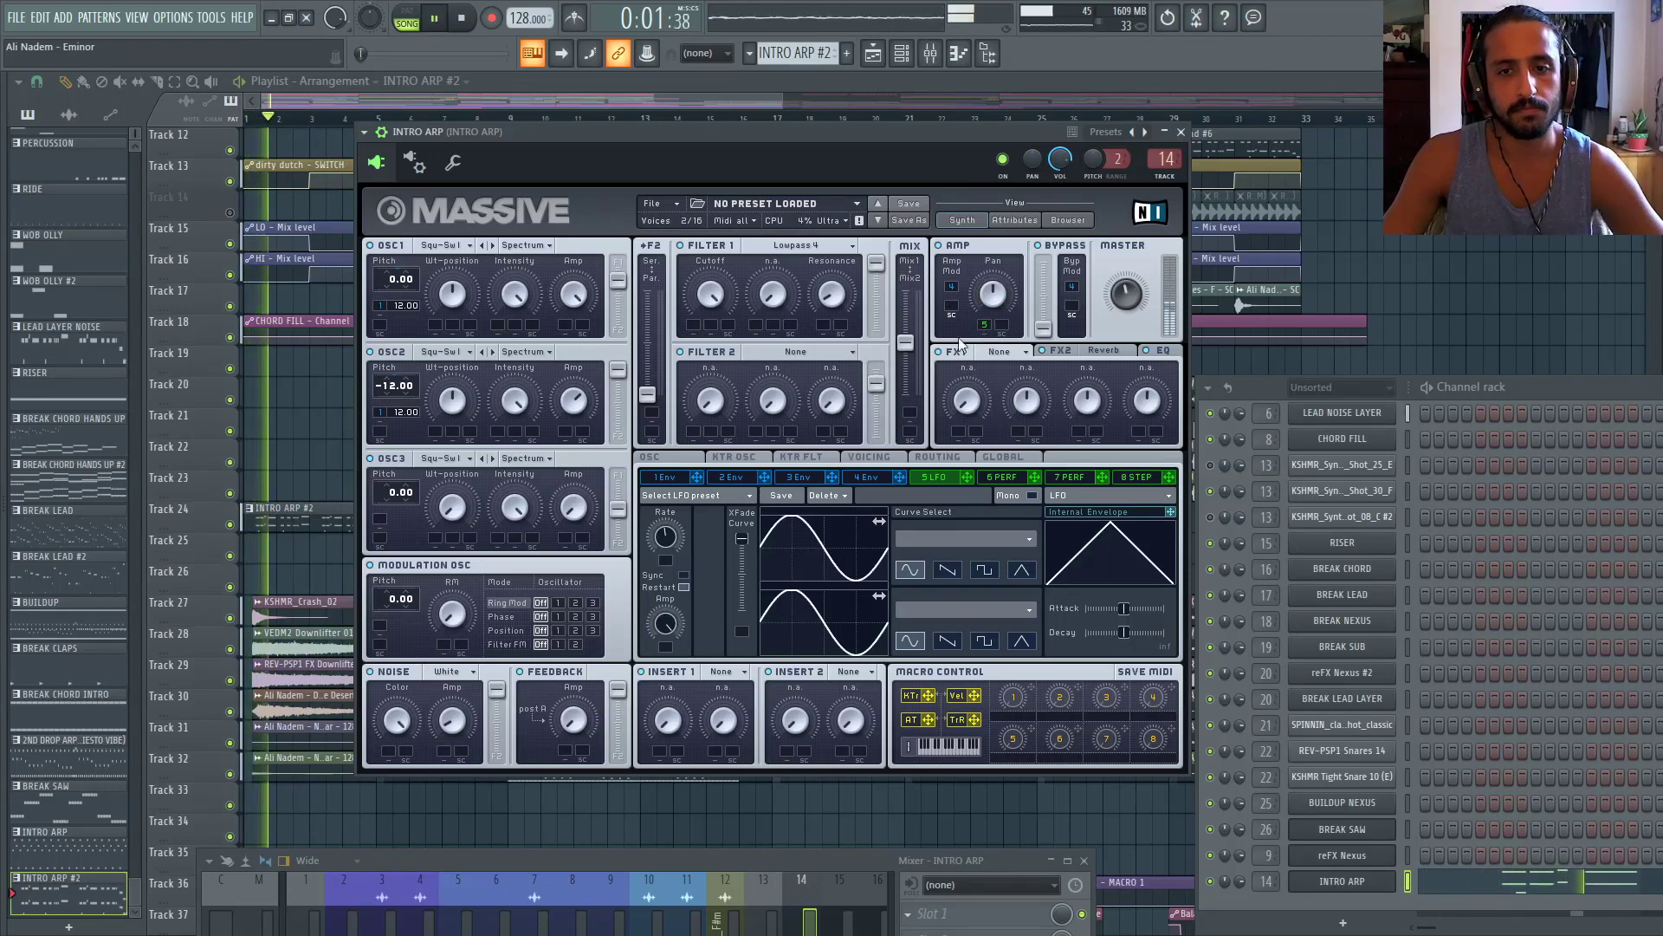
pyautogui.press('space')
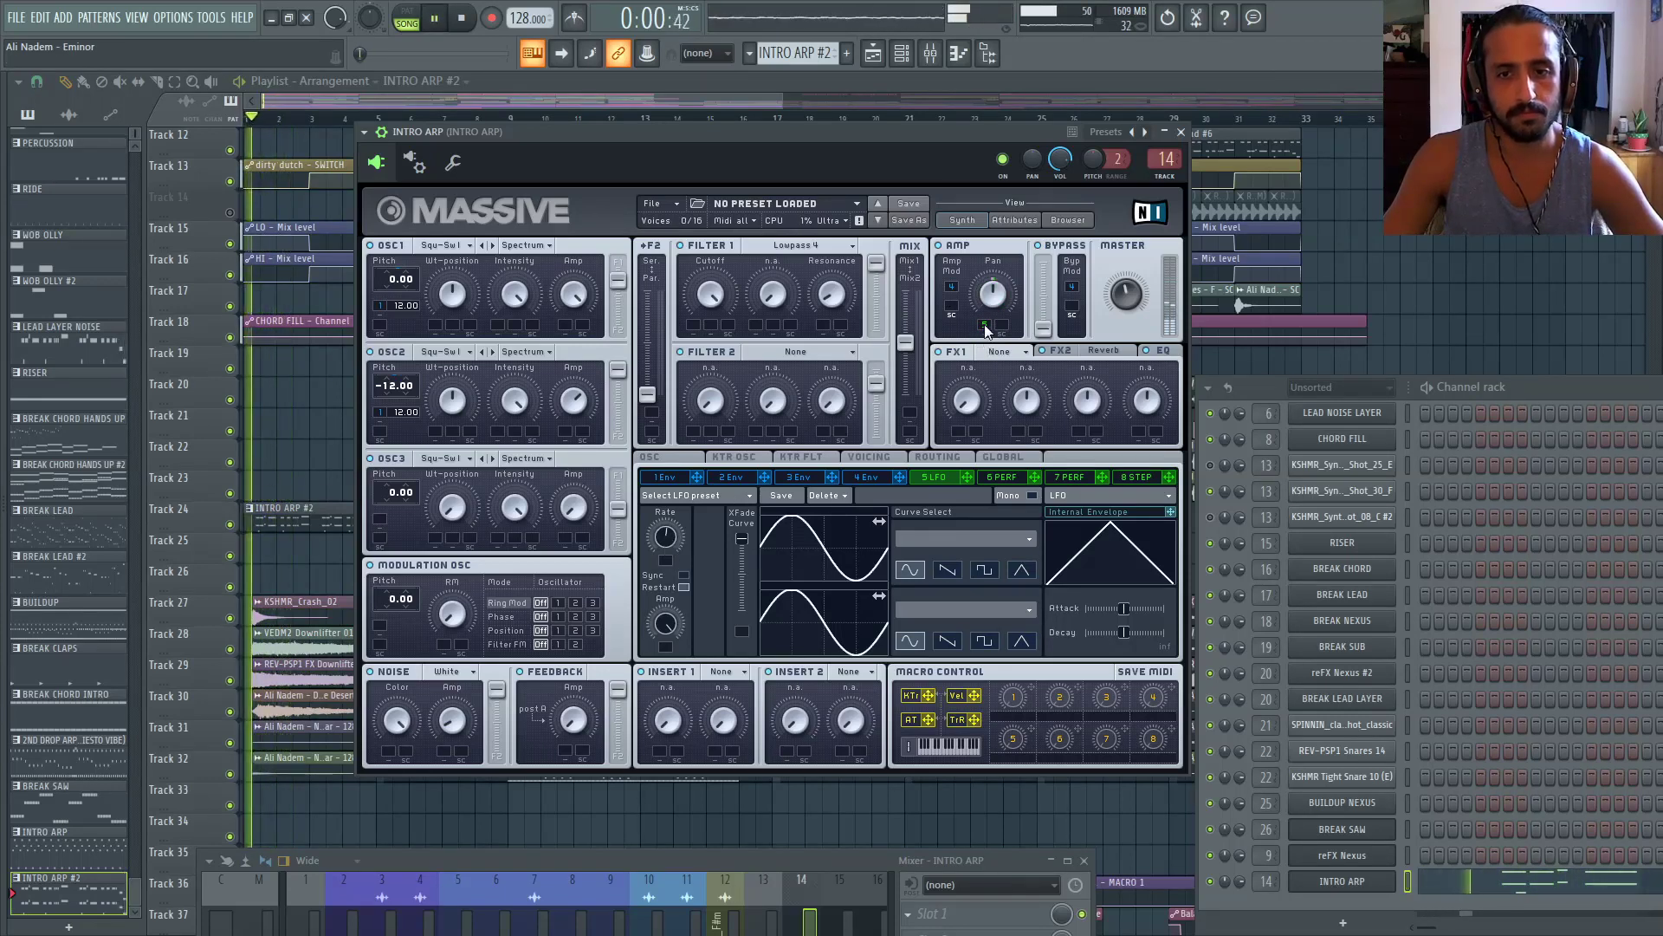
# Modulate the Filter 1 cutoff with Env 2 using a shorter attack and lower decay level, and set the resonance to 6
pyautogui.click(735, 476)
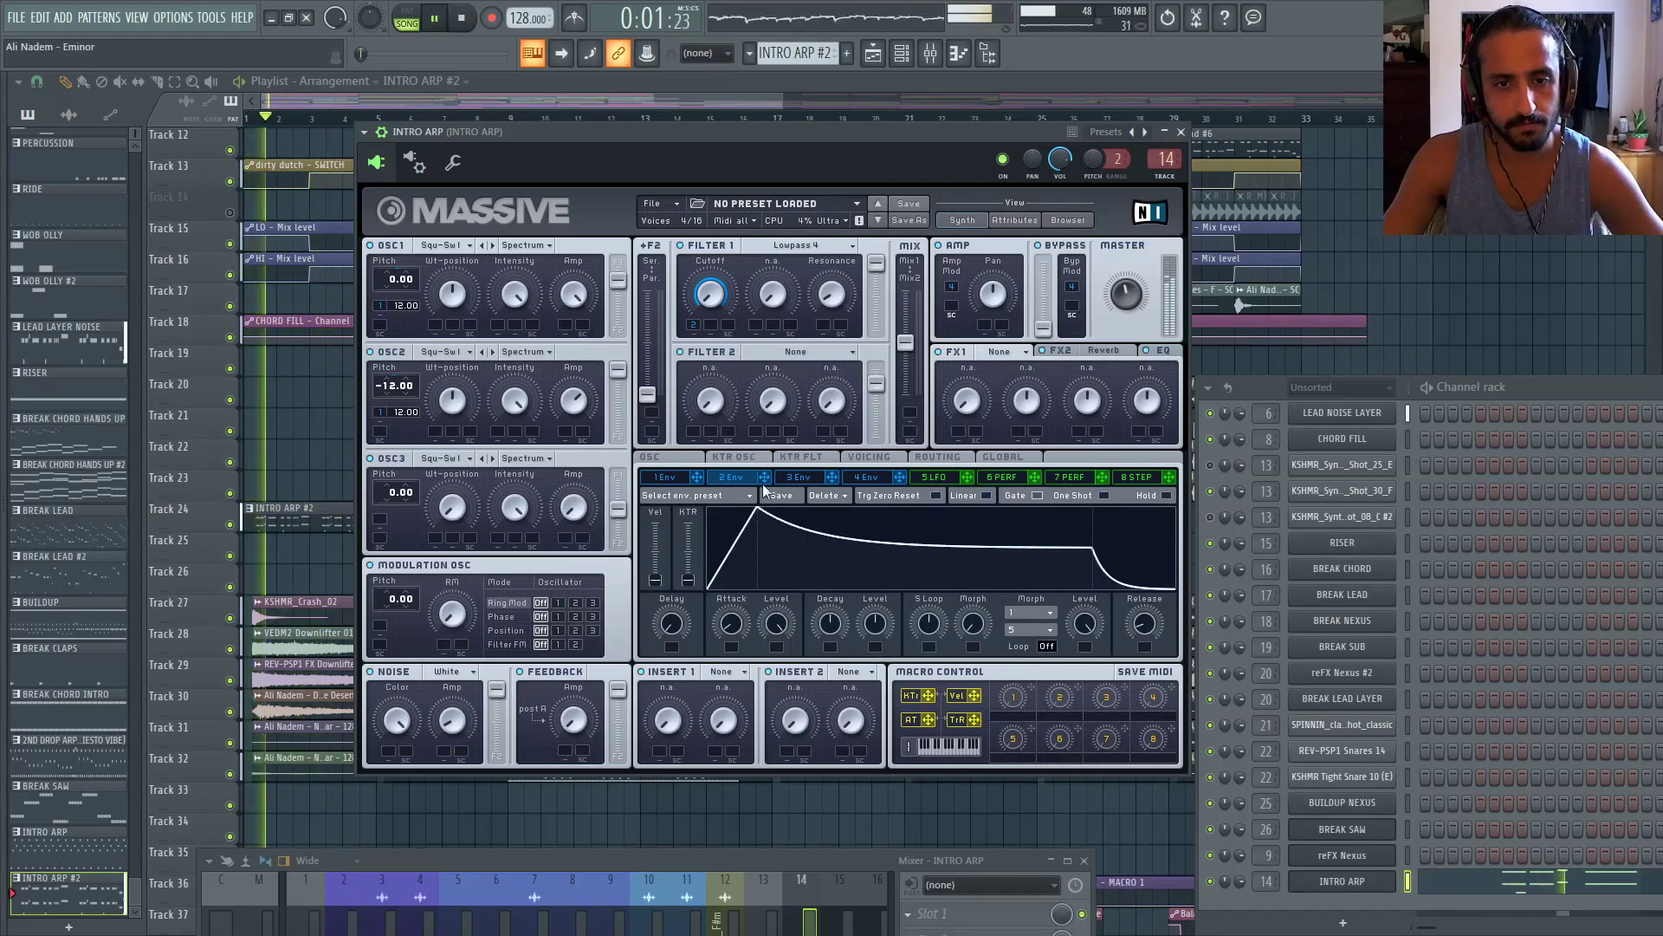
pyautogui.moveTo(732, 630); pyautogui.dragTo(732, 650)
pyautogui.press('space')
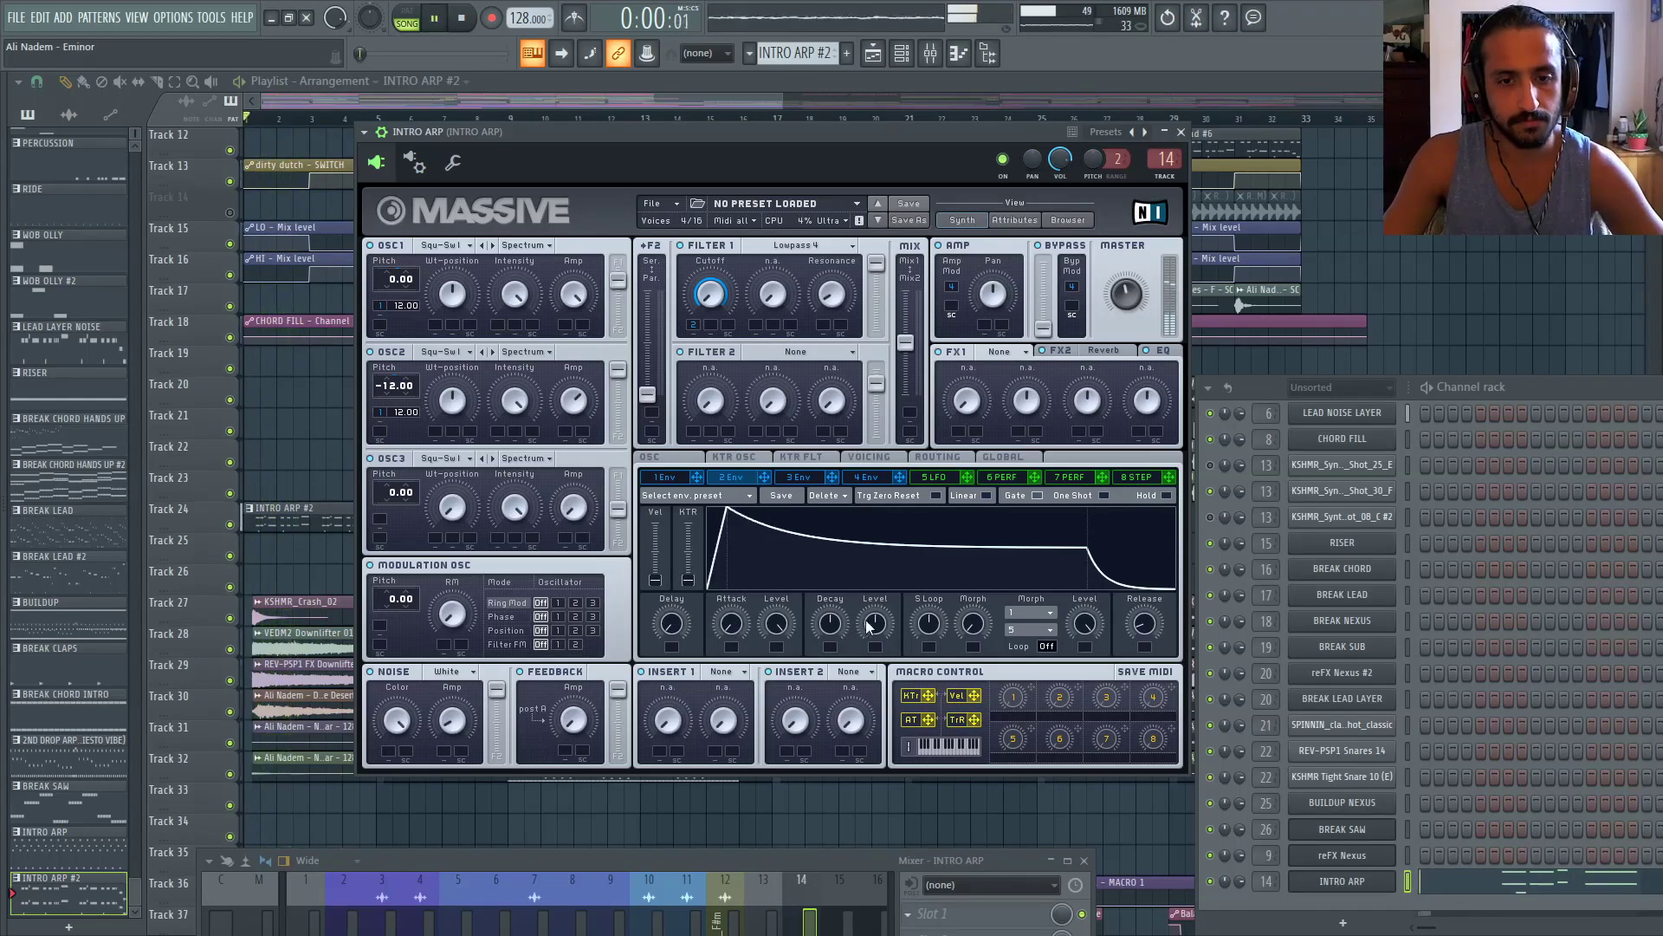
pyautogui.press('space')
pyautogui.moveTo(869, 621); pyautogui.dragTo(869, 693)
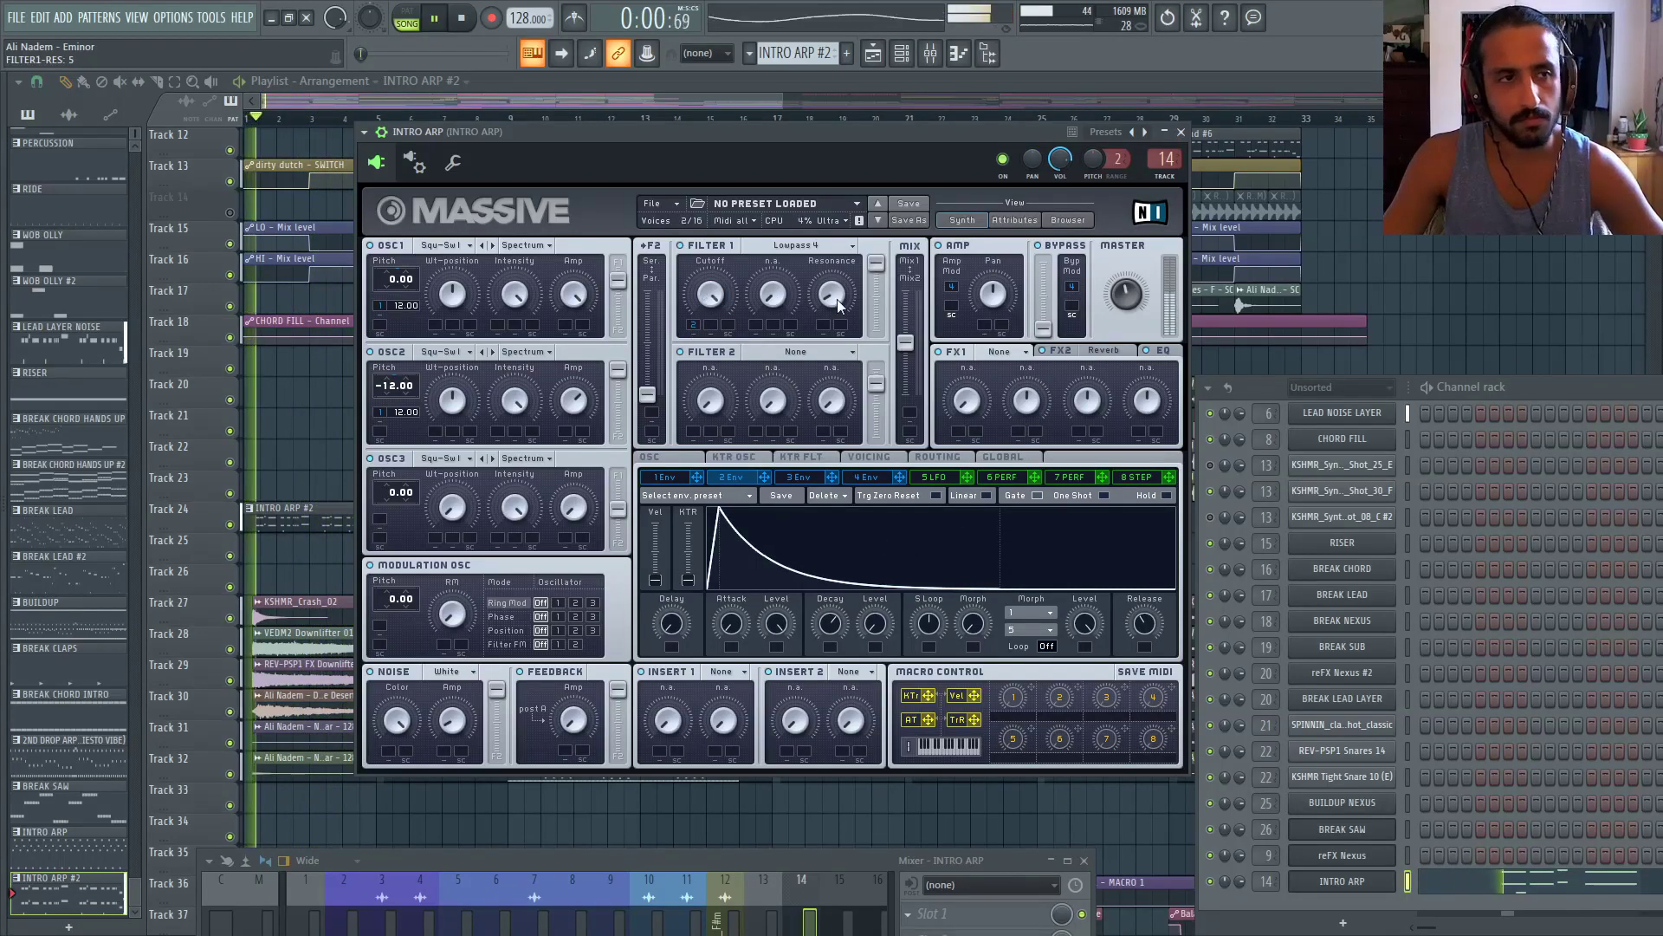
pyautogui.moveTo(837, 298); pyautogui.dragTo(835, 296)
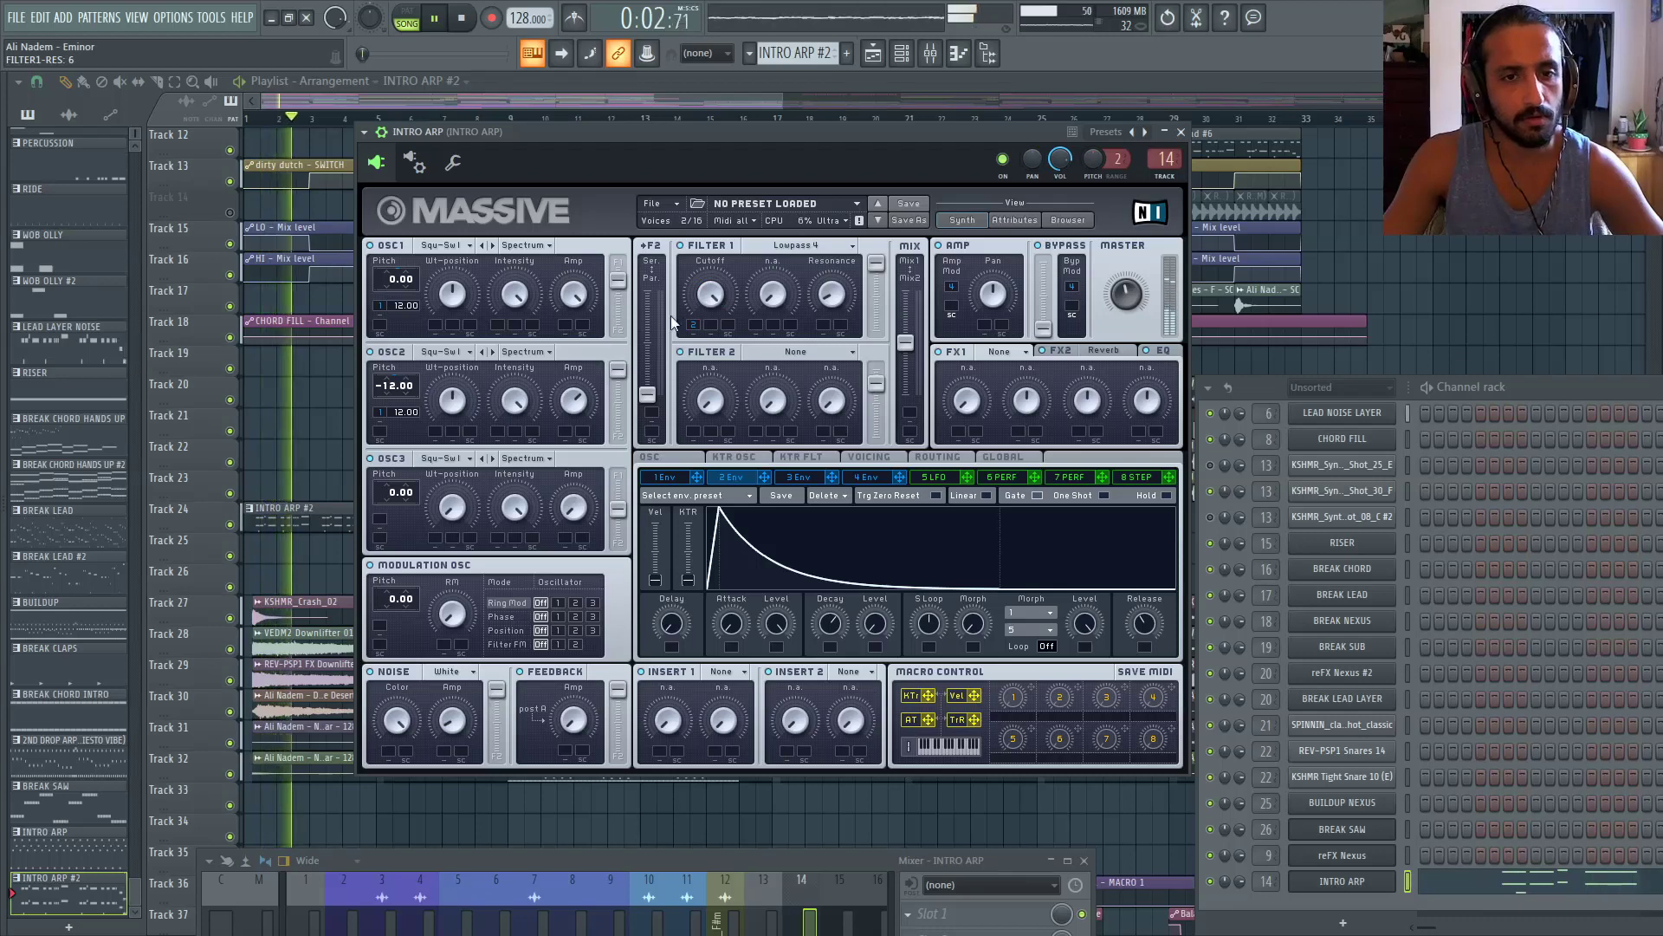
# Set OSC3 to Pulse-Saw Sync with position 100, raise its filter routing, and try a pitch of 24.00
pyautogui.click(457, 460)
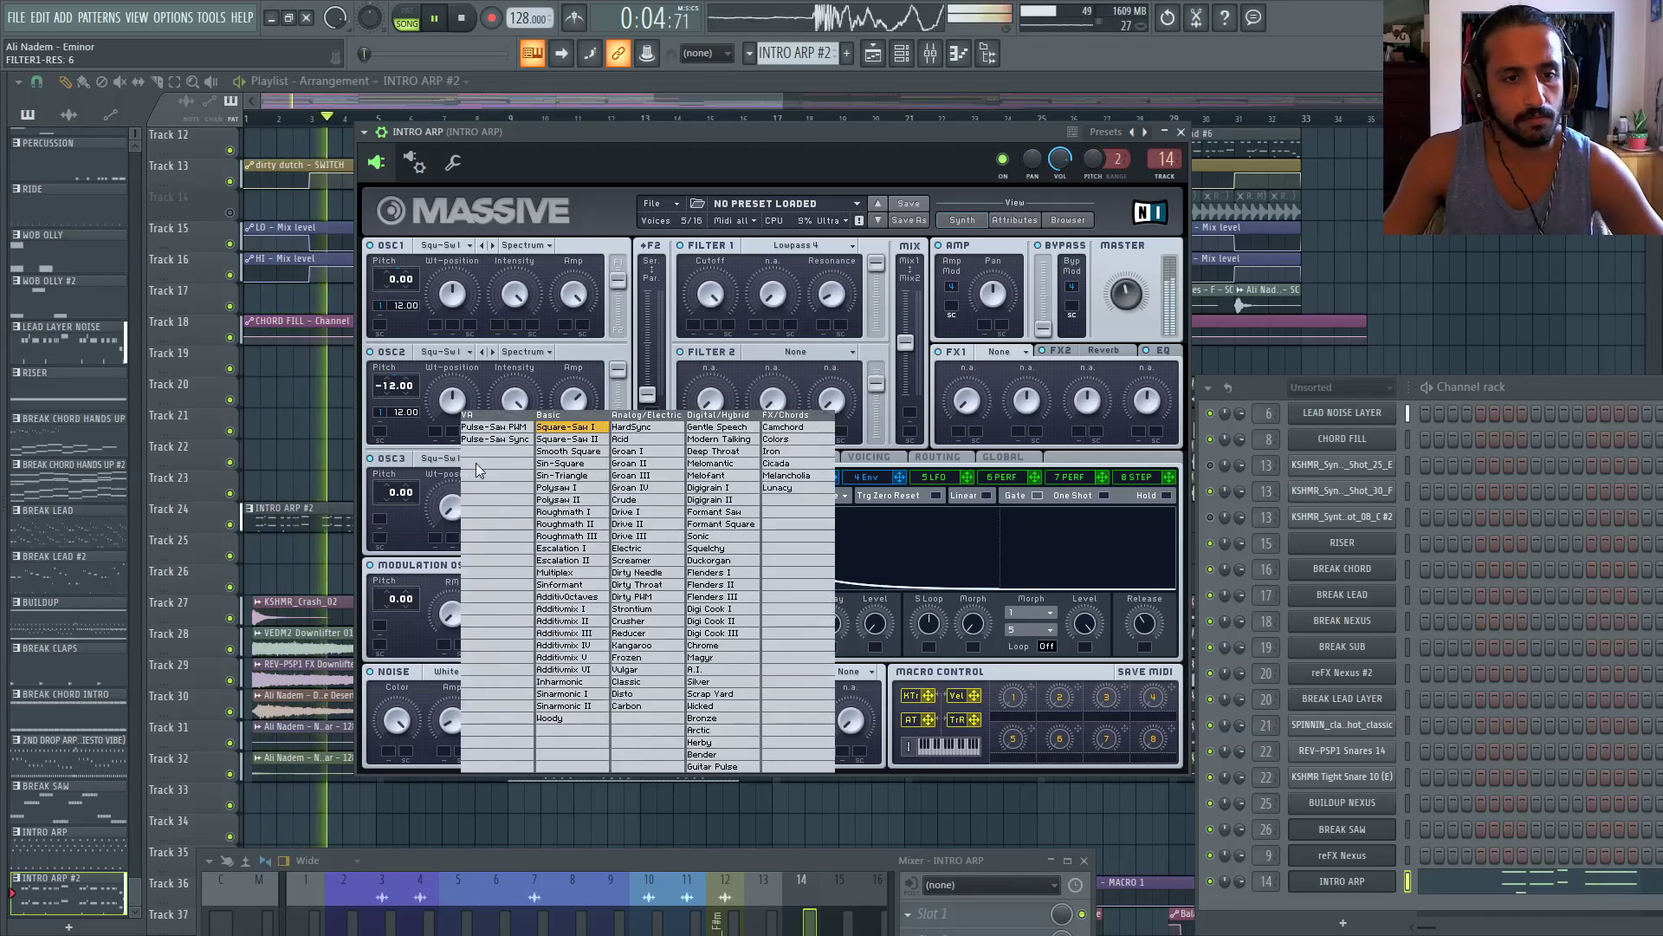
pyautogui.click(479, 446)
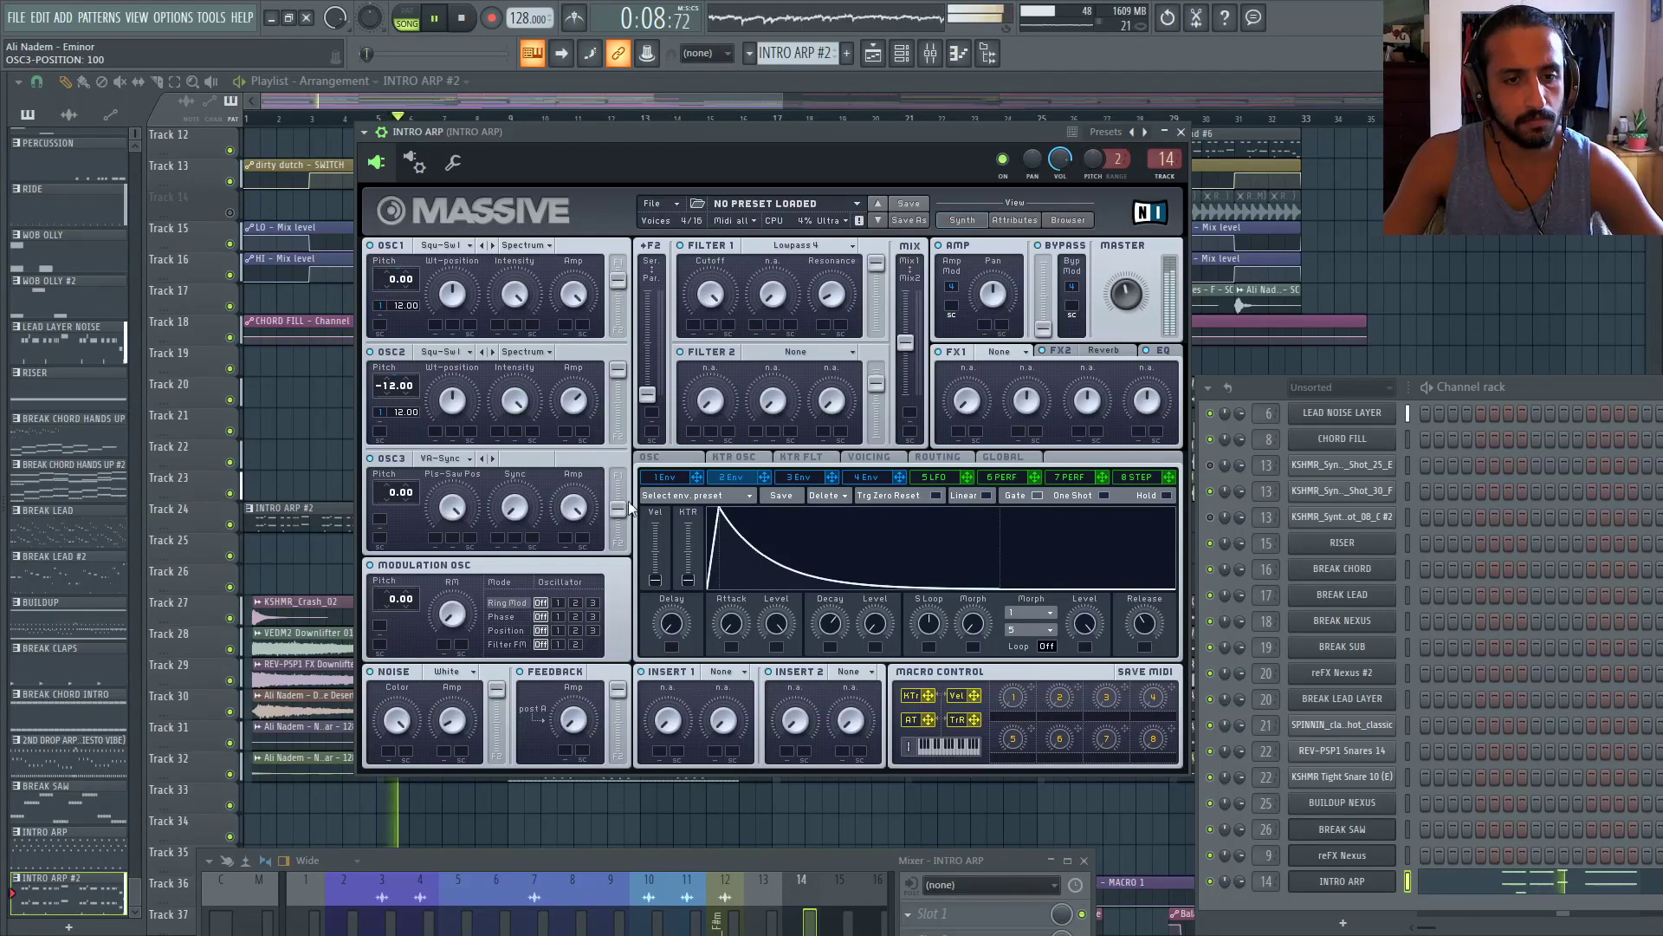
pyautogui.press('space')
pyautogui.press('space')
pyautogui.moveTo(618, 509); pyautogui.dragTo(412, 459)
pyautogui.press('space')
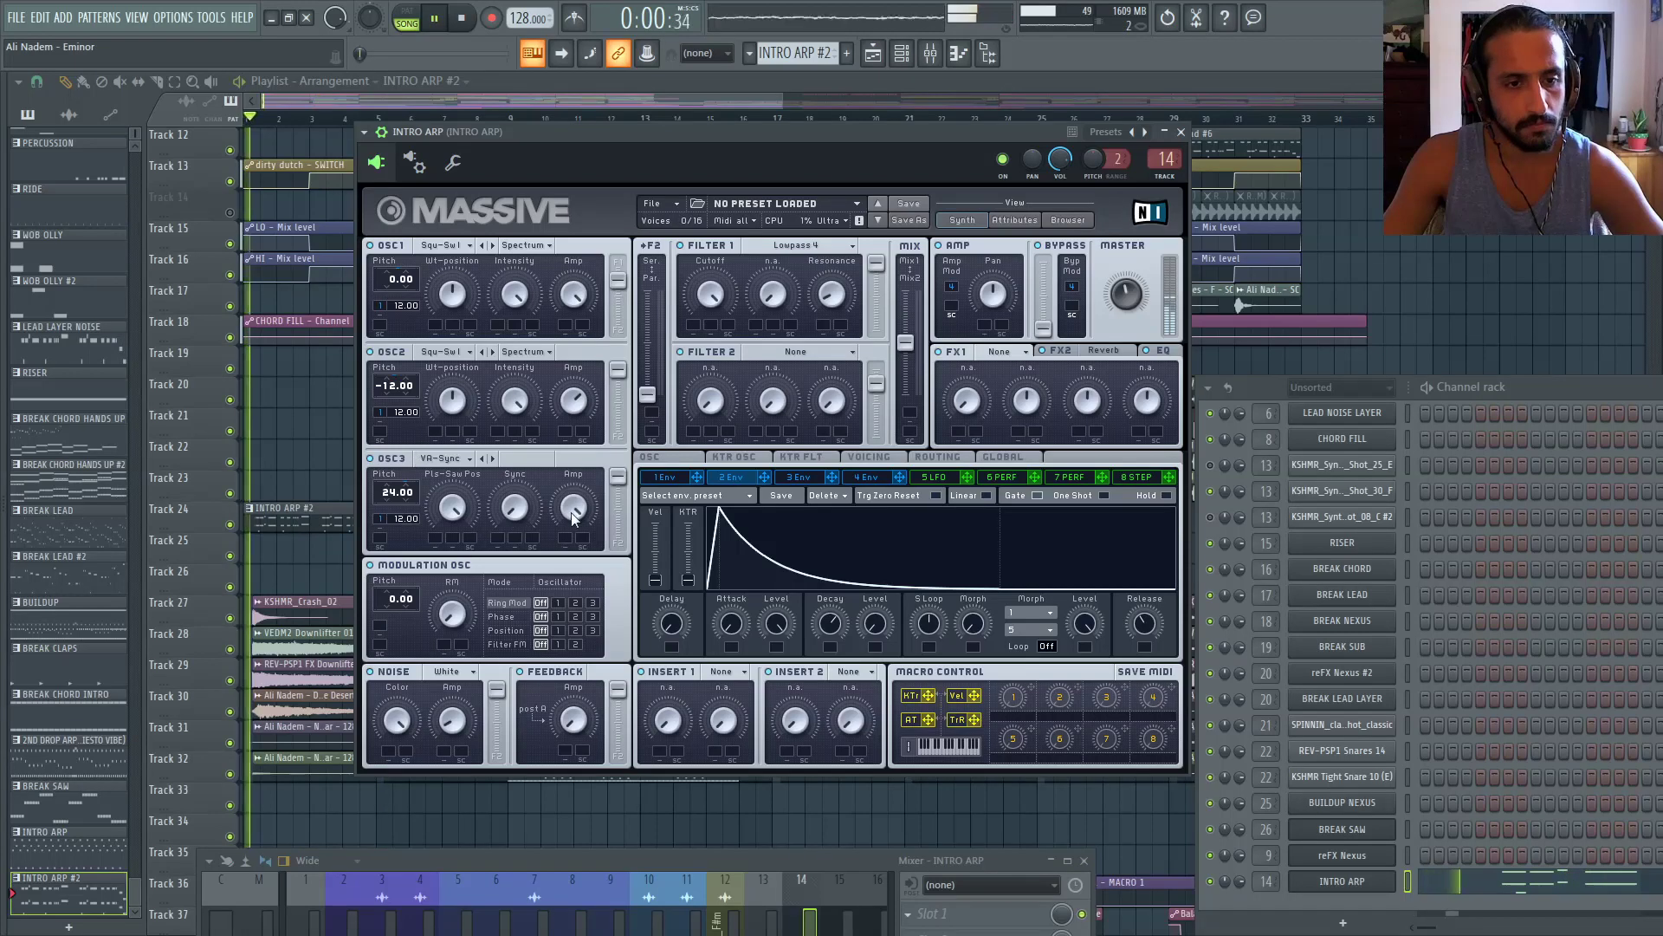
# Reset OSC3's pitch to 0.00 and set its Sync amount to 12
pyautogui.click(460, 503)
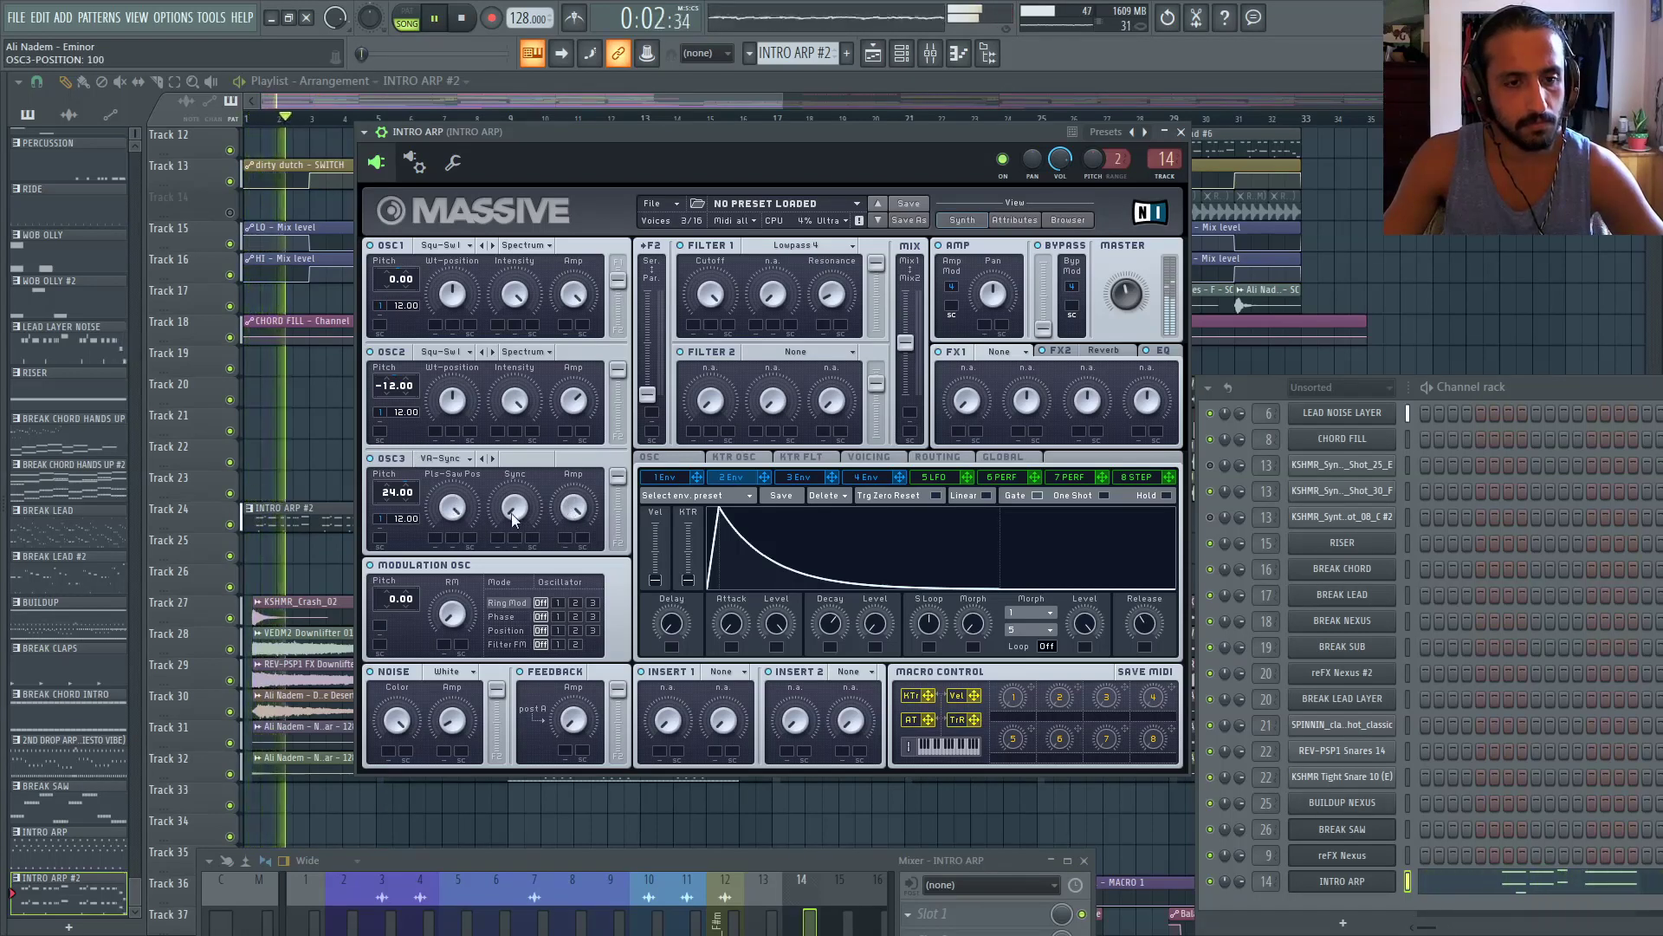
pyautogui.doubleClick(400, 492)
pyautogui.moveTo(514, 508); pyautogui.dragTo(523, 523)
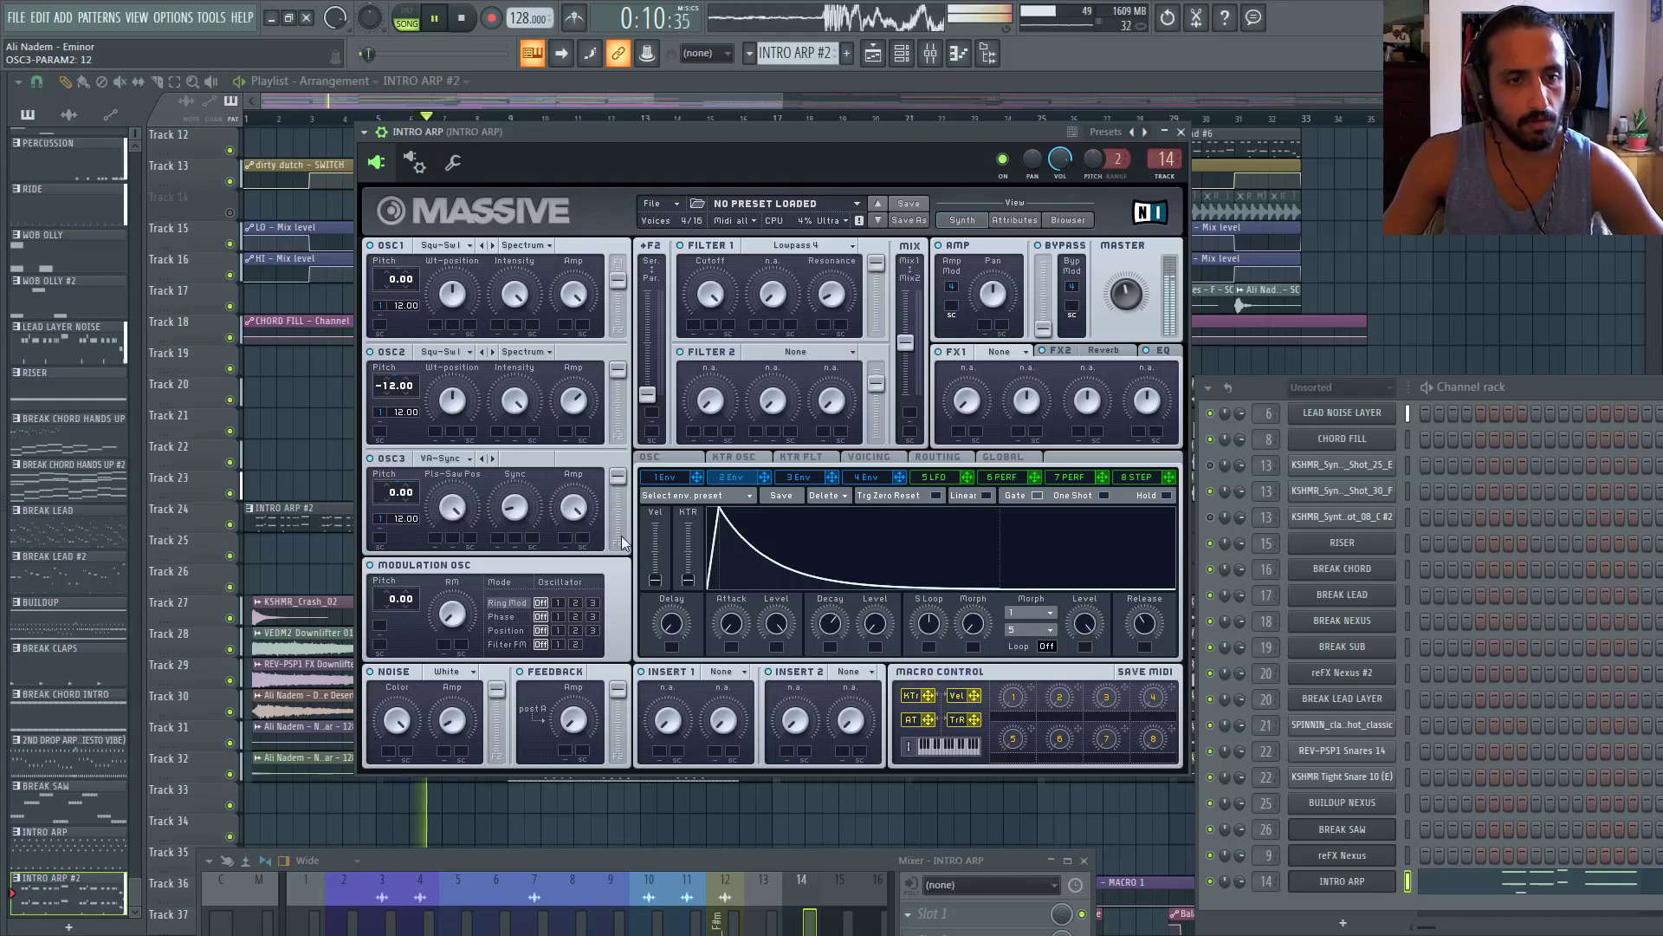
# Replay the song and lower OSC3's amp to about halfway
pyautogui.press('space')
pyautogui.press('space')
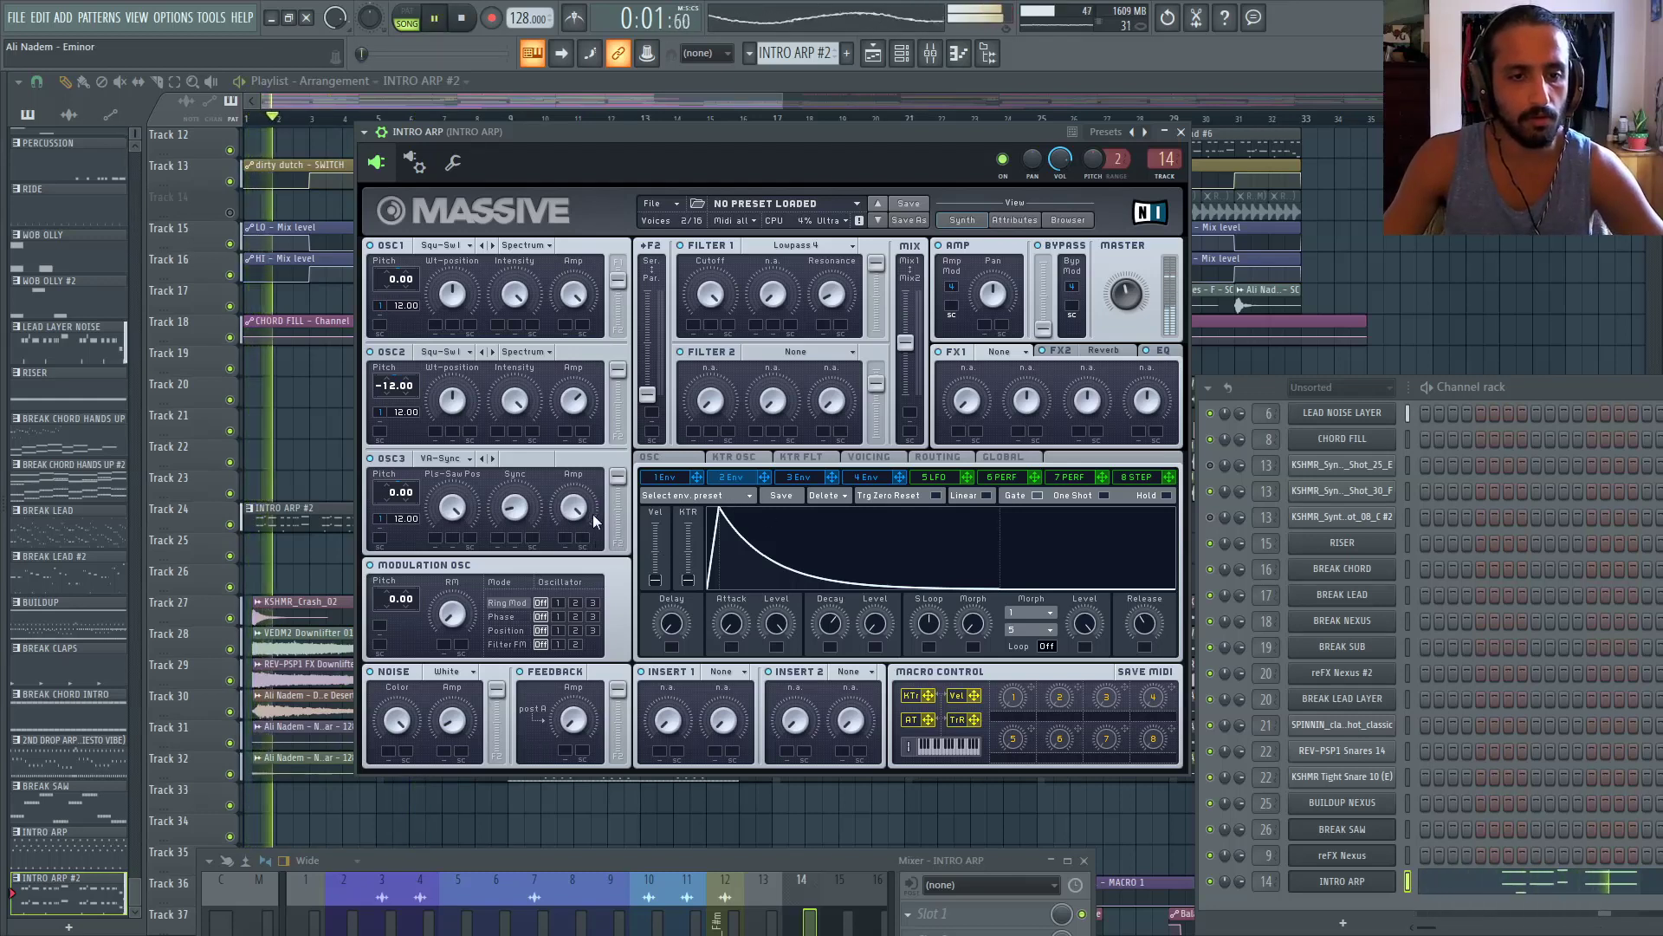
pyautogui.moveTo(576, 509); pyautogui.dragTo(575, 743)
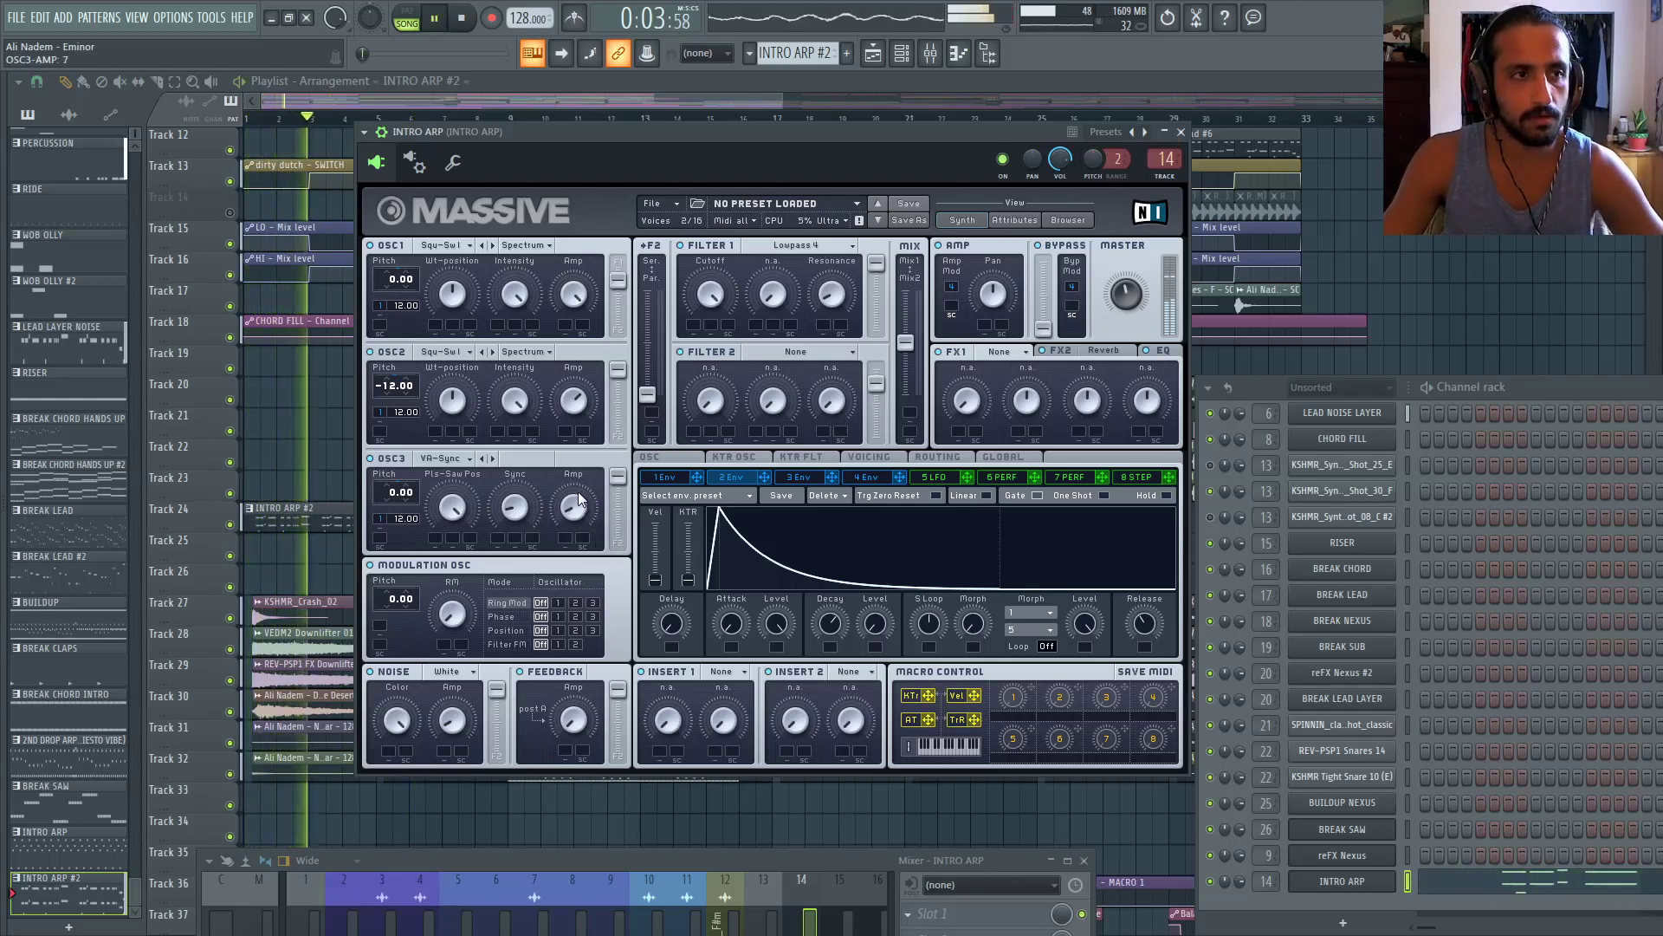
pyautogui.moveTo(580, 499); pyautogui.dragTo(595, 421)
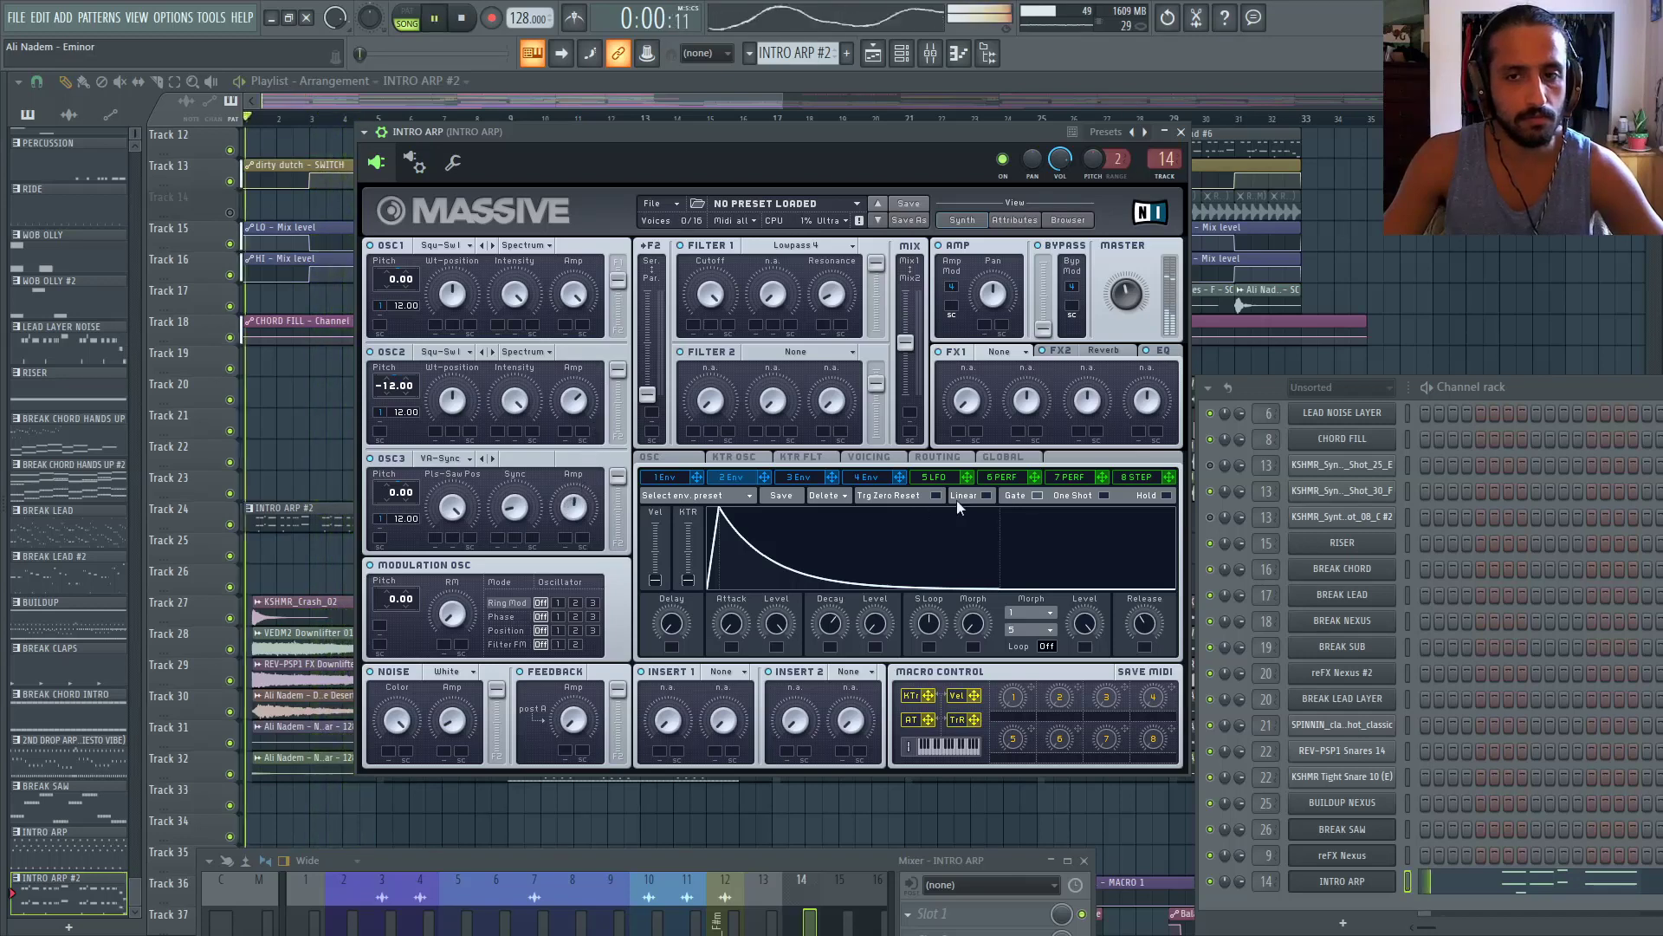
# Set Massive's unison voices to 2 and enable the unison pan position spread at 69
pyautogui.click(1009, 351)
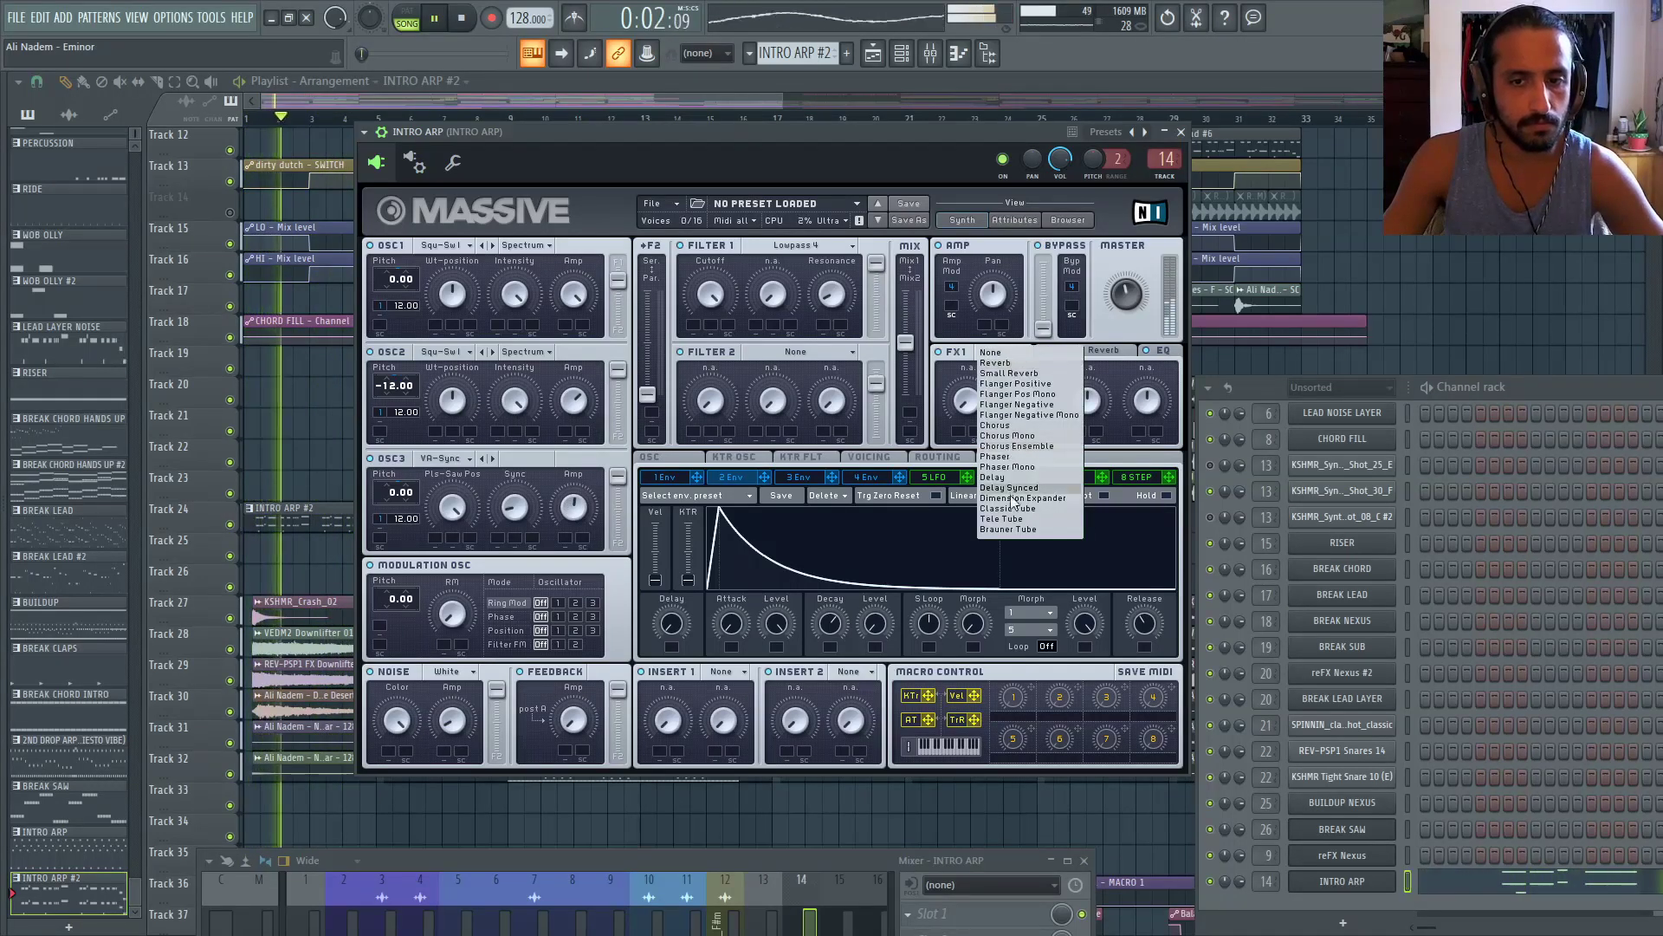
pyautogui.click(870, 458)
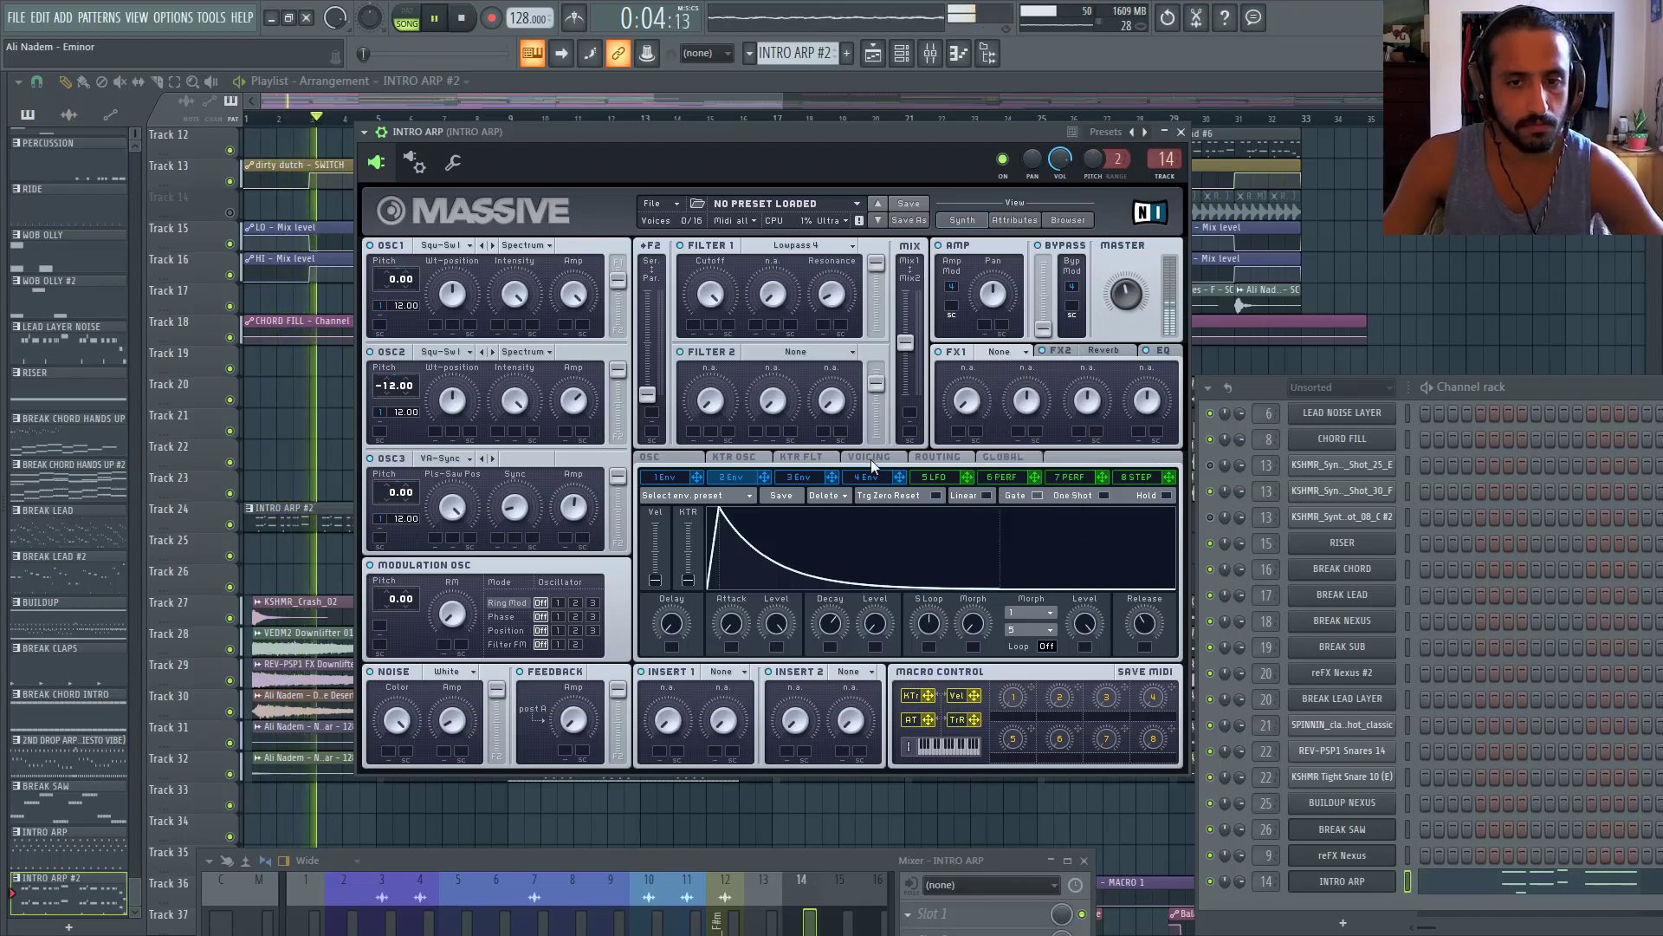
pyautogui.click(870, 459)
pyautogui.press('space')
pyautogui.press('space')
pyautogui.moveTo(700, 543); pyautogui.dragTo(700, 539)
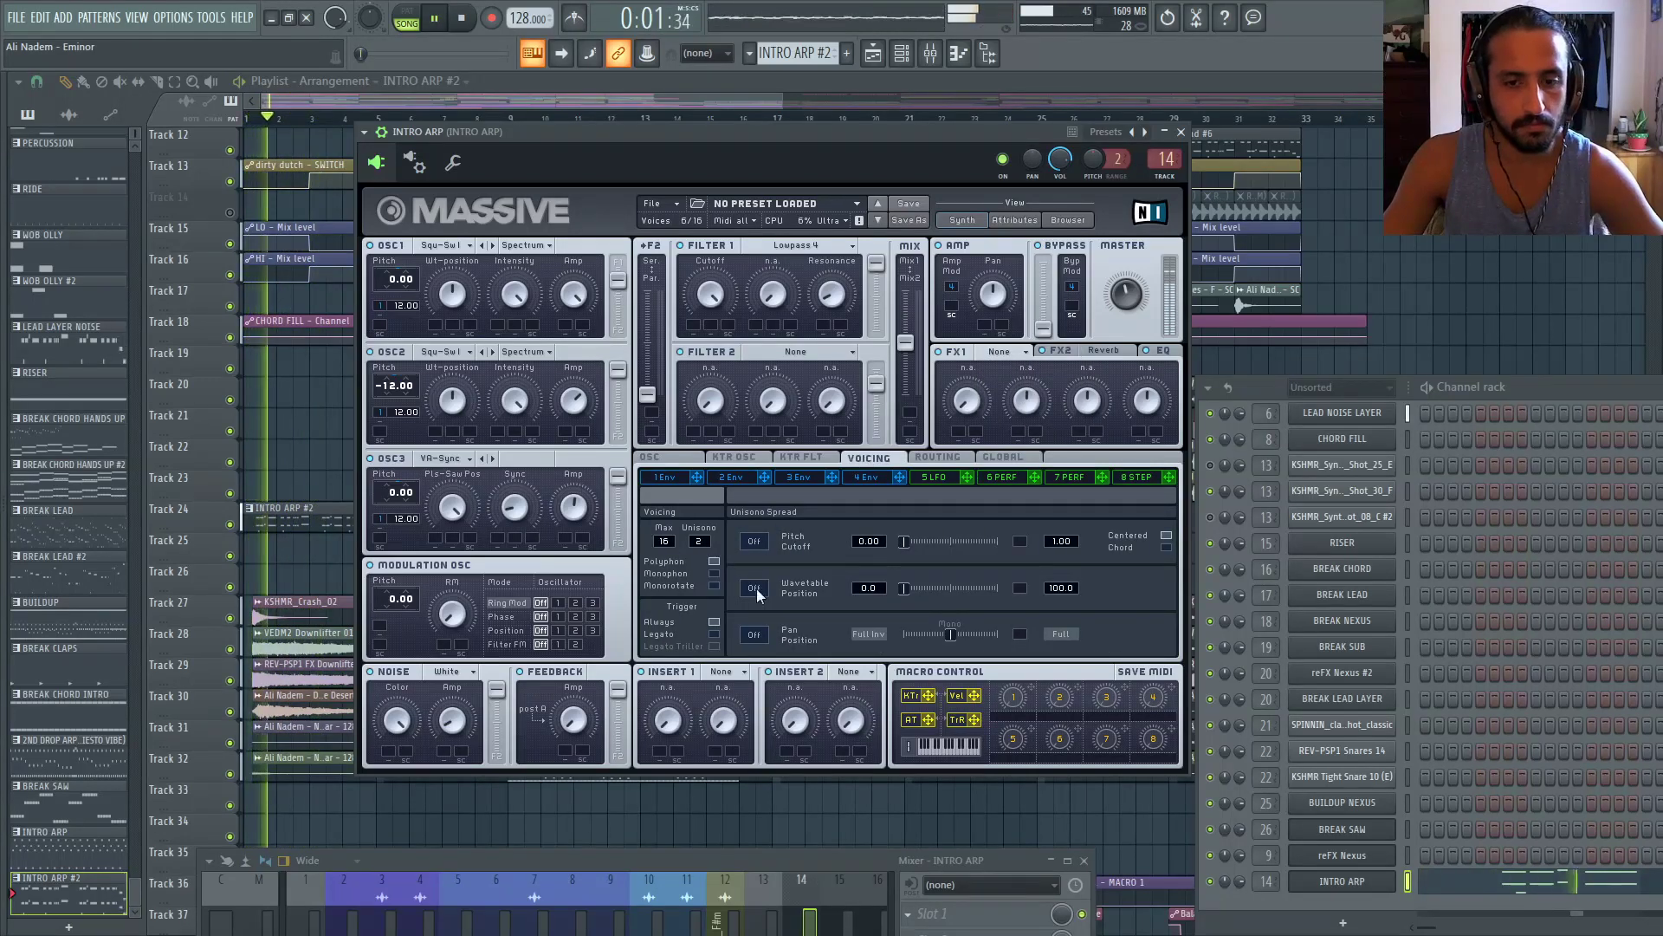
pyautogui.click(753, 635)
pyautogui.moveTo(950, 634)
pyautogui.mouseDown()
pyautogui.moveTo(1017, 632)
pyautogui.moveTo(951, 636)
pyautogui.moveTo(981, 636)
pyautogui.mouseUp()
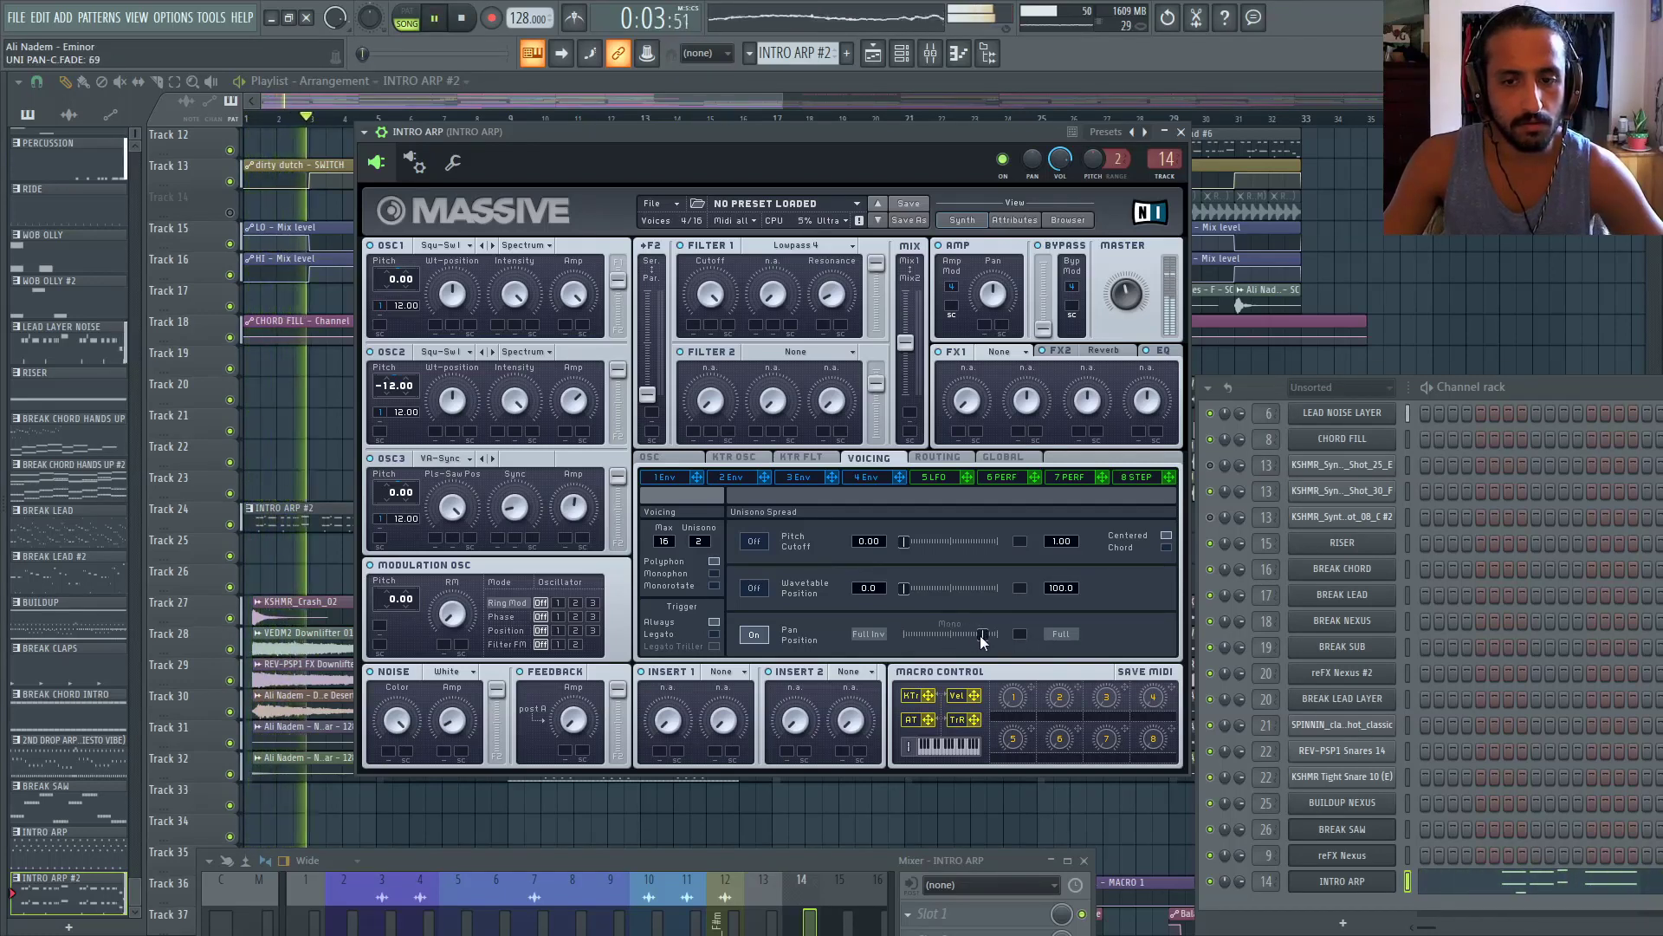
# Enable the unison pitch cutoff spread with an upper limit of 0.28, reduce its fade, and raise the pan spread to 79
pyautogui.click(743, 542)
pyautogui.moveTo(916, 536); pyautogui.dragTo(1068, 543)
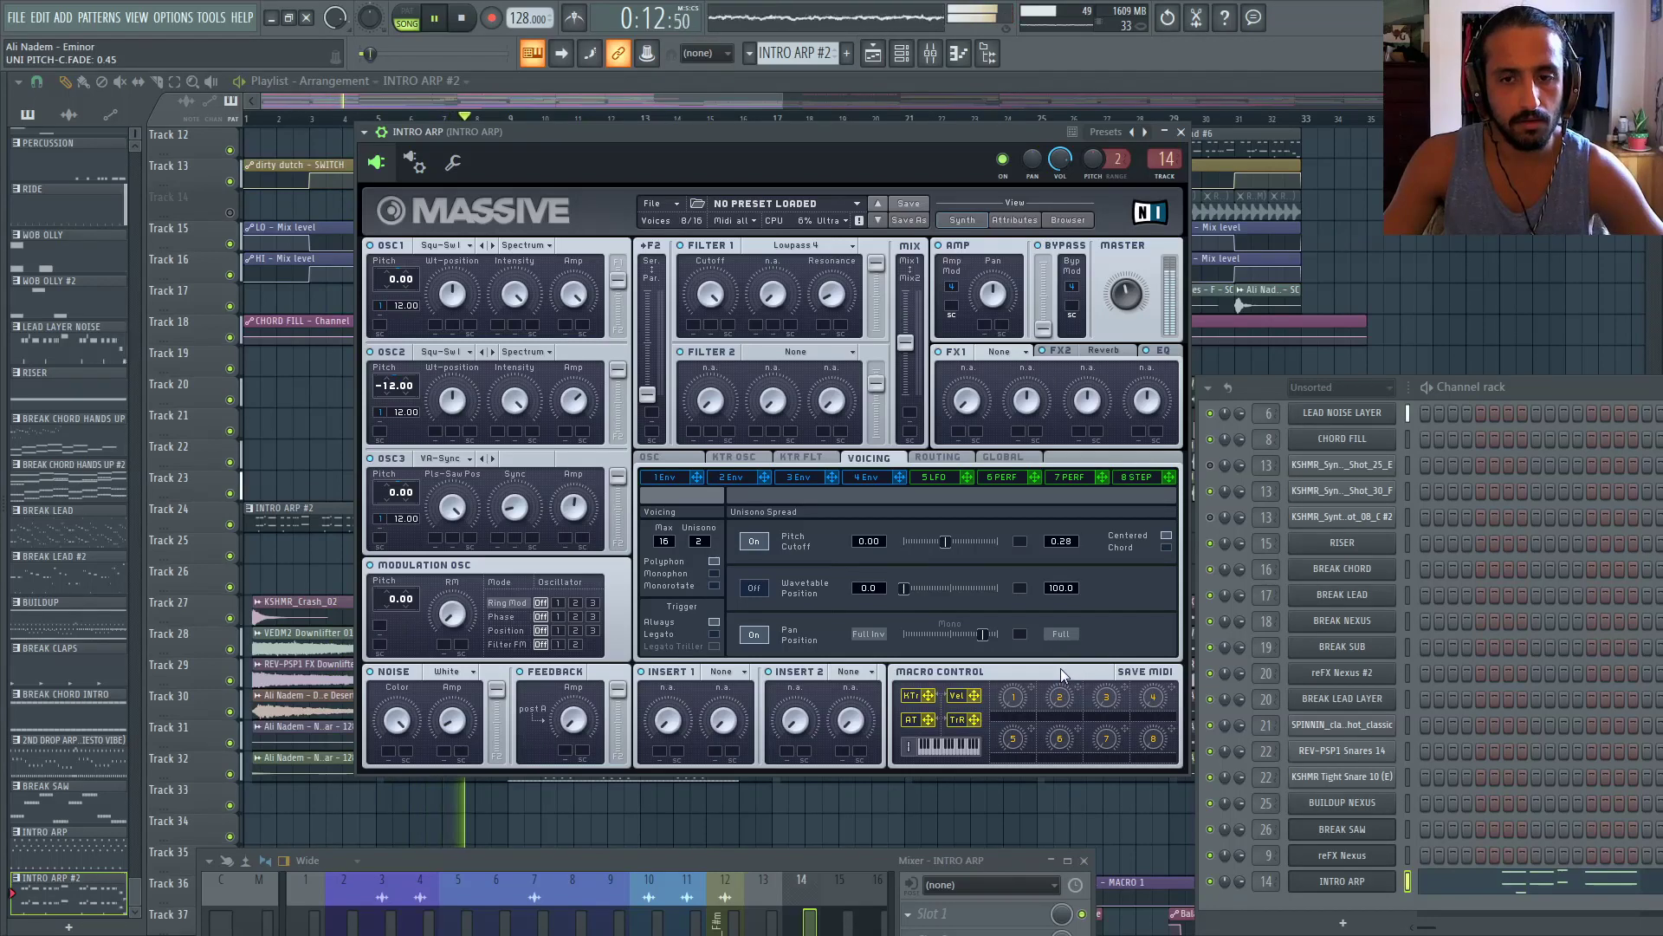
pyautogui.press('space')
pyautogui.press('space')
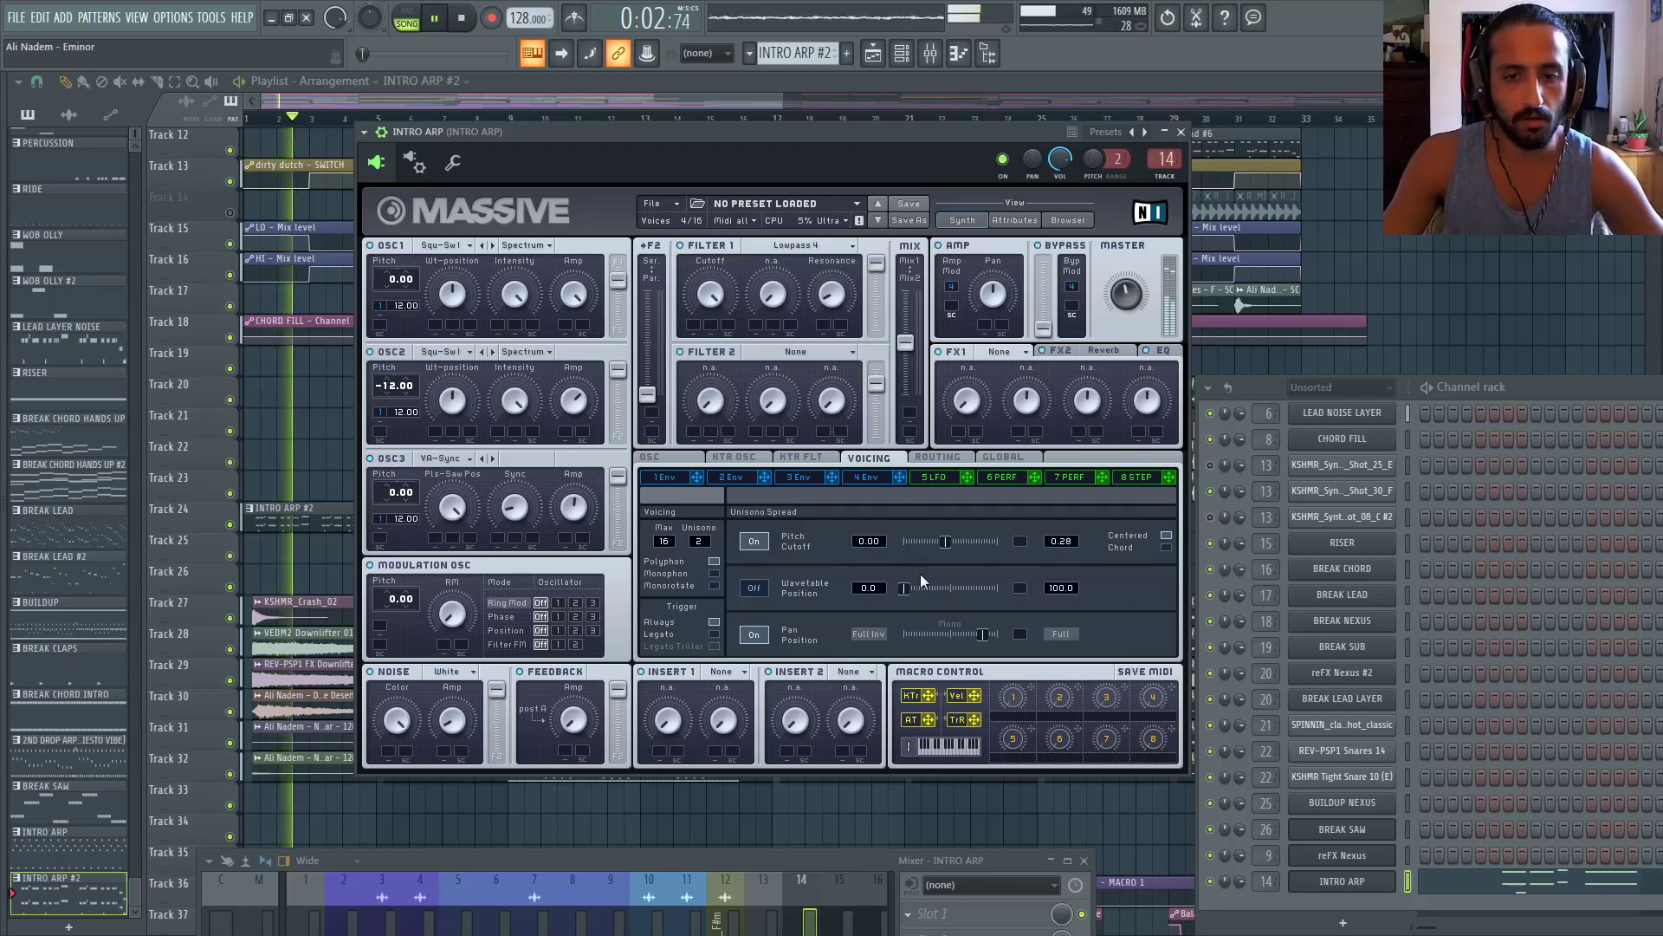
pyautogui.moveTo(942, 543)
pyautogui.mouseDown()
pyautogui.moveTo(913, 543)
pyautogui.moveTo(931, 542)
pyautogui.mouseUp()
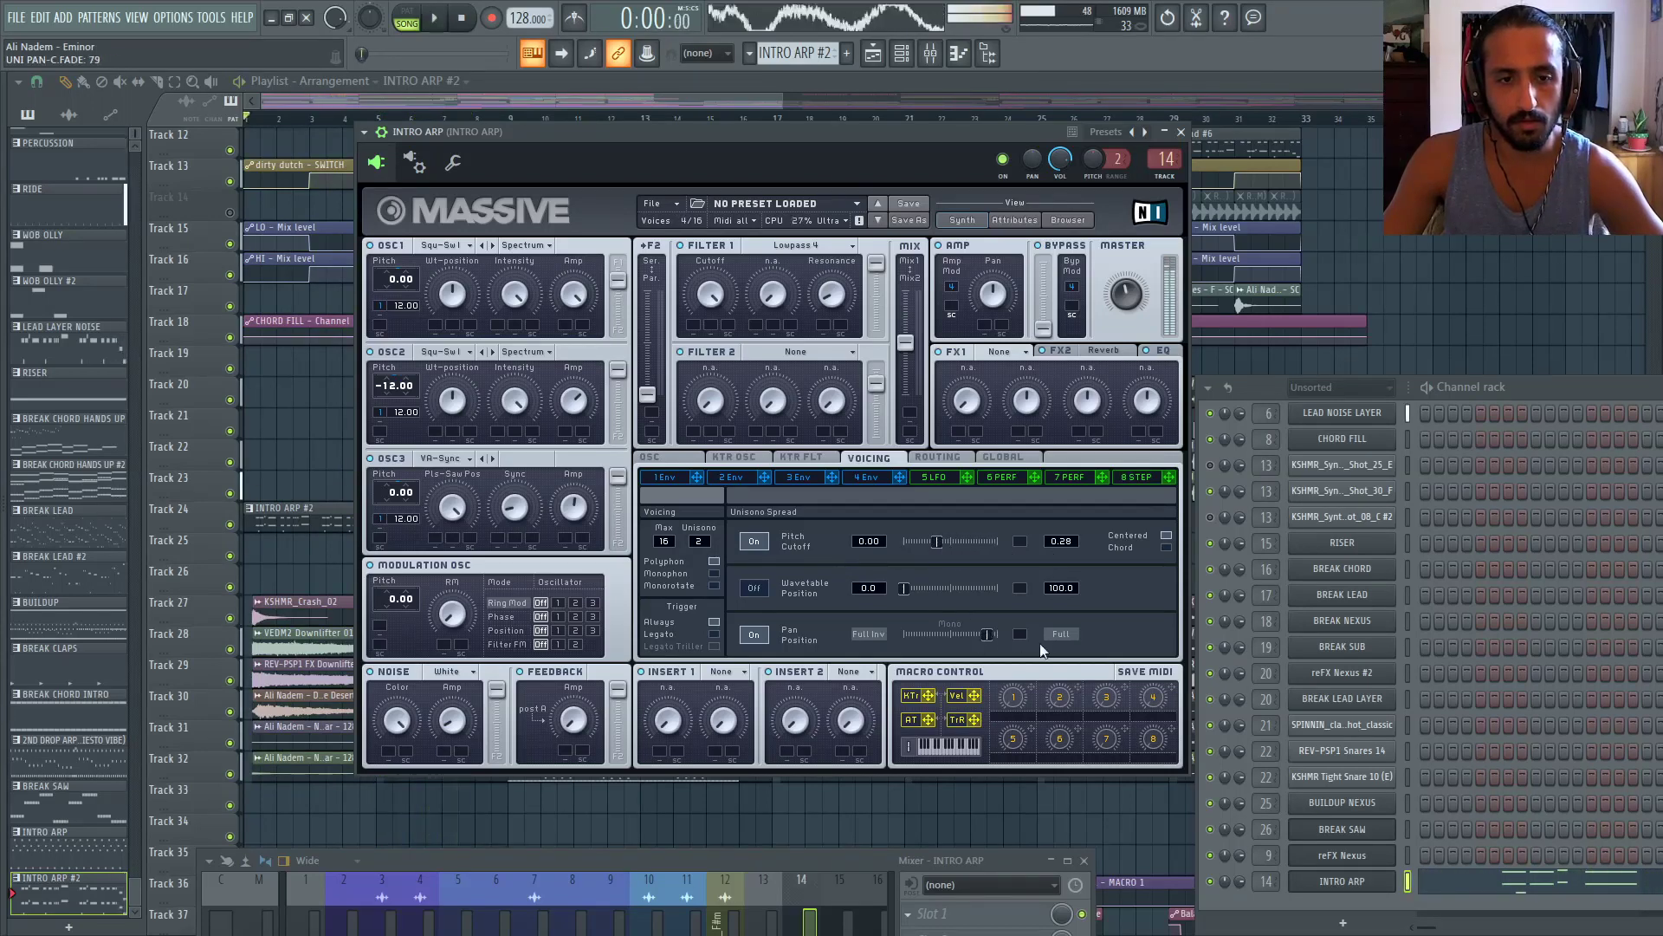
# Replay the song, raise Massive's EQ high shelf to about 57, and slightly adjust the low shelf
pyautogui.press('space')
pyautogui.click(1086, 352)
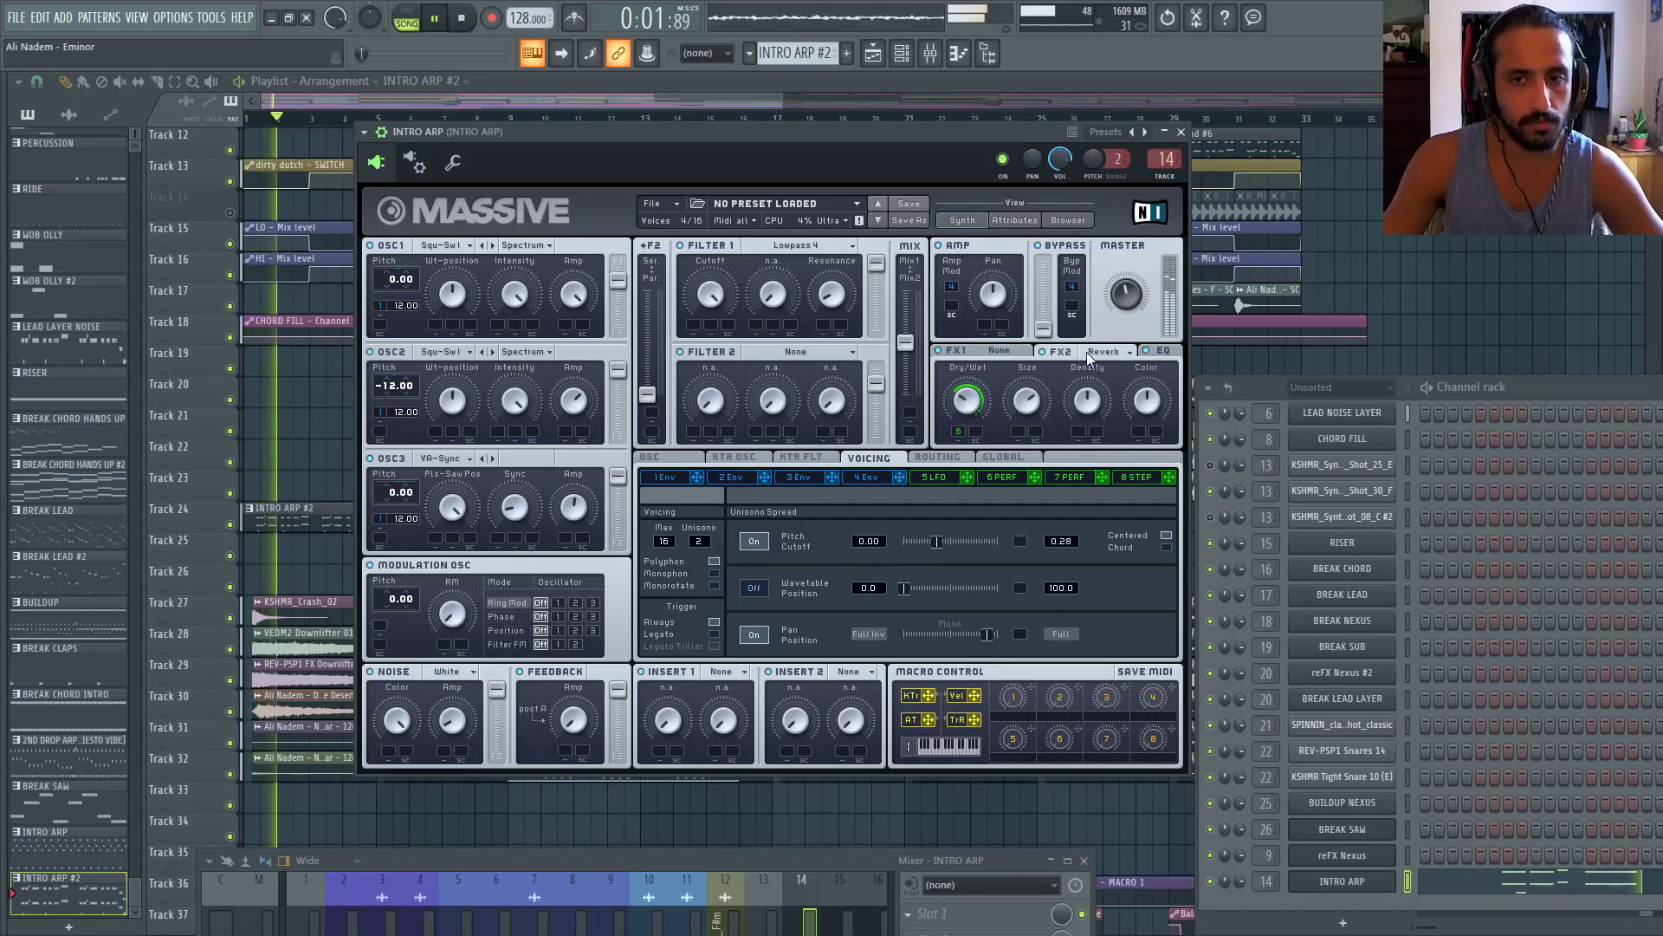
pyautogui.click(1161, 351)
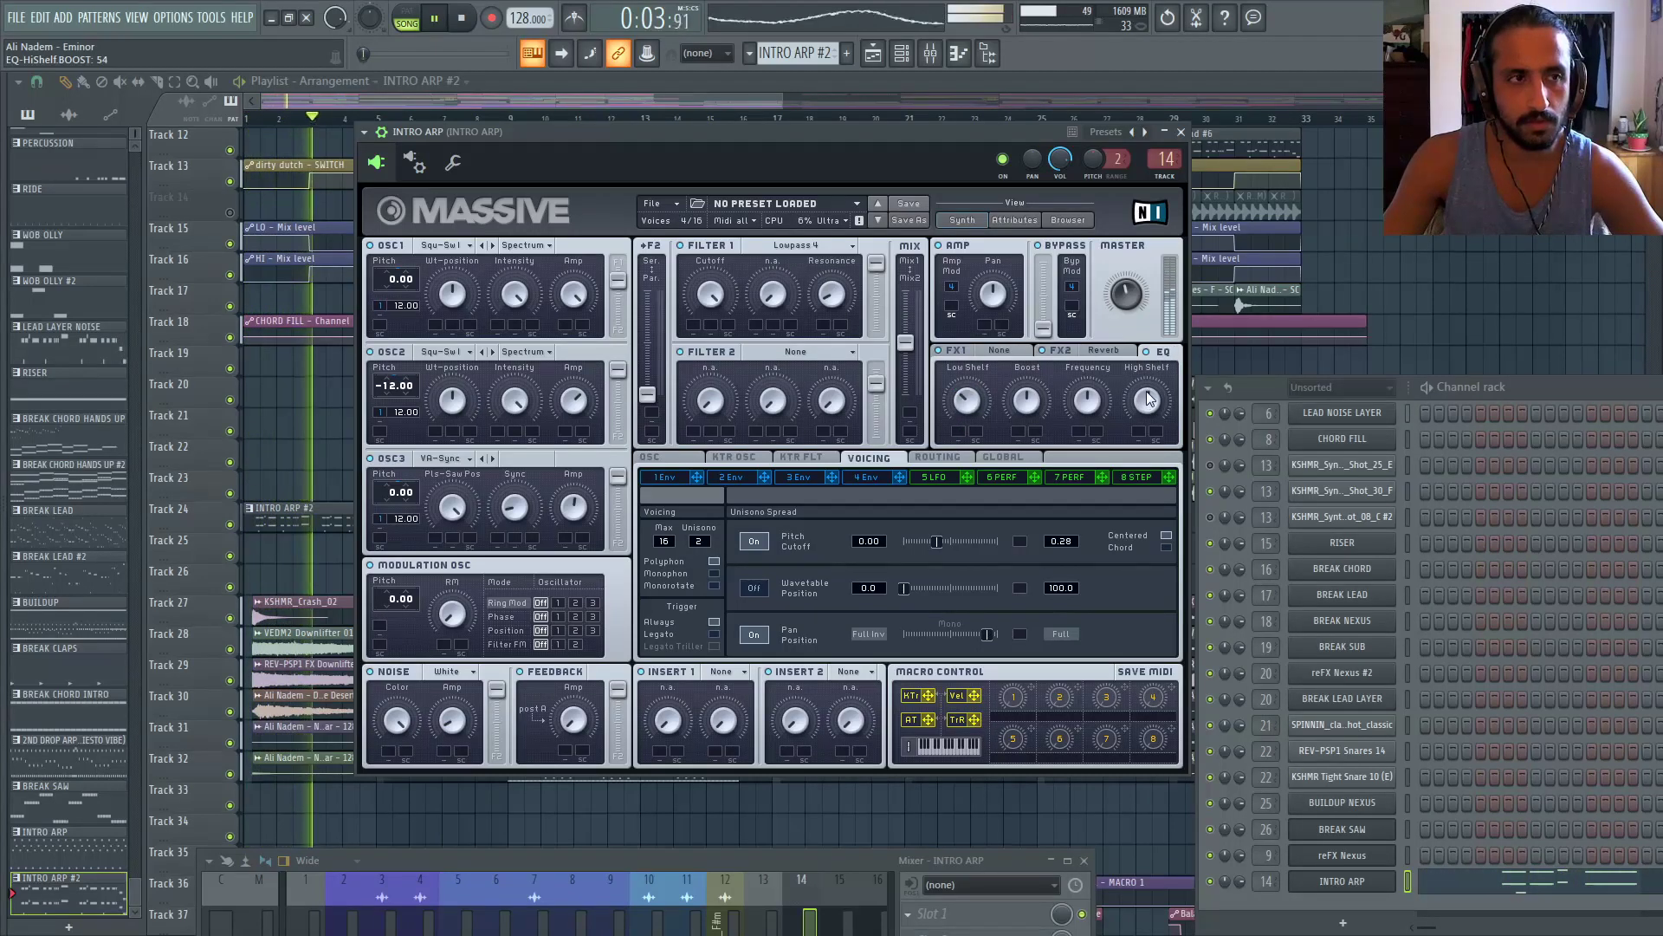
pyautogui.moveTo(1149, 399); pyautogui.dragTo(1147, 386)
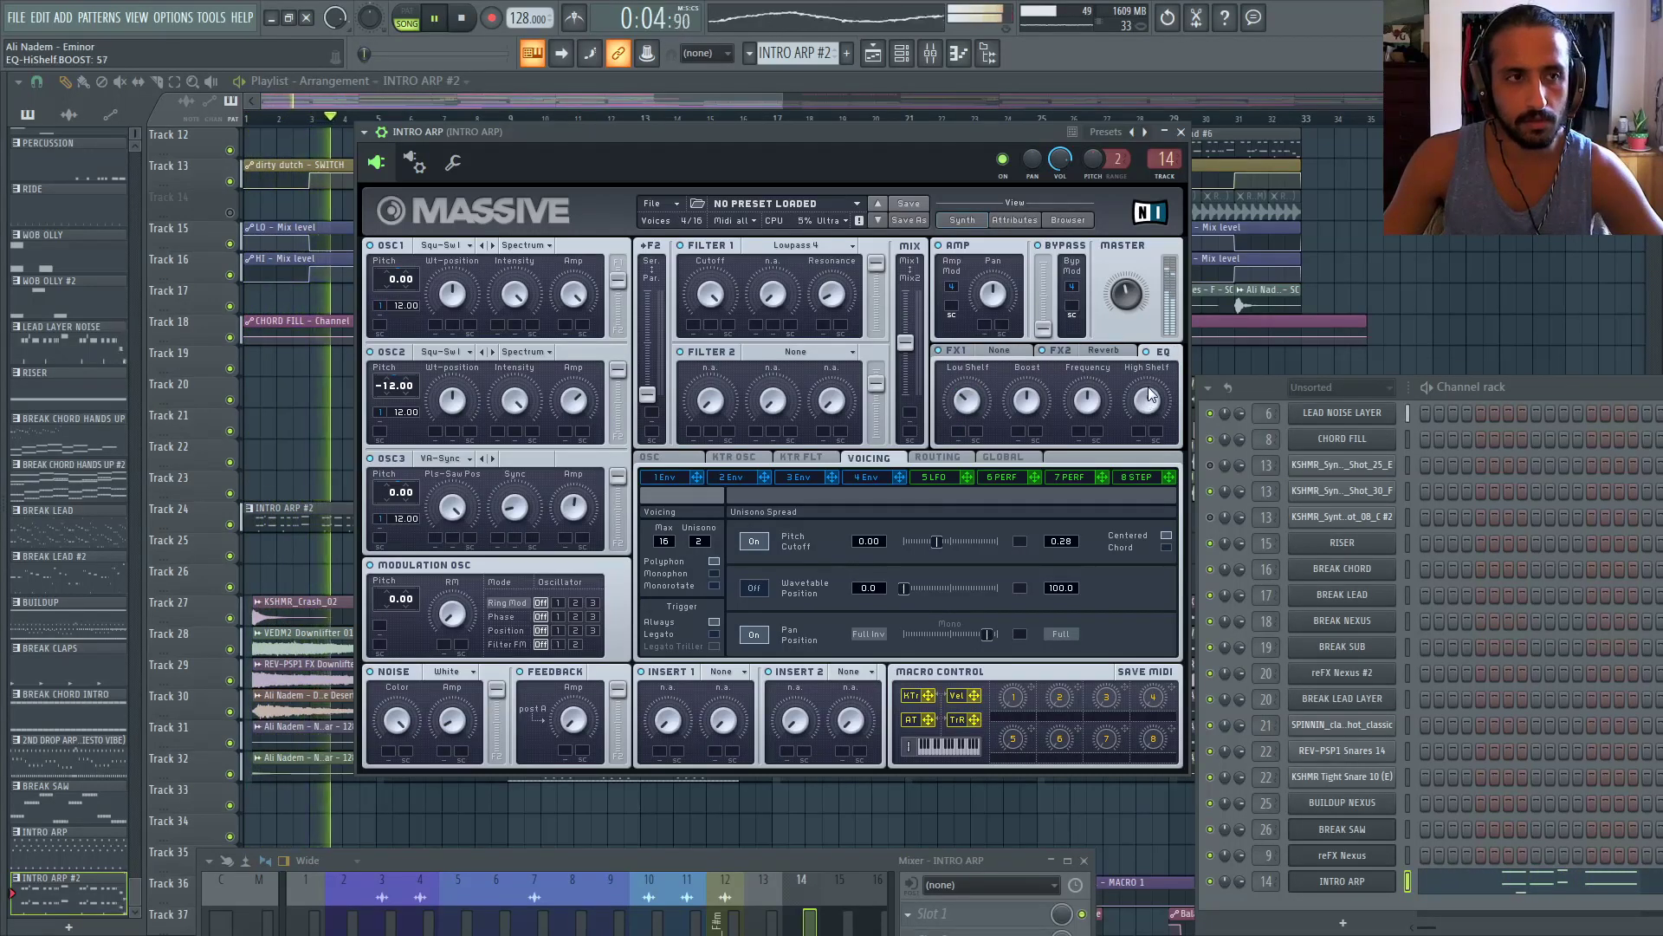
pyautogui.click(970, 400)
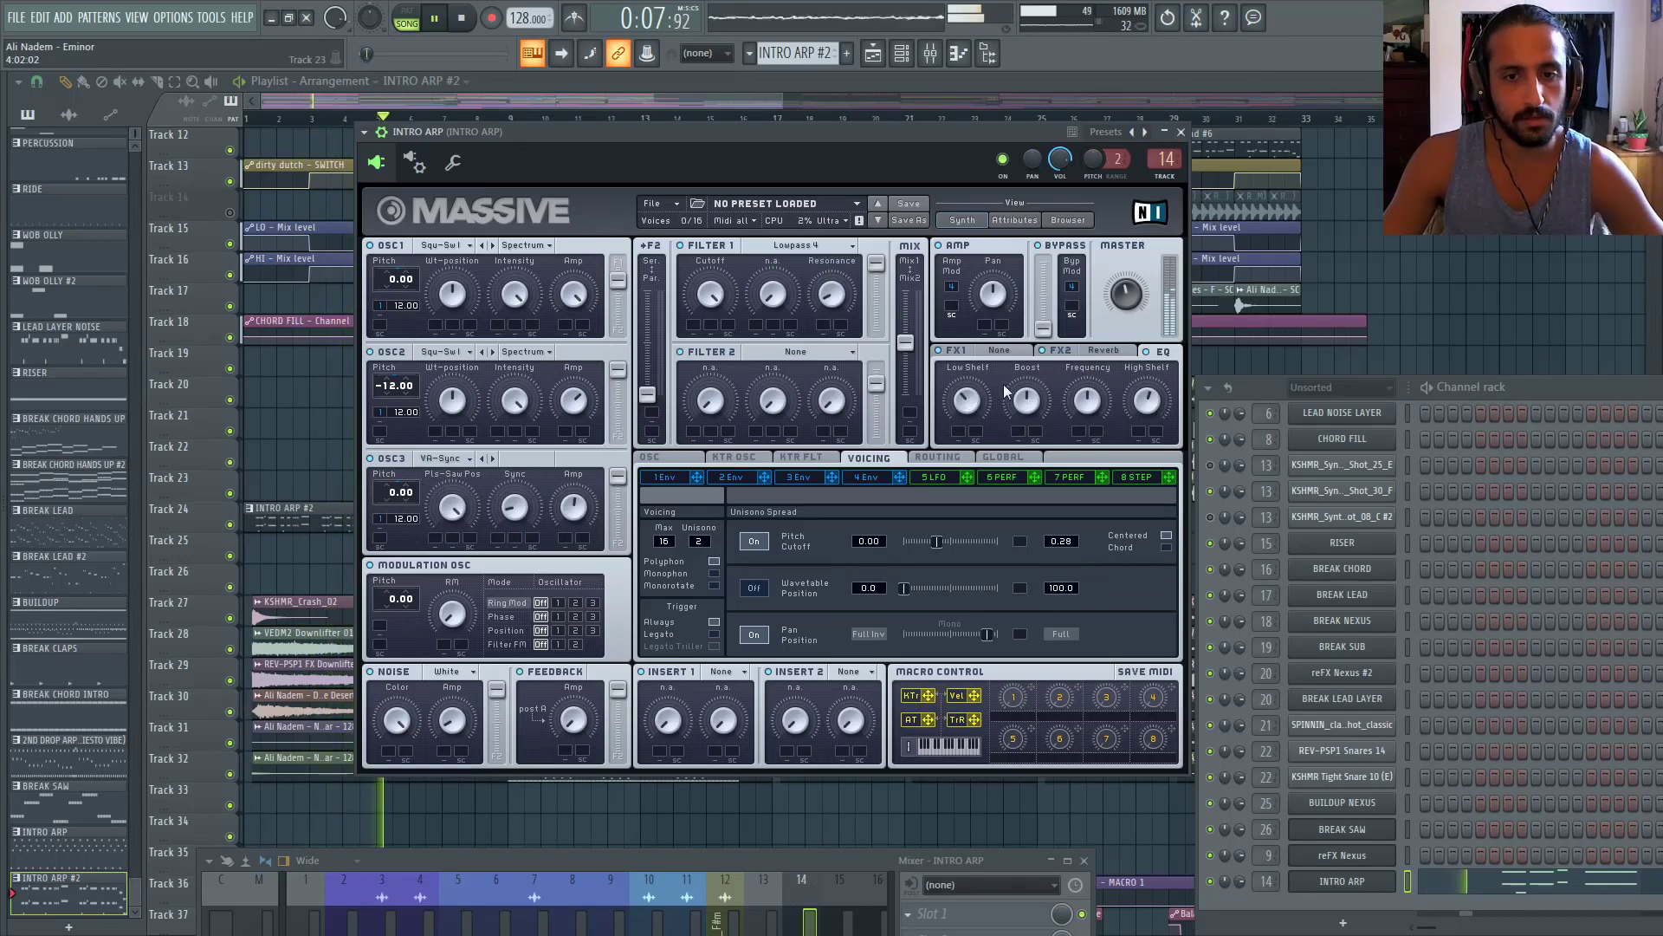
pyautogui.moveTo(971, 403); pyautogui.dragTo(973, 400)
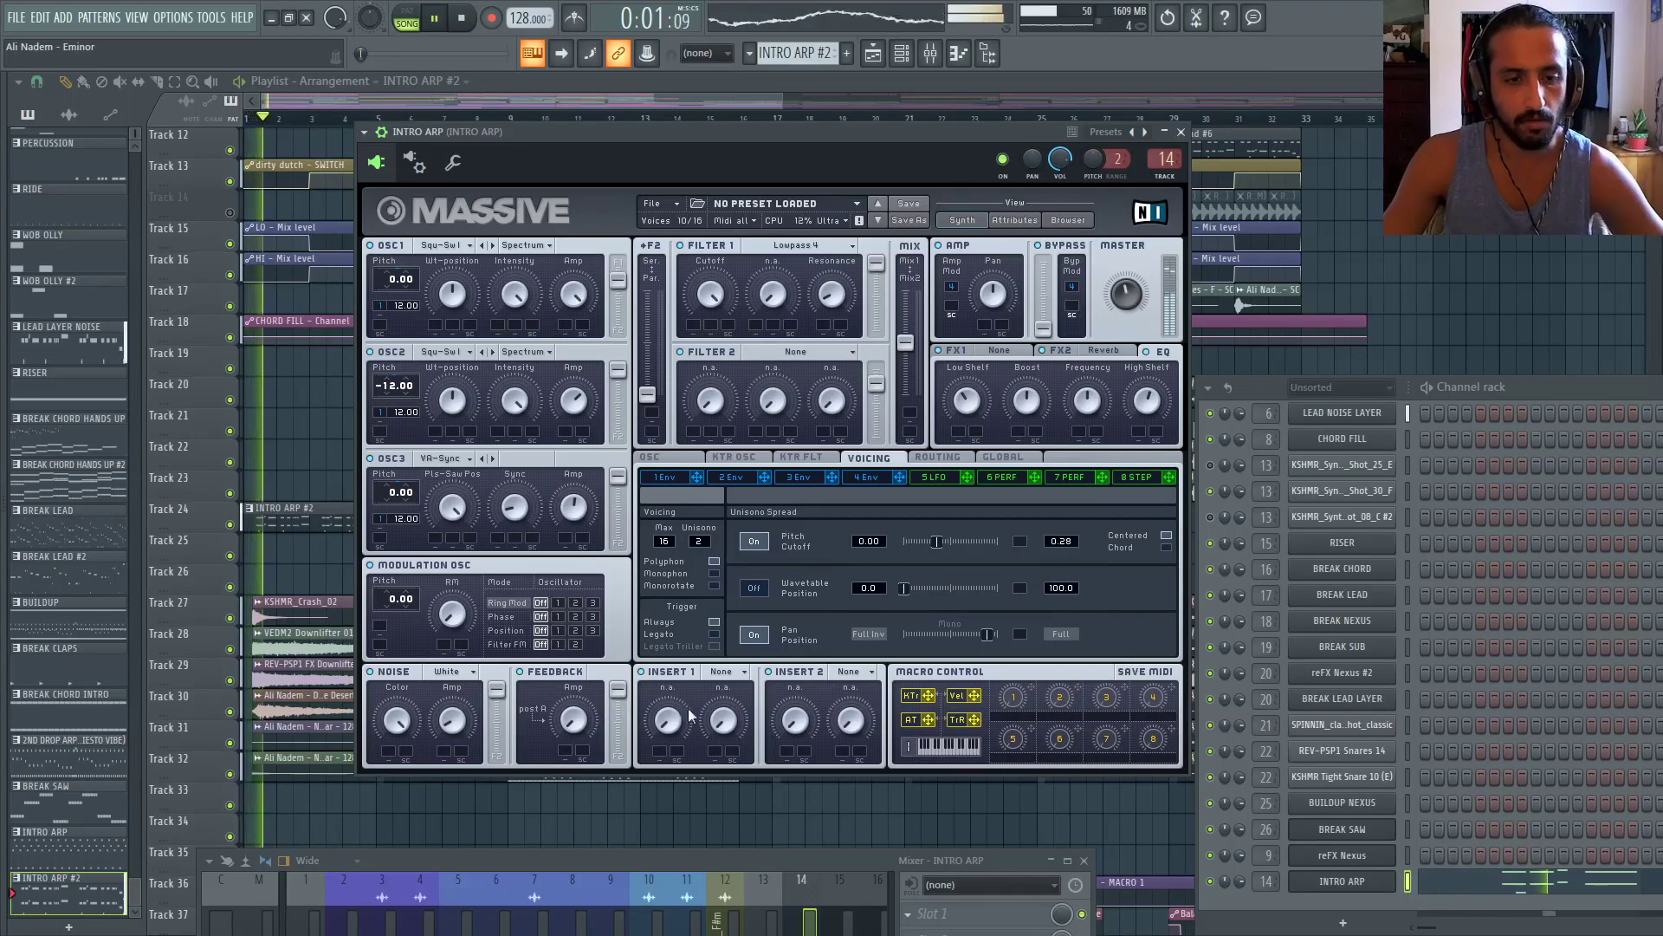
# Load the HP LP Filter in Insert 1, route it before Filter 1, and set Lp to 100 and Hp to about 18
pyautogui.click(721, 671)
pyautogui.click(720, 735)
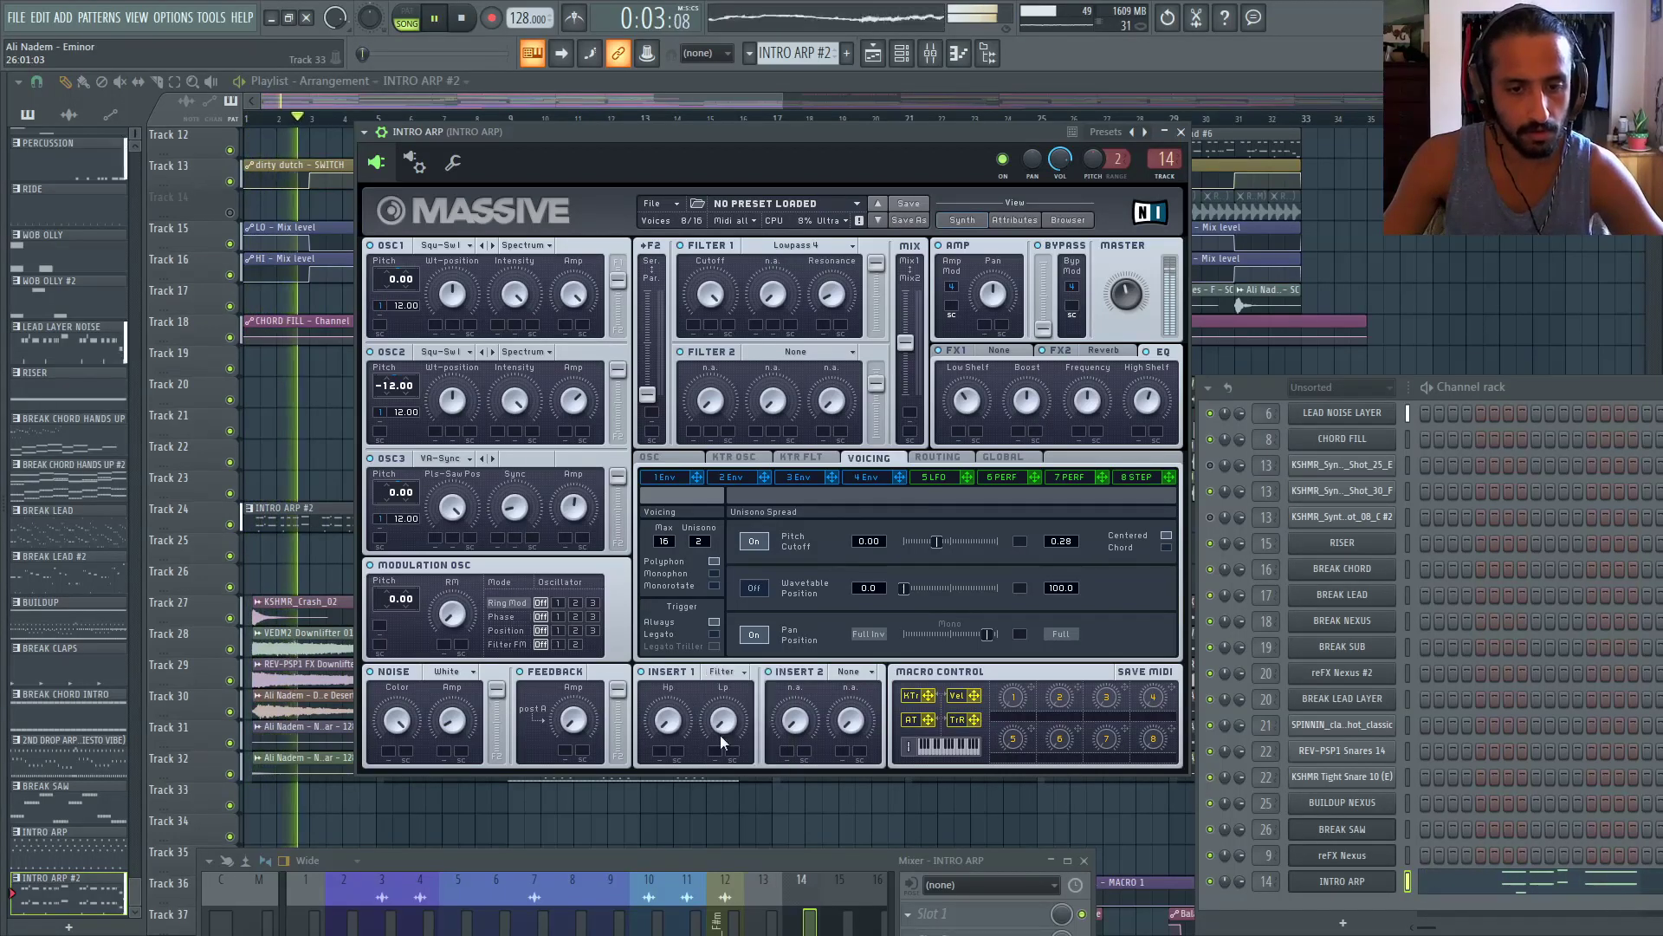
pyautogui.click(937, 456)
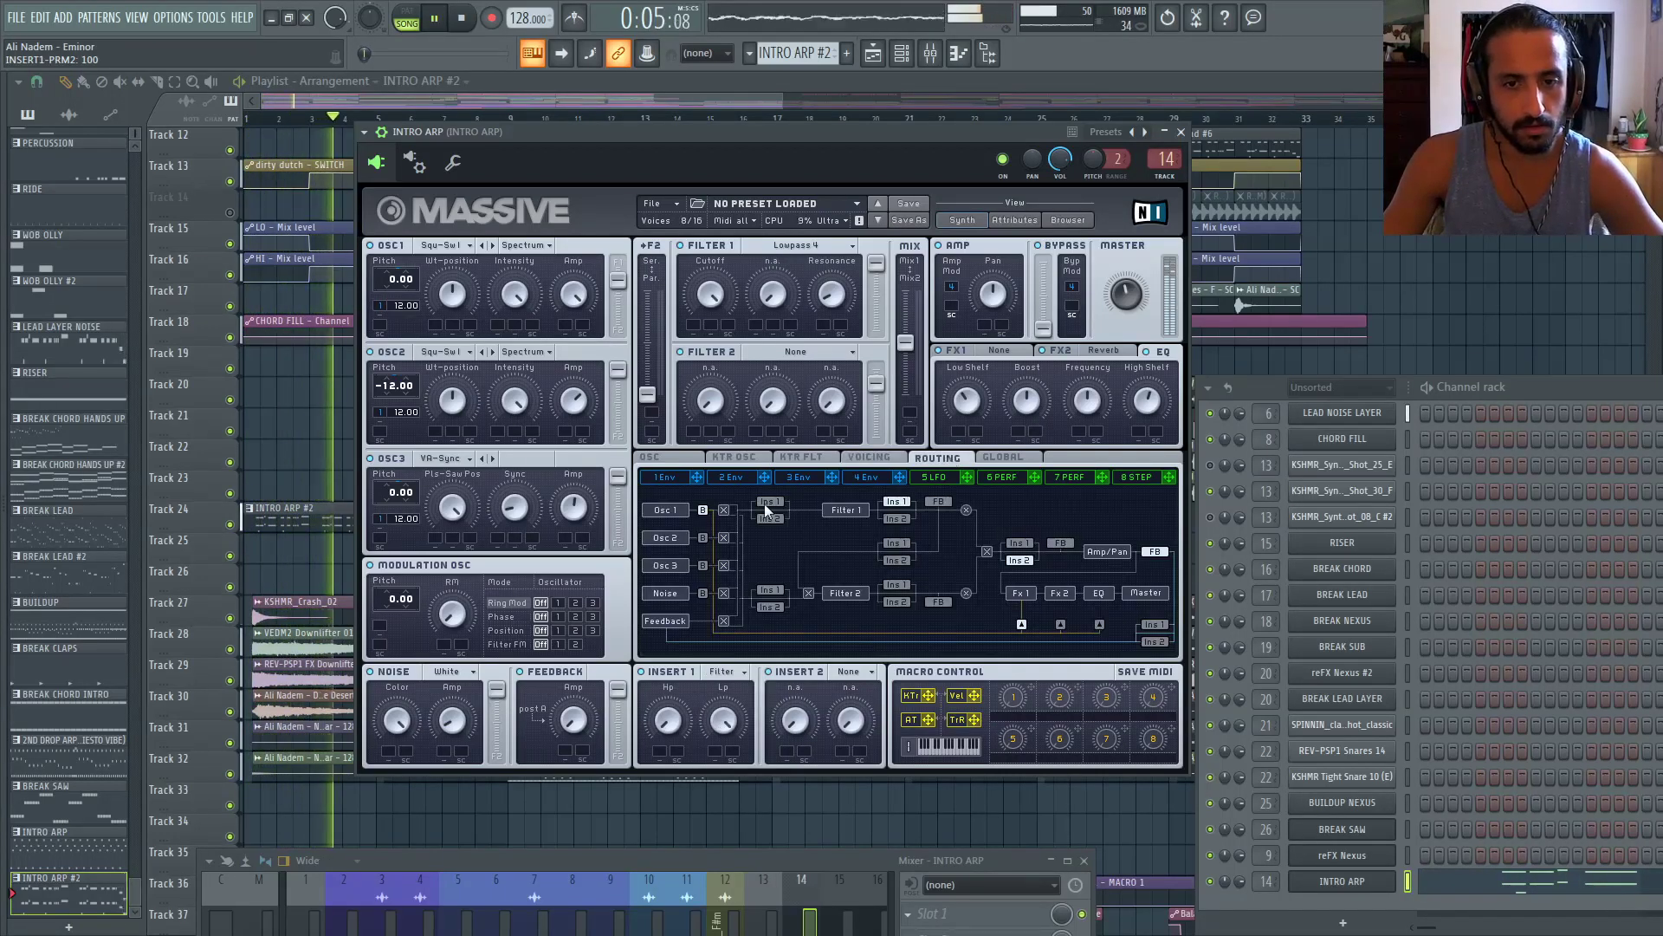
pyautogui.click(766, 503)
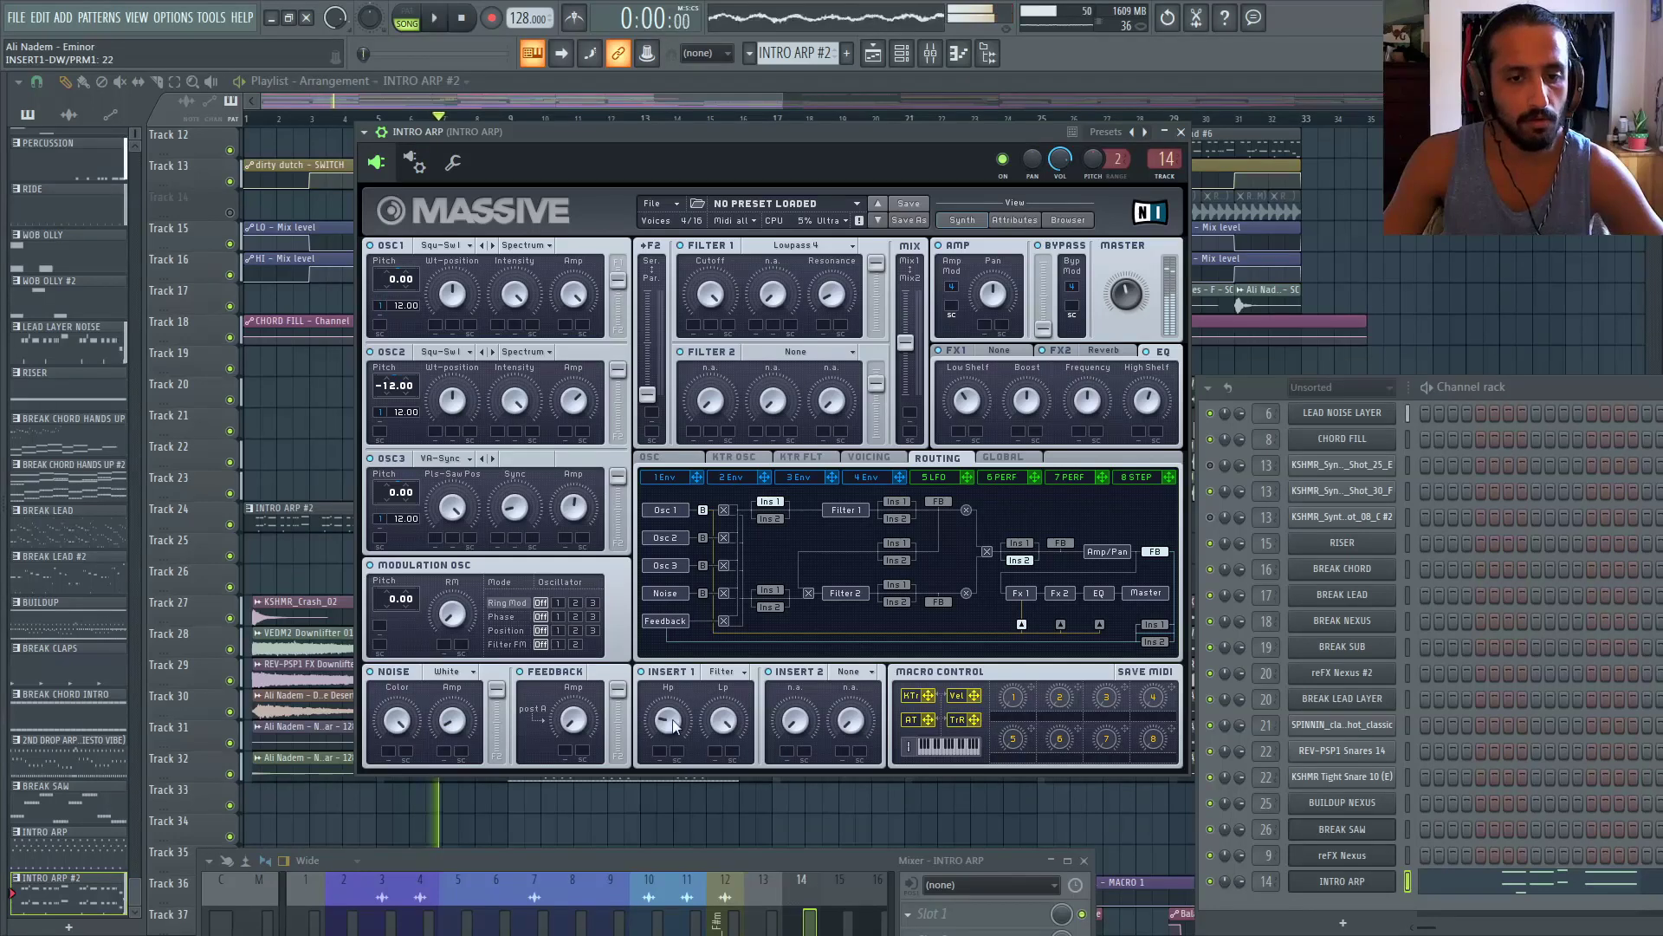
pyautogui.press('space')
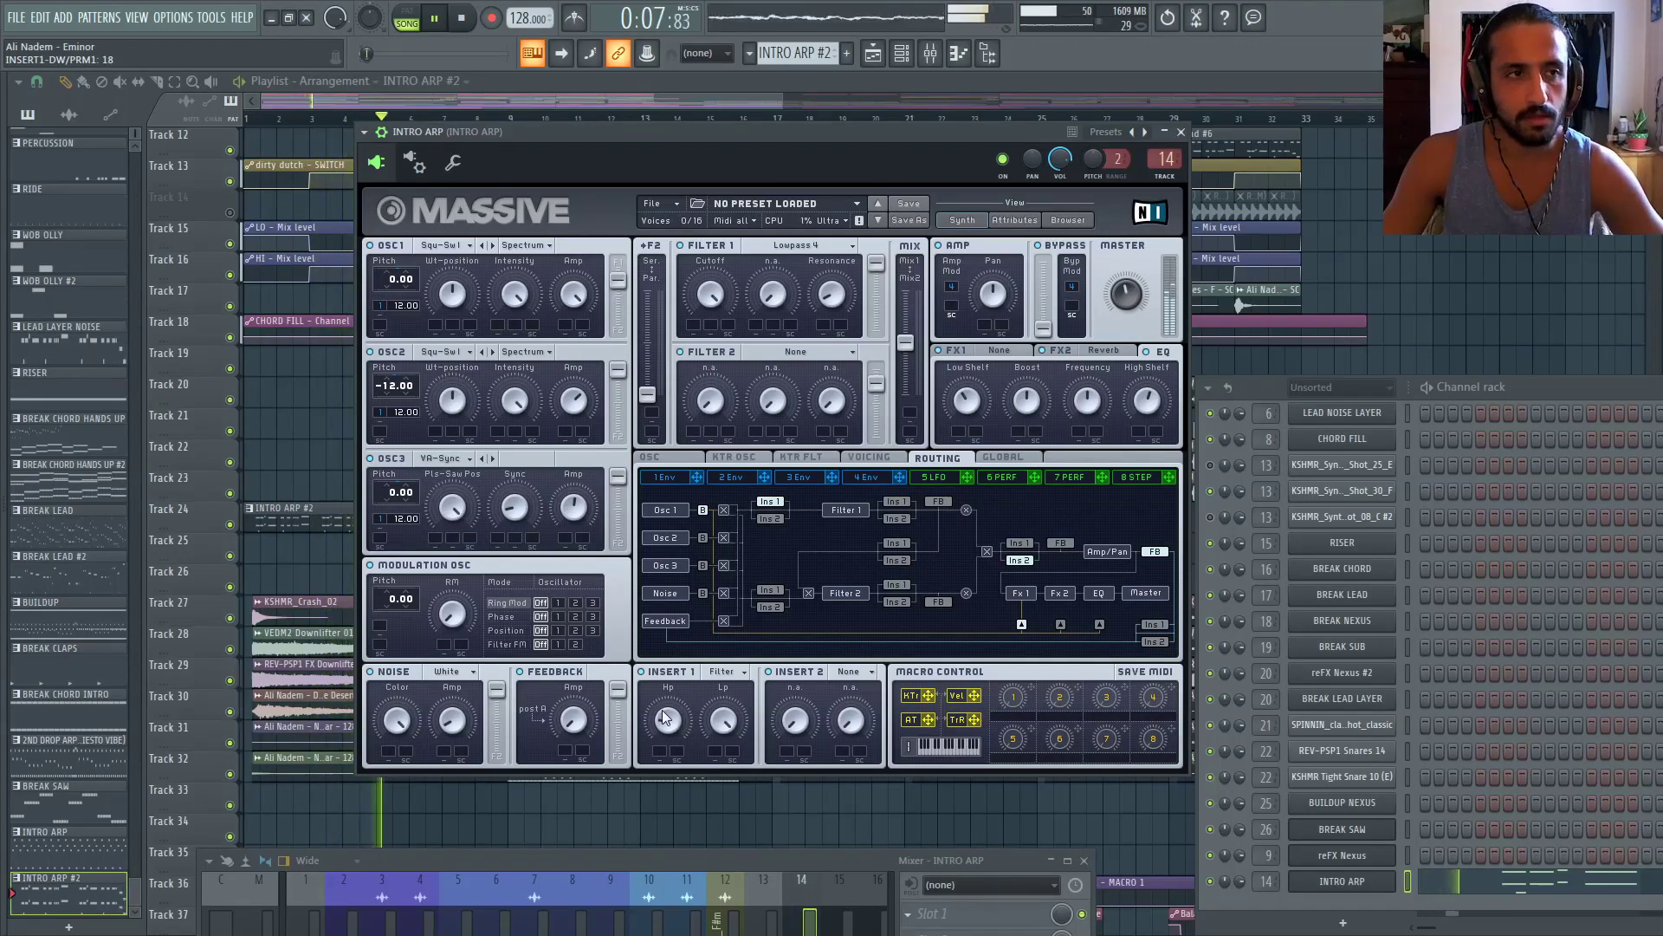
pyautogui.press('space')
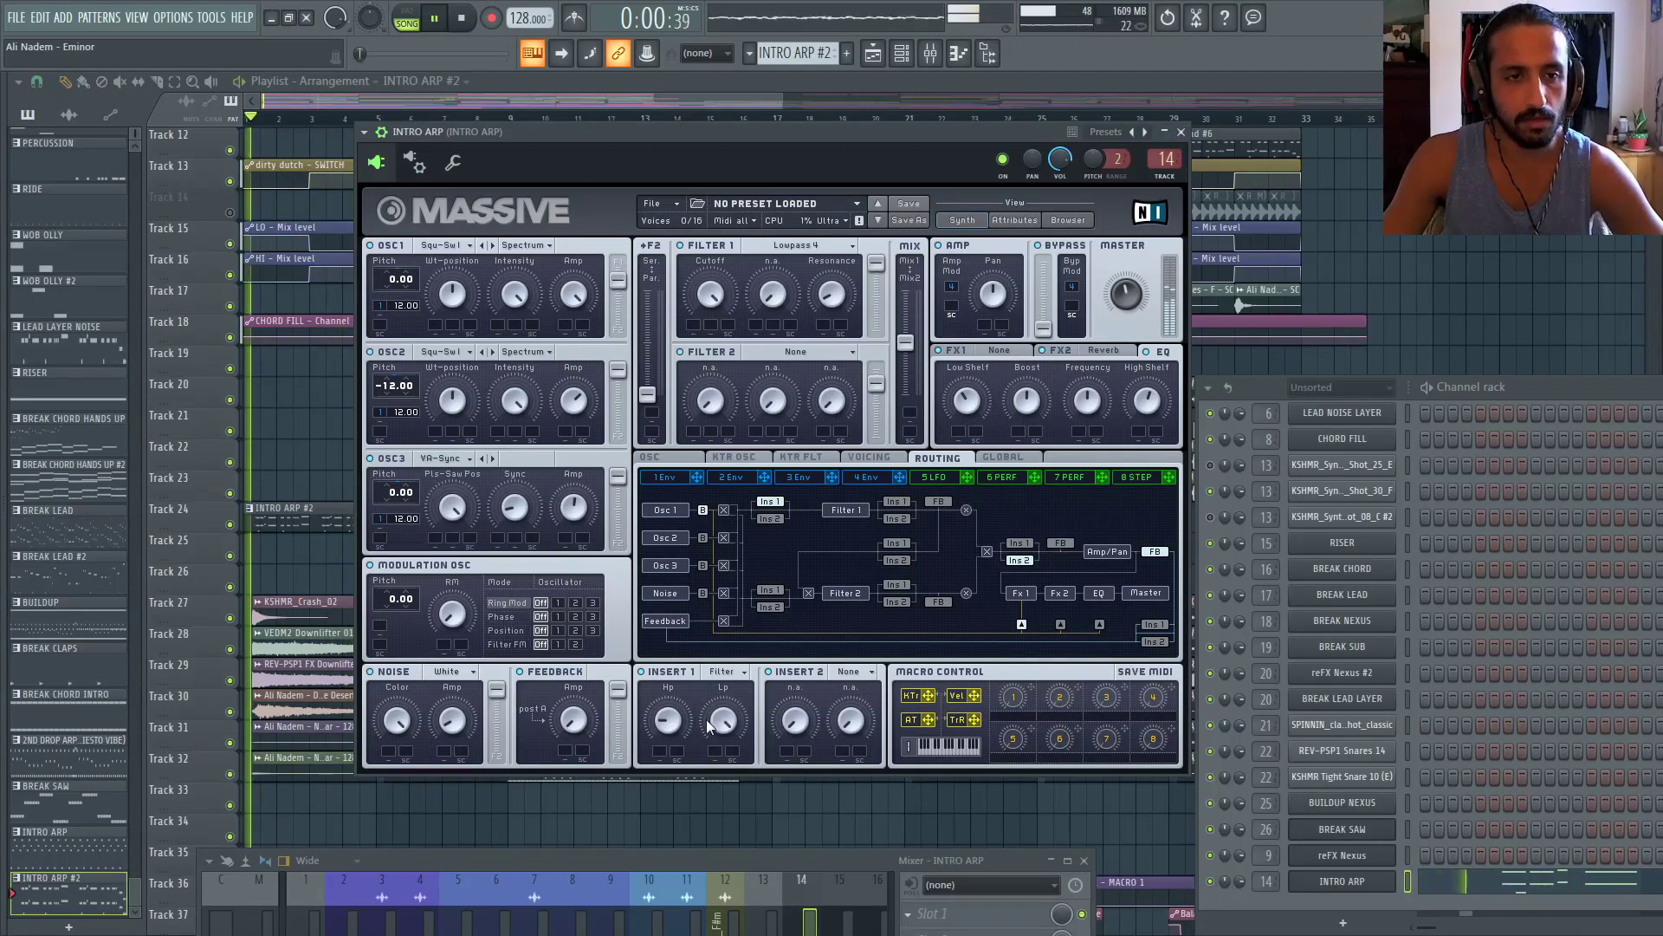
# Try the Parabolic Shaper and the Hardclipper in Insert 2 with dry/wet at 100 during playback
pyautogui.click(861, 672)
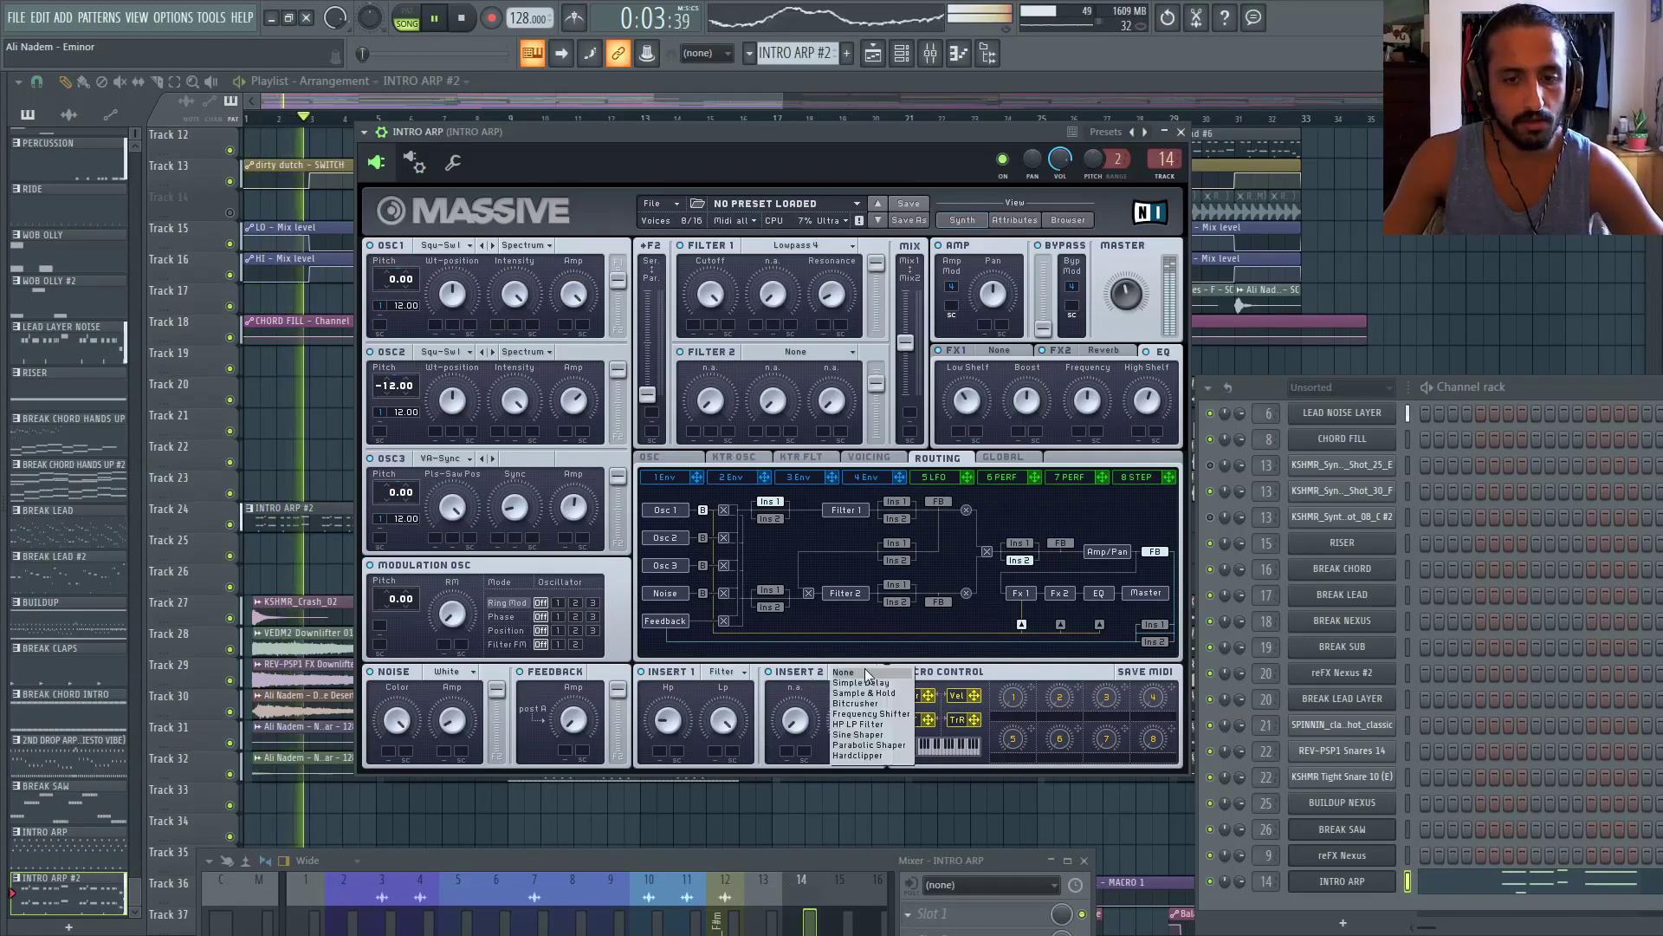
pyautogui.click(867, 745)
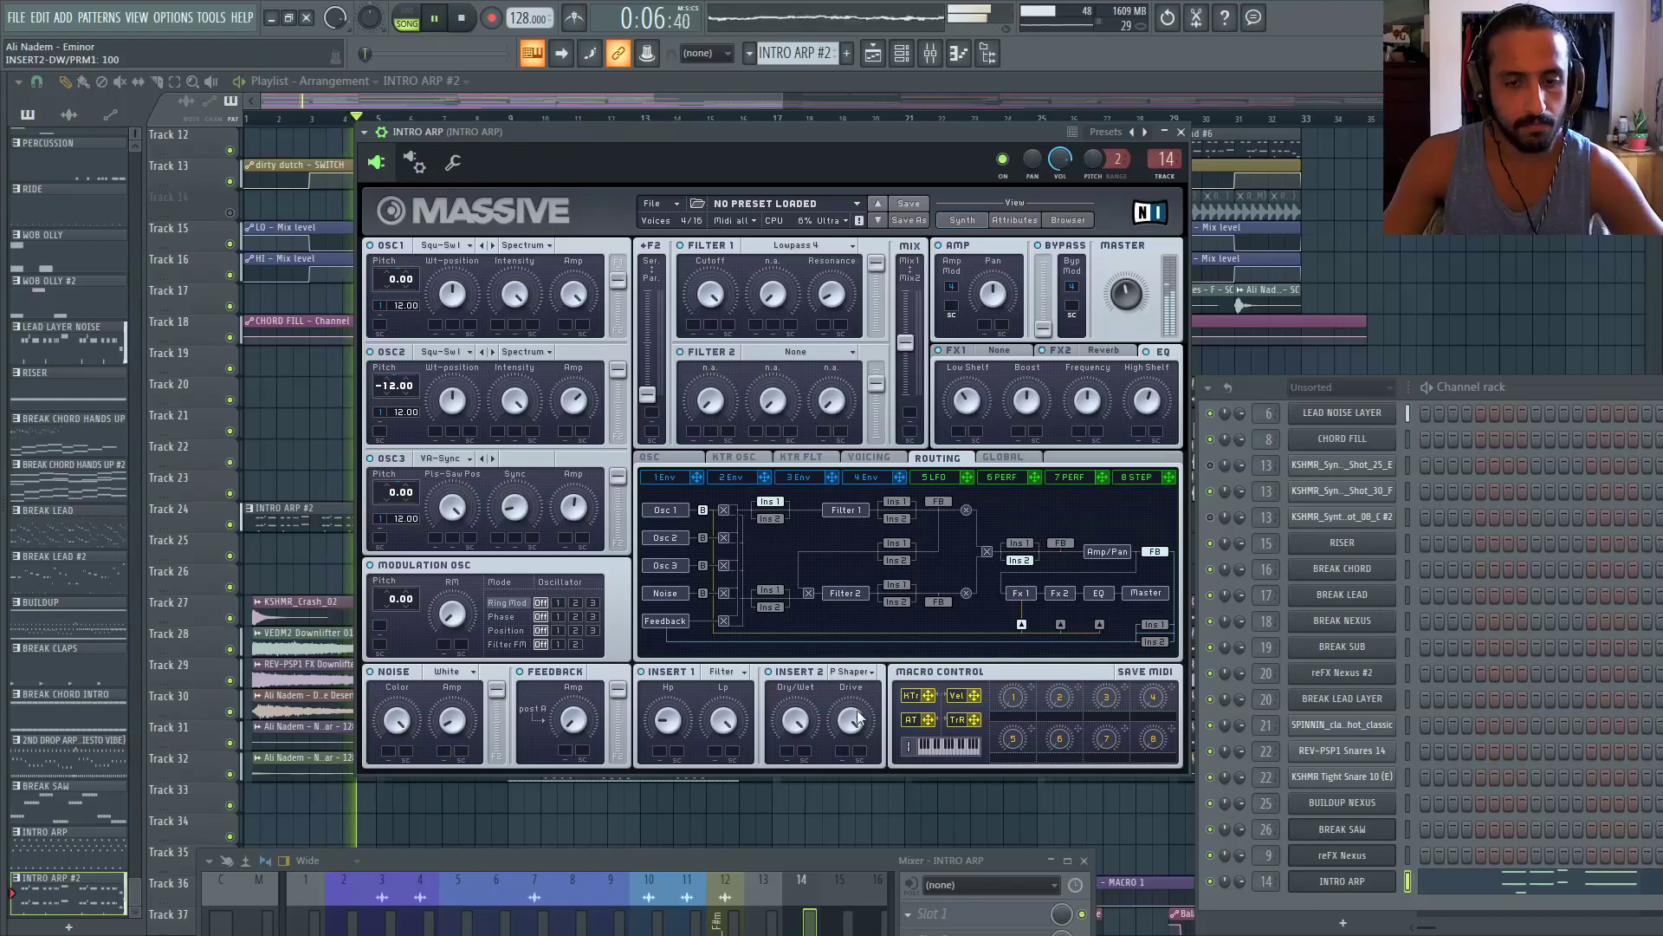
pyautogui.click(852, 672)
pyautogui.click(859, 755)
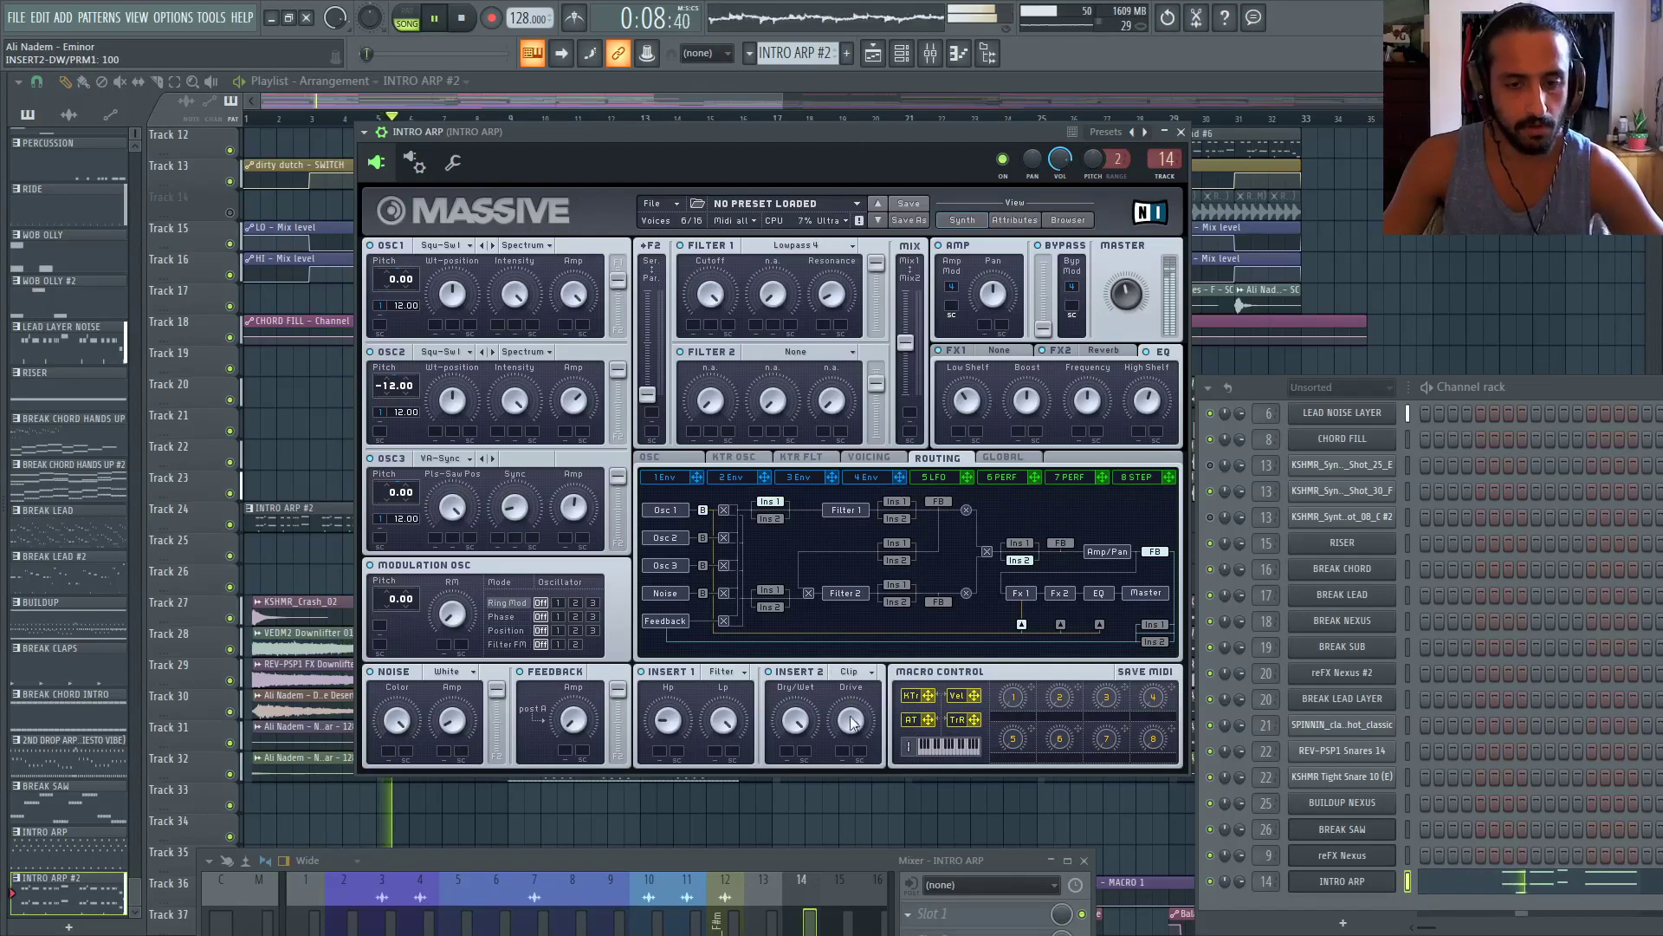
pyautogui.press('space')
# Try the Sine Shaper in Insert 2 with a reduced drive and replay the song
pyautogui.click(850, 672)
pyautogui.click(866, 745)
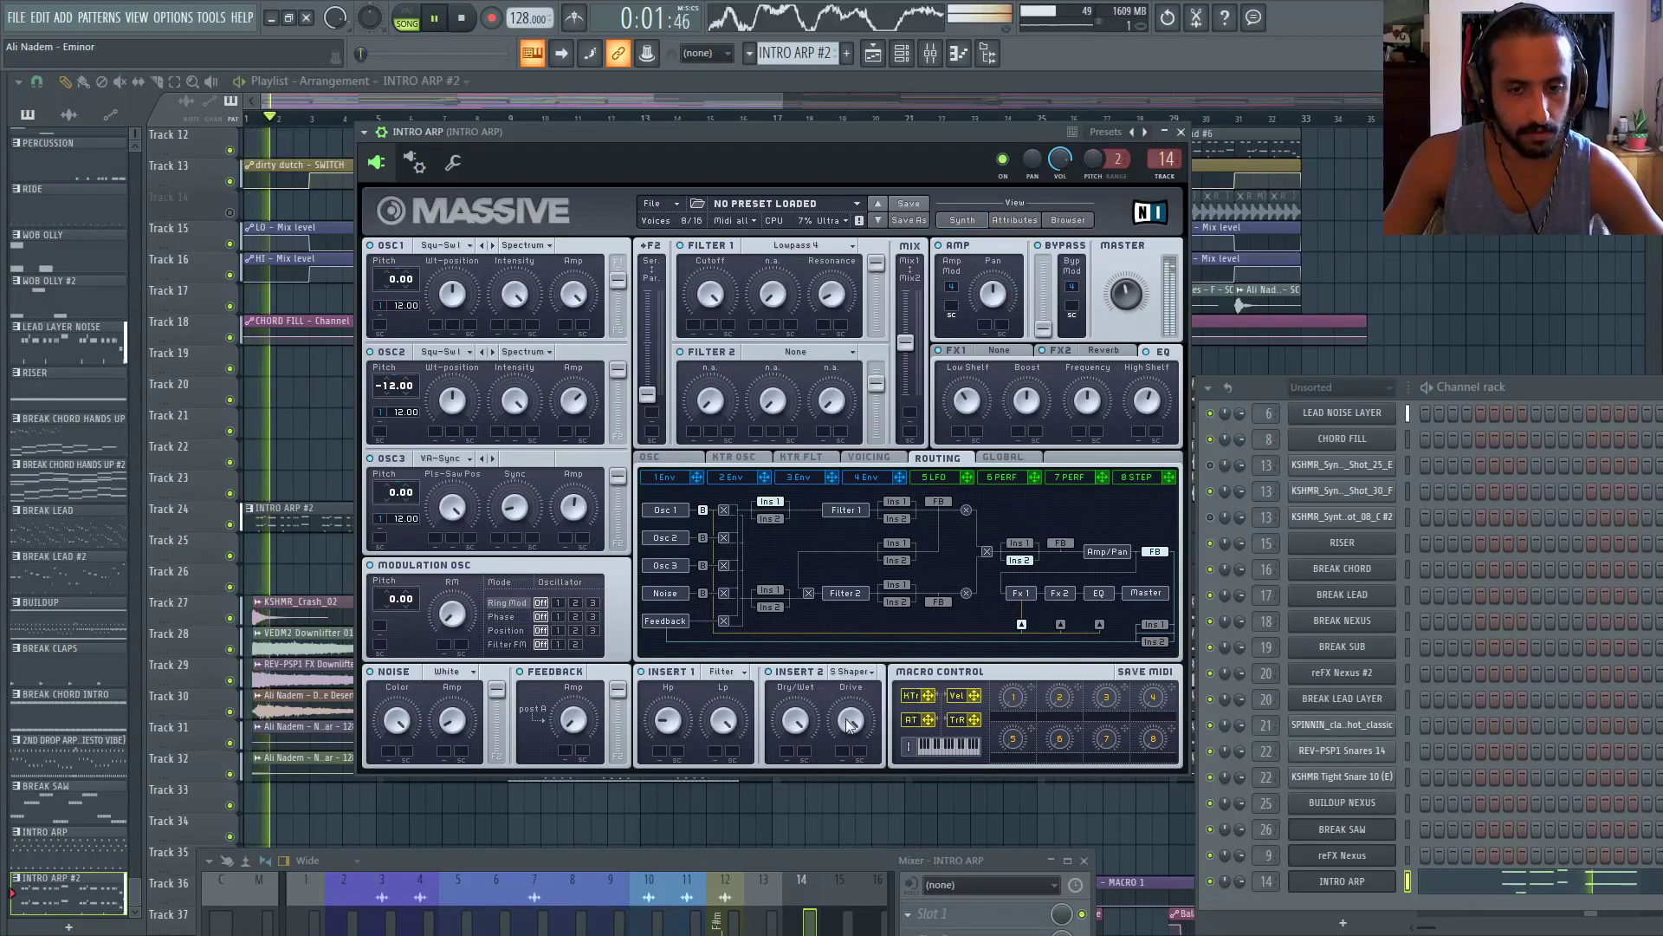
pyautogui.click(847, 673)
pyautogui.click(858, 734)
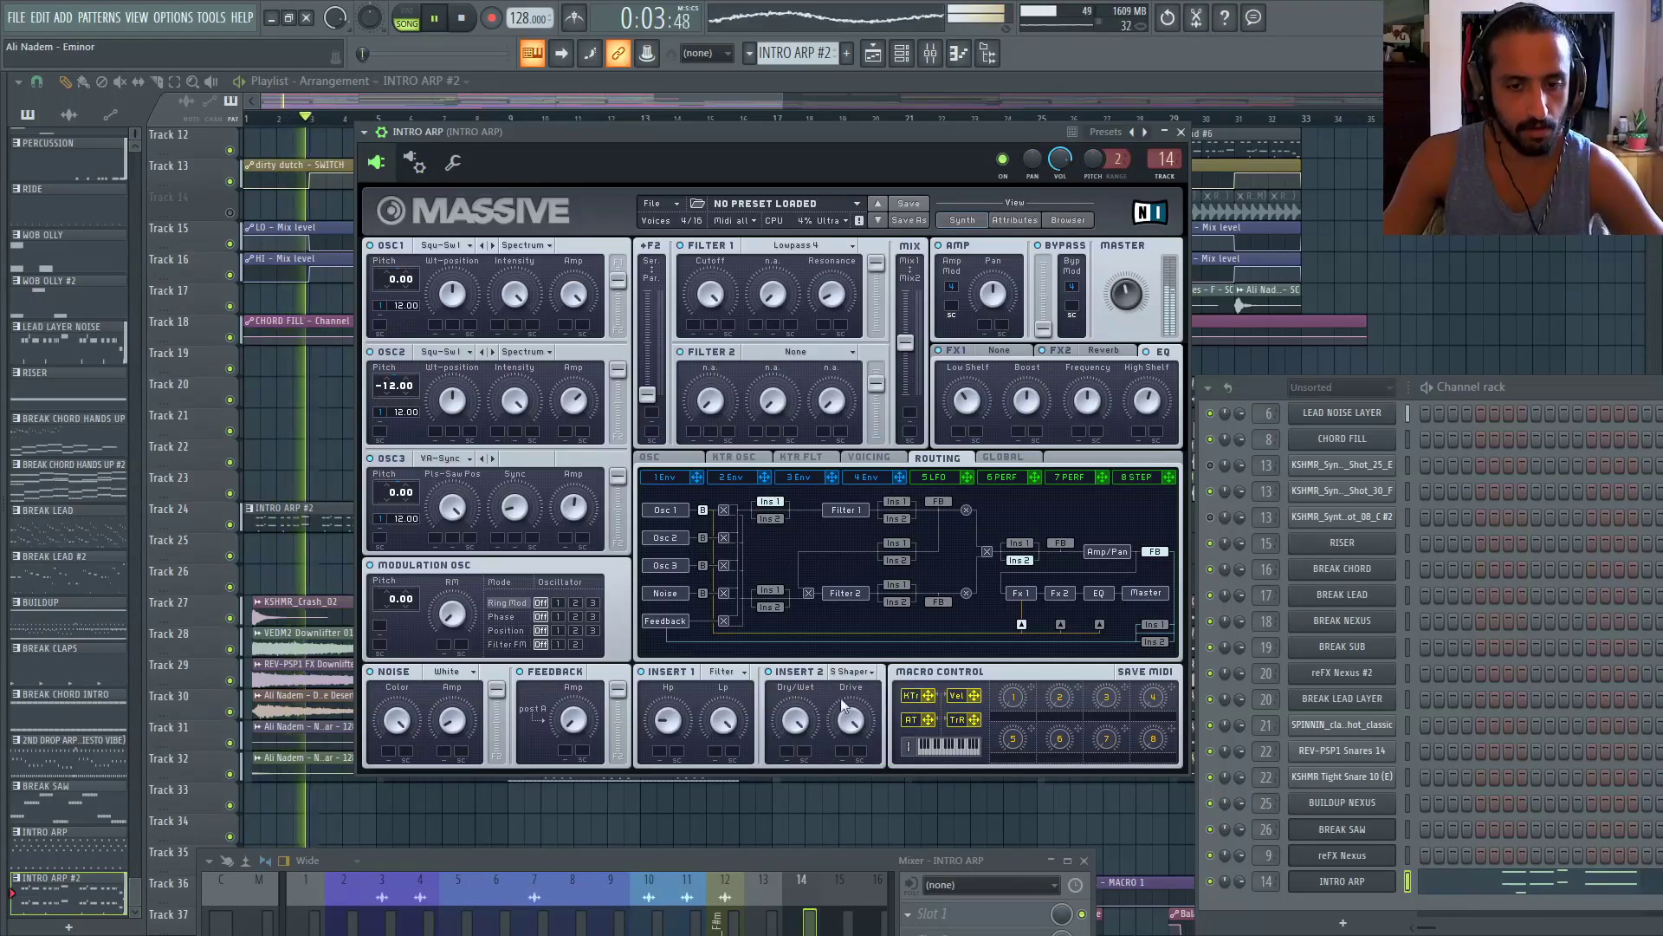
pyautogui.moveTo(853, 738)
pyautogui.mouseDown()
pyautogui.moveTo(851, 795)
pyautogui.moveTo(854, 740)
pyautogui.moveTo(856, 756)
pyautogui.mouseUp()
pyautogui.press('space')
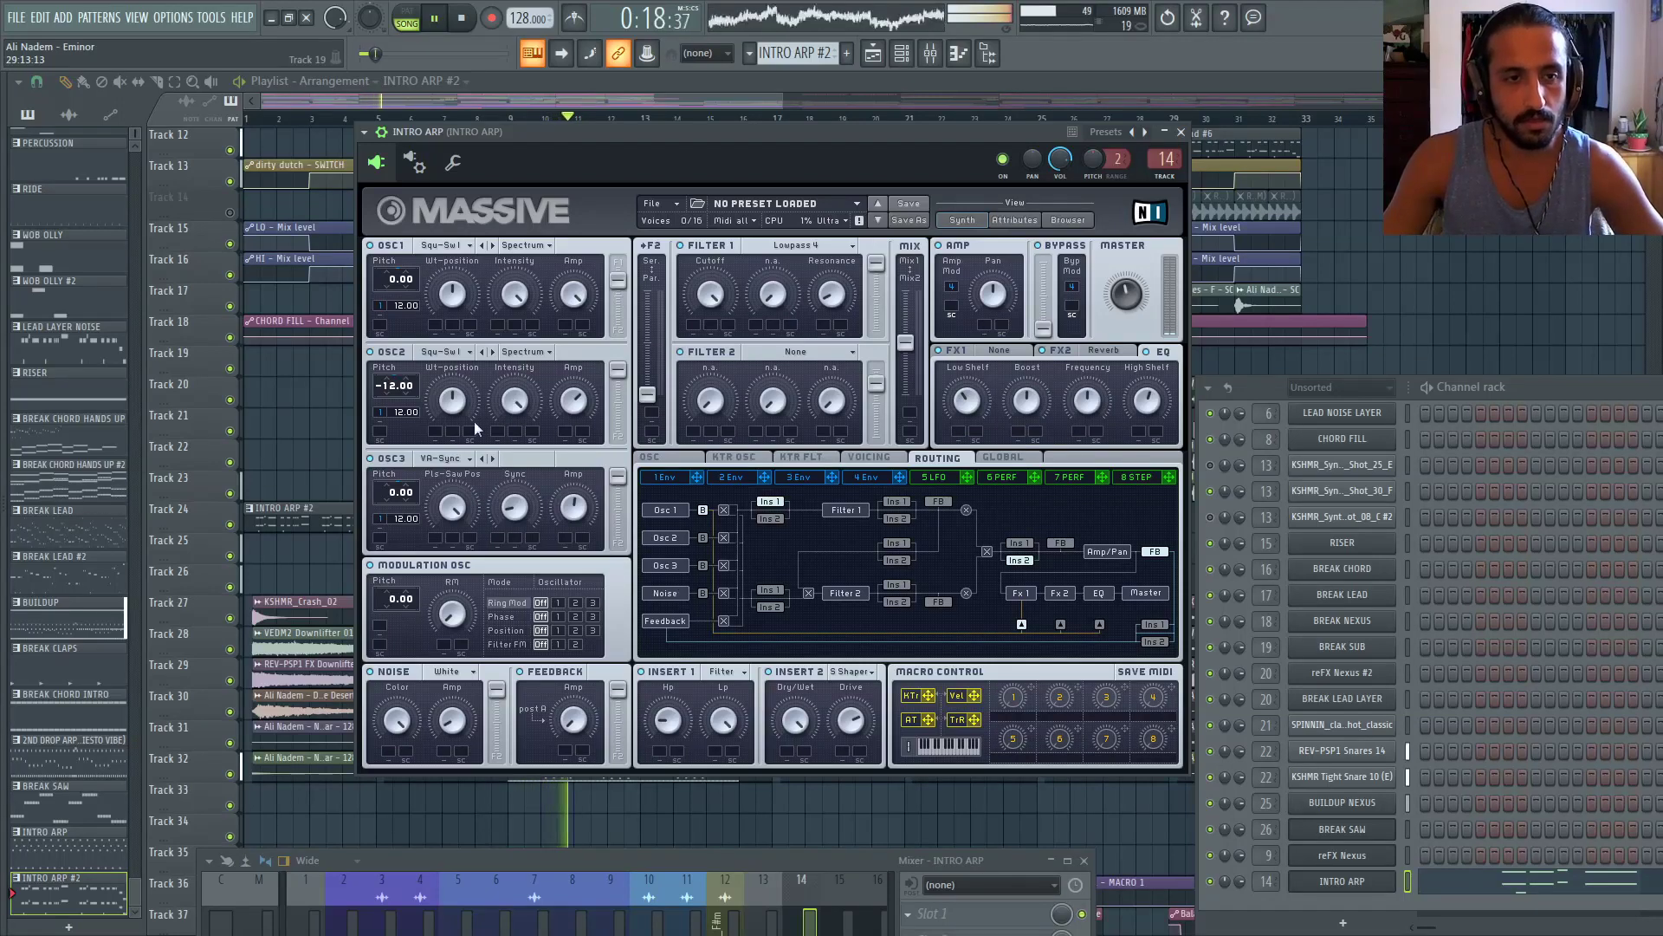
# Replay the song from the beginning and change the INTRO ARP's Insert 2 effect to Bitcrusher
pyautogui.click(247, 119)
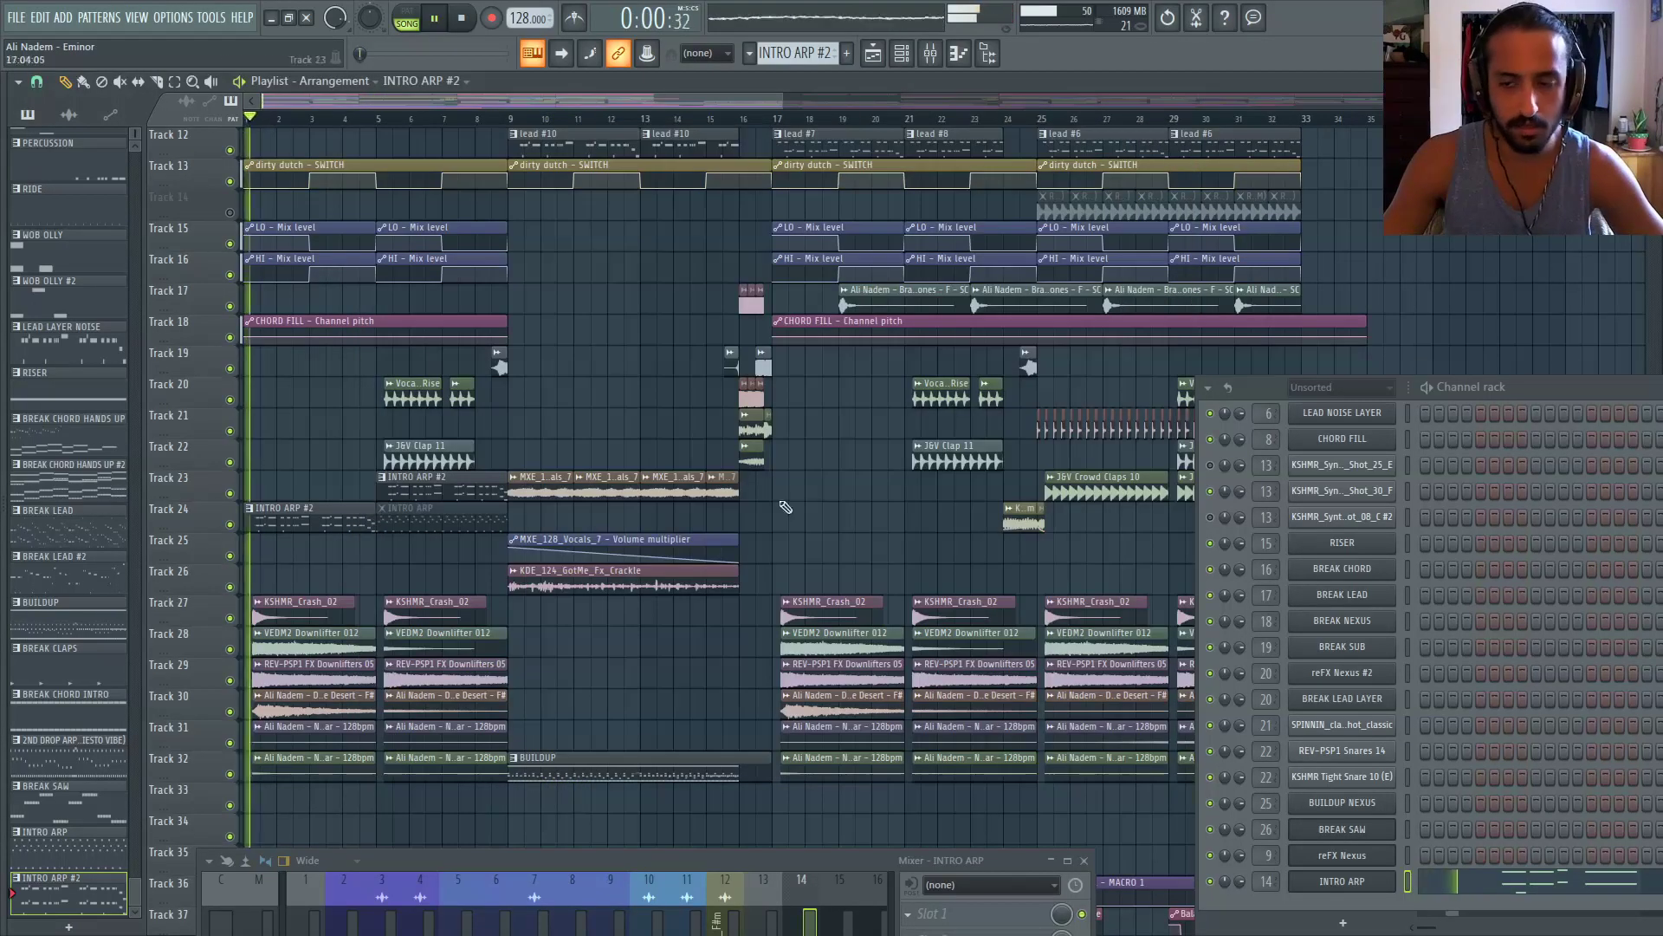
pyautogui.click(1363, 883)
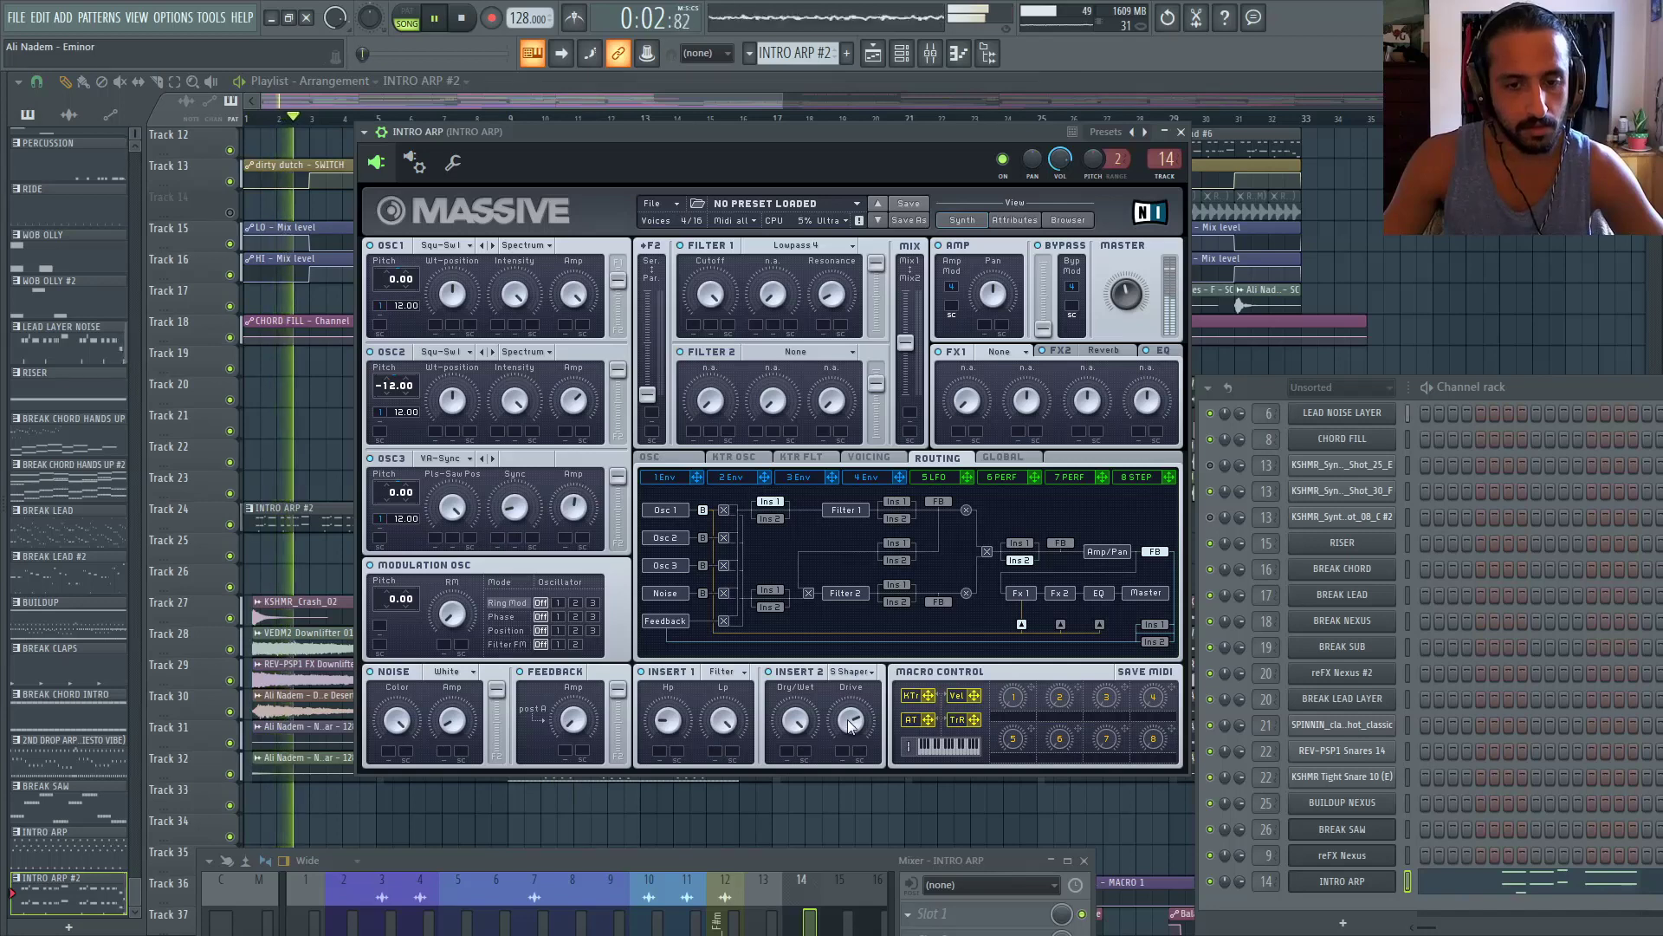
pyautogui.click(852, 673)
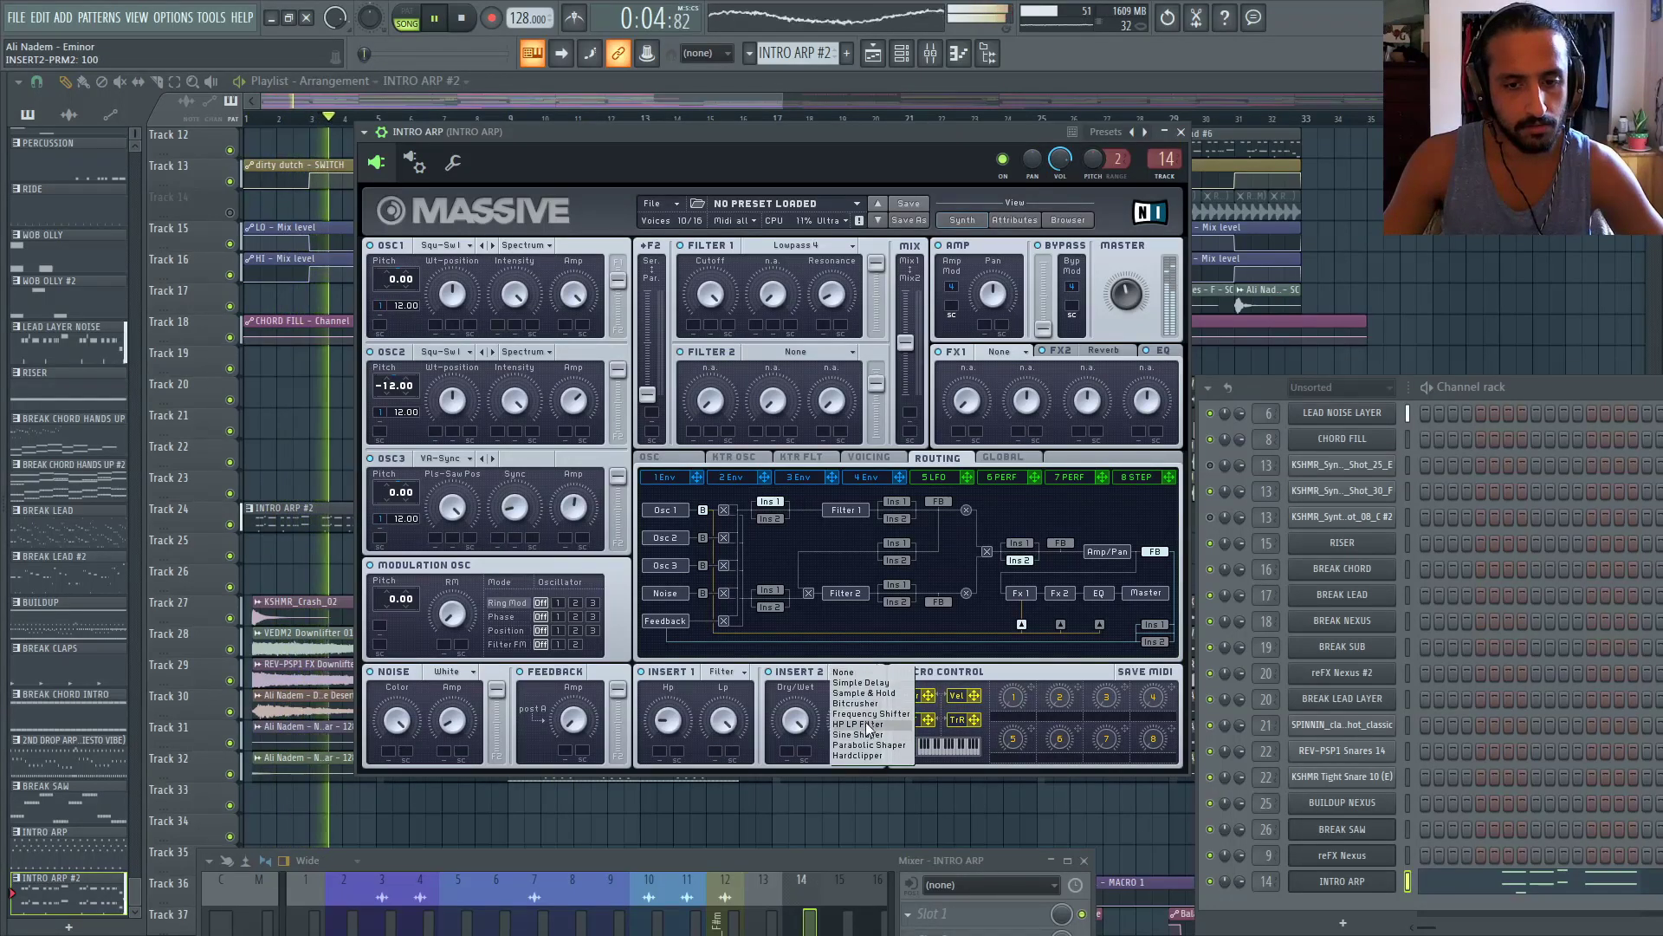
pyautogui.click(854, 709)
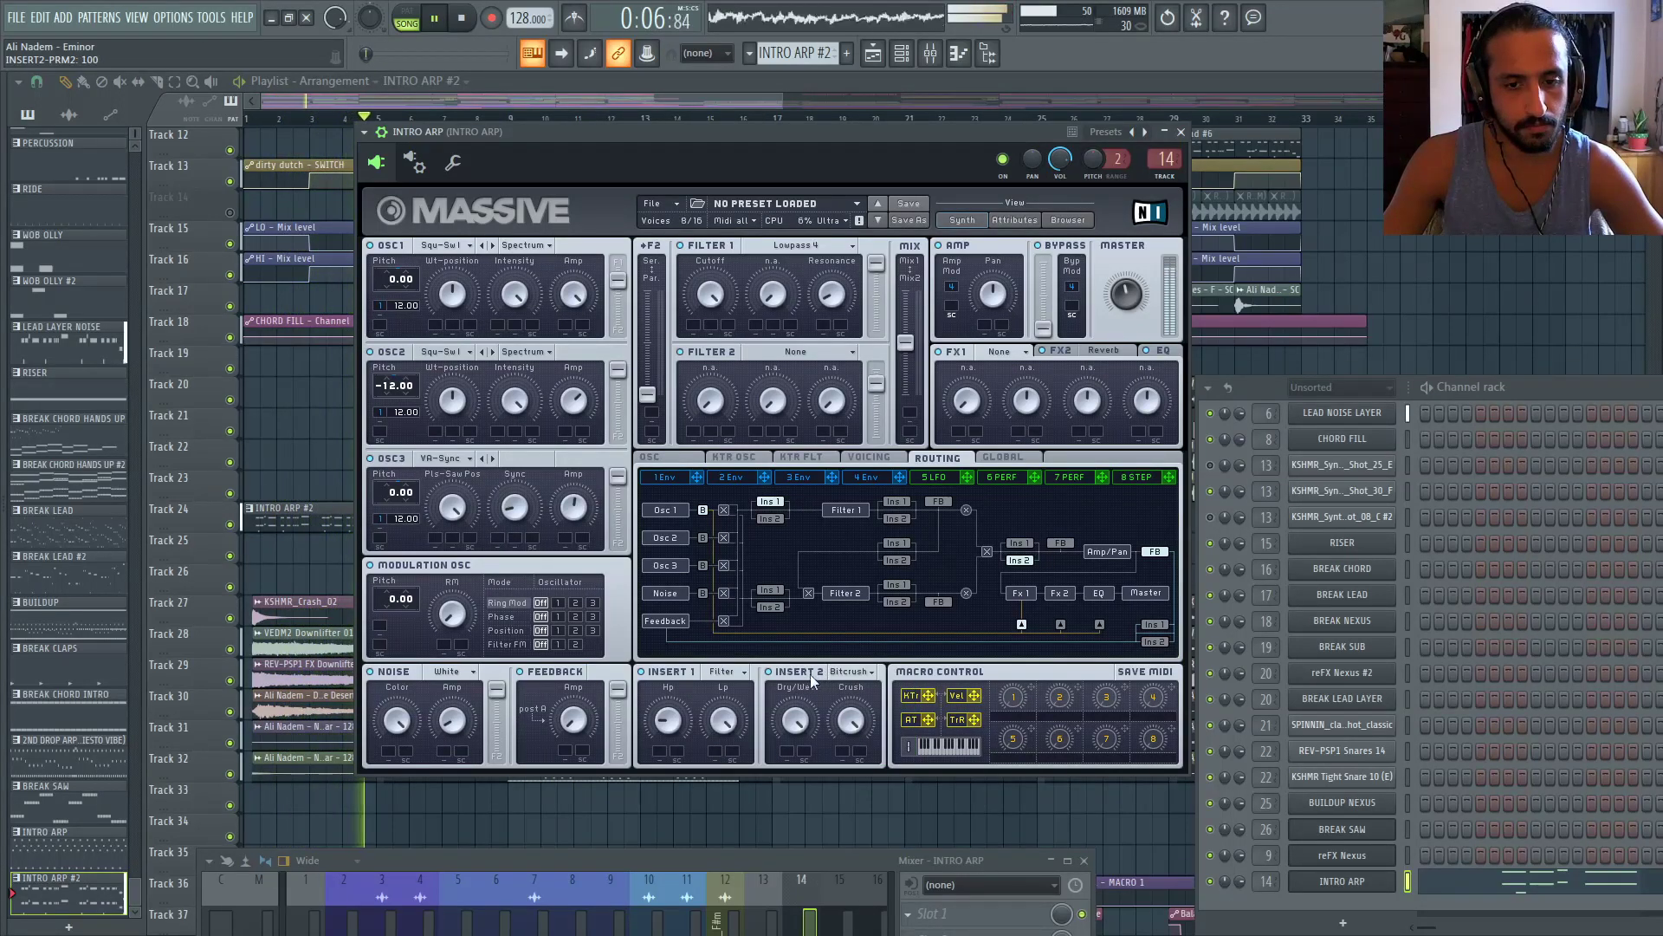
# Switch Insert 2 back to the Sine Shaper, set its drive to about 74, and replay the song from the start
pyautogui.click(852, 672)
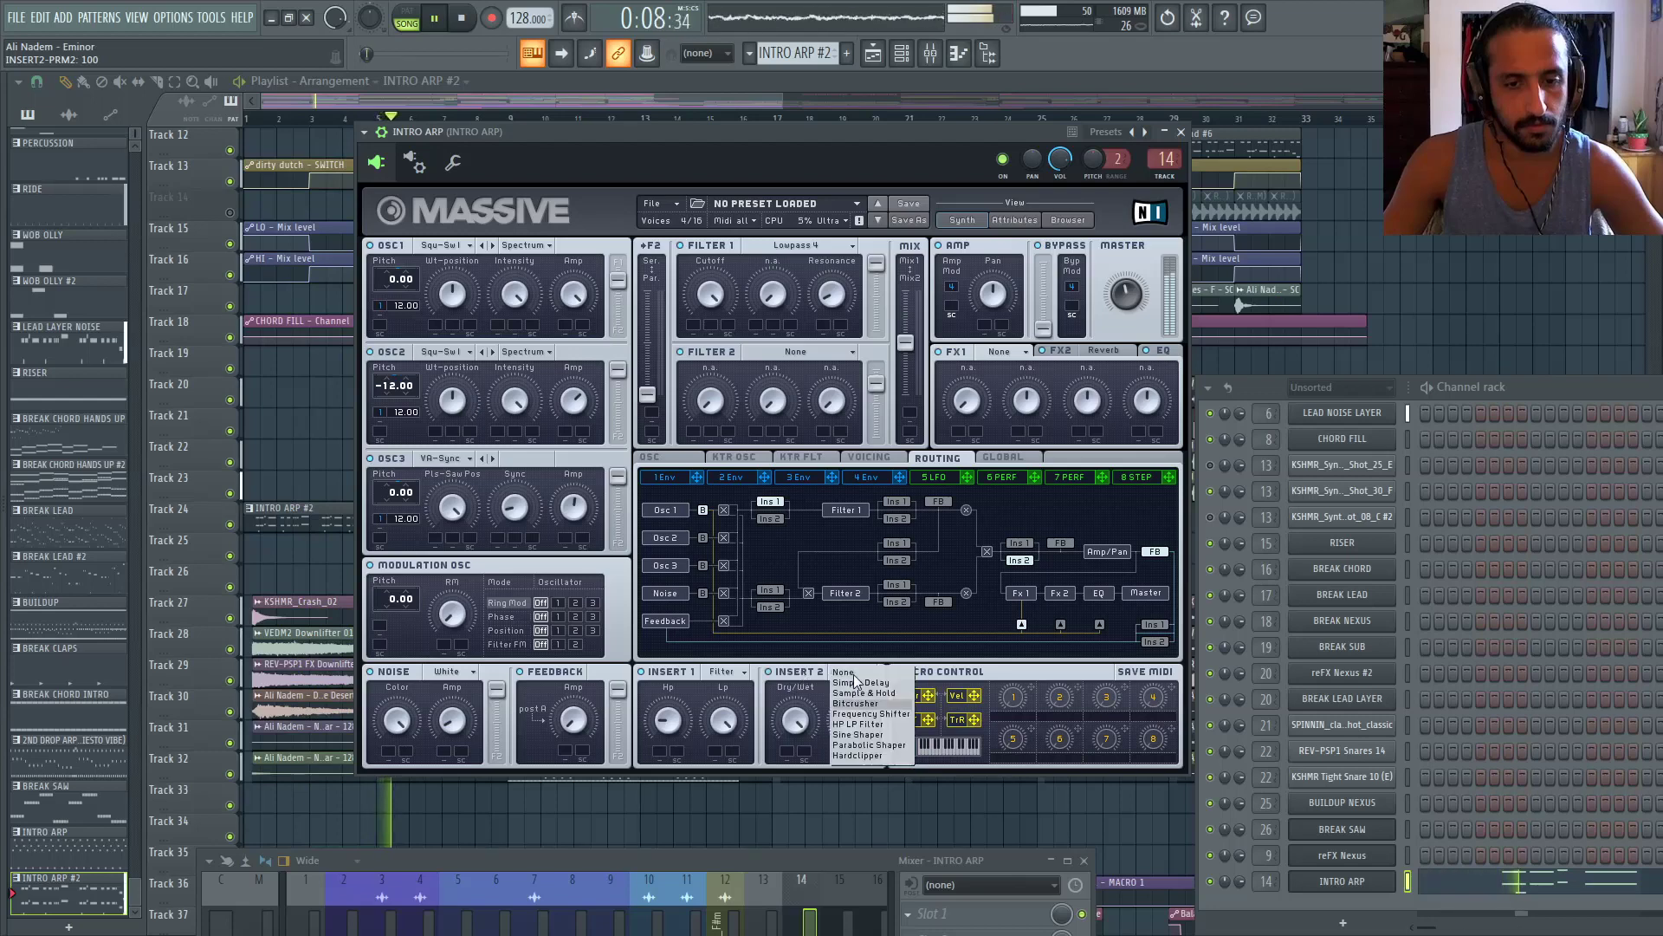
pyautogui.click(866, 734)
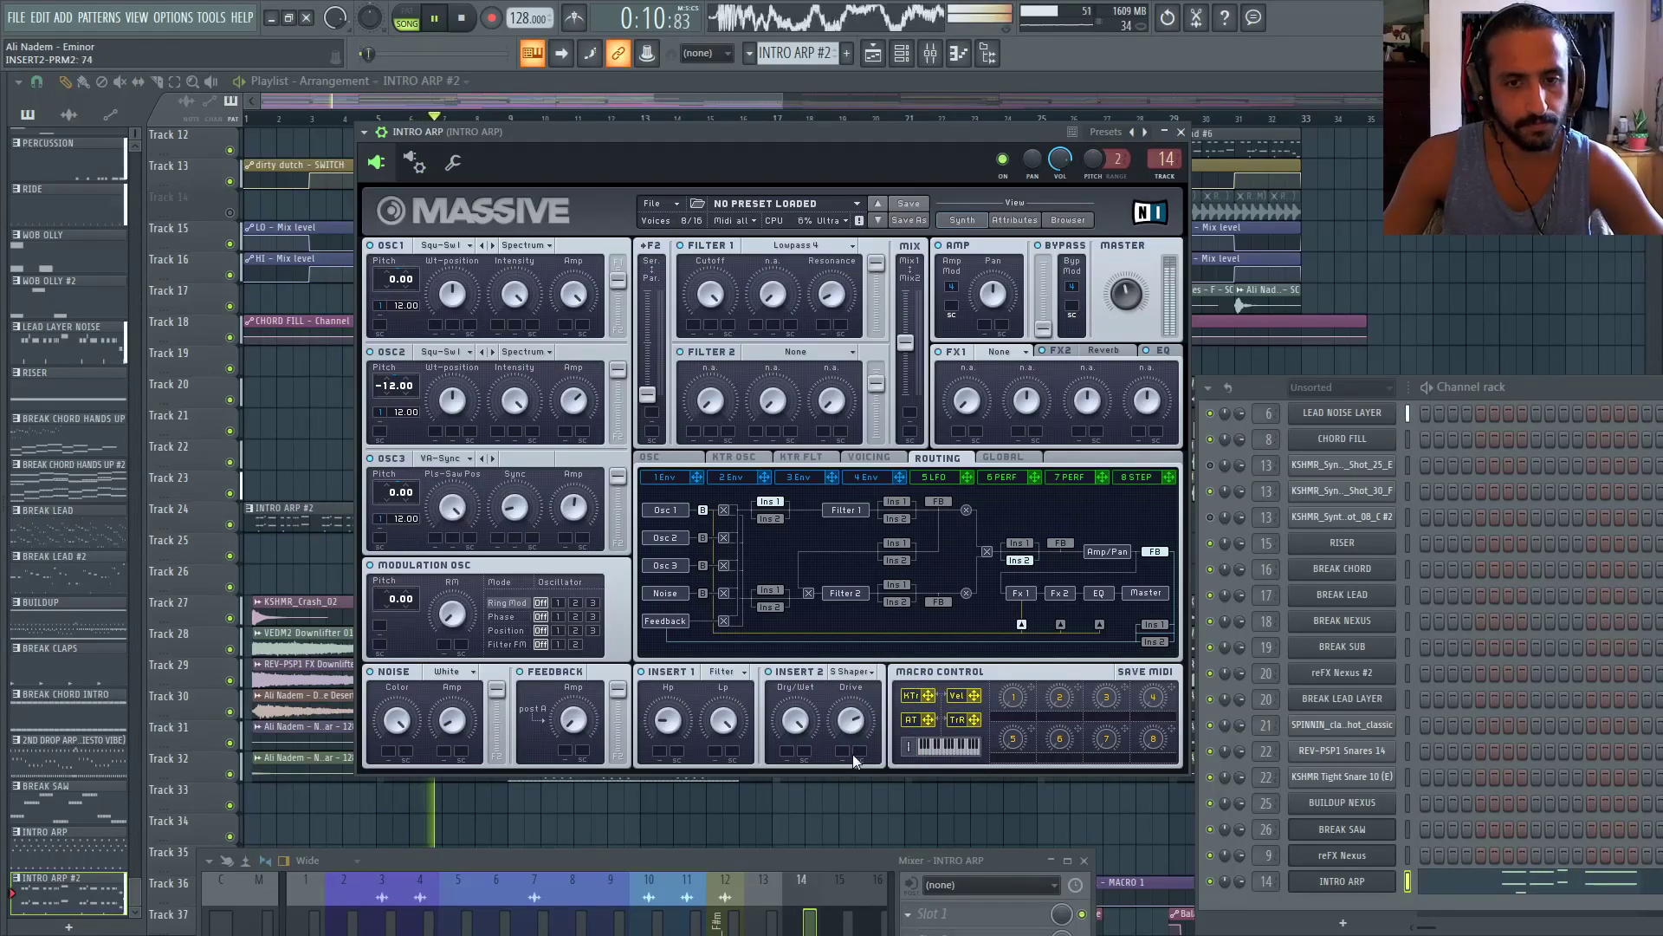
pyautogui.press('space')
pyautogui.press('space')
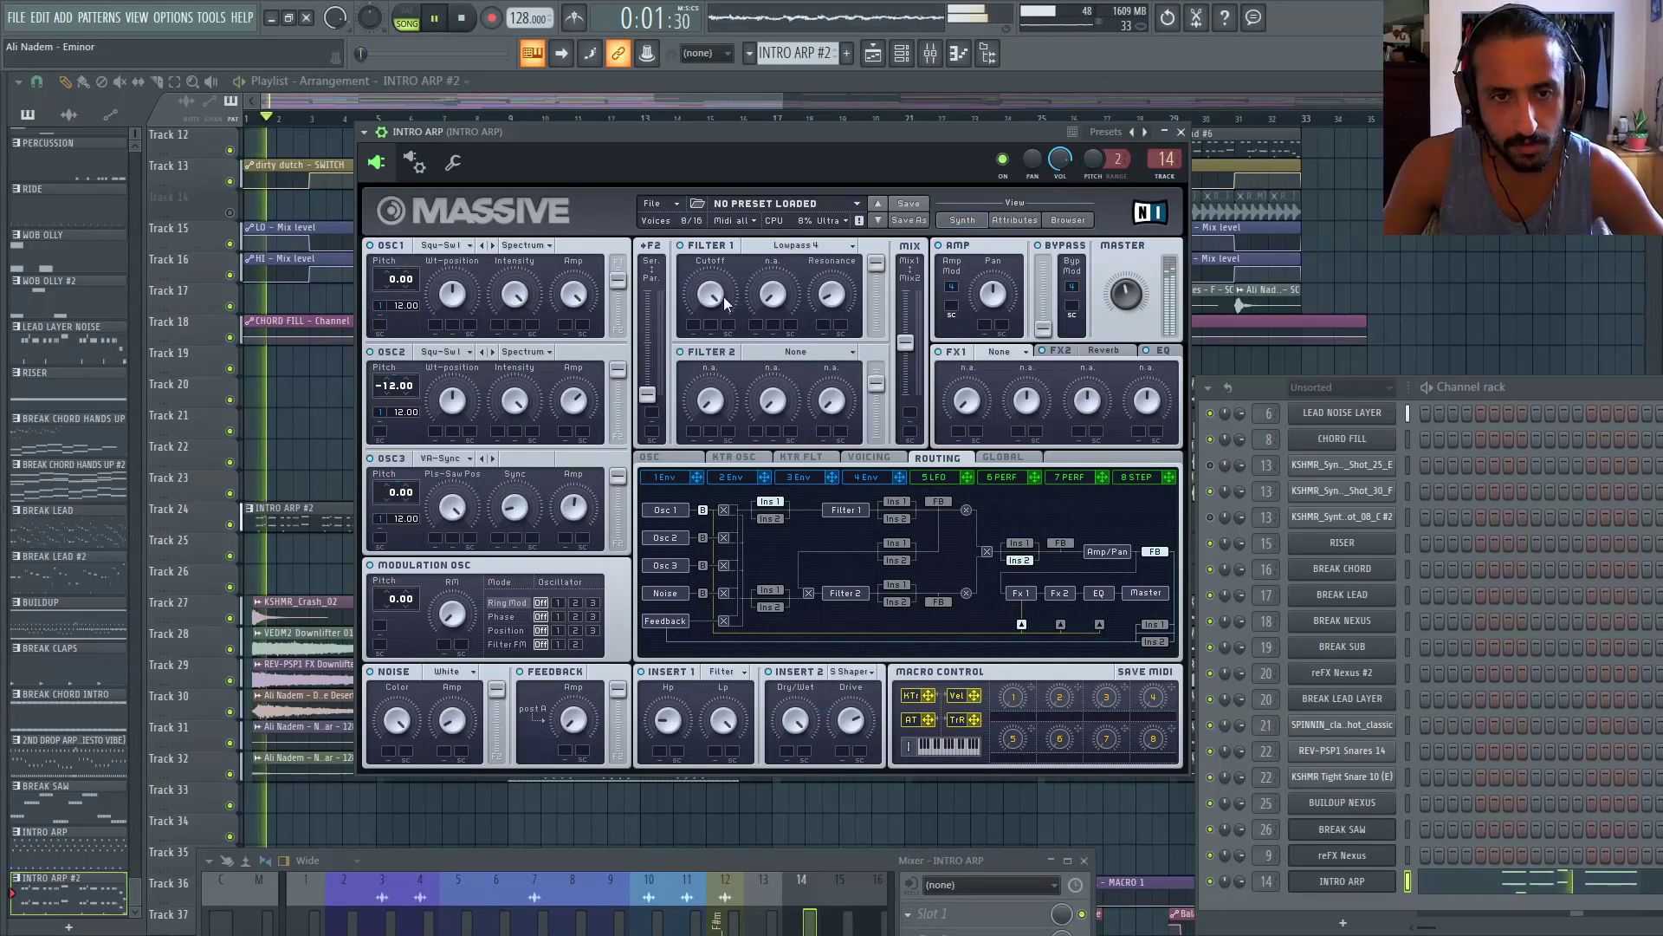
# Load the Phaser in FX1, set its depth to about 42, and adjust its dry/wet amount during playback
pyautogui.click(1014, 351)
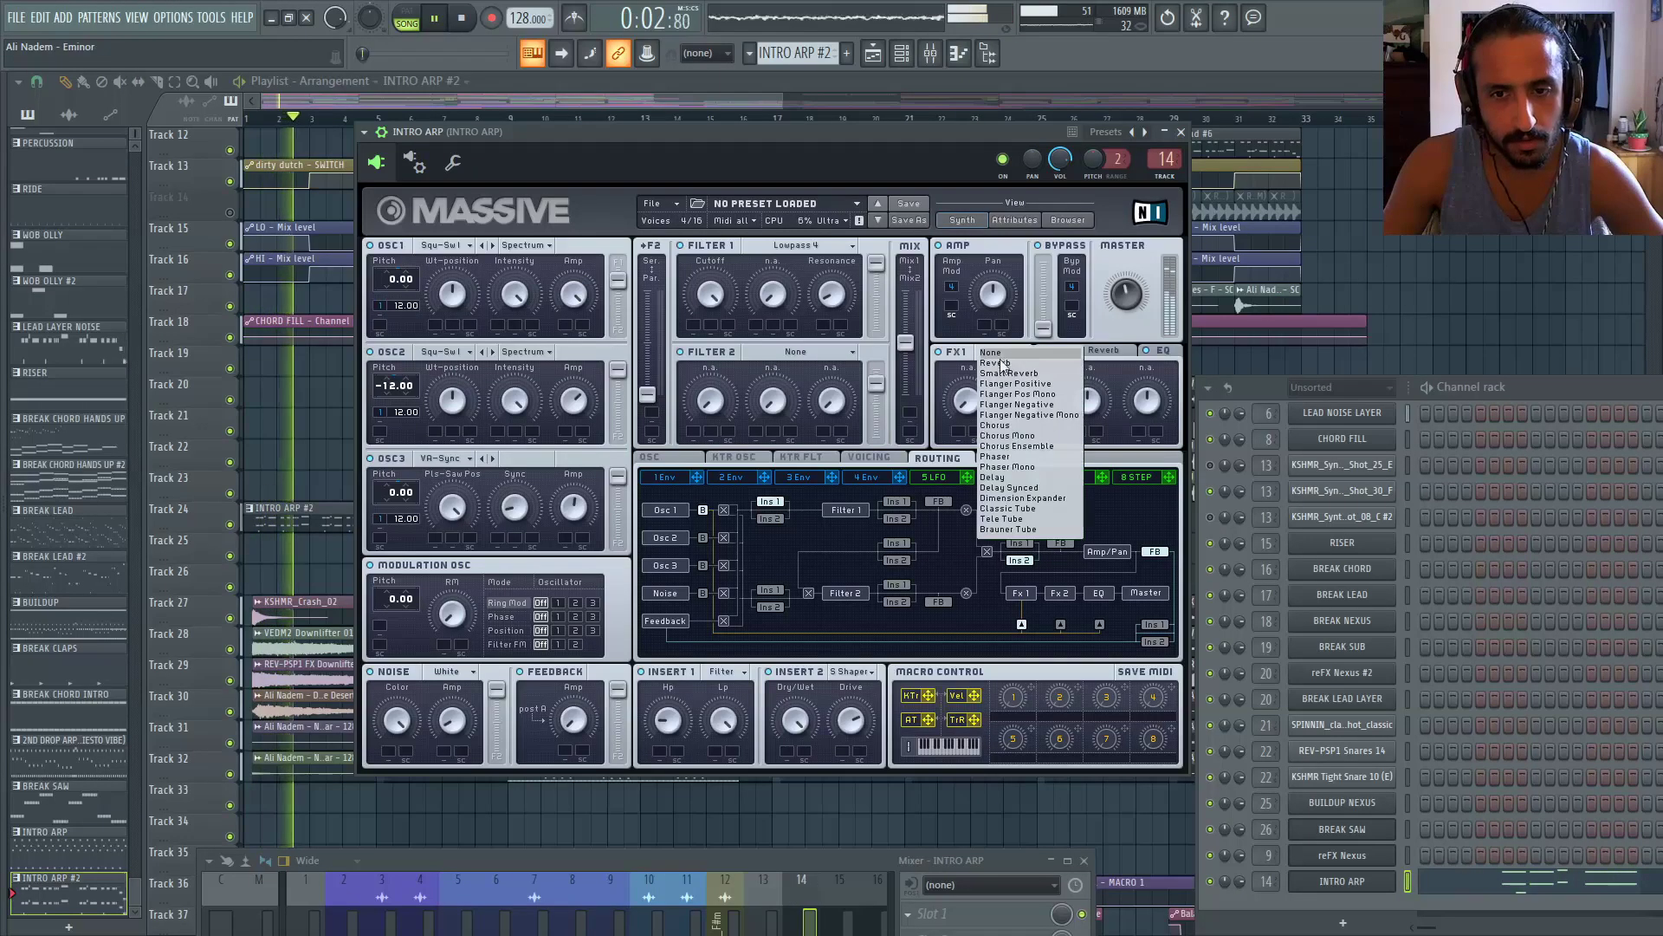
pyautogui.click(1014, 457)
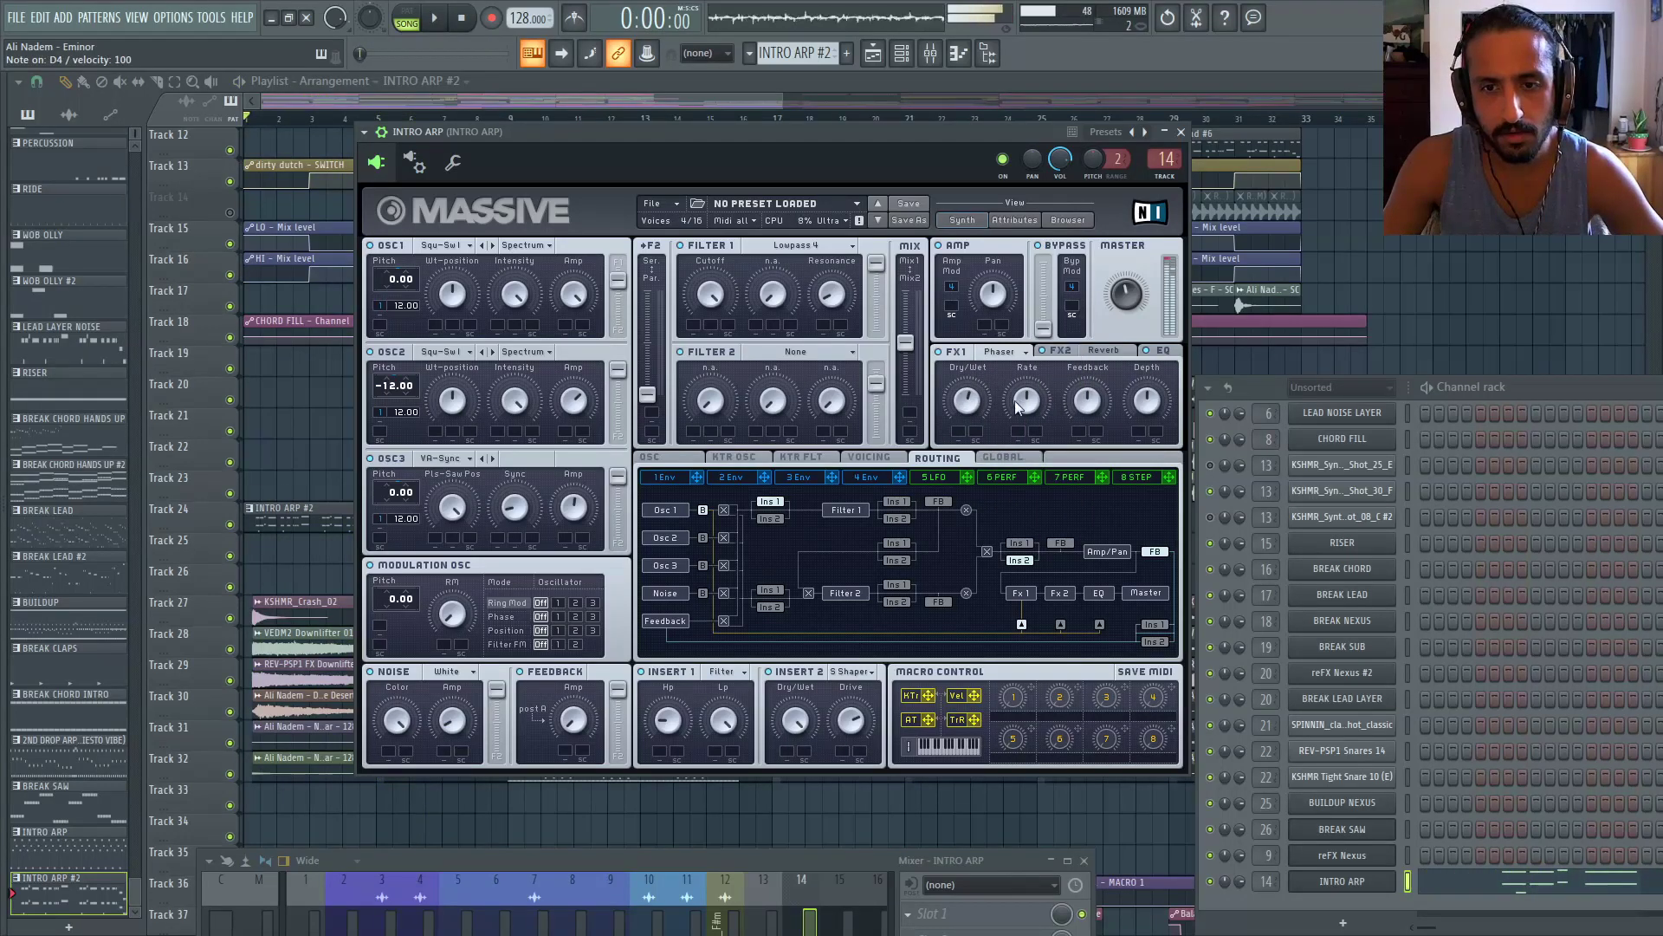
pyautogui.press('space')
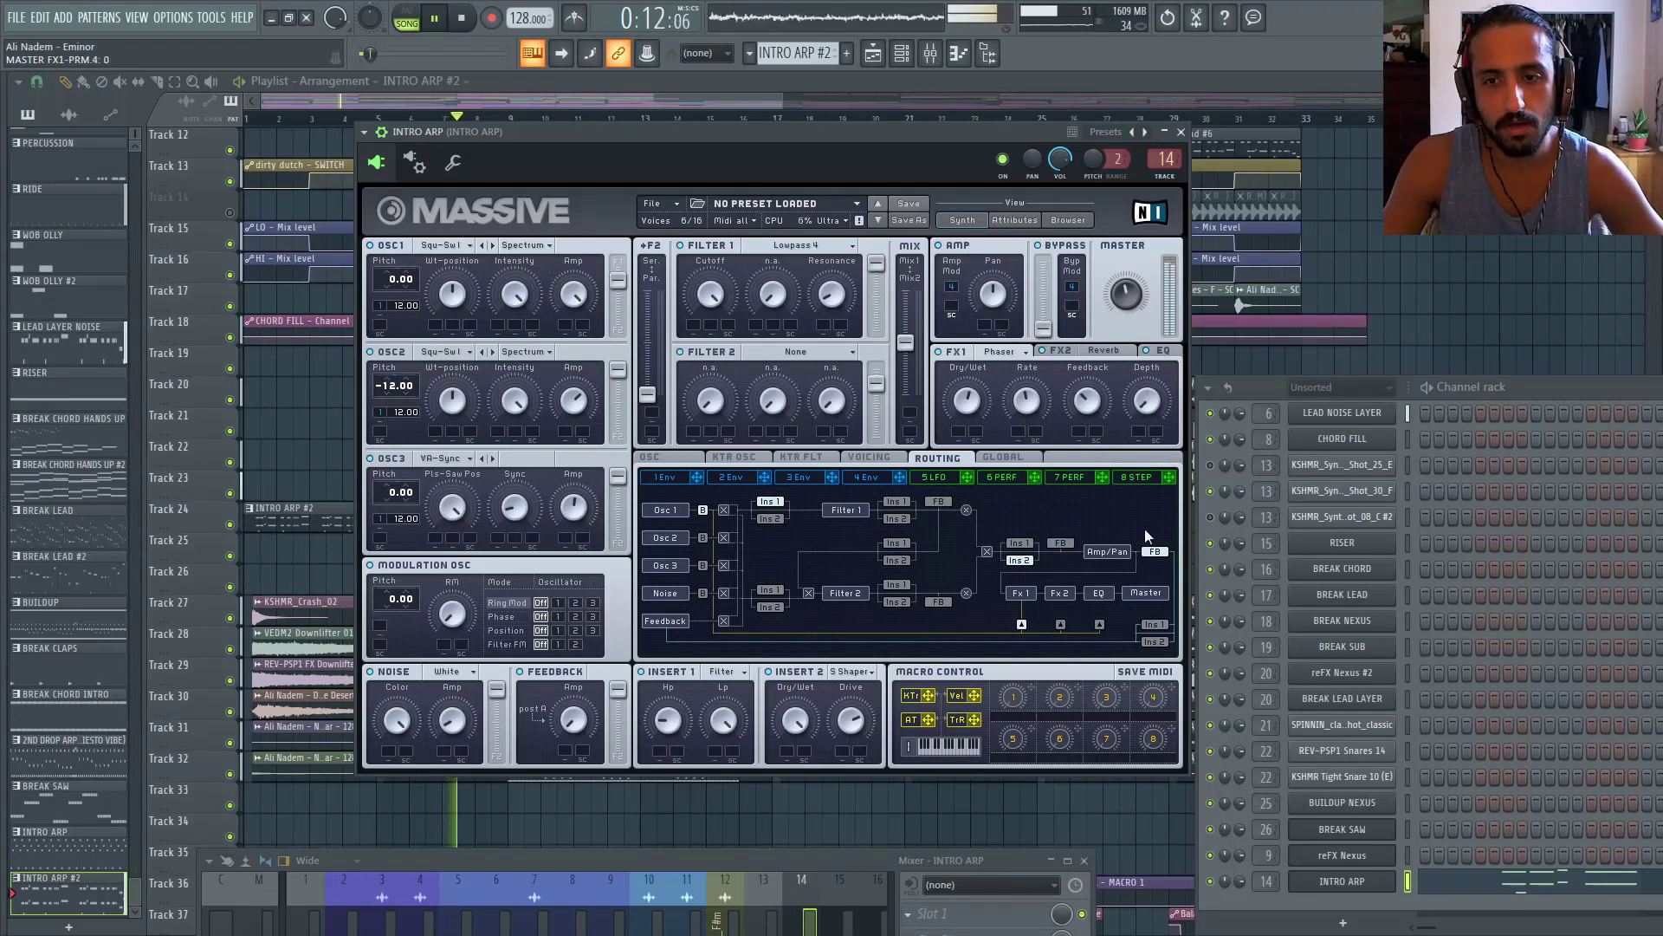
pyautogui.press('space')
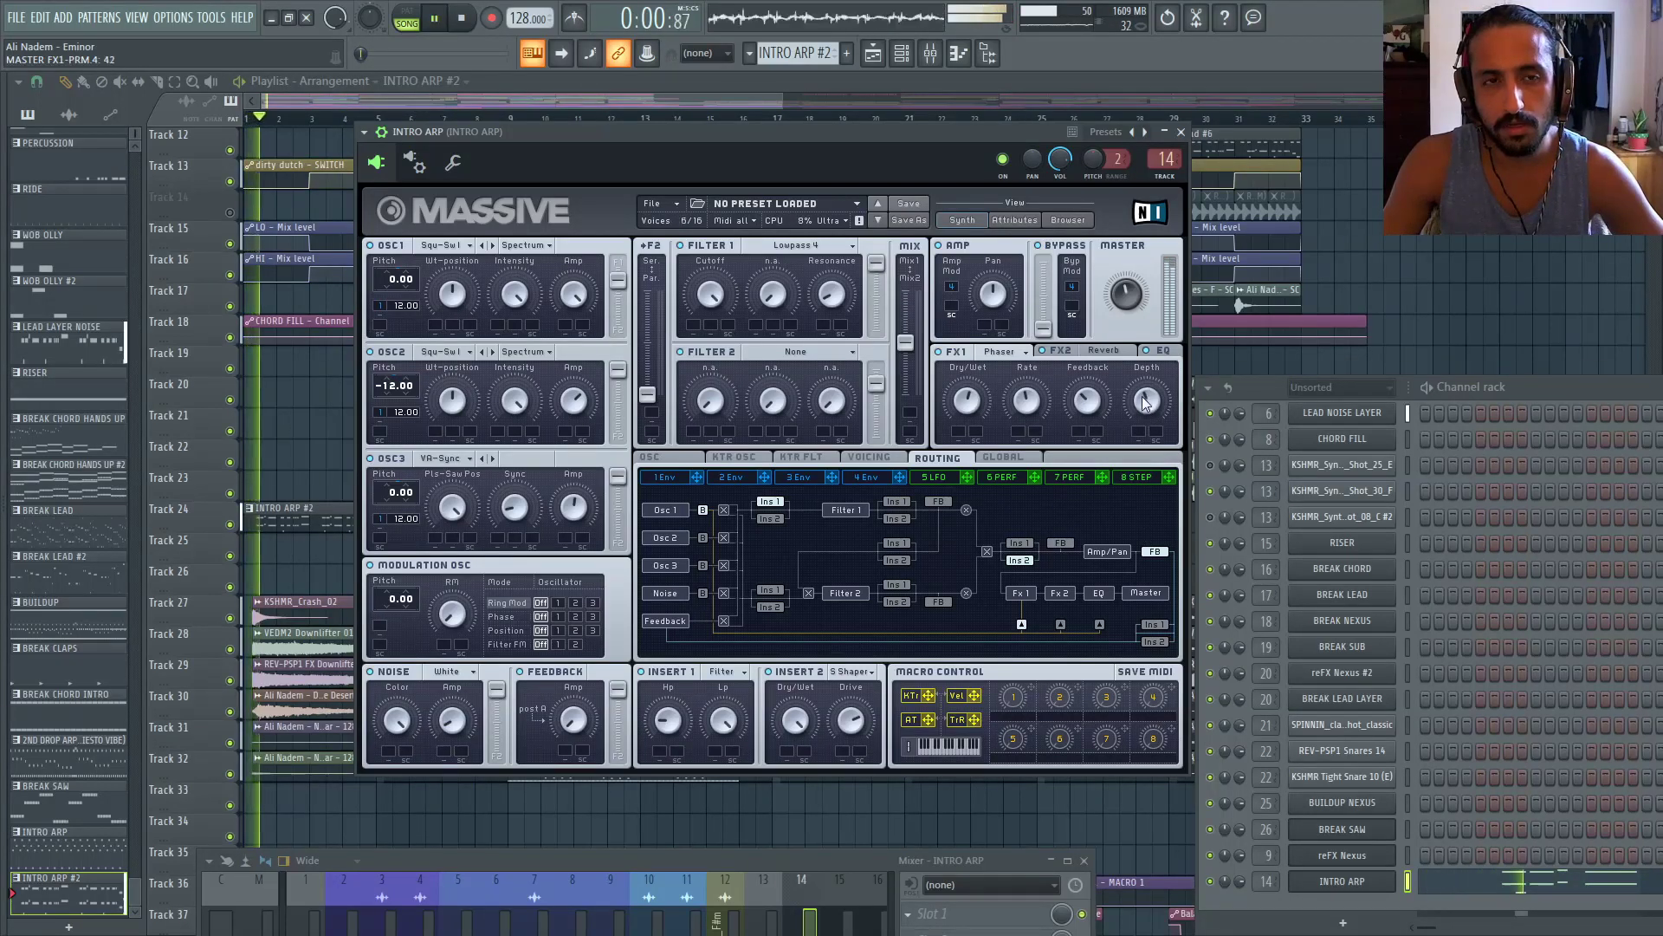
pyautogui.moveTo(969, 400); pyautogui.dragTo(977, 548)
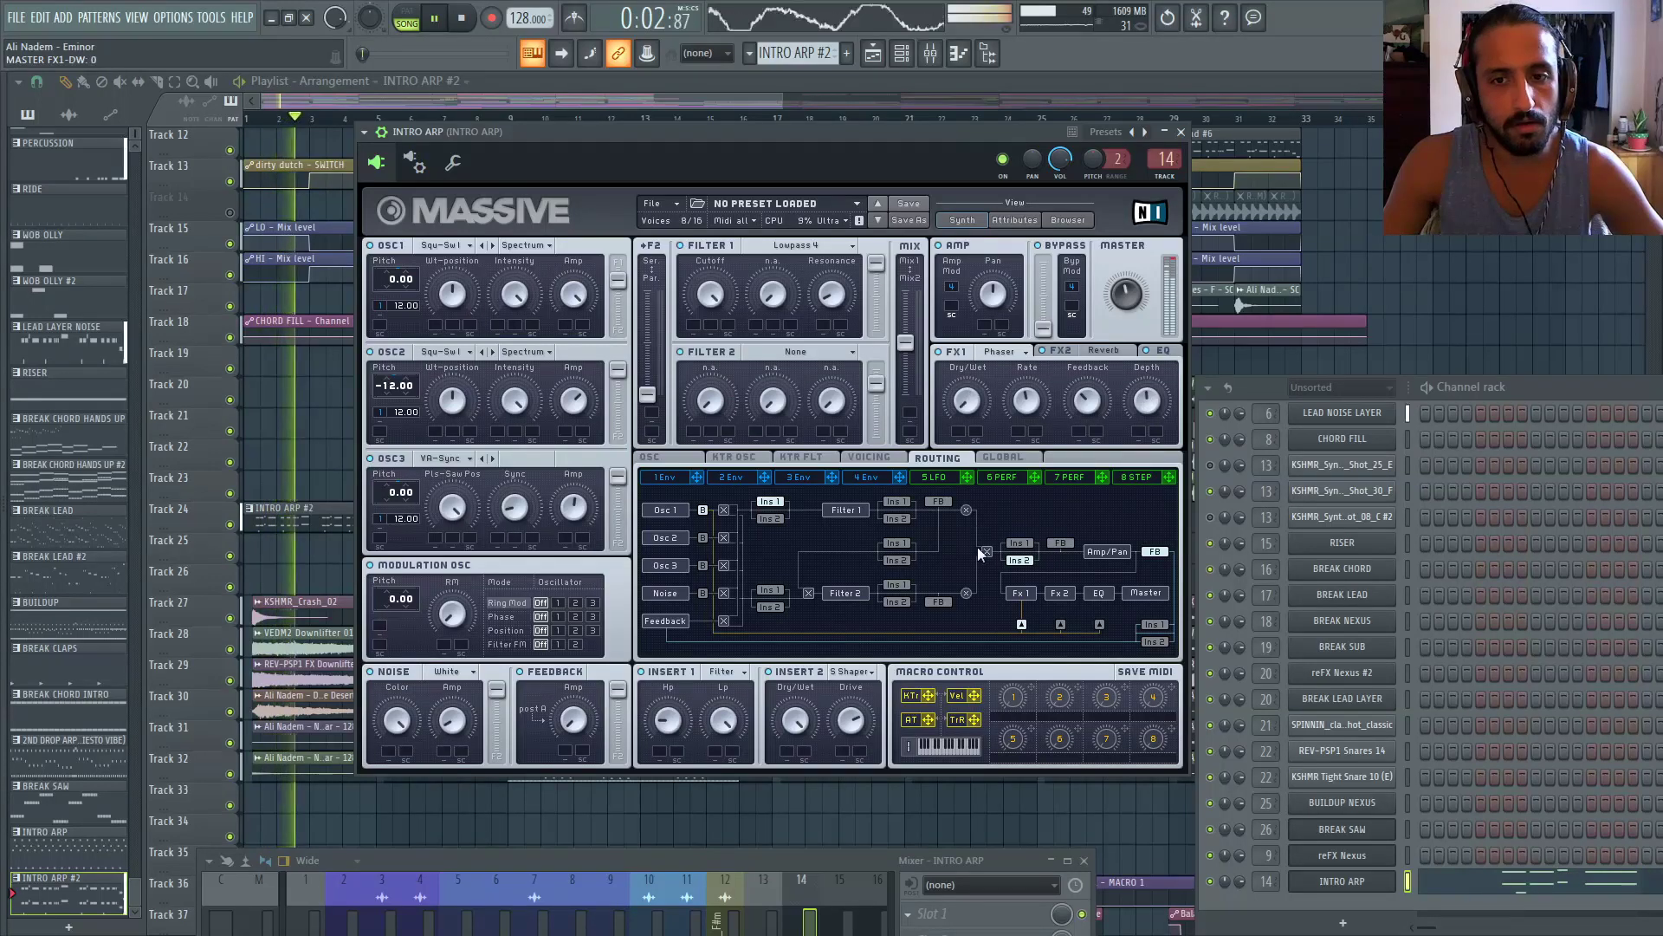
pyautogui.press('space')
pyautogui.press('space')
pyautogui.moveTo(971, 405); pyautogui.dragTo(967, 398)
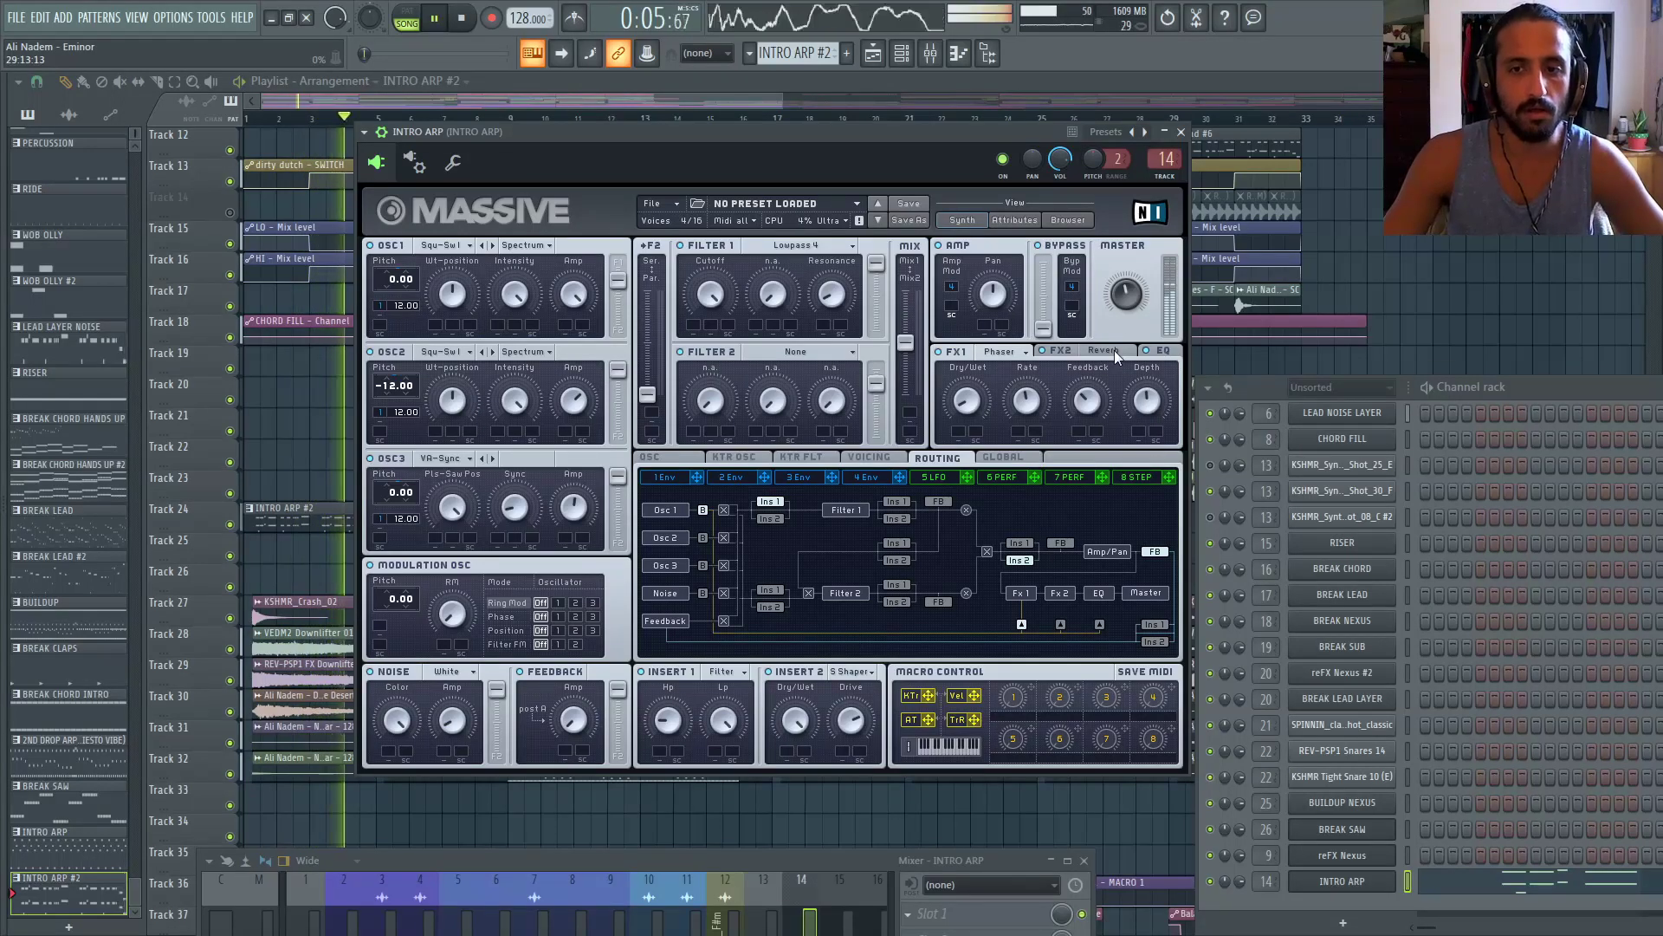
# Check the FX2 reverb settings and the curves of Performers 6 and 7 during playback
pyautogui.click(1059, 352)
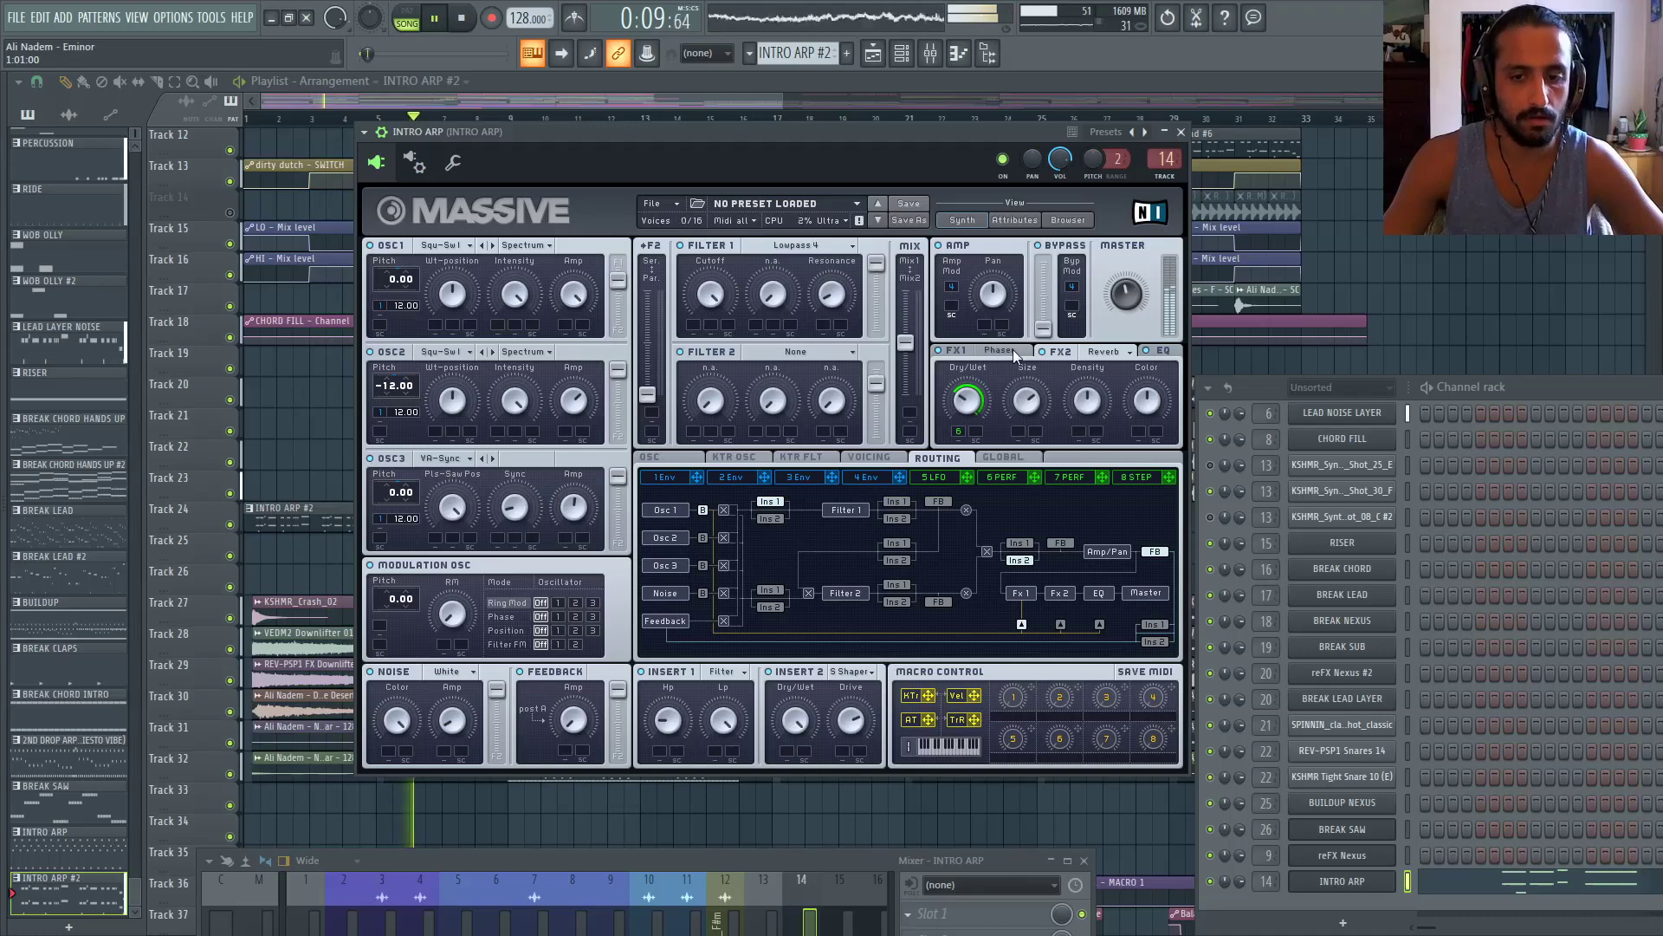
pyautogui.click(468, 19)
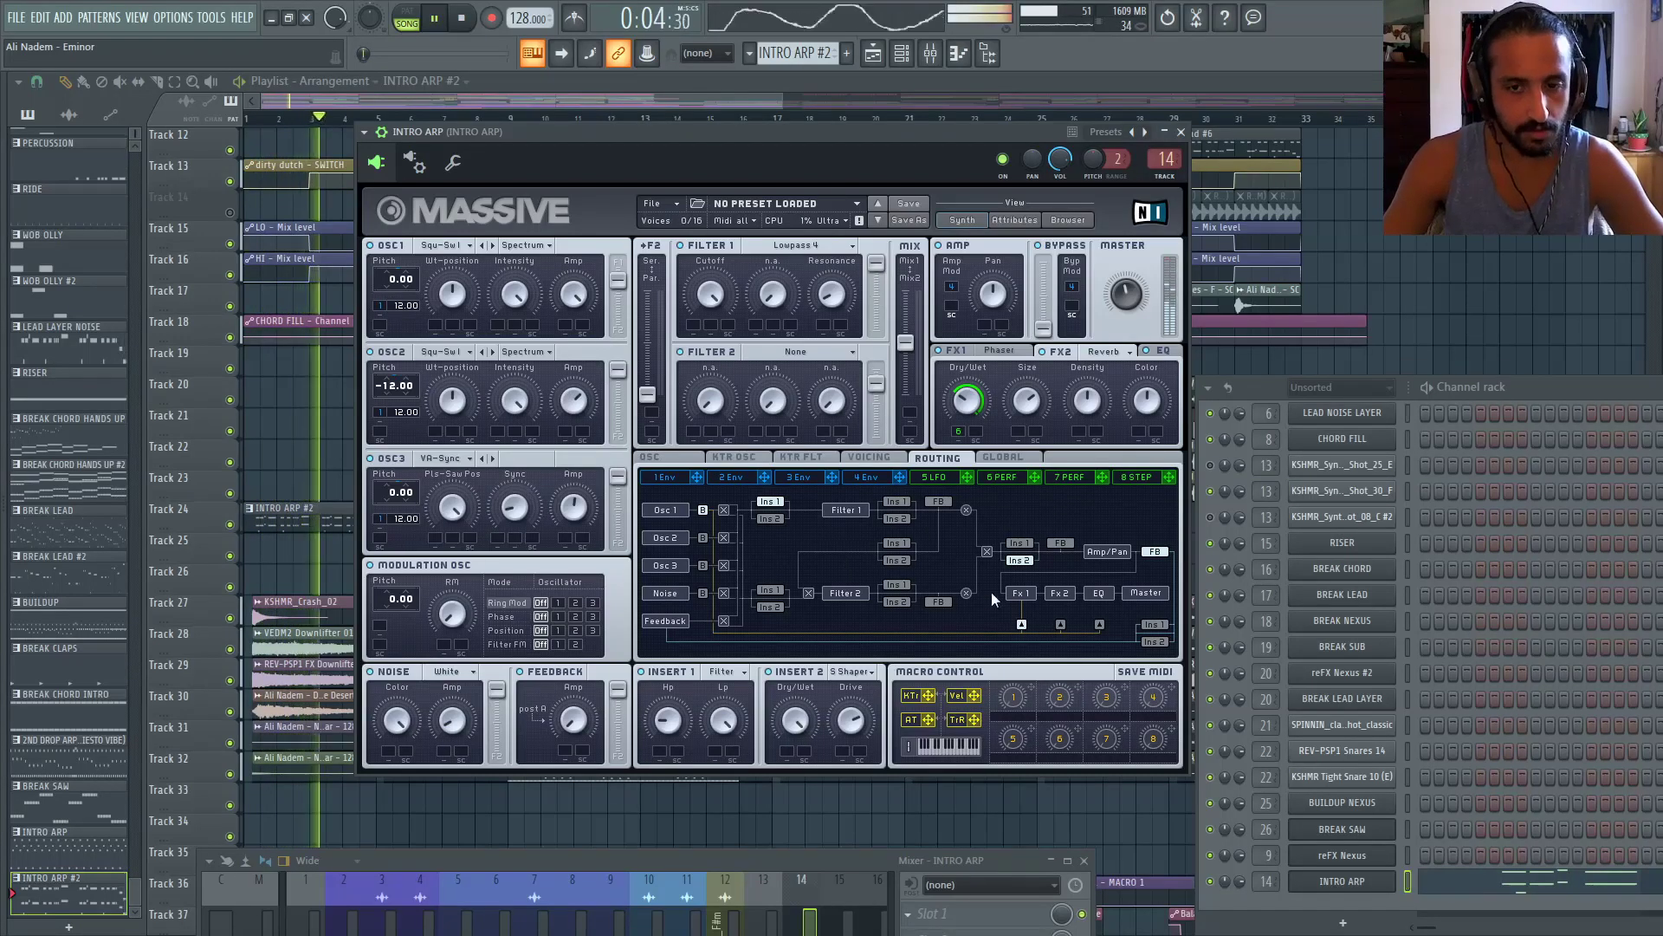
pyautogui.click(1023, 478)
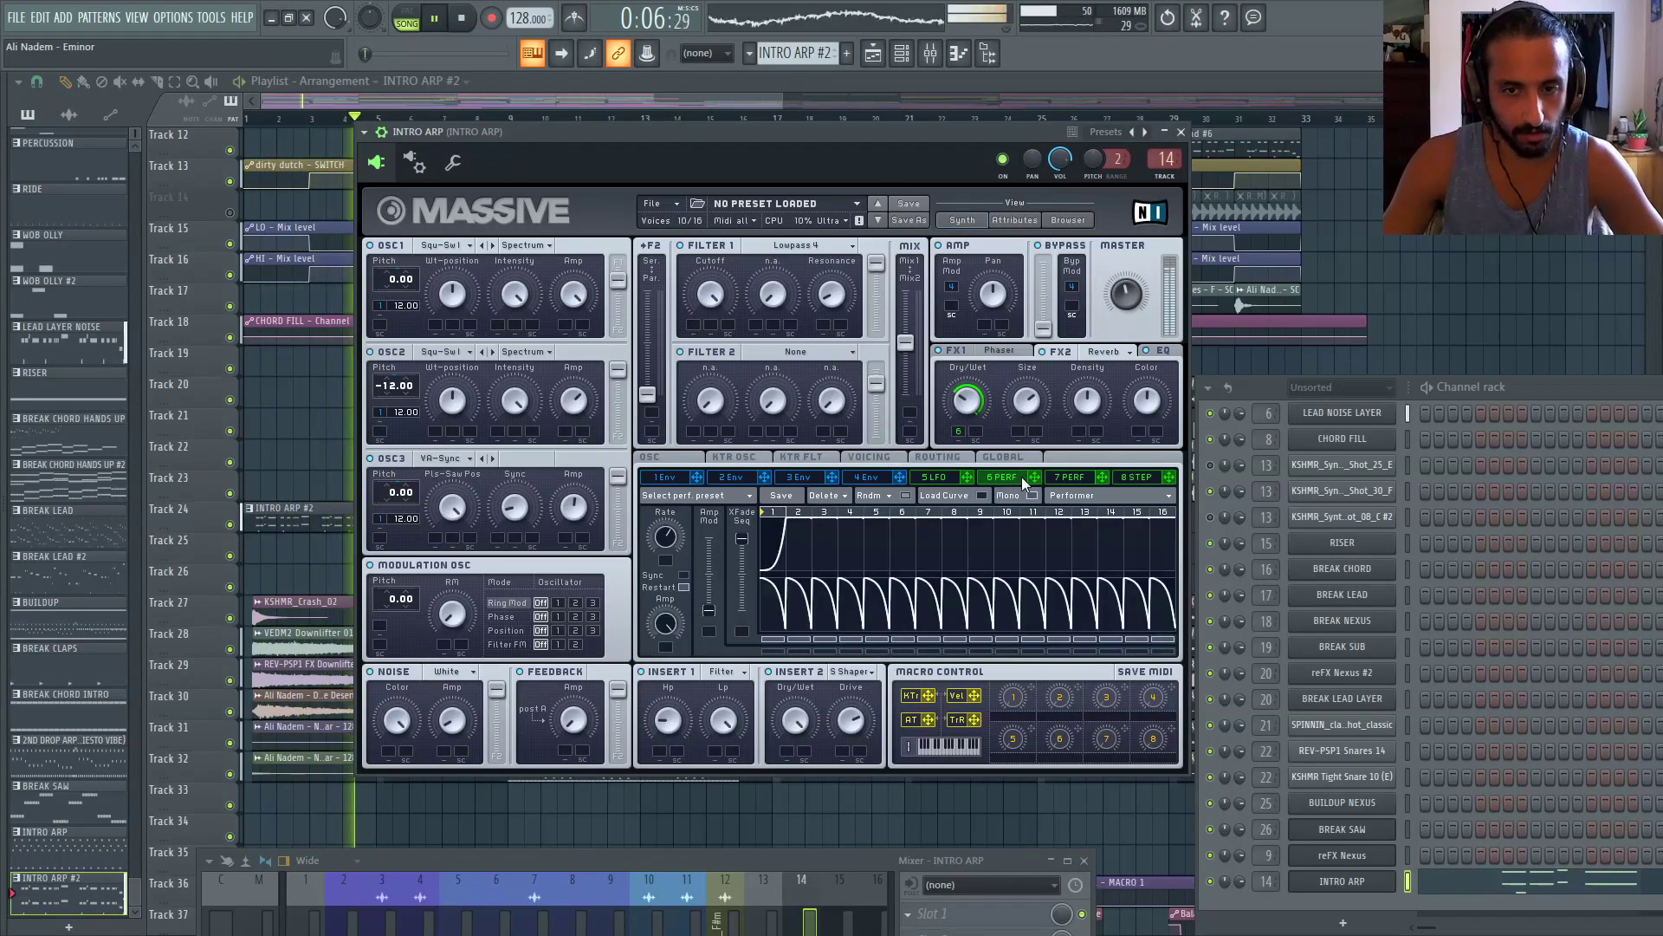
pyautogui.click(1072, 478)
pyautogui.click(1003, 352)
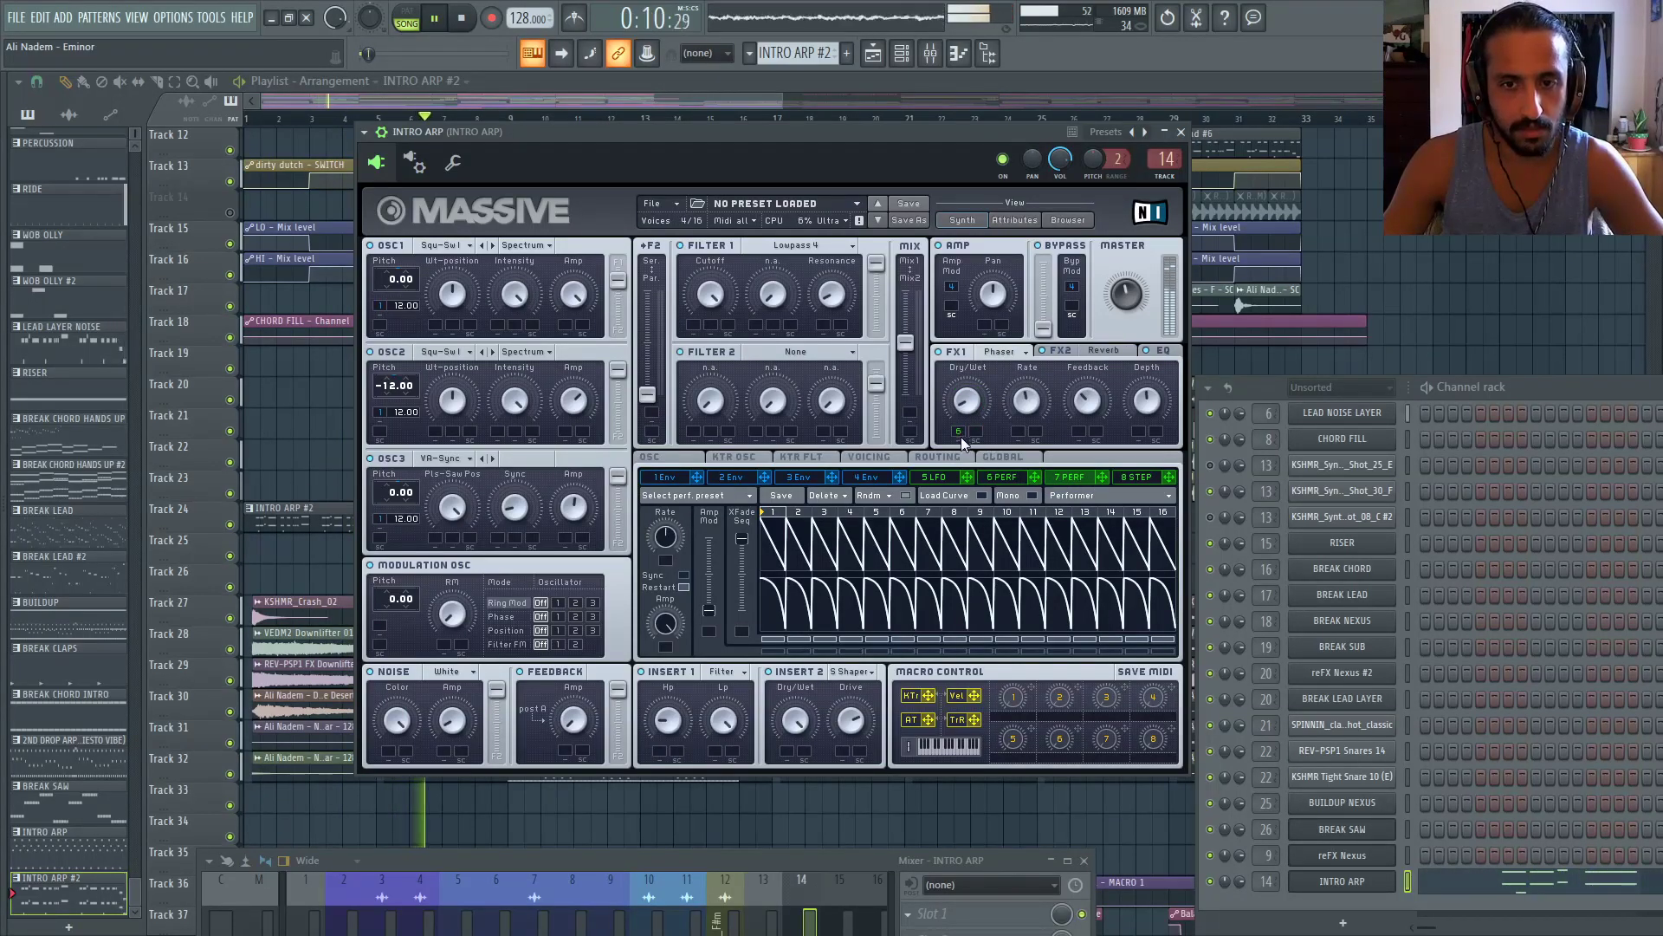
pyautogui.click(1000, 478)
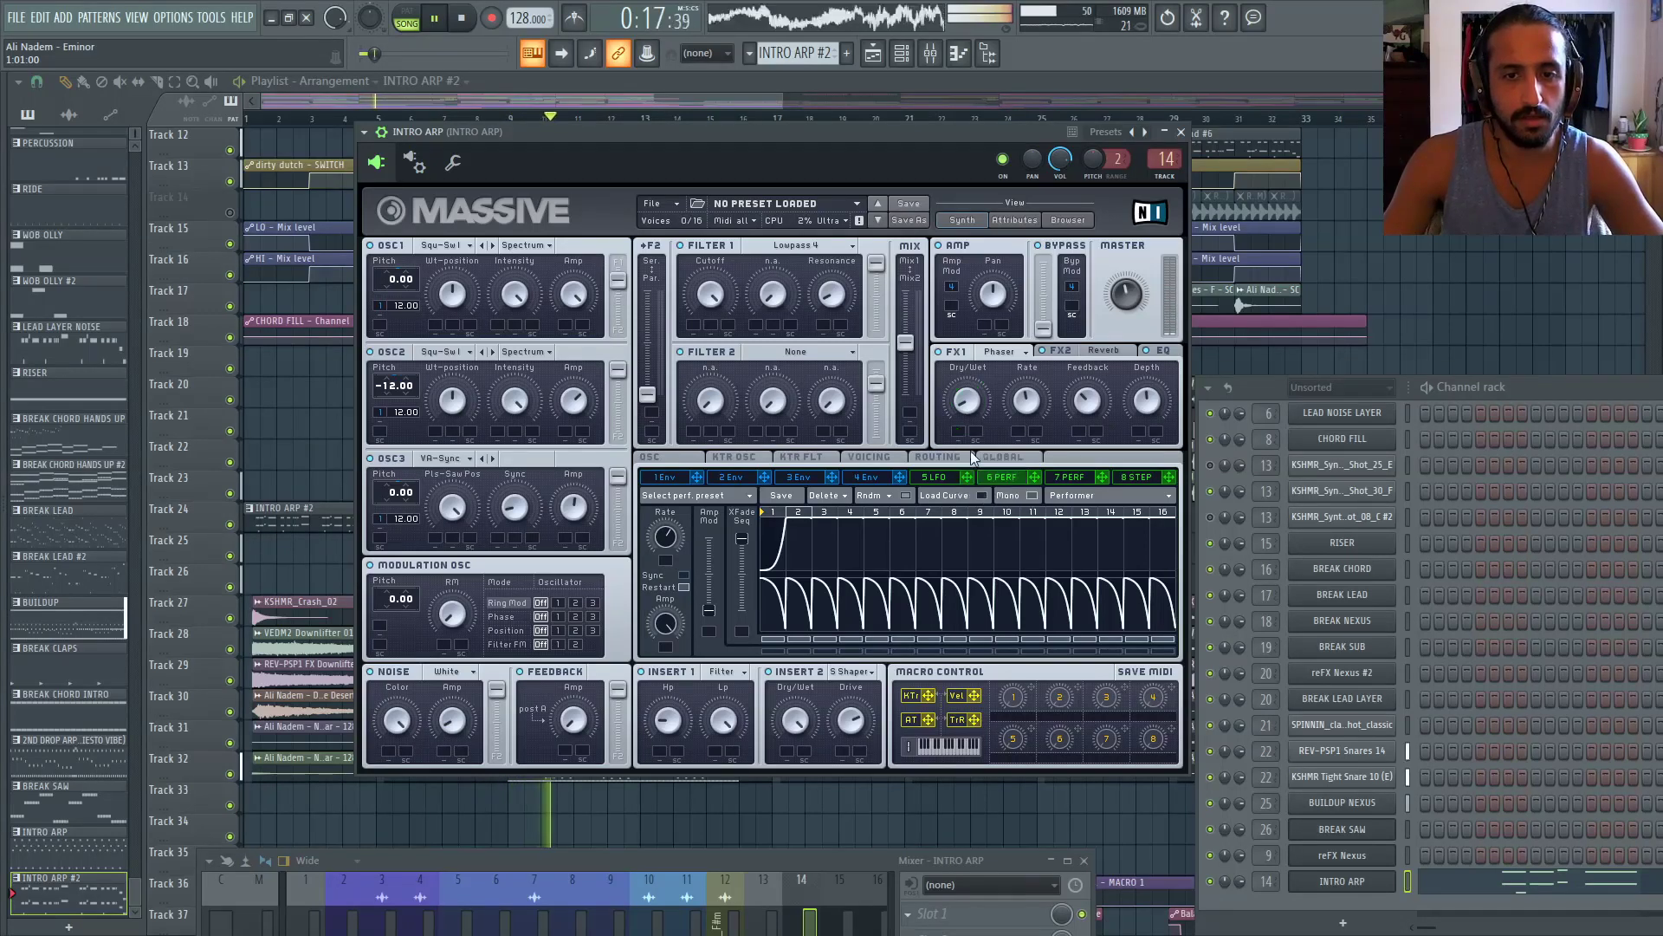
# Replay the arrangement from the beginning and reopen the INTRO ARP's Massive instance to listen to its sound
pyautogui.click(632, 98)
pyautogui.press('space')
pyautogui.press('space')
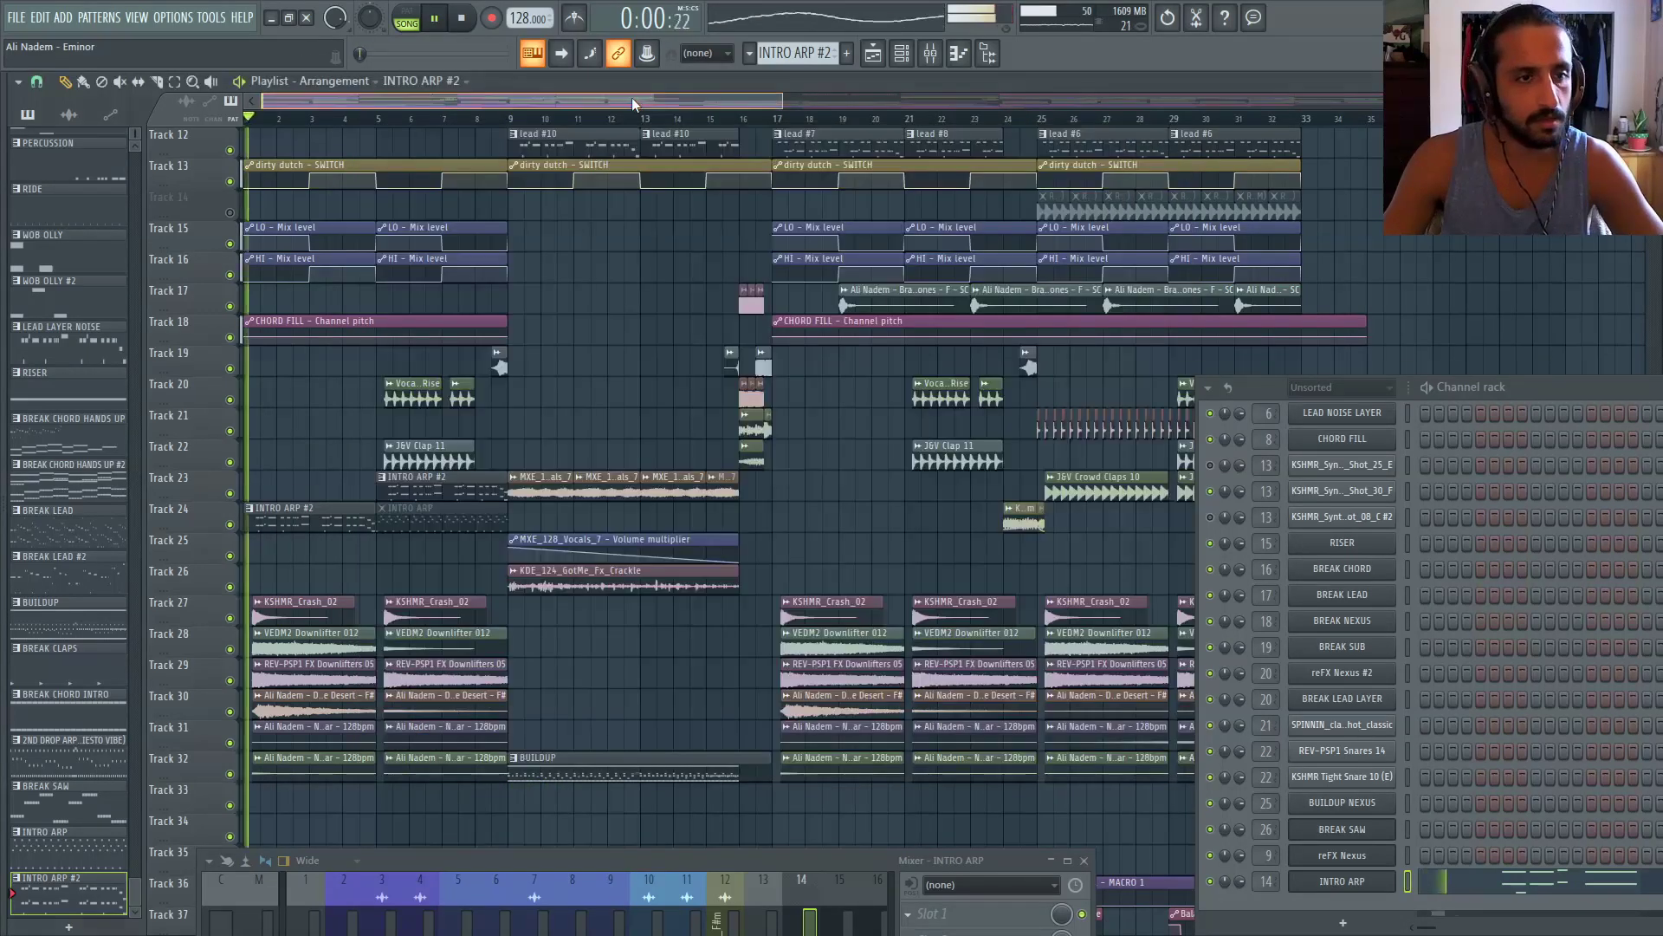
pyautogui.click(1360, 886)
pyautogui.press('space')
pyautogui.press('space')
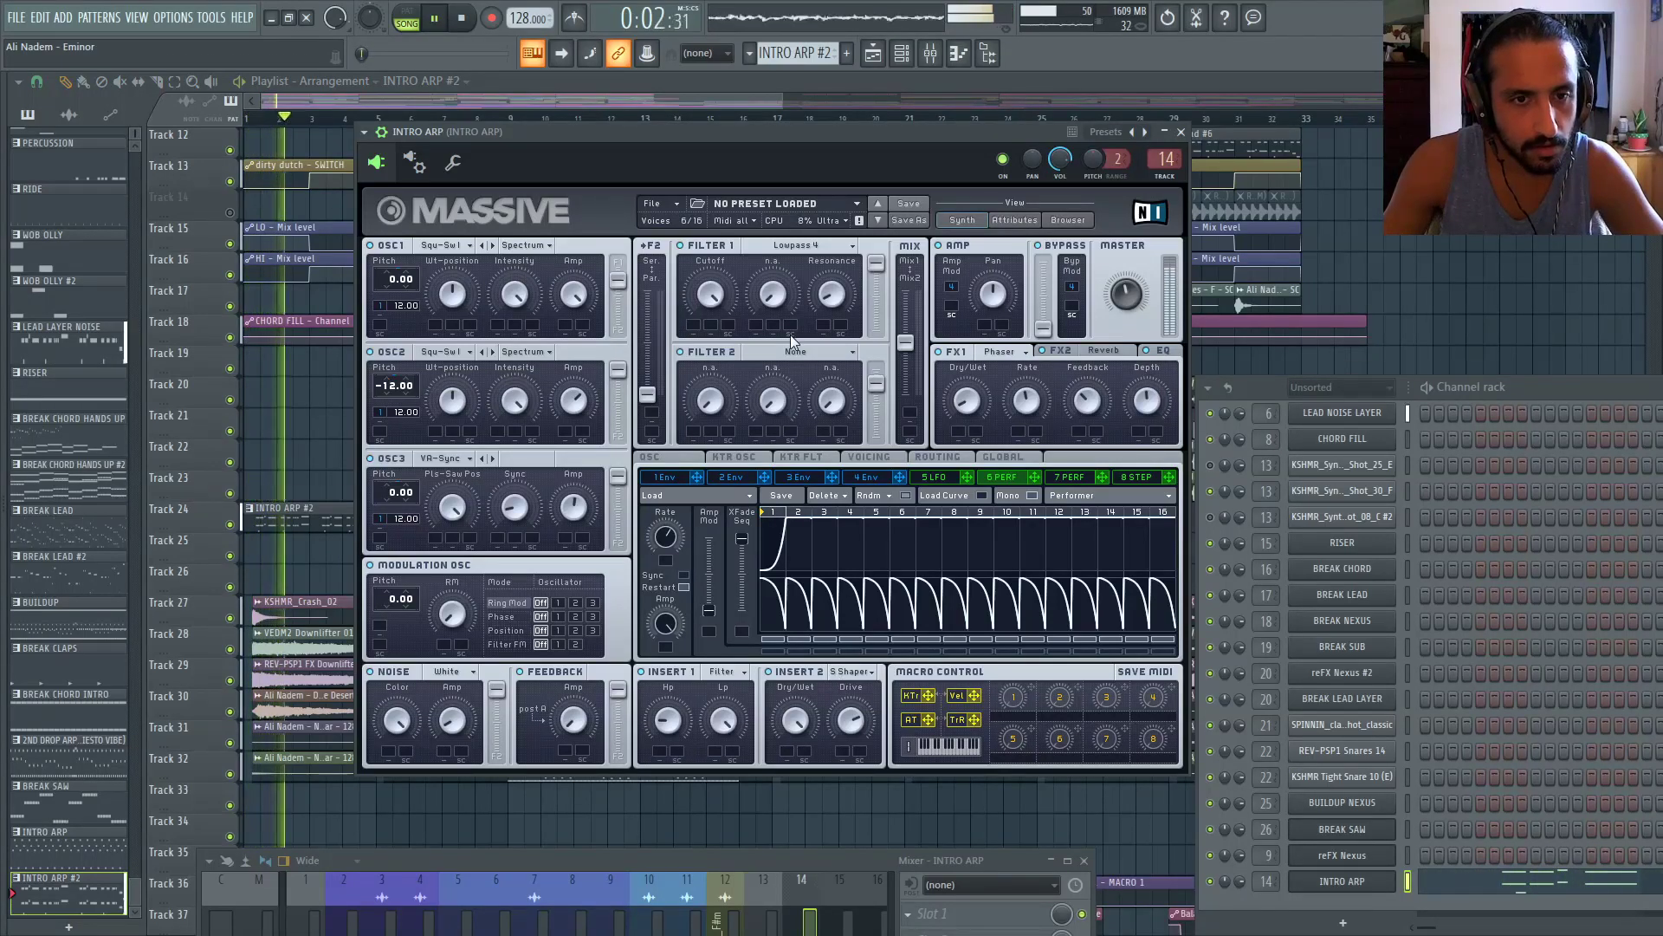
# Detune OSC1 to 0.07 and OSC3 to -0.07, replaying the song to compare the sound
pyautogui.moveTo(406, 280)
pyautogui.mouseDown()
pyautogui.moveTo(424, 212)
pyautogui.moveTo(431, 261)
pyautogui.mouseUp()
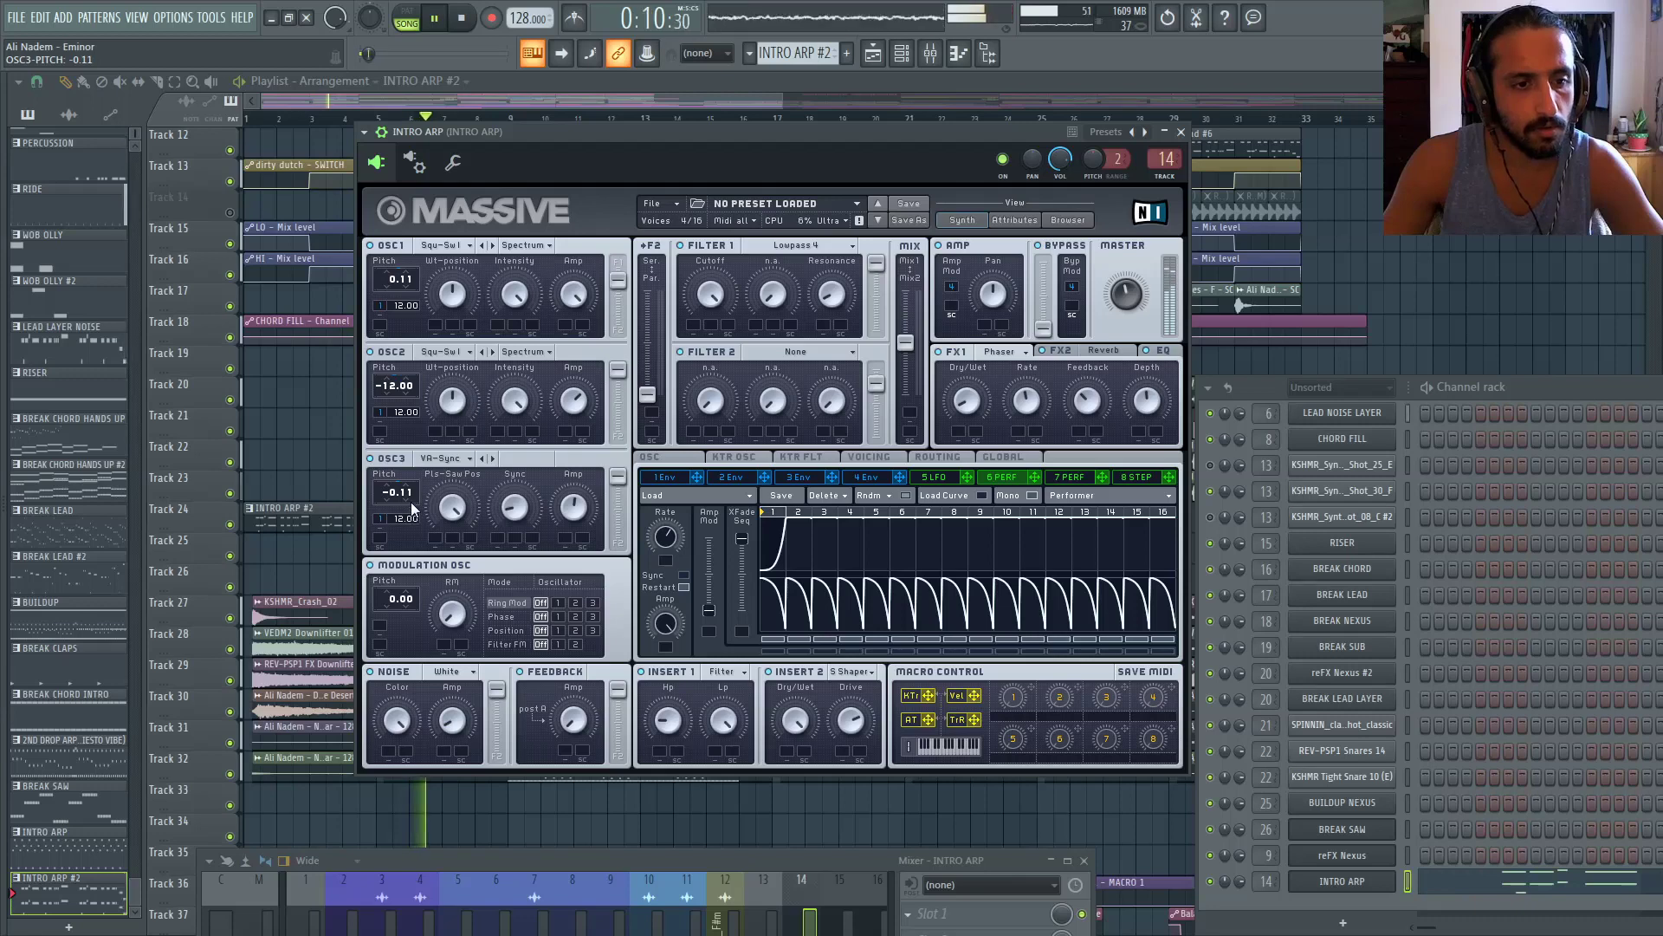
pyautogui.press('space')
pyautogui.press('space')
pyautogui.moveTo(409, 493); pyautogui.dragTo(412, 490)
pyautogui.moveTo(407, 280); pyautogui.dragTo(407, 289)
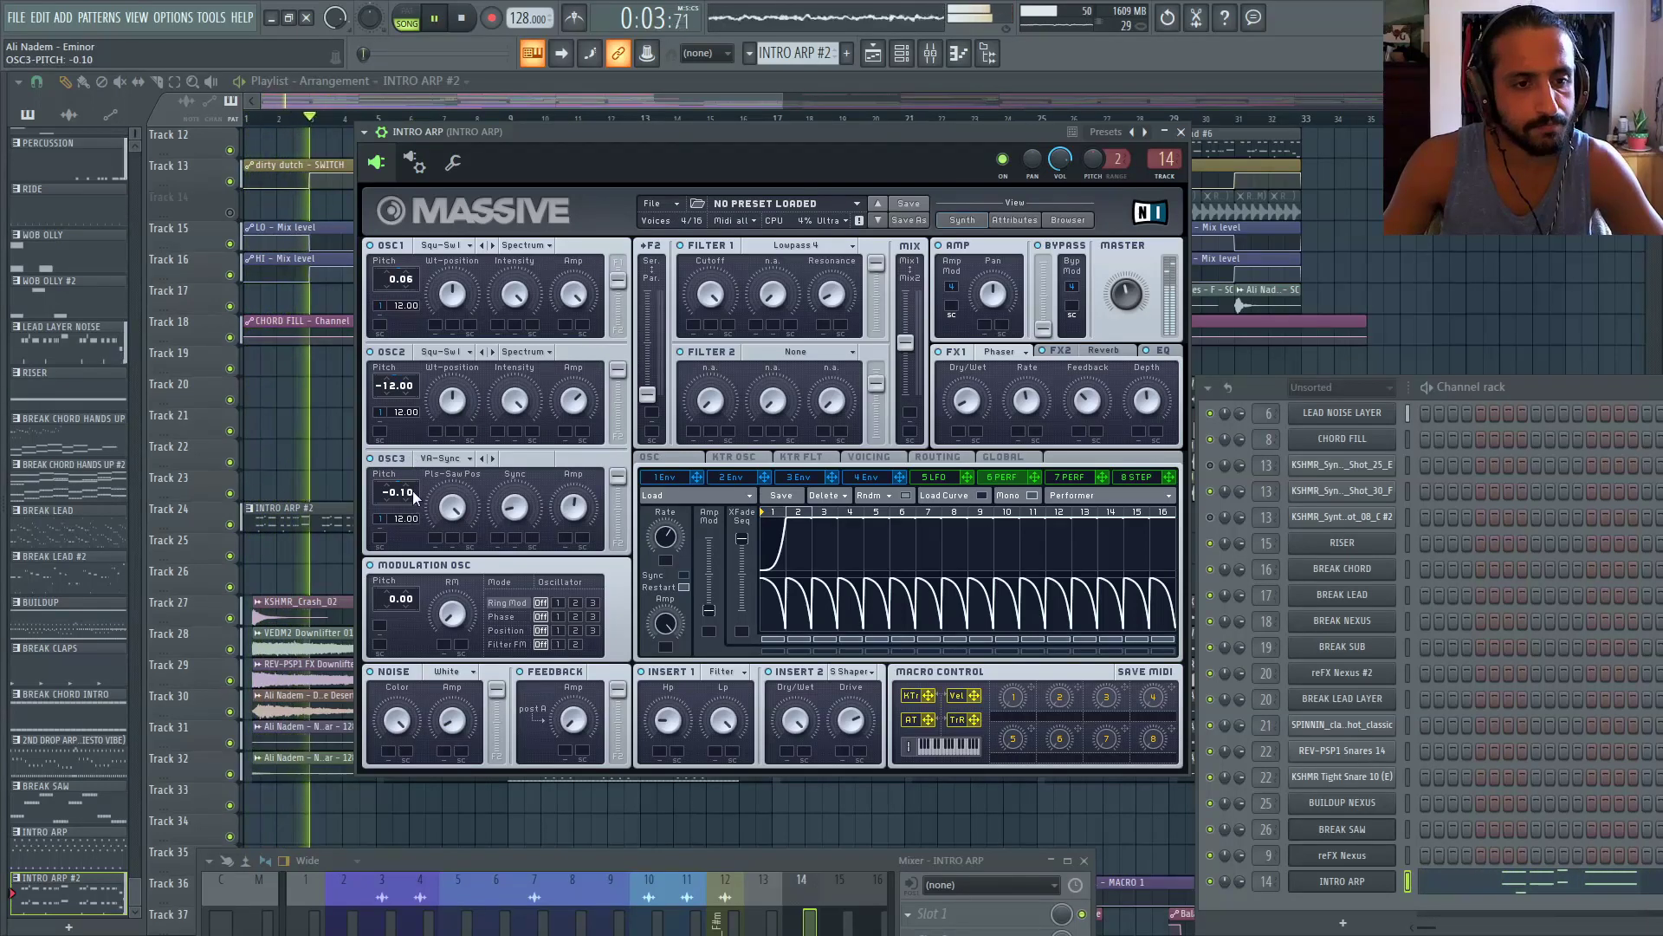
pyautogui.moveTo(412, 490); pyautogui.dragTo(413, 485)
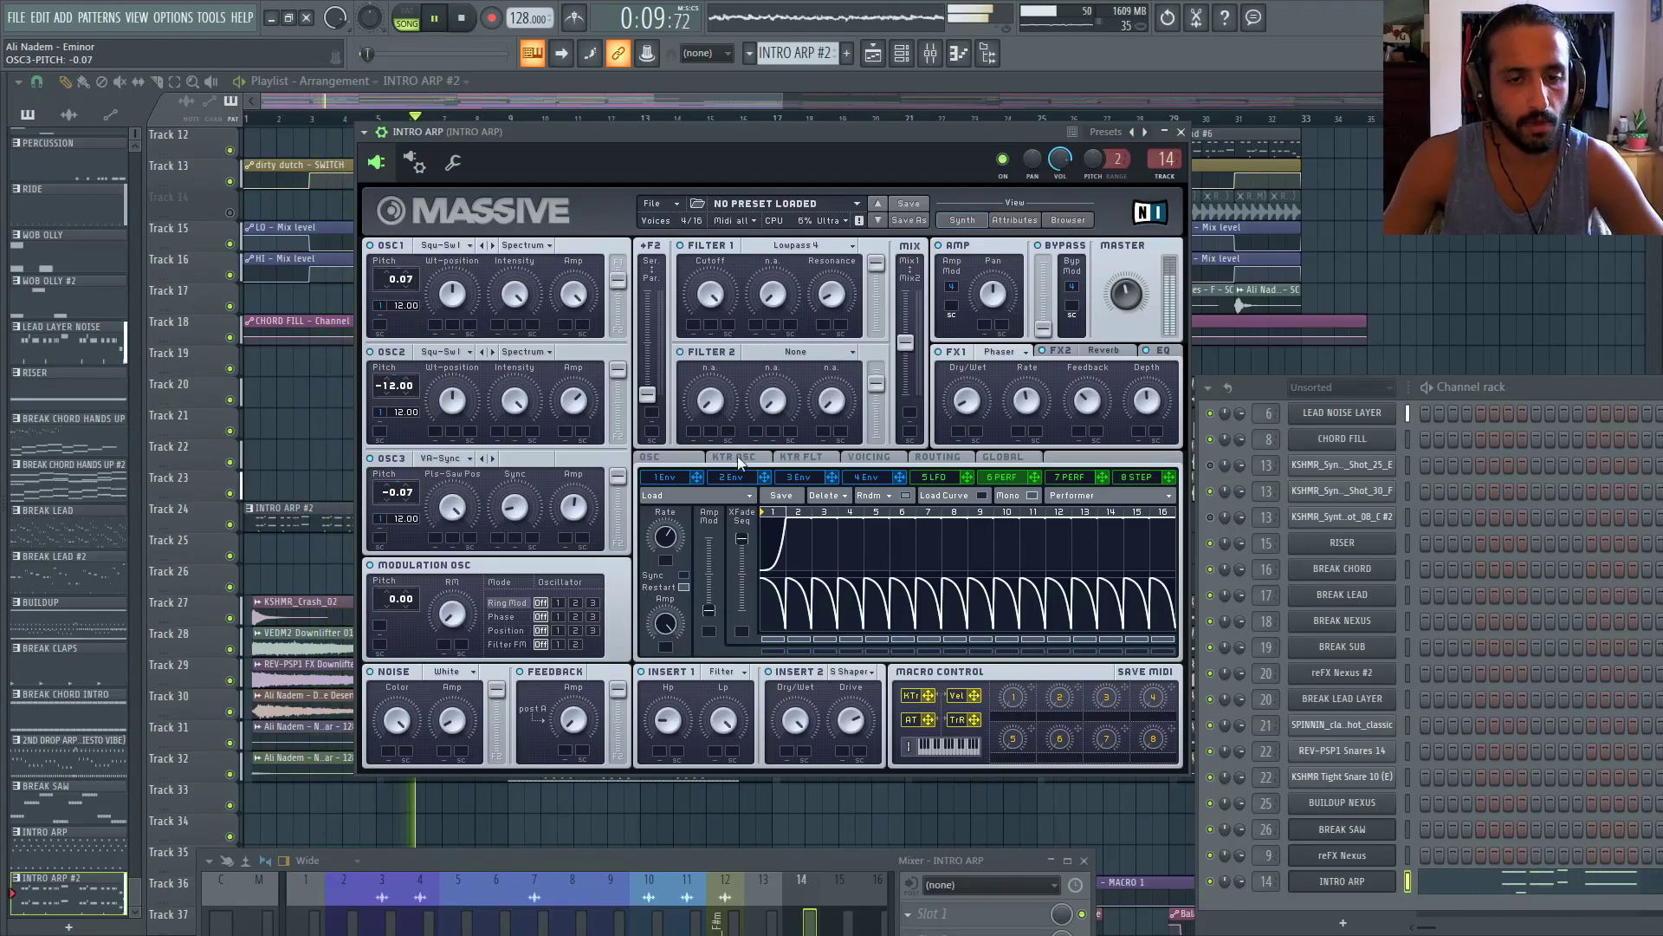
pyautogui.press('space')
pyautogui.press('space')
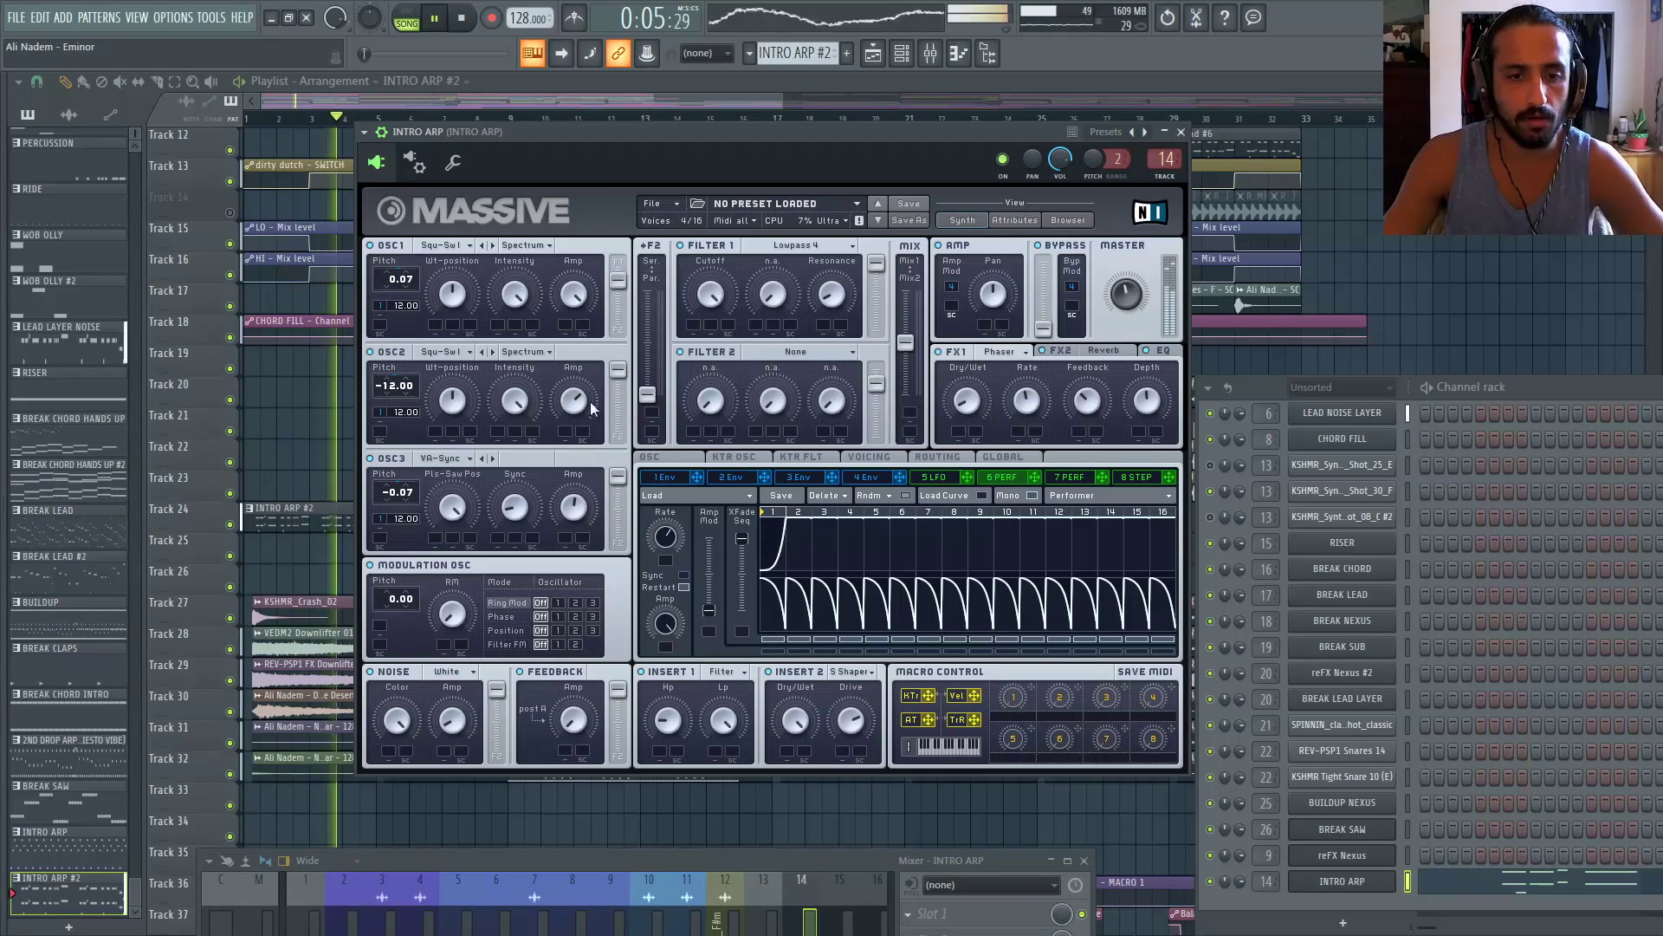
# Modulate the Insert 2 drive with Envelope 2 and shorten the envelope's decay to about 29
pyautogui.click(1074, 478)
pyautogui.click(730, 479)
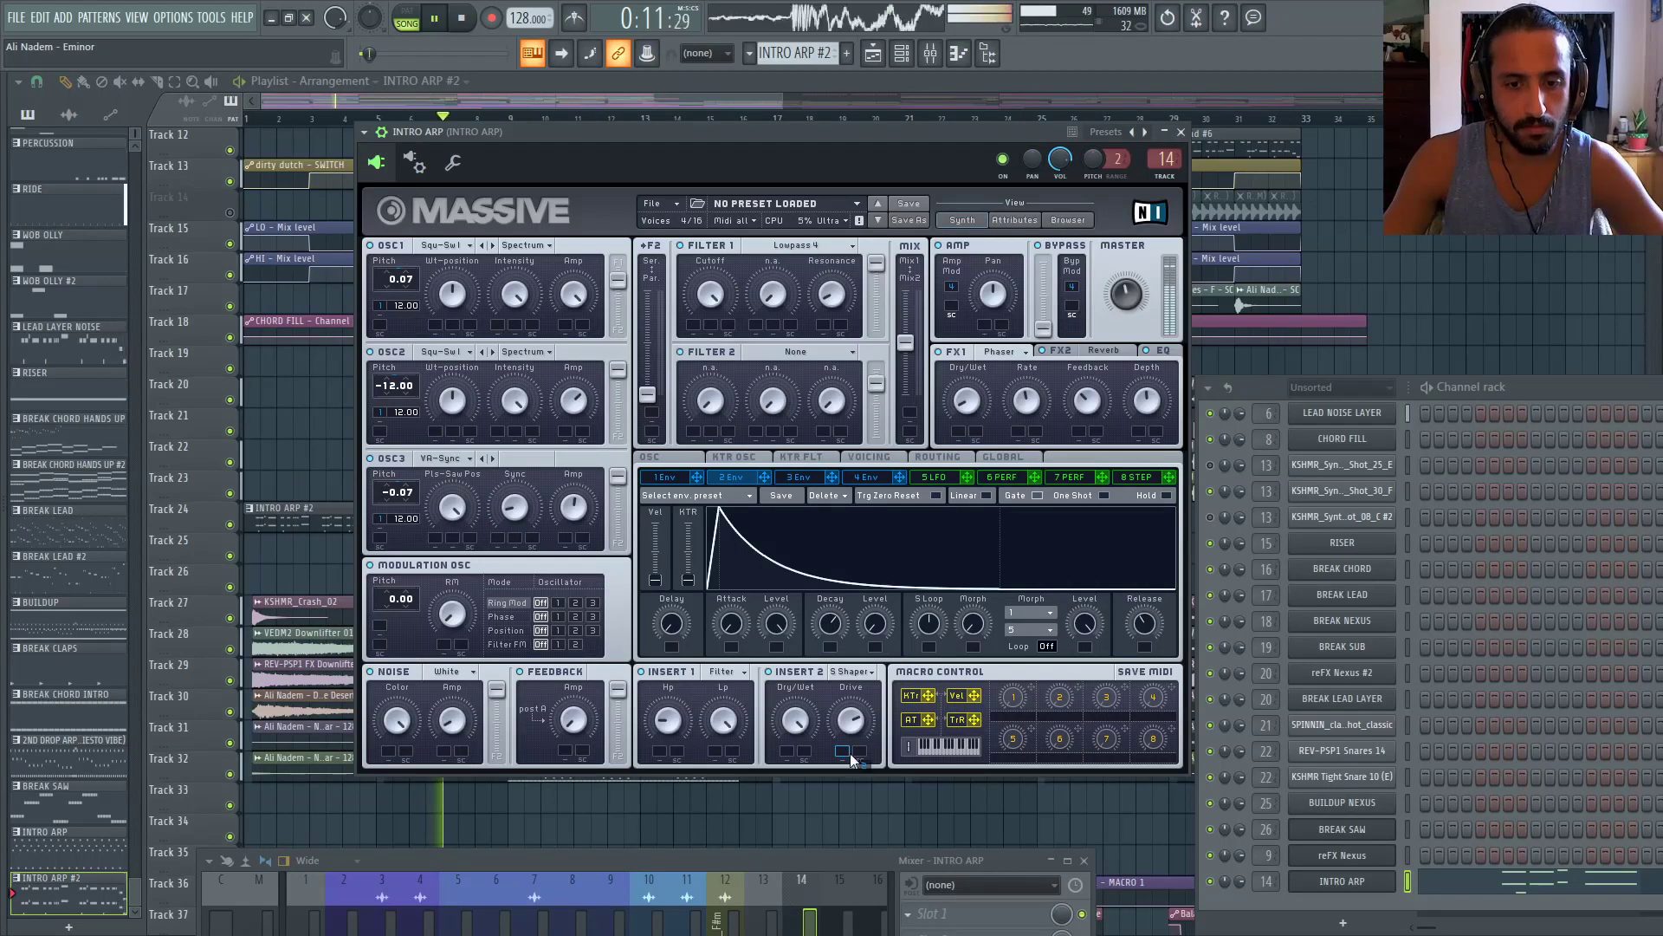
pyautogui.moveTo(852, 760); pyautogui.dragTo(843, 752)
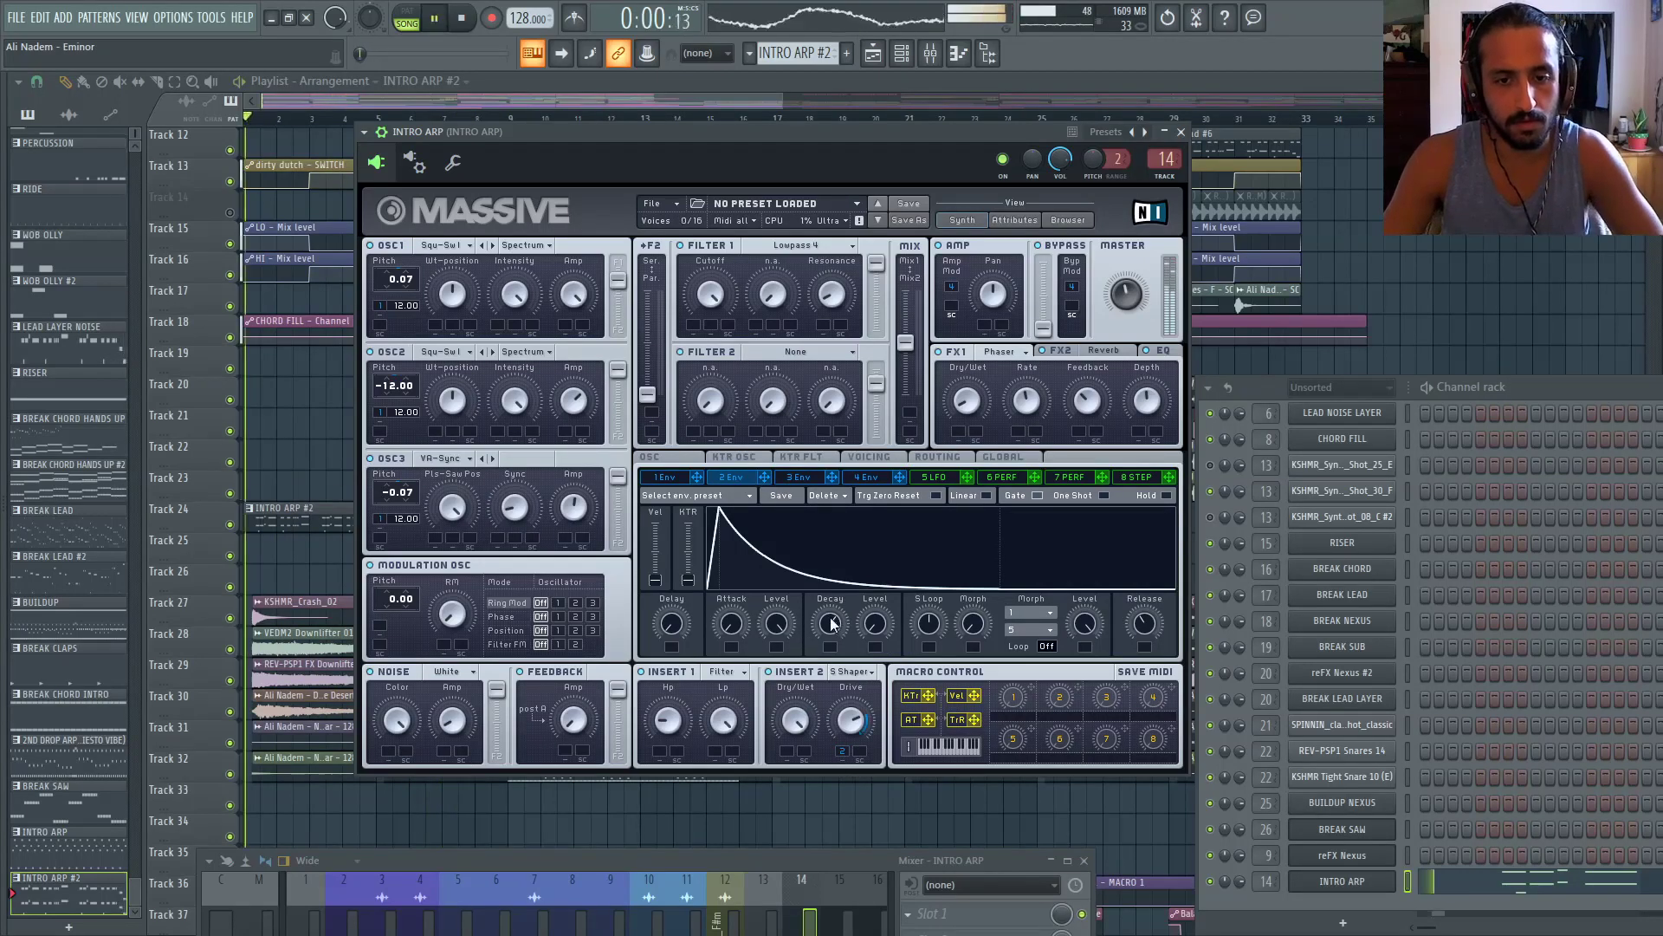
pyautogui.moveTo(832, 624); pyautogui.dragTo(837, 670)
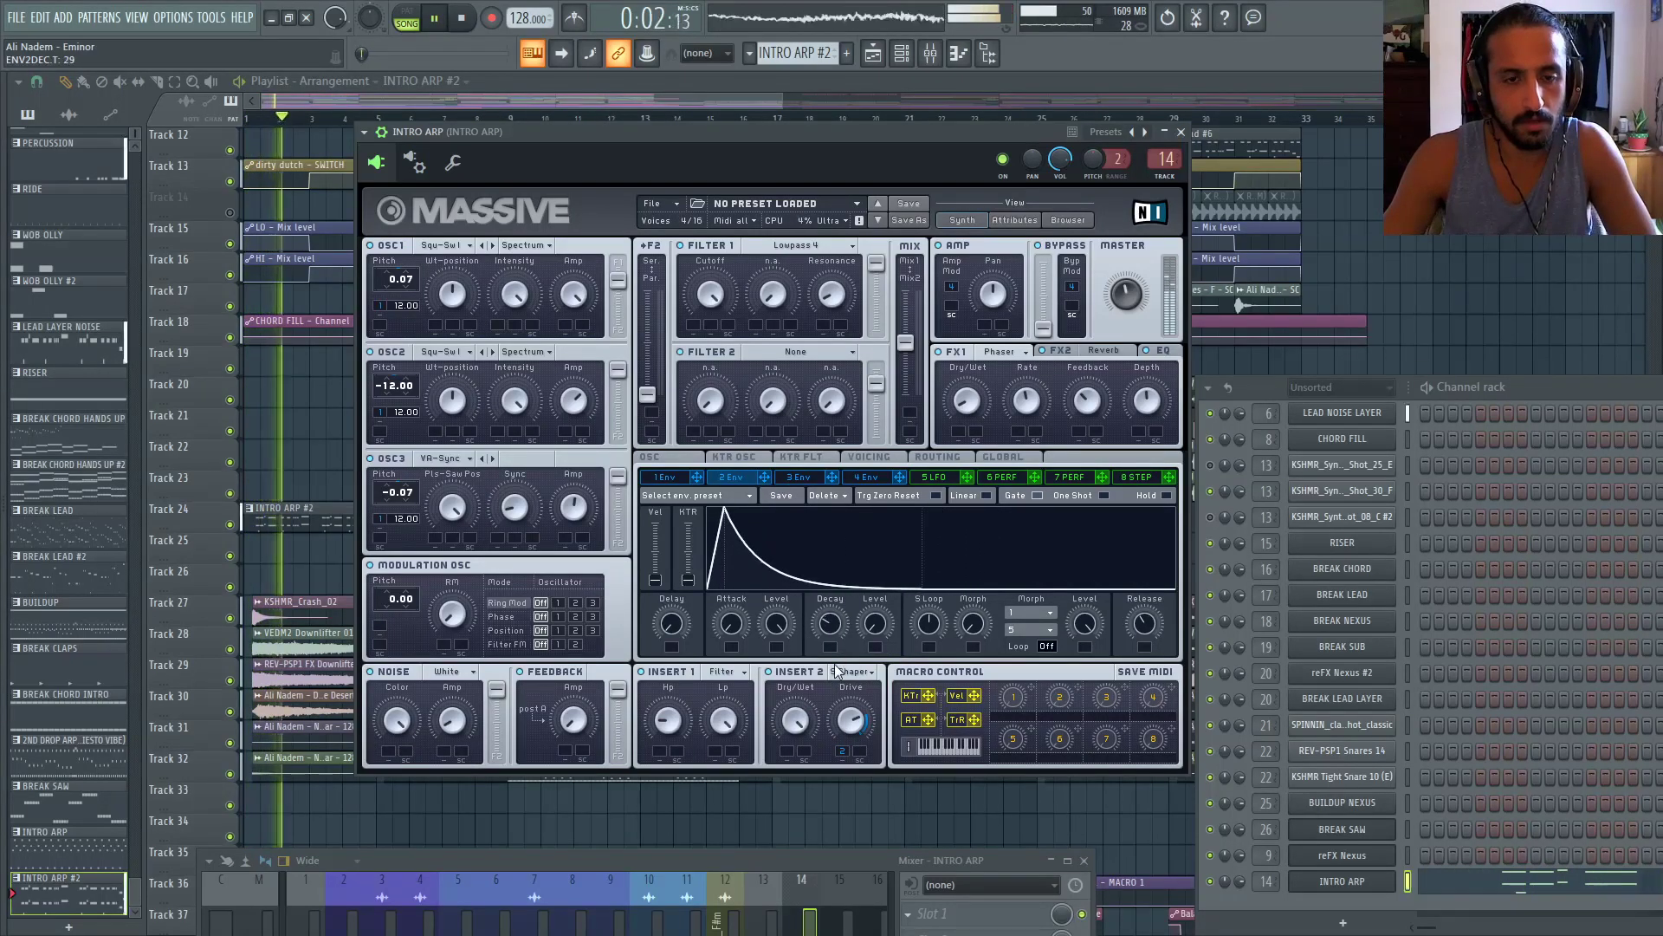
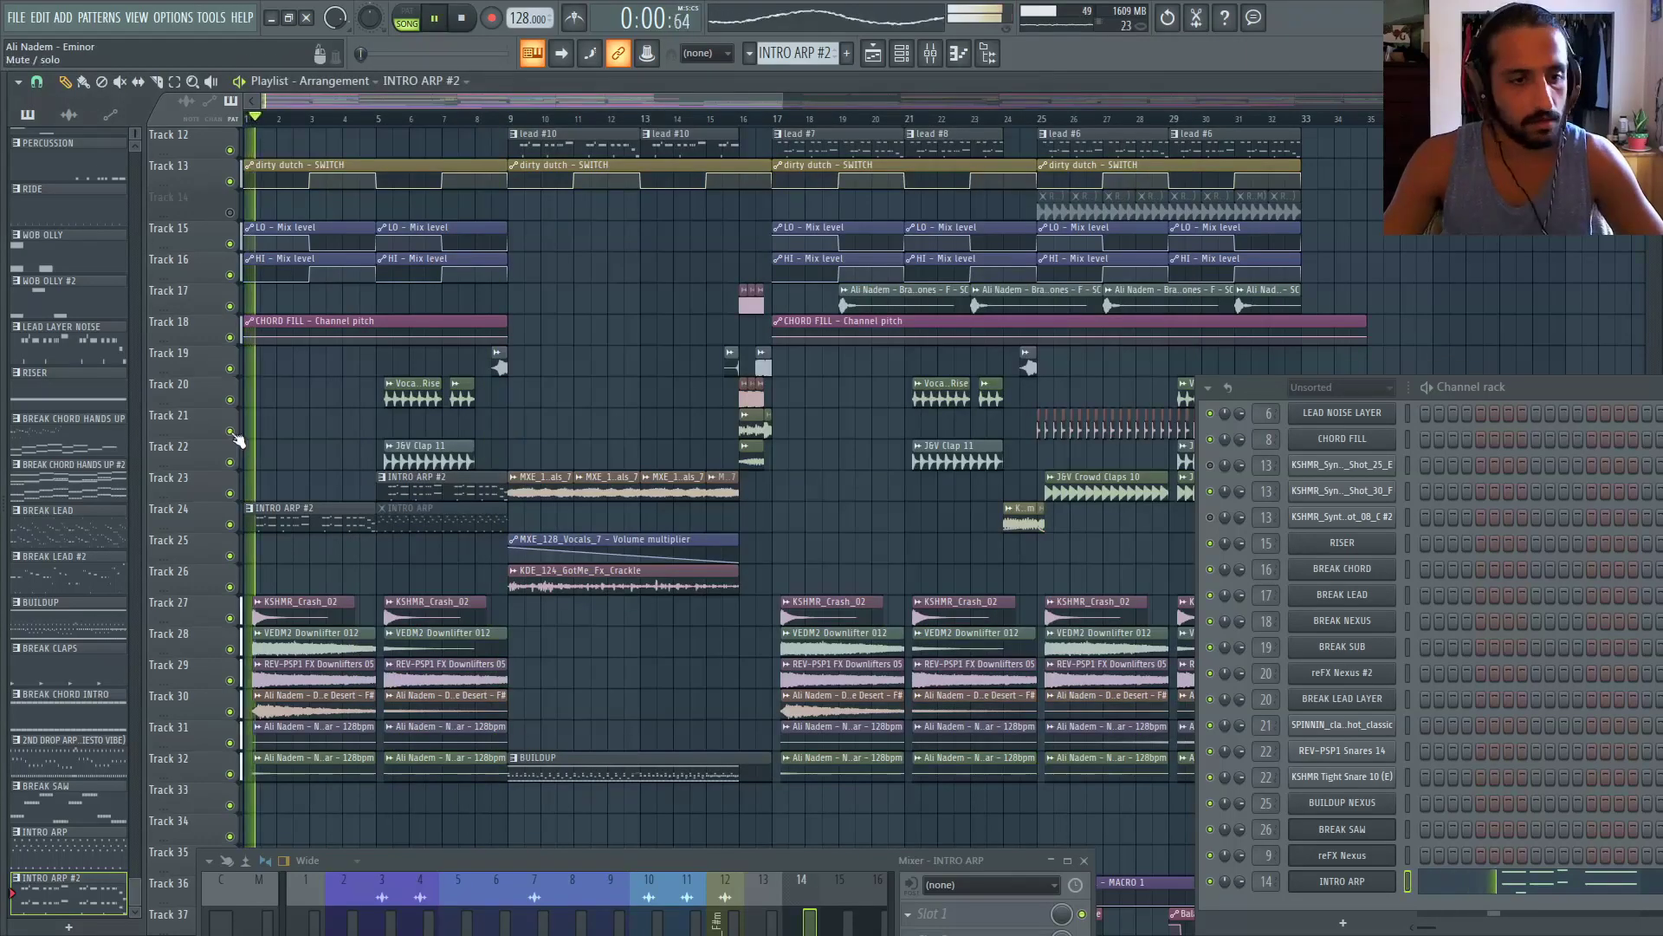
# Stop playback, add a new Massive instrument channel, and rename it INTRO PAD
pyautogui.scroll(4, 333, 431)
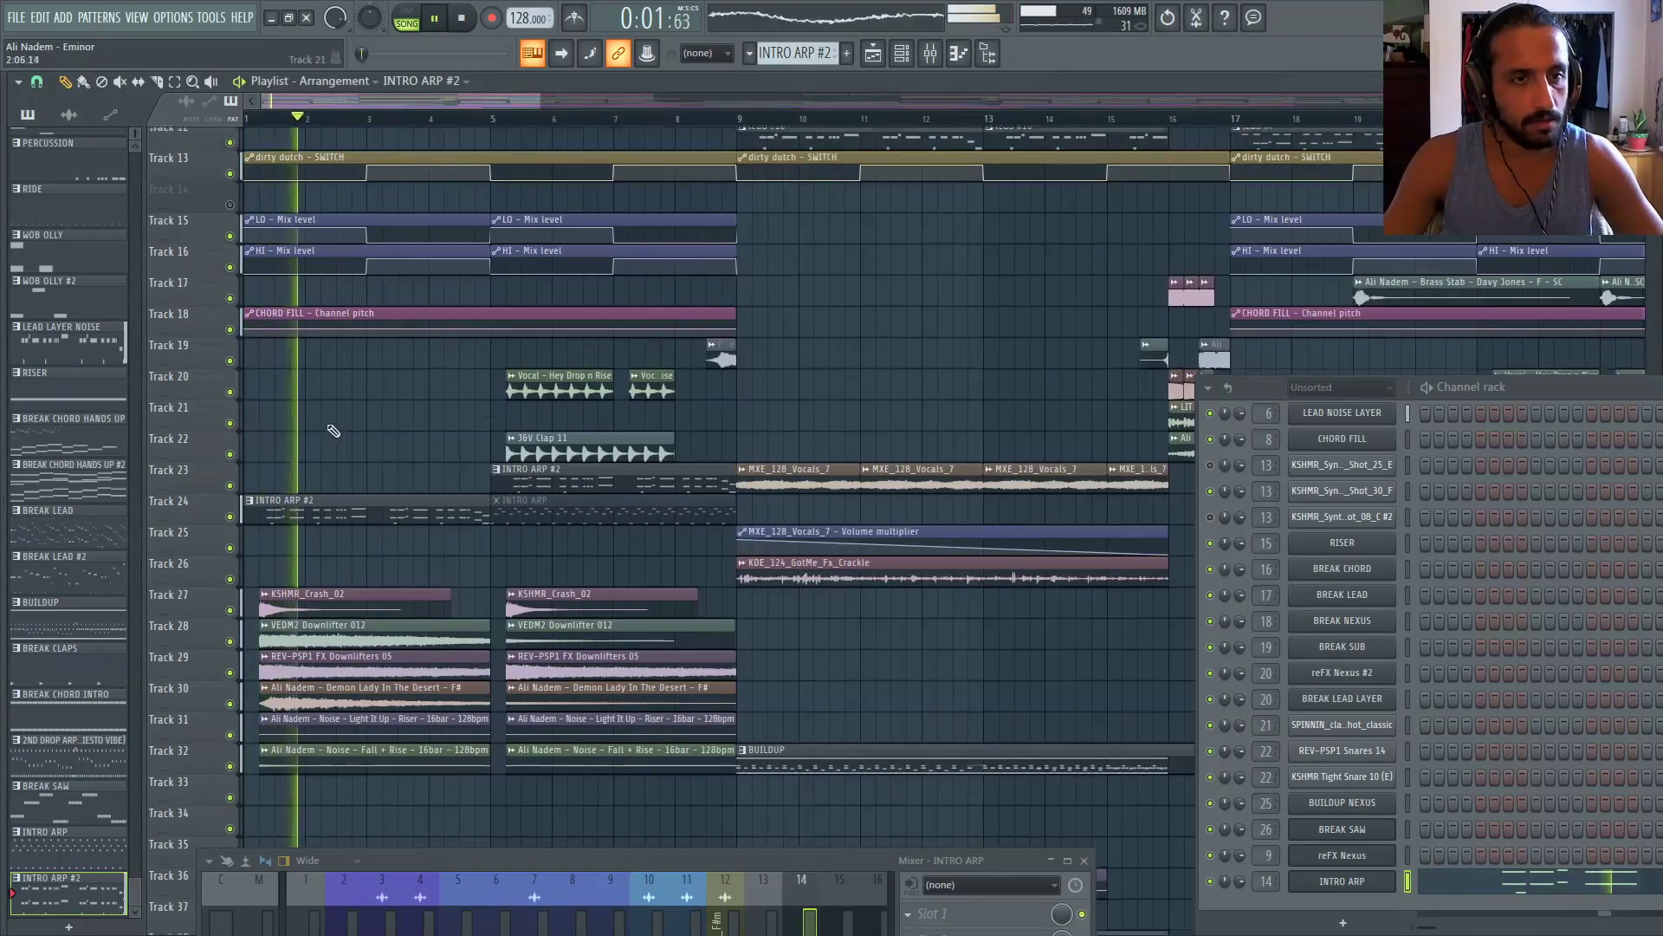
pyautogui.scroll(-4, 333, 430)
pyautogui.press('space')
pyautogui.click(62, 18)
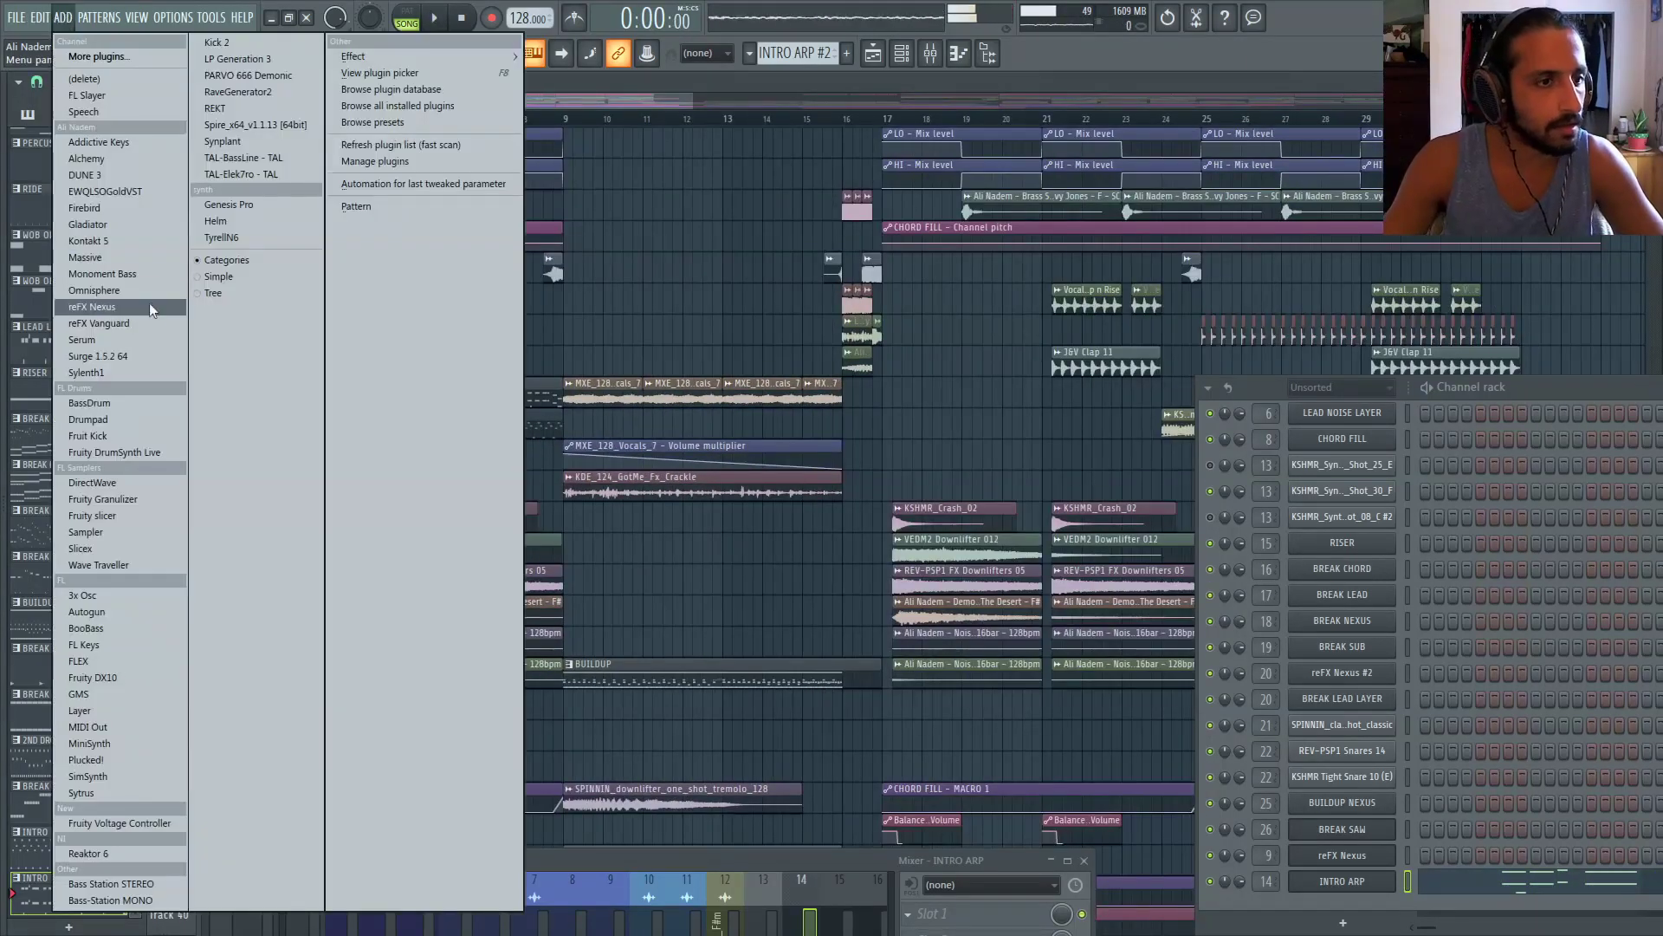
pyautogui.click(116, 258)
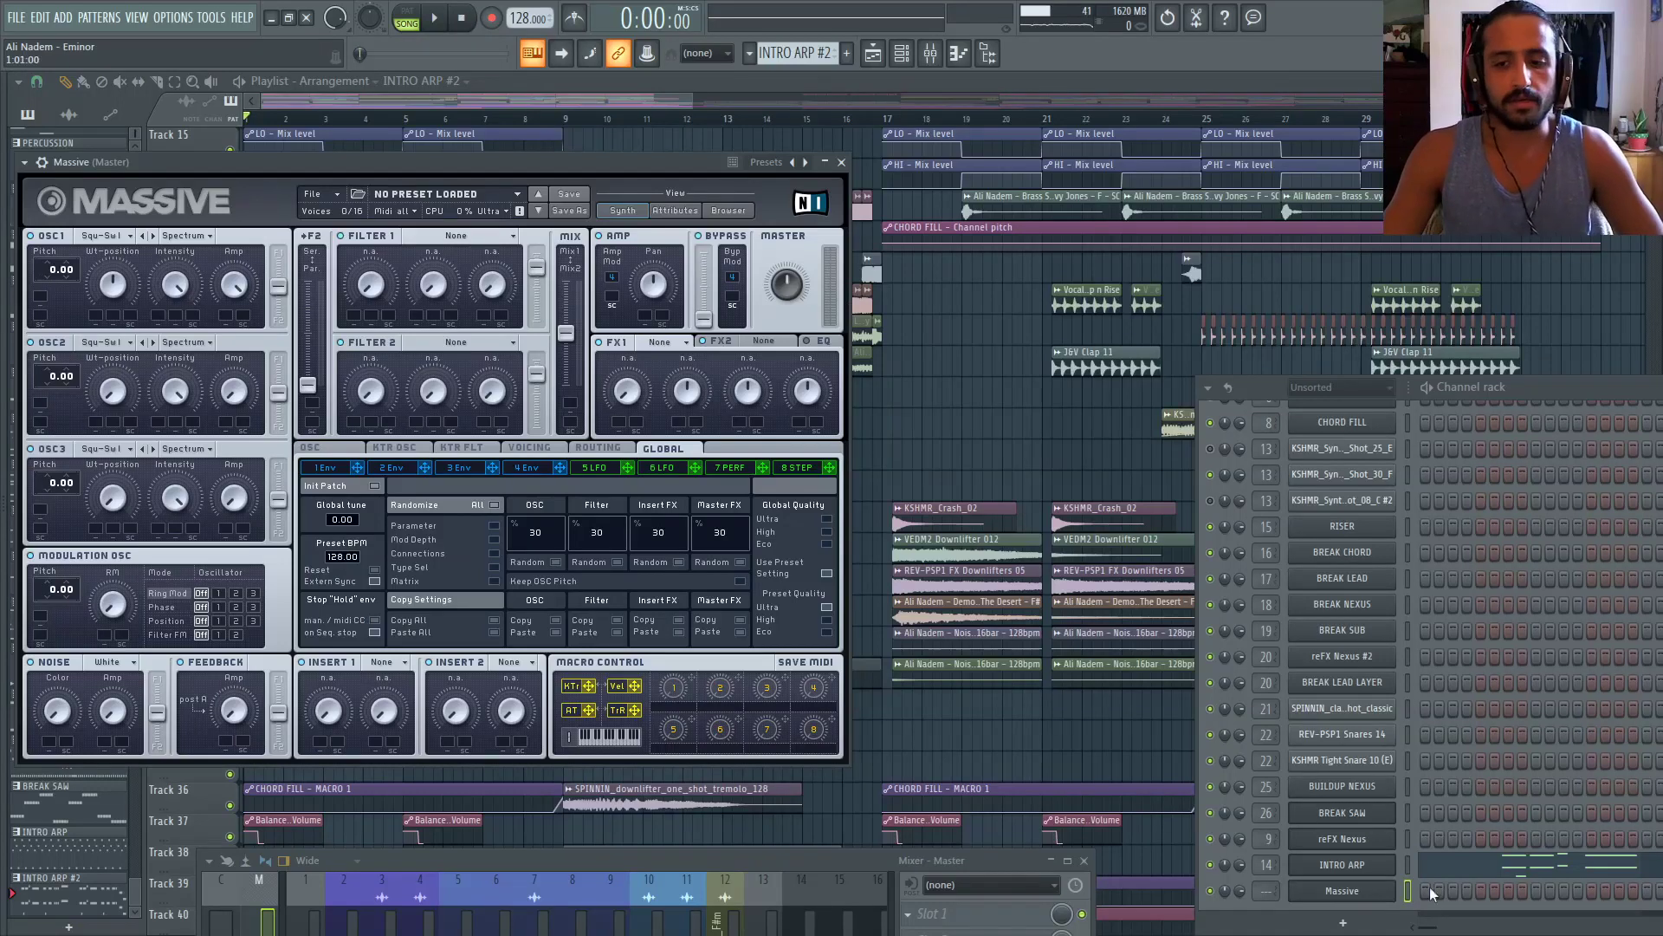
pyautogui.rightClick(1356, 891)
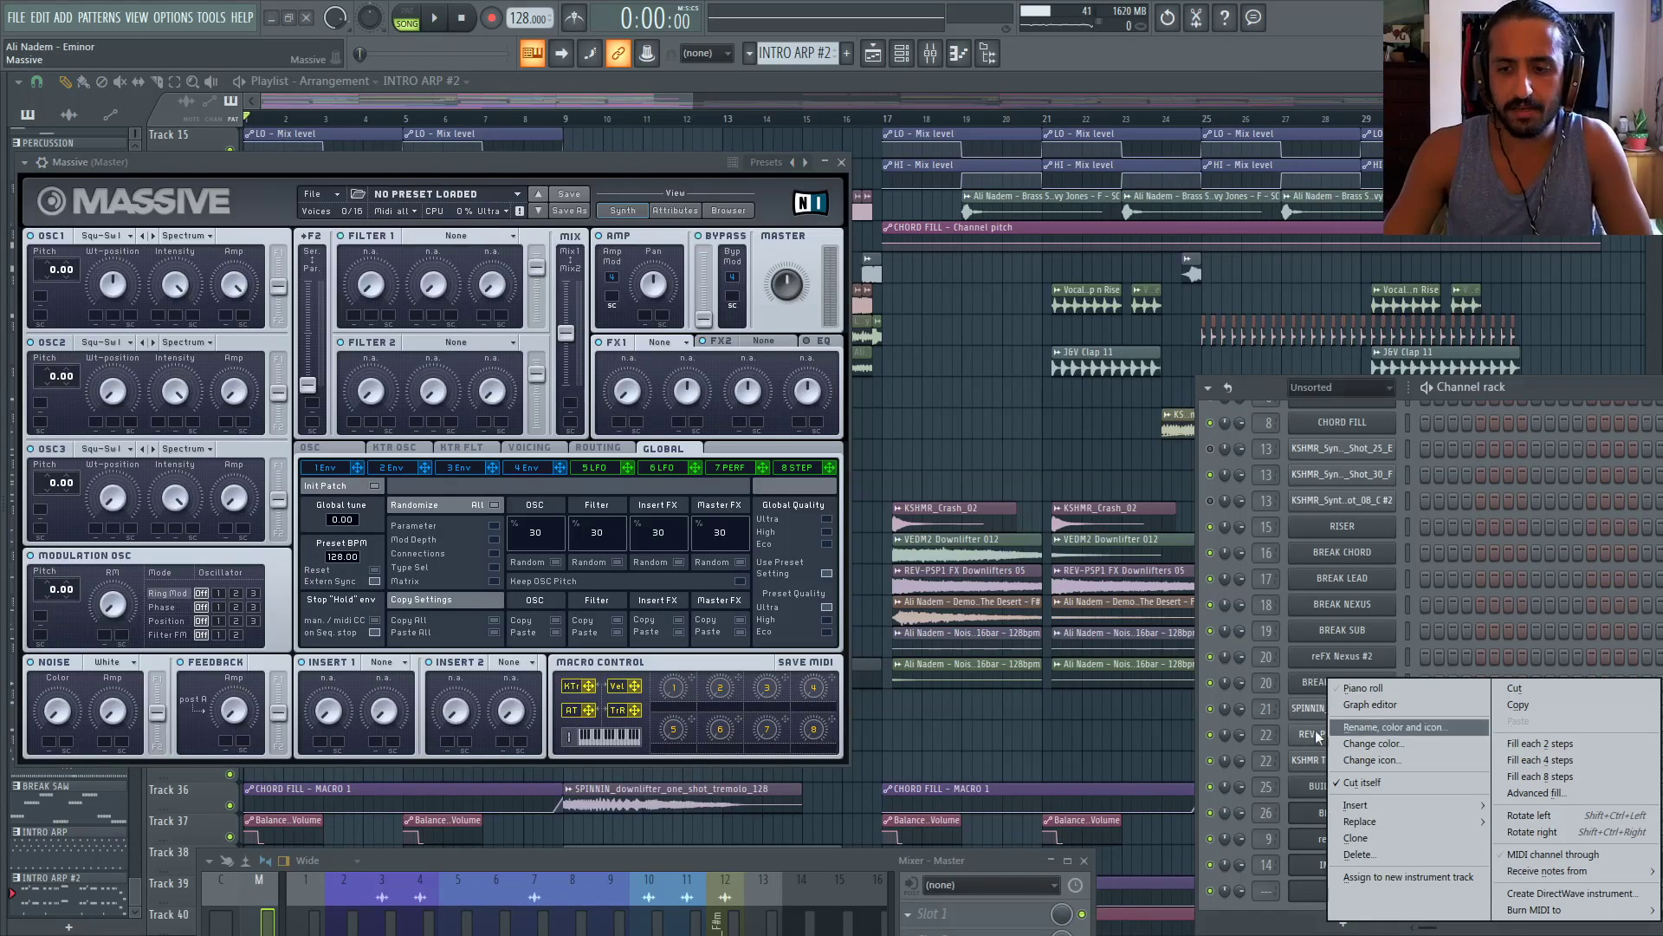
pyautogui.click(1365, 732)
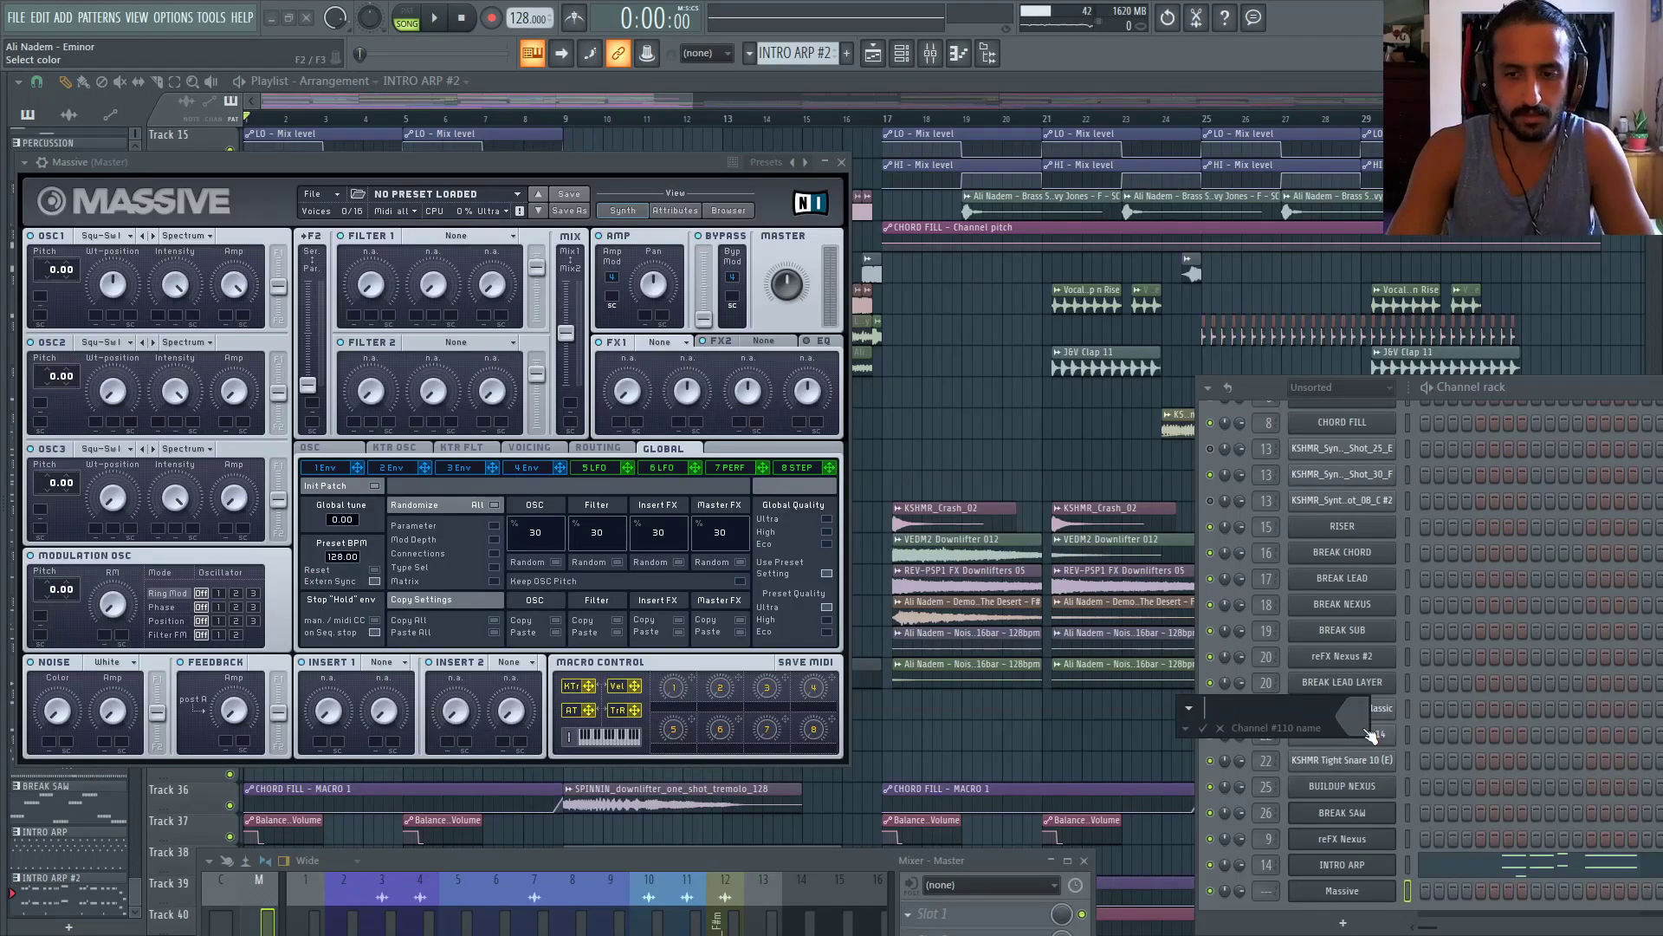
pyautogui.write('INTRO PAD')
pyautogui.press('Return')
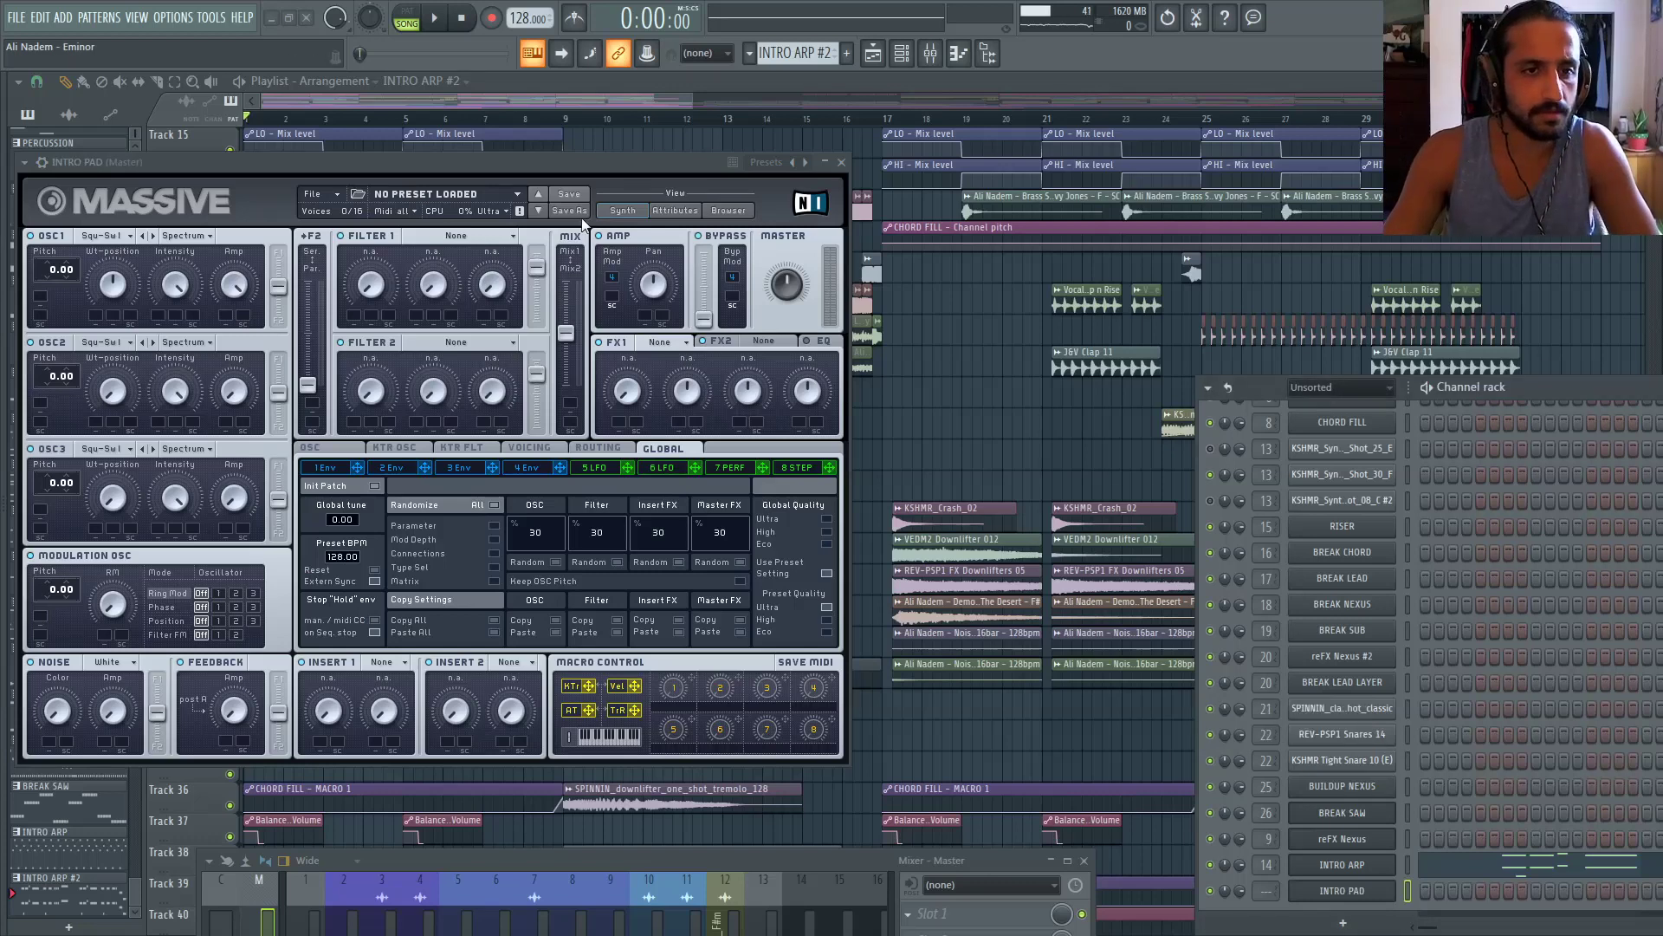
# Load Reverb in the INTRO PAD's FX2 and give Envelope 4 a slower attack with a lower attack level
pyautogui.click(751, 344)
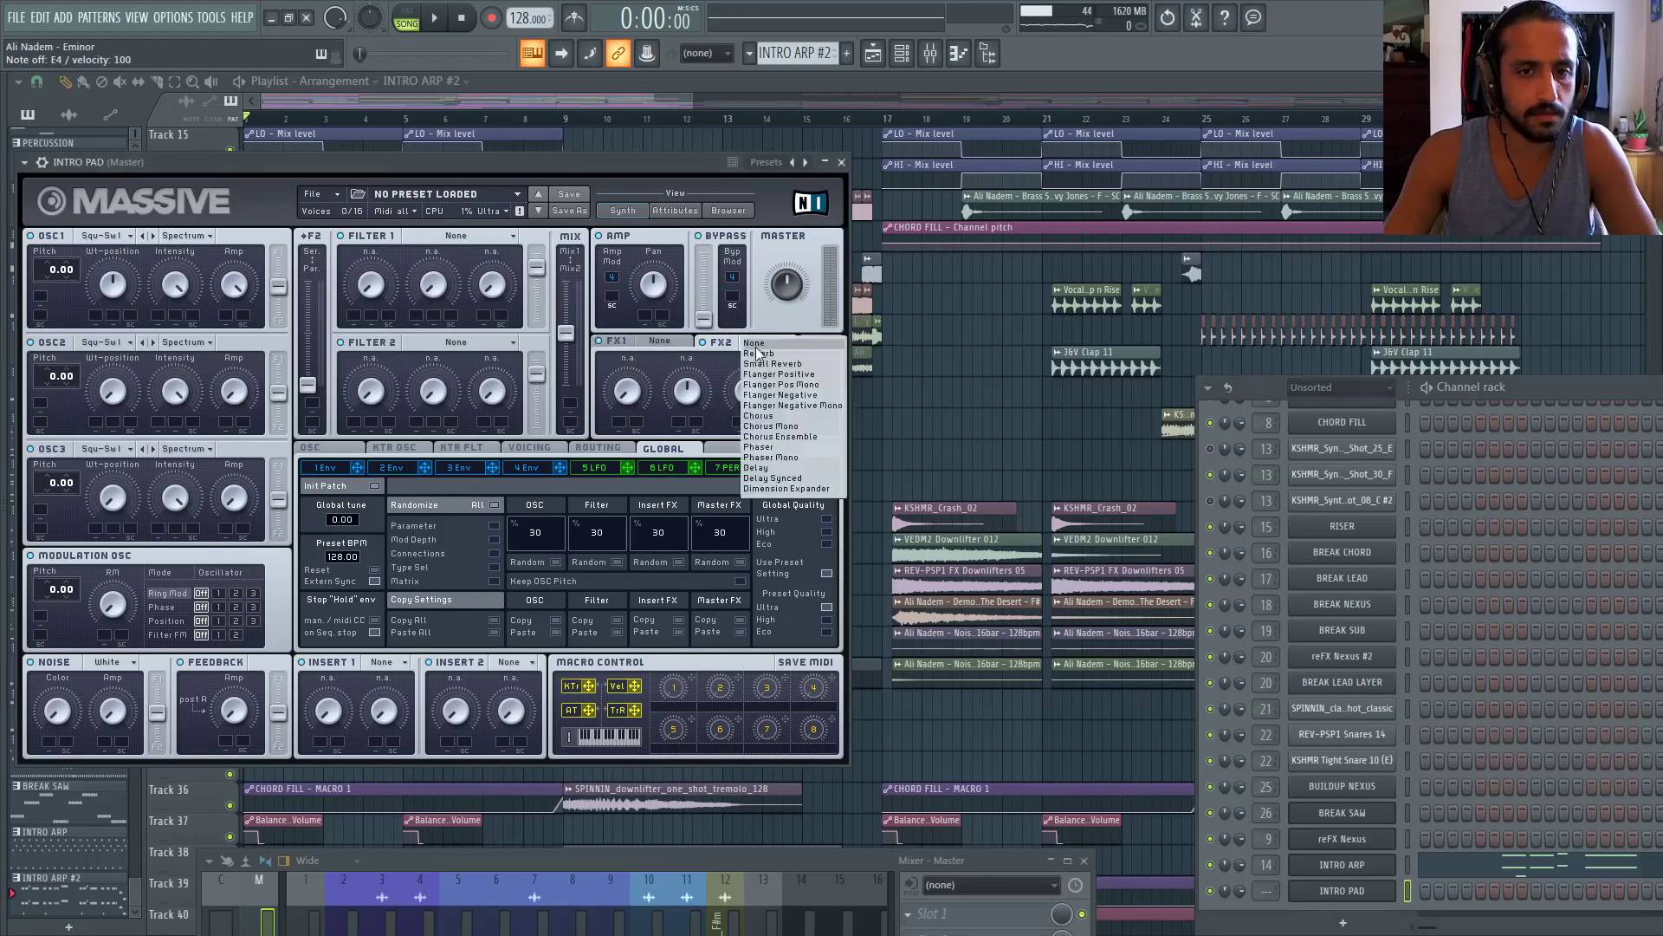
pyautogui.click(759, 354)
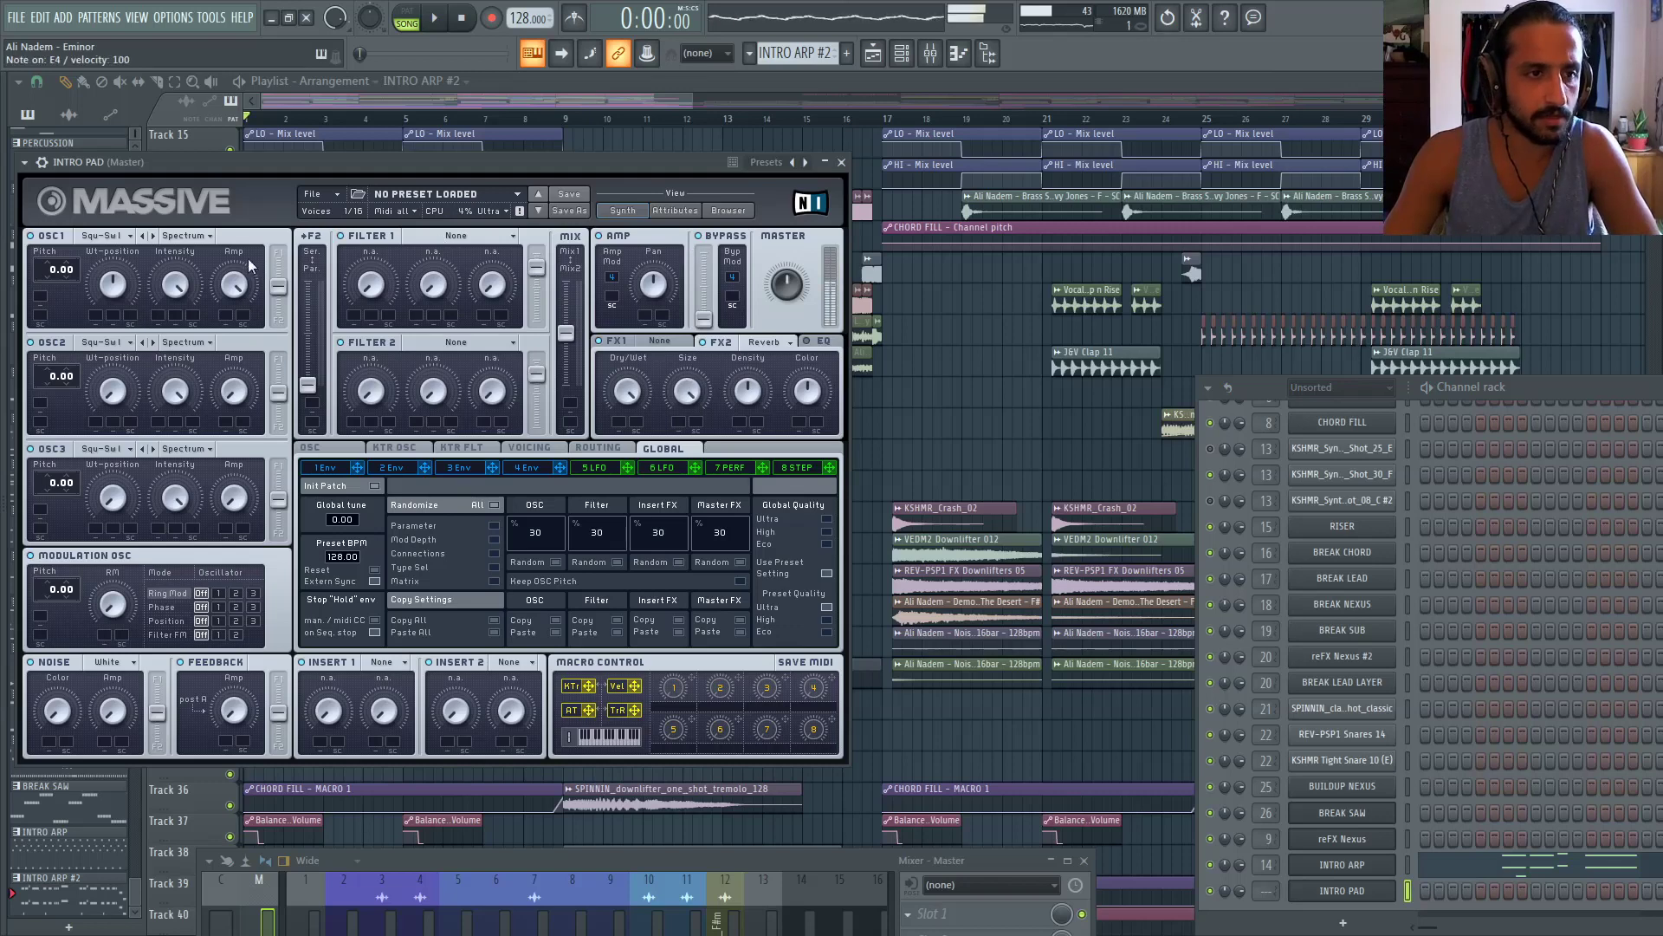
pyautogui.click(563, 467)
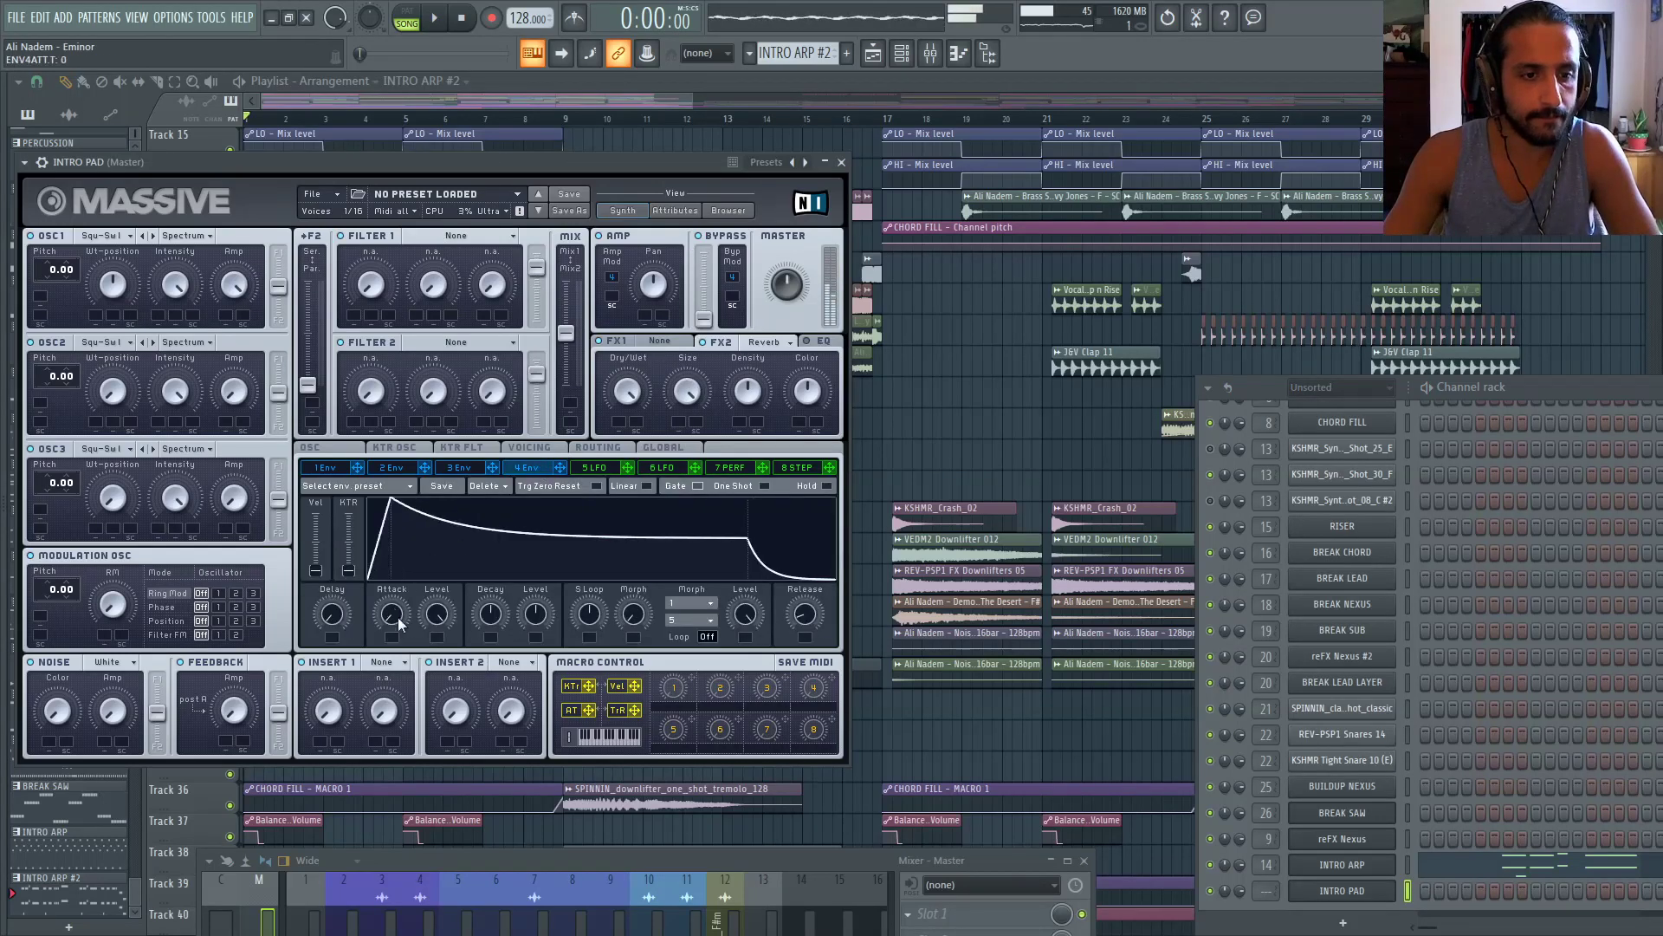
pyautogui.moveTo(491, 613); pyautogui.dragTo(540, 633)
pyautogui.moveTo(444, 615); pyautogui.dragTo(447, 707)
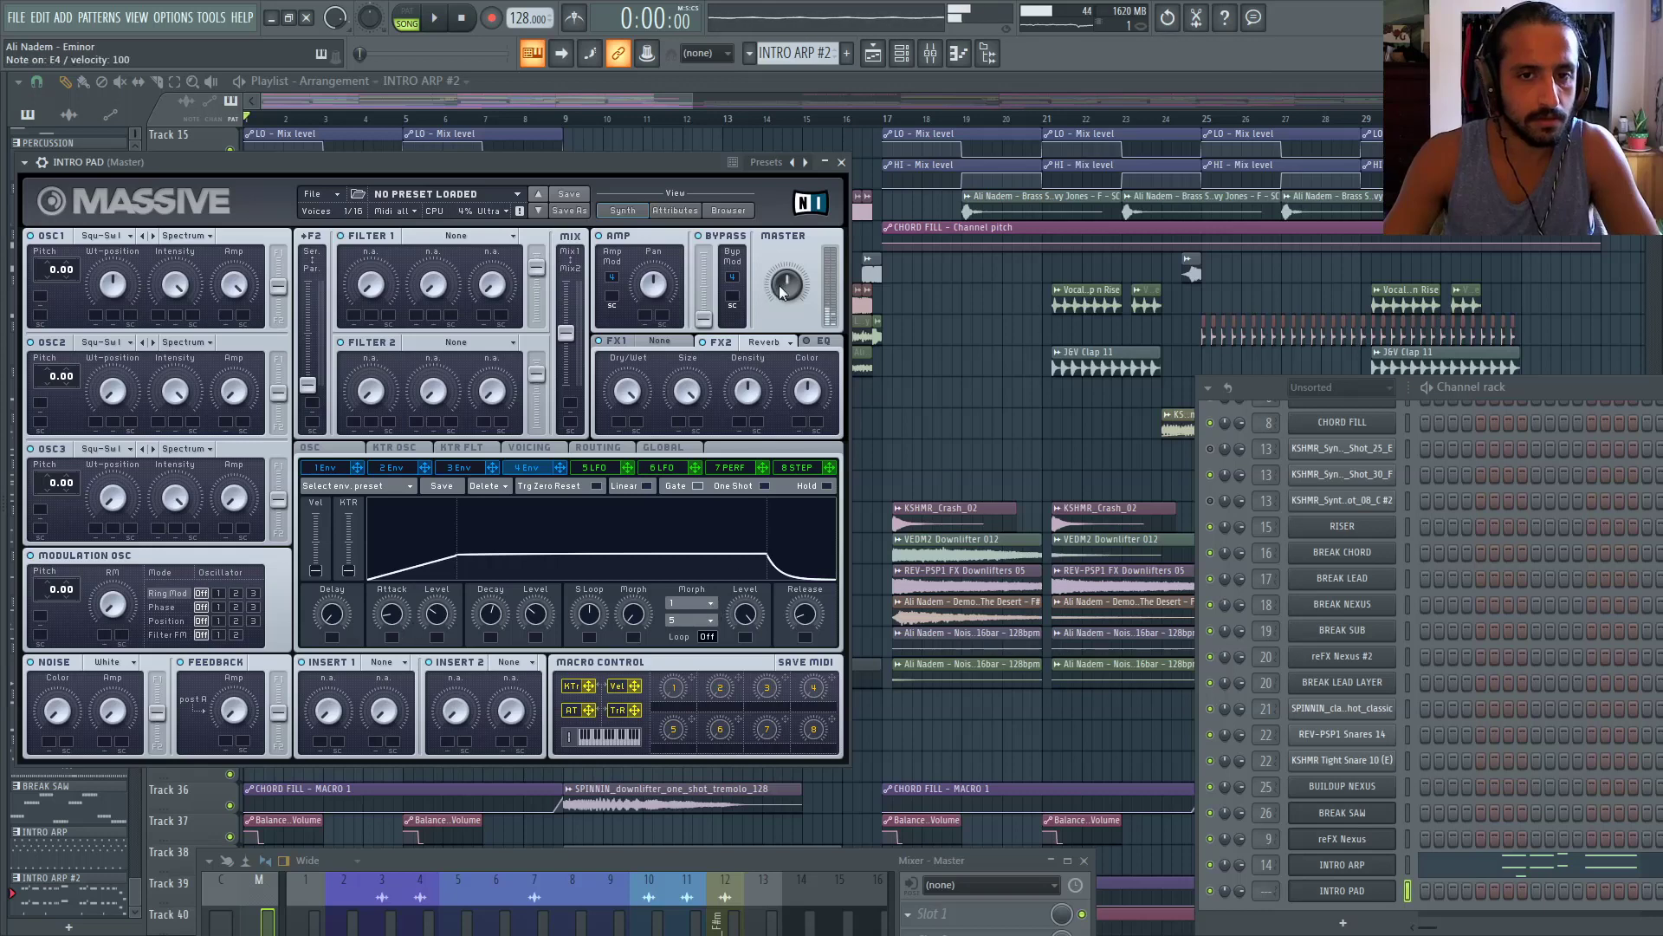
# Set the INTRO PAD's OSC1 to the M-plex wavetable and its pitch to -12.00
pyautogui.click(128, 237)
pyautogui.click(199, 401)
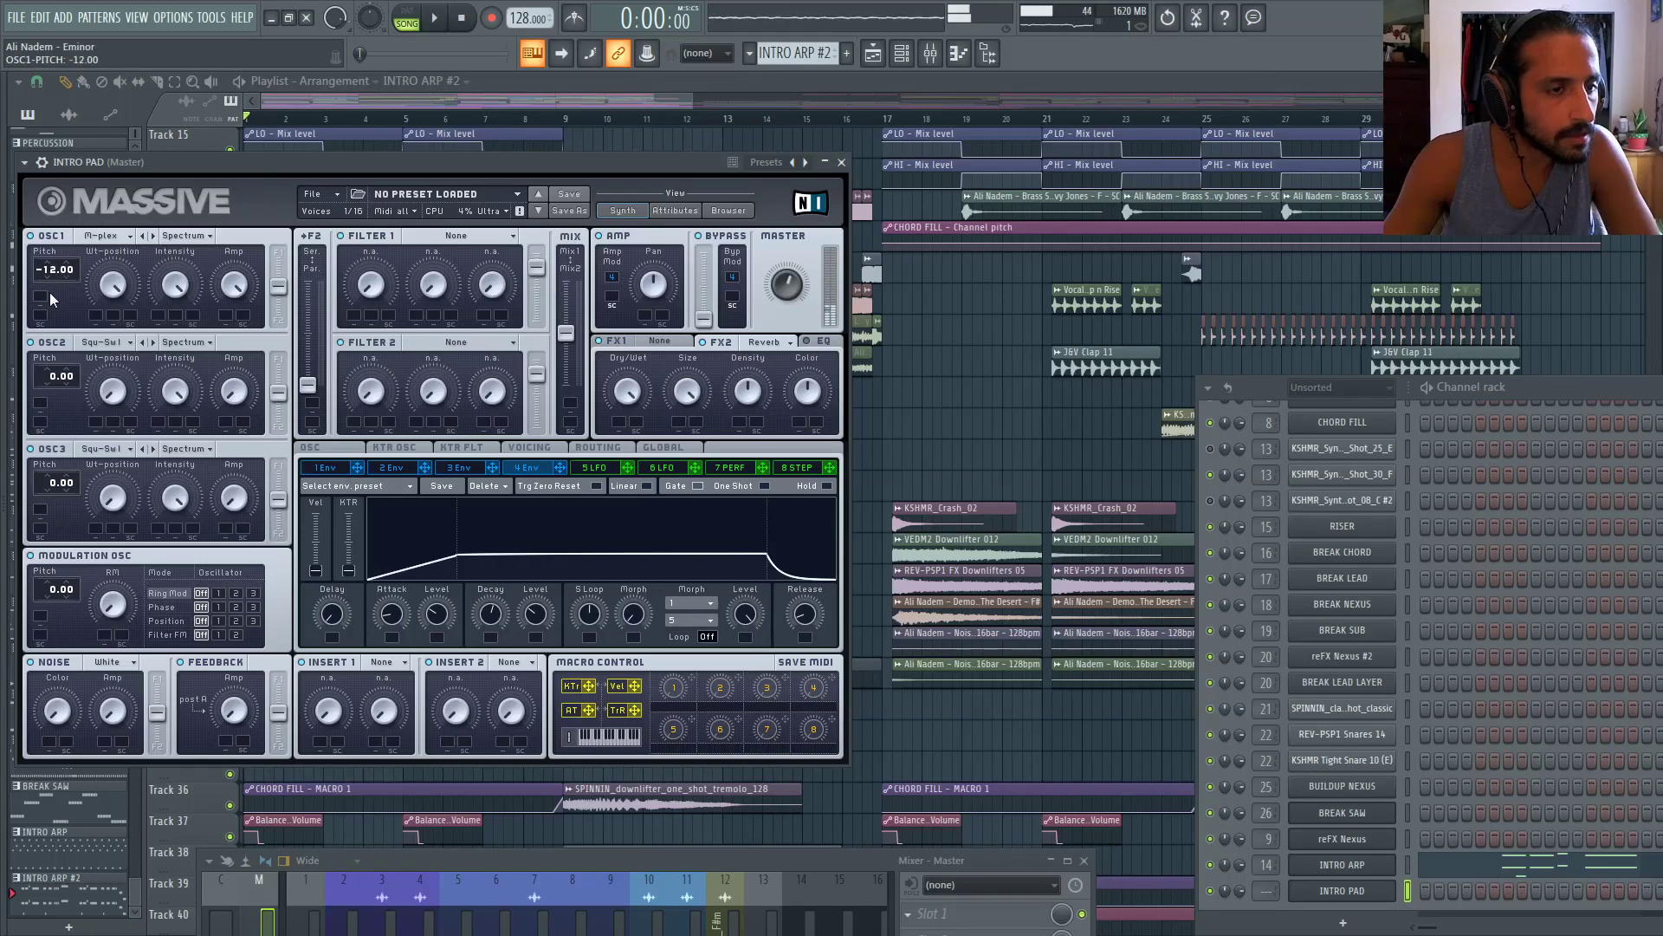
# Raise the INTRO PAD's OSC1 output level, set Filter 1 to Lowpass 4, and briefly play the arrangement
pyautogui.moveTo(279, 294); pyautogui.dragTo(290, 216)
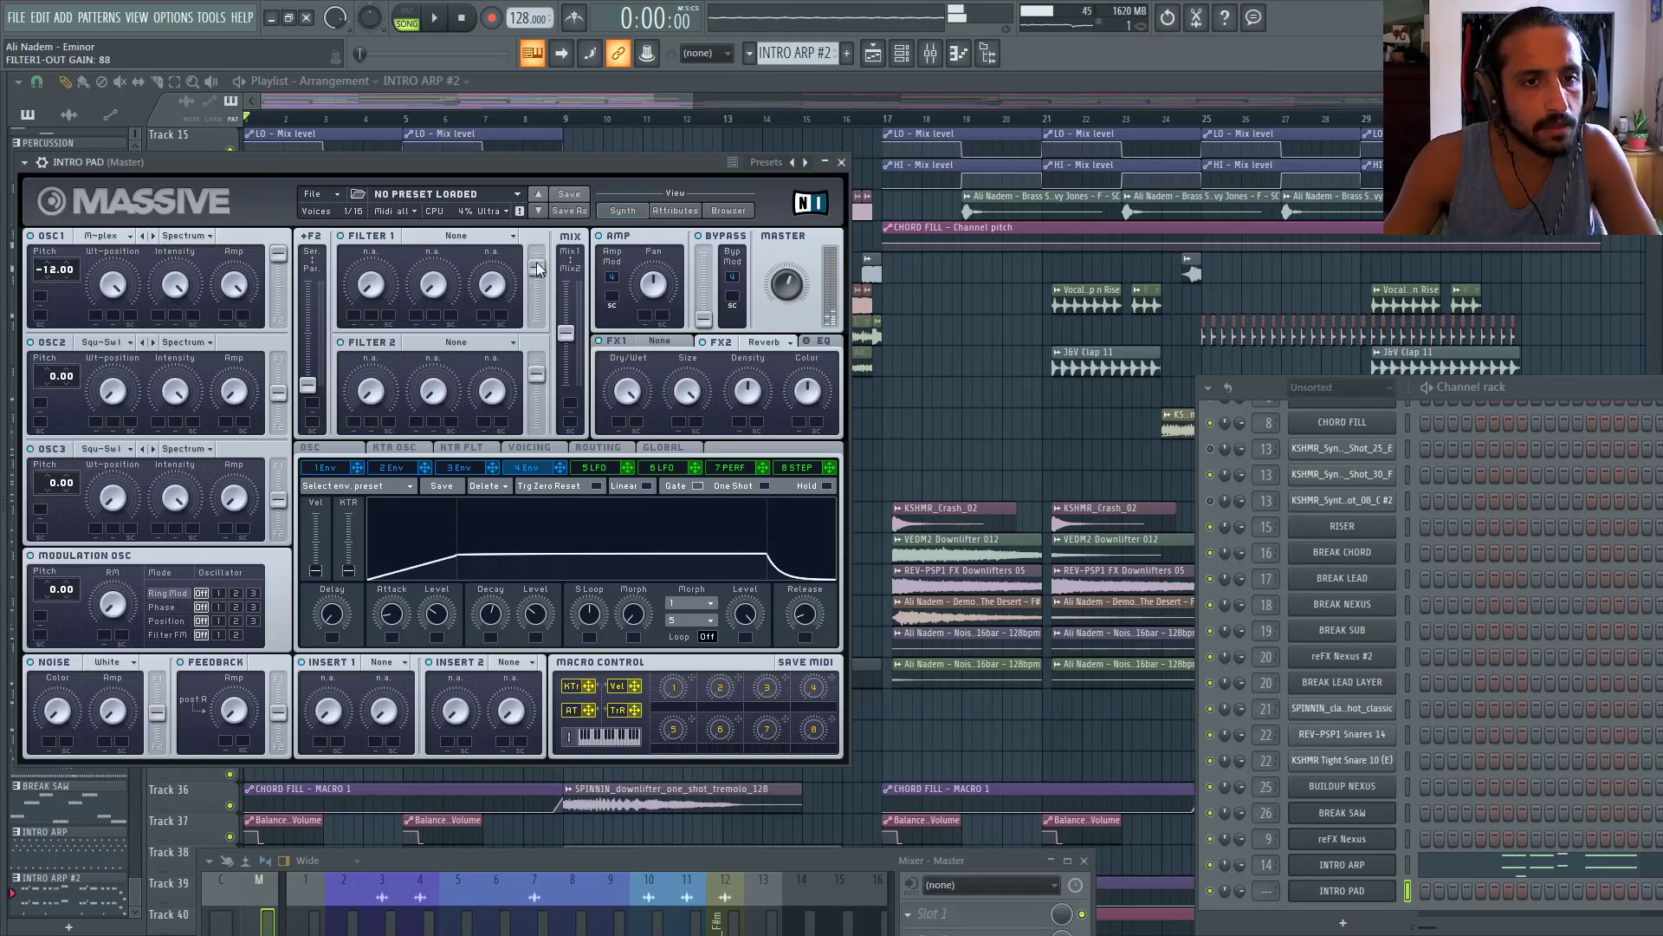
pyautogui.click(465, 238)
pyautogui.click(433, 247)
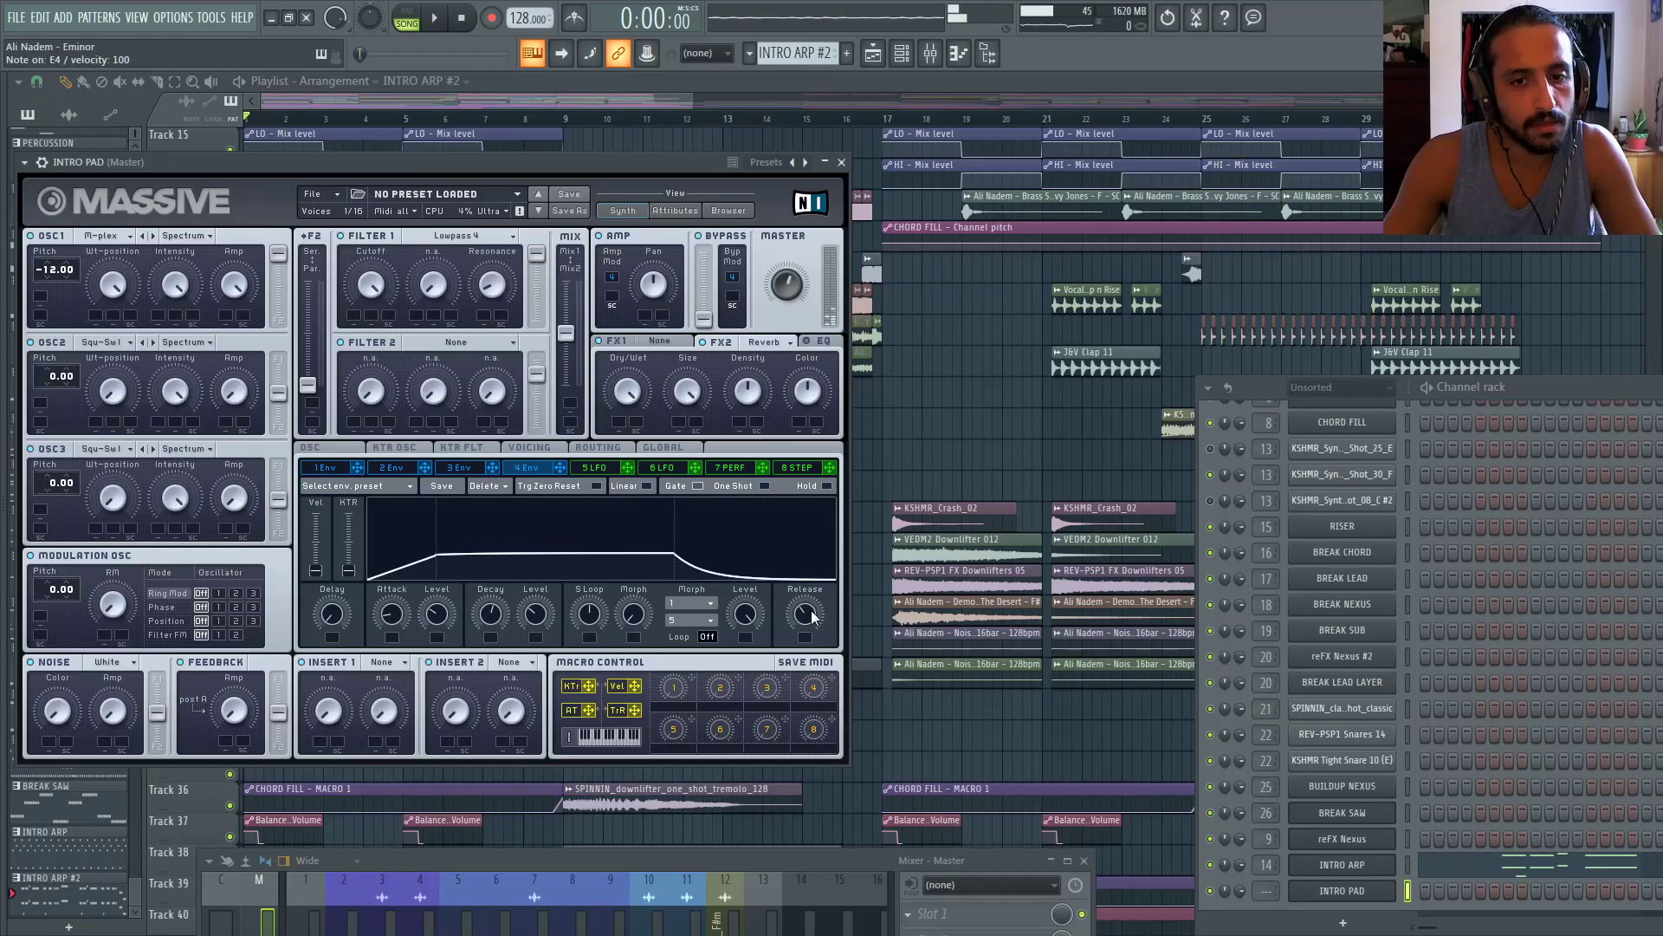
pyautogui.click(754, 85)
pyautogui.press('space')
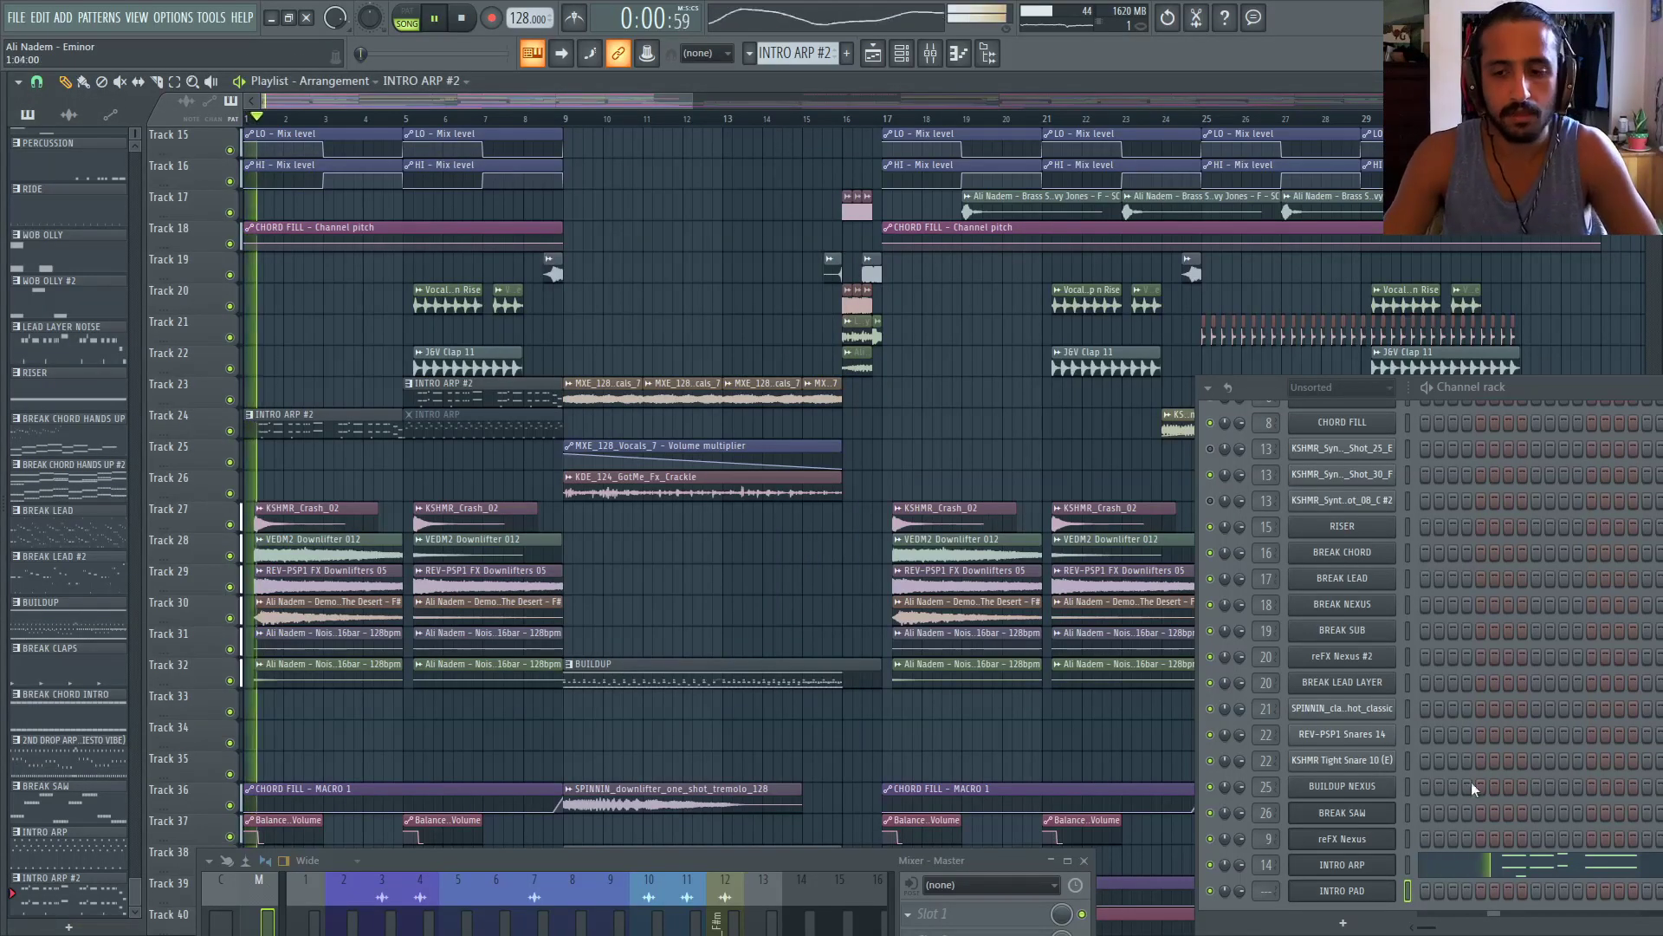
pyautogui.press('space')
# Open the INTRO PAD's piano roll and draw a long F3 note from bar 1, about 2:12:00 in length
pyautogui.rightClick(1366, 899)
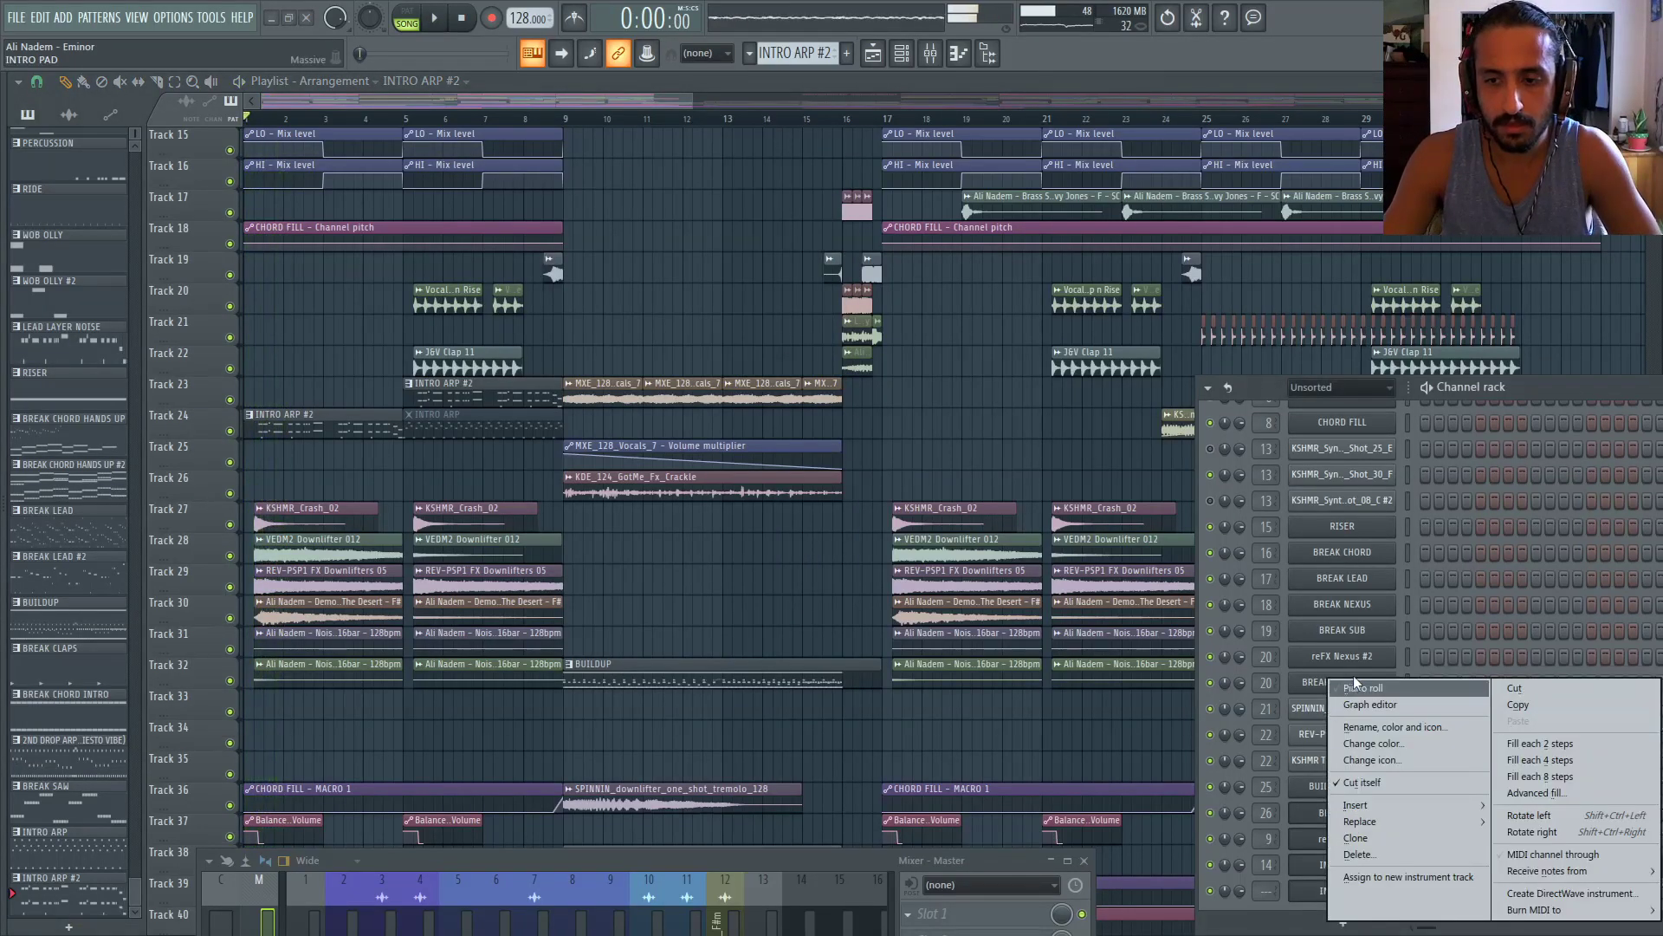
pyautogui.click(1360, 686)
pyautogui.scroll(-1, 208, 342)
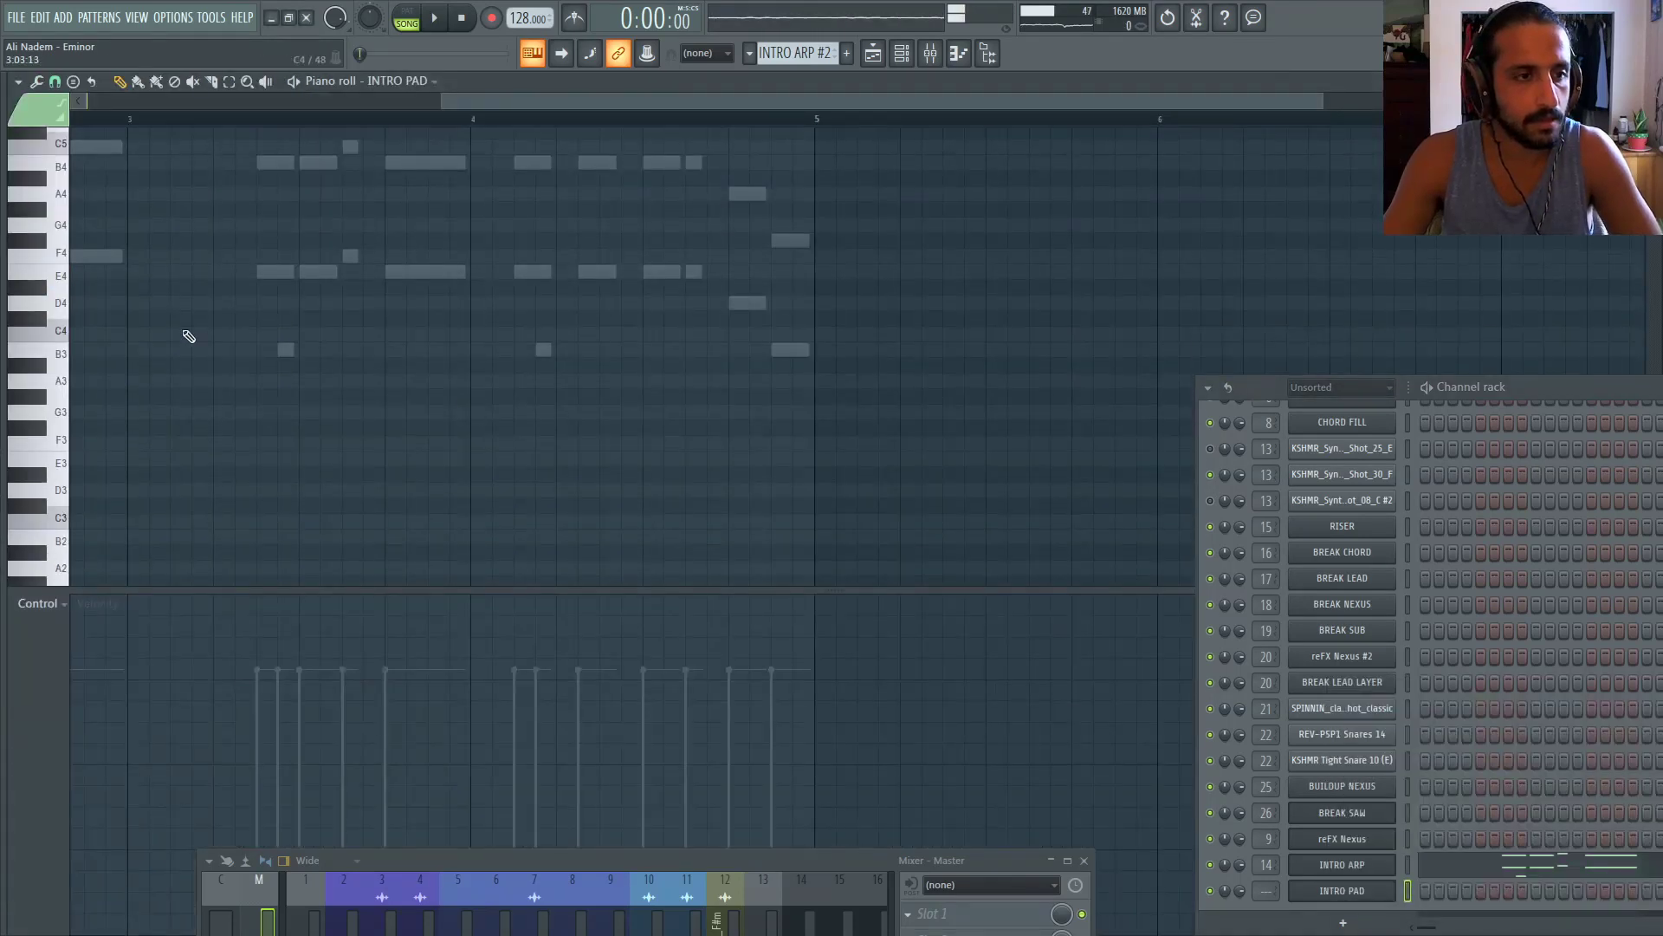
pyautogui.scroll(-1, 113, 457)
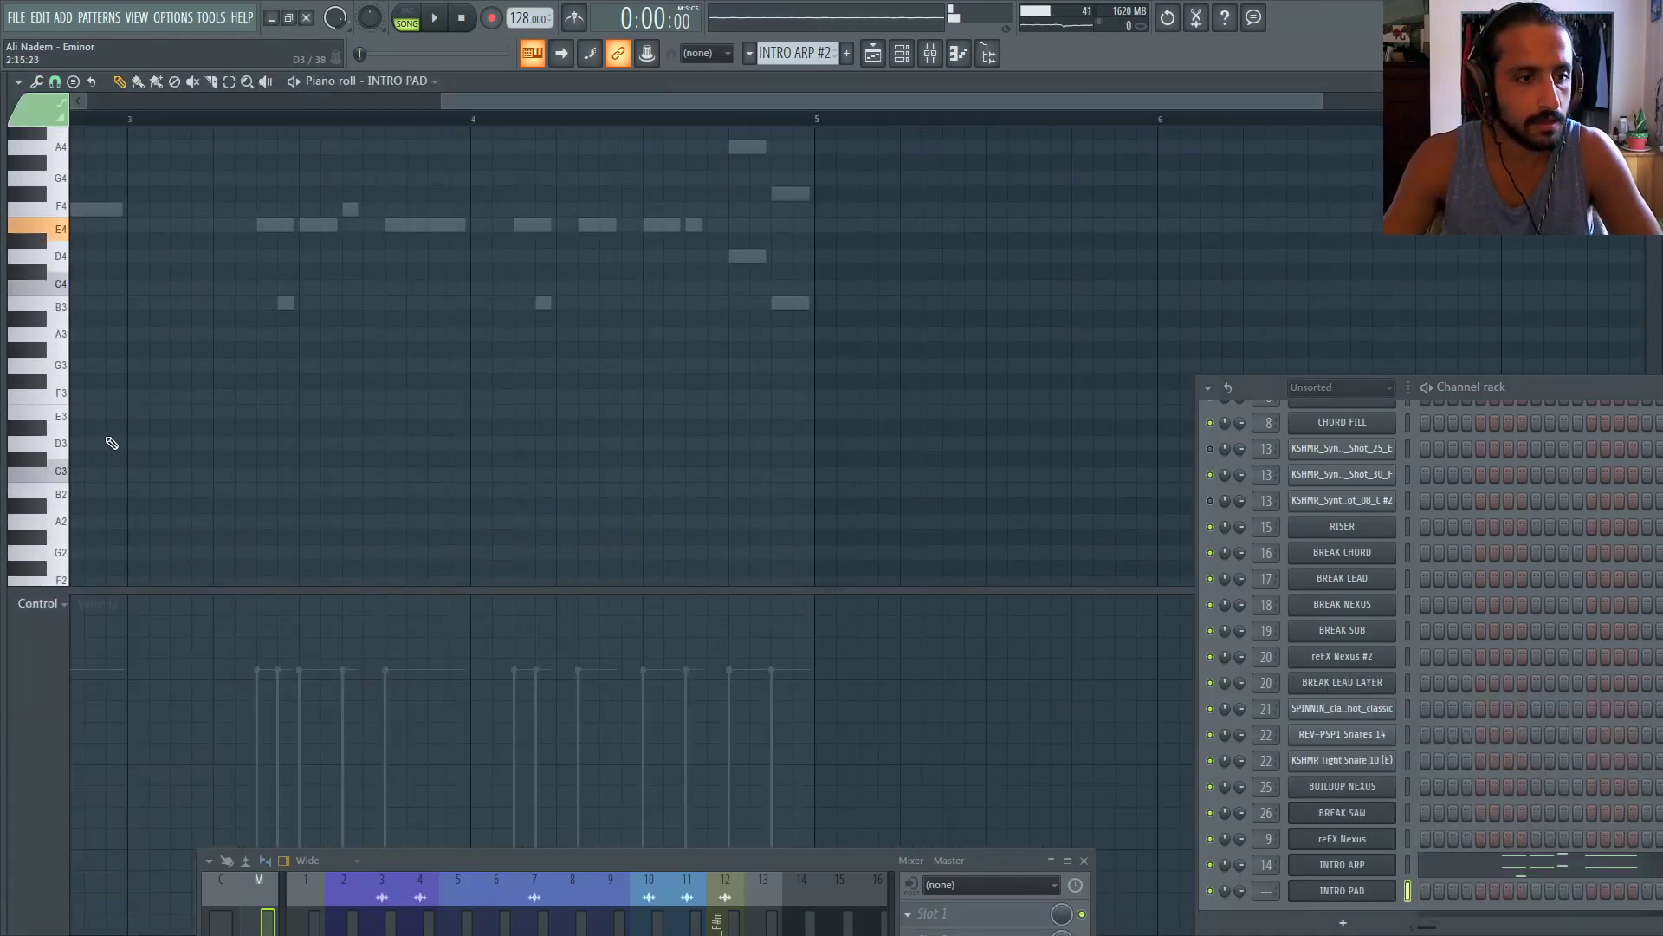
pyautogui.moveTo(94, 417); pyautogui.dragTo(17, 414)
pyautogui.scroll(-3, 146, 426)
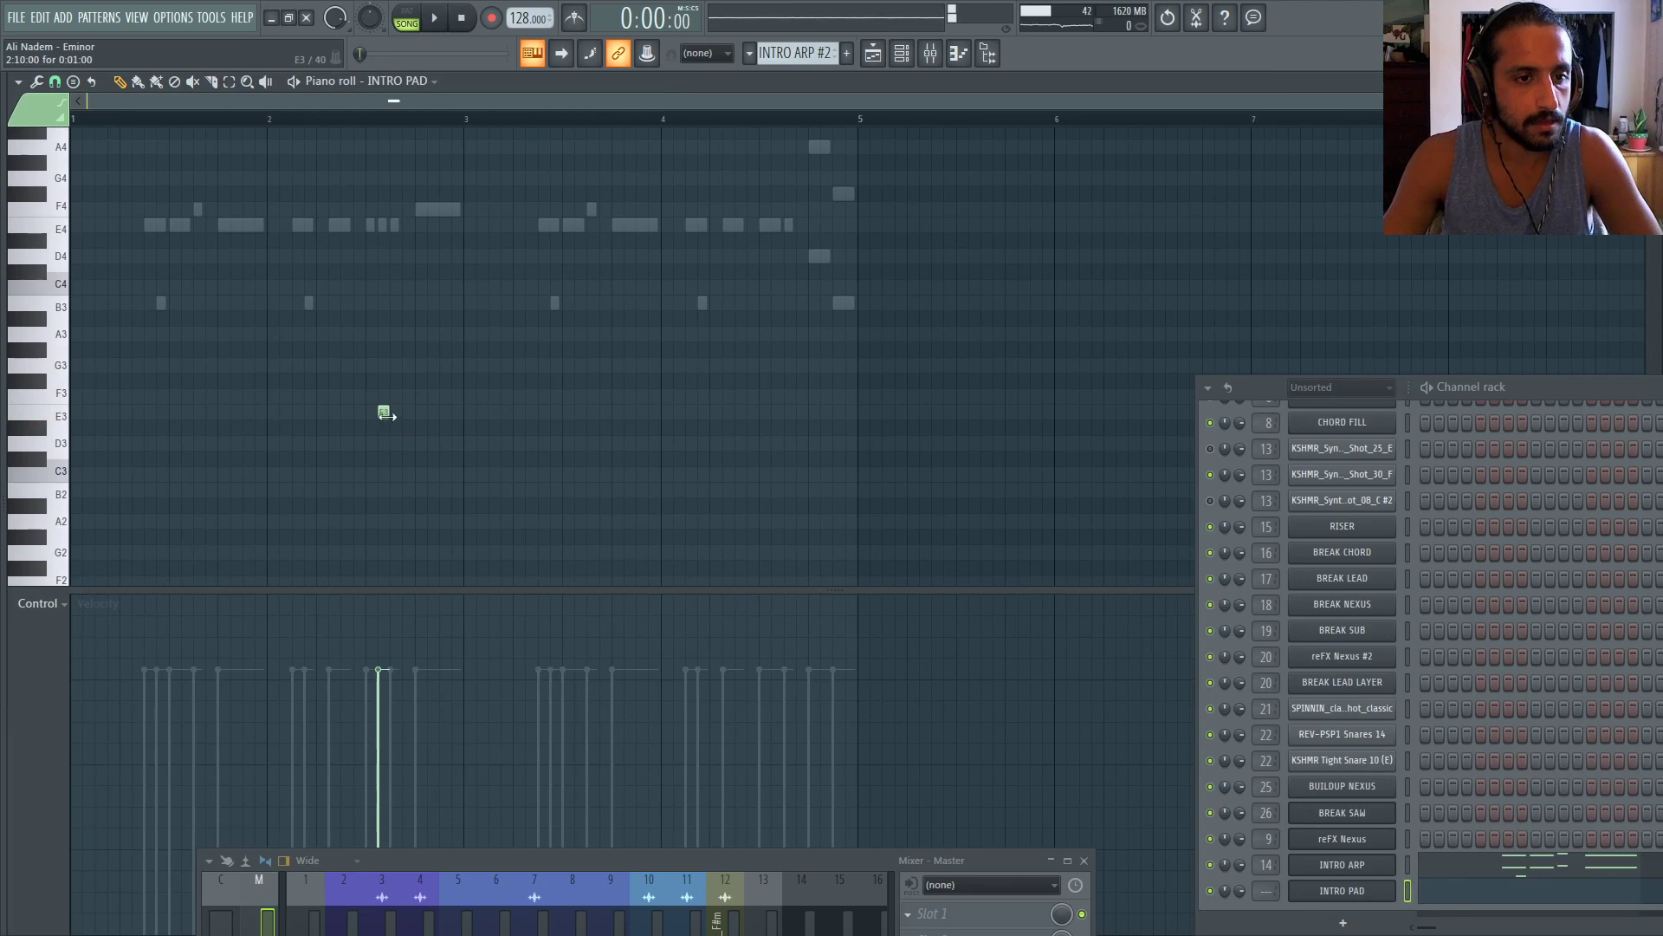
pyautogui.moveTo(384, 413); pyautogui.dragTo(917, 413)
pyautogui.moveTo(605, 411); pyautogui.dragTo(297, 397)
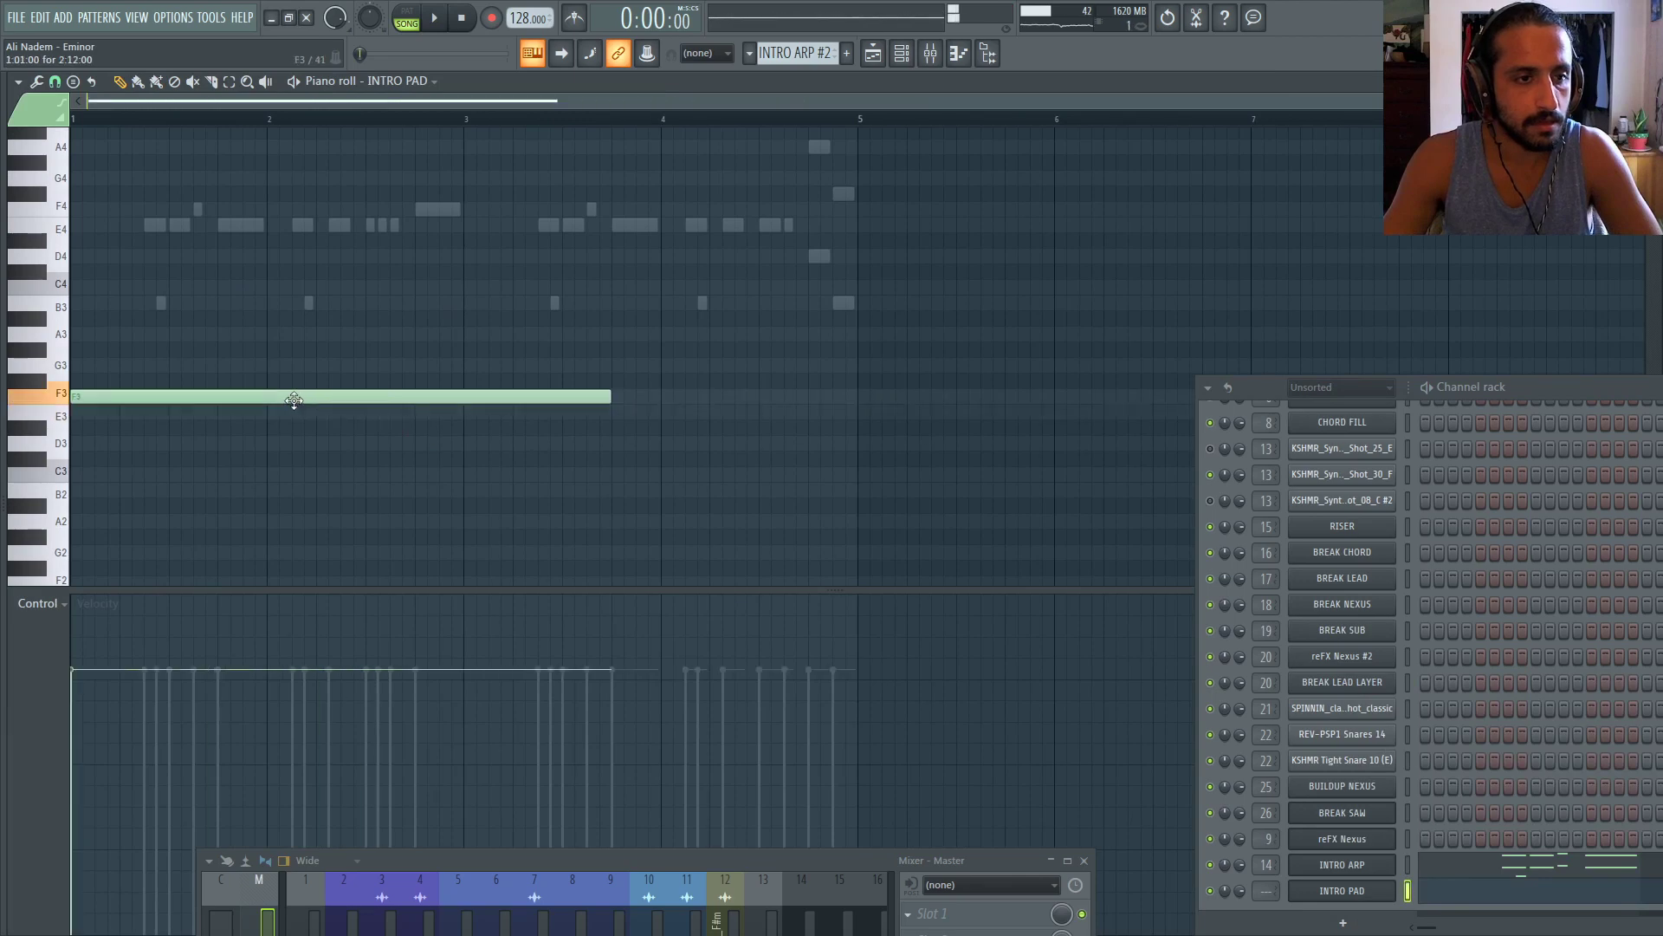
# Set the INTRO PAD's OSC1 wavetable to Squ-Sw1 and return to the piano roll
pyautogui.click(1384, 892)
pyautogui.click(113, 236)
pyautogui.click(166, 252)
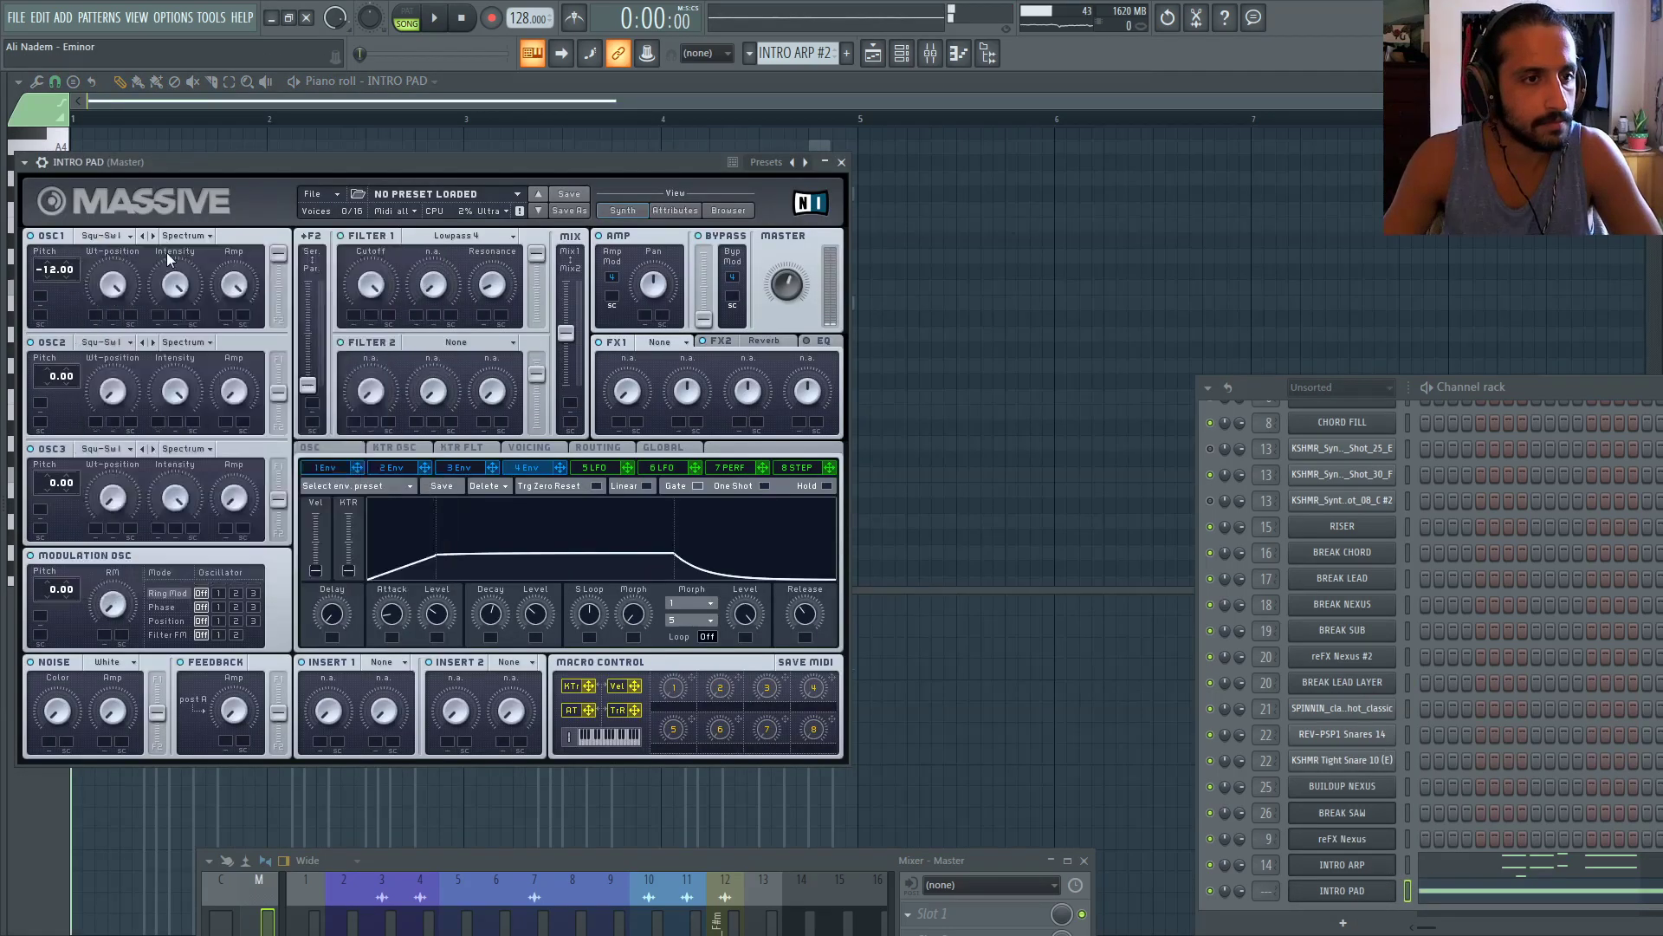
pyautogui.click(265, 104)
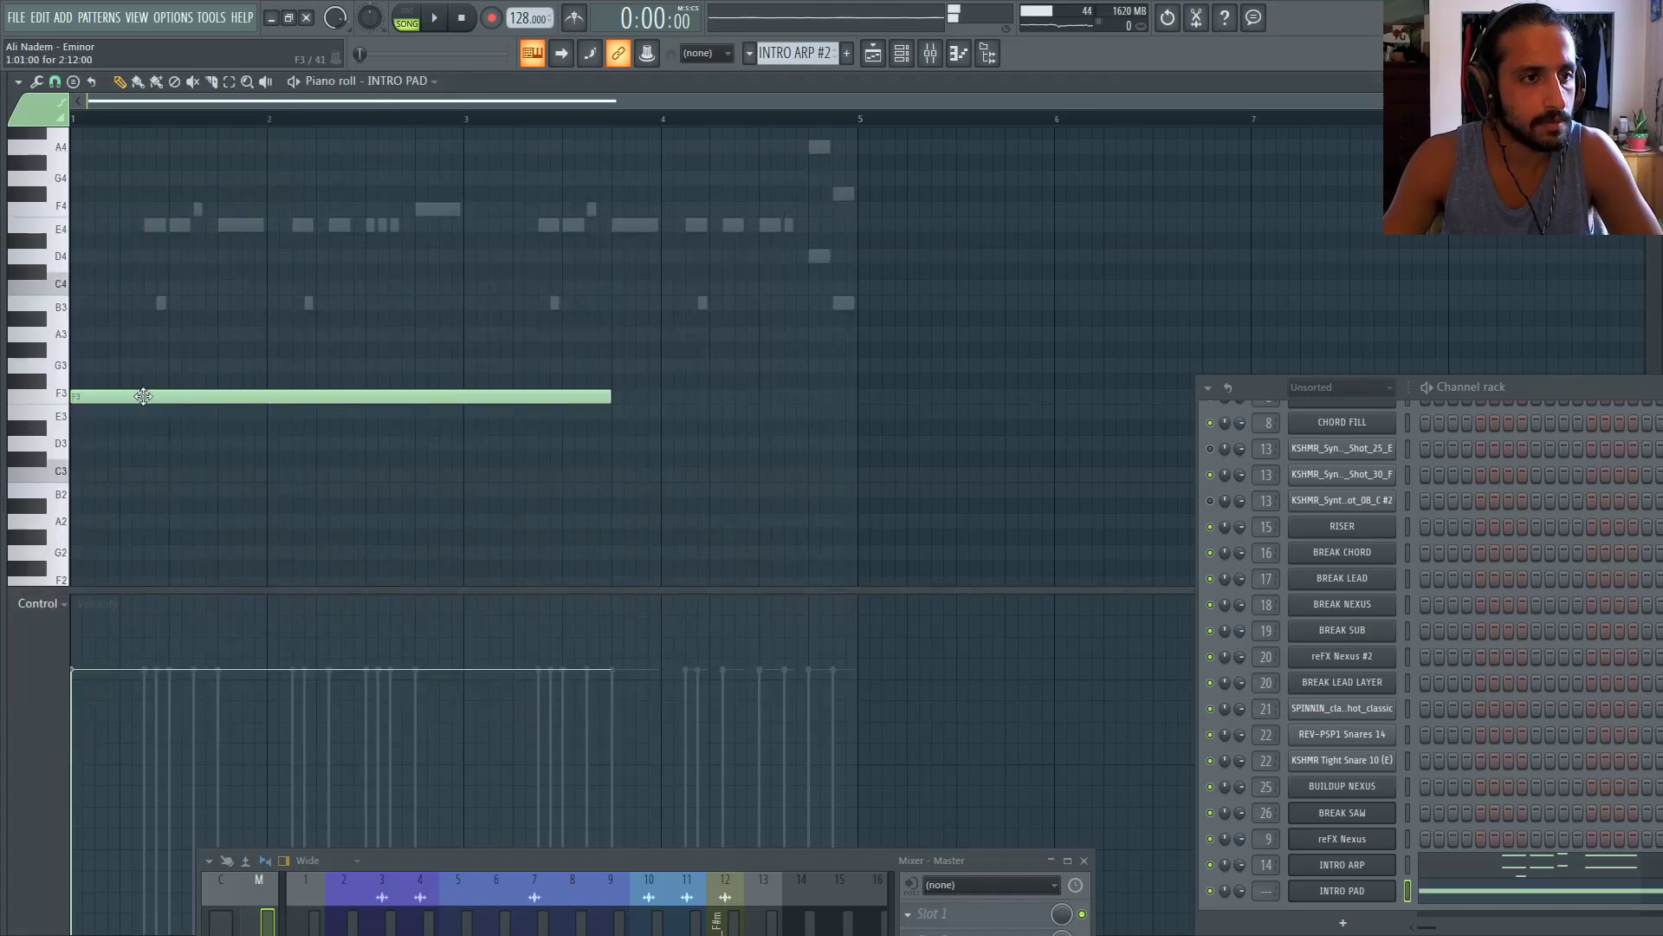
# Move the long pad note up to E4 and extend it to the start of bar 5
pyautogui.moveTo(143, 396); pyautogui.dragTo(79, 210)
pyautogui.moveTo(610, 220); pyautogui.dragTo(825, 245)
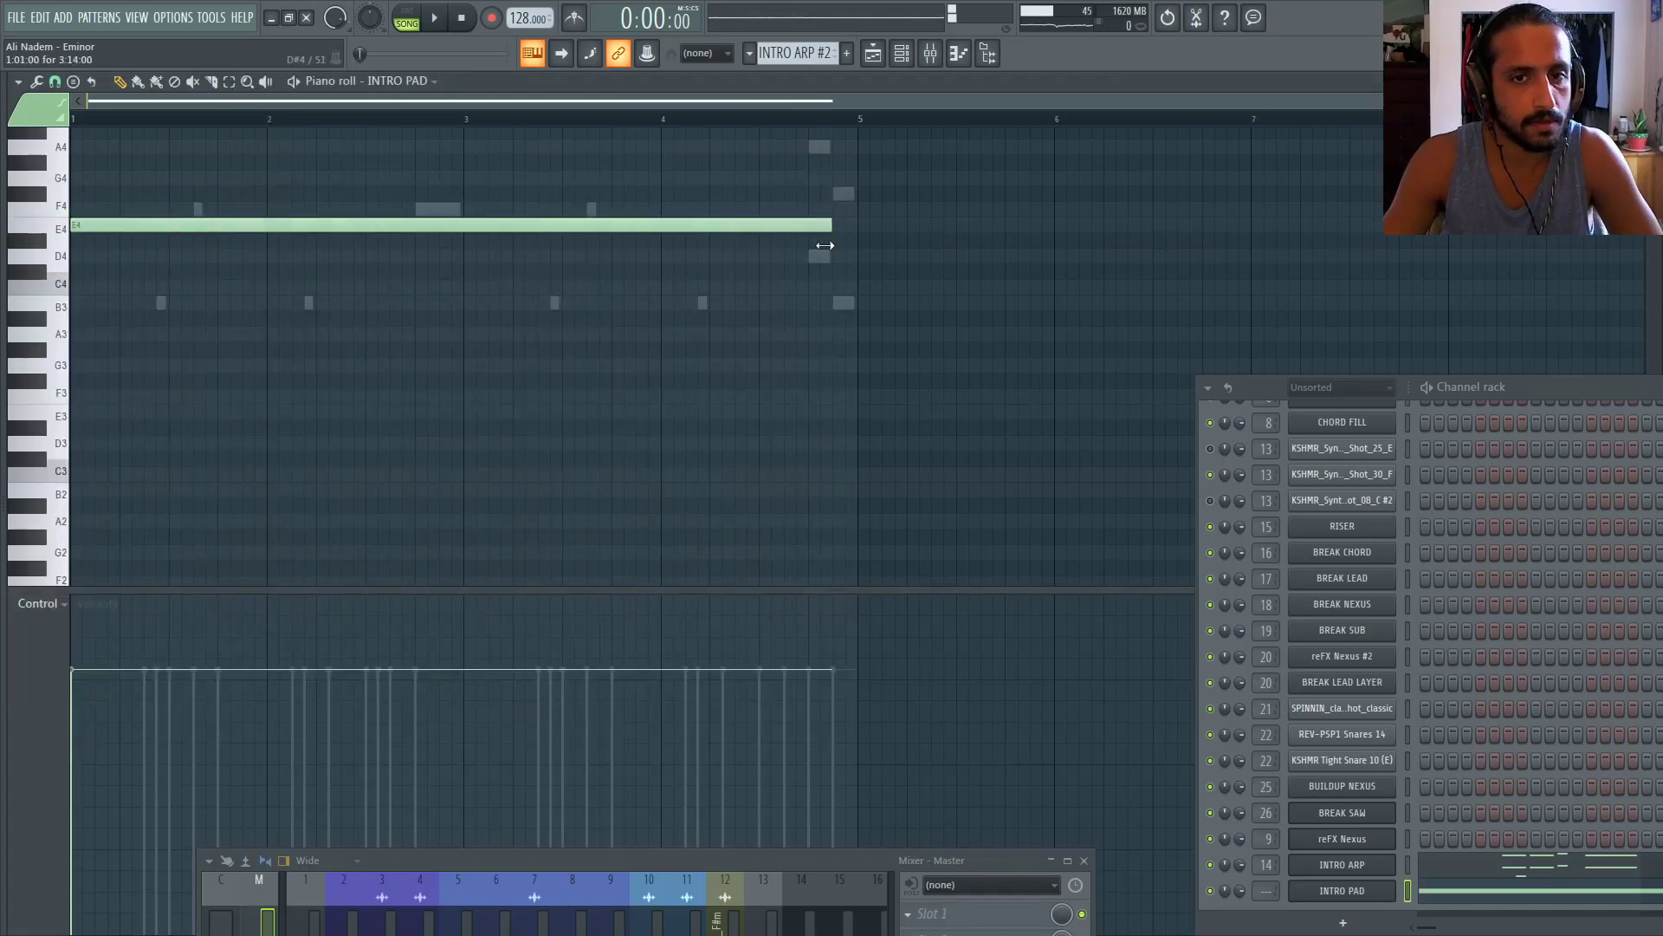
pyautogui.scroll(3, 789, 316)
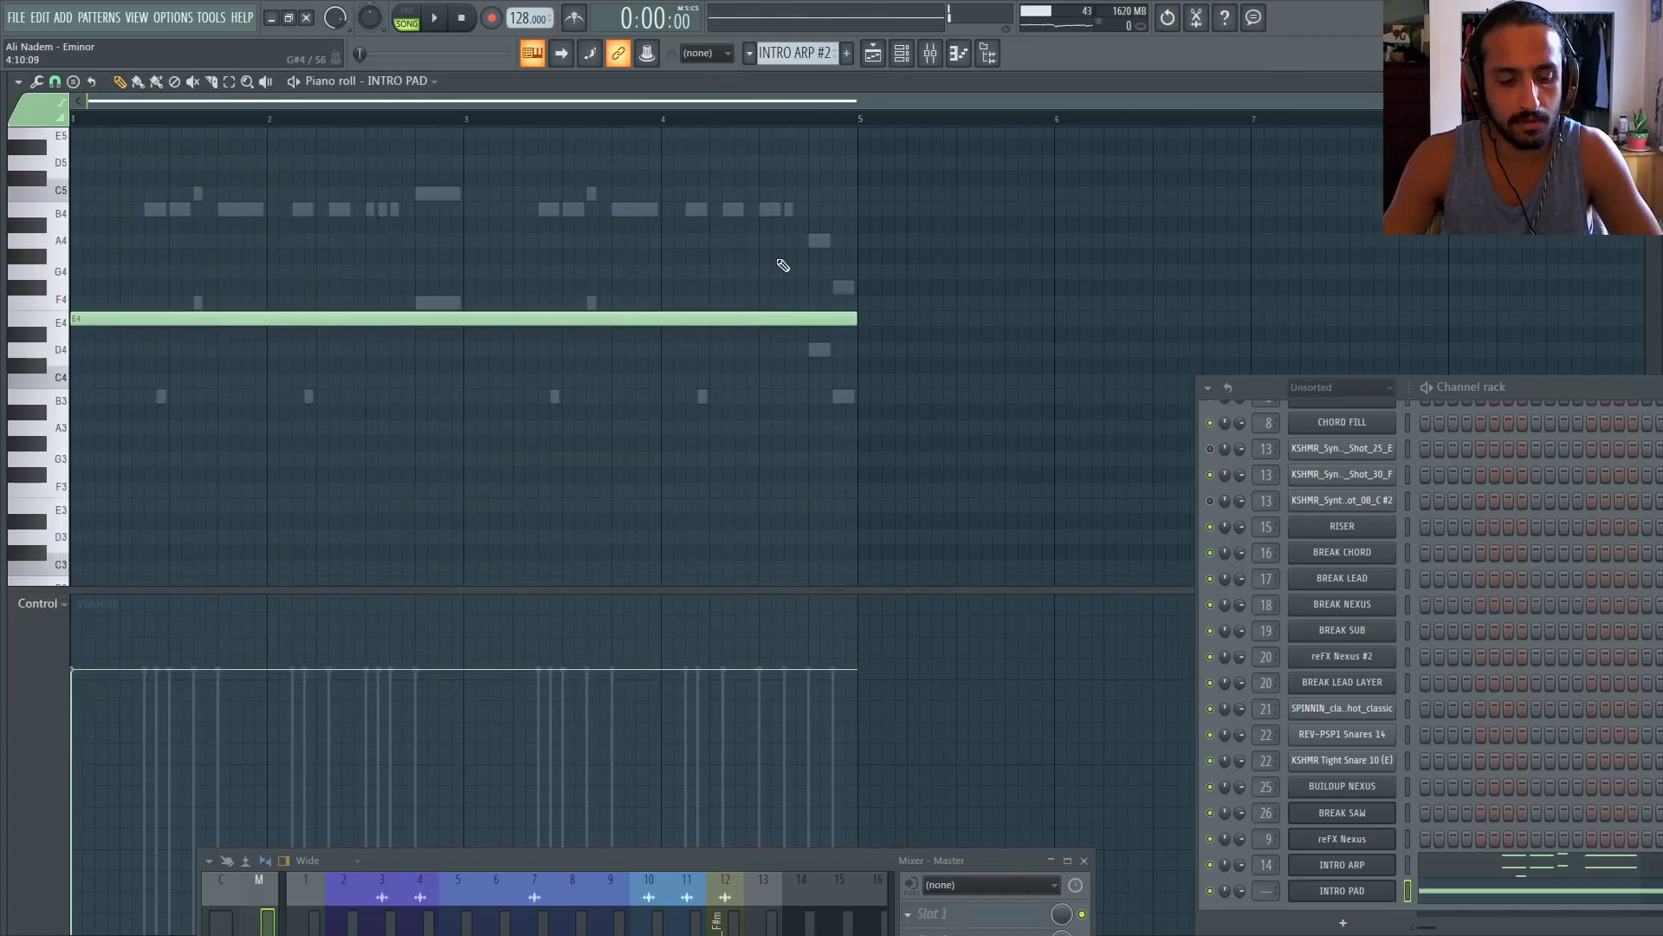
# Create a new pattern named INTRO PAD and paste the pad note into it
pyautogui.click(847, 53)
pyautogui.write('INTRO ')
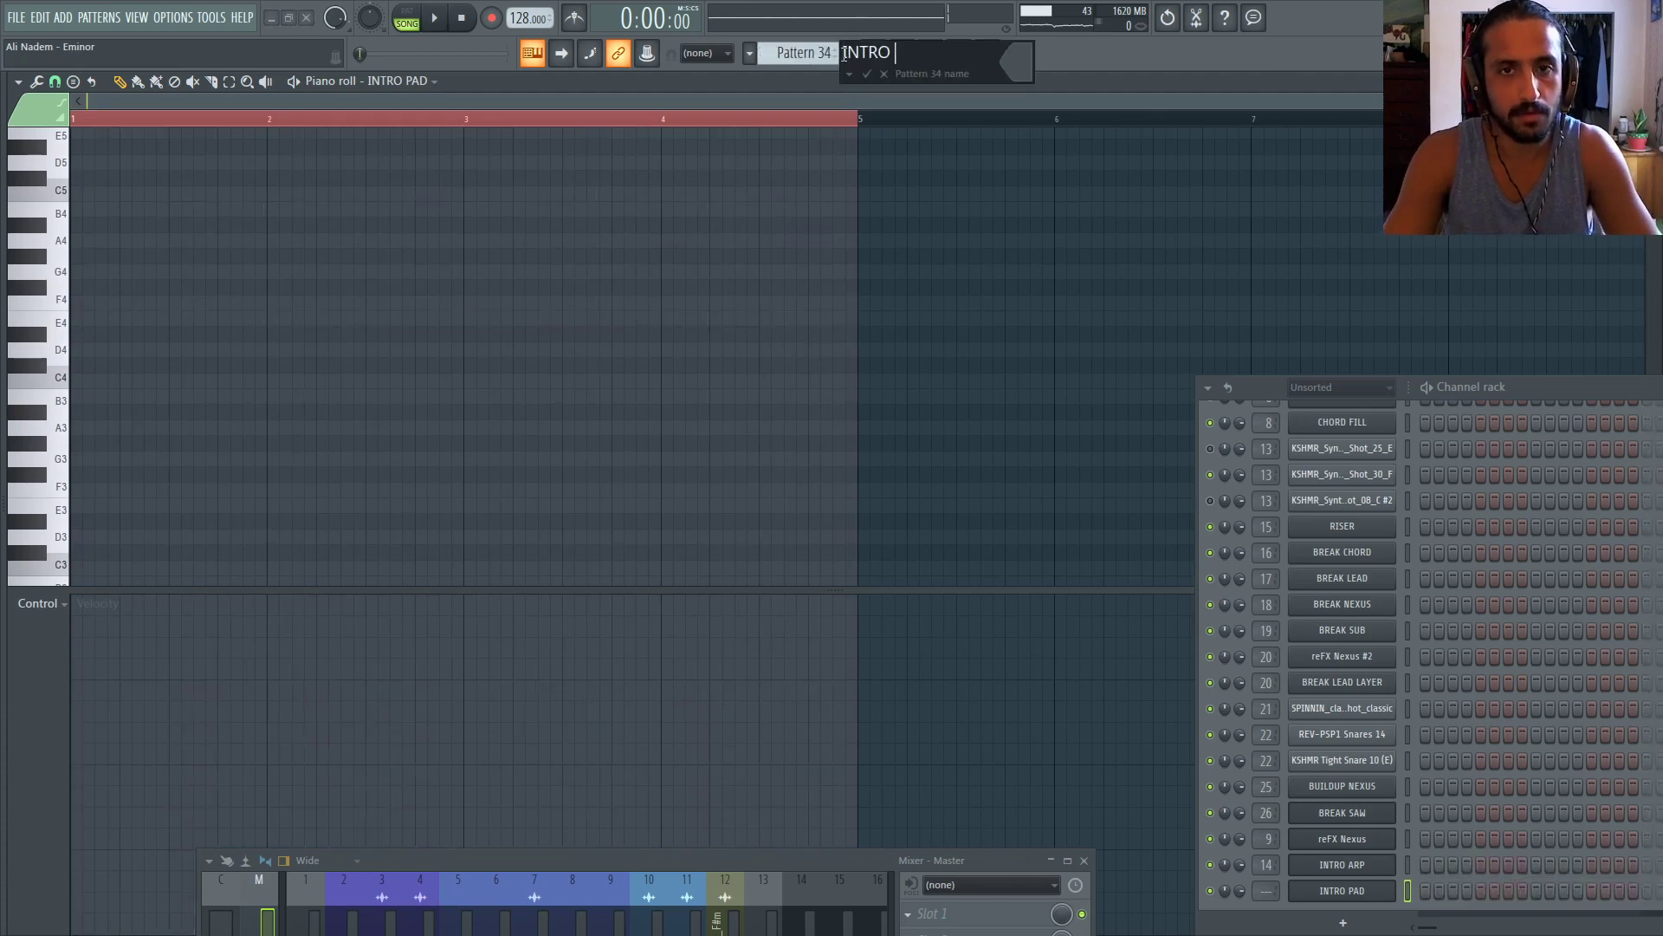
pyautogui.write('PAD')
pyautogui.press('Return')
pyautogui.hotkey('ctrl', 'v')
# Place the INTRO PAD pattern on Track 26 across the first eight bars and lengthen its E4 note to fill them
pyautogui.click(863, 54)
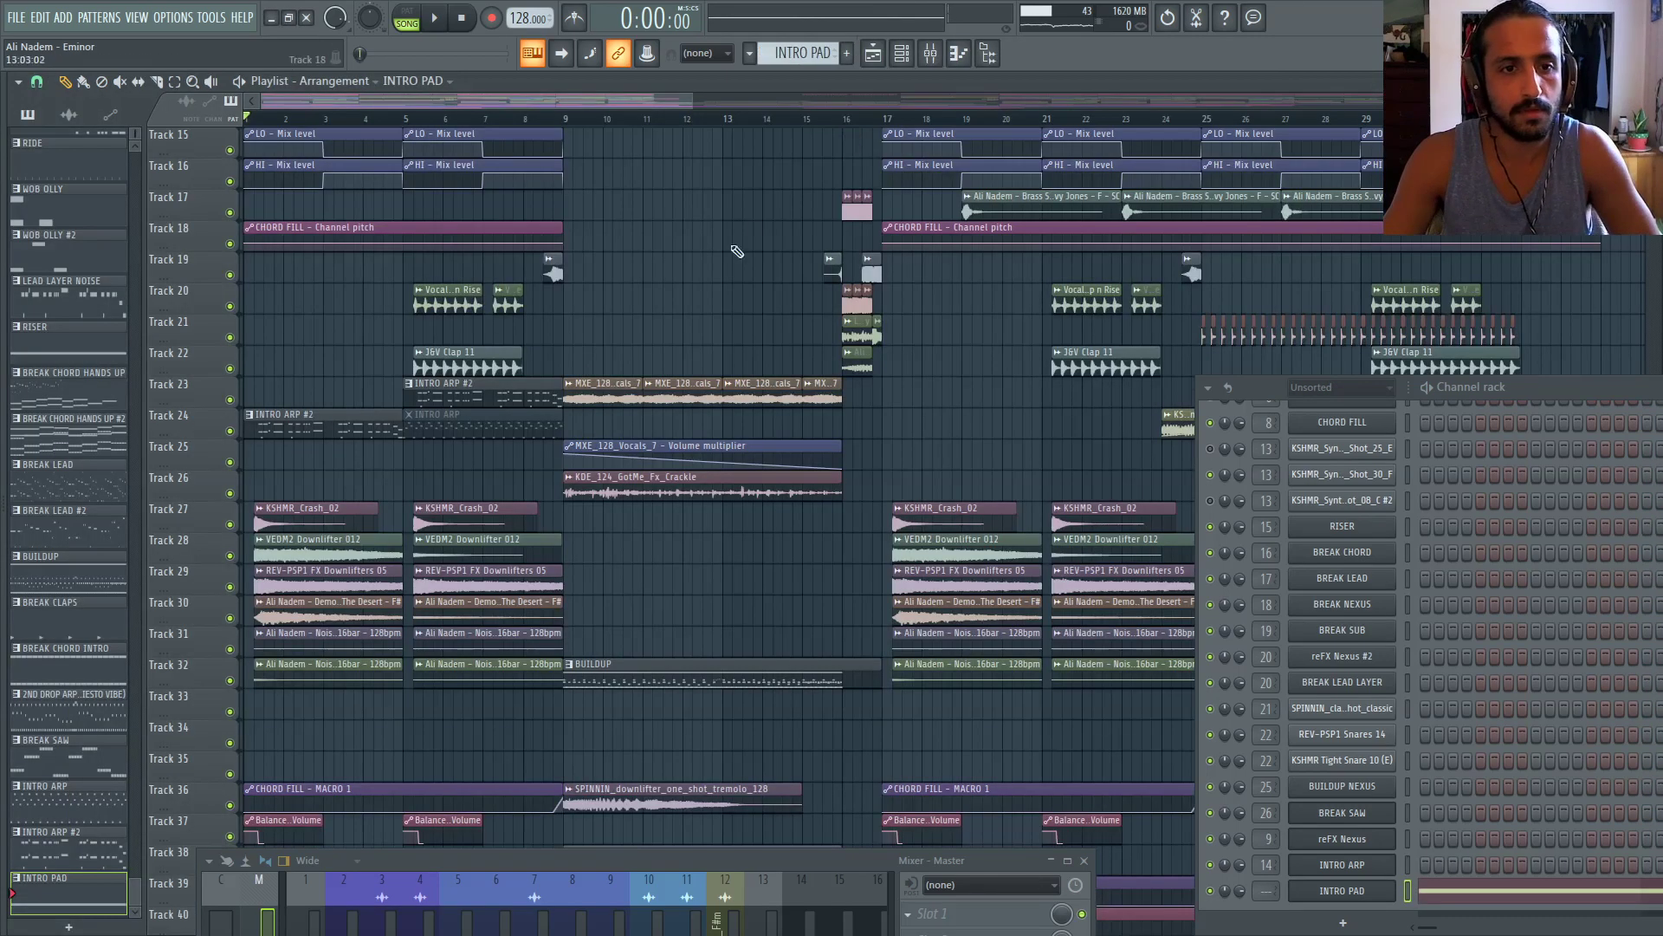
pyautogui.moveTo(431, 469); pyautogui.dragTo(559, 485)
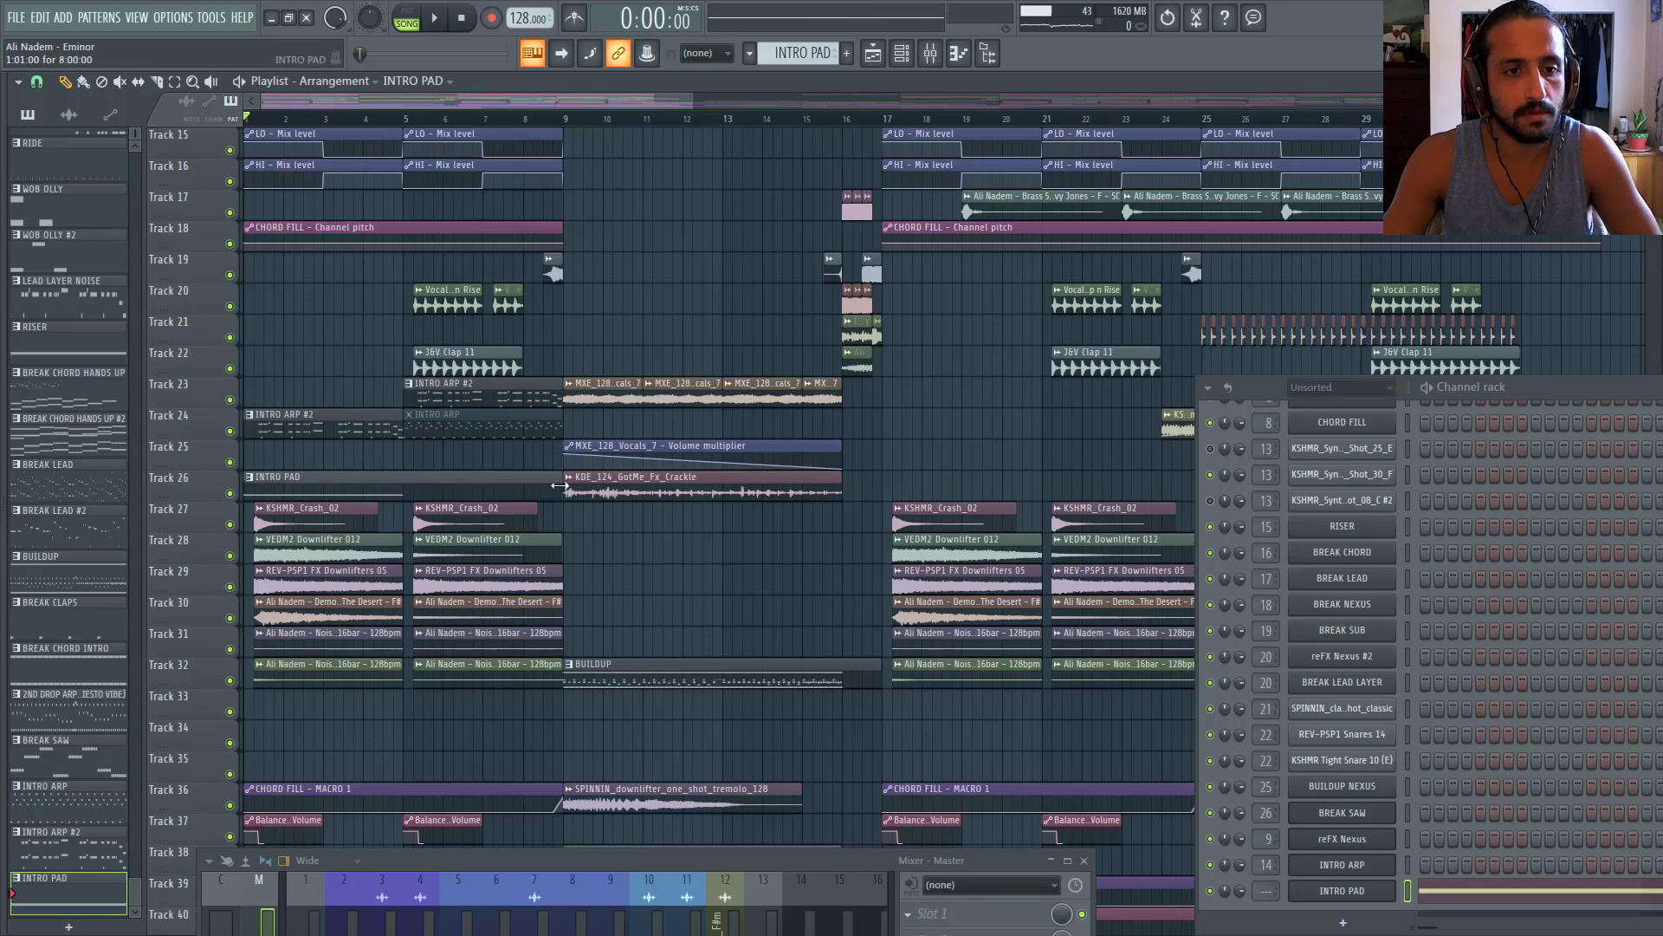
pyautogui.doubleClick(493, 492)
pyautogui.moveTo(862, 319); pyautogui.dragTo(1528, 294)
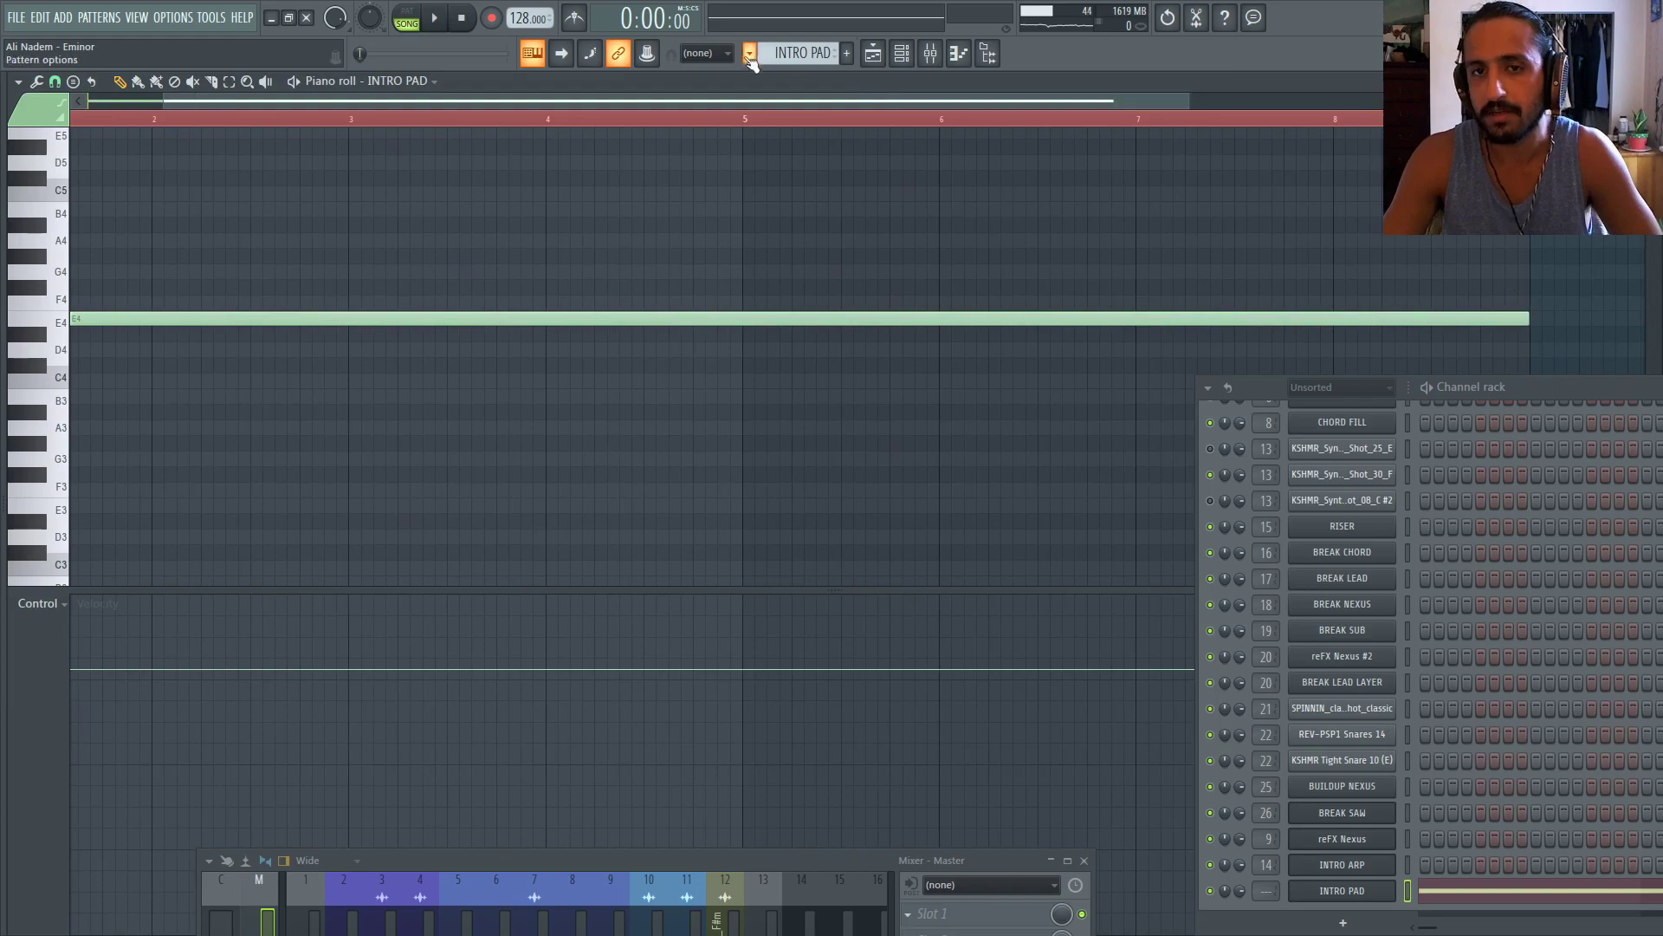
pyautogui.click(886, 53)
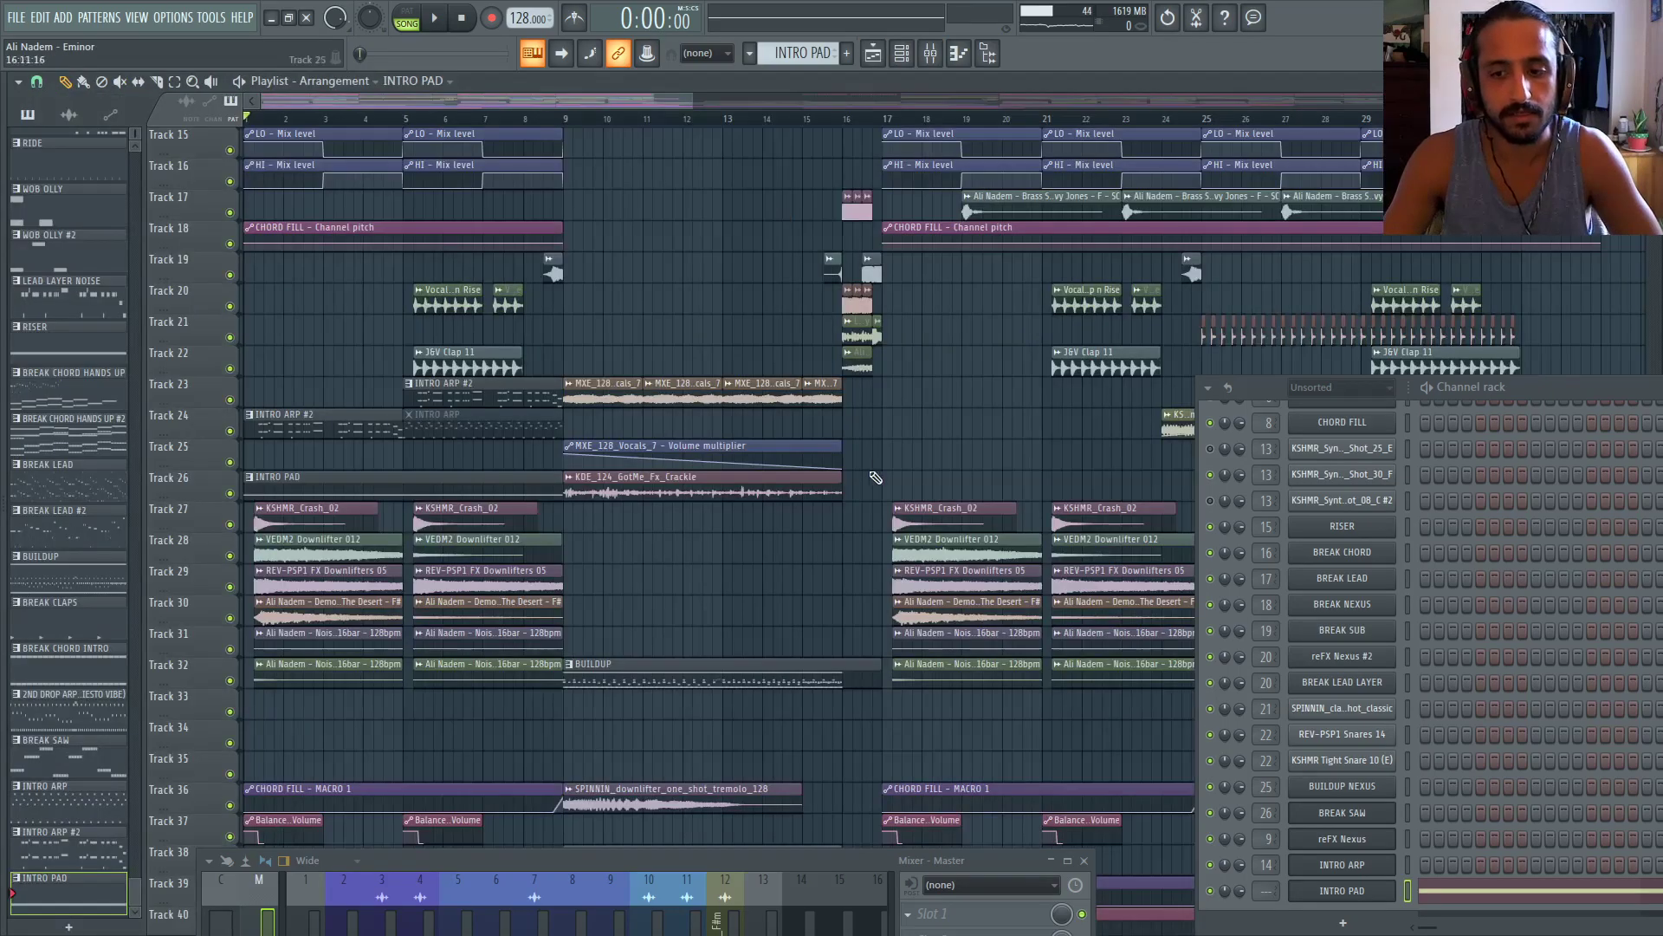
# Route the INTRO PAD channel to mixer track 14
pyautogui.click(1342, 892)
pyautogui.click(44, 164)
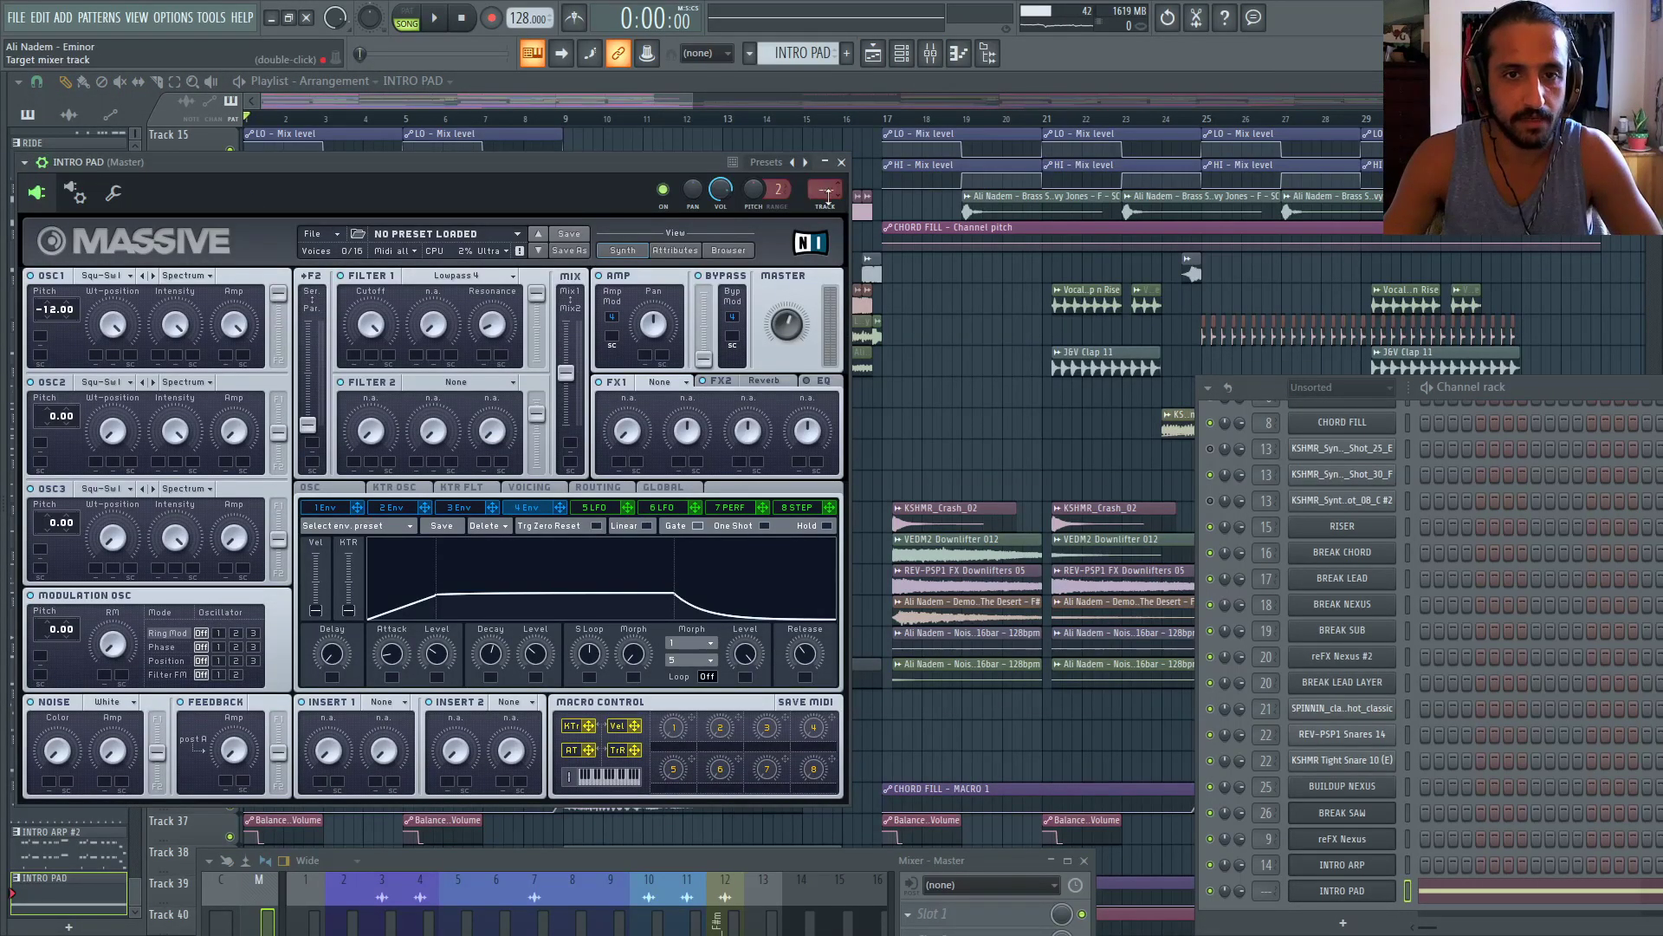
pyautogui.scroll(3, 826, 189)
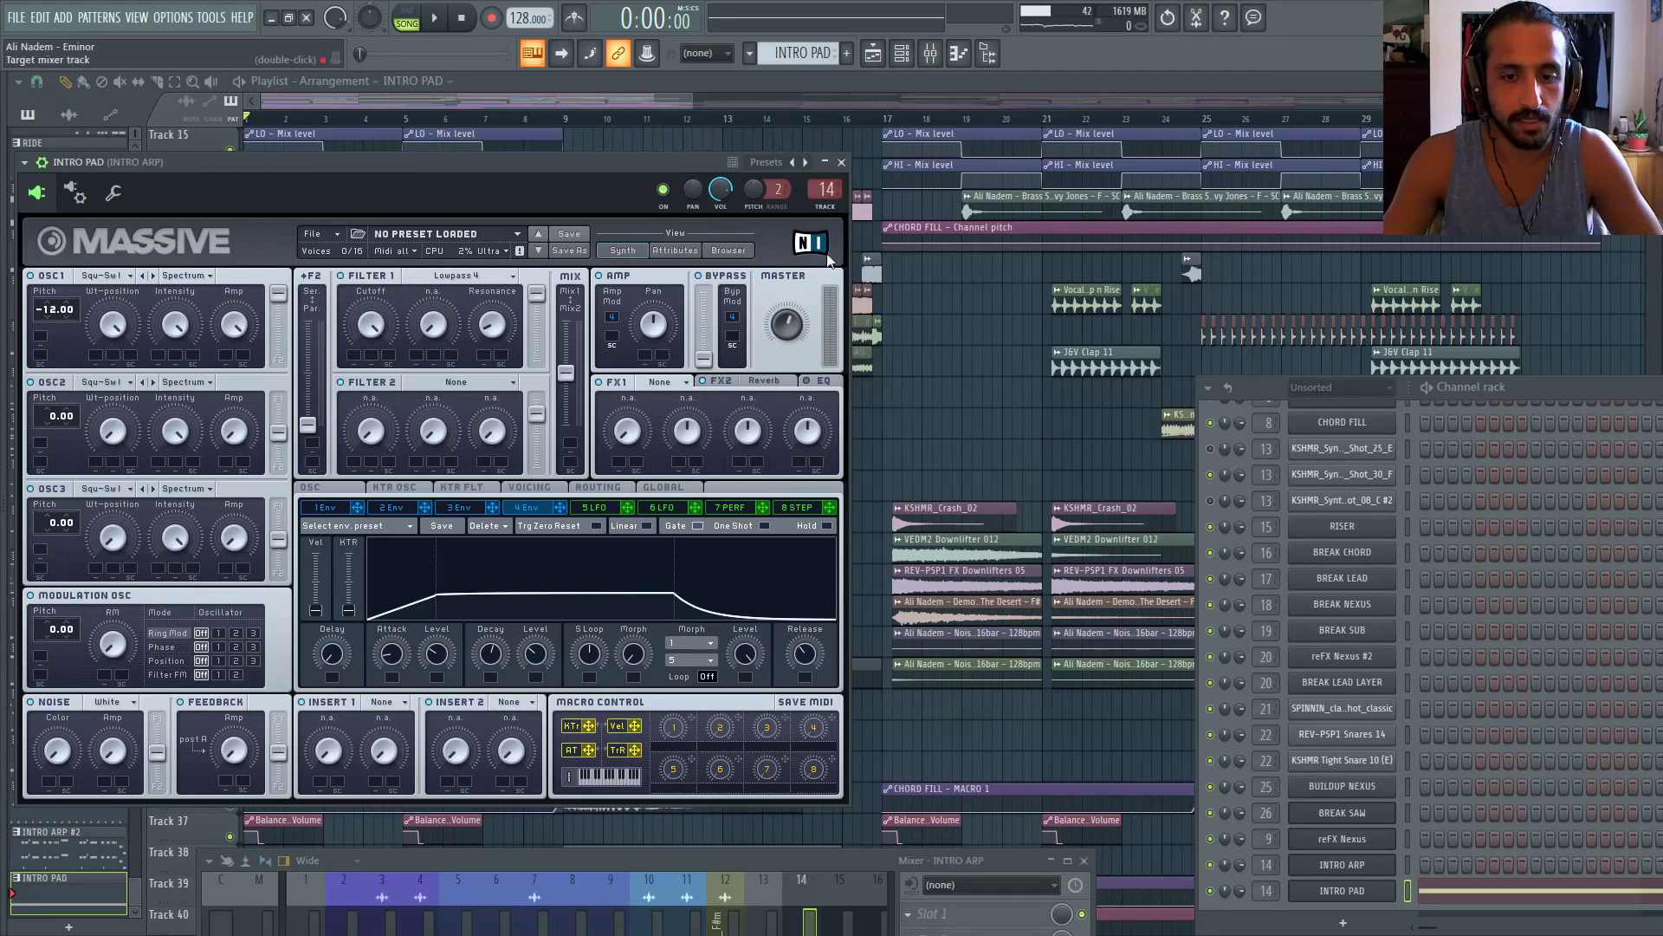
# Load Fruity Parametric EQ 2 into effect slot 3 of the INTRO ARP mixer track
pyautogui.moveTo(913, 867); pyautogui.dragTo(780, 521)
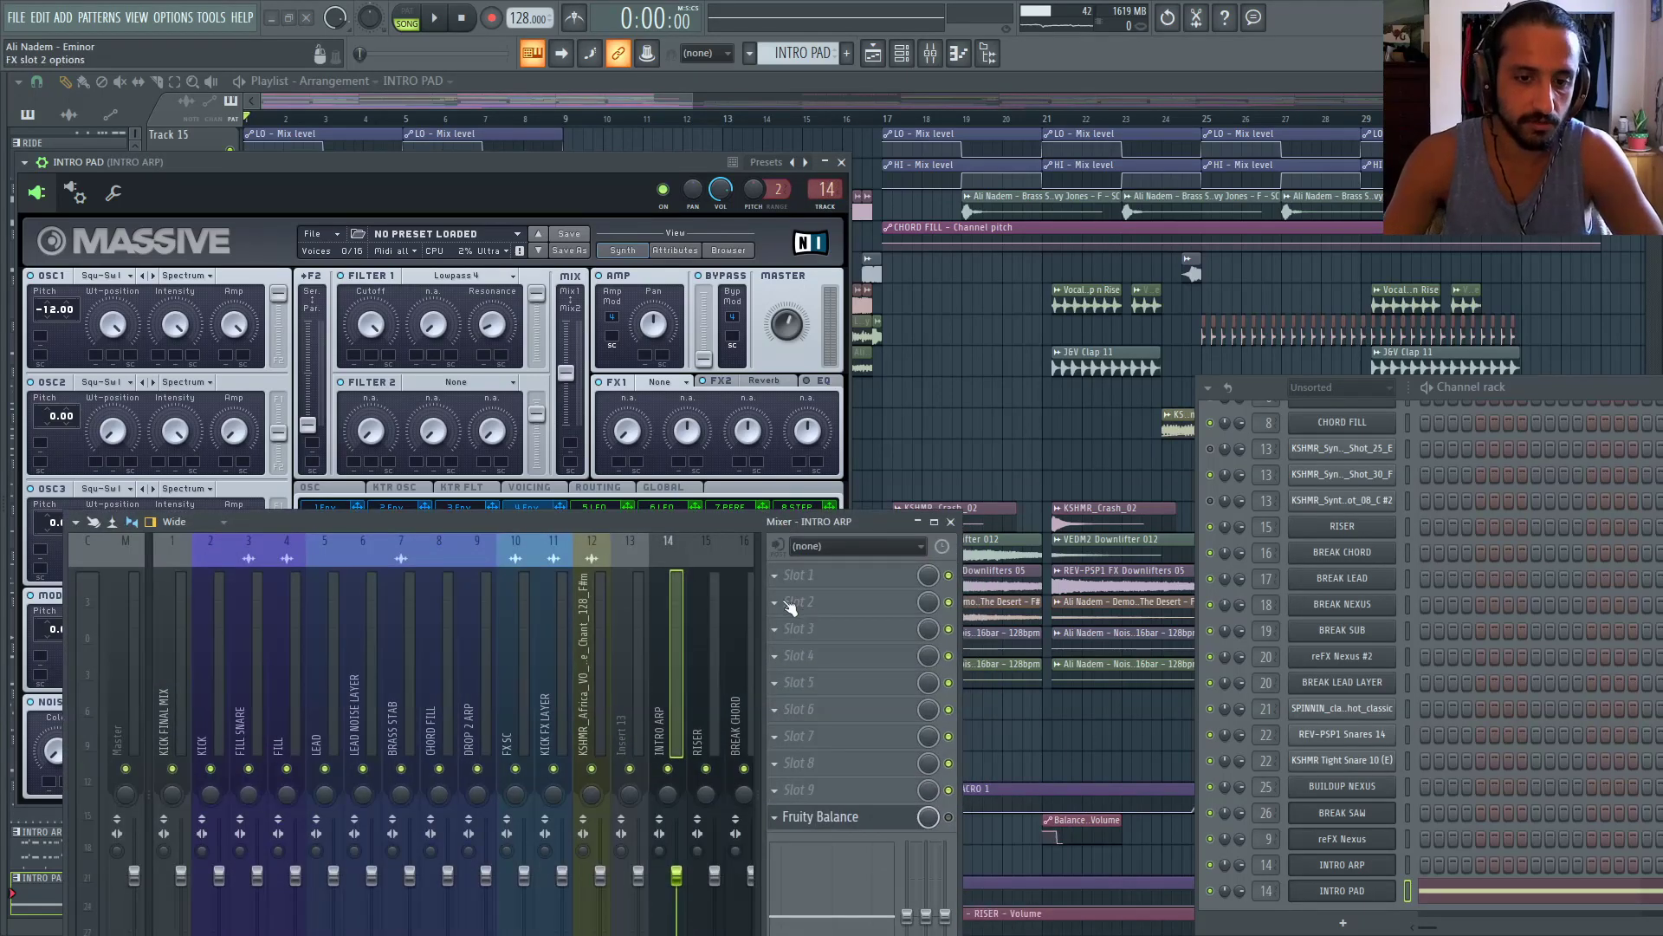
pyautogui.click(764, 628)
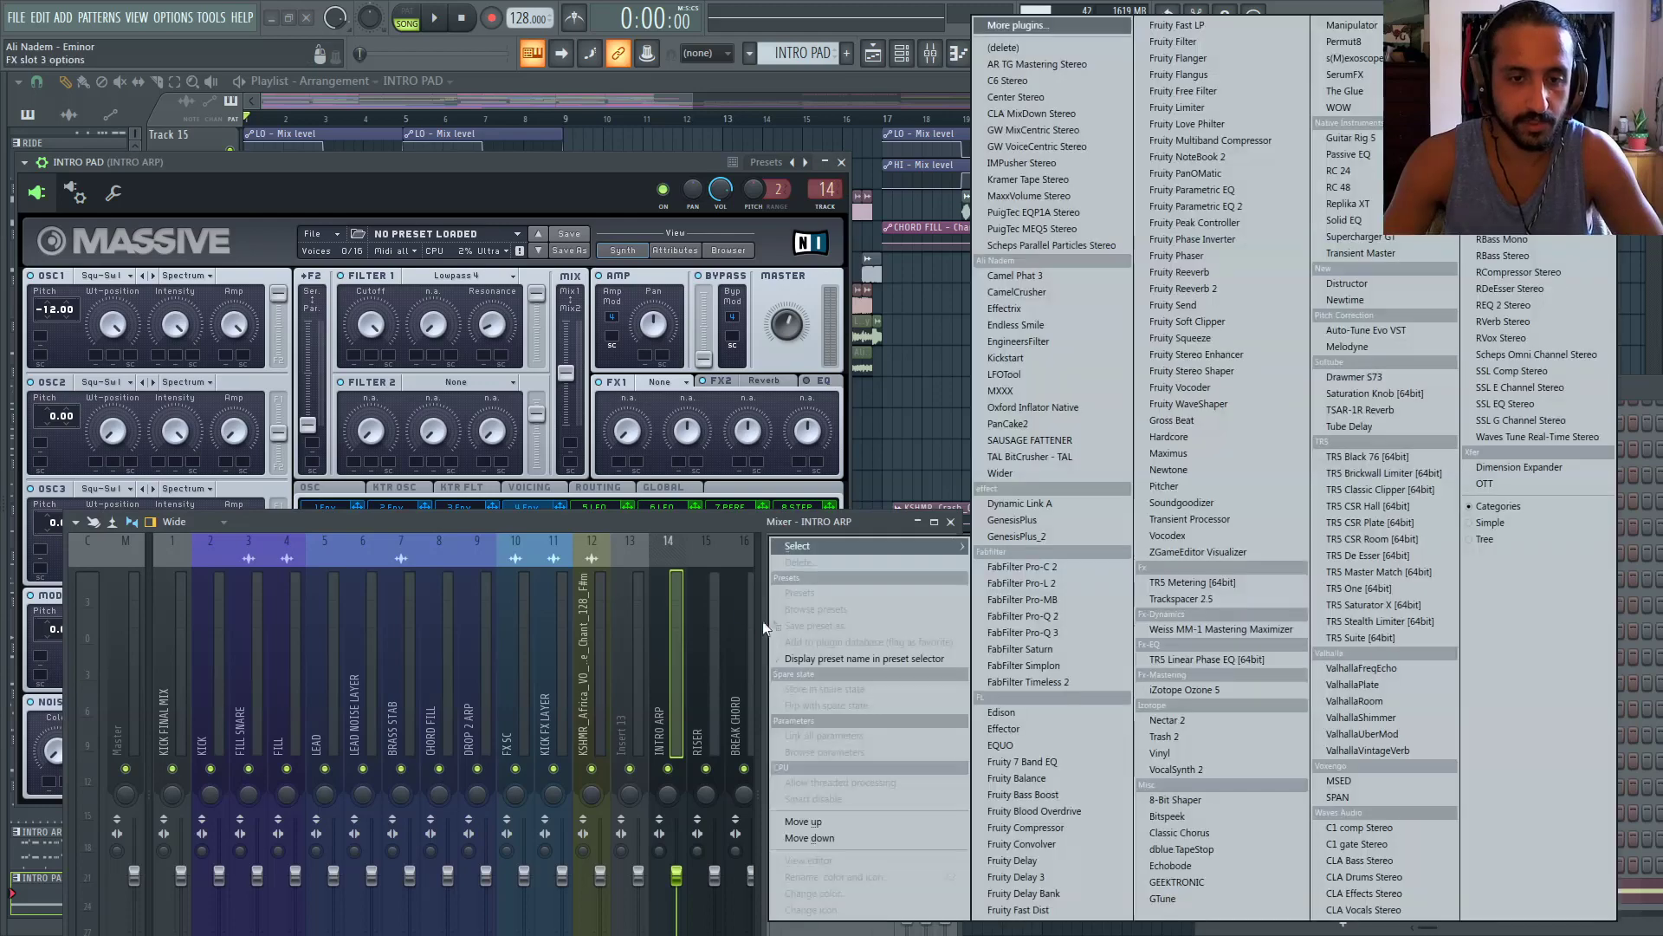
pyautogui.click(1212, 217)
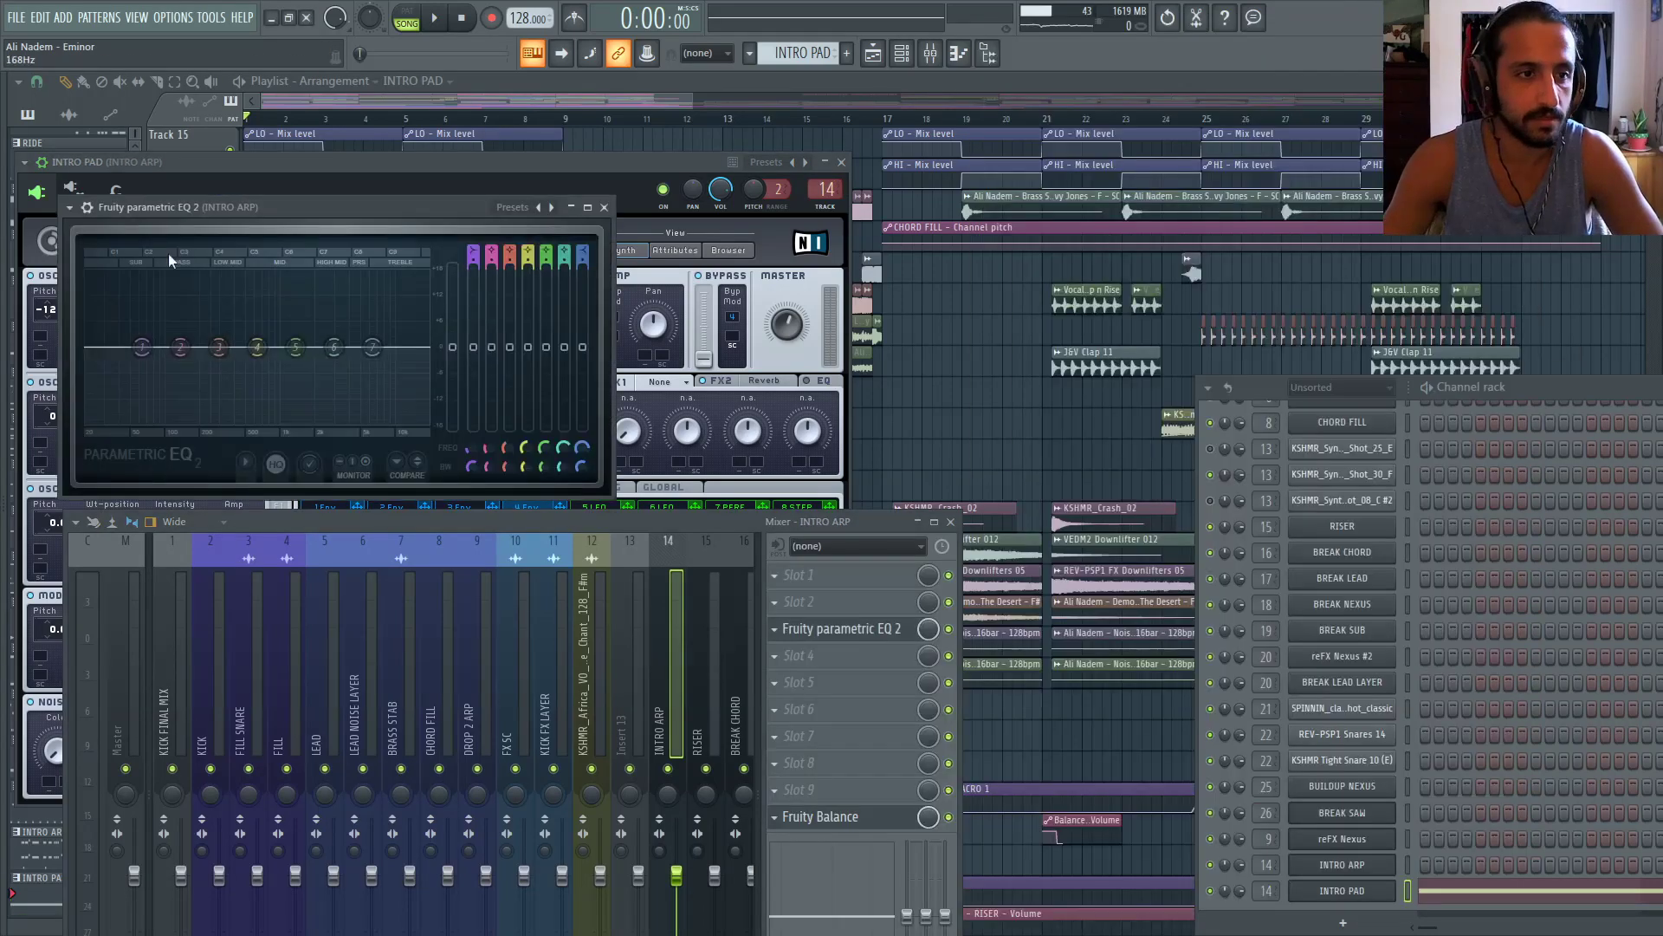
# Apply the 30Hz + 18kHz cut preset to the equalizer and raise its low-cut frequency
pyautogui.click(69, 207)
pyautogui.moveTo(130, 275)
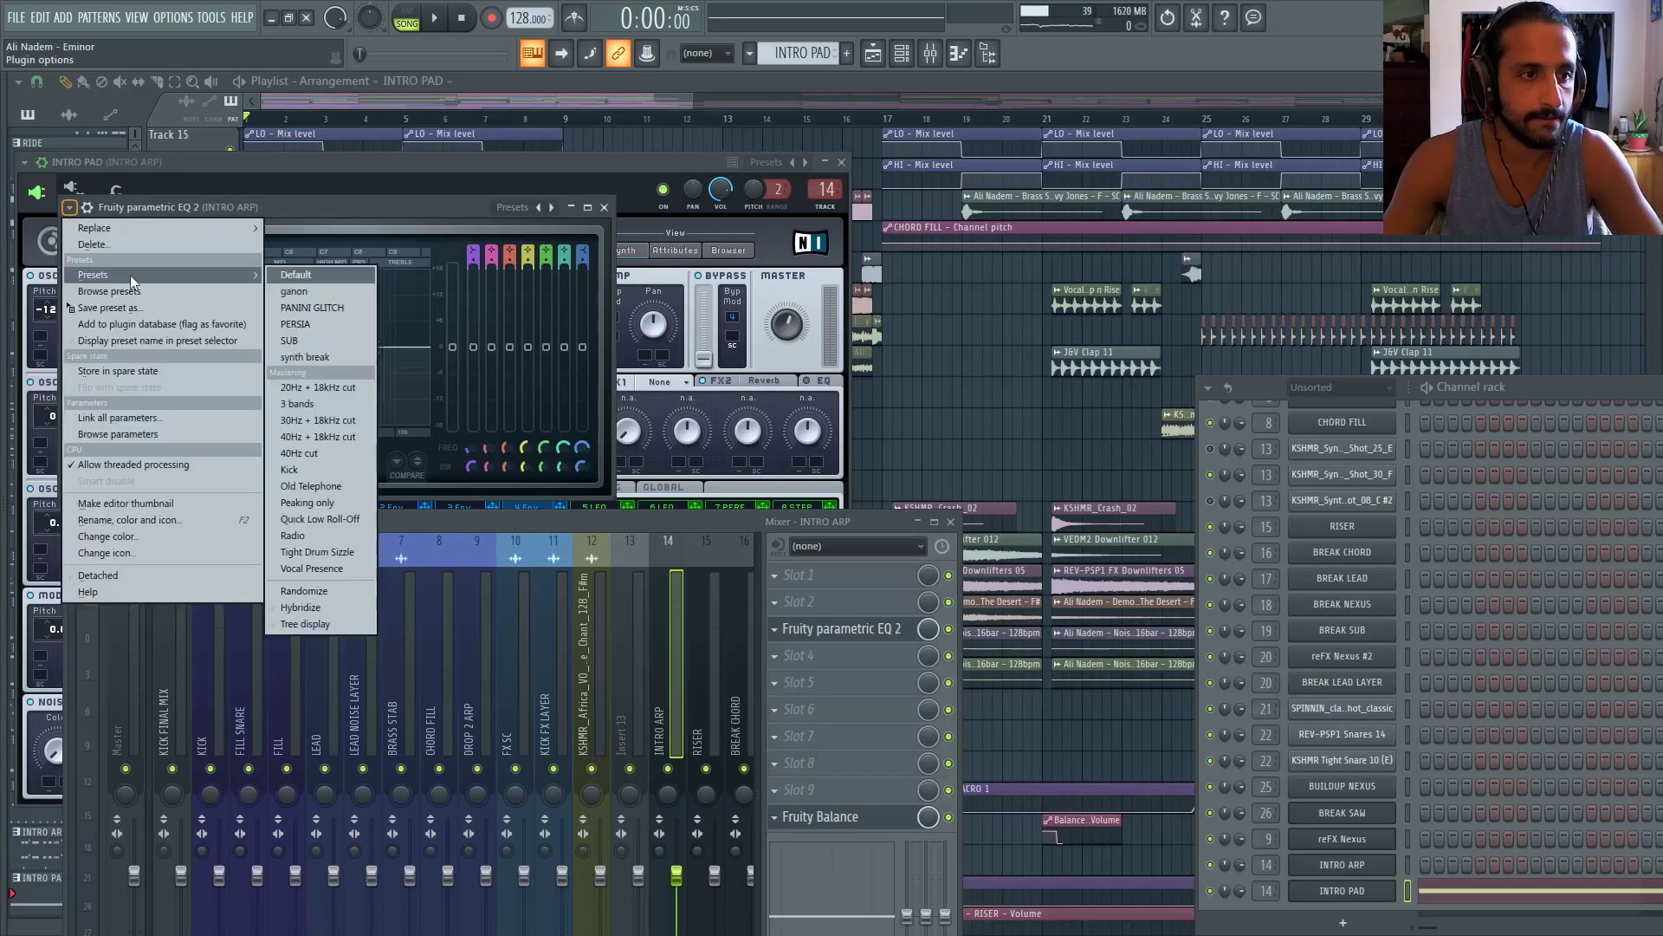
pyautogui.click(347, 420)
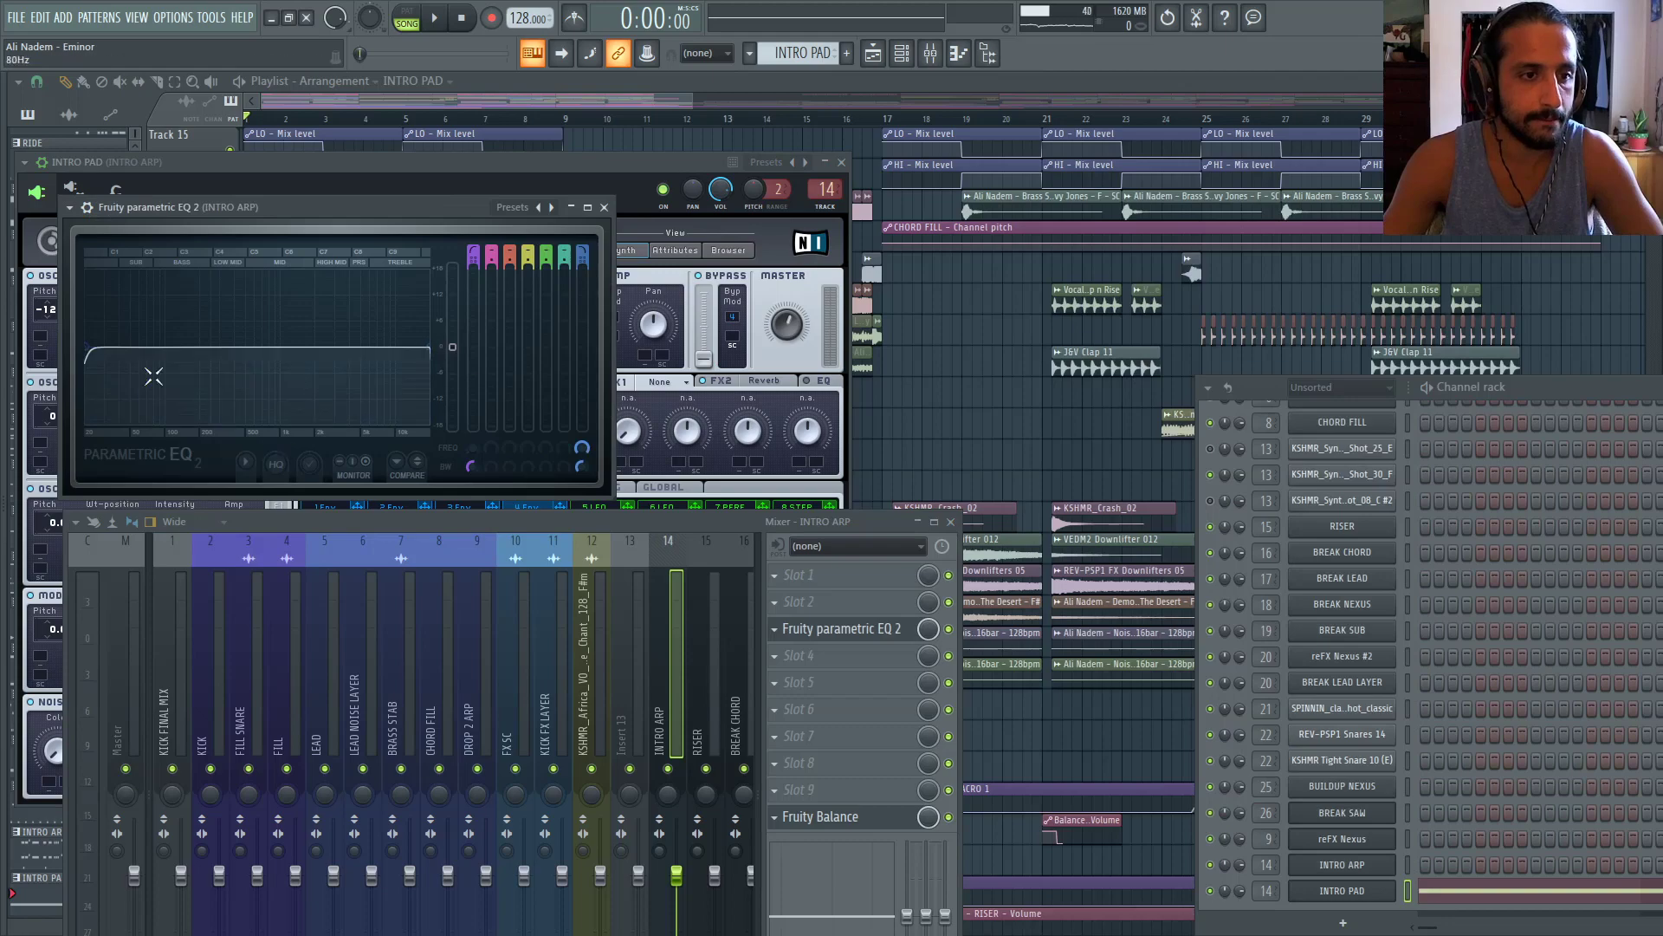
pyautogui.moveTo(135, 348); pyautogui.dragTo(174, 347)
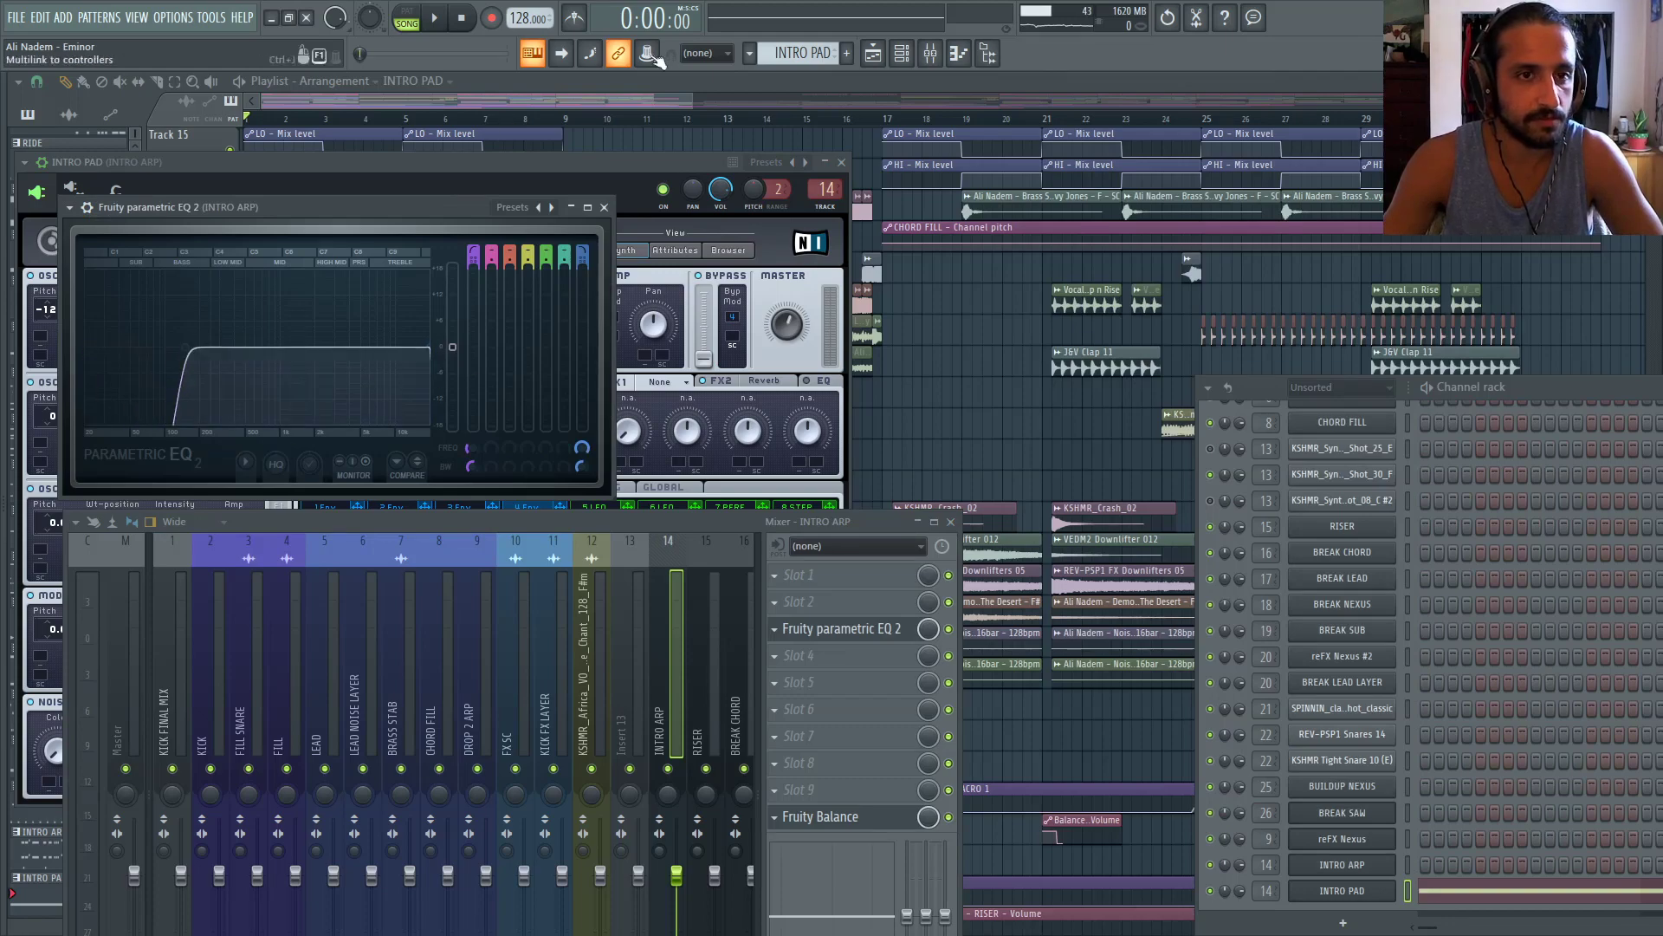
# Play the arrangement with the new pad and inspect the INTRO PAD synth's FX2 section
pyautogui.click(517, 103)
pyautogui.press('space')
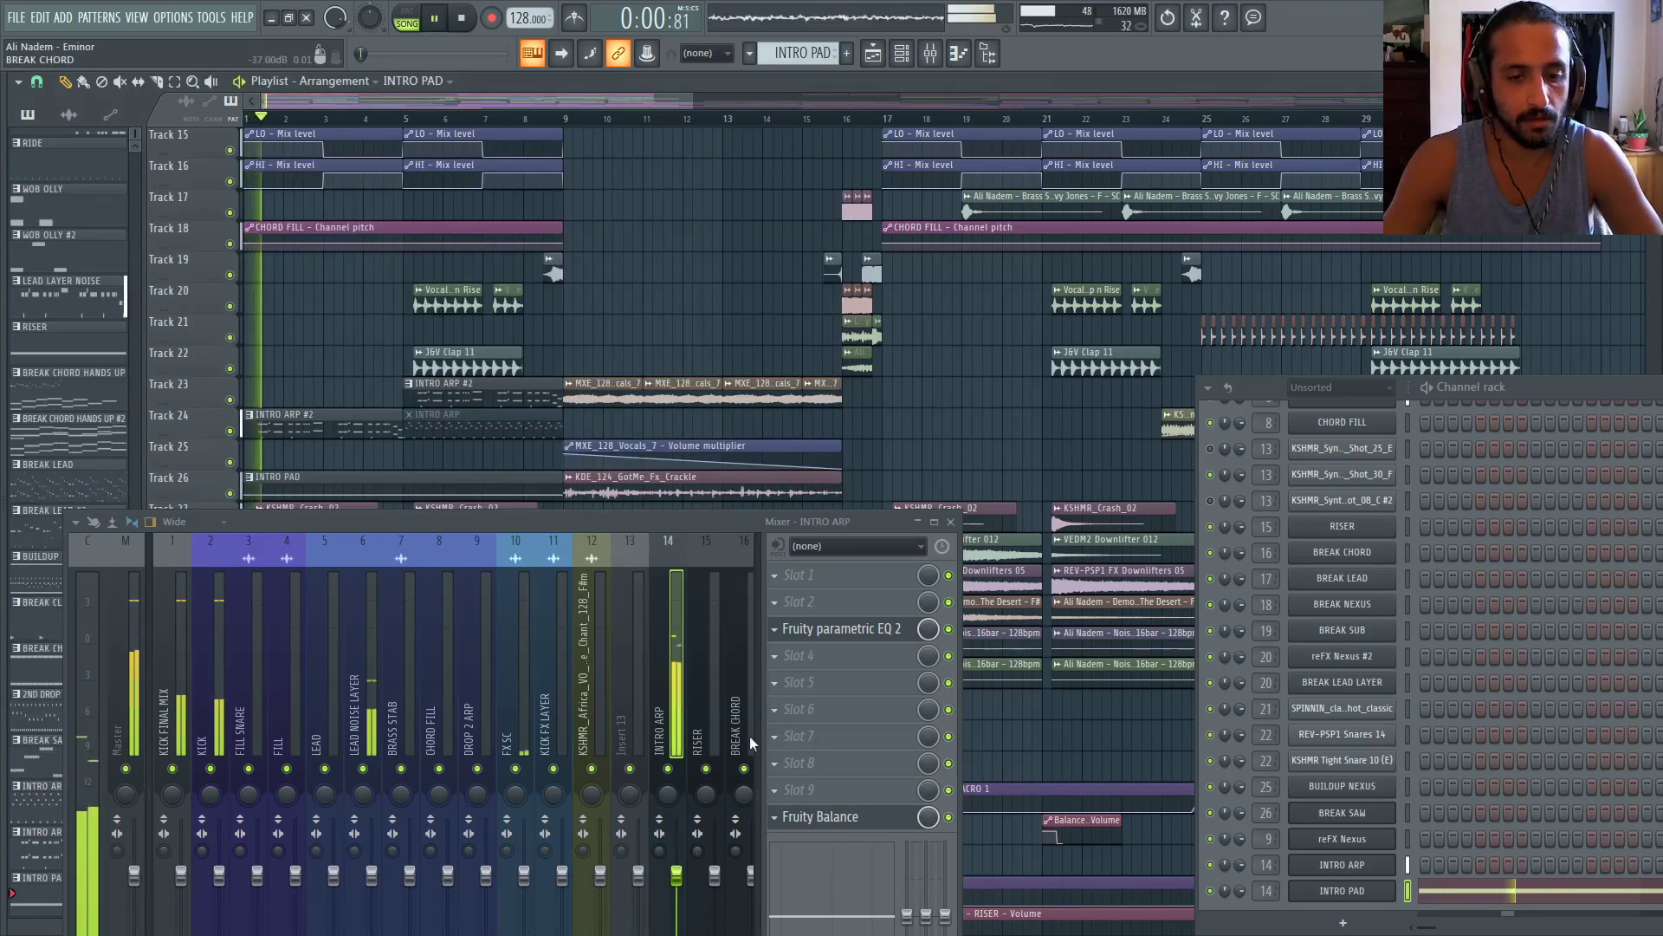
pyautogui.click(1381, 894)
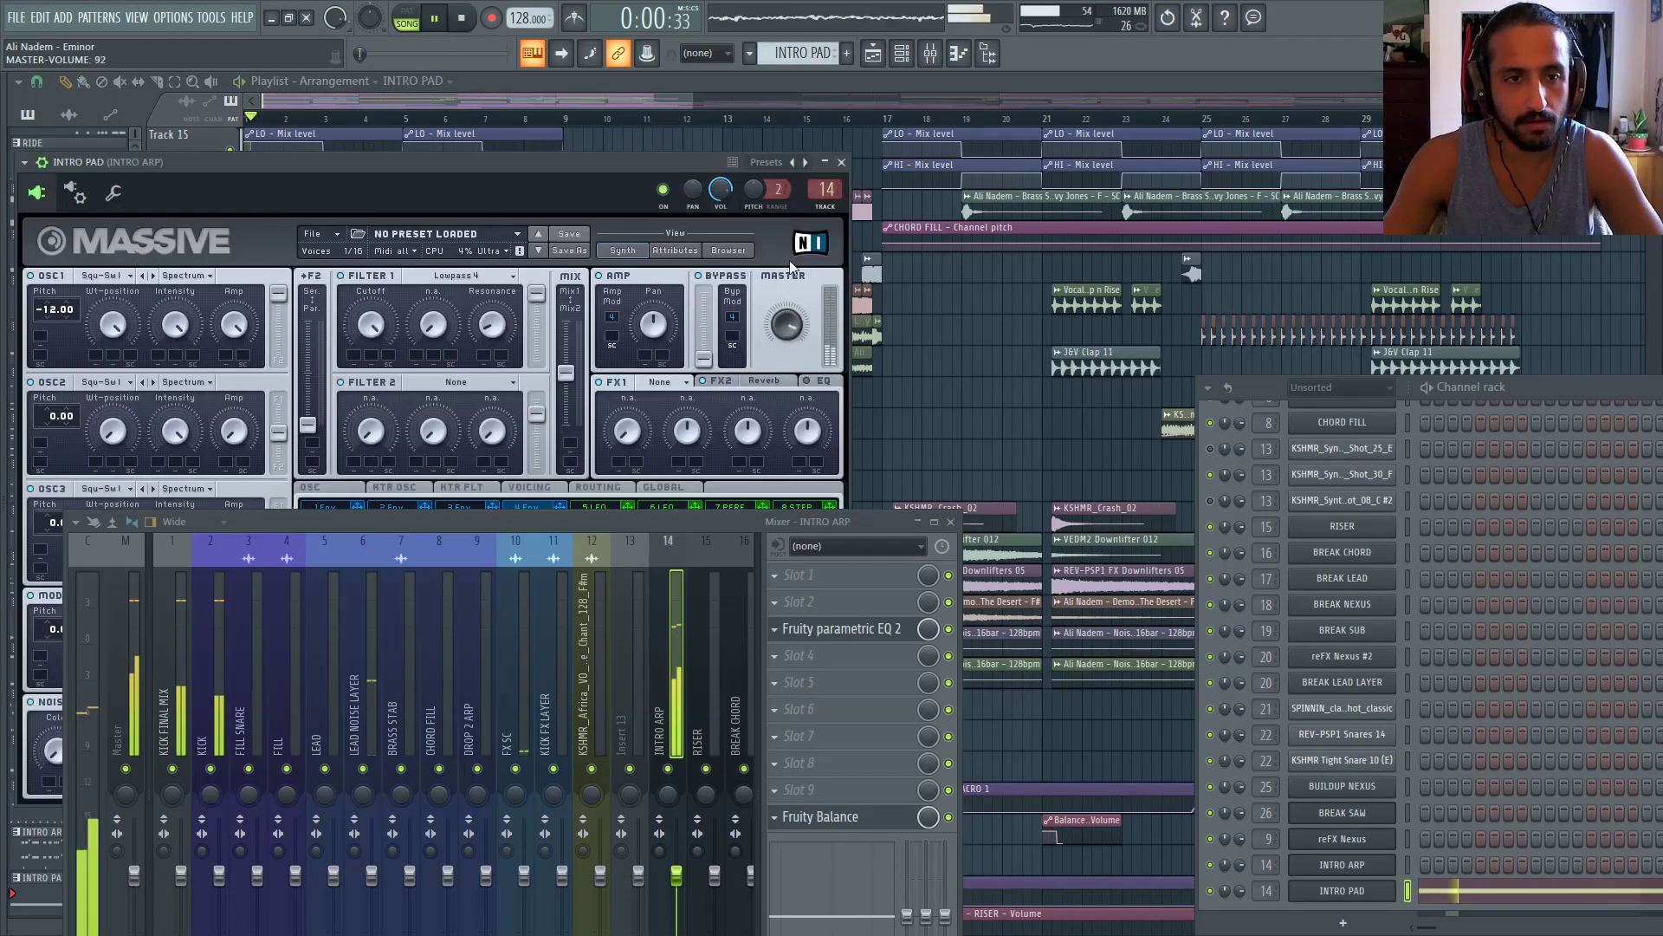
pyautogui.moveTo(750, 529); pyautogui.dragTo(771, 613)
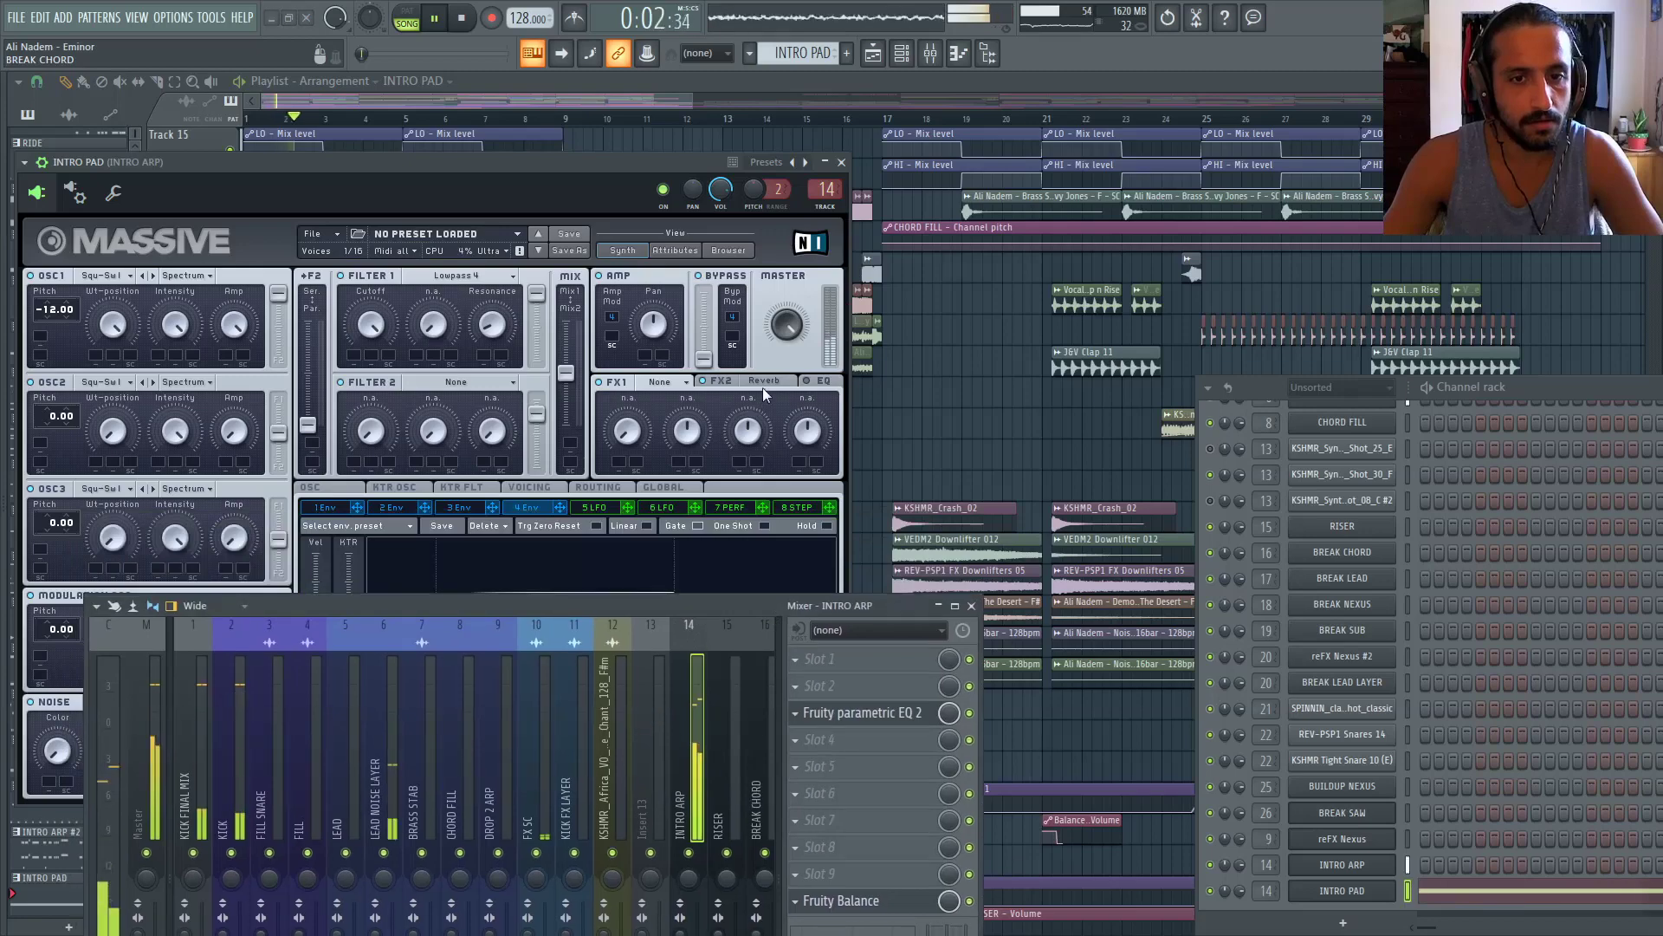
pyautogui.click(763, 383)
# Open the INTRO ARP synth, move the mixer clear of it, and replay the intro to check its sound
pyautogui.click(1383, 865)
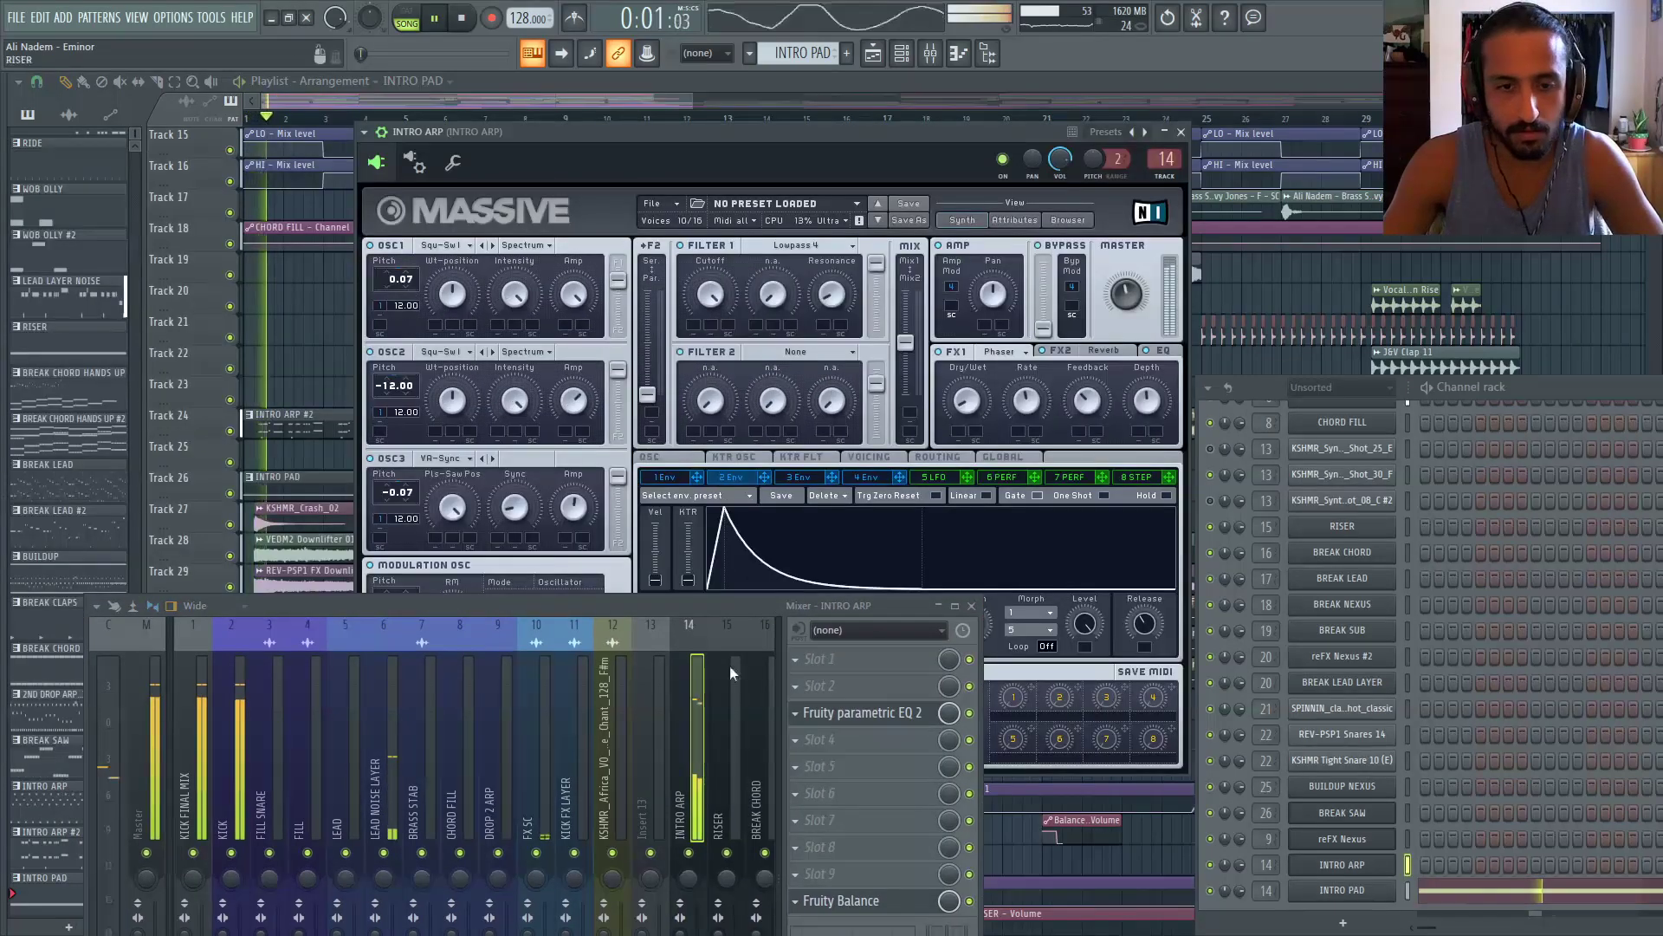
pyautogui.moveTo(668, 612); pyautogui.dragTo(740, 803)
pyautogui.click(769, 672)
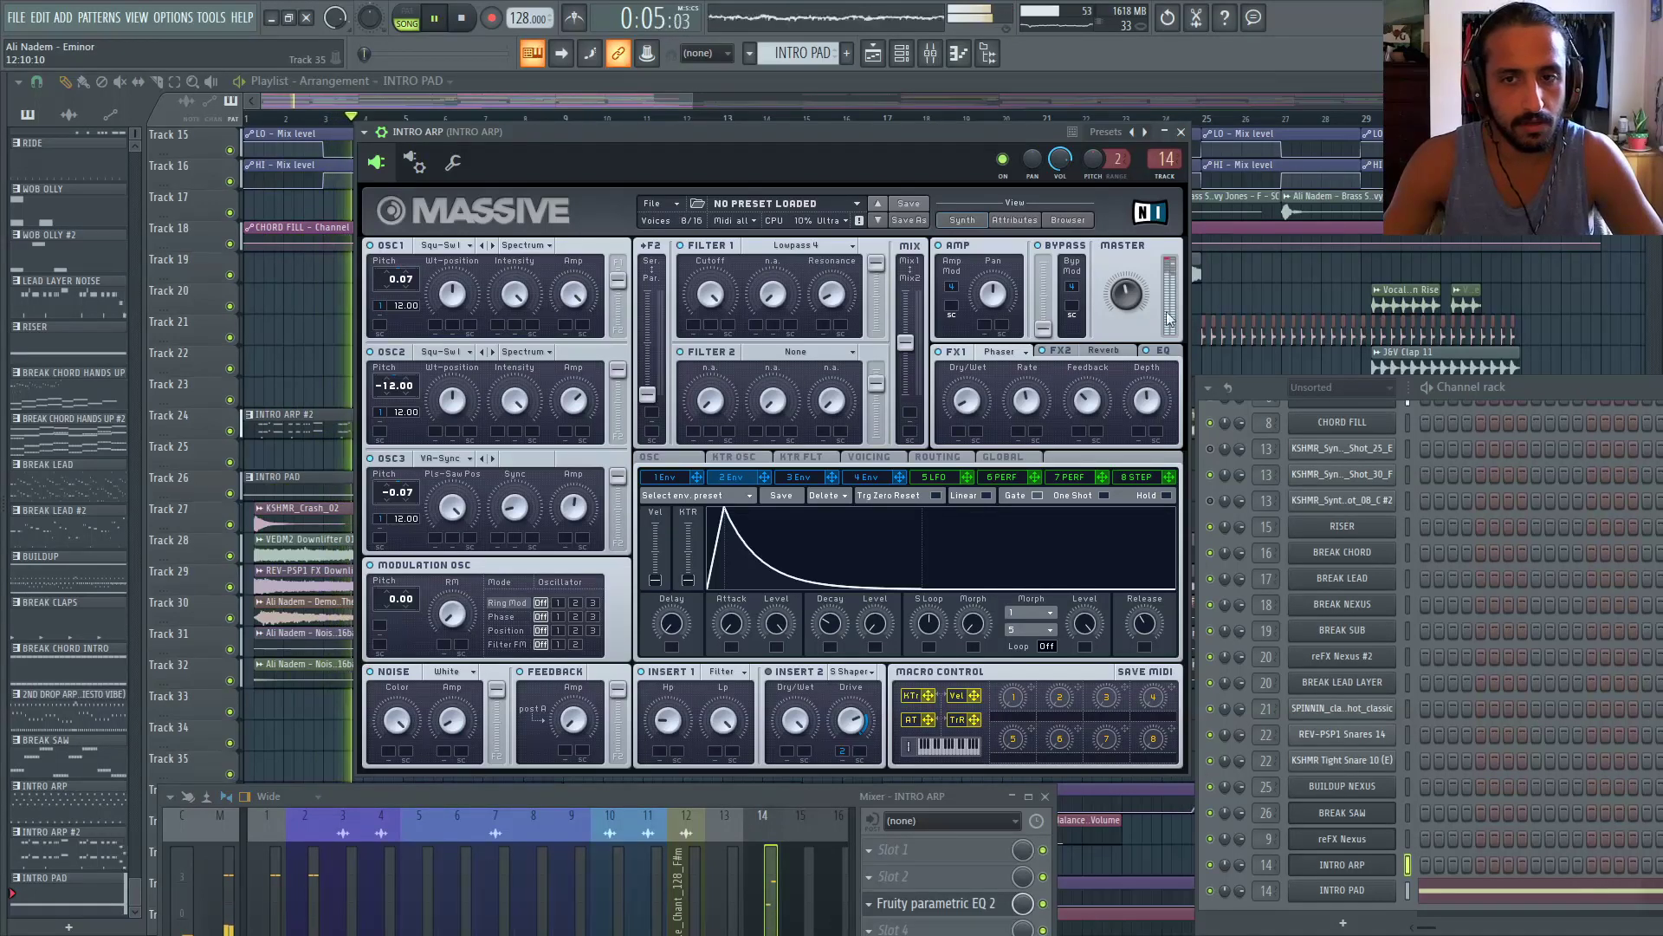
pyautogui.press('space')
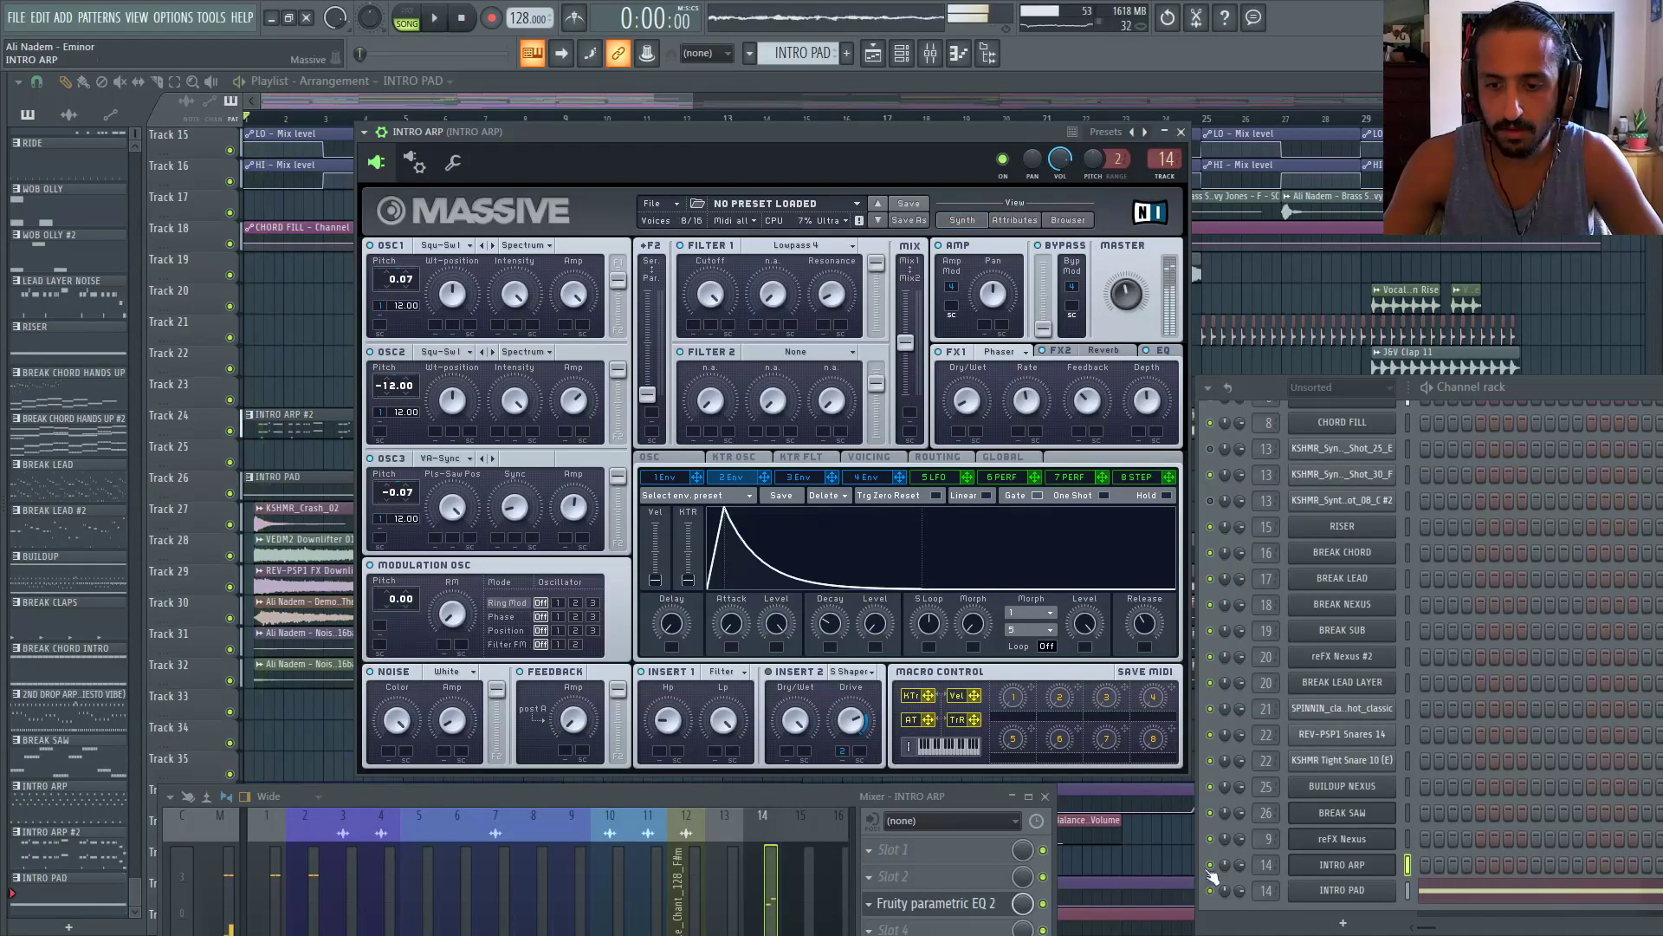
pyautogui.press('space')
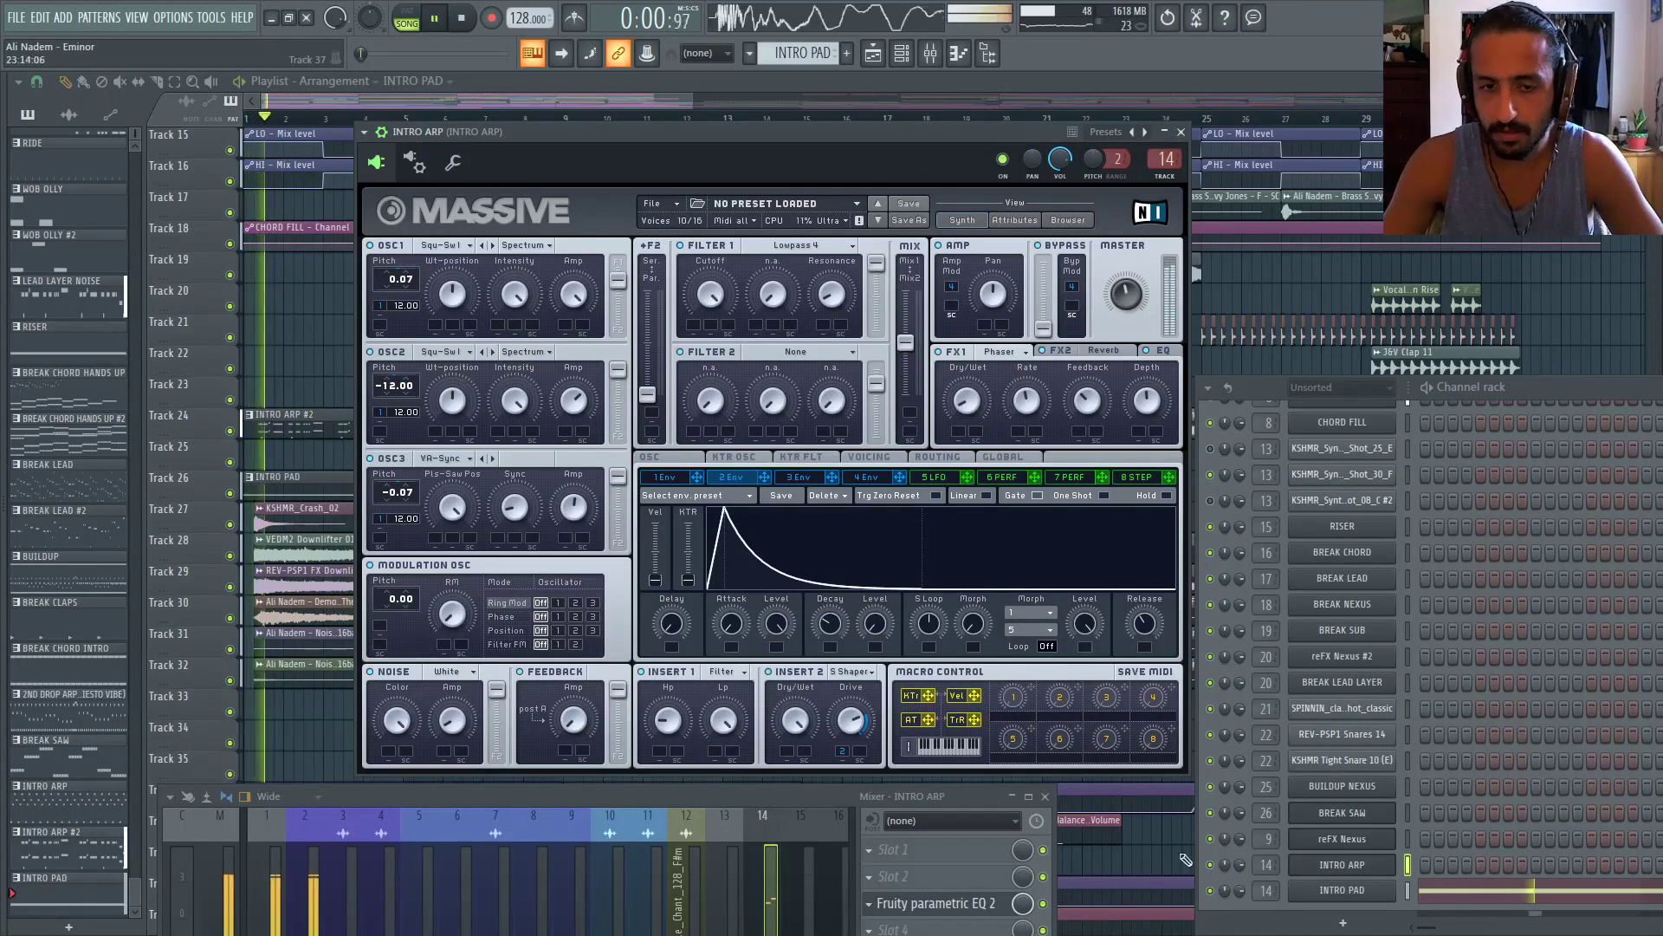
# Enable Restart via Gate in the INTRO ARP's oscillator settings and set the phases to about 90 for Osc1 and 120 for Osc2
pyautogui.click(869, 456)
pyautogui.click(685, 458)
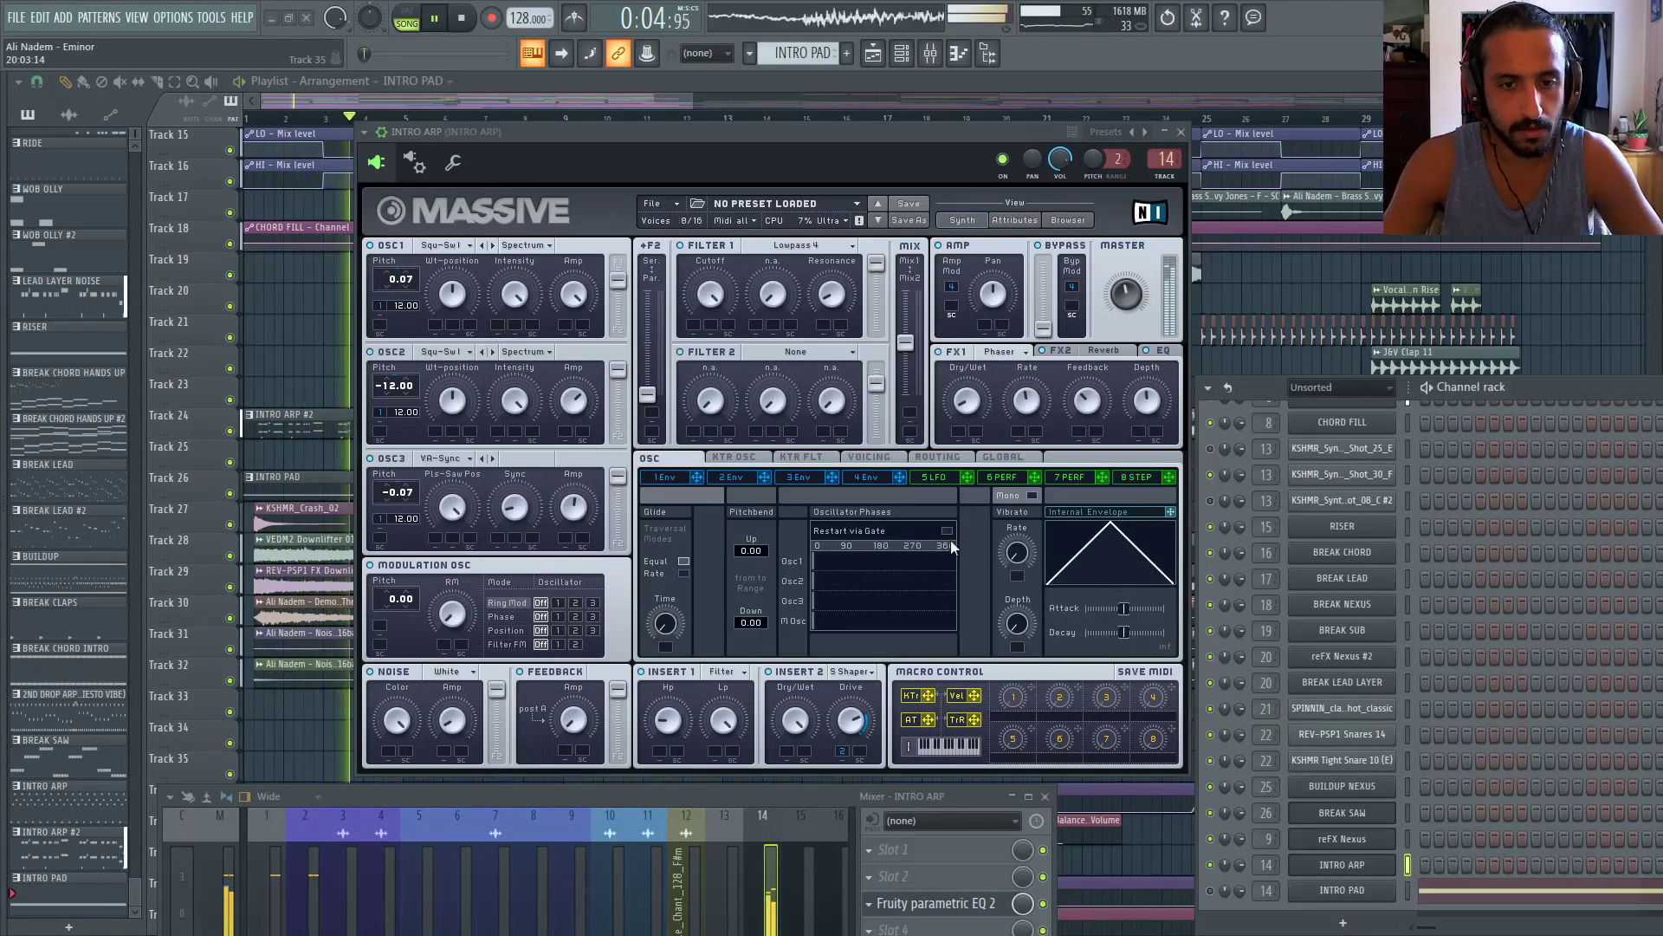
pyautogui.press('space')
pyautogui.press('space')
pyautogui.click(1031, 497)
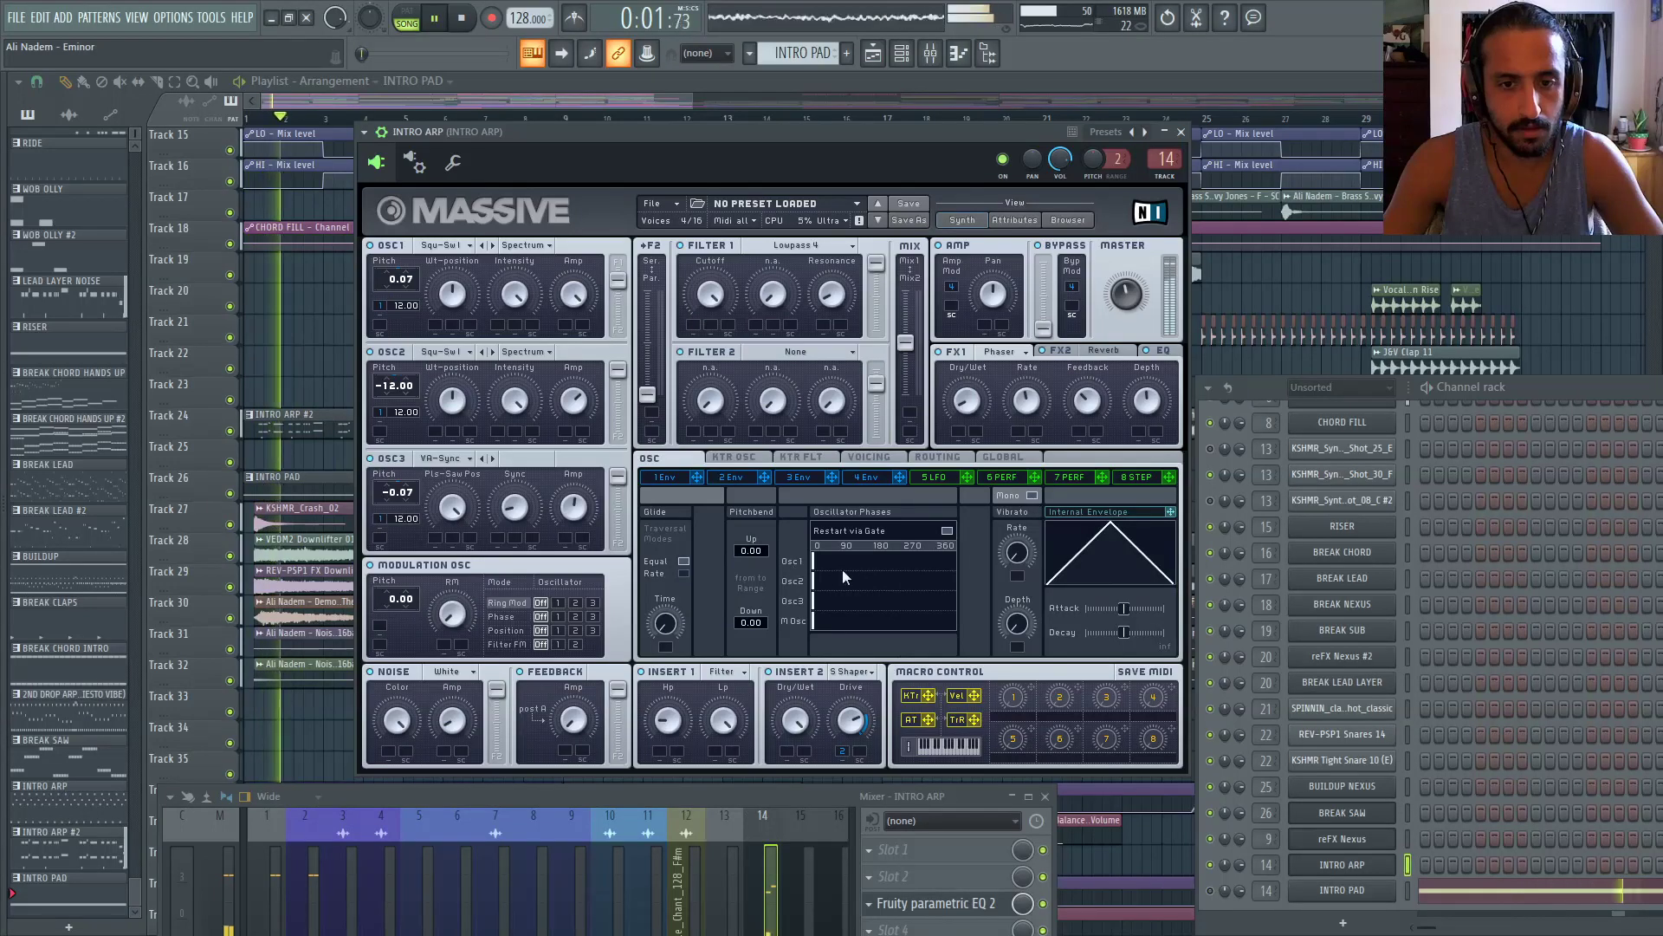
pyautogui.moveTo(847, 574); pyautogui.dragTo(900, 577)
pyautogui.moveTo(875, 562); pyautogui.dragTo(913, 568)
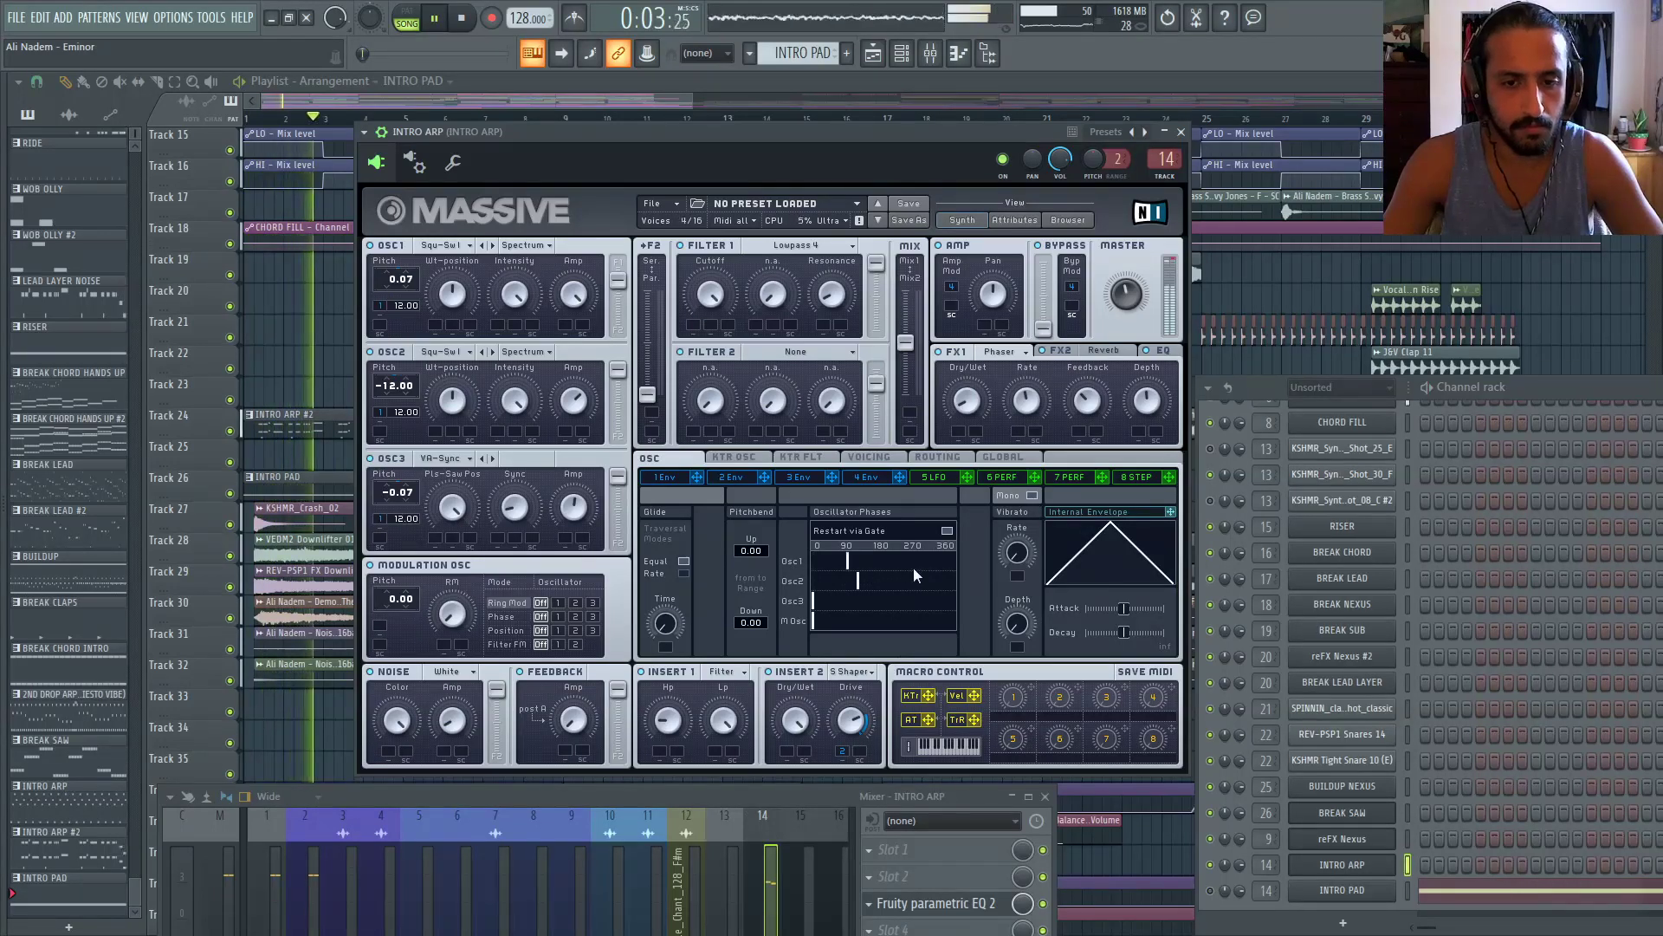
# Toggle Restart via Gate for the INTRO ARP oscillators and review the synth's voicing settings during playback
pyautogui.click(947, 530)
pyautogui.click(887, 458)
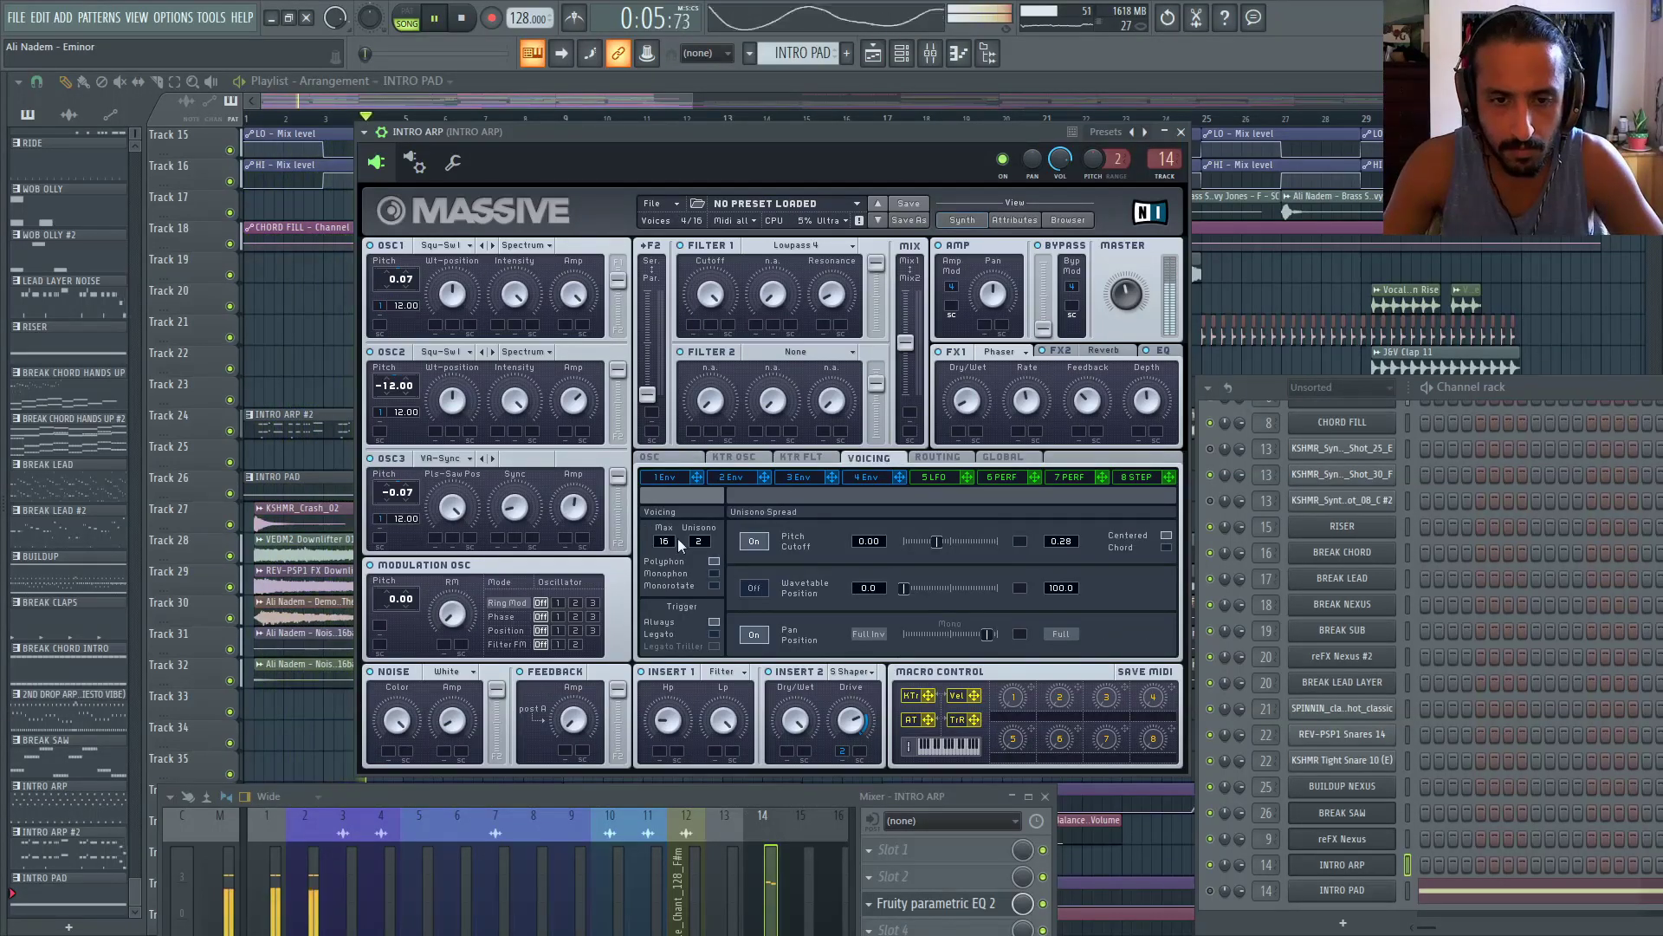
pyautogui.press('space')
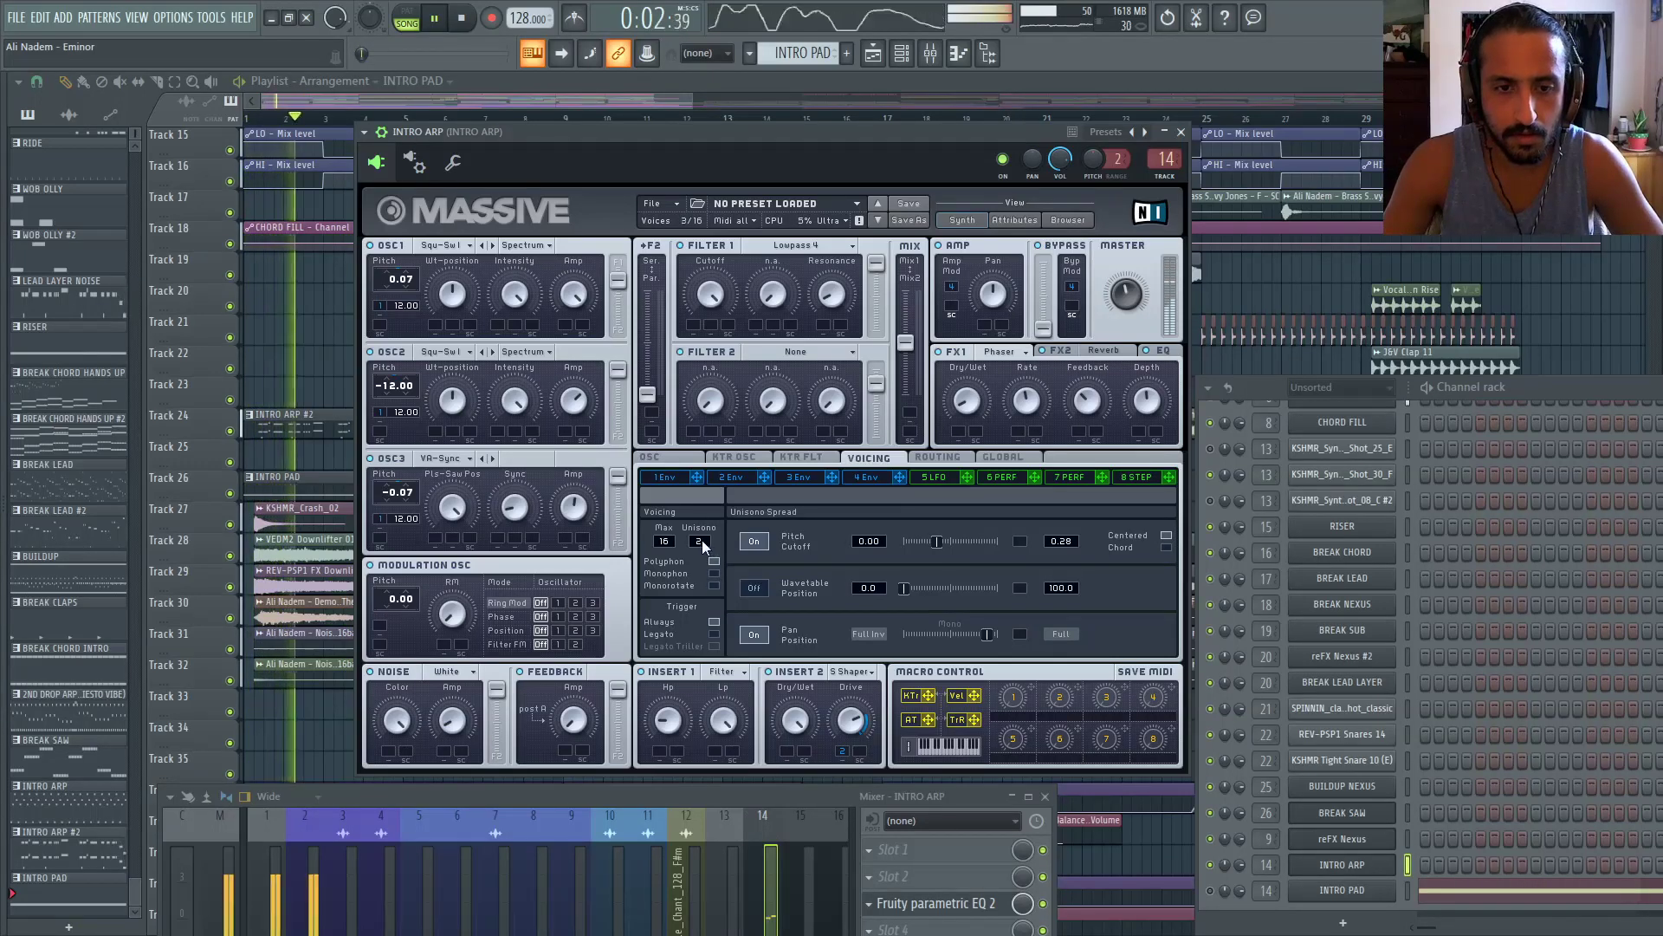
pyautogui.press('space')
# Inspect the Master channel's effects in the mixer and replay the intro while checking the INTRO ARP's Insert 2 Drive modulation
pyautogui.moveTo(761, 793); pyautogui.dragTo(952, 369)
pyautogui.click(415, 448)
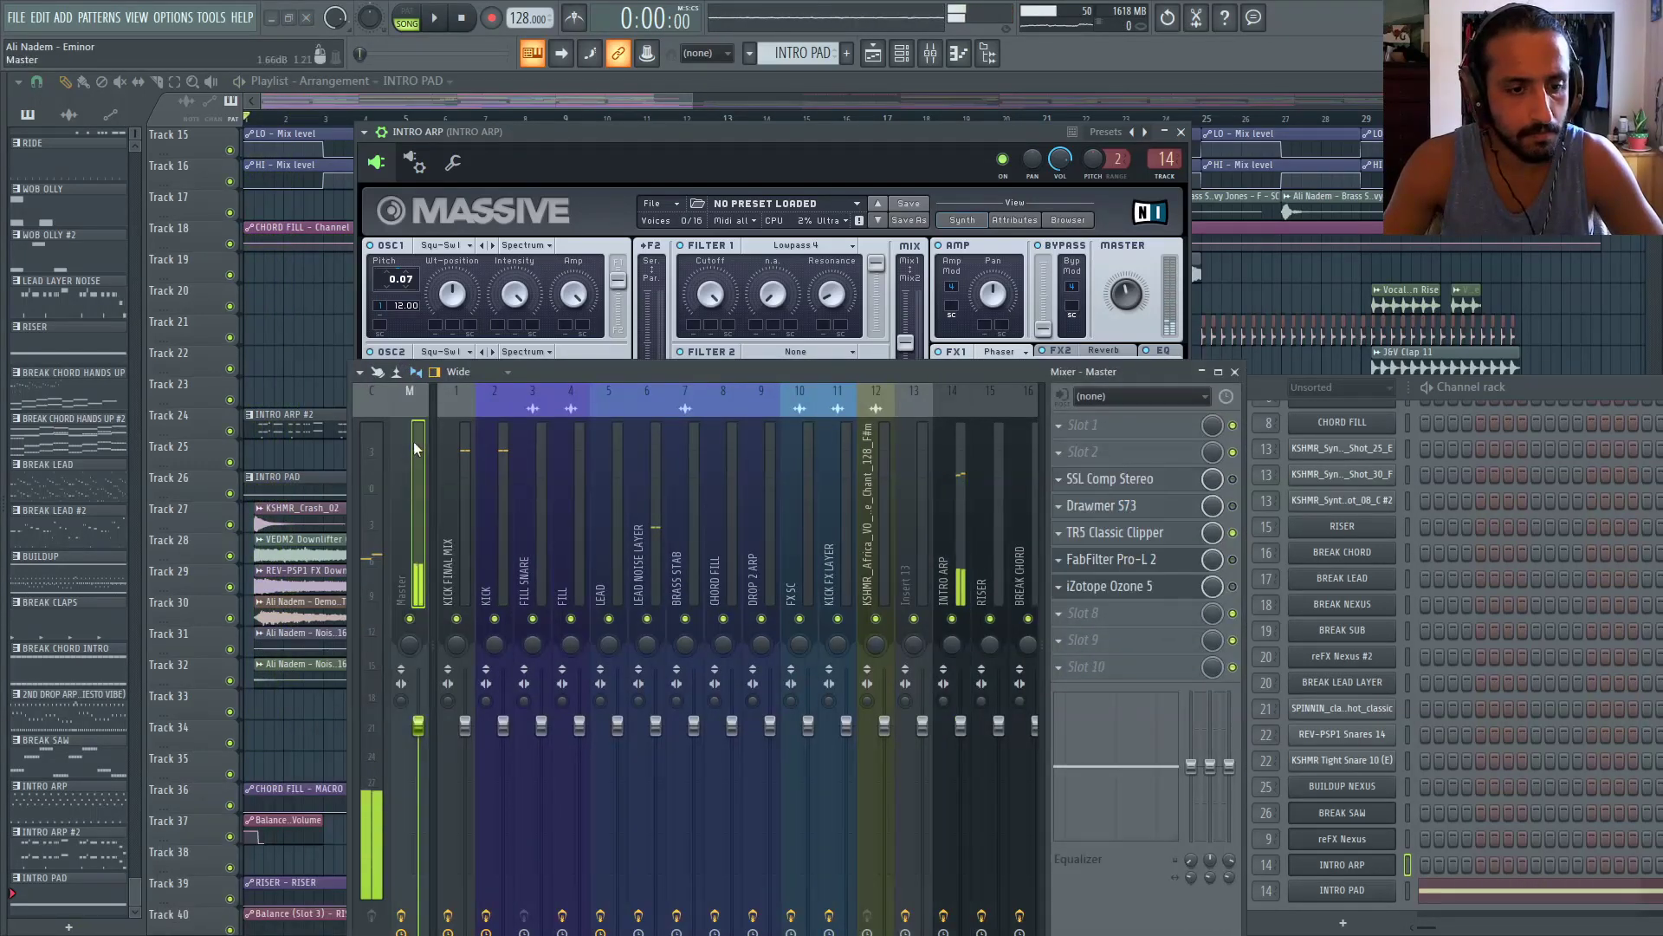
pyautogui.moveTo(560, 376); pyautogui.dragTo(585, 856)
pyautogui.press('space')
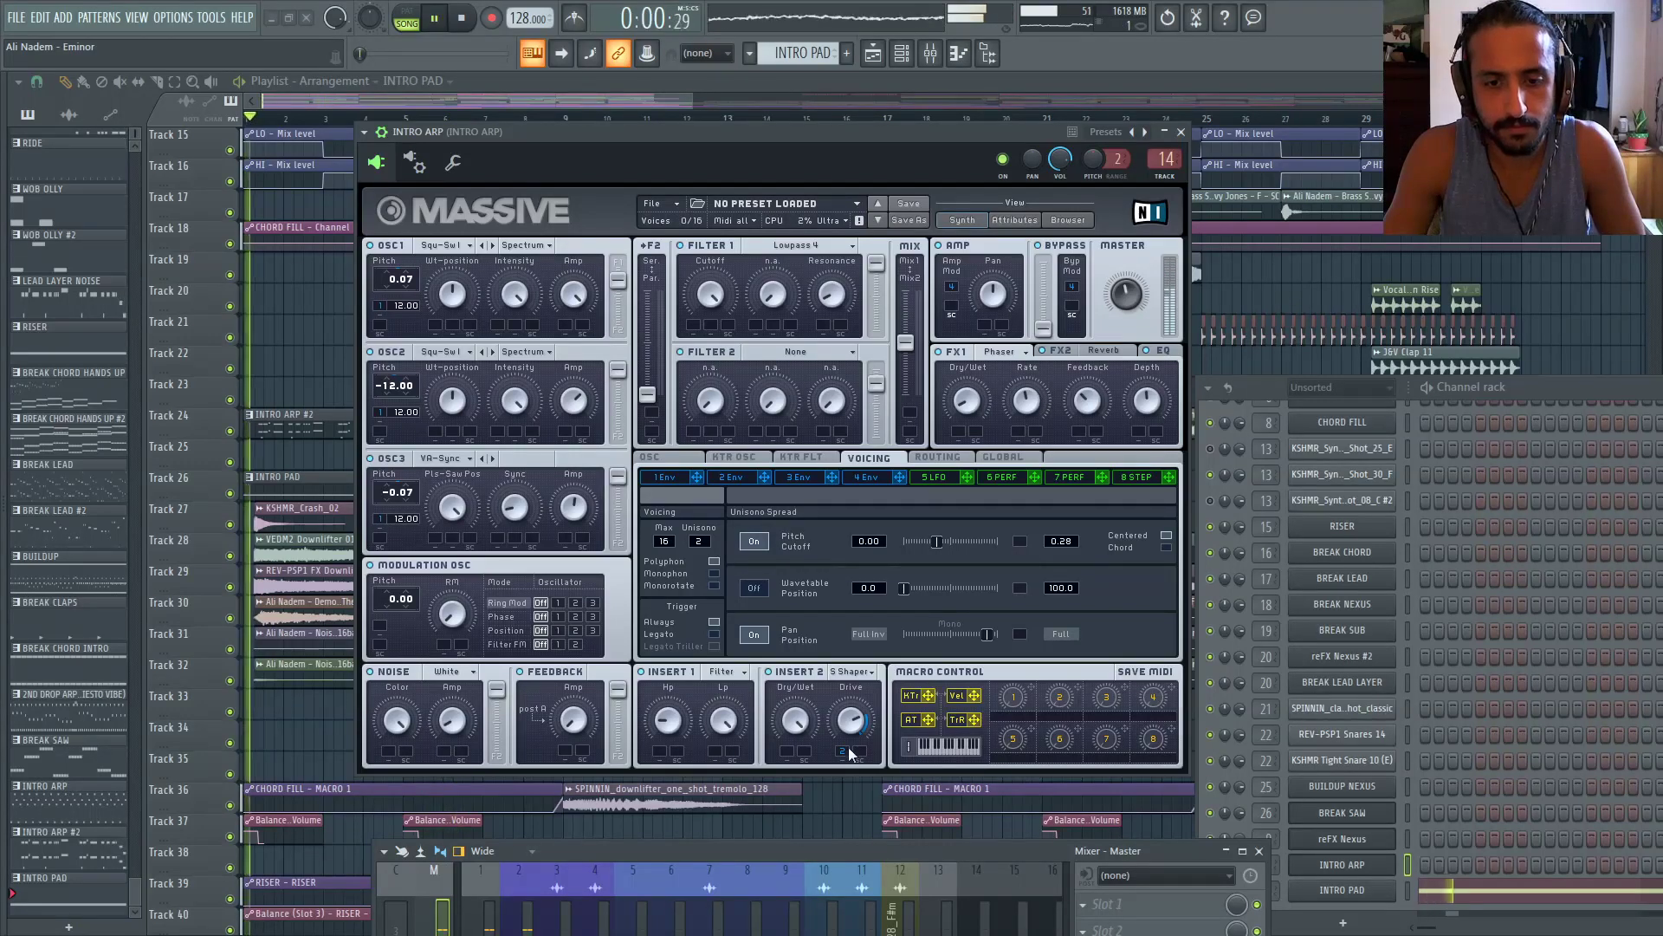
pyautogui.click(844, 751)
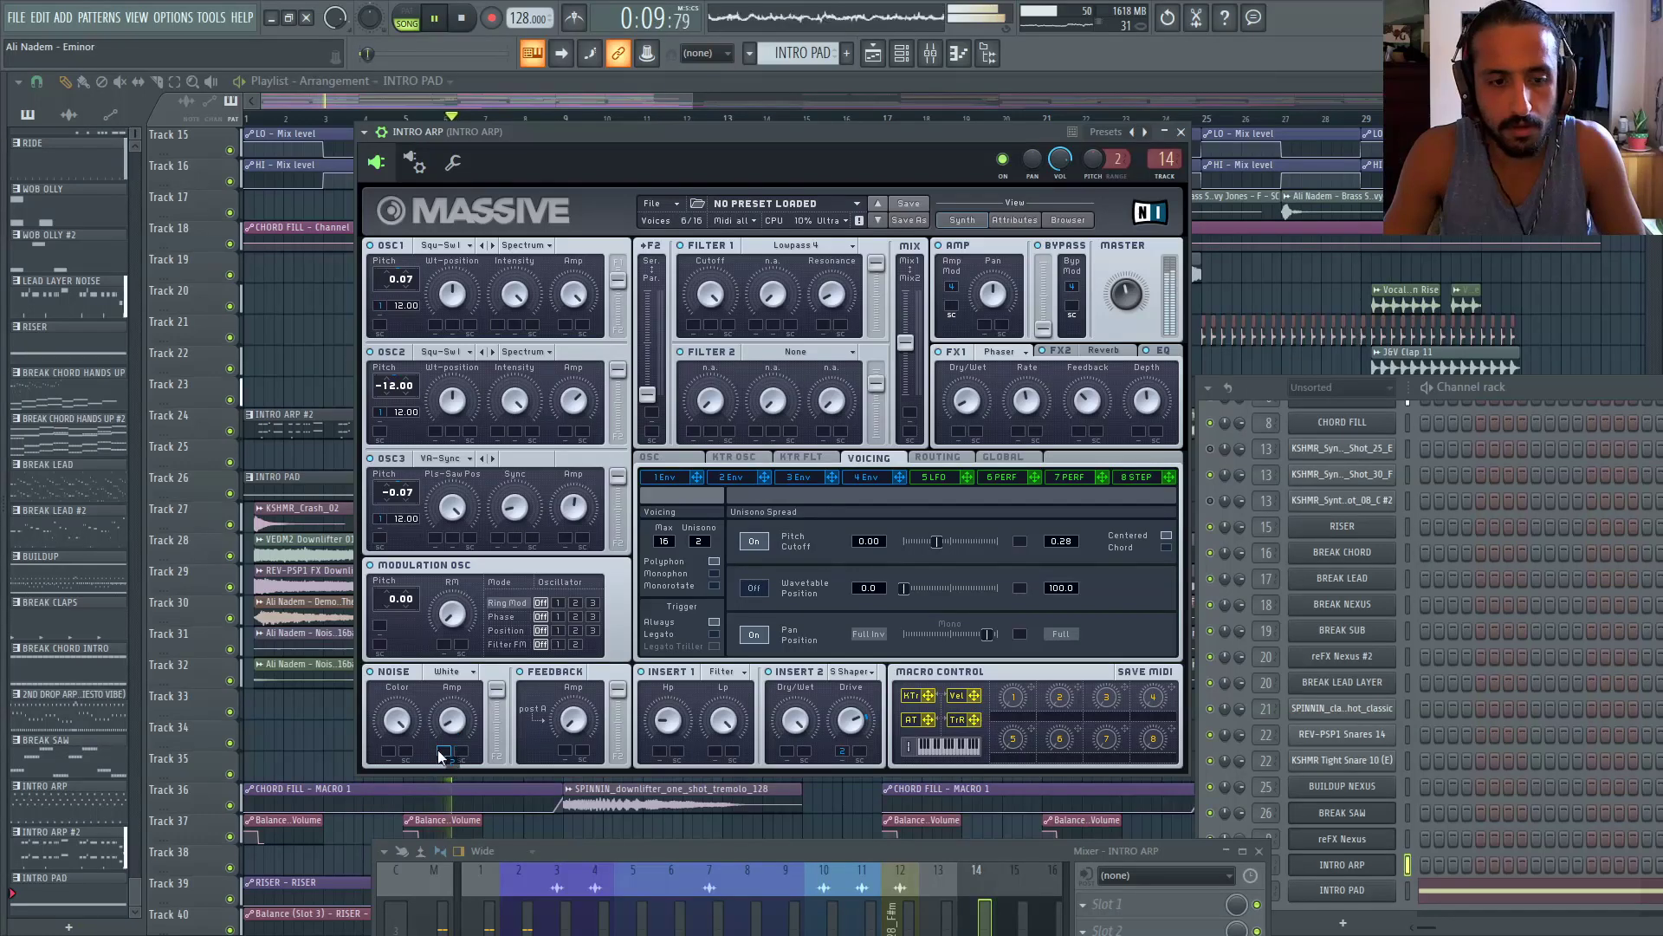
# Adjust the modulation depth on the INTRO ARP's Noise Amp and replay the intro
pyautogui.press('space')
pyautogui.moveTo(445, 751)
pyautogui.mouseDown()
pyautogui.moveTo(456, 615)
pyautogui.moveTo(465, 756)
pyautogui.moveTo(467, 737)
pyautogui.mouseUp()
pyautogui.press('space')
pyautogui.press('space')
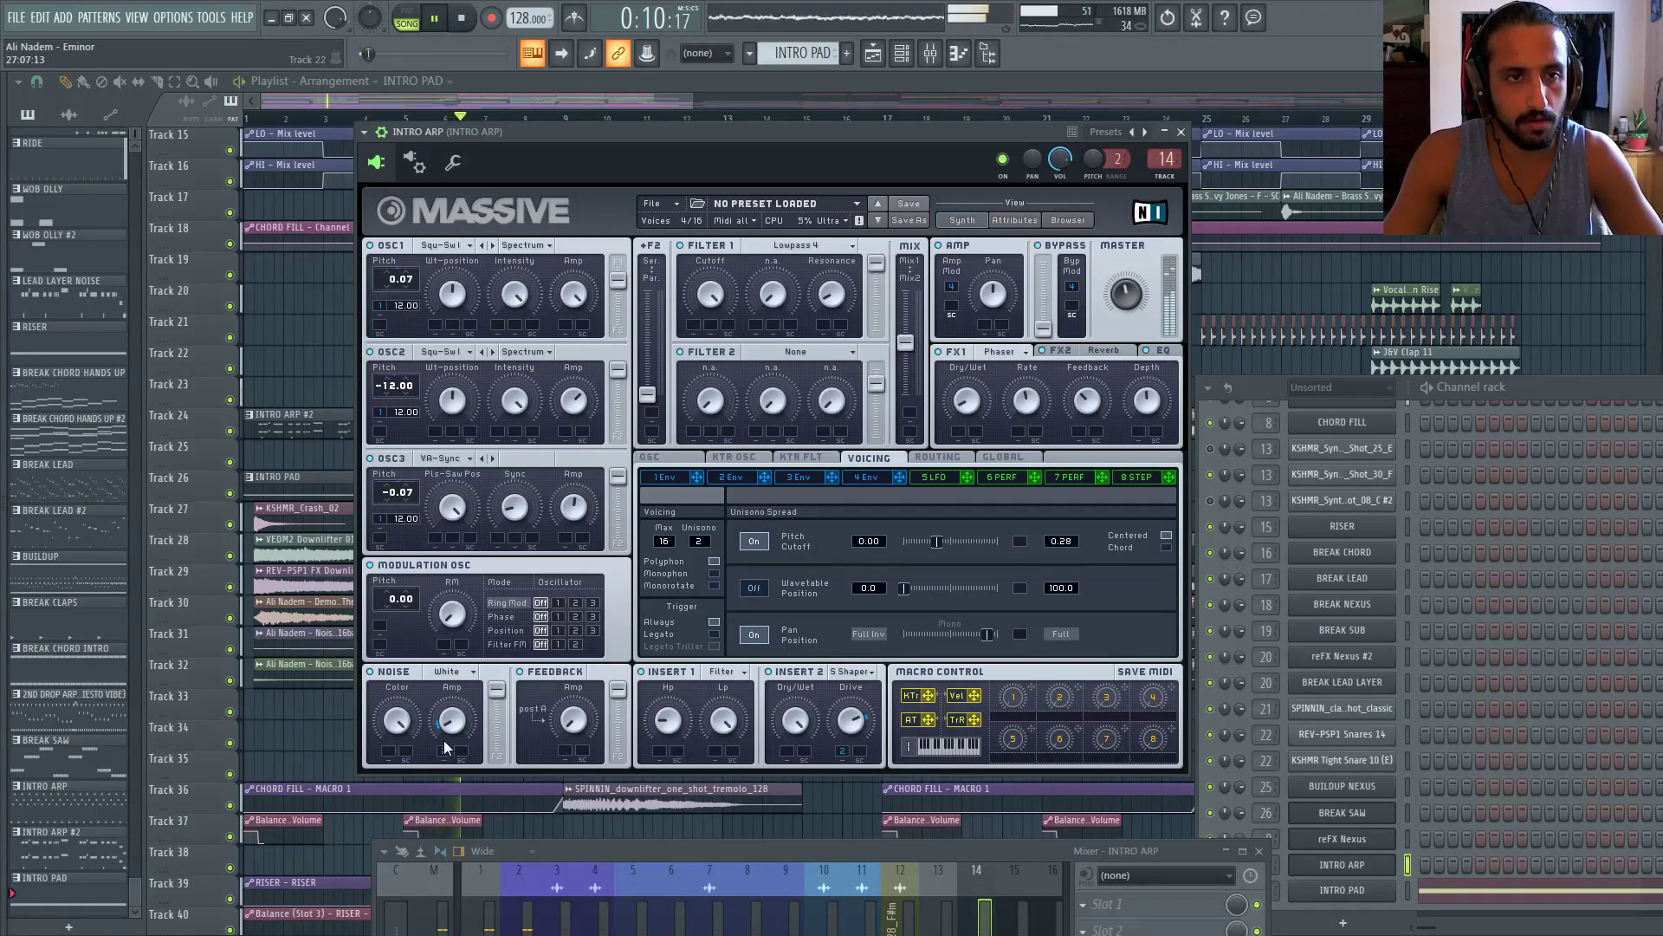
pyautogui.click(1263, 381)
pyautogui.press('space')
pyautogui.press('space')
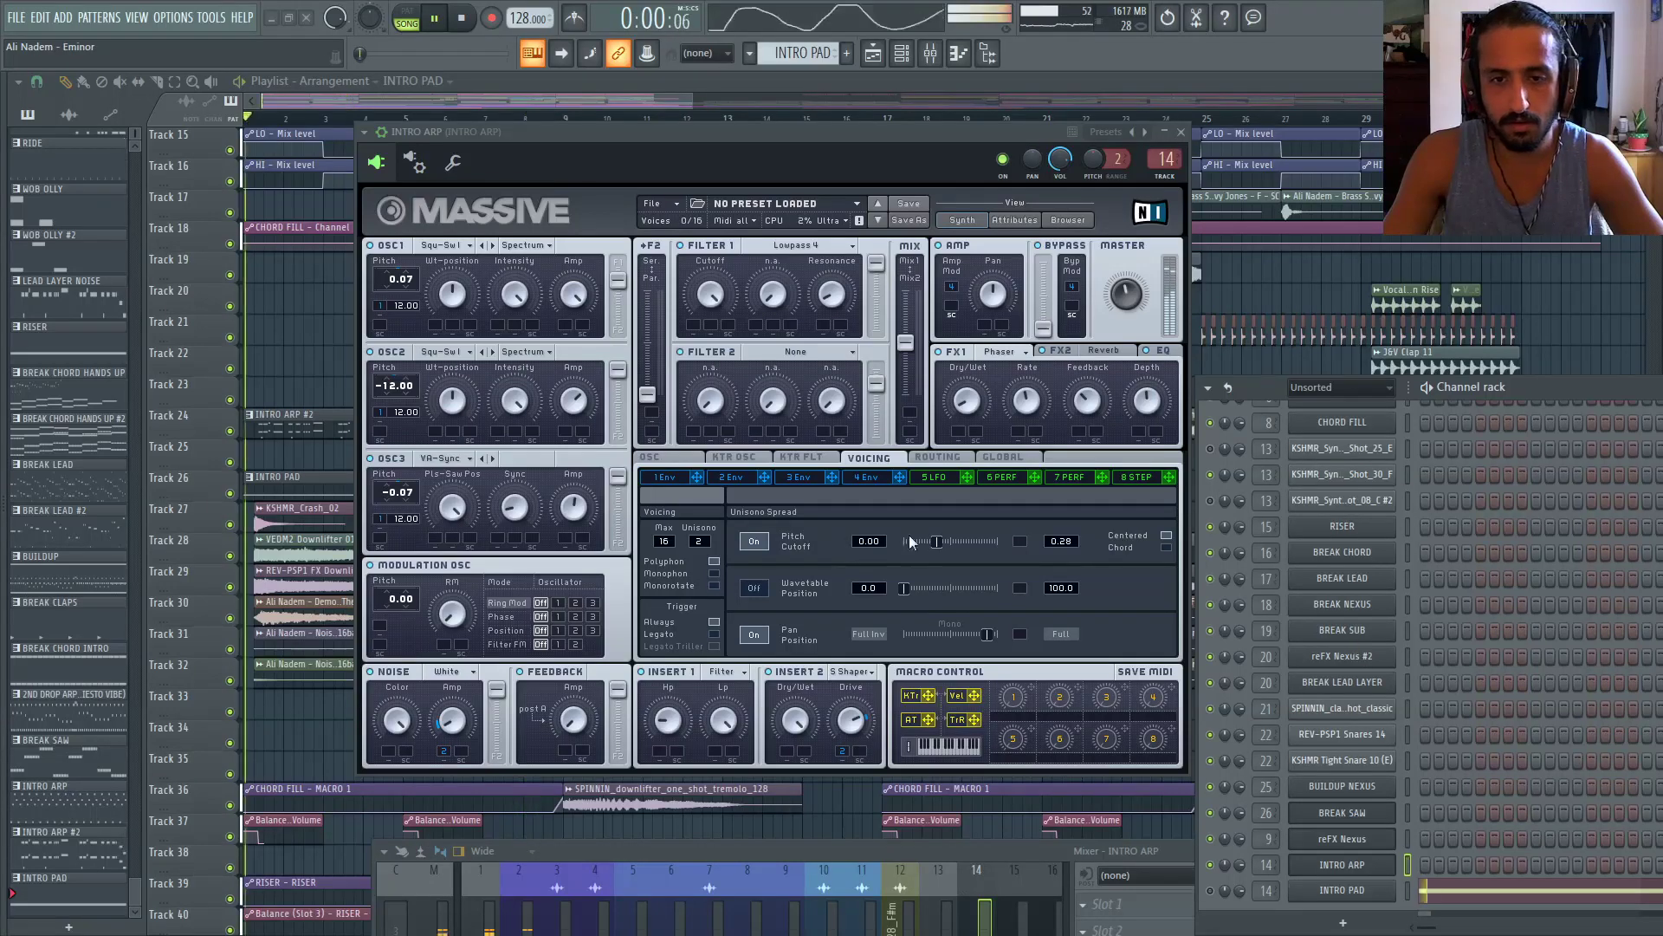
# Compare the KICK FINAL MIX channel with its effects bypassed and enabled during playback
pyautogui.moveTo(828, 852); pyautogui.dragTo(799, 96)
pyautogui.click(409, 568)
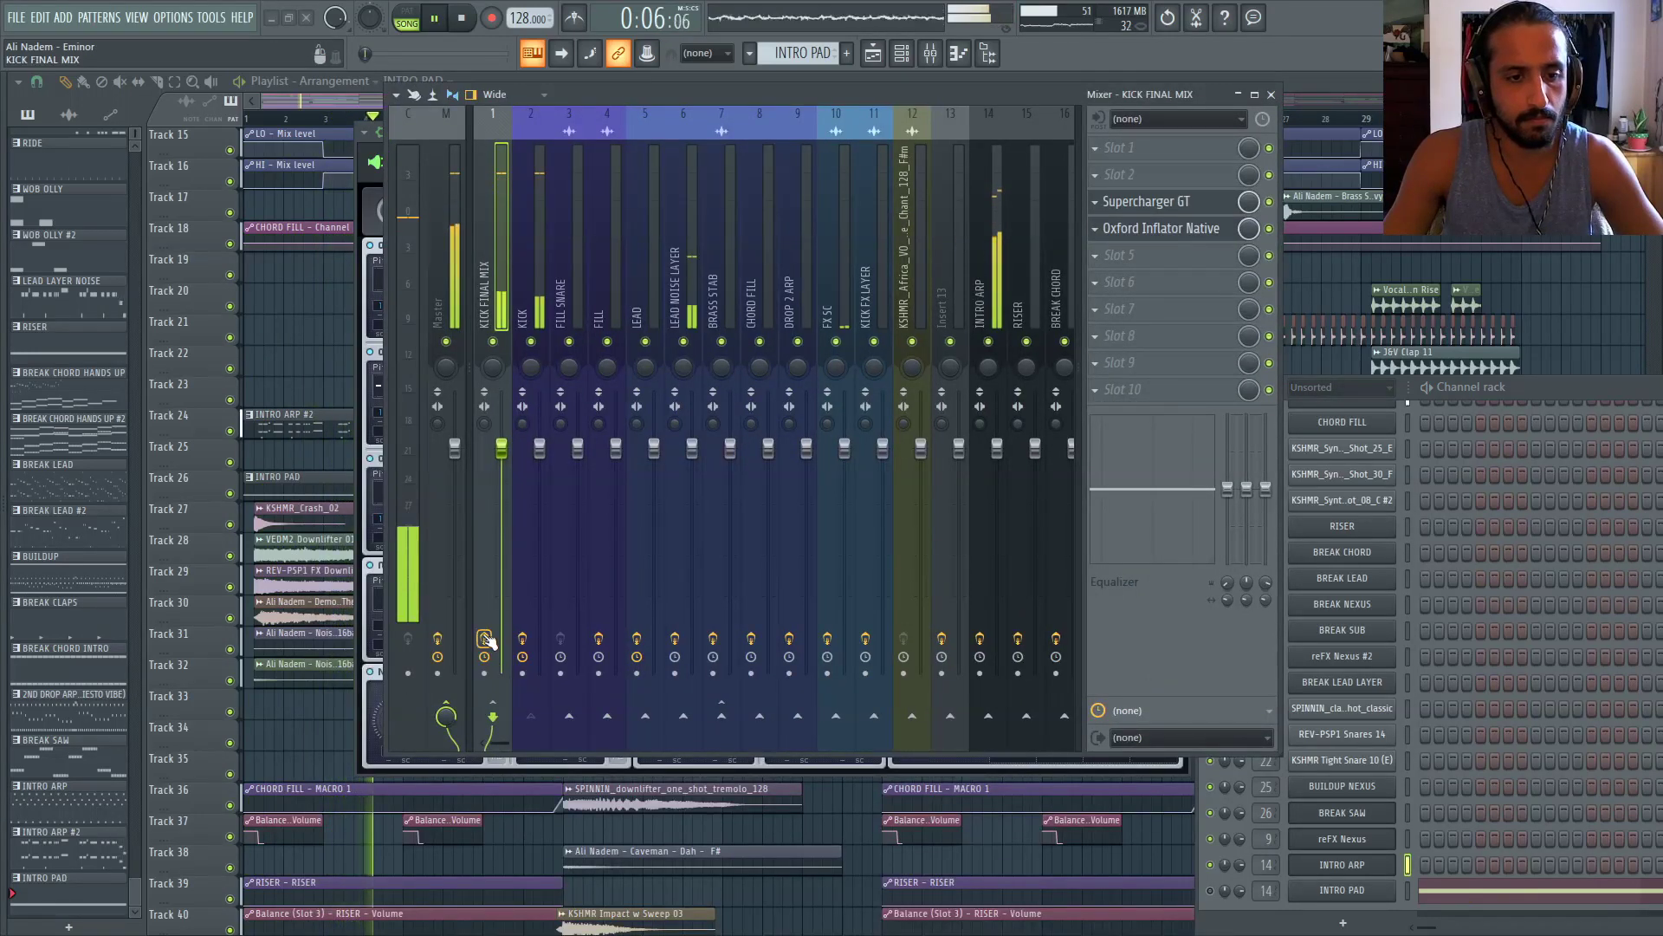
pyautogui.click(486, 639)
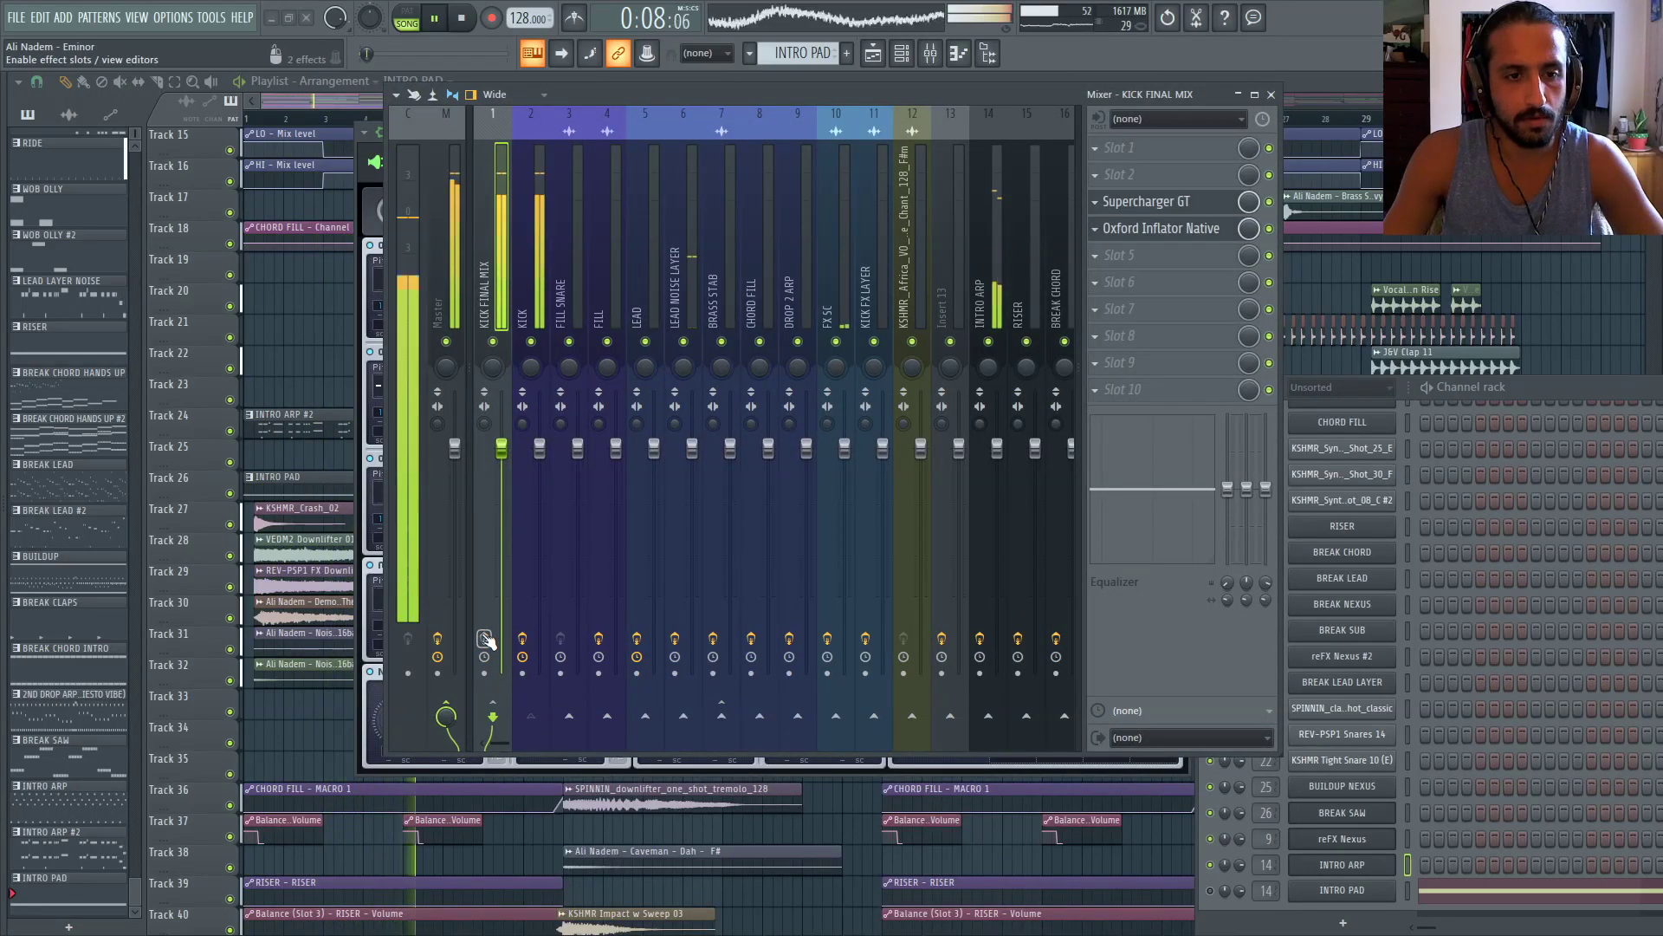
pyautogui.click(486, 639)
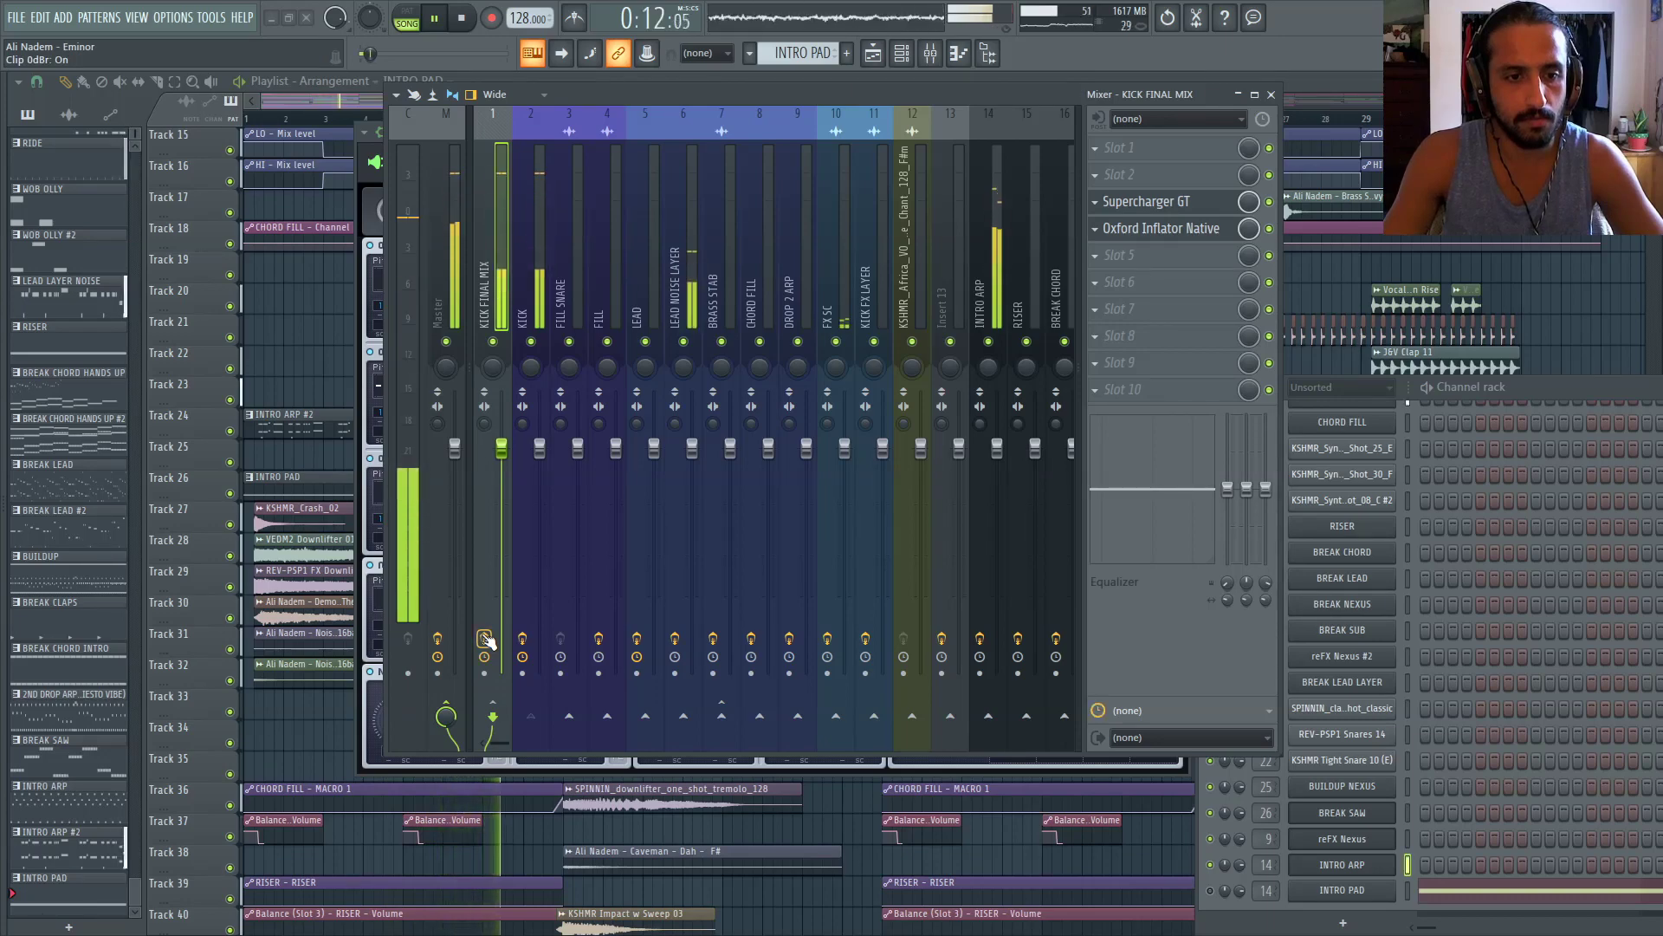
pyautogui.moveTo(693, 95); pyautogui.dragTo(667, 511)
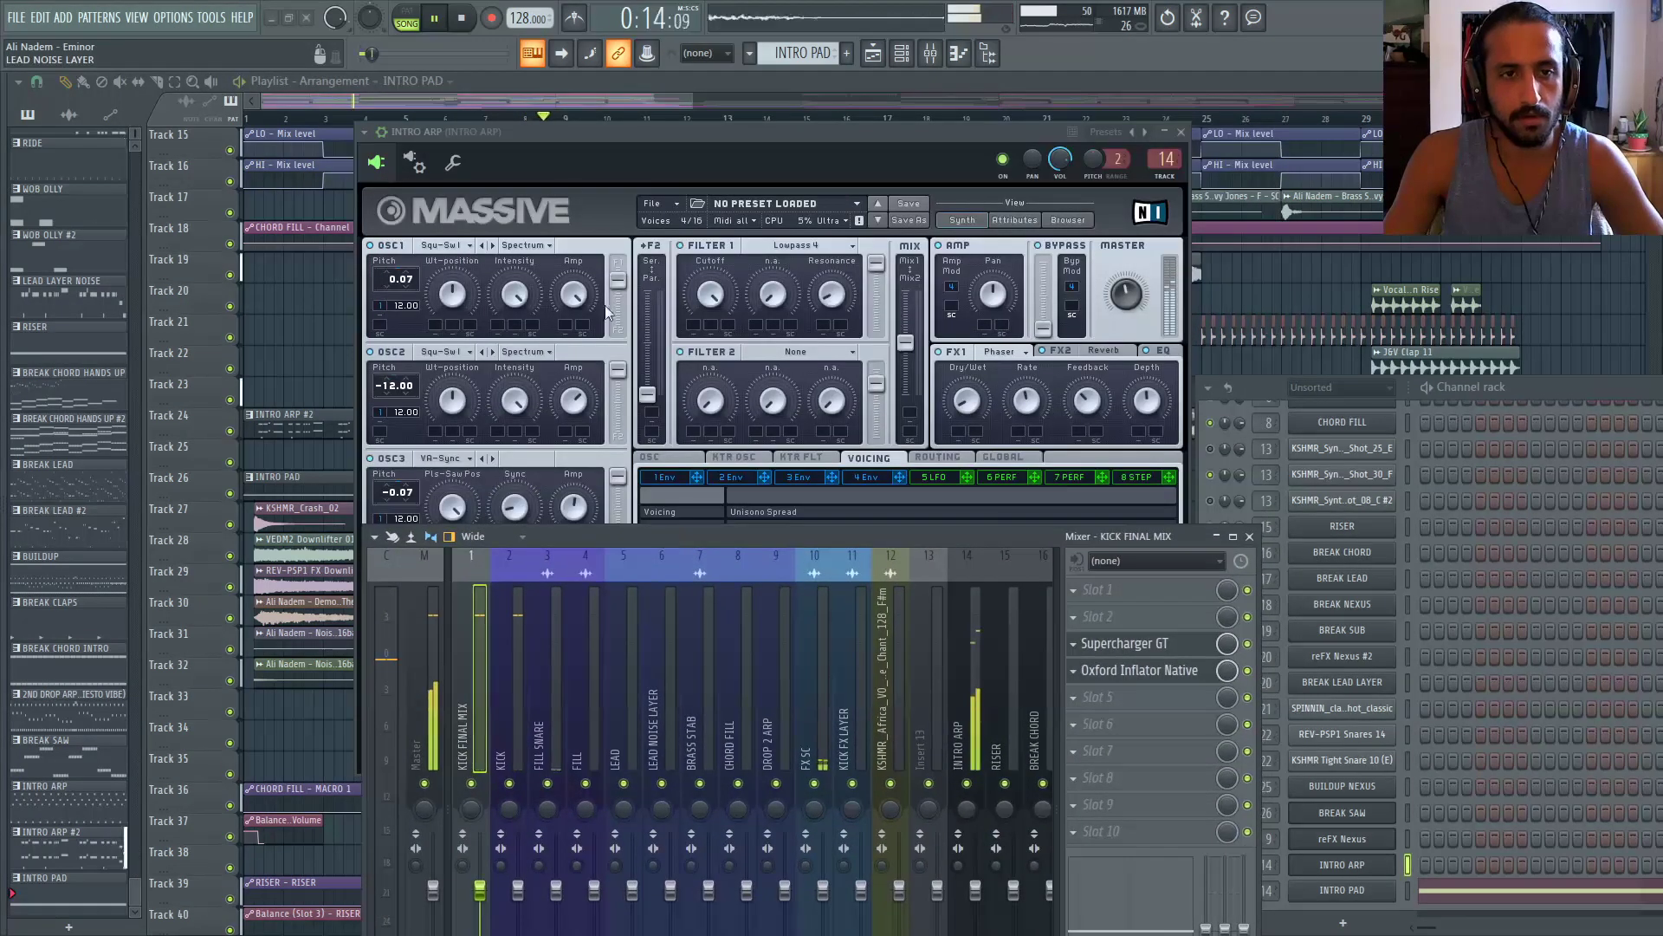
# Clear the synth window from the playlist, solo the KICK mixer channel and play the passage just before bar 8
pyautogui.press('space')
pyautogui.click(559, 92)
pyautogui.click(522, 119)
pyautogui.click(505, 118)
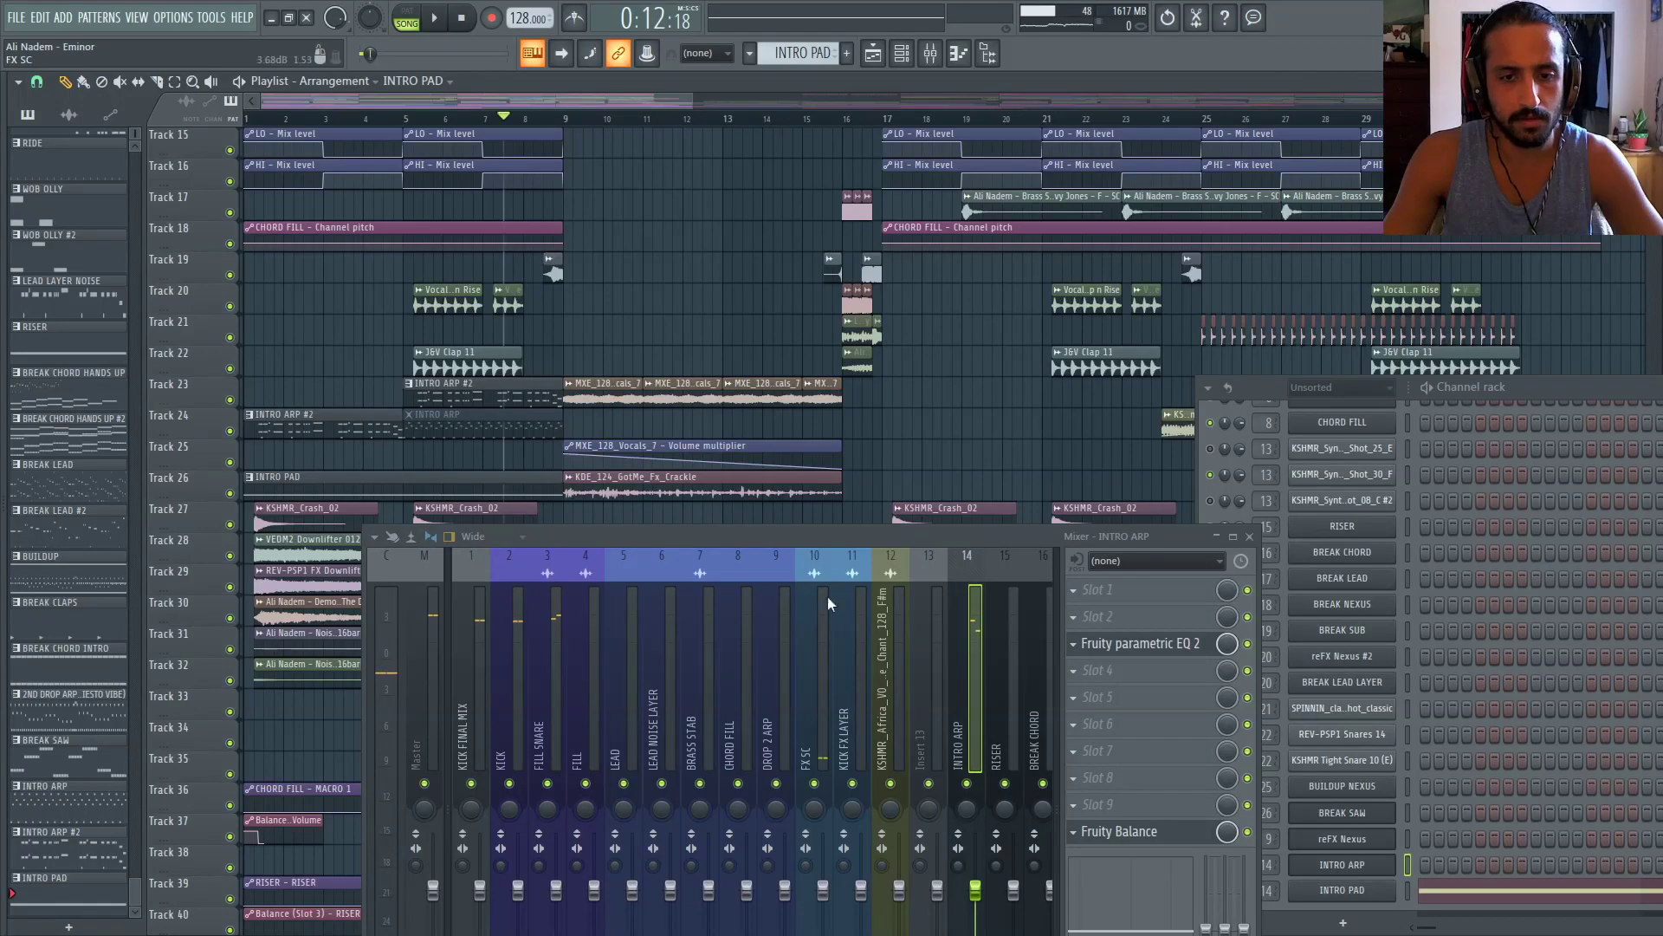
pyautogui.moveTo(781, 532); pyautogui.dragTo(832, 285)
pyautogui.click(567, 425)
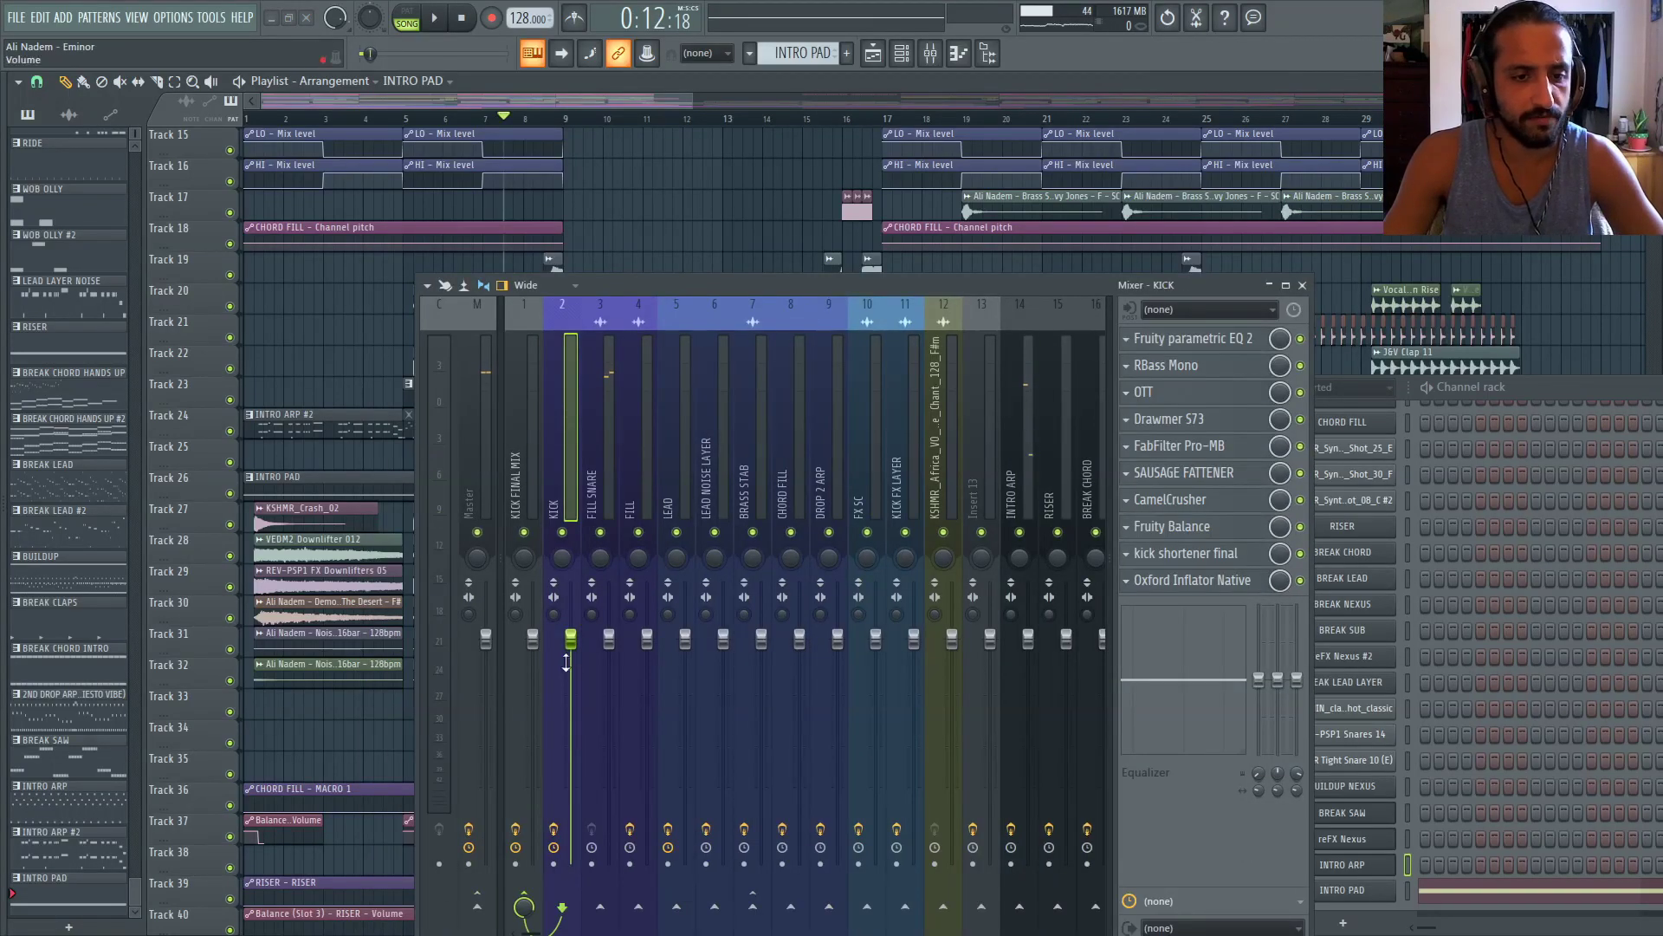
pyautogui.rightClick(564, 533)
pyautogui.press('space')
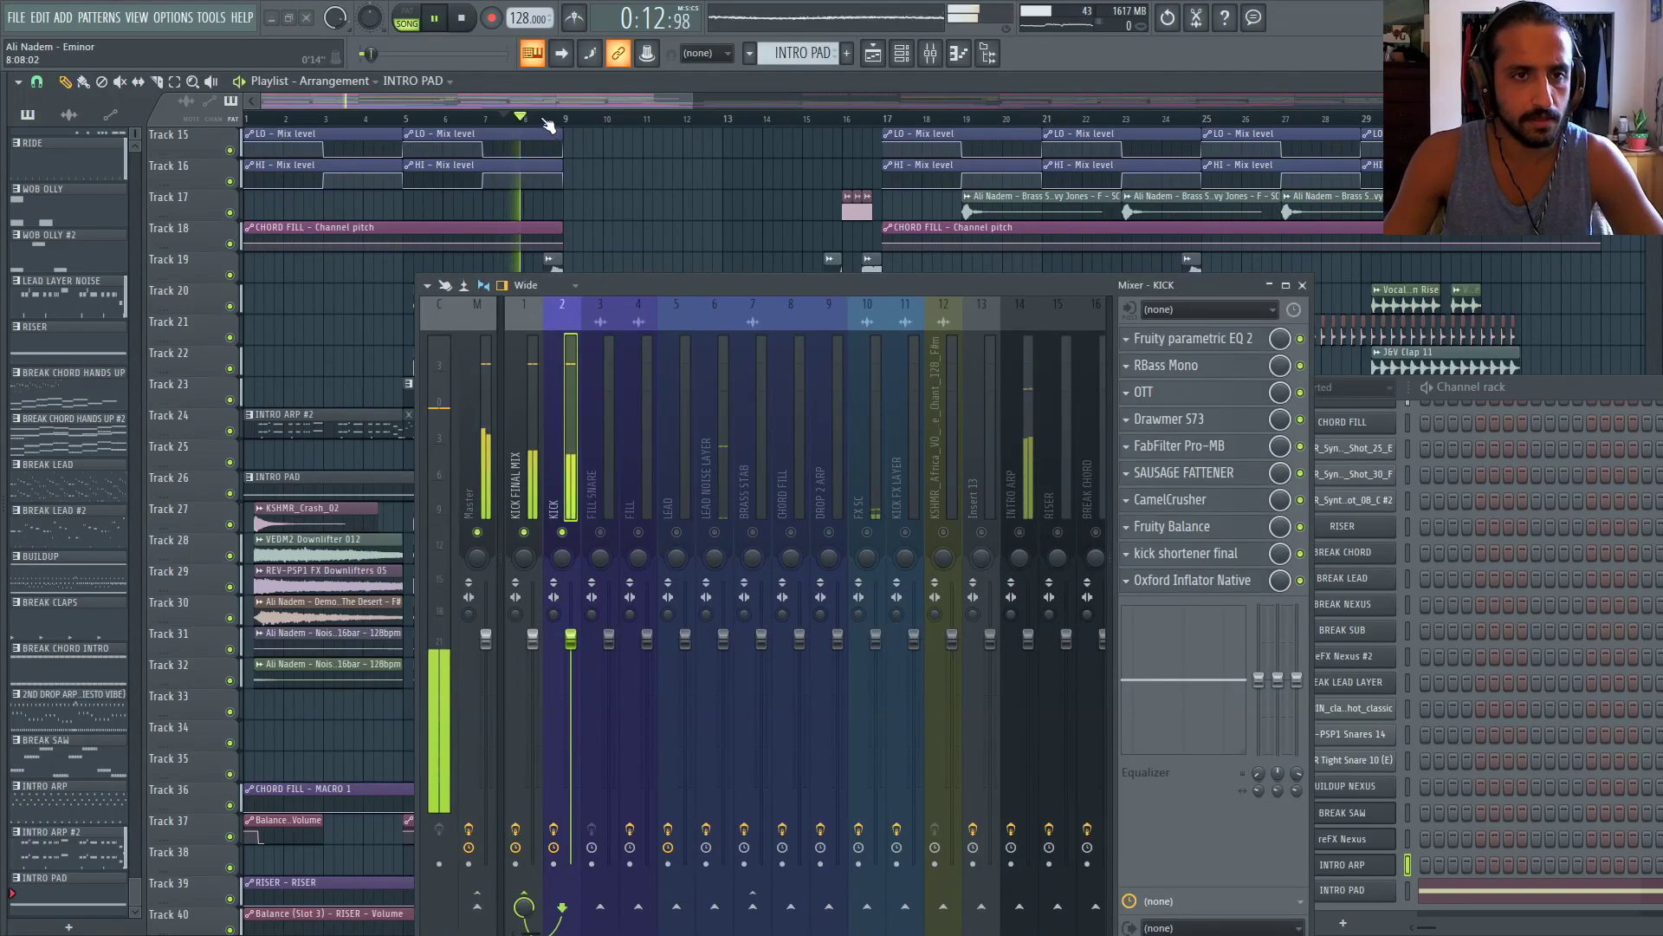
pyautogui.click(546, 118)
pyautogui.click(513, 119)
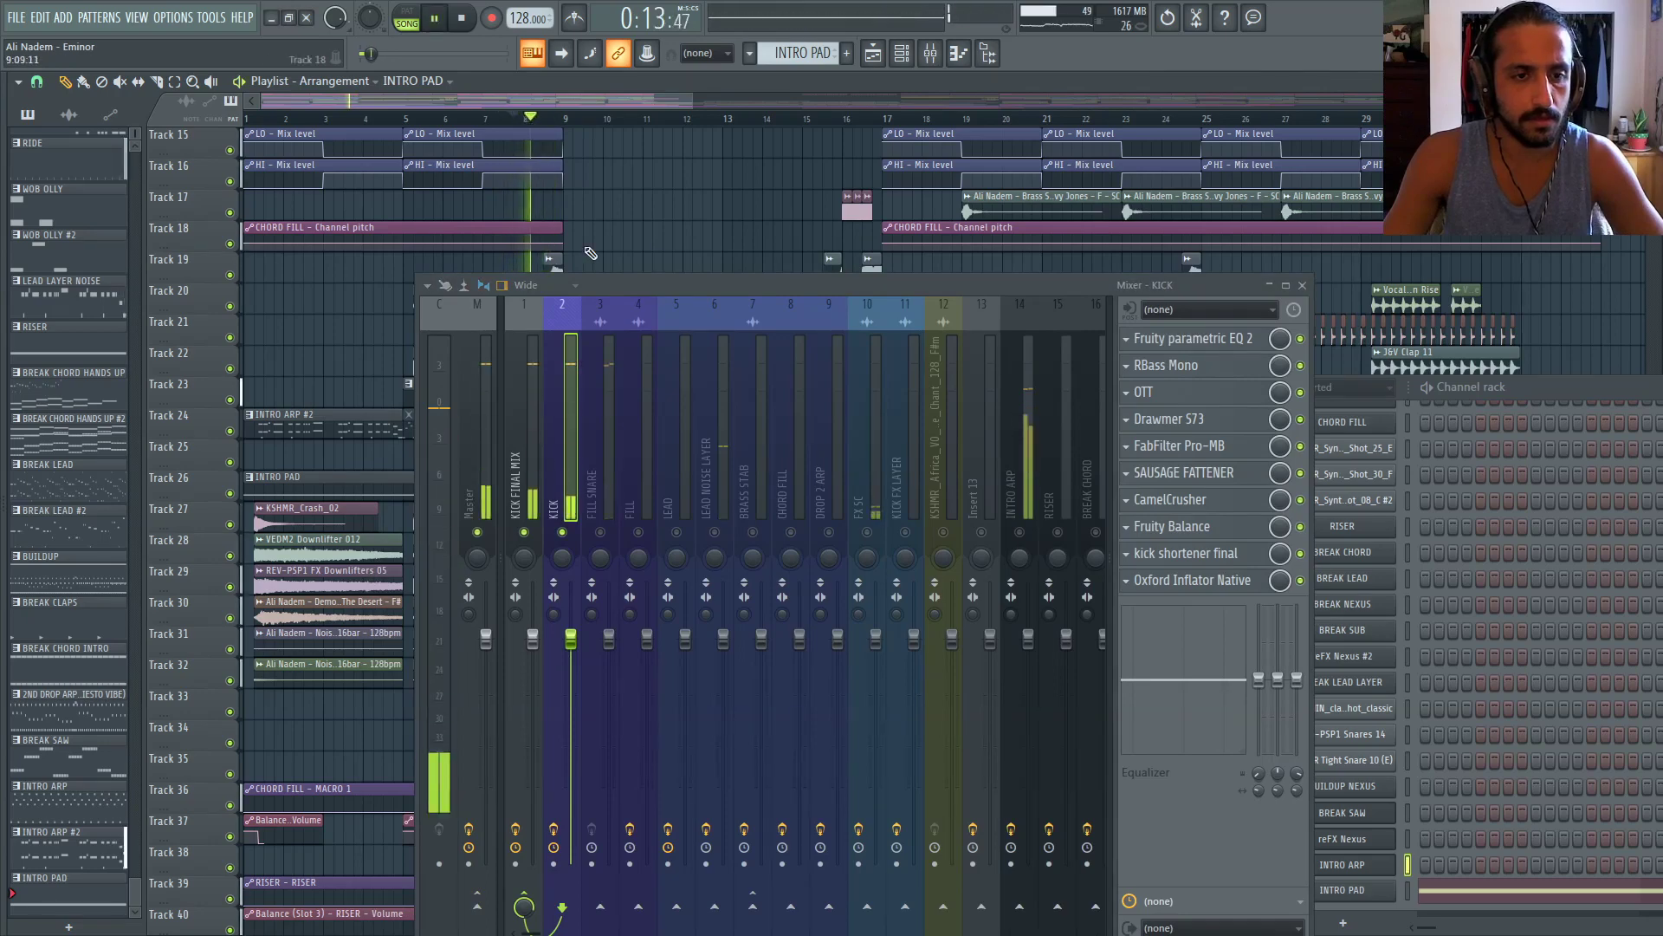
# Insert Fruity Balance on the KICK FINAL MIX channel between Supercharger GT and Oxford Inflator Native
pyautogui.click(533, 398)
pyautogui.press('space')
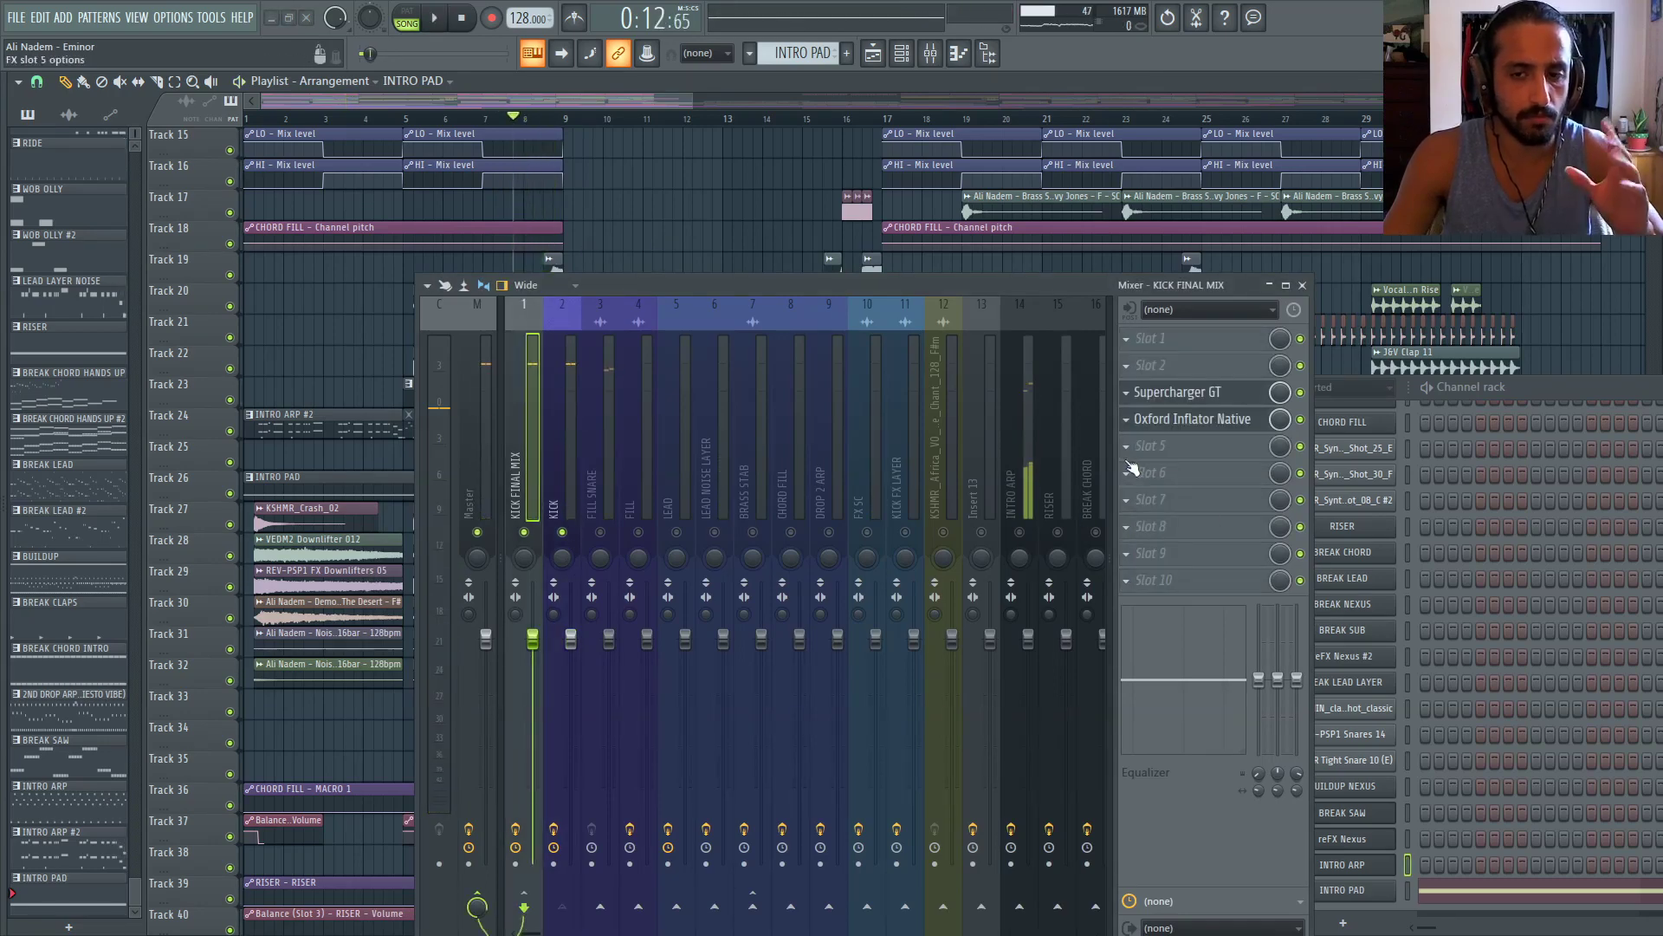
pyautogui.click(1132, 472)
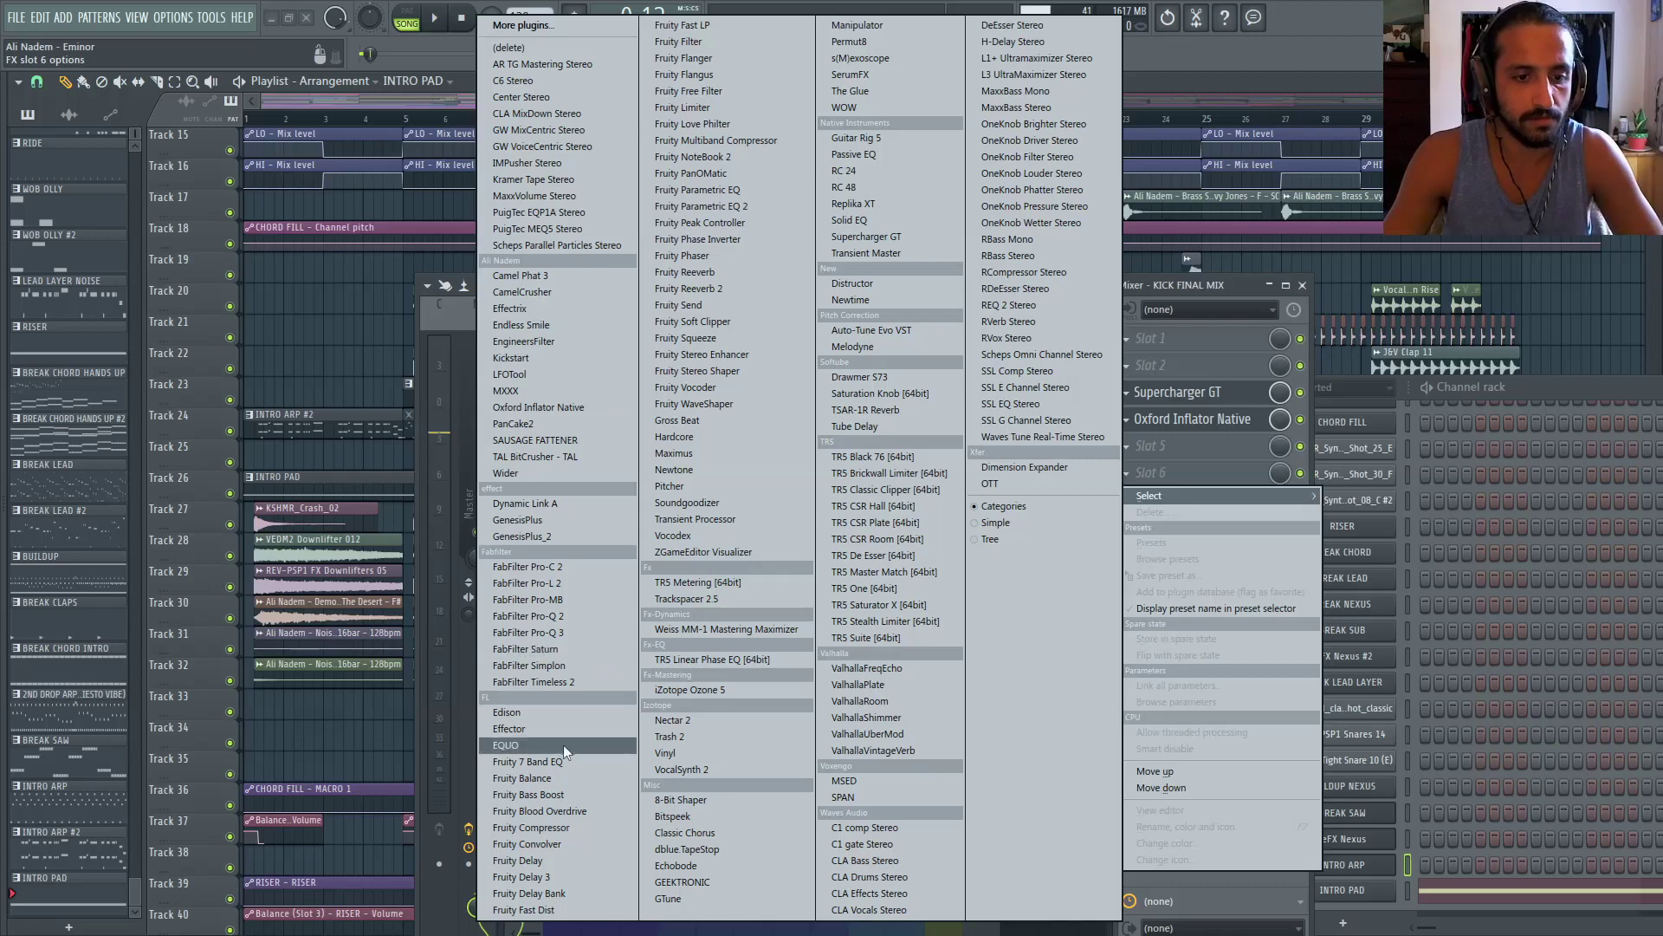
pyautogui.click(578, 782)
pyautogui.scroll(2, 1133, 477)
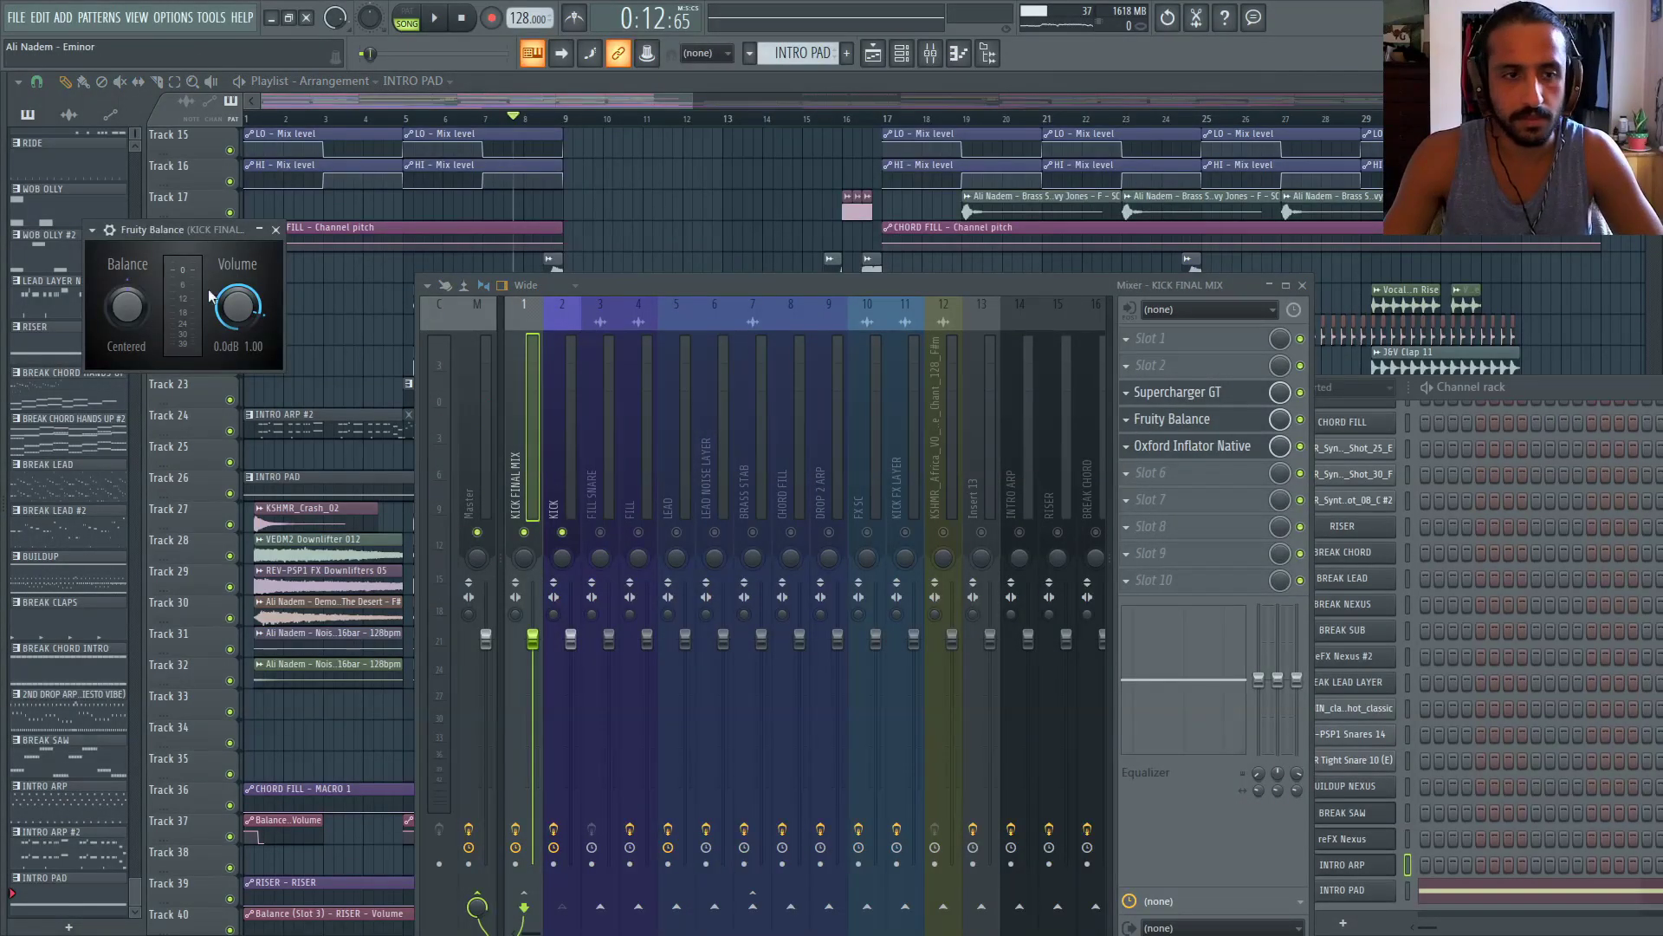
# Create an automation clip for the Fruity Balance volume and enlarge its playlist track, Track 51
pyautogui.rightClick(240, 307)
pyautogui.click(289, 416)
pyautogui.click(726, 90)
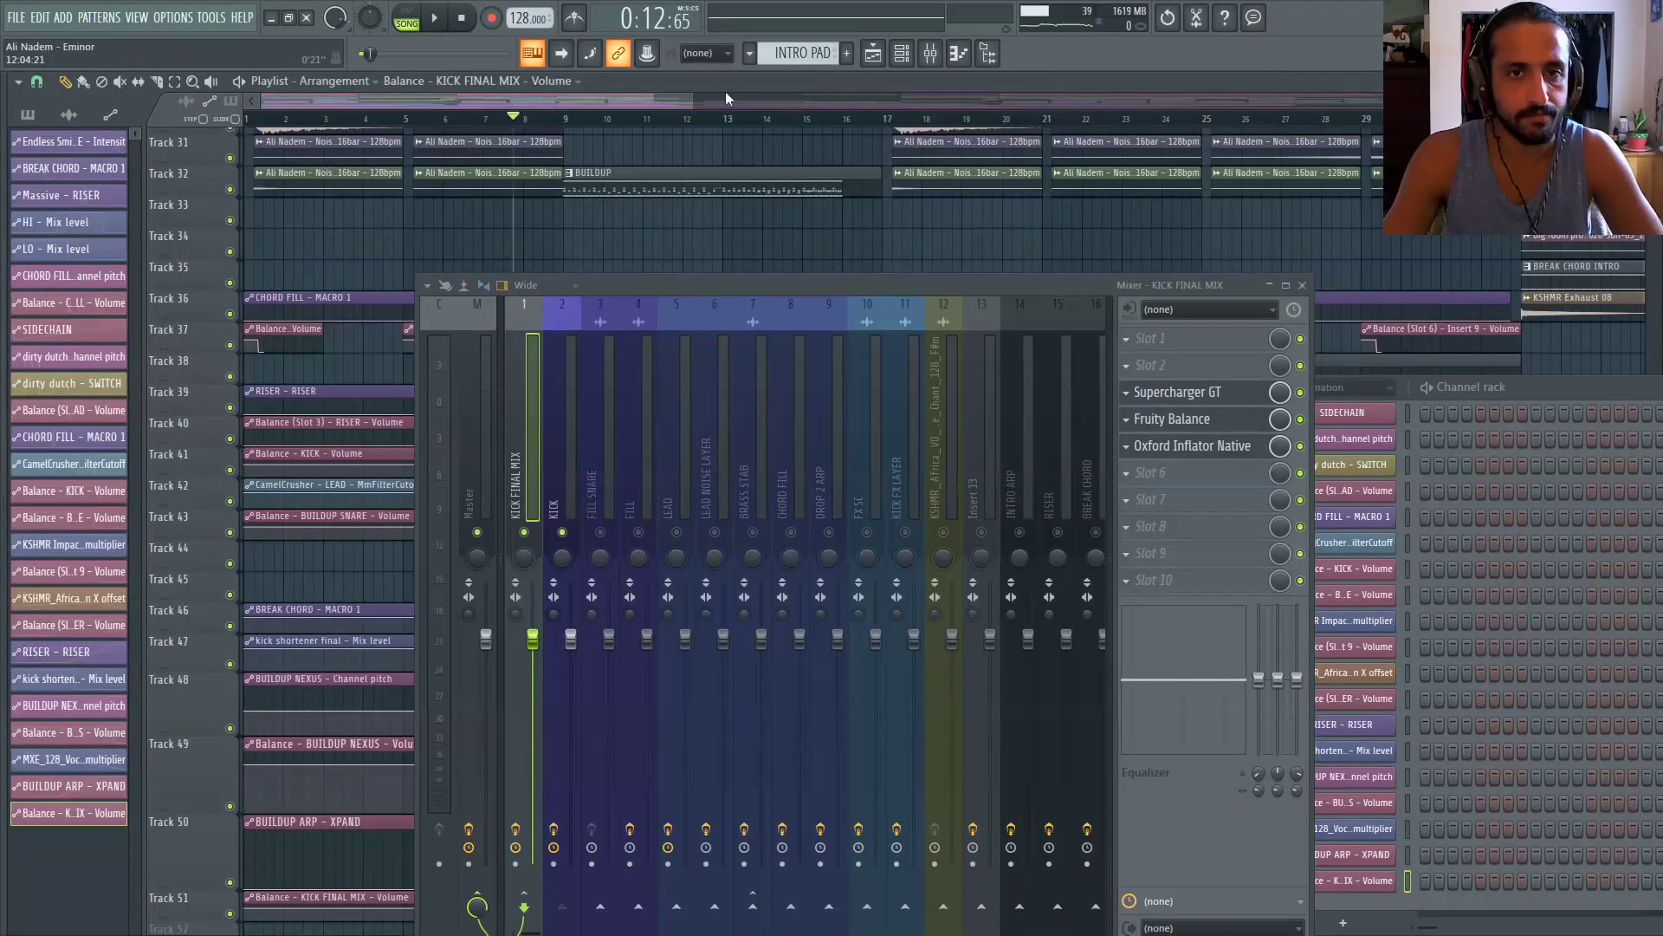
pyautogui.click(901, 53)
pyautogui.scroll(-5, 823, 216)
pyautogui.moveTo(804, 295); pyautogui.dragTo(797, 546)
pyautogui.scroll(-1, 618, 355)
pyautogui.moveTo(199, 387); pyautogui.dragTo(199, 449)
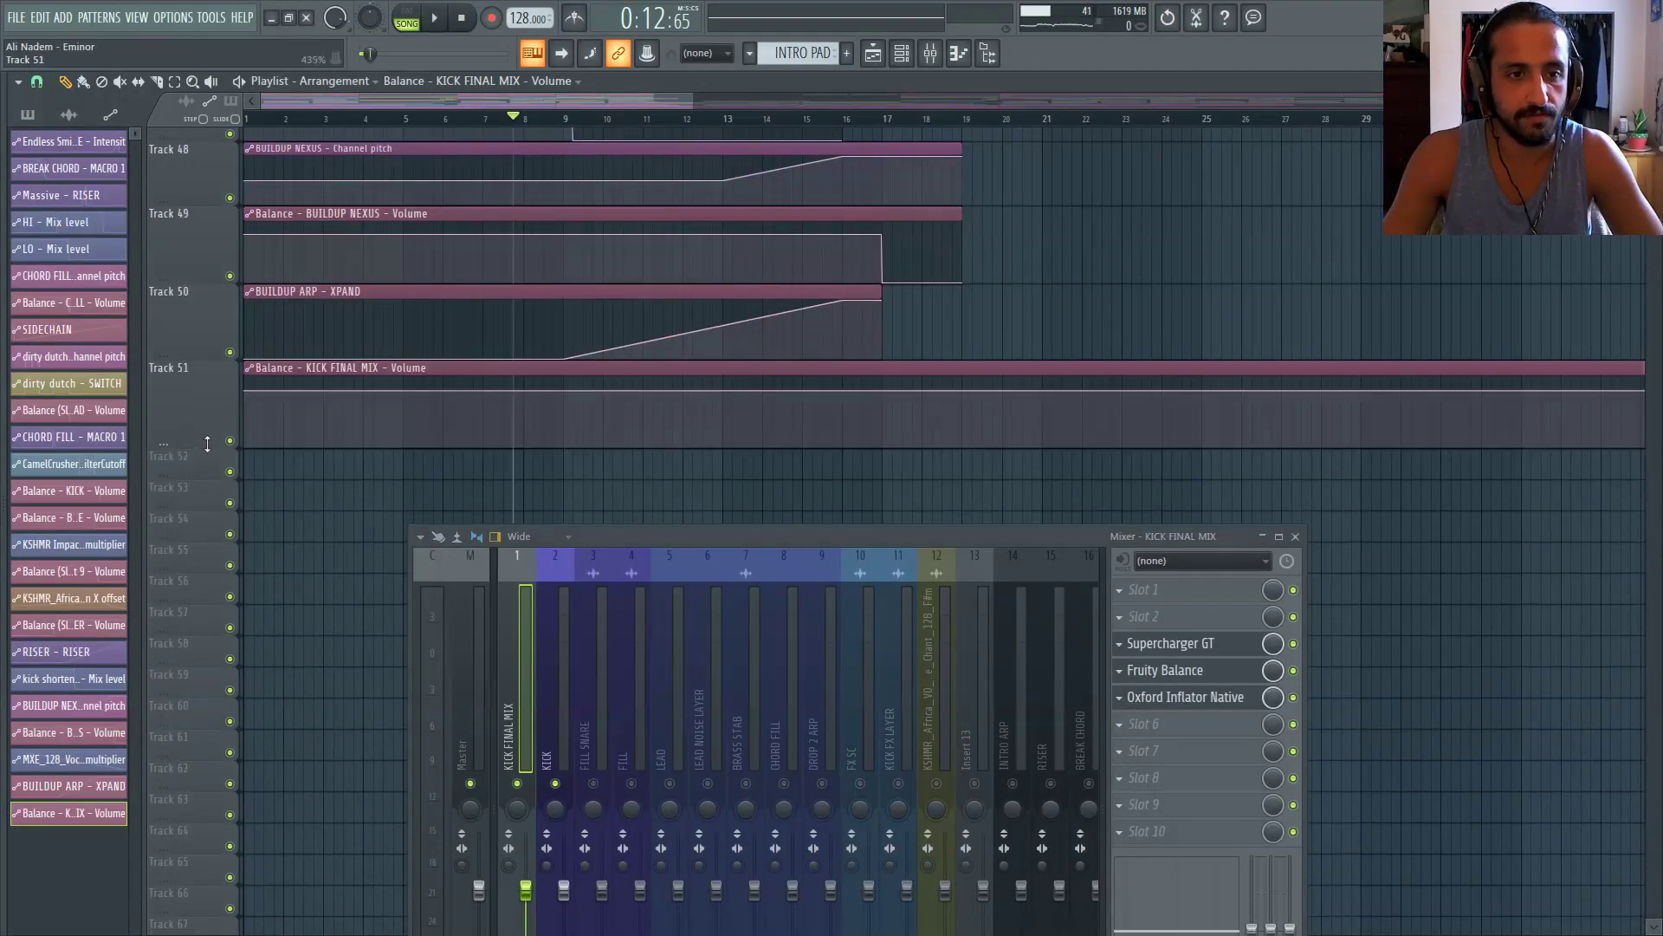
pyautogui.scroll(5, 523, 424)
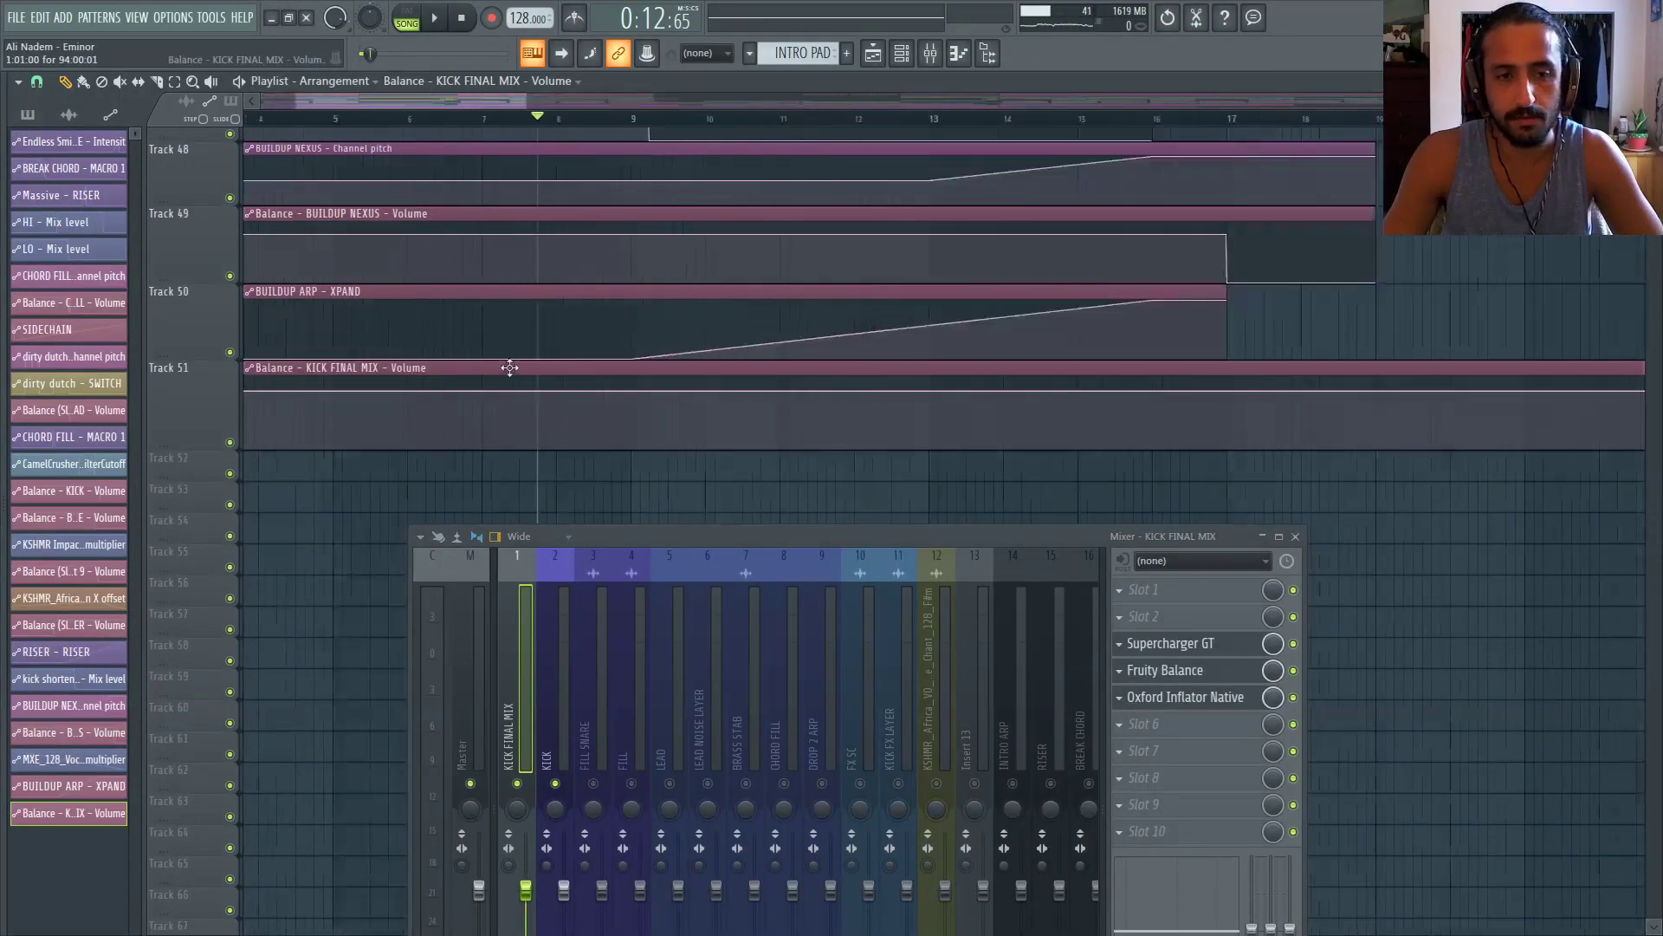
# Add a Hold point at bar 8 in the KICK FINAL MIX volume clip, lower it to 0%, and pull the end point down near bar 16
pyautogui.click(941, 400)
pyautogui.rightClick(941, 402)
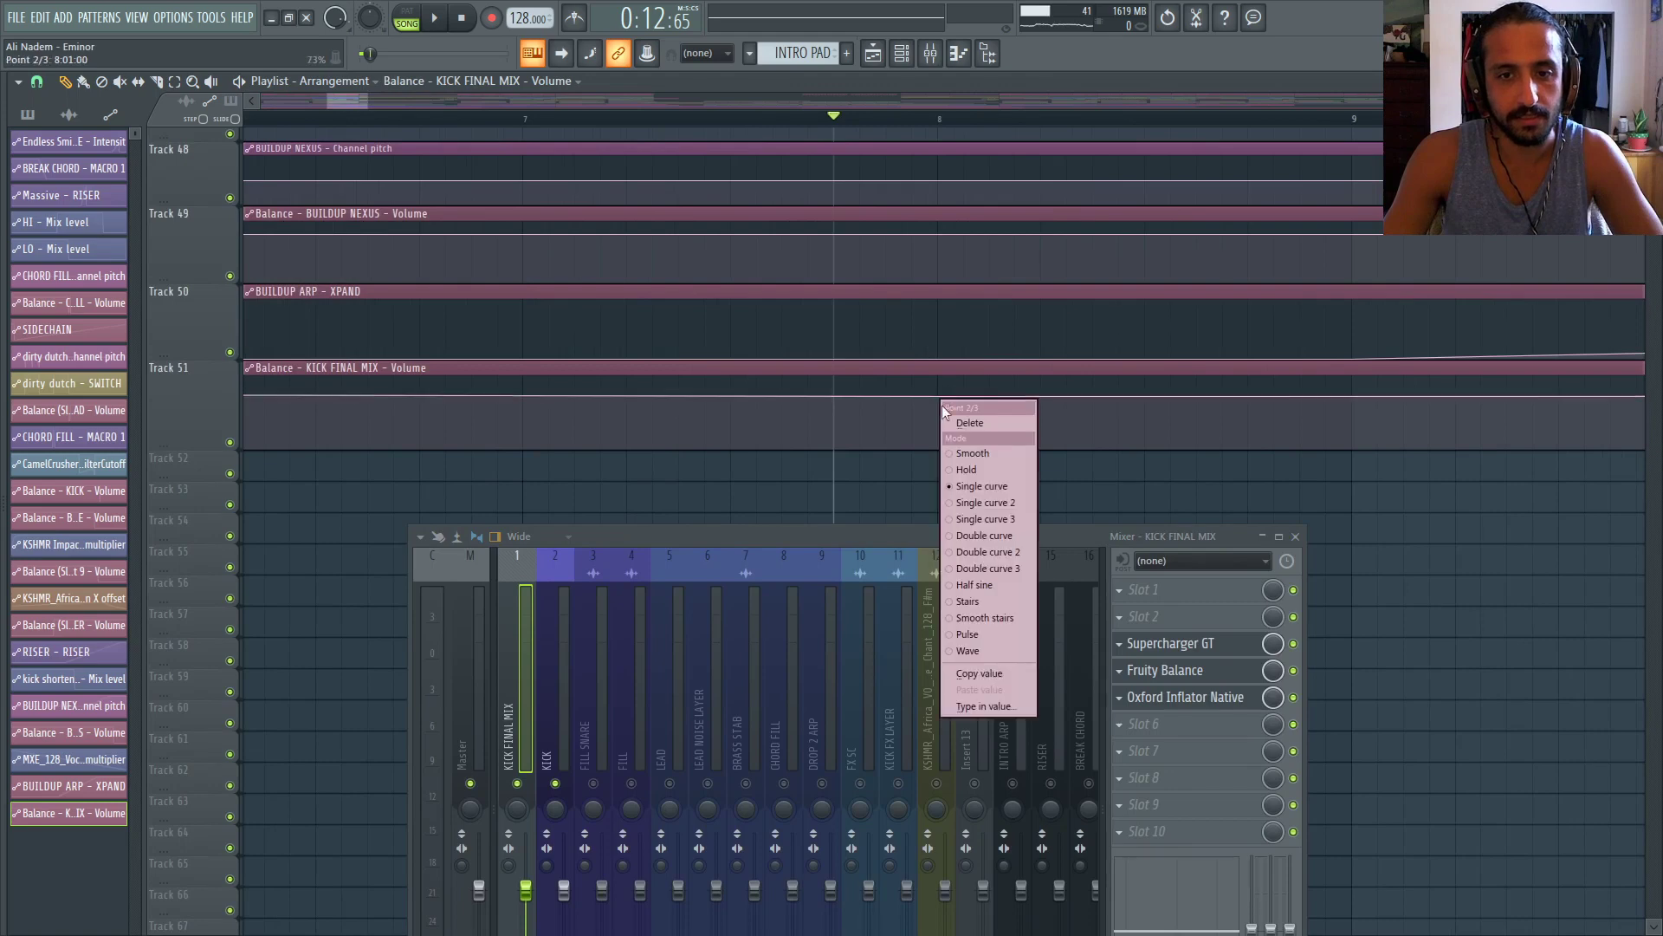
pyautogui.click(982, 469)
pyautogui.moveTo(939, 402); pyautogui.dragTo(945, 472)
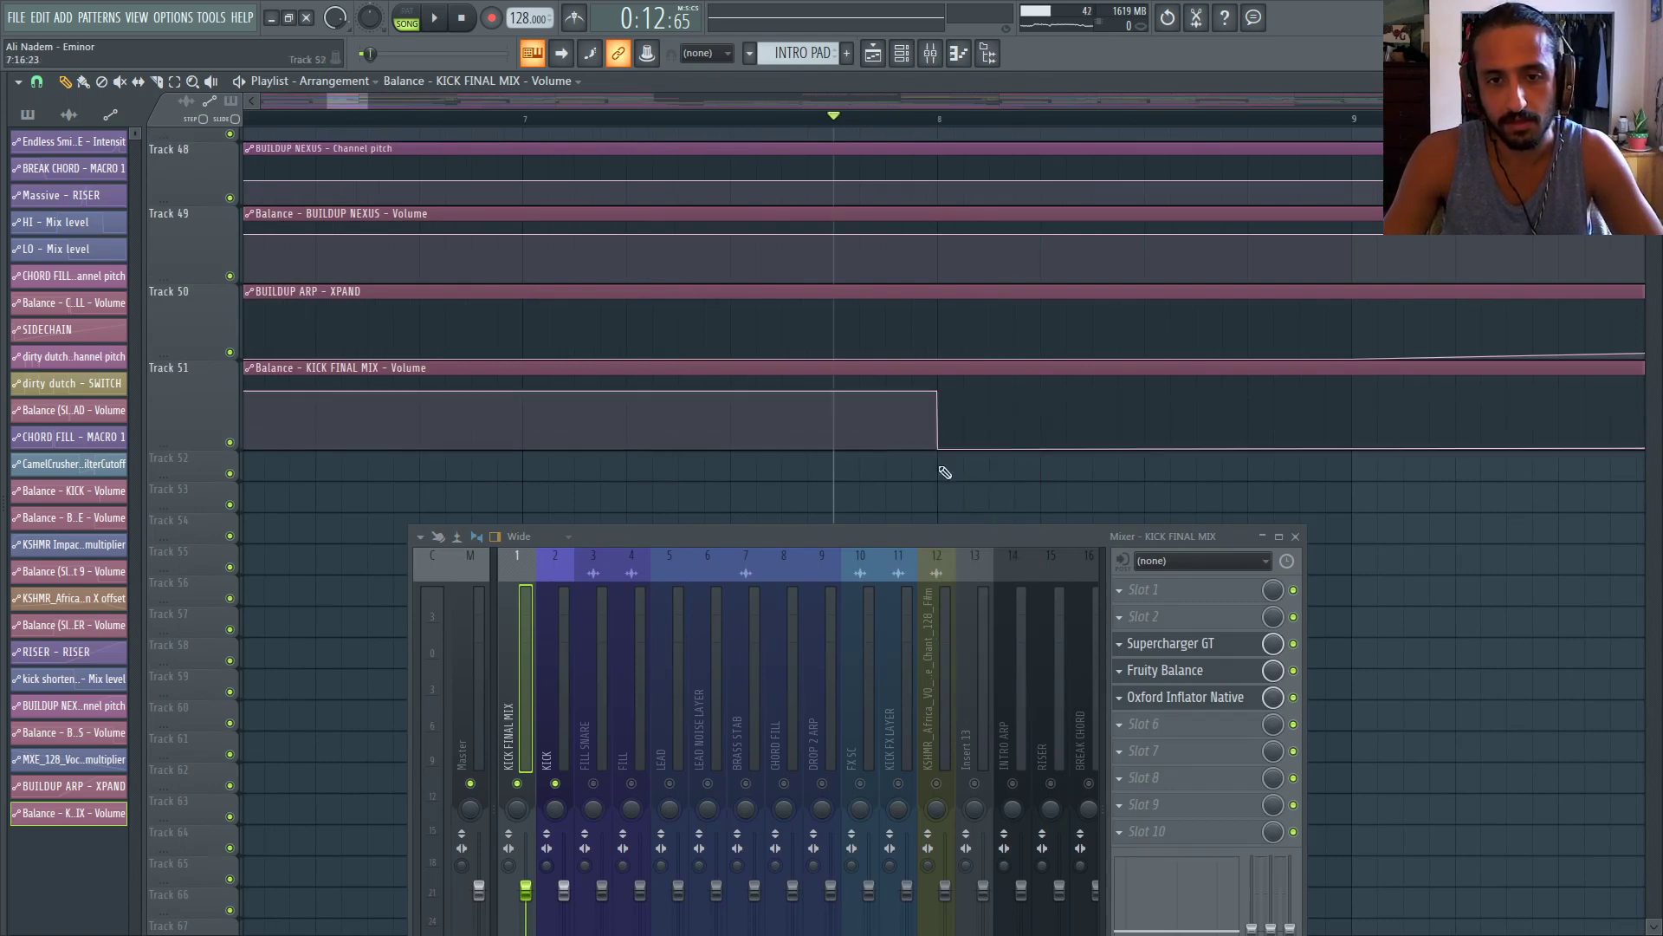
pyautogui.scroll(-8, 945, 472)
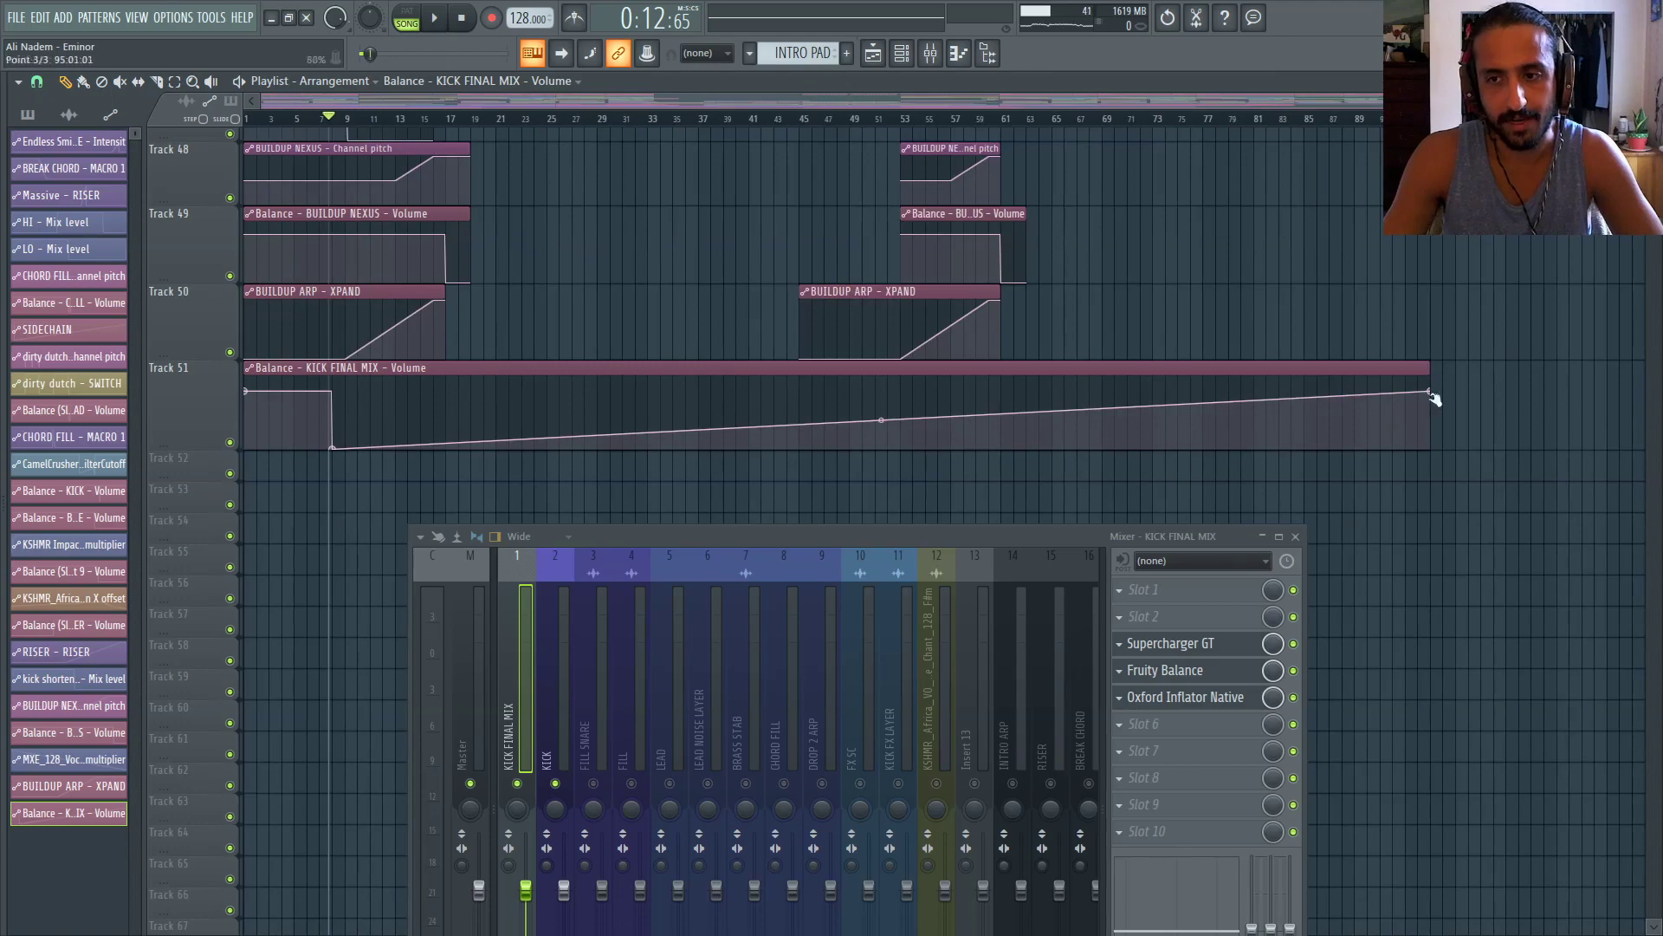
pyautogui.moveTo(1433, 394); pyautogui.dragTo(434, 472)
# Try cutting the kick volume earlier at 7:14, and return the automation point to bar 8
pyautogui.scroll(8, 349, 461)
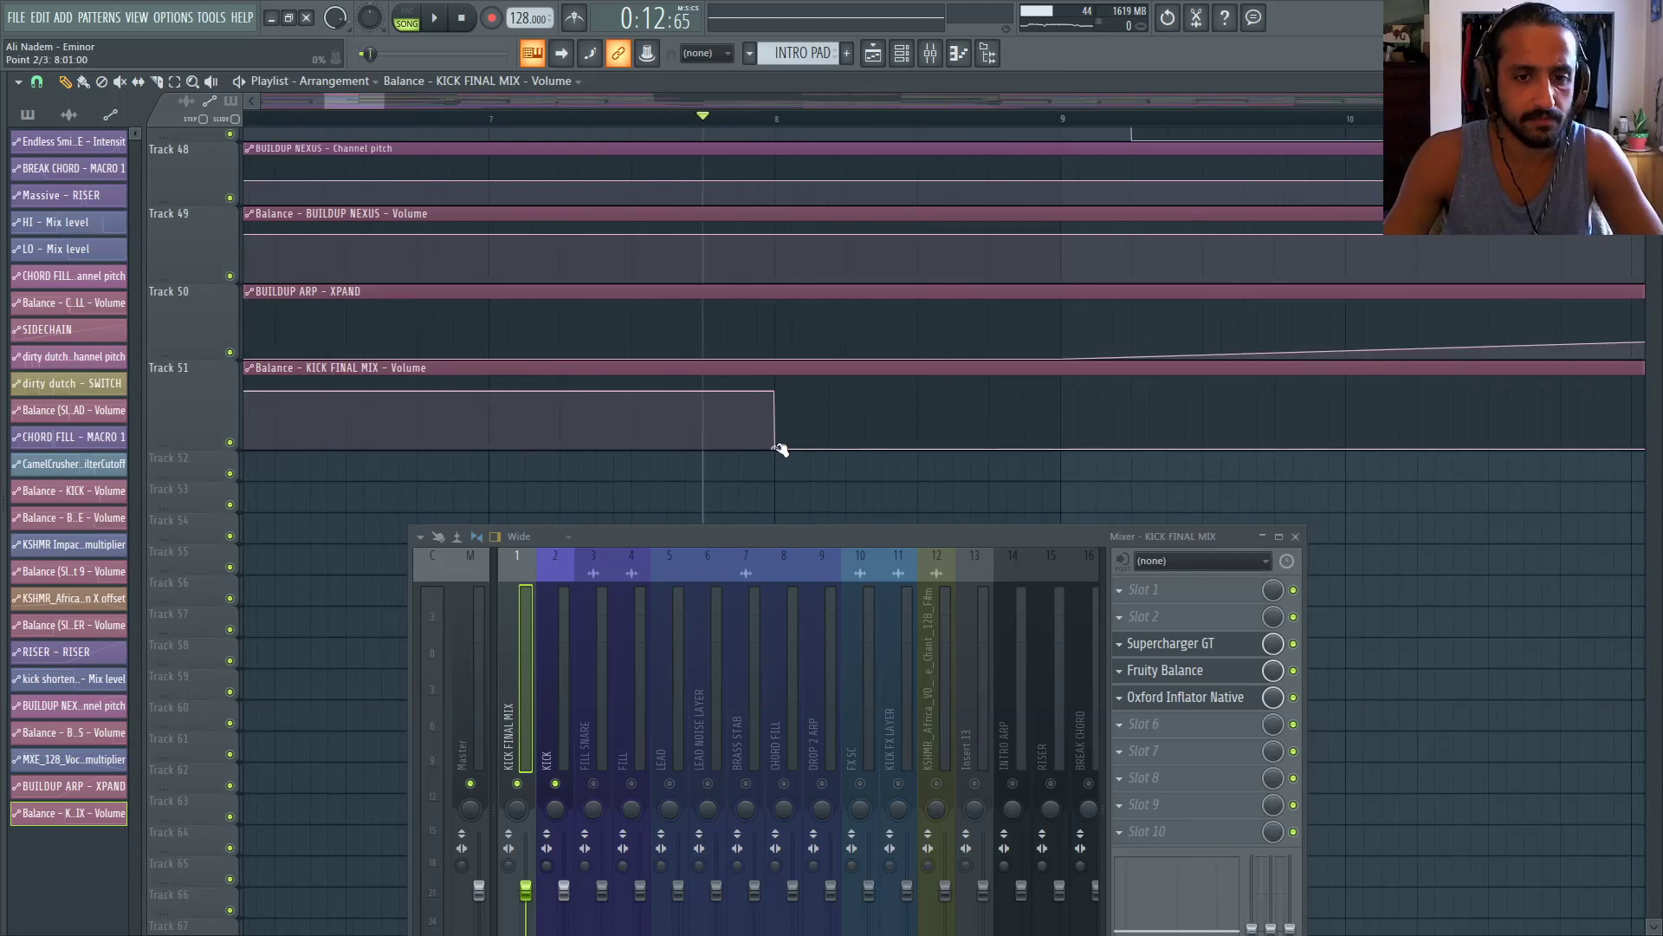
pyautogui.moveTo(780, 450); pyautogui.dragTo(720, 465)
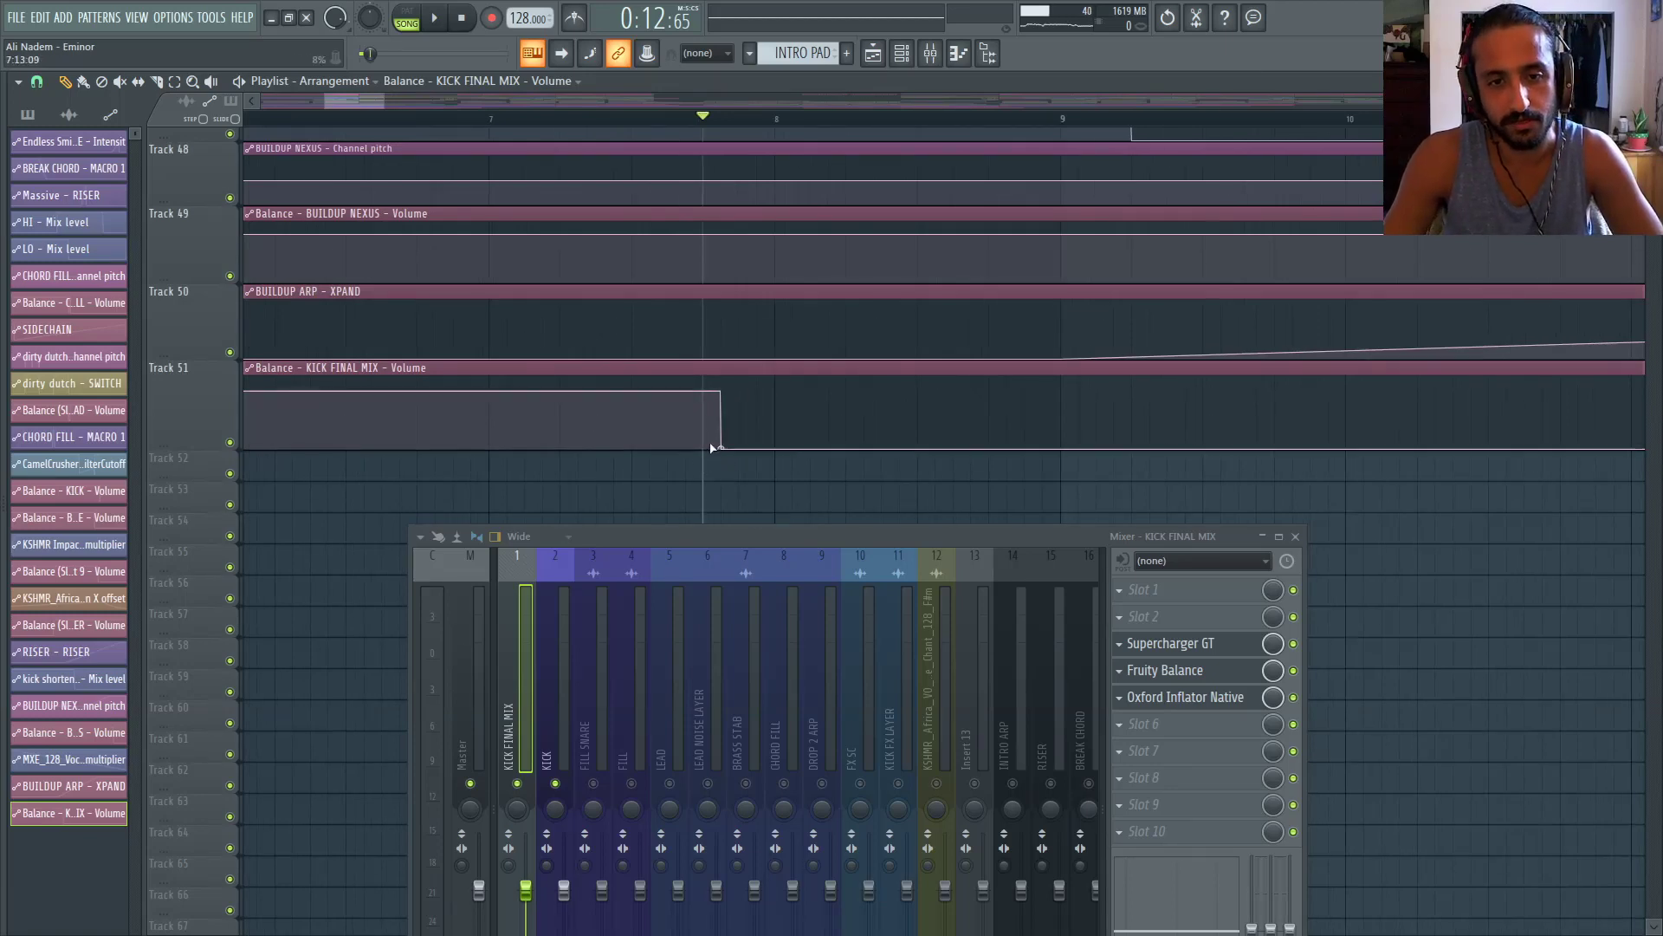
pyautogui.scroll(2, 717, 450)
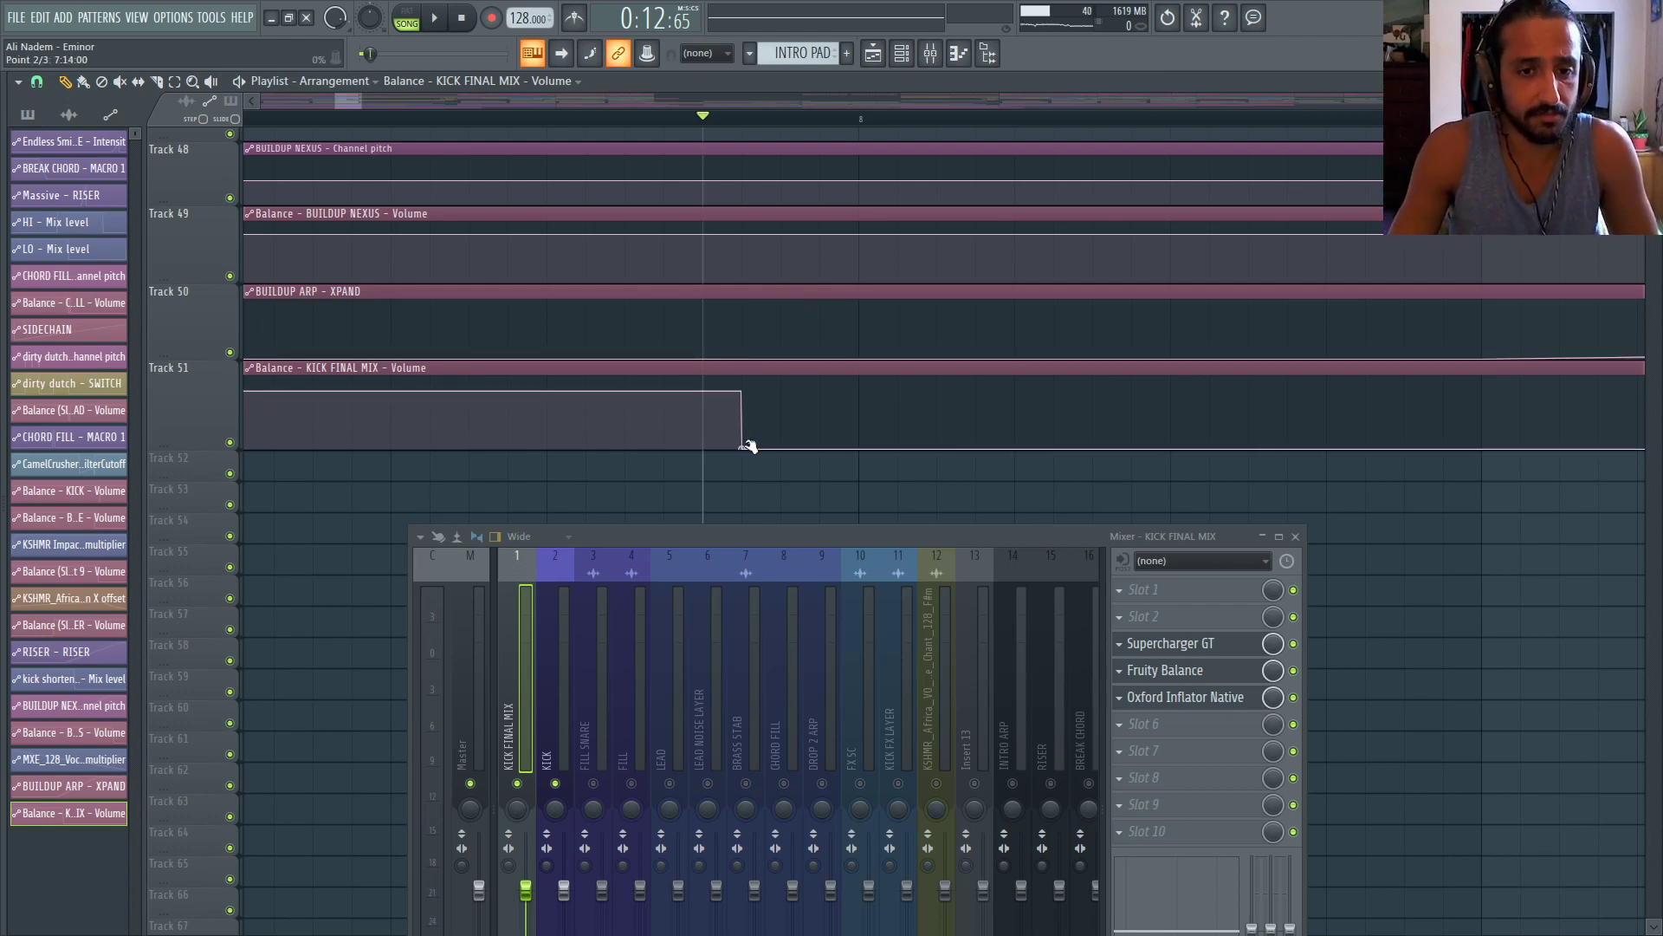
pyautogui.moveTo(747, 446); pyautogui.dragTo(858, 472)
pyautogui.scroll(-2, 832, 467)
# Play the arrangement from bar 7 to check the kick's volume cut at bar 8
pyautogui.click(696, 119)
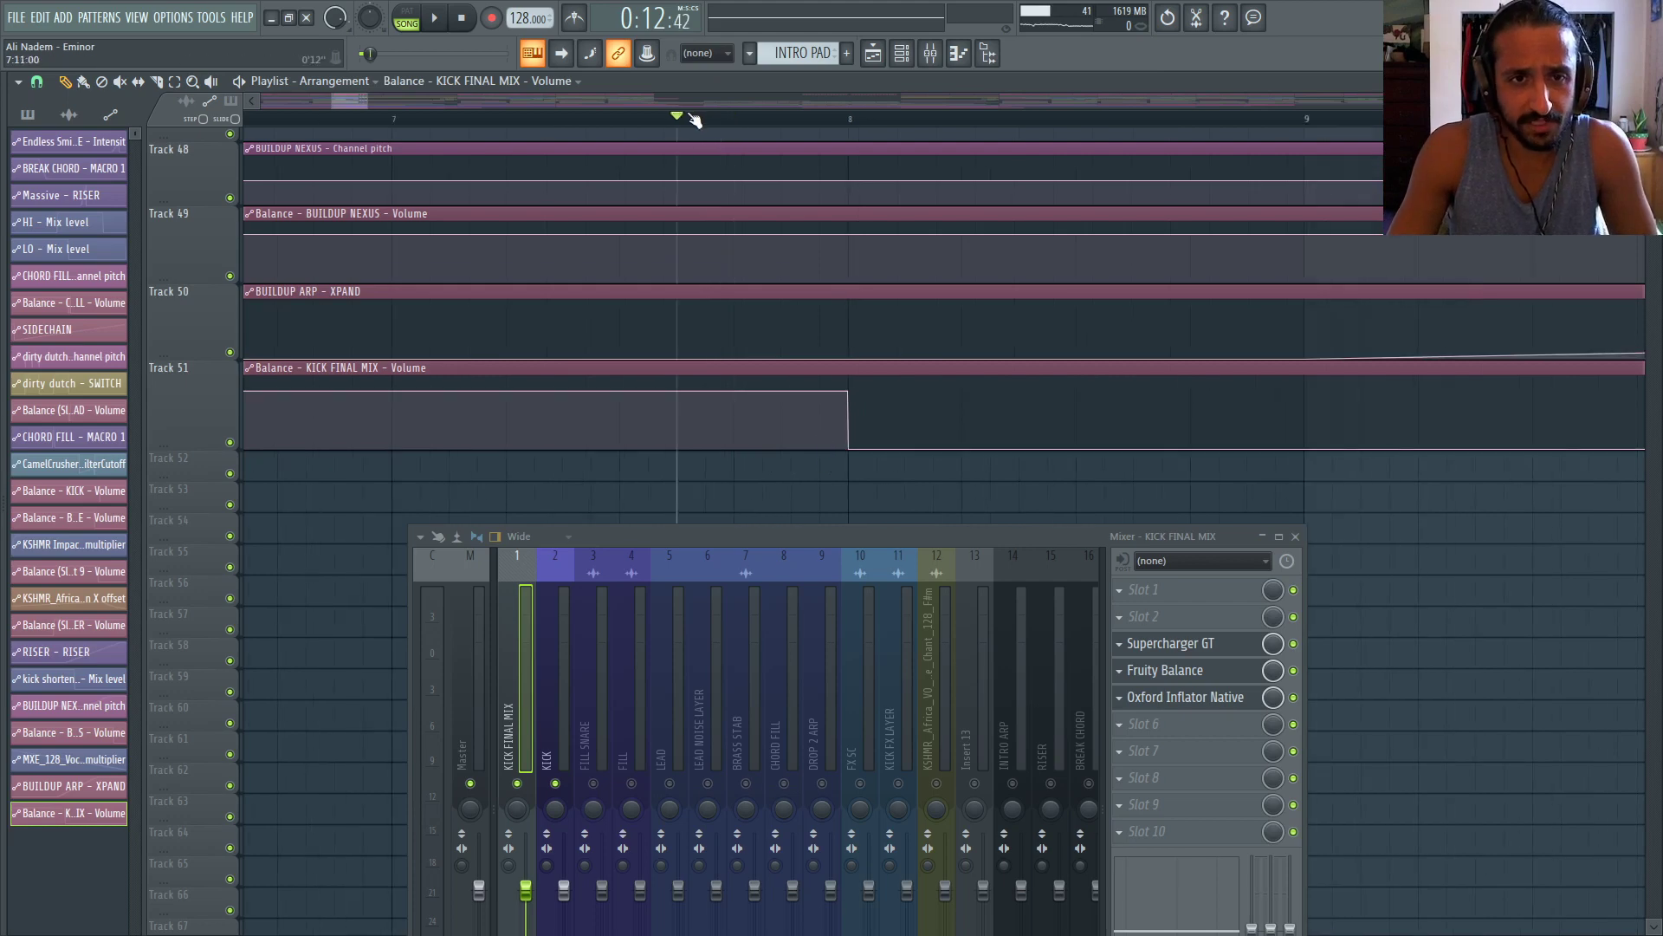
pyautogui.moveTo(696, 120); pyautogui.dragTo(630, 122)
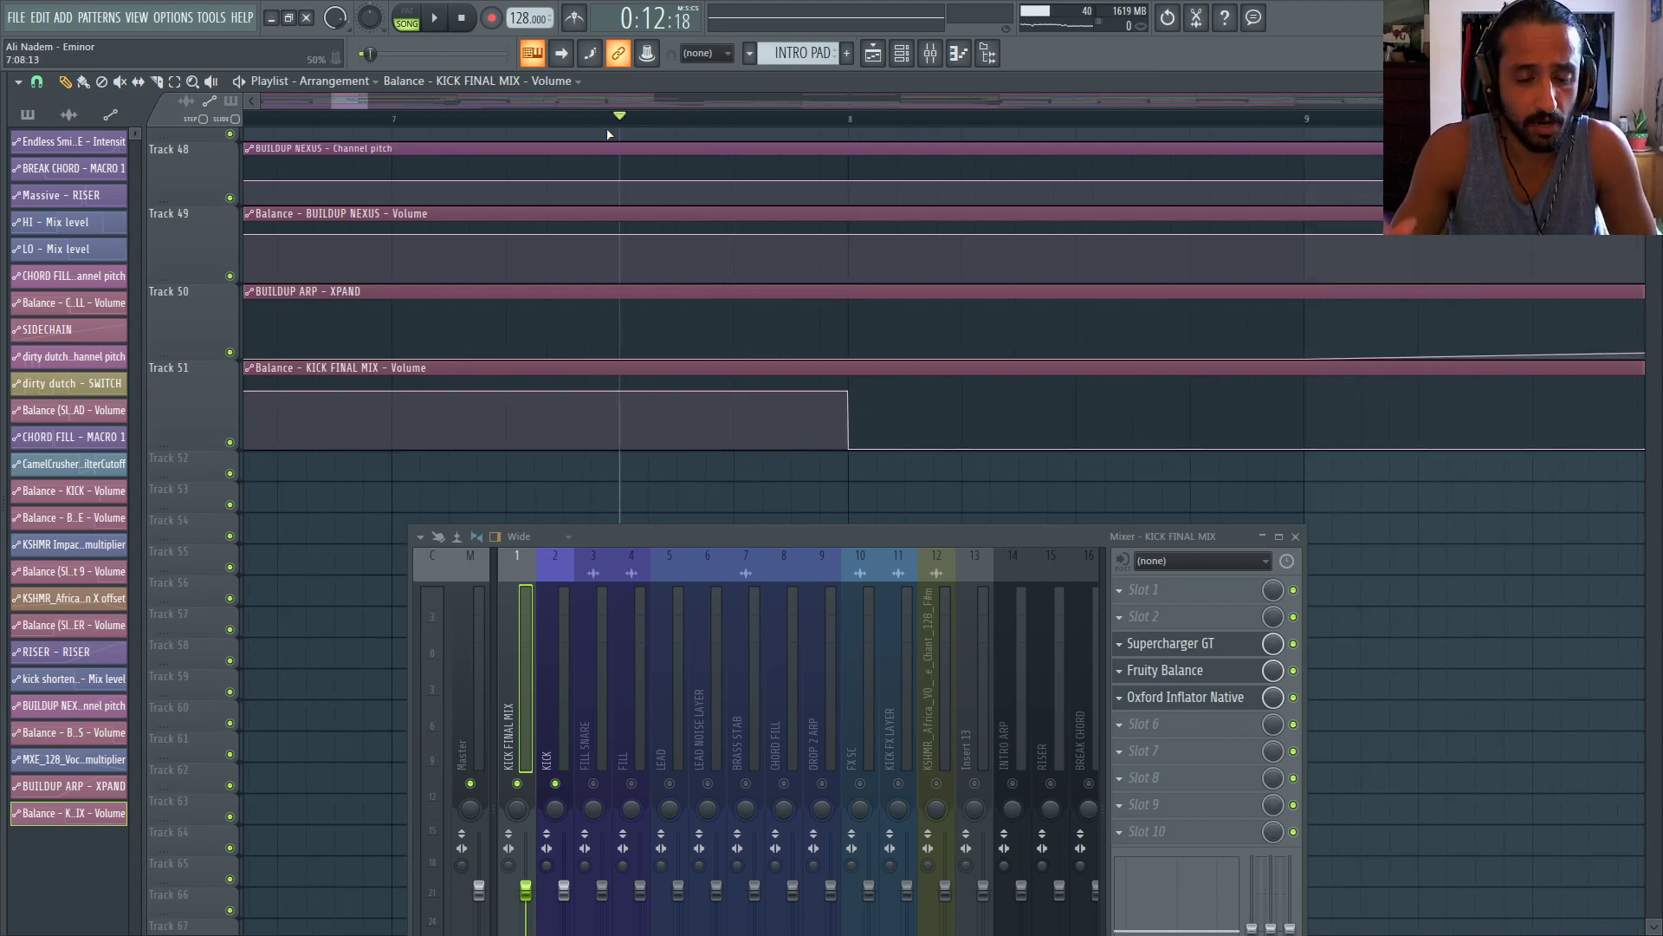
pyautogui.moveTo(622, 125); pyautogui.dragTo(390, 121)
pyautogui.press('space')
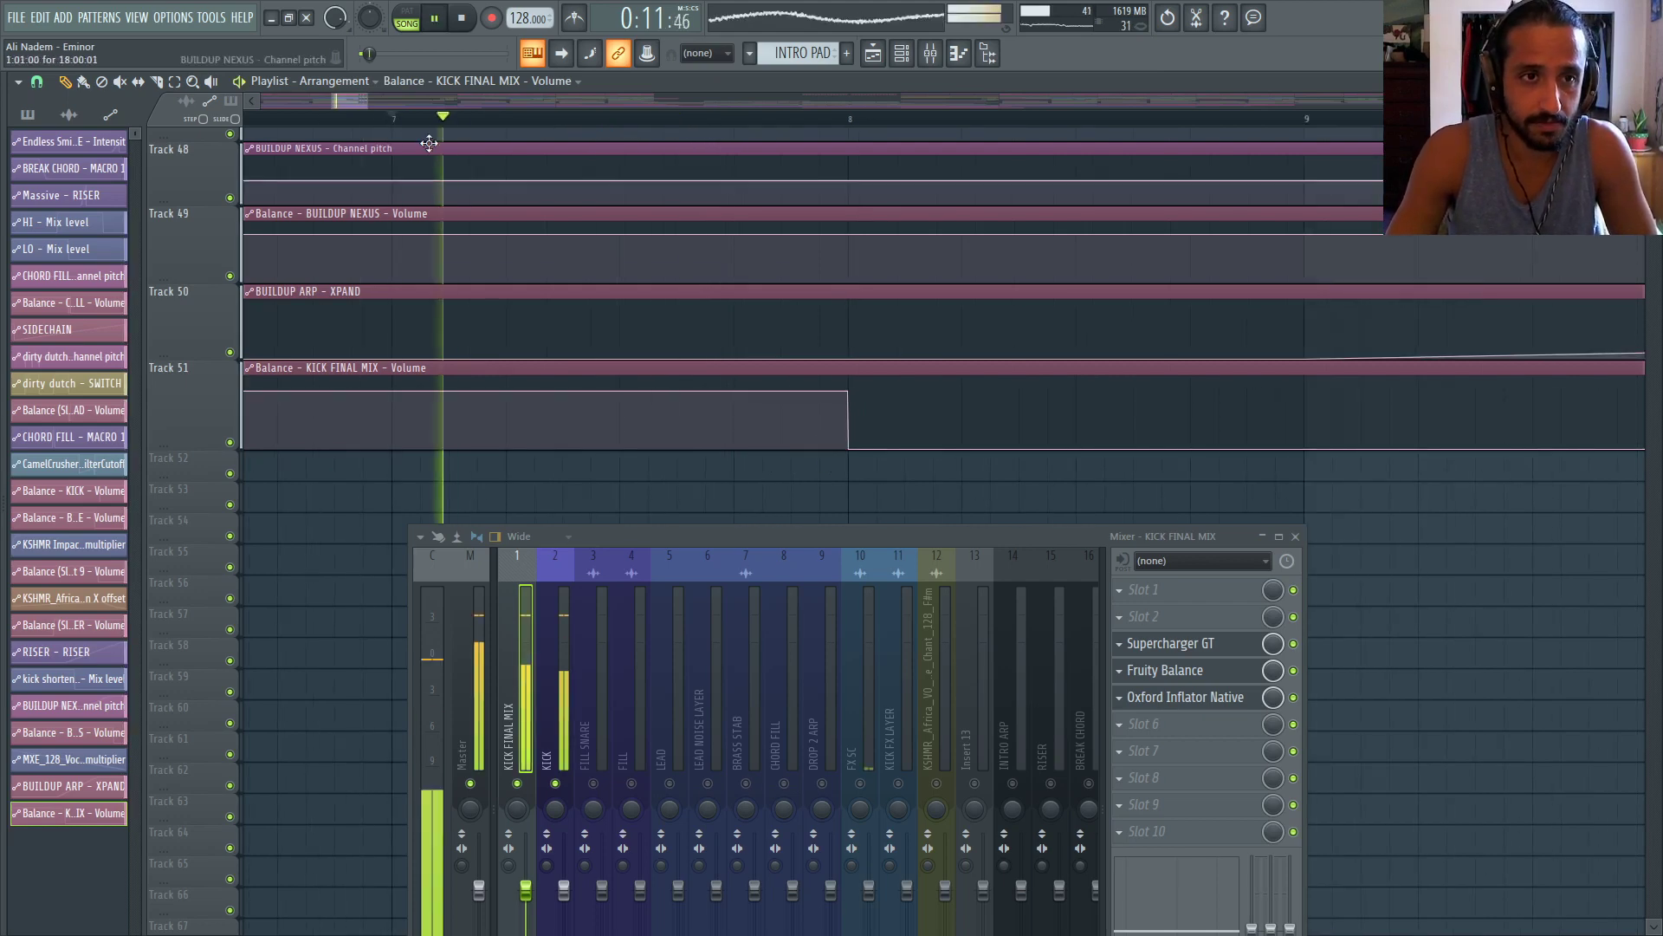
pyautogui.moveTo(848, 446)
pyautogui.mouseDown()
pyautogui.moveTo(1102, 448)
pyautogui.moveTo(850, 467)
pyautogui.mouseUp()
pyautogui.press('space')
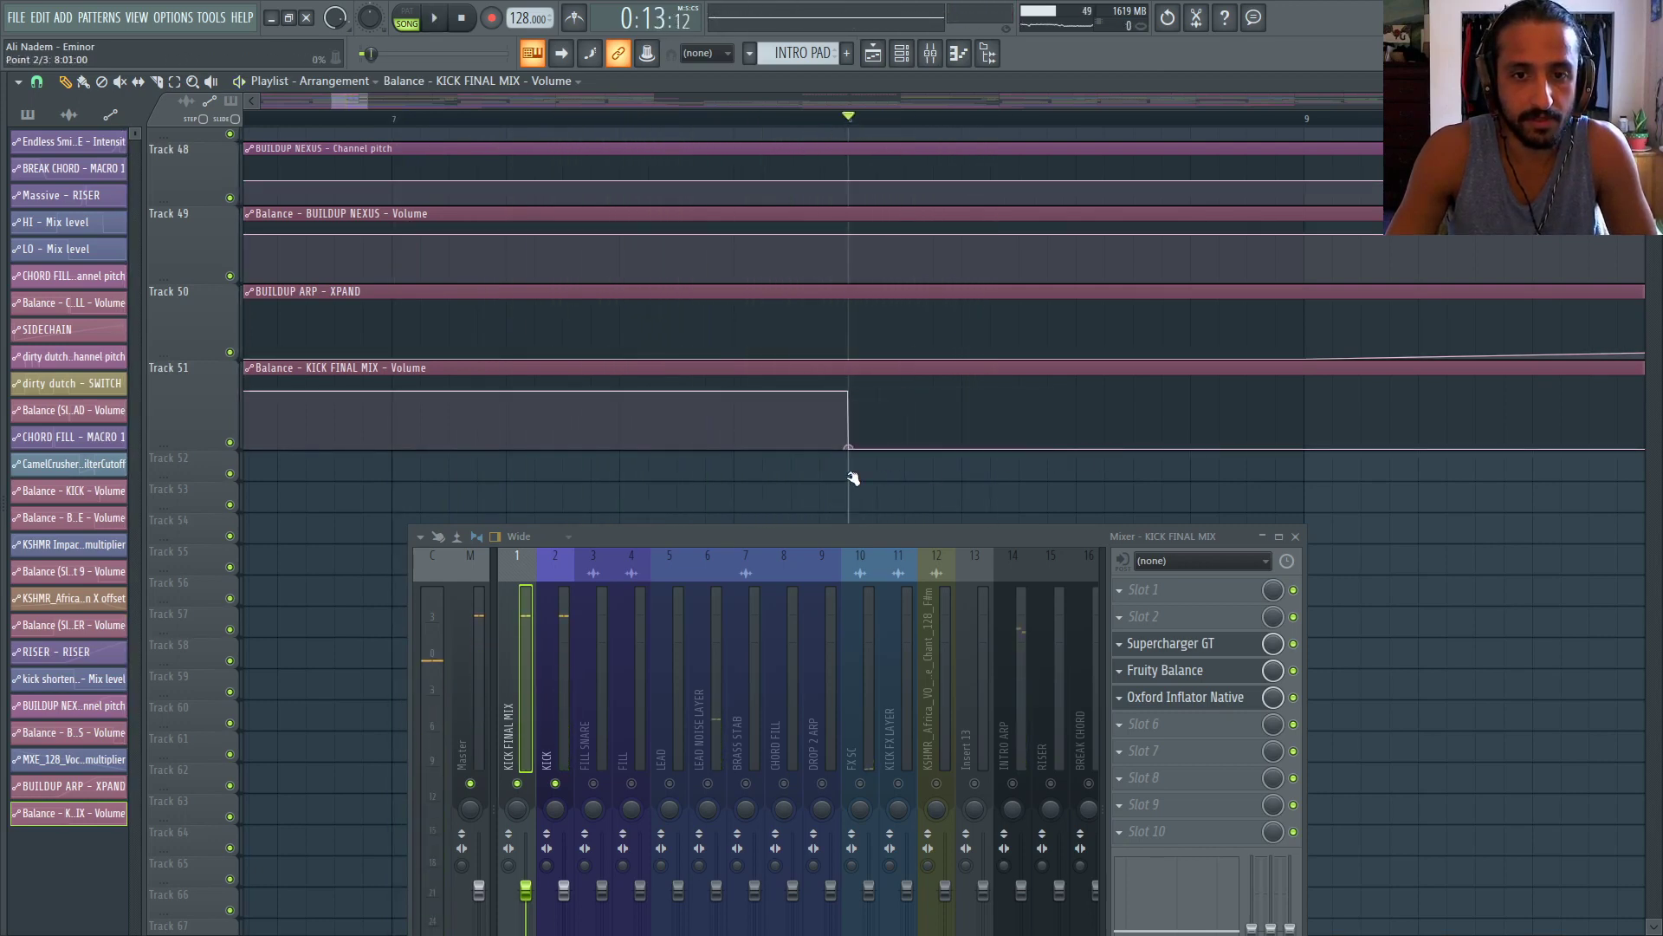
# Replay from about the middle of bar 7 and recheck the kick's cut point at bar 8
pyautogui.click(709, 121)
pyautogui.press('space')
pyautogui.press('space')
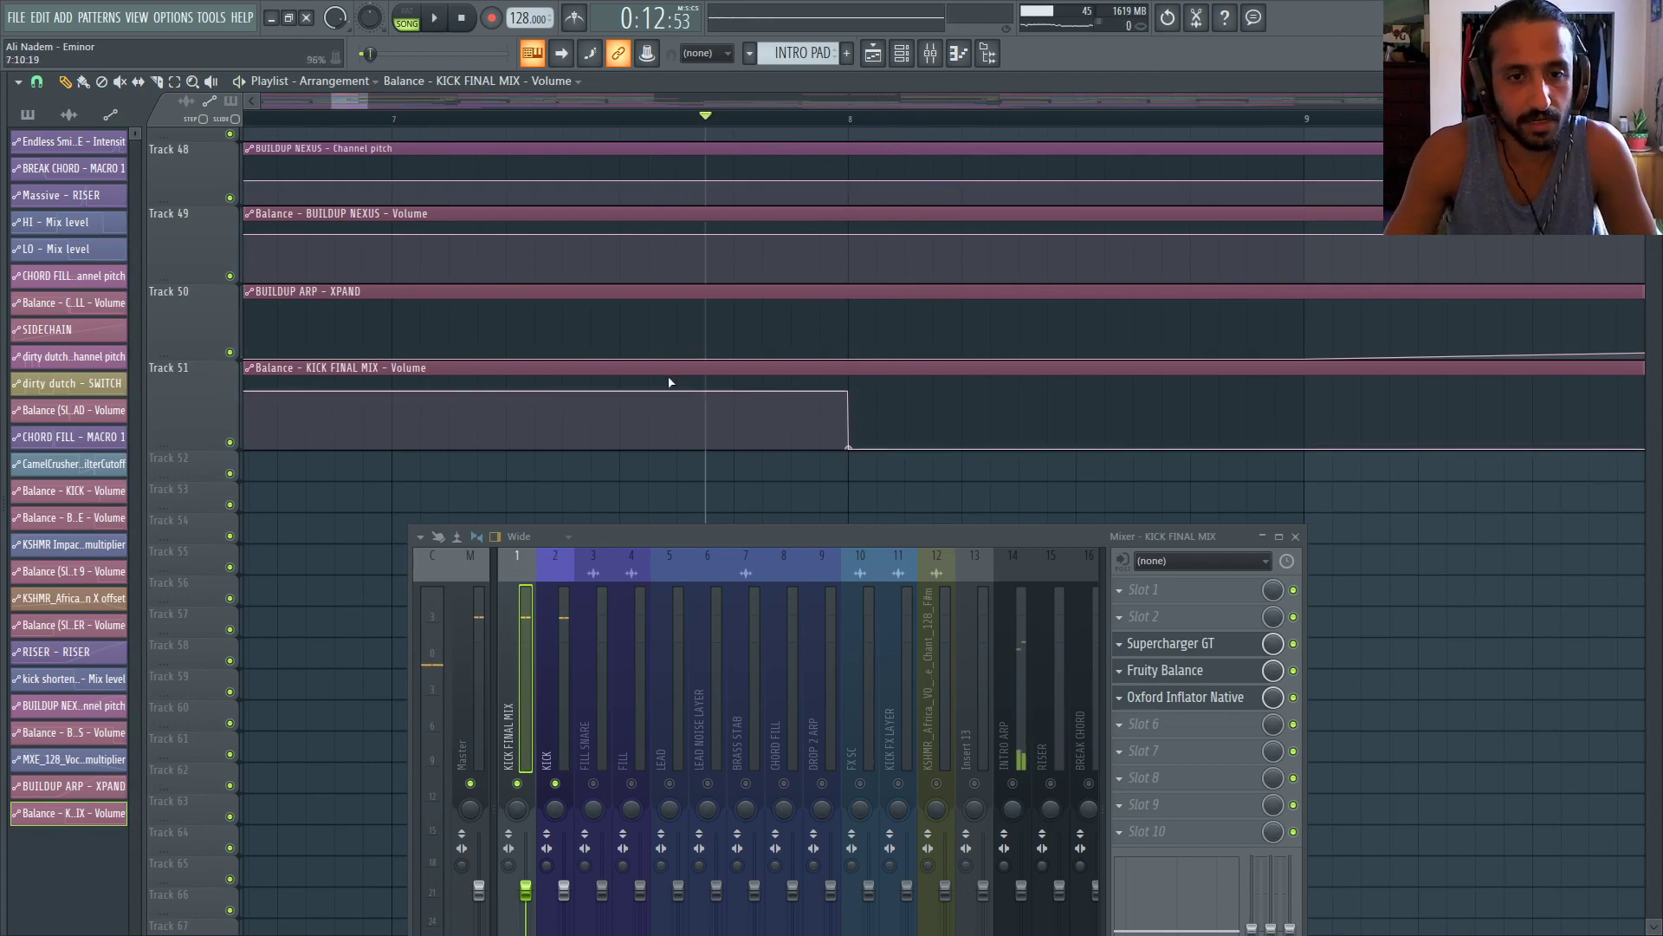
pyautogui.scroll(-2, 782, 398)
pyautogui.moveTo(827, 448)
pyautogui.mouseDown()
pyautogui.moveTo(928, 476)
pyautogui.moveTo(939, 457)
pyautogui.moveTo(838, 471)
pyautogui.mouseUp()
pyautogui.press('space')
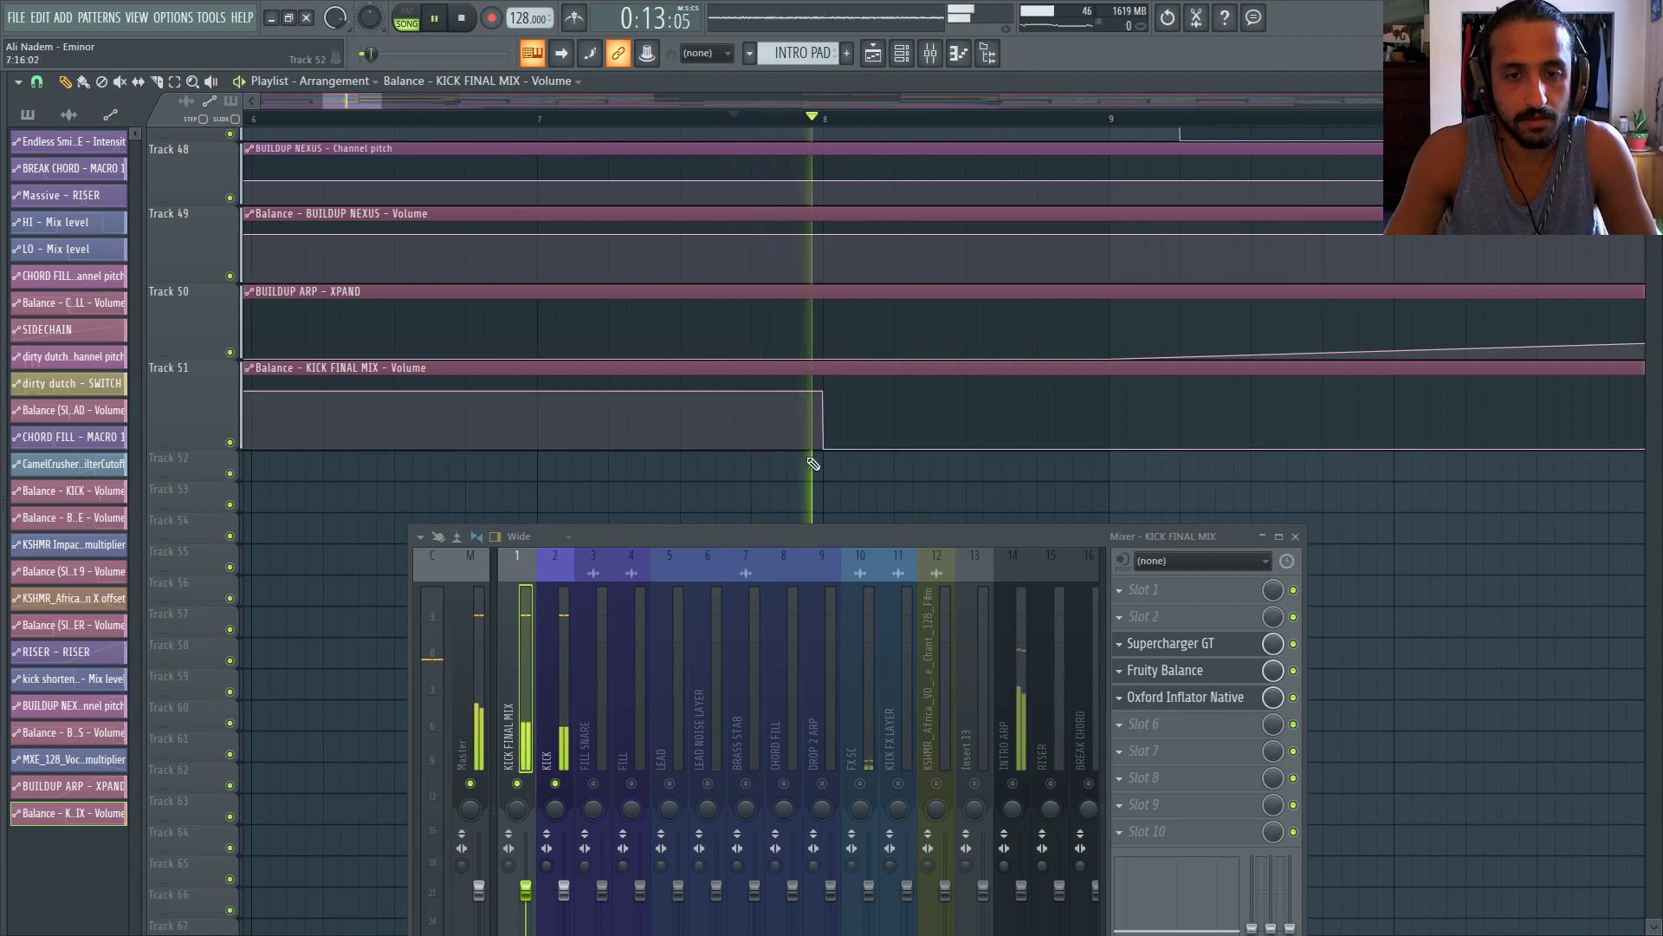
# Stop playback and extend the KICK FINAL MIX volume automation clip to about bar 20
pyautogui.scroll(-3, 836, 446)
pyautogui.press('space')
pyautogui.scroll(-3, 829, 345)
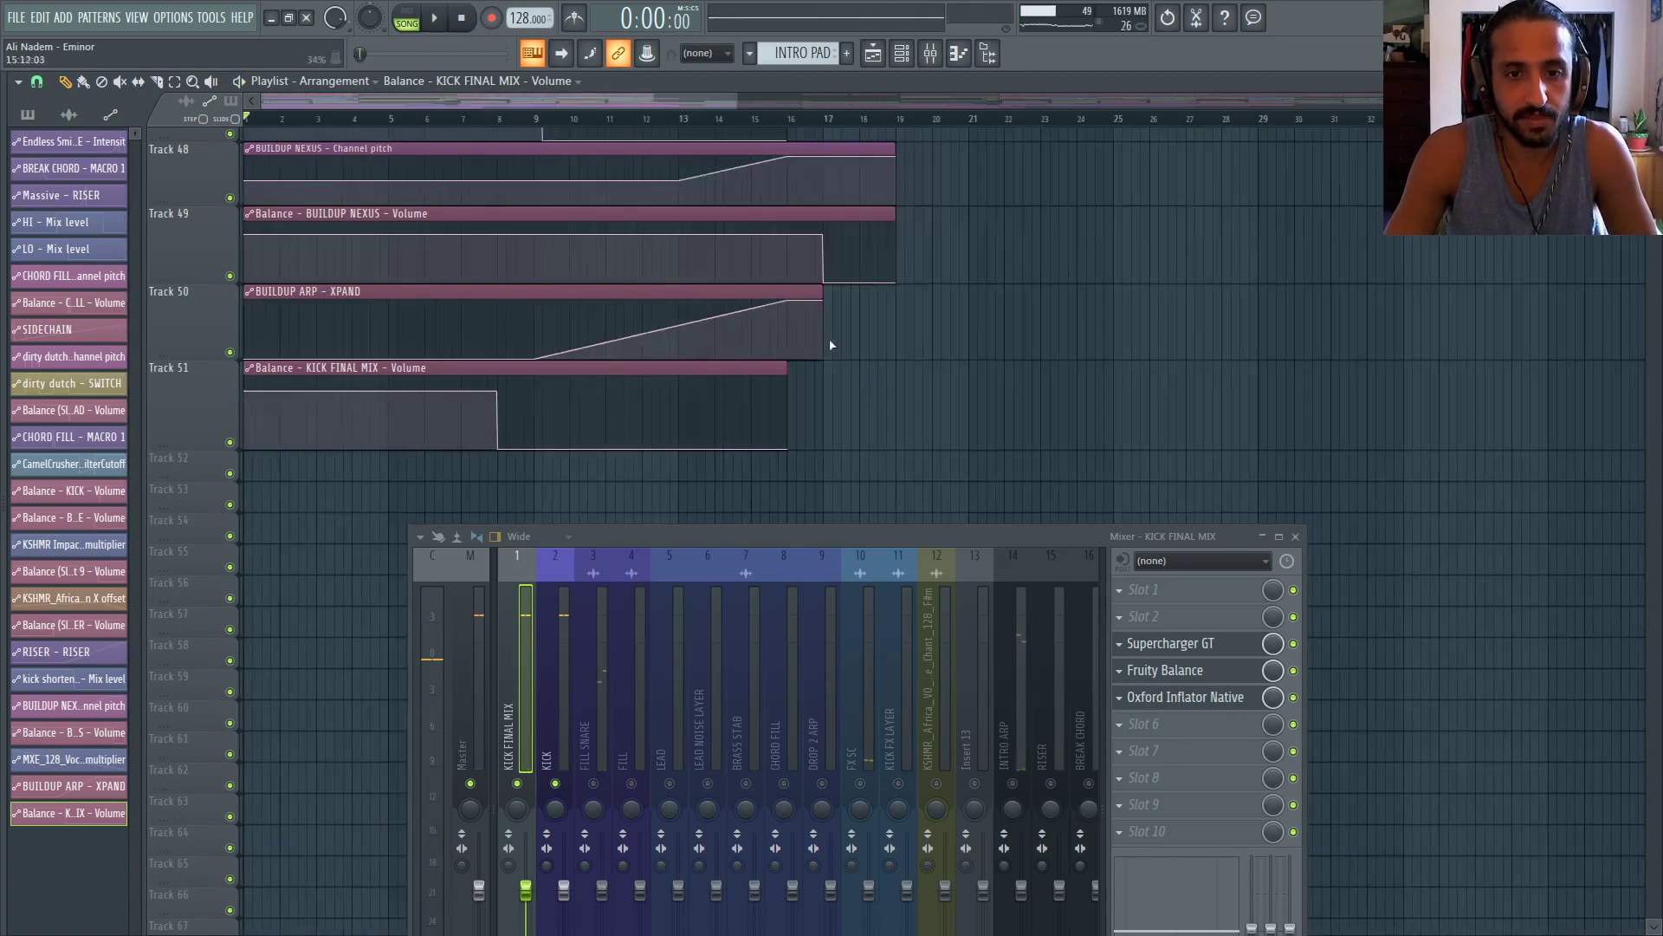
pyautogui.moveTo(788, 382); pyautogui.dragTo(941, 383)
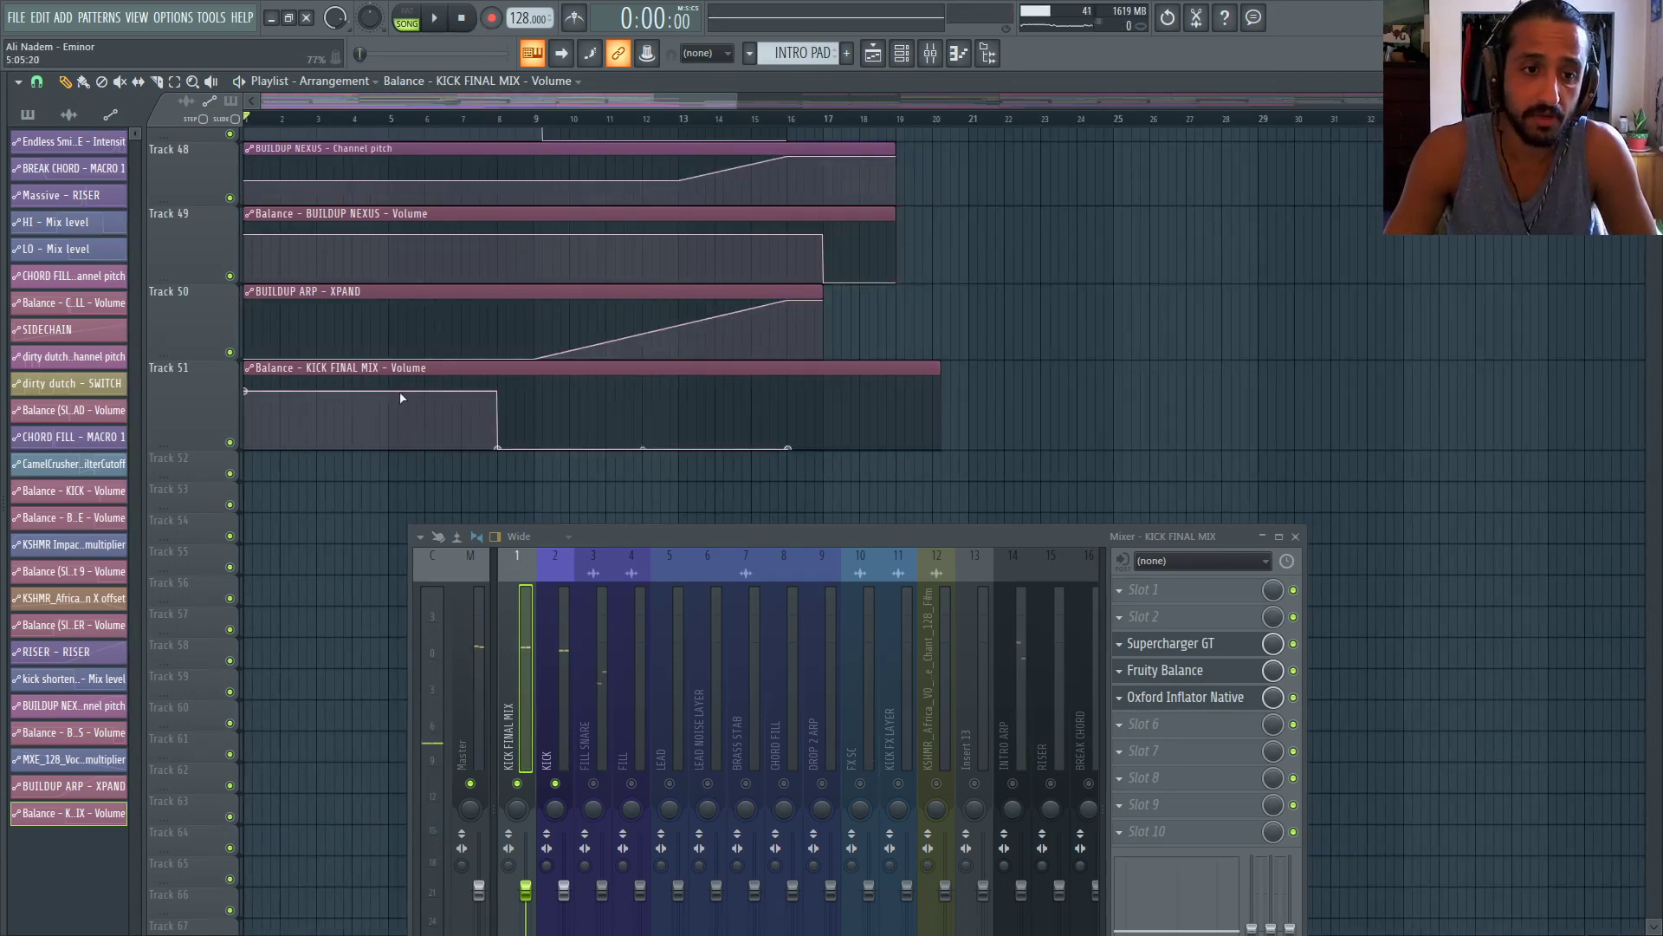
# Play the arrangement from late in bar 7 to check the kick's cutoff, with the mixer hidden to view the automation tracks
pyautogui.scroll(5, 401, 397)
pyautogui.scroll(4, 631, 406)
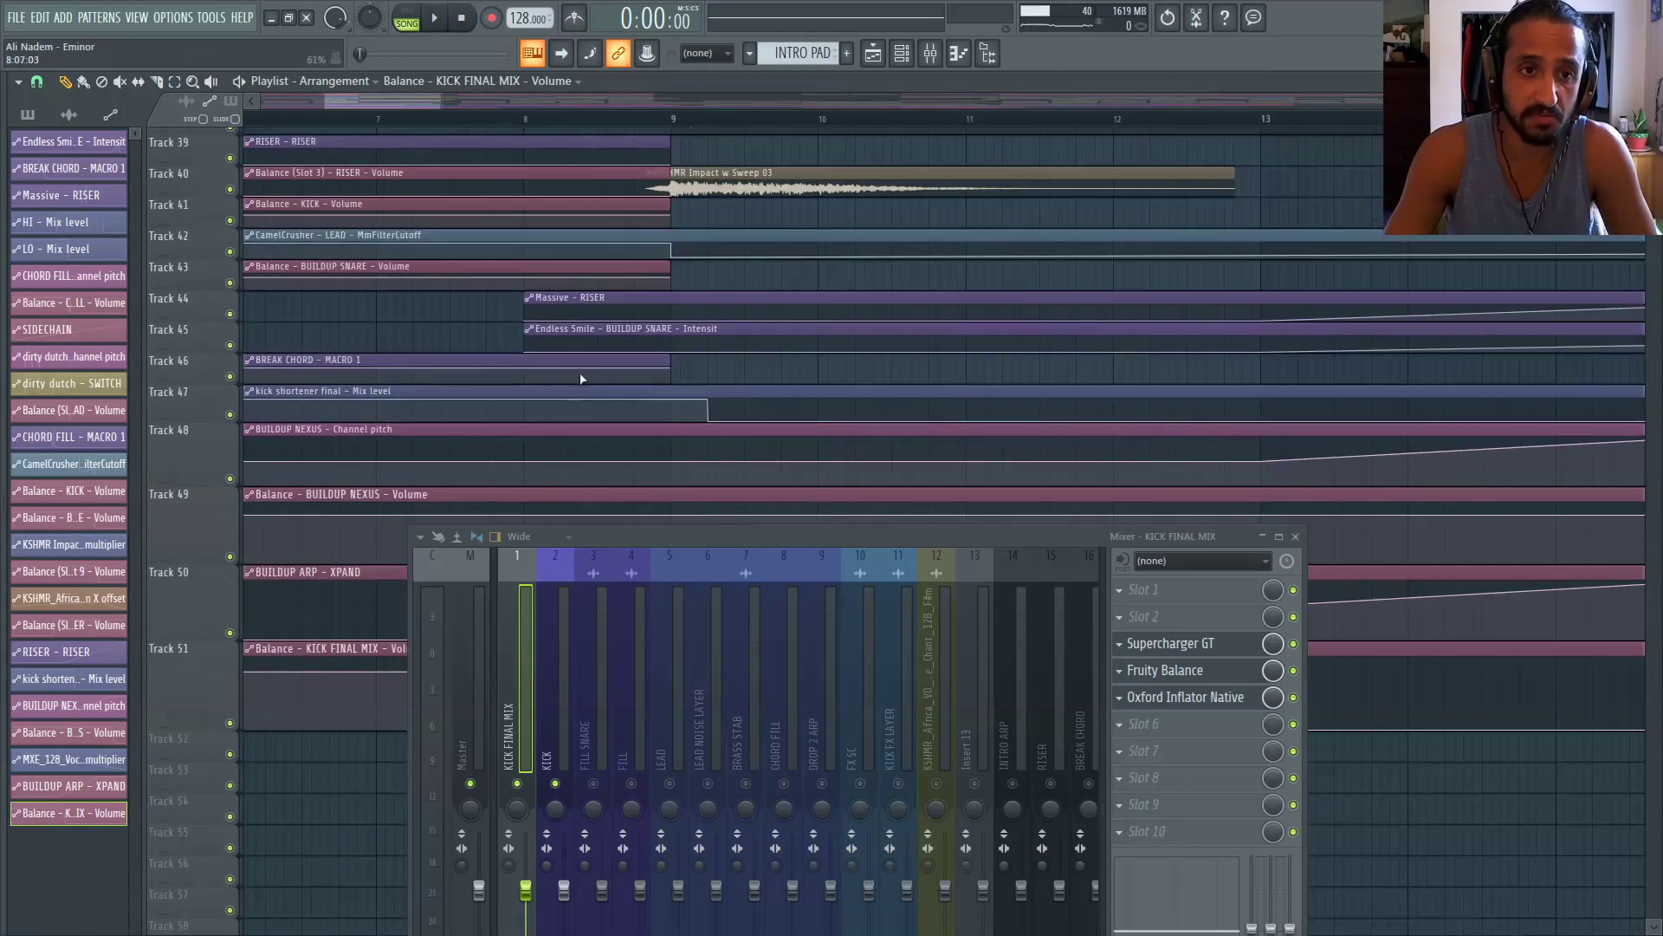
pyautogui.scroll(-5, 579, 372)
pyautogui.scroll(1, 688, 165)
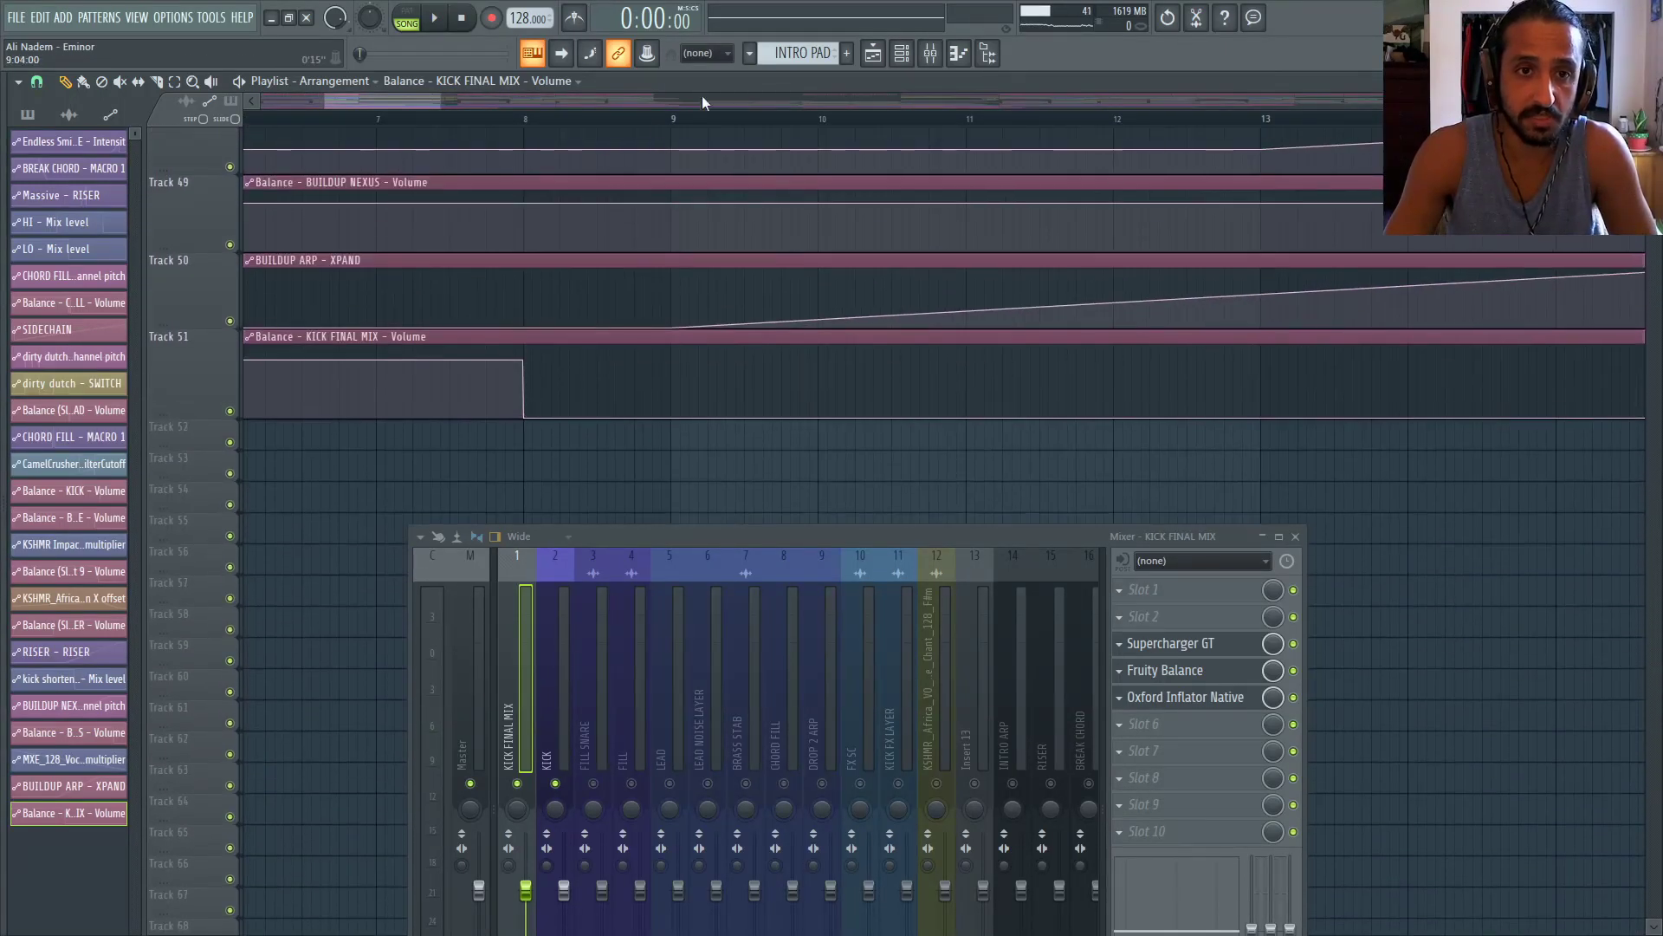
pyautogui.scroll(-3, 701, 102)
pyautogui.click(591, 118)
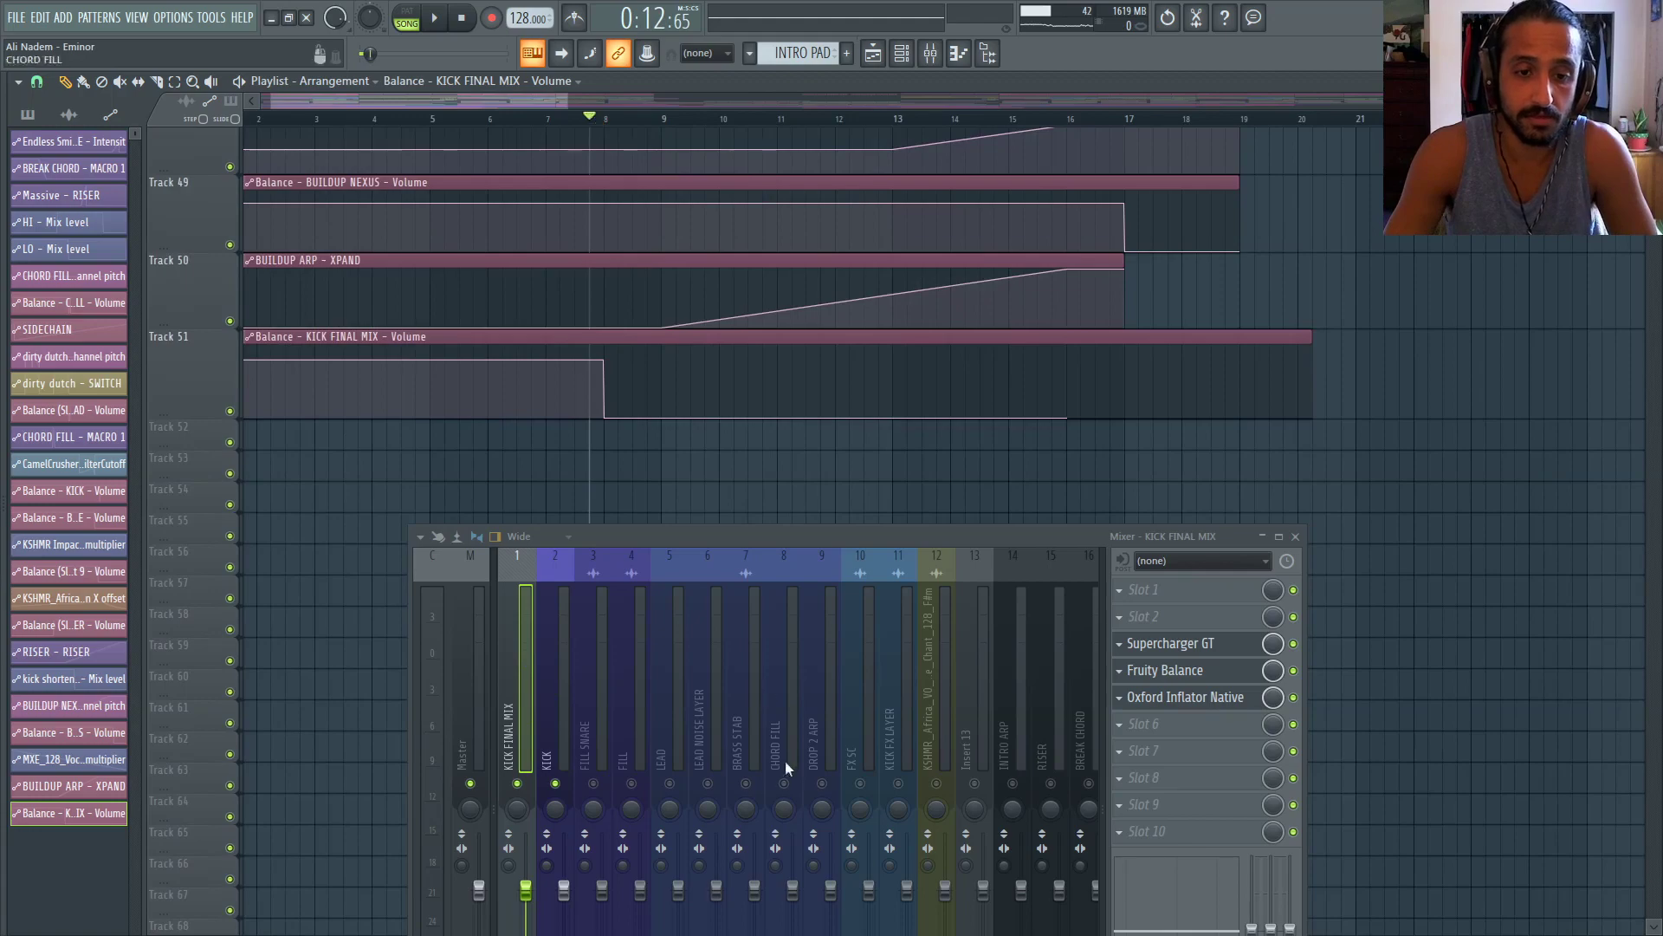
pyautogui.press('space')
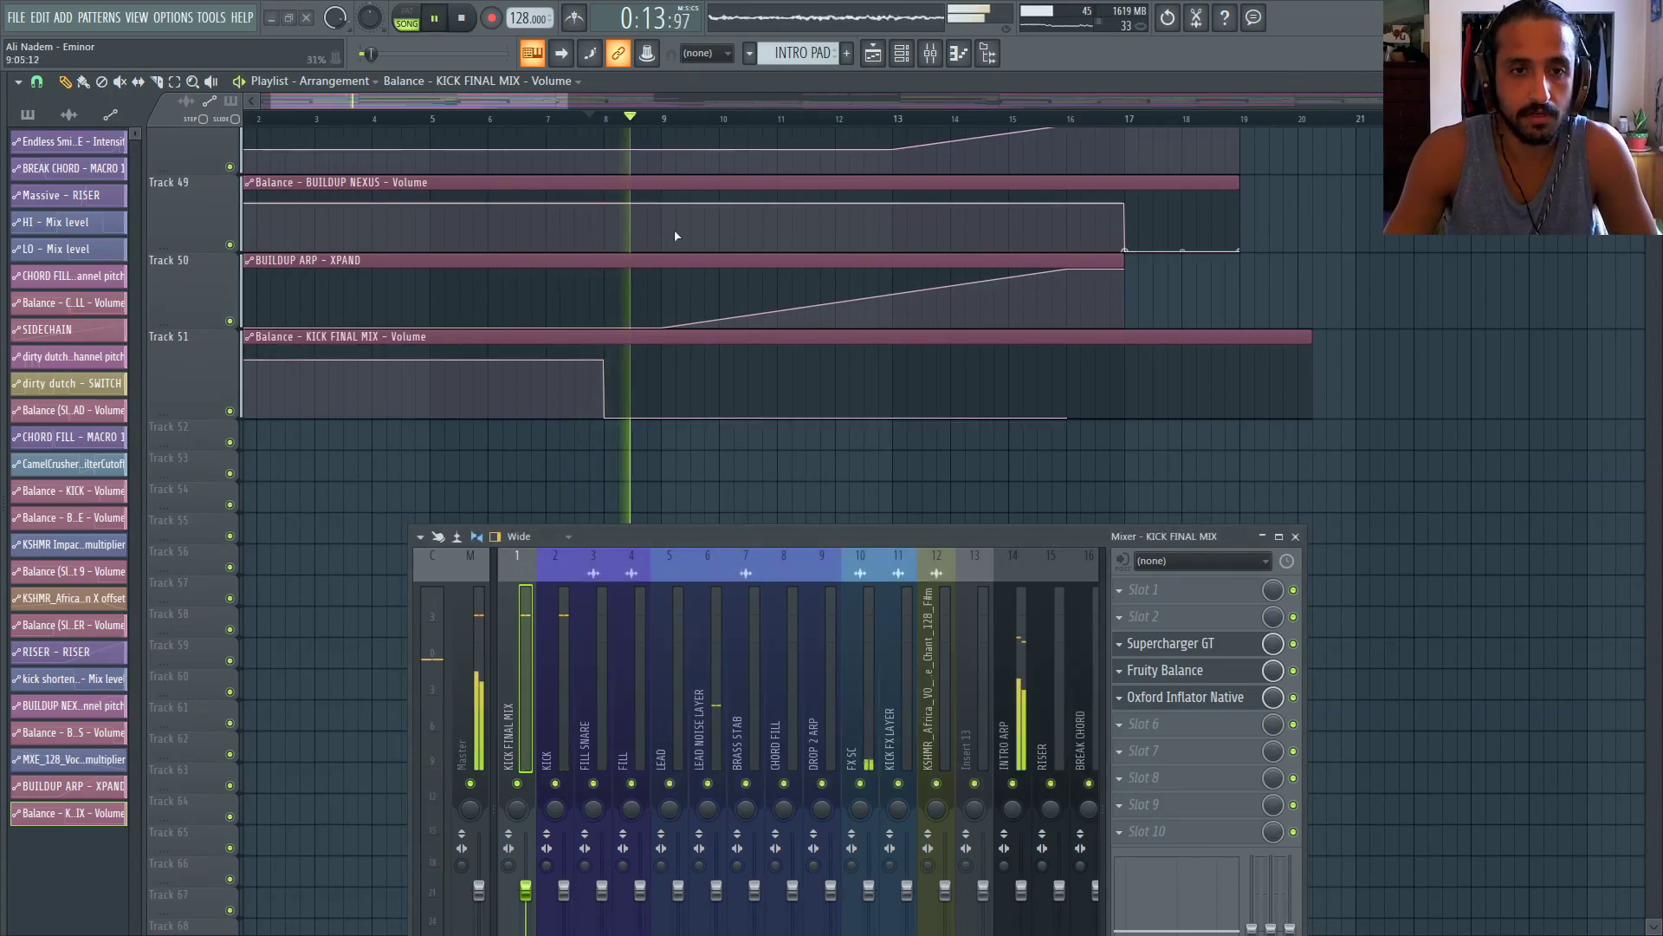
pyautogui.press('F9')
pyautogui.scroll(5, 988, 482)
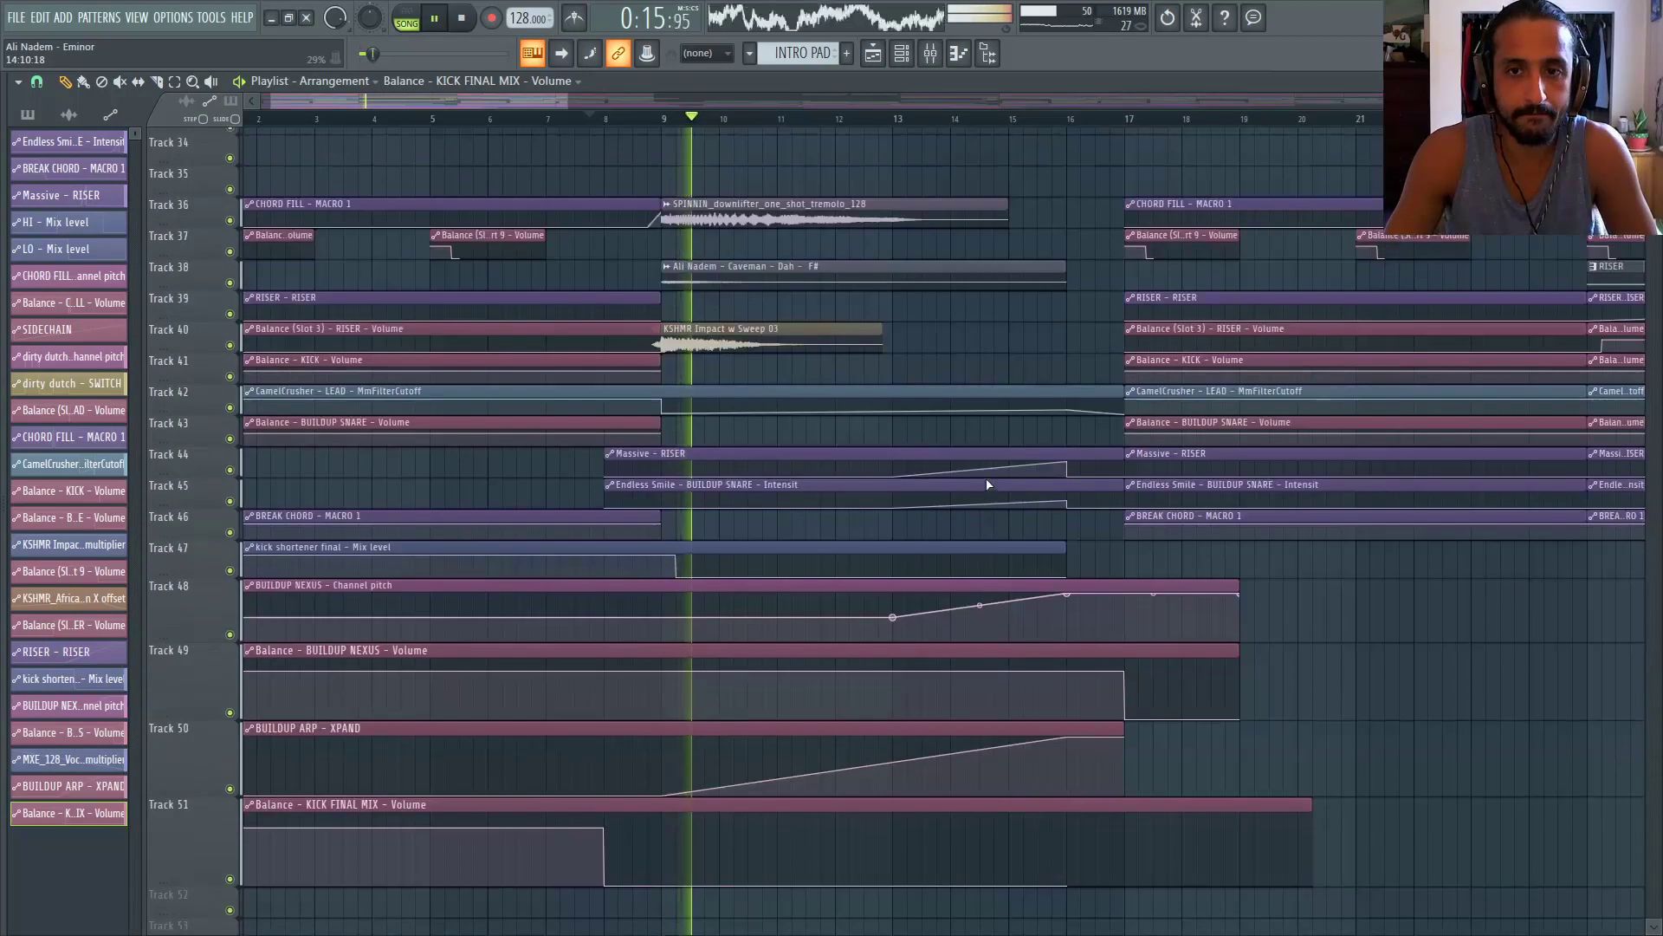
pyautogui.scroll(6, 987, 482)
pyautogui.scroll(-7, 987, 483)
pyautogui.click(465, 18)
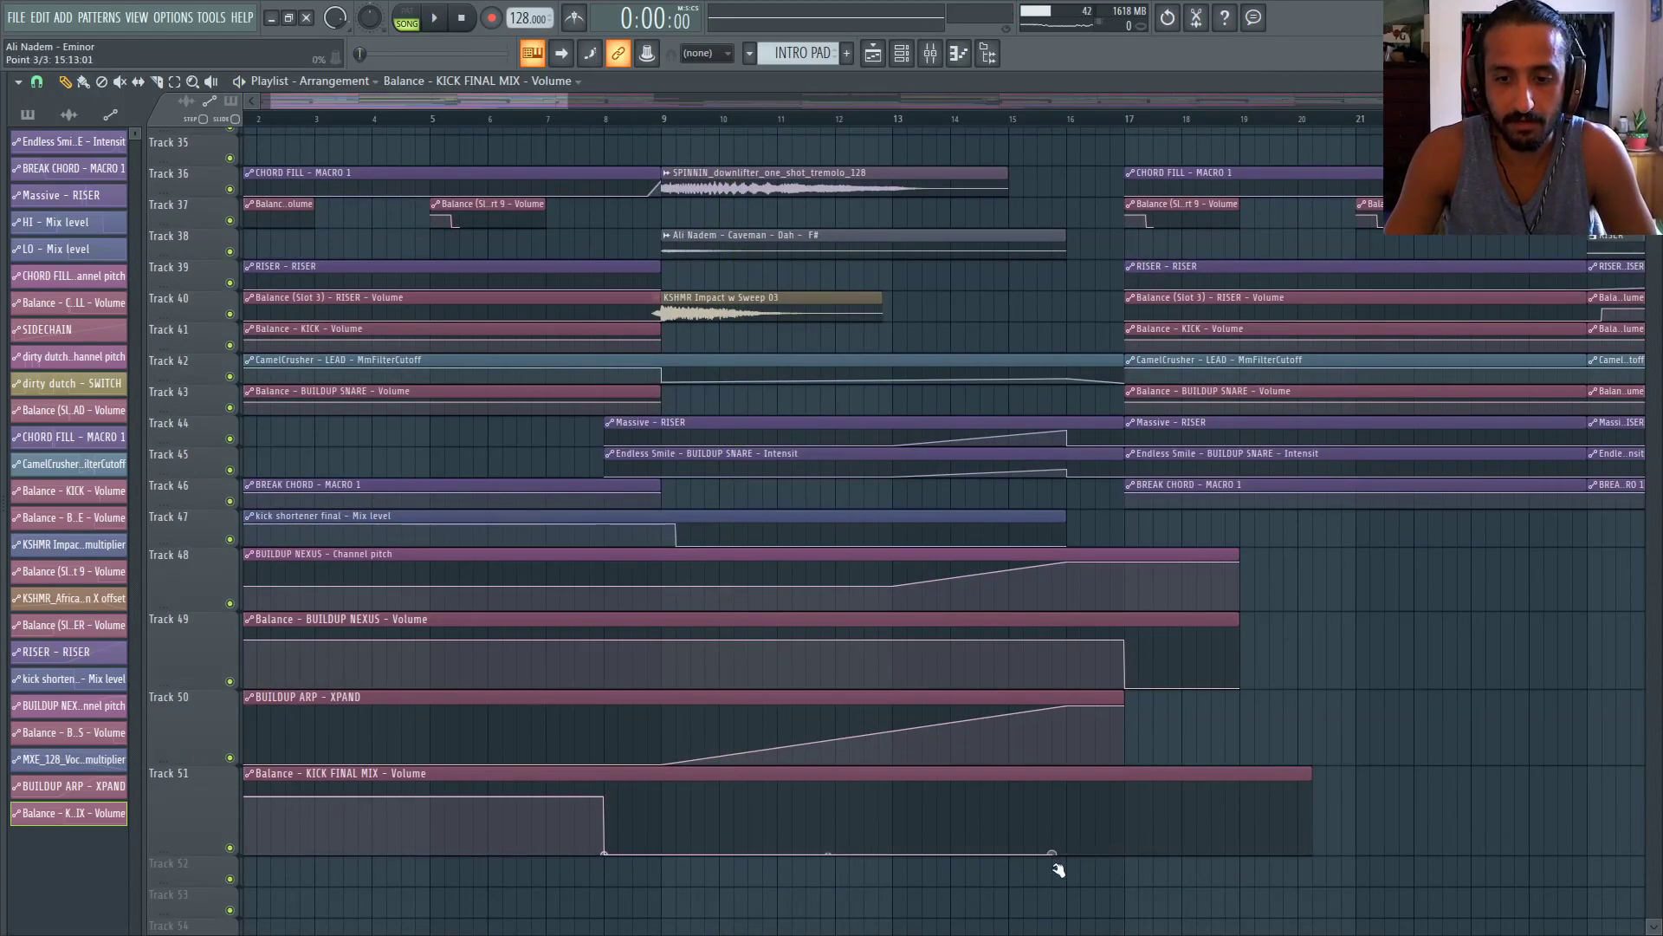
# Add a point at 16:09 in the KICK FINAL MIX volume automation and set its value to 0.8
pyautogui.scroll(3, 1161, 867)
pyautogui.rightClick(1039, 806)
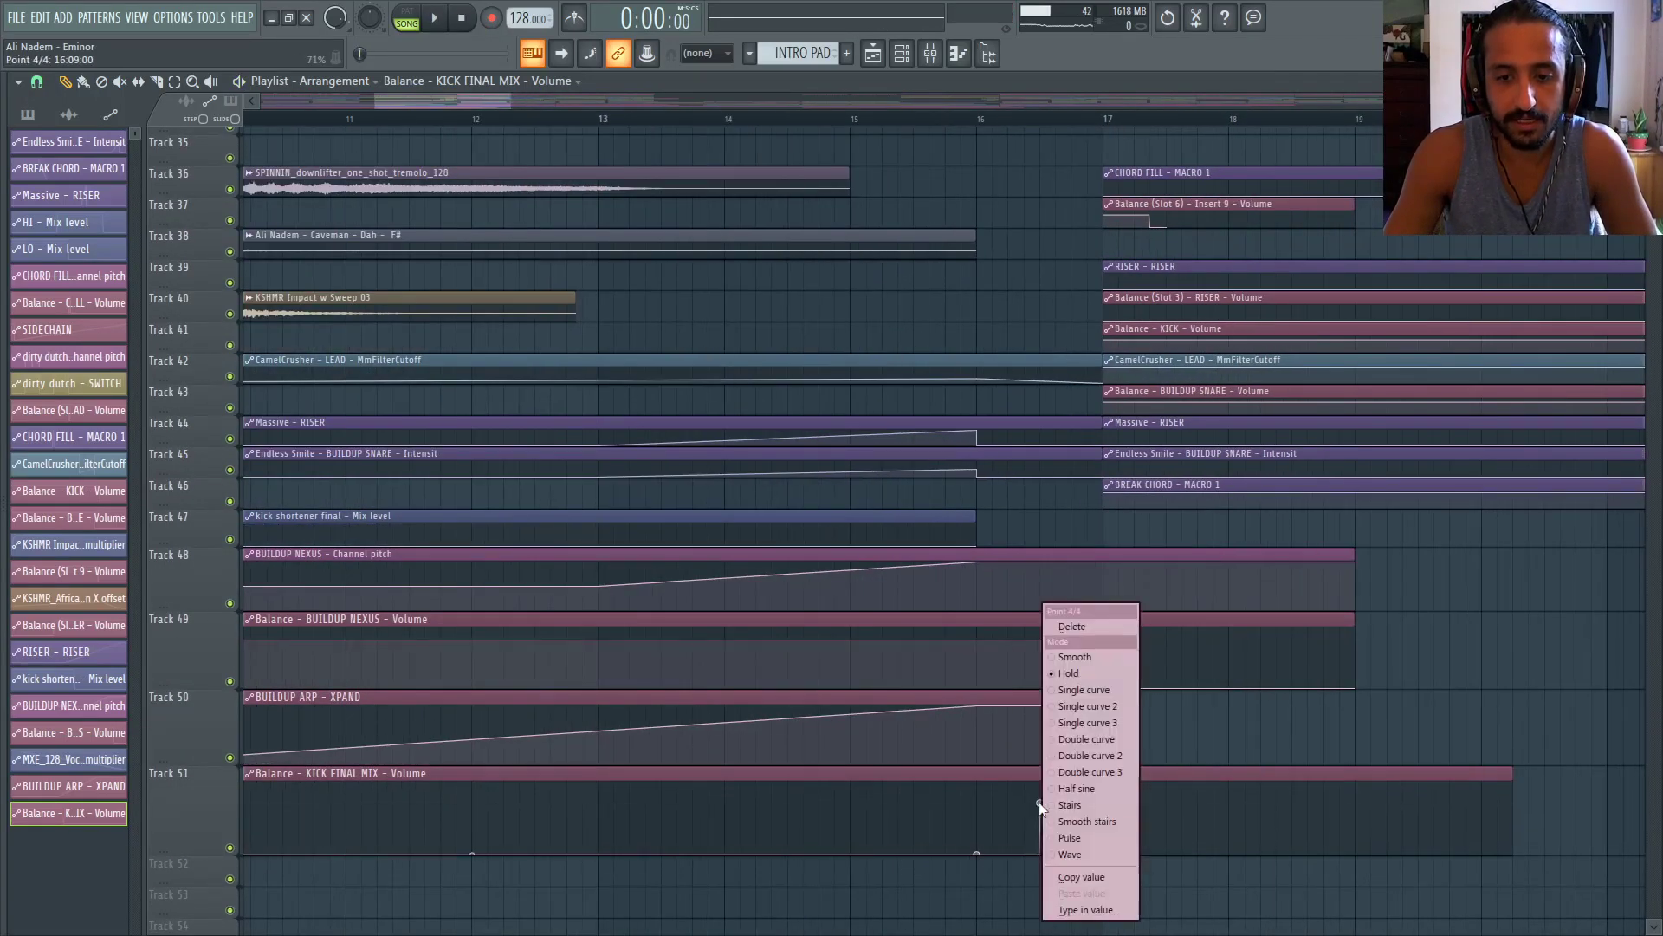
pyautogui.click(1096, 910)
pyautogui.write('.8')
pyautogui.press('Return')
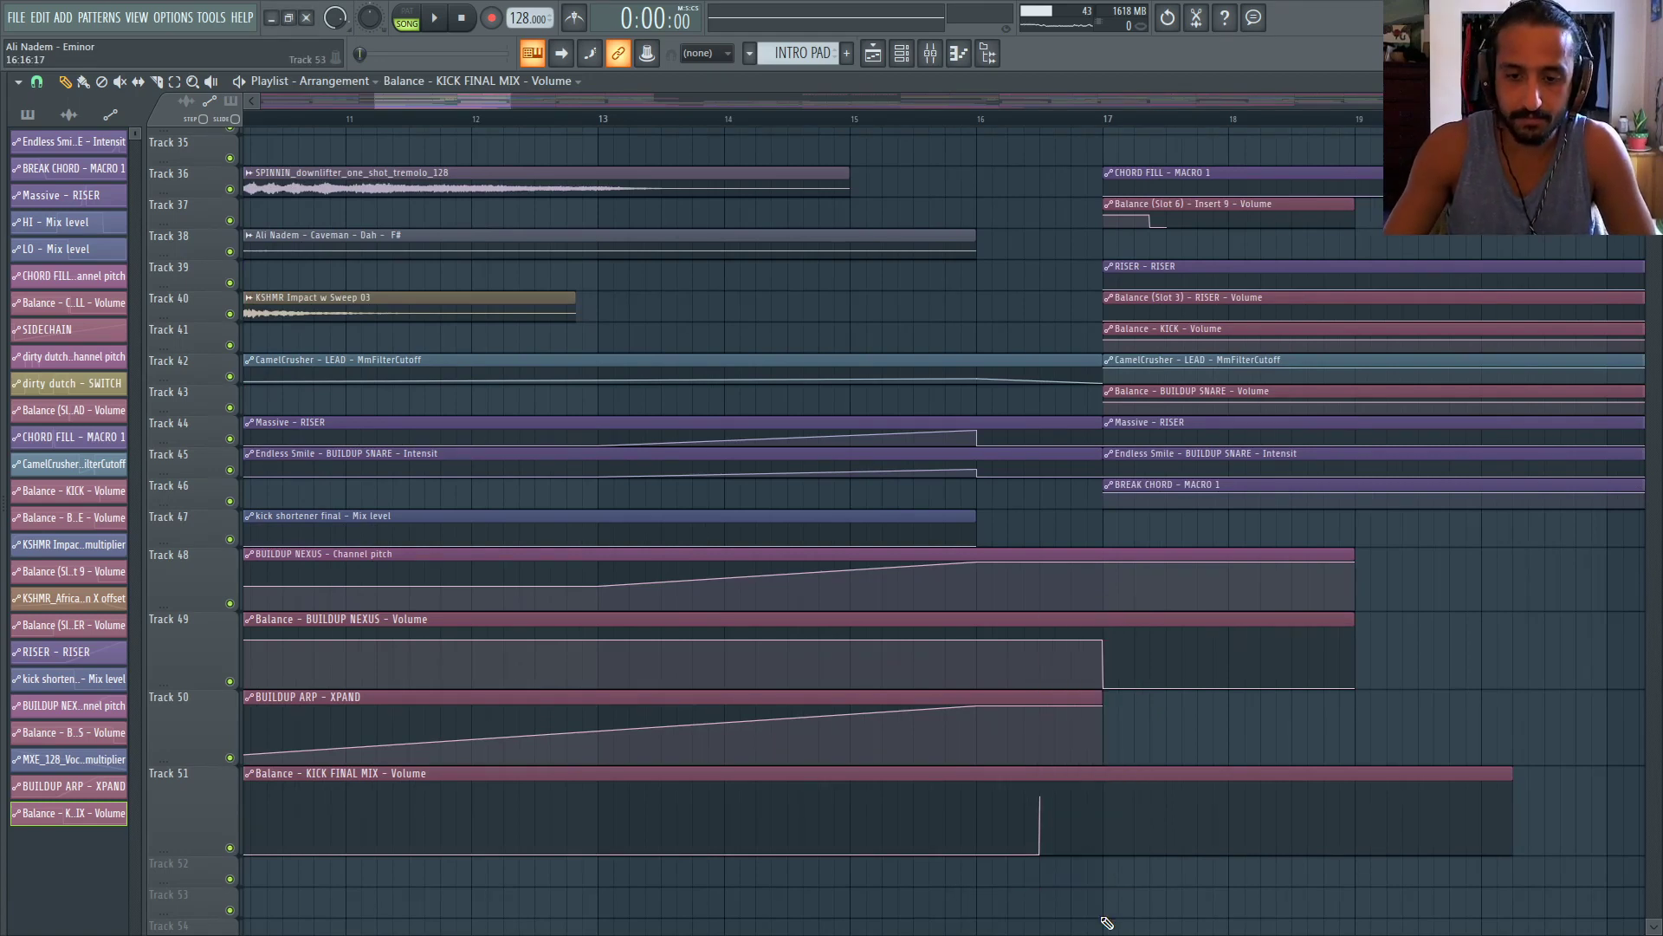
pyautogui.scroll(-4, 1062, 903)
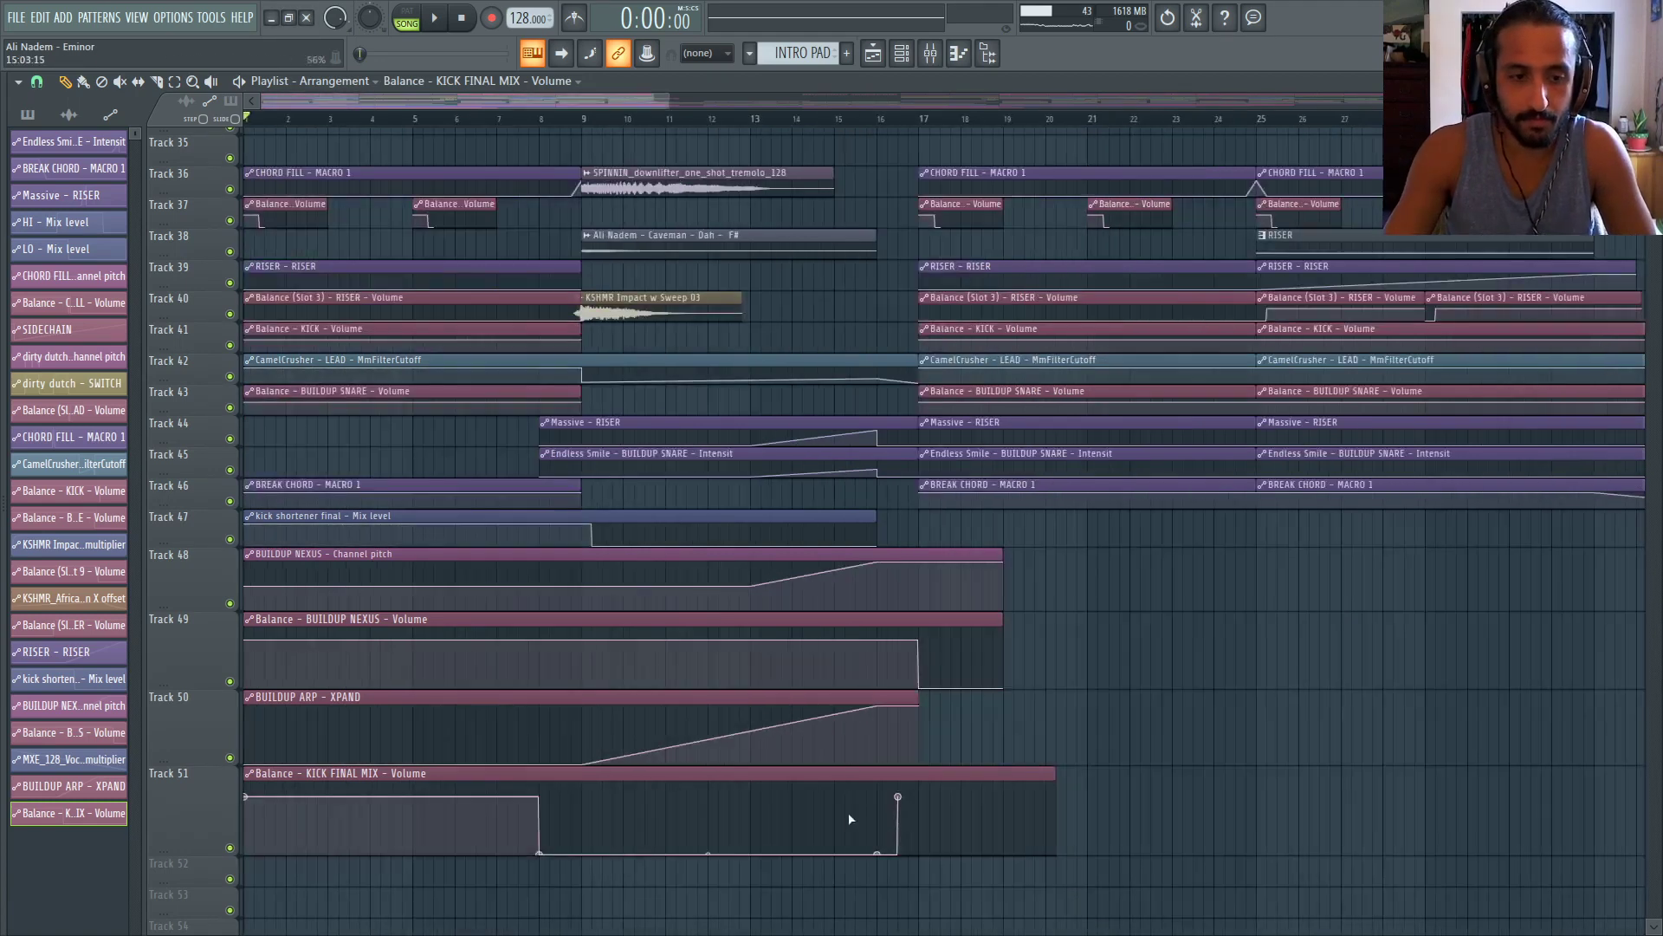
# Set the 16:09 kick volume point to Single curve and bend its segment upward so the volume rises steeply from bar 16
pyautogui.scroll(4, 894, 798)
pyautogui.rightClick(901, 797)
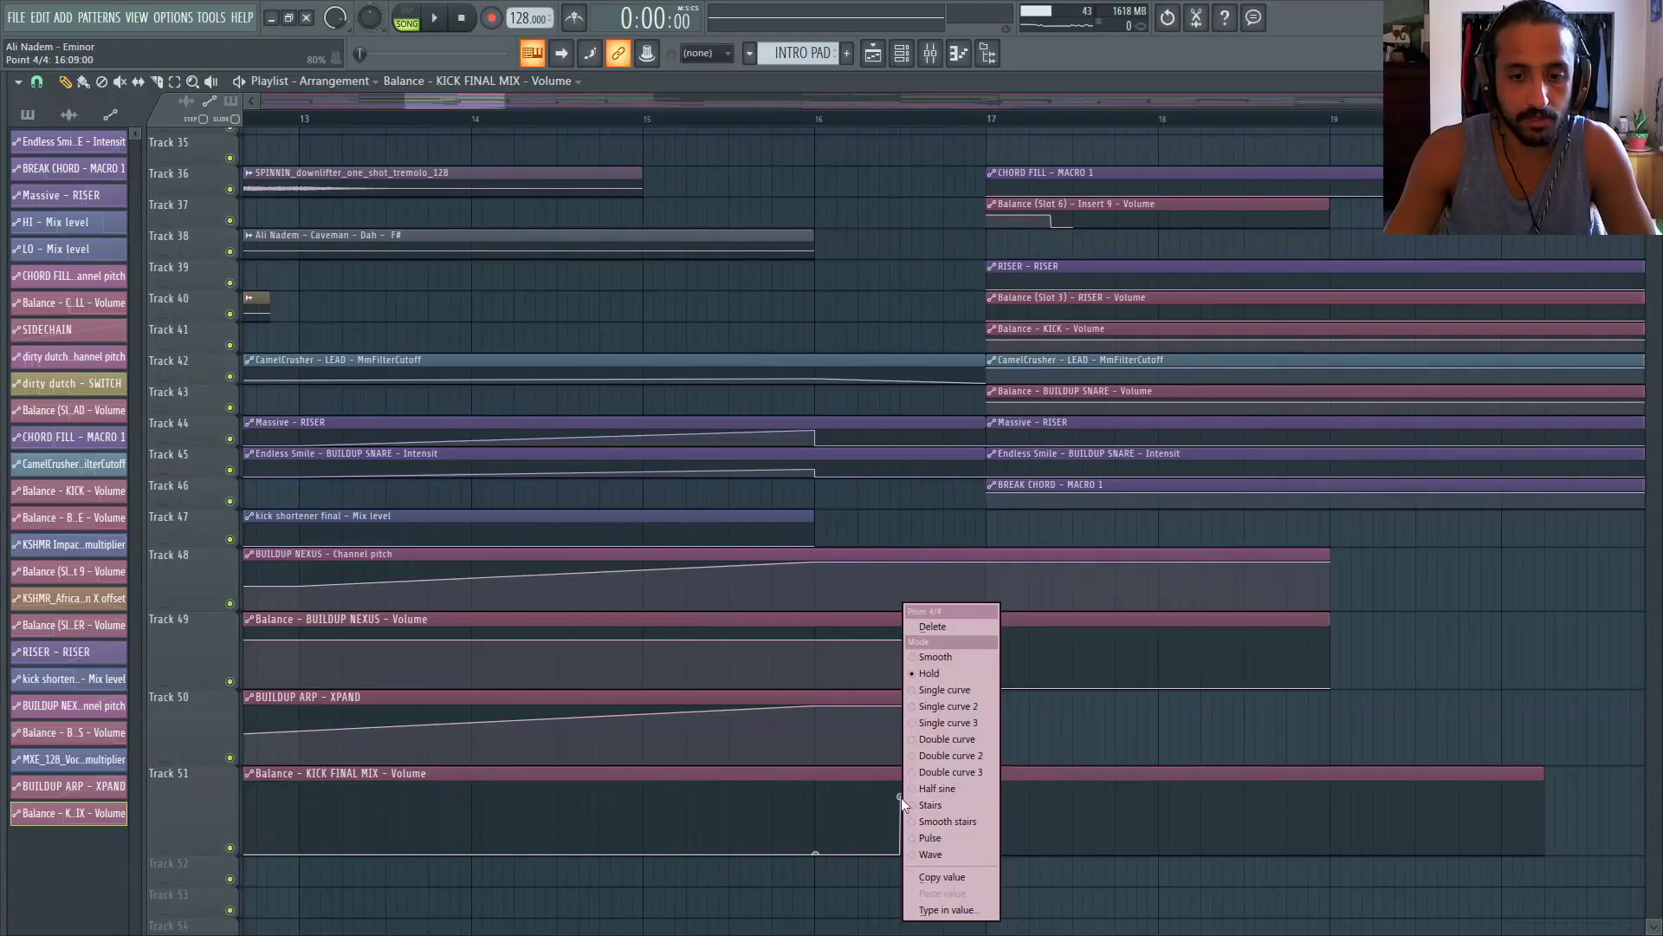
pyautogui.click(945, 690)
pyautogui.moveTo(857, 825); pyautogui.dragTo(857, 790)
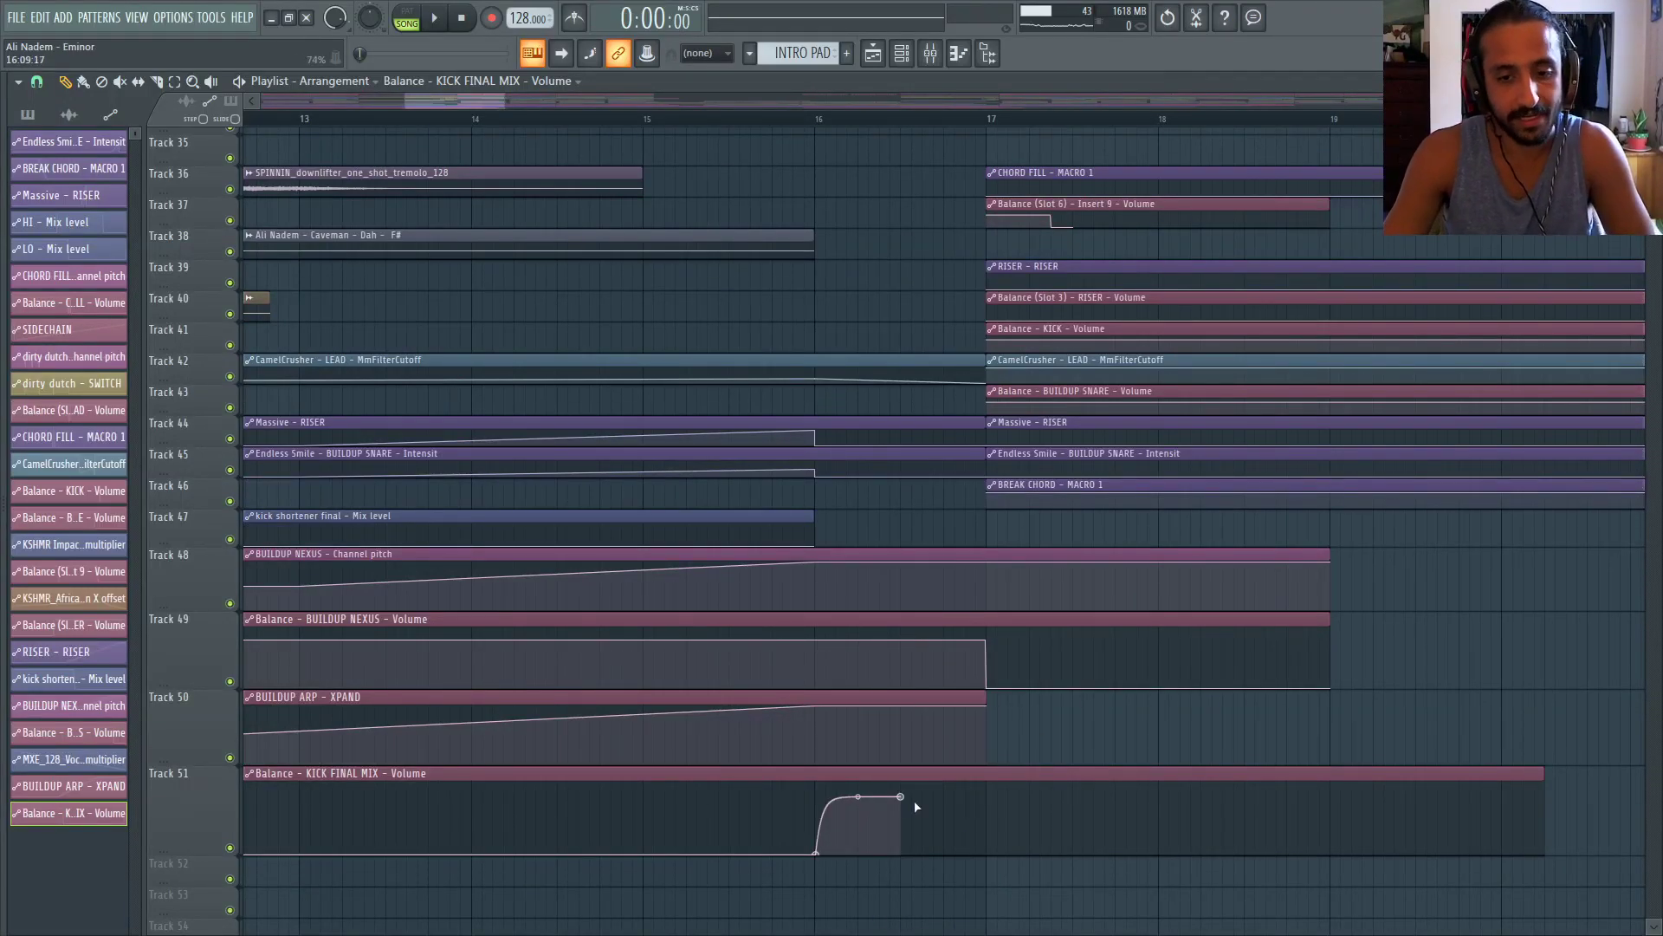
# Extend the KICK FINAL MIX volume automation clip to about bar 36 and save the project
pyautogui.scroll(-5, 910, 798)
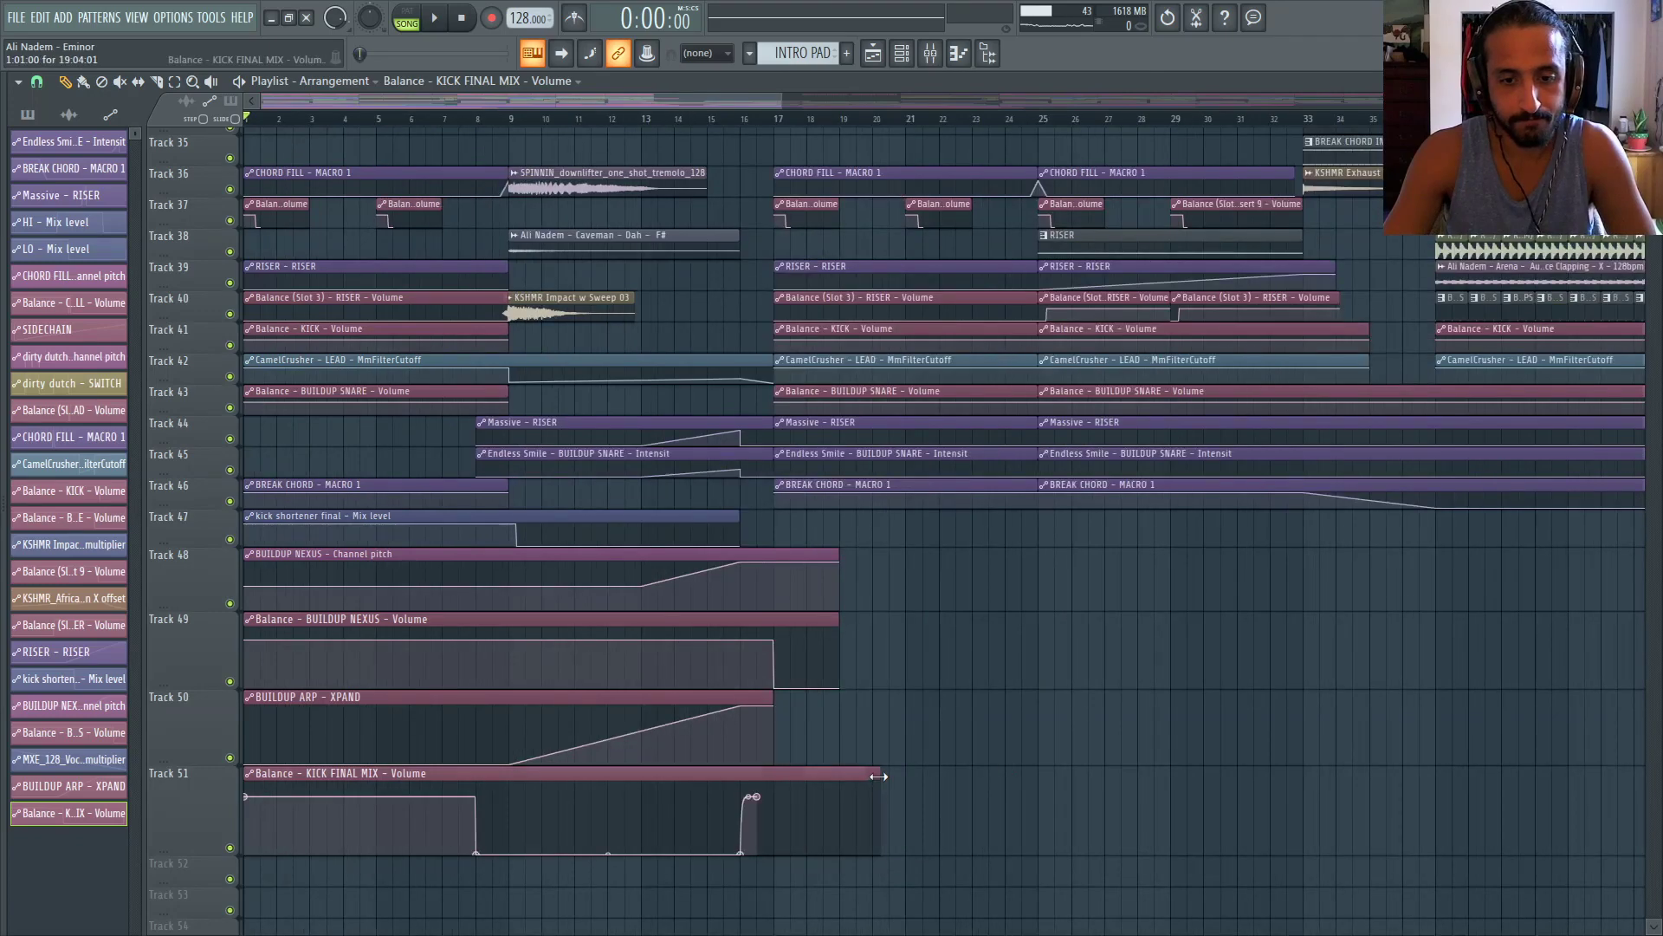
pyautogui.scroll(3, 769, 716)
pyautogui.moveTo(880, 775); pyautogui.dragTo(1419, 772)
pyautogui.scroll(-3, 977, 795)
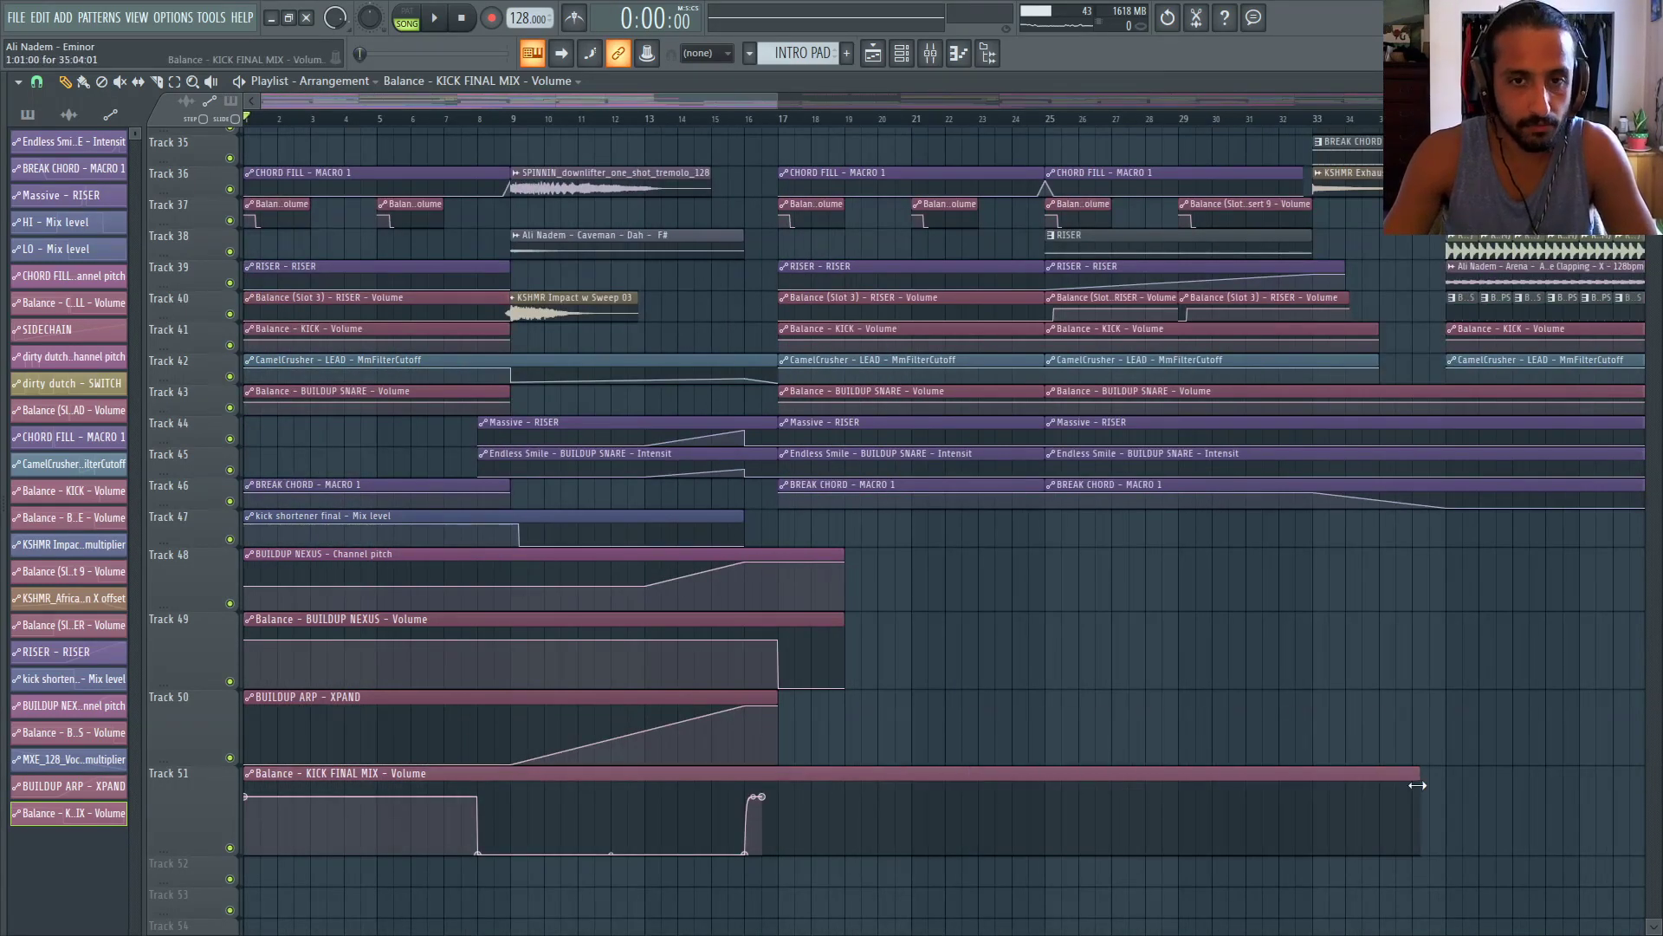
pyautogui.click(37, 83)
pyautogui.click(59, 125)
pyautogui.hotkey('ctrl', 's')
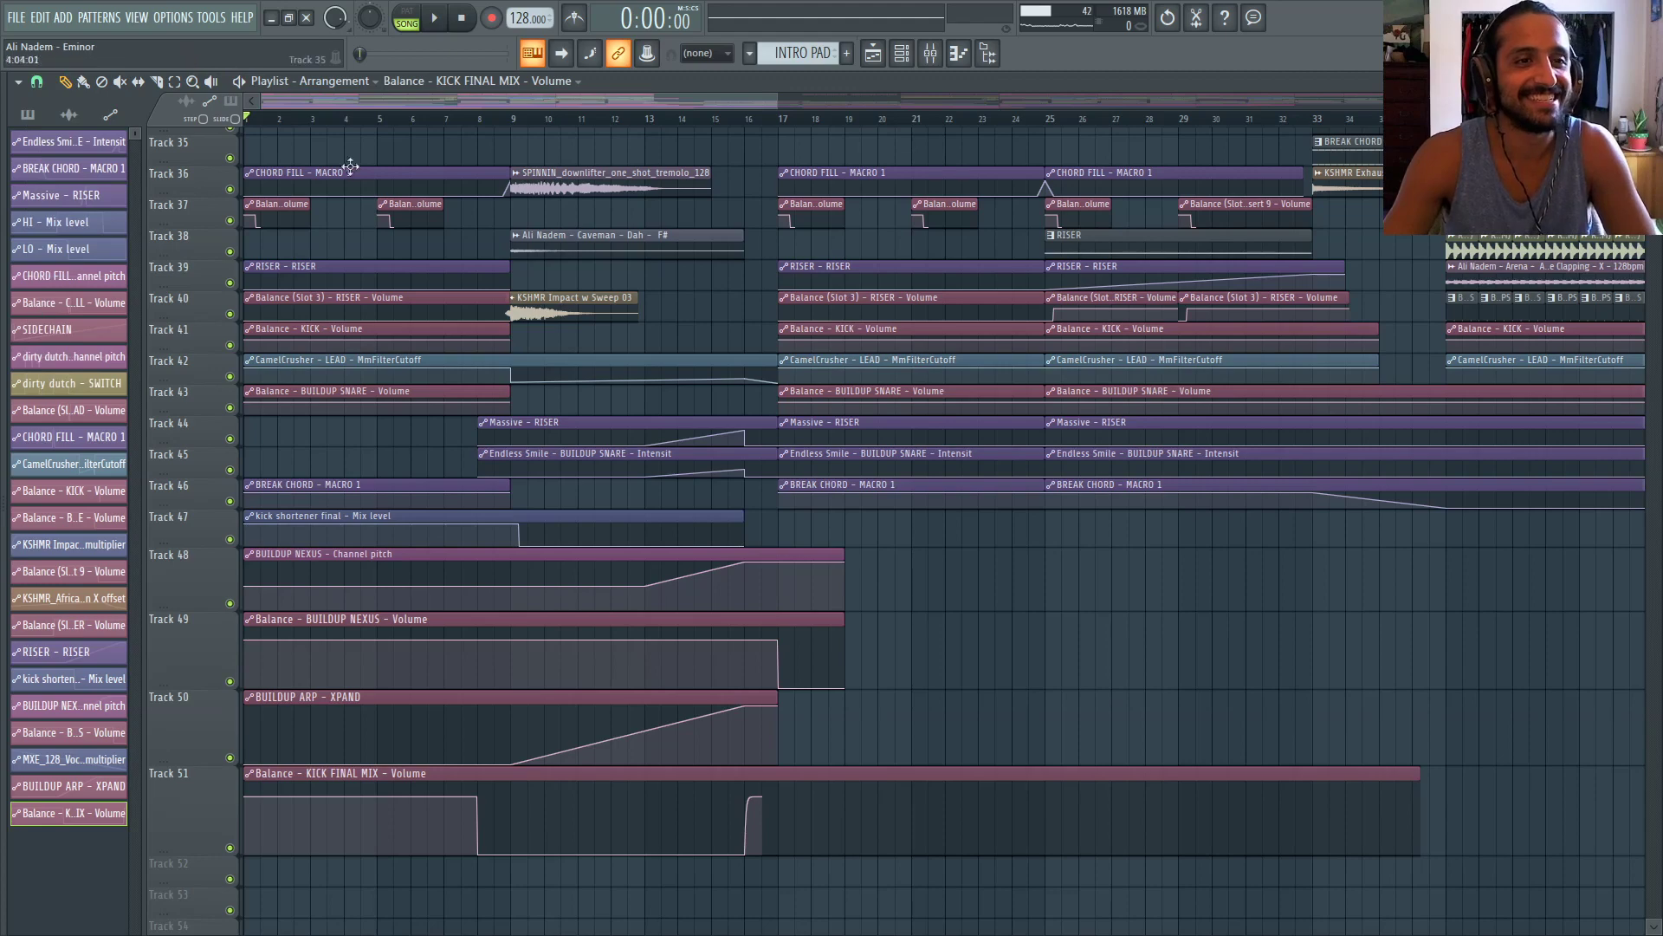
pyautogui.moveTo(289, 122)
pyautogui.mouseDown()
pyautogui.moveTo(393, 119)
pyautogui.moveTo(277, 94)
pyautogui.mouseUp()
pyautogui.scroll(3, 343, 132)
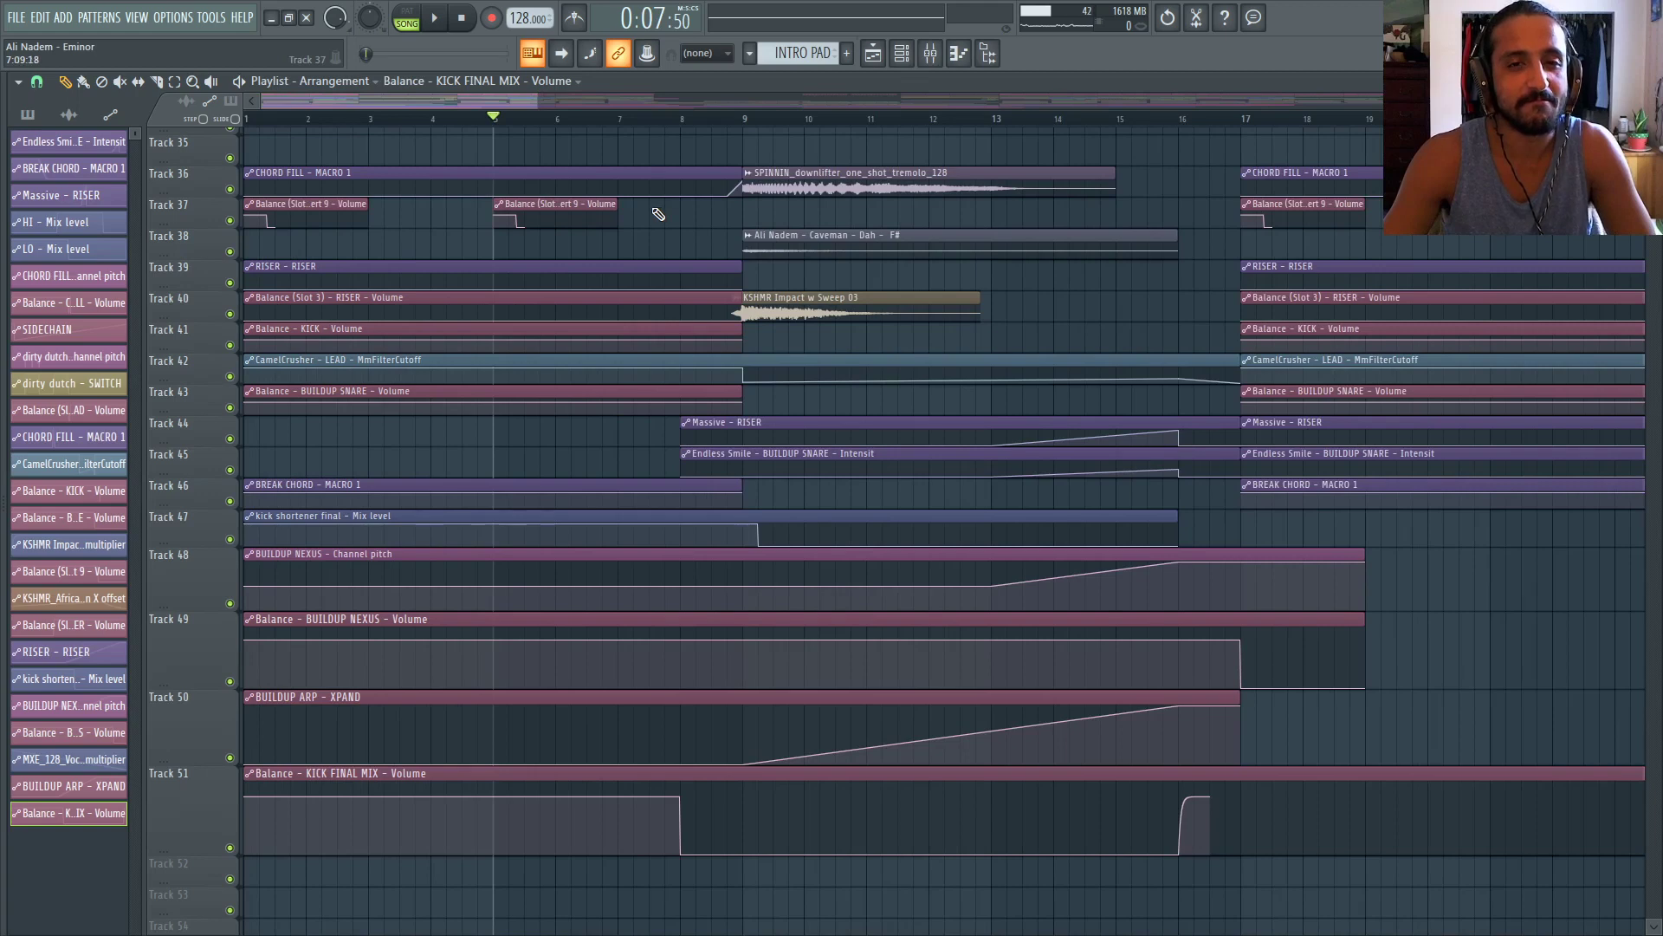
pyautogui.scroll(-3, 659, 214)
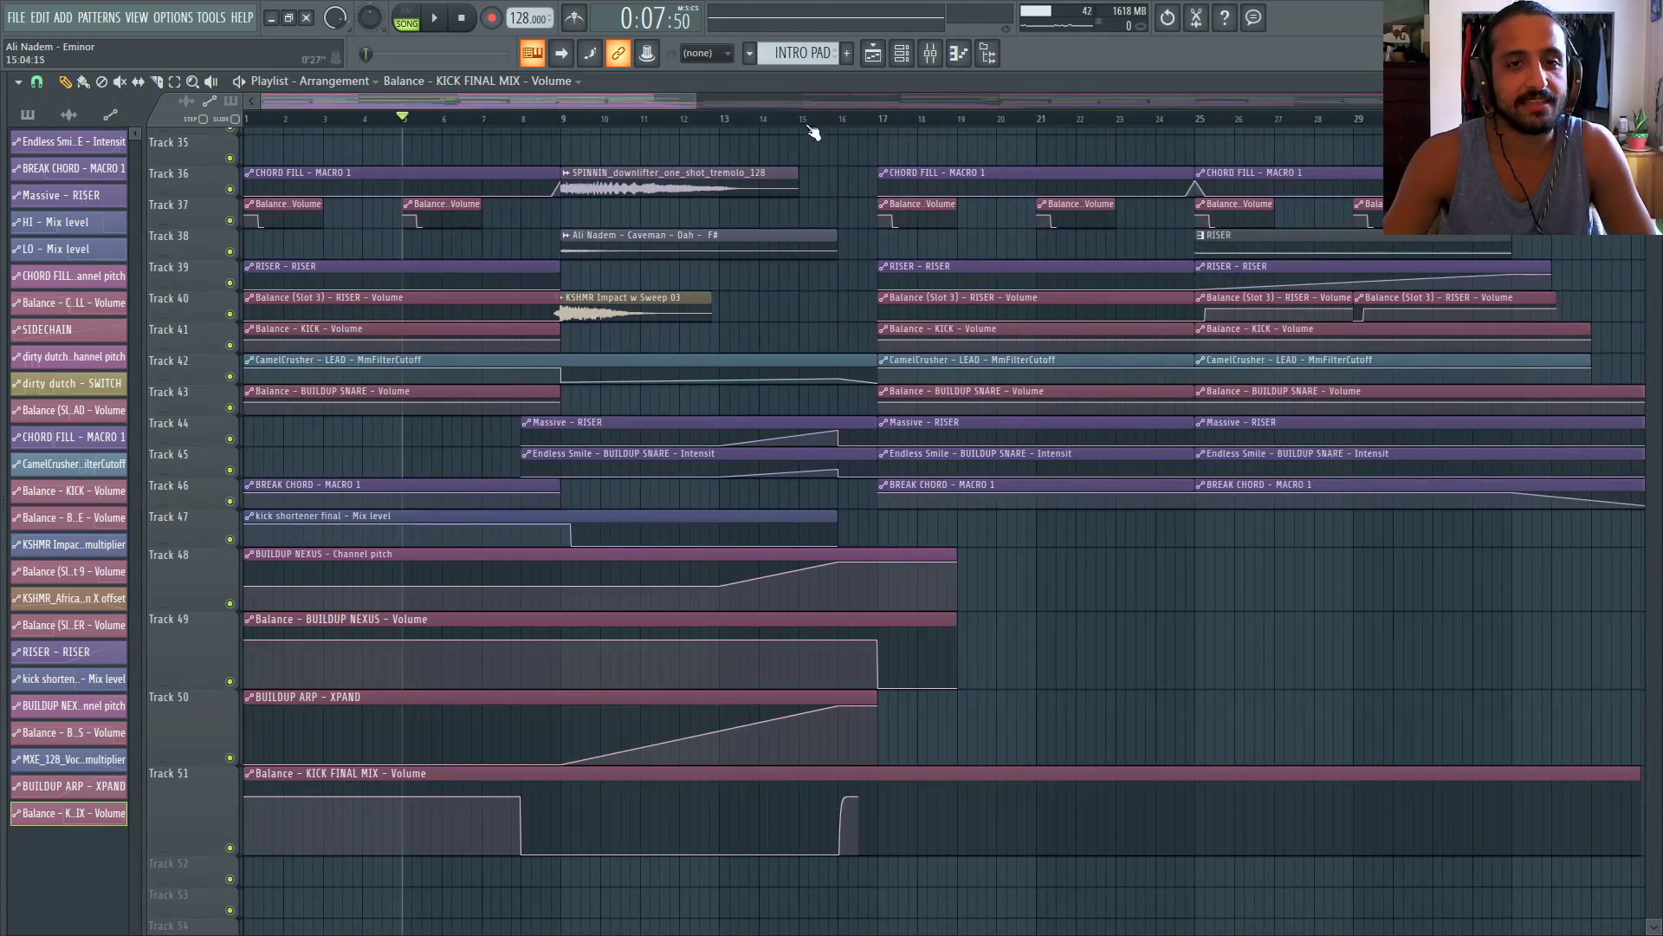
pyautogui.moveTo(812, 126); pyautogui.dragTo(576, 122)
pyautogui.scroll(-1, 751, 323)
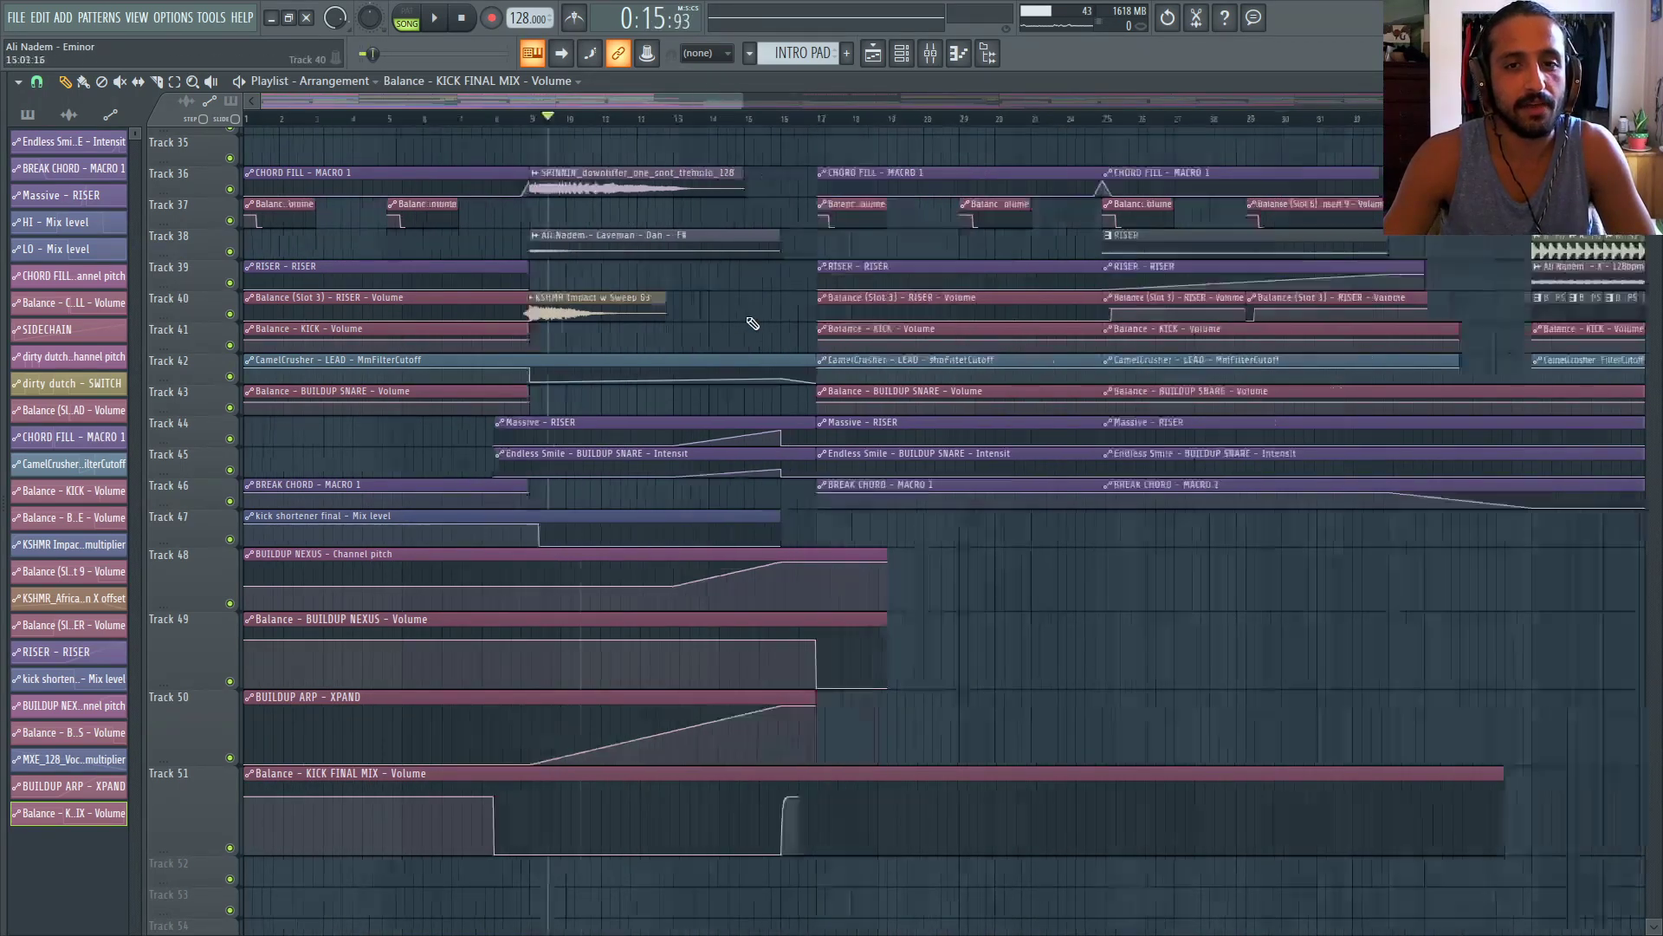
pyautogui.scroll(-2, 752, 323)
pyautogui.scroll(10, 1434, 328)
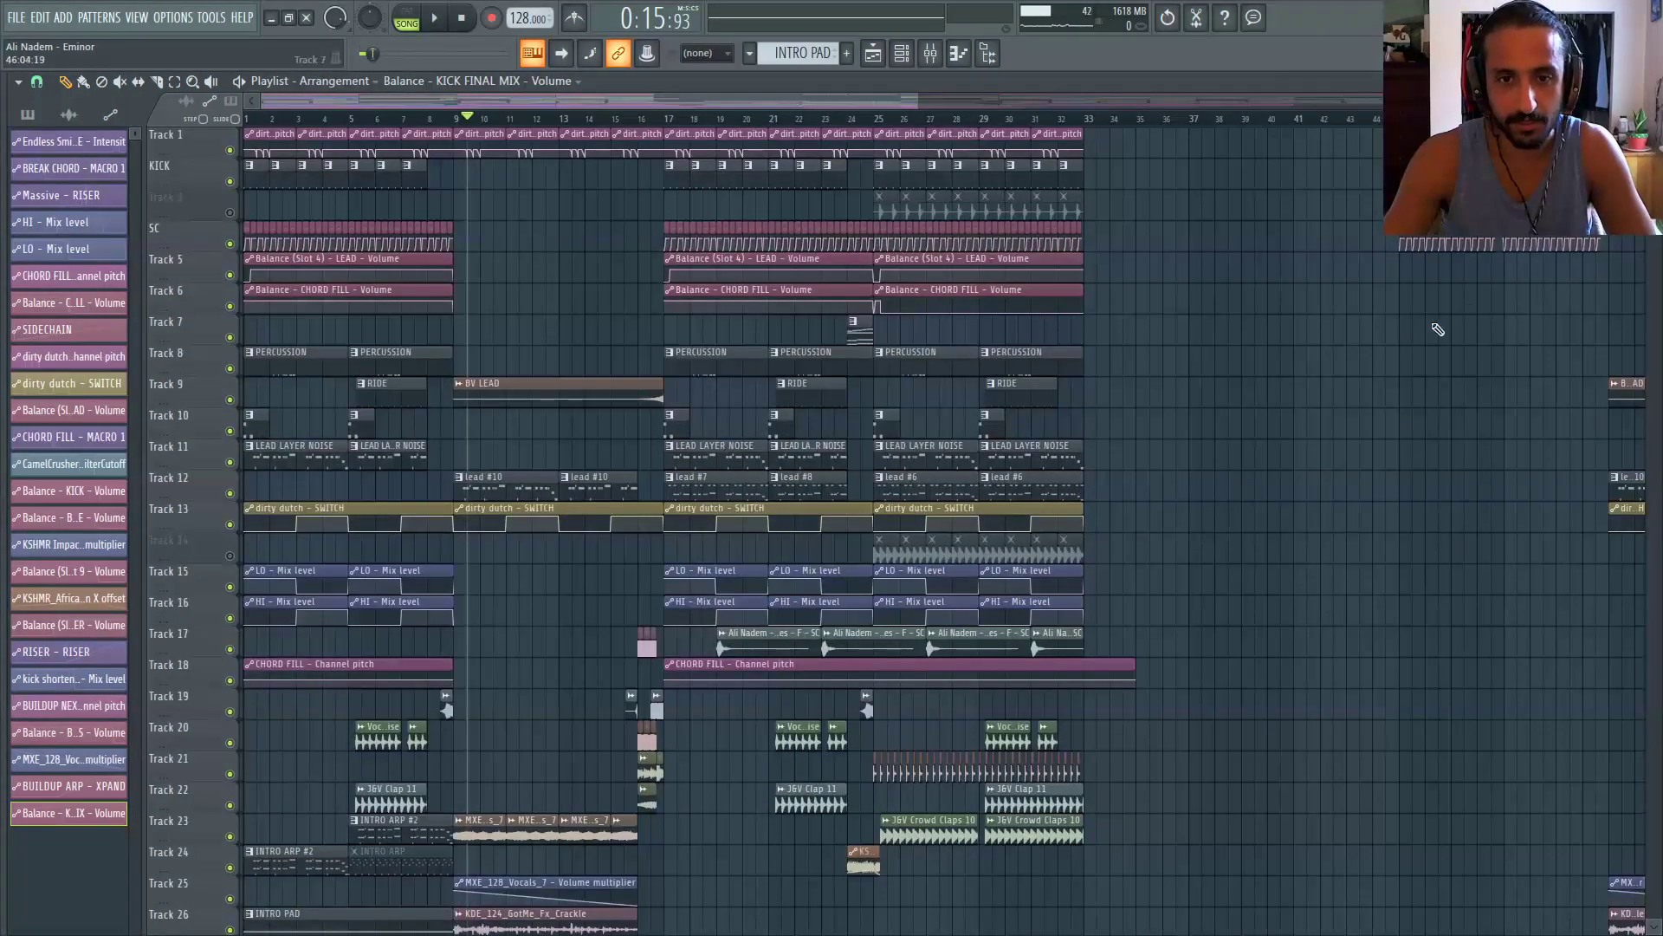
# Show the mixer and examine the Supercharger GT settings on the KICK FINAL MIX track
pyautogui.click(947, 53)
pyautogui.click(544, 665)
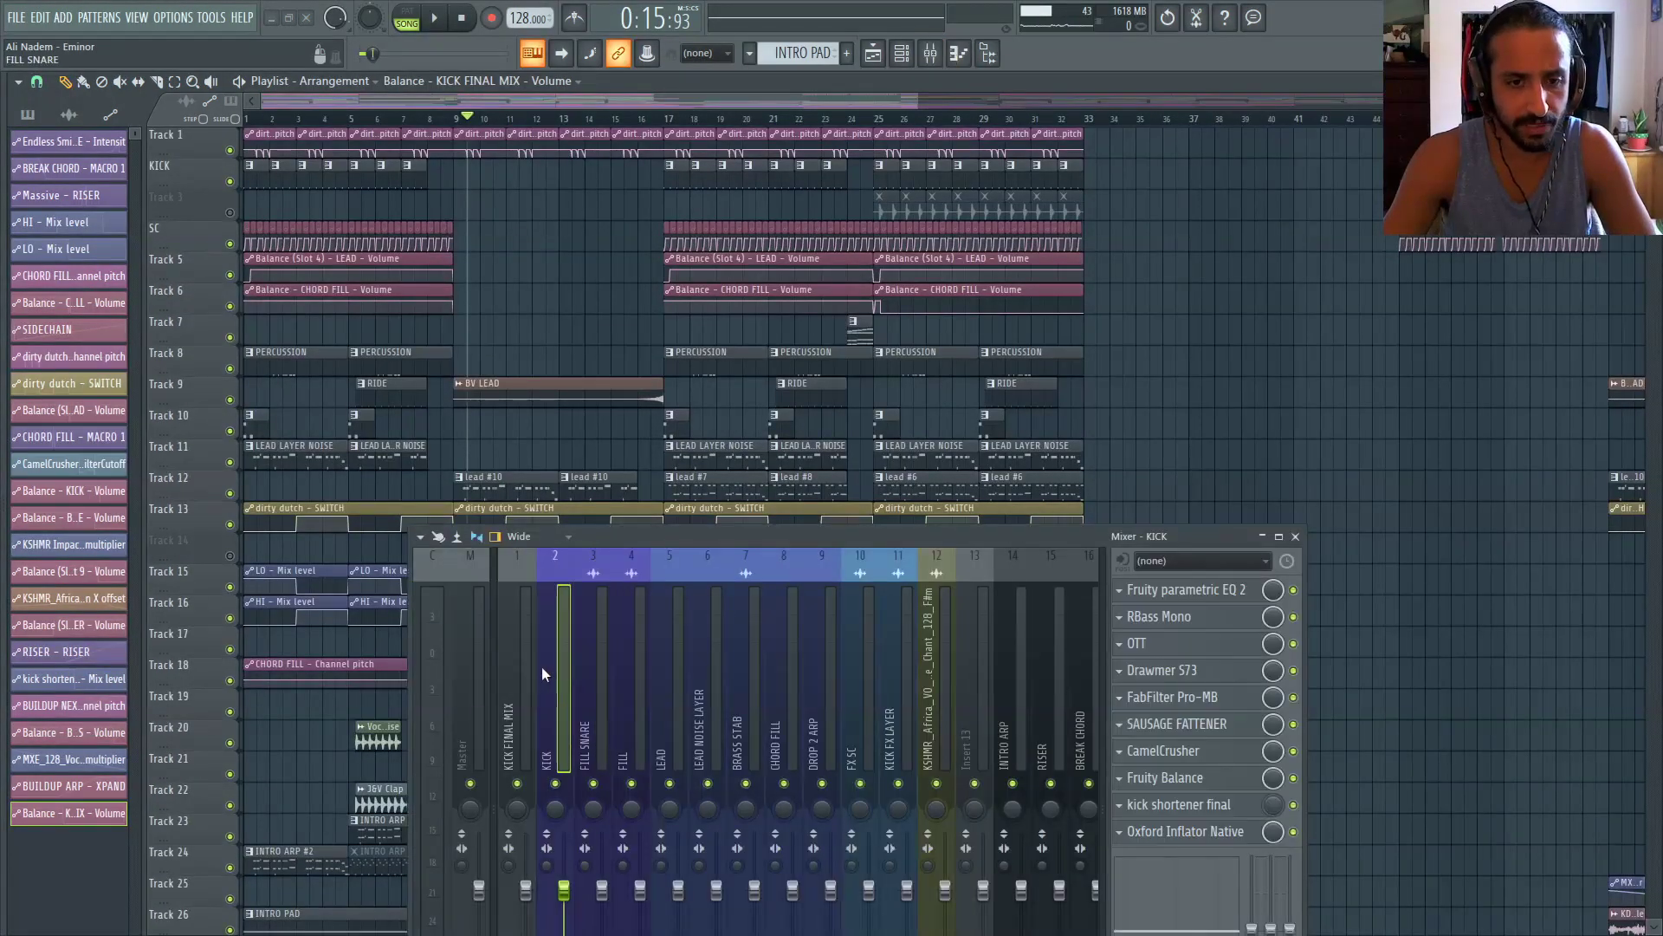
pyautogui.click(518, 668)
pyautogui.moveTo(729, 533); pyautogui.dragTo(769, 303)
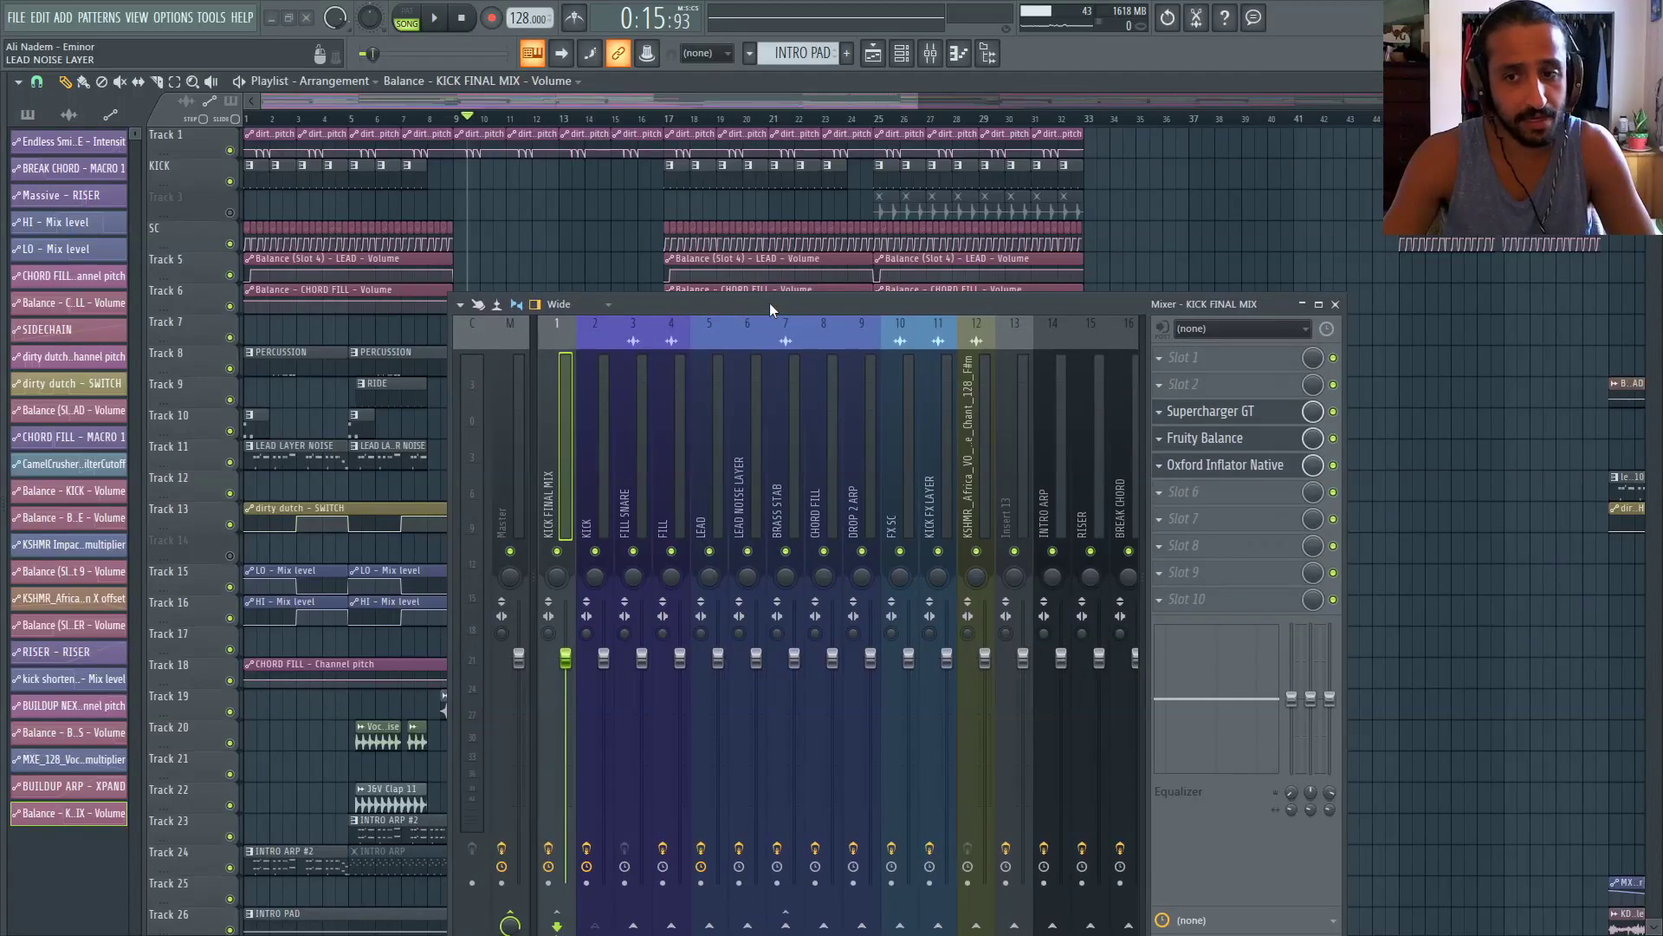
pyautogui.moveTo(957, 304); pyautogui.dragTo(966, 232)
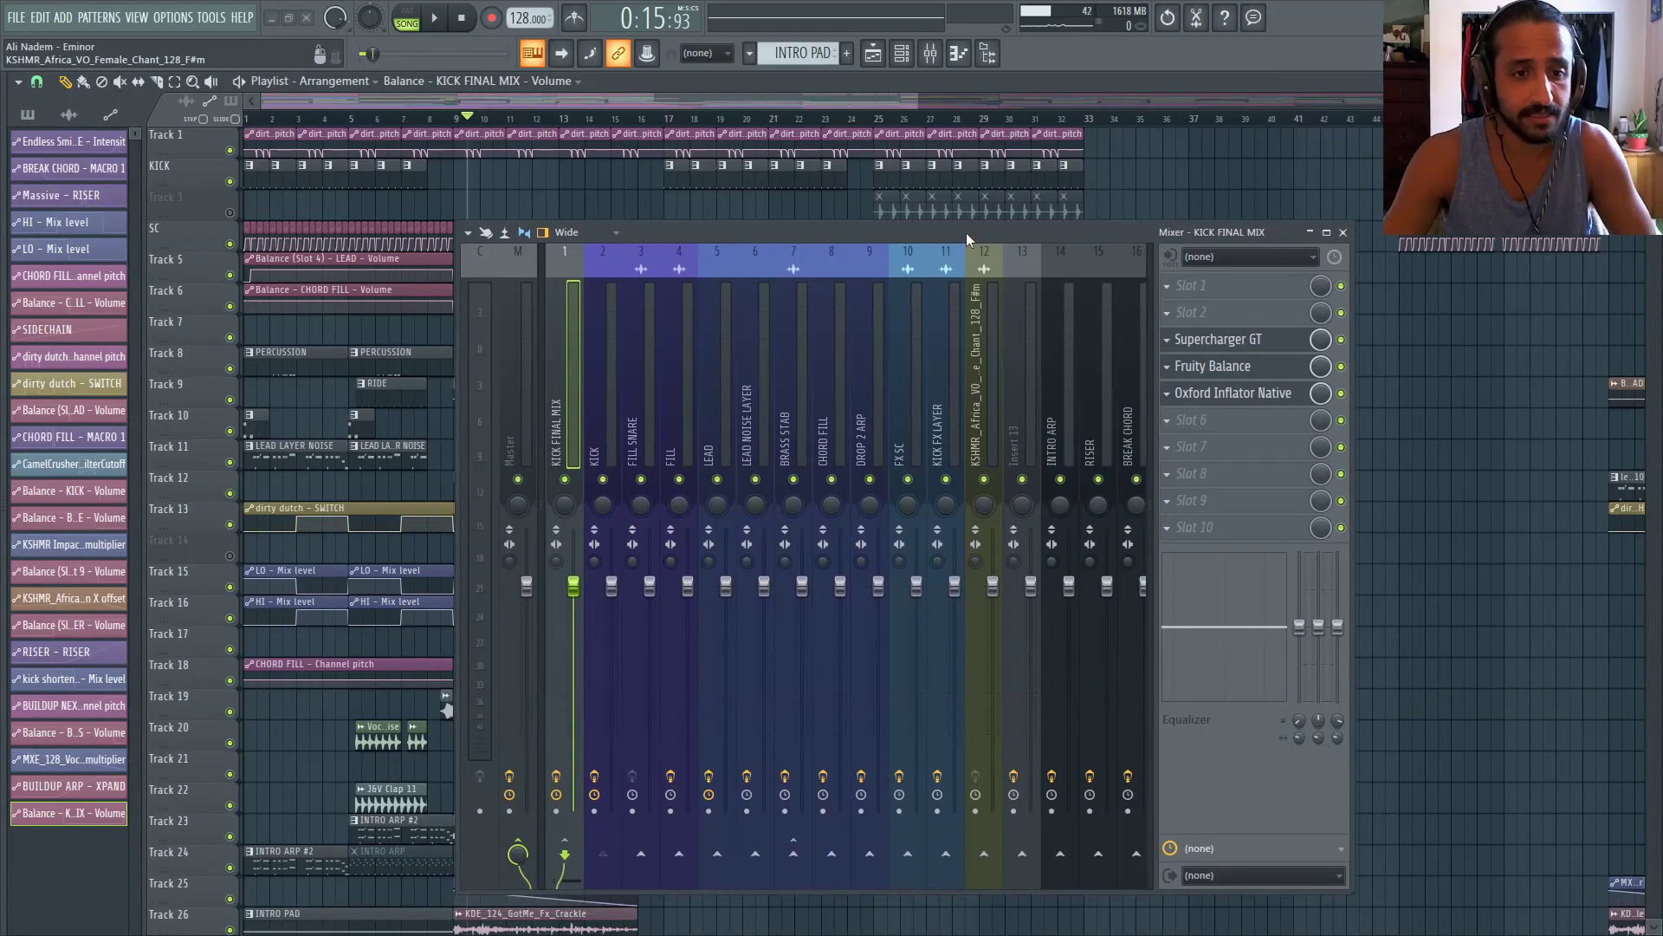
pyautogui.click(1217, 339)
pyautogui.moveTo(1136, 232); pyautogui.dragTo(1114, 630)
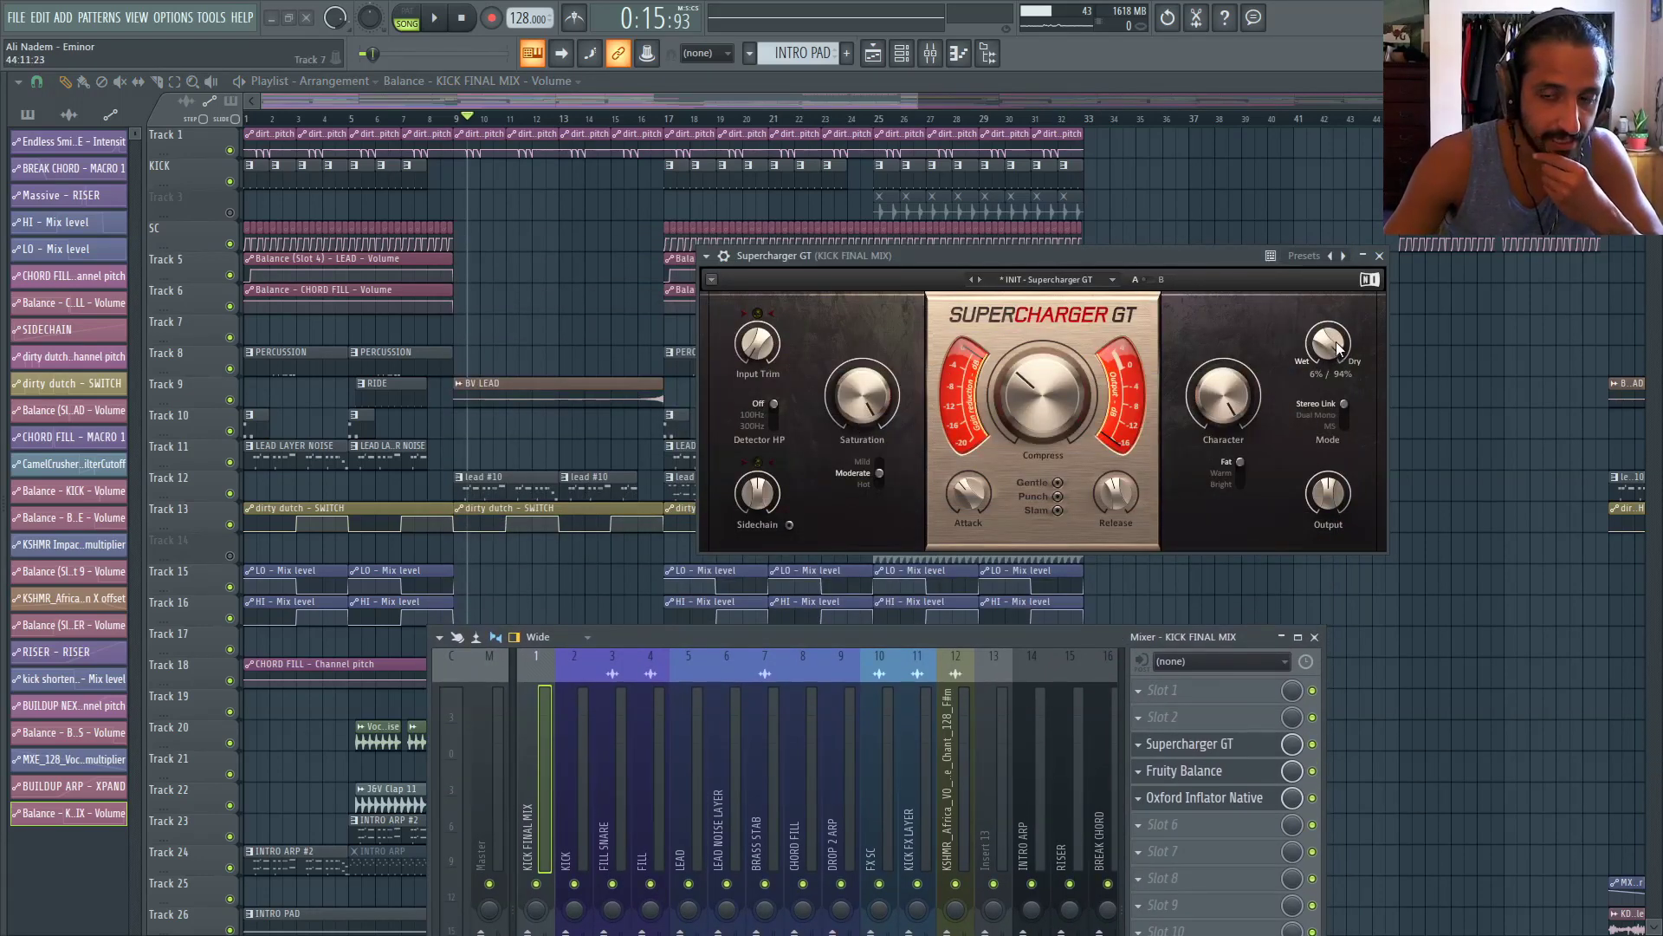
pyautogui.click(1380, 256)
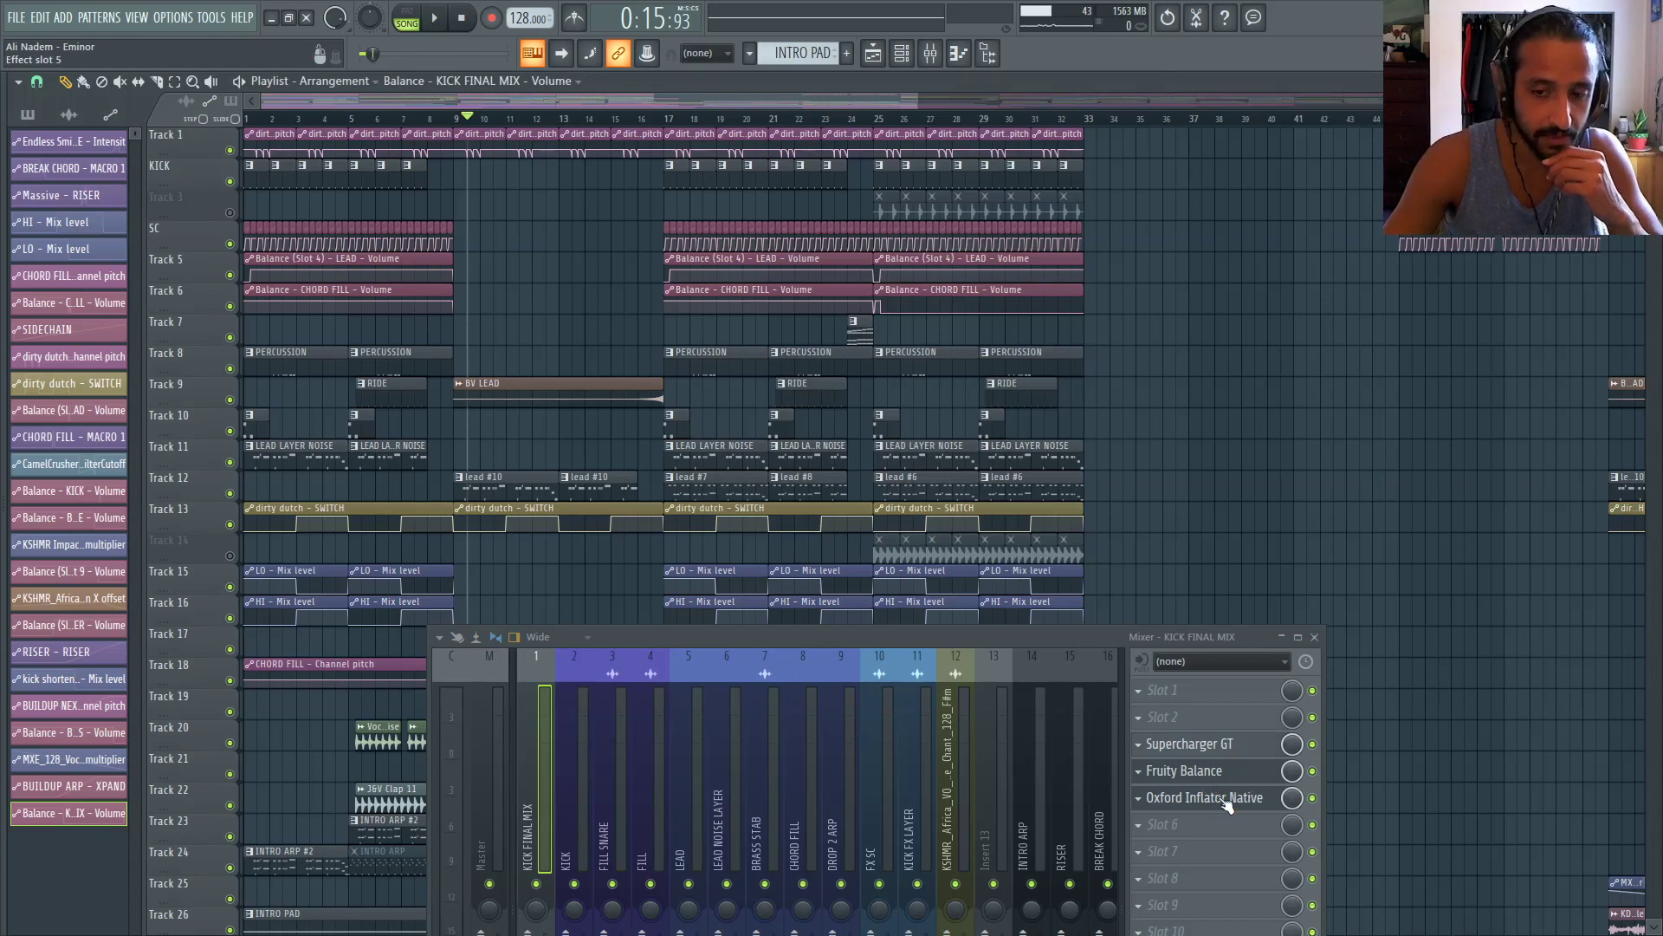
# Review the effect chains of the KICK, KICK FINAL MIX and Master tracks, and hide the mixer
pyautogui.click(591, 745)
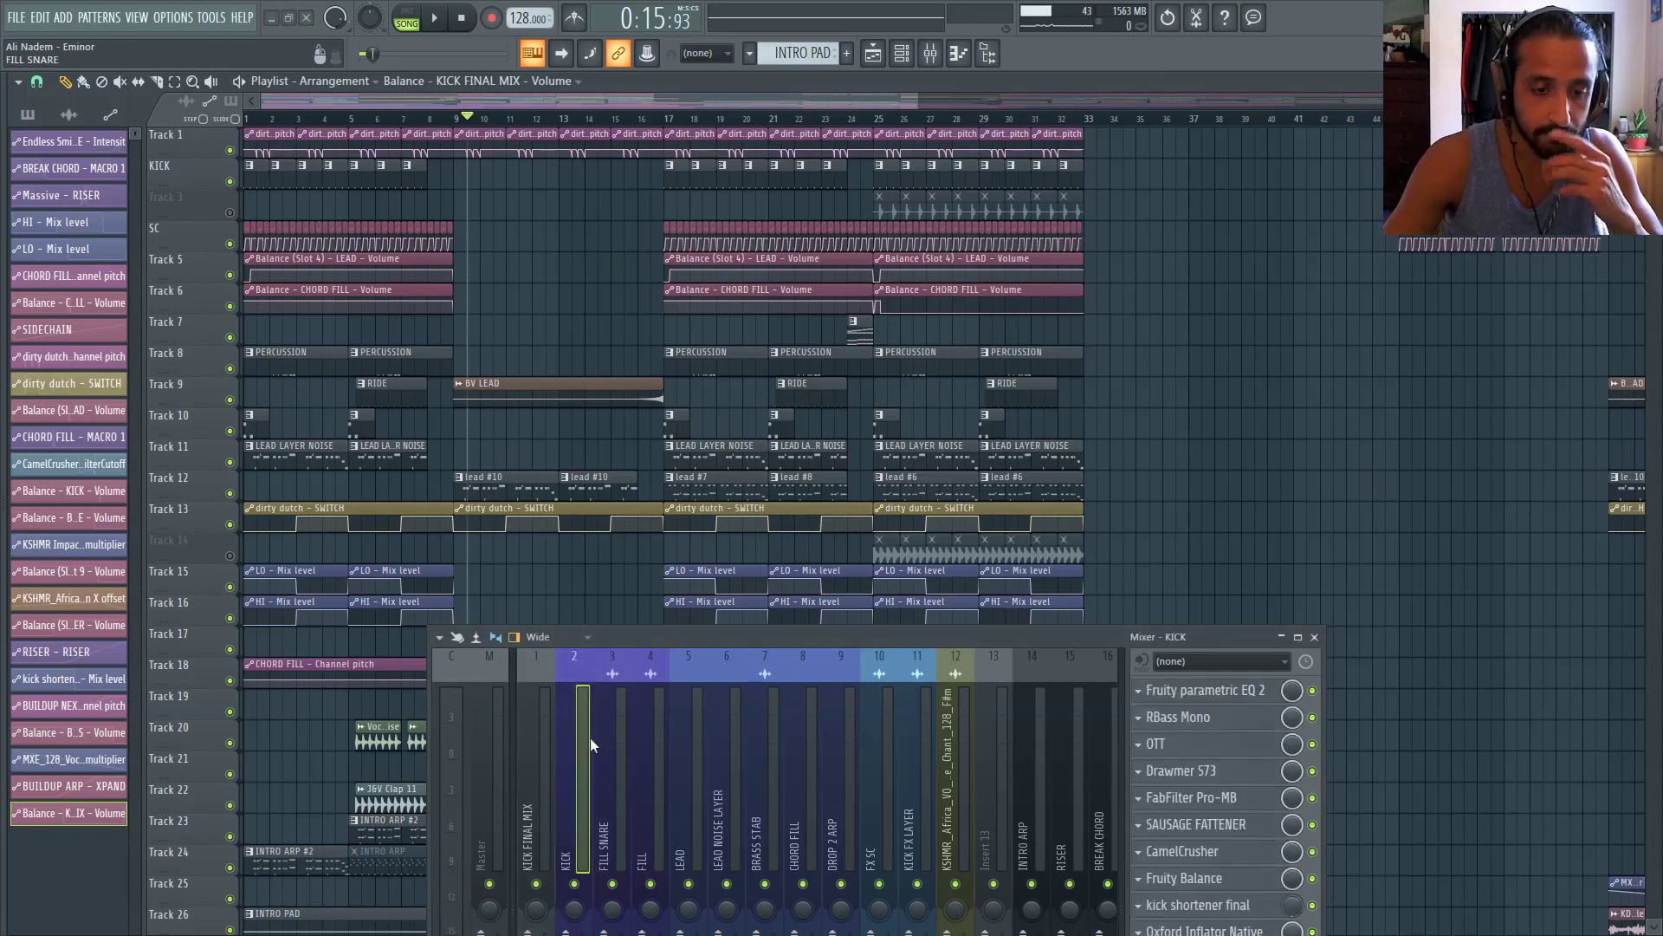
pyautogui.click(531, 741)
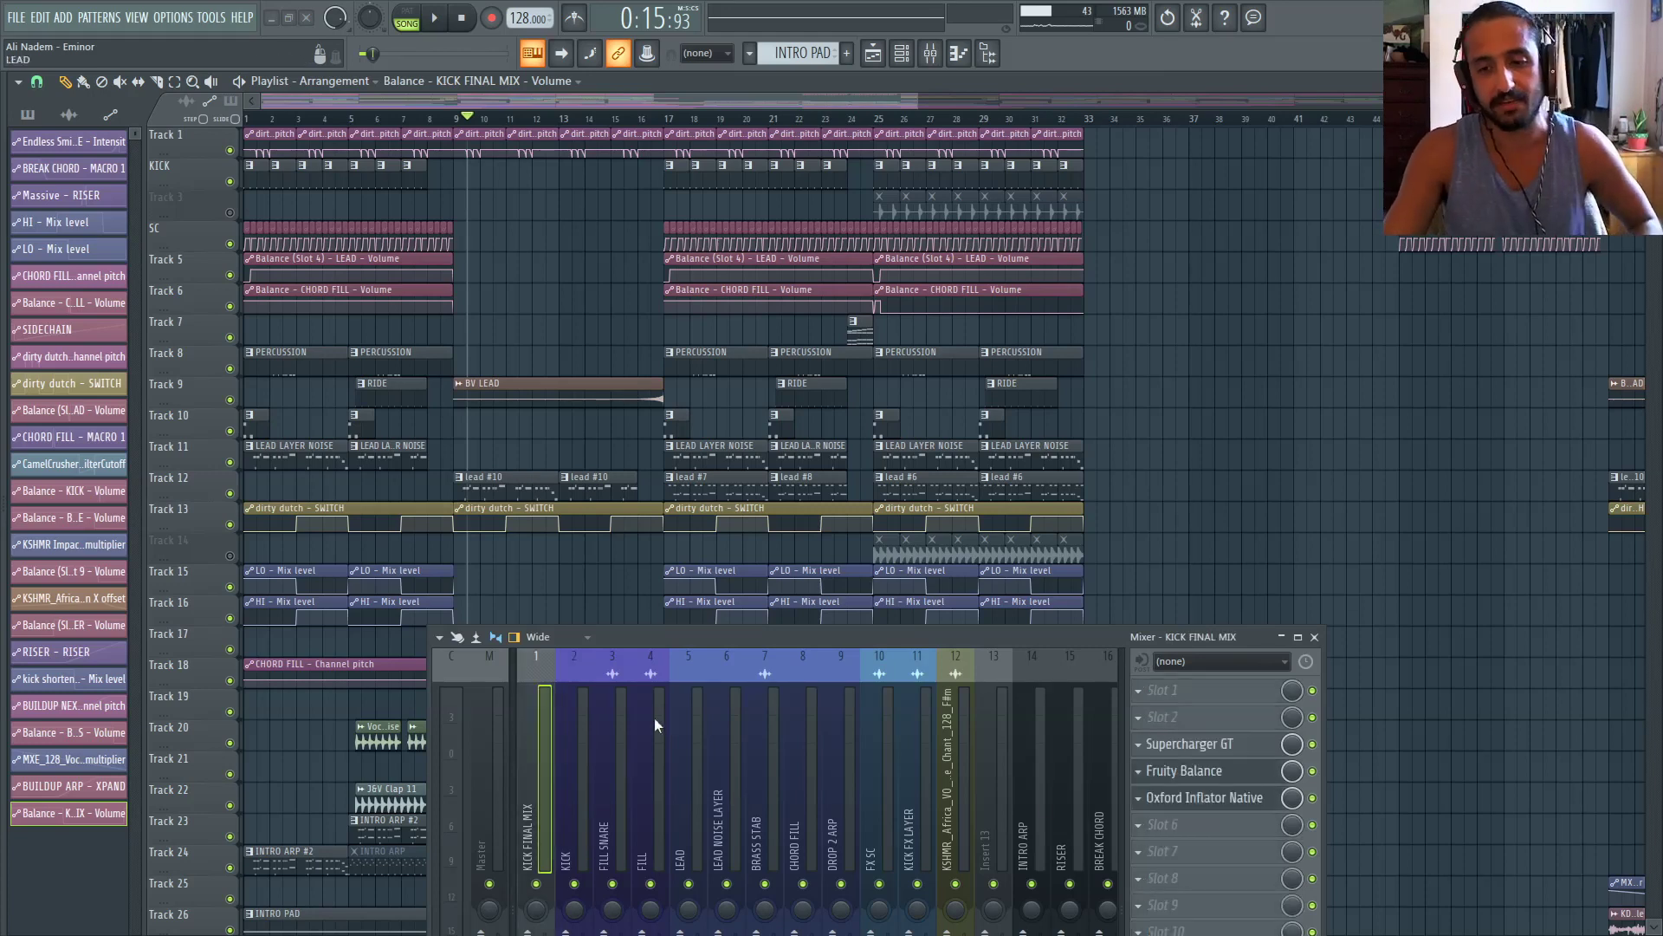
pyautogui.click(490, 750)
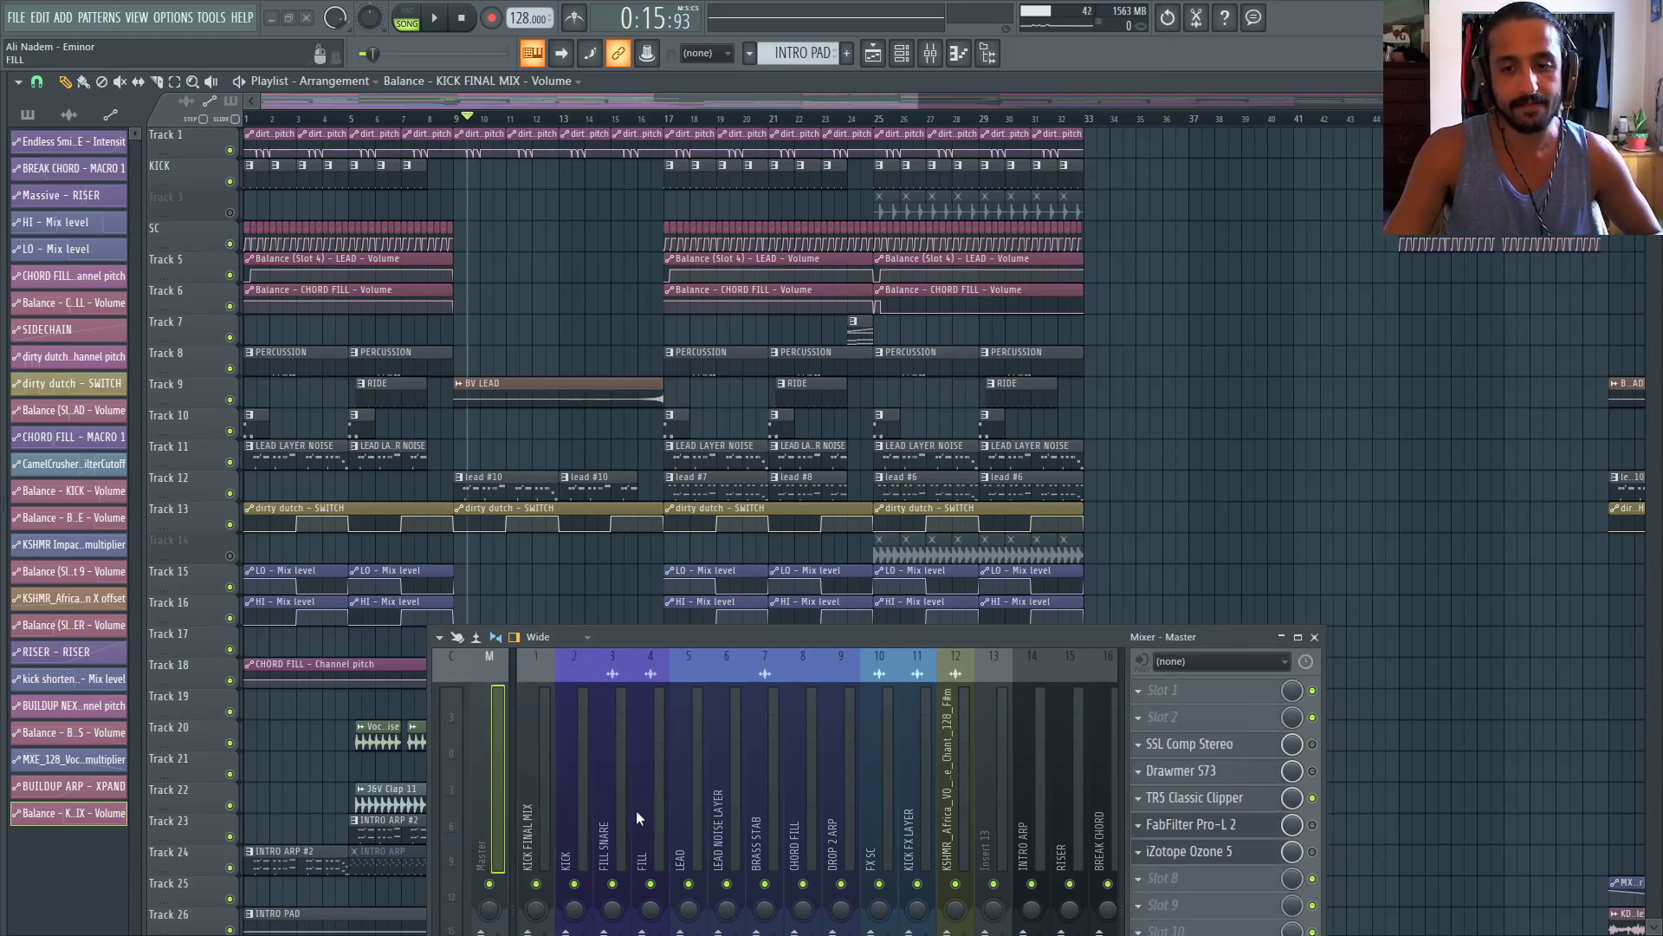
pyautogui.click(1316, 637)
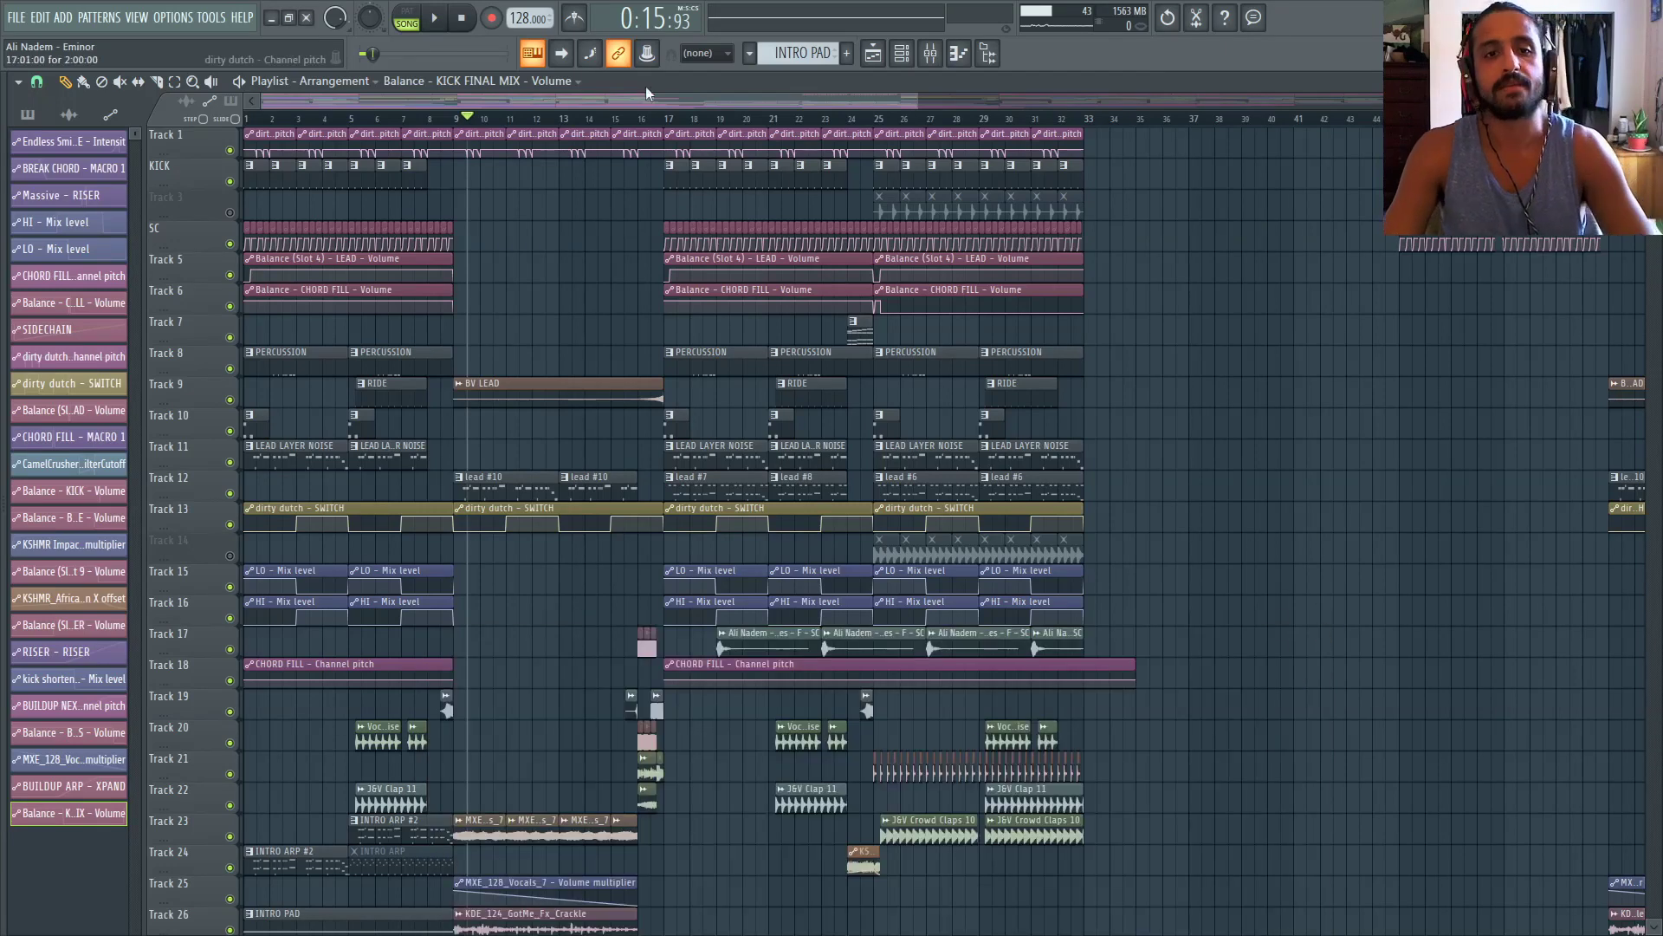
# Place the playhead at bar 17 and open Supercharger GT on the LEAD mixer track, arranged clear of the mixer
pyautogui.click(674, 115)
pyautogui.click(927, 55)
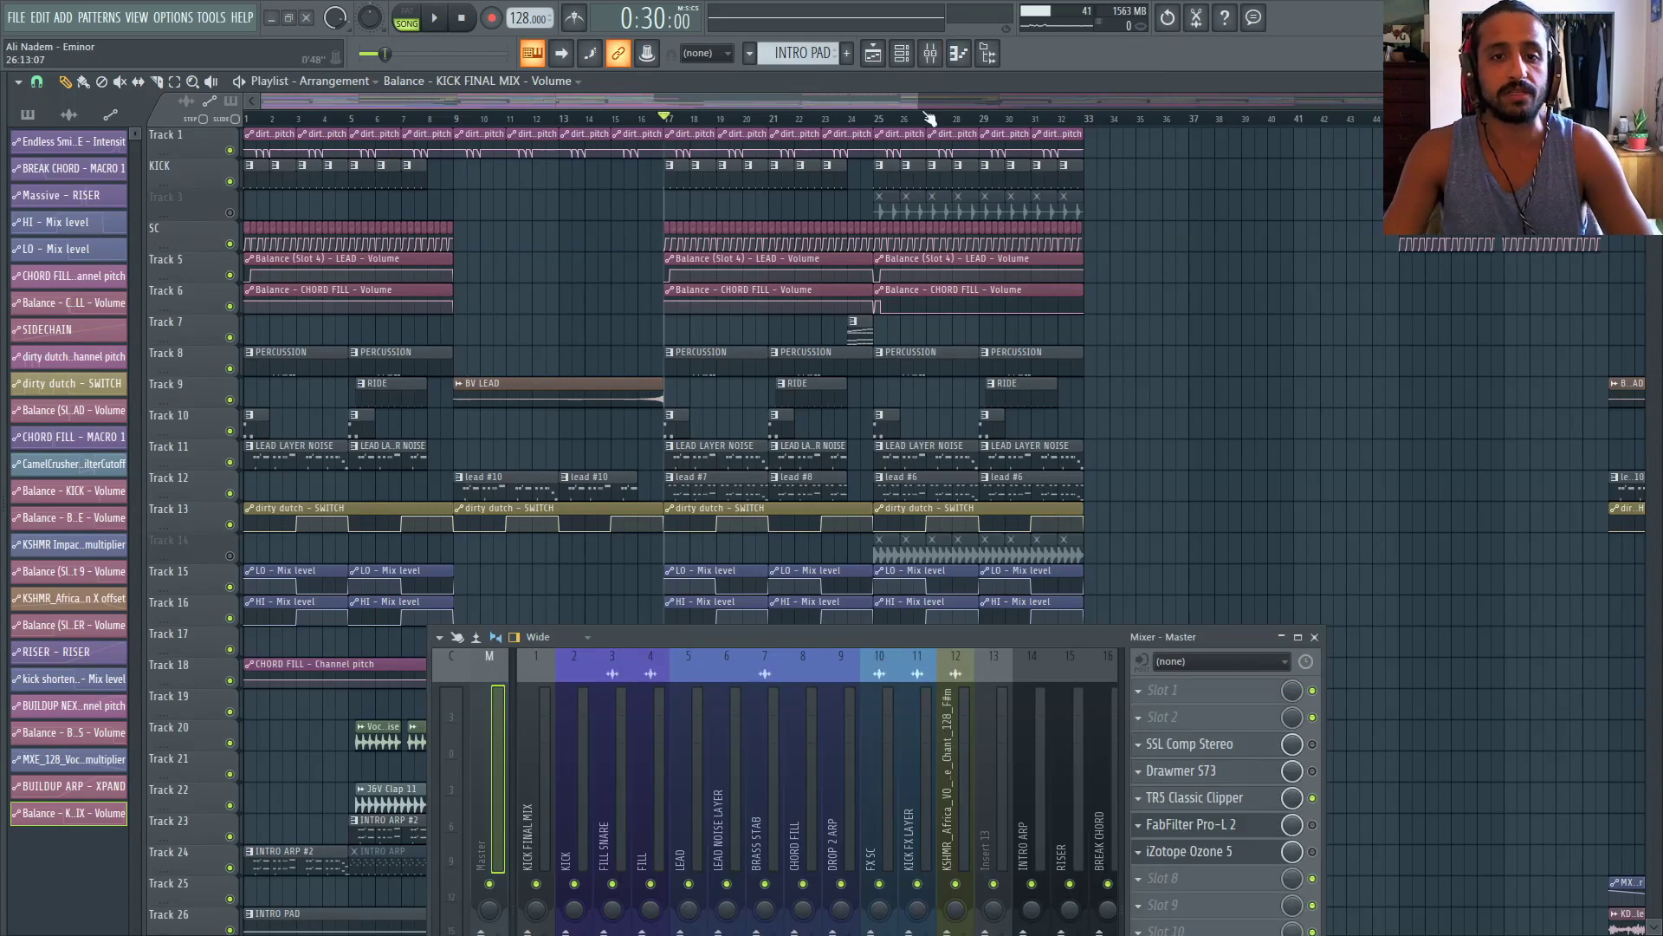
pyautogui.click(720, 767)
pyautogui.click(674, 773)
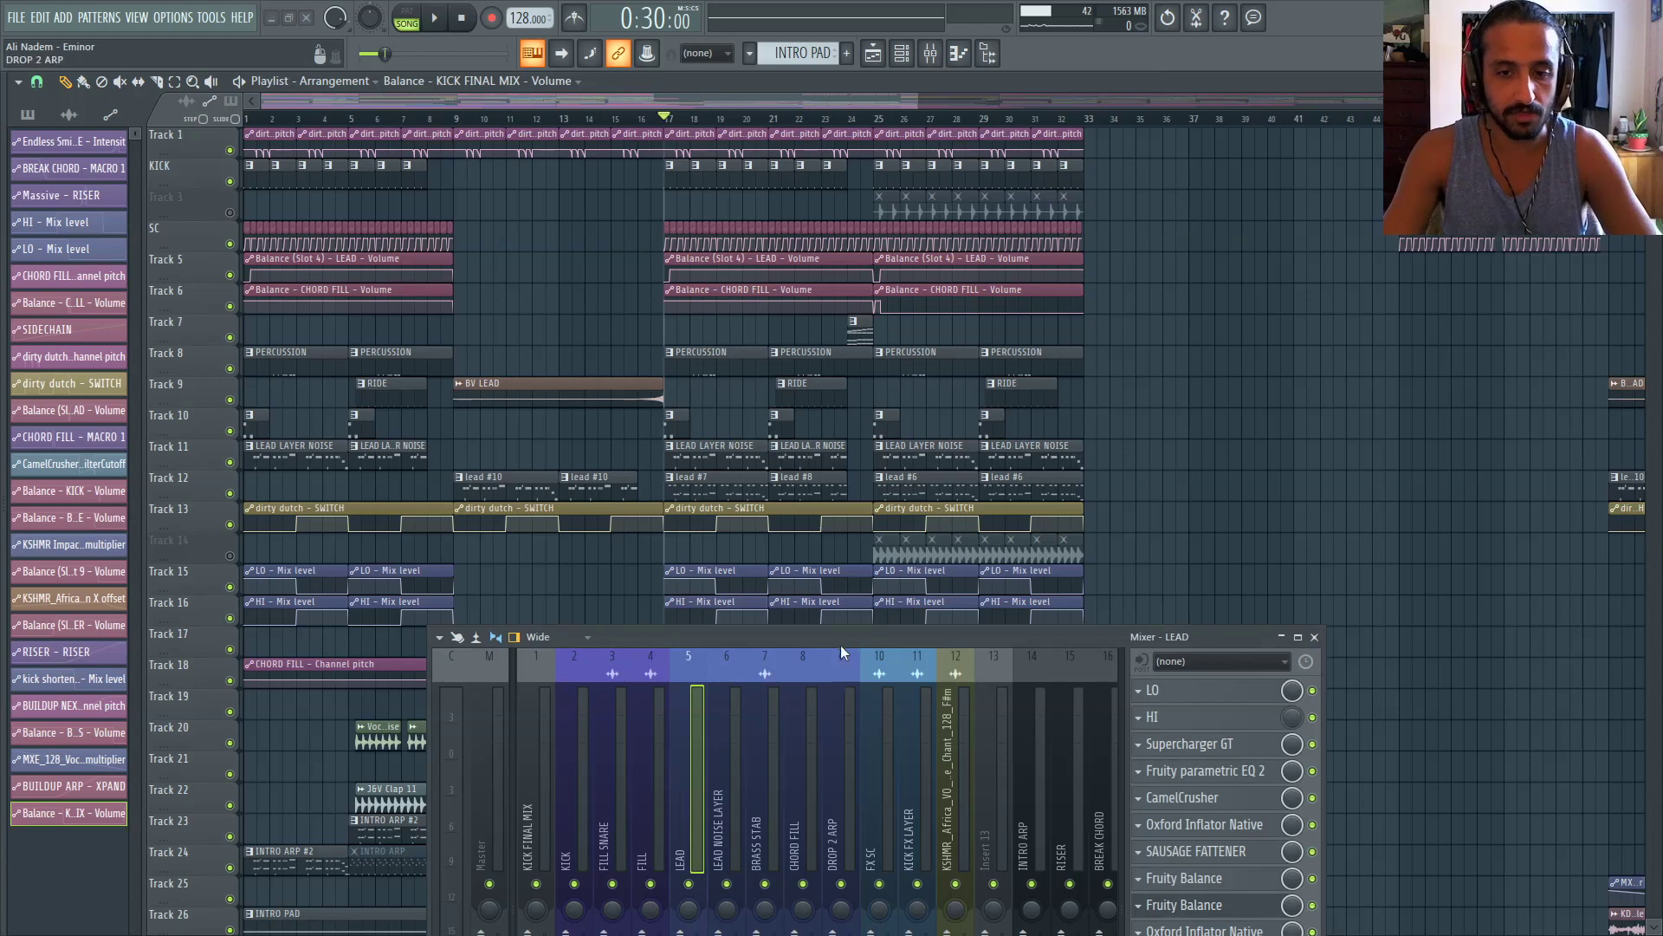
pyautogui.moveTo(840, 644); pyautogui.dragTo(952, 489)
pyautogui.click(1313, 599)
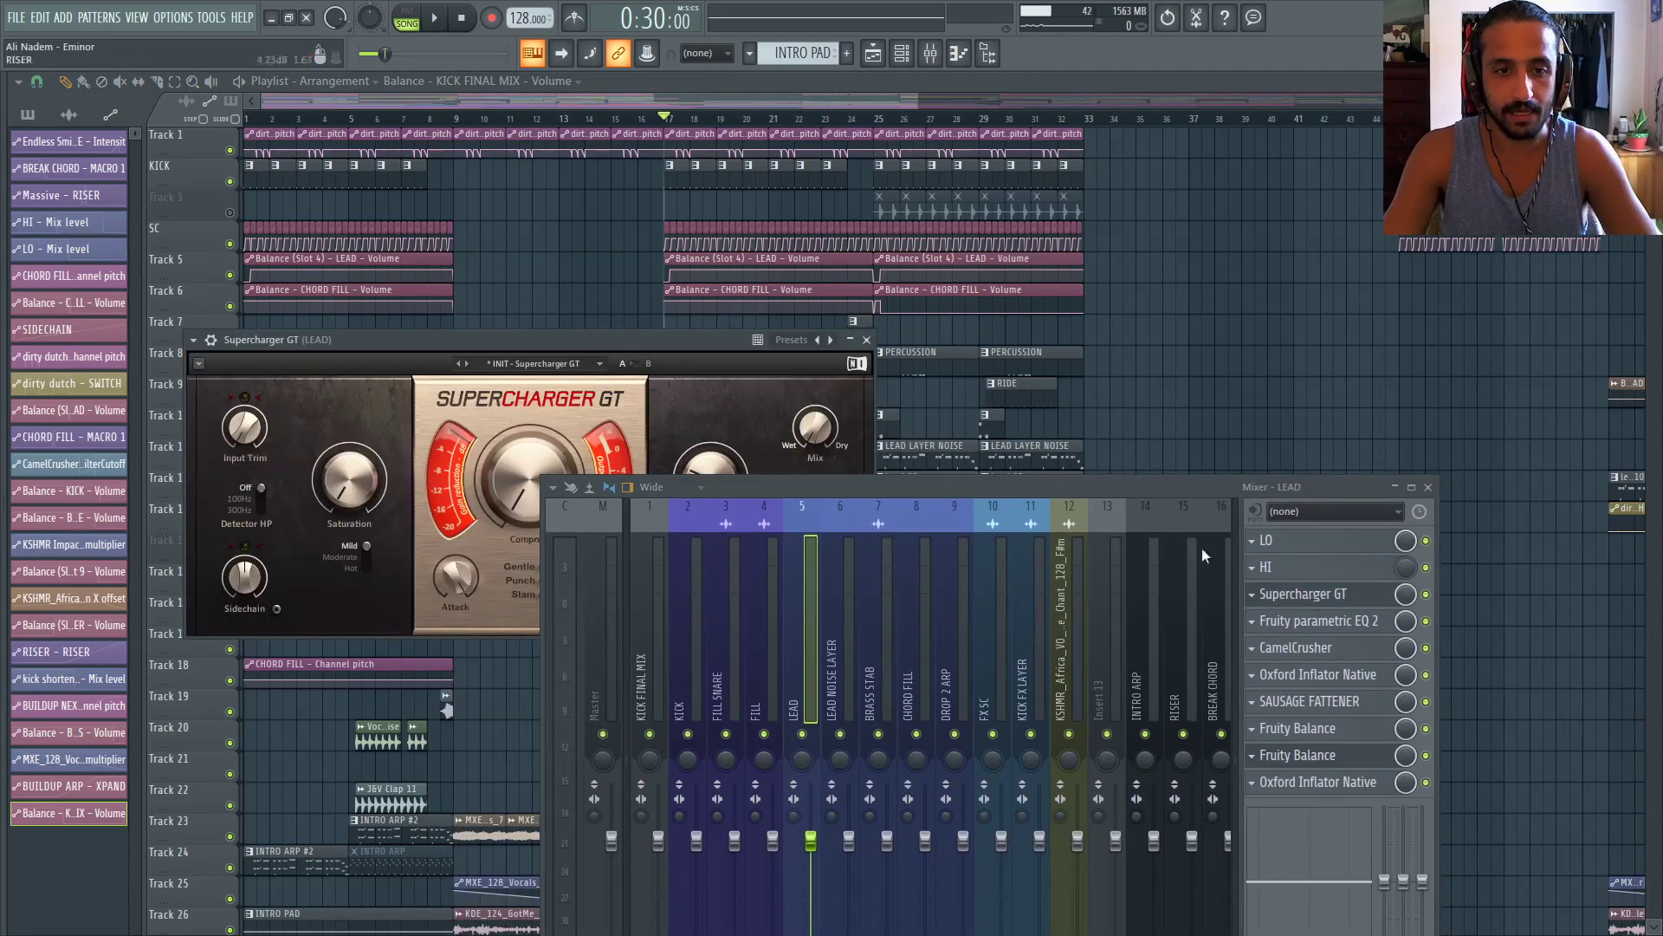
pyautogui.moveTo(1060, 482); pyautogui.dragTo(963, 700)
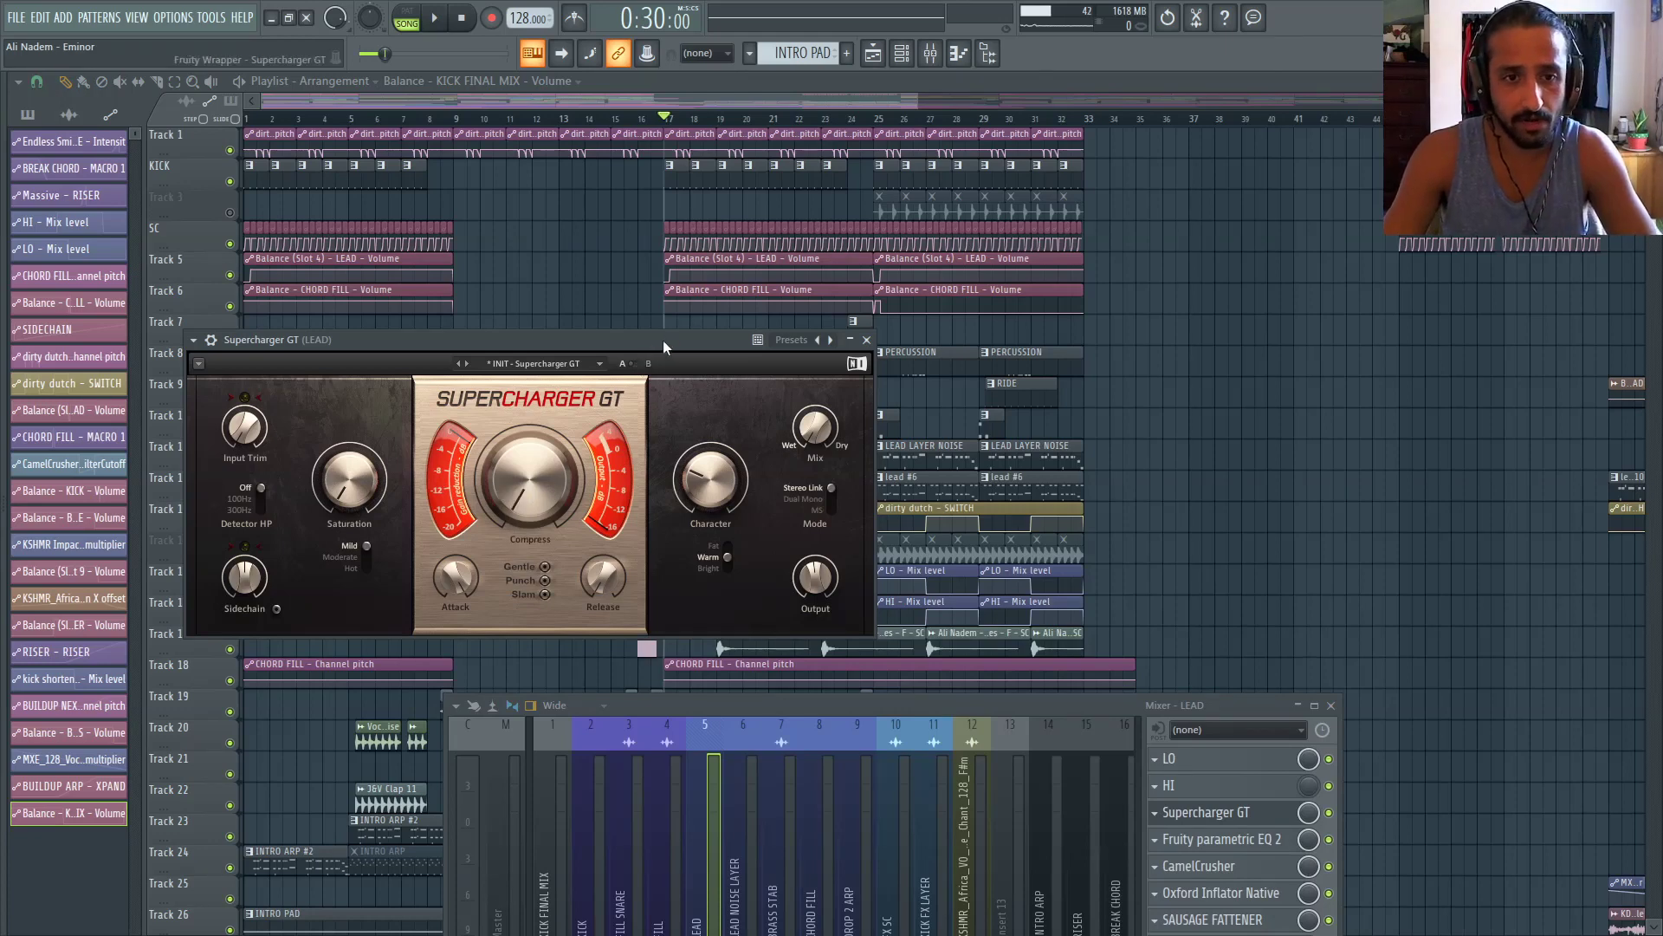
# Play from bar 17 to watch the LEAD's Supercharger GT respond, and close the plugin after stopping playback
pyautogui.press('space')
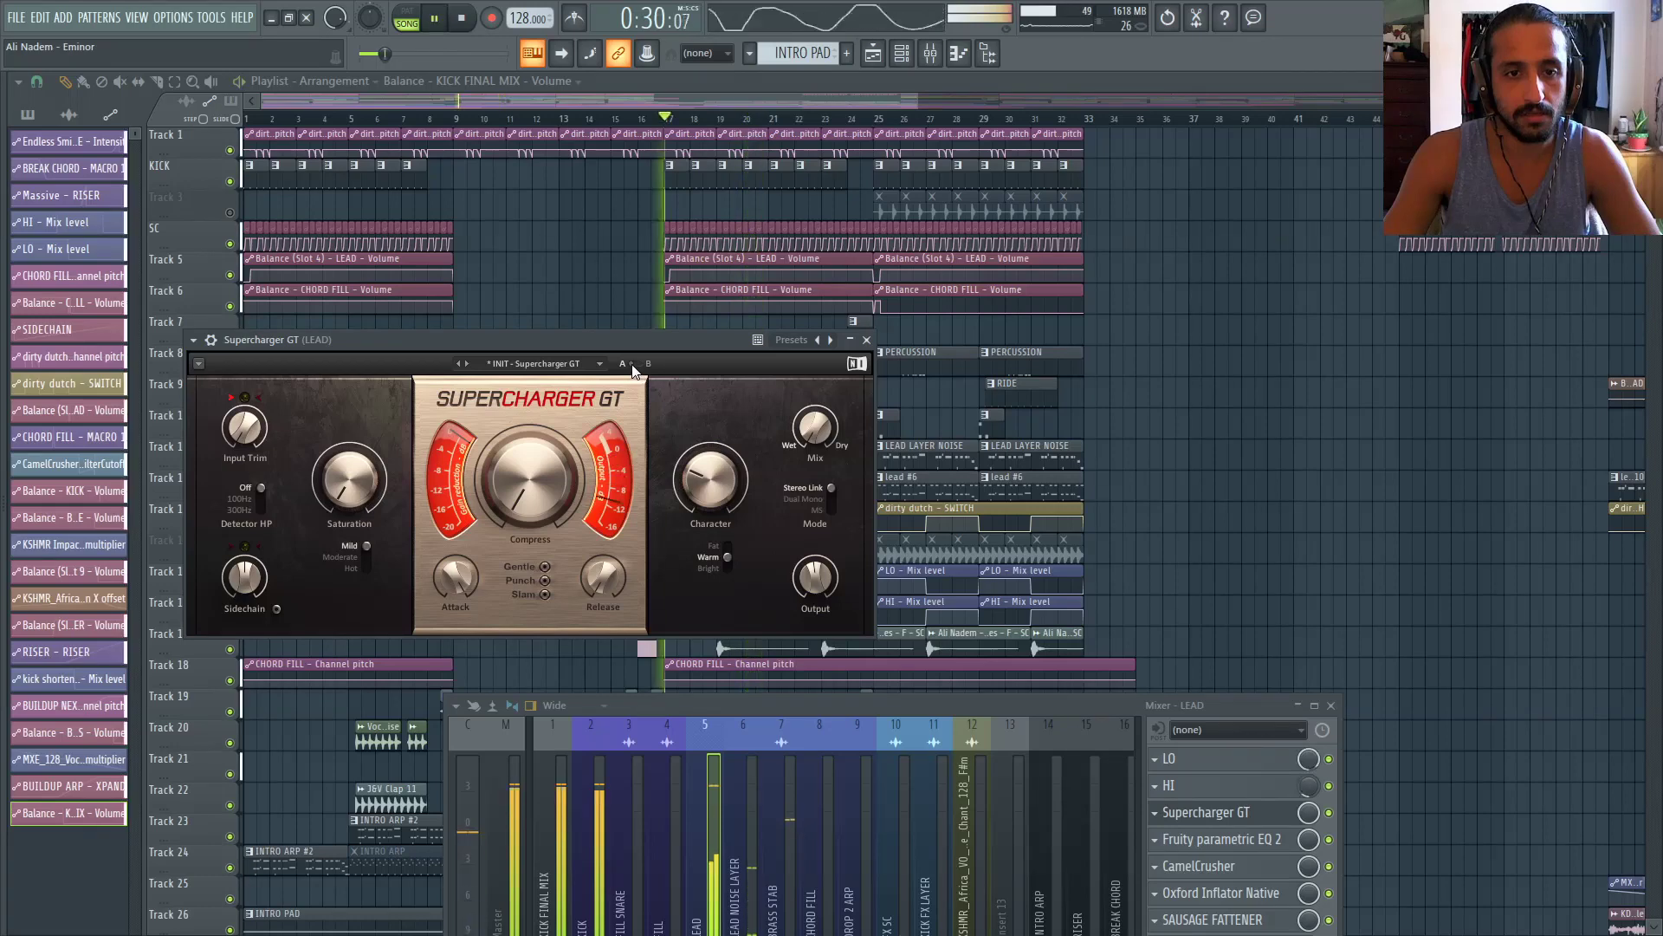
pyautogui.press('space')
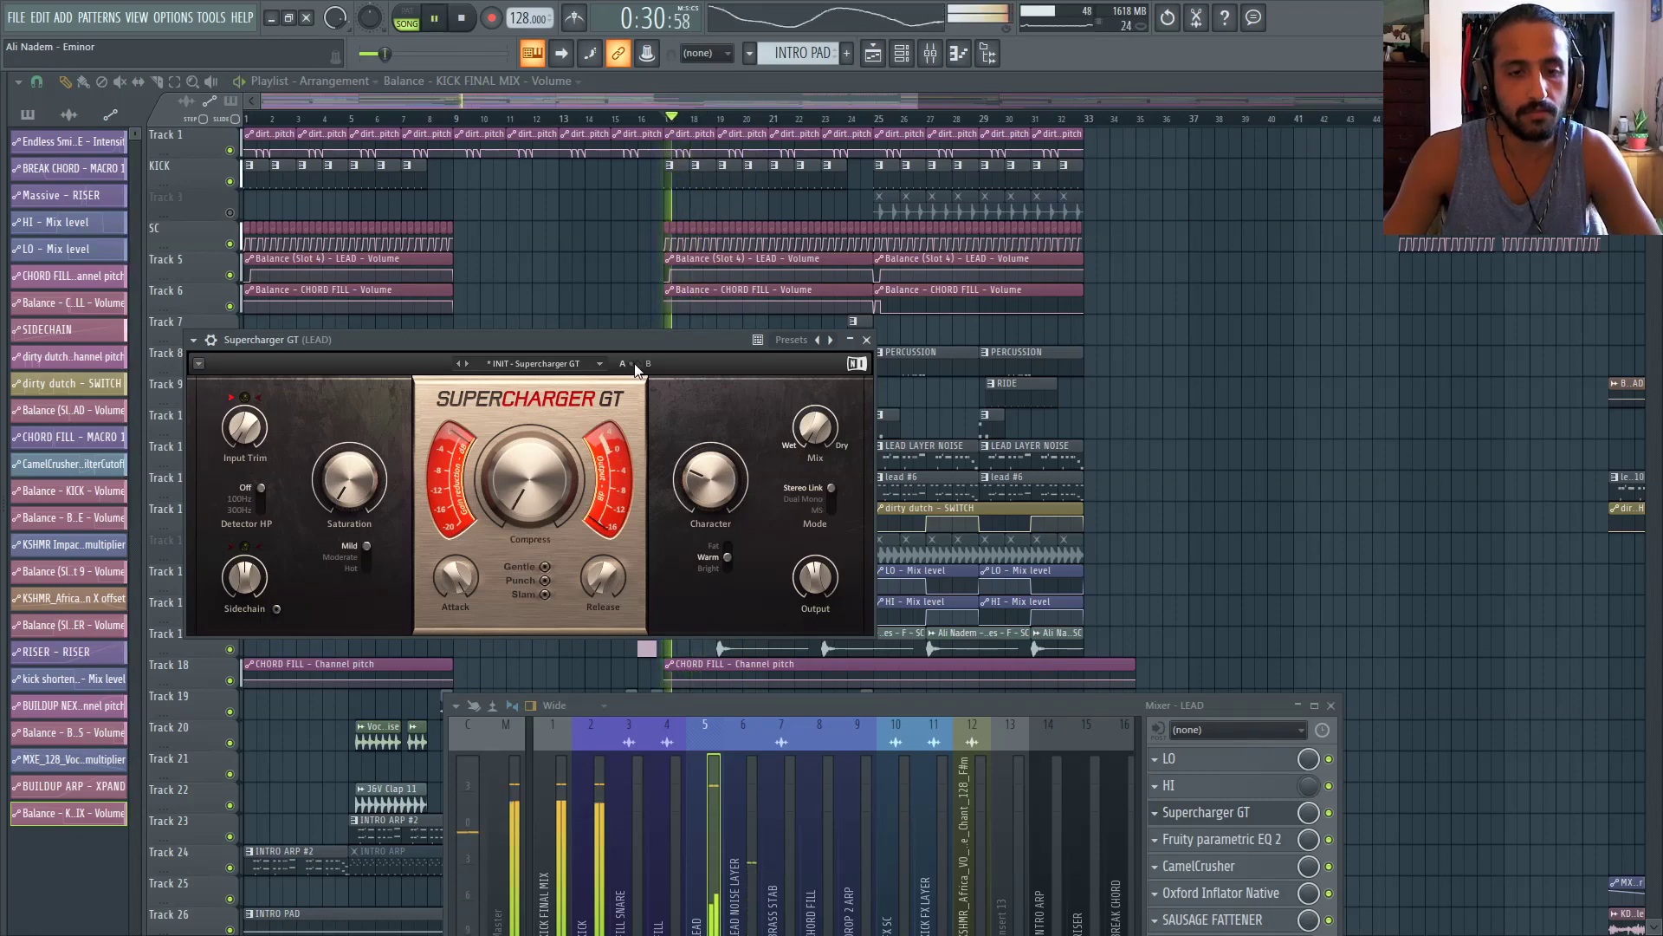
pyautogui.click(456, 21)
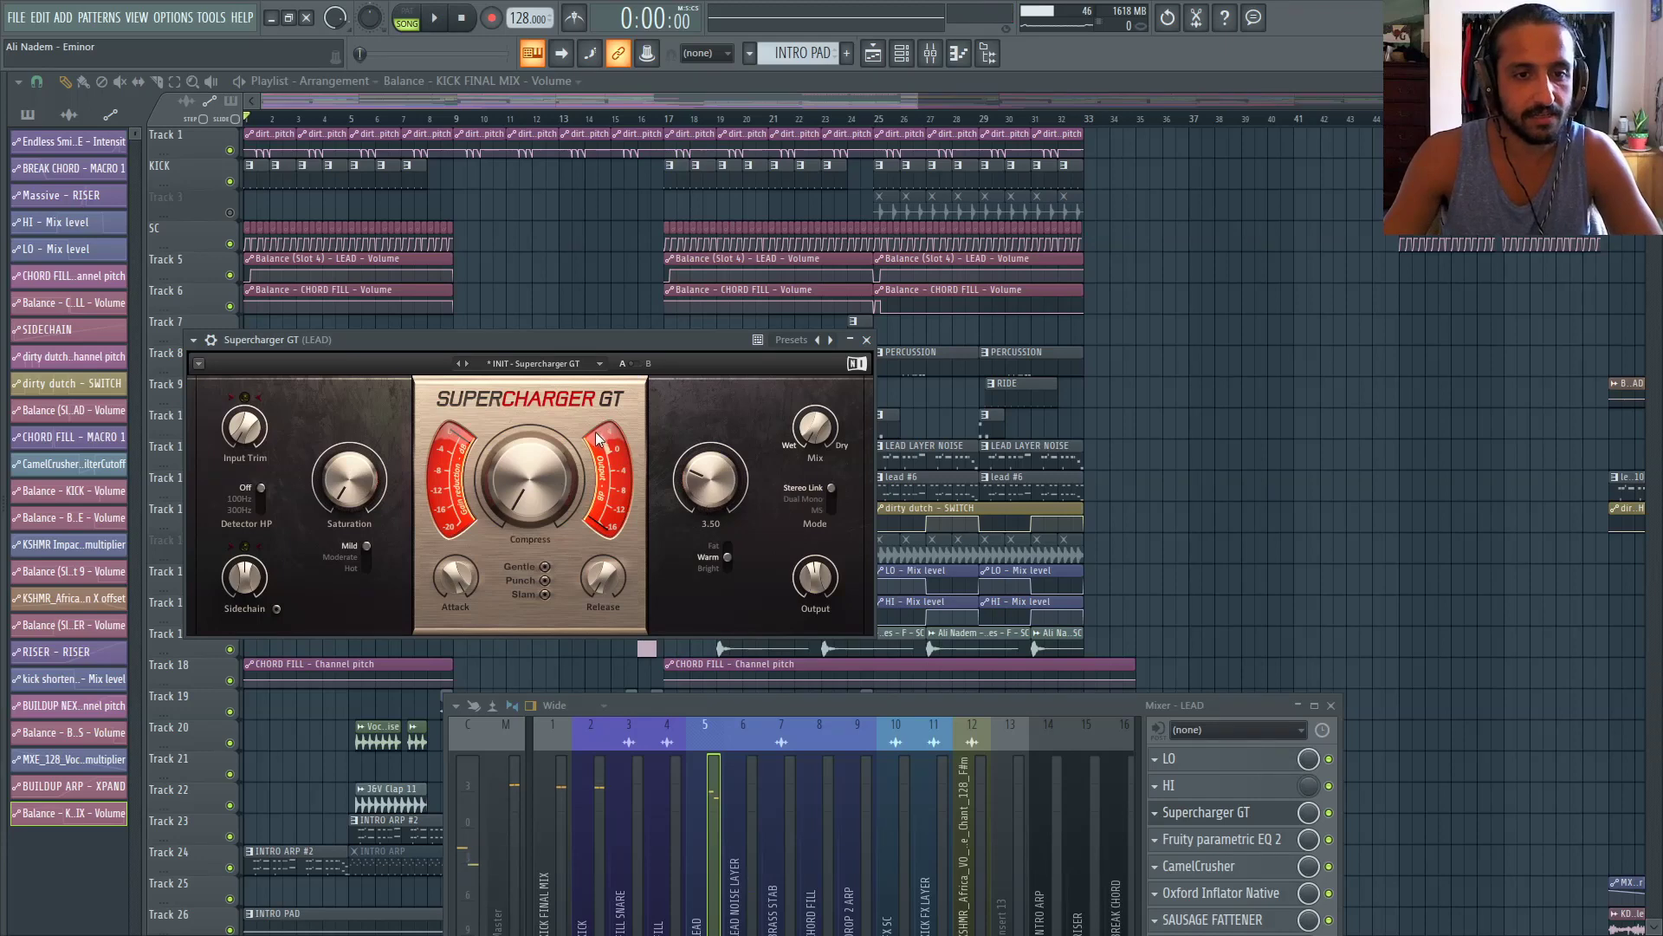
pyautogui.click(866, 340)
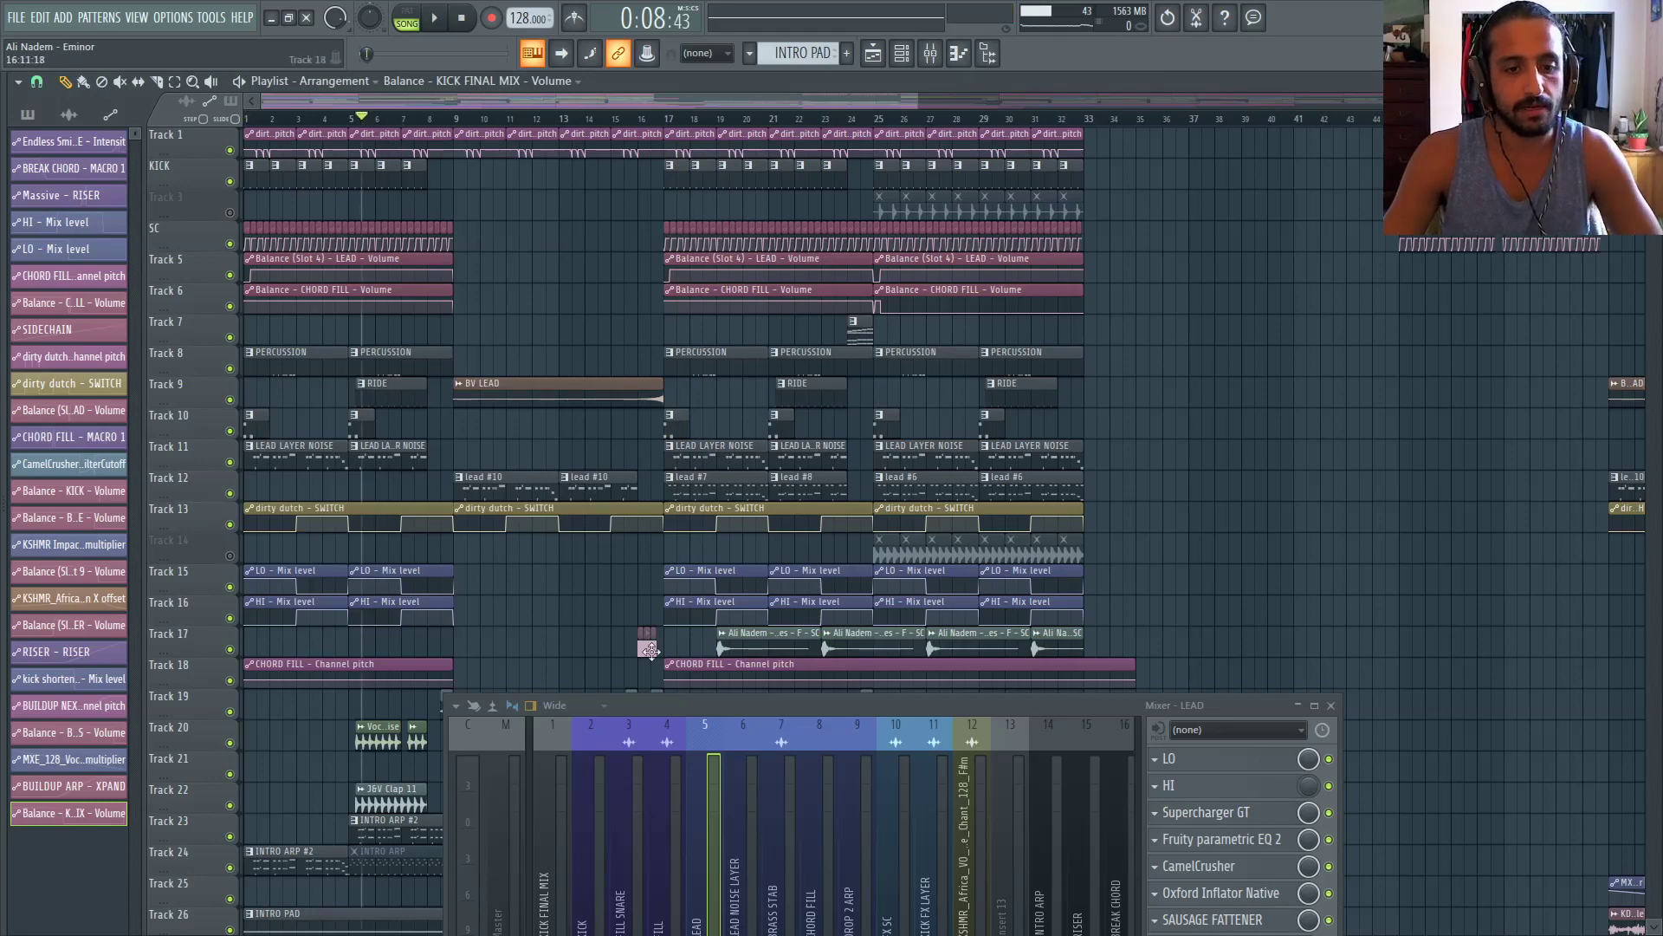
# Open the INTRO PAD pattern clip in the piano roll and show the channel rack
pyautogui.scroll(-10, 465, 396)
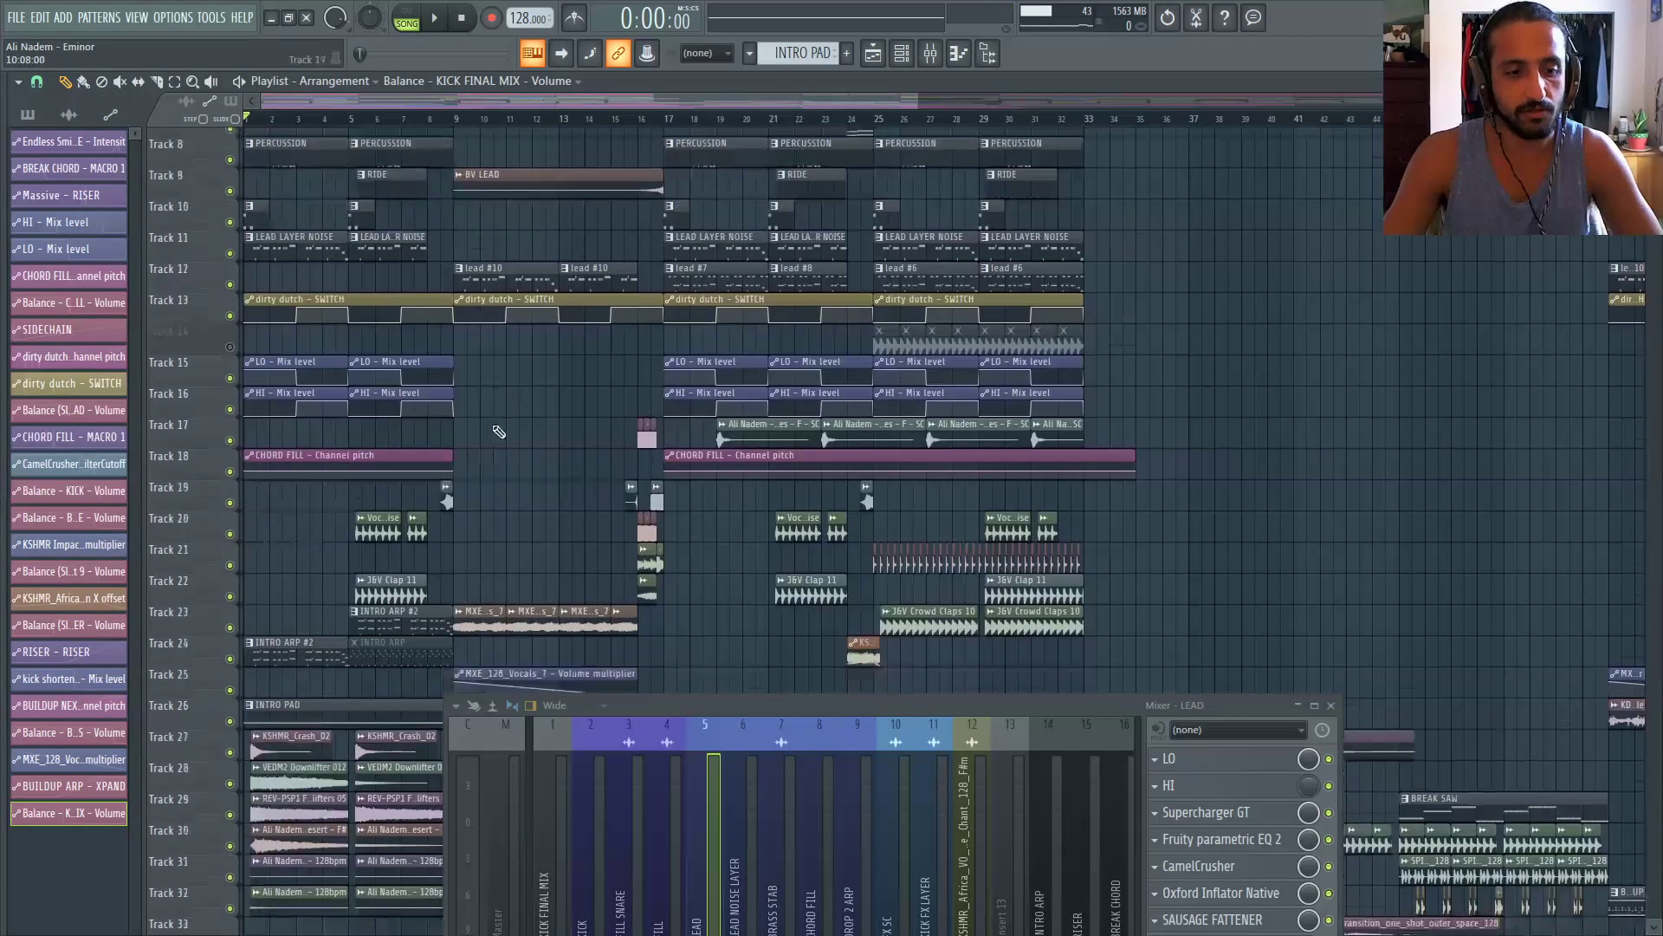
pyautogui.scroll(3, 260, 473)
pyautogui.doubleClick(378, 516)
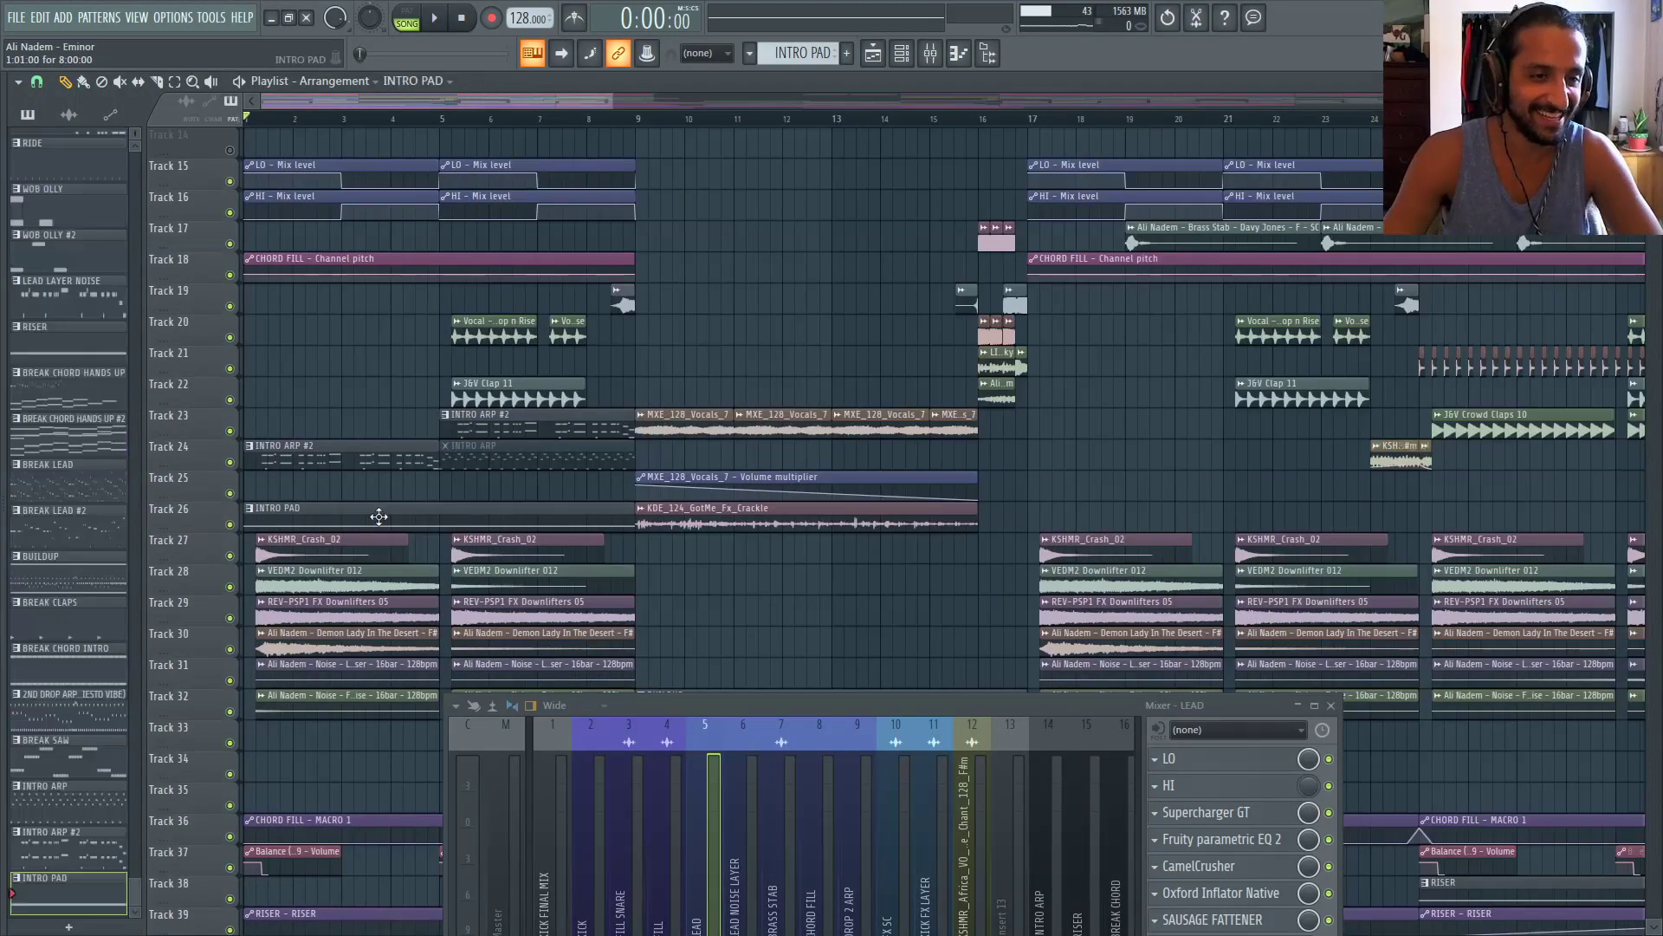
pyautogui.scroll(-2, 479, 455)
pyautogui.click(905, 53)
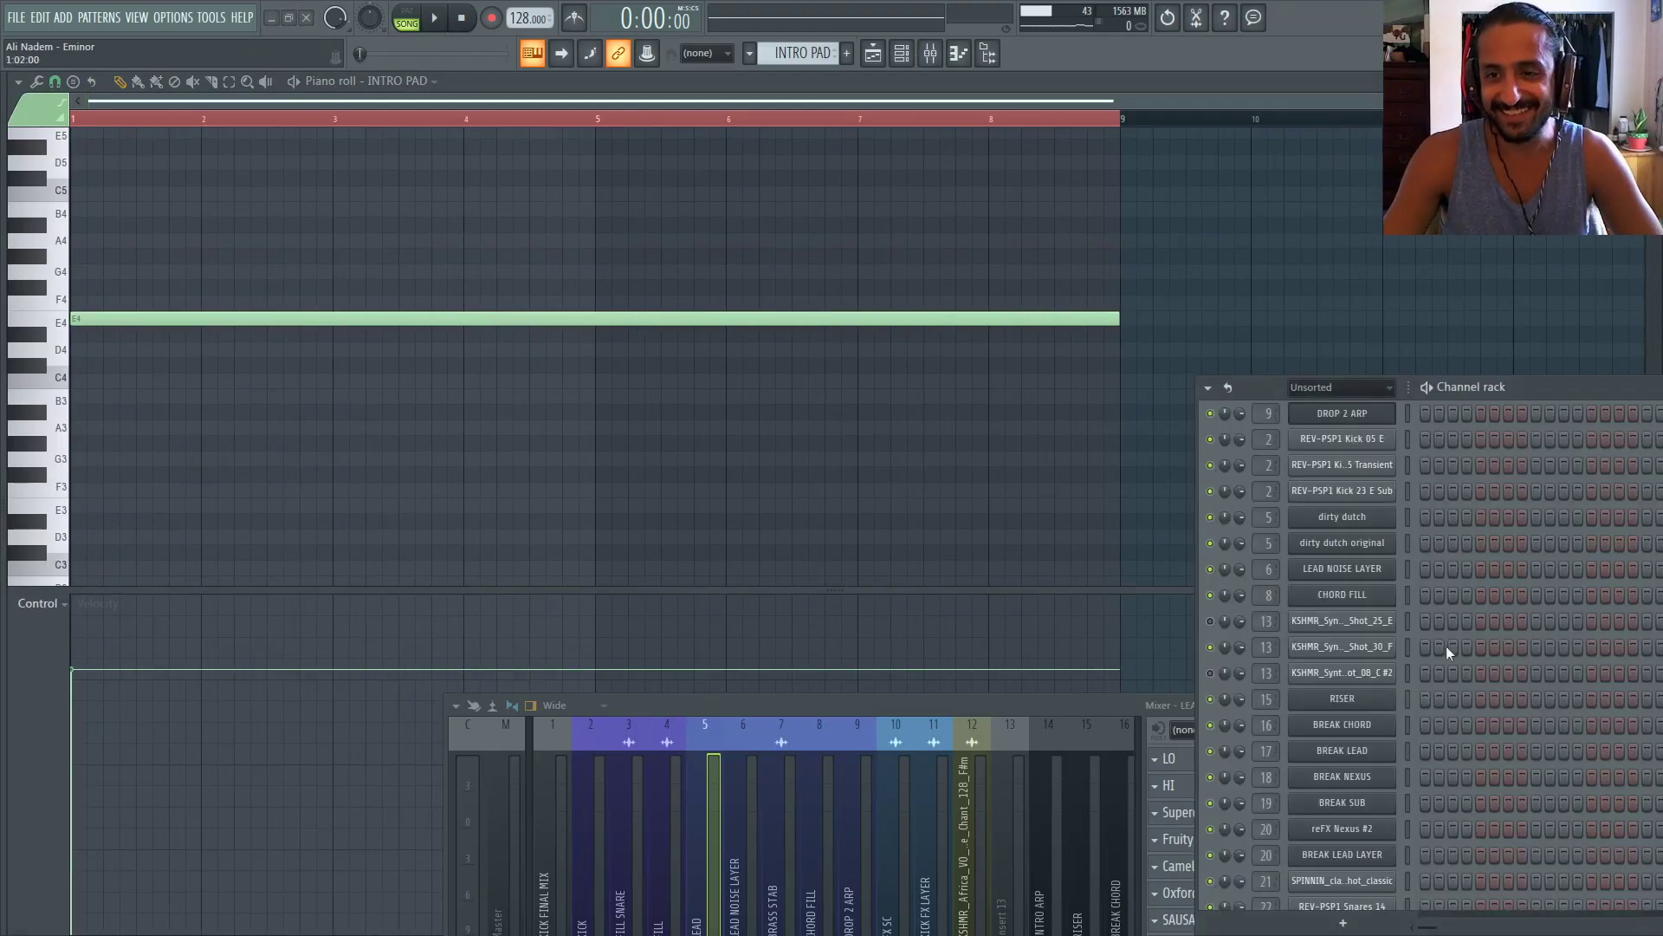
# Open the Massive synth on the INTRO PAD channel, with the channel rack moved clear, and play the intro
pyautogui.moveTo(1251, 386); pyautogui.dragTo(1136, 192)
pyautogui.scroll(-3, 1390, 551)
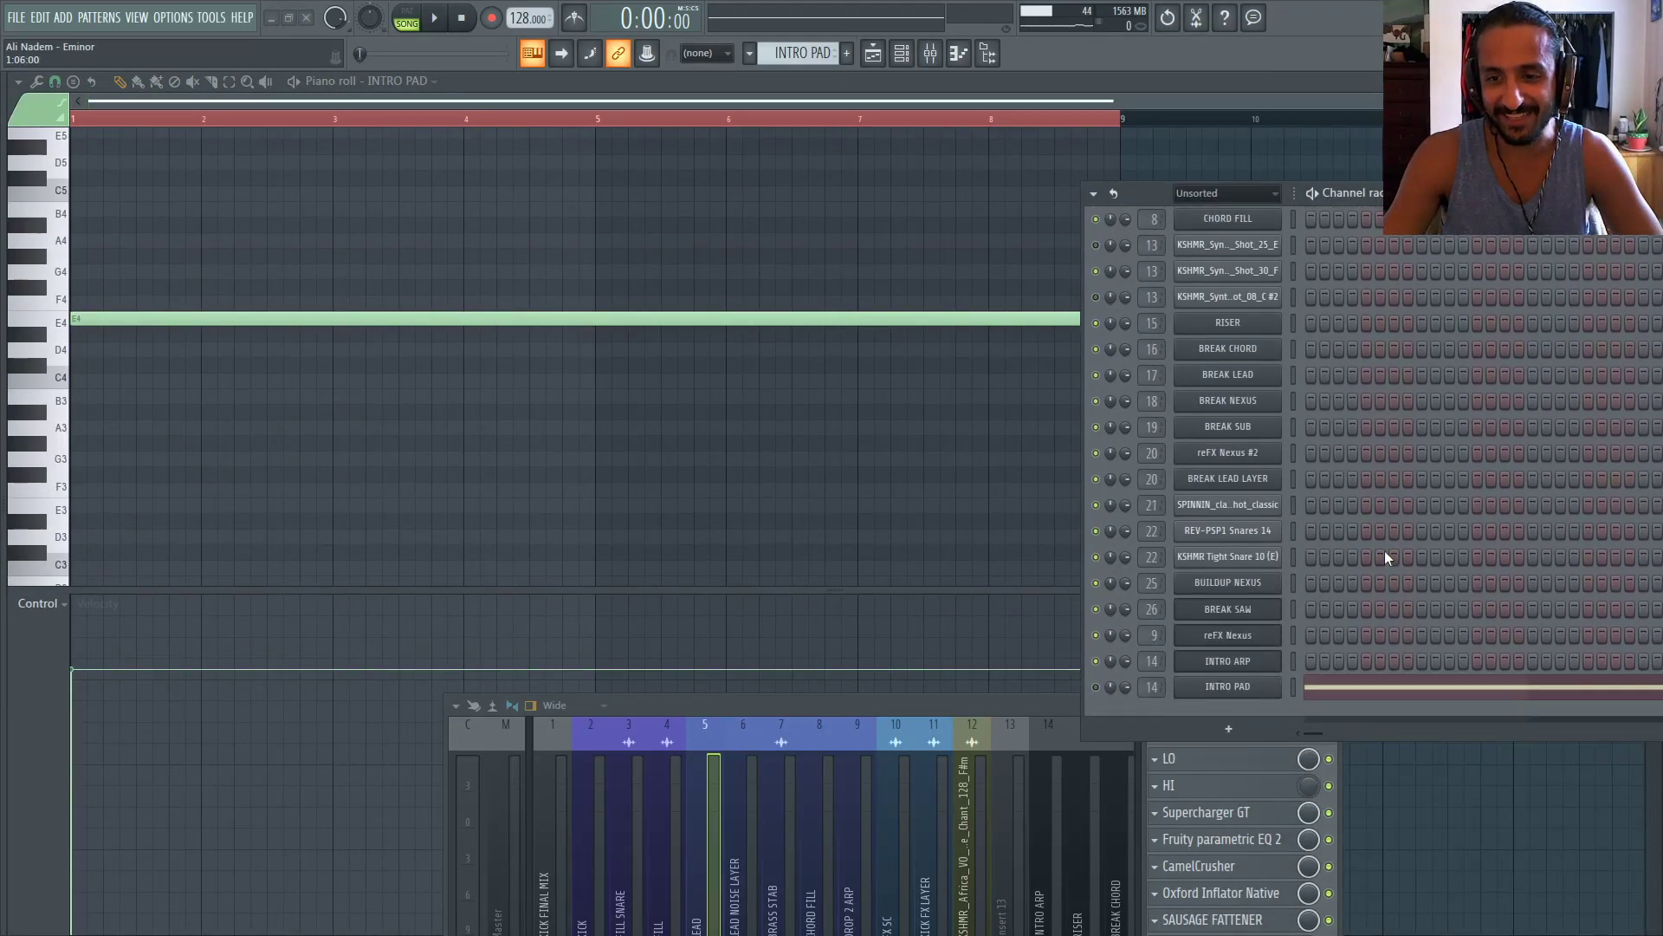
pyautogui.click(1224, 688)
pyautogui.press('space')
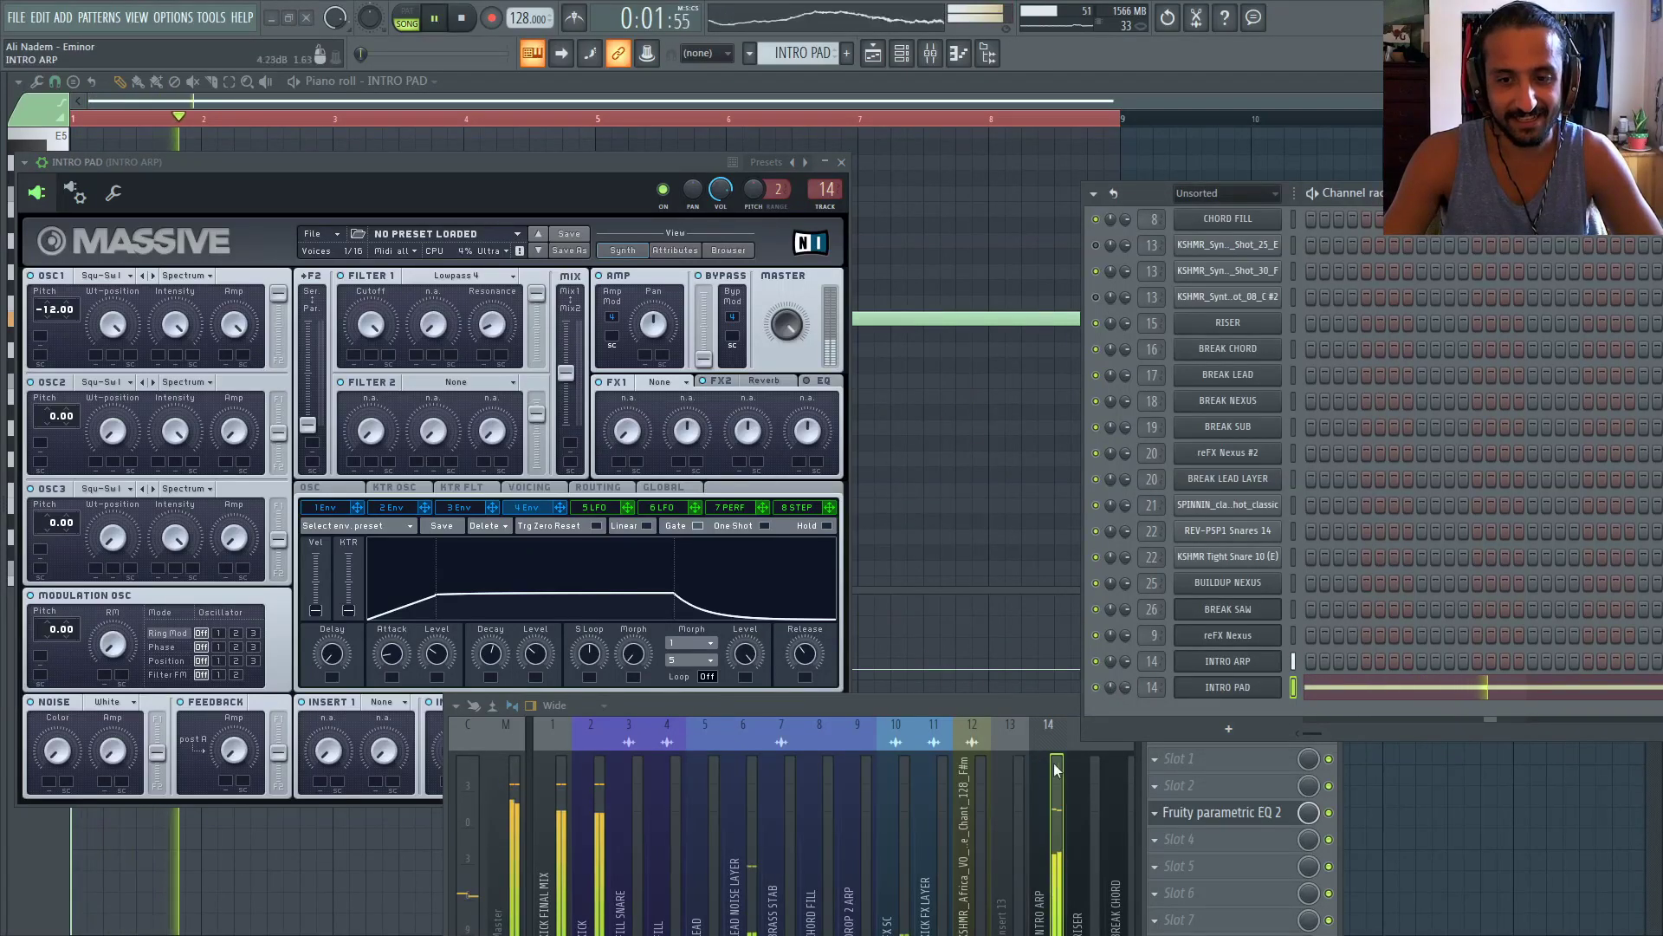
# Open the INTRO ARP channel's Massive synth and arrange it clear of the mixer and channel rack during playback
pyautogui.moveTo(1037, 709); pyautogui.dragTo(965, 819)
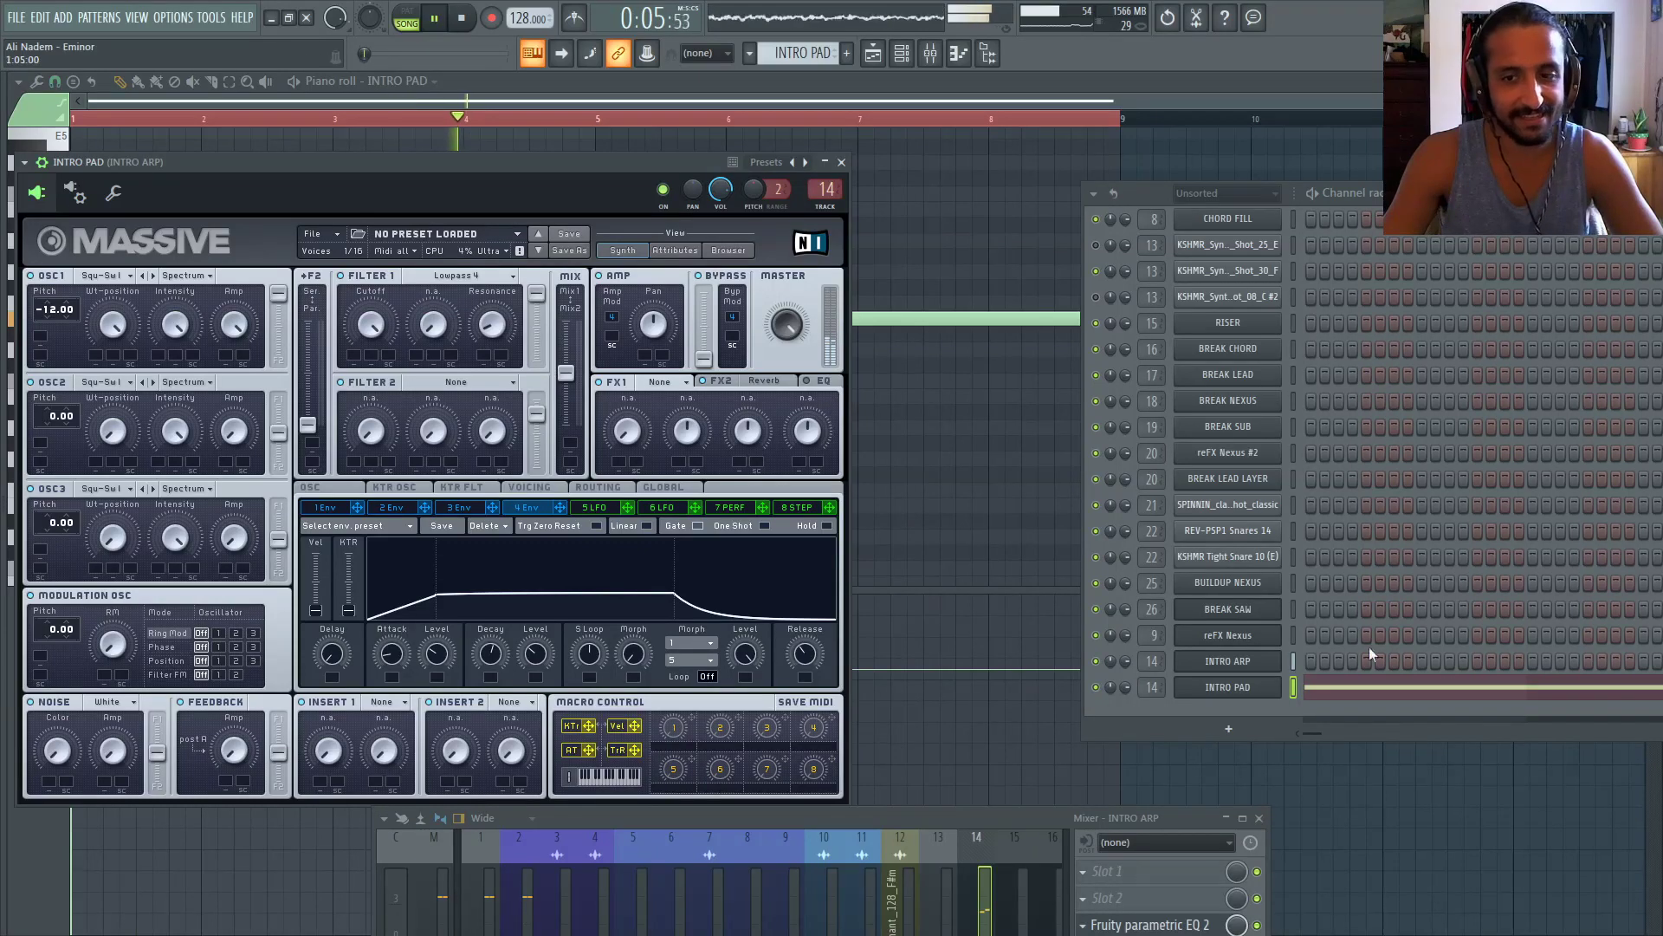
pyautogui.click(1240, 661)
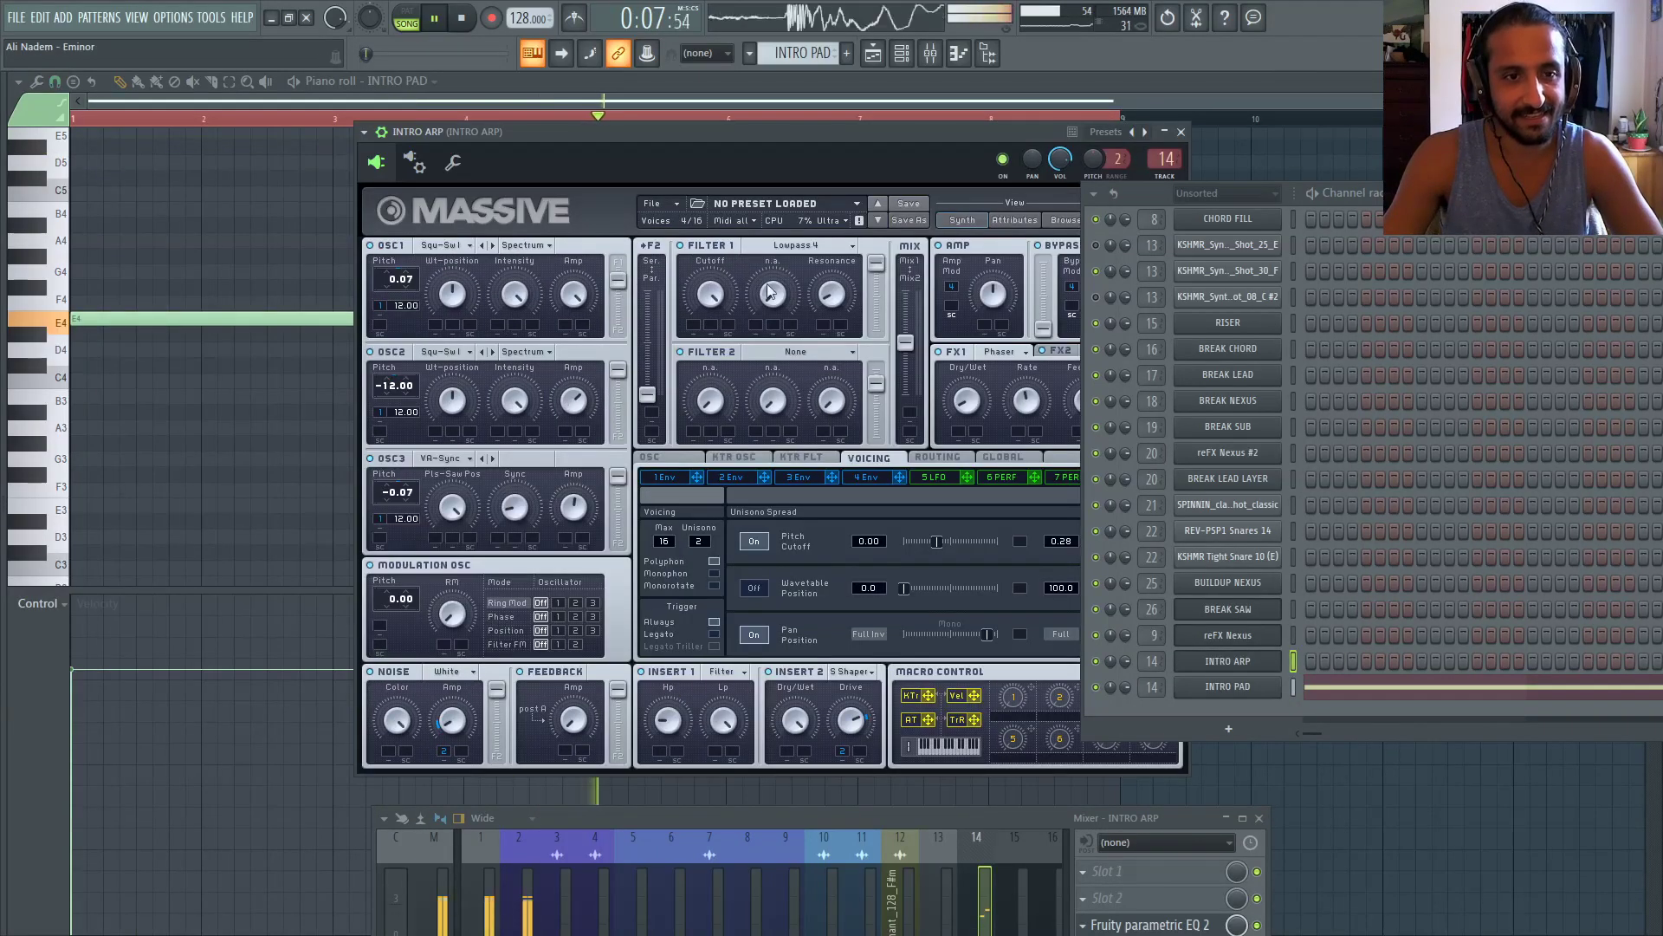
pyautogui.moveTo(787, 135); pyautogui.dragTo(663, 142)
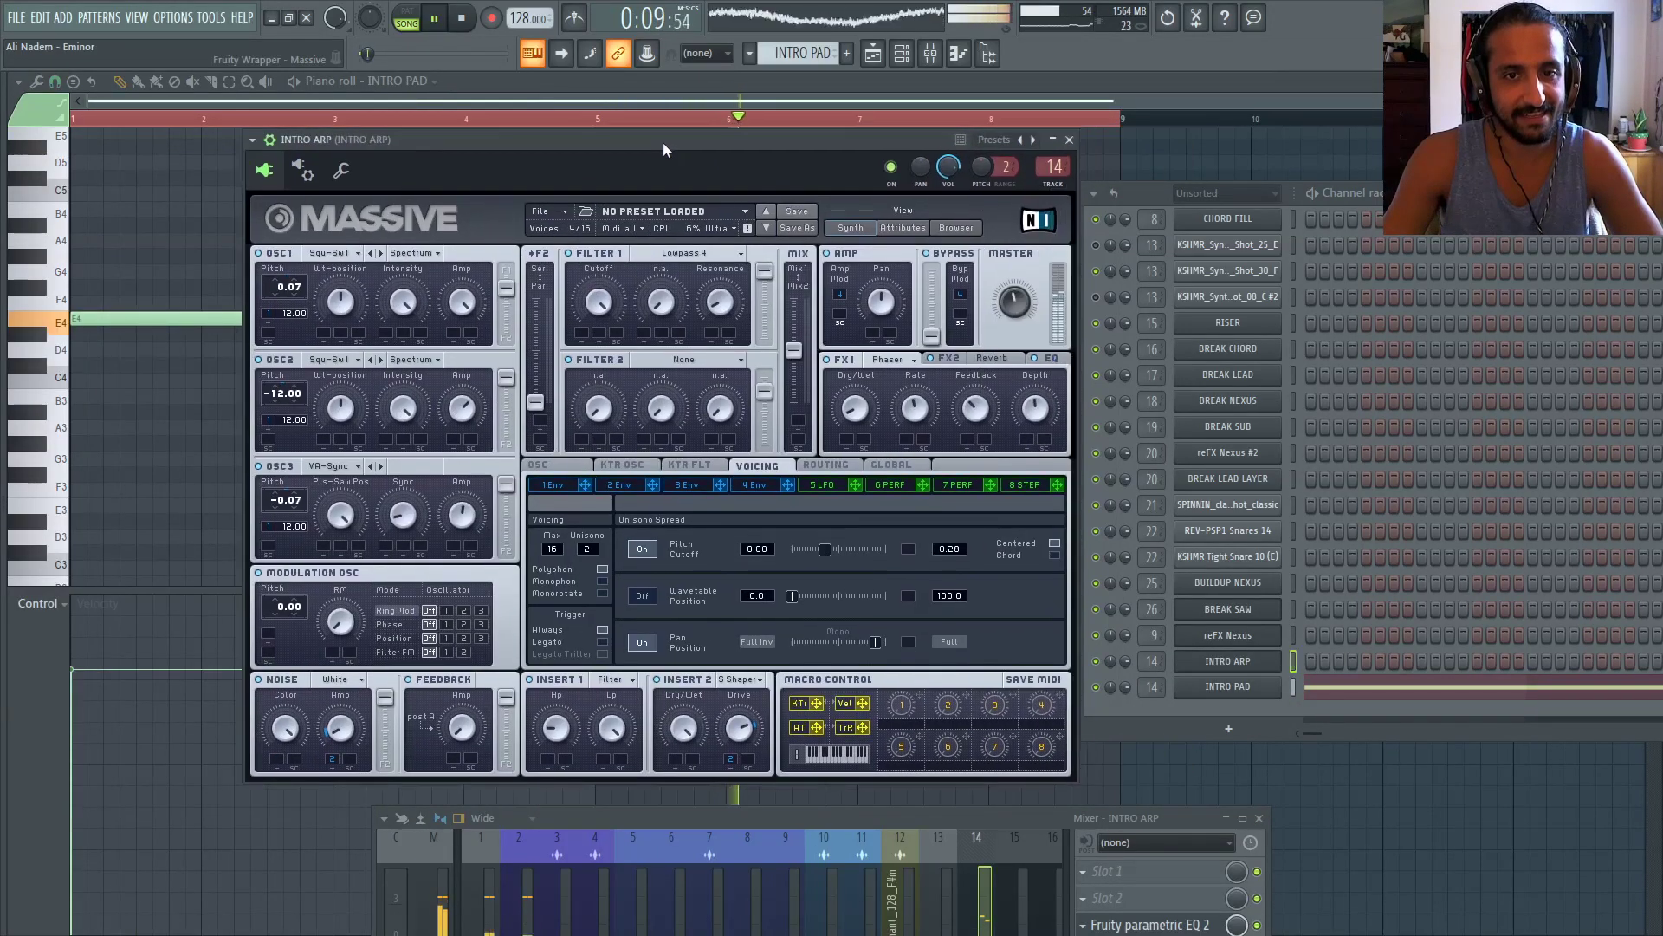
# Clone the INTRO PAD channel and replace the clone's synth with reFX Vanguard
pyautogui.rightClick(1256, 693)
pyautogui.click(1344, 823)
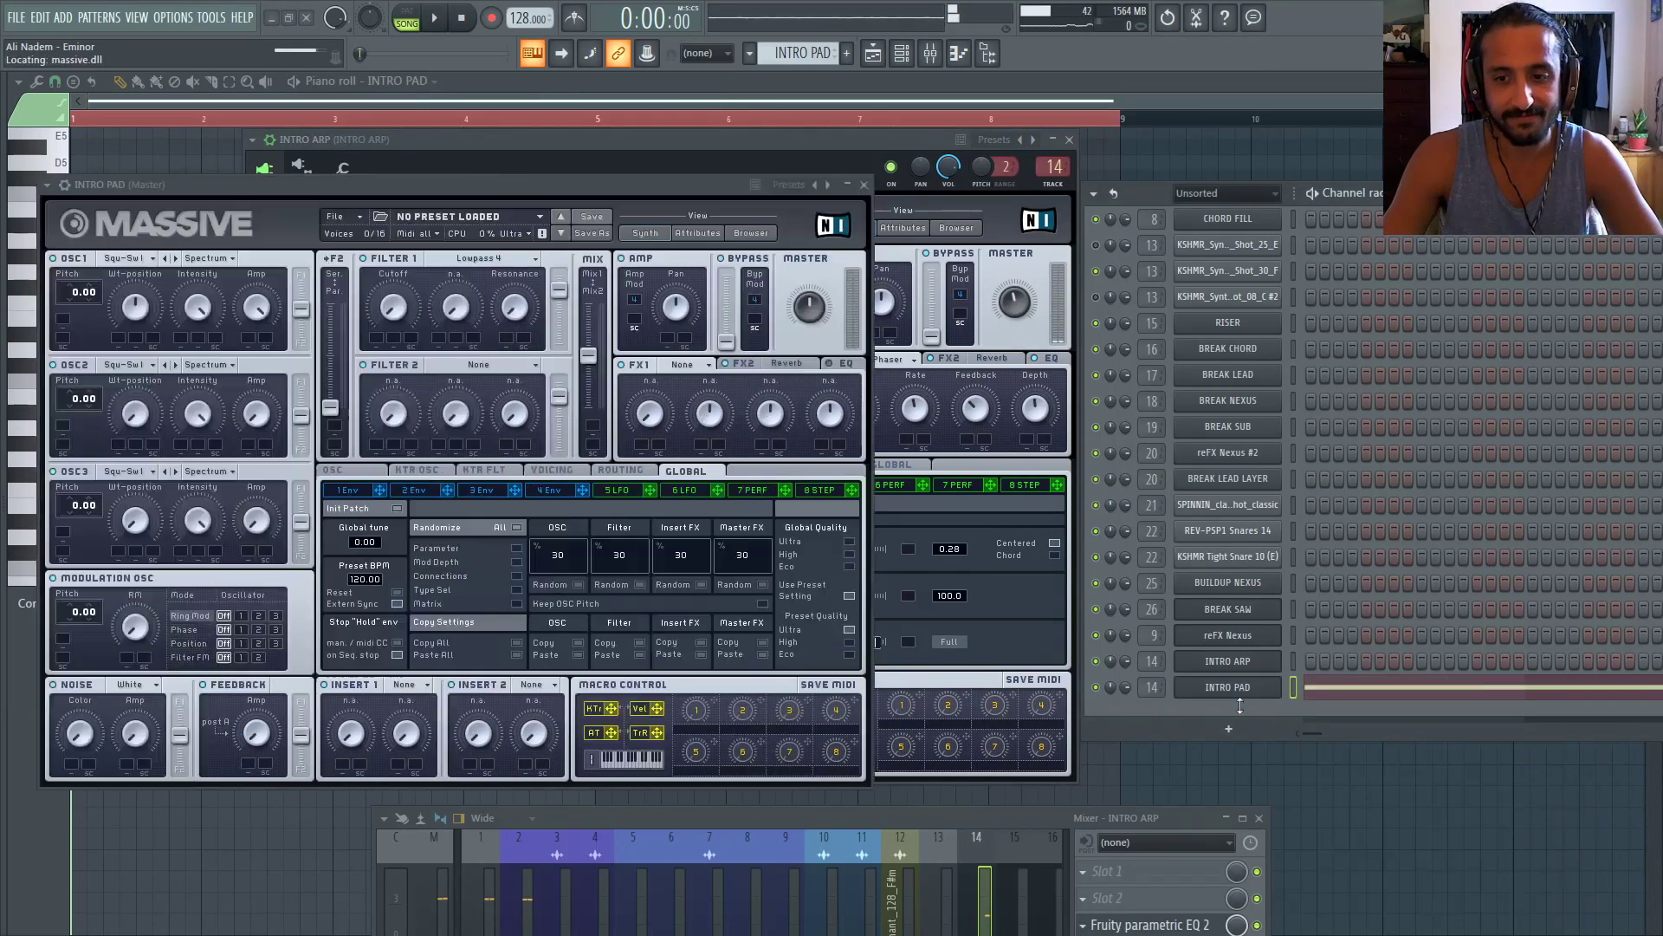
pyautogui.rightClick(1256, 884)
pyautogui.moveTo(1374, 819)
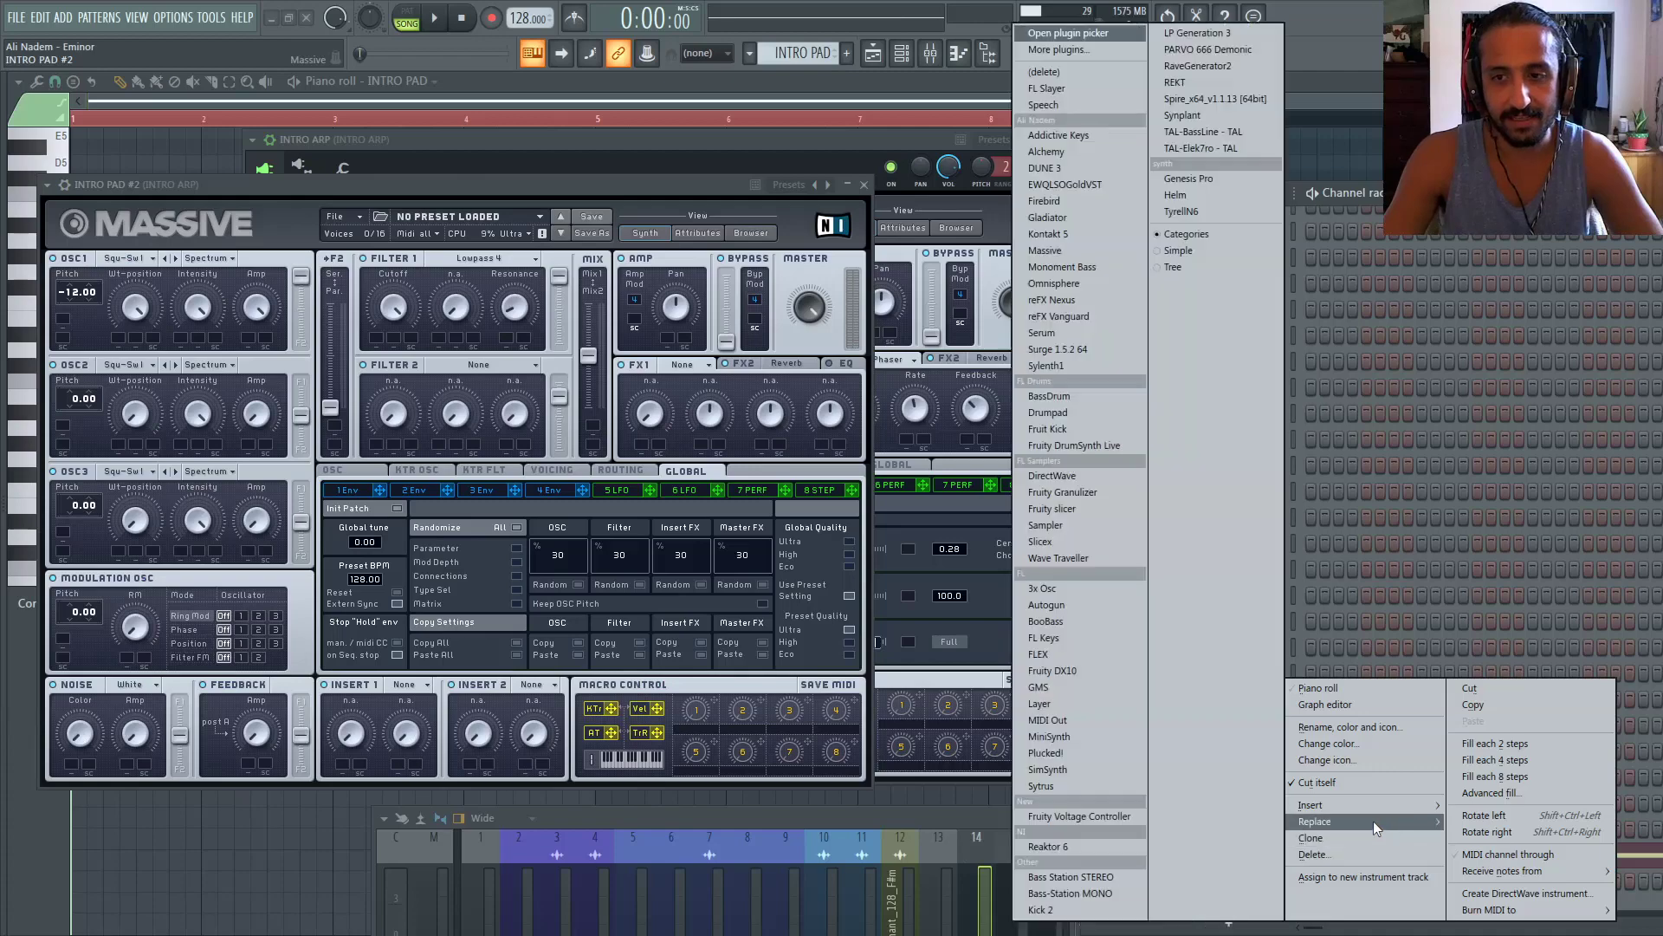
pyautogui.click(1073, 316)
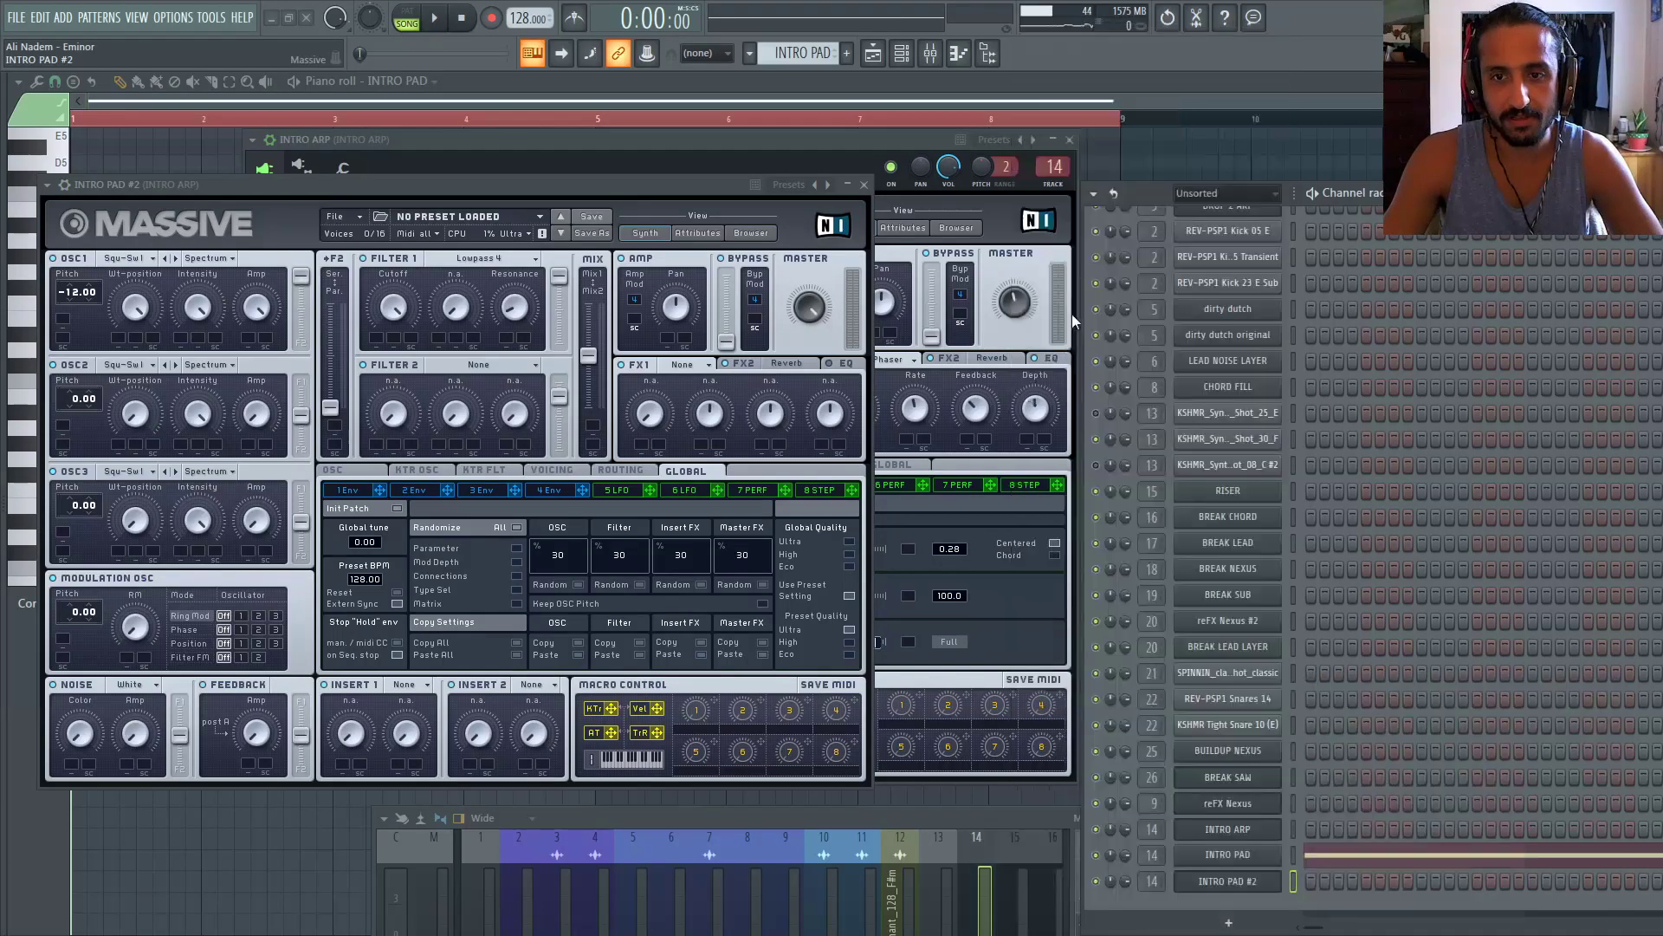
# Load the PAD Anubis MS preset in reFX Vanguard, copy the INTRO PAD notes into its channel and play the result
pyautogui.click(333, 277)
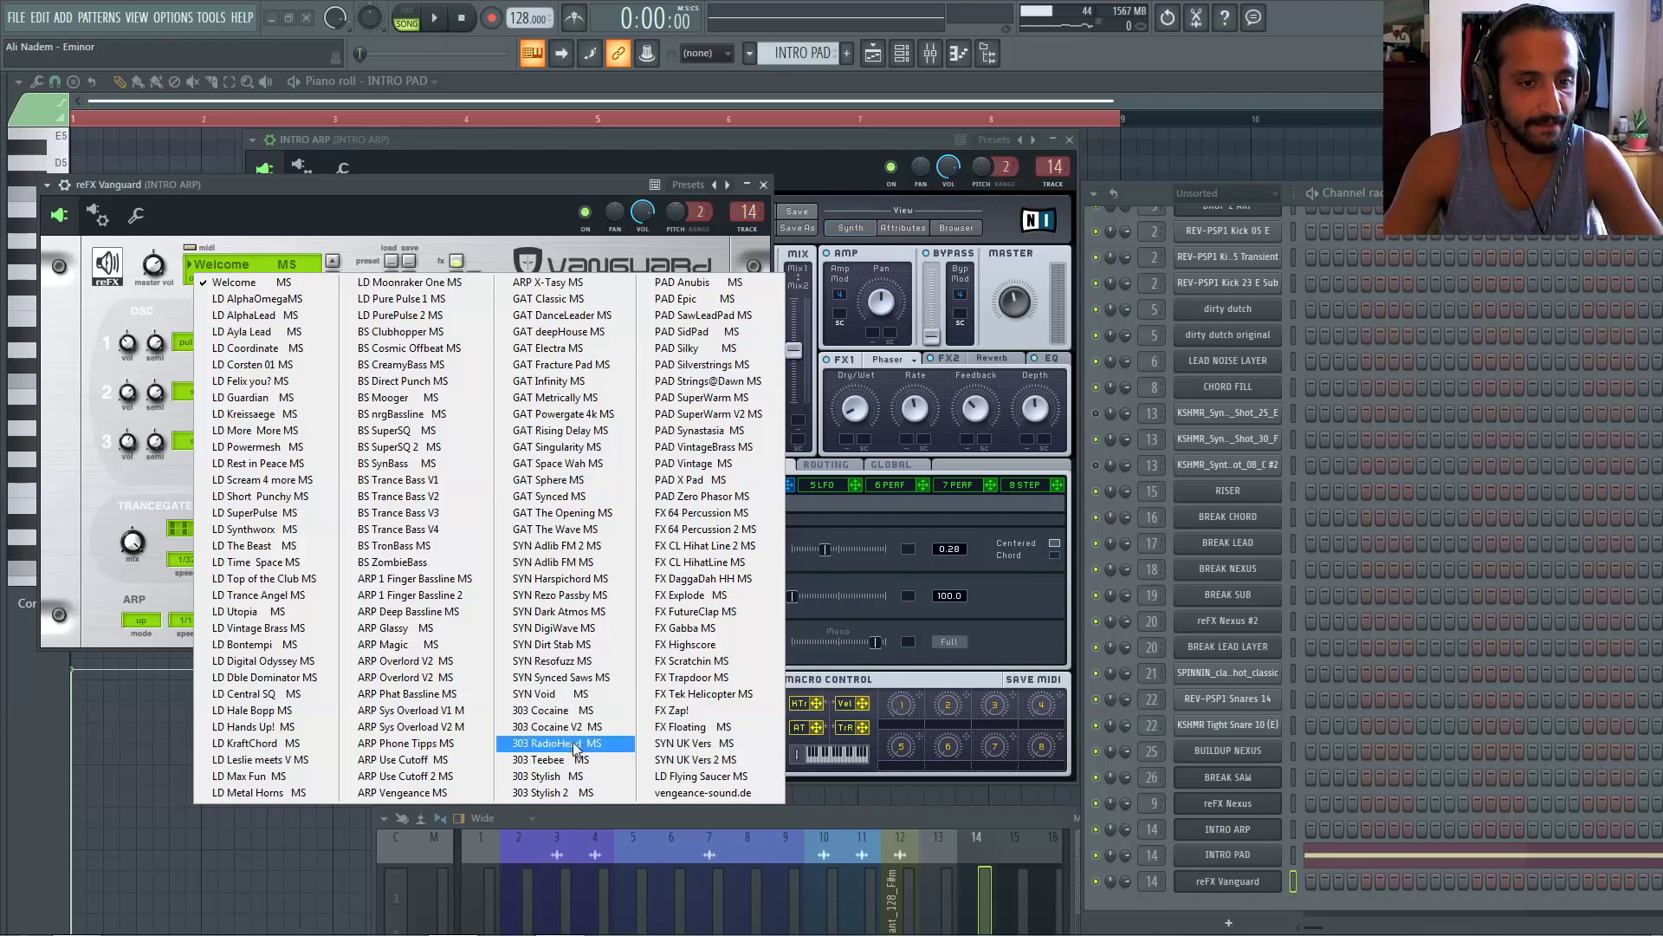
pyautogui.click(713, 286)
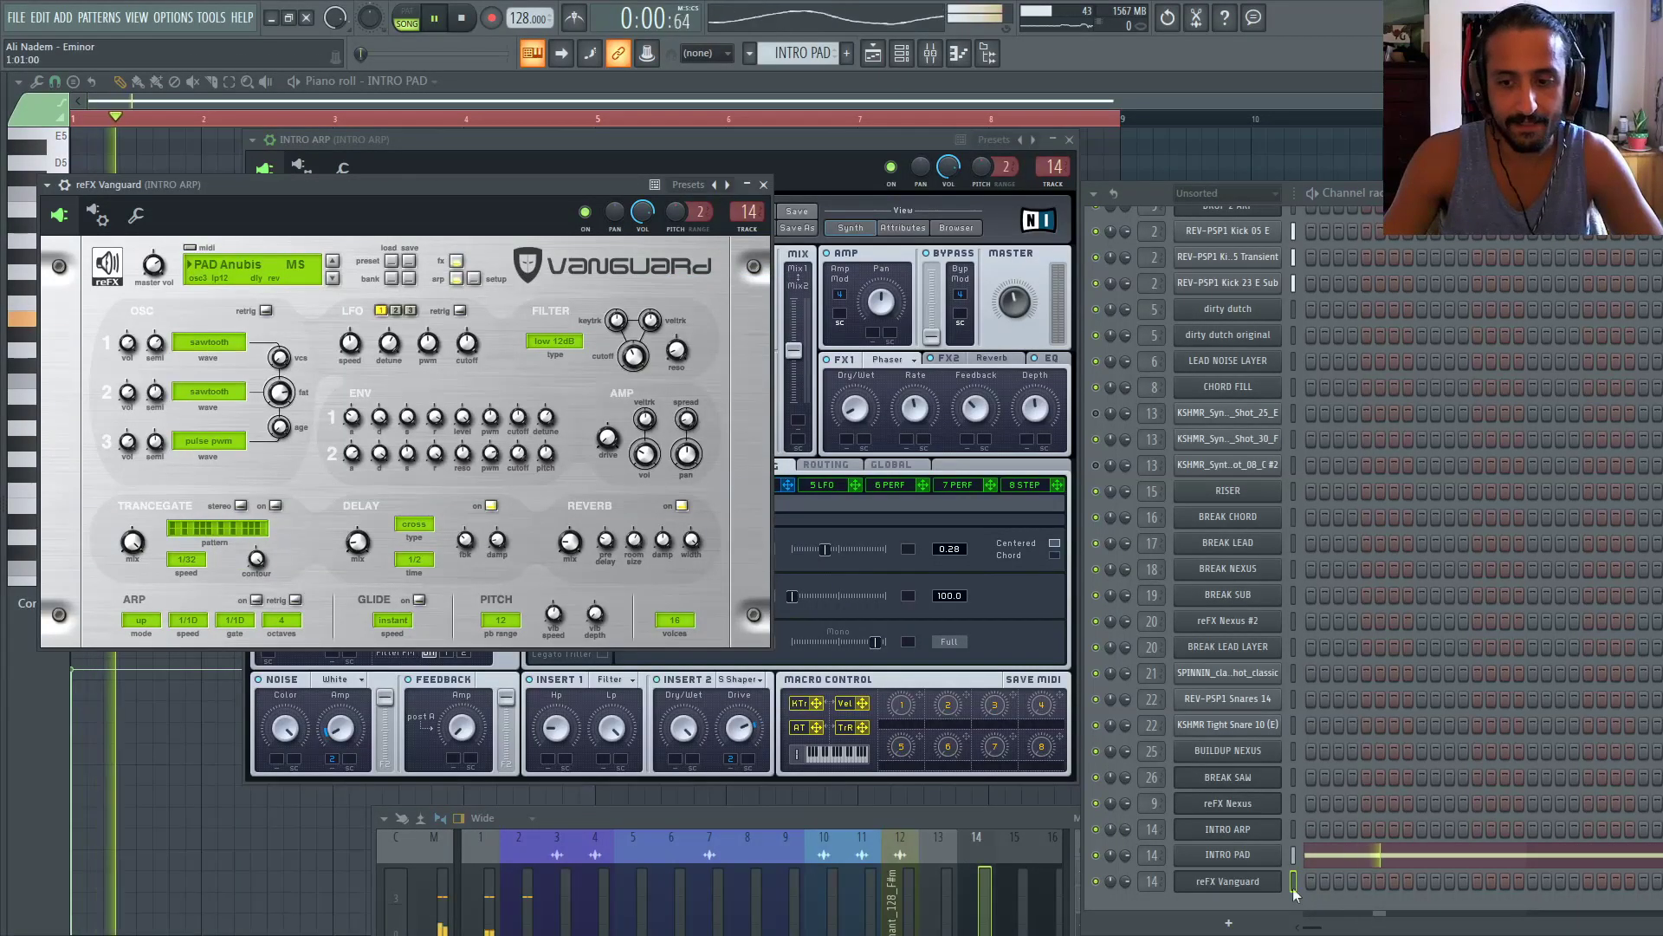
pyautogui.rightClick(1274, 858)
pyautogui.click(1469, 695)
pyautogui.rightClick(1248, 881)
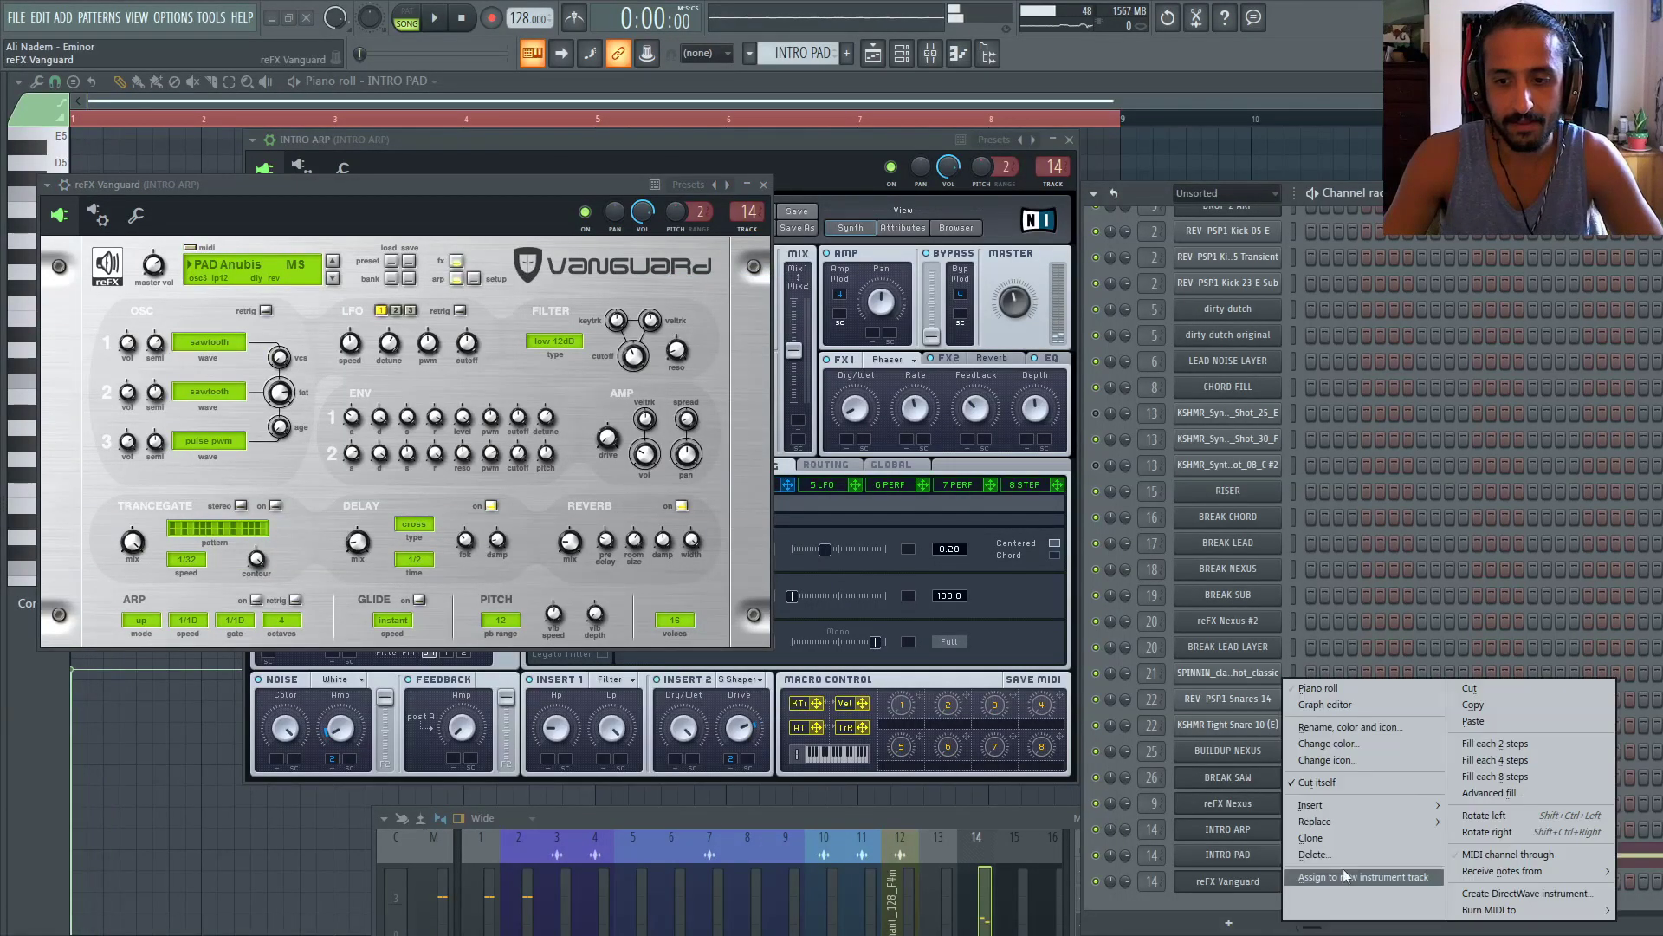
pyautogui.click(1480, 733)
pyautogui.press('space')
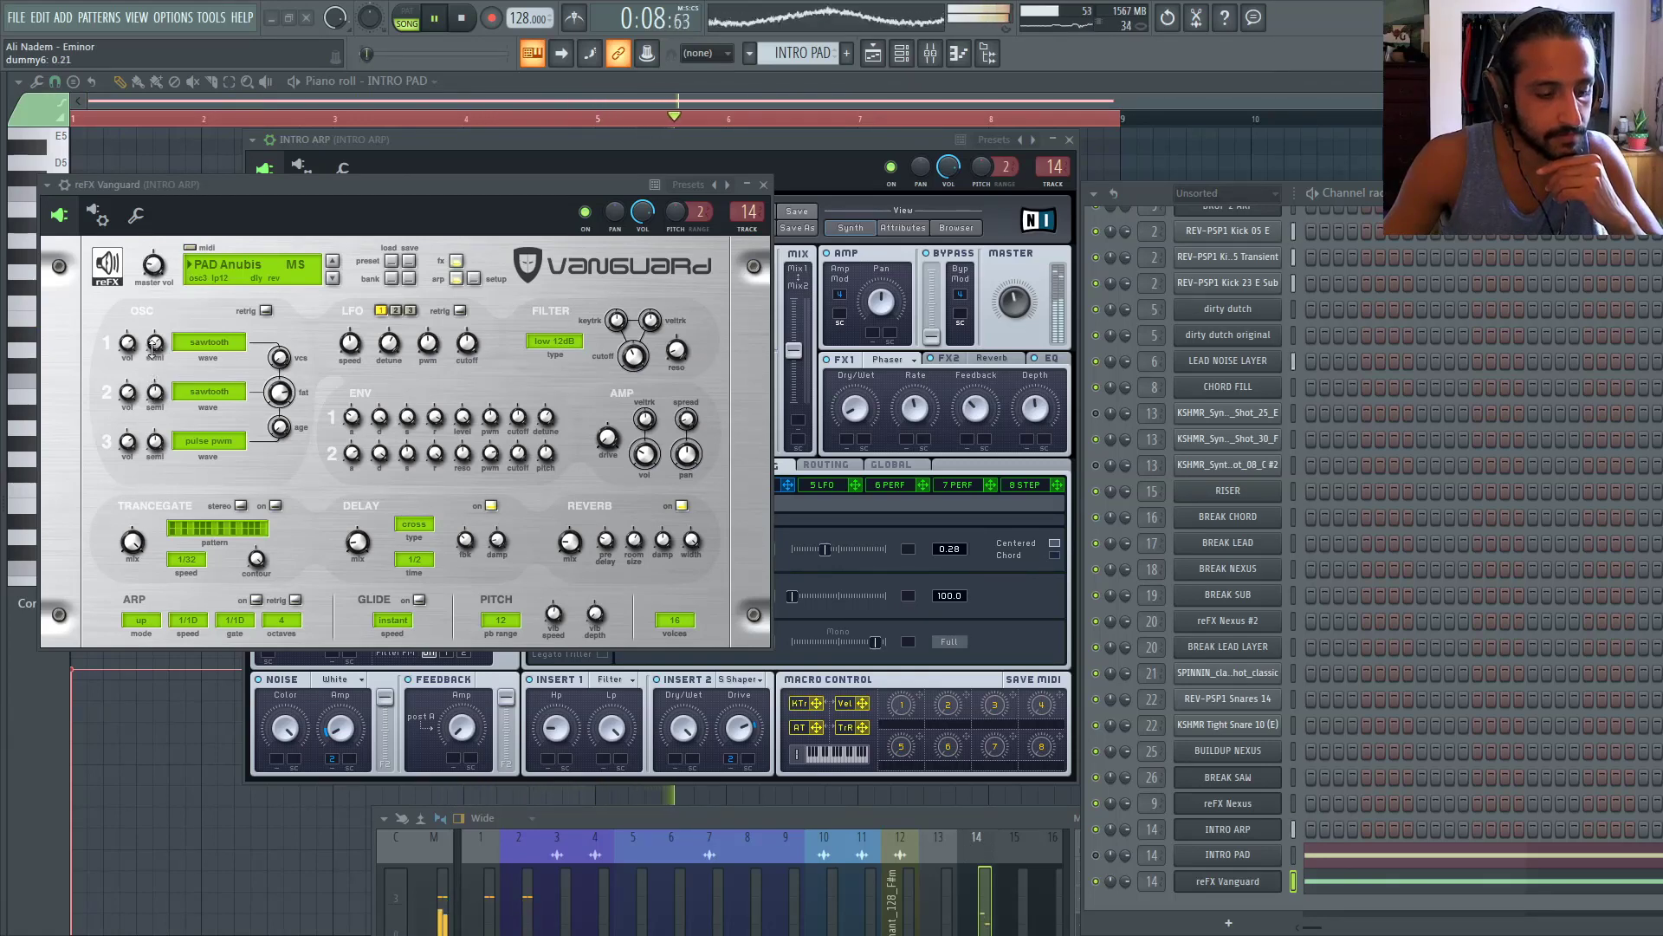
# Return to the playlist, stop playback and clone the reFX Vanguard channel
pyautogui.click(876, 55)
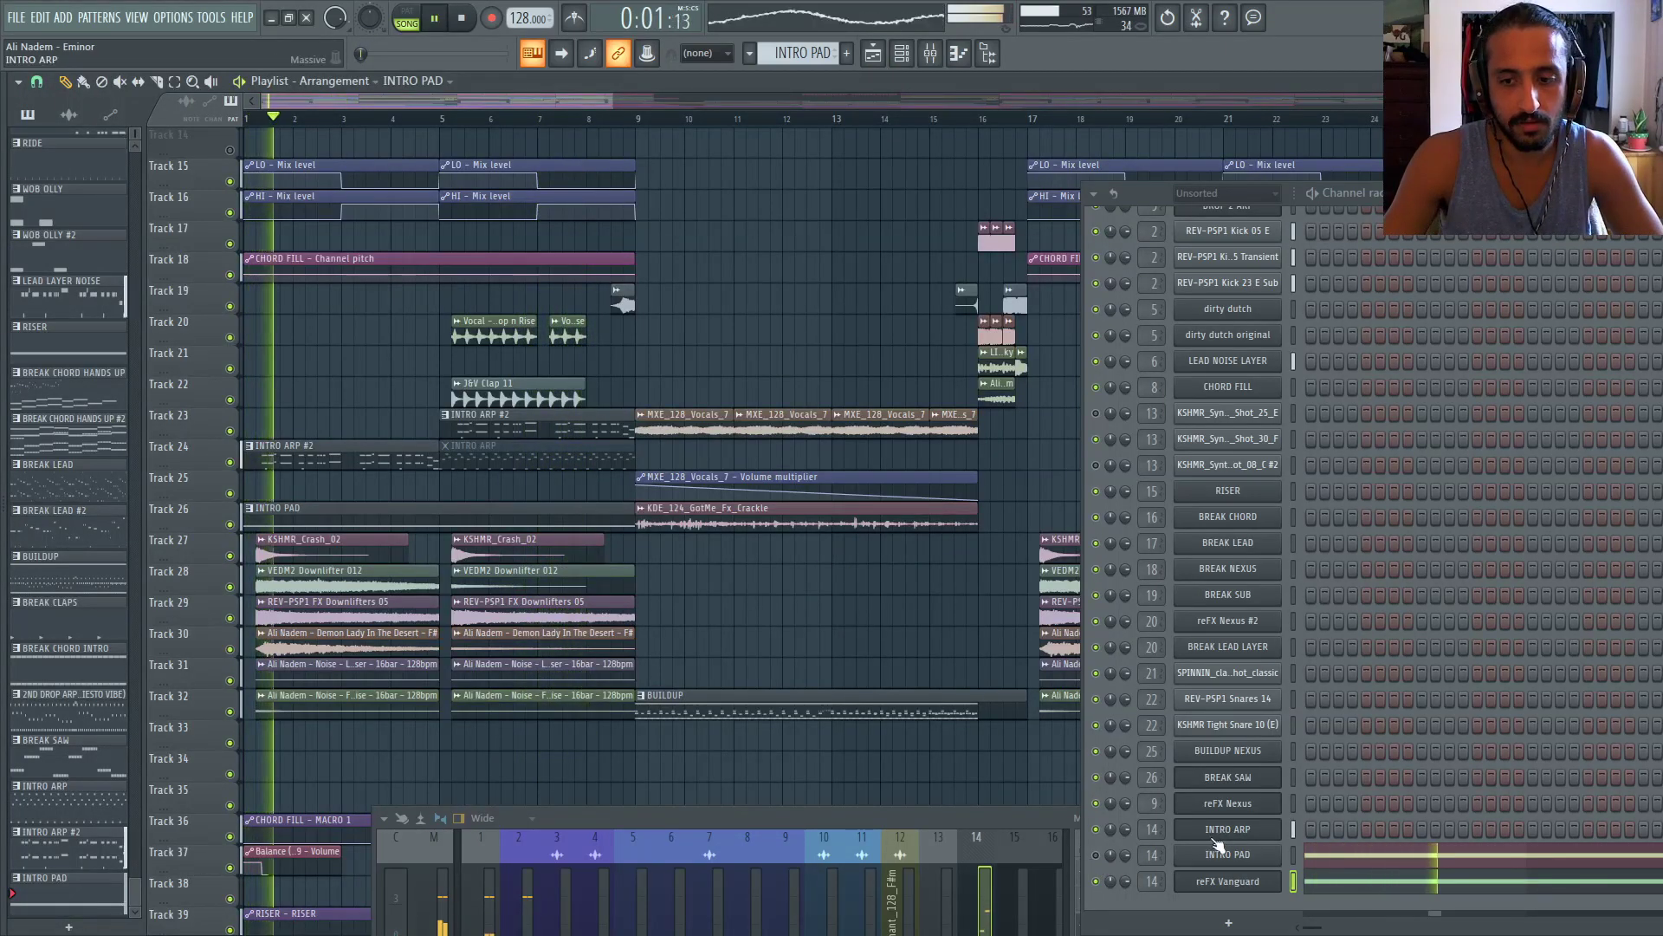
pyautogui.press('space')
pyautogui.rightClick(1279, 881)
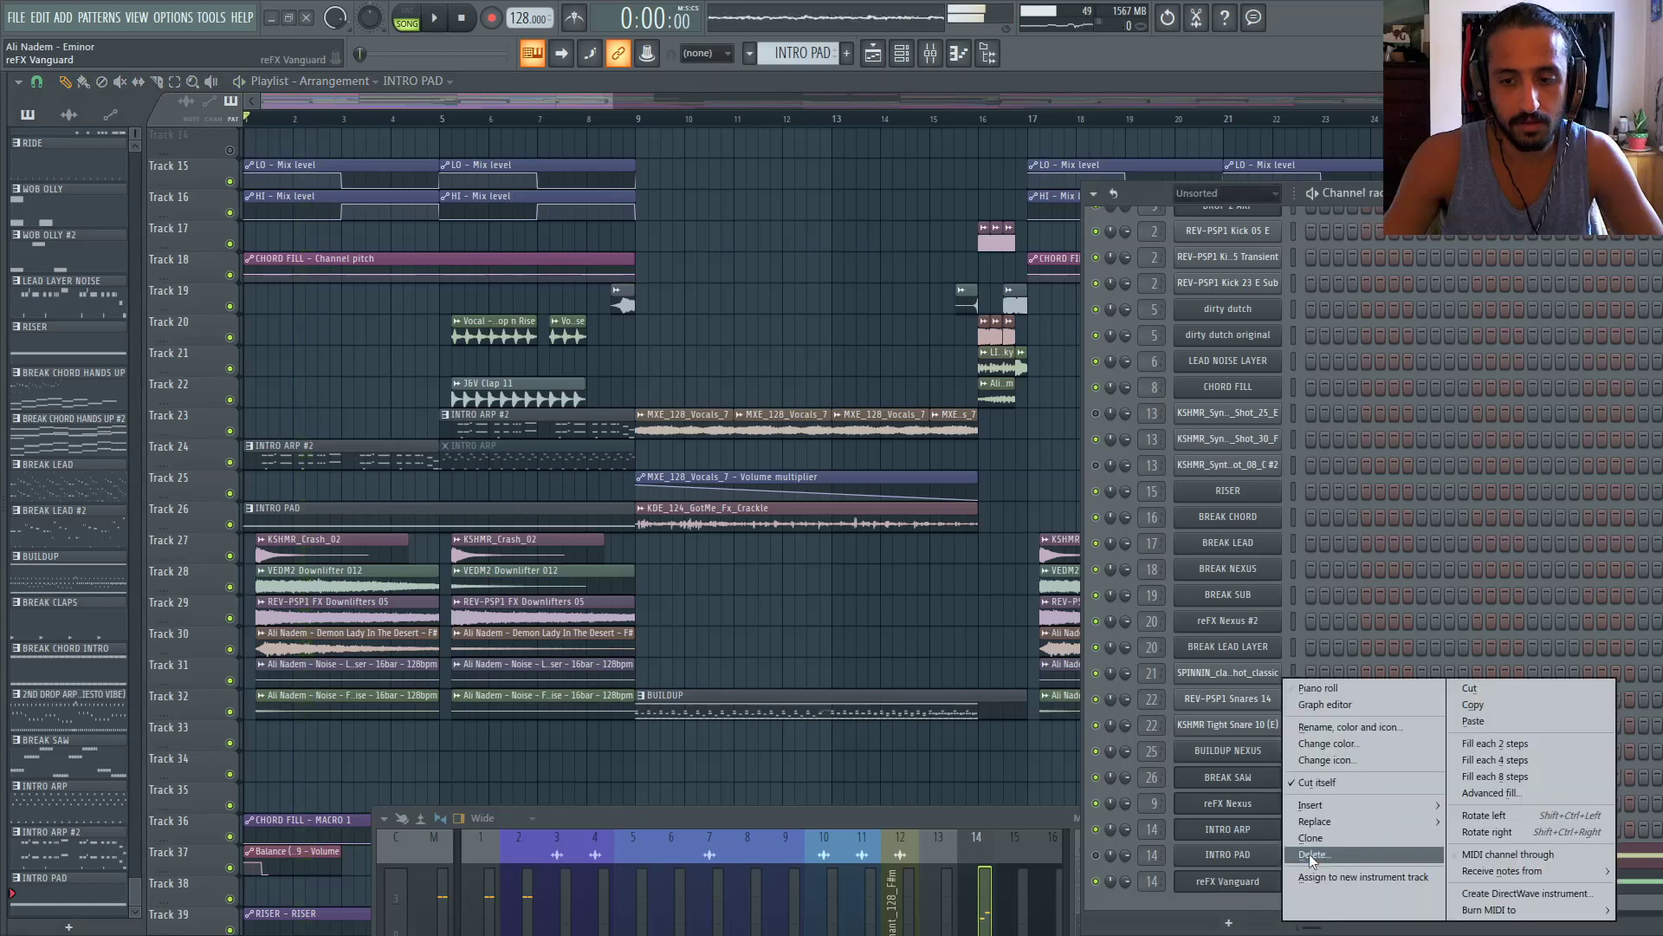
pyautogui.click(1313, 838)
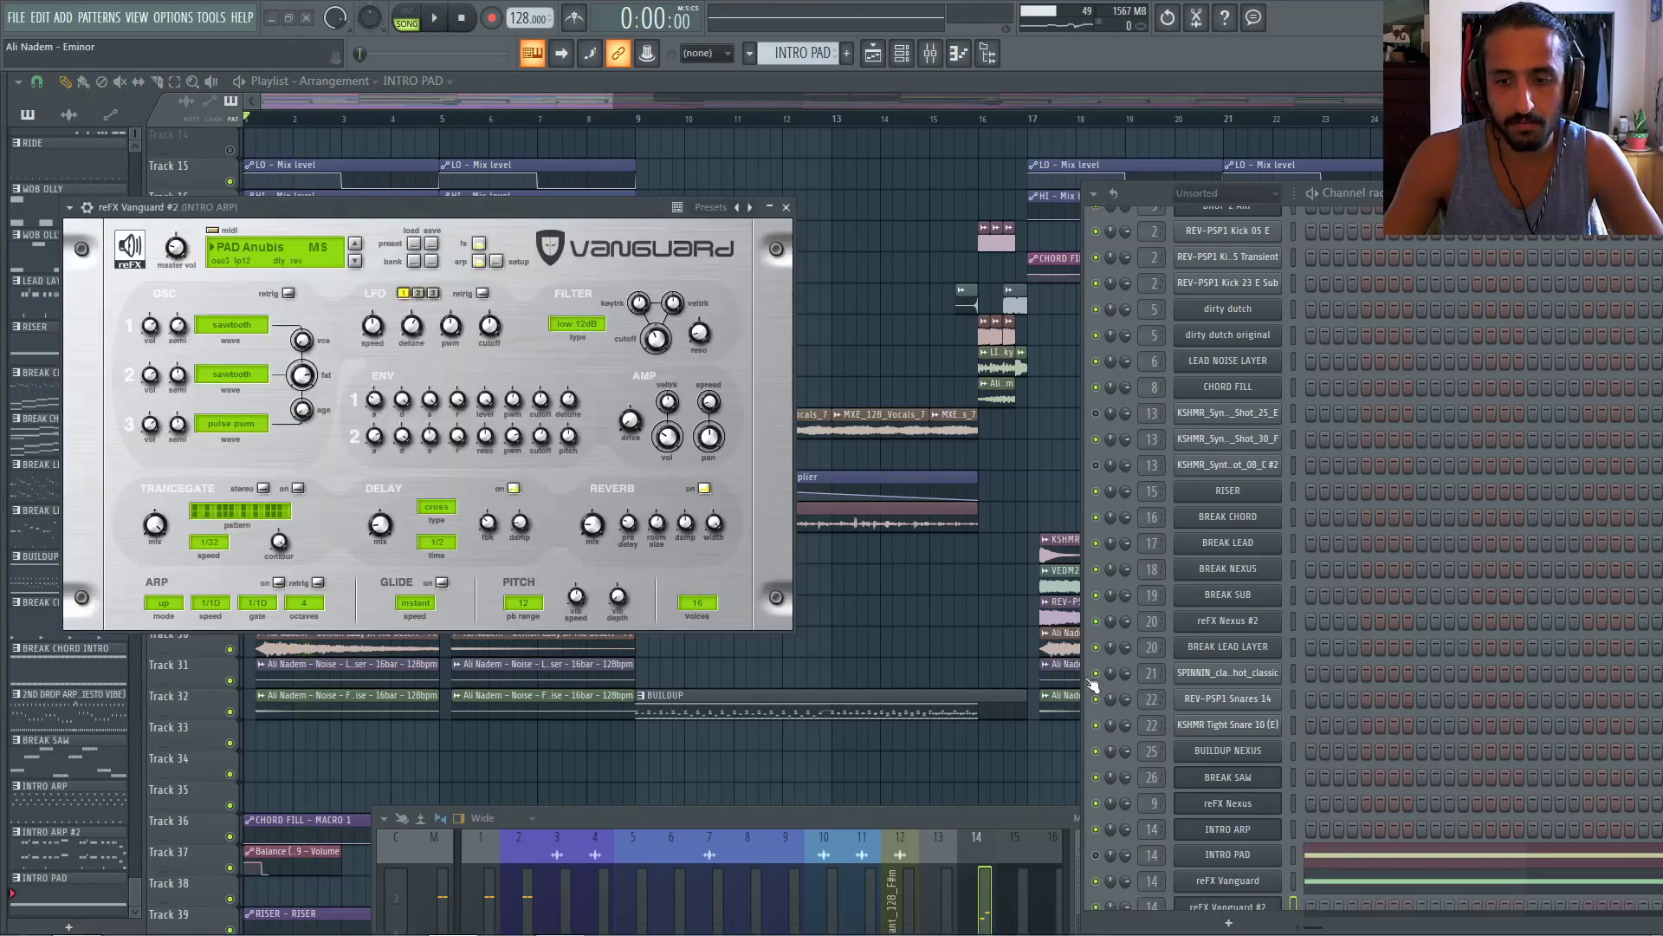
pyautogui.click(583, 102)
# Select the INTRO ARP #2 pattern and copy the INTRO ARP channel's notes into reFX Vanguard #2, restarting playback
pyautogui.press('space')
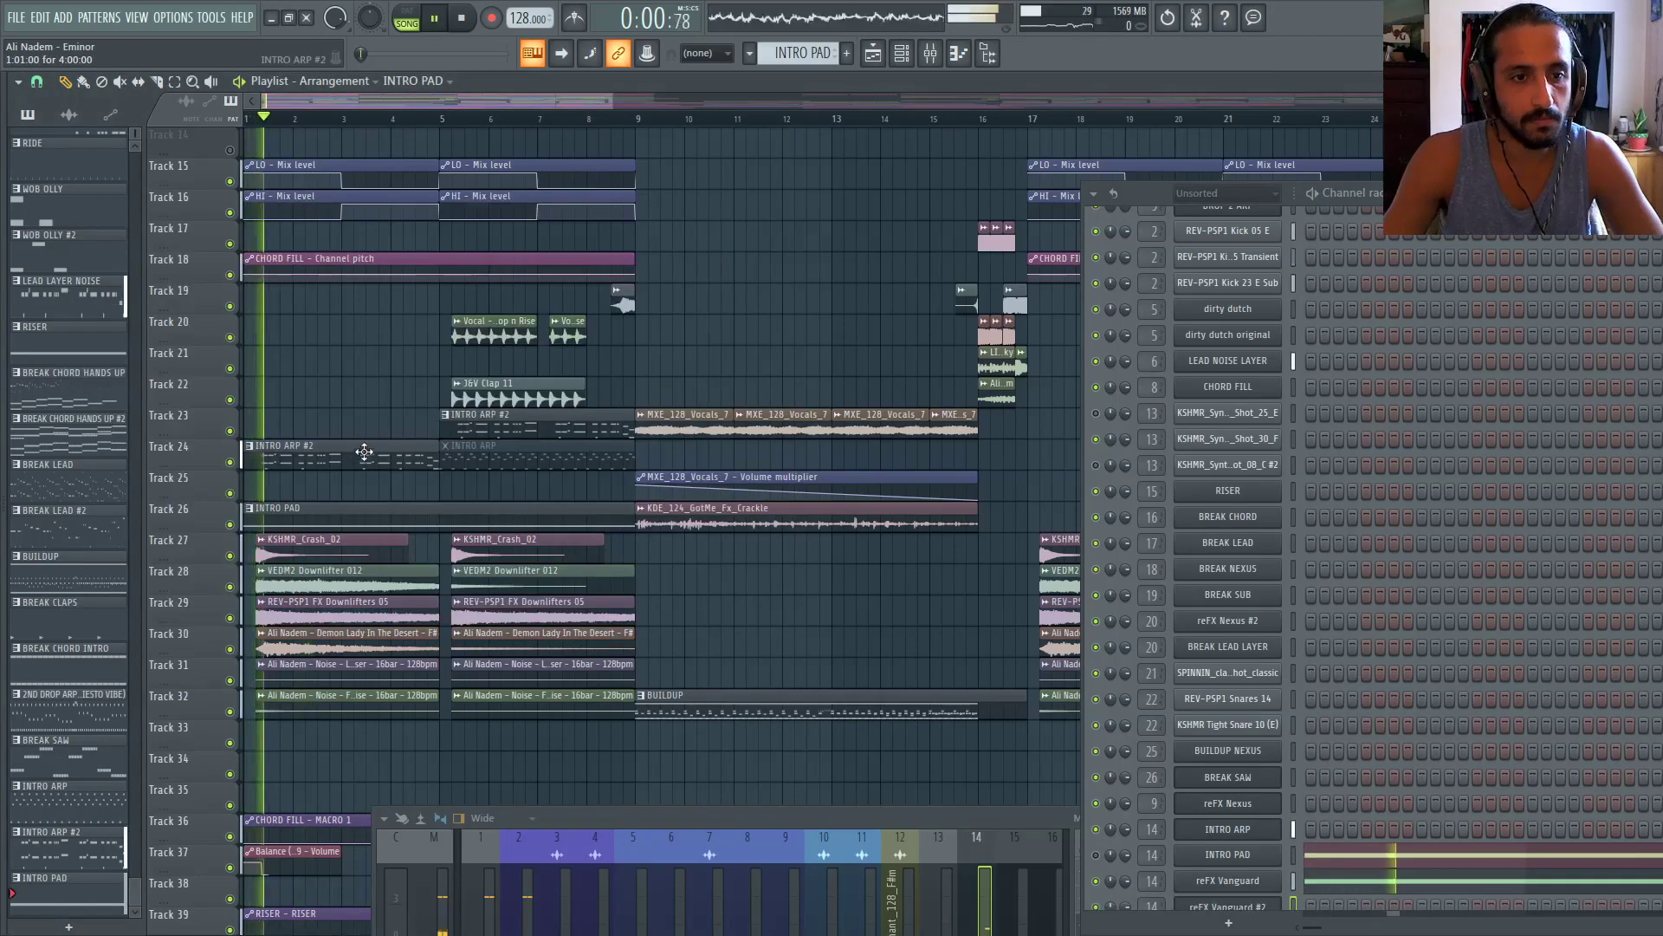
pyautogui.scroll(2, 367, 463)
pyautogui.scroll(-1, 367, 465)
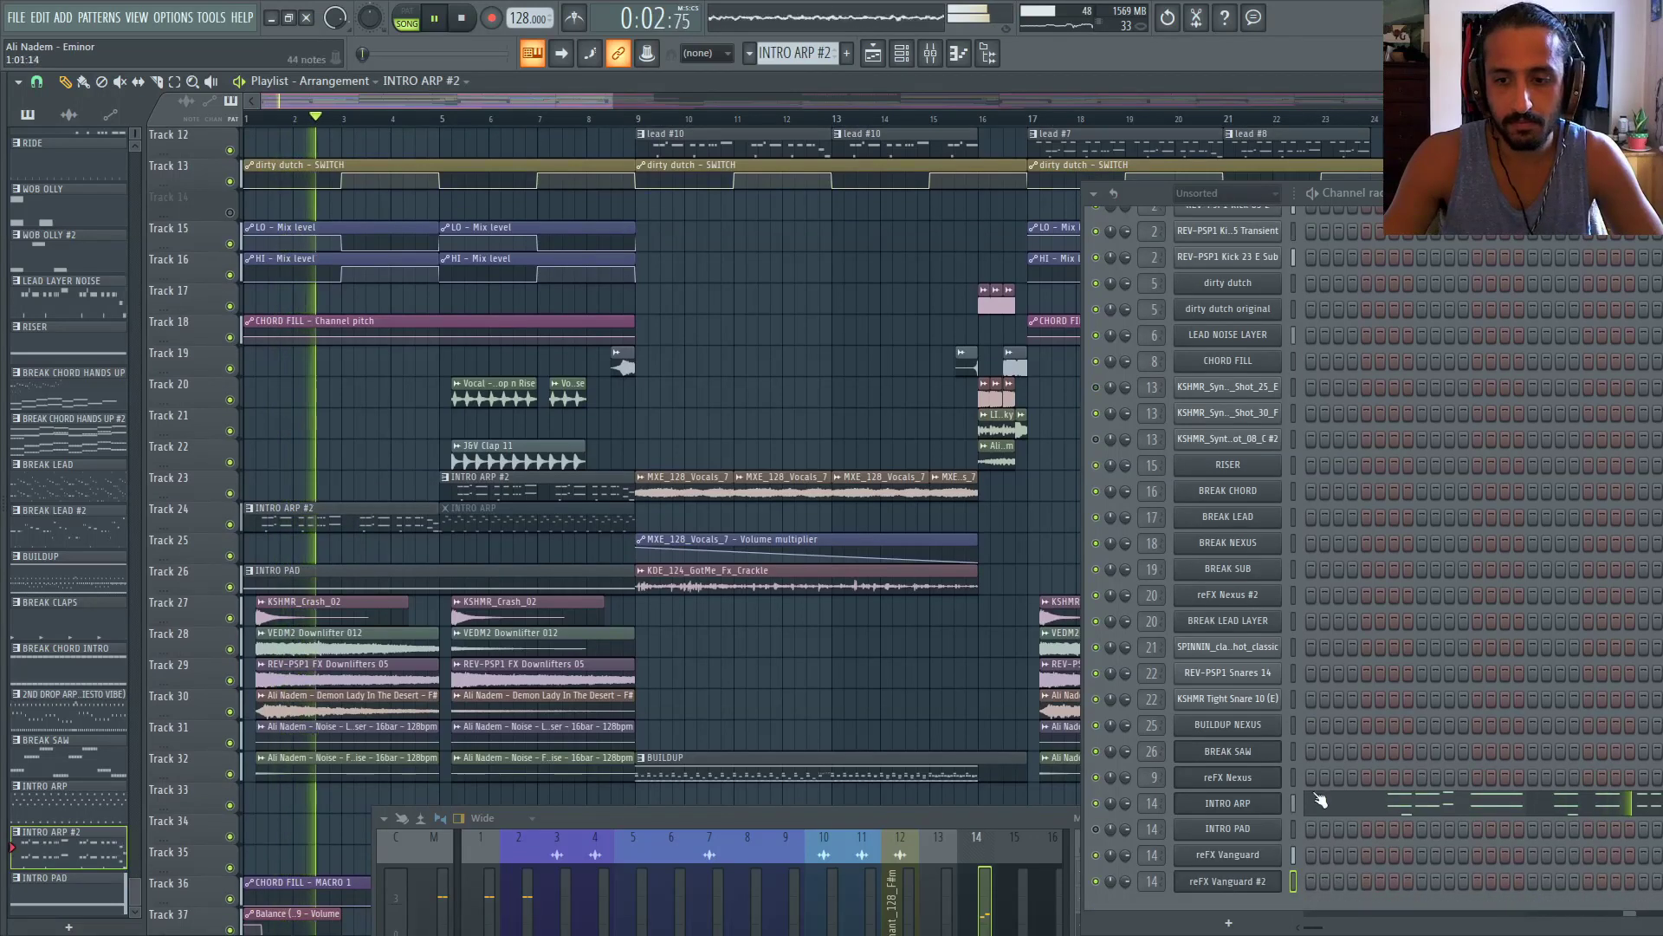
pyautogui.rightClick(1263, 802)
pyautogui.click(1473, 705)
pyautogui.rightClick(1227, 881)
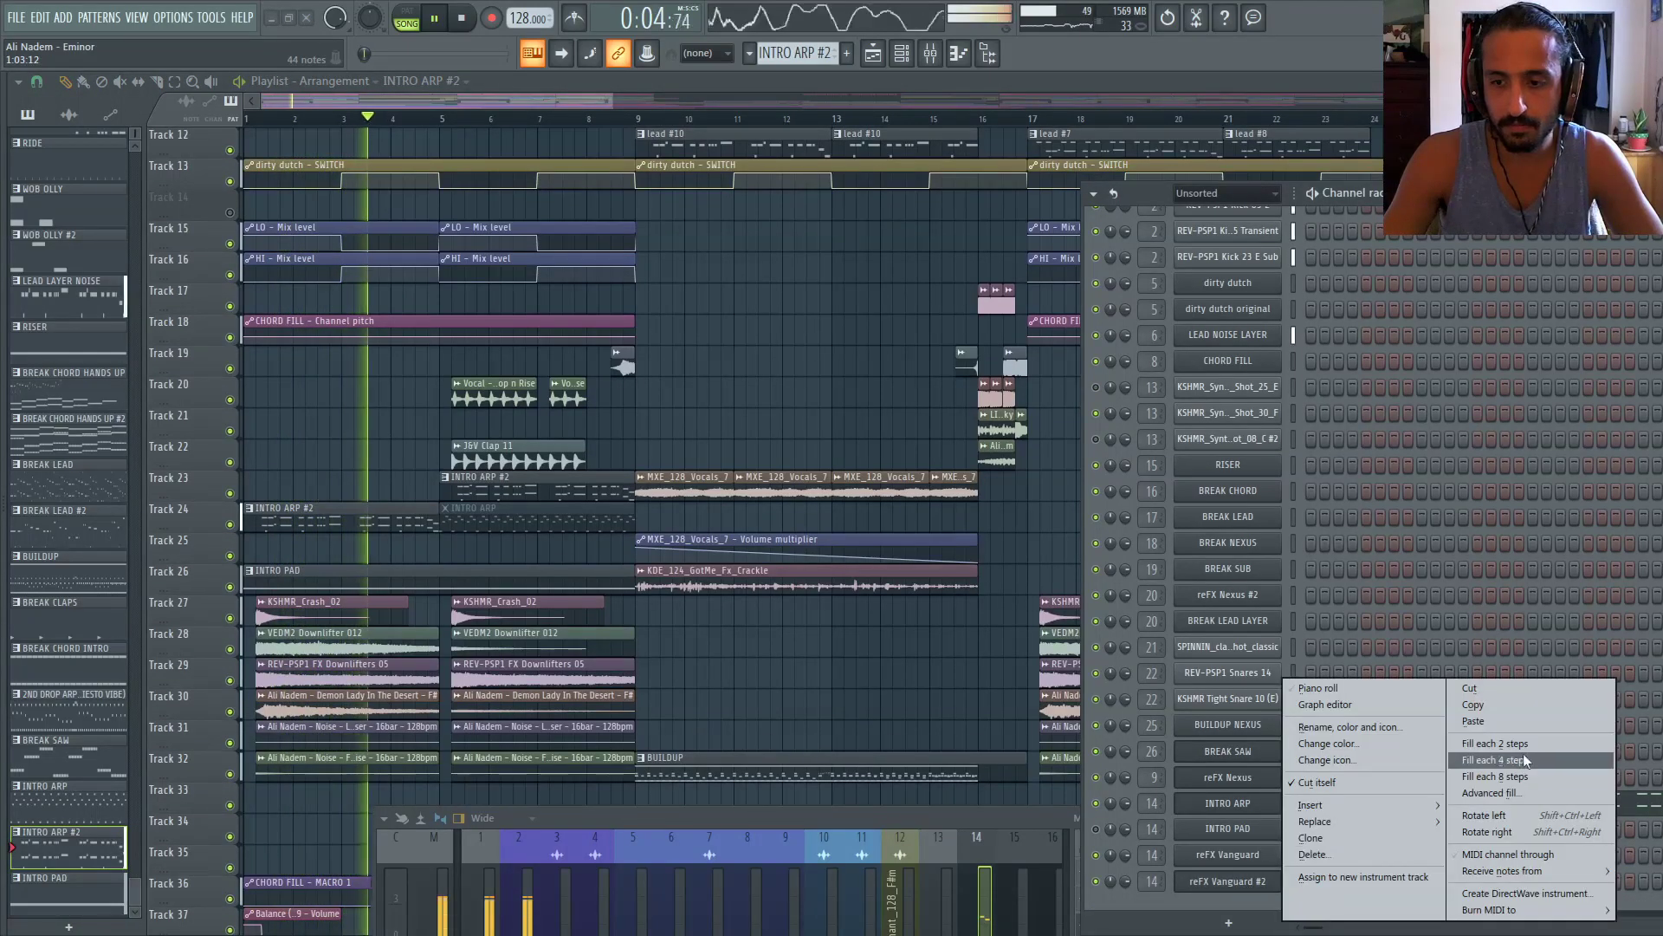
pyautogui.click(1486, 721)
pyautogui.press('space')
pyautogui.press('space')
# Load the LD Moonraker One MS preset in reFX Vanguard #2
pyautogui.click(1261, 885)
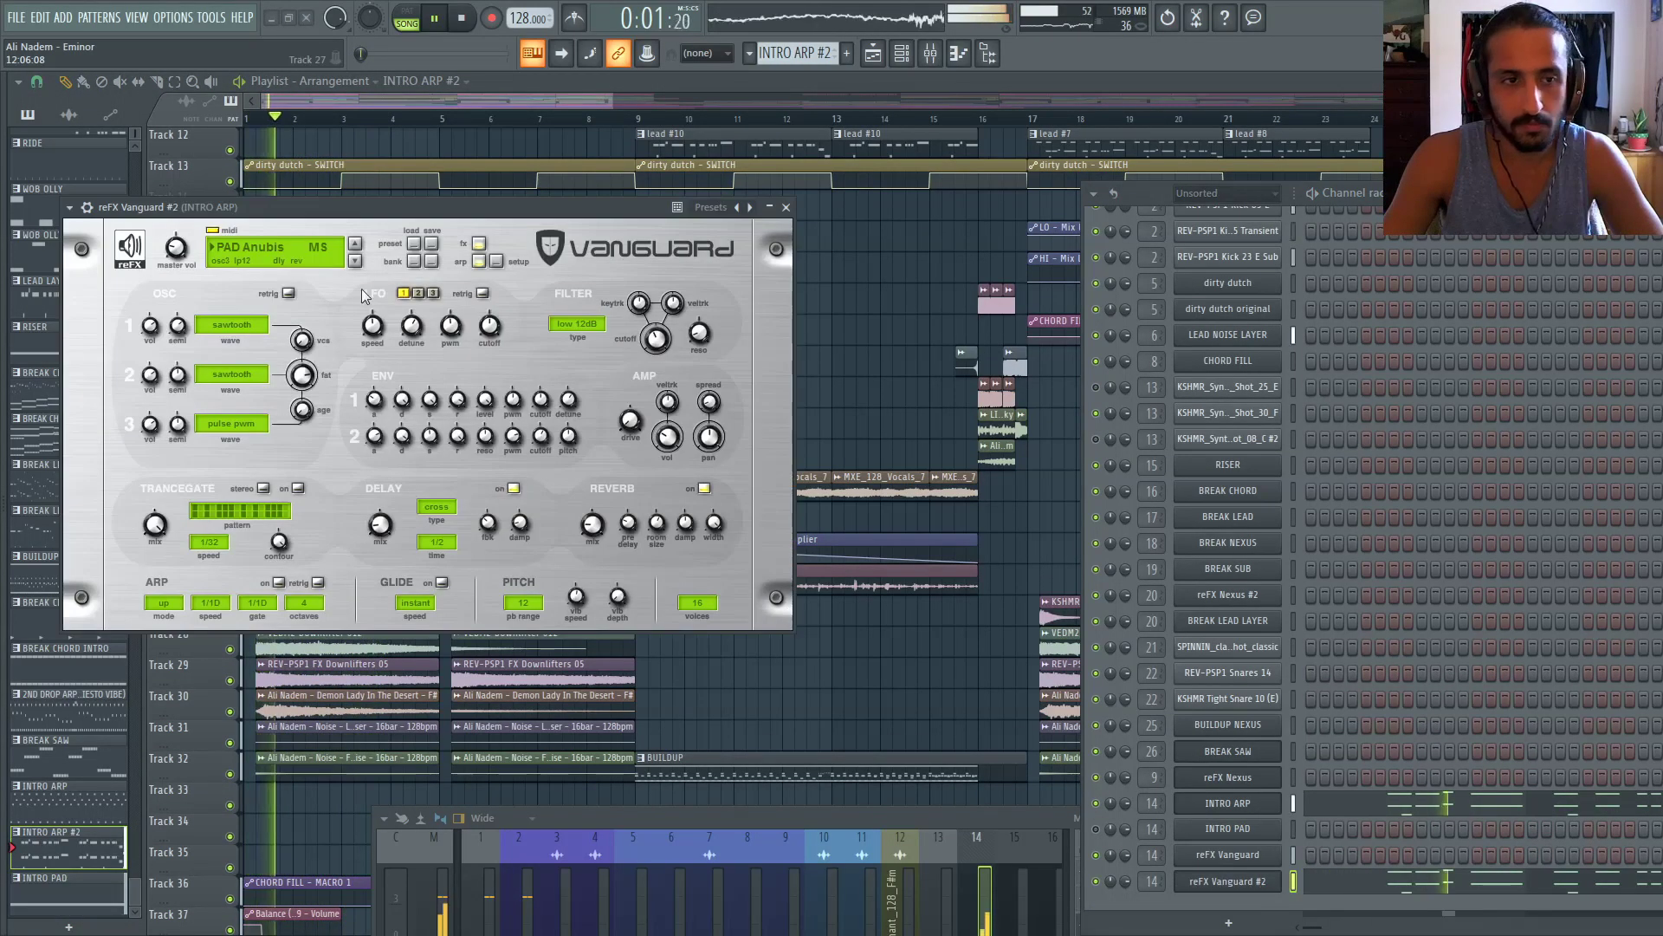
pyautogui.click(319, 260)
pyautogui.click(403, 277)
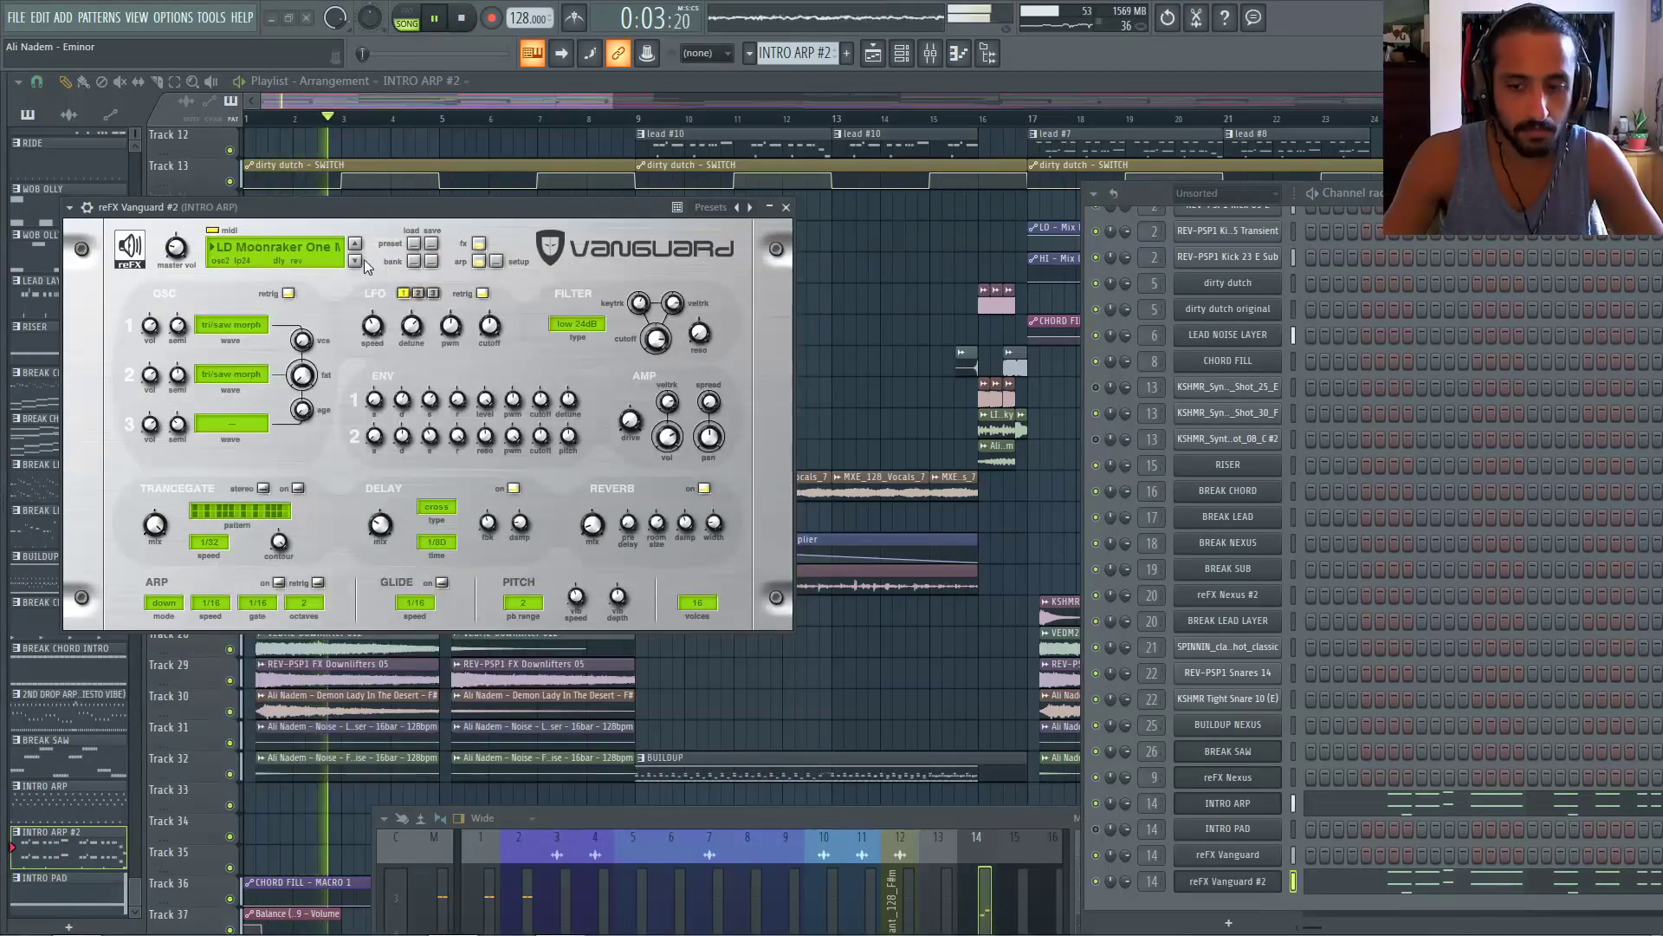
# Delete the upper harmony notes (B4, C5, A4 and F#4) from the reFX Vanguard #2 part, keeping the lower melody
pyautogui.click(1407, 884)
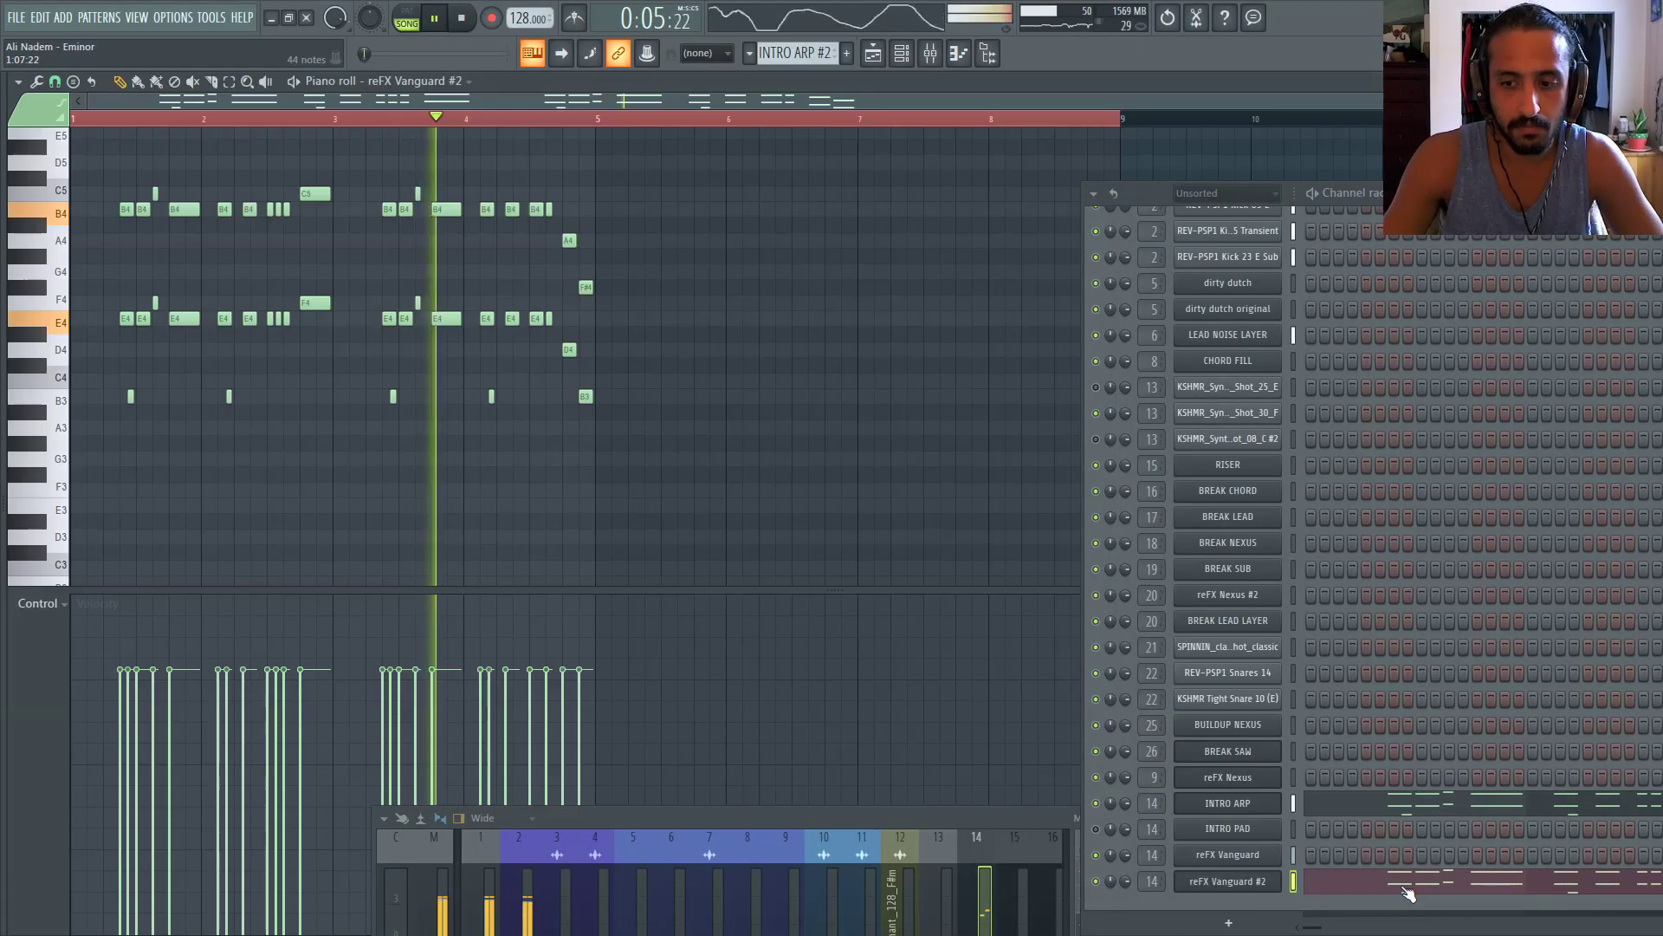
pyautogui.press('space')
pyautogui.rightClick(127, 210)
pyautogui.press('space')
pyautogui.moveTo(183, 187)
pyautogui.mouseDown()
pyautogui.moveTo(401, 228)
pyautogui.moveTo(429, 189)
pyautogui.moveTo(563, 230)
pyautogui.moveTo(572, 276)
pyautogui.mouseUp()
pyautogui.scroll(3, 573, 276)
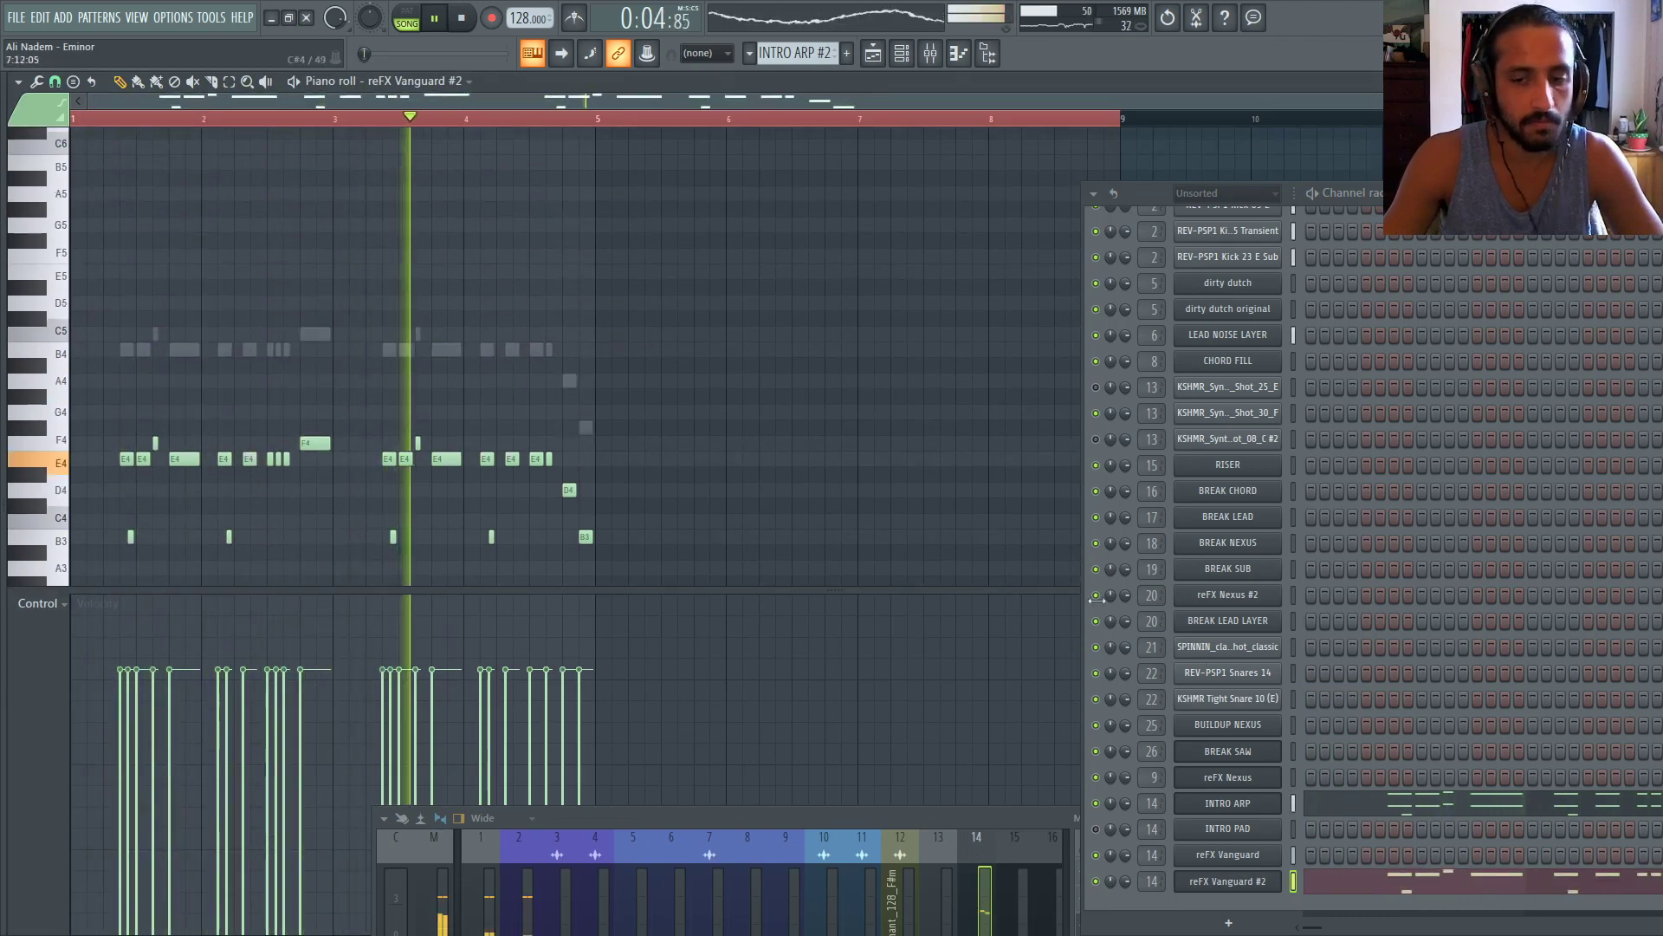
# Switch reFX Vanguard #2 to the LD Pure Pulse 1 MS preset and transpose all its notes up one octave
pyautogui.click(1269, 890)
pyautogui.click(1386, 887)
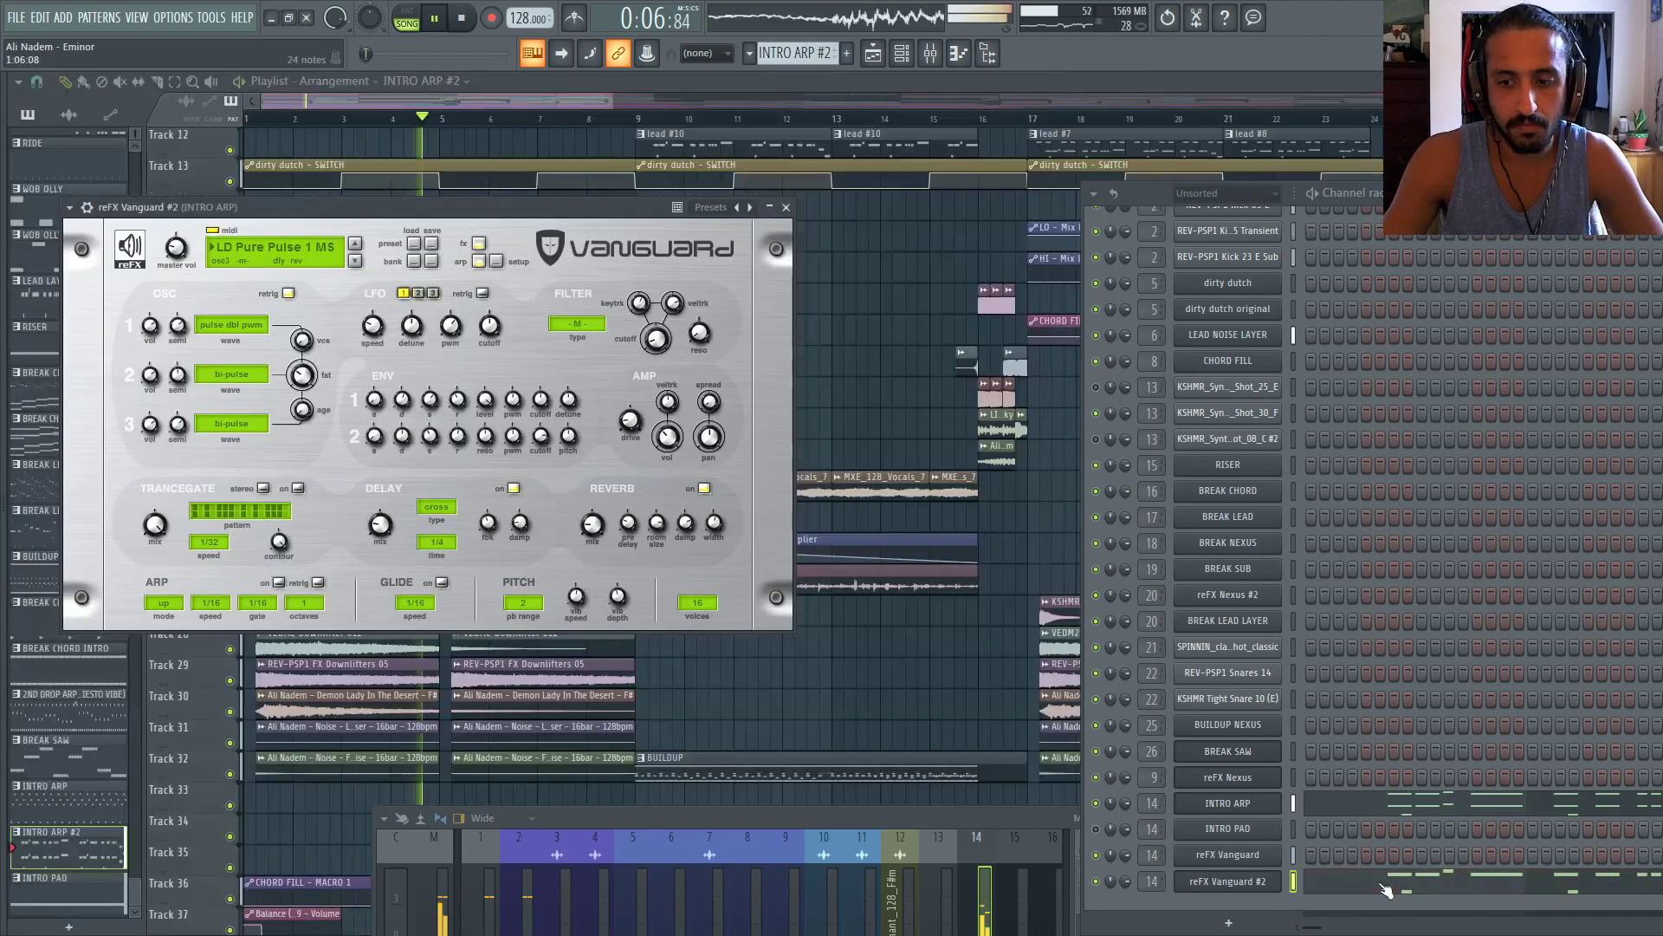
pyautogui.click(1386, 887)
pyautogui.scroll(-1, 411, 264)
pyautogui.hotkey('ctrl', 'a')
pyautogui.hotkey('ctrl', 'Up')
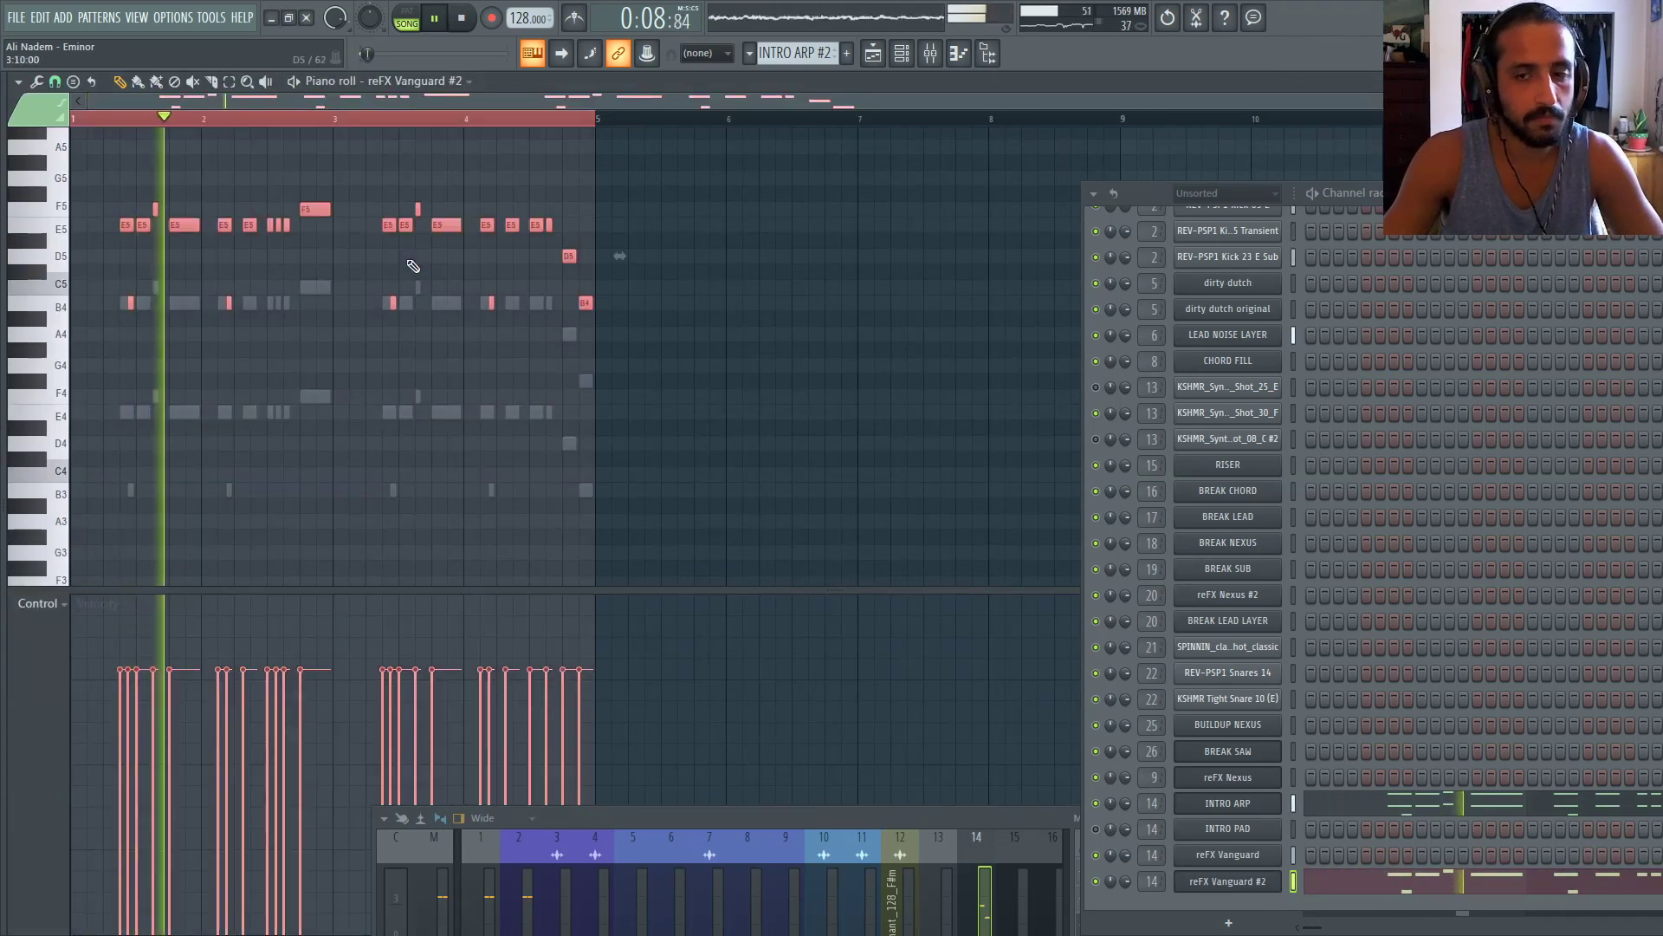
# Mute the INTRO ARP channel and audition reFX Vanguard #2 presets during playback, ending on LD Ayla Lead MS
pyautogui.press('space')
pyautogui.press('space')
pyautogui.click(1095, 803)
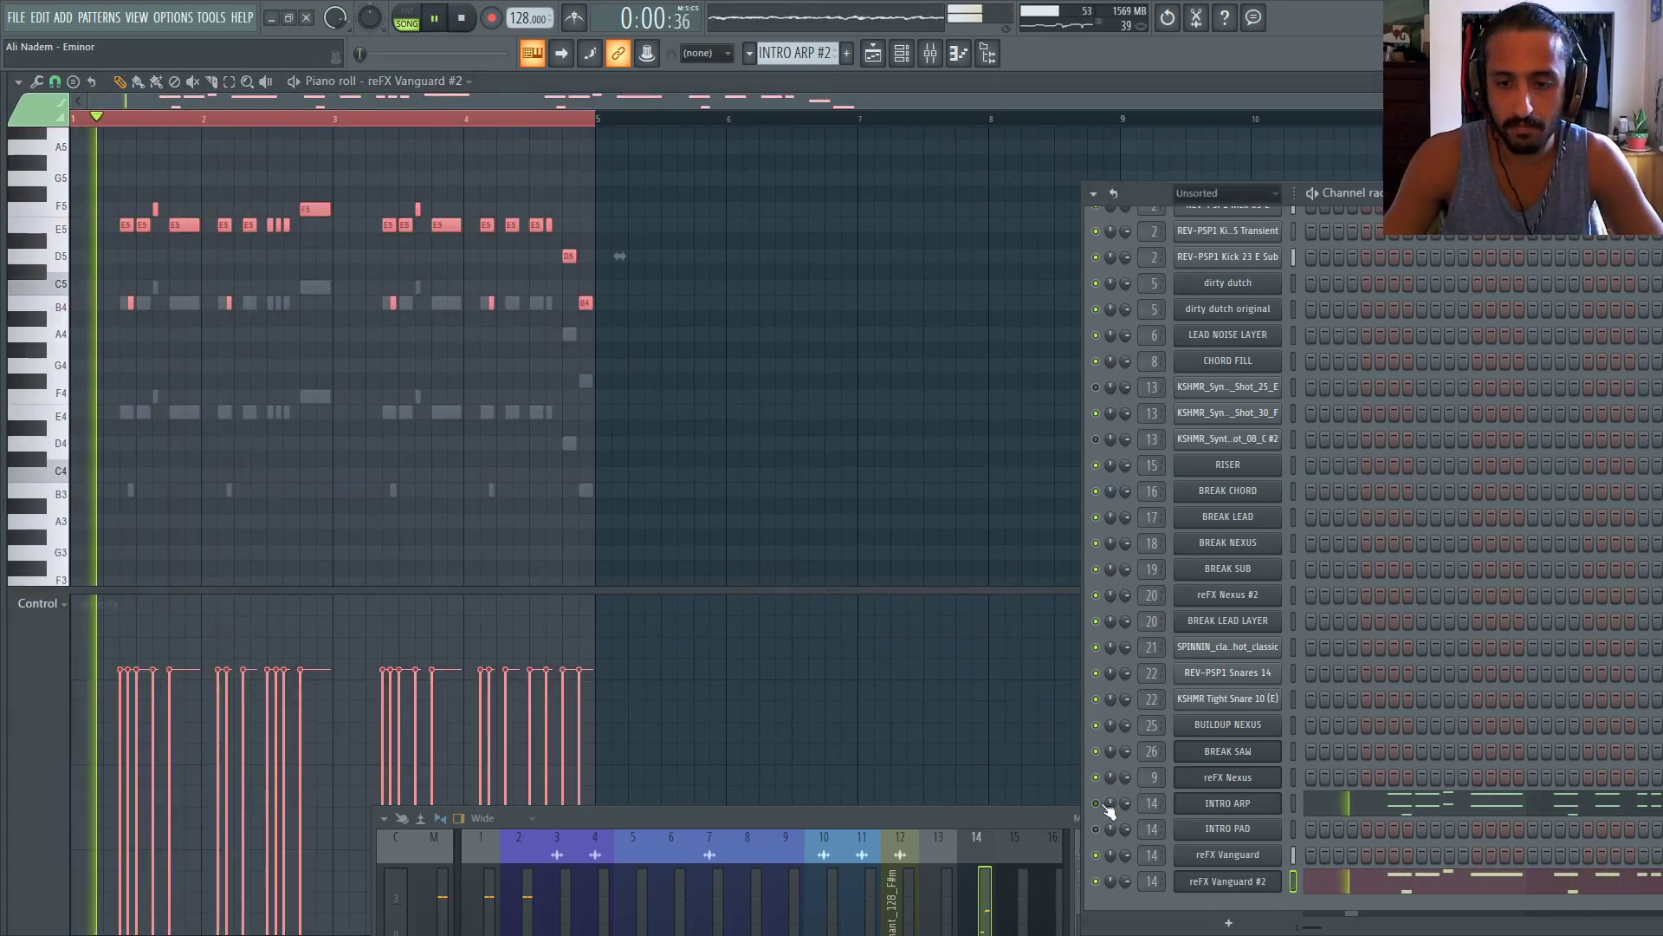
pyautogui.click(1227, 881)
pyautogui.click(355, 260)
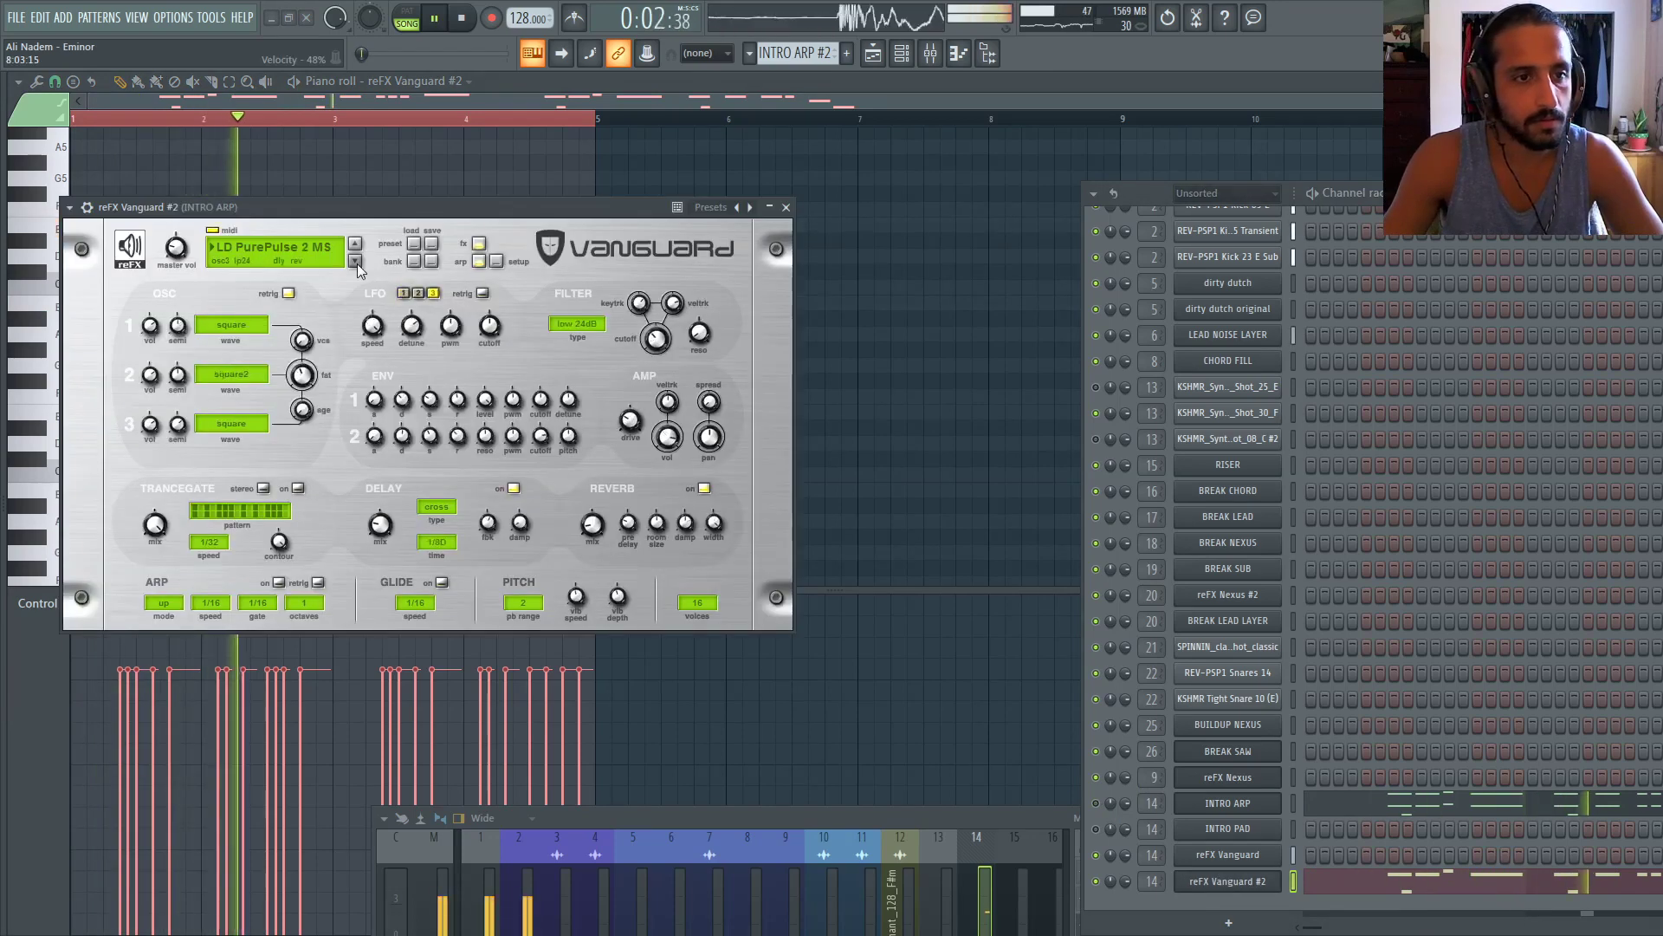
pyautogui.click(354, 261)
pyautogui.click(299, 251)
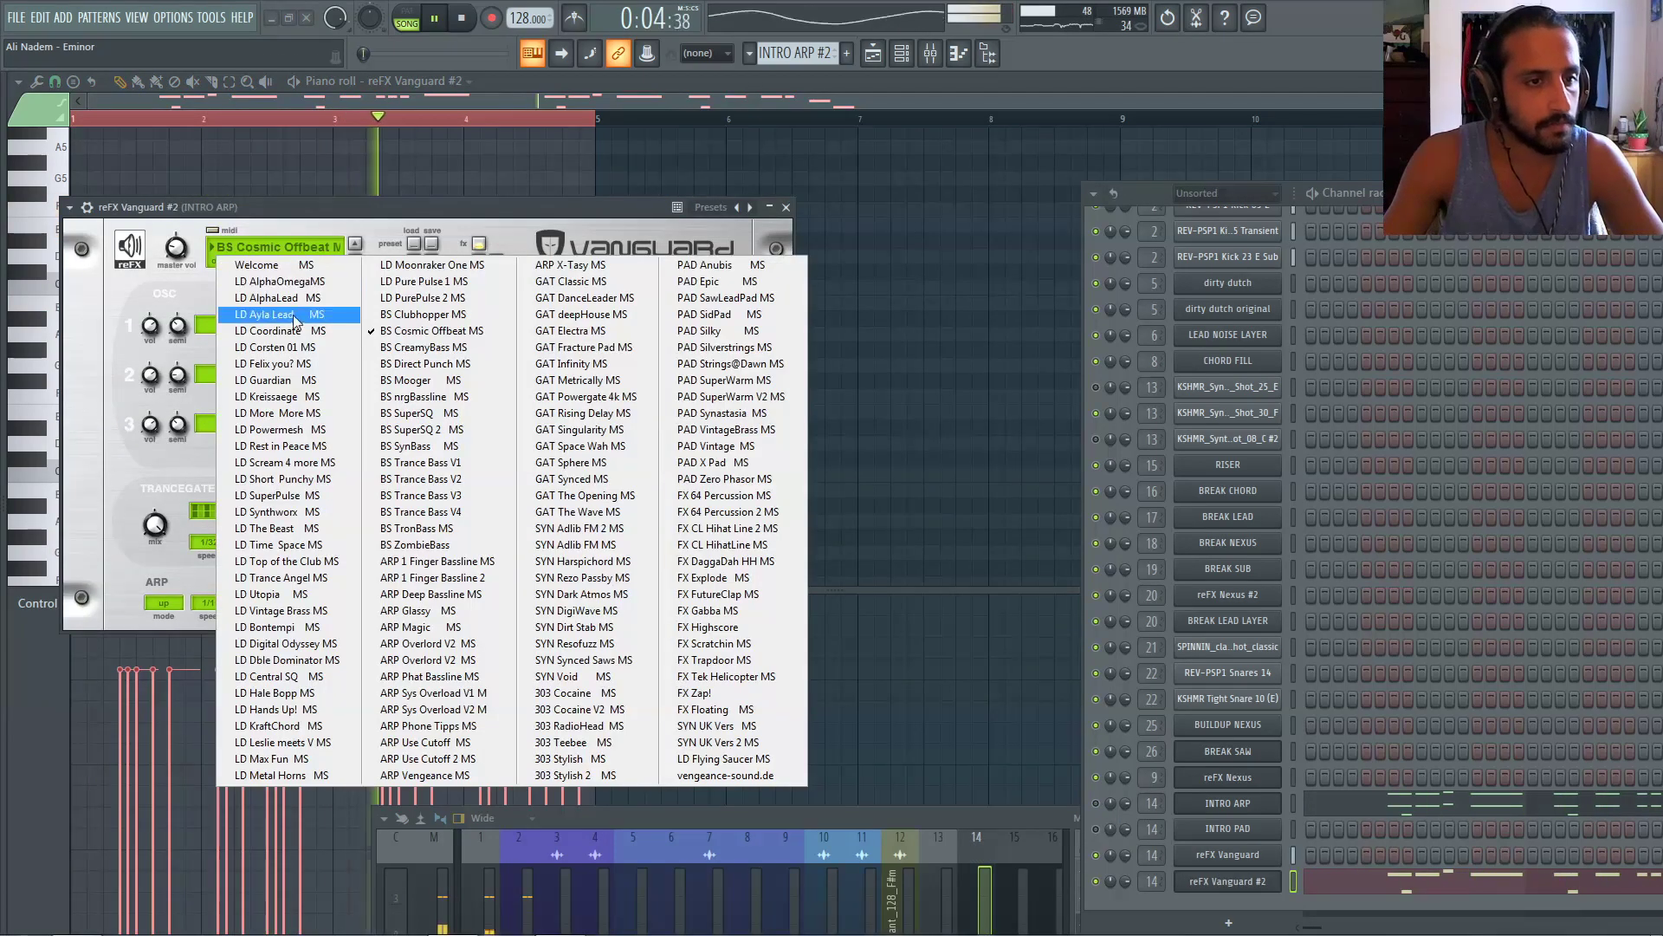
pyautogui.click(287, 283)
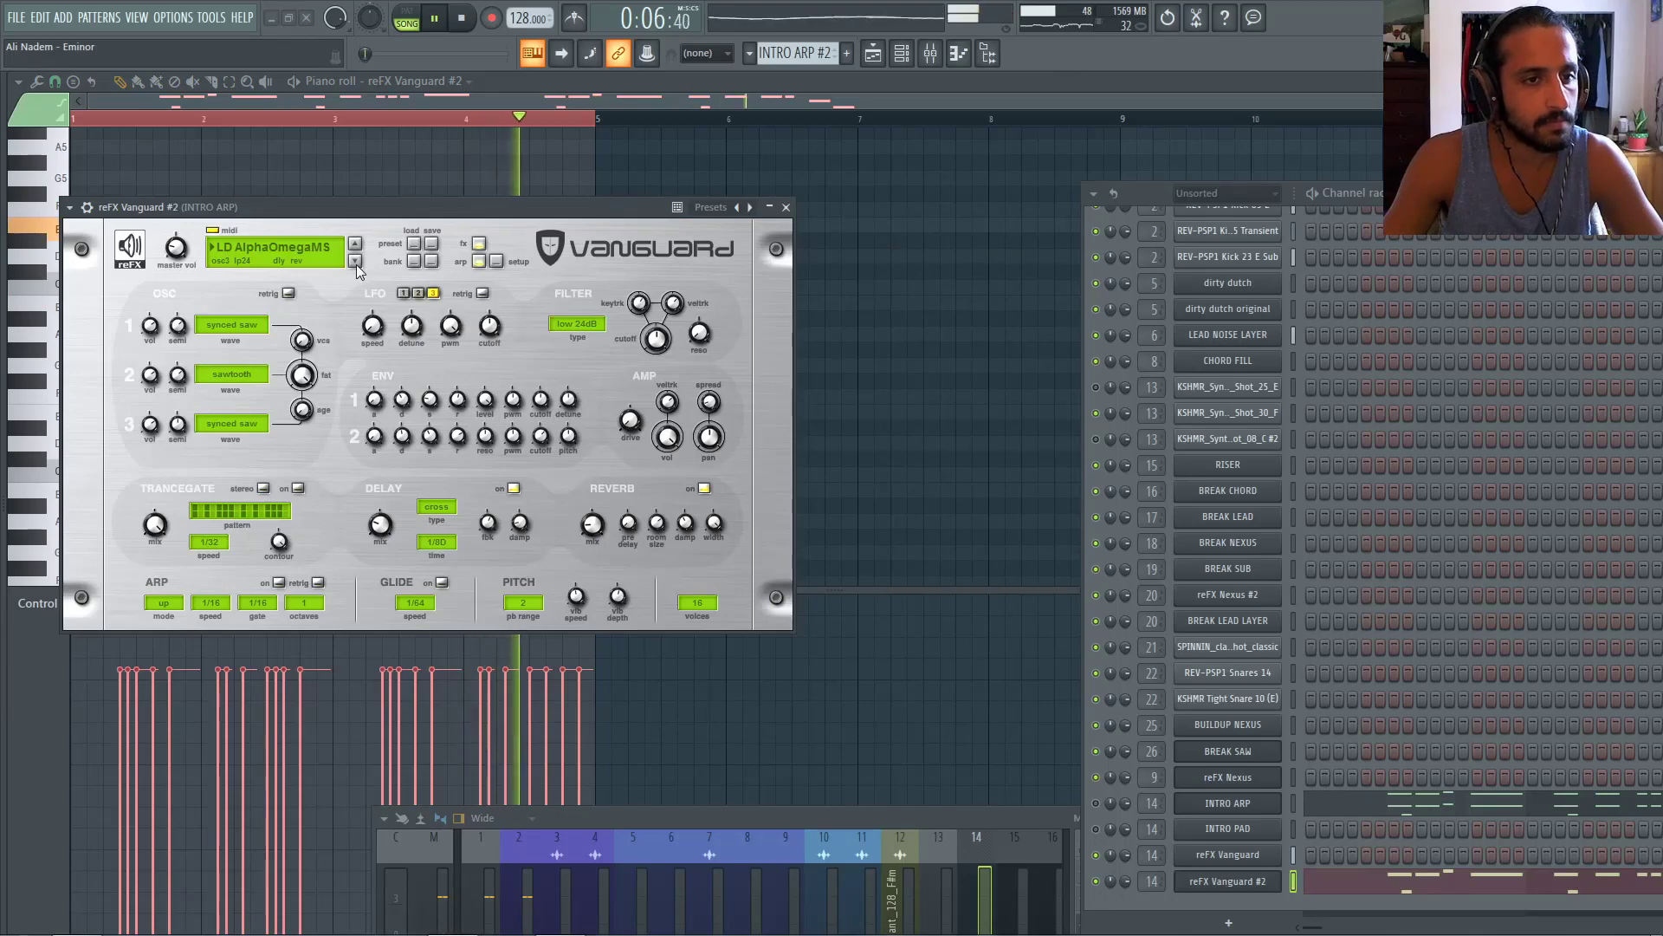
pyautogui.click(355, 261)
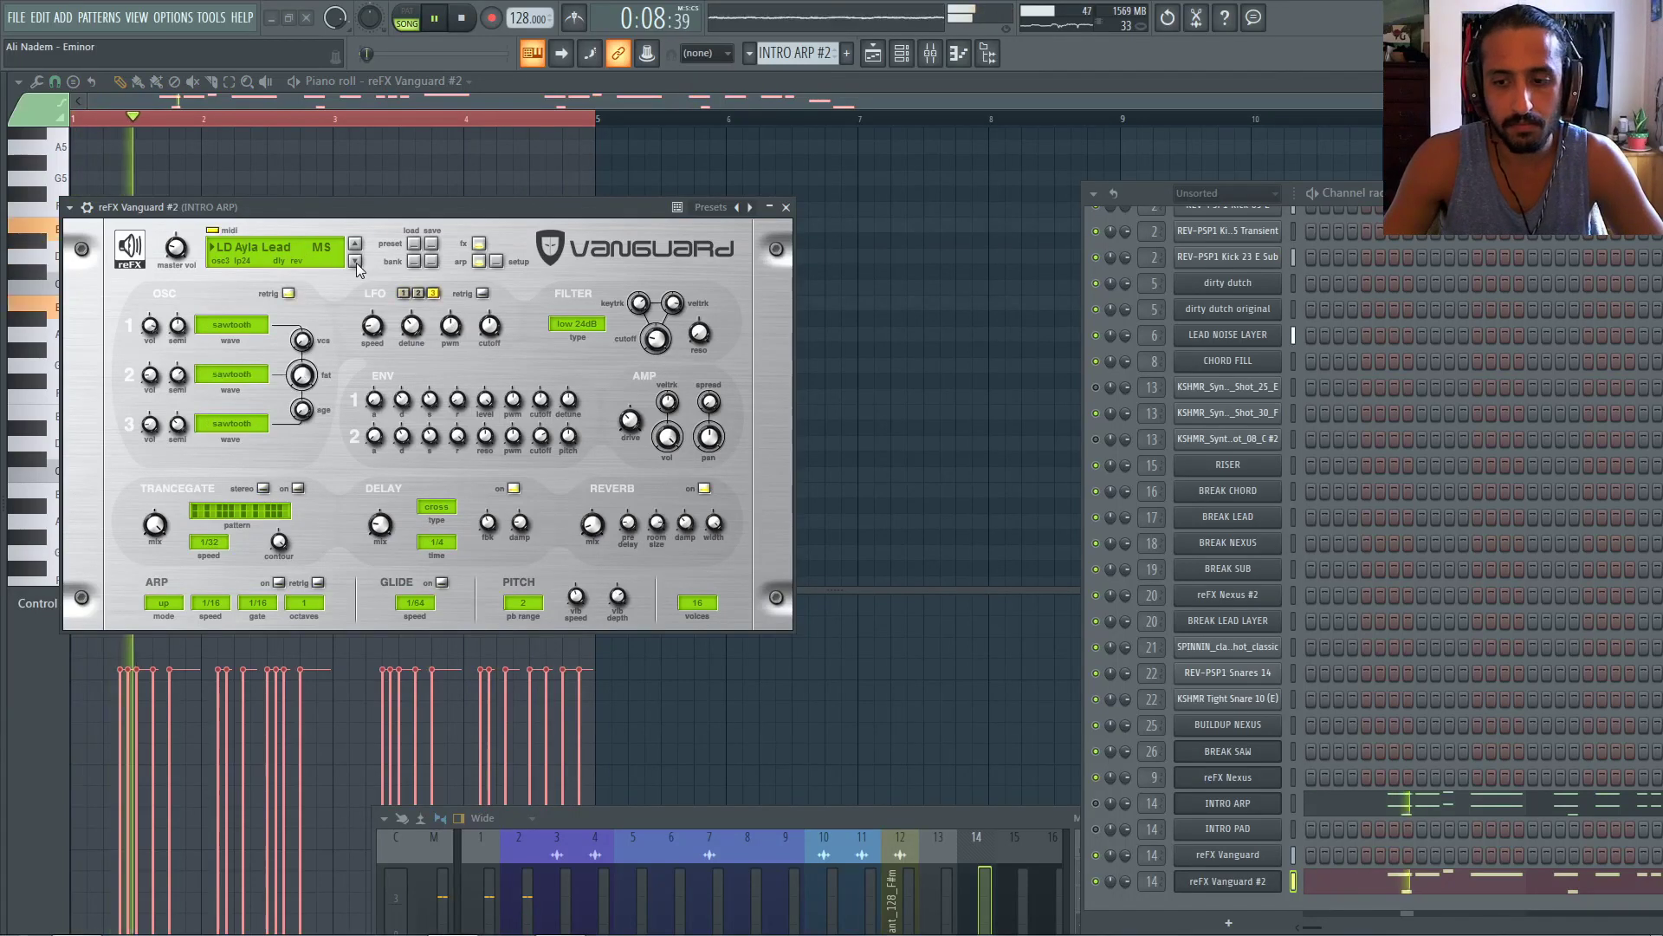
# Bypass Fruity parametric EQ 2 on the INTRO ARP mixer track during playback, and close the mixer
pyautogui.moveTo(839, 825); pyautogui.dragTo(761, 486)
pyautogui.press('space')
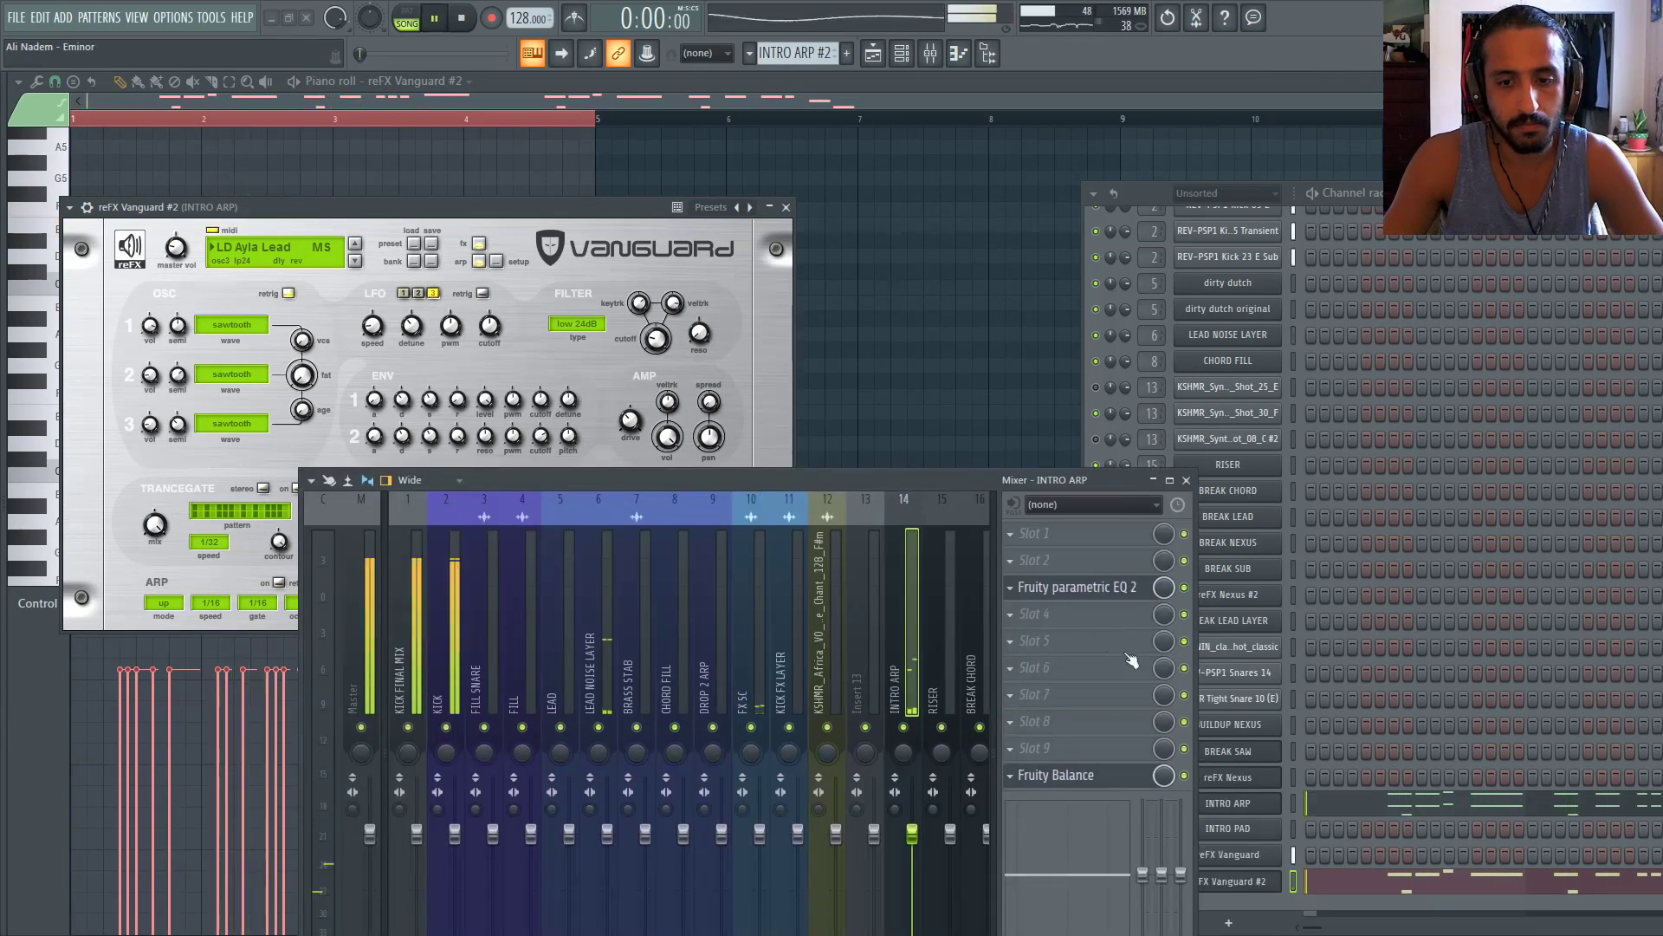
pyautogui.press('space')
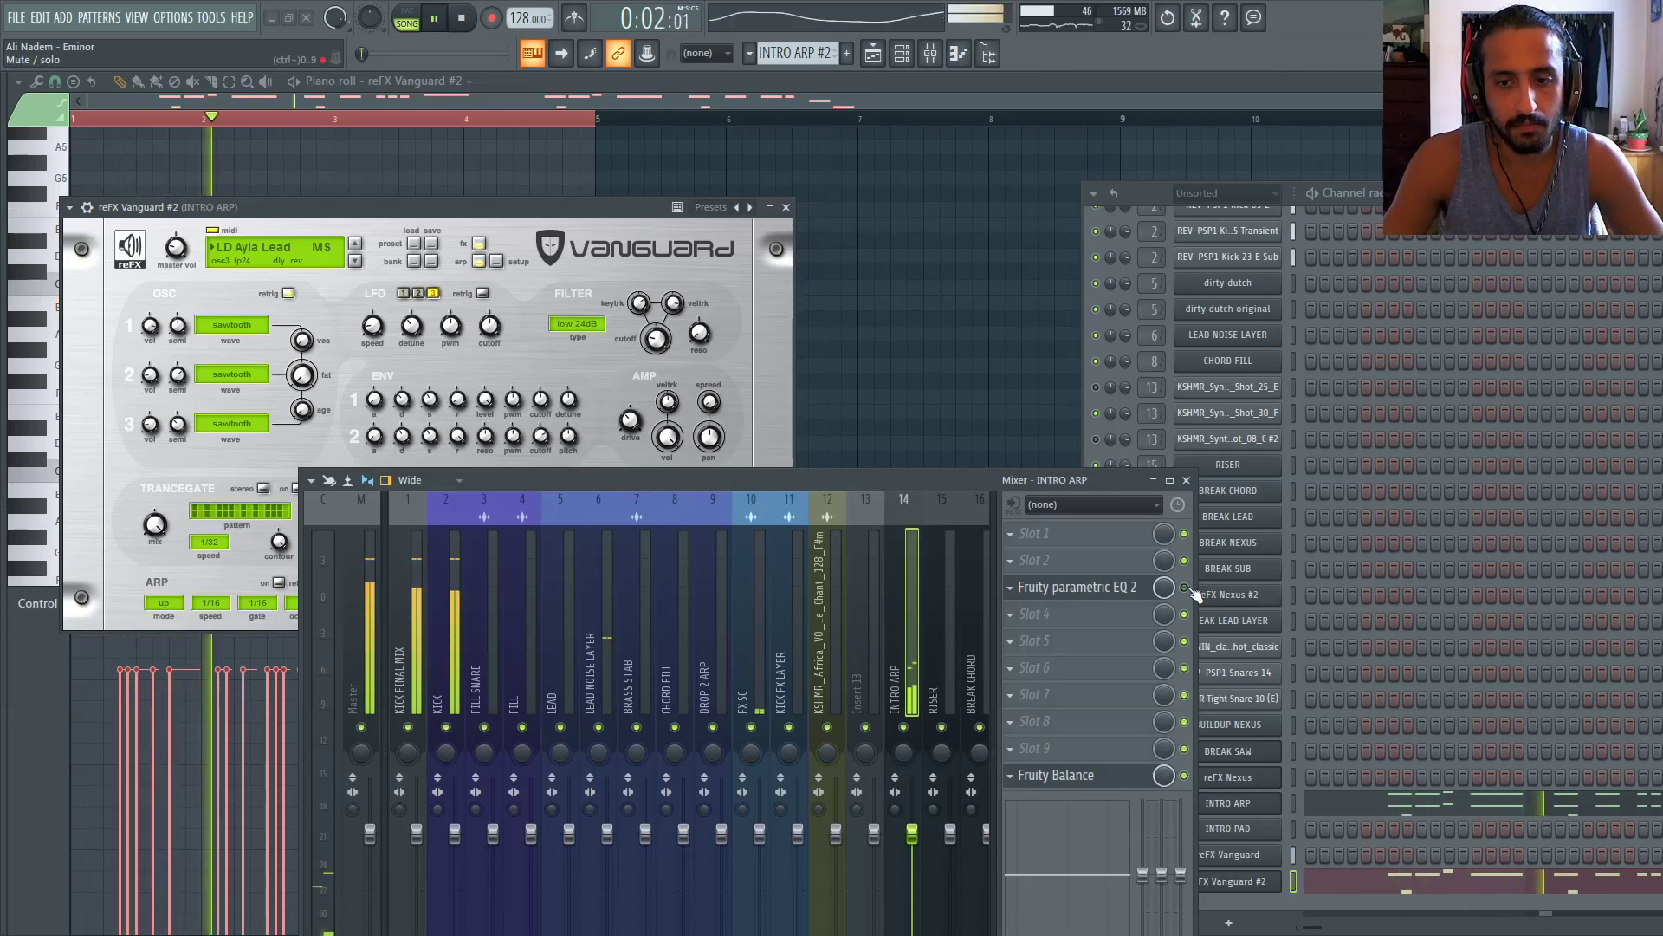
pyautogui.click(1186, 481)
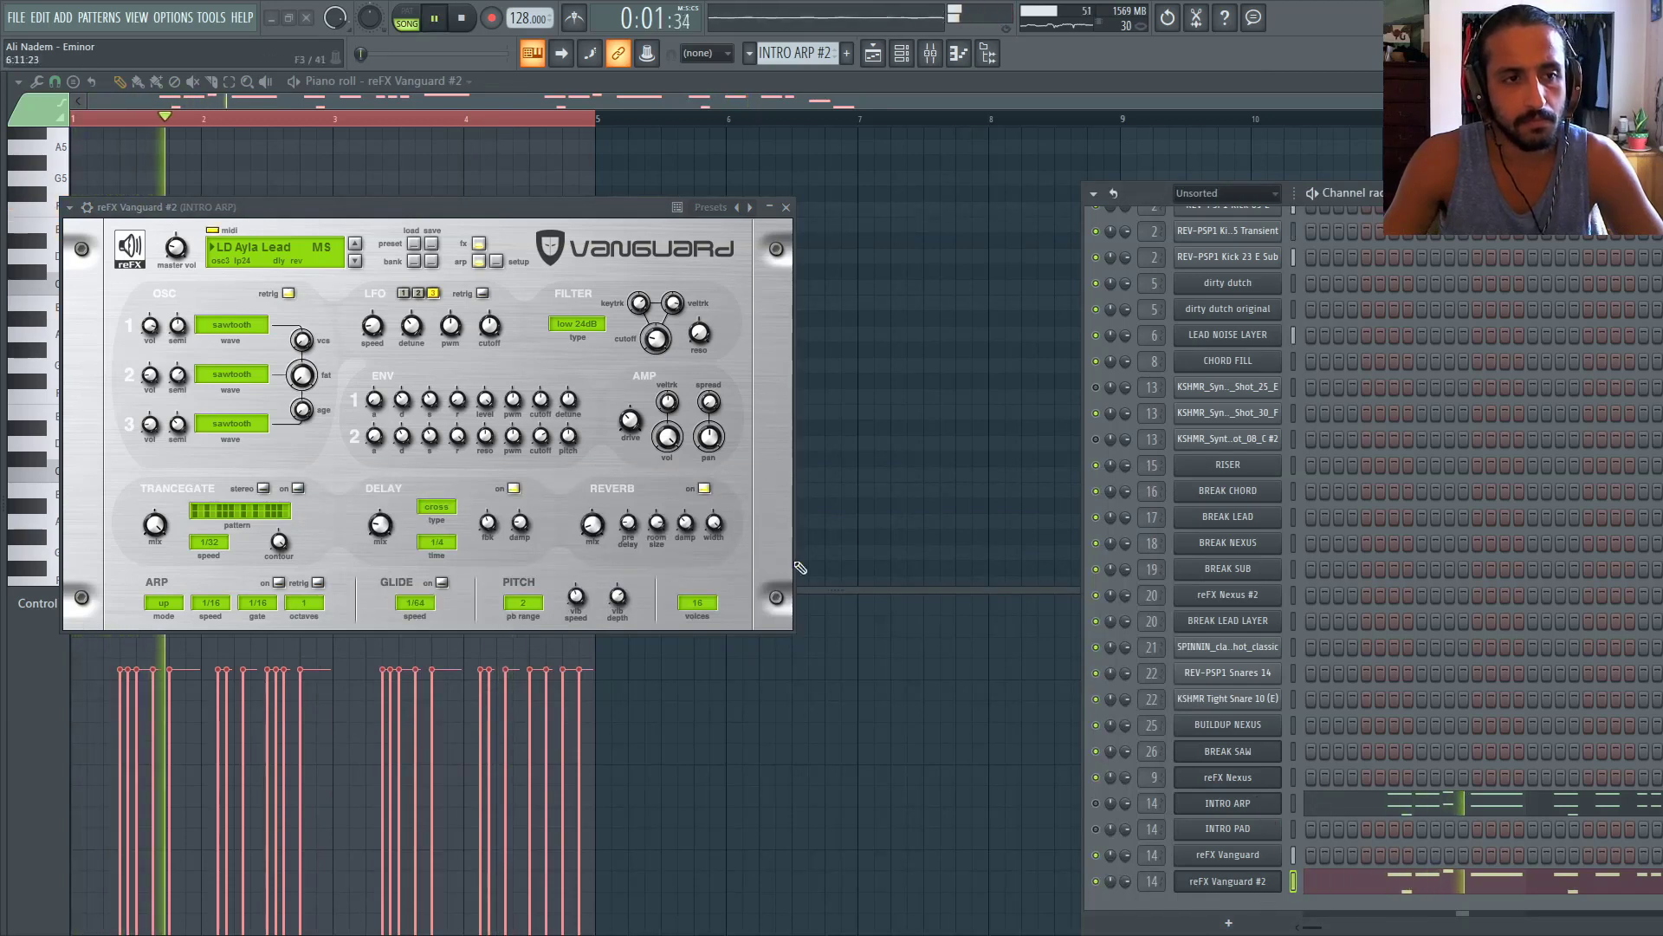
# Audition further lead presets in reFX Vanguard #2, settle on LD Guardian MS, and unmute the INTRO ARP channel
pyautogui.click(355, 261)
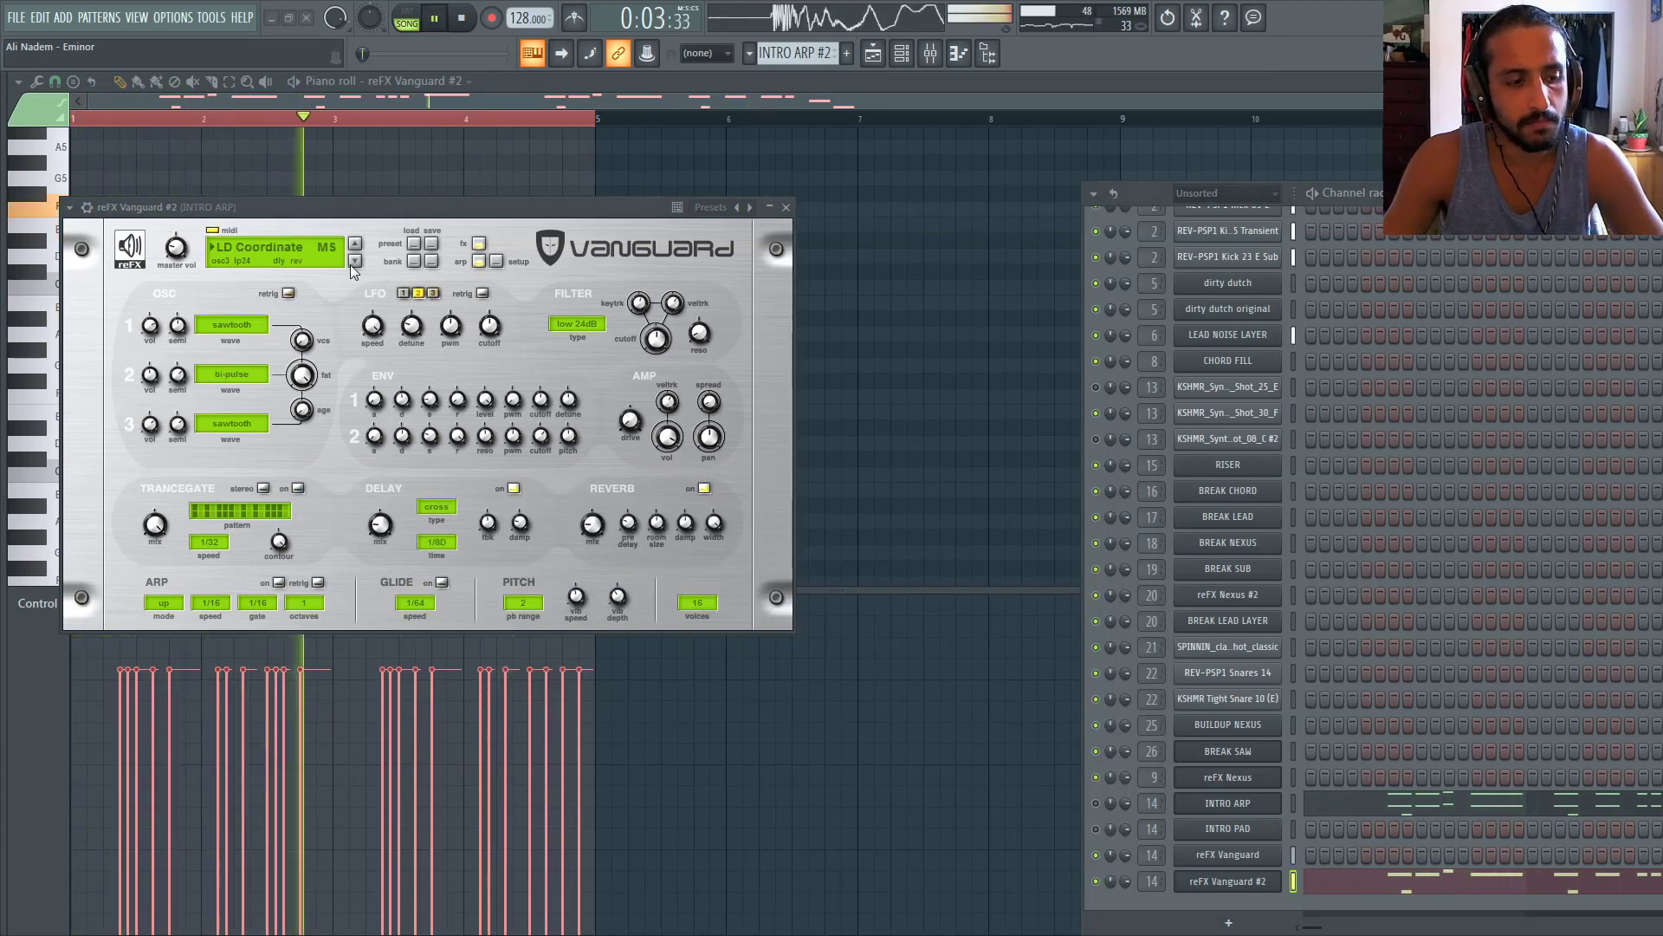
pyautogui.click(355, 260)
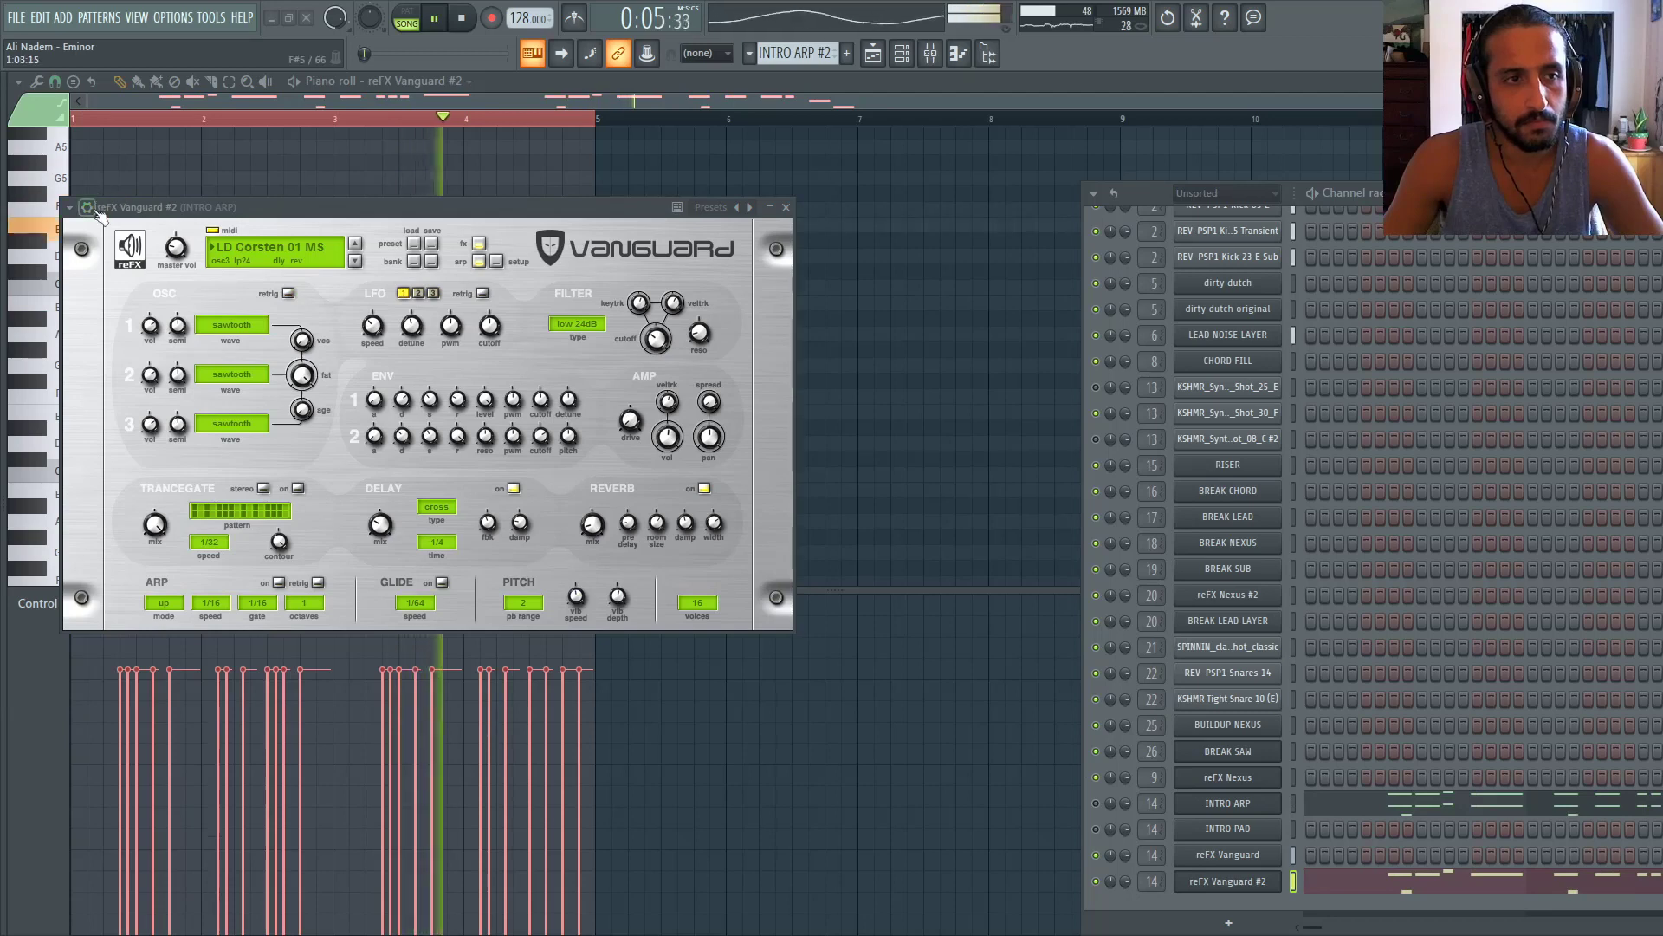
pyautogui.click(356, 262)
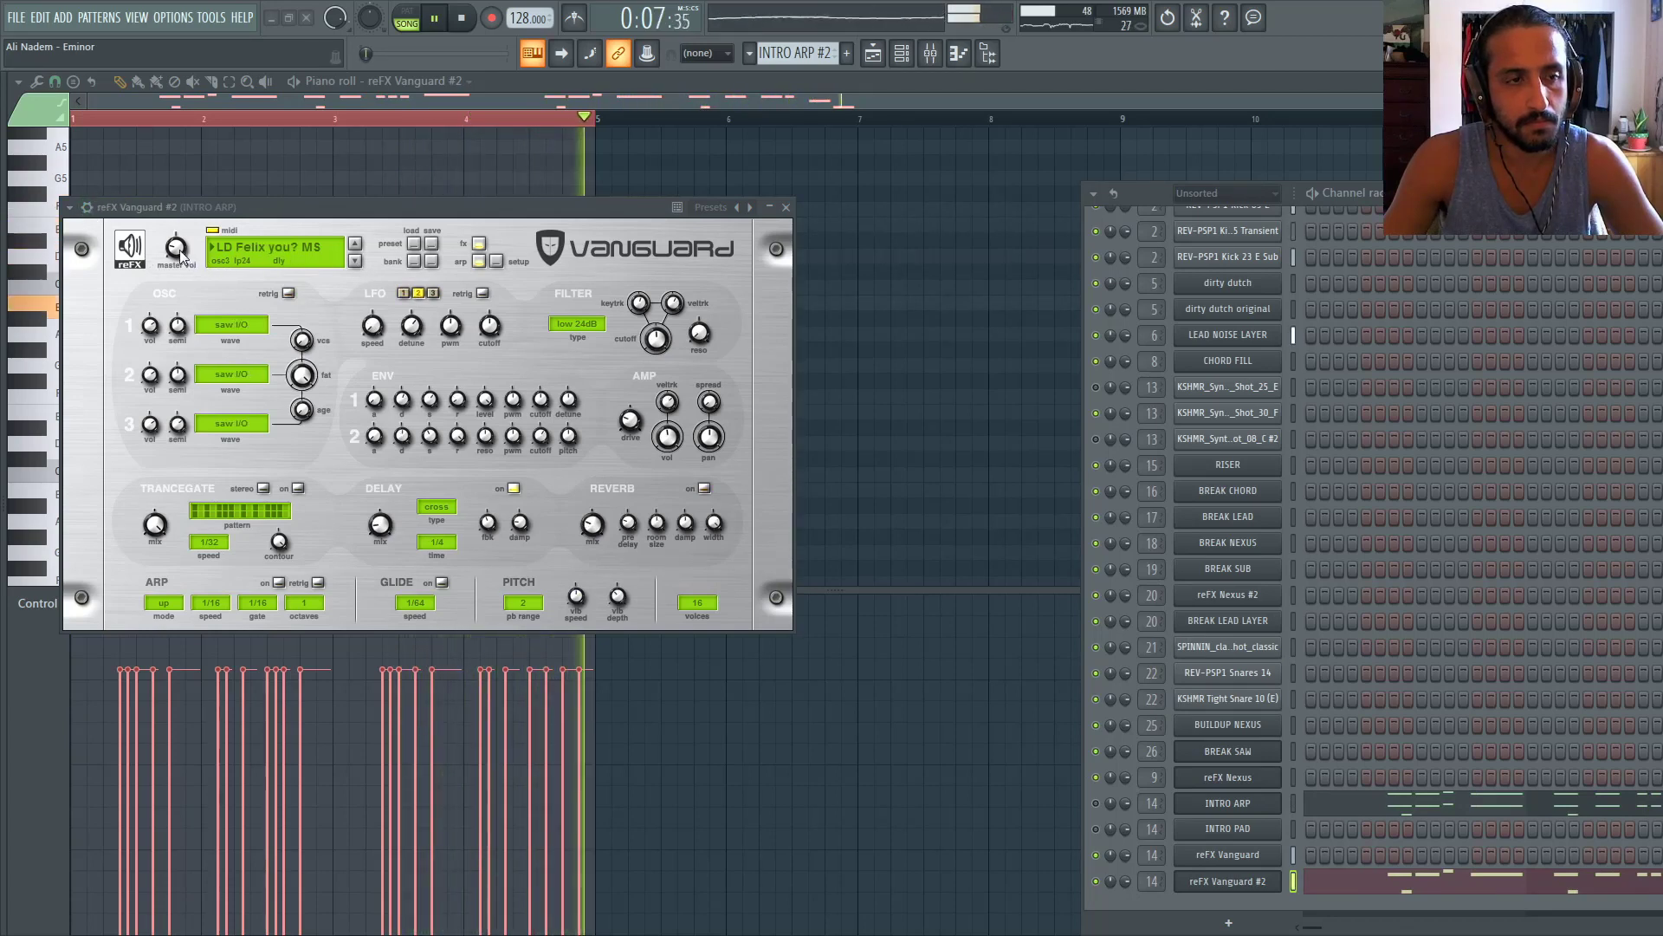
pyautogui.click(356, 260)
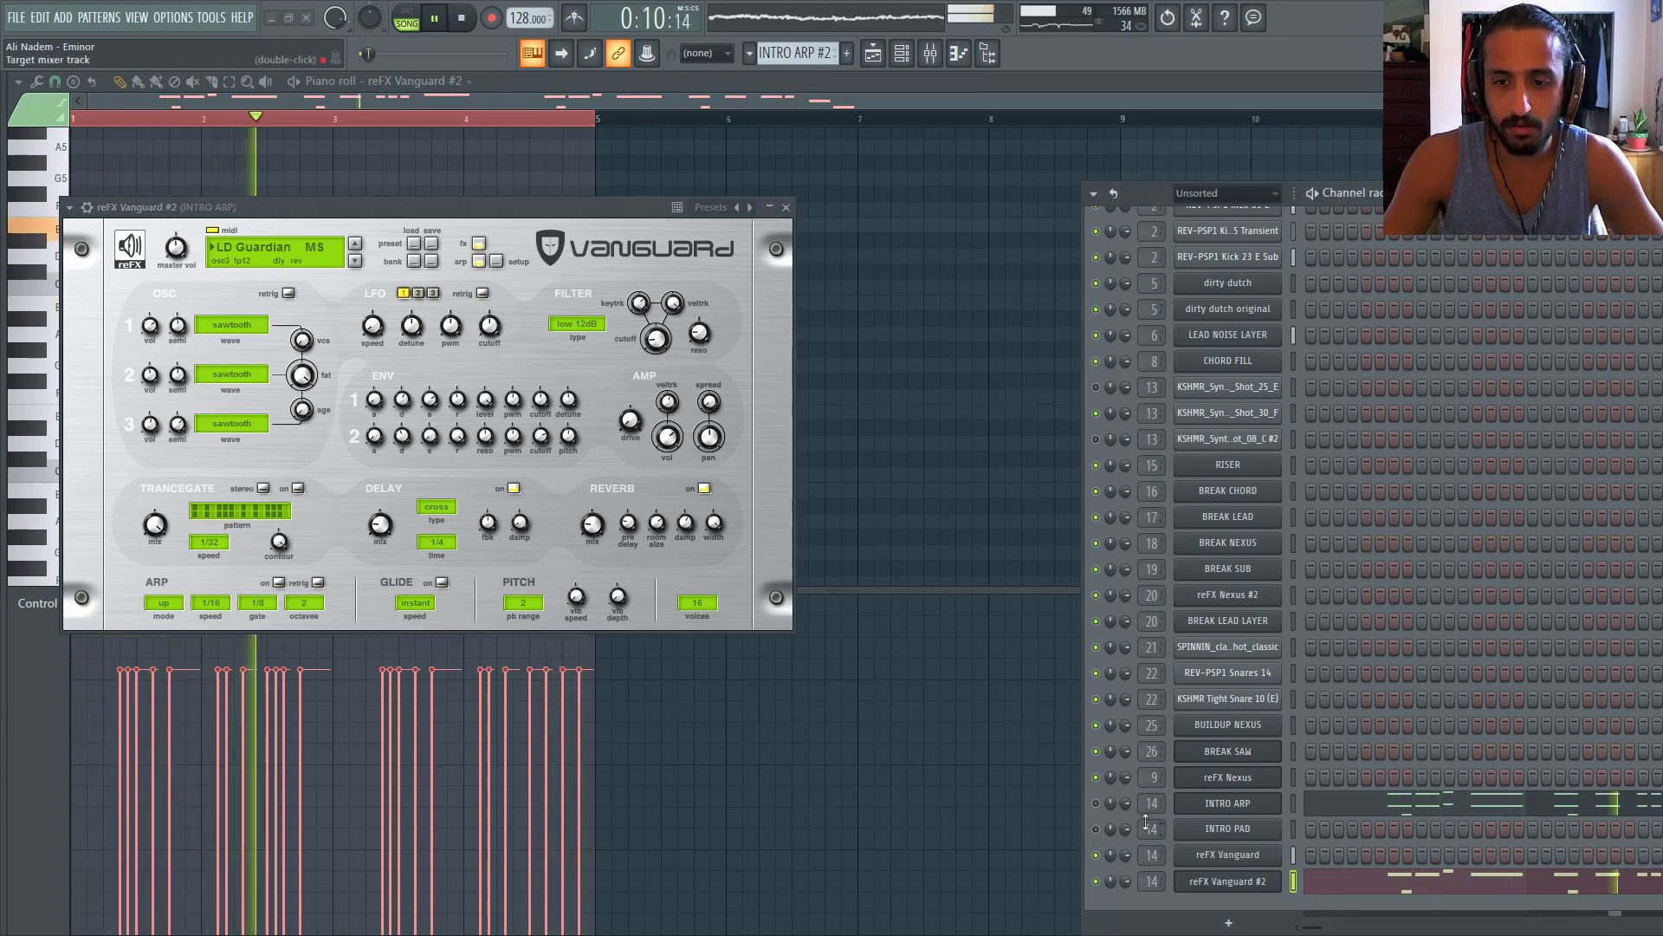
pyautogui.click(1227, 803)
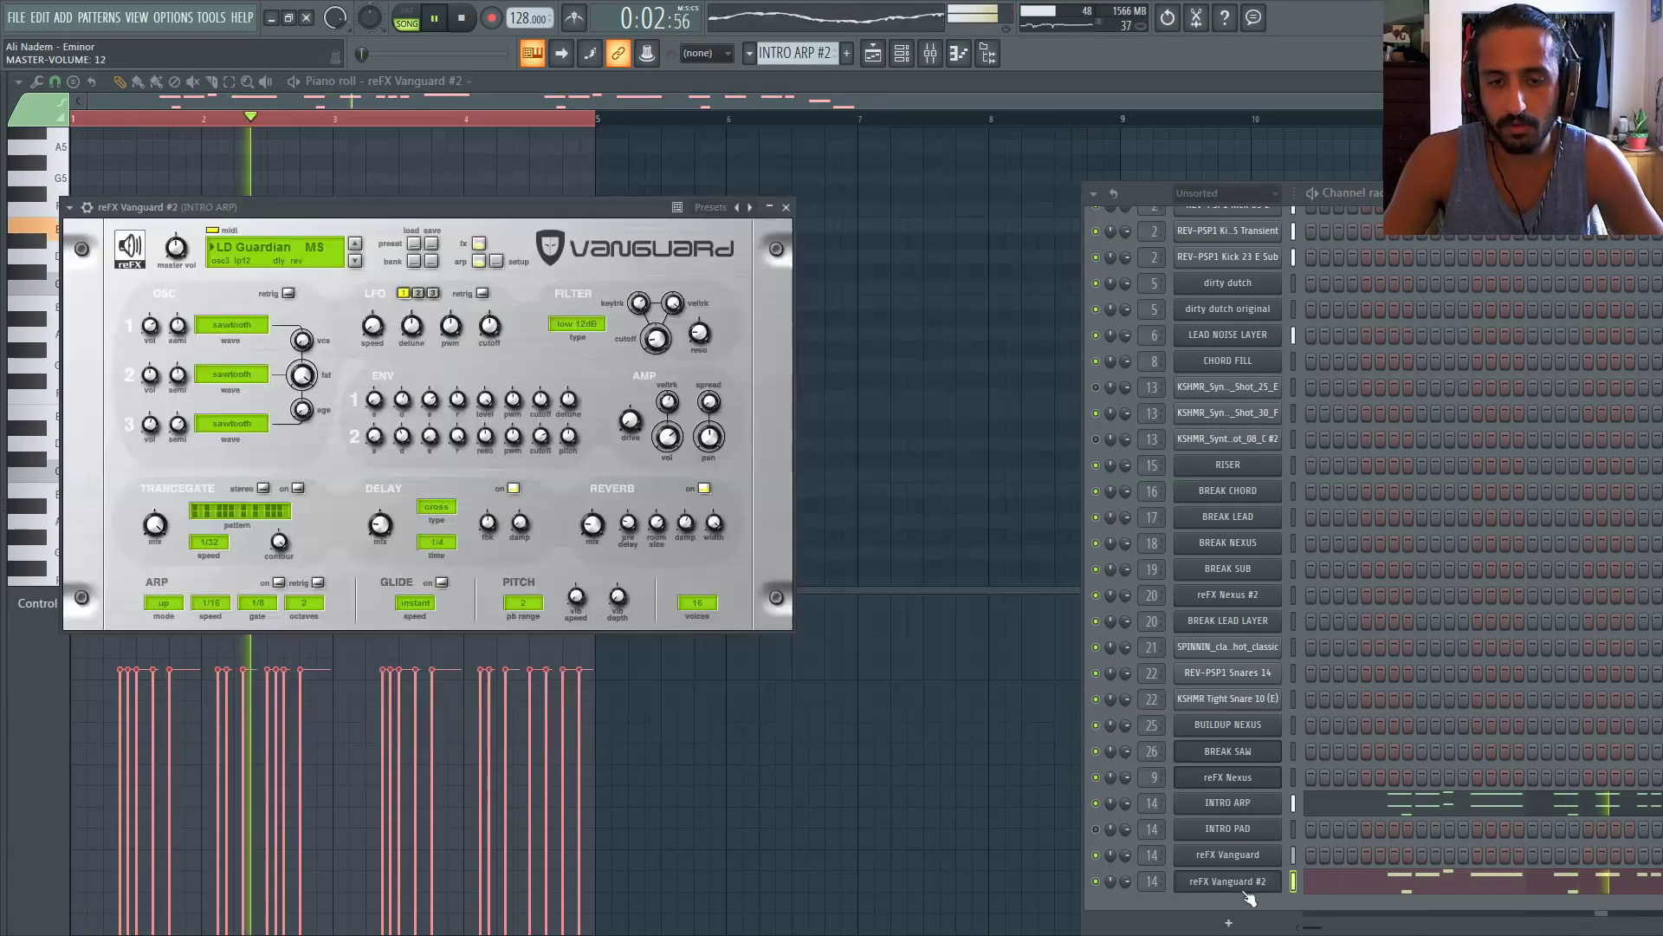
# Examine the reFX Vanguard #2 synth settings while the INTRO ARP #2 pattern plays
pyautogui.click(1227, 880)
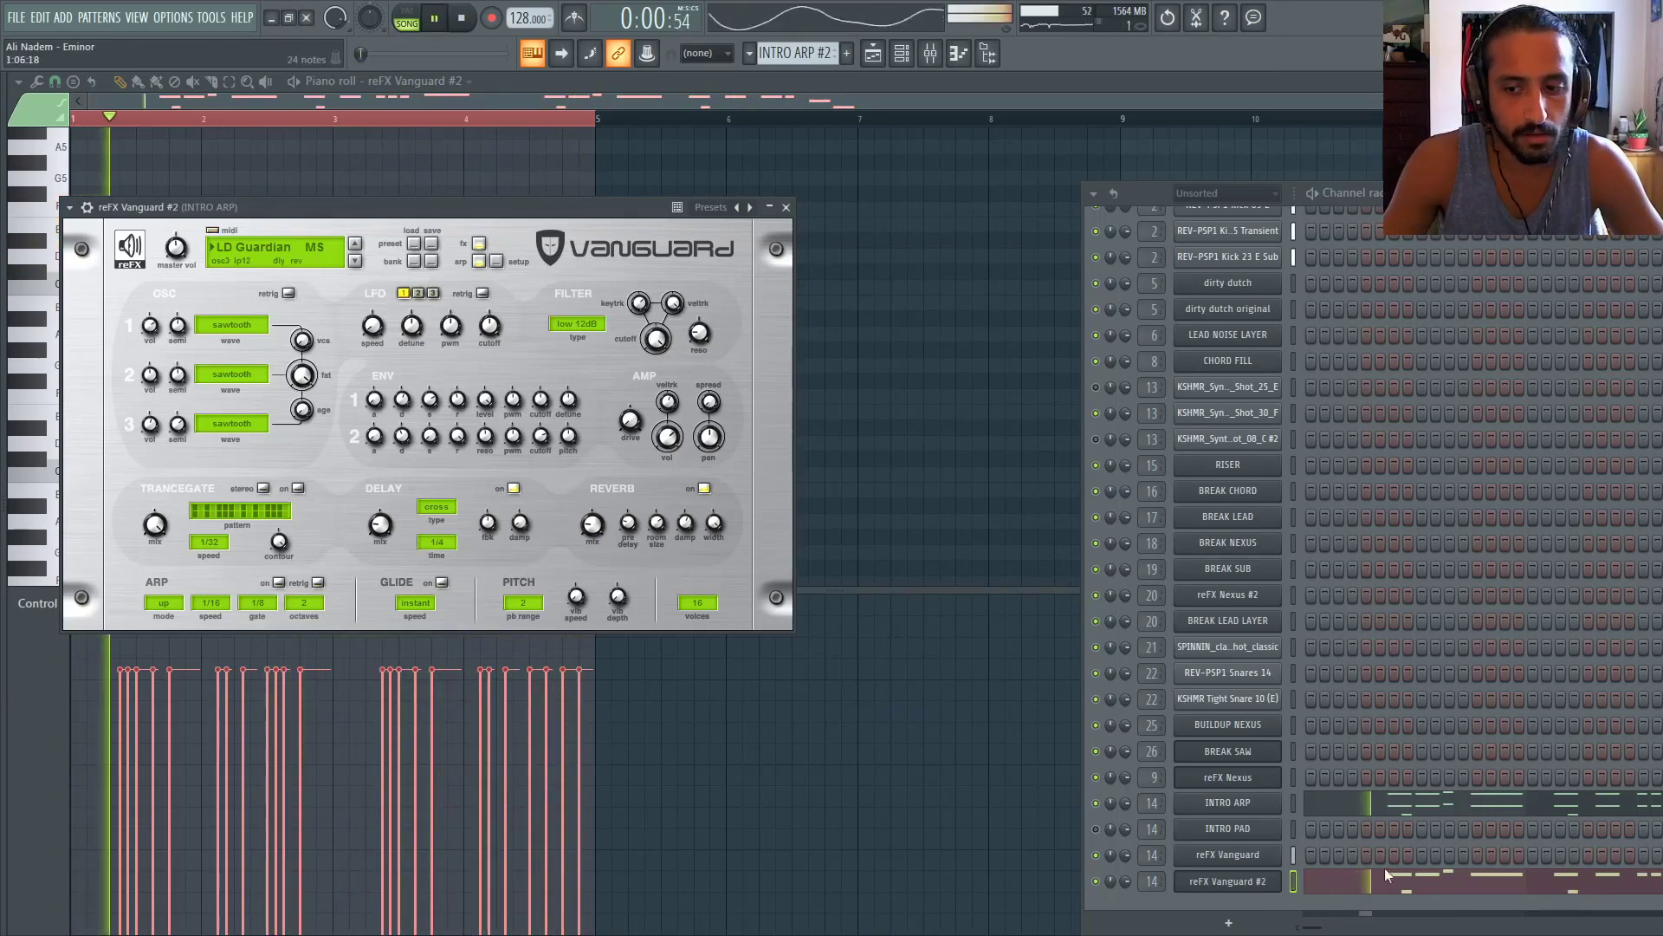
pyautogui.click(1257, 884)
pyautogui.click(1258, 883)
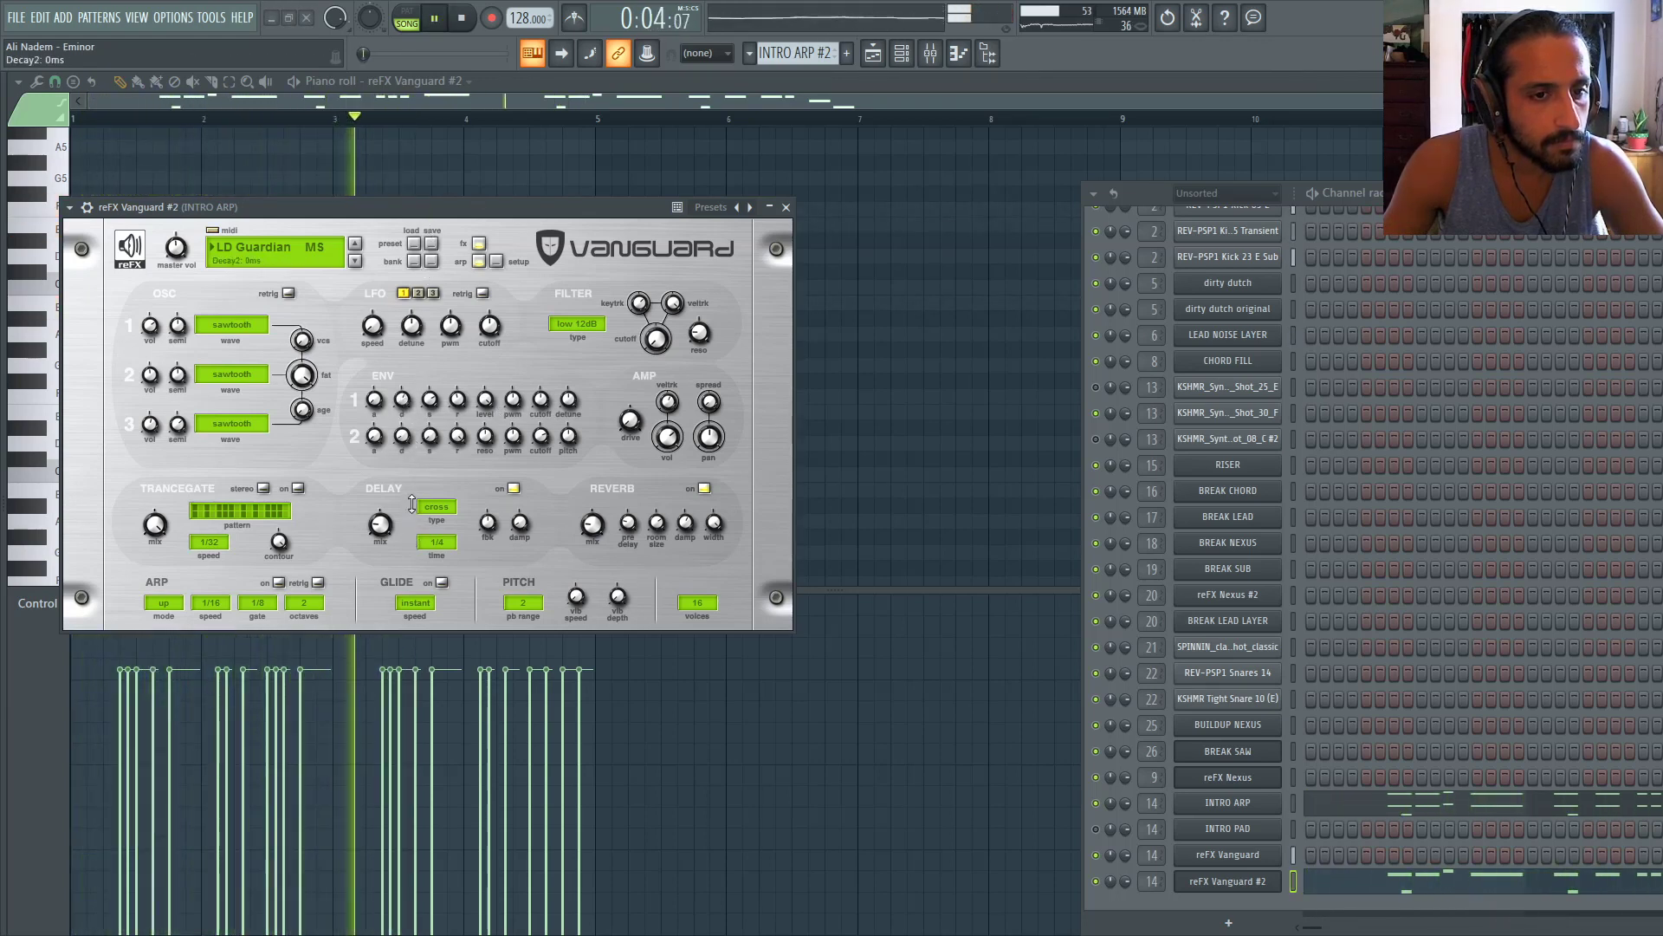
pyautogui.moveTo(416, 463); pyautogui.dragTo(414, 463)
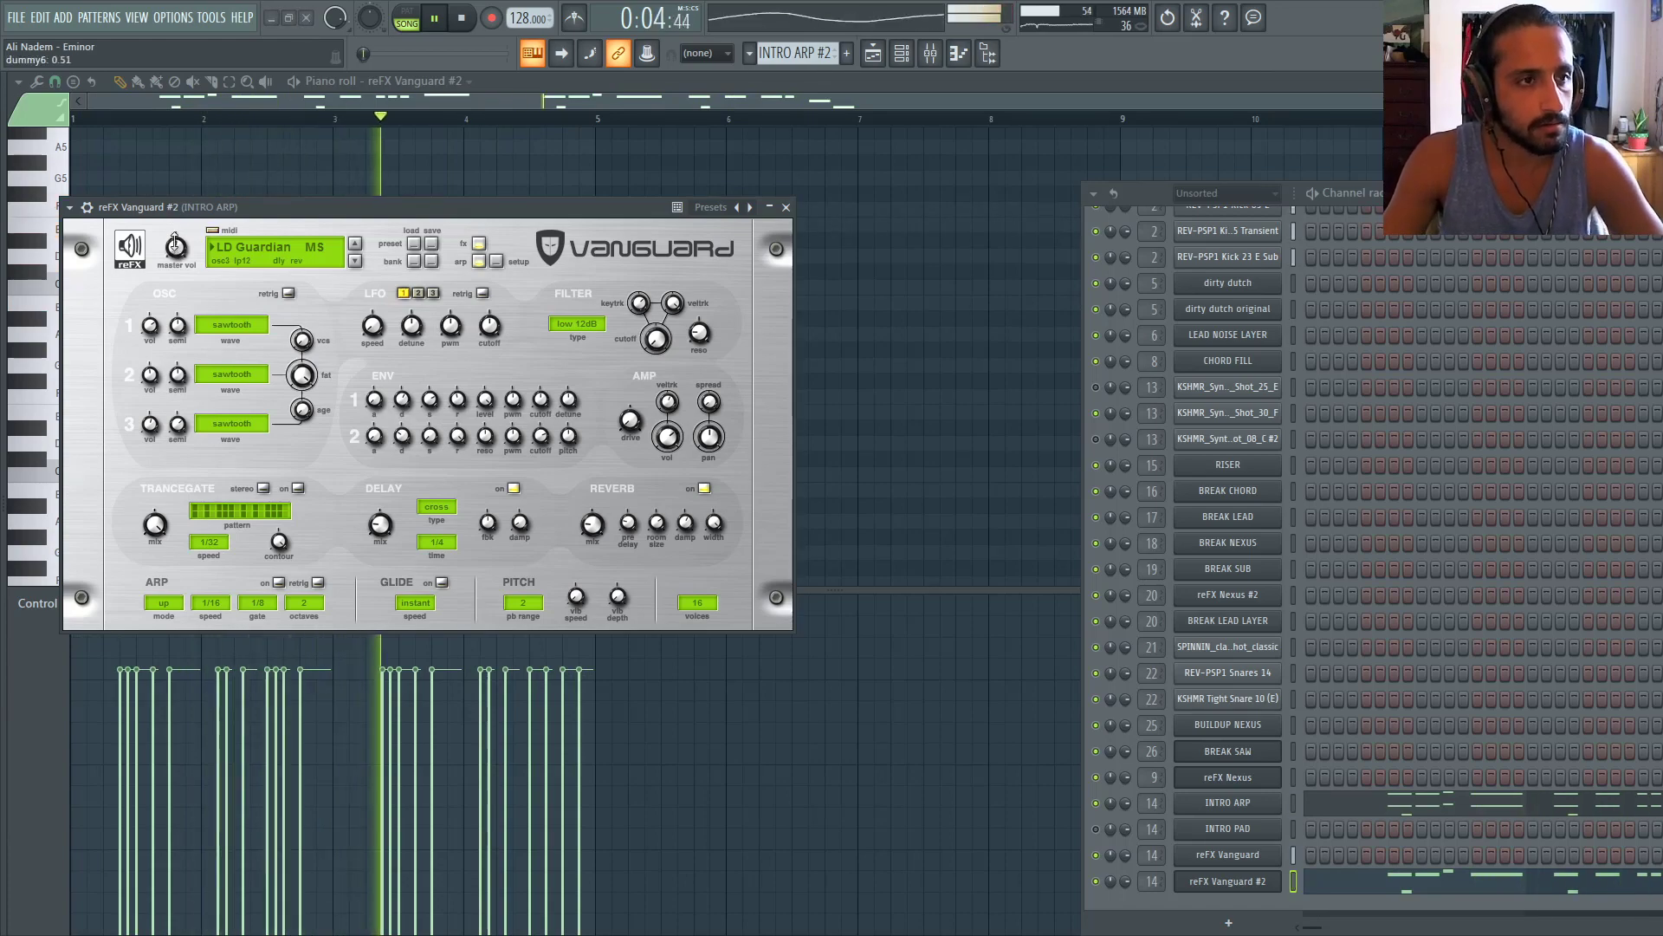
# Show the playlist arrangement and restart the song playback from the beginning
pyautogui.press('F5')
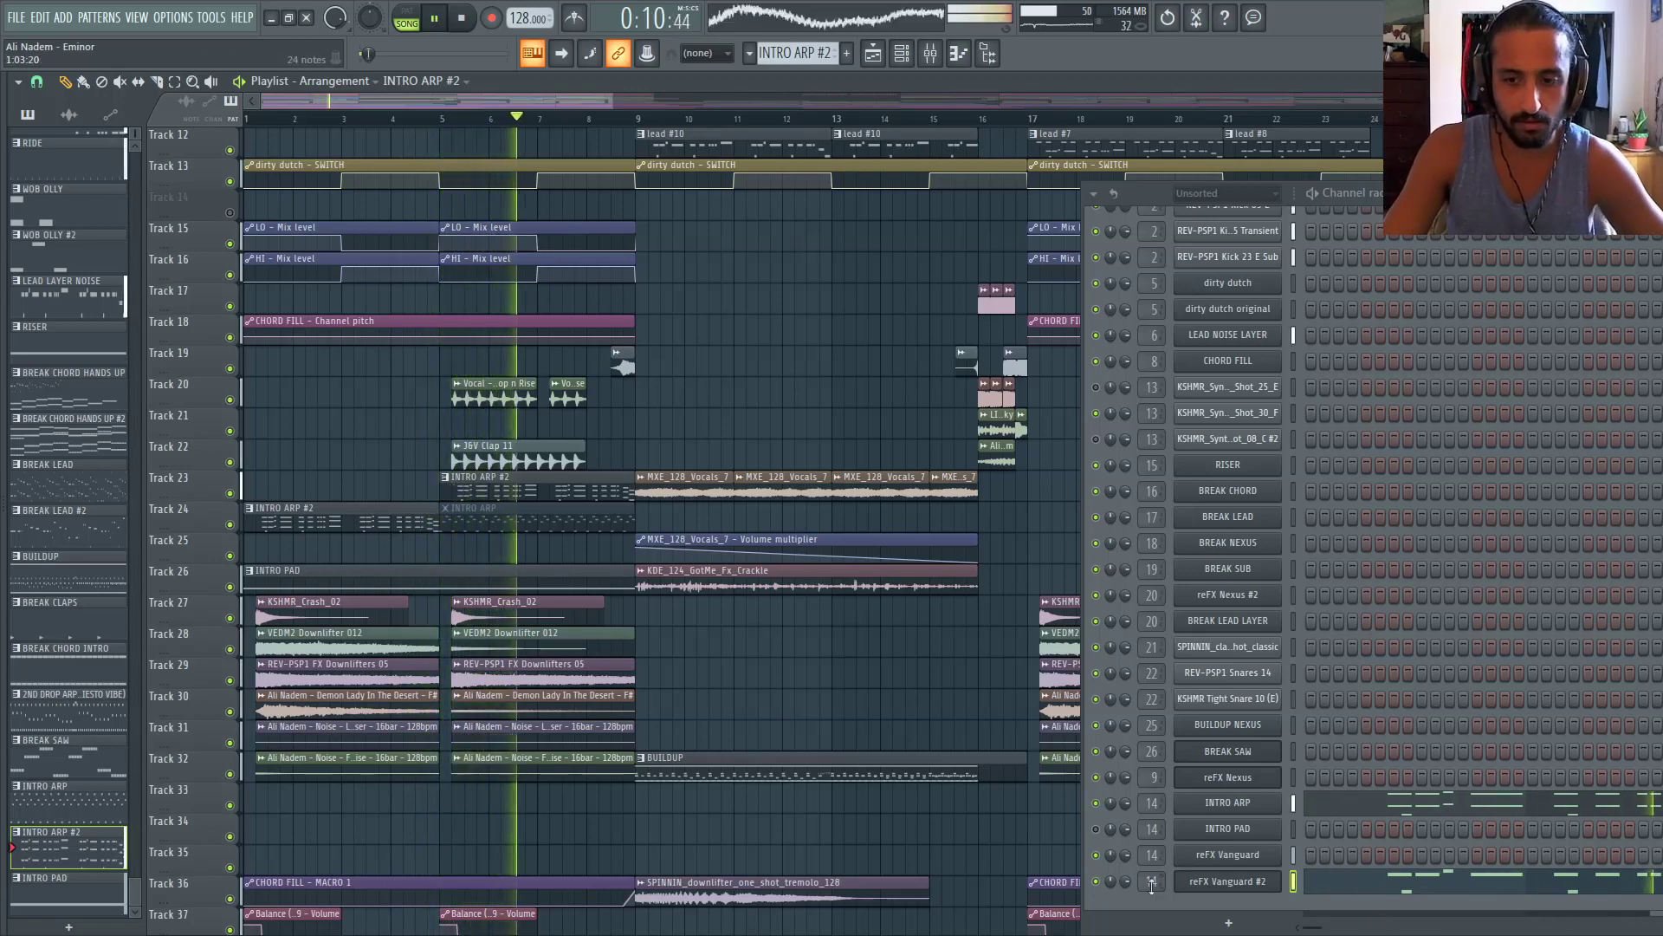
pyautogui.click(464, 19)
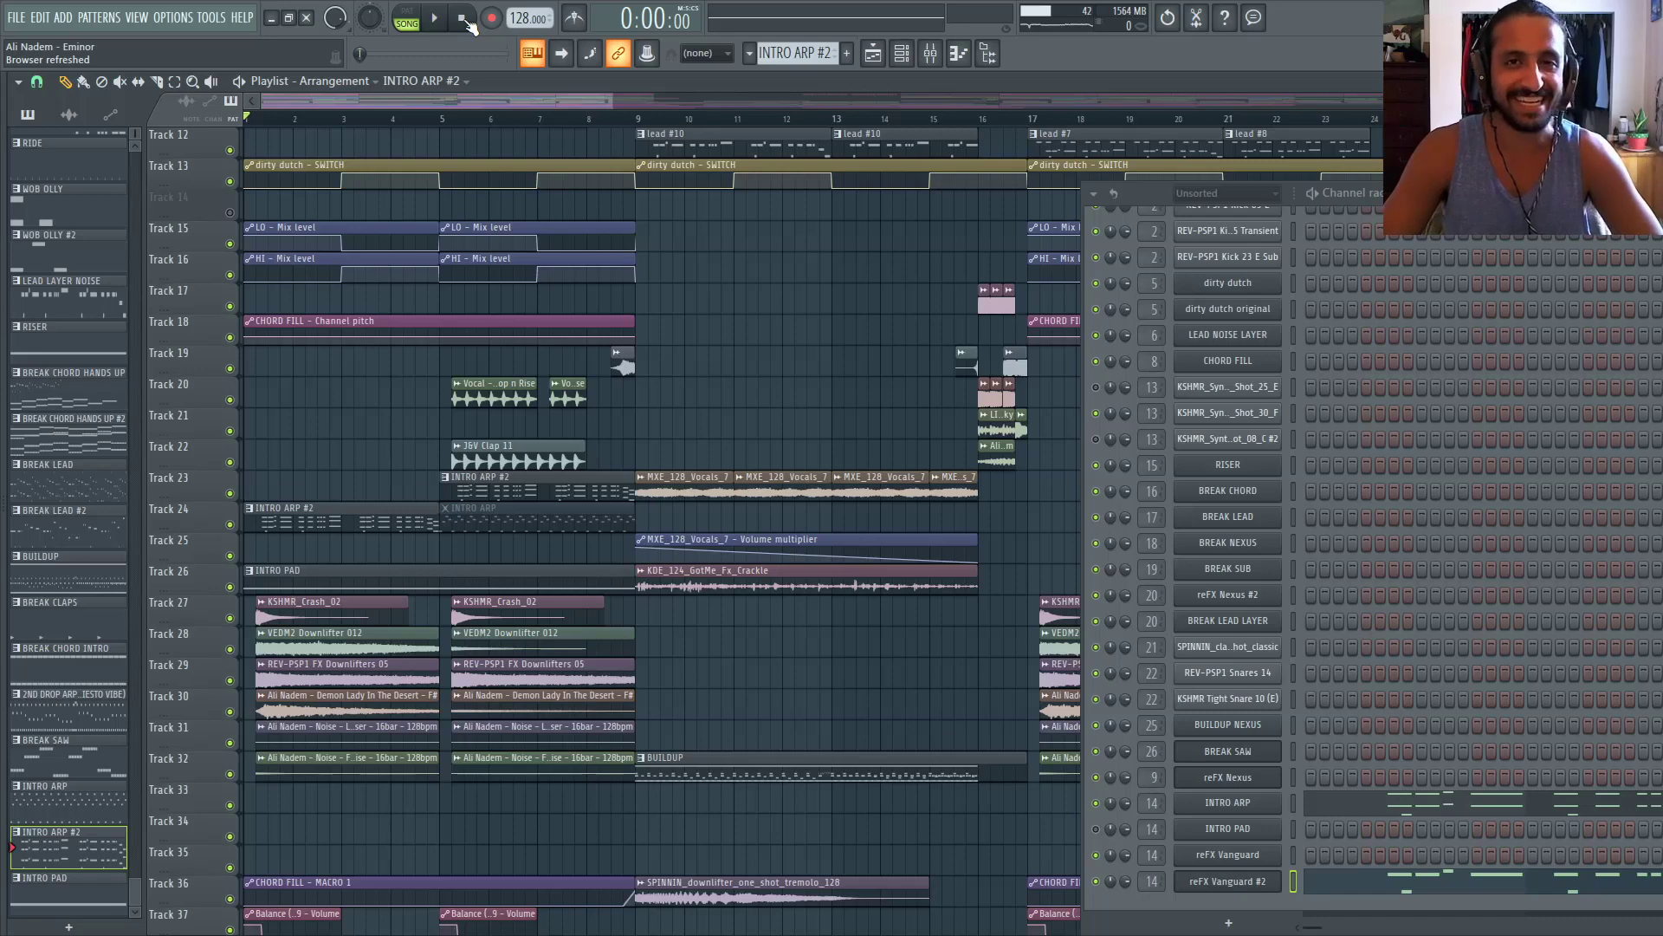
pyautogui.press('space')
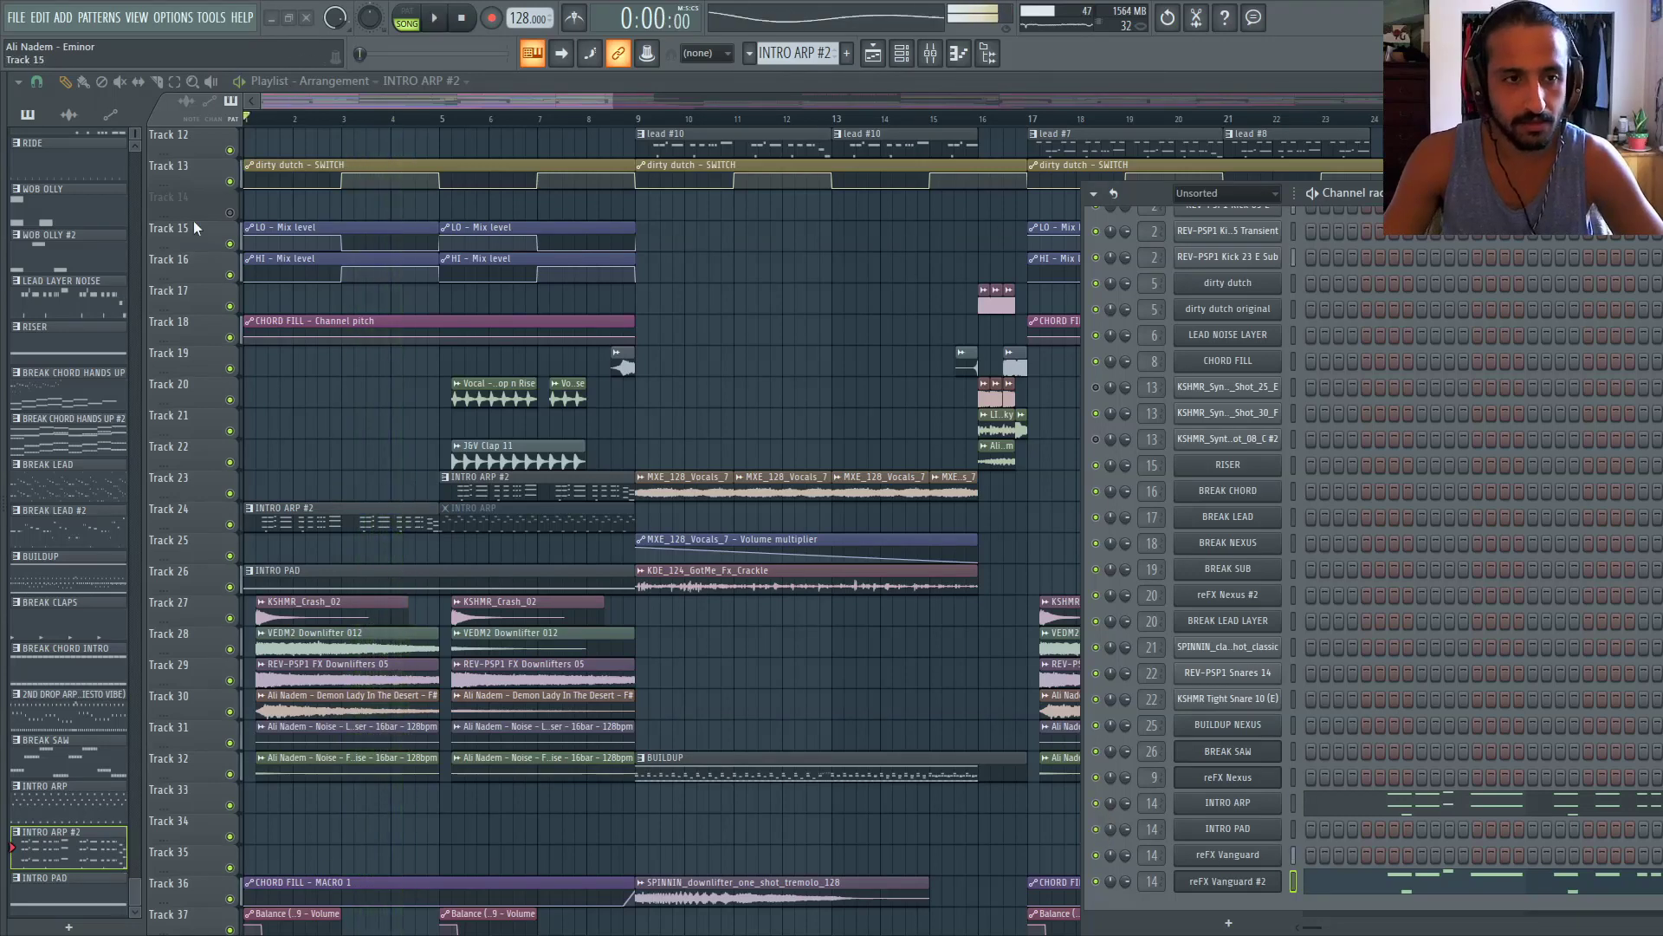
pyautogui.press('space')
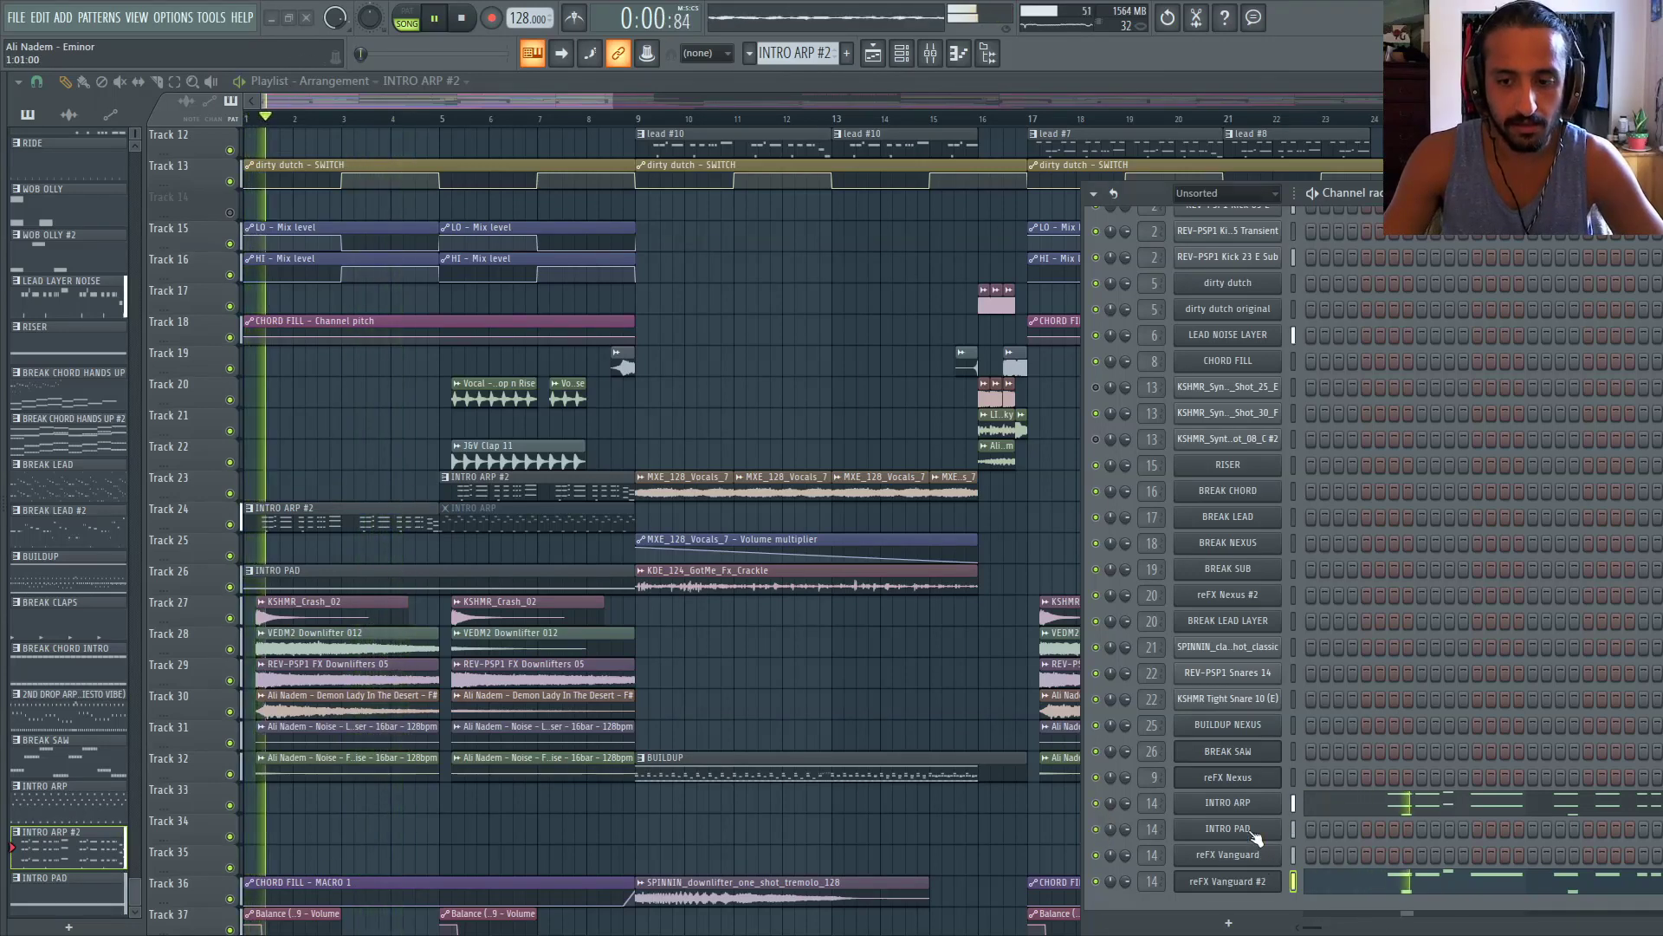
# Open the INTRO PAD channel's Massive synth and assign modulator 5 to the OSC2 pitch with a range of 12.00
pyautogui.click(1254, 831)
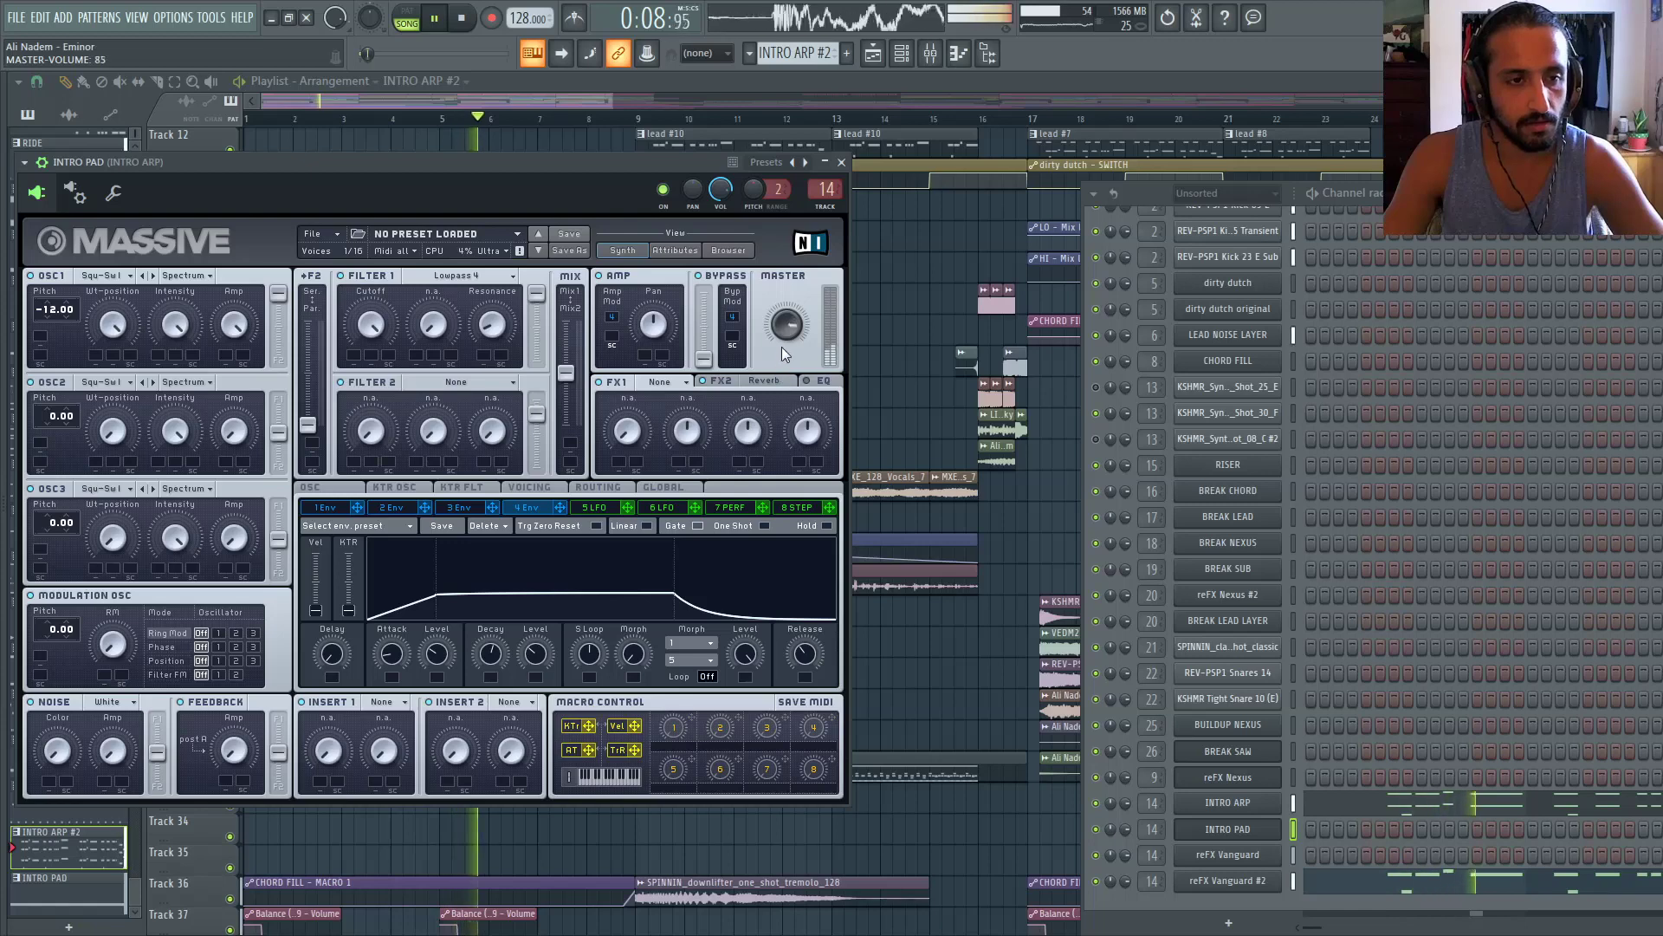
pyautogui.moveTo(473, 168); pyautogui.dragTo(529, 159)
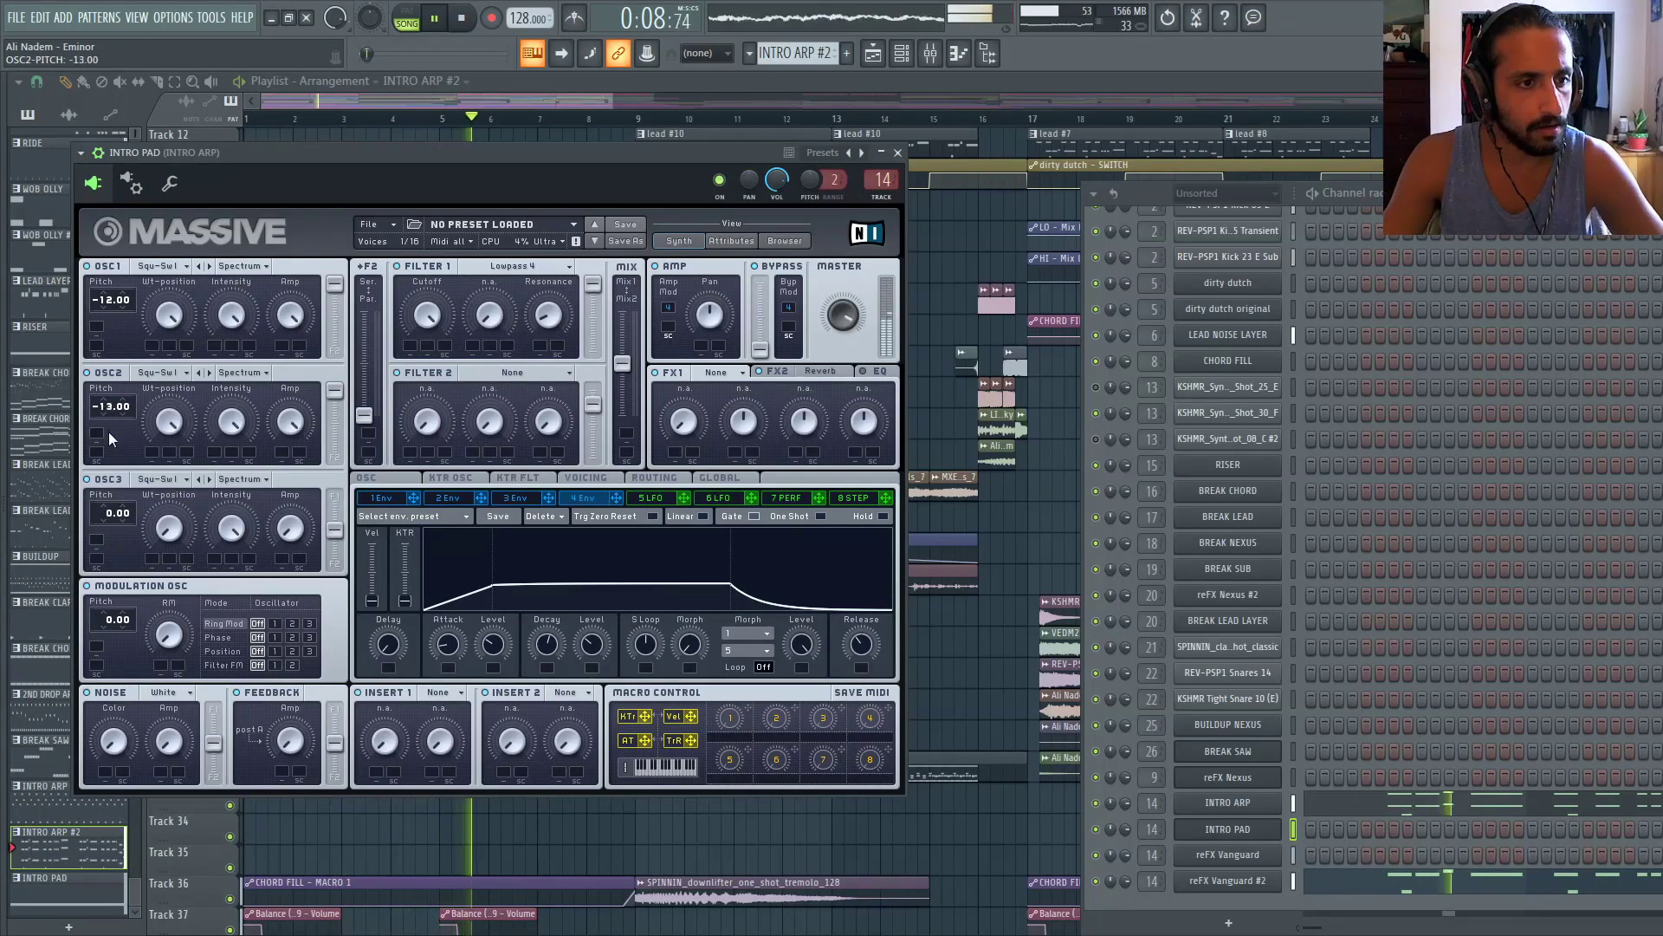
pyautogui.moveTo(107, 433); pyautogui.dragTo(108, 430)
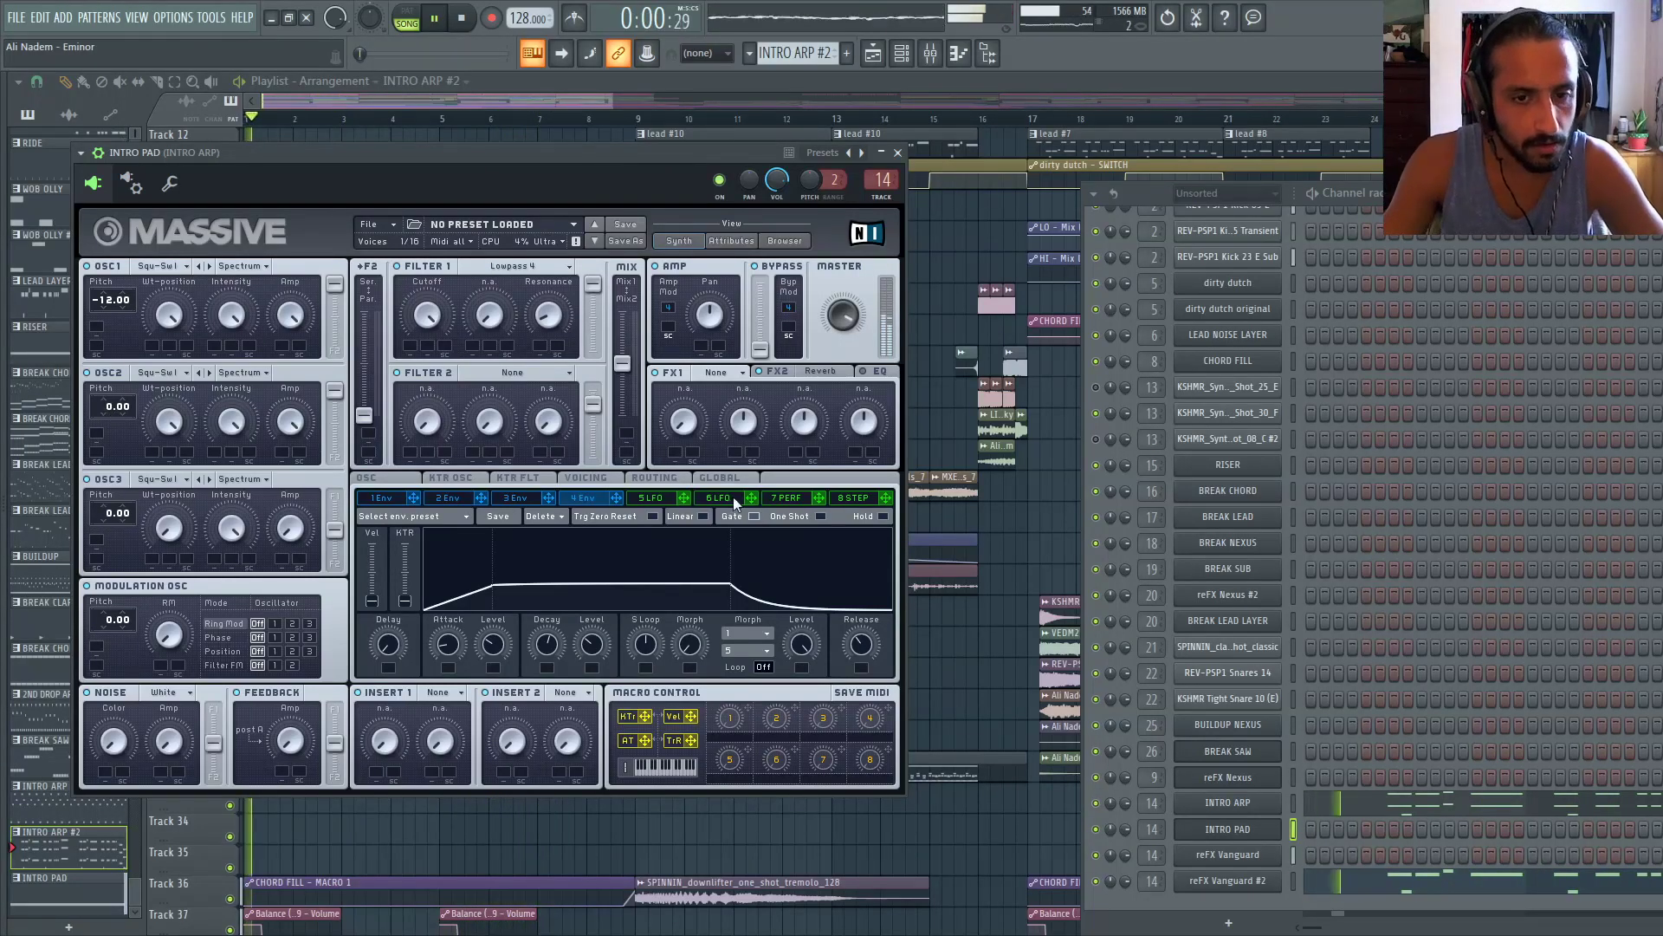
pyautogui.click(665, 499)
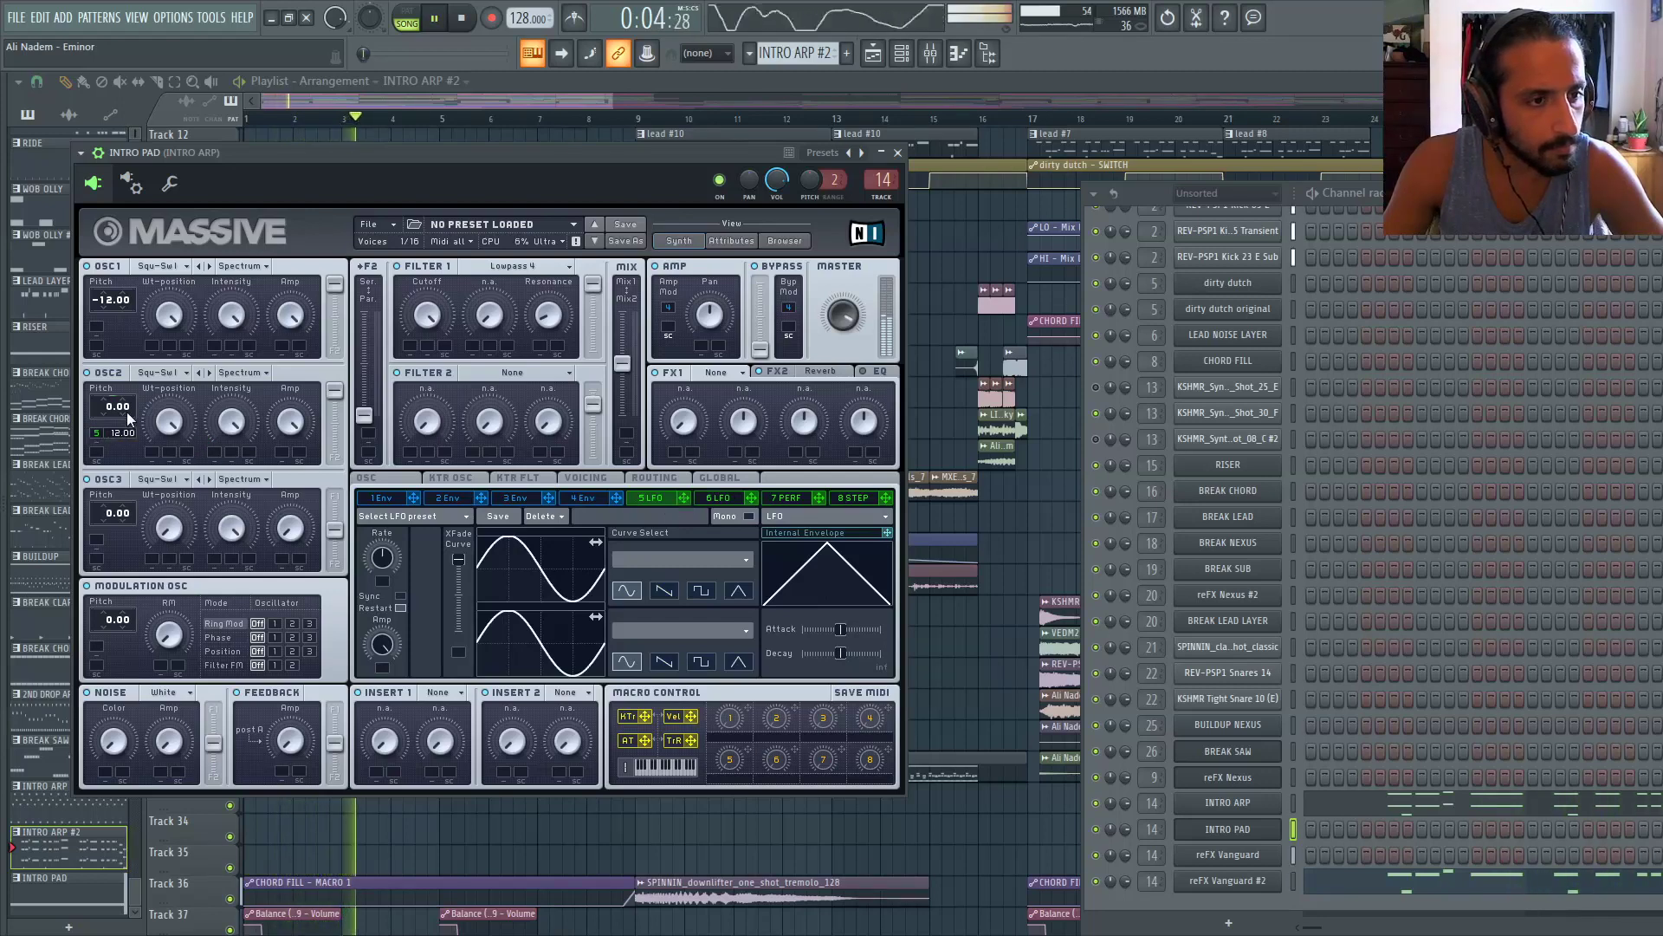
# Change modulator 5 from an LFO to a Stepper and turn on its tempo sync
pyautogui.click(788, 535)
pyautogui.click(782, 536)
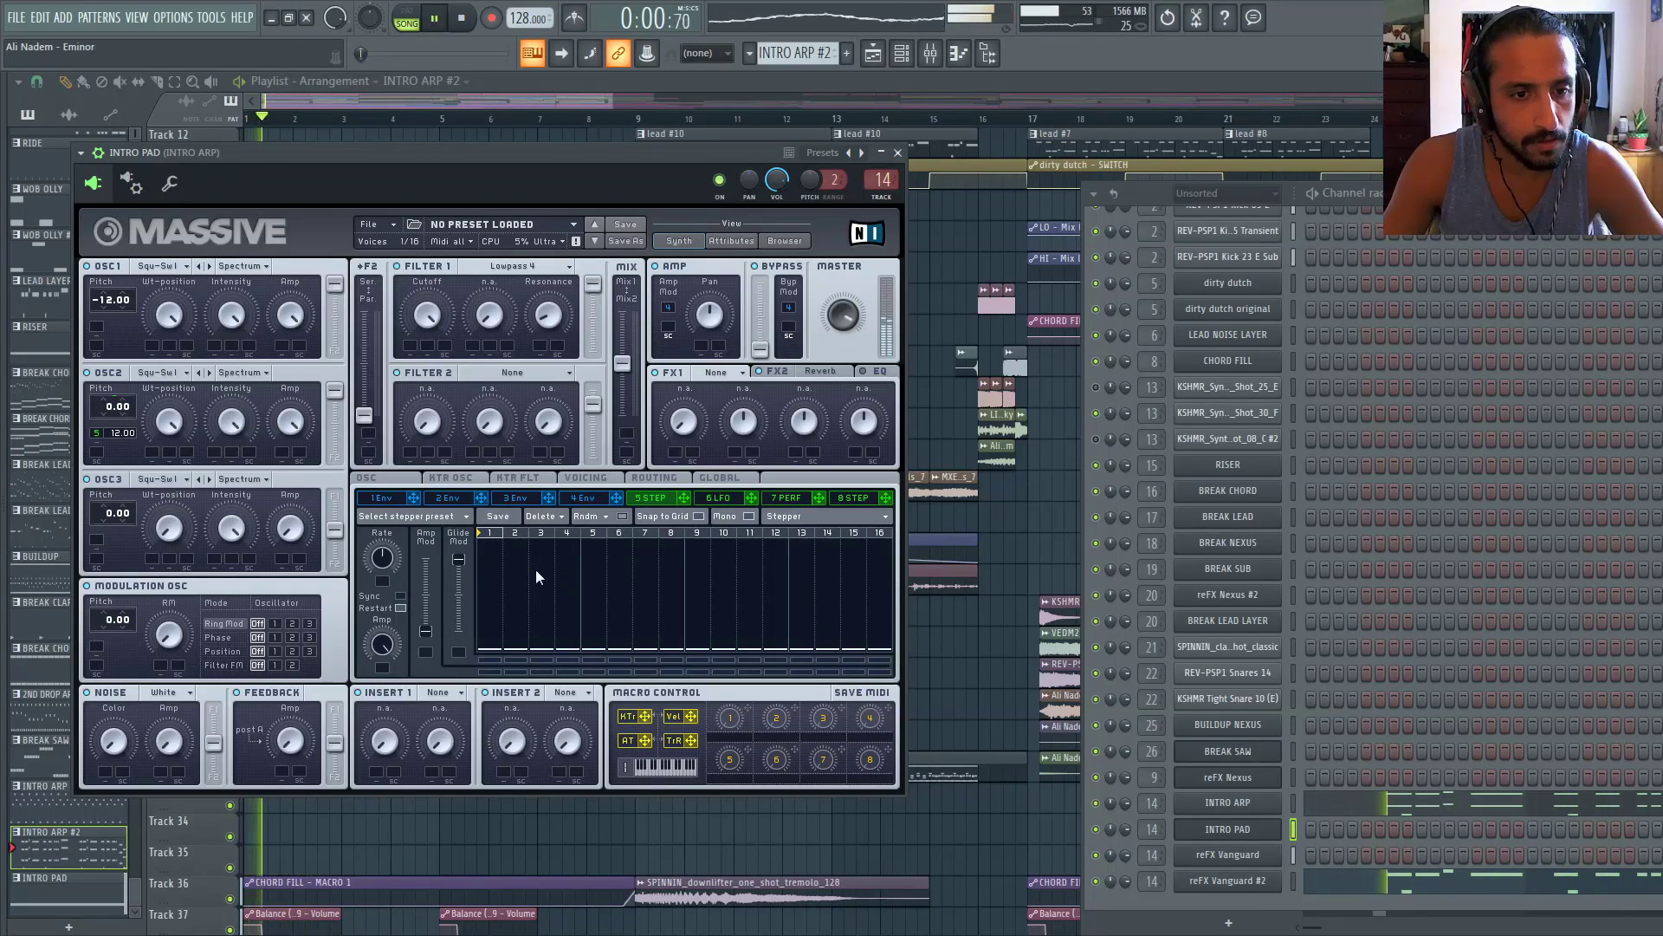
pyautogui.click(400, 596)
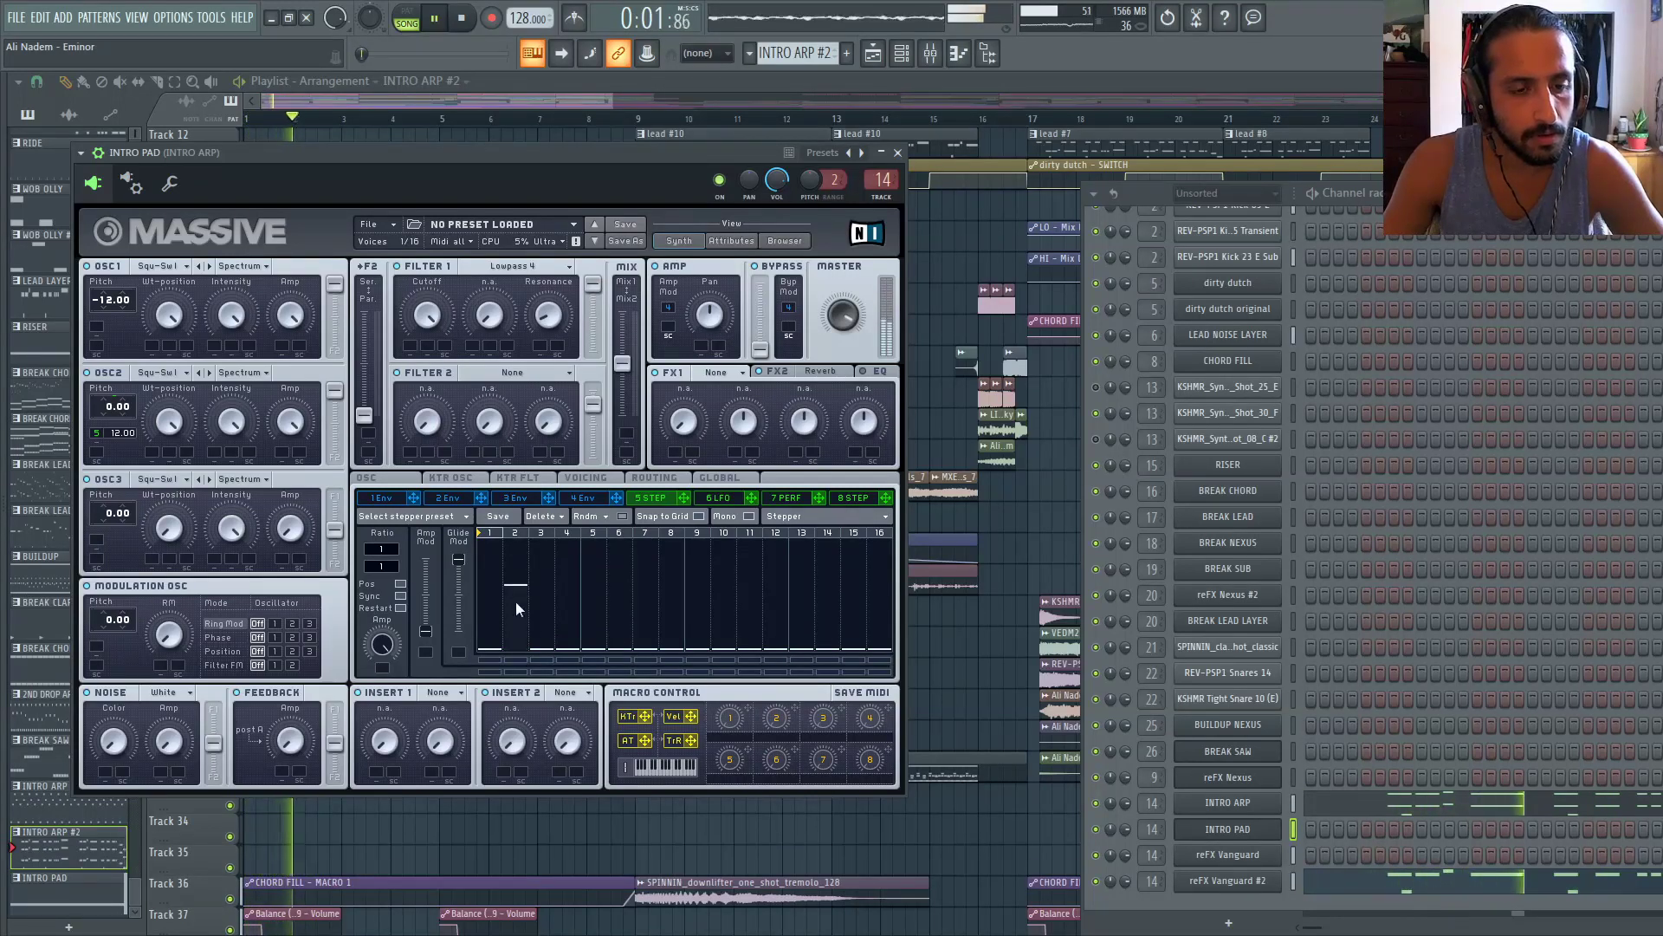
# Draw a repeating stepper pattern with steps 2 and 6 at 7.00, steps 4 and 8 slightly lower, and all other steps at zero
pyautogui.moveTo(542, 580); pyautogui.dragTo(542, 613)
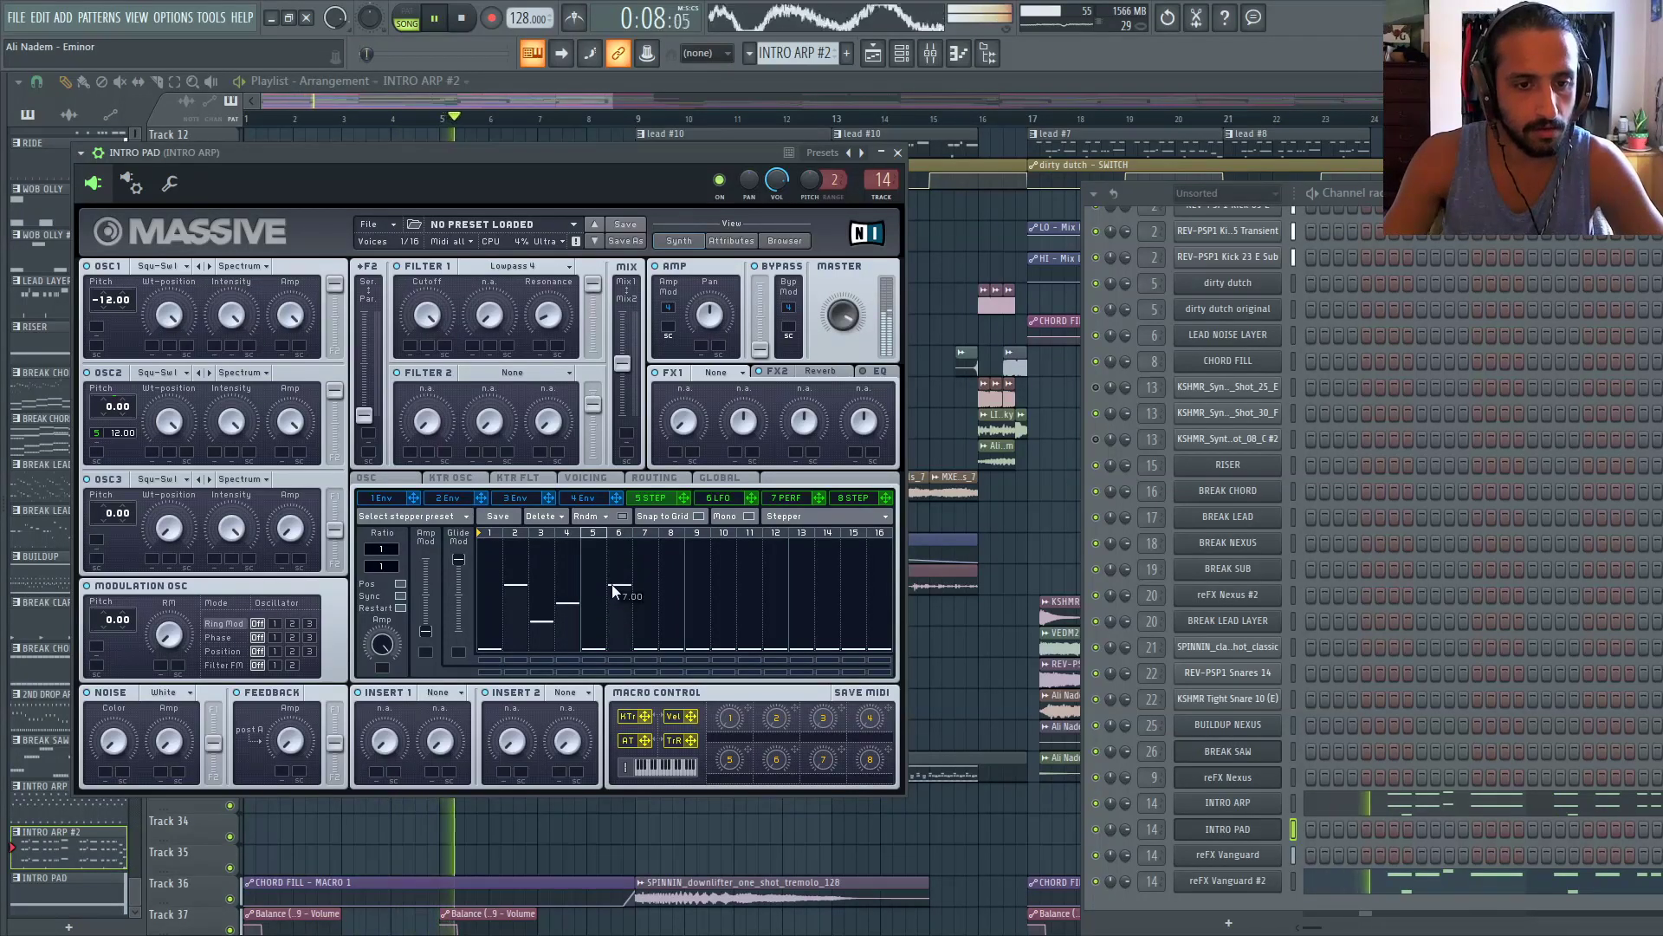
pyautogui.click(611, 584)
pyautogui.click(654, 620)
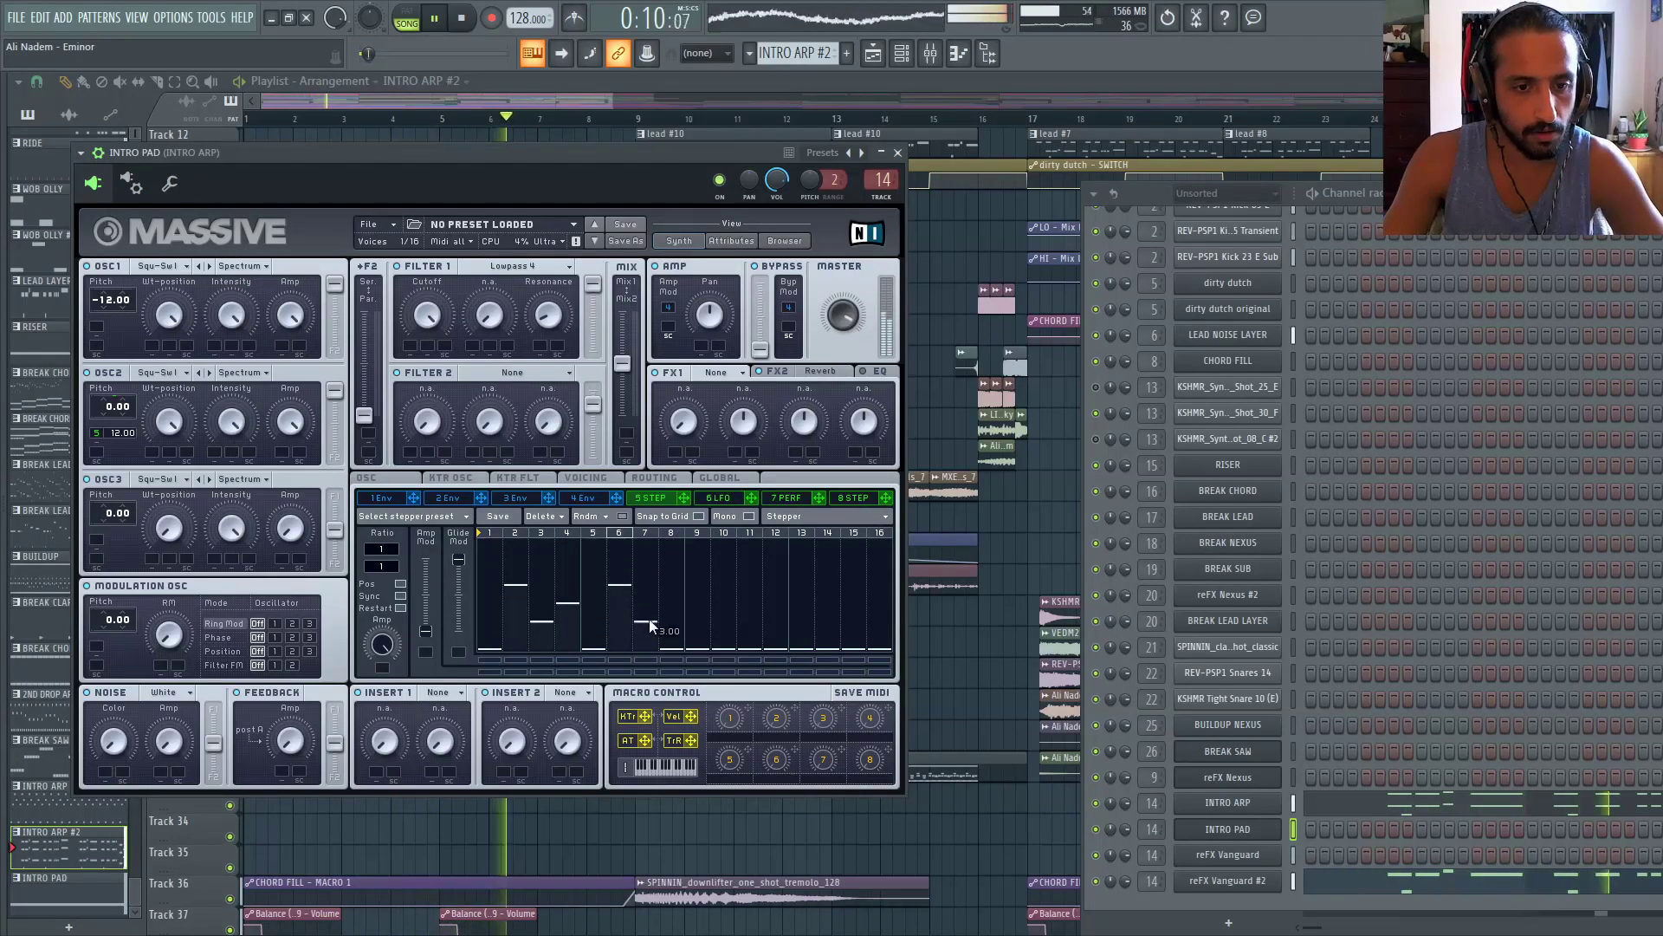
pyautogui.click(674, 604)
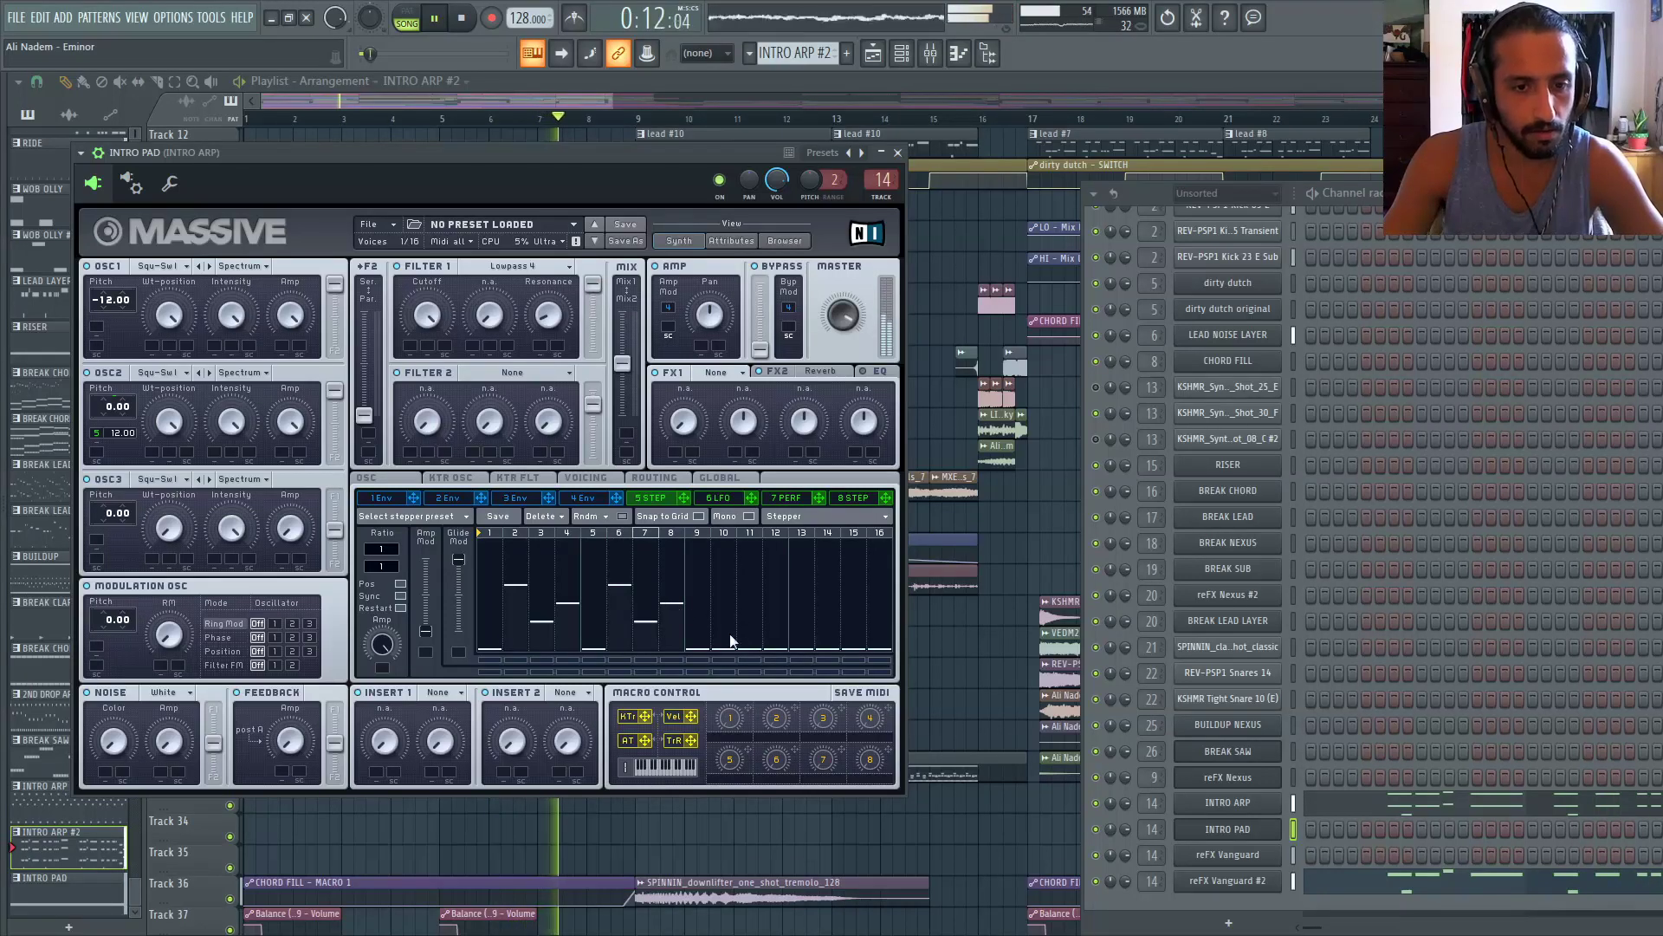
pyautogui.click(723, 585)
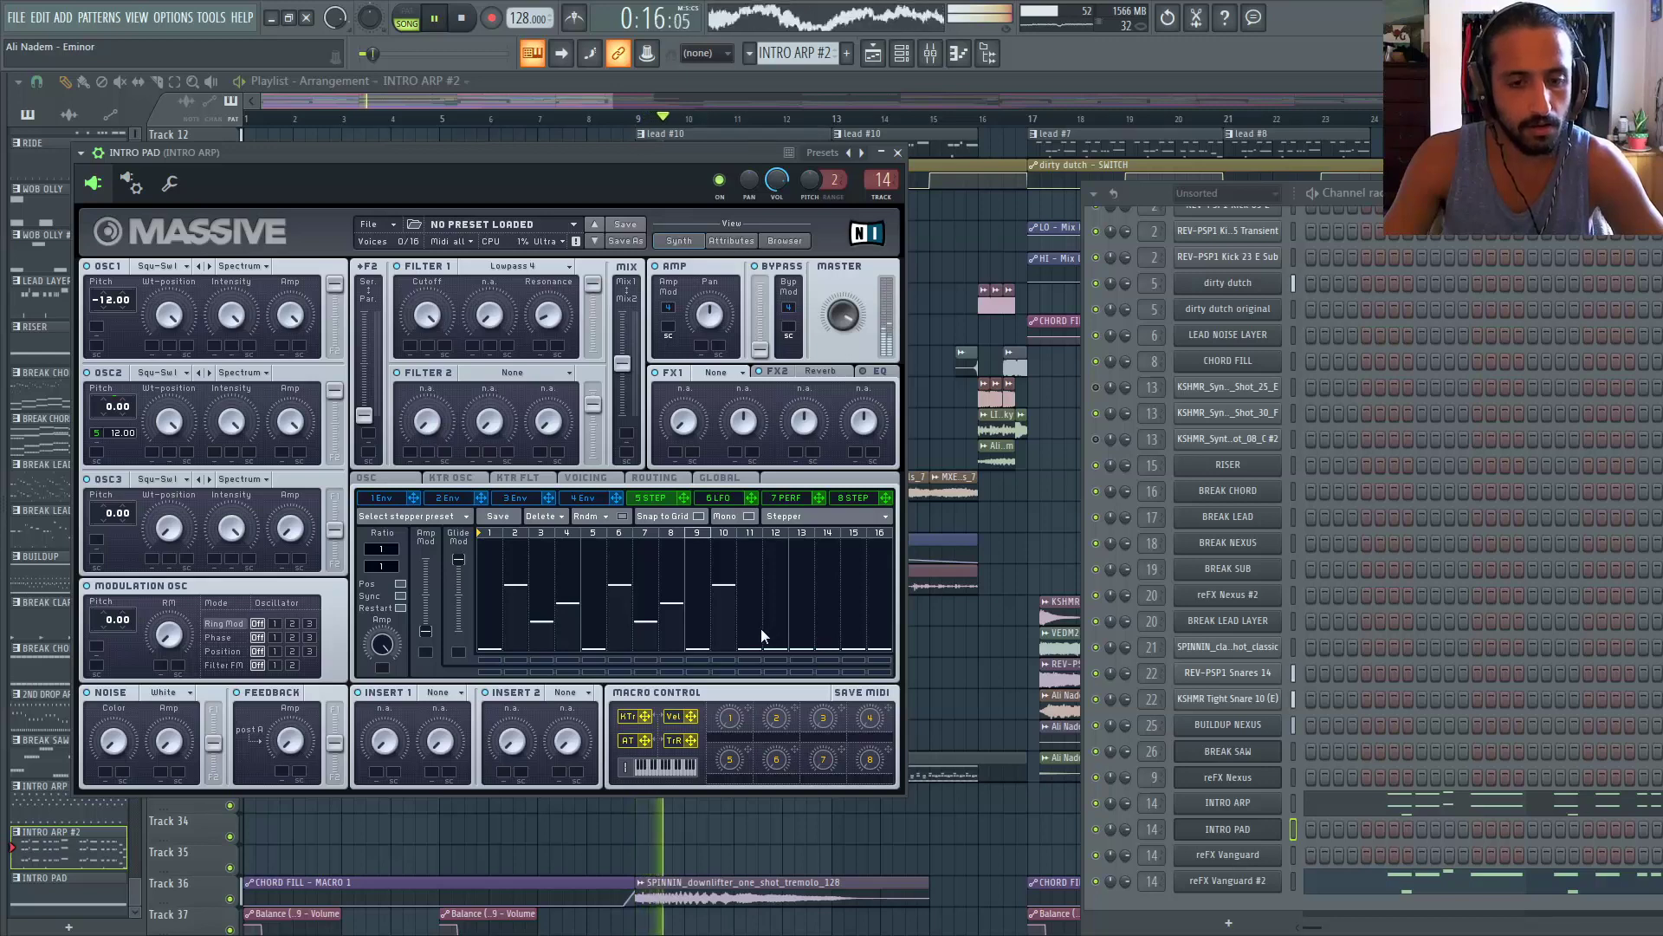
pyautogui.click(733, 622)
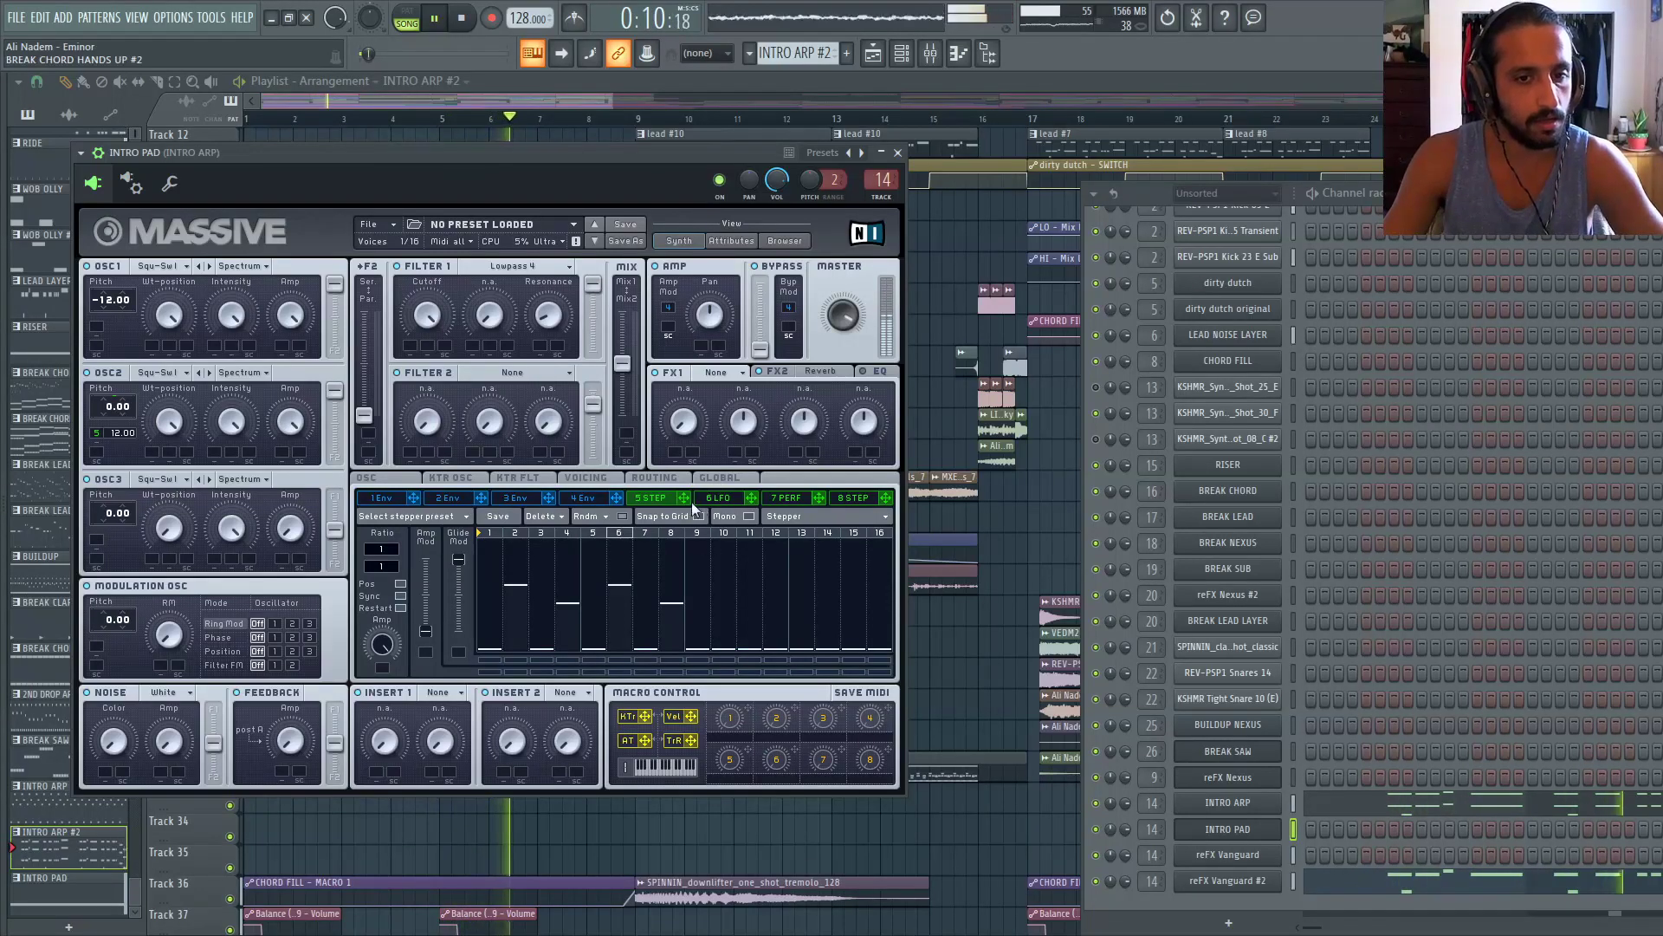
# Assign stepper 5 to the OSC1 pitch with a range of 12.00 and detune the OSC2 pitch to 0.07
pyautogui.moveTo(101, 334); pyautogui.dragTo(126, 323)
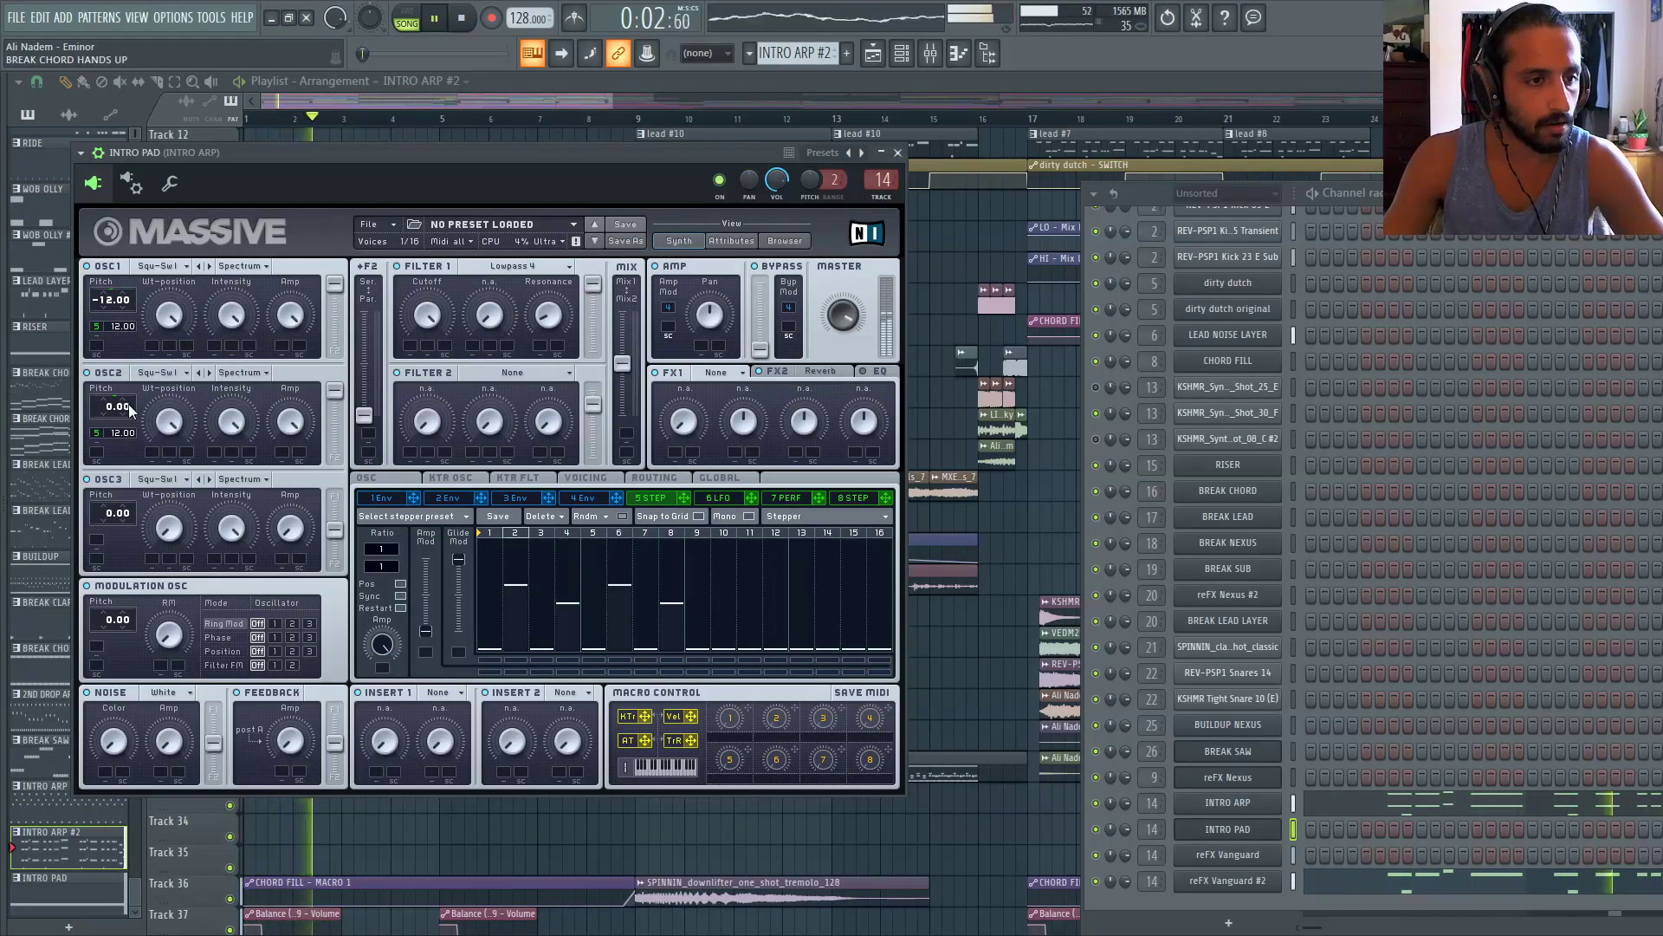
pyautogui.moveTo(131, 414); pyautogui.dragTo(143, 399)
# Set the voicing to Monophon and detune the OSC1 pitch to -12.05 and the OSC2 pitch to 0.05
pyautogui.click(586, 477)
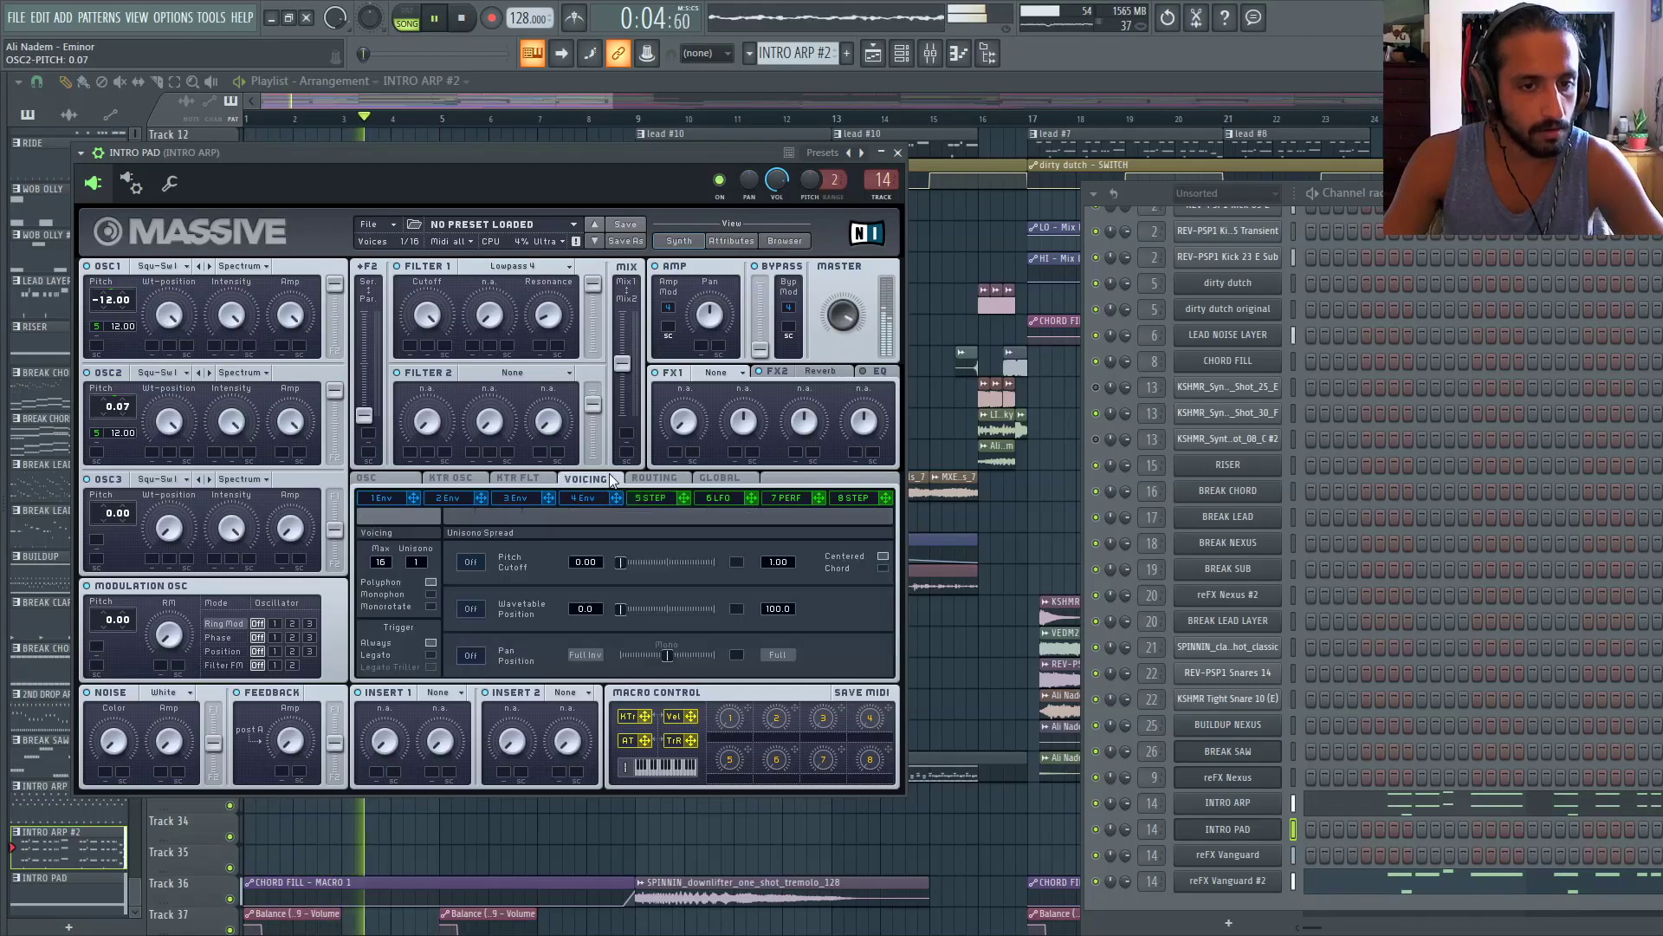
pyautogui.click(430, 594)
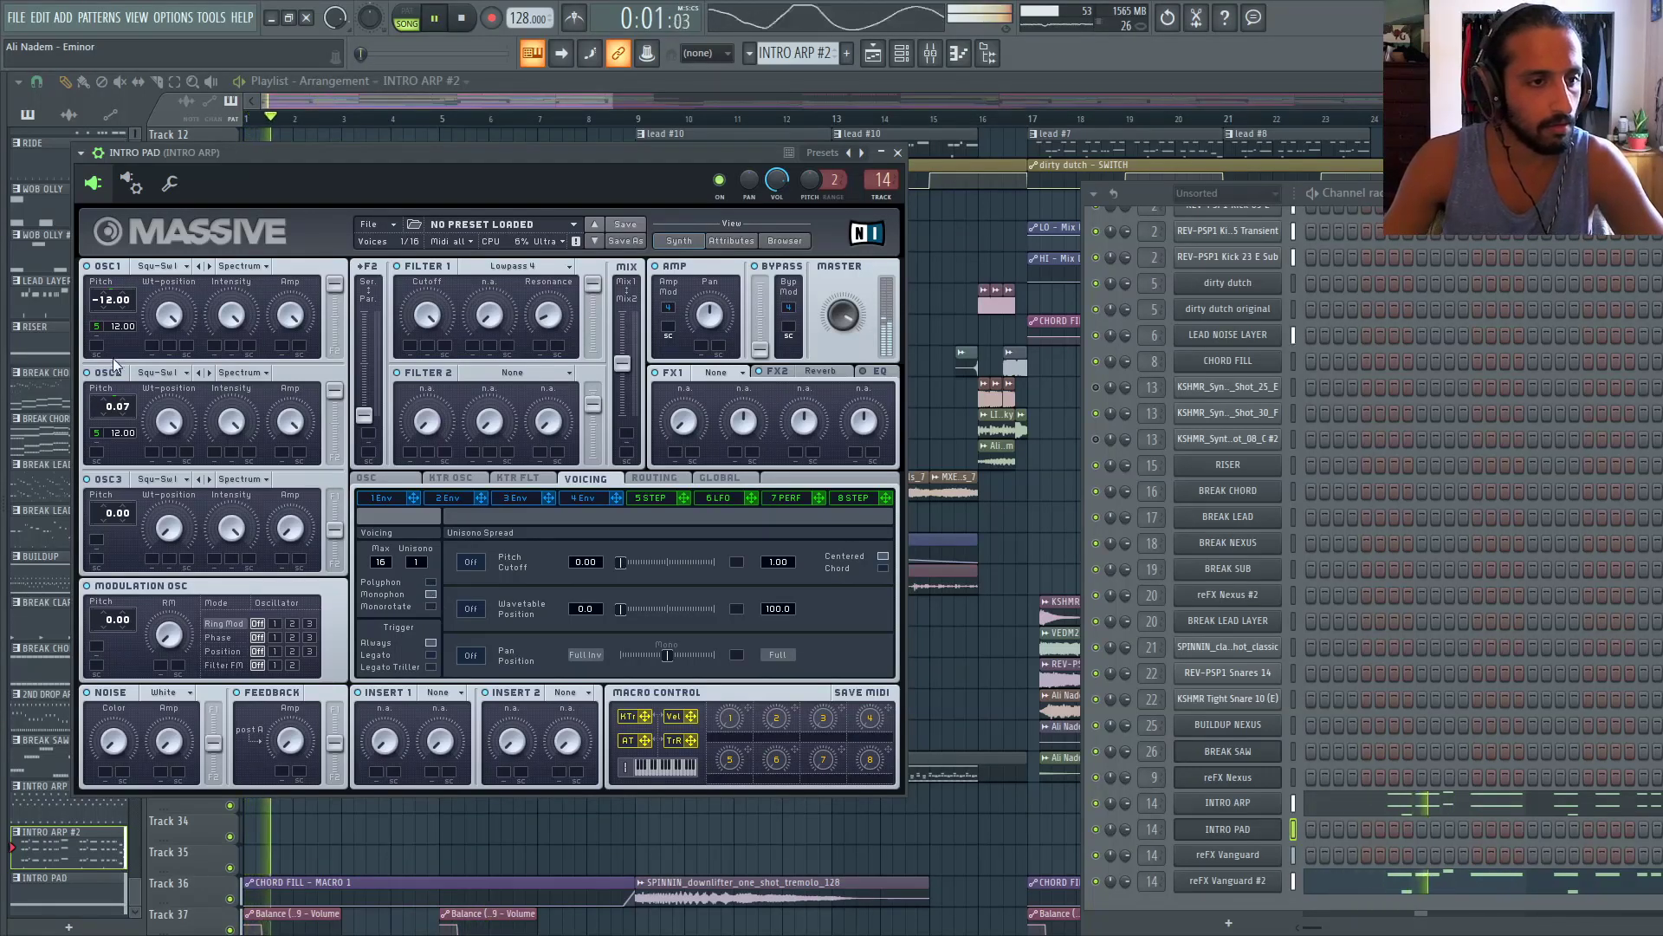
pyautogui.moveTo(132, 326); pyautogui.dragTo(128, 405)
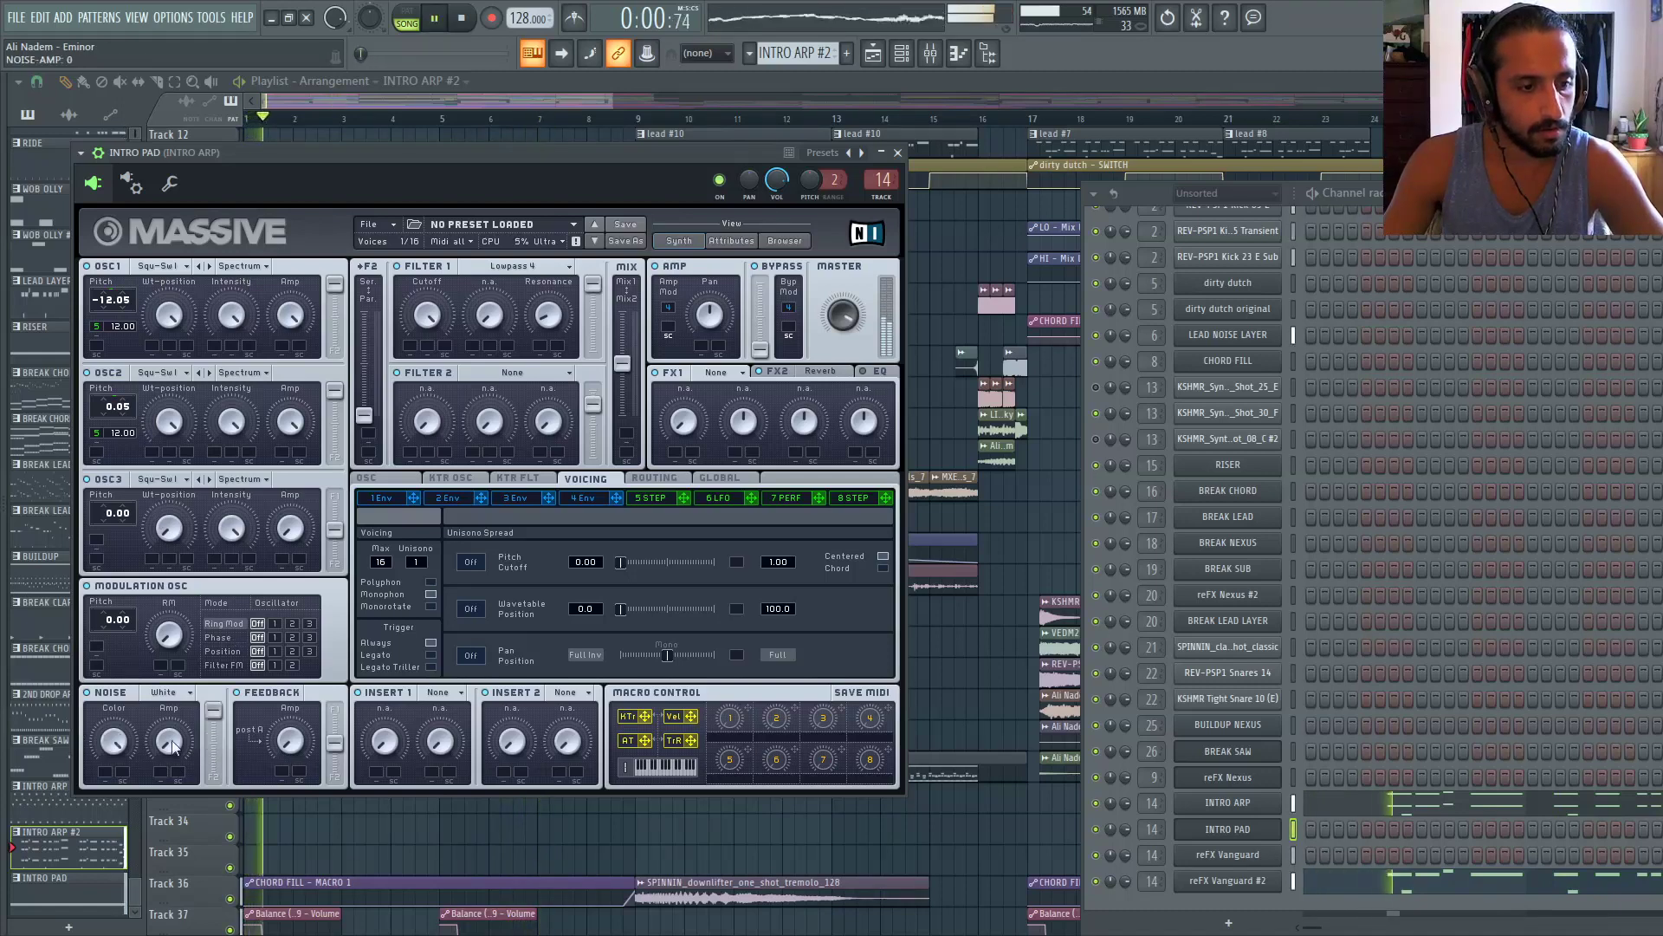
# Set the noise amp in Massive to 14 and replay the song from the start to hear it
pyautogui.moveTo(198, 568); pyautogui.dragTo(167, 747)
pyautogui.press('space')
pyautogui.press('space')
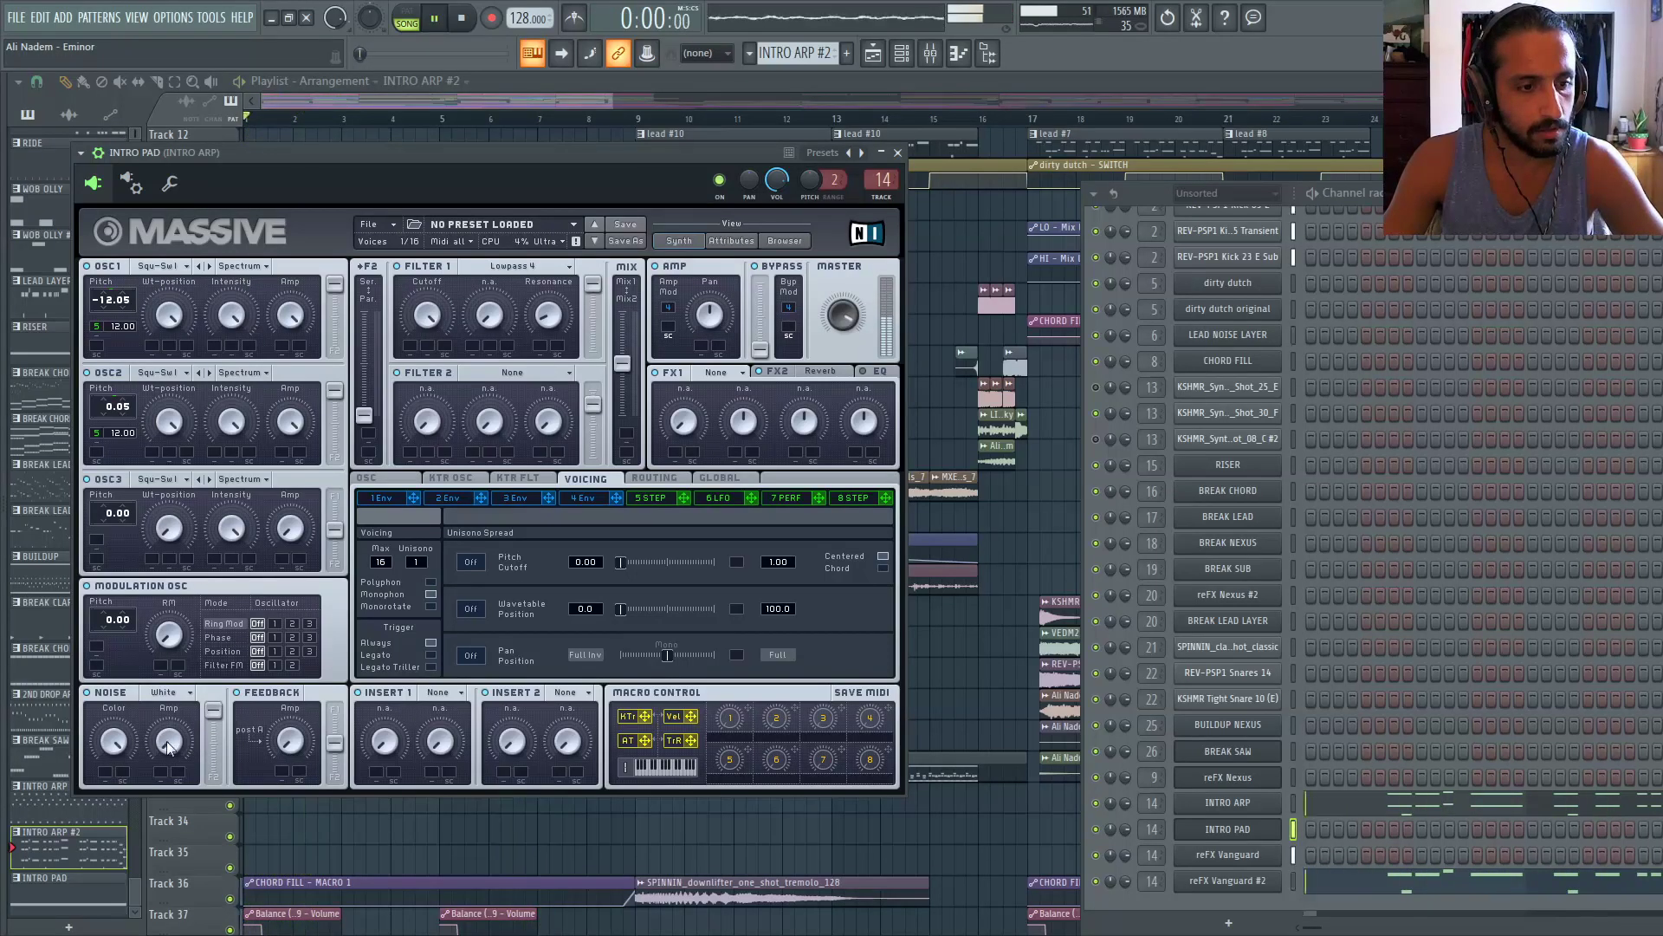
pyautogui.moveTo(167, 748); pyautogui.dragTo(162, 719)
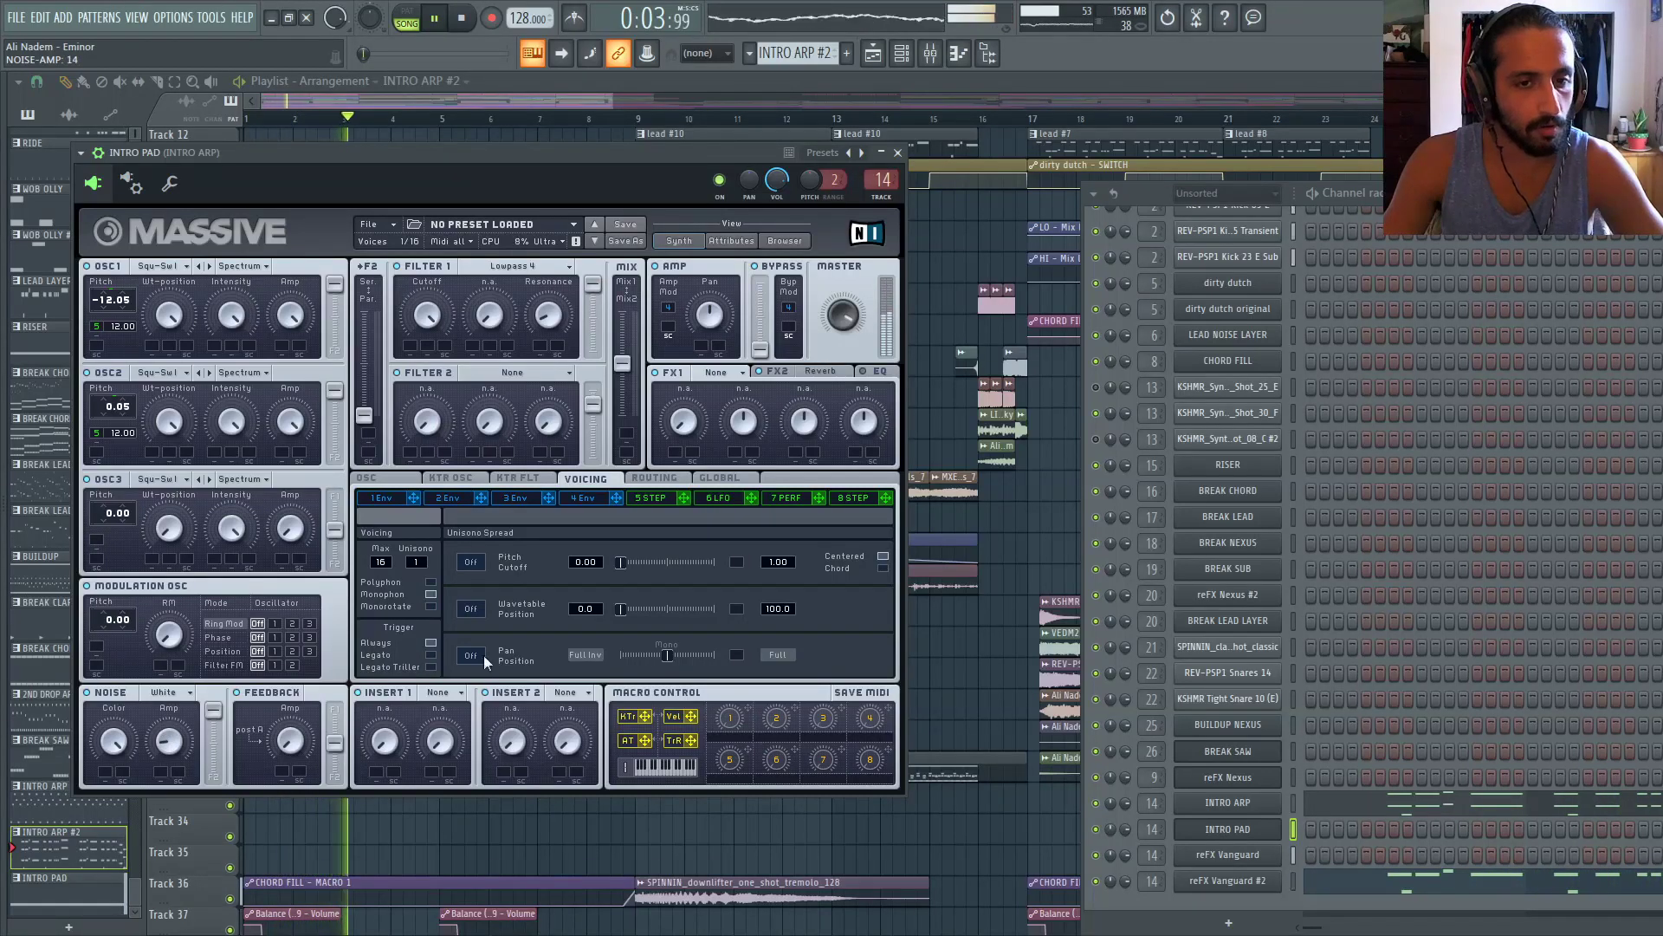
pyautogui.moveTo(167, 743); pyautogui.dragTo(167, 745)
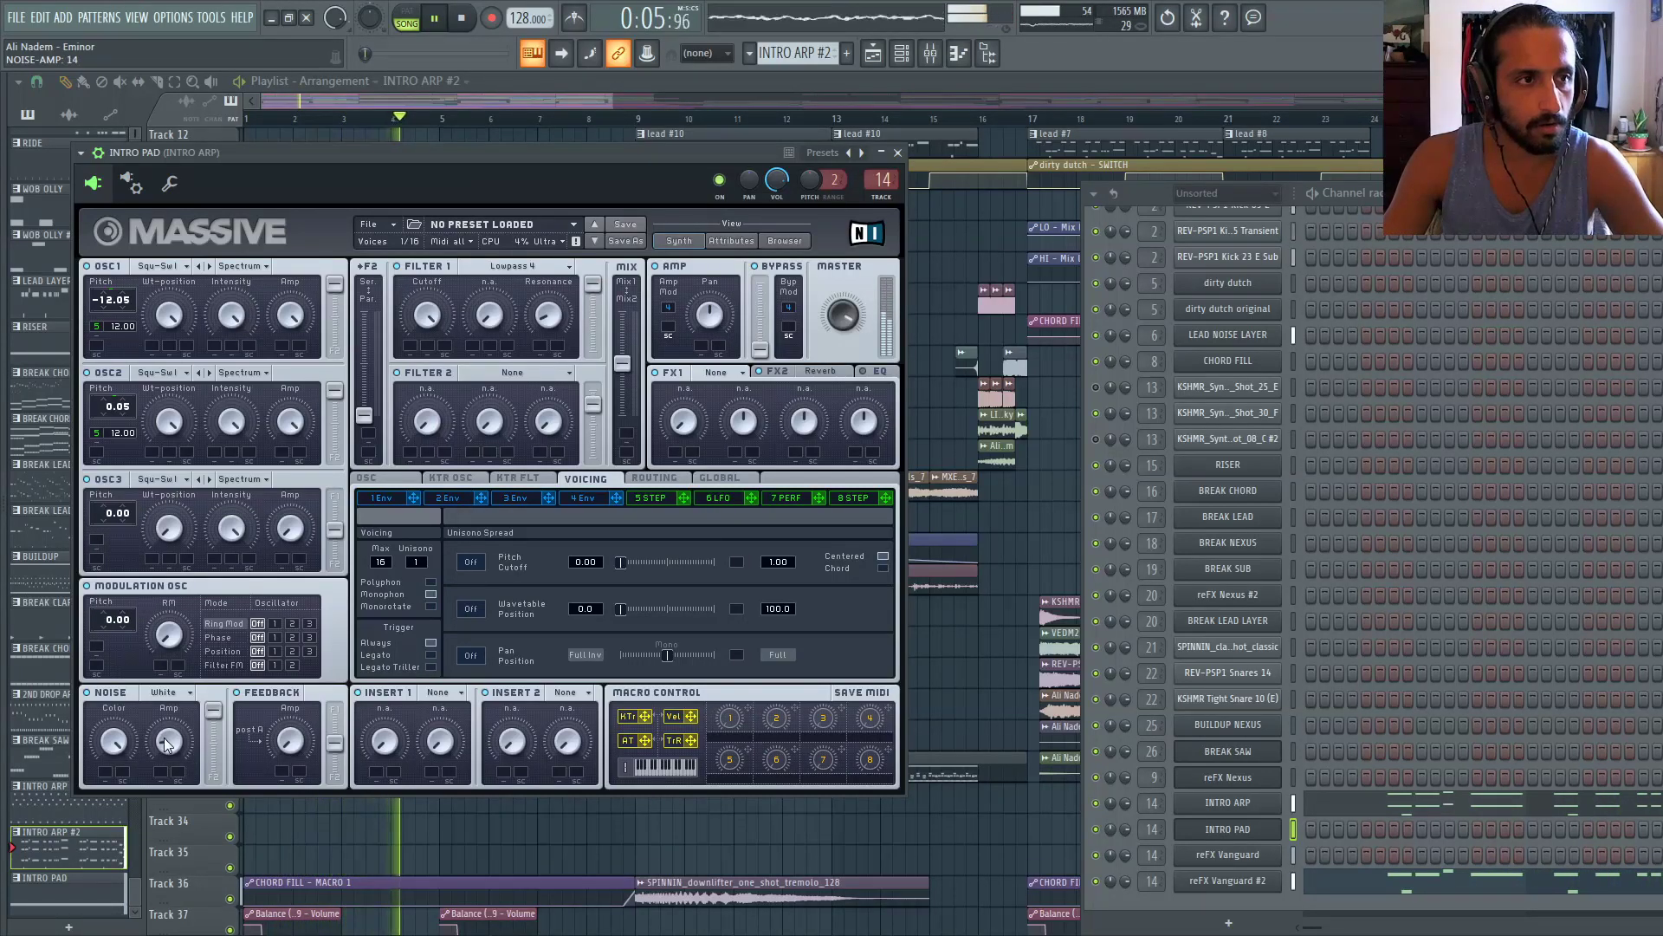
pyautogui.press('space')
pyautogui.press('space')
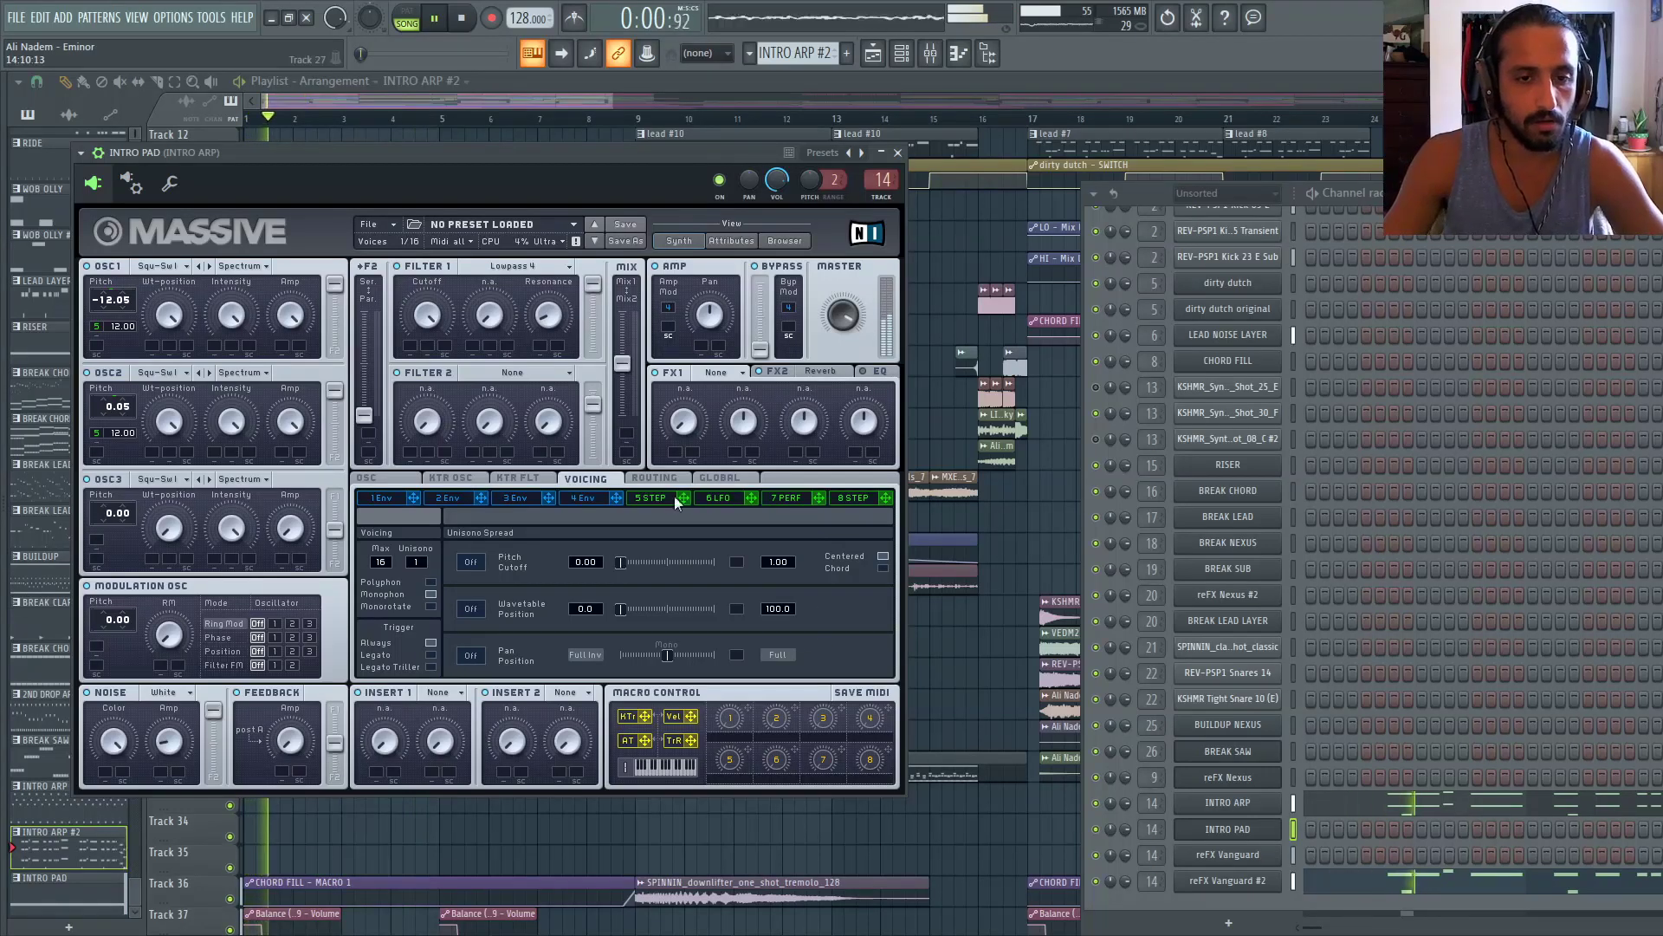
# Load Fruity Parametric EQ 2 into effect slot 2 of the Master mixer track and stop playback
pyautogui.press('F9')
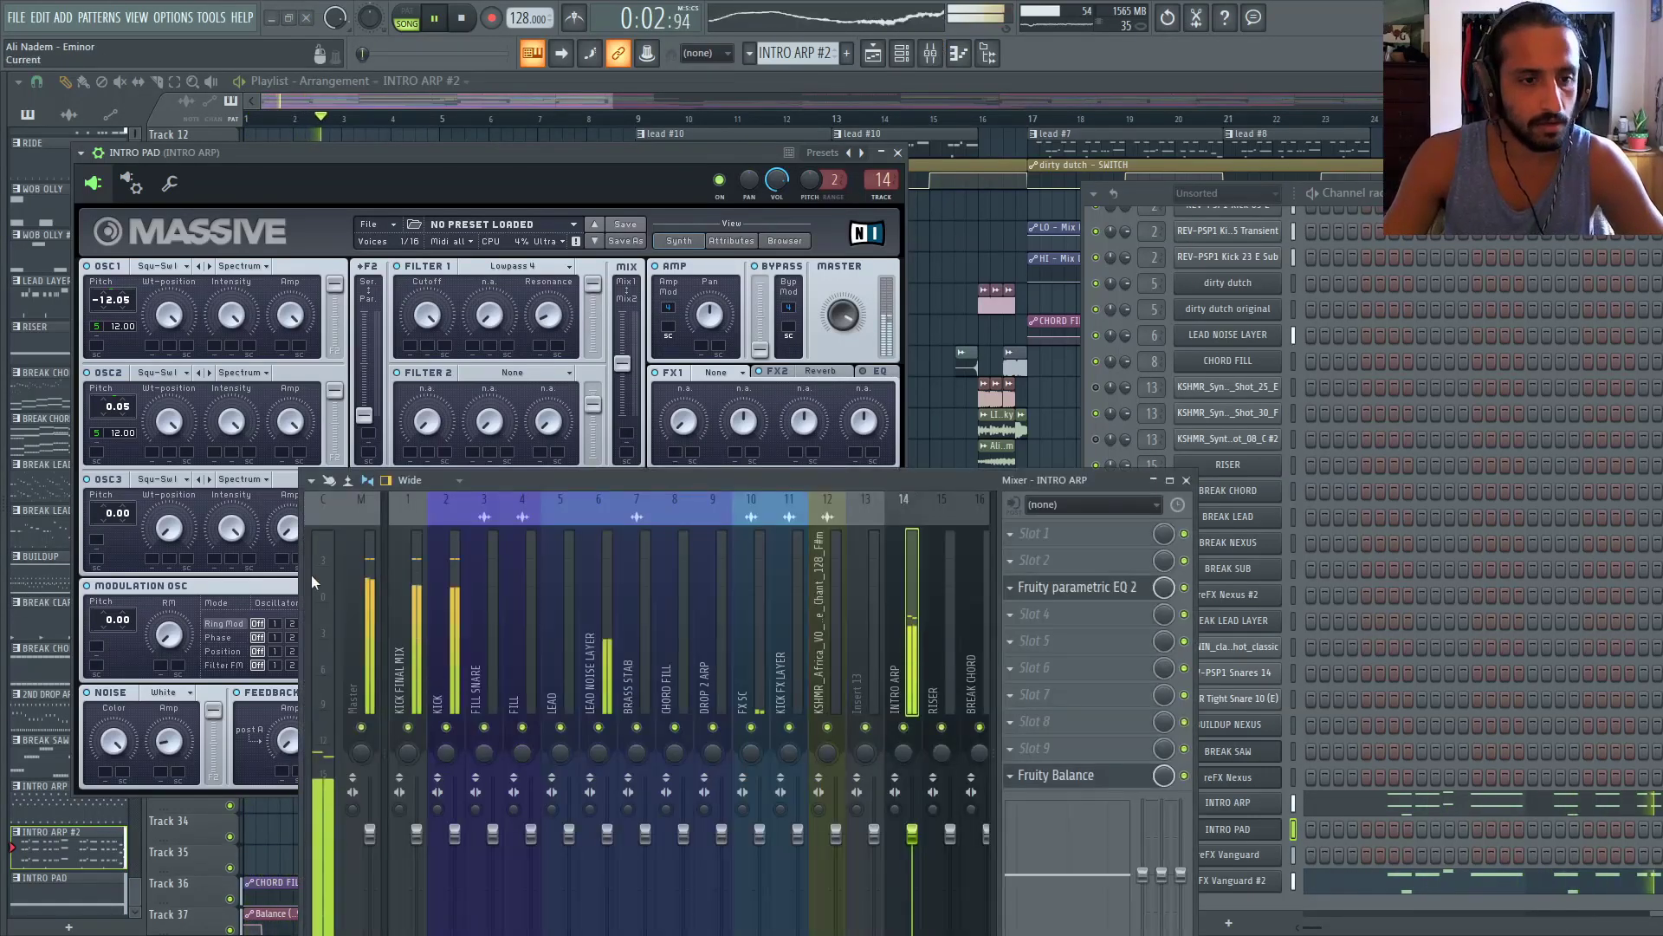
pyautogui.click(1058, 570)
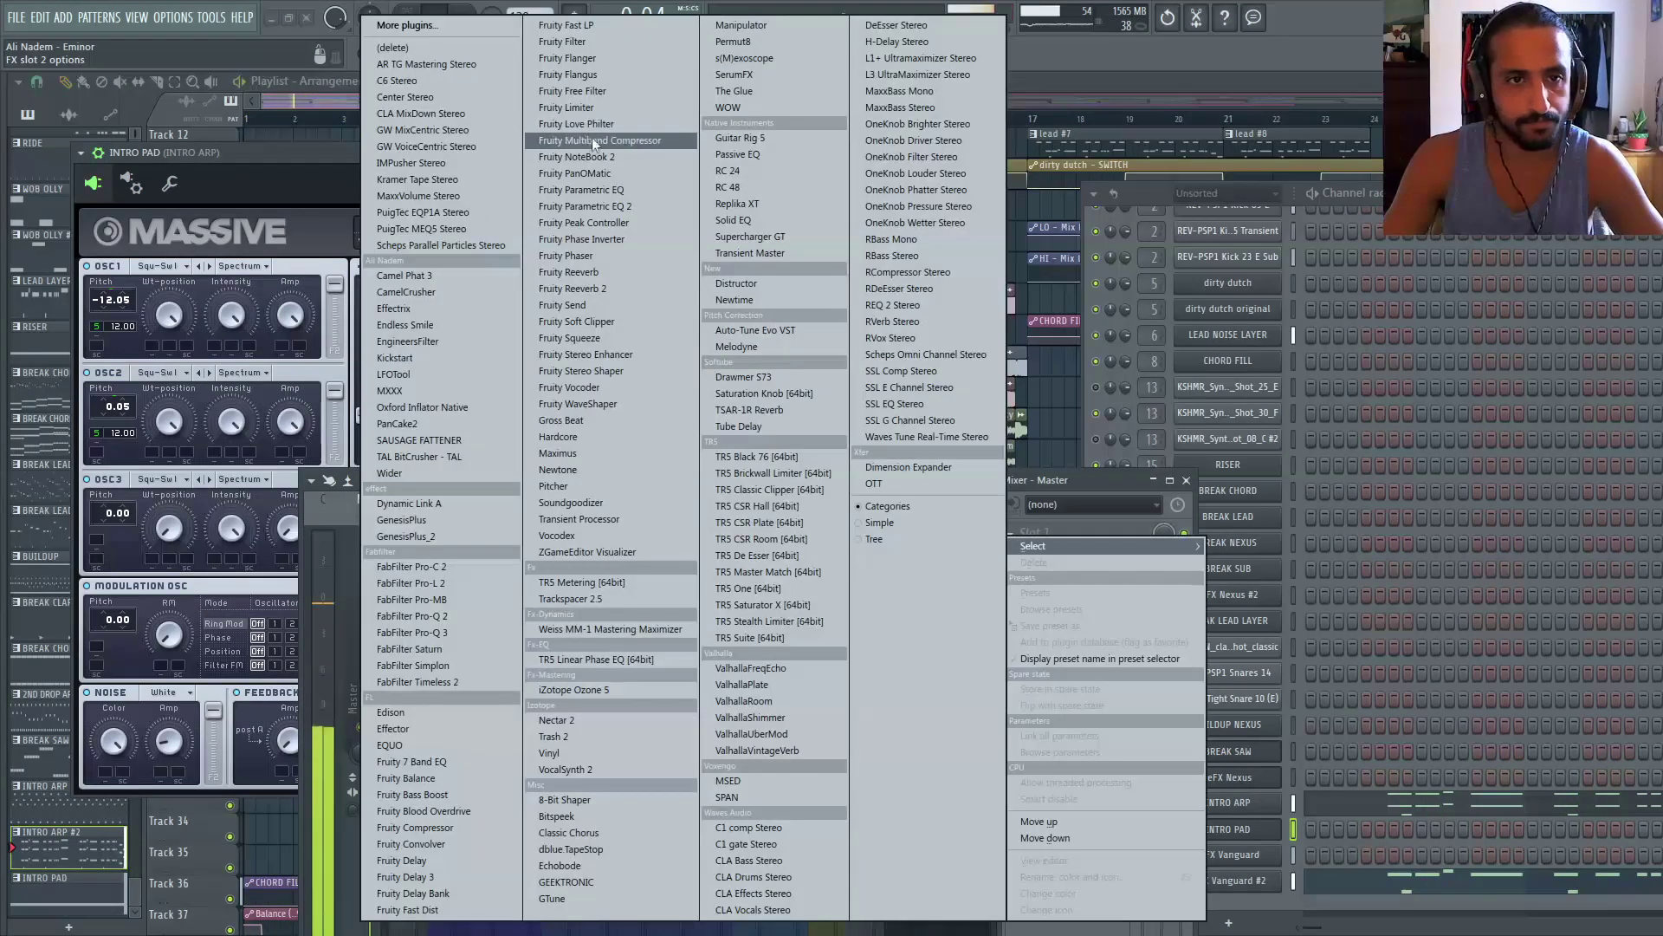
pyautogui.click(595, 205)
pyautogui.press('space')
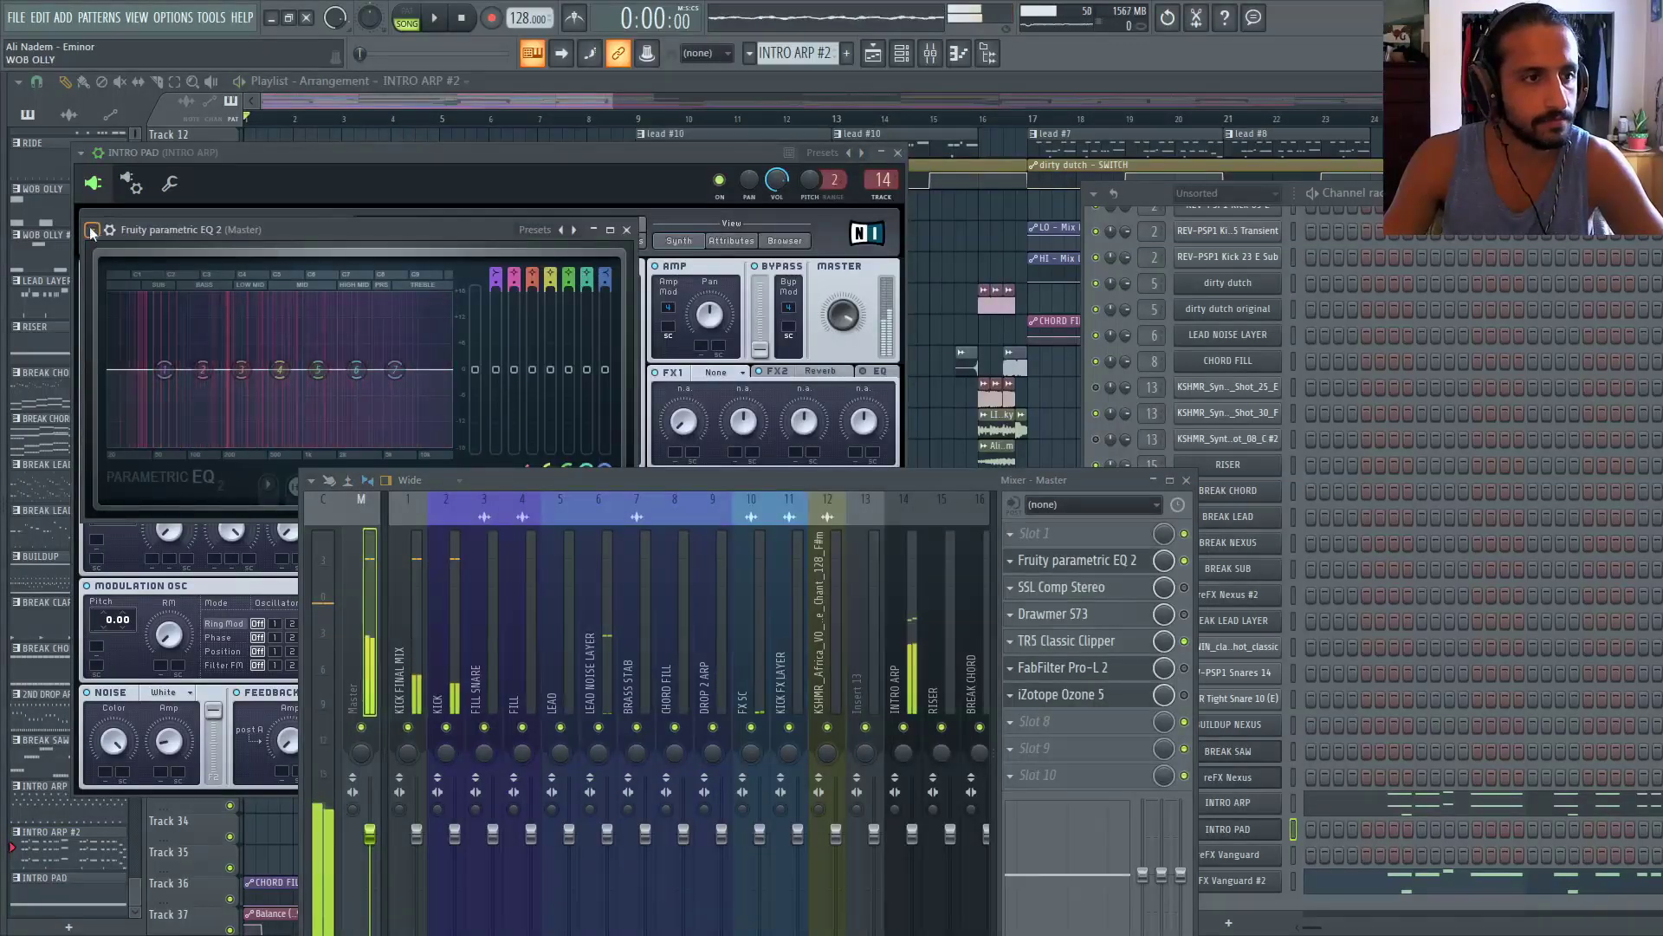
# Load a steep low-cut and high-cut preset in the Master EQ and raise band 1's high-pass cutoff to about 1001 Hz
pyautogui.click(91, 229)
pyautogui.moveTo(182, 297)
pyautogui.click(358, 409)
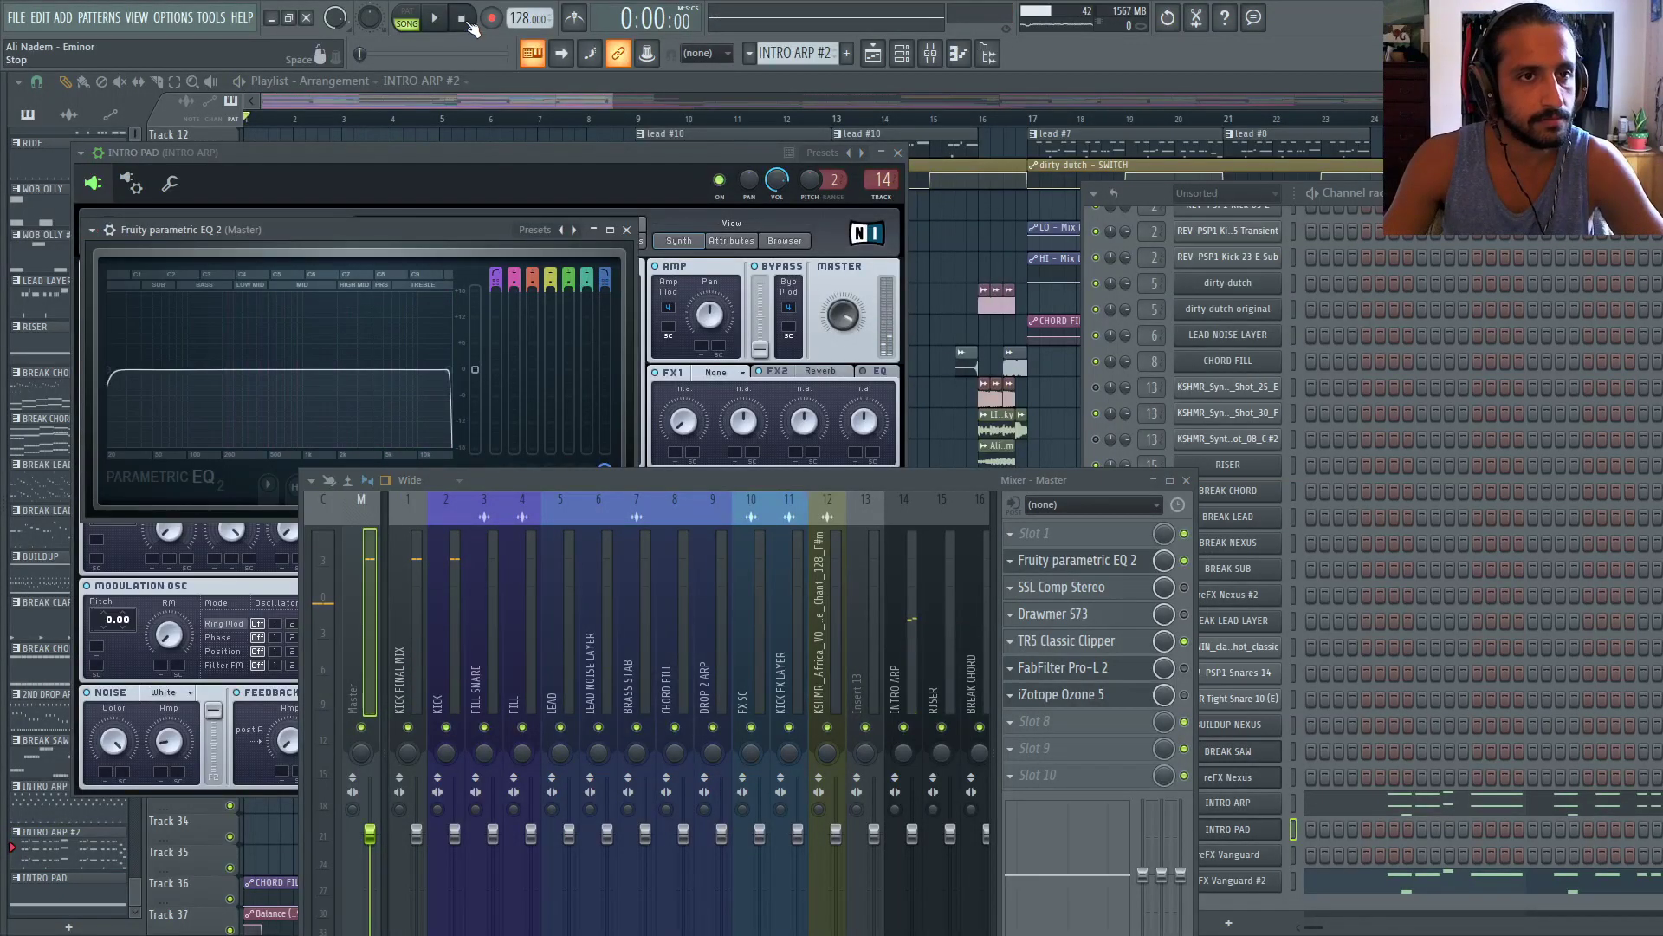
pyautogui.moveTo(120, 363); pyautogui.dragTo(203, 370)
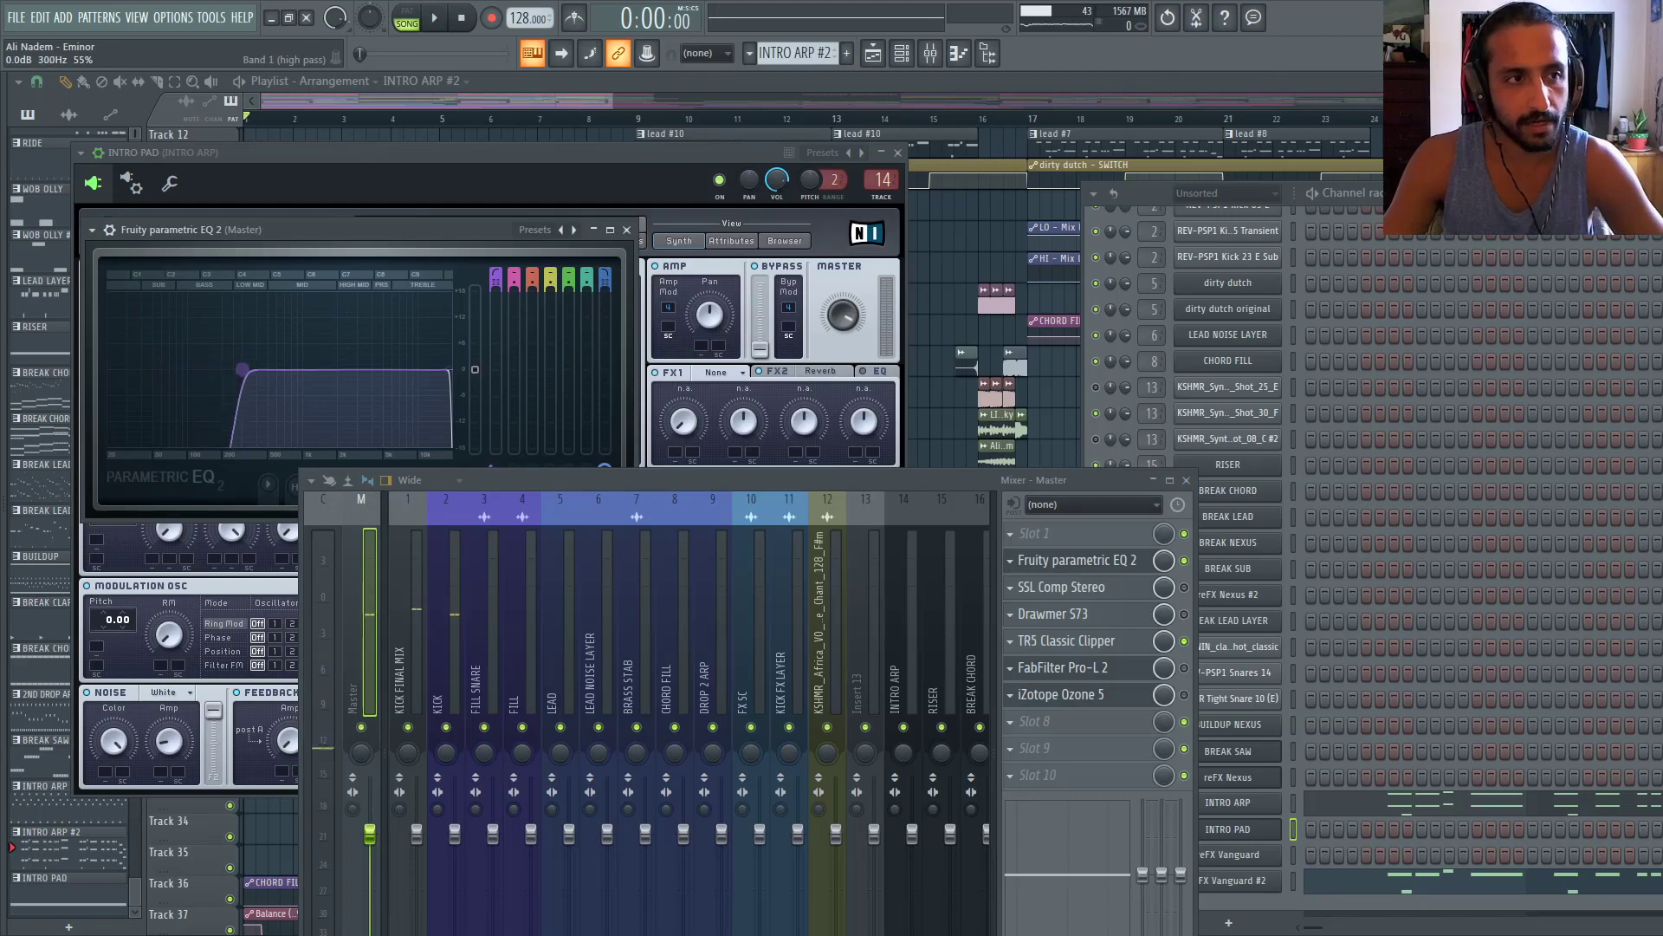
pyautogui.press('space')
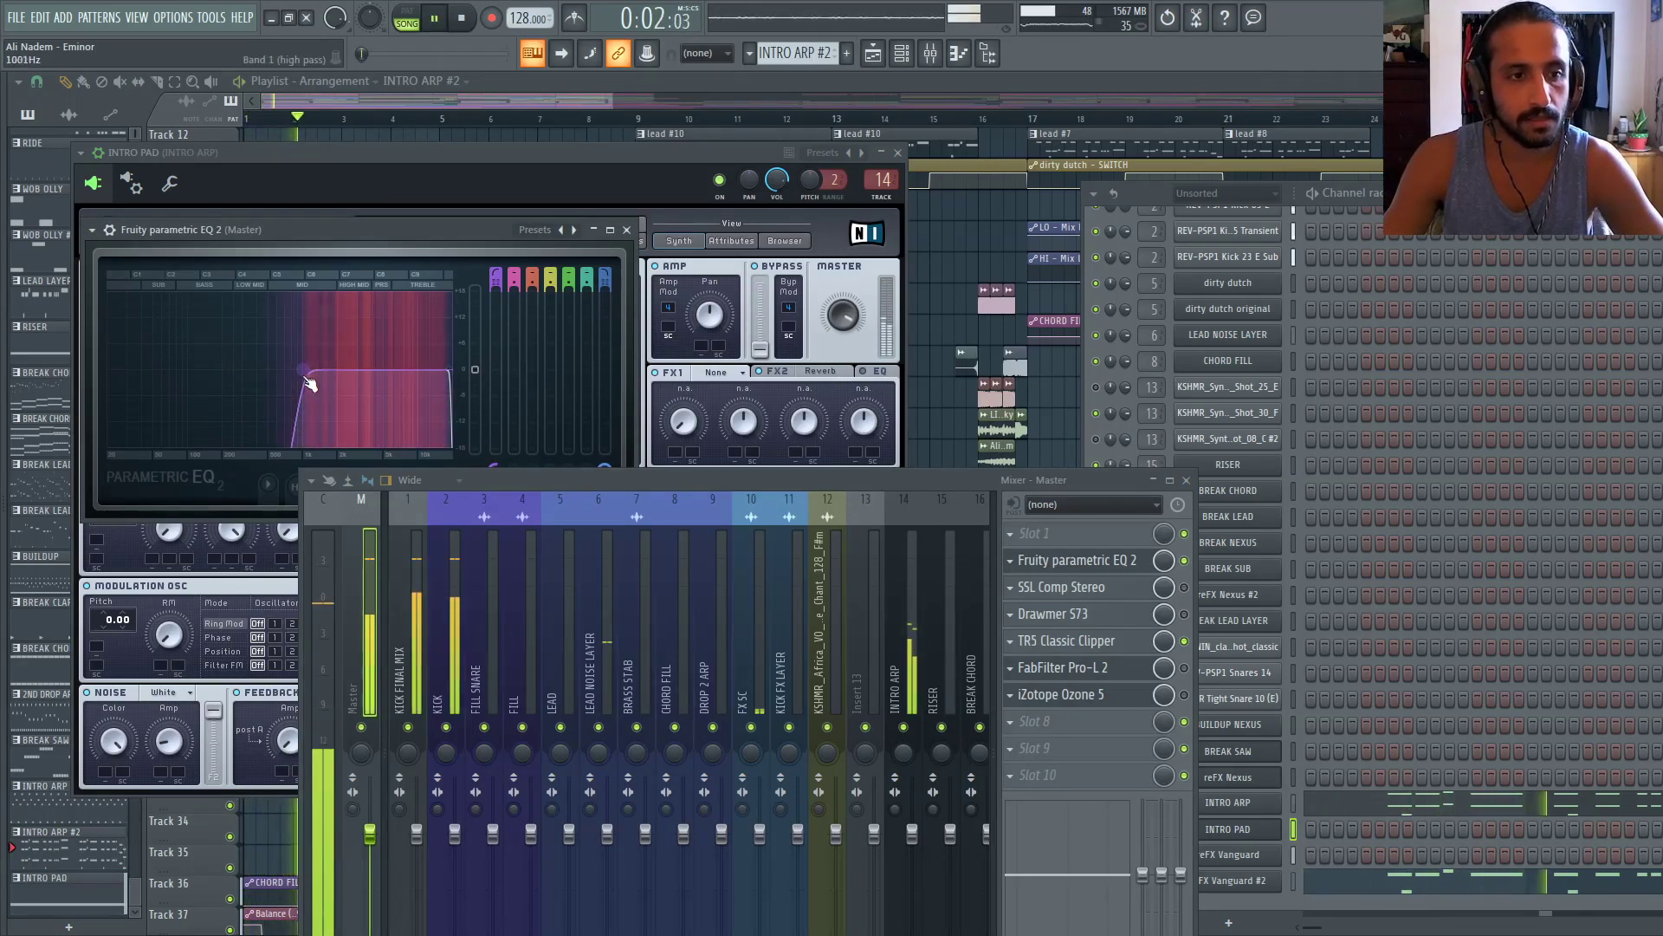
pyautogui.press('space')
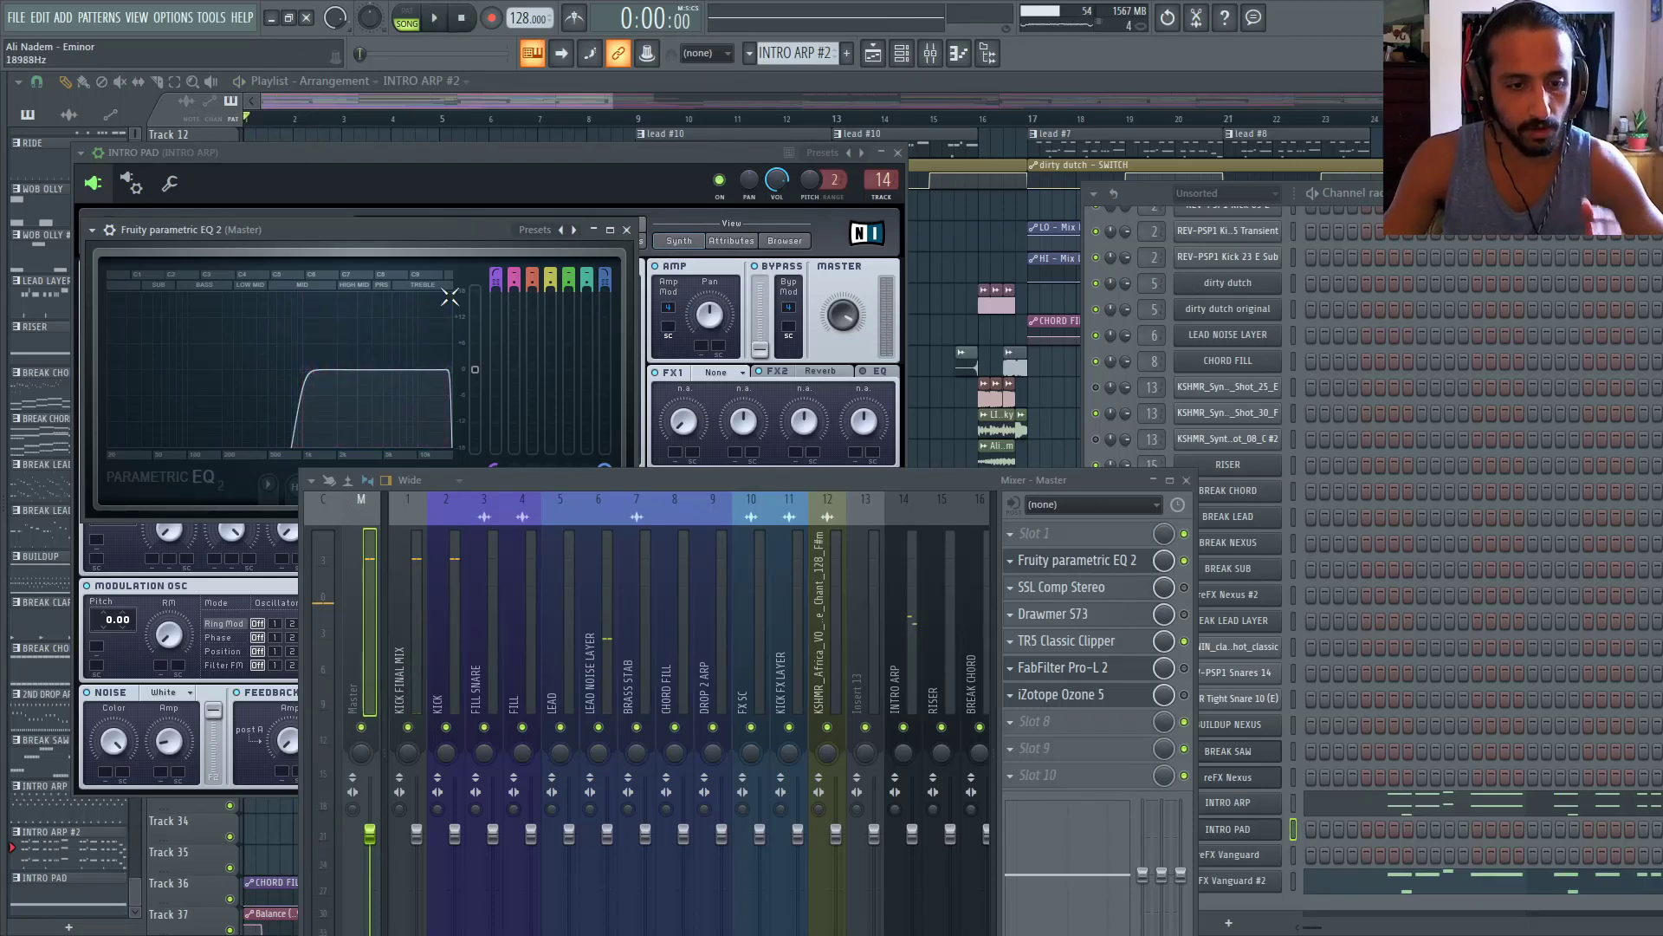
# Play the song through the Master EQ and mute the INTRO PAD channel
pyautogui.press('space')
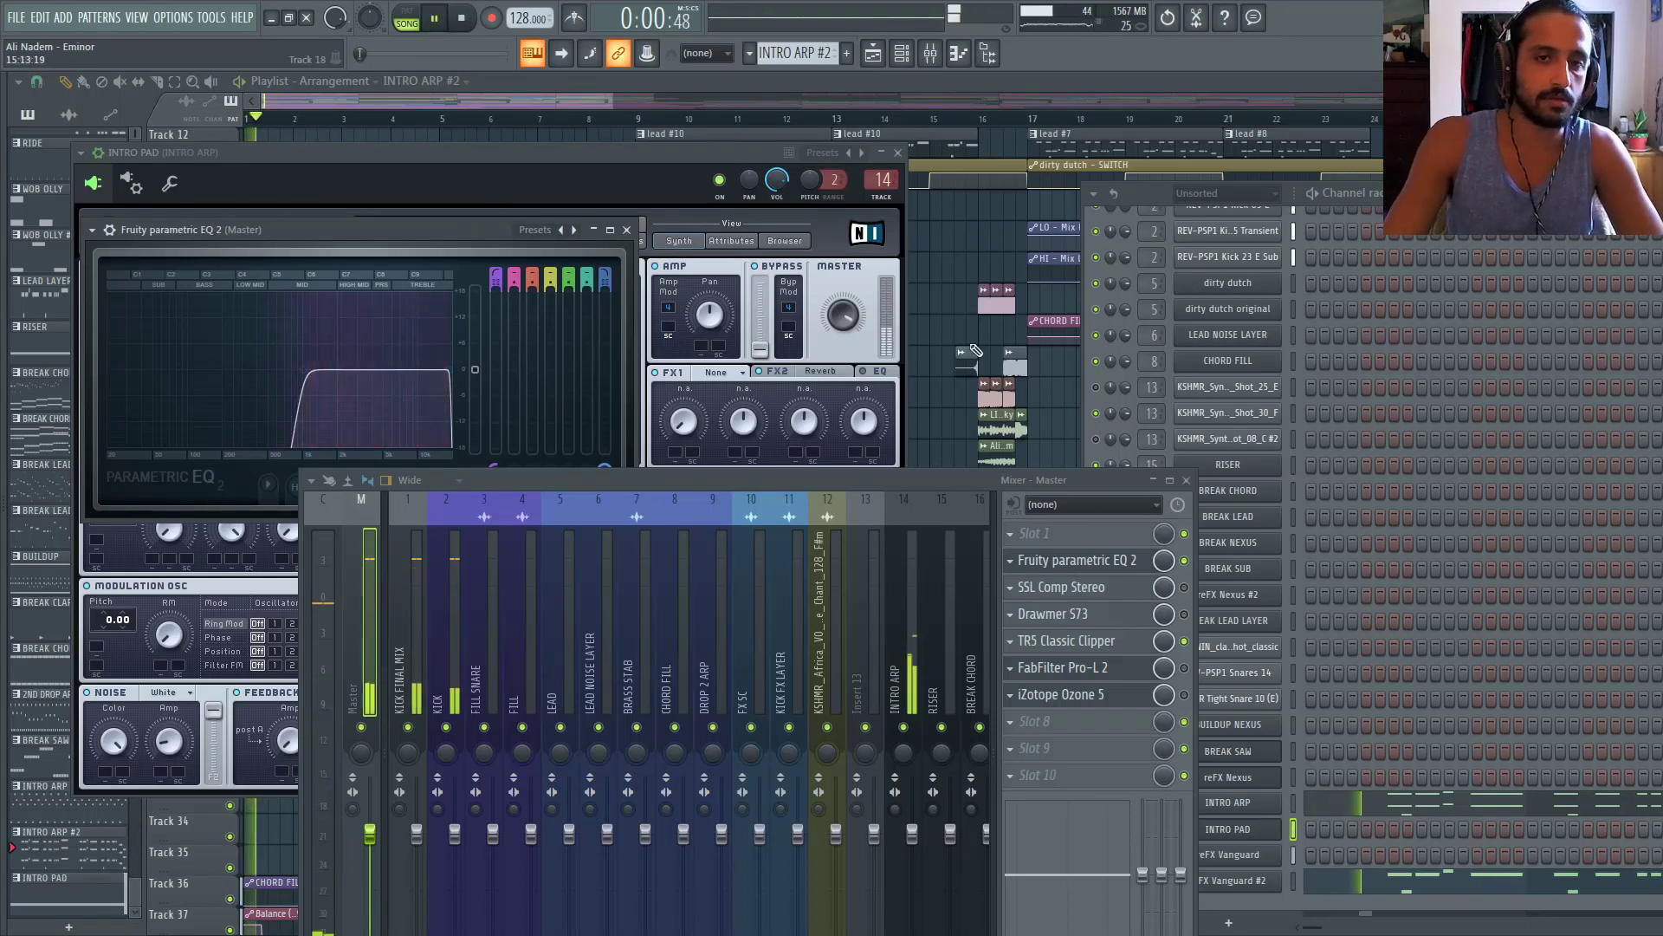
pyautogui.click(423, 585)
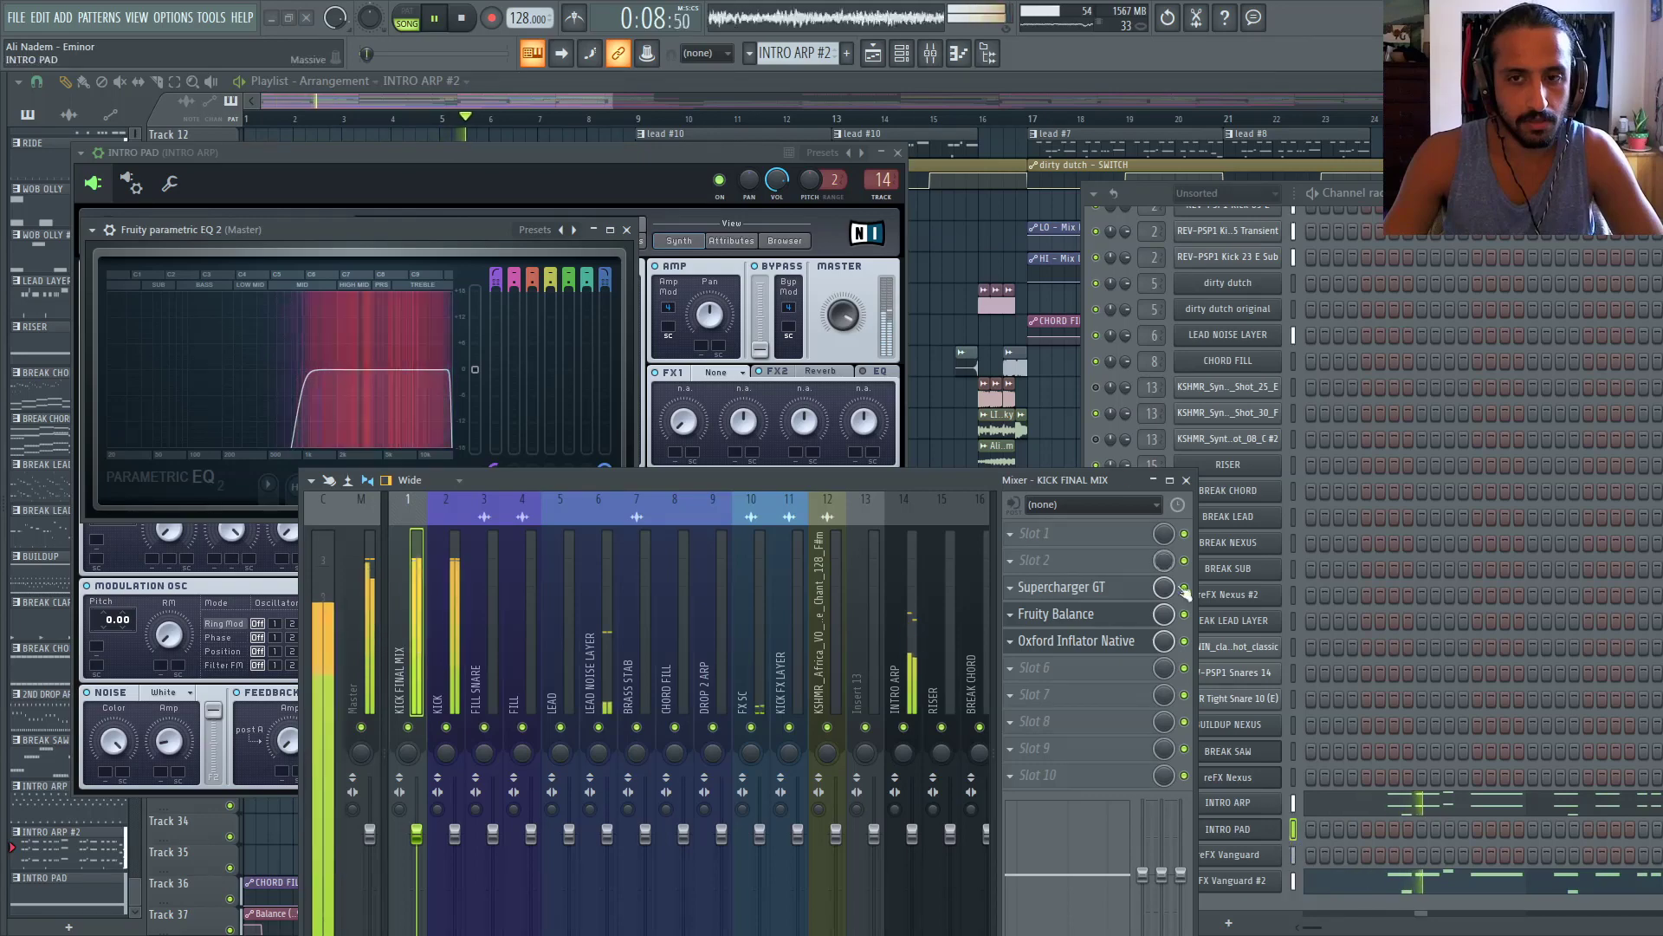
pyautogui.click(1148, 194)
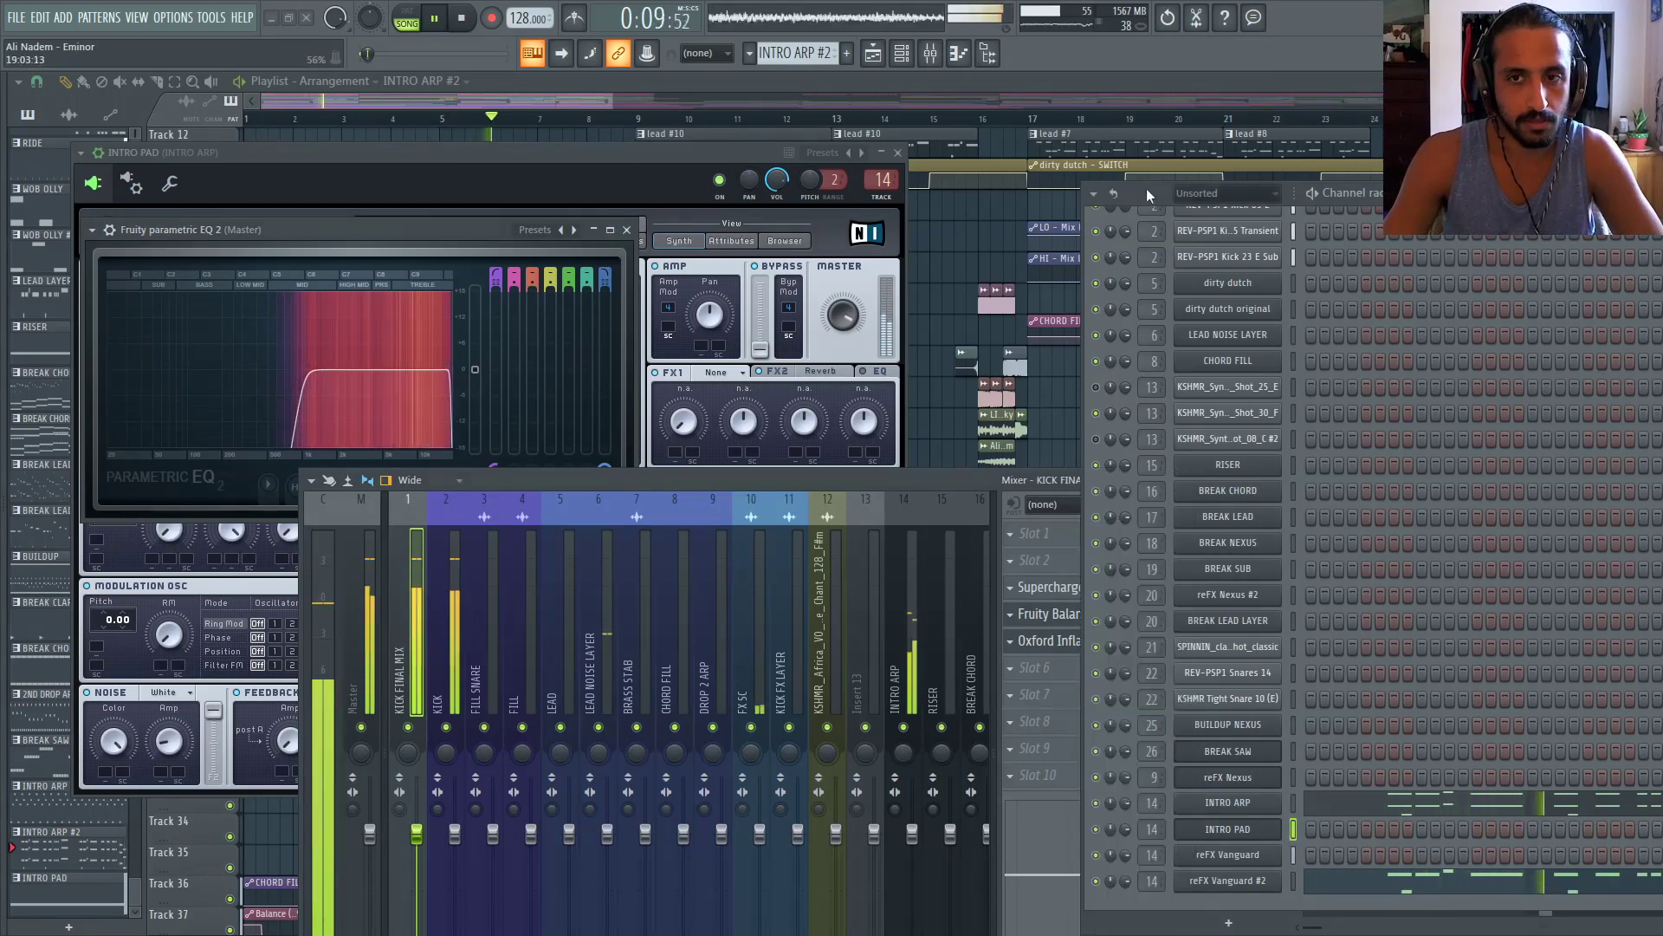
pyautogui.click(1097, 830)
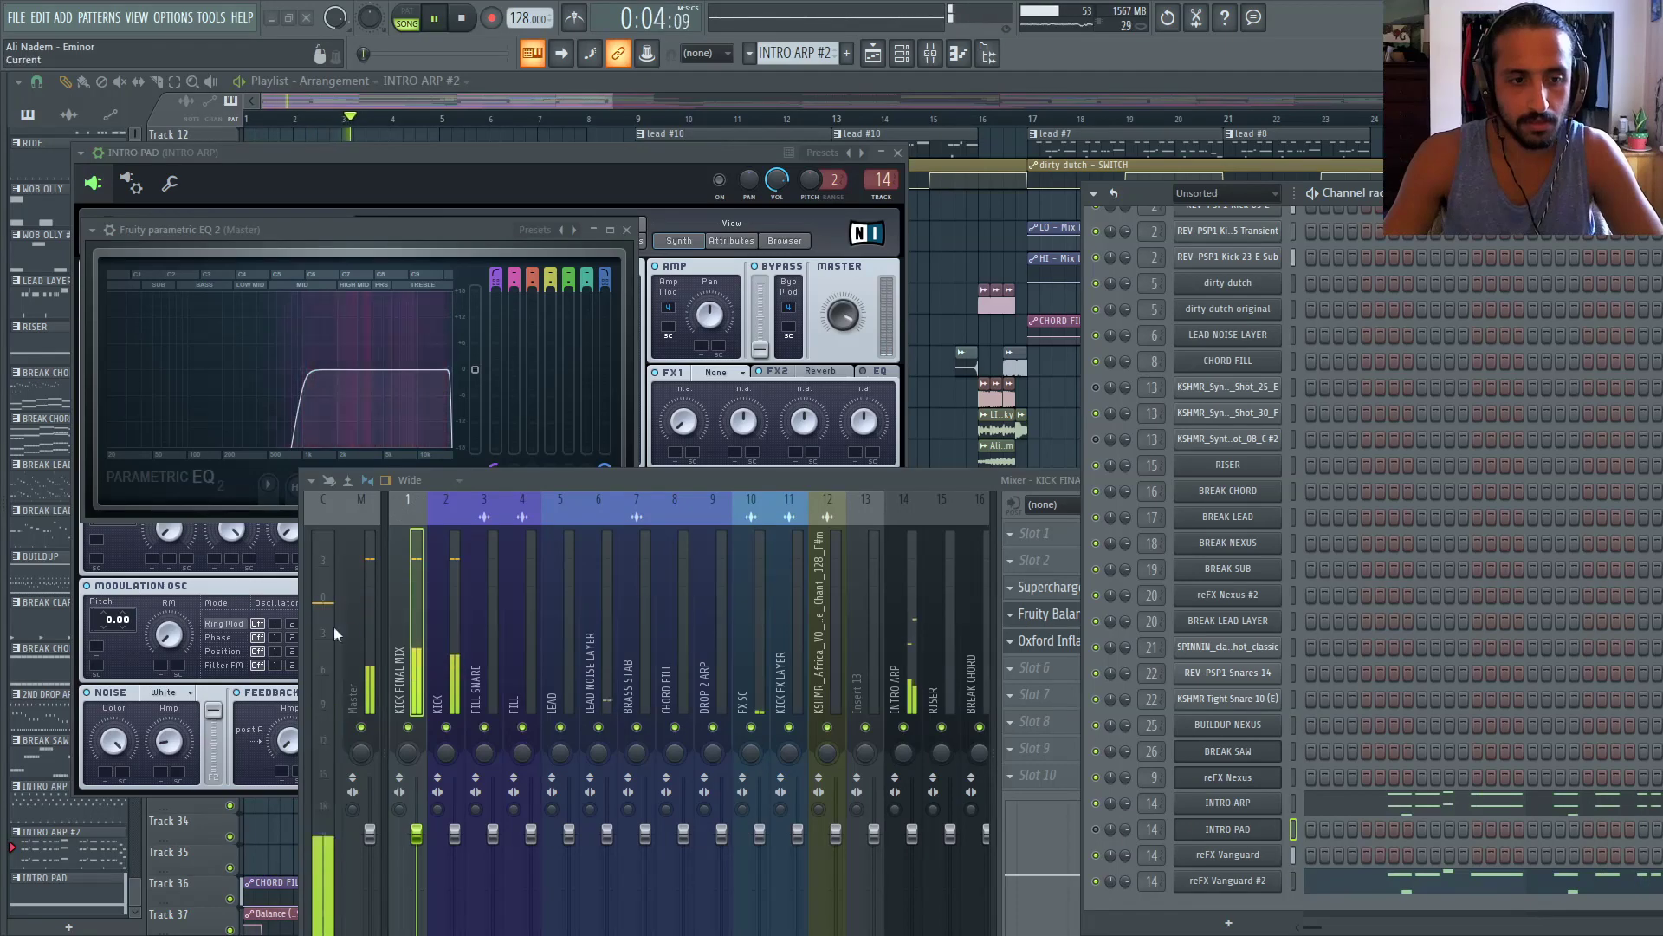
# Bypass Fruity Parametric EQ 2 on the Master track and close the mixer
pyautogui.click(366, 630)
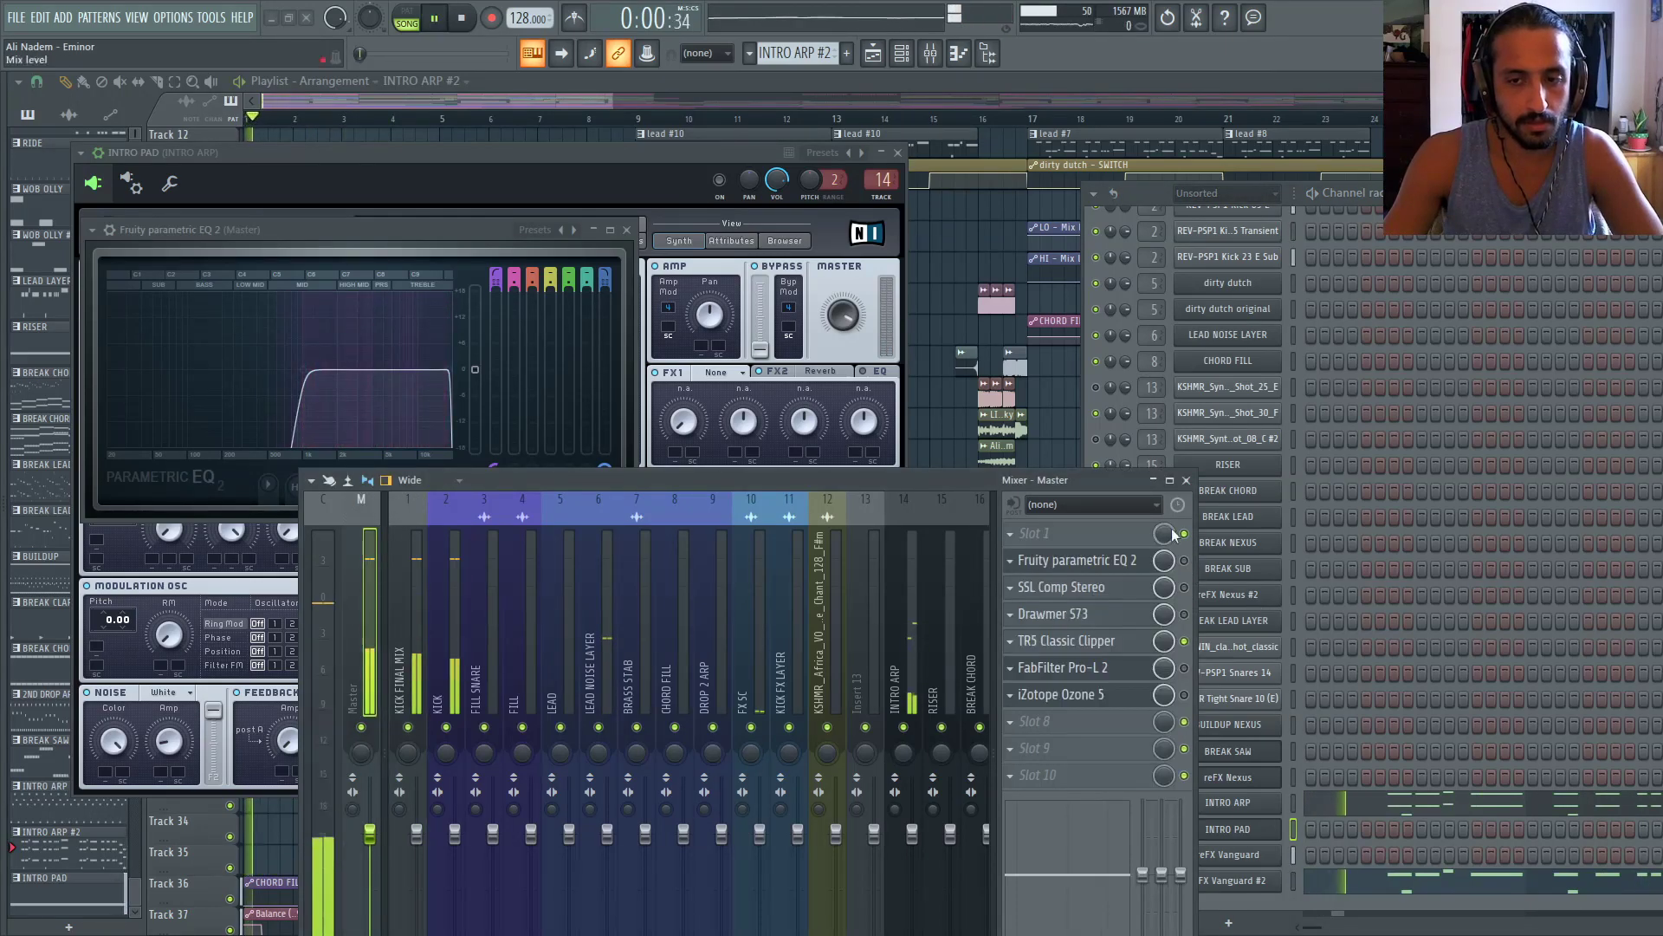
pyautogui.click(1186, 480)
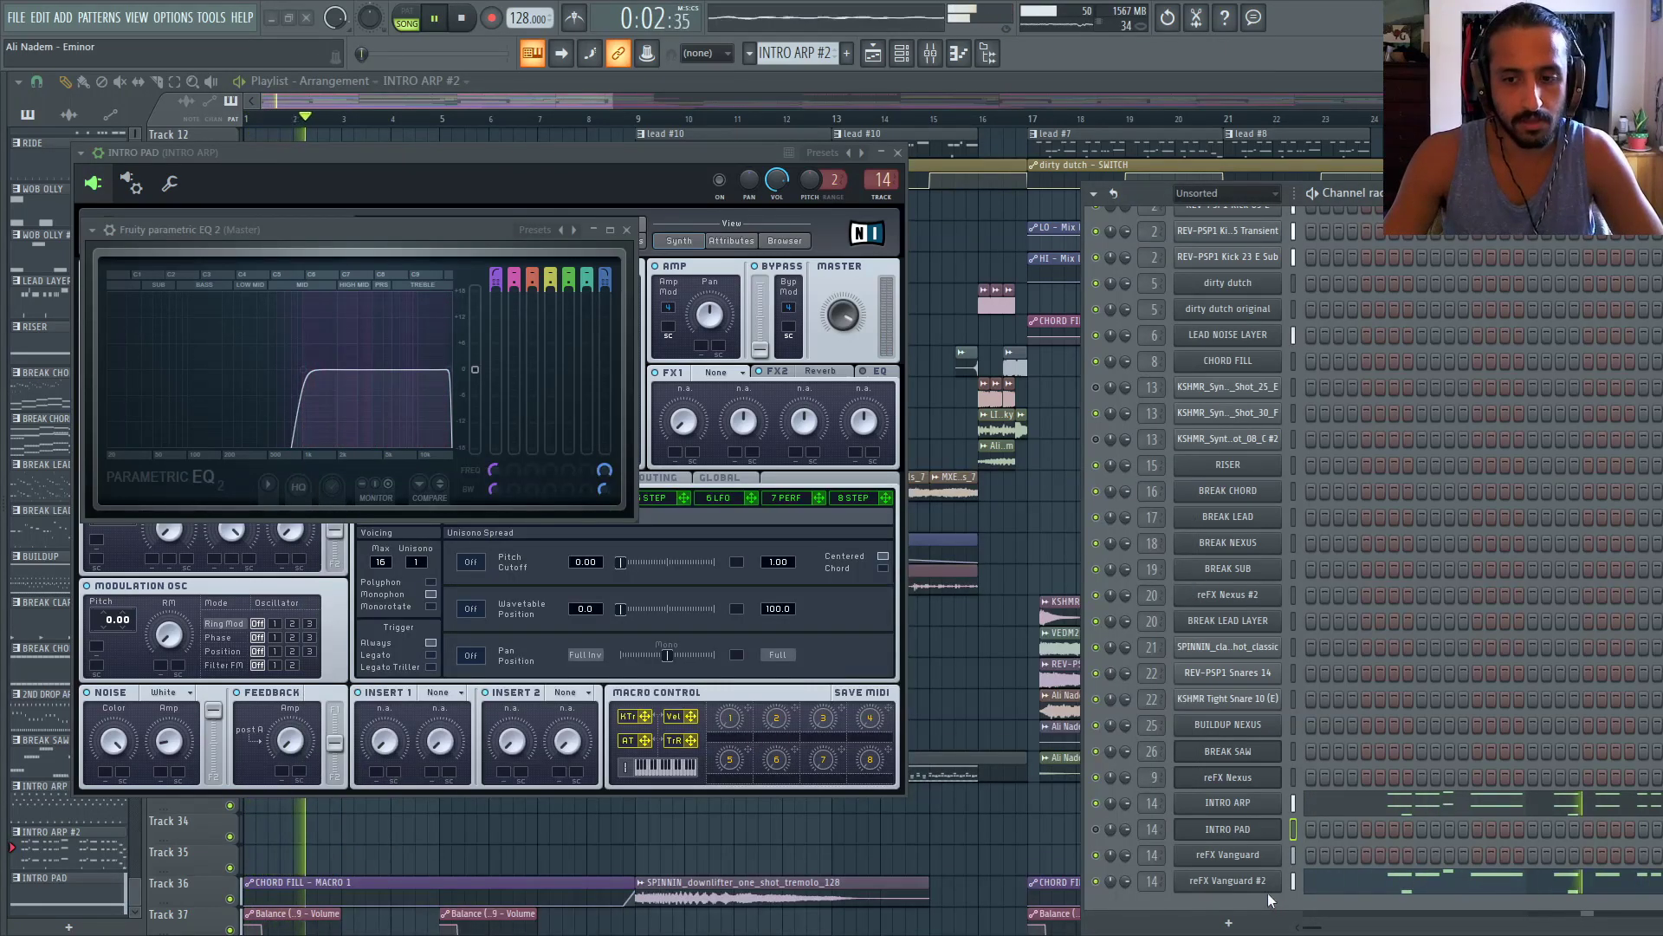
# In reFX Vanguard #2, set the amp volume to 87 and the amp drive to 104, and replay the song
pyautogui.click(1239, 884)
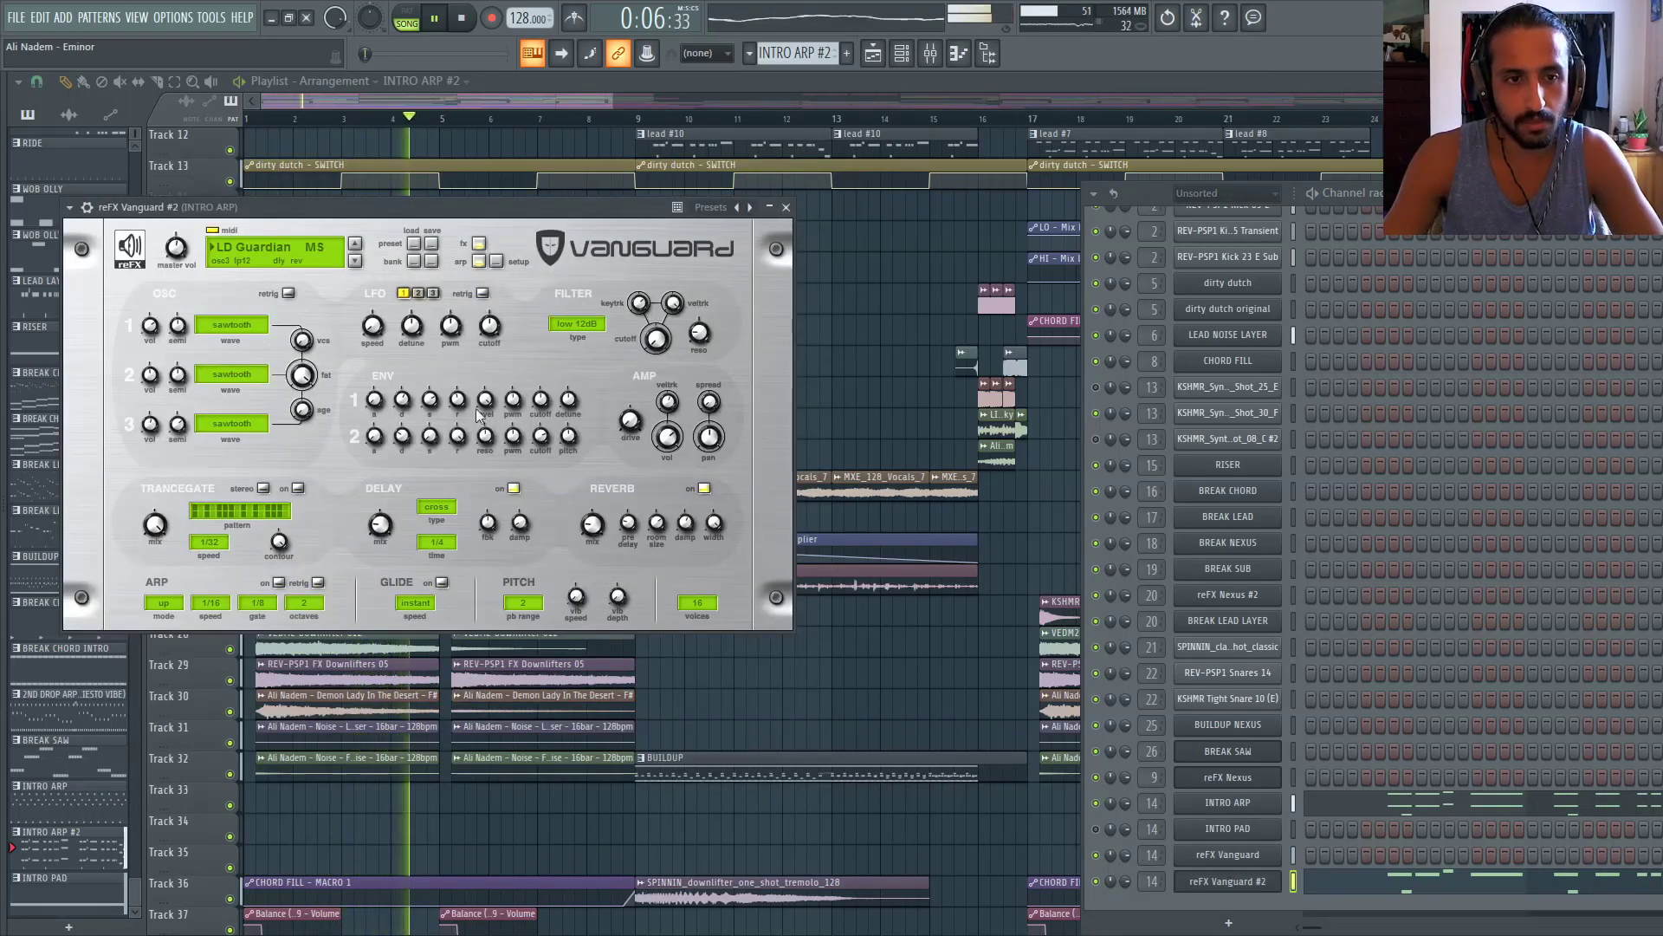
pyautogui.moveTo(655, 364); pyautogui.dragTo(673, 210)
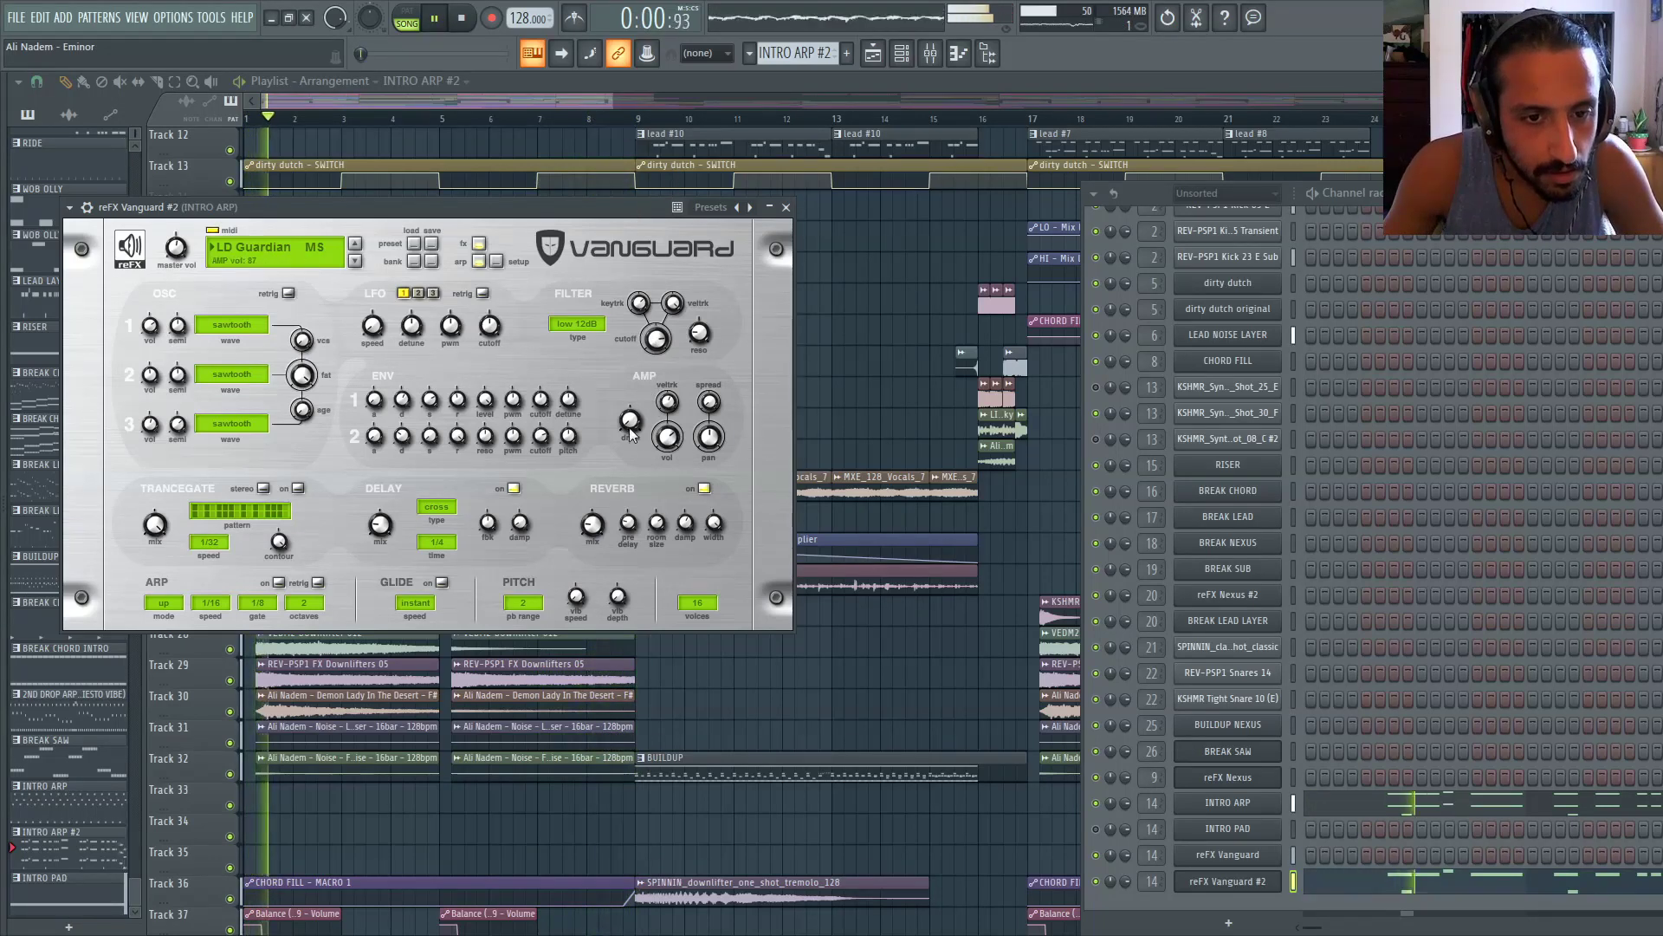
pyautogui.moveTo(630, 419)
pyautogui.mouseDown()
pyautogui.moveTo(647, 258)
pyautogui.moveTo(659, 425)
pyautogui.moveTo(631, 476)
pyautogui.moveTo(638, 636)
pyautogui.moveTo(637, 448)
pyautogui.mouseUp()
pyautogui.press('space')
pyautogui.press('space')
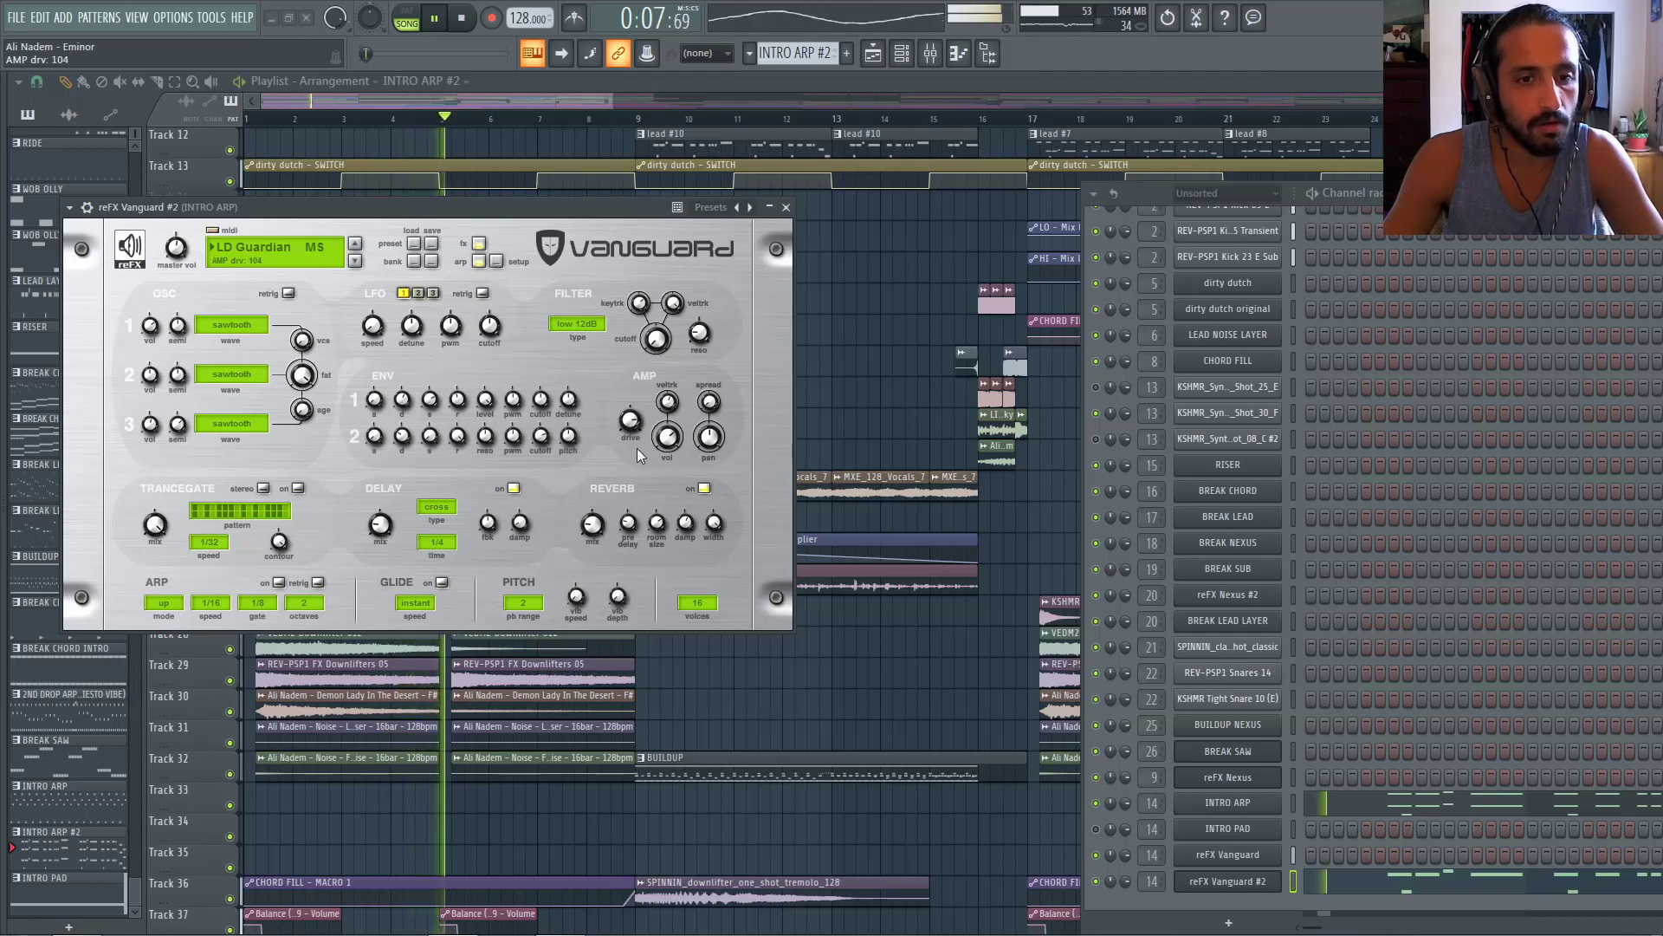
# Open the piano roll of reFX Vanguard #2 and review the arp's notes during playback
pyautogui.moveTo(492, 207); pyautogui.dragTo(521, 211)
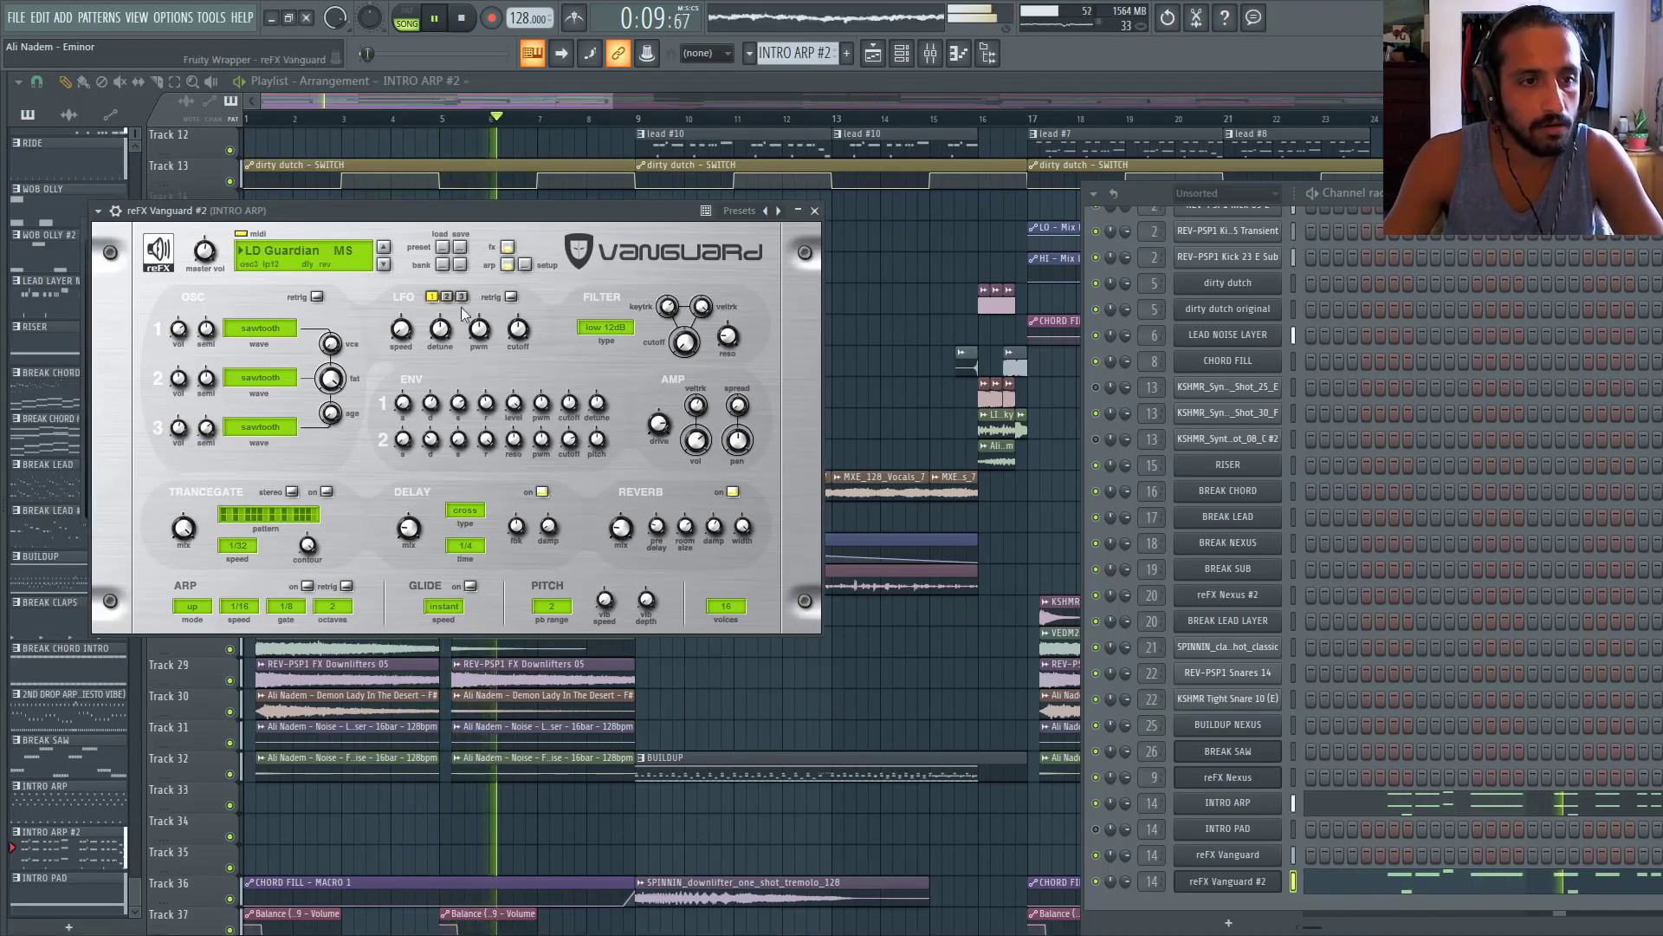
pyautogui.click(1412, 881)
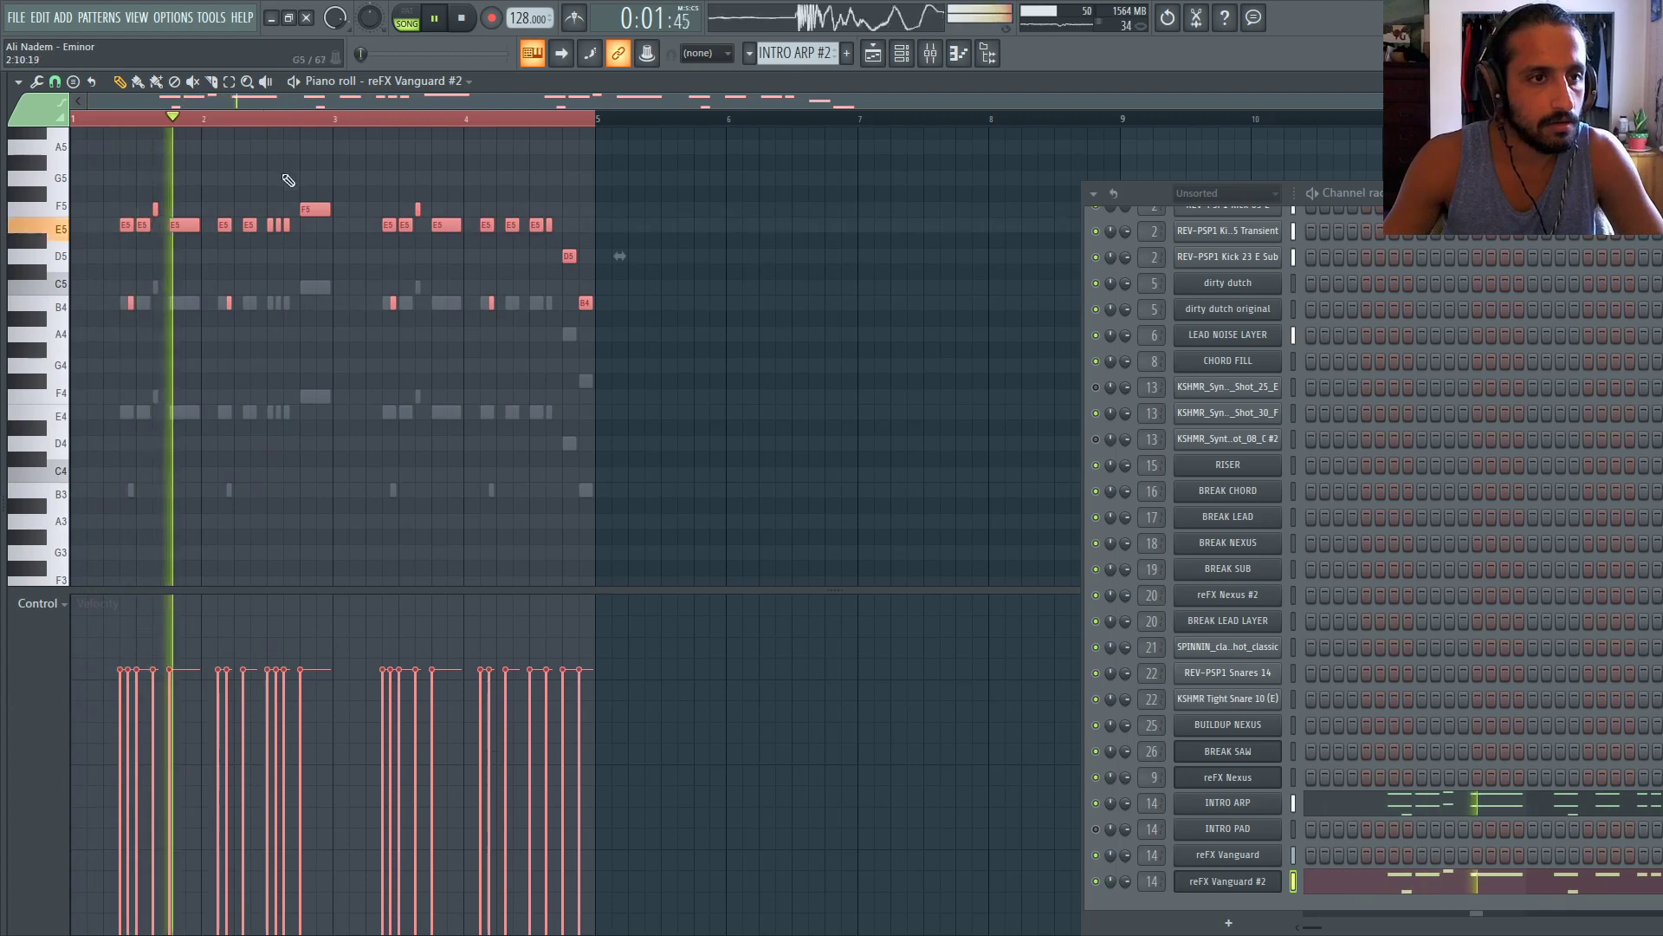
pyautogui.scroll(3, 439, 360)
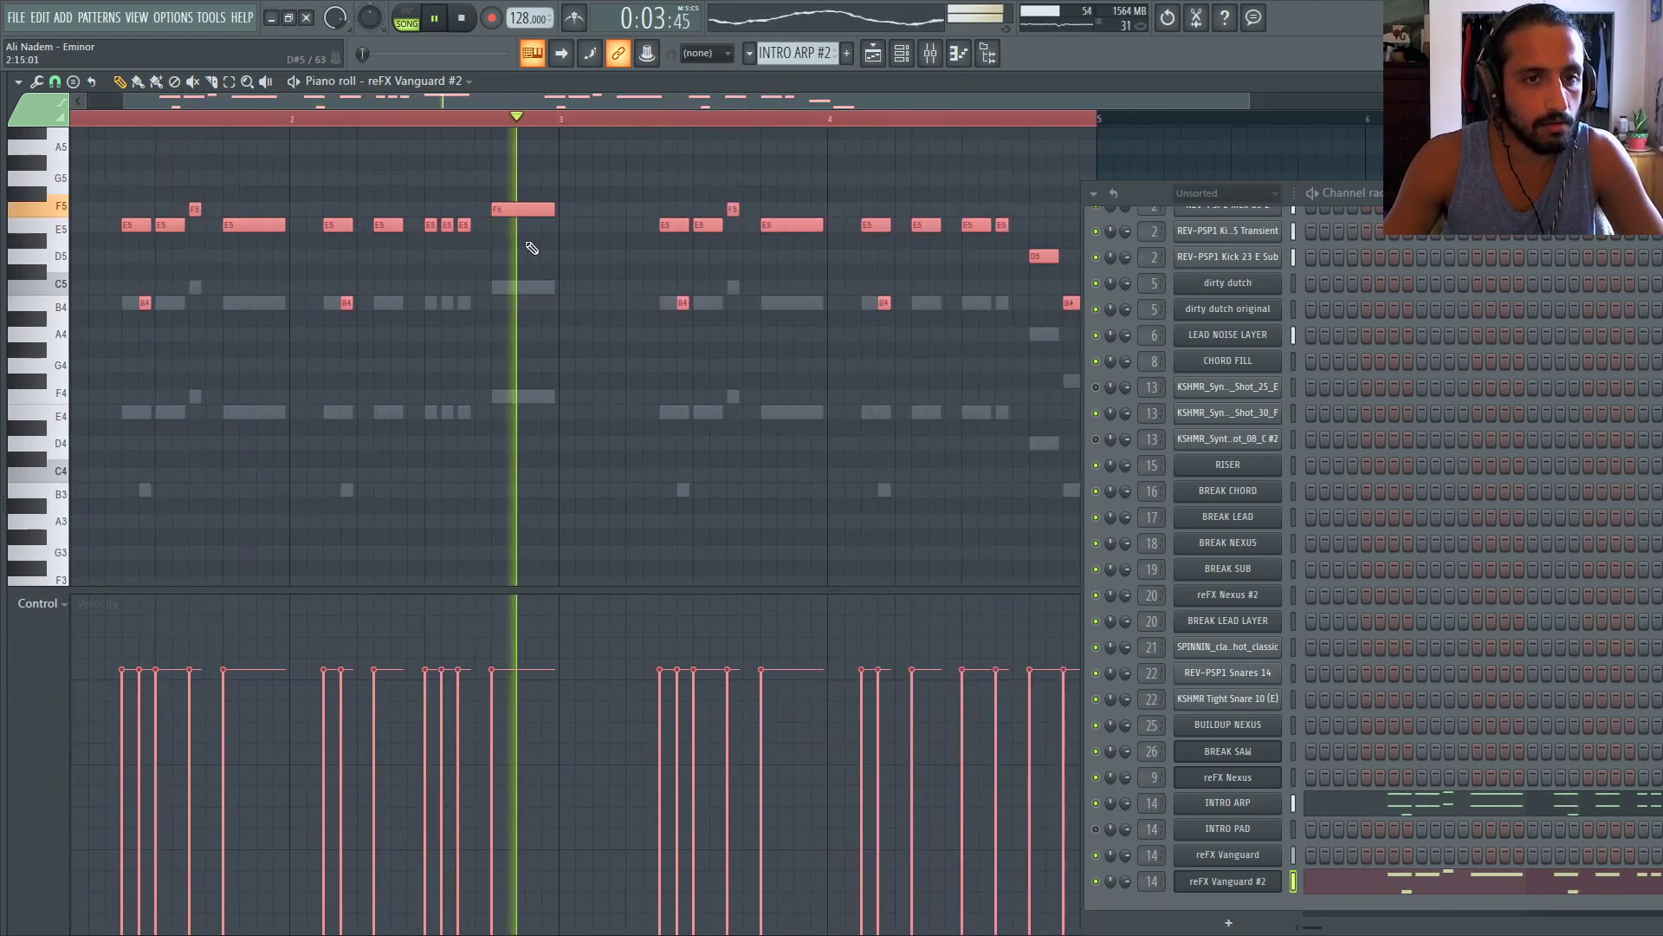
pyautogui.scroll(-2, 524, 251)
# Reopen reFX Vanguard #2, set its delay mix to 28 and replay the song
pyautogui.click(1249, 886)
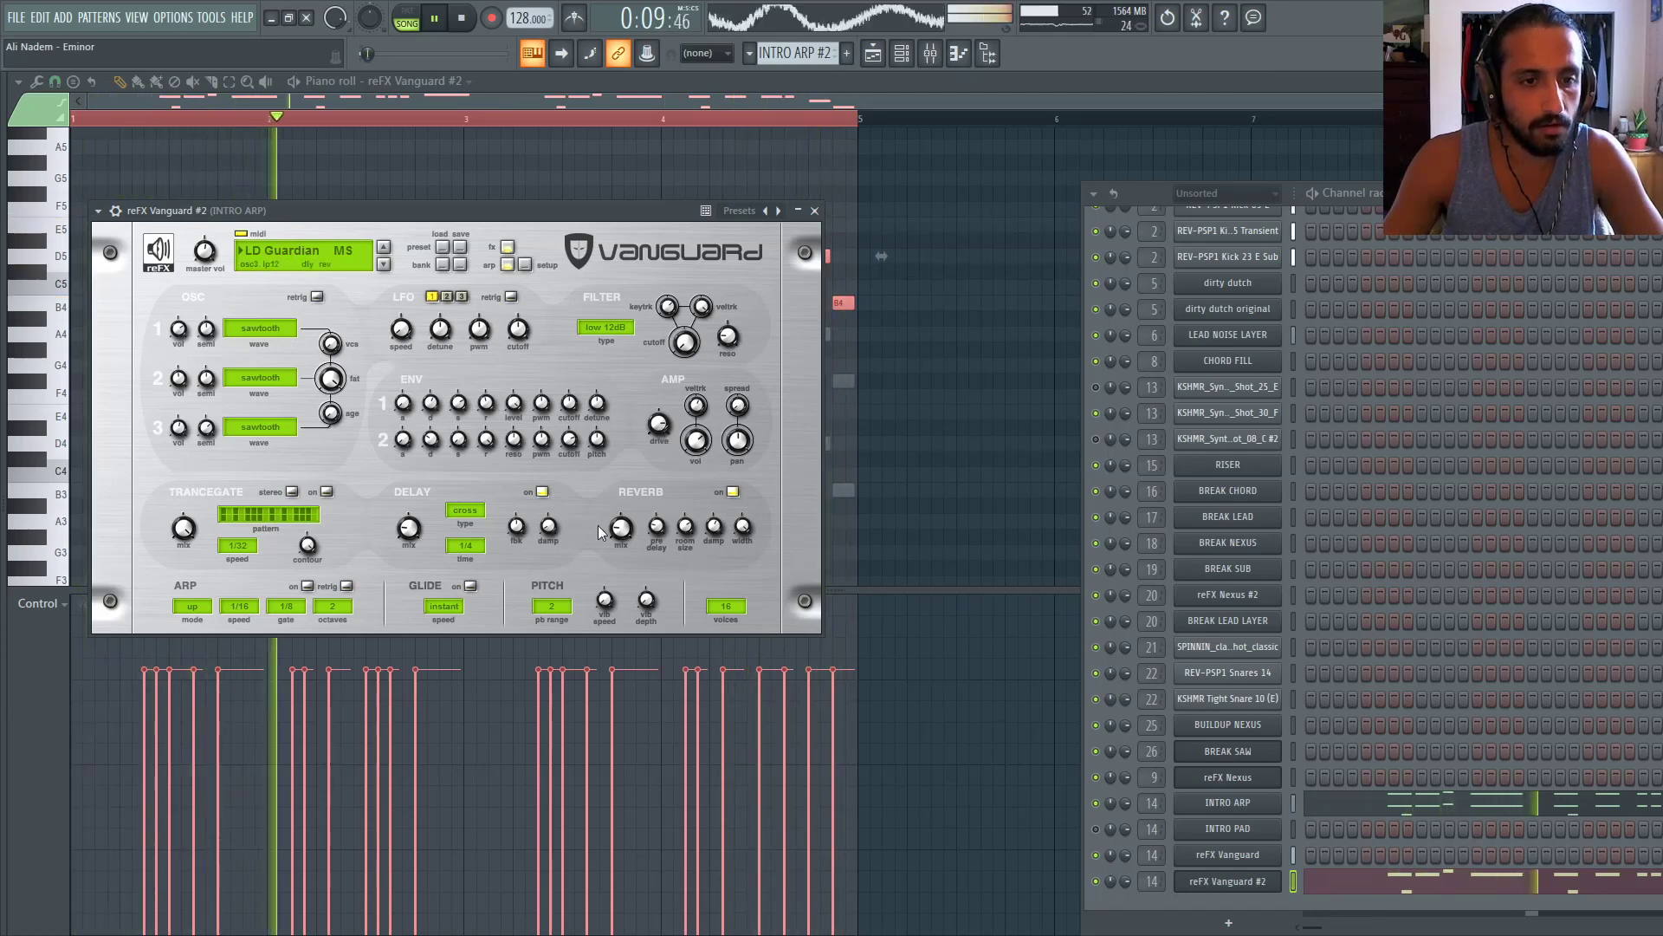
pyautogui.moveTo(410, 532)
pyautogui.moveTo(409, 531)
pyautogui.mouseDown()
pyautogui.moveTo(406, 470)
pyautogui.moveTo(409, 520)
pyautogui.mouseUp()
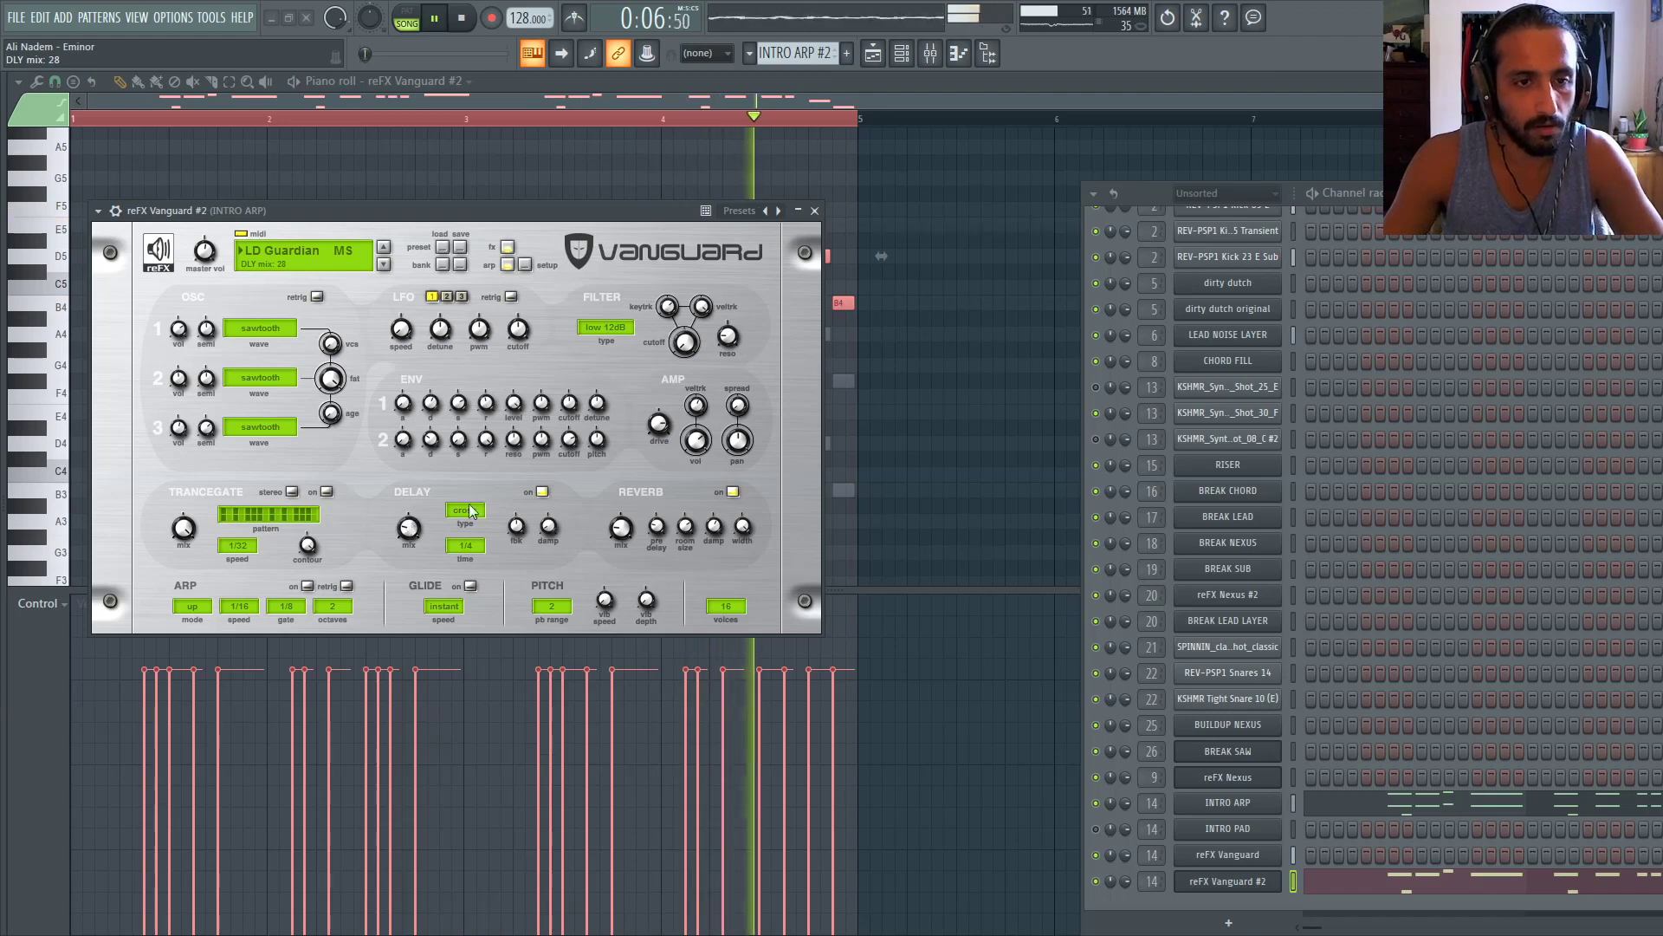
pyautogui.moveTo(476, 206); pyautogui.dragTo(512, 197)
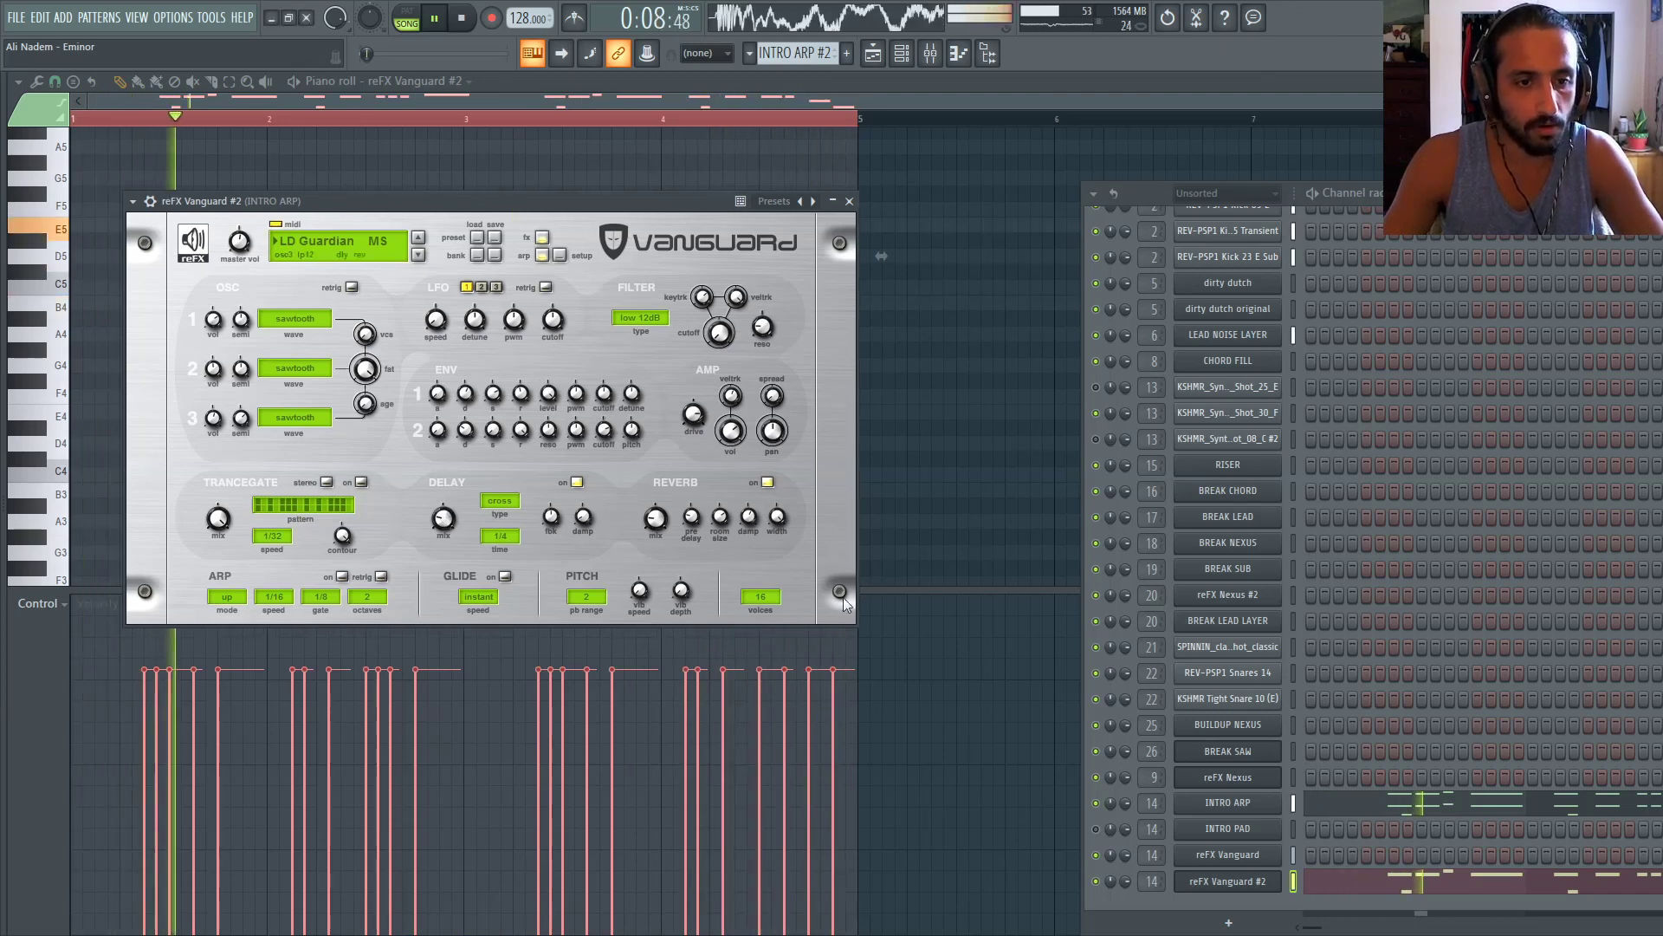
pyautogui.press('space')
pyautogui.press('space')
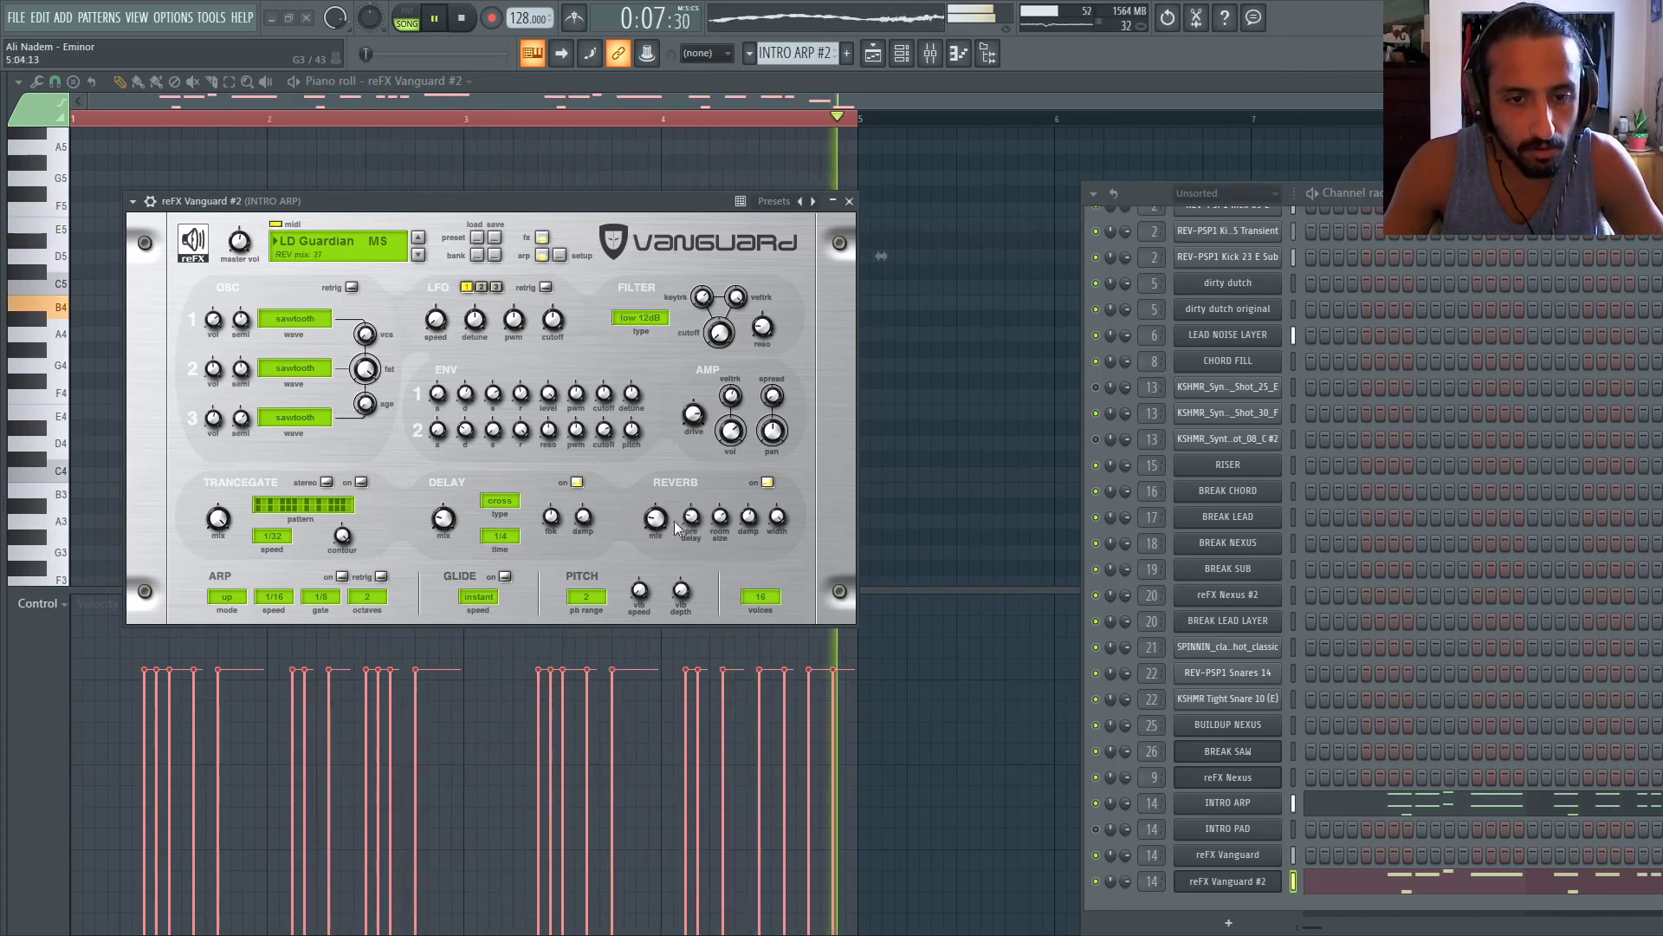
# Set the reverb room size to 106 and the reverb mix to 34, replaying the song to compare settings
pyautogui.moveTo(723, 518); pyautogui.dragTo(721, 518)
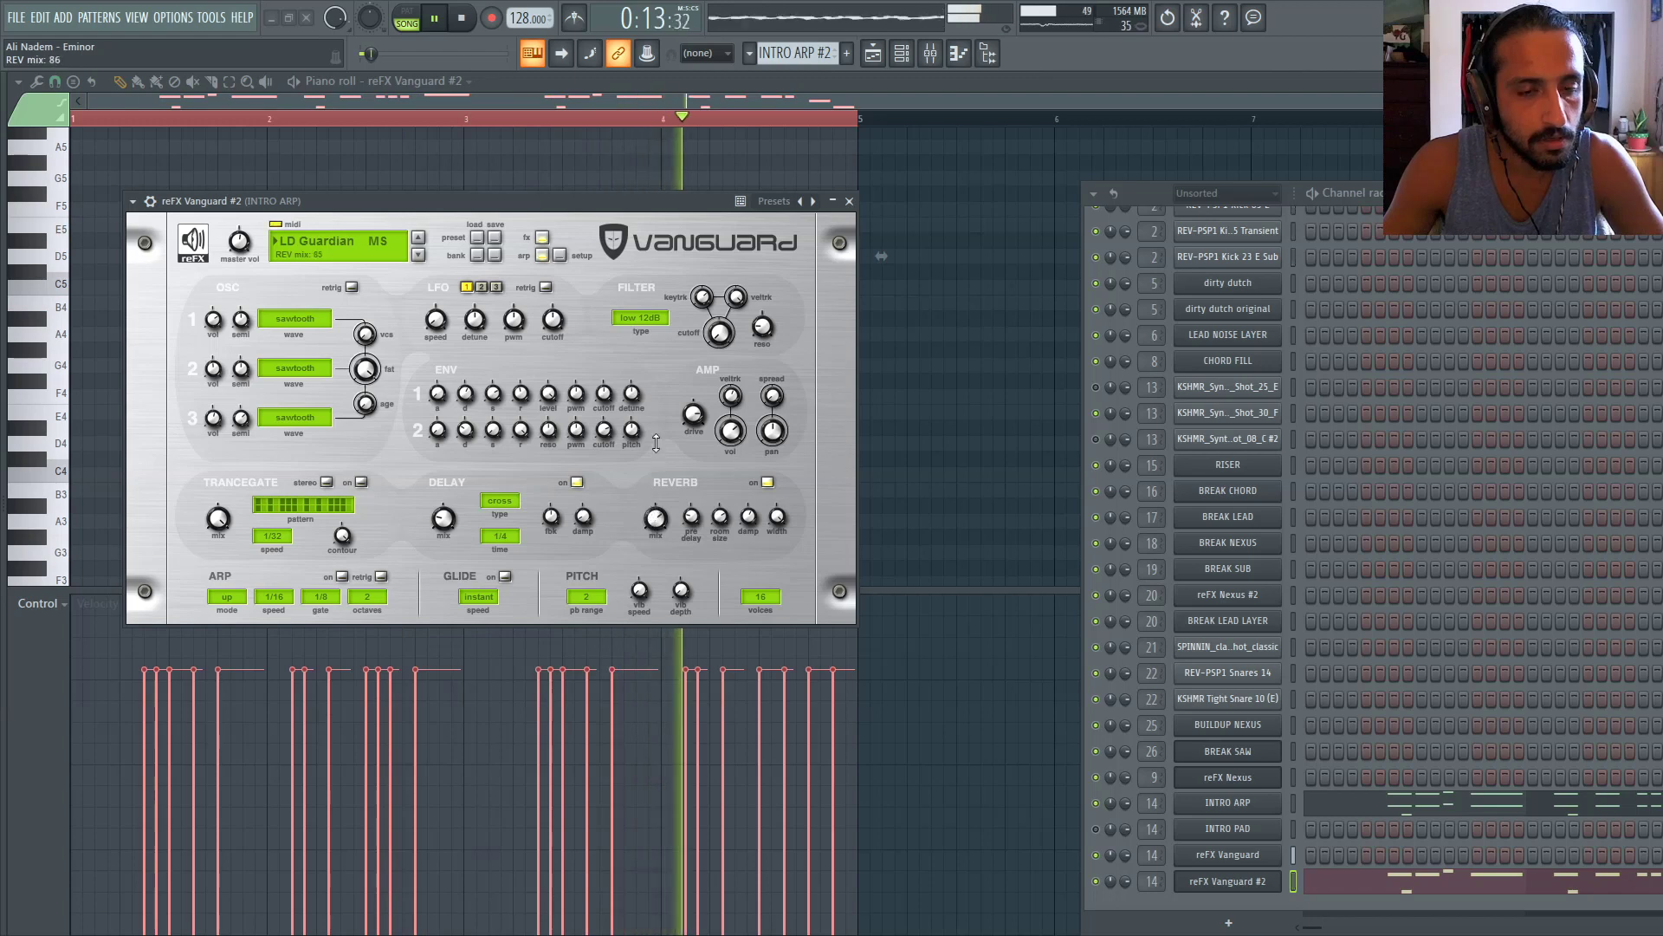
pyautogui.press('space')
pyautogui.press('space')
pyautogui.moveTo(661, 516); pyautogui.dragTo(662, 511)
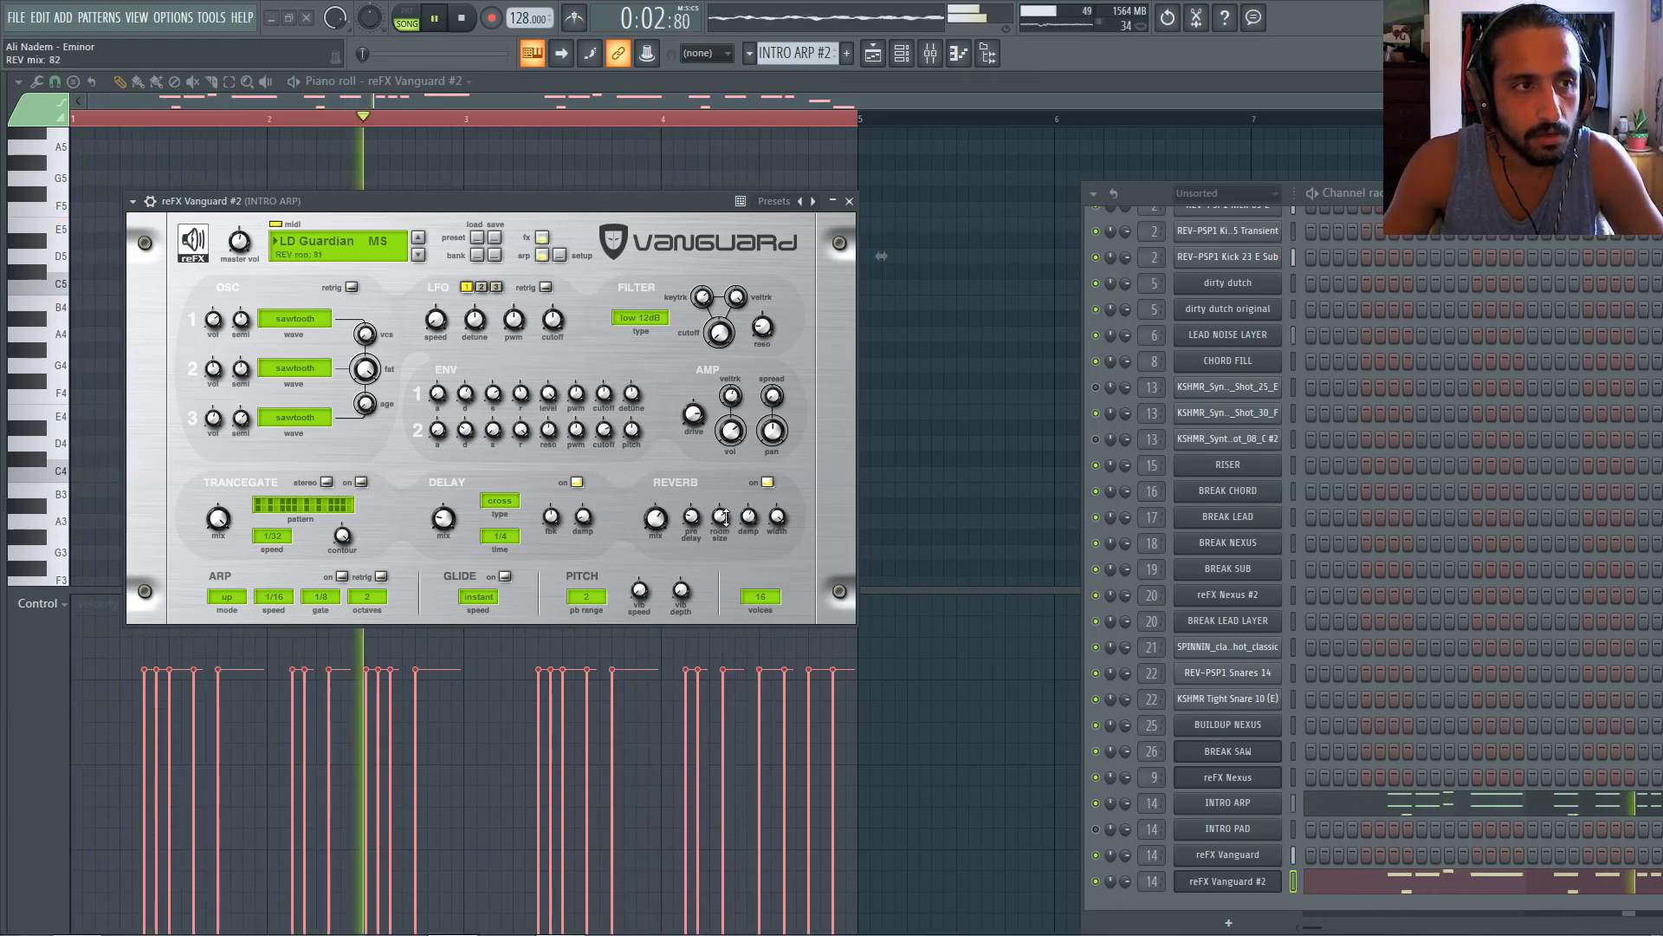
pyautogui.moveTo(724, 514)
pyautogui.mouseDown()
pyautogui.moveTo(736, 441)
pyautogui.moveTo(740, 501)
pyautogui.mouseUp()
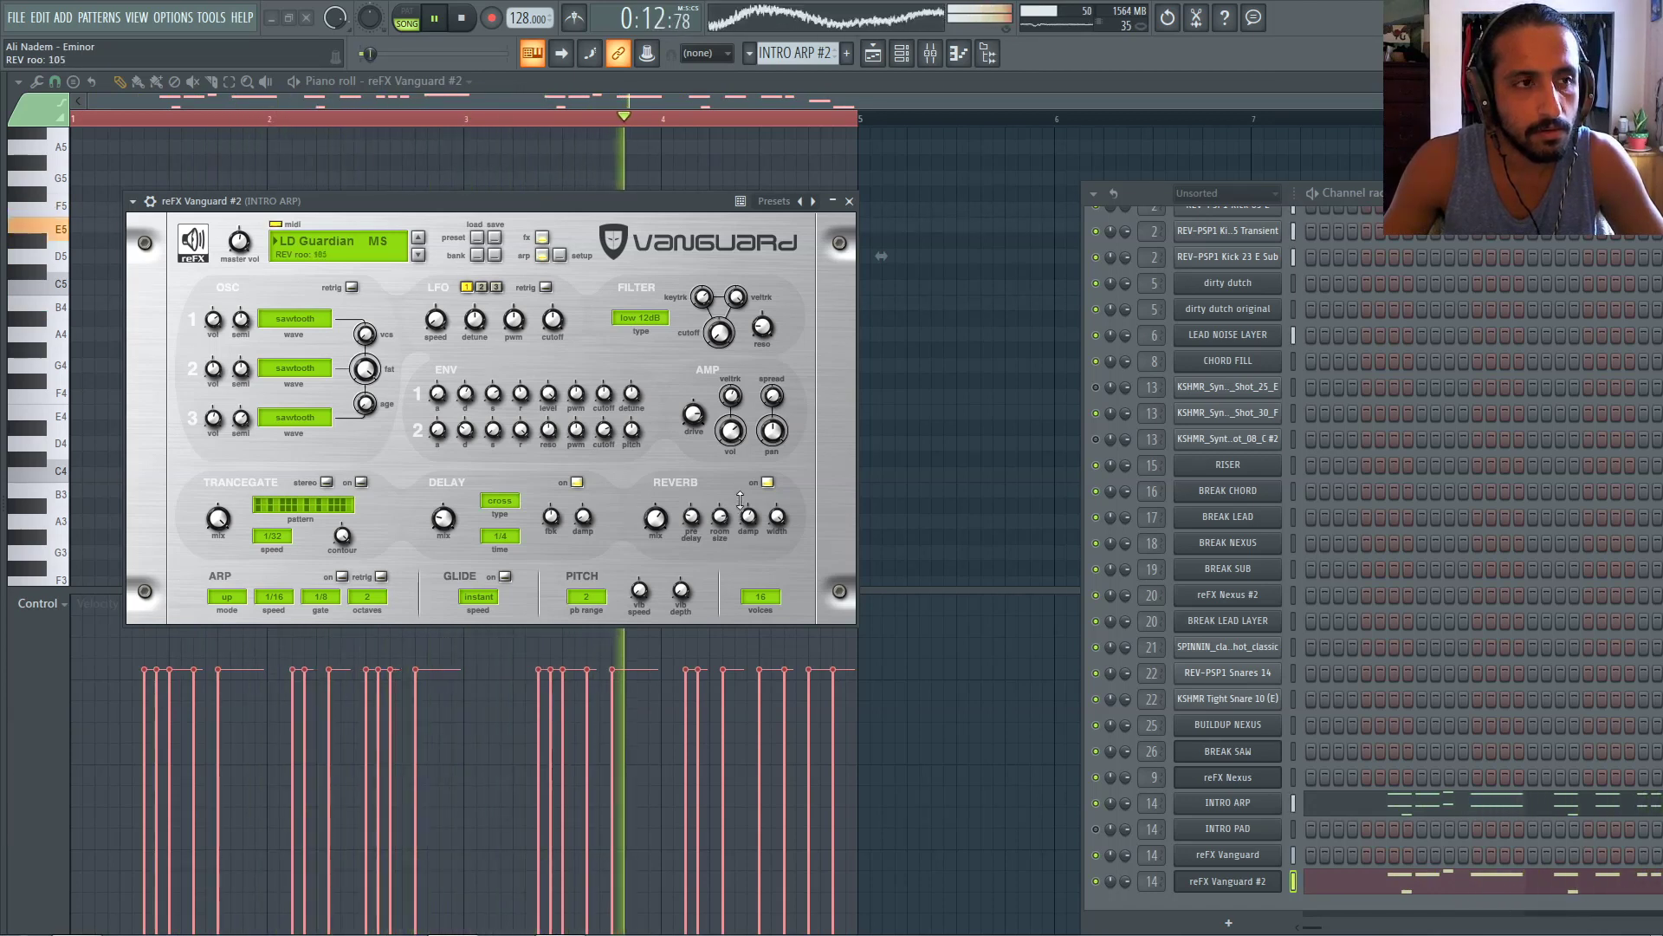
pyautogui.press('space')
pyautogui.press('space')
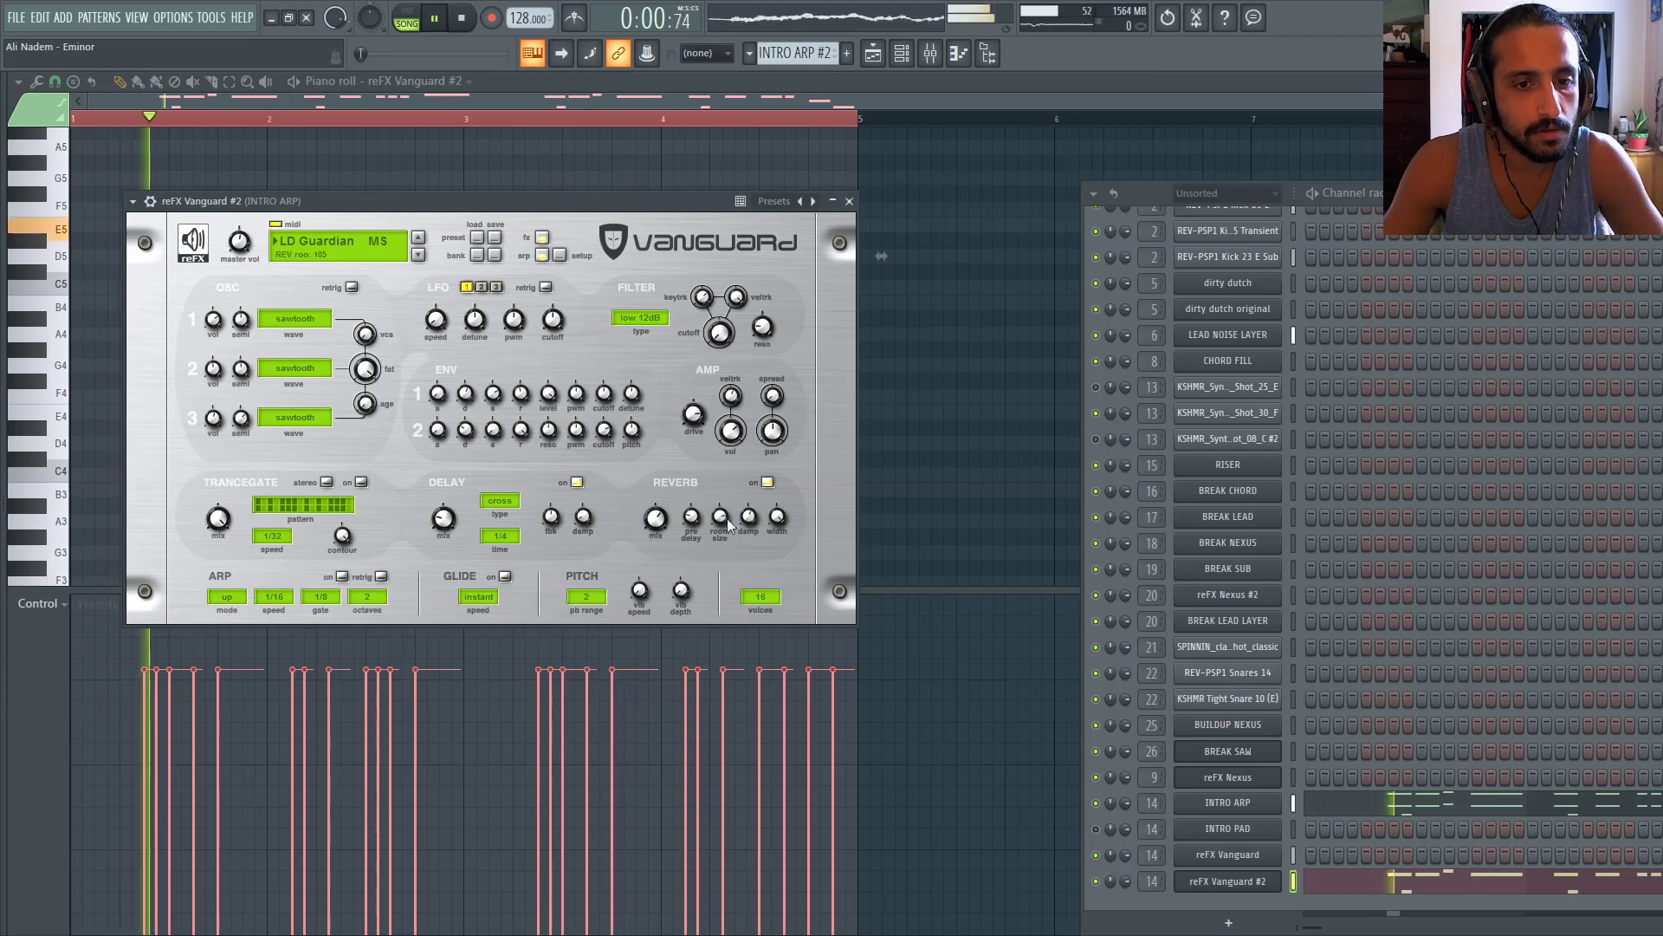
pyautogui.moveTo(722, 517); pyautogui.dragTo(722, 515)
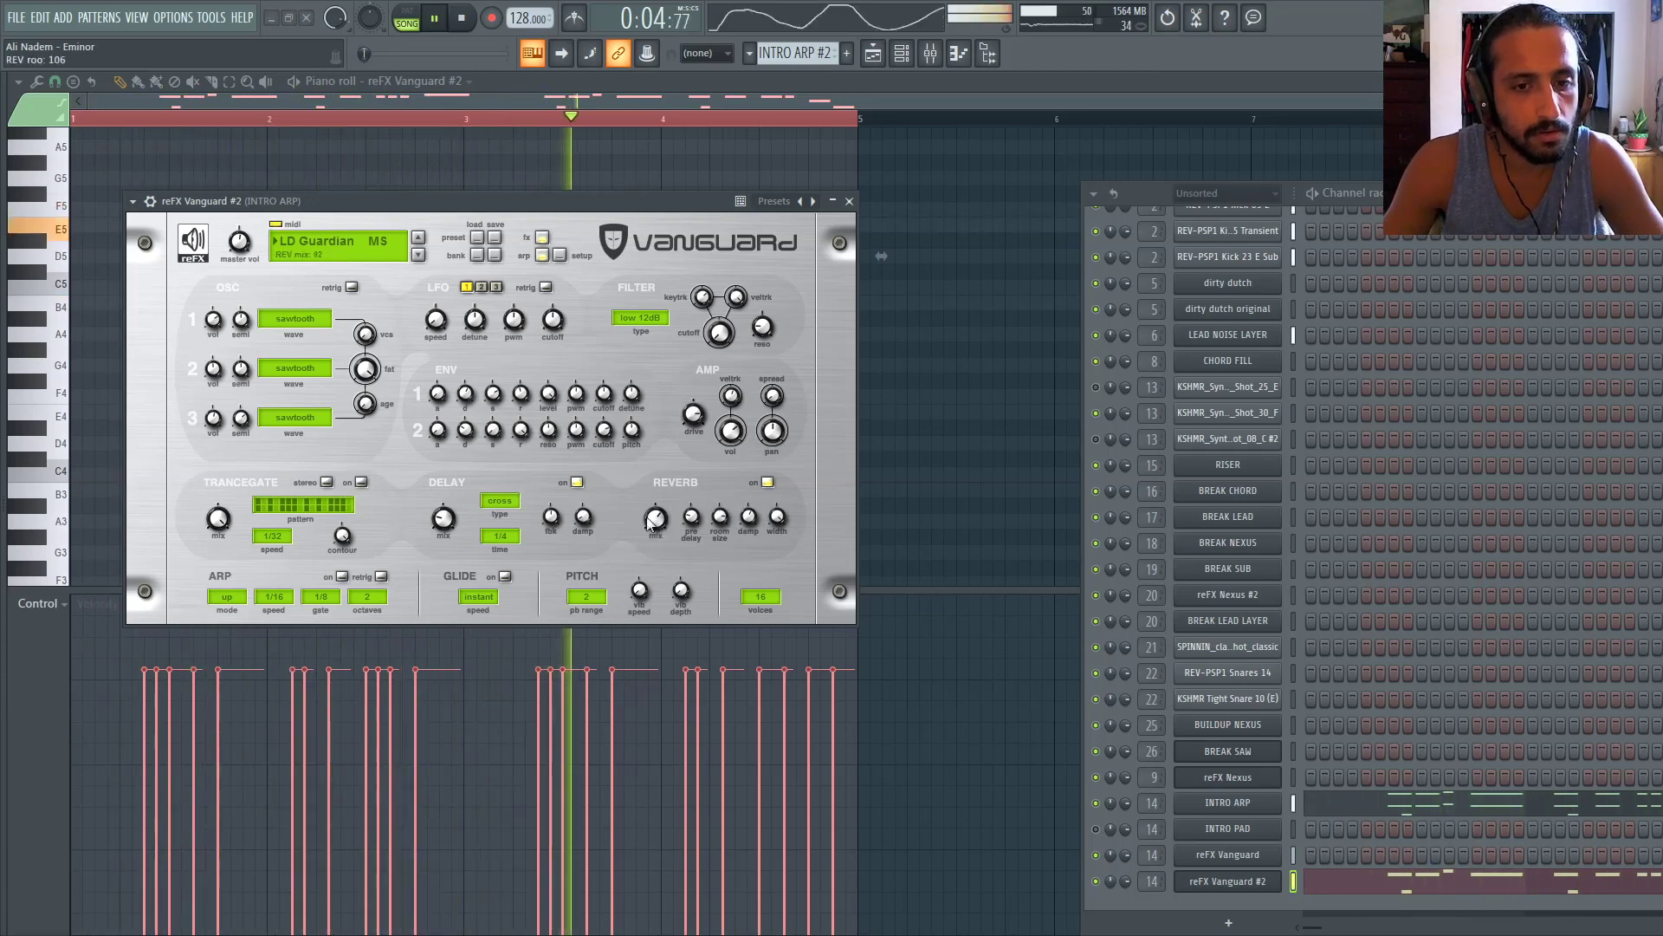
pyautogui.moveTo(657, 519); pyautogui.dragTo(659, 567)
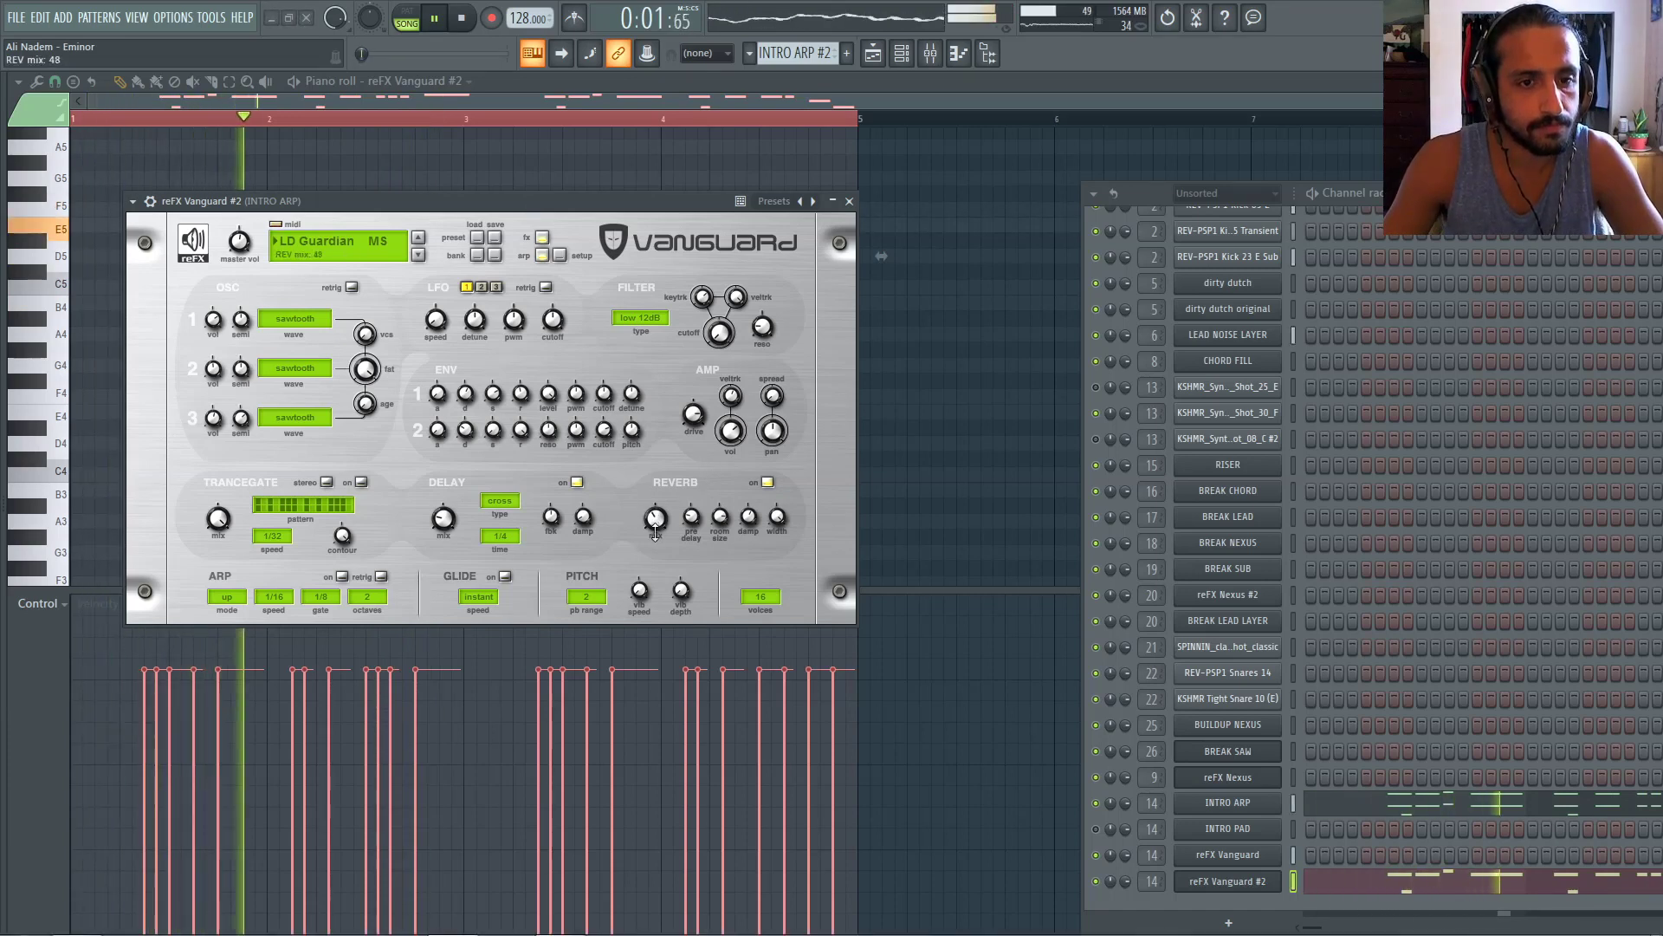
pyautogui.moveTo(655, 532); pyautogui.dragTo(656, 552)
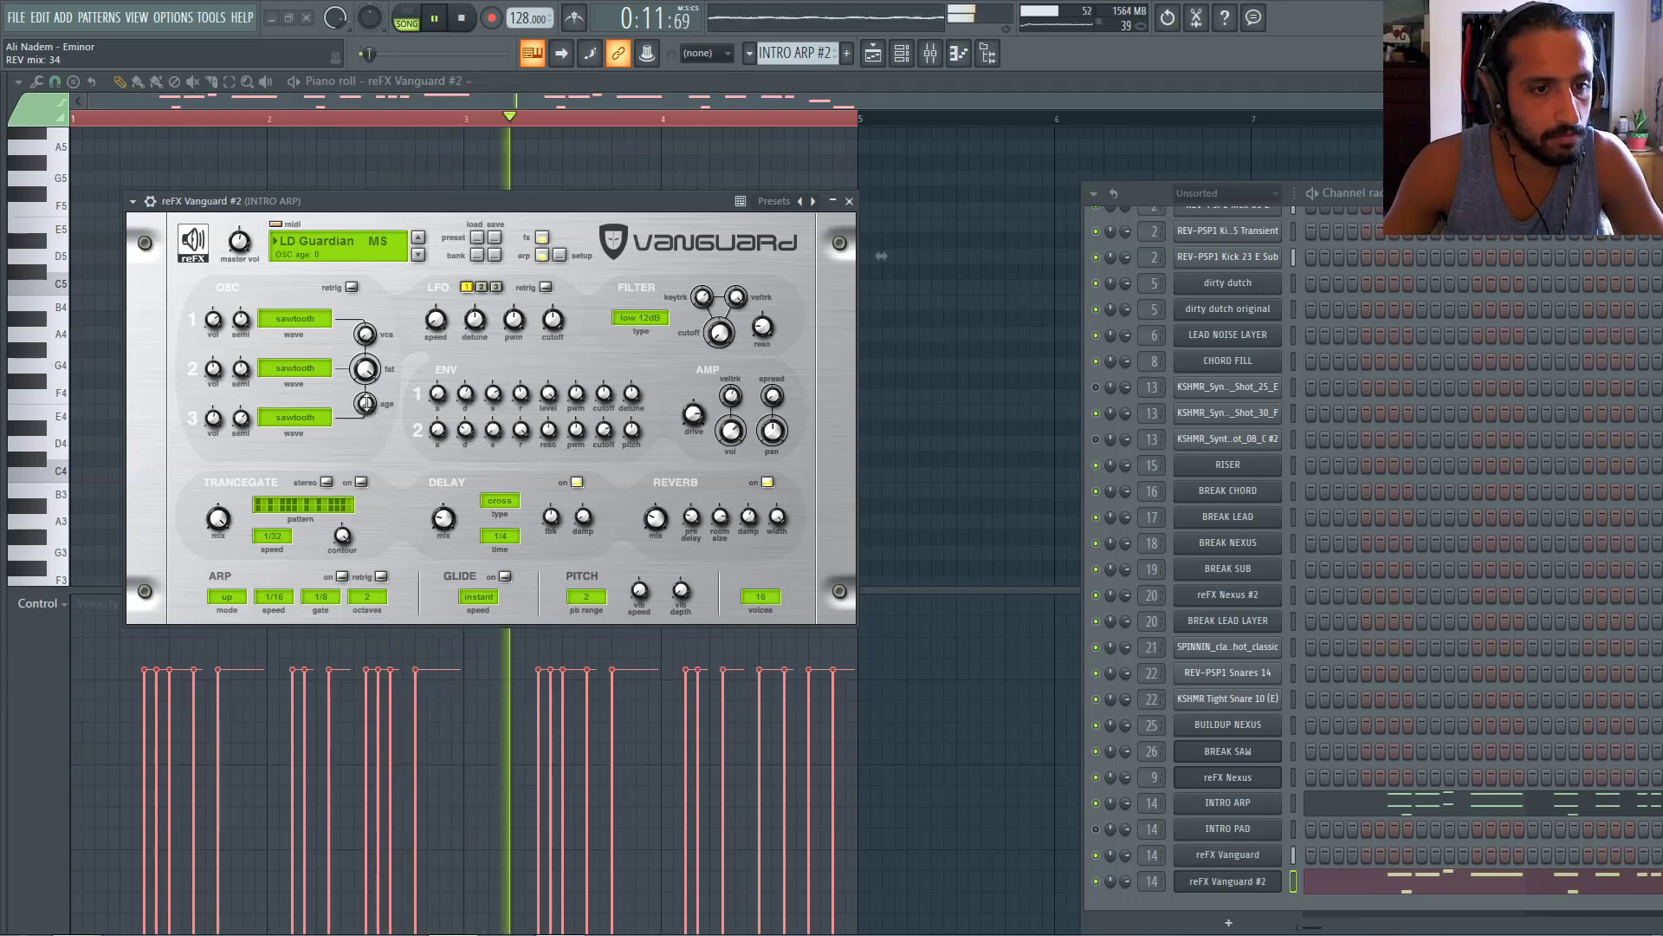
# Try different oscillator age settings, set the fat voices to 7, and replay the song to hear the arp
pyautogui.moveTo(366, 402); pyautogui.dragTo(414, 216)
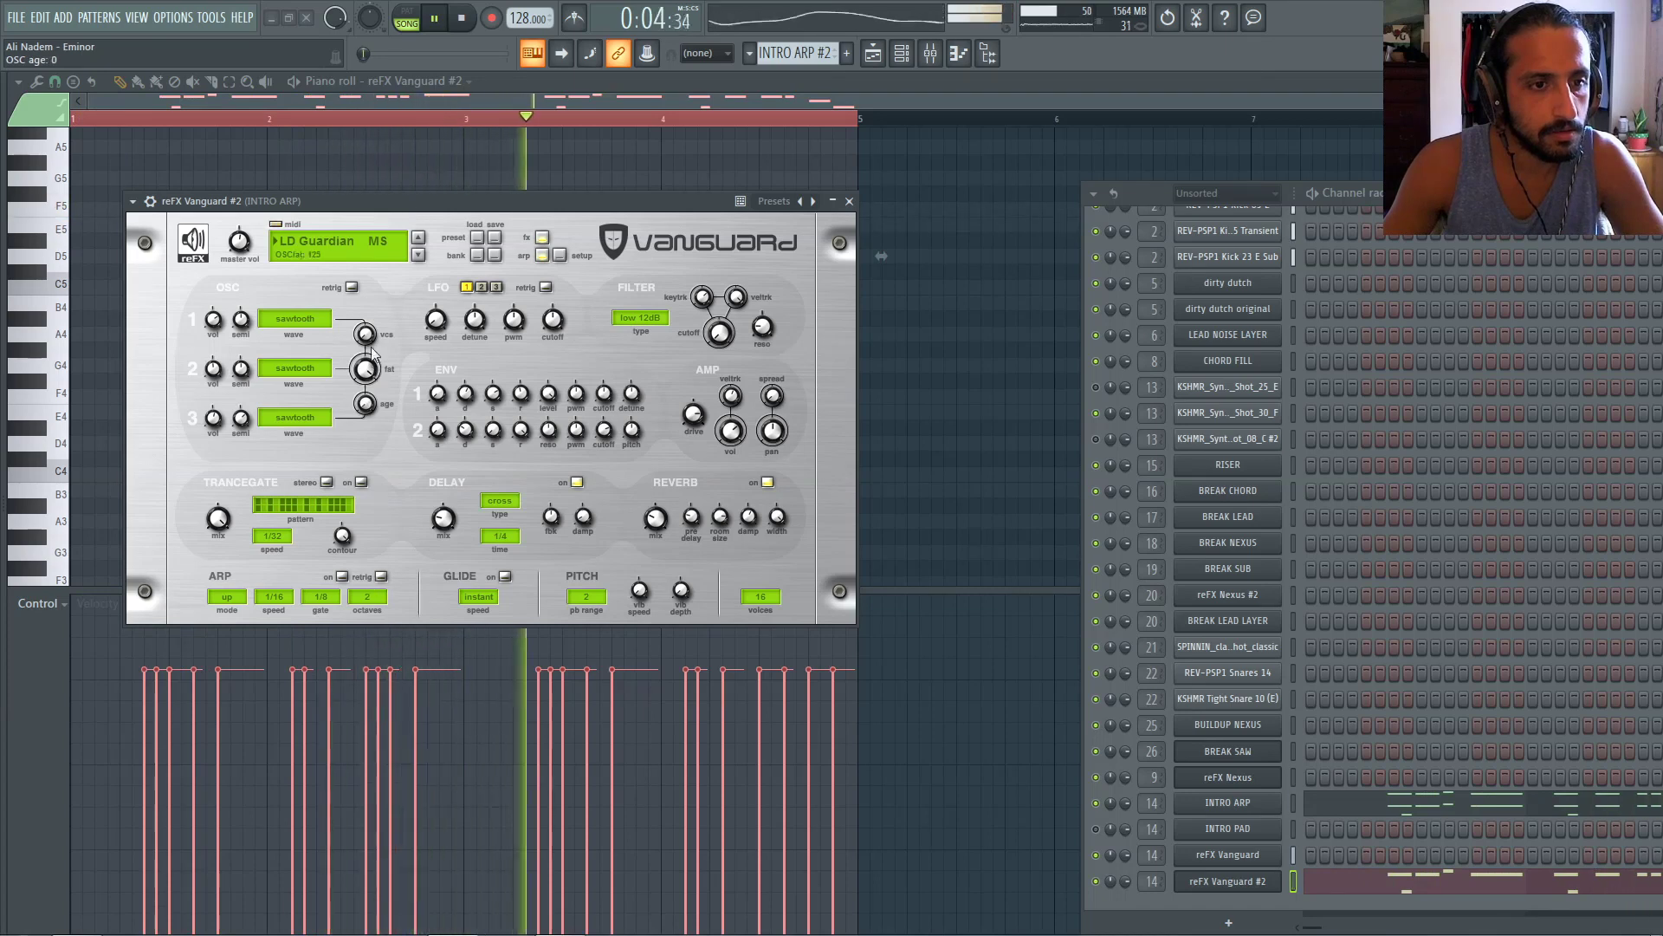
pyautogui.moveTo(365, 327); pyautogui.dragTo(367, 223)
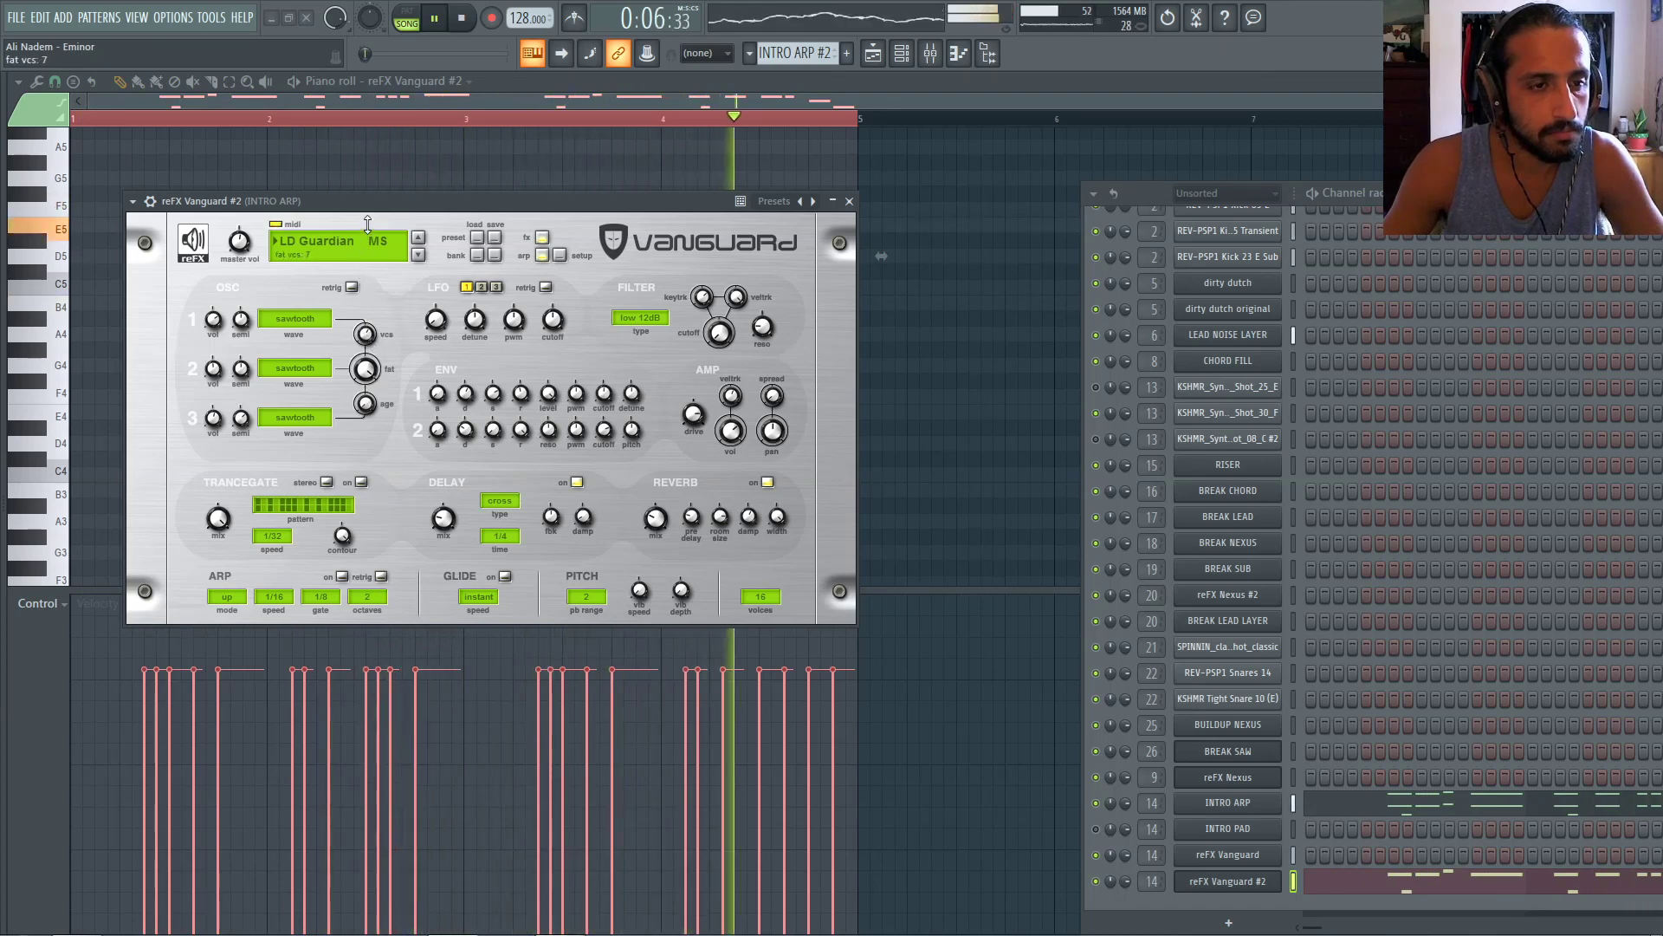
pyautogui.moveTo(392, 155); pyautogui.dragTo(389, 292)
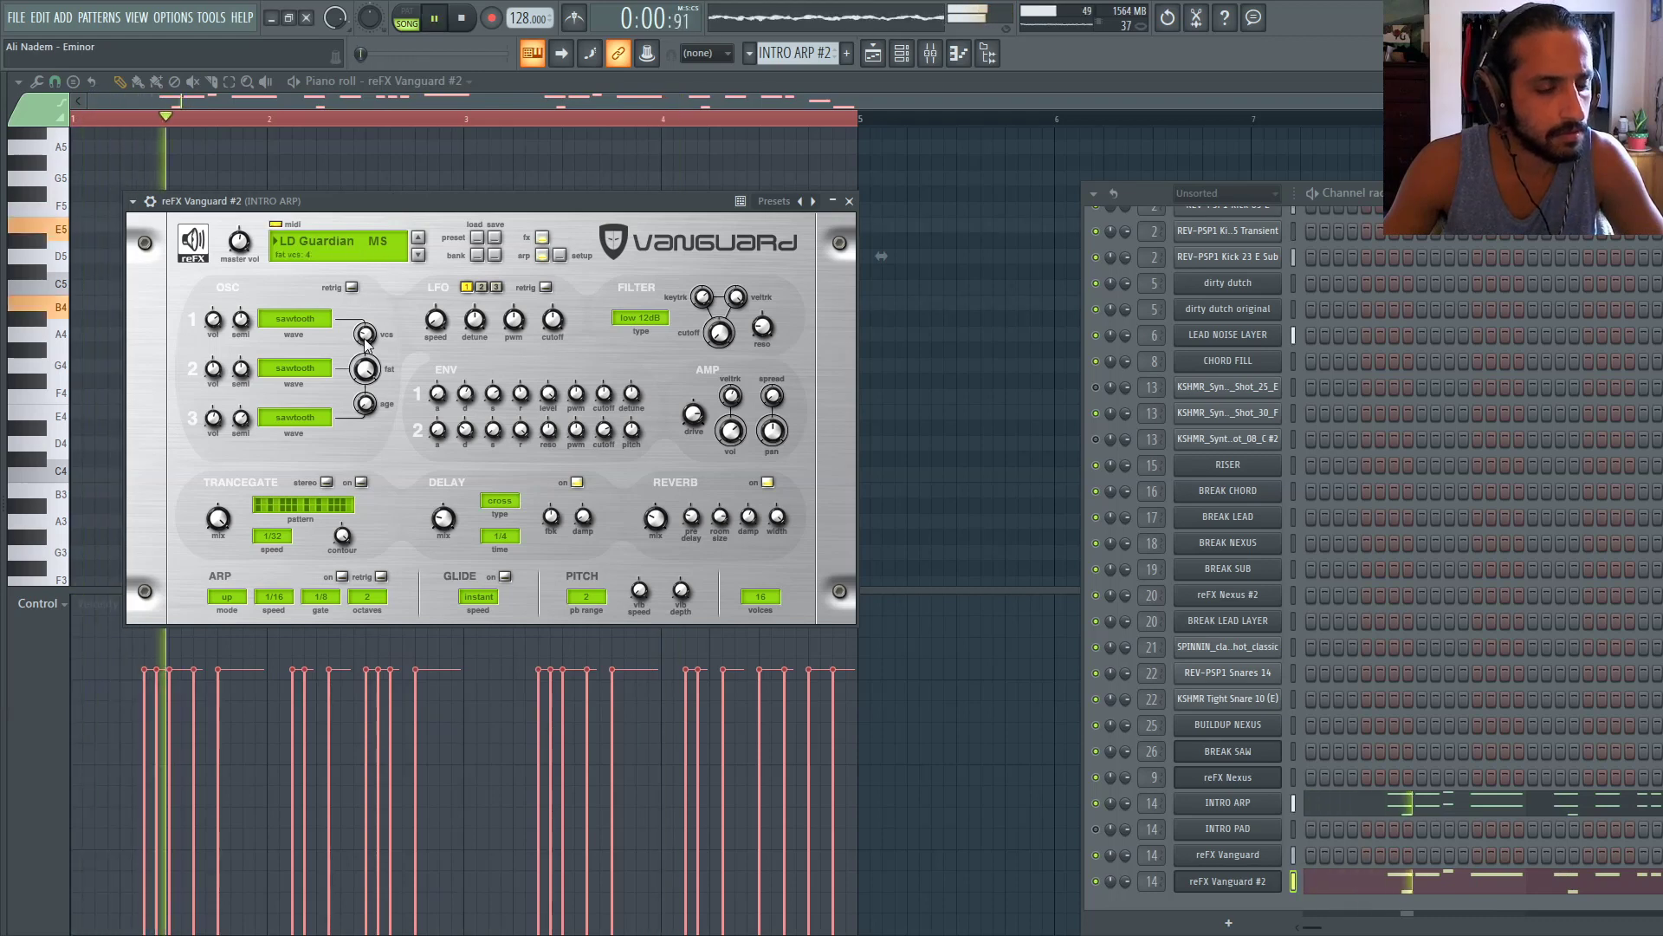
pyautogui.moveTo(366, 334)
pyautogui.mouseDown()
pyautogui.moveTo(373, 184)
pyautogui.moveTo(365, 342)
pyautogui.moveTo(366, 304)
pyautogui.mouseUp()
pyautogui.press('space')
pyautogui.press('x')
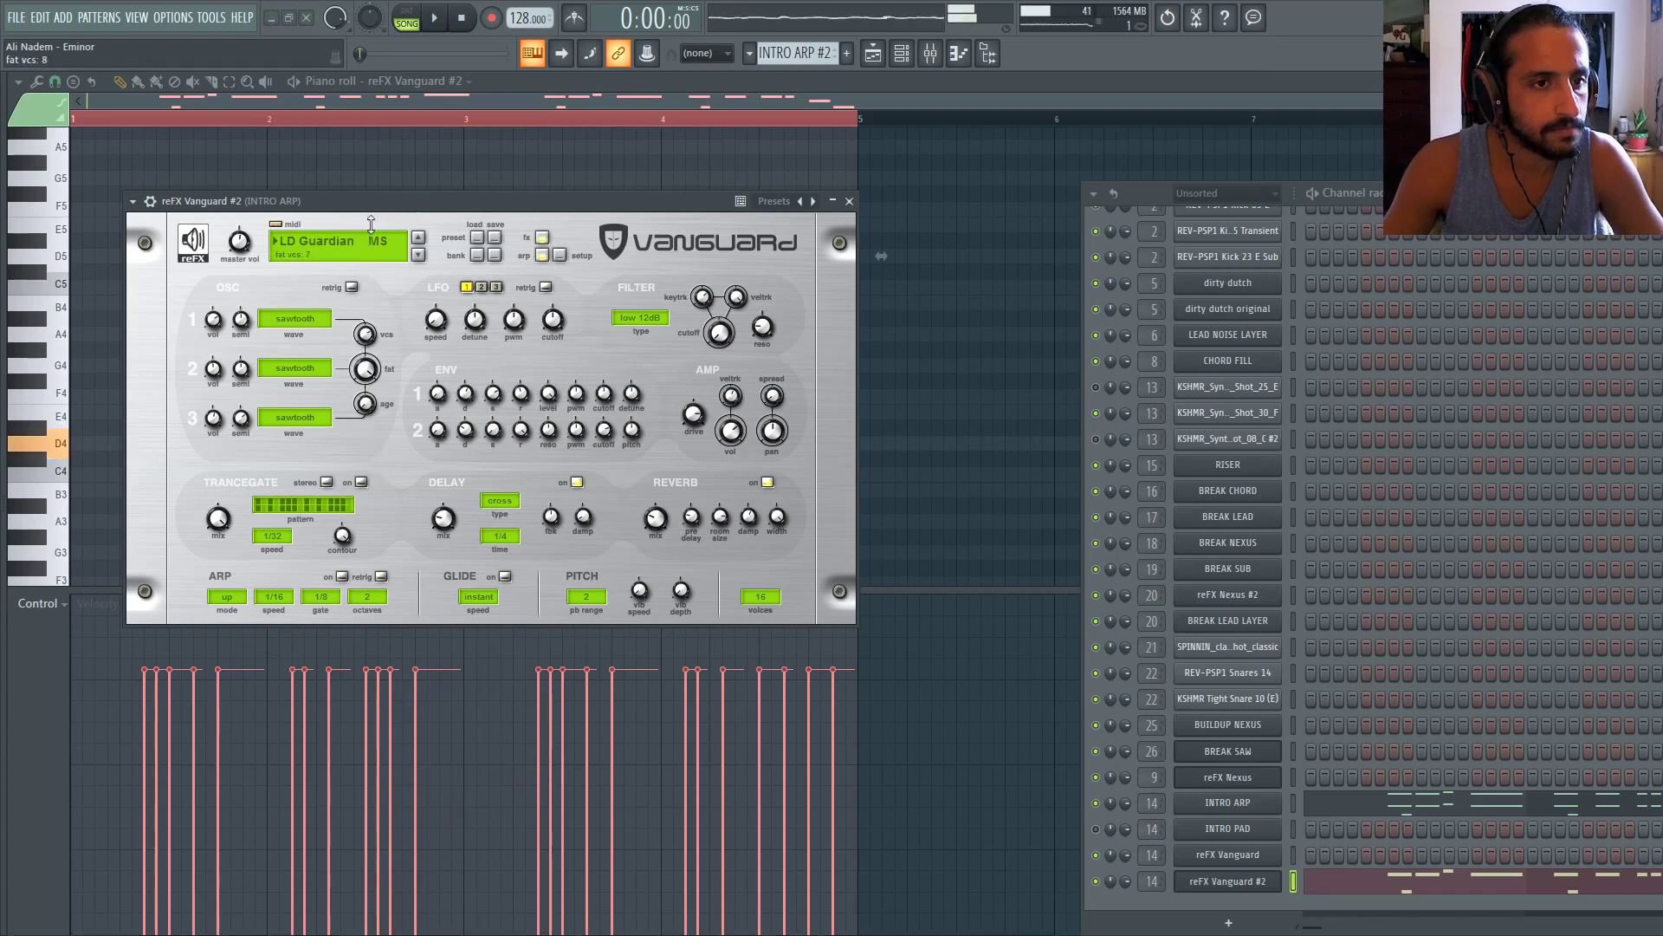
pyautogui.press('space')
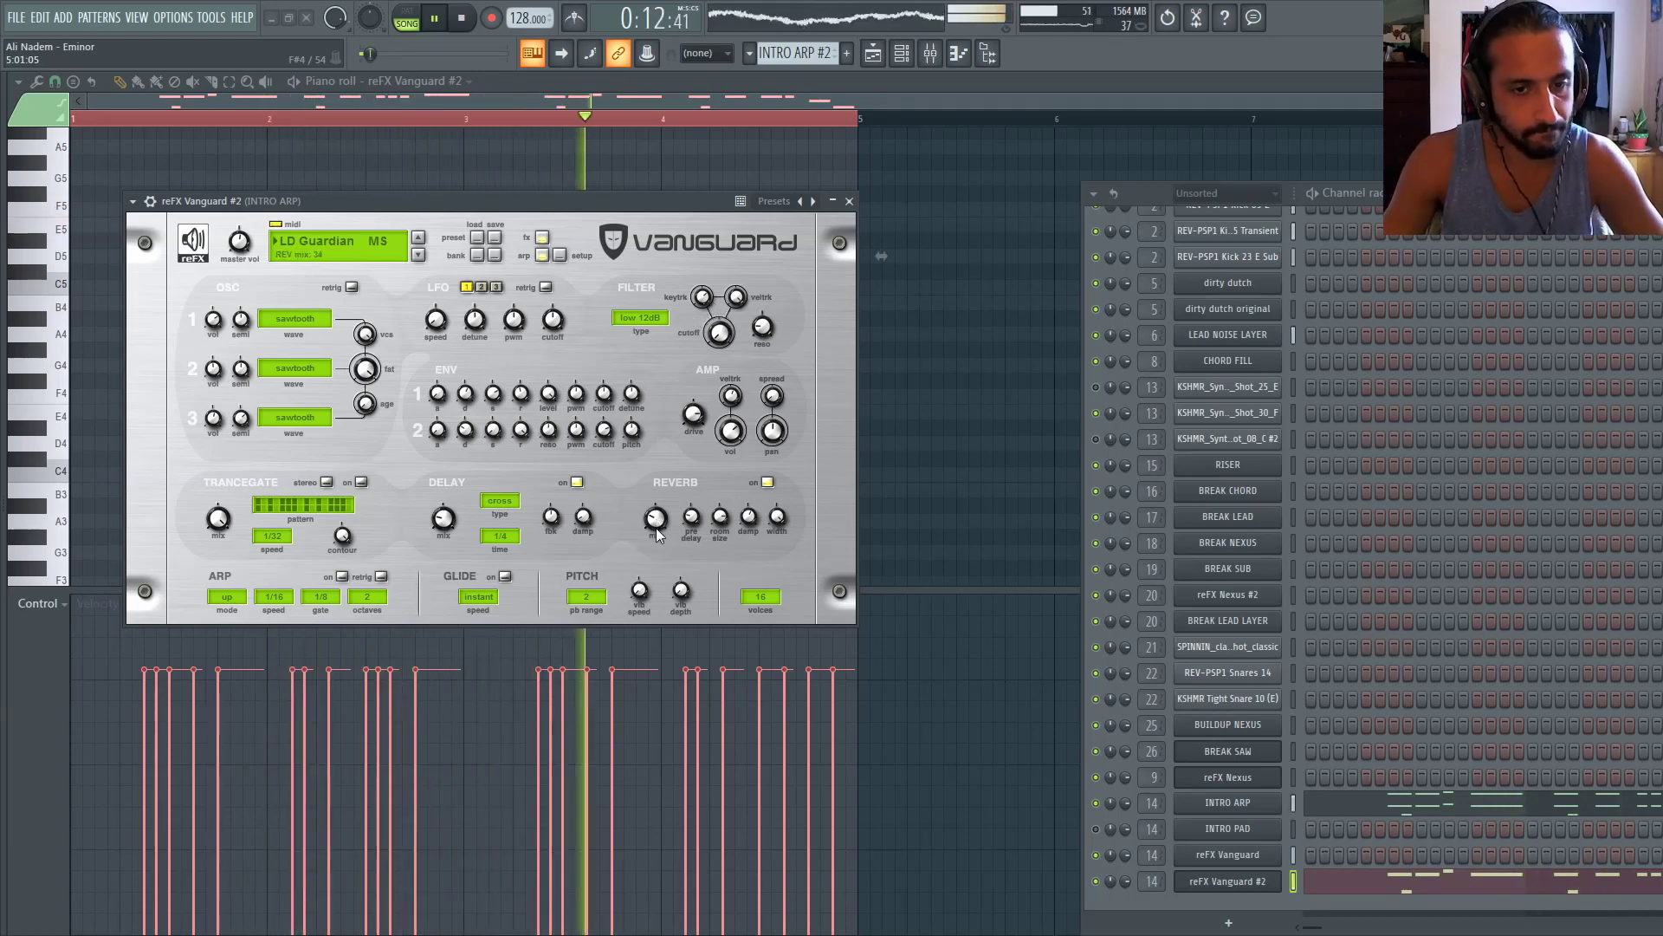
pyautogui.click(472, 18)
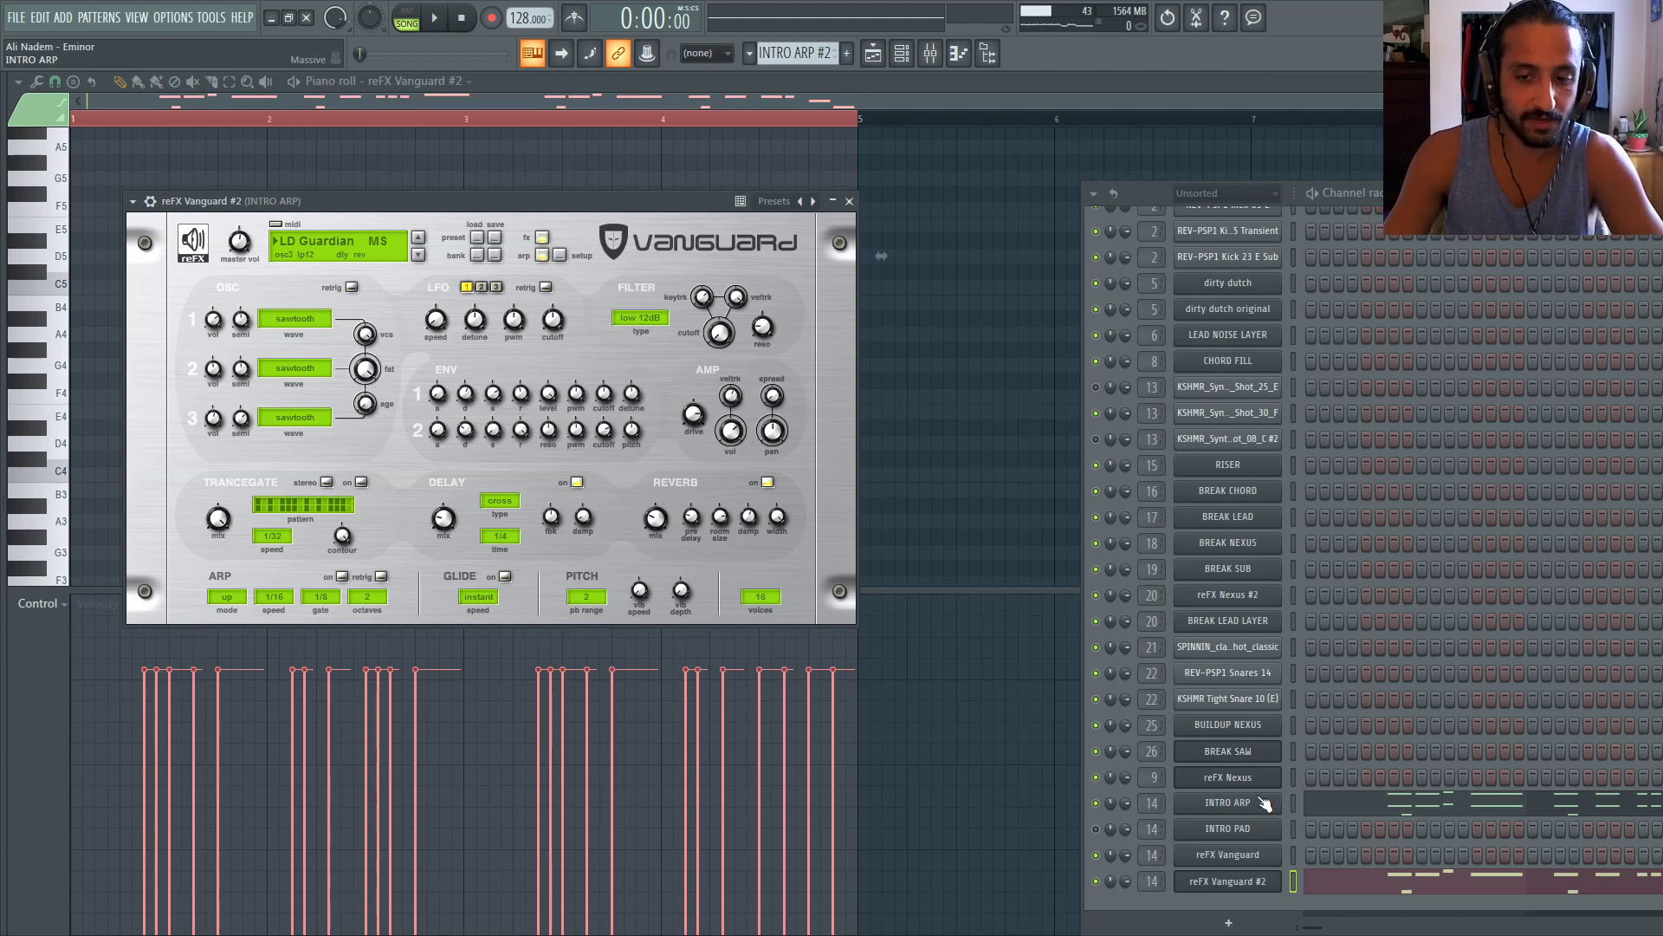
# Inspect the synth settings of the reFX Vanguard and INTRO PAD channels
pyautogui.click(1246, 855)
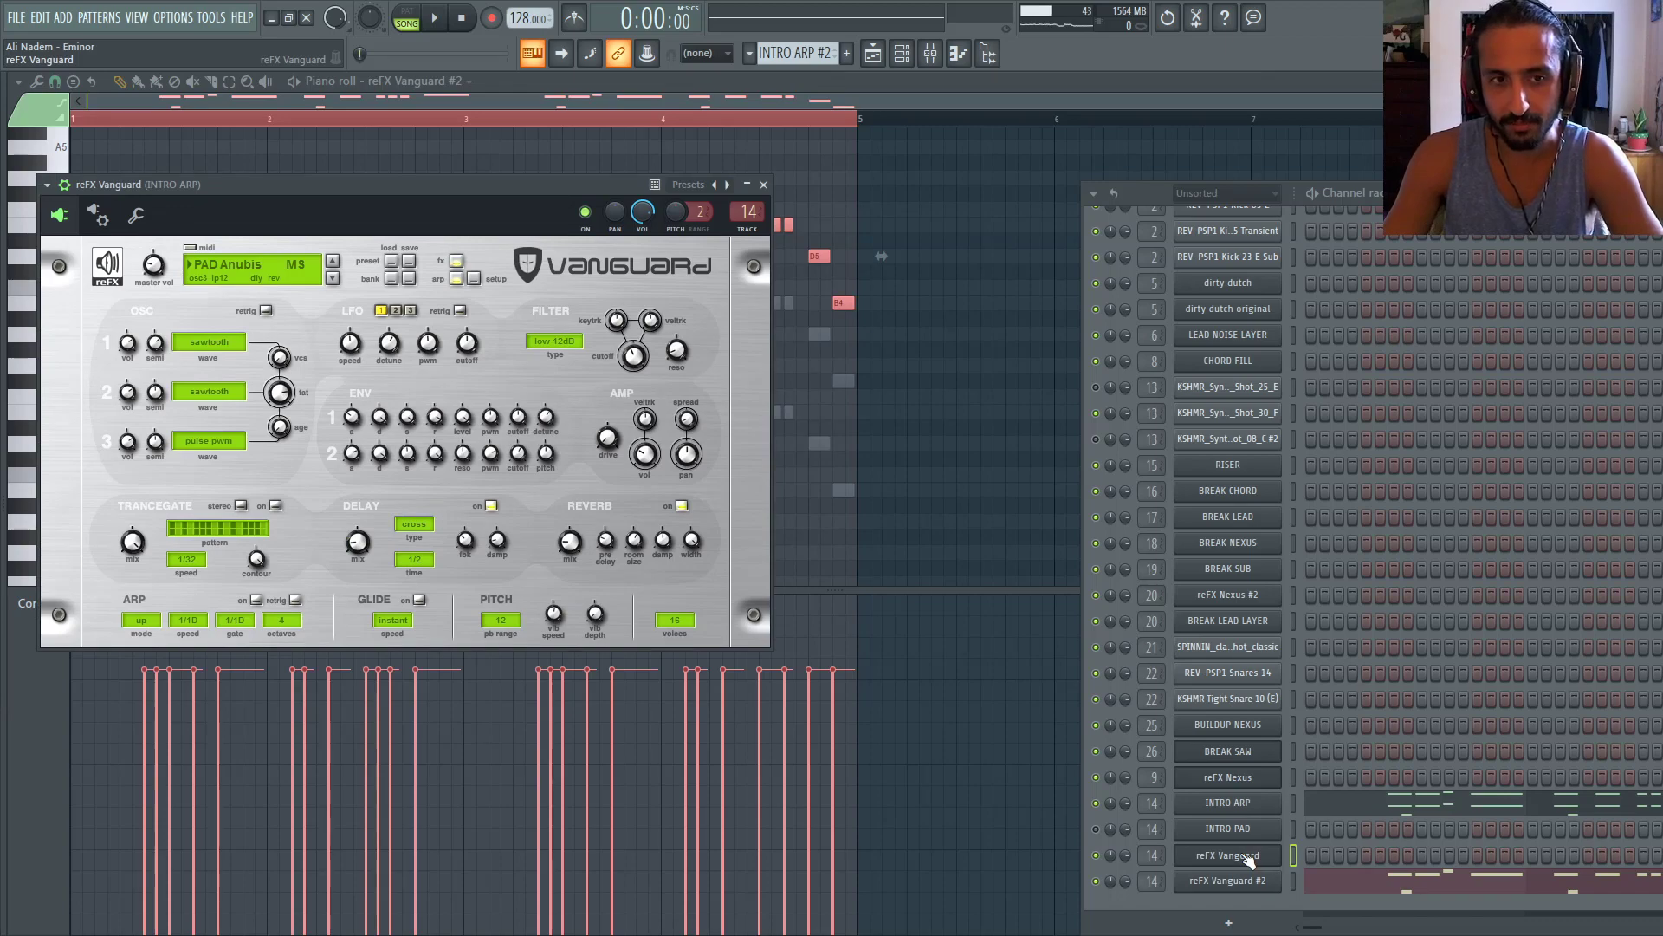
pyautogui.click(1248, 856)
pyautogui.click(1246, 829)
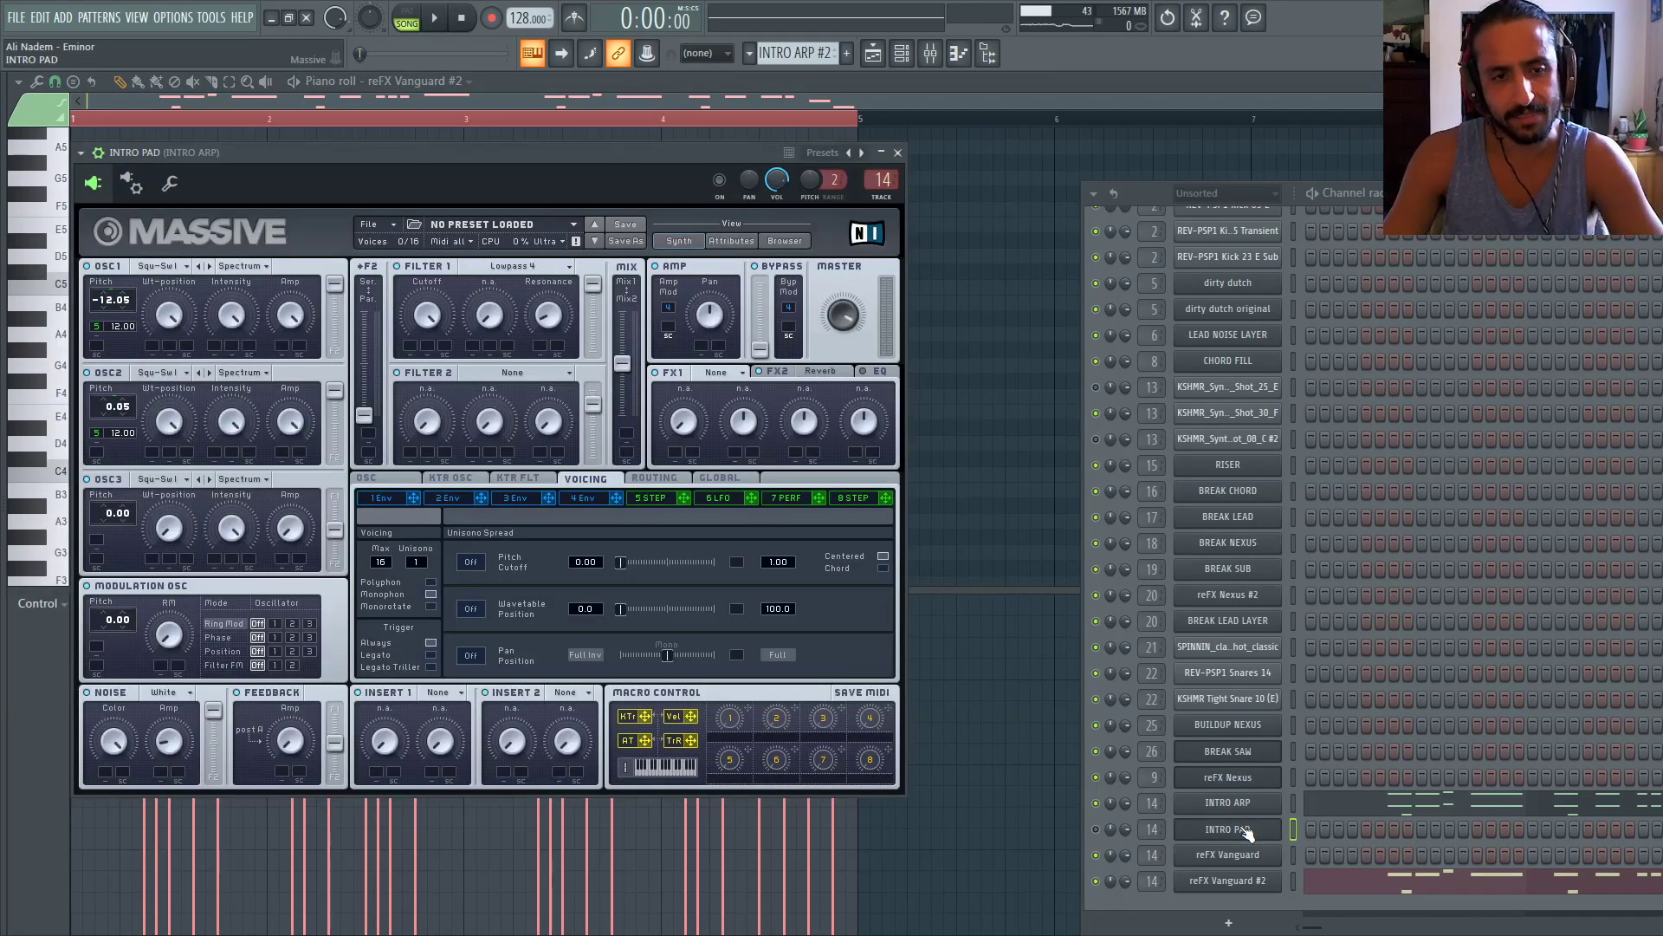
pyautogui.click(1245, 830)
pyautogui.click(1246, 829)
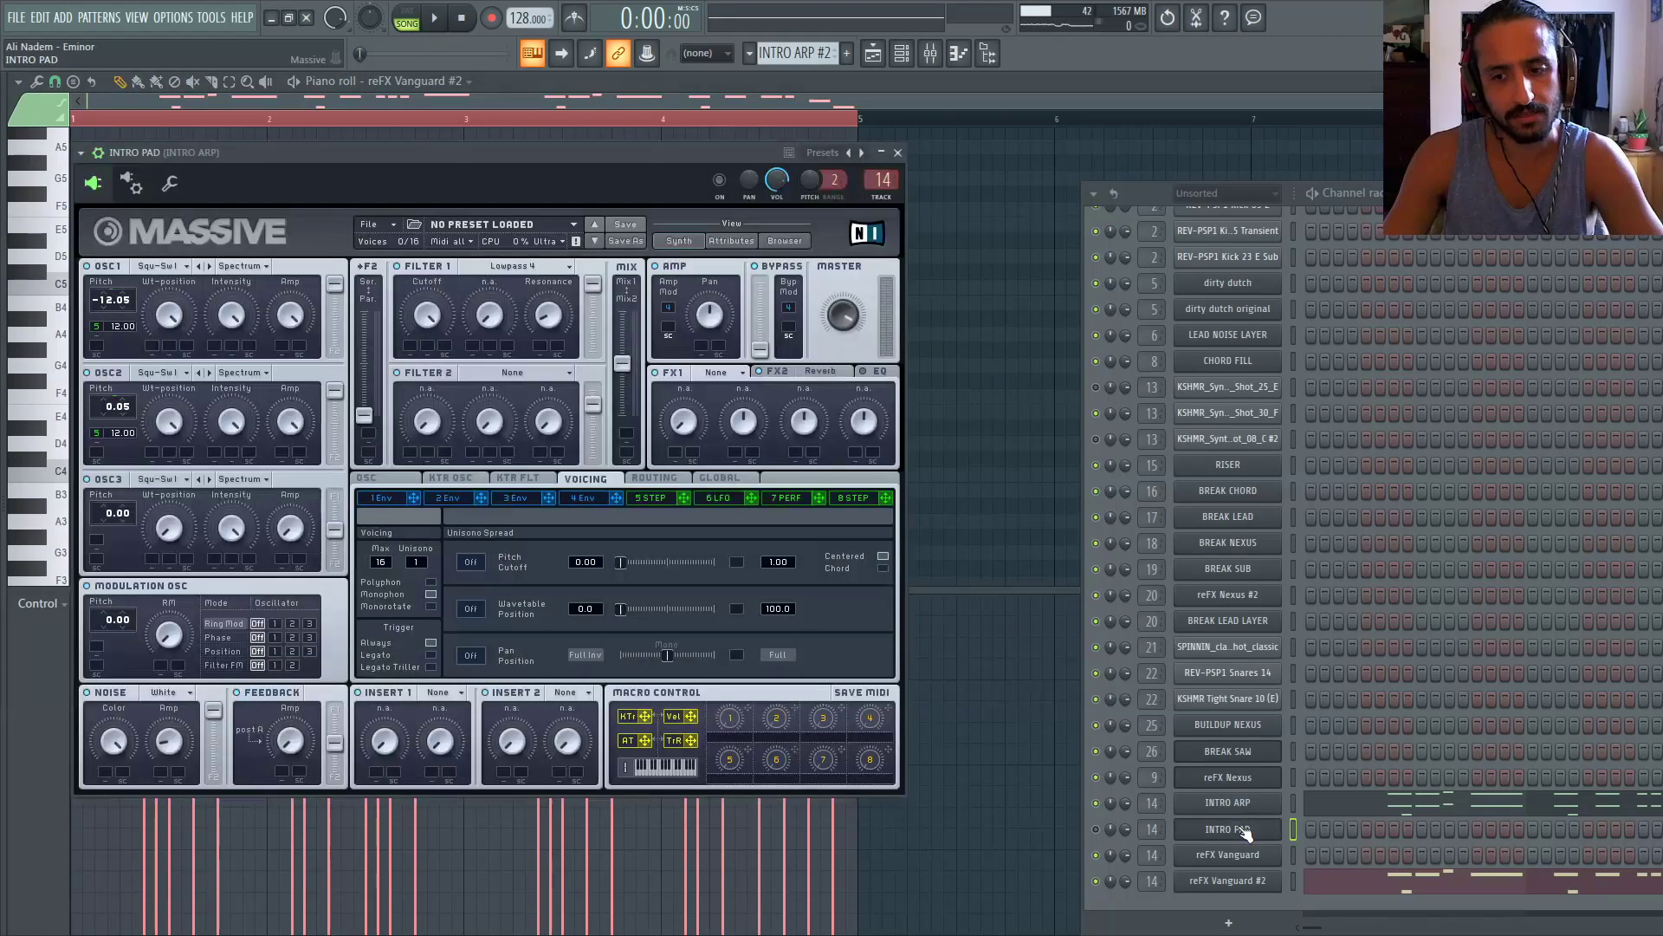
pyautogui.click(1246, 829)
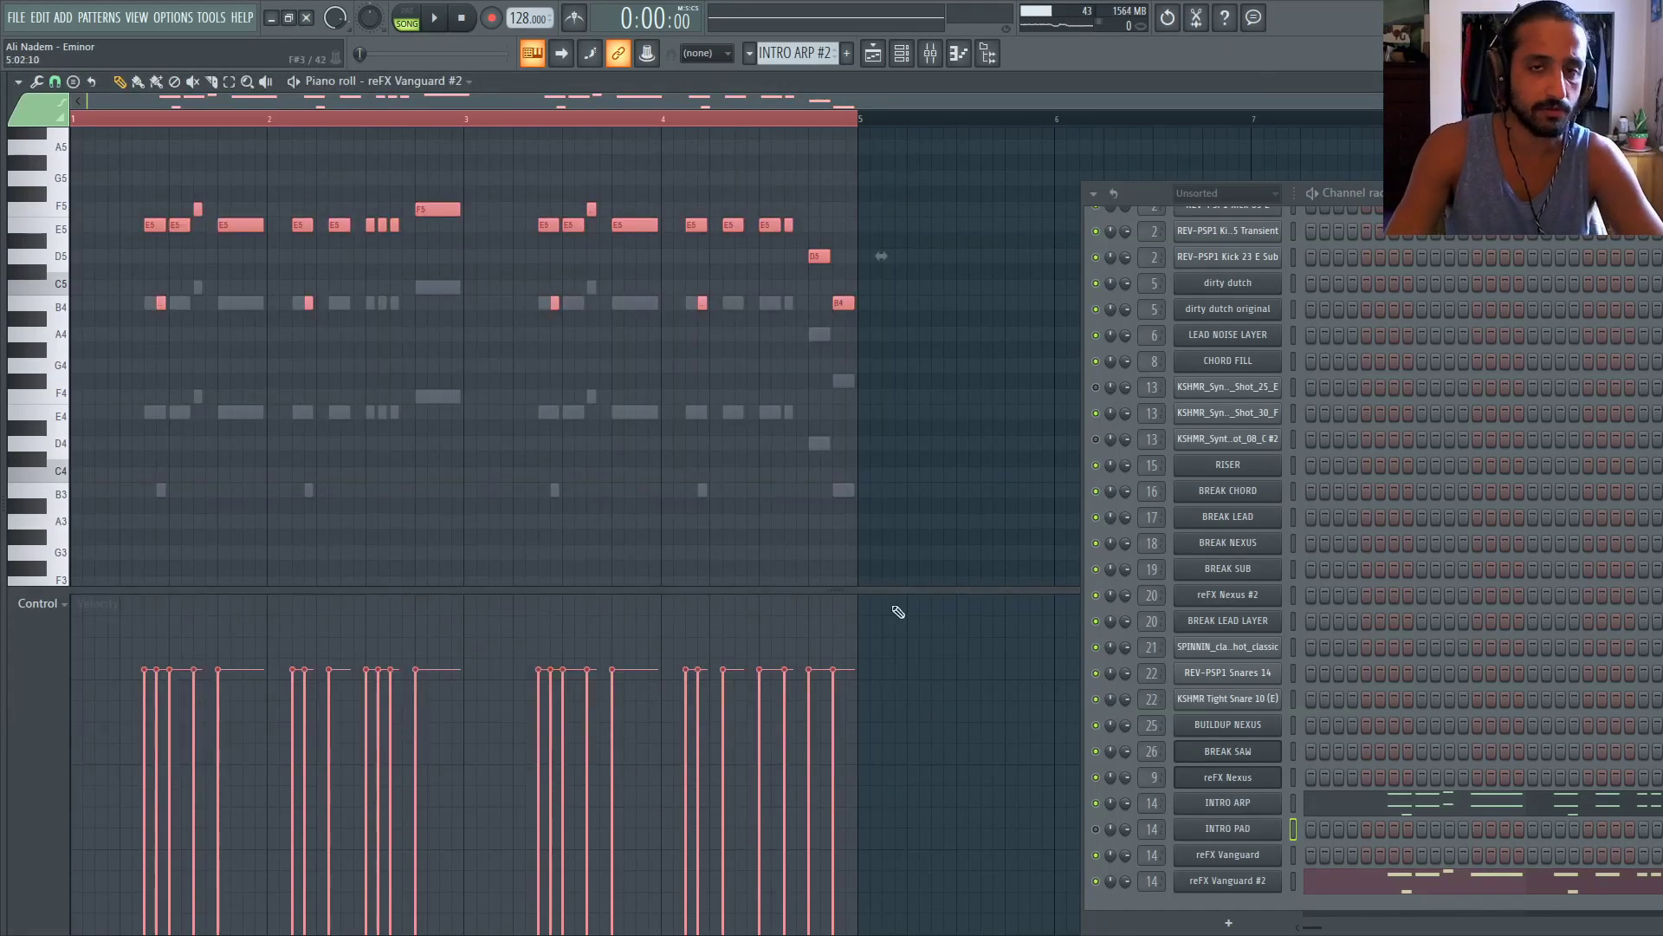
# Return to the playlist, start song playback and open the reFX Vanguard #2 channel
pyautogui.click(869, 58)
pyautogui.press('space')
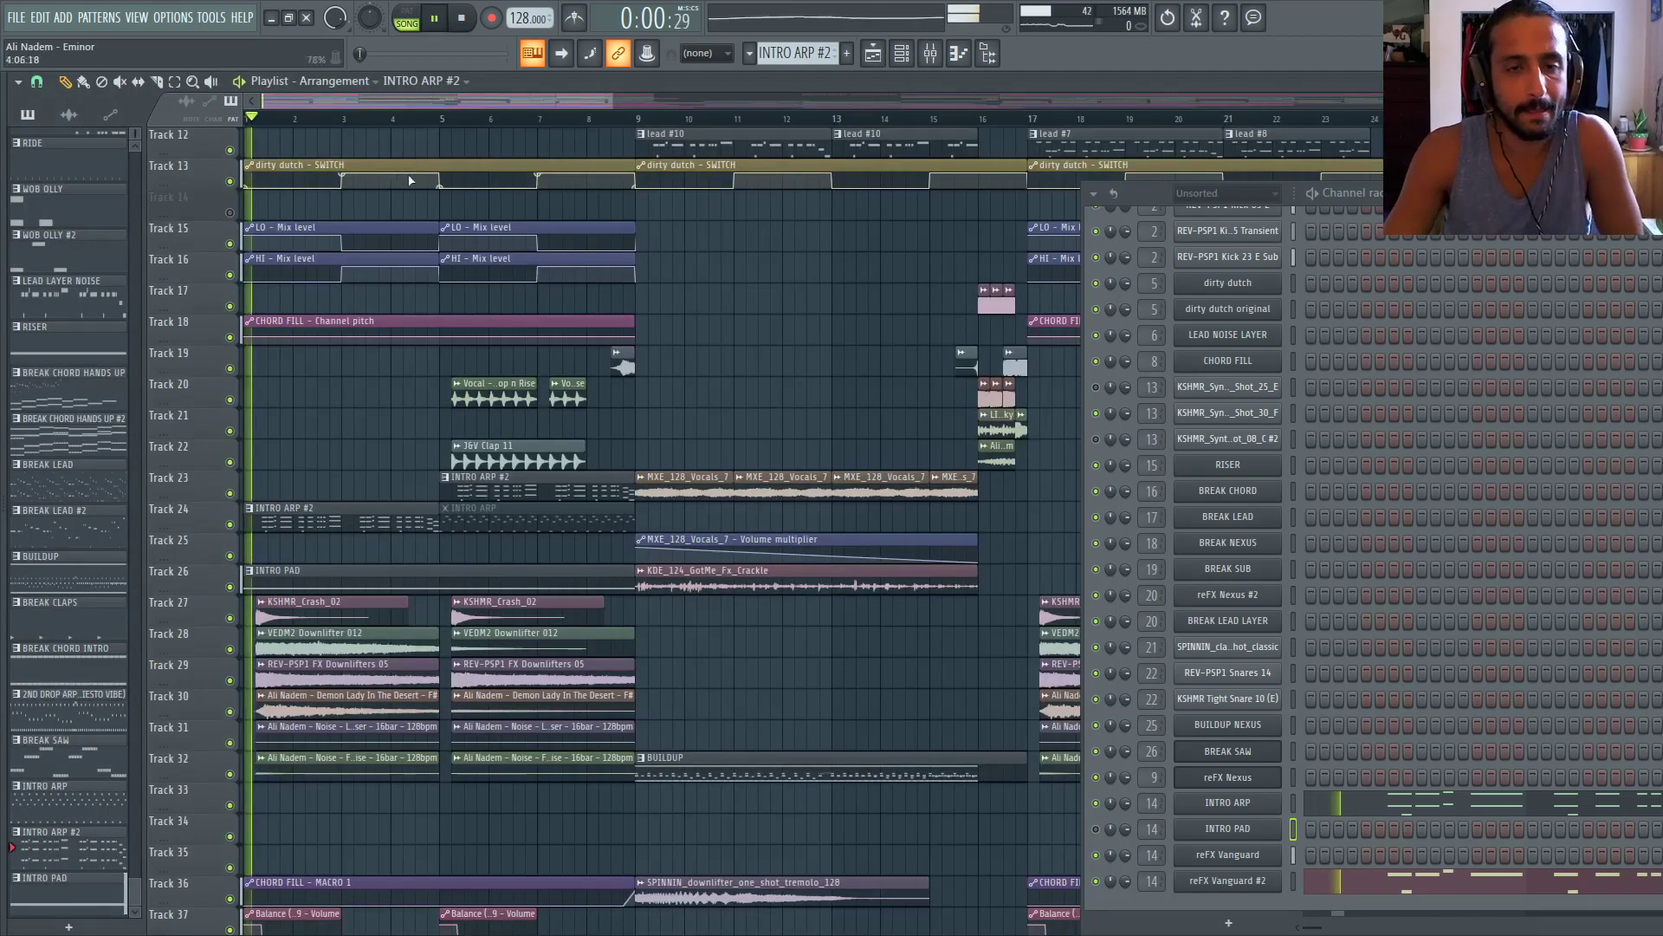
pyautogui.click(1245, 884)
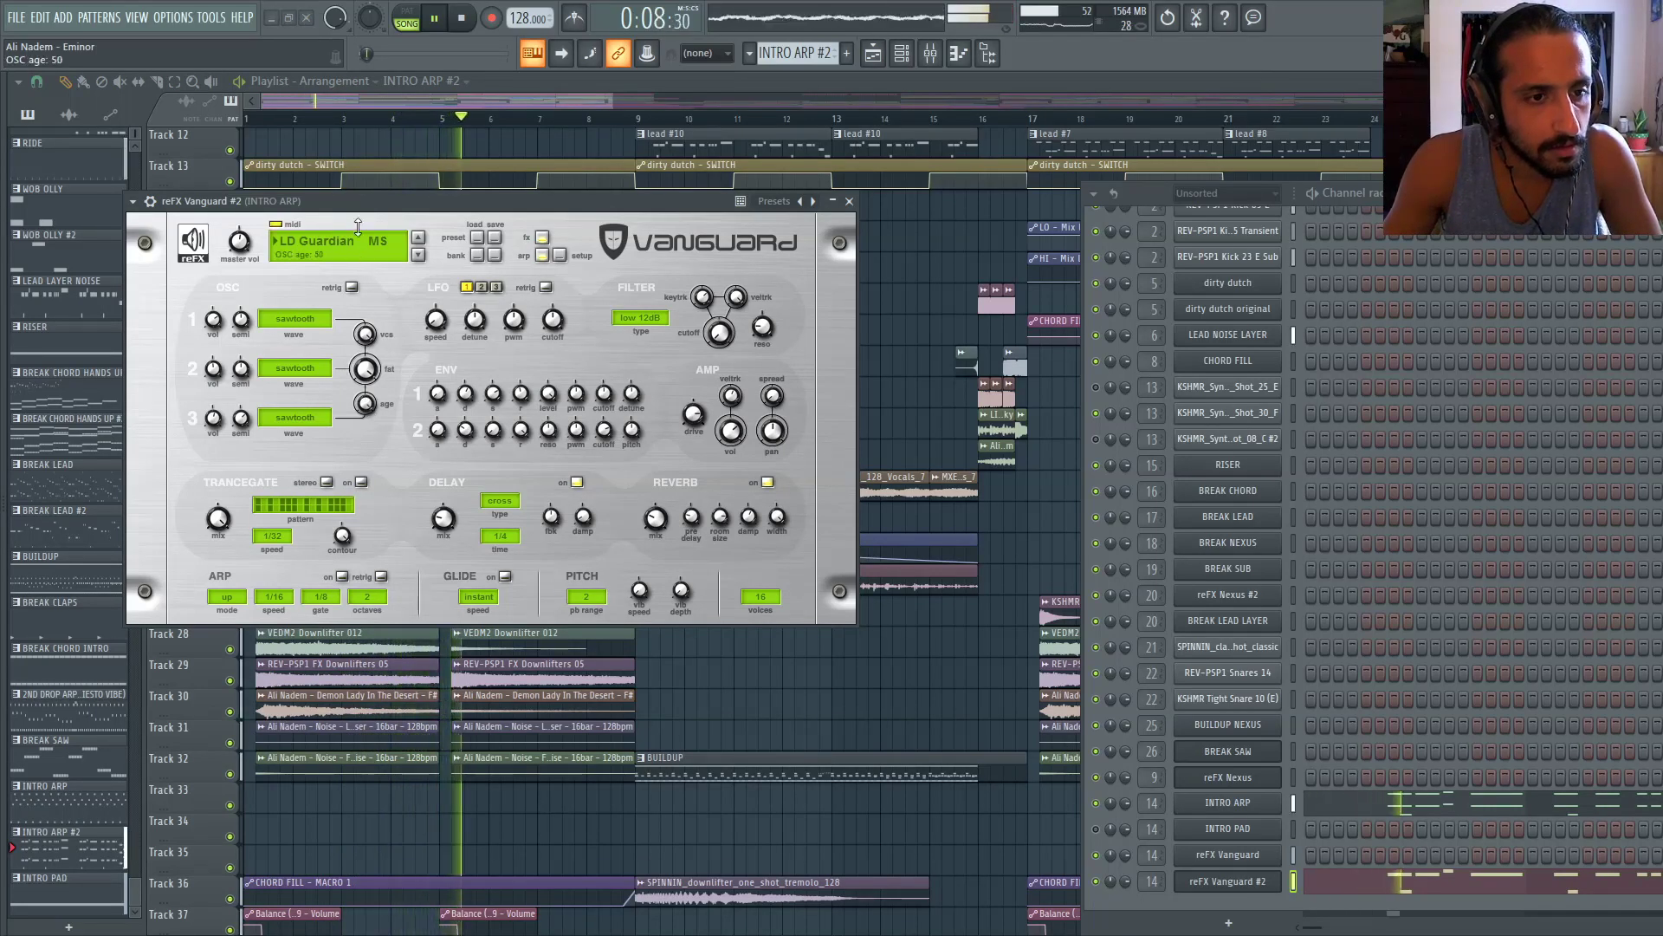
# Try the square2, square and peak waves on Vanguard's oscillator 3 during playback, and restore sawtooth
pyautogui.click(308, 418)
pyautogui.click(309, 468)
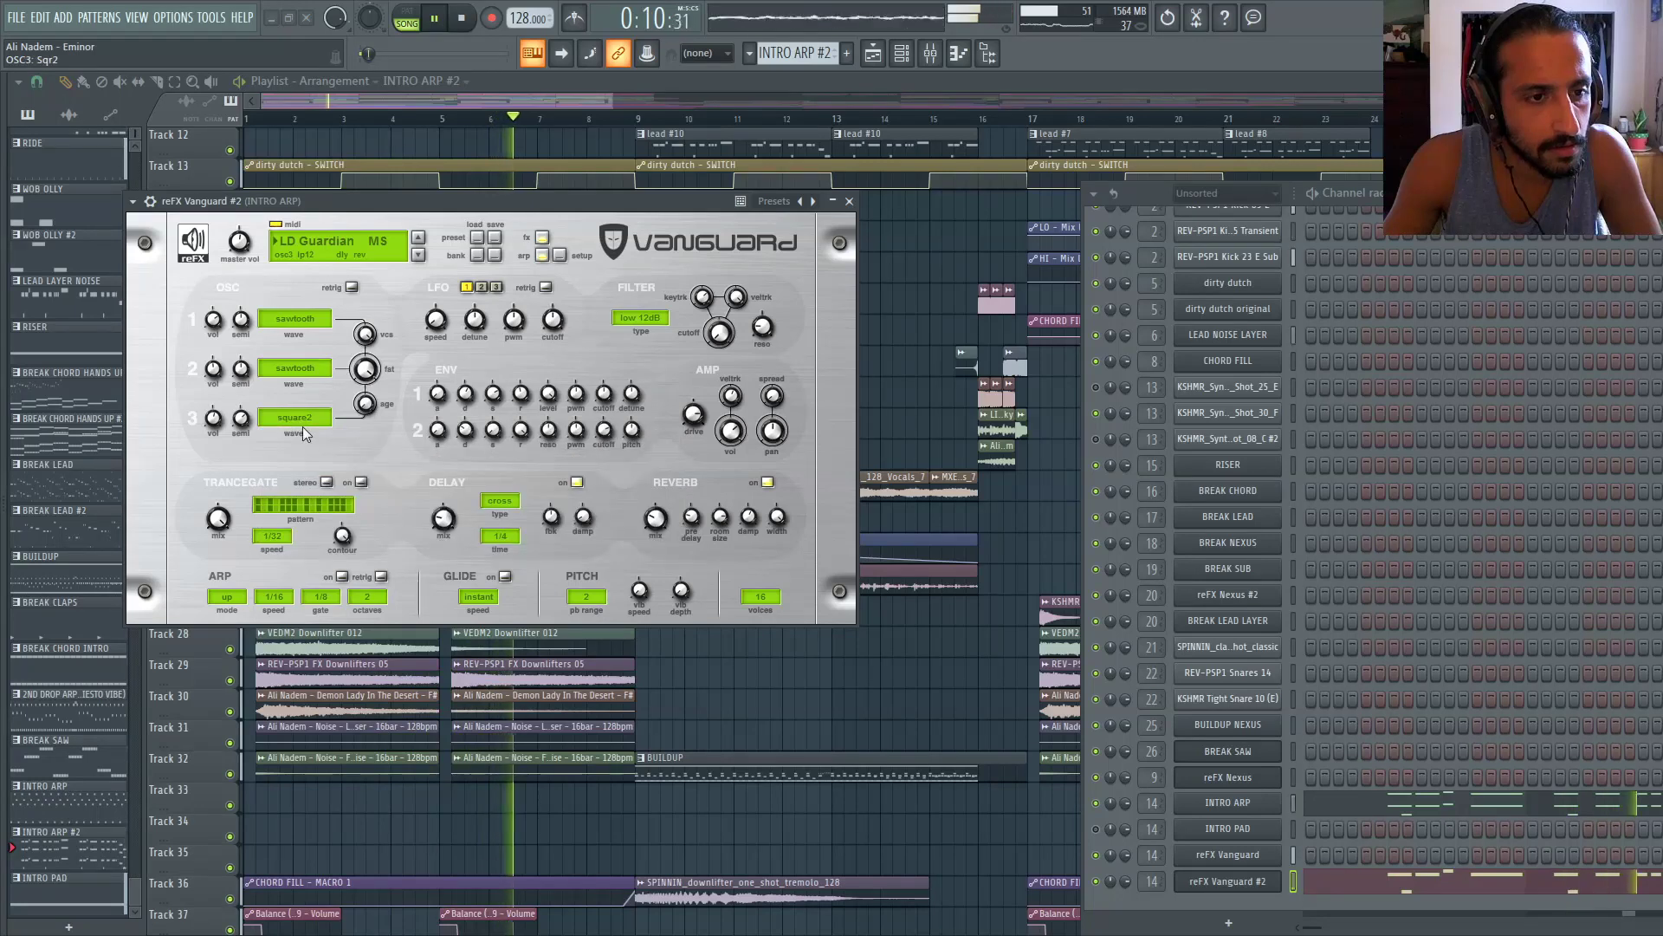
pyautogui.click(303, 422)
pyautogui.click(300, 452)
pyautogui.click(300, 419)
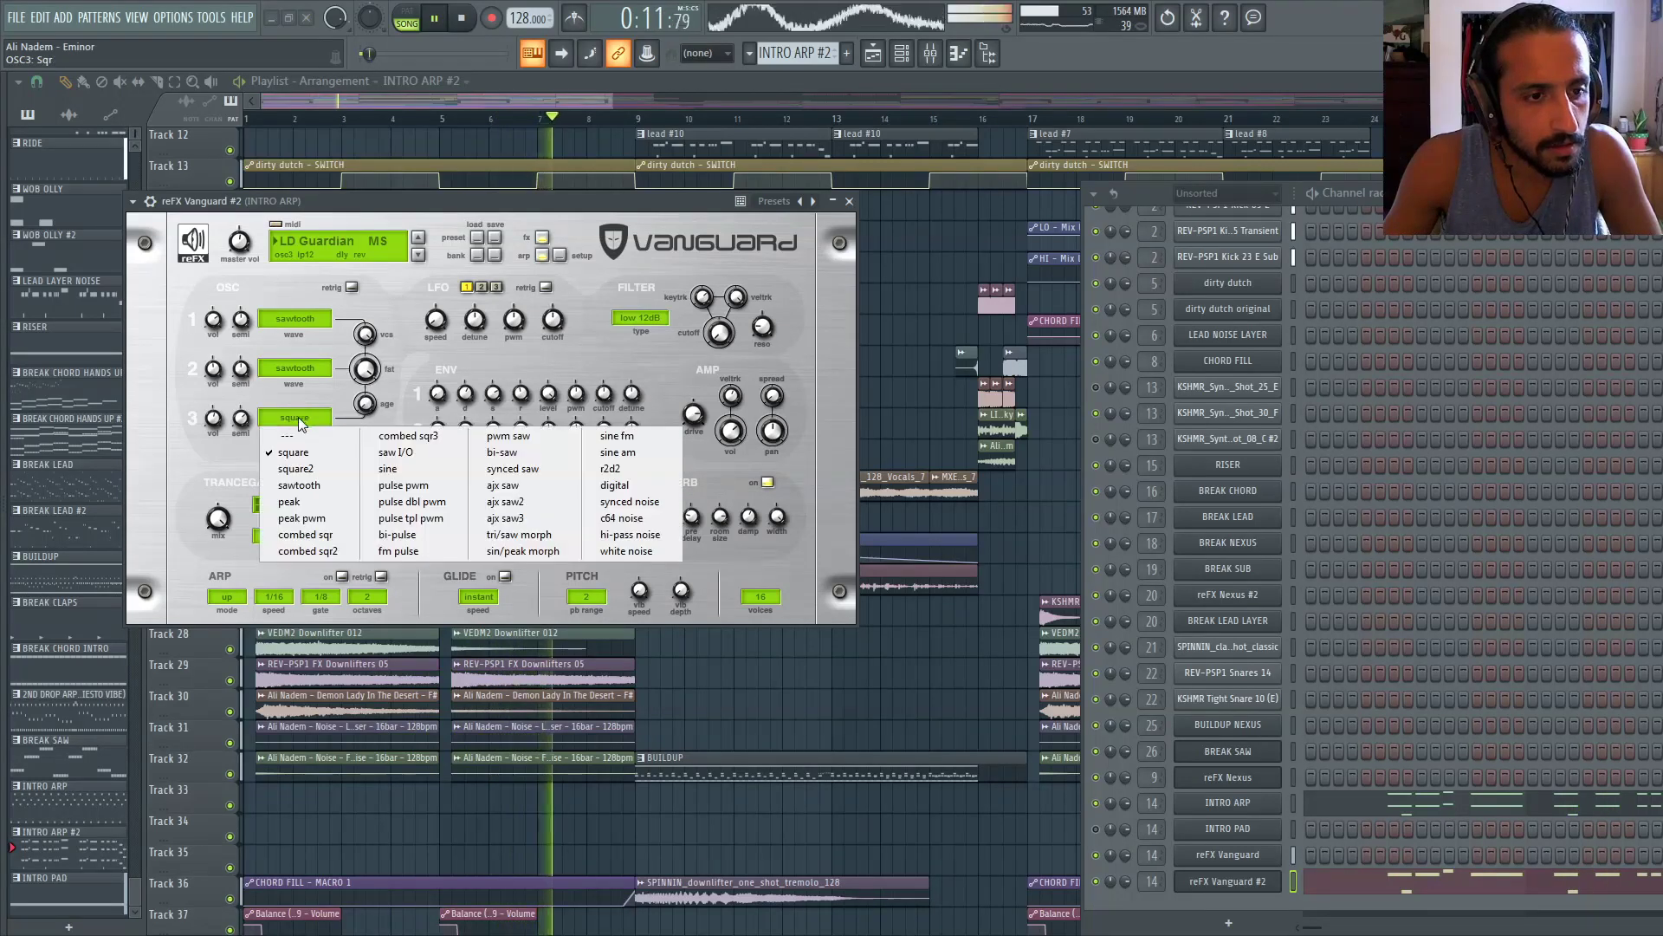
pyautogui.click(299, 496)
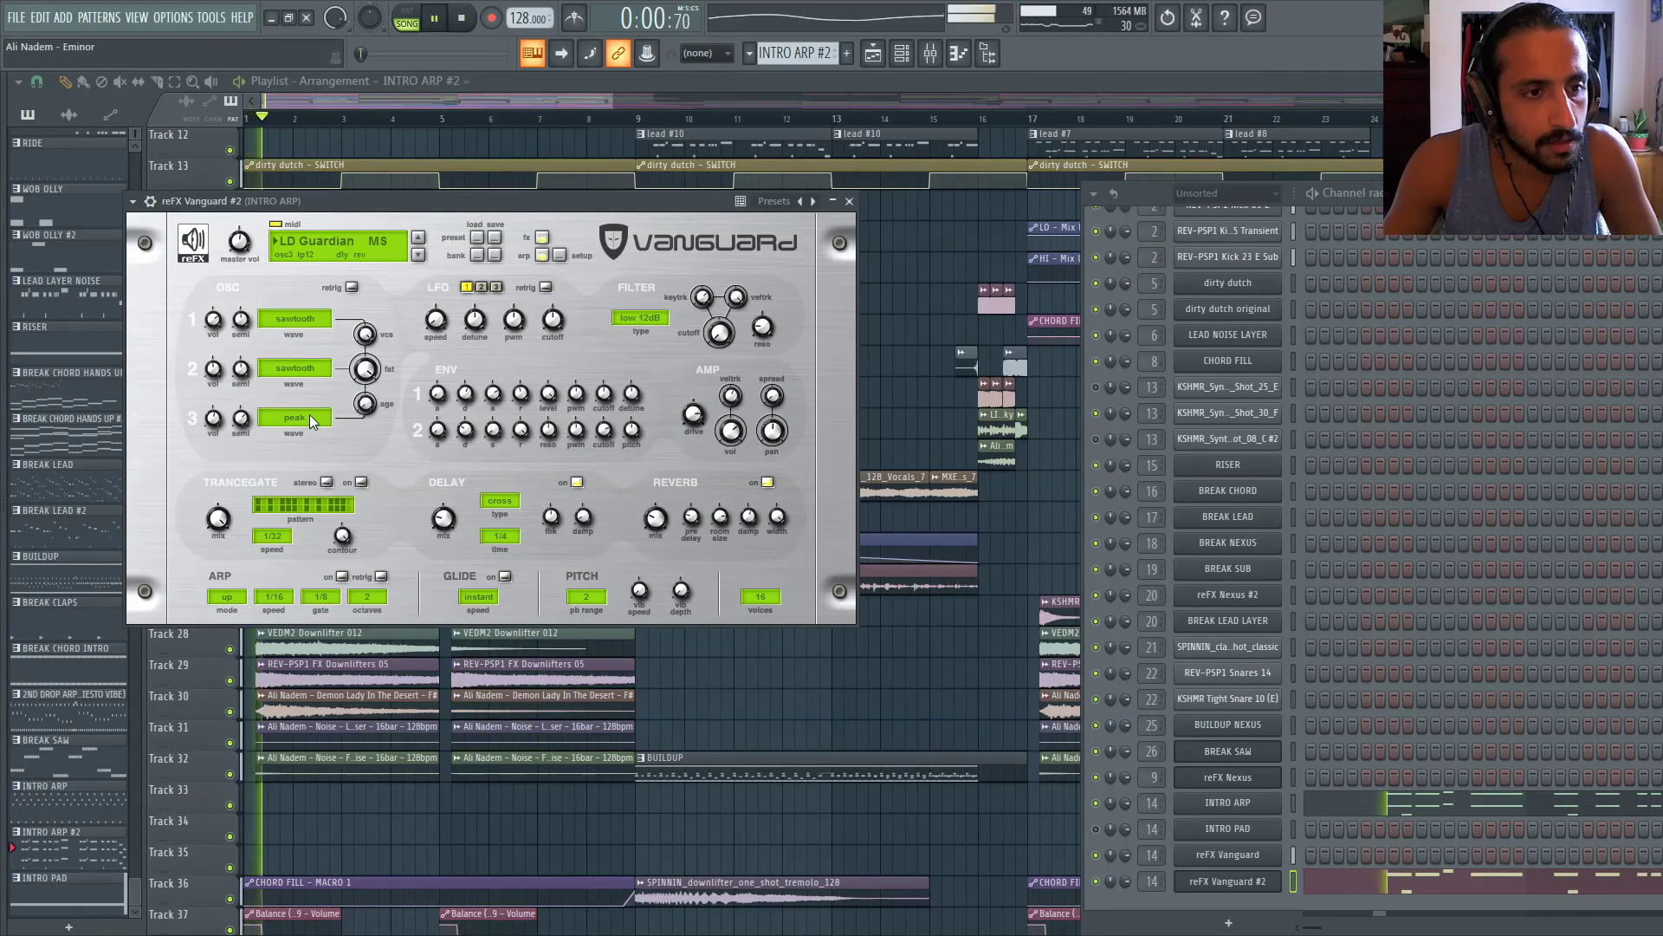
pyautogui.click(310, 414)
pyautogui.click(318, 479)
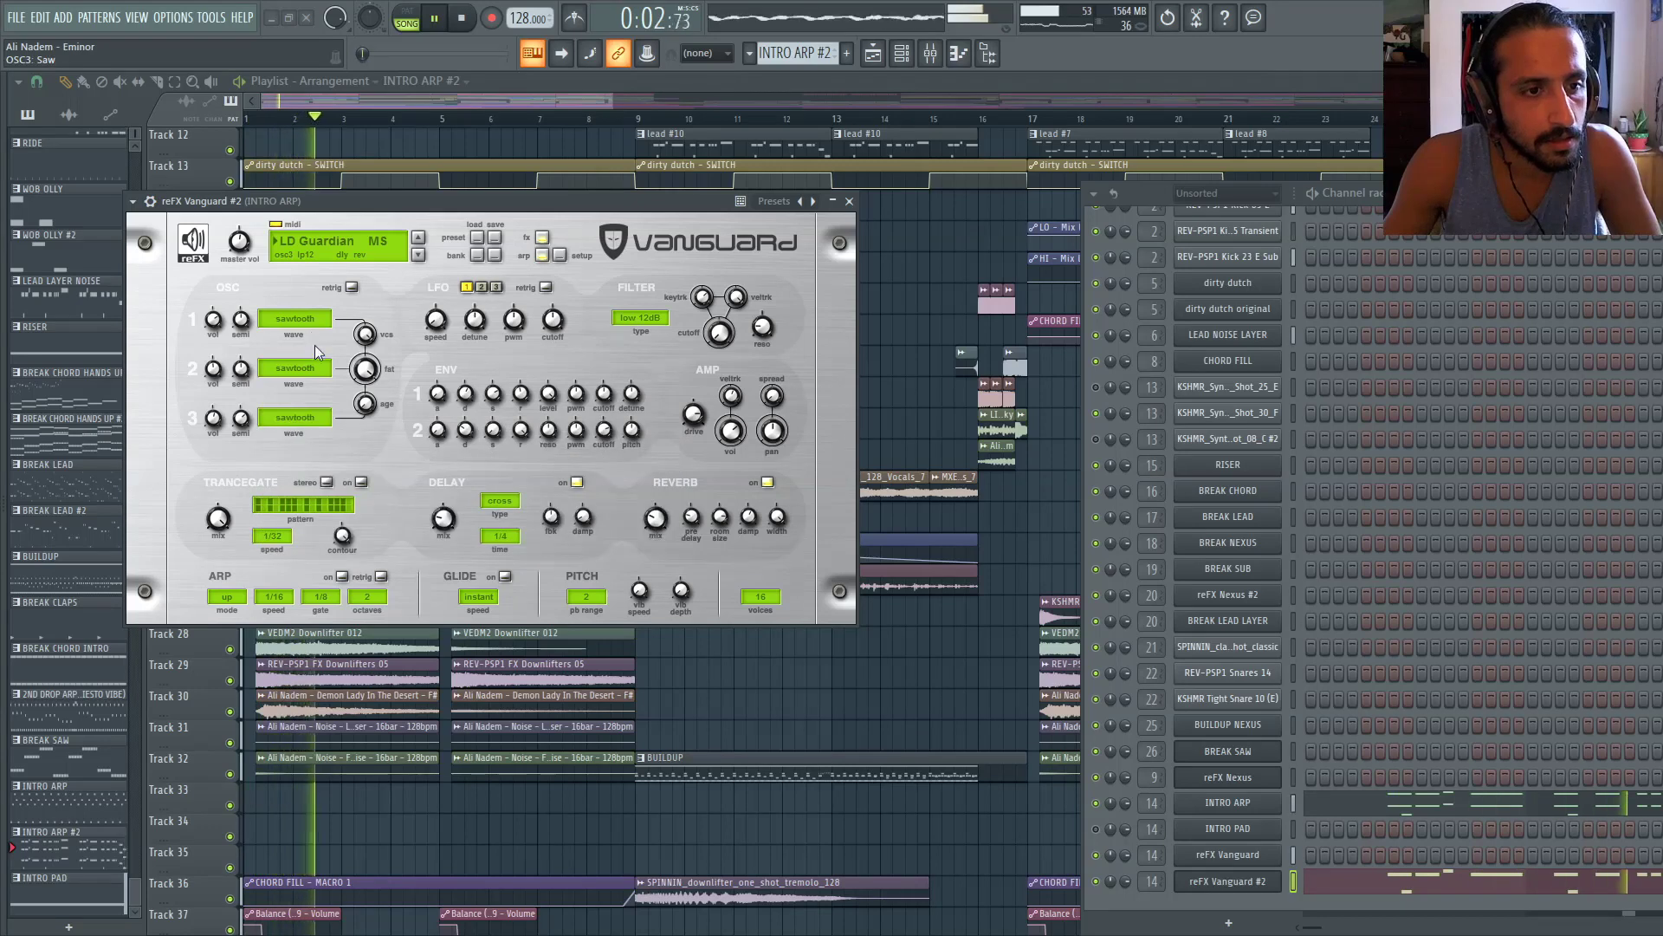
# Open the INTRO ARP channel's Massive synth and set its master volume to 31 while the song plays
pyautogui.click(1228, 802)
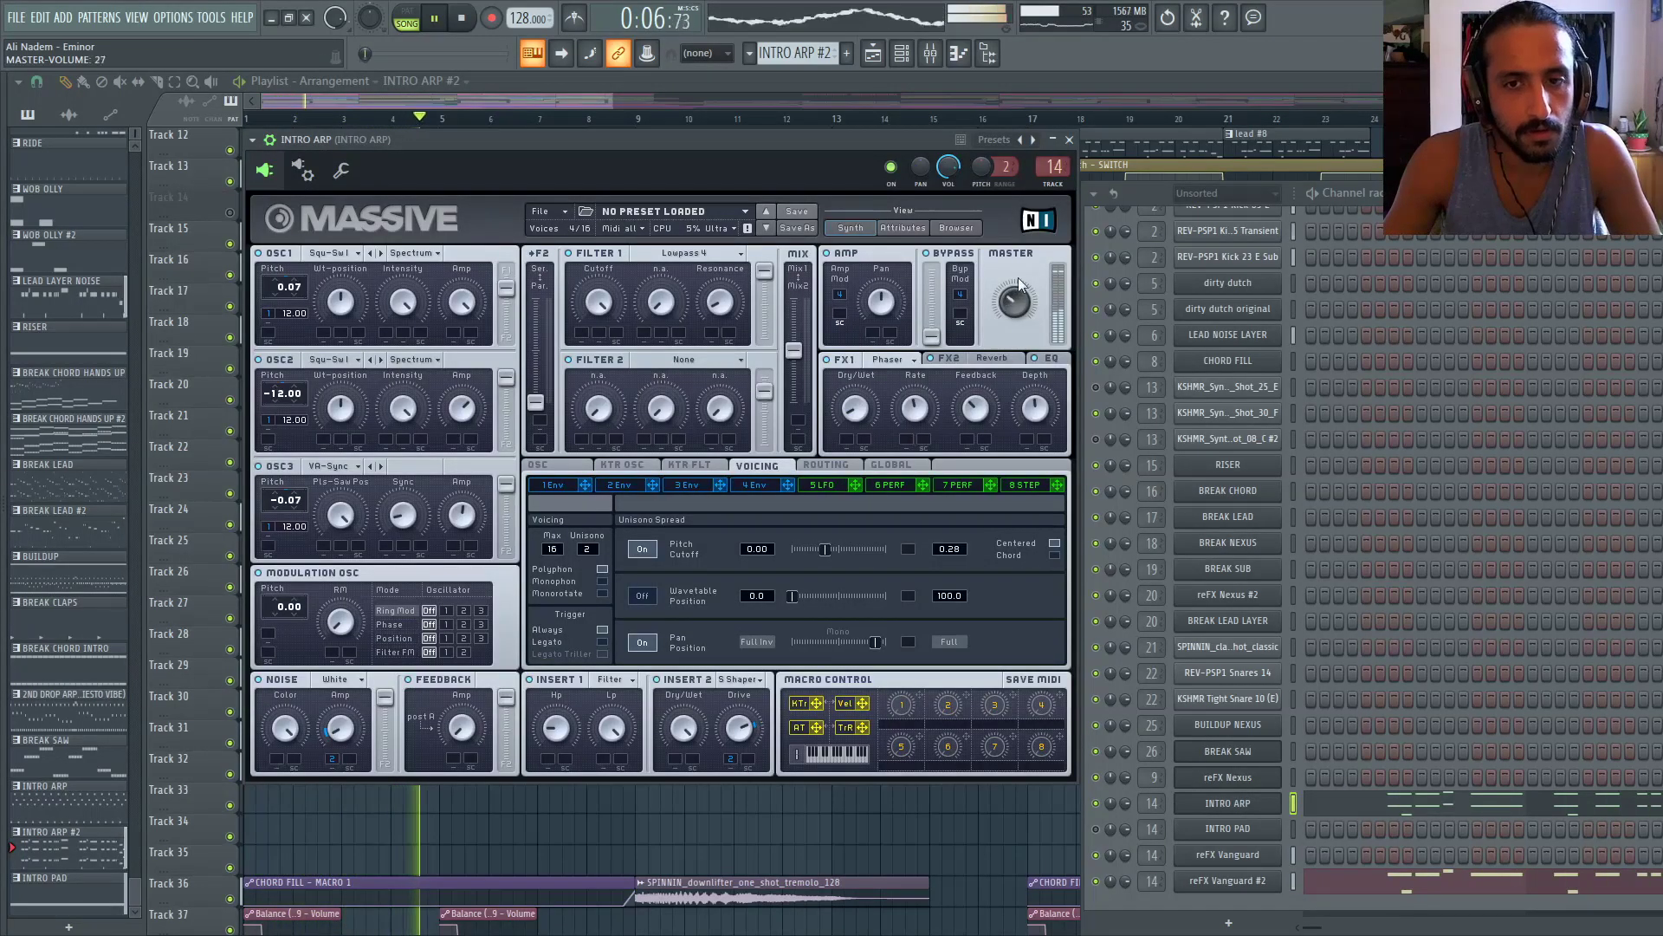
pyautogui.moveTo(1016, 263); pyautogui.dragTo(1016, 262)
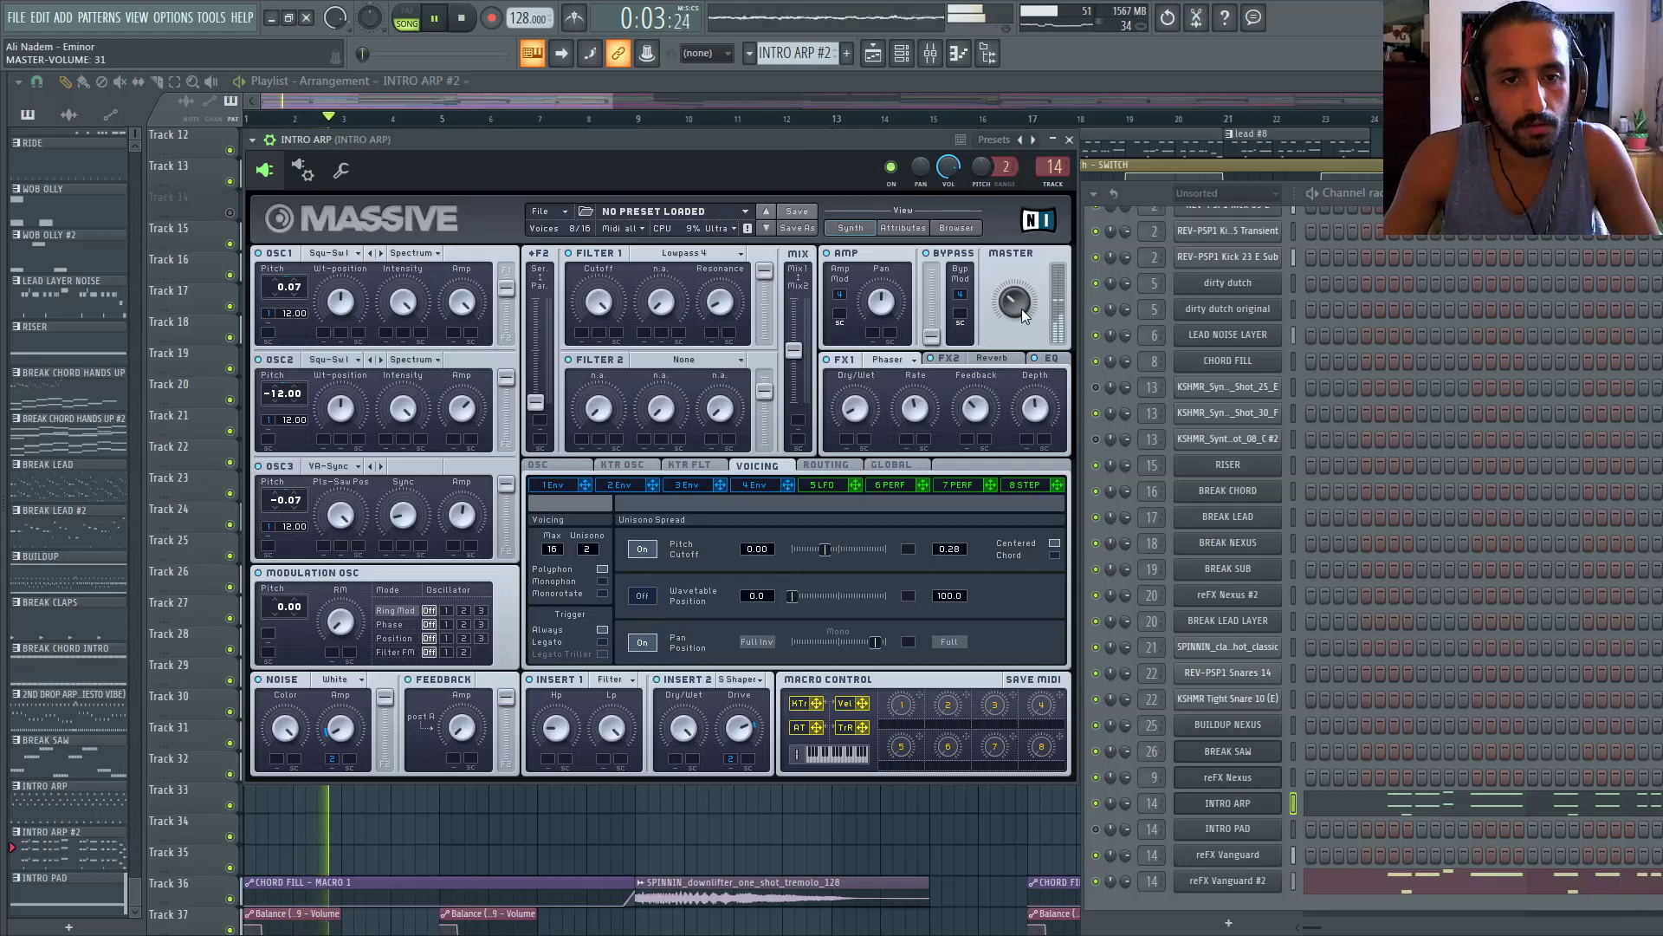
pyautogui.moveTo(690, 144); pyautogui.dragTo(653, 145)
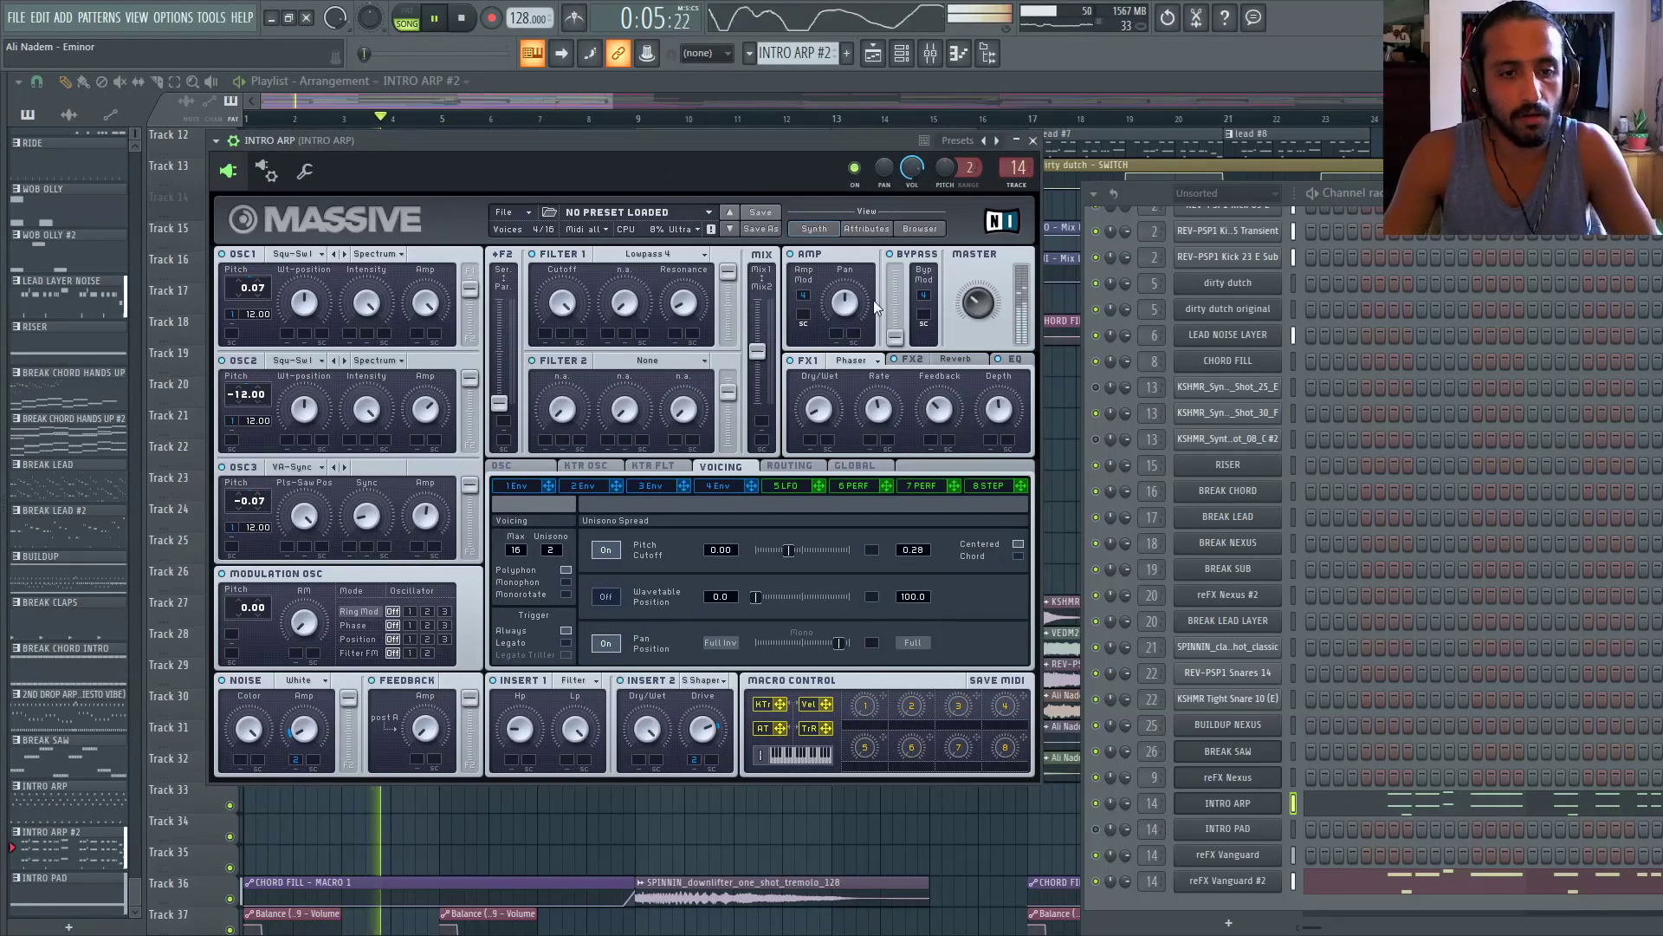
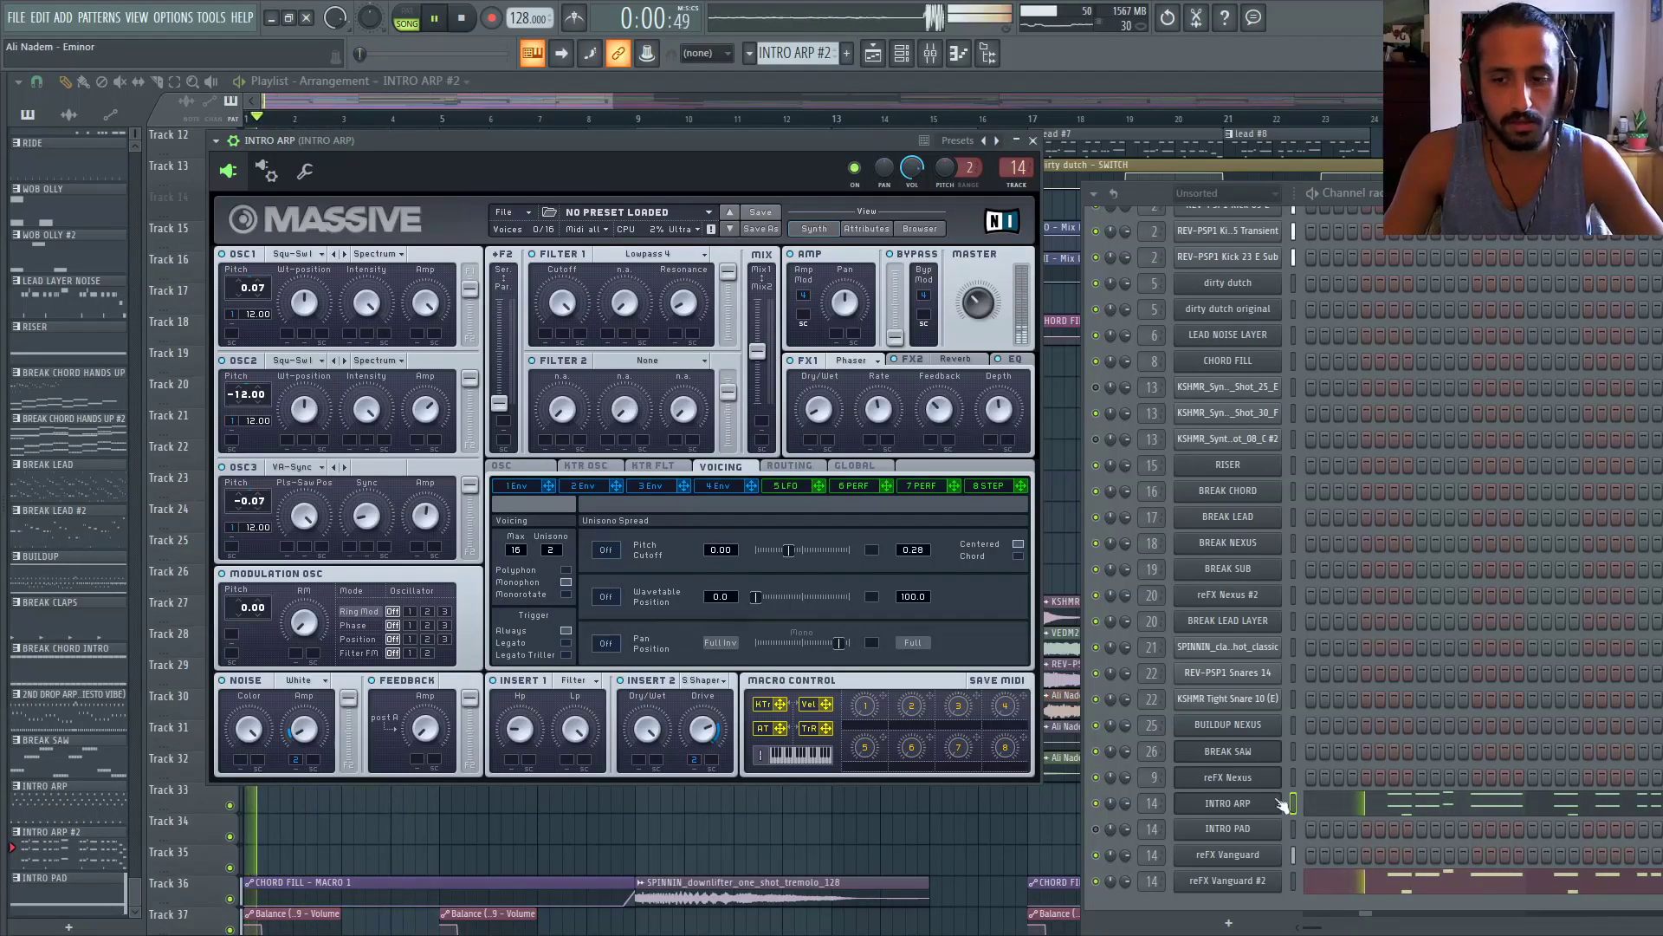
# Toggle the INTRO ARP channel for comparison, raise its Massive master volume to 48 and replay the song
pyautogui.click(1097, 804)
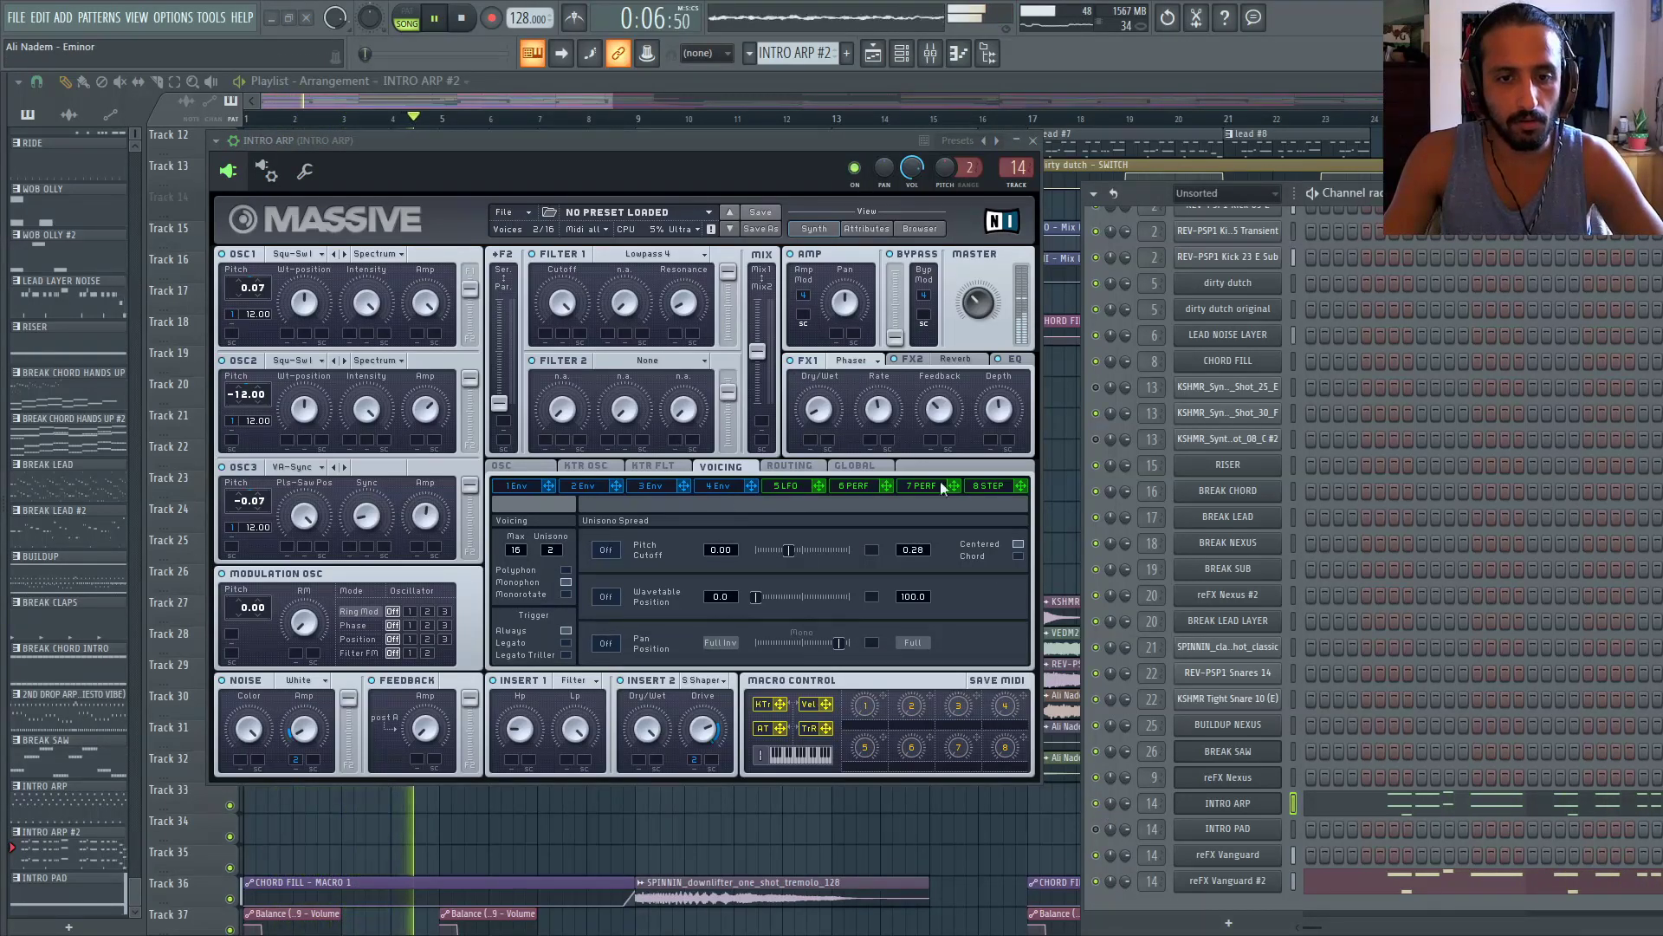
pyautogui.moveTo(982, 307); pyautogui.dragTo(984, 397)
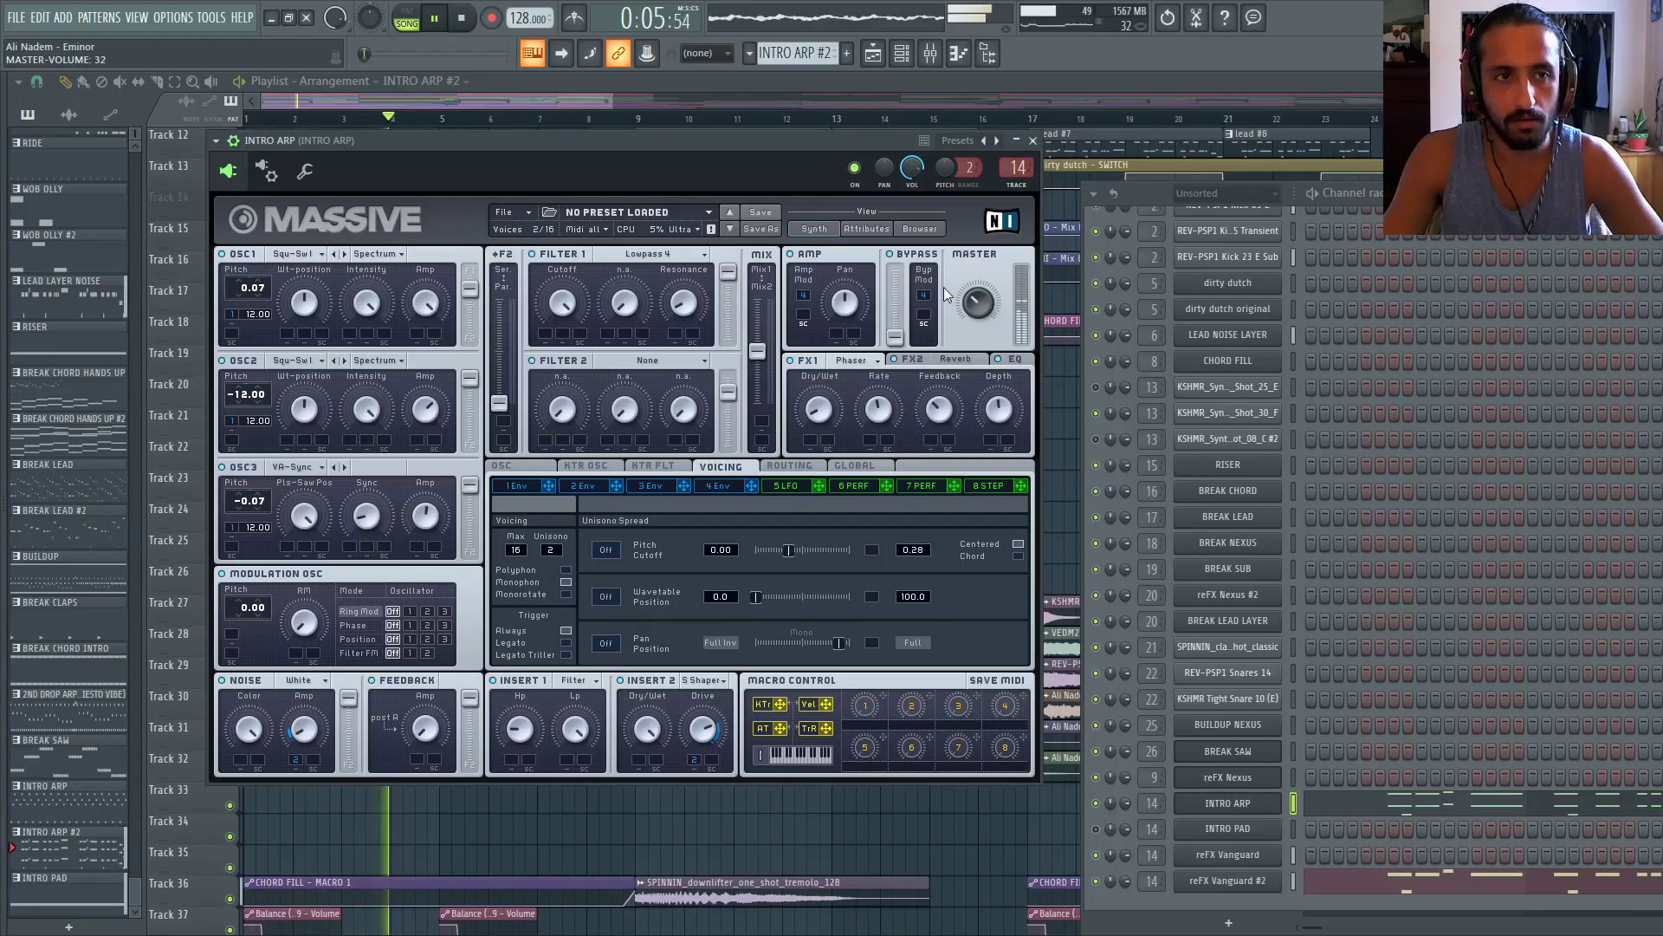
pyautogui.click(931, 54)
pyautogui.click(931, 55)
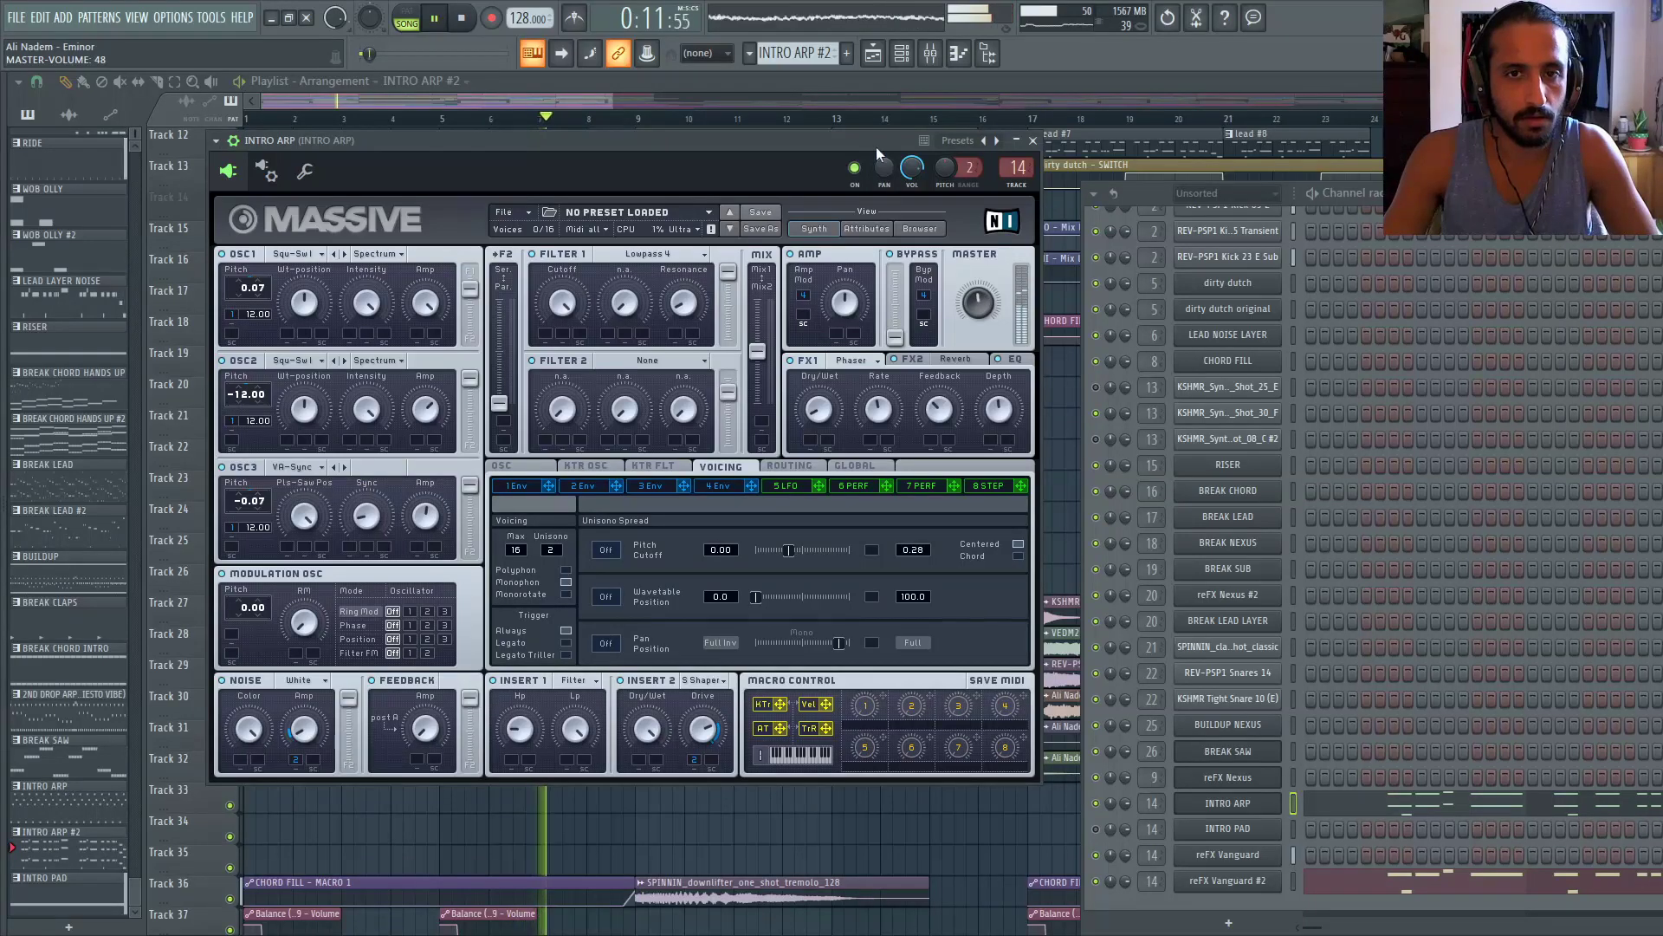
pyautogui.press('space')
pyautogui.press('space')
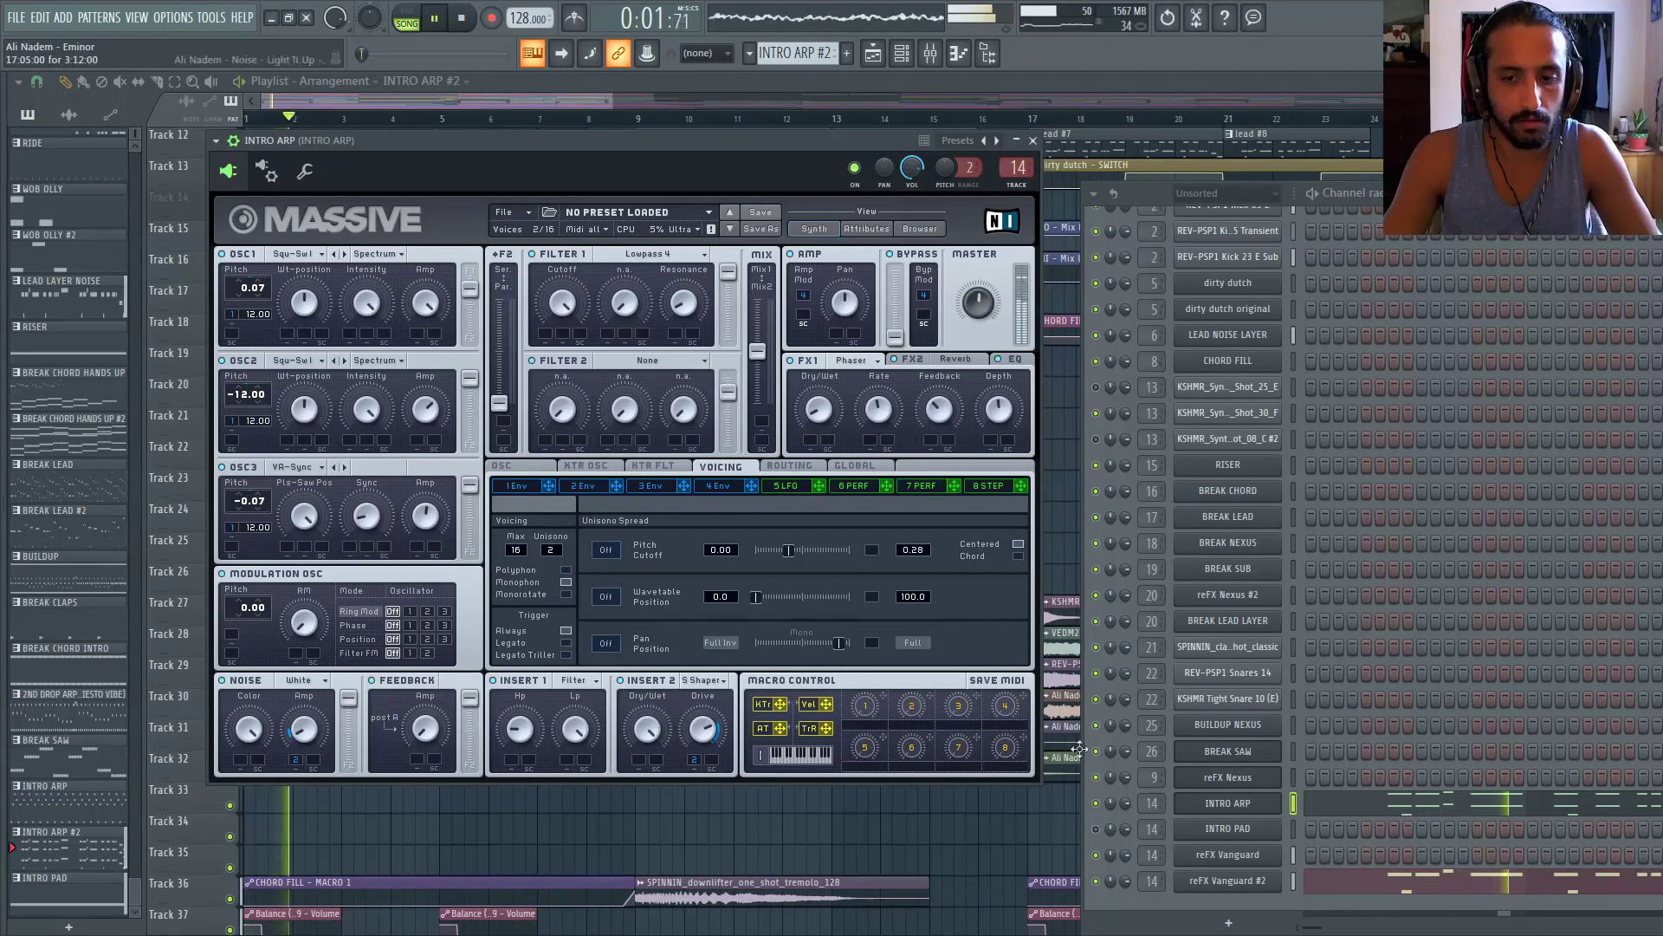
# Raise the master volume of reFX Vanguard #2 to 0.82 and replay the song while watching the mixer levels
pyautogui.click(1228, 880)
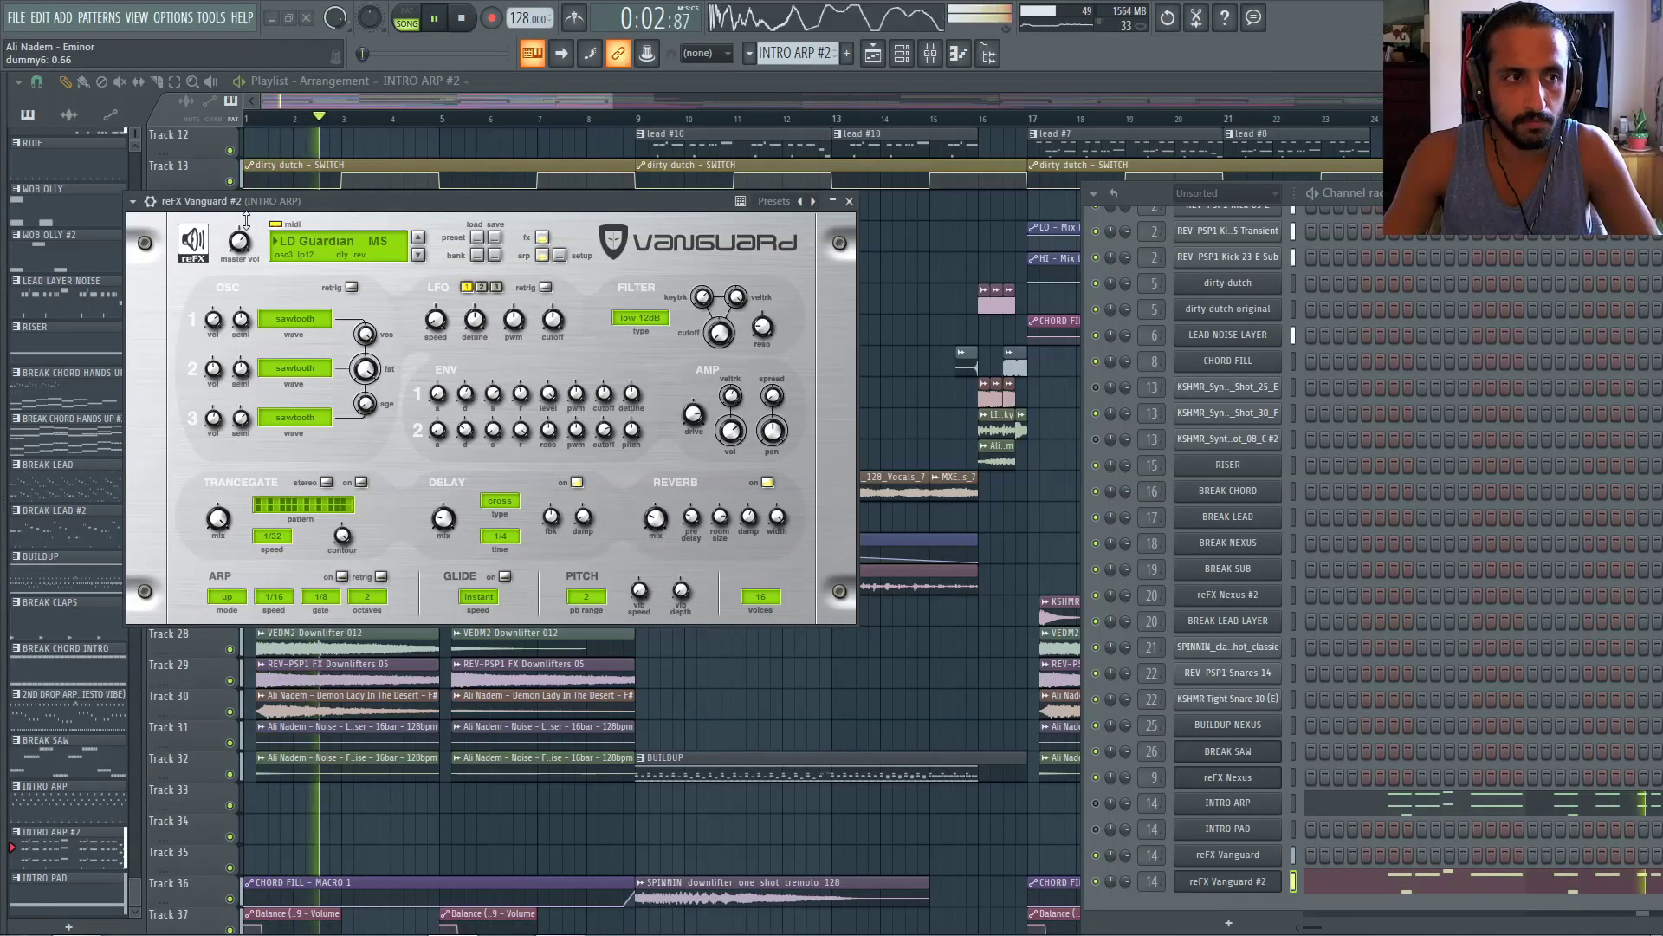
pyautogui.click(935, 57)
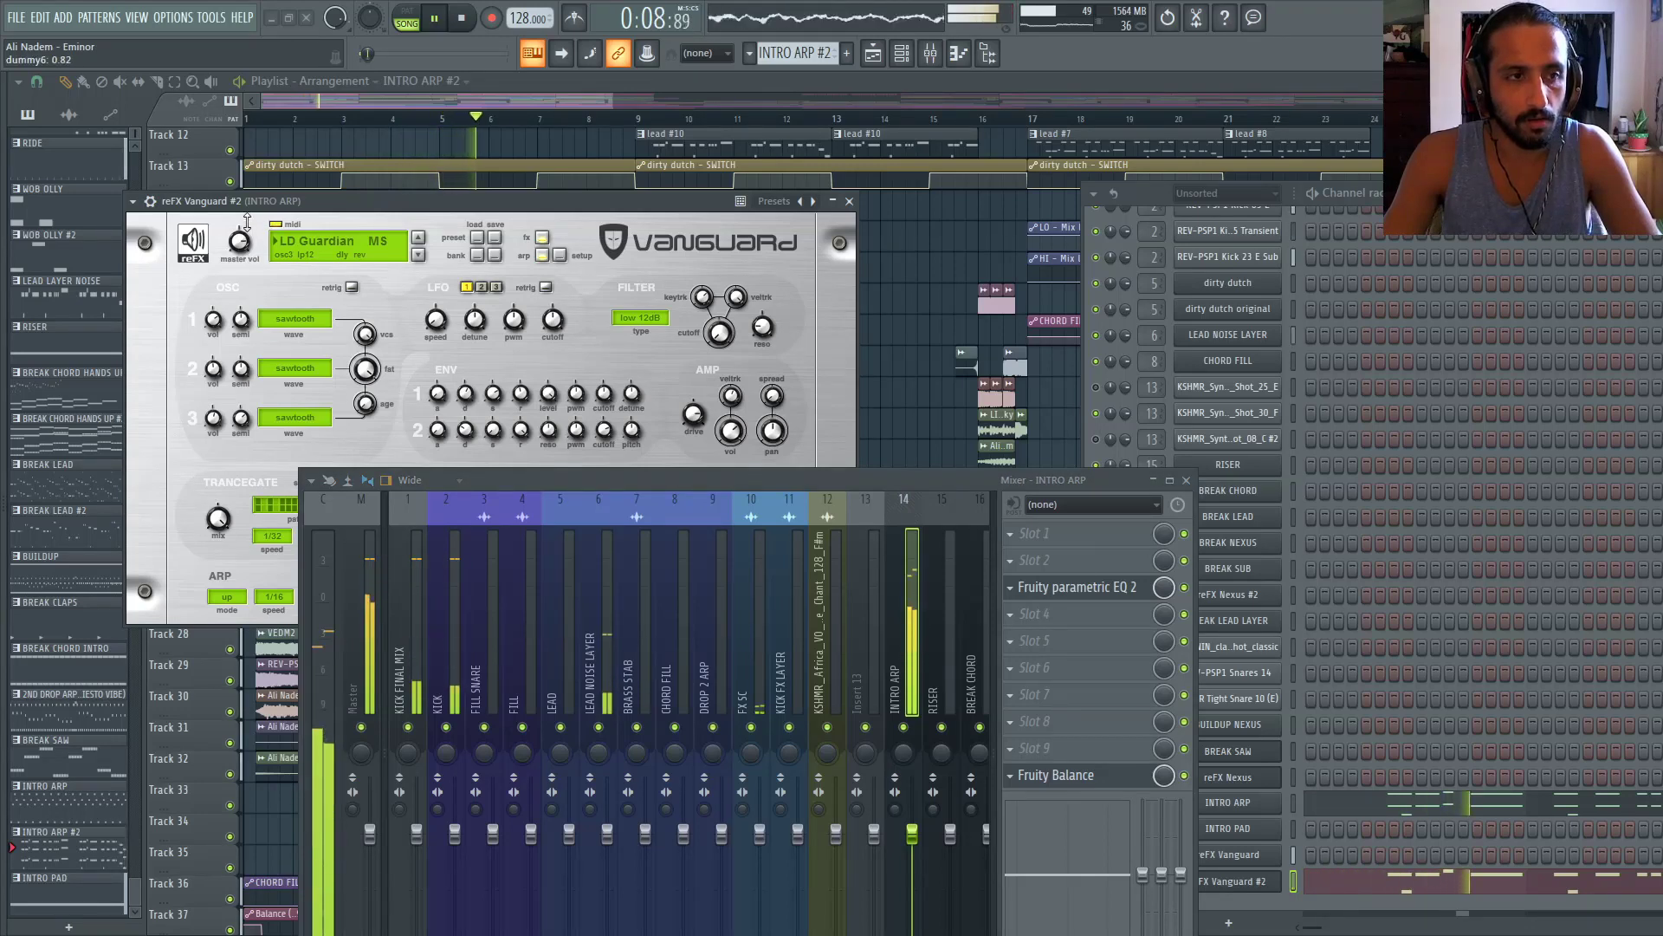
pyautogui.click(246, 119)
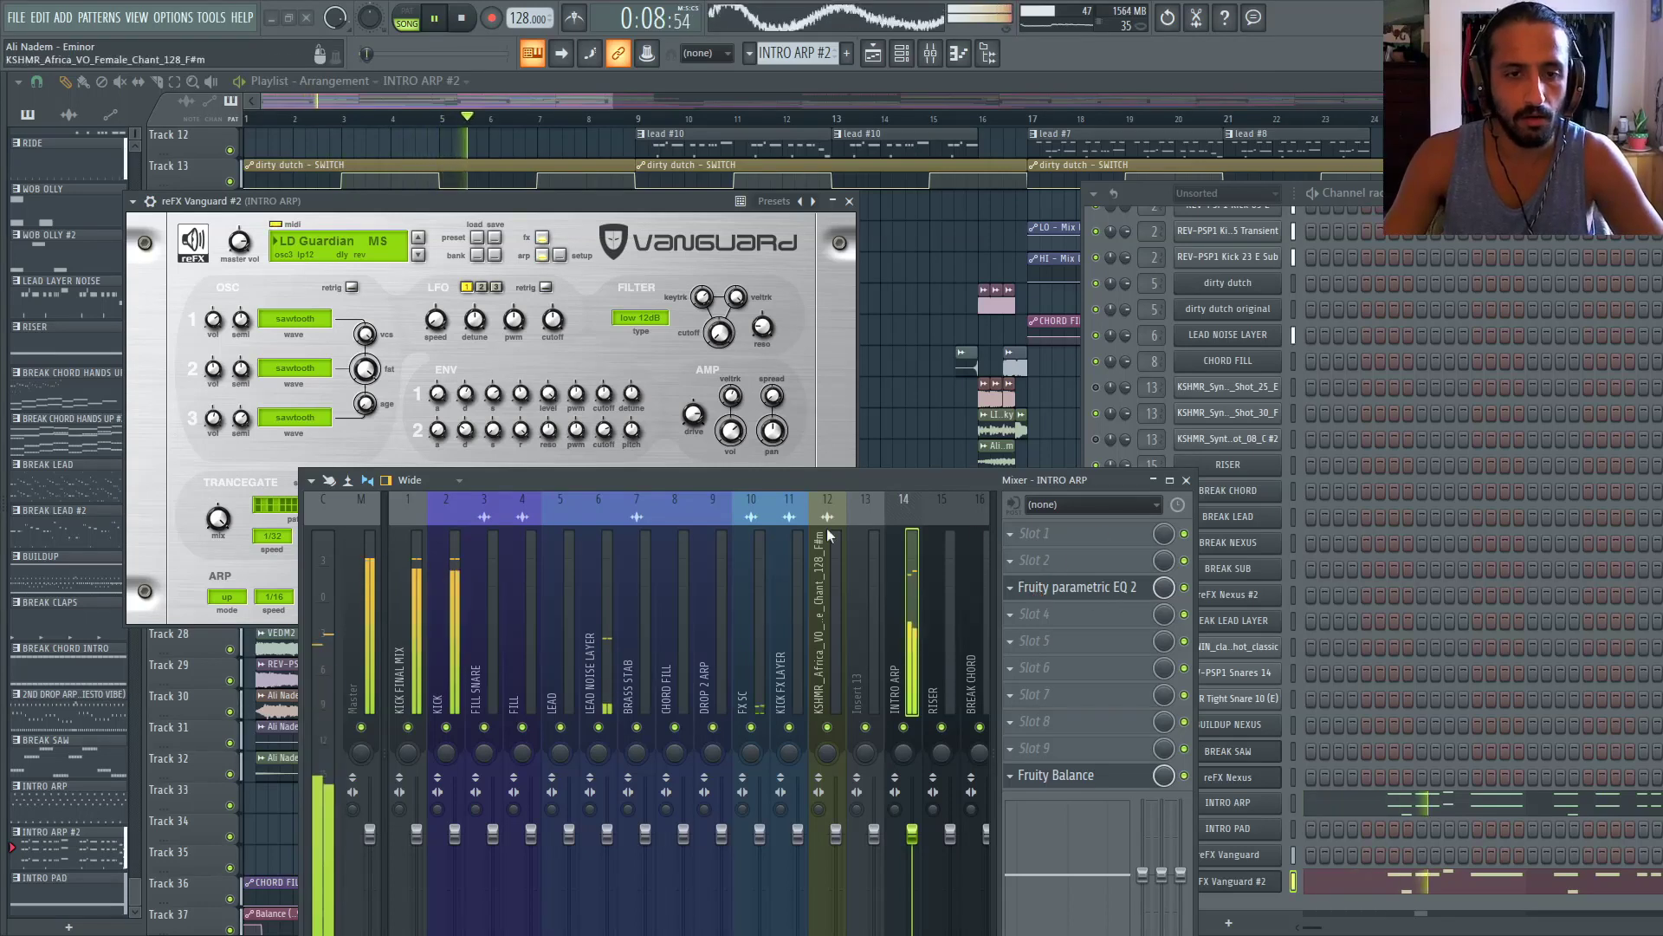
pyautogui.click(849, 201)
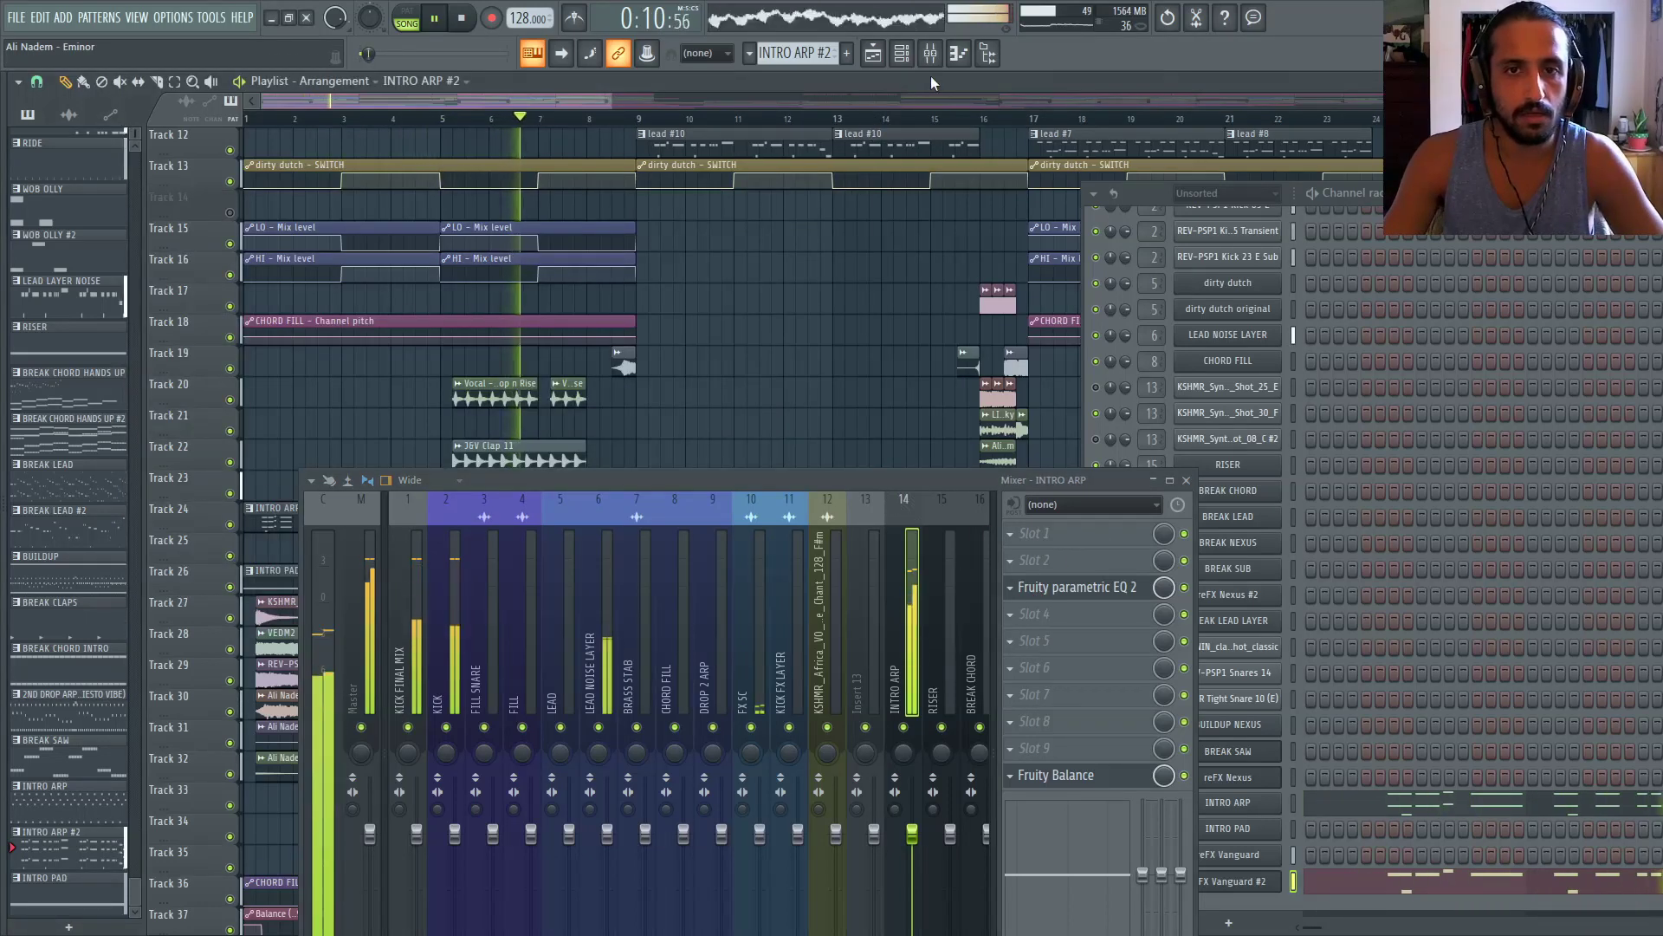
# Replay the song with the channel rack hidden and examine the opening bars on the uppermost playlist tracks
pyautogui.click(902, 53)
pyautogui.scroll(5, 878, 249)
pyautogui.scroll(1, 877, 248)
pyautogui.press('space')
pyautogui.press('space')
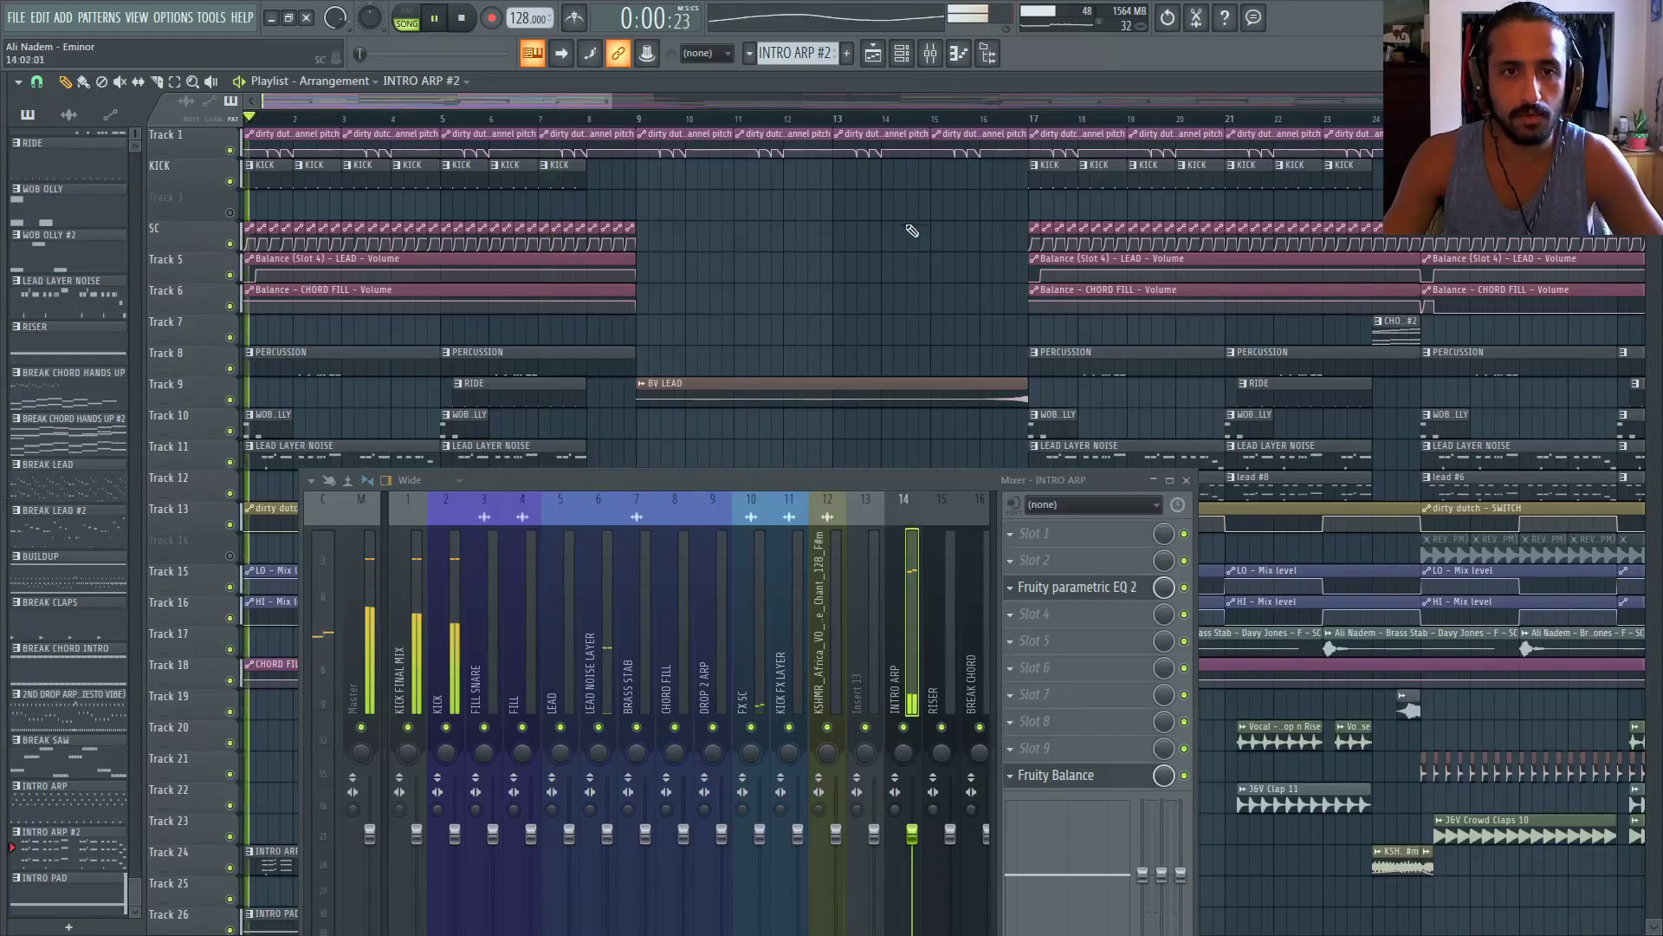
pyautogui.scroll(3, 258, 195)
pyautogui.scroll(2, 229, 201)
# Set the reFX Vanguard #2 channel's pitch range to 12 and link its channel pitch to the "dirty dutch - Channel pitch" controller
pyautogui.click(902, 54)
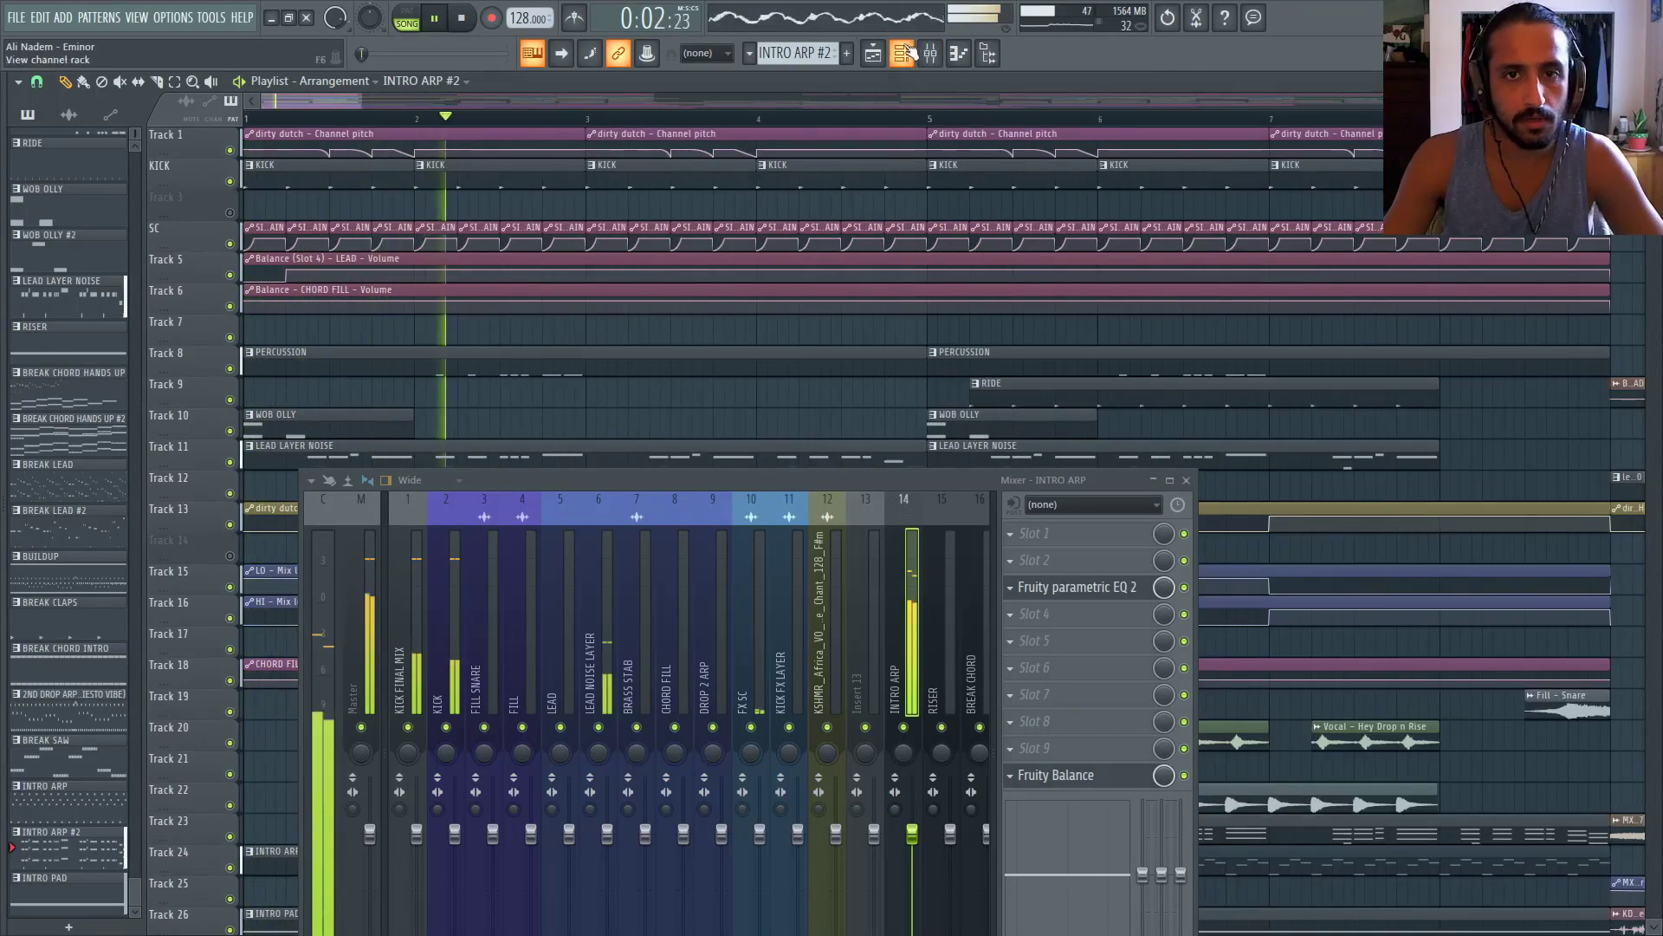
pyautogui.press('space')
pyautogui.click(1250, 885)
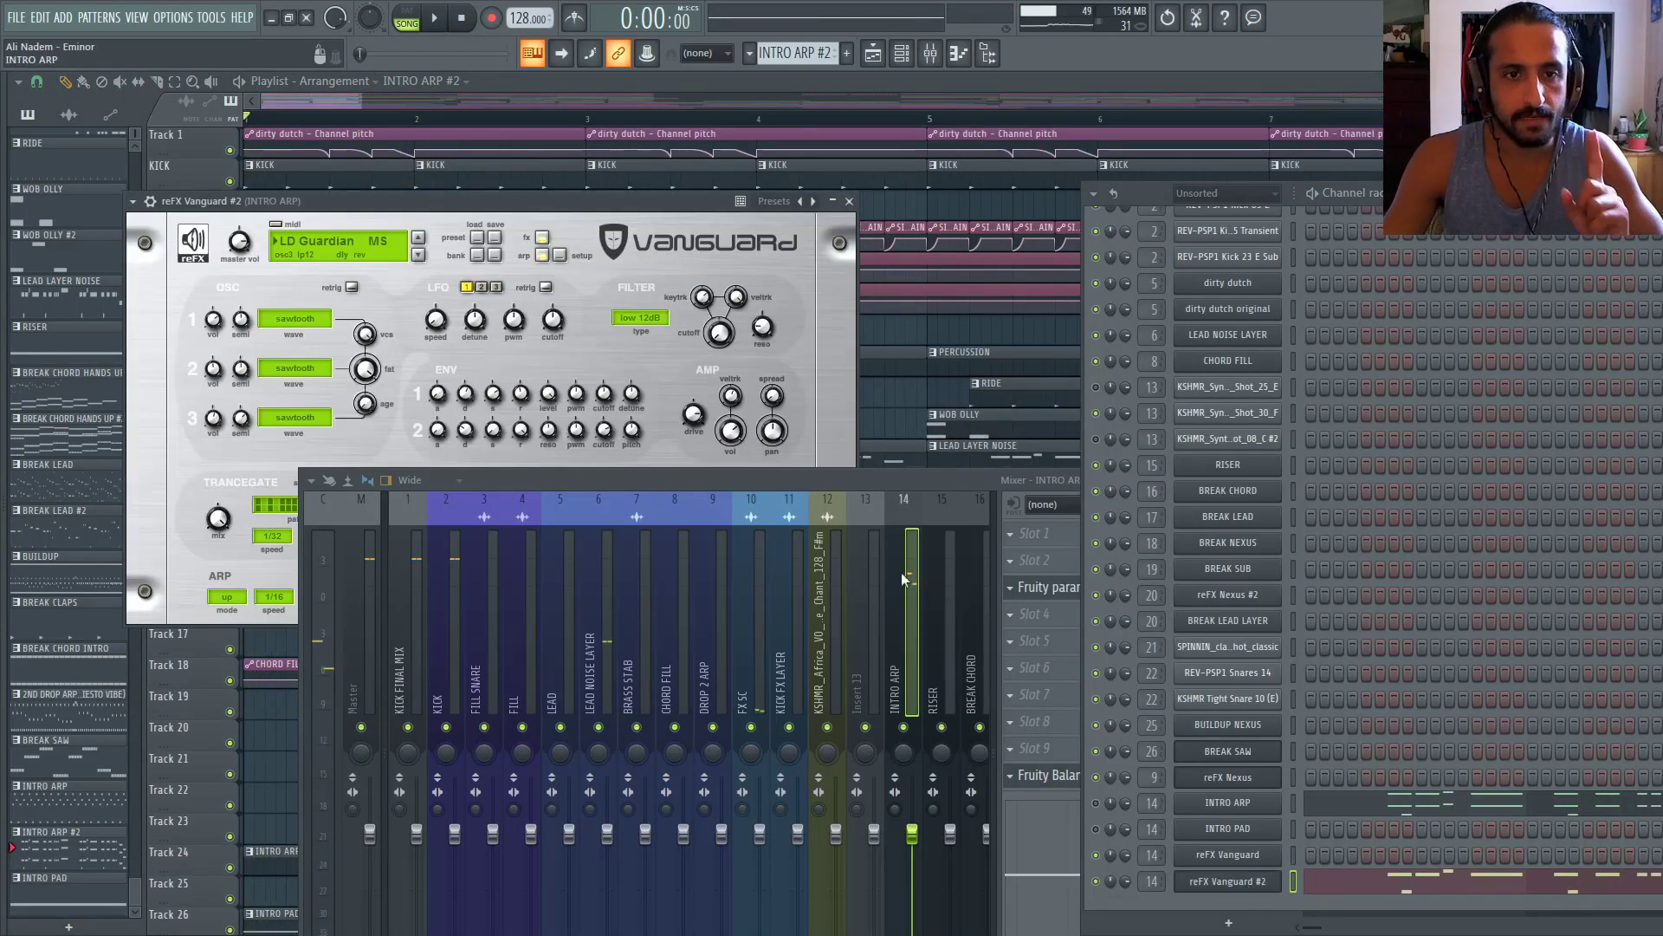
pyautogui.click(161, 202)
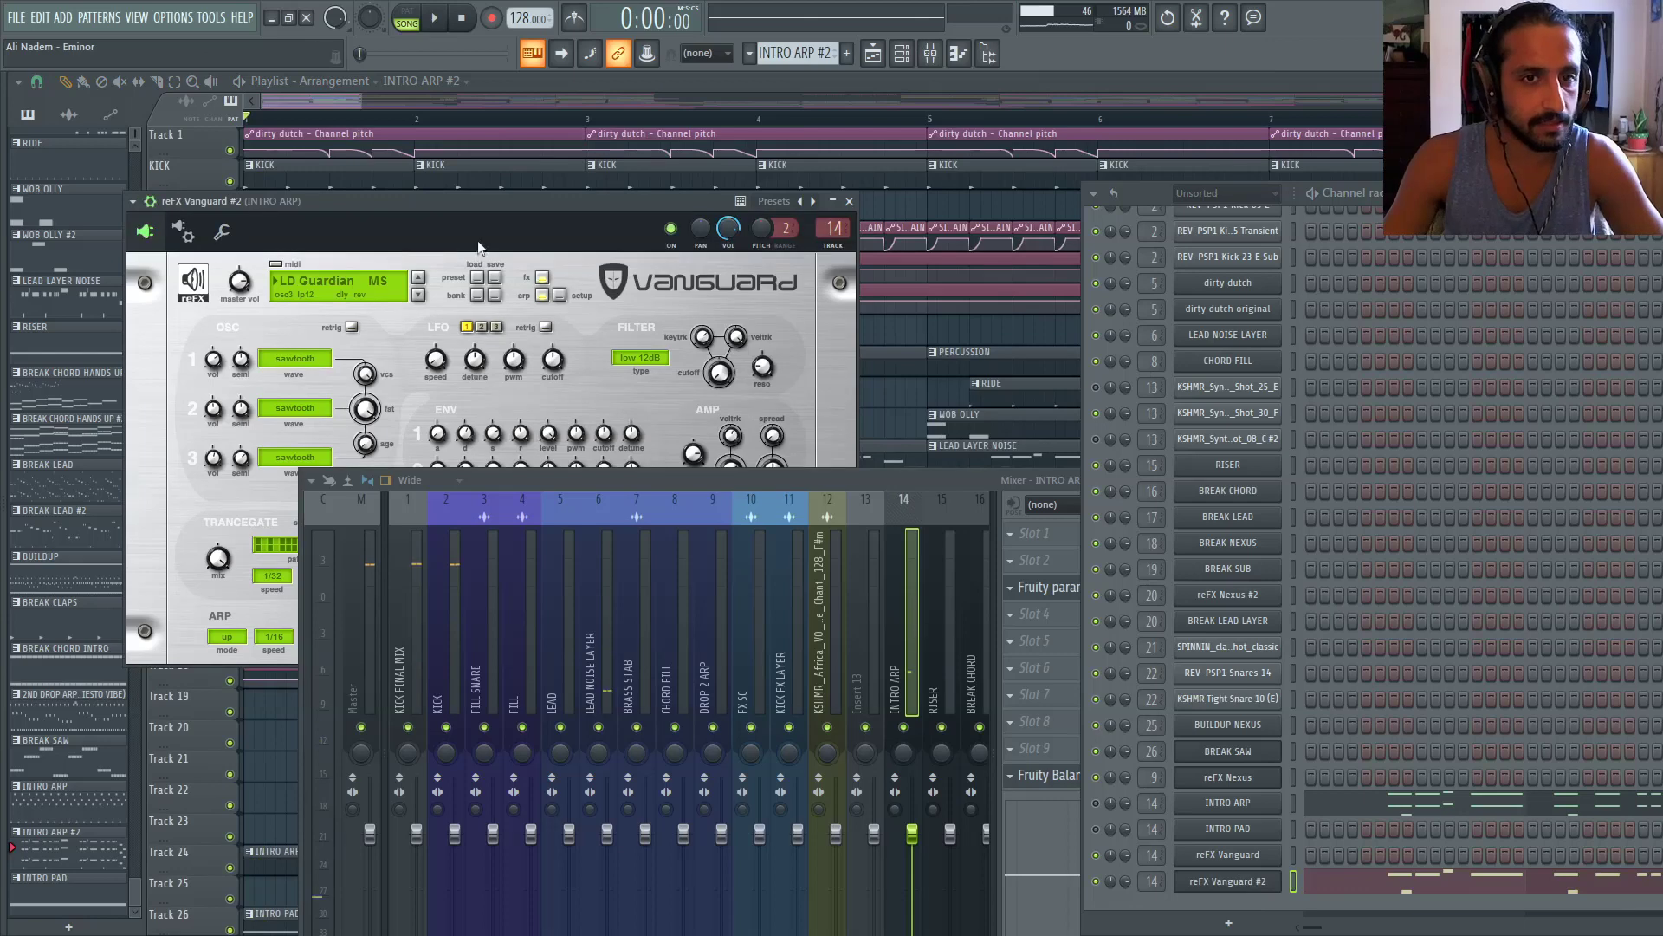
pyautogui.rightClick(764, 230)
pyautogui.click(817, 371)
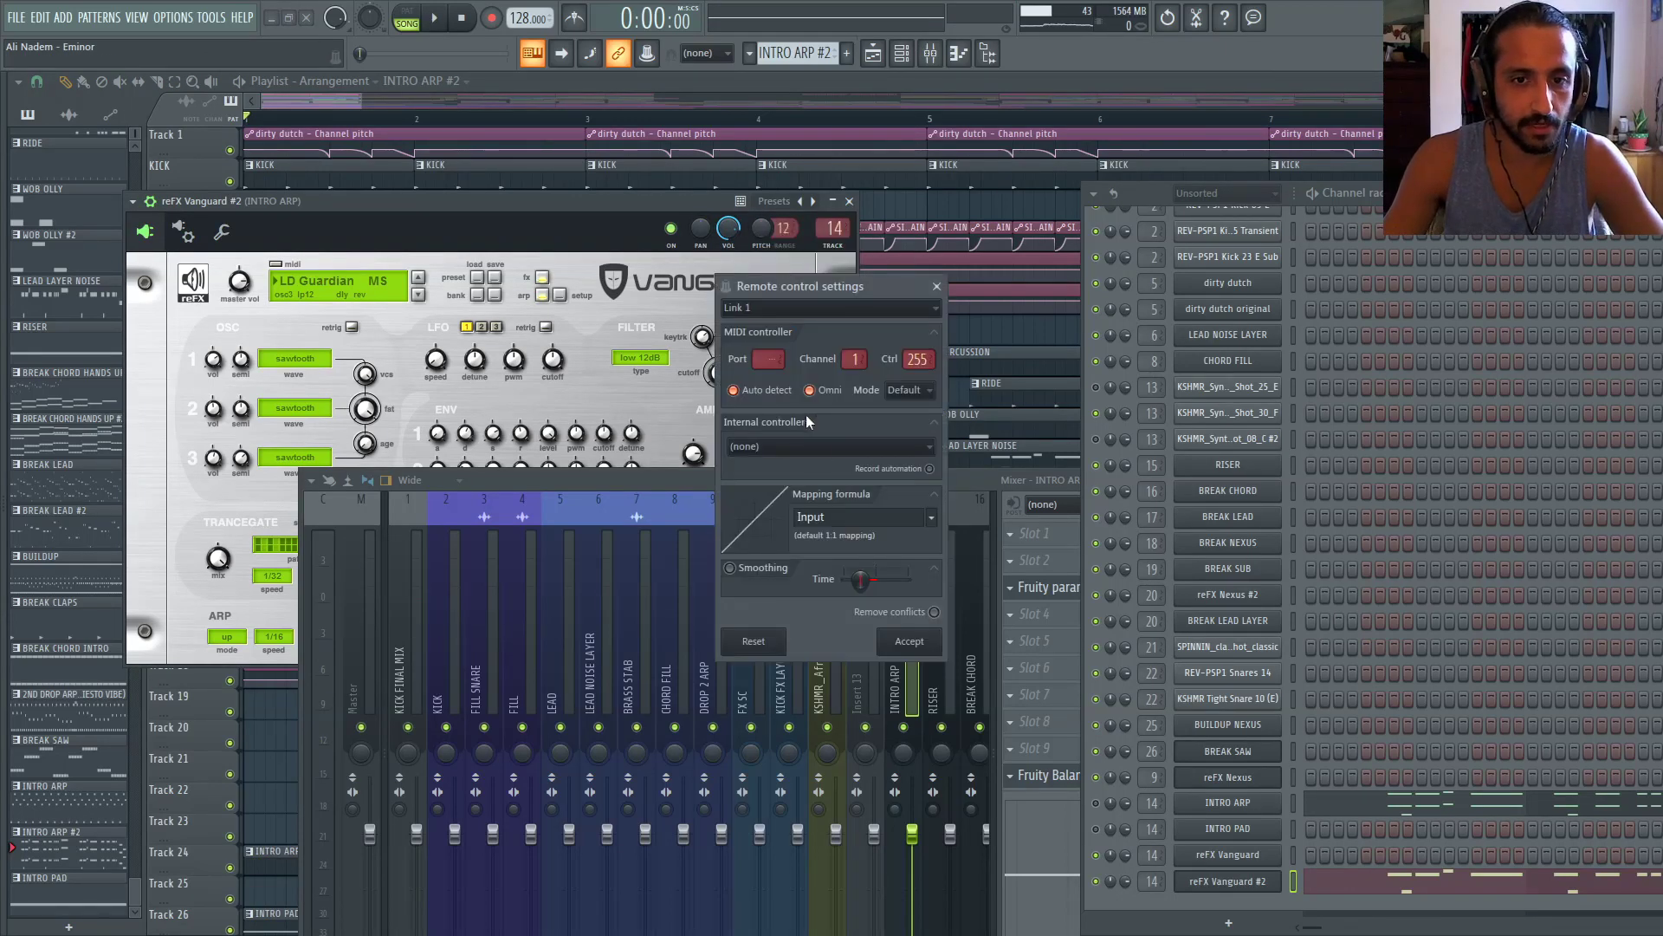
pyautogui.click(807, 446)
pyautogui.click(823, 513)
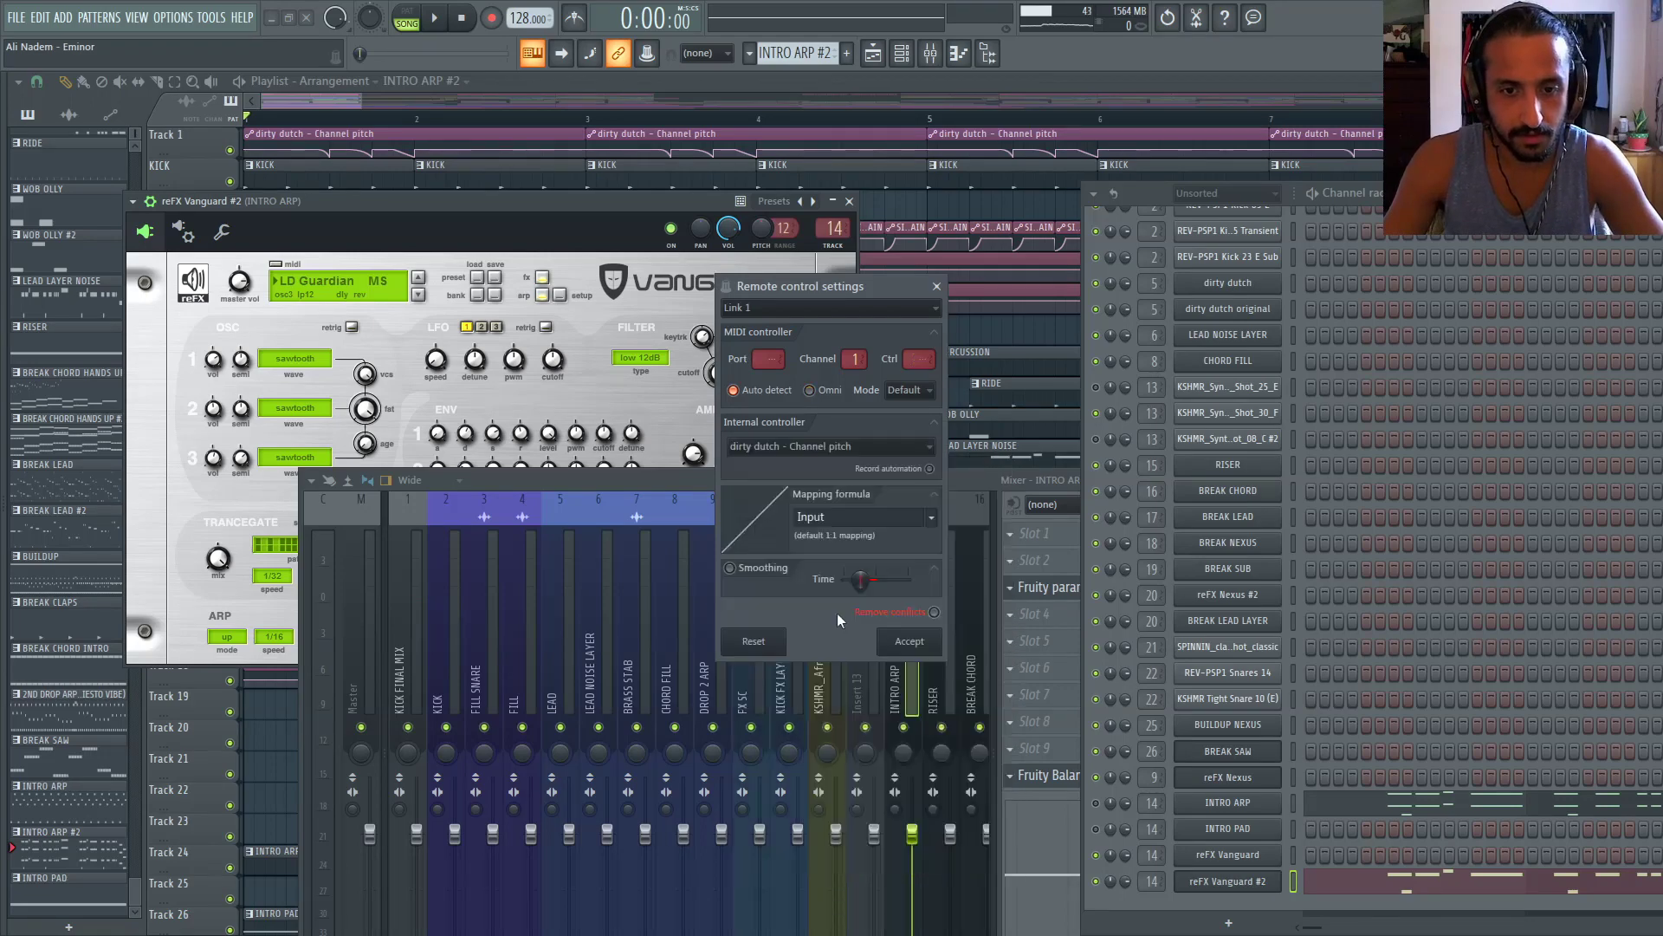
pyautogui.click(907, 641)
# Move the mixer clear of the synth, set Vanguard's pitch bend range to 12 and play the song
pyautogui.moveTo(773, 485); pyautogui.dragTo(747, 806)
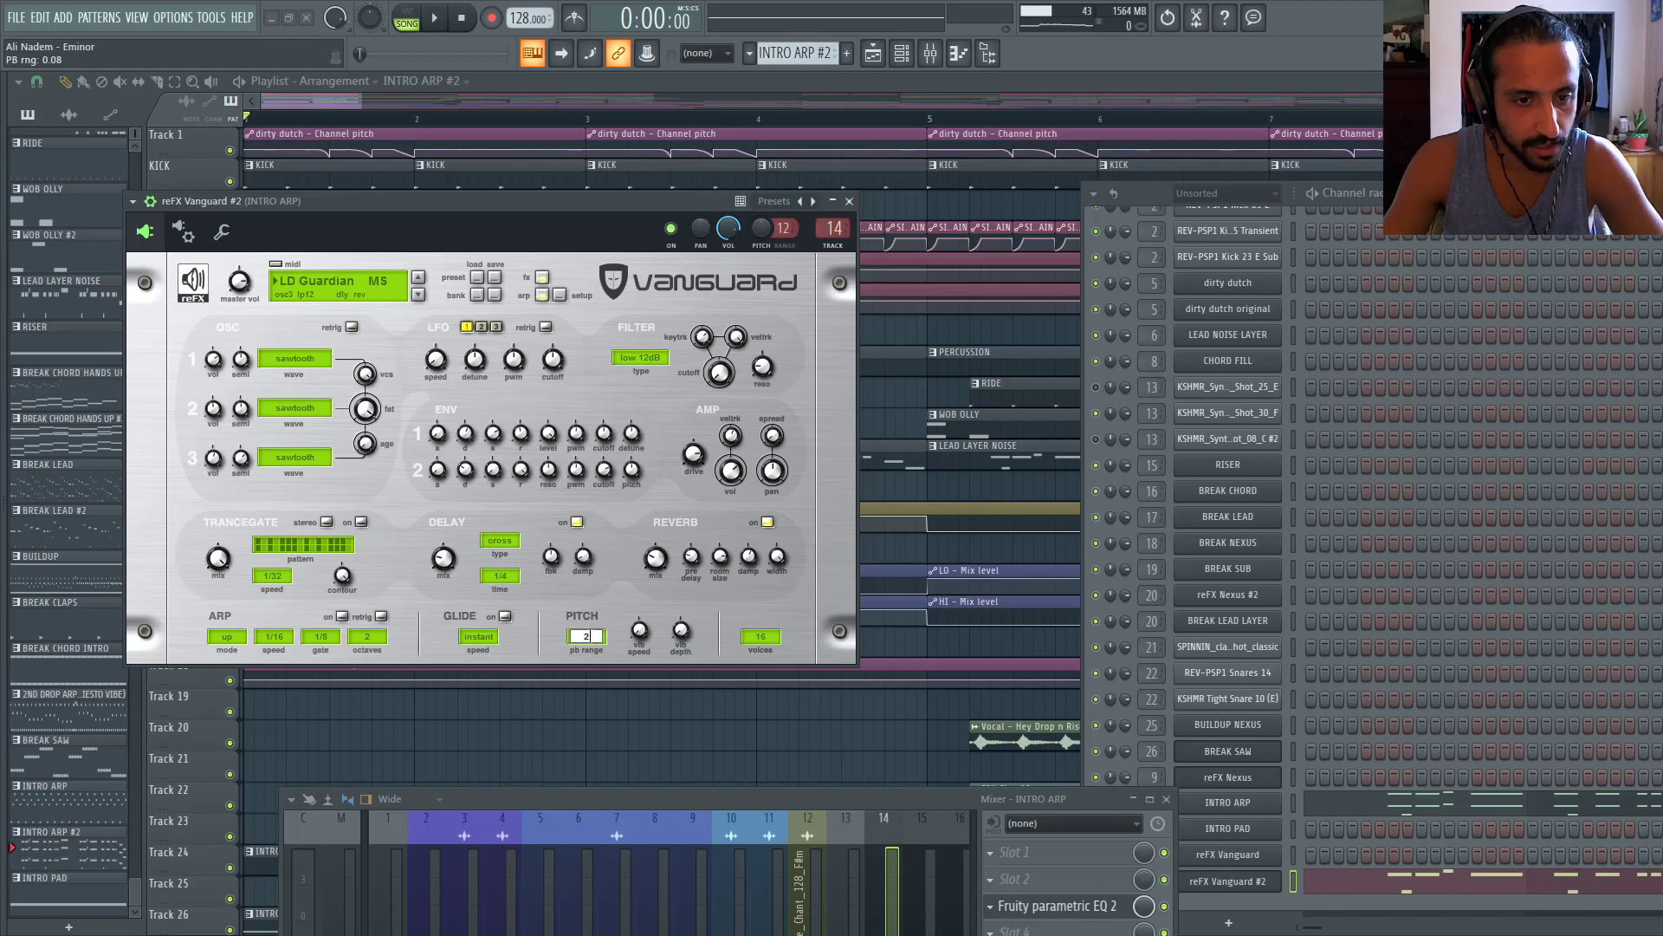
pyautogui.click(588, 636)
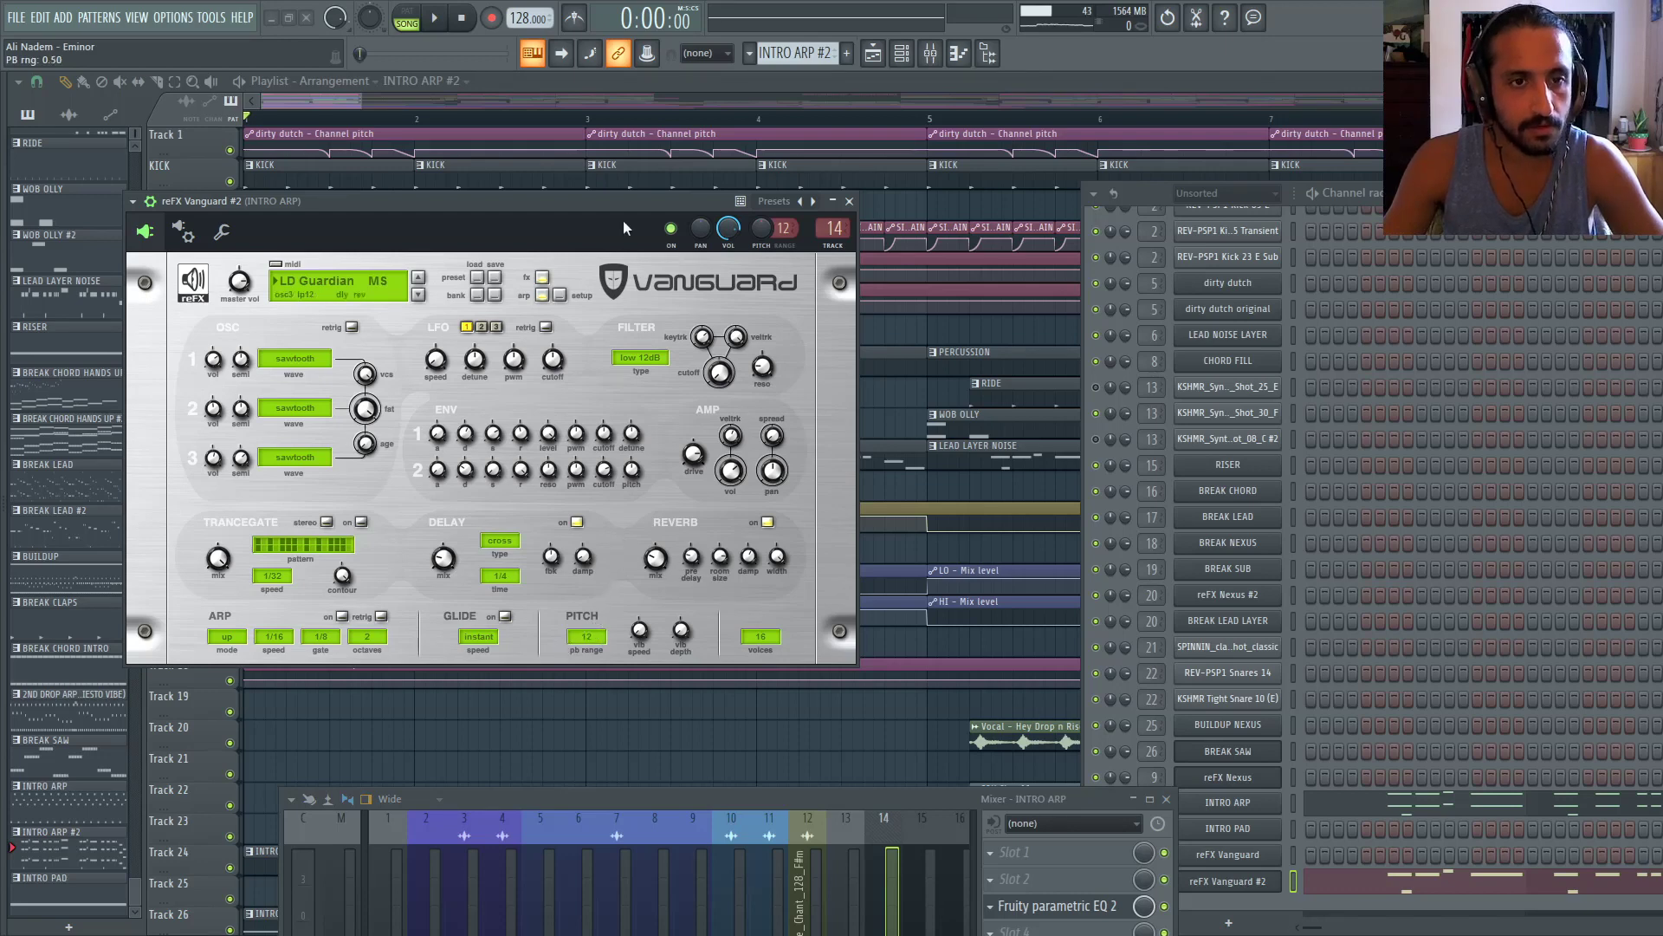
pyautogui.press('space')
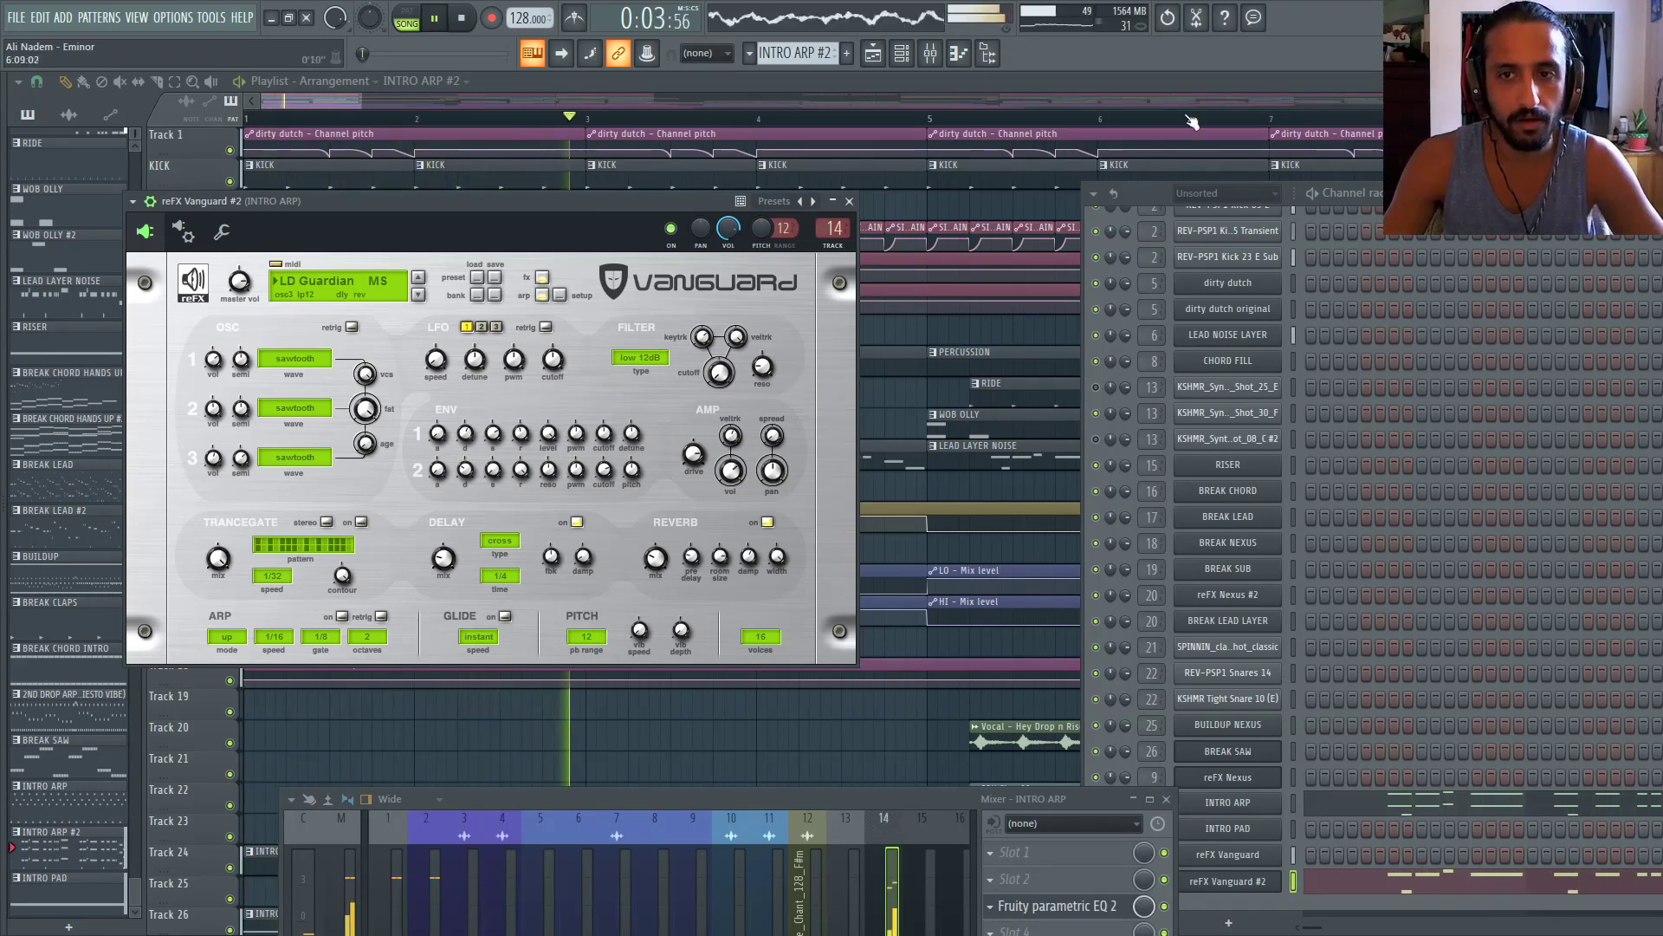
# Open the dirty dutch channel's Massive synth and check its oscillator pitchbend settings
pyautogui.click(1152, 191)
pyautogui.scroll(4, 1438, 407)
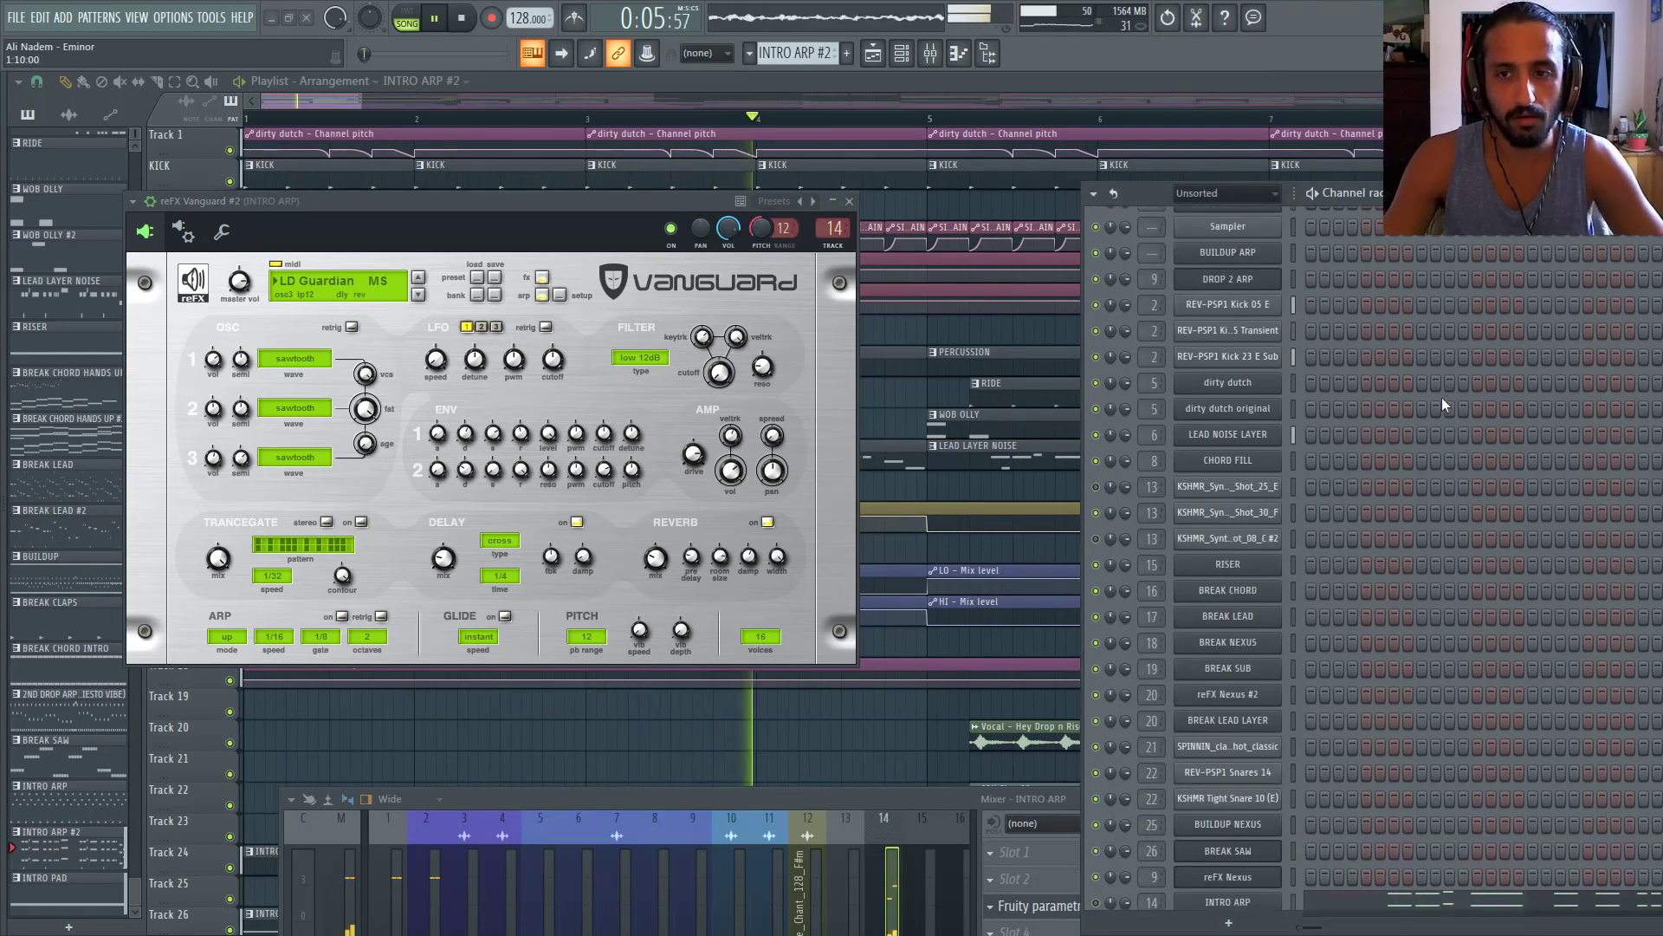
pyautogui.scroll(5, 1442, 397)
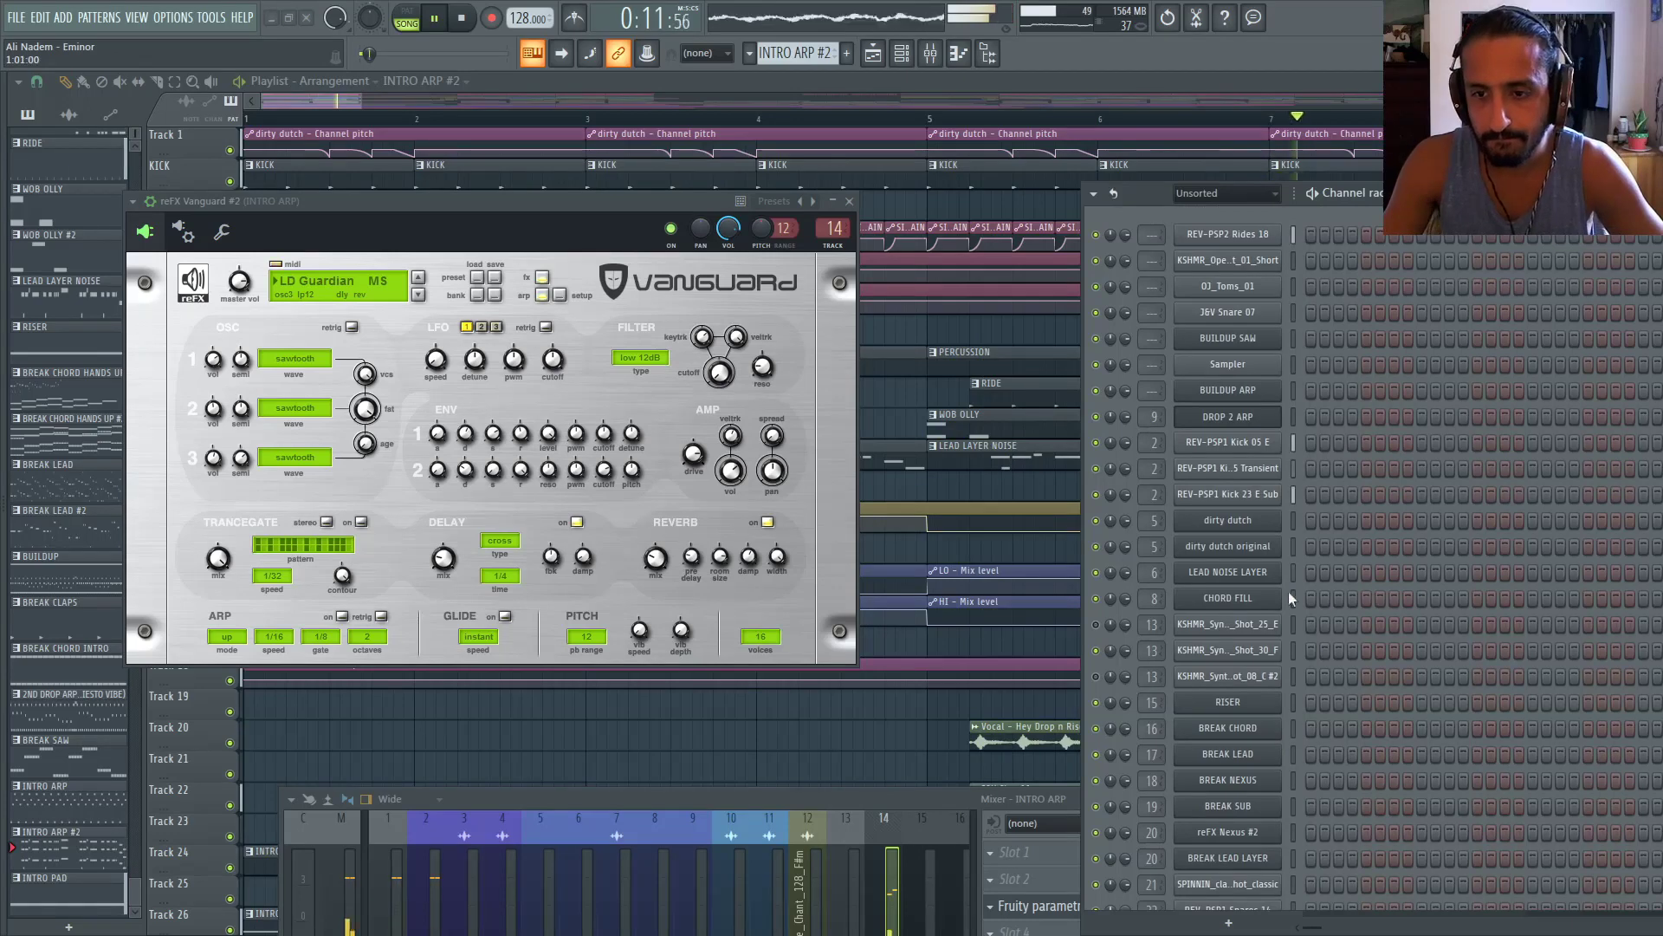
pyautogui.click(1253, 523)
pyautogui.click(607, 409)
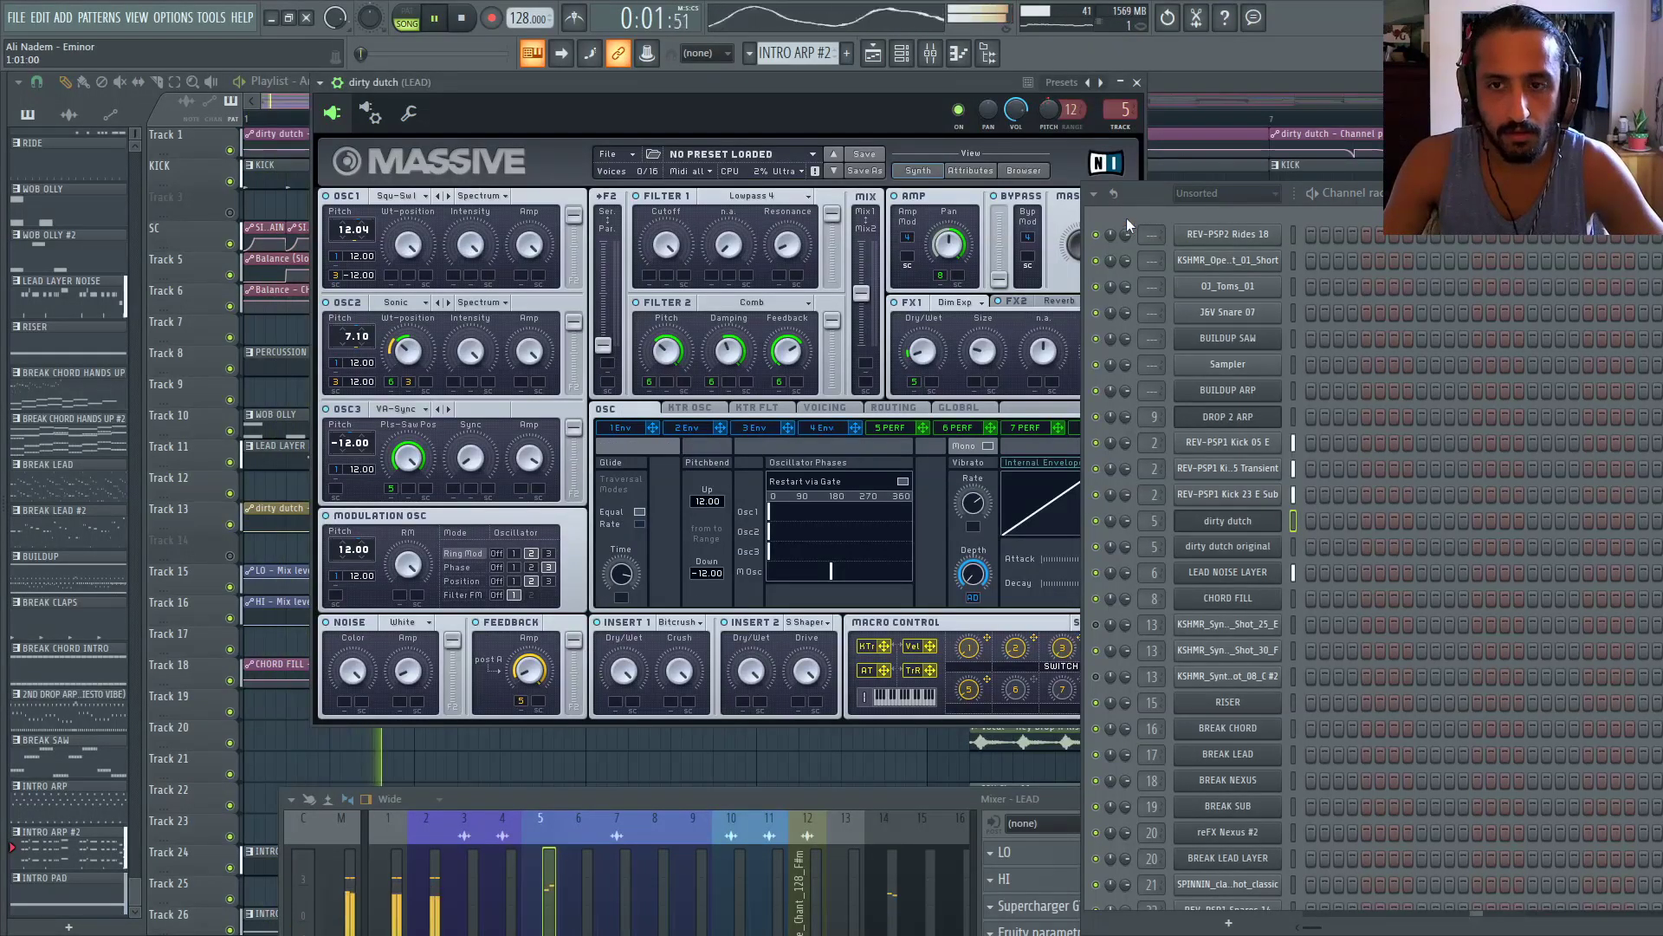
pyautogui.click(1146, 194)
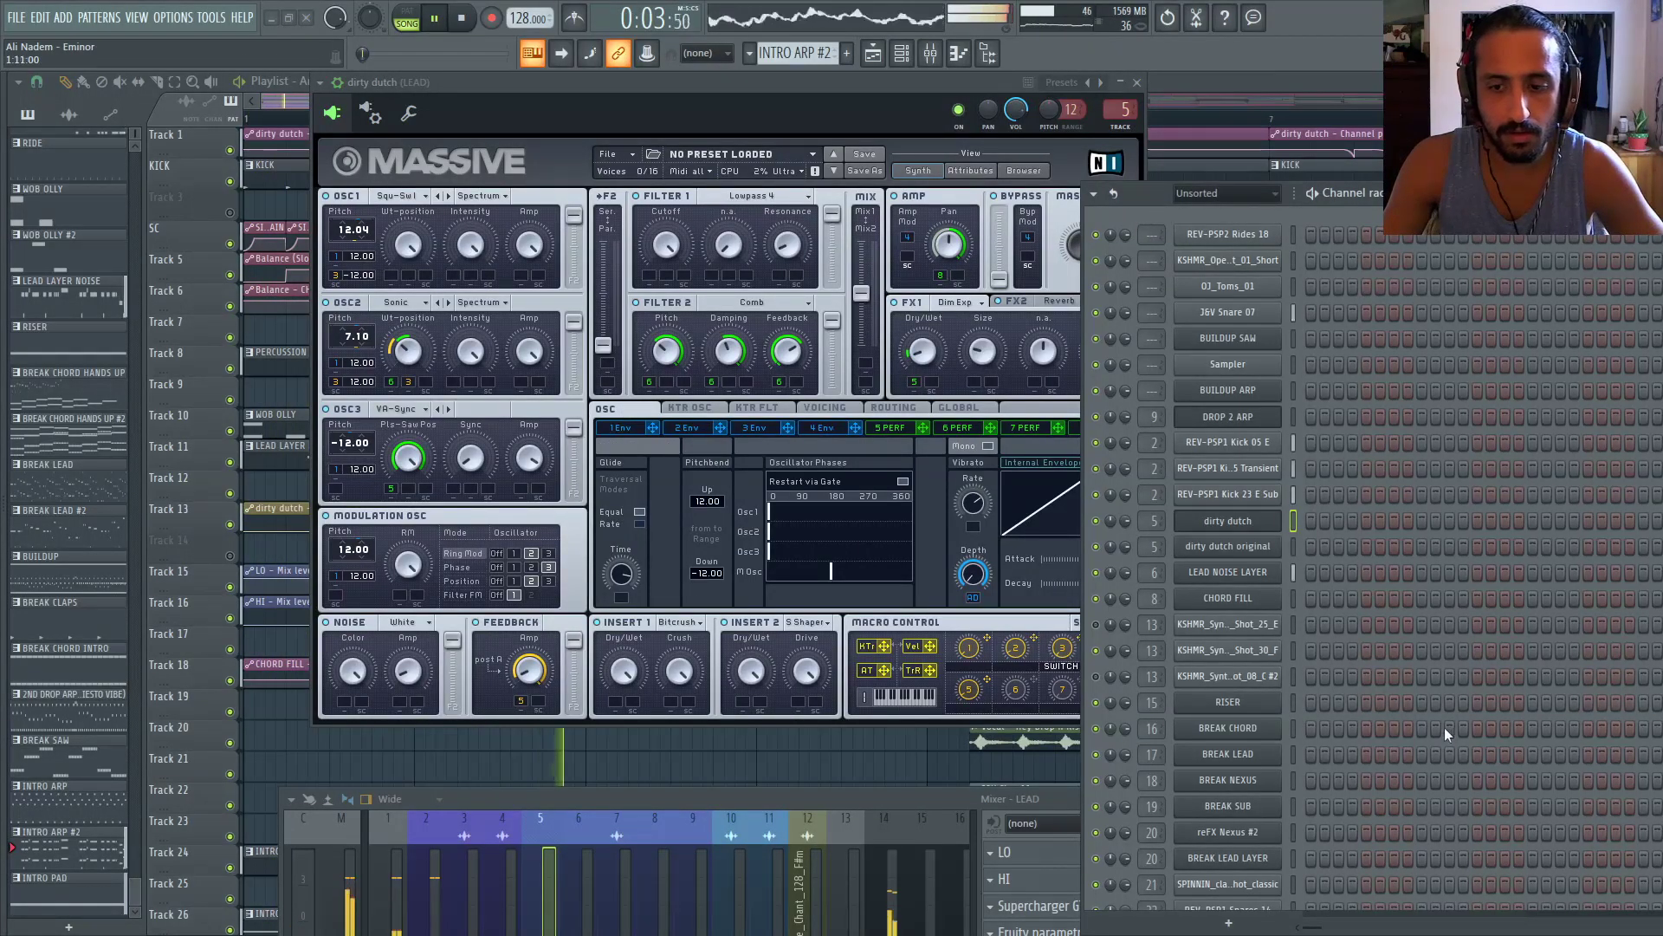
# Open the reFX Vanguard #2 synth and replay the song with its pitch bend range at 0
pyautogui.scroll(-3, 1451, 700)
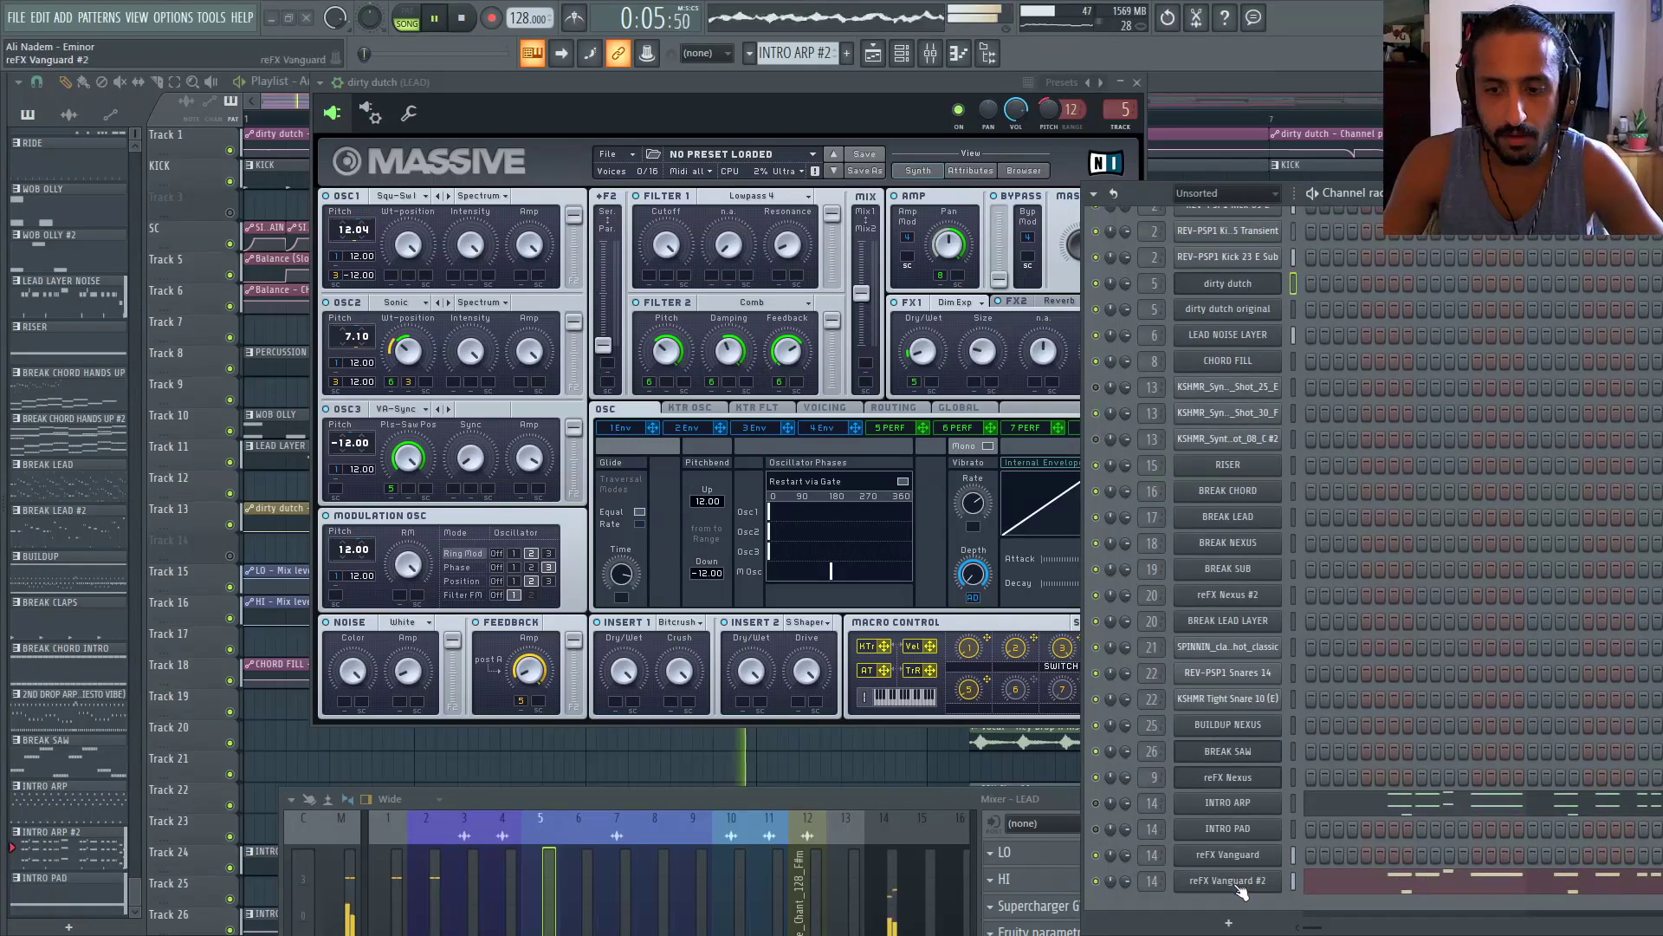
pyautogui.click(1239, 885)
pyautogui.press('space')
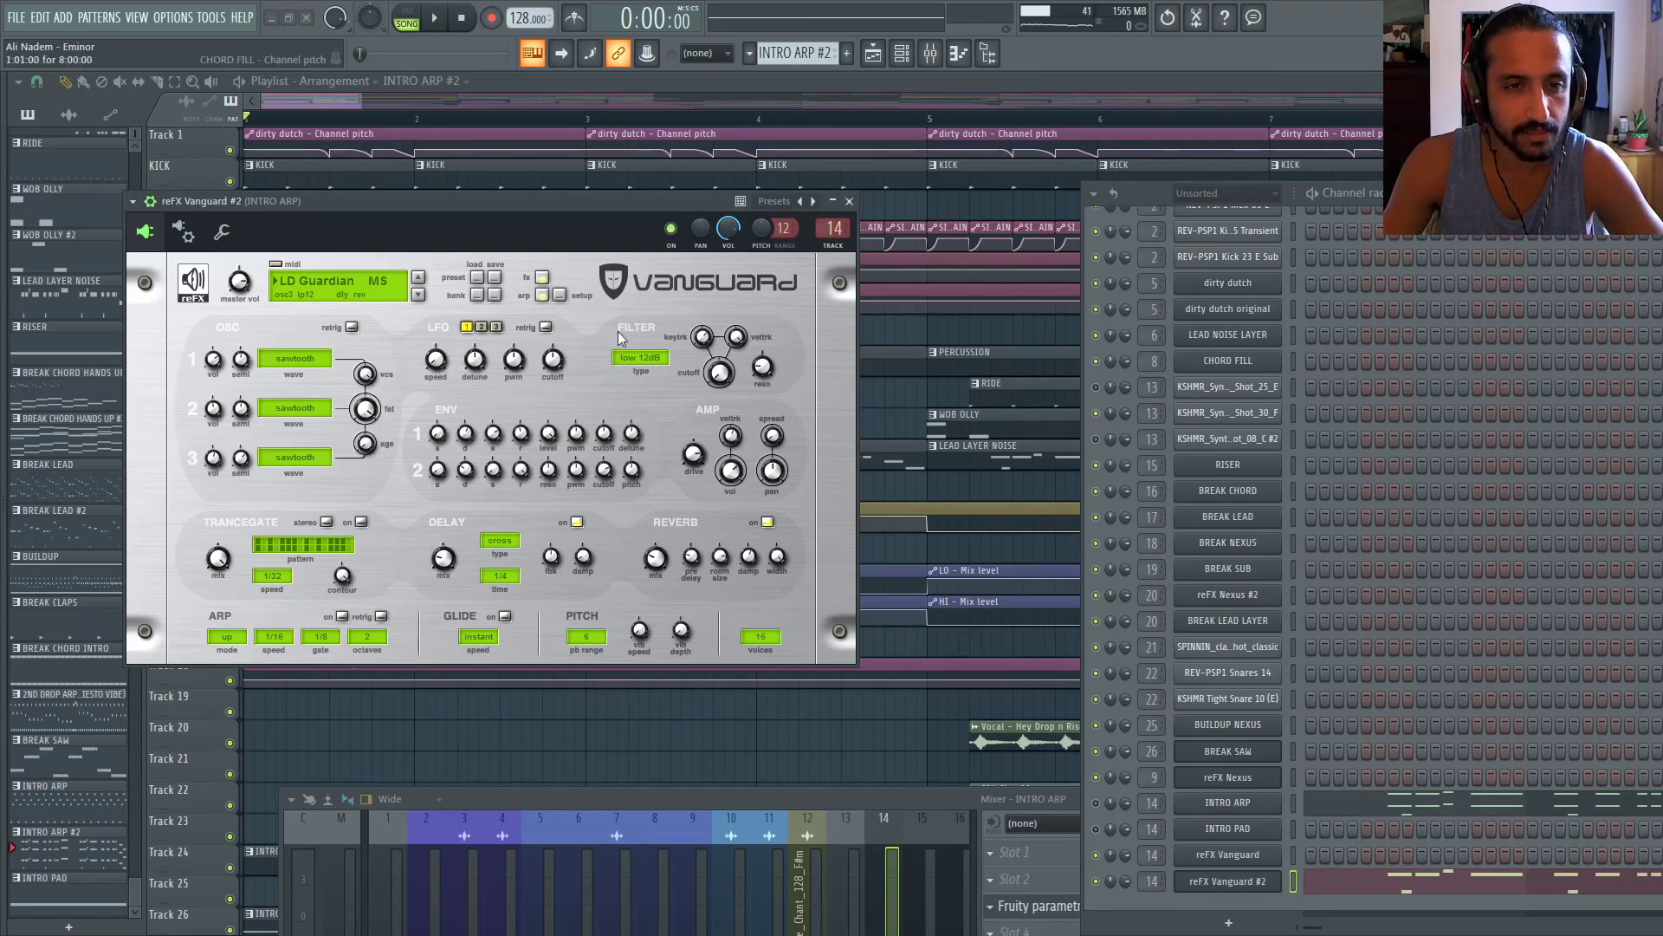
pyautogui.press('space')
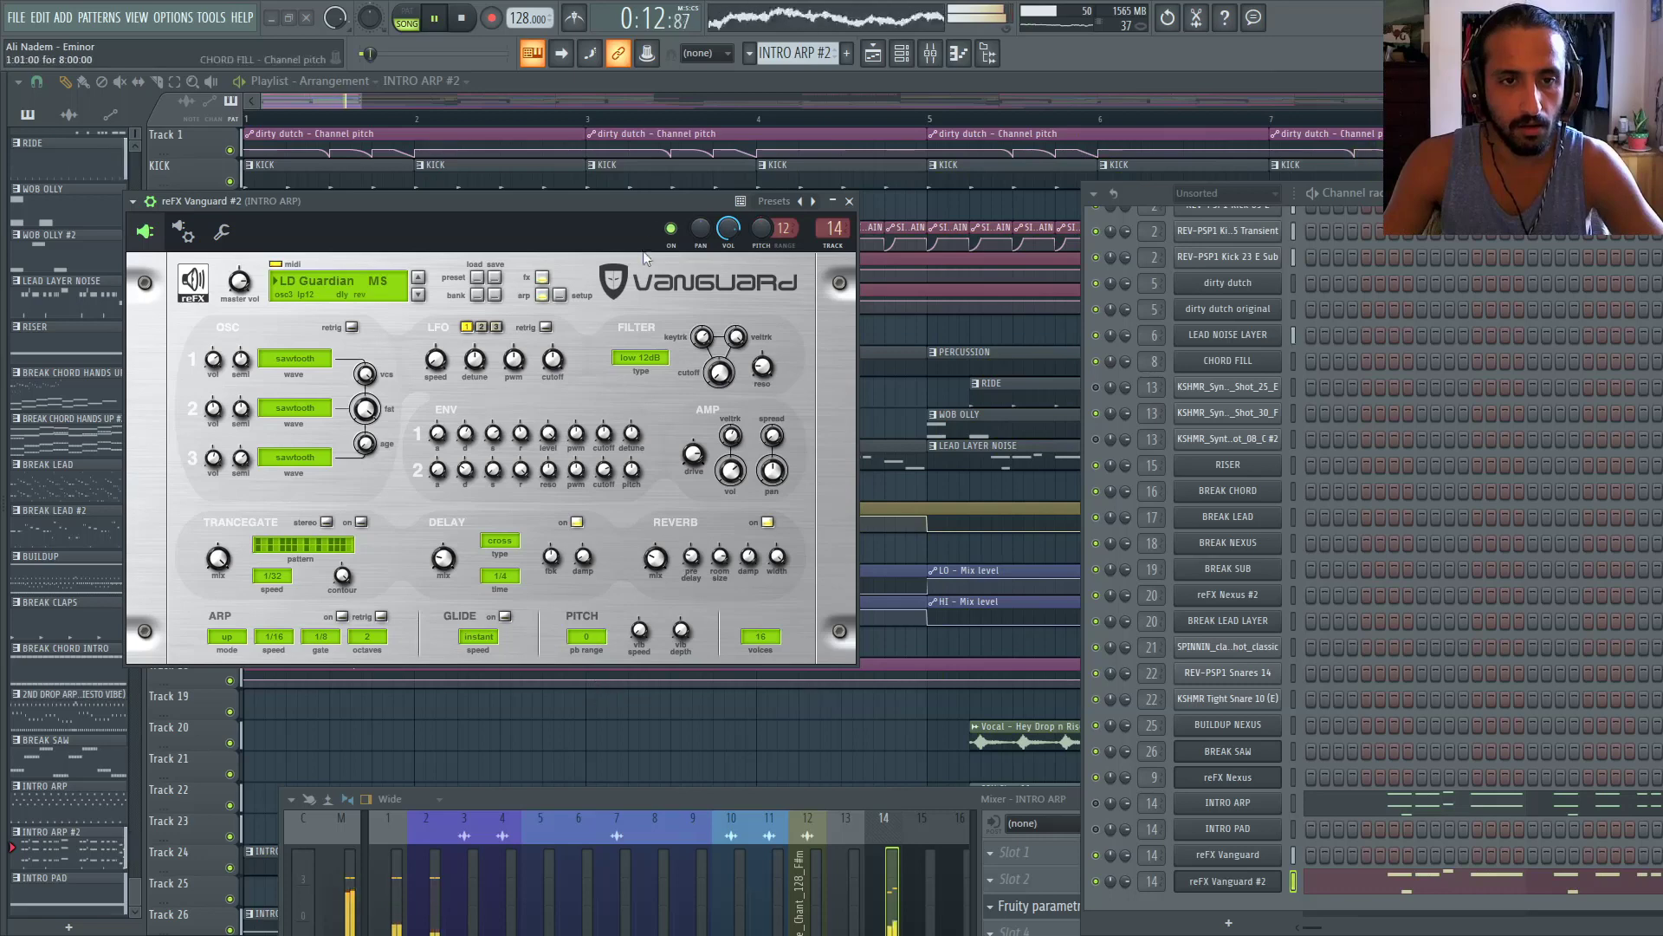
pyautogui.press('space')
pyautogui.press('space')
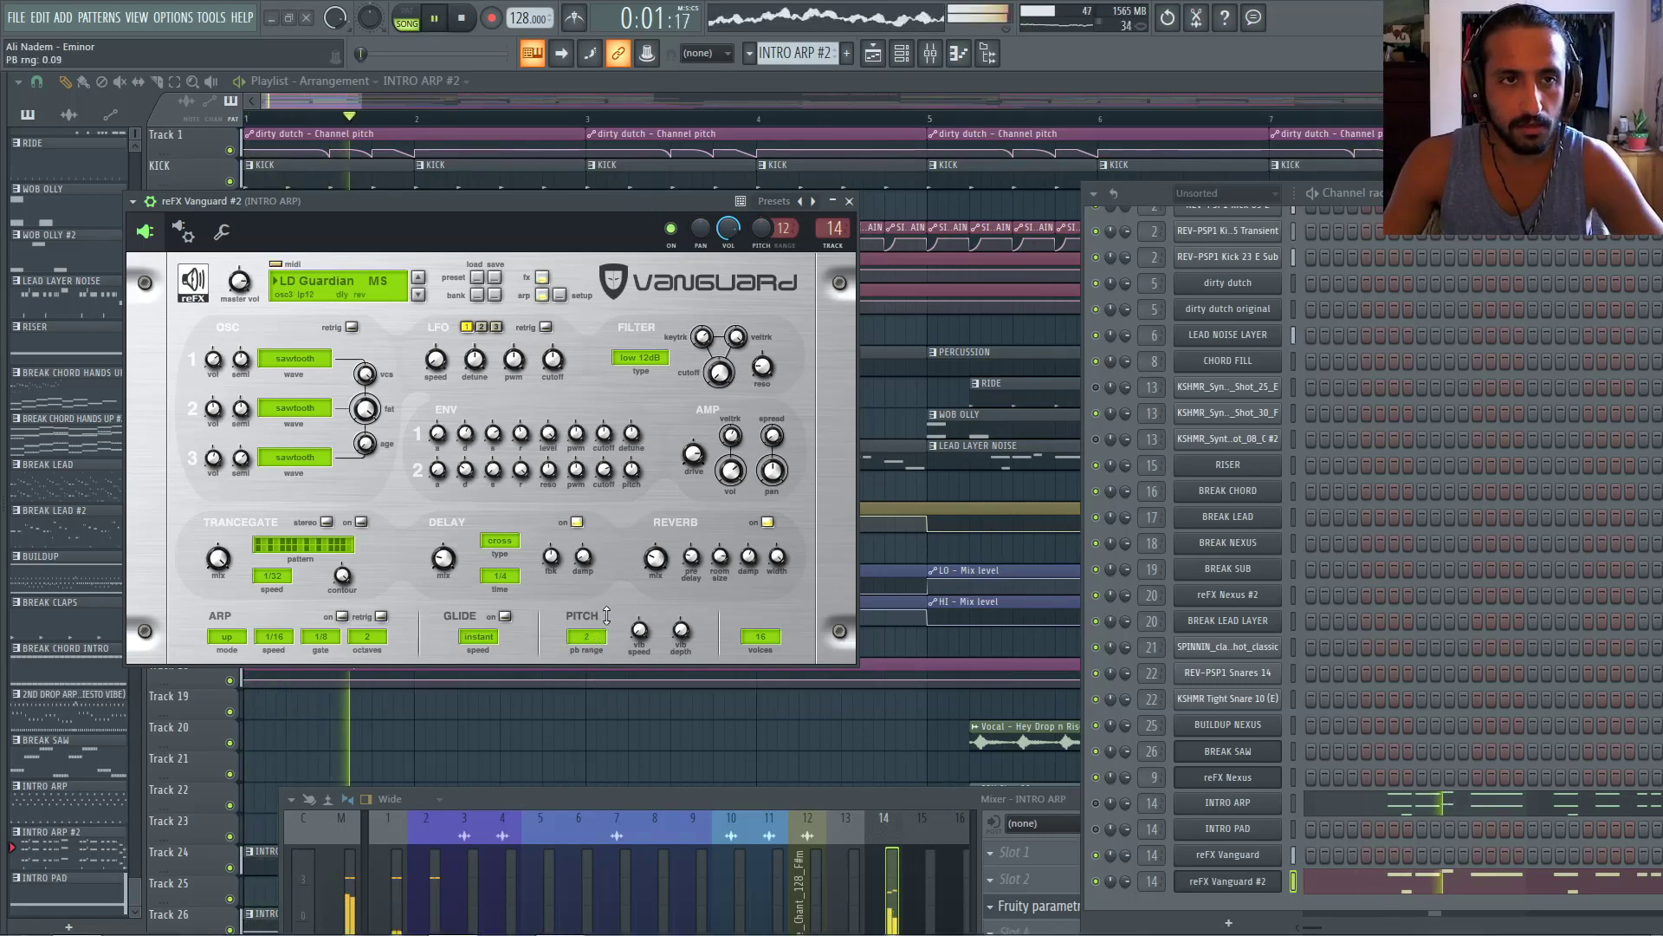
# Raise Vanguard's pitch bend range in small increments during playback, replaying the song from the start to compare
pyautogui.moveTo(596, 637); pyautogui.dragTo(612, 607)
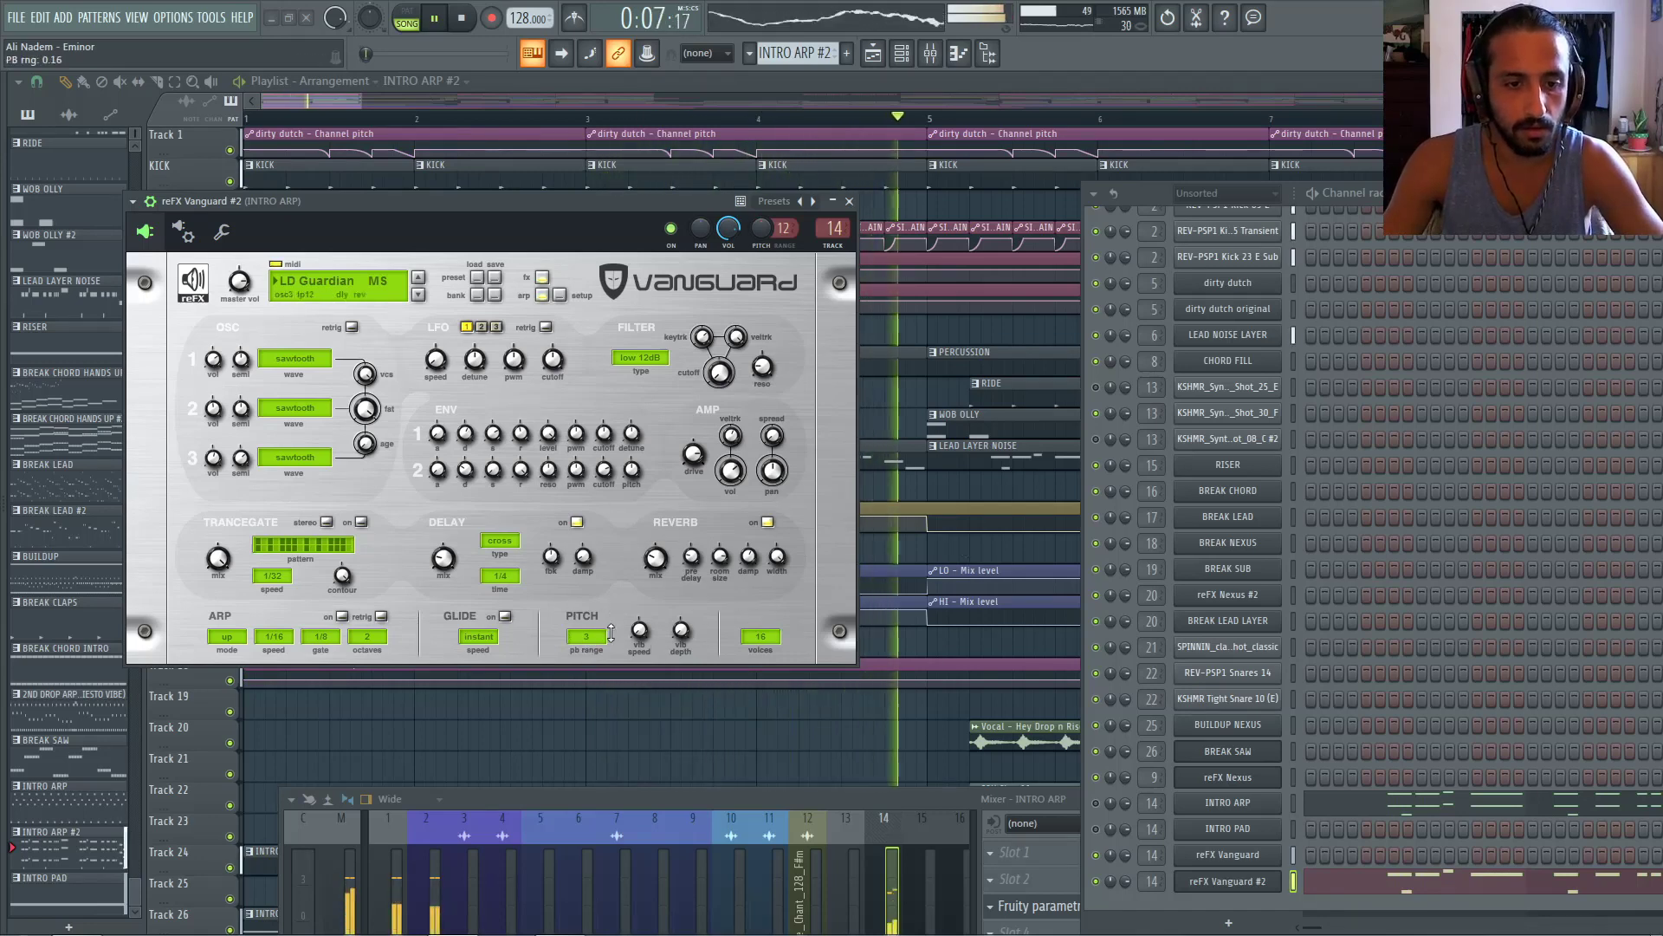
pyautogui.moveTo(572, 637); pyautogui.dragTo(610, 620)
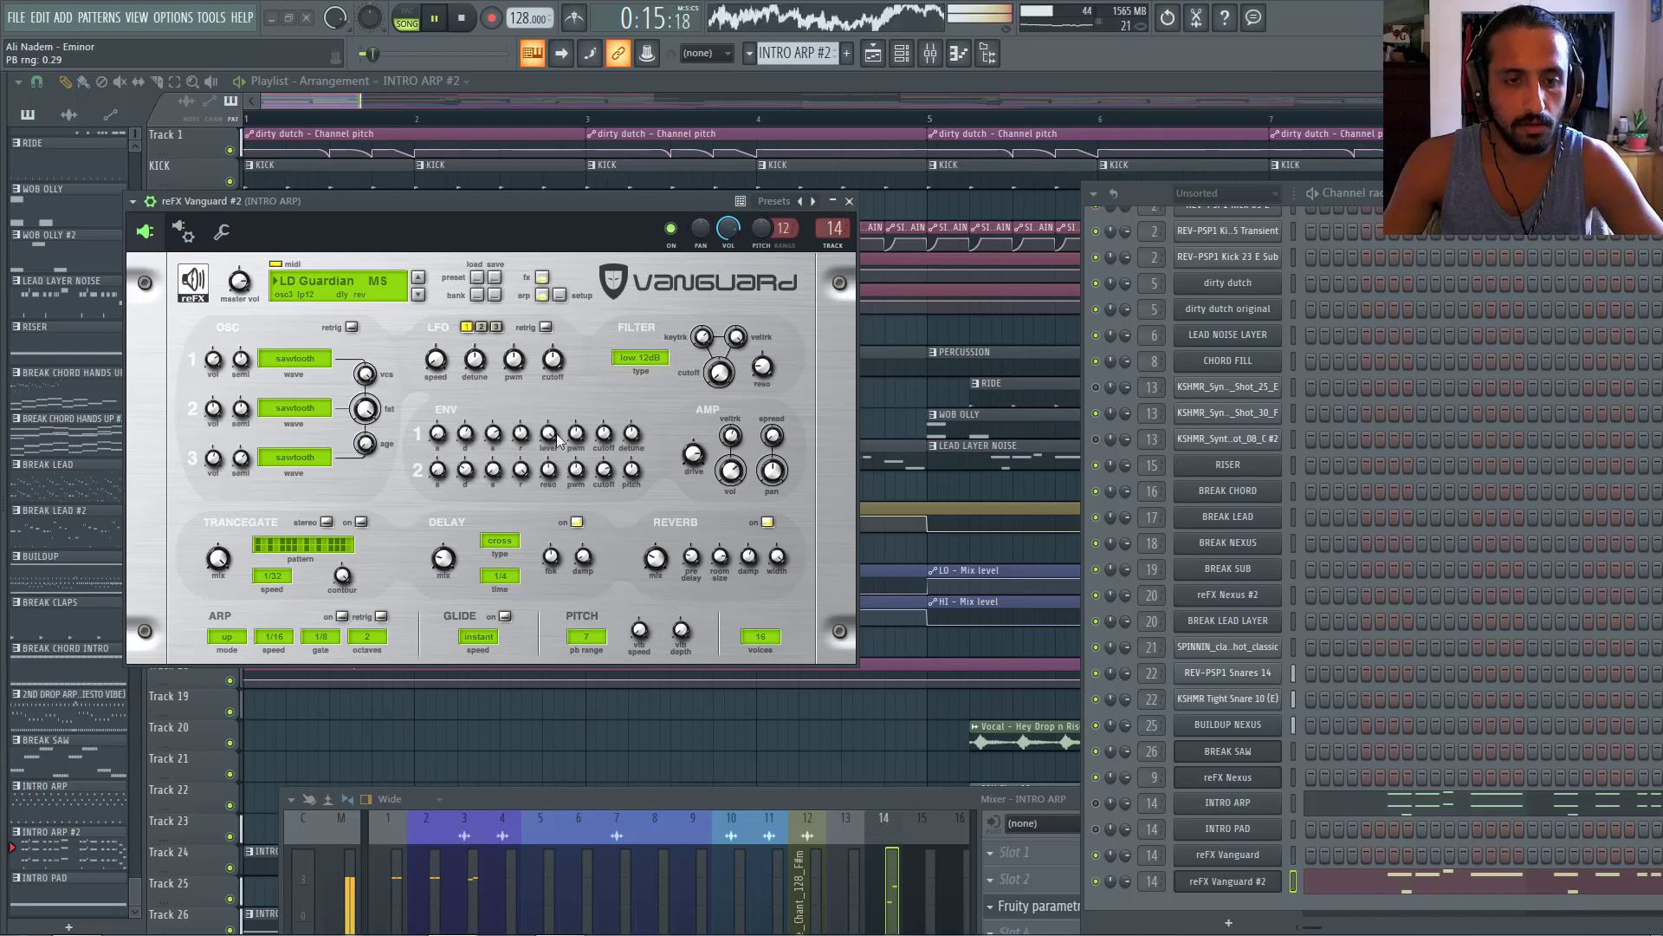
pyautogui.click(646, 205)
pyautogui.press('space')
pyautogui.press('space')
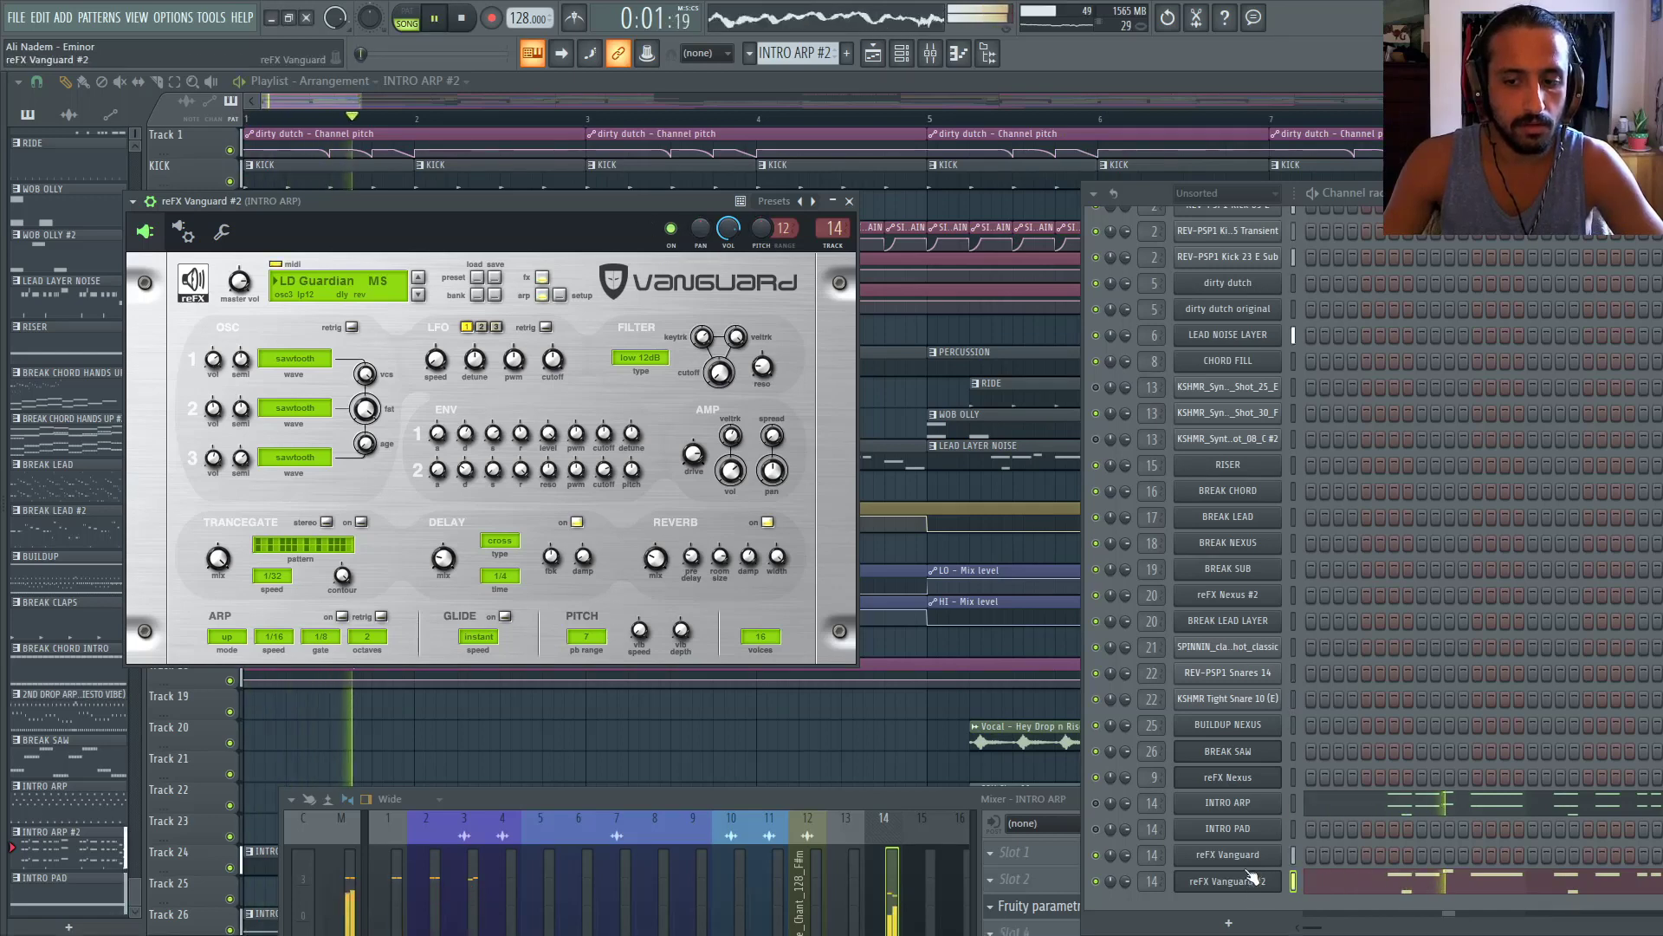
# Open the INTRO ARP channel's Massive synth and its piano roll to check the arp notes
pyautogui.click(1247, 802)
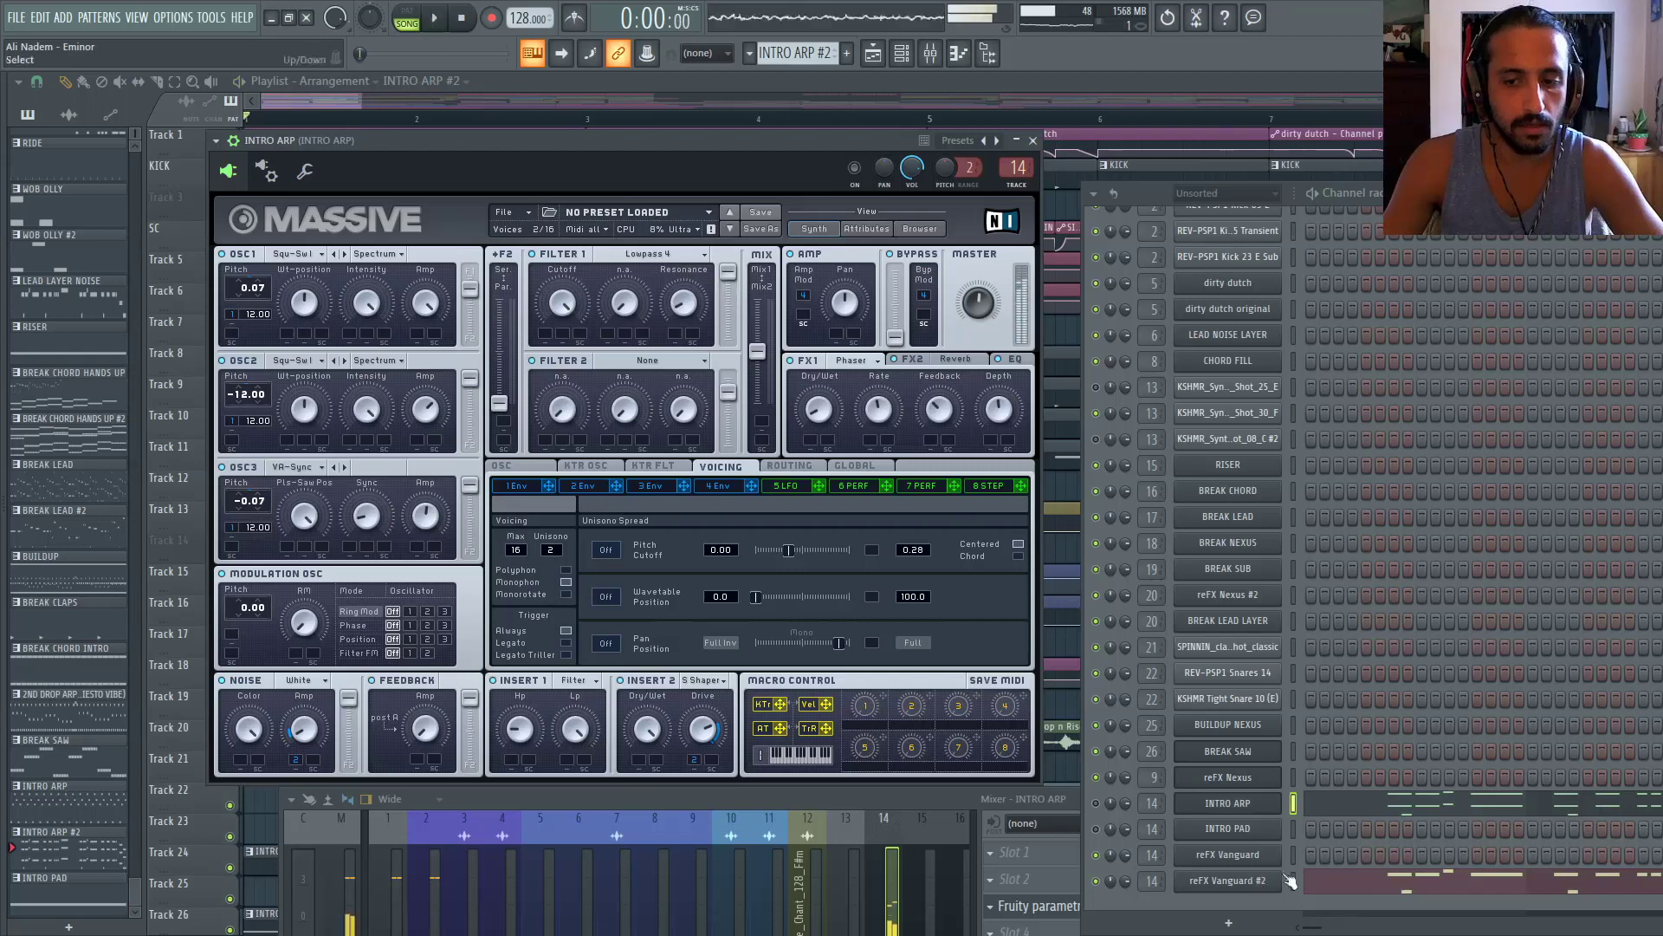
pyautogui.click(1340, 804)
pyautogui.click(1341, 804)
pyautogui.click(1340, 805)
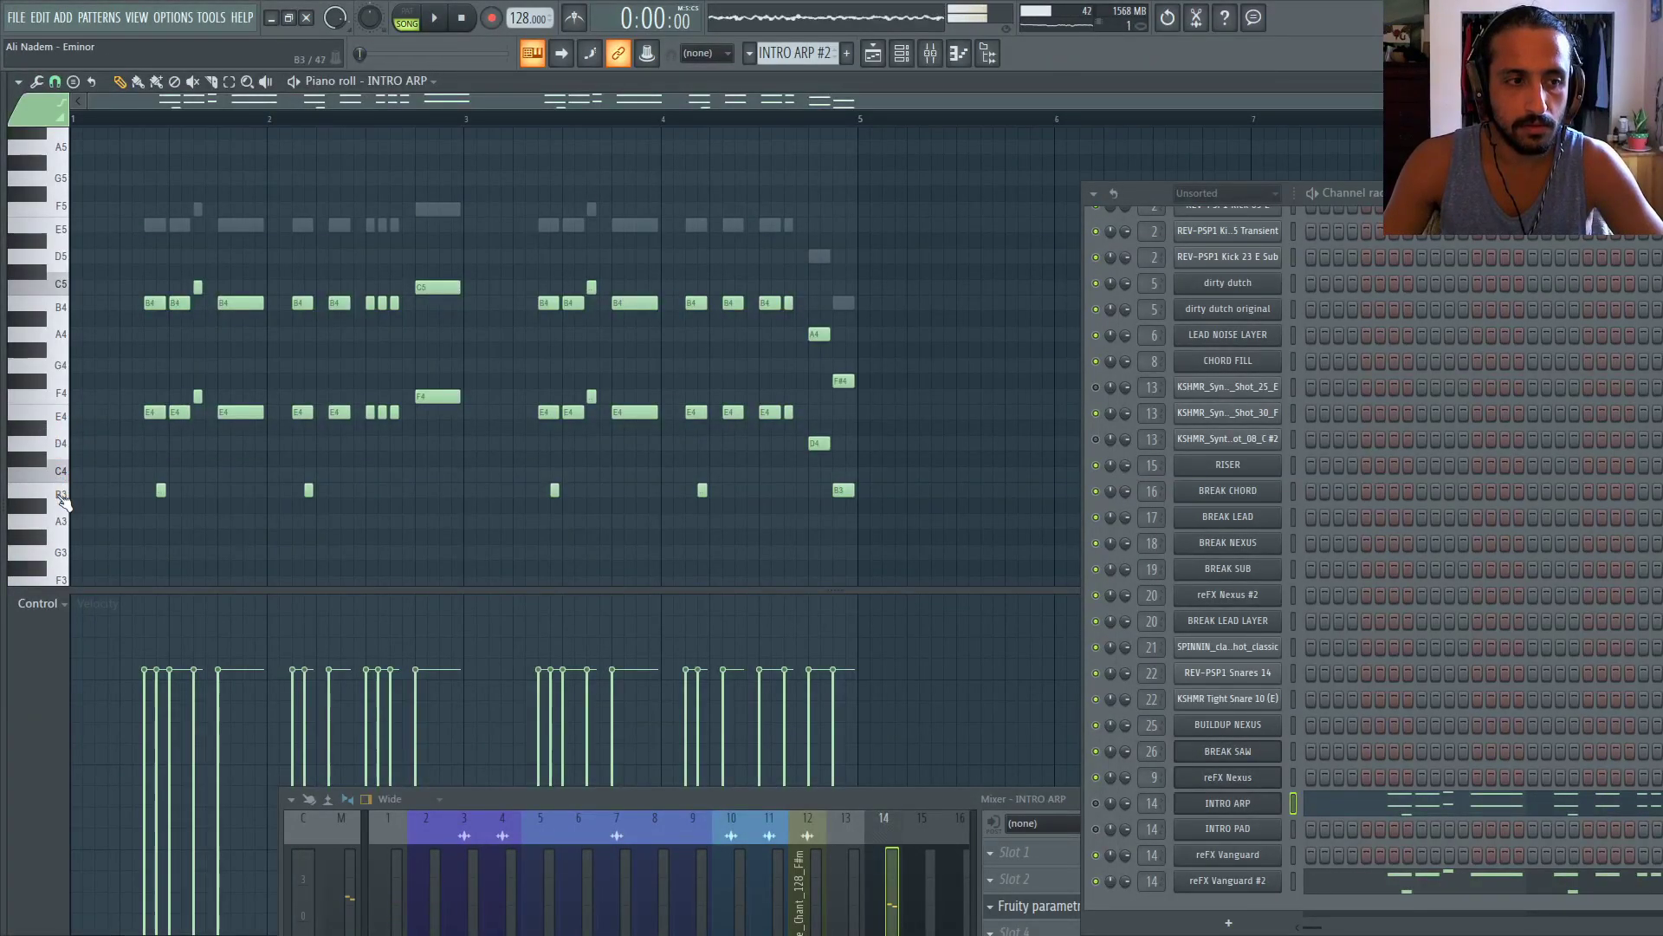
# Play the song from the start over the playlist and adjust the filter cutoff in reFX Vanguard #2
pyautogui.click(1252, 881)
pyautogui.press('space')
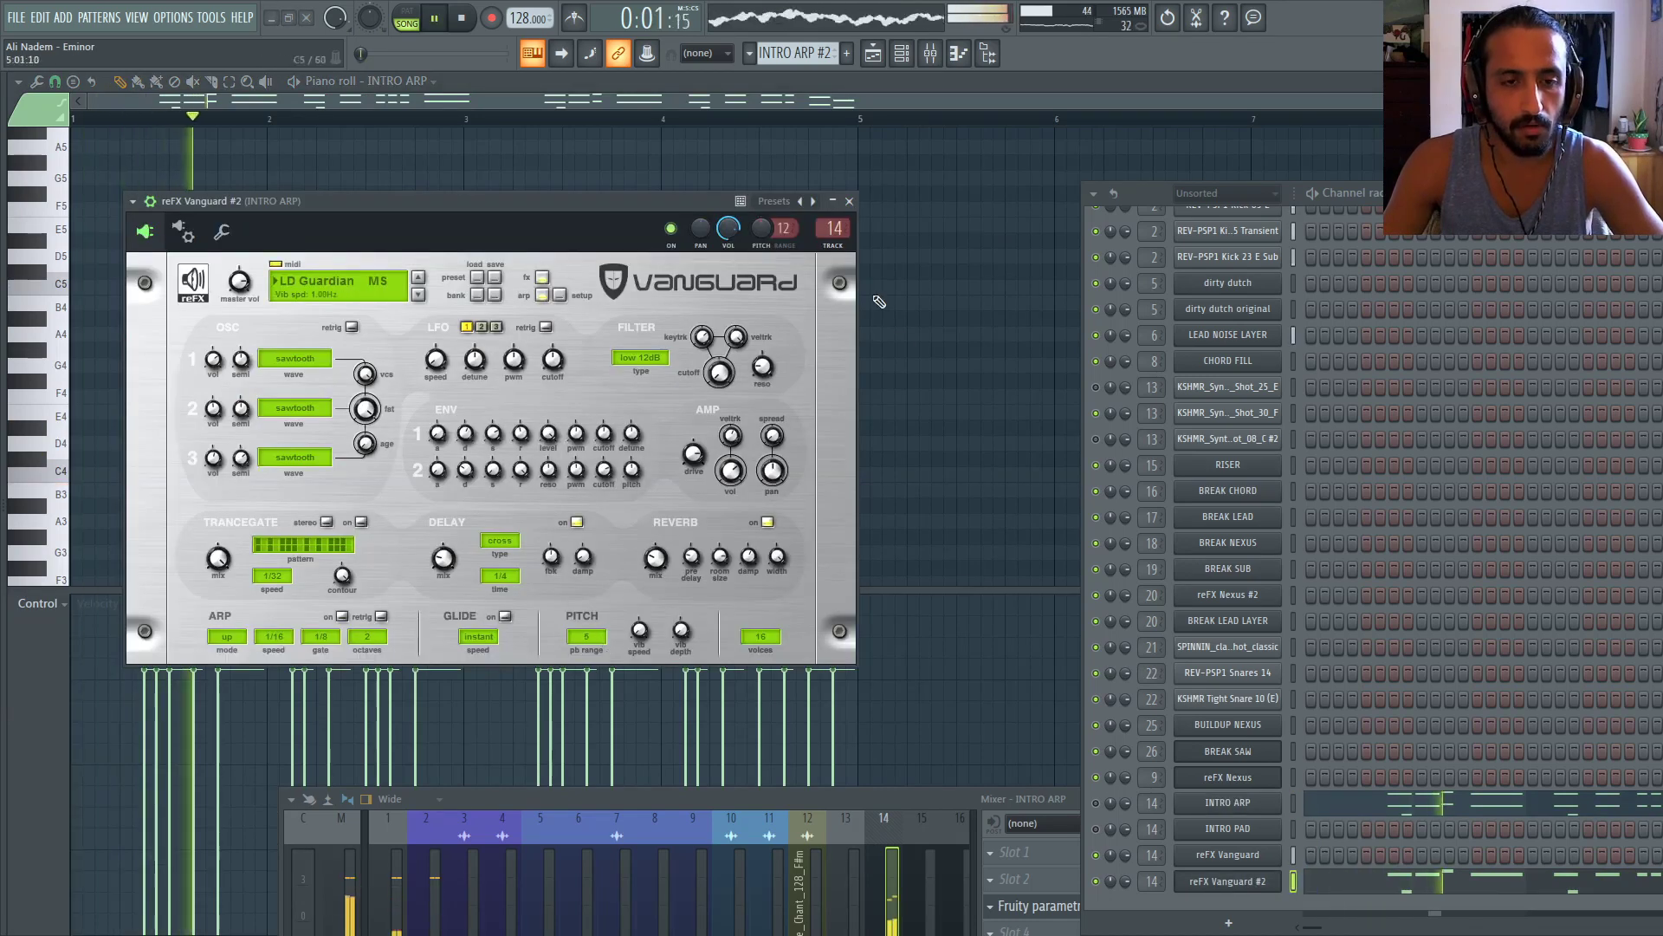
pyautogui.click(873, 54)
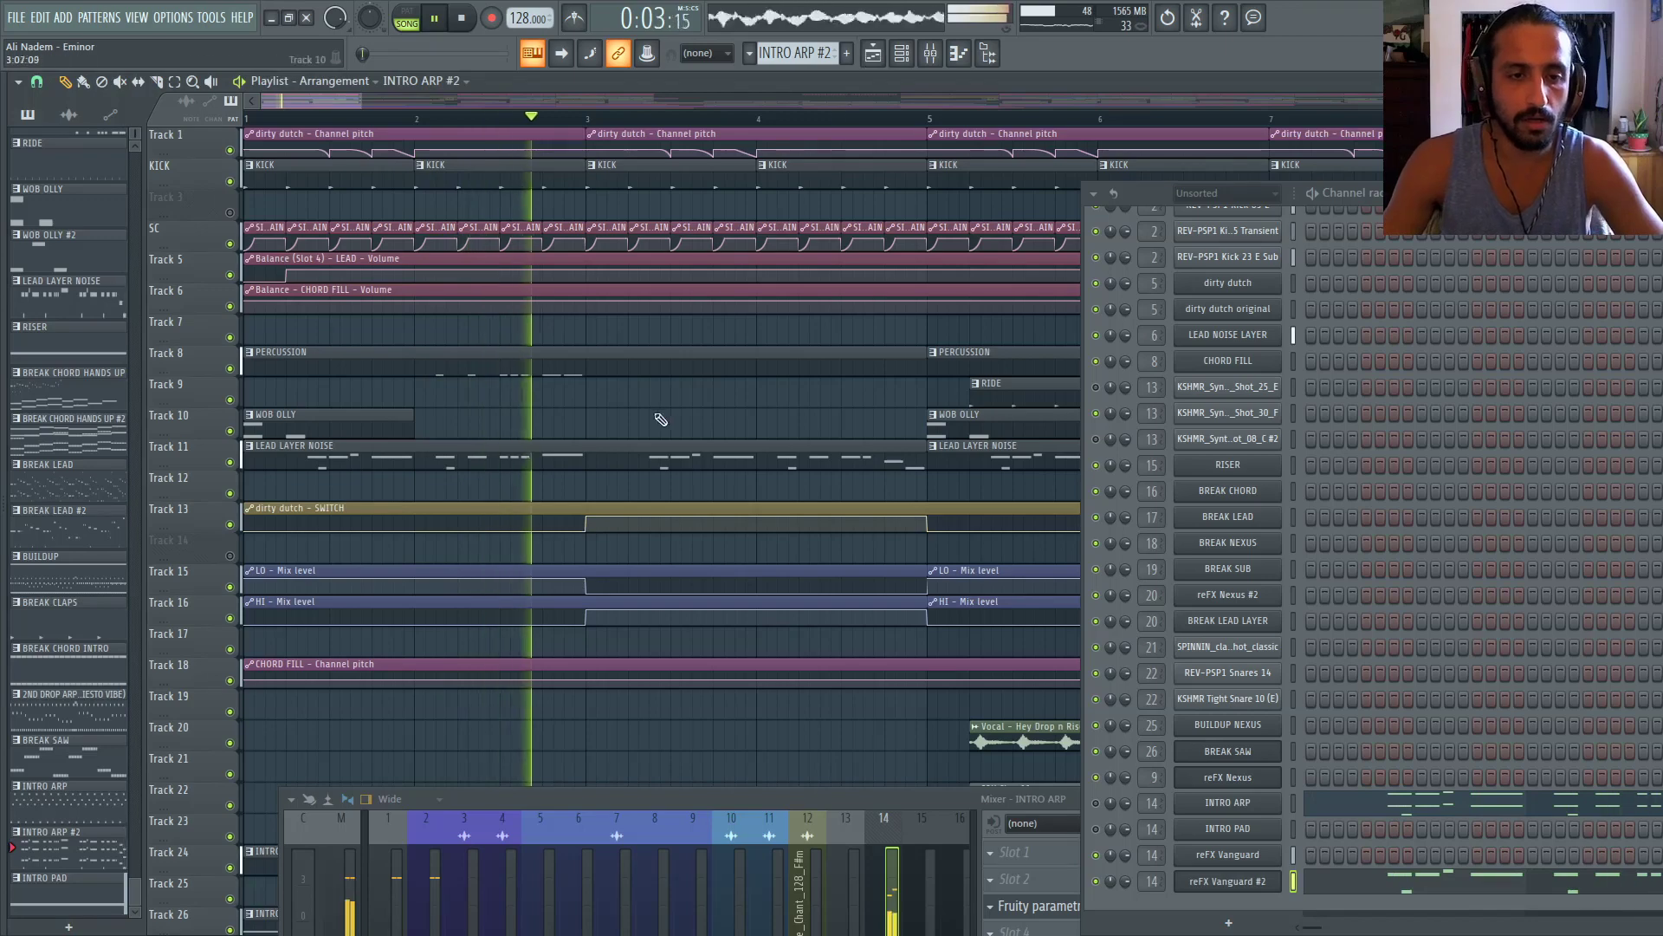
pyautogui.scroll(-2, 632, 390)
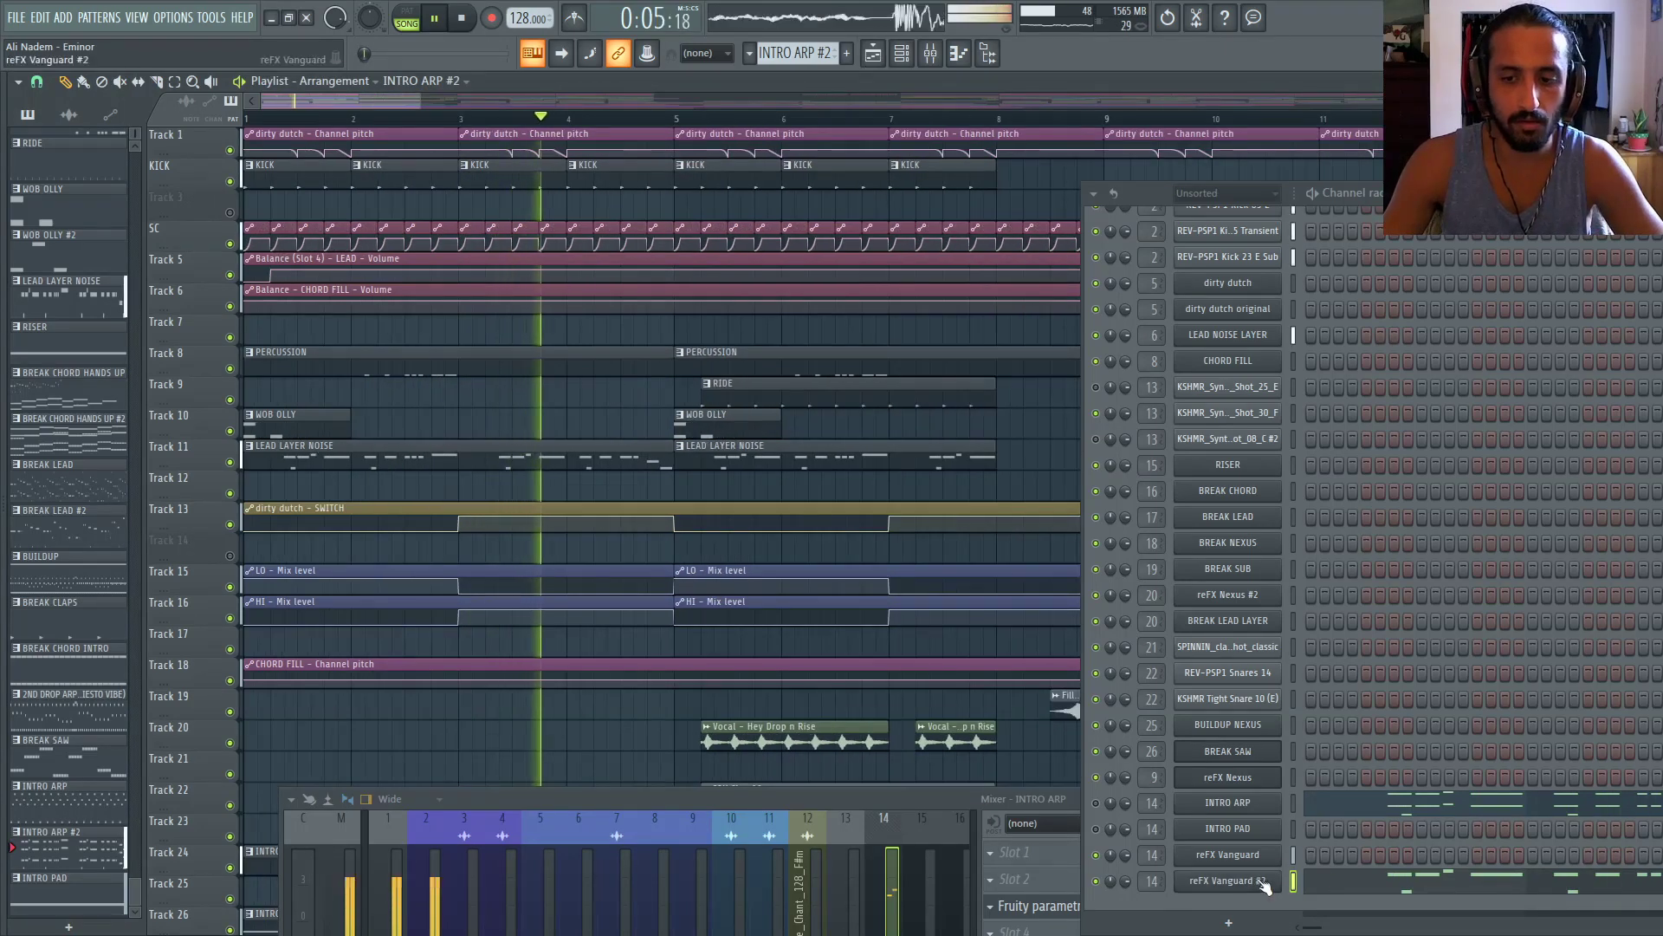
pyautogui.click(1264, 882)
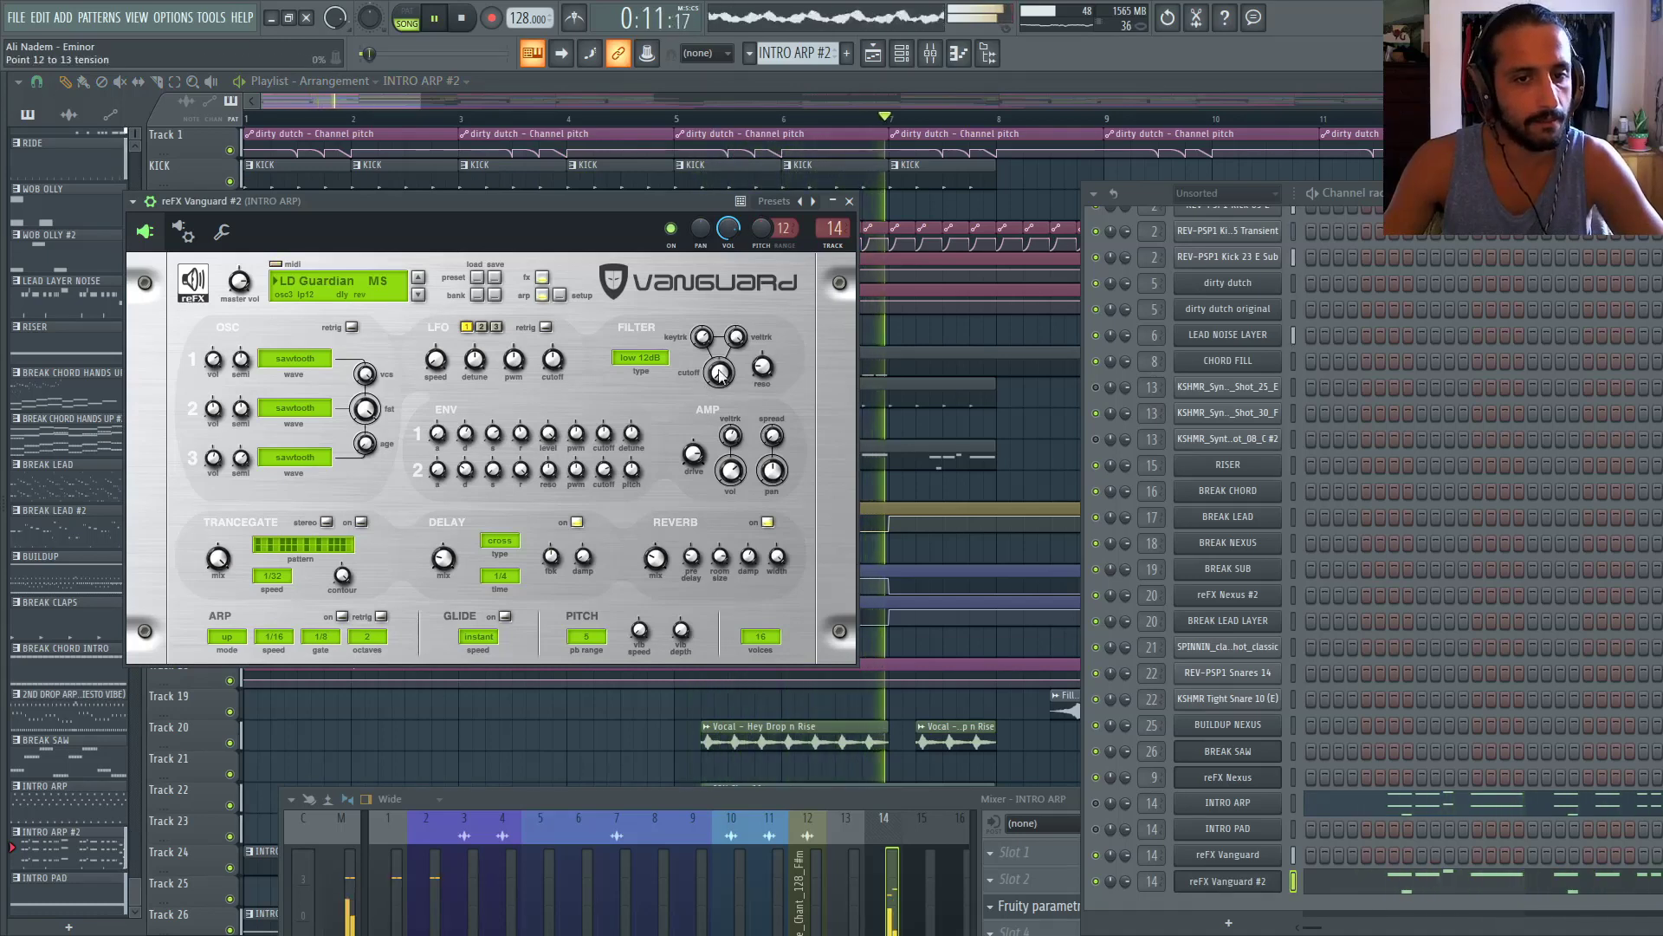
pyautogui.moveTo(719, 374); pyautogui.dragTo(729, 284)
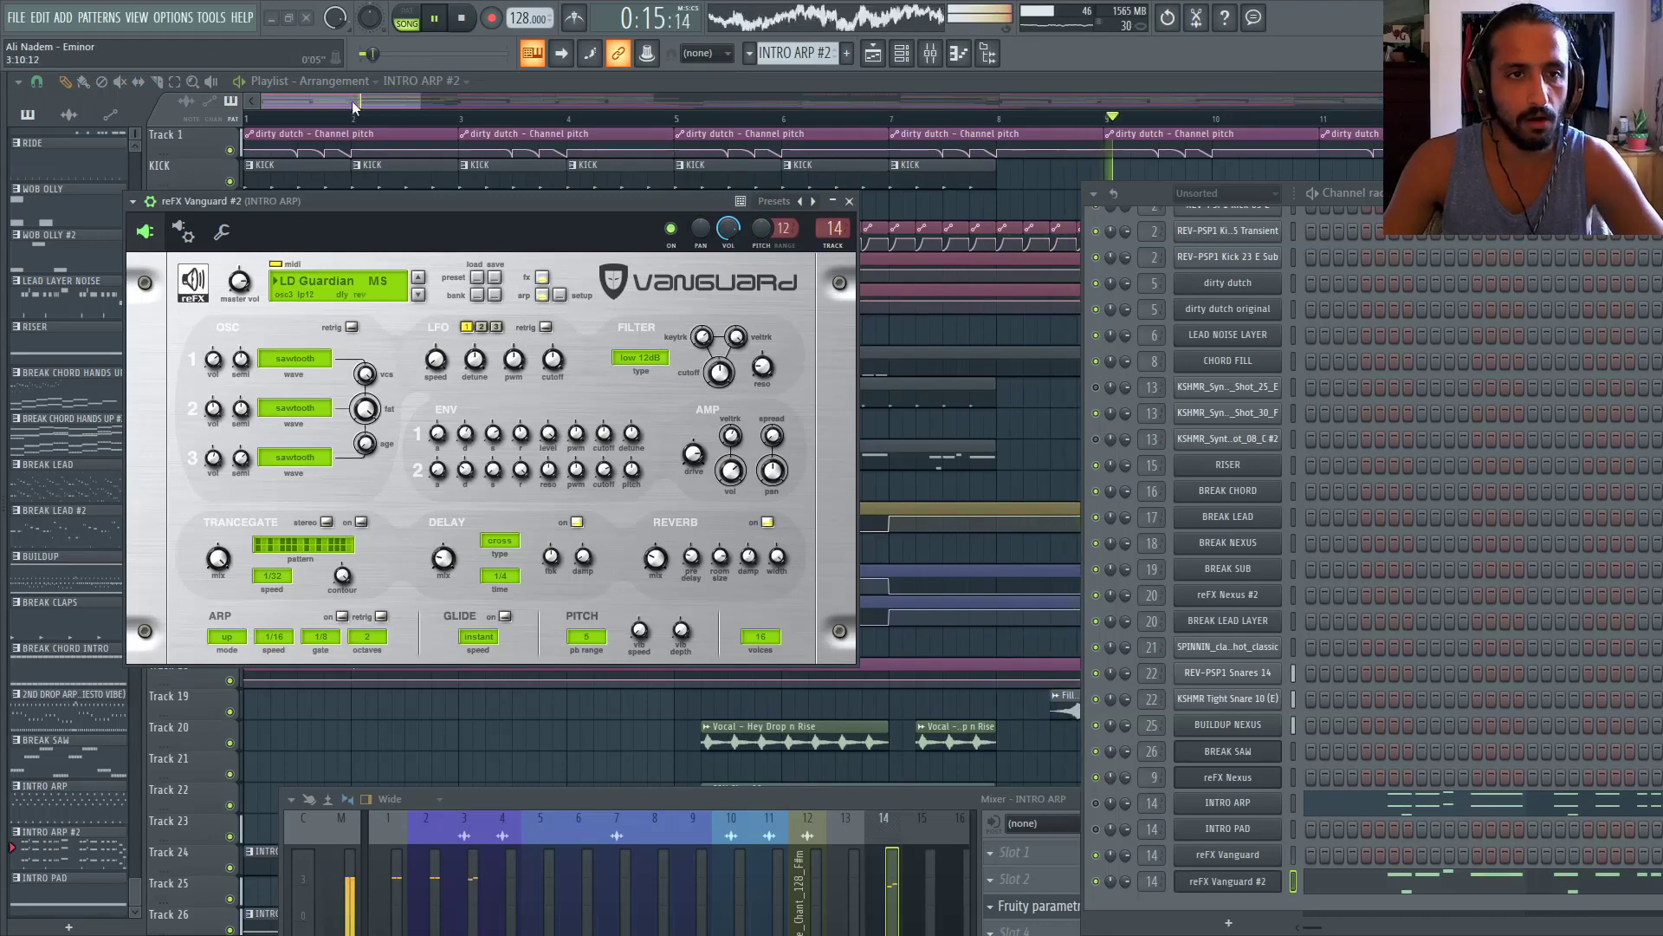
# Create an automation clip for the last tweaked parameter, Vanguard #2's filter cutoff
pyautogui.moveTo(353, 102); pyautogui.dragTo(359, 104)
pyautogui.scroll(-3, 386, 130)
pyautogui.scroll(-2, 494, 242)
pyautogui.click(211, 17)
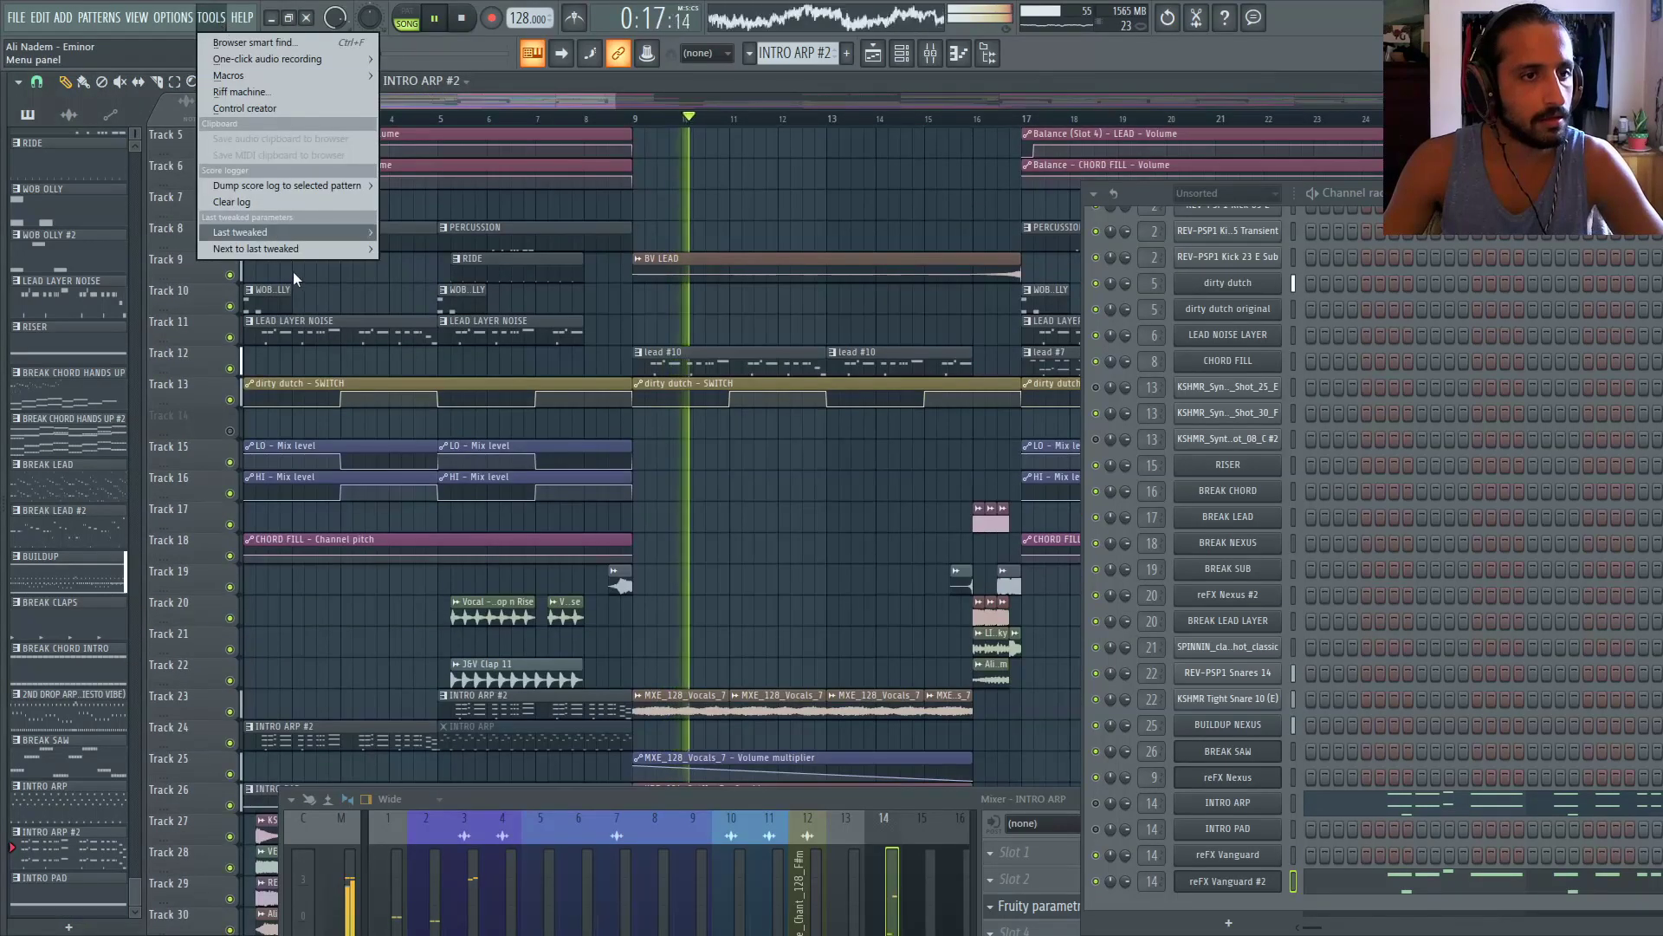
pyautogui.moveTo(303, 236)
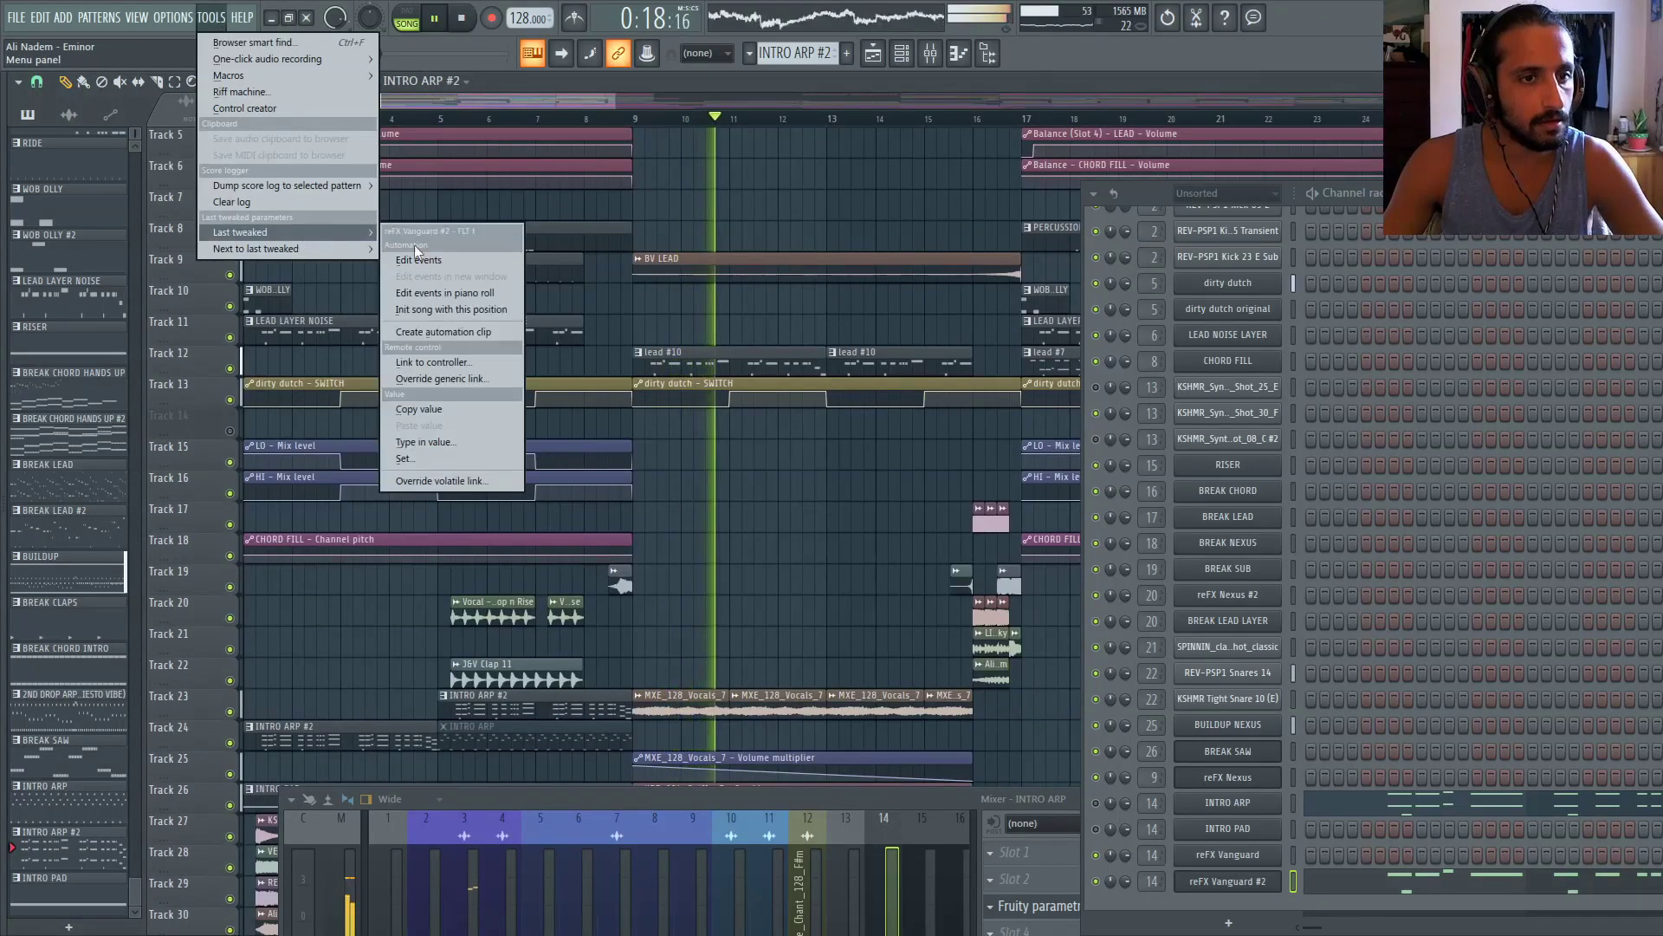
pyautogui.click(471, 330)
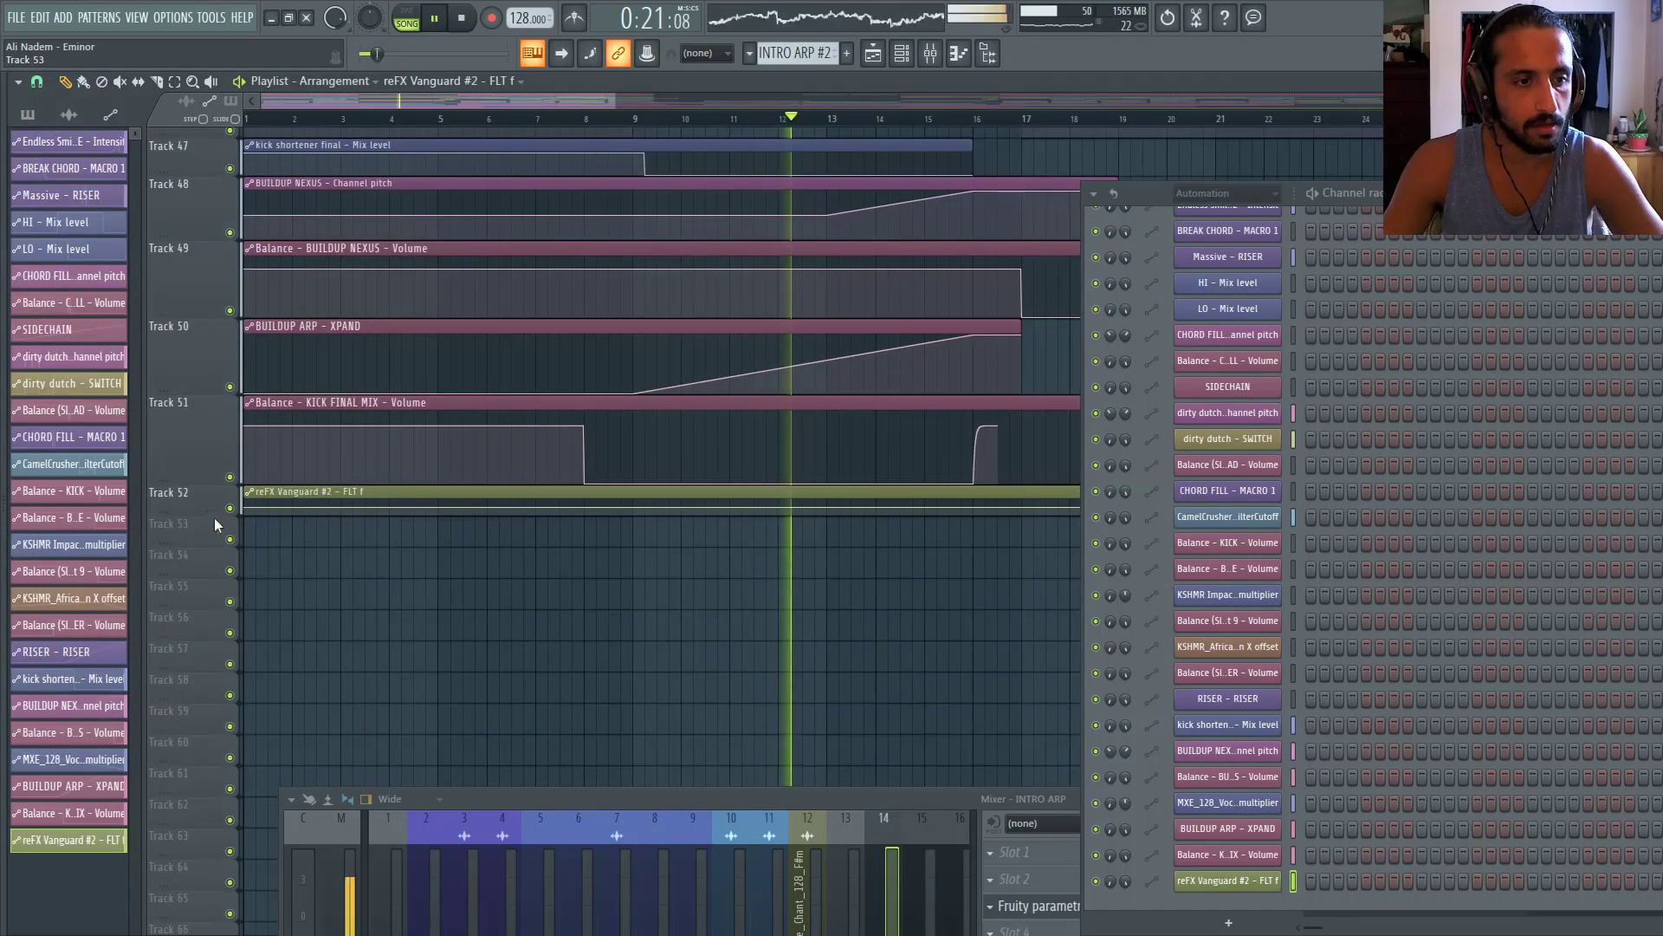
# Enlarge Track 52, hide the channel rack and shape the Vanguard filter clip into a straight rise from 0% to 100% near bar 8
pyautogui.moveTo(217, 517); pyautogui.dragTo(229, 578)
pyautogui.click(901, 54)
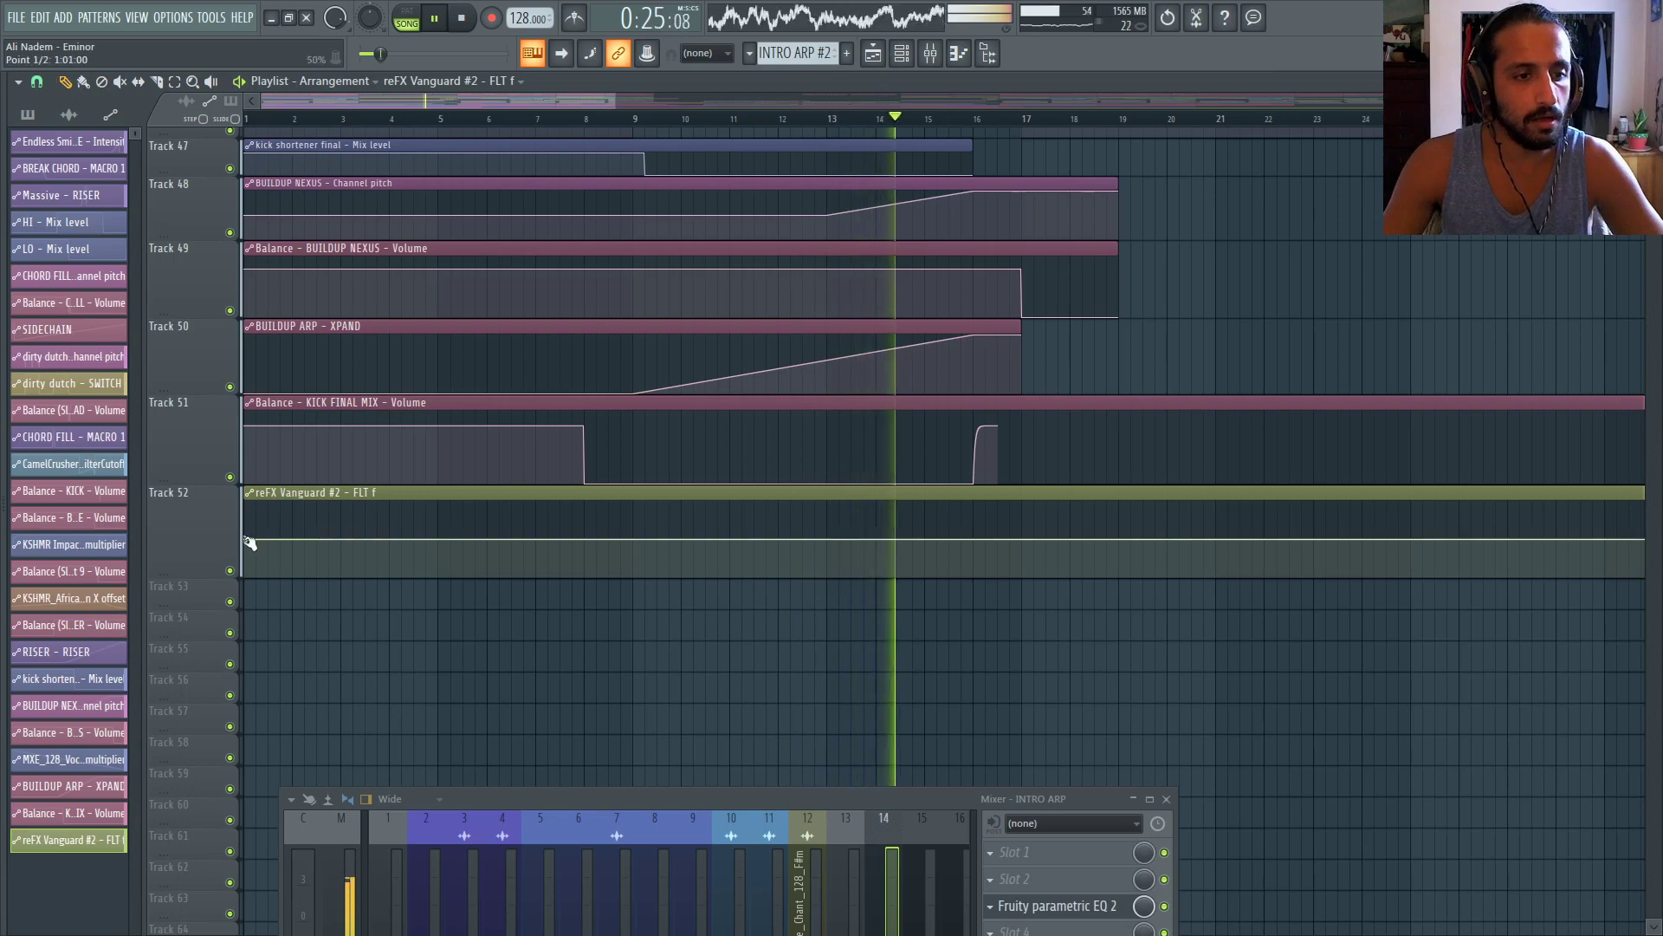
pyautogui.moveTo(248, 540); pyautogui.dragTo(248, 579)
pyautogui.rightClick(582, 514)
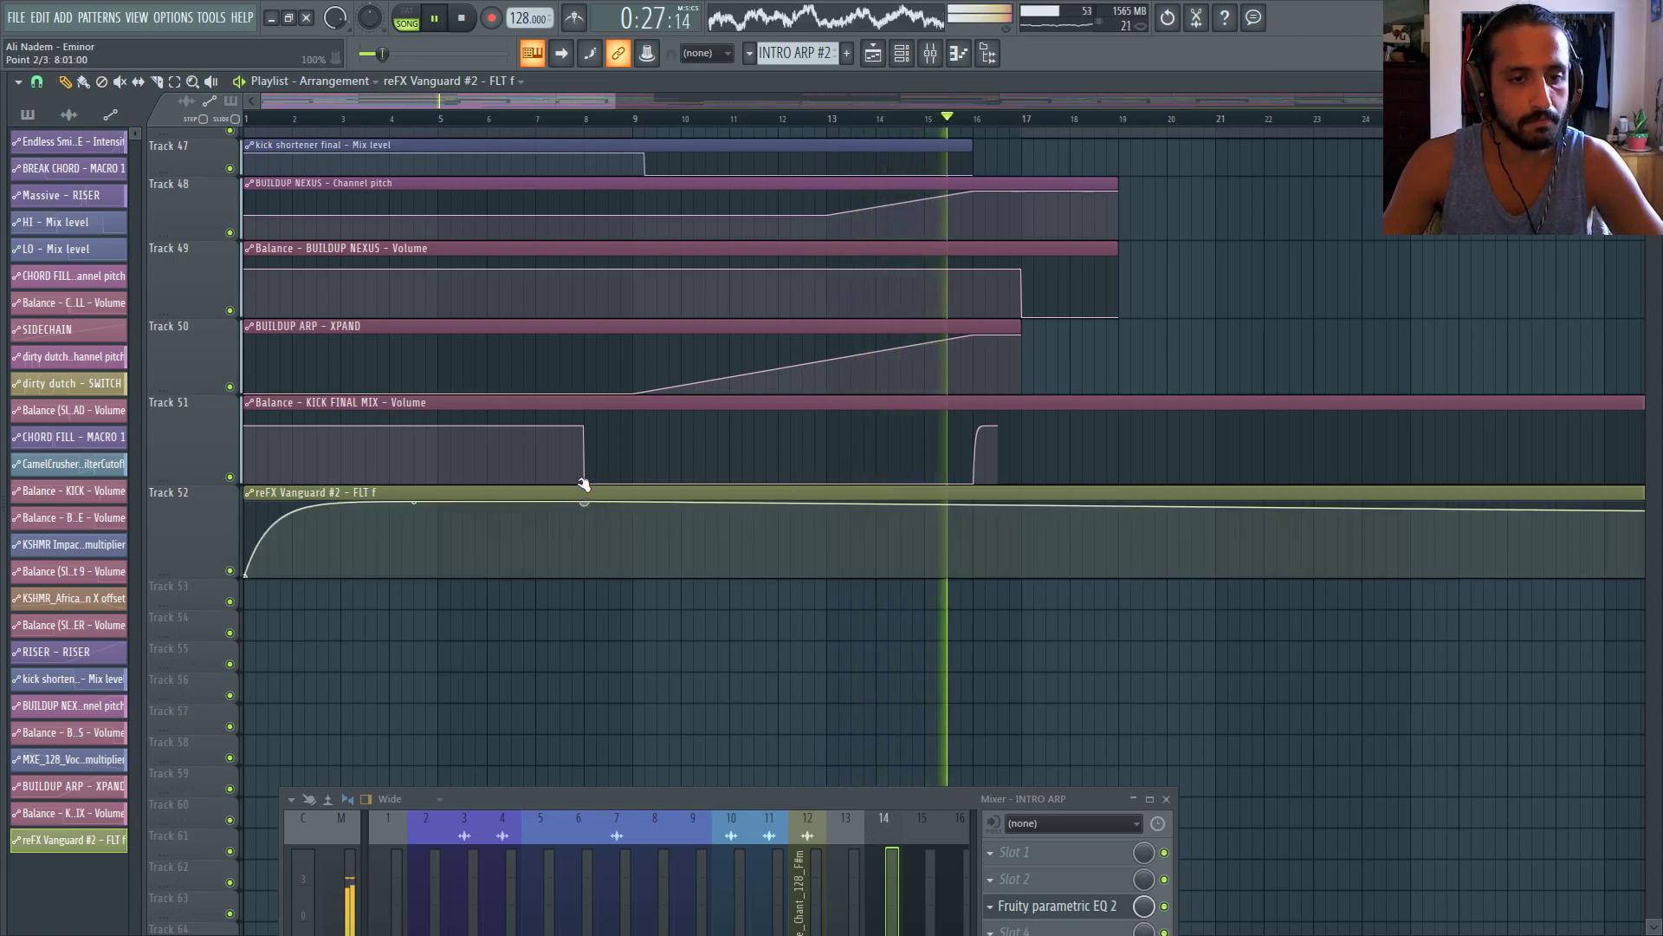
pyautogui.rightClick(413, 502)
# Shorten the Vanguard filter automation clip on Track 52 to end at bar 16
pyautogui.scroll(-3, 471, 535)
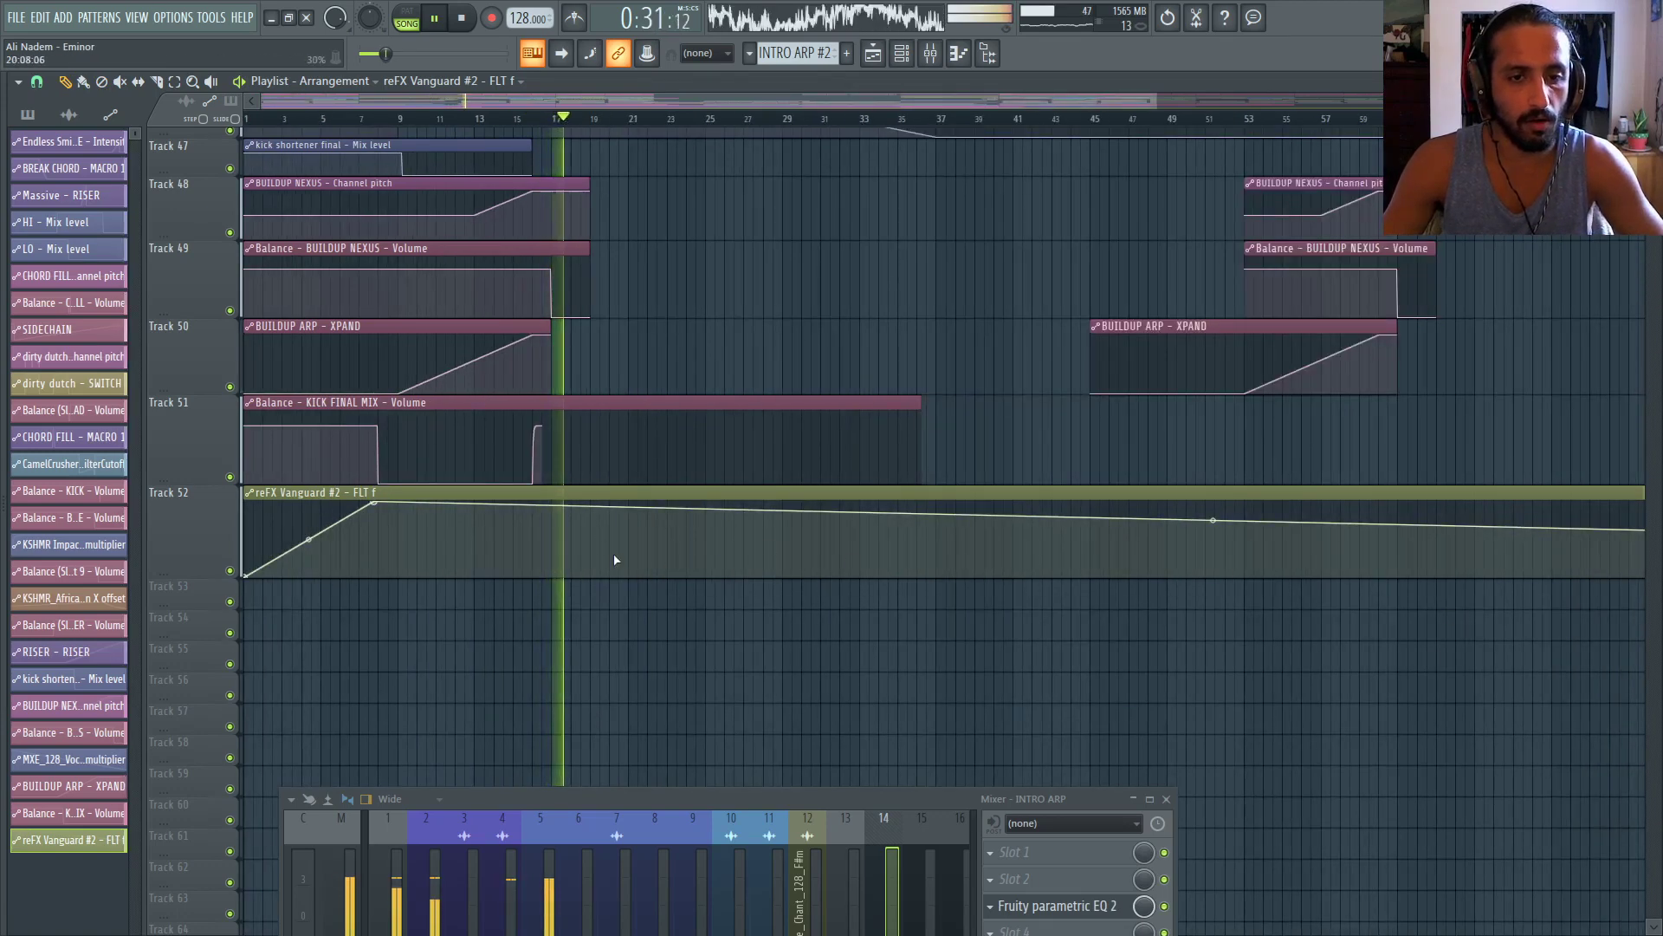
pyautogui.scroll(-2, 787, 516)
pyautogui.moveTo(1431, 554); pyautogui.dragTo(437, 498)
pyautogui.scroll(2, 437, 493)
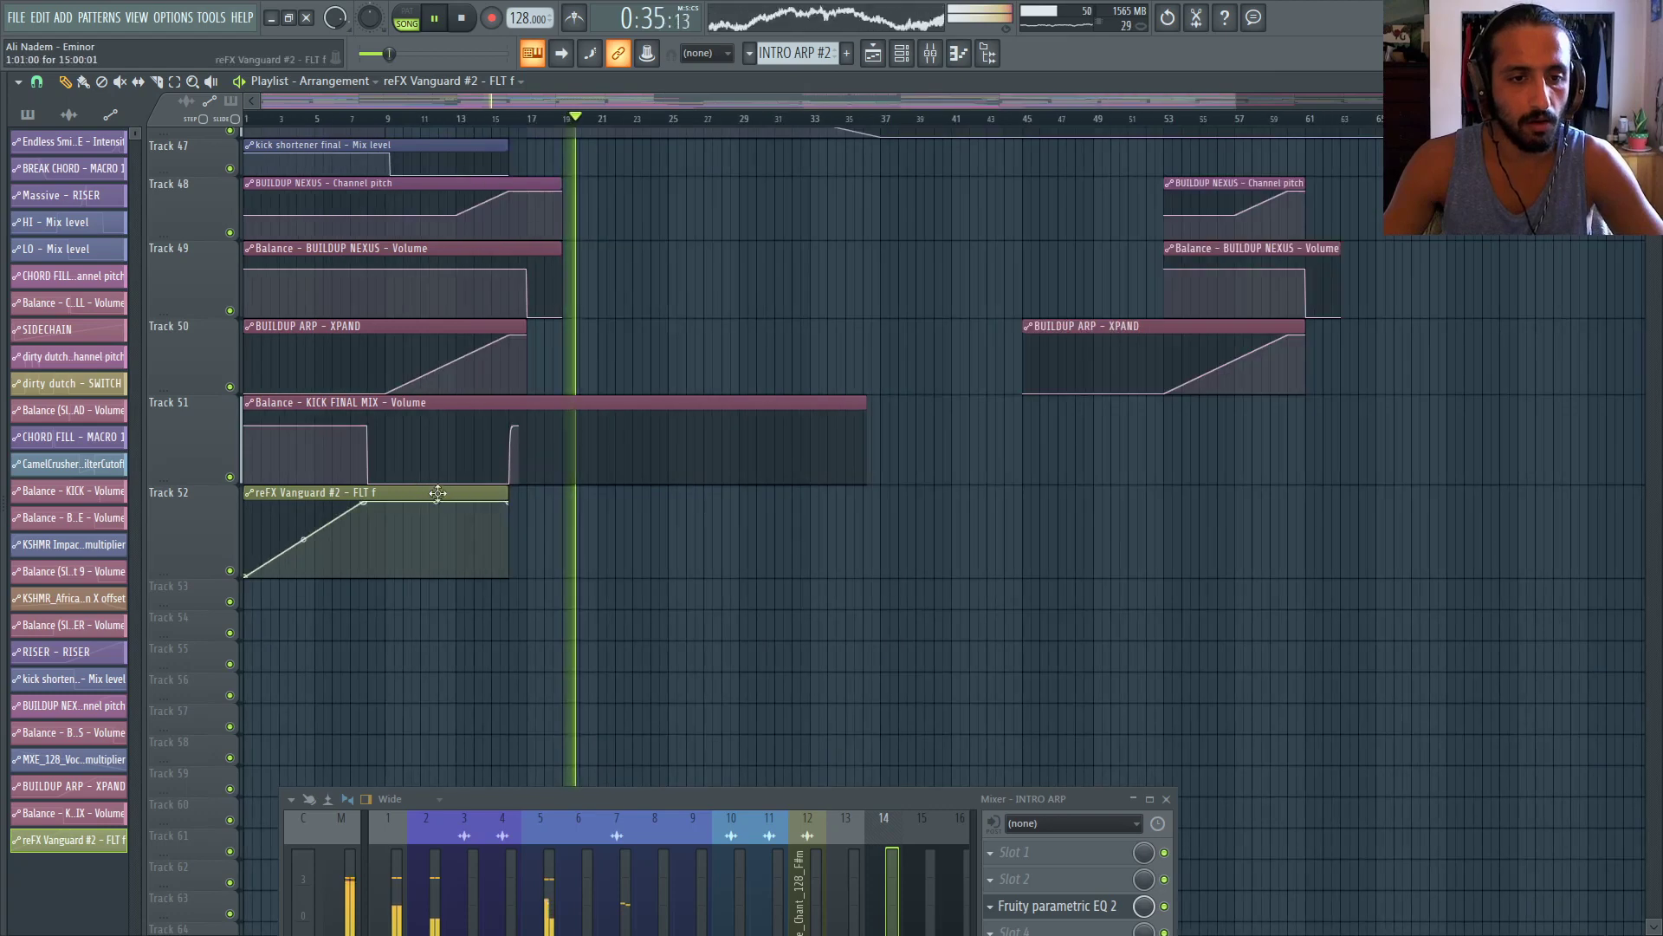
# Stop and replay the song from the start against the Vanguard filter ramp, and raise the mixer window into view
pyautogui.click(462, 18)
pyautogui.scroll(3, 182, 243)
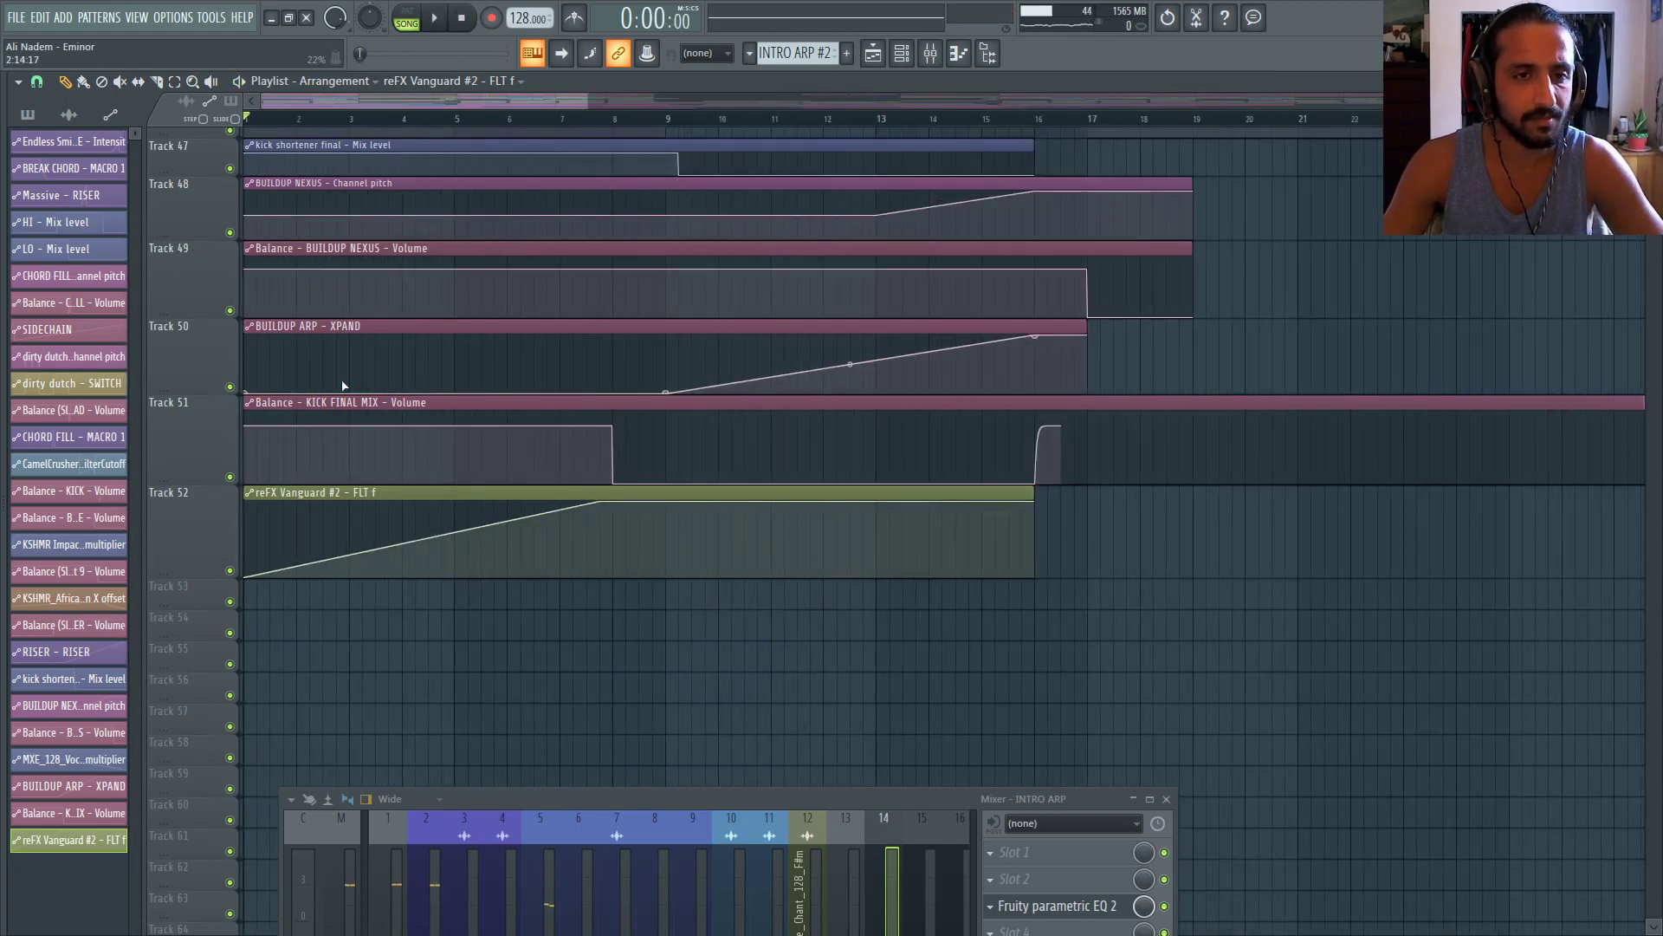
pyautogui.scroll(10, 342, 386)
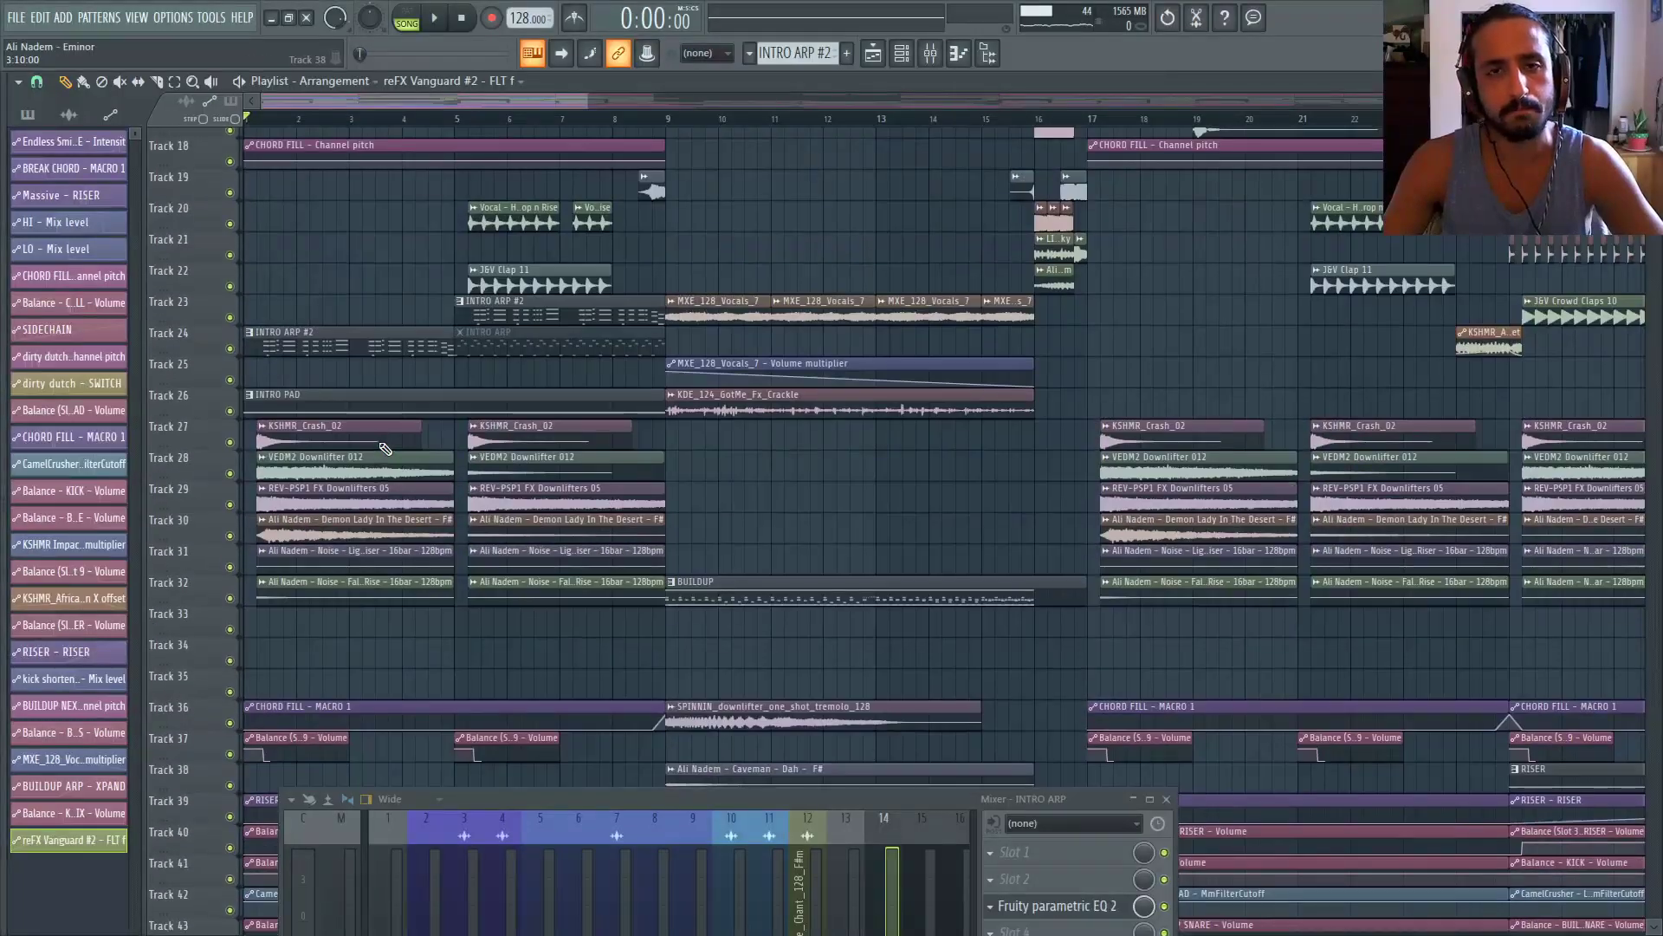
pyautogui.scroll(-10, 384, 448)
pyautogui.press('space')
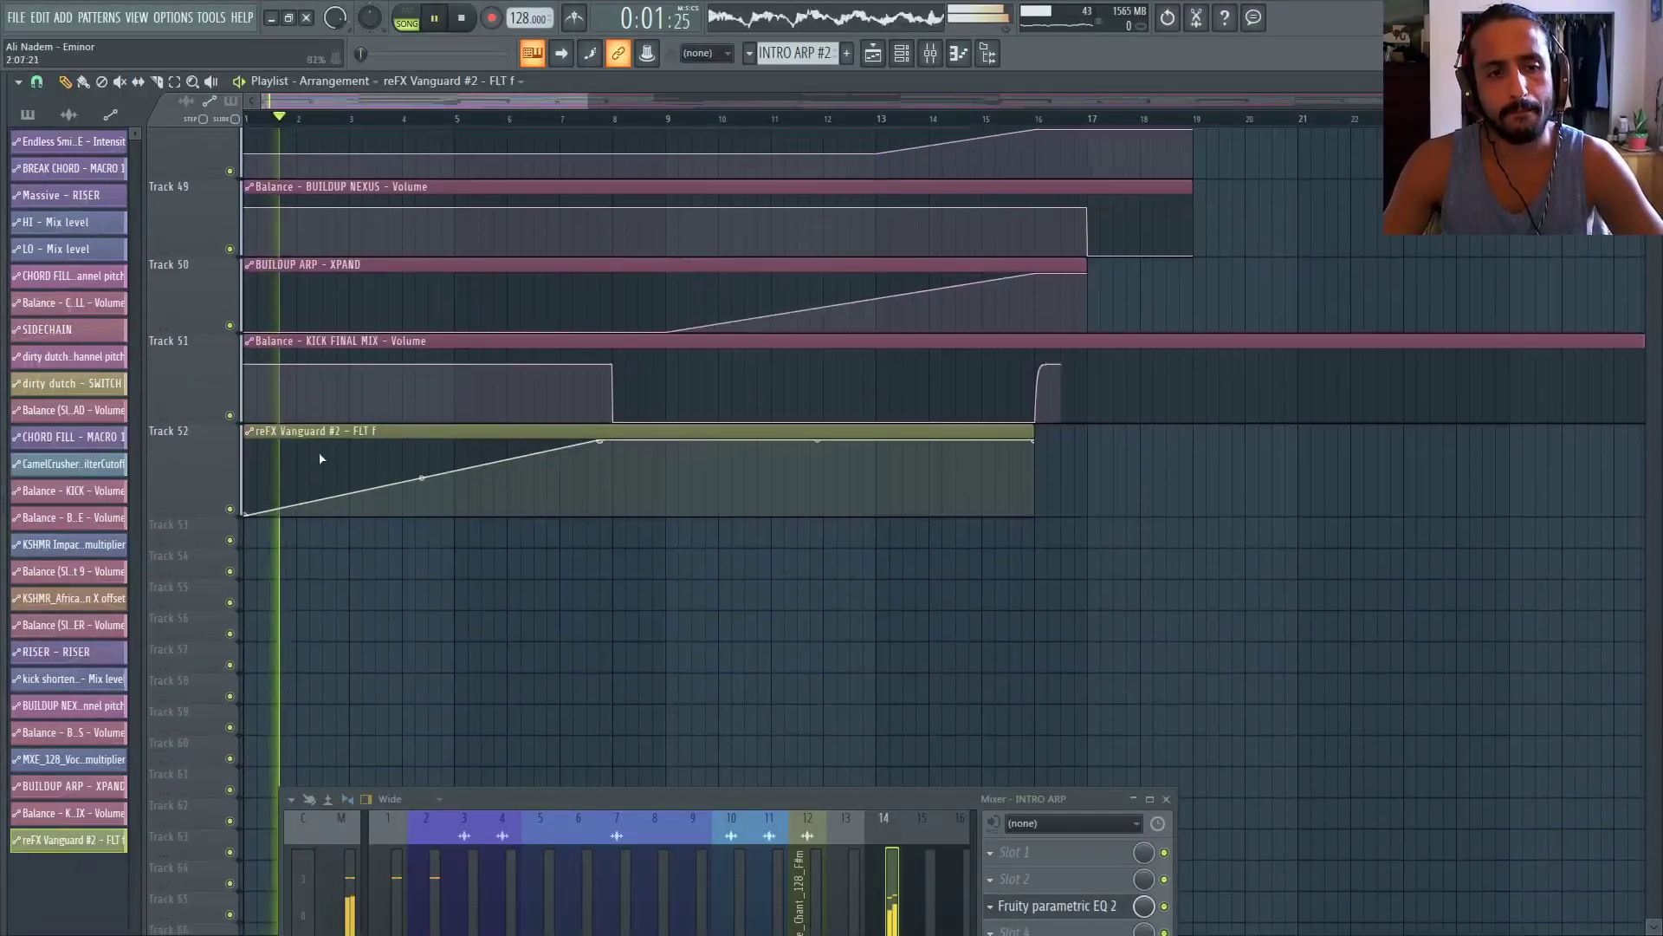
pyautogui.scroll(5, 252, 501)
pyautogui.scroll(-2, 596, 499)
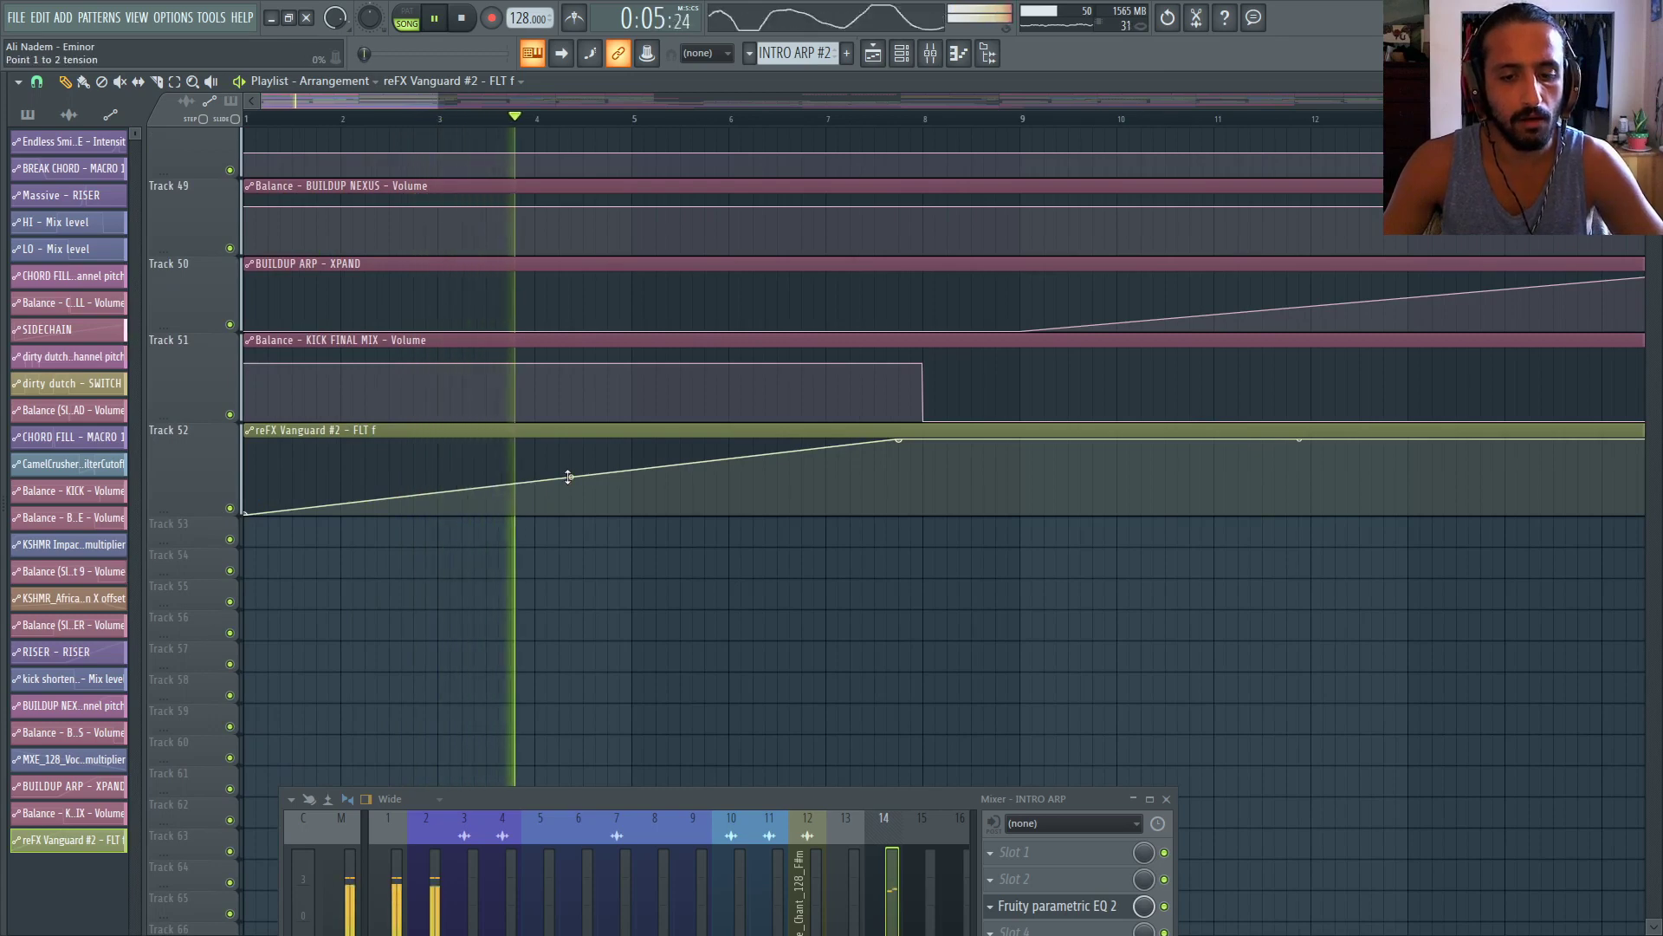
pyautogui.moveTo(615, 798); pyautogui.dragTo(643, 637)
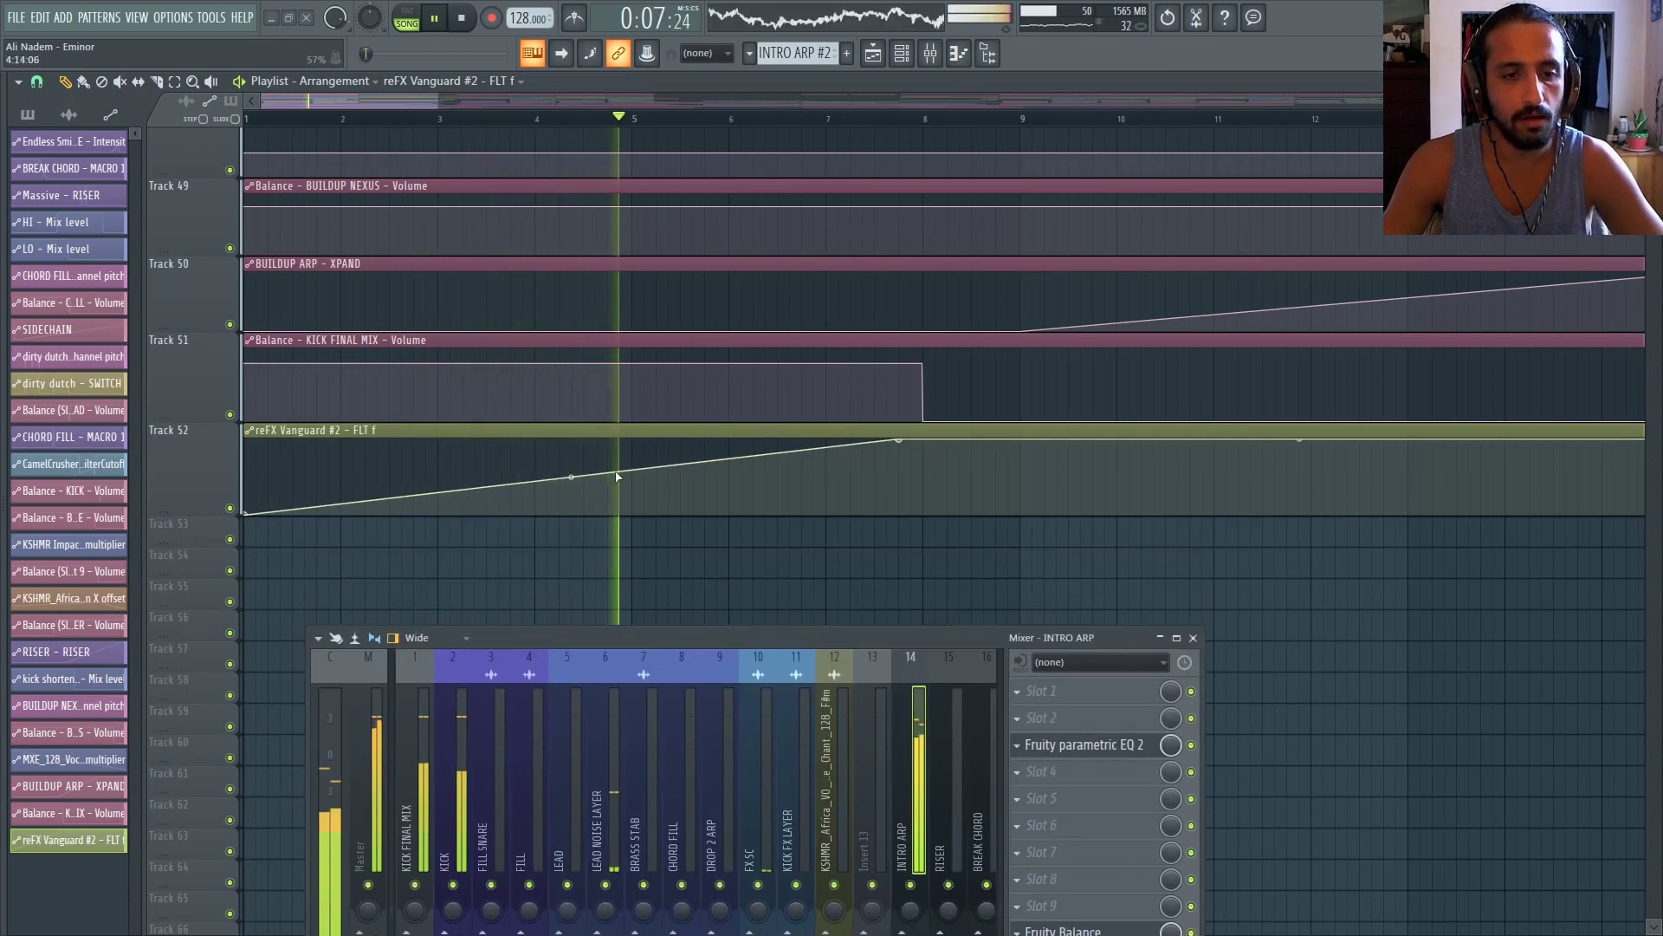
# Try a curve on the Vanguard filter ramp, restore the straight line, move its peak to bar 9 and end the clip at bar 10
pyautogui.moveTo(571, 476); pyautogui.dragTo(570, 514)
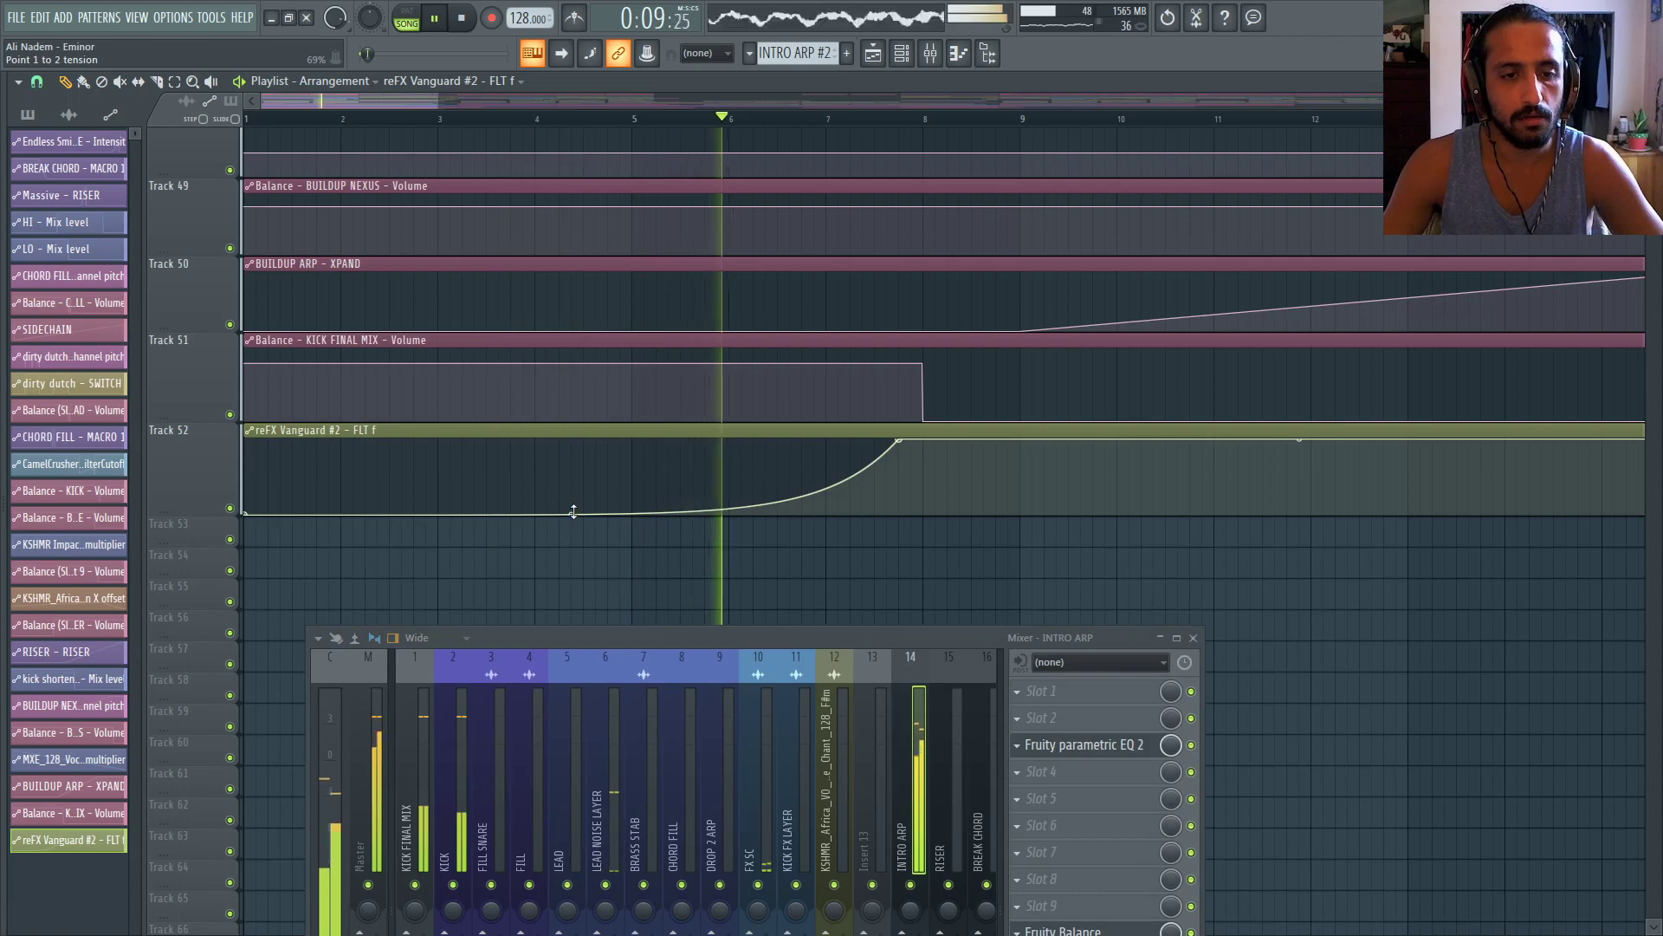
pyautogui.rightClick(574, 512)
pyautogui.moveTo(903, 442); pyautogui.dragTo(922, 440)
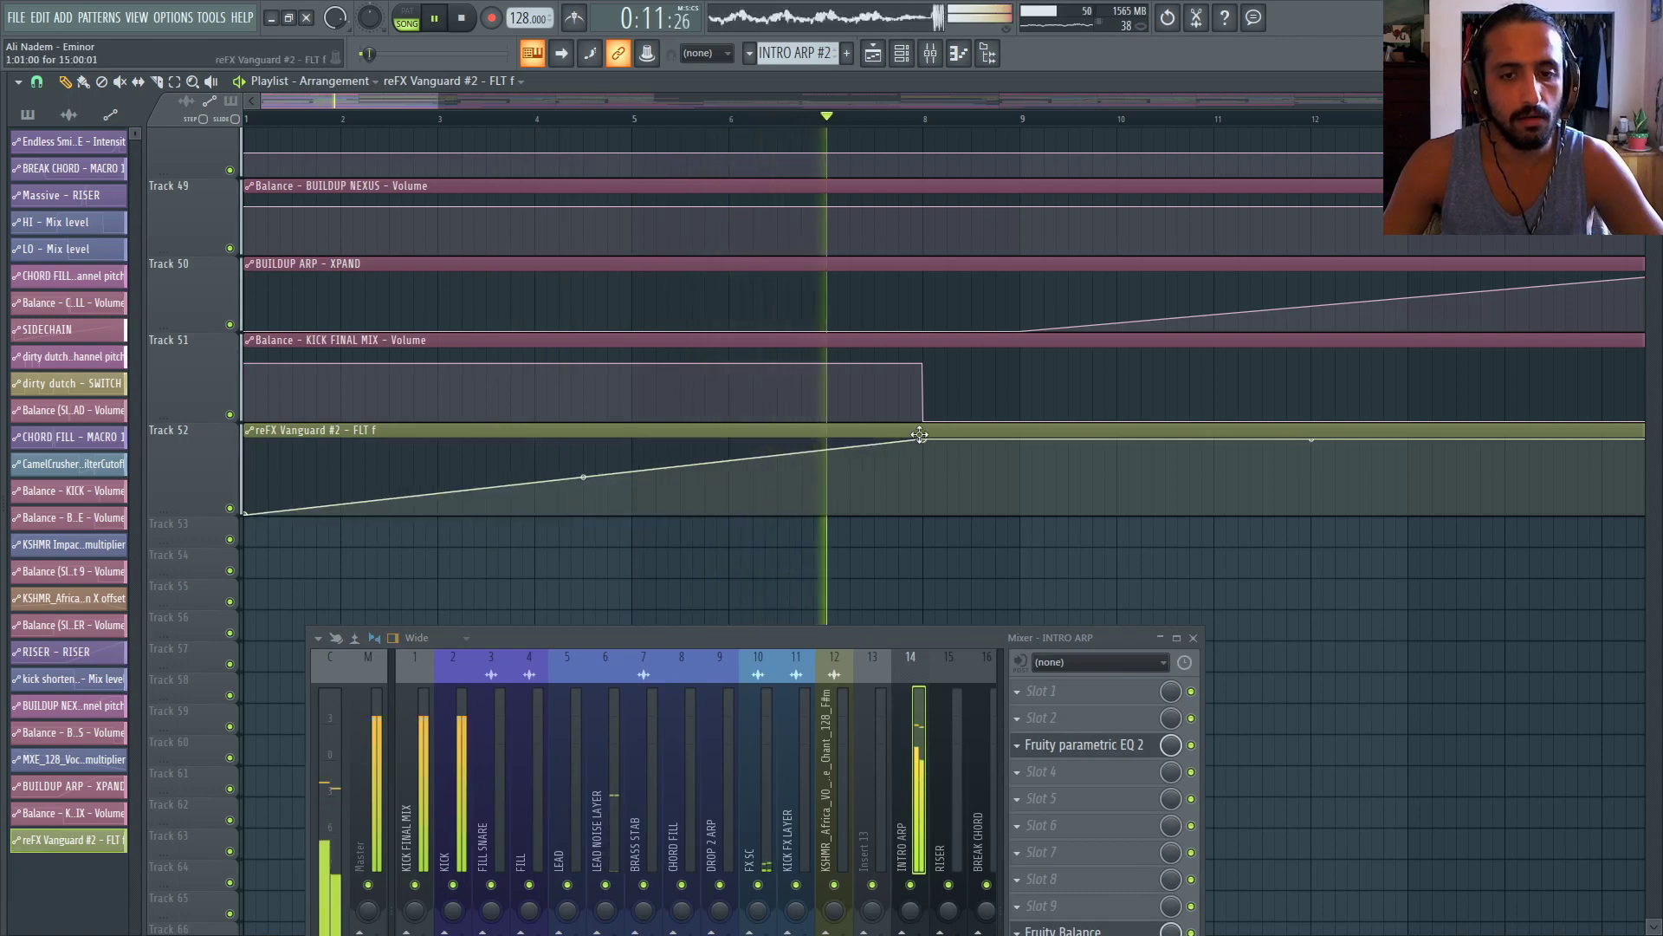
pyautogui.scroll(4, 905, 446)
pyautogui.scroll(-4, 864, 418)
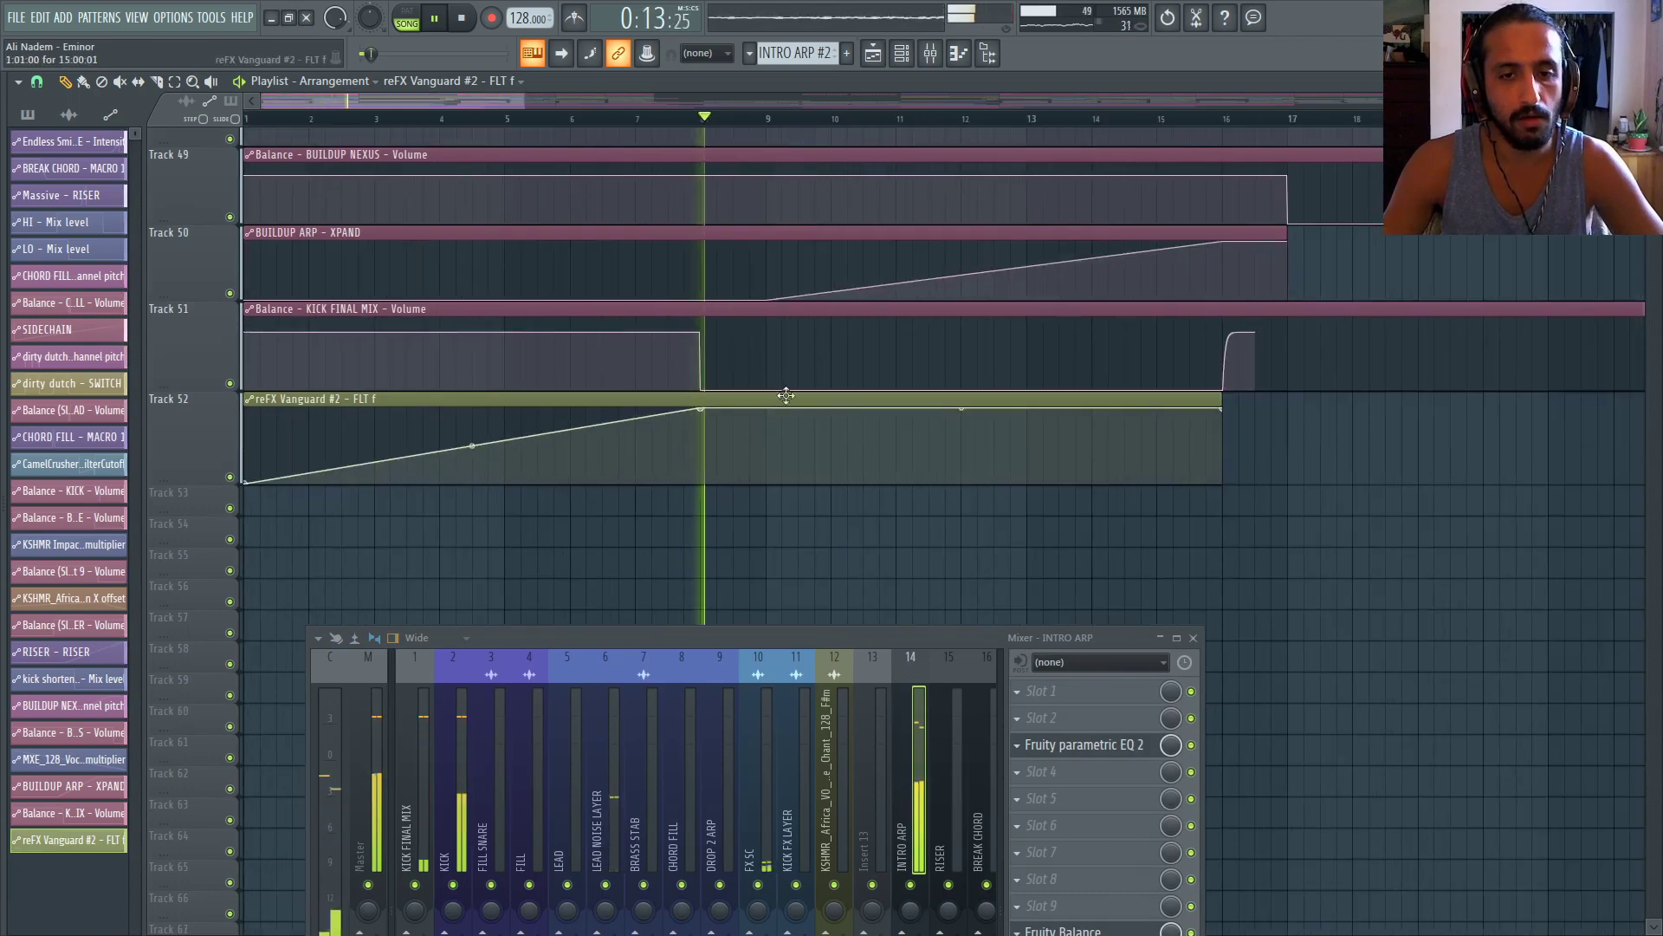
pyautogui.moveTo(704, 408); pyautogui.dragTo(767, 404)
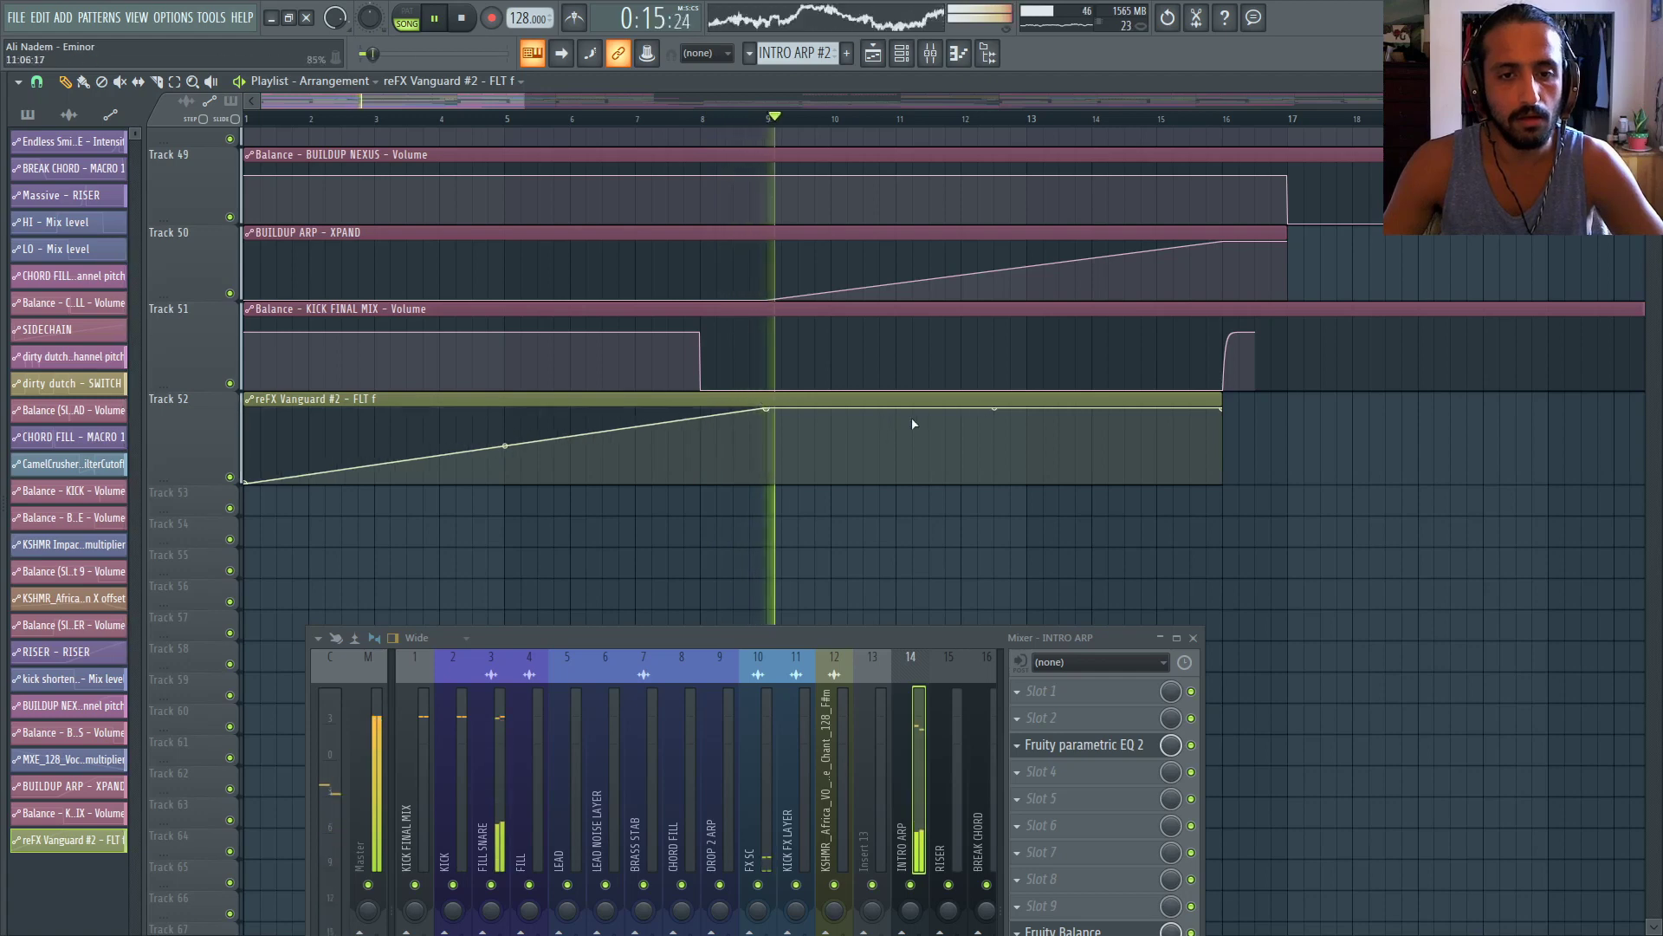
pyautogui.moveTo(1221, 400); pyautogui.dragTo(829, 378)
# Open the INTRO ARP track's Fruity parametric EQ 2 and show all channels in the channel rack
pyautogui.click(1099, 754)
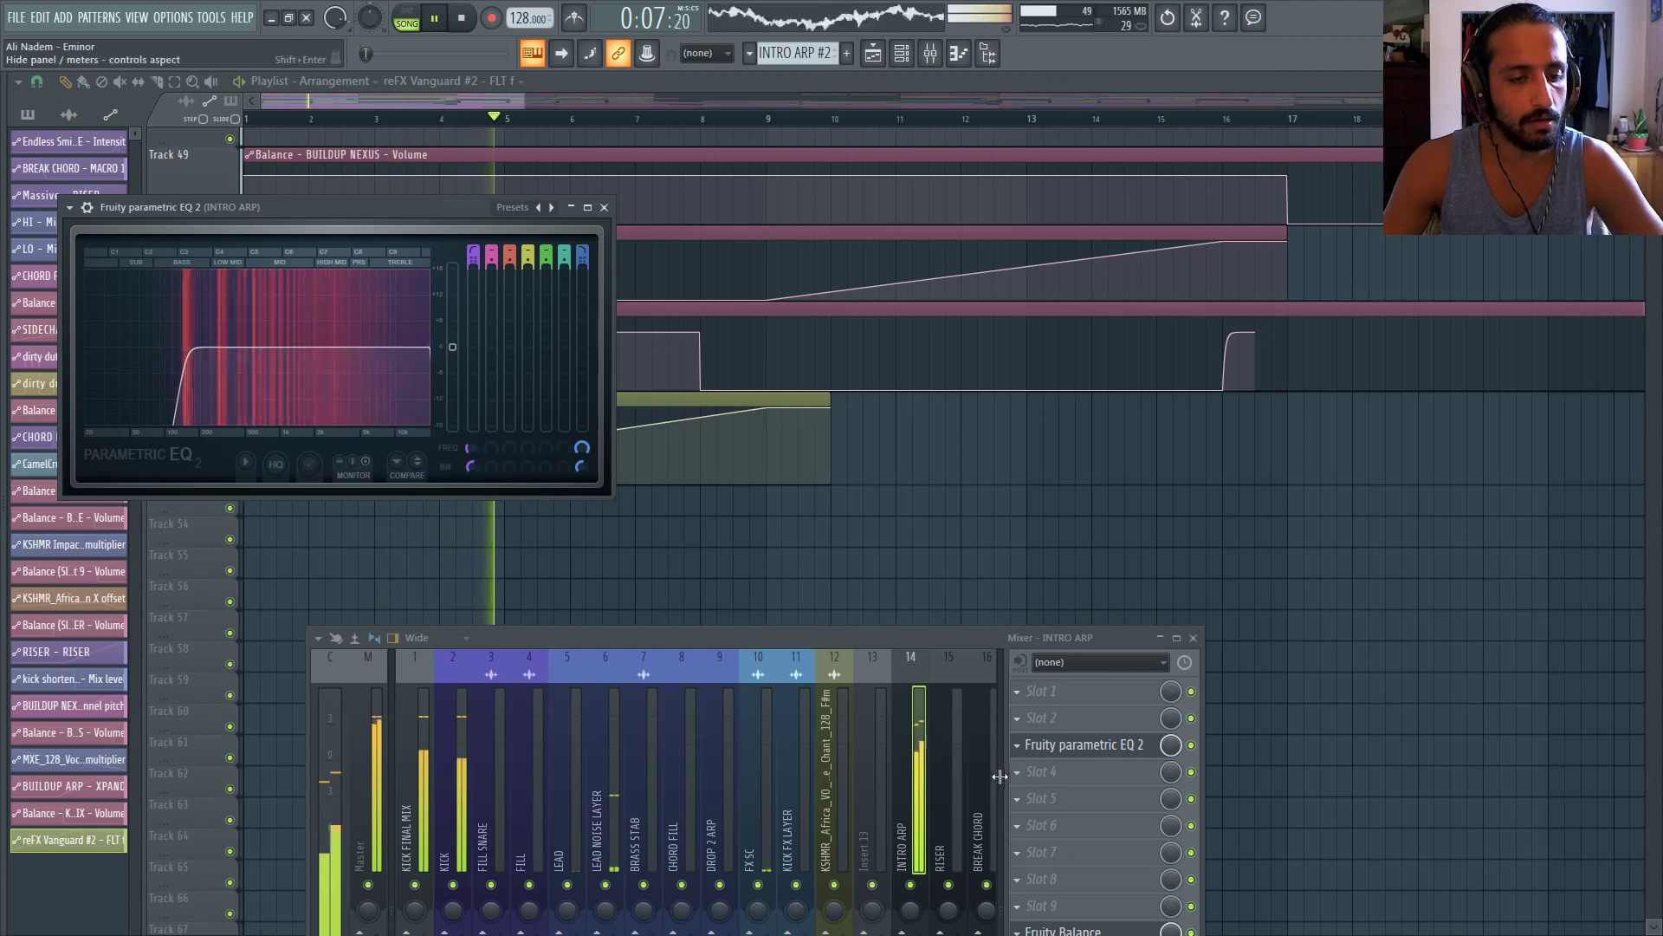
pyautogui.press('F6')
pyautogui.click(1226, 193)
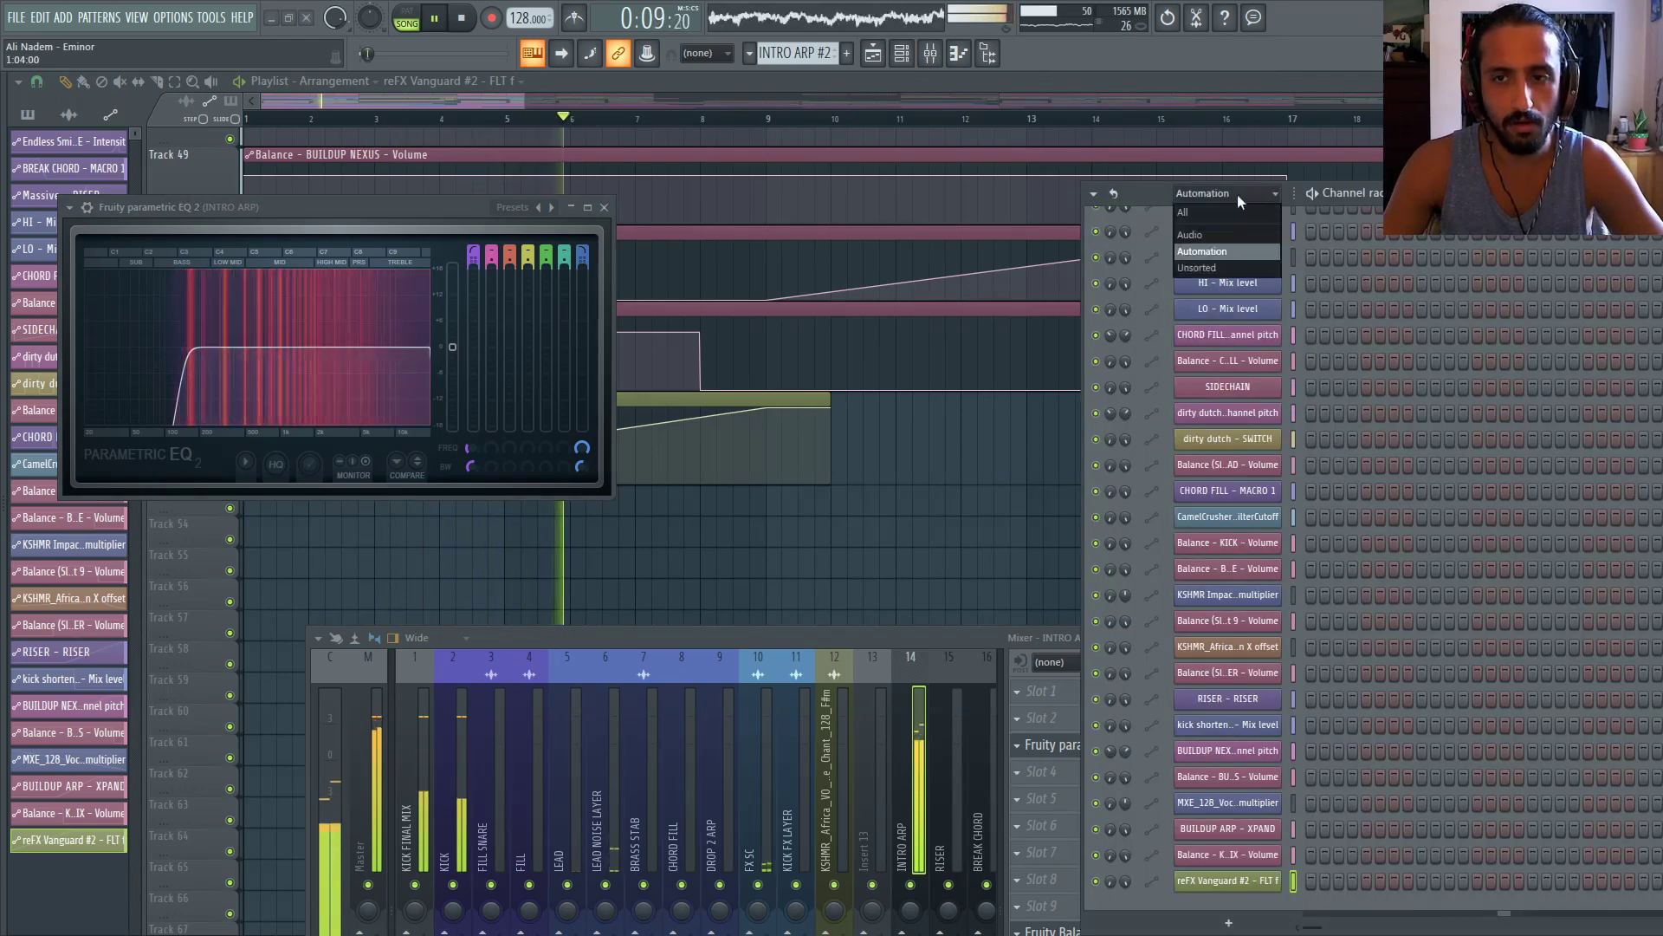
pyautogui.click(1230, 210)
pyautogui.scroll(10, 1409, 529)
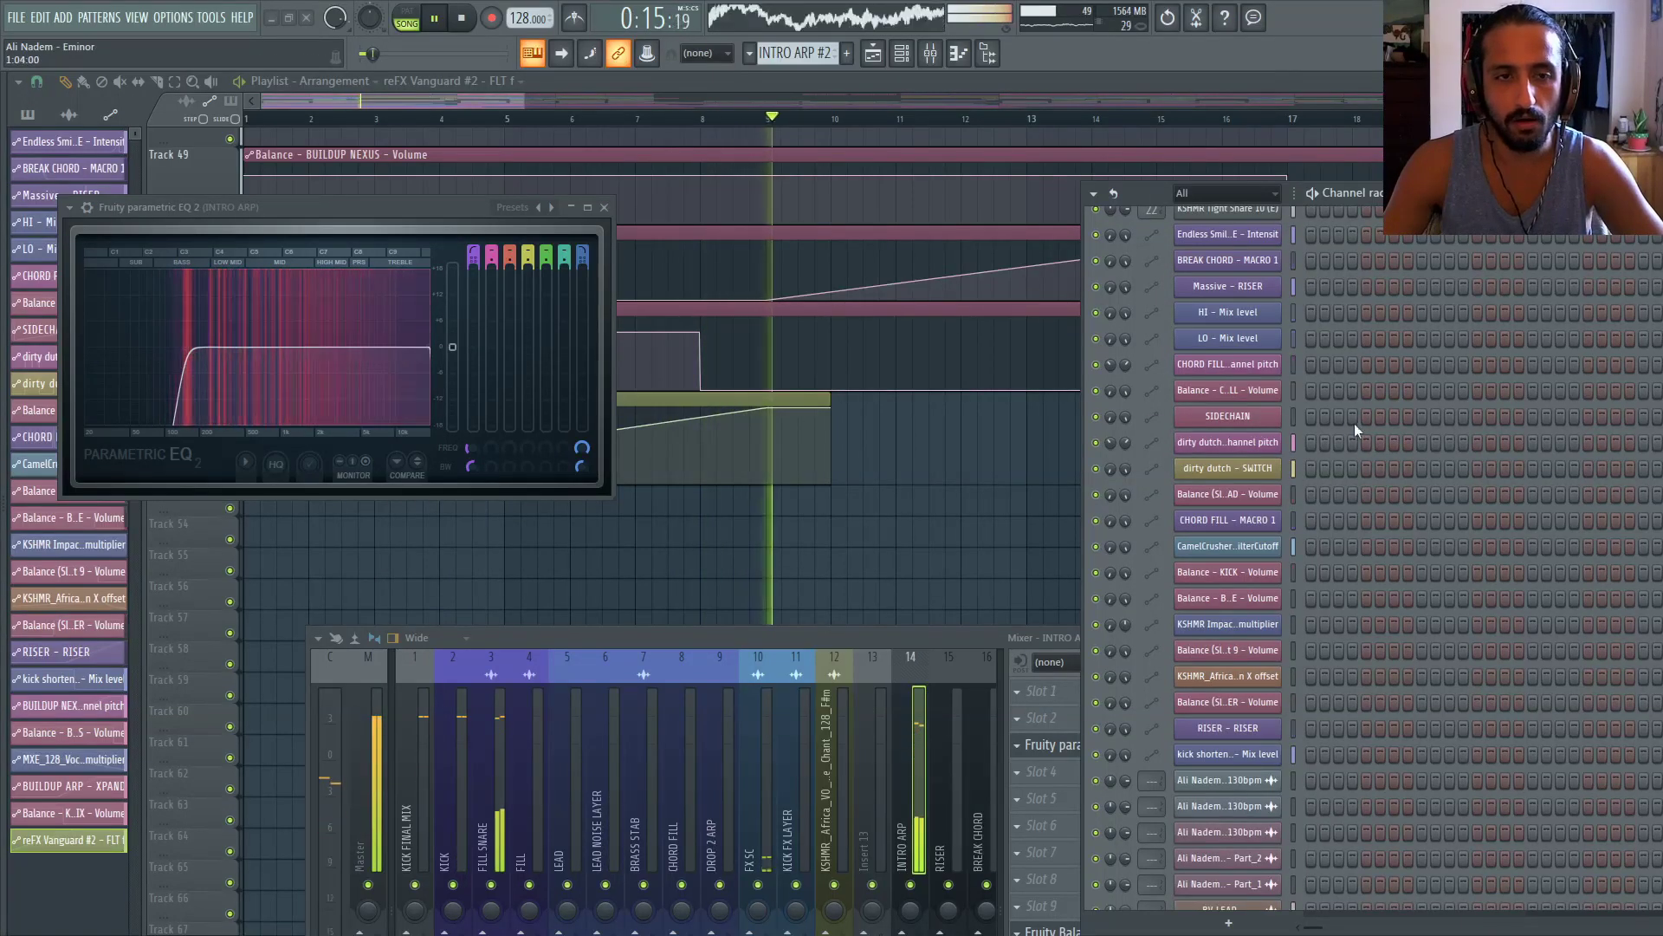
pyautogui.scroll(-9, 1372, 422)
pyautogui.scroll(-2, 1382, 419)
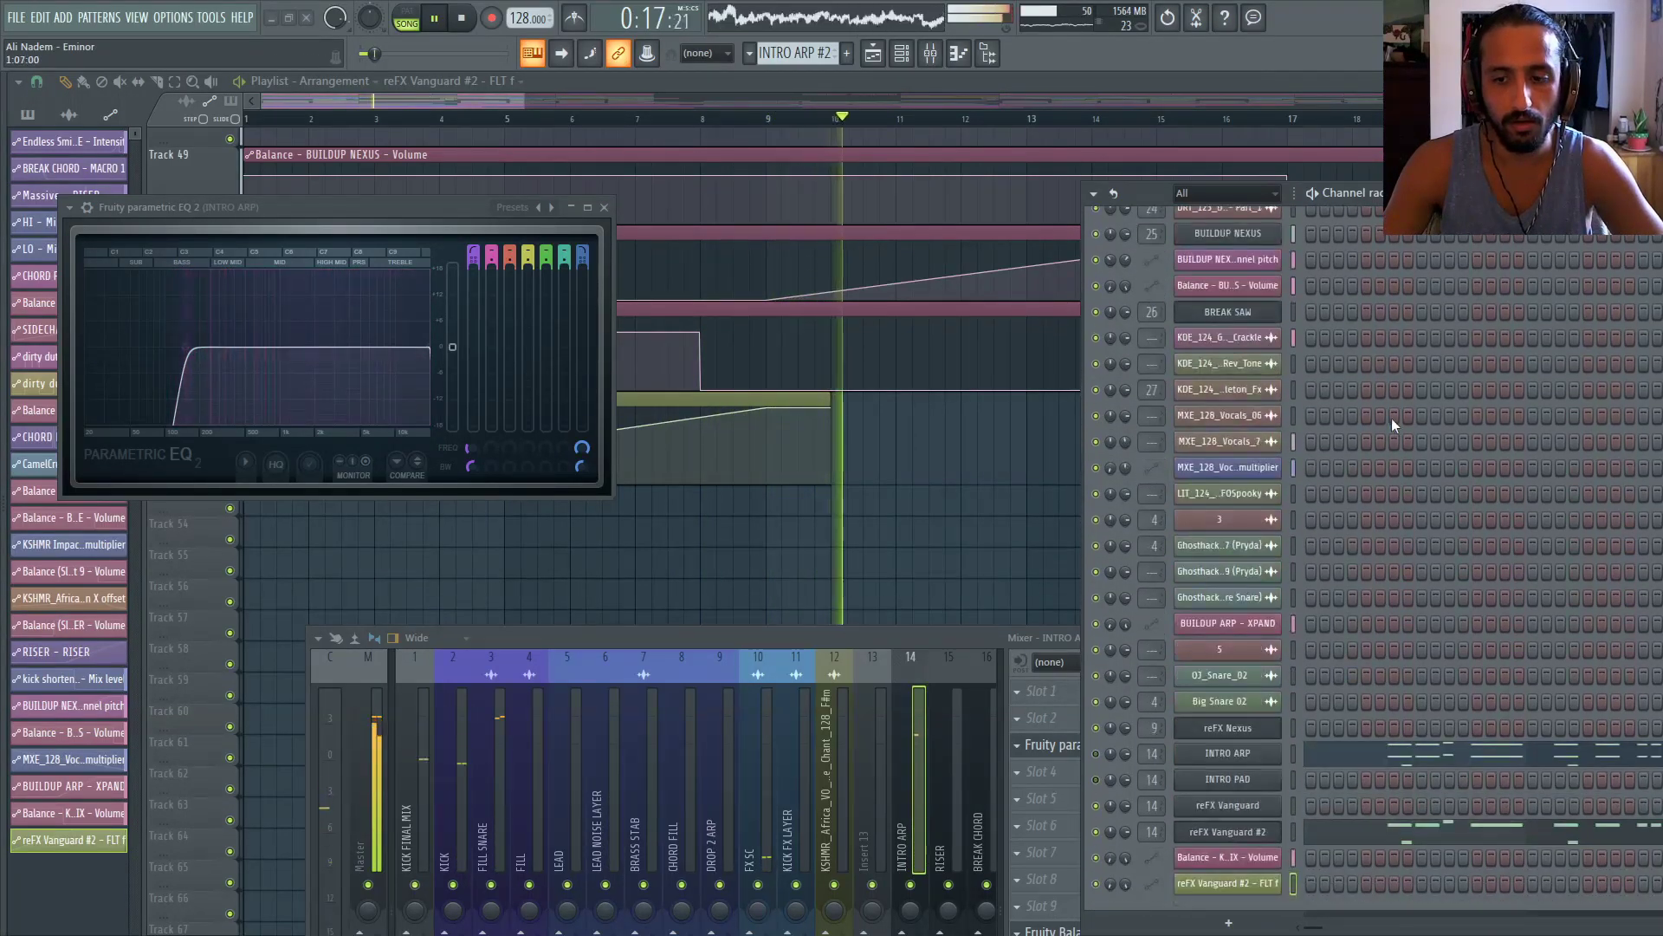
# Load Endless Smile into slot 4 of the INTRO ARP mixer track, replacing the mistakenly chosen EngineersFilter
pyautogui.moveTo(1016, 631); pyautogui.dragTo(857, 572)
pyautogui.click(859, 713)
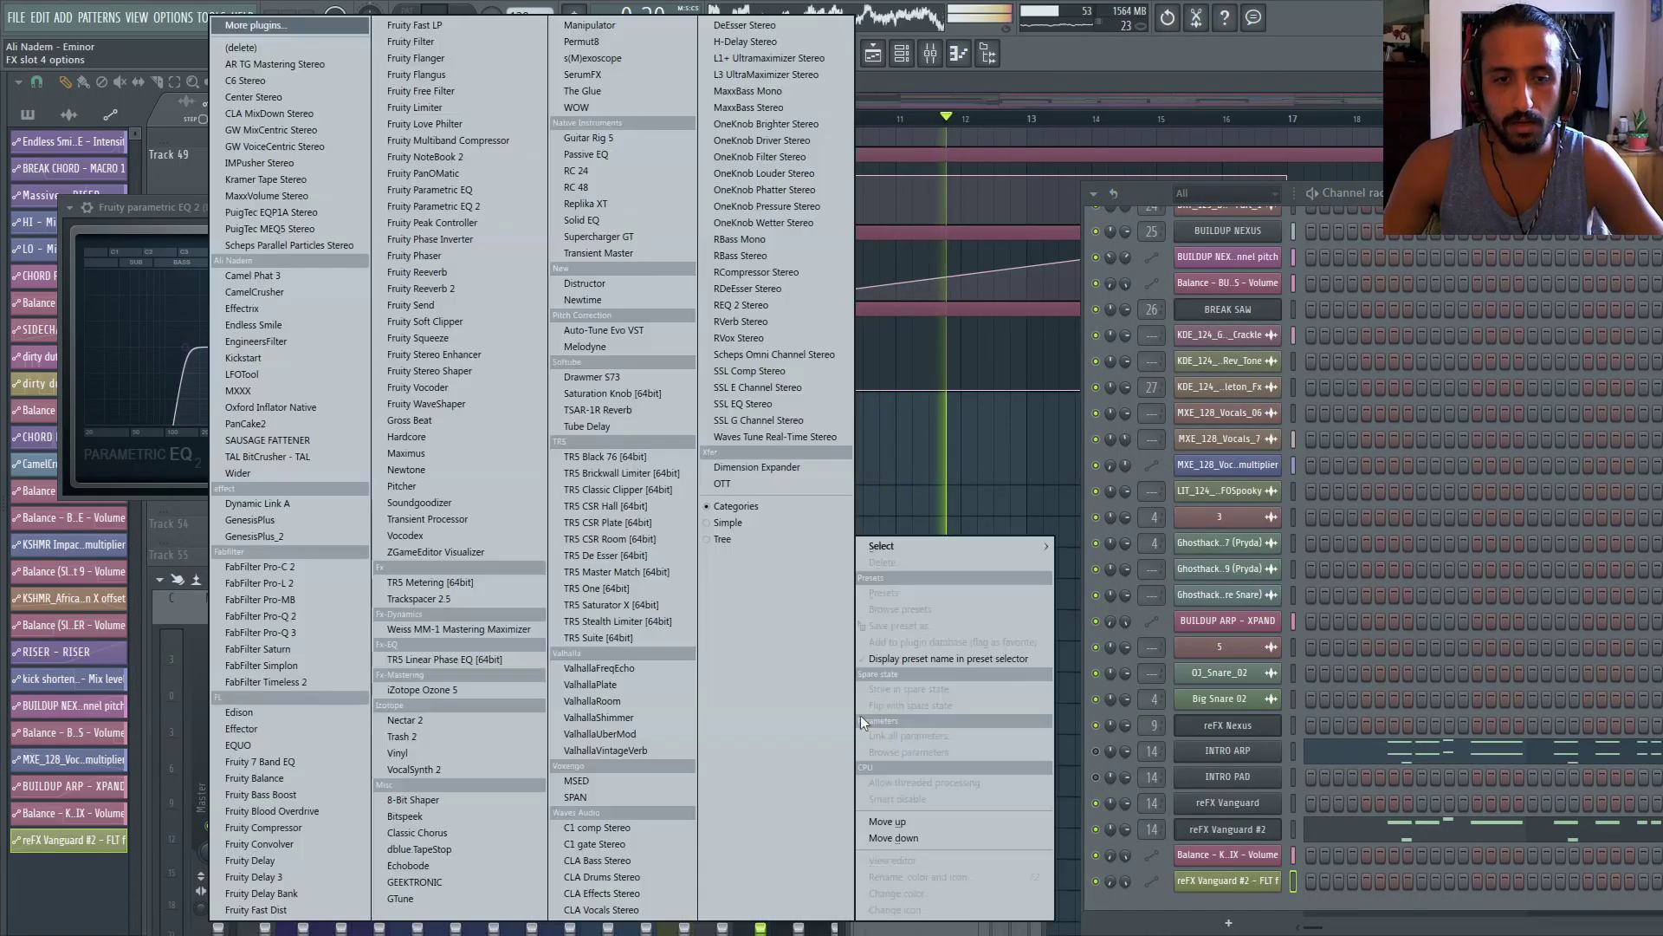
pyautogui.click(256, 340)
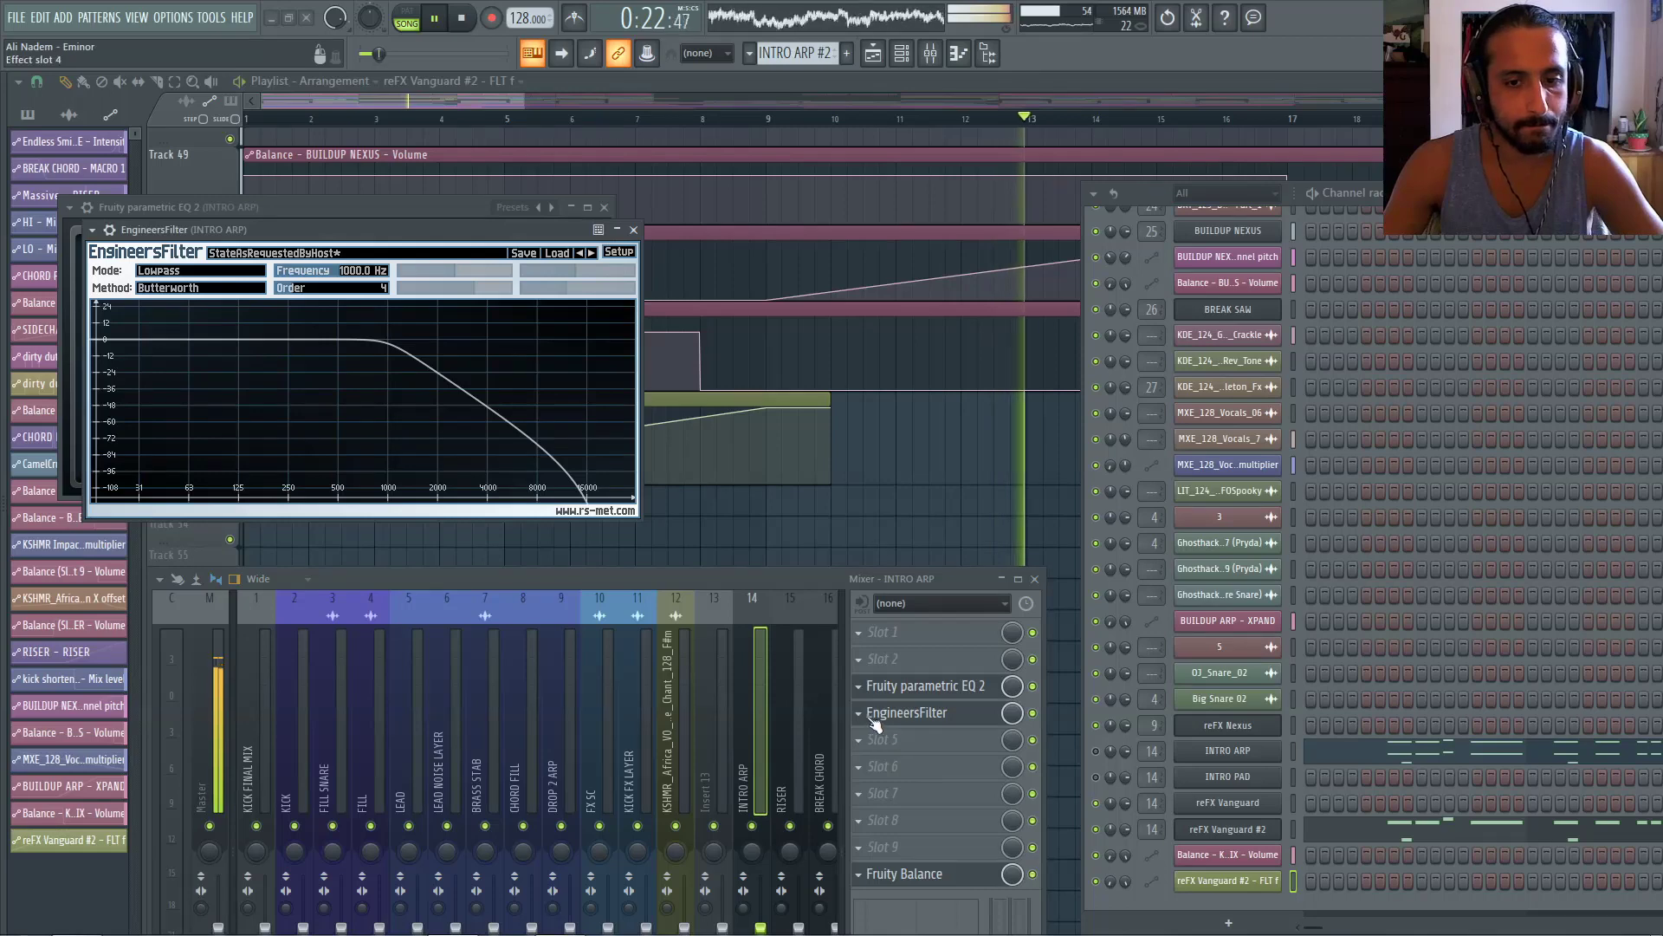
pyautogui.click(860, 713)
pyautogui.moveTo(887, 546)
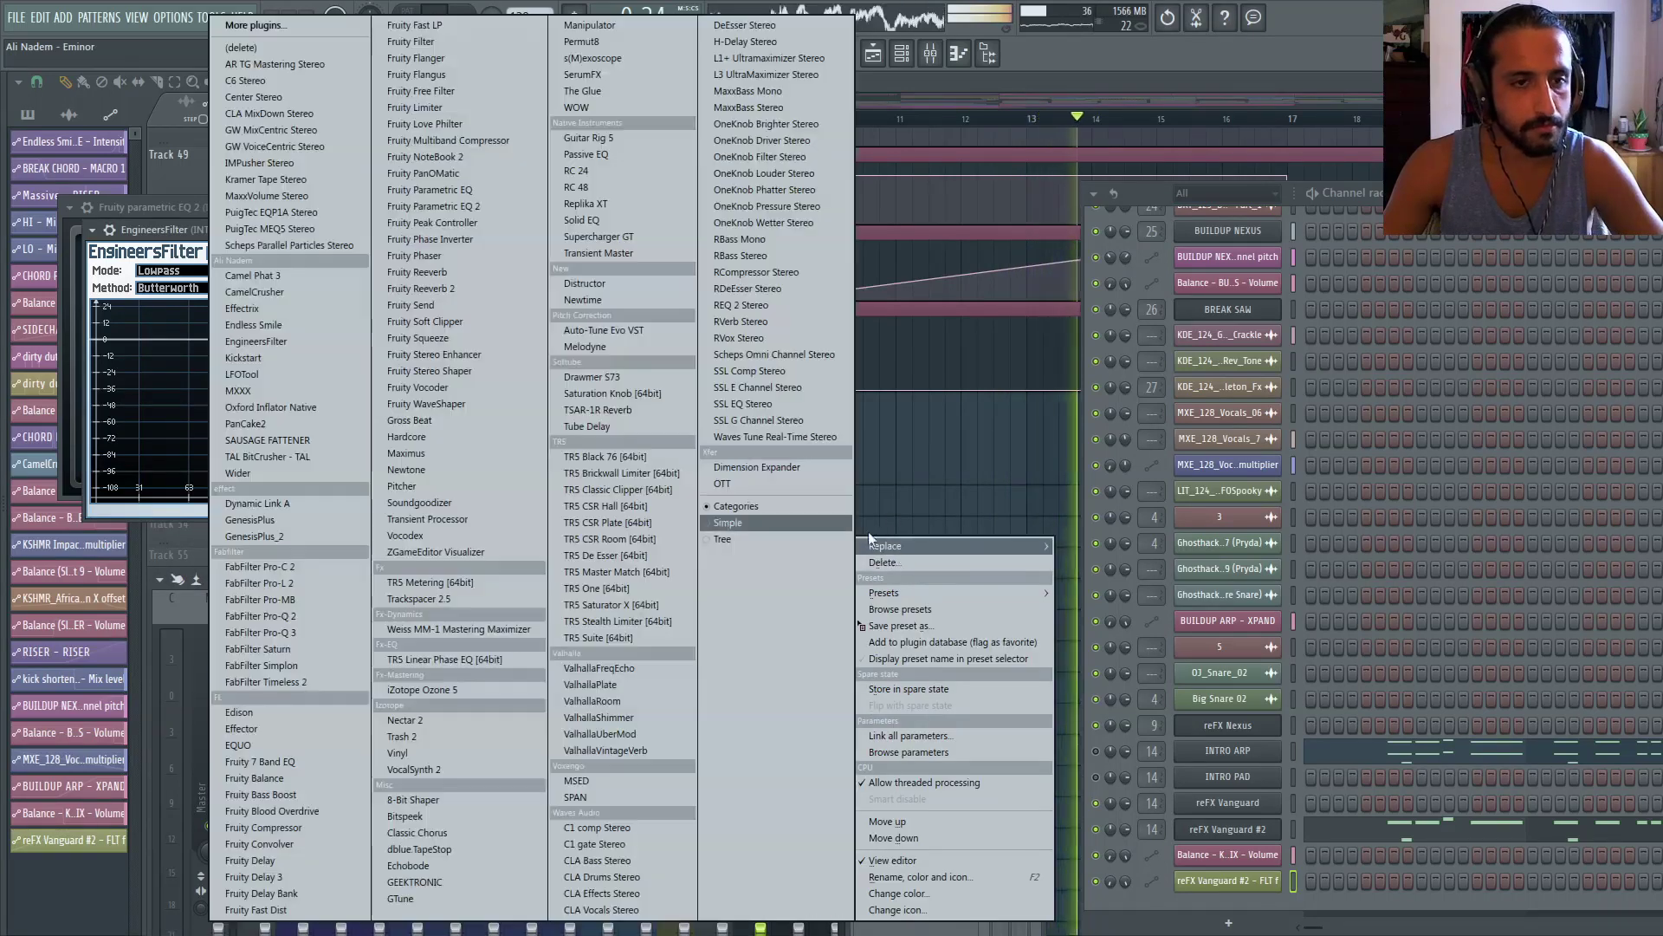
pyautogui.click(277, 322)
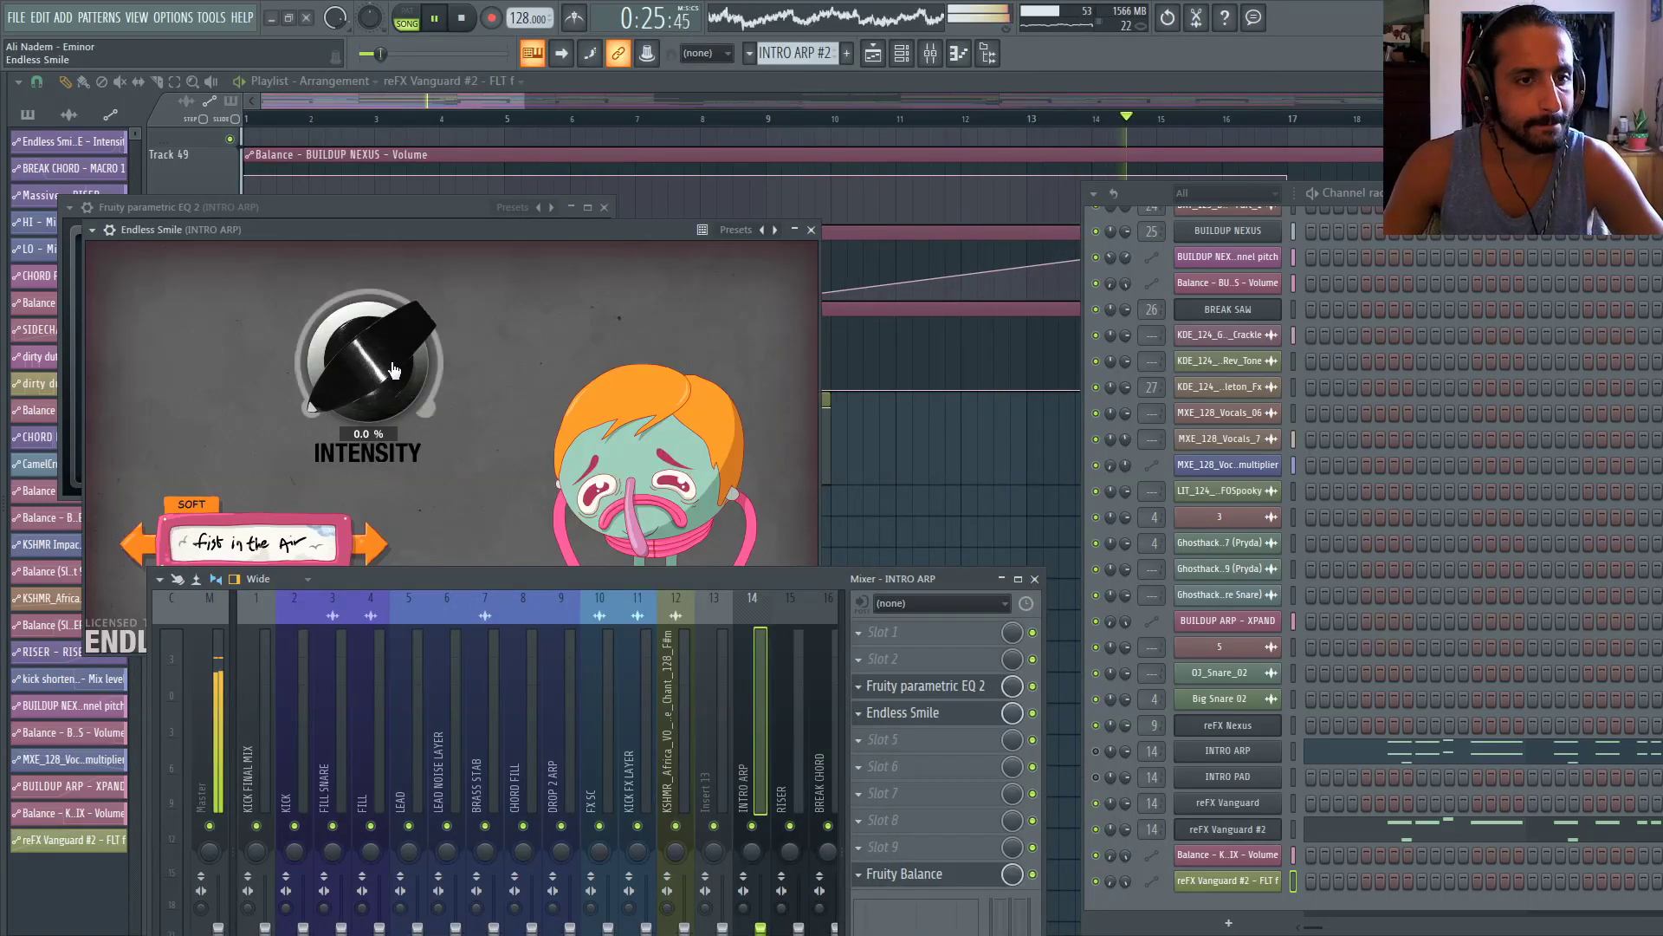
# Create an automation clip for the INTRO ARP Endless Smile intensity, hide the channel rack and enlarge Track 53
pyautogui.click(211, 17)
pyautogui.moveTo(336, 232)
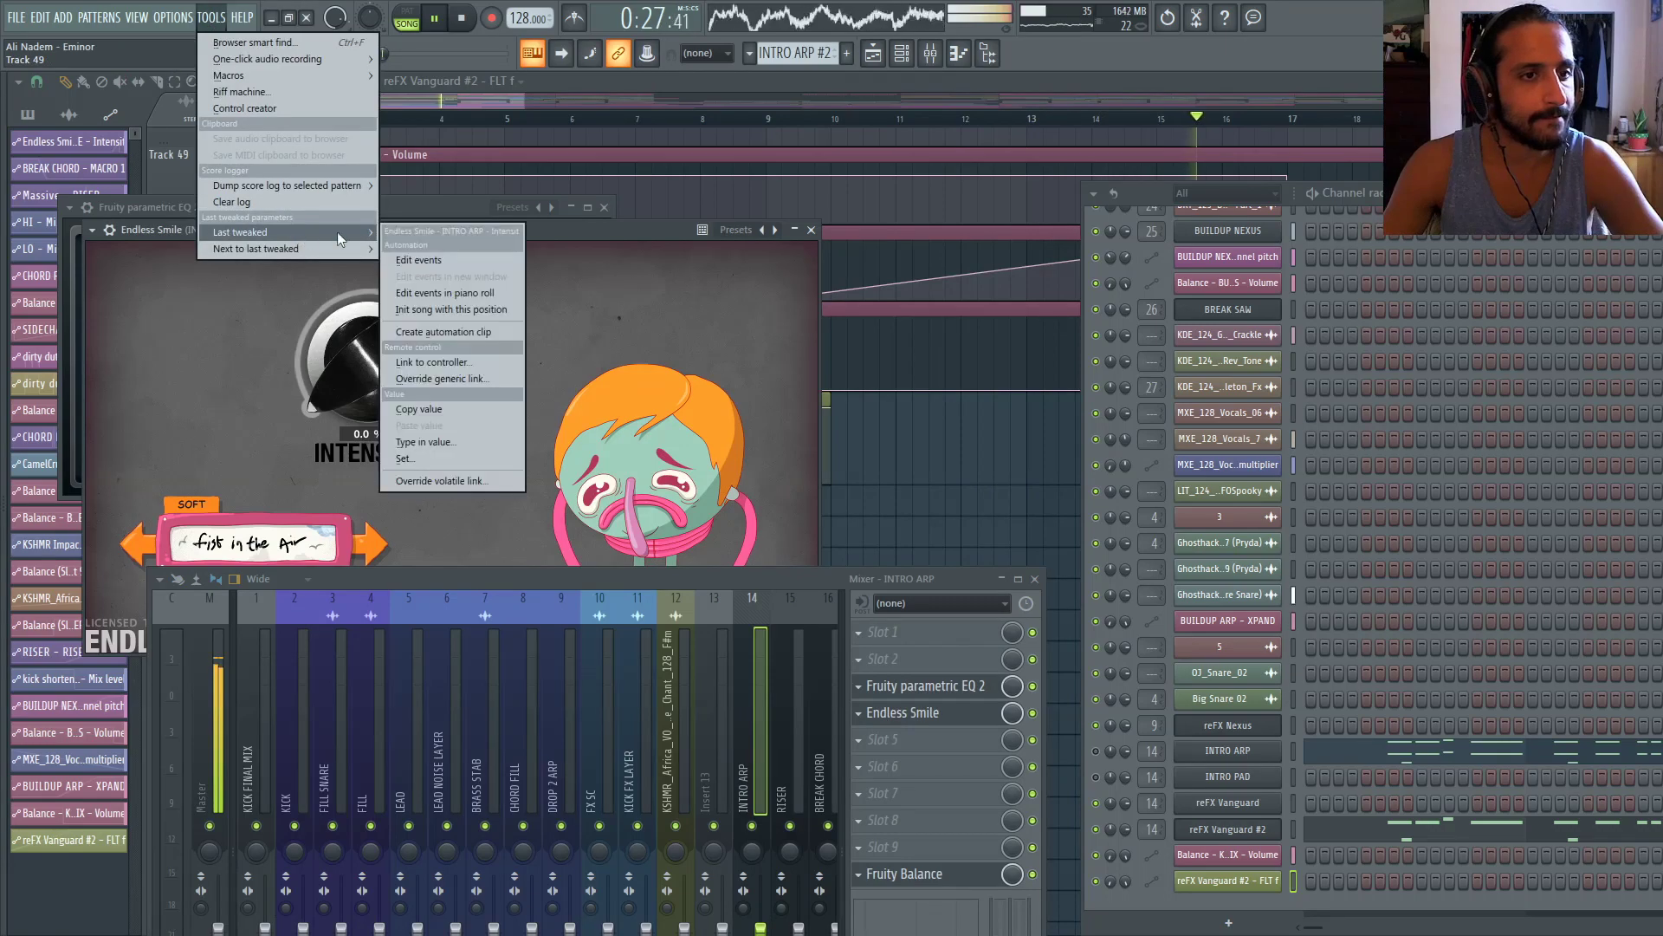
pyautogui.click(504, 338)
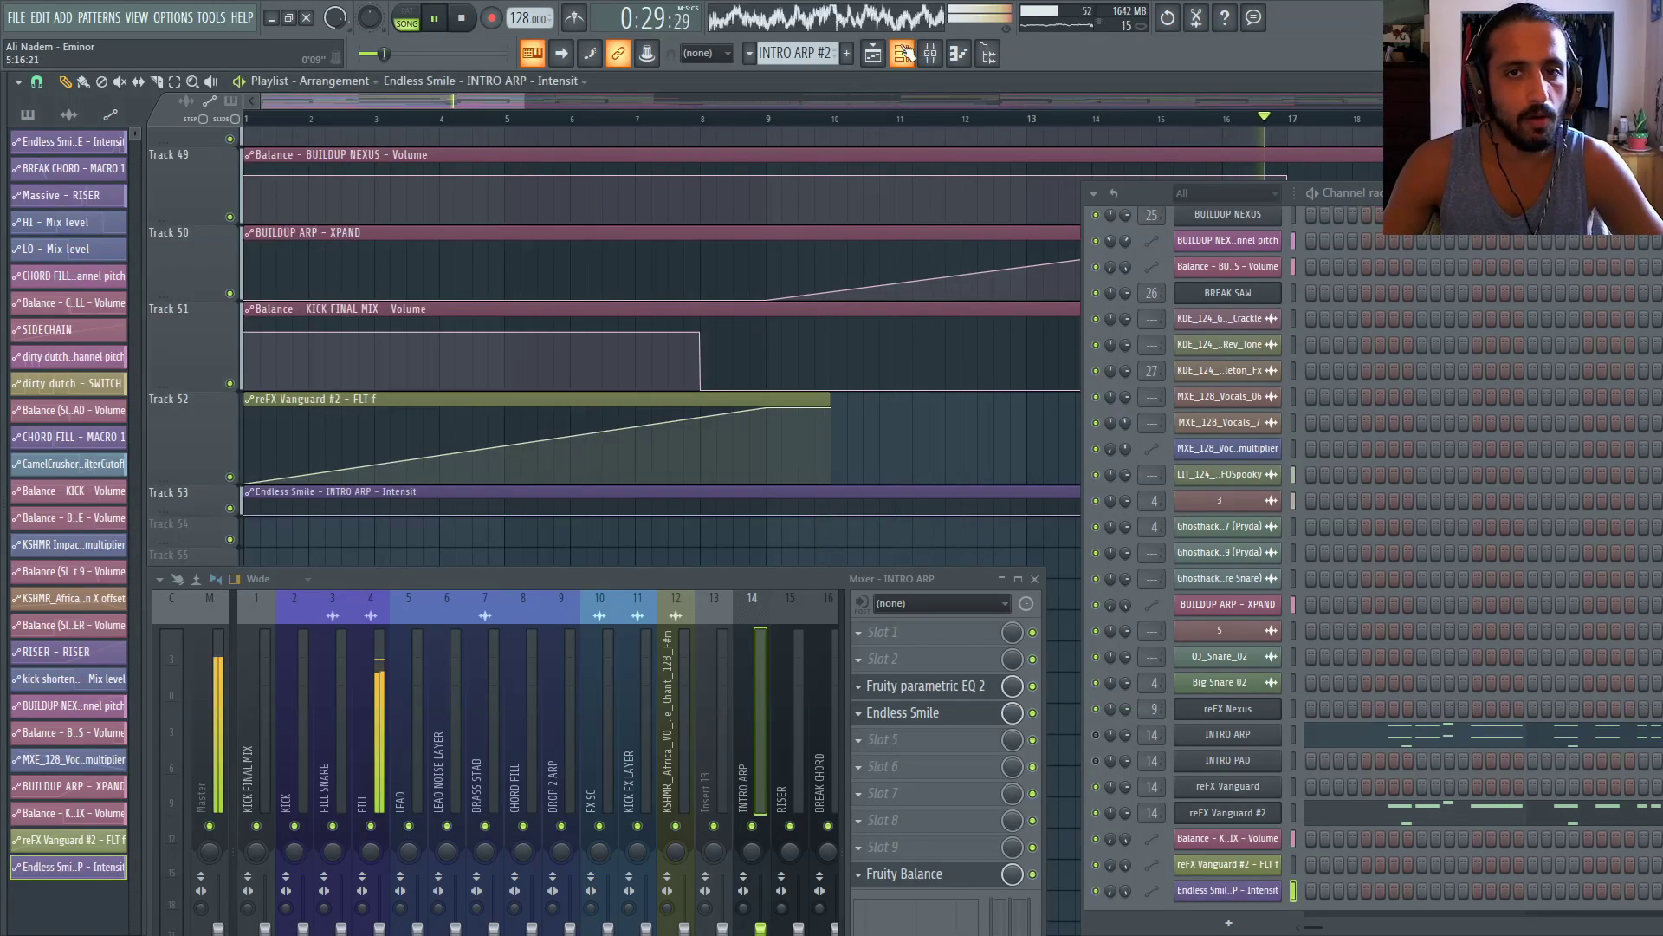
pyautogui.click(906, 53)
pyautogui.scroll(-3, 776, 222)
pyautogui.scroll(-4, 762, 260)
pyautogui.moveTo(205, 391); pyautogui.dragTo(205, 428)
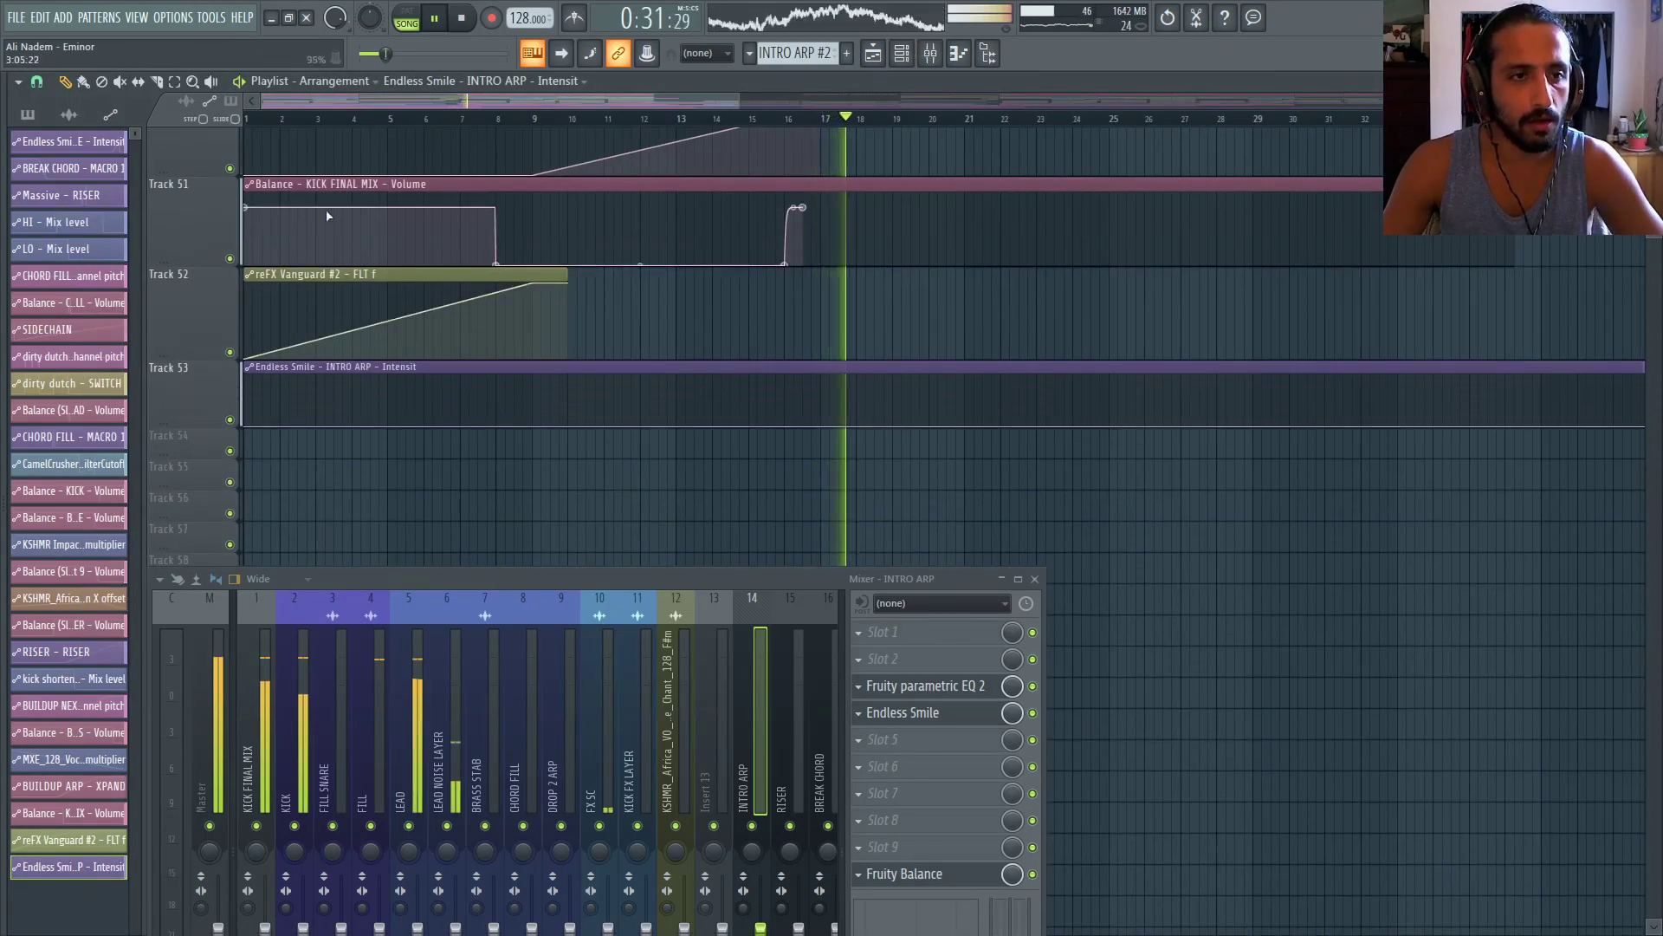
# Shape the Endless Smile intensity automation to stay at zero past bar 8 and curve steeply up to near maximum at bar 9
pyautogui.scroll(2, 481, 290)
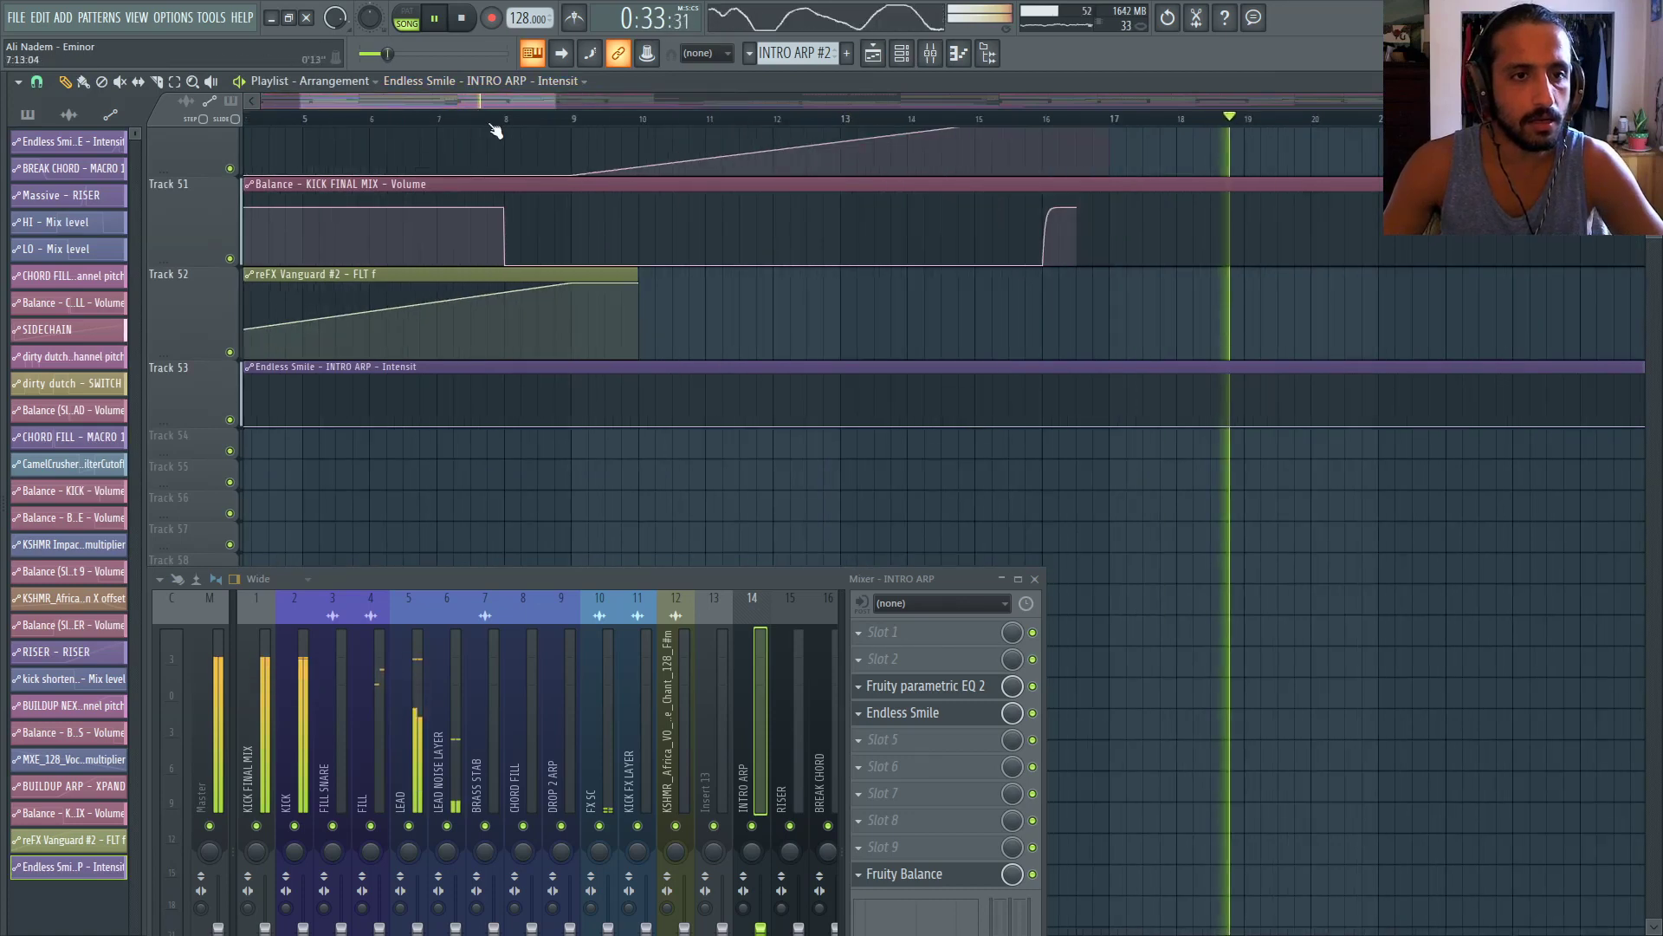
pyautogui.click(477, 119)
pyautogui.scroll(4, 534, 321)
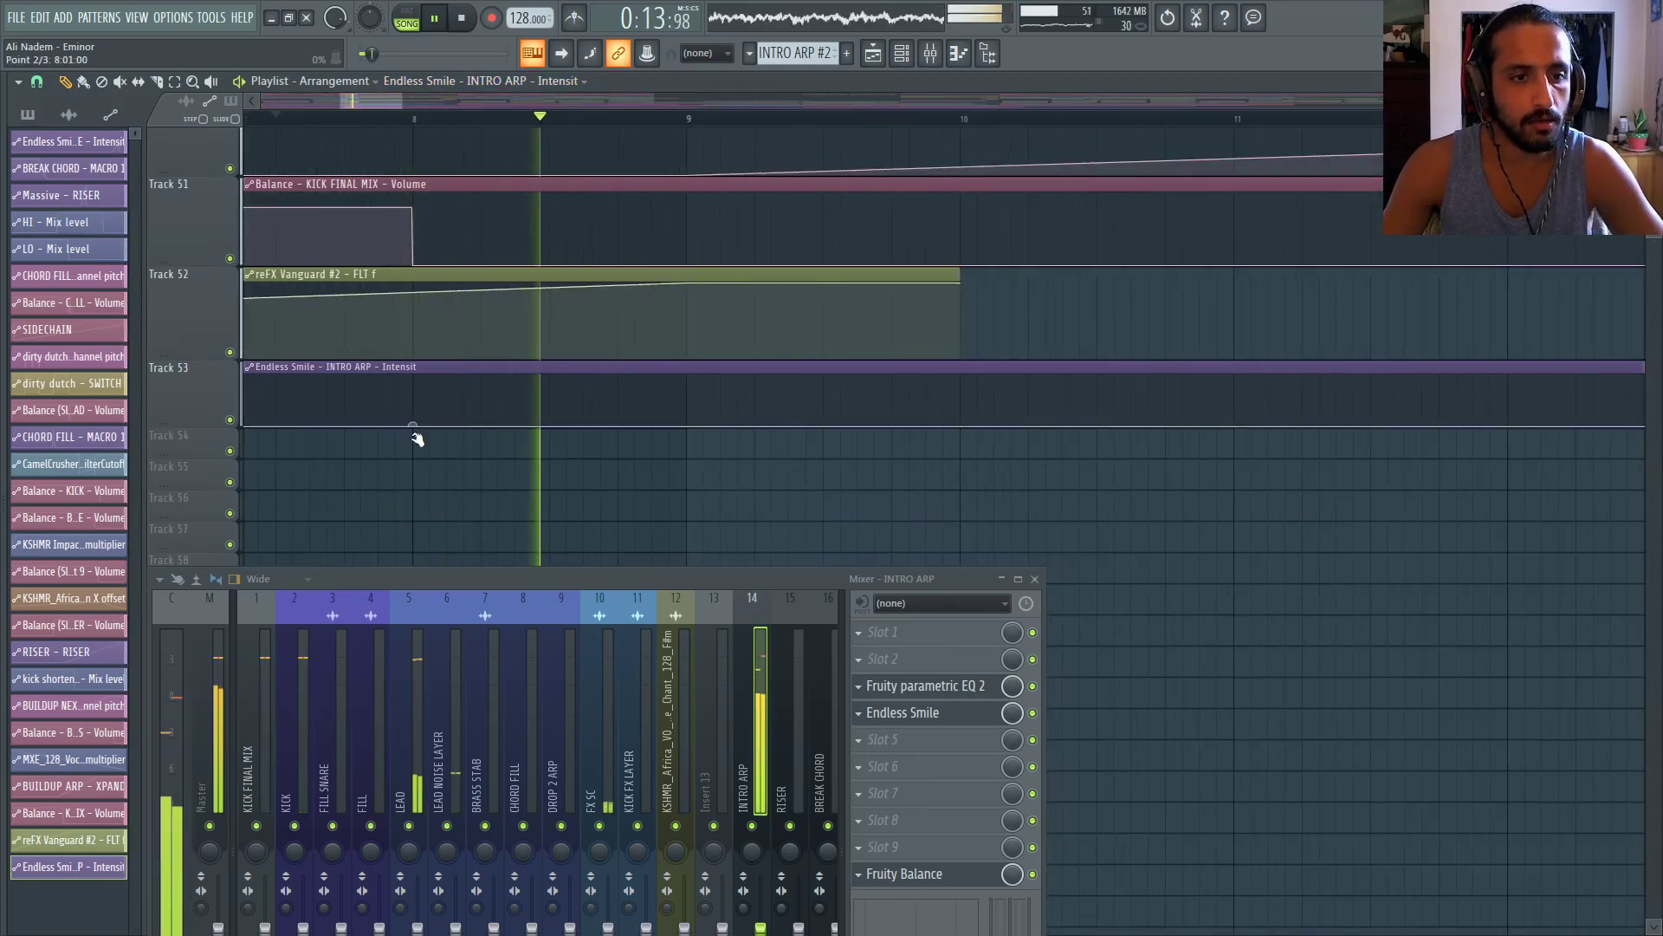
pyautogui.moveTo(682, 424); pyautogui.dragTo(690, 373)
pyautogui.moveTo(551, 400); pyautogui.dragTo(564, 403)
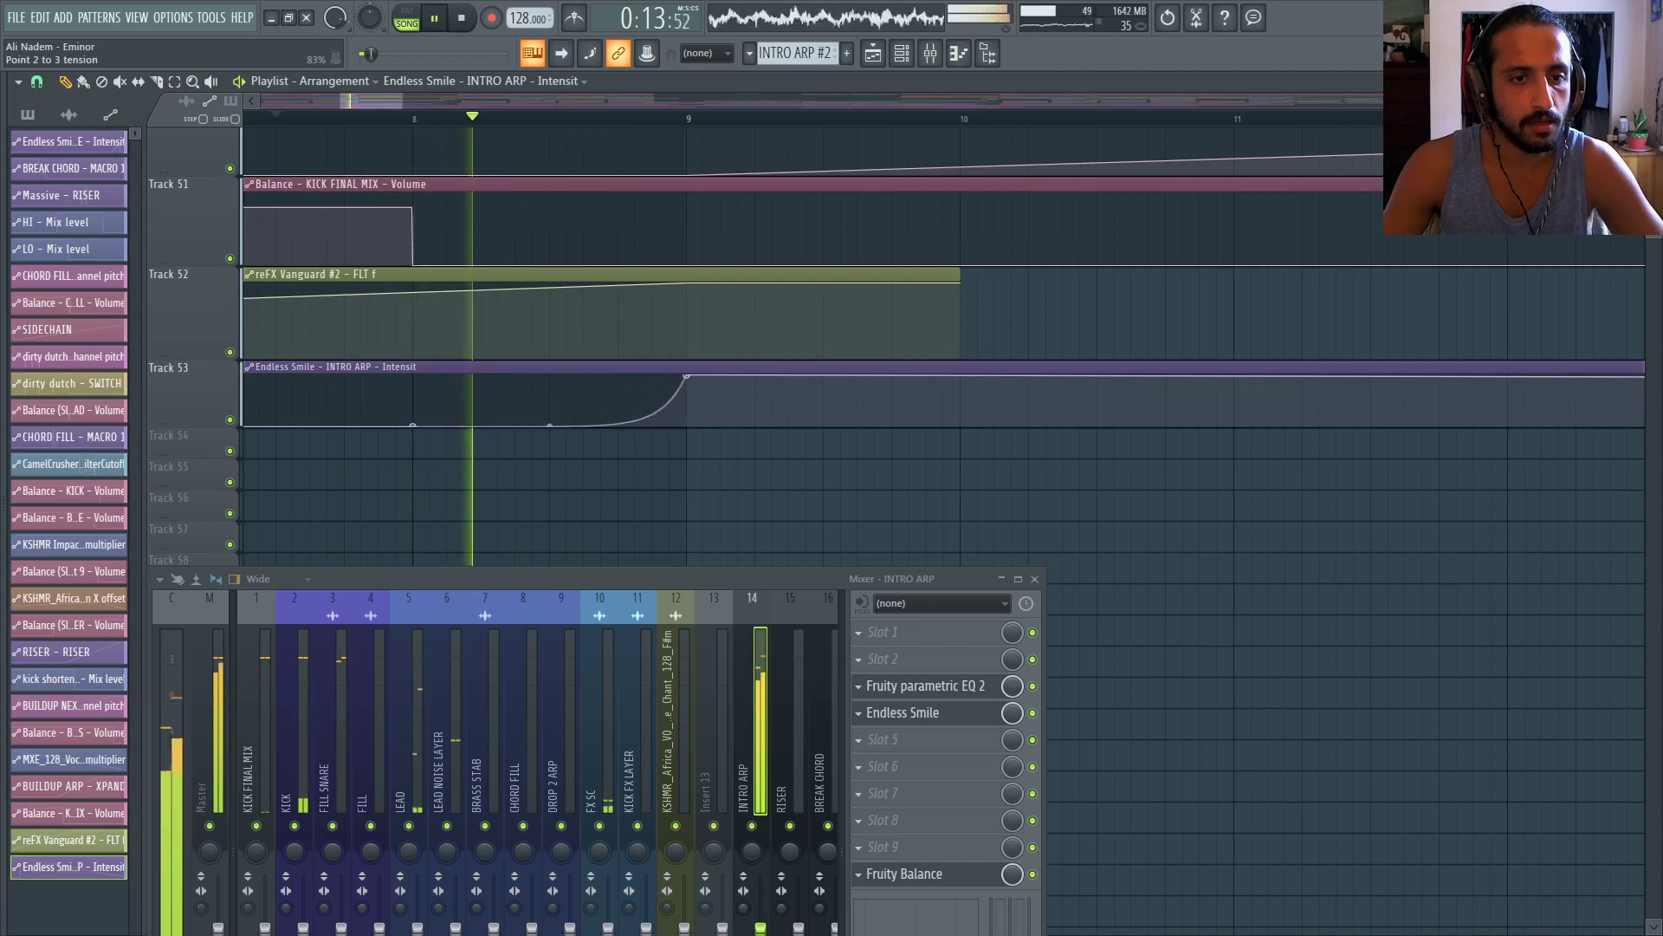
pyautogui.scroll(-4, 570, 372)
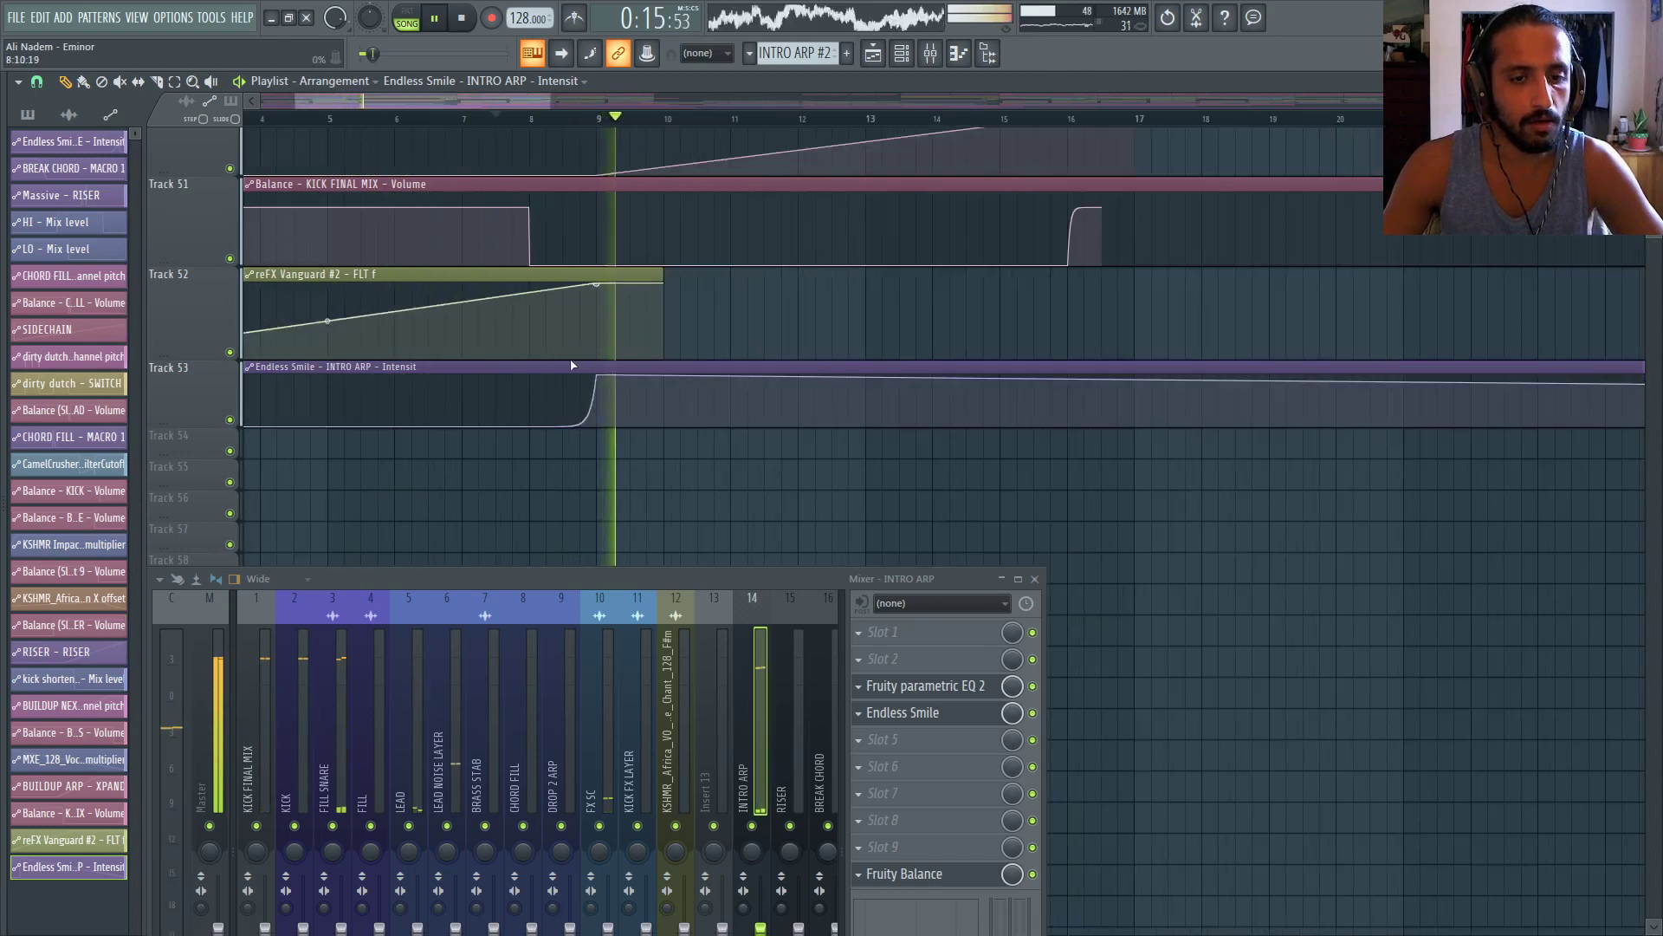
# Solo the INTRO ARP mixer track and replay from mid bar 8 while comparing it with its Fruity Balance bypassed
pyautogui.rightClick(753, 826)
pyautogui.click(563, 119)
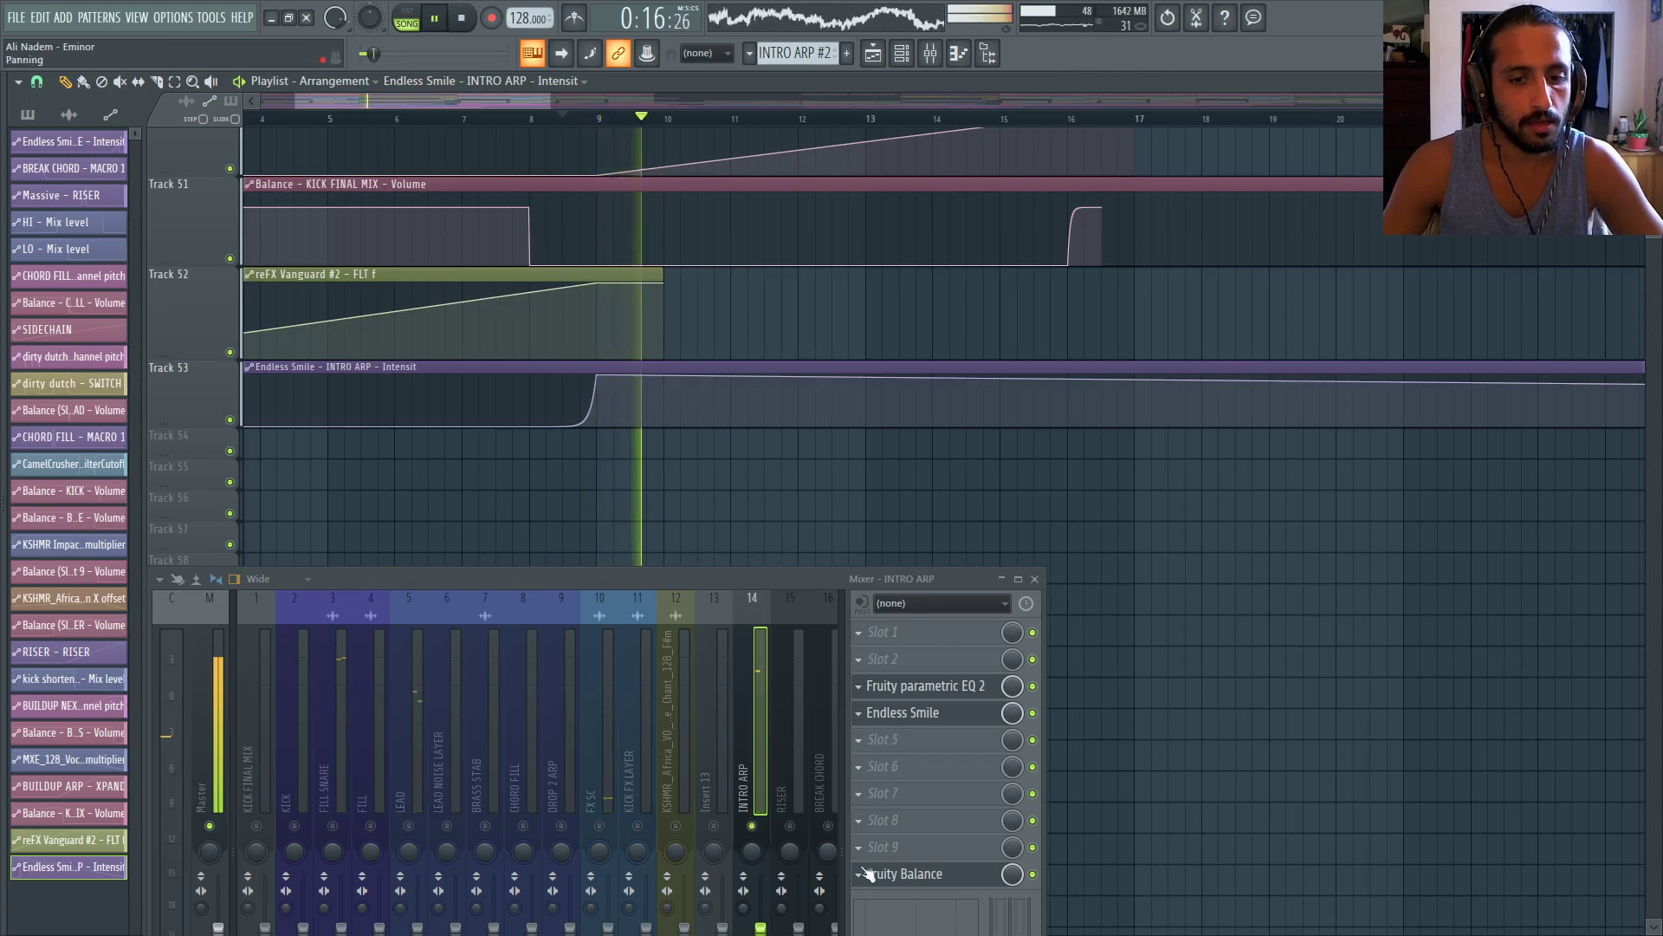
pyautogui.click(910, 875)
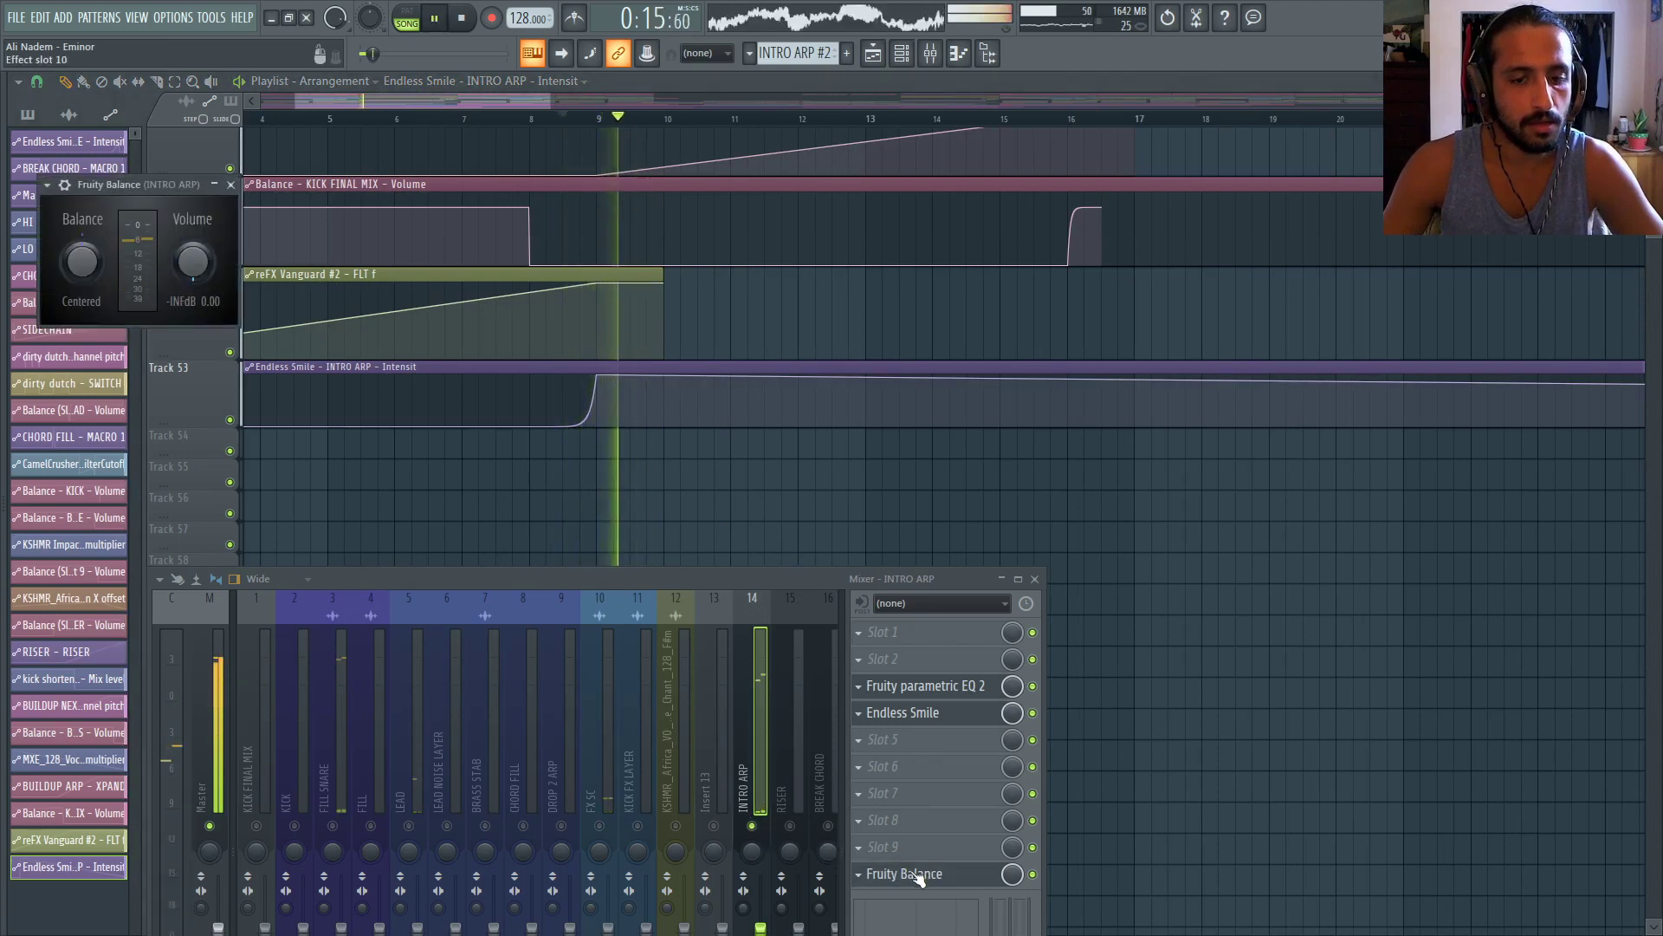
pyautogui.press('space')
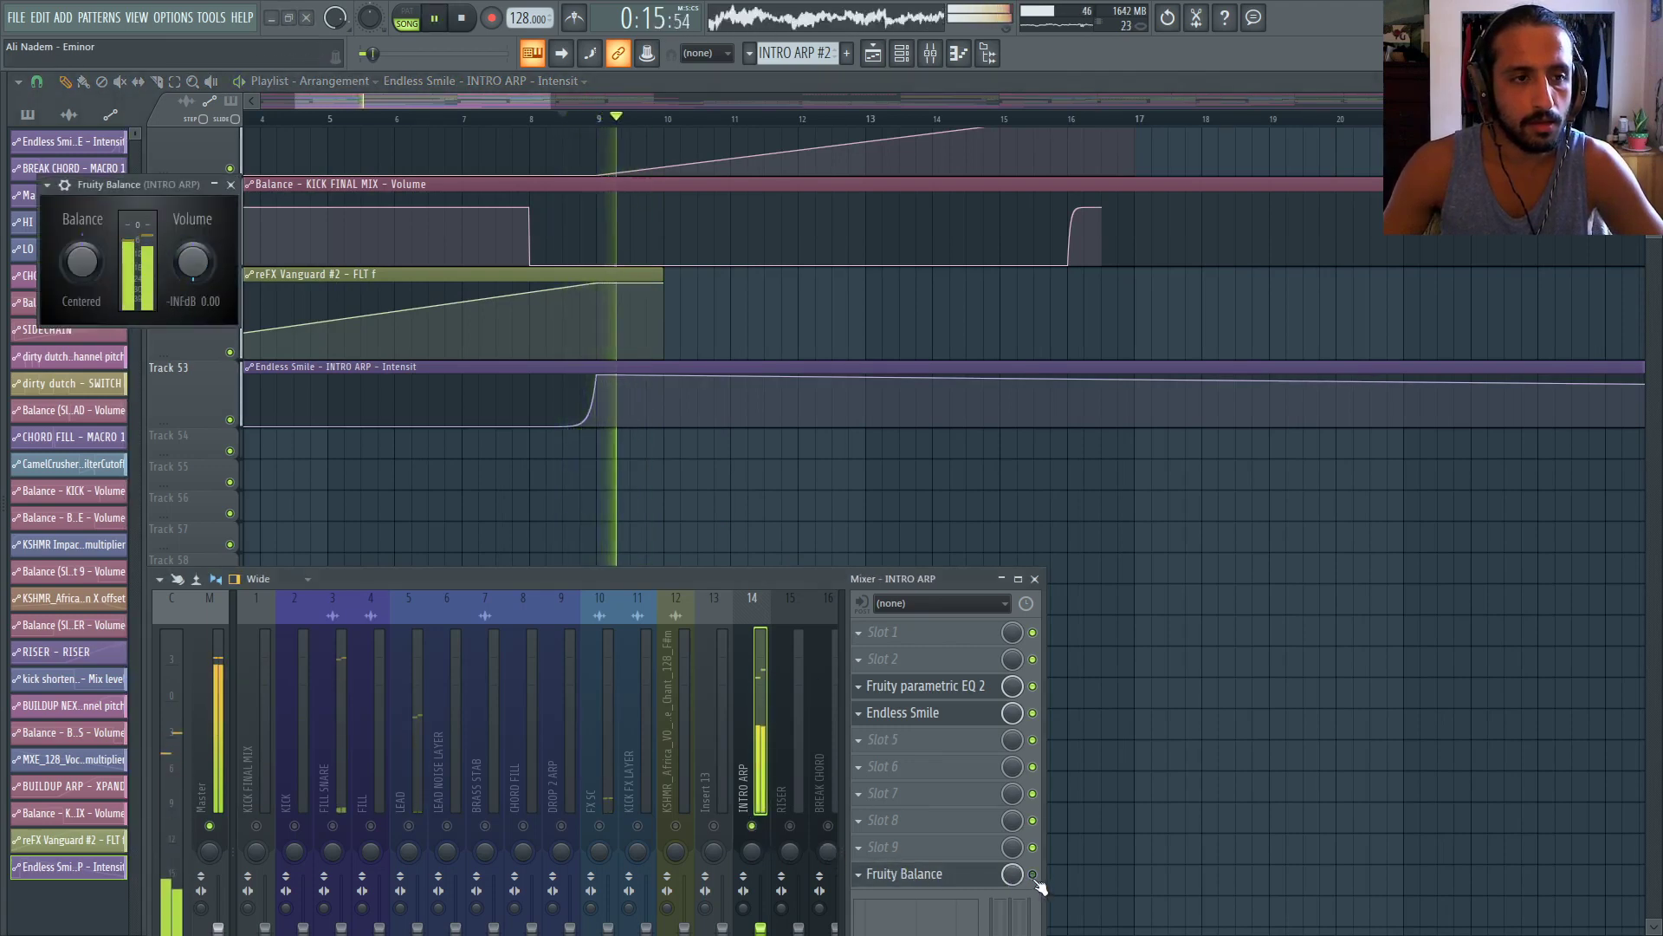
pyautogui.press('space')
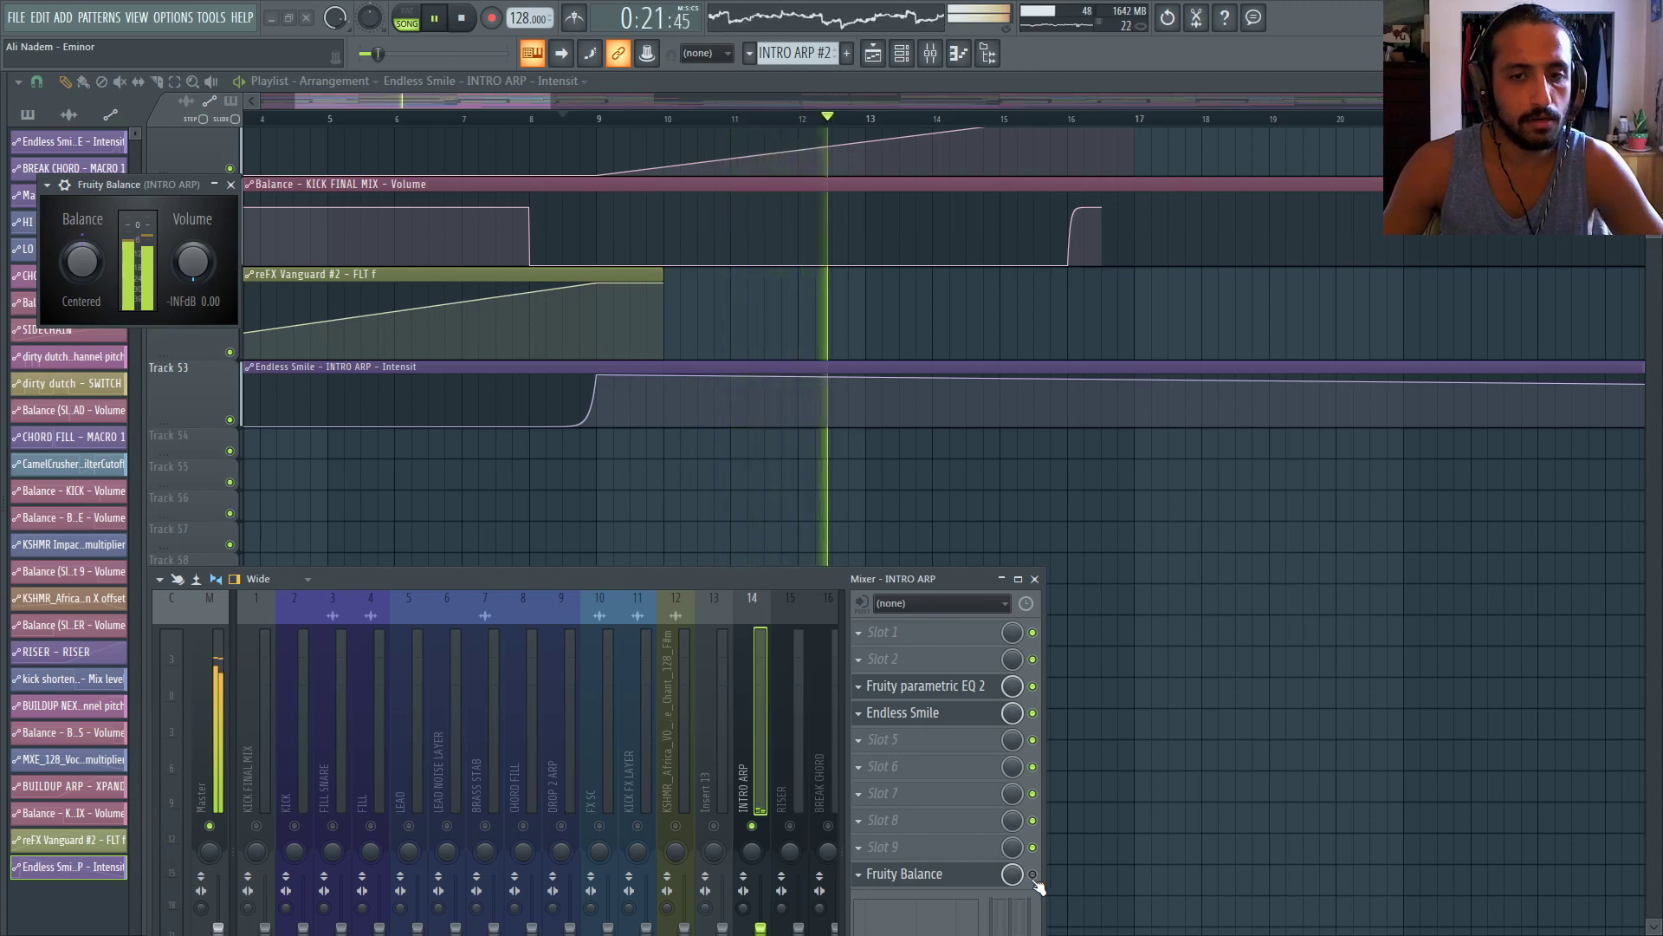
# Create an automation clip for the mix level of the INTRO ARP Fruity Balance and enlarge Track 54
pyautogui.rightClick(1012, 875)
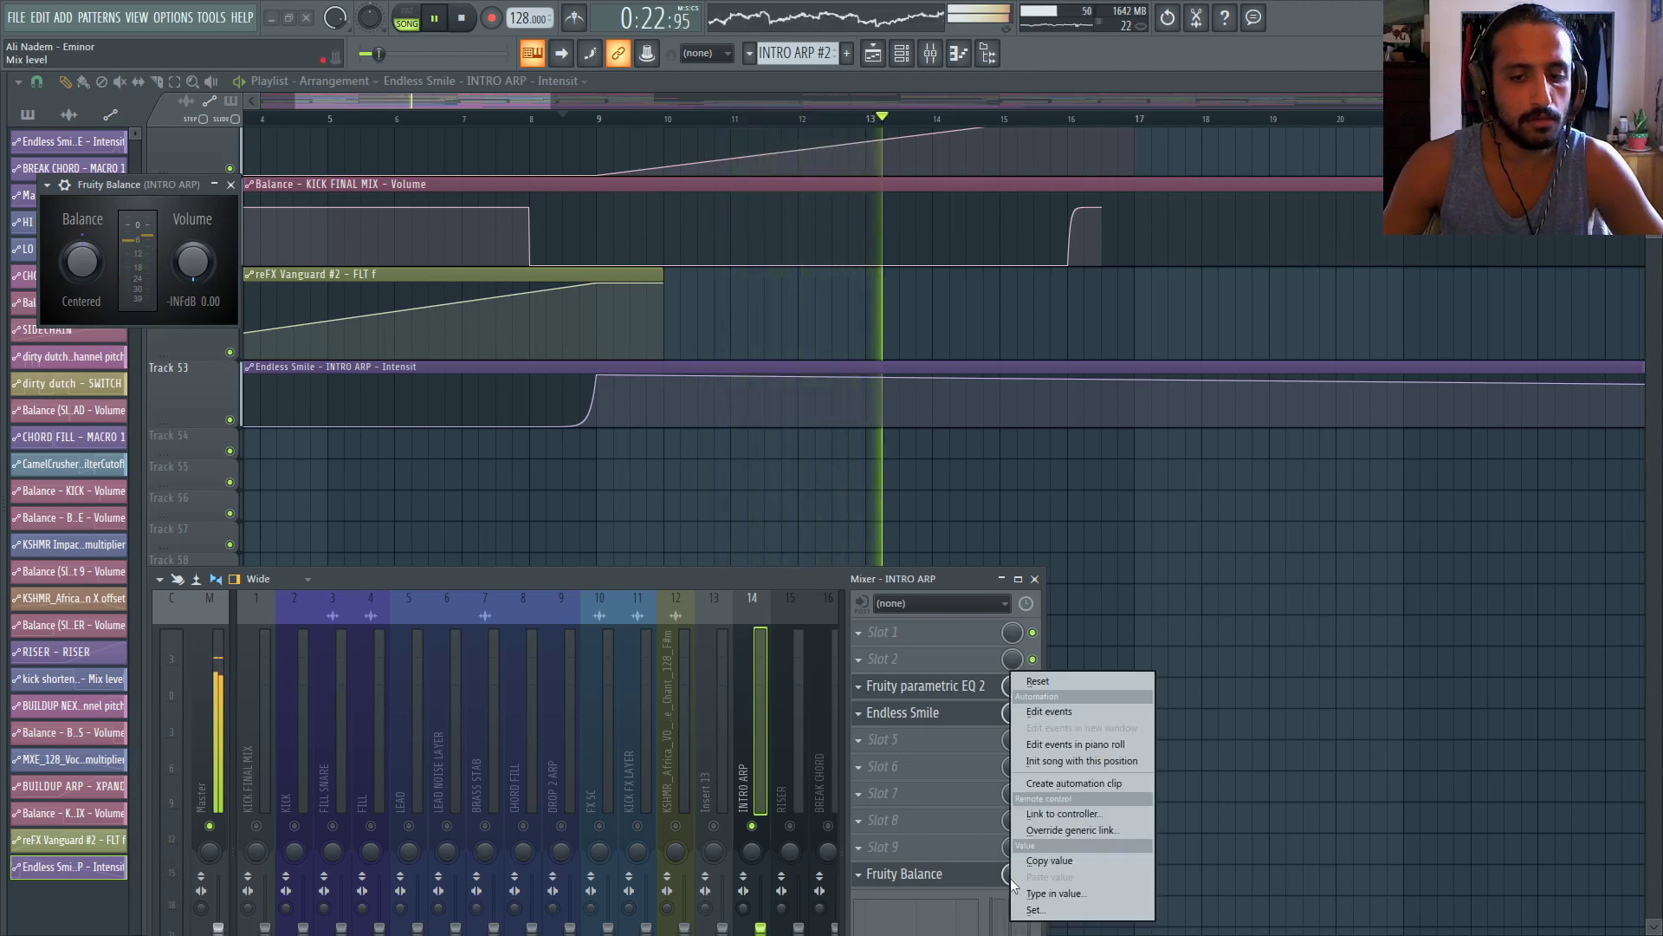
pyautogui.click(1060, 780)
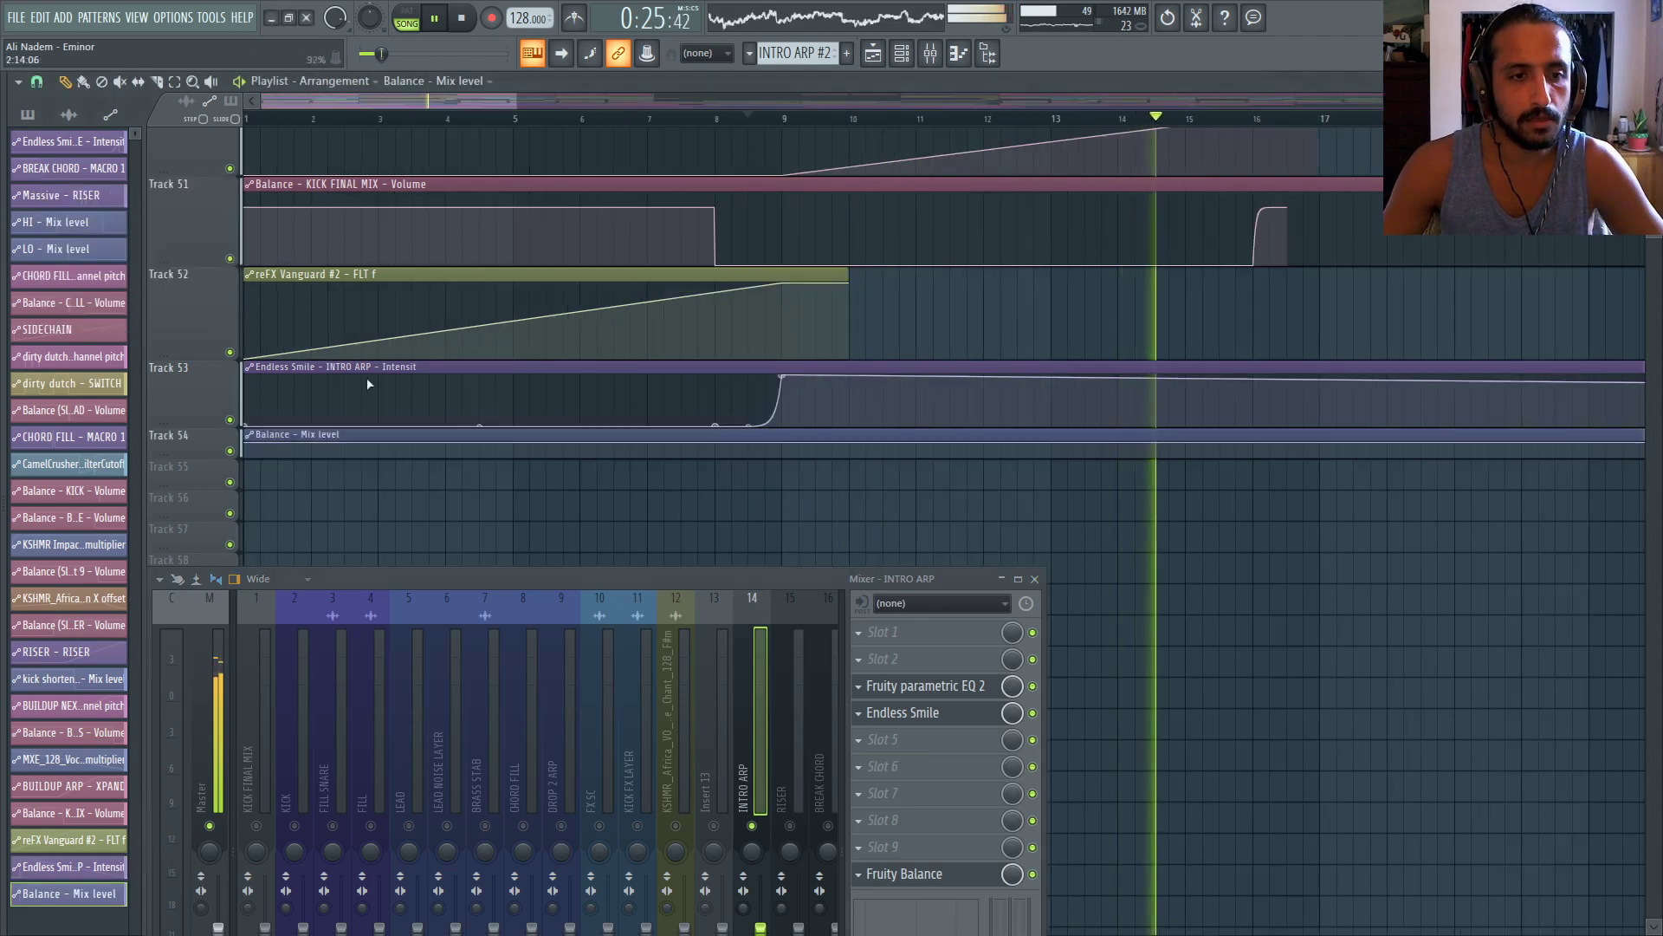
pyautogui.moveTo(185, 458); pyautogui.dragTo(185, 510)
# Add a point at bar 9 in the Balance mix level automation and make the level drop abruptly to zero there
pyautogui.scroll(3, 729, 477)
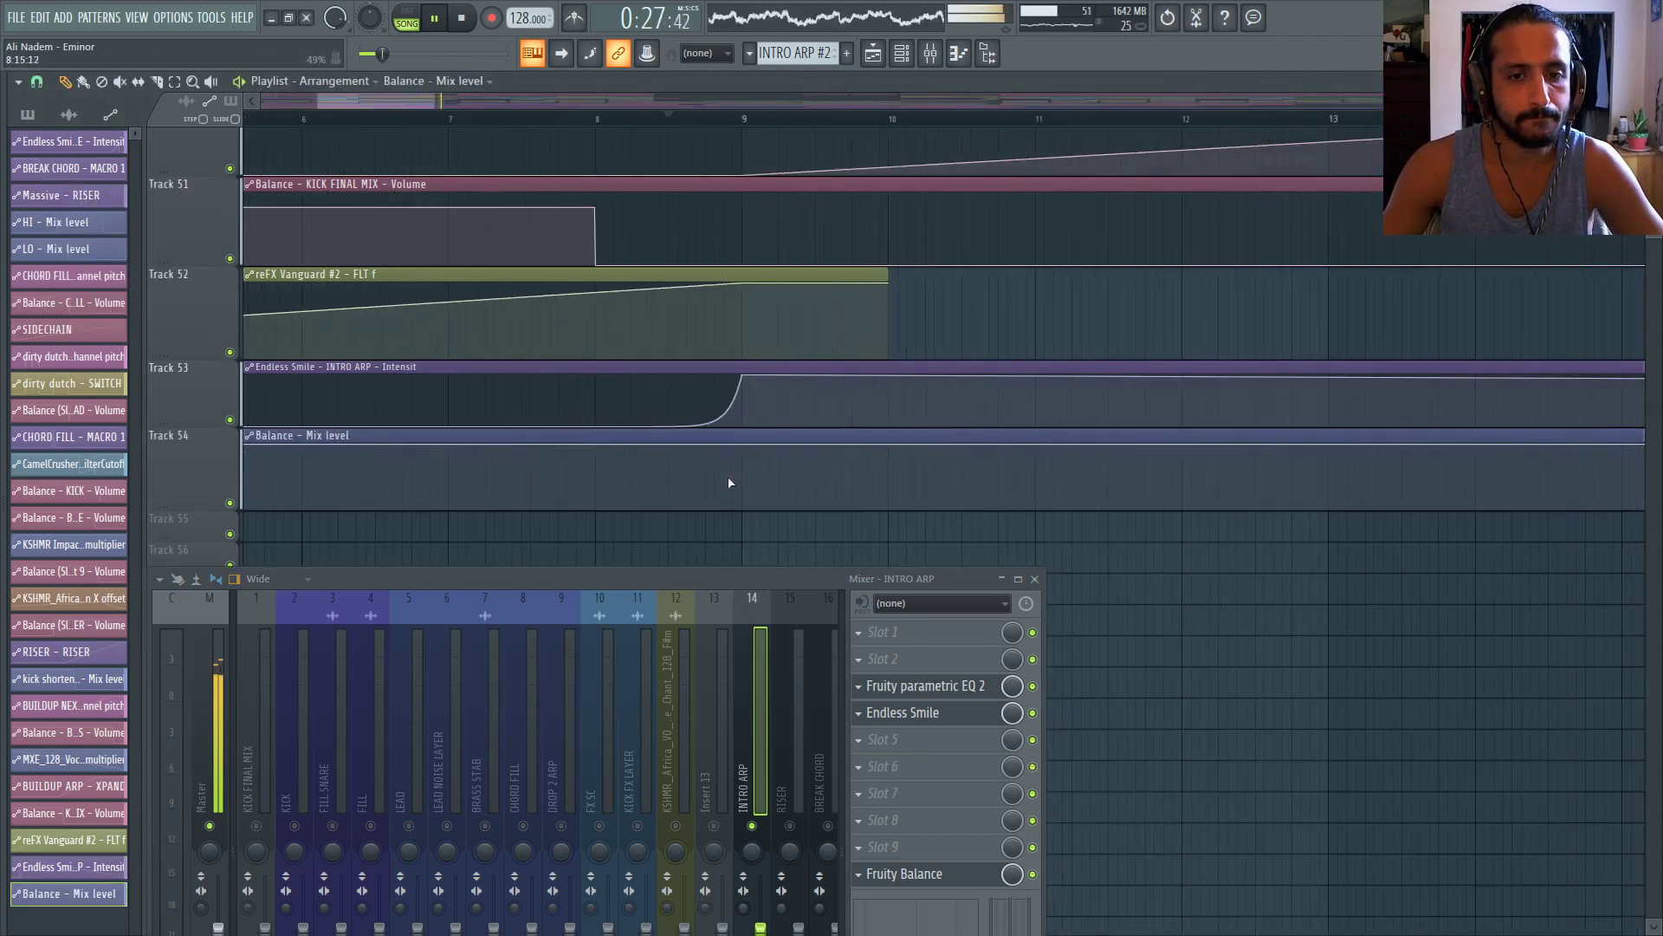
pyautogui.click(742, 482)
pyautogui.rightClick(742, 483)
pyautogui.click(780, 552)
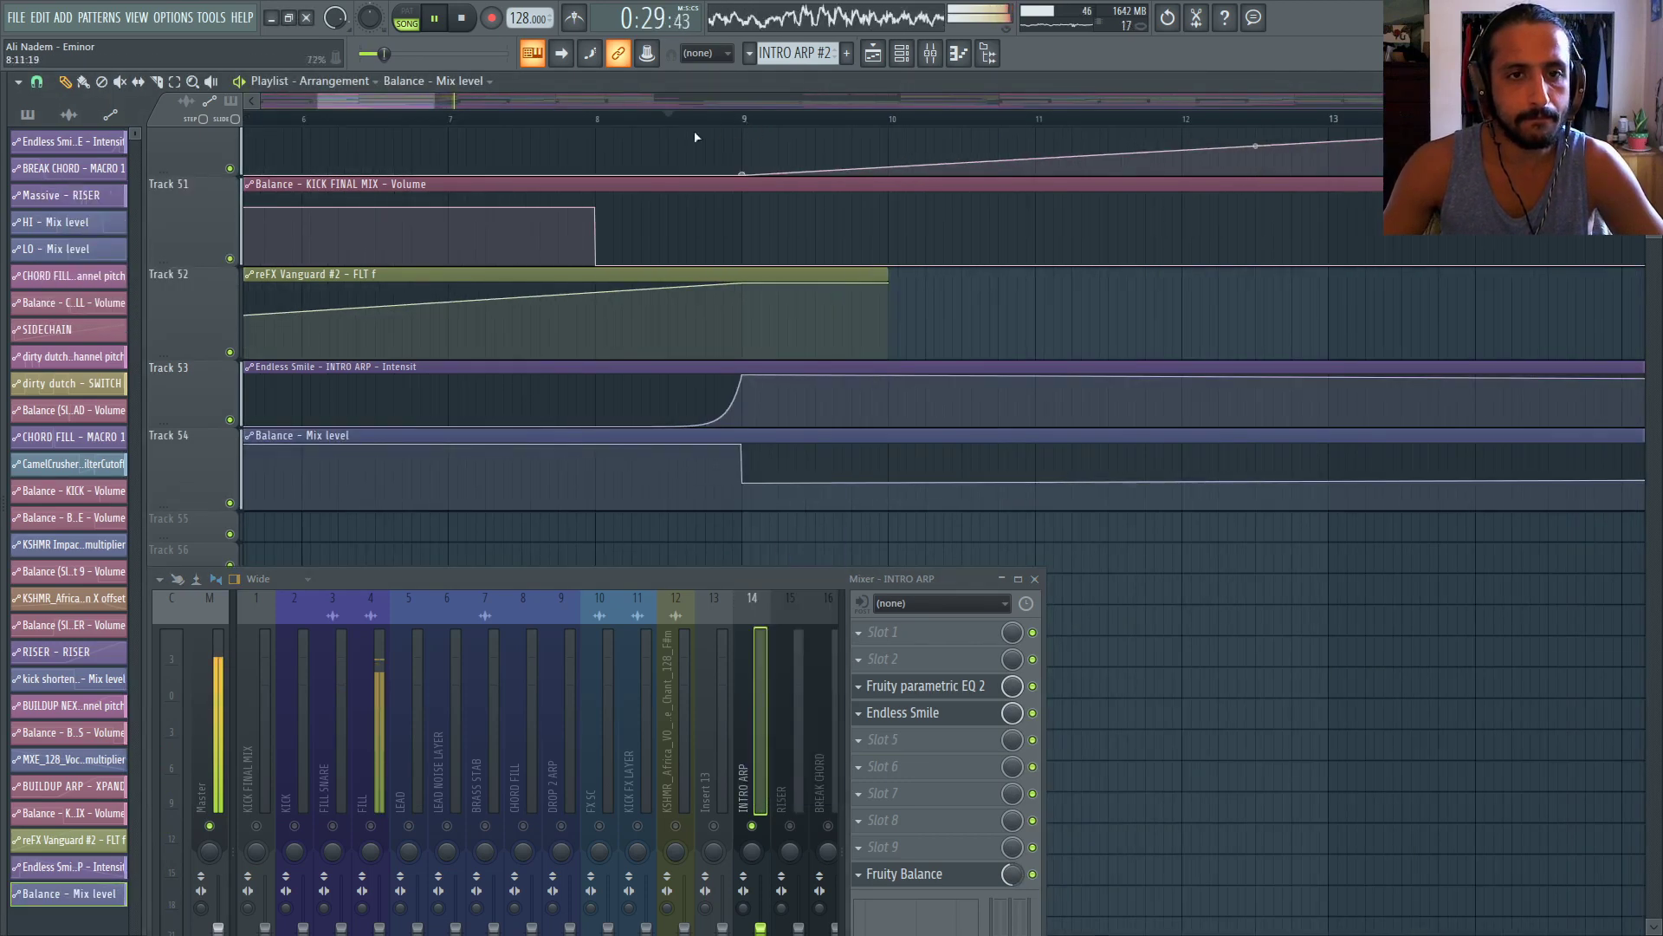
pyautogui.scroll(-3, 695, 139)
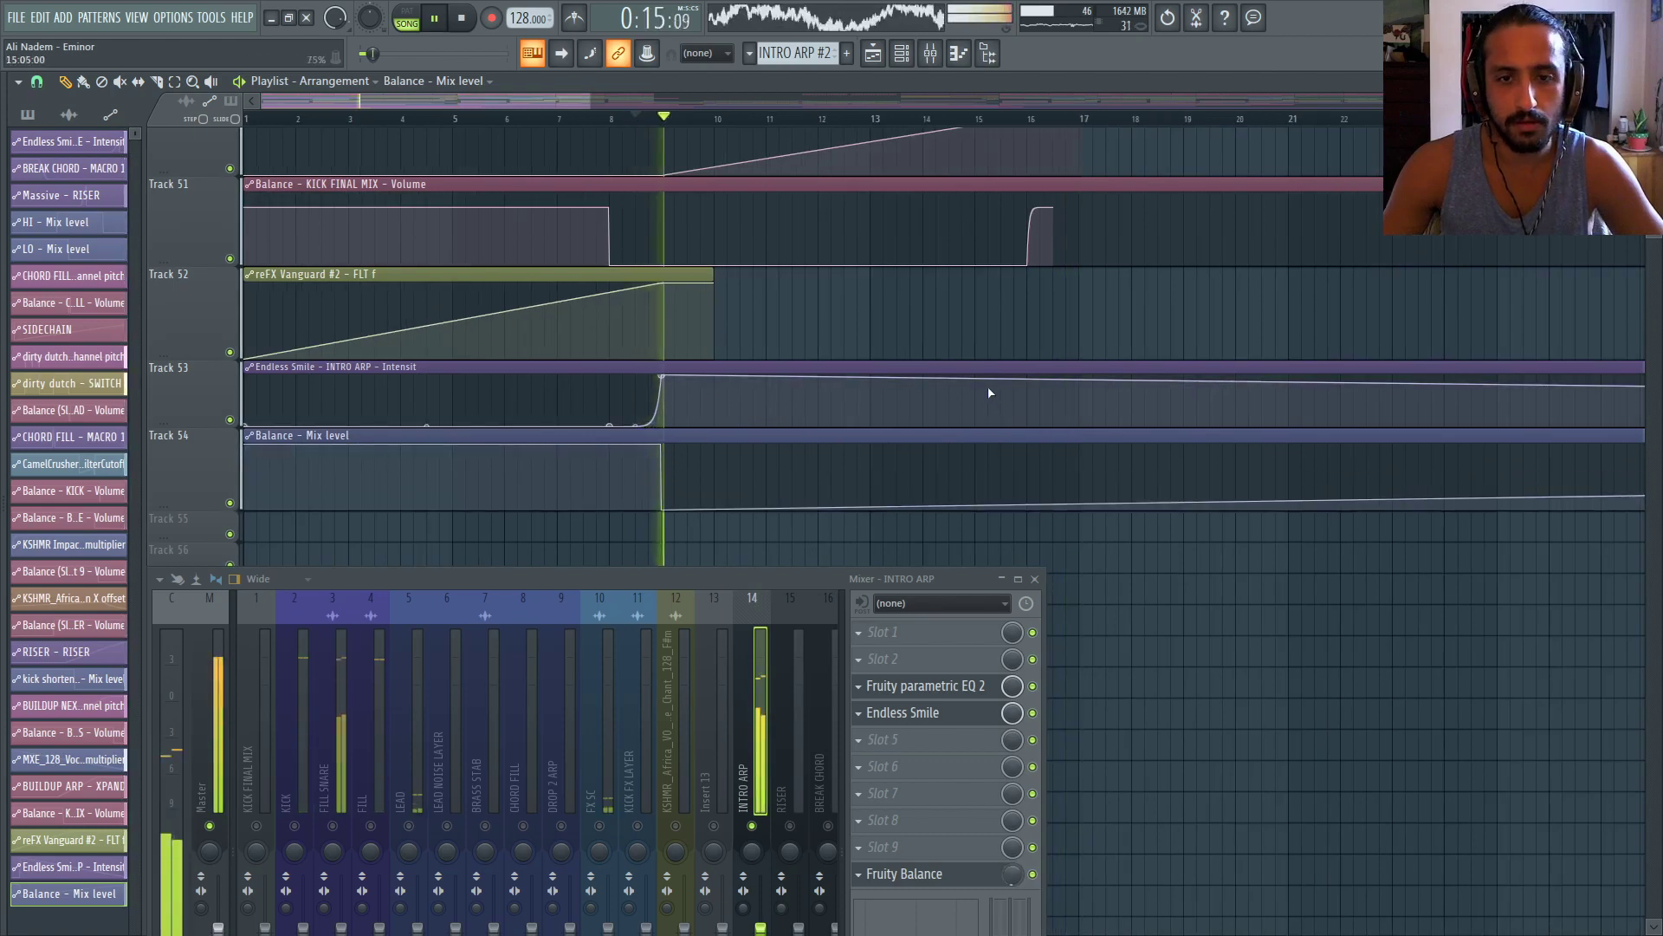
# Drop the Endless Smile intensity to zero at bar 17 and hold the Balance mix level at zero until bar 17
pyautogui.scroll(1, 1100, 477)
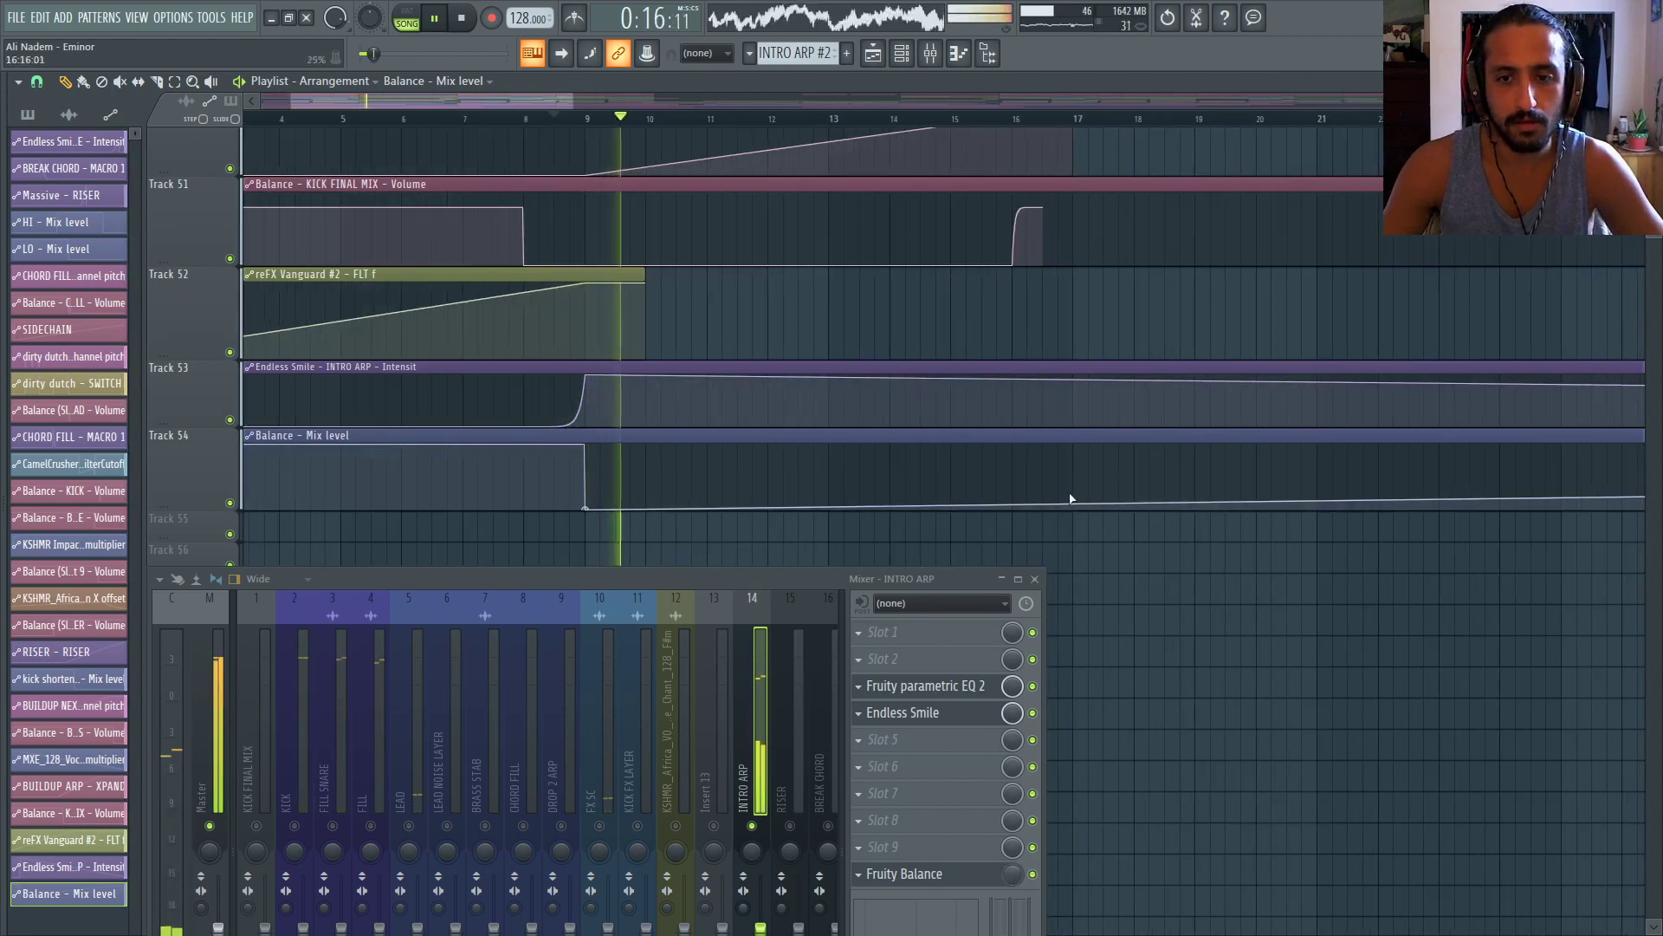
pyautogui.rightClick(1078, 422)
pyautogui.moveTo(1074, 508); pyautogui.dragTo(1074, 505)
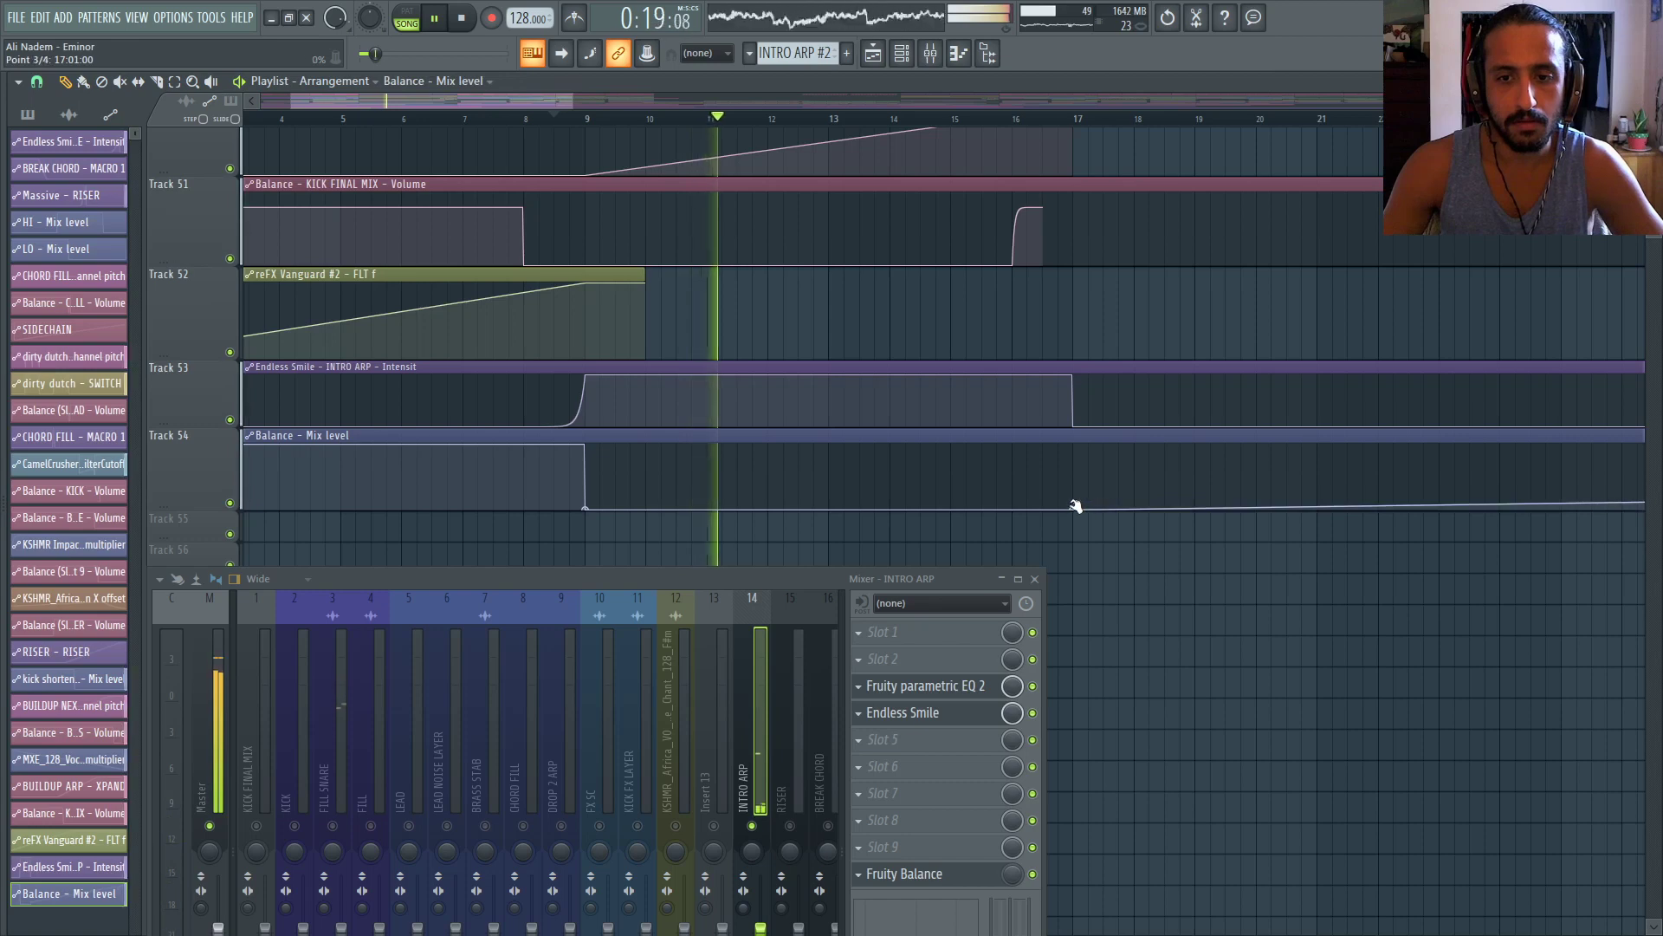
pyautogui.rightClick(1074, 509)
pyautogui.click(1094, 536)
pyautogui.scroll(-2, 1069, 514)
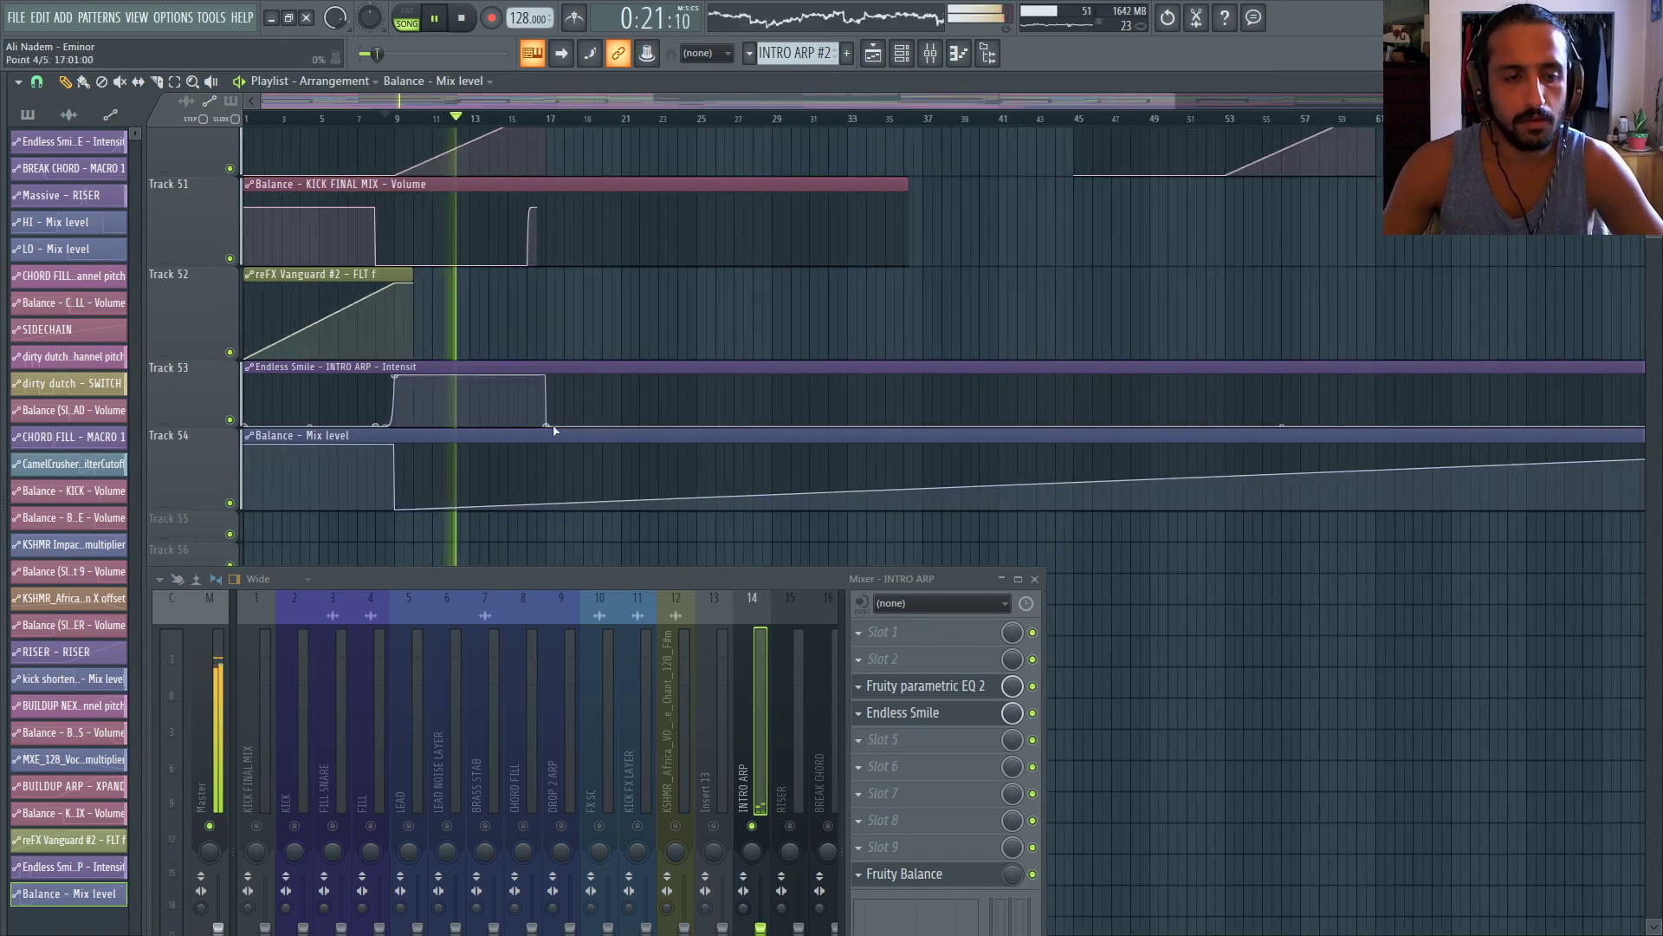
pyautogui.scroll(4, 536, 506)
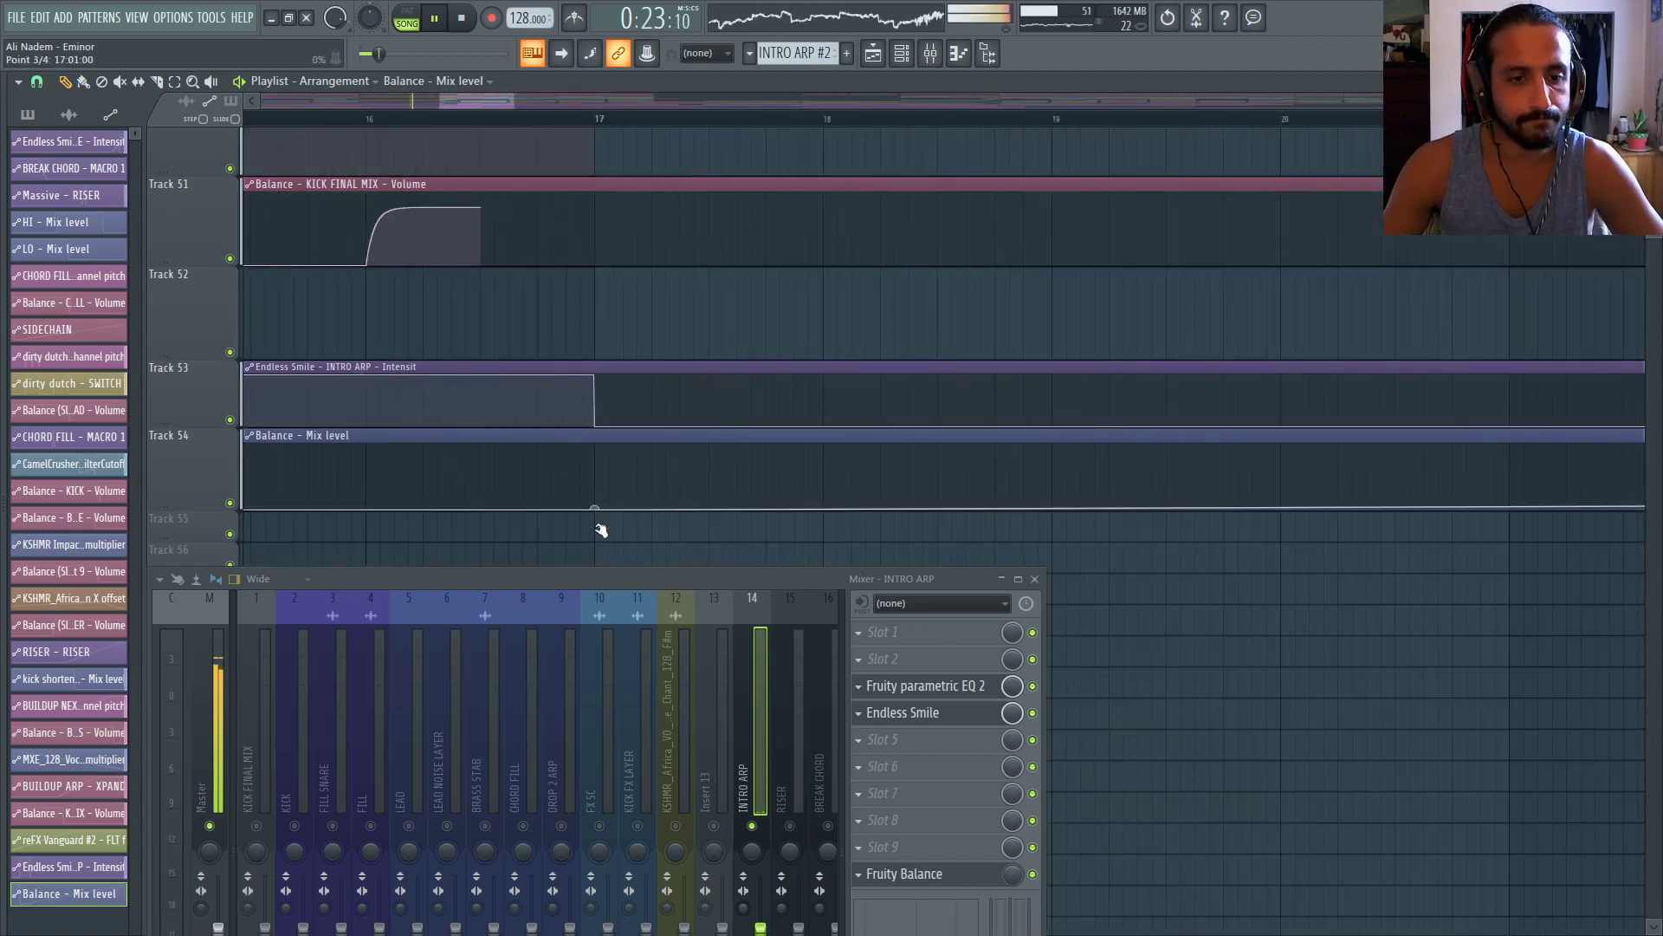
pyautogui.scroll(-3, 567, 473)
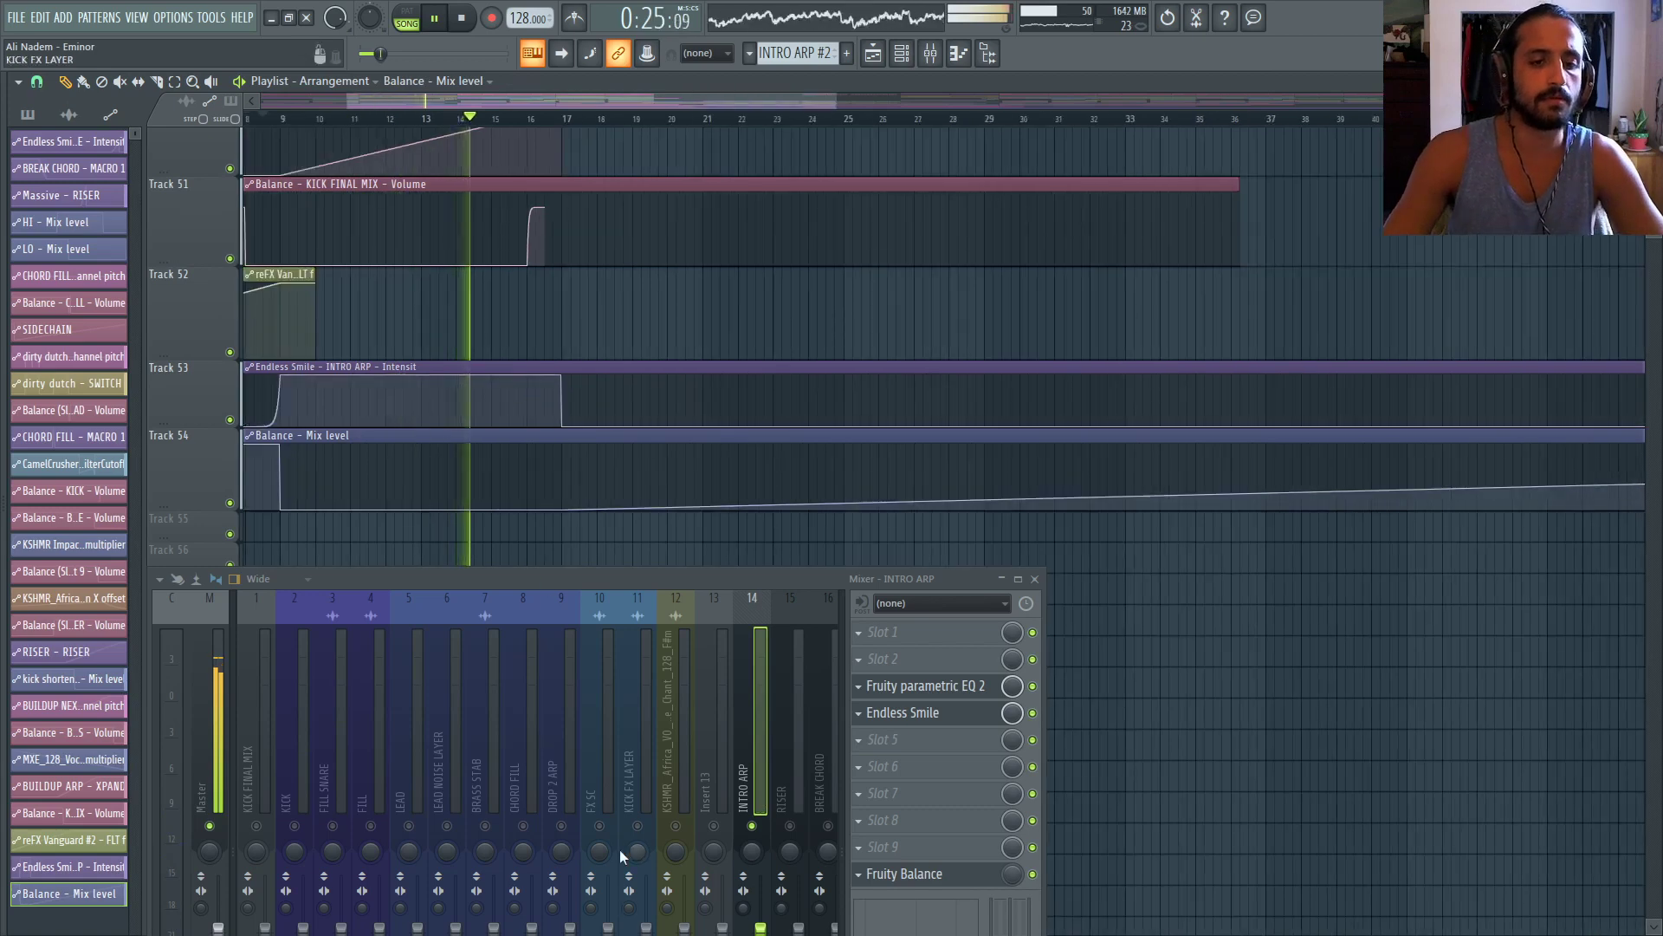
# Unsolo the INTRO ARP and check the automation around bar 17 against the full mix during playback
pyautogui.scroll(3, 466, 364)
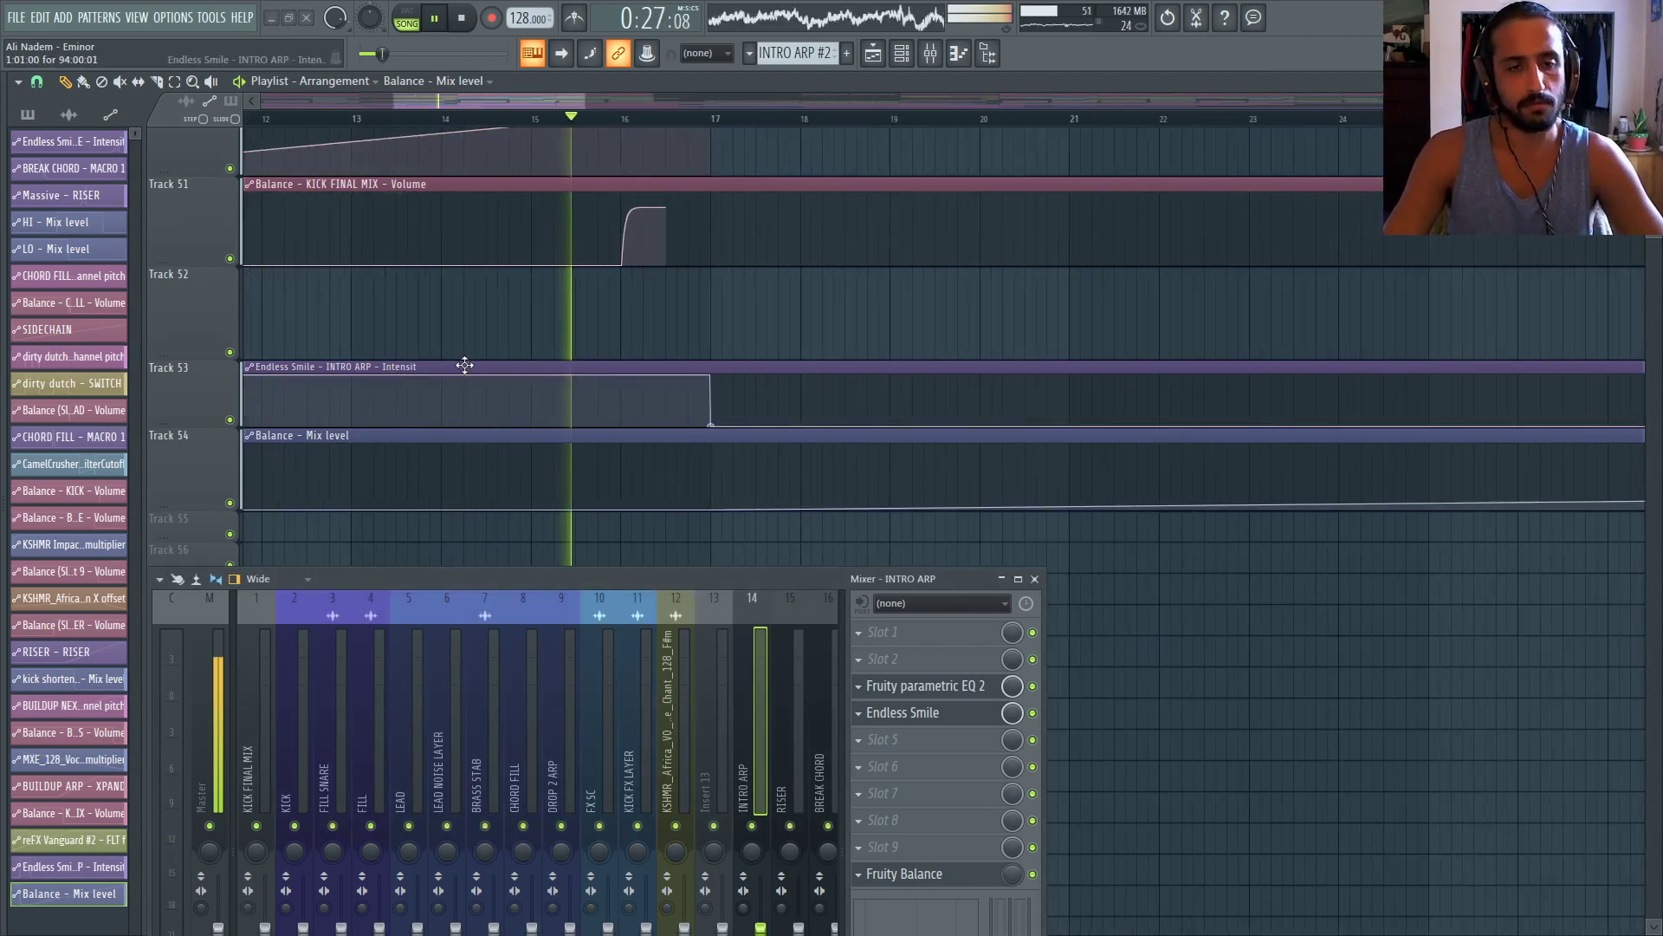
pyautogui.scroll(2, 485, 376)
pyautogui.scroll(1, 525, 385)
pyautogui.scroll(-4, 519, 385)
pyautogui.scroll(3, 518, 392)
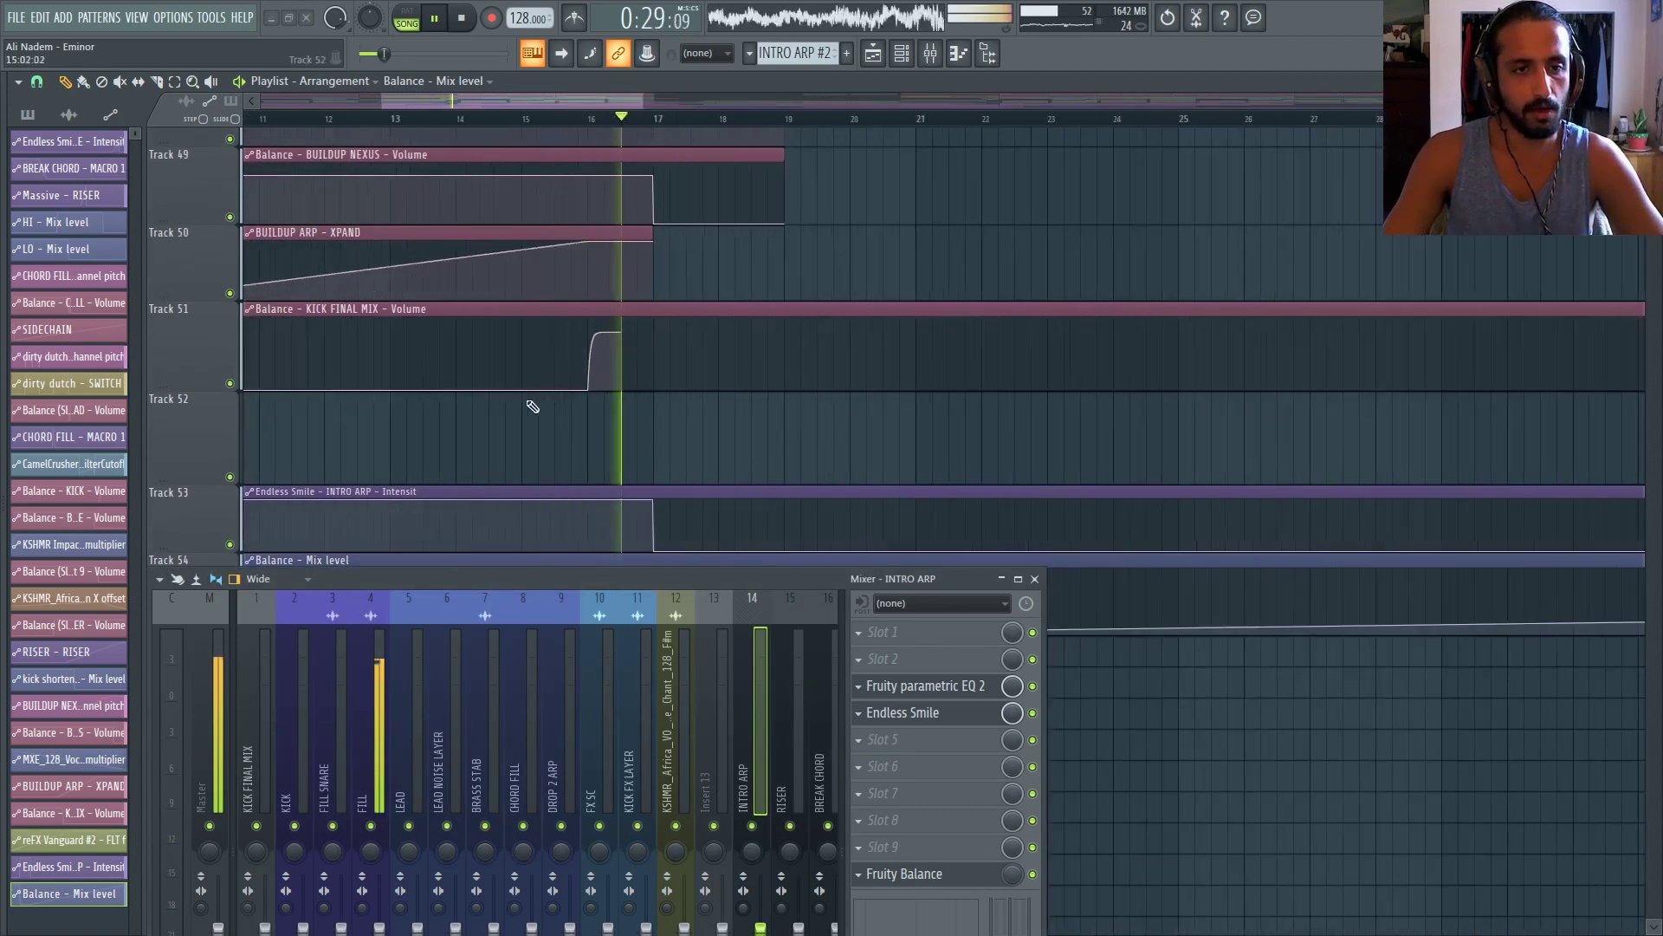
pyautogui.scroll(-5, 534, 394)
pyautogui.scroll(2, 633, 366)
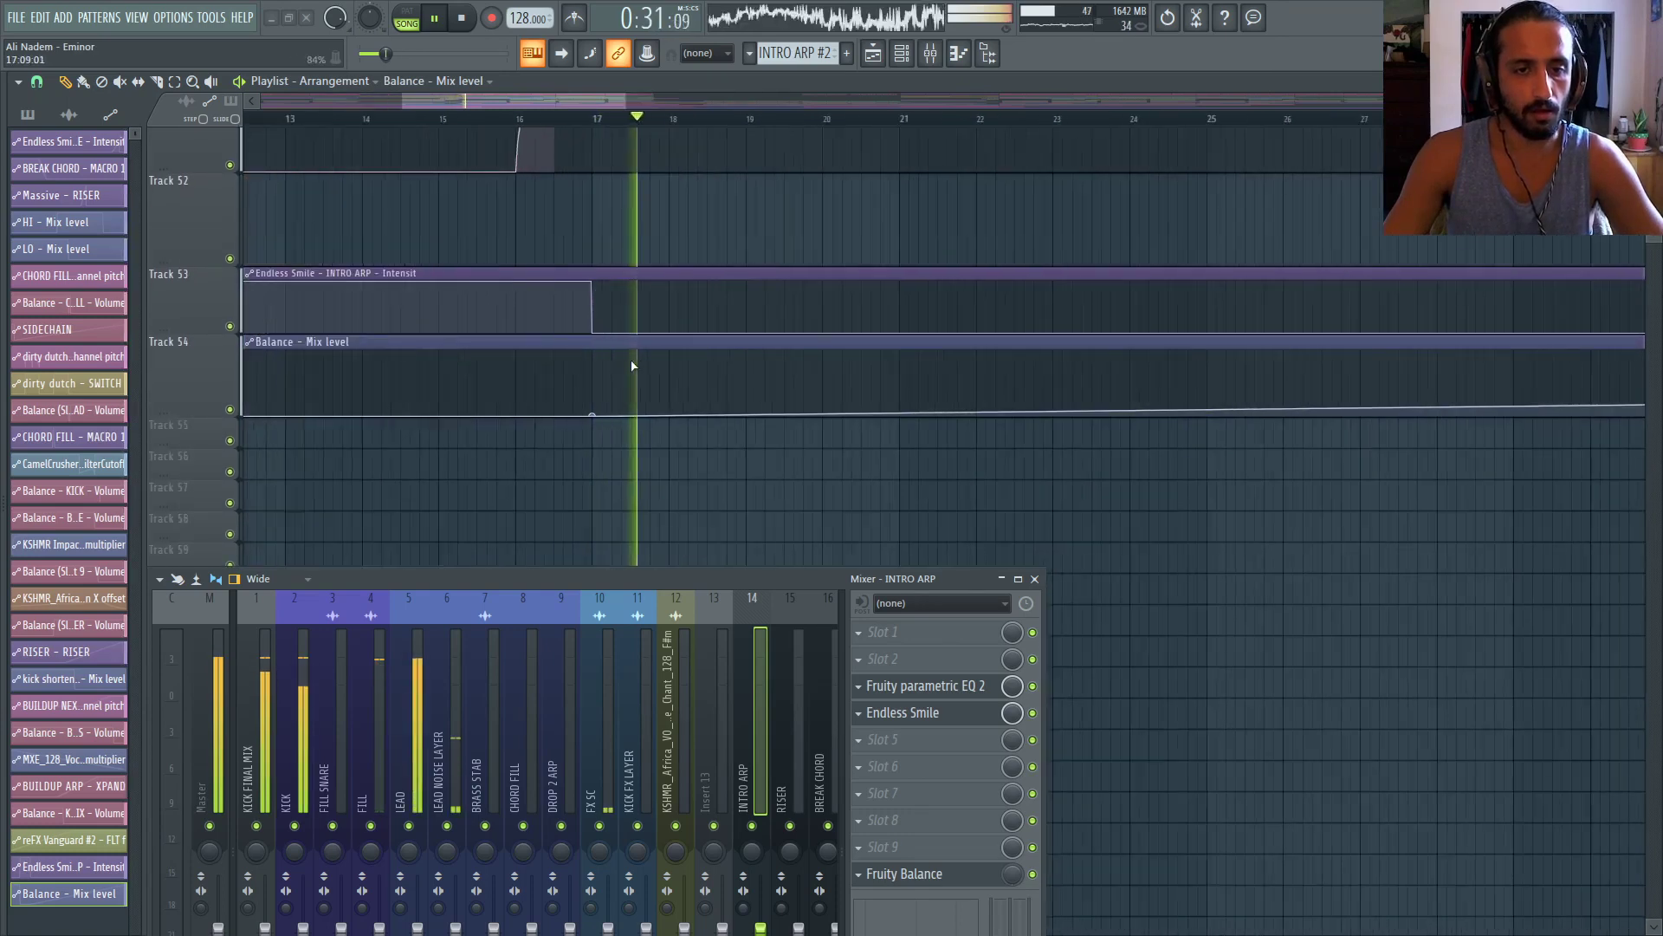
pyautogui.scroll(-5, 627, 371)
pyautogui.scroll(3, 405, 358)
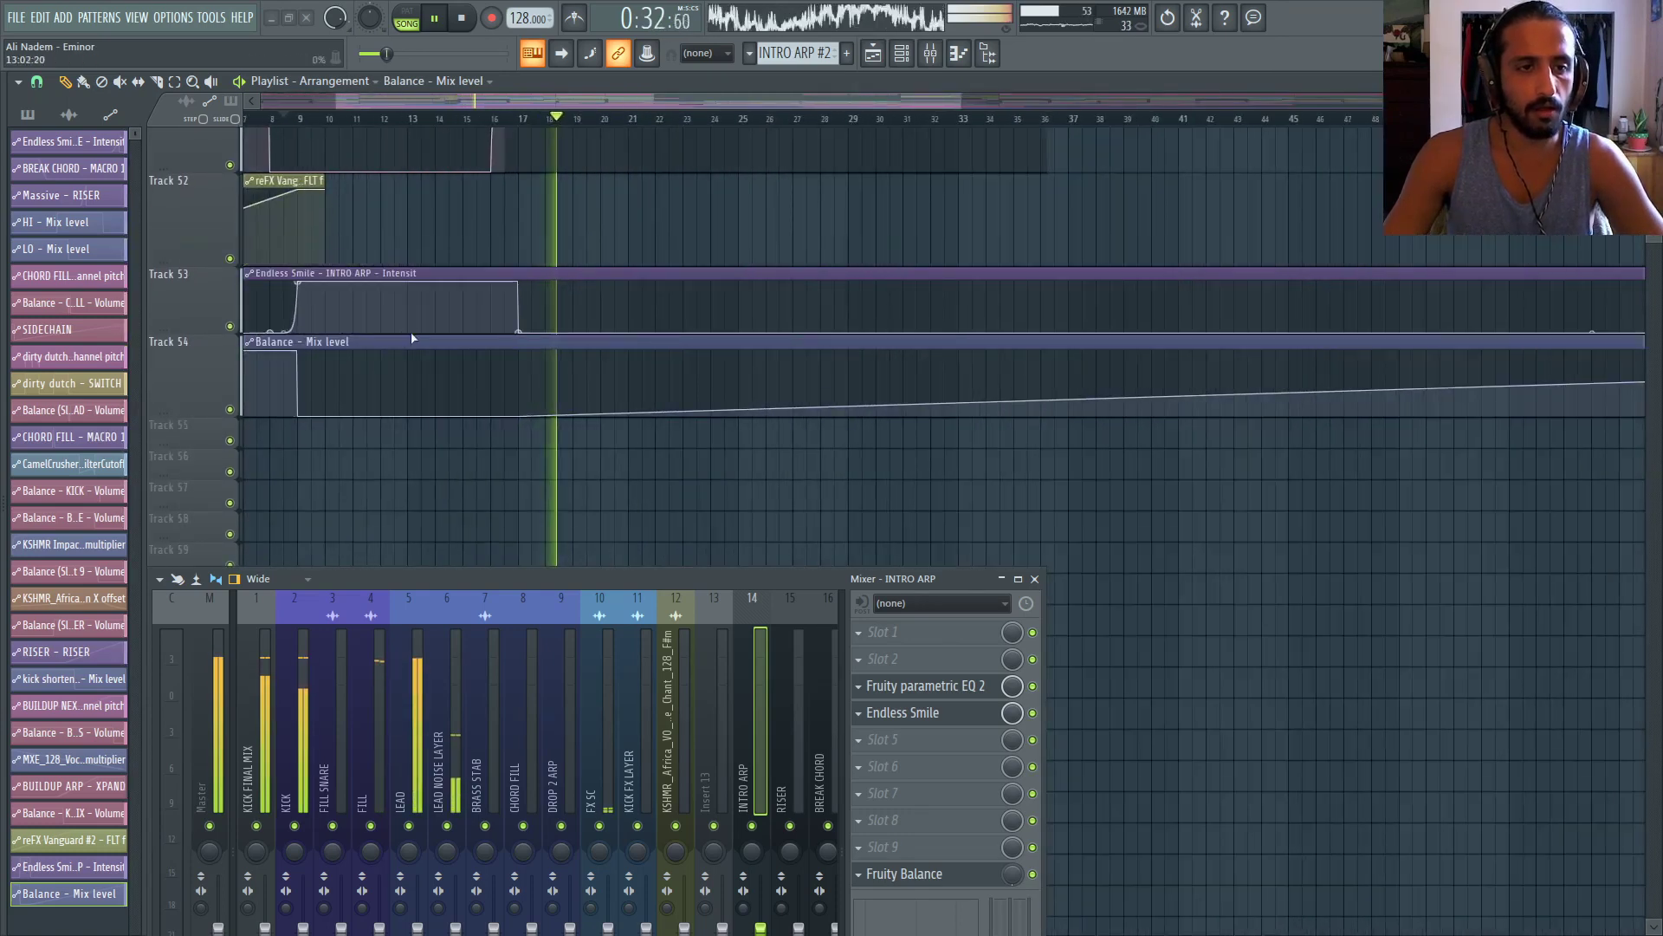
# Replay the full mix from about bar 8 and review the Endless Smile and Balance automation through the build-up
pyautogui.click(273, 120)
pyautogui.scroll(5, 244, 237)
pyautogui.scroll(-3, 389, 221)
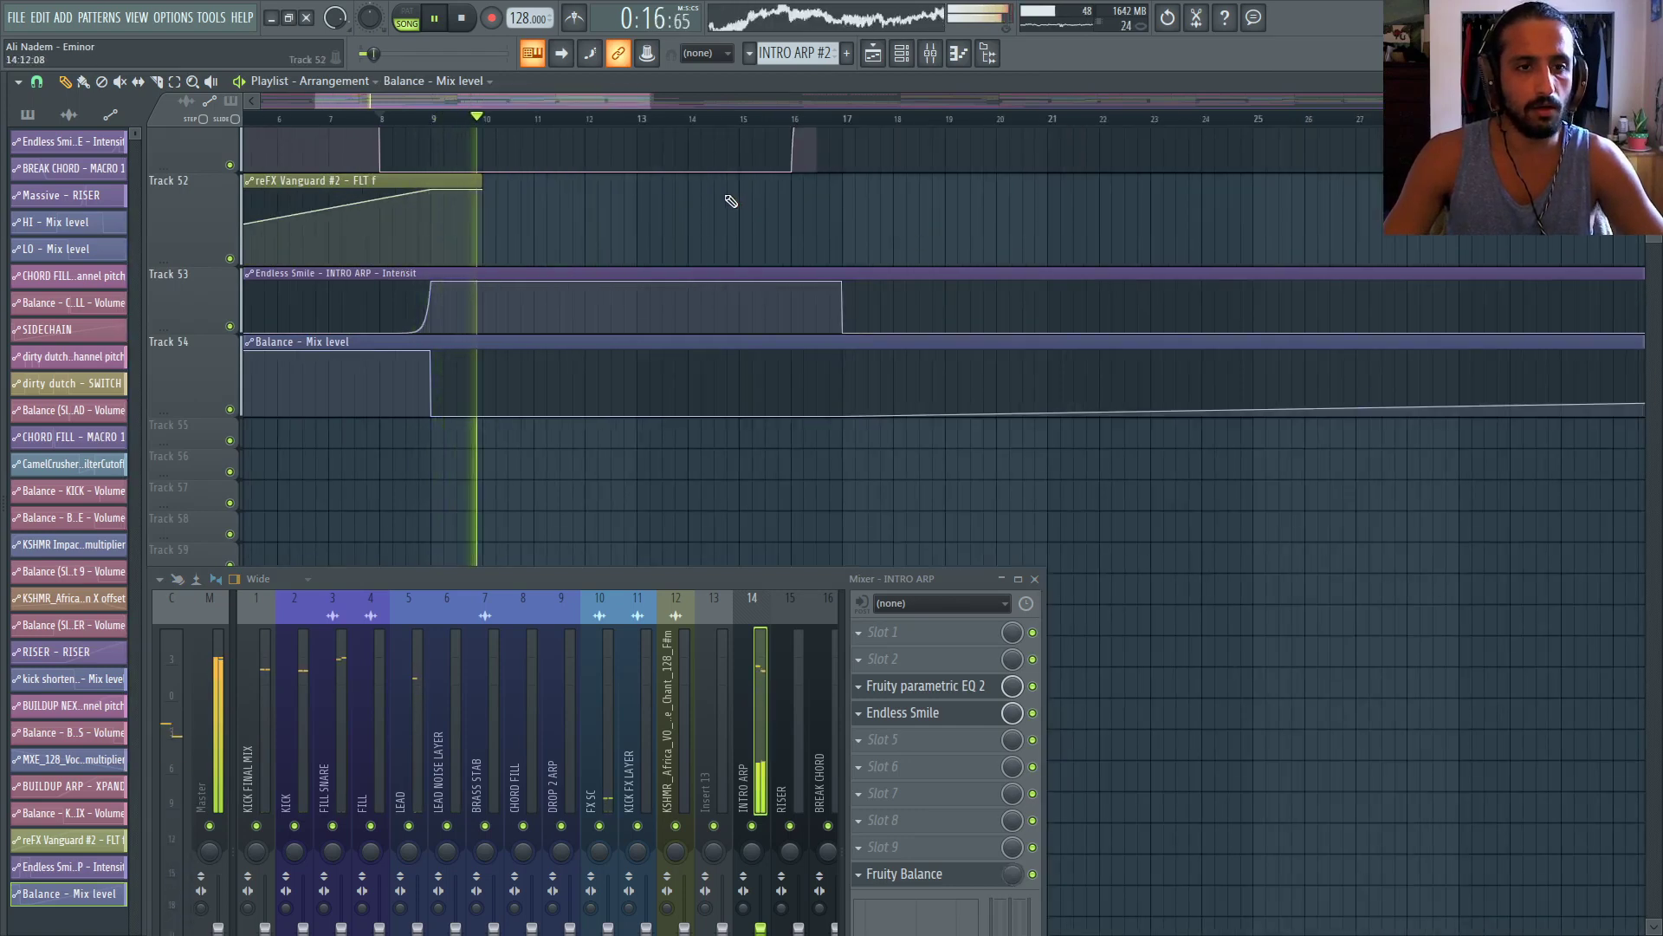
pyautogui.scroll(2, 702, 242)
pyautogui.scroll(-4, 690, 238)
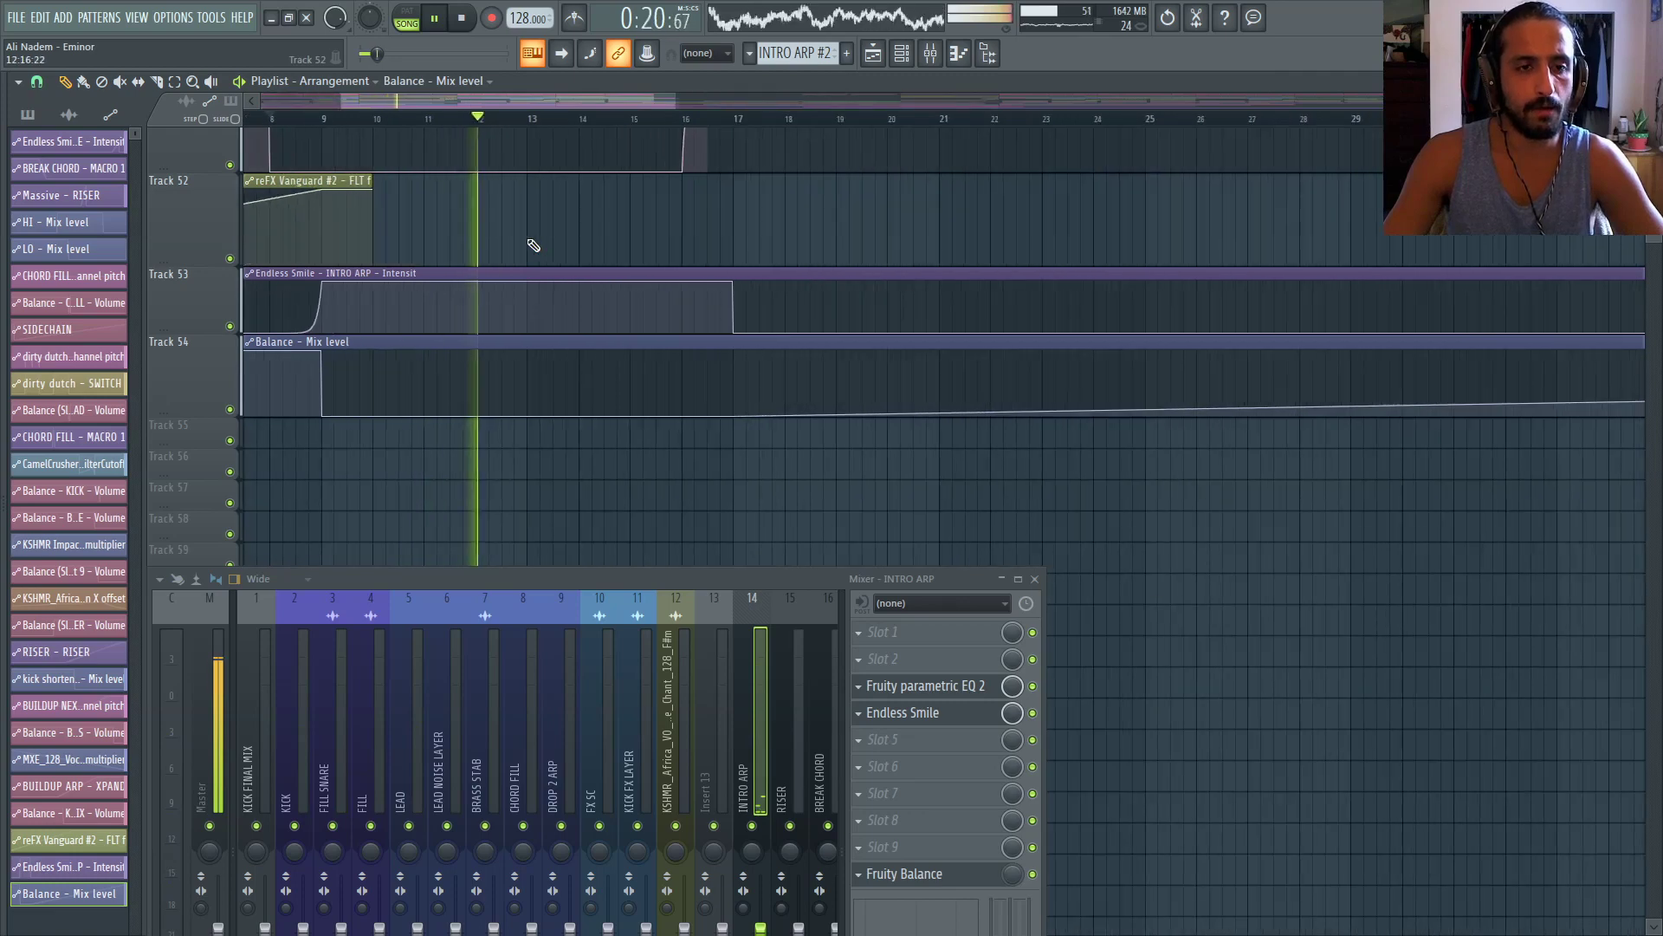
pyautogui.scroll(1, 606, 260)
pyautogui.scroll(1, 667, 279)
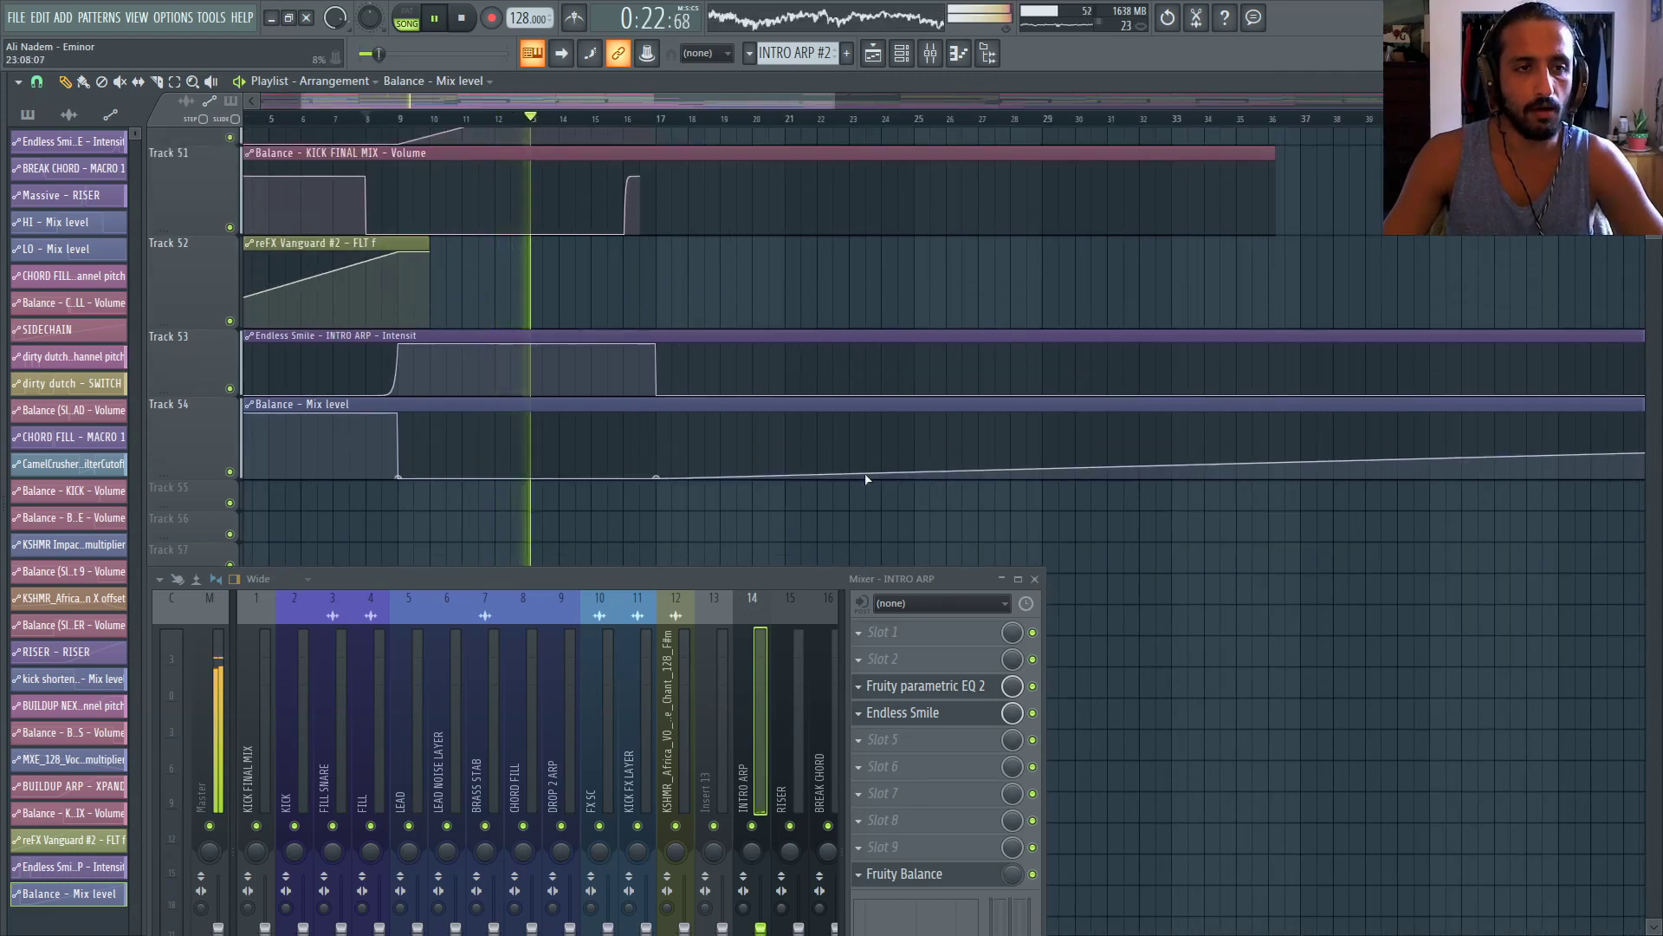
pyautogui.scroll(2, 823, 446)
# Select the BUILDUP SNARE mixer track and open its Endless Smile
pyautogui.moveTo(371, 771); pyautogui.dragTo(272, 731)
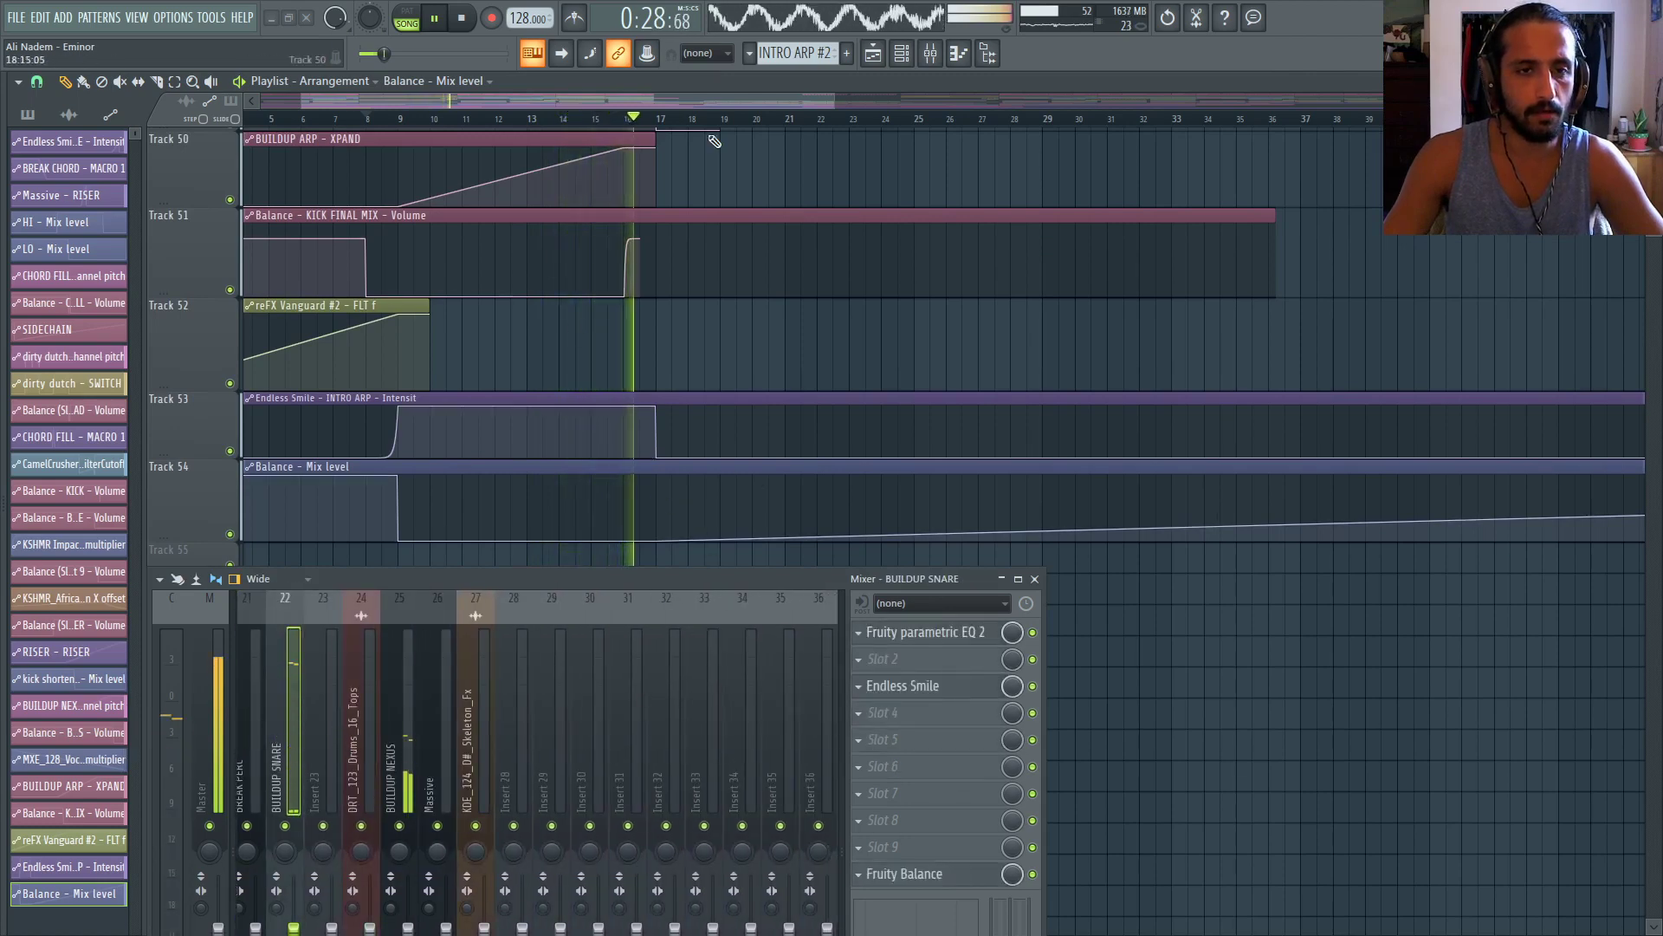
pyautogui.click(928, 687)
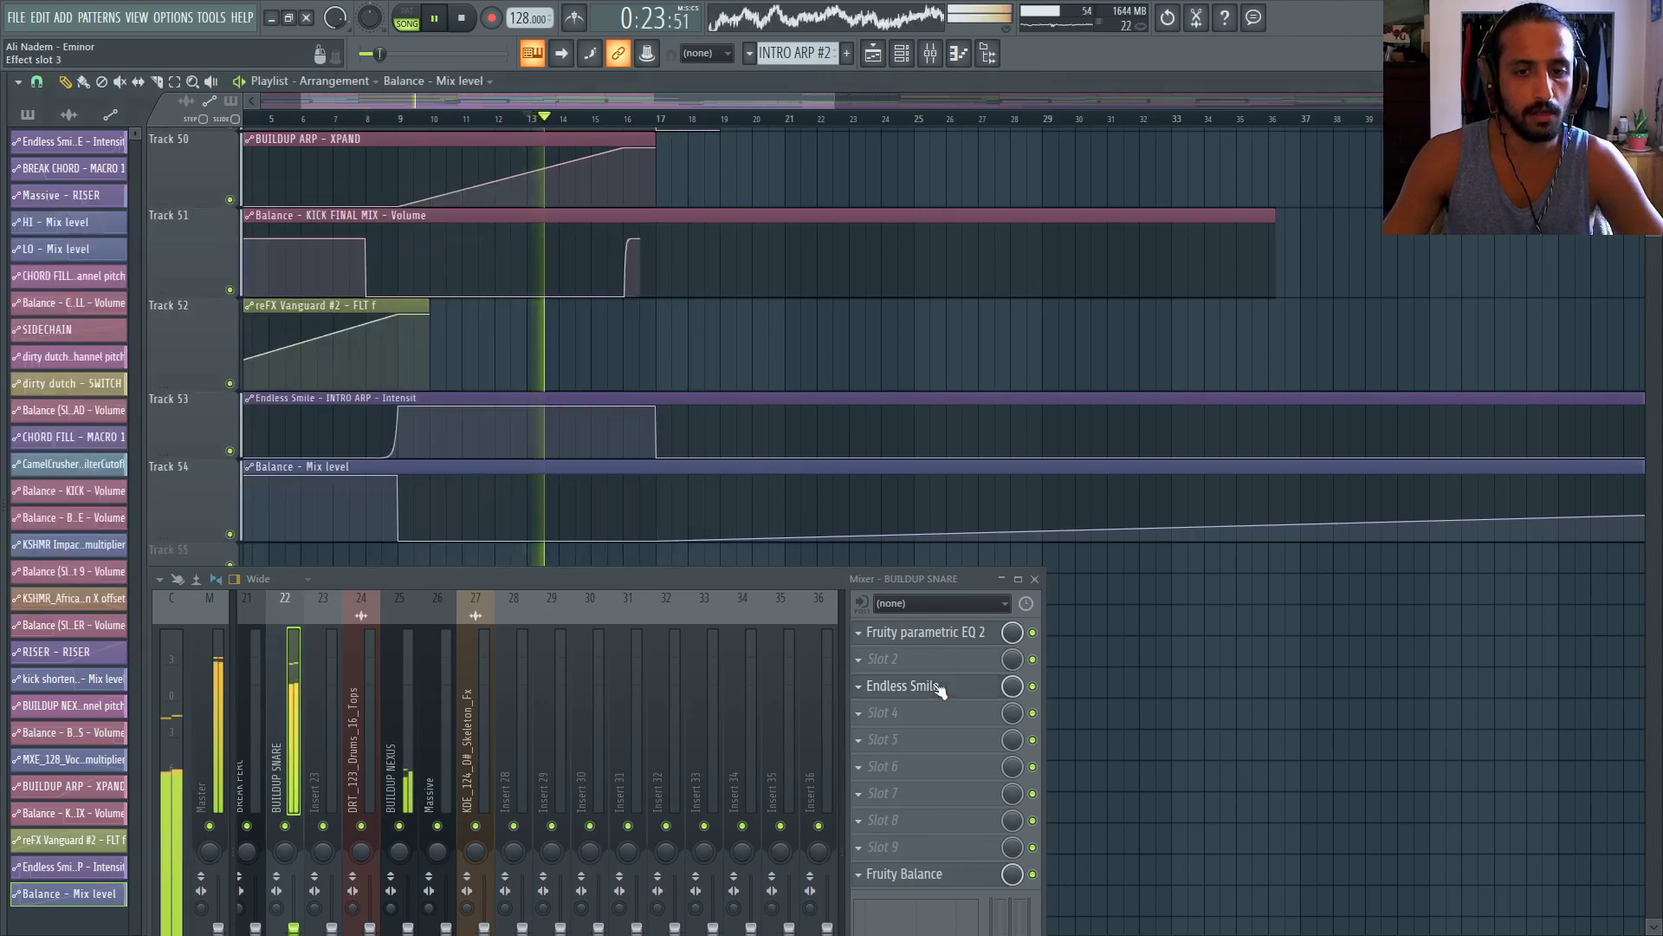
pyautogui.click(935, 685)
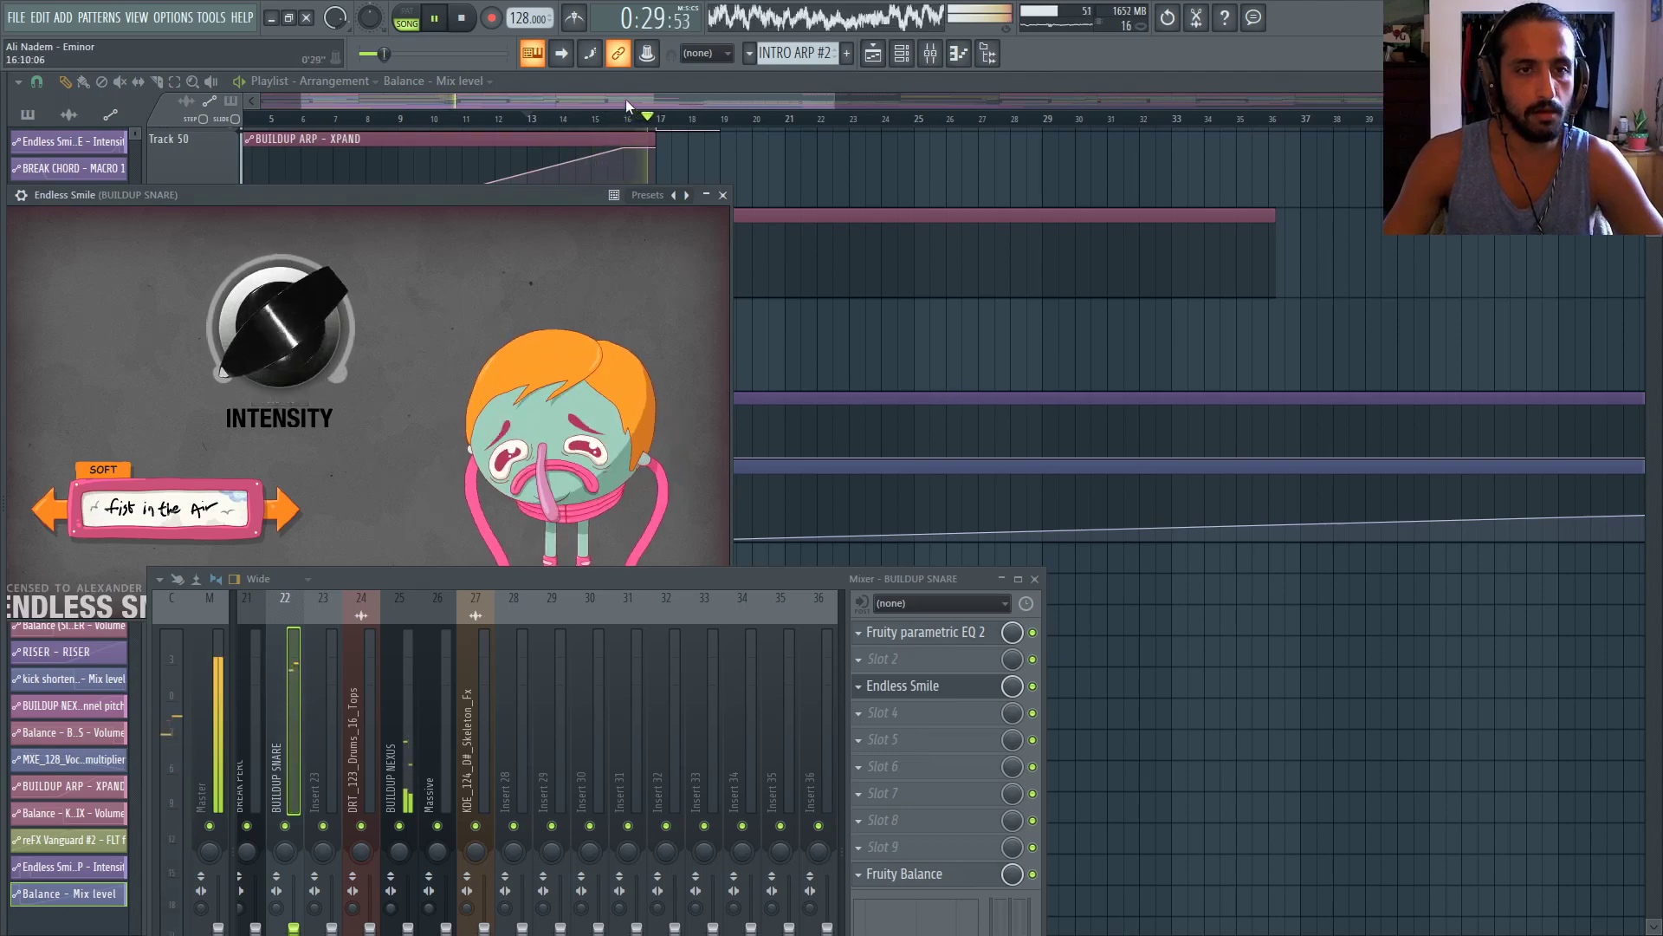
# Move the drop of the BUILDUP SNARE Endless Smile intensity automation to bar 17
pyautogui.click(595, 119)
pyautogui.scroll(-4, 646, 216)
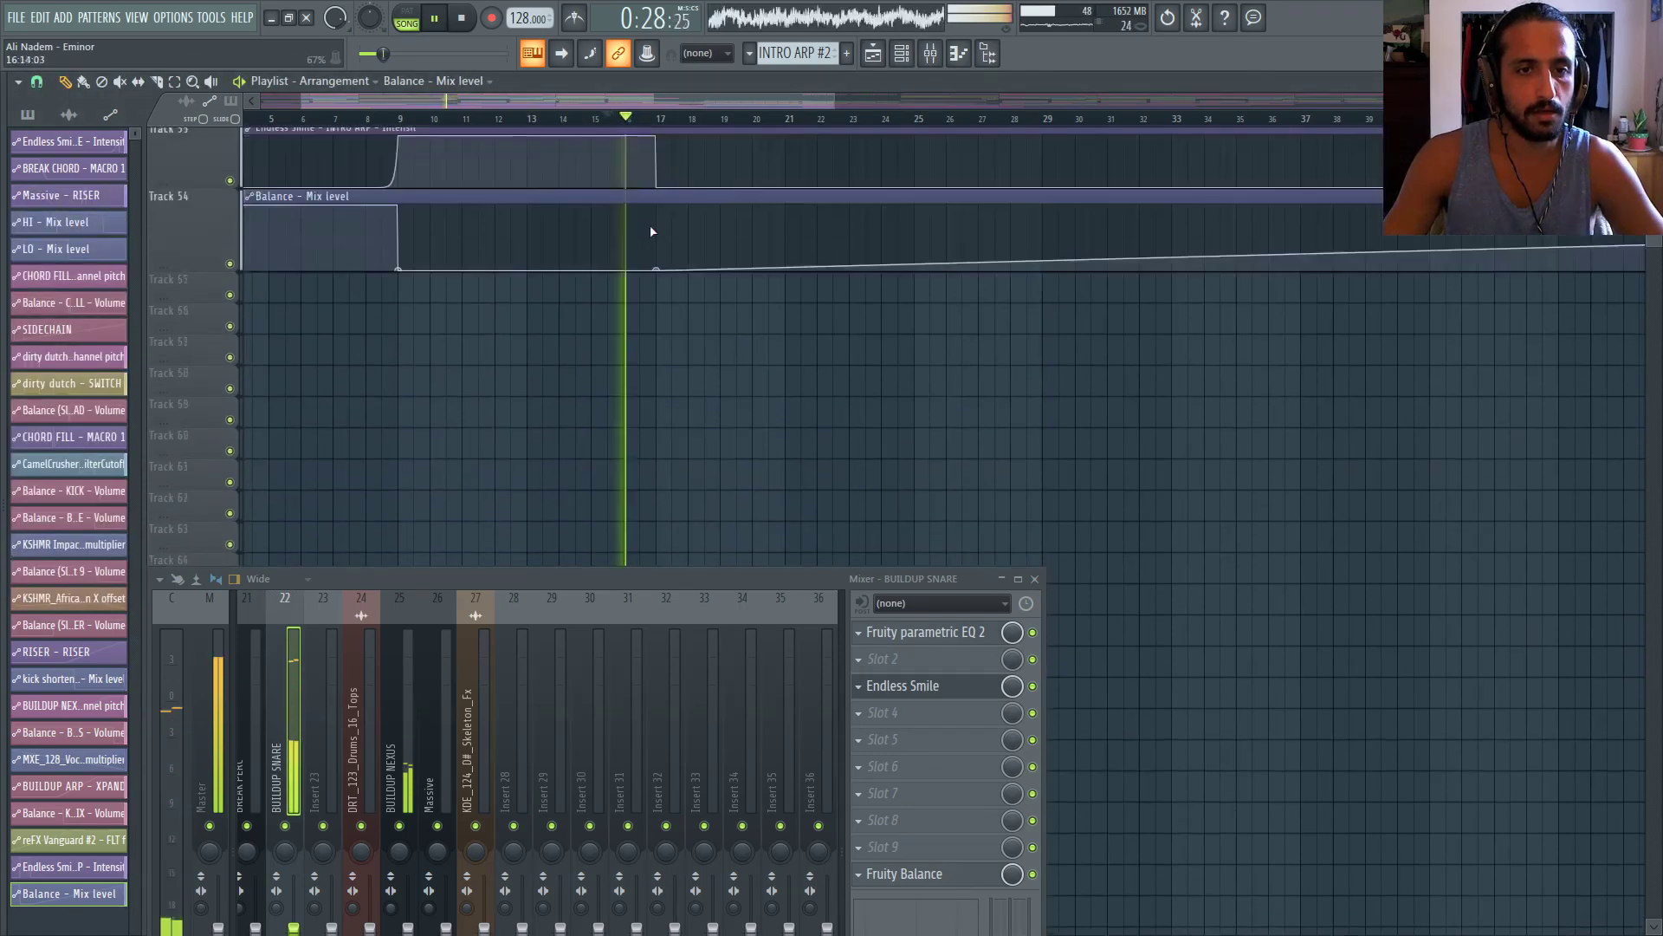
pyautogui.scroll(5, 649, 230)
pyautogui.scroll(6, 627, 239)
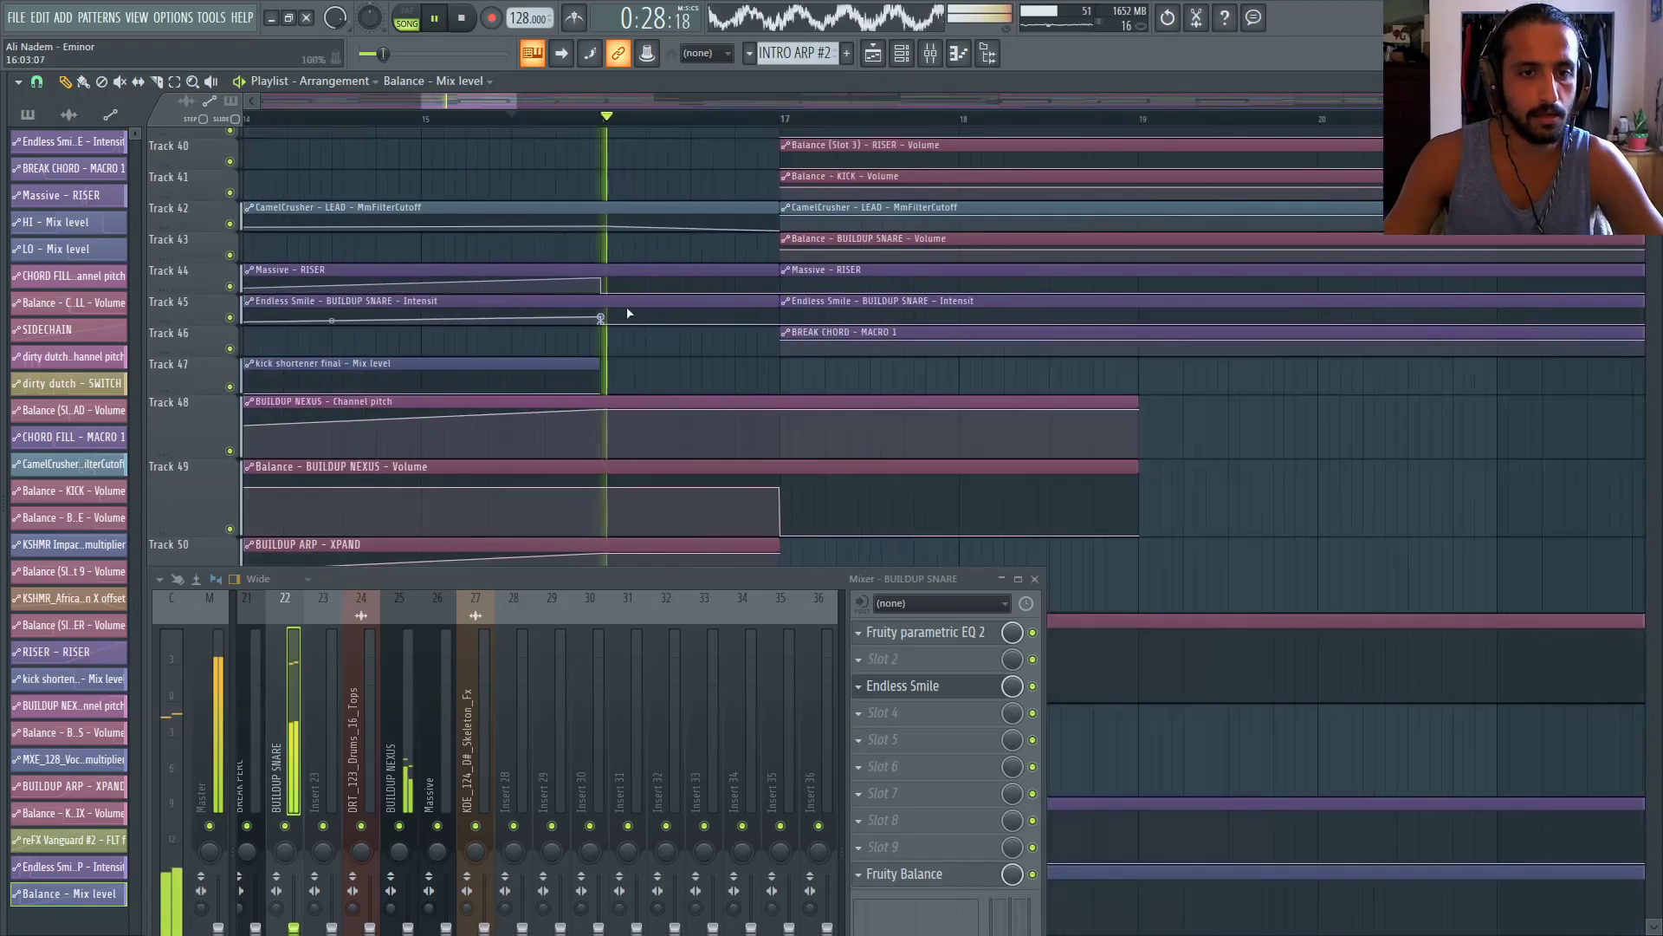
pyautogui.press('space')
pyautogui.press('space')
pyautogui.moveTo(601, 322)
pyautogui.mouseDown()
pyautogui.moveTo(635, 353)
pyautogui.moveTo(783, 375)
pyautogui.mouseUp()
pyautogui.scroll(-4, 667, 334)
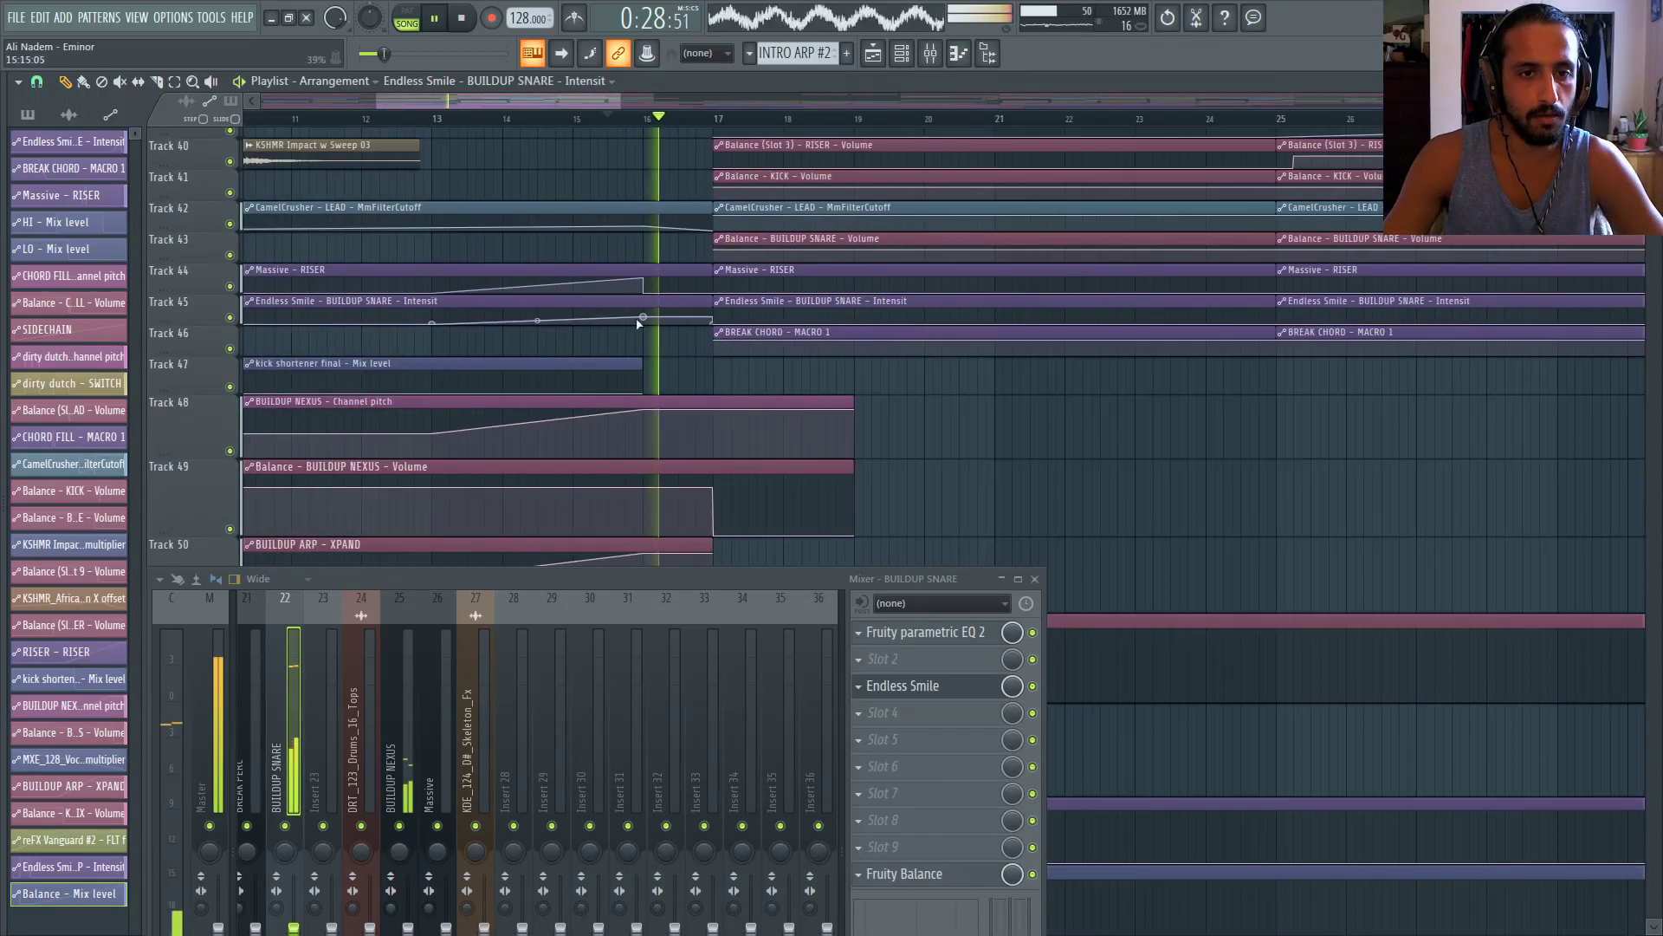
# Replay the full mix across bars 15 to 17 and check the snare's Endless Smile transition
pyautogui.press('space')
pyautogui.press('space')
pyautogui.scroll(2, 557, 323)
pyautogui.scroll(-3, 559, 294)
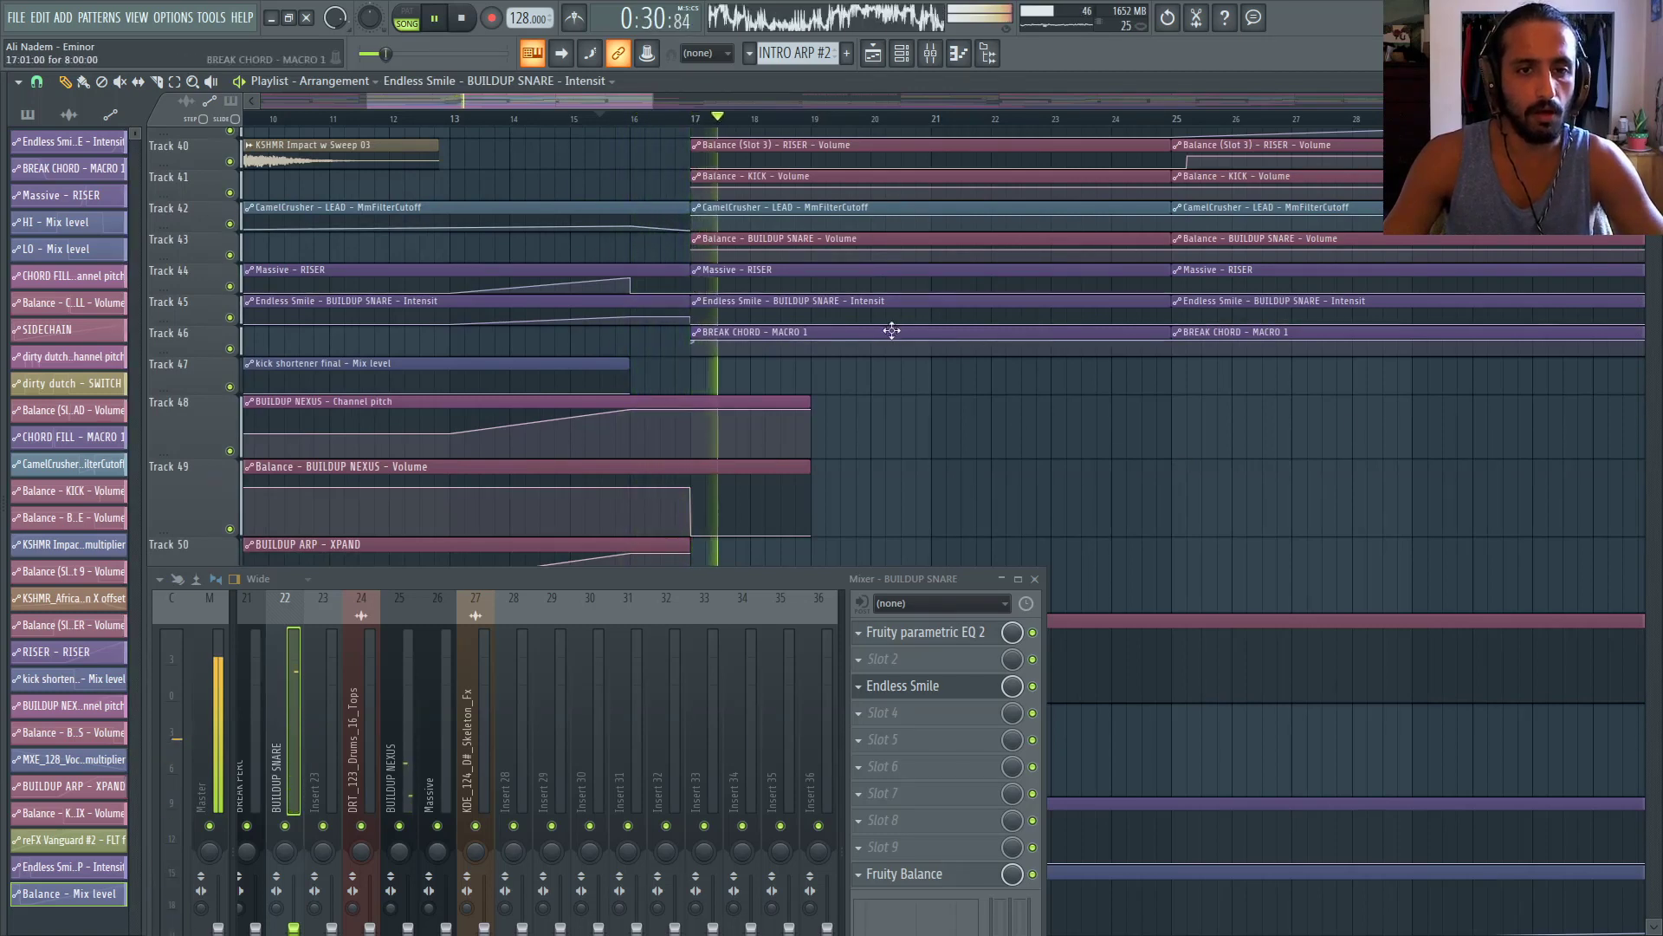
pyautogui.press('space')
pyautogui.press('space')
pyautogui.scroll(3, 585, 285)
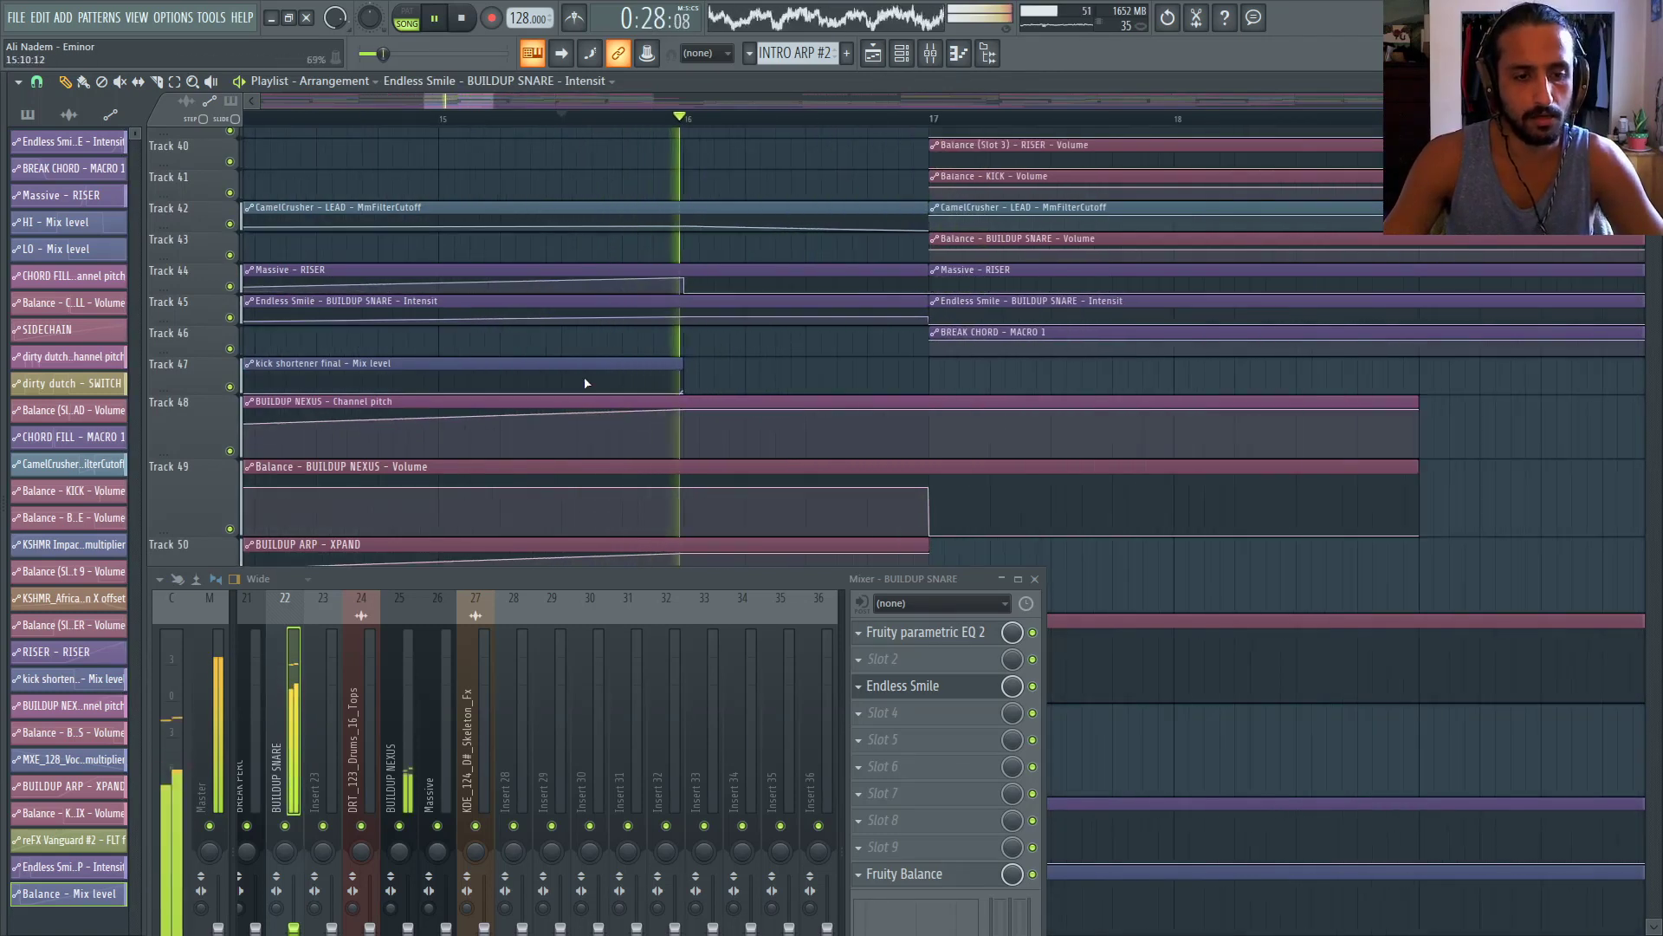
# Solo the BUILDUP SNARE, compare its Endless Smile intensity dropping at bar 16 and at bar 17, and restore the full mix
pyautogui.rightClick(285, 826)
pyautogui.press('space')
pyautogui.press('space')
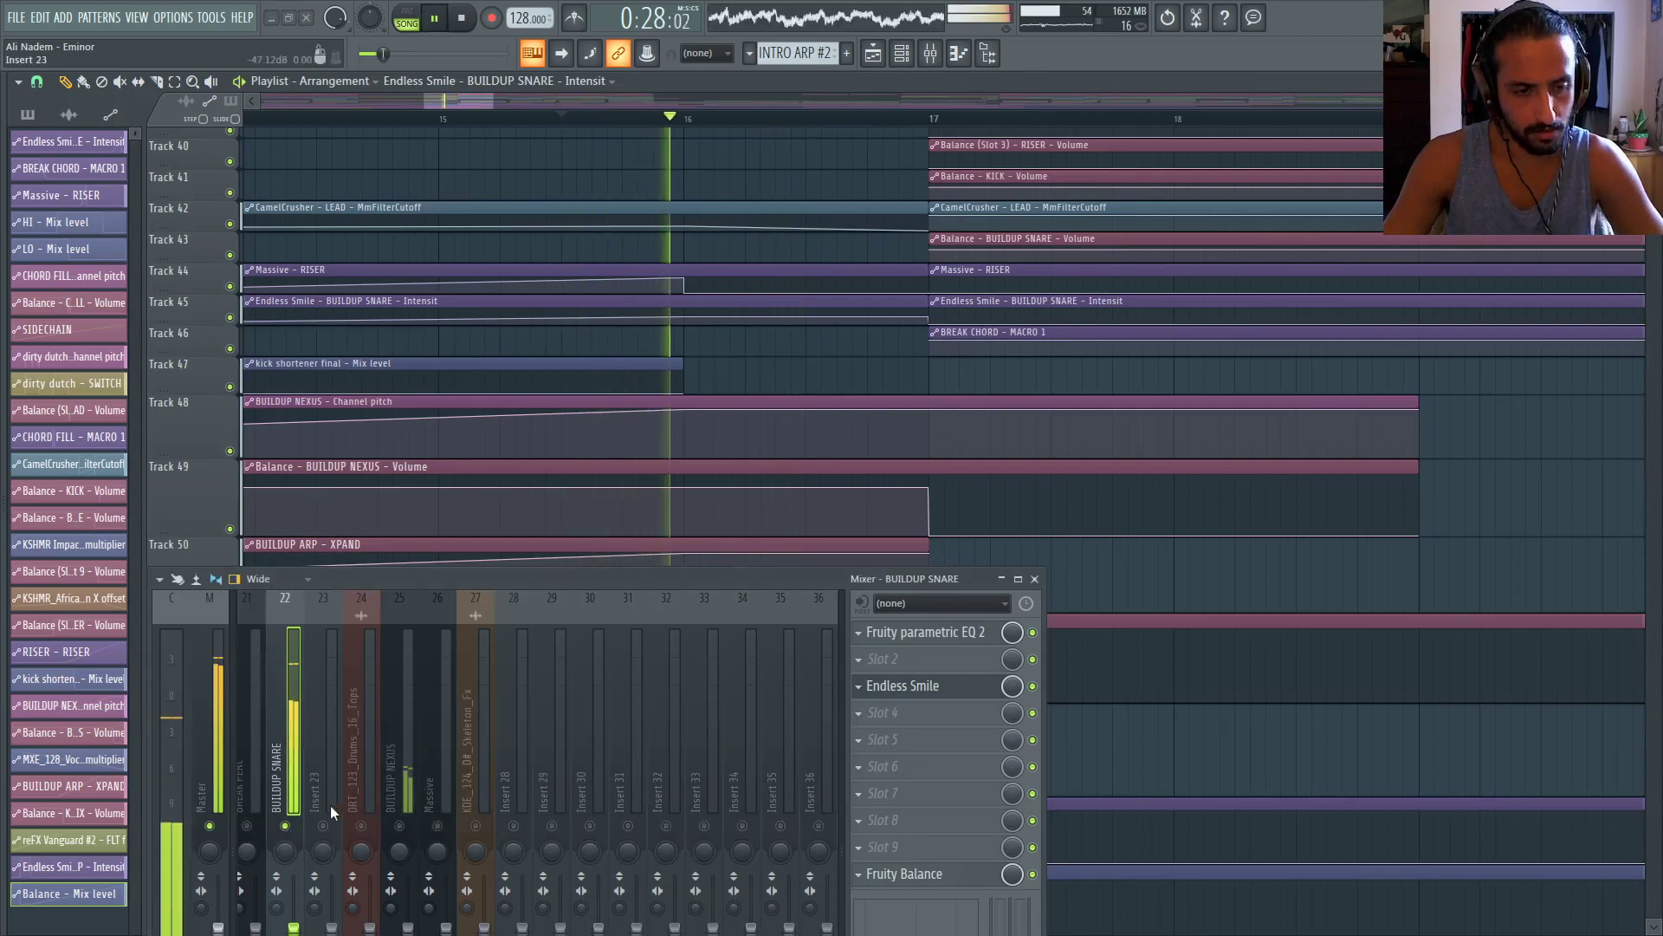
pyautogui.press('space')
pyautogui.press('space')
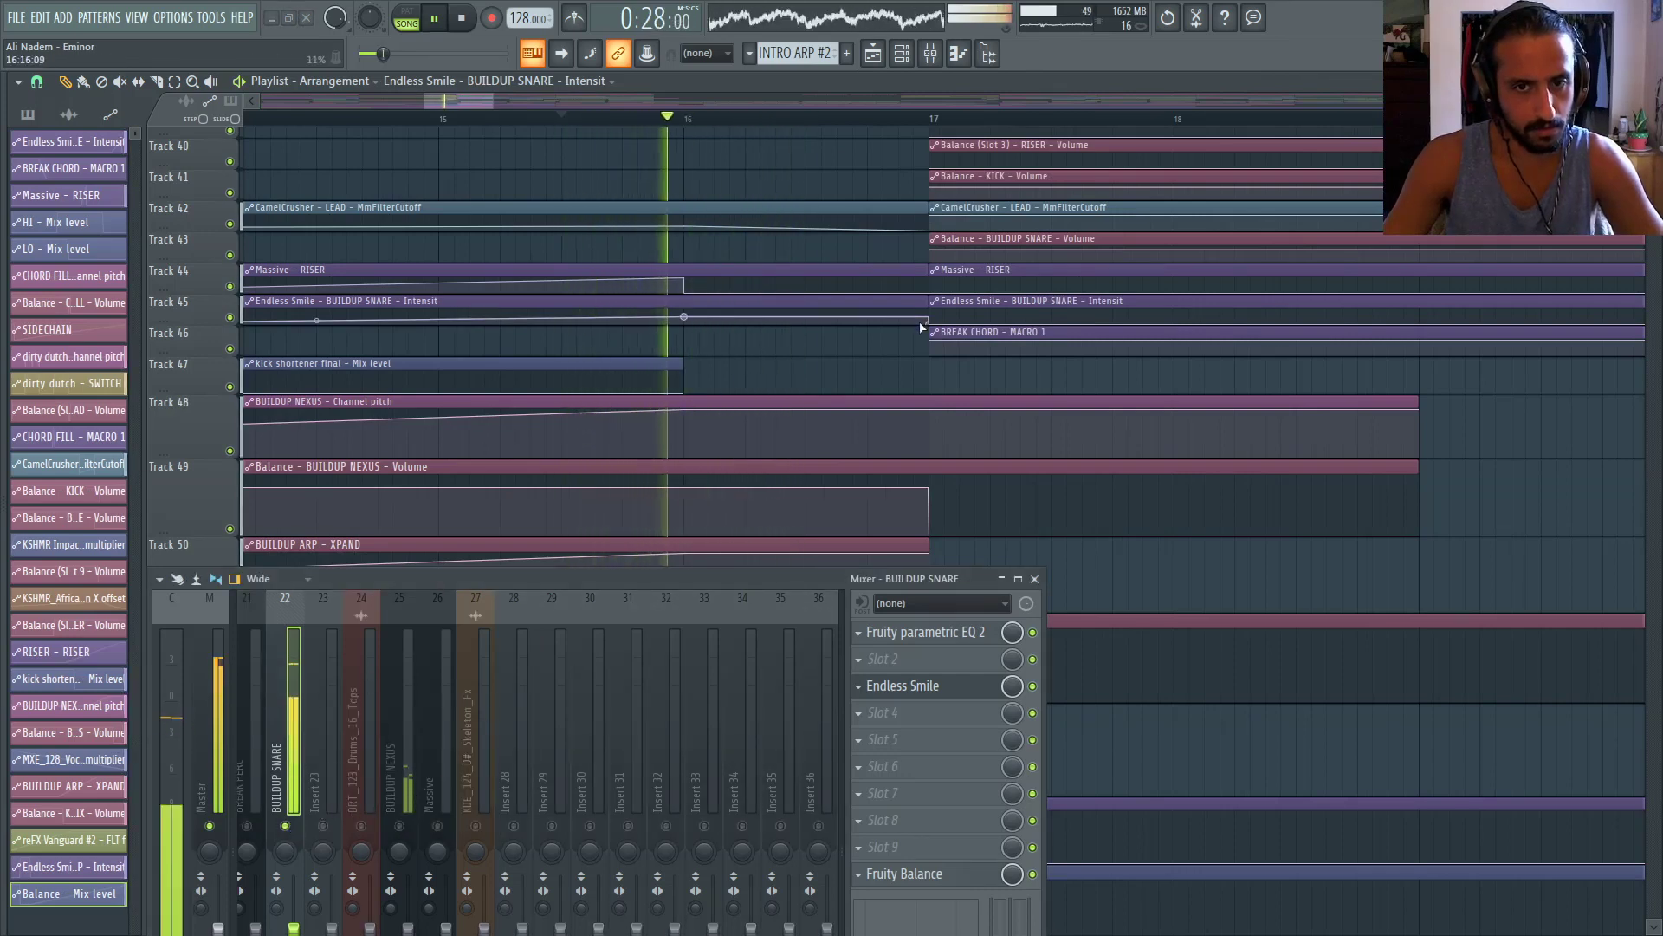
pyautogui.press('space')
pyautogui.press('space')
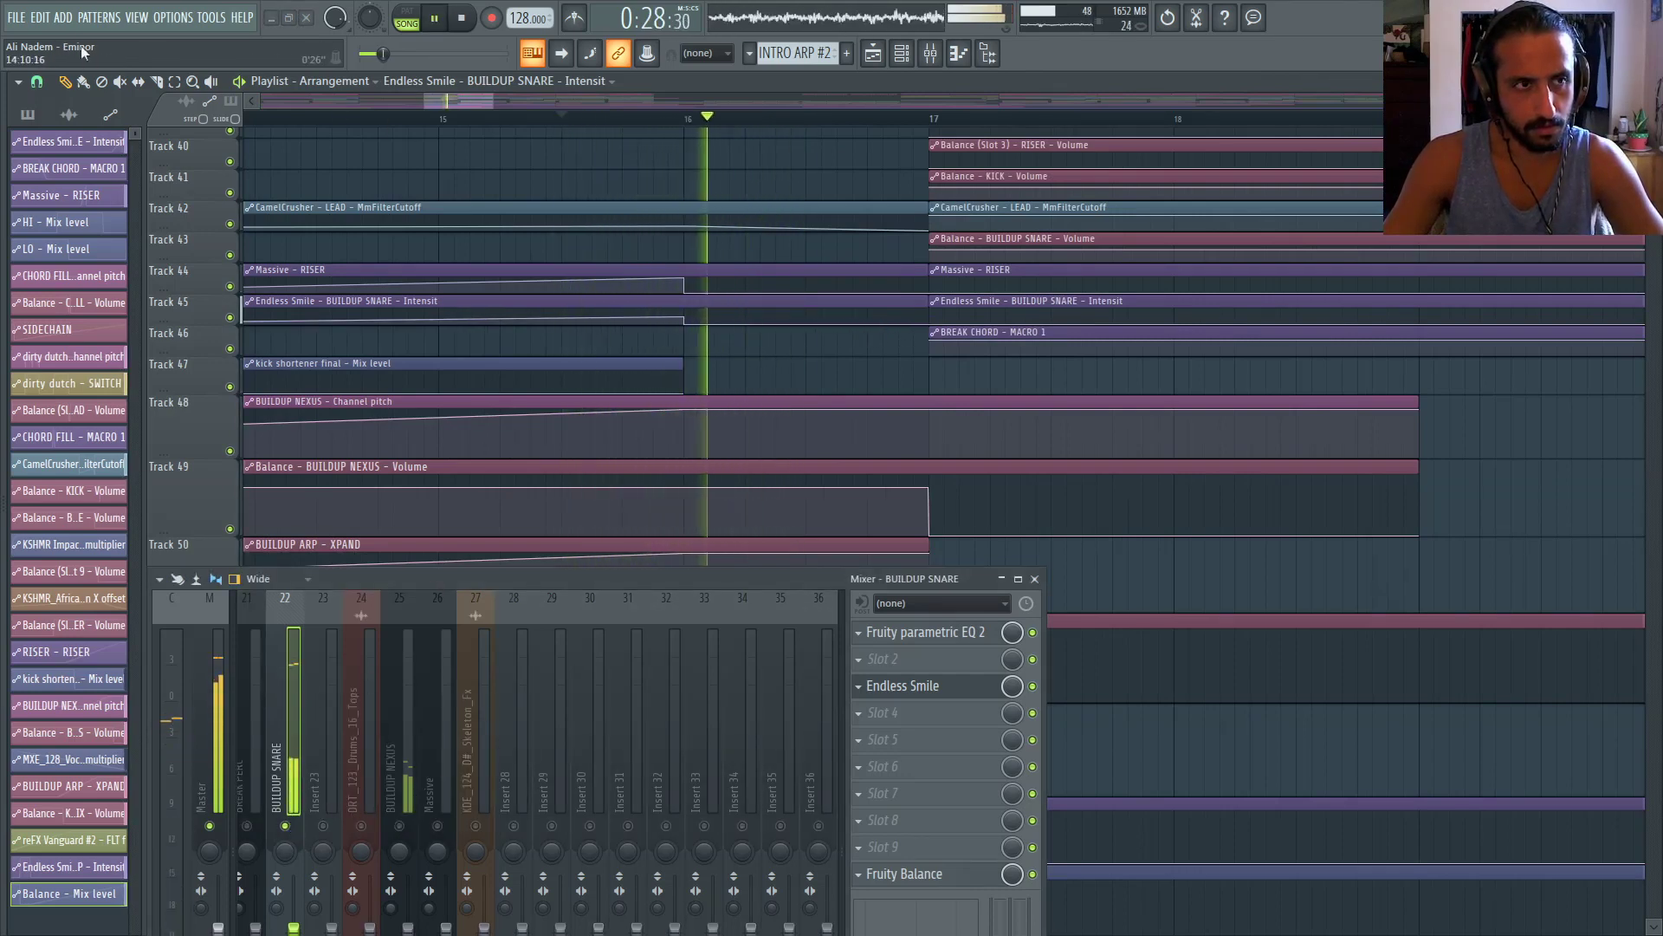
pyautogui.press('space')
pyautogui.press('space')
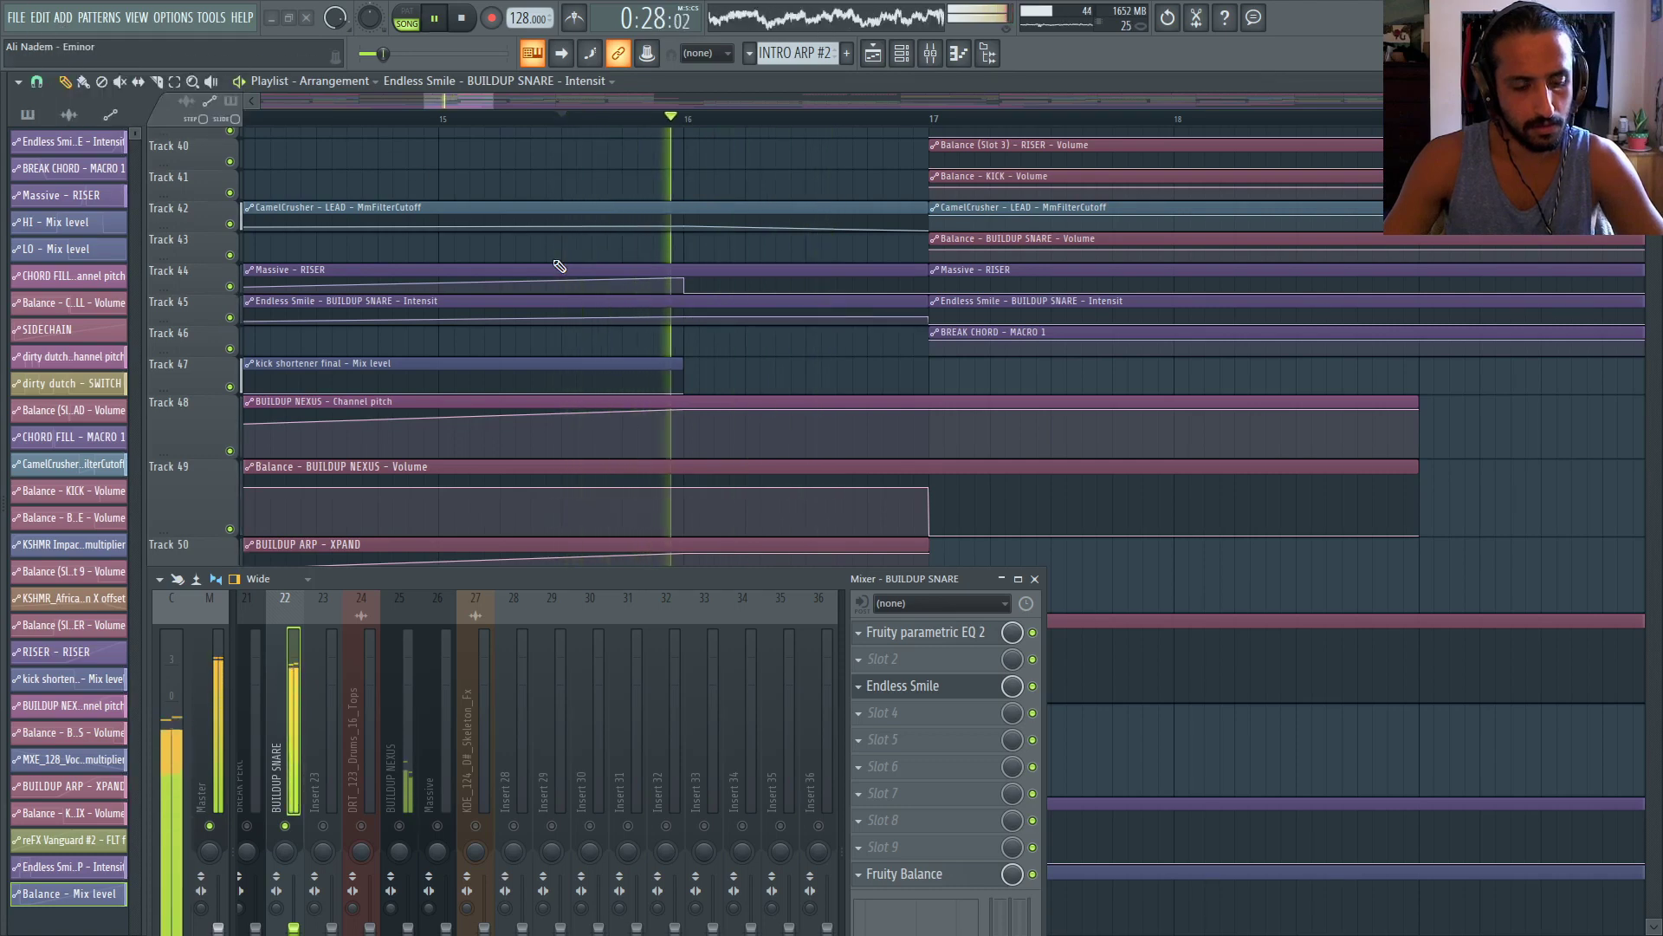
pyautogui.scroll(-3, 832, 247)
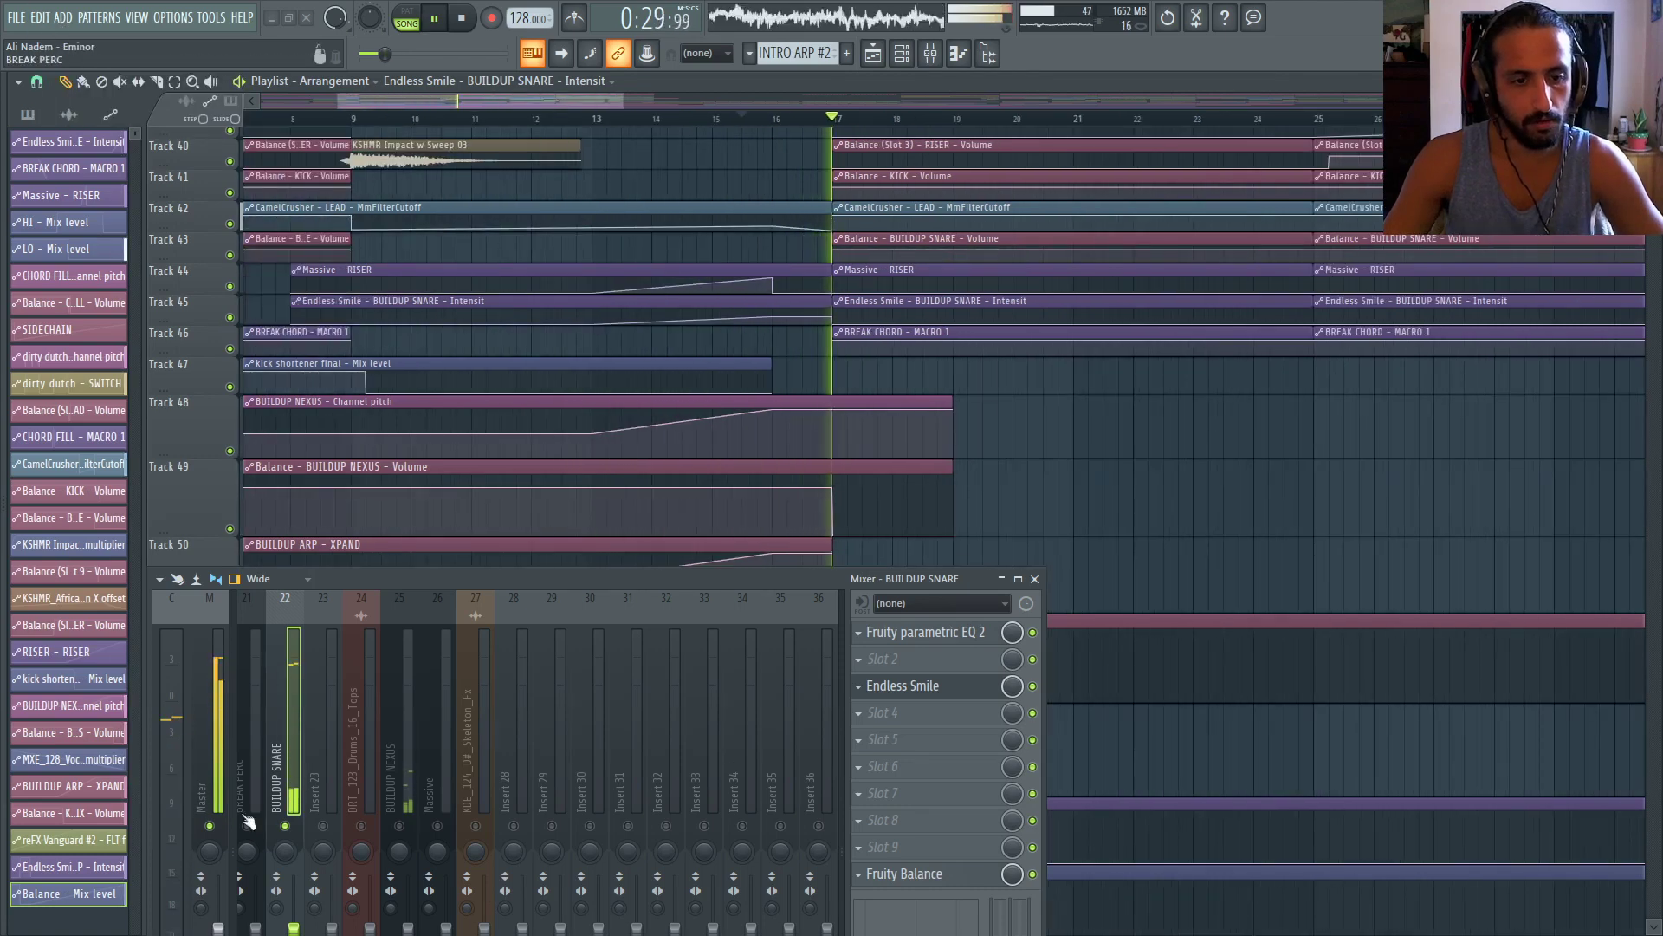
pyautogui.scroll(-4, 728, 330)
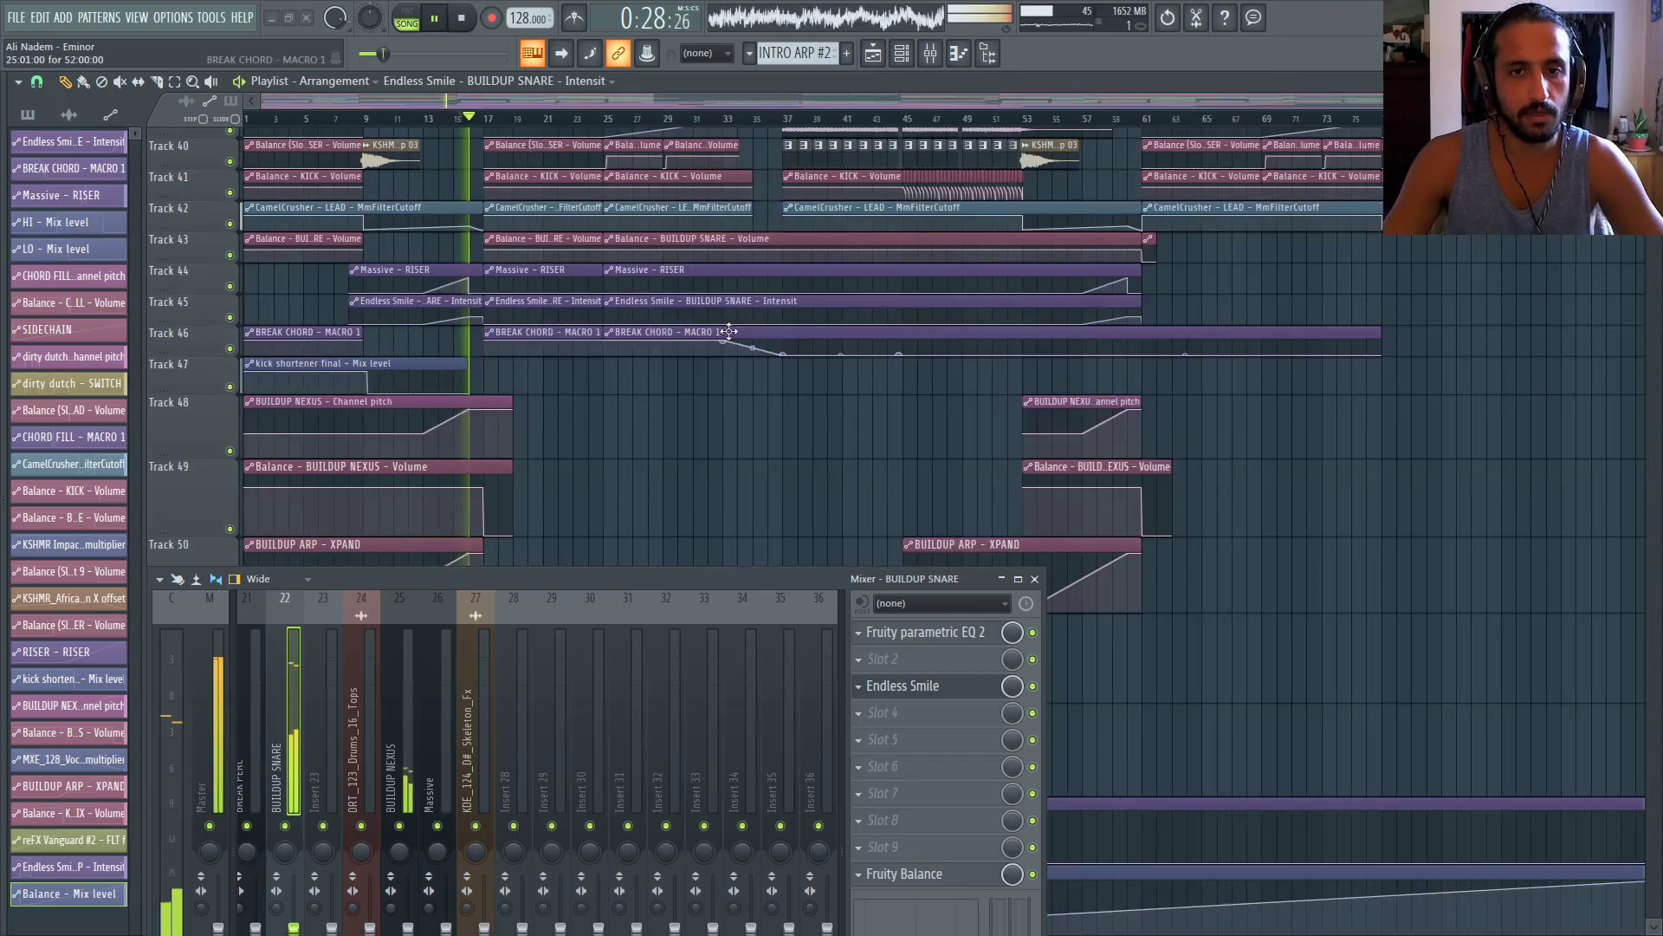
# Shorten the Balance mix level clip to end at bar 17 and the INTRO ARP Endless Smile intensity clip to about bar 18
pyautogui.scroll(3, 381, 333)
pyautogui.scroll(-2, 568, 286)
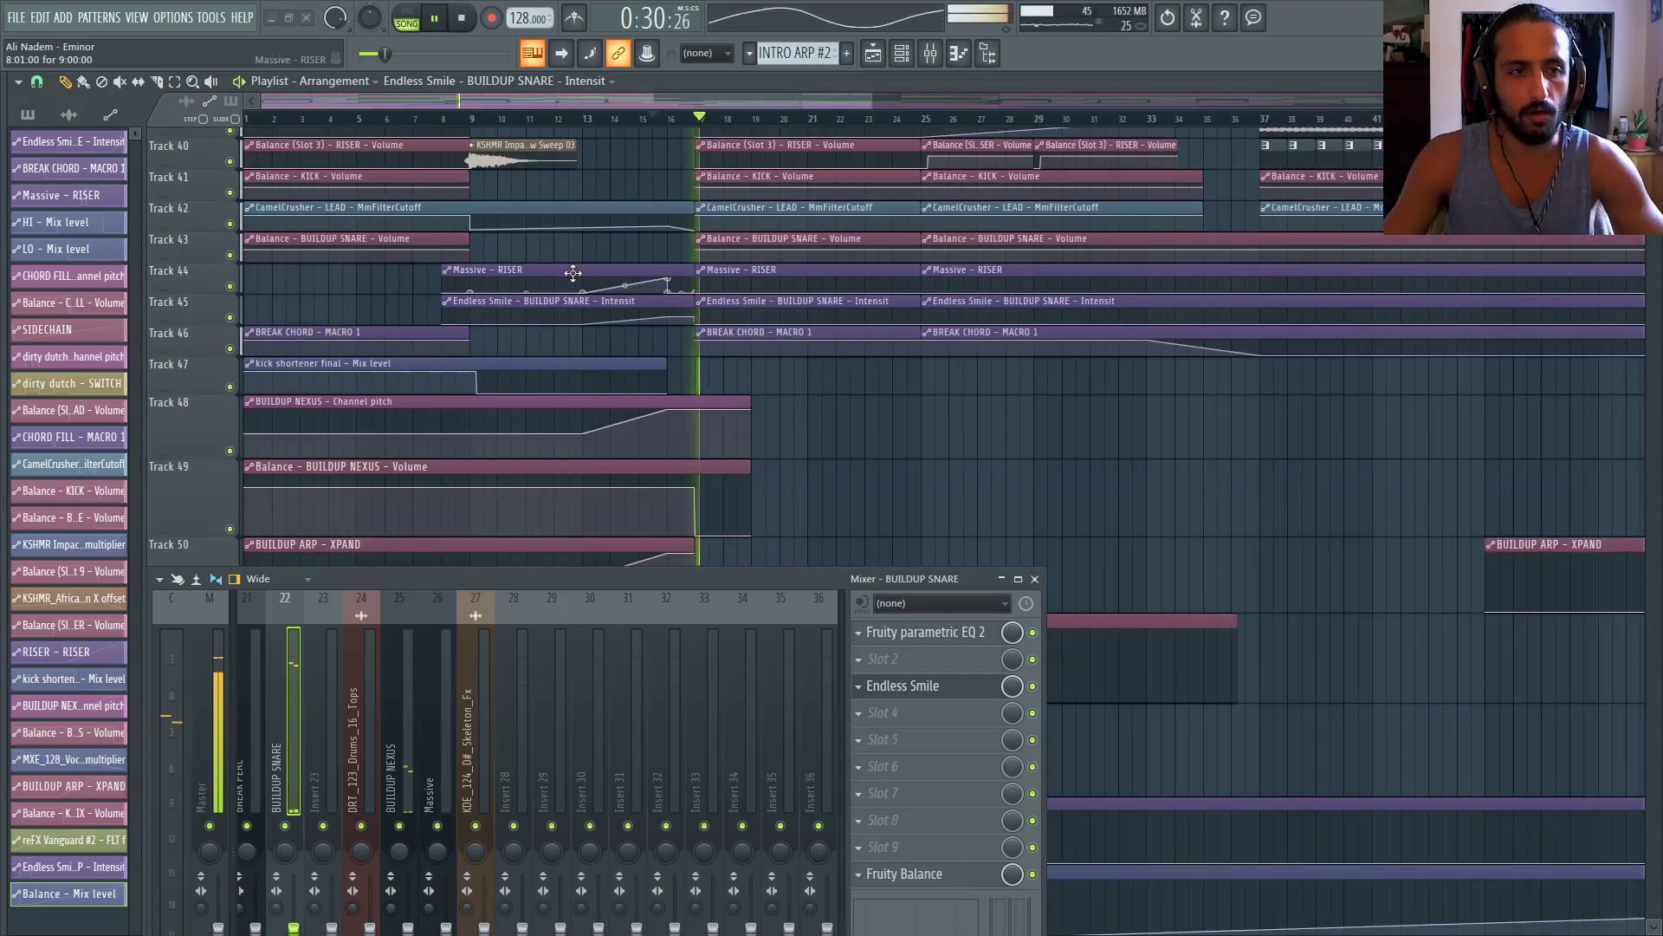
pyautogui.scroll(-2, 572, 273)
pyautogui.scroll(-2, 571, 274)
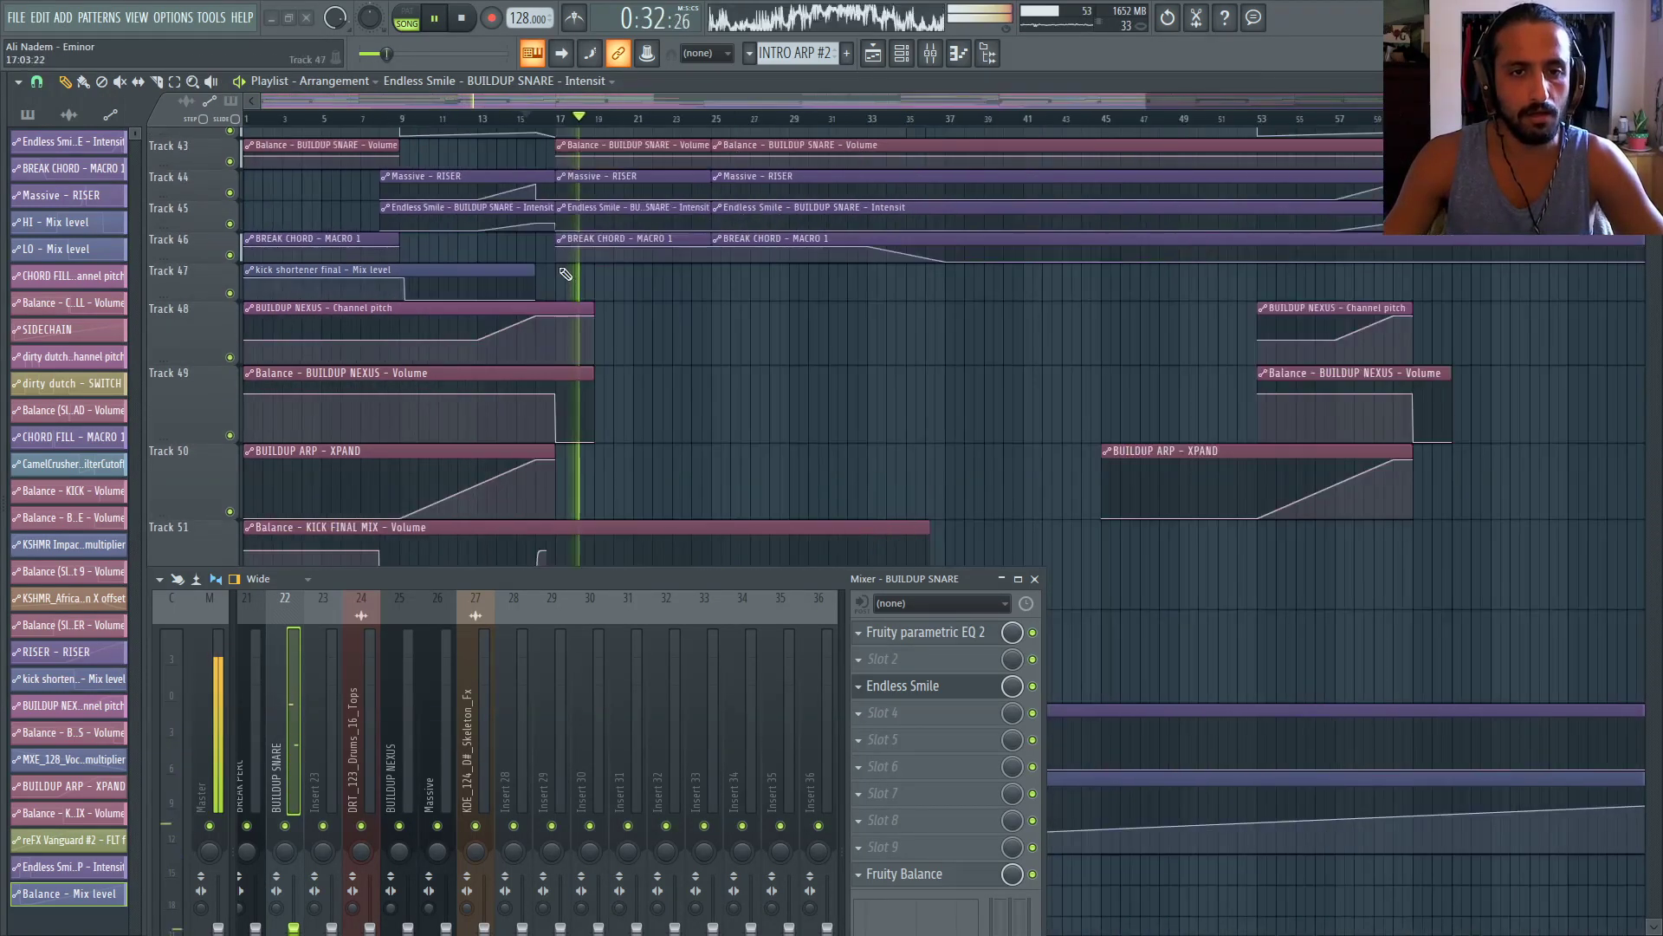
pyautogui.scroll(-2, 570, 275)
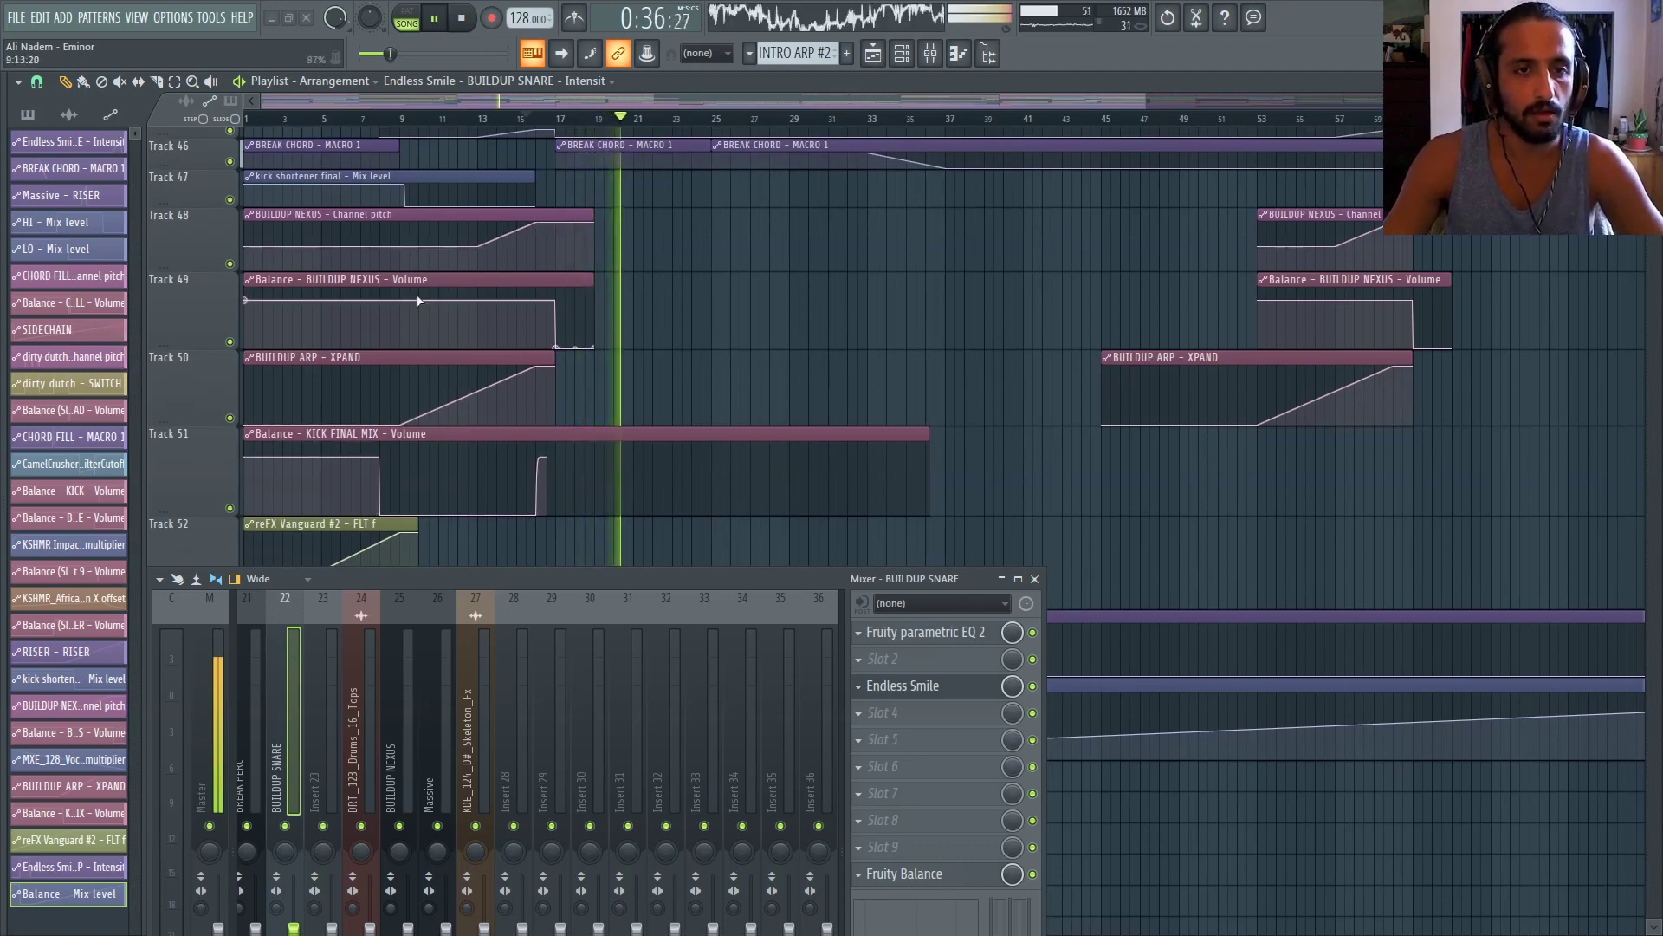
pyautogui.scroll(-5, 399, 303)
pyautogui.scroll(-2, 533, 255)
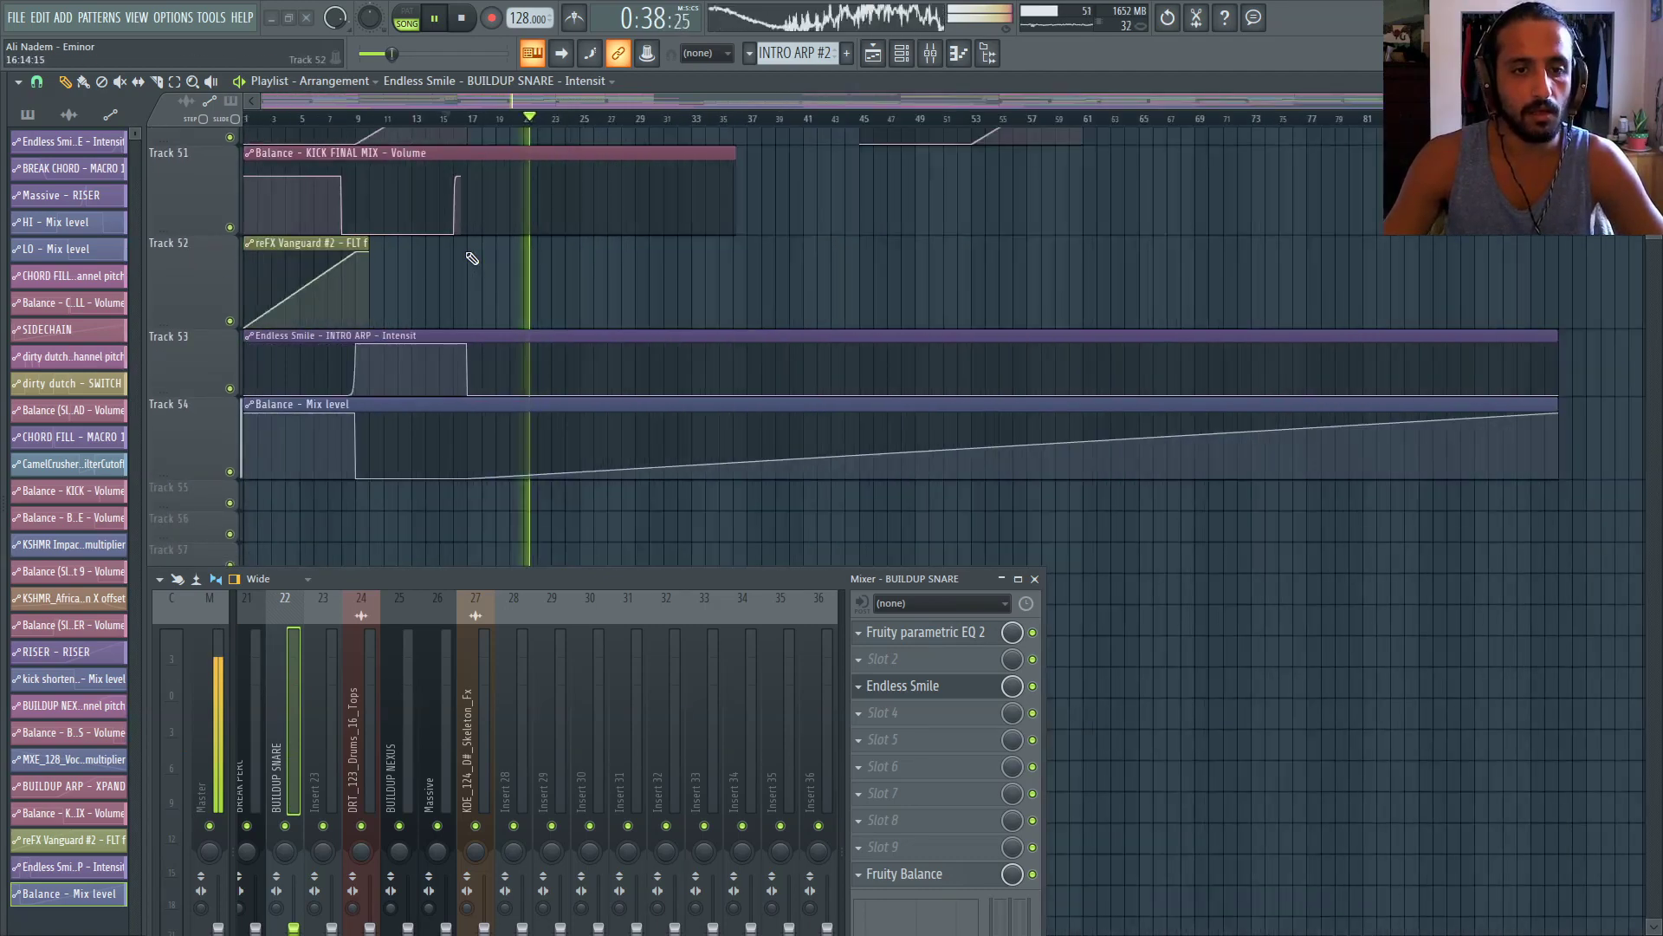
pyautogui.scroll(1, 791, 475)
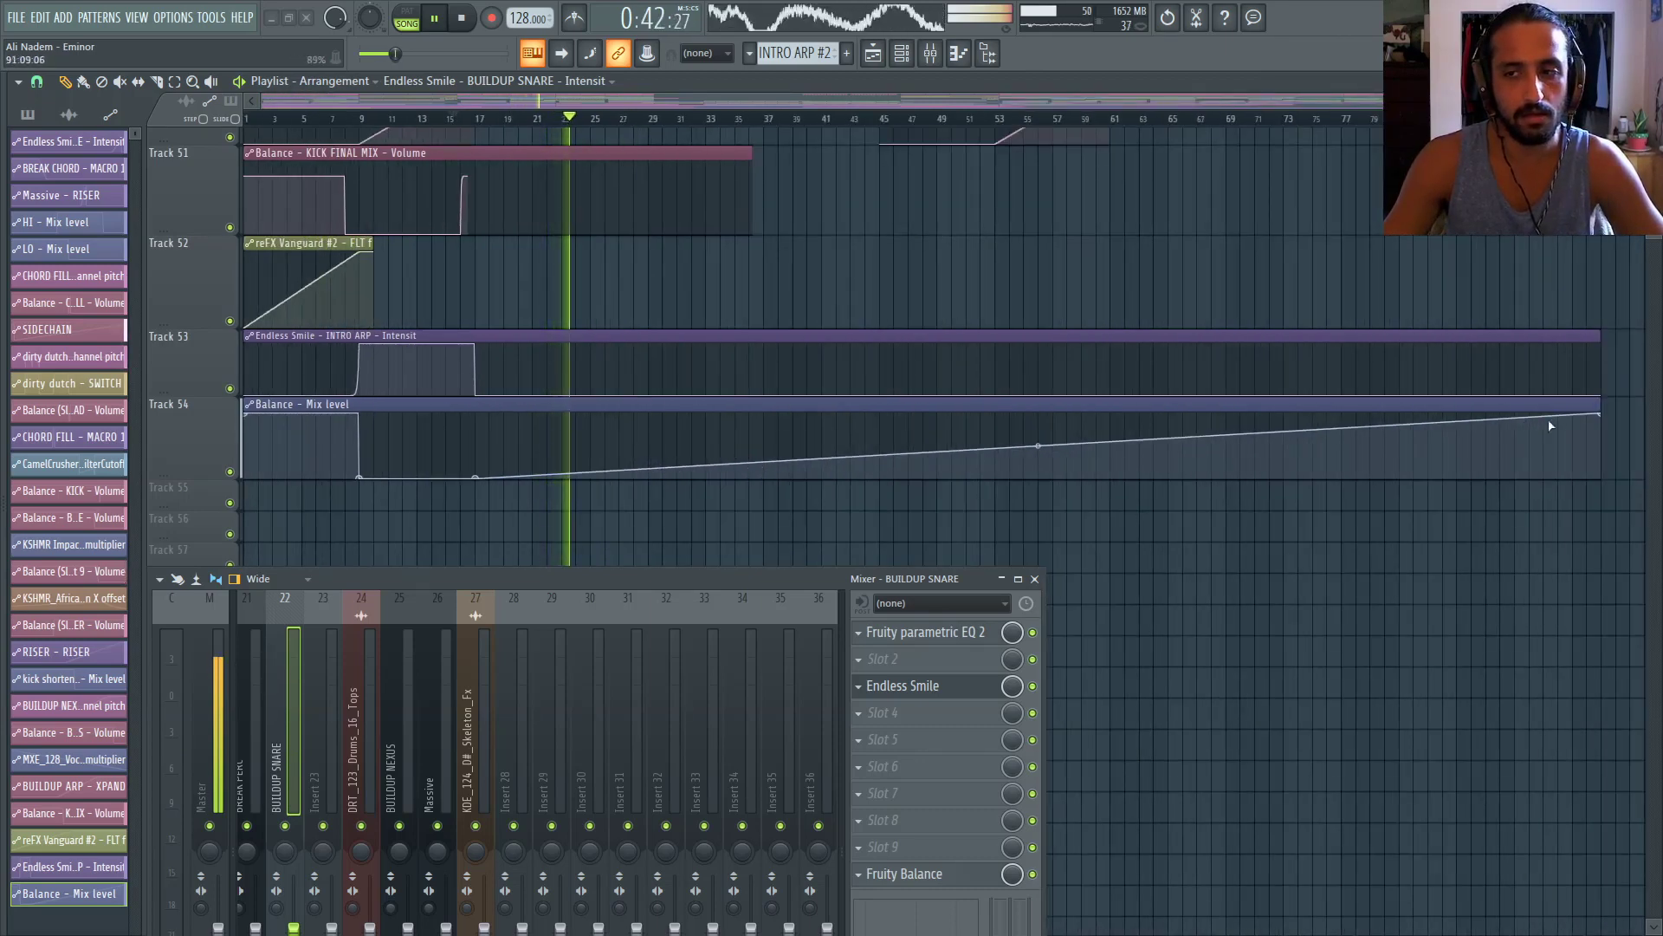
pyautogui.moveTo(1604, 416); pyautogui.dragTo(540, 537)
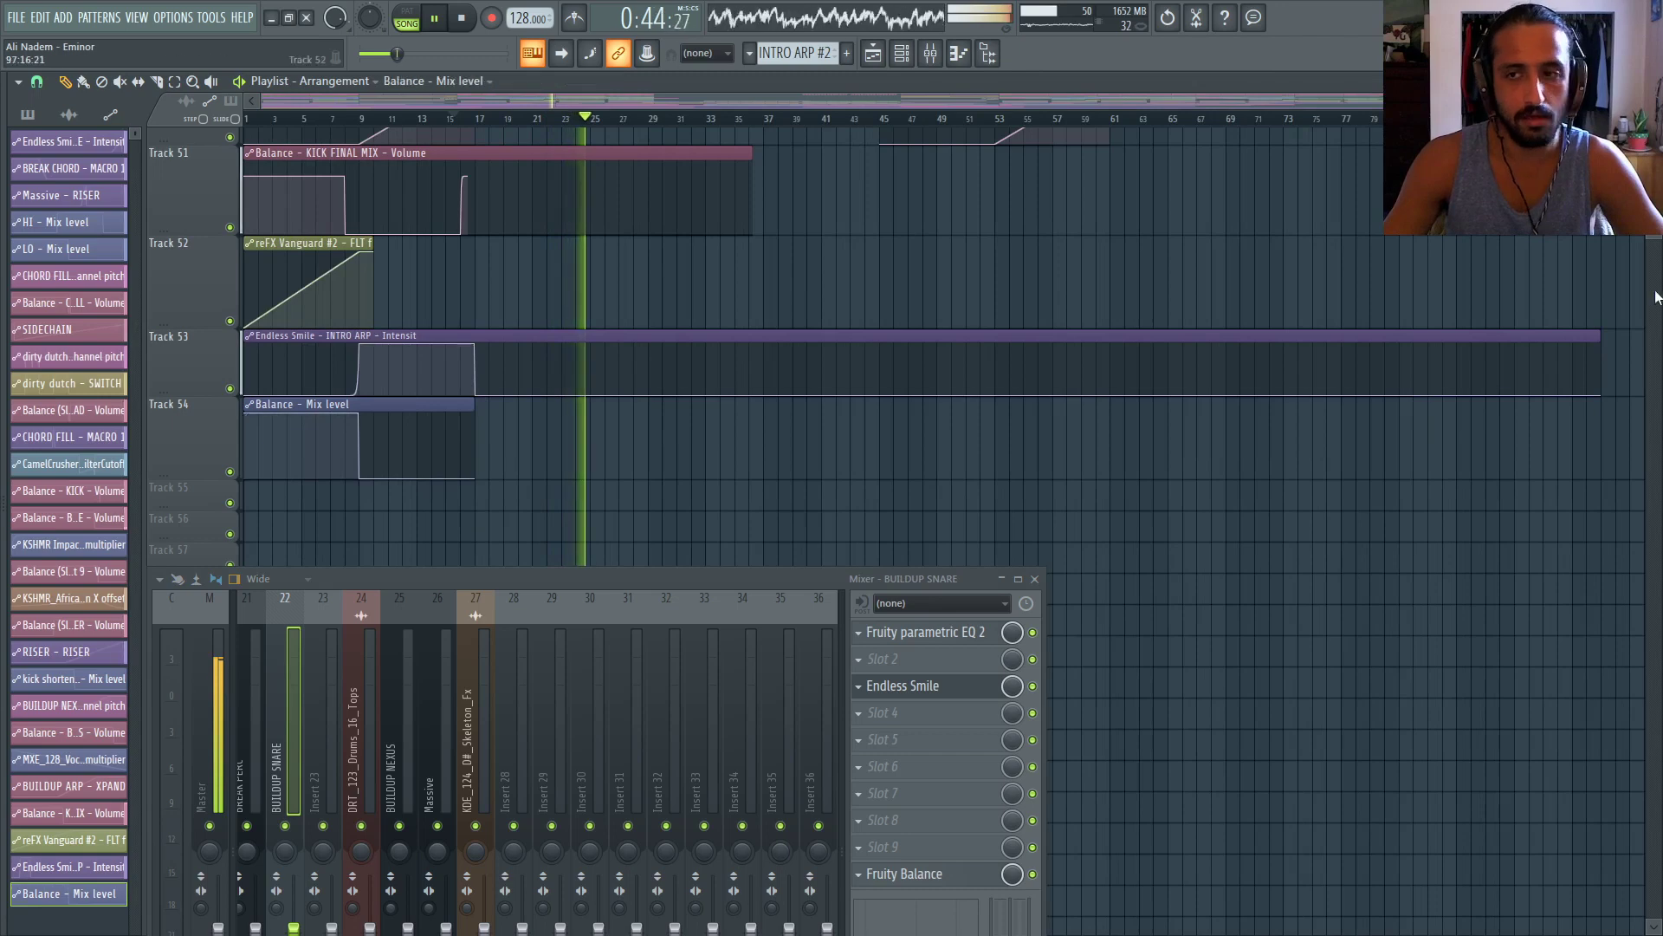
pyautogui.moveTo(1602, 333); pyautogui.dragTo(488, 322)
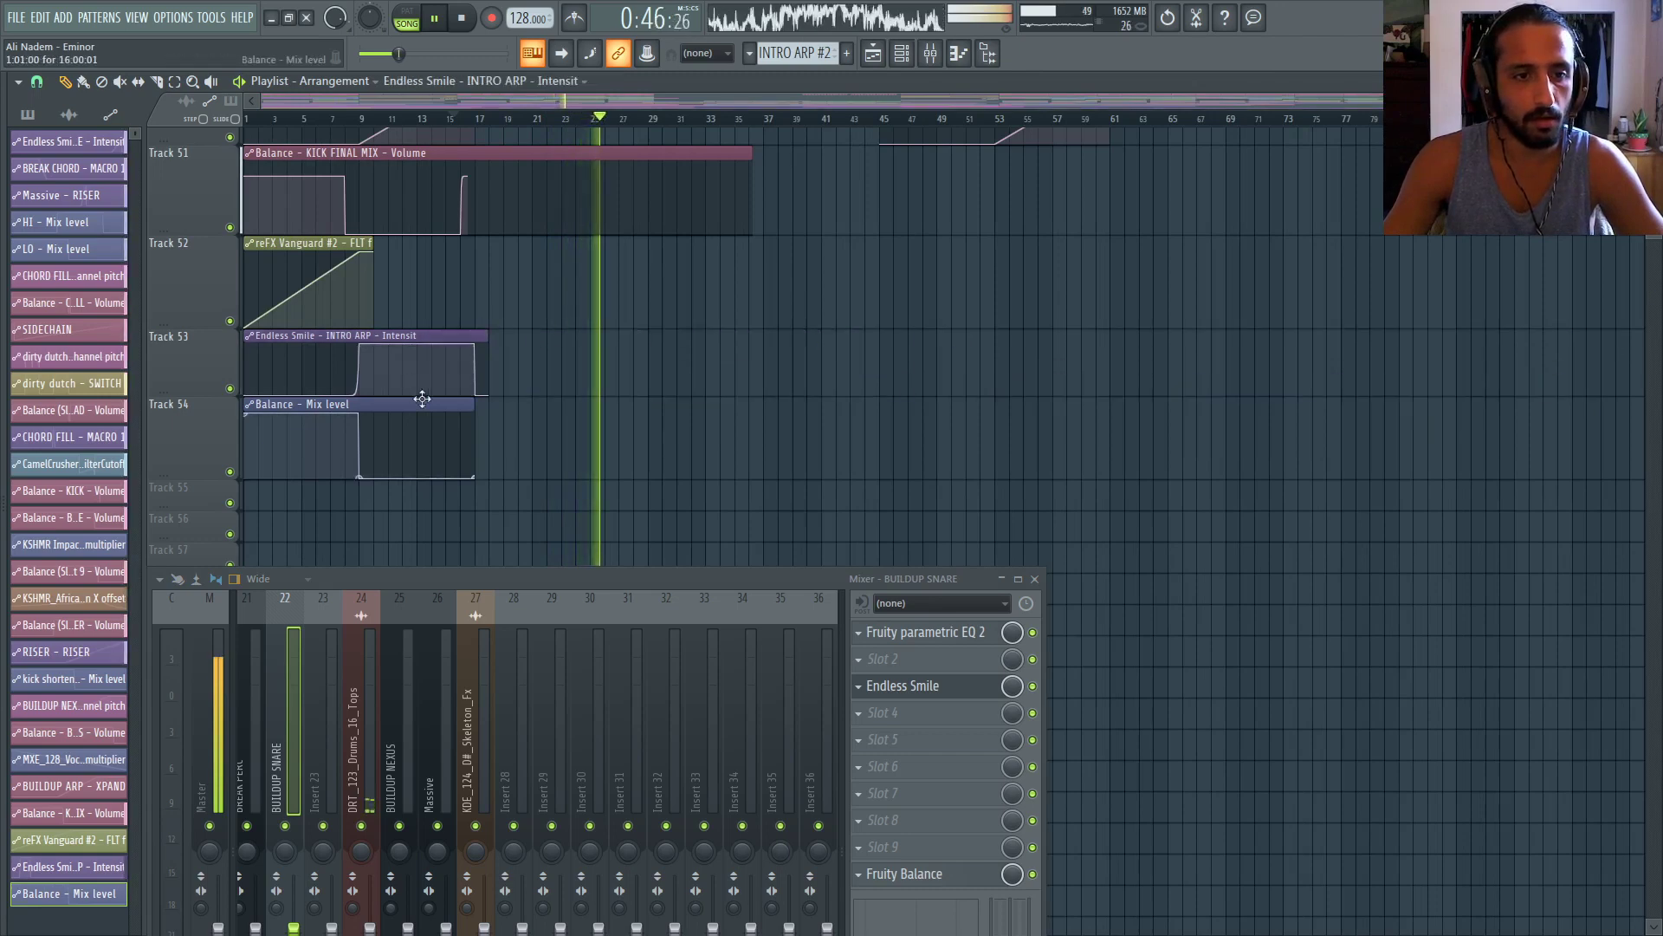
# Extend the Balance - KICK FINAL MIX - Volume automation clip to about bar 57 and play the section from bar 31
pyautogui.scroll(3, 422, 399)
pyautogui.scroll(-3, 509, 278)
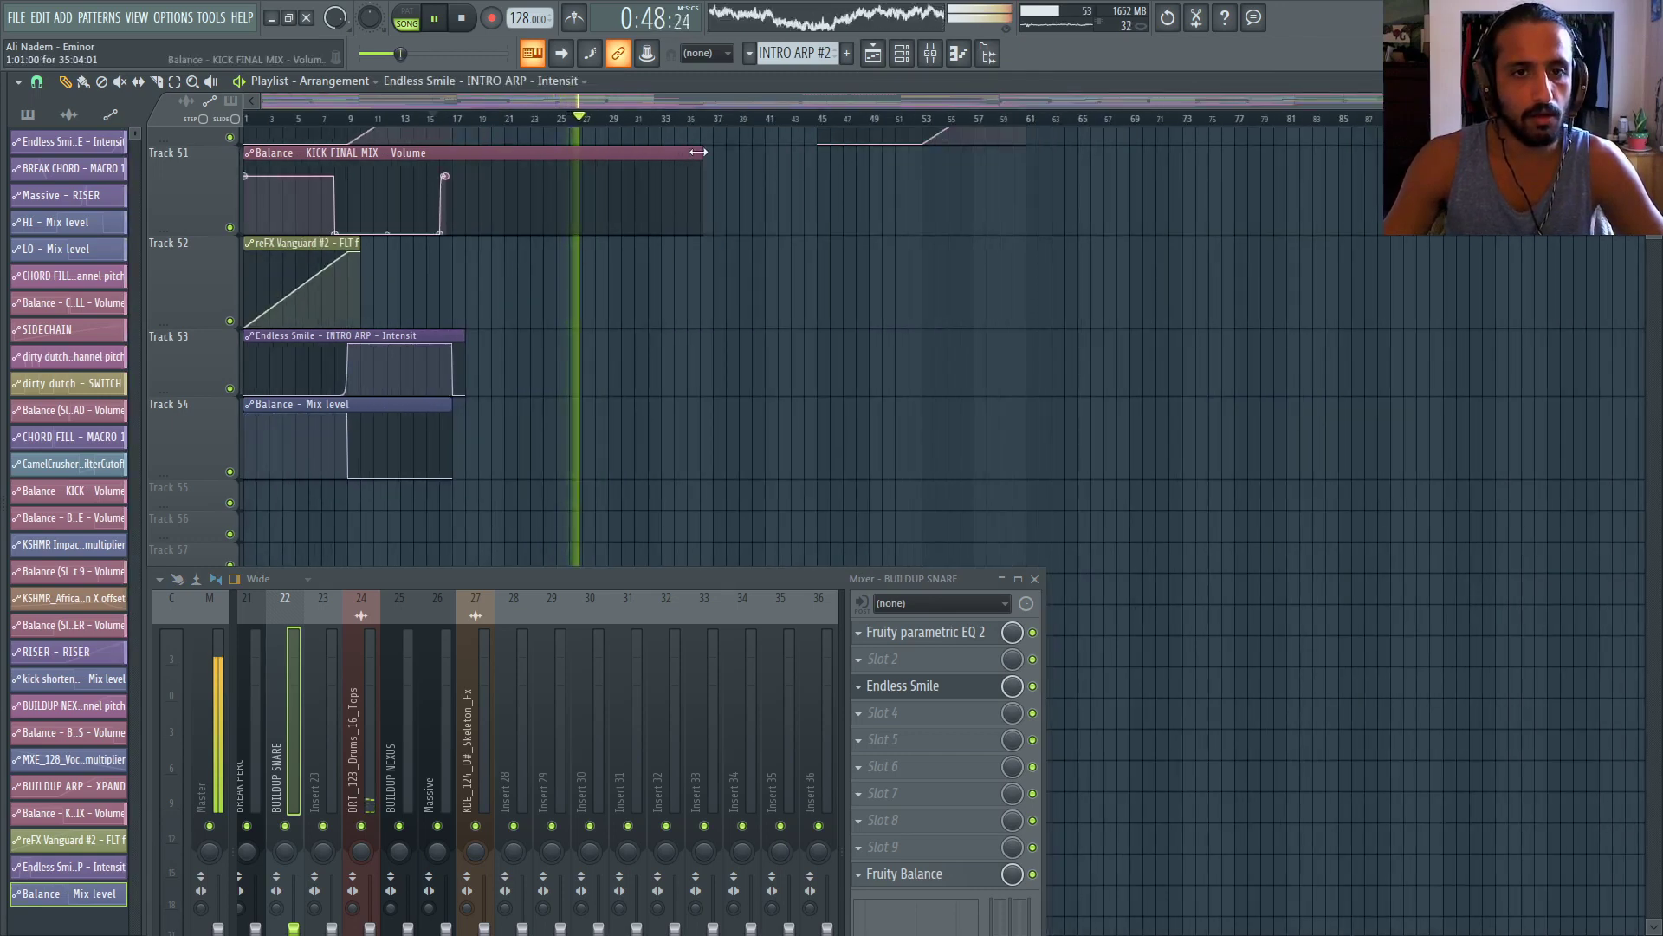
pyautogui.moveTo(698, 151); pyautogui.dragTo(974, 154)
pyautogui.scroll(1, 606, 319)
pyautogui.scroll(4, 629, 126)
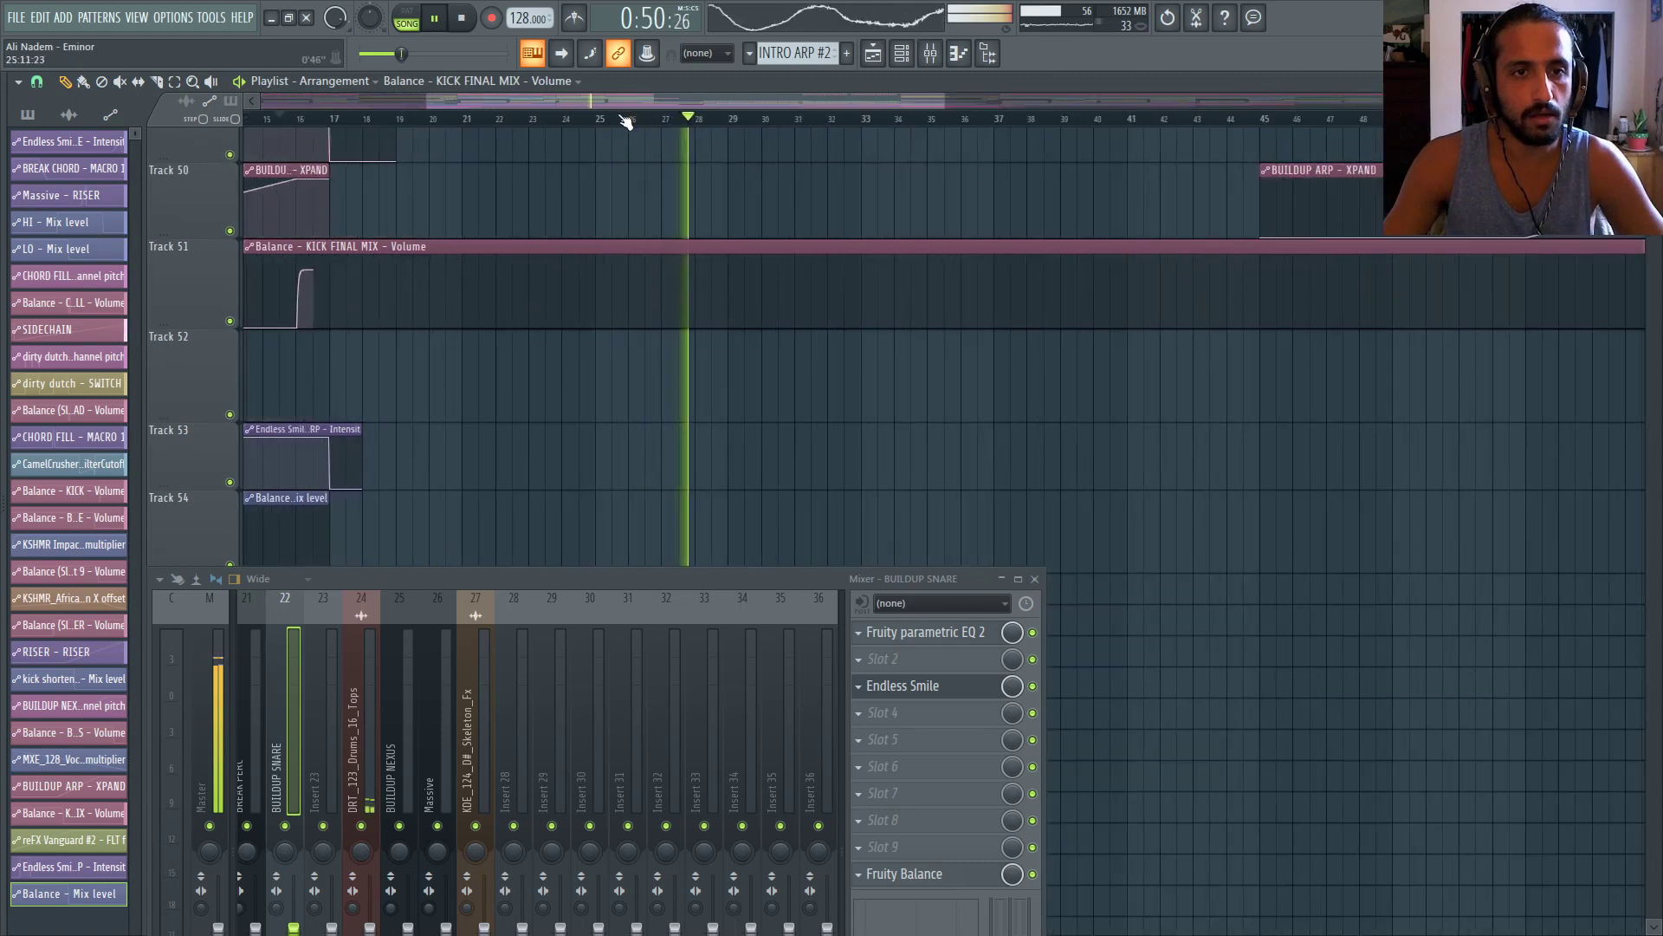
pyautogui.scroll(2, 662, 238)
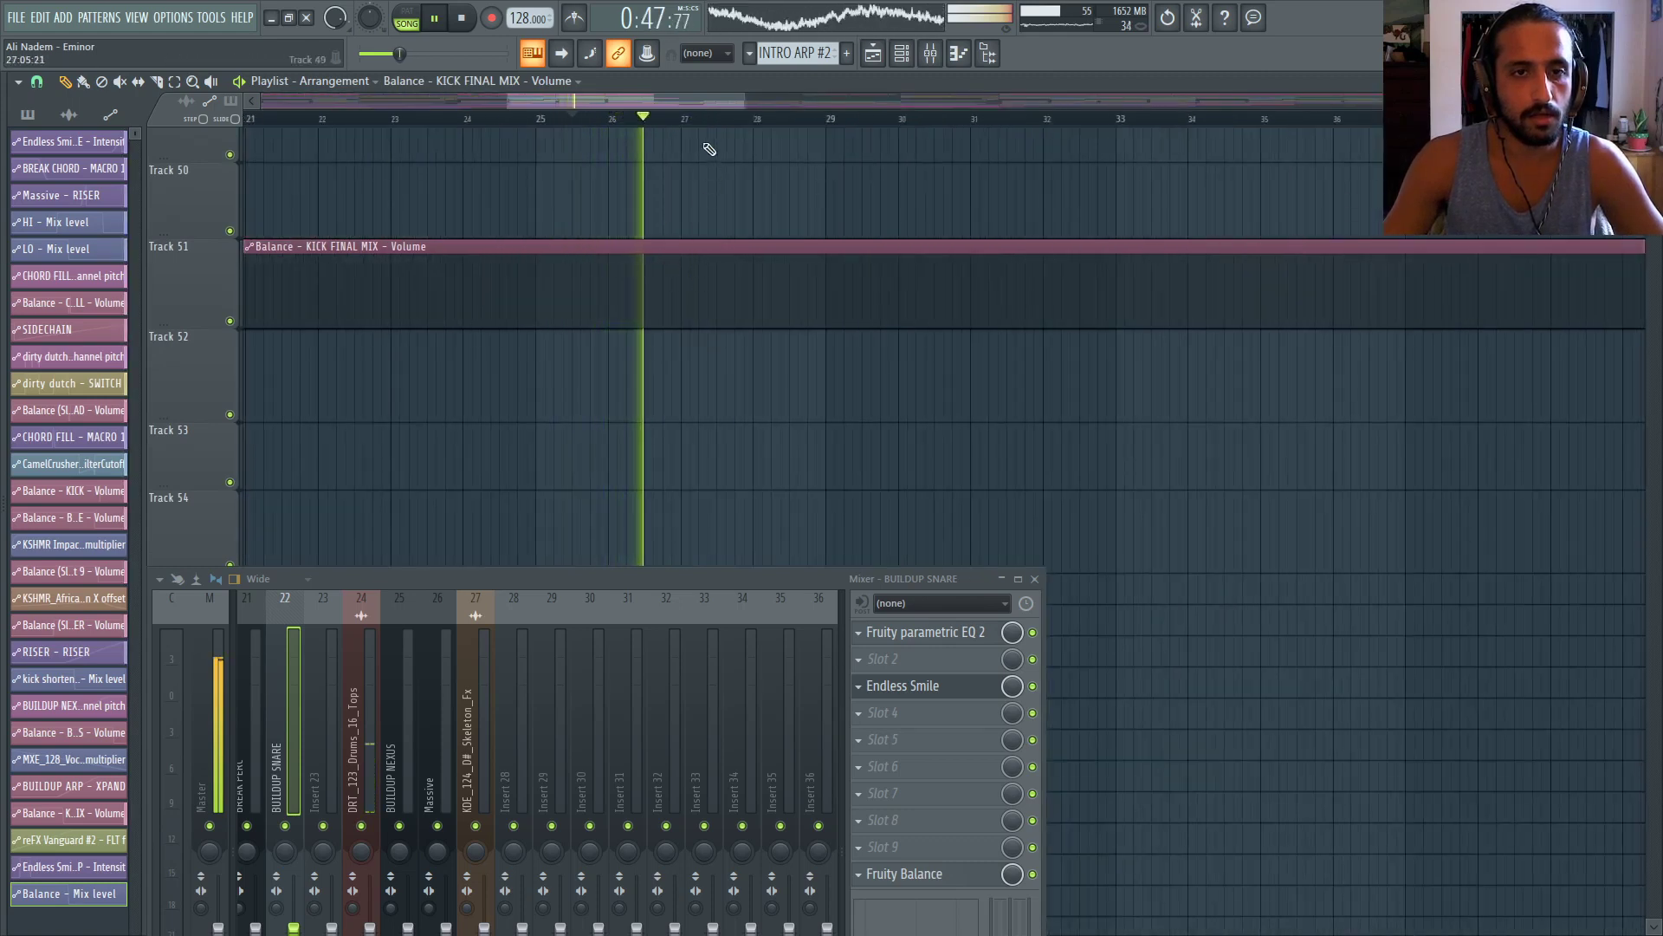
pyautogui.scroll(-4, 798, 122)
pyautogui.click(828, 121)
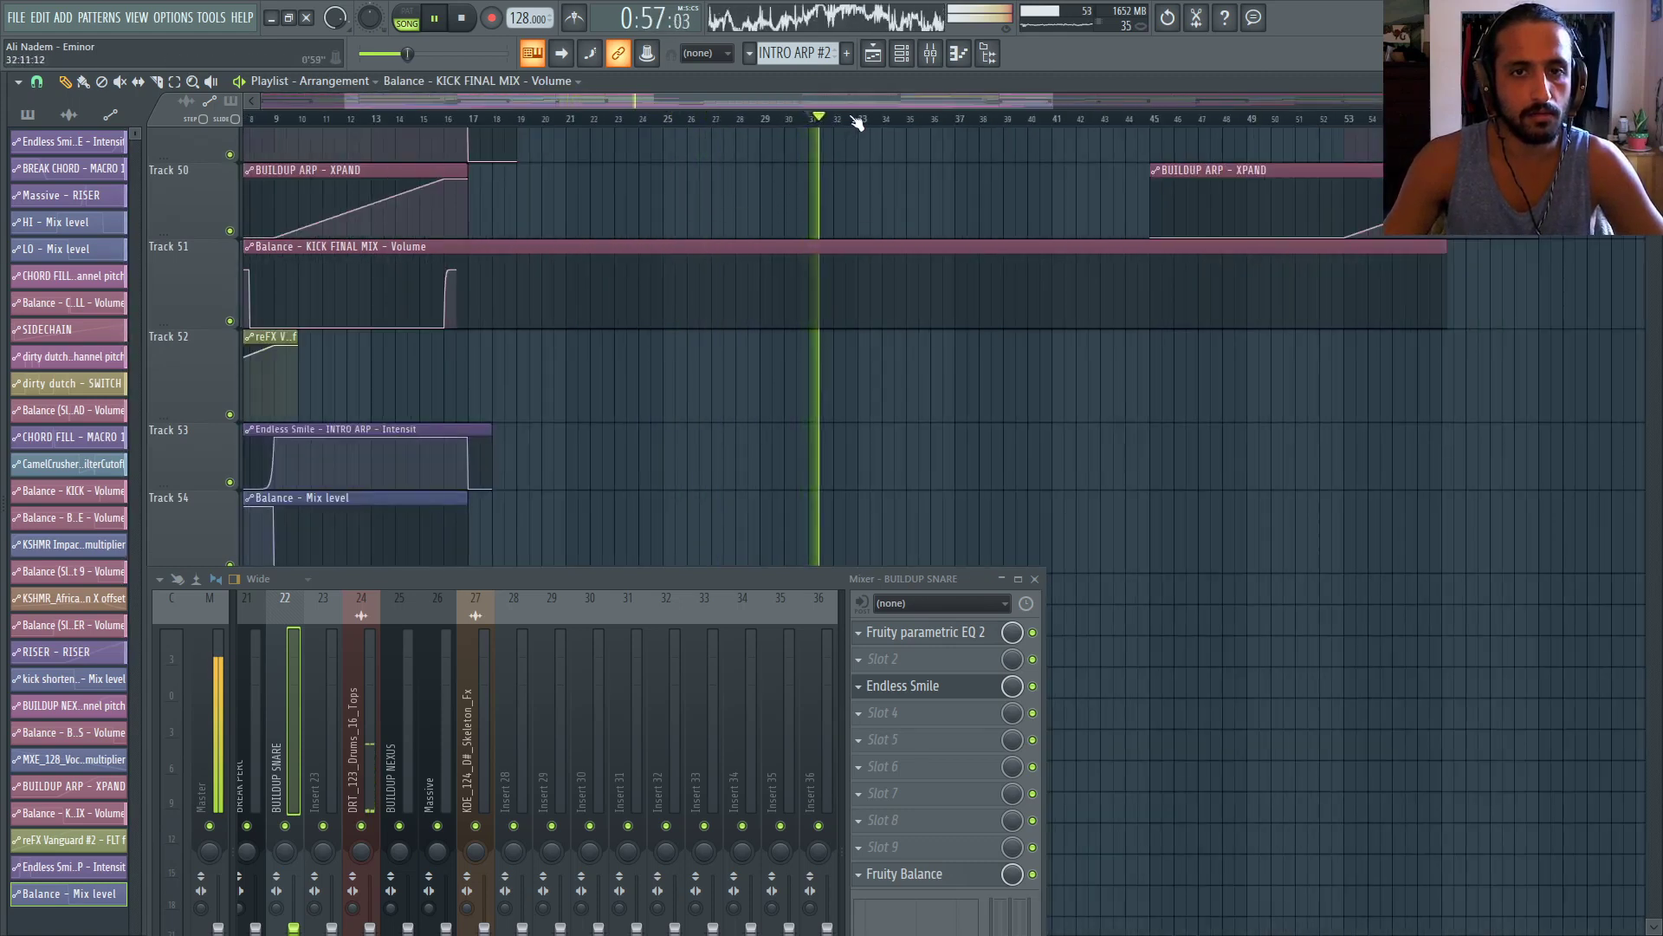
pyautogui.scroll(3, 907, 174)
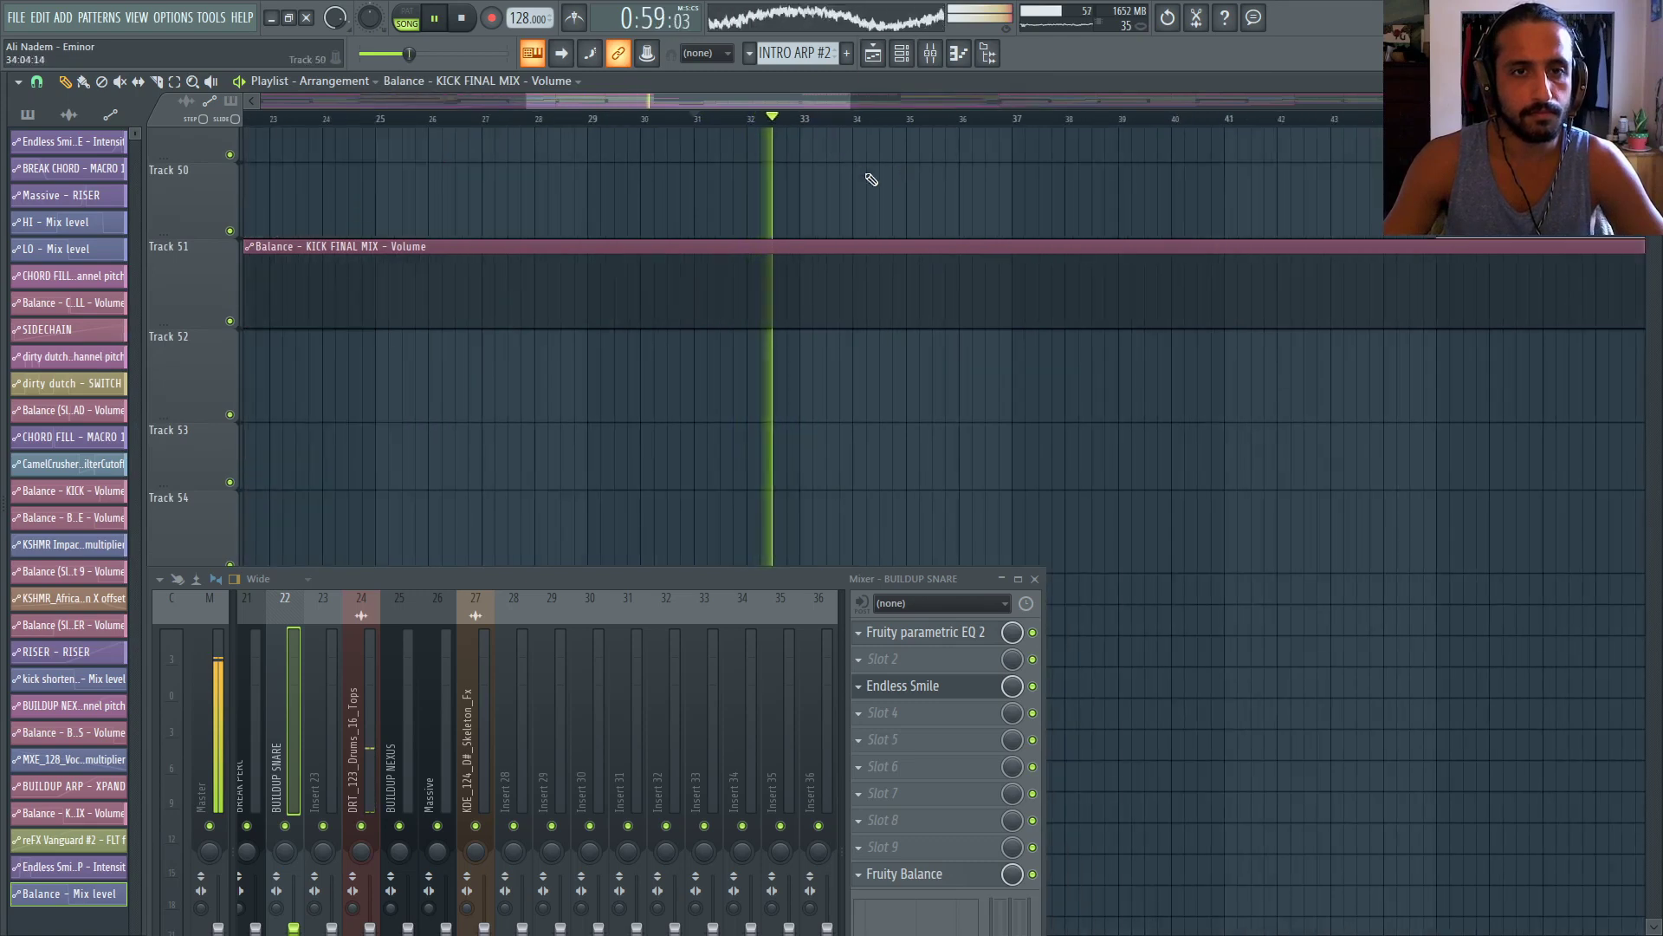
pyautogui.scroll(3, 880, 227)
pyautogui.scroll(2, 965, 338)
pyautogui.scroll(-7, 939, 323)
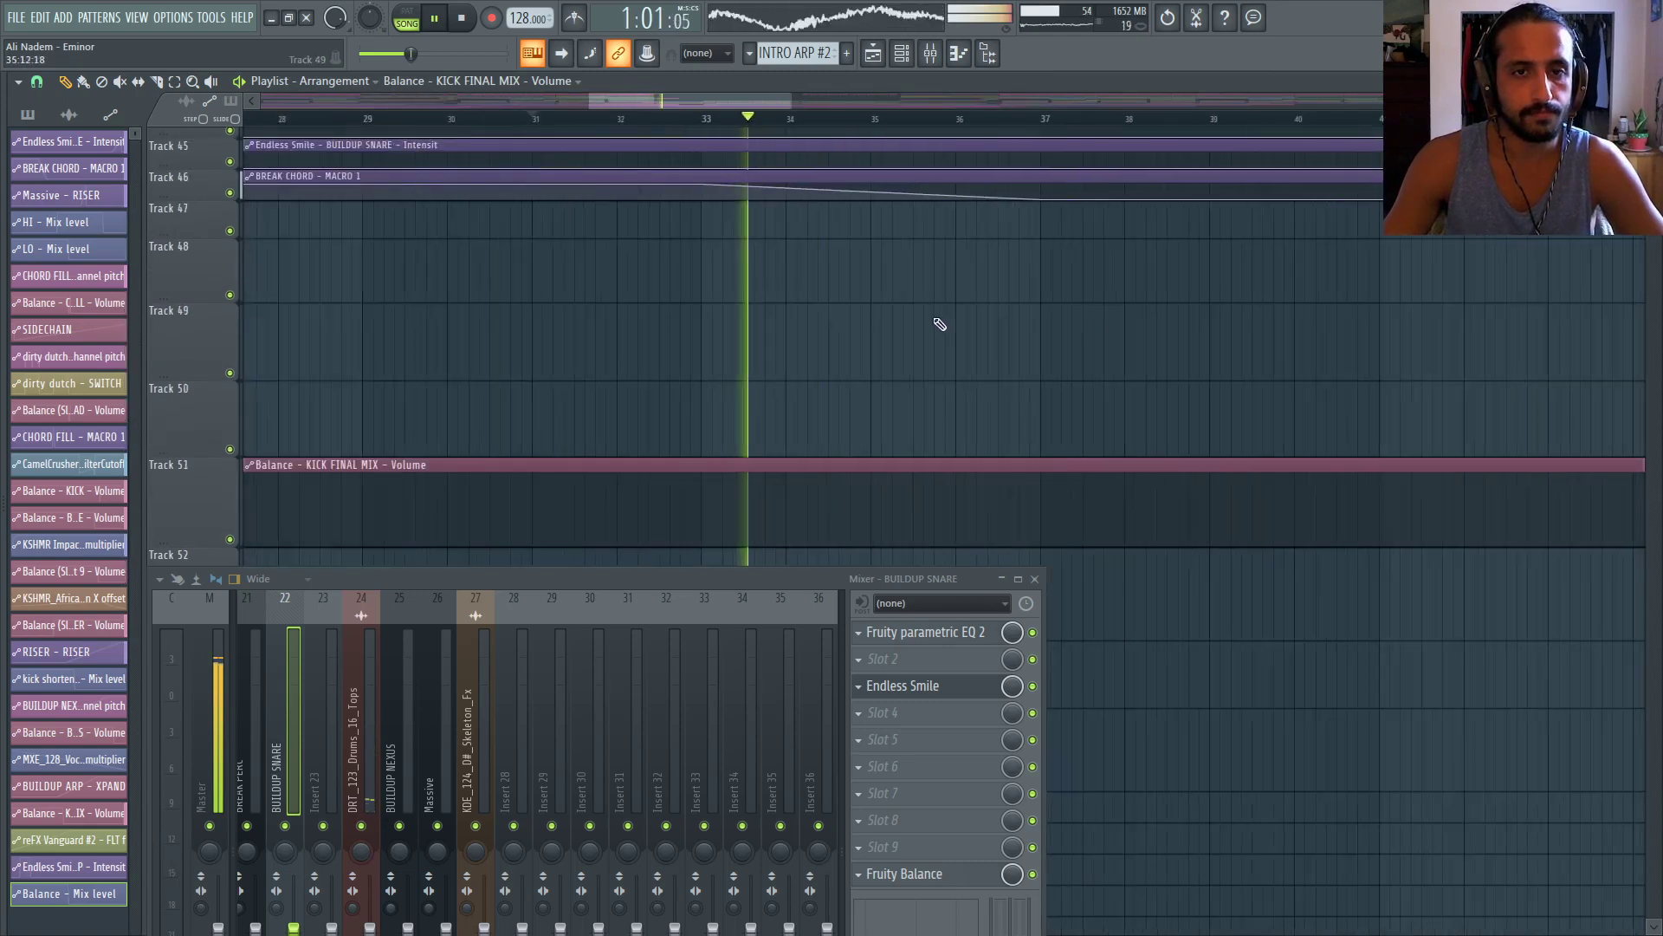
pyautogui.scroll(-1, 906, 394)
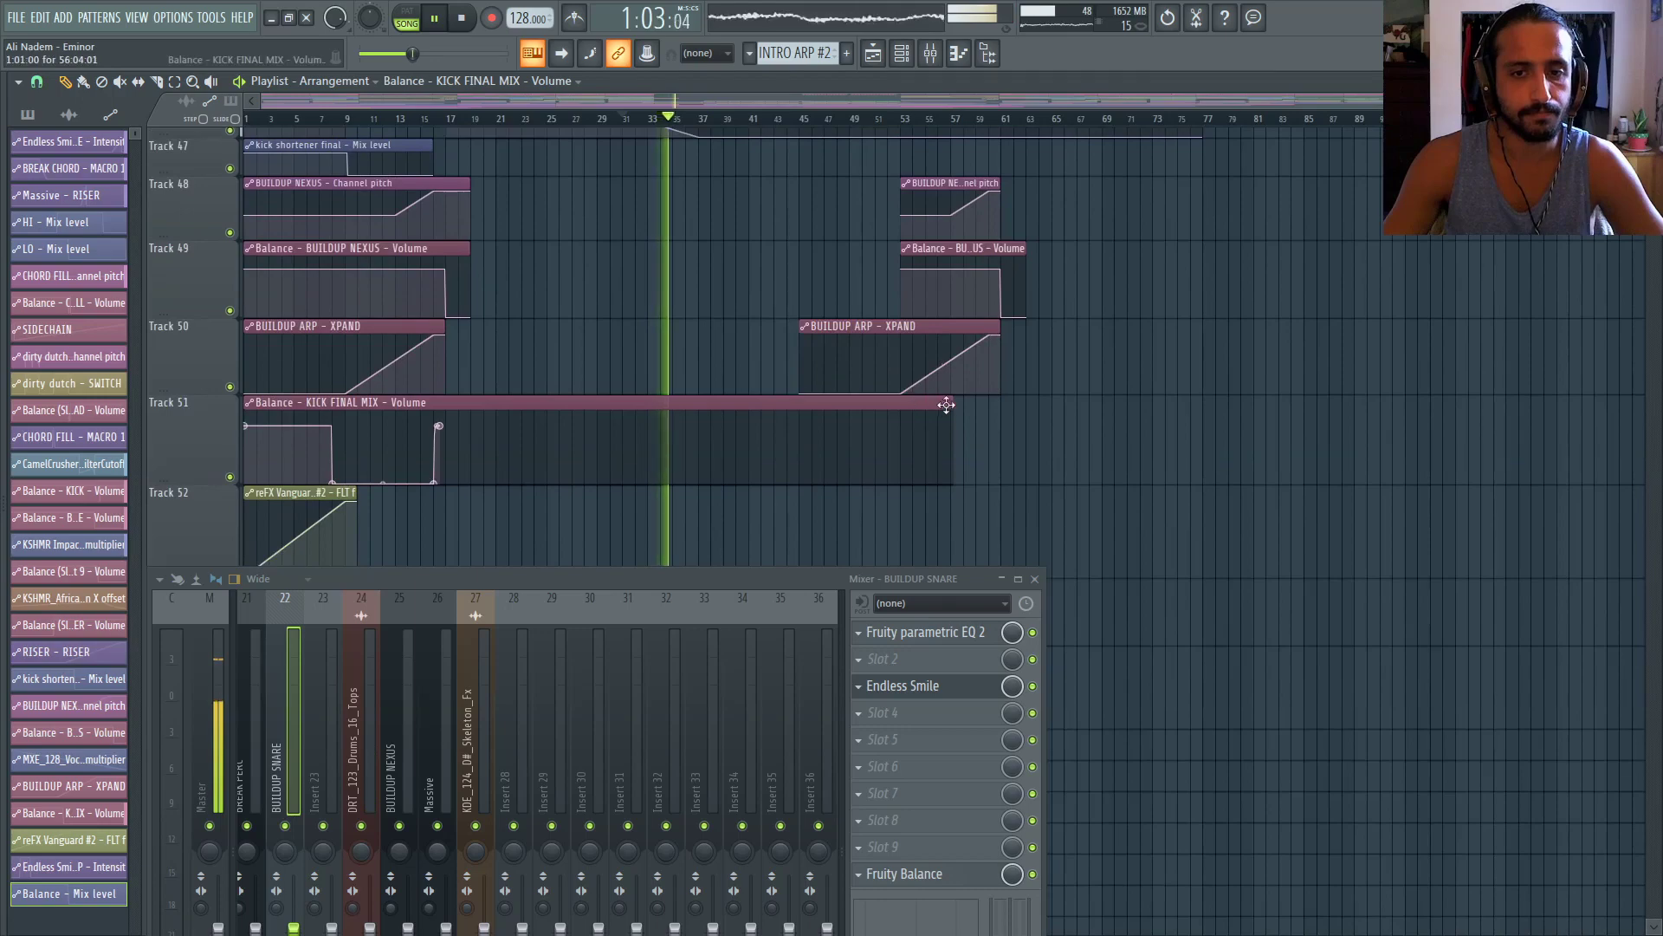
# Lengthen the KICK FINAL MIX volume automation clip to about bar 98, checking playback near bar 76
pyautogui.moveTo(946, 405); pyautogui.dragTo(1273, 404)
pyautogui.scroll(3, 1225, 434)
pyautogui.click(1192, 122)
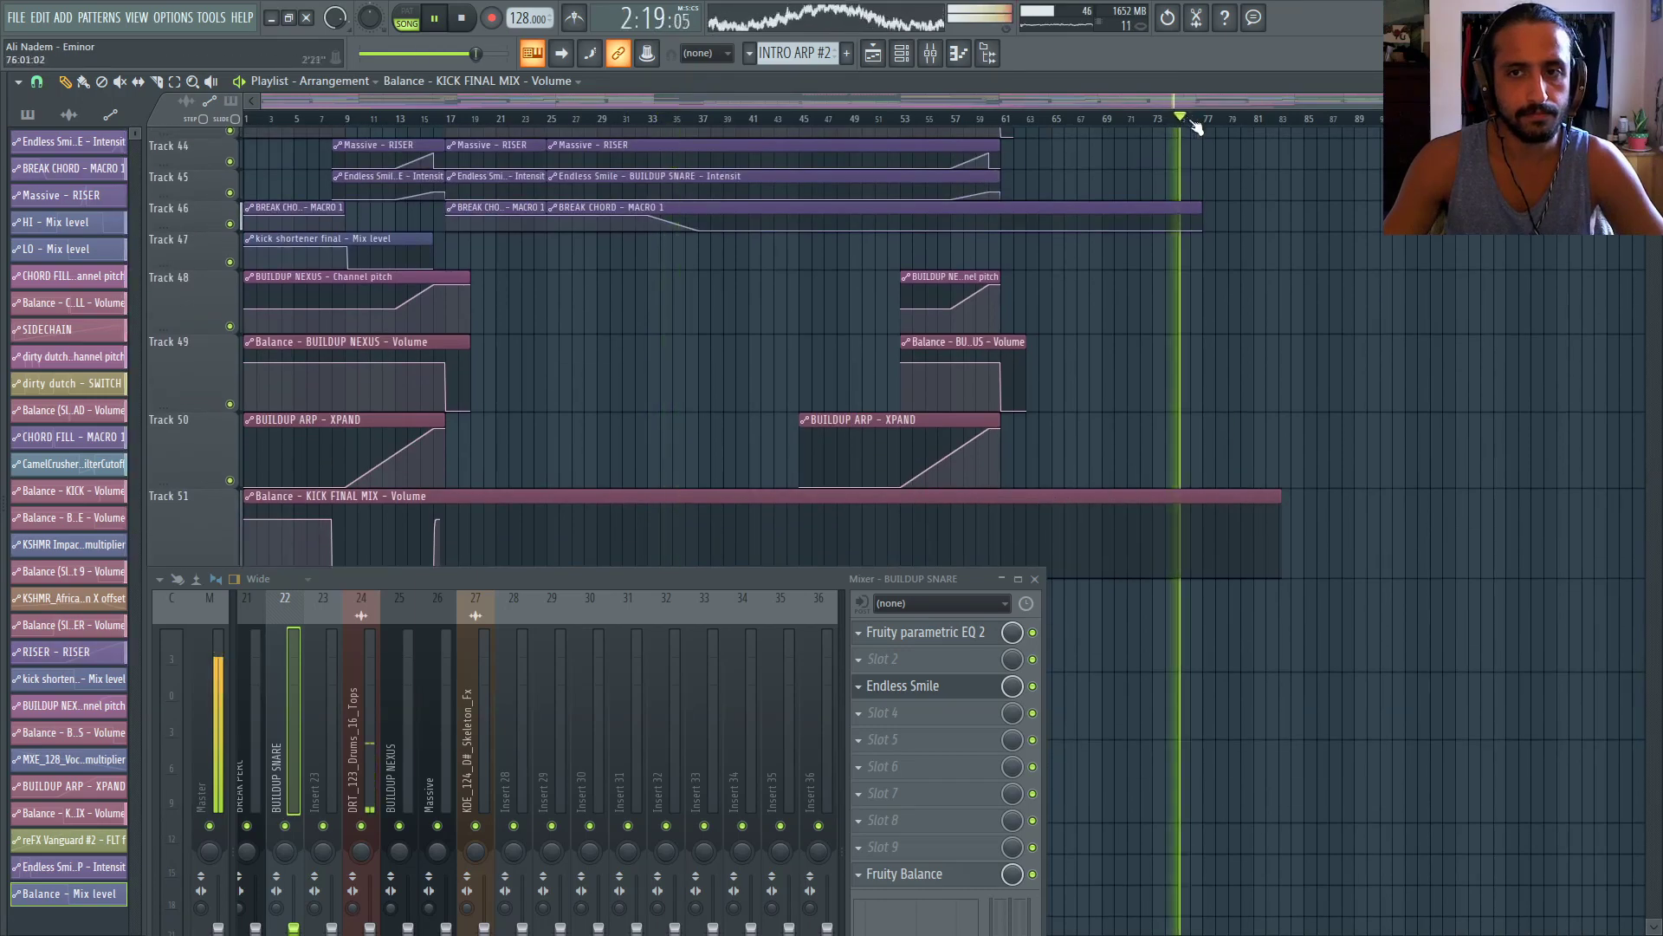
pyautogui.scroll(3, 1385, 289)
pyautogui.scroll(-4, 1369, 321)
pyautogui.scroll(7, 1348, 341)
pyautogui.scroll(-7, 1404, 389)
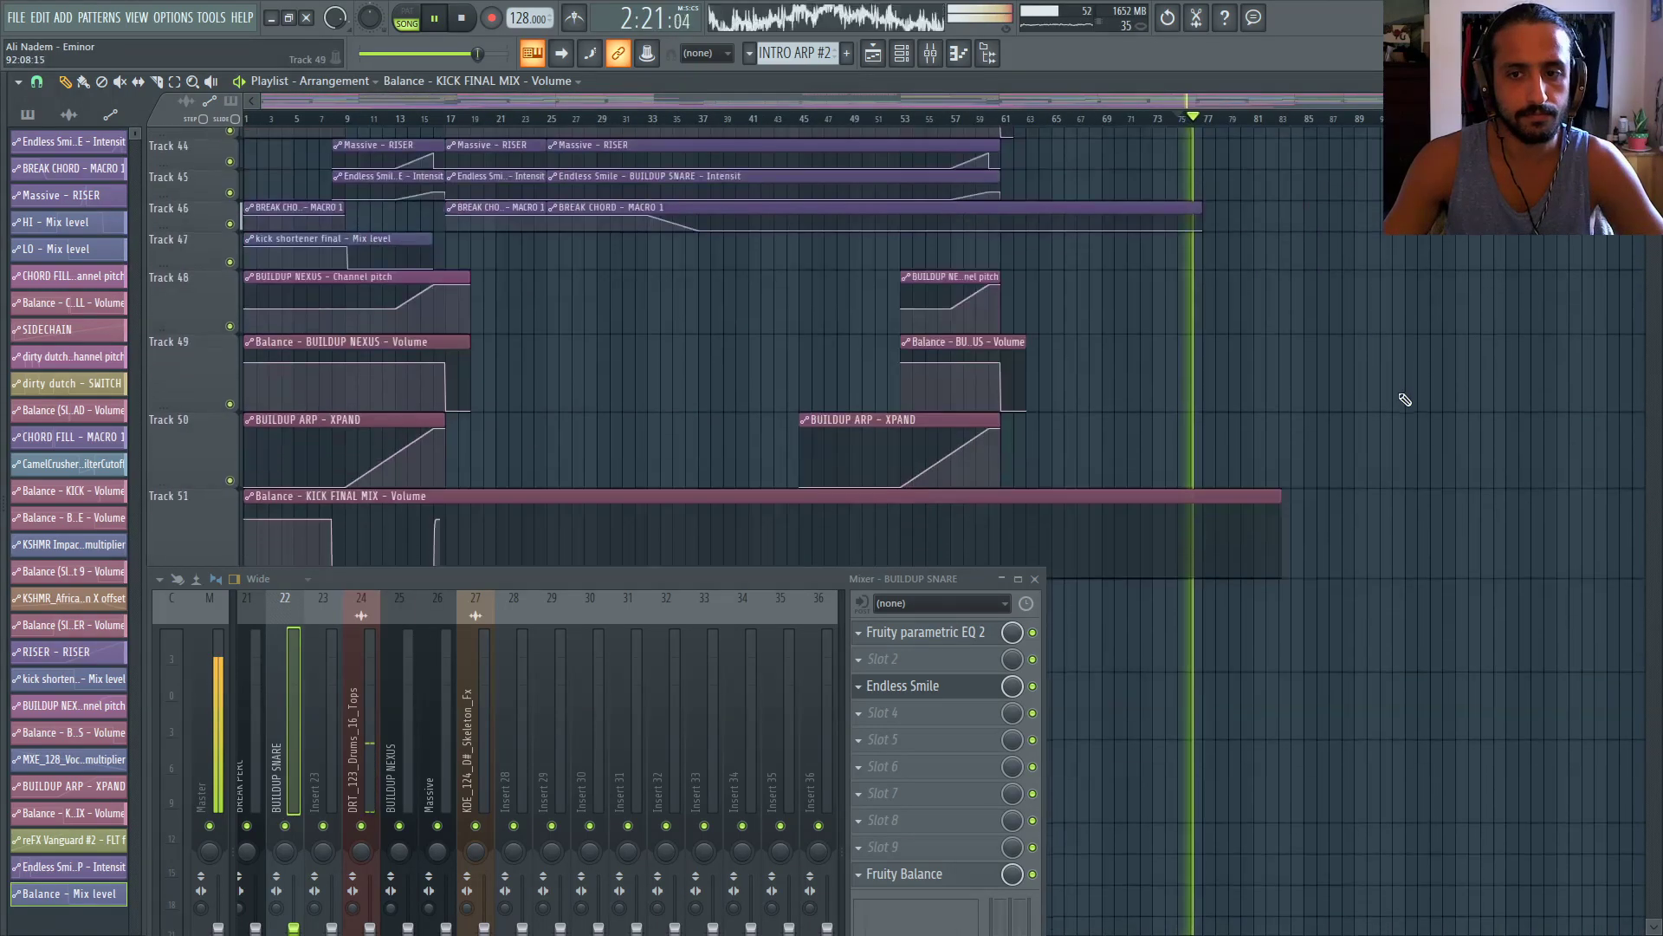
pyautogui.scroll(-4, 1400, 395)
pyautogui.moveTo(1275, 354); pyautogui.dragTo(1465, 353)
pyautogui.scroll(3, 1494, 356)
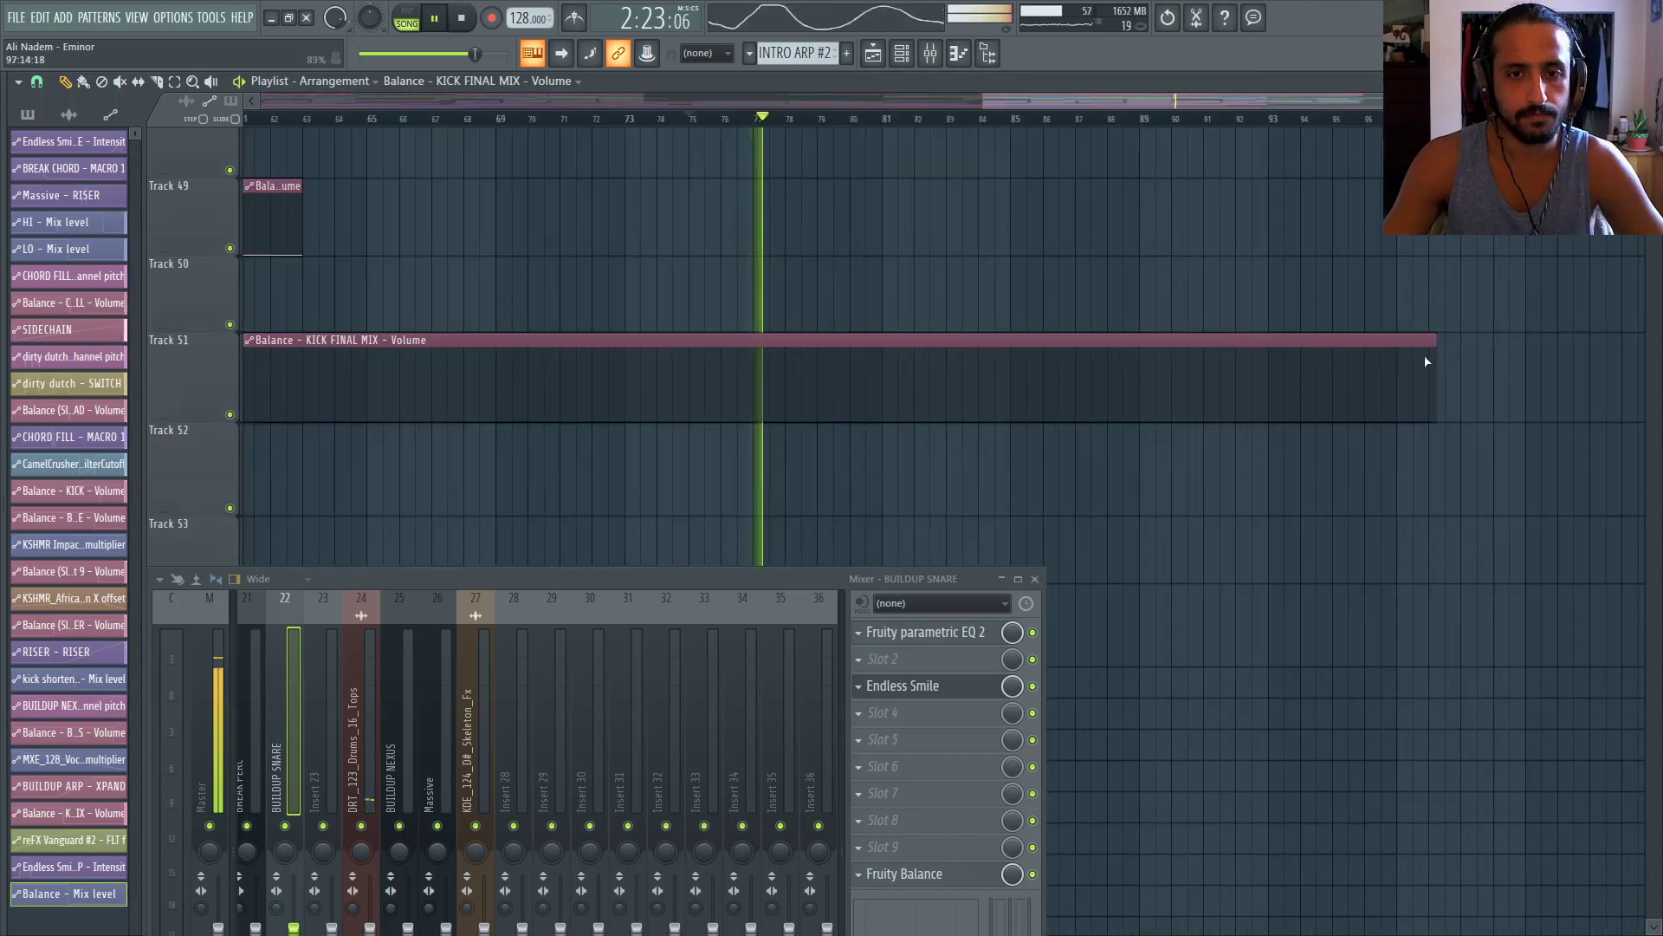
# Examine the playlist tracks around the second drop and the end of the arrangement during playback from about bar 76
pyautogui.scroll(10, 1403, 381)
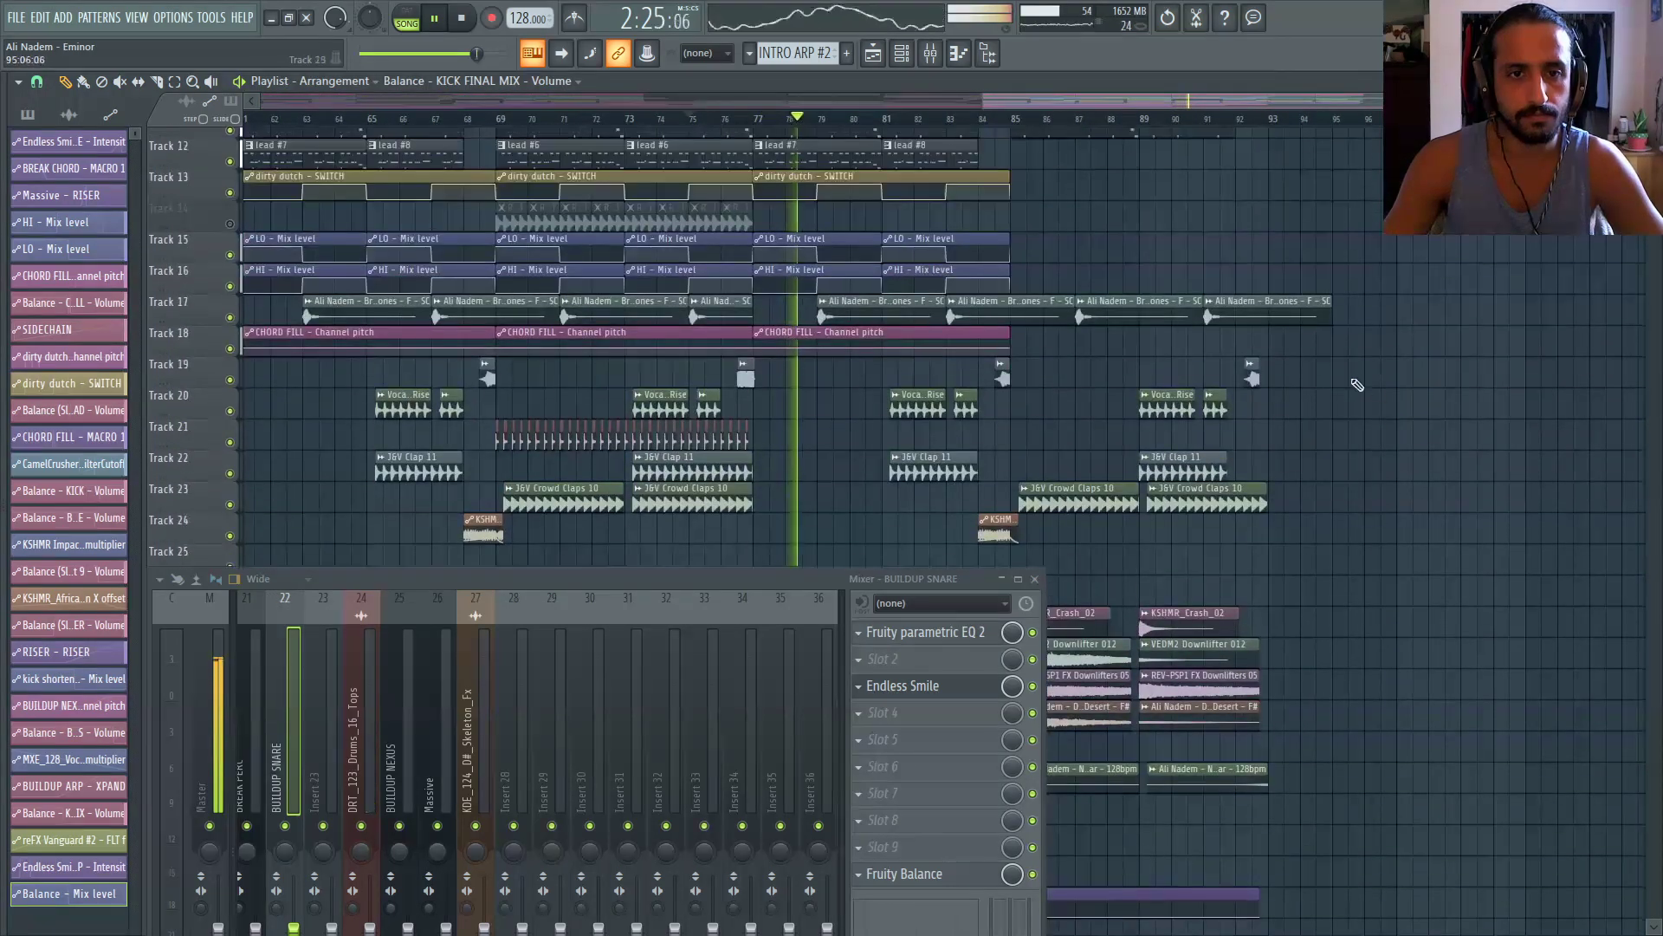
pyautogui.scroll(-2, 750, 198)
pyautogui.scroll(5, 818, 239)
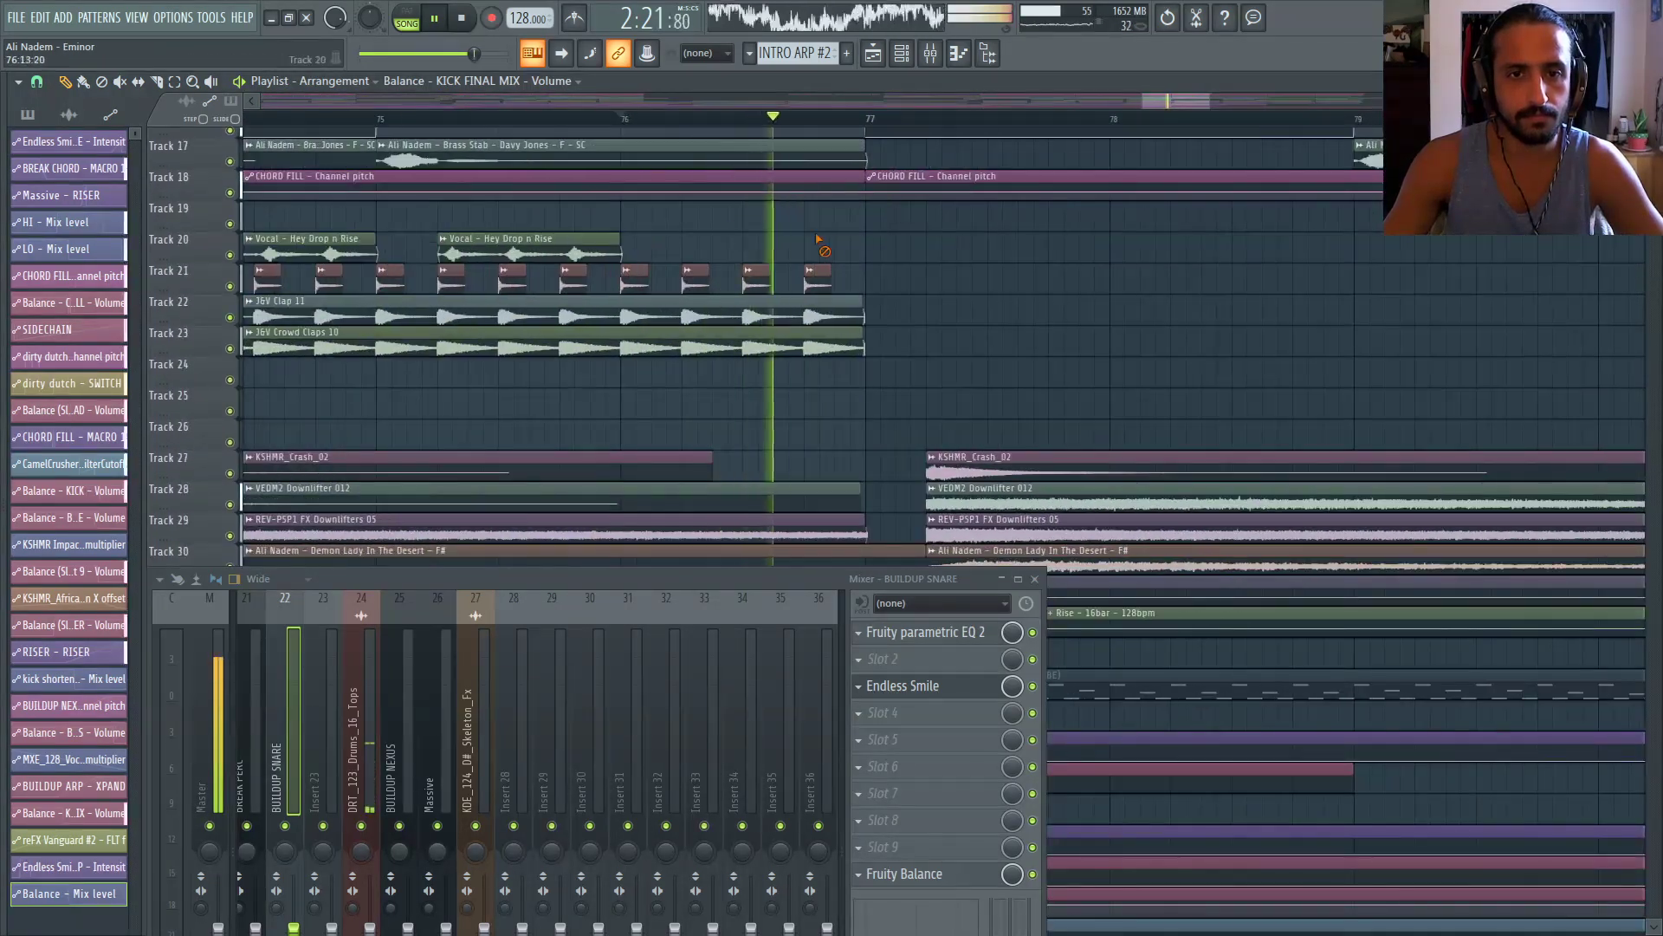
pyautogui.scroll(-5, 830, 240)
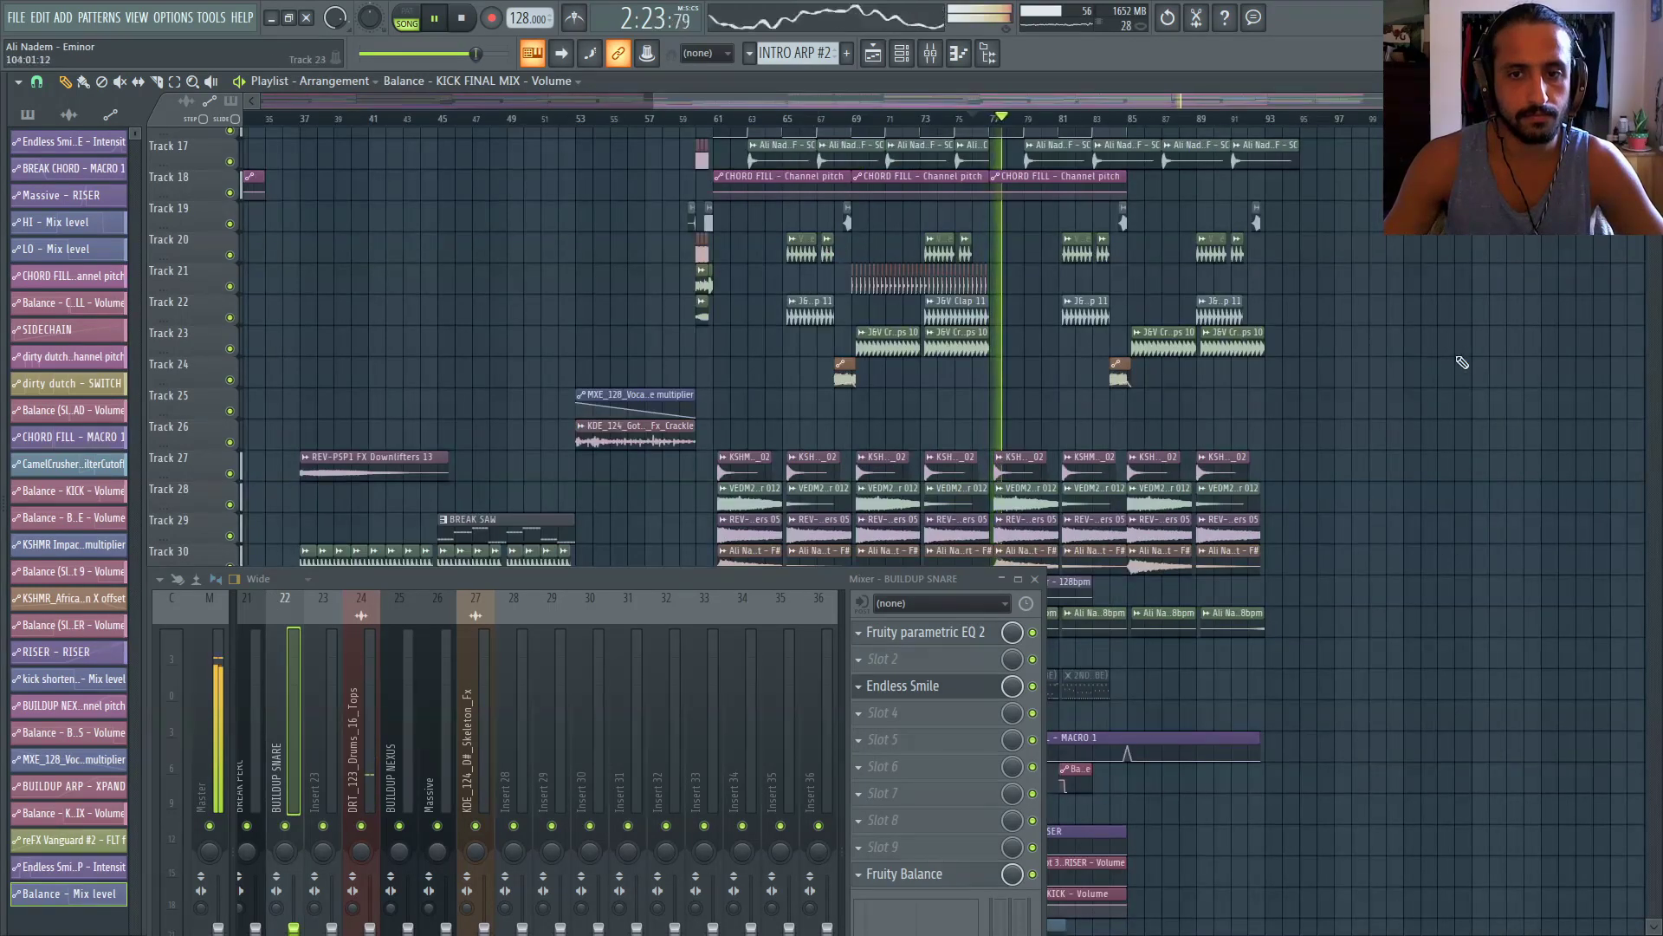
pyautogui.scroll(2, 1430, 360)
pyautogui.scroll(-2, 1414, 355)
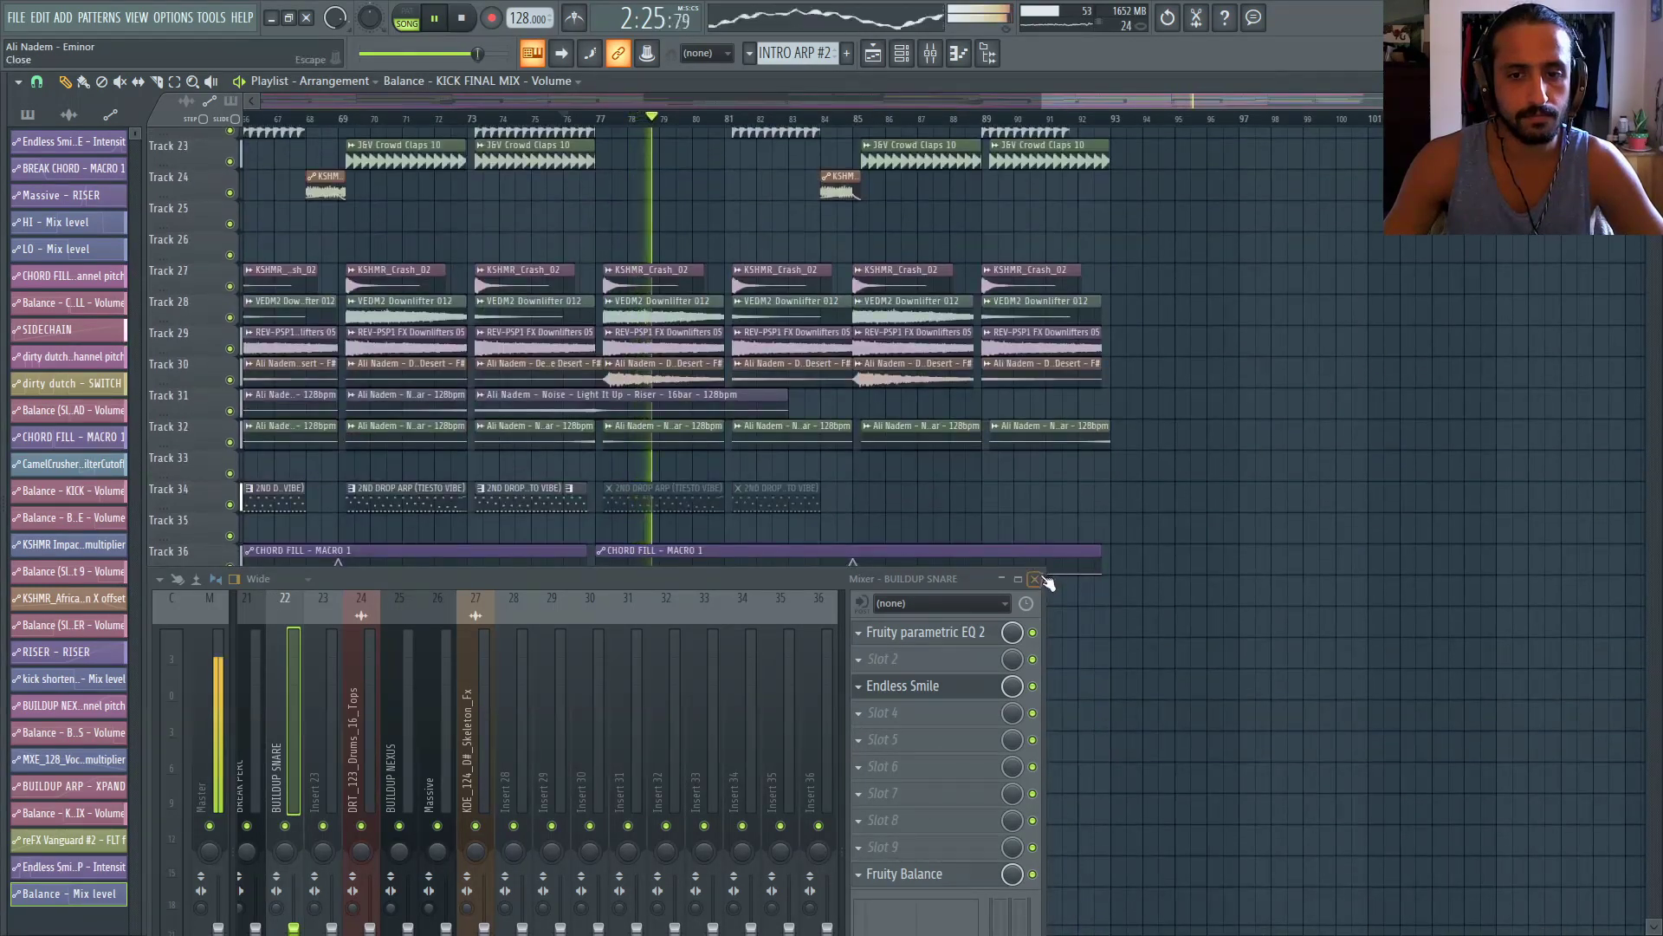
# Close the mixer and copy the value of the last point in the KICK FINAL MIX volume automation clip
pyautogui.click(1034, 579)
pyautogui.scroll(-8, 1137, 498)
pyautogui.scroll(-3, 1109, 459)
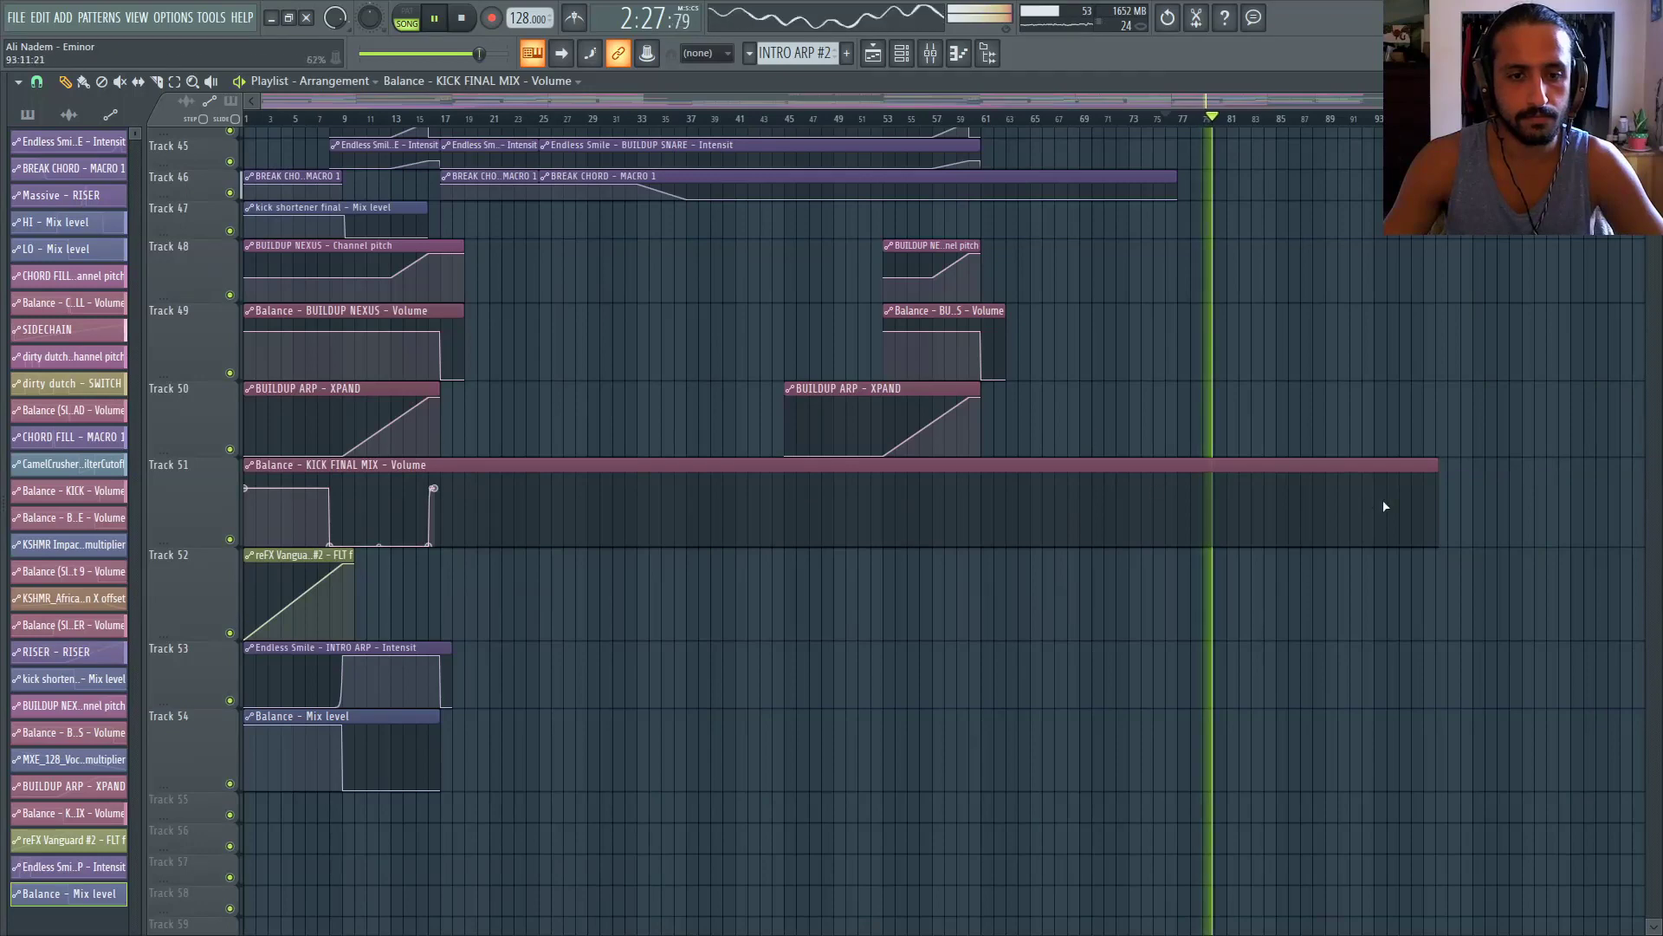
pyautogui.rightClick(433, 489)
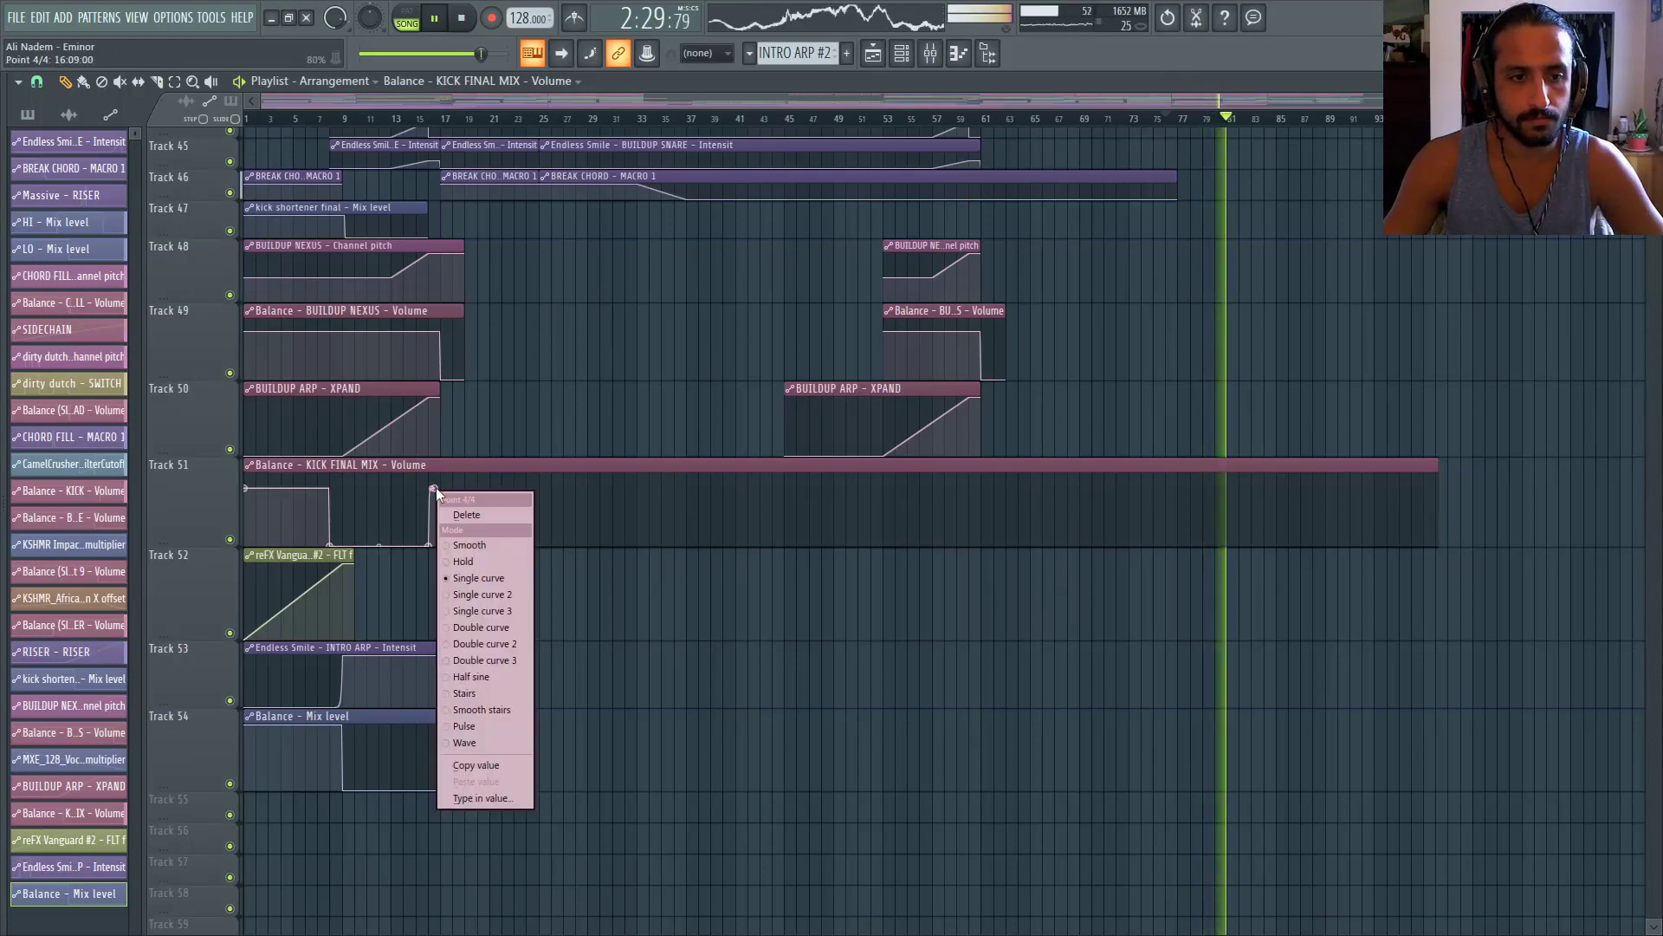
pyautogui.click(487, 765)
pyautogui.scroll(5, 1477, 510)
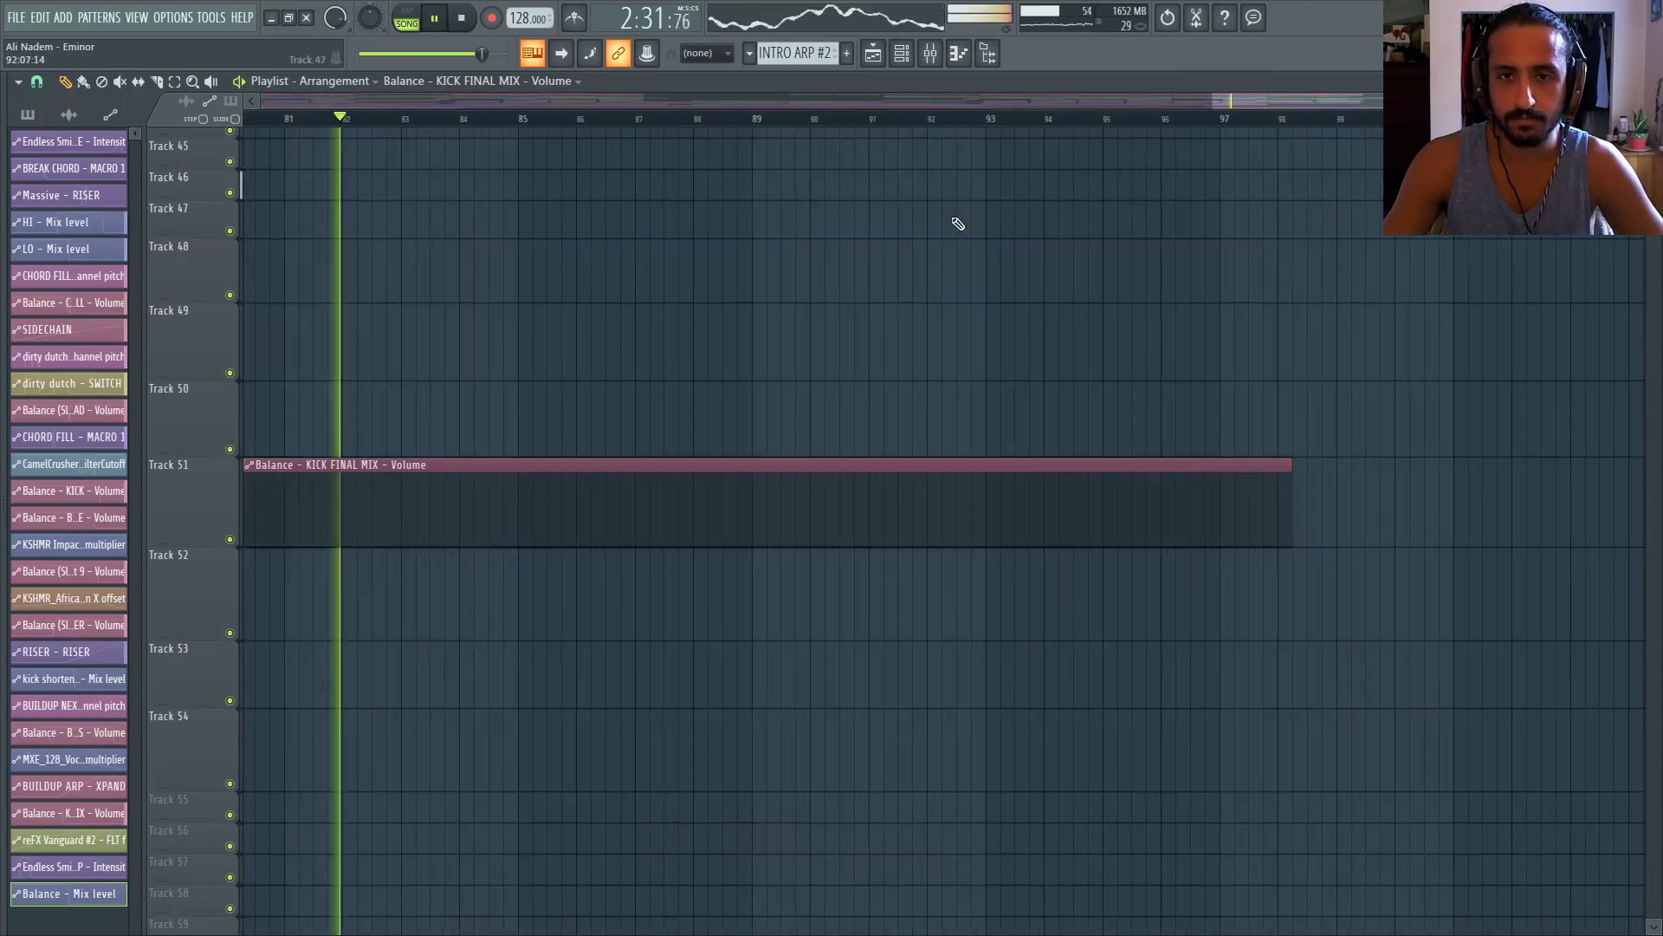
# Play through the end of the arrangement and shorten the KICK FINAL MIX volume automation clip to about bar 93, where the other clips end
pyautogui.scroll(8, 1043, 375)
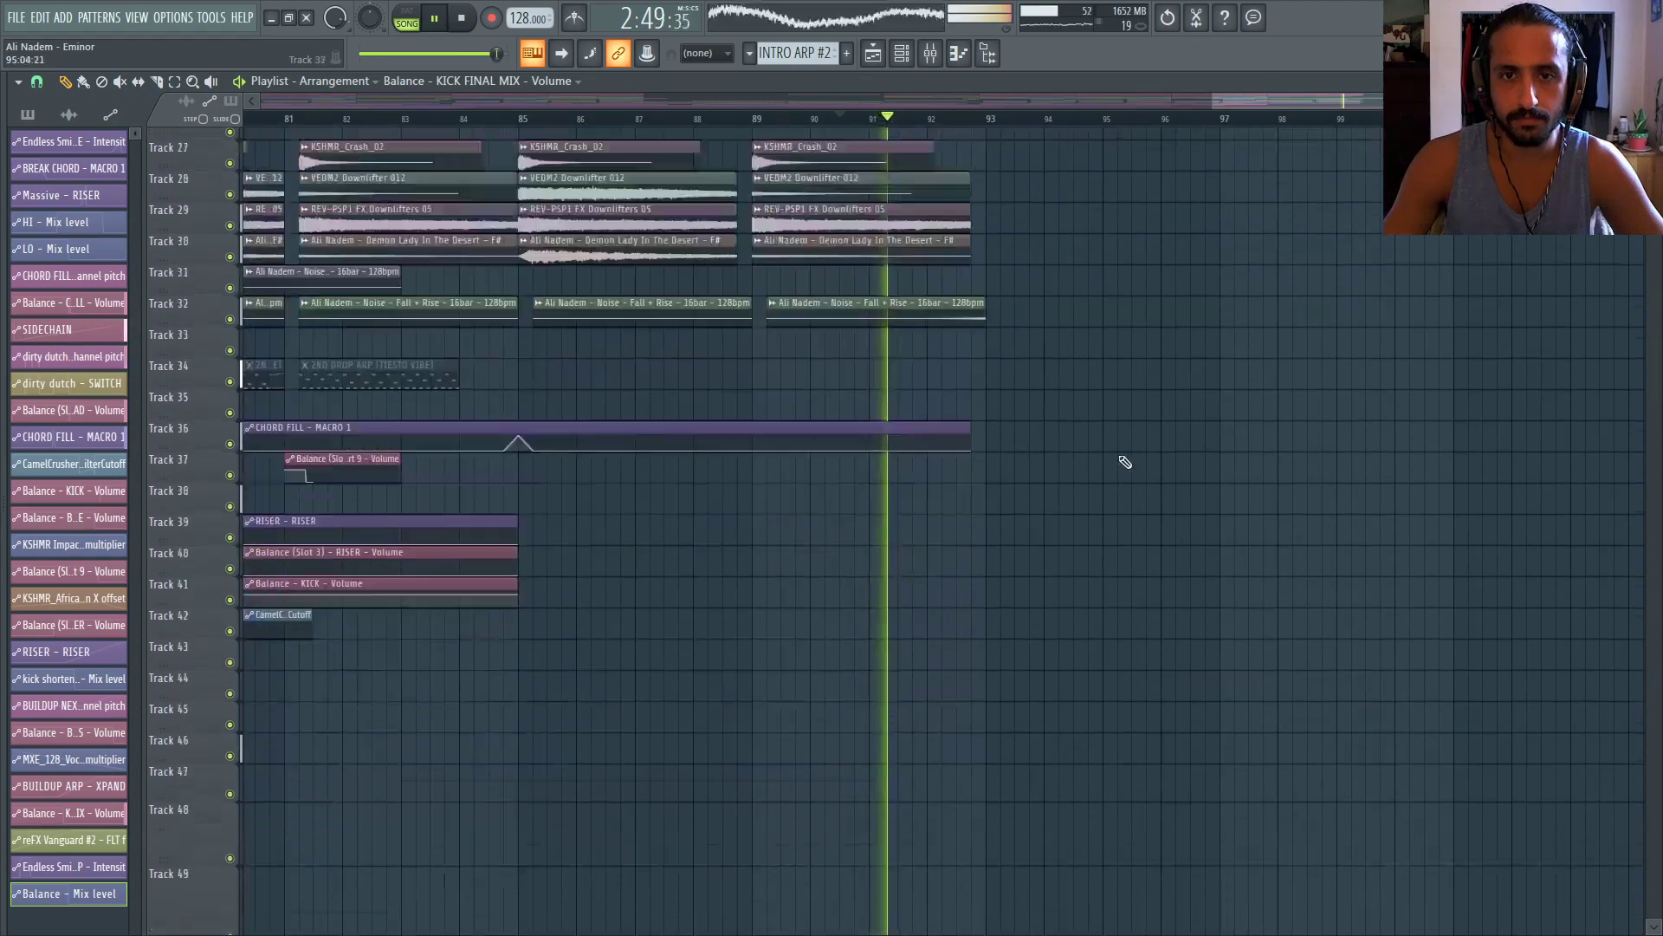
pyautogui.scroll(5, 1112, 475)
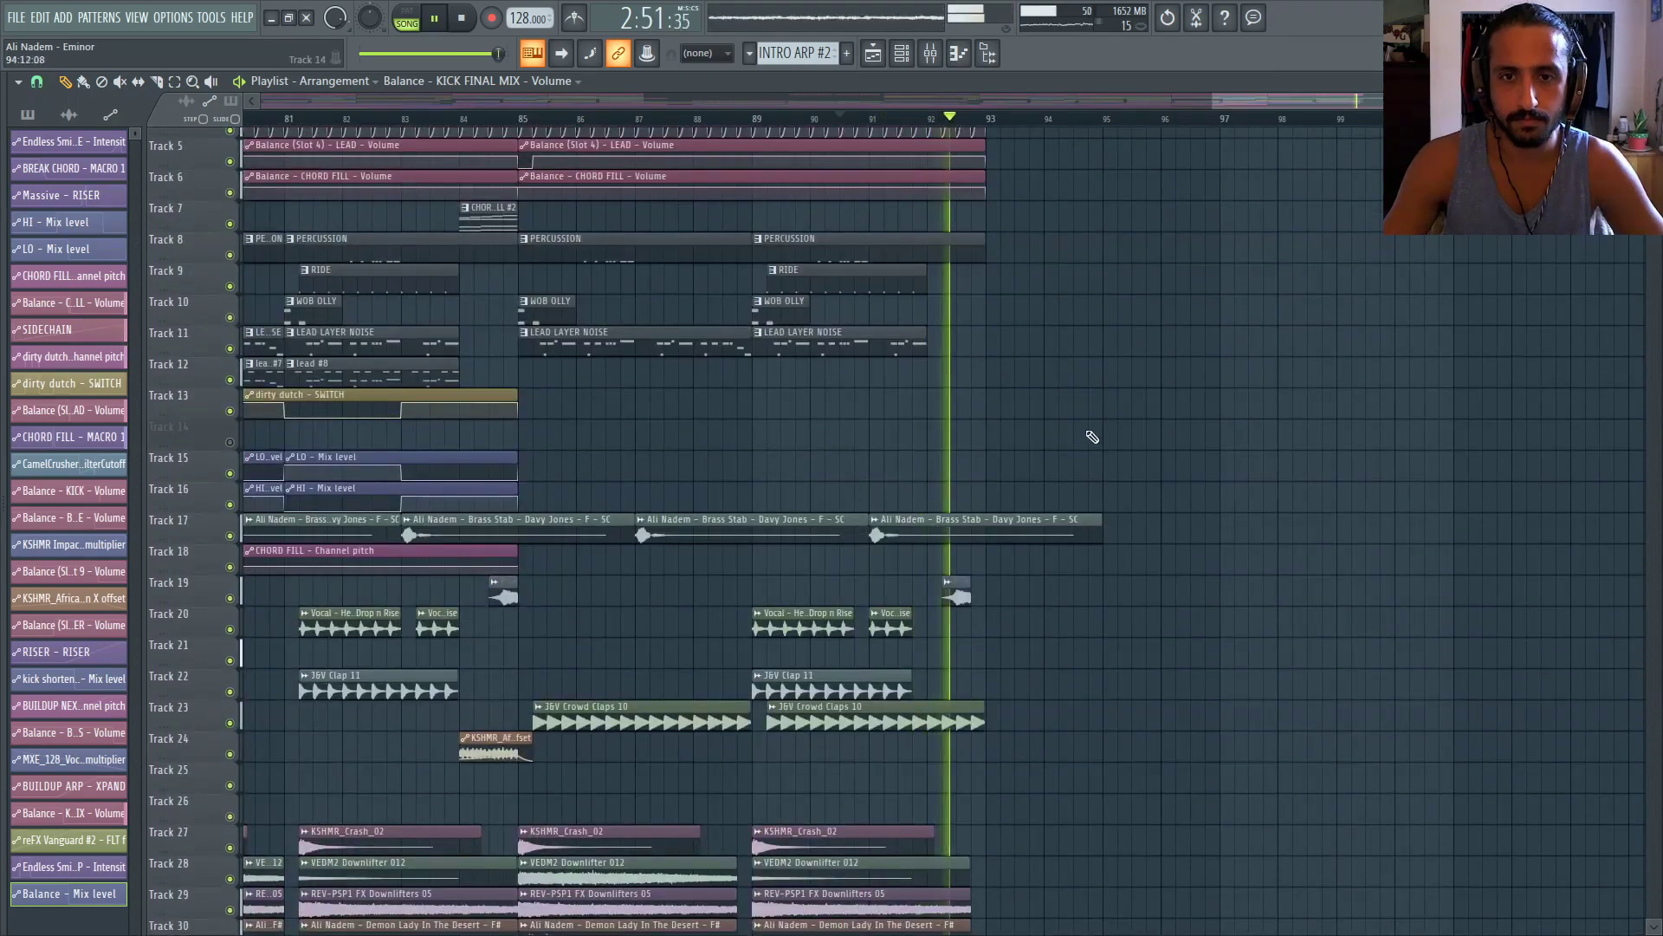
pyautogui.scroll(4, 1075, 308)
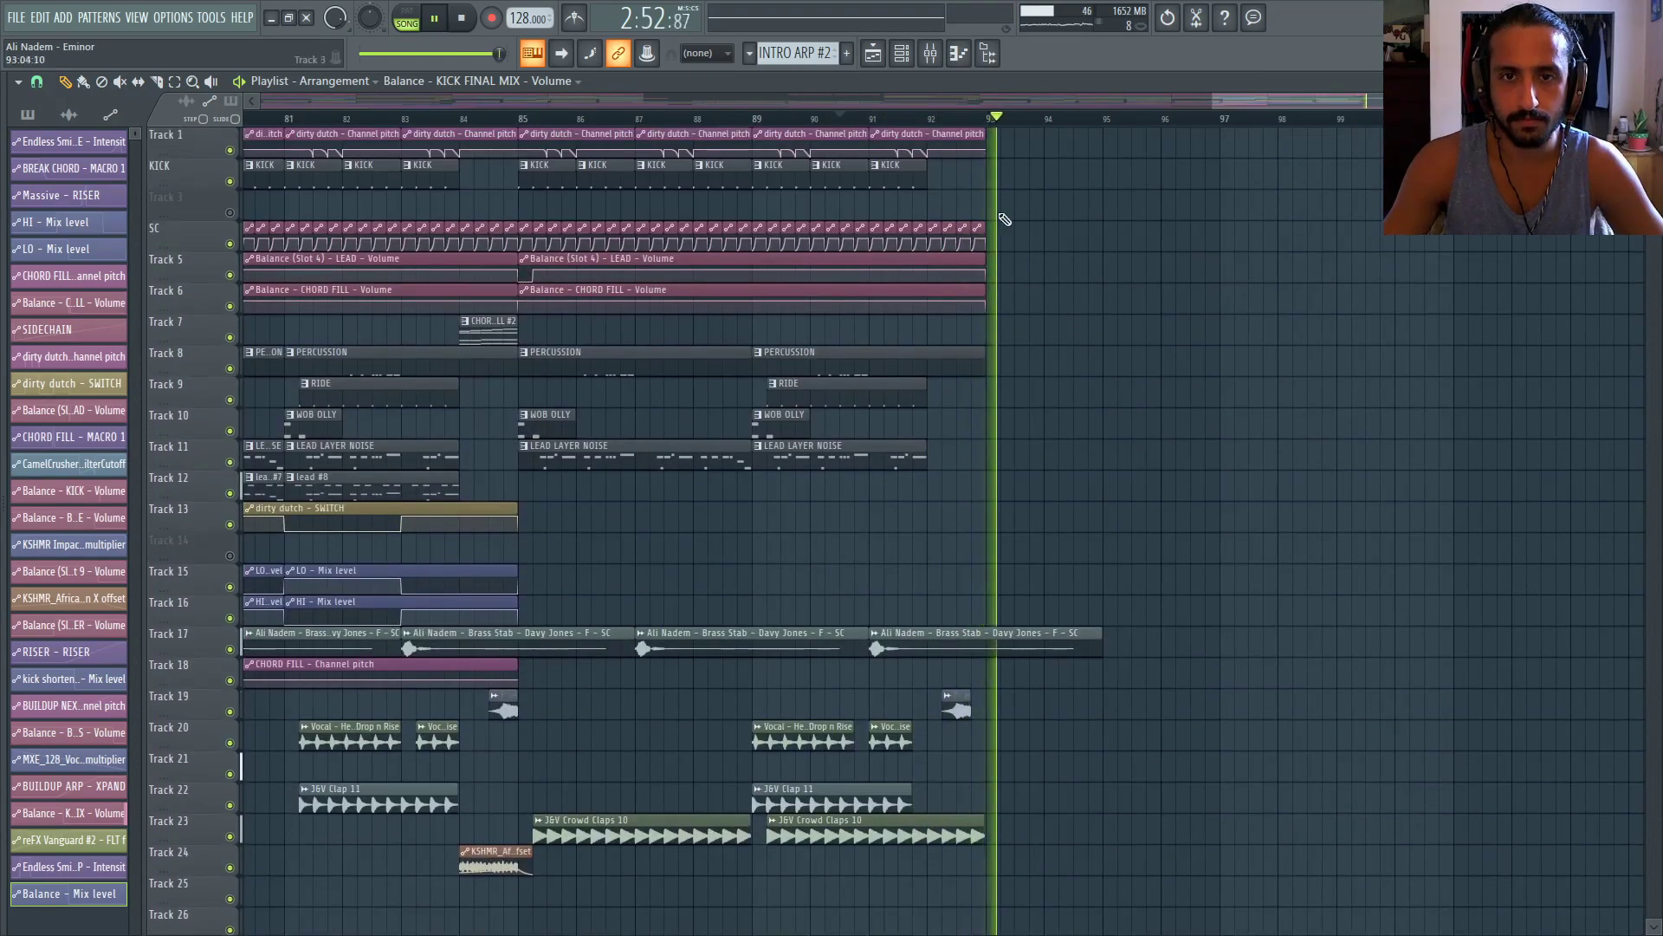
pyautogui.click(919, 121)
pyautogui.scroll(-15, 1135, 312)
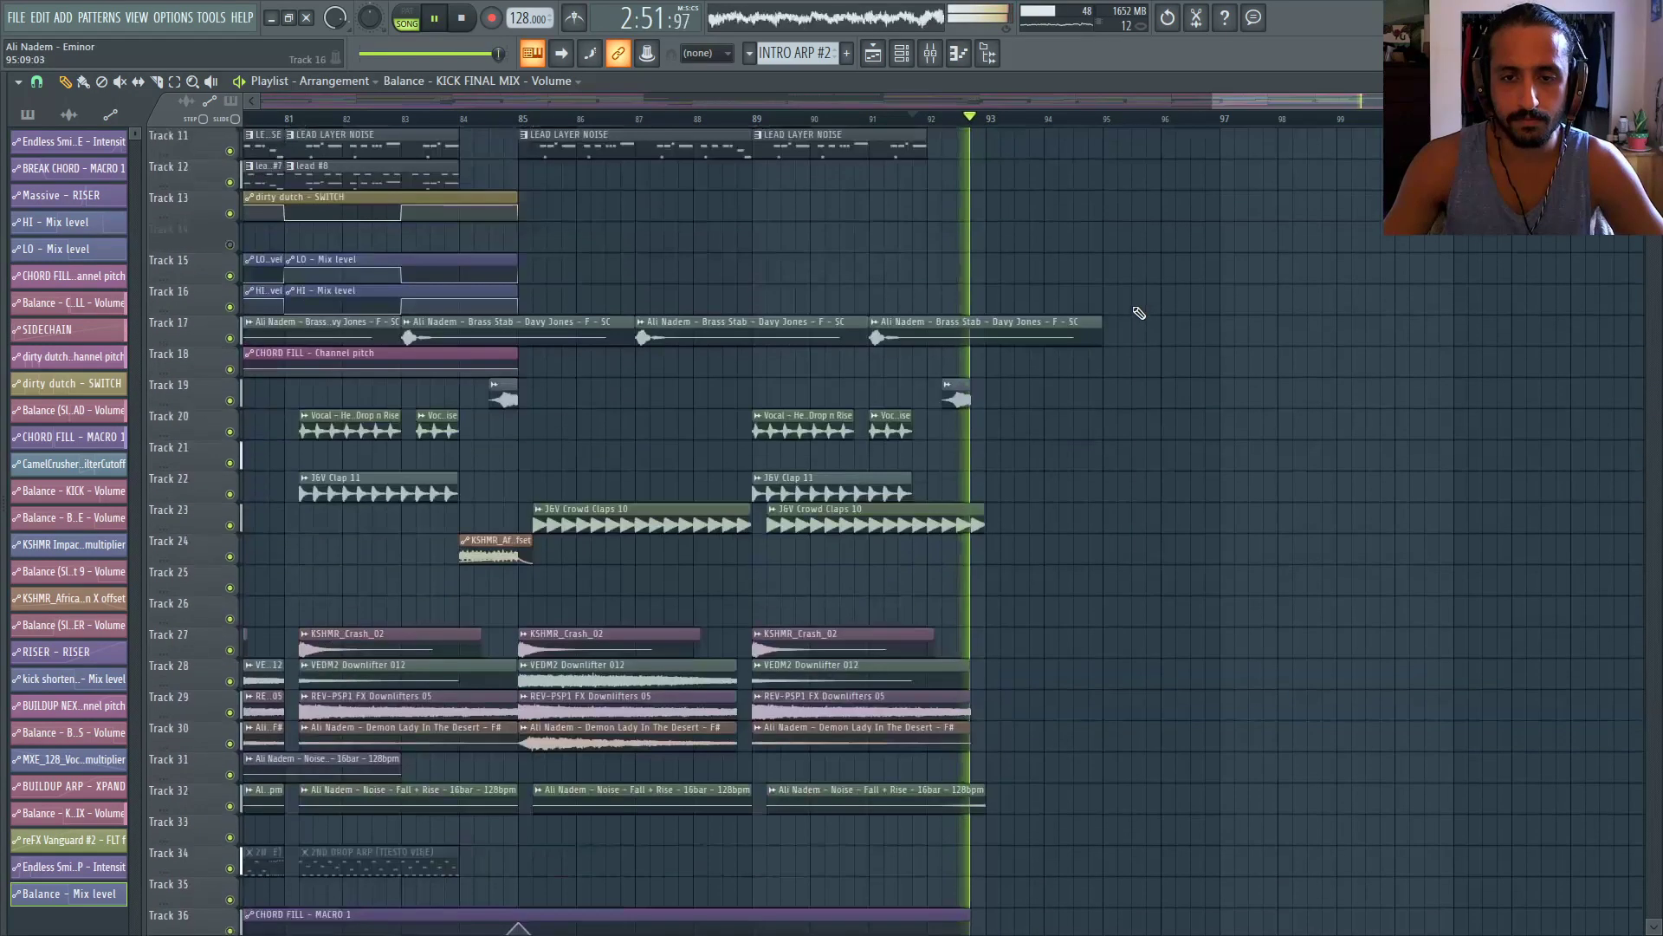
pyautogui.press('space')
pyautogui.press('space')
pyautogui.moveTo(1290, 489); pyautogui.dragTo(985, 485)
pyautogui.scroll(-6, 1040, 425)
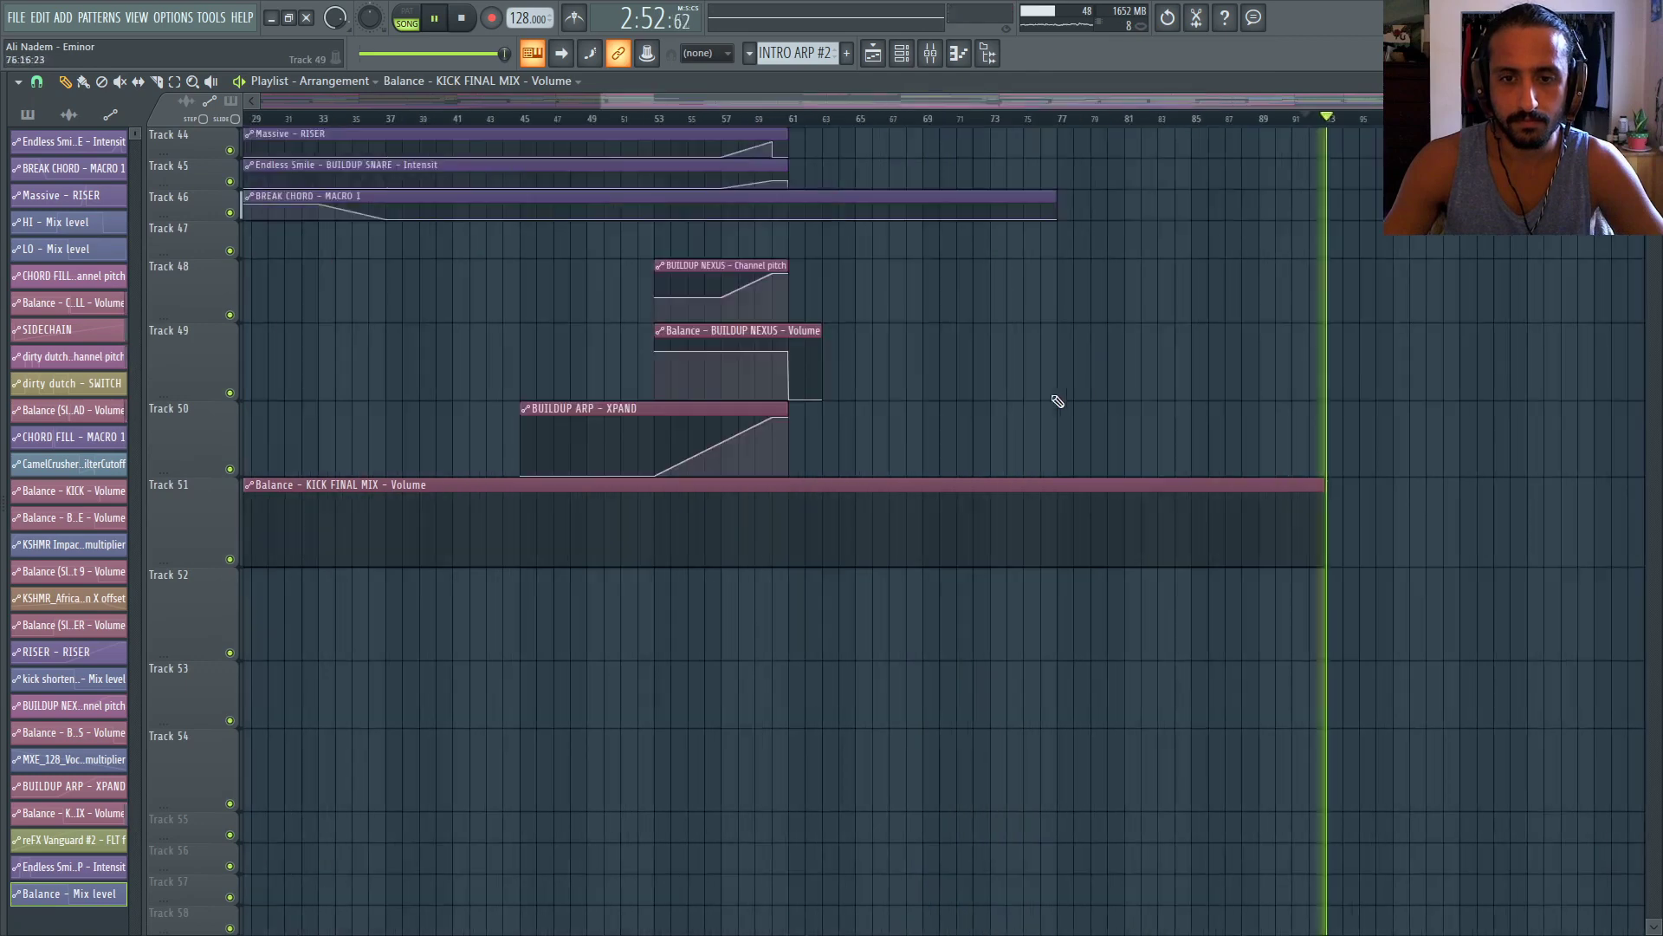
pyautogui.press('space')
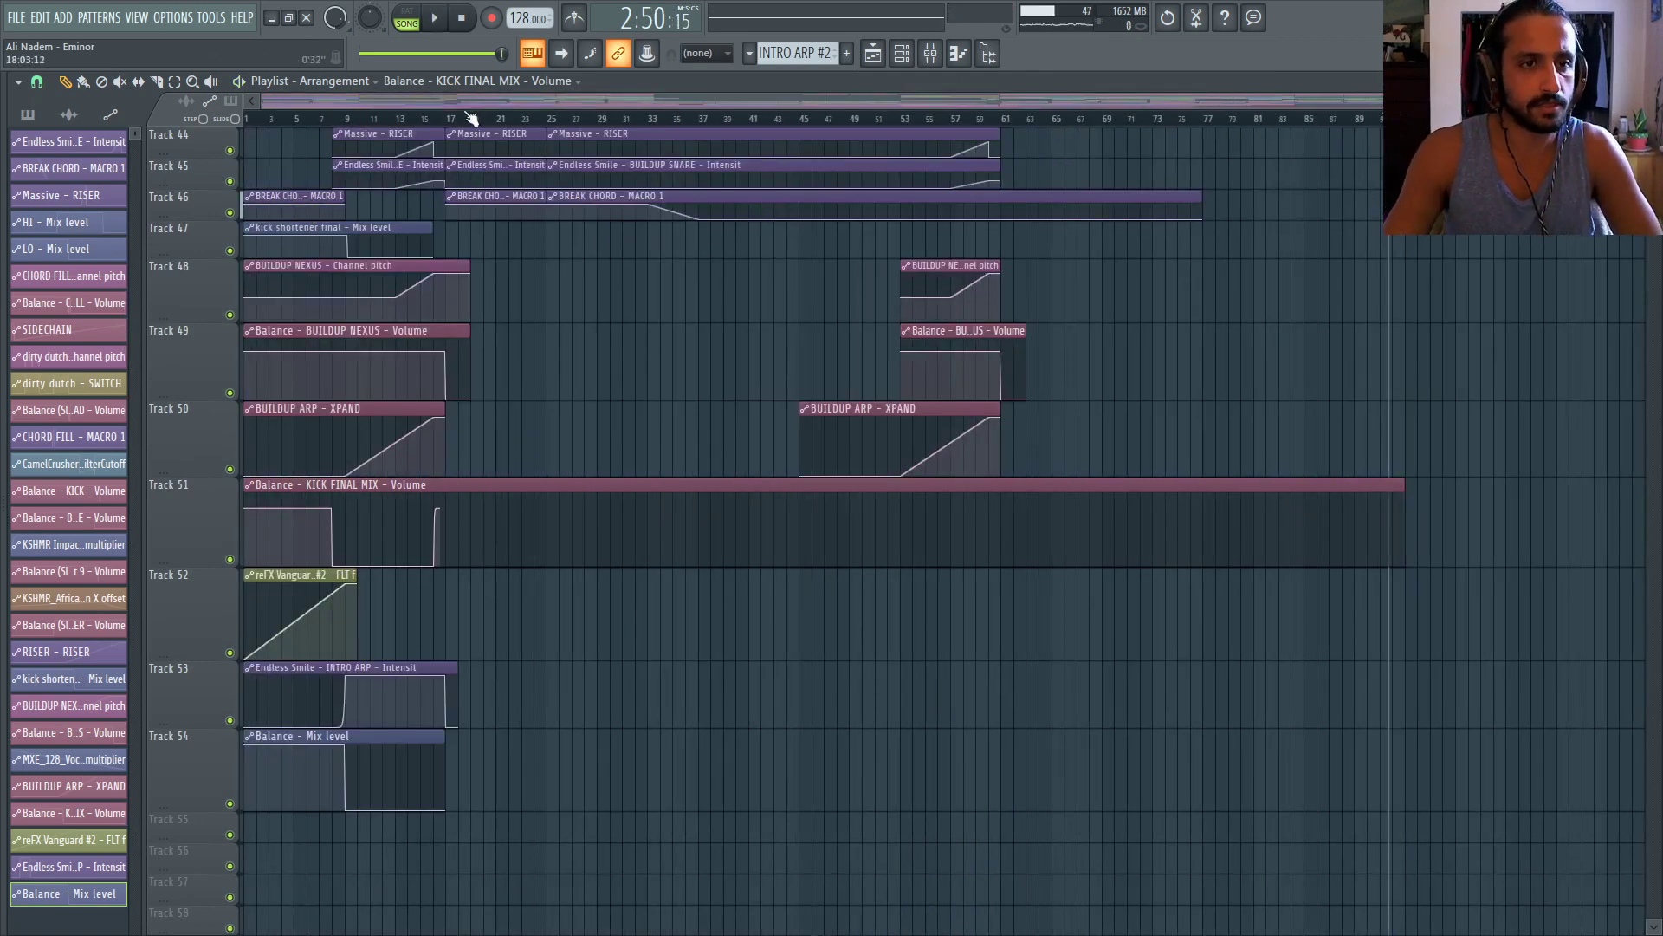
# Place the playhead at bar 16, at the start of the fill before the first drop
pyautogui.moveTo(470, 119); pyautogui.dragTo(1329, 243)
pyautogui.scroll(3, 1469, 355)
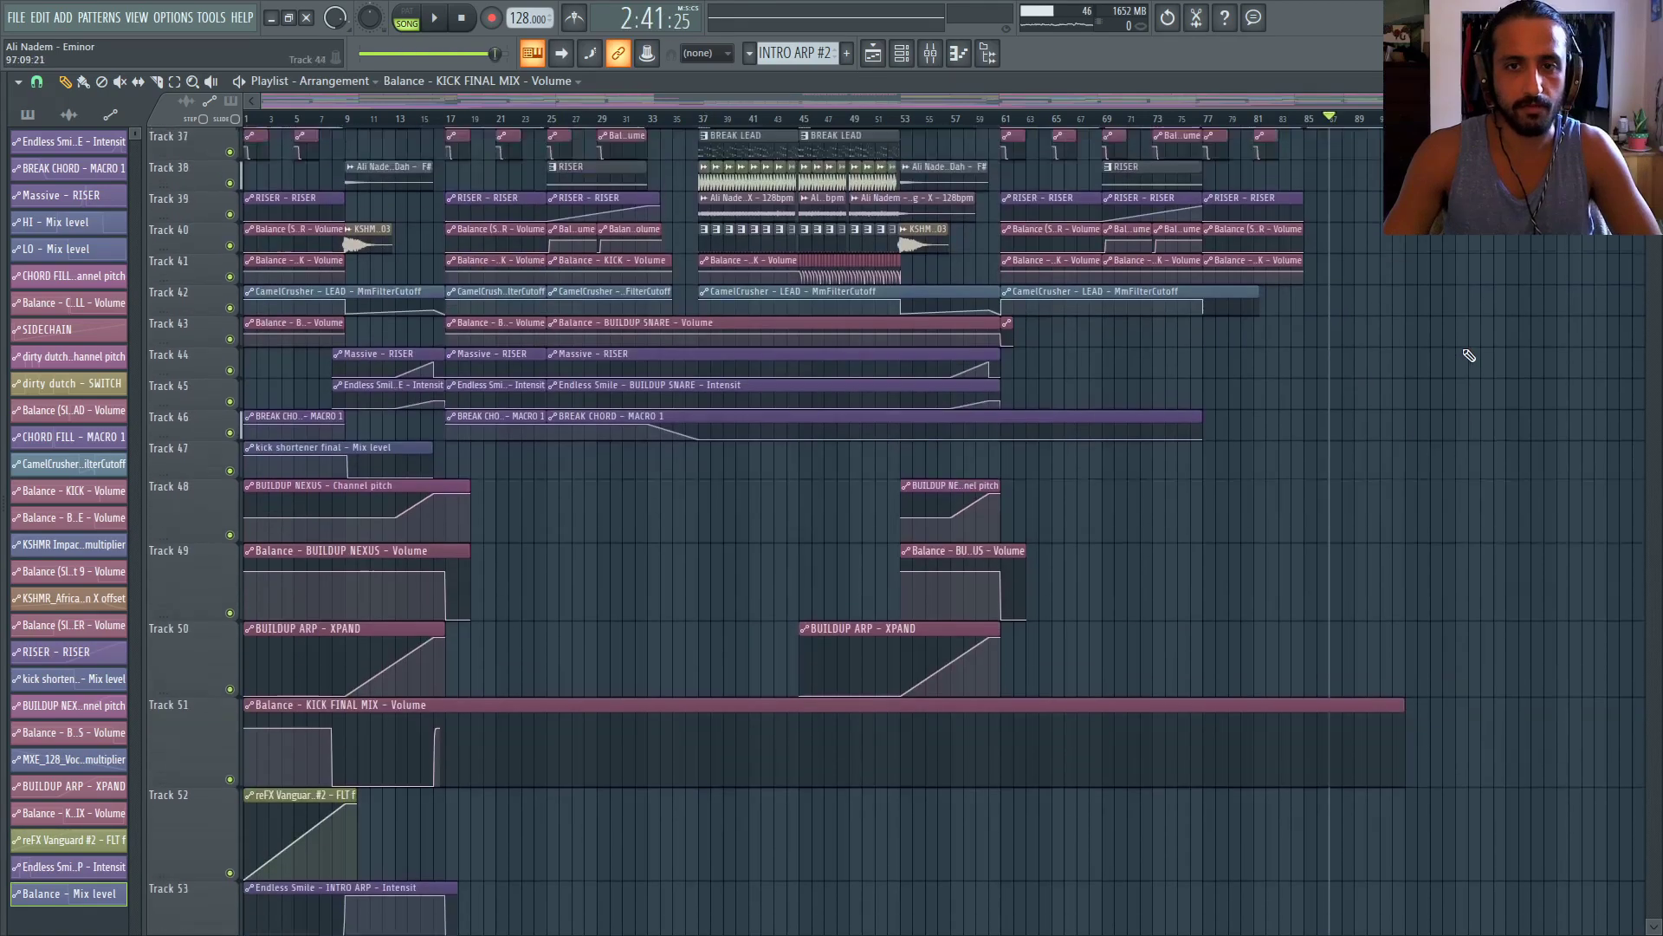
pyautogui.scroll(2, 1469, 356)
pyautogui.scroll(5, 437, 548)
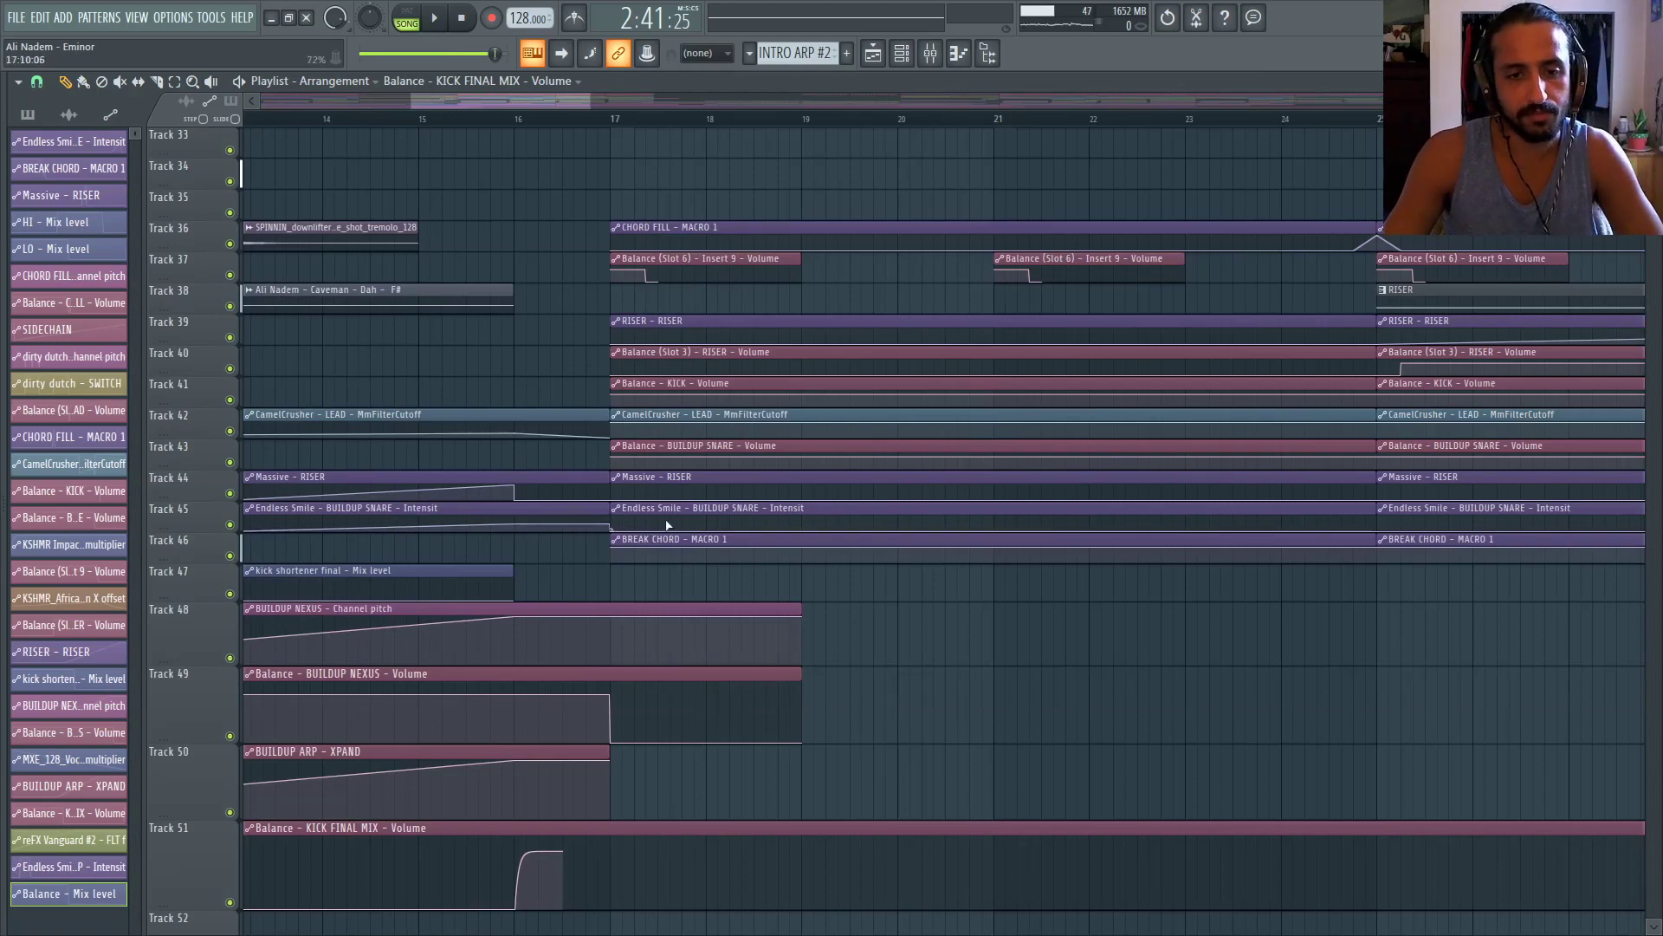
pyautogui.moveTo(495, 121); pyautogui.dragTo(516, 122)
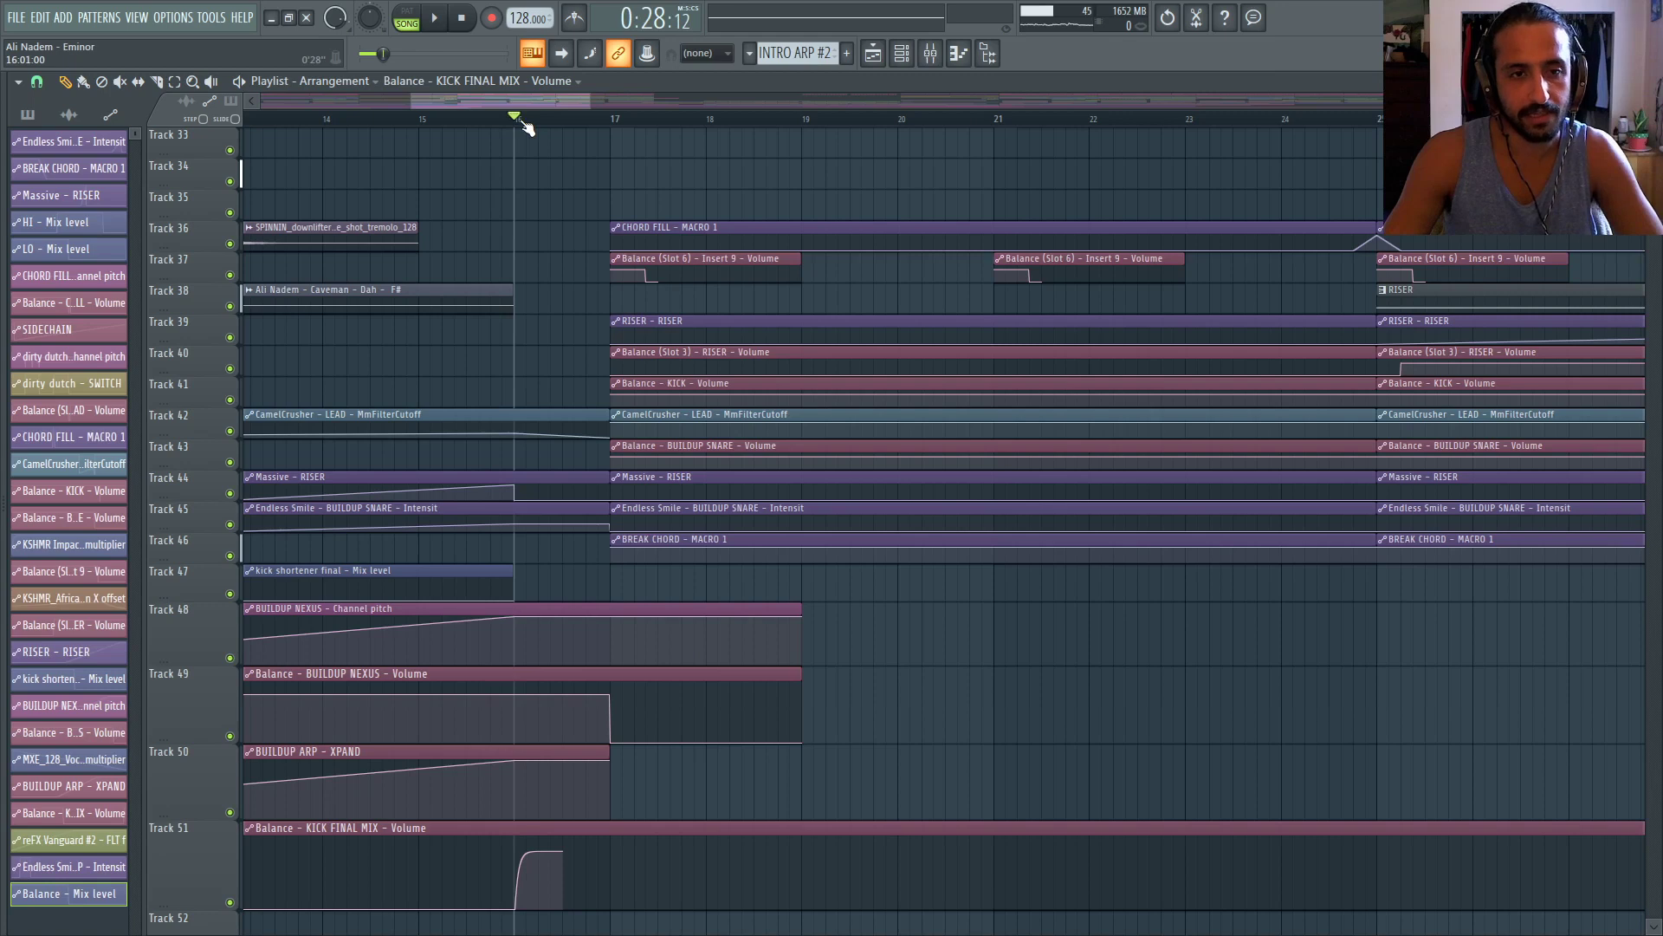
pyautogui.moveTo(524, 124)
pyautogui.mouseDown()
pyautogui.moveTo(612, 125)
pyautogui.moveTo(516, 118)
pyautogui.mouseUp()
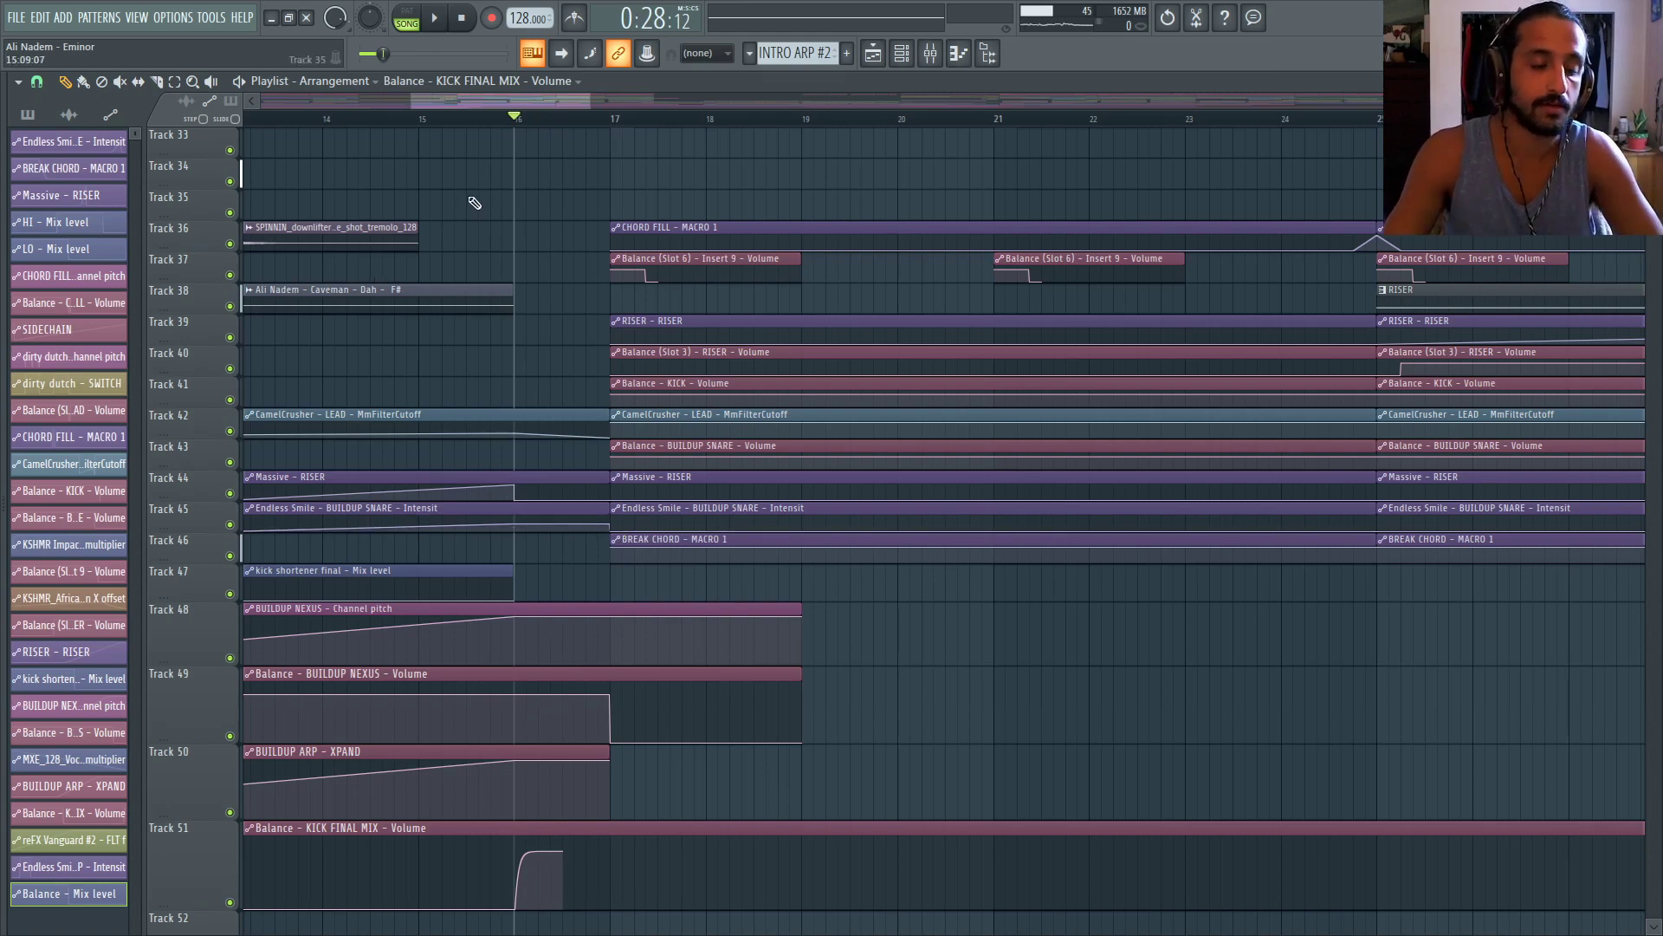
pyautogui.scroll(-3, 507, 208)
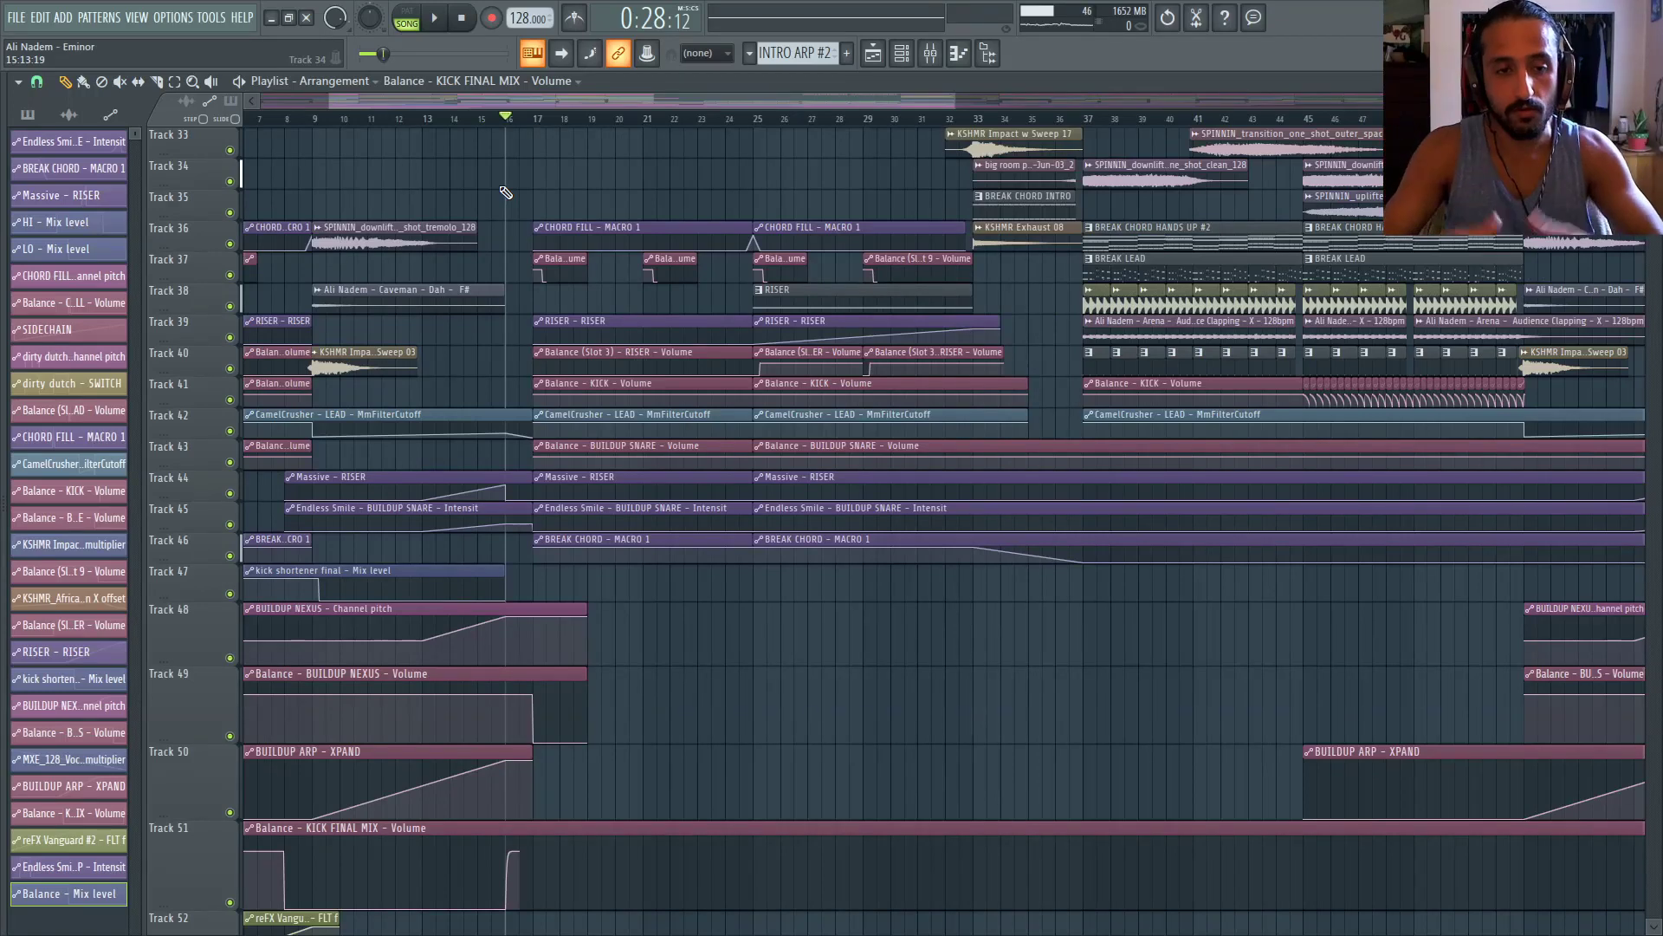
# Open the mixer over the playlist, bring its first tracks into view and switch it to the Compact layout
pyautogui.click(931, 52)
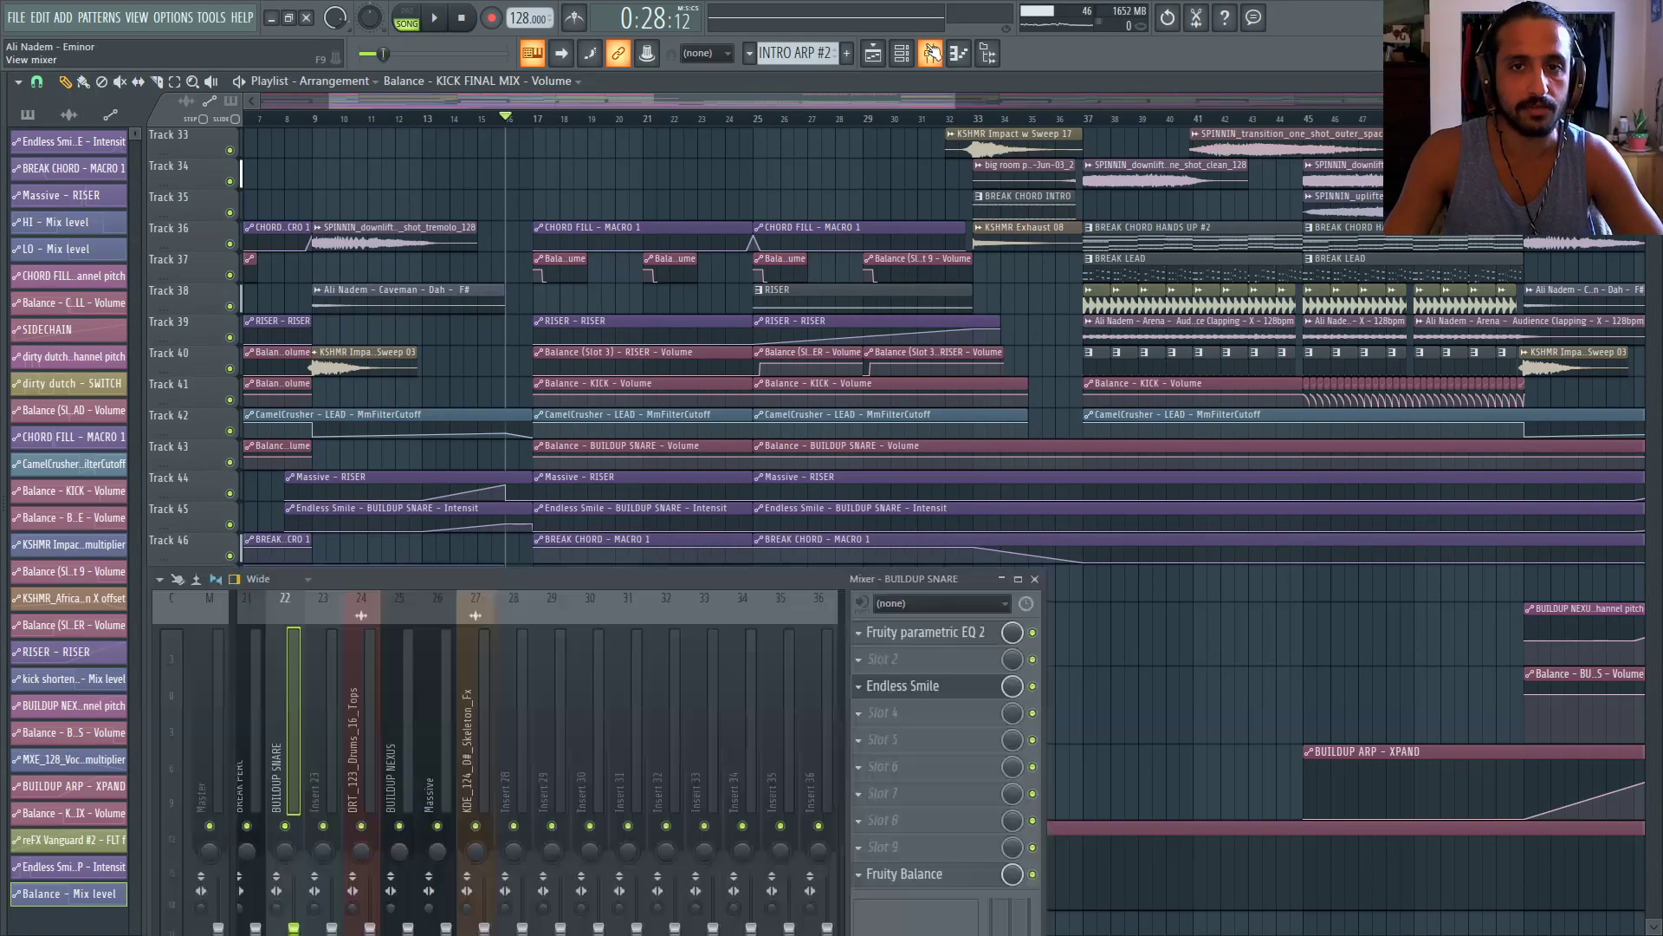
pyautogui.moveTo(501, 577); pyautogui.dragTo(602, 405)
pyautogui.moveTo(530, 504); pyautogui.dragTo(364, 509)
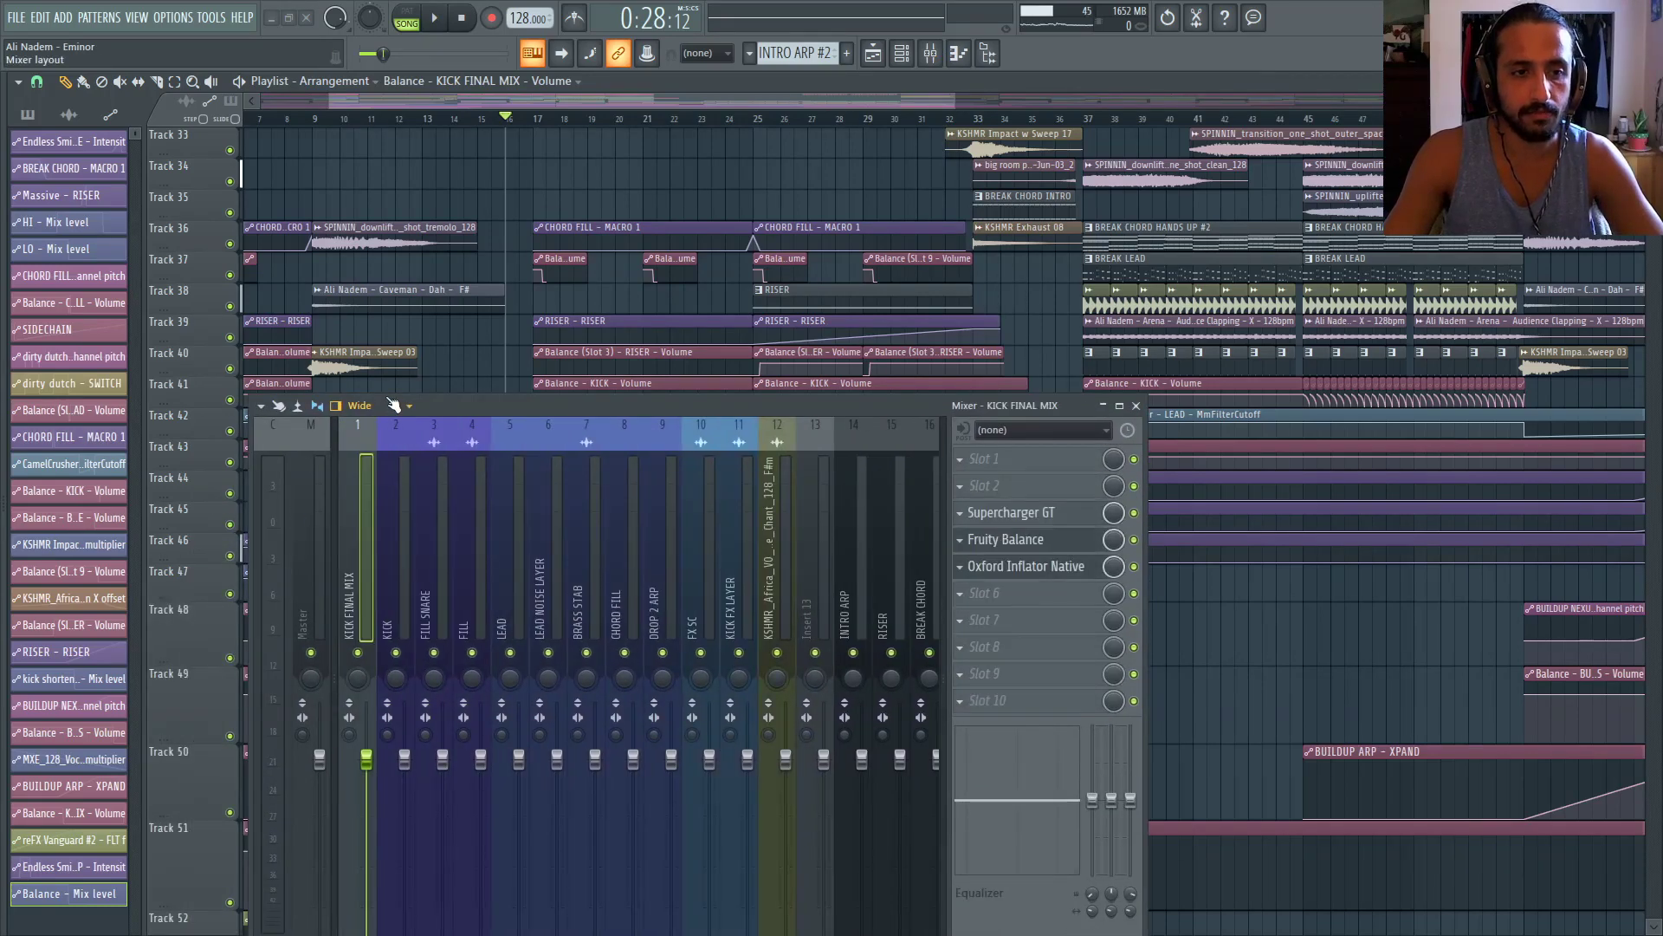
pyautogui.click(394, 405)
pyautogui.click(388, 496)
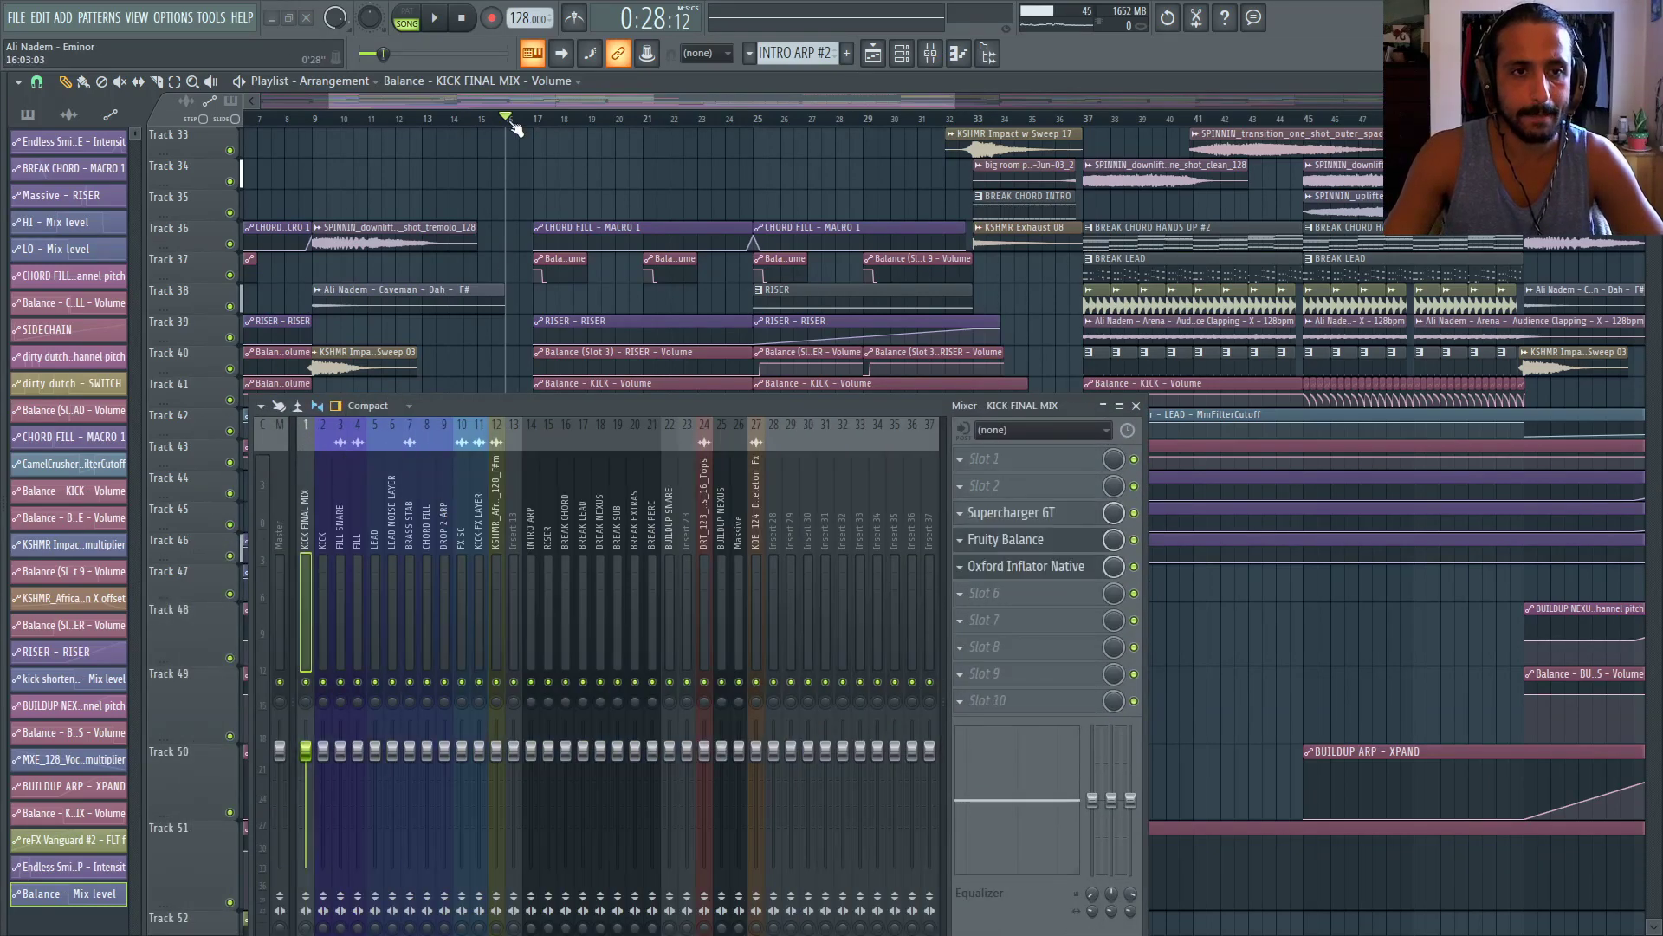
# Audition the fill from bar 16 with the FILL mixer track selected and the whole mixer window in view
pyautogui.press('space')
pyautogui.click(356, 518)
pyautogui.press('space')
pyautogui.press('space')
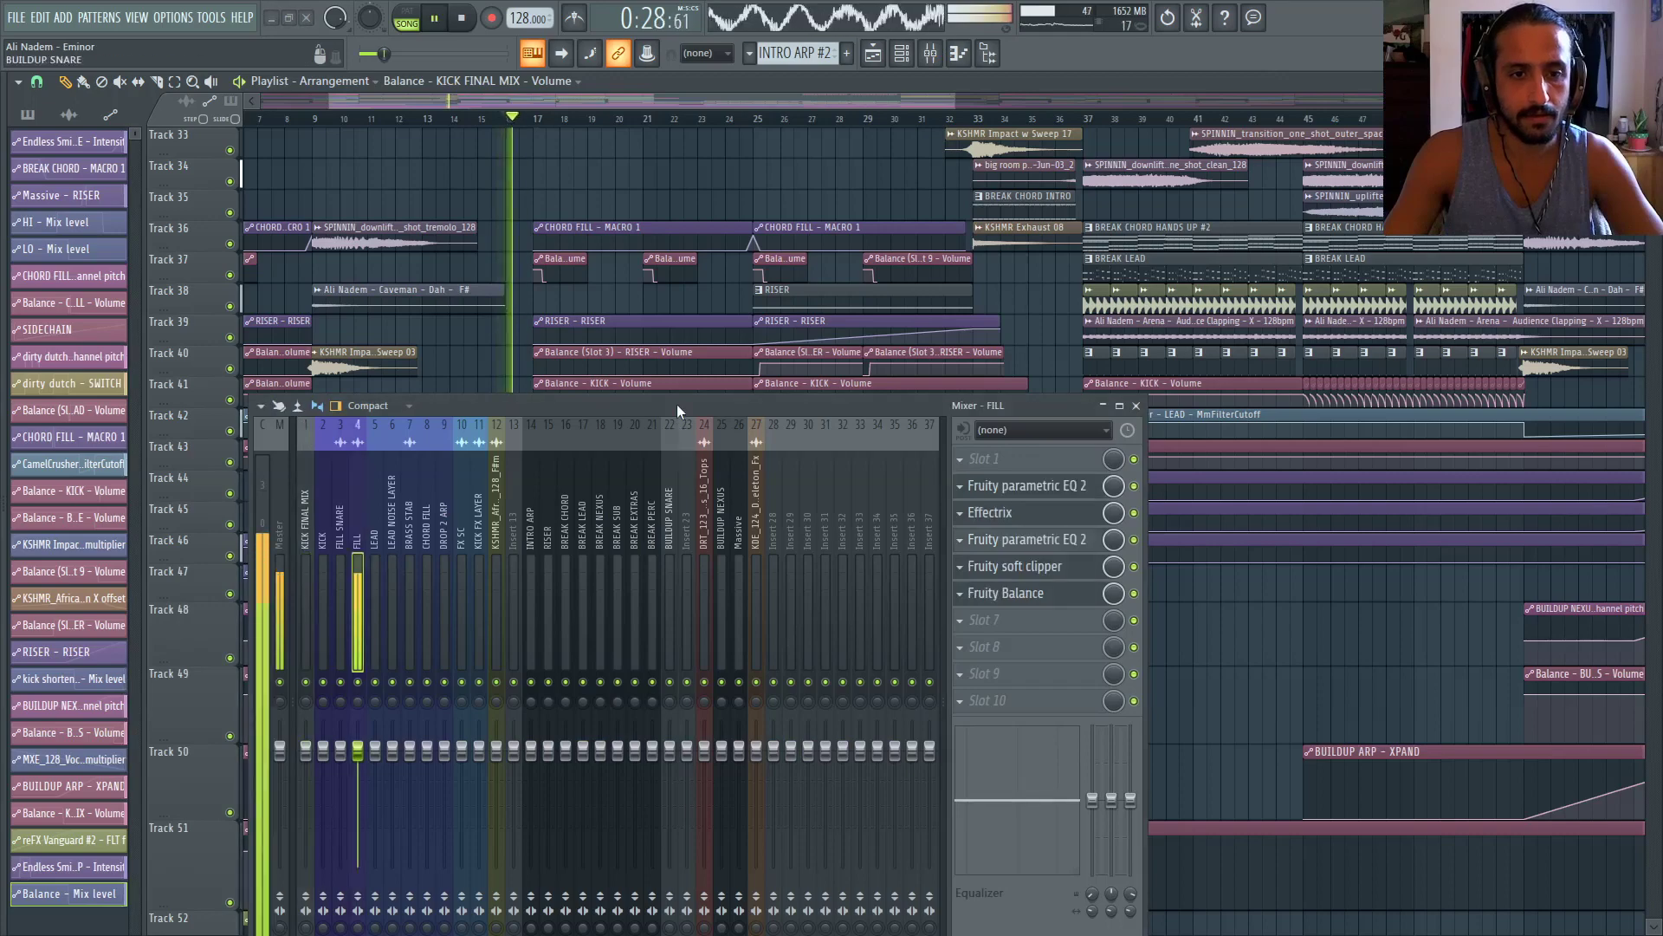
pyautogui.moveTo(678, 404); pyautogui.dragTo(768, 212)
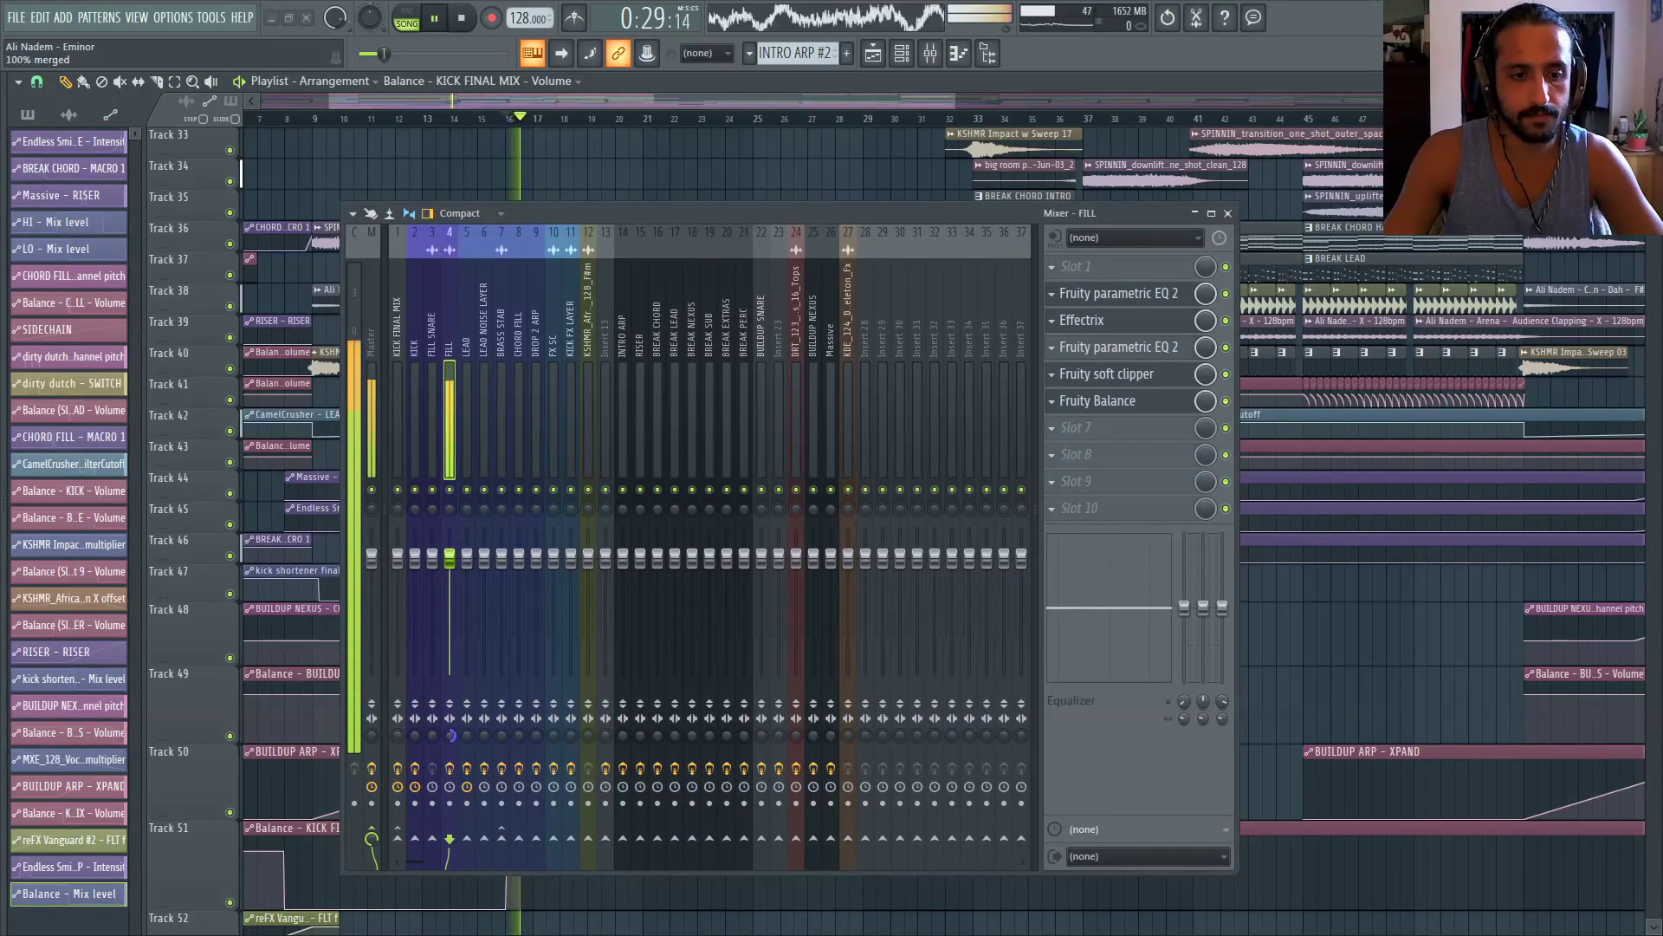
# Try the FILL mixer track's stereo separation at 100% merged, repeatedly playing the fill from bar 16 to compare
pyautogui.press('space')
pyautogui.press('space')
pyautogui.hotkey('ctrl', 'z')
pyautogui.press('space')
pyautogui.press('space')
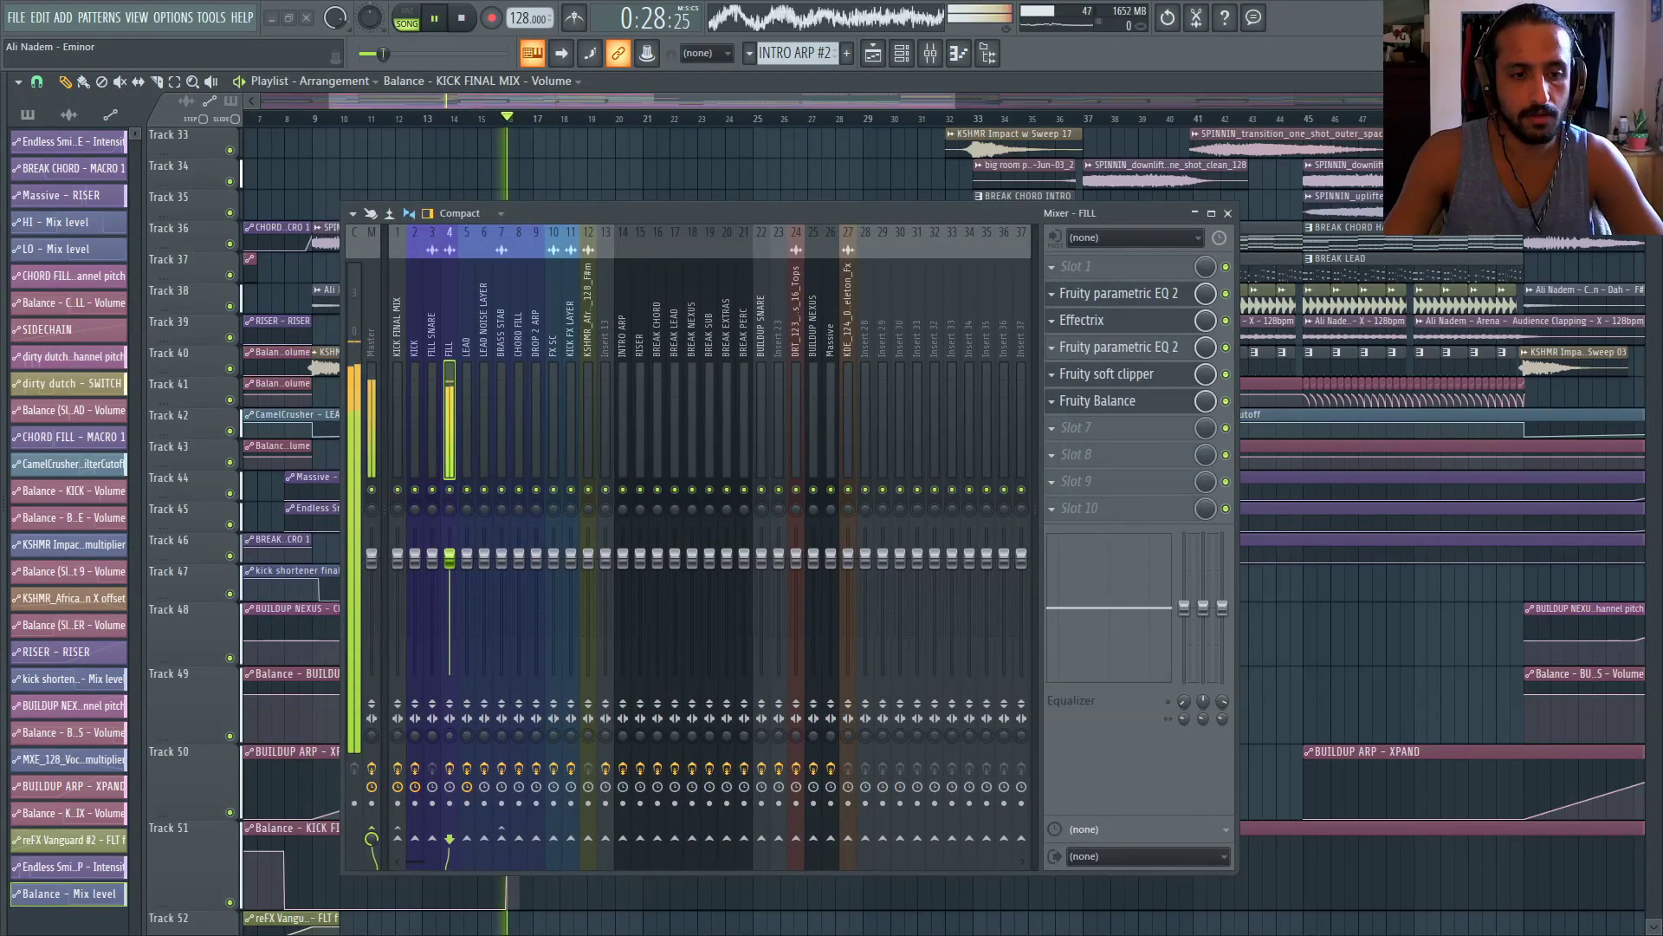
pyautogui.press('space')
pyautogui.press('space')
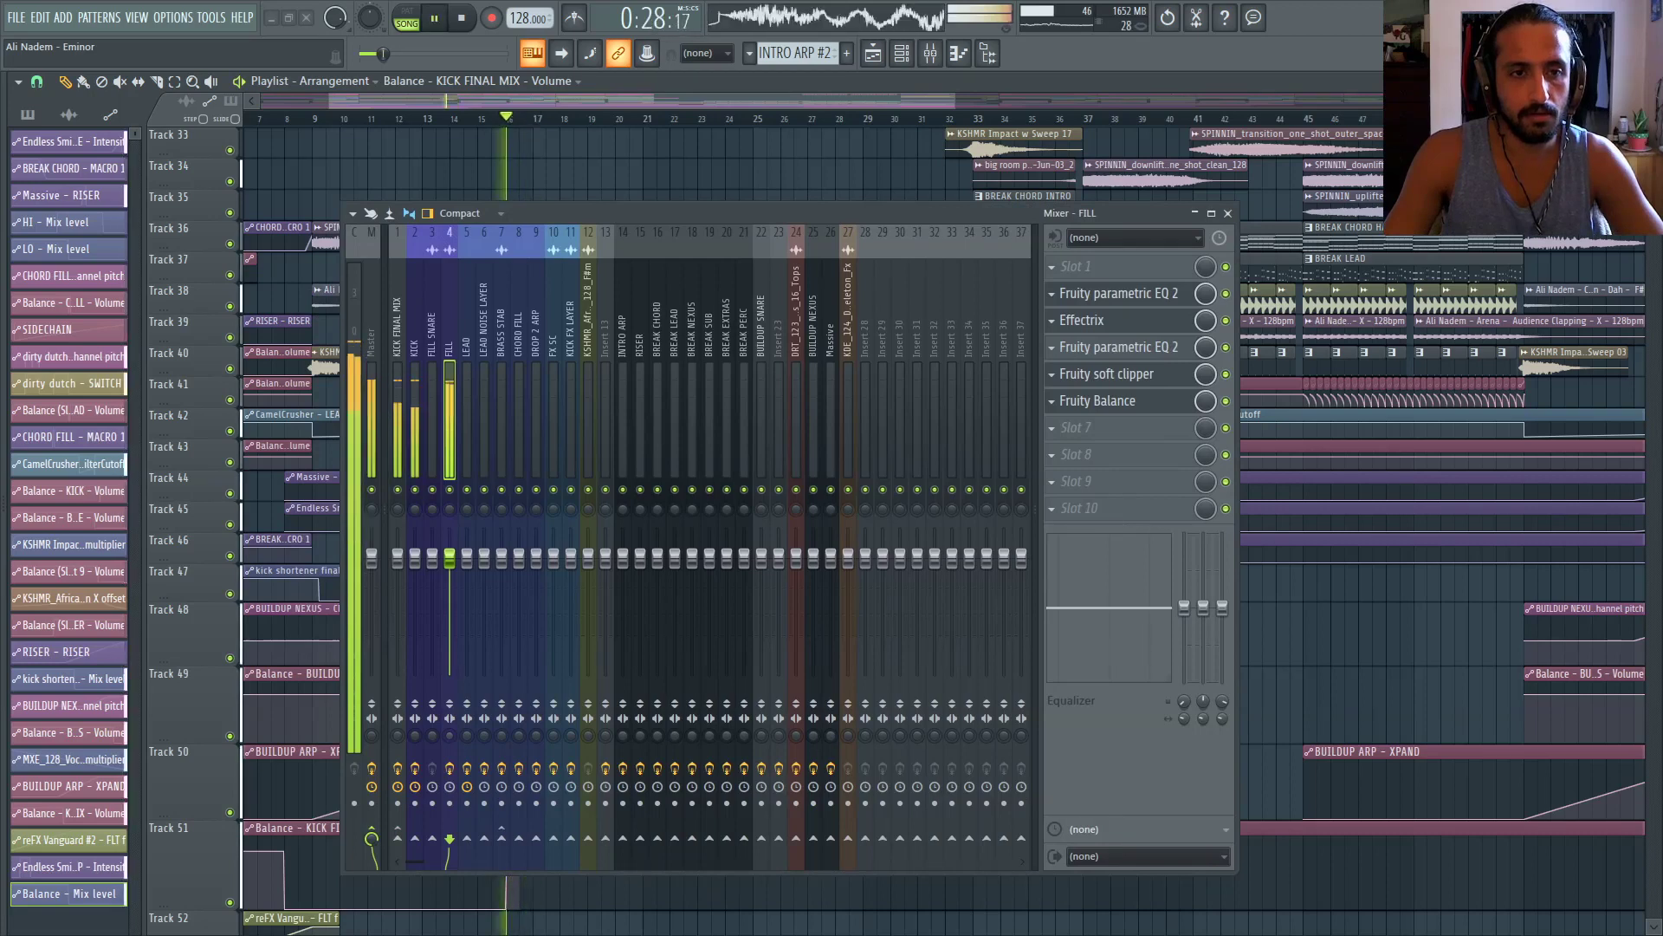
pyautogui.moveTo(450, 735); pyautogui.dragTo(449, 641)
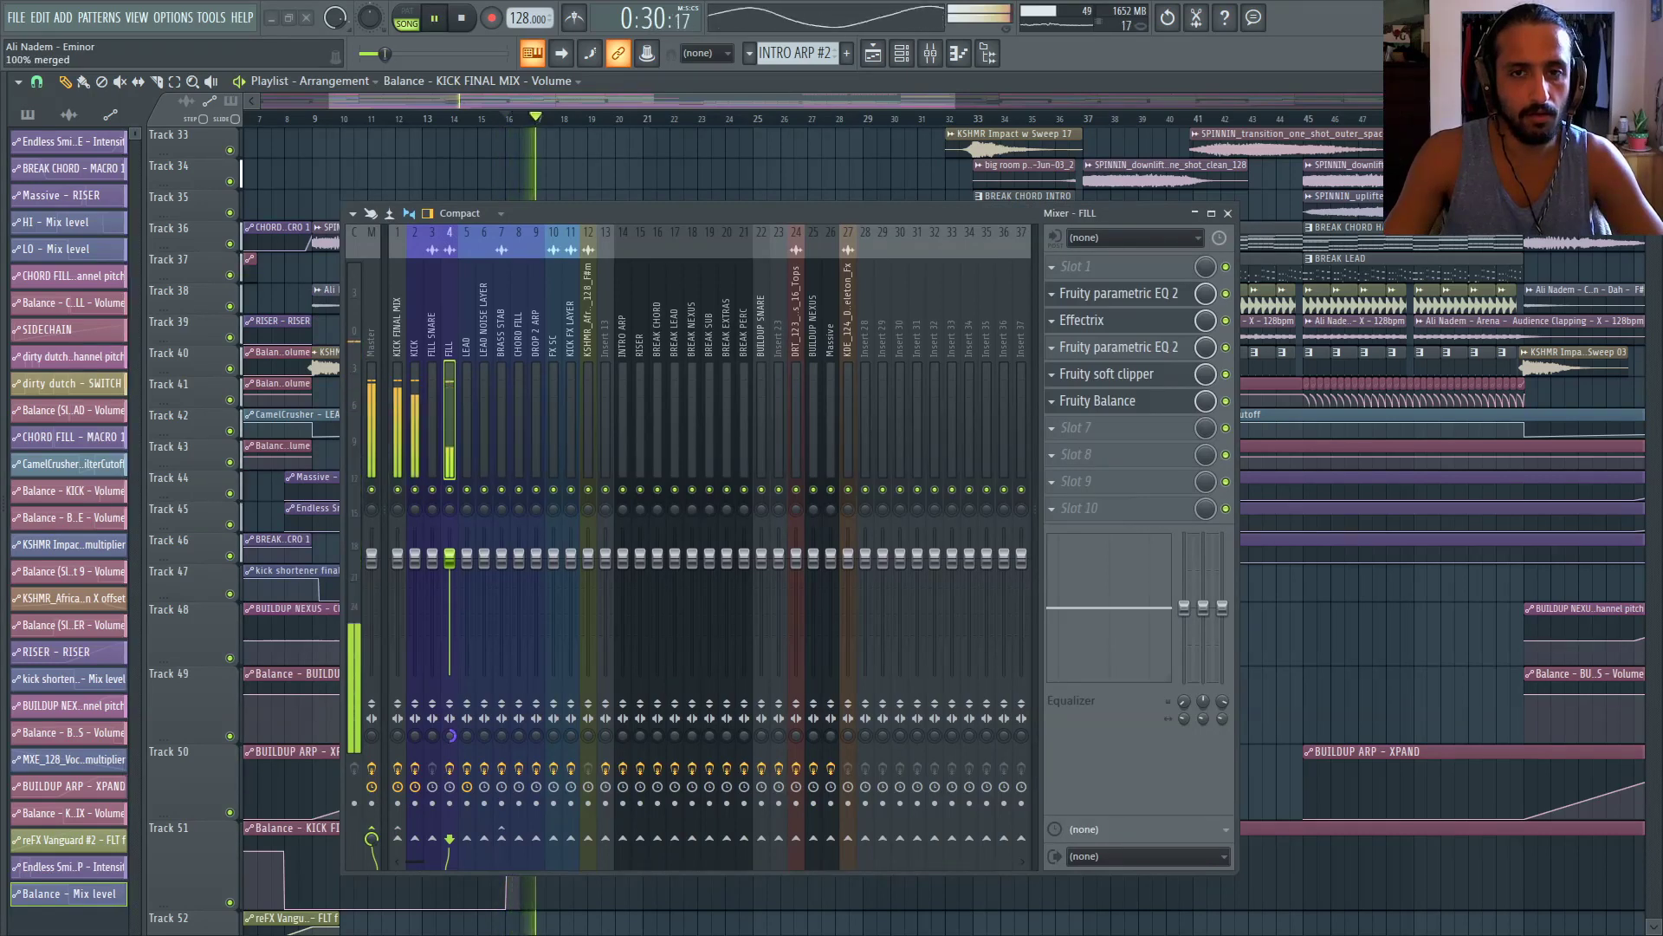
pyautogui.press('space')
pyautogui.press('space')
pyautogui.press('space')
pyautogui.press('space')
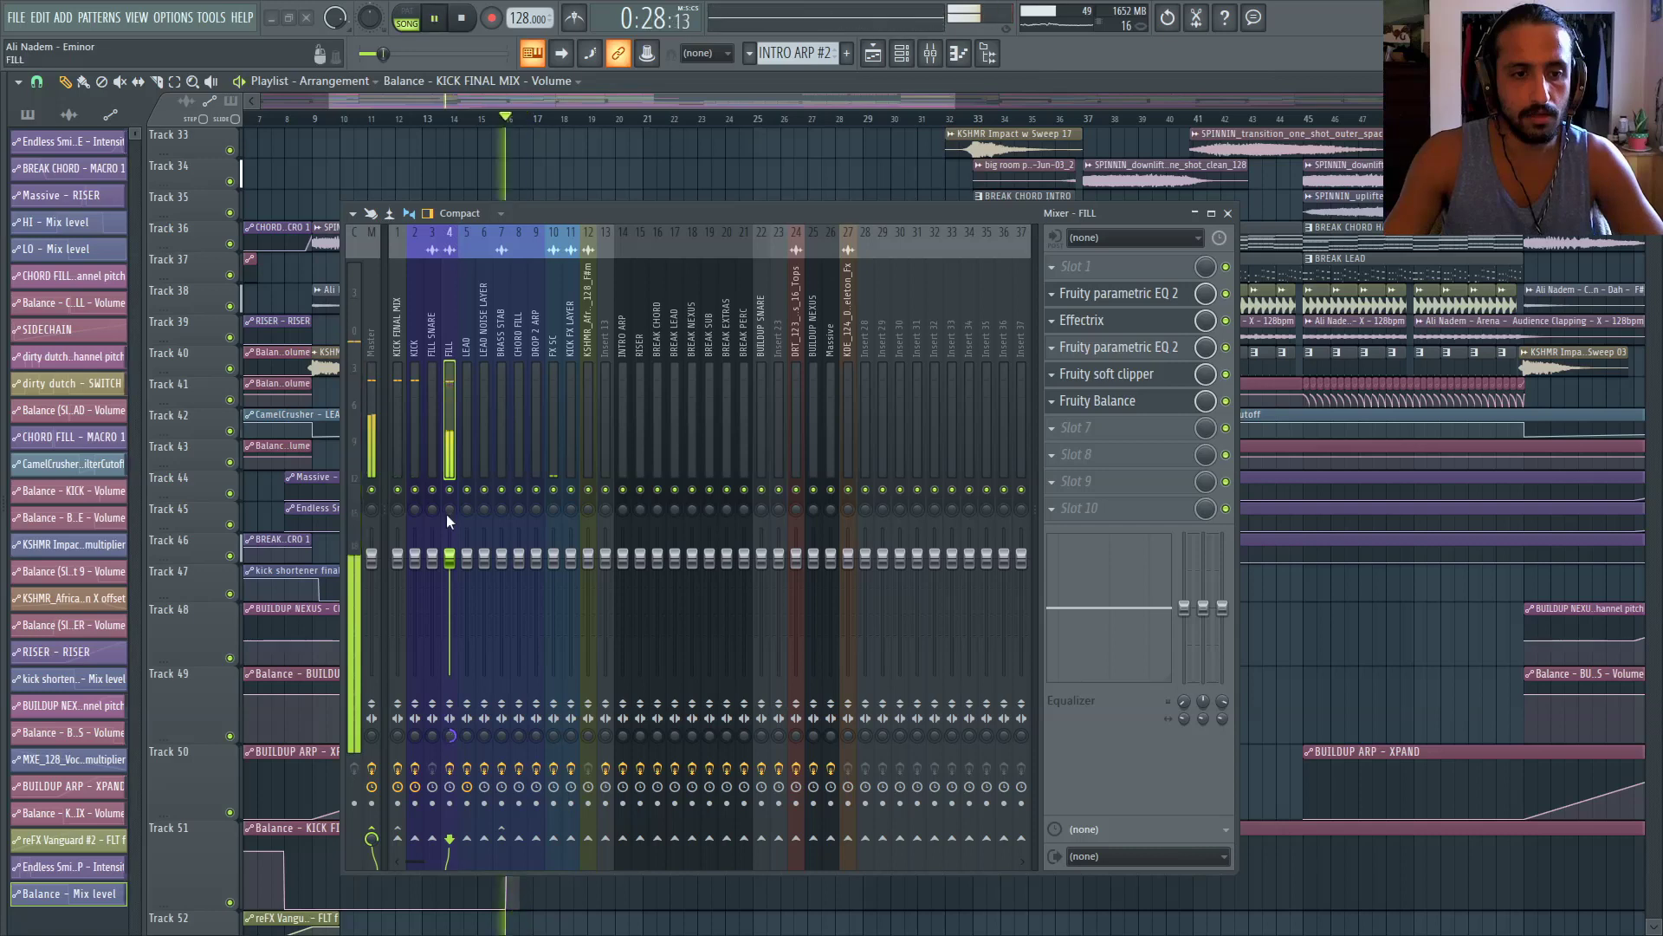
# Mute the FILL mixer track, reset its stereo separation and close the mixer
pyautogui.click(449, 489)
pyautogui.press('space')
pyautogui.rightClick(451, 736)
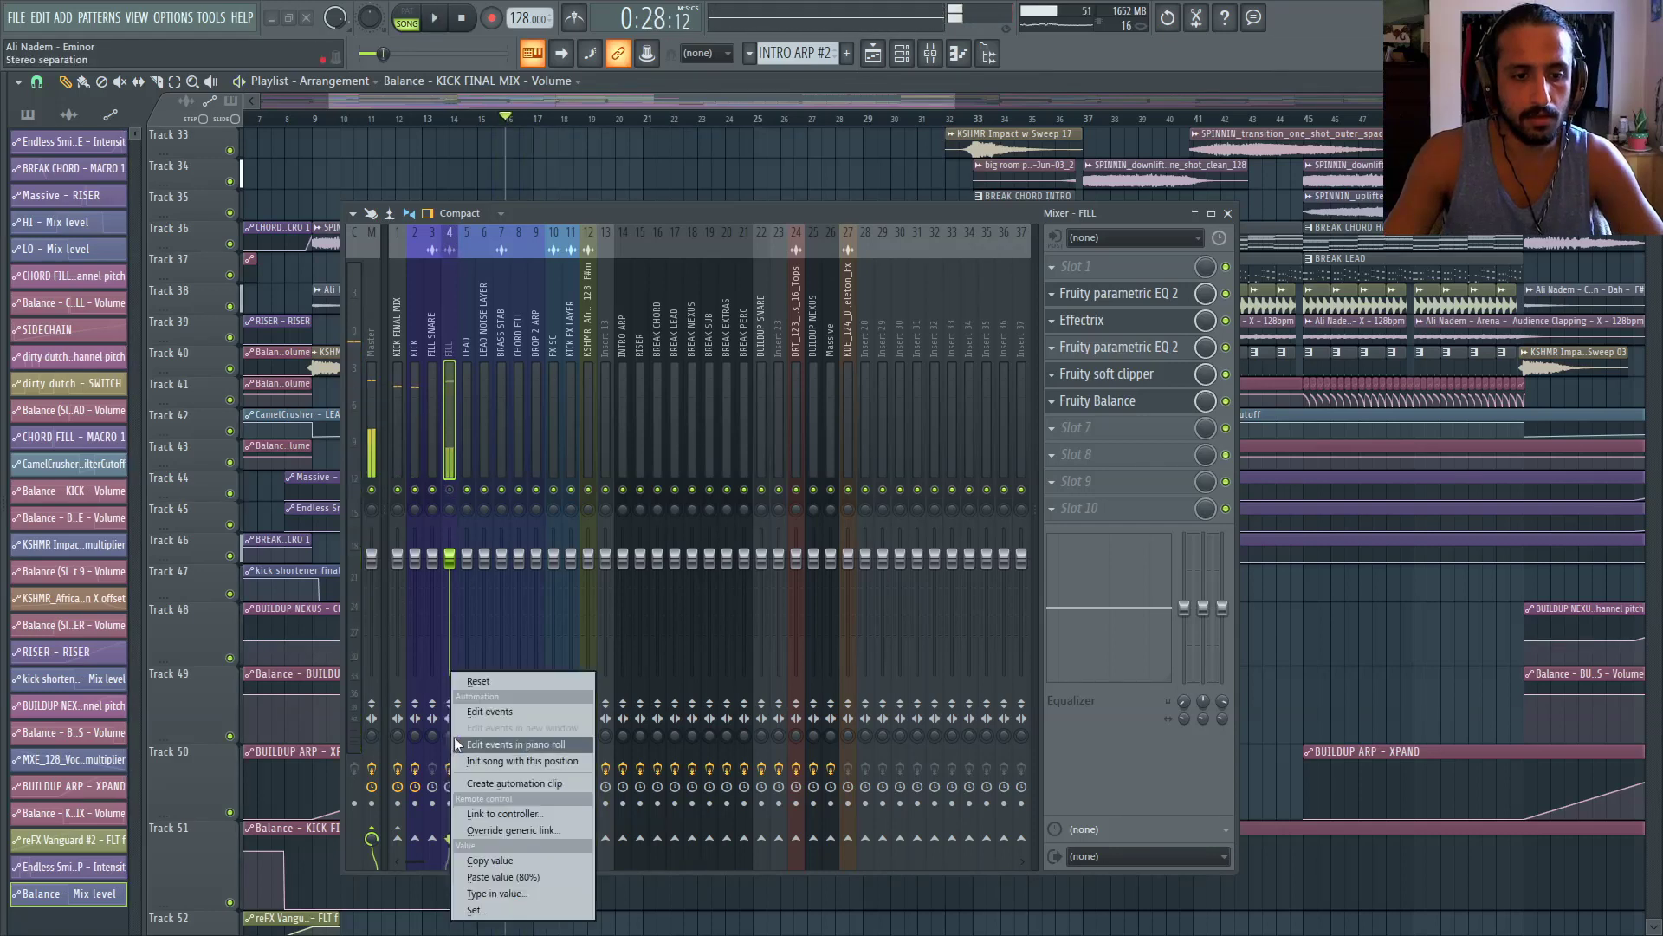
pyautogui.click(476, 683)
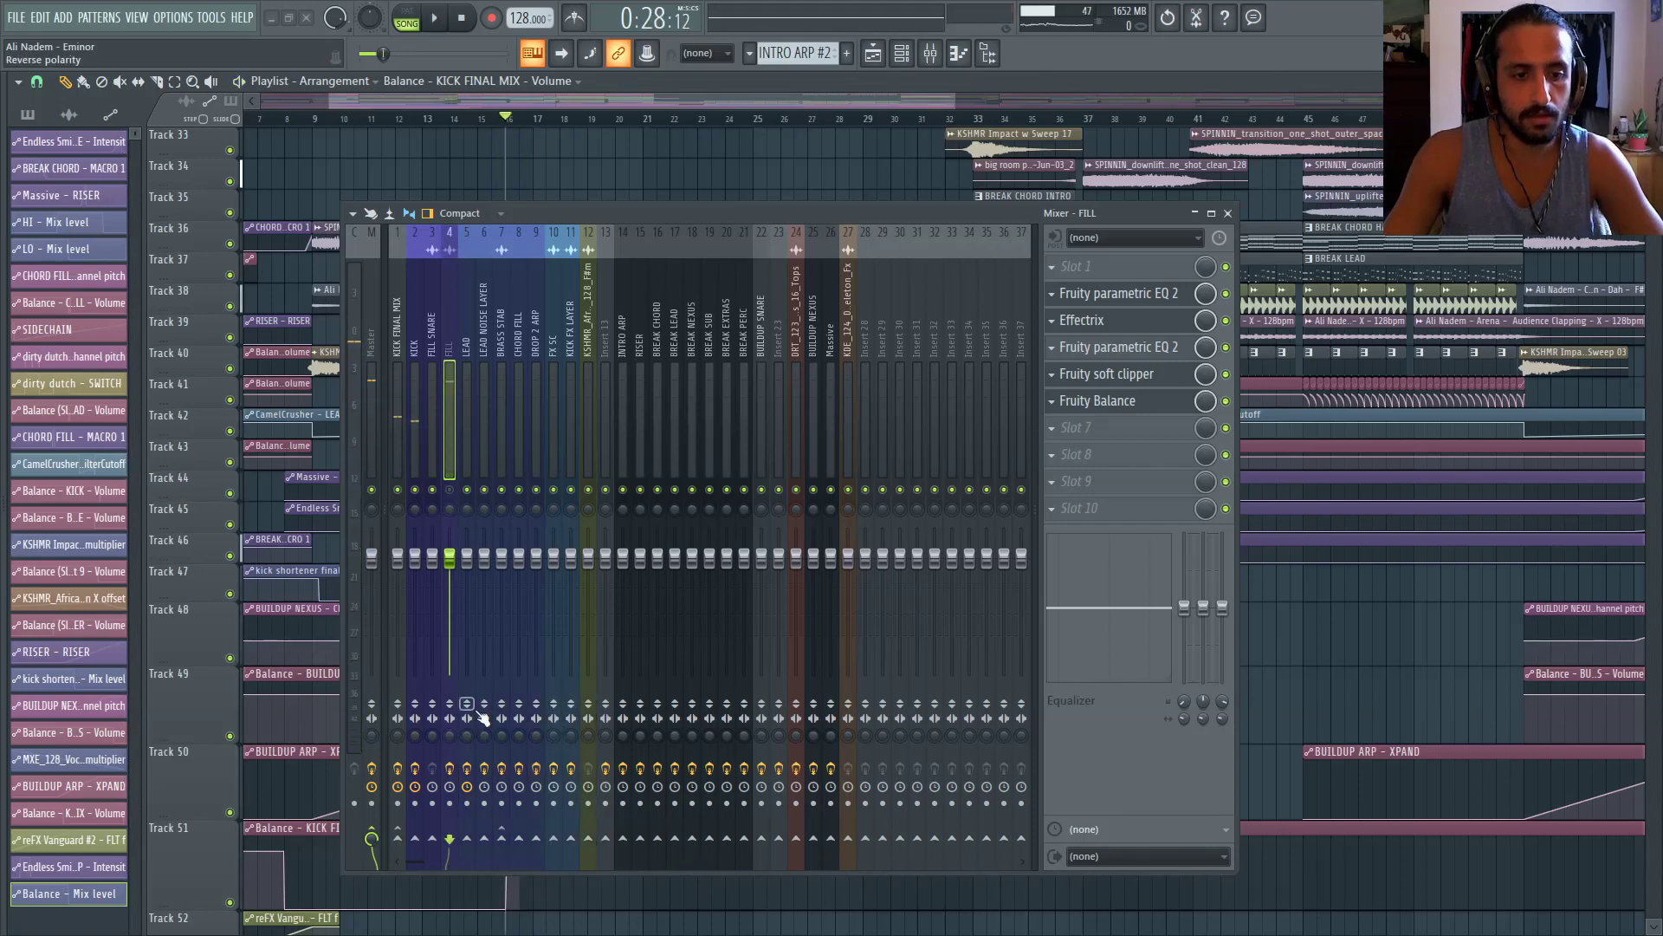
pyautogui.click(1228, 213)
# Route the Signature Fill - Galleon 2 sample before bar 17 to the free mixer track 28
pyautogui.scroll(5, 482, 352)
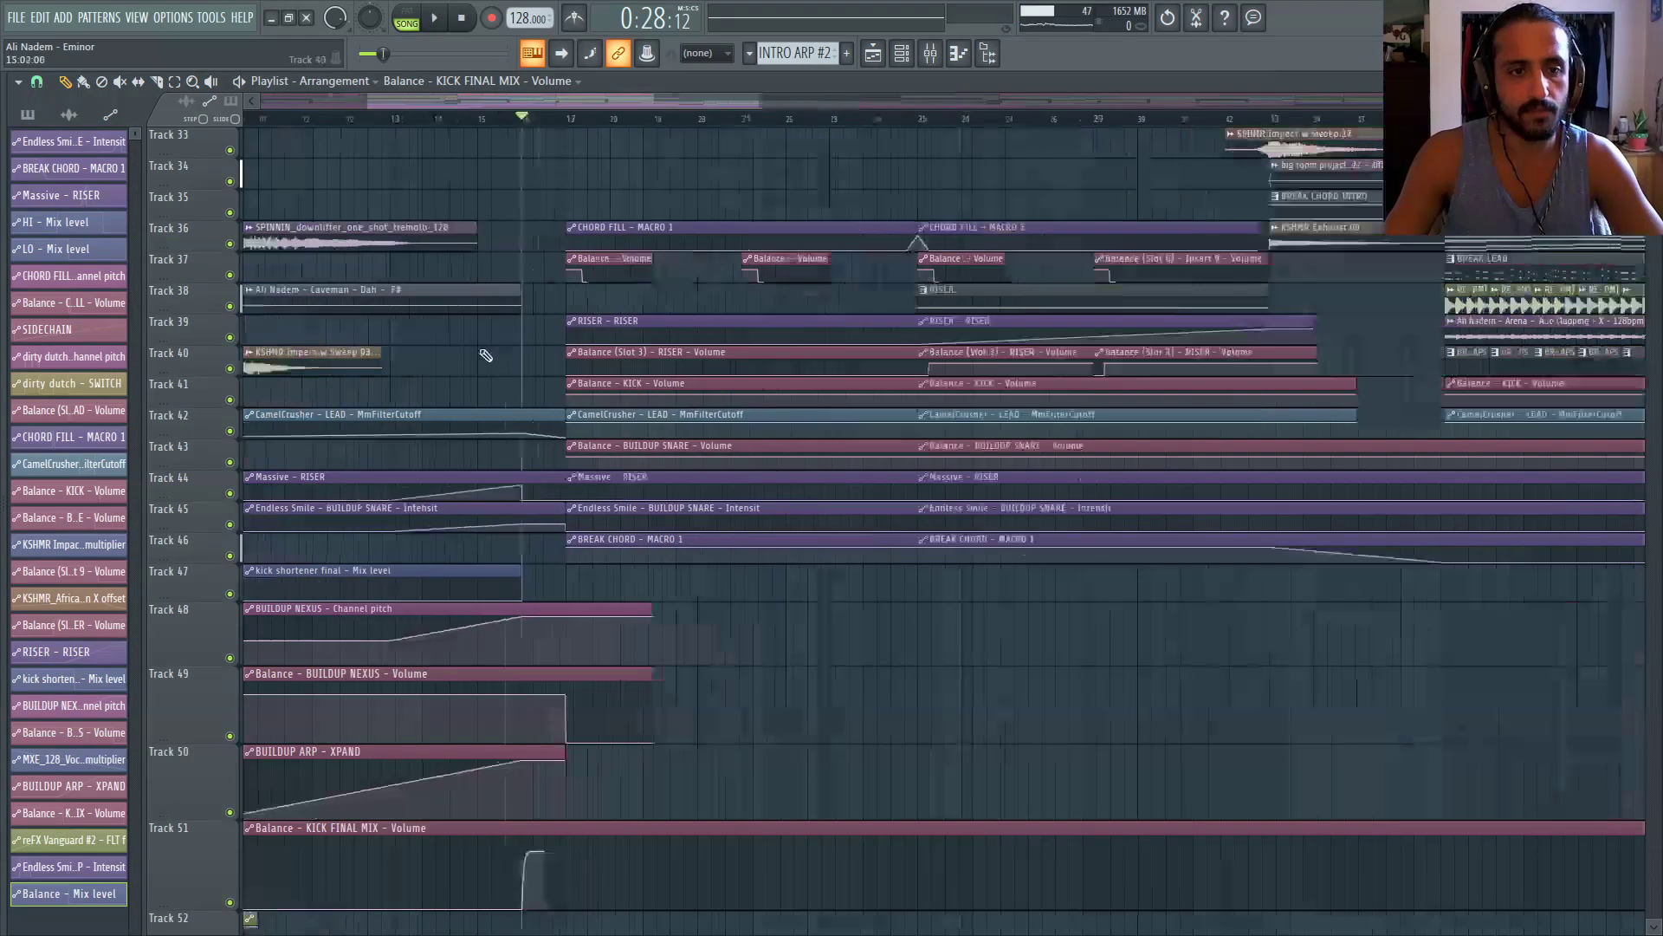
pyautogui.scroll(8, 573, 431)
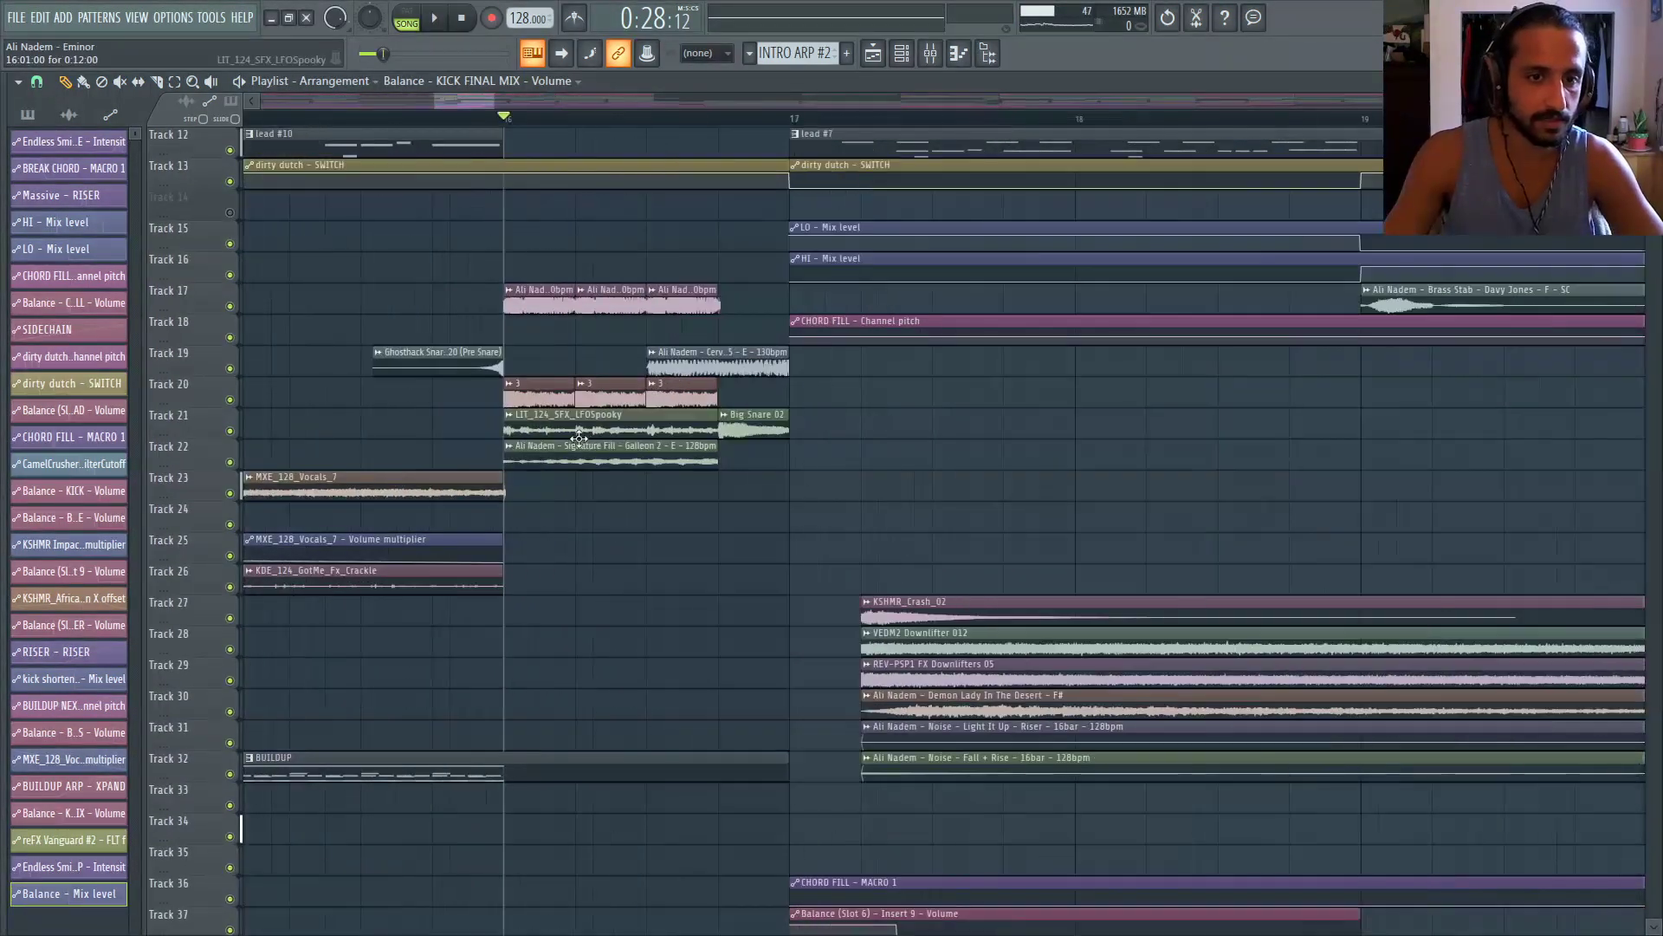
pyautogui.doubleClick(811, 459)
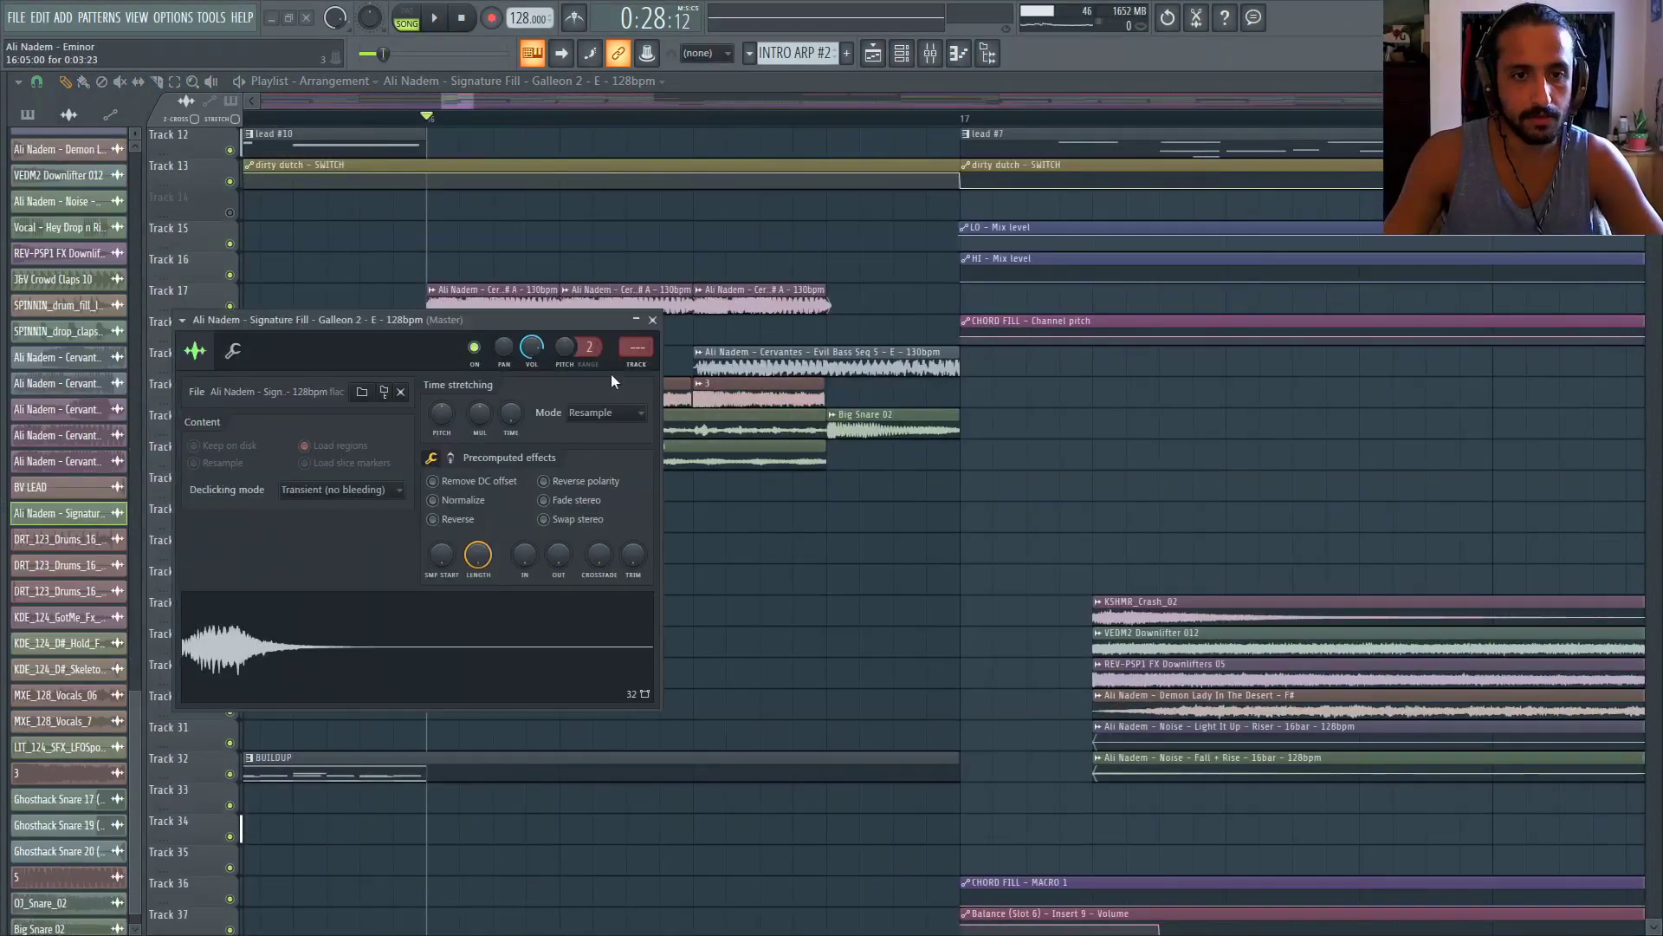
pyautogui.click(635, 365)
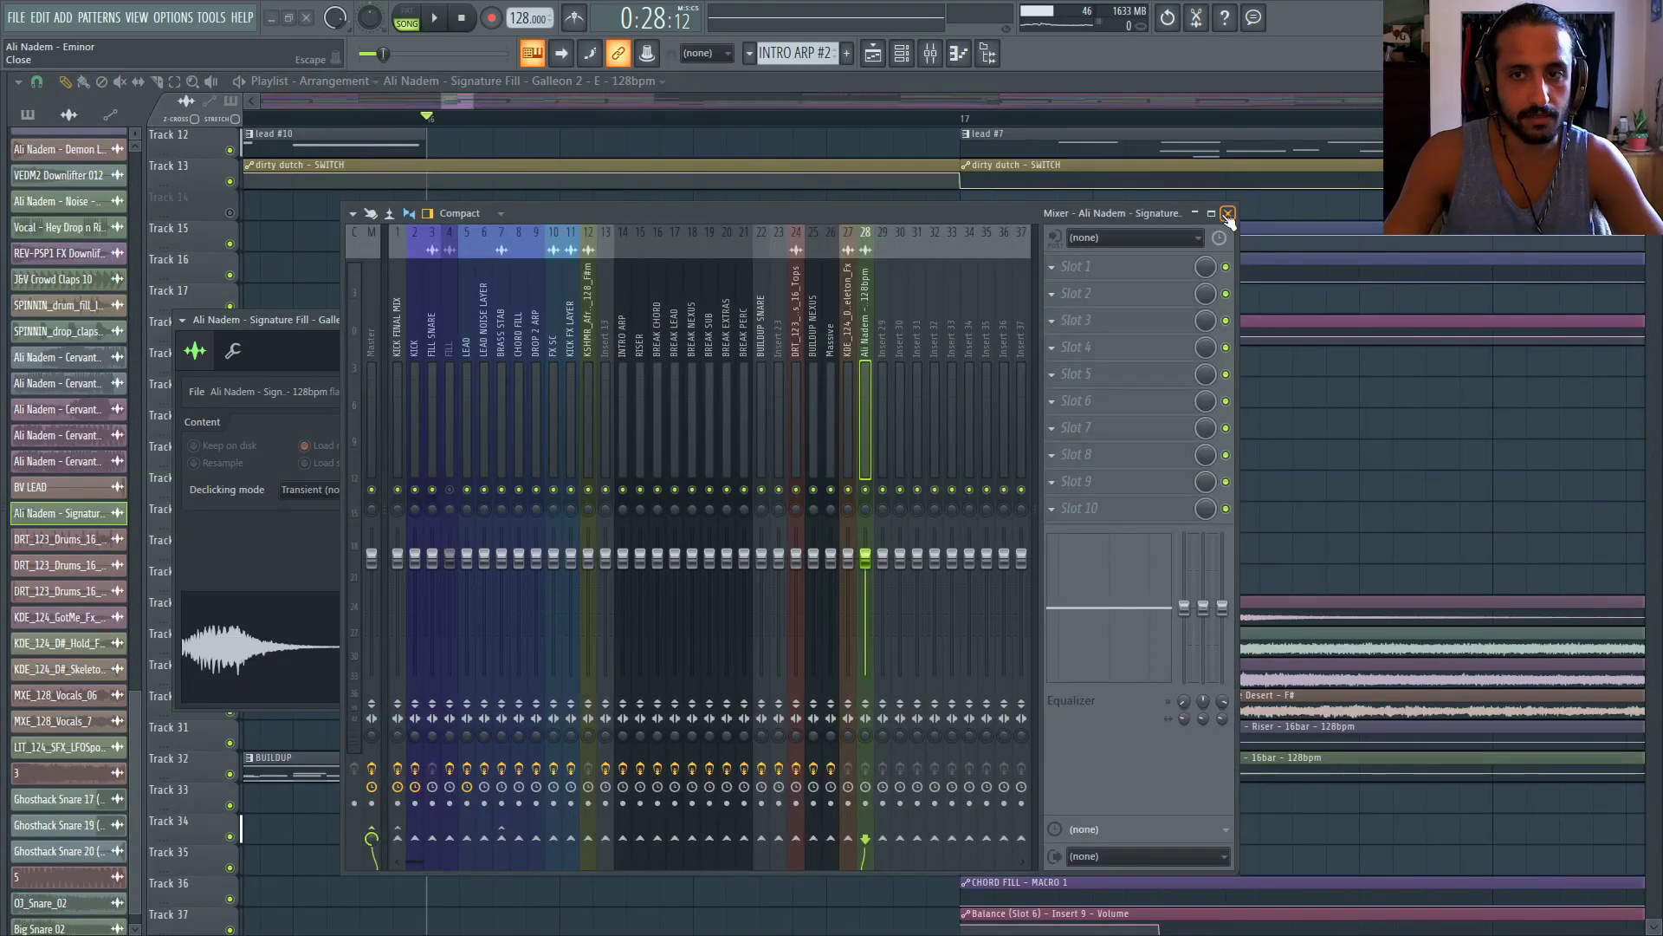
# Rename mixer track 28 as FILL FX B4 DROP and close the mixer
pyautogui.doubleClick(872, 330)
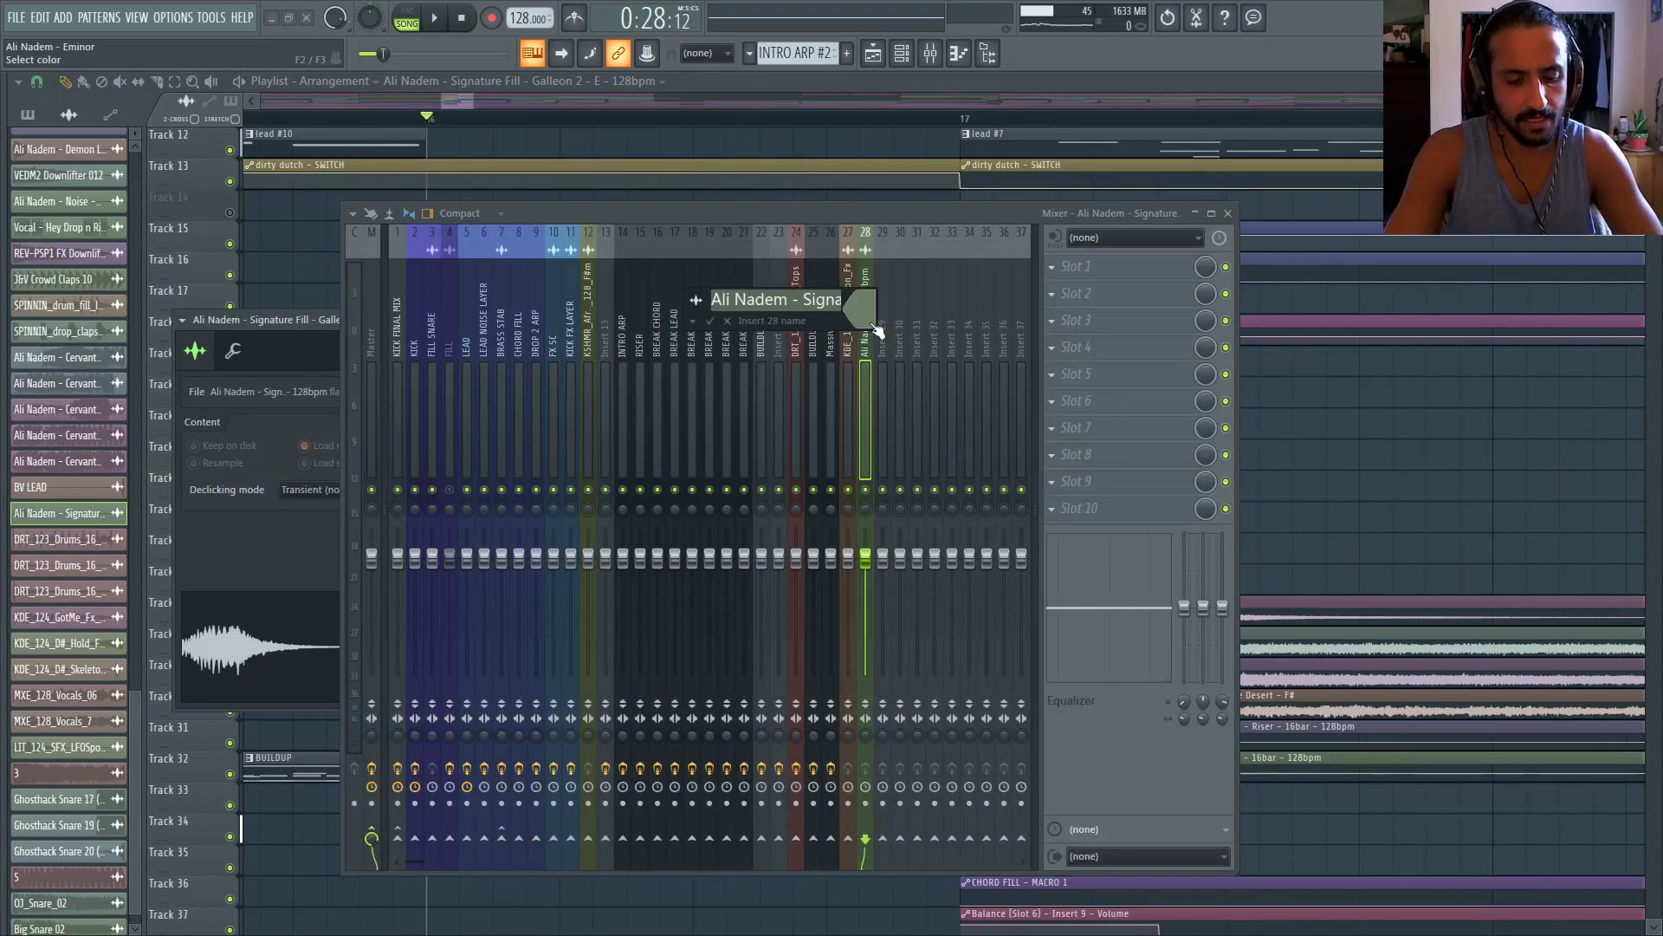
pyautogui.write('FILL FX B4 DROP')
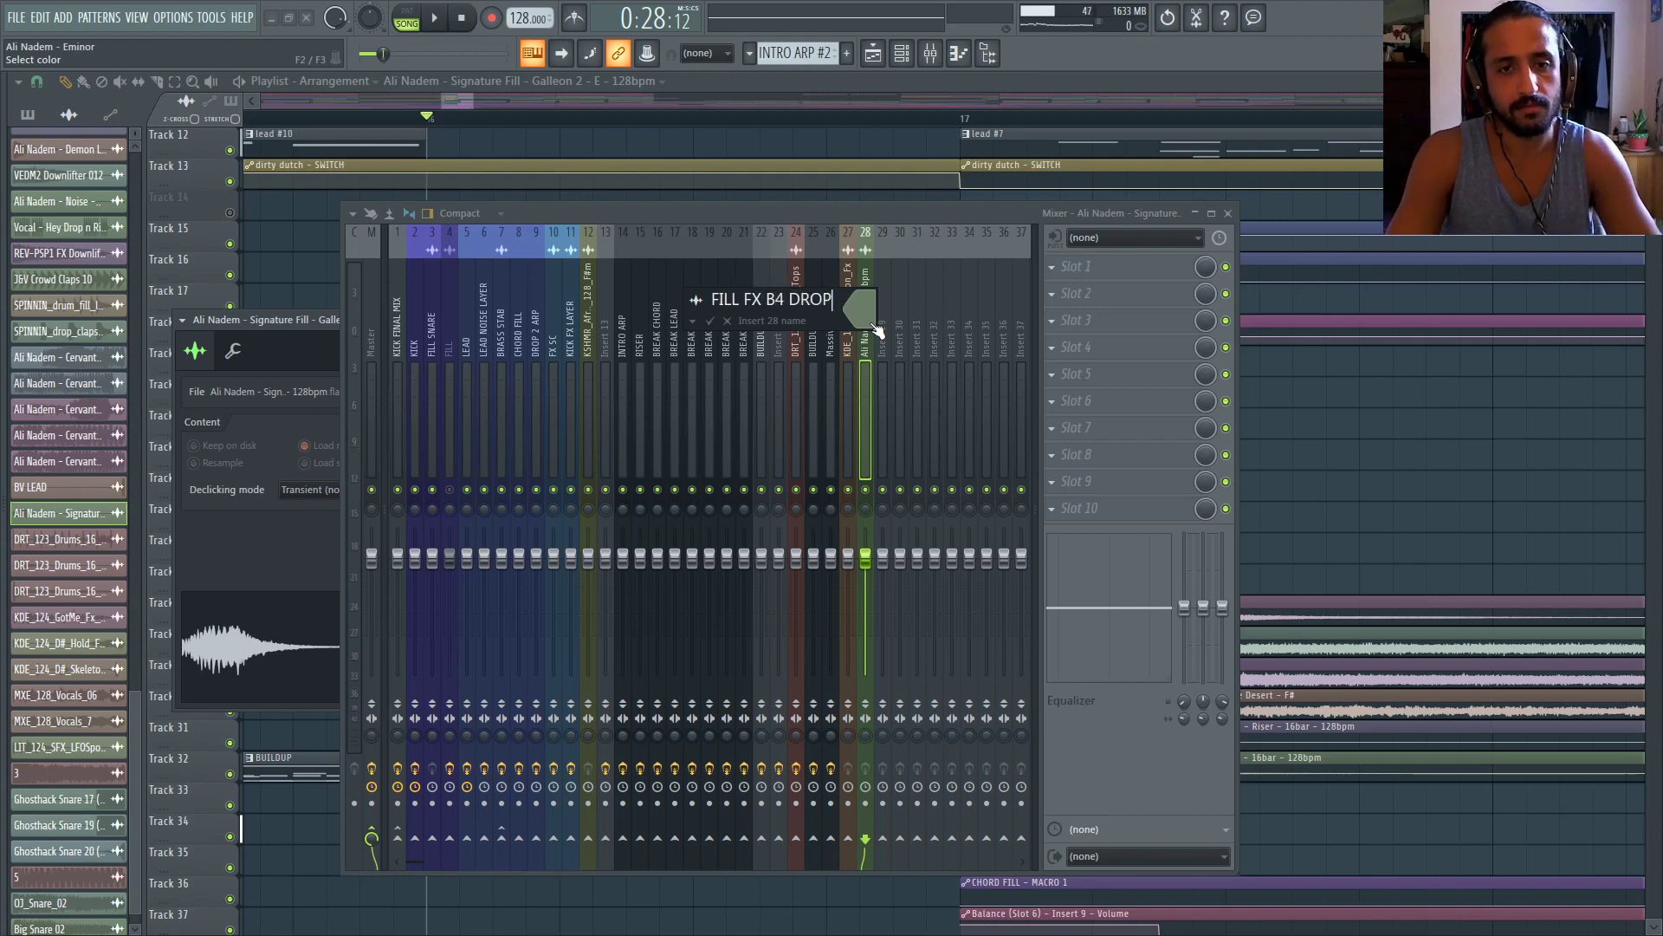
pyautogui.press('Return')
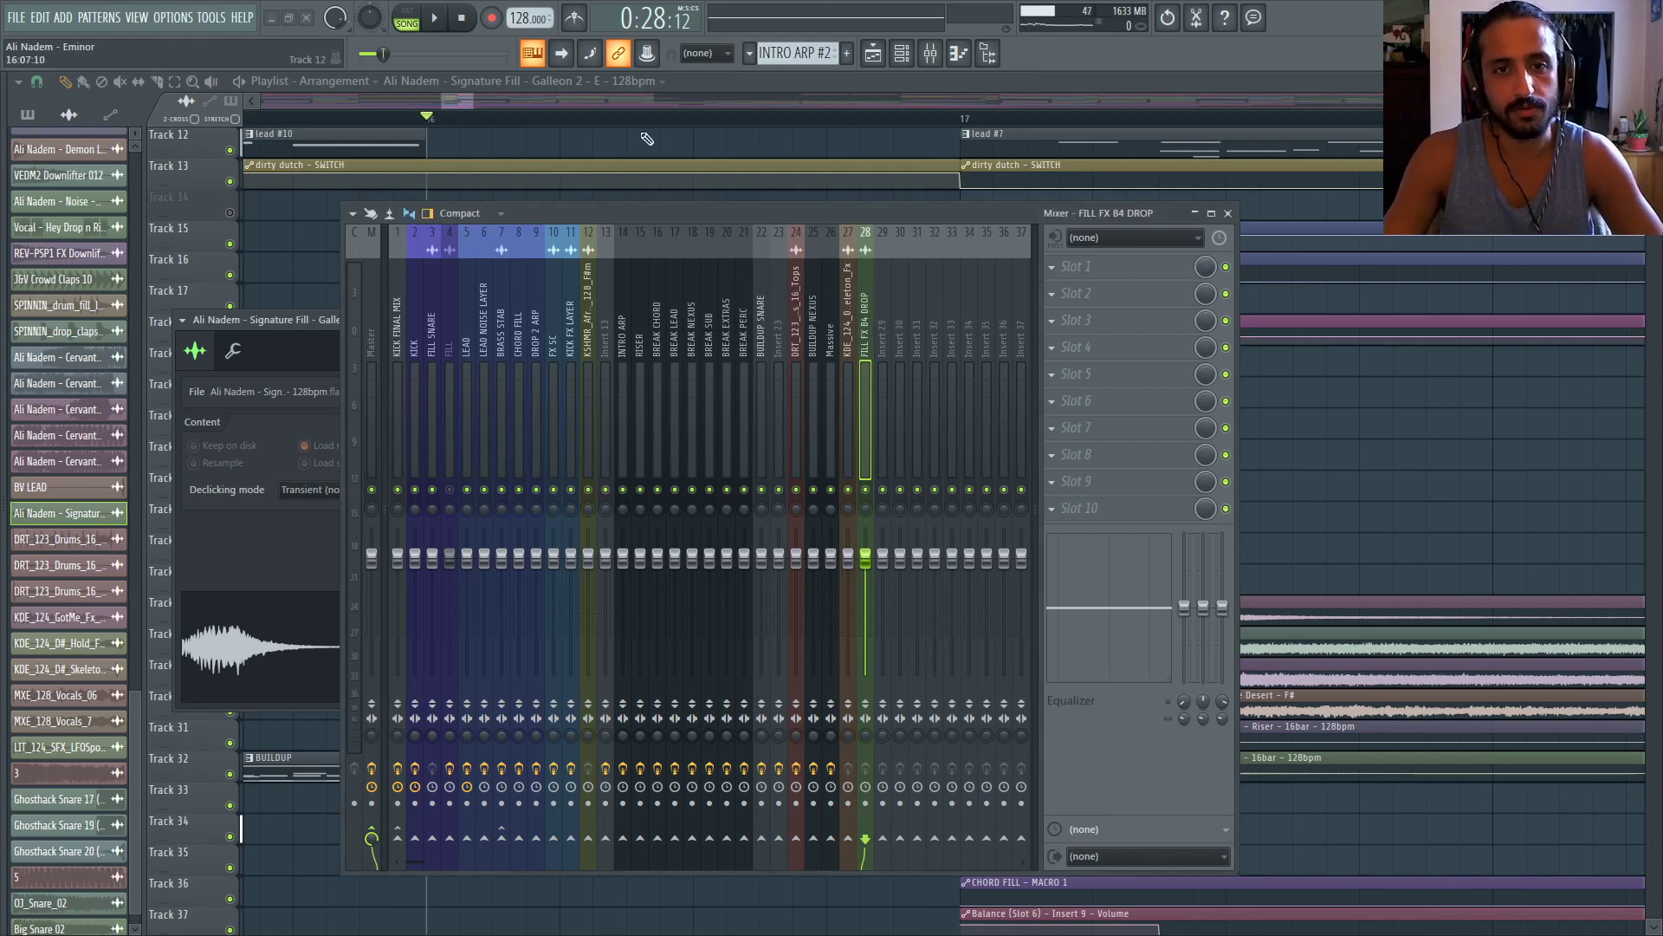
pyautogui.moveTo(700, 126); pyautogui.dragTo(632, 121)
pyautogui.click(1230, 213)
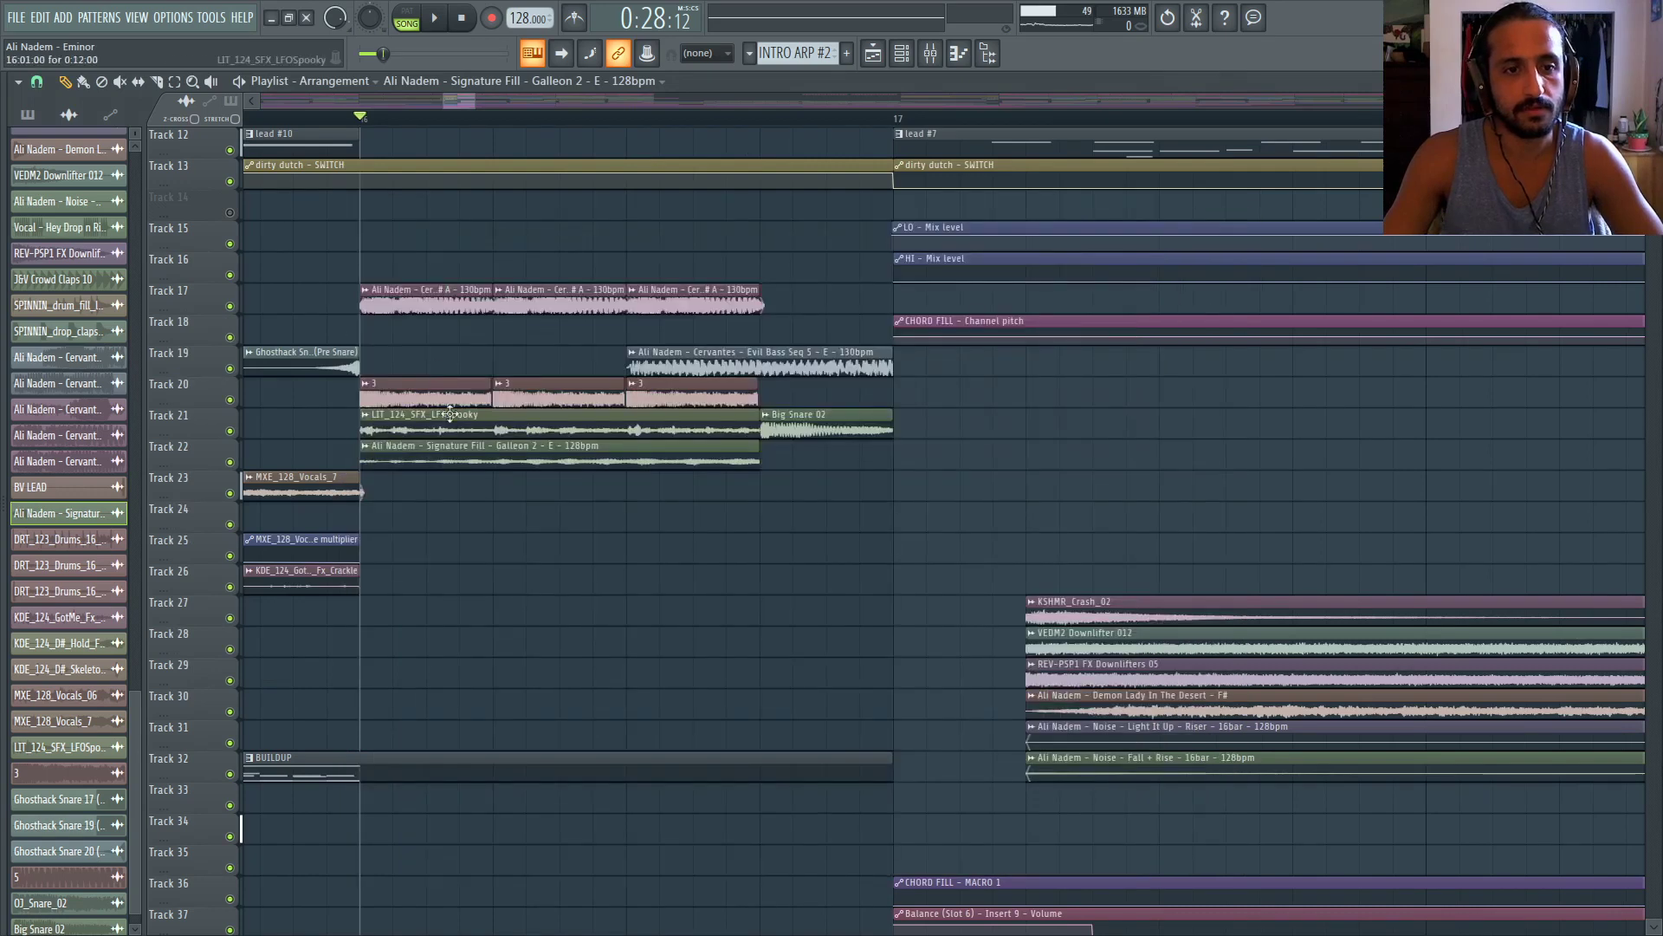
# Route the Big Snare 02, LIT_124_SFX_LFOSpooky, 3, Disto Violin and Evil Bass Seq 5 samples before bar 17 to mixer track 28
pyautogui.doubleClick(813, 424)
pyautogui.doubleClick(735, 431)
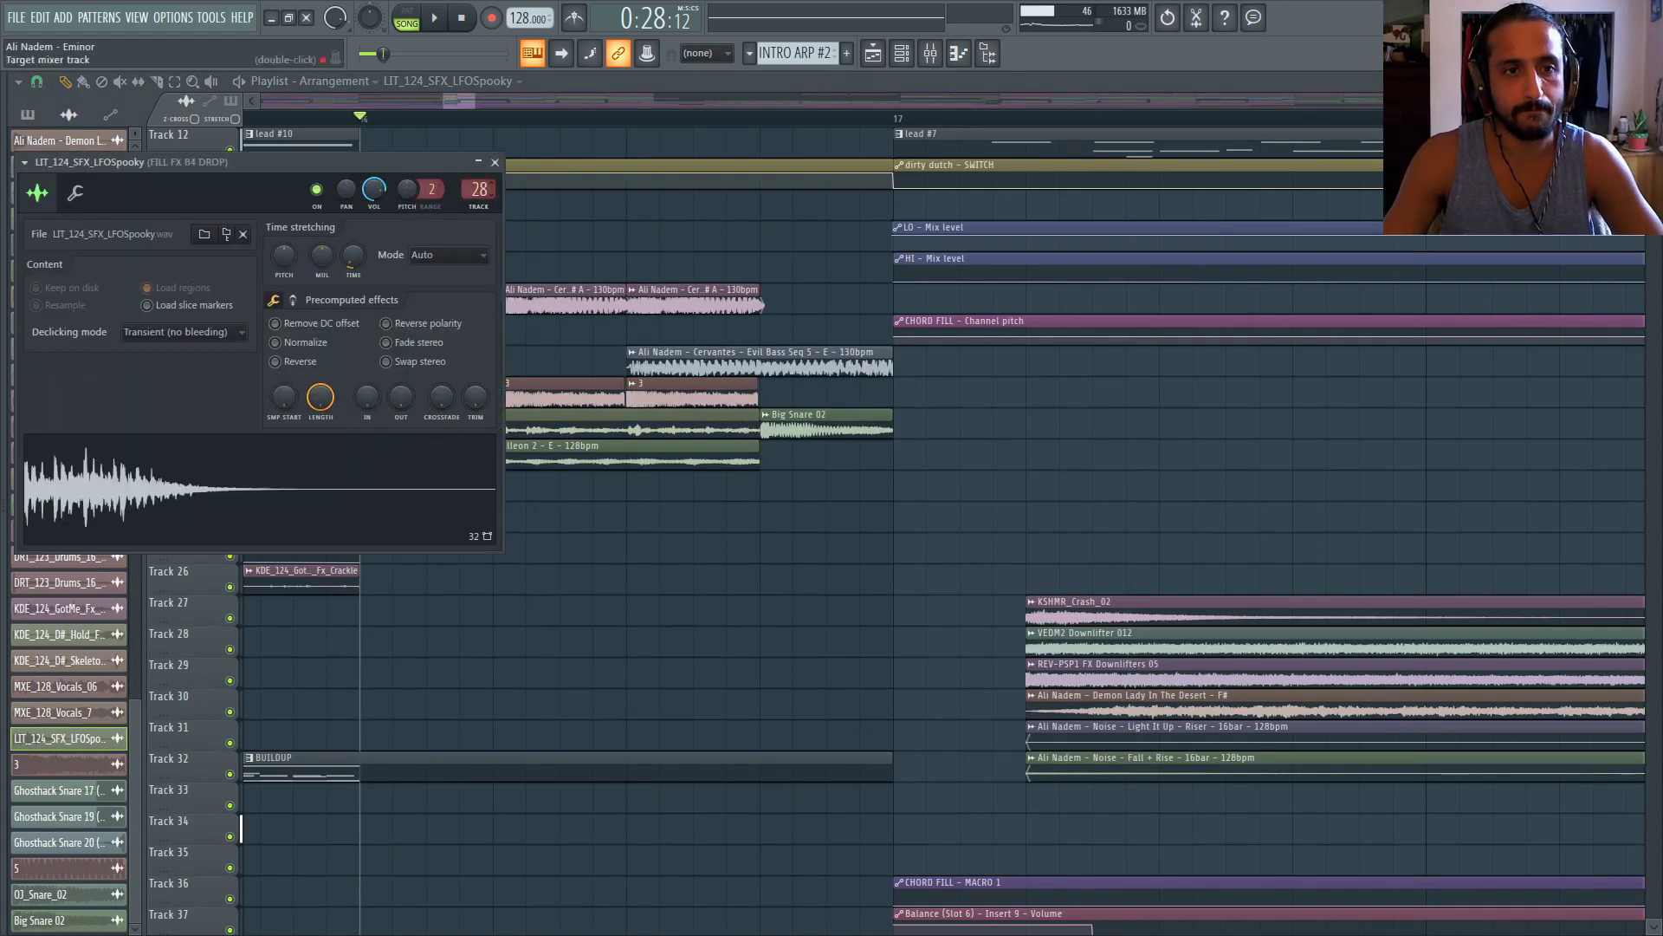
pyautogui.doubleClick(696, 399)
pyautogui.doubleClick(699, 302)
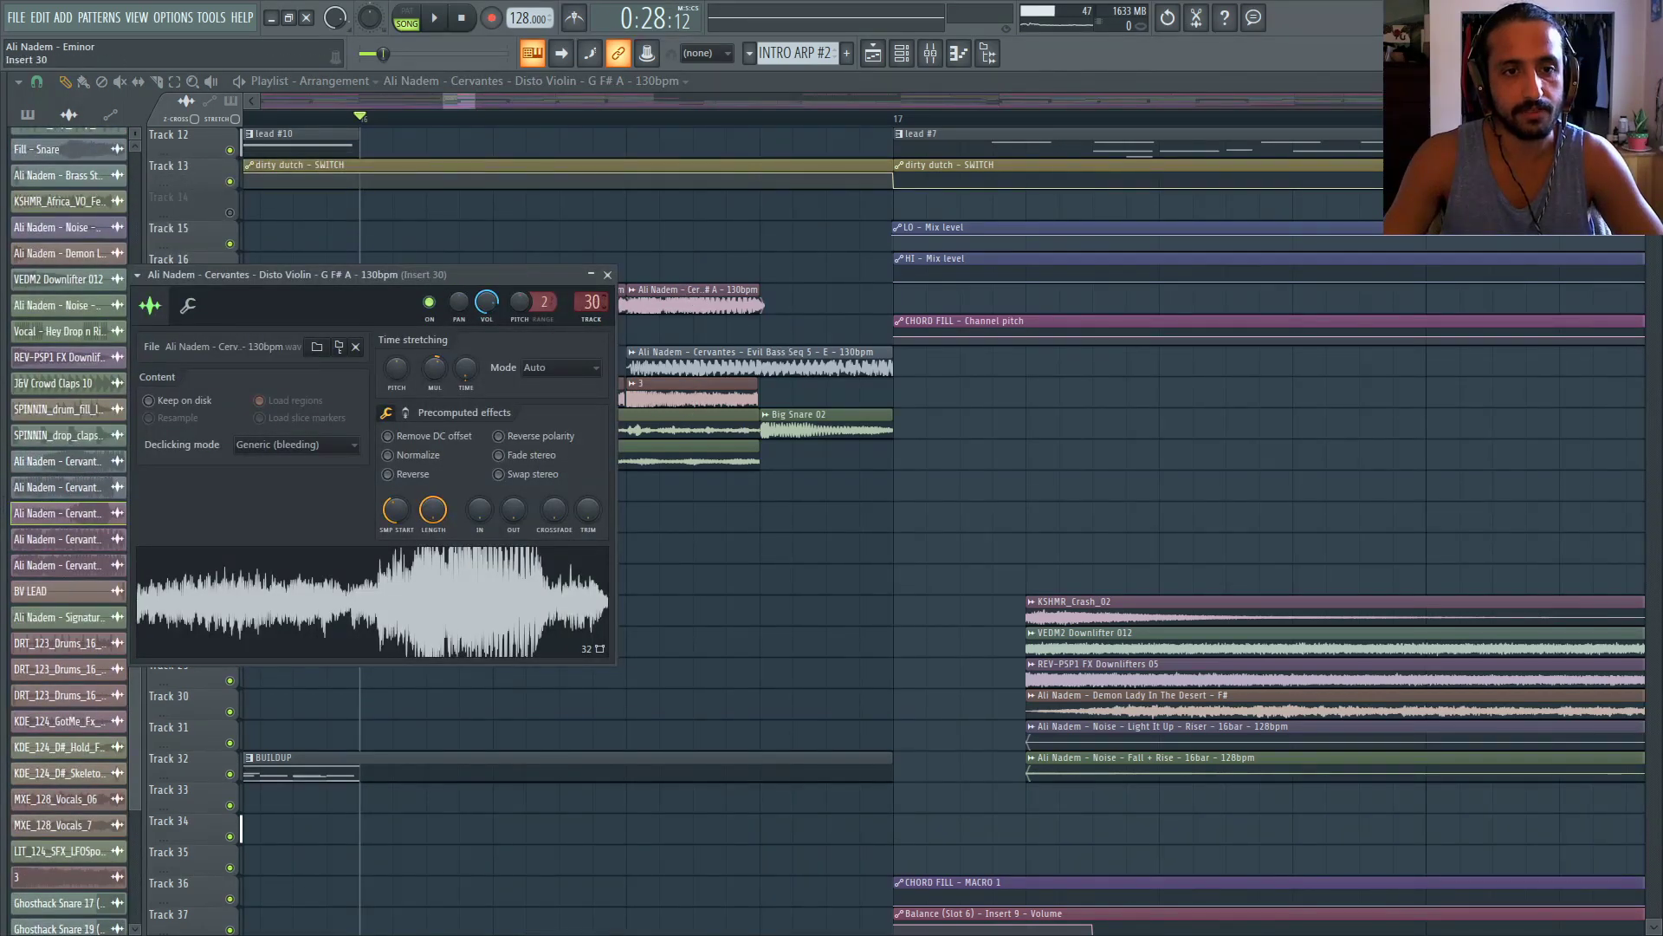
pyautogui.doubleClick(835, 368)
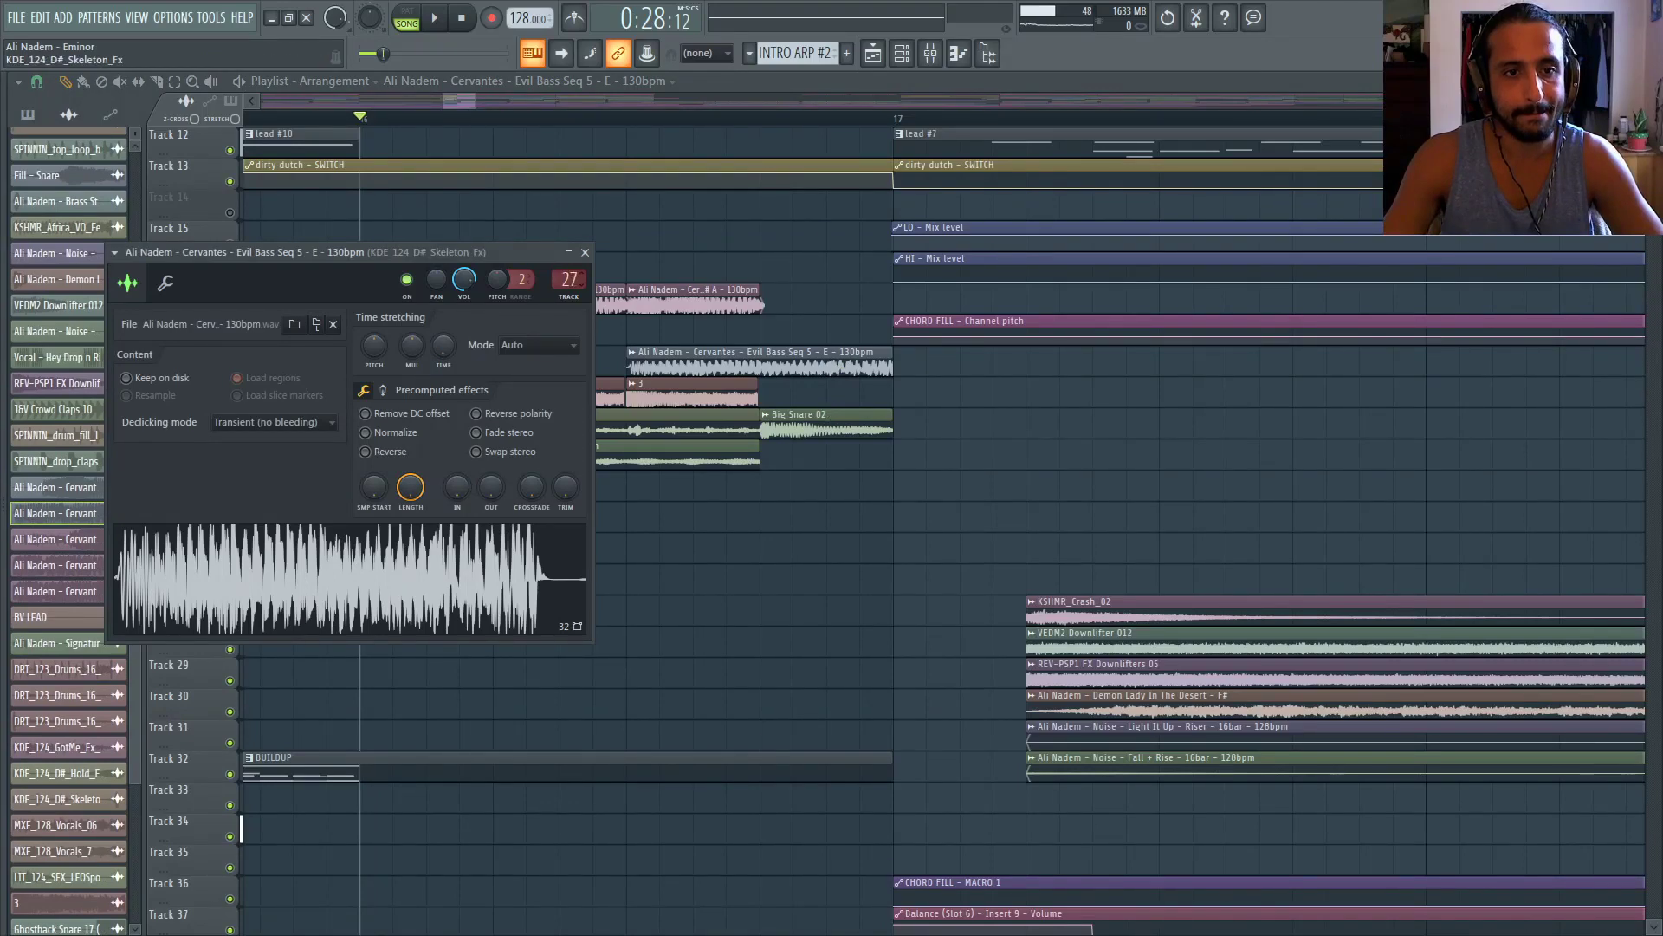
pyautogui.click(584, 252)
# Route the reversed BV LEAD sample leading up to bar 17 to mixer track 28
pyautogui.scroll(5, 797, 423)
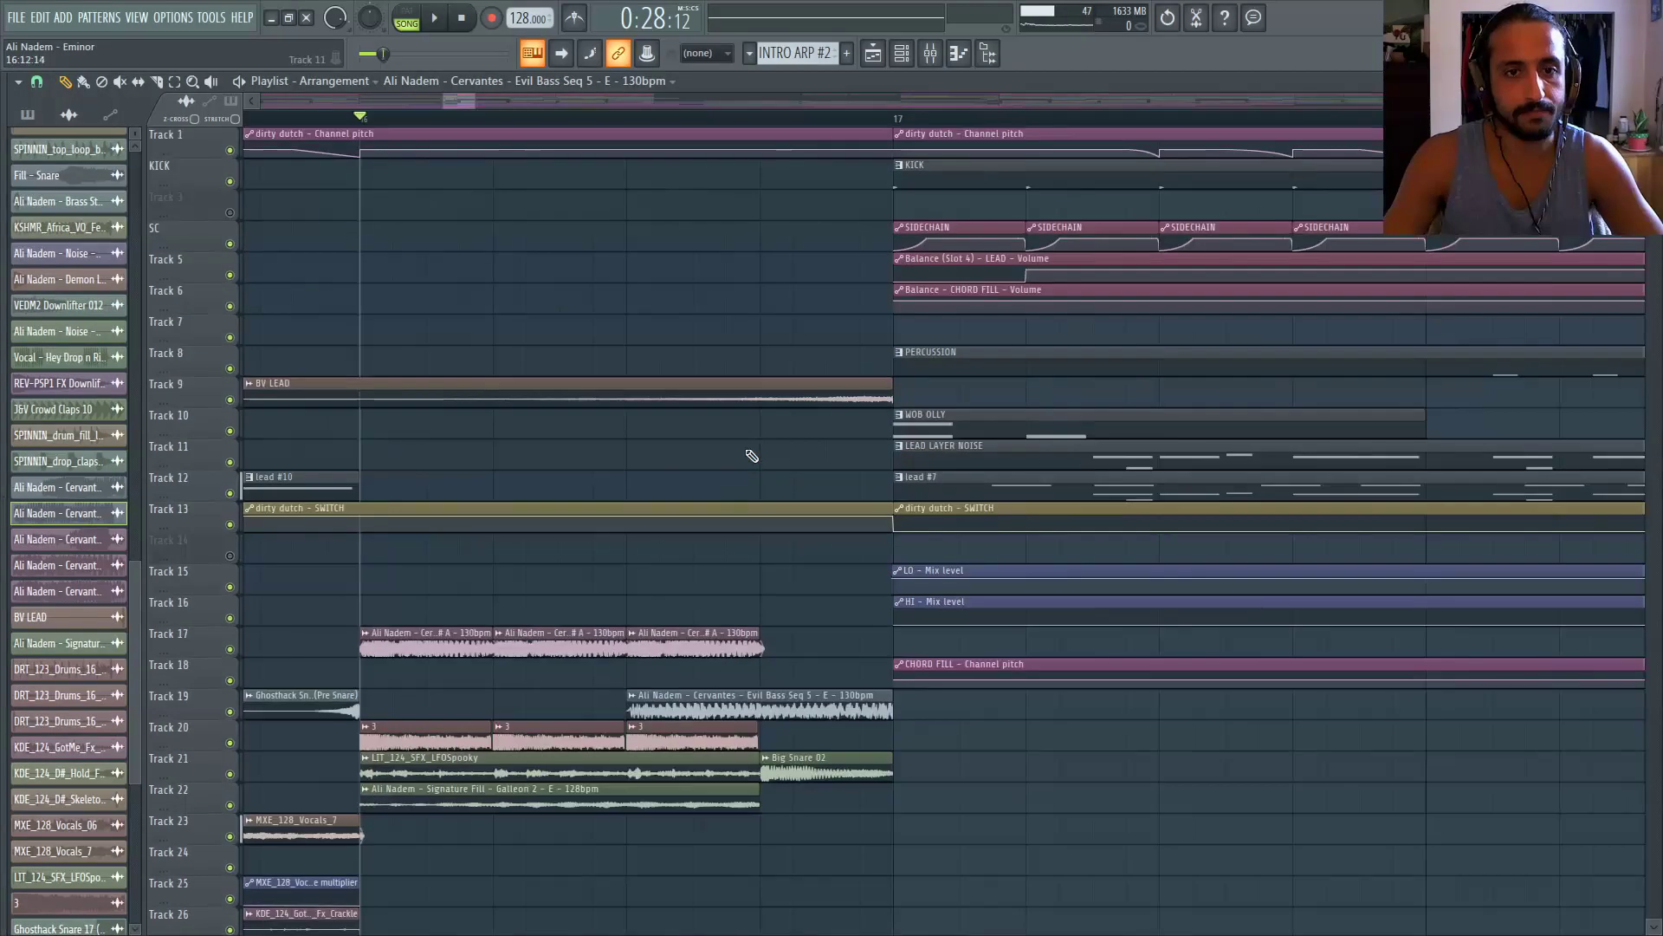
pyautogui.doubleClick(780, 401)
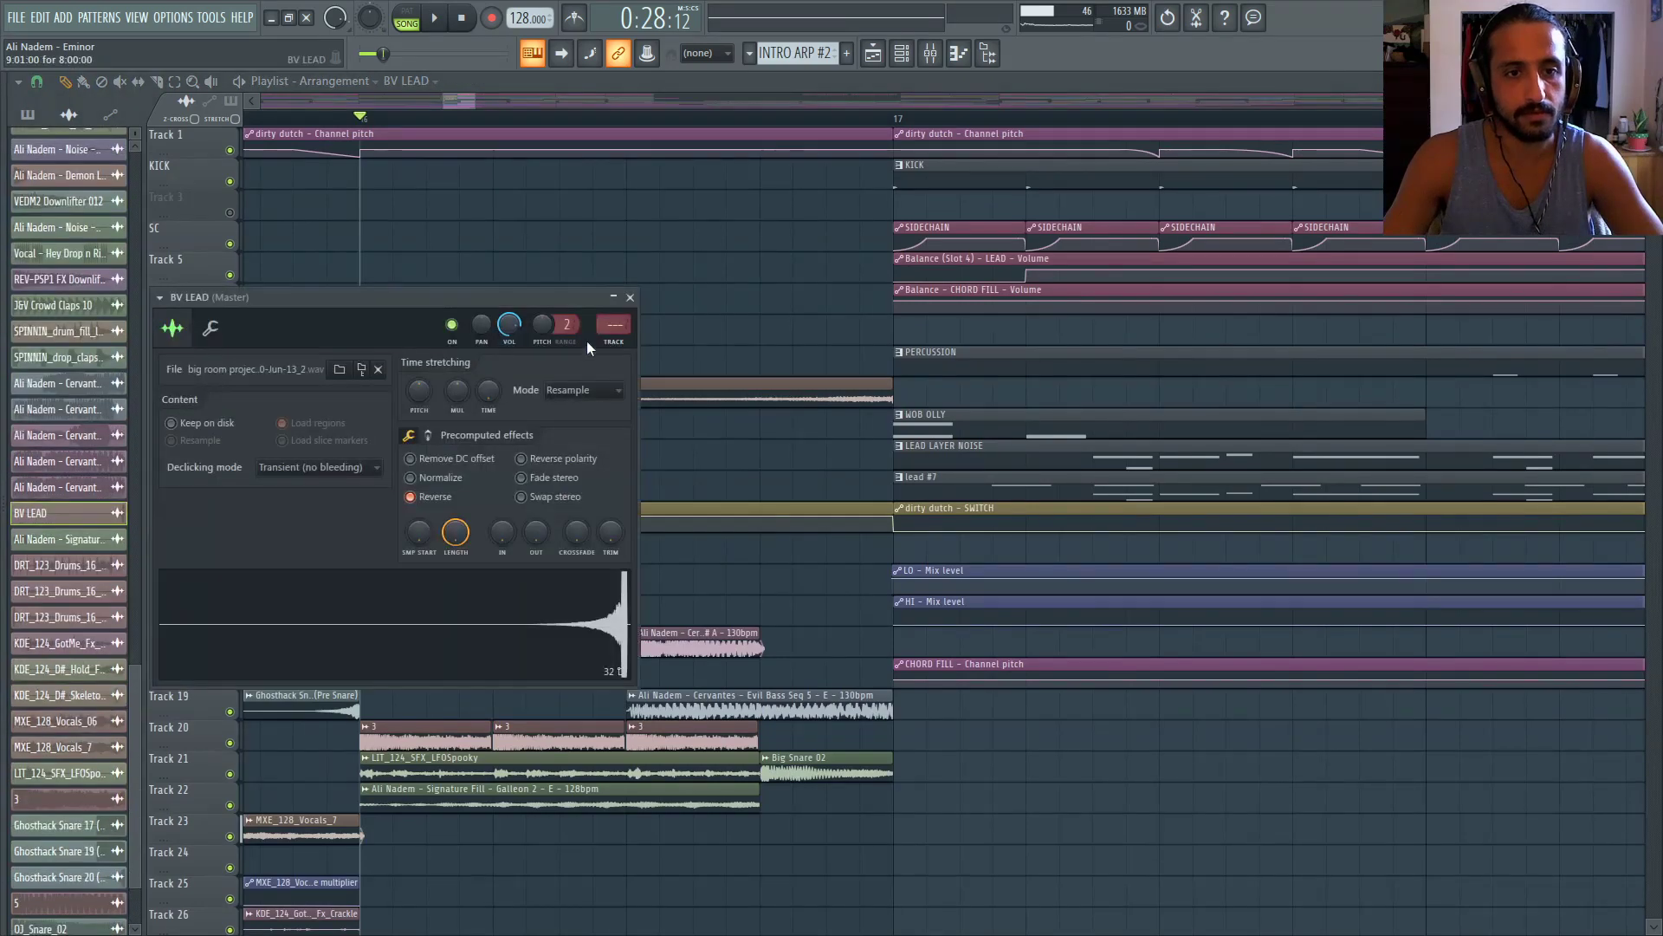
pyautogui.moveTo(615, 325); pyautogui.dragTo(615, 291)
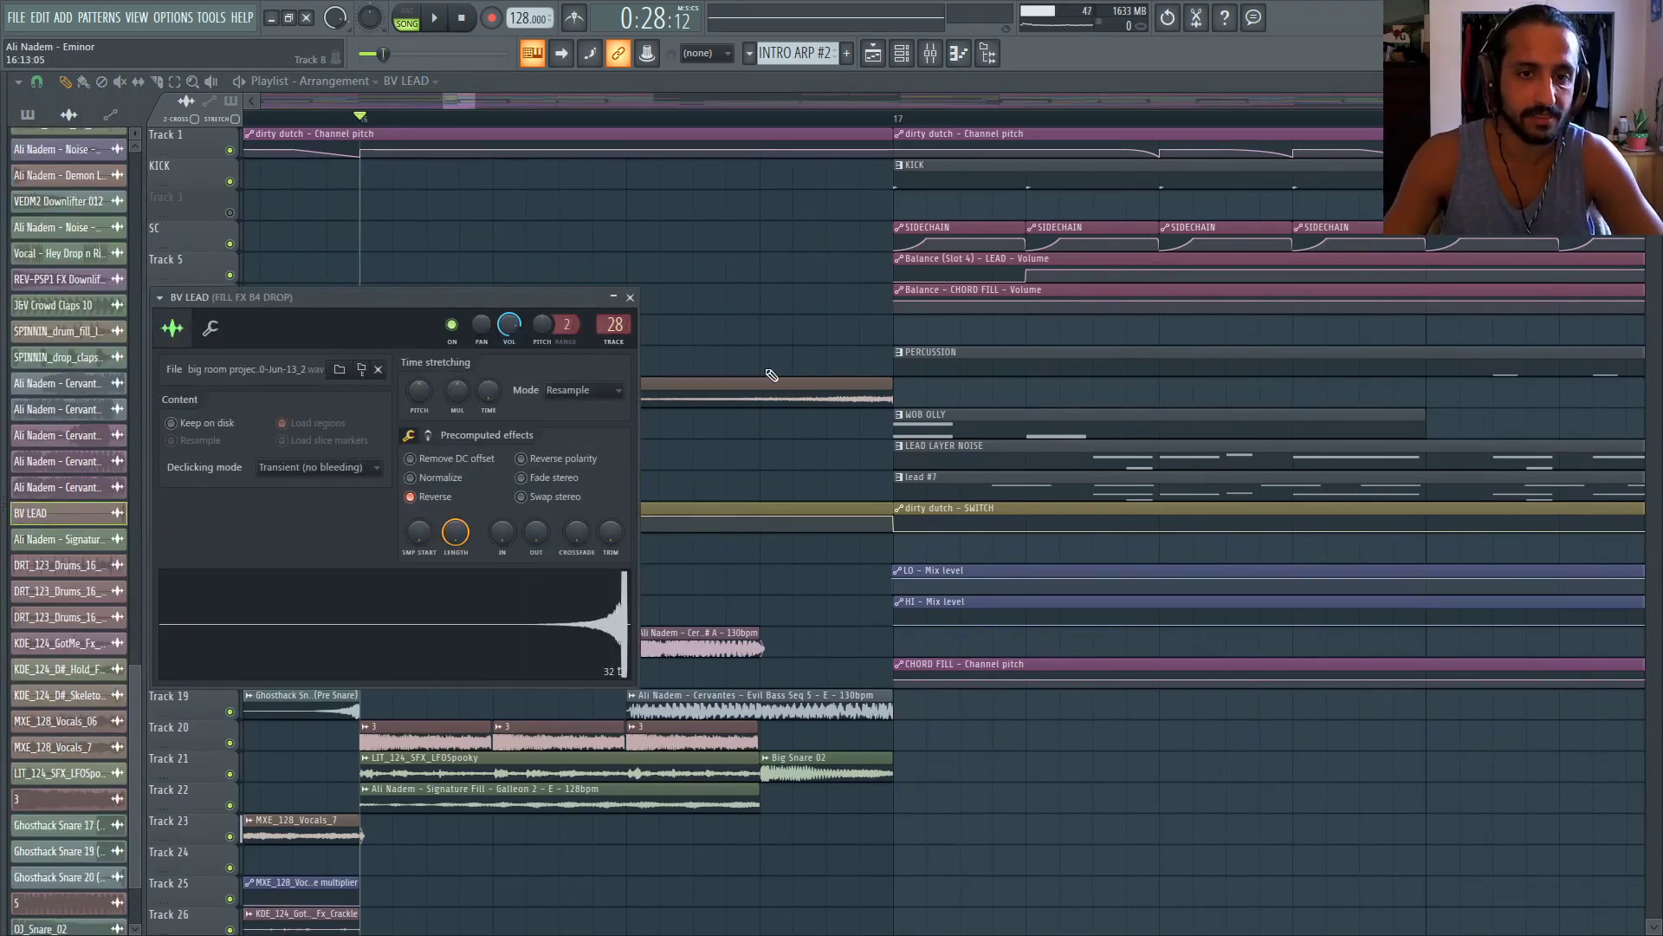
pyautogui.press('Escape')
# Try routing the Ghosthack Snare 20 (Pre Snare) sample before bar 16 away from the Master to its own mixer insert
pyautogui.scroll(-3, 772, 385)
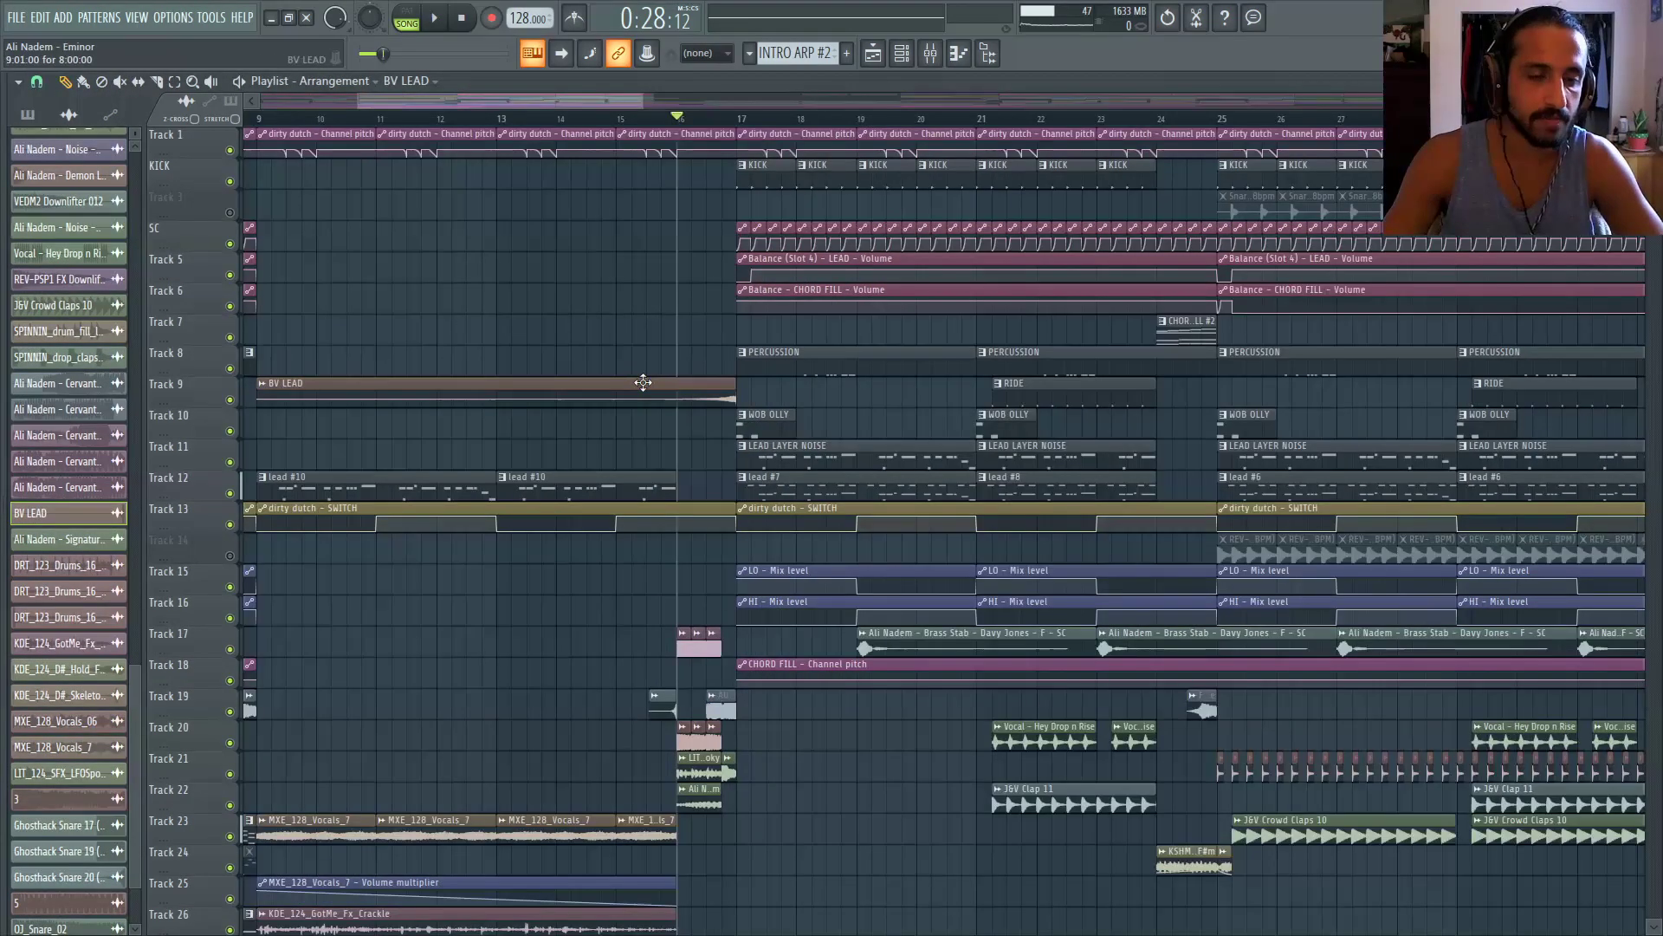
pyautogui.scroll(-3, 609, 299)
pyautogui.scroll(3, 598, 302)
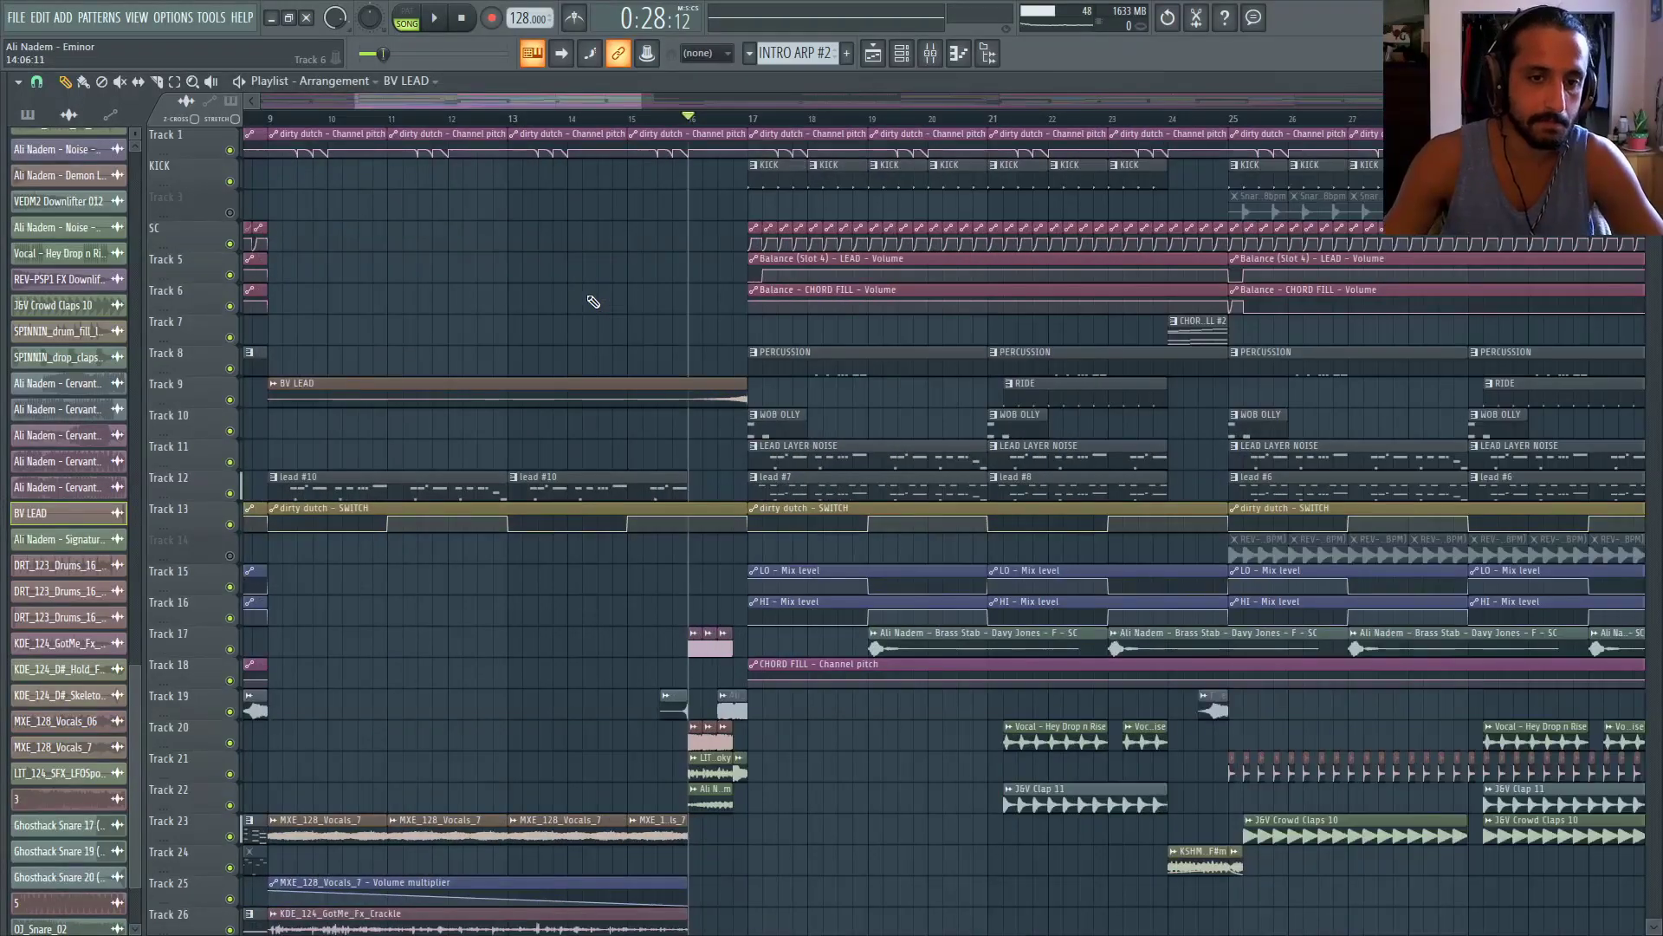
pyautogui.scroll(-3, 676, 520)
pyautogui.scroll(6, 694, 555)
pyautogui.doubleClick(614, 549)
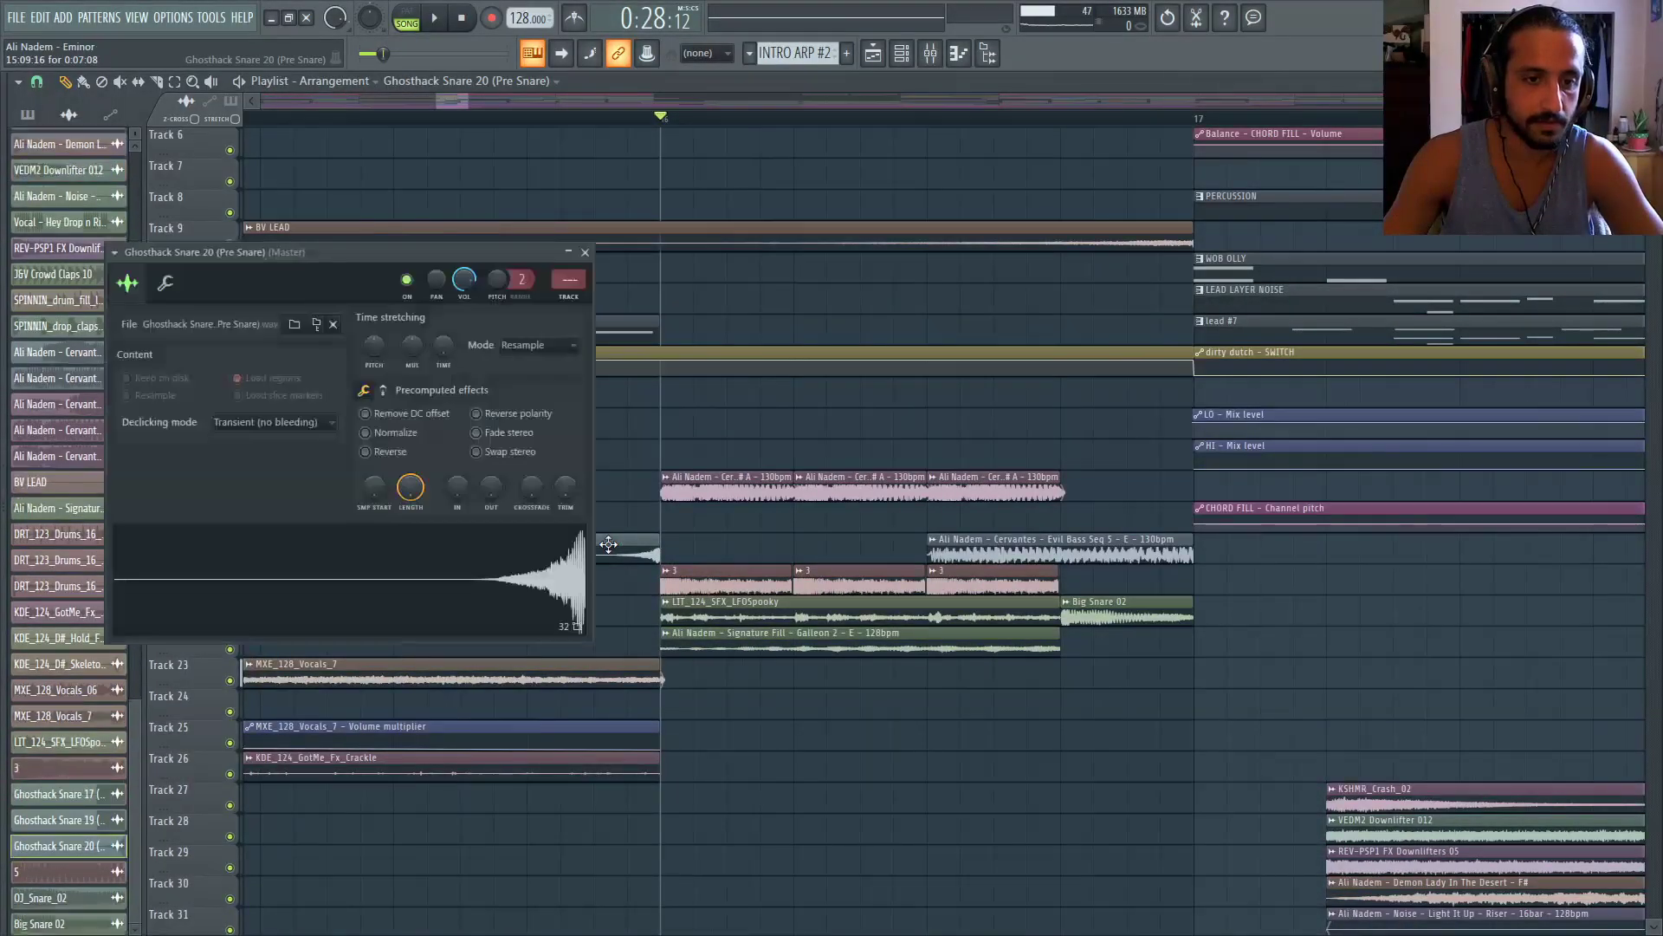
pyautogui.moveTo(569, 280); pyautogui.dragTo(569, 238)
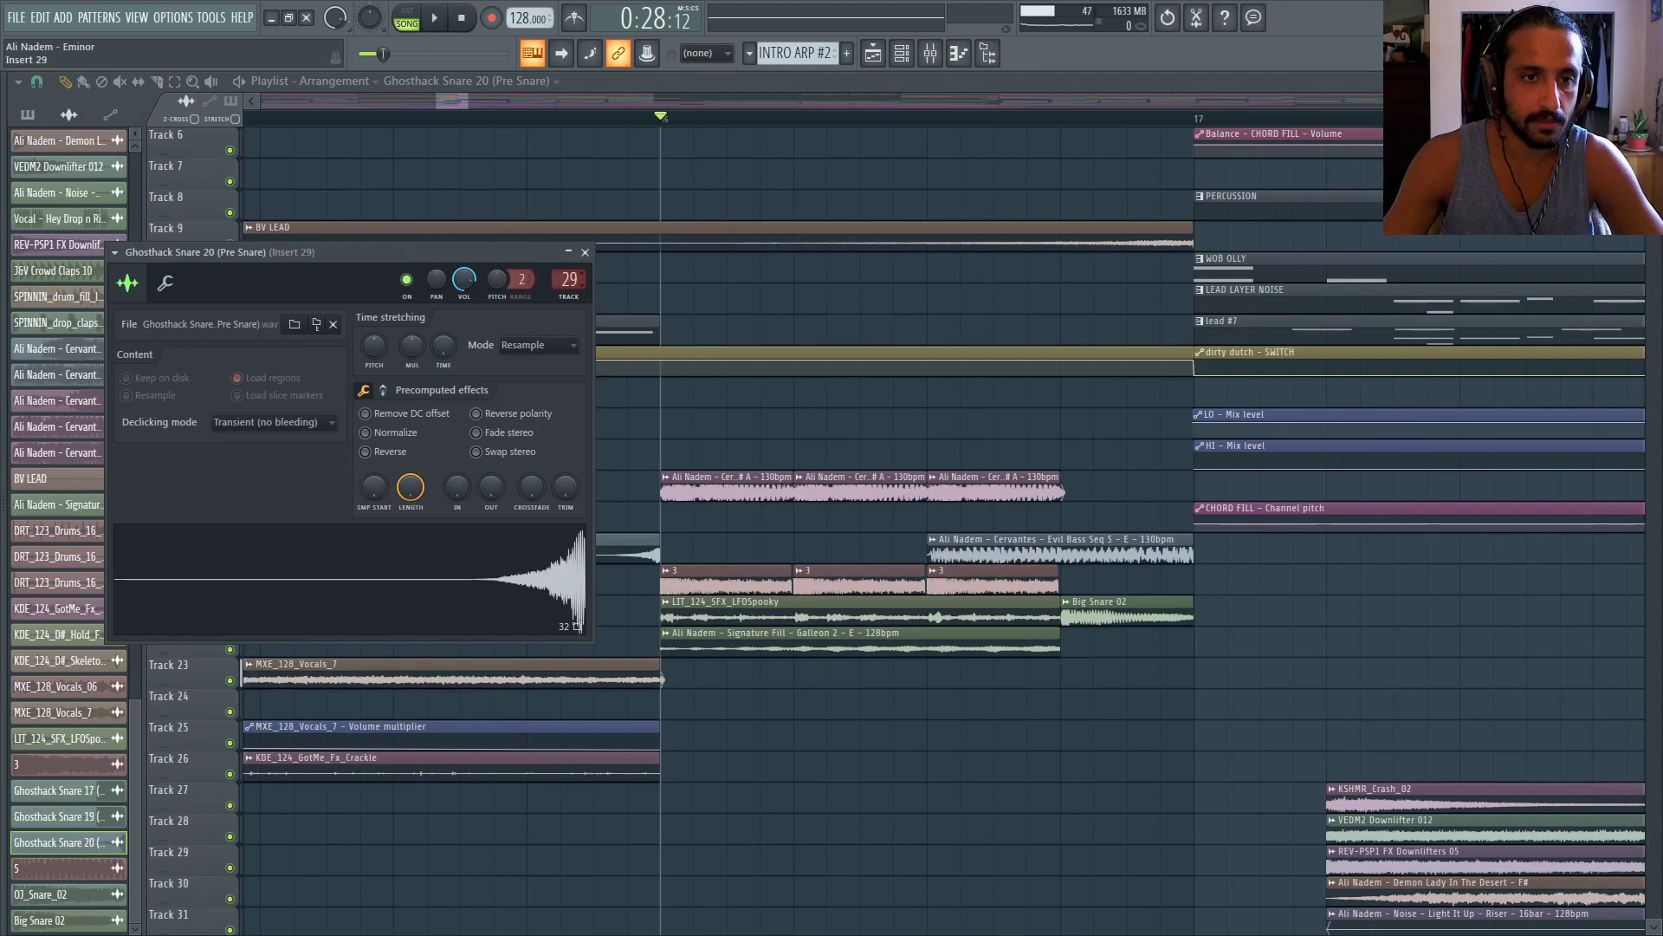
# Check the mixer routing of the MXE_128_Vocals_7 sample and look over the build-up clips around bar 16
pyautogui.doubleClick(631, 678)
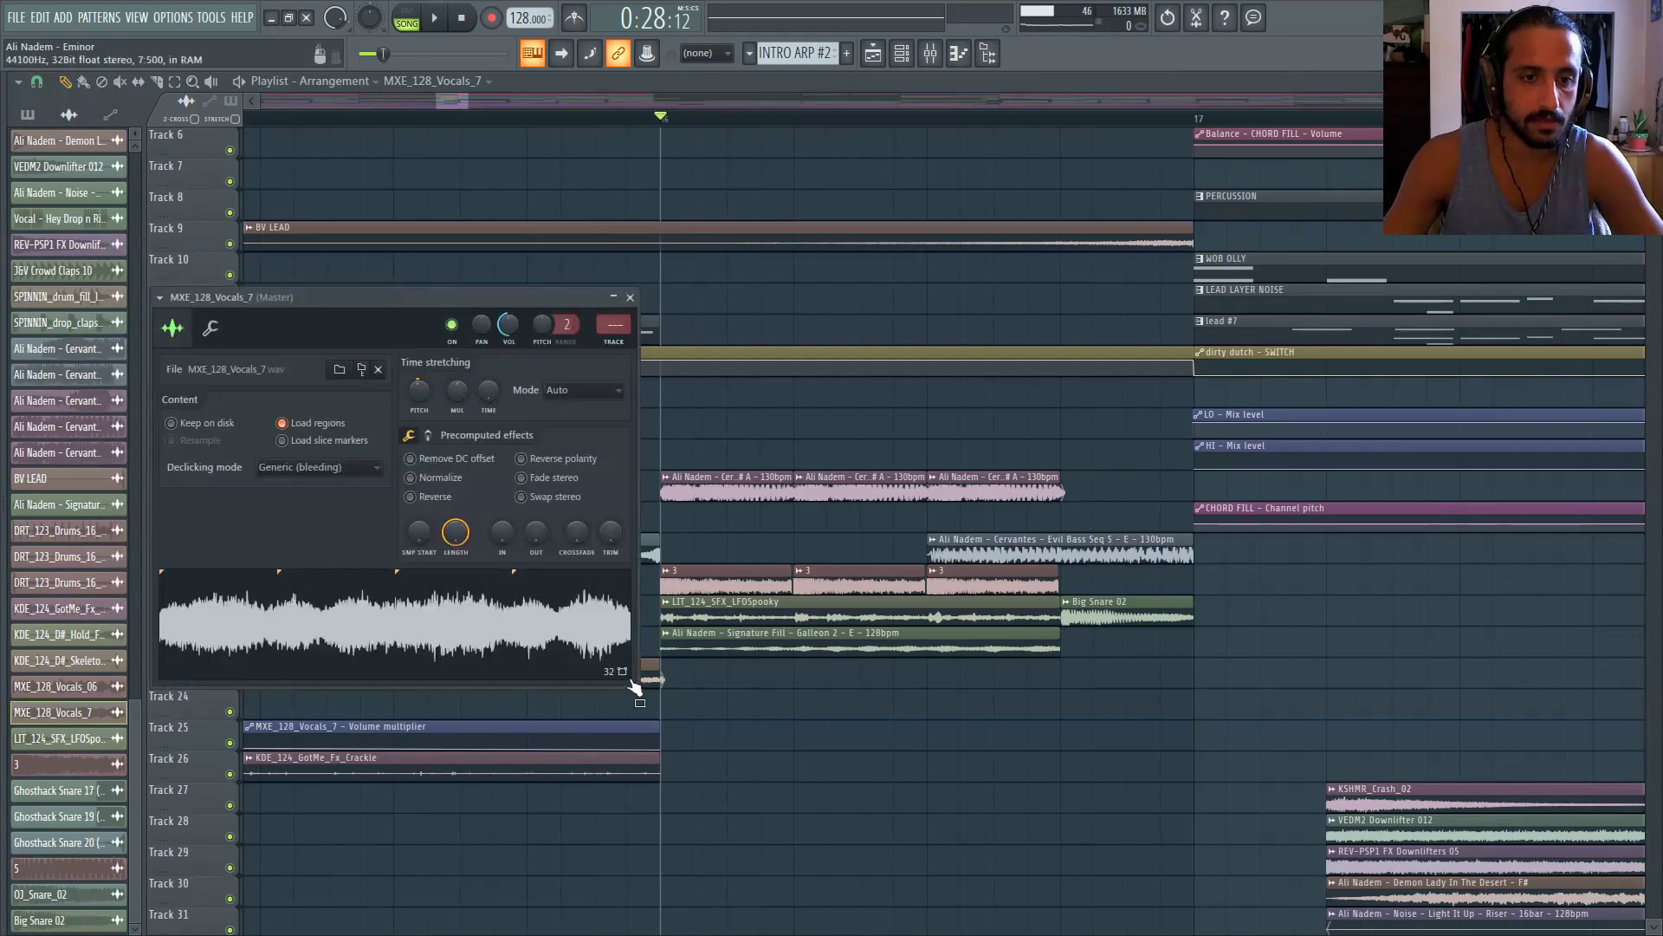
pyautogui.press('Escape')
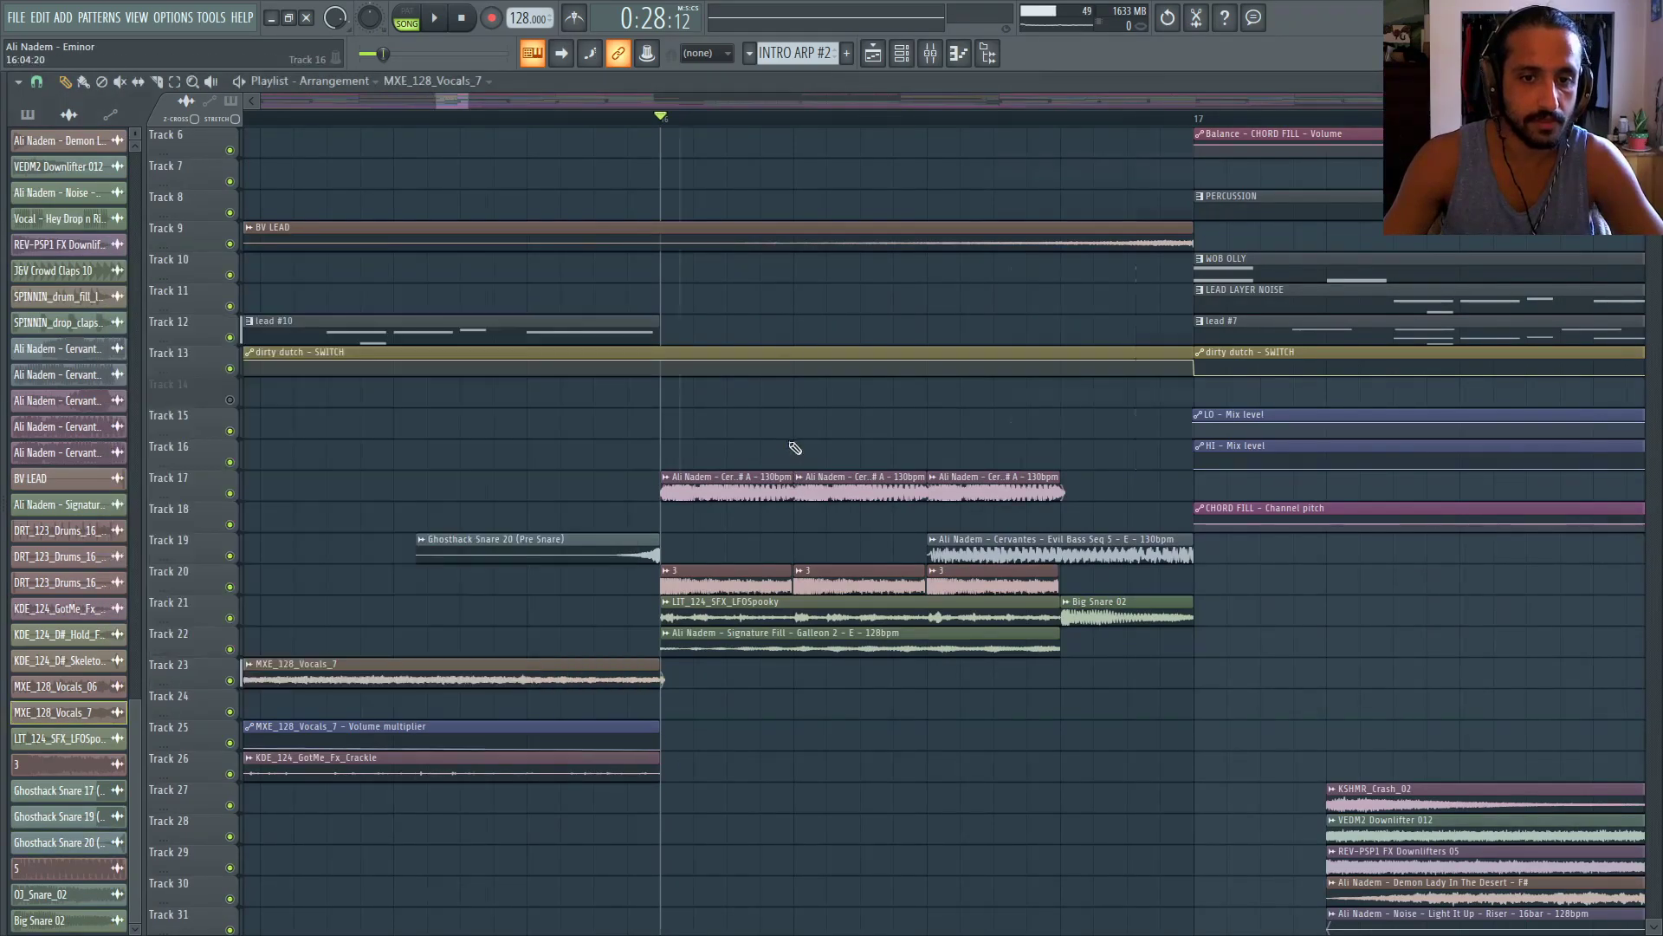
pyautogui.scroll(-8, 792, 449)
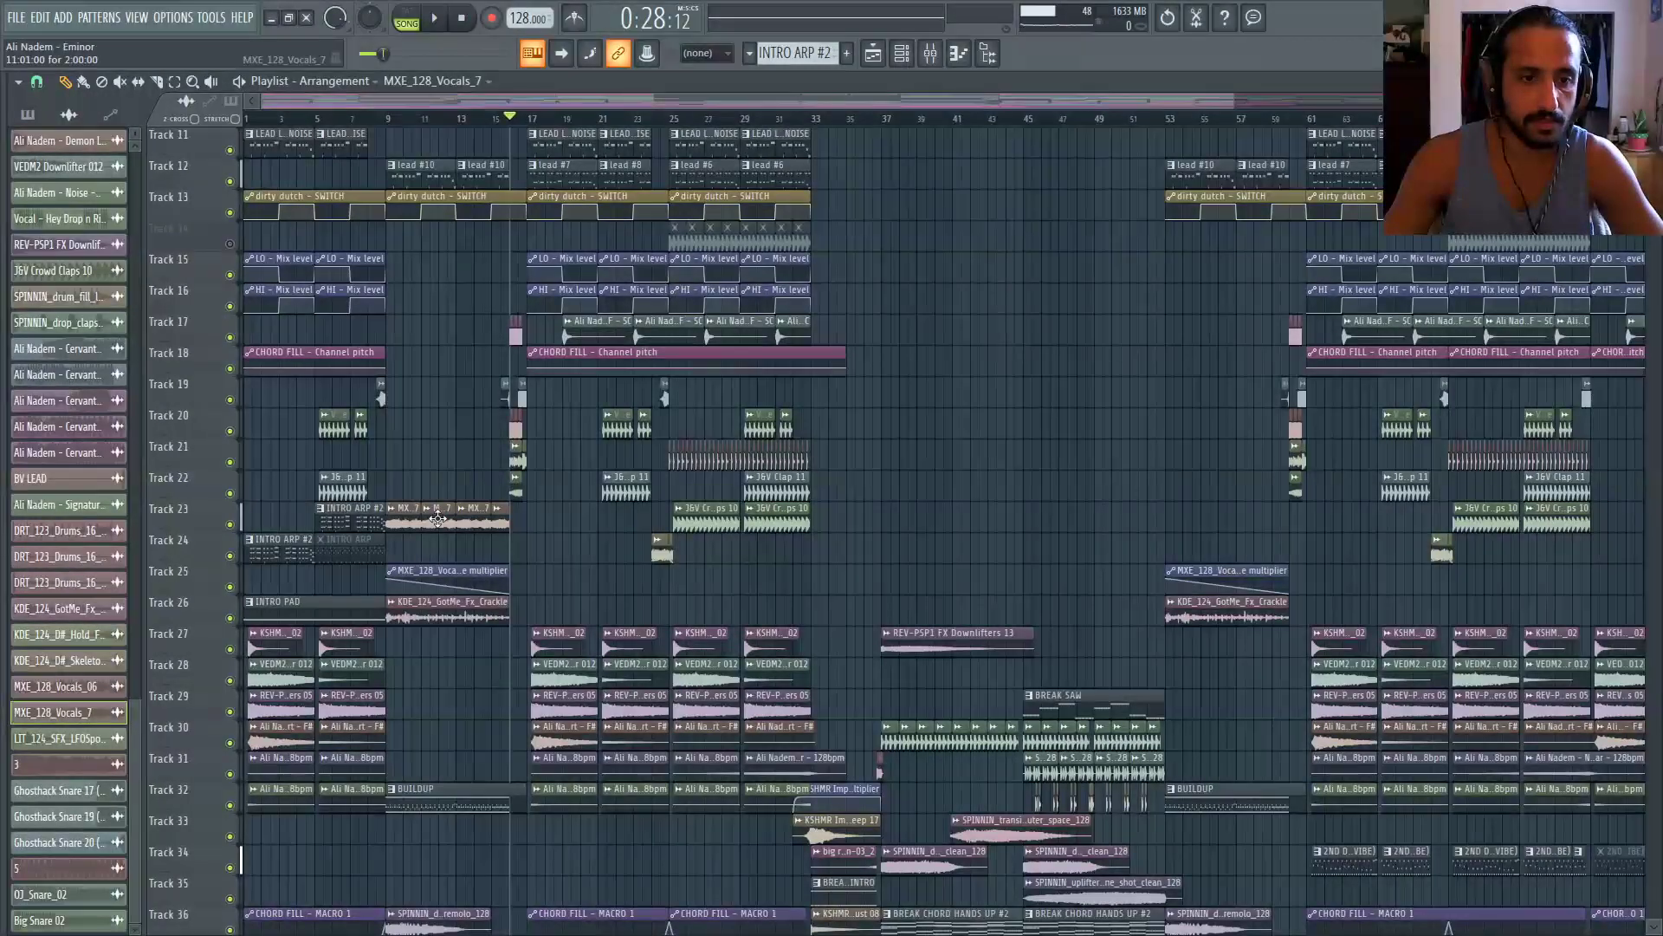
pyautogui.scroll(3, 536, 553)
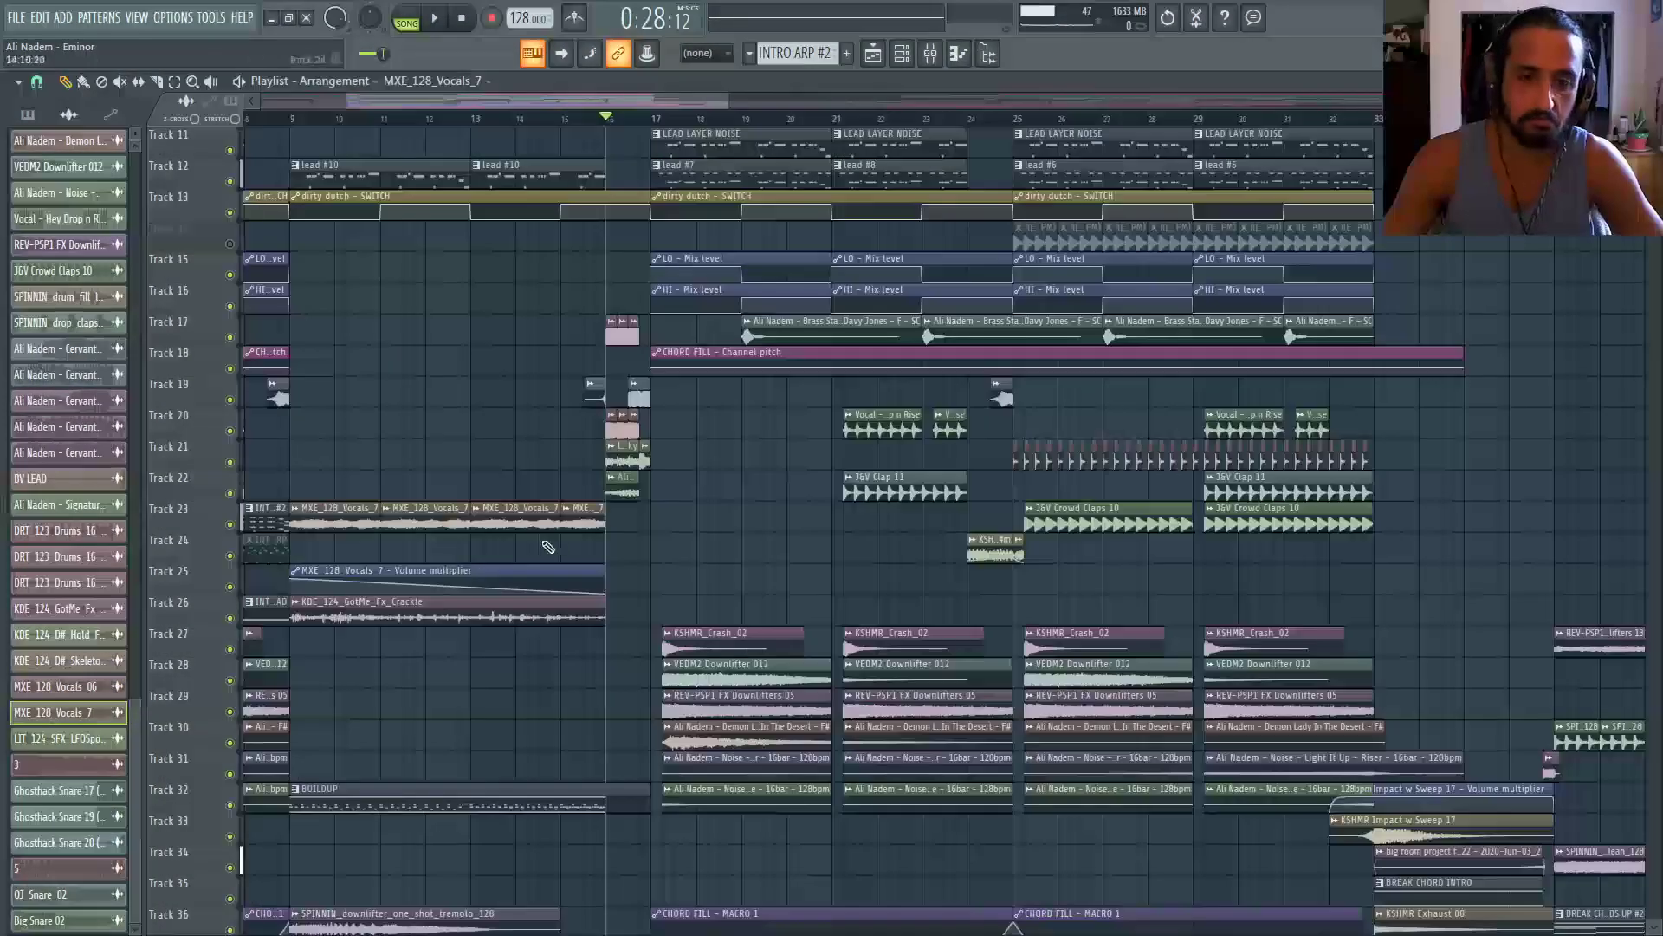
pyautogui.doubleClick(612, 328)
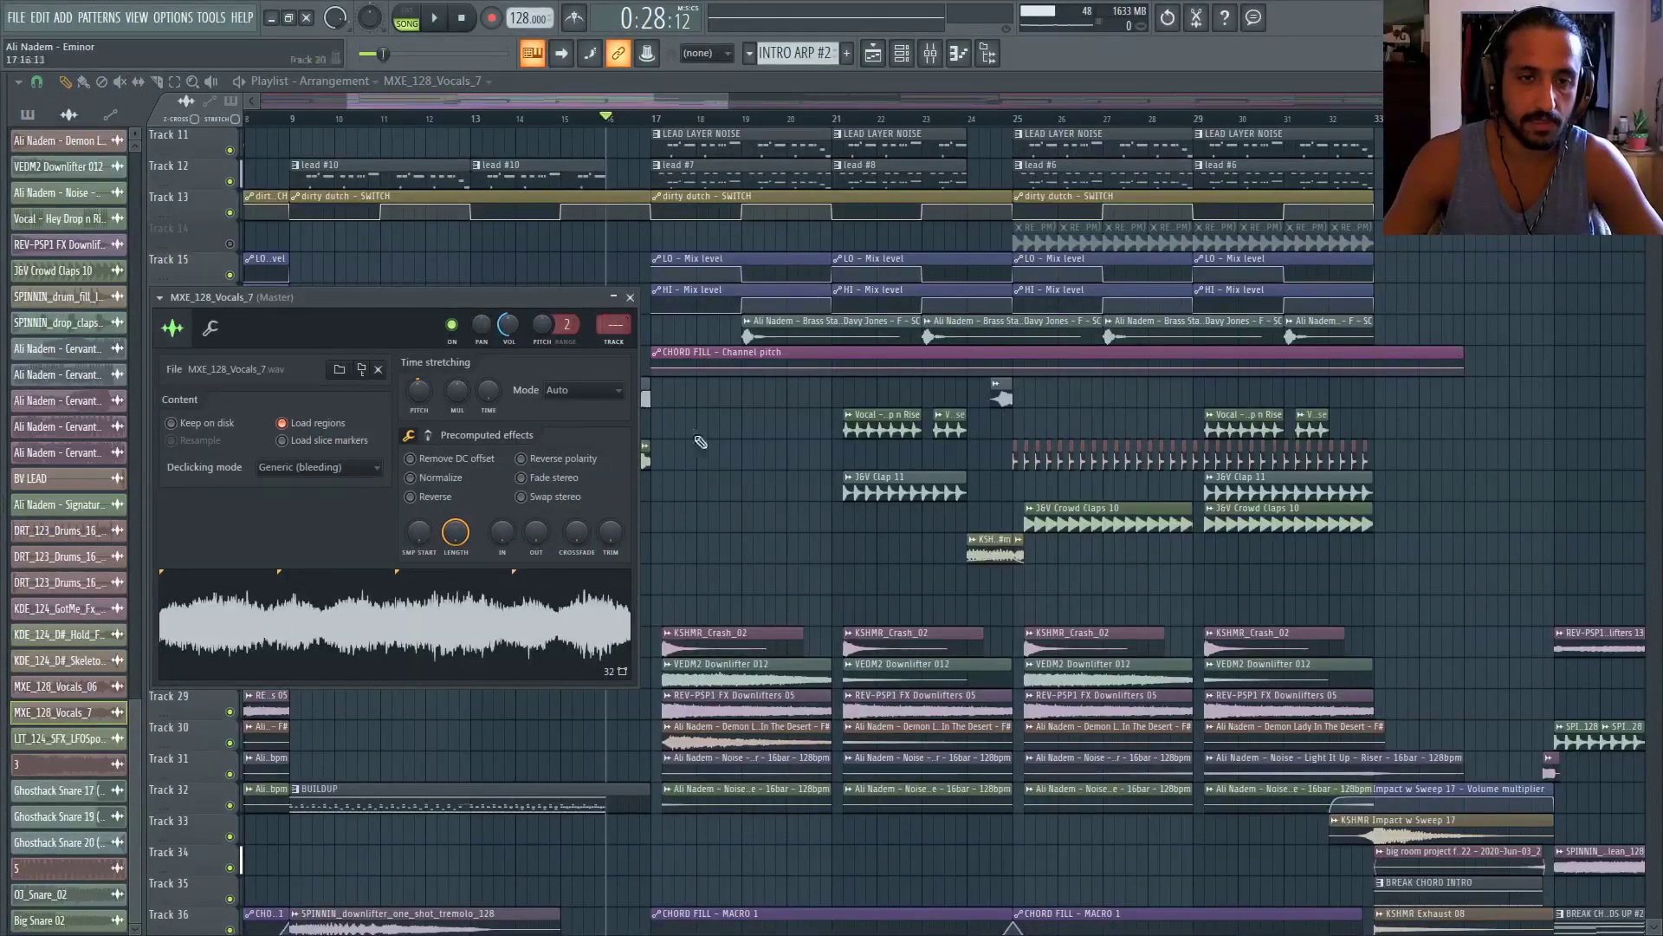
pyautogui.press('Escape')
# Set the Ghosthack Snare 20 (Pre Snare) sample's mixer routing back to Master
pyautogui.scroll(5, 571, 442)
pyautogui.click(643, 511)
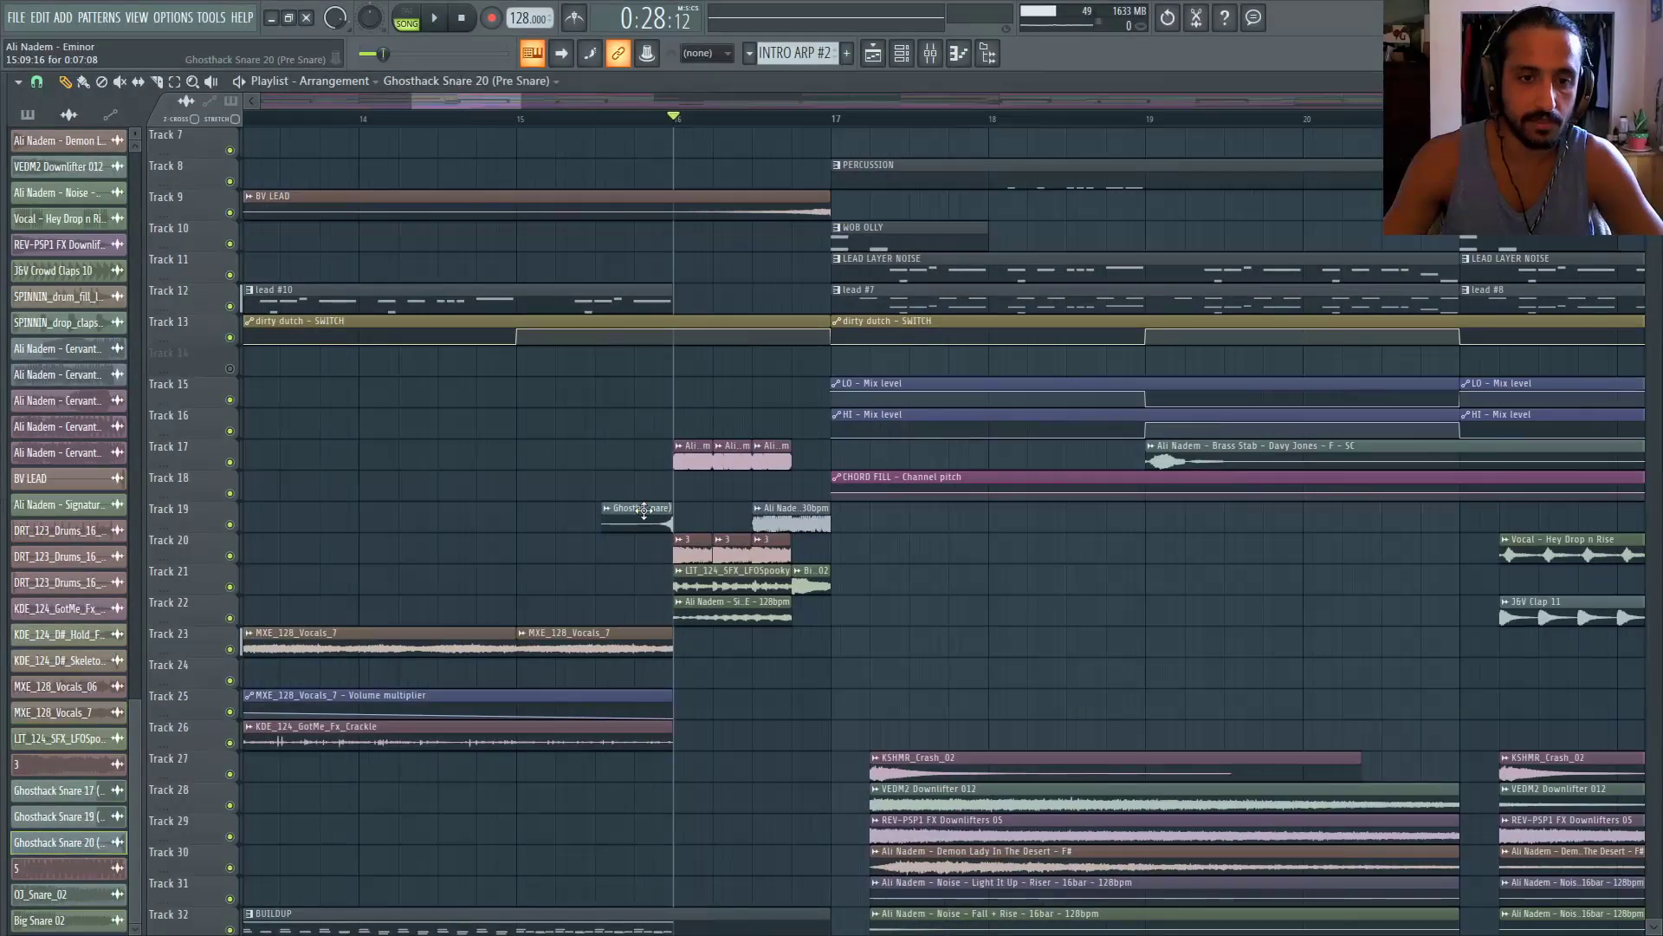
pyautogui.doubleClick(644, 512)
pyautogui.moveTo(570, 278); pyautogui.dragTo(570, 346)
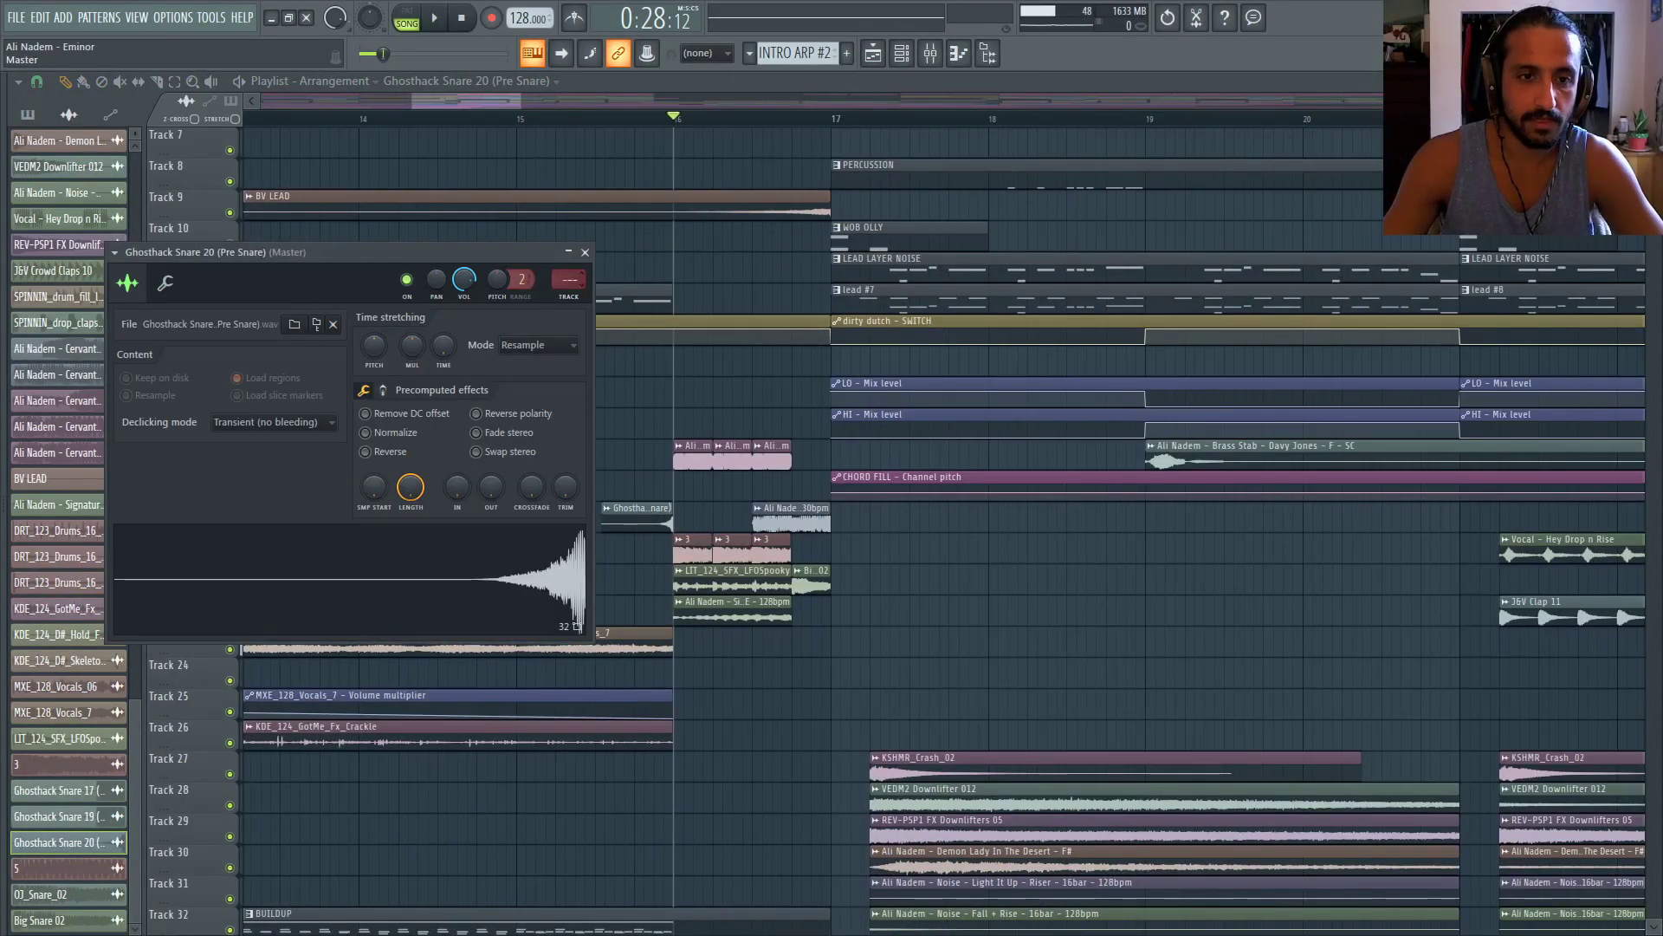
pyautogui.press('Escape')
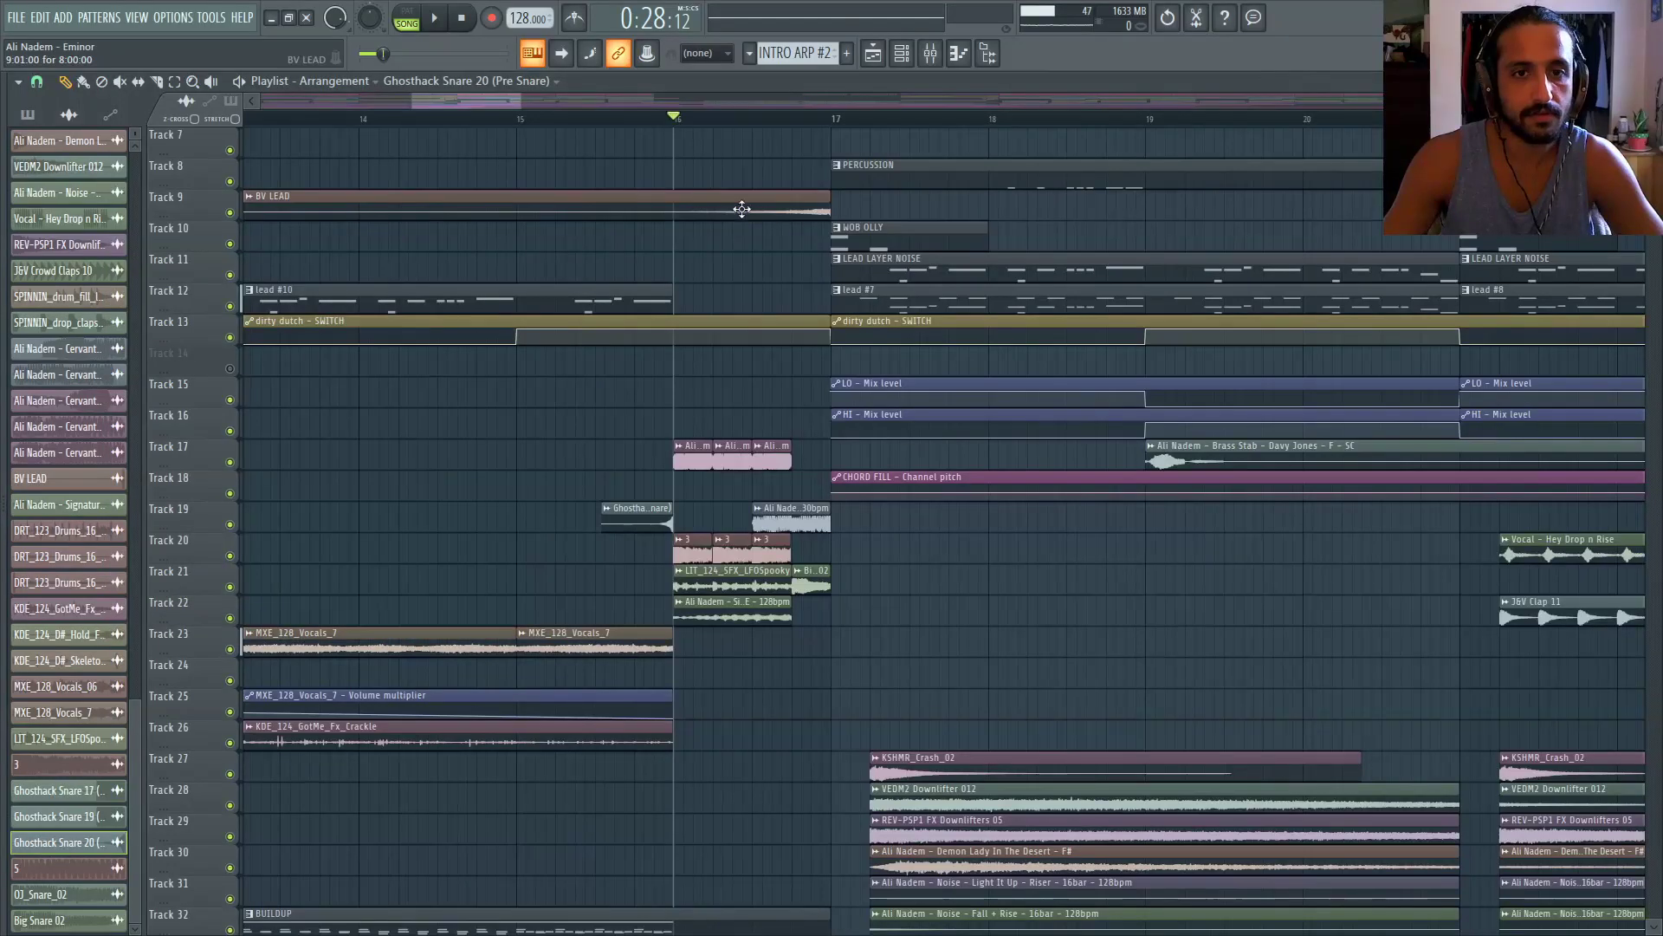
# Check the mixer track assignments of the BV LEAD and Evil Bass Seq 5 samples before bar 17
pyautogui.doubleClick(741, 205)
pyautogui.press('Escape')
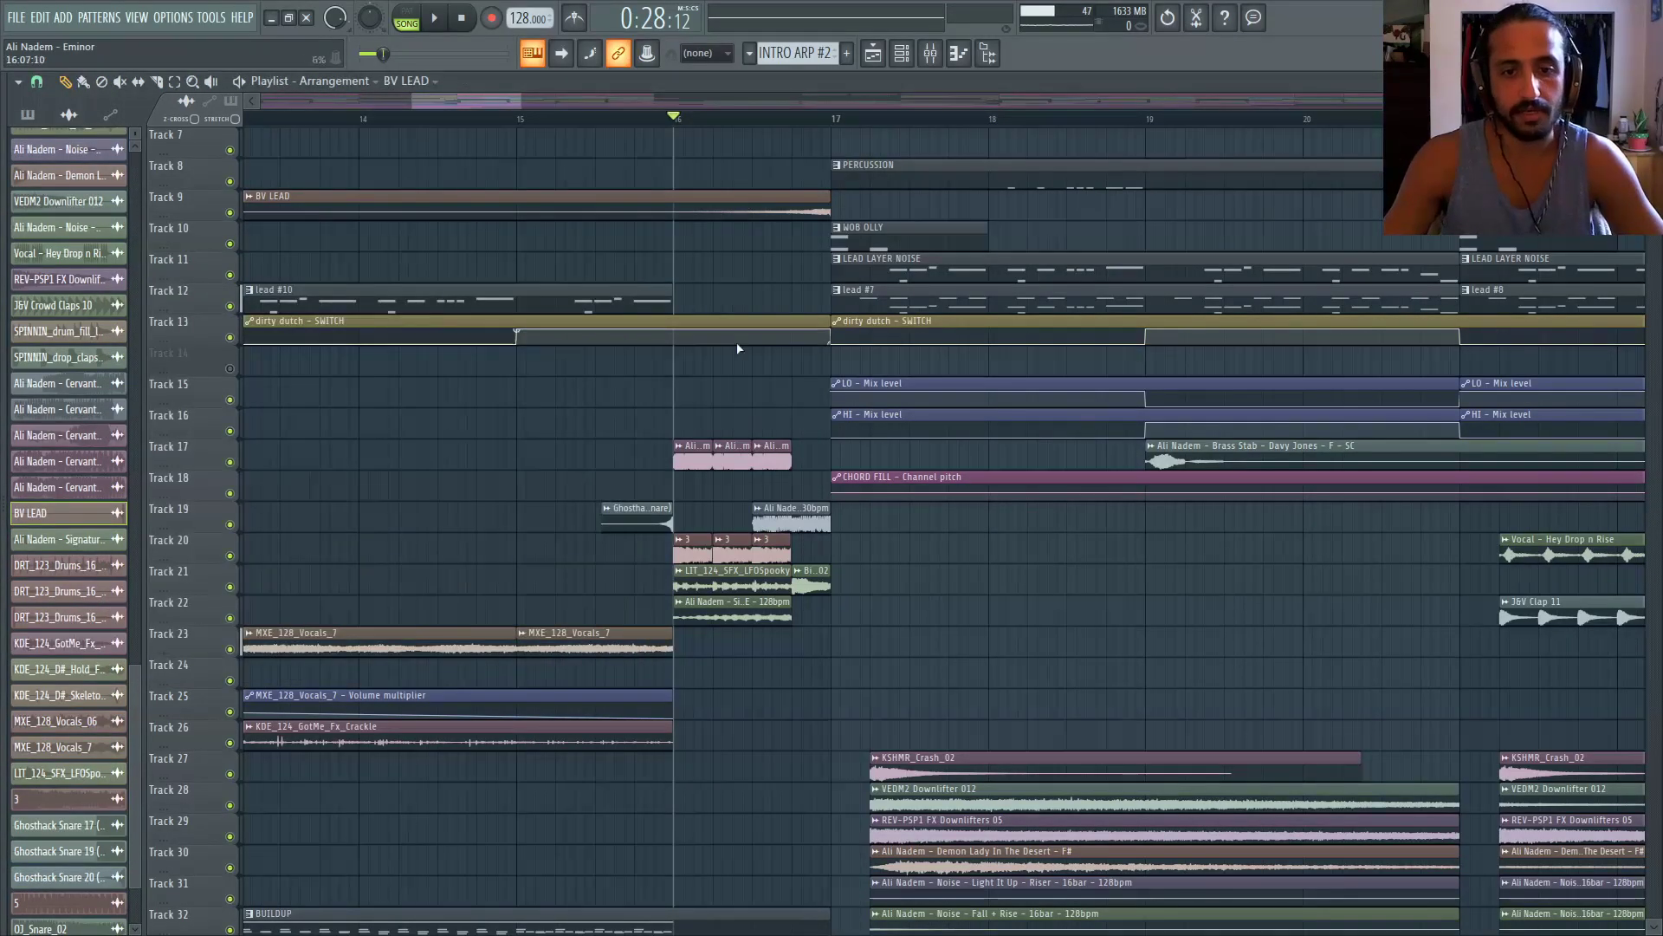
pyautogui.scroll(3, 762, 386)
pyautogui.click(862, 529)
pyautogui.doubleClick(862, 529)
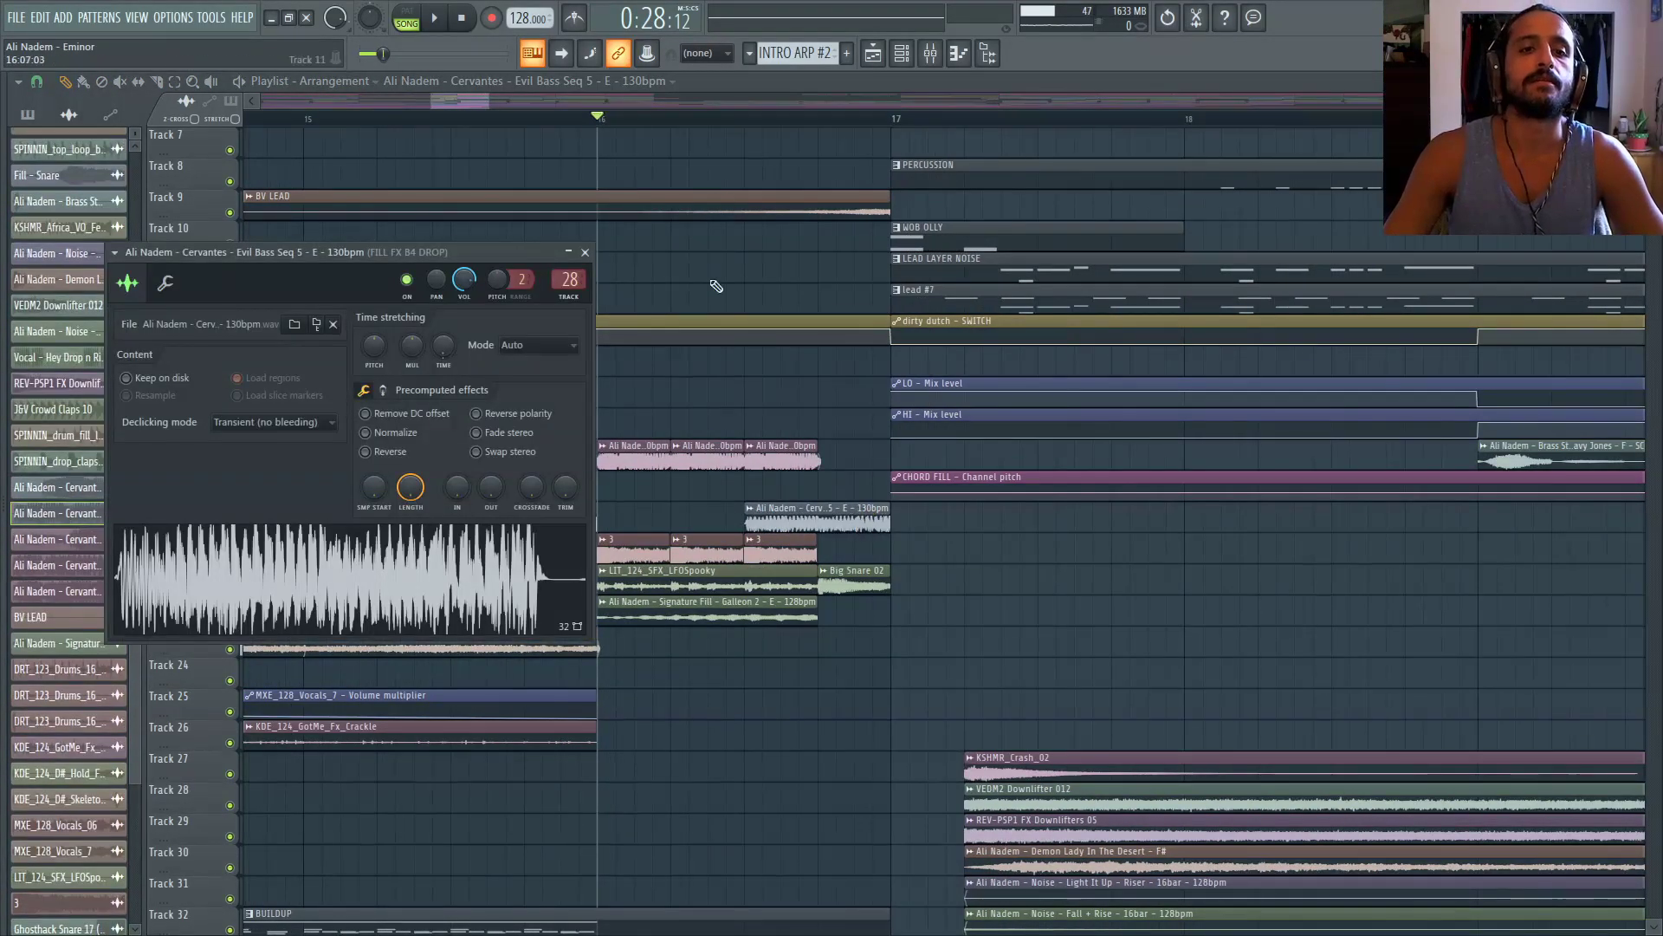
# Create an automation clip for the FILL FX B4 DROP mixer track's stereo separation and close the mixer
pyautogui.click(930, 54)
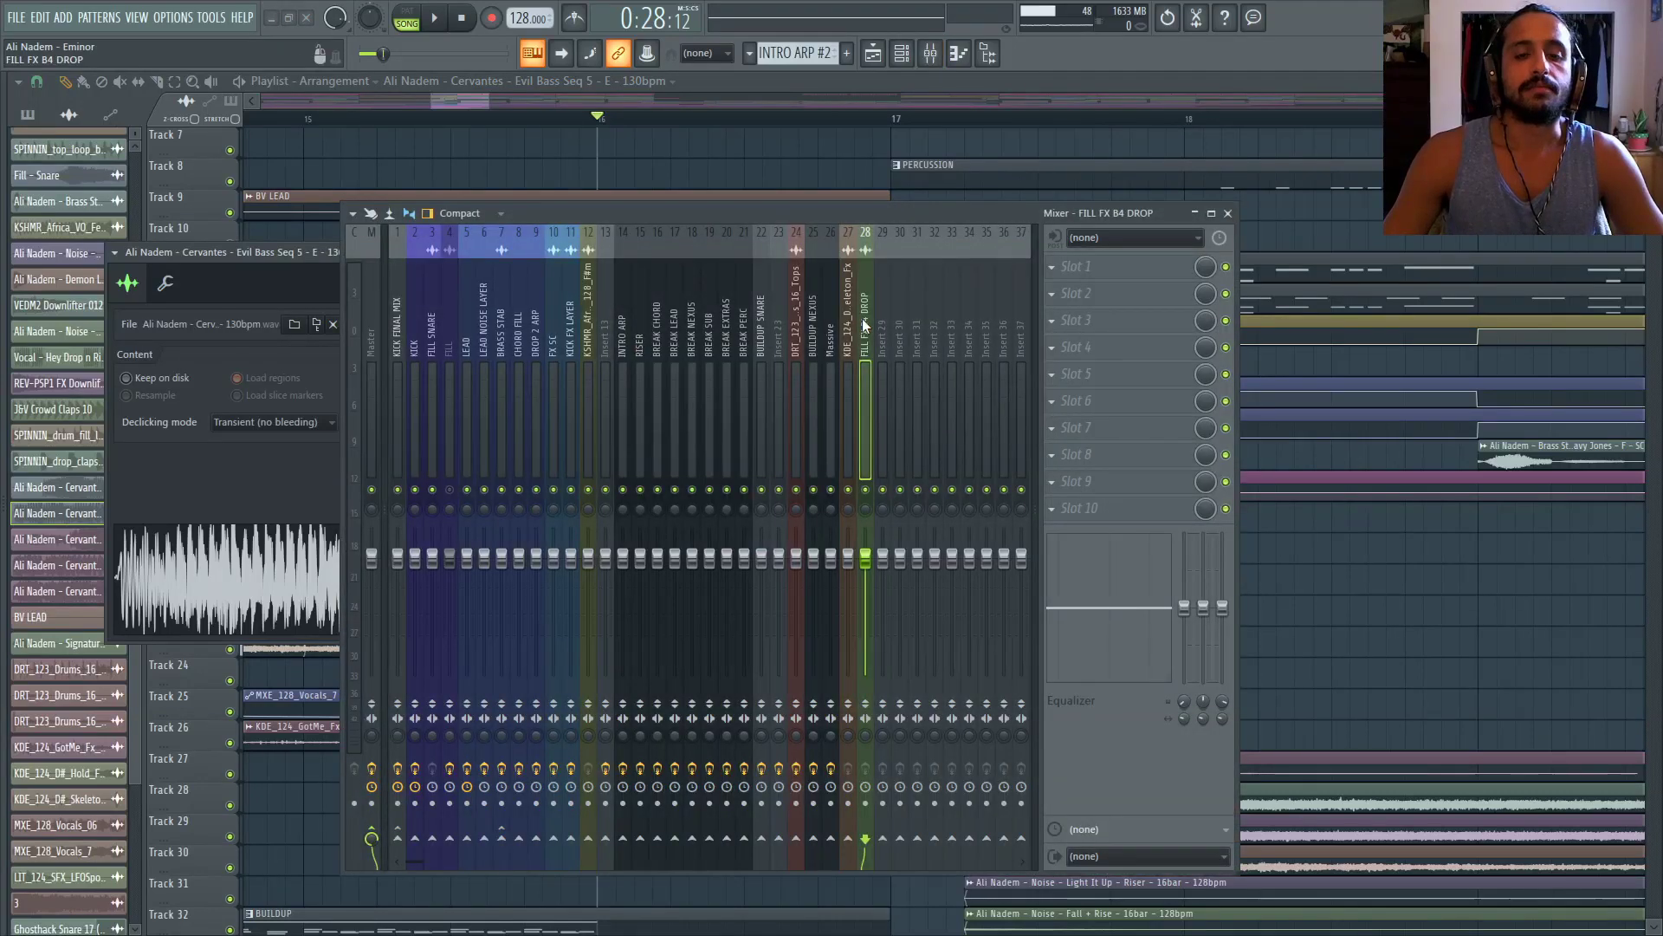
pyautogui.rightClick(863, 734)
pyautogui.click(925, 783)
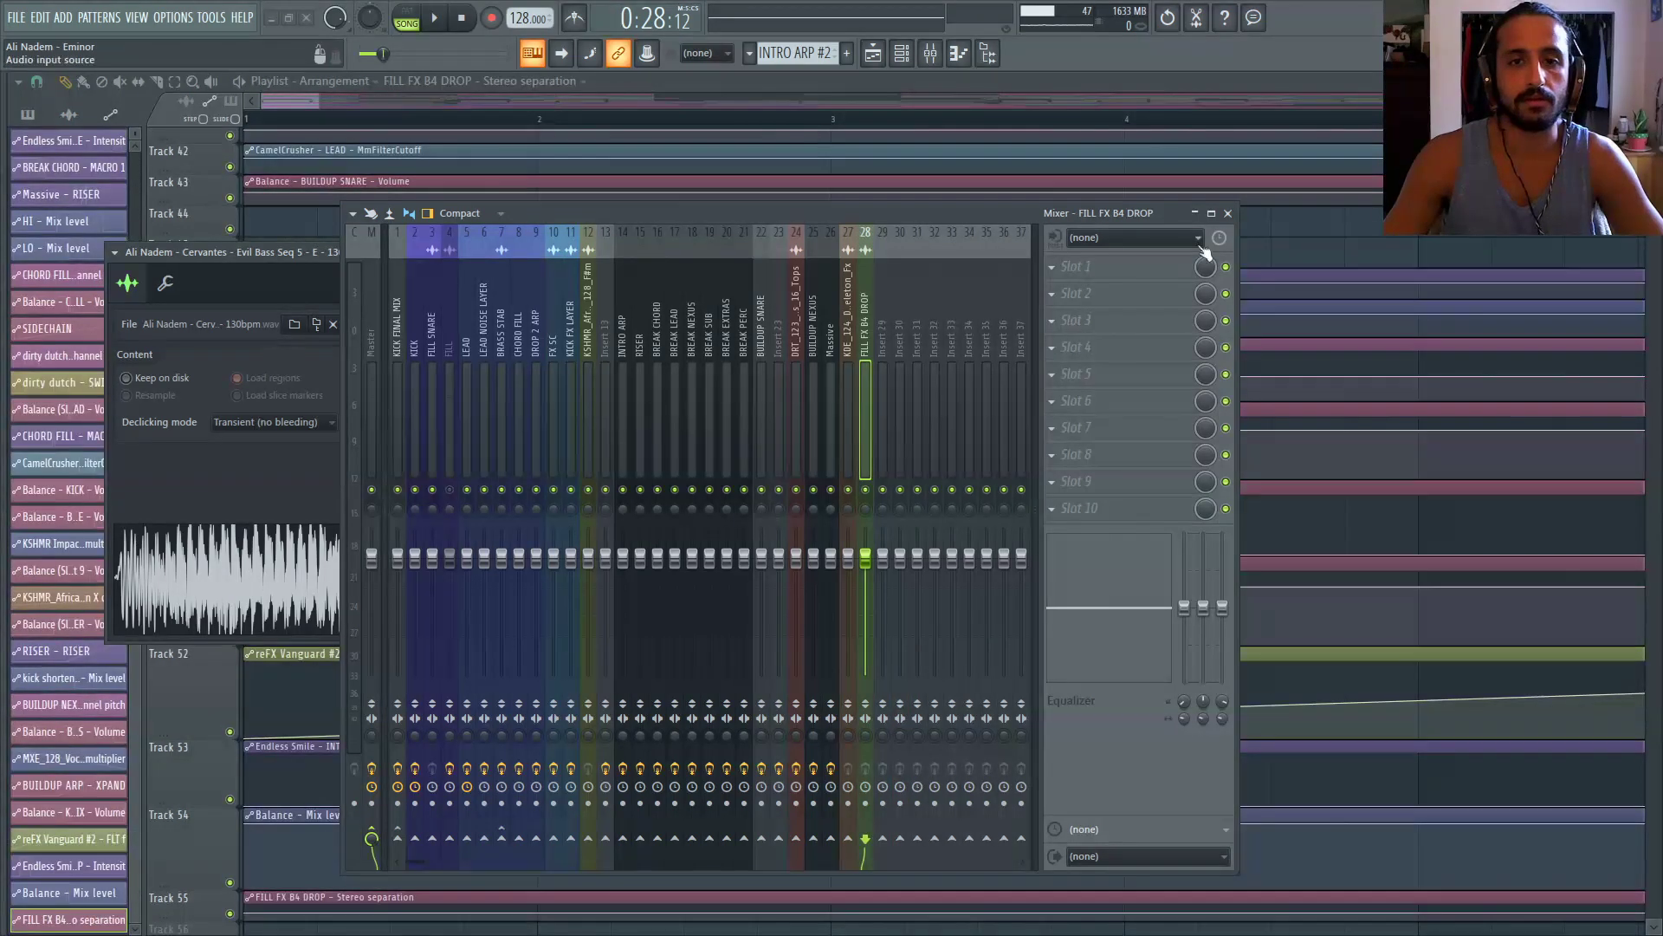
pyautogui.click(1229, 213)
pyautogui.click(741, 88)
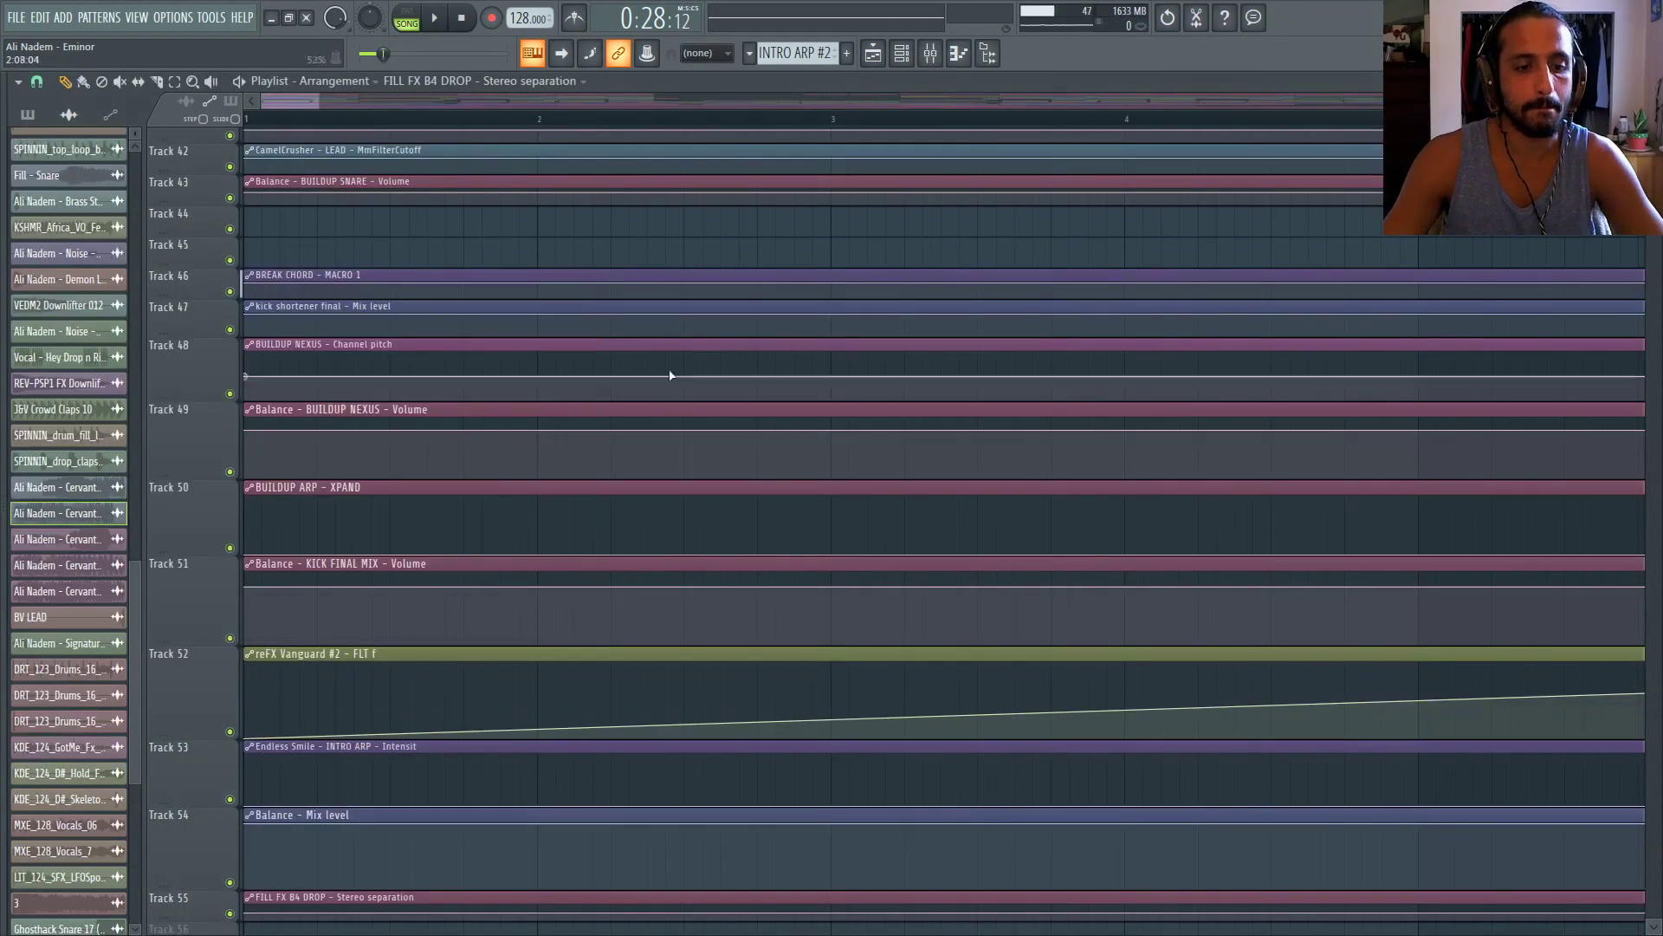
# Rename the FILL FX B4 DROP stereo separation automation clip as STEREO SEPARATION
pyautogui.scroll(-6, 641, 433)
pyautogui.doubleClick(314, 680)
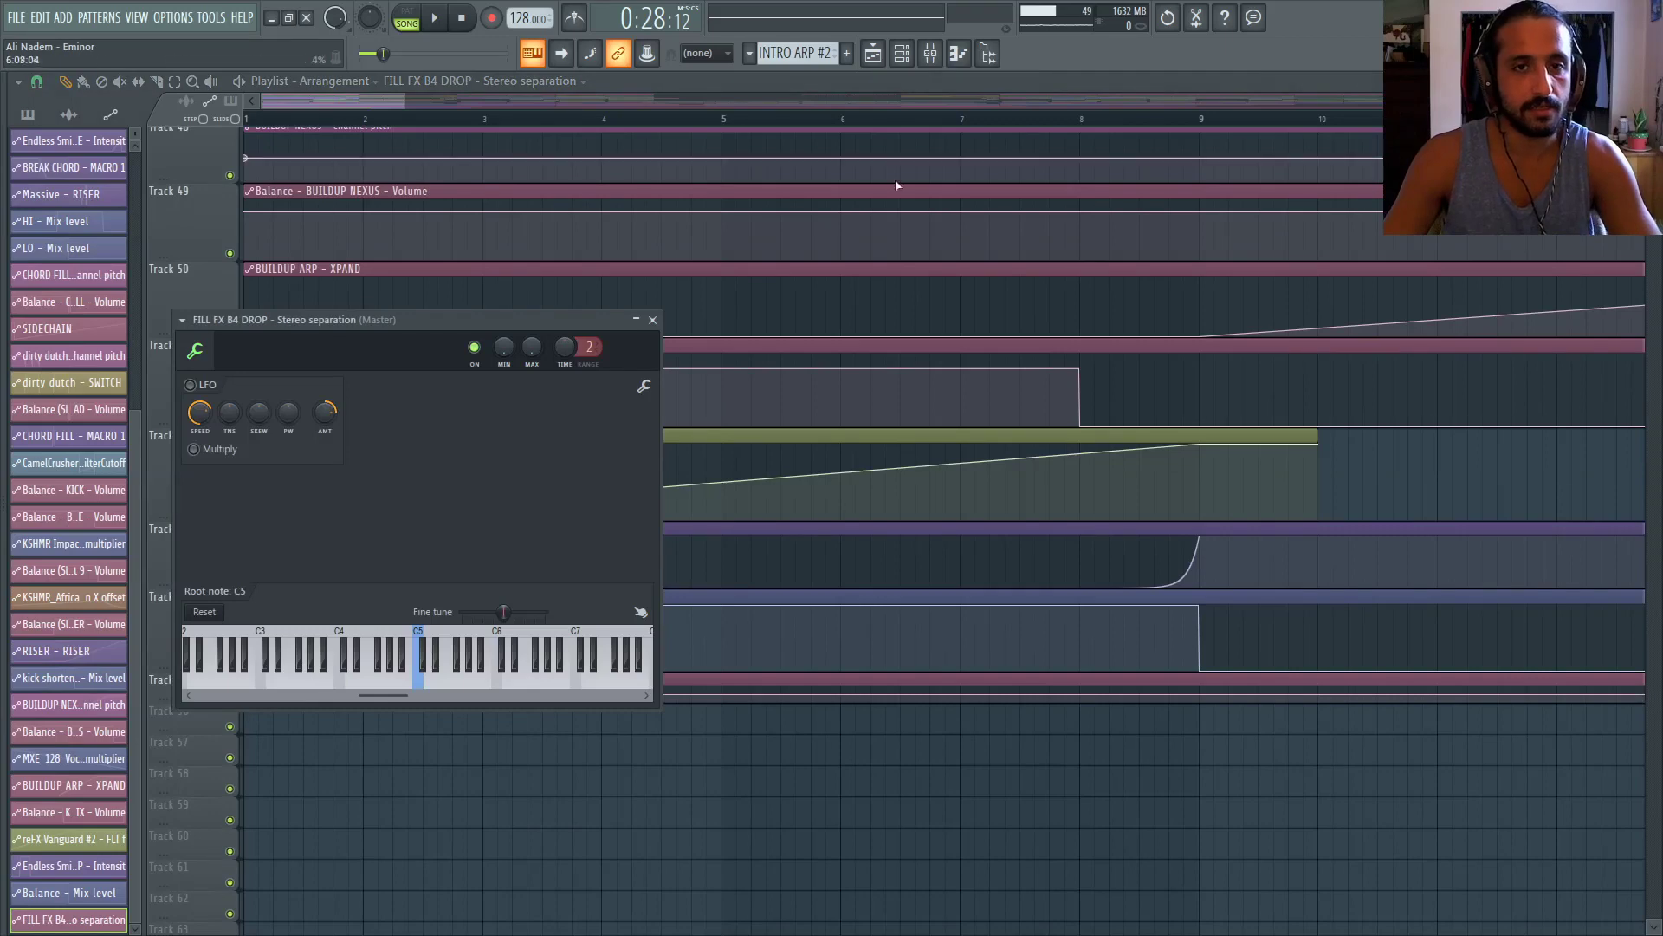
pyautogui.press('Escape')
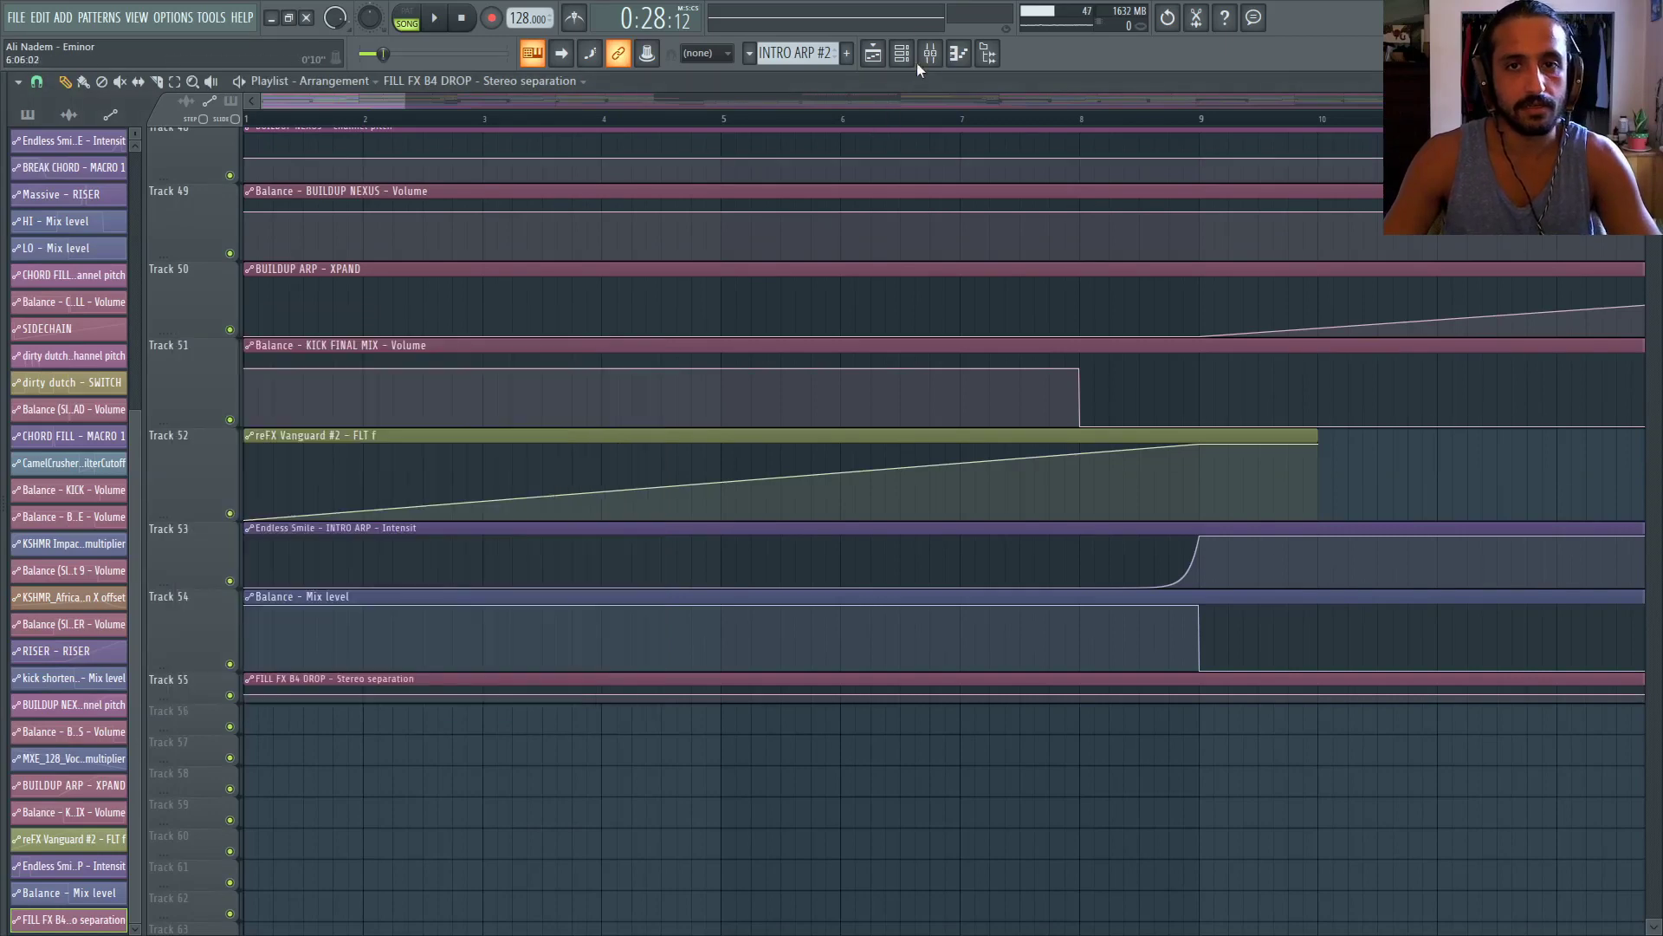
pyautogui.doubleClick(445, 679)
pyautogui.press('F2')
pyautogui.write('STEREO SE')
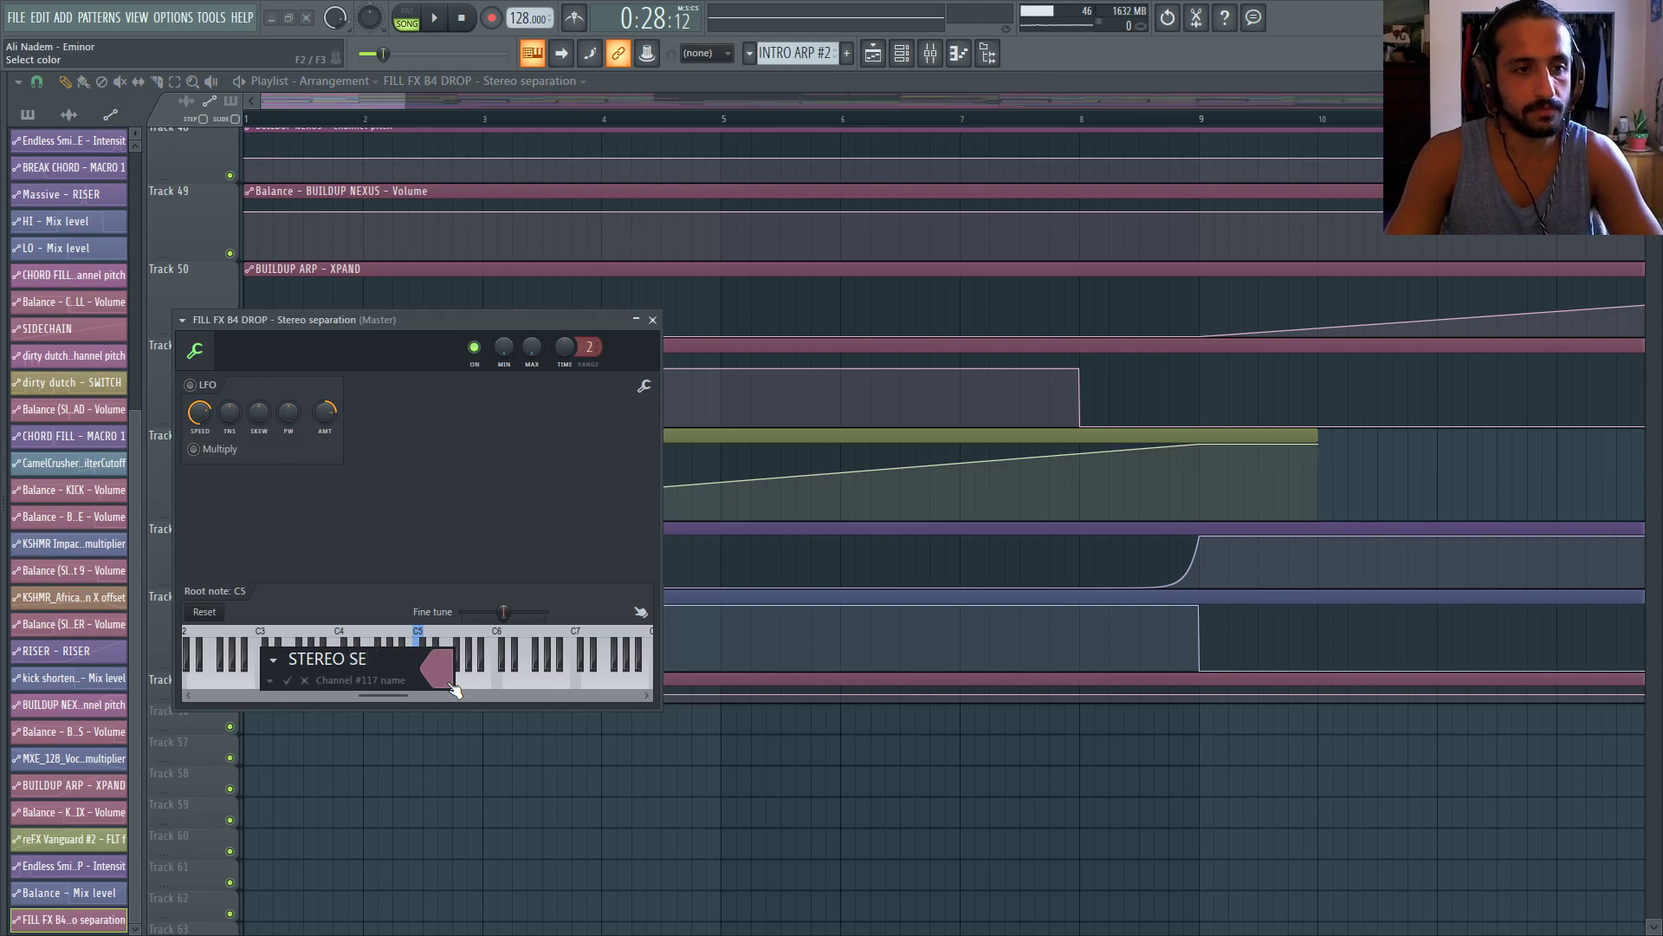
pyautogui.write('PAR')
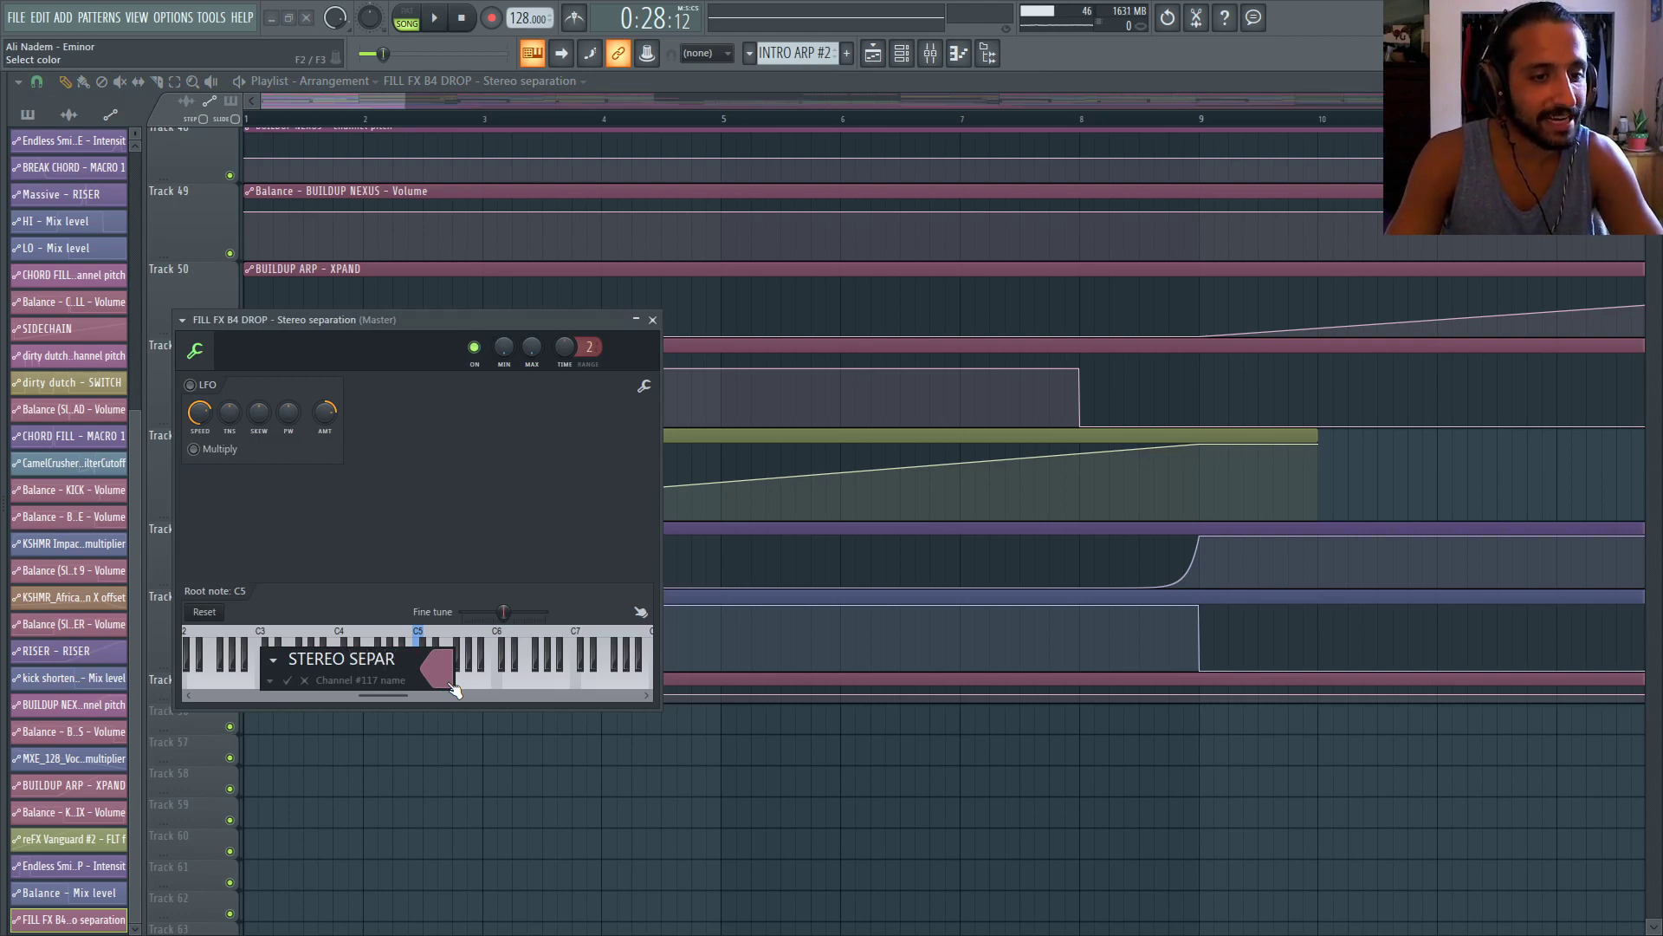
pyautogui.write('ATION')
pyautogui.press('Return')
pyautogui.press('Escape')
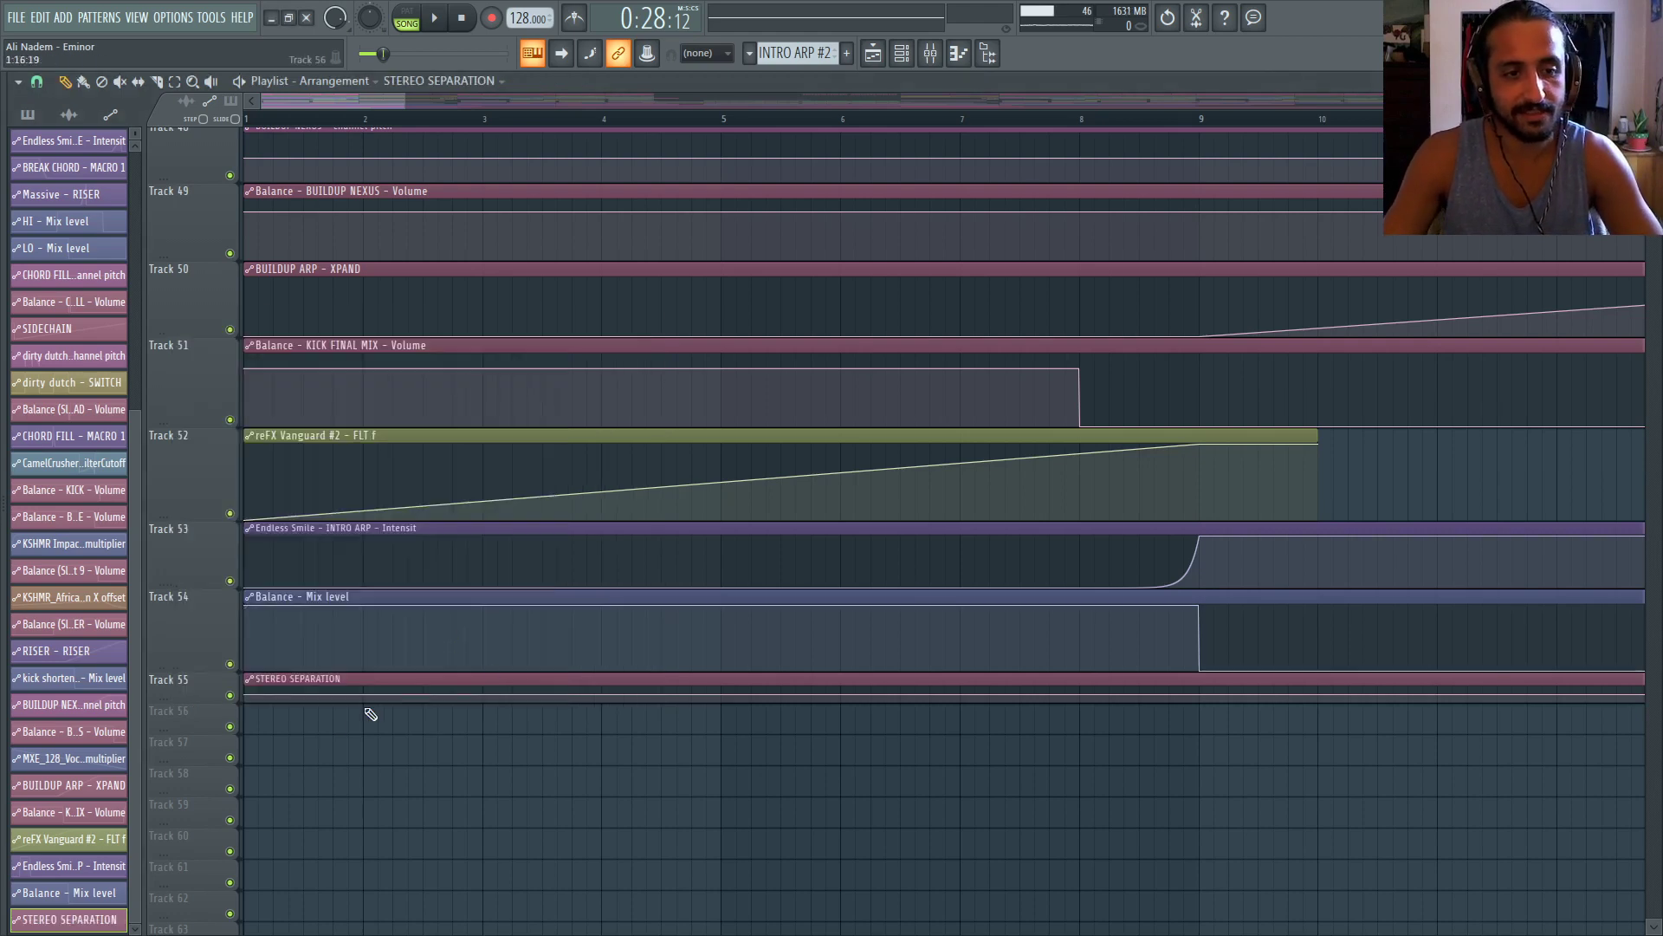
# Examine the FILL FX B4 DROP track's stereo separation control, and compare the STEREO SEPARATION clip's position with the fill samples around bar 16
pyautogui.click(947, 55)
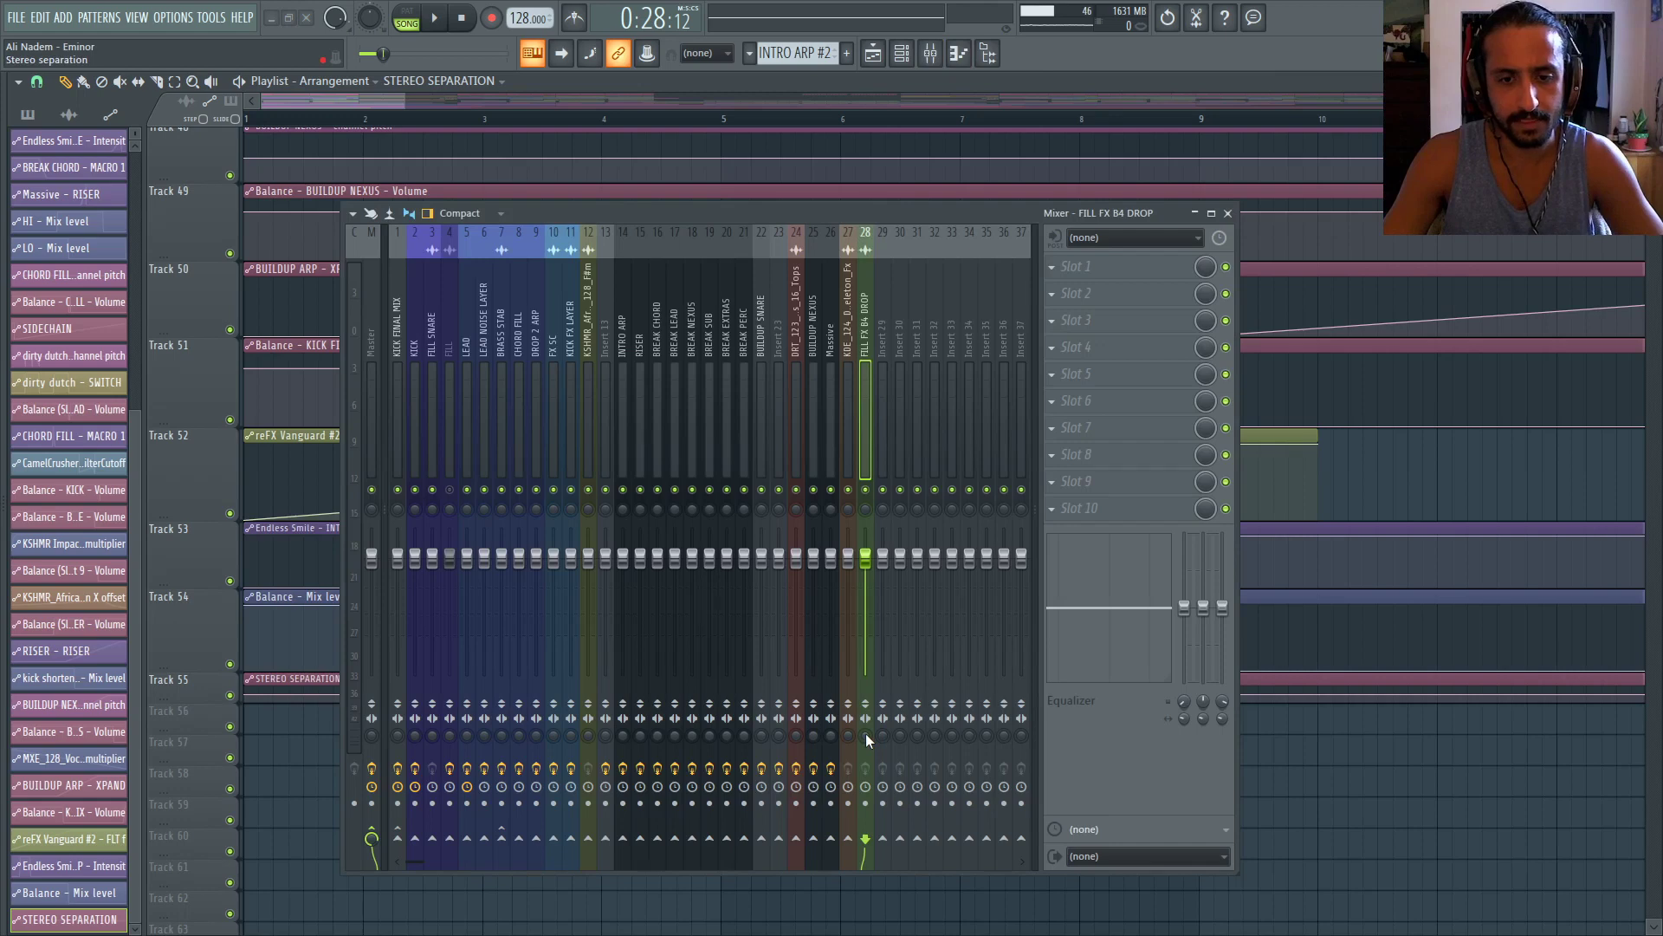
pyautogui.click(1228, 214)
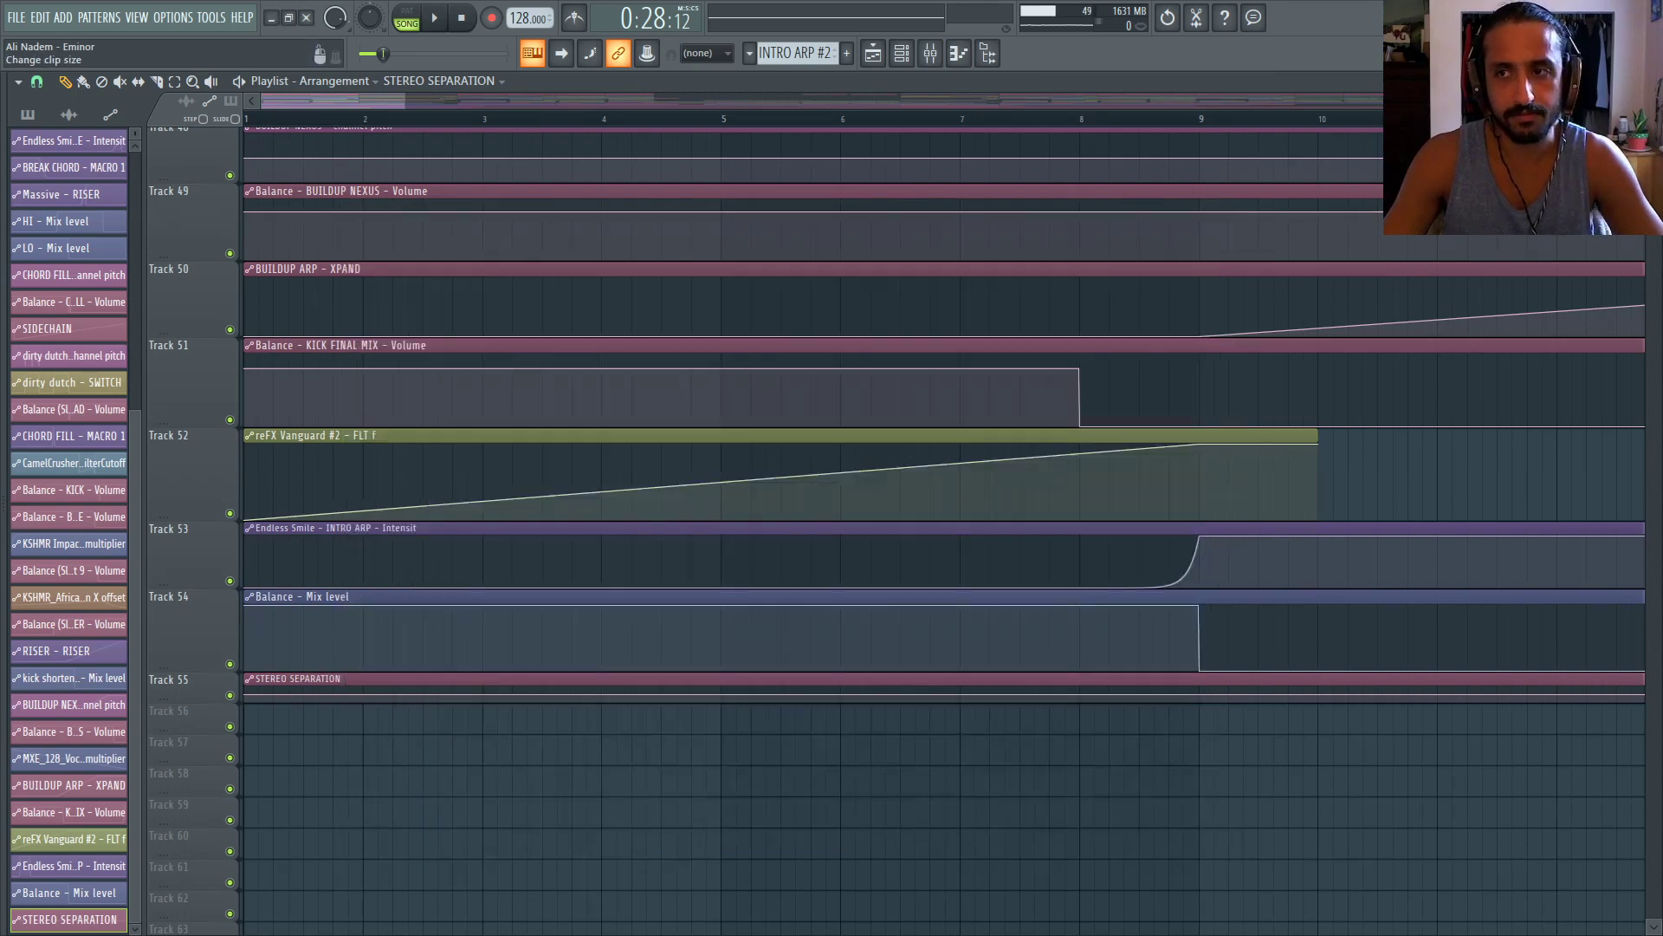
pyautogui.scroll(3, 1245, 344)
pyautogui.scroll(-1, 1246, 344)
pyautogui.scroll(-5, 1248, 349)
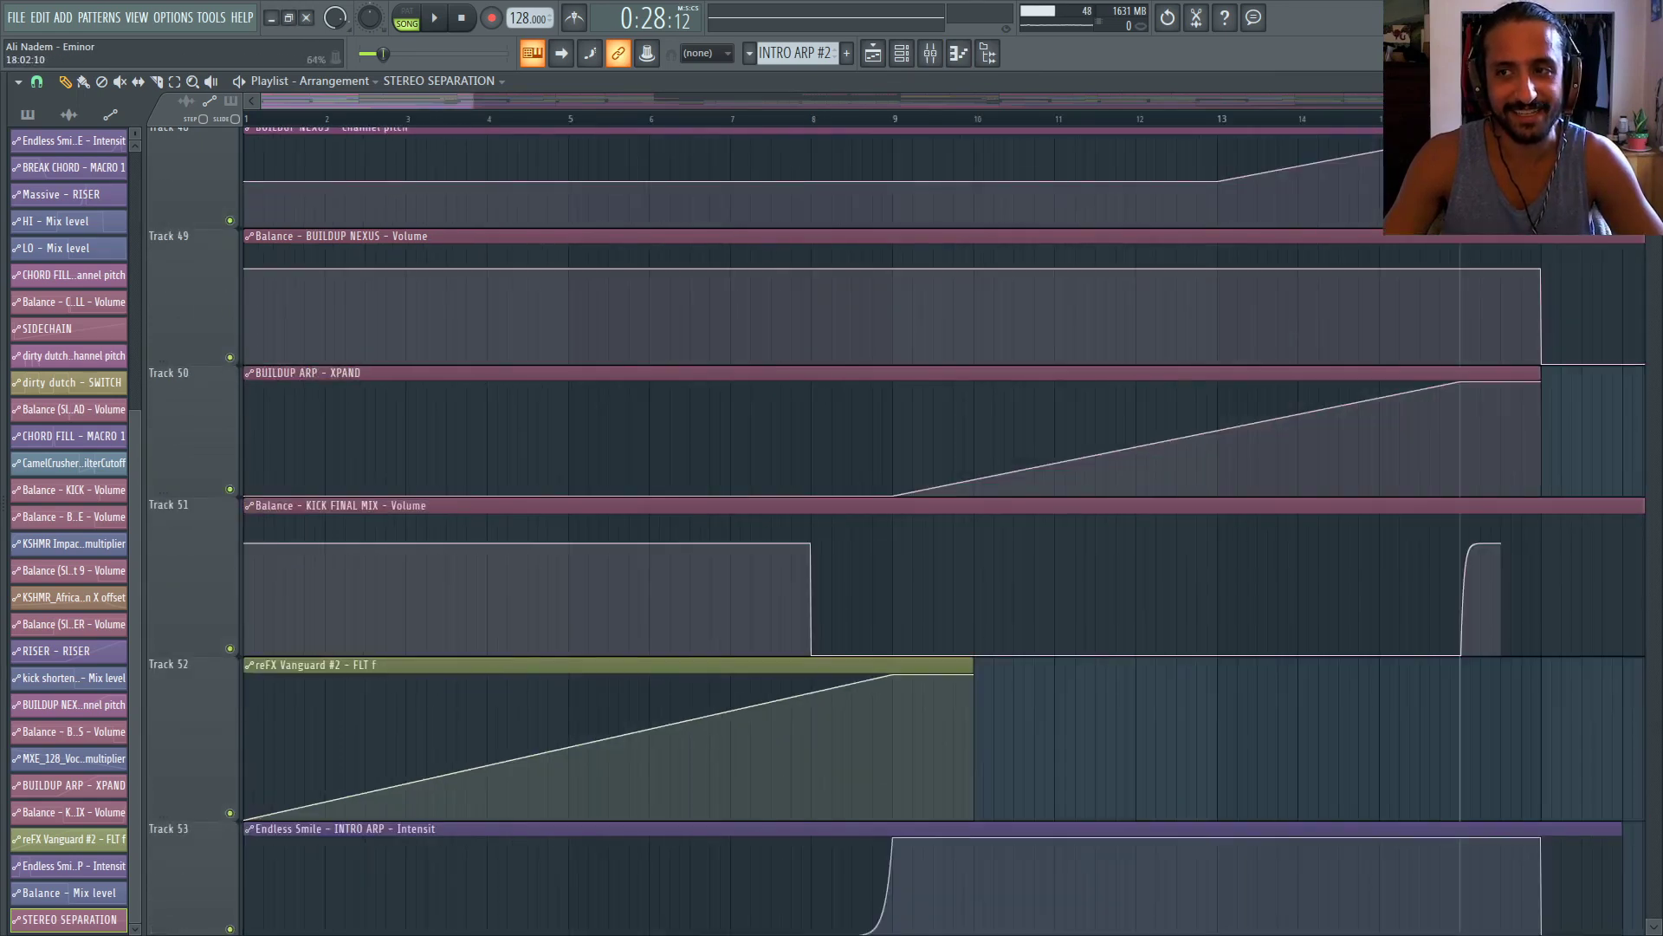
pyautogui.scroll(-2, 1163, 283)
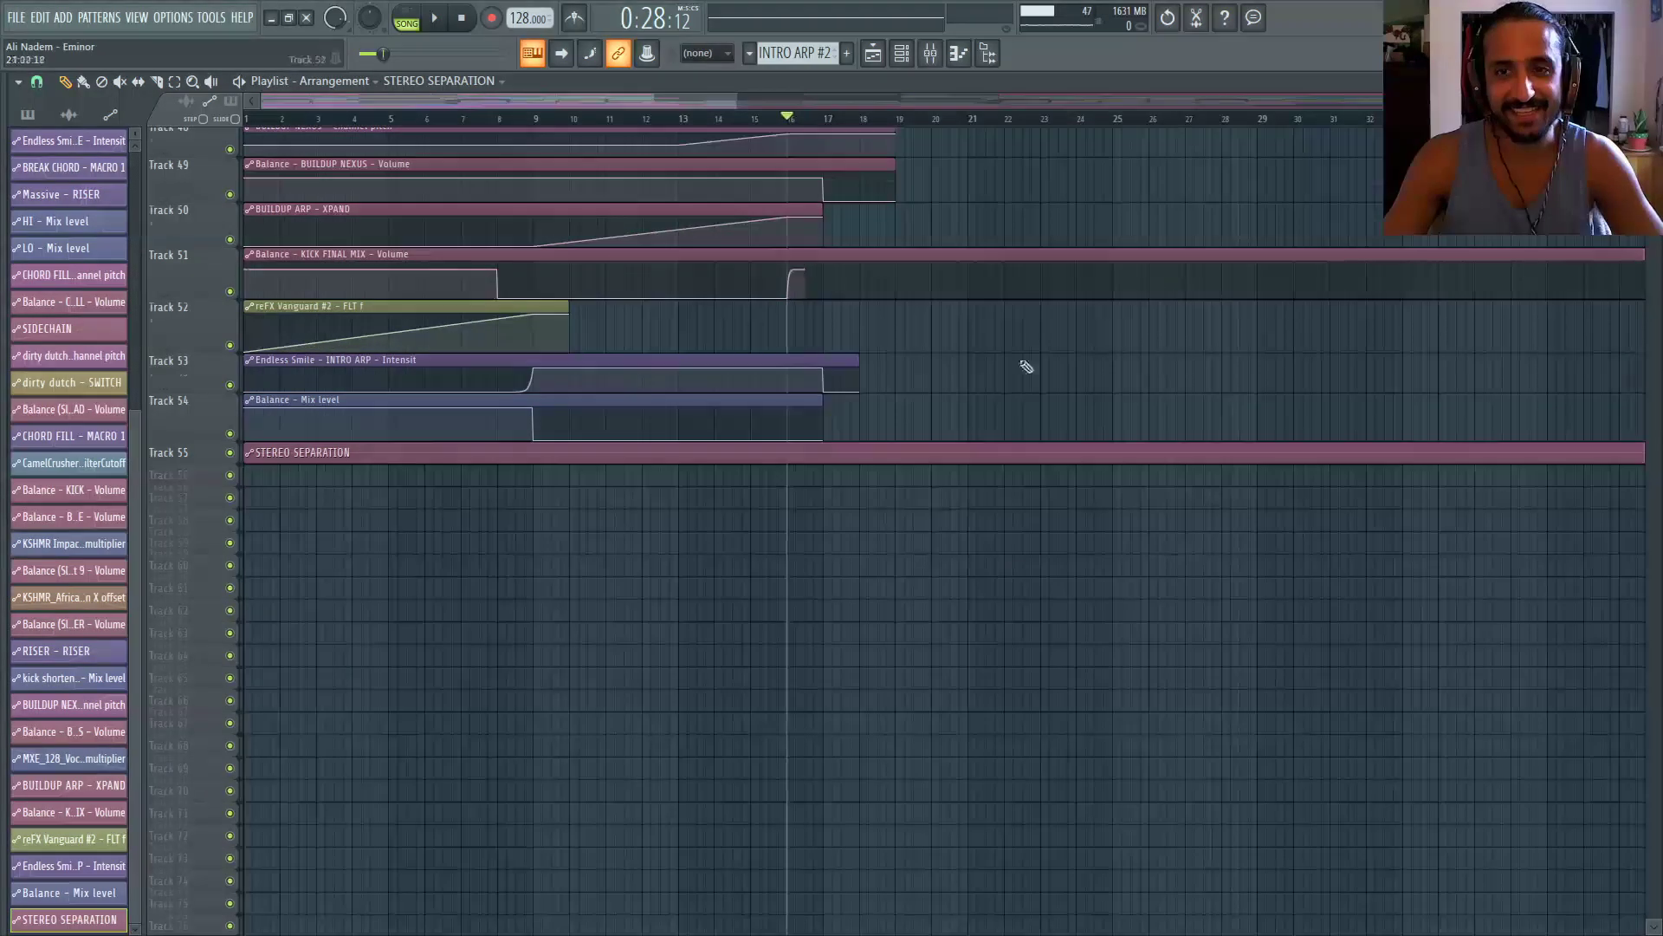
pyautogui.scroll(6, 1025, 364)
pyautogui.scroll(5, 830, 429)
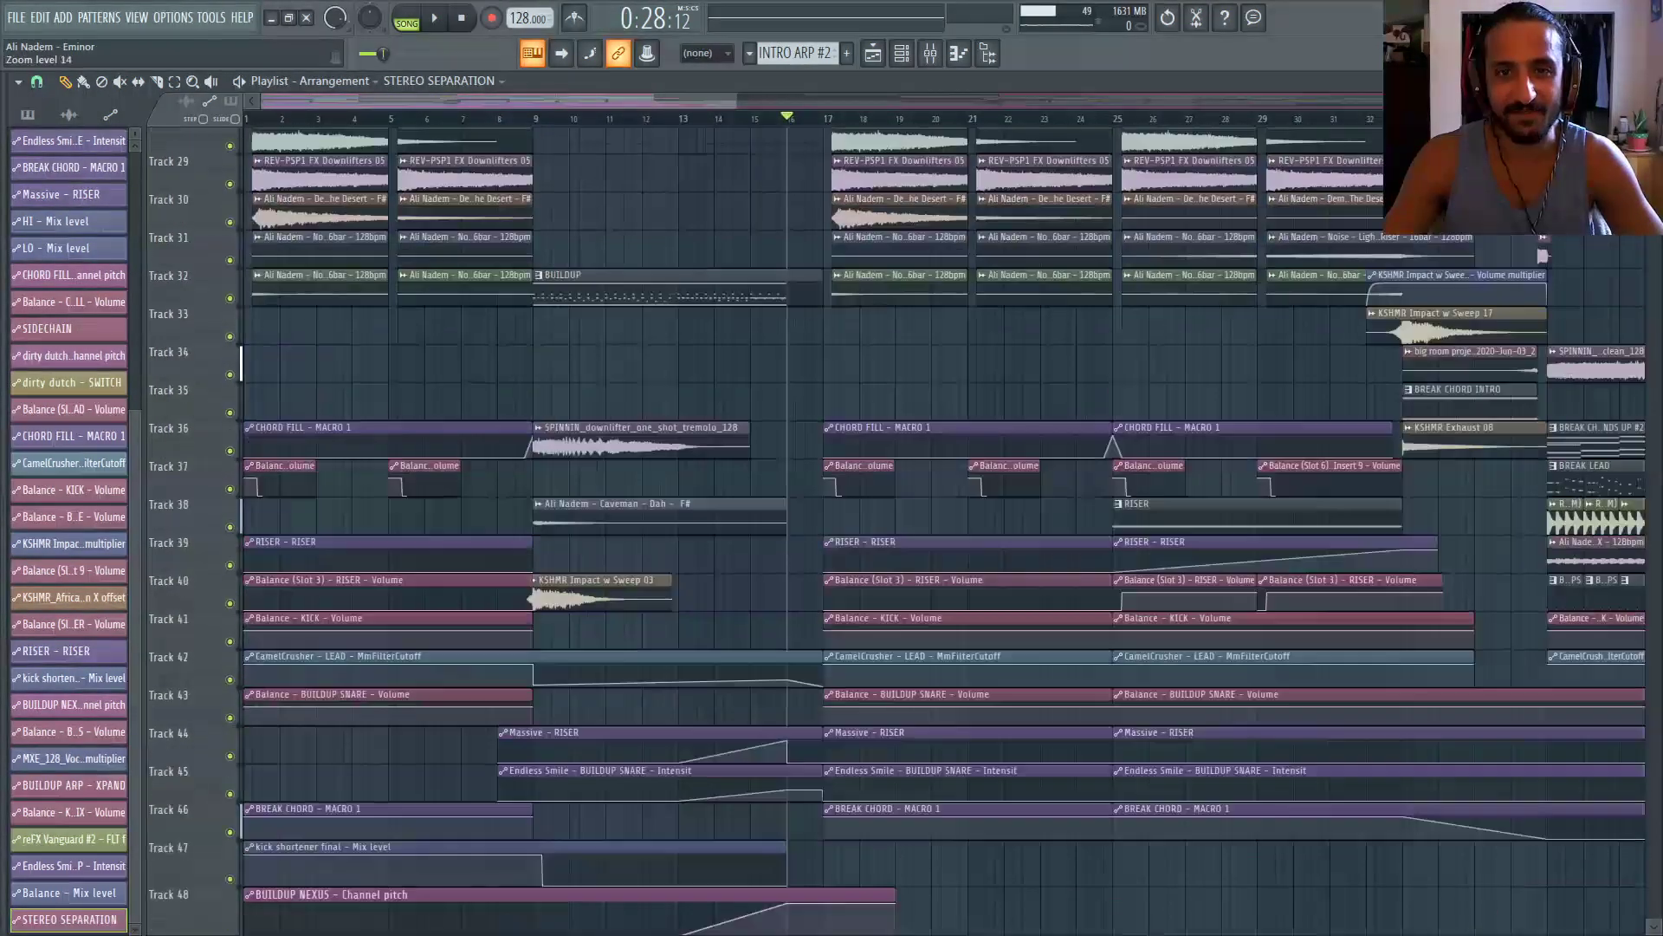
pyautogui.scroll(8, 830, 429)
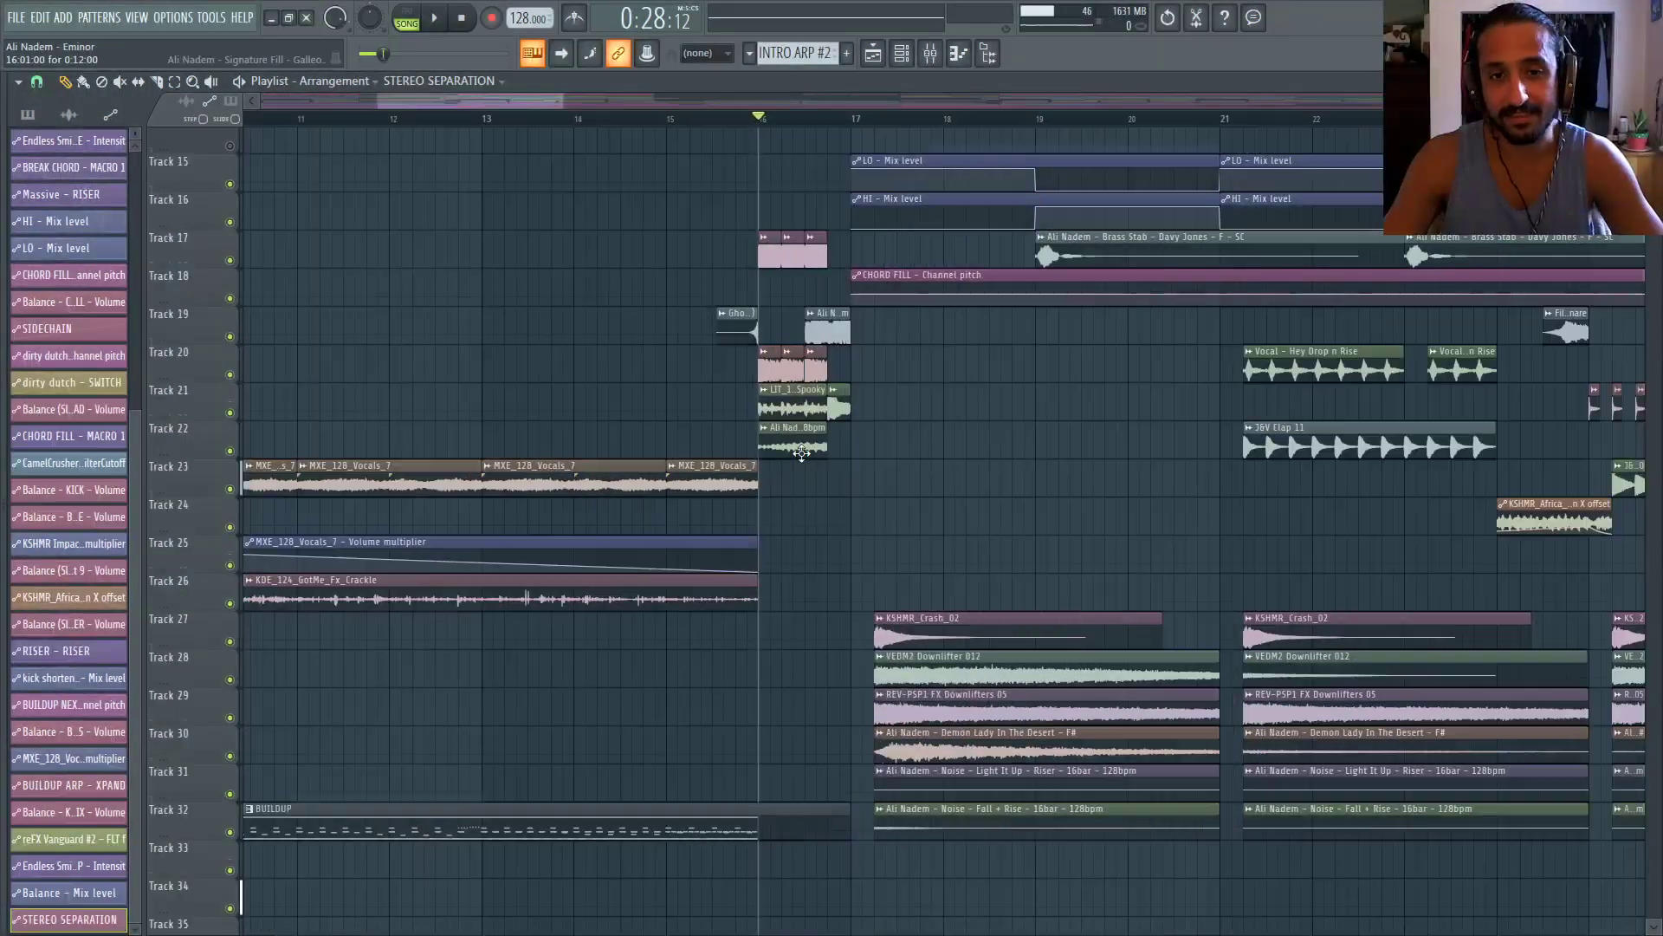
pyautogui.scroll(4, 807, 516)
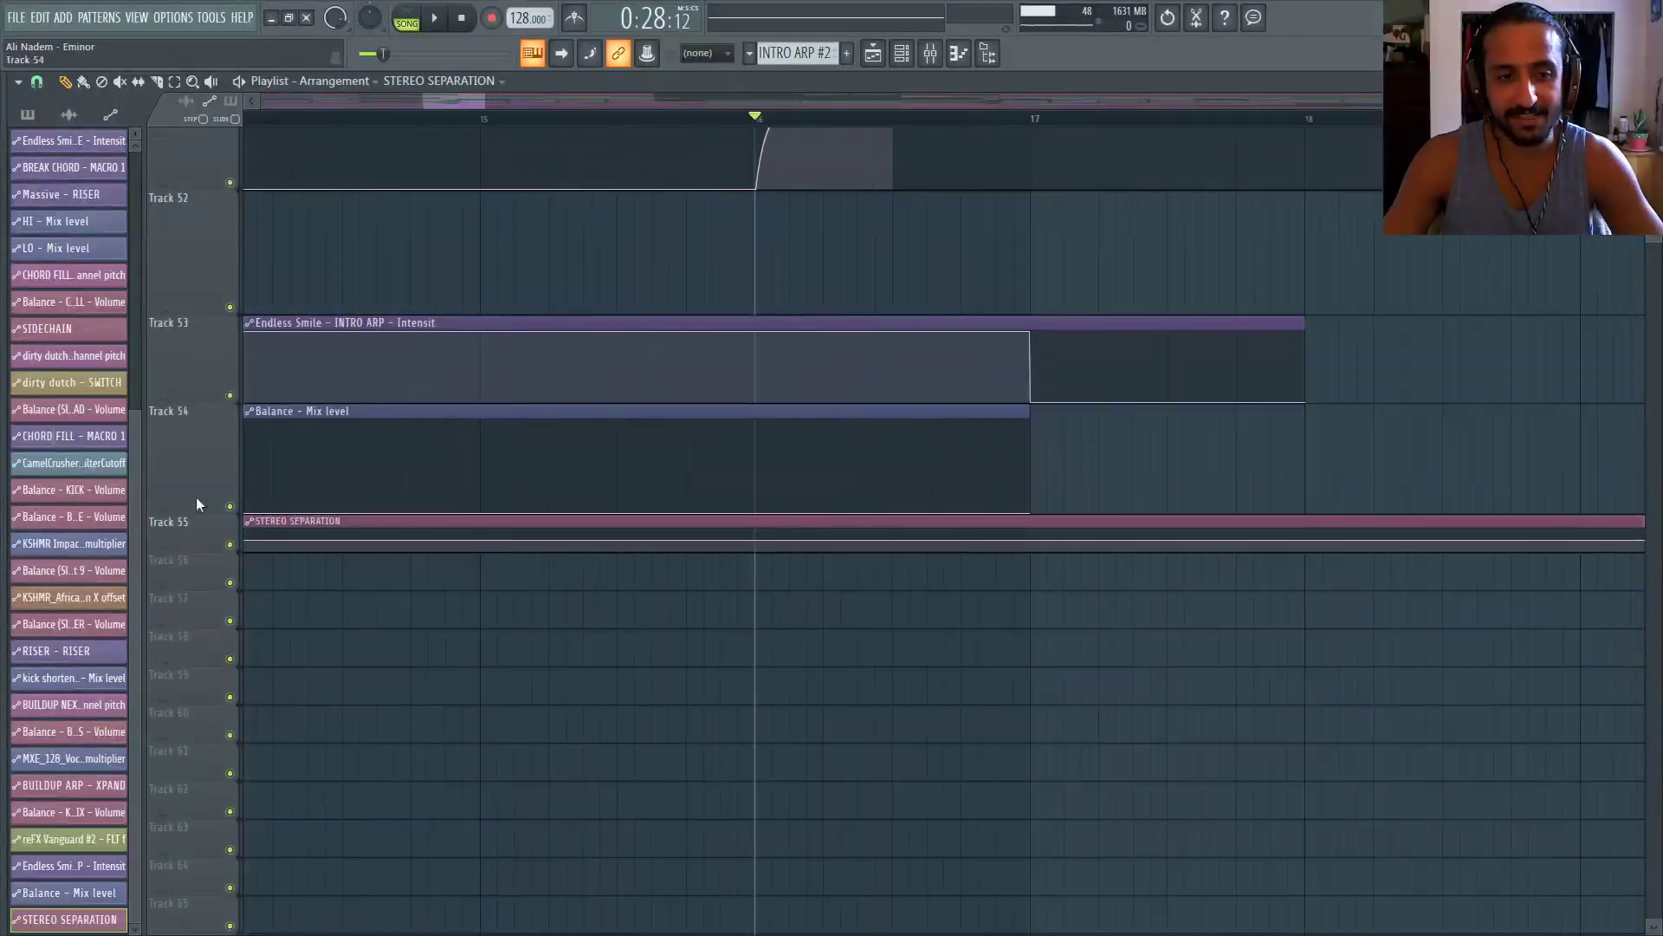
# Enlarge playlist track 55 and add a point at 16:01:00 in the STEREO SEPARATION clip with a value of 0.5
pyautogui.moveTo(232, 551); pyautogui.dragTo(224, 635)
pyautogui.scroll(2, 693, 572)
pyautogui.scroll(1, 693, 572)
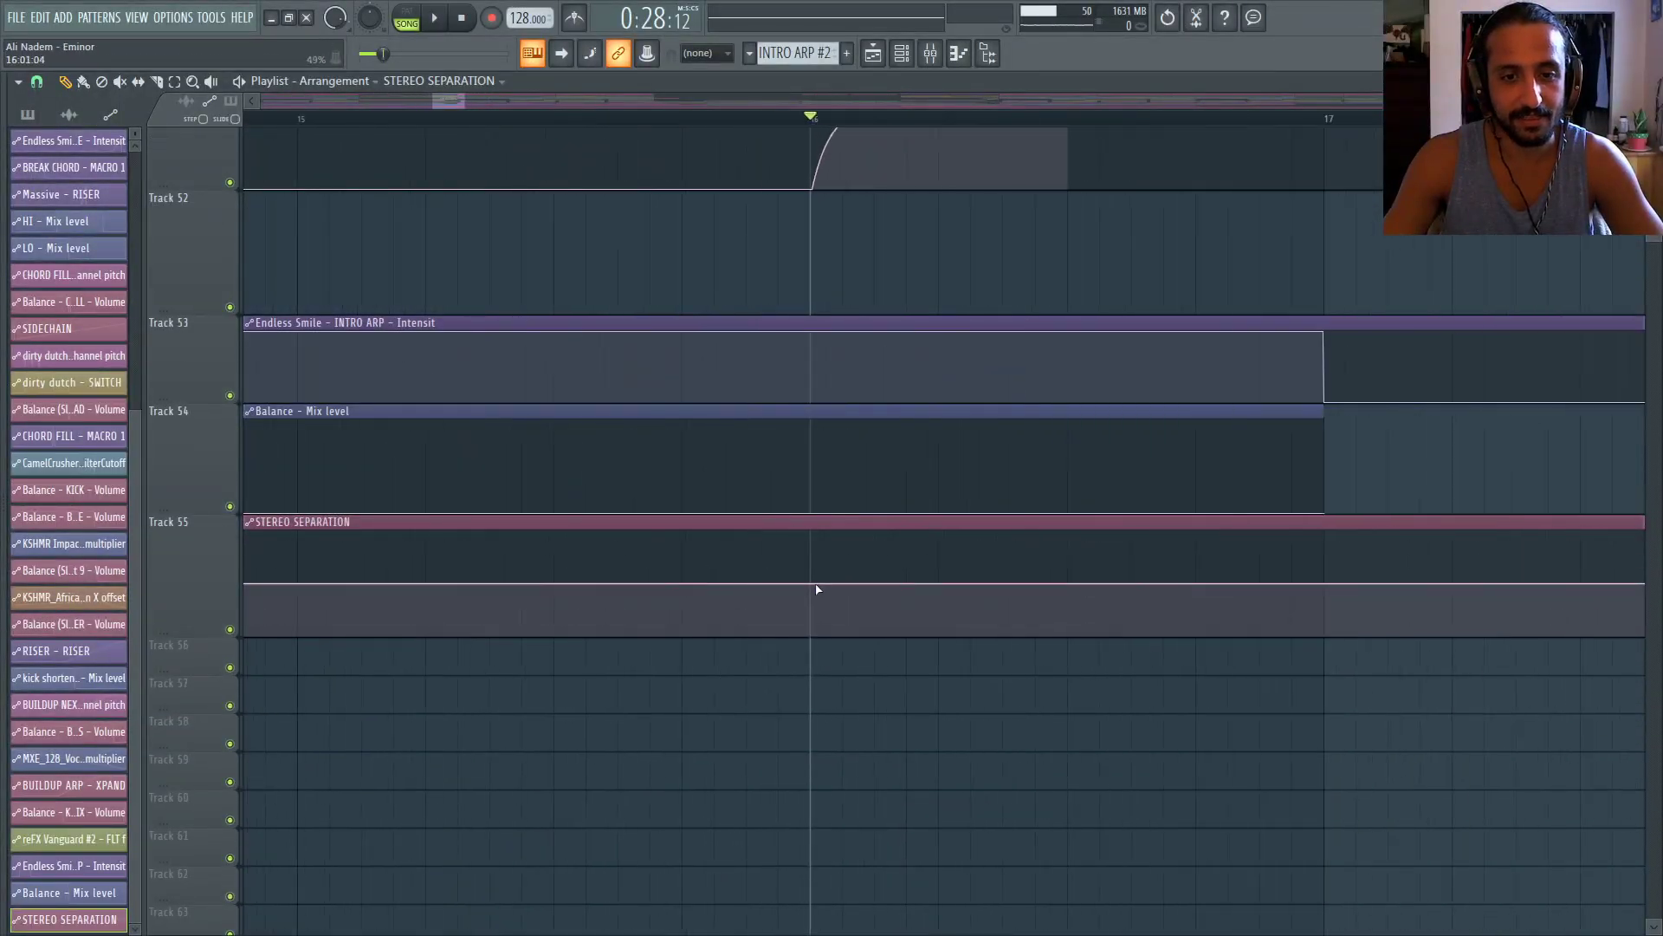
pyautogui.rightClick(815, 587)
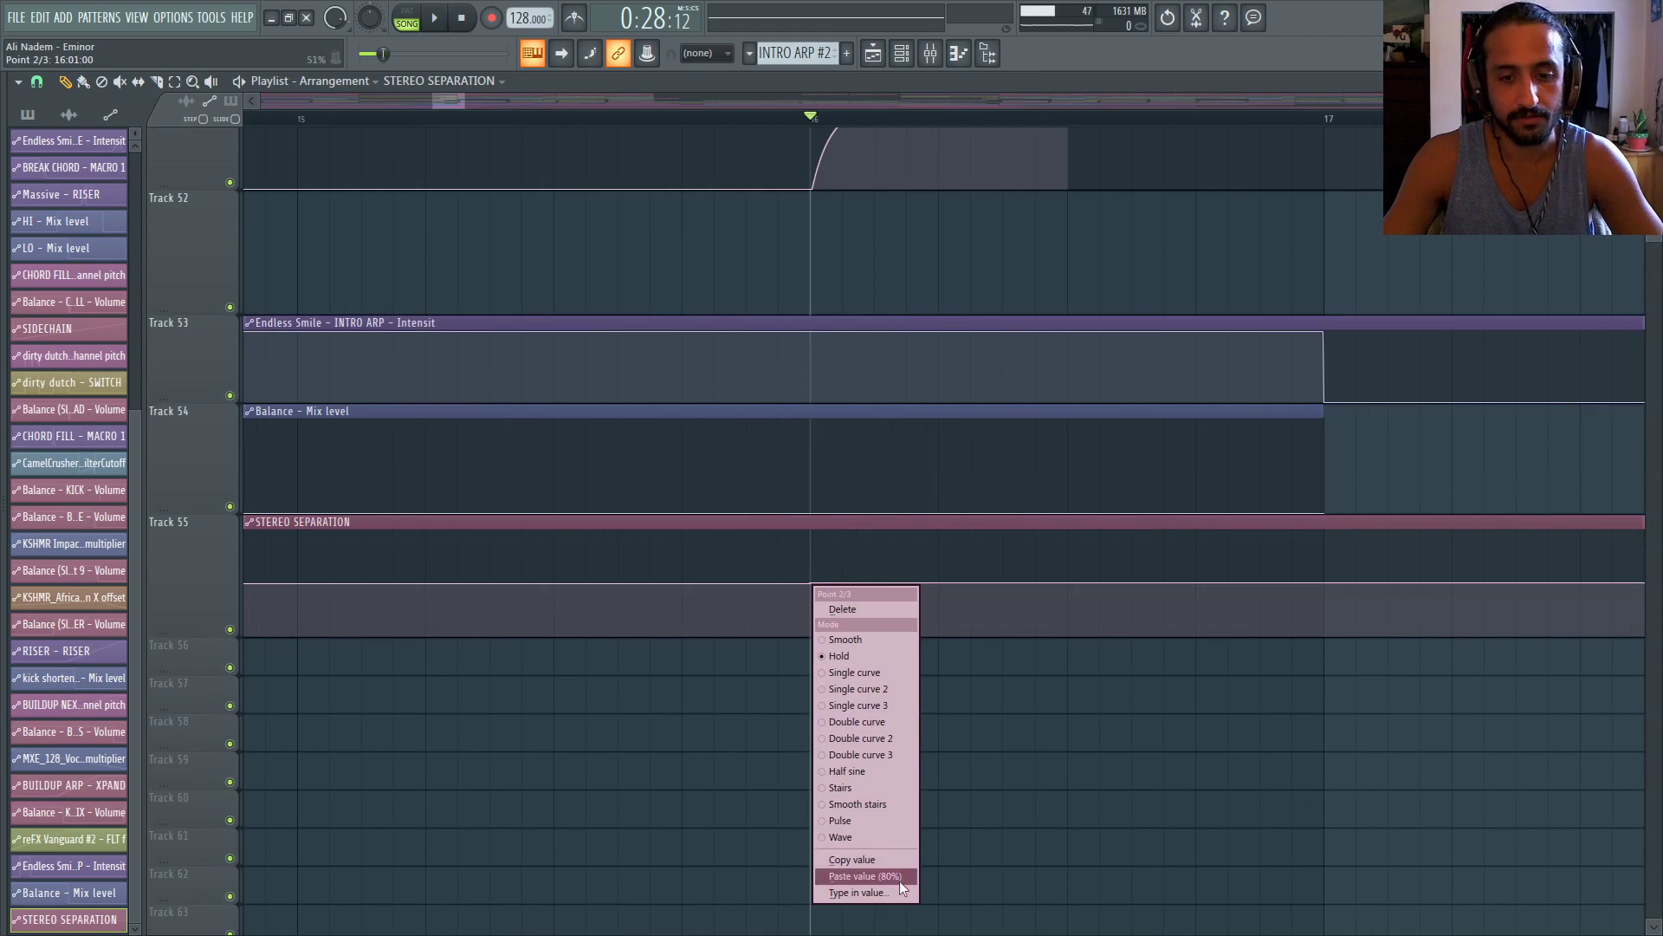
pyautogui.click(900, 880)
pyautogui.write('.5')
pyautogui.press('Return')
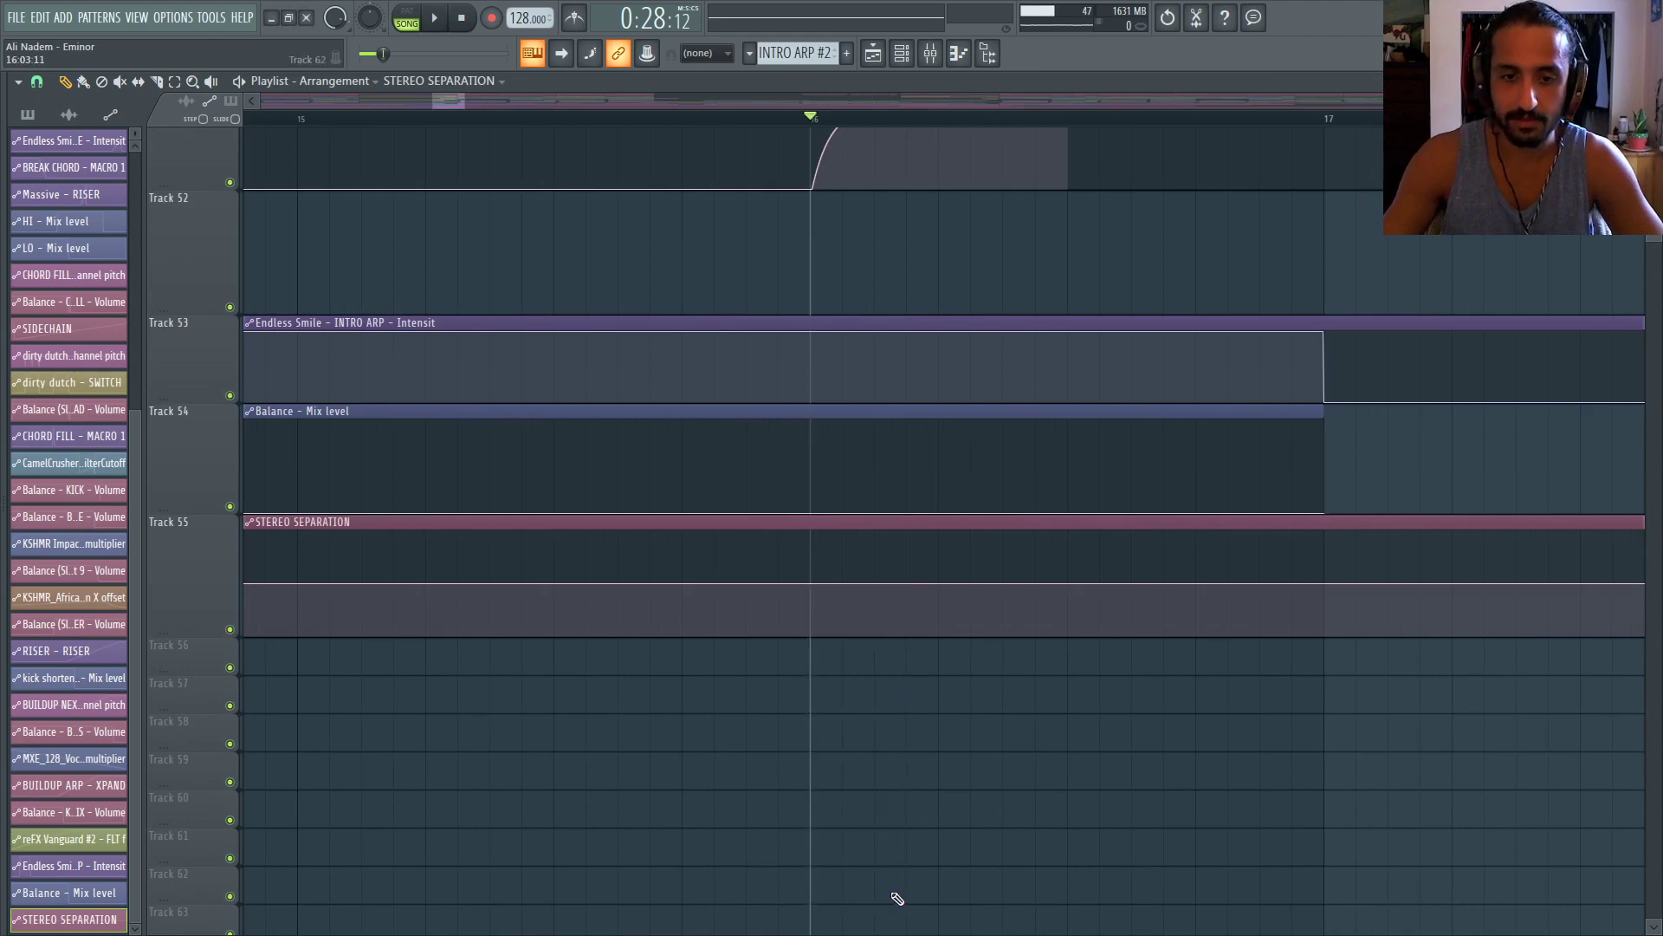
# Add a second STEREO SEPARATION point at 17:01:00 with a value of 0.5
pyautogui.rightClick(1326, 590)
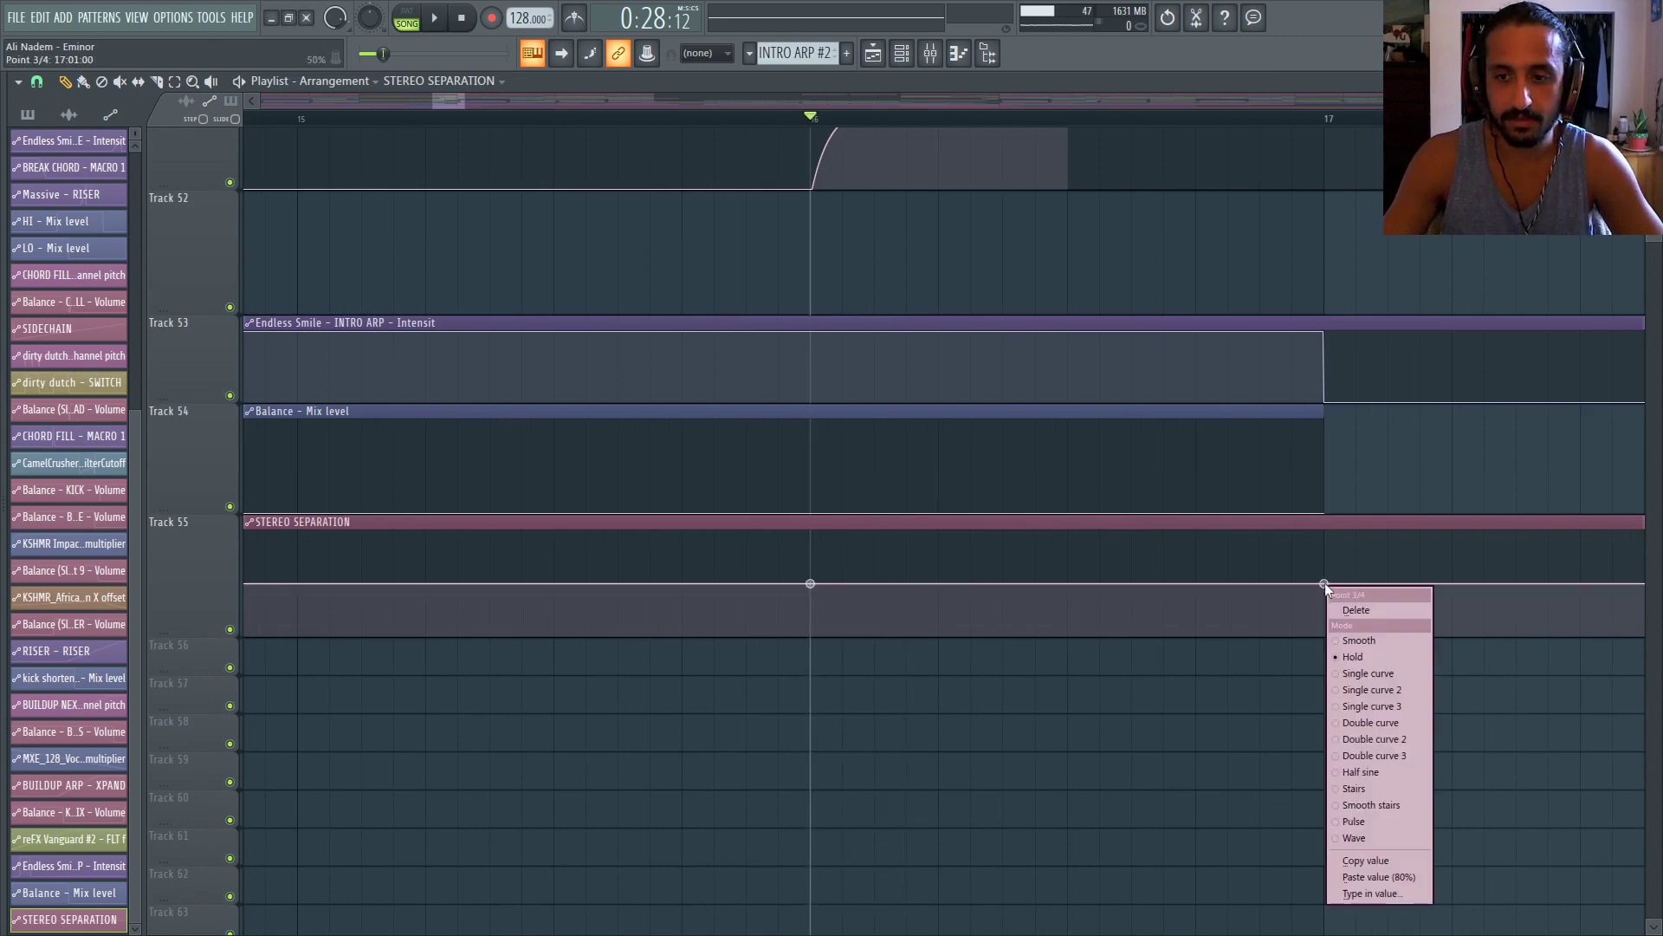
pyautogui.click(1365, 896)
pyautogui.write('.5')
pyautogui.press('Return')
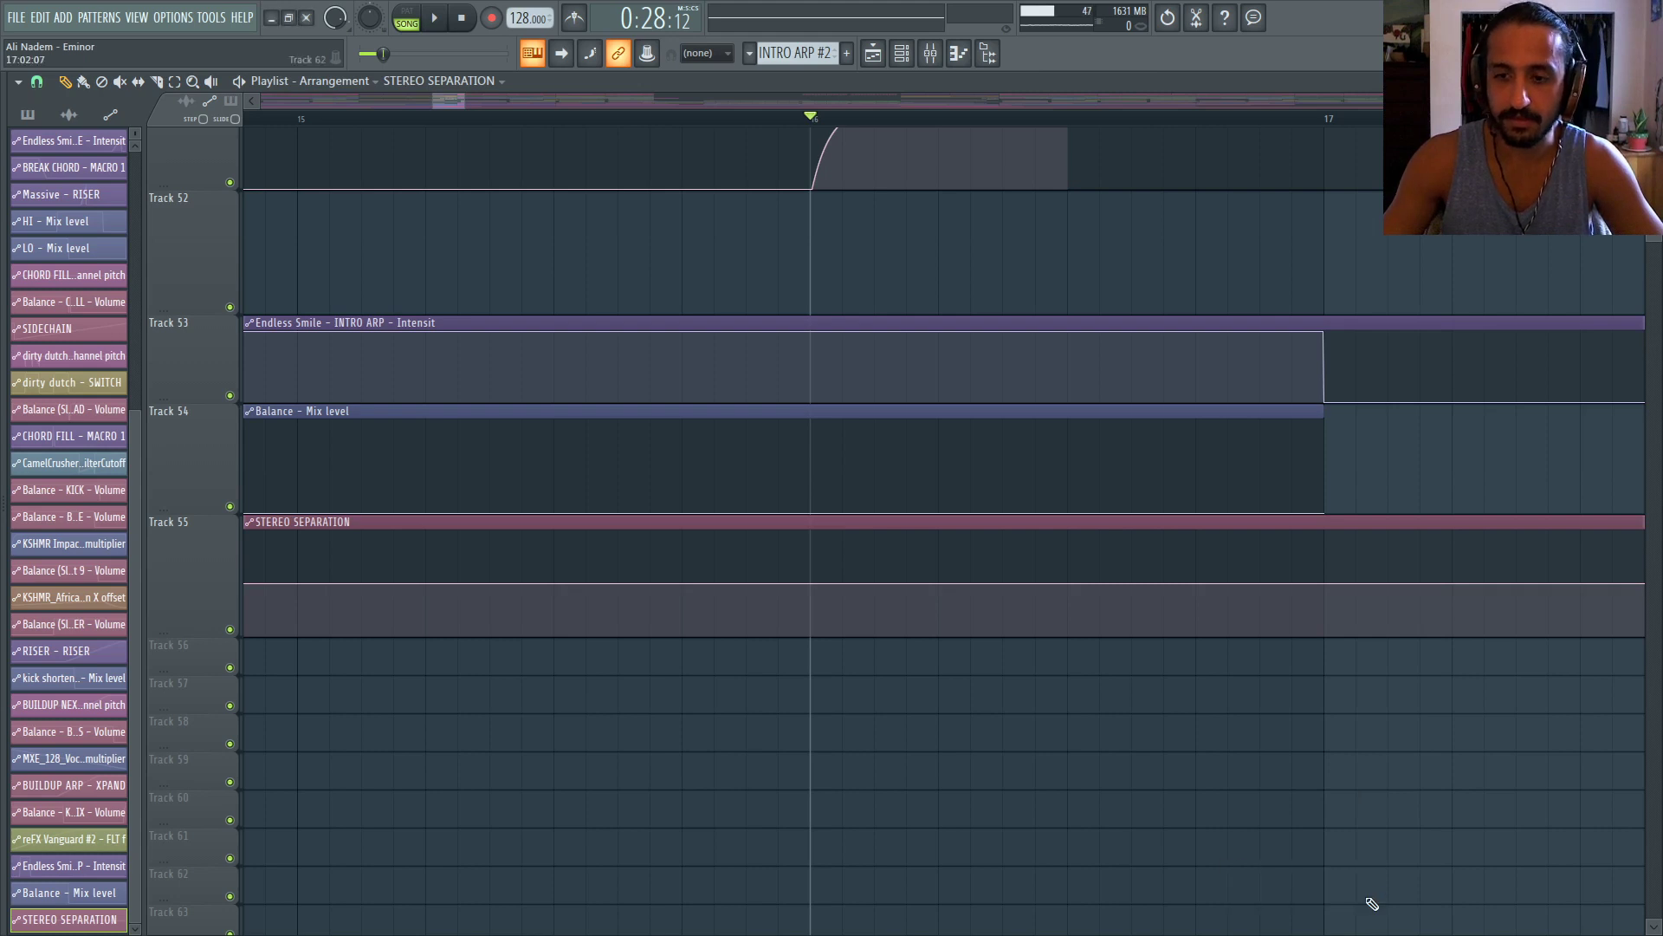
# Add a peak point at 100% at 16:13:00 in the STEREO SEPARATION clip and set its mode to Single curve
pyautogui.rightClick(1226, 547)
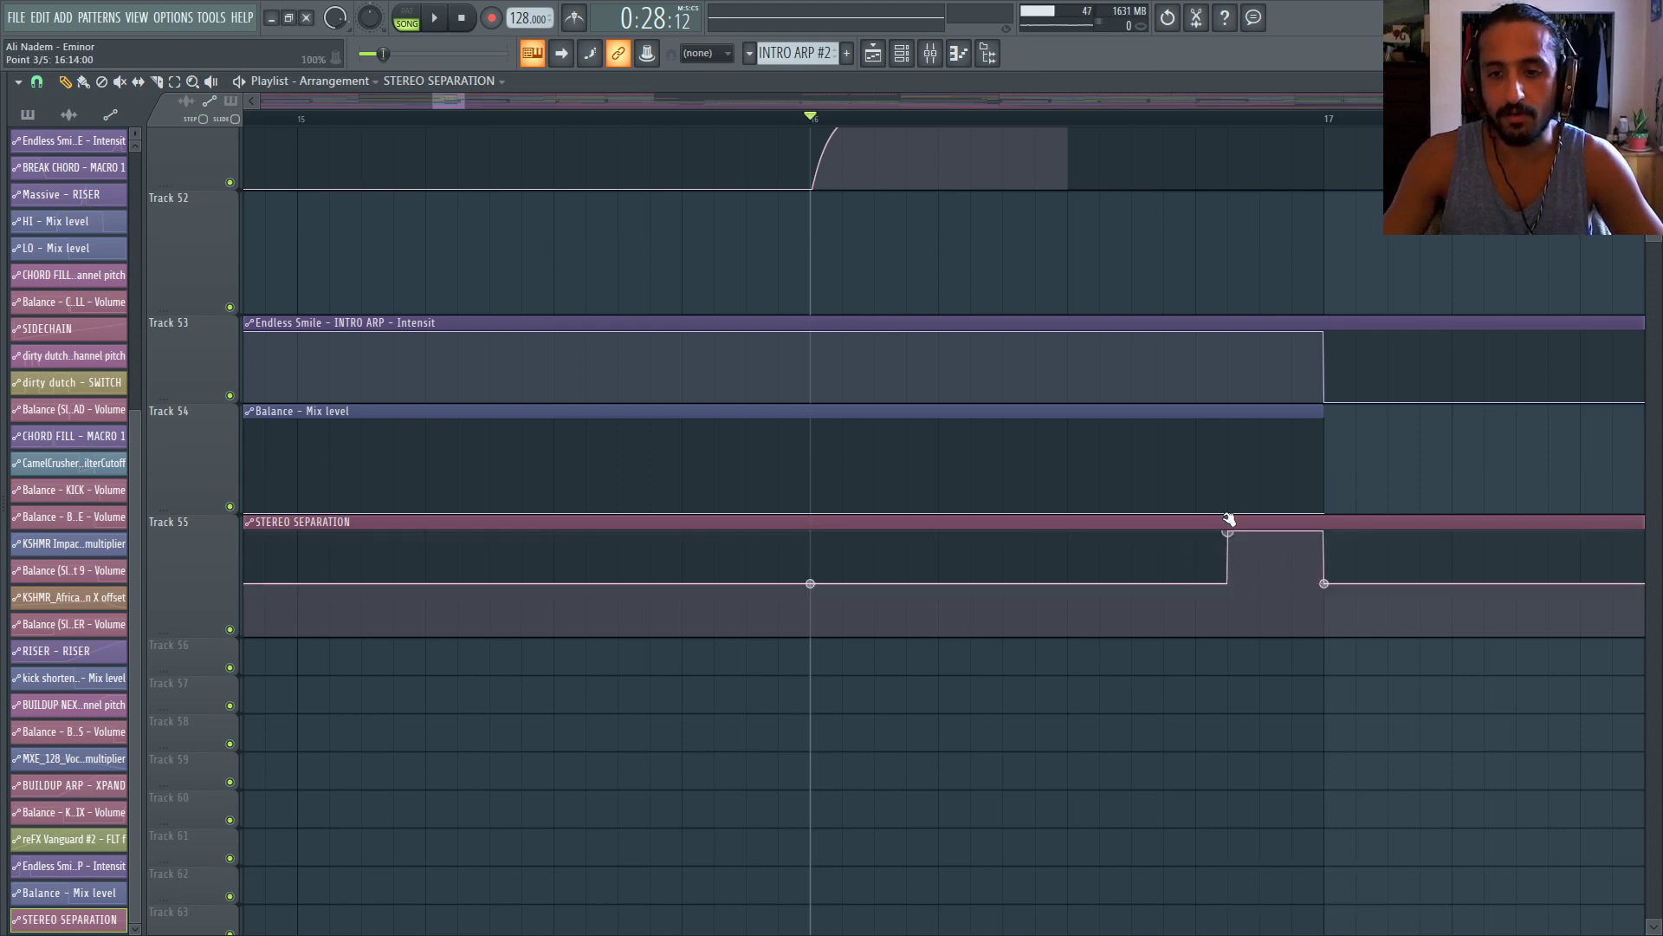
pyautogui.moveTo(1228, 518); pyautogui.dragTo(1197, 530)
pyautogui.rightClick(1197, 533)
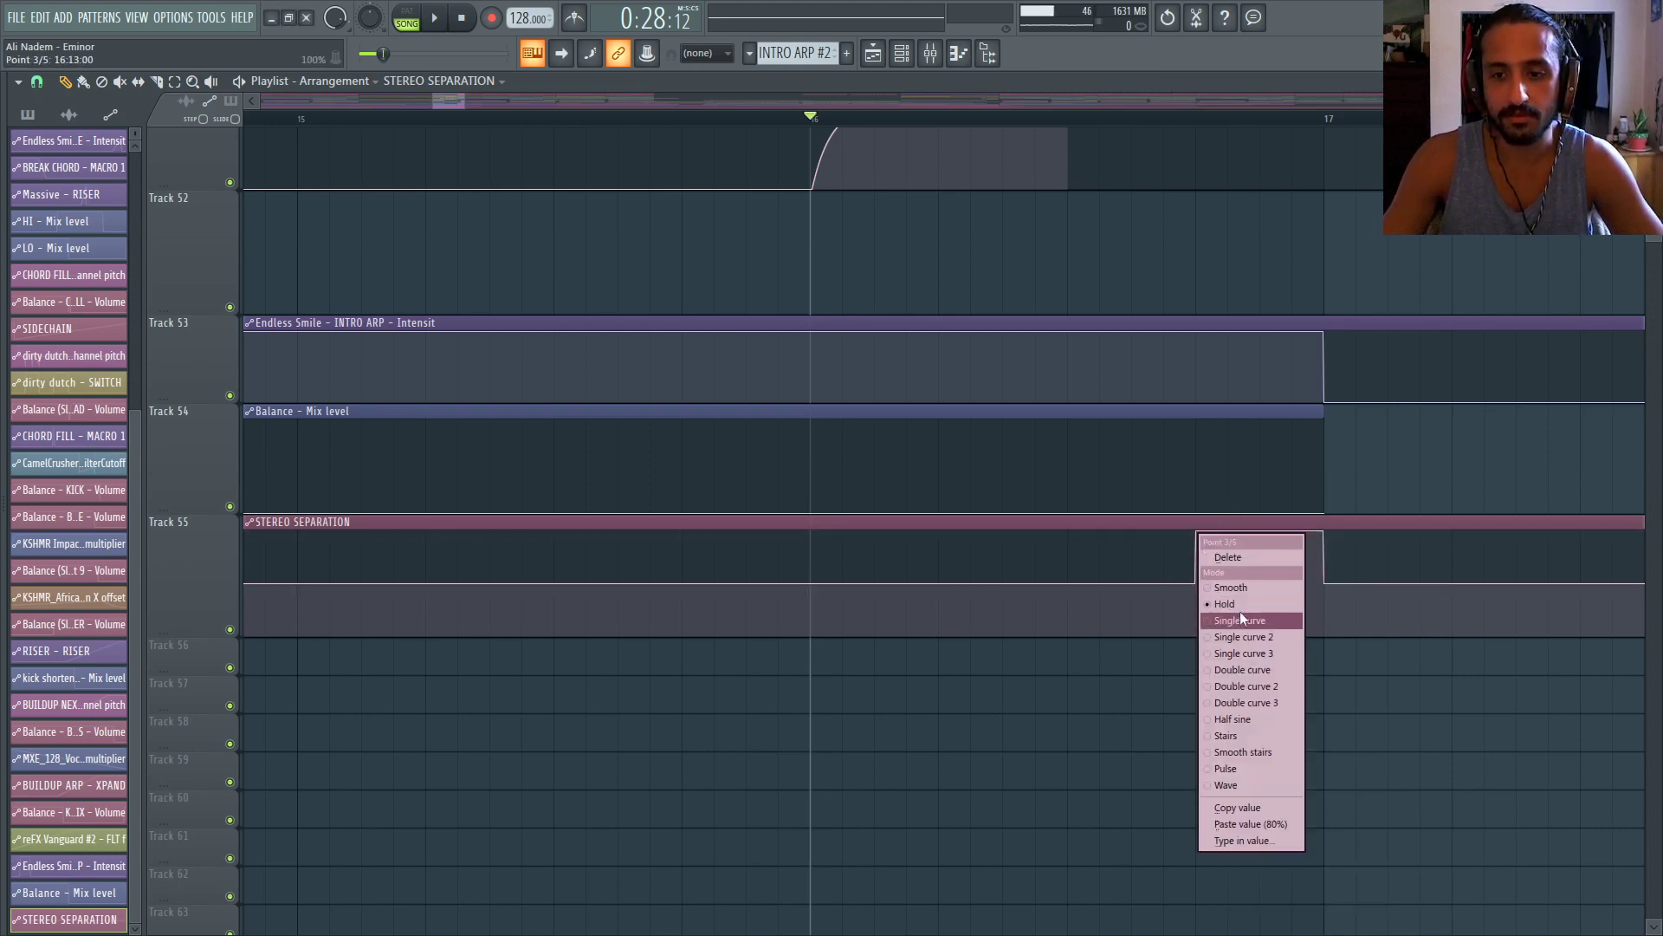
pyautogui.click(1239, 616)
pyautogui.rightClick(1196, 533)
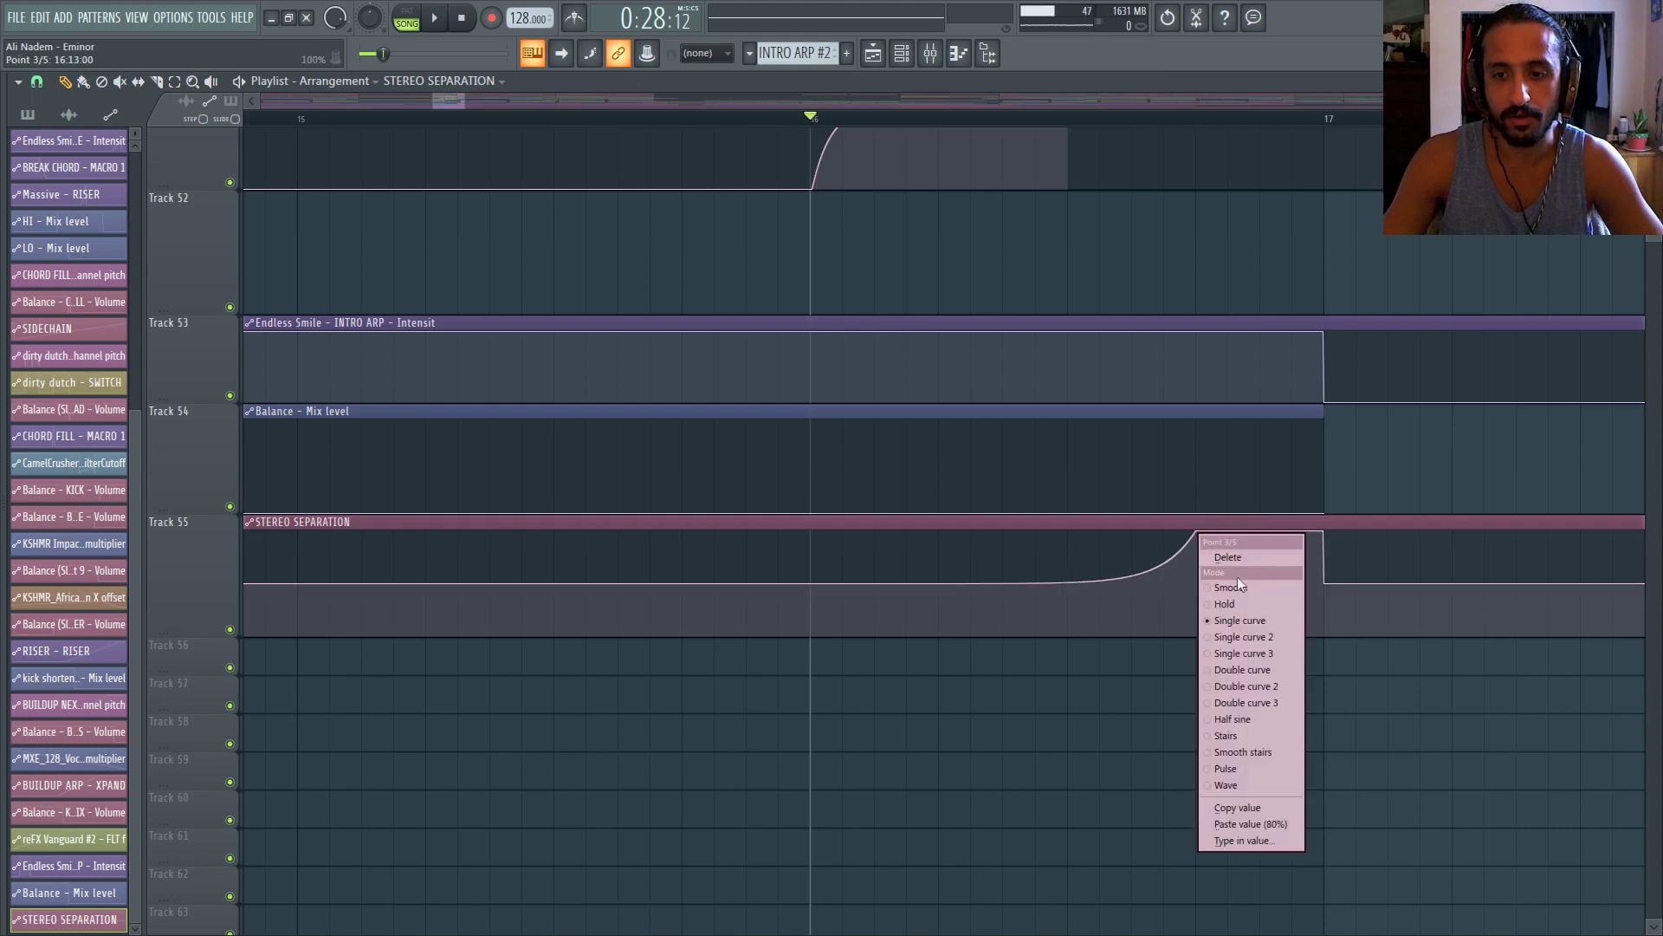
pyautogui.click(1235, 623)
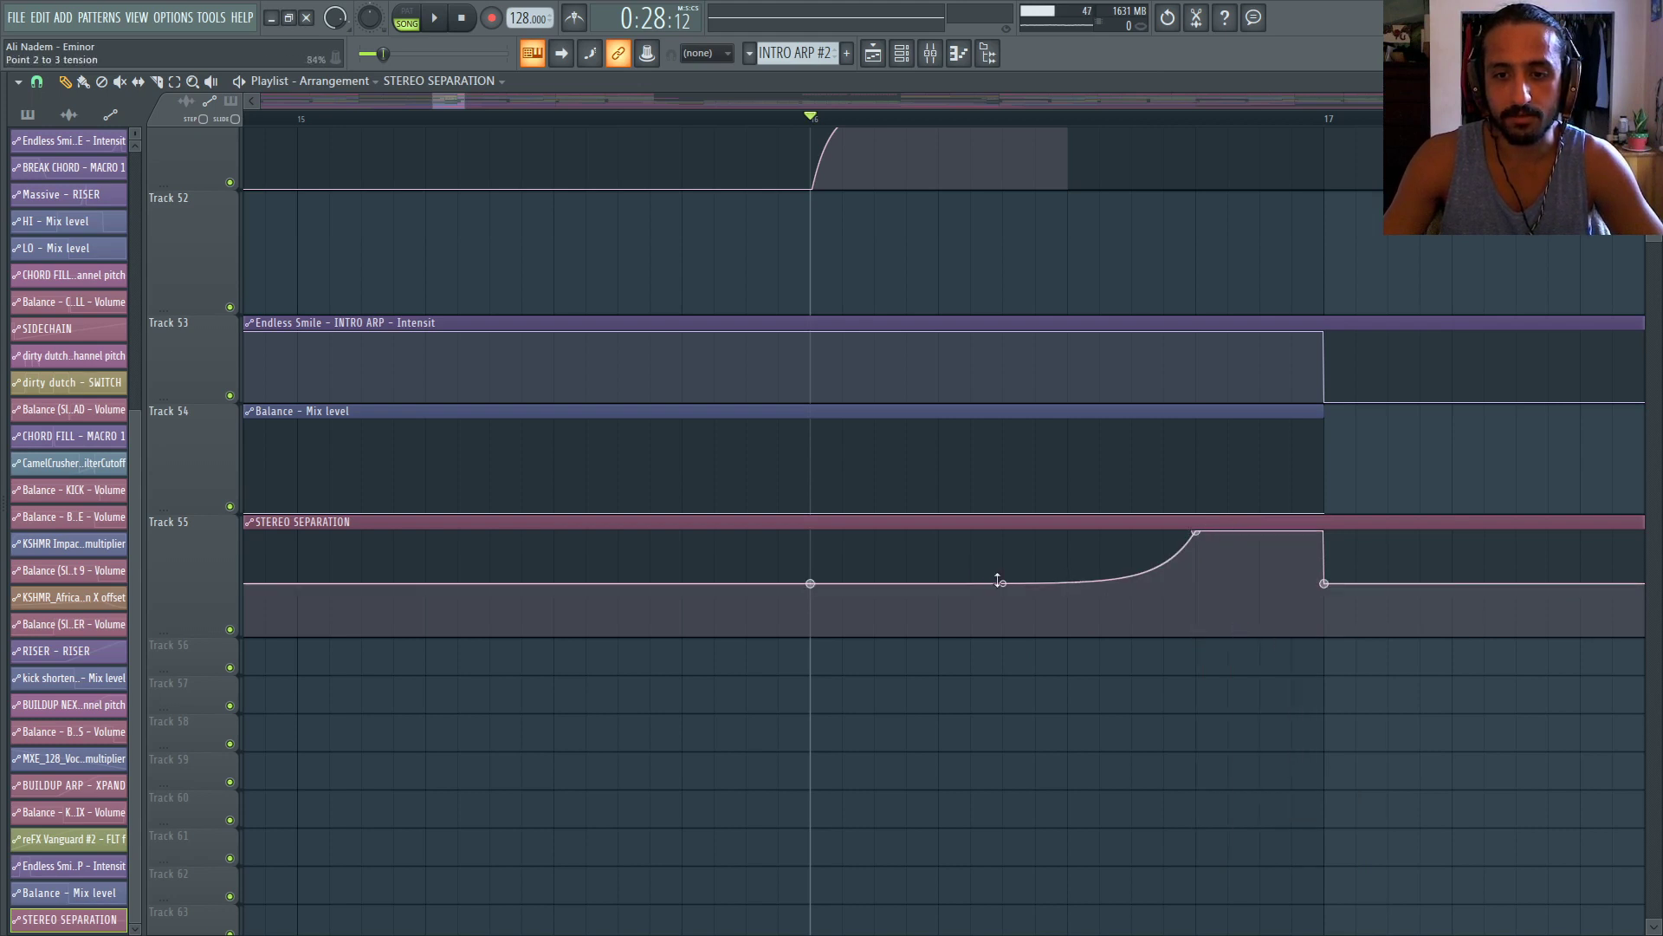
# Reset the rising curve's tension to a straight ramp and move its 100% peak point to 17:01:00
pyautogui.rightClick(1000, 581)
pyautogui.rightClick(1196, 533)
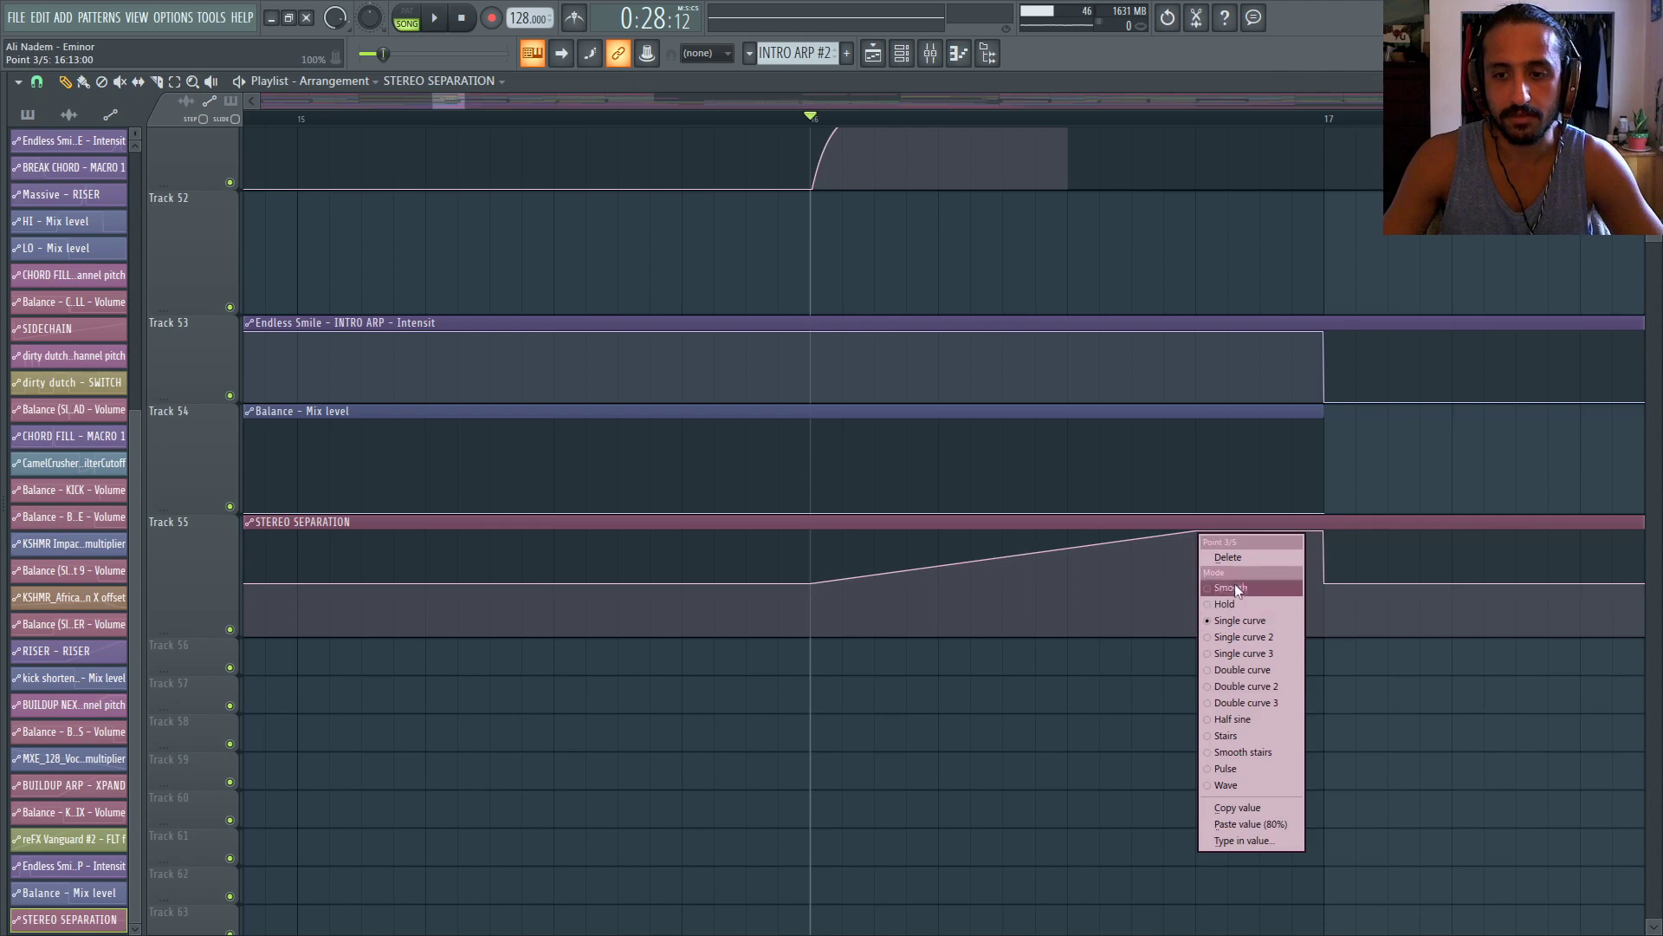
pyautogui.click(1231, 561)
pyautogui.hotkey('ctrl', 'z')
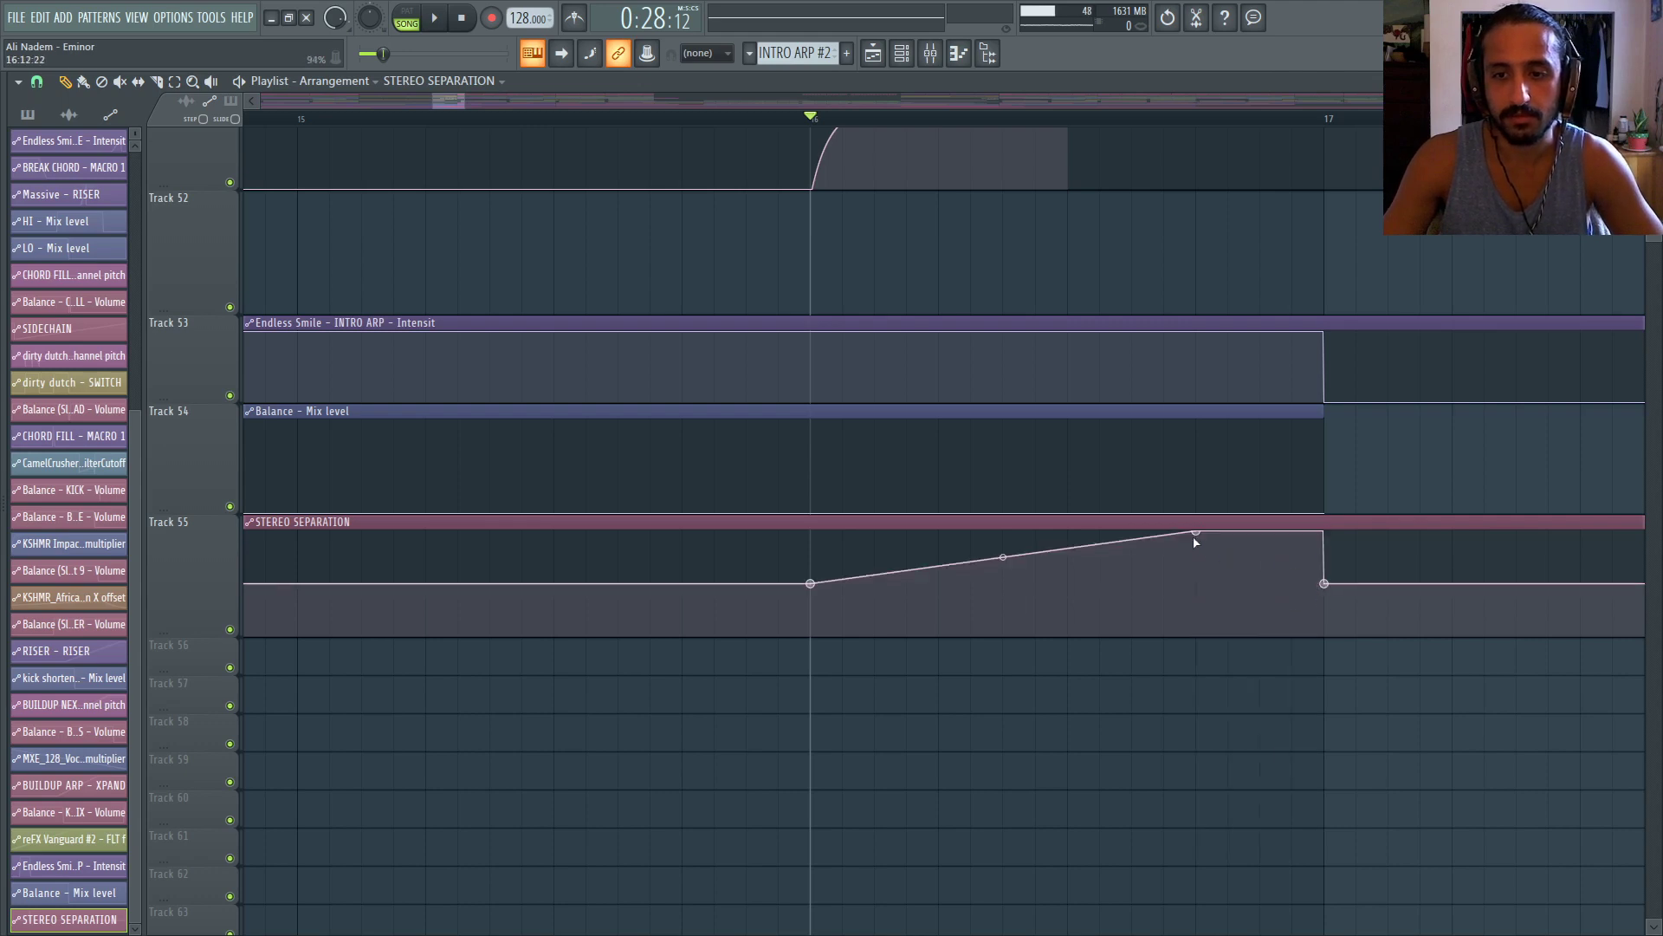
pyautogui.moveTo(1194, 539); pyautogui.dragTo(1342, 513)
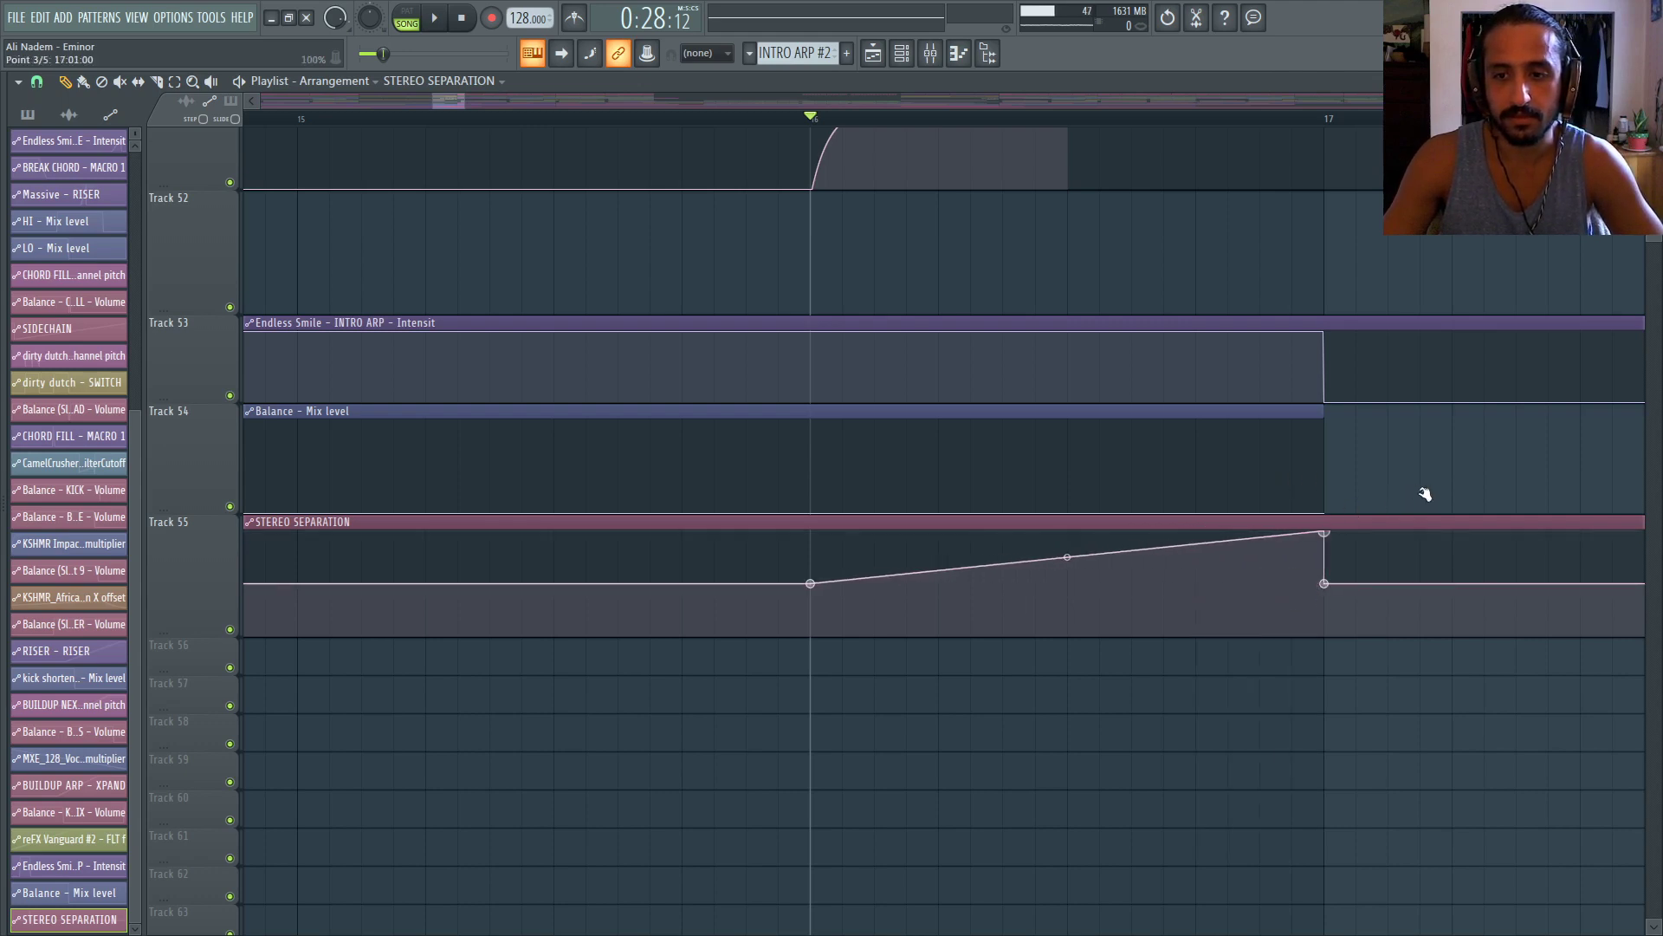
# Play back the fill before bar 17 with the mixer open and check which tracks carry its sounds
pyautogui.click(37, 81)
pyautogui.click(64, 125)
pyautogui.scroll(-5, 1005, 441)
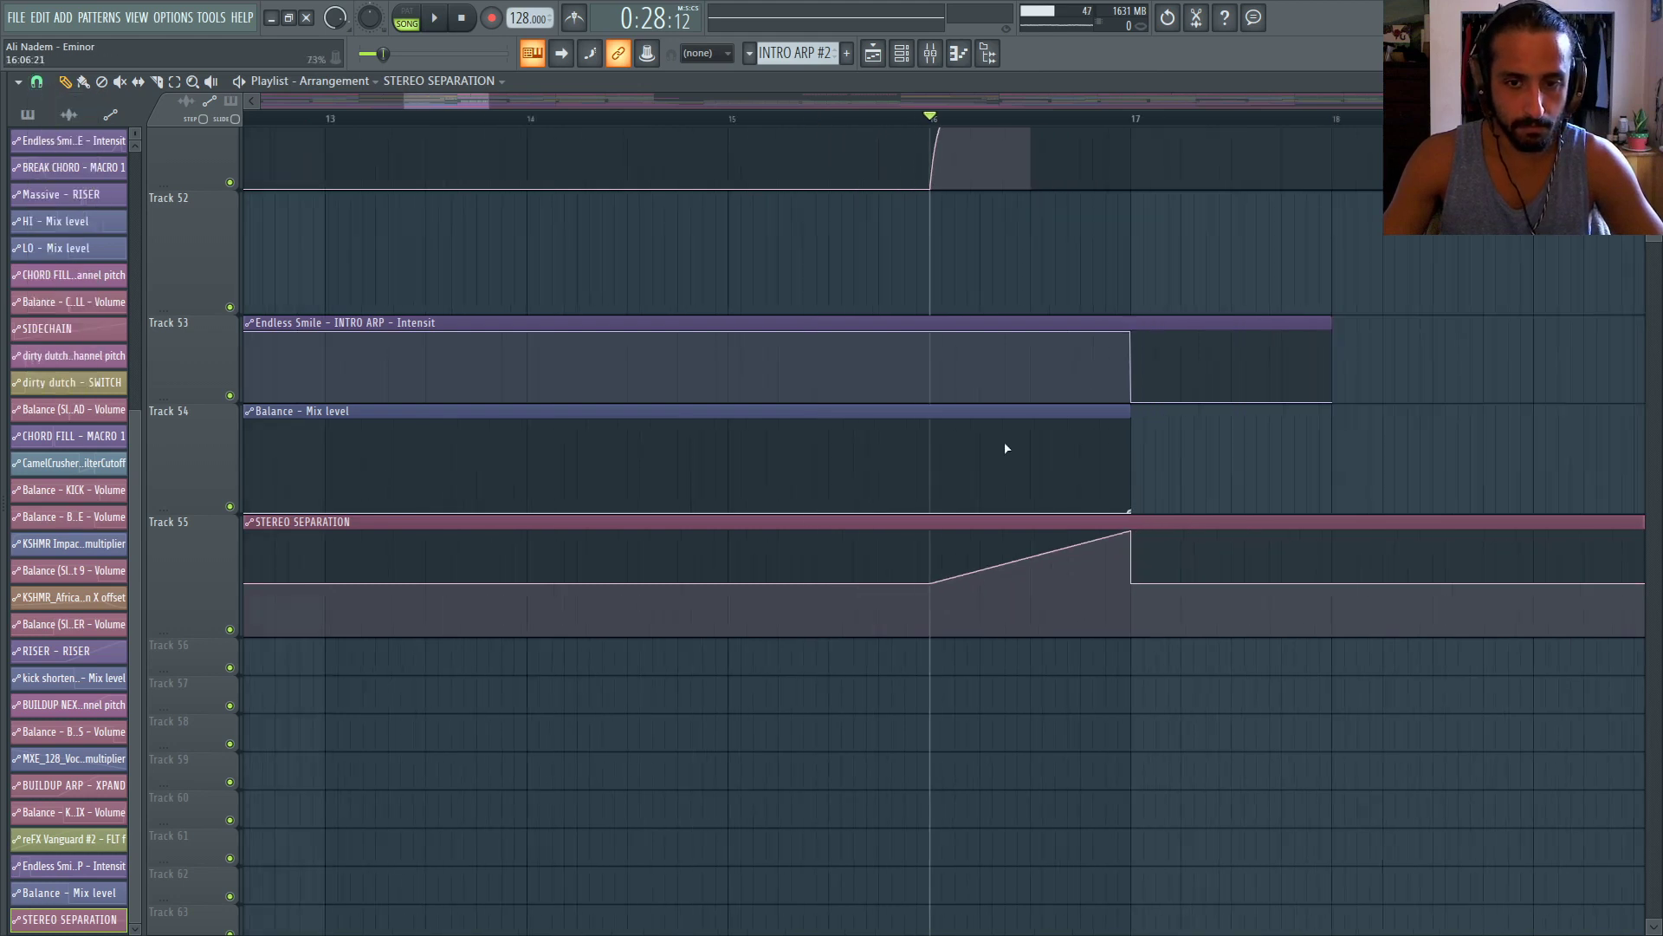
pyautogui.click(933, 57)
pyautogui.press('space')
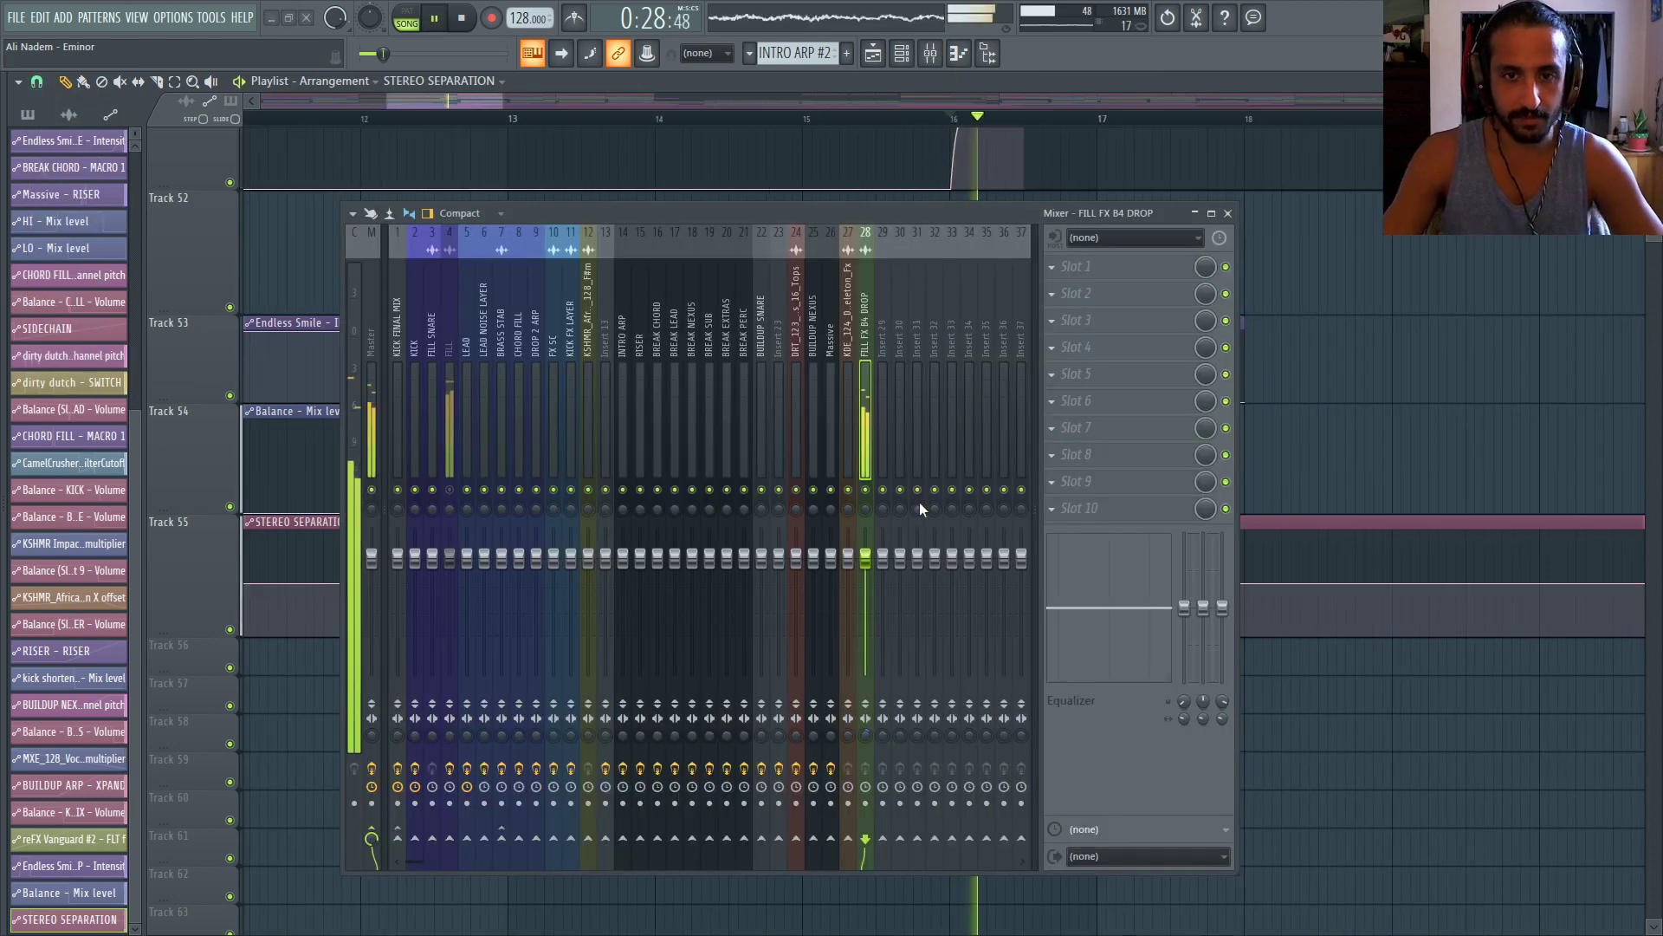
pyautogui.rightClick(484, 490)
pyautogui.press('space')
pyautogui.rightClick(485, 491)
pyautogui.press('space')
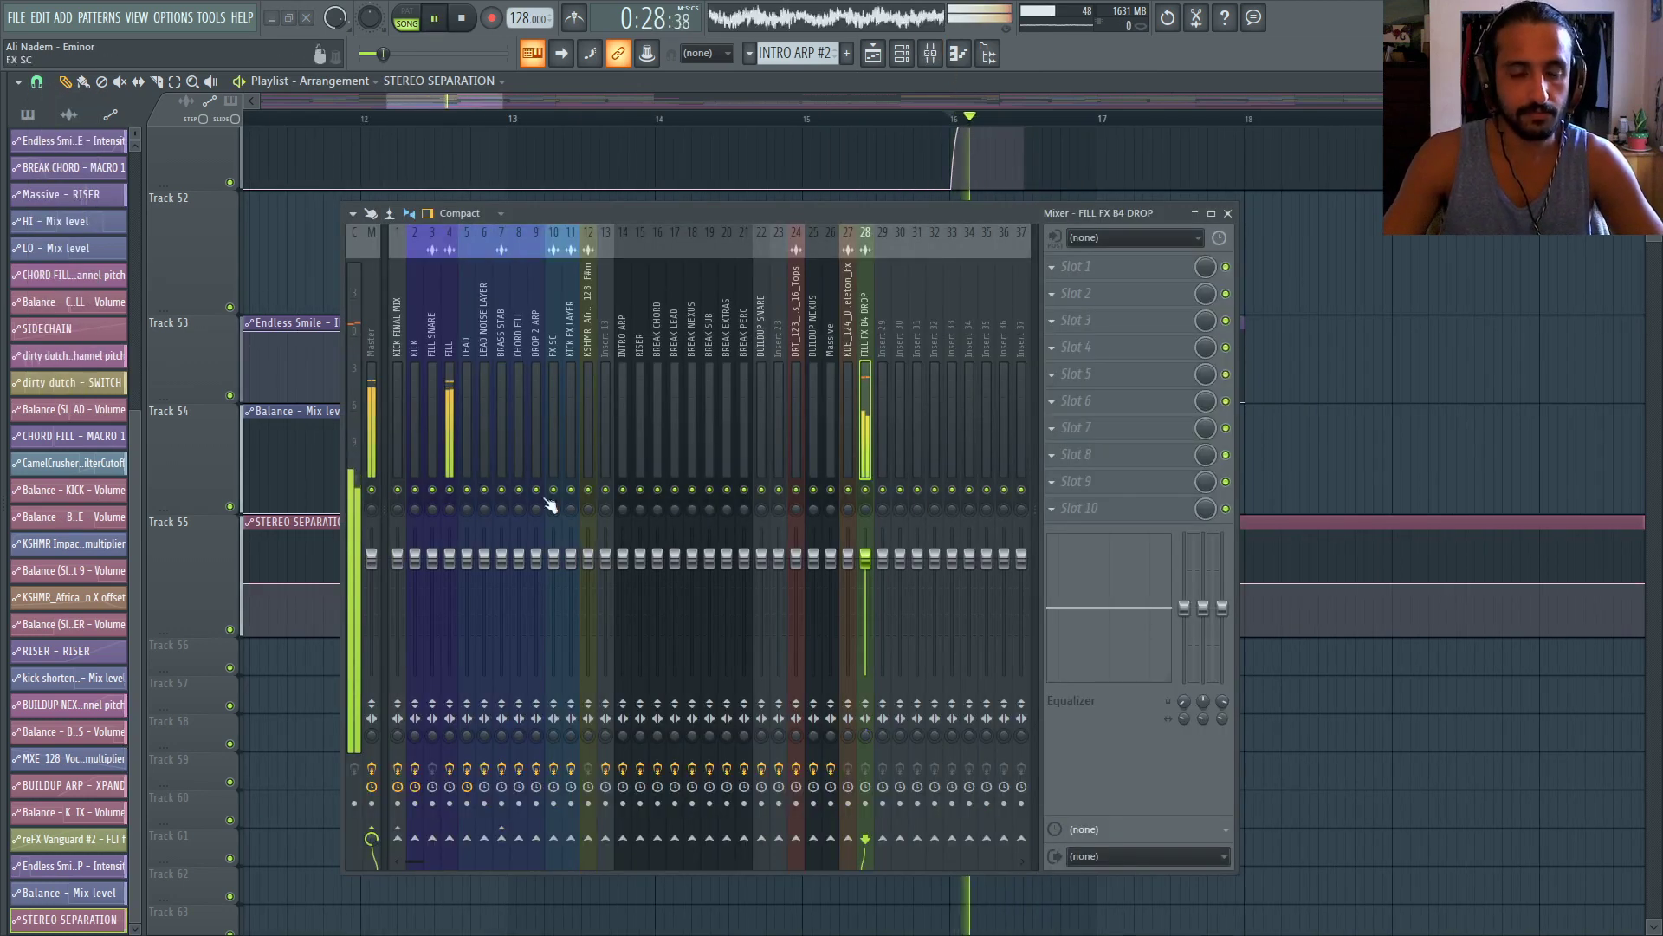
# Link the FILL mixer track's stereo separation to the STEREO SEPARATION automation clip as its internal controller
pyautogui.click(448, 319)
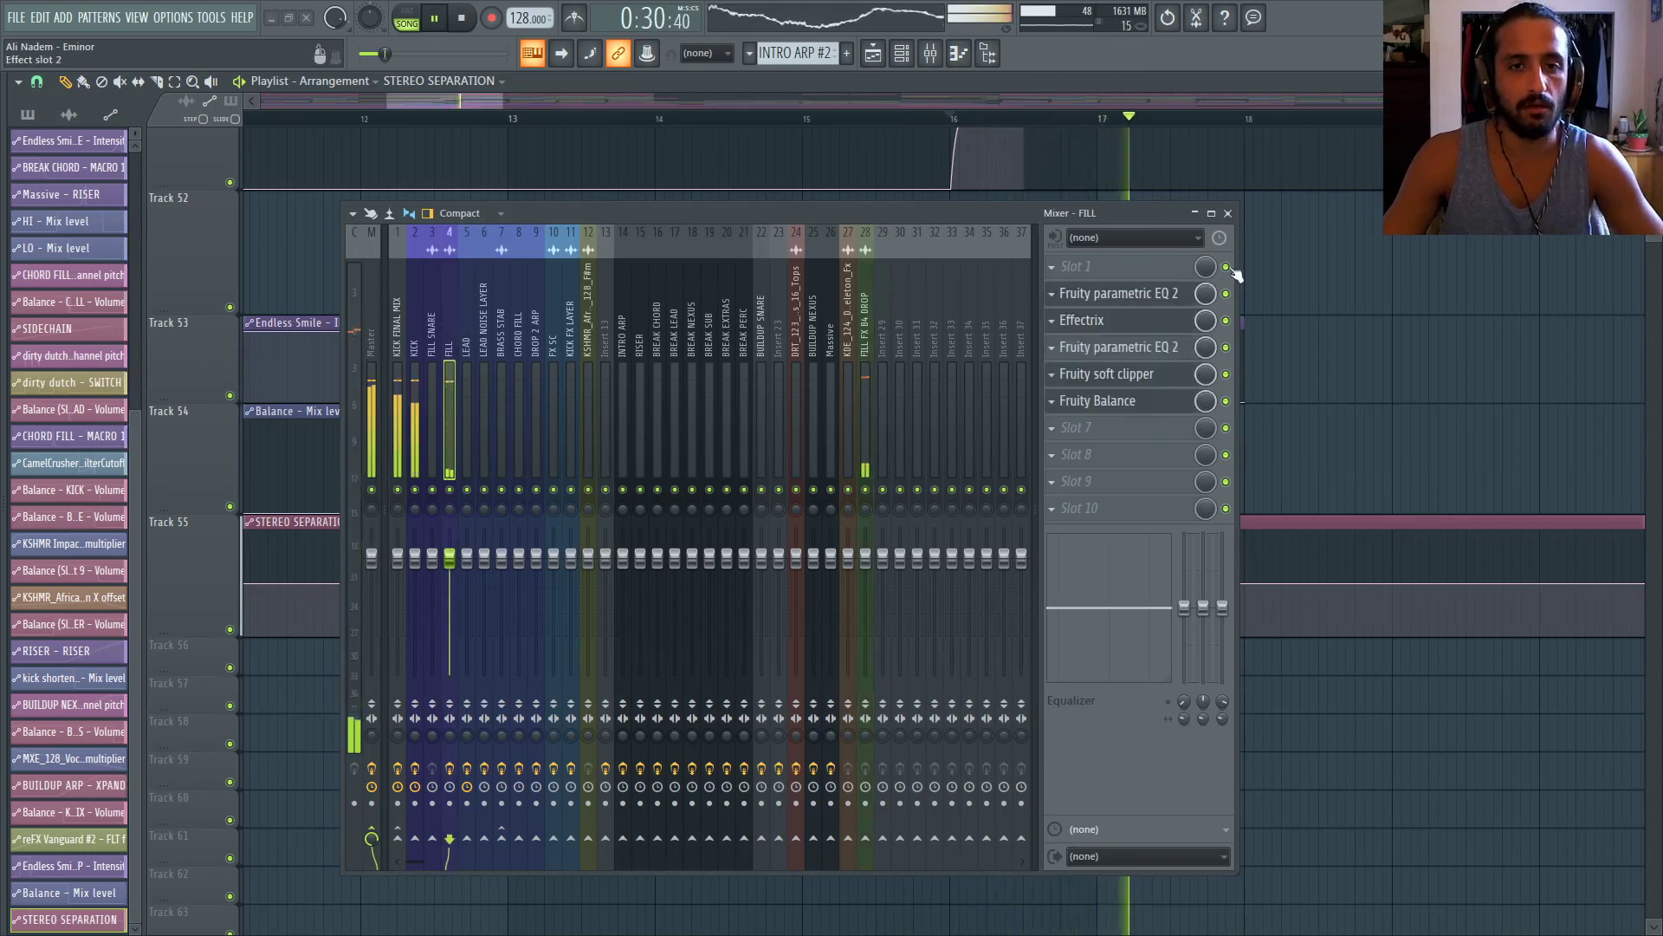
pyautogui.press('space')
pyautogui.press('space')
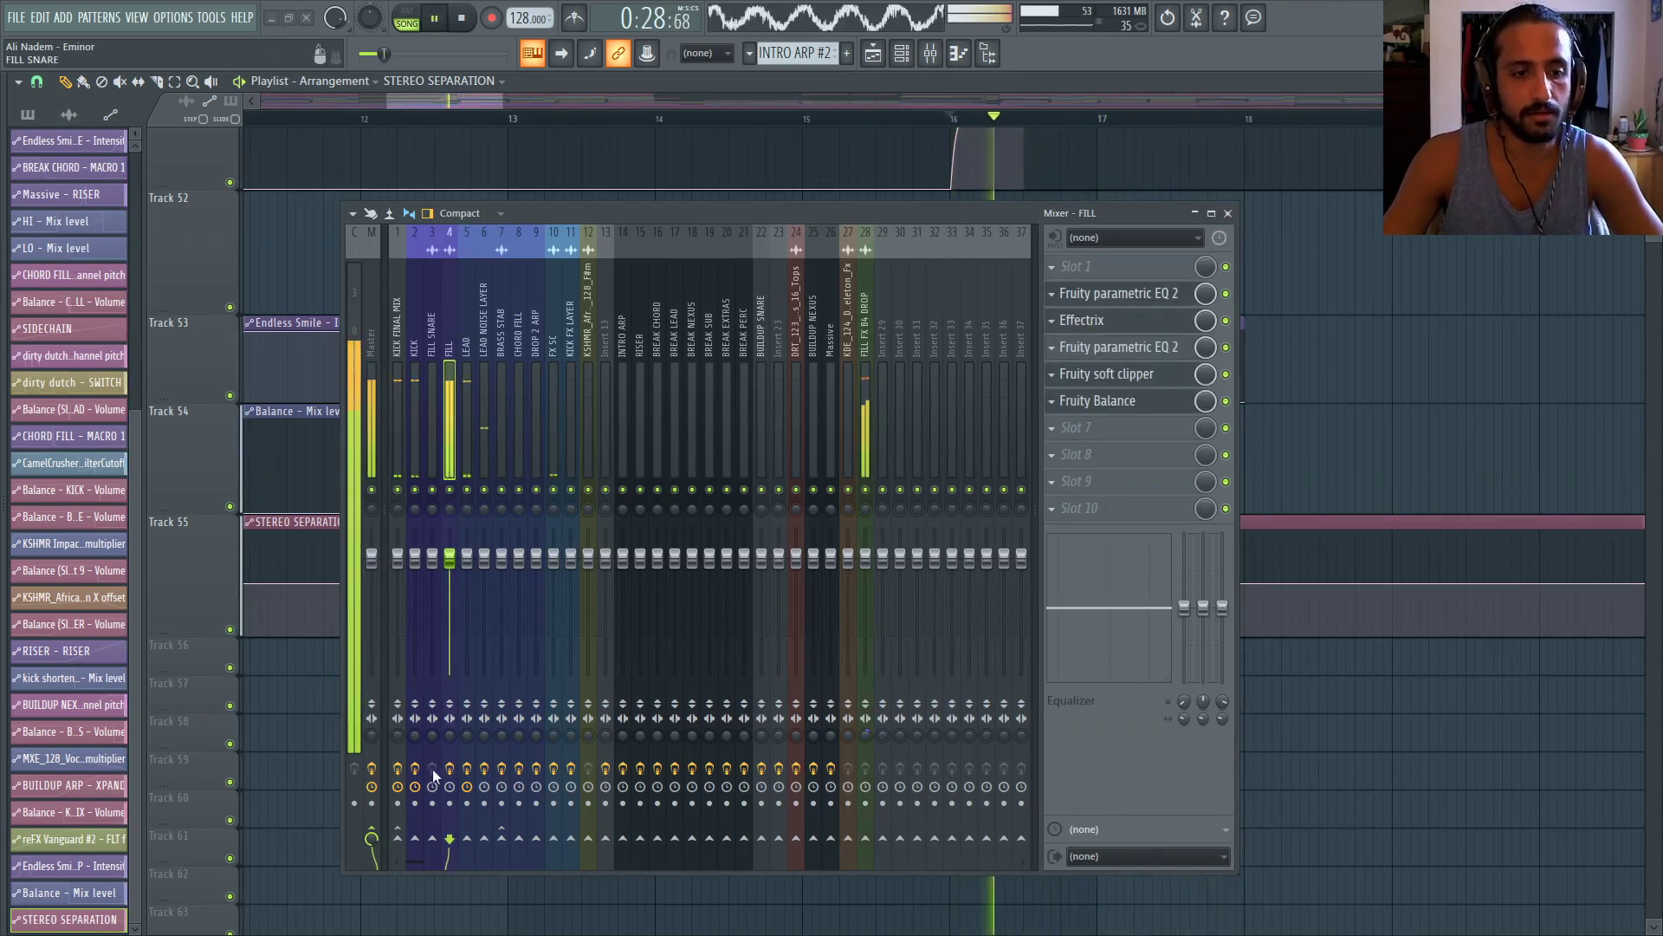
pyautogui.click(509, 814)
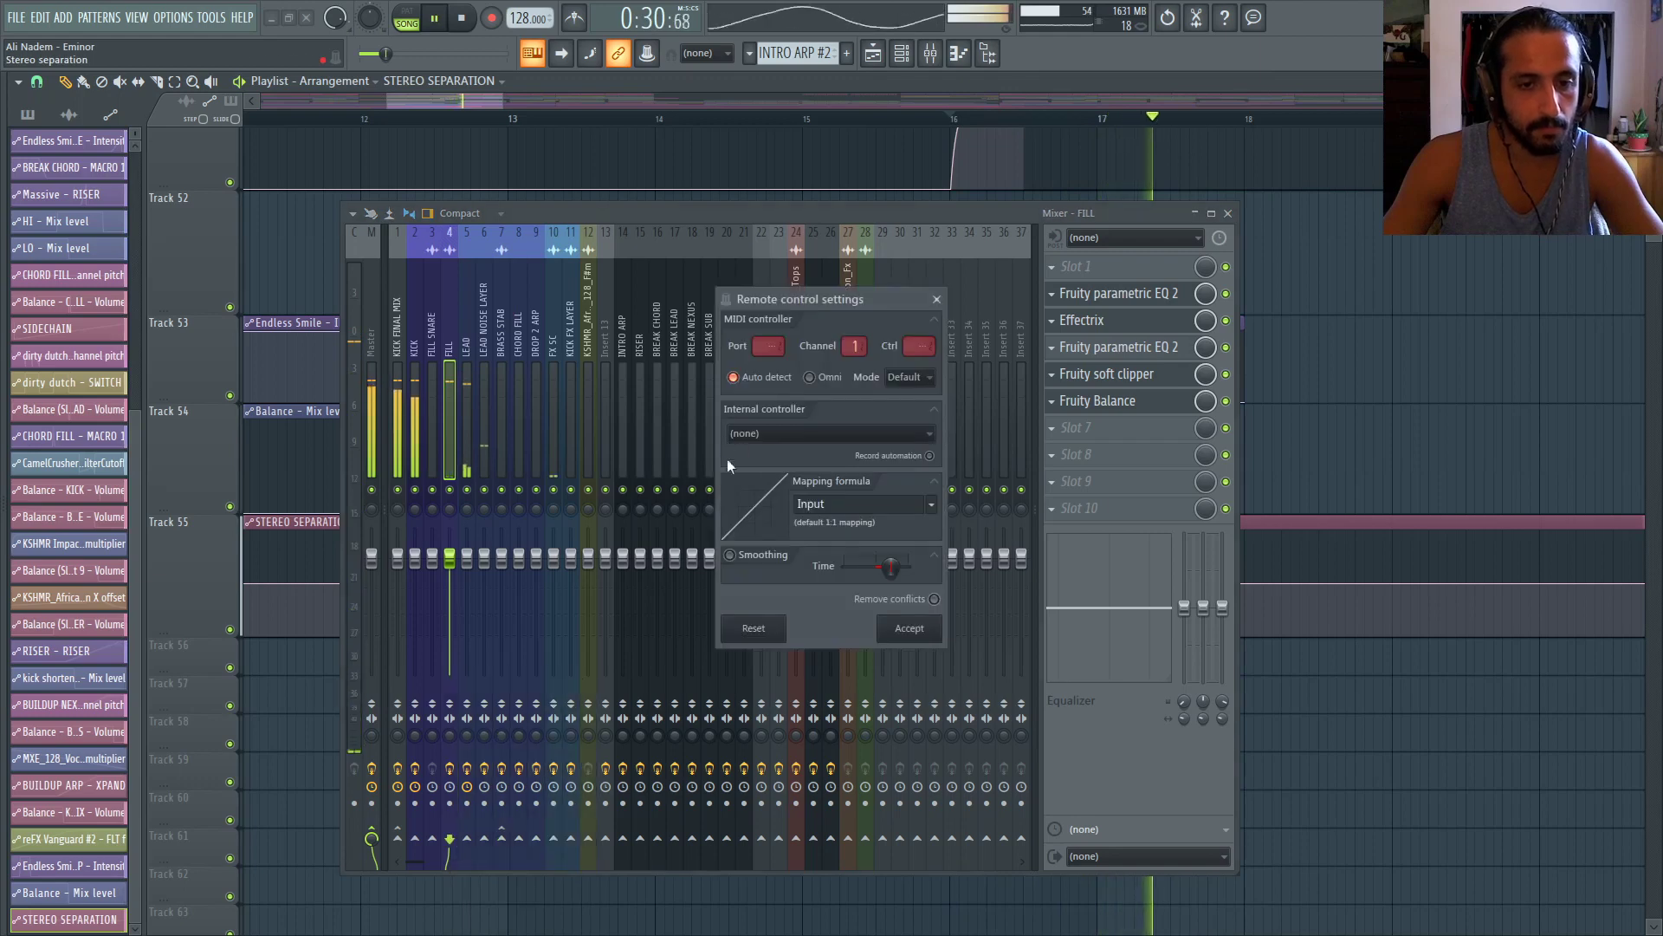
pyautogui.click(798, 426)
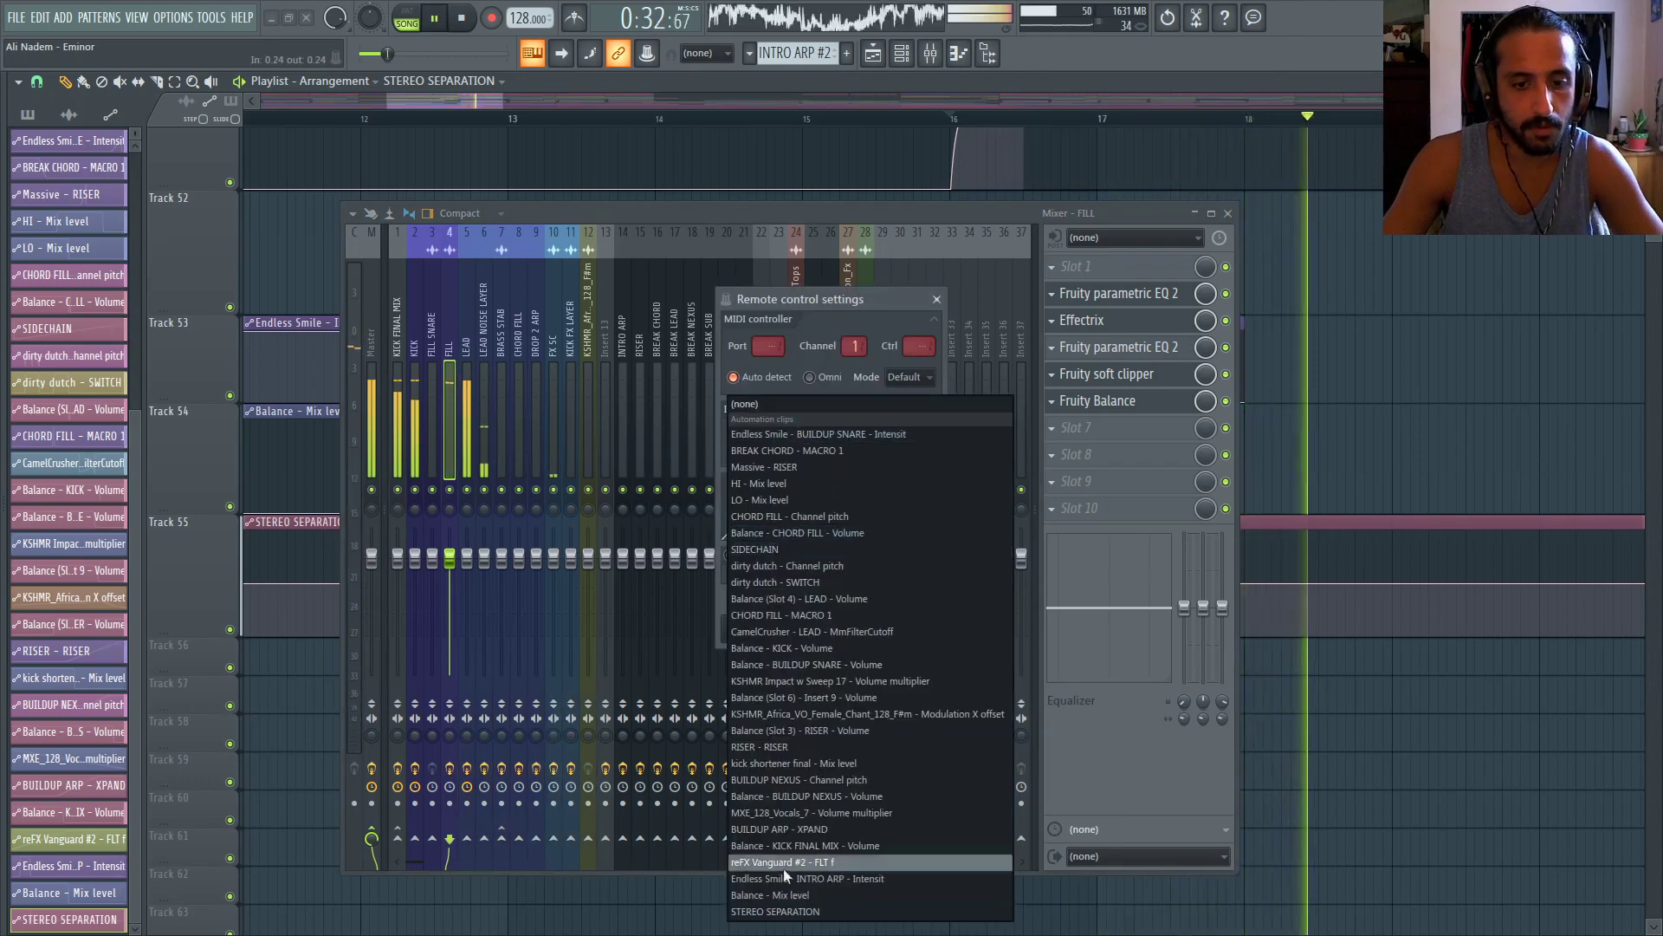
pyautogui.click(780, 911)
pyautogui.click(907, 630)
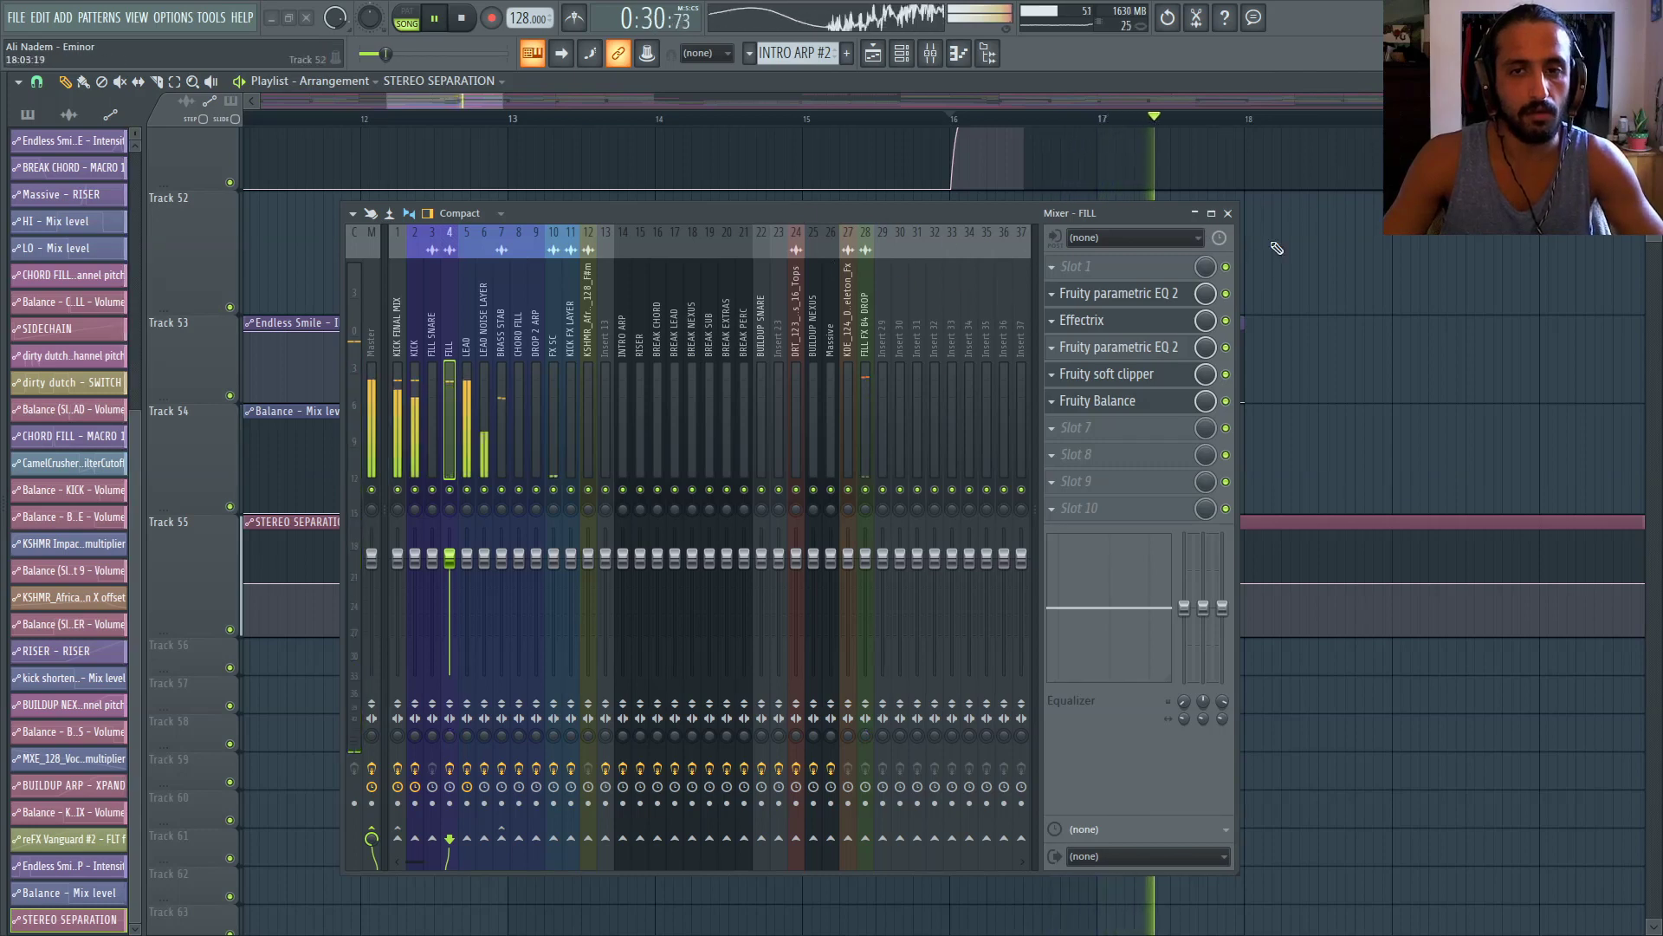
# Close the mixer, and bend the STEREO SEPARATION ramp between bars 16 and 17 into a late, steep rise
pyautogui.click(1228, 213)
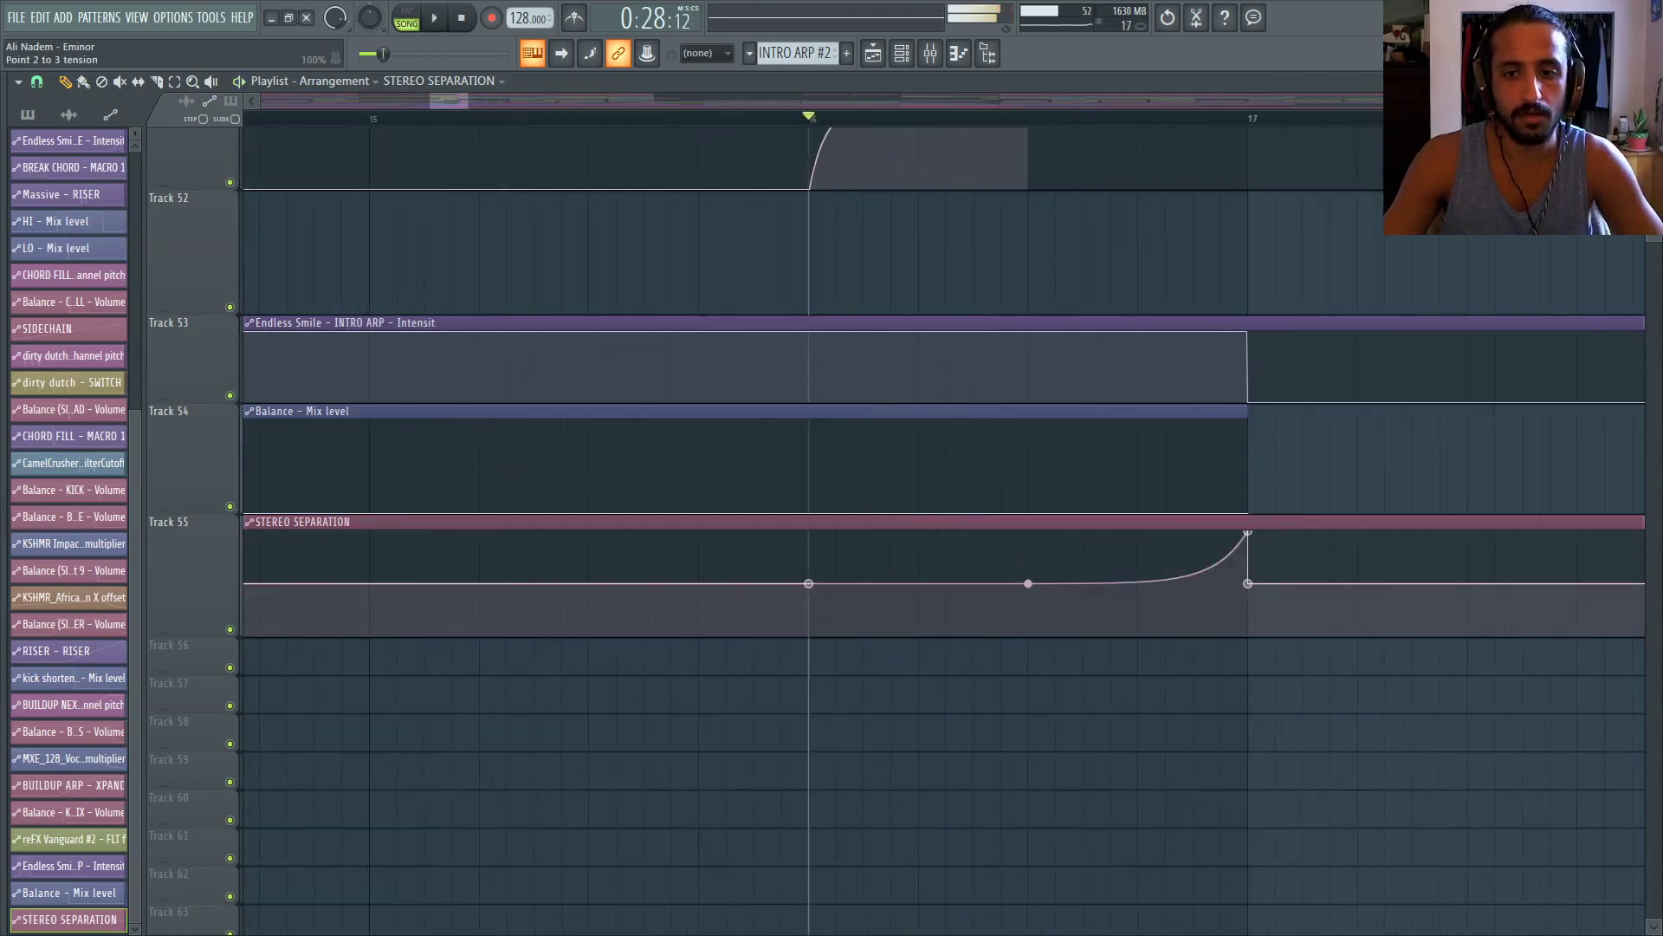
pyautogui.scroll(-4, 1006, 345)
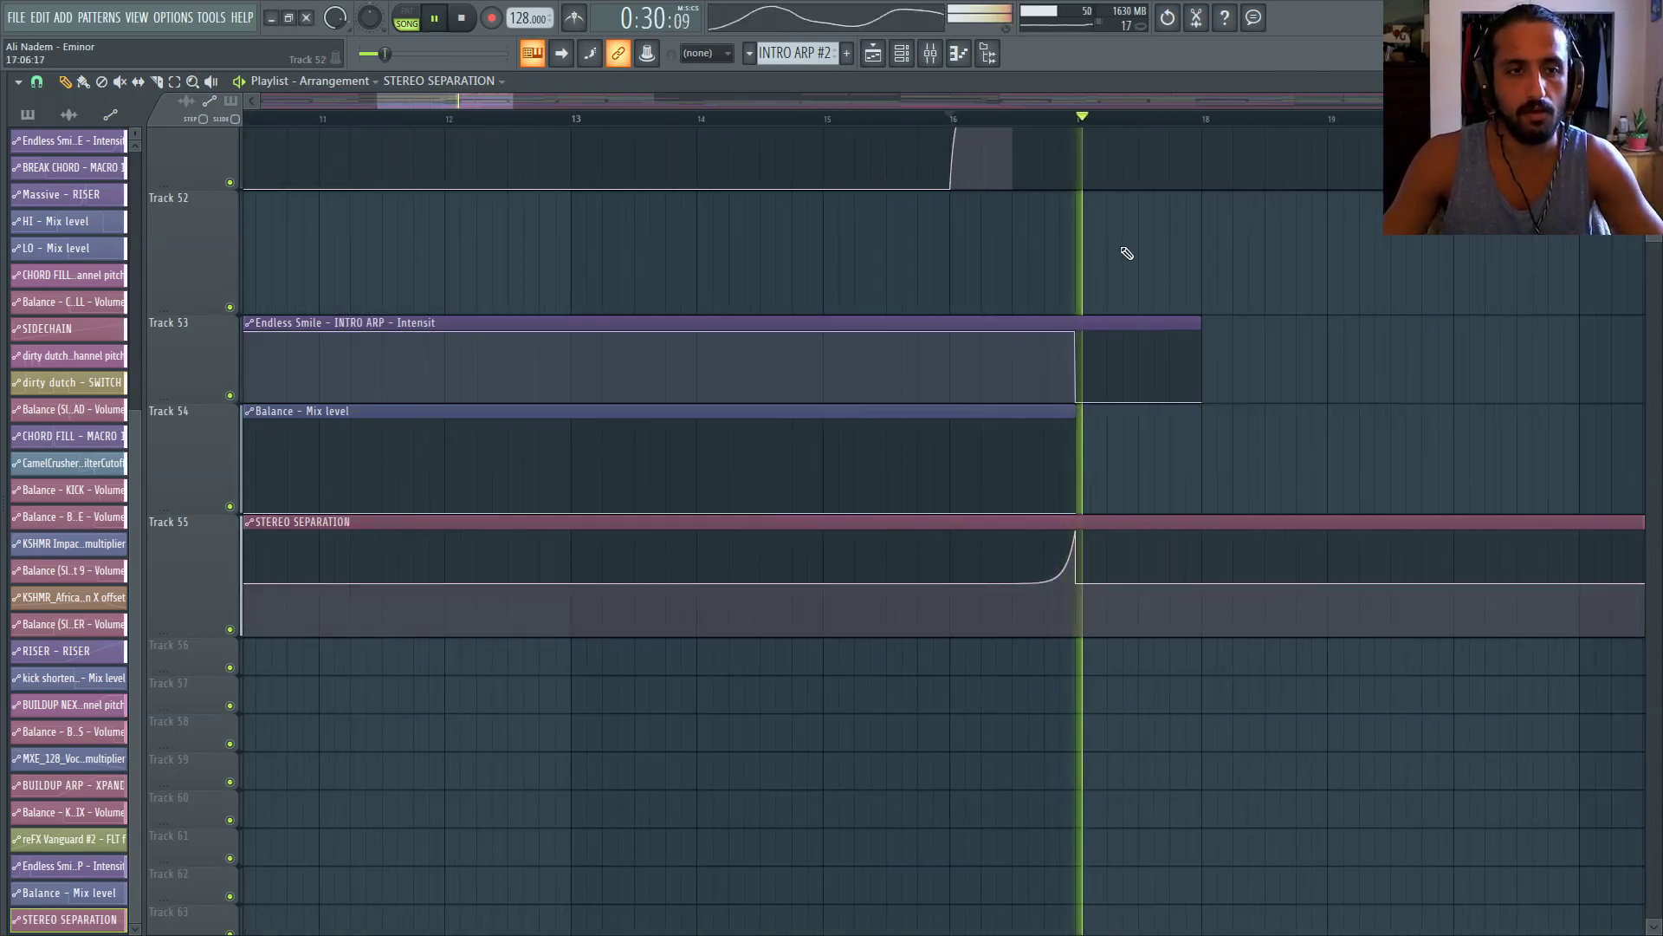
pyautogui.scroll(3, 1108, 485)
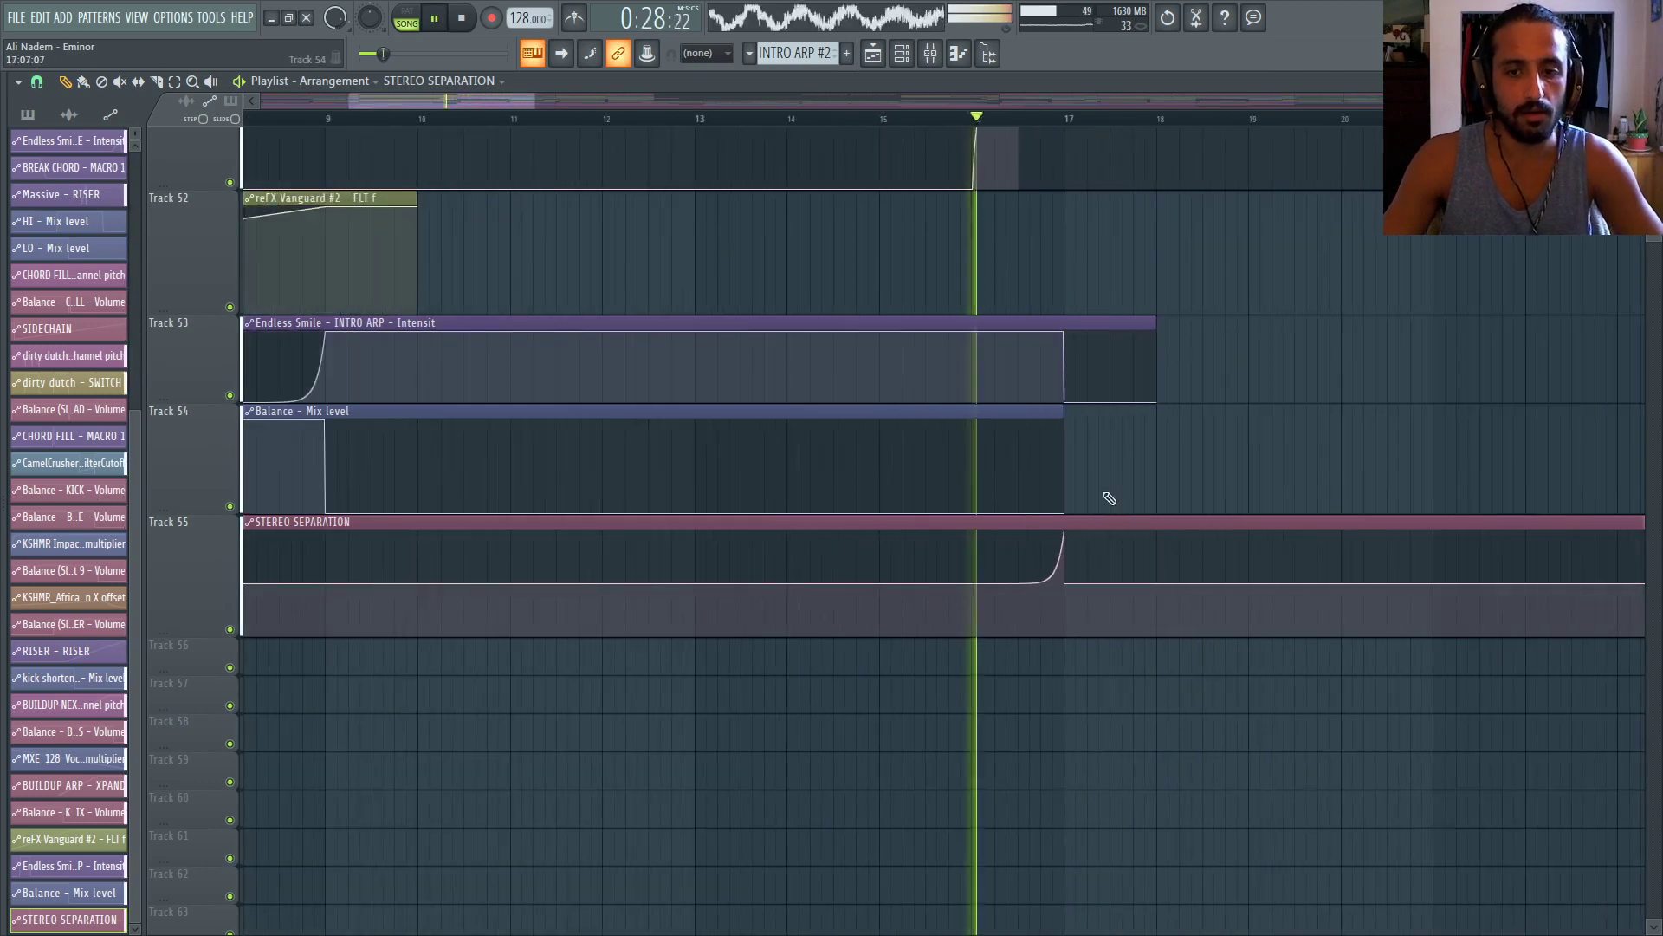
pyautogui.scroll(-5, 885, 588)
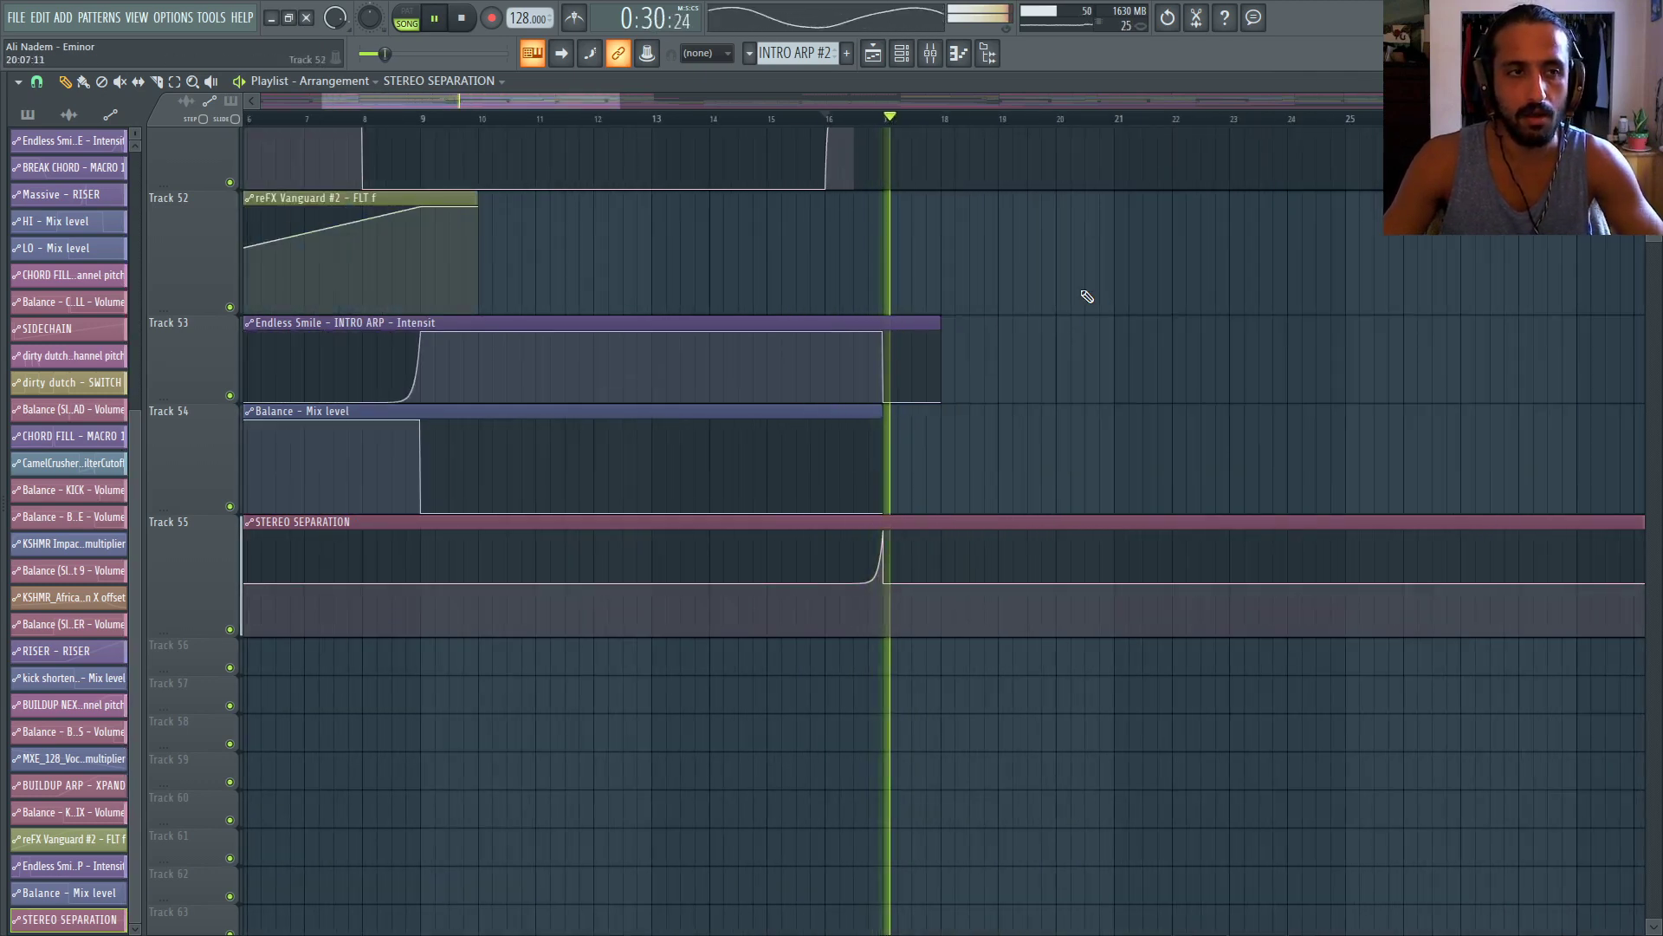
# Shorten the STEREO SEPARATION clip so it ends at about bar 26, and stop playback
pyautogui.scroll(-2, 1012, 303)
pyautogui.scroll(-3, 909, 346)
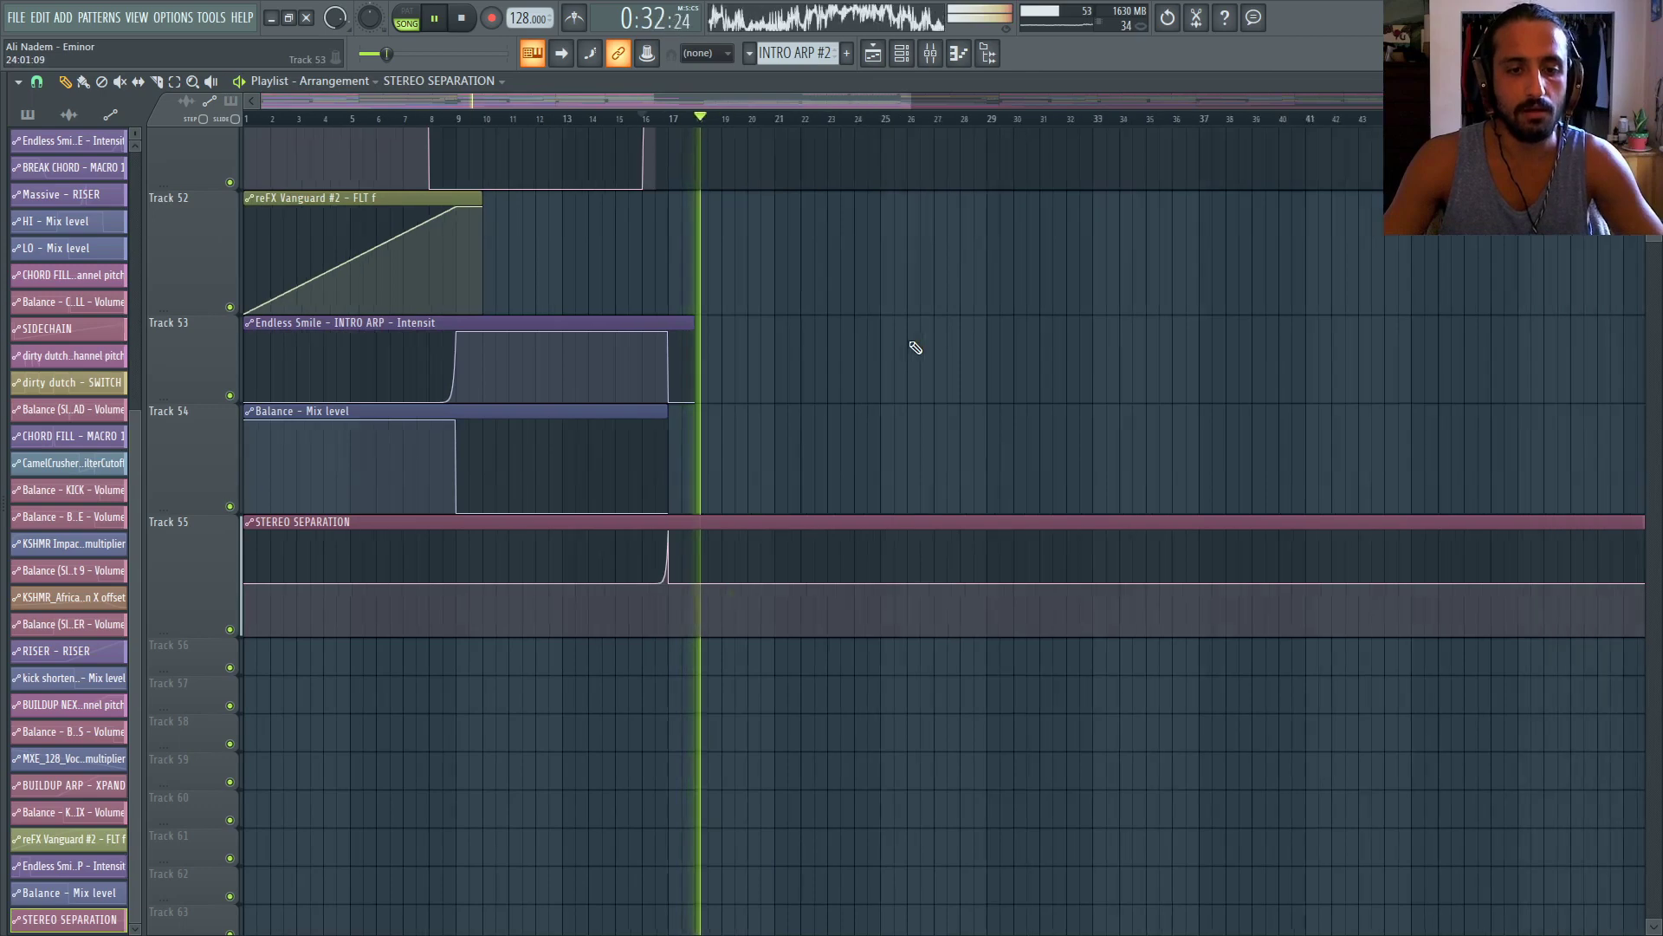
pyautogui.scroll(-1, 899, 351)
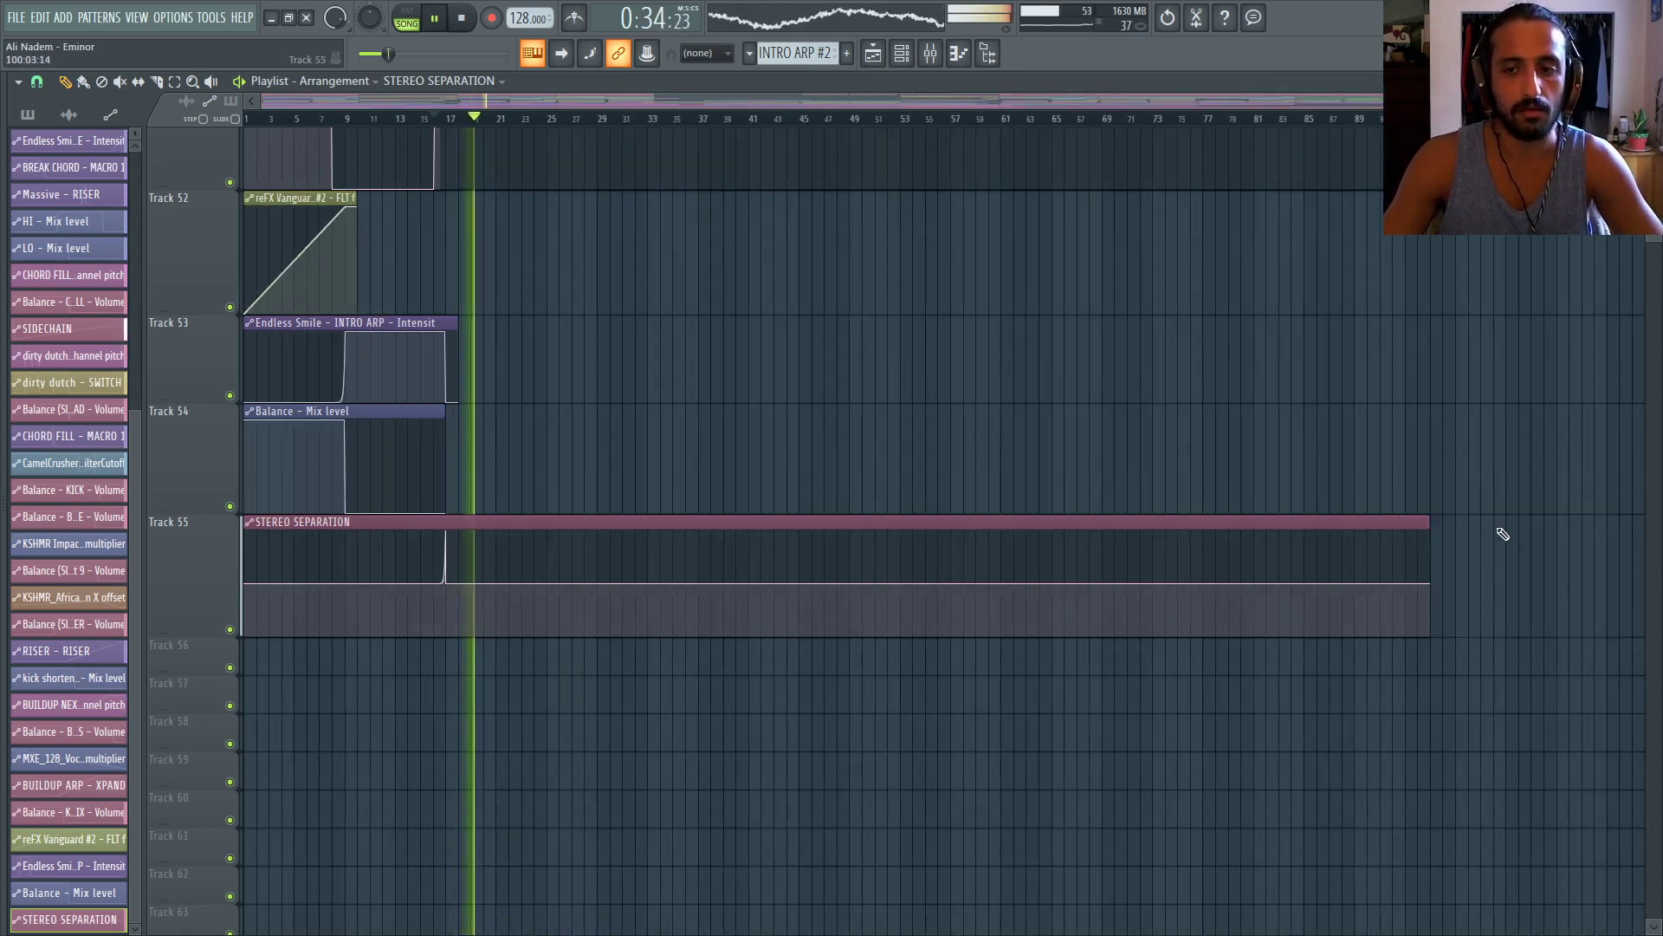
pyautogui.moveTo(1428, 521); pyautogui.dragTo(557, 520)
pyautogui.scroll(3, 428, 430)
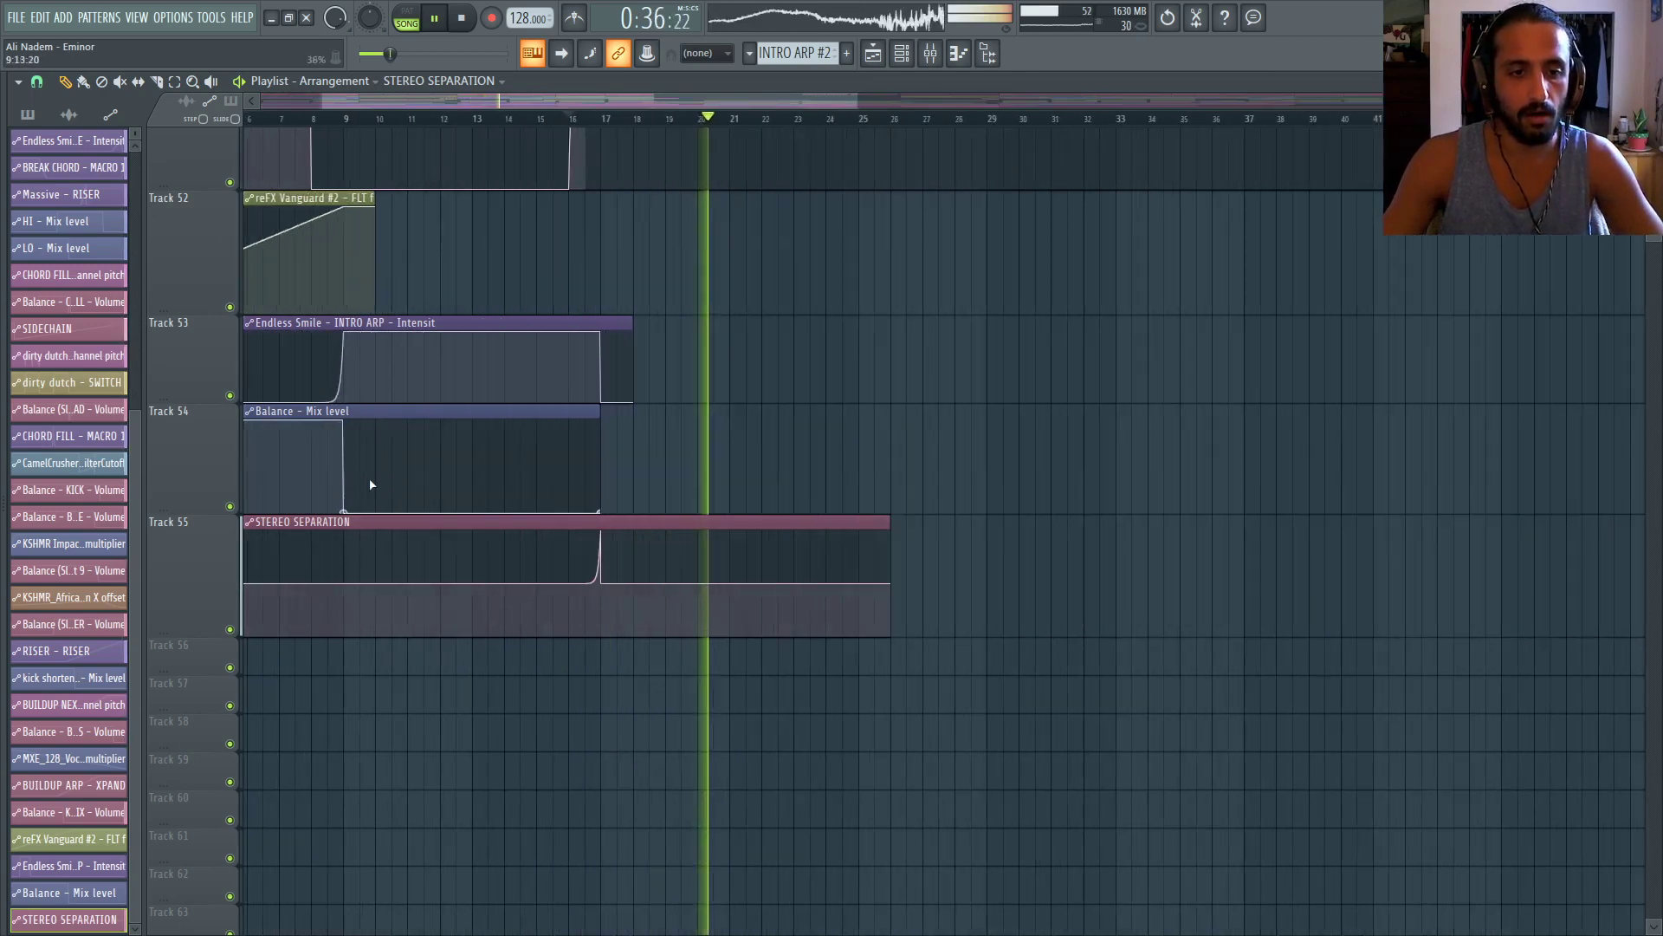
pyautogui.scroll(2, 661, 439)
pyautogui.scroll(-1, 735, 420)
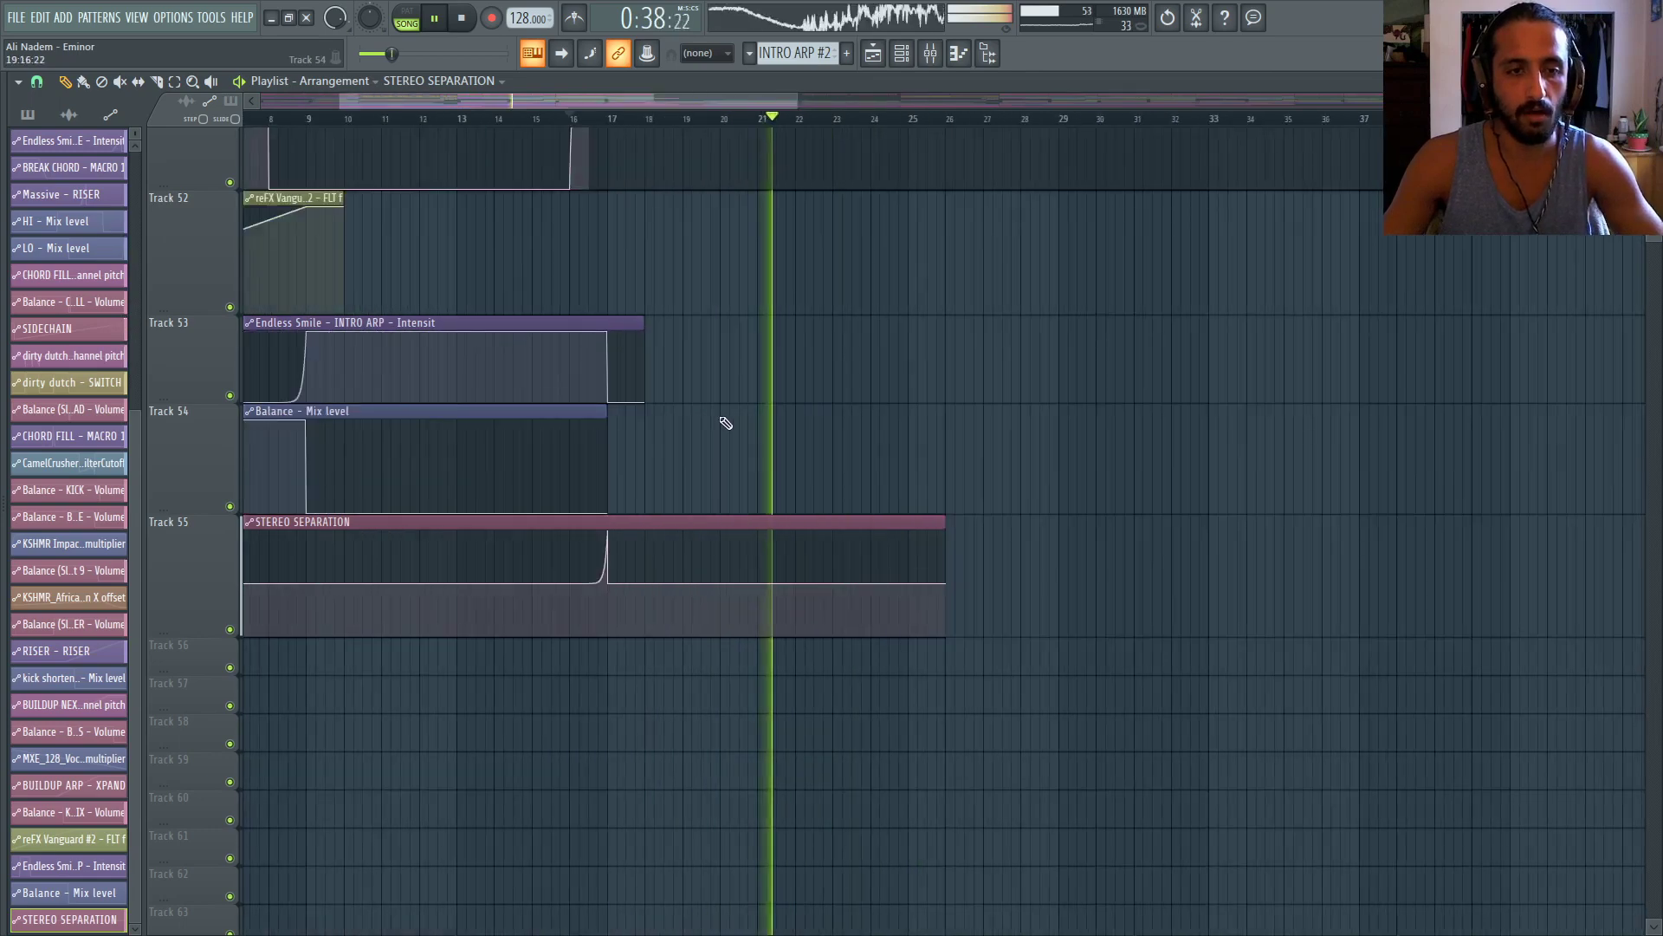
pyautogui.press('space')
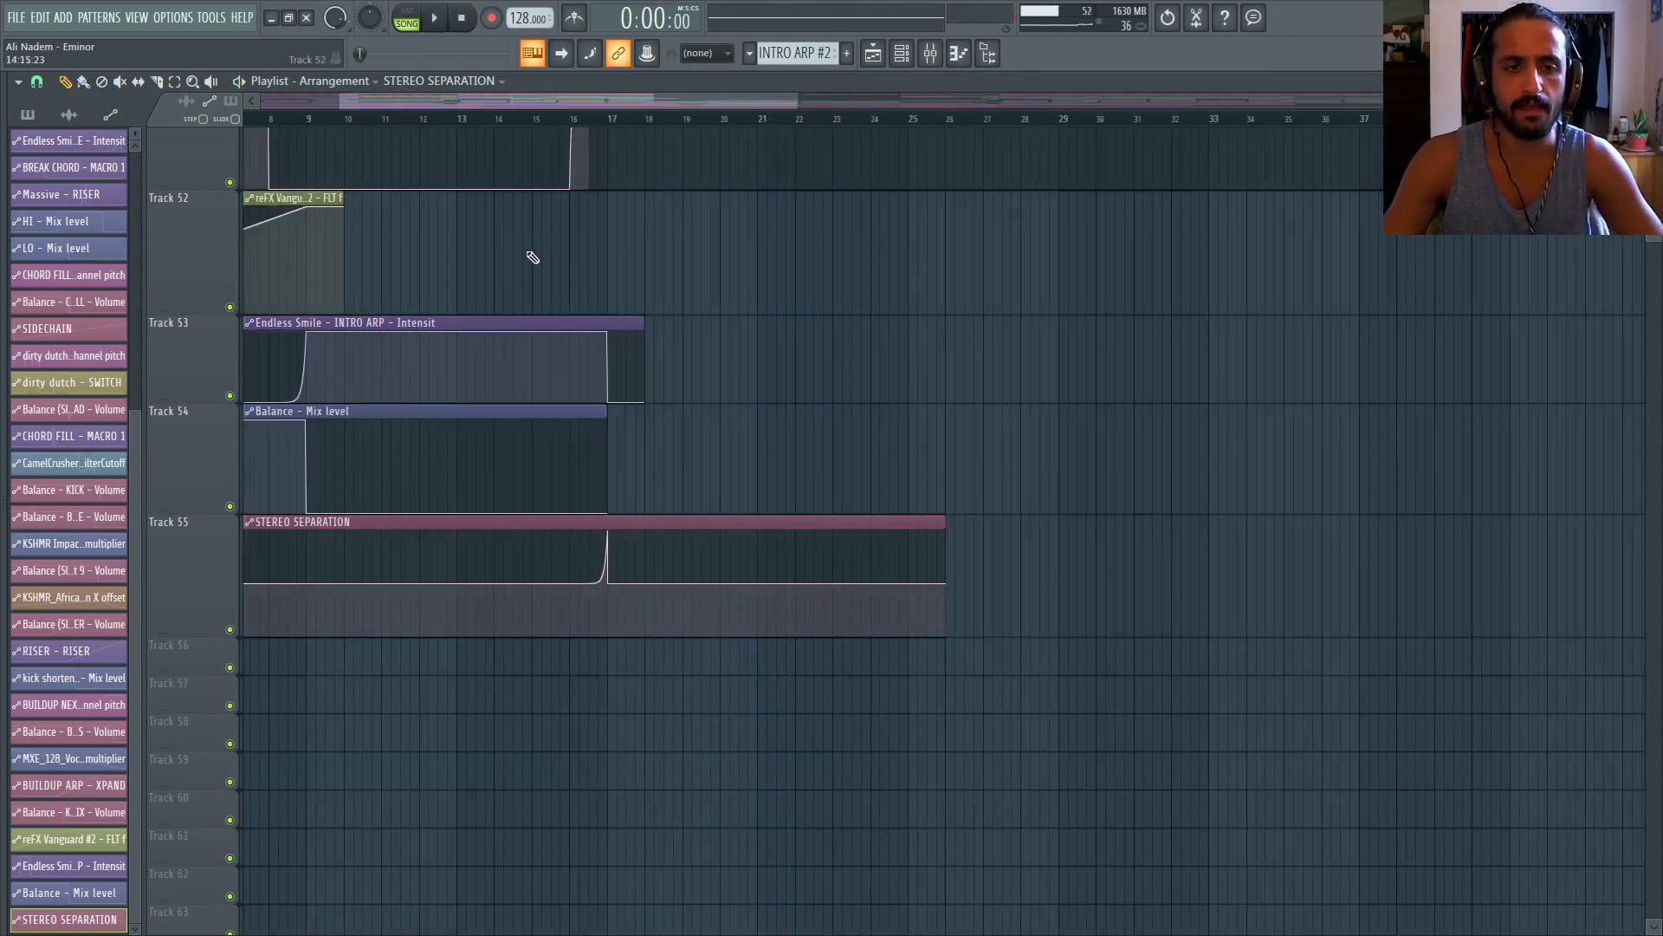
# Play back the arrangement from bar 16 to hear the stereo separation rise into bar 17
pyautogui.scroll(5, 598, 124)
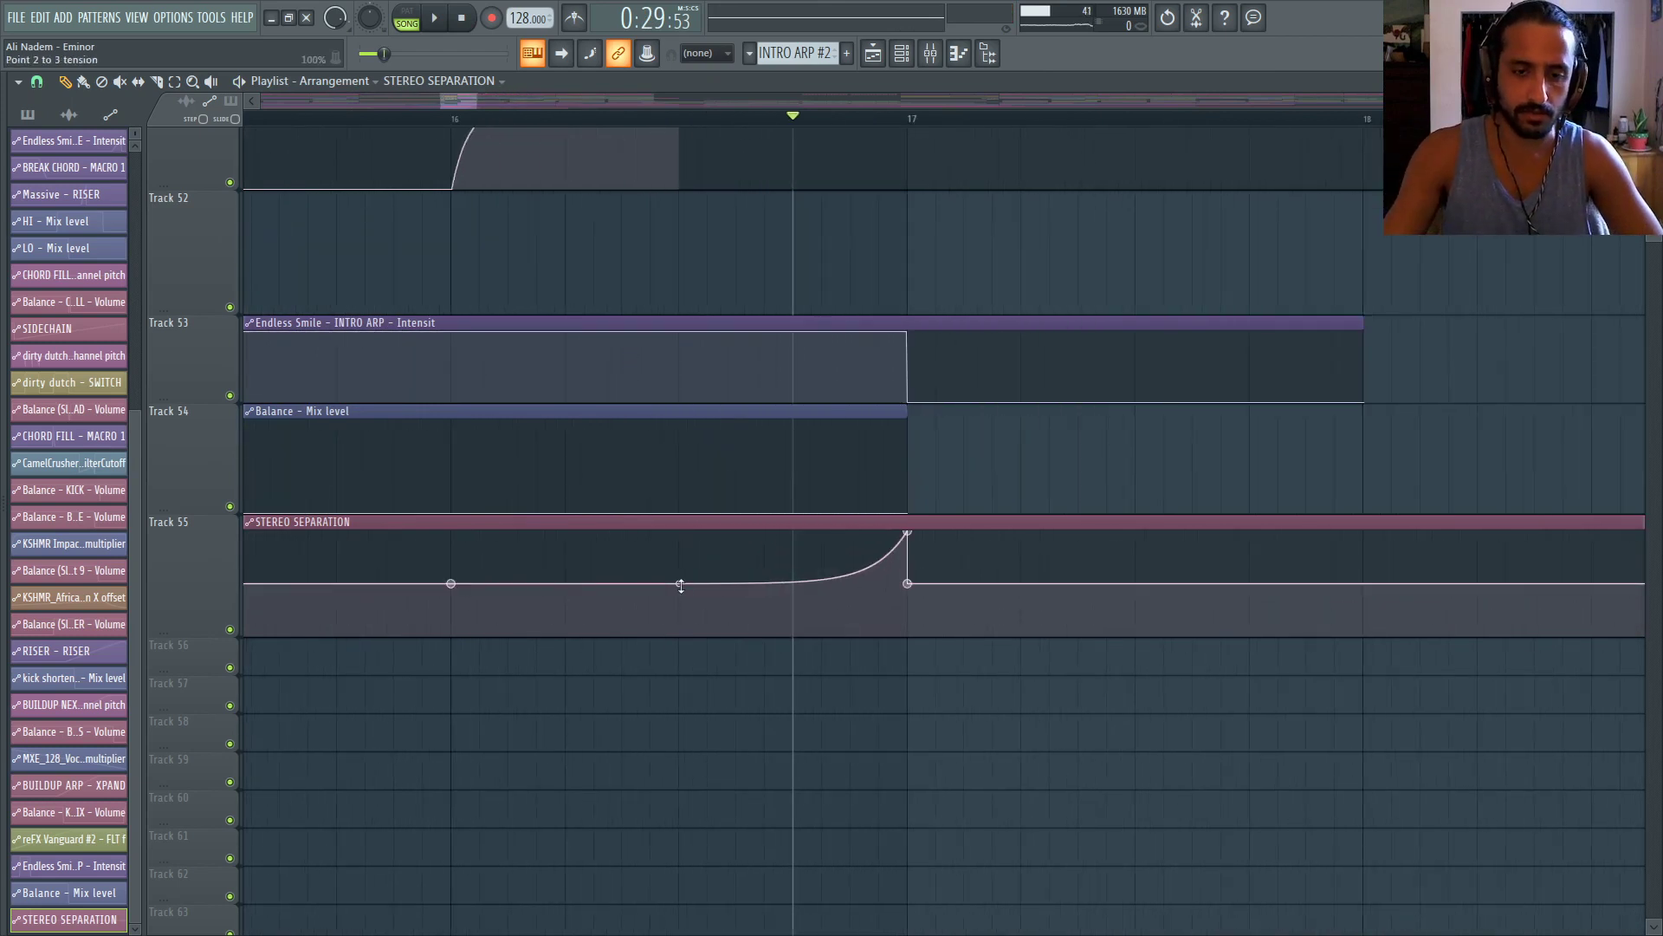
pyautogui.scroll(-2, 745, 590)
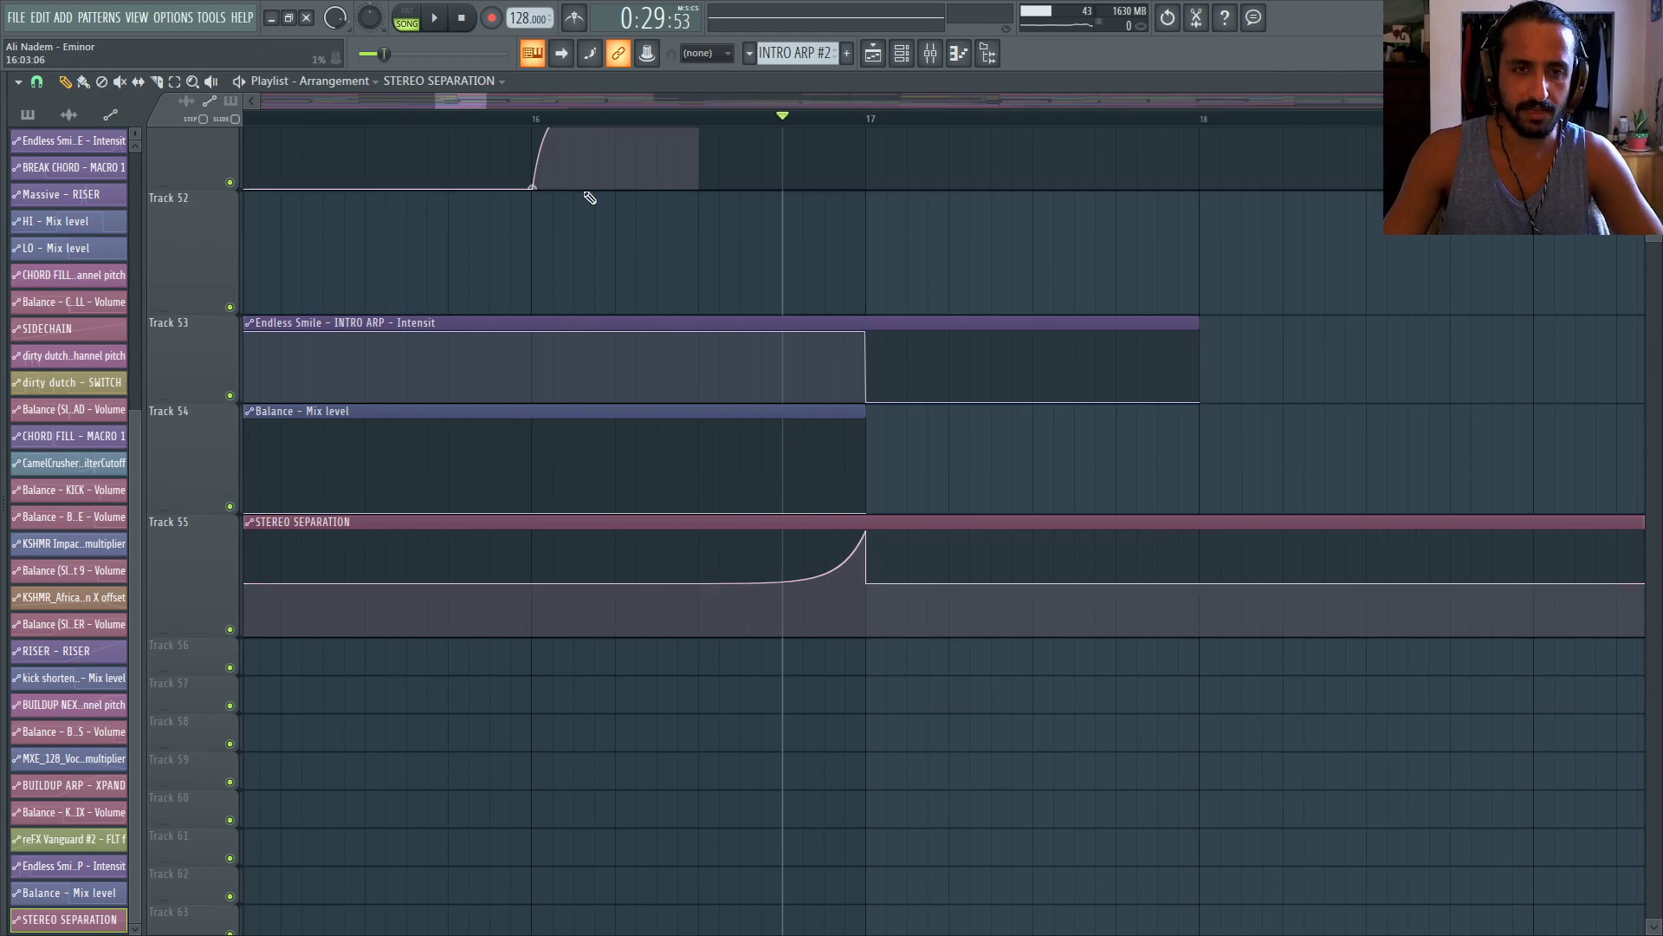
pyautogui.click(551, 119)
pyautogui.press('space')
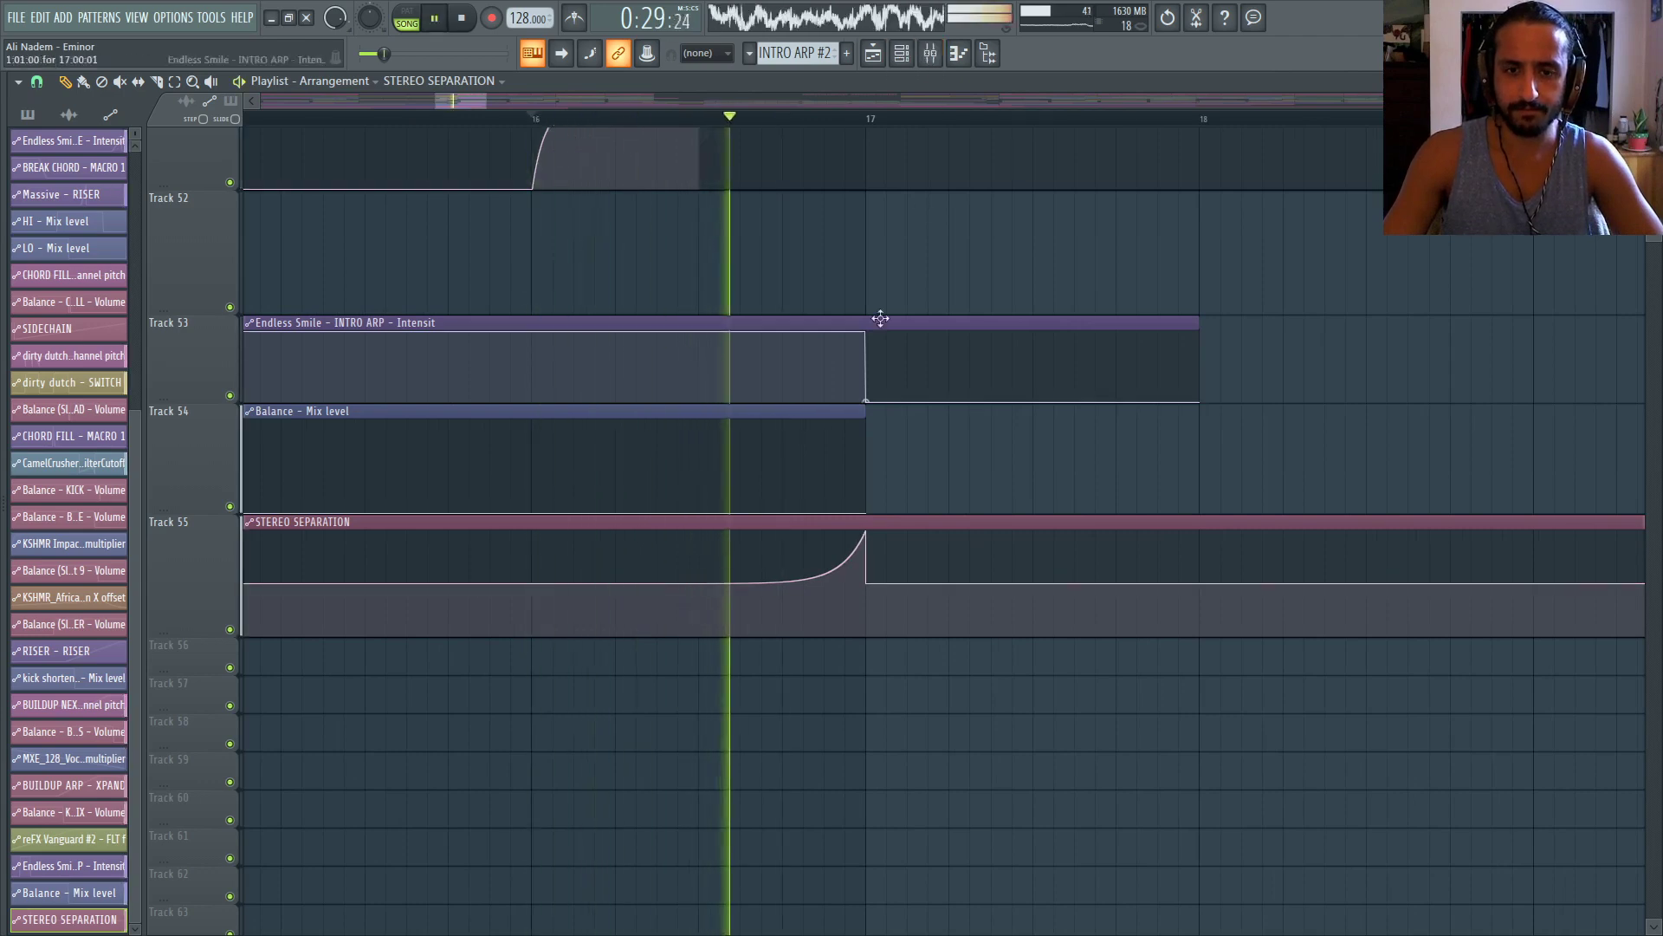
# Resize the STEREO SEPARATION clip so it ends at about bar 23
pyautogui.scroll(-3, 820, 448)
pyautogui.moveTo(997, 524); pyautogui.dragTo(690, 539)
pyautogui.scroll(3, 685, 541)
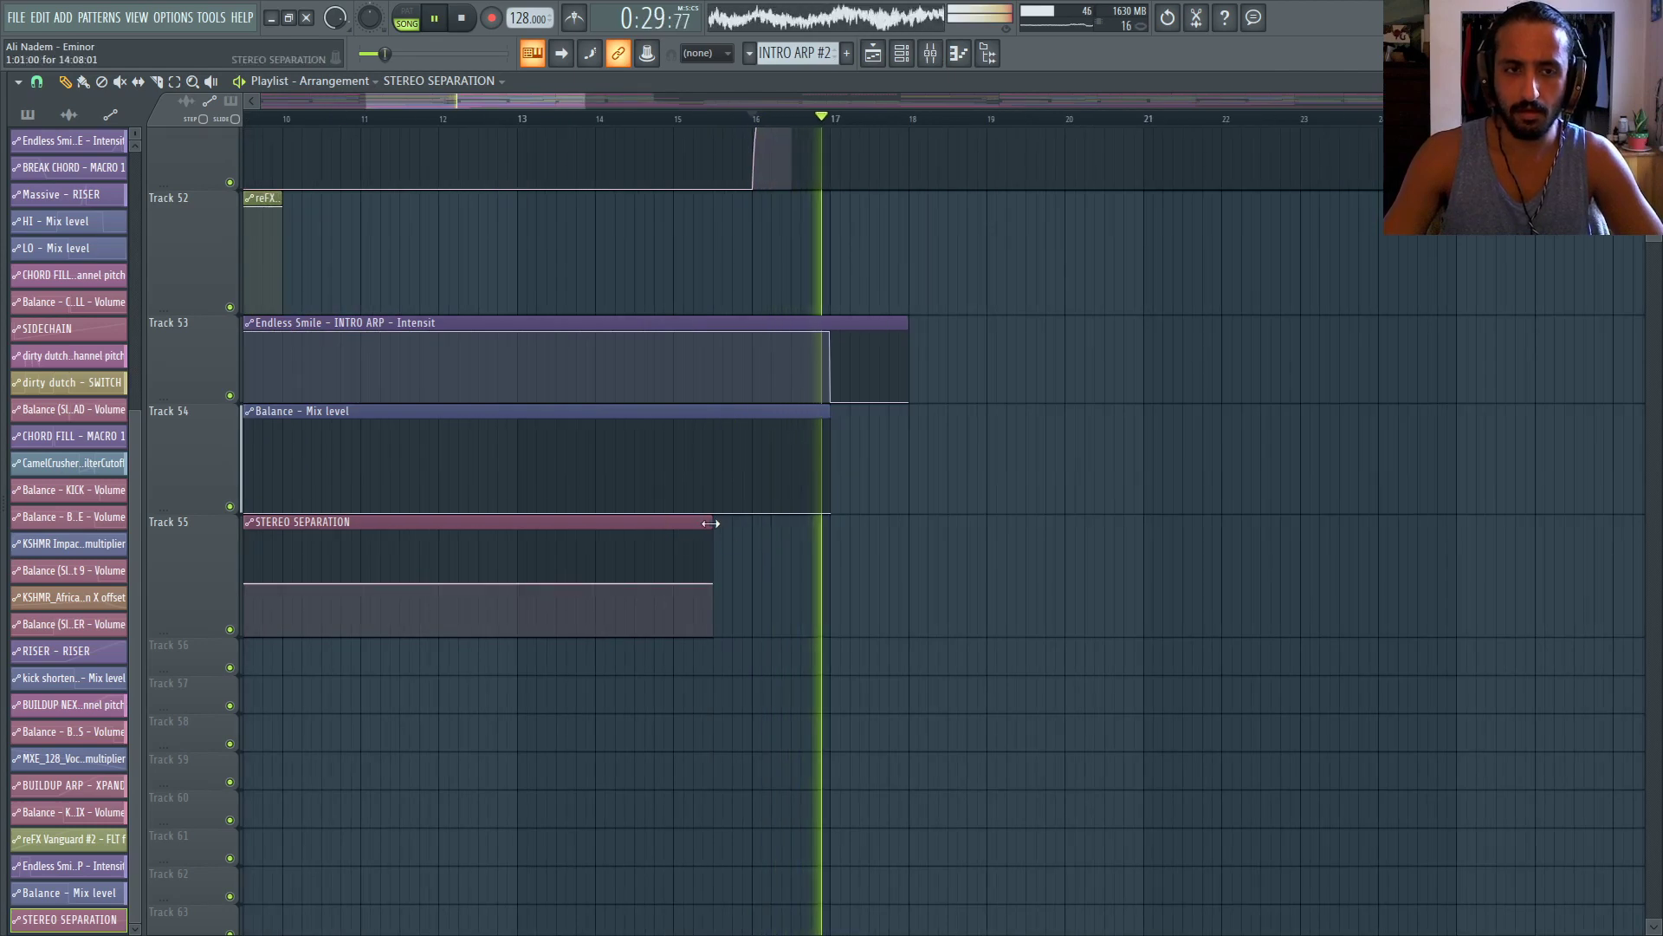
pyautogui.moveTo(710, 523); pyautogui.dragTo(1292, 521)
pyautogui.scroll(3, 693, 459)
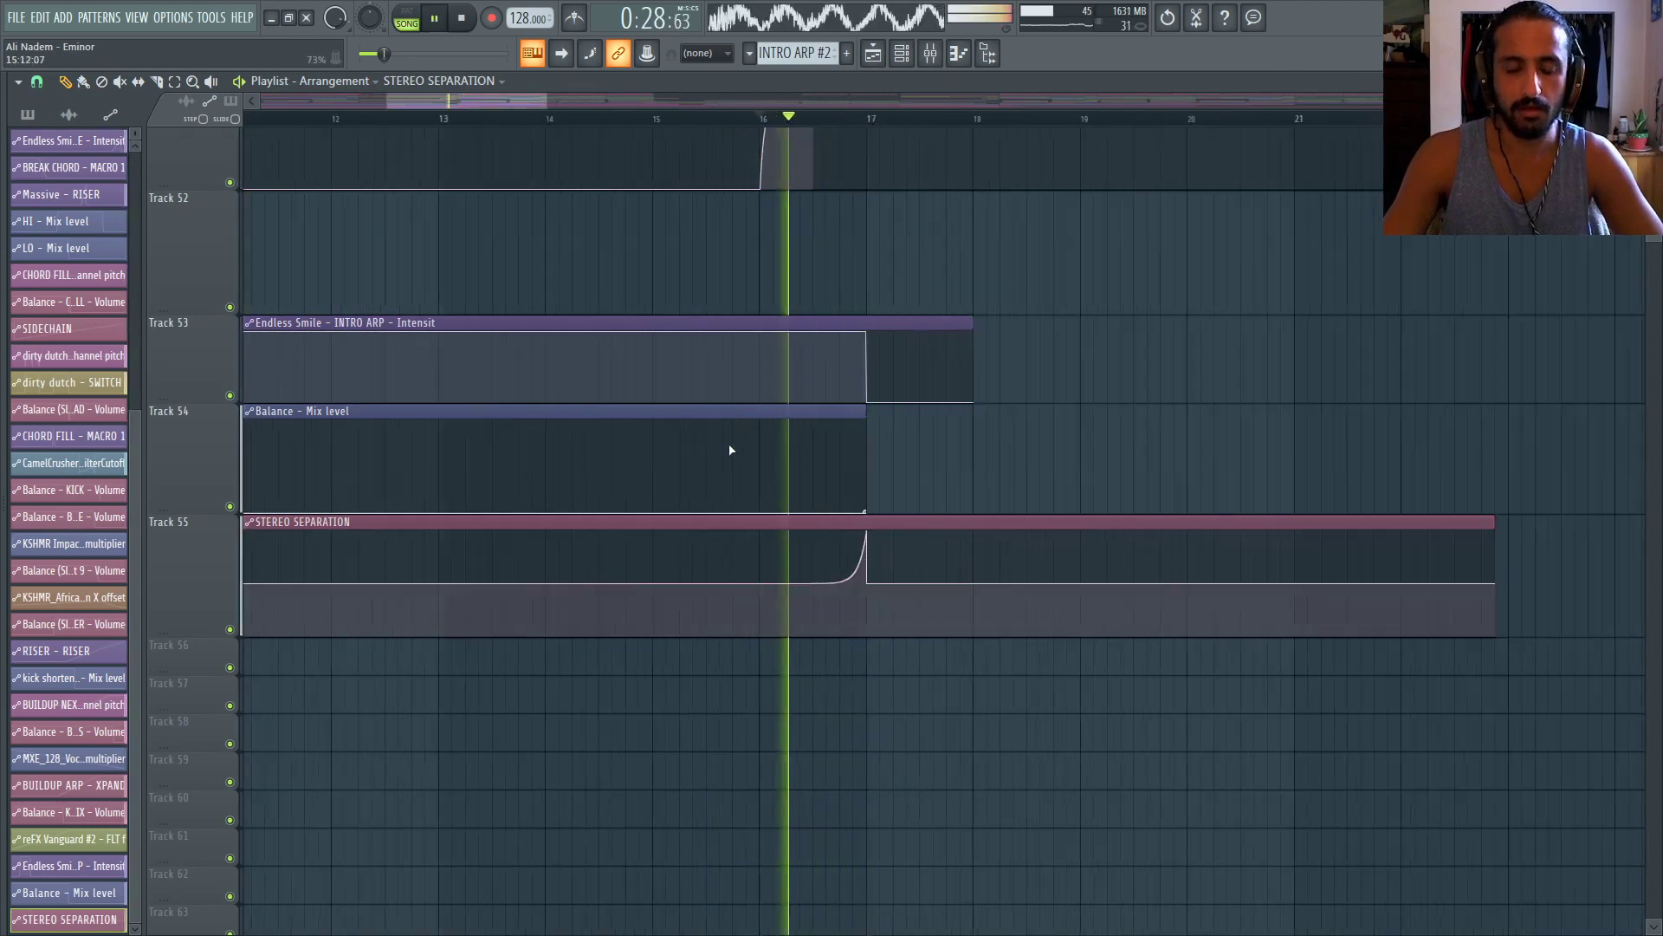
pyautogui.scroll(-3, 854, 452)
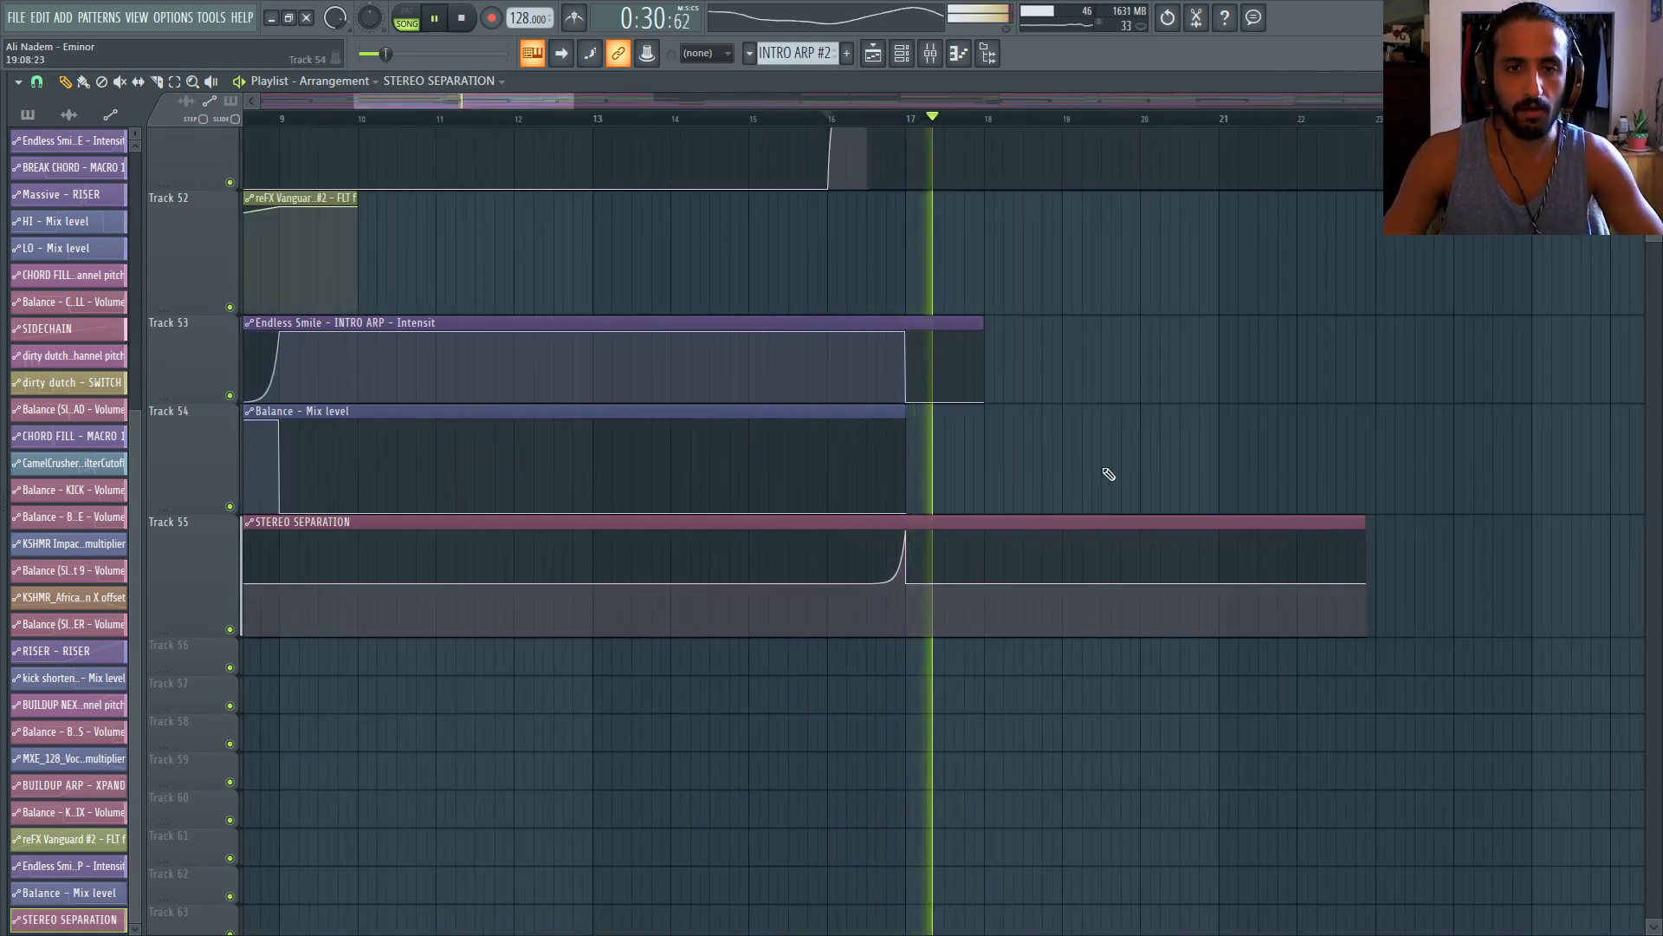
# Stop playback and place a second STEREO SEPARATION clip on Track 55, starting at about bar 36
pyautogui.scroll(-3, 741, 242)
pyautogui.press('space')
pyautogui.scroll(-2, 771, 507)
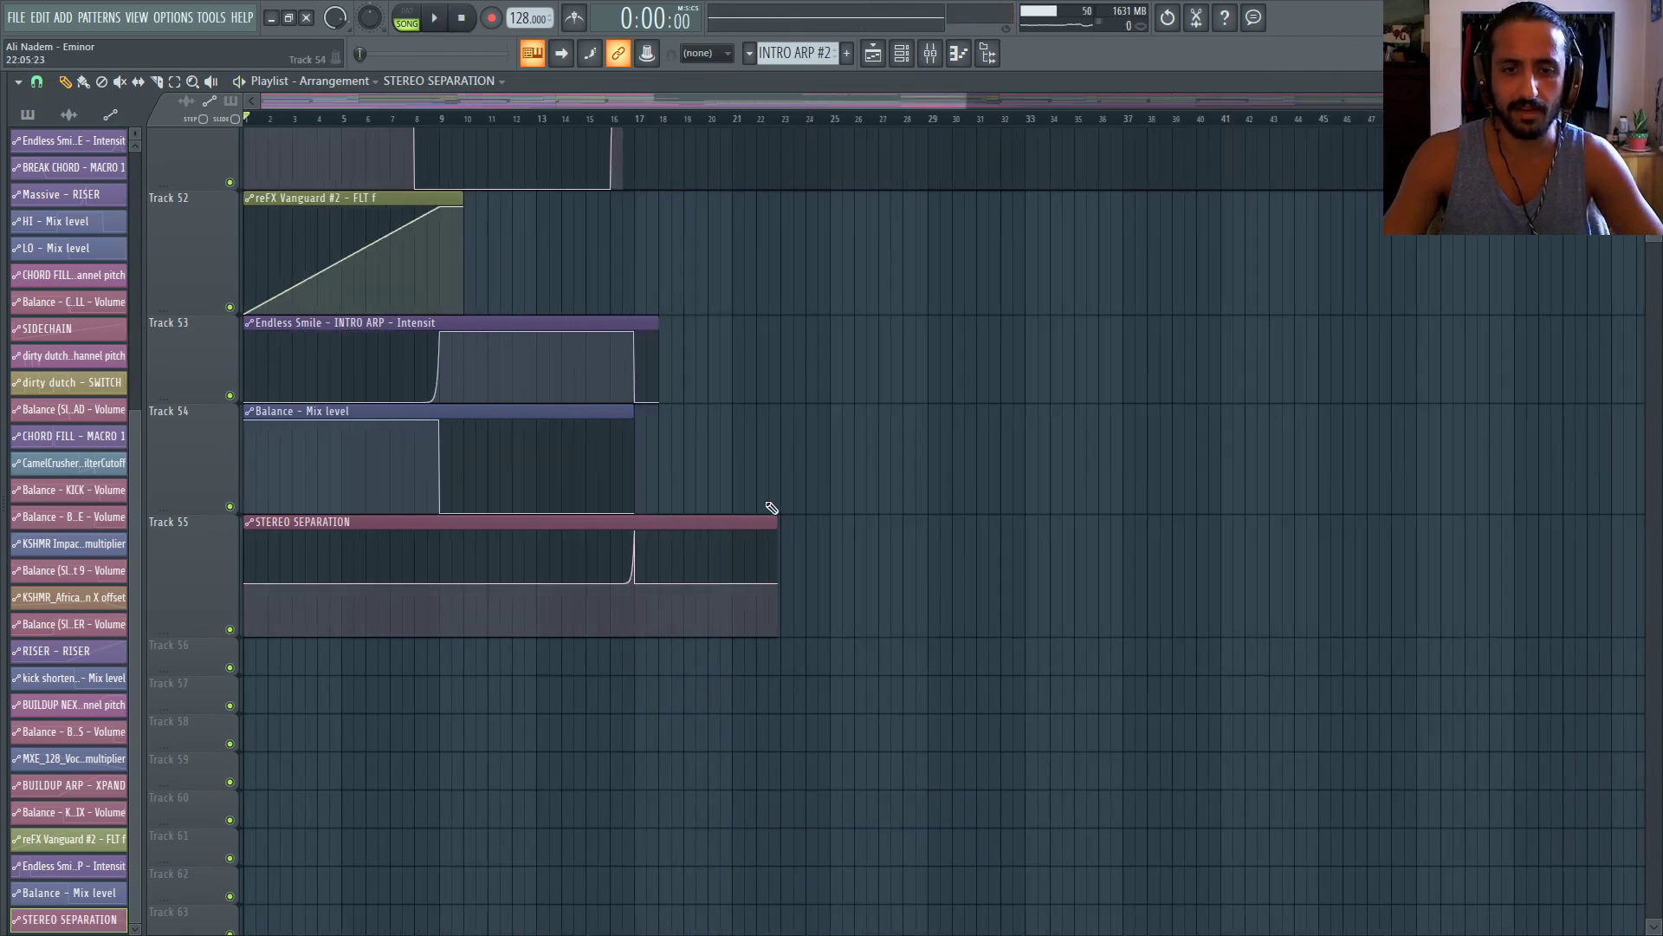
pyautogui.scroll(-2, 806, 546)
pyautogui.click(814, 559)
pyautogui.moveTo(894, 523); pyautogui.dragTo(812, 524)
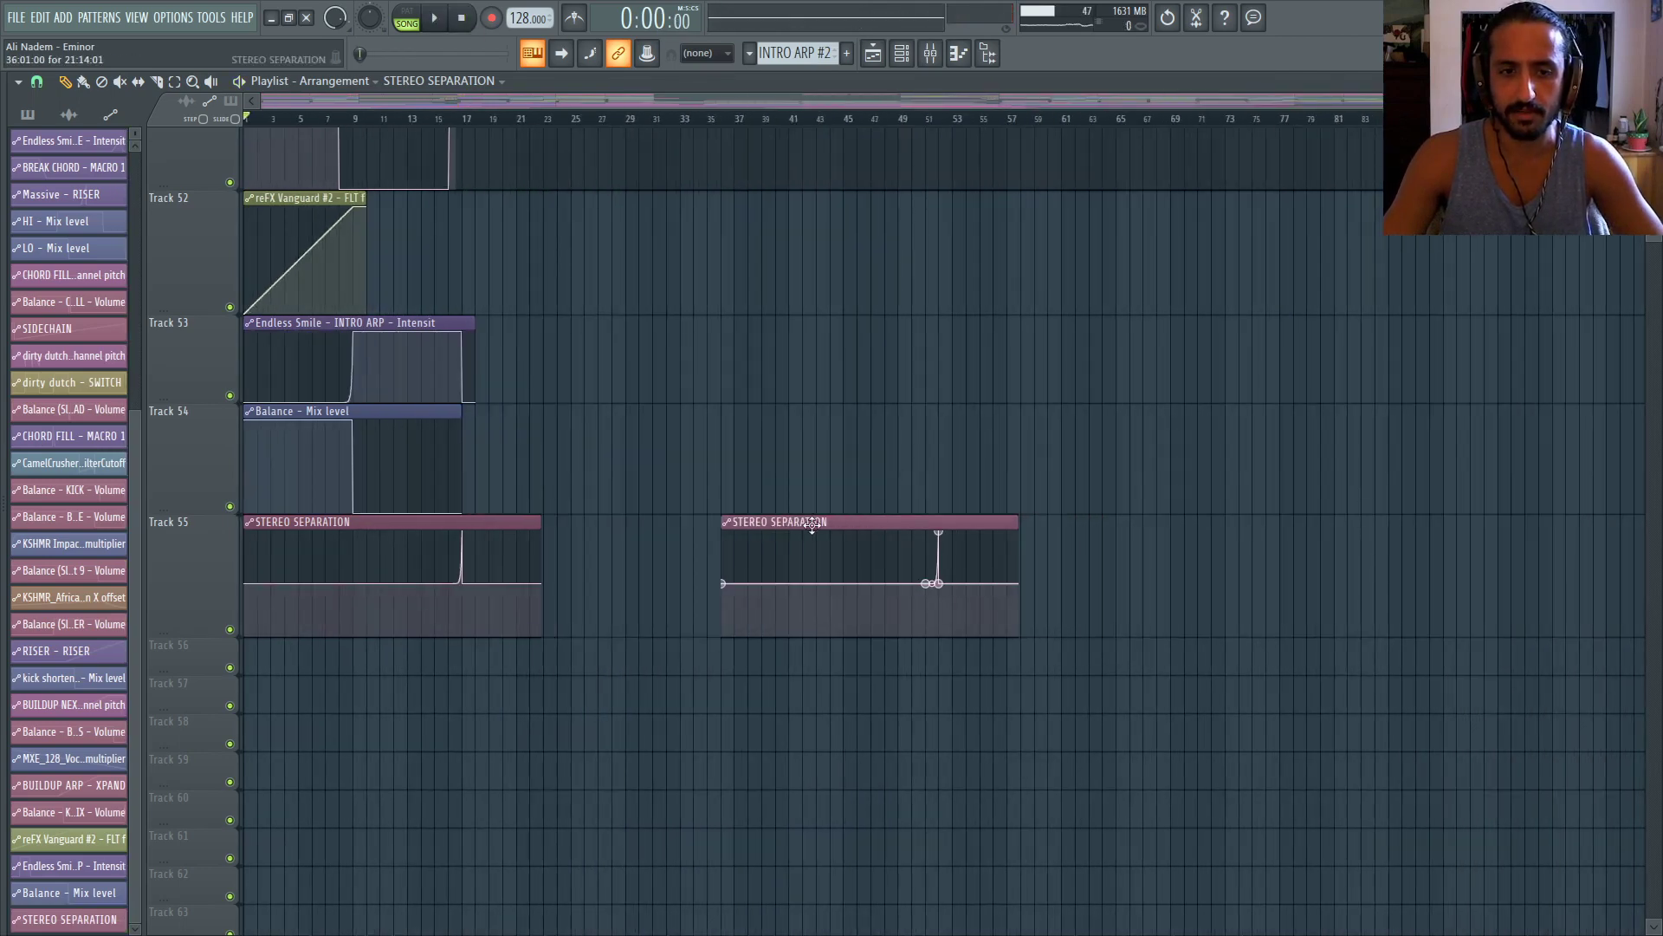
# Play the arrangement from several points between about bars 43 and 59 to locate the second drop
pyautogui.click(609, 121)
pyautogui.press('space')
pyautogui.click(817, 121)
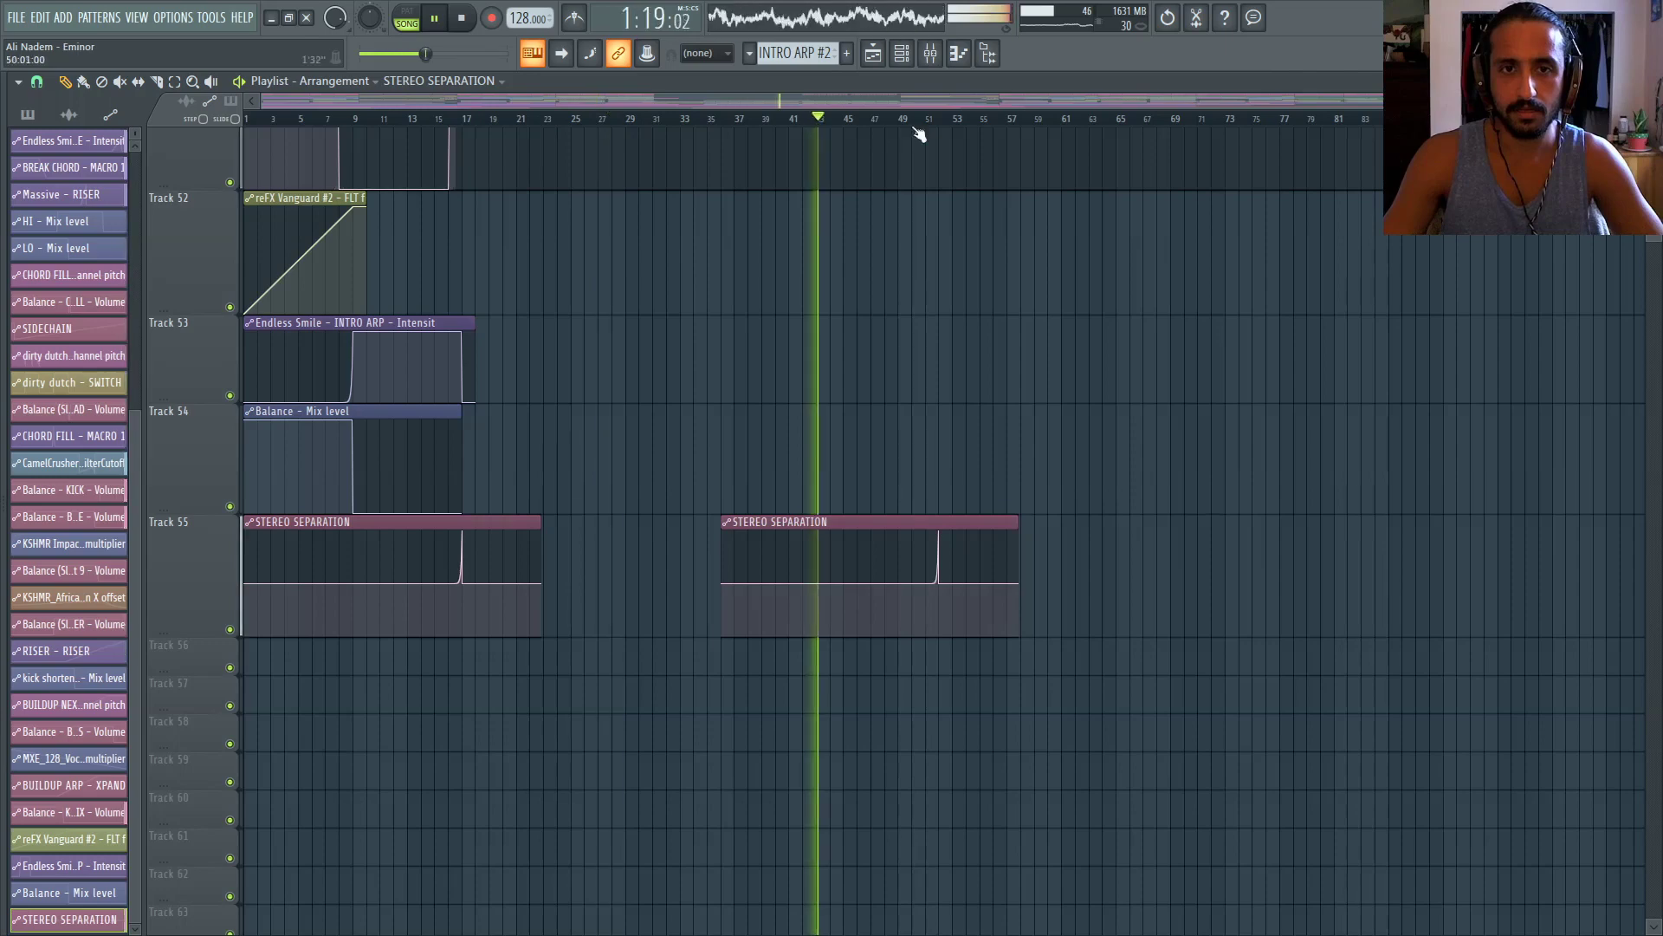
pyautogui.click(904, 121)
pyautogui.click(960, 122)
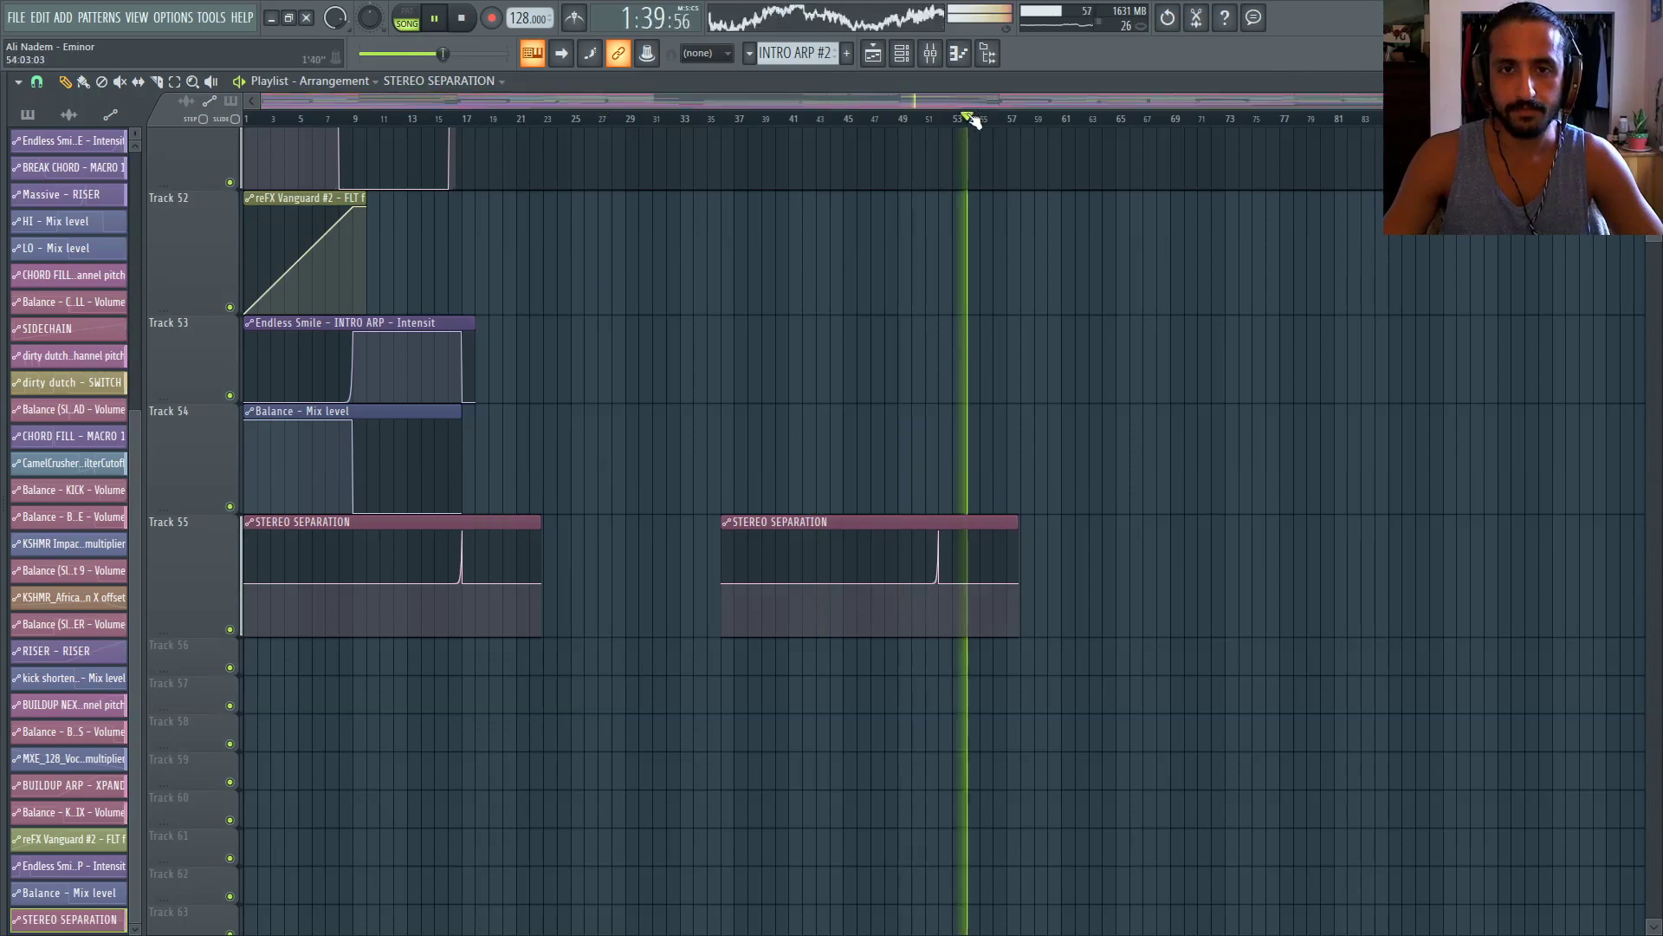
pyautogui.click(1040, 121)
# Move the second STEREO SEPARATION clip to start at bar 45 so its peak lands on the second drop at bar 61
pyautogui.moveTo(976, 512); pyautogui.dragTo(1100, 531)
pyautogui.scroll(4, 1114, 372)
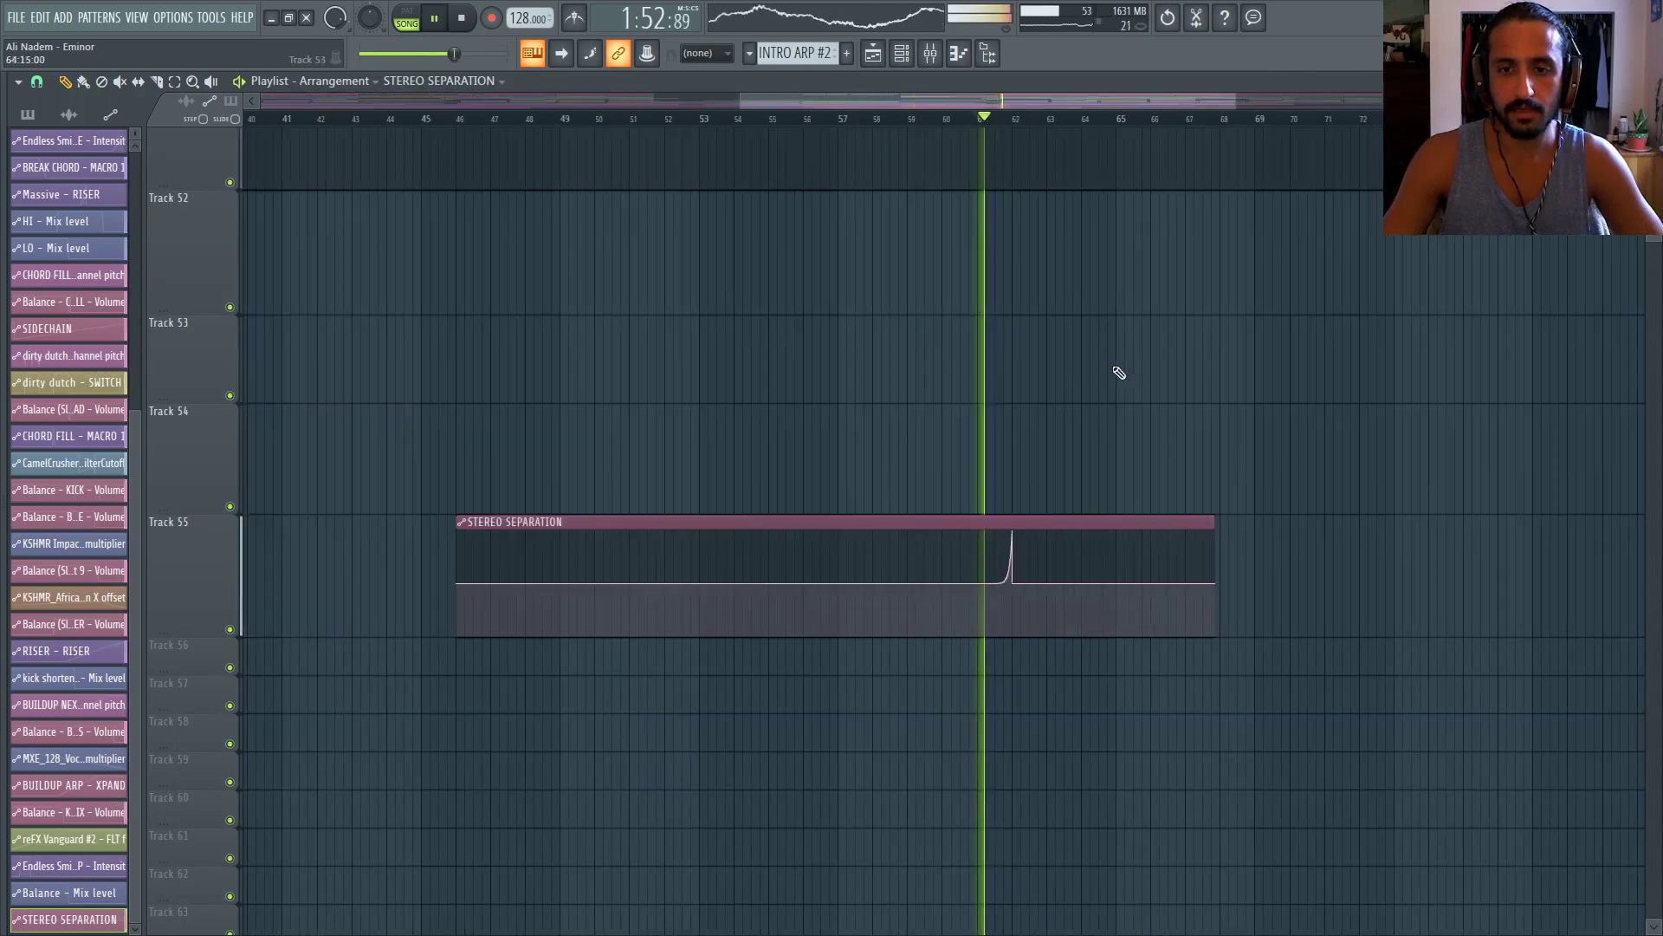
pyautogui.click(866, 122)
pyautogui.scroll(3, 987, 520)
pyautogui.moveTo(987, 520); pyautogui.dragTo(894, 532)
pyautogui.scroll(-4, 765, 368)
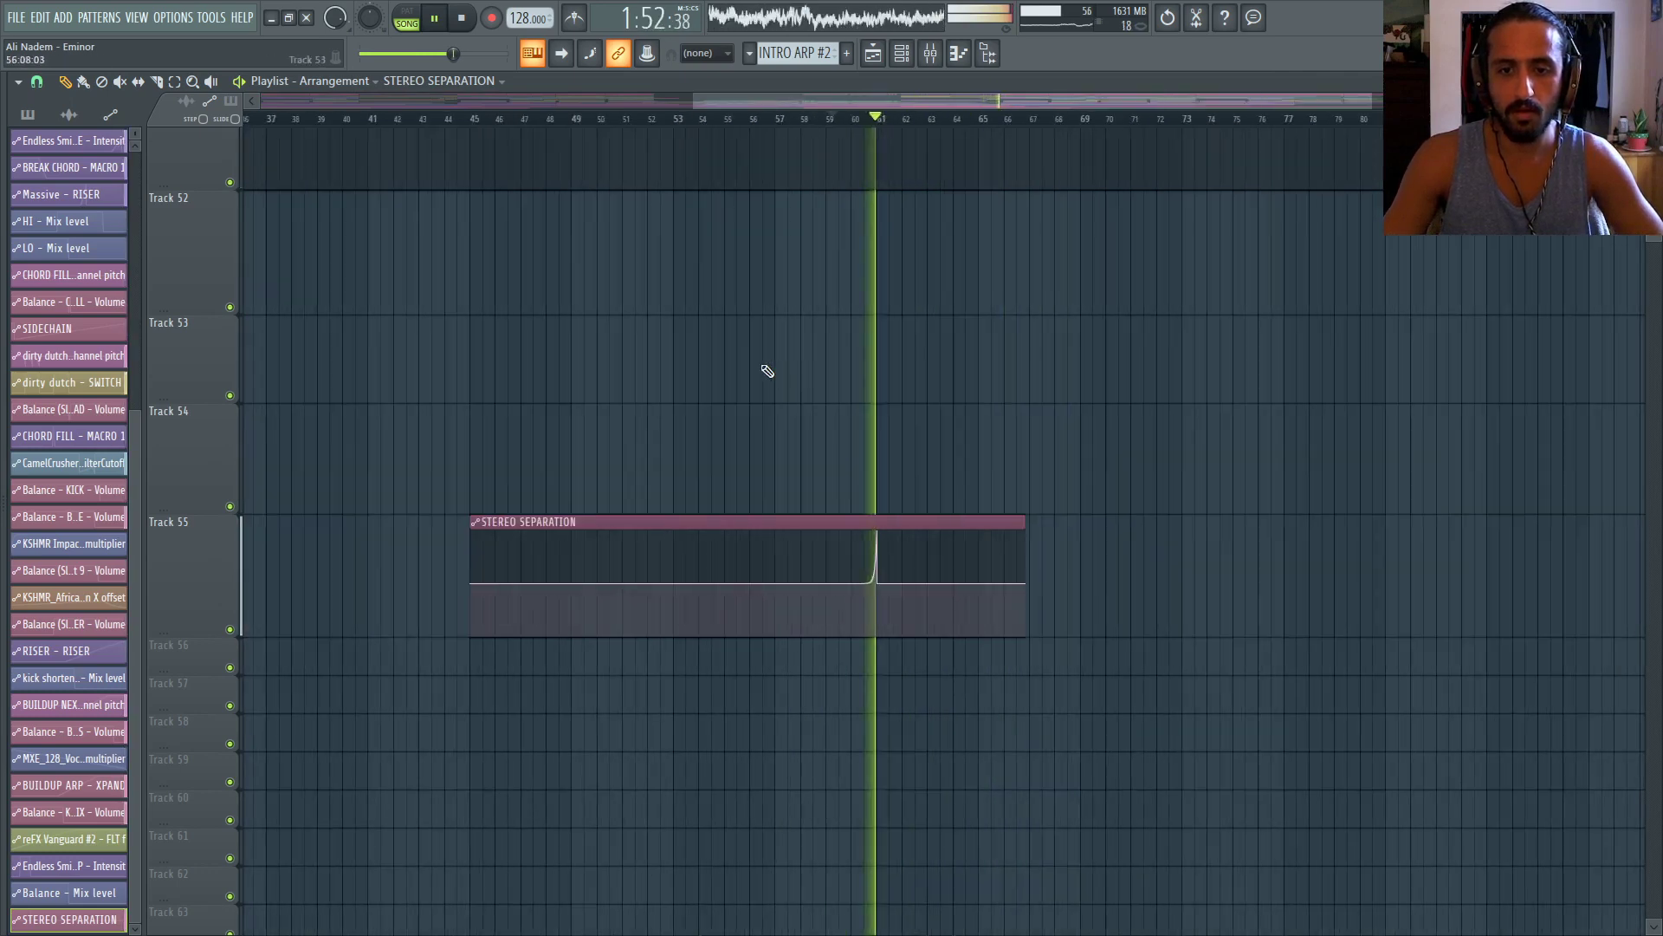
# Open the mixer and inspect the Fruity Balance effect on the DROP 2 ARP track while the second drop plays
pyautogui.scroll(-3, 683, 375)
pyautogui.click(929, 54)
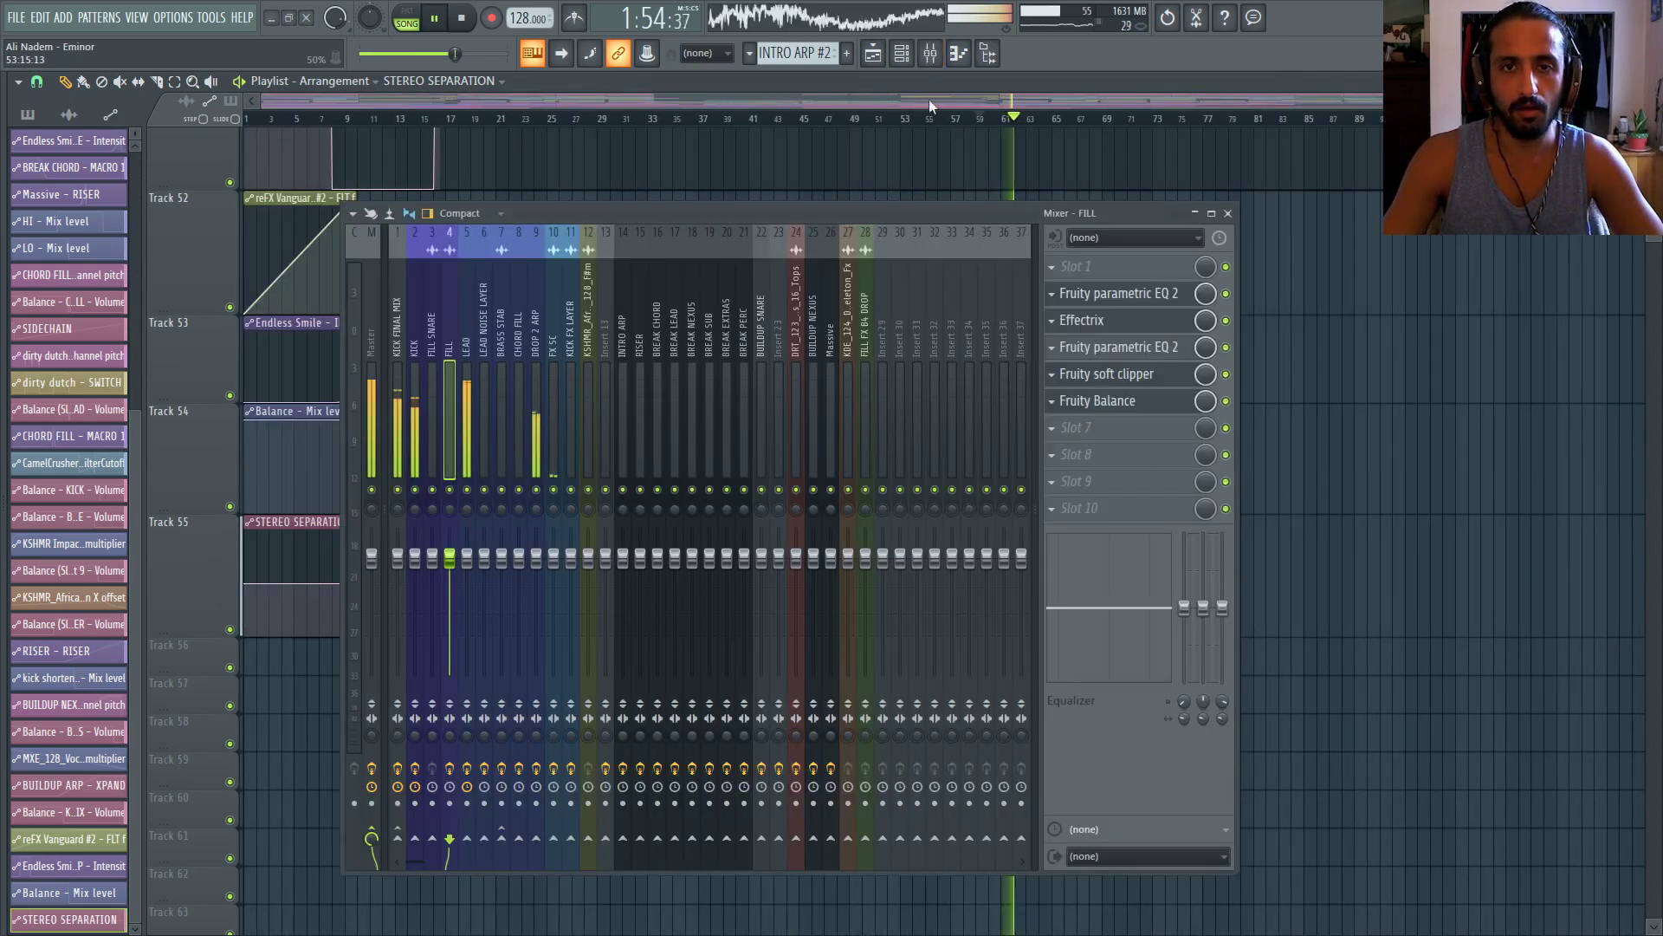
pyautogui.click(540, 356)
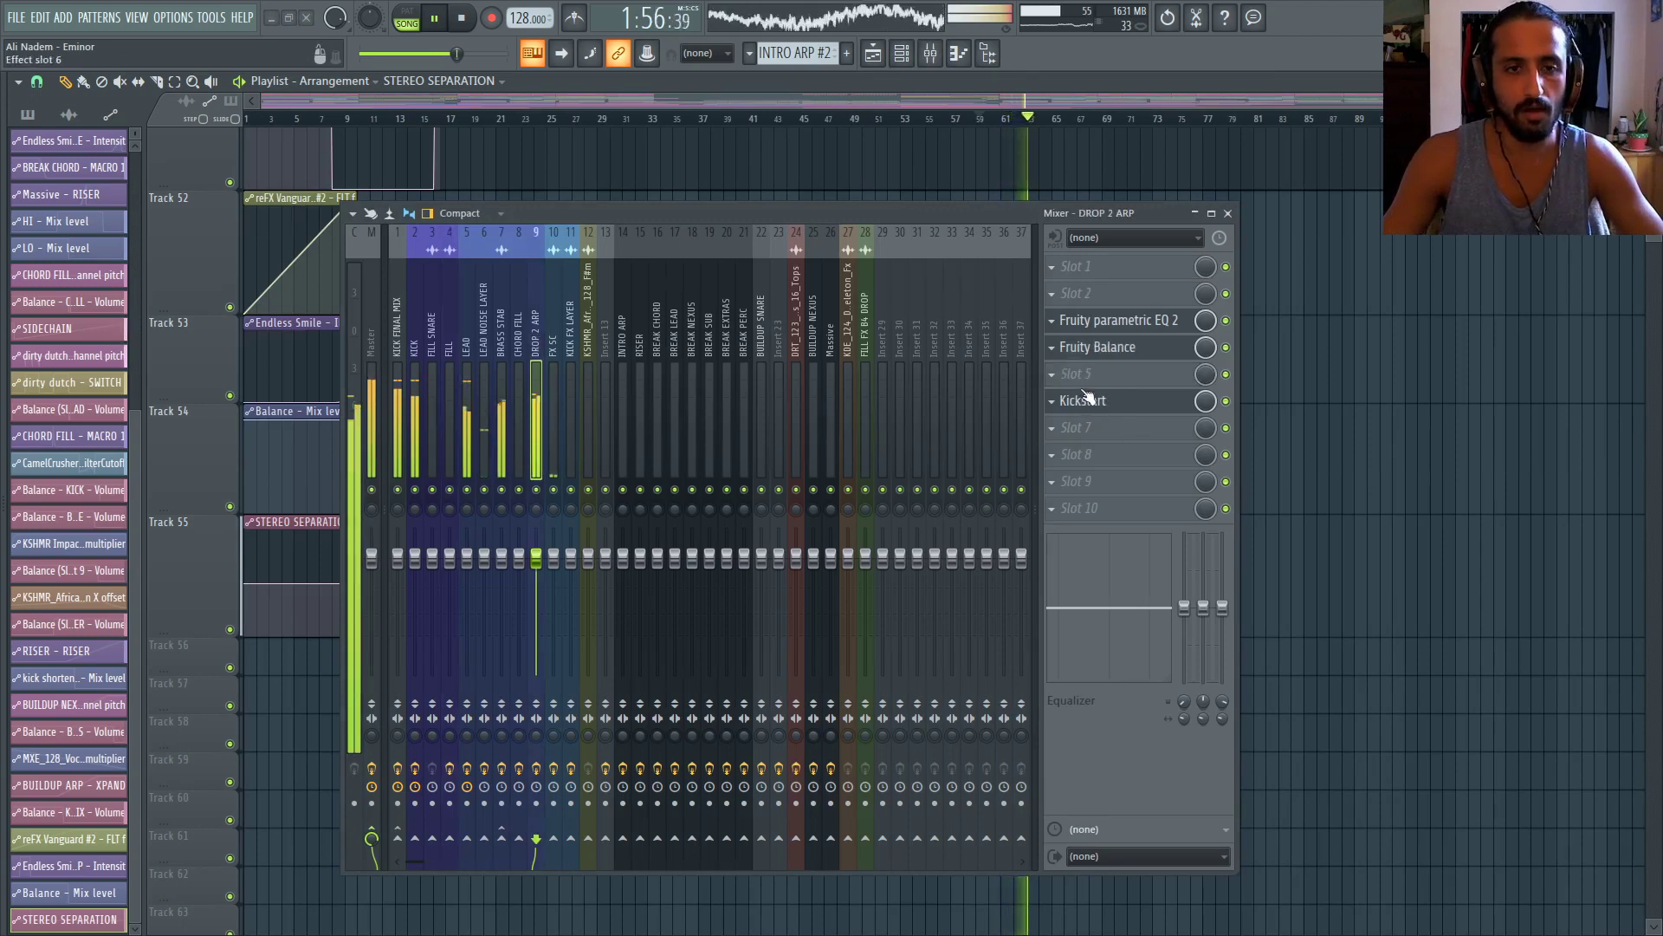
pyautogui.click(1085, 346)
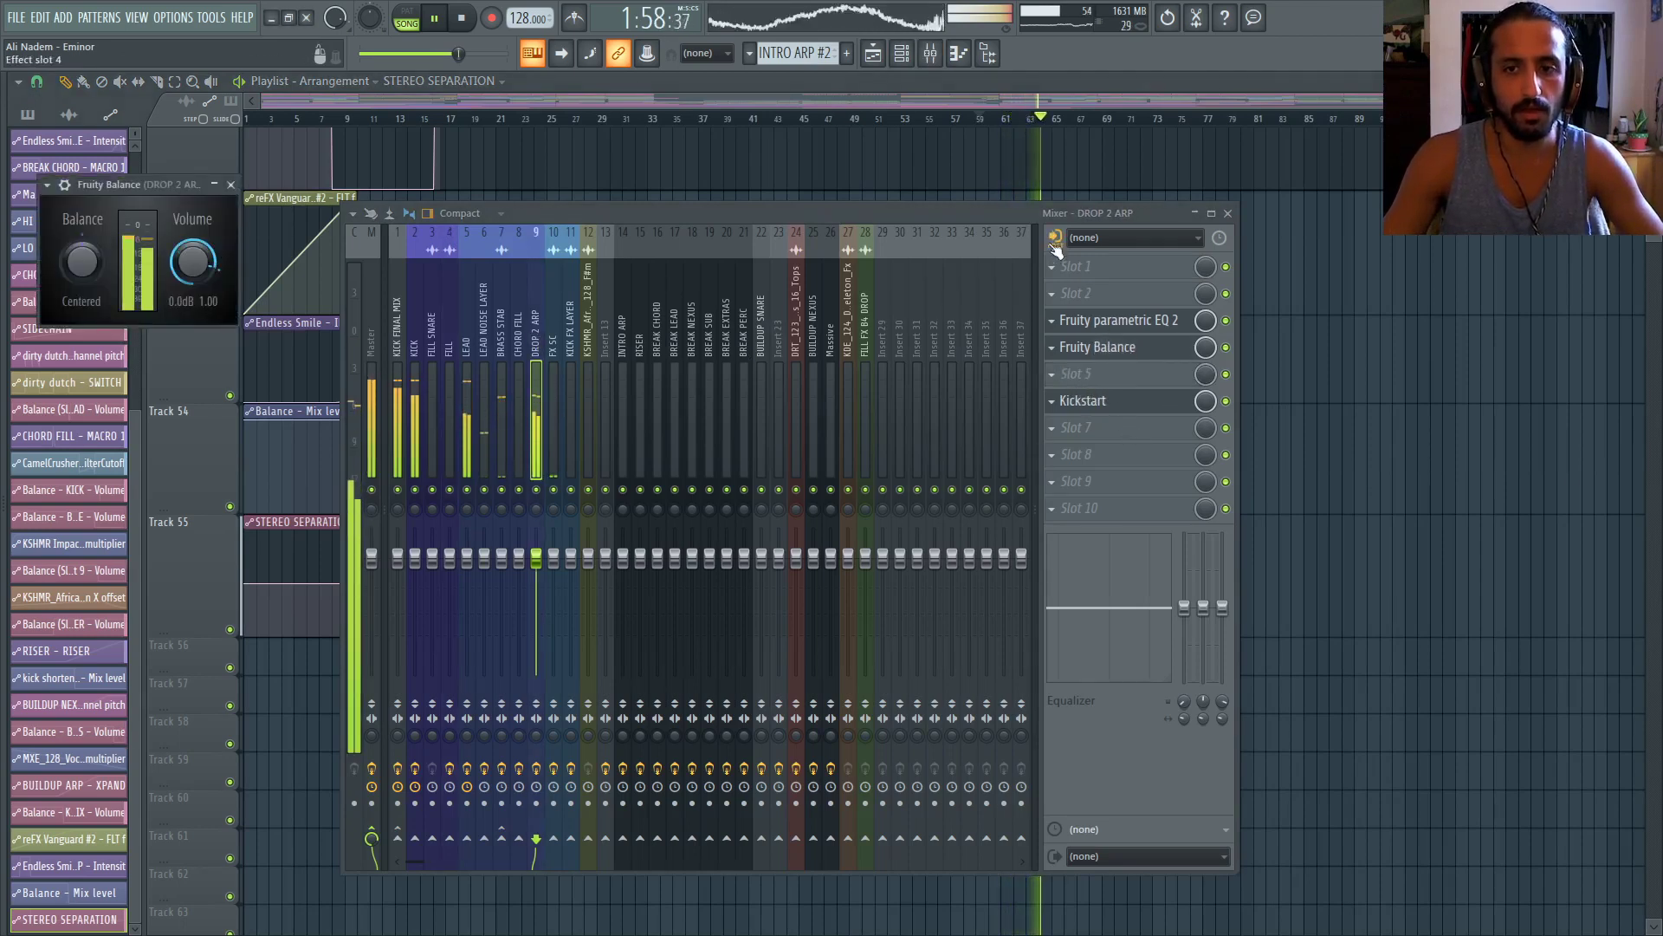
pyautogui.moveTo(1031, 208); pyautogui.dragTo(1032, 606)
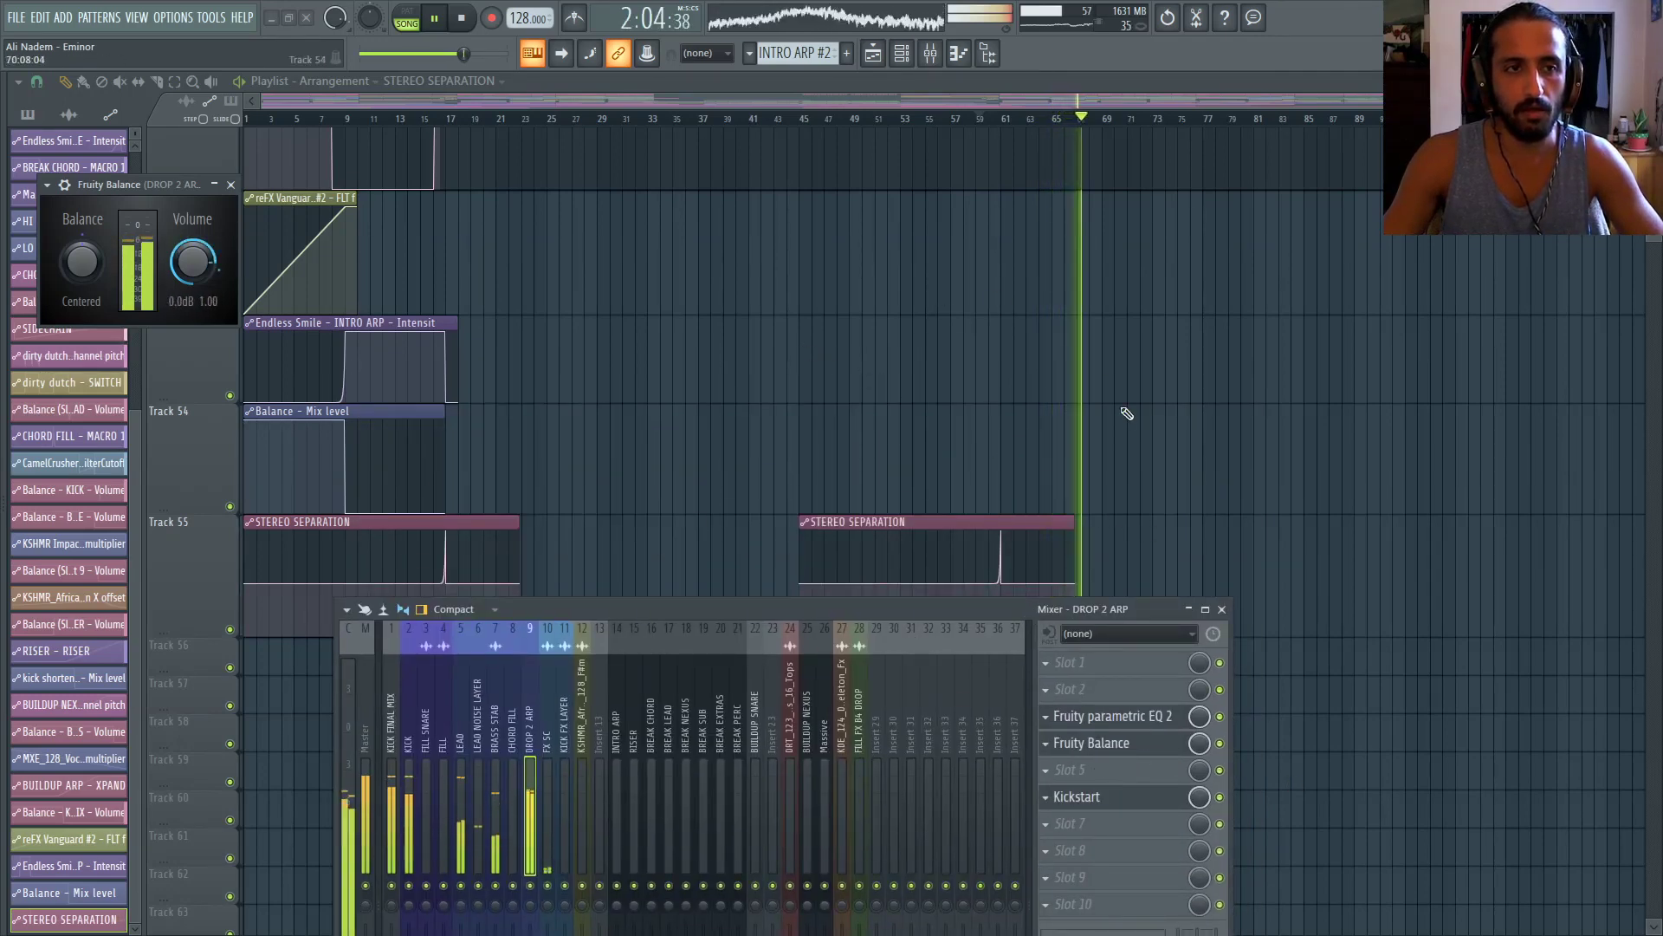
pyautogui.press('Escape')
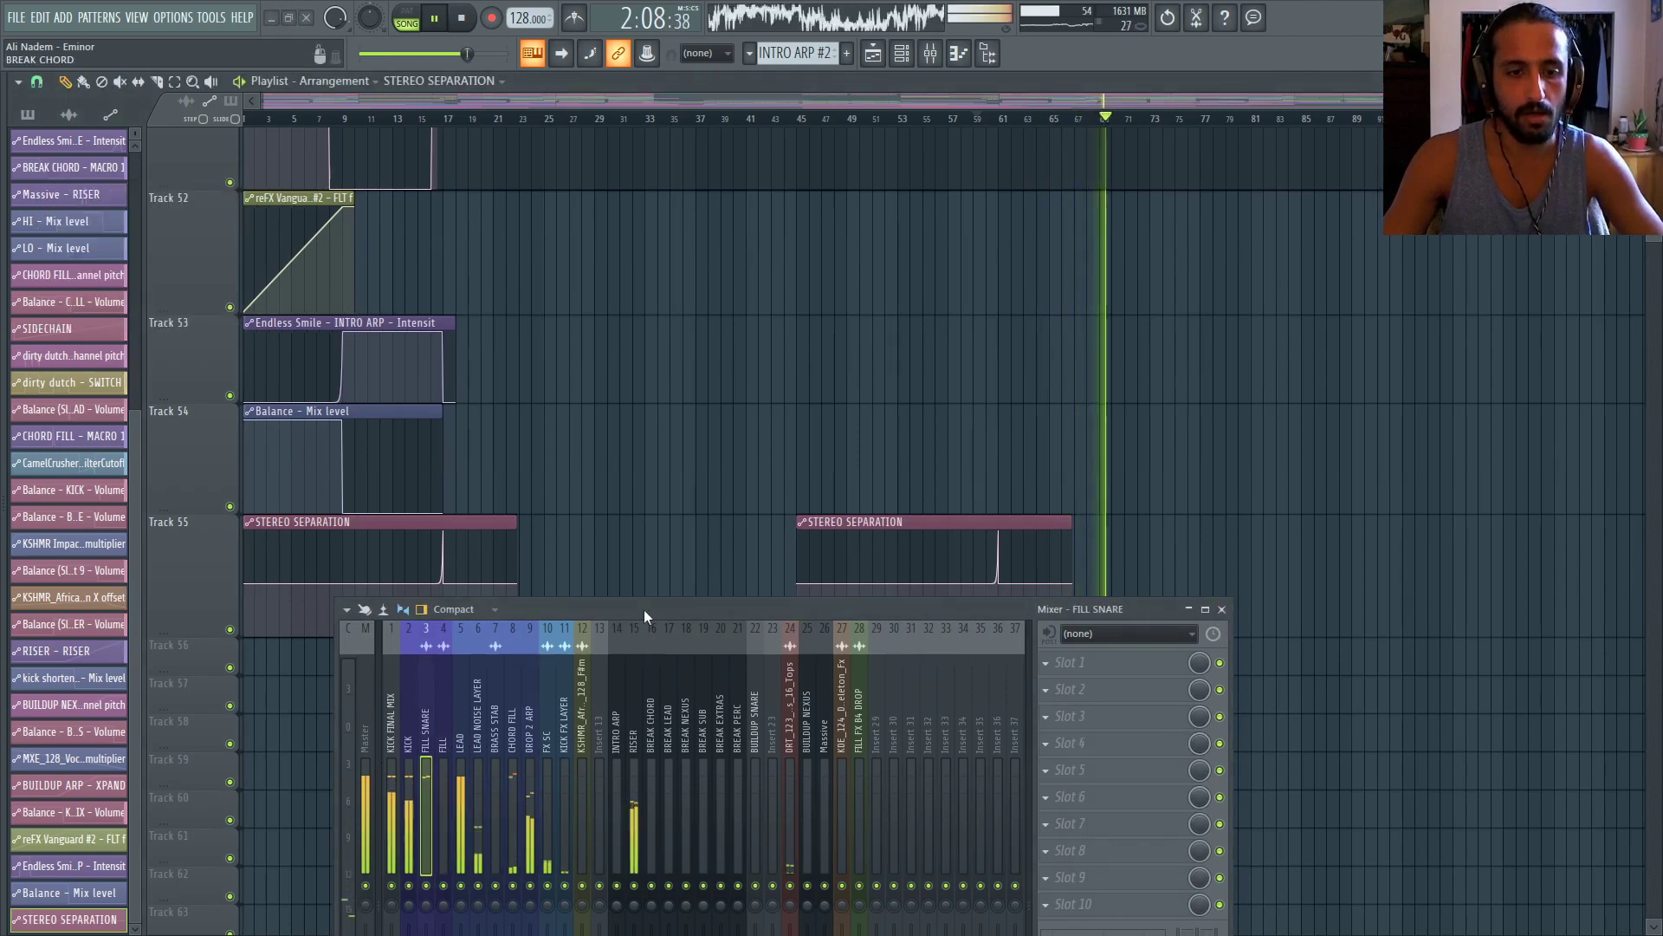
# On the KICK FINAL MIX mixer track, open Oxford Inflator Native and set its Effect to 2.0%
pyautogui.moveTo(643, 610); pyautogui.dragTo(739, 315)
pyautogui.click(492, 403)
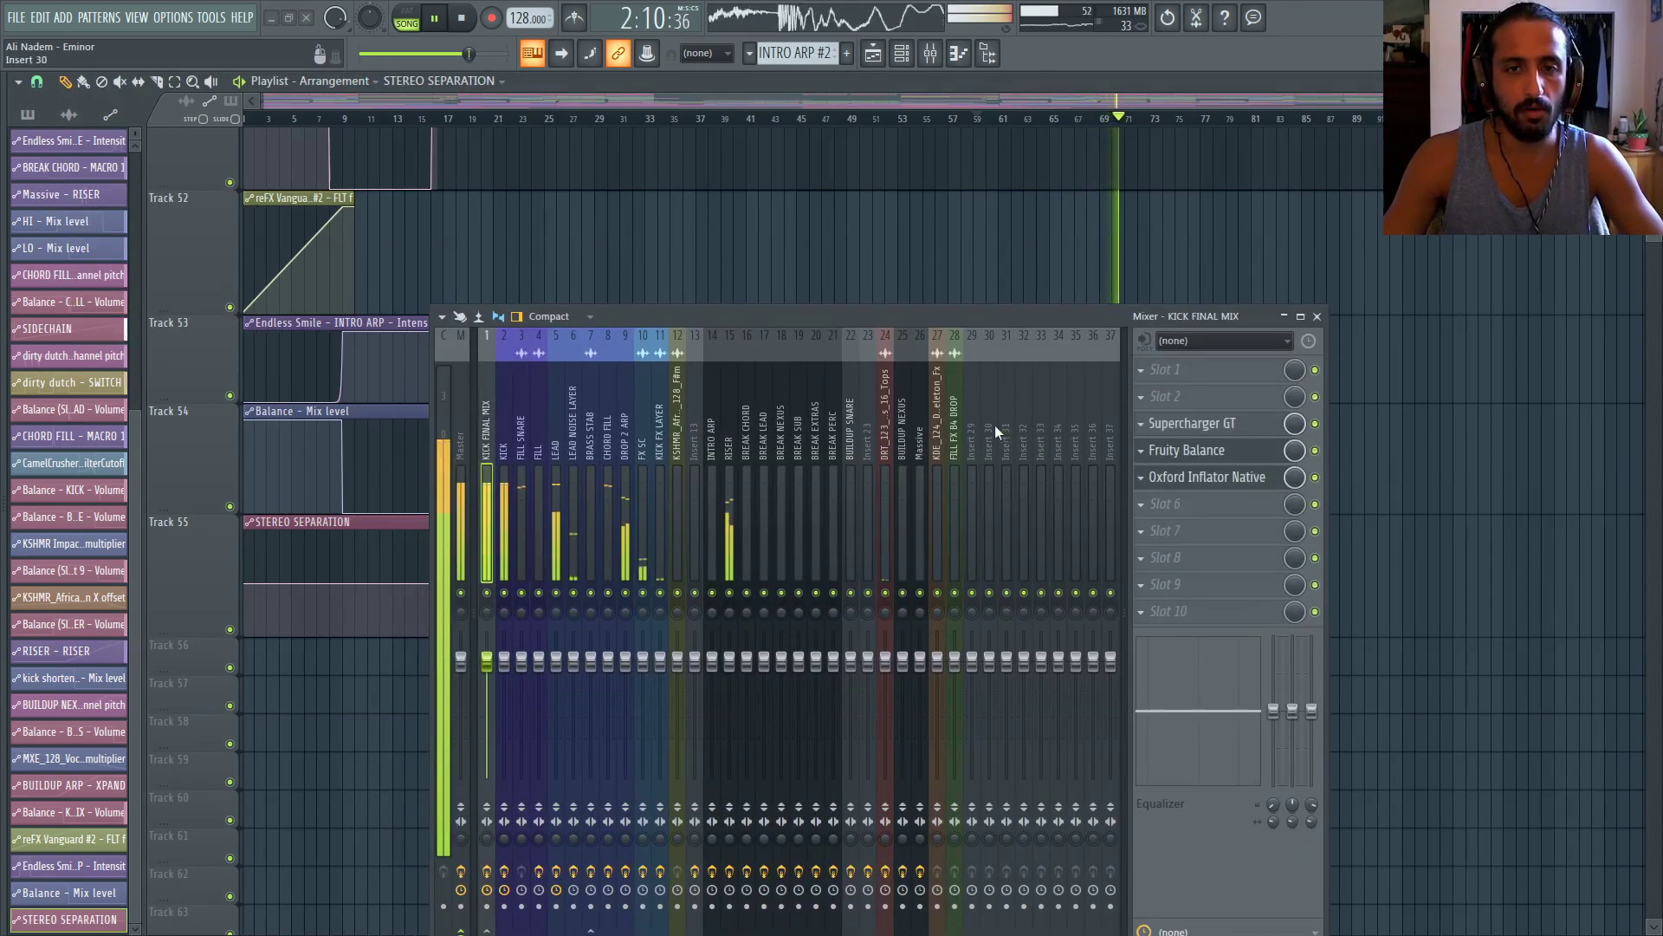
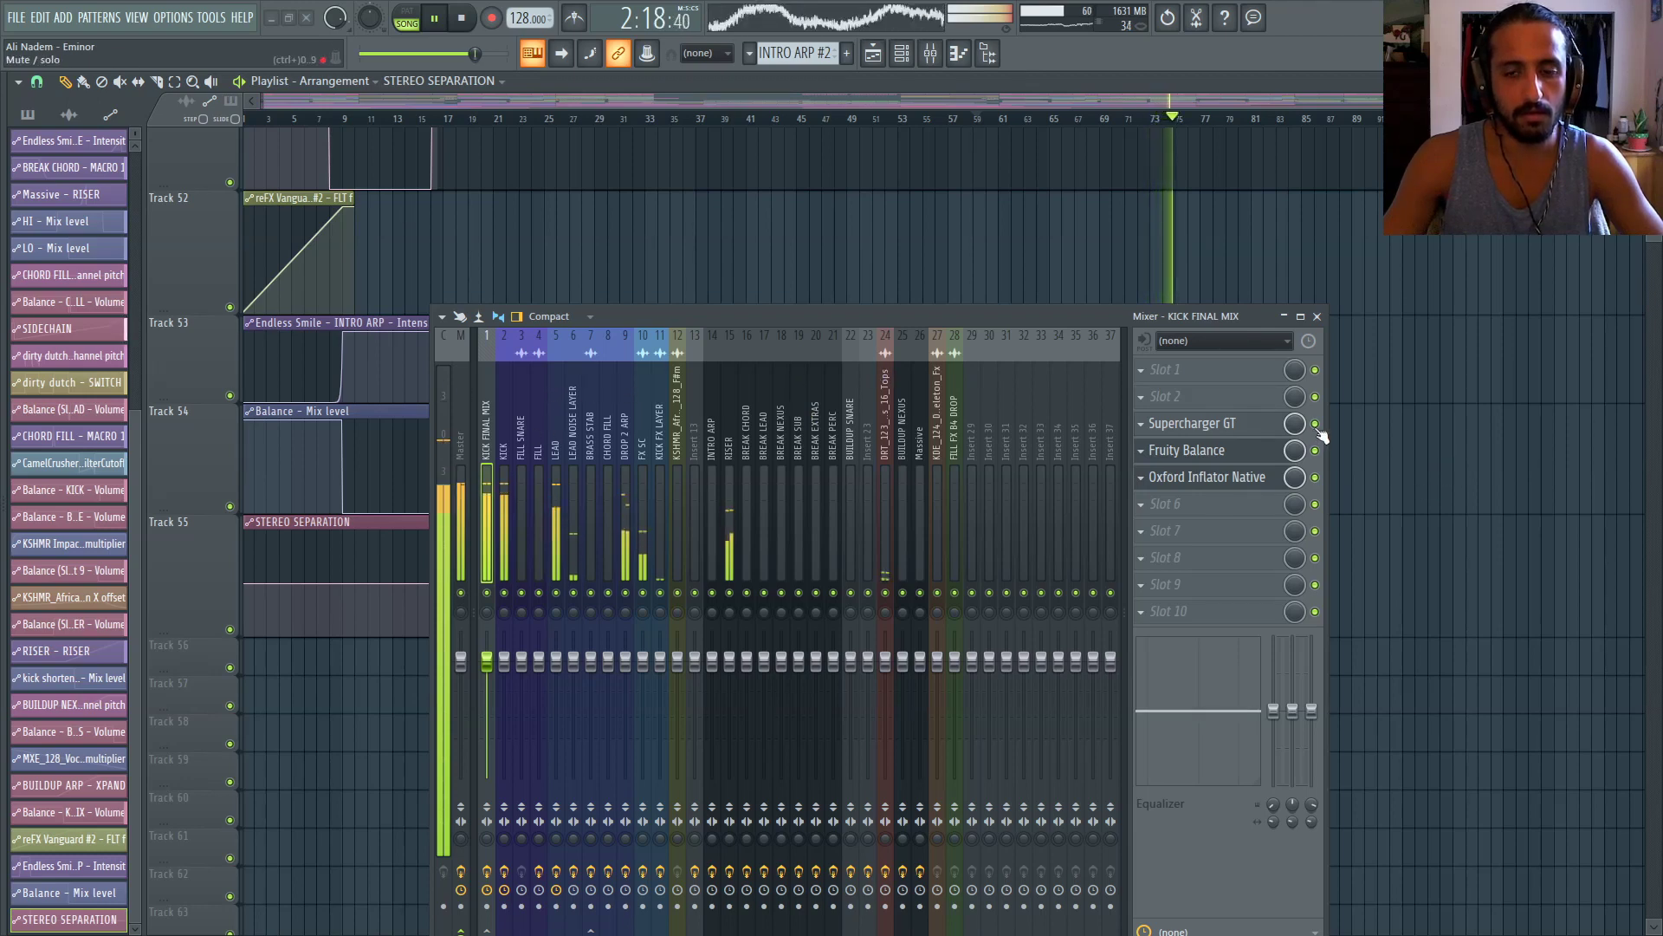
pyautogui.click(1201, 483)
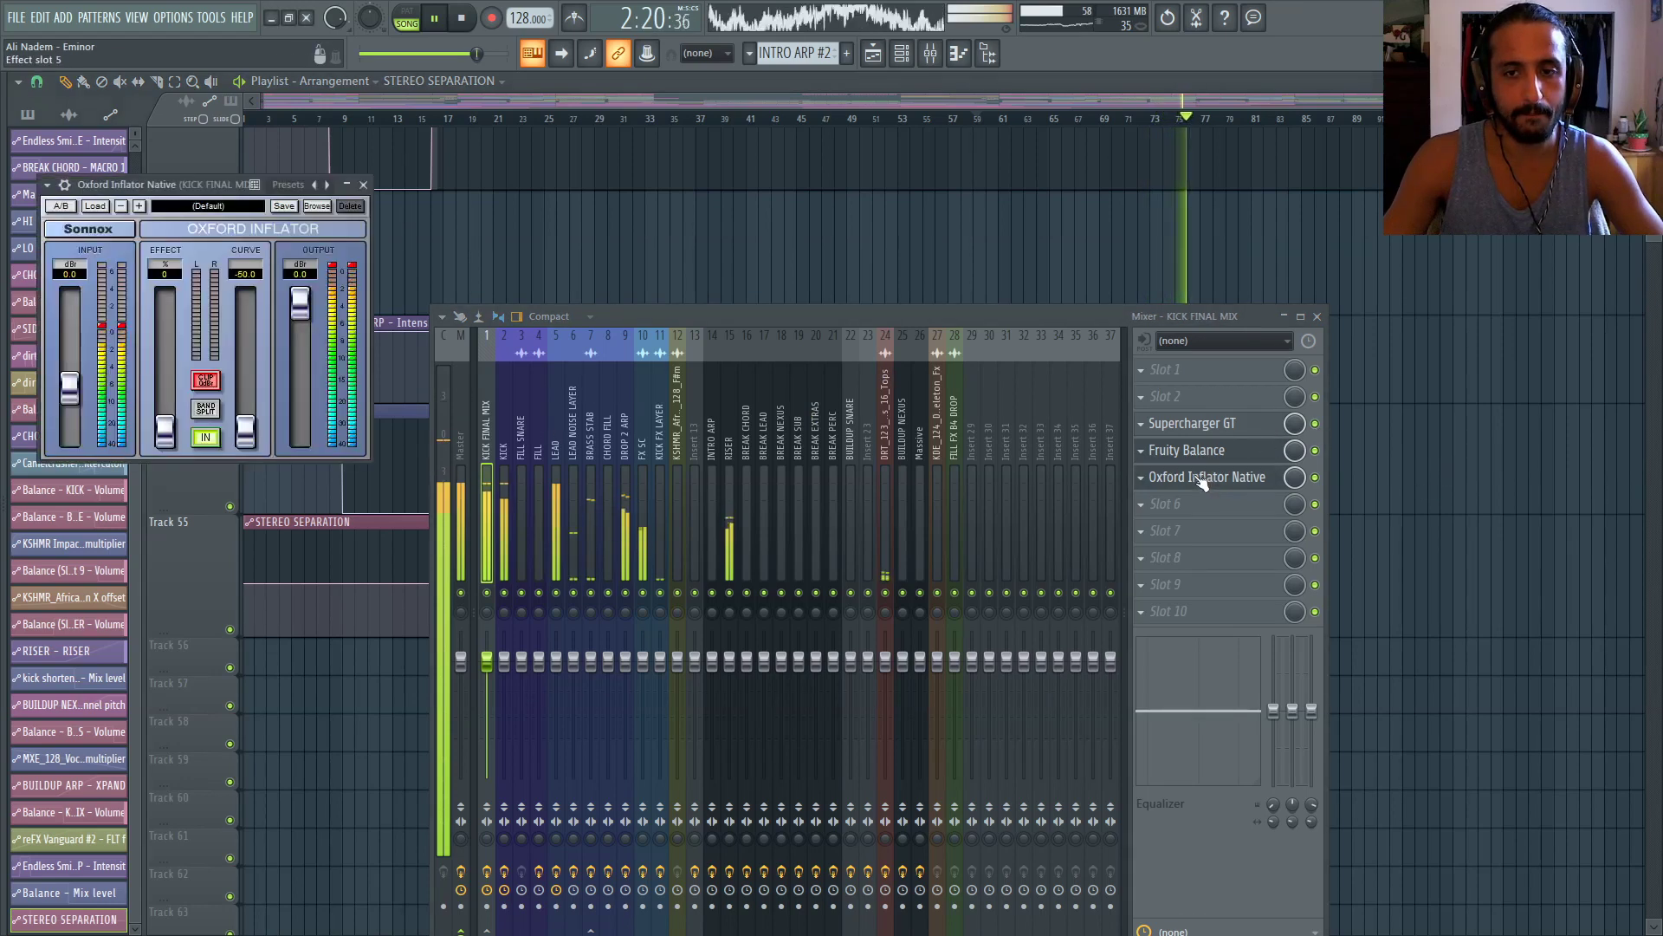
pyautogui.moveTo(762, 315); pyautogui.dragTo(779, 498)
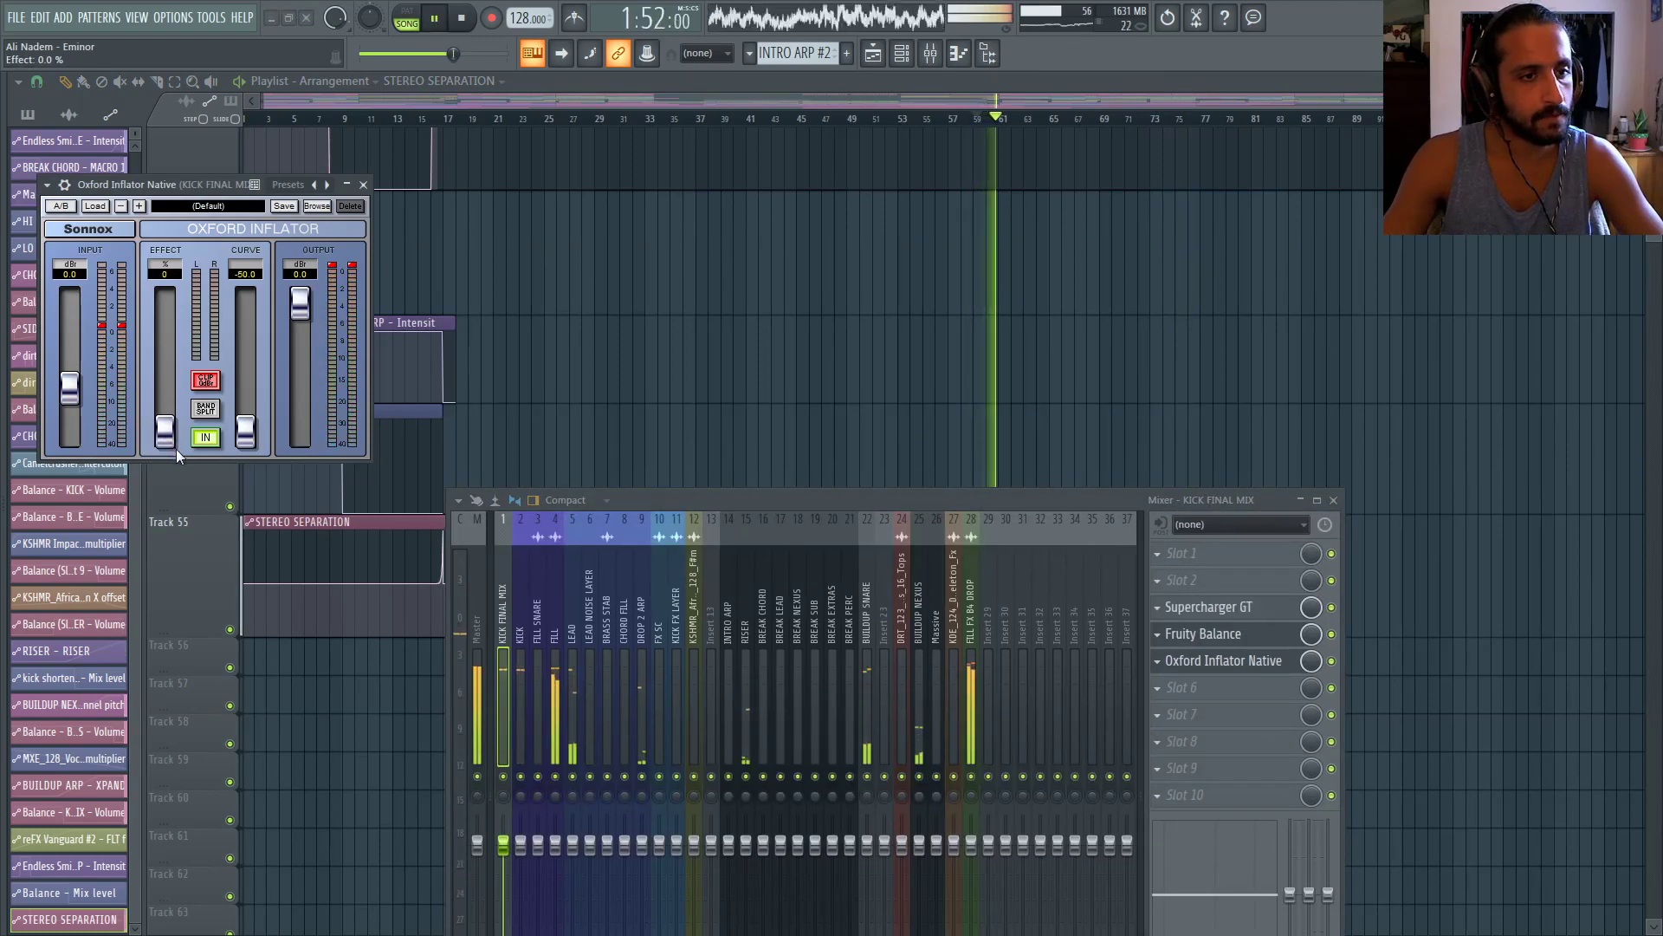
pyautogui.moveTo(173, 428)
pyautogui.mouseDown()
pyautogui.moveTo(180, 313)
pyautogui.moveTo(173, 444)
pyautogui.moveTo(171, 425)
pyautogui.mouseUp()
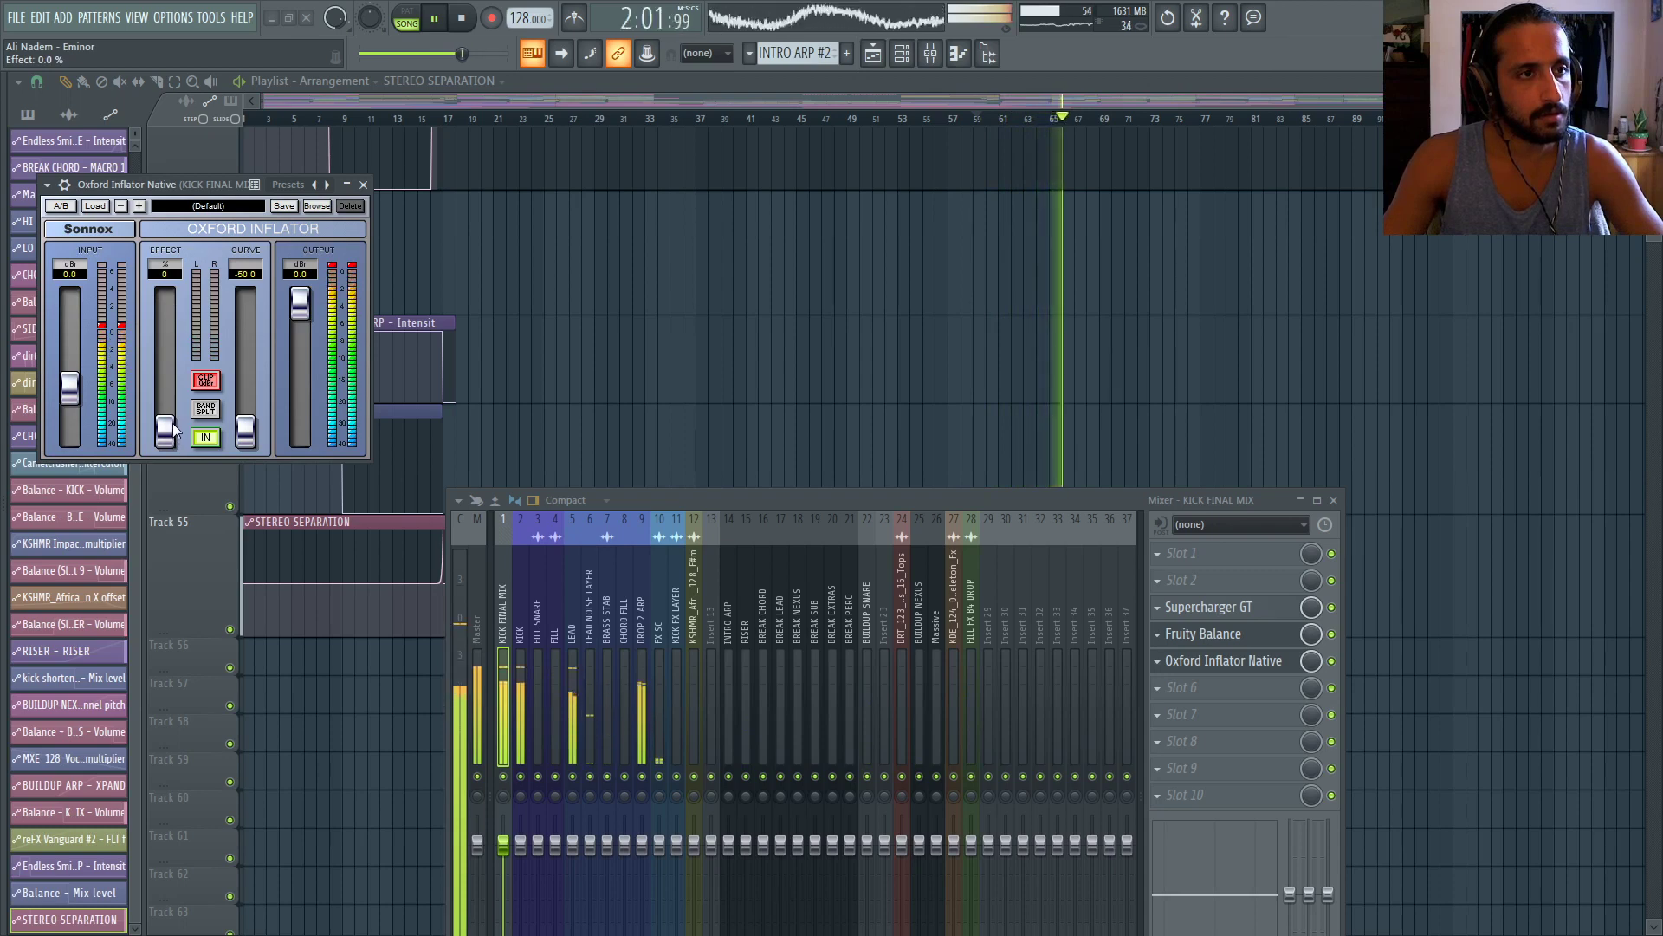
pyautogui.moveTo(174, 428); pyautogui.dragTo(174, 425)
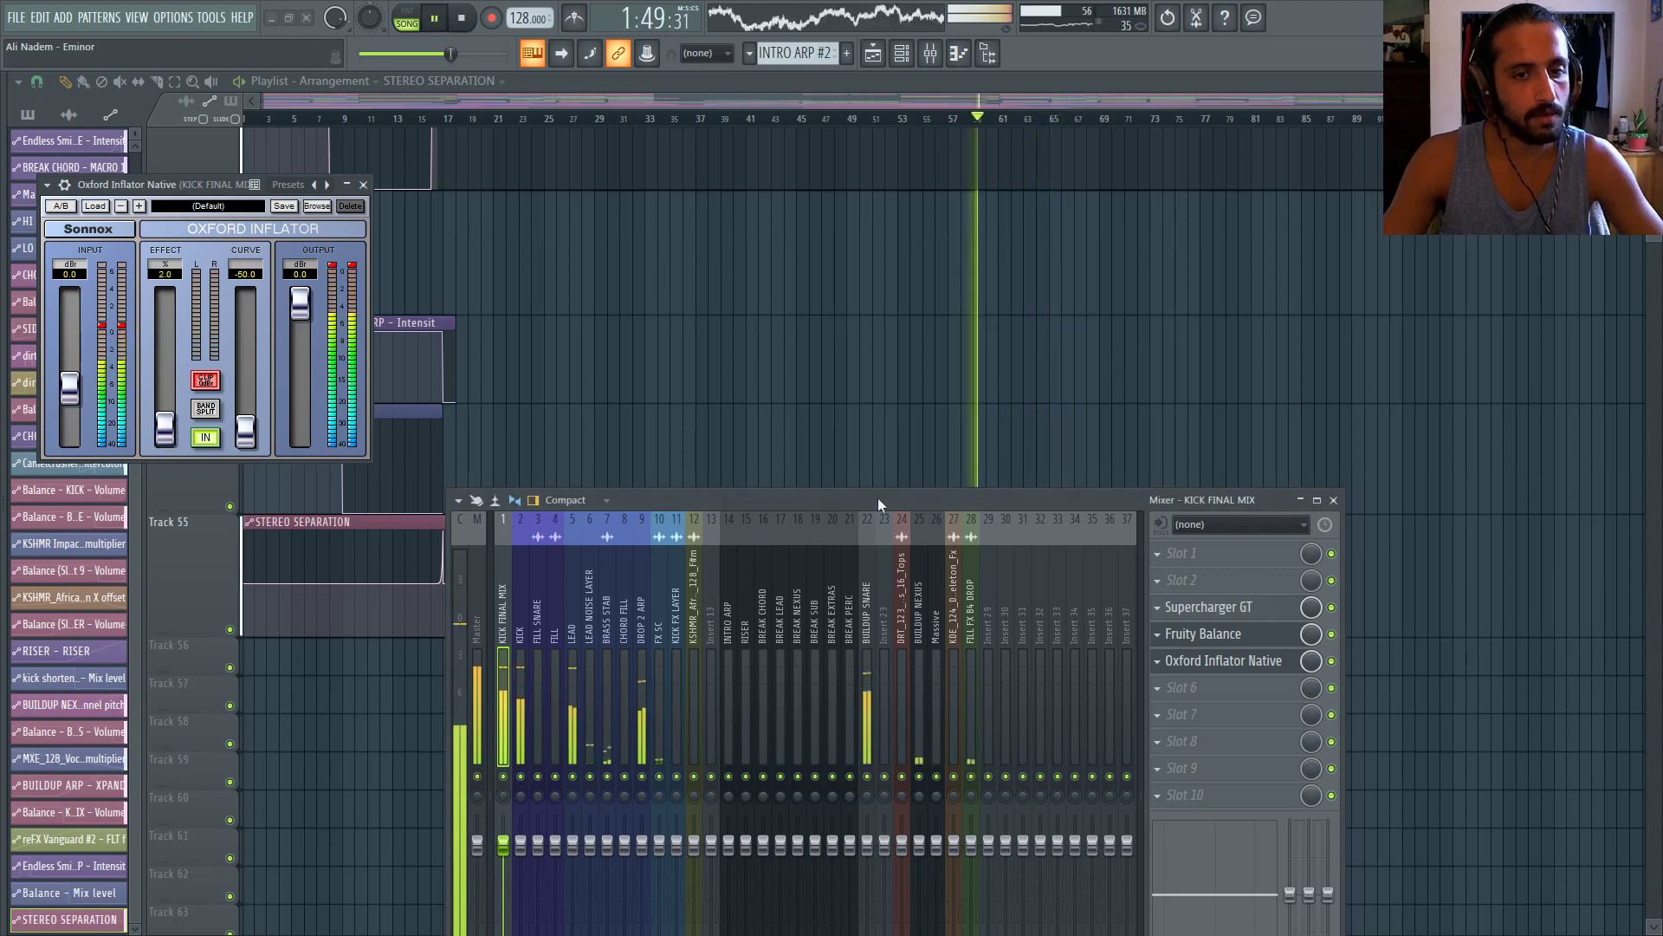
# Play the second drop and check the KICK FINAL MIX track's Oxford Inflator Native during playback
pyautogui.click(913, 101)
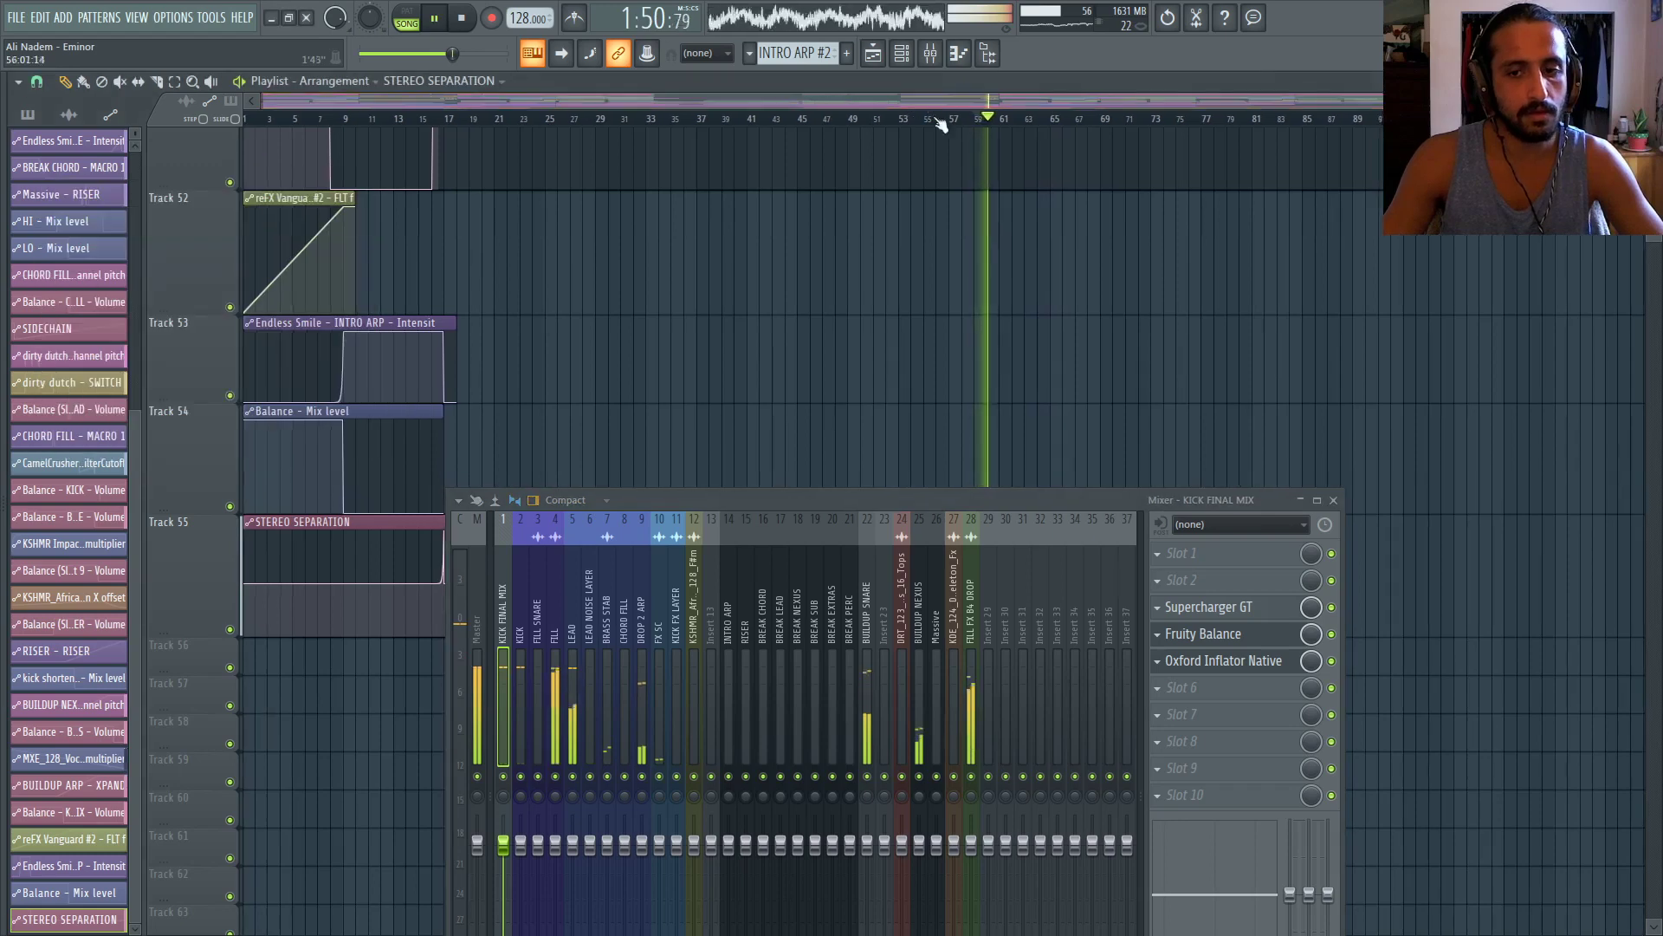
pyautogui.click(1234, 668)
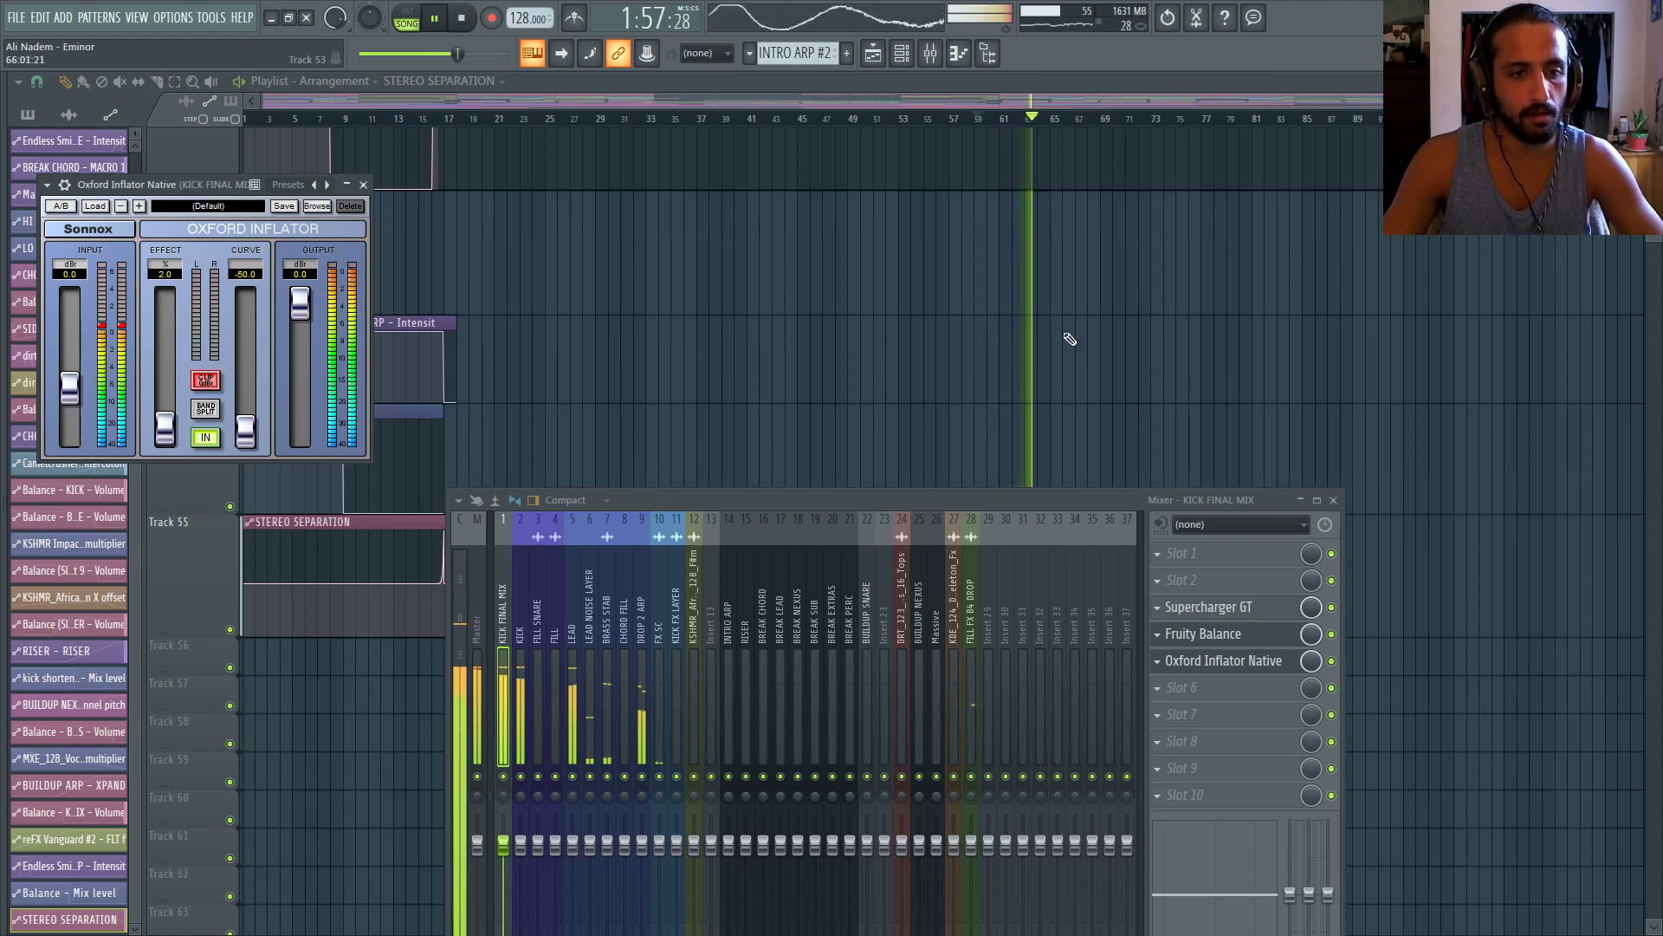
pyautogui.moveTo(1080, 97); pyautogui.dragTo(1161, 103)
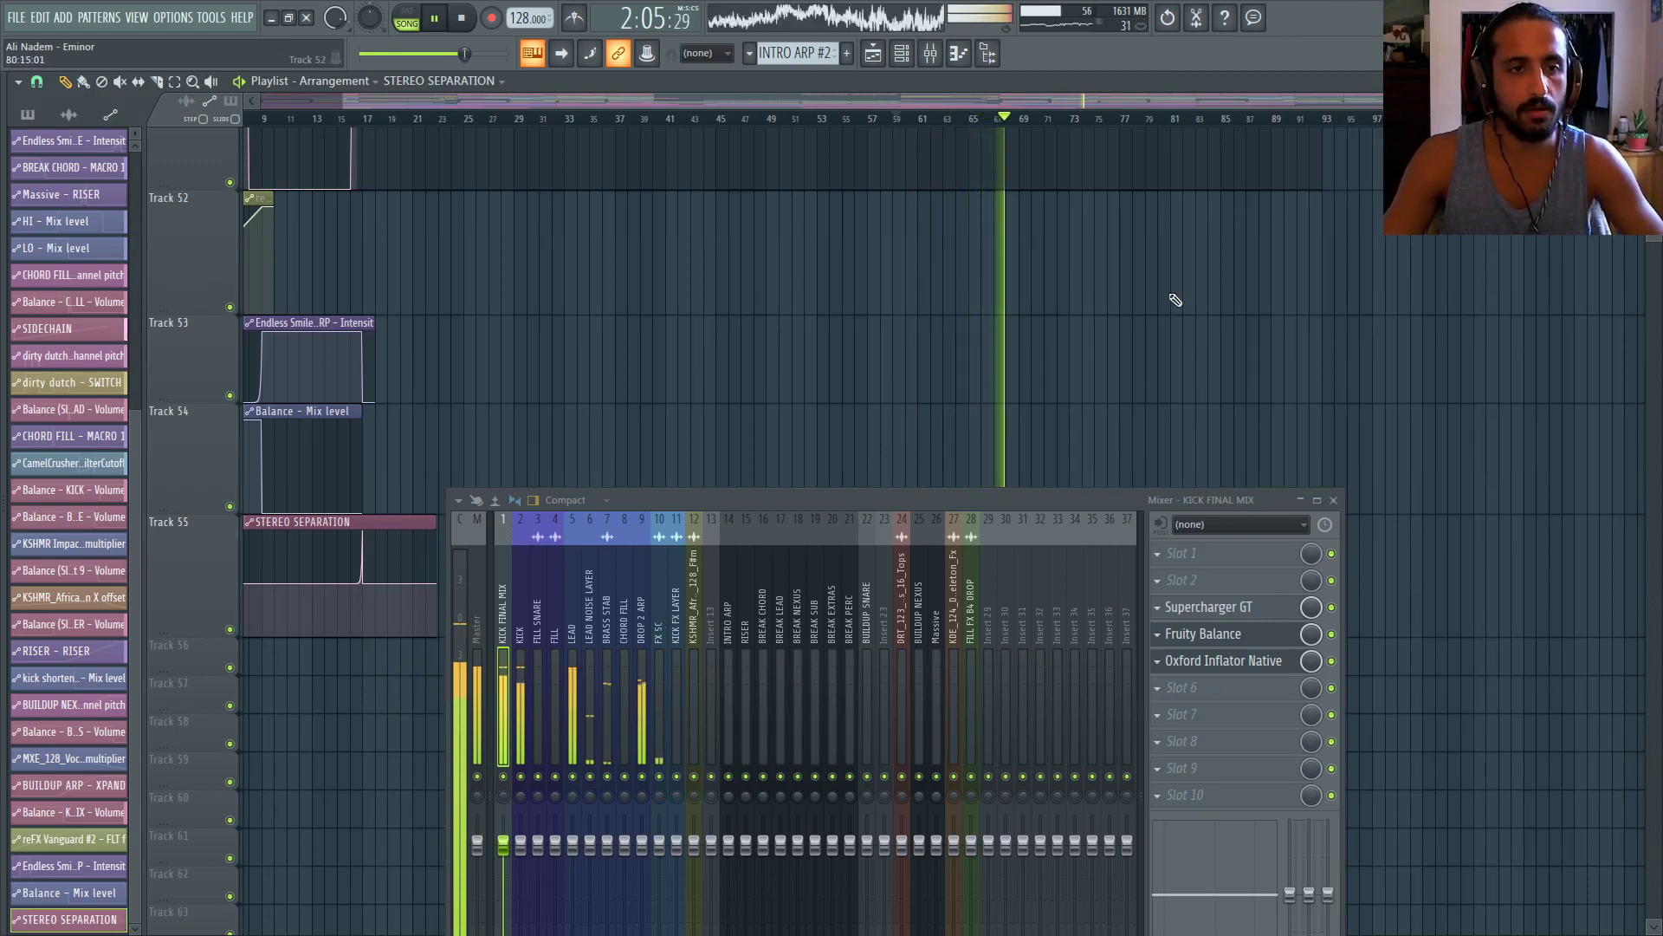
pyautogui.moveTo(945, 97); pyautogui.dragTo(1004, 102)
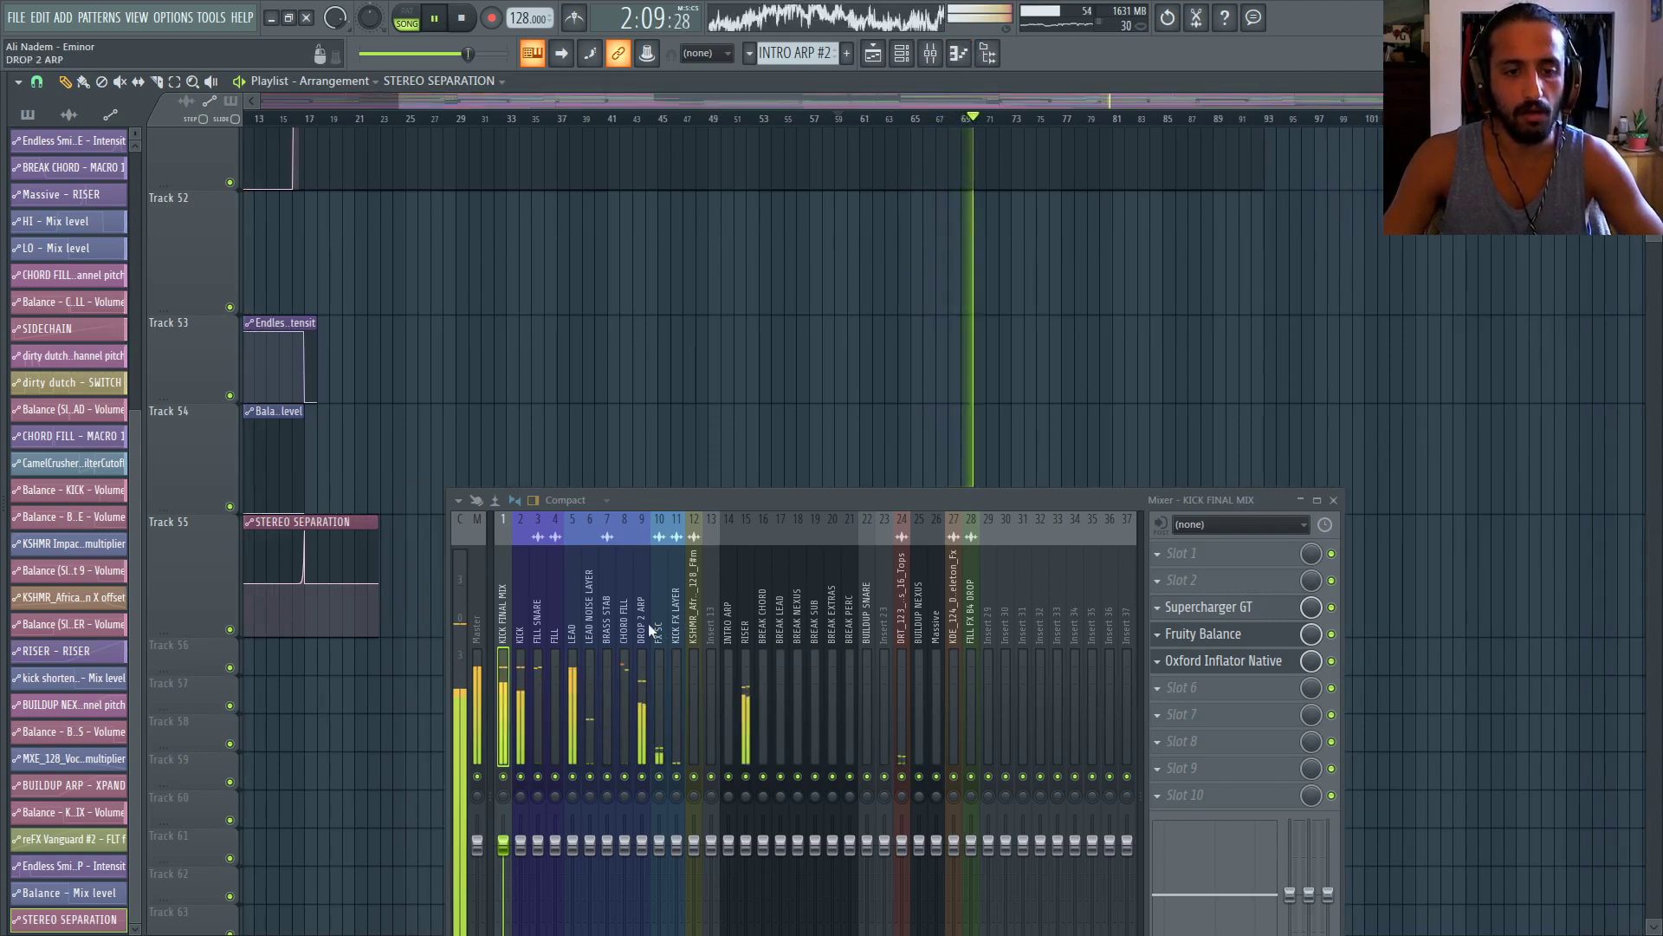
# Select the LEAD mixer track to view its effects chain, and replay the arrangement from about bar 76
pyautogui.click(575, 601)
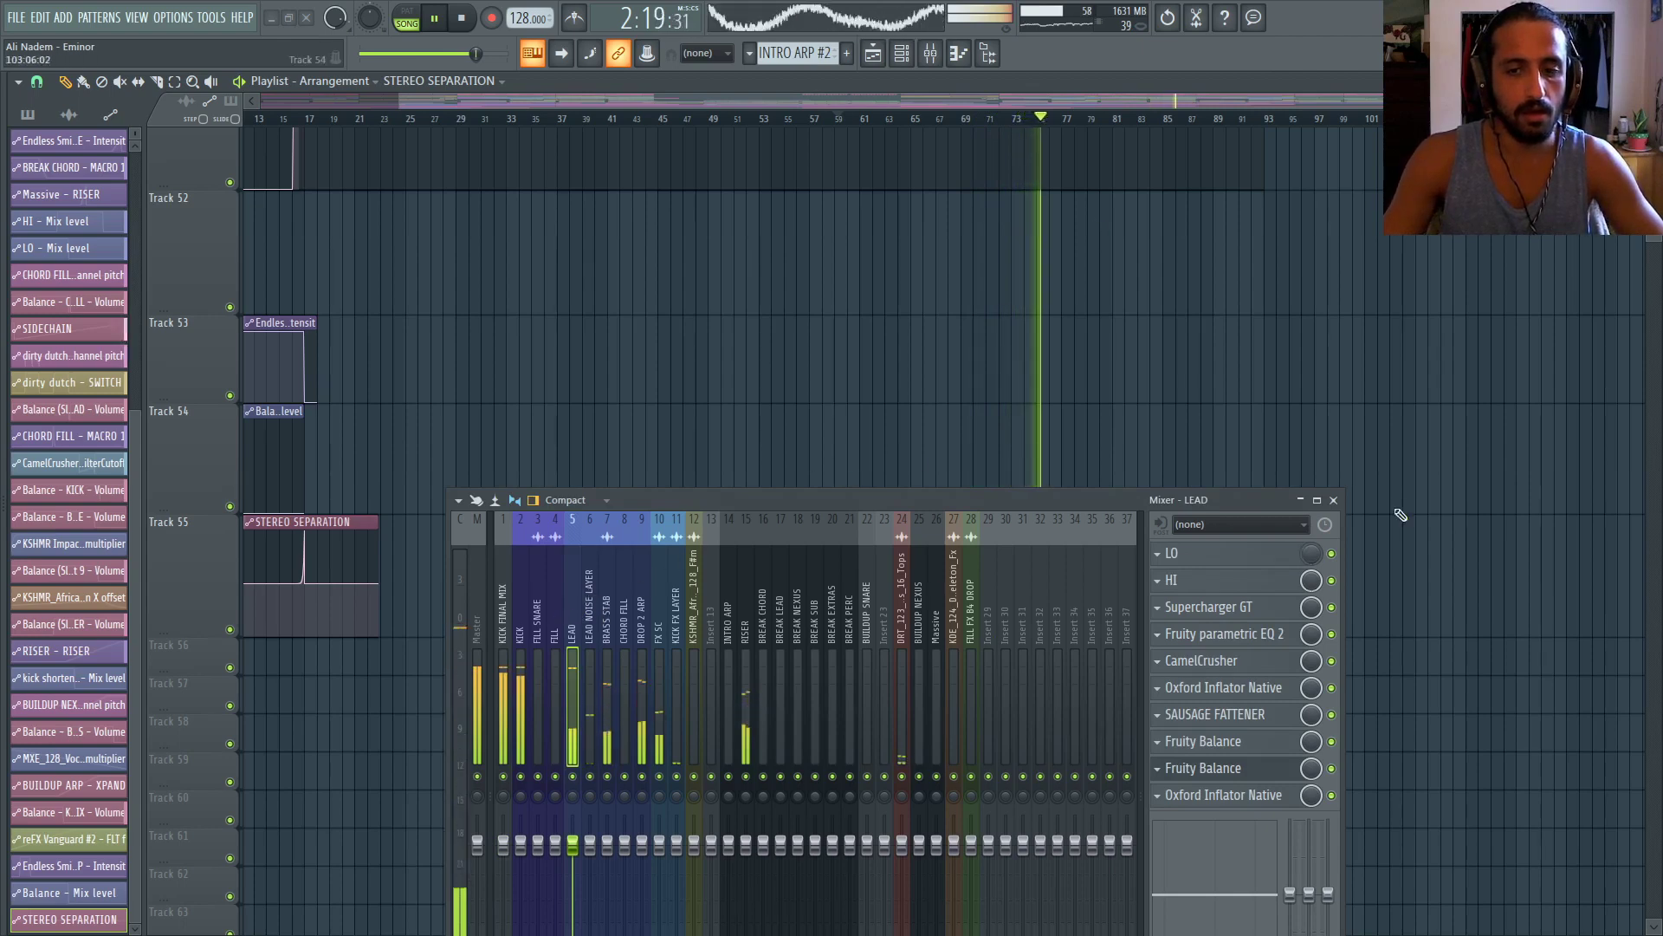
pyautogui.moveTo(930, 95); pyautogui.dragTo(996, 97)
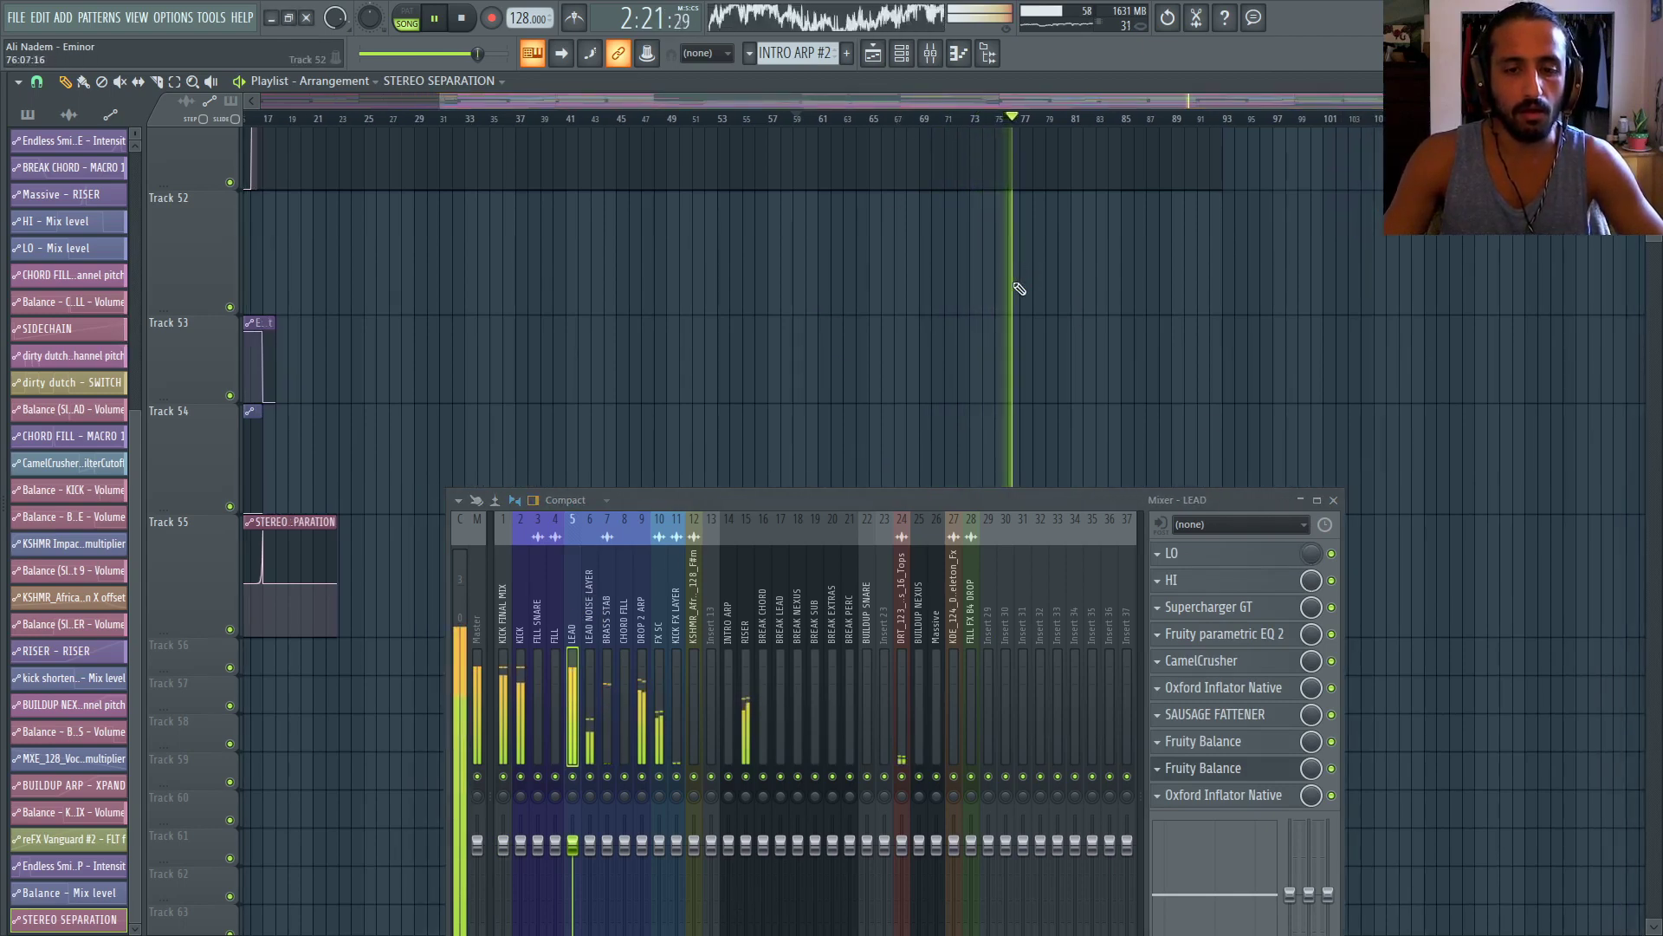
pyautogui.scroll(-5, 1029, 234)
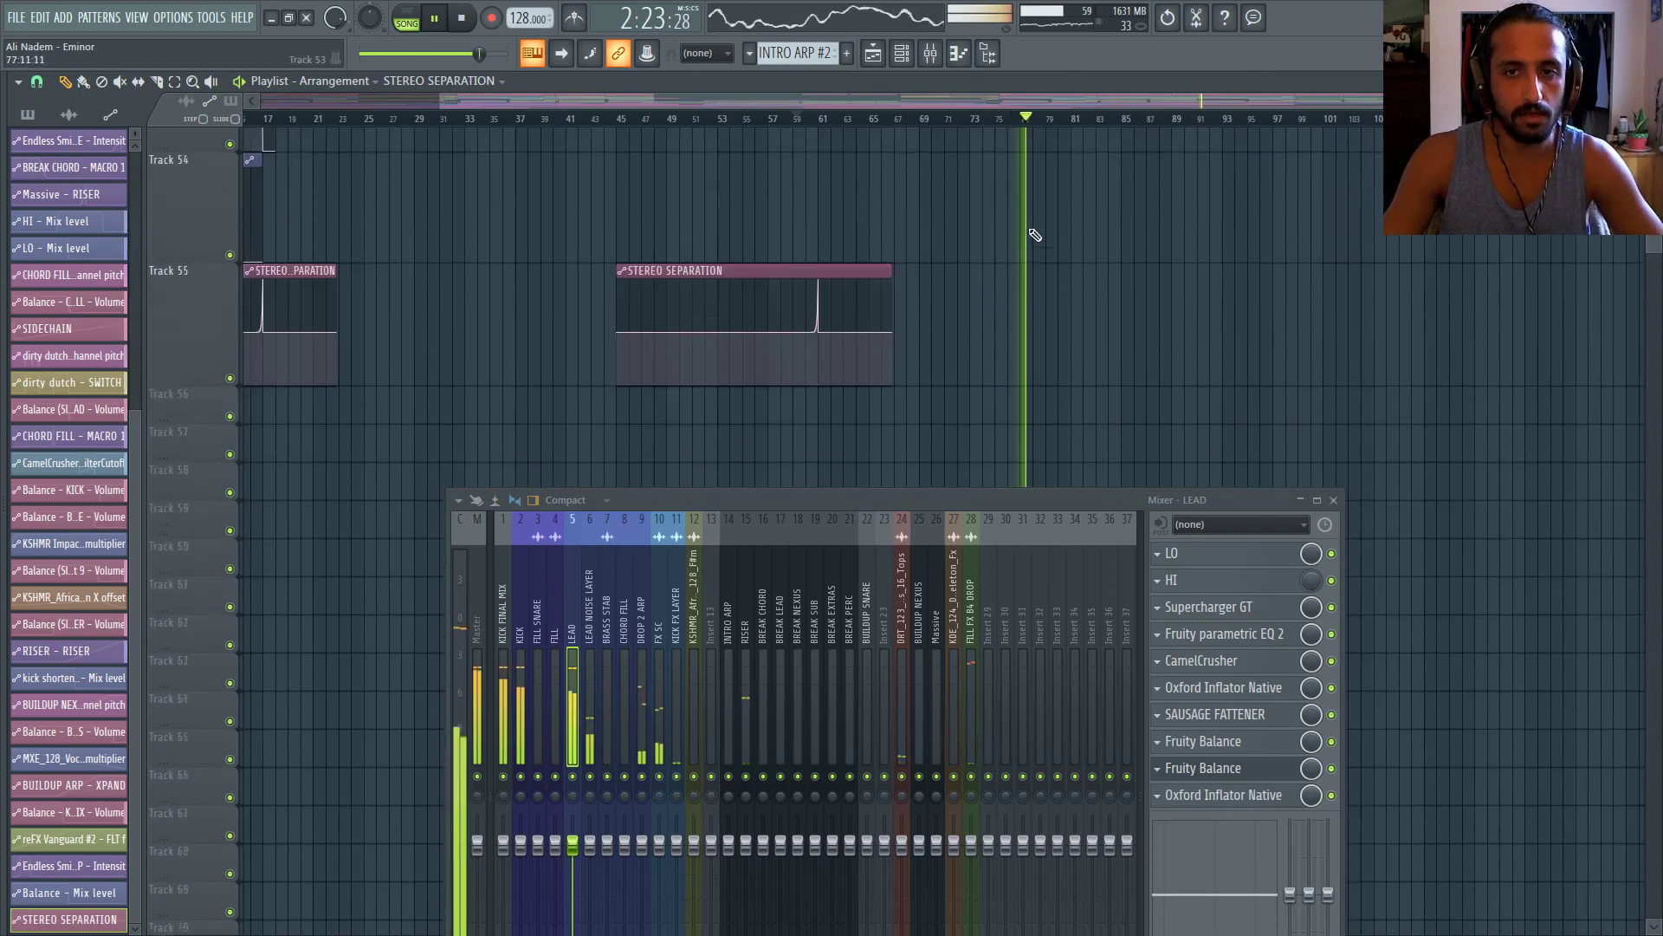
pyautogui.scroll(3, 1050, 196)
pyautogui.click(1176, 118)
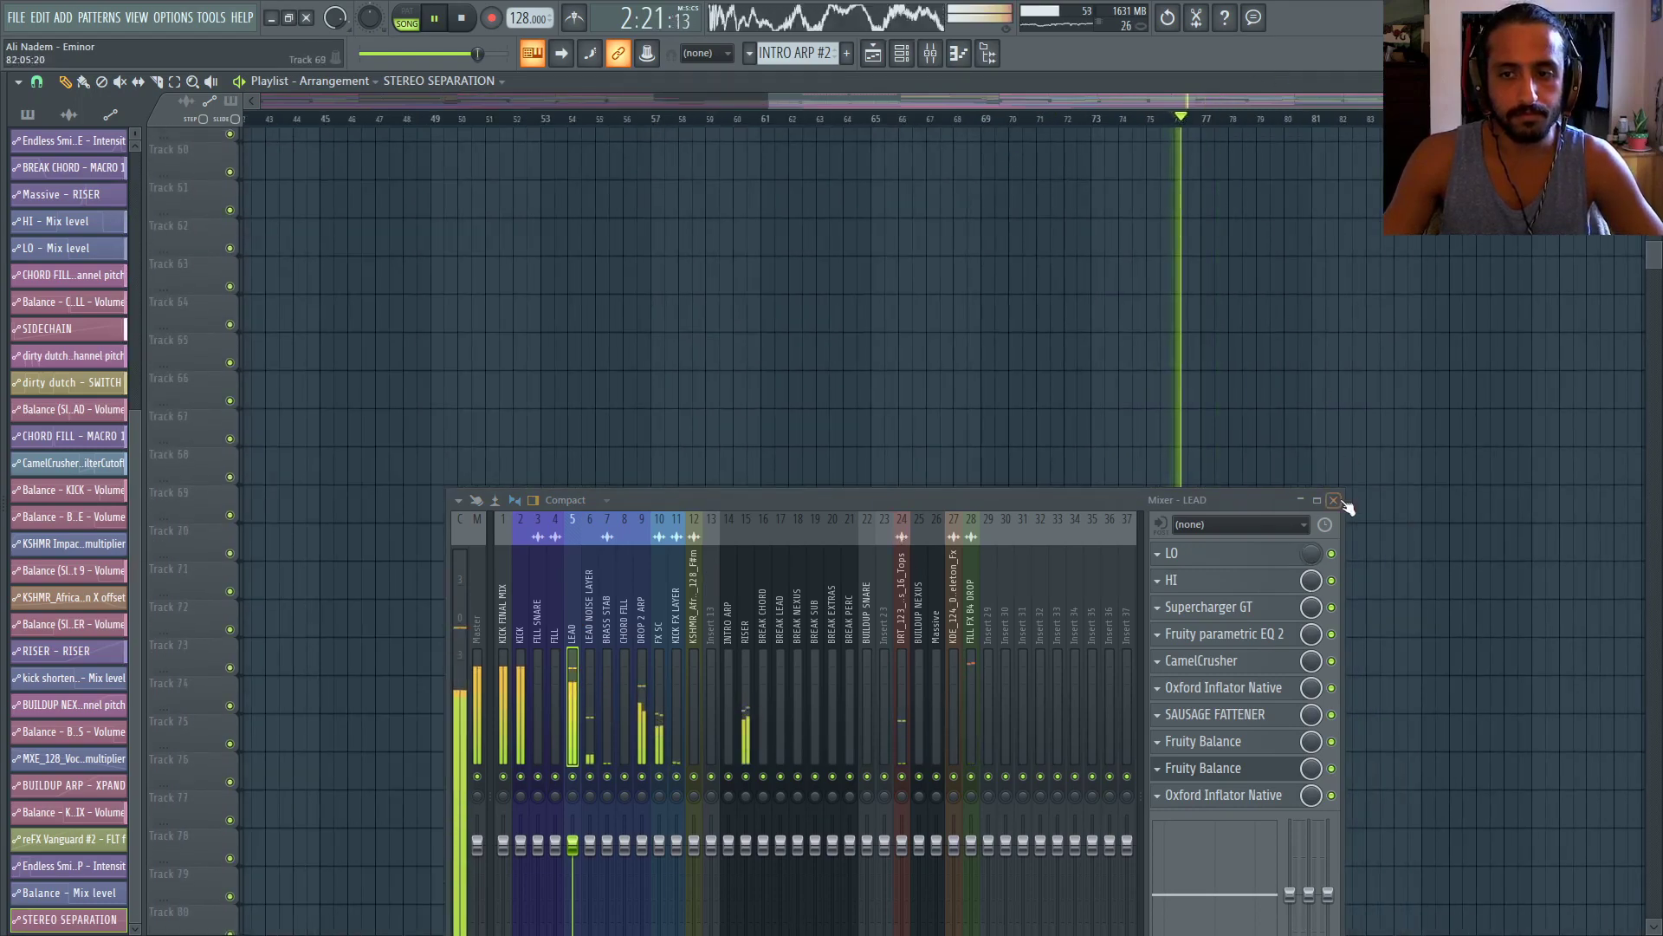
# Close the mixer and examine the upper playlist tracks around bar 77 during playback
pyautogui.click(1335, 500)
pyautogui.scroll(10, 1360, 459)
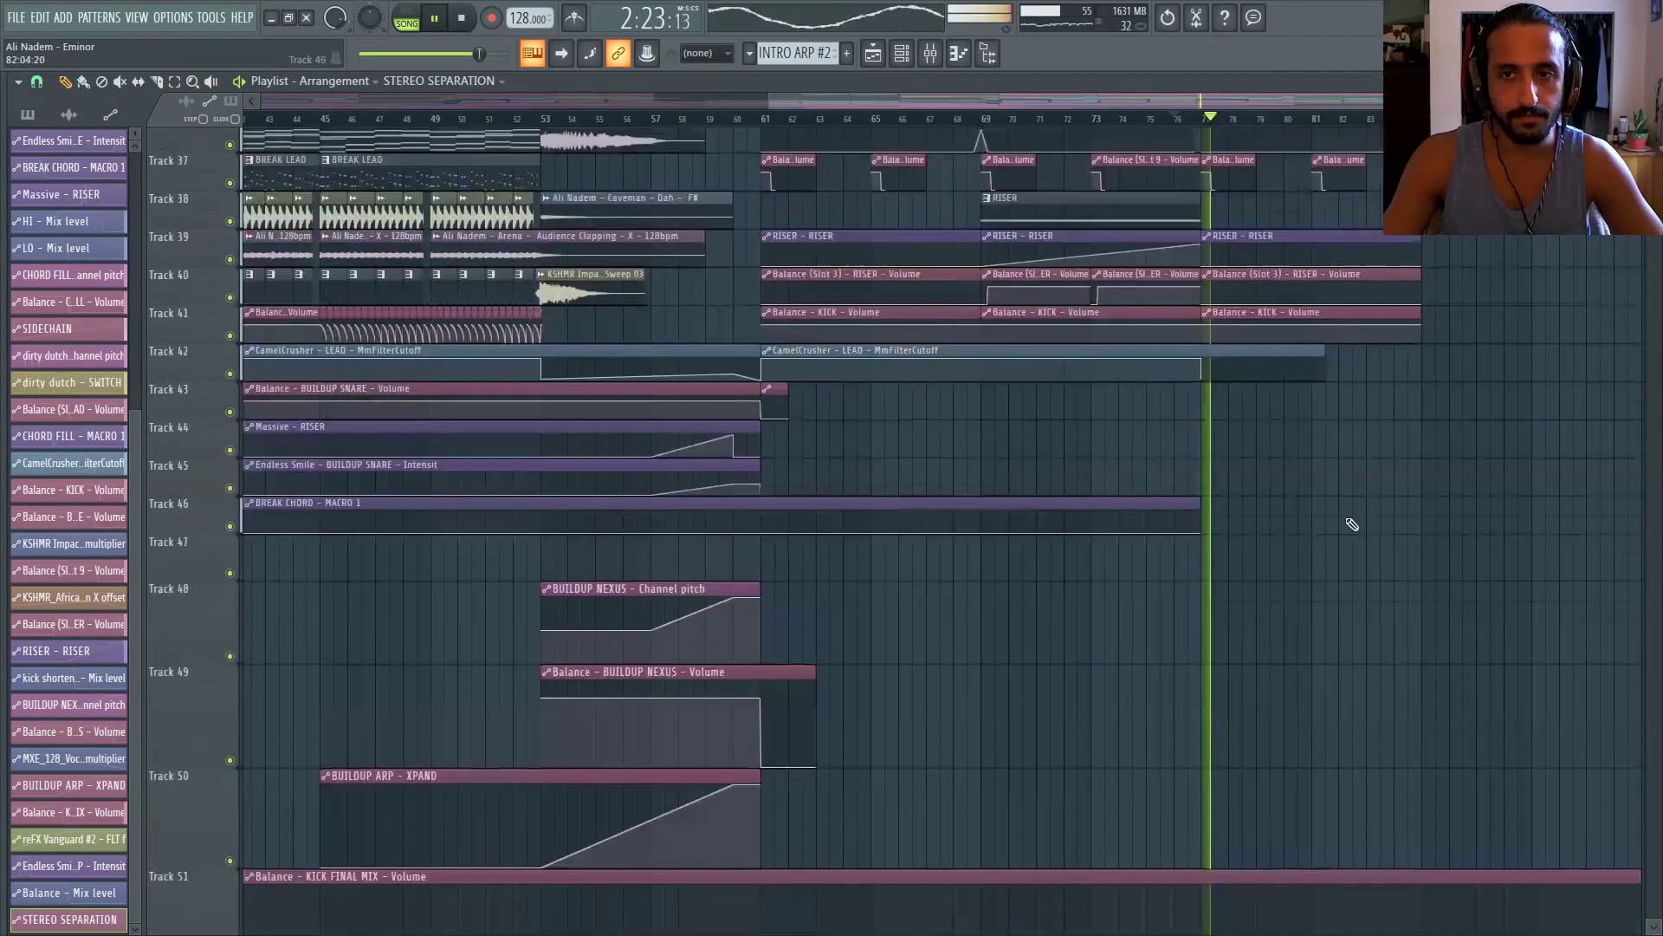
pyautogui.press('space')
pyautogui.press('space')
pyautogui.scroll(4, 1265, 347)
pyautogui.scroll(6, 1250, 318)
pyautogui.scroll(5, 1222, 607)
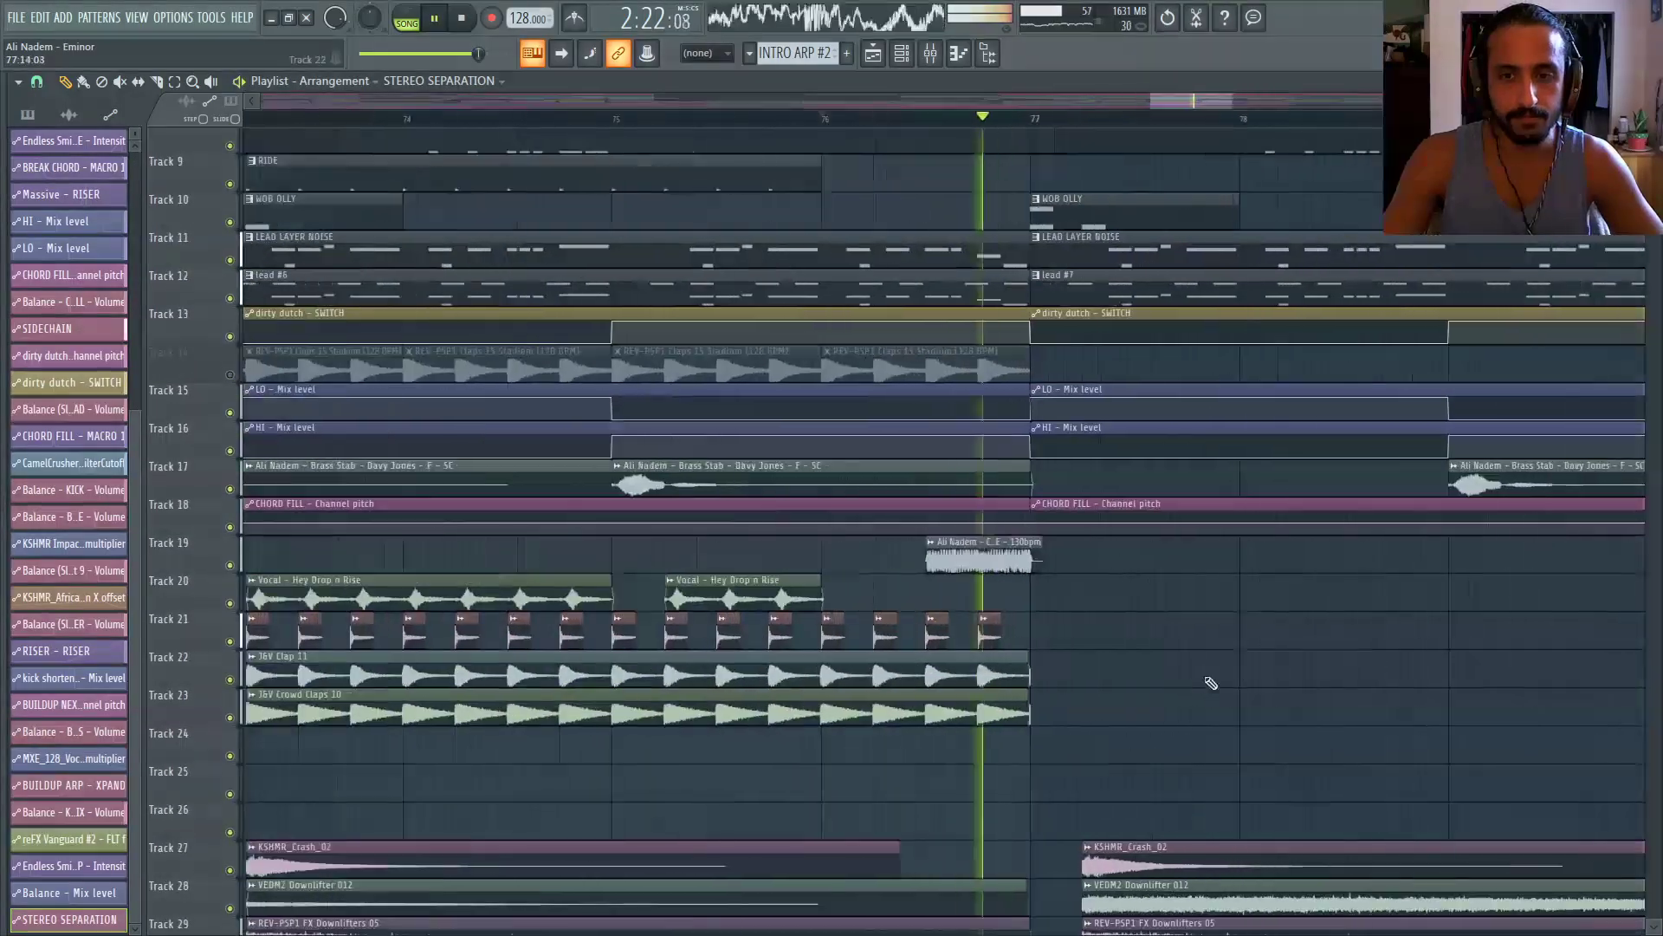
# Replay the passage from bar 76 into bar 77 repeatedly to hear the transition
pyautogui.press('space')
pyautogui.scroll(-5, 906, 568)
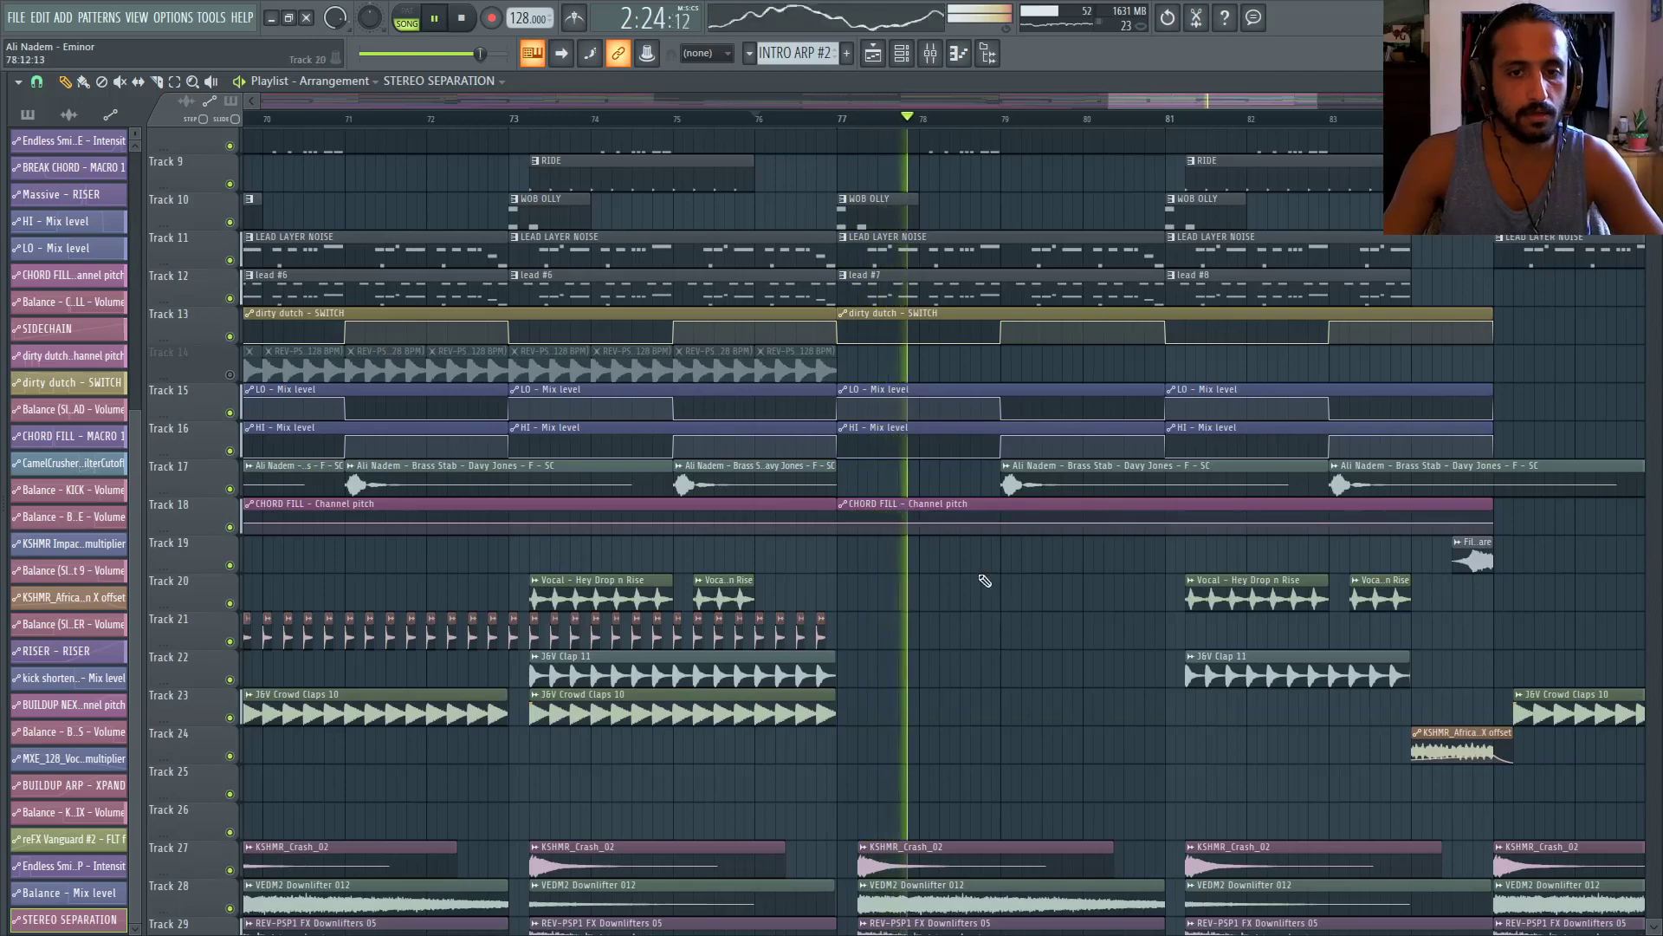
pyautogui.scroll(-4, 802, 265)
pyautogui.press('space')
pyautogui.press('space')
pyautogui.press('space')
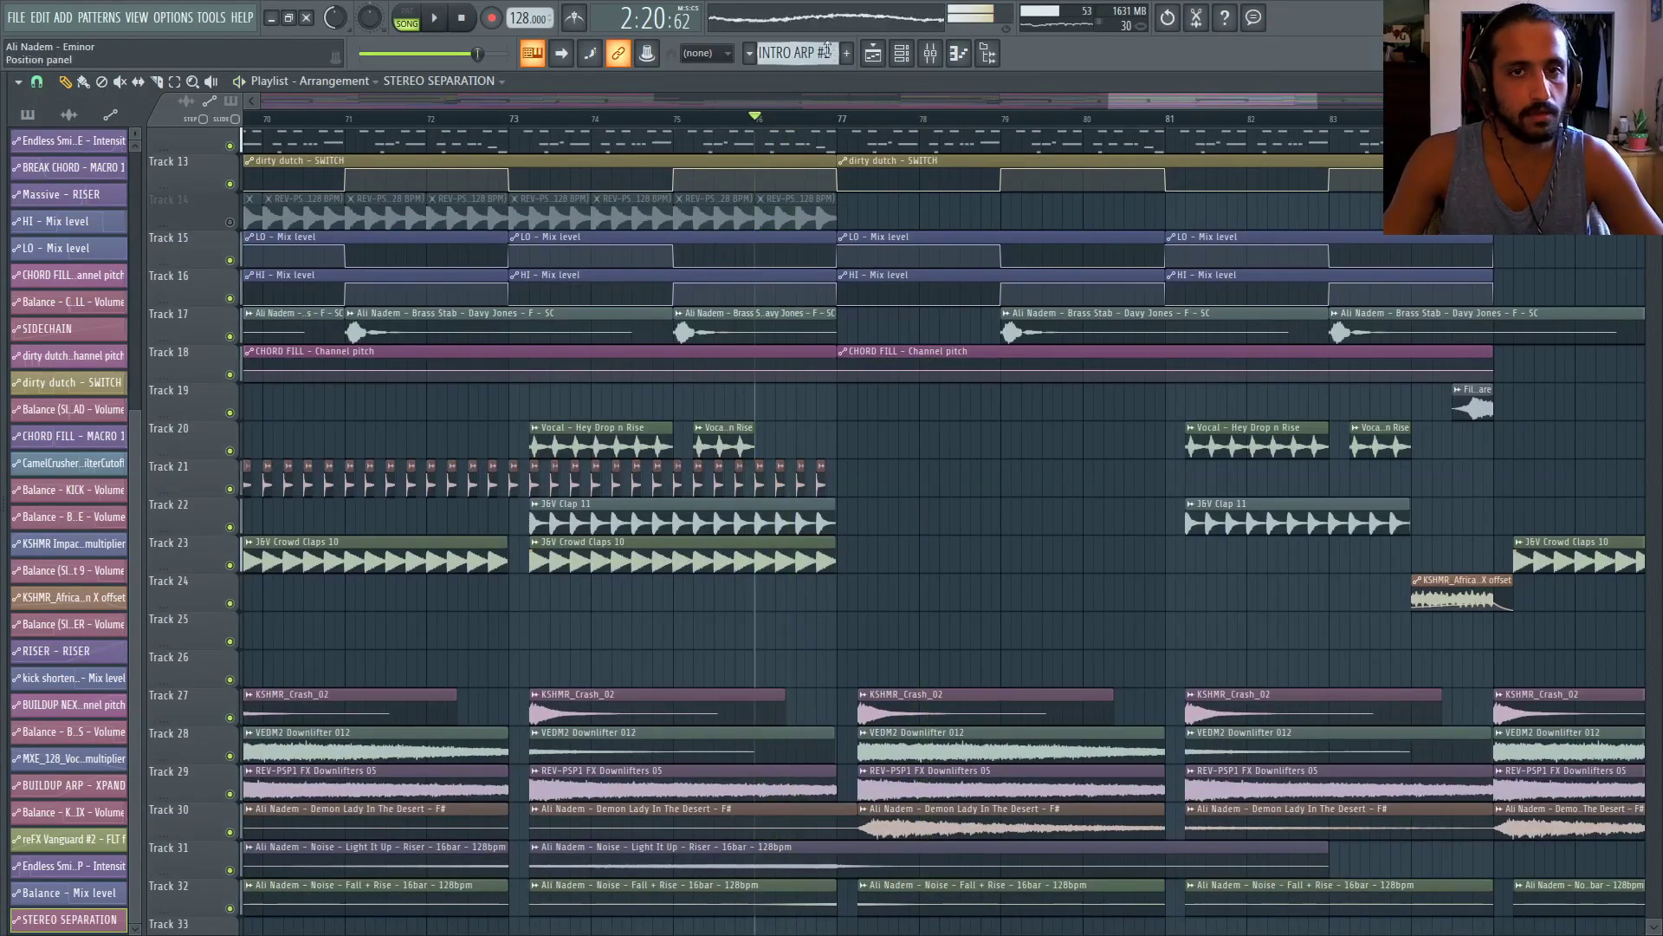
pyautogui.press('space')
# Solo the LEAD track in the mixer and replay its transition into bar 77
pyautogui.click(929, 54)
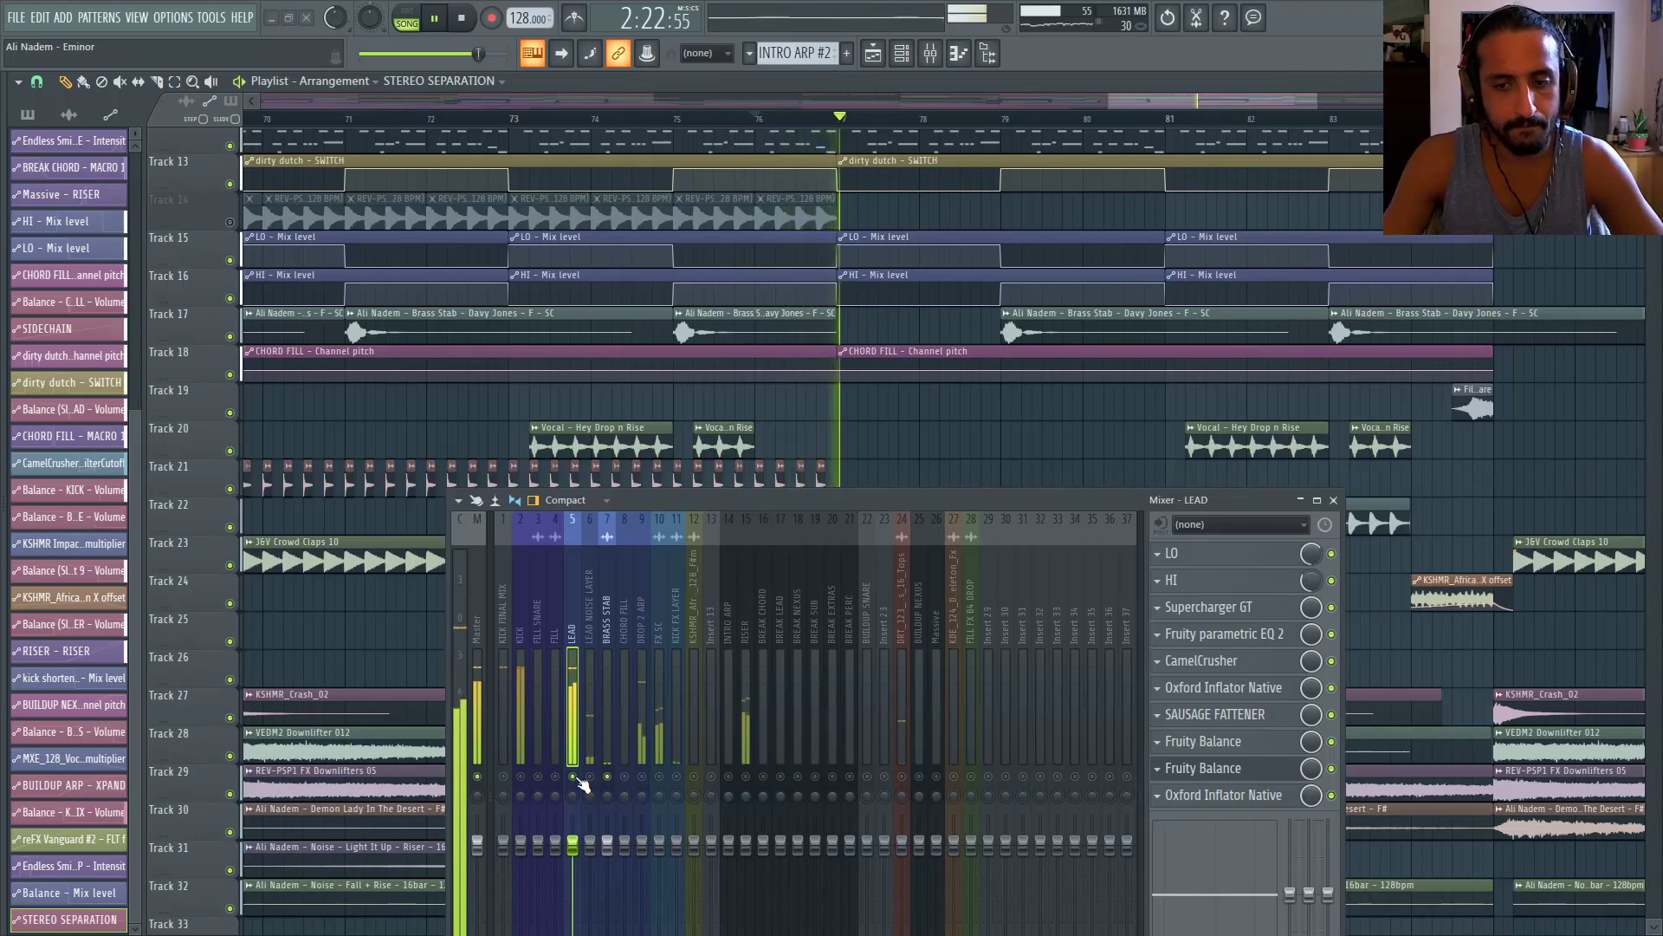
pyautogui.press('space')
pyautogui.press('space')
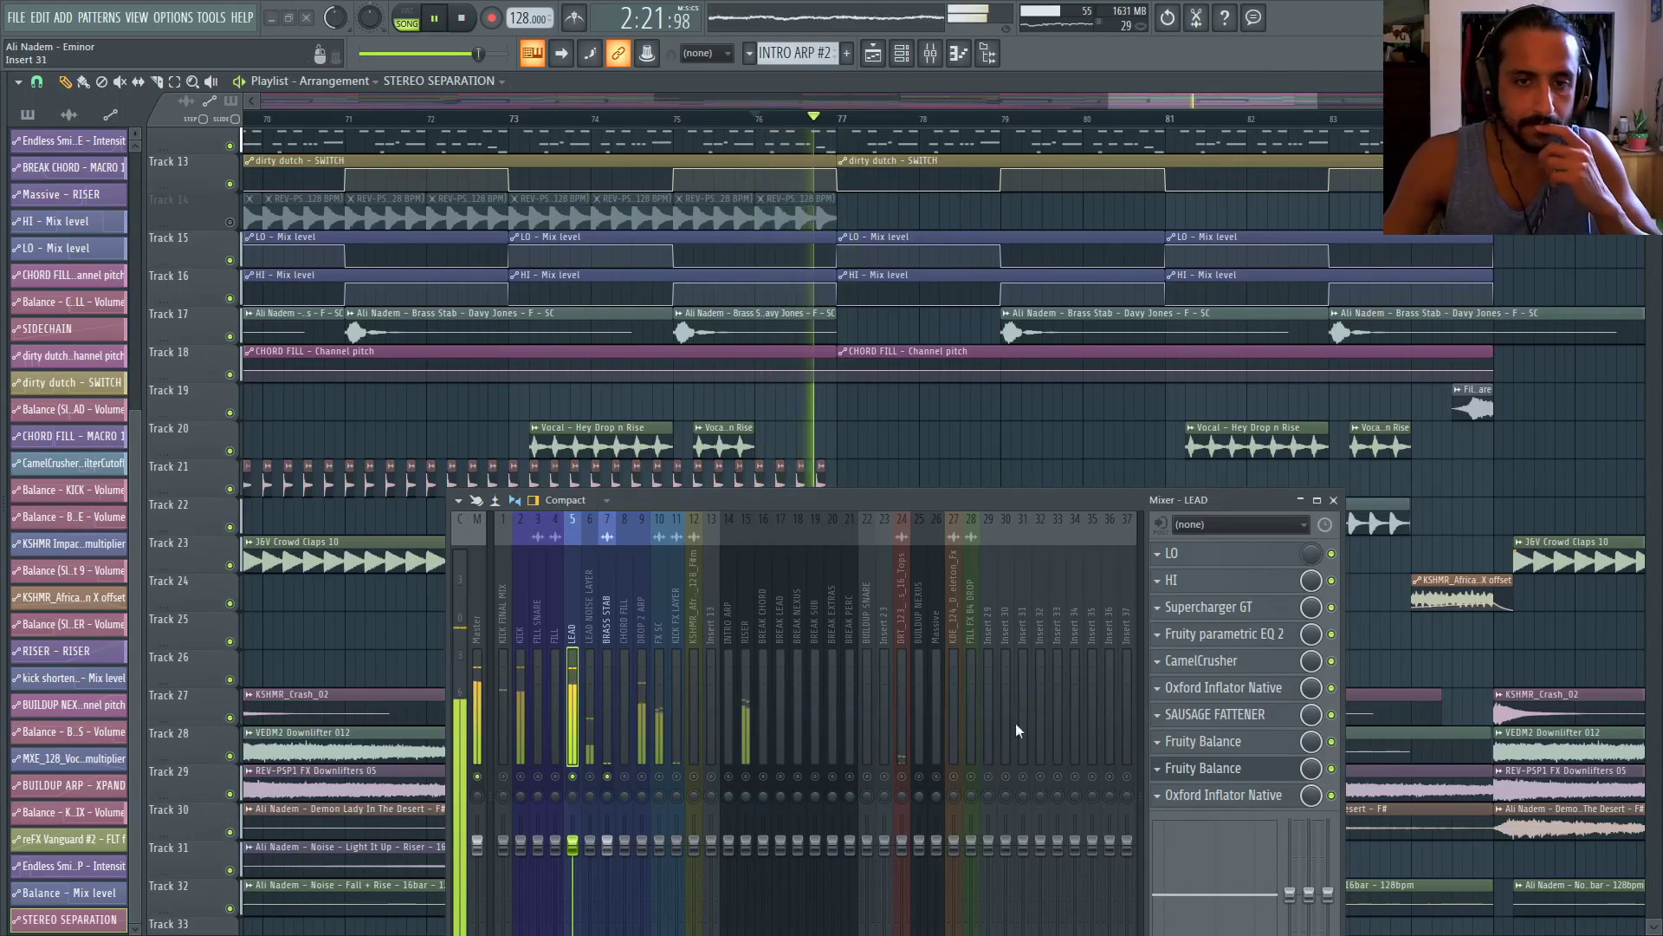
# Close the mixer and examine the clips and automation around bar 77 from Track 1 down to Track 50
pyautogui.click(1334, 500)
pyautogui.scroll(6, 1065, 498)
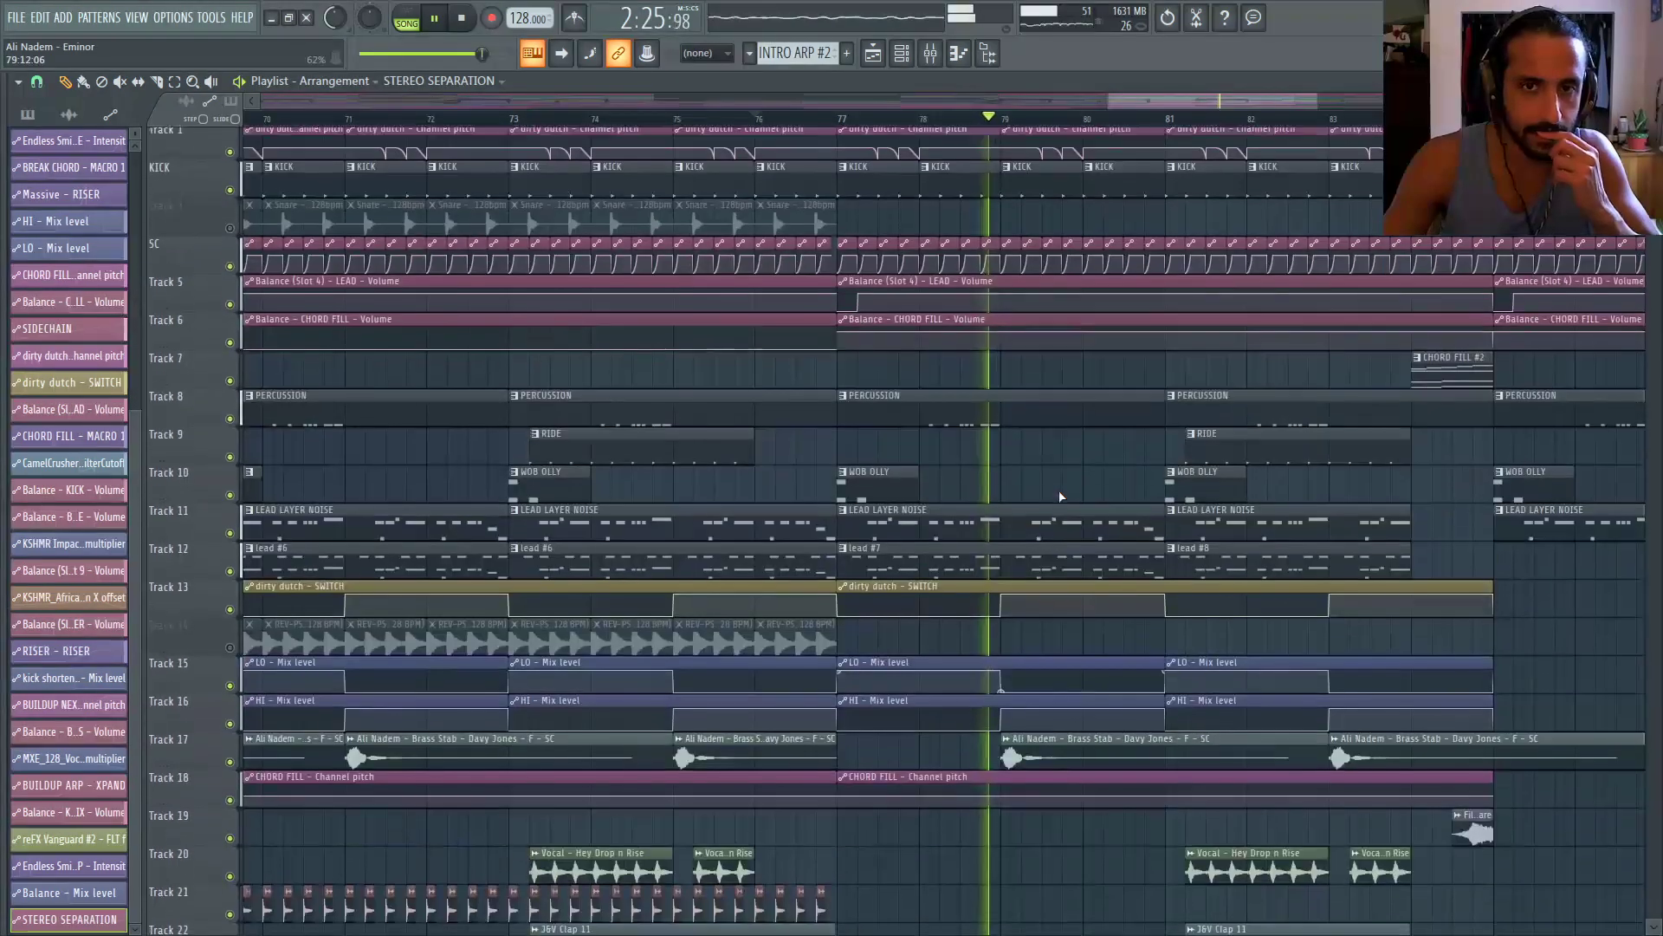
pyautogui.scroll(-13, 1065, 498)
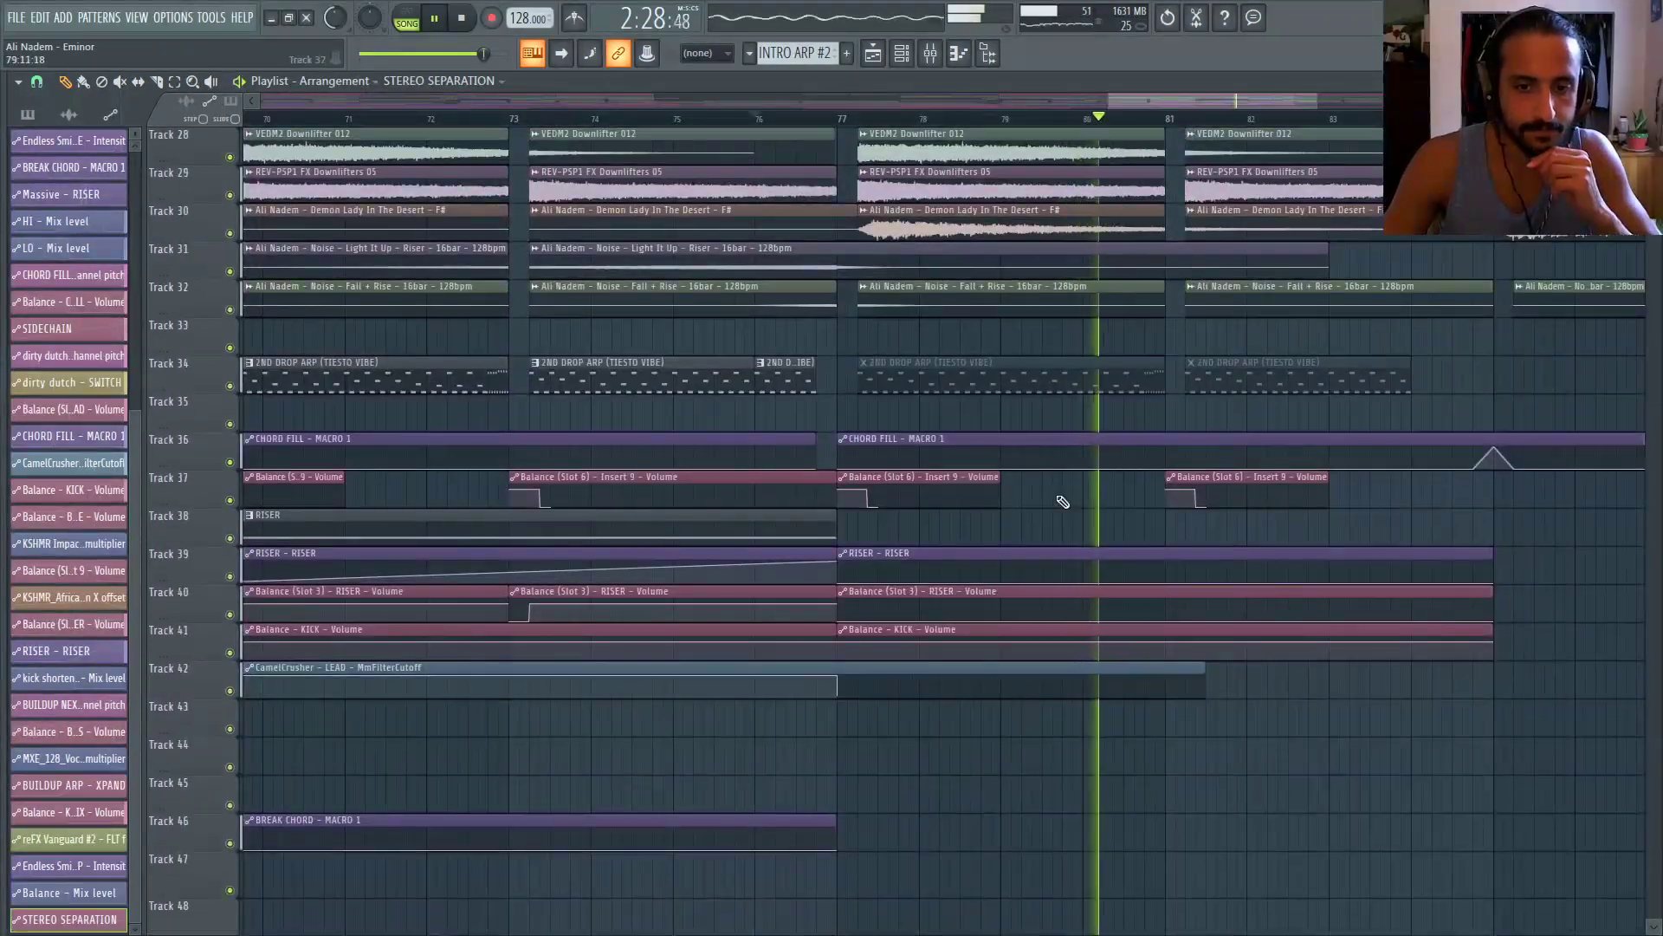
pyautogui.scroll(-3, 1061, 501)
# Replay from just before bar 77 and bring the mixer back up with the LEAD track unsoloed
pyautogui.click(814, 118)
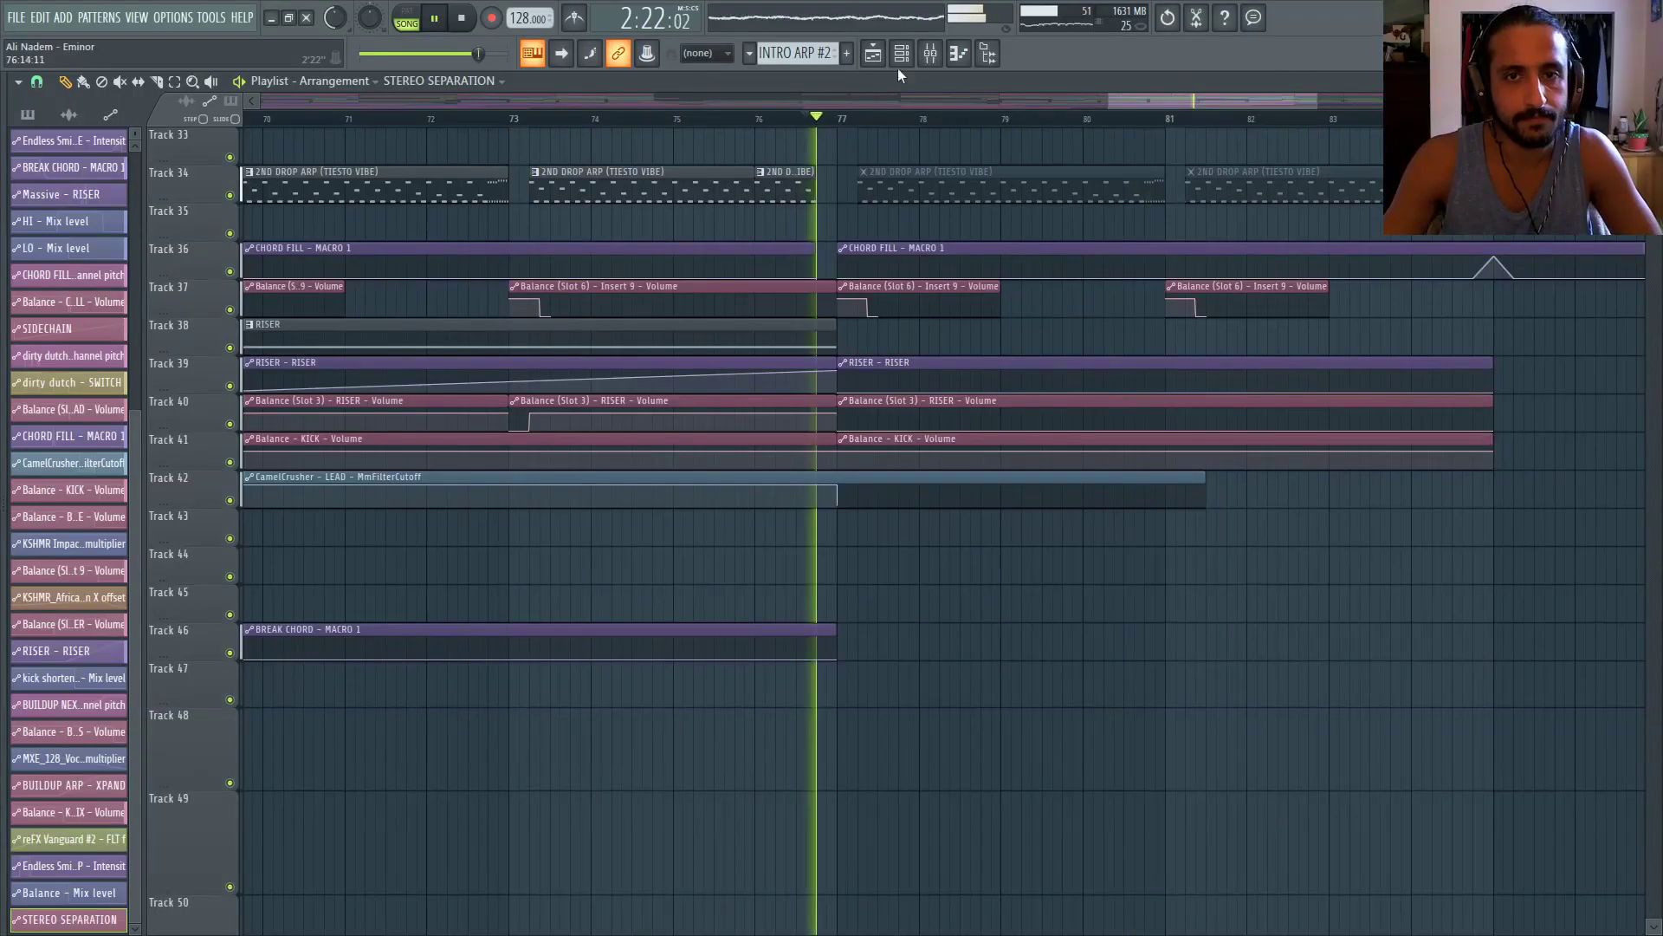
pyautogui.click(930, 54)
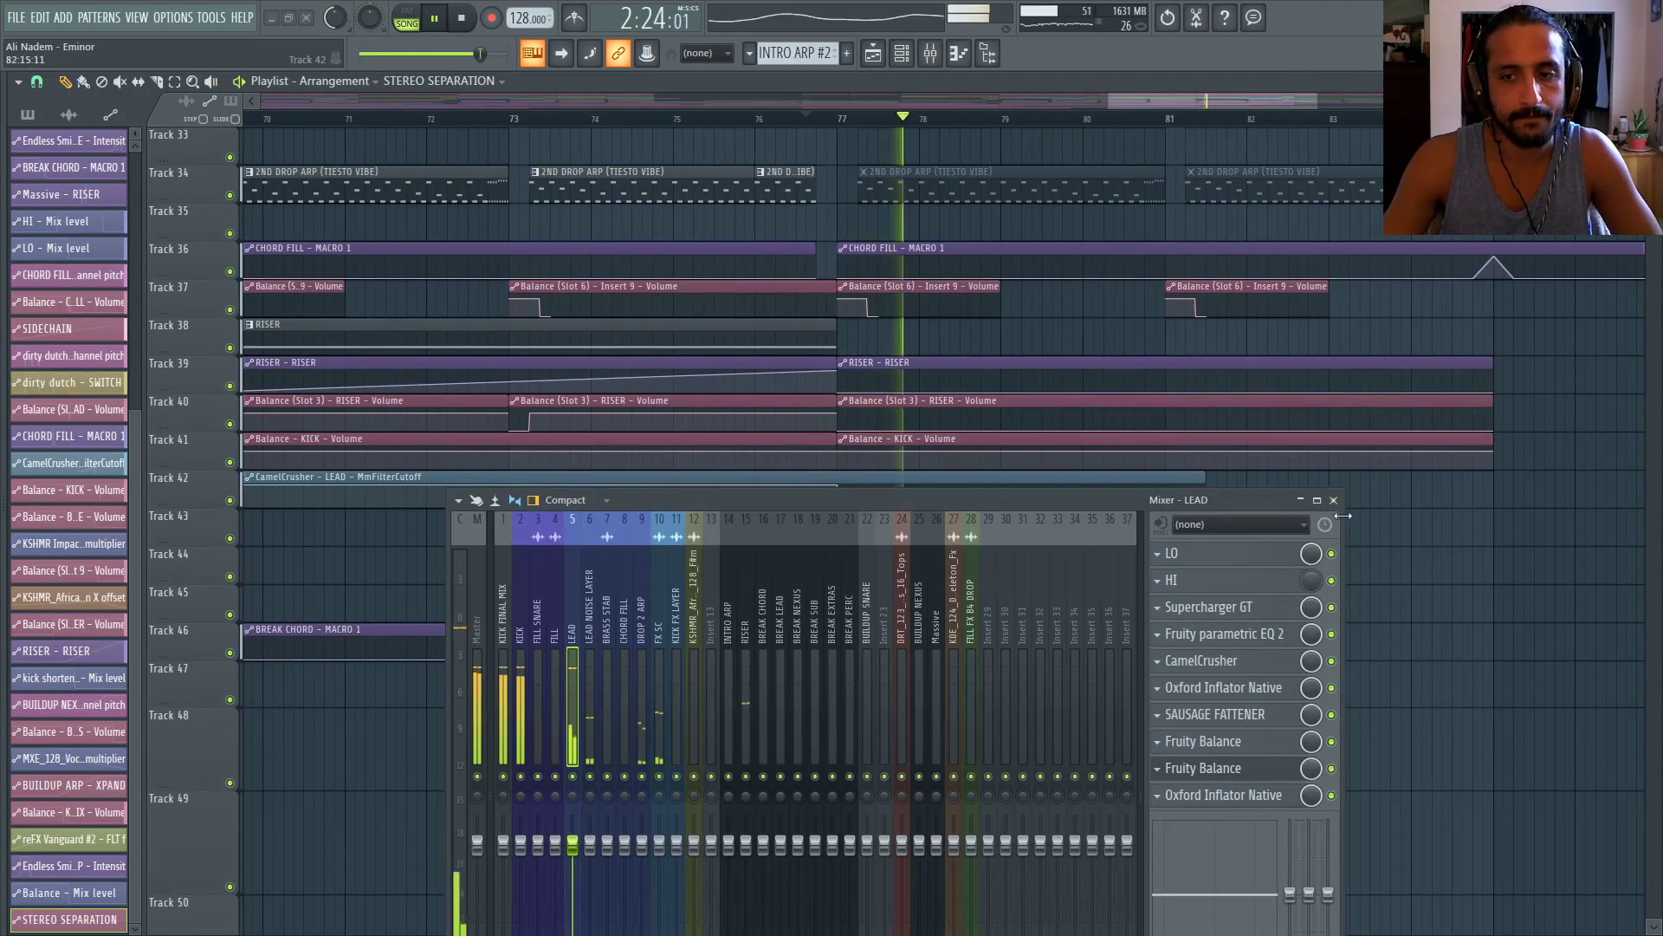
# Copy the value of the last LEAD CamelCrusher filter cutoff automation point at bar 77 and raise that point to about 65%
pyautogui.press('F9')
pyautogui.rightClick(838, 505)
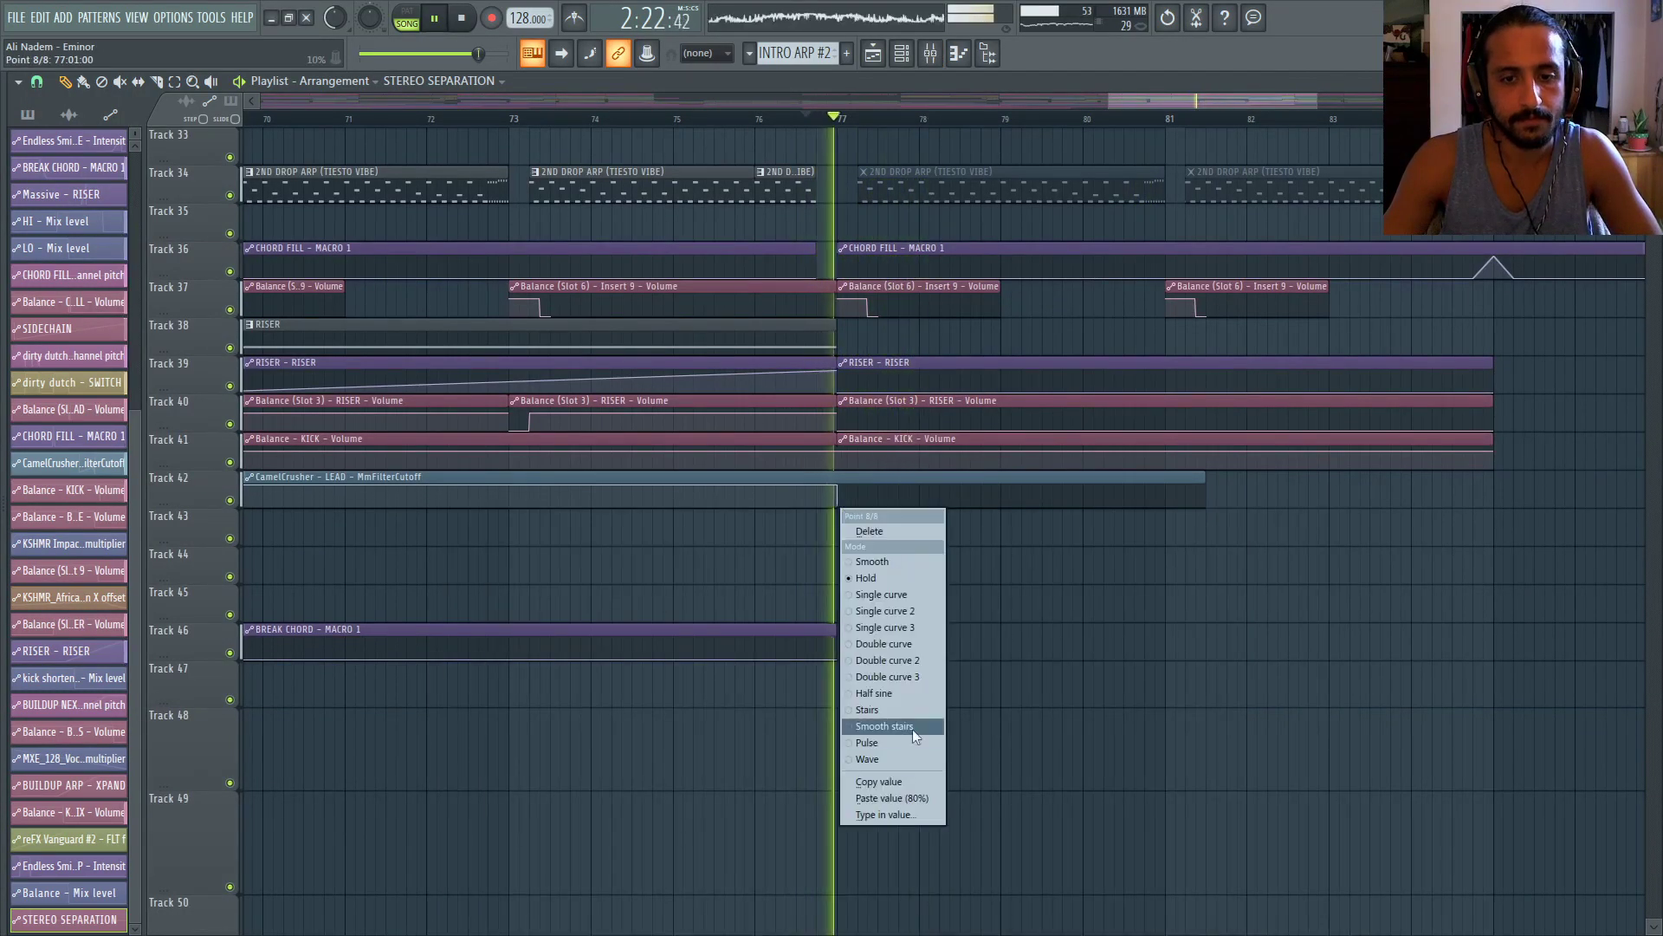
pyautogui.click(908, 781)
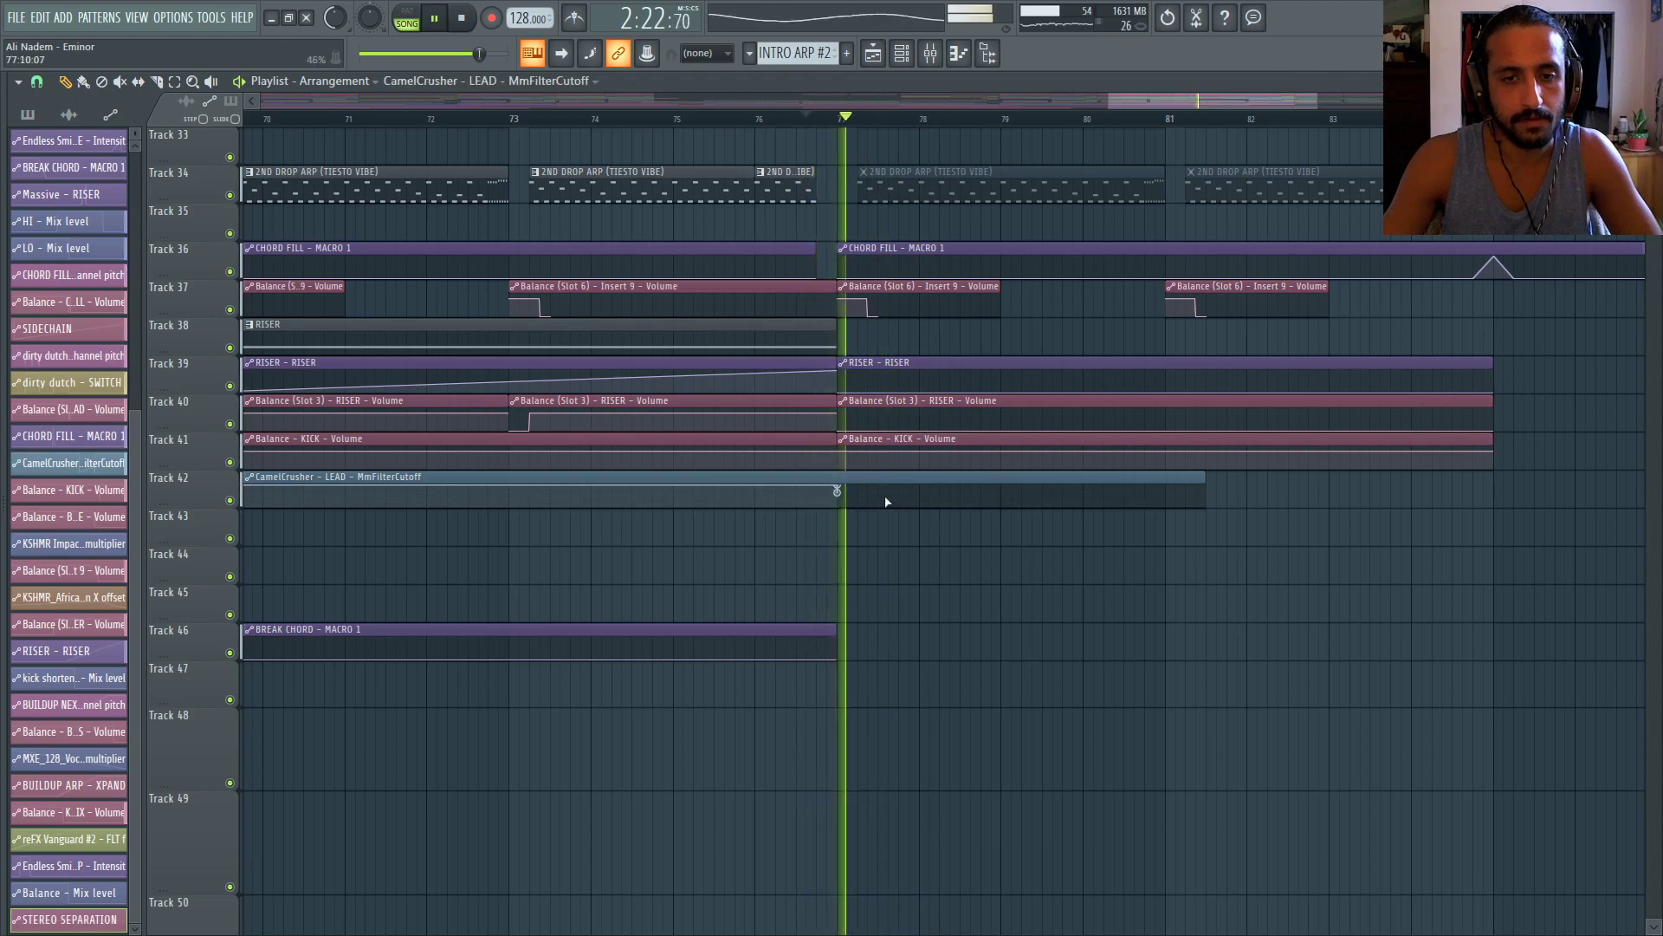
pyautogui.keyDown('ctrl'); pyautogui.scroll(3, 862, 500); pyautogui.keyUp('ctrl')
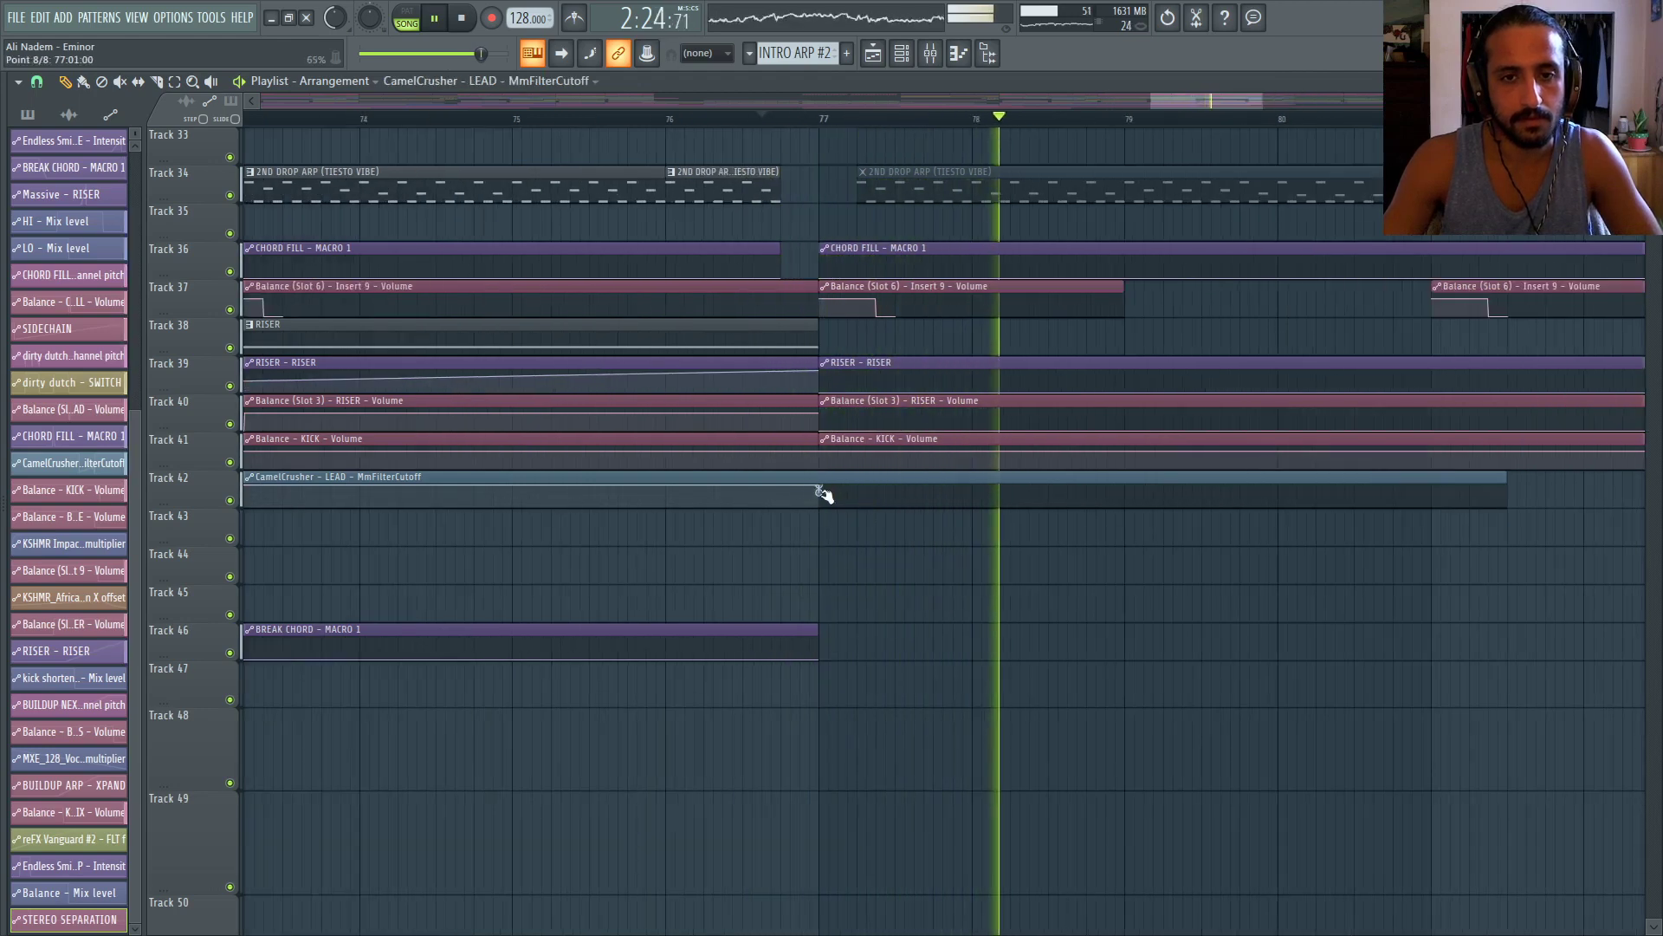
# Reopen the mixer, move the empty Insert 29 track next to LEAD, and rename it LEAD WET
pyautogui.press('F9')
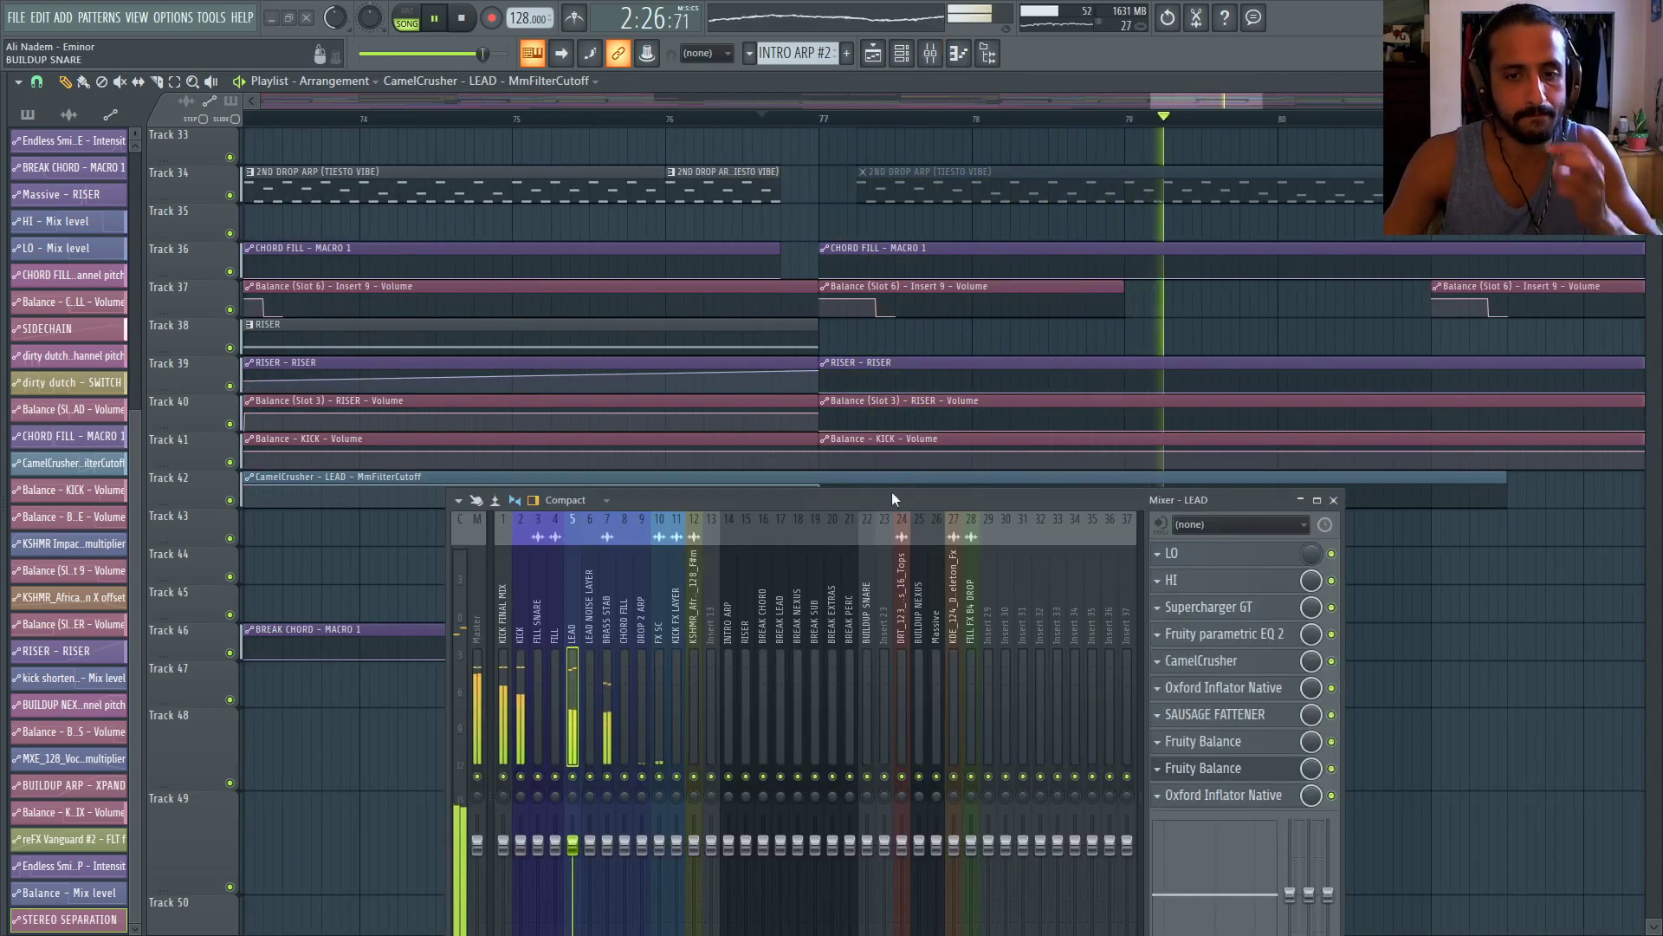
pyautogui.moveTo(902, 341); pyautogui.dragTo(894, 205)
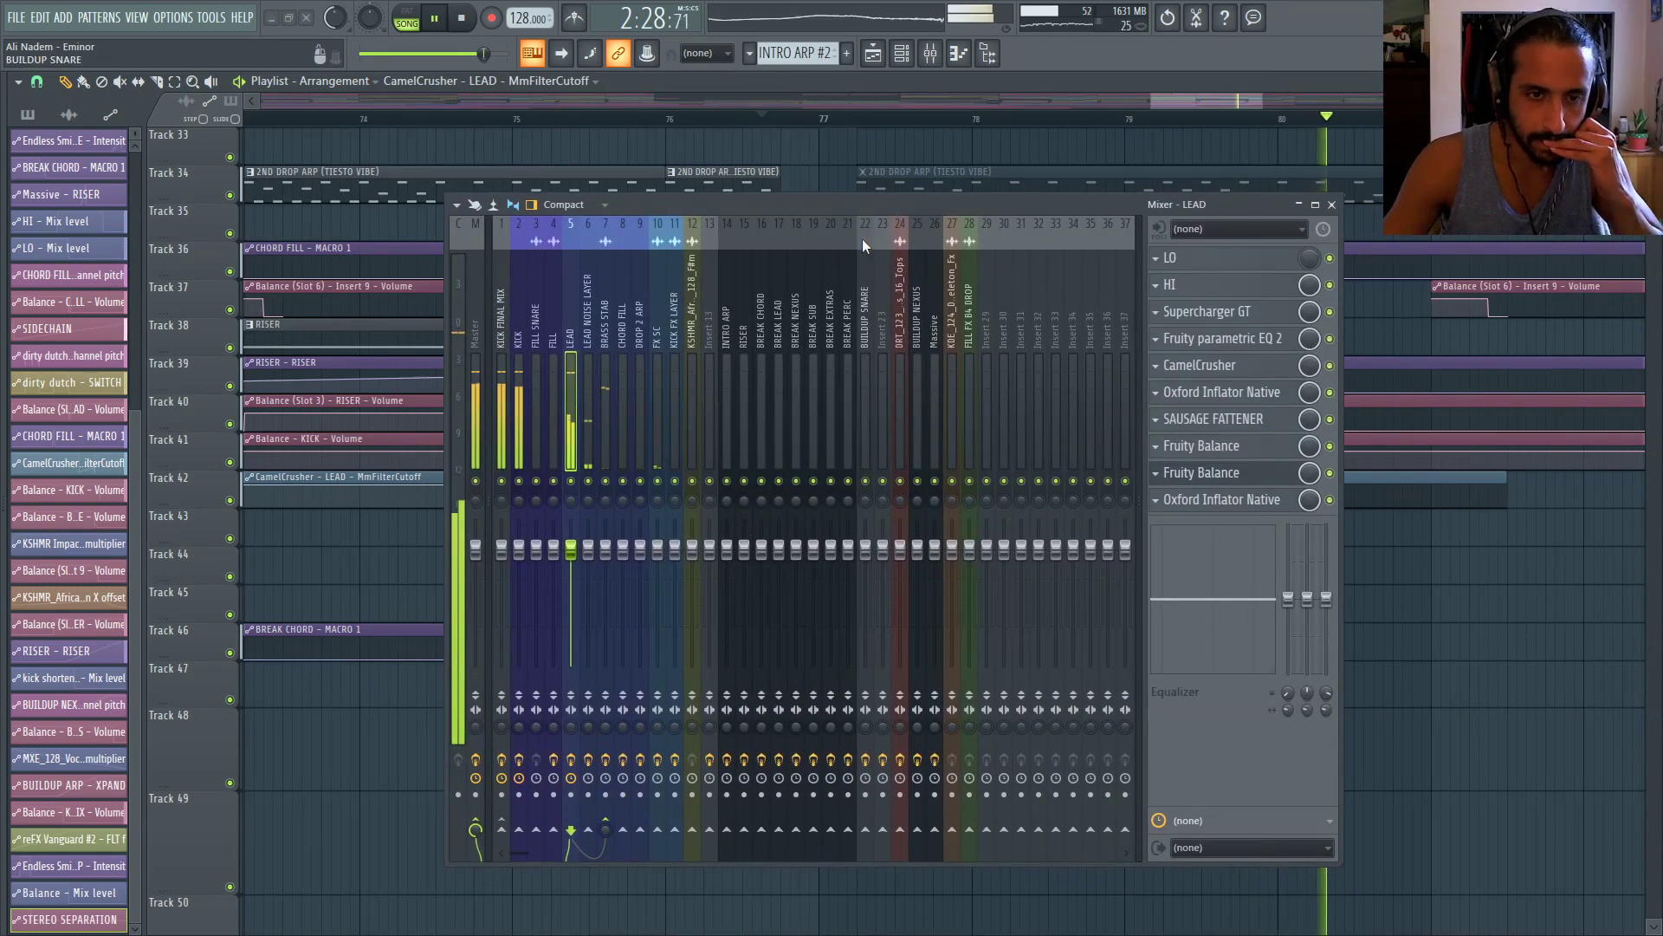
pyautogui.click(986, 314)
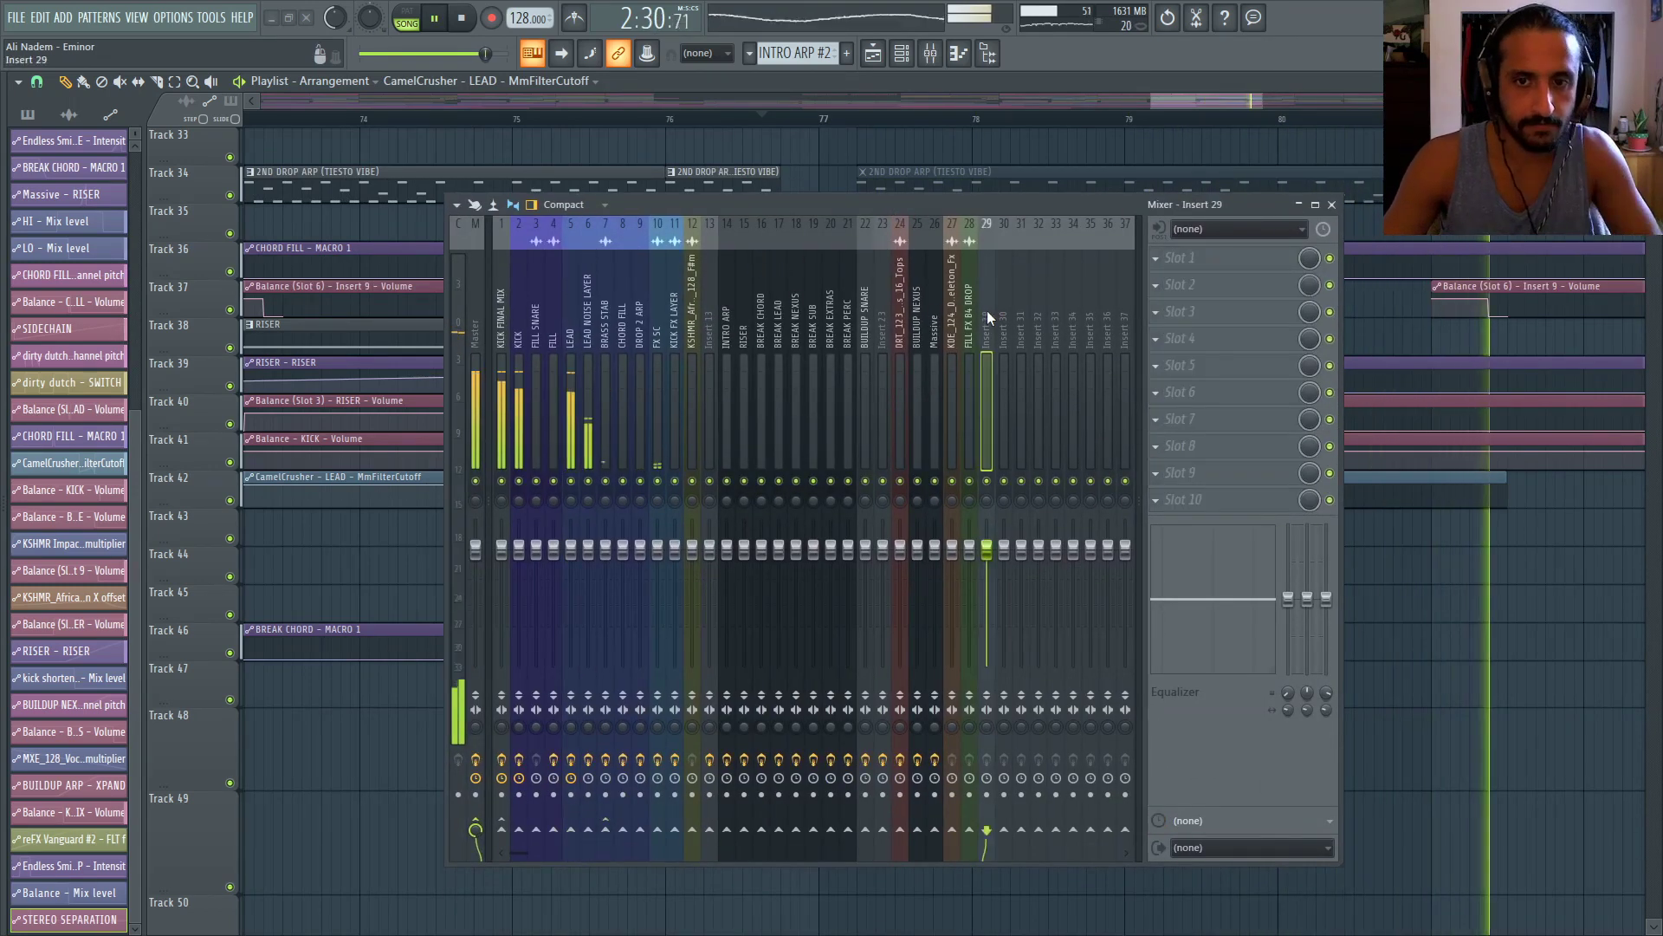
pyautogui.hotkey('alt', 'Left')
pyautogui.hotkey('alt', 'Left')
pyautogui.hotkey('alt', 'Left')
pyautogui.hotkey('alt', 'Left')
pyautogui.hotkey('alt', 'Left')
pyautogui.hotkey('alt', 'Left')
pyautogui.hotkey('alt', 'Left')
pyautogui.hotkey('alt', 'Left')
pyautogui.hotkey('alt', 'Left')
pyautogui.hotkey('alt', 'Left')
pyautogui.hotkey('alt', 'Left')
pyautogui.hotkey('alt', 'Left')
pyautogui.hotkey('alt', 'Left')
pyautogui.hotkey('alt', 'Left')
pyautogui.hotkey('alt', 'Left')
pyautogui.hotkey('alt', 'Left')
pyautogui.hotkey('alt', 'Left')
pyautogui.hotkey('alt', 'Left')
pyautogui.hotkey('alt', 'Left')
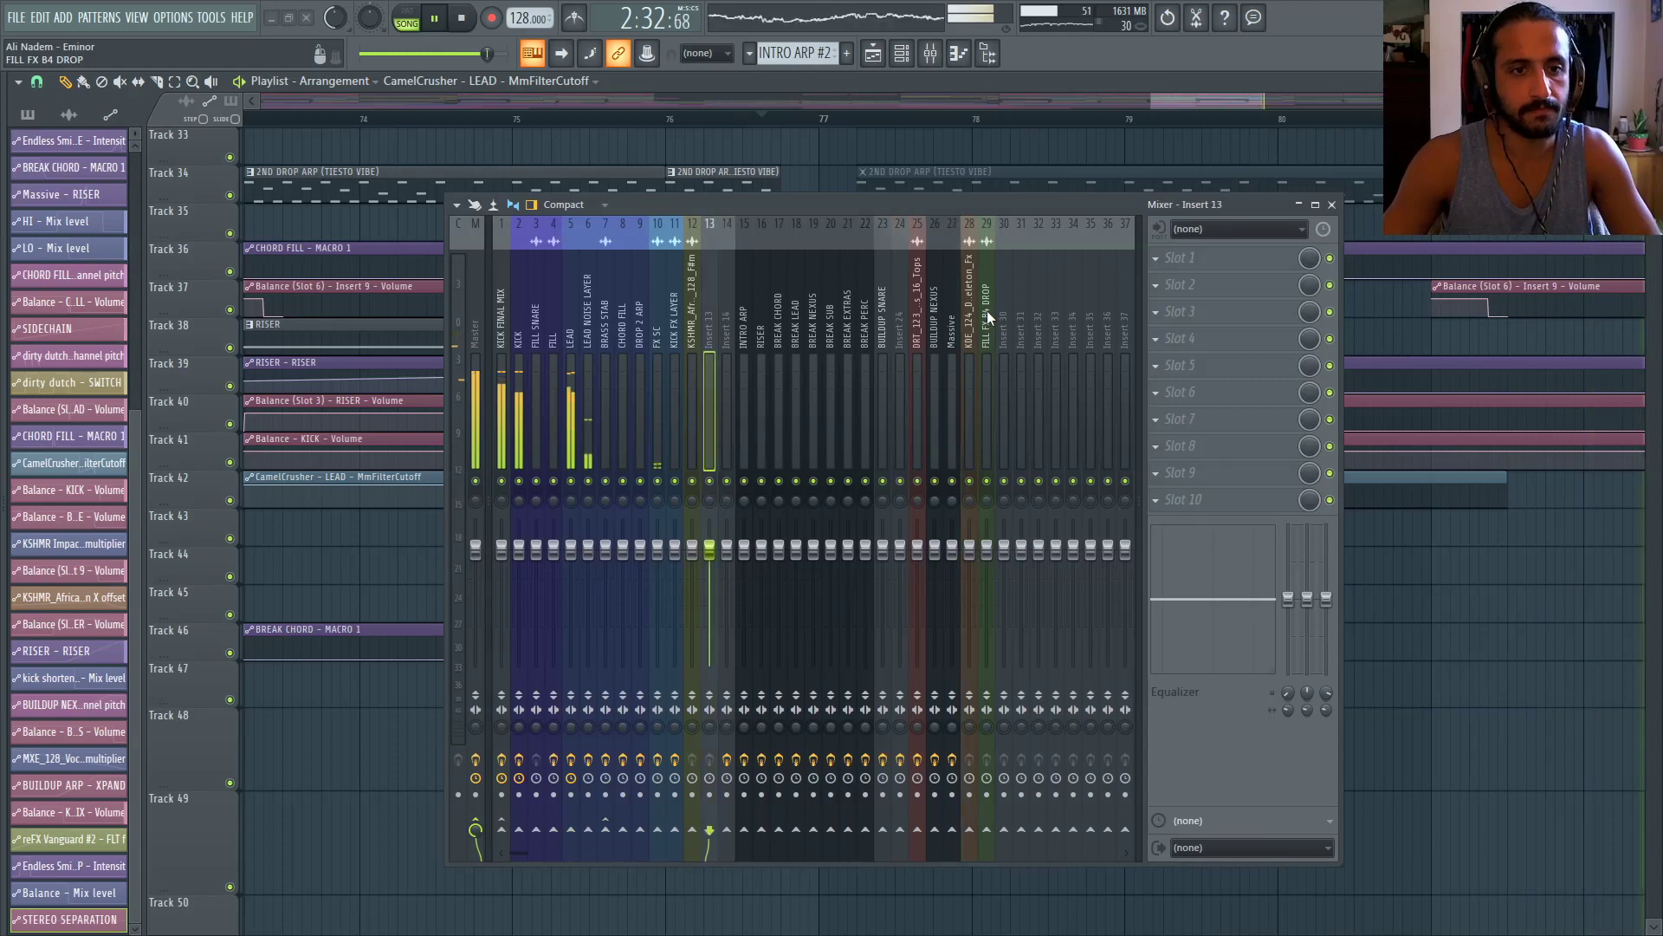
pyautogui.hotkey('alt', 'Left')
pyautogui.hotkey('alt', 'Left')
pyautogui.hotkey('alt', 'Left')
pyautogui.hotkey('alt', 'Left')
pyautogui.press('F2')
pyautogui.write('LEA')
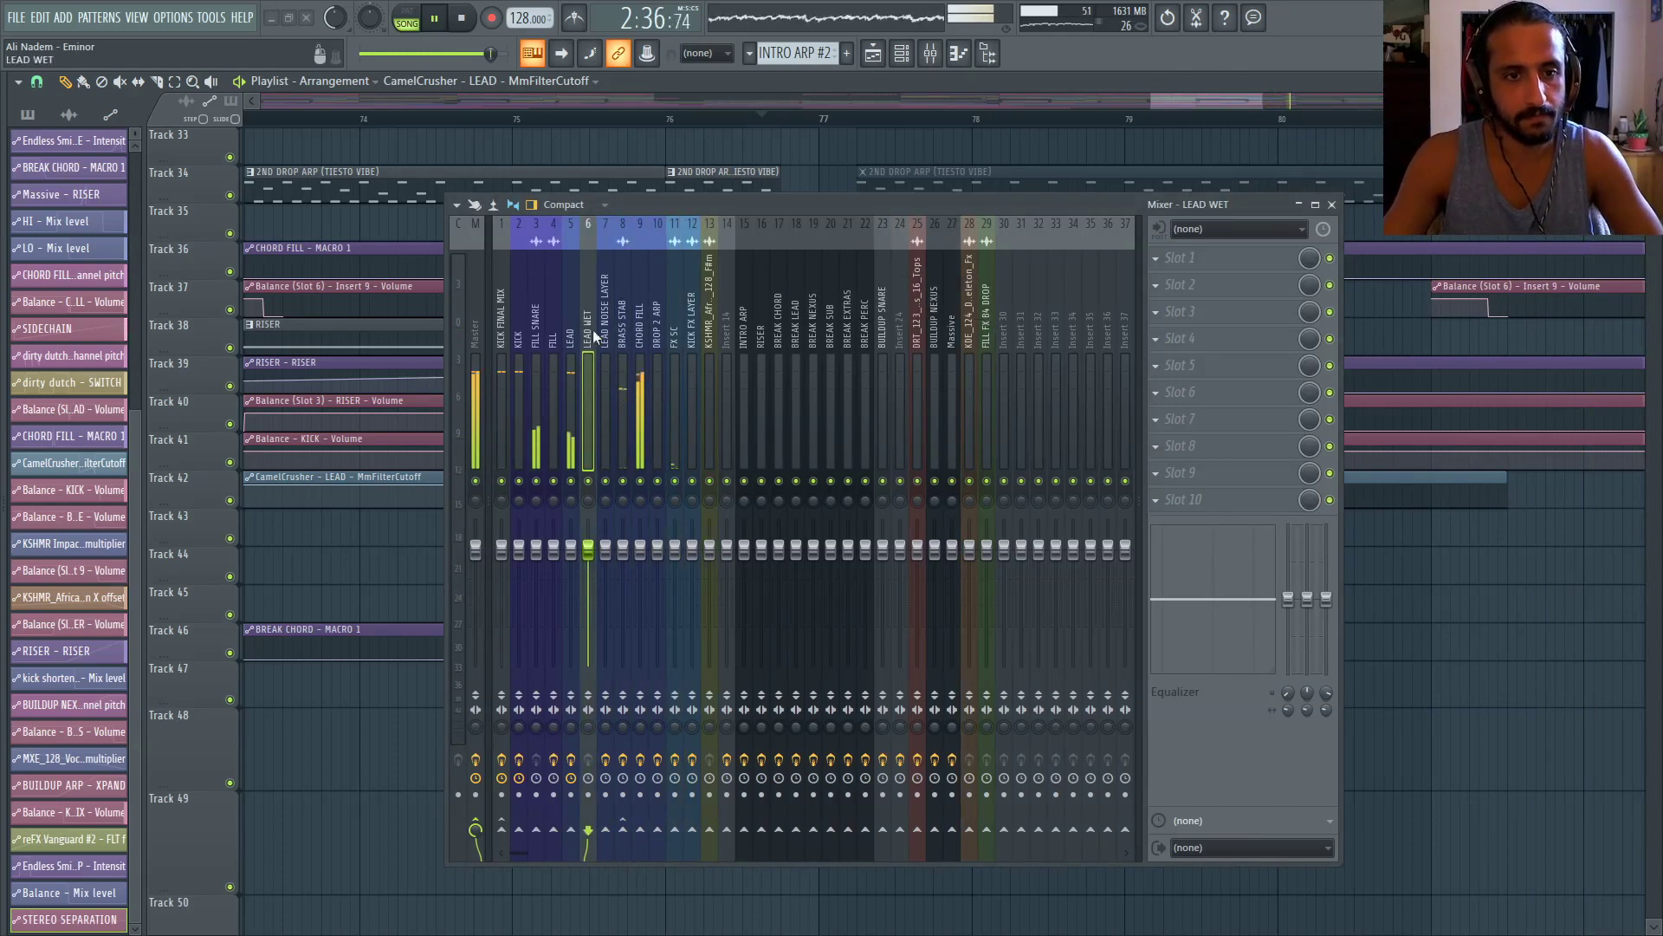
# Enable a send from the LEAD mixer track to LEAD WET and replay the lead transition
pyautogui.click(574, 313)
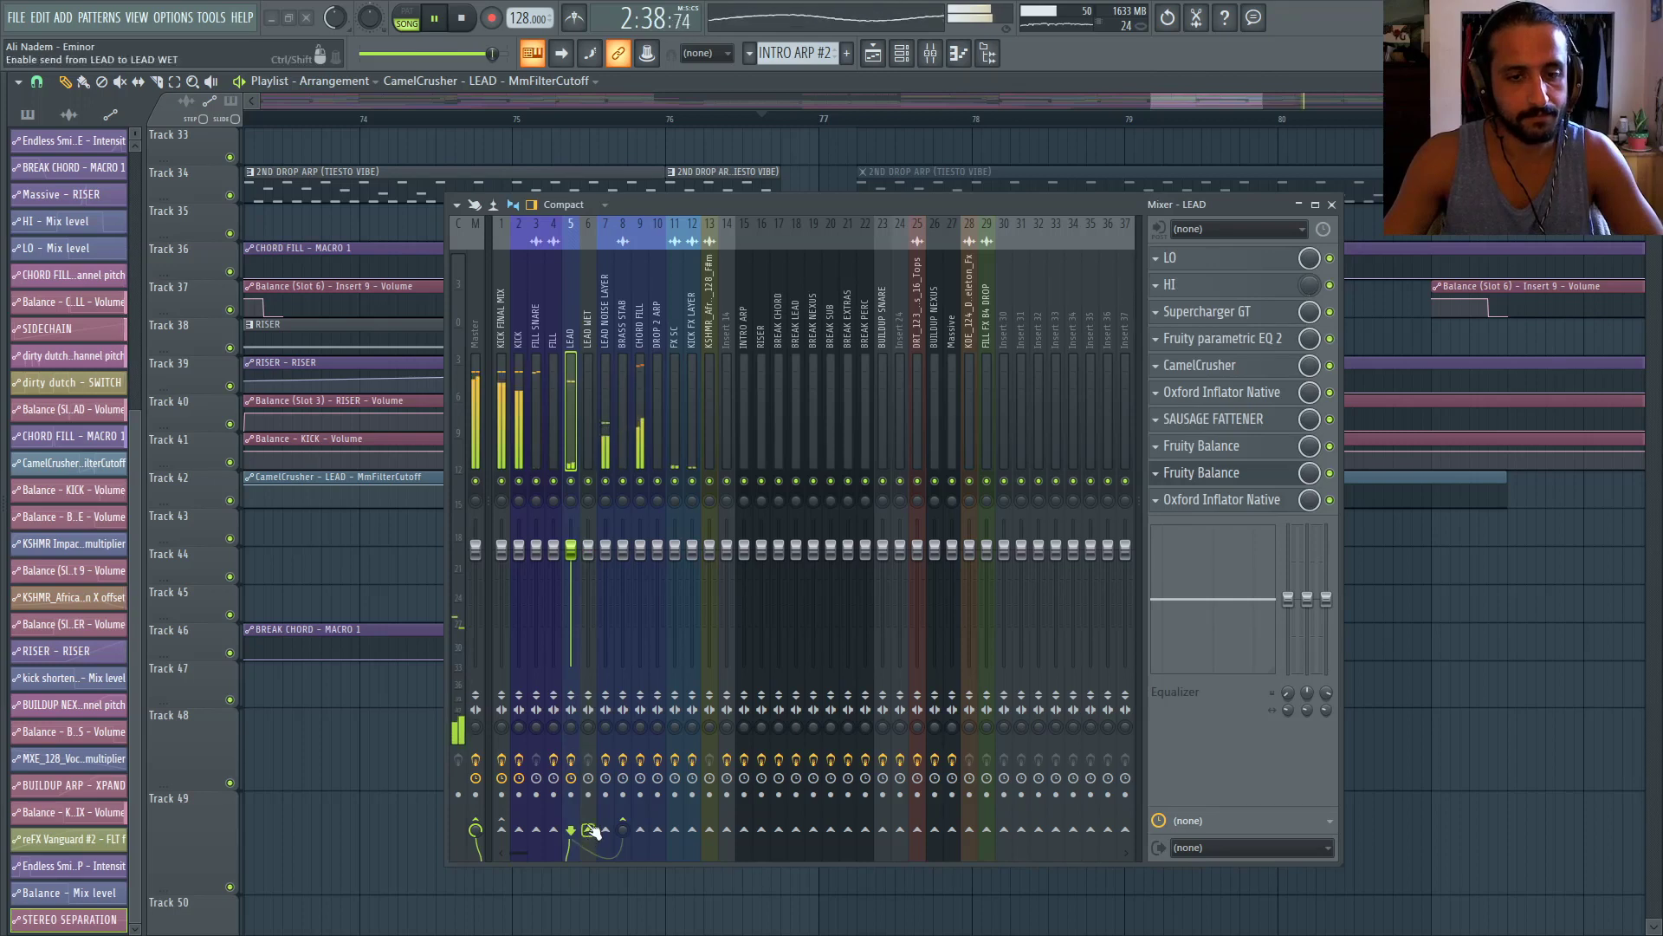
pyautogui.press('space')
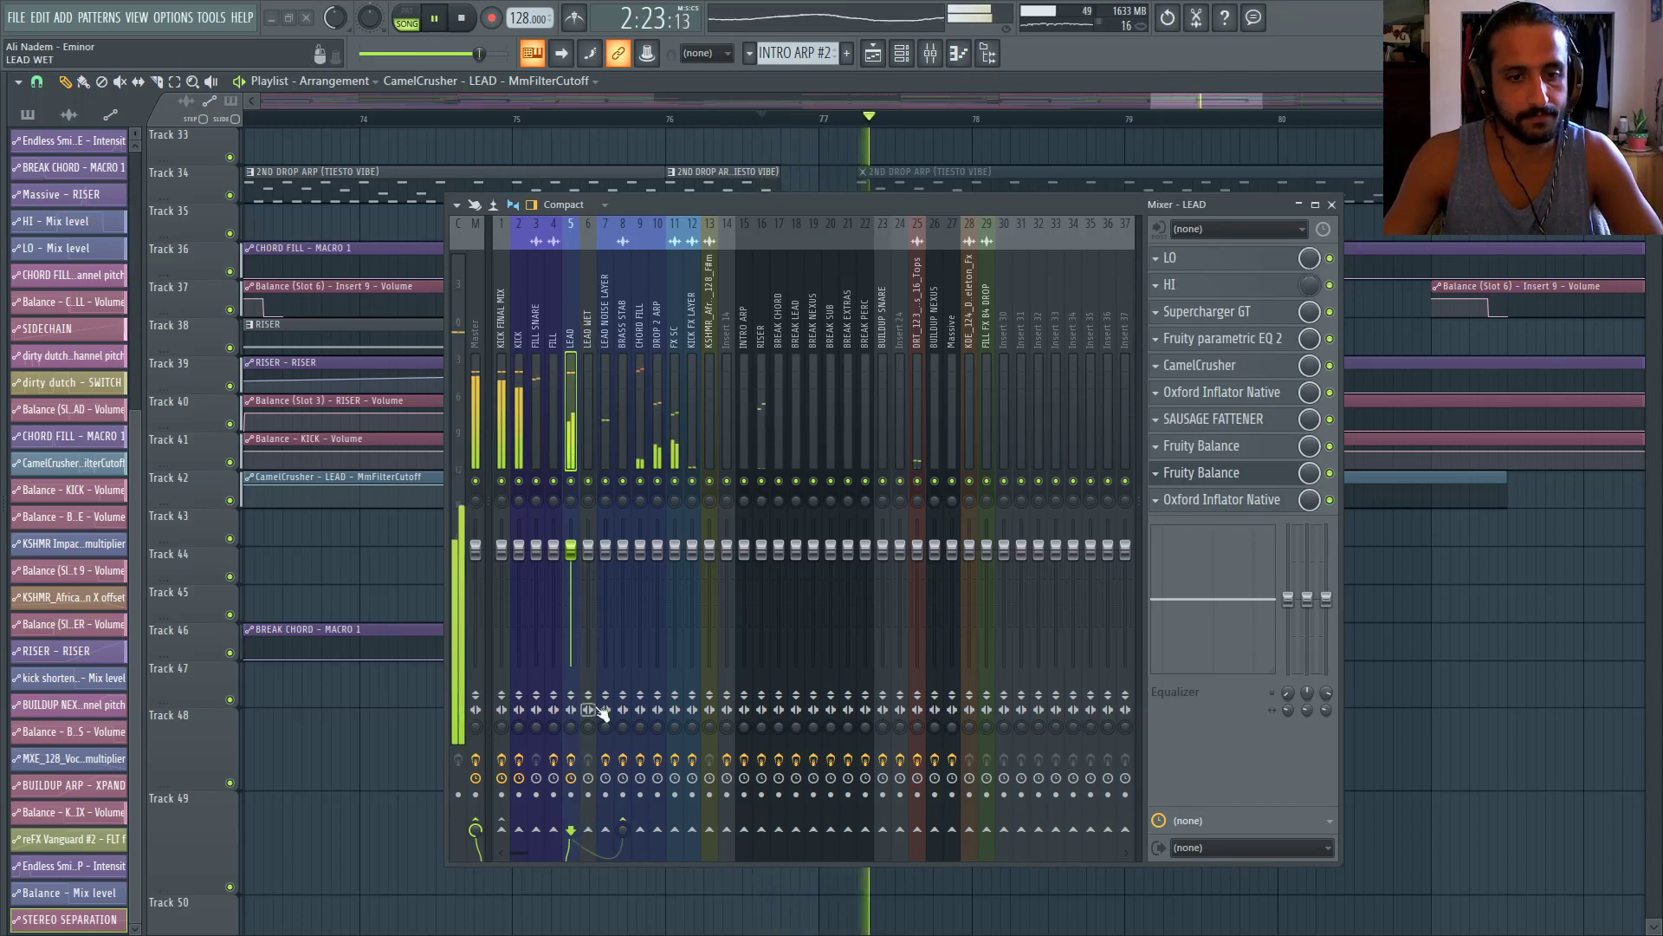
pyautogui.press('space')
pyautogui.click(589, 828)
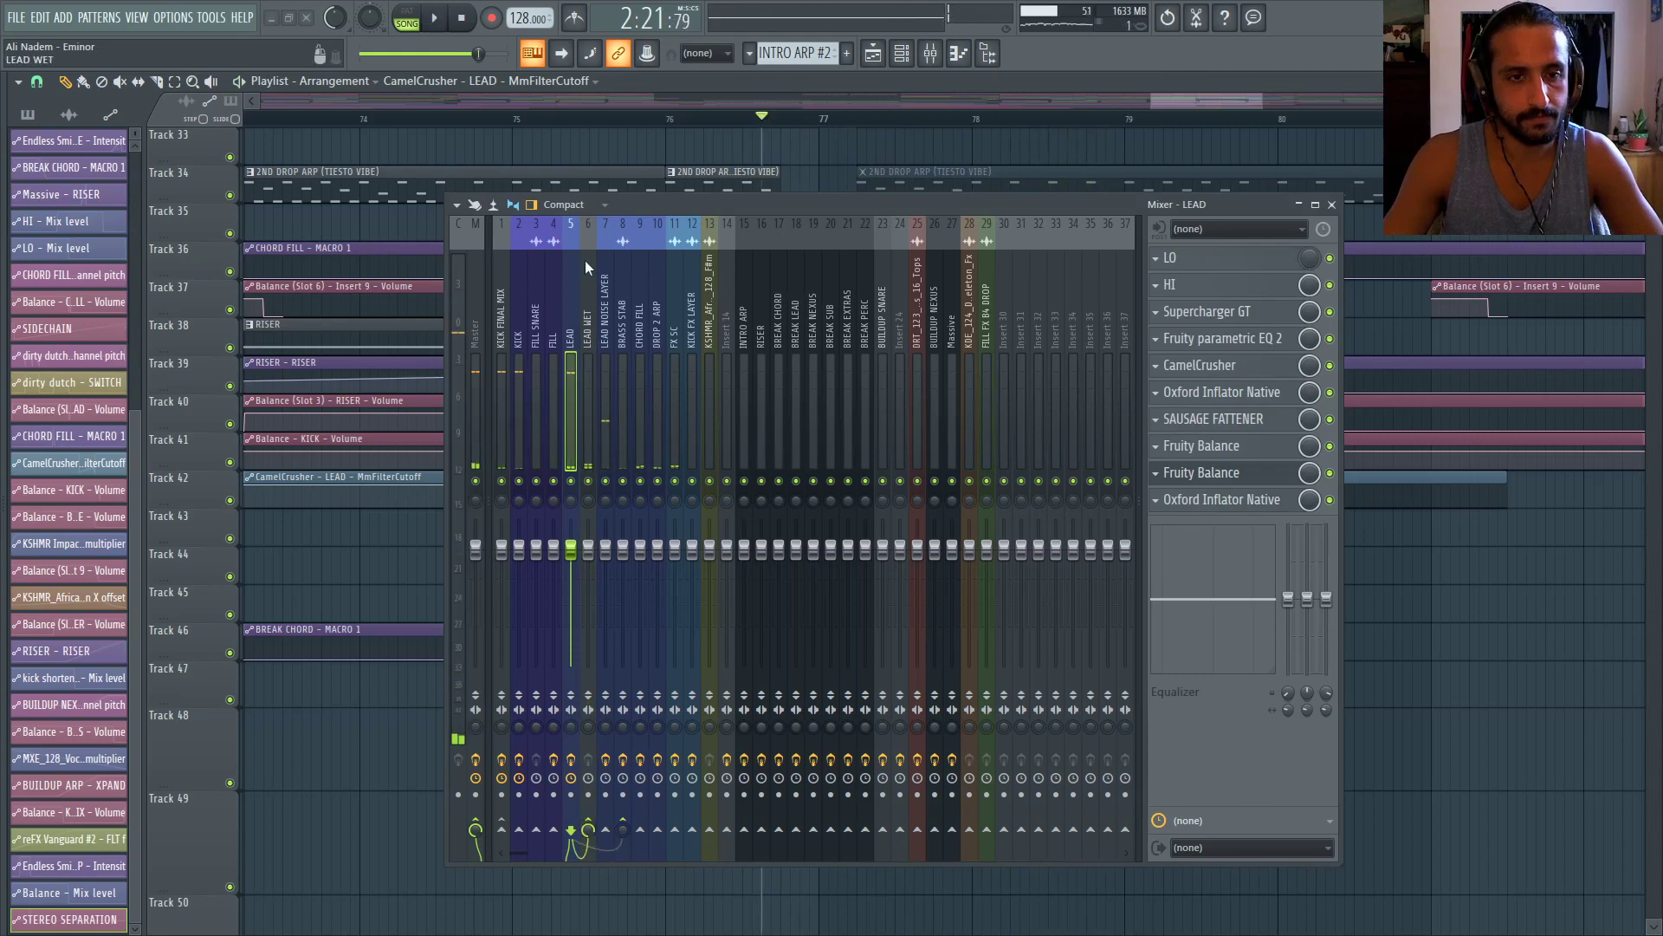
# Load the RC 48 reverb in slot 4 of LEAD WET and choose its Large preset Fat Synth
pyautogui.click(585, 260)
pyautogui.press('space')
pyautogui.click(1156, 338)
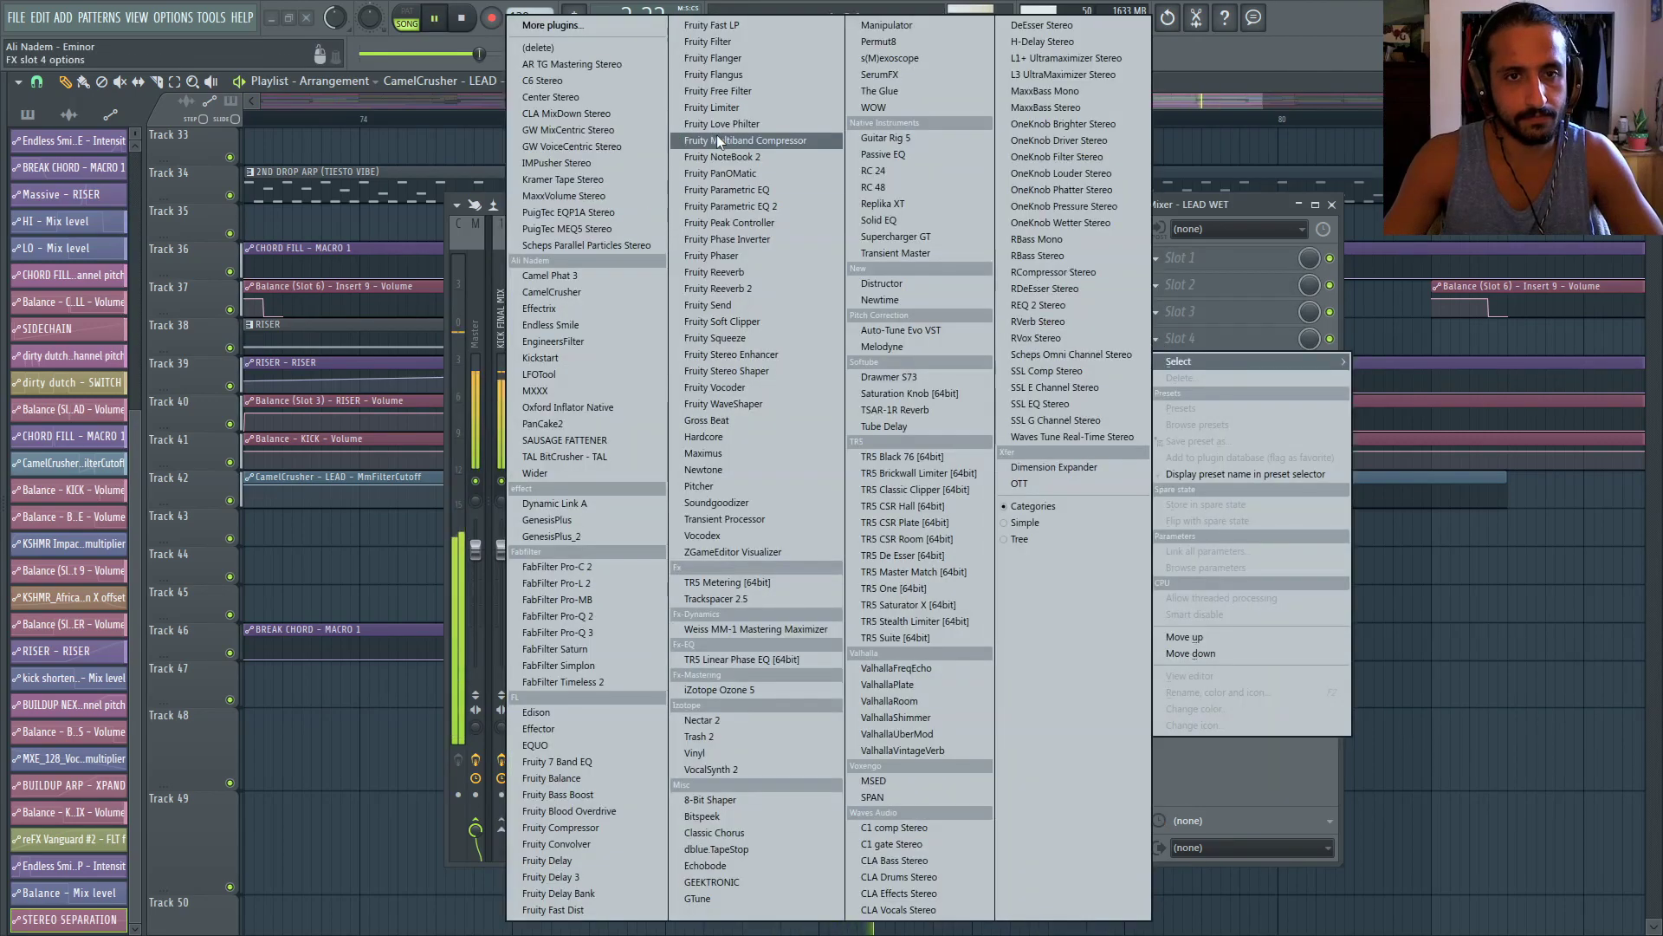
pyautogui.click(887, 187)
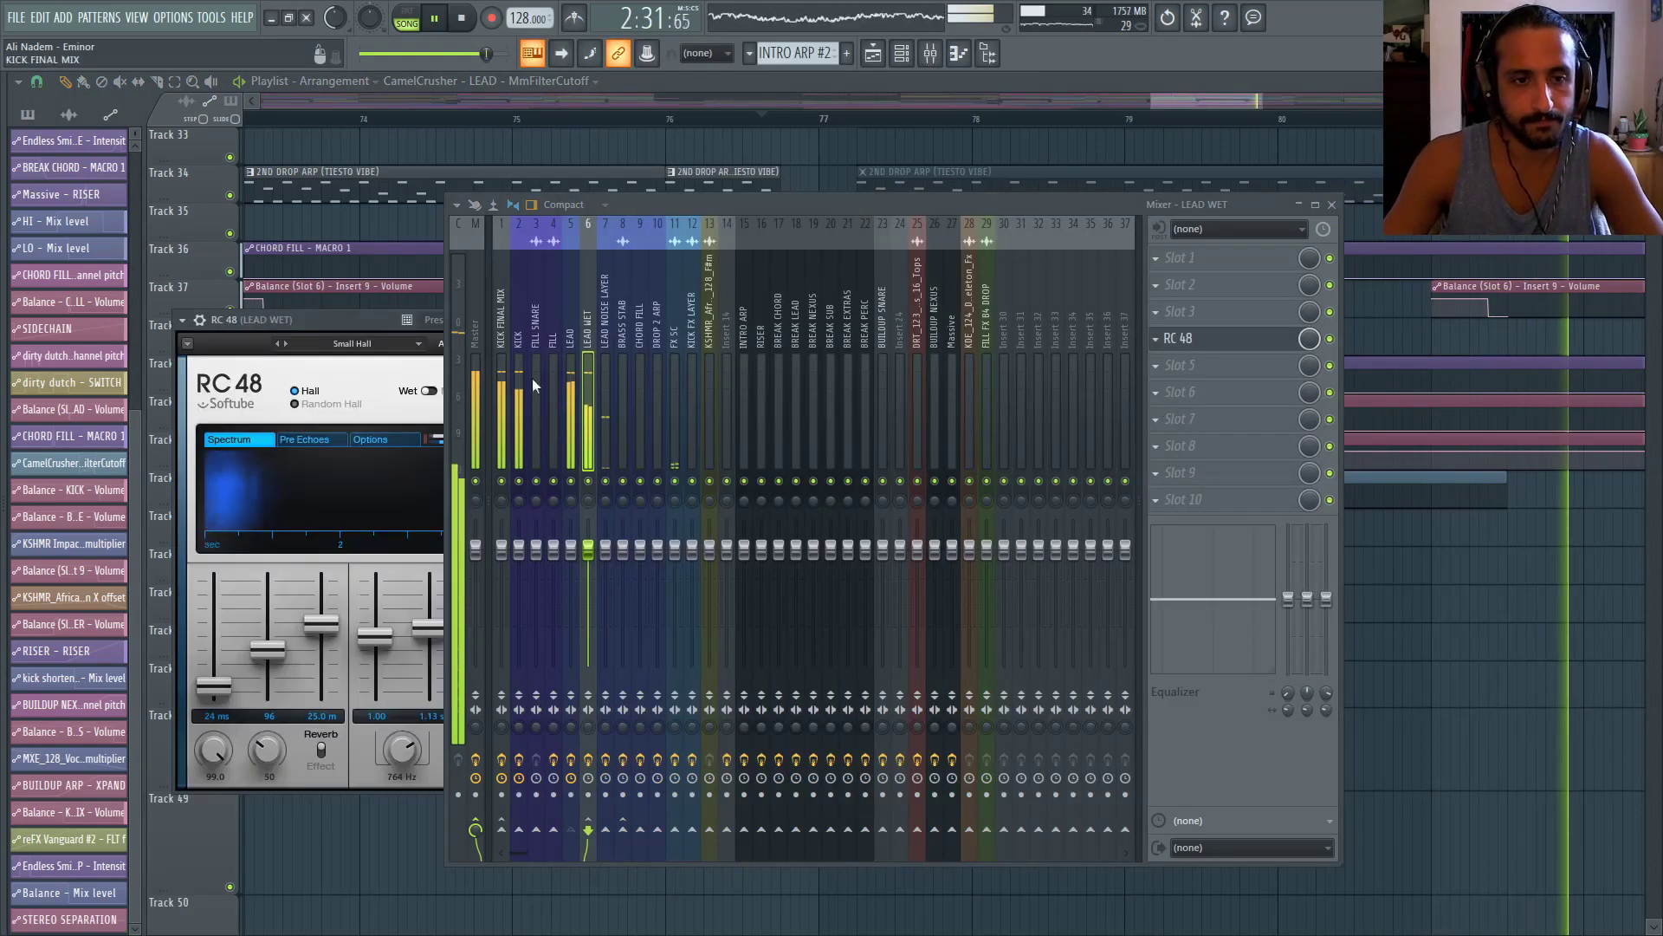
pyautogui.click(345, 345)
pyautogui.moveTo(367, 454)
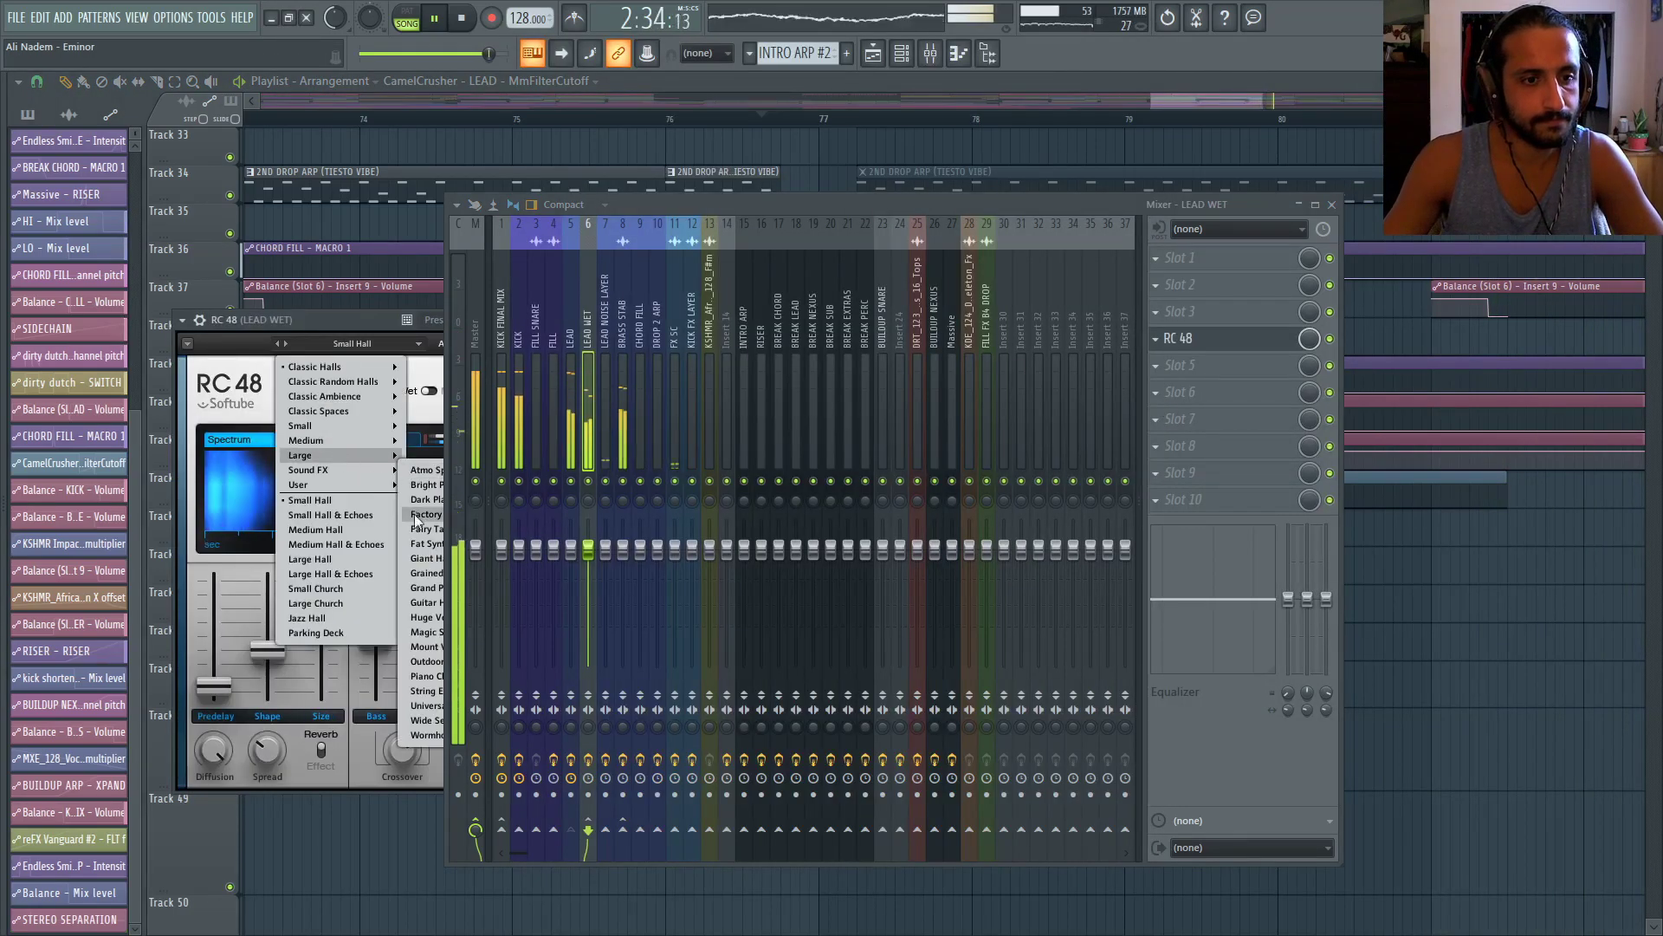
pyautogui.click(424, 543)
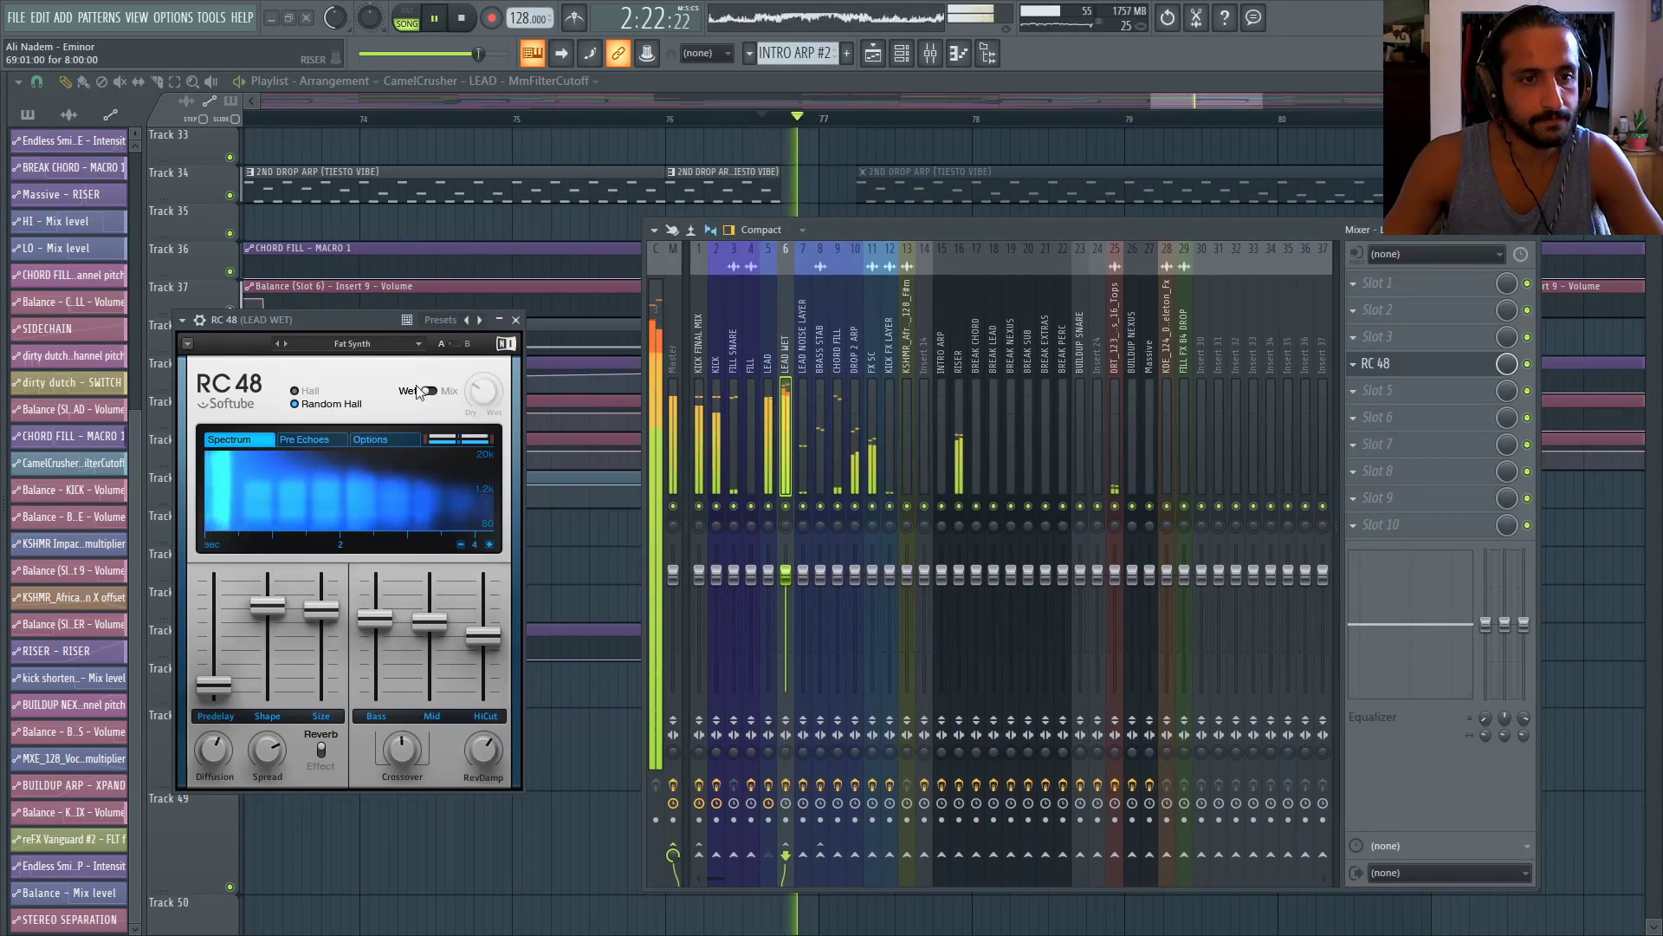
# Try RC 48's Mix mode and return it to Wet while replaying the transition
pyautogui.click(424, 391)
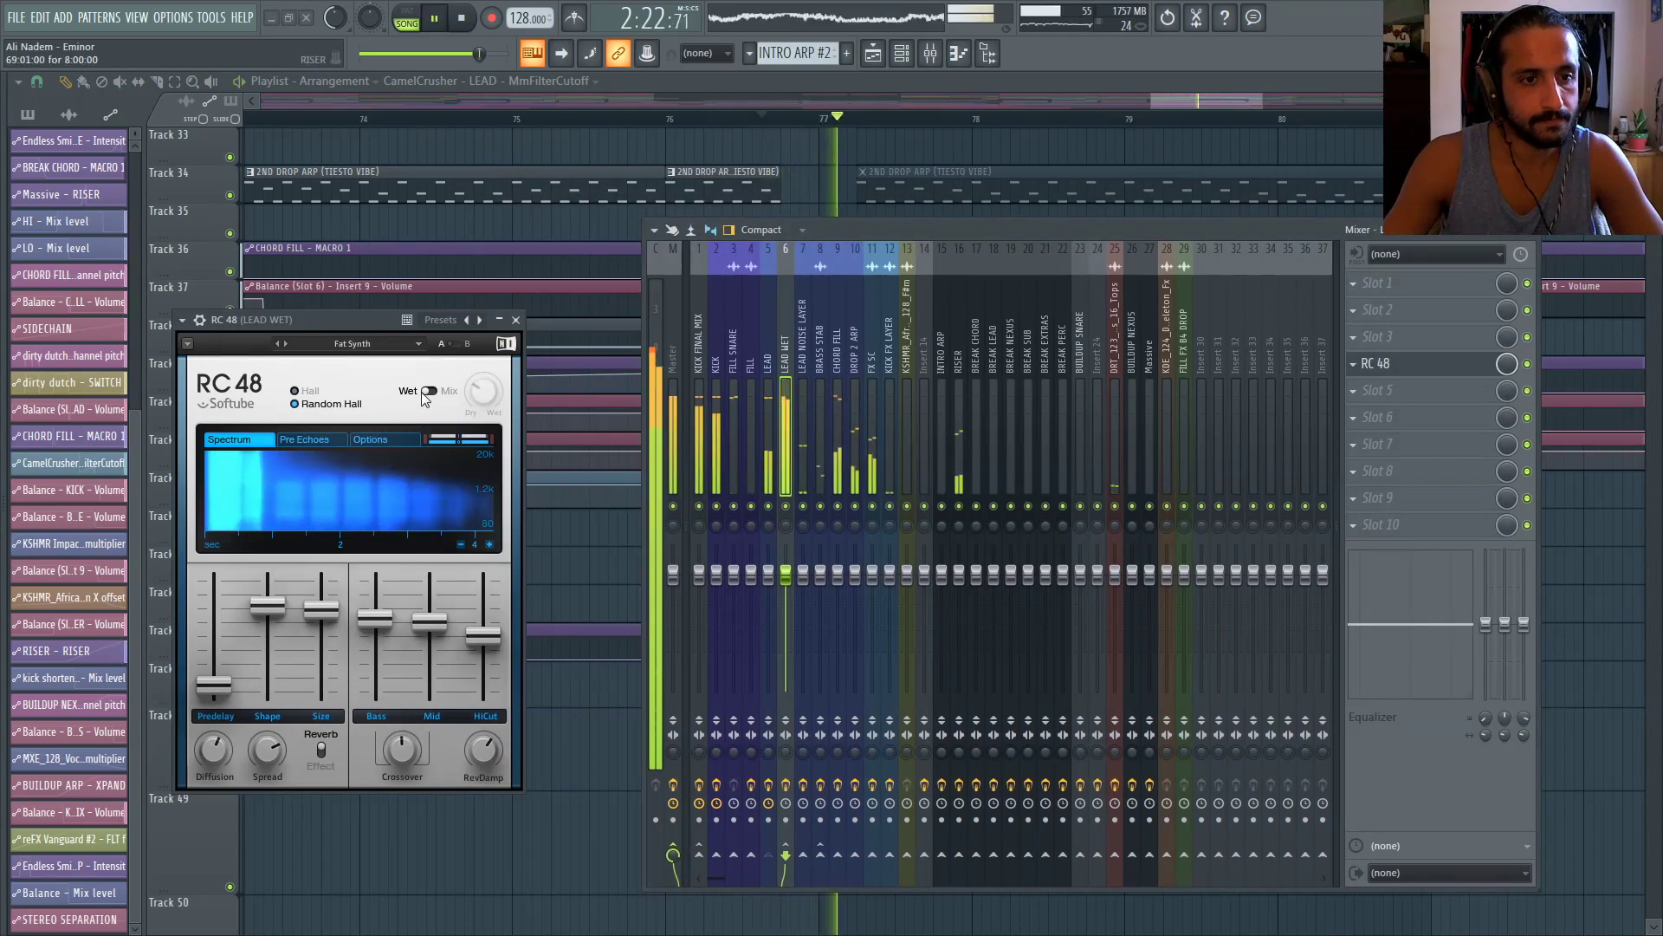
pyautogui.click(427, 391)
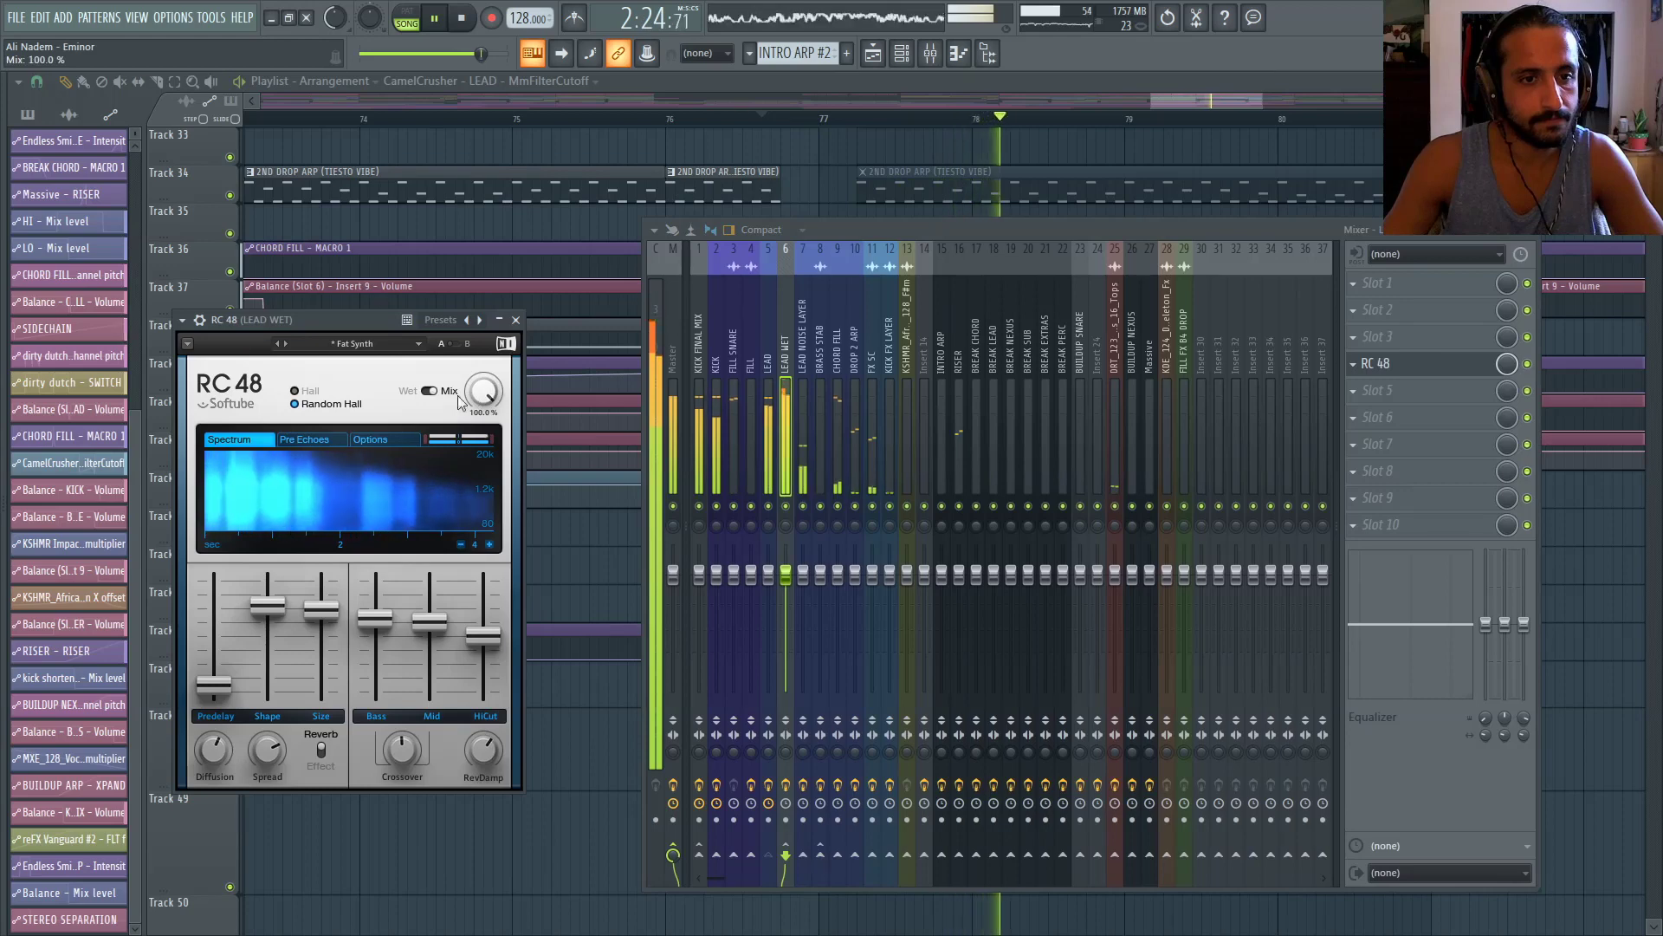
pyautogui.press('space')
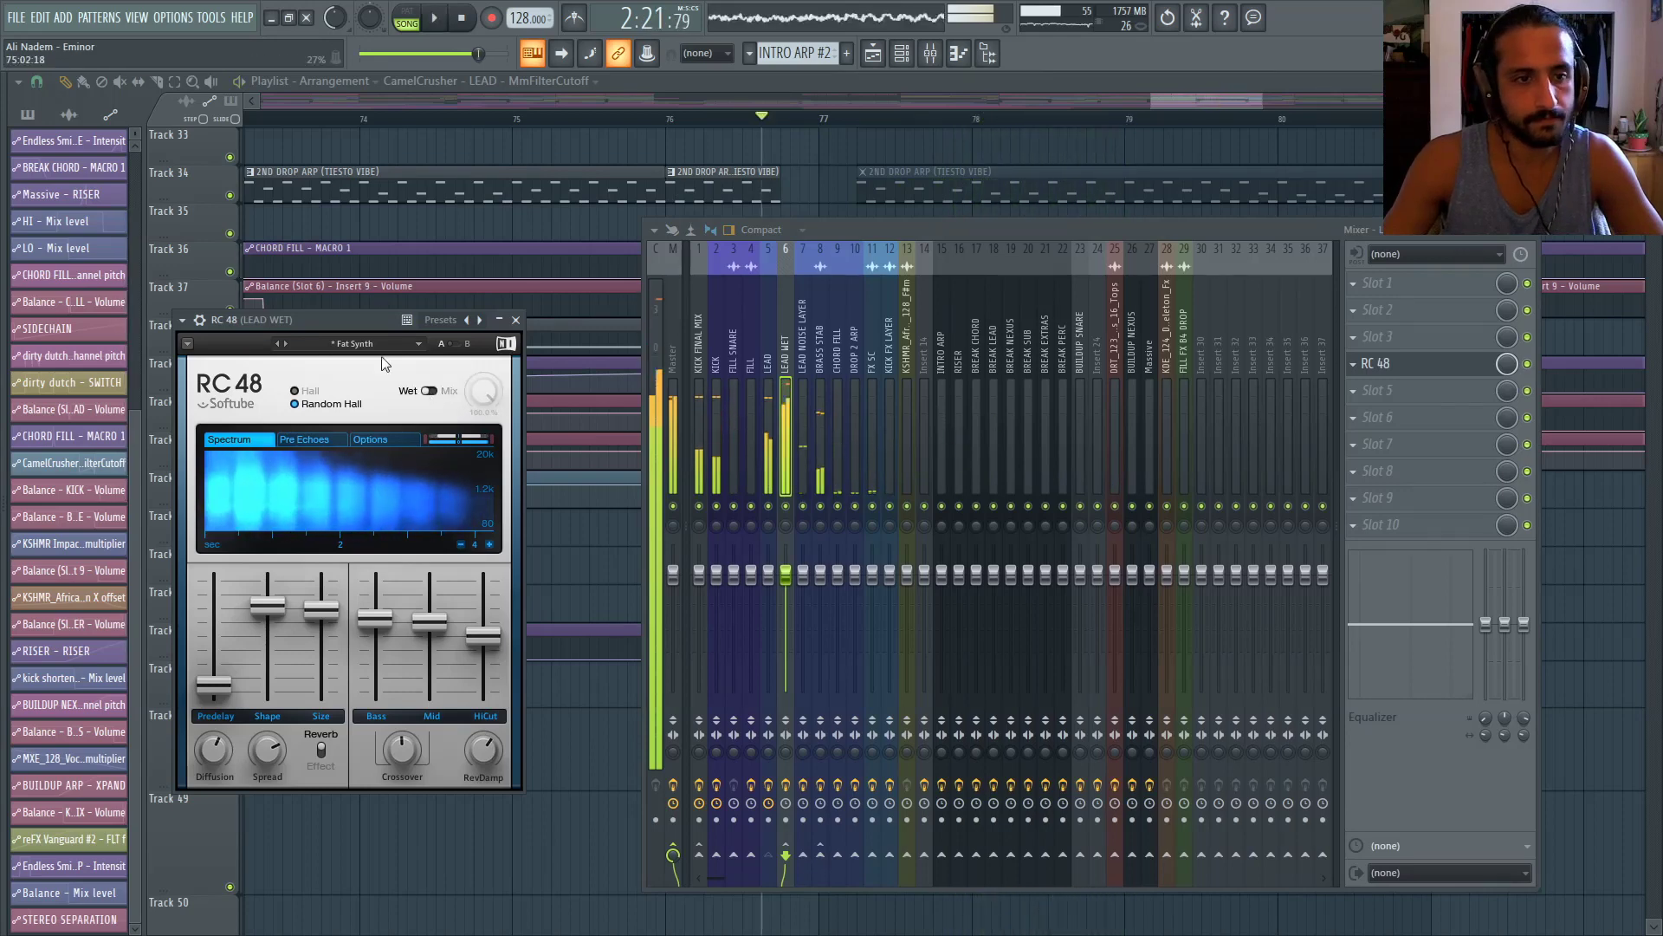
# Show RC 48's Options page and add Fruity Balance in slot 5 of LEAD WET
pyautogui.click(371, 440)
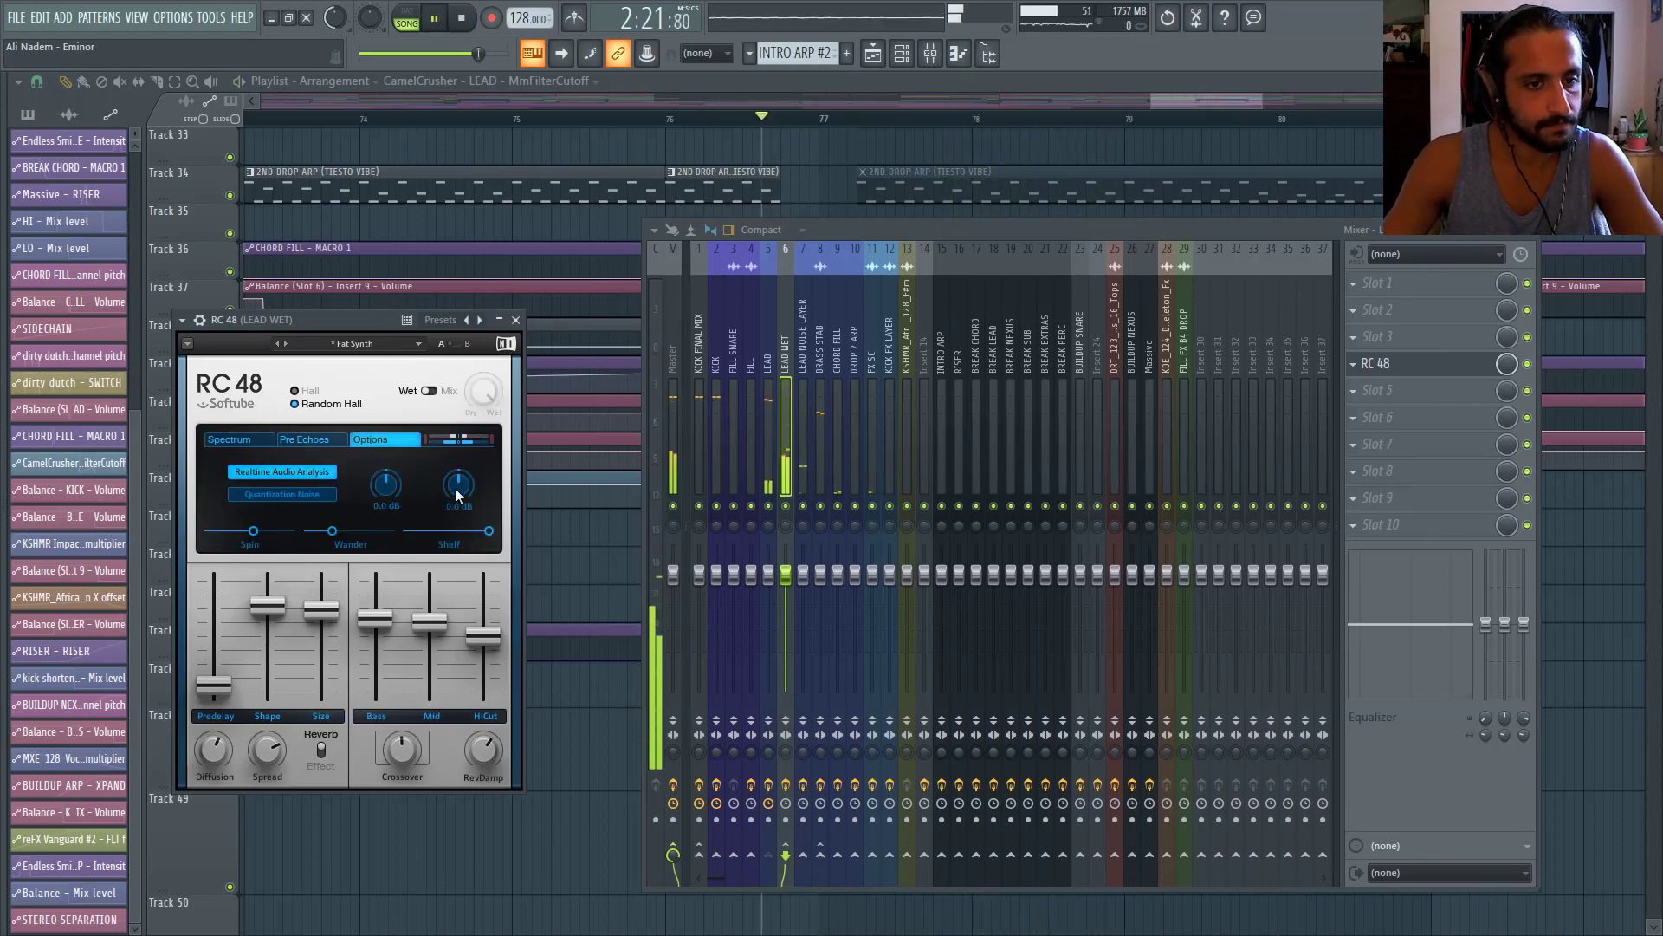
pyautogui.press('space')
pyautogui.moveTo(460, 485)
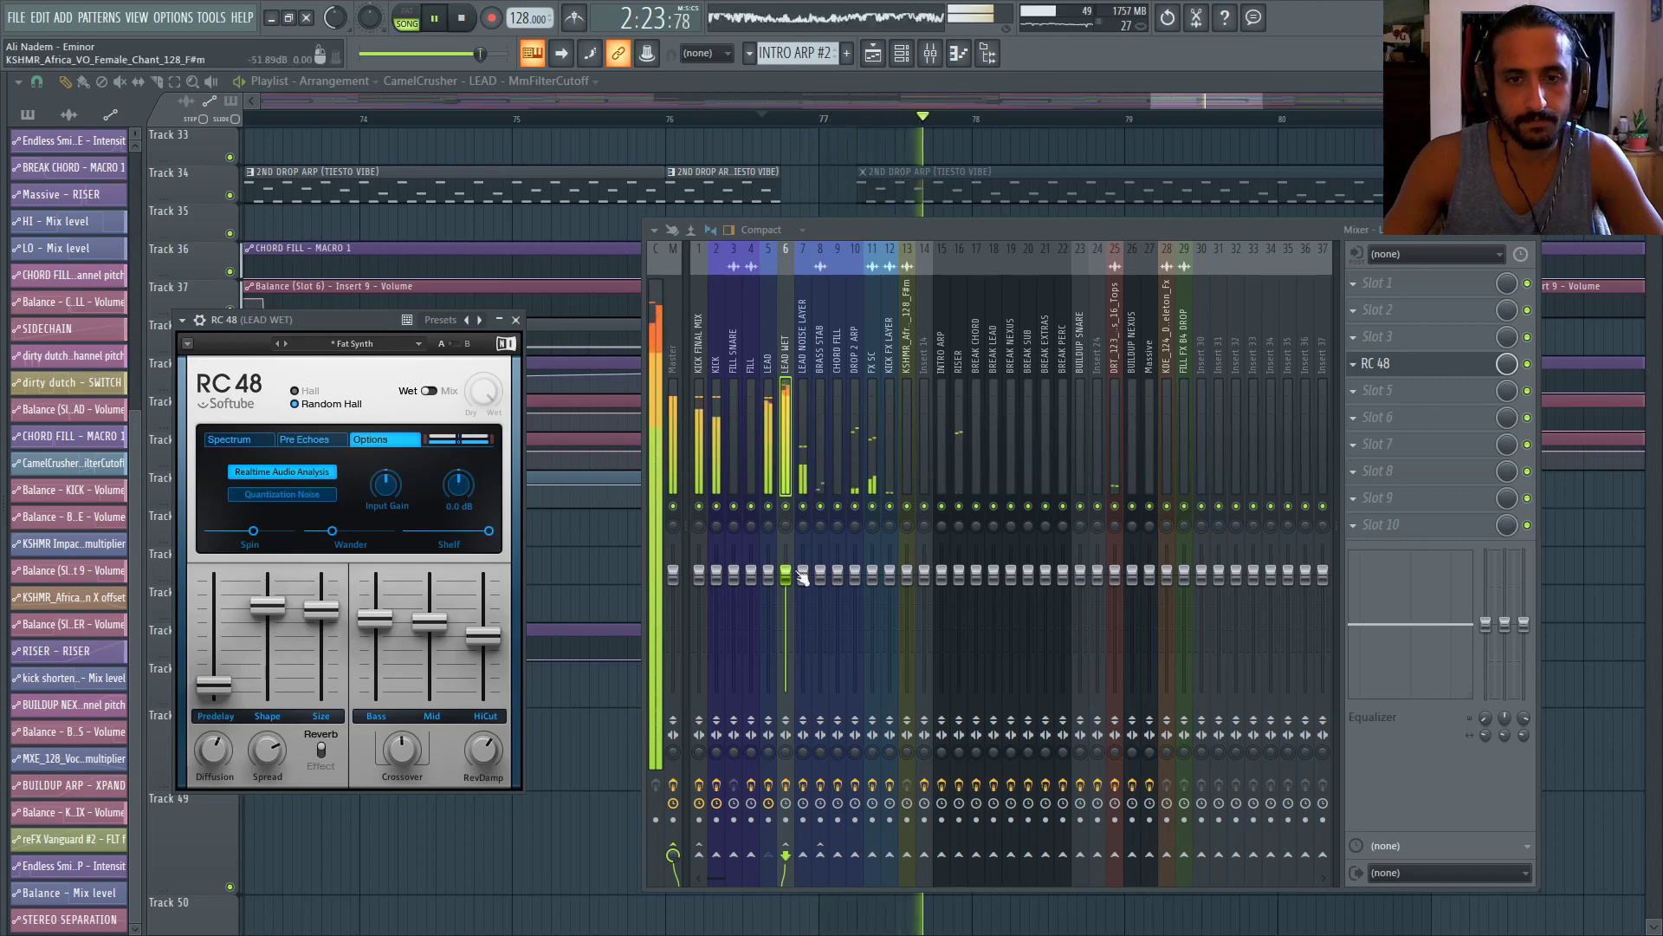
pyautogui.press('space')
pyautogui.click(1352, 400)
pyautogui.moveTo(1375, 413)
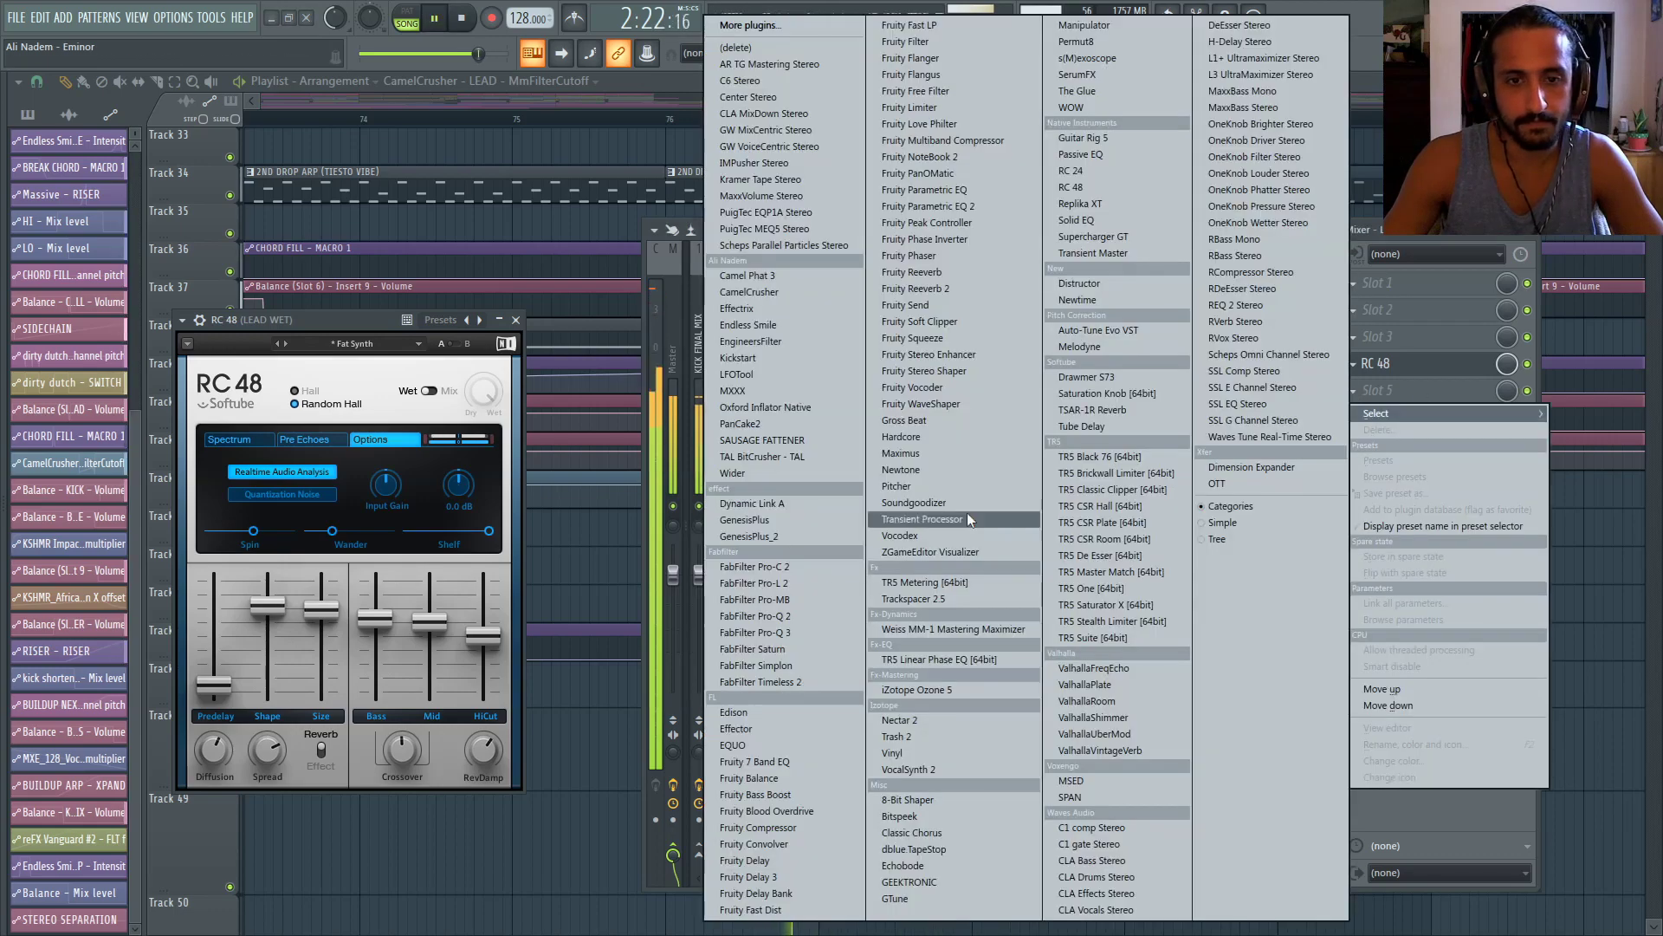
pyautogui.click(753, 779)
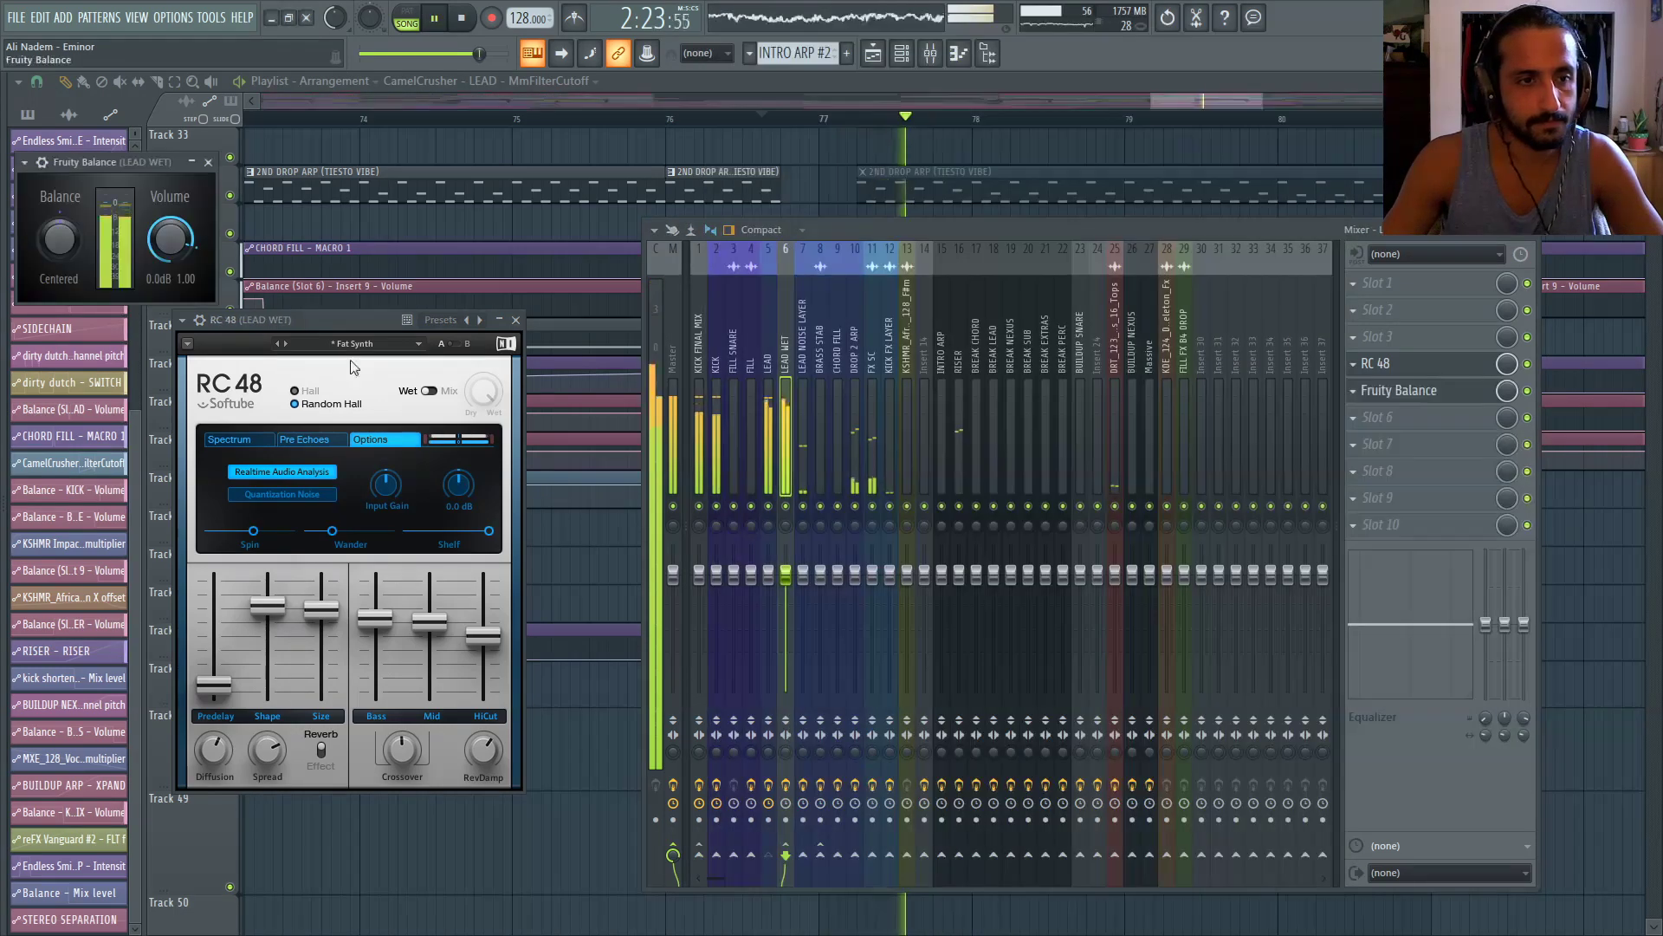
# Turn Fruity Balance's volume fully down to compare the lead without reverb, and reset it
pyautogui.moveTo(170, 237); pyautogui.dragTo(171, 303)
pyautogui.rightClick(170, 237)
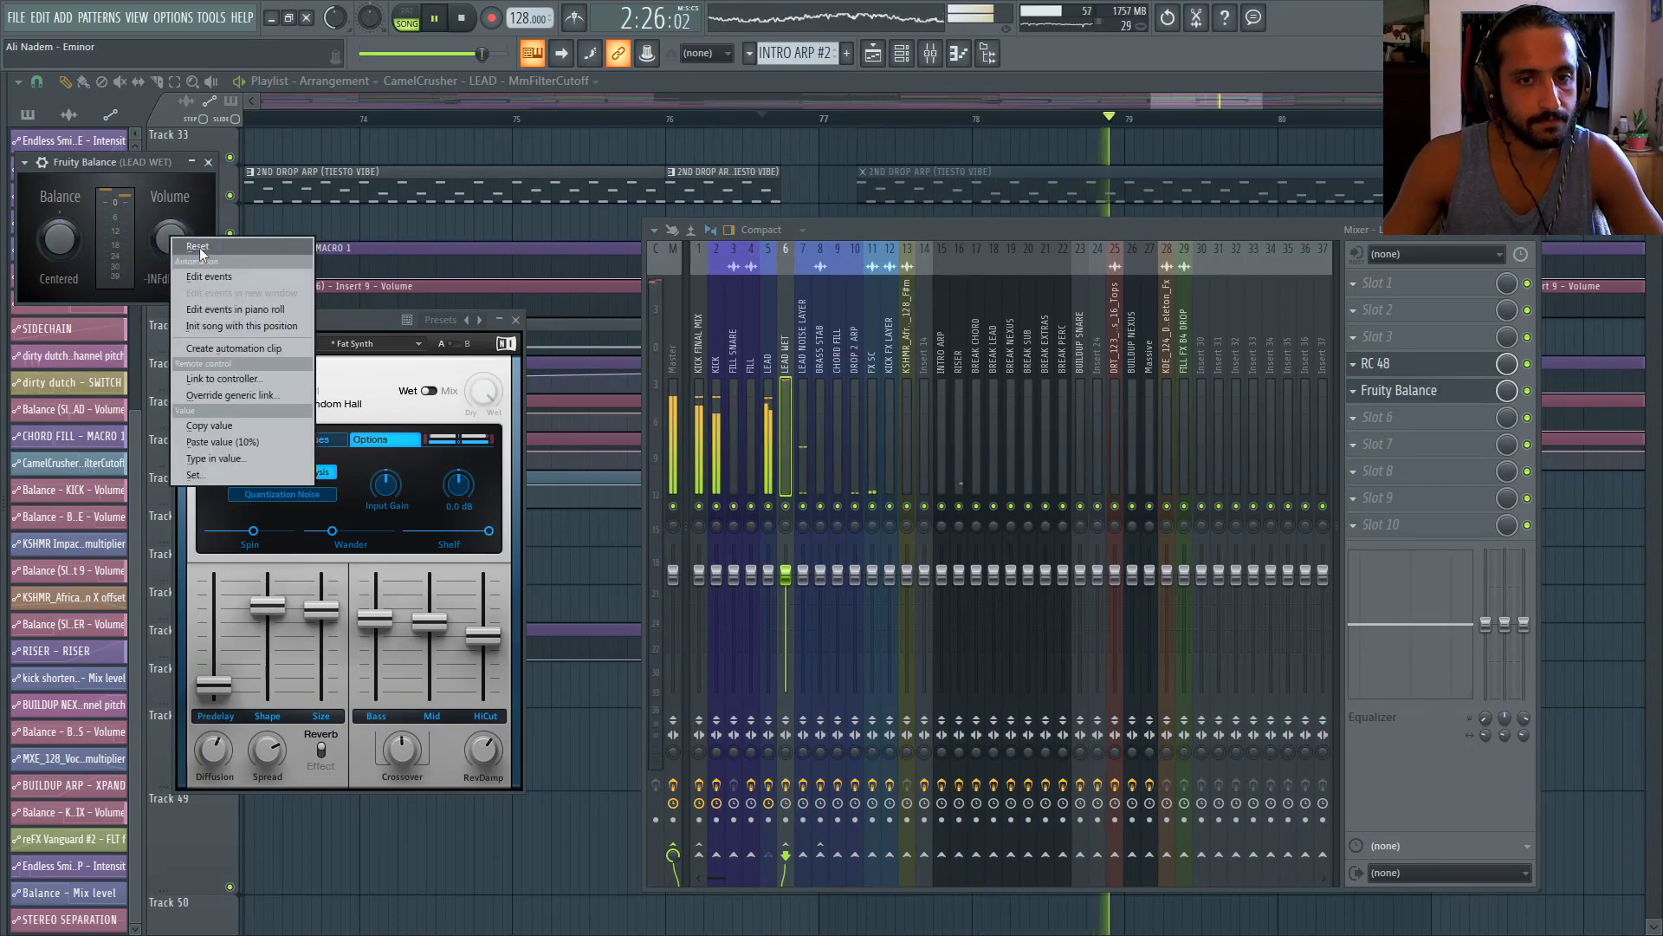
pyautogui.click(200, 246)
# Lower RC 48's input gain on LEAD WET during playback and check the LEAD track's effect chain
pyautogui.press('space')
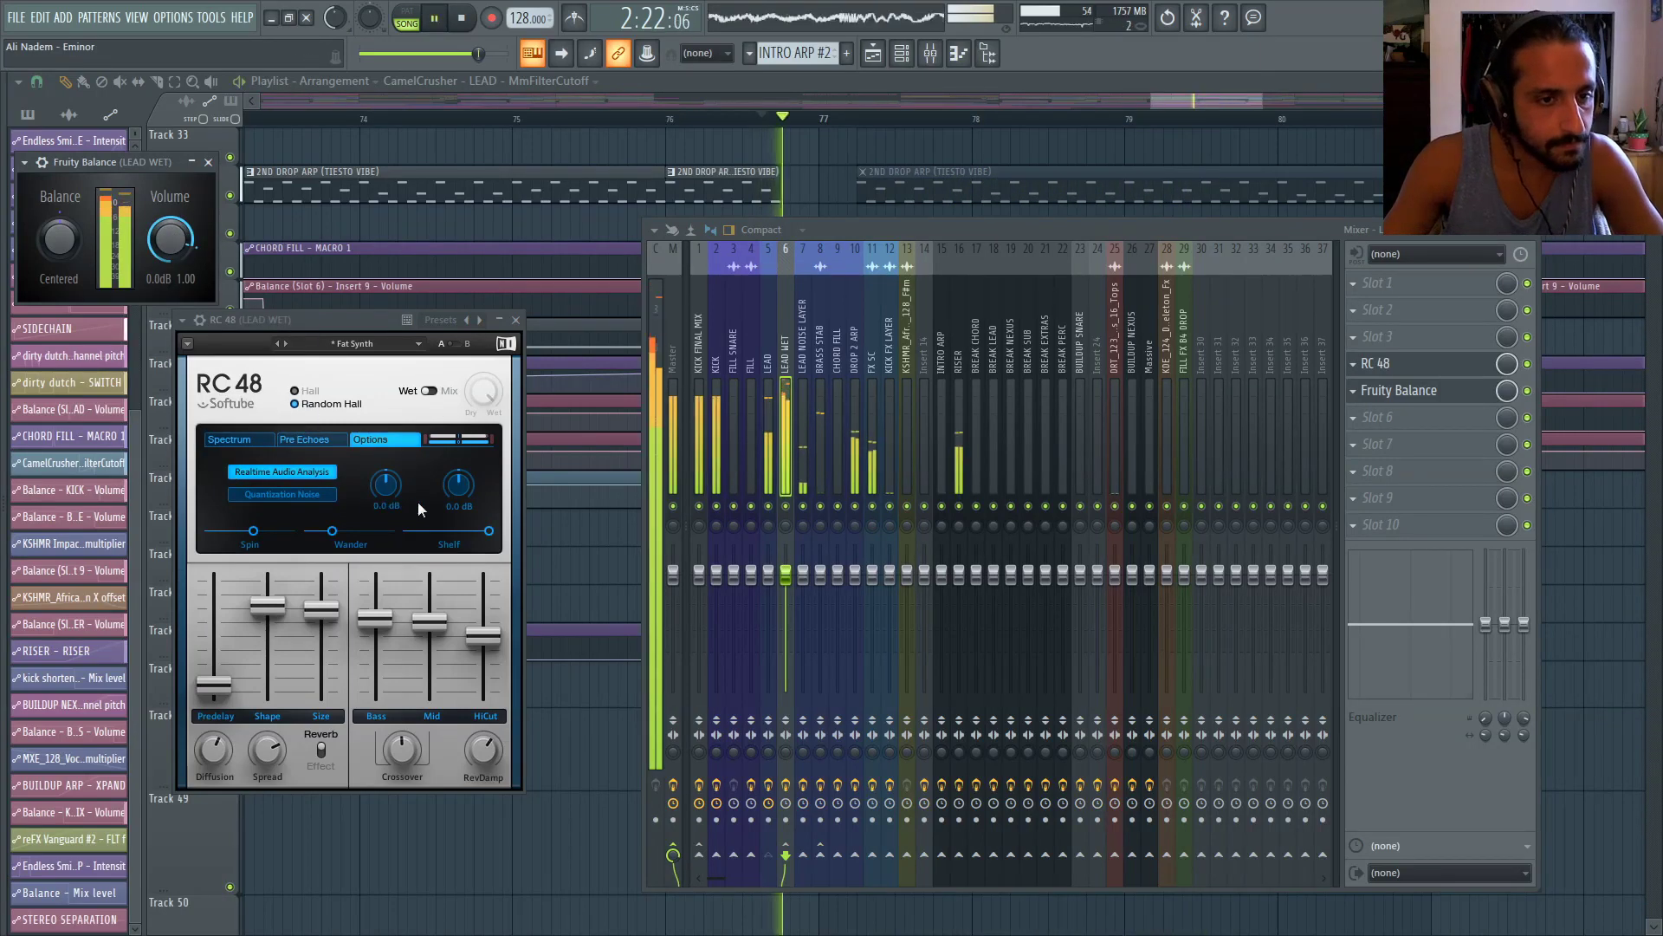
pyautogui.moveTo(475, 486); pyautogui.dragTo(475, 539)
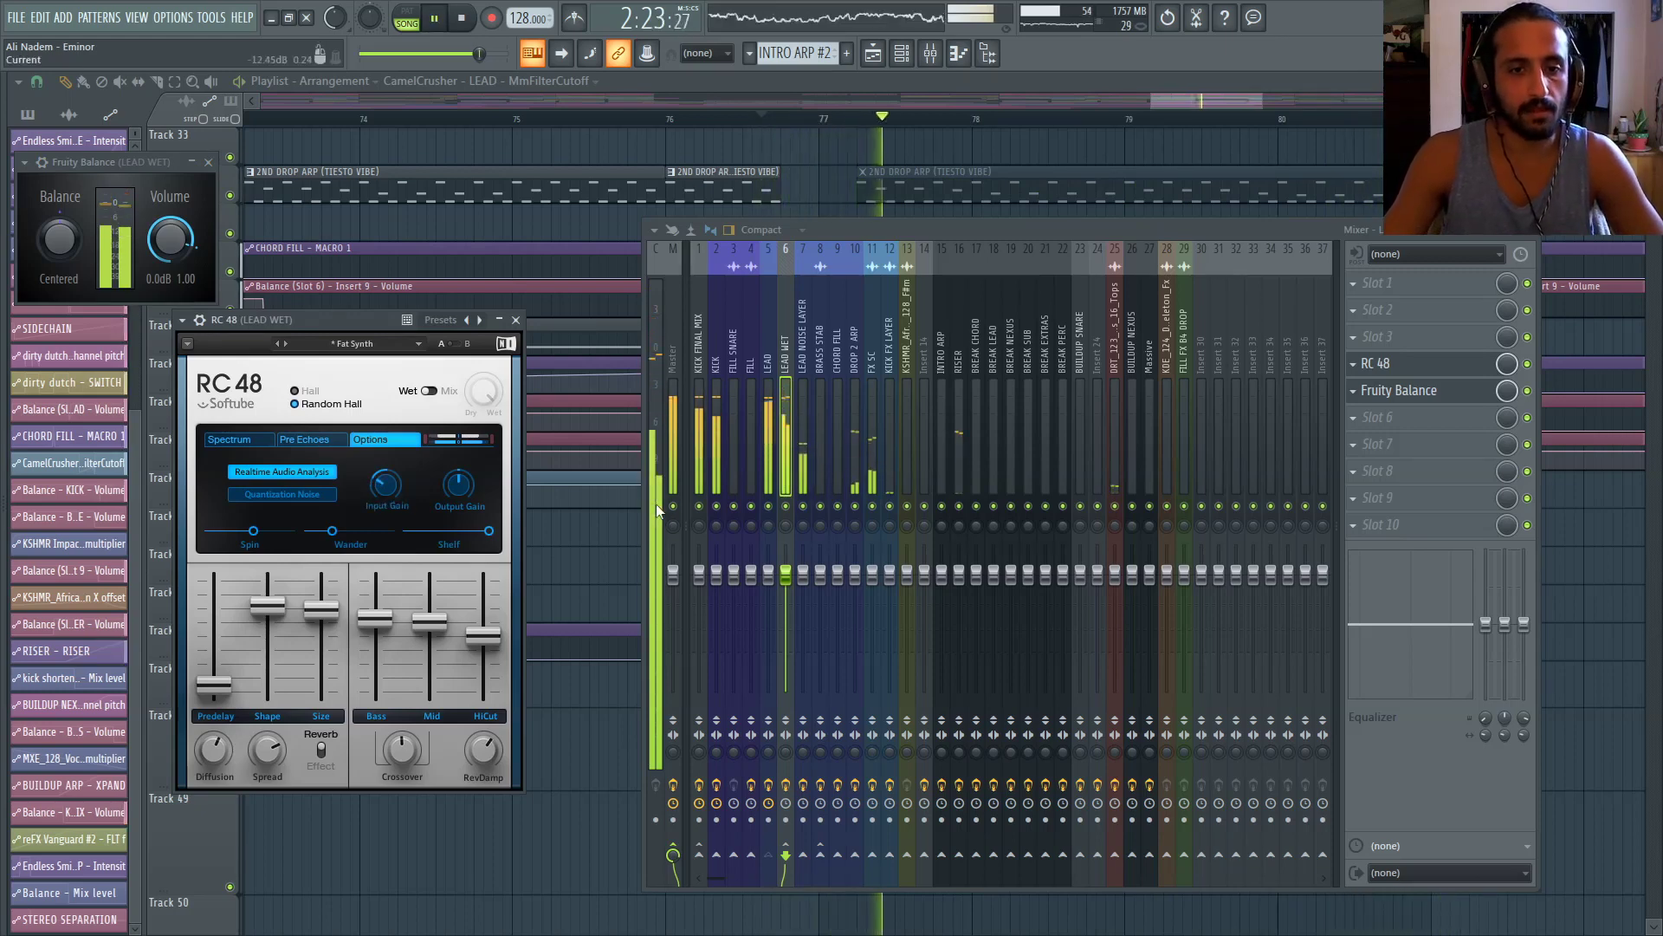
pyautogui.click(769, 339)
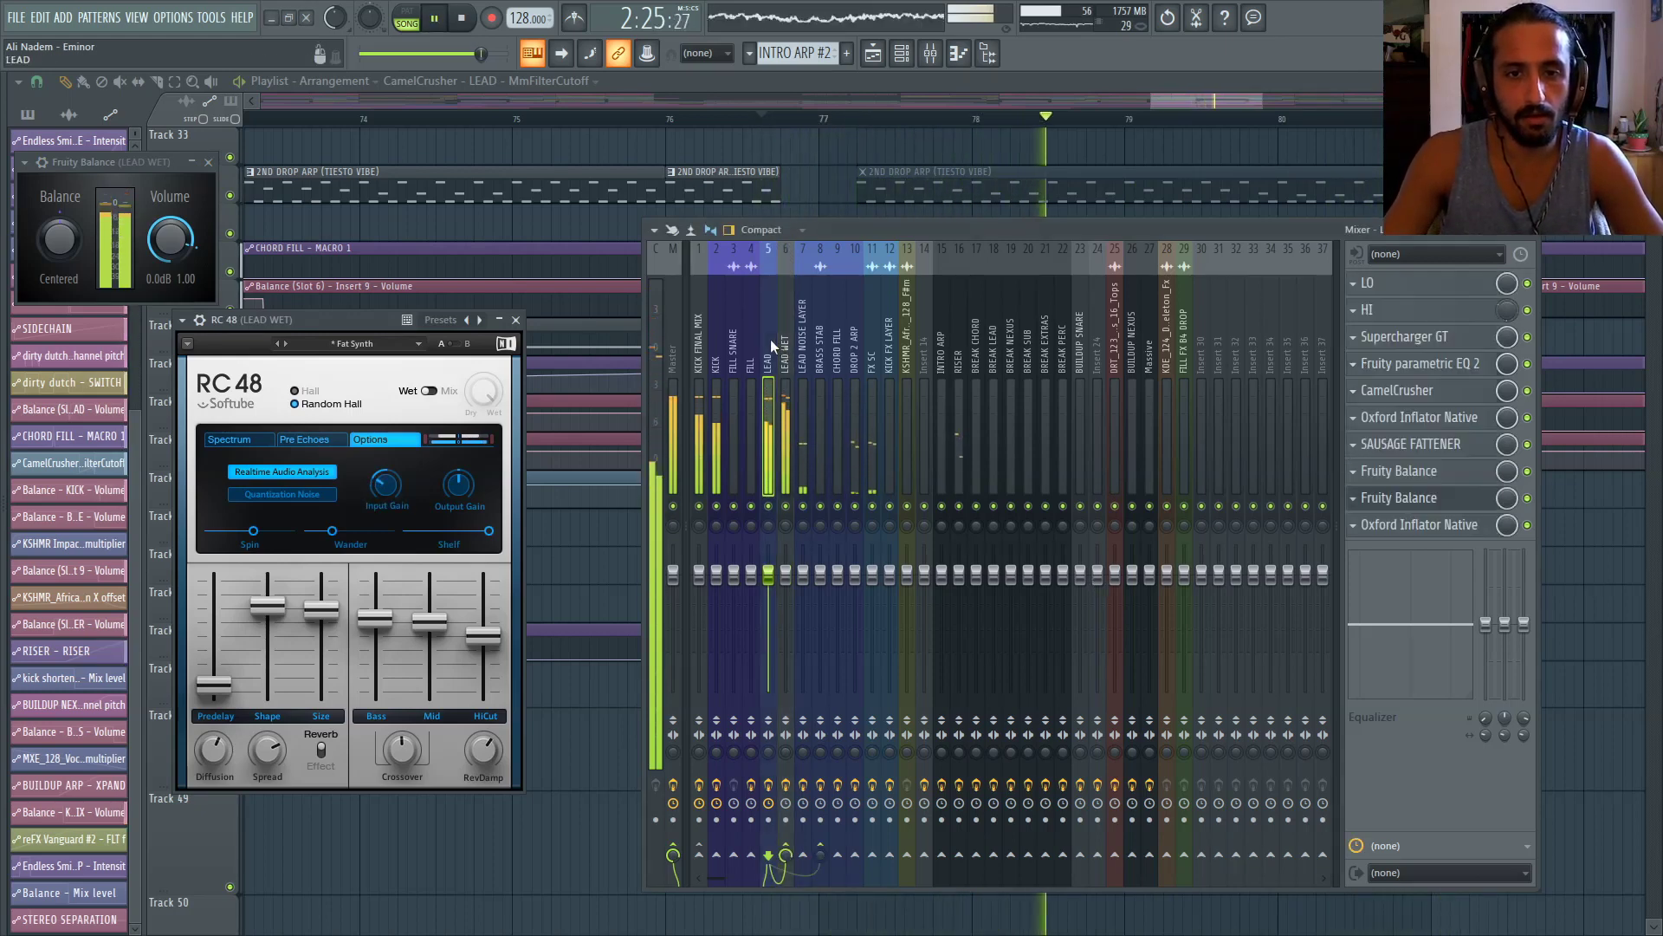
pyautogui.click(784, 338)
# Link the volume of LEAD WET's Fruity Balance to the SIDECHAIN automation clip as internal controller
pyautogui.click(1373, 443)
pyautogui.moveTo(1386, 467)
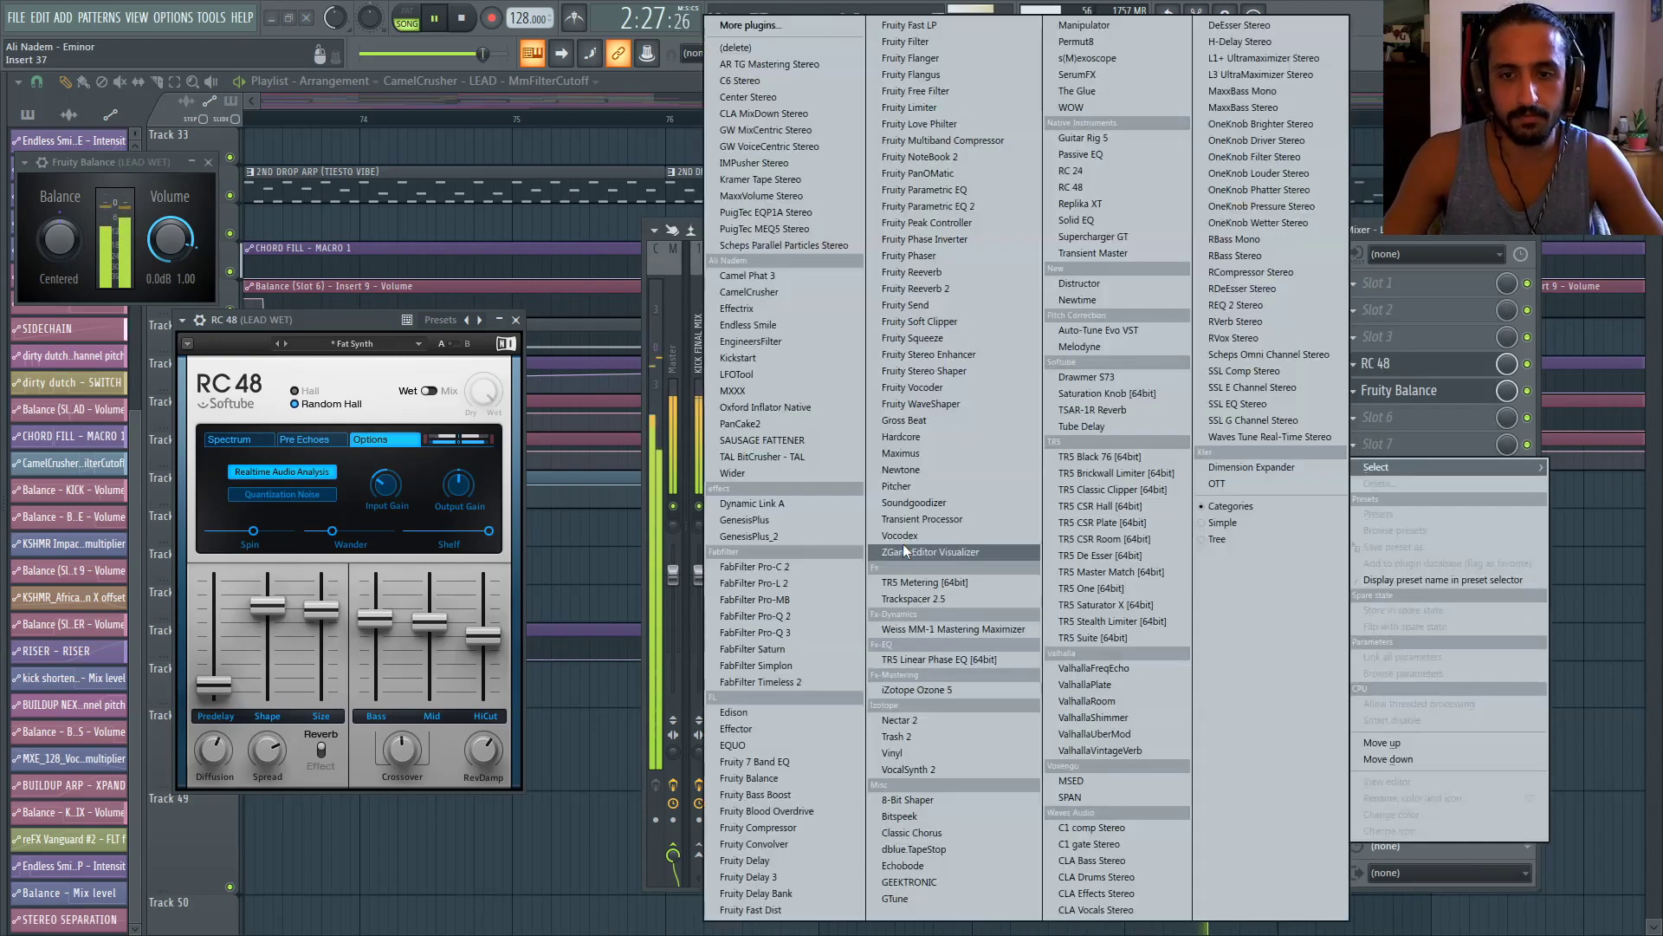
pyautogui.rightClick(169, 250)
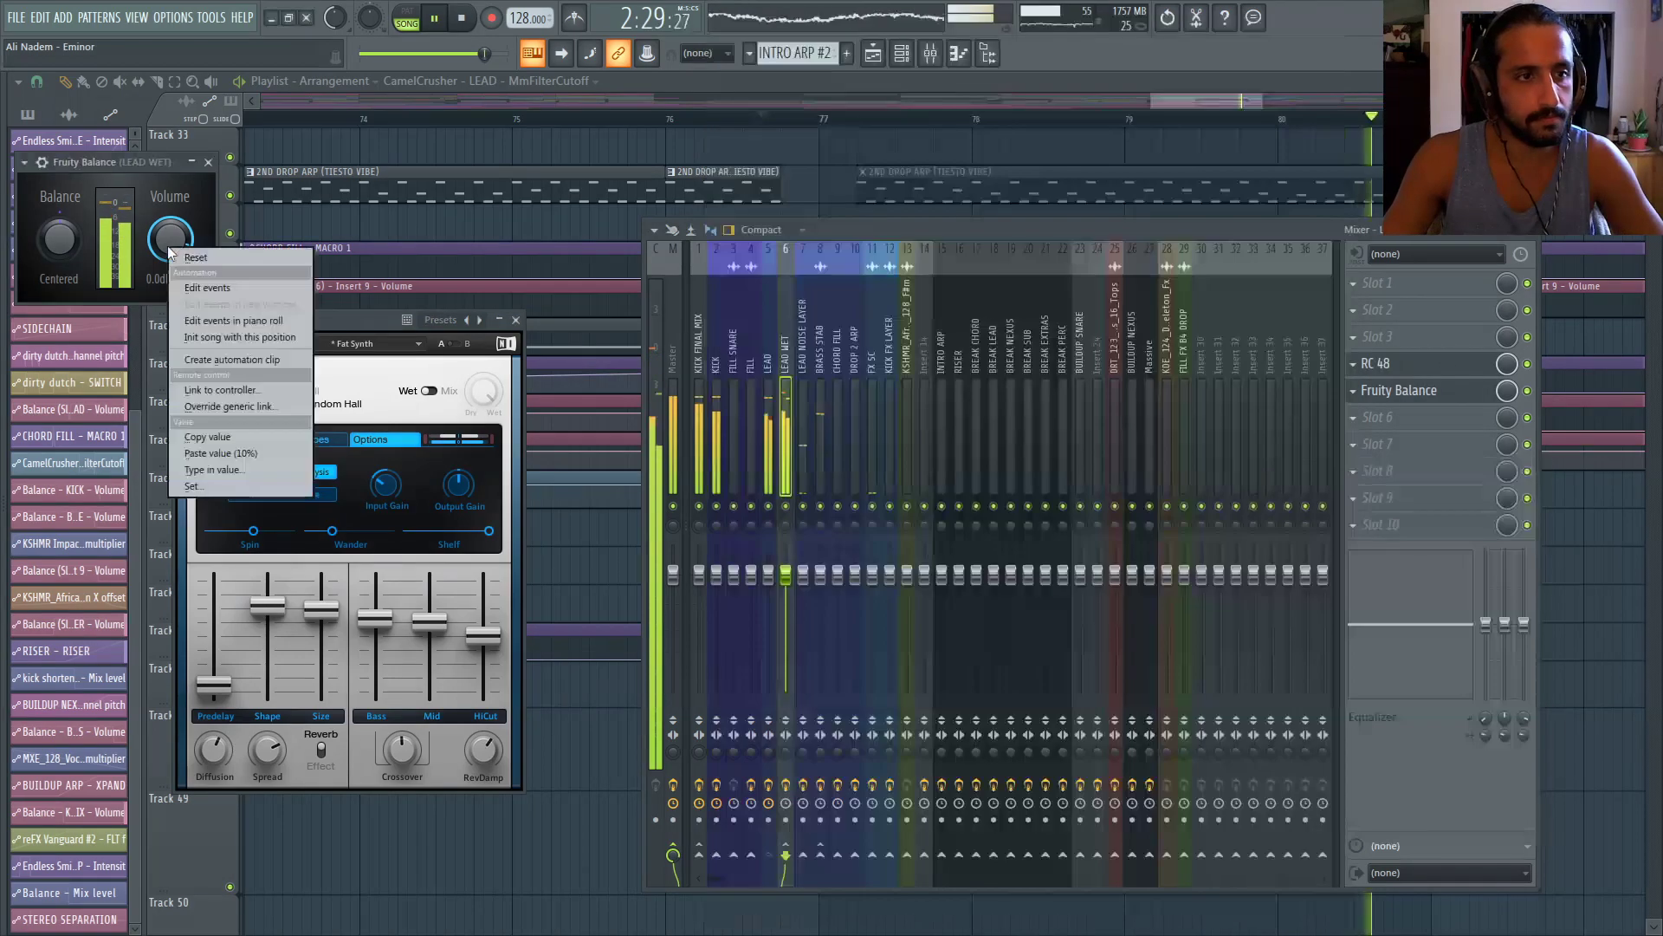
pyautogui.click(227, 389)
pyautogui.click(797, 403)
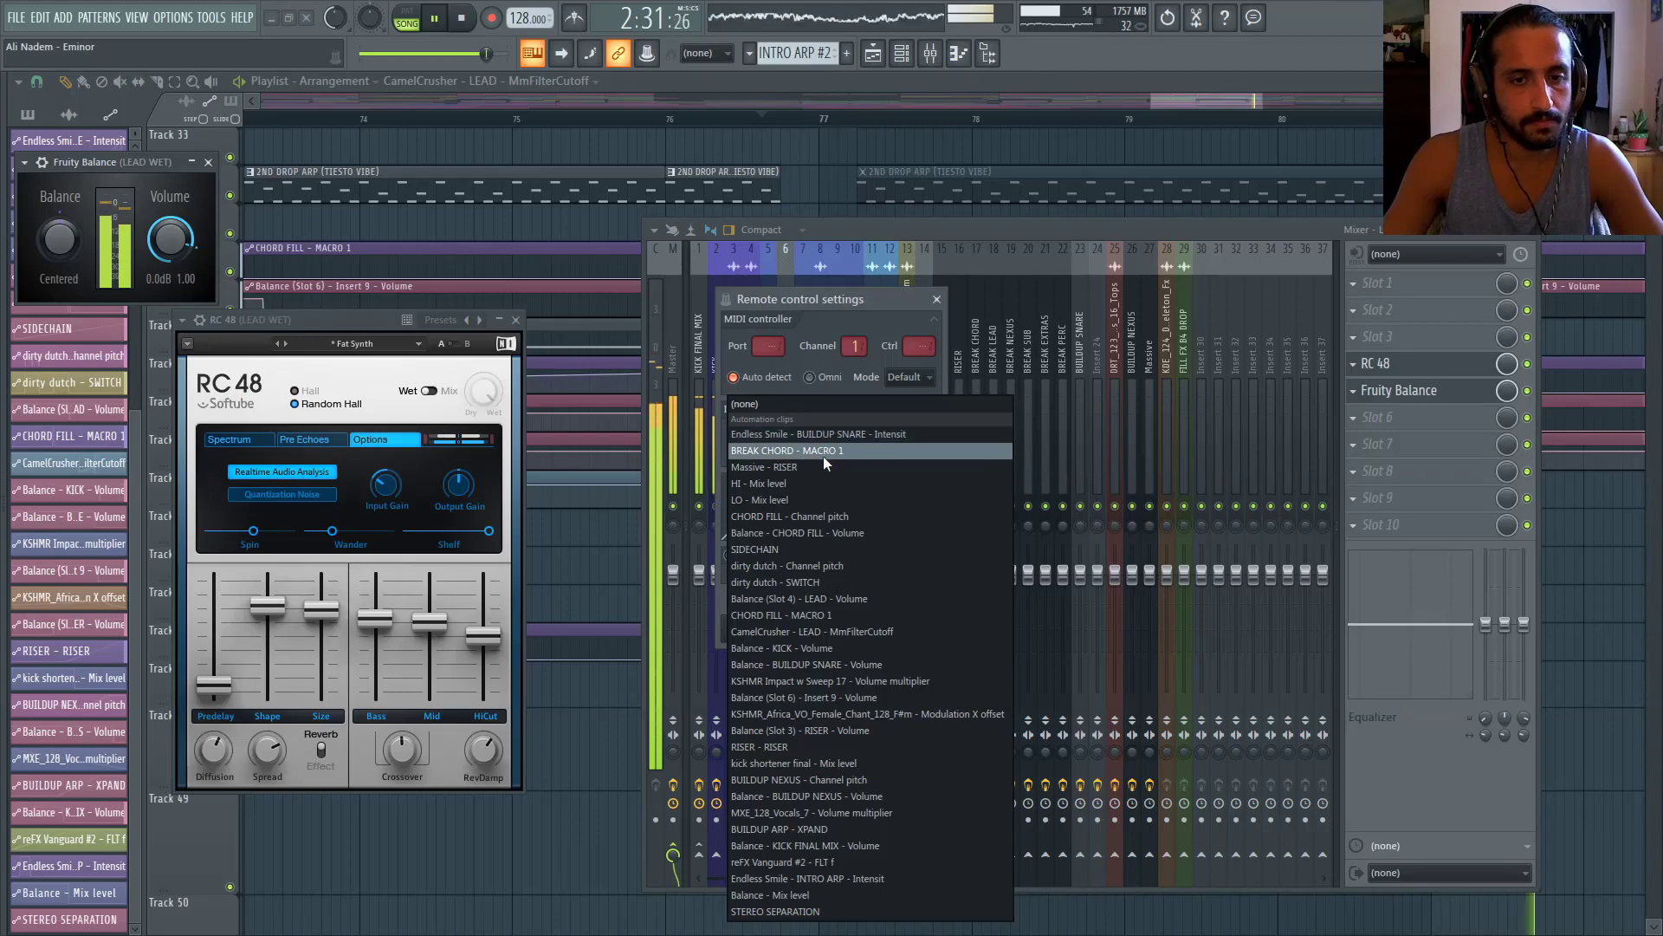
pyautogui.click(814, 551)
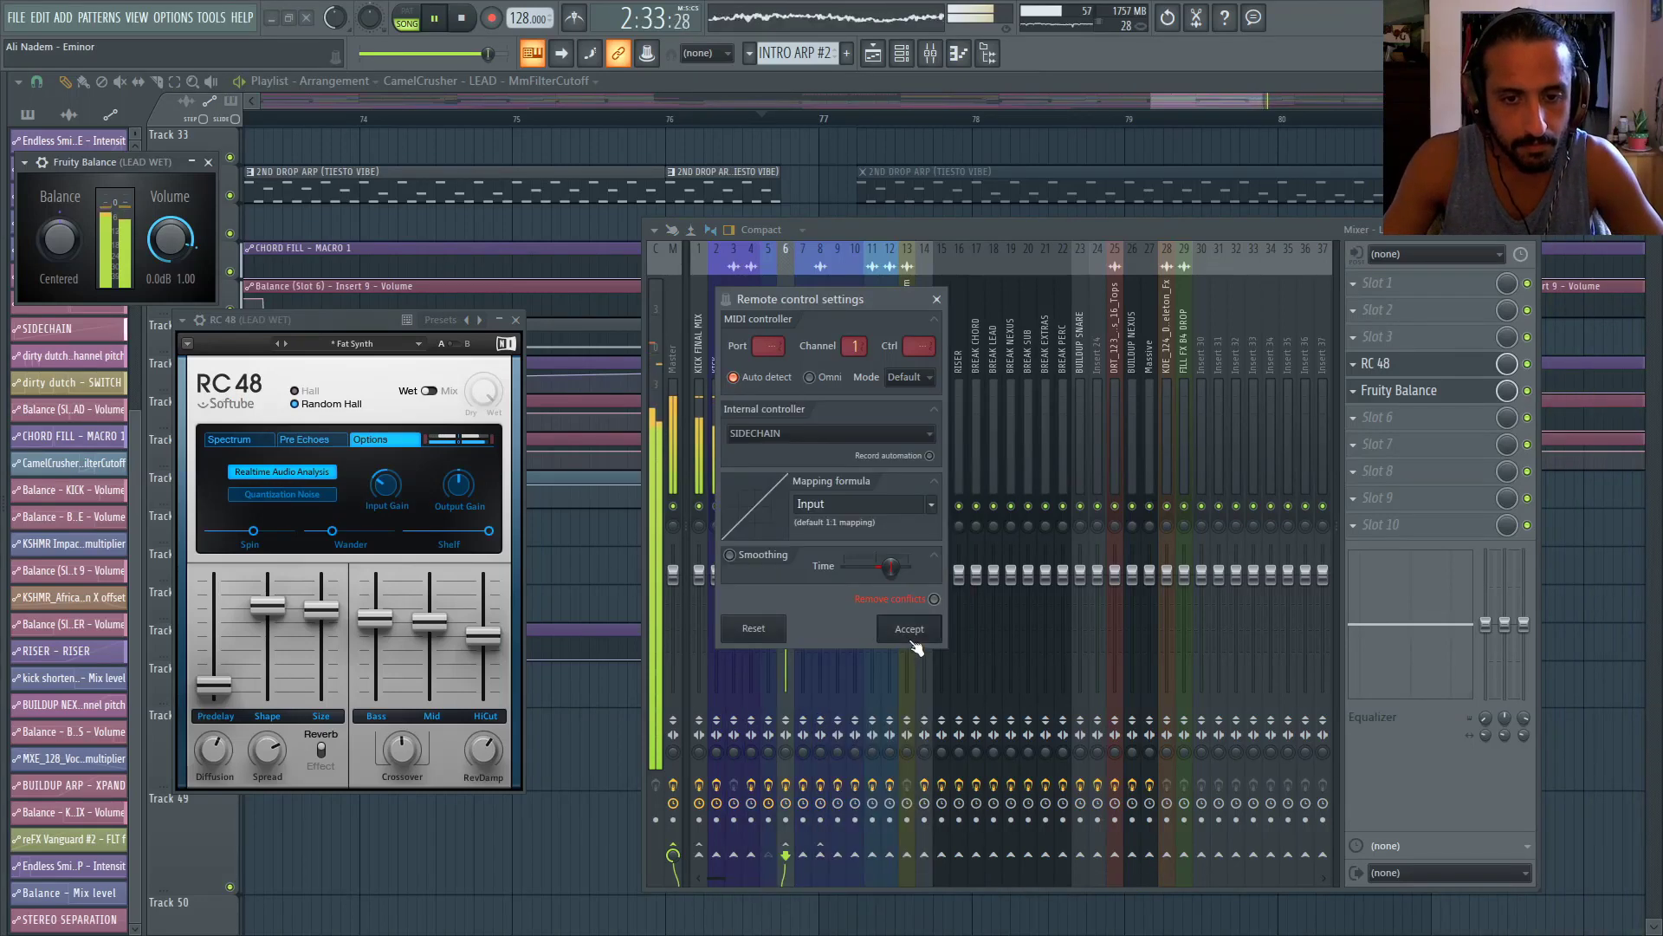
pyautogui.click(910, 639)
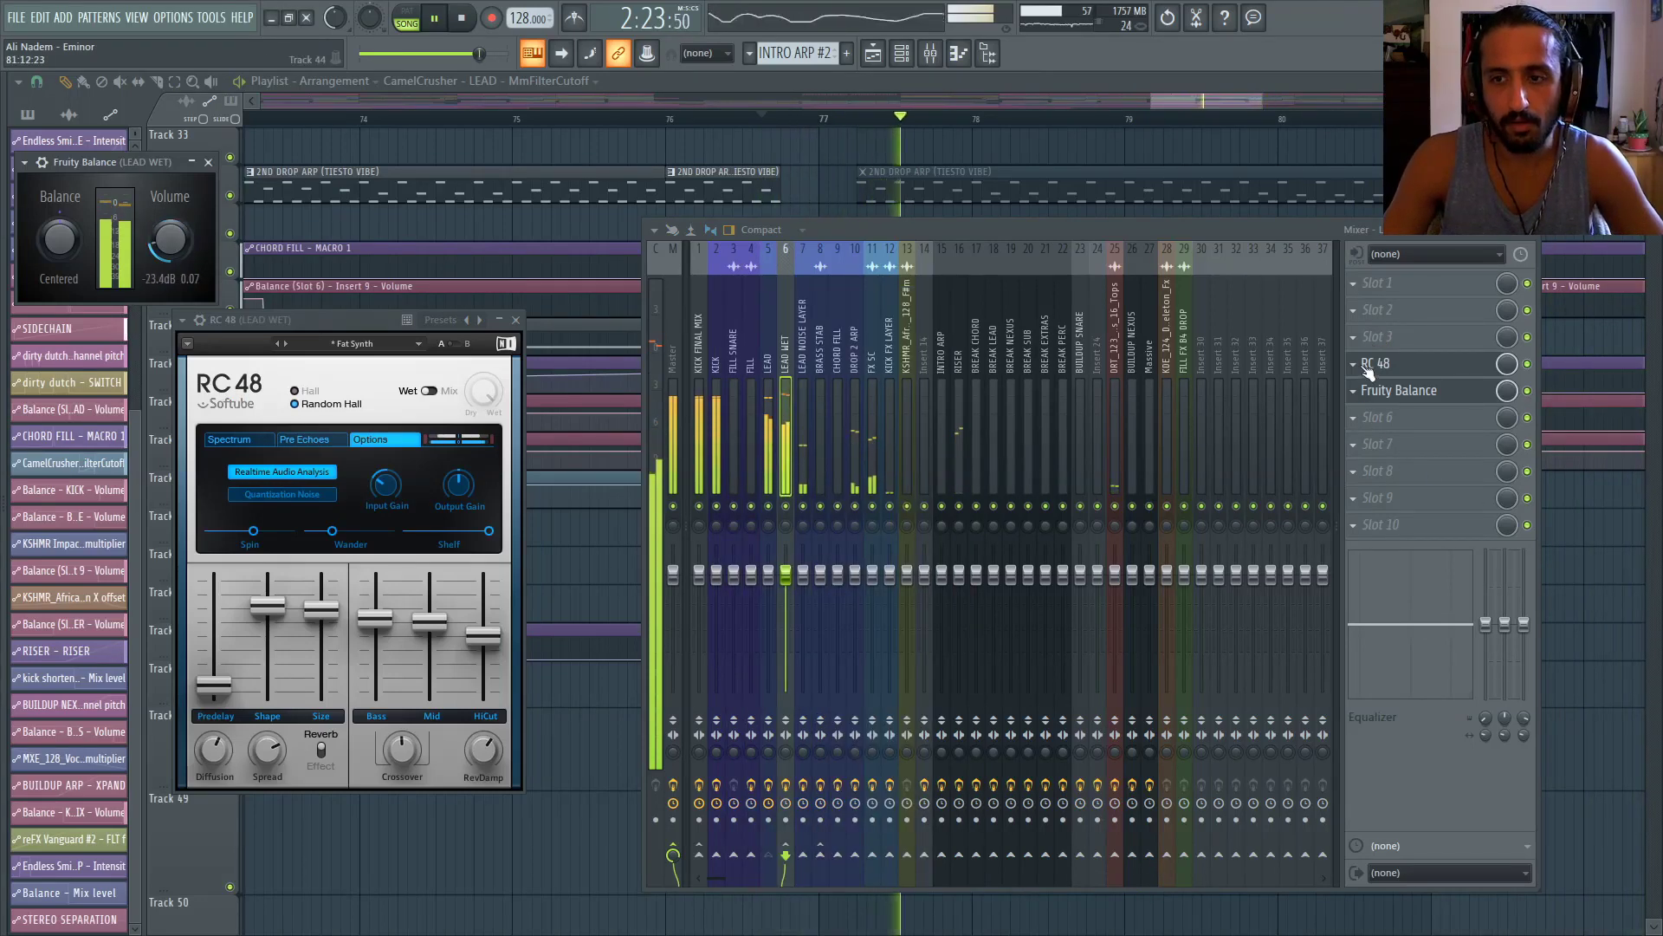
# Switch the RC 48 reverb on LEAD WET to the Giant Hall preset
pyautogui.click(1363, 530)
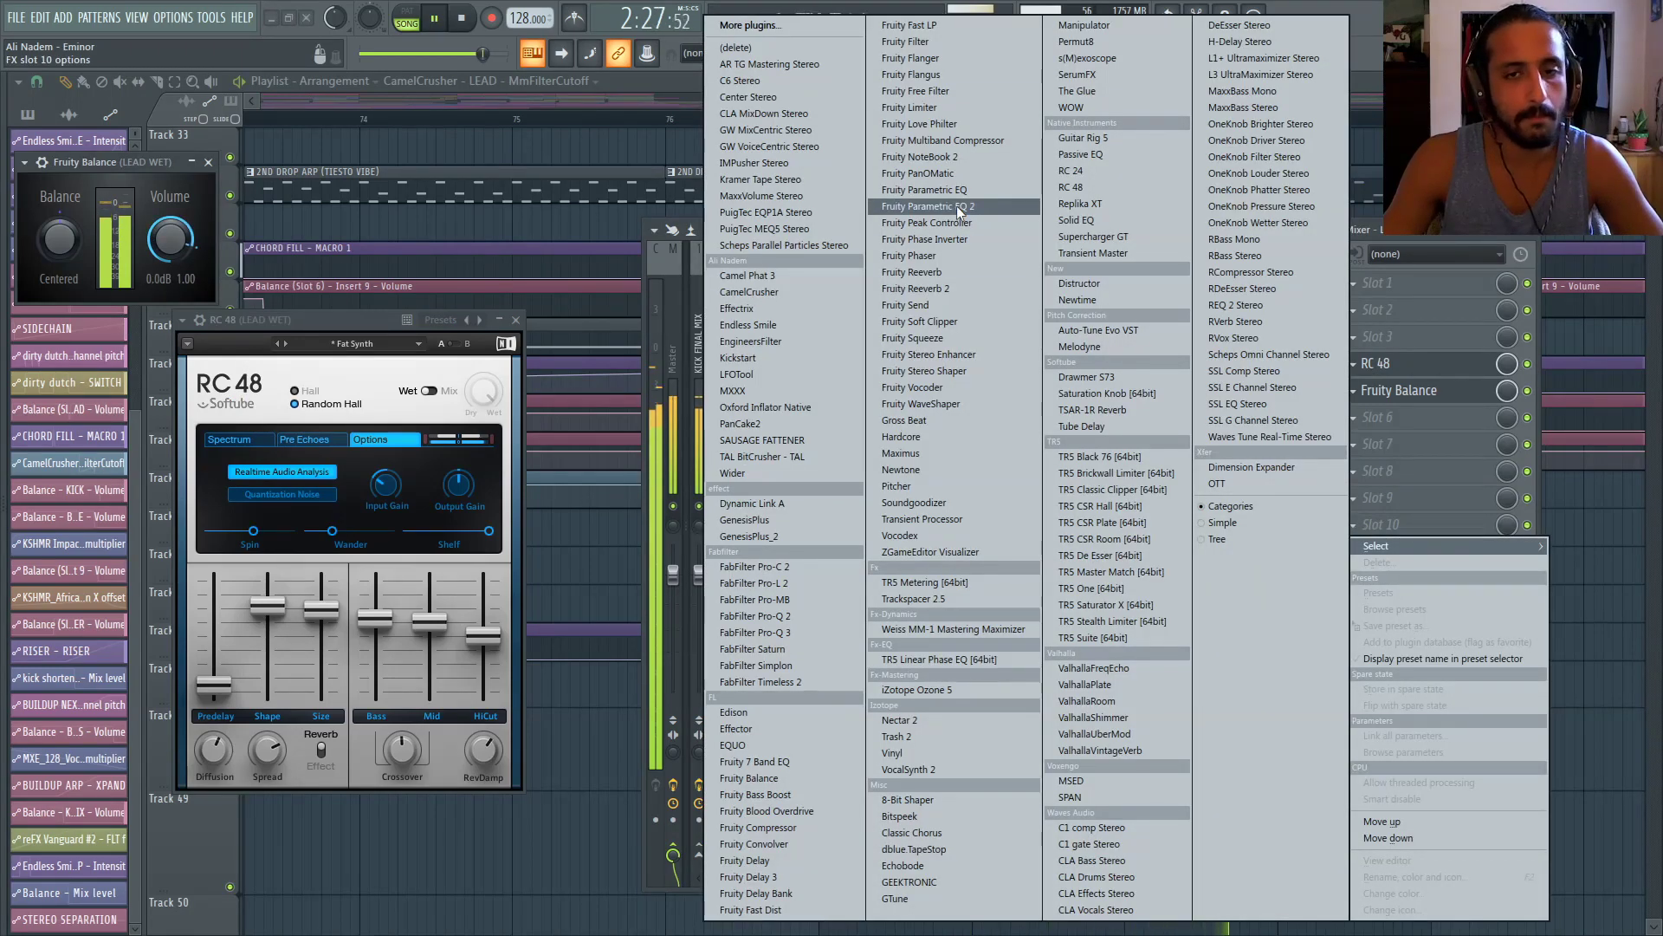
pyautogui.click(1389, 412)
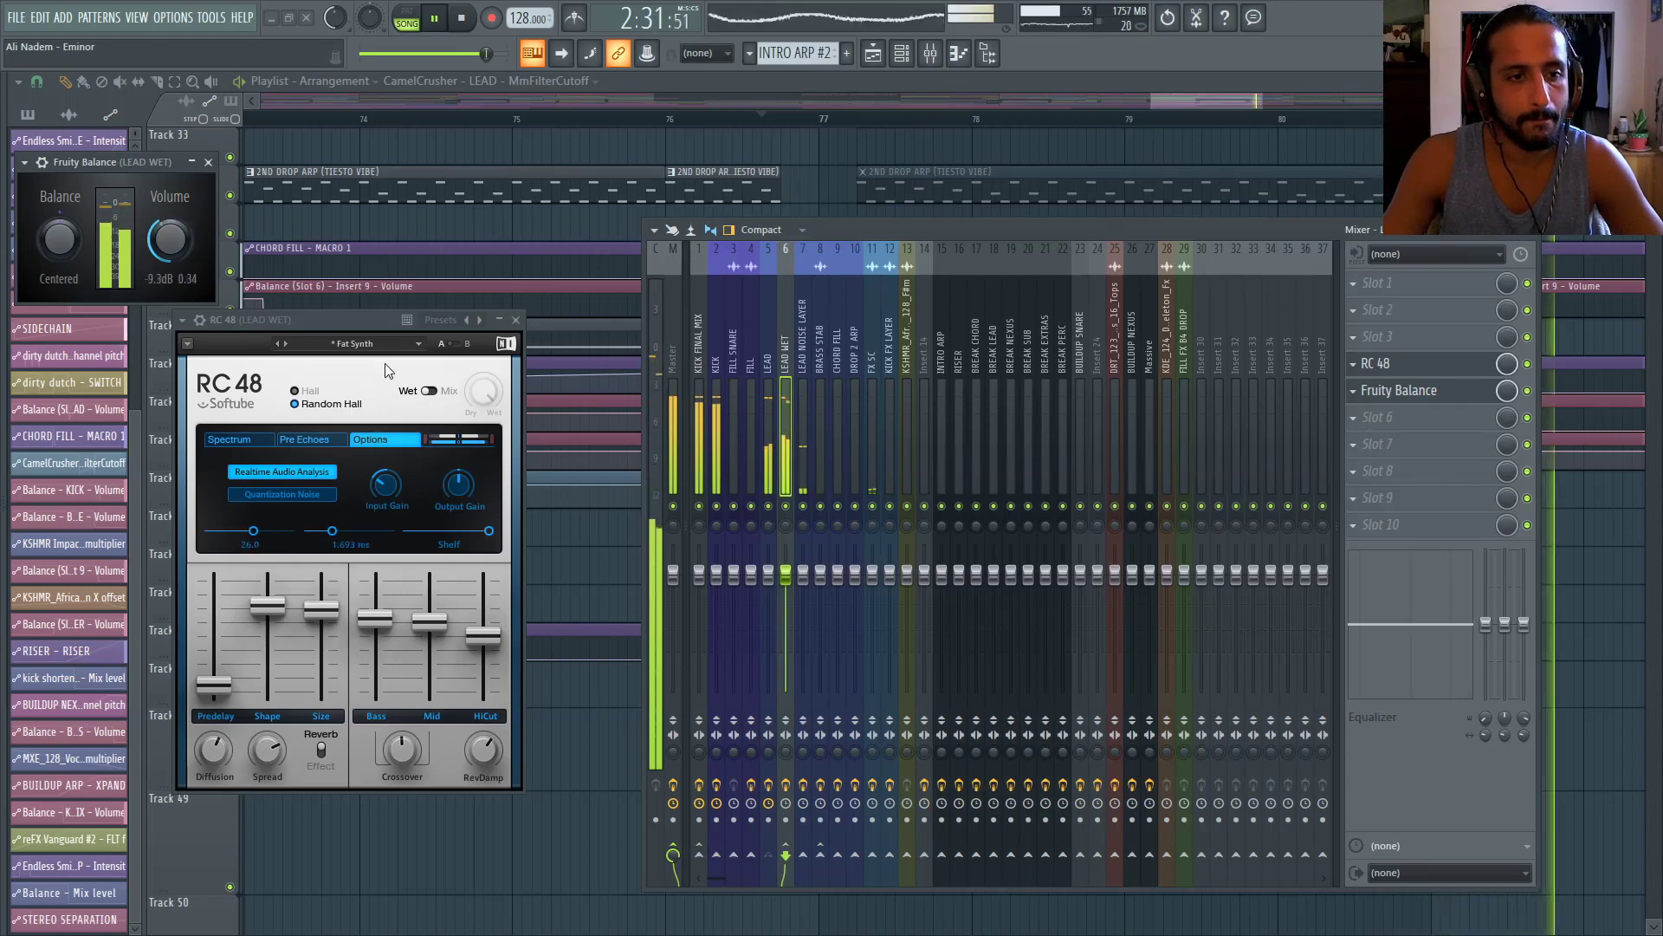
pyautogui.click(279, 344)
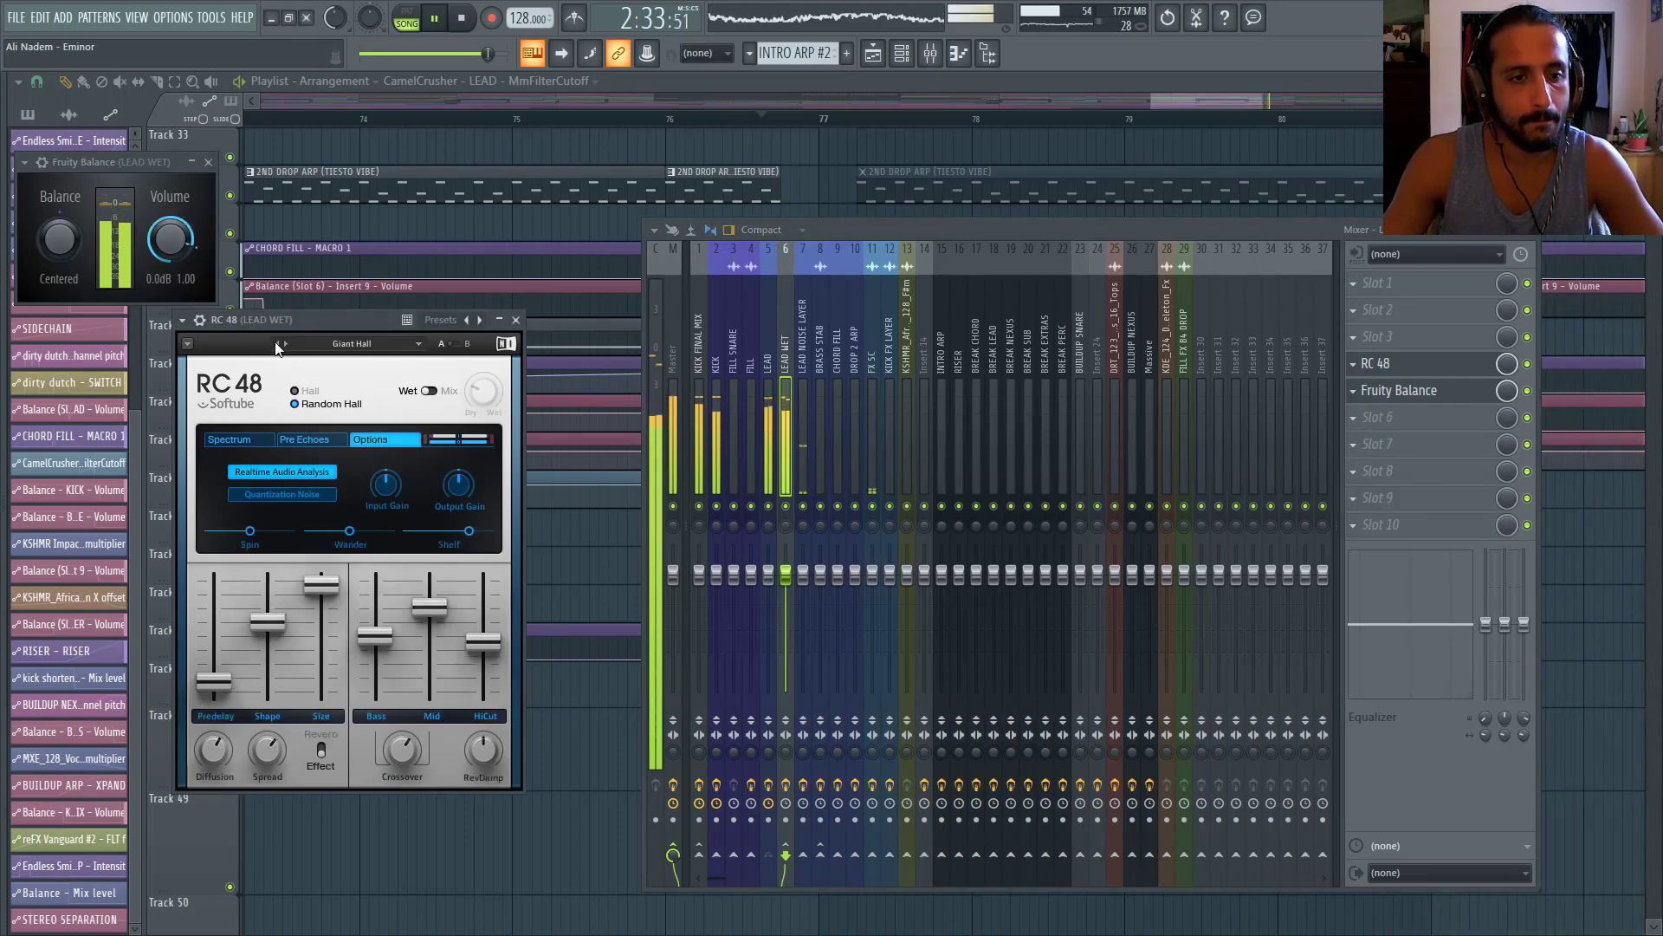
pyautogui.moveTo(310, 317); pyautogui.dragTo(314, 315)
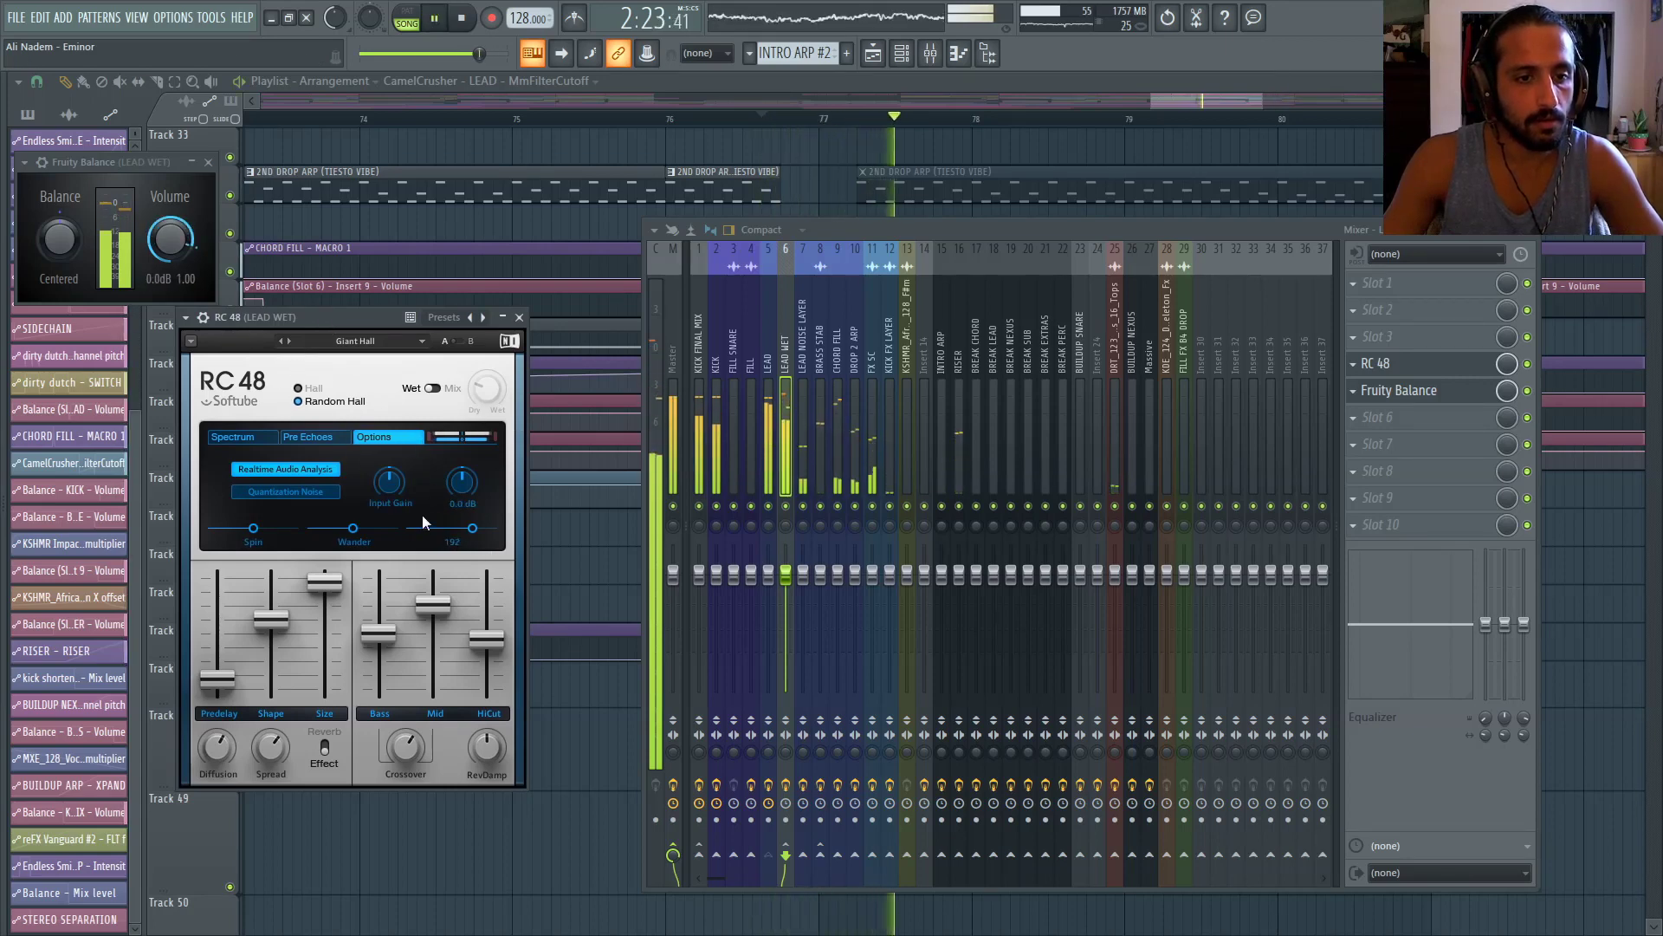
# Audition the Grained Canyon, Bat Cave, Boiler Room and Flanged Beats presets in LEAD WET's RC 48 reverb during playback
pyautogui.click(288, 341)
pyautogui.click(329, 341)
pyautogui.moveTo(331, 450)
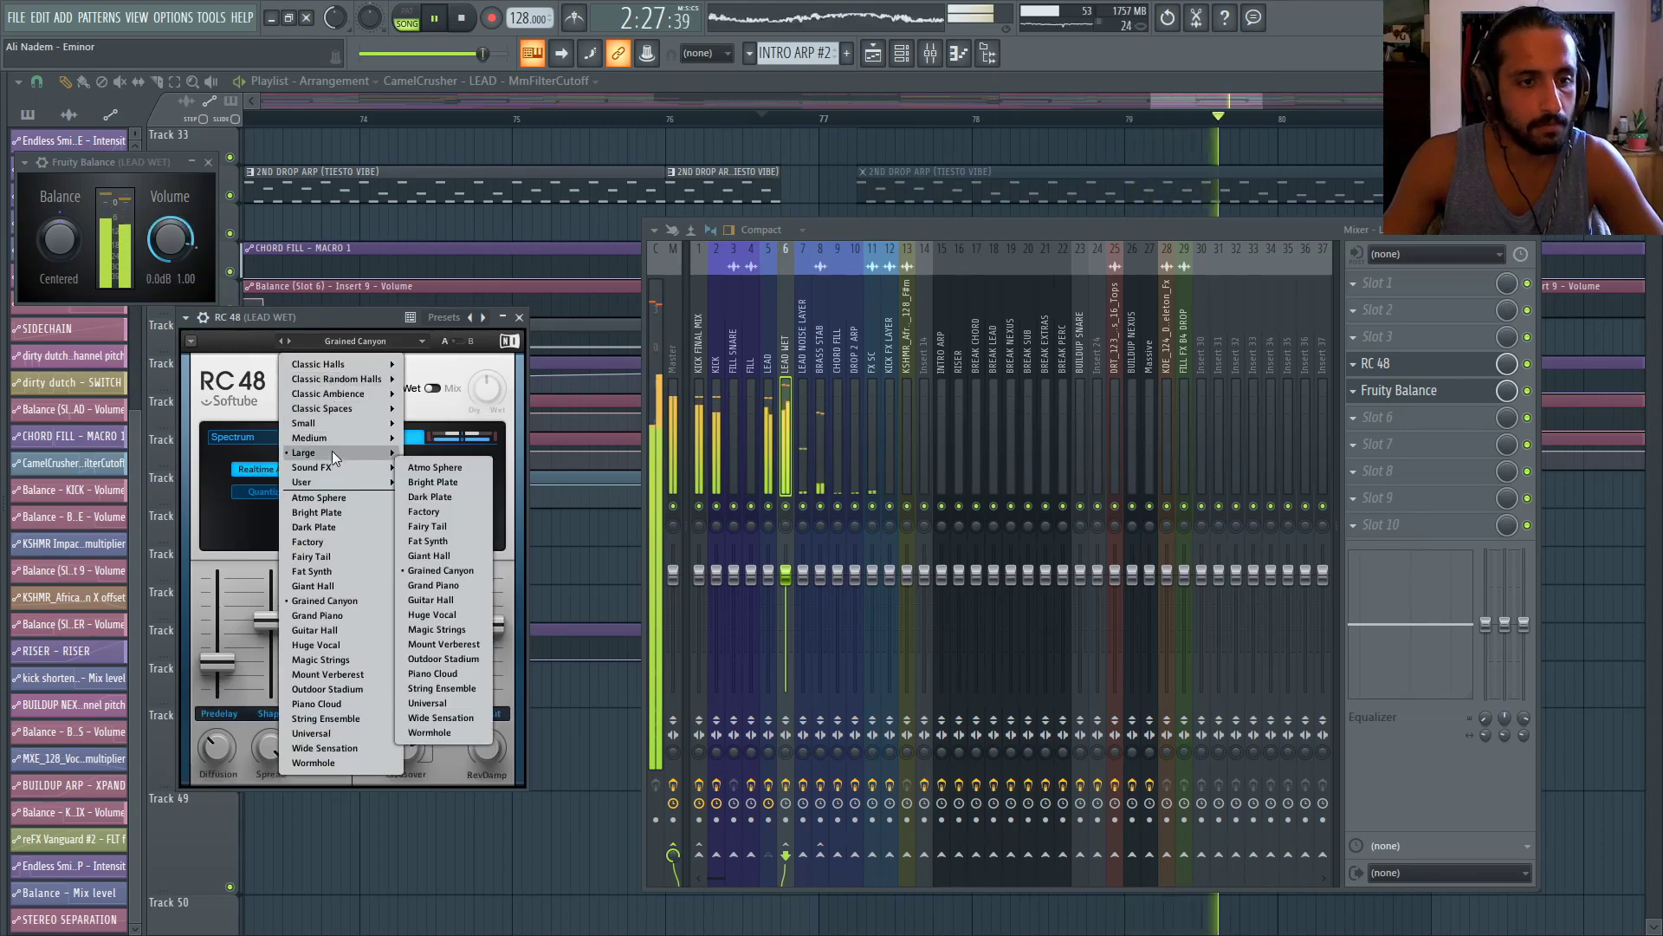
pyautogui.click(433, 333)
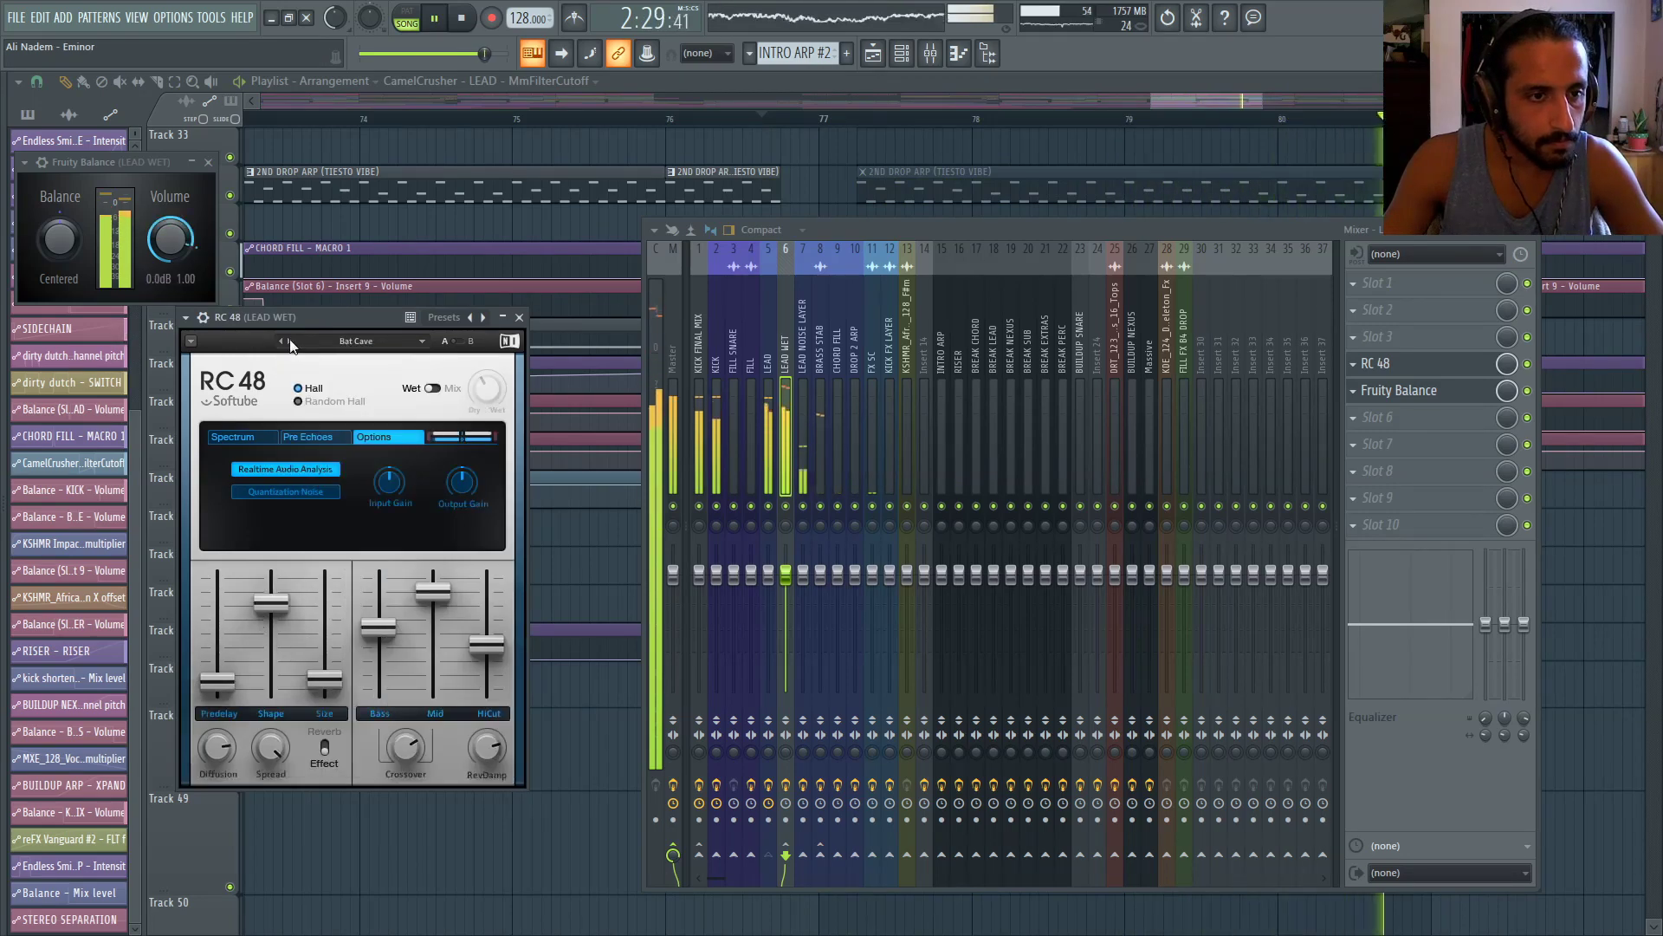
pyautogui.click(290, 342)
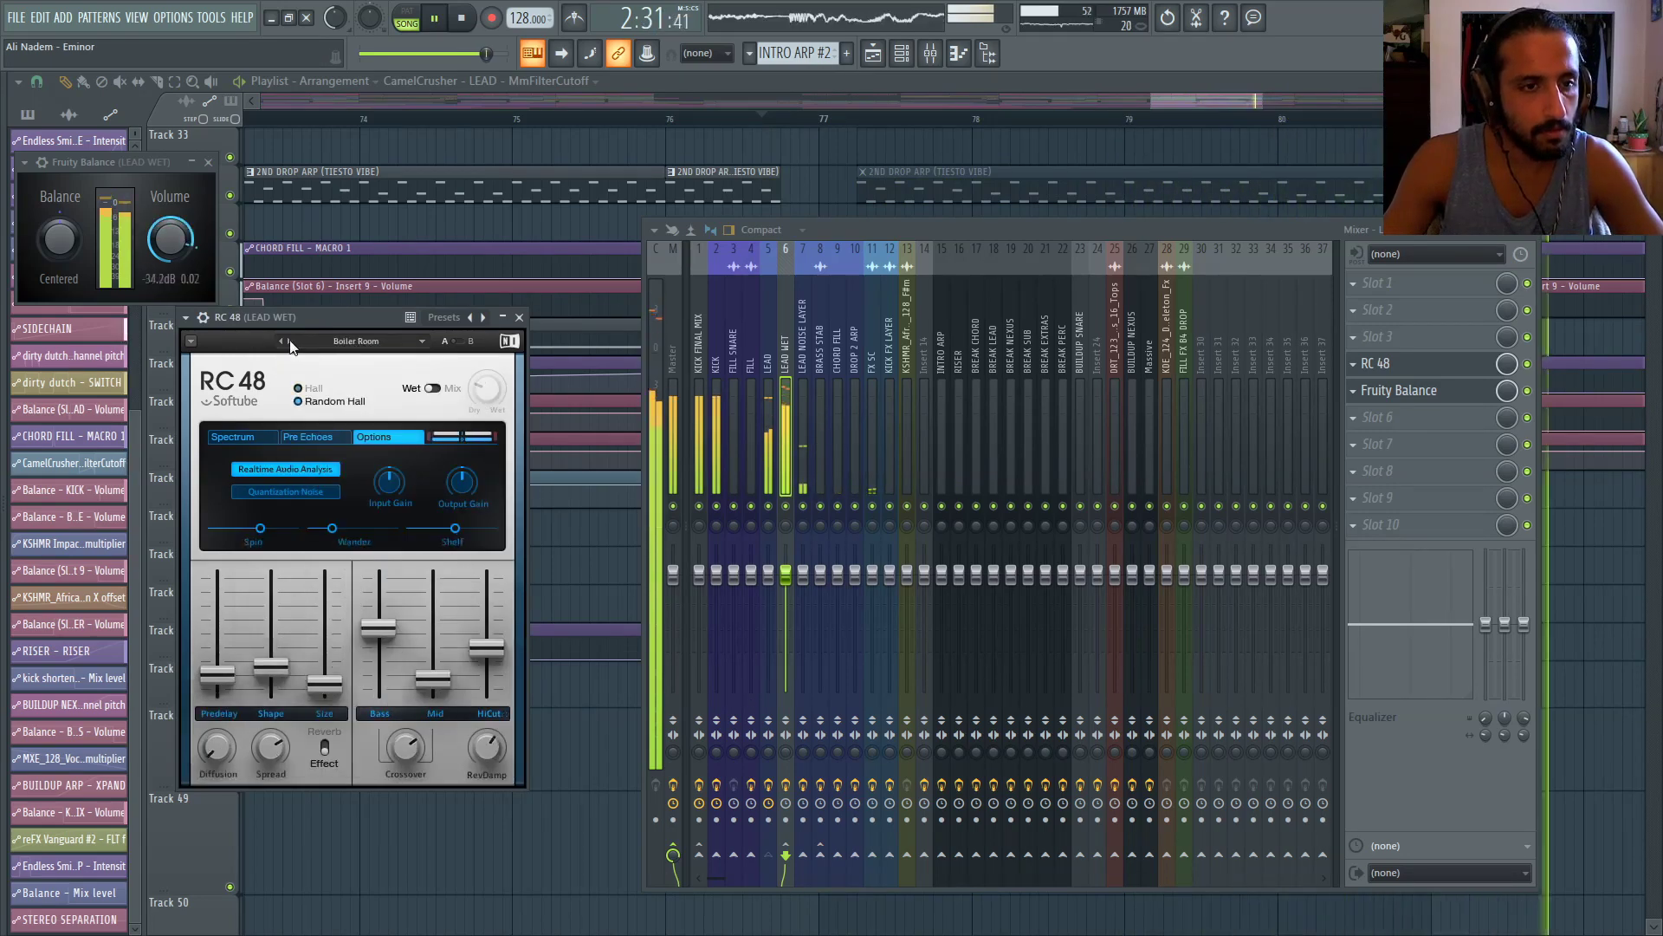
pyautogui.click(290, 342)
pyautogui.click(288, 342)
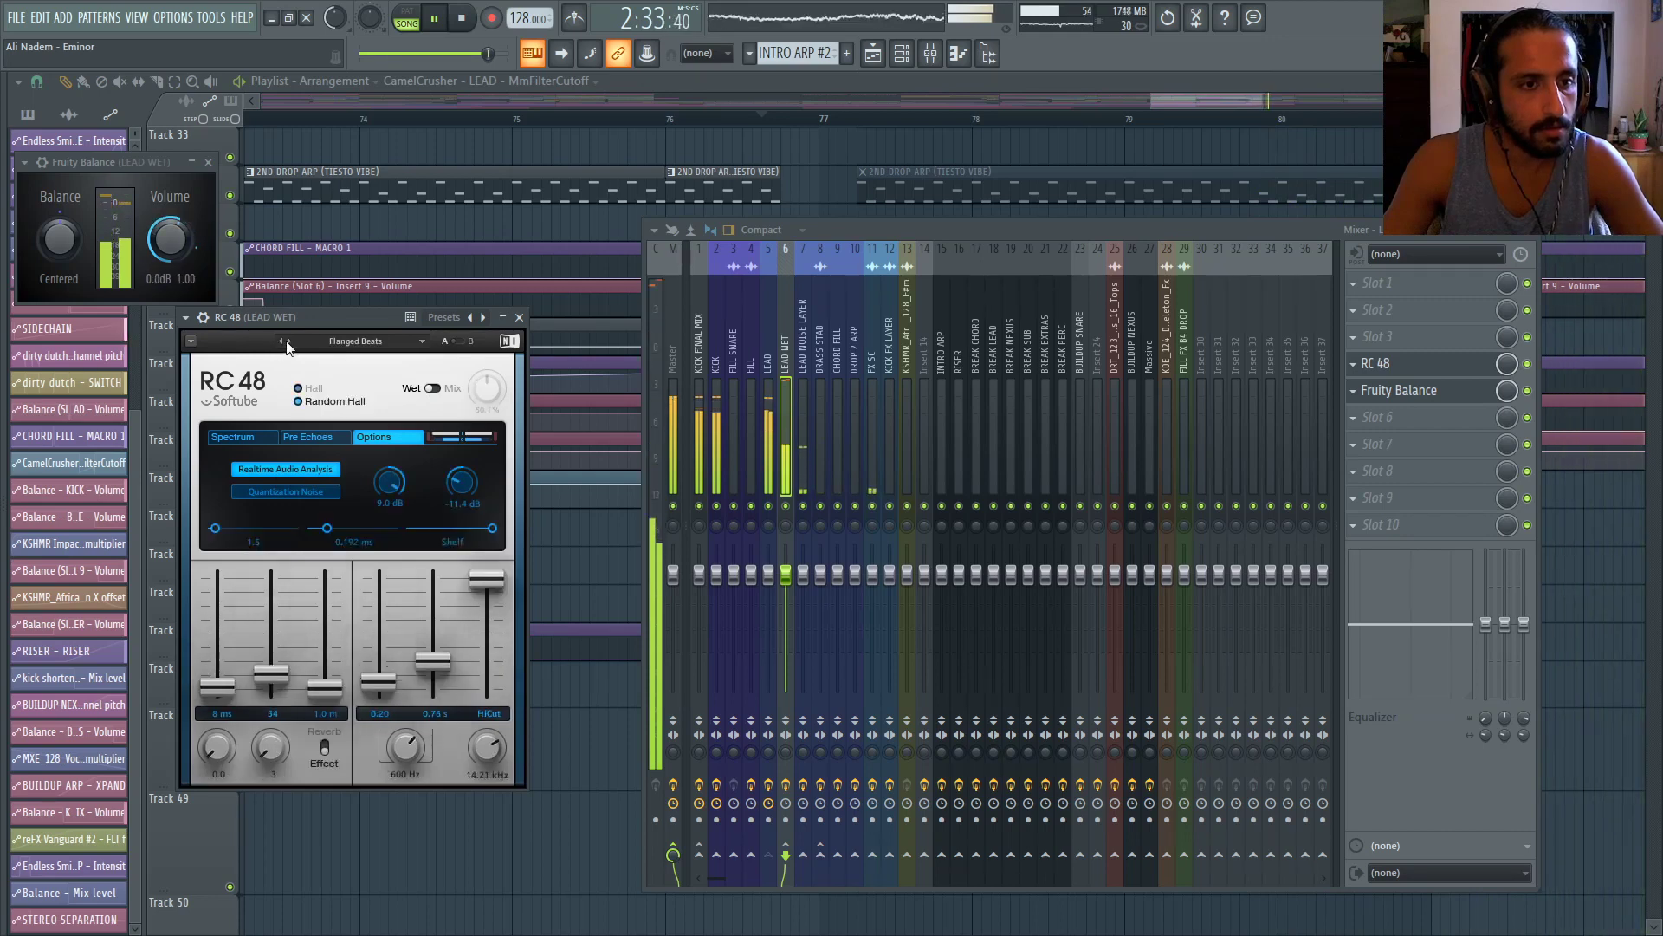
pyautogui.click(280, 342)
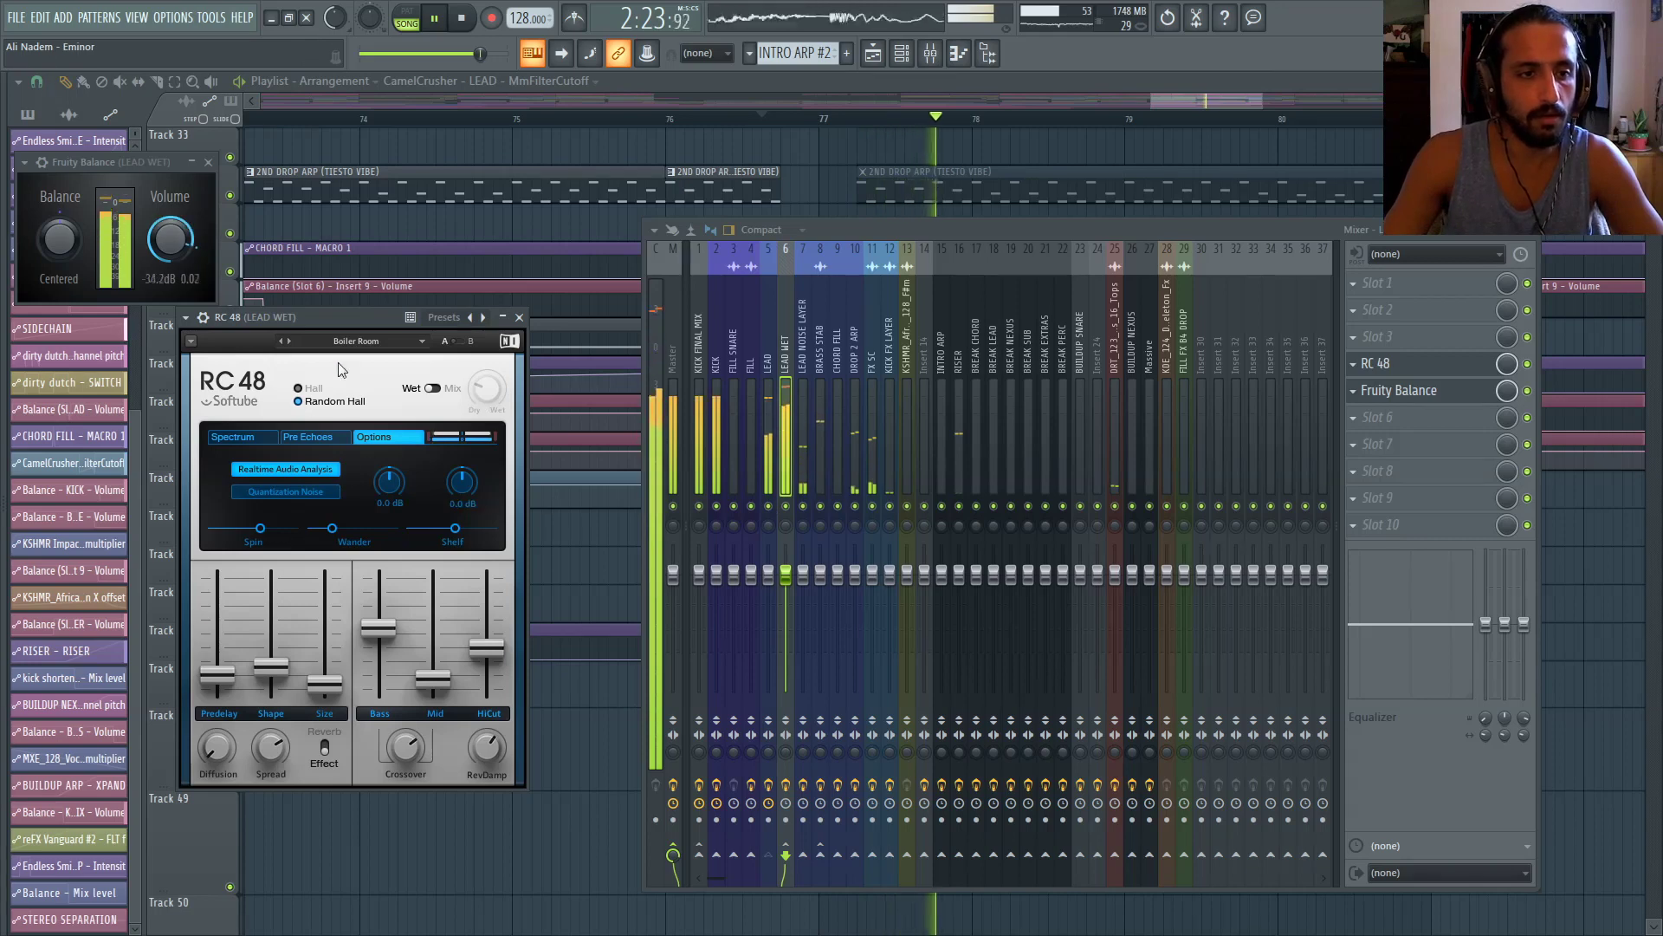
# Switch the RC 48 reverb on LEAD WET to the Flanged Beats preset
pyautogui.click(289, 343)
pyautogui.click(290, 344)
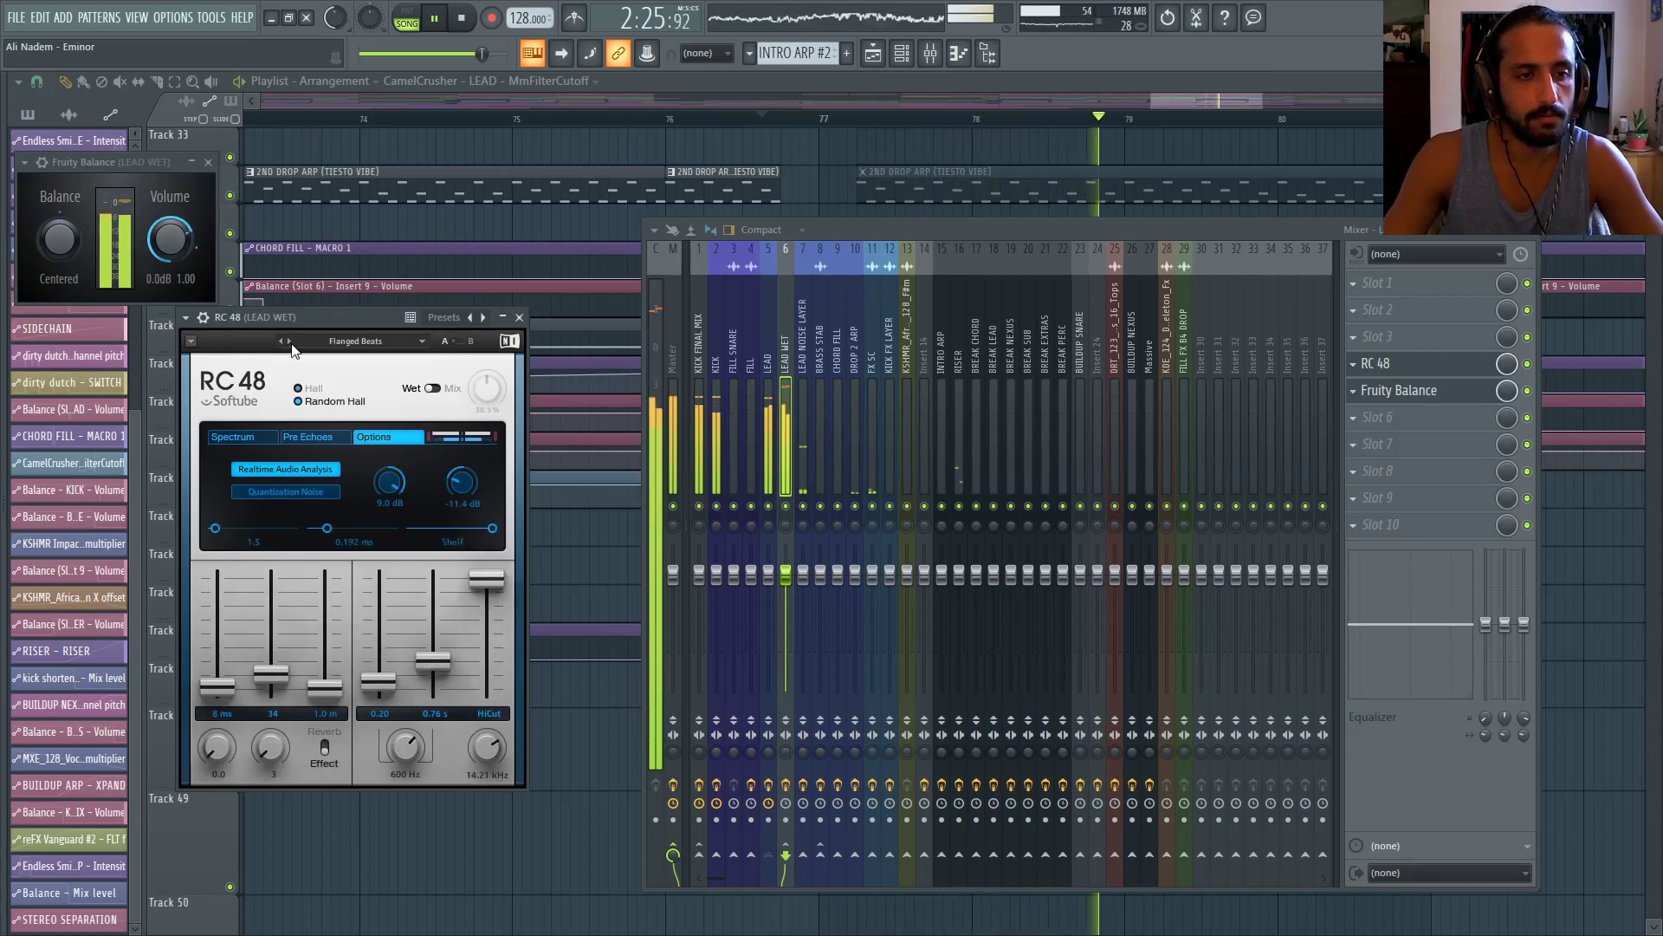
pyautogui.click(292, 345)
pyautogui.click(281, 344)
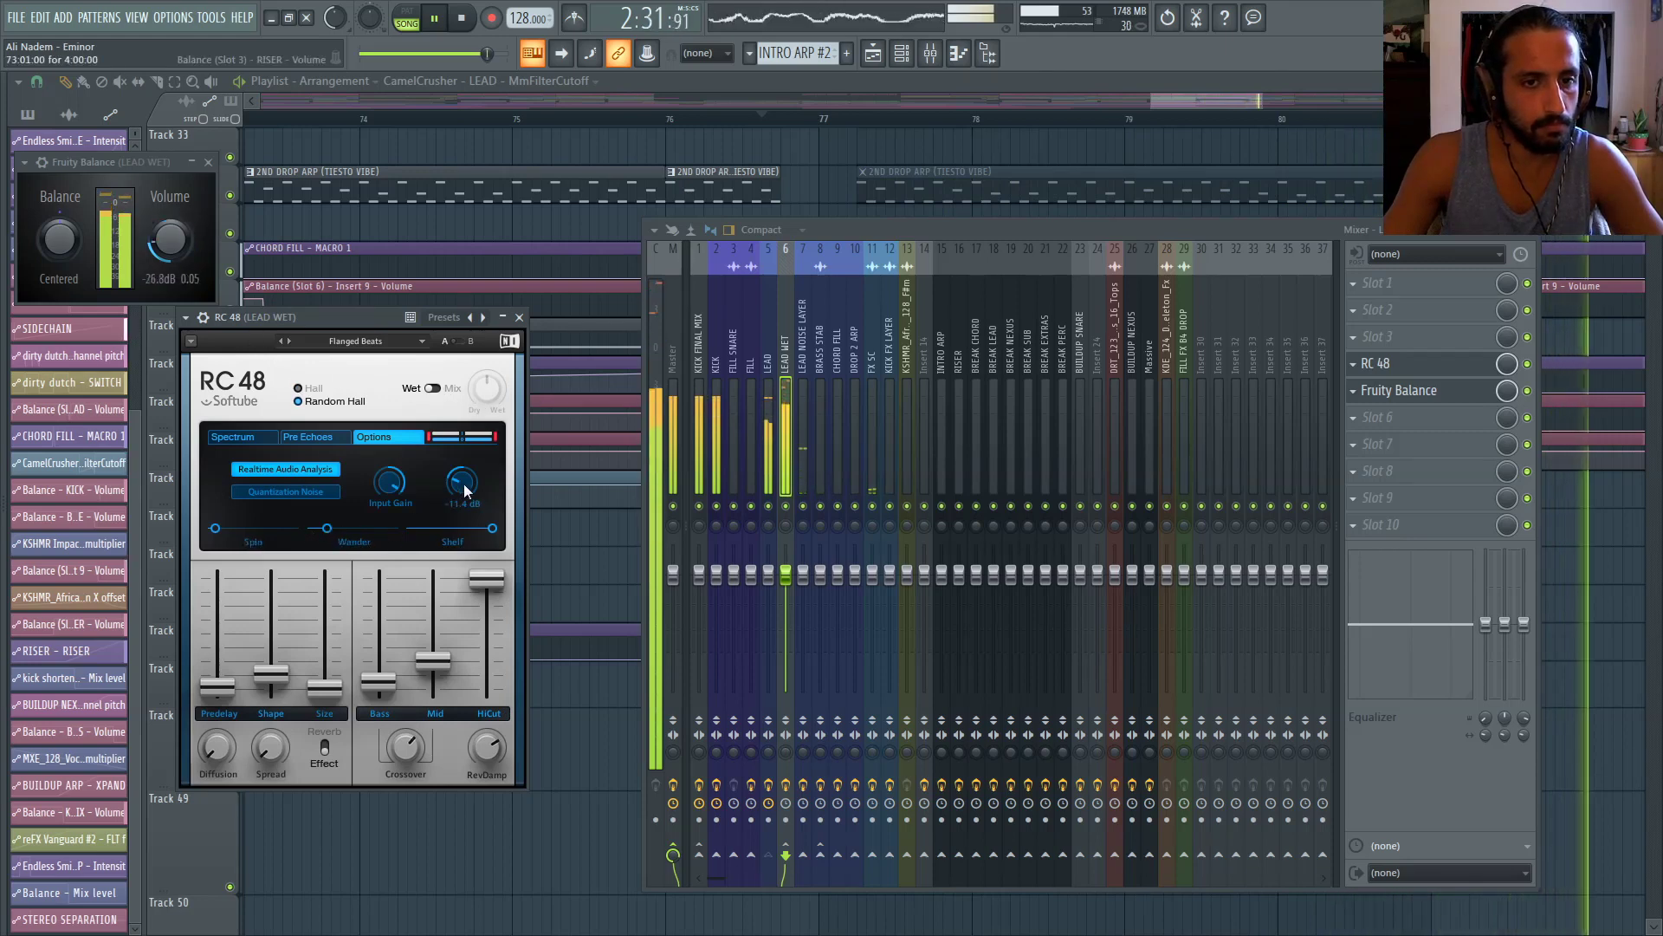
# Lower RC 48's output gain to -62.4 dB, replay the drop transition, and raise the gain partway to balance the reverb
pyautogui.moveTo(463, 487); pyautogui.dragTo(463, 554)
pyautogui.press('space')
pyautogui.press('space')
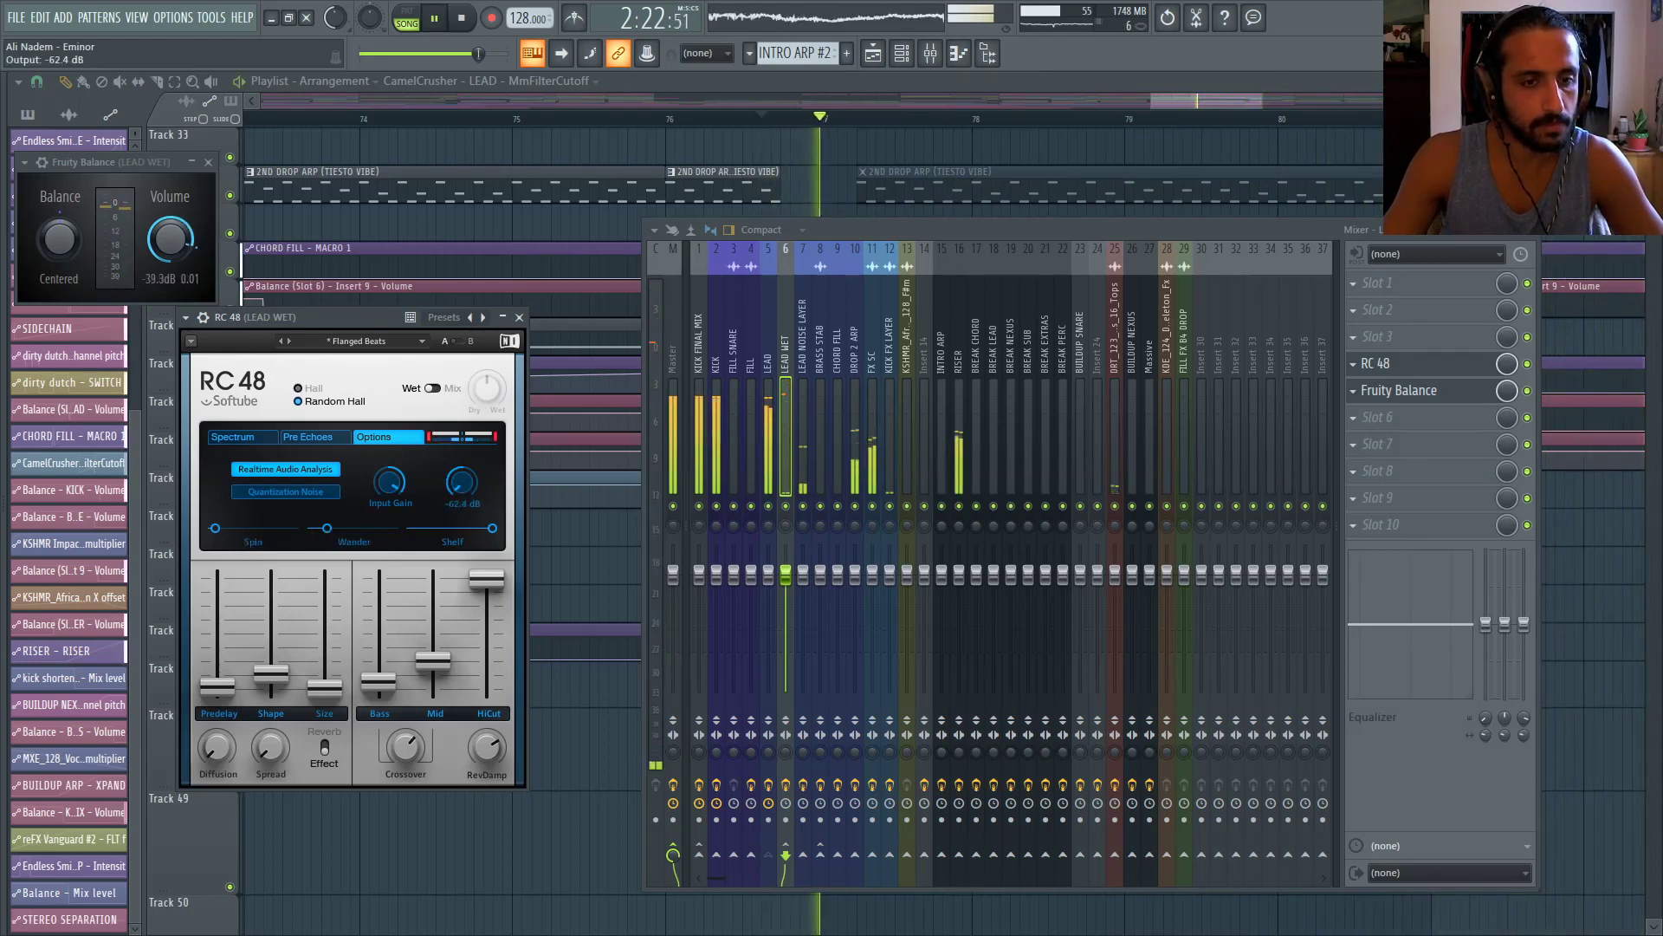
pyautogui.moveTo(463, 487); pyautogui.dragTo(462, 459)
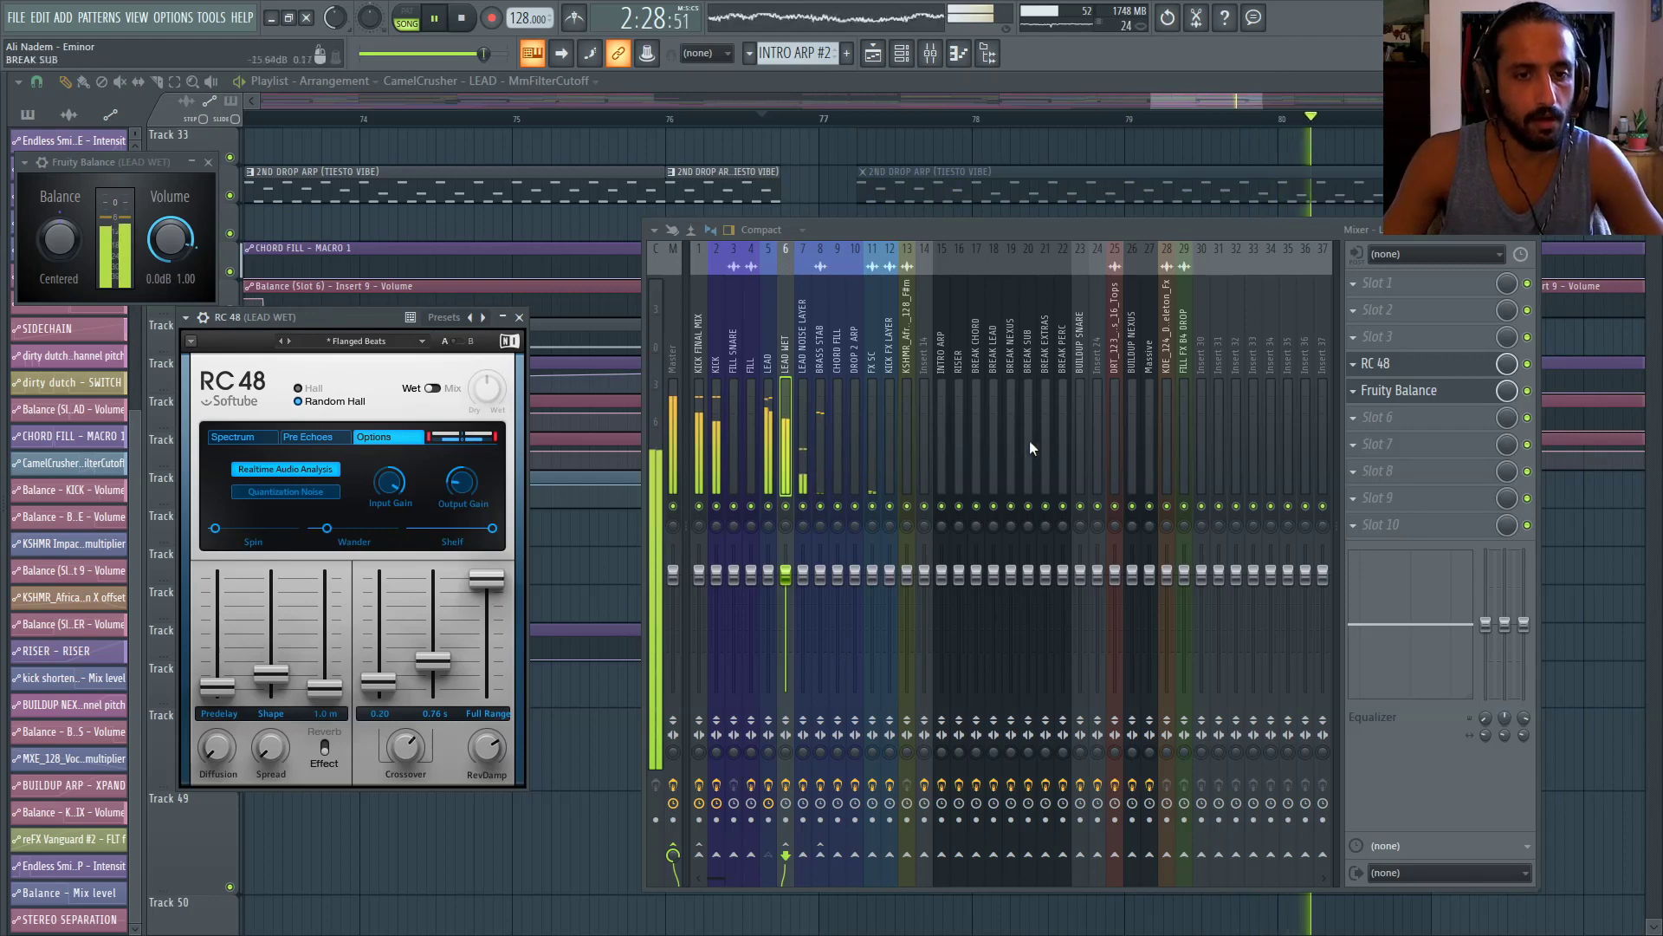
# Add a second Fruity Balance in slot 7 of LEAD WET, moving the mixer and existing Fruity Balance window aside
pyautogui.moveTo(1350, 225); pyautogui.dragTo(1360, 224)
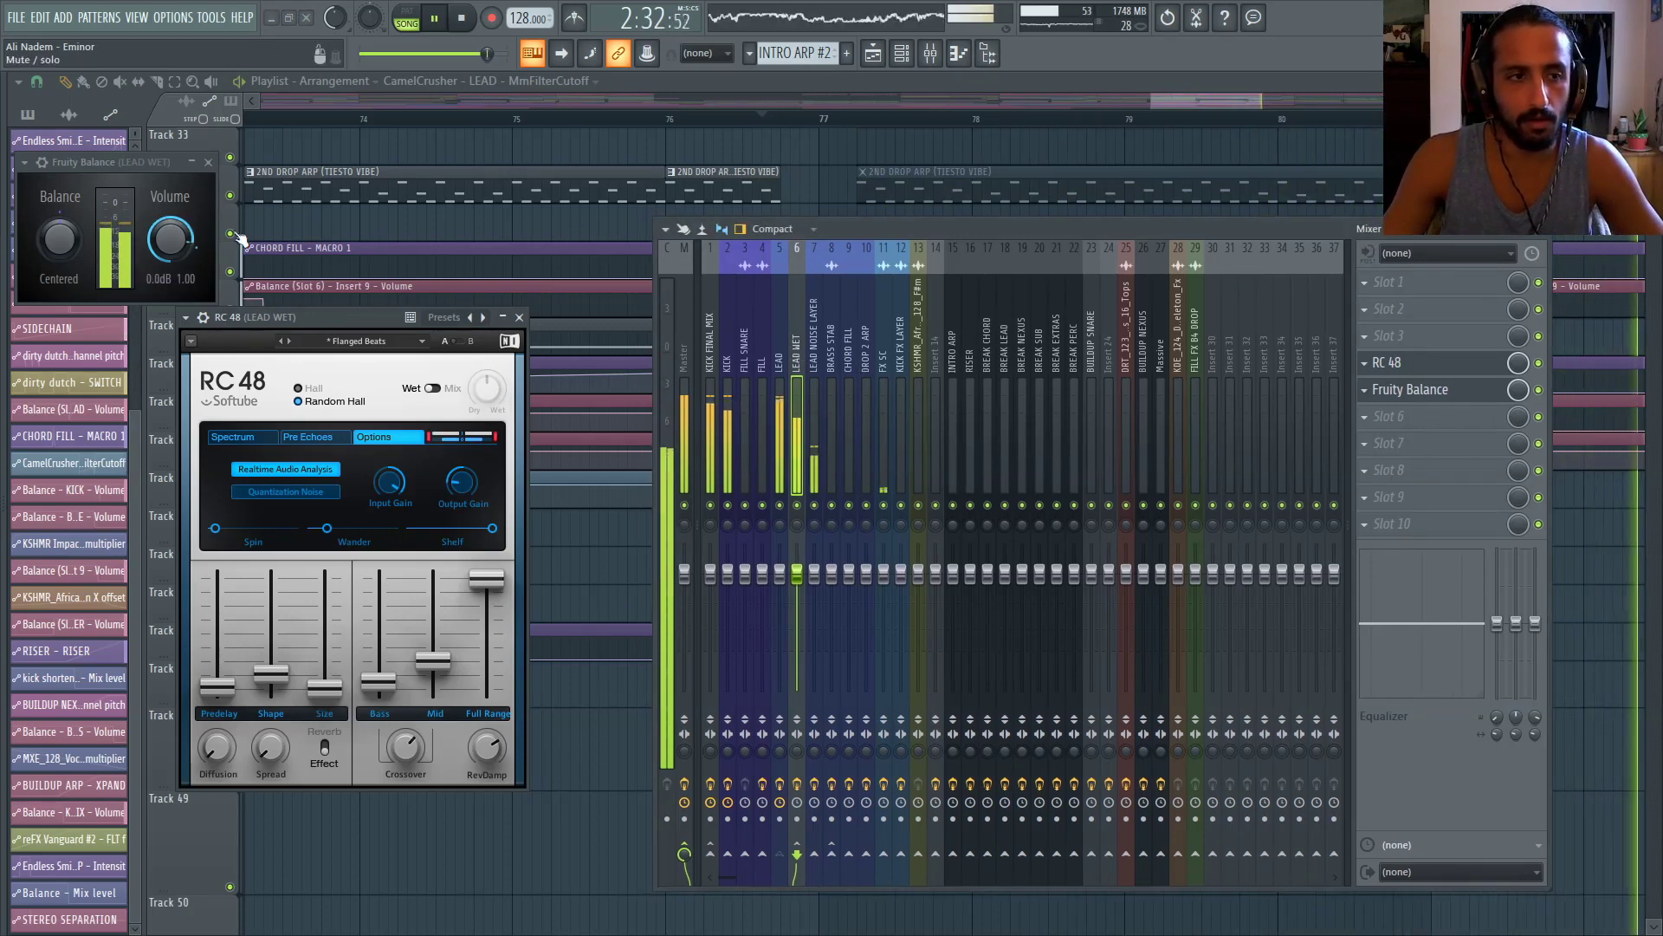
pyautogui.moveTo(107, 168); pyautogui.dragTo(157, 168)
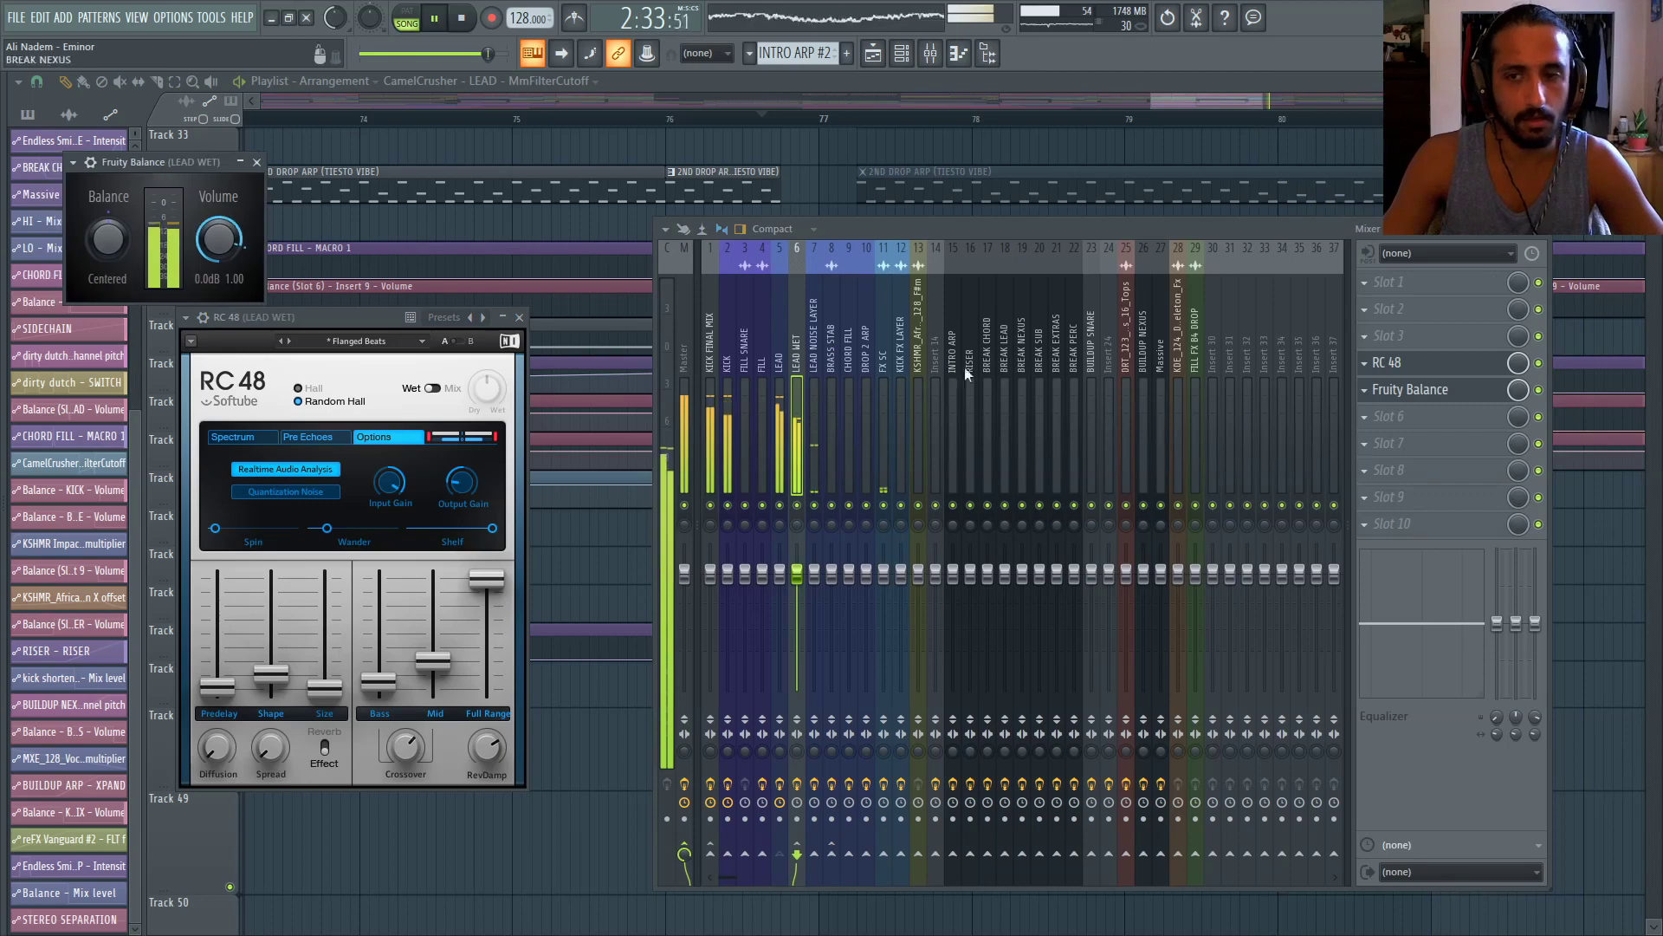
pyautogui.click(1369, 443)
pyautogui.click(801, 777)
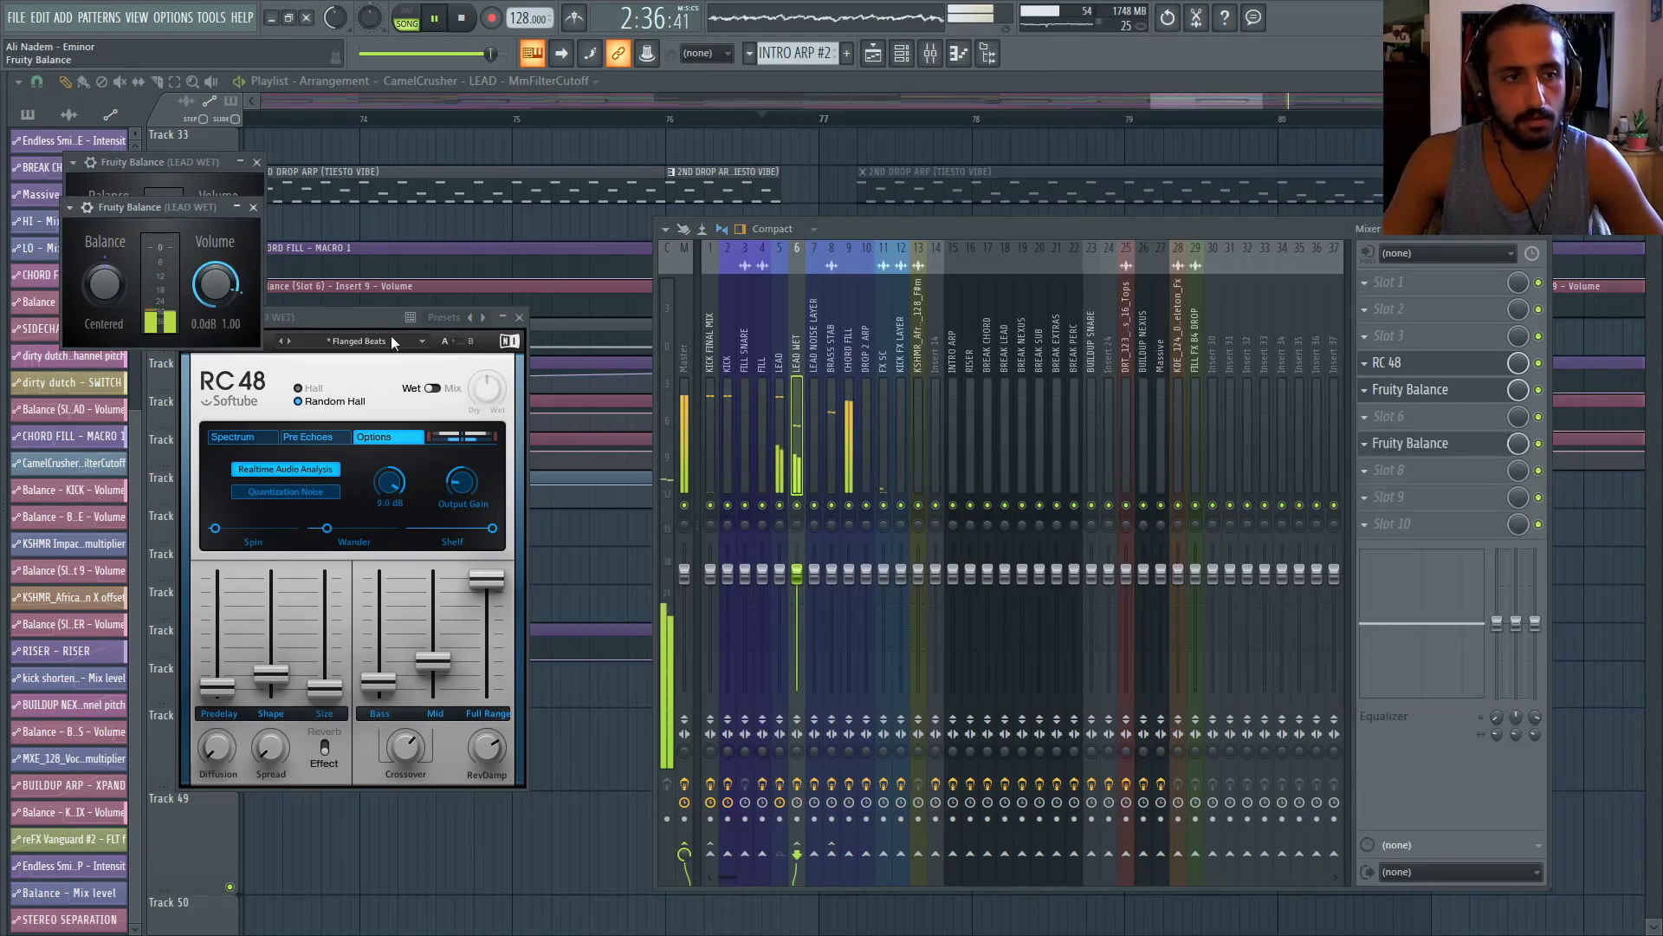
pyautogui.rightClick(214, 289)
pyautogui.click(796, 347)
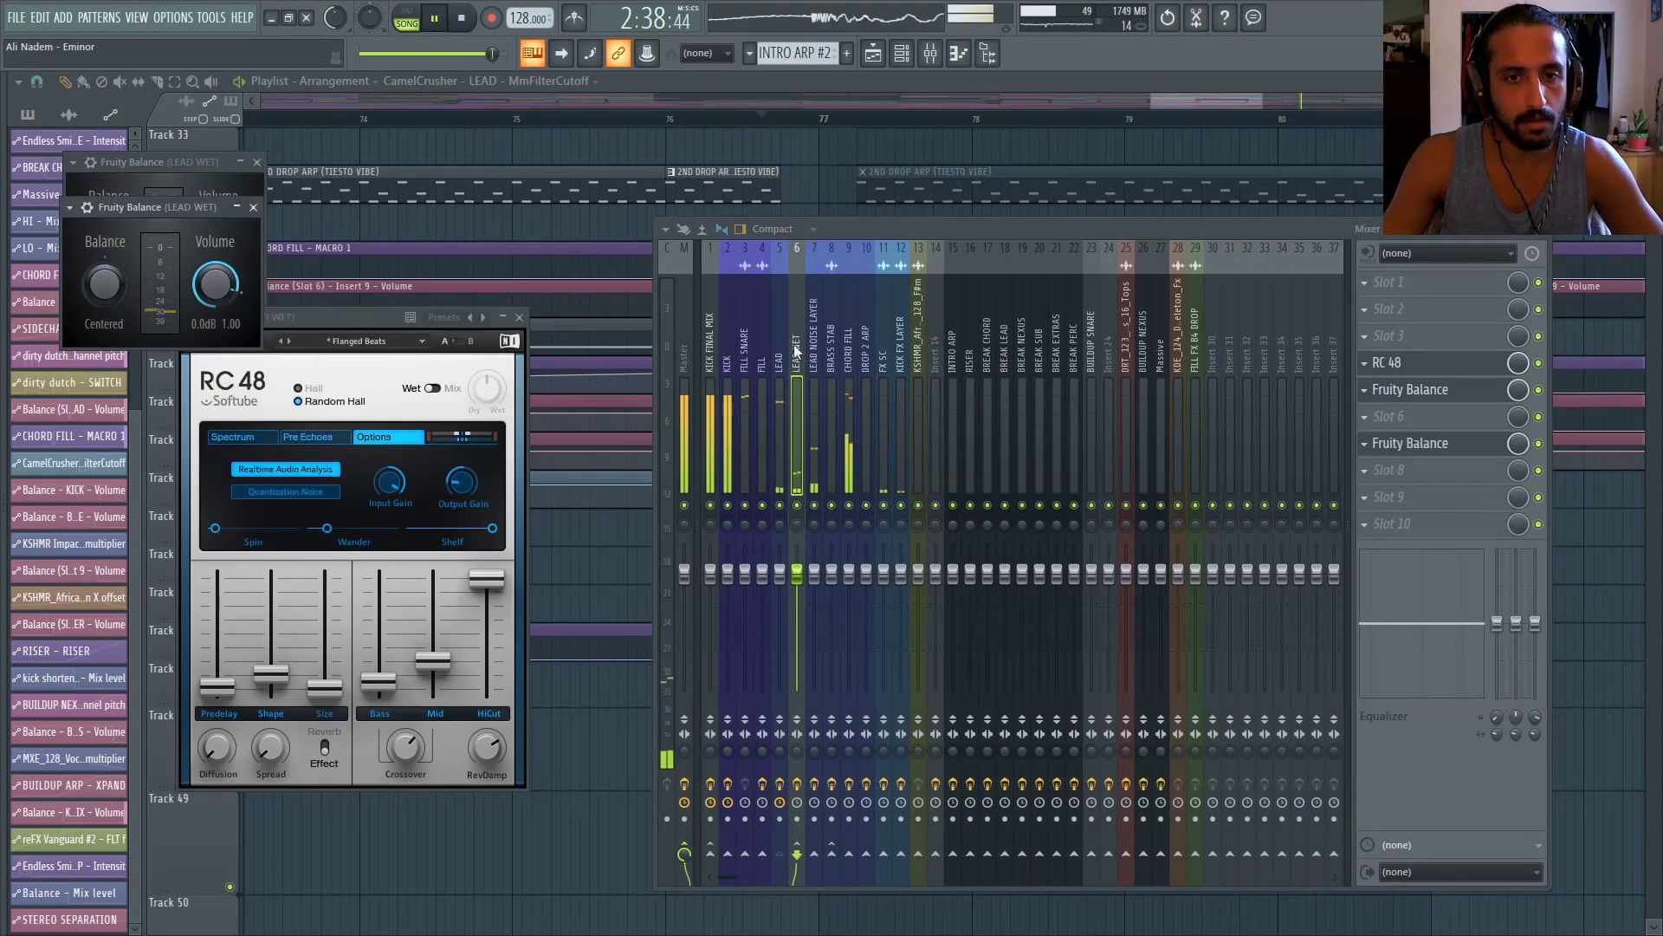
# Restart playback of the drop transition and open the LEAD WET mixer track's name for editing
pyautogui.press('space')
pyautogui.press('space')
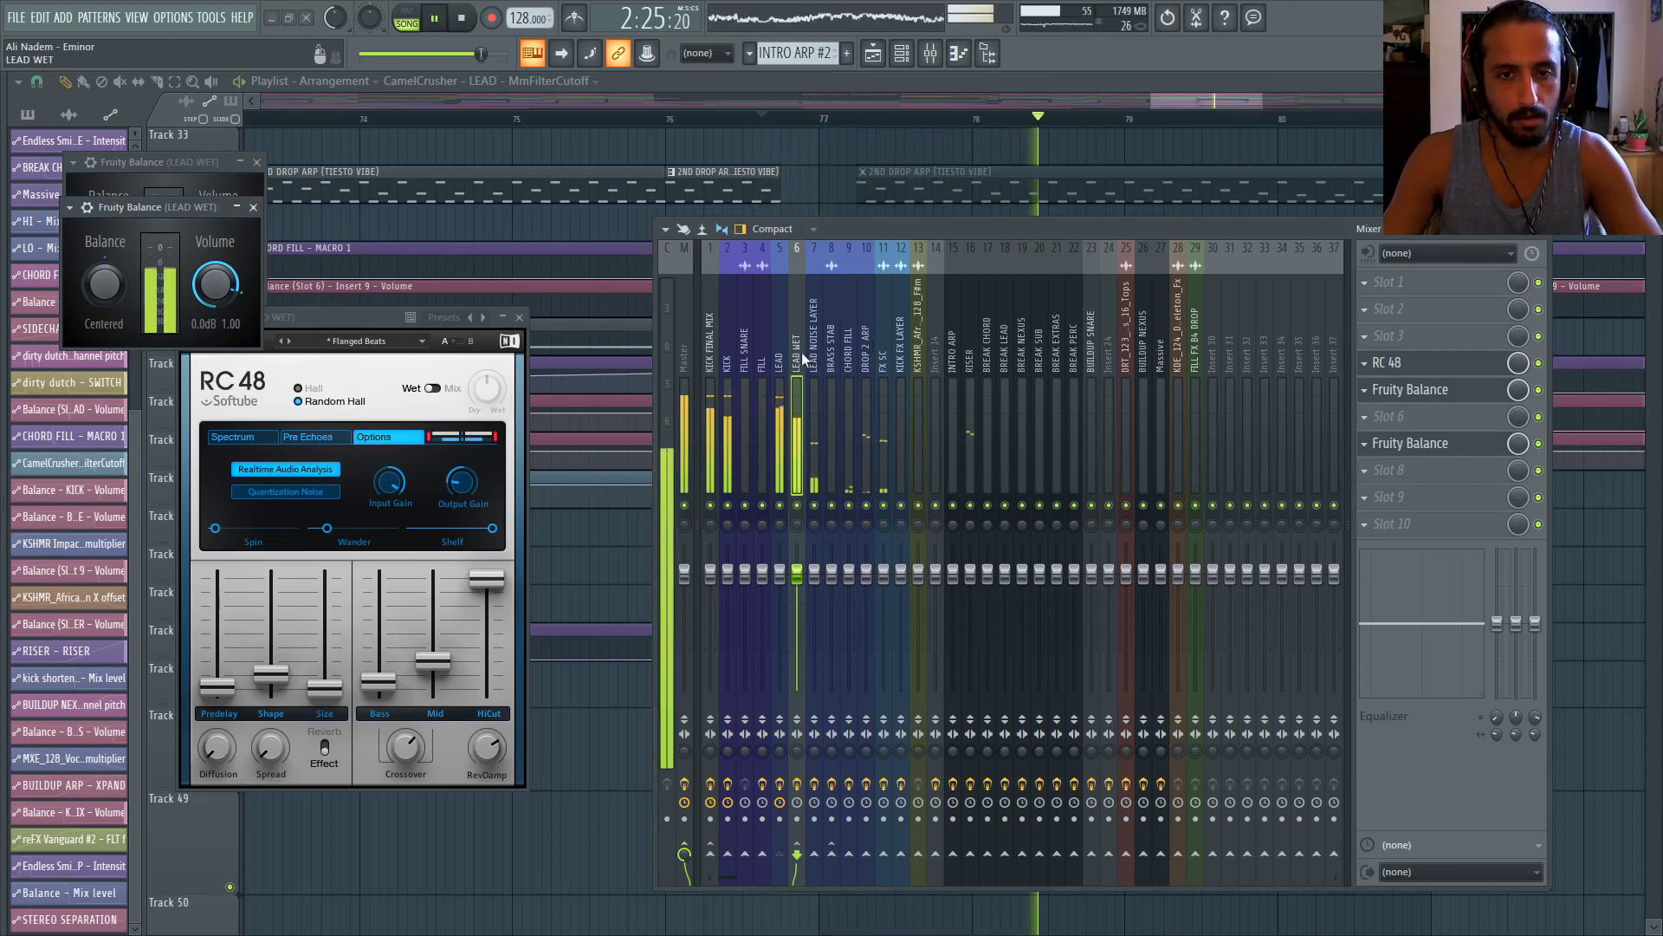
pyautogui.doubleClick(799, 356)
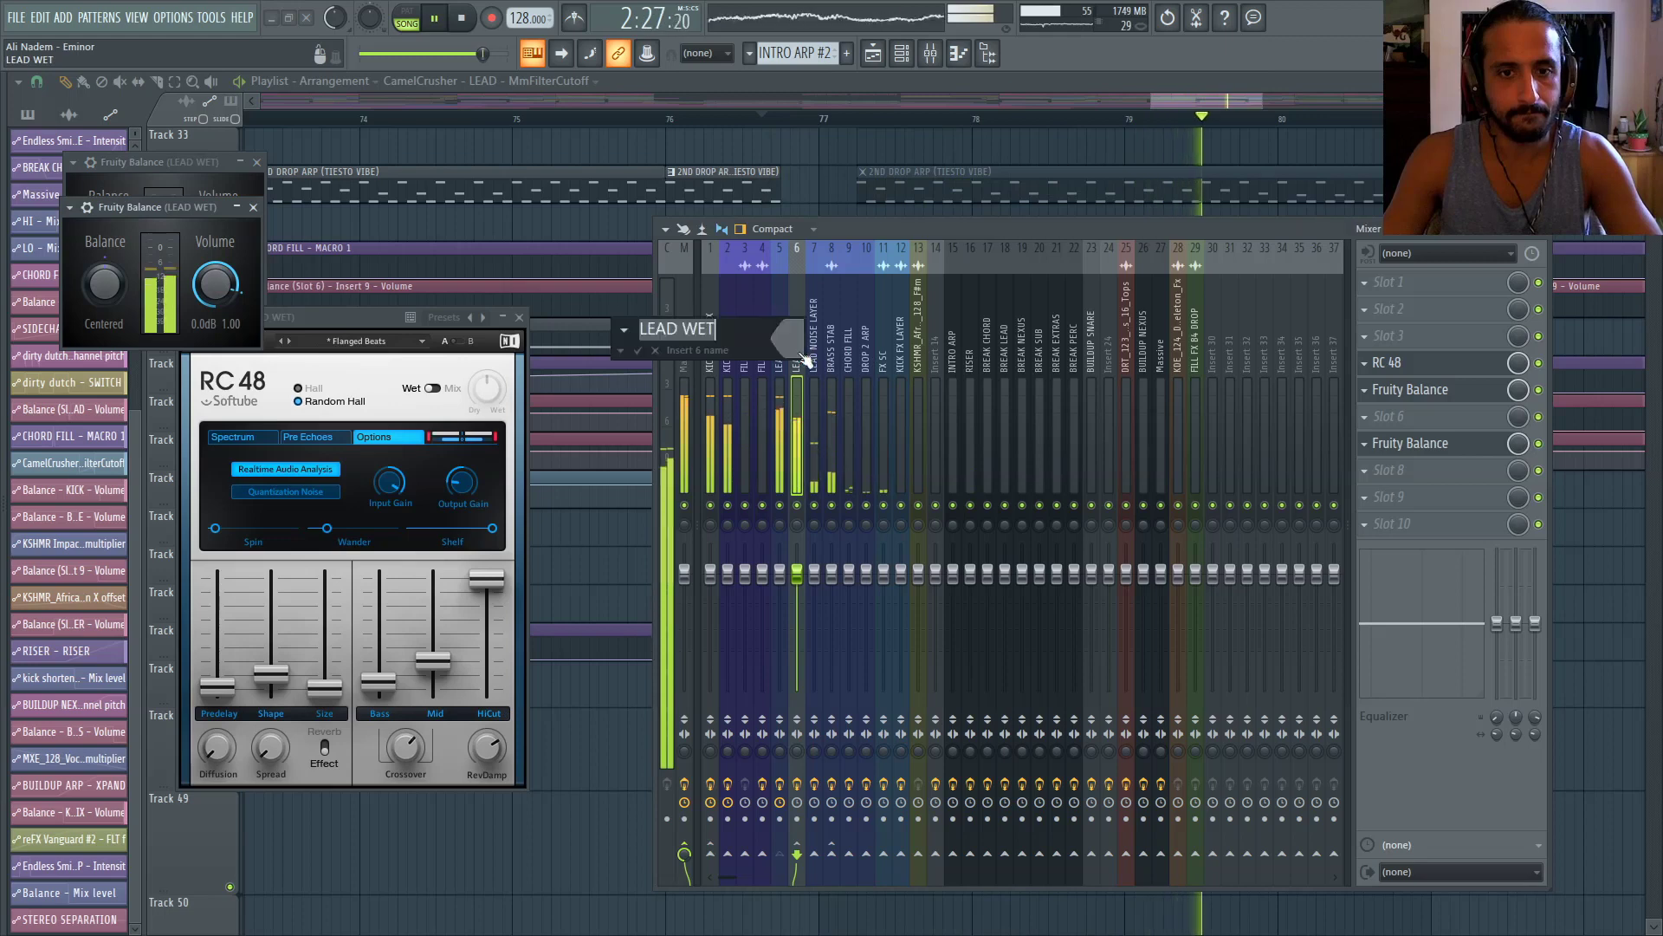
# Create an automation clip for the volume of the Fruity Balance in slot 7 of the LEAD WET mixer track
pyautogui.click(917, 330)
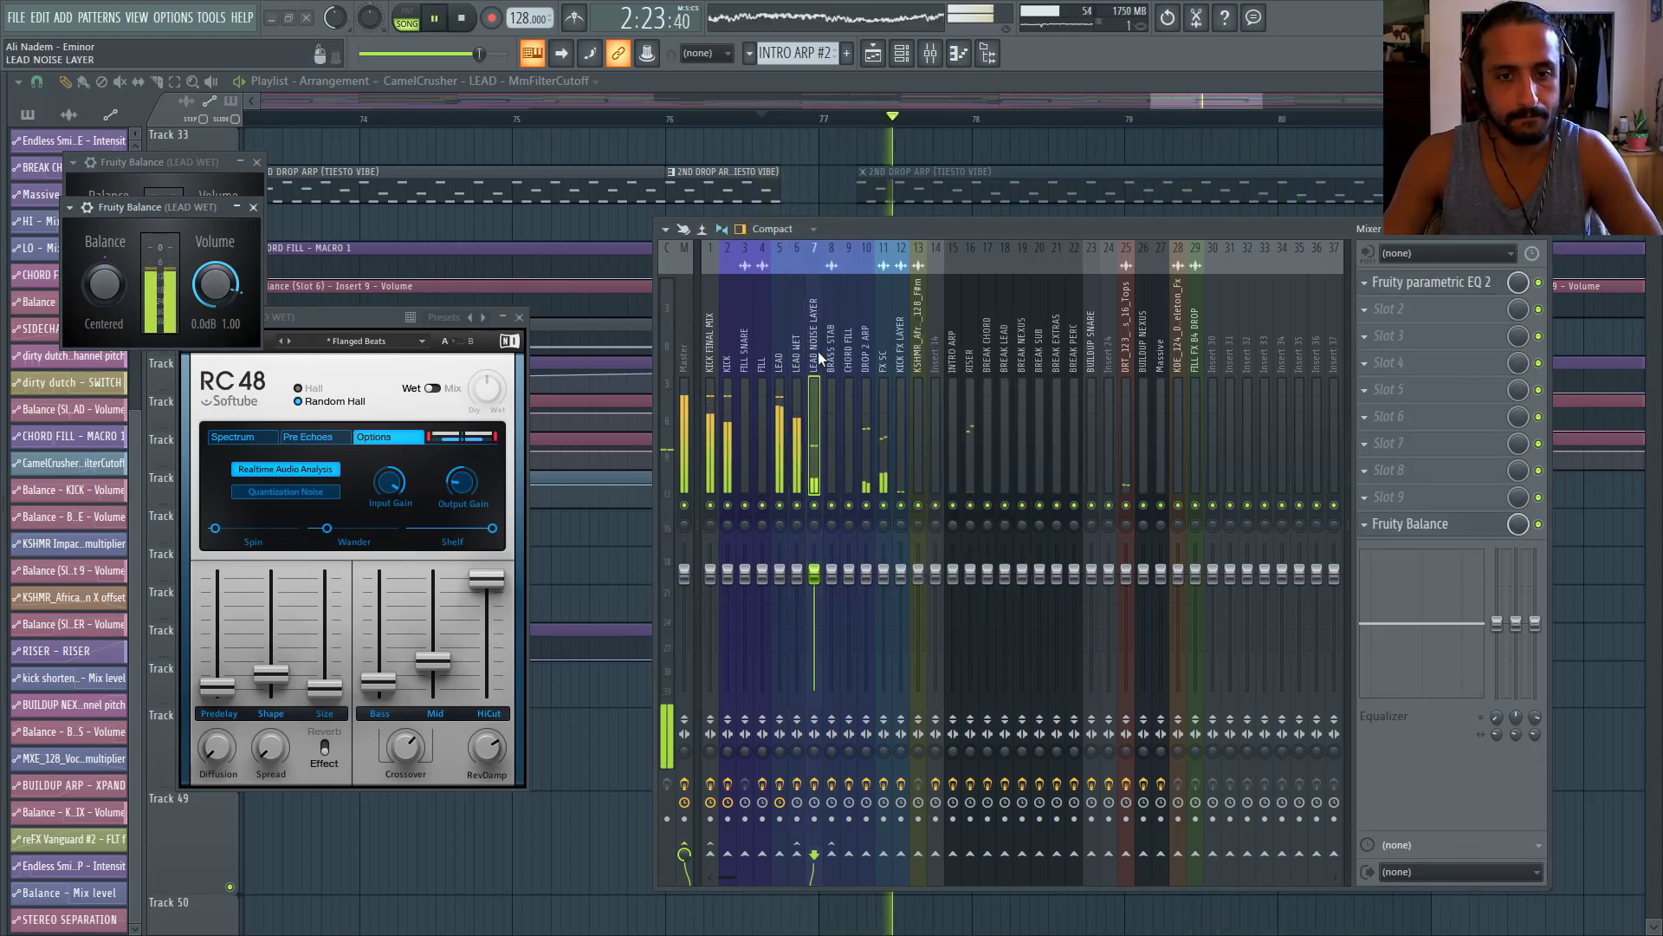
pyautogui.click(1412, 444)
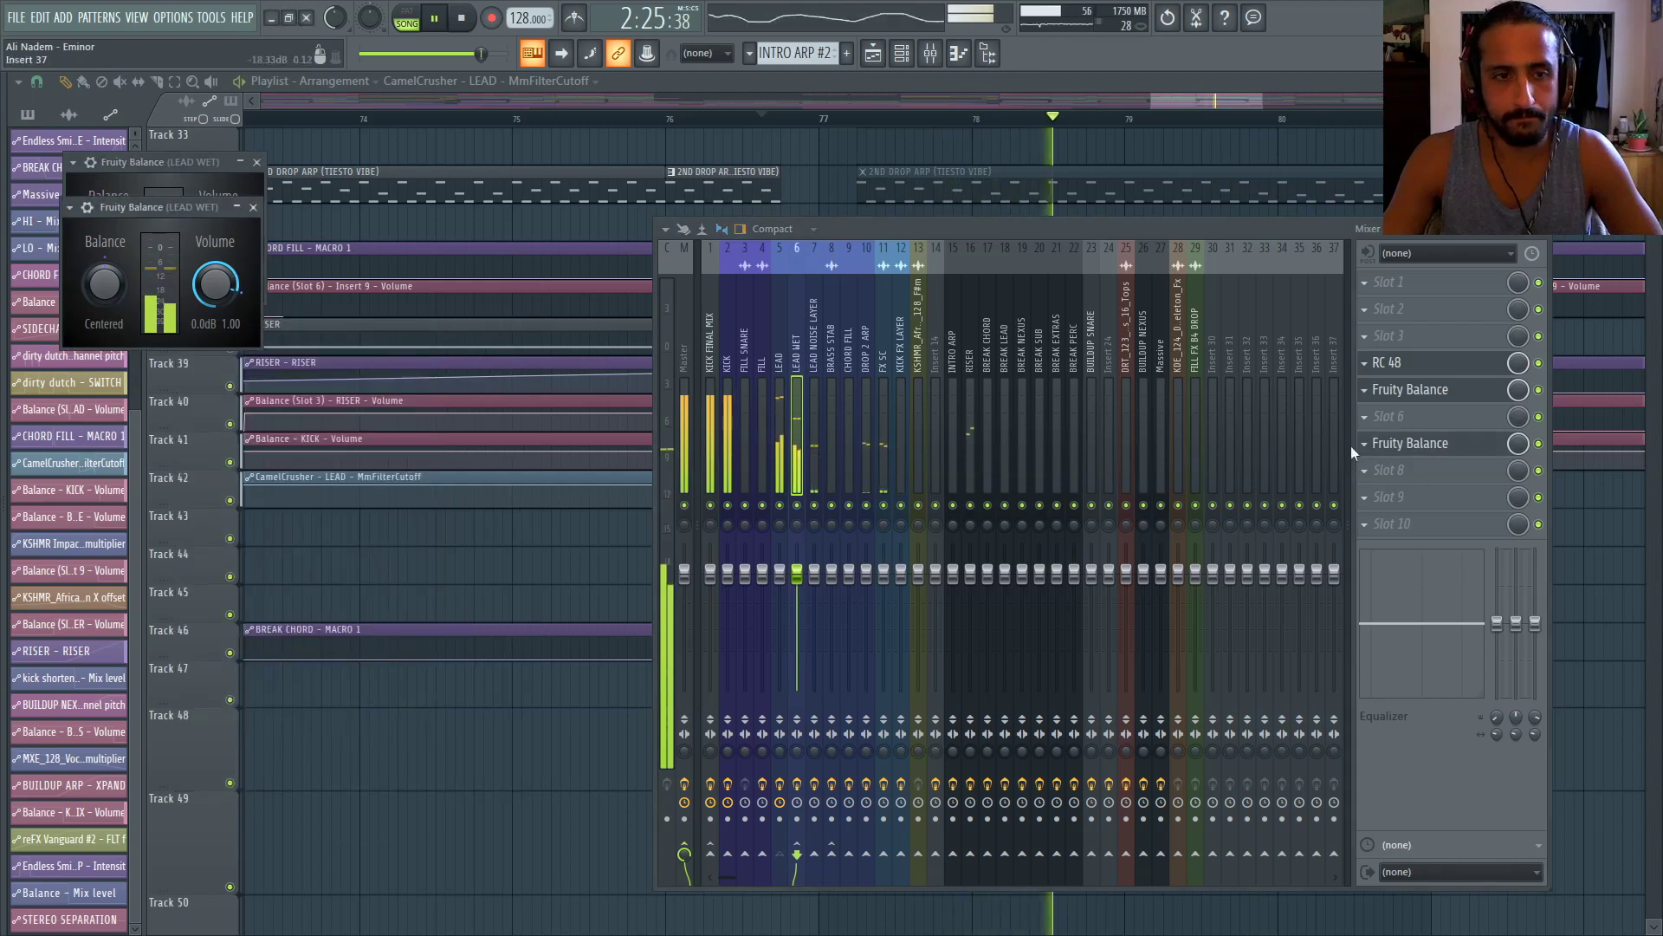
pyautogui.moveTo(175, 209); pyautogui.dragTo(356, 276)
pyautogui.moveTo(398, 348); pyautogui.dragTo(399, 450)
pyautogui.rightClick(398, 349)
pyautogui.click(444, 357)
pyautogui.rightClick(404, 352)
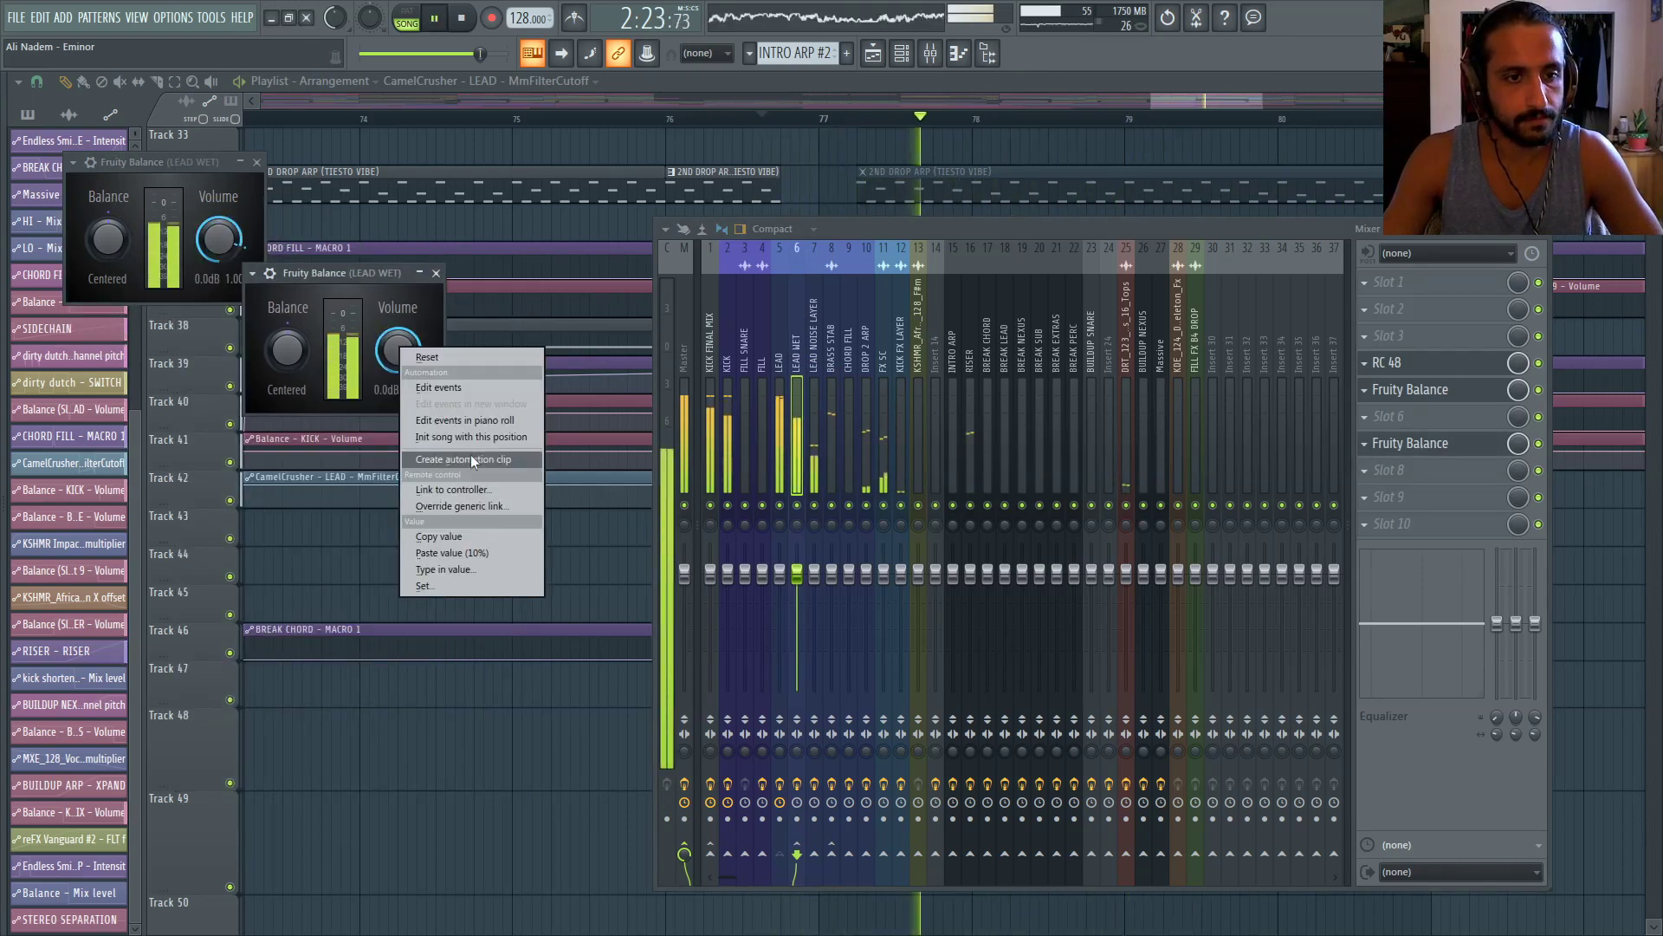
pyautogui.click(471, 453)
# Lower the starting point of the LEAD WET volume automation on Track 56 to its minimum
pyautogui.click(925, 53)
pyautogui.click(915, 54)
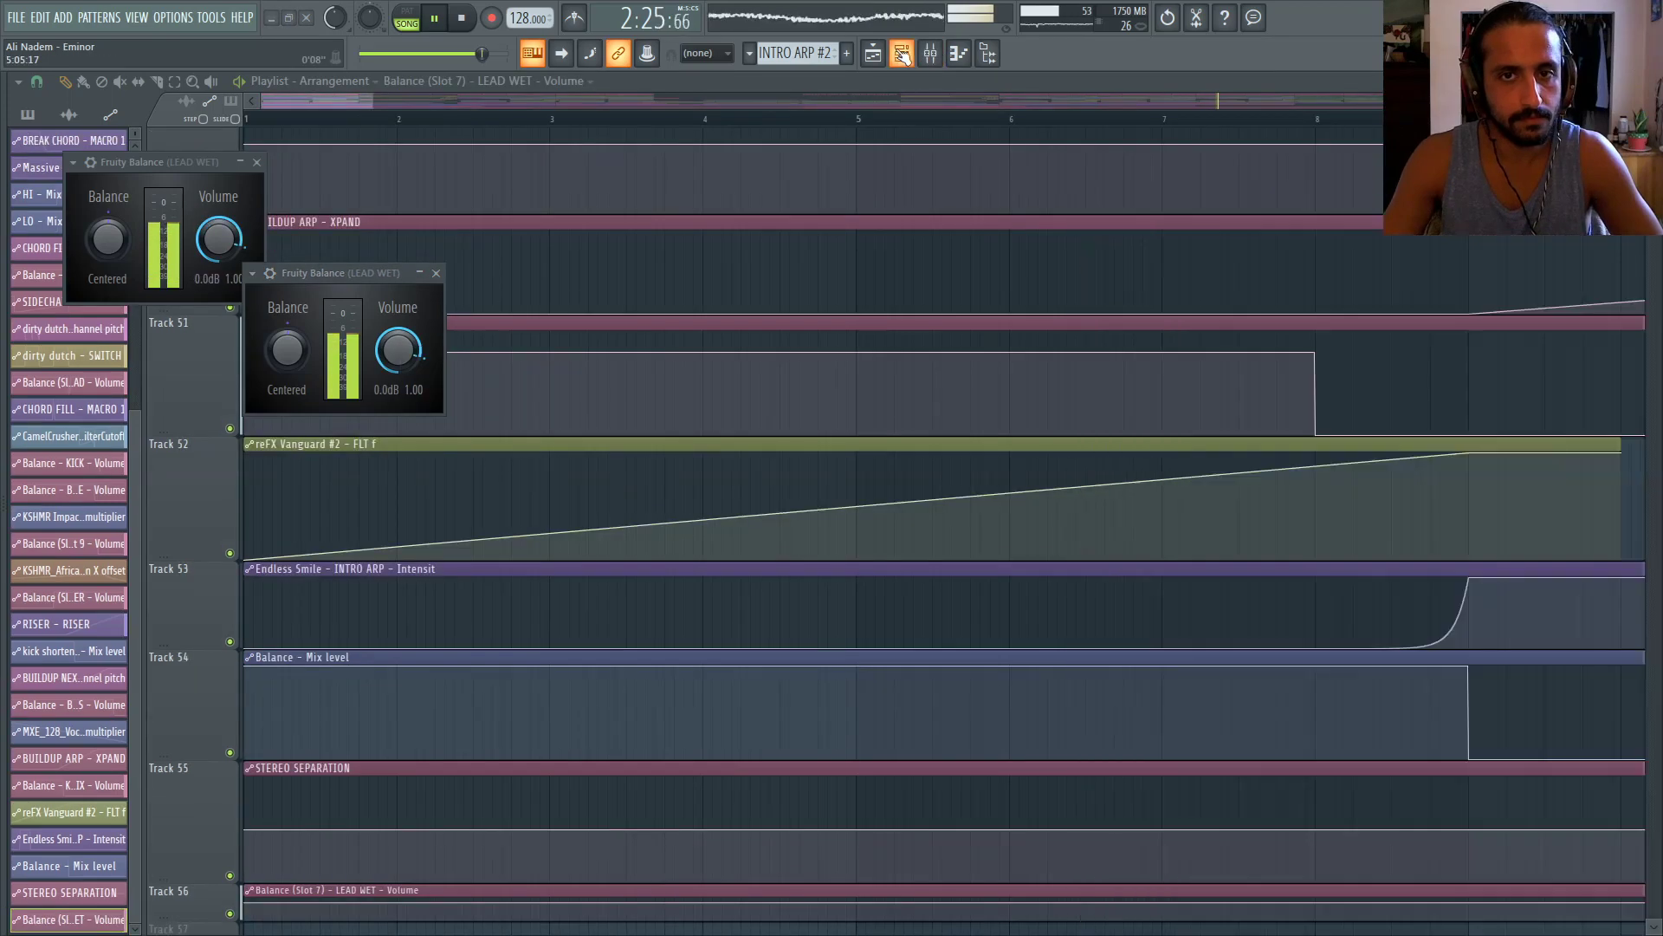
pyautogui.click(929, 53)
pyautogui.click(929, 54)
pyautogui.scroll(-5, 910, 277)
pyautogui.scroll(-2, 905, 313)
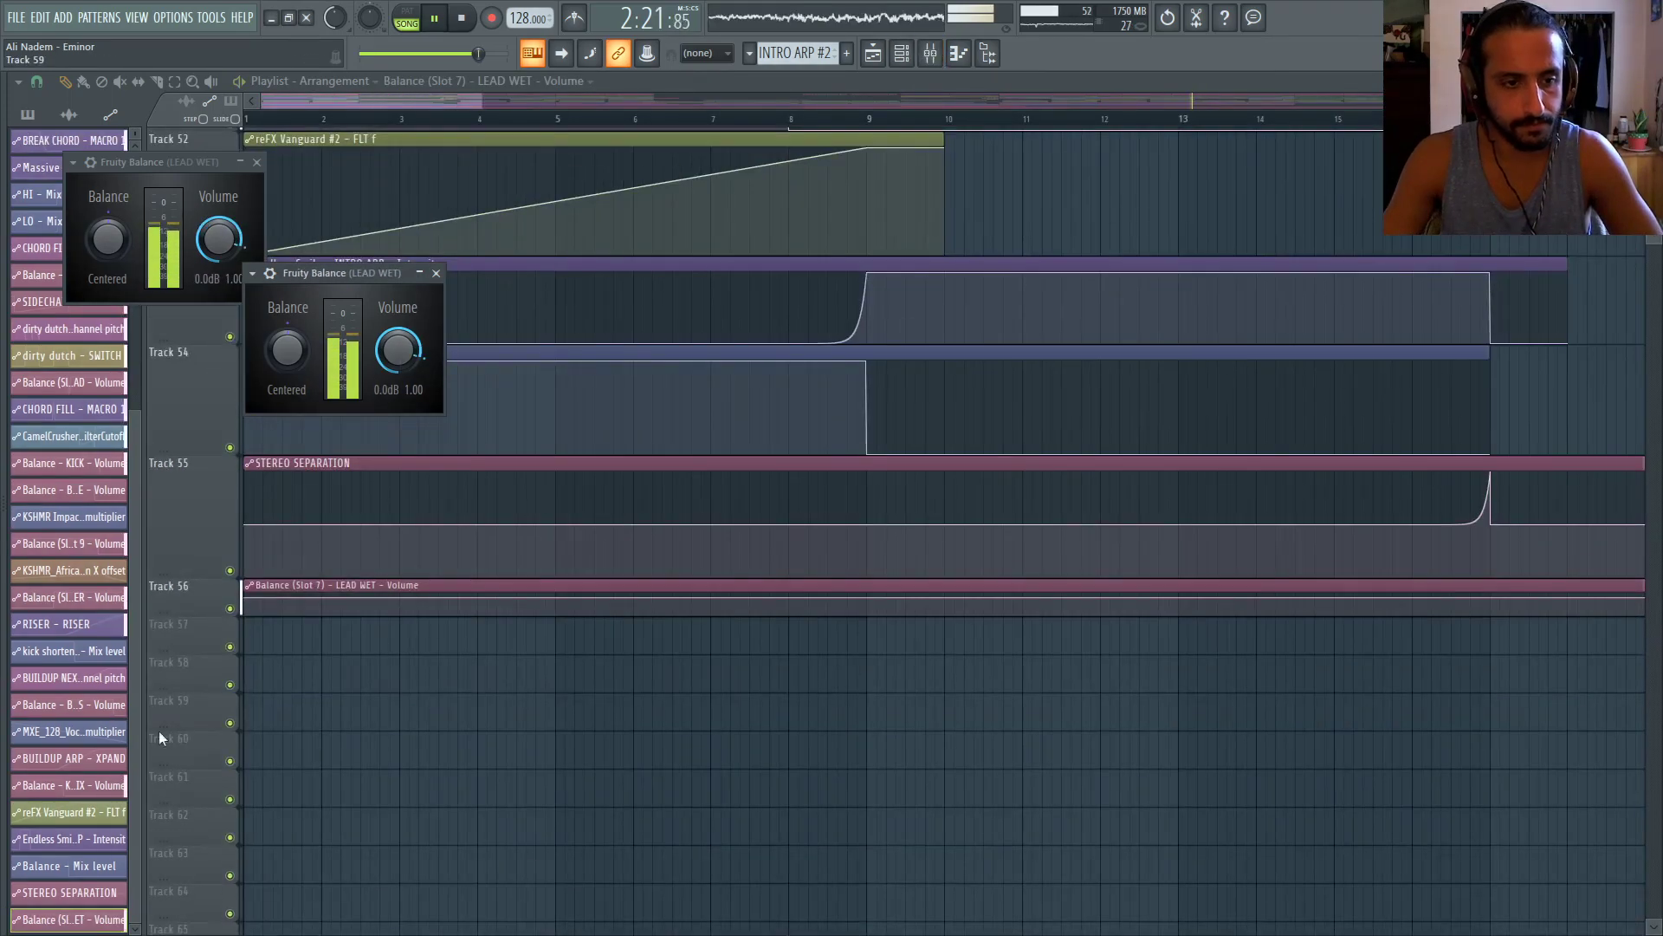
pyautogui.click(245, 600)
pyautogui.moveTo(244, 597); pyautogui.dragTo(246, 619)
# Add a sharp jump at bar 77 in the LEAD WET volume automation and set the raised point to 80%
pyautogui.scroll(-5, 661, 752)
pyautogui.scroll(8, 1303, 657)
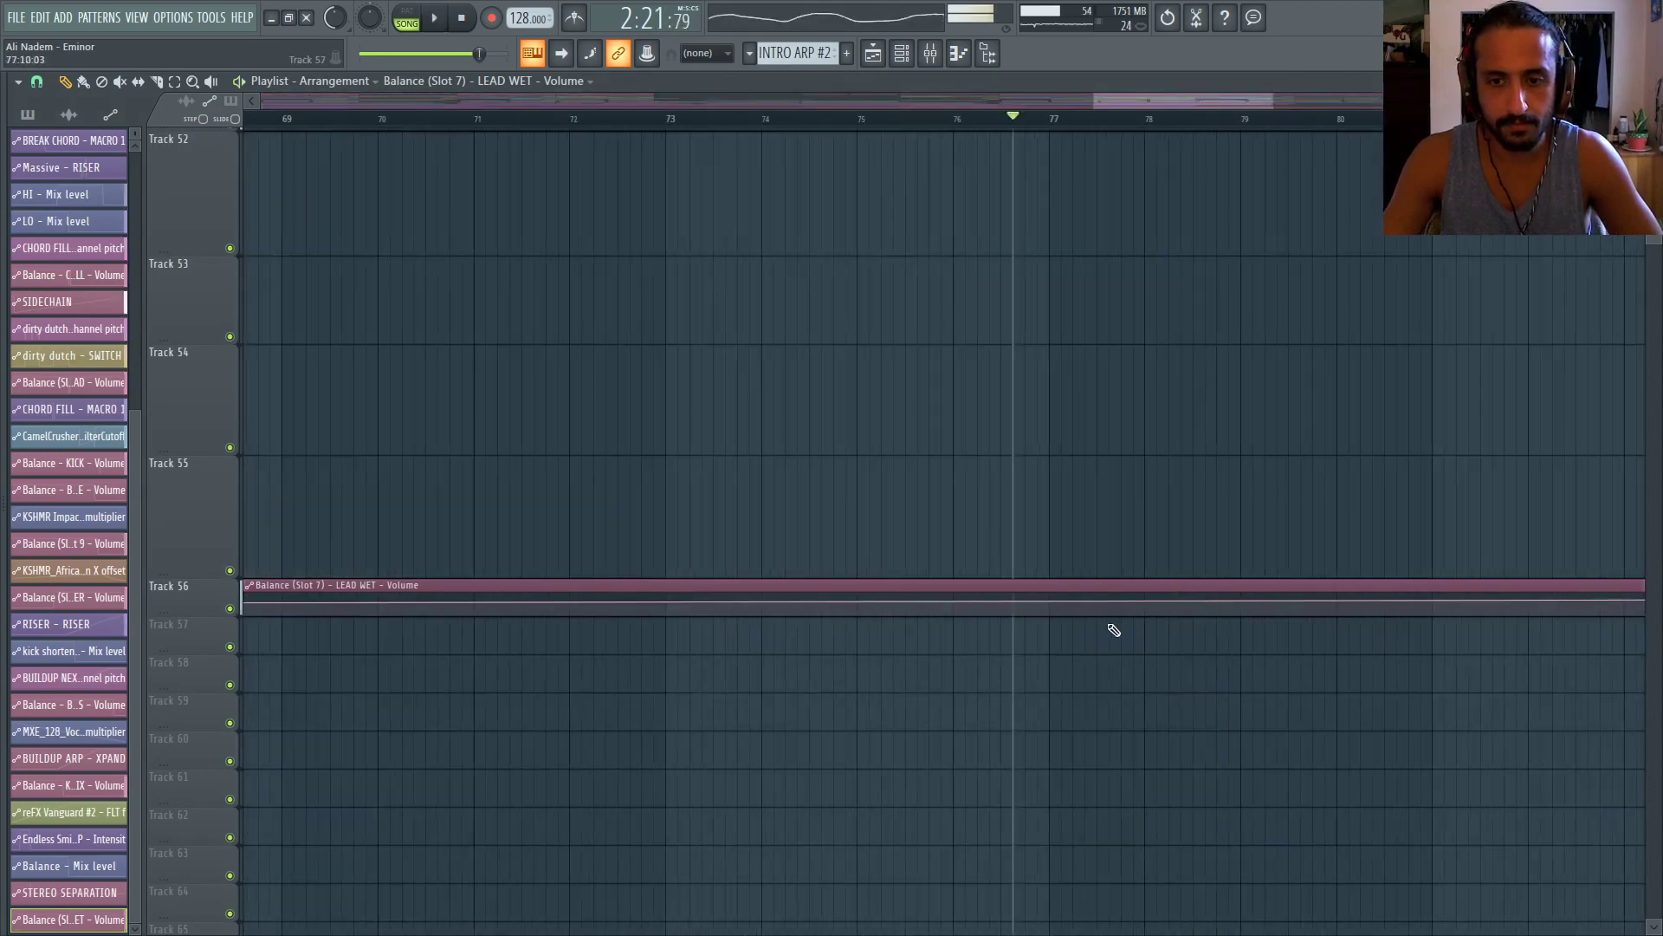
pyautogui.scroll(3, 1065, 622)
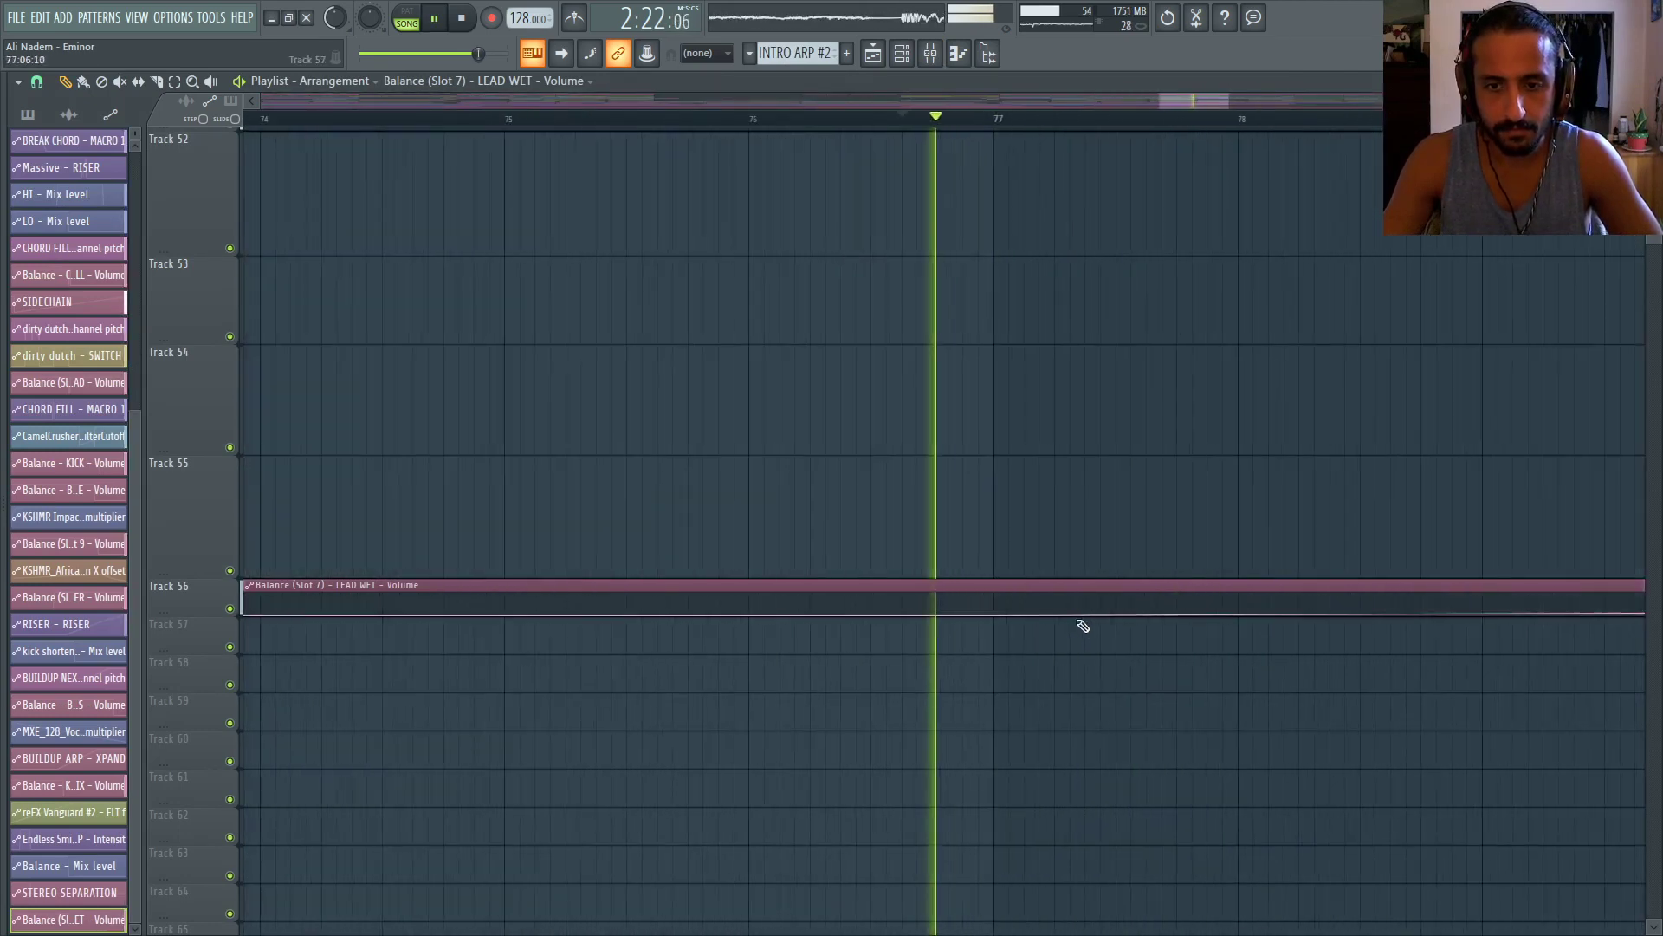
pyautogui.moveTo(1078, 617); pyautogui.dragTo(996, 602)
pyautogui.rightClick(996, 602)
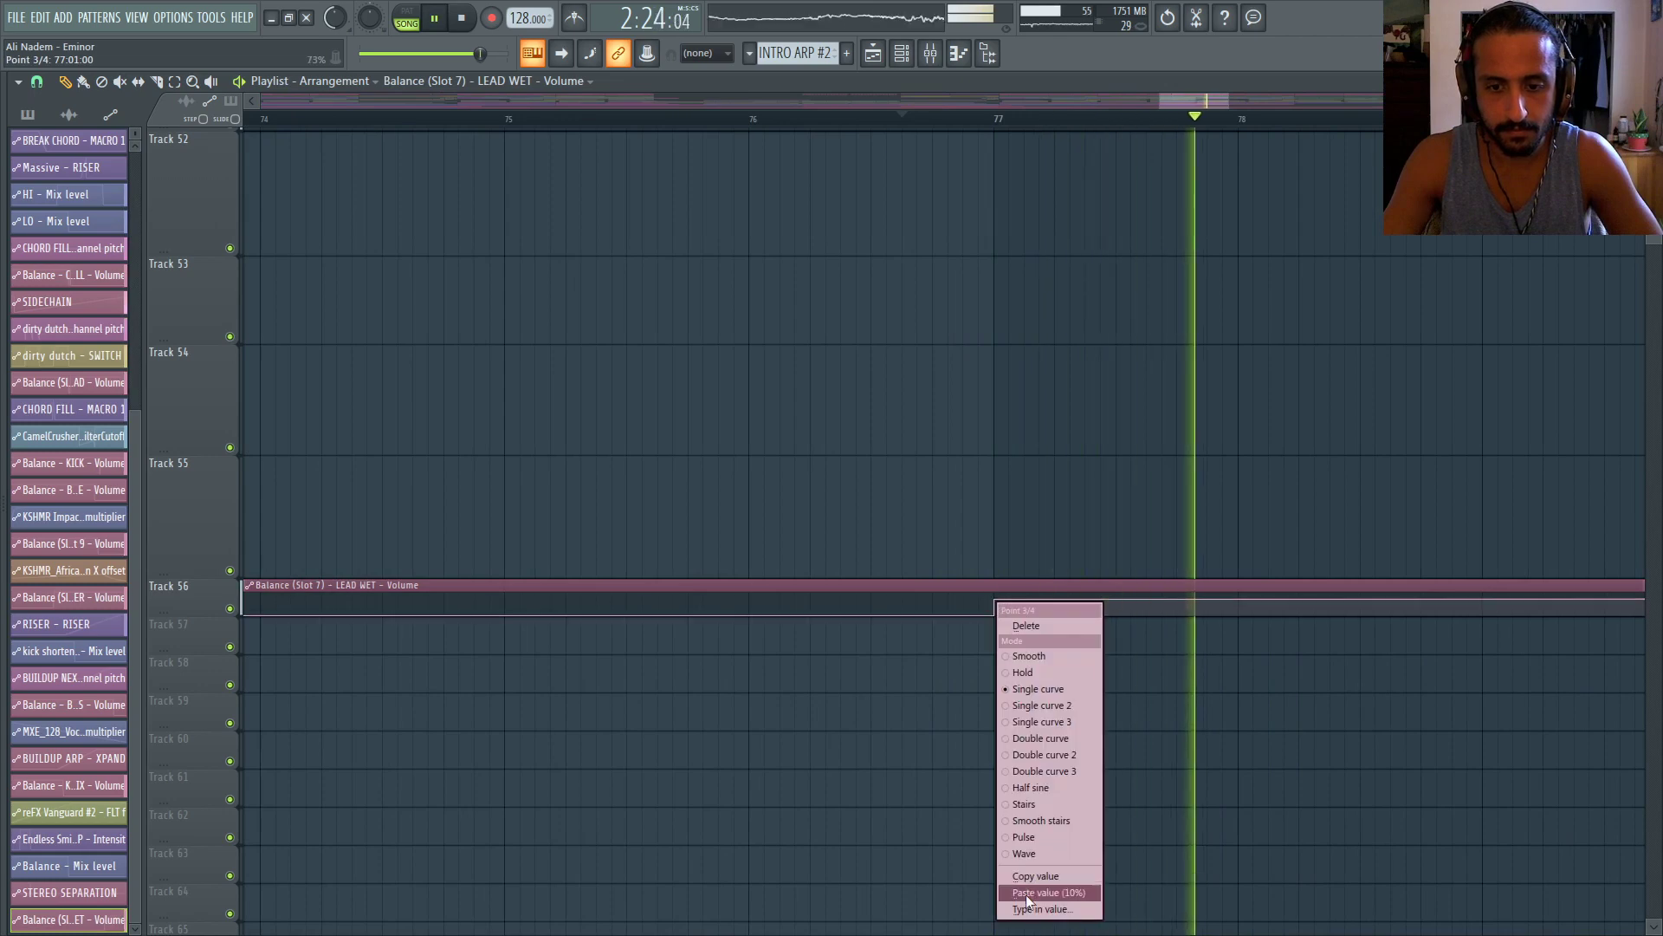
pyautogui.click(1026, 894)
pyautogui.write('.')
pyautogui.press('Return')
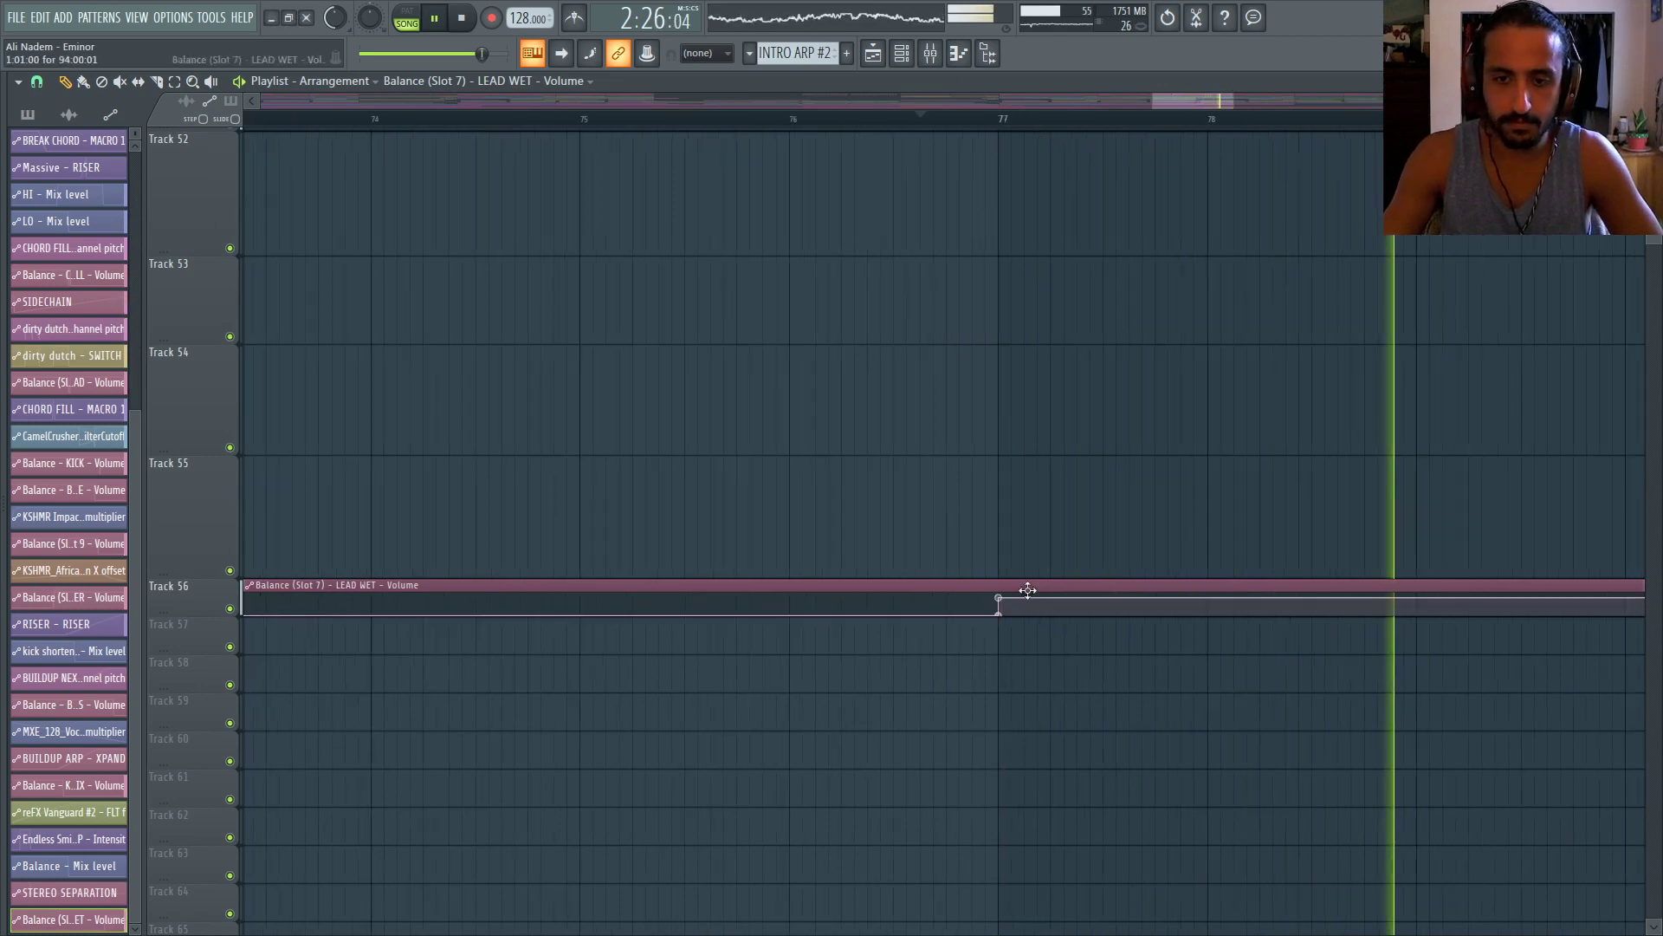
# Shorten the LEAD WET volume automation clip so it ends at bar 89
pyautogui.scroll(-5, 1095, 575)
pyautogui.moveTo(1308, 598); pyautogui.dragTo(1087, 575)
pyautogui.scroll(3, 983, 500)
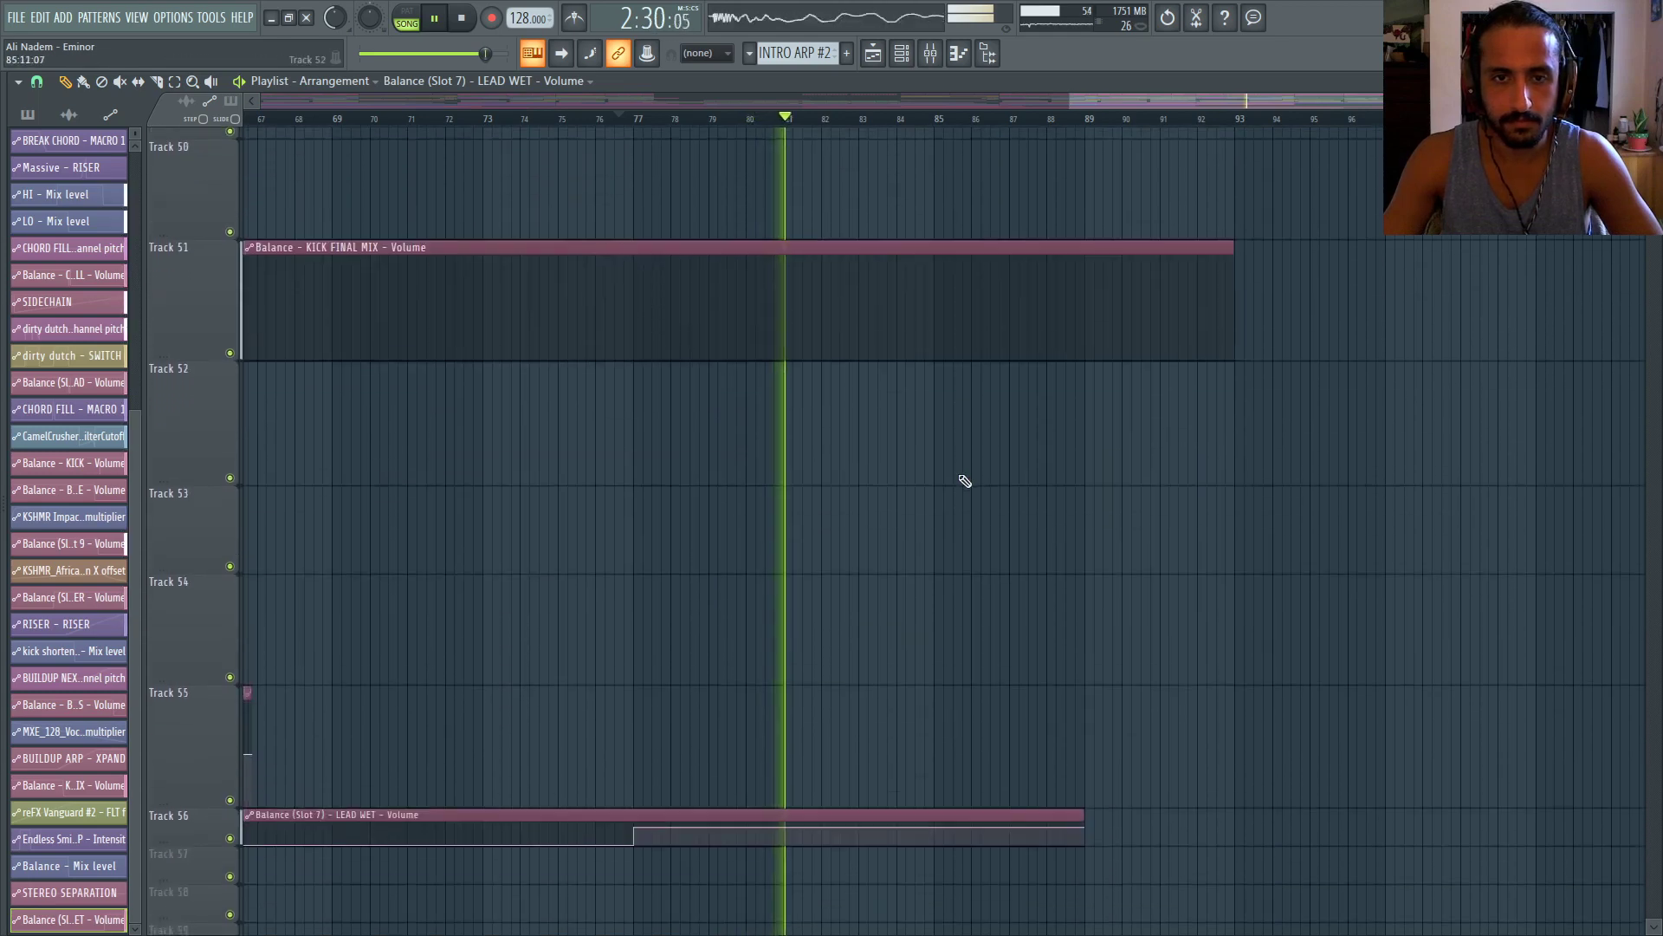
pyautogui.scroll(-3, 957, 475)
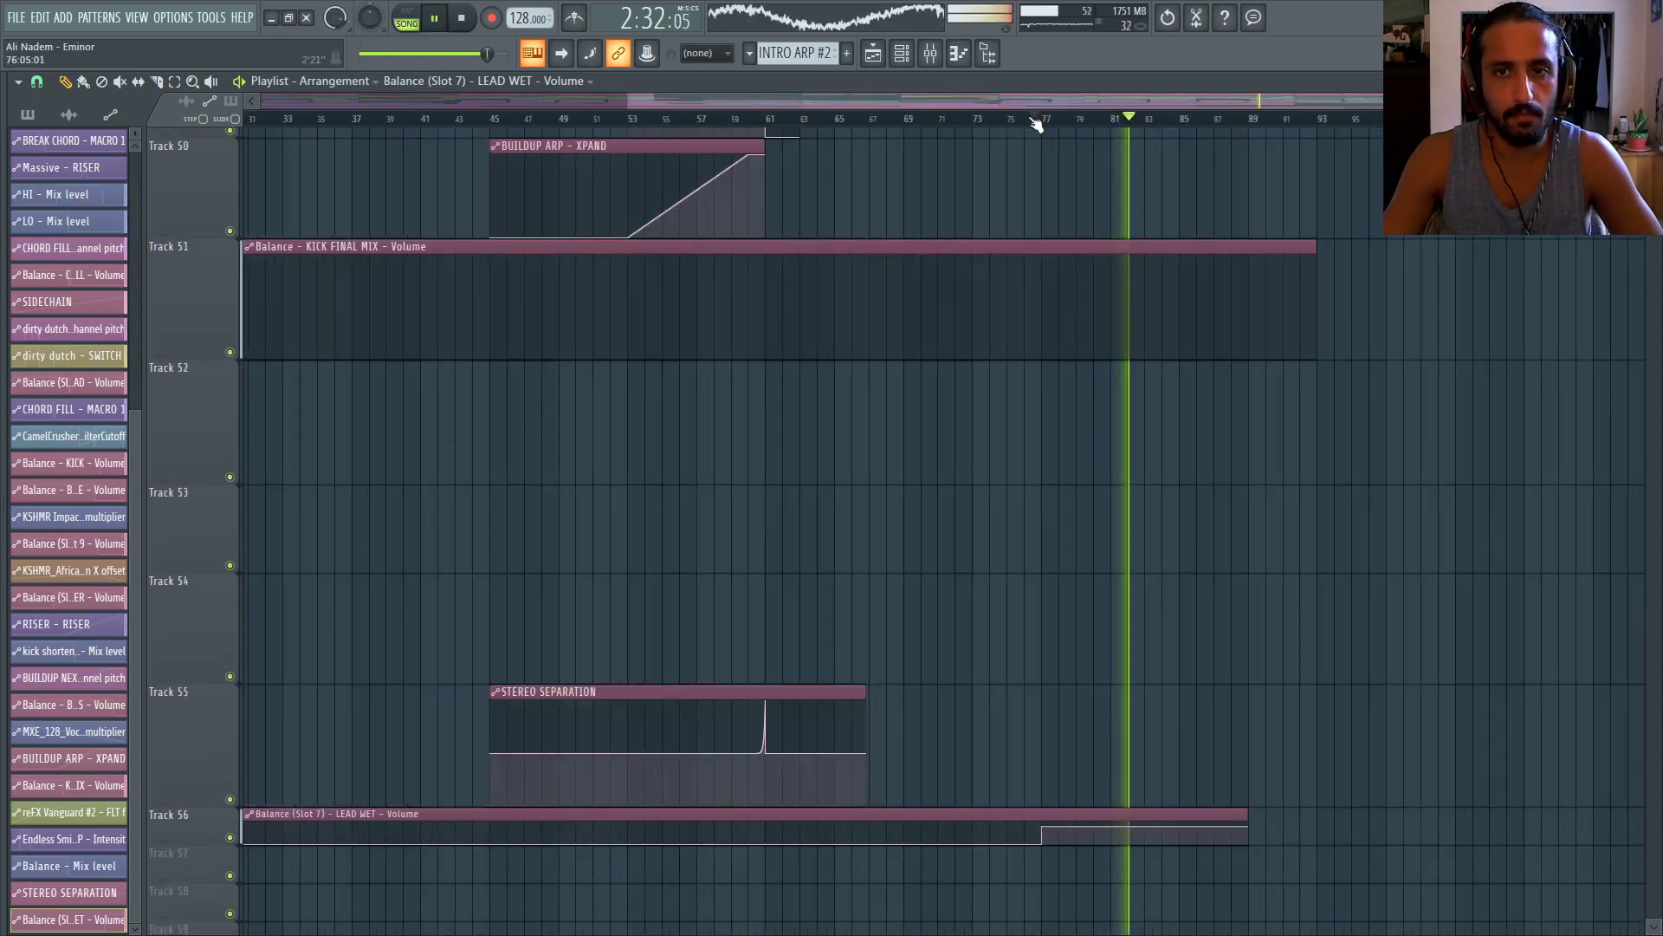
# Play the song from bar 76 to hear the LEAD WET volume change at bar 77
pyautogui.click(1029, 121)
pyautogui.scroll(4, 1109, 312)
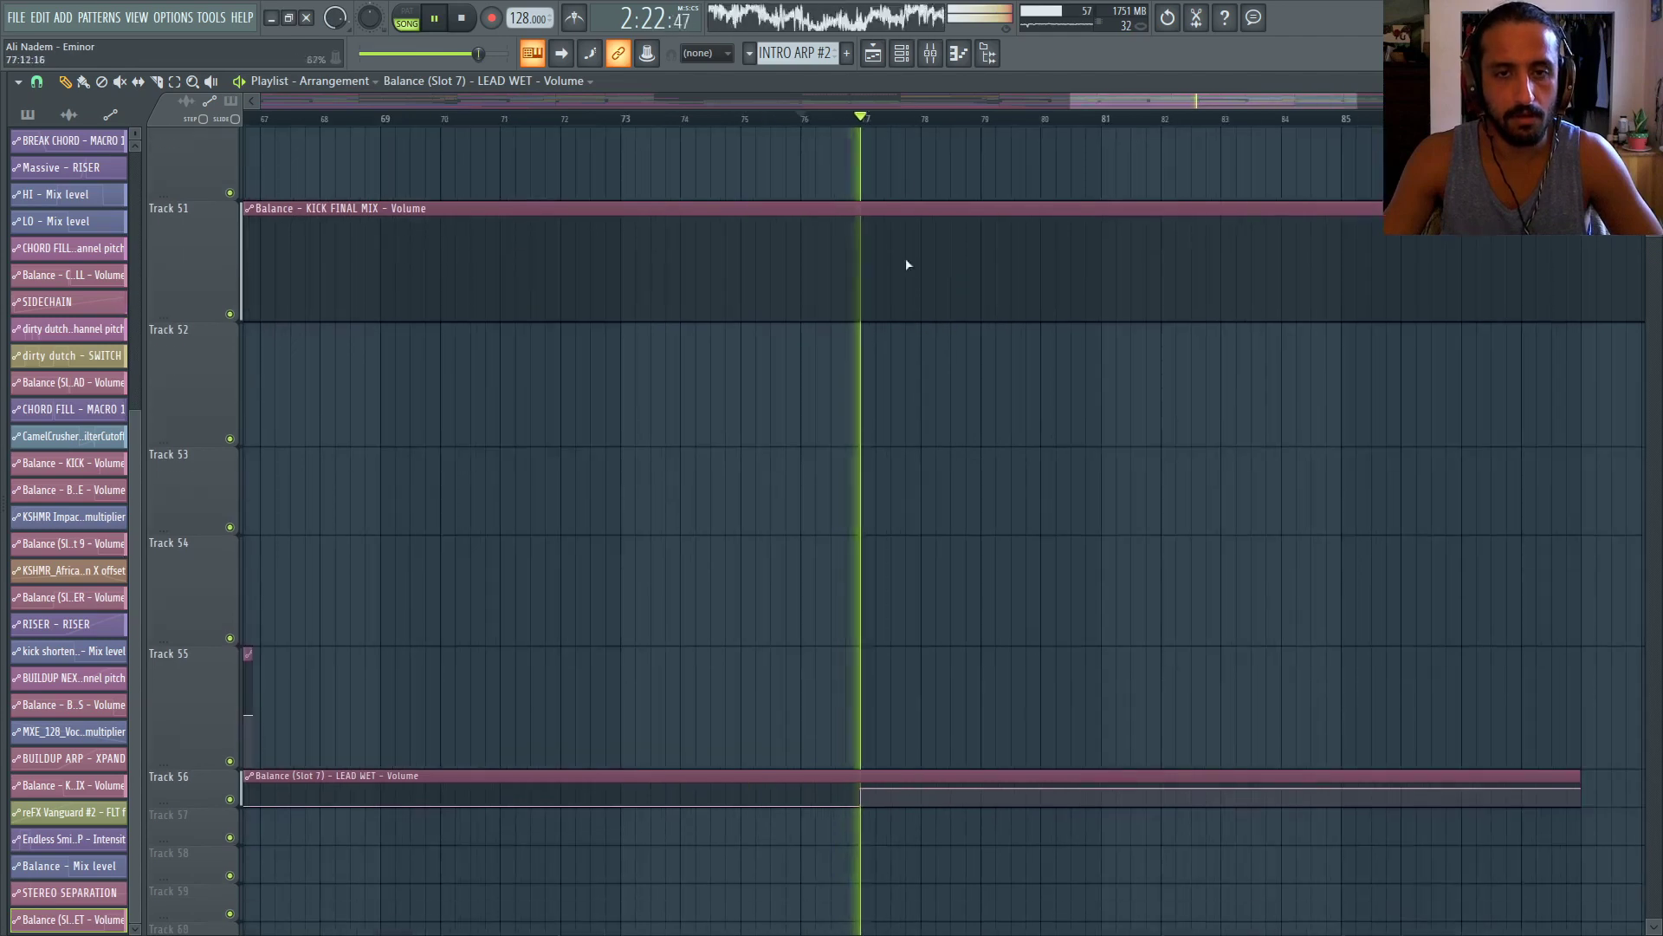
pyautogui.click(930, 54)
pyautogui.click(932, 58)
pyautogui.scroll(3, 873, 769)
pyautogui.press('space')
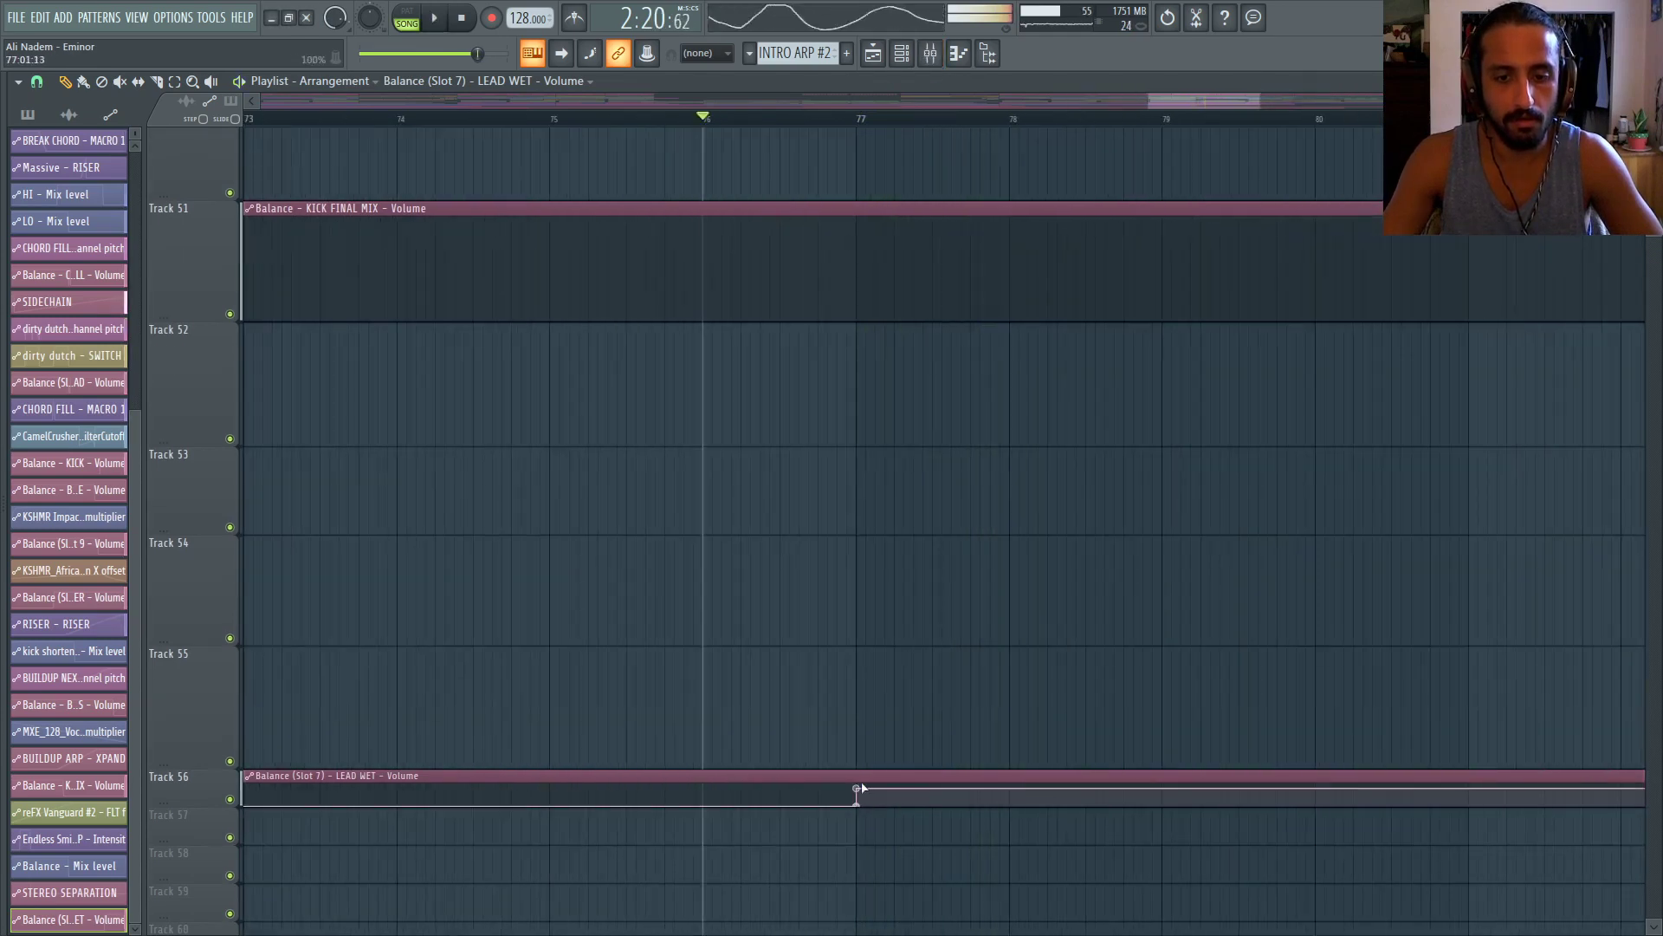
pyautogui.press('space')
# Turn the abrupt jump at bar 77 in the LEAD WET volume automation into a short curved rise
pyautogui.rightClick(857, 788)
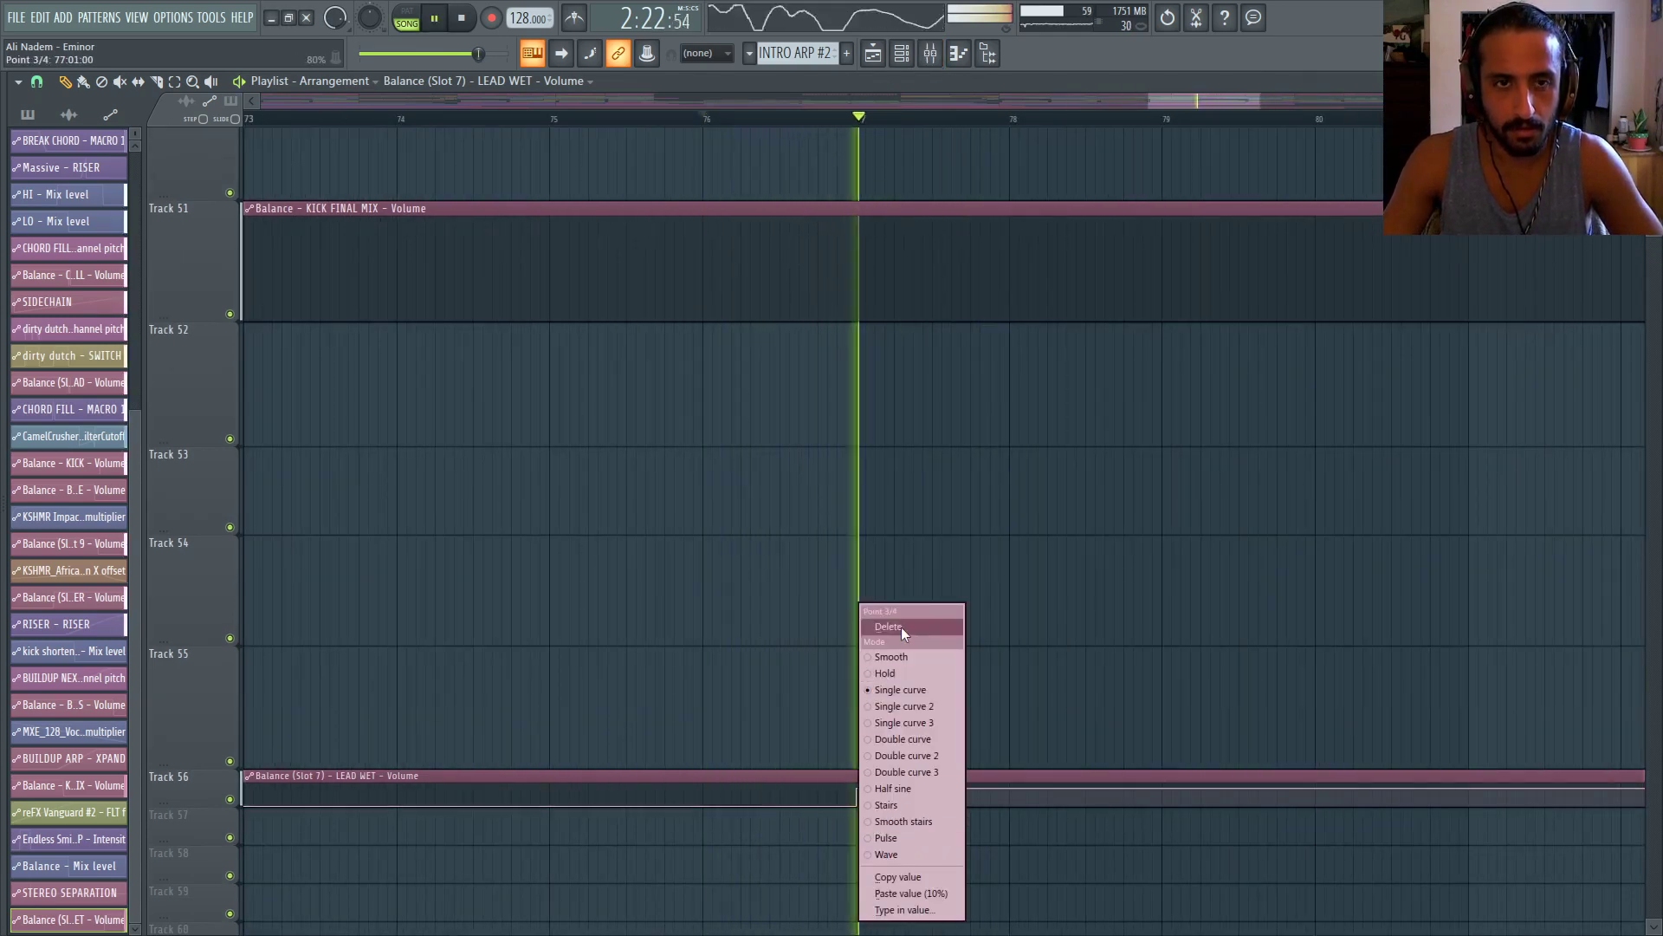
pyautogui.click(1205, 103)
pyautogui.press('space')
pyautogui.press('space')
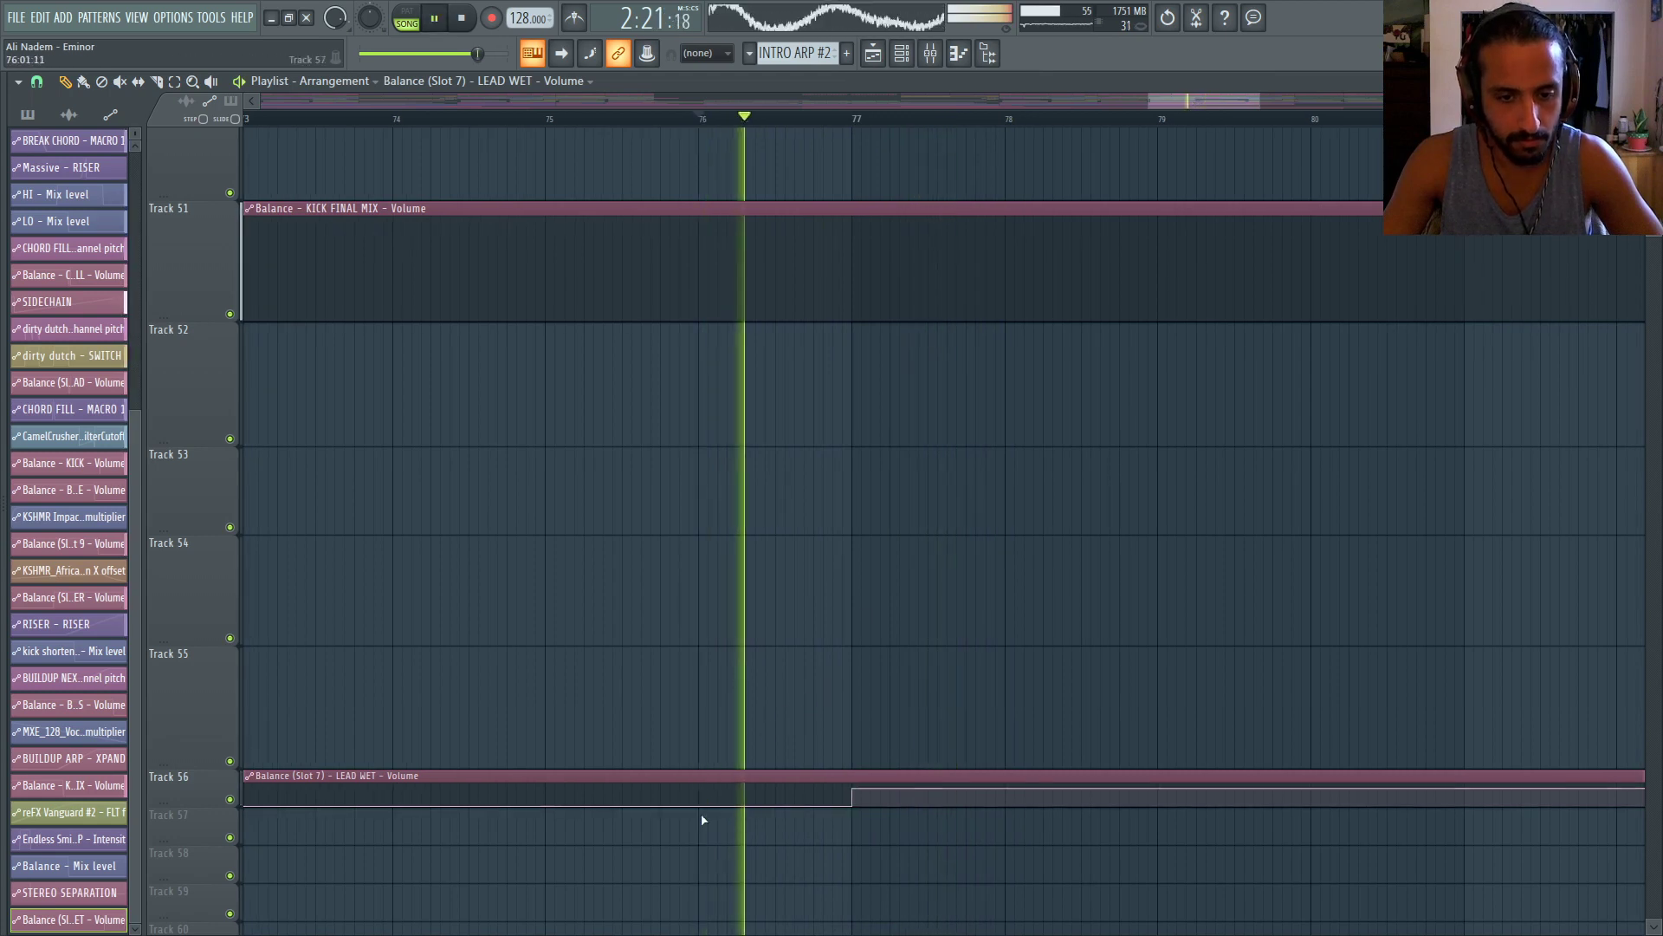
pyautogui.press('space')
pyautogui.rightClick(852, 790)
pyautogui.click(906, 626)
pyautogui.press('space')
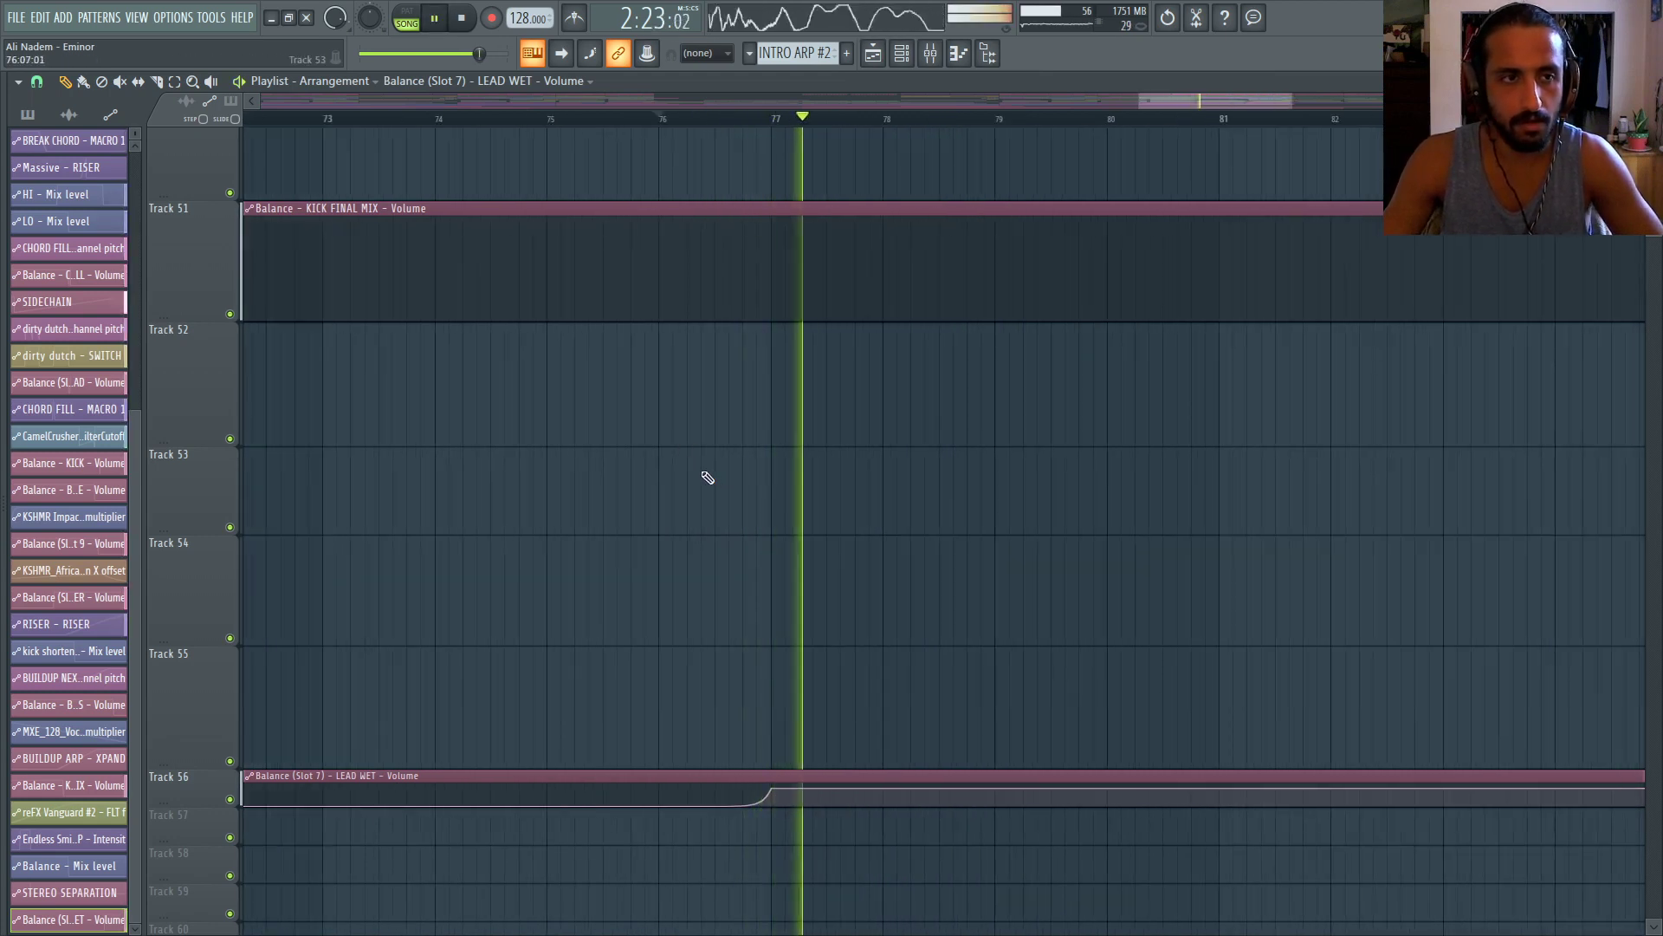
pyautogui.scroll(2, 679, 583)
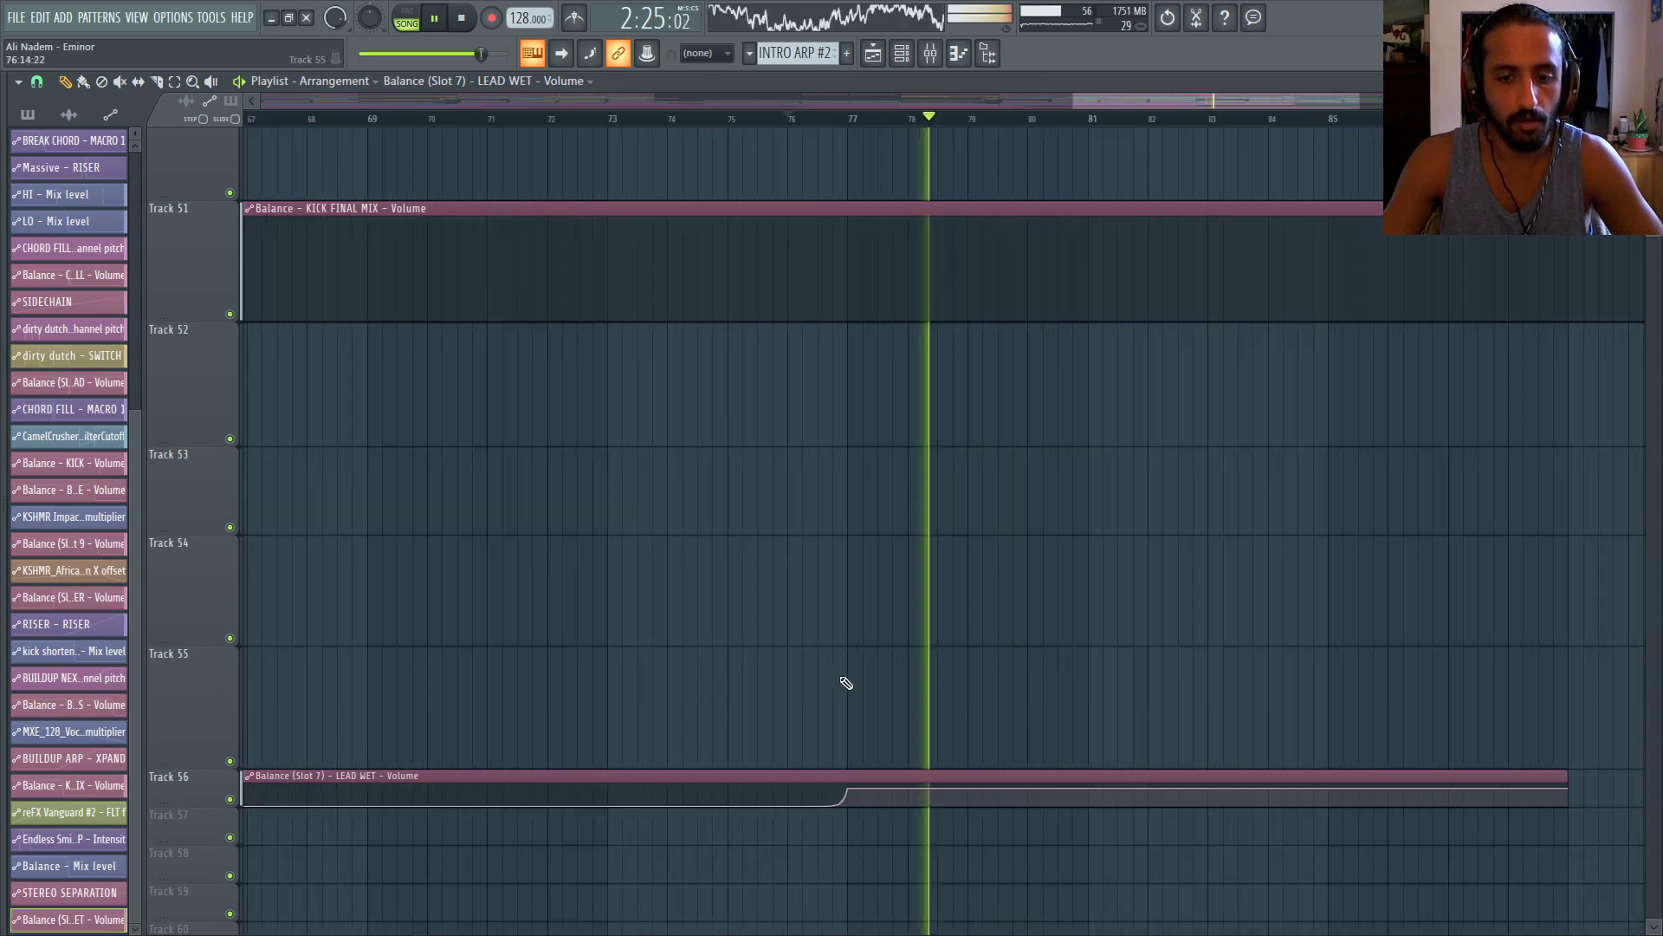
pyautogui.scroll(-5, 958, 672)
pyautogui.scroll(3, 957, 699)
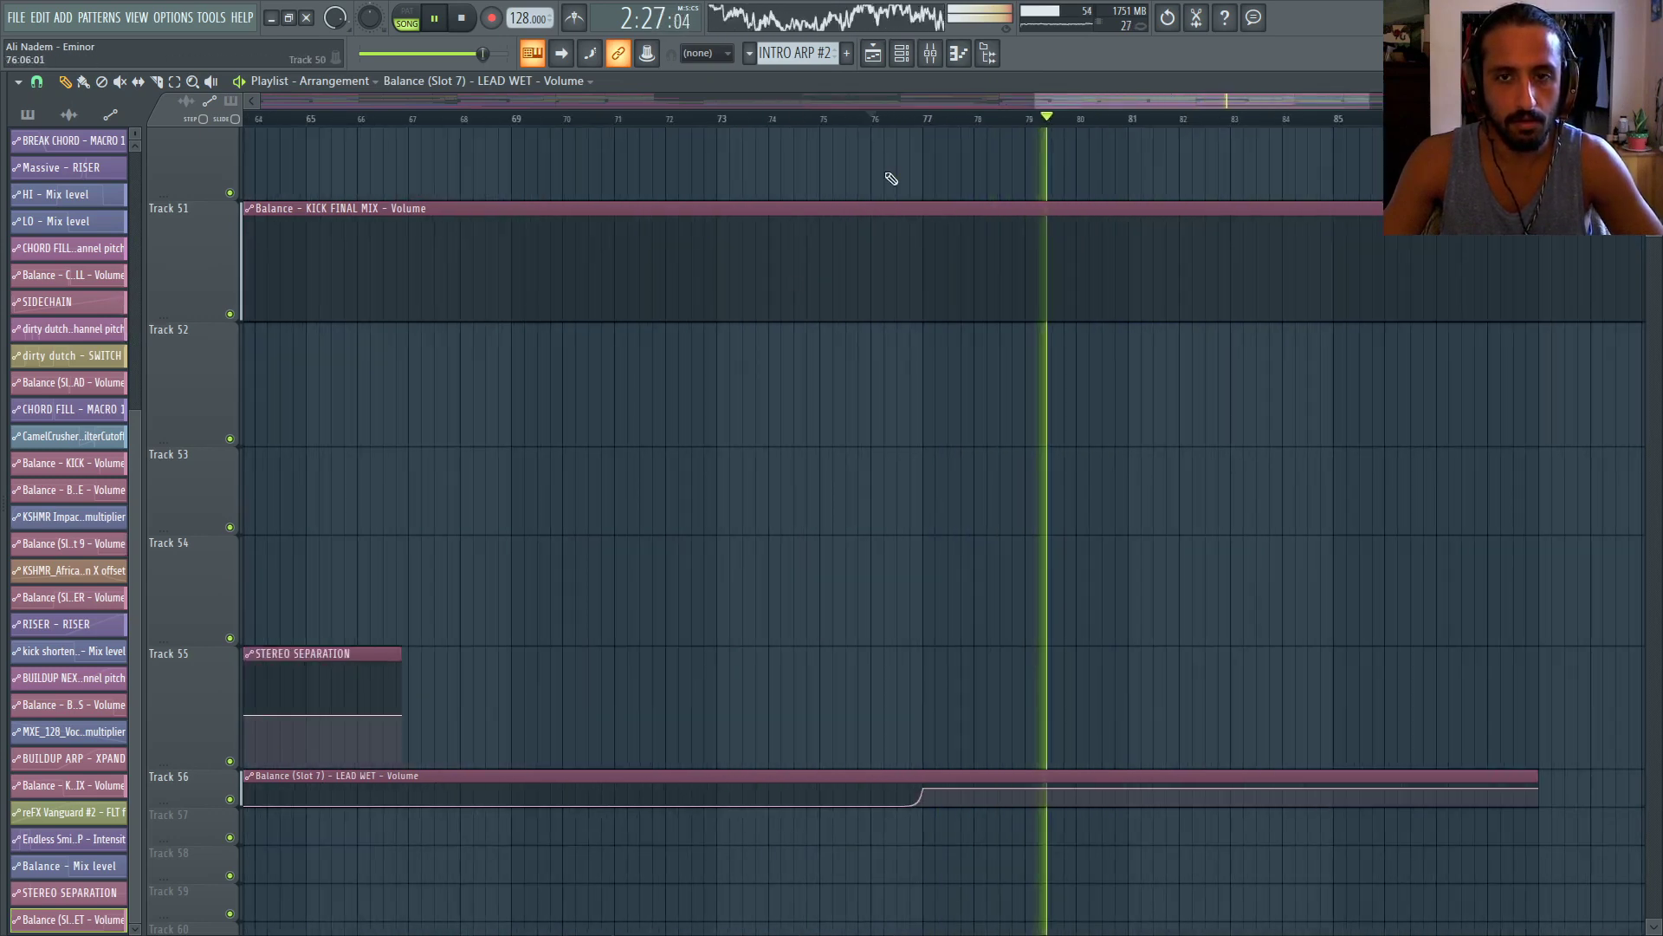
# Load the Fat Synth preset in the RC 48 reverb on LEAD WET and reduce its input gain
pyautogui.press('F9')
pyautogui.click(1387, 362)
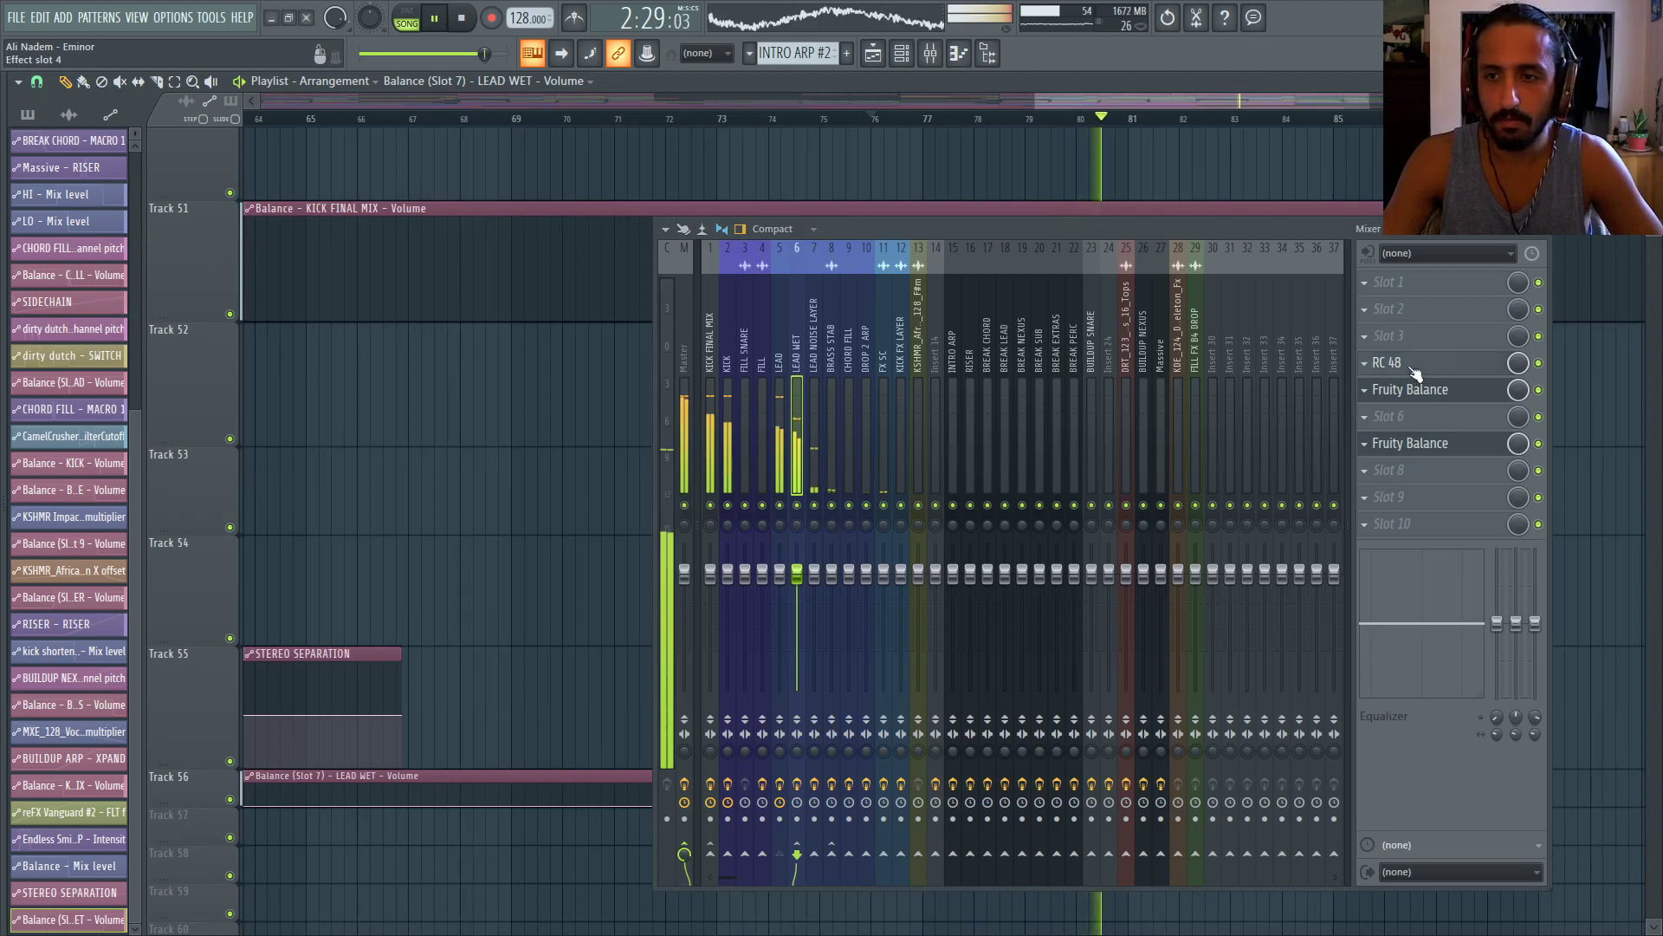
pyautogui.click(288, 343)
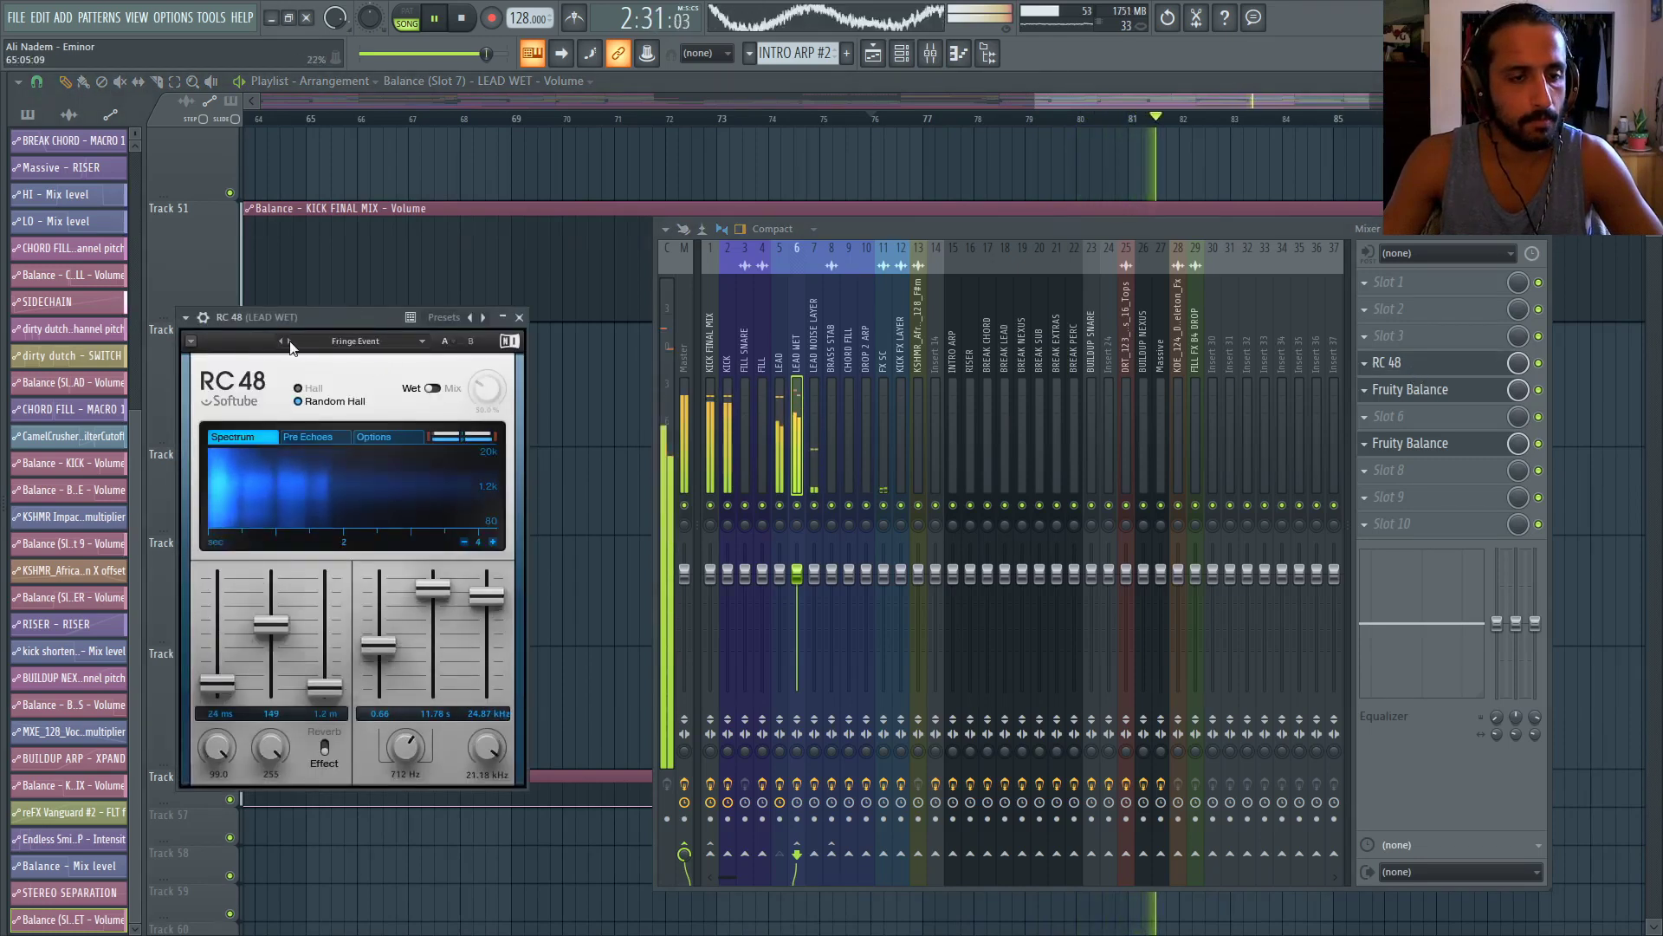
pyautogui.click(290, 343)
pyautogui.click(291, 344)
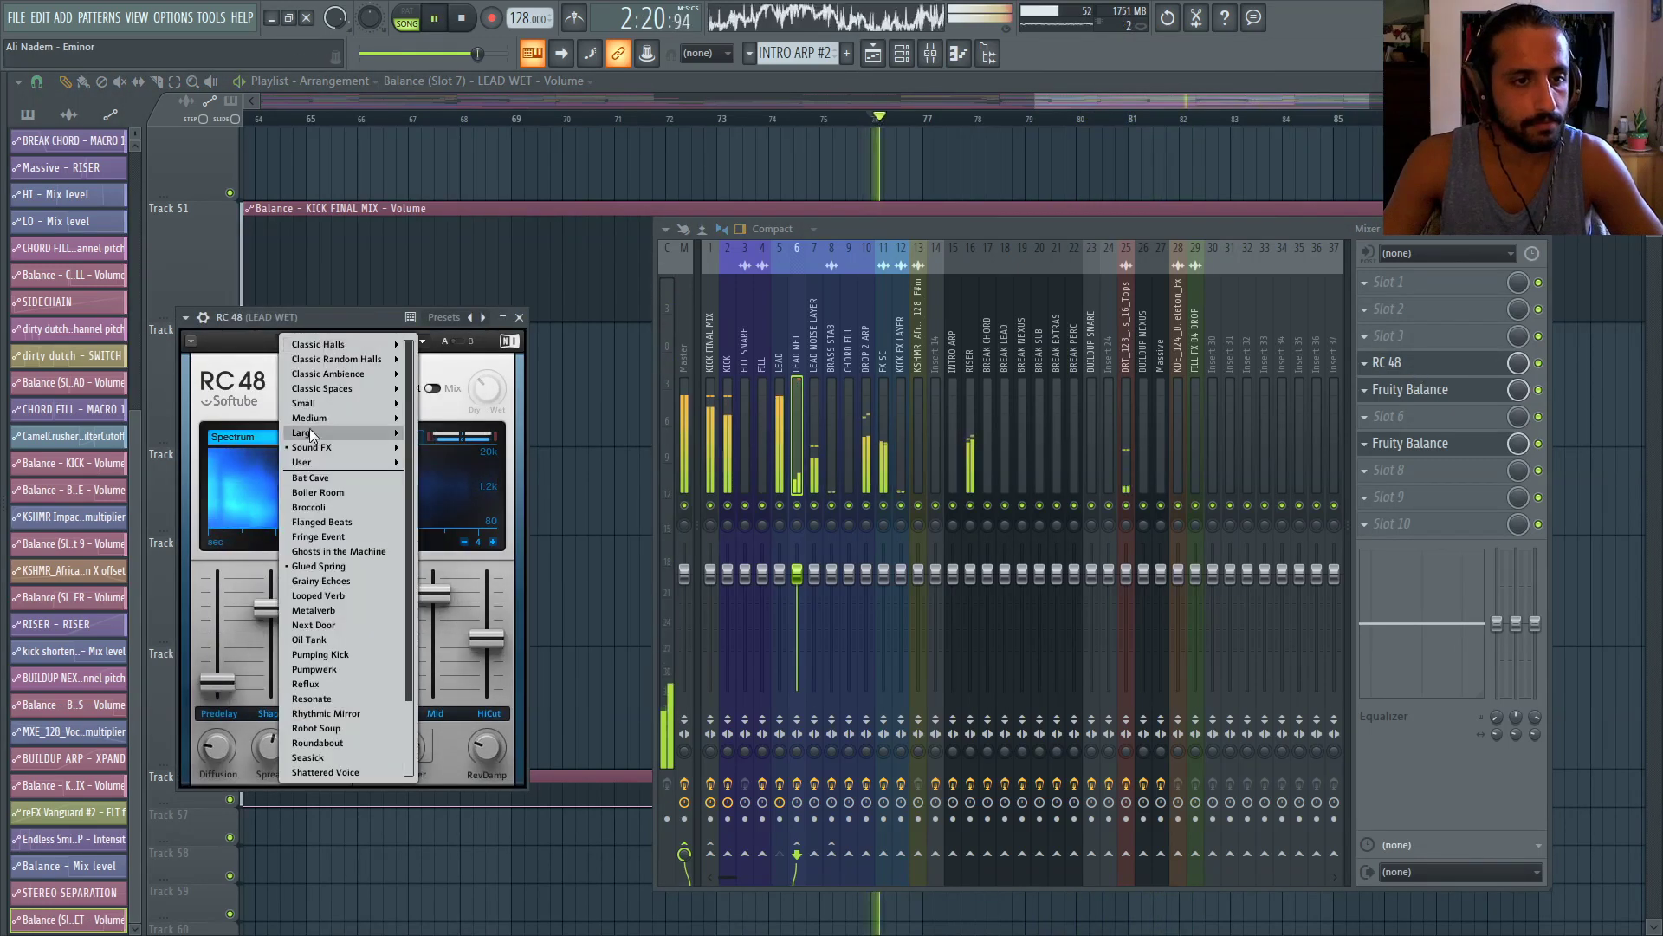
pyautogui.moveTo(320, 432)
pyautogui.click(444, 518)
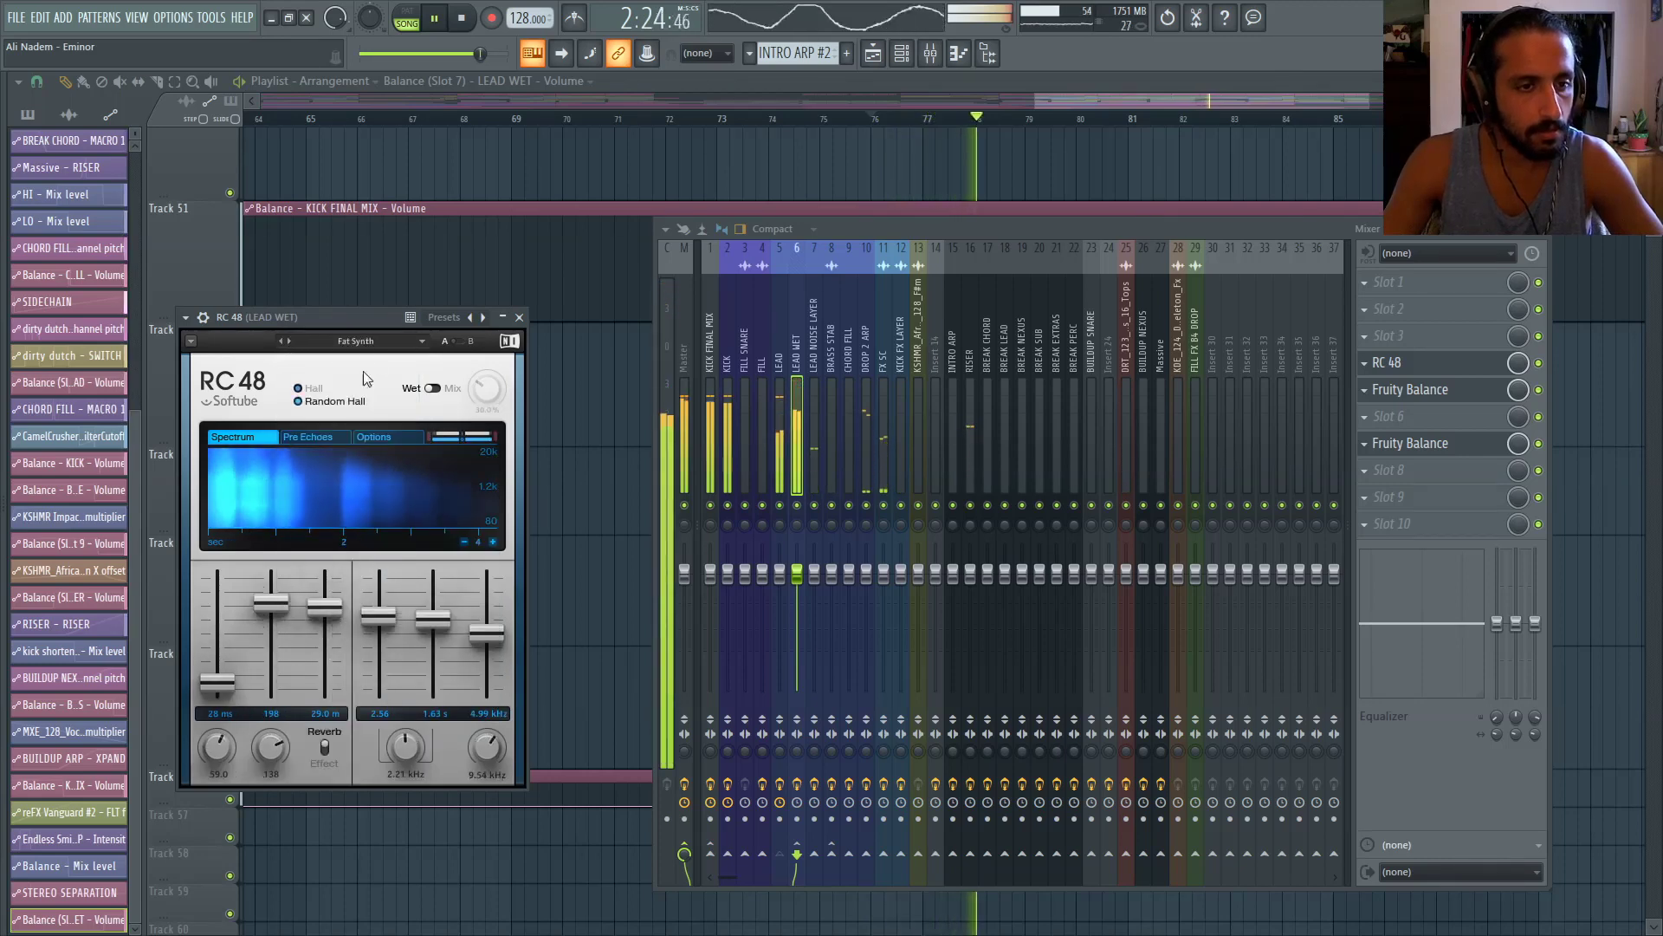
pyautogui.click(407, 436)
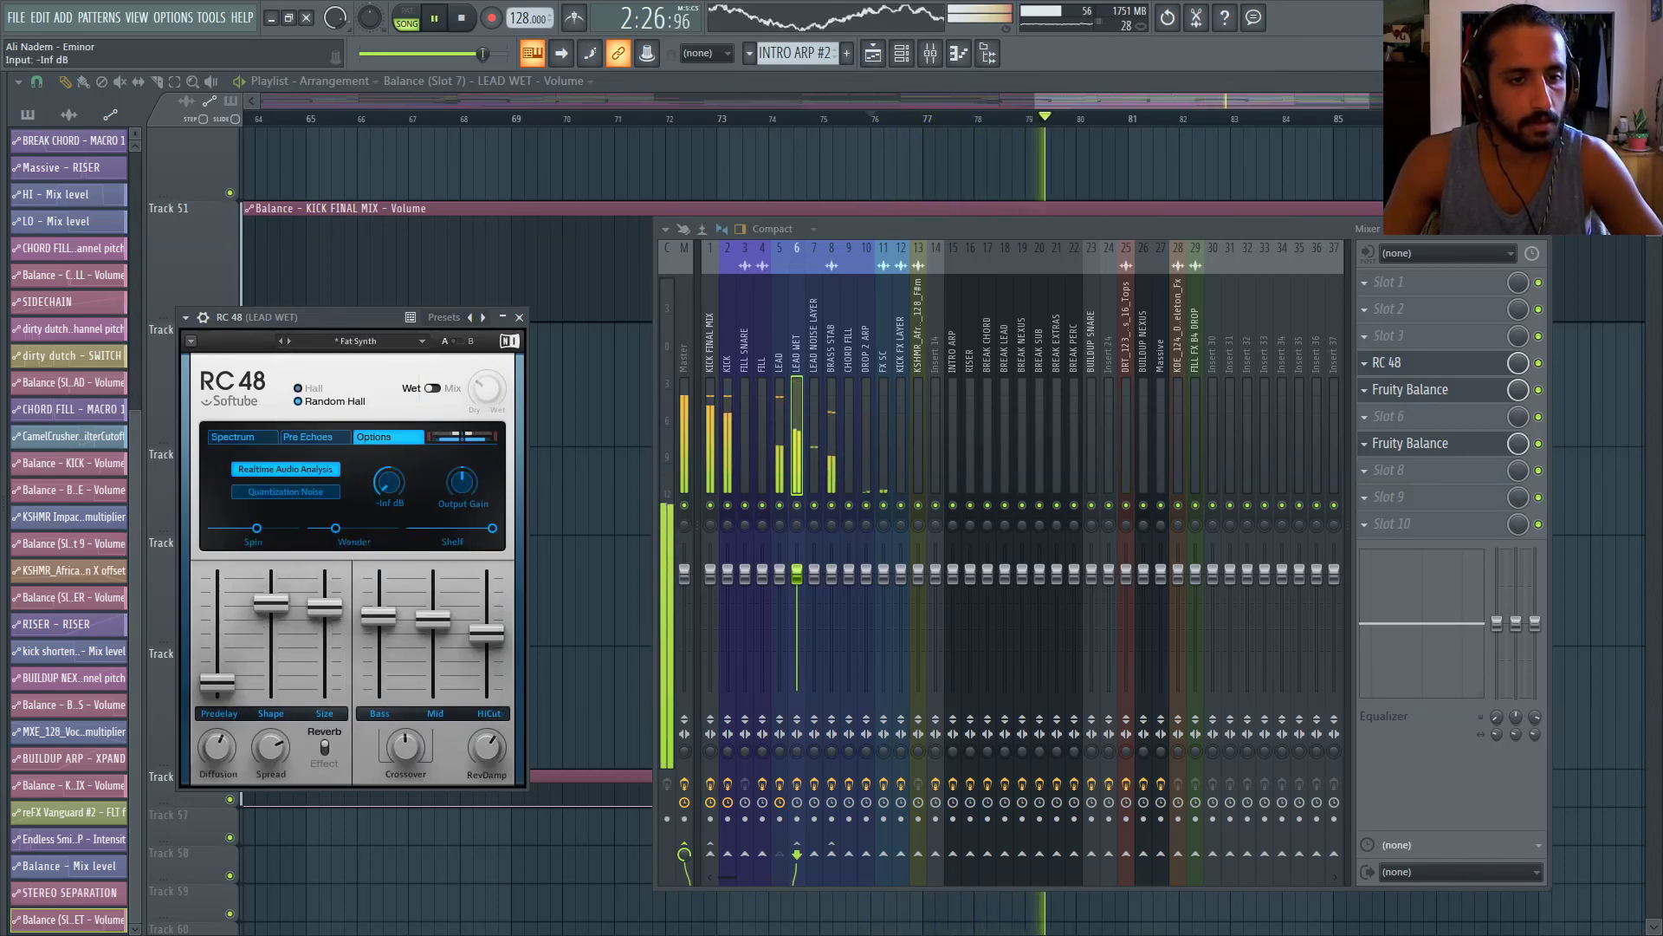
pyautogui.moveTo(388, 482); pyautogui.dragTo(388, 468)
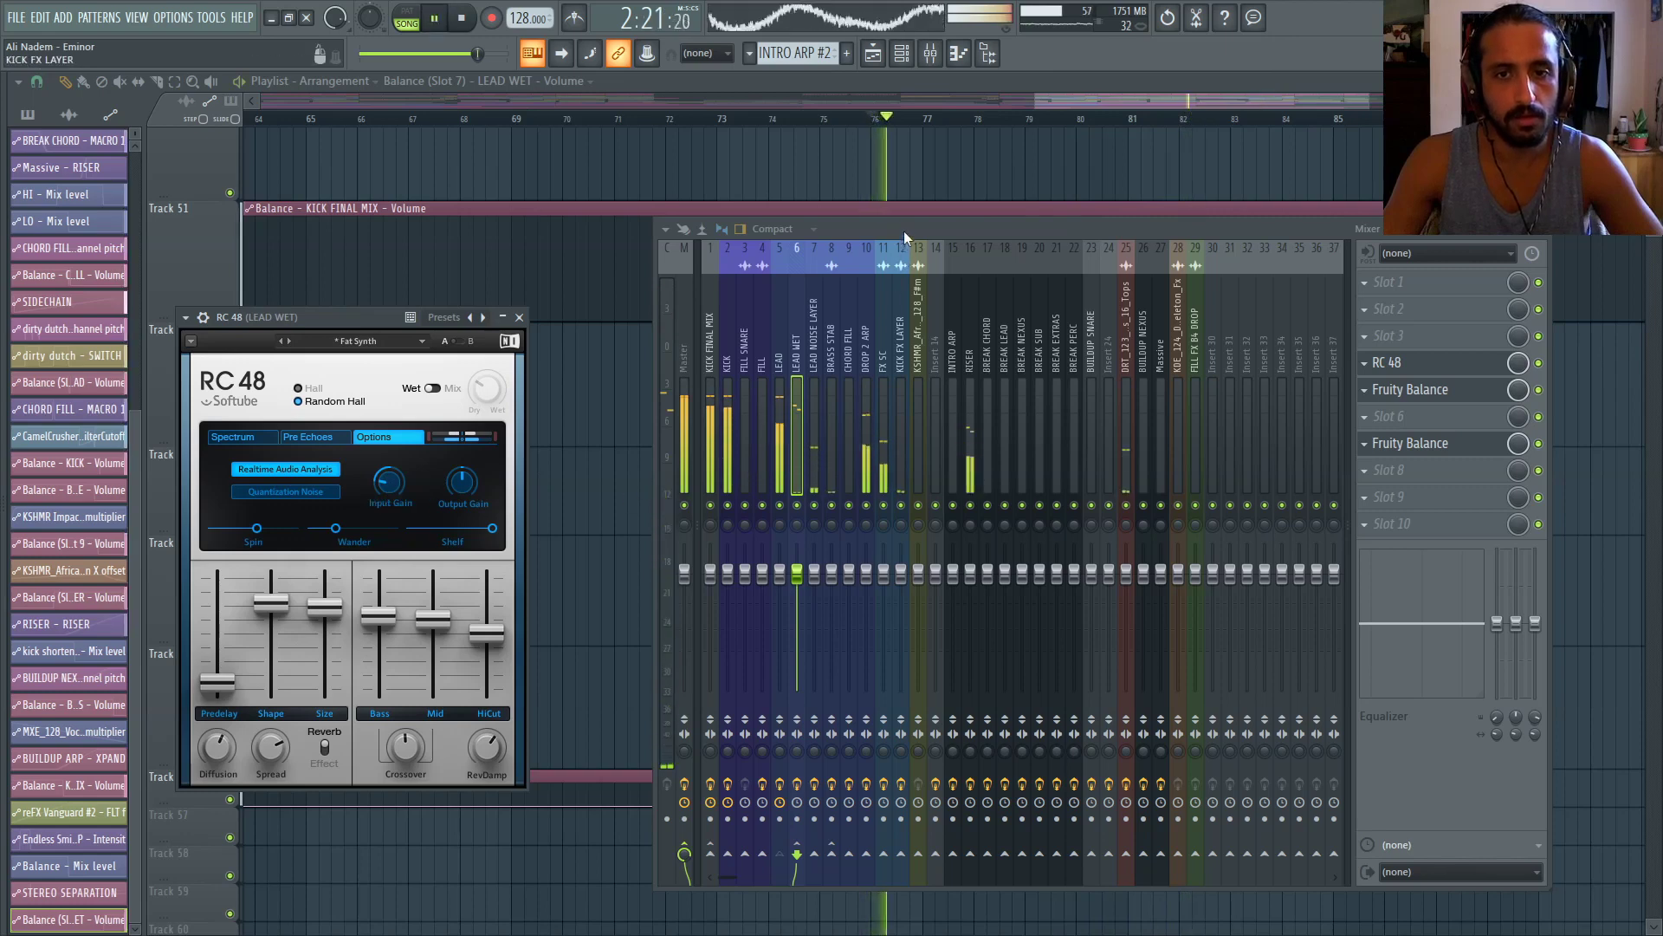
# Move the mixer off the playlist and make the LEAD WET volume rise start at about bar 76
pyautogui.moveTo(904, 232); pyautogui.dragTo(1040, 216)
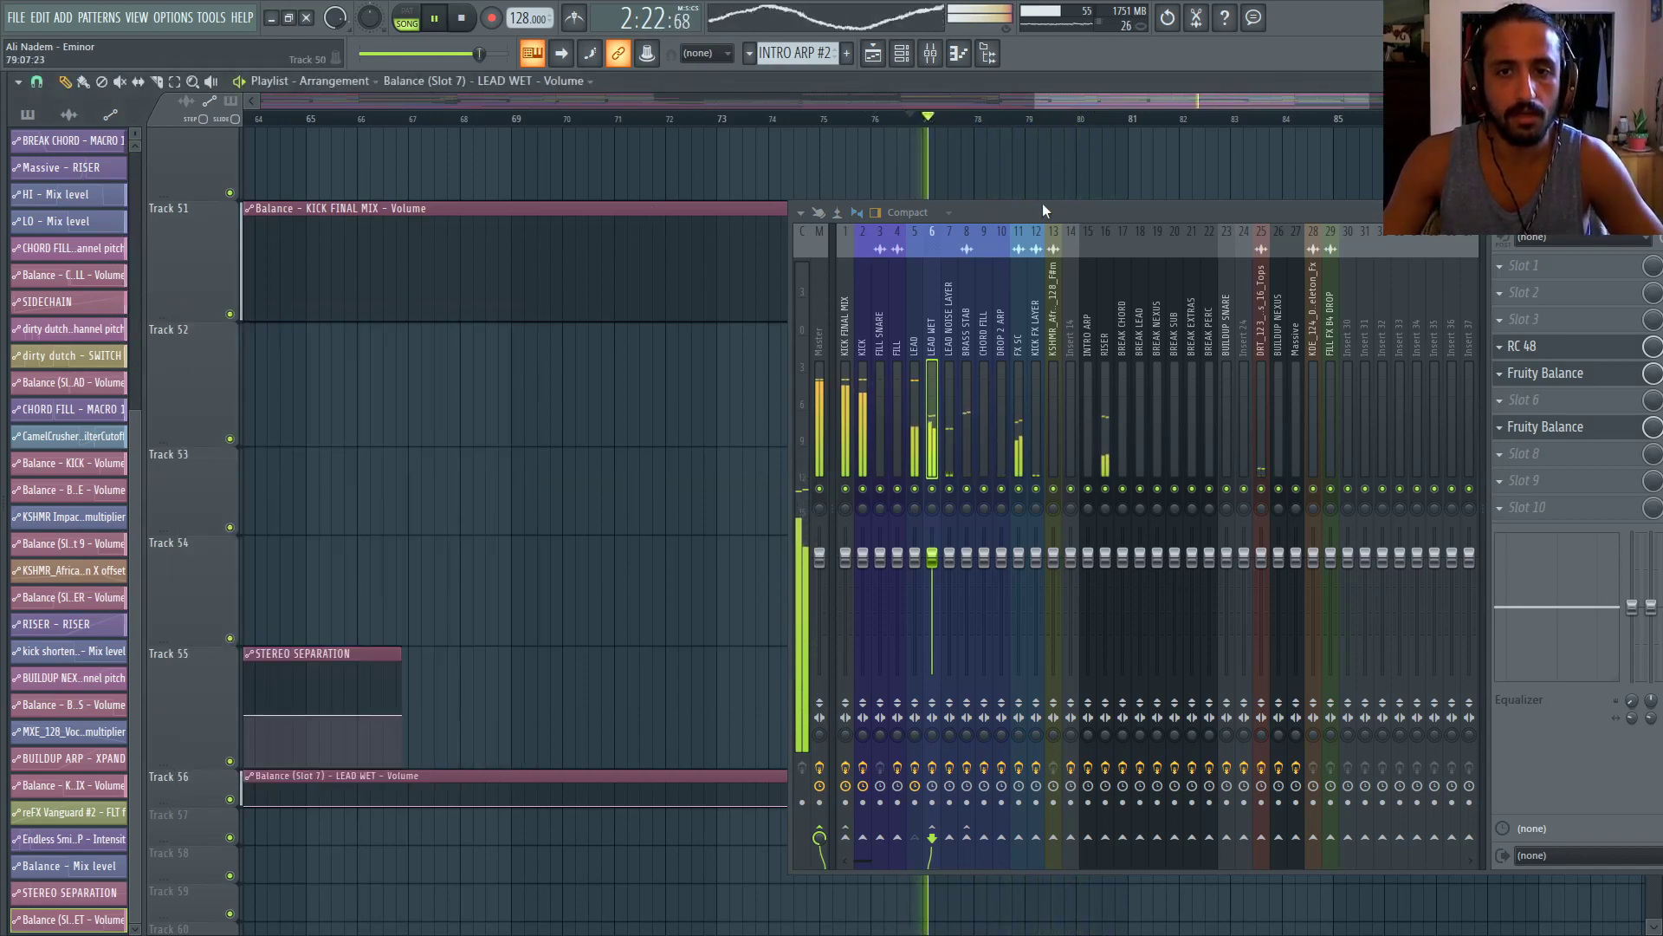
pyautogui.moveTo(1043, 211); pyautogui.dragTo(1380, 406)
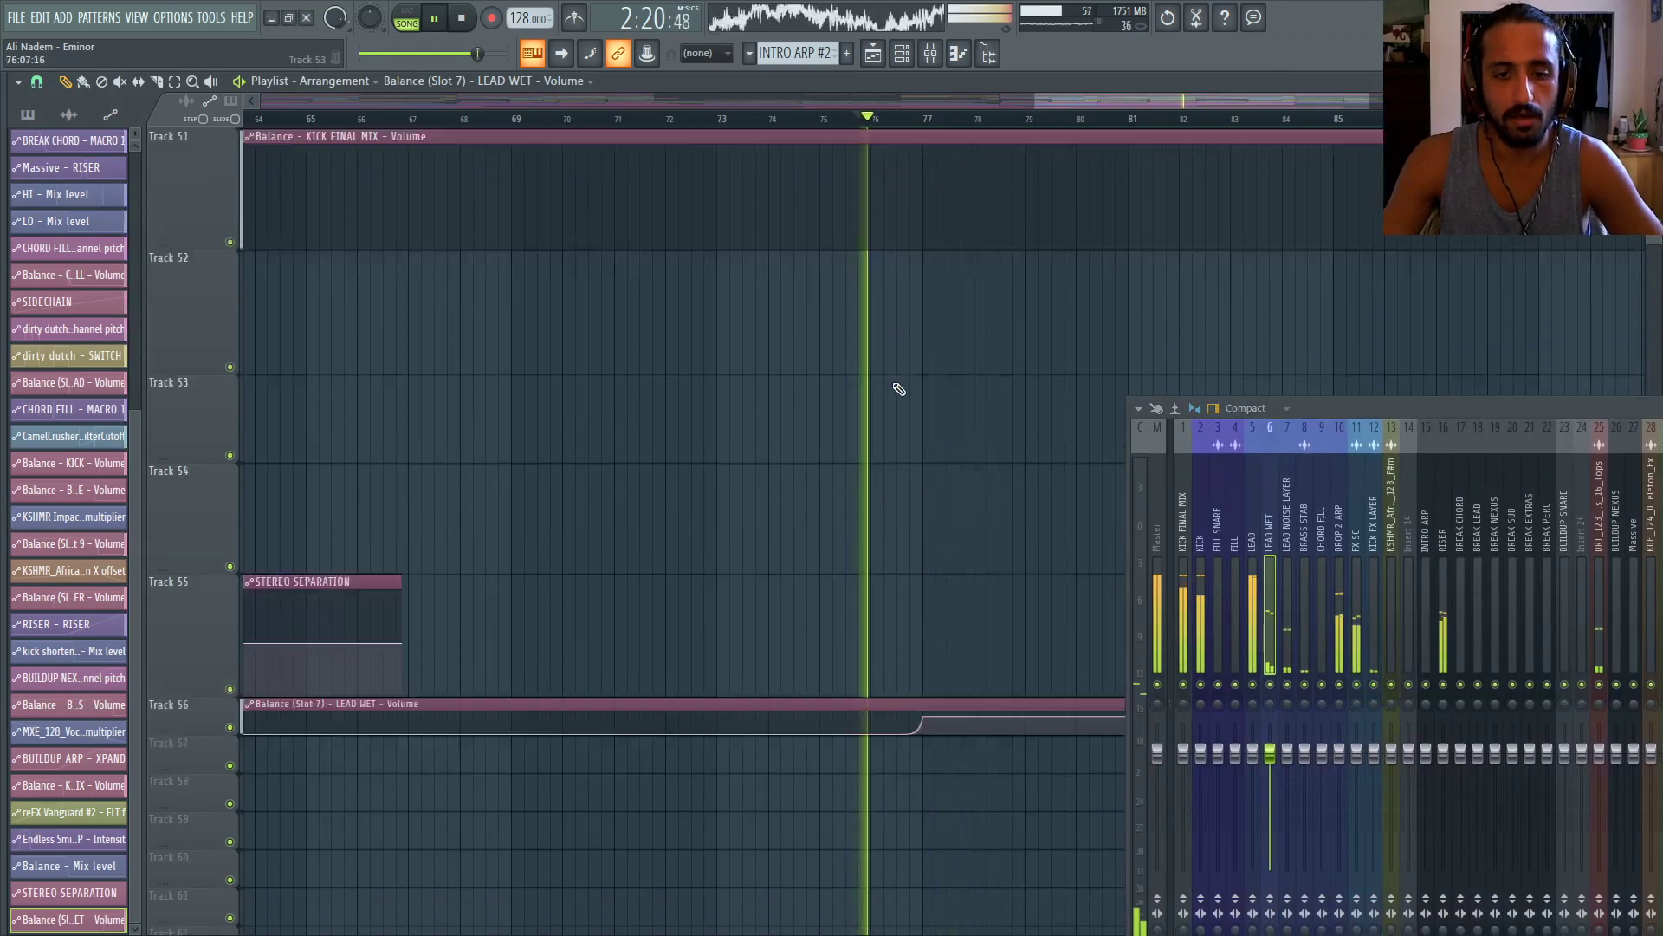
pyautogui.scroll(-1, 908, 485)
pyautogui.scroll(2, 924, 620)
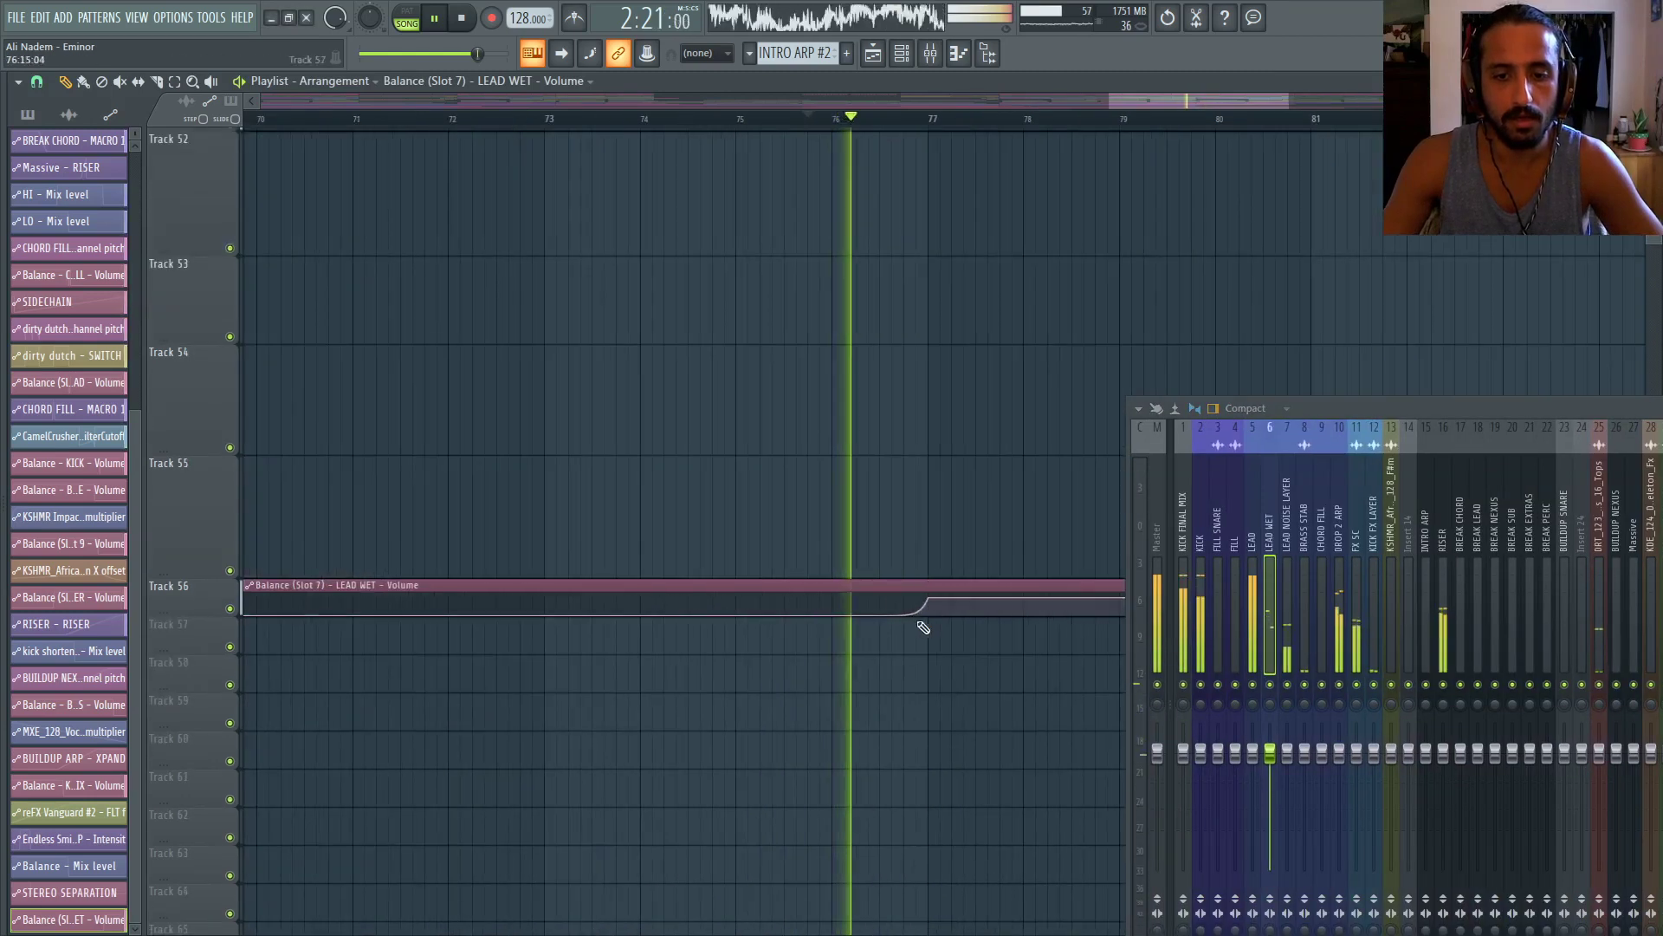
pyautogui.press('space')
pyautogui.press('space')
pyautogui.rightClick(879, 612)
pyautogui.scroll(-4, 786, 390)
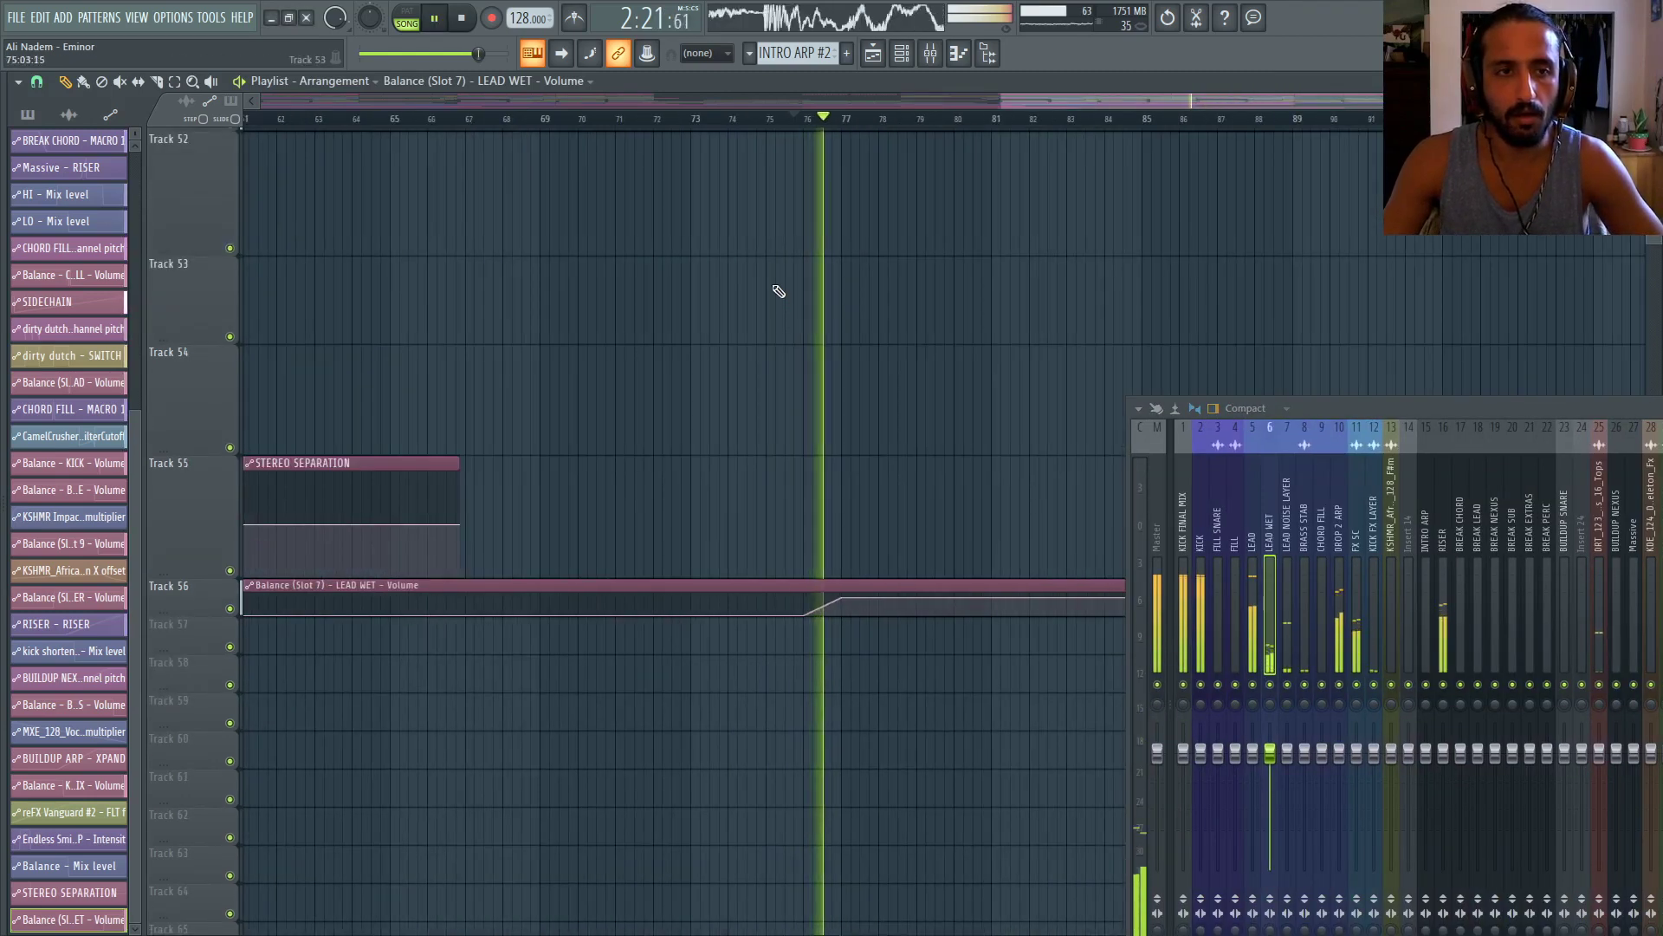
# Bend the volume rise between bars 76 and 77 into a curve with 25% tension and replay it
pyautogui.scroll(4, 866, 270)
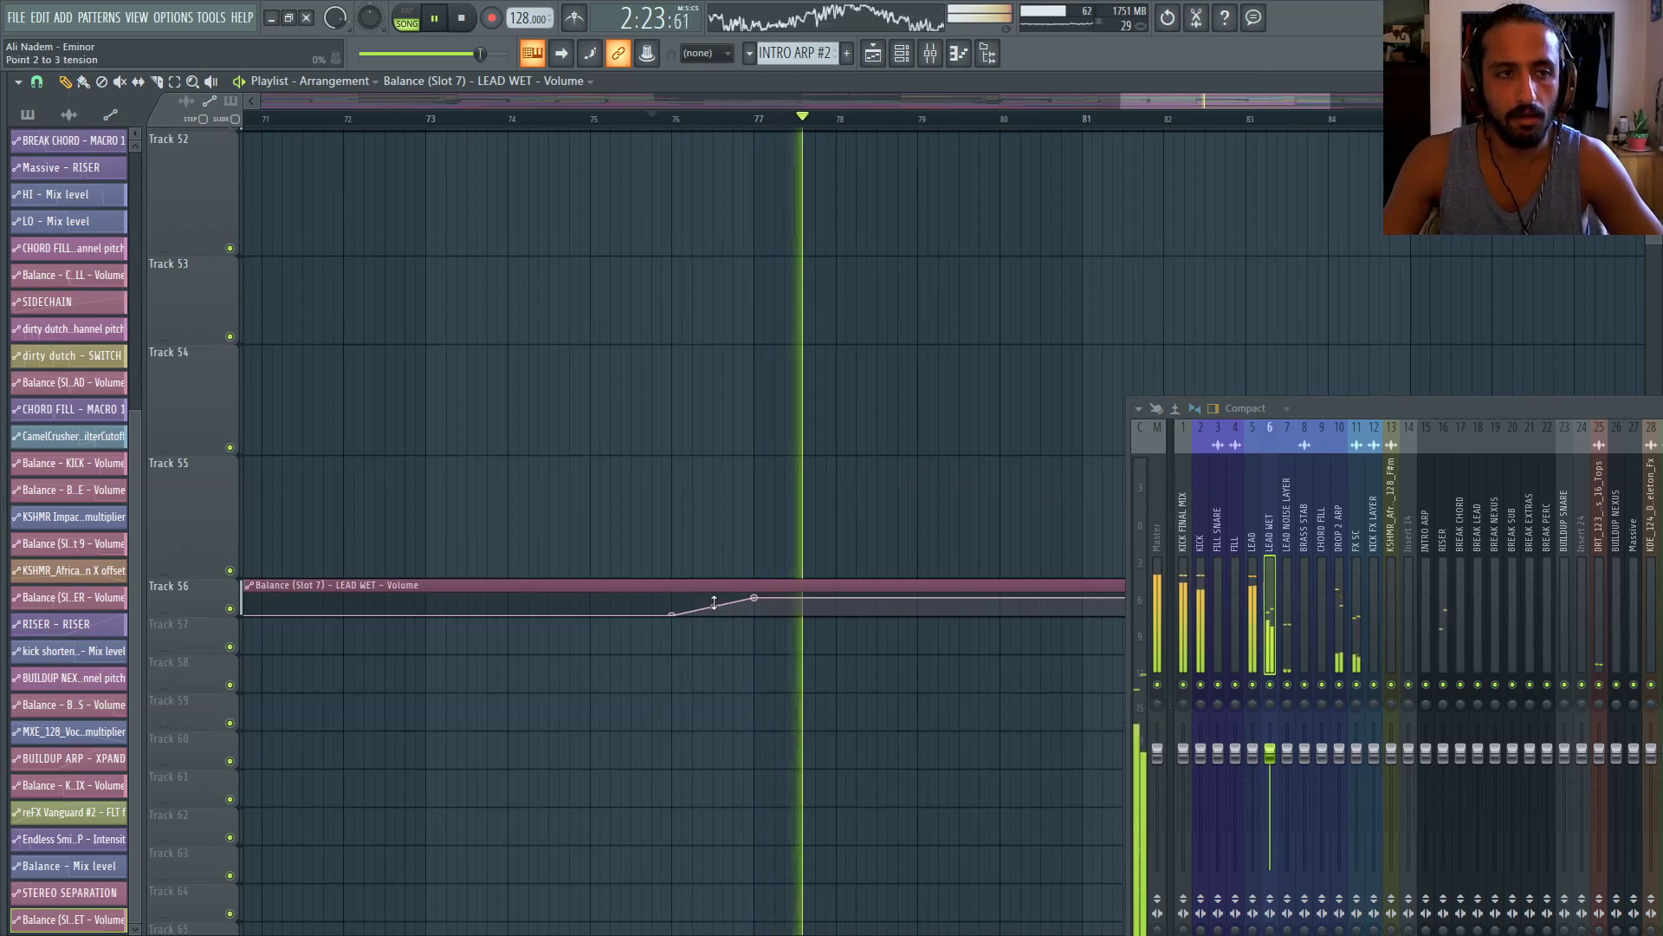
pyautogui.moveTo(713, 607); pyautogui.dragTo(713, 613)
pyautogui.press('space')
pyautogui.press('space')
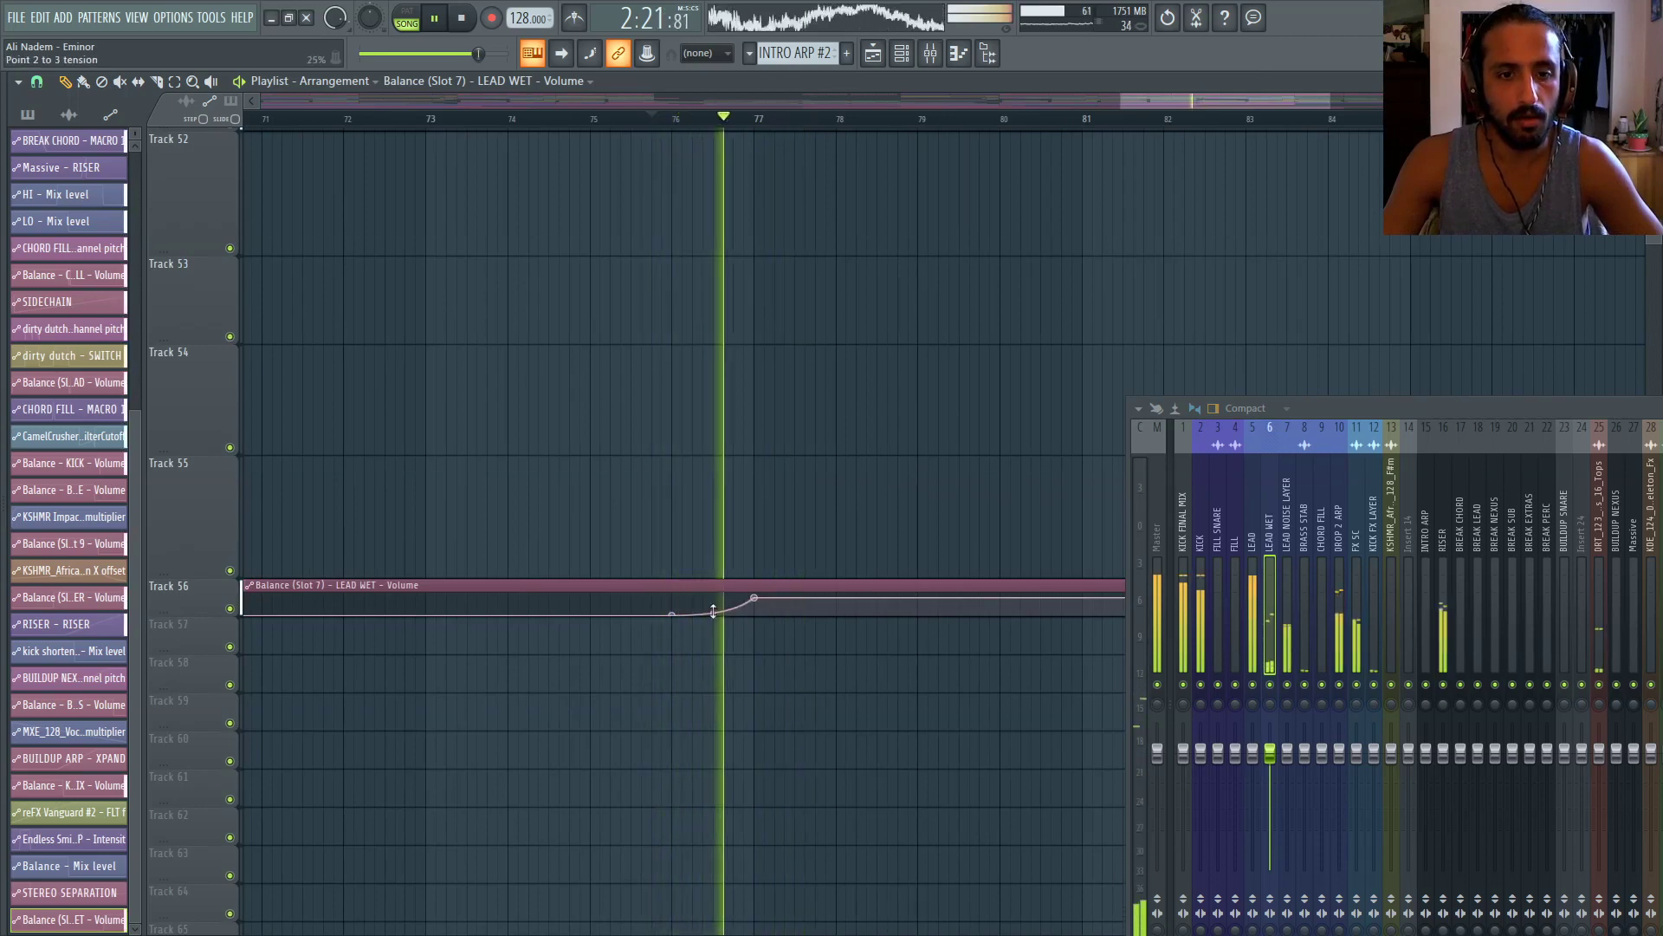
# Add Fruity Parametric EQ 2 to the LEAD WET track and place it directly after RC 48
pyautogui.scroll(-1, 698, 372)
pyautogui.moveTo(1311, 414); pyautogui.dragTo(858, 331)
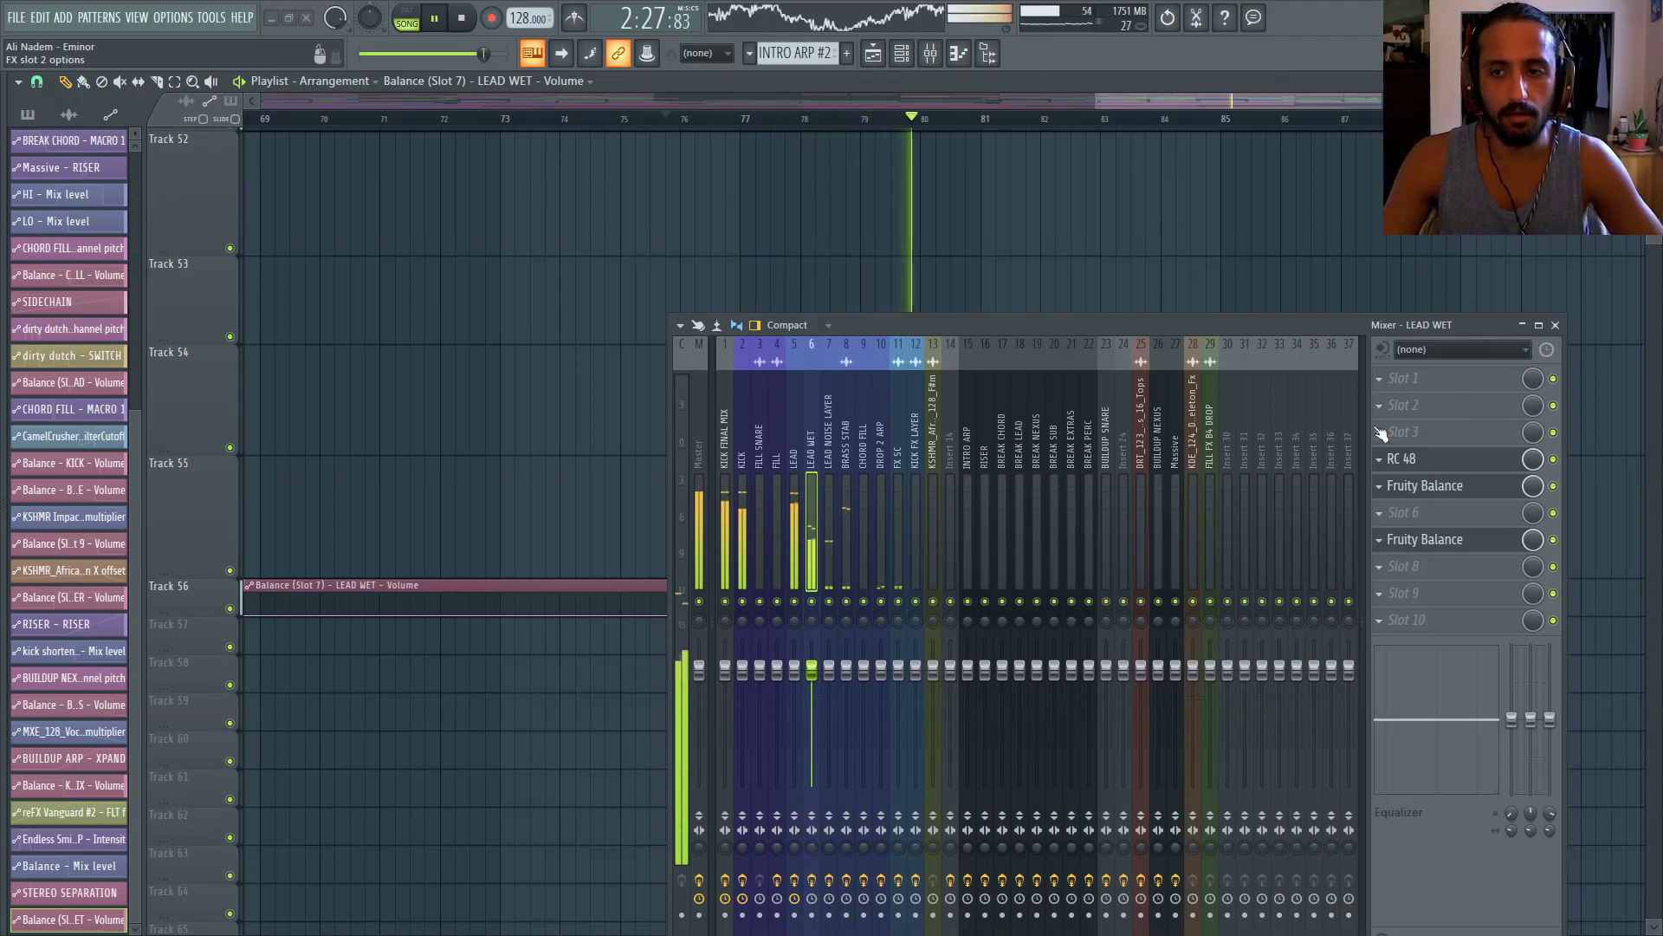
pyautogui.click(1380, 517)
pyautogui.moveTo(1404, 536)
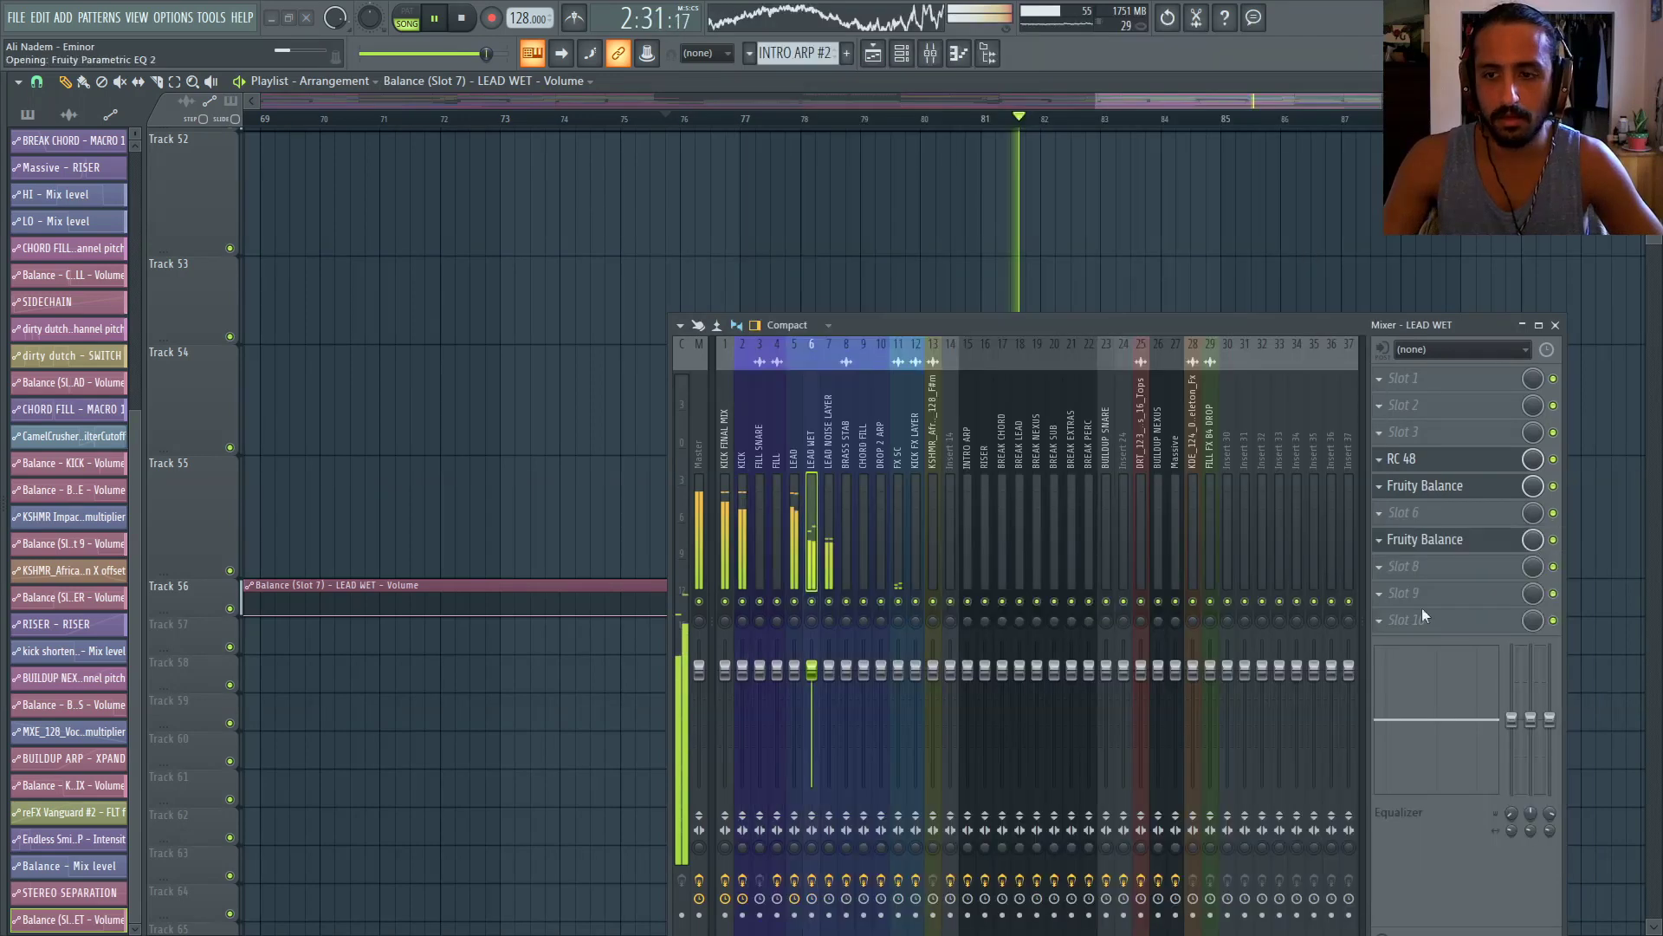
pyautogui.click(984, 205)
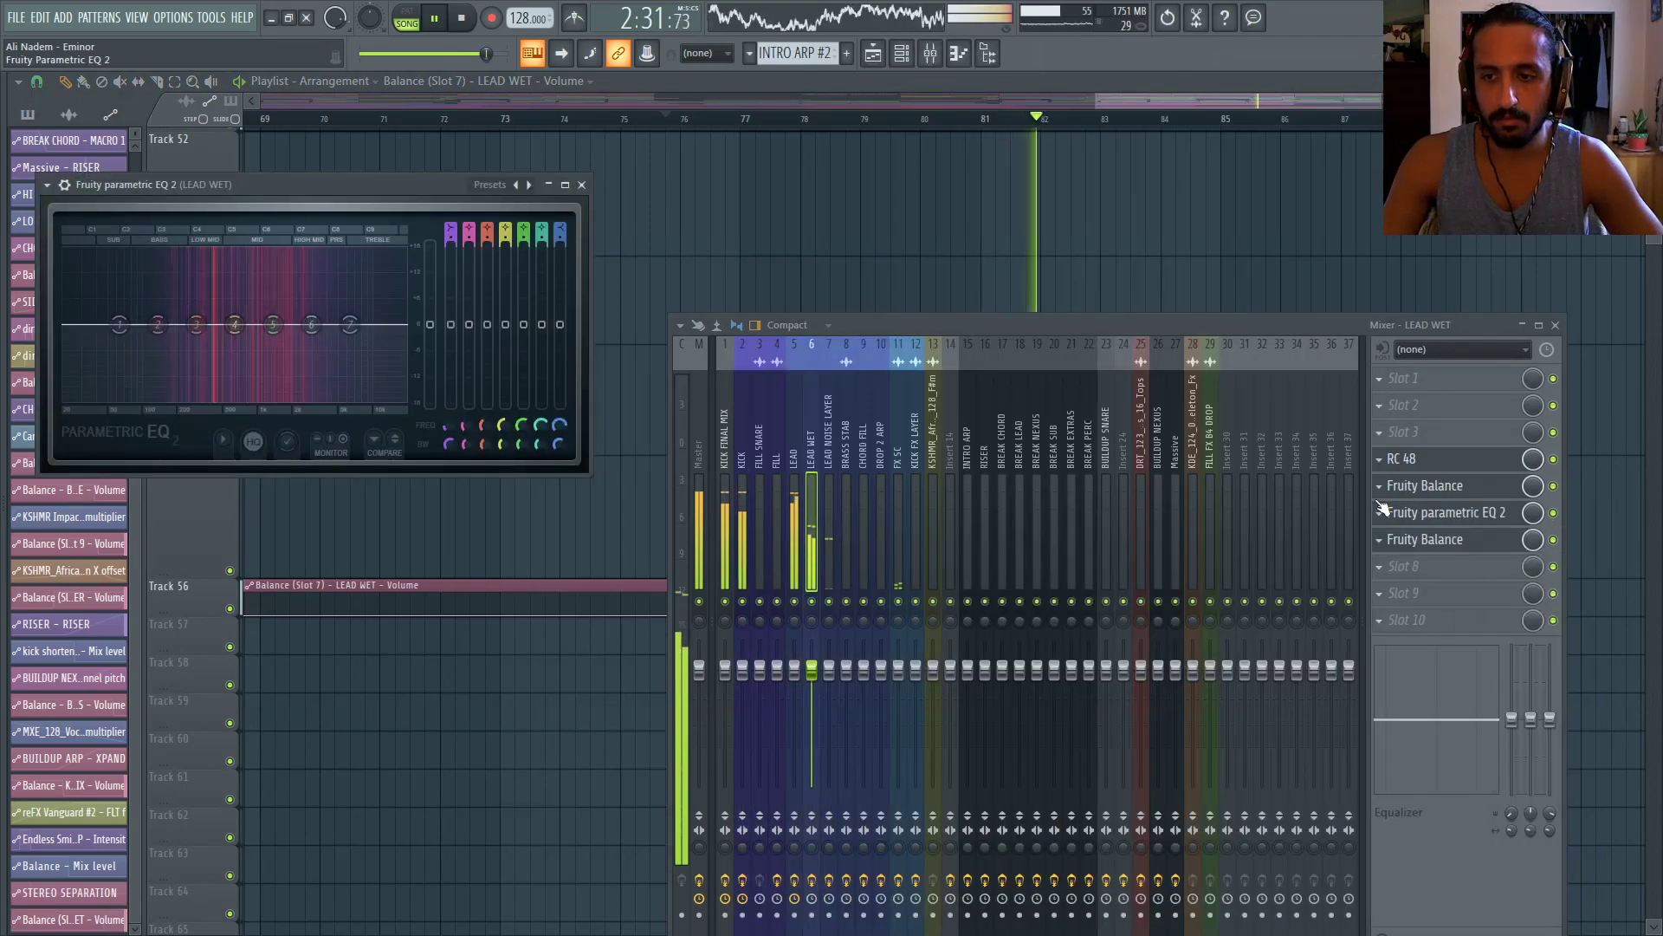
# Load an equalizer preset on LEAD WET that cuts only the extreme low and high frequencies
pyautogui.moveTo(120, 324); pyautogui.dragTo(151, 402)
pyautogui.rightClick(152, 402)
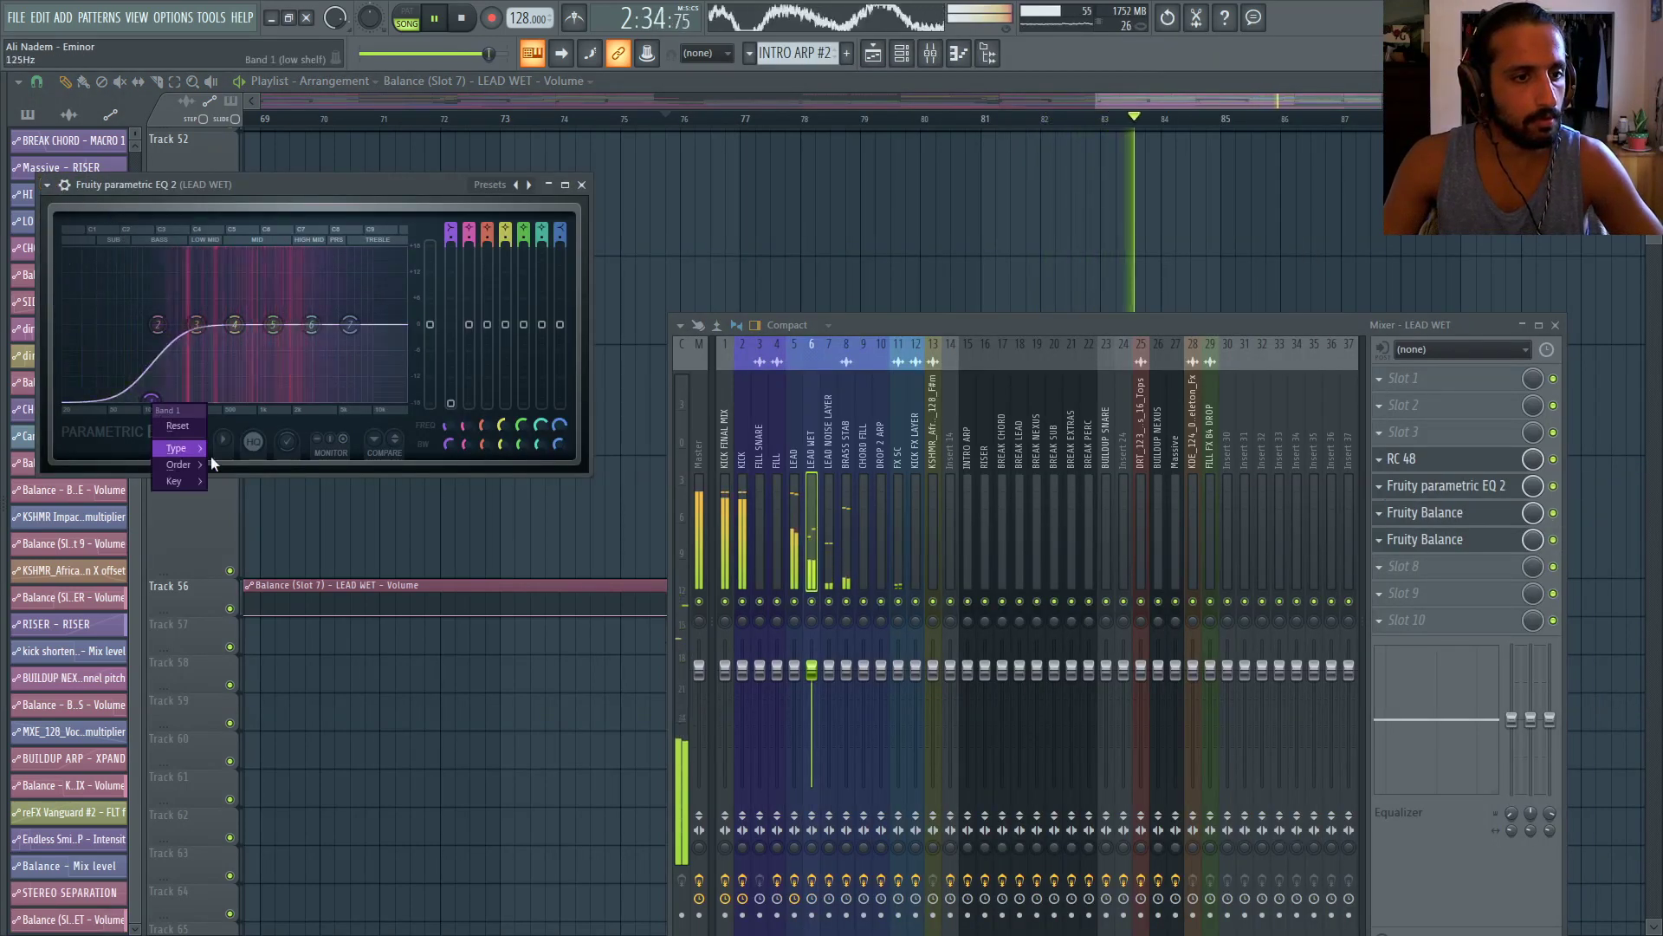
pyautogui.click(48, 185)
pyautogui.moveTo(130, 216)
pyautogui.click(290, 317)
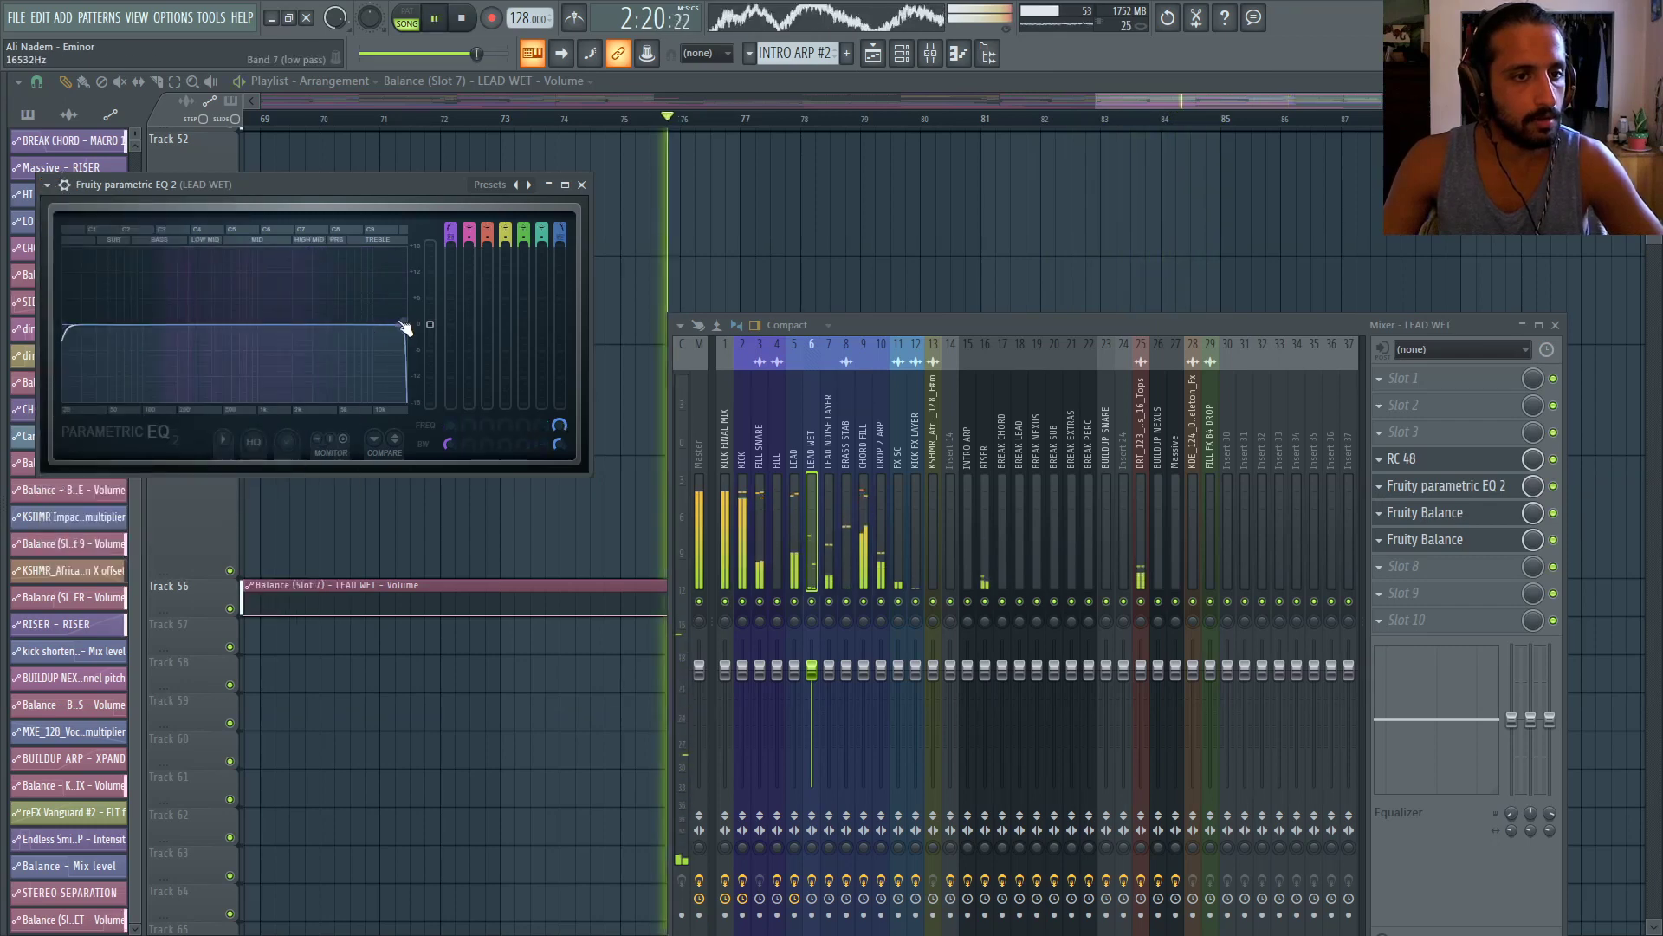
# Raise the high-pass cutoff in the LEAD WET equalizer to about 290 Hz, cutting the lows while the drop plays
pyautogui.moveTo(65, 325); pyautogui.dragTo(216, 325)
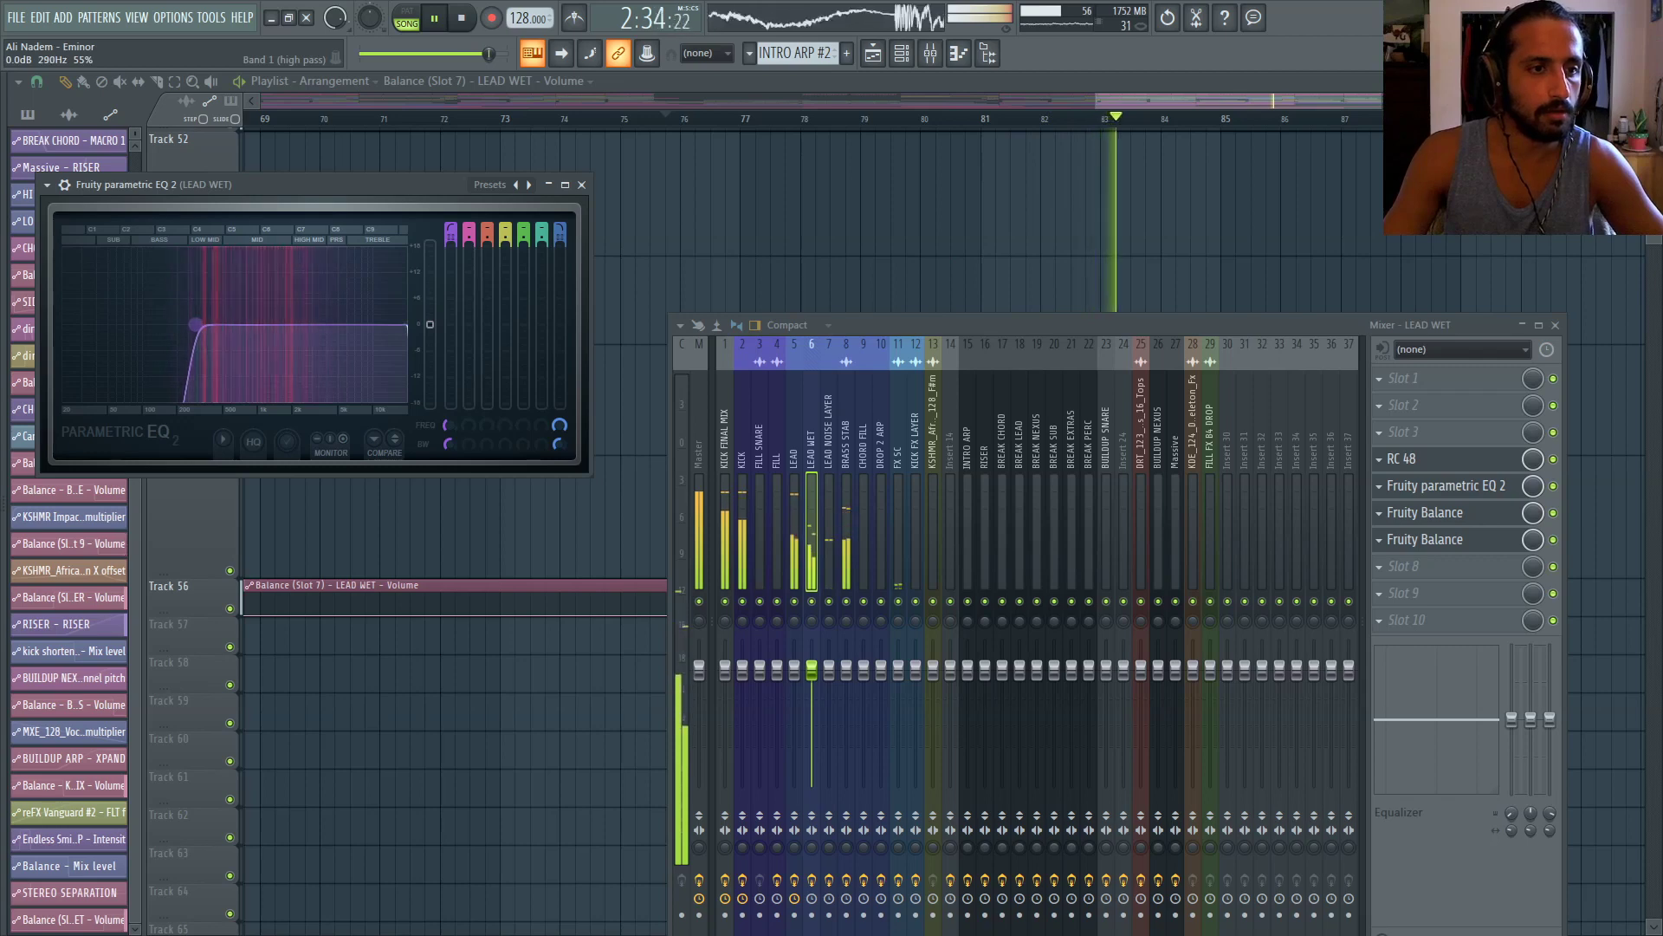
pyautogui.moveTo(201, 325); pyautogui.dragTo(334, 324)
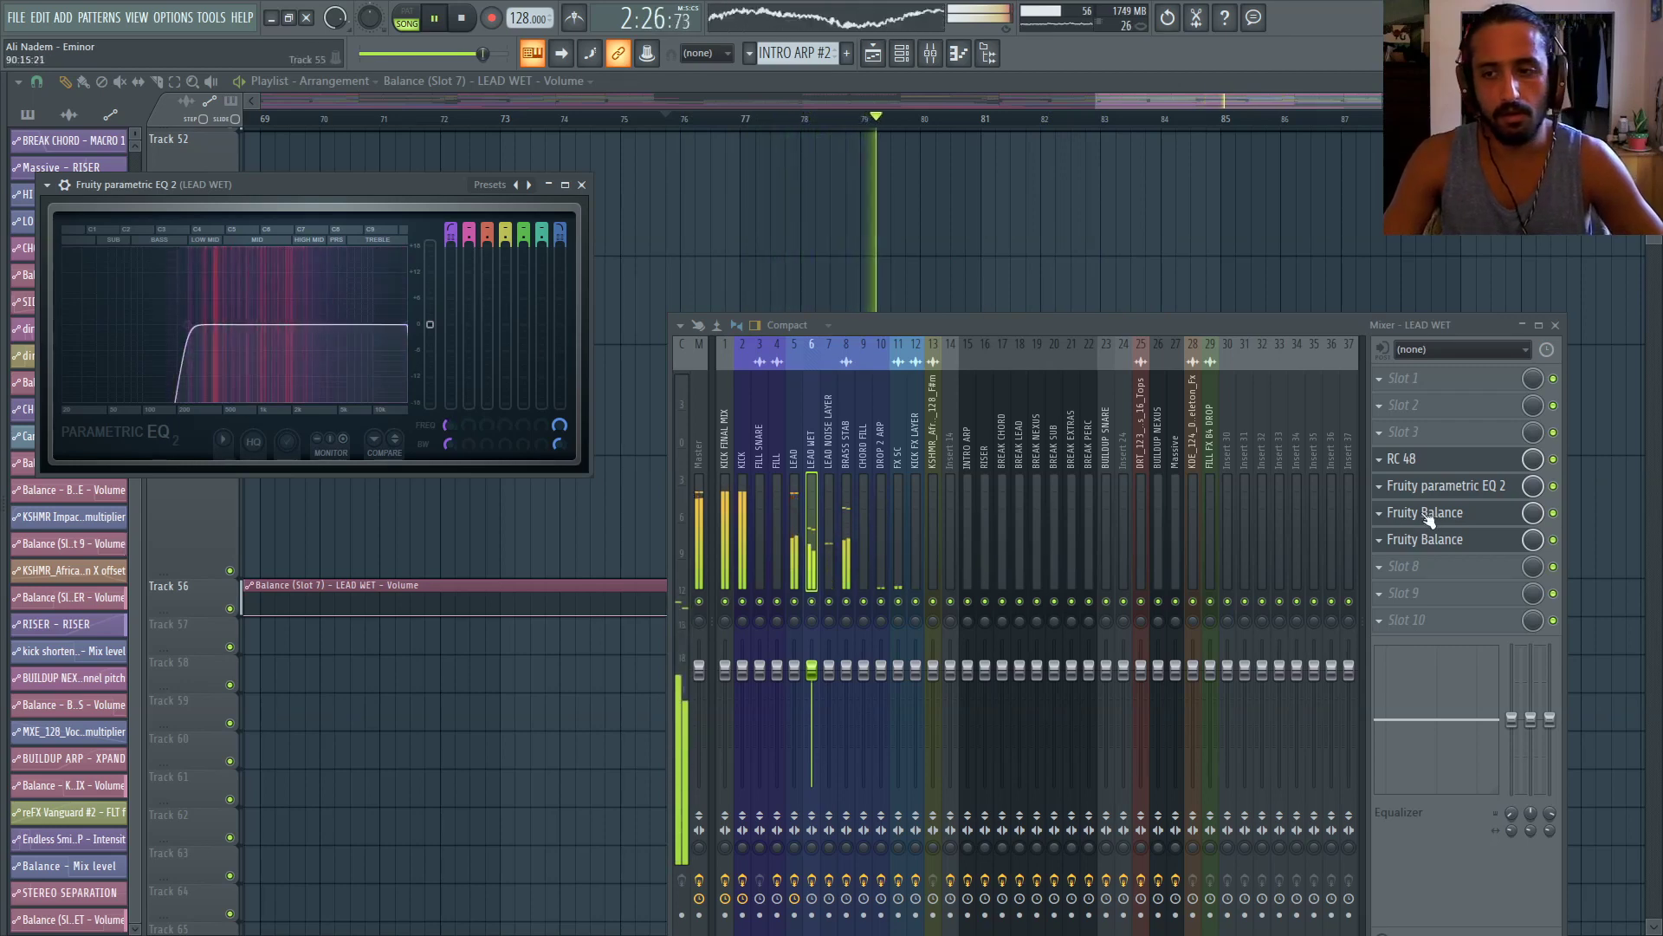
pyautogui.click(582, 185)
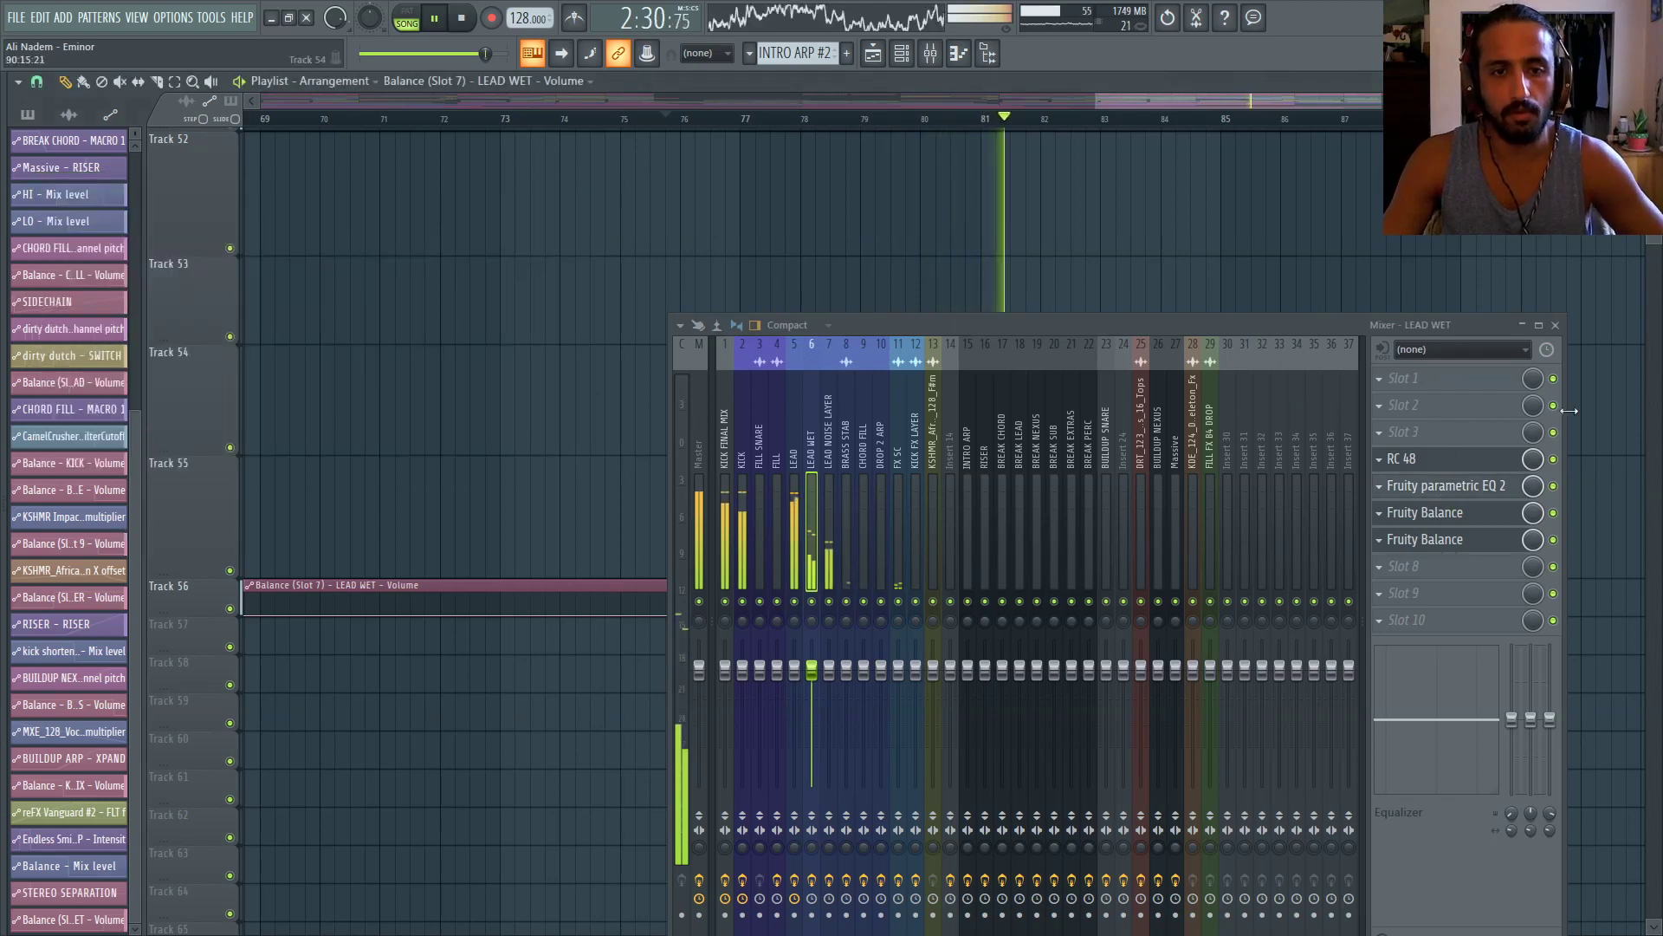
pyautogui.click(1449, 490)
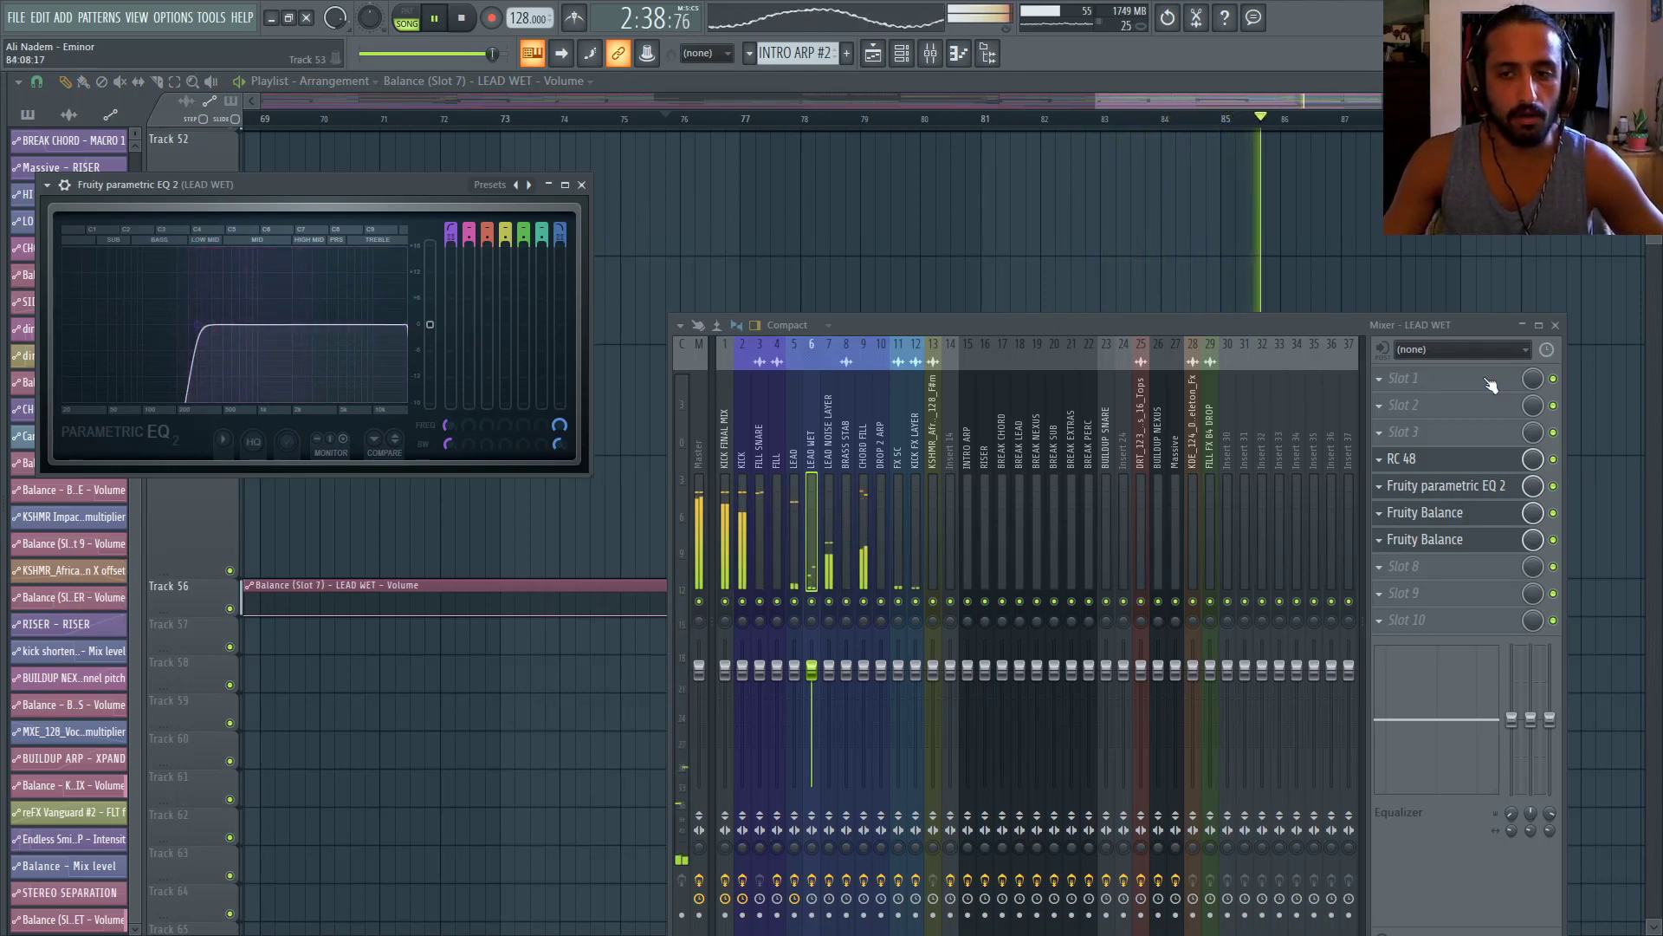
# Check the CHORD FILL mixer track, and clear the equalizer and mixer windows away from the playlist
pyautogui.click(861, 440)
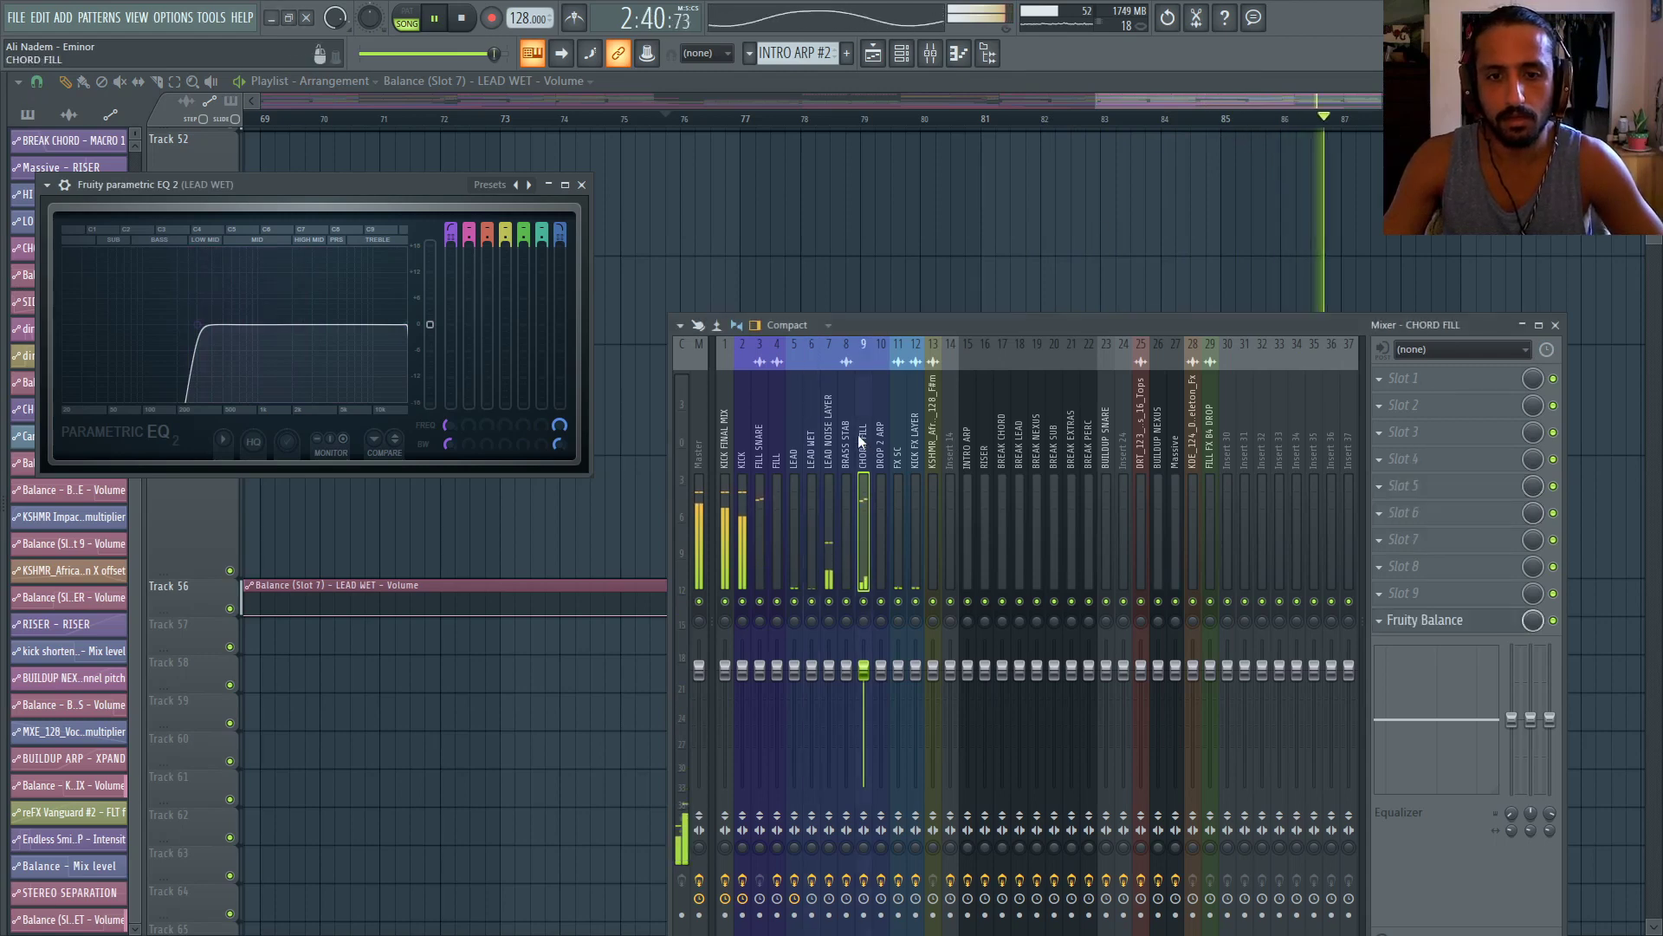
pyautogui.moveTo(1240, 100); pyautogui.dragTo(1268, 101)
pyautogui.press('Escape')
pyautogui.click(1556, 327)
# Play the song from the start and move the first INTRO ARP #2 clip from track 24 up to track 23
pyautogui.scroll(-5, 1303, 308)
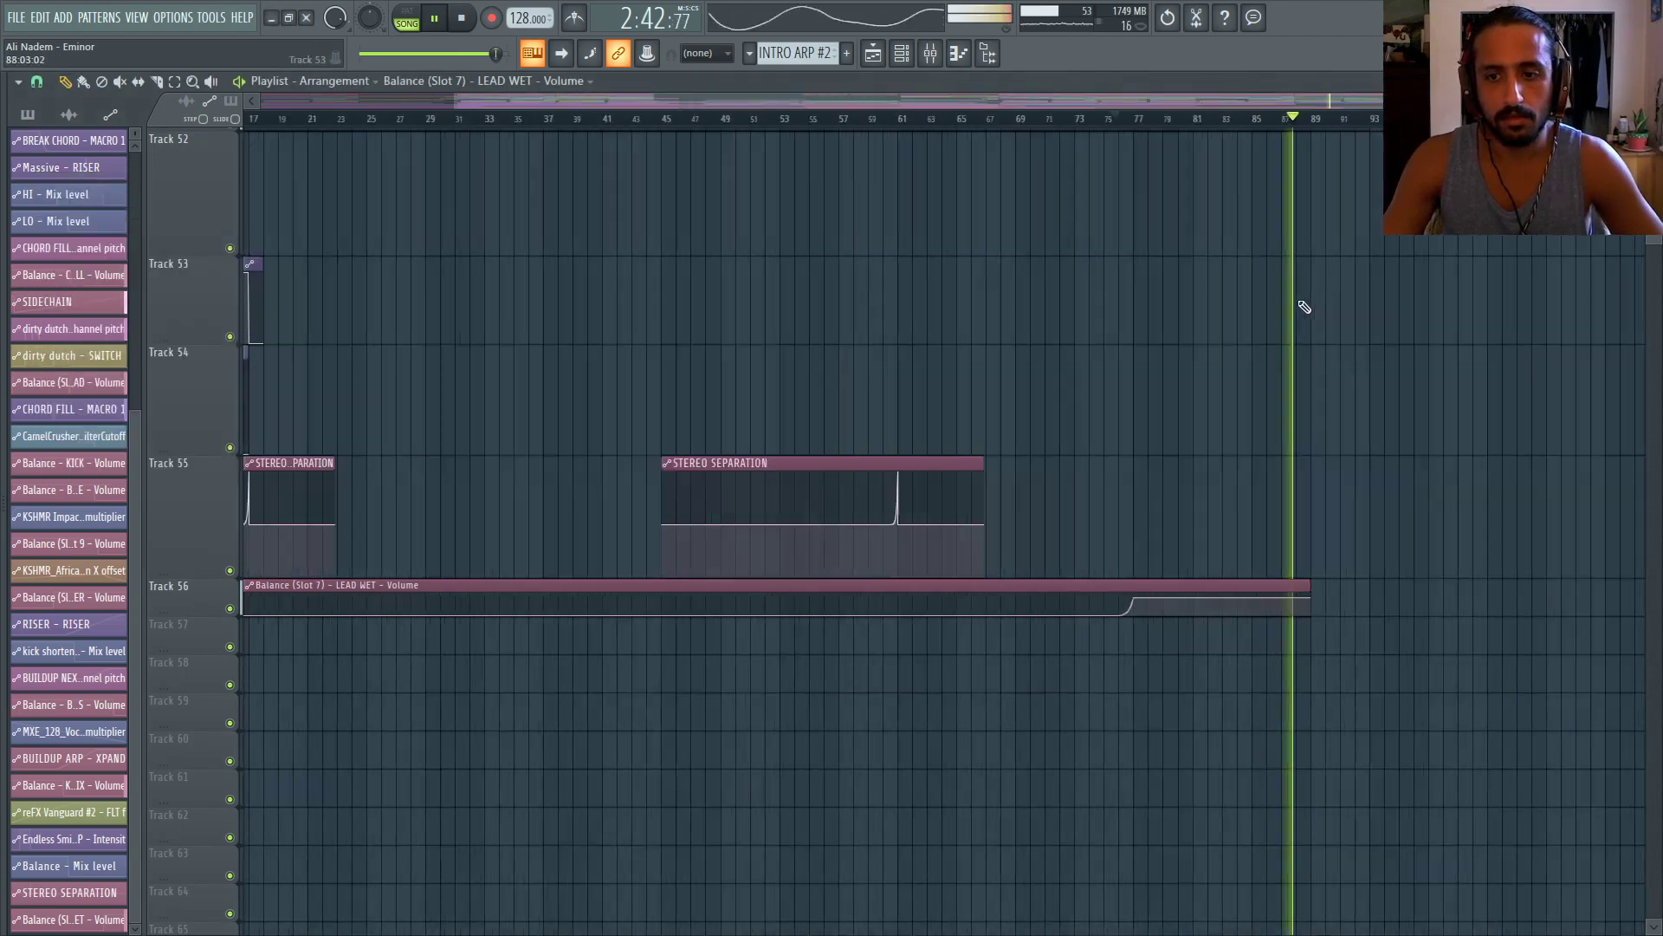
pyautogui.scroll(2, 554, 316)
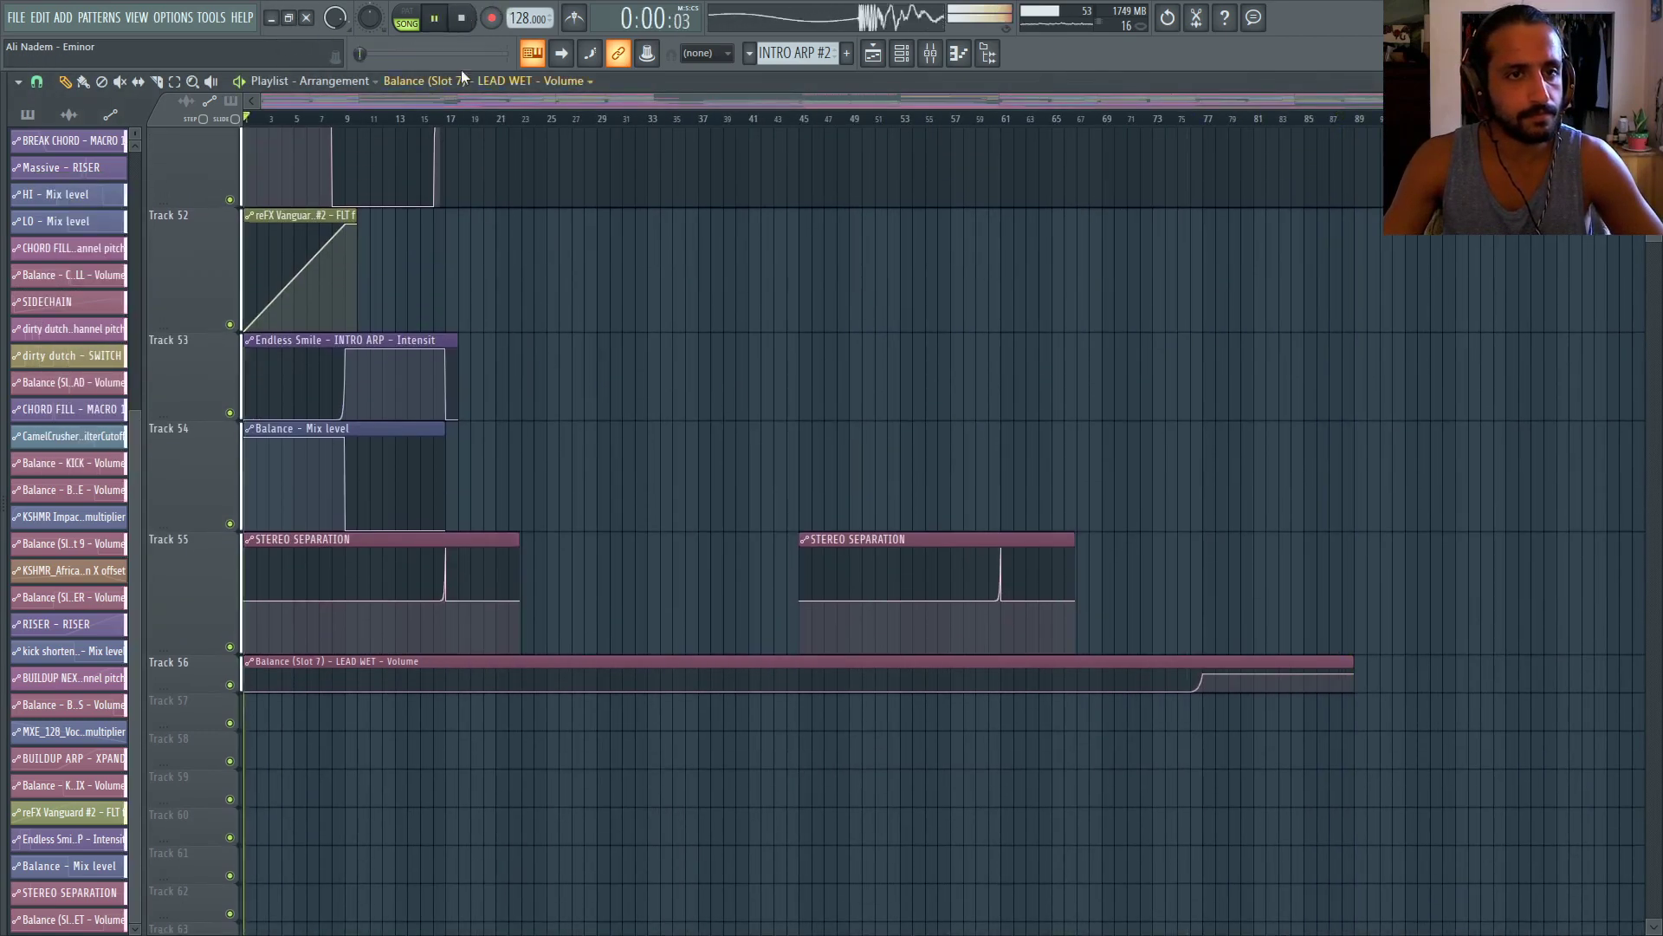
pyautogui.scroll(15, 412, 273)
pyautogui.scroll(2, 255, 290)
pyautogui.scroll(8, 255, 289)
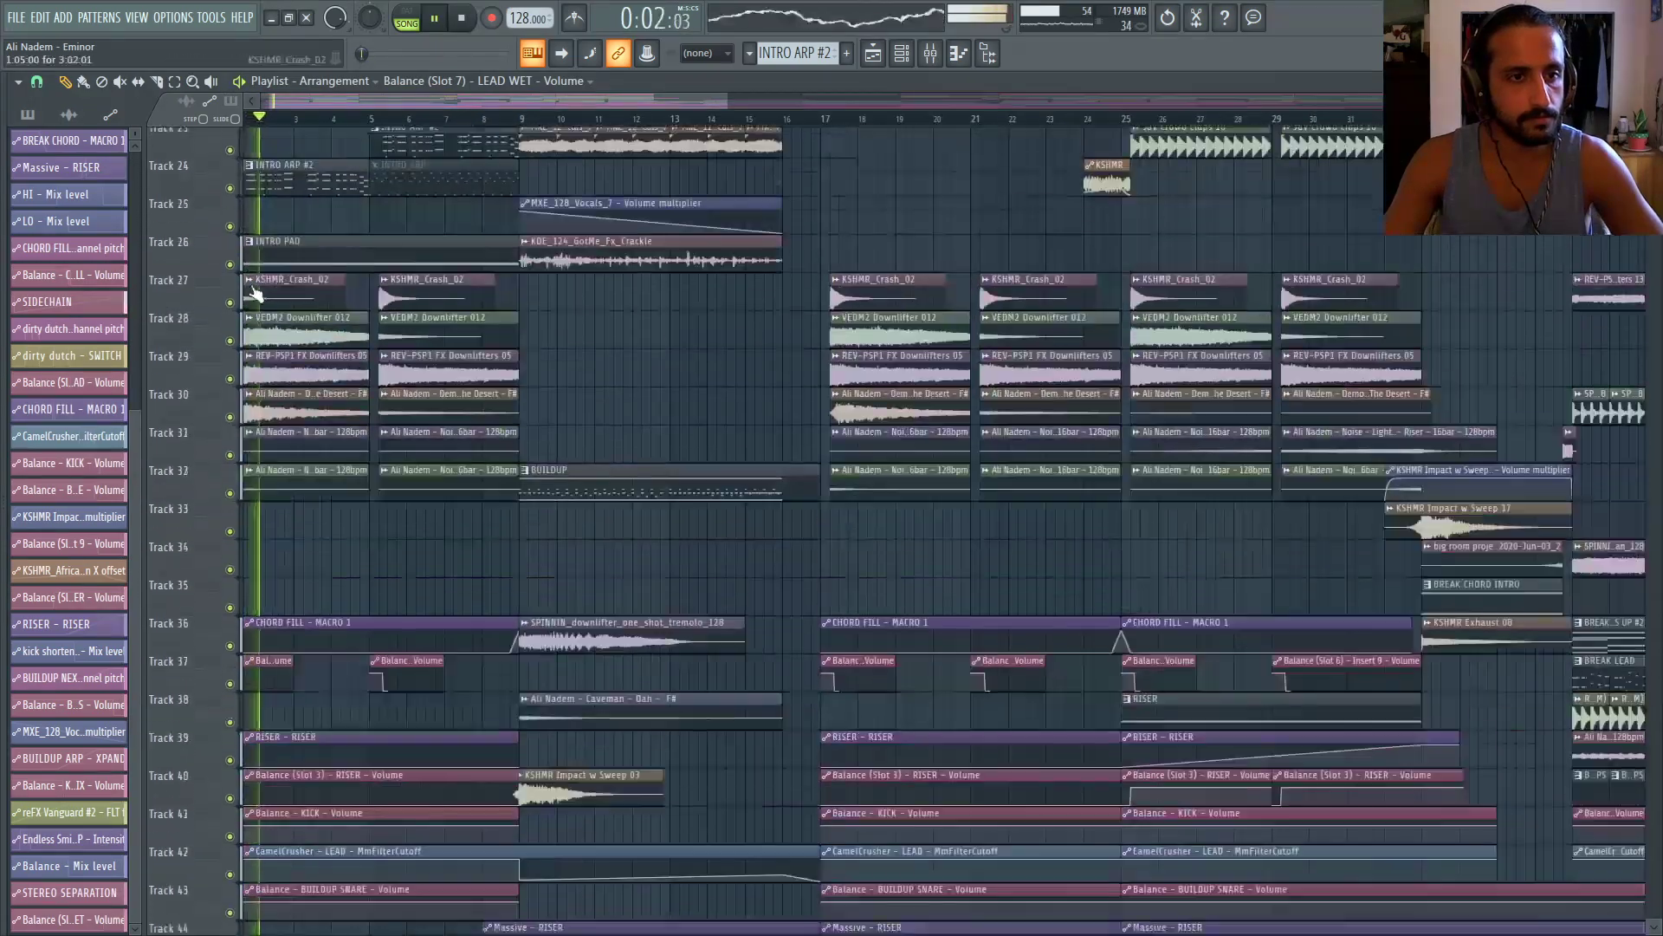
pyautogui.click(328, 419)
pyautogui.scroll(-2, 281, 419)
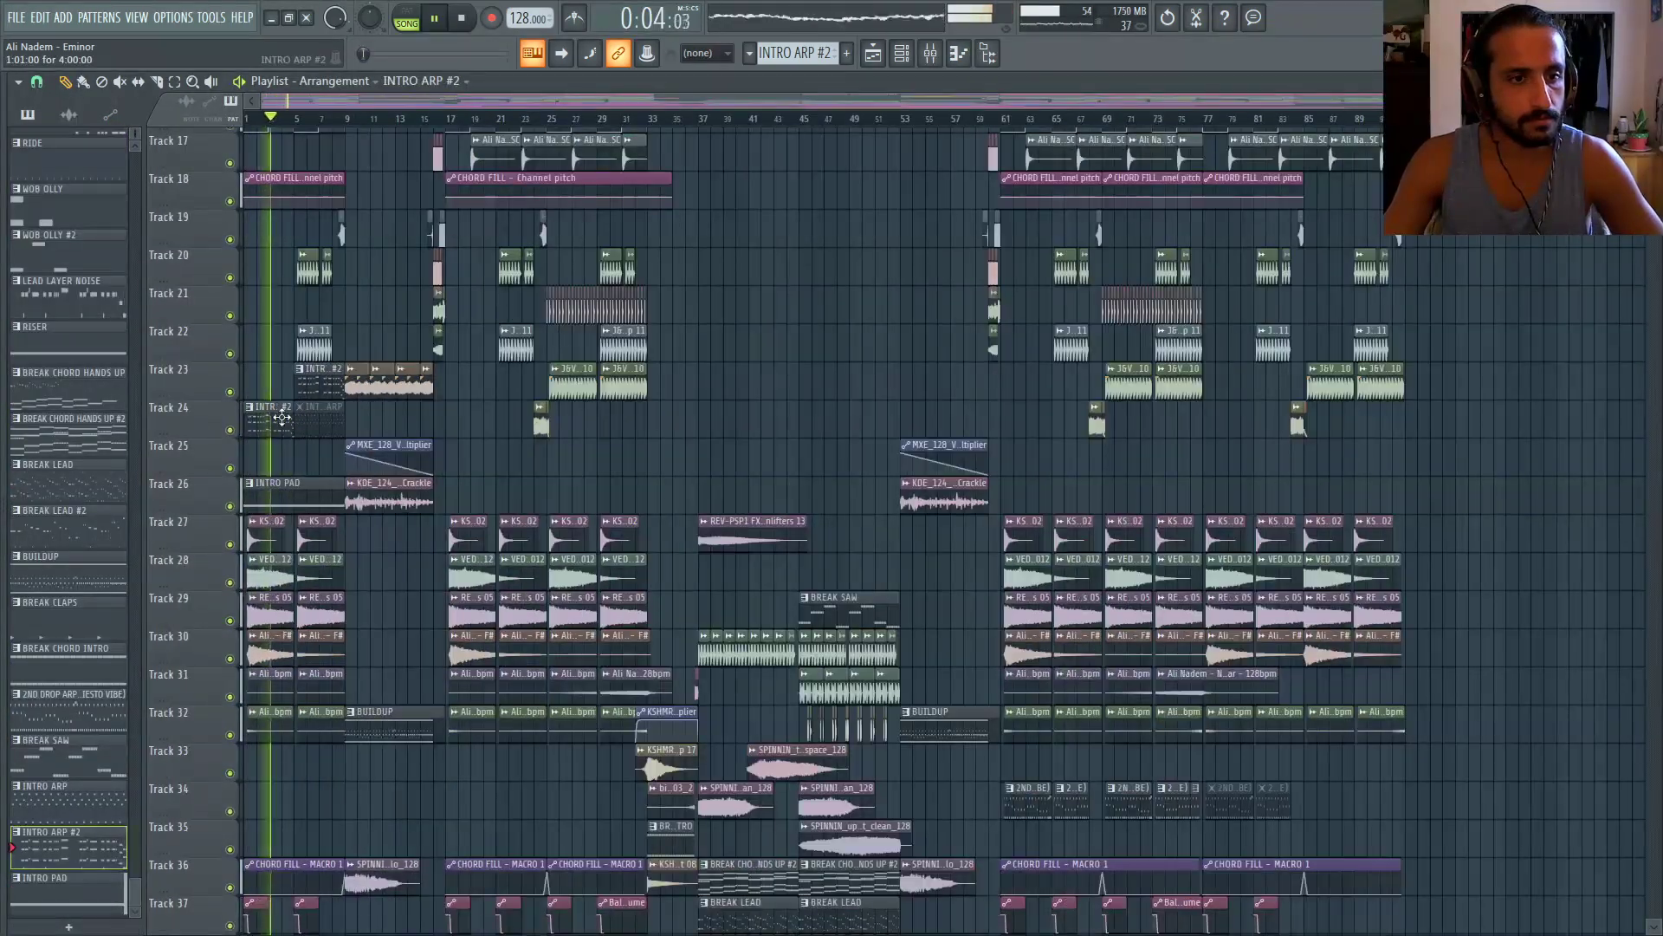
pyautogui.scroll(2, 249, 118)
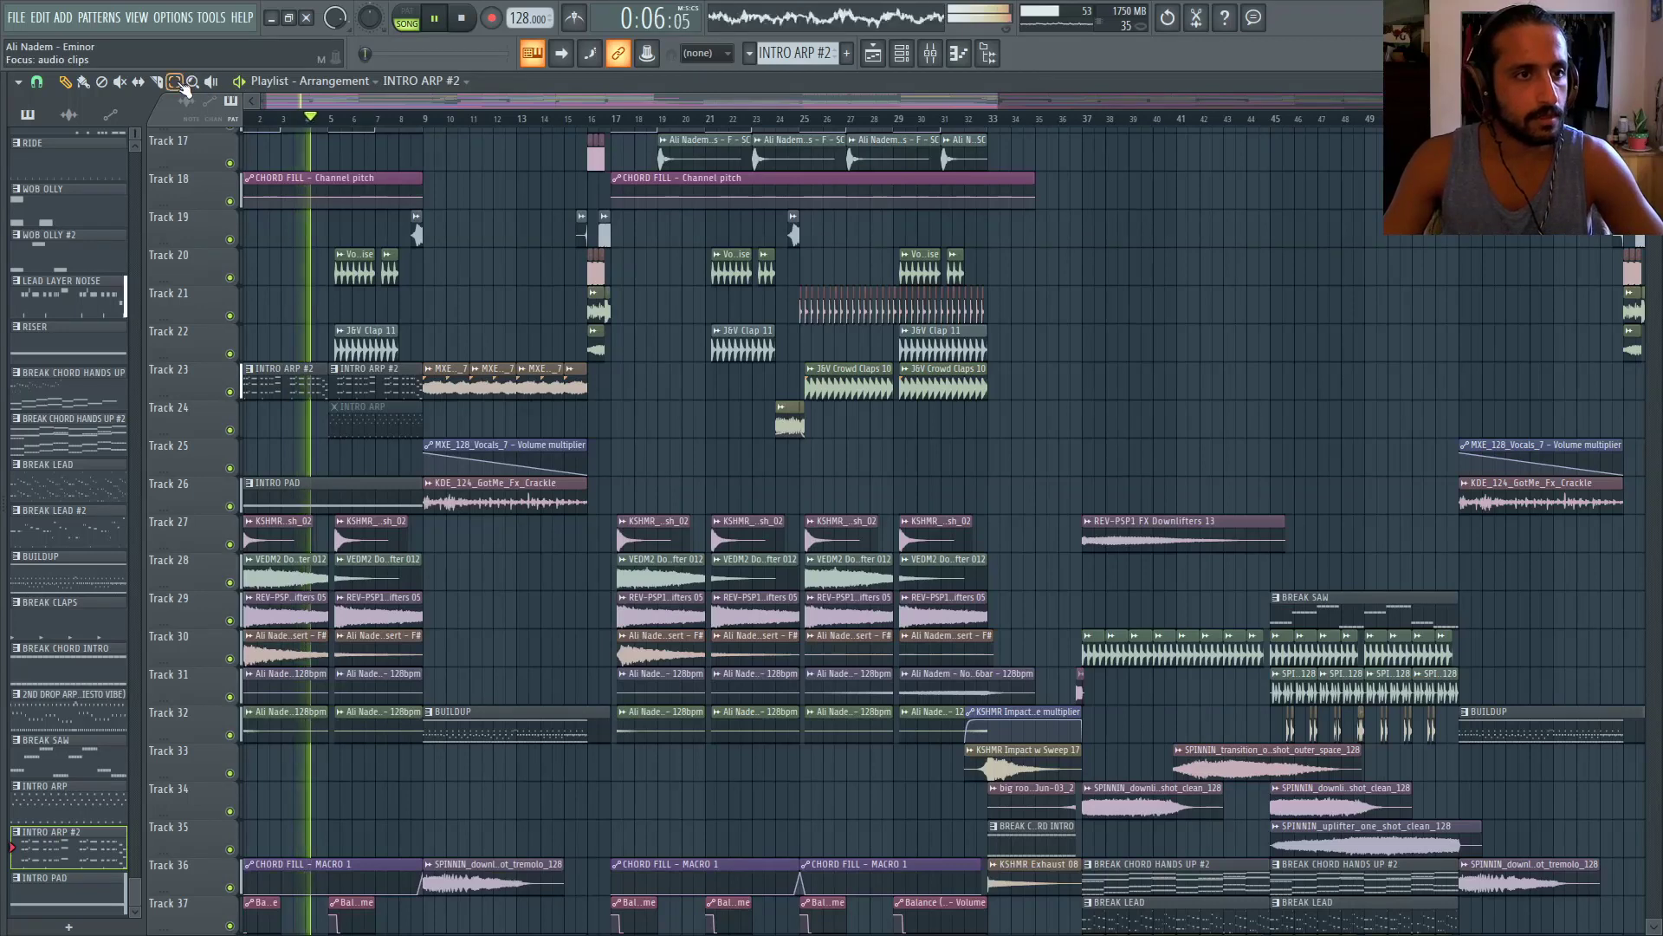
# Copy the two INTRO ARP #2 clips and the muted INTRO ARP clip from the intro to bar 85 on tracks 24 and 25
pyautogui.moveTo(338, 416); pyautogui.dragTo(382, 411)
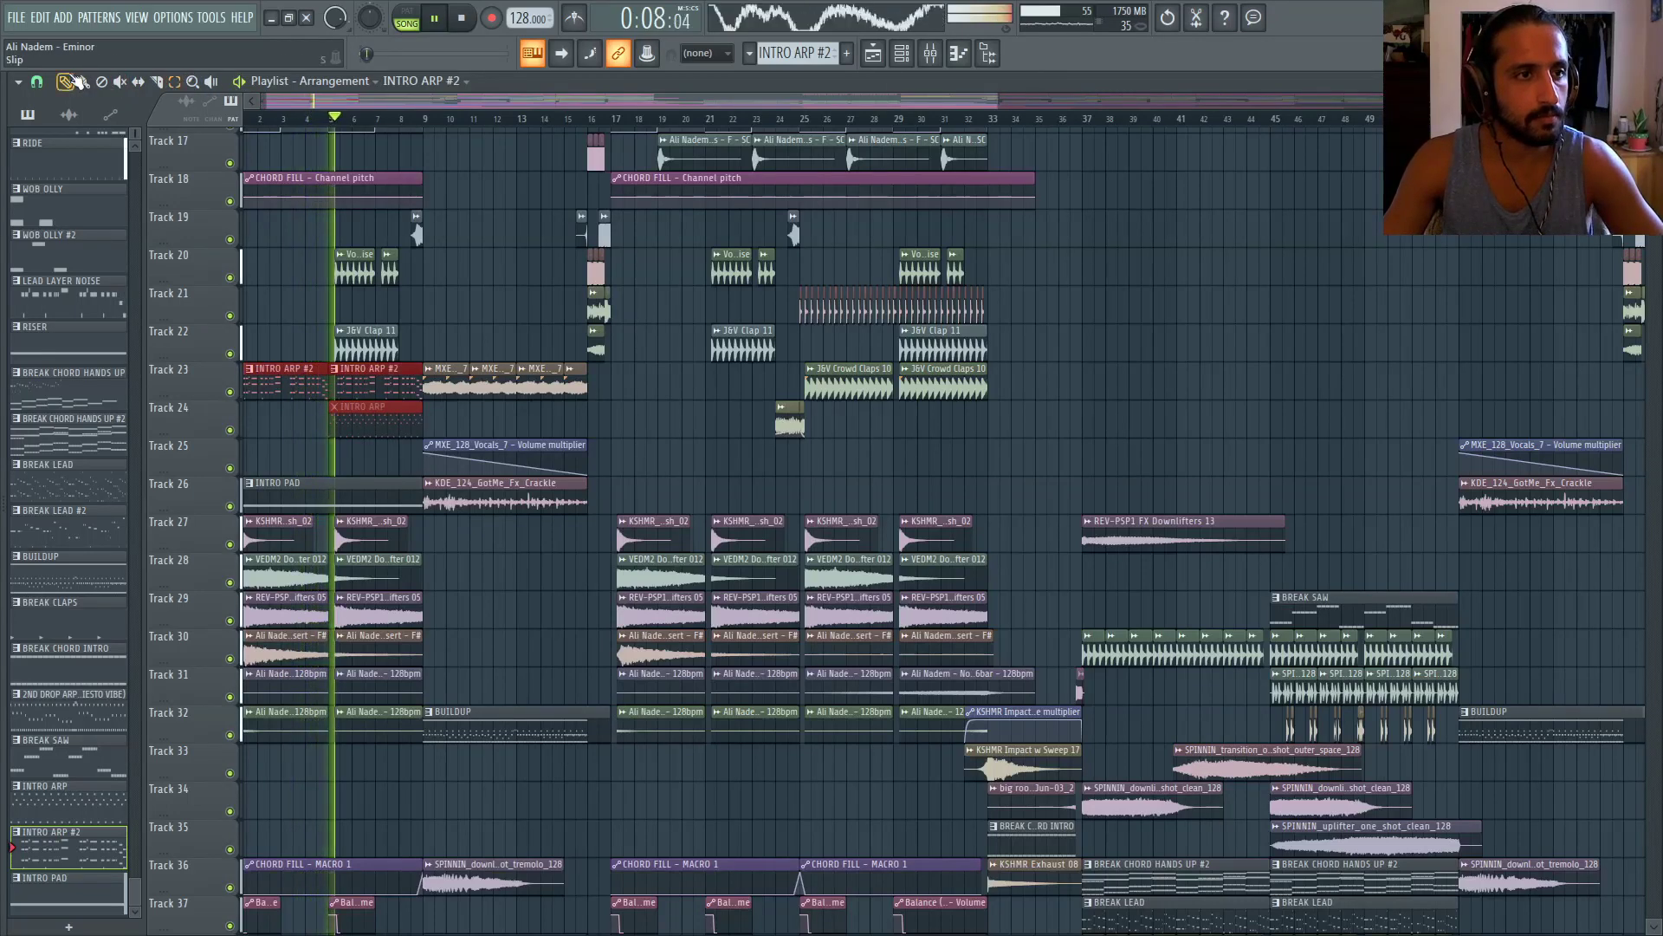
pyautogui.scroll(-3, 924, 406)
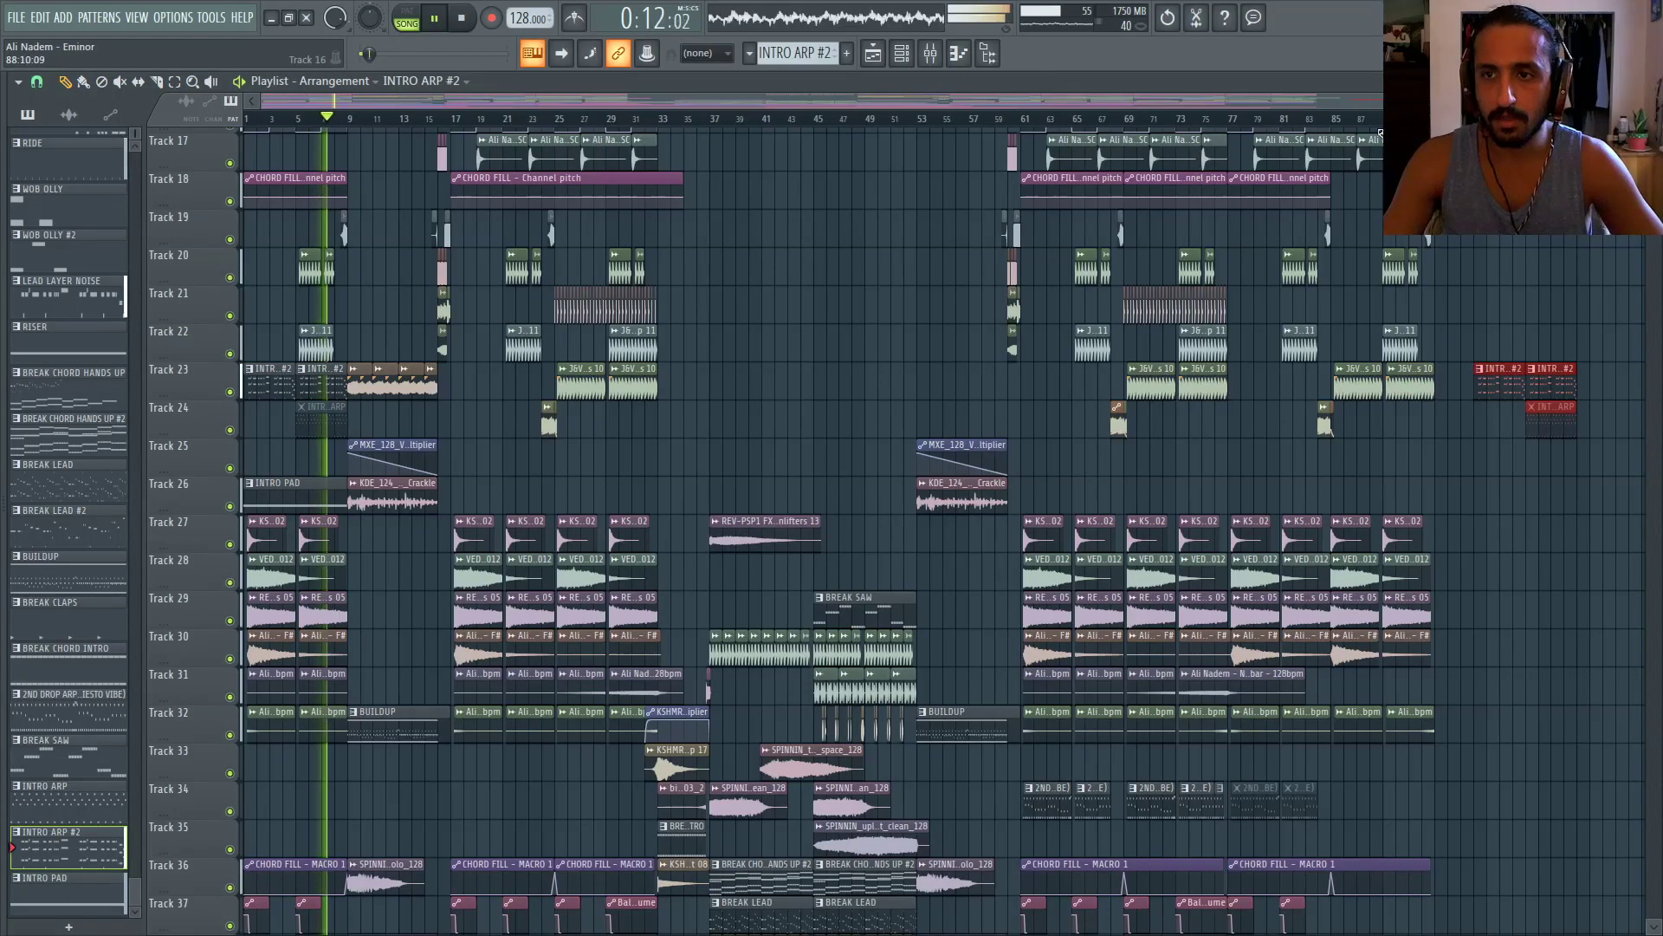
pyautogui.scroll(5, 1527, 459)
pyautogui.scroll(-6, 1303, 436)
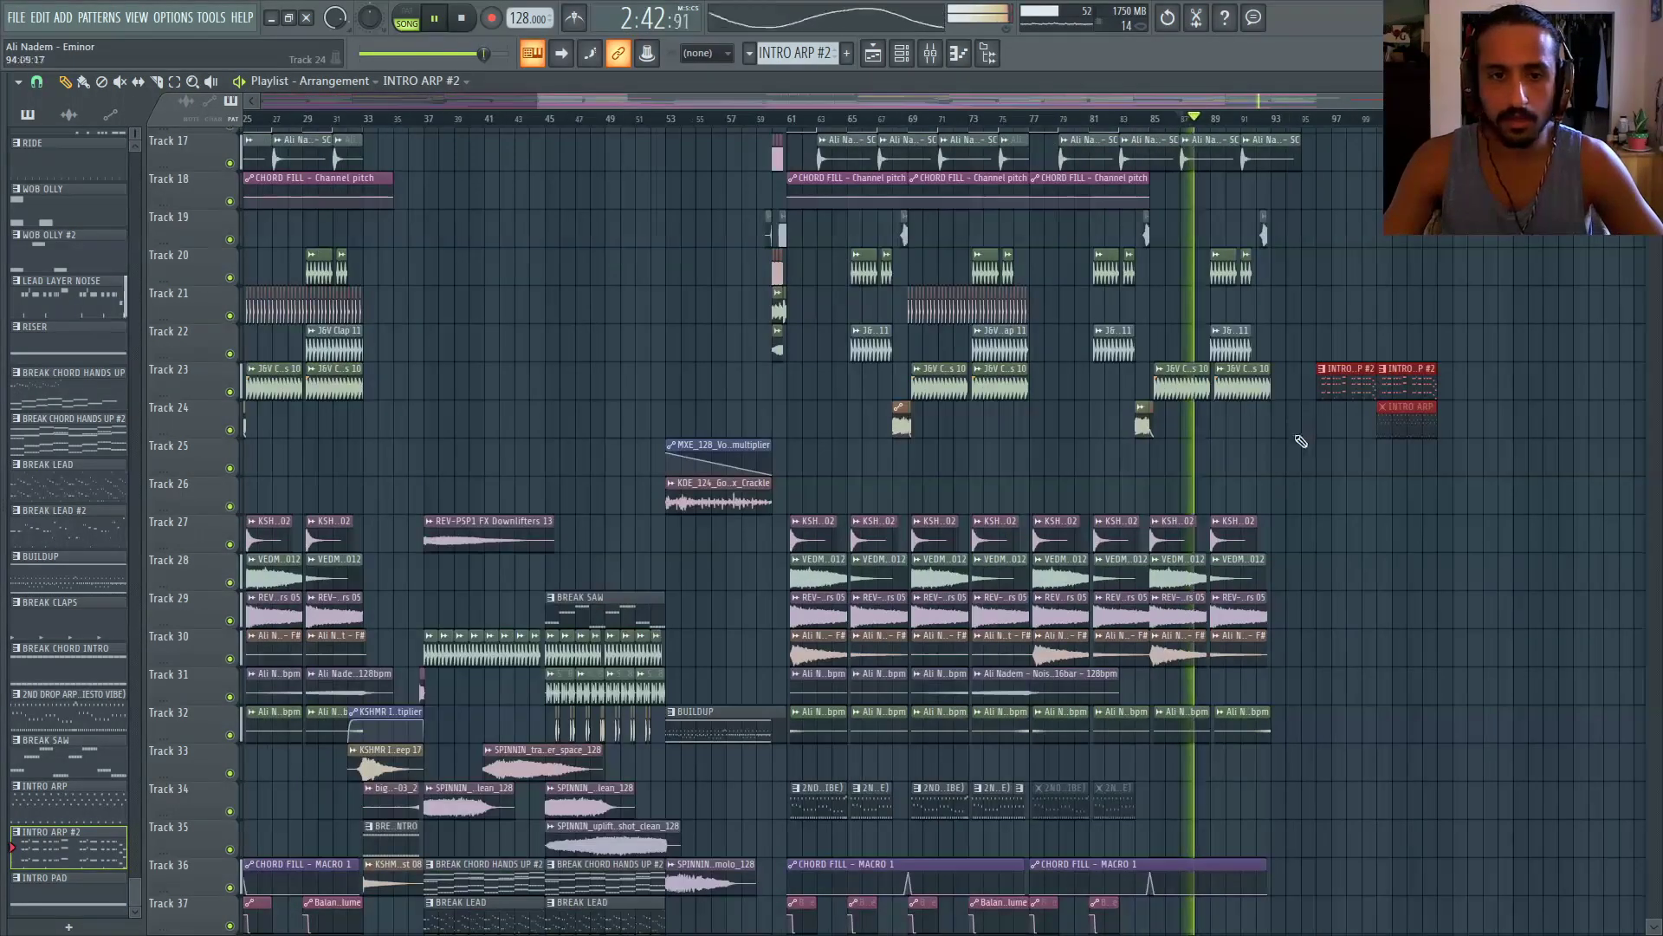
pyautogui.scroll(4, 1341, 485)
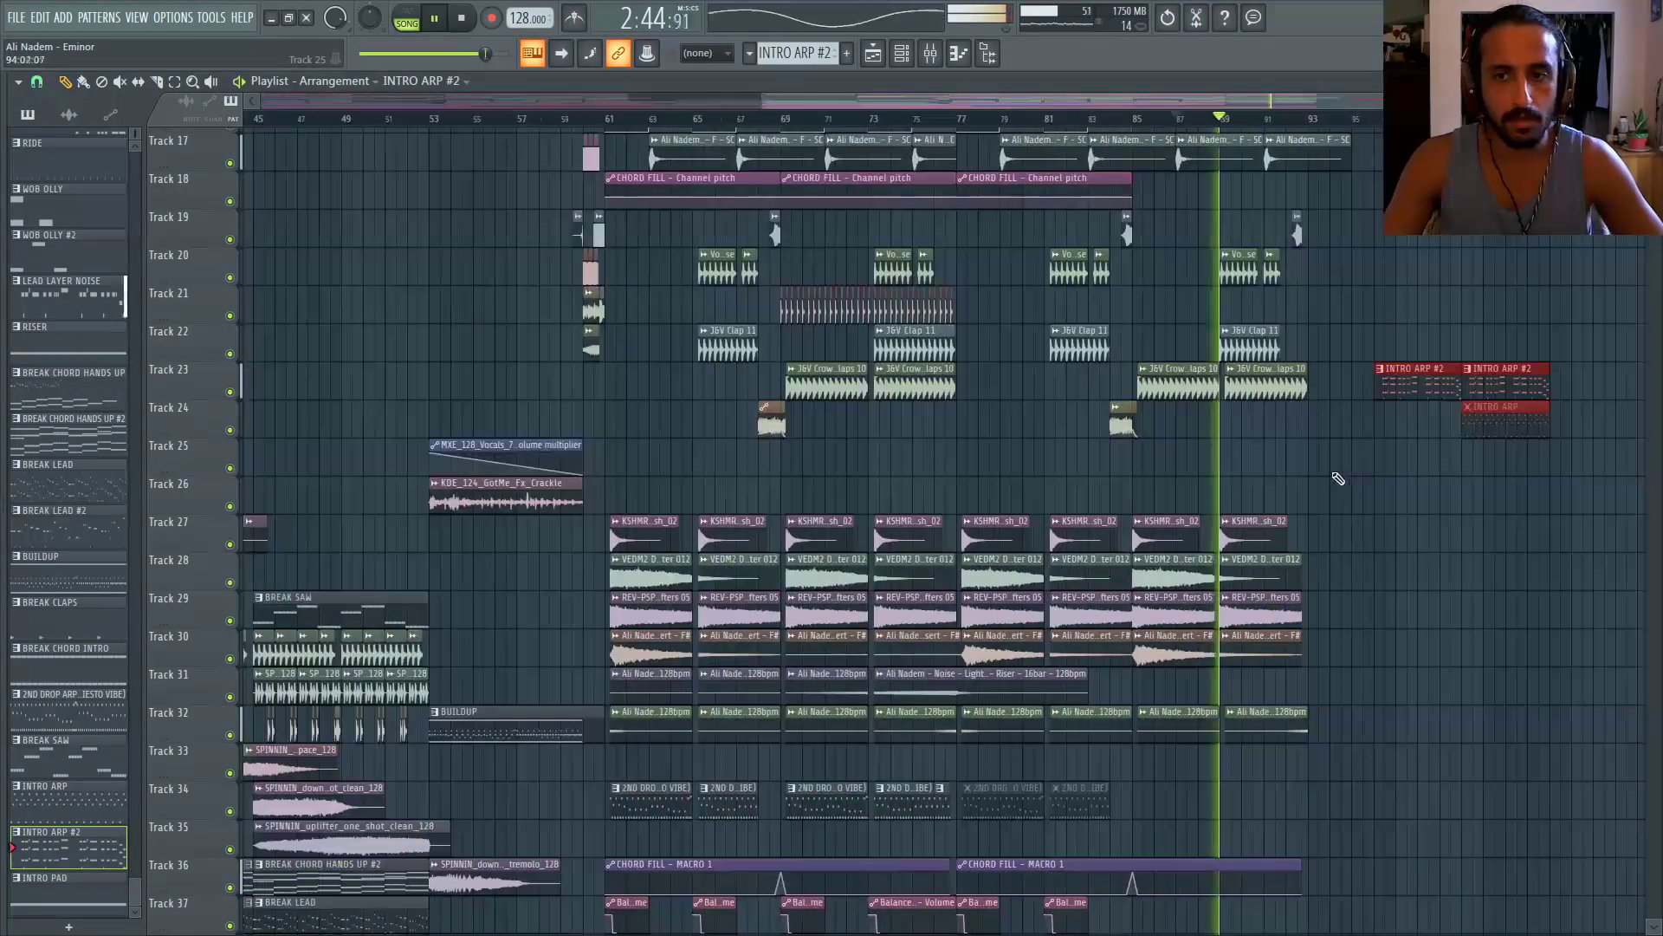
pyautogui.scroll(-4, 1321, 475)
pyautogui.moveTo(1376, 388); pyautogui.dragTo(1225, 424)
pyautogui.scroll(4, 1225, 424)
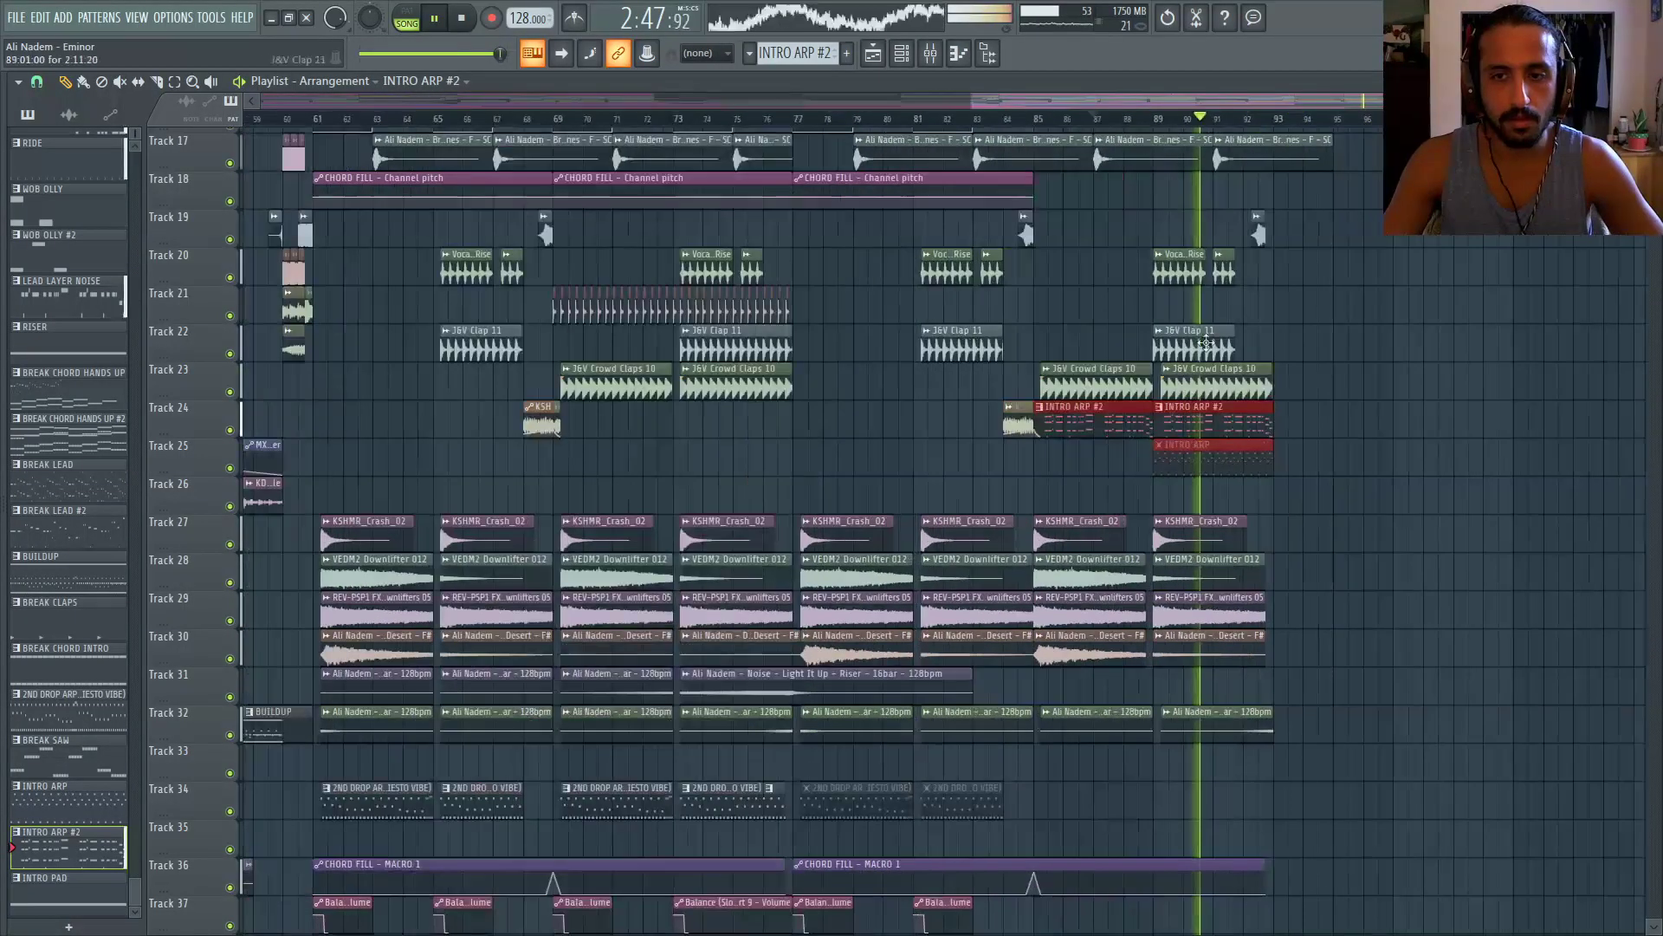
# Replay from about bar 77 and move the copied arp clips back so they start at bar 77
pyautogui.click(825, 121)
pyautogui.moveTo(1087, 421); pyautogui.dragTo(860, 422)
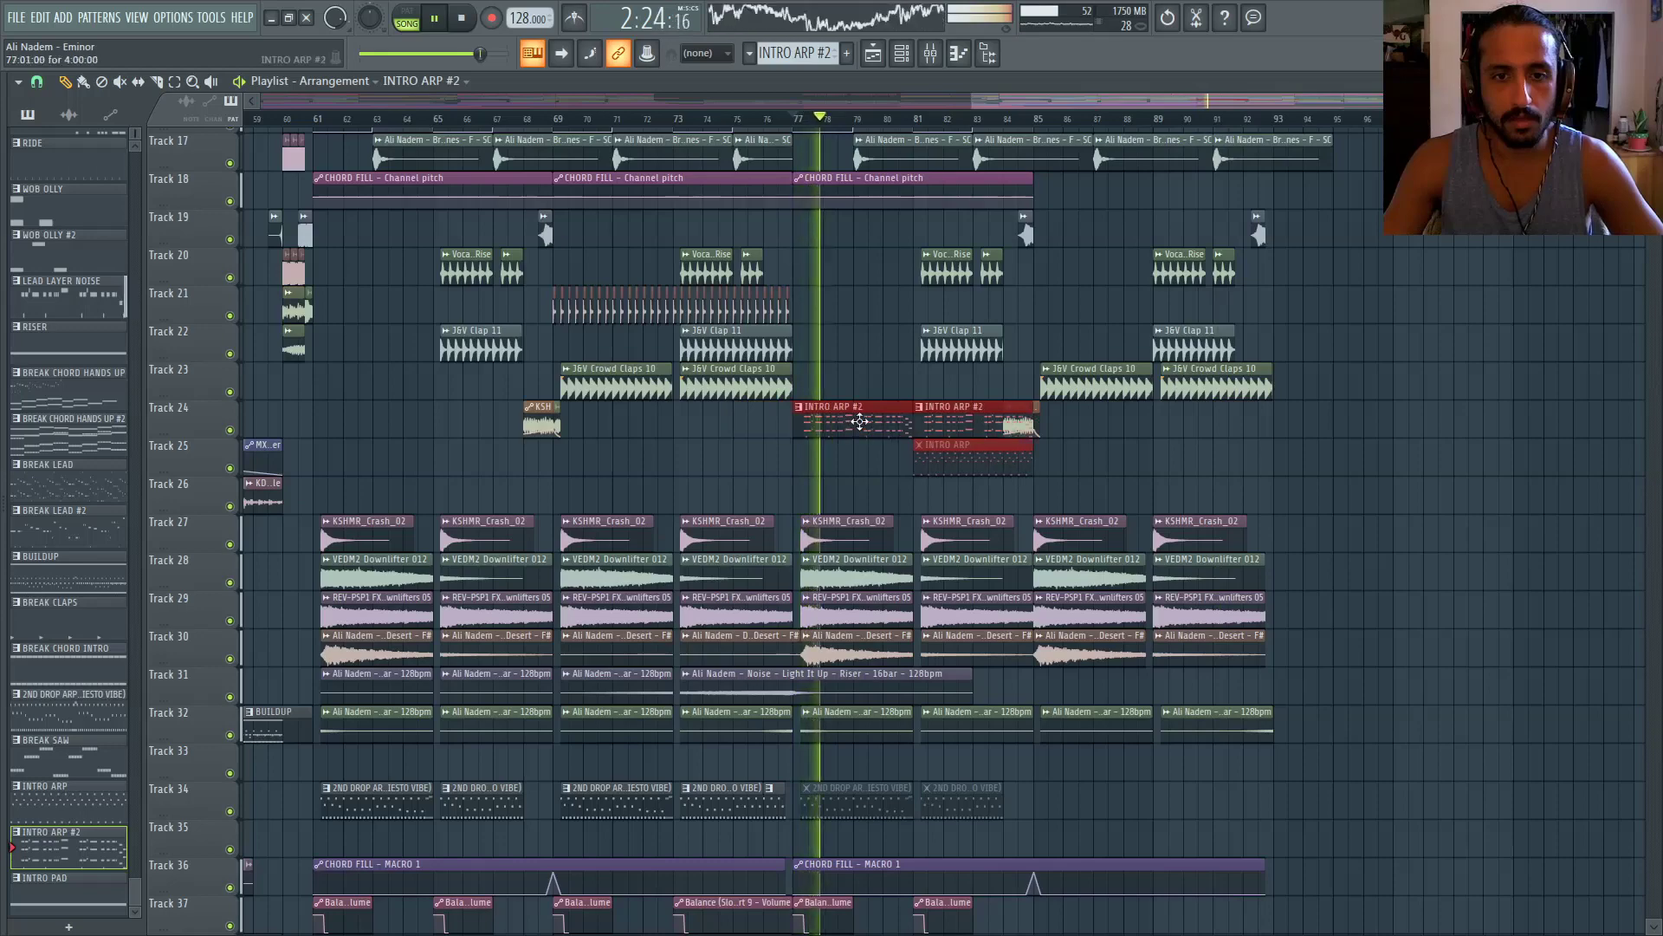
pyautogui.scroll(-2, 894, 420)
pyautogui.scroll(-2, 847, 397)
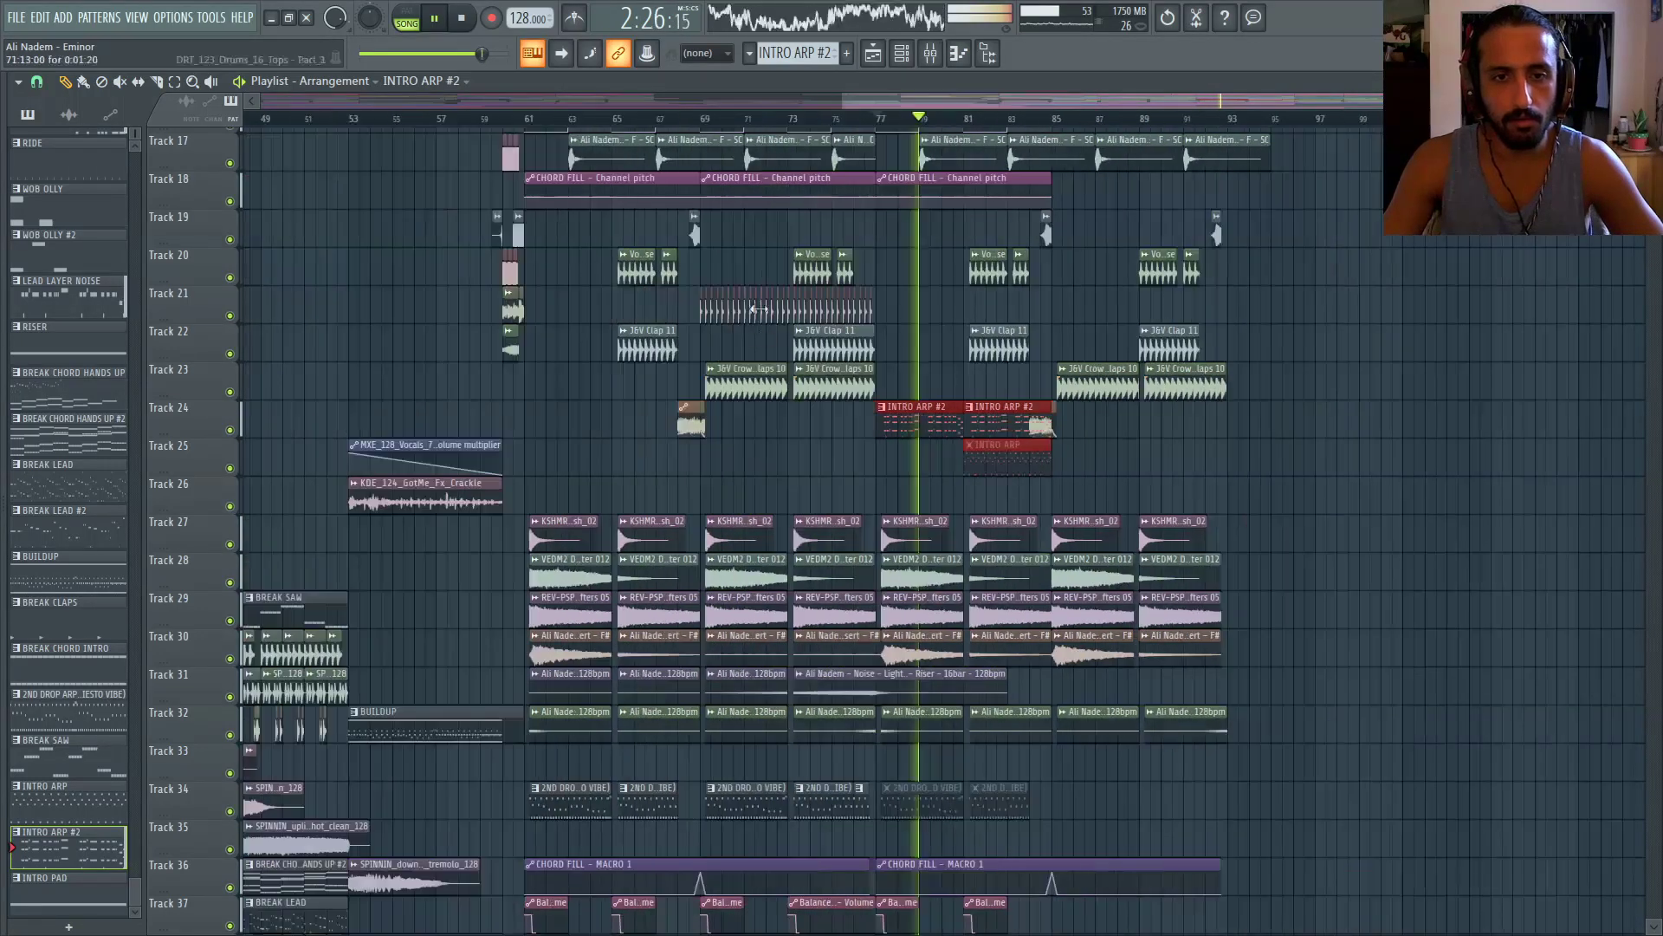
pyautogui.scroll(-2, 884, 125)
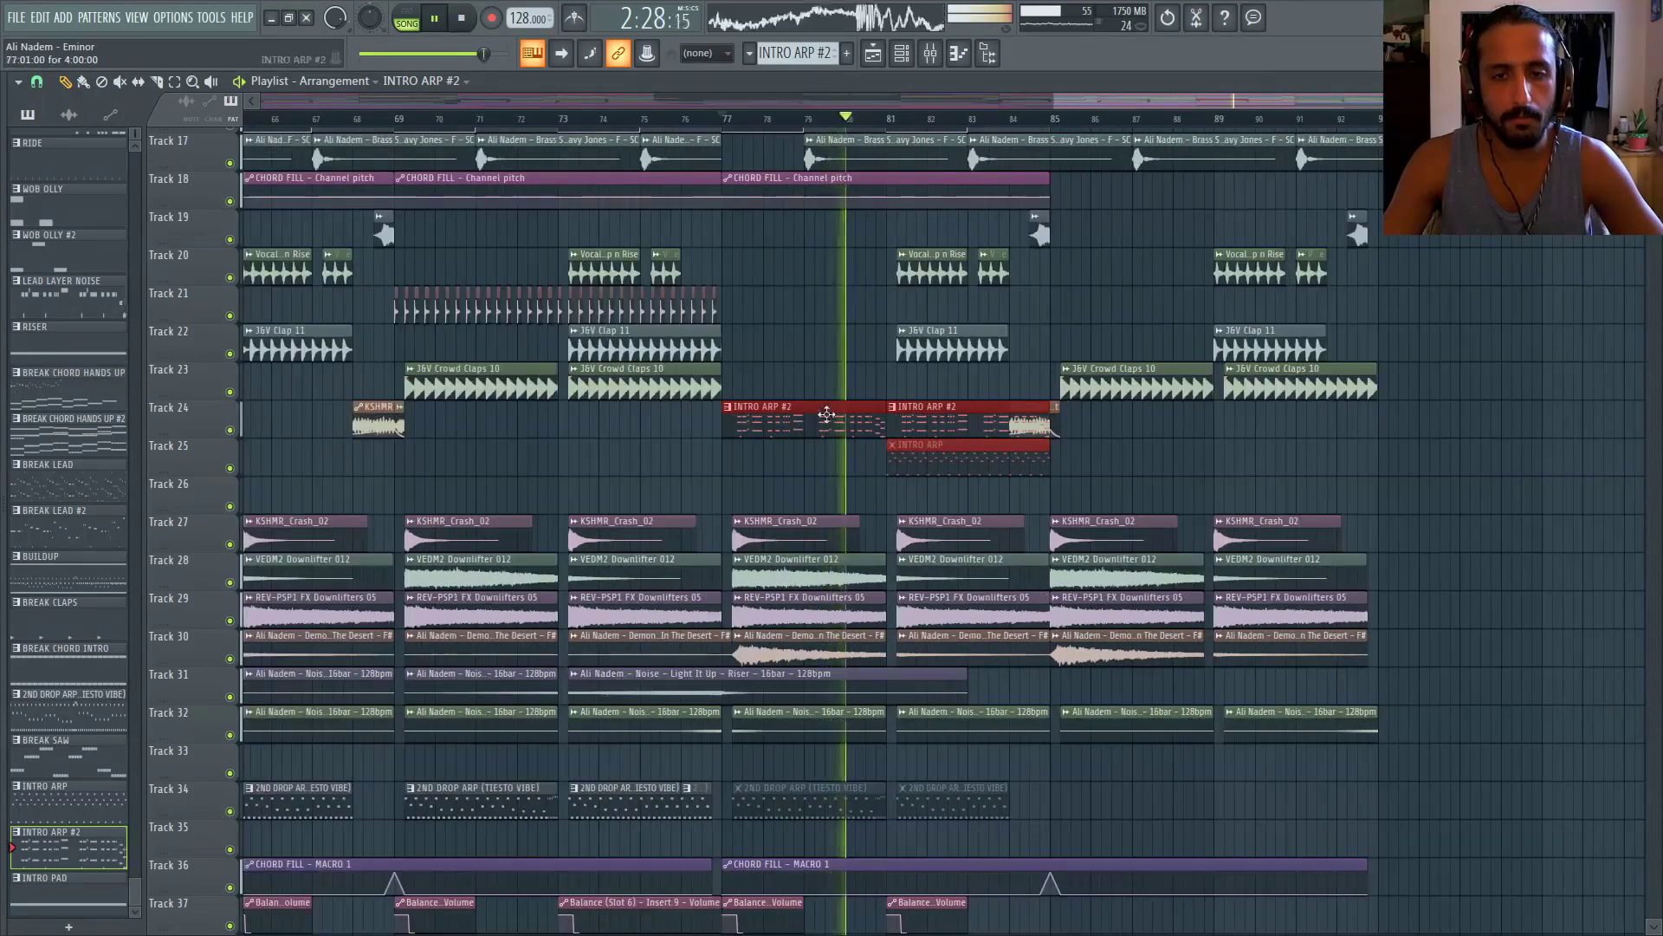
# Extend the reFX Vanguard #2 filter automation on track 52 to about bar 102 and drop it to zero between bars 76 and 77
pyautogui.scroll(-2, 934, 470)
pyautogui.scroll(-8, 934, 471)
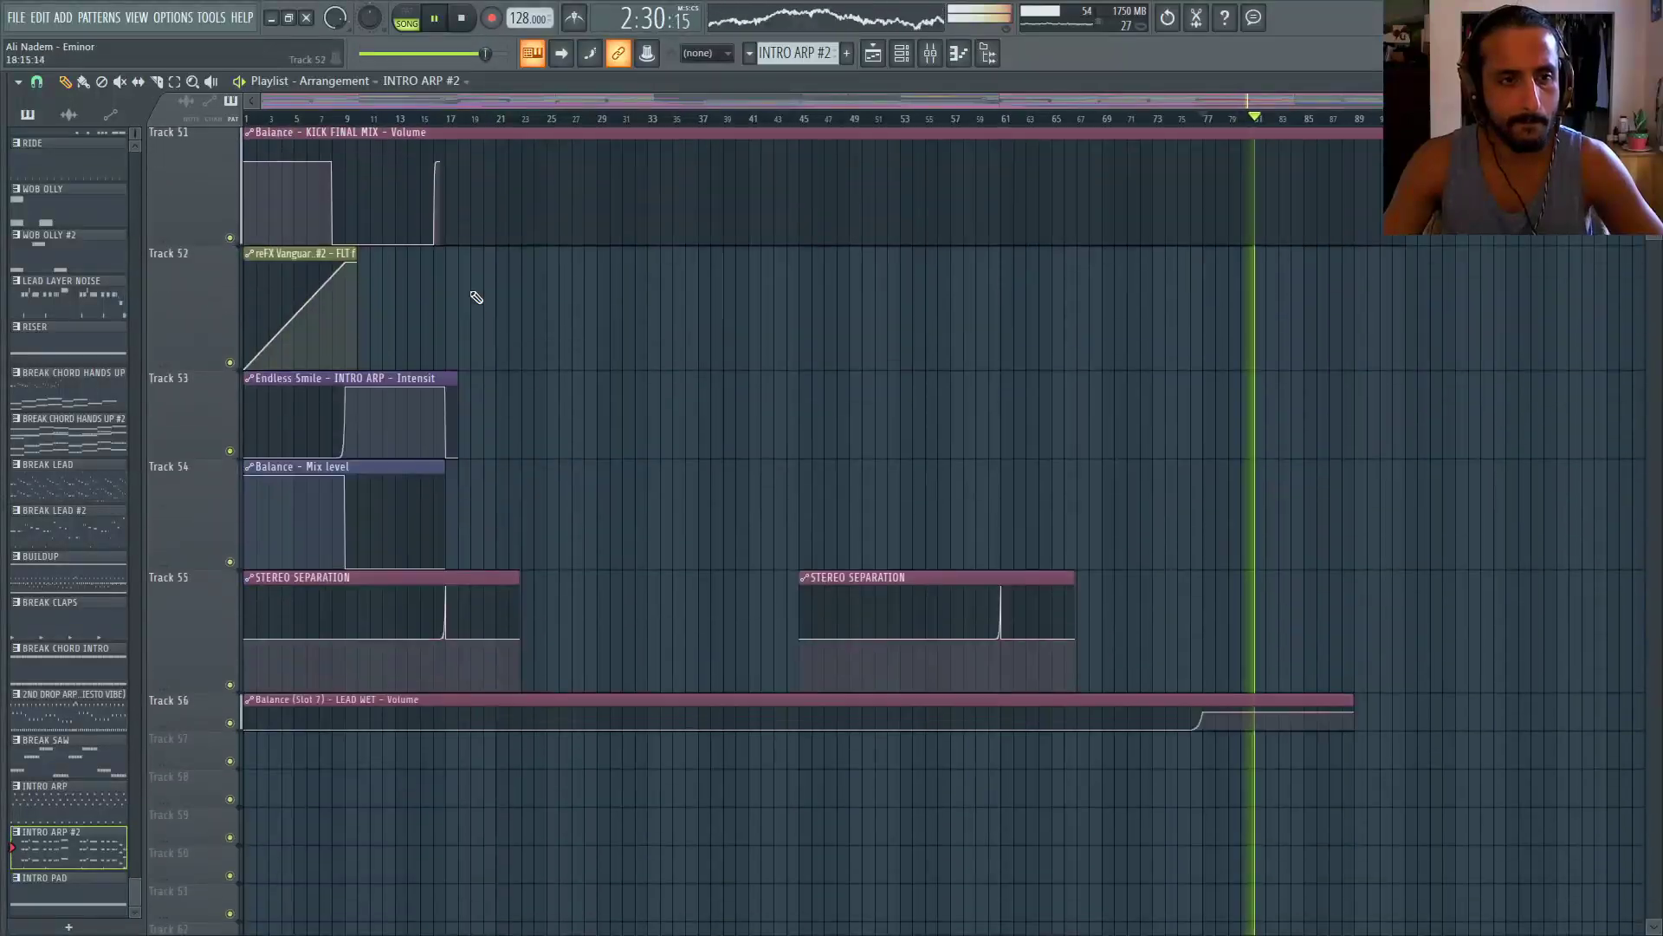
pyautogui.moveTo(358, 248); pyautogui.dragTo(1516, 260)
pyautogui.moveTo(1128, 330); pyautogui.dragTo(1190, 263)
pyautogui.scroll(6, 918, 309)
pyautogui.moveTo(827, 303); pyautogui.dragTo(829, 395)
pyautogui.rightClick(751, 279)
pyautogui.scroll(-6, 933, 295)
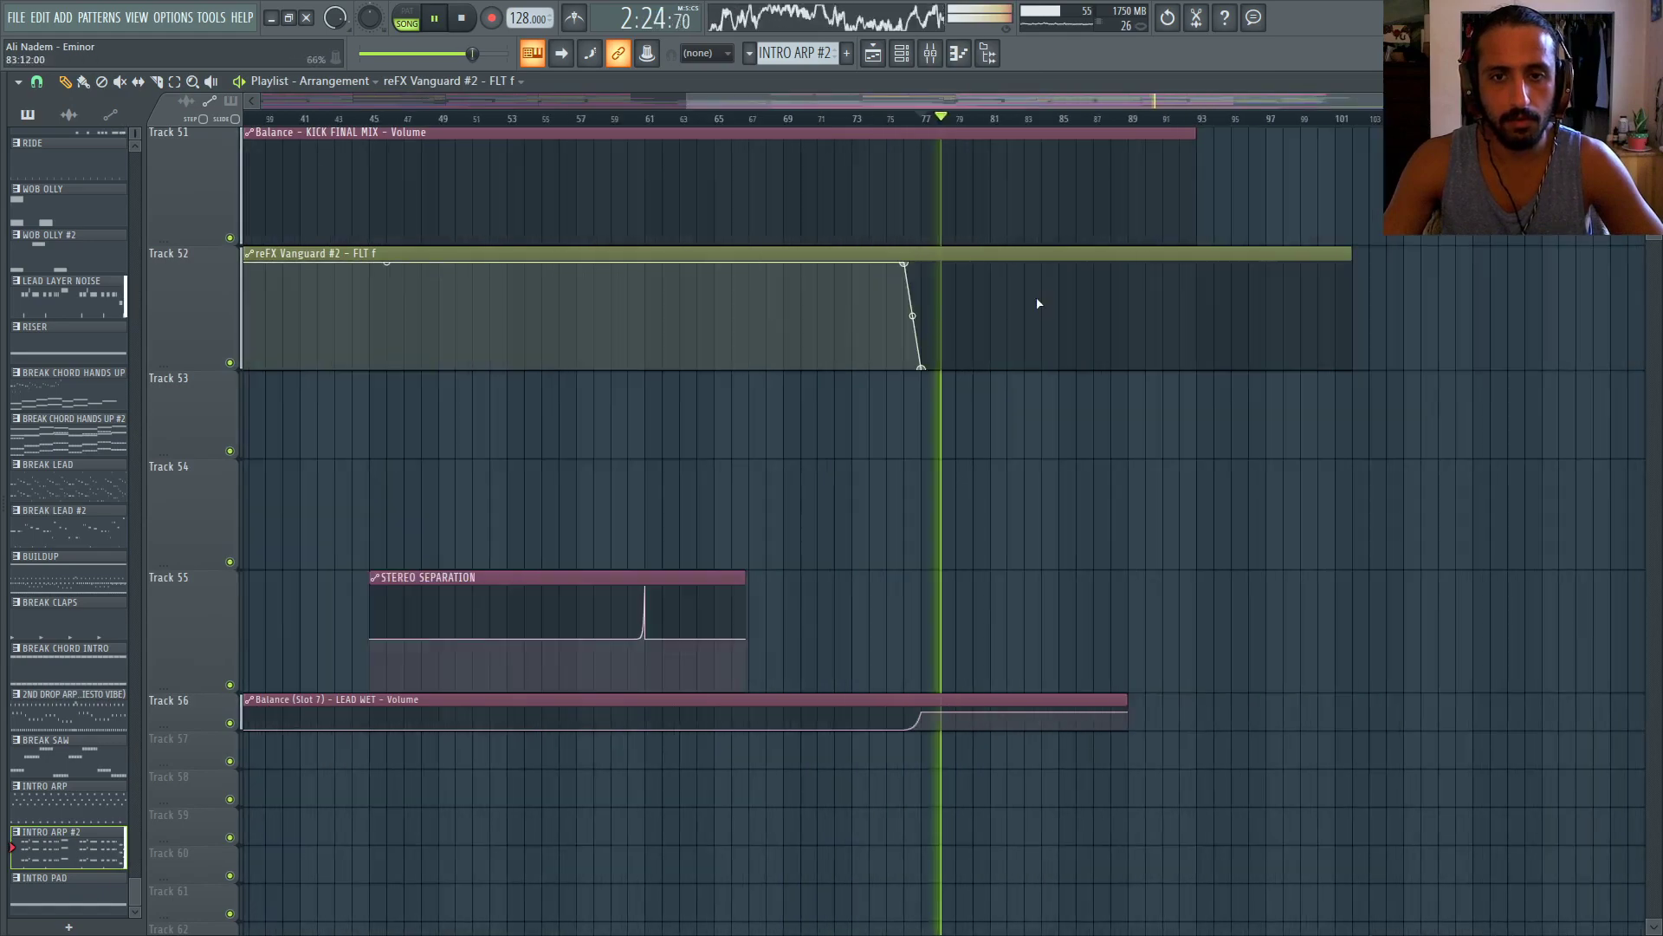
# Move the copied INTRO ARP #2 clips and the muted INTRO ARP clip so the group starts at bar 85
pyautogui.scroll(2, 1078, 382)
pyautogui.scroll(10, 1289, 438)
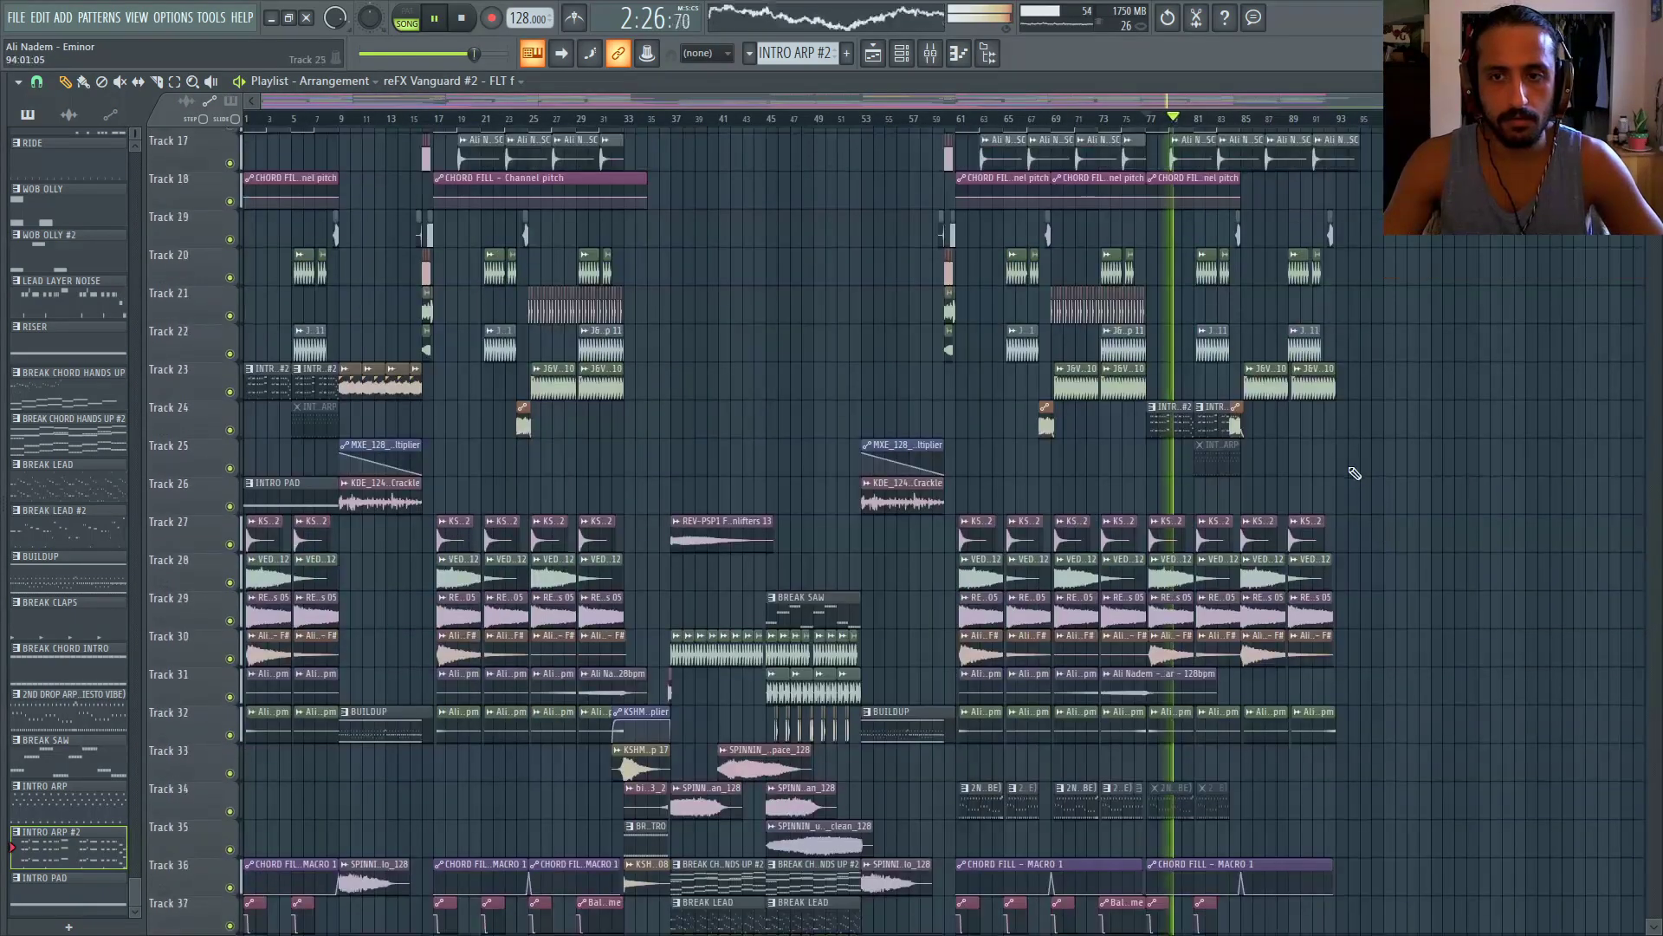
pyautogui.scroll(4, 1203, 477)
pyautogui.scroll(-4, 1203, 477)
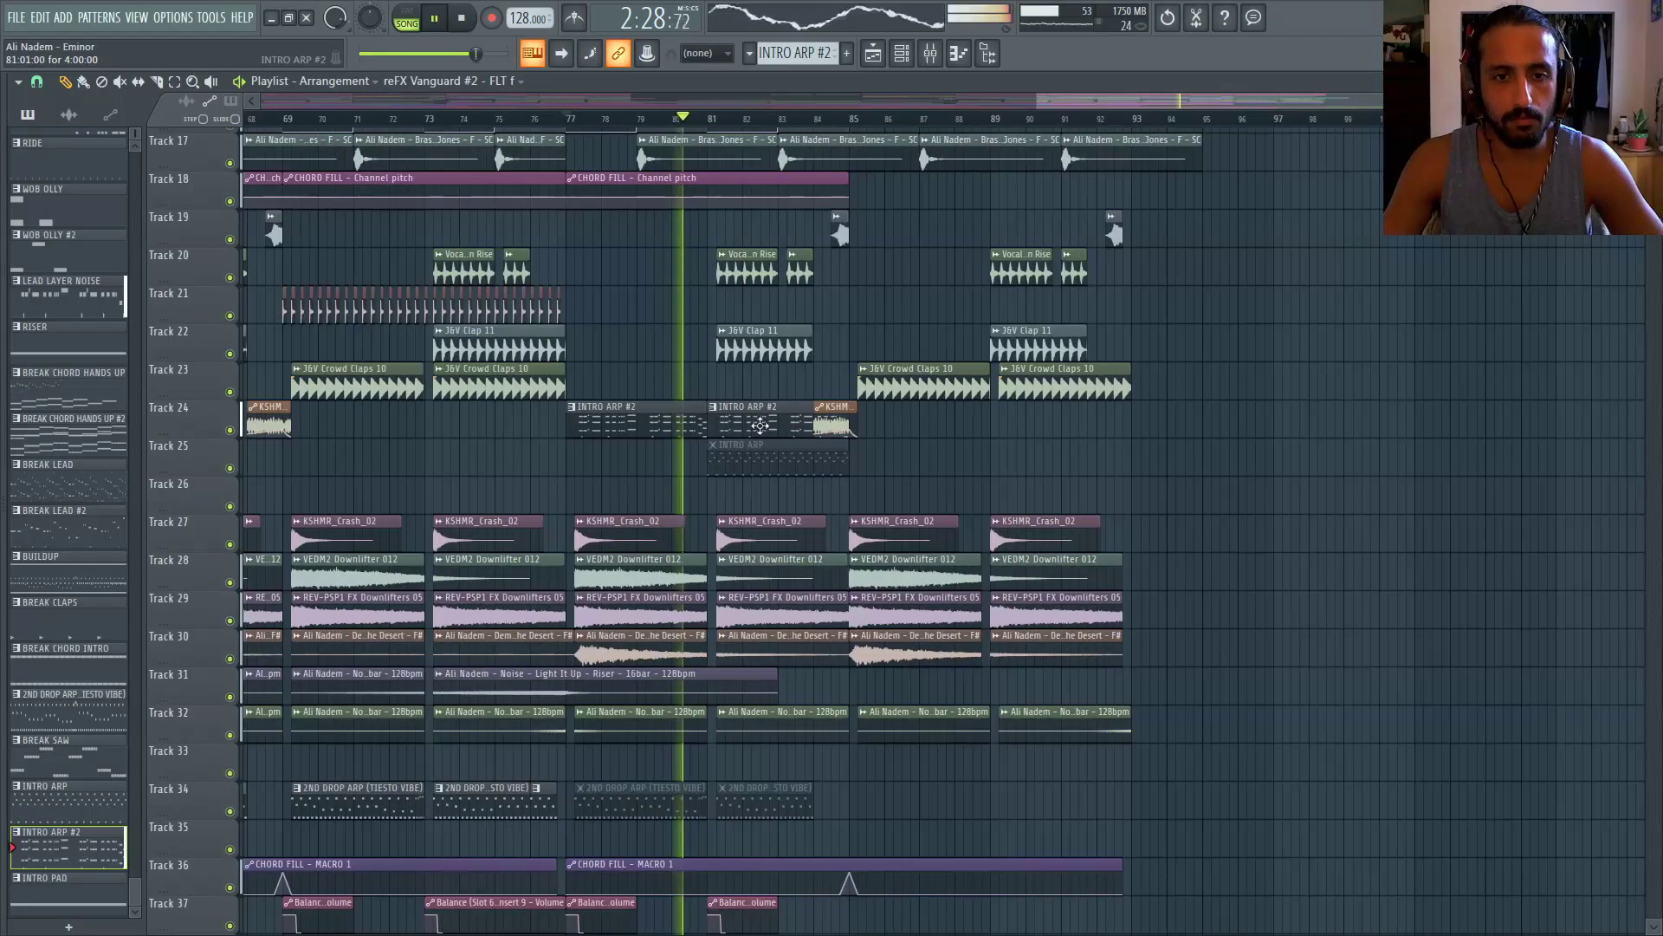
pyautogui.moveTo(771, 422); pyautogui.dragTo(1116, 420)
pyautogui.moveTo(671, 420); pyautogui.dragTo(813, 419)
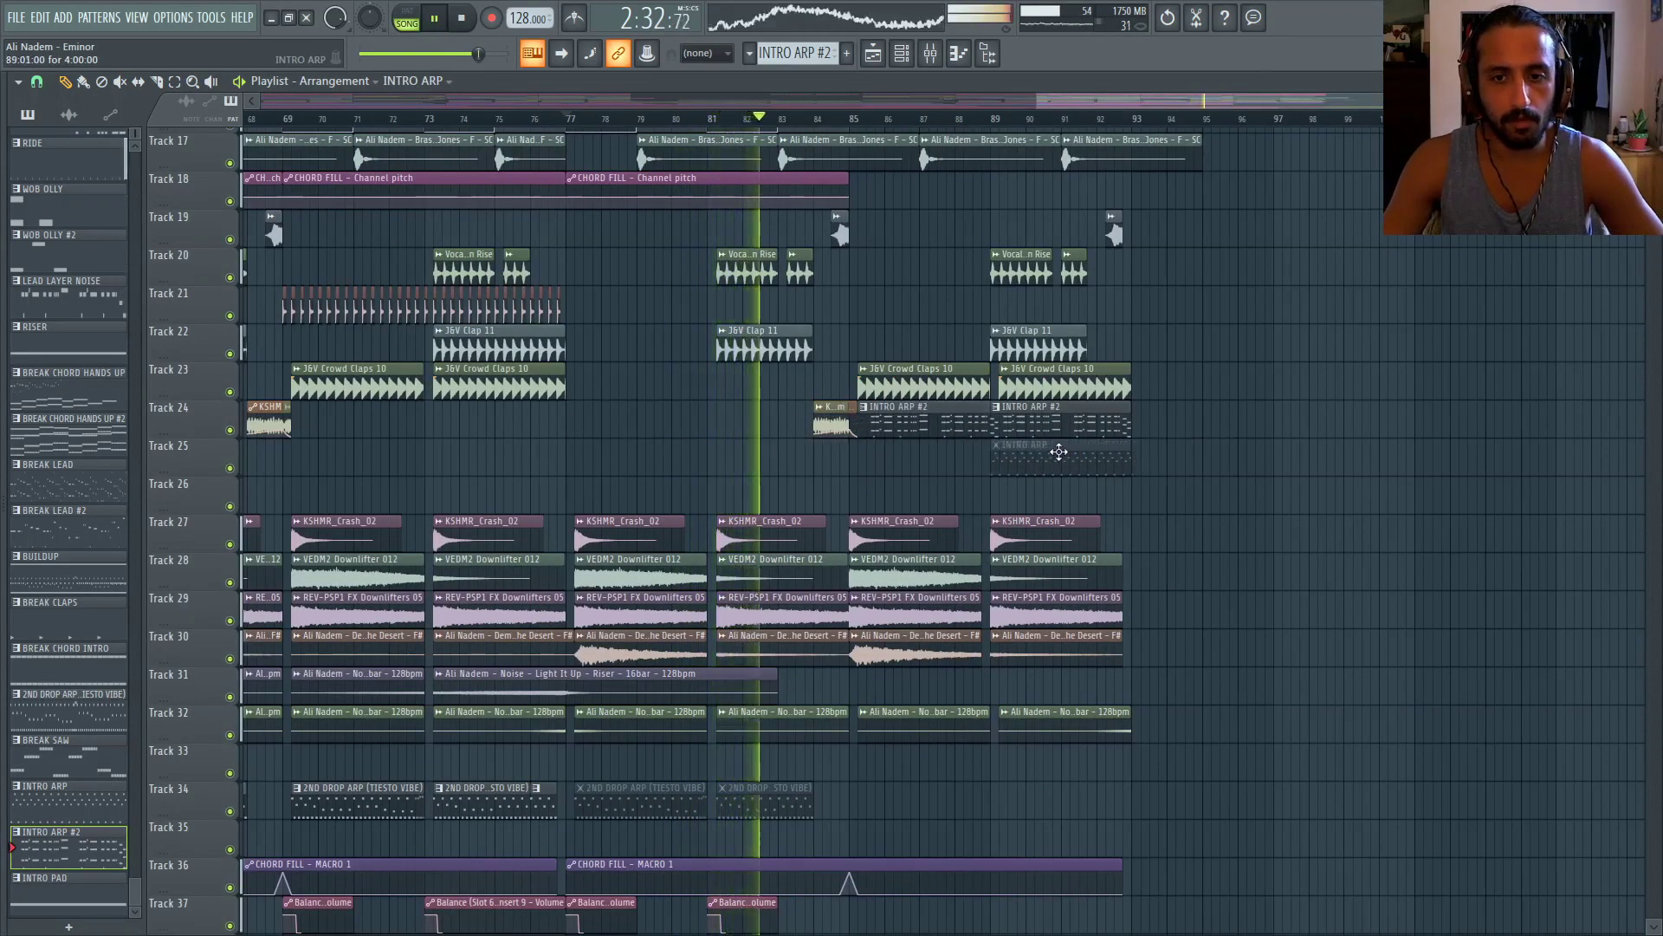
# Hold the Vanguard filter automation at zero until bar 85 and ramp it up to its high level at bar 93
pyautogui.scroll(-10, 1074, 472)
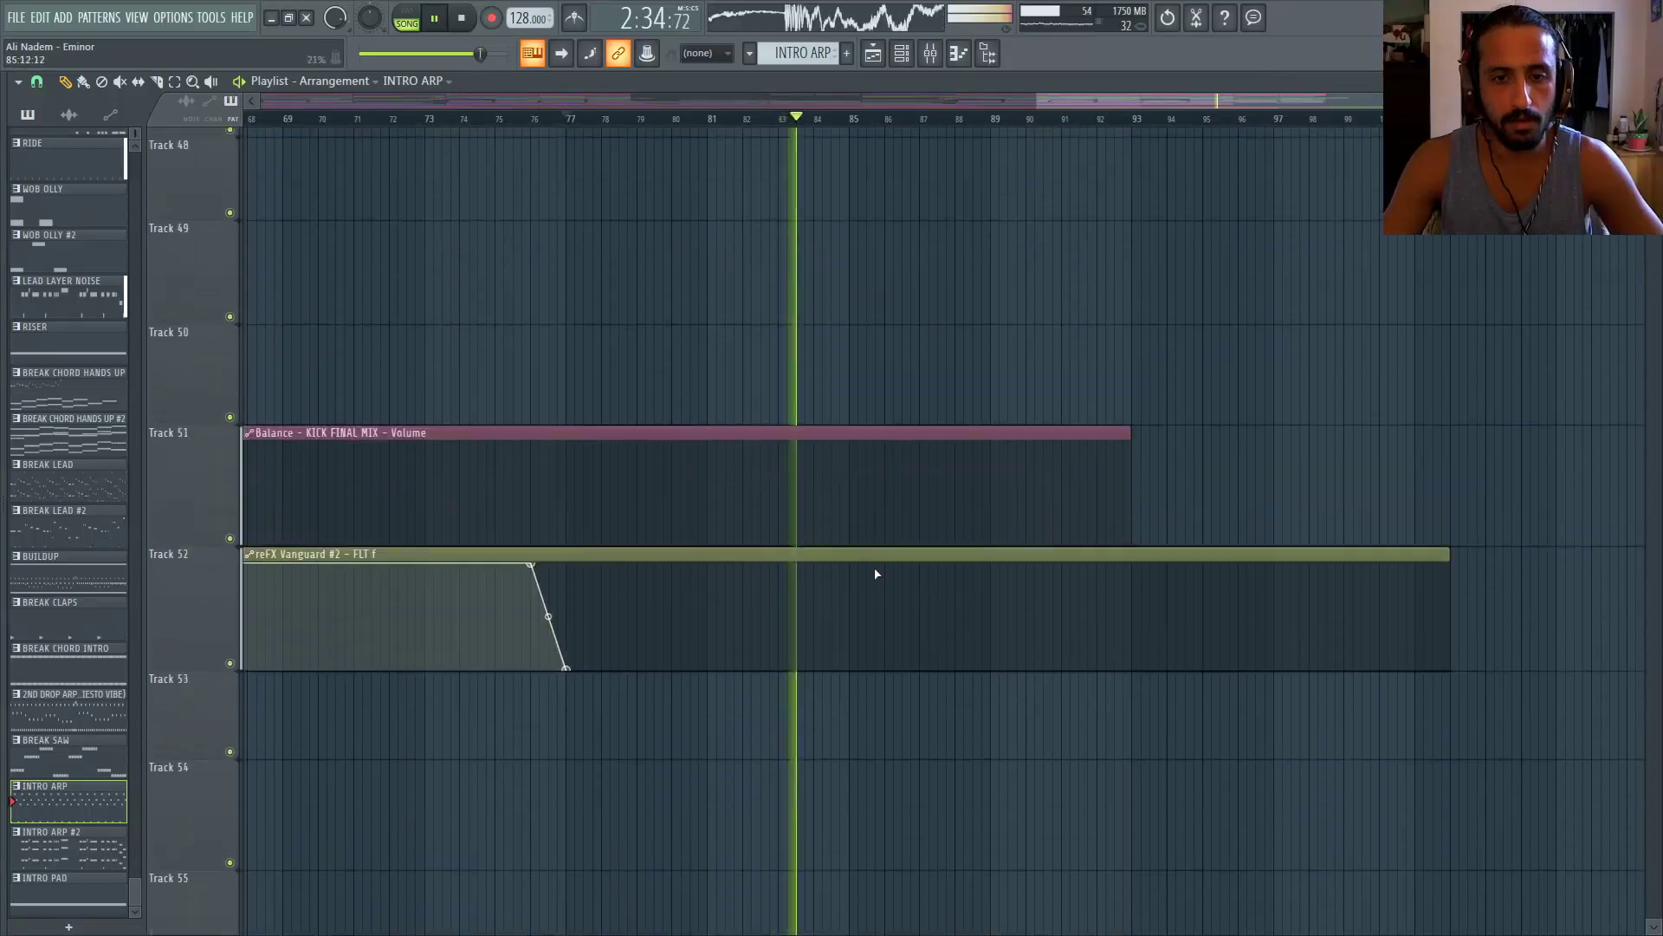
pyautogui.scroll(4, 836, 680)
pyautogui.scroll(3, 875, 676)
pyautogui.scroll(-6, 892, 693)
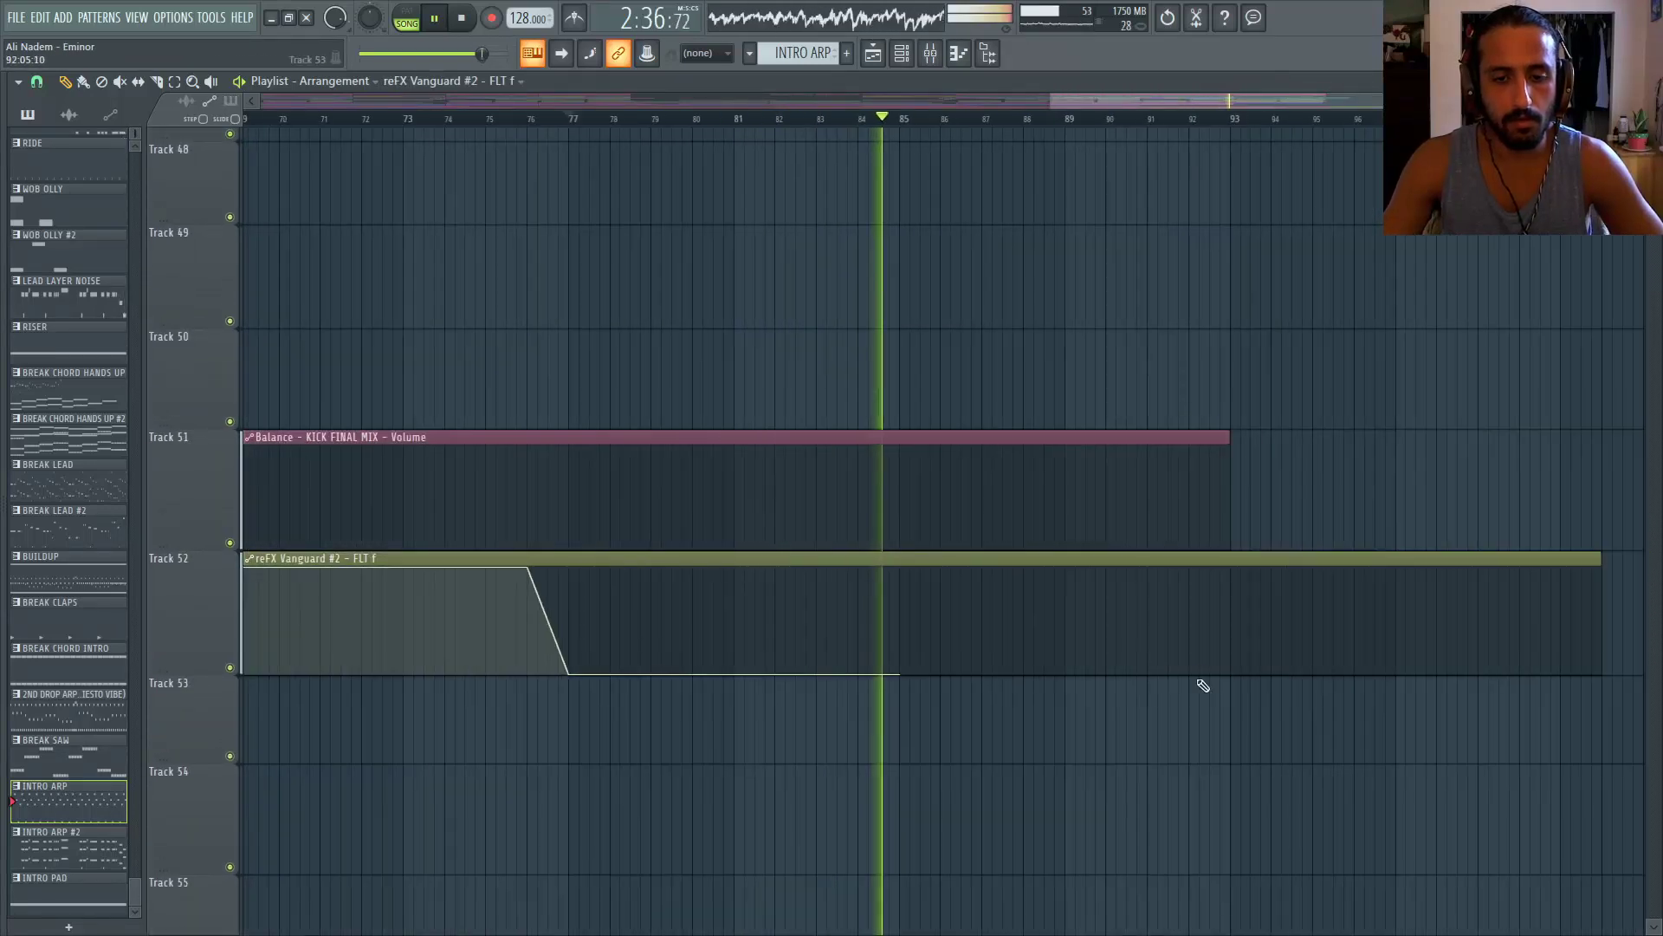
pyautogui.scroll(2, 1202, 681)
pyautogui.rightClick(1263, 572)
pyautogui.scroll(-4, 998, 414)
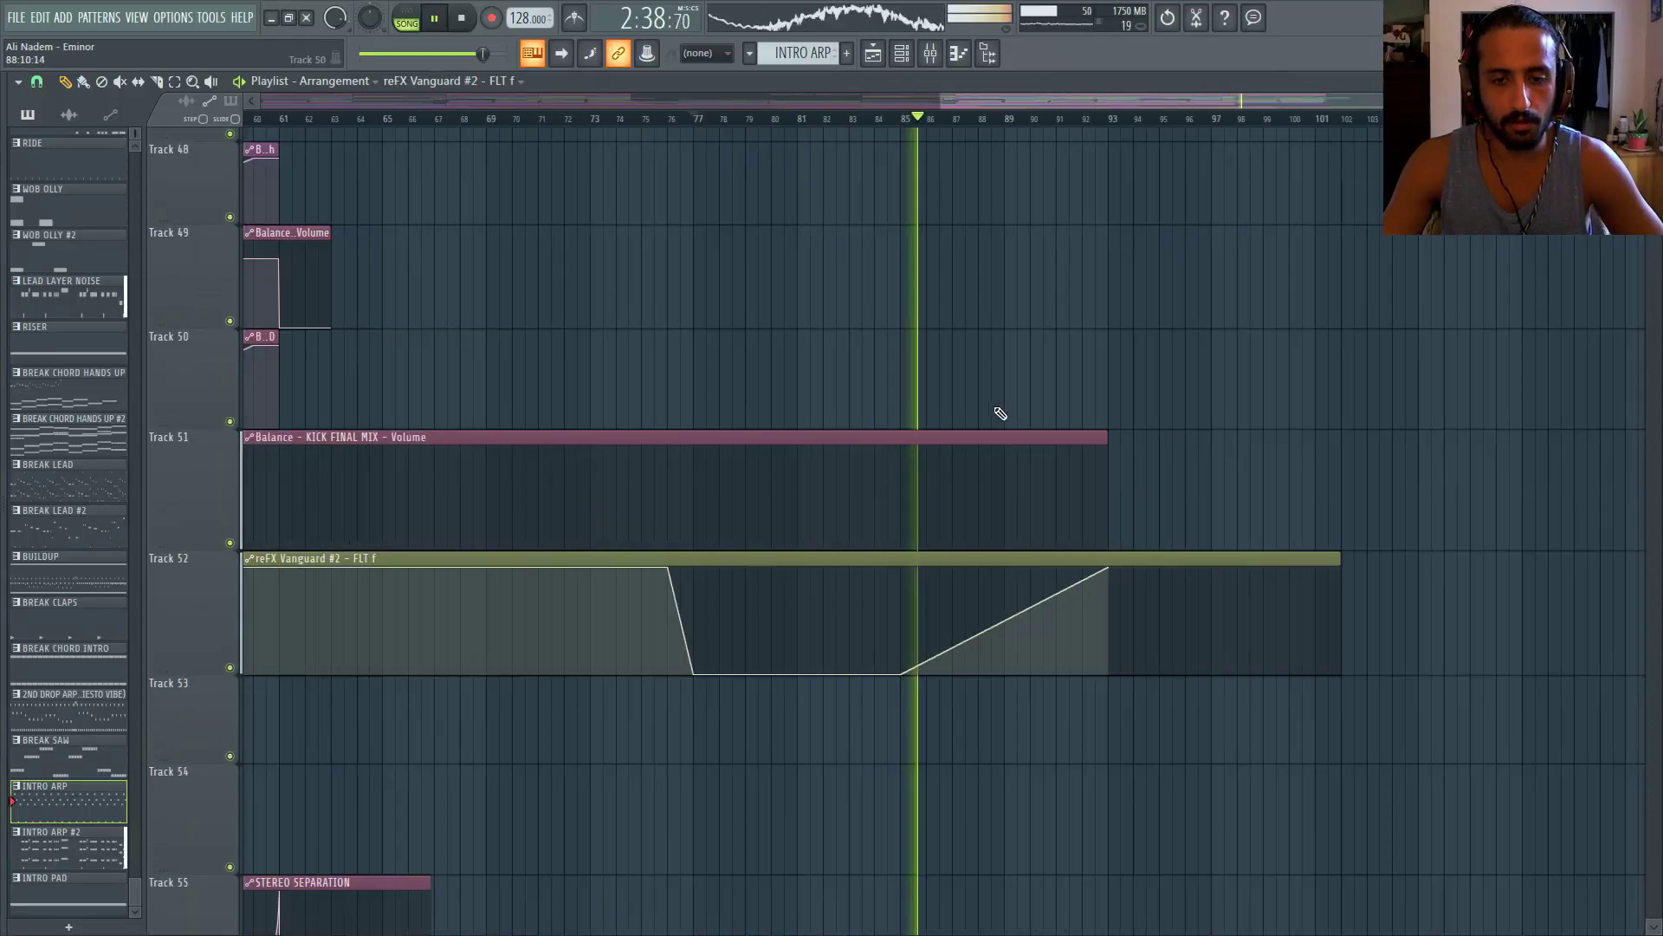
# Replay from just before bar 85 and move the INTRO ARP #2 clip there from track 24 down to track 25
pyautogui.scroll(2, 1007, 417)
pyautogui.scroll(-3, 1011, 422)
pyautogui.scroll(10, 1005, 429)
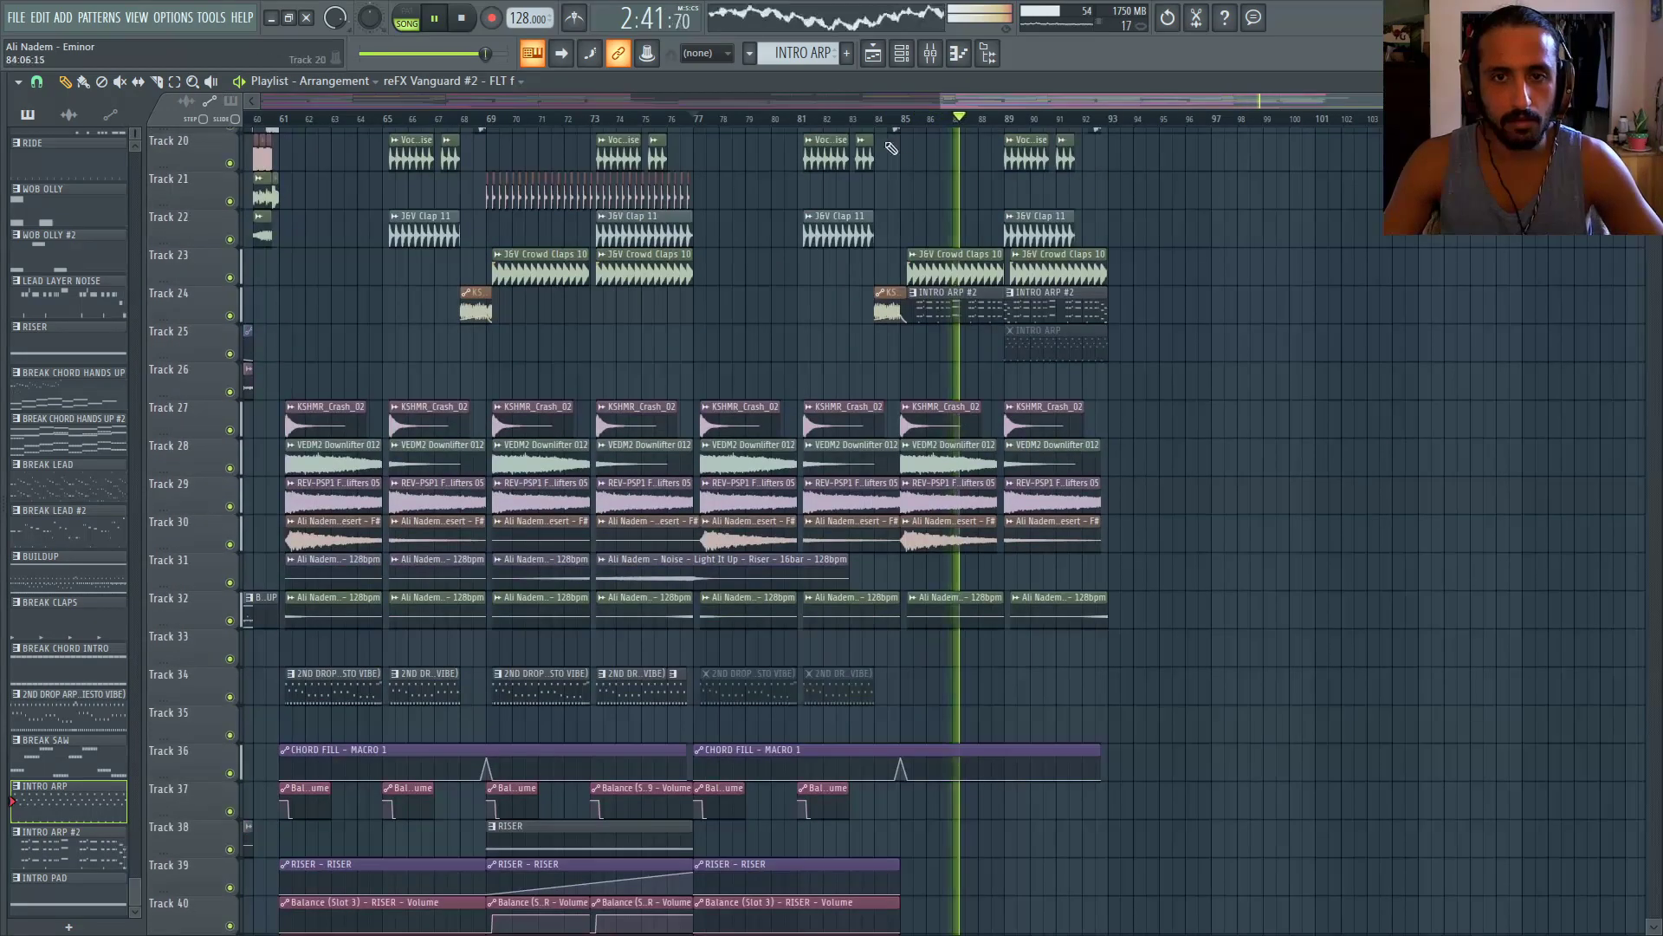
pyautogui.click(894, 119)
pyautogui.scroll(5, 899, 124)
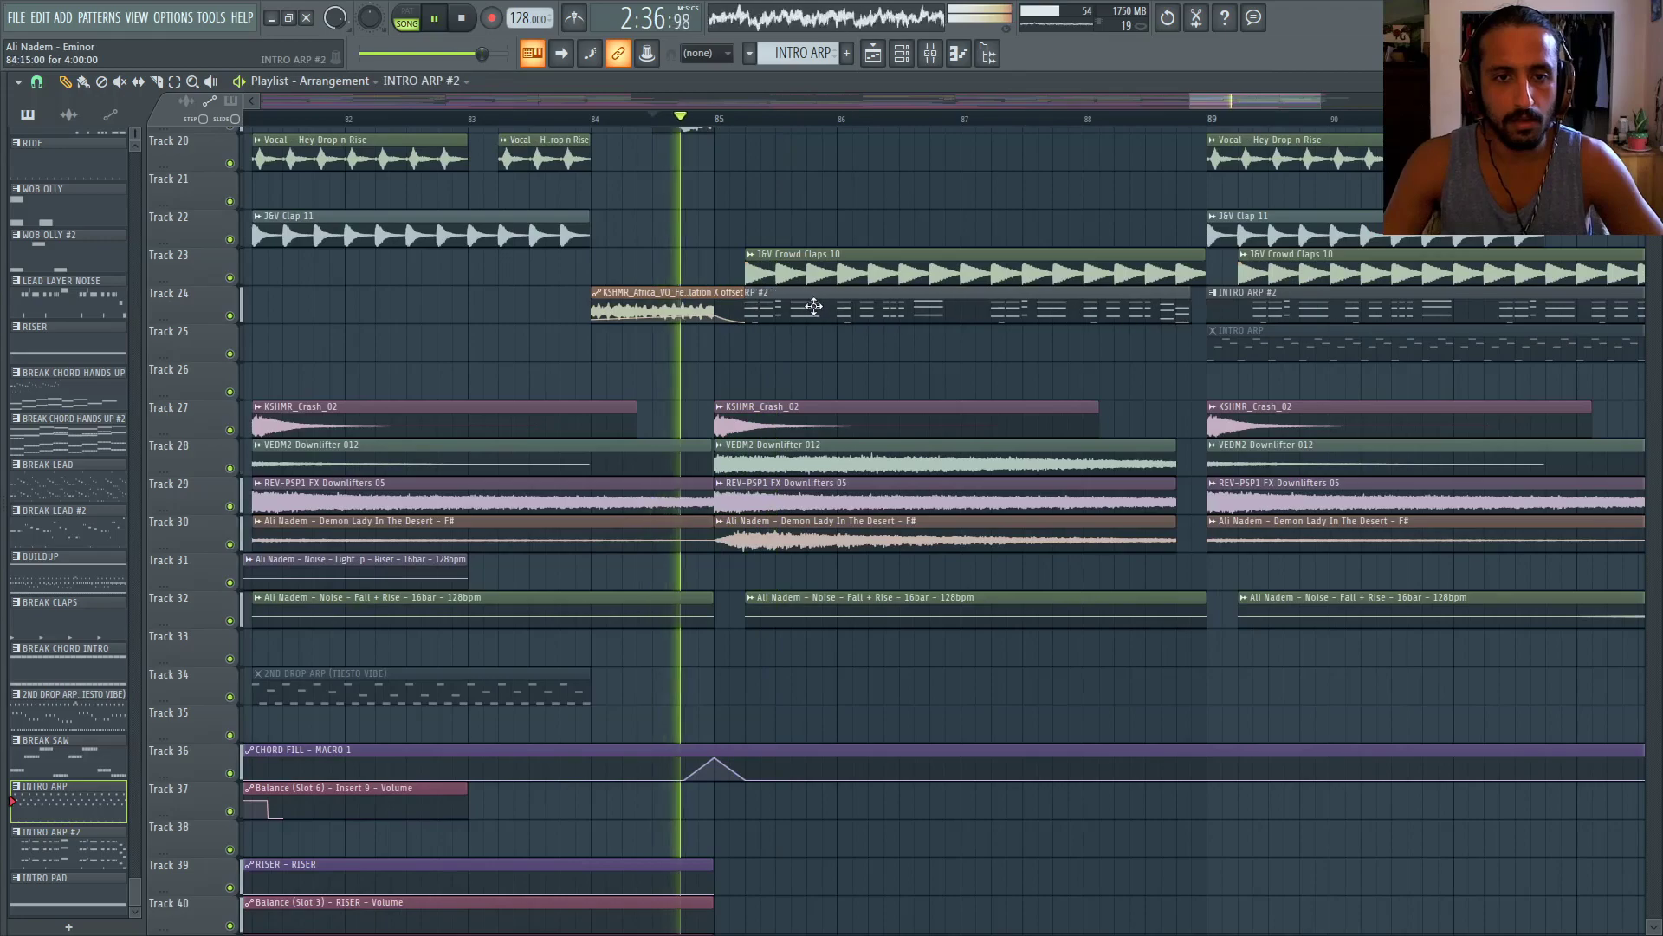
pyautogui.moveTo(814, 305); pyautogui.dragTo(819, 372)
pyautogui.scroll(-4, 1278, 325)
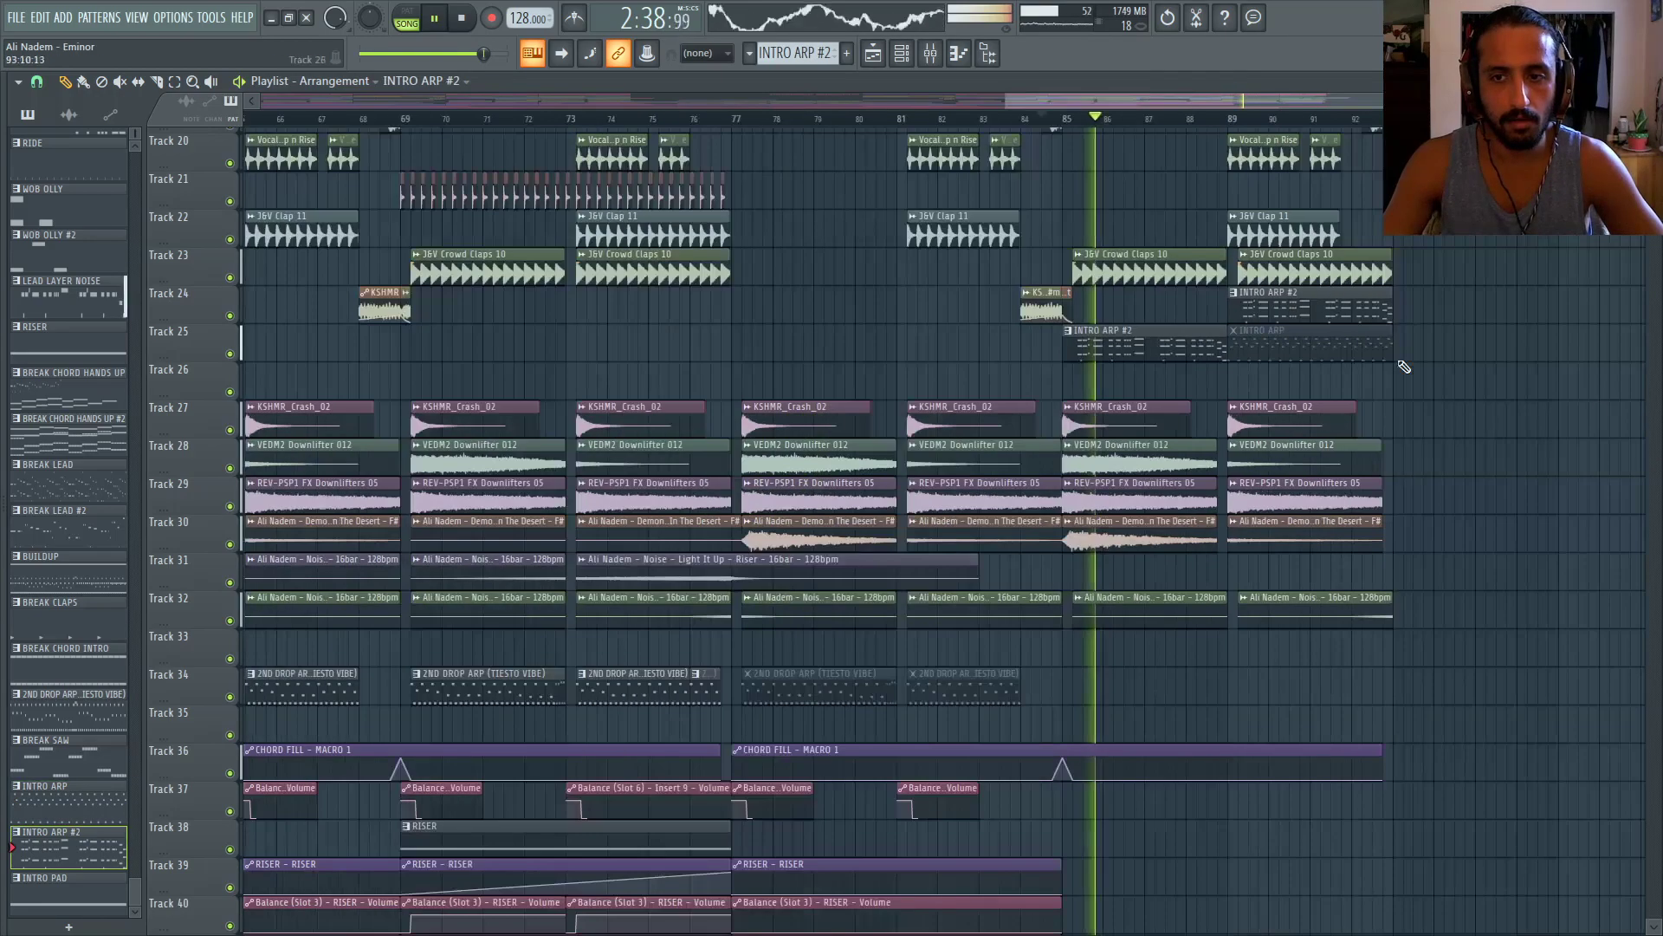
# Lower the Vanguard filter automation point at bar 93 to 0%, flattening the ramp after bar 85
pyautogui.scroll(2, 1009, 348)
pyautogui.scroll(6, 680, 334)
pyautogui.scroll(-5, 1136, 398)
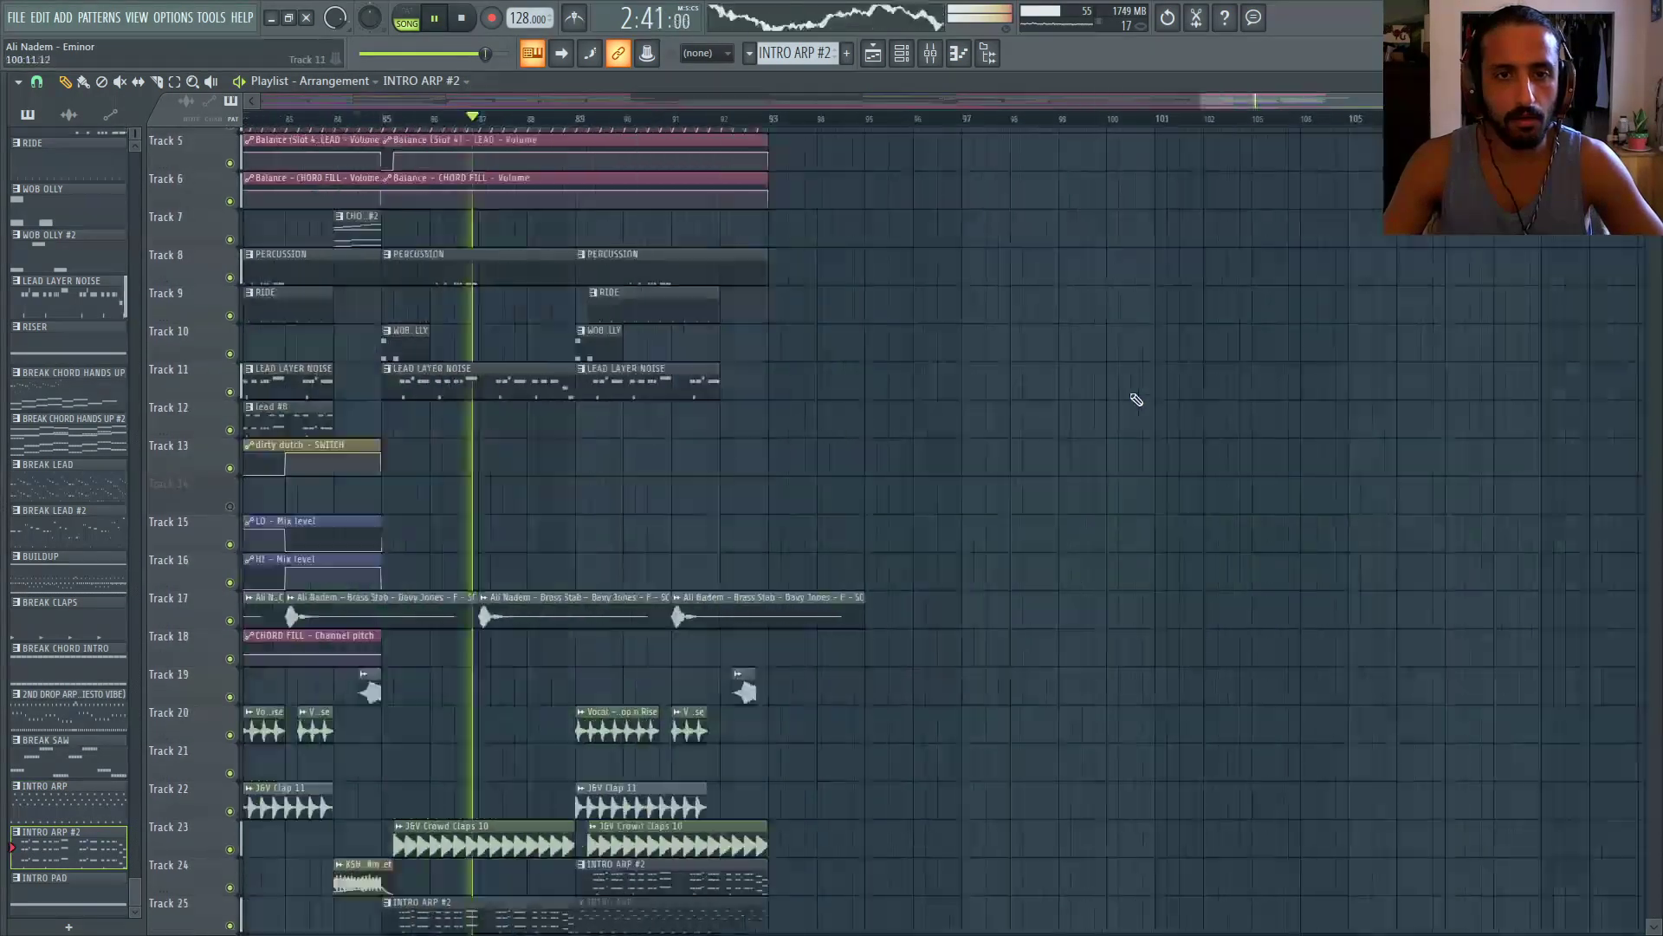
pyautogui.scroll(3, 1173, 486)
pyautogui.scroll(-12, 1173, 482)
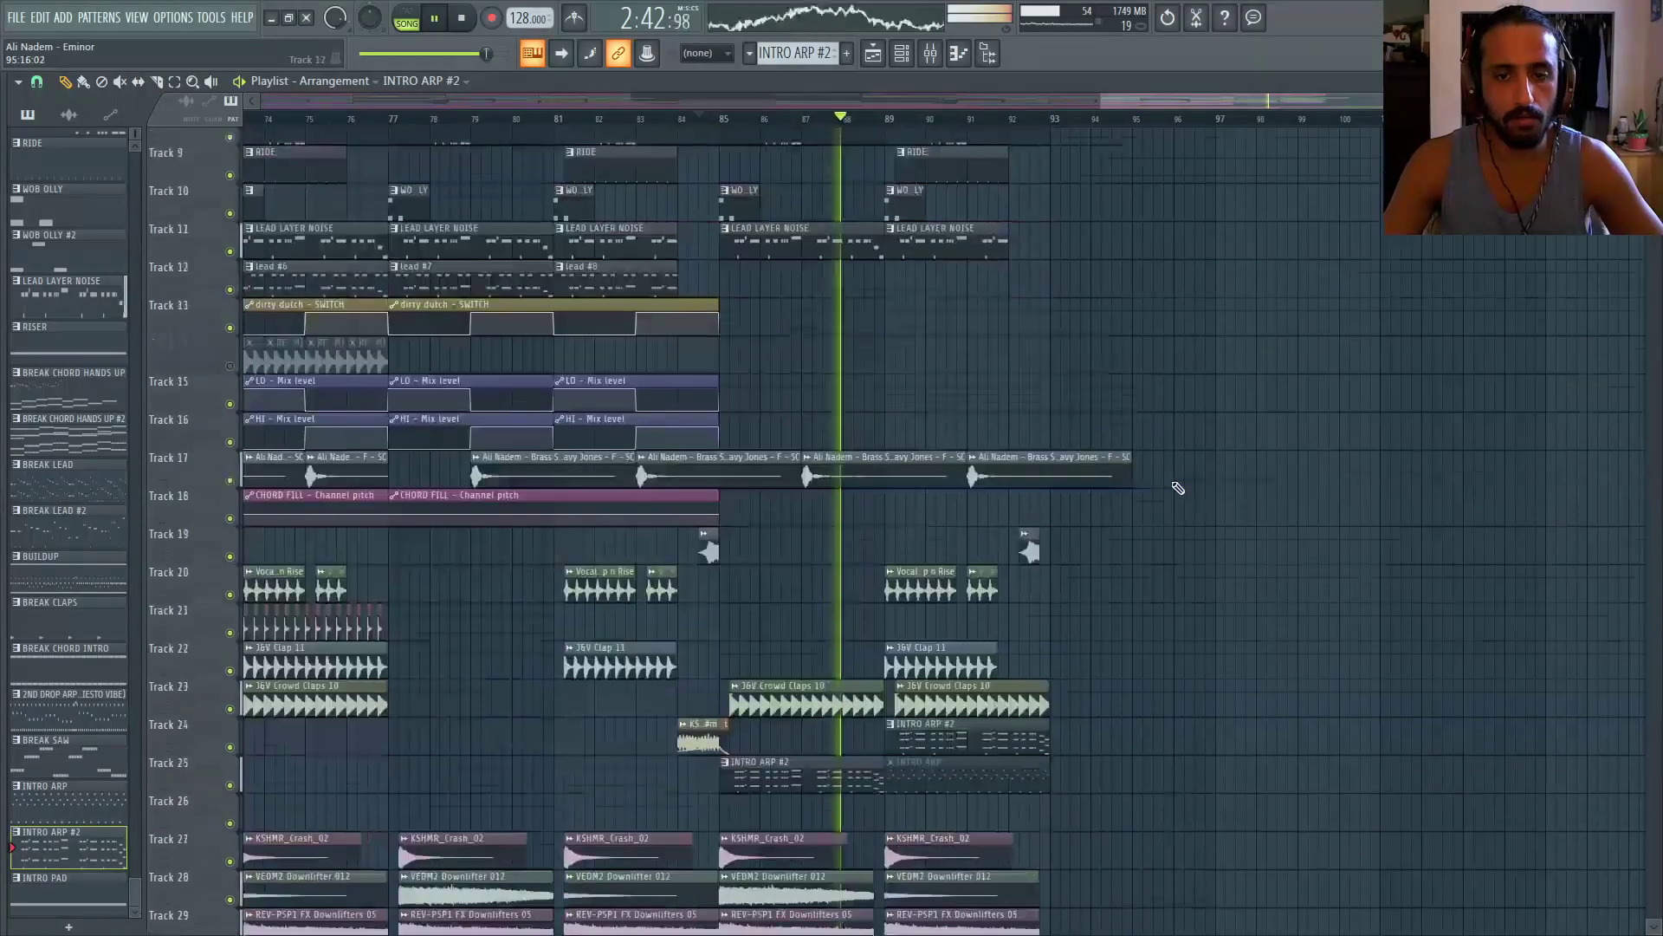
pyautogui.scroll(-4, 1140, 485)
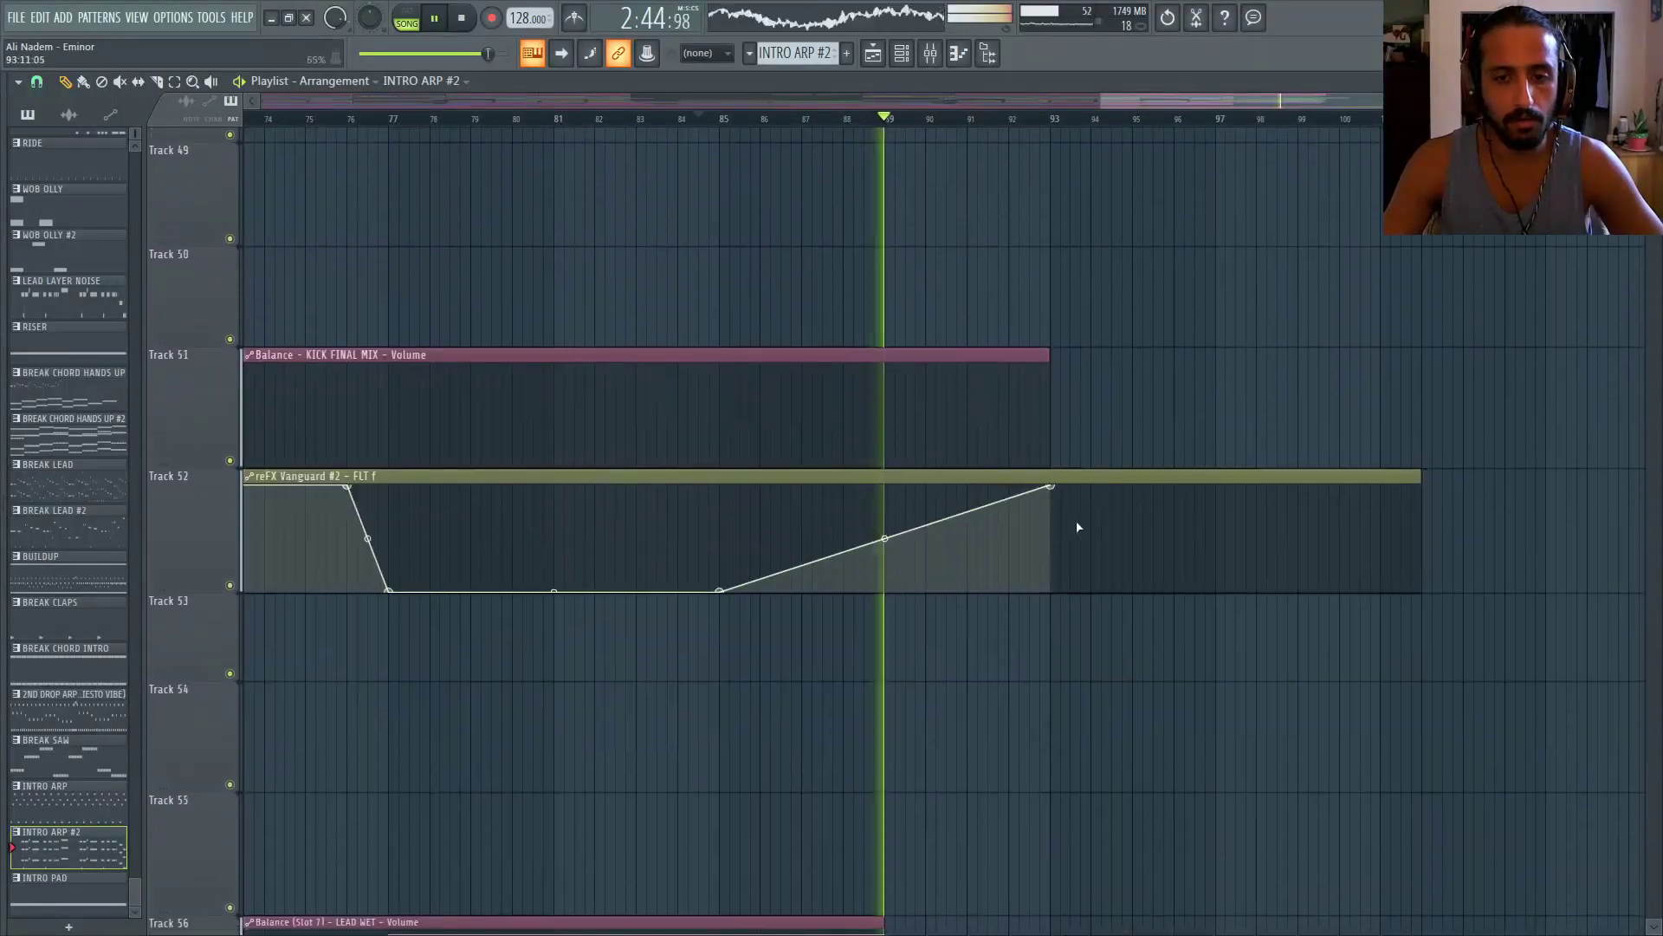
pyautogui.moveTo(1054, 492); pyautogui.dragTo(1064, 592)
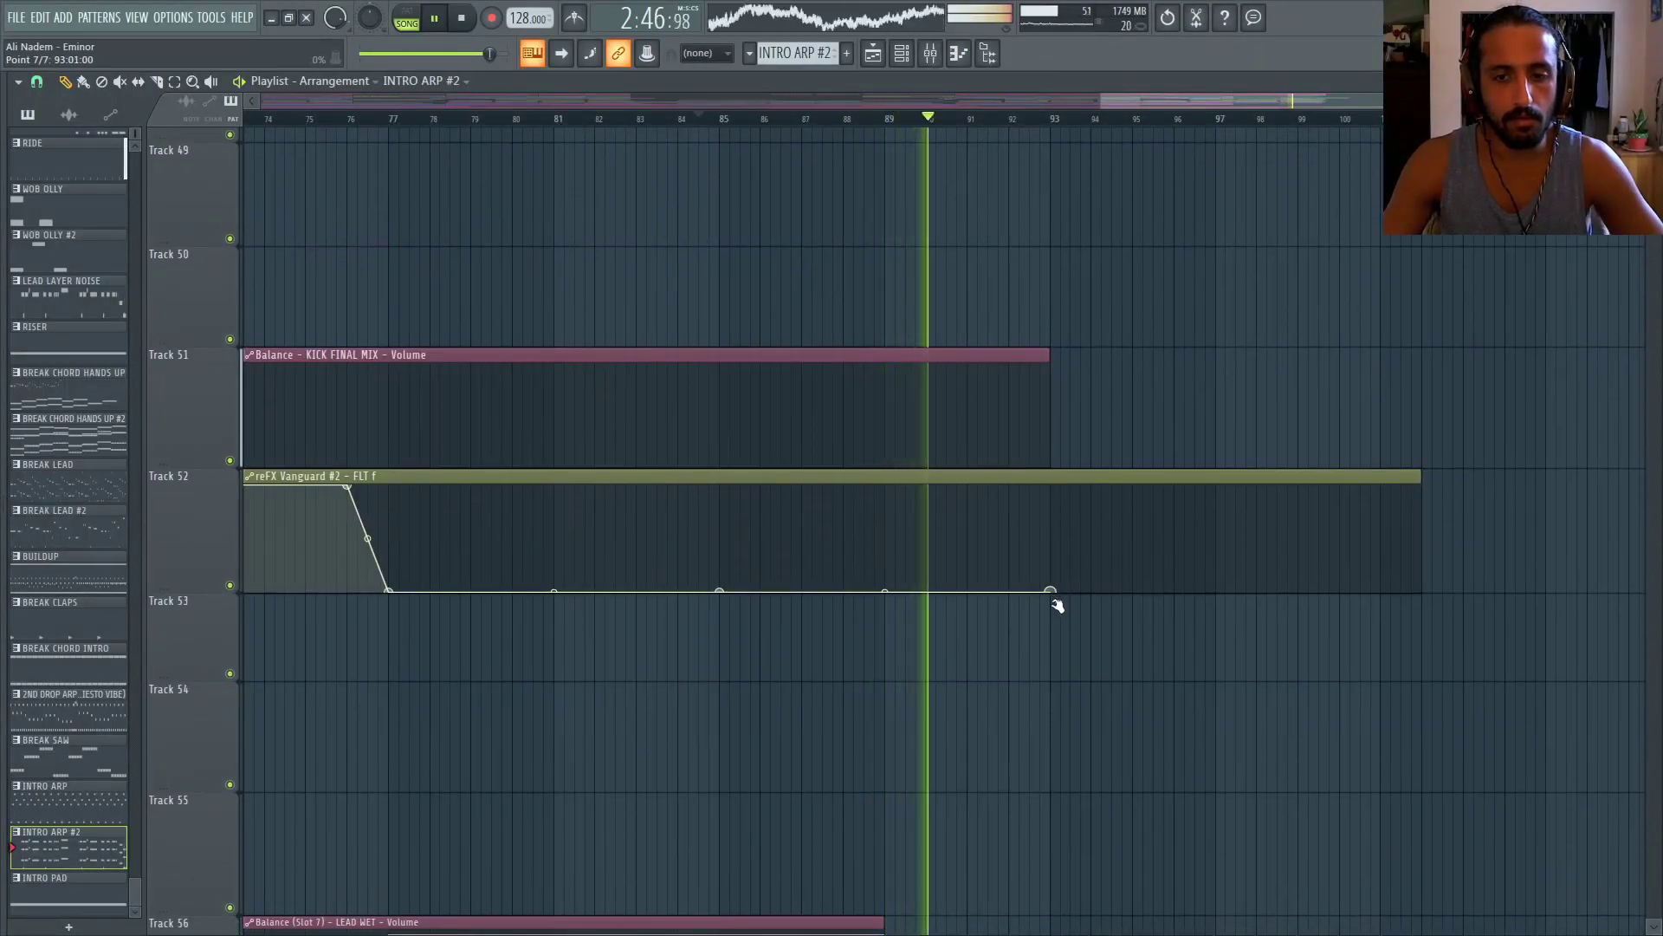
# Replay from just before bar 77 and place INTRO ARP #2 clips on track 25 at bars 77 and 81
pyautogui.scroll(-3, 743, 583)
pyautogui.click(700, 118)
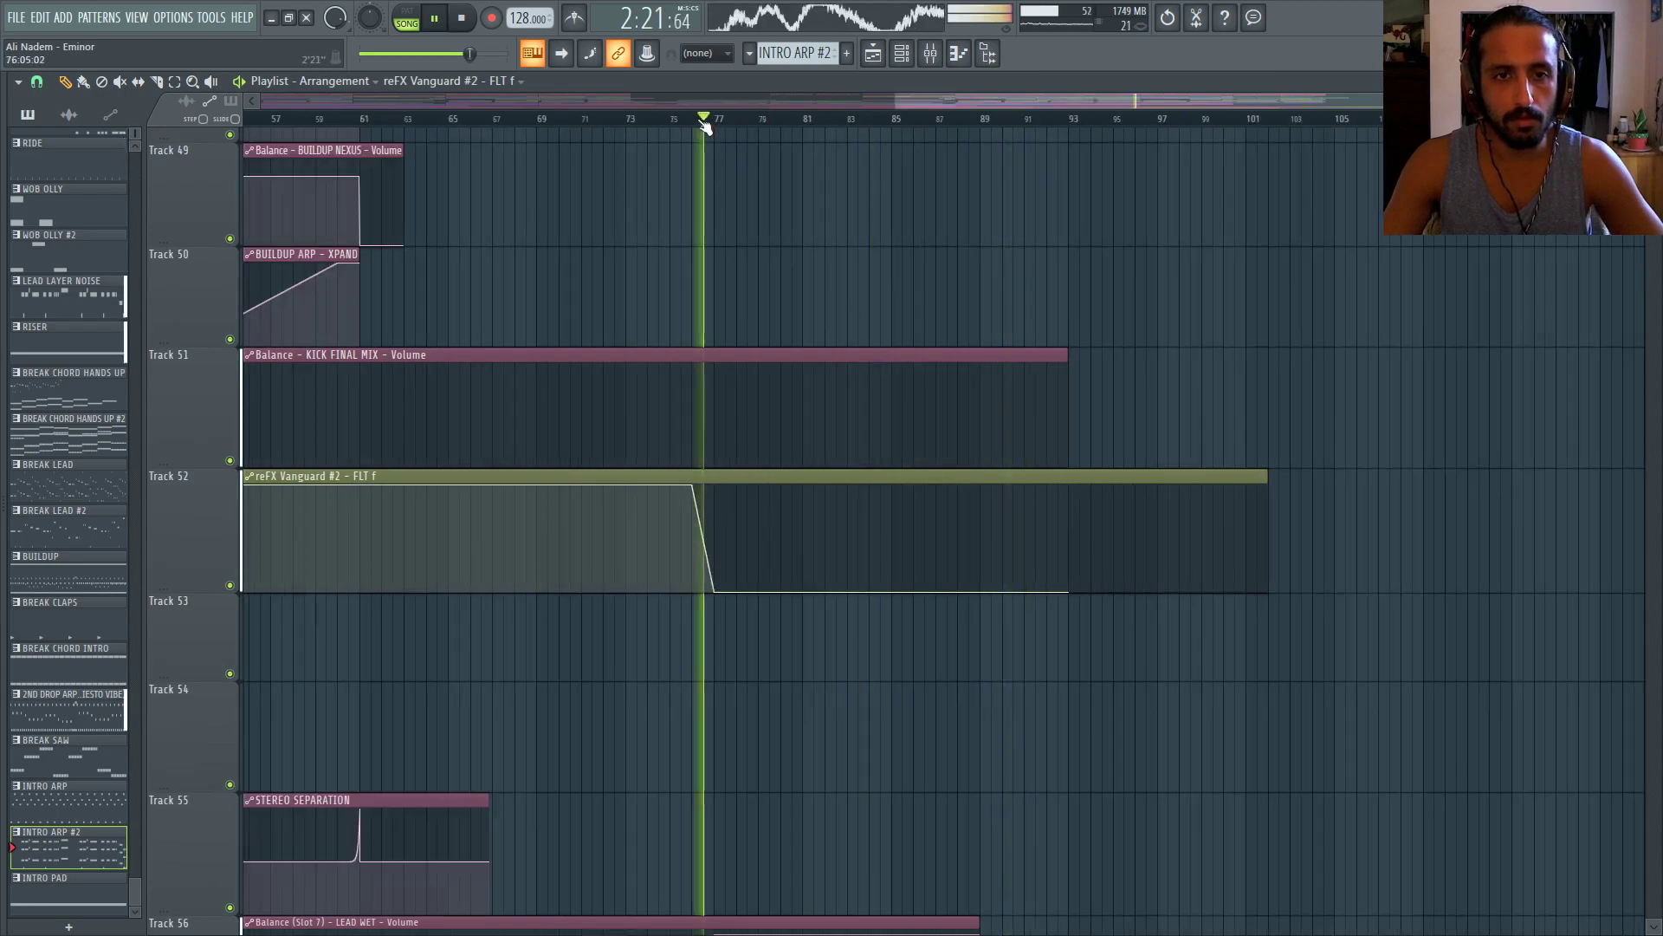
pyautogui.scroll(3, 757, 341)
pyautogui.scroll(3, 836, 430)
pyautogui.scroll(10, 910, 435)
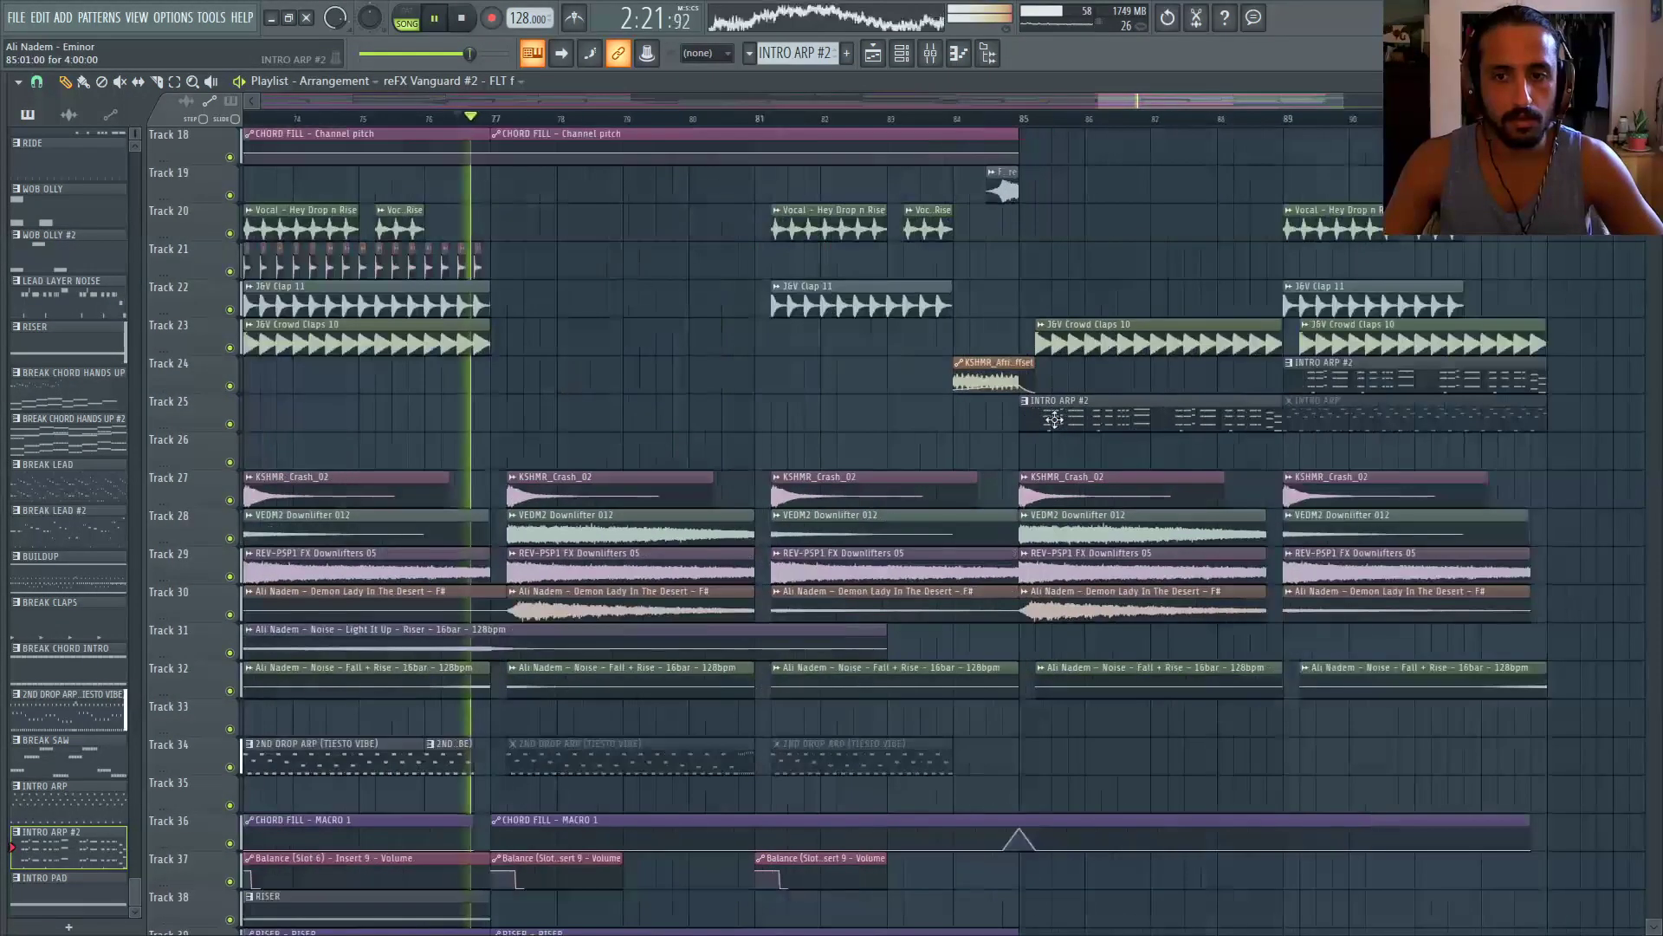
pyautogui.click(1054, 419)
pyautogui.click(517, 418)
pyautogui.press('space')
pyautogui.press('space')
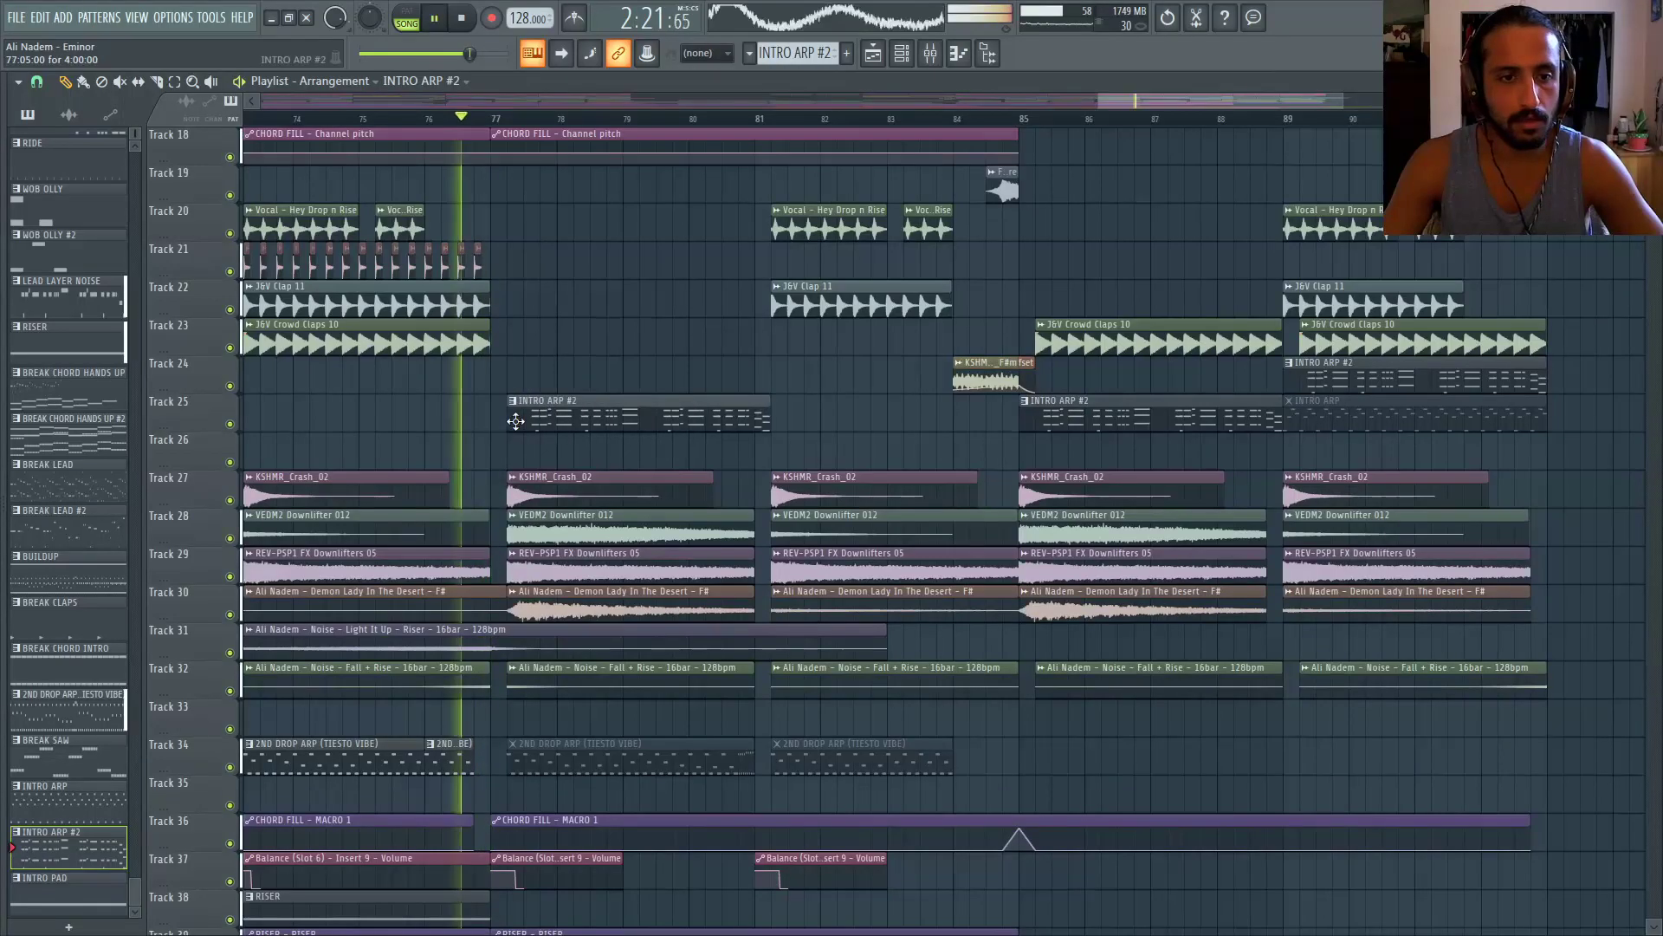
pyautogui.moveTo(511, 419); pyautogui.dragTo(495, 419)
pyautogui.click(801, 419)
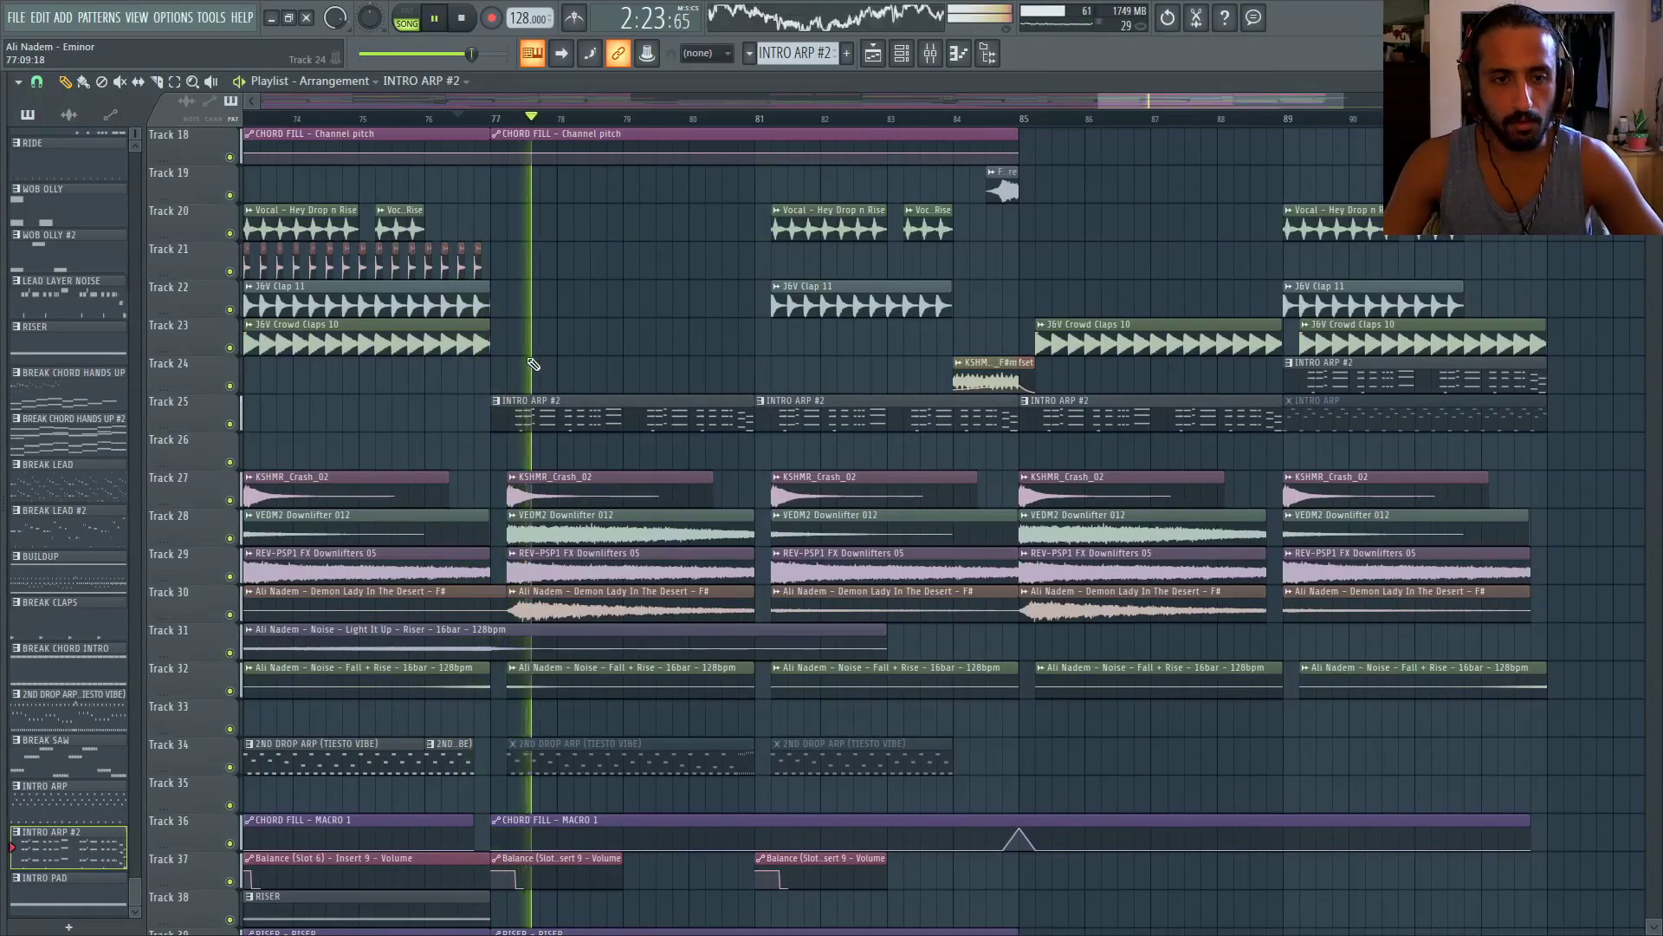
# Extend the Endless Smile - INTRO ARP - Intensity automation clip on track 53 to about bar 112
pyautogui.scroll(-6, 592, 380)
pyautogui.scroll(-10, 1386, 446)
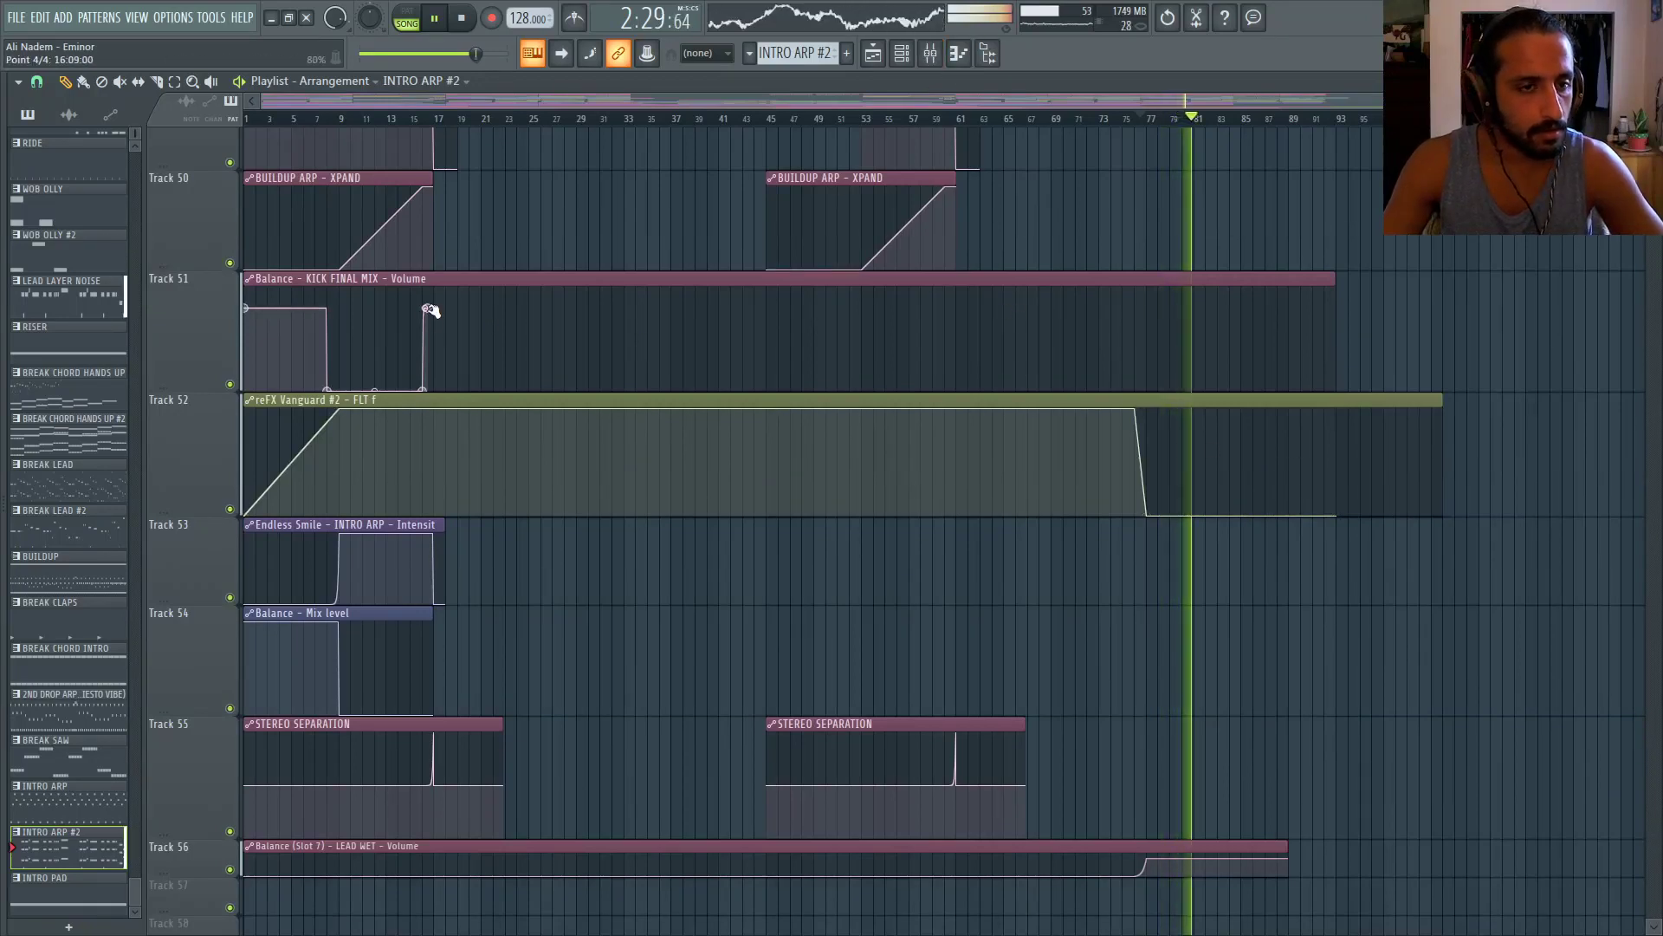
pyautogui.scroll(-2, 588, 364)
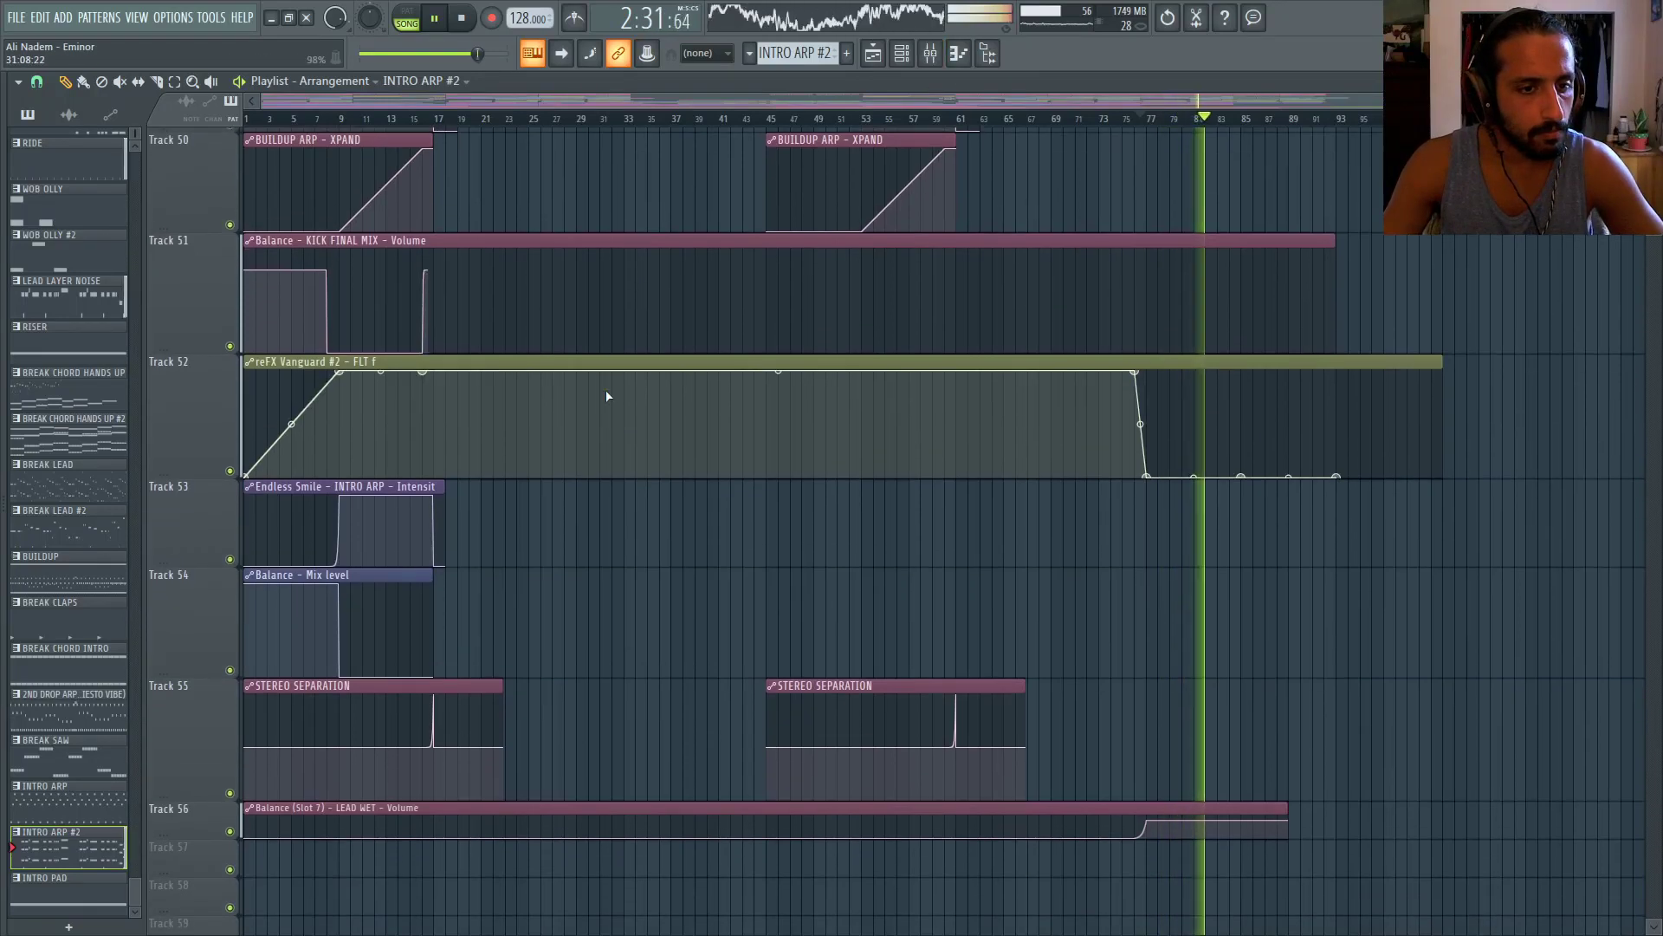
pyautogui.moveTo(441, 447); pyautogui.dragTo(1464, 520)
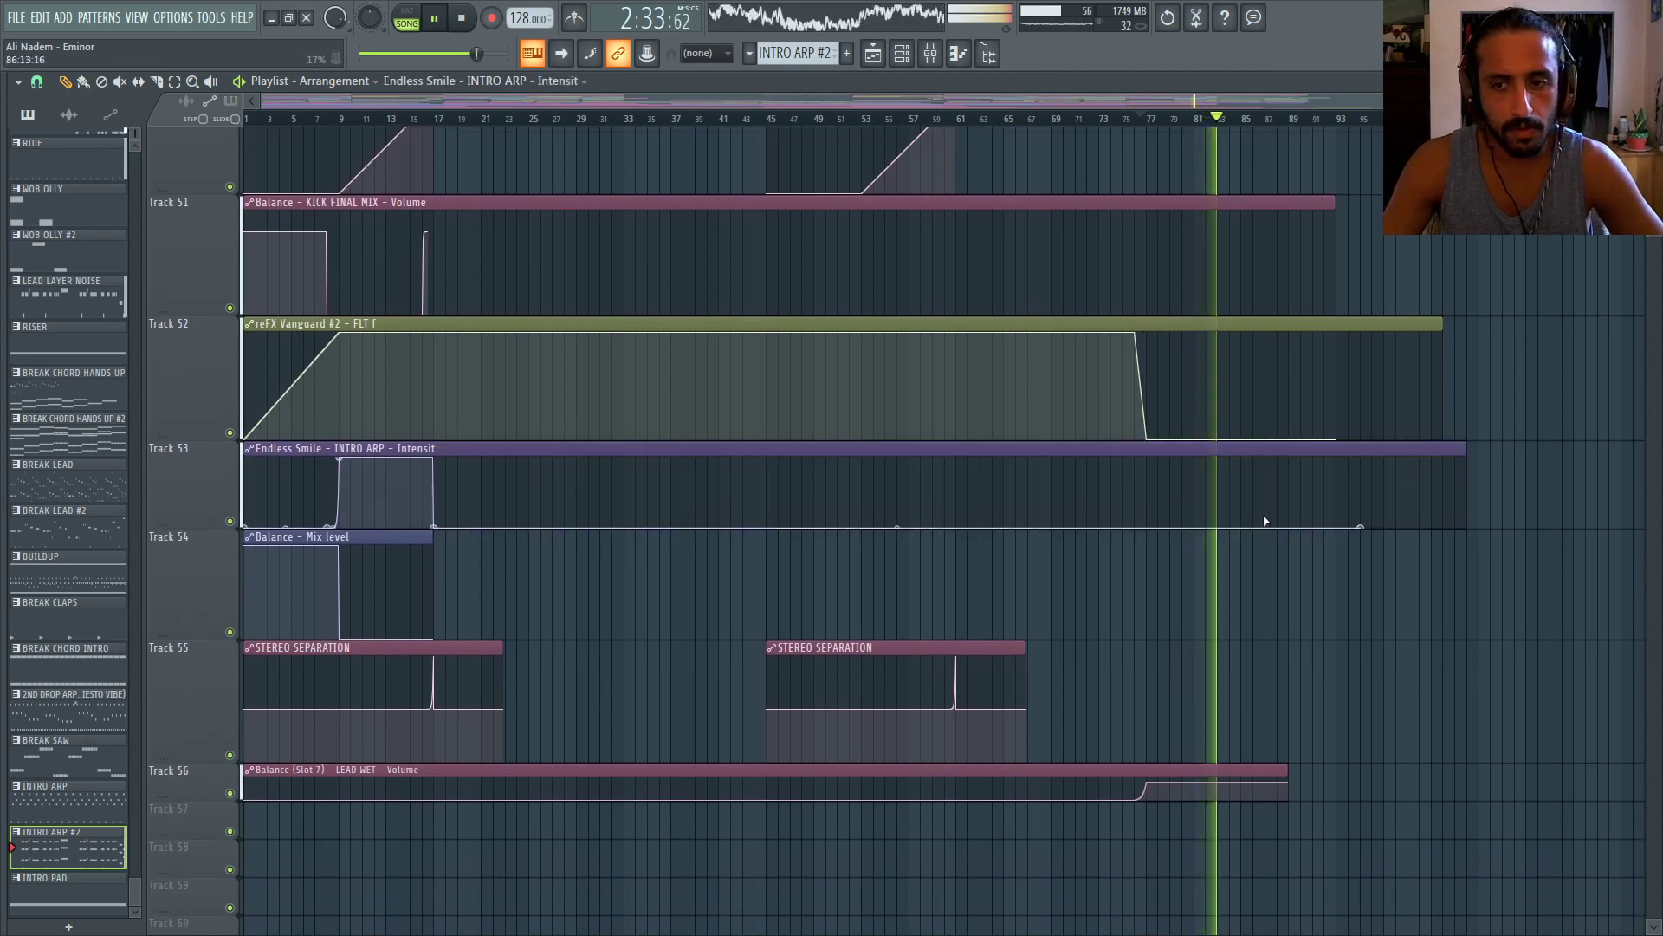
pyautogui.moveTo(1464, 446); pyautogui.dragTo(1568, 451)
pyautogui.scroll(3, 1258, 542)
pyautogui.scroll(-3, 1258, 541)
# Replay the arrangement from bar 77 and lengthen the Balance - Mix level automation clip on track 54 to about 99 bars
pyautogui.scroll(8, 1146, 512)
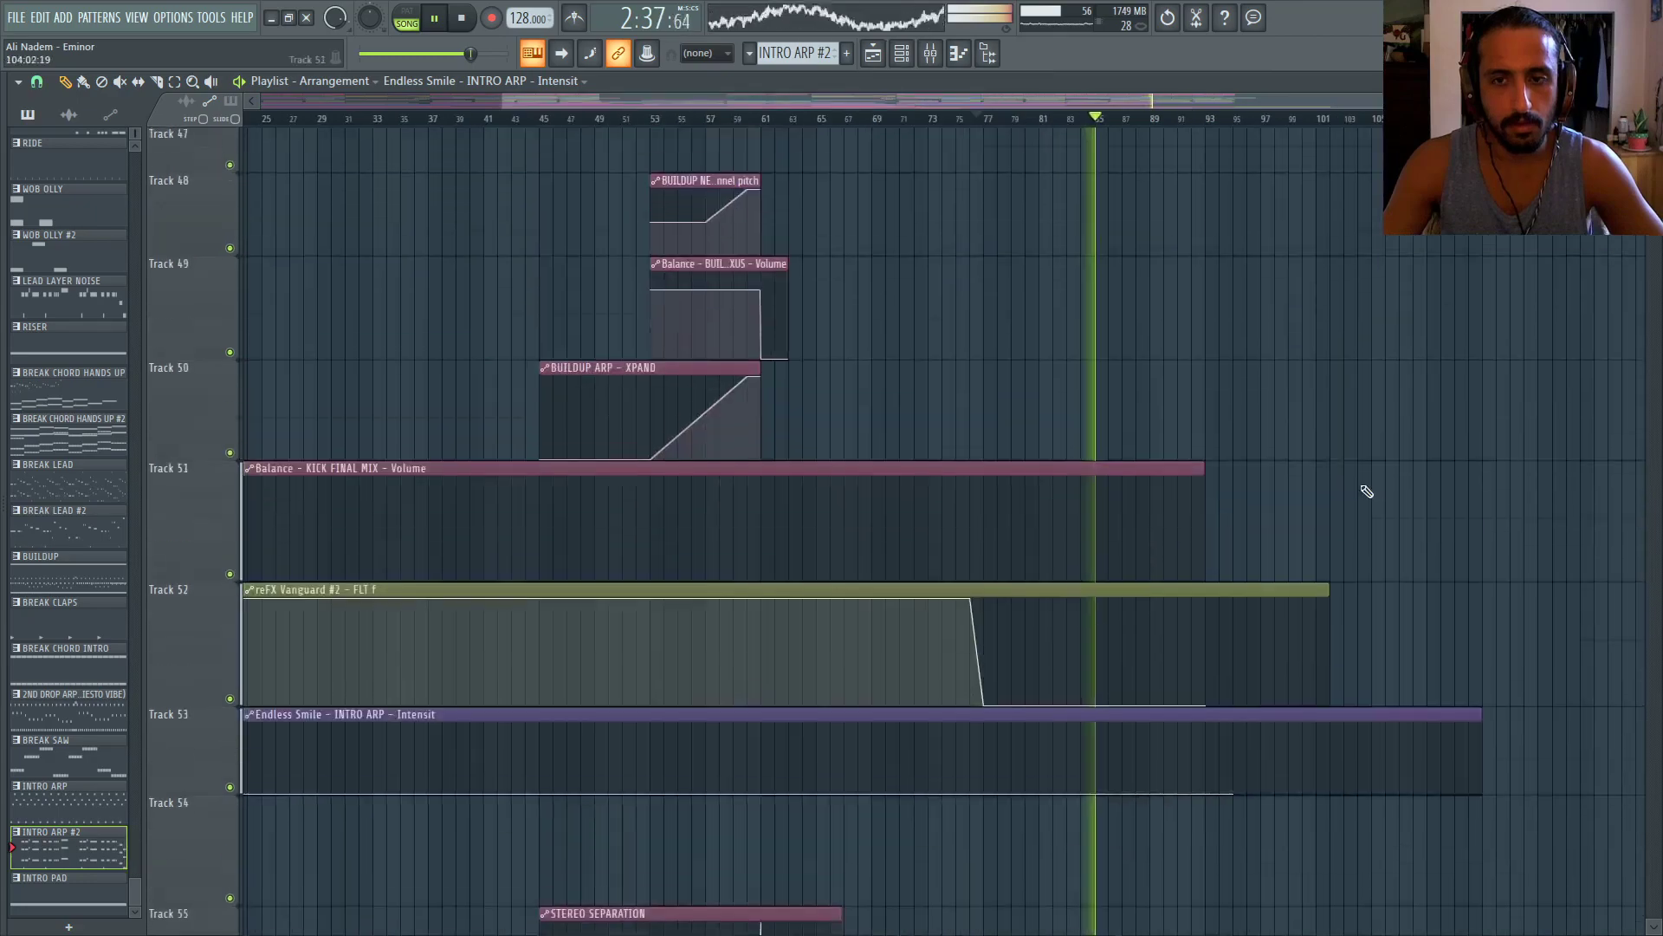
pyautogui.scroll(2, 1299, 520)
pyautogui.scroll(2, 1063, 569)
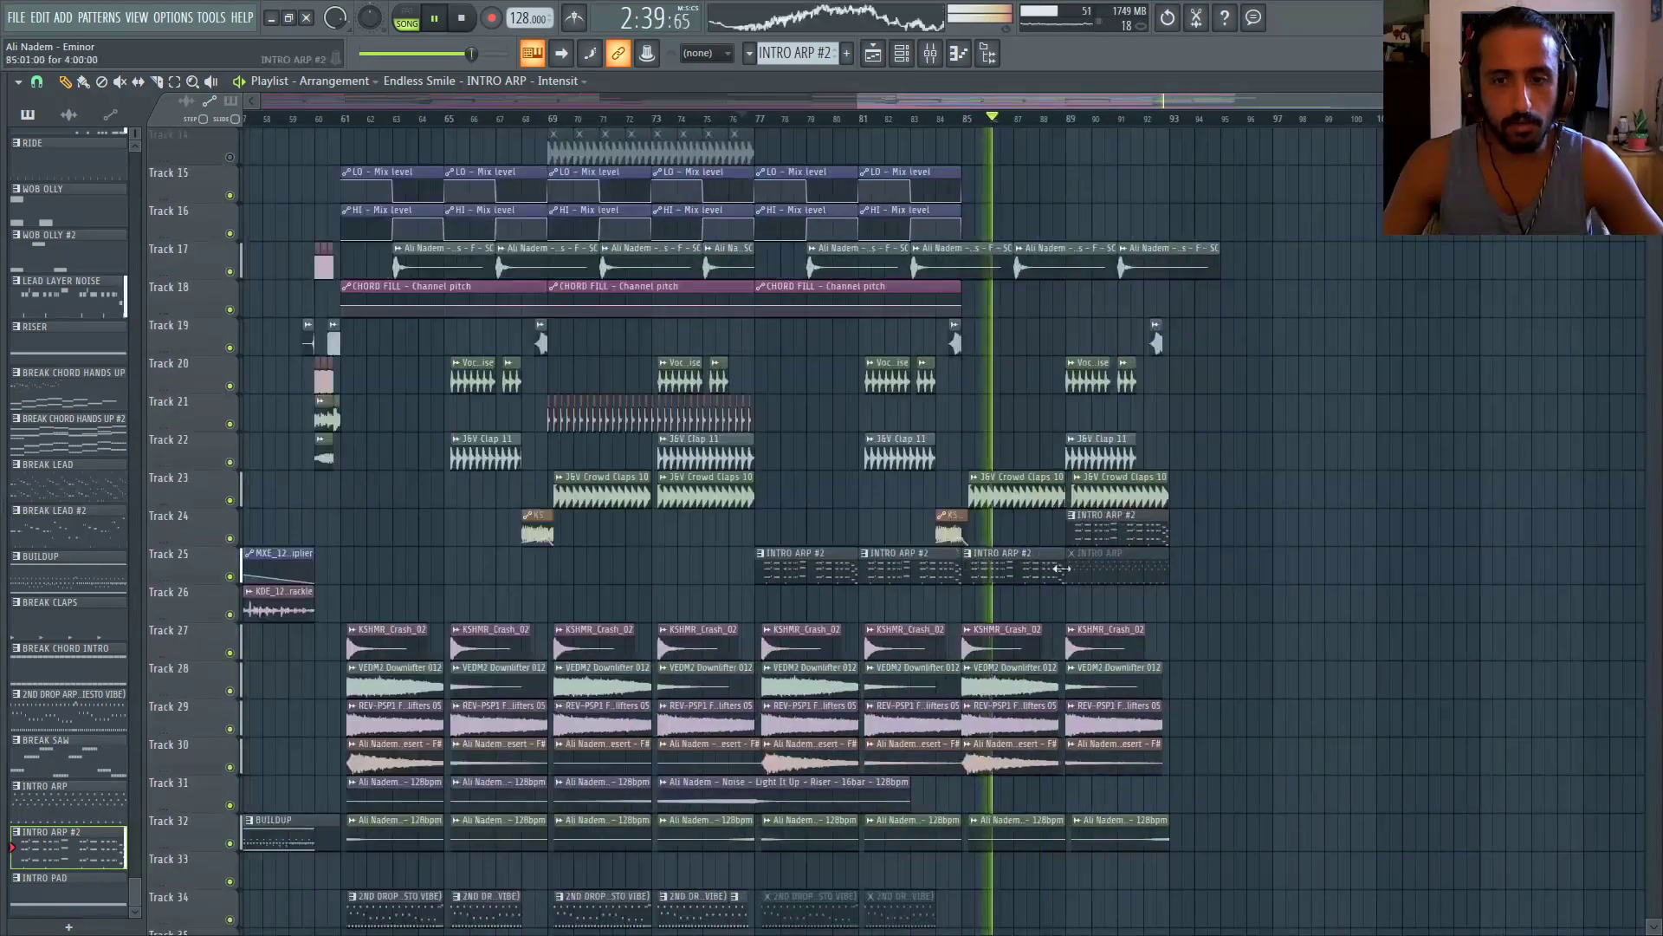
pyautogui.click(761, 120)
pyautogui.scroll(-12, 799, 227)
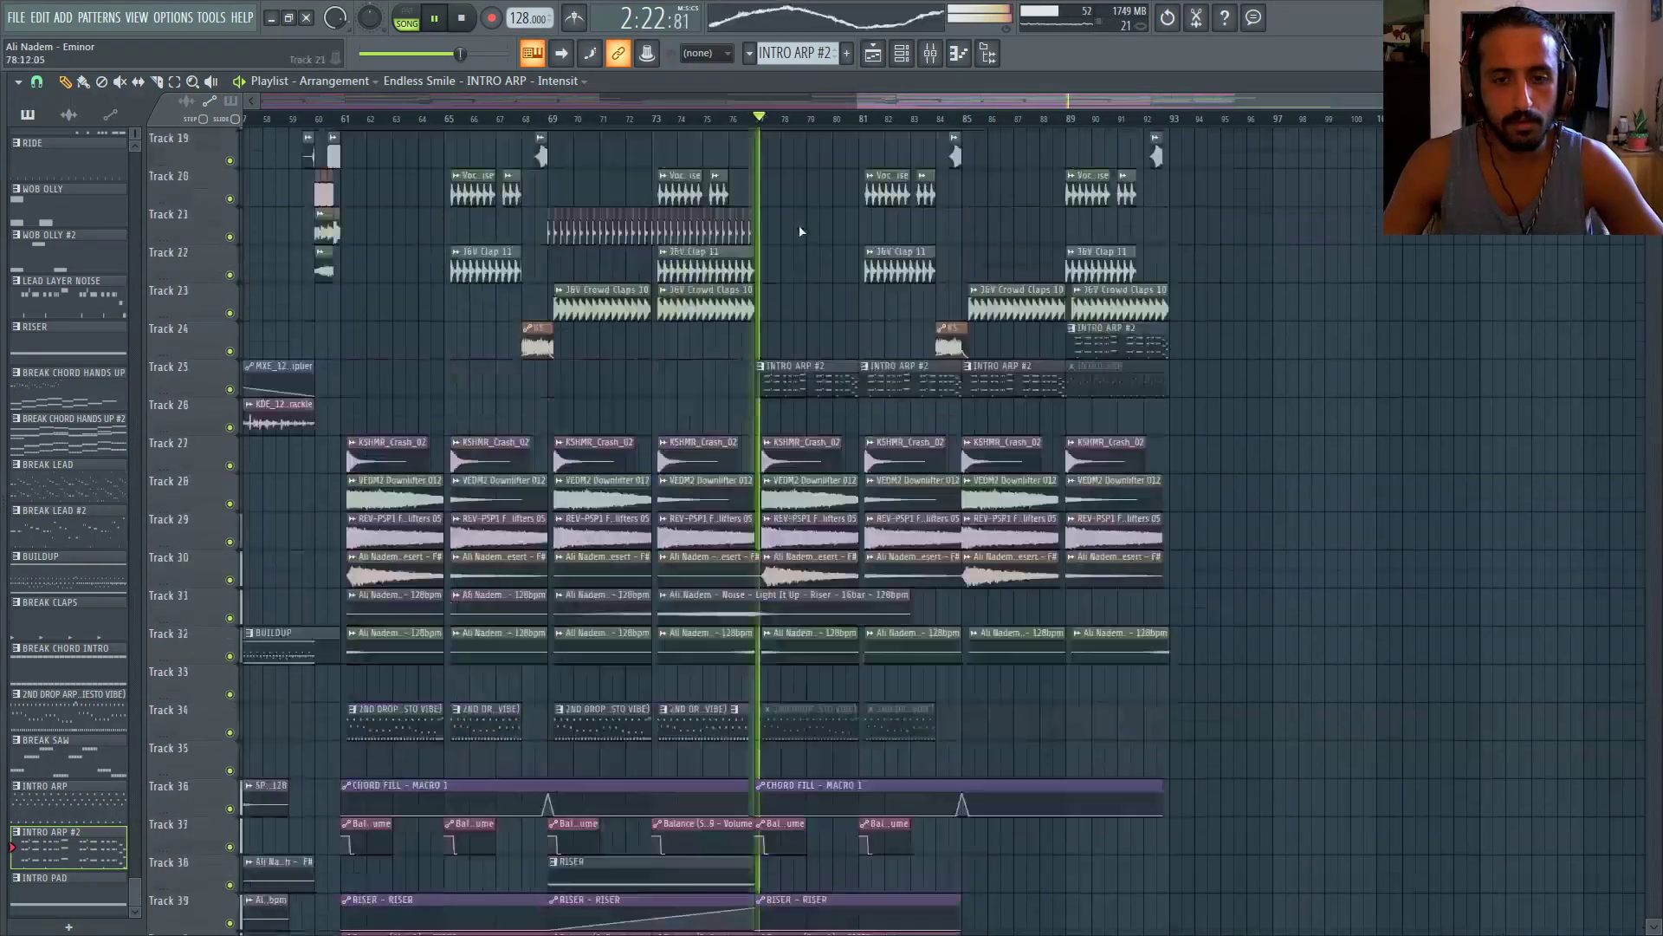
pyautogui.scroll(-3, 1133, 434)
pyautogui.scroll(-3, 1130, 422)
pyautogui.scroll(-3, 1129, 419)
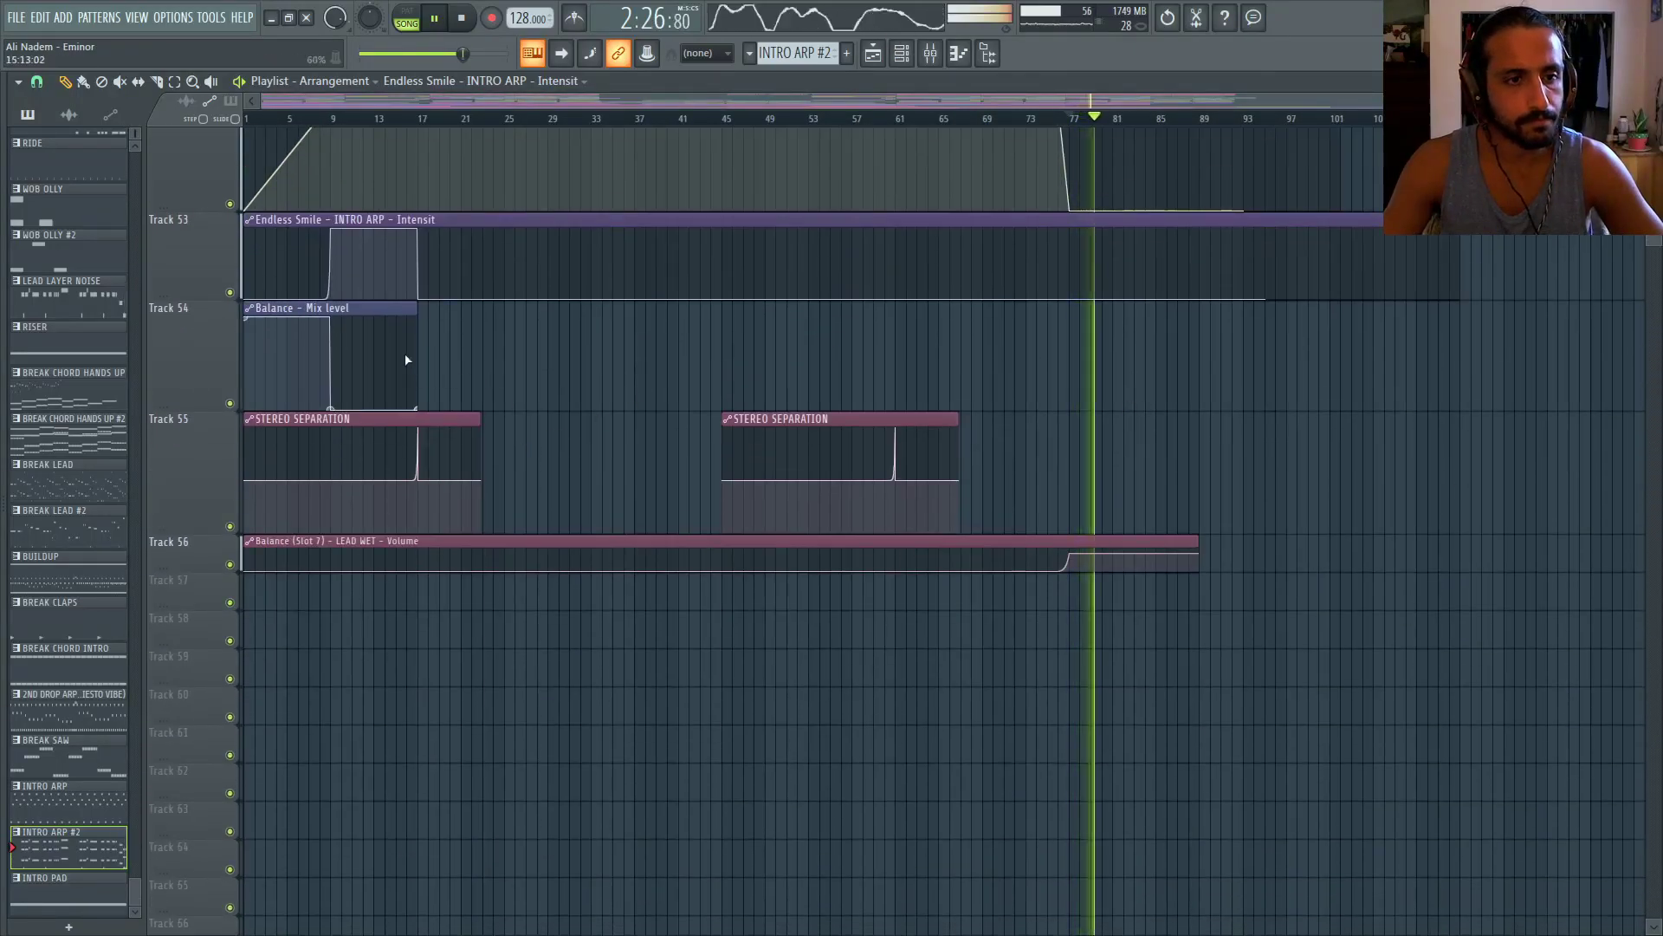
pyautogui.moveTo(416, 313); pyautogui.dragTo(1318, 382)
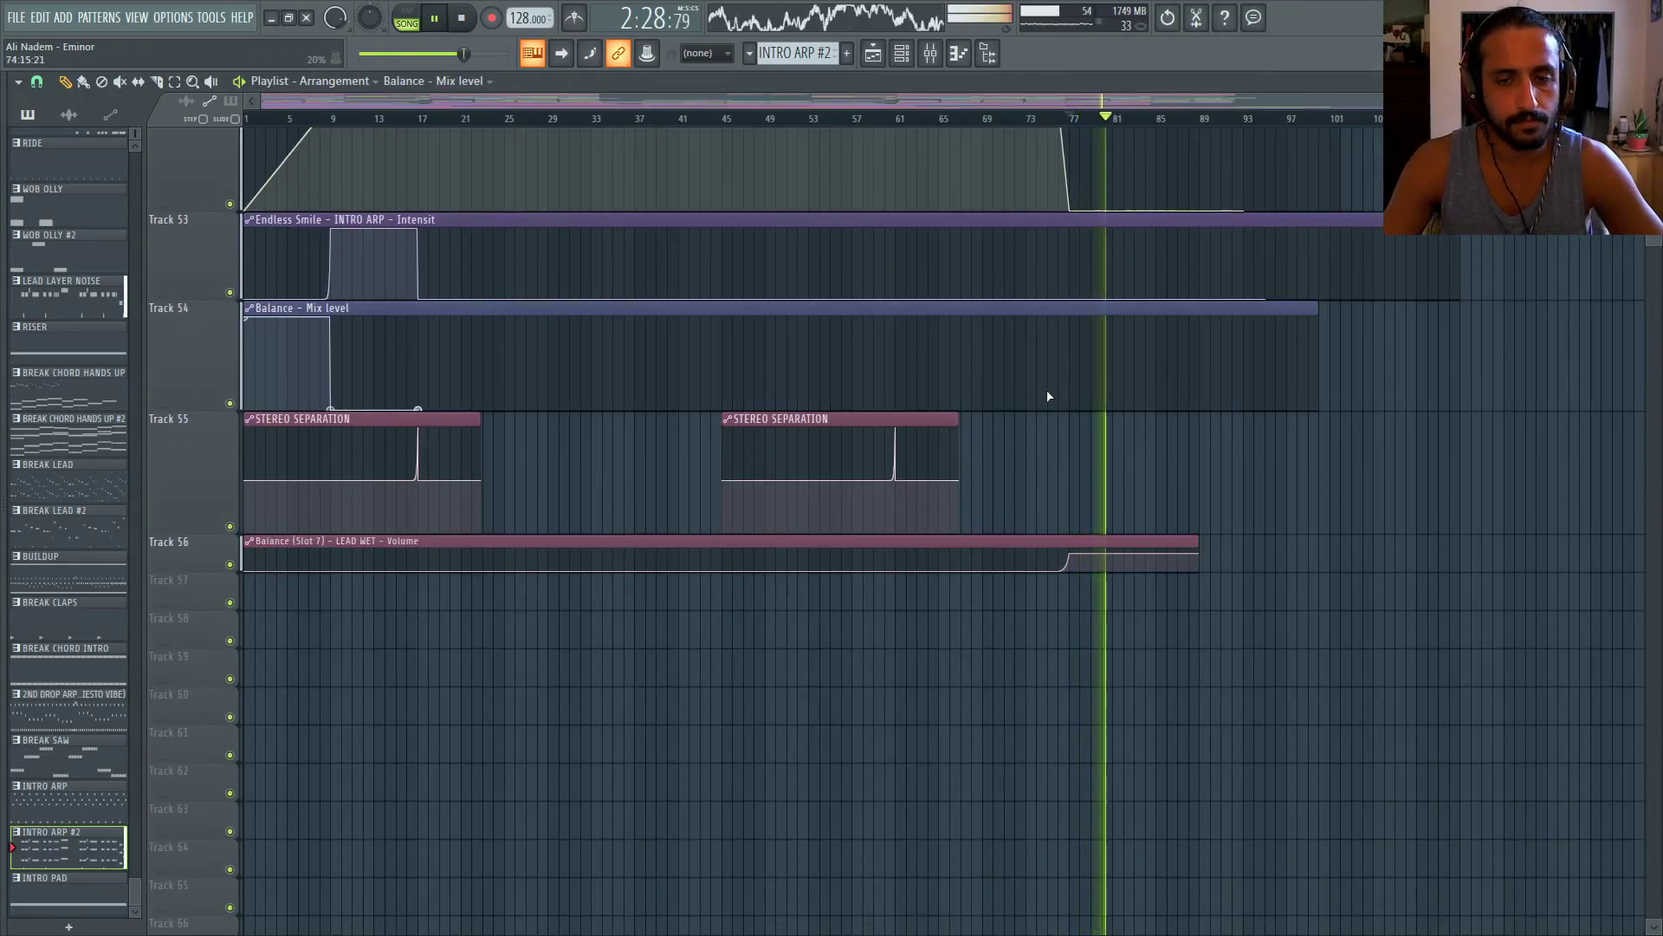
# Hold the Mix level automation at zero until bar 76 and curve it up to 100% at bar 77
pyautogui.scroll(6, 1083, 424)
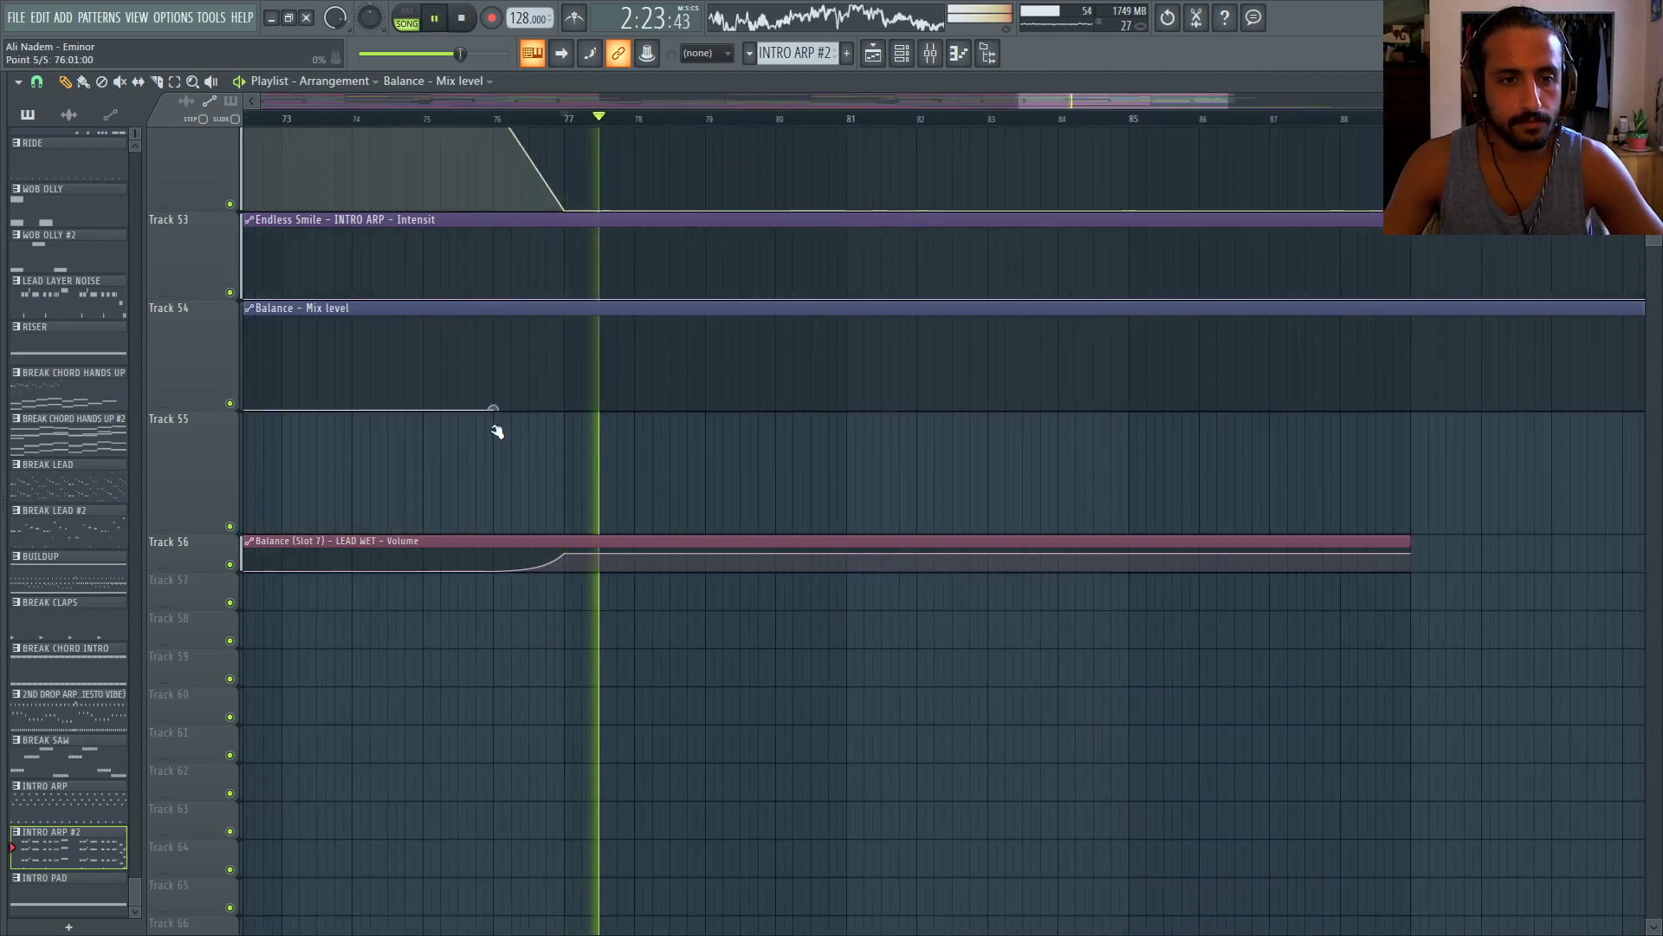
pyautogui.click(488, 309)
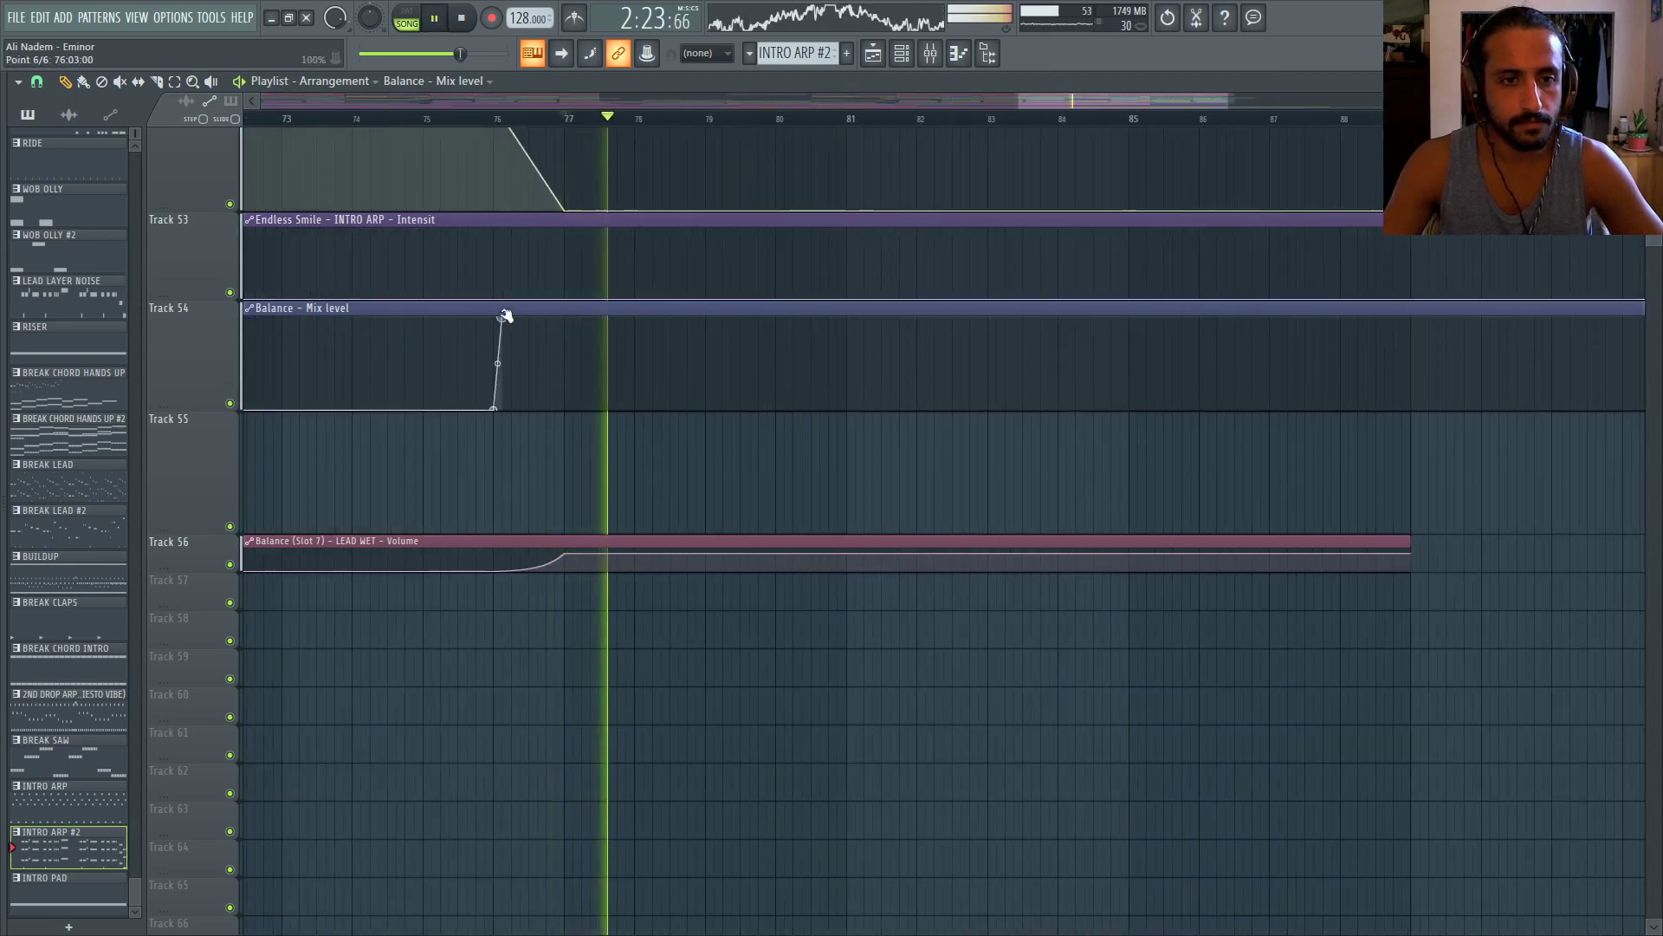
pyautogui.moveTo(503, 318); pyautogui.dragTo(566, 299)
pyautogui.moveTo(529, 363); pyautogui.dragTo(517, 313)
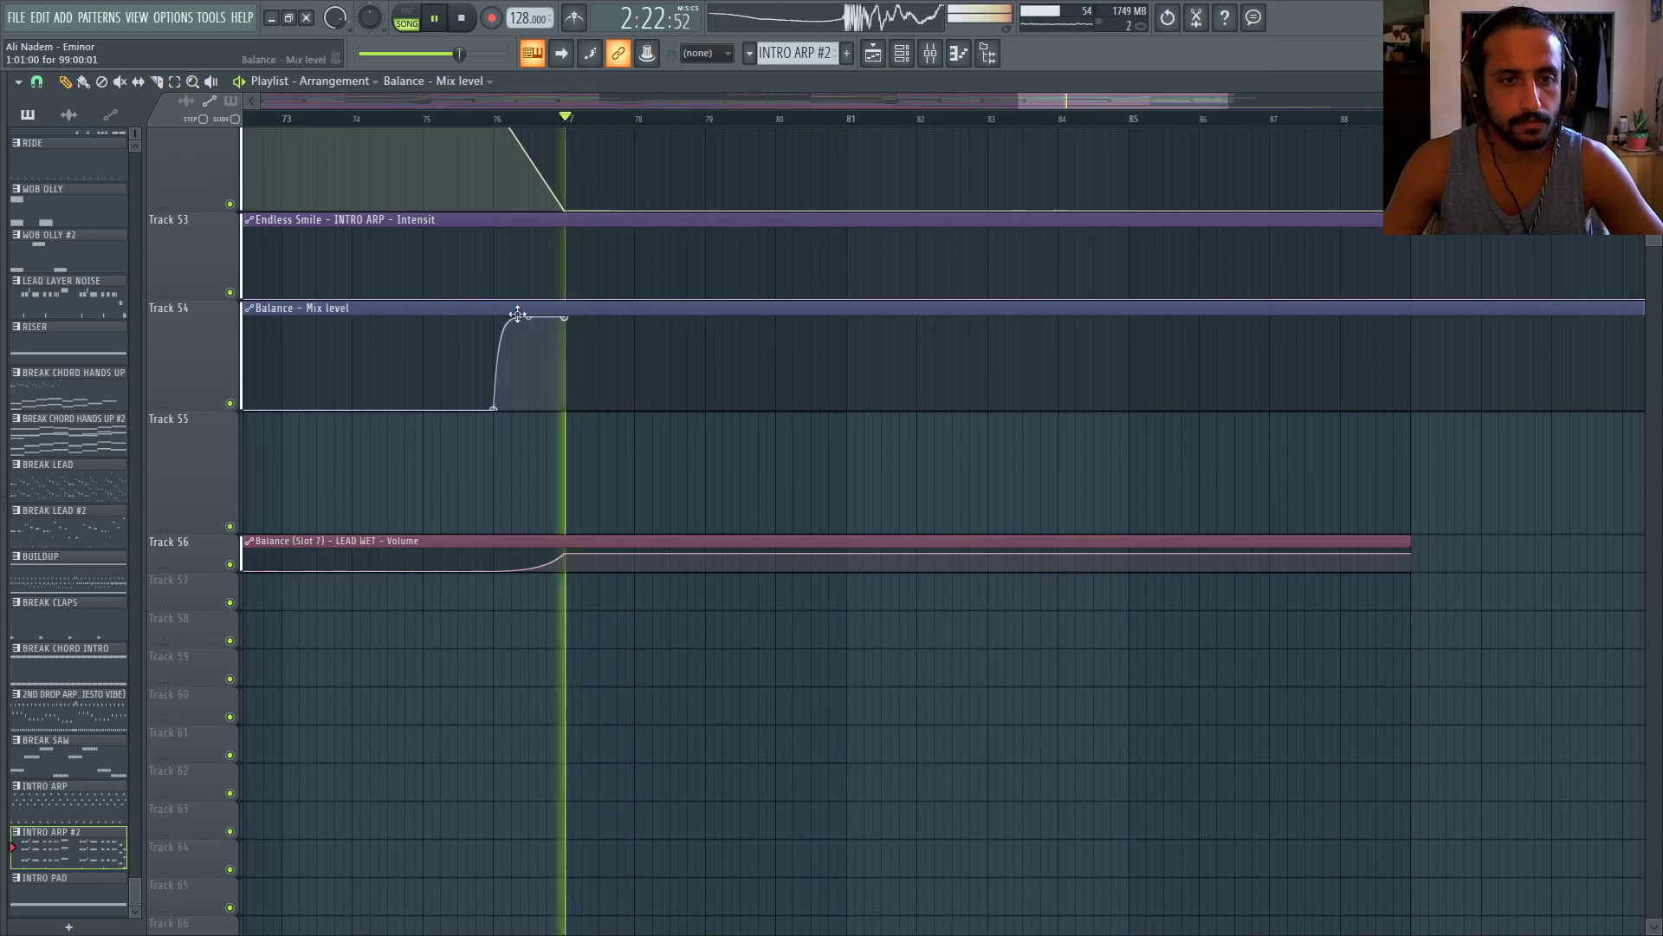
# Move the Mix level automation's 100% point back to bar 76 and hold that level to a point at bar 89
pyautogui.scroll(-6, 940, 416)
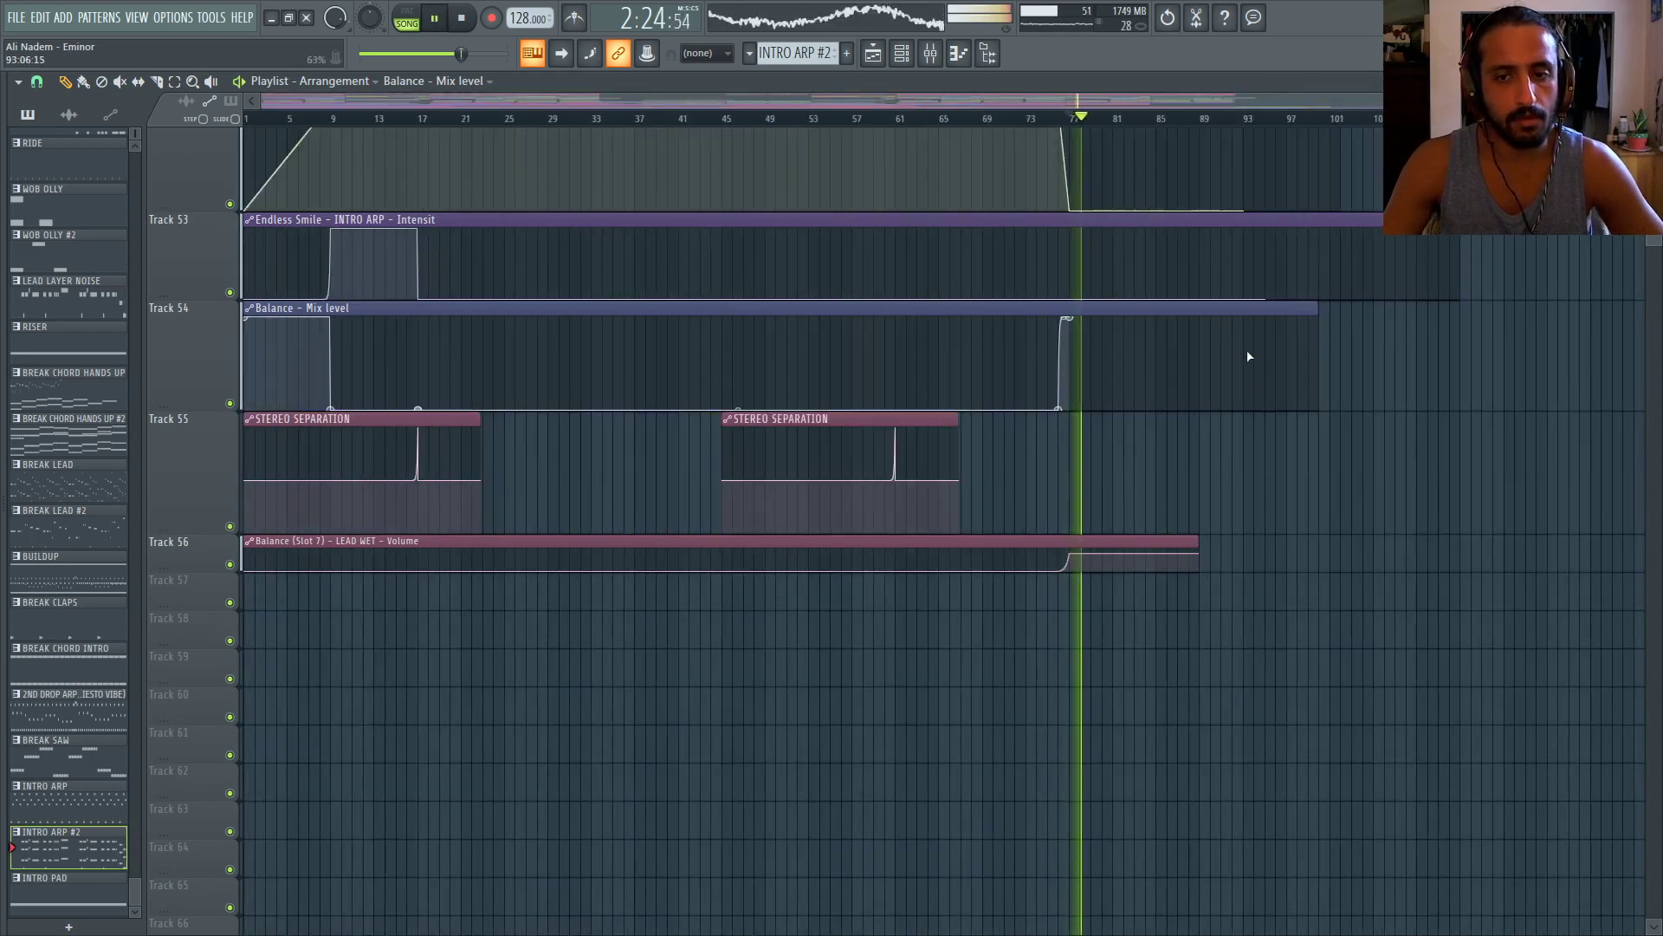
pyautogui.scroll(6, 1248, 356)
pyautogui.moveTo(811, 319); pyautogui.dragTo(750, 294)
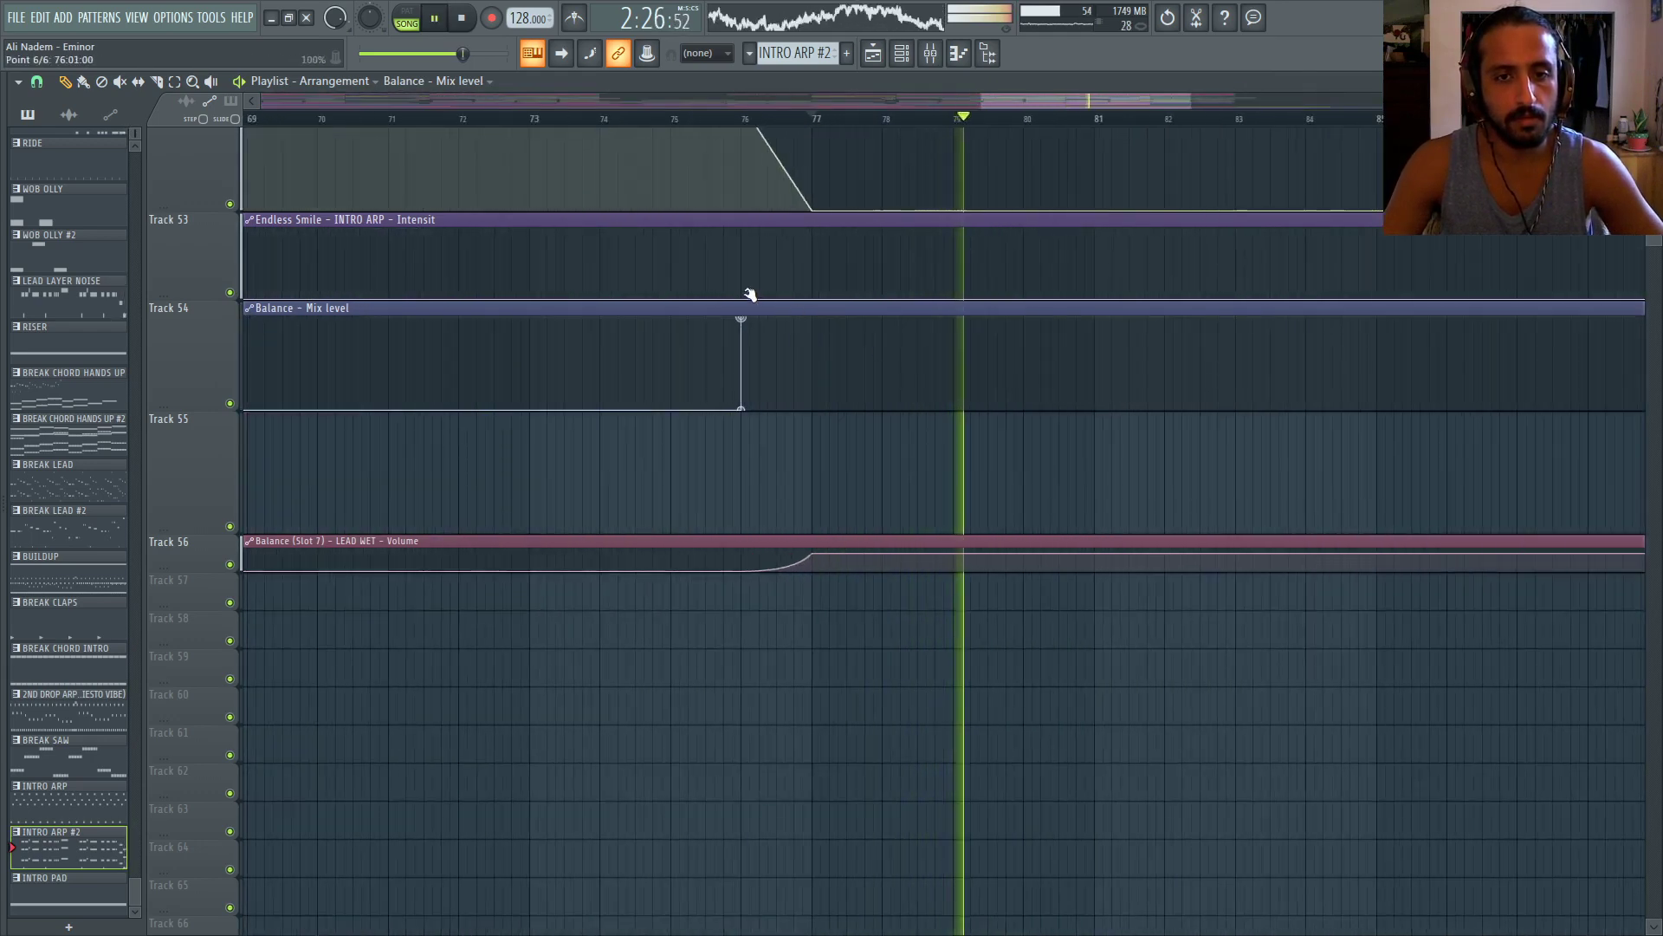
pyautogui.scroll(-2, 1256, 371)
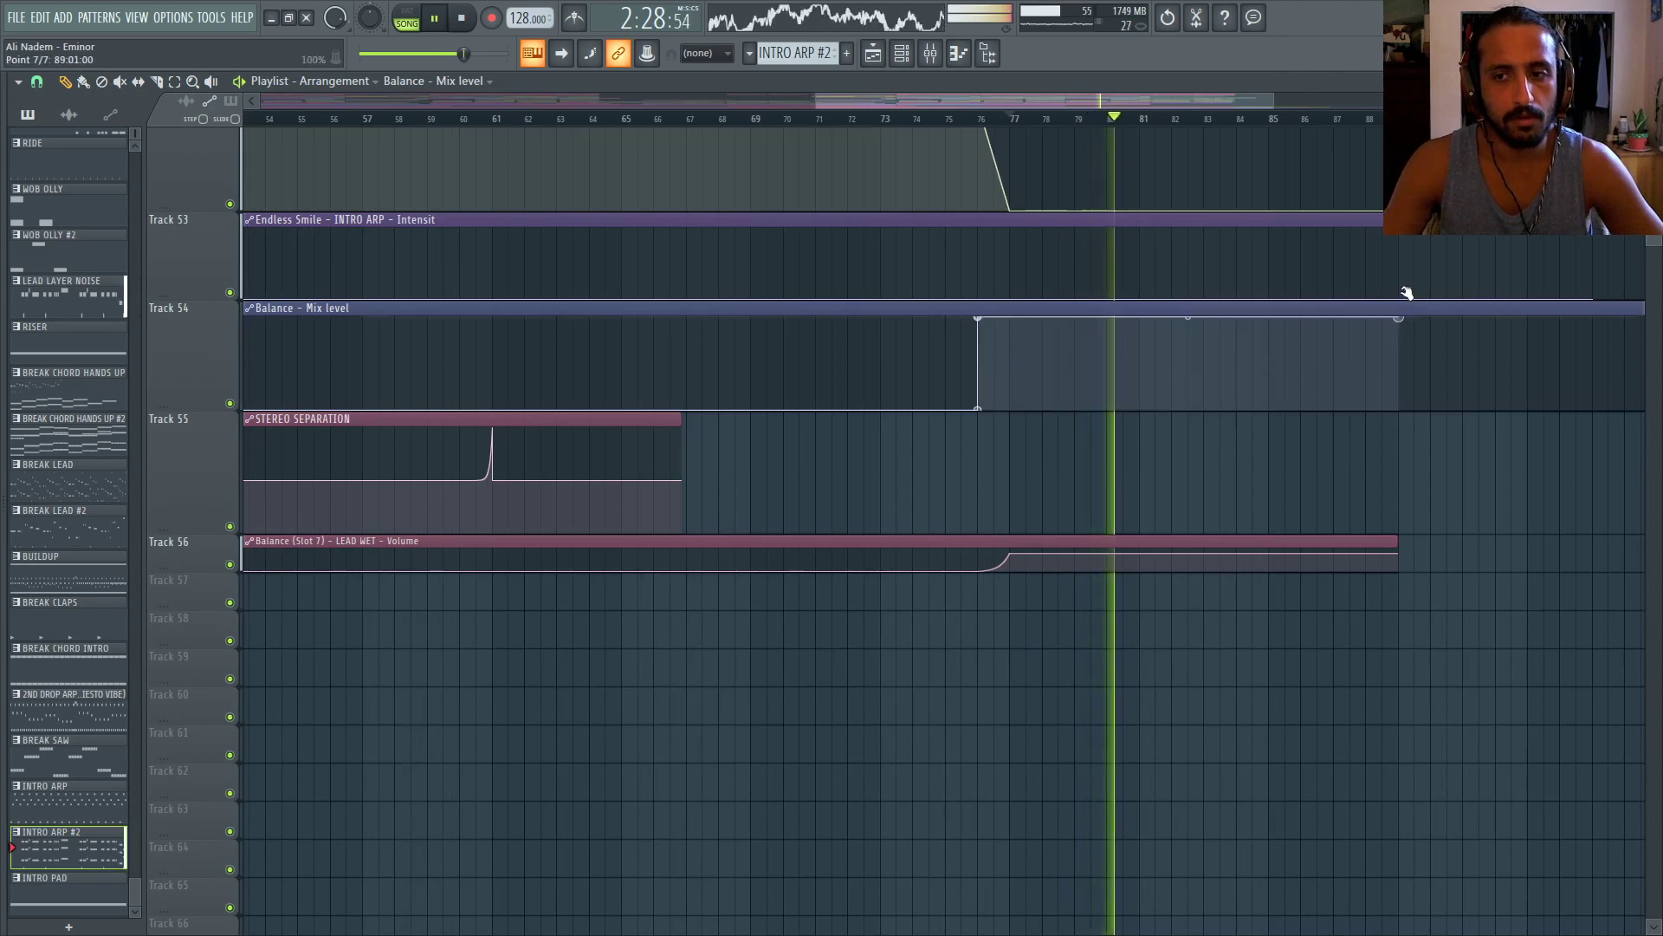
# Replay from around bar 75 and move the Mix level automation's zero point from bar 76 back to bar 75
pyautogui.scroll(-3, 1386, 351)
pyautogui.scroll(5, 1390, 356)
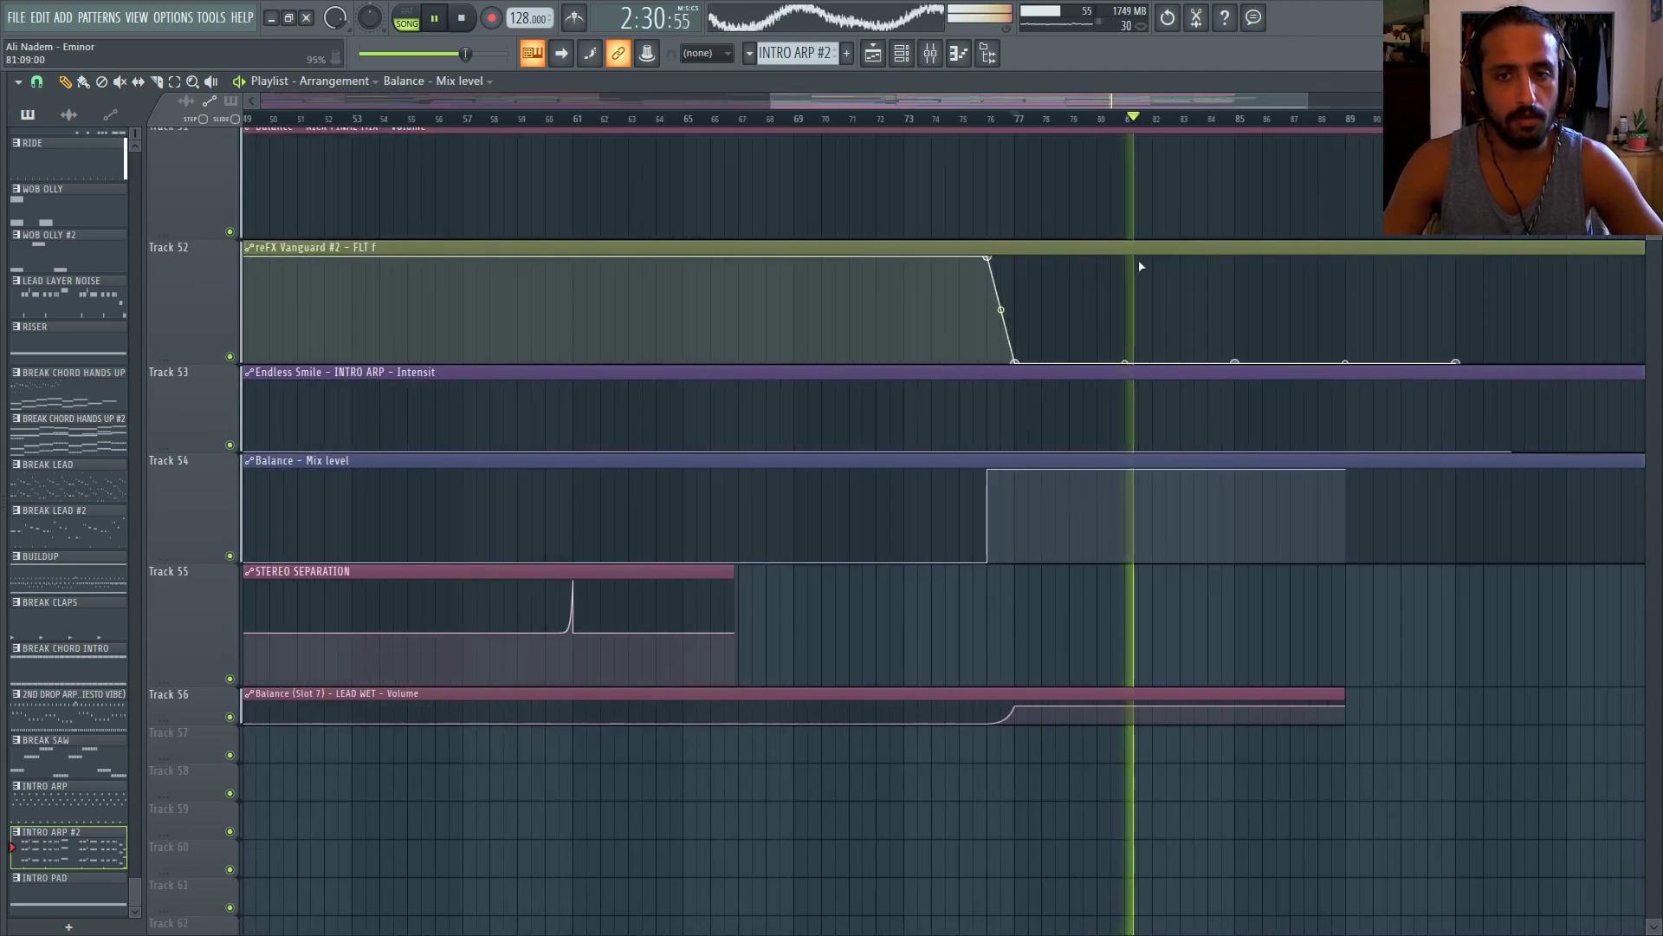
pyautogui.click(830, 119)
pyautogui.scroll(3, 766, 277)
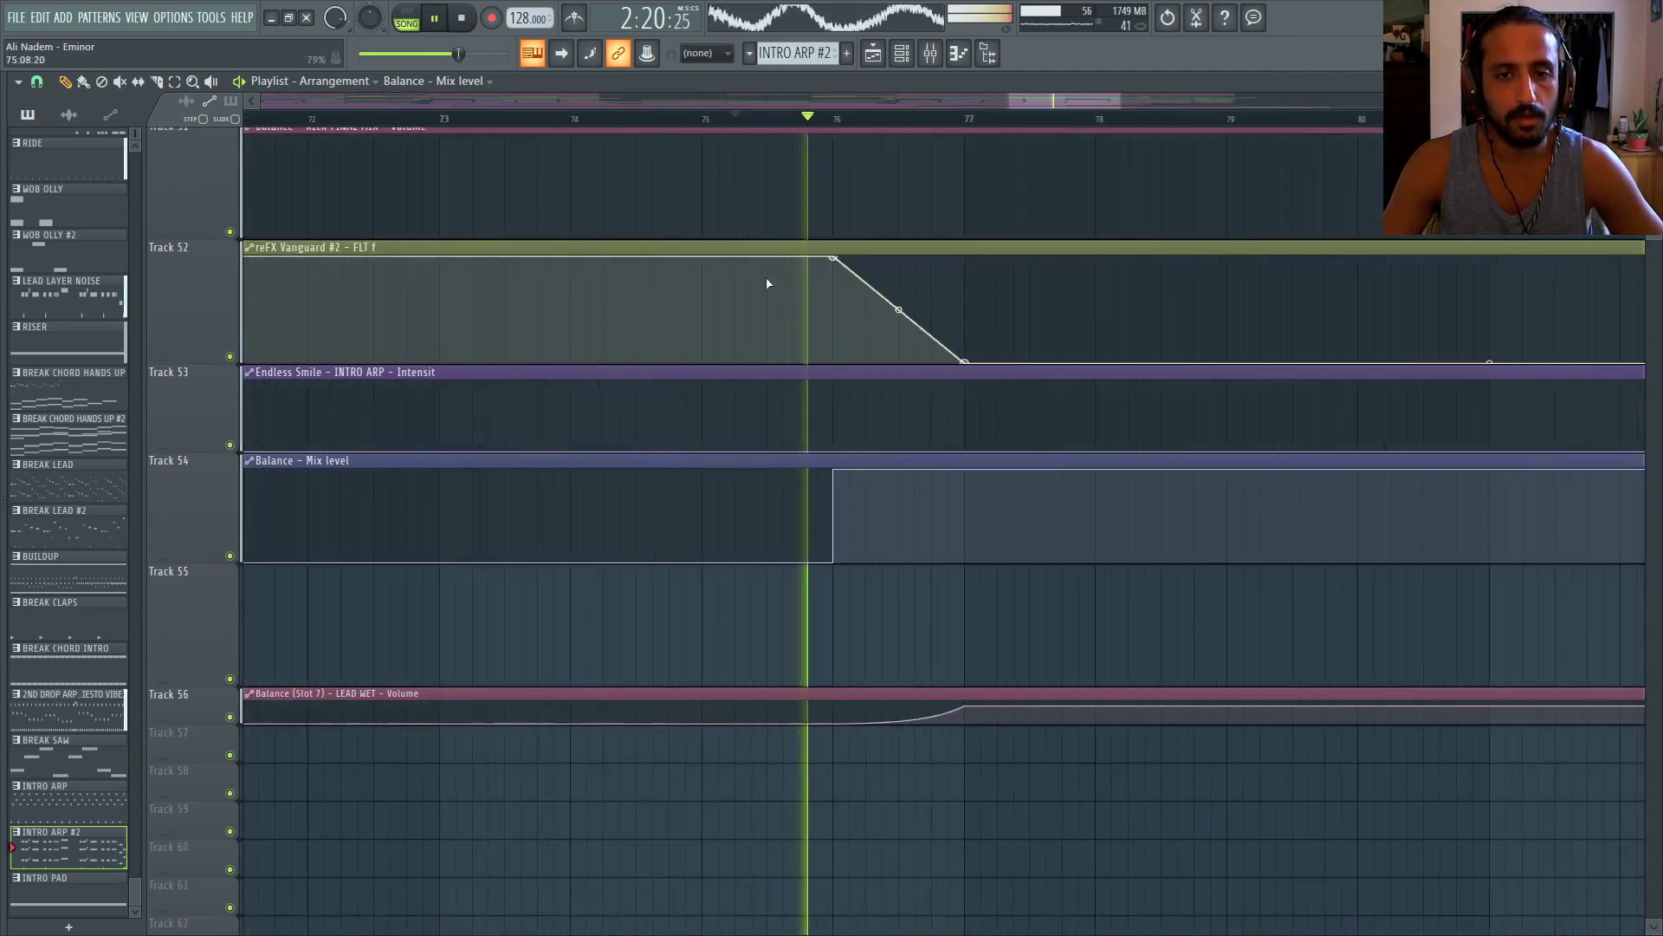
pyautogui.scroll(-1, 733, 251)
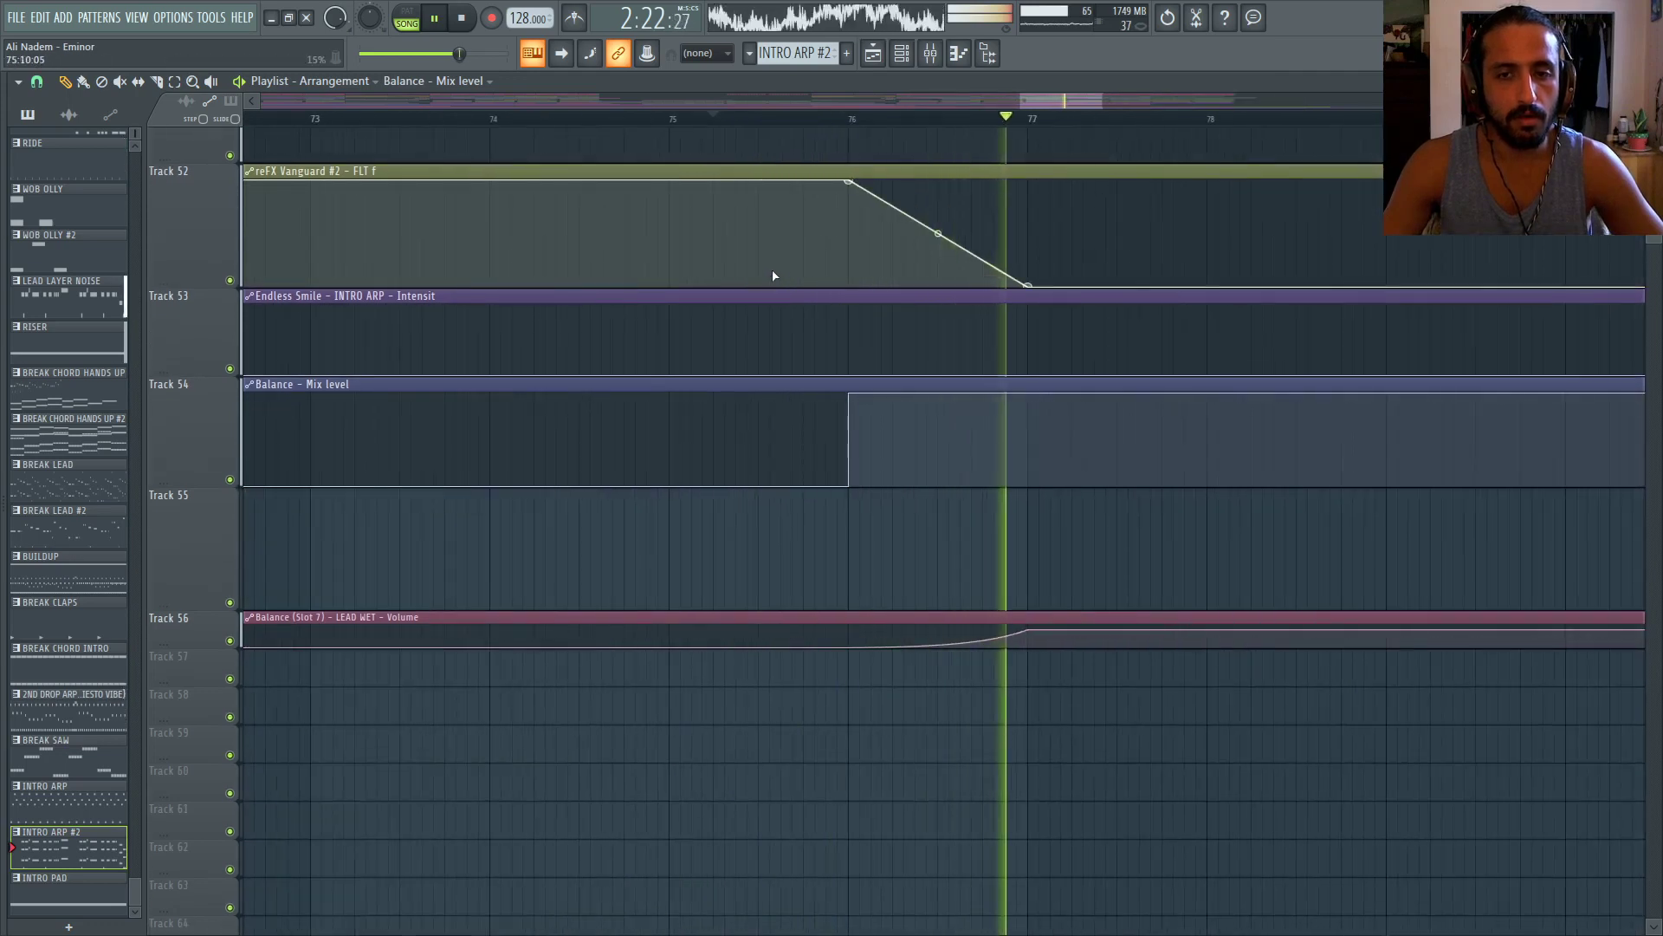
pyautogui.scroll(-4, 772, 268)
pyautogui.scroll(-1, 793, 274)
pyautogui.scroll(-1, 792, 275)
pyautogui.scroll(5, 814, 407)
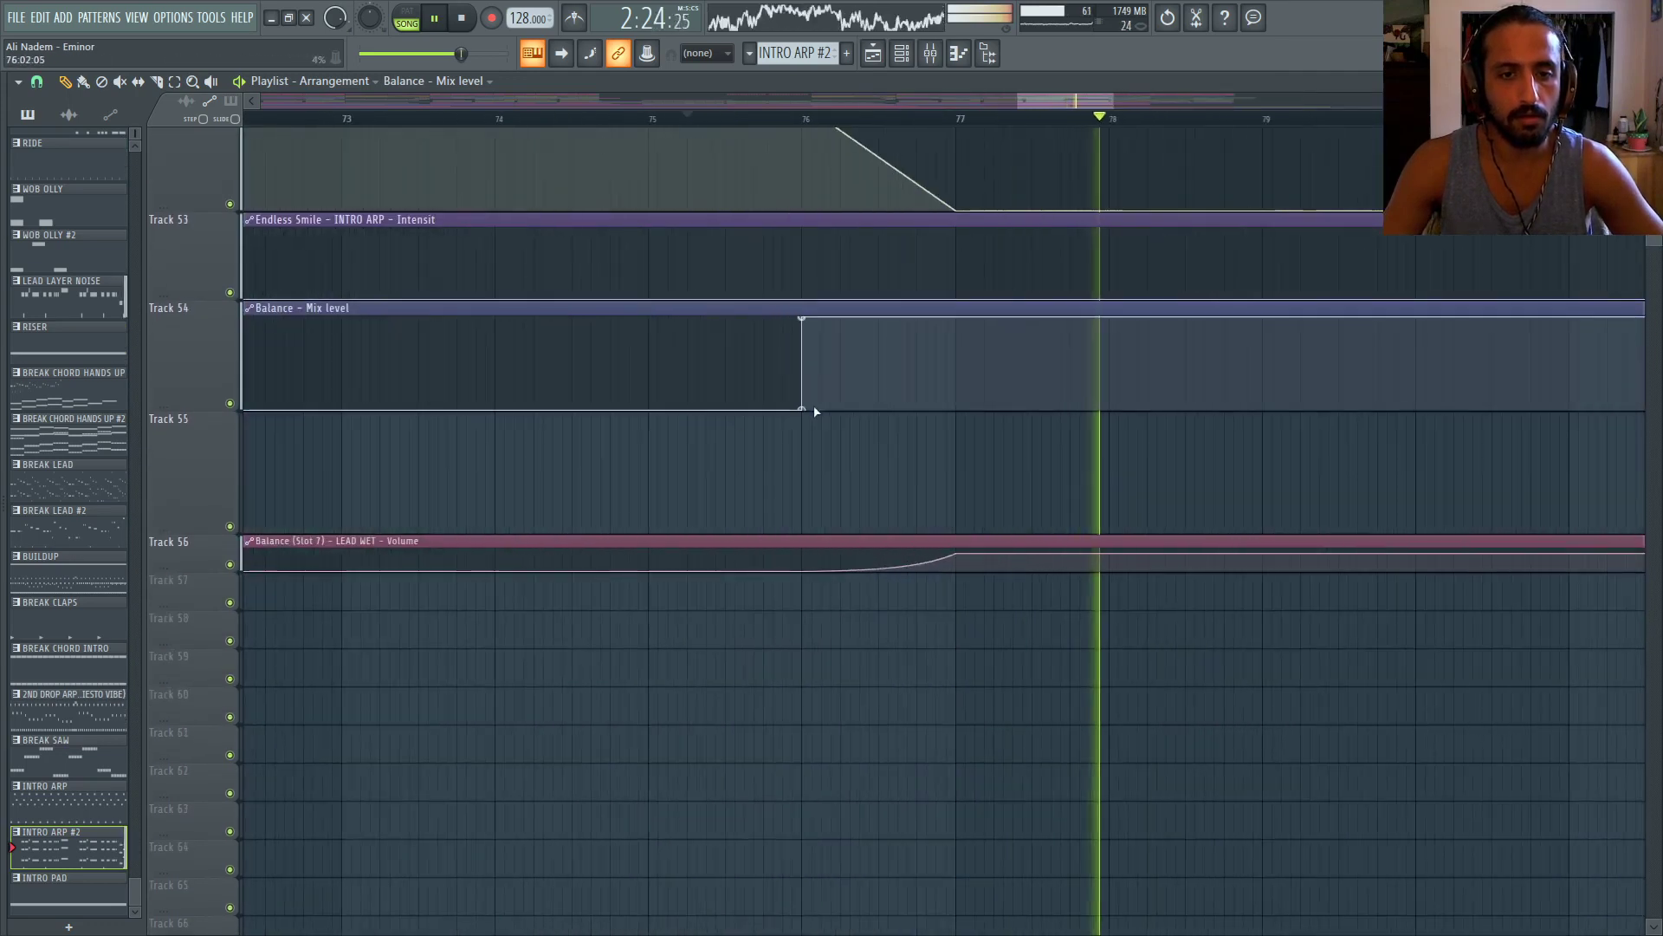
pyautogui.moveTo(808, 407); pyautogui.dragTo(654, 416)
pyautogui.scroll(-7, 676, 434)
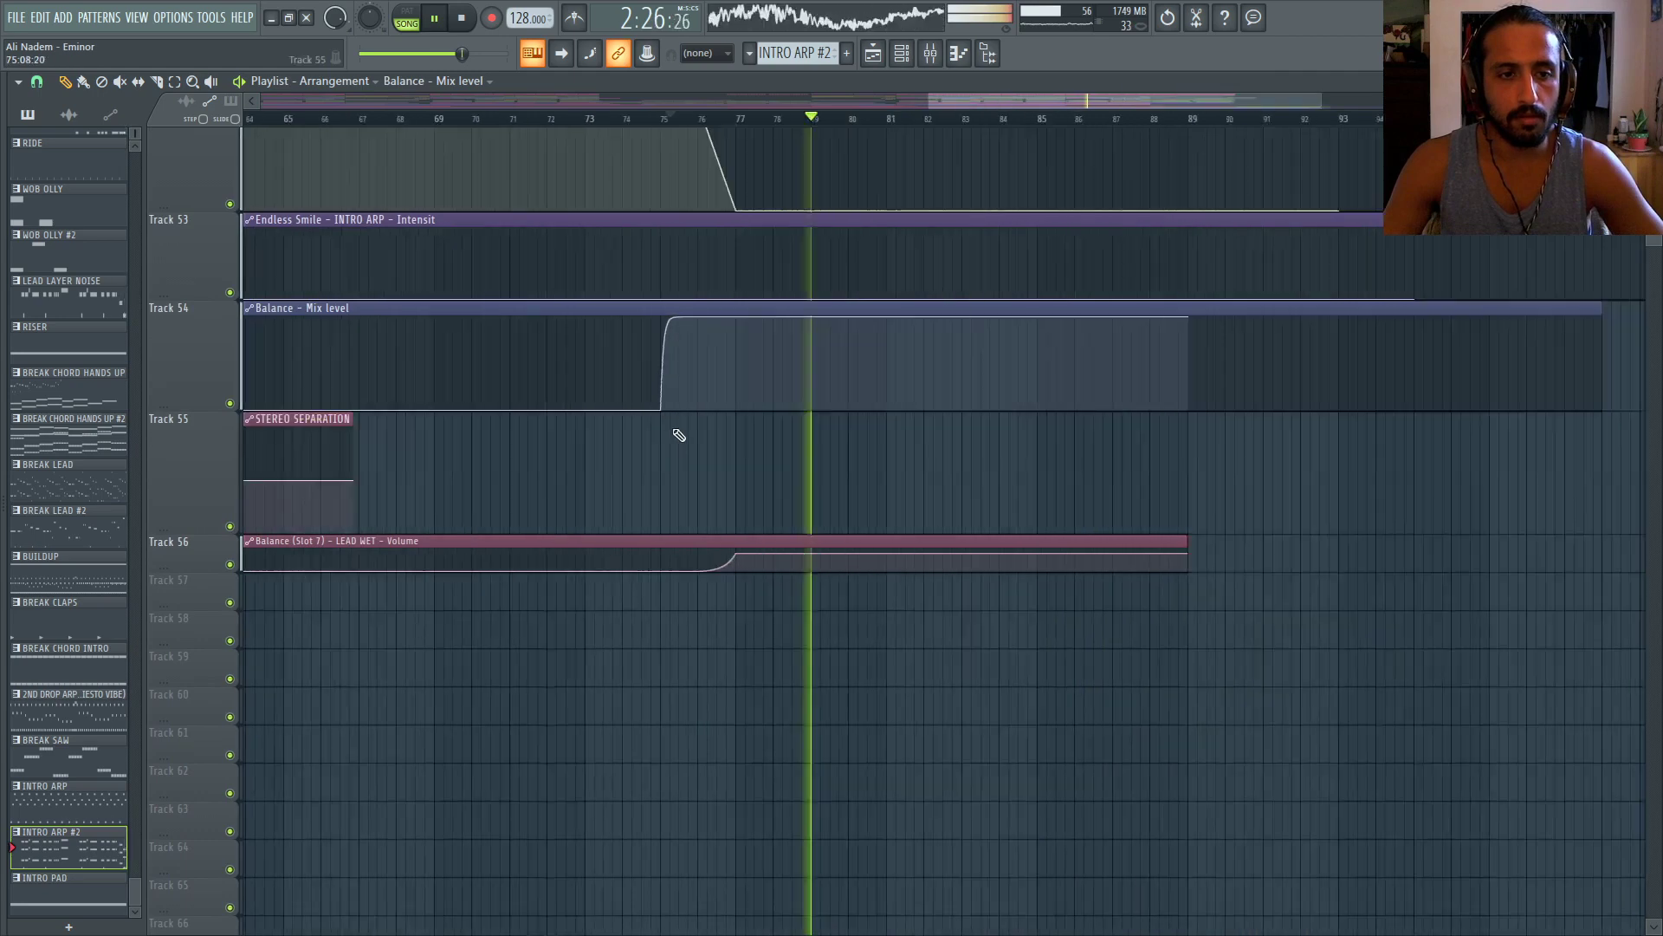
pyautogui.scroll(2, 1122, 434)
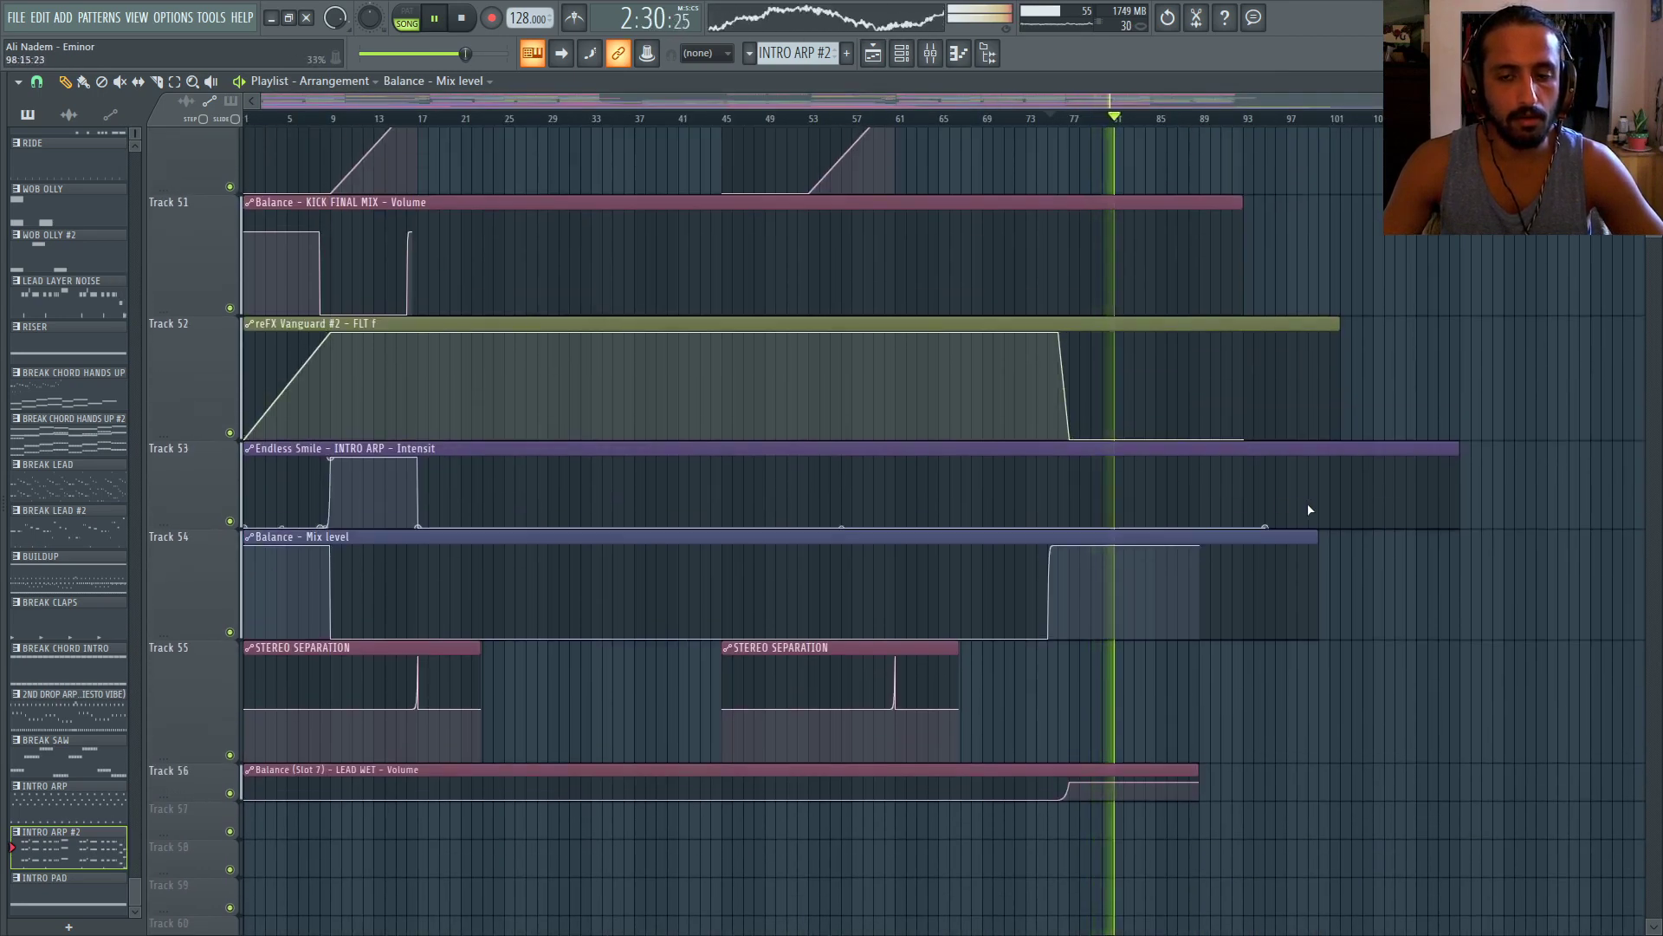
# Check the mixer during playback and look over the arrangement's clips up to bar 93
pyautogui.scroll(2, 1310, 511)
pyautogui.click(932, 56)
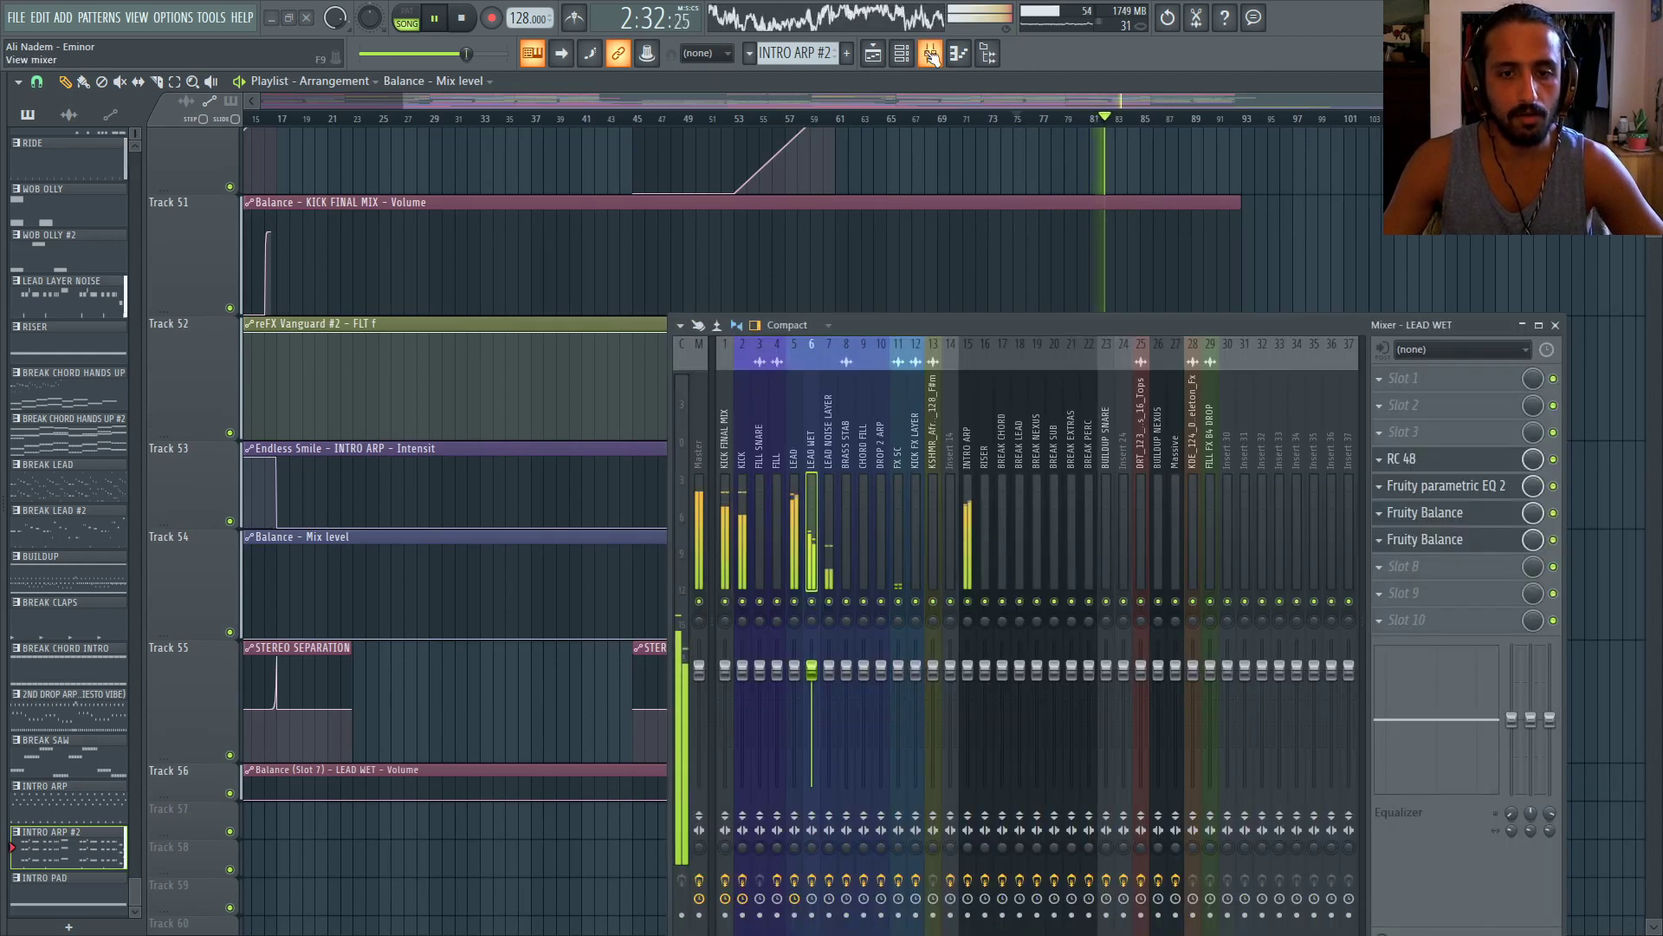
pyautogui.click(932, 55)
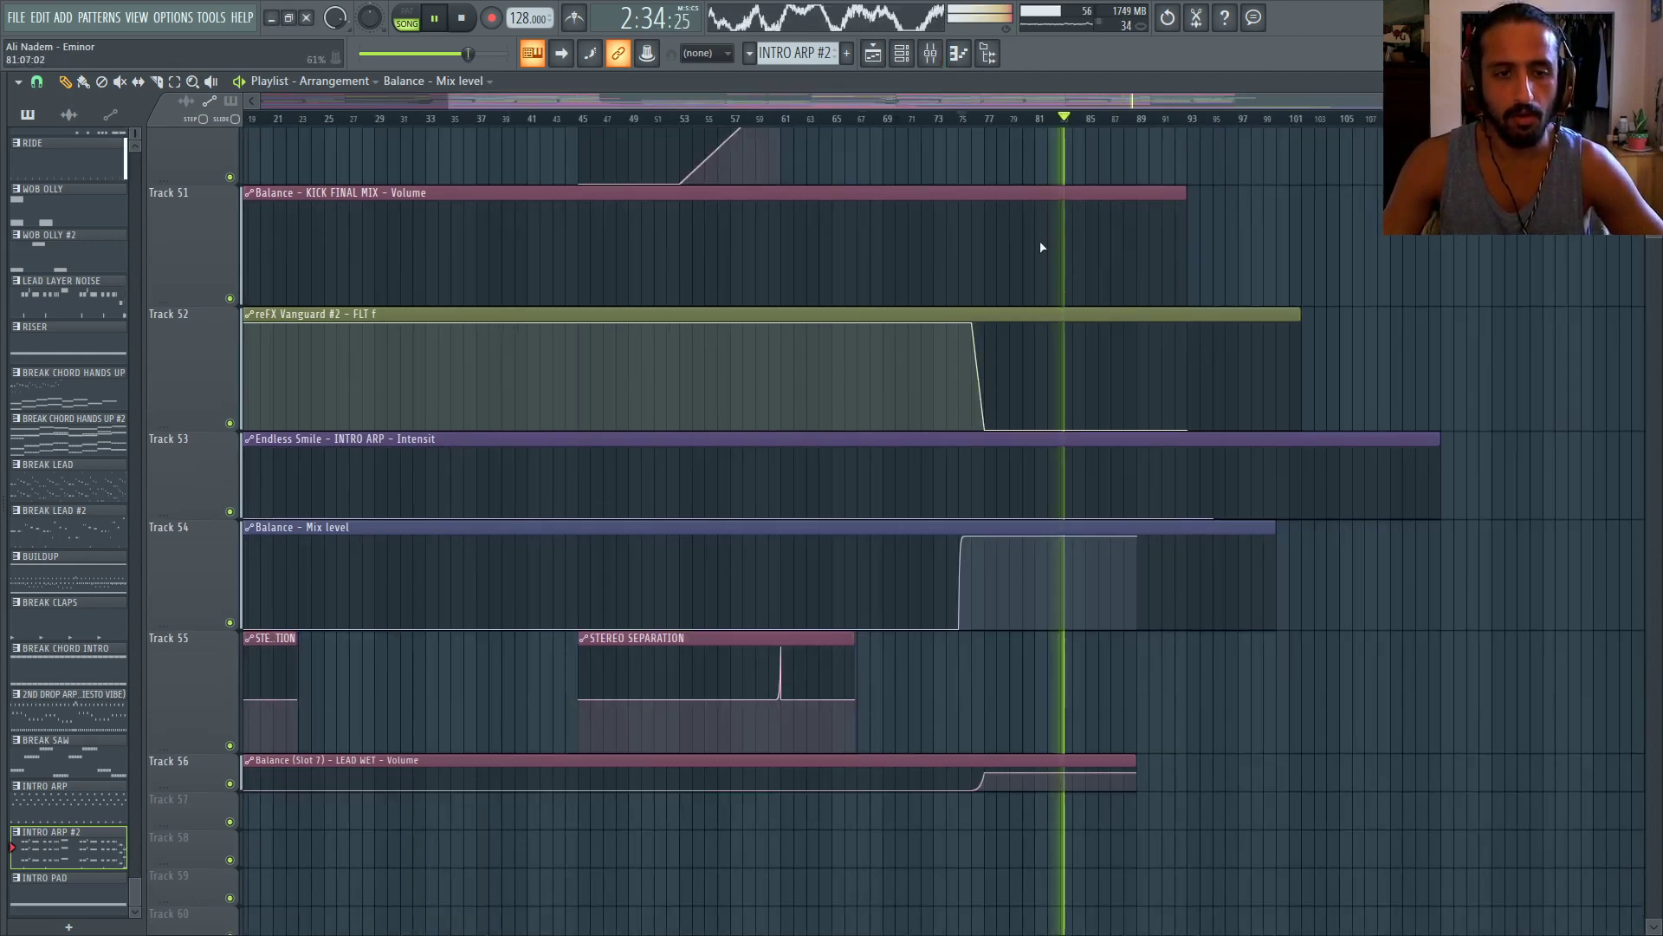
pyautogui.scroll(-1, 1039, 249)
pyautogui.click(932, 56)
pyautogui.click(932, 55)
pyautogui.scroll(4, 1152, 326)
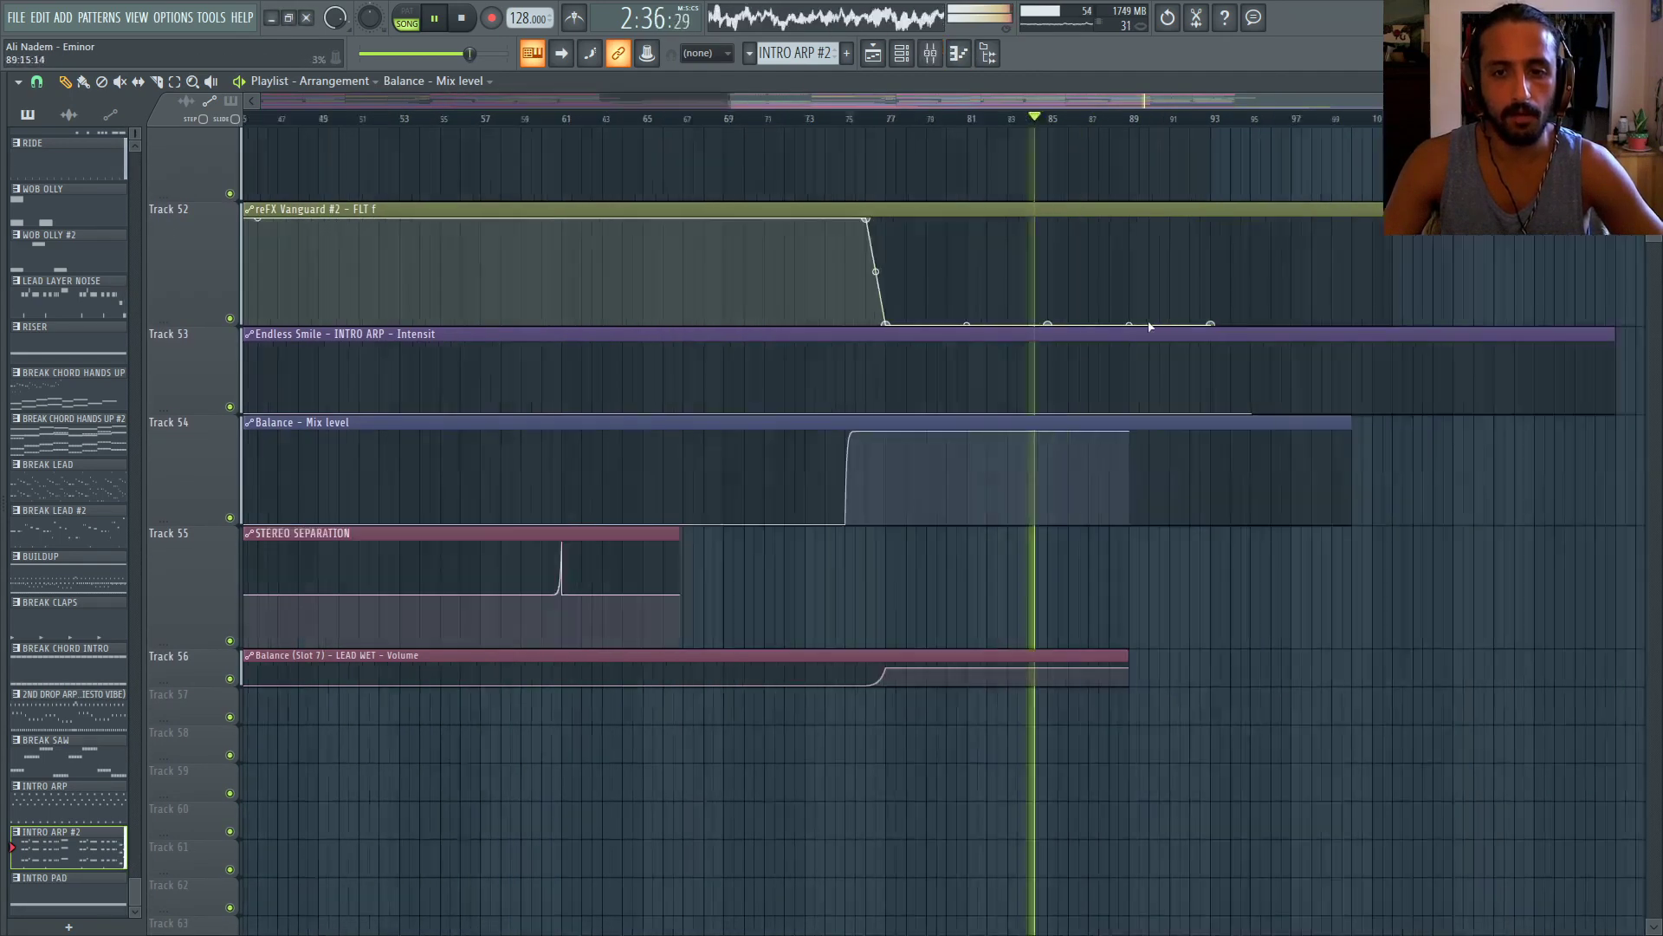
pyautogui.scroll(10, 1117, 328)
pyautogui.scroll(-4, 1187, 327)
pyautogui.scroll(7, 1212, 347)
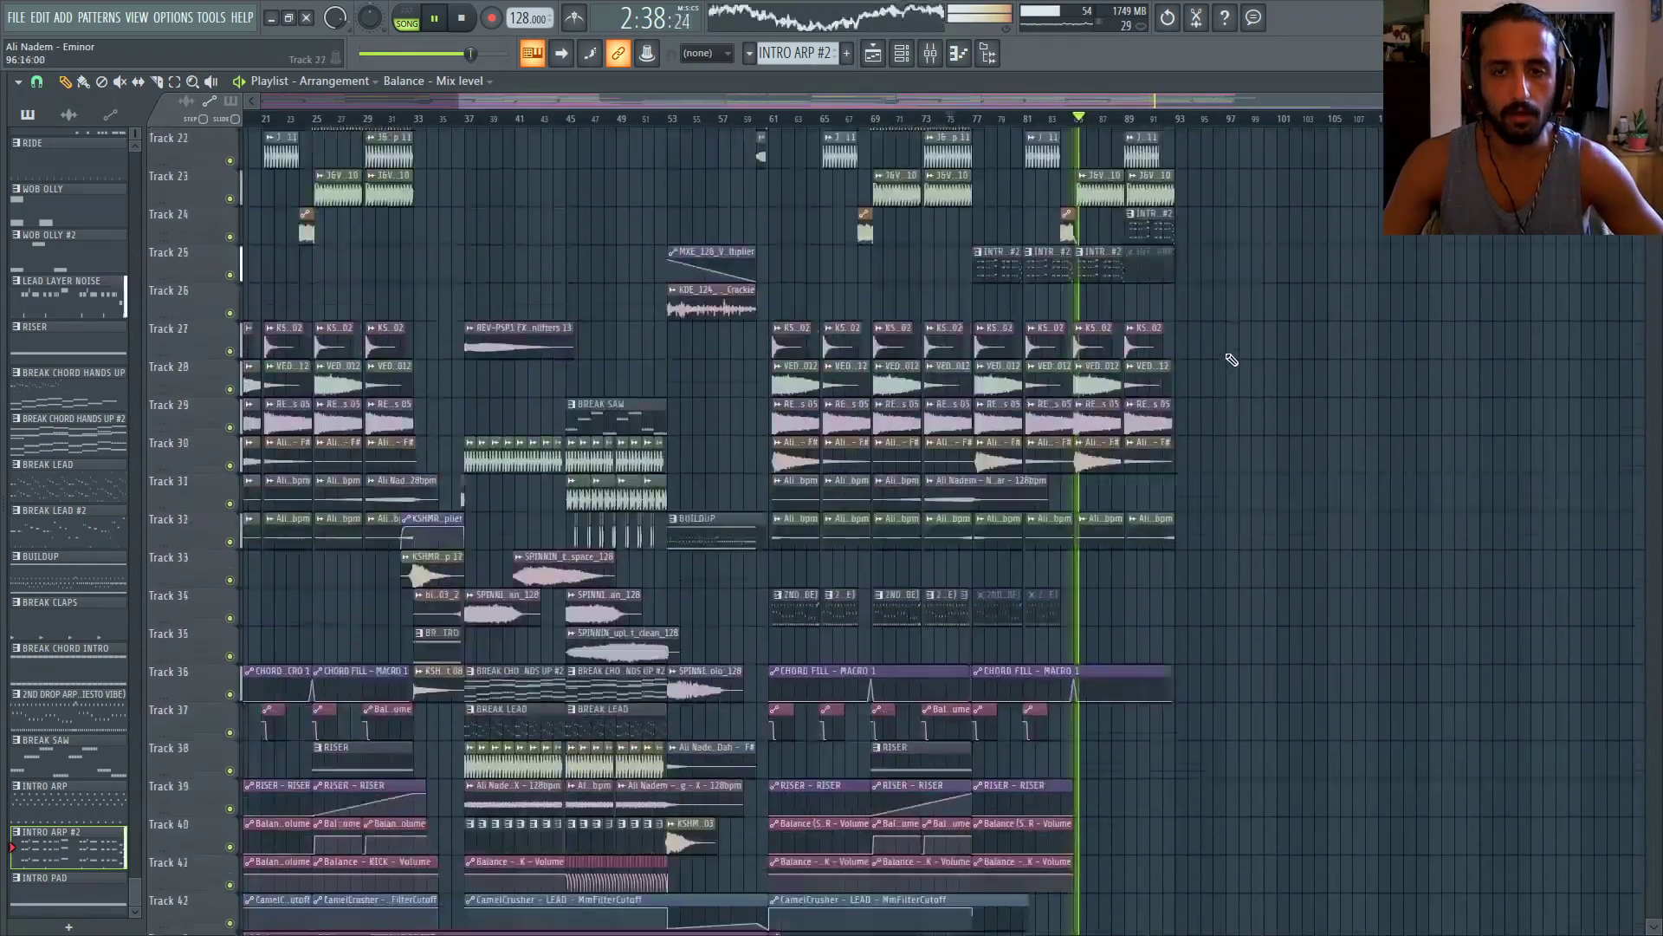
pyautogui.scroll(3, 1256, 352)
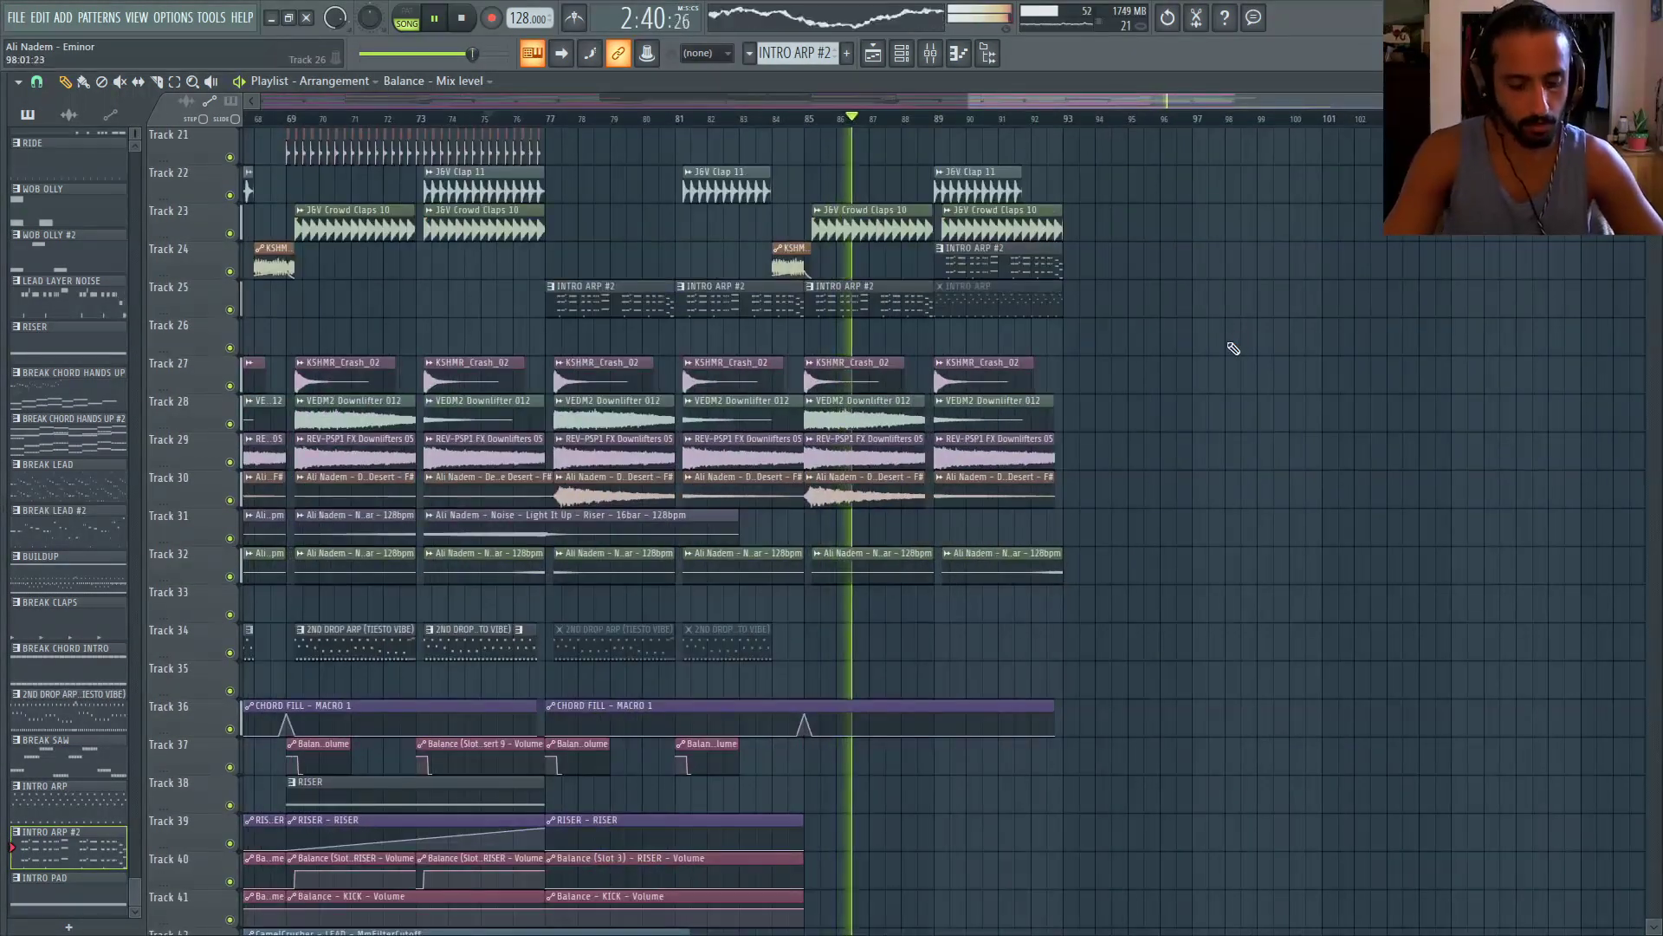
pyautogui.scroll(3, 919, 286)
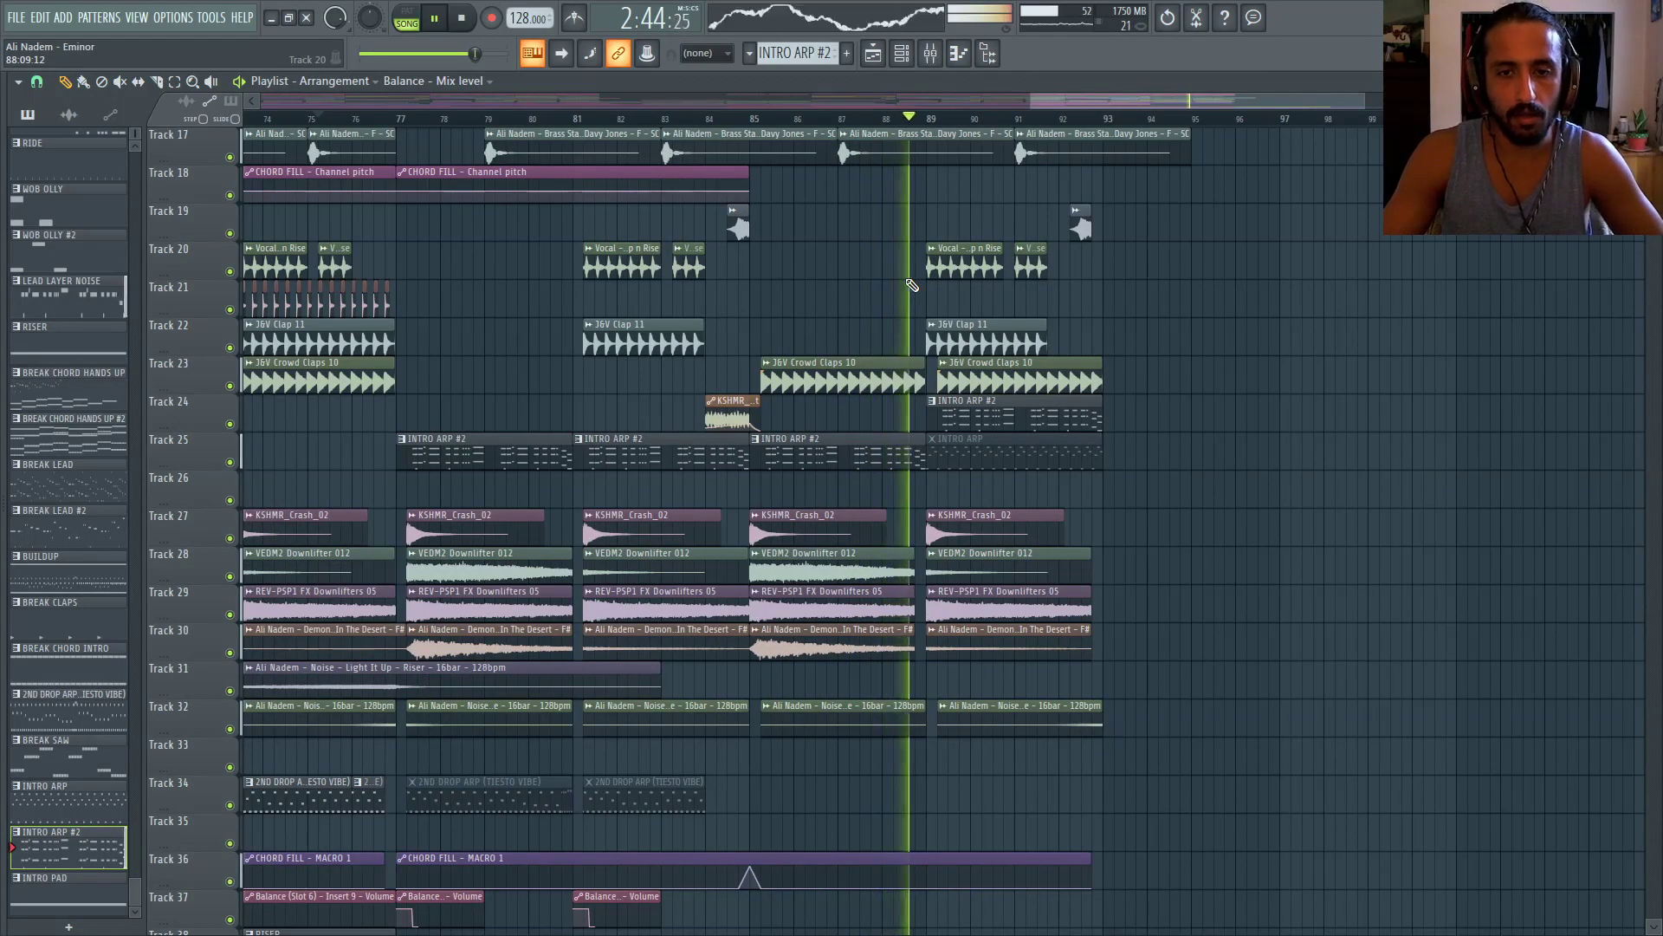
# Move the last Crowd Claps 10 clip on track 23 to start exactly at bar 89
pyautogui.moveTo(1125, 97); pyautogui.dragTo(1156, 99)
pyautogui.scroll(2, 1033, 304)
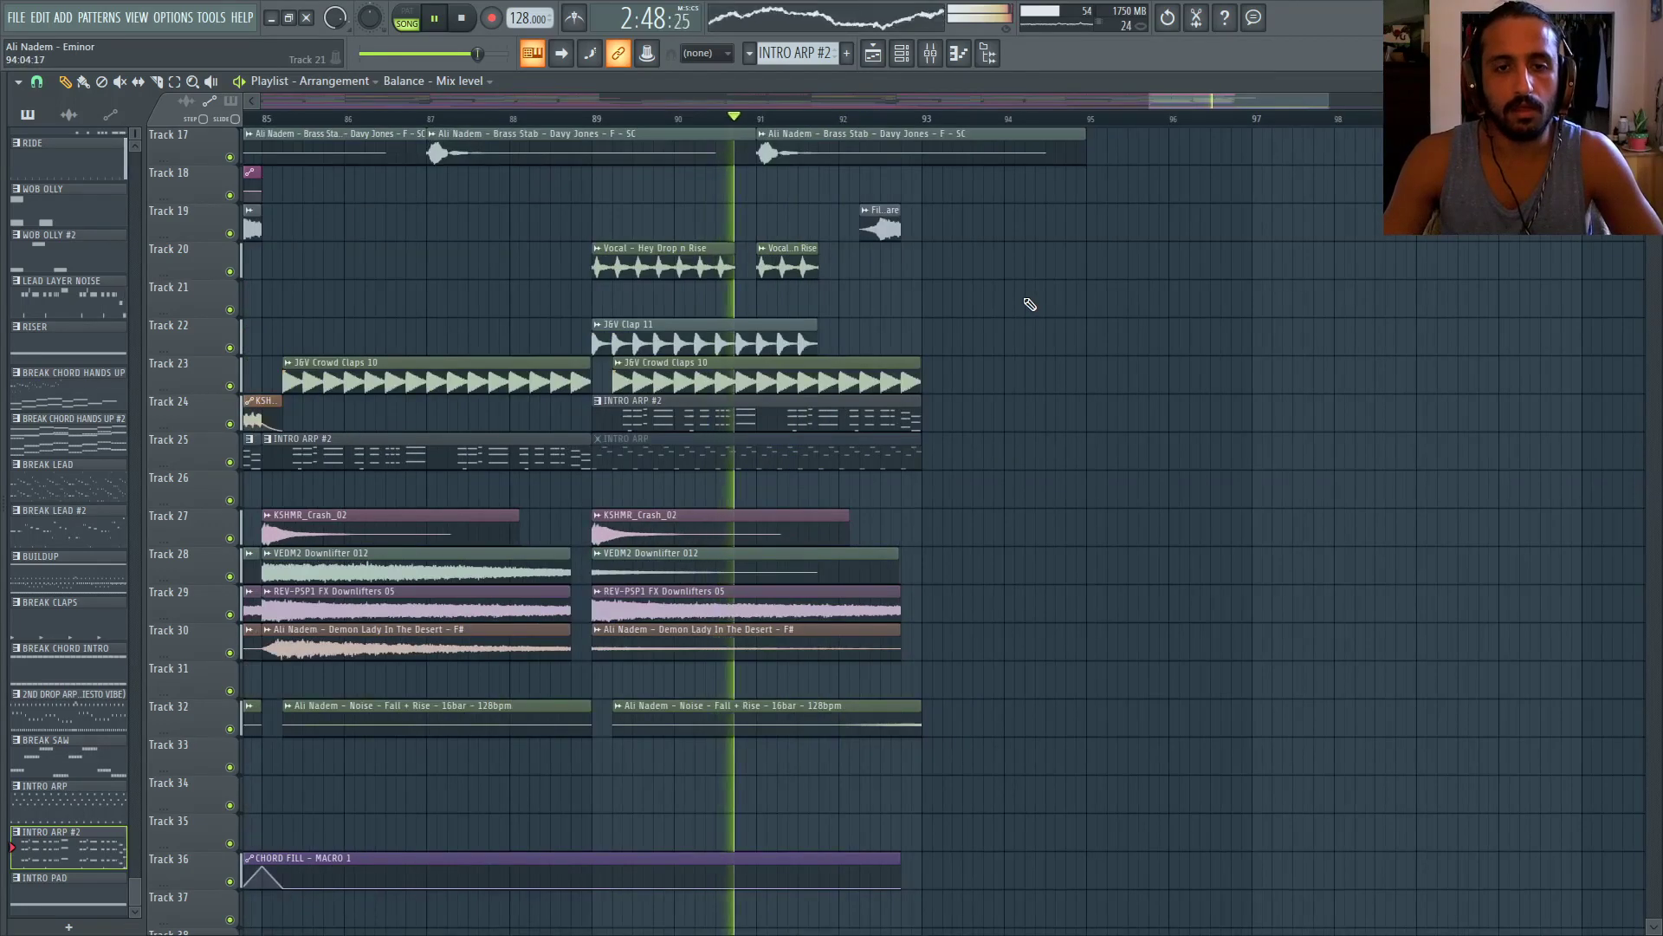
pyautogui.scroll(-2, 1030, 304)
pyautogui.scroll(2, 1052, 312)
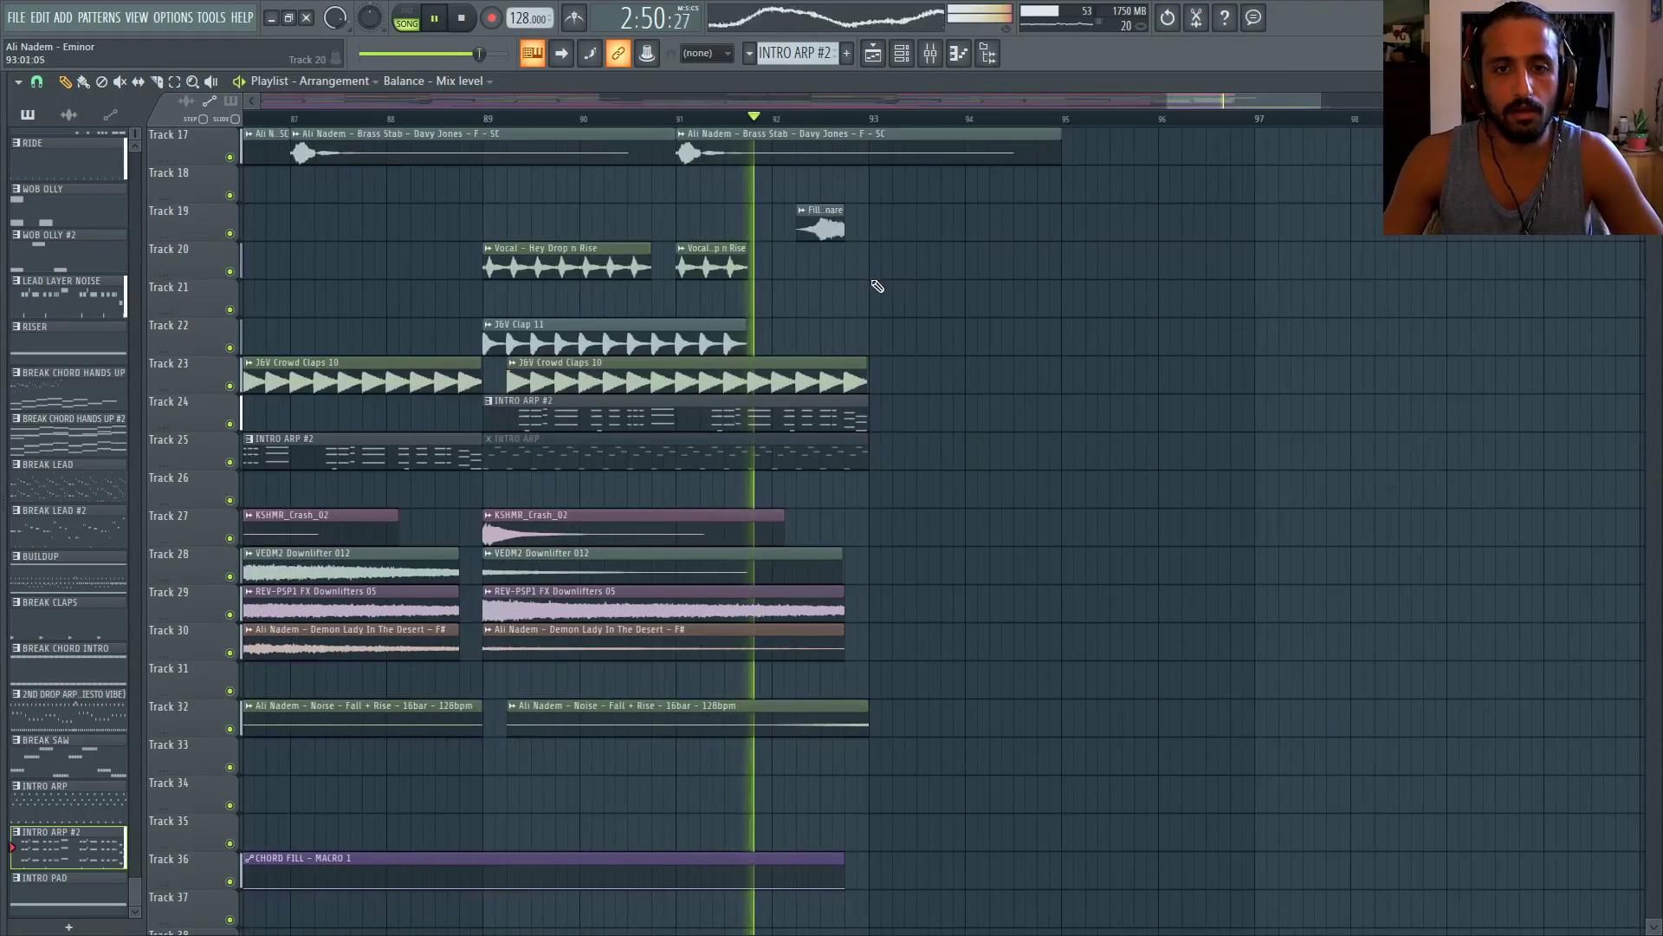
pyautogui.scroll(2, 844, 281)
pyautogui.scroll(-2, 802, 277)
pyautogui.scroll(4, 864, 231)
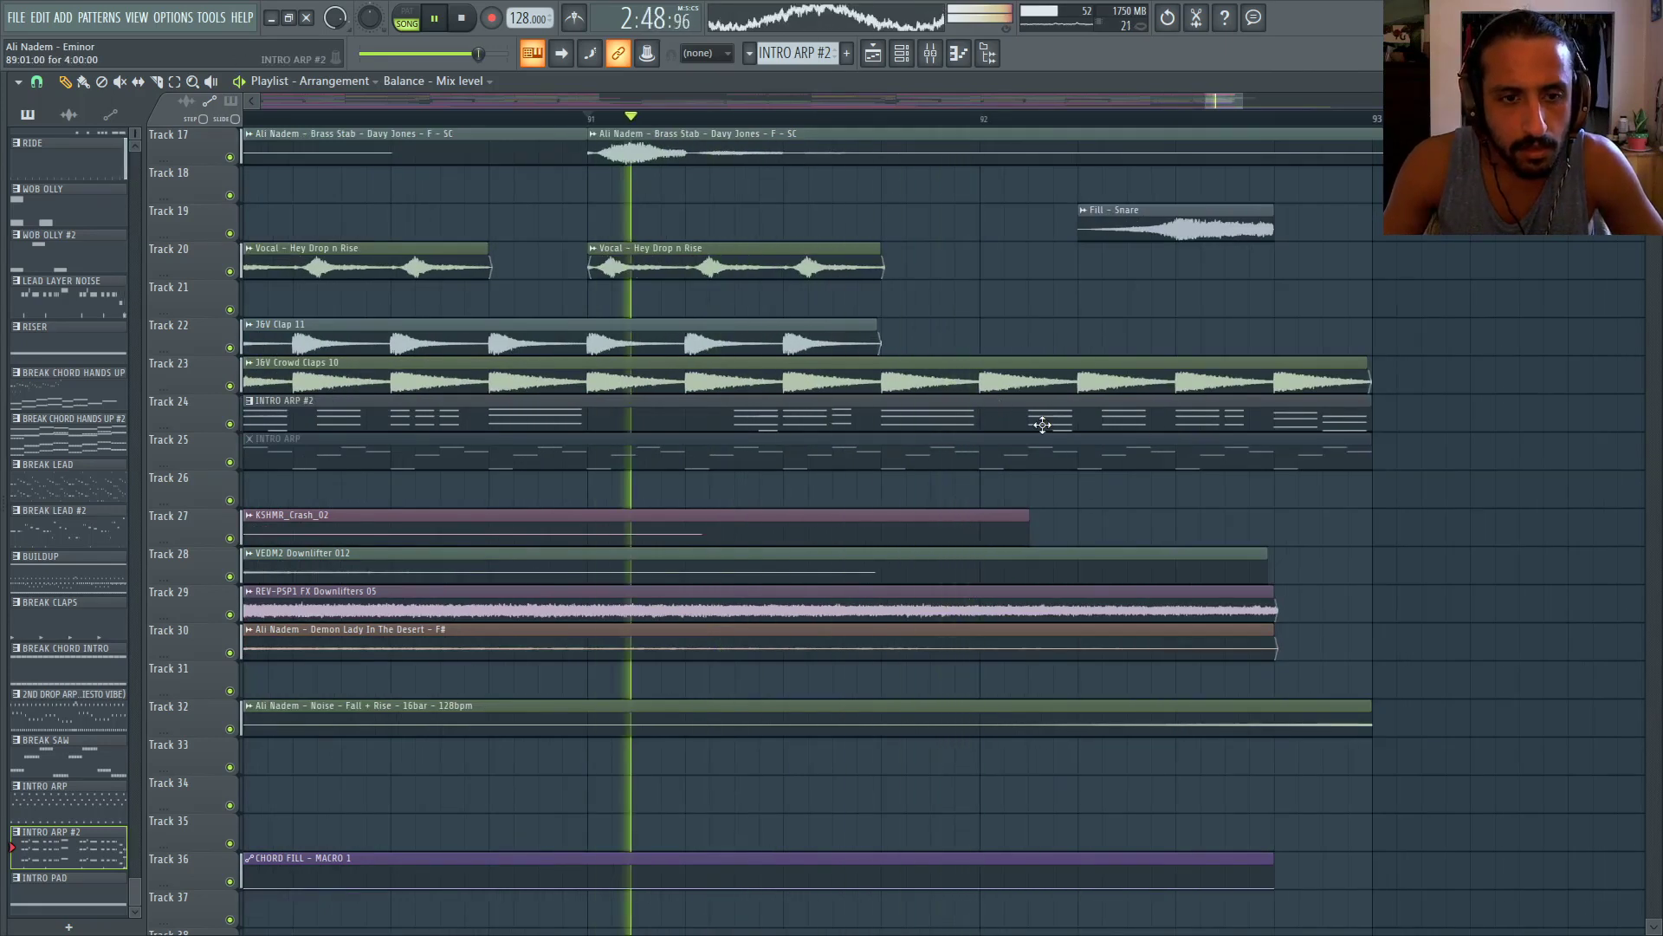
pyautogui.scroll(-4, 997, 425)
pyautogui.scroll(3, 512, 448)
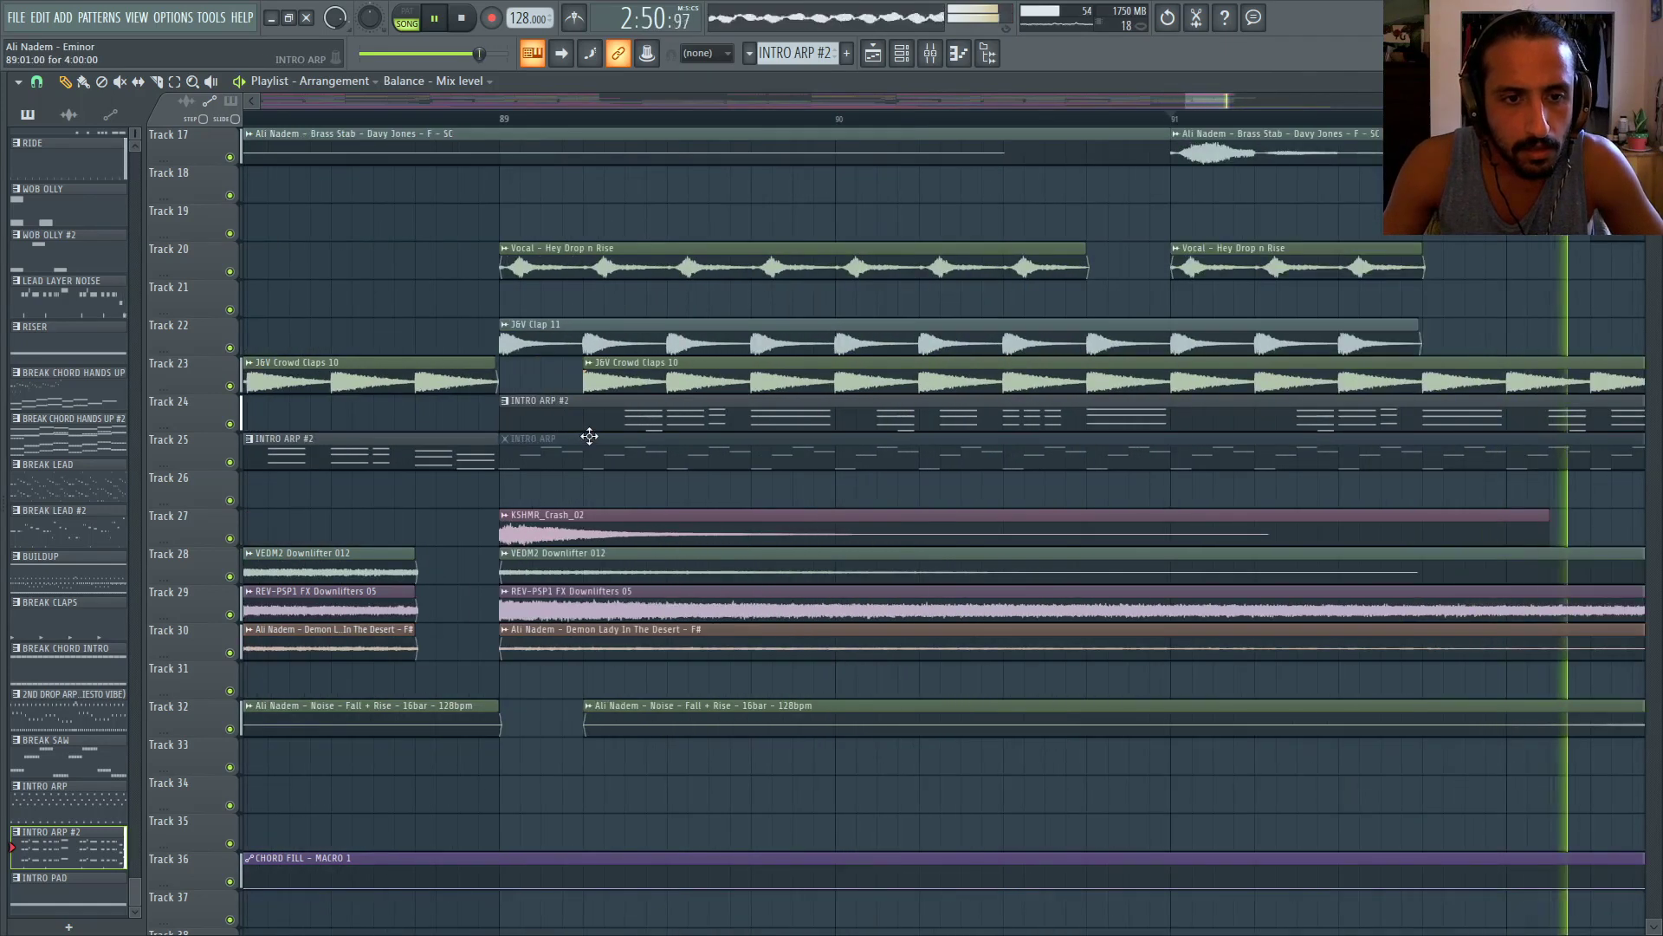
pyautogui.moveTo(638, 384); pyautogui.dragTo(556, 385)
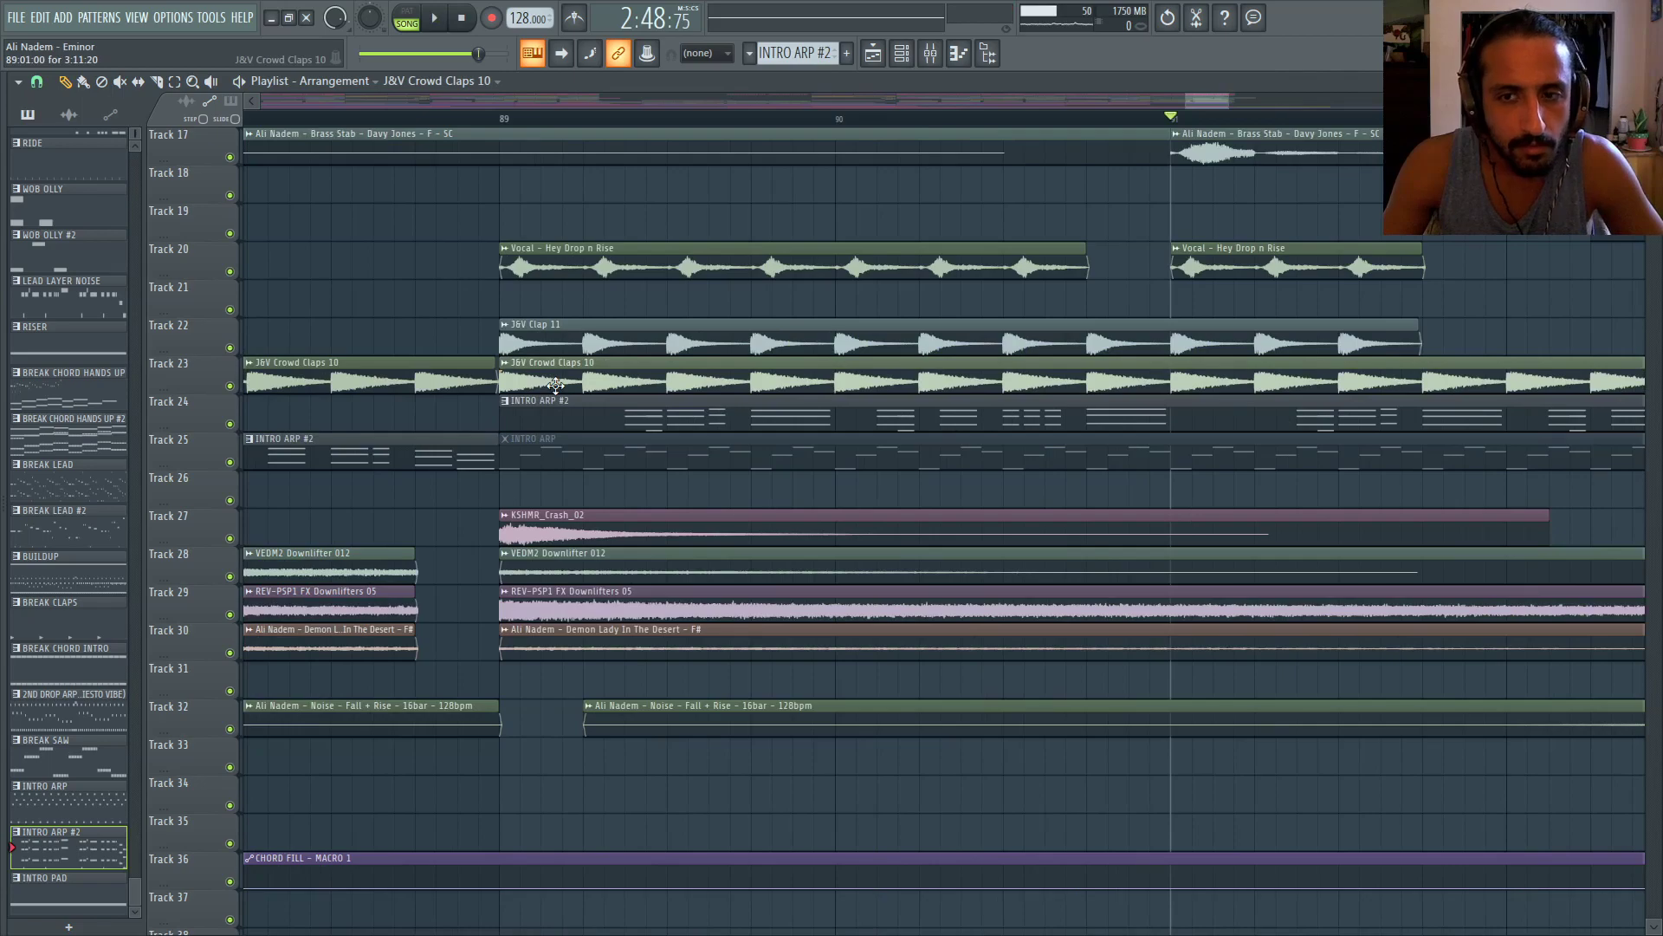
# Play the end of the second drop from bar 91 and check its clips on tracks 15 to 34
pyautogui.scroll(-2, 560, 386)
pyautogui.scroll(1, 827, 383)
pyautogui.press('space')
pyautogui.scroll(2, 821, 379)
pyautogui.scroll(-4, 826, 398)
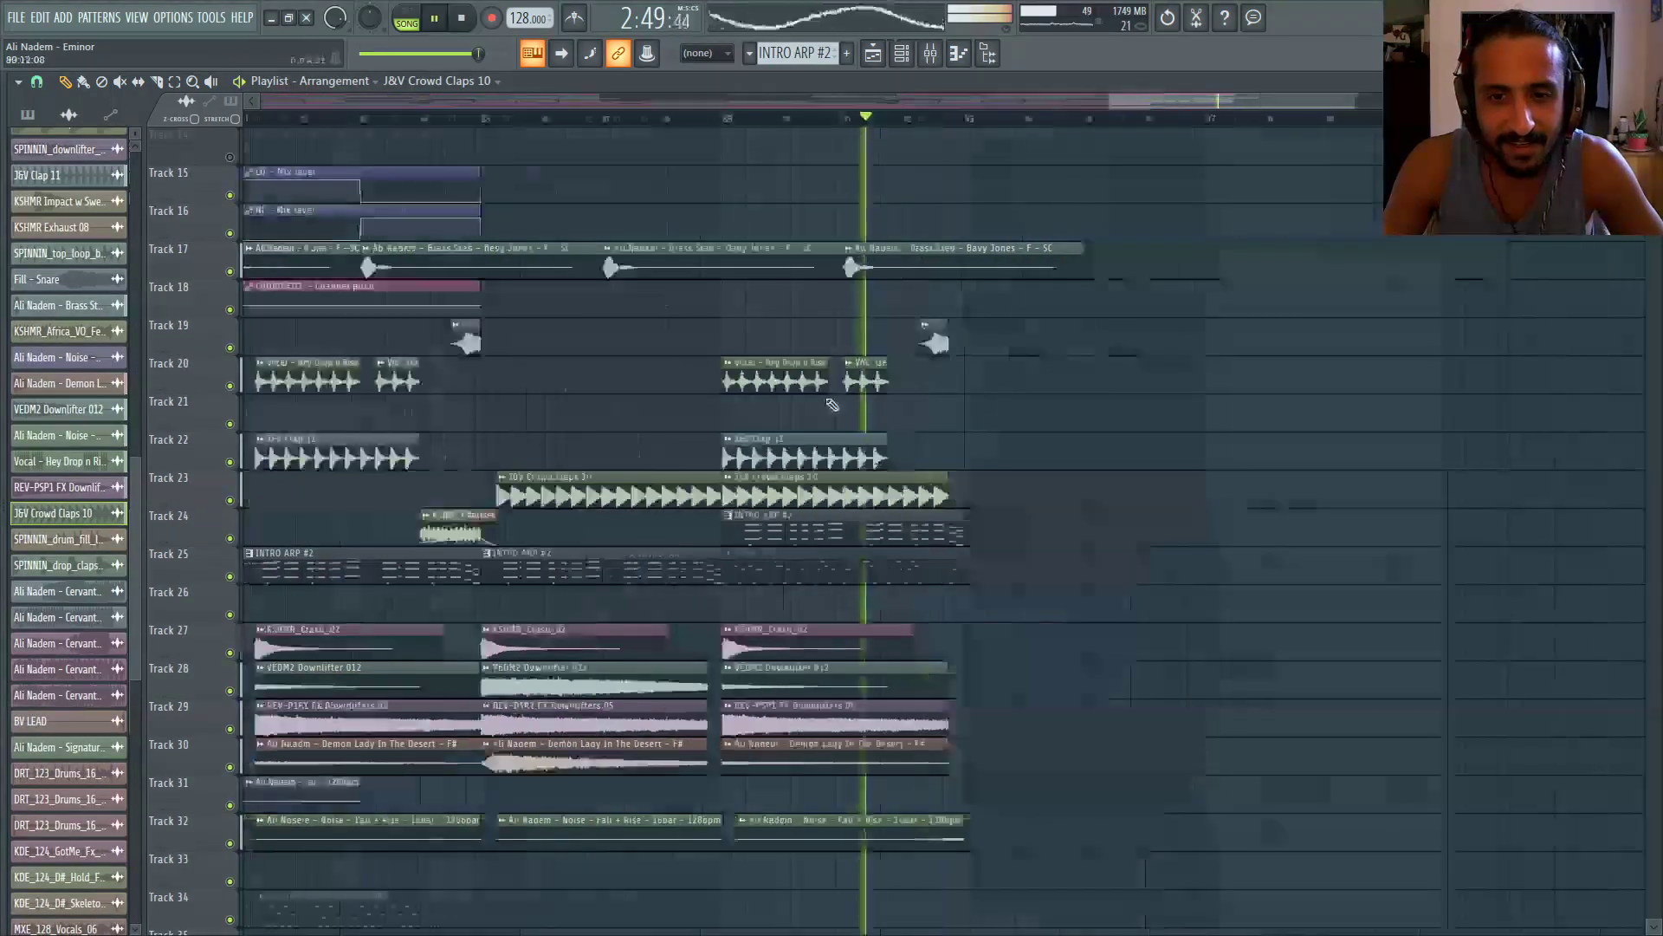
pyautogui.scroll(3, 780, 433)
pyautogui.scroll(5, 1049, 457)
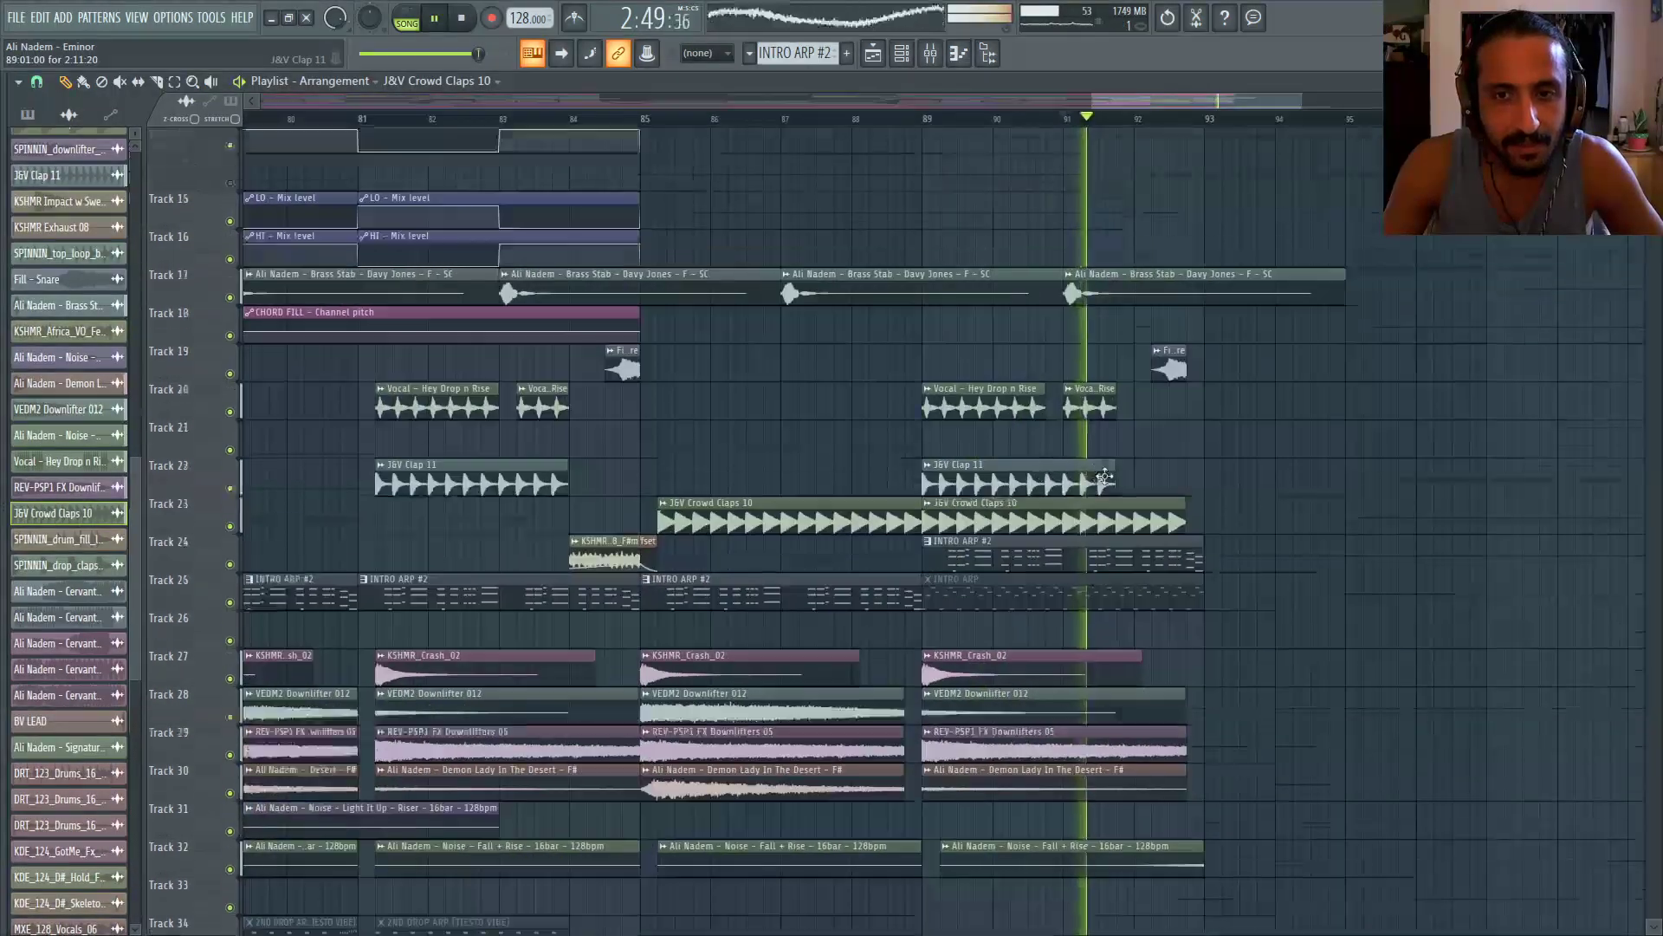
pyautogui.scroll(2, 1125, 460)
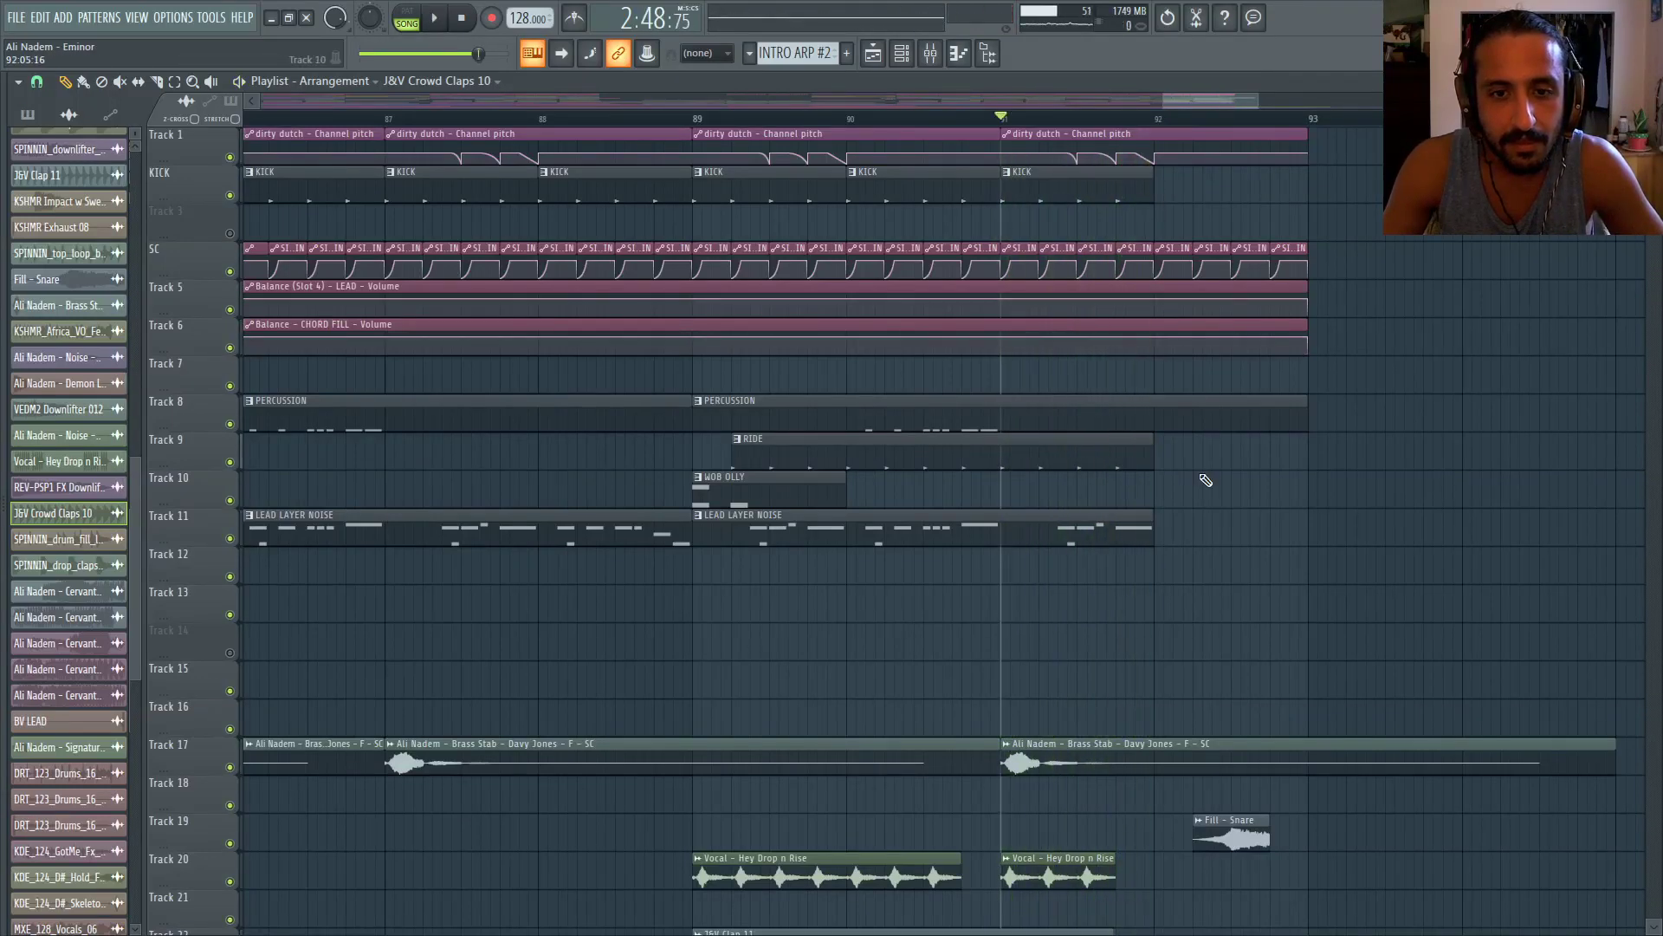
# Replay the lead-in to bar 89 and the section from bar 81, checking the upper tracks' clips and automation
pyautogui.click(656, 127)
pyautogui.scroll(-4, 642, 126)
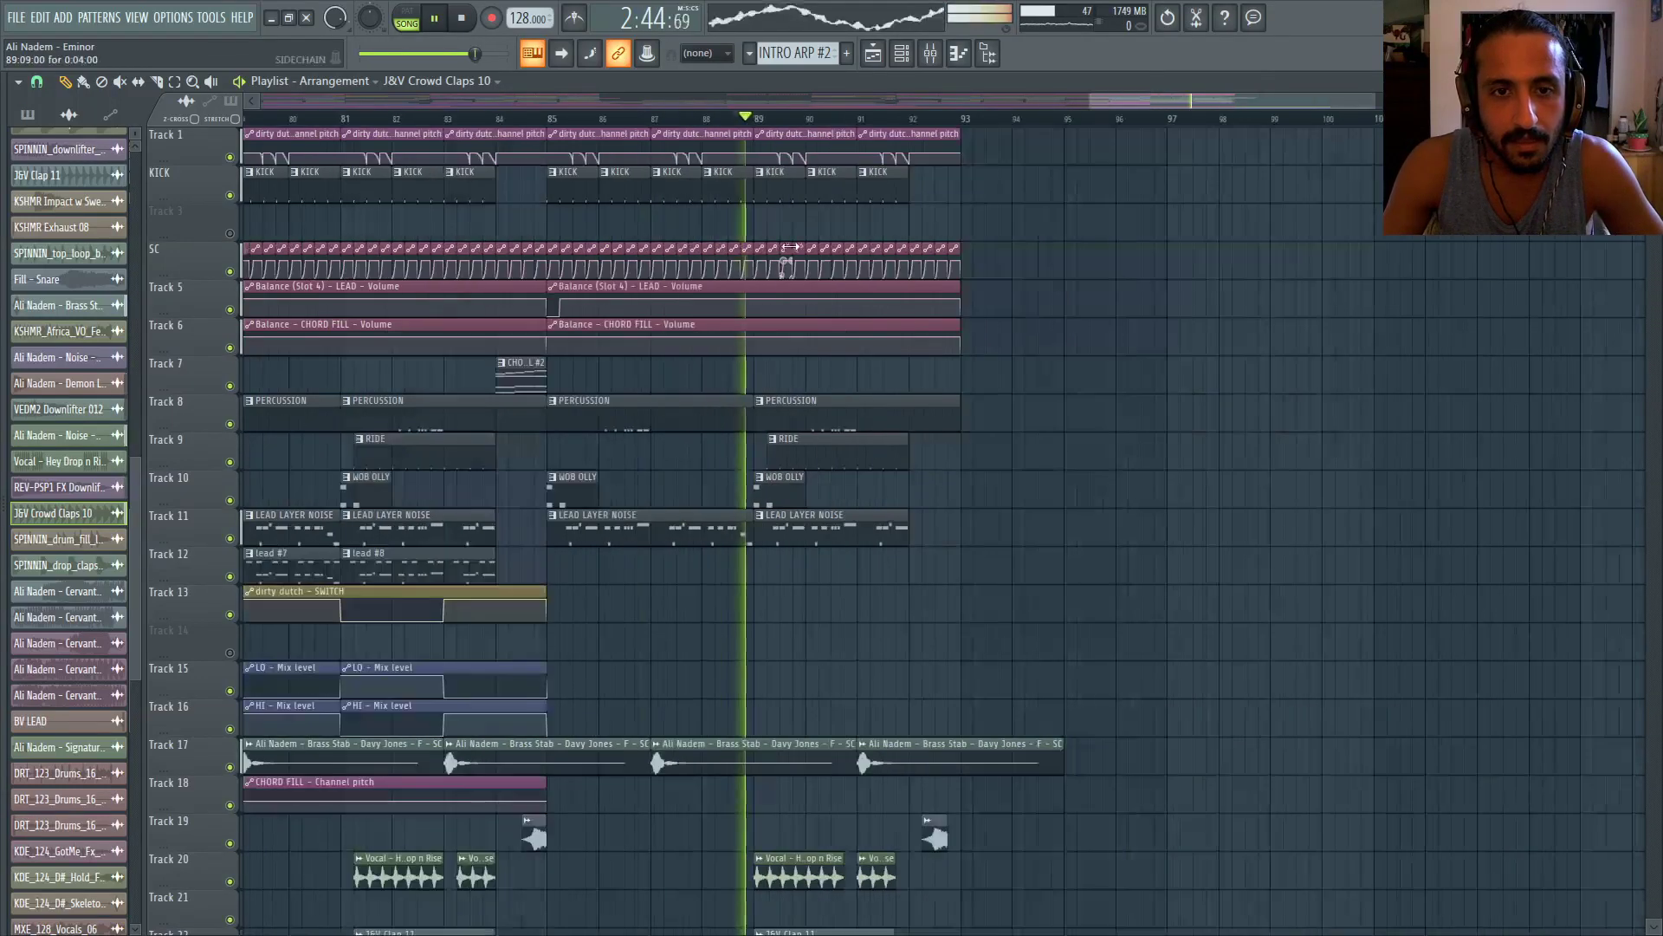
pyautogui.click(619, 126)
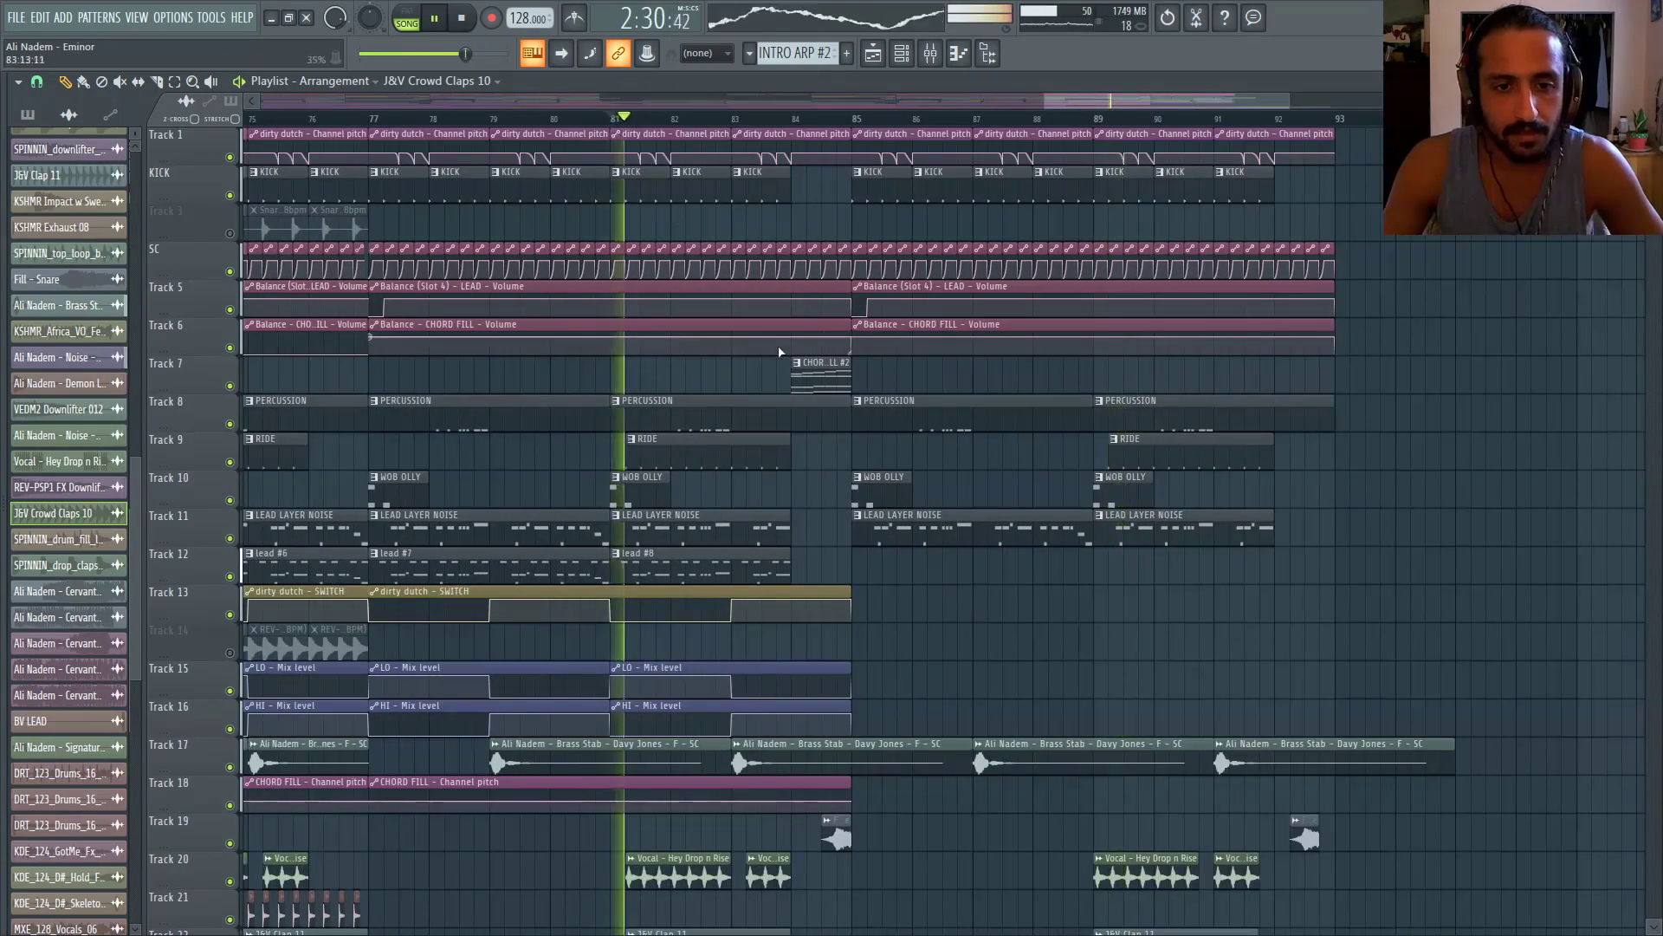
pyautogui.scroll(4, 618, 126)
pyautogui.press('space')
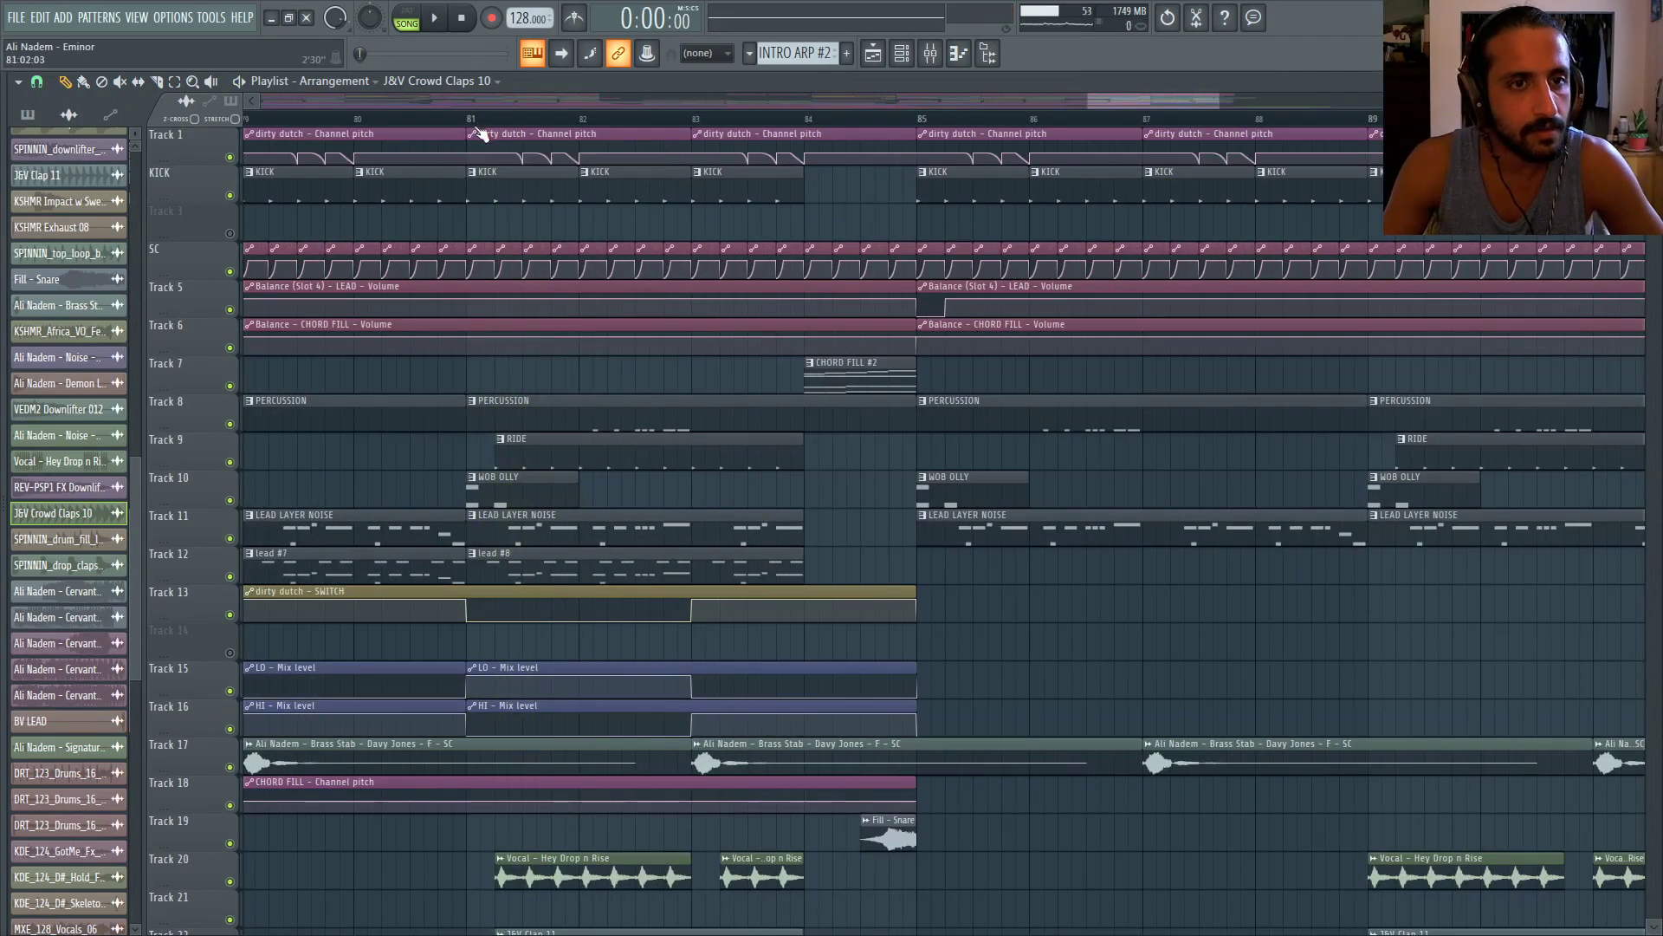
# Play from around bar 84 to bar 91 and examine the clips and automation on all tracks of the second drop
pyautogui.scroll(-2, 832, 453)
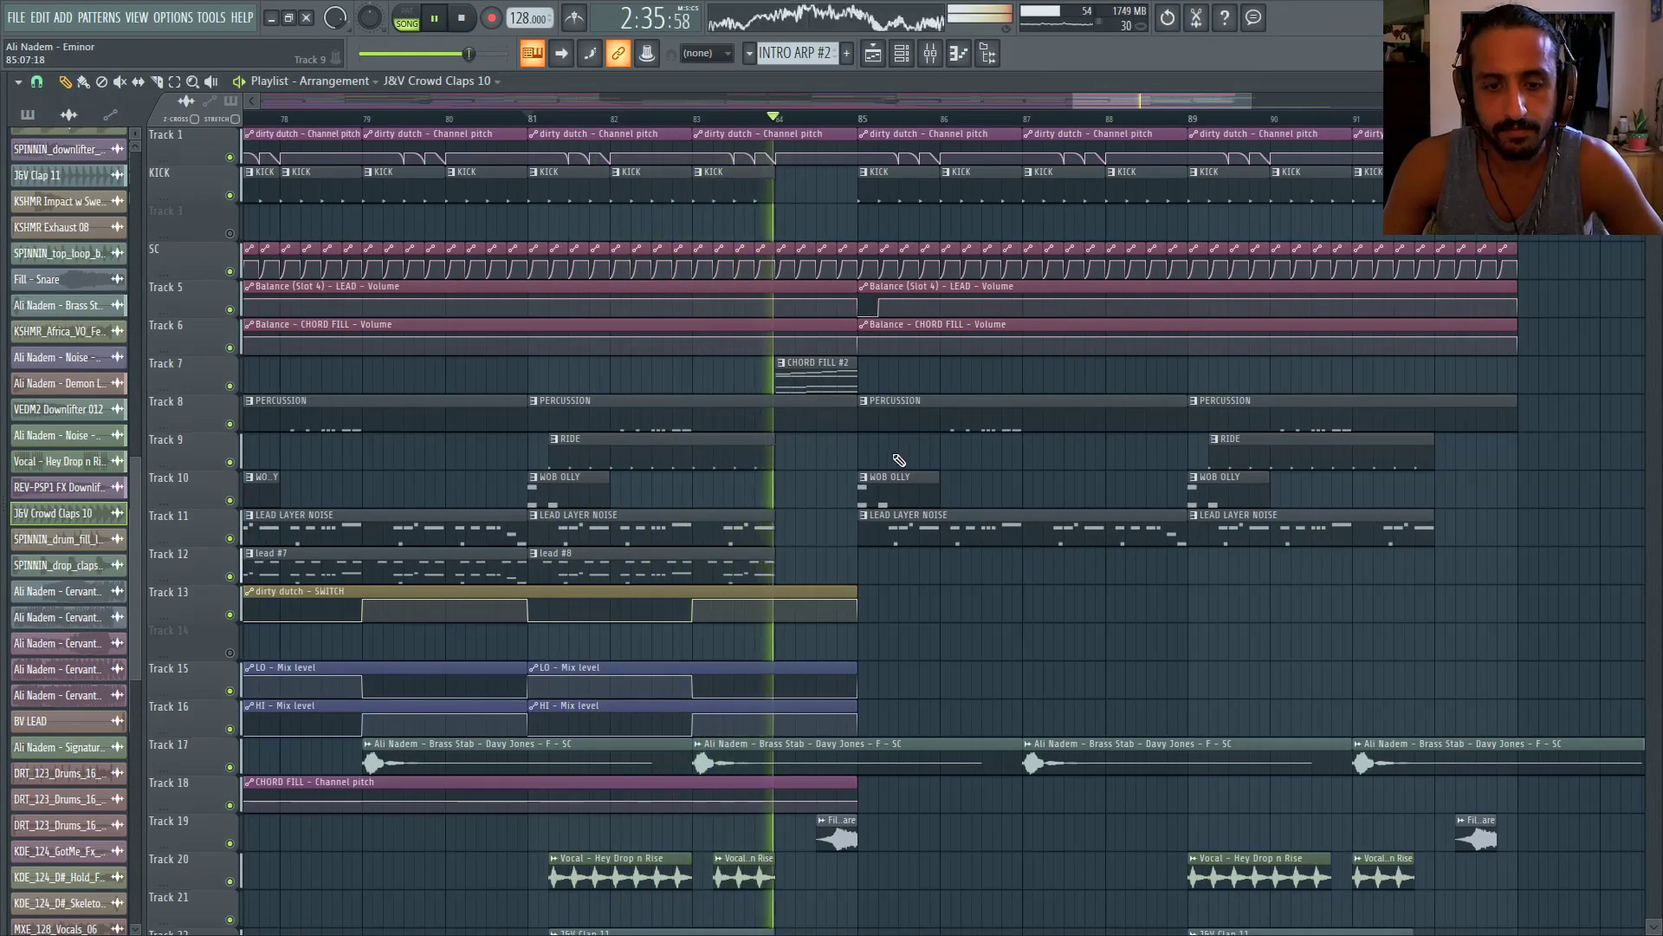
pyautogui.scroll(-5, 904, 462)
pyautogui.scroll(-4, 899, 461)
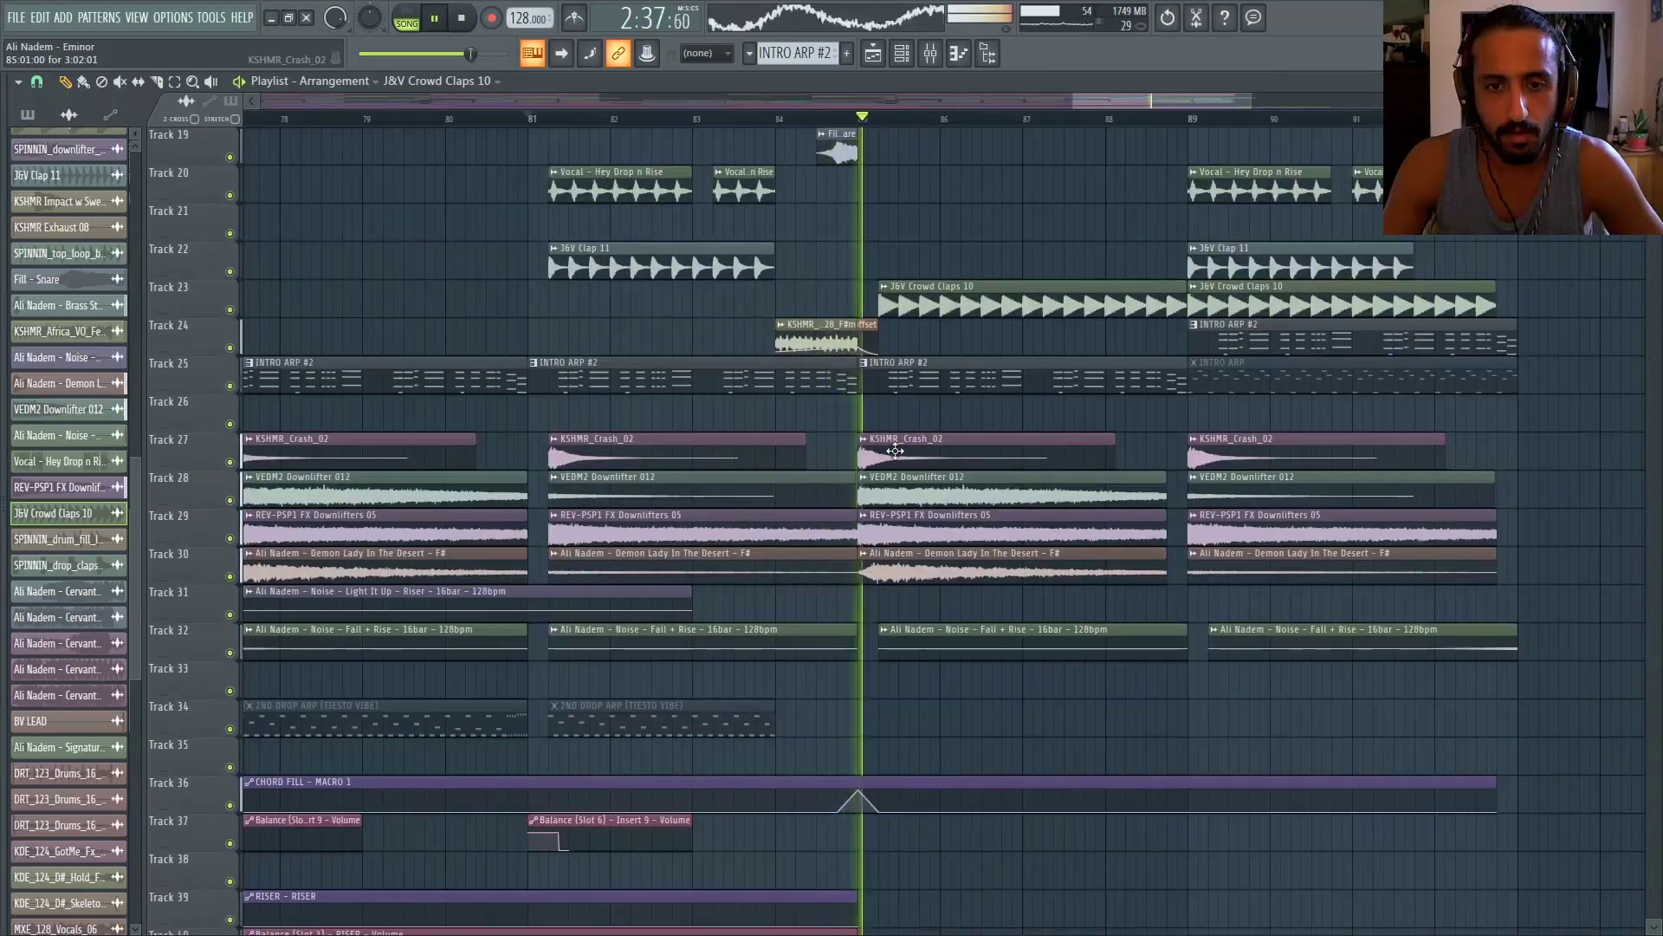
pyautogui.scroll(-3, 895, 450)
pyautogui.scroll(-5, 1158, 482)
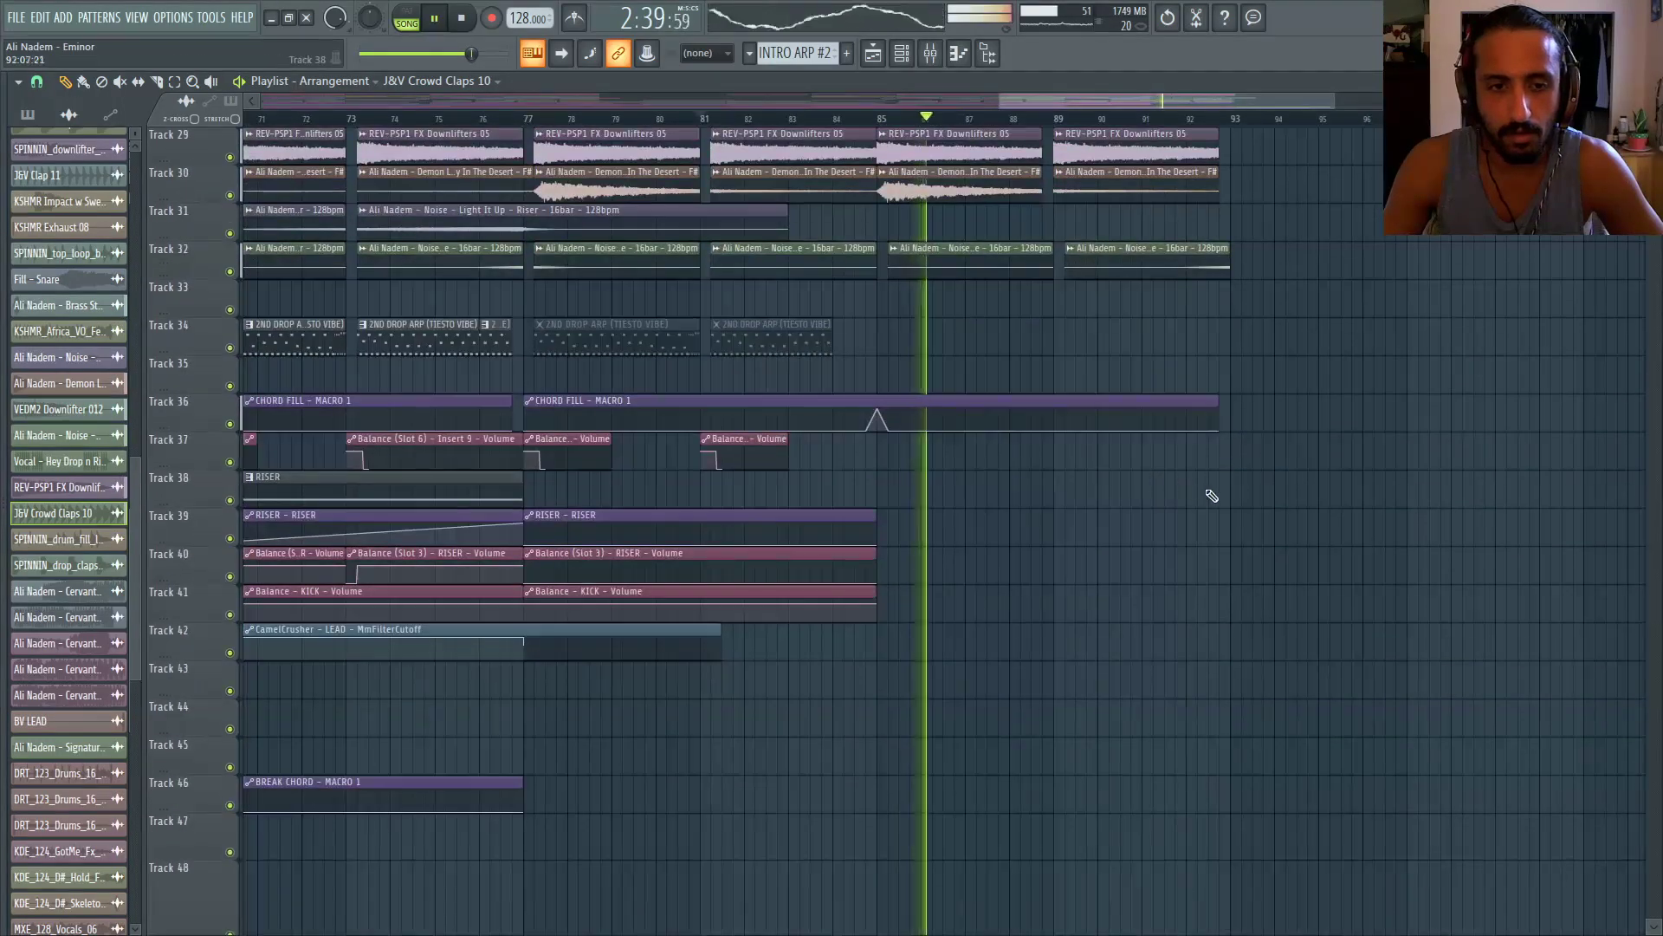
pyautogui.scroll(5, 1293, 511)
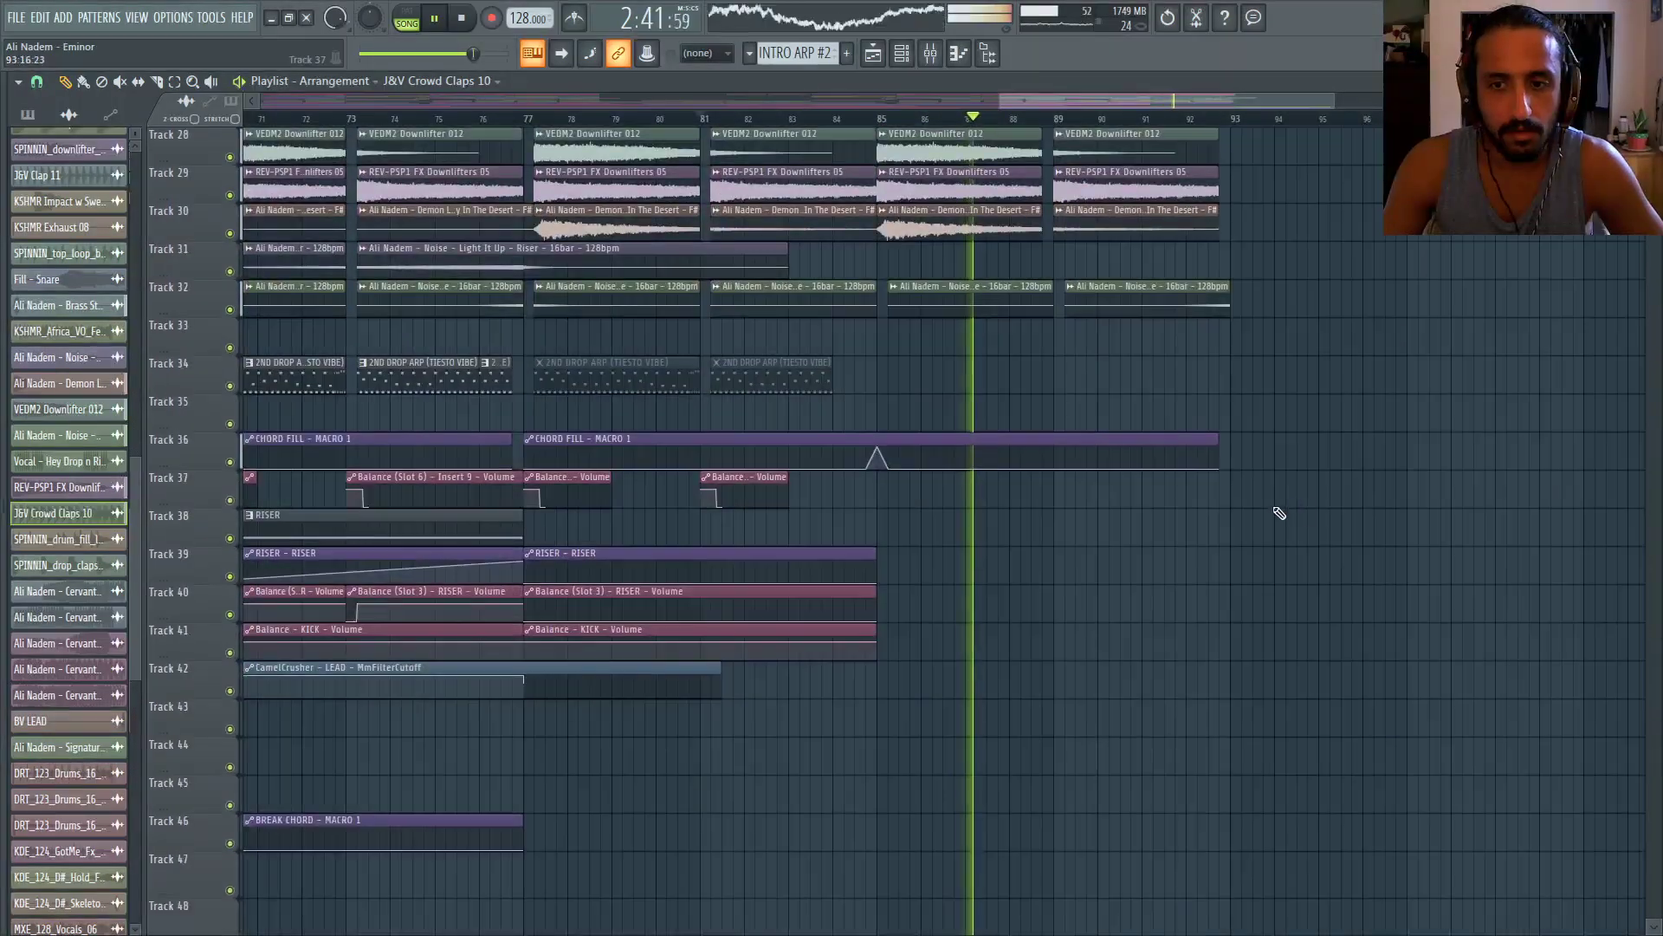
pyautogui.scroll(3, 1295, 497)
pyautogui.scroll(6, 1292, 501)
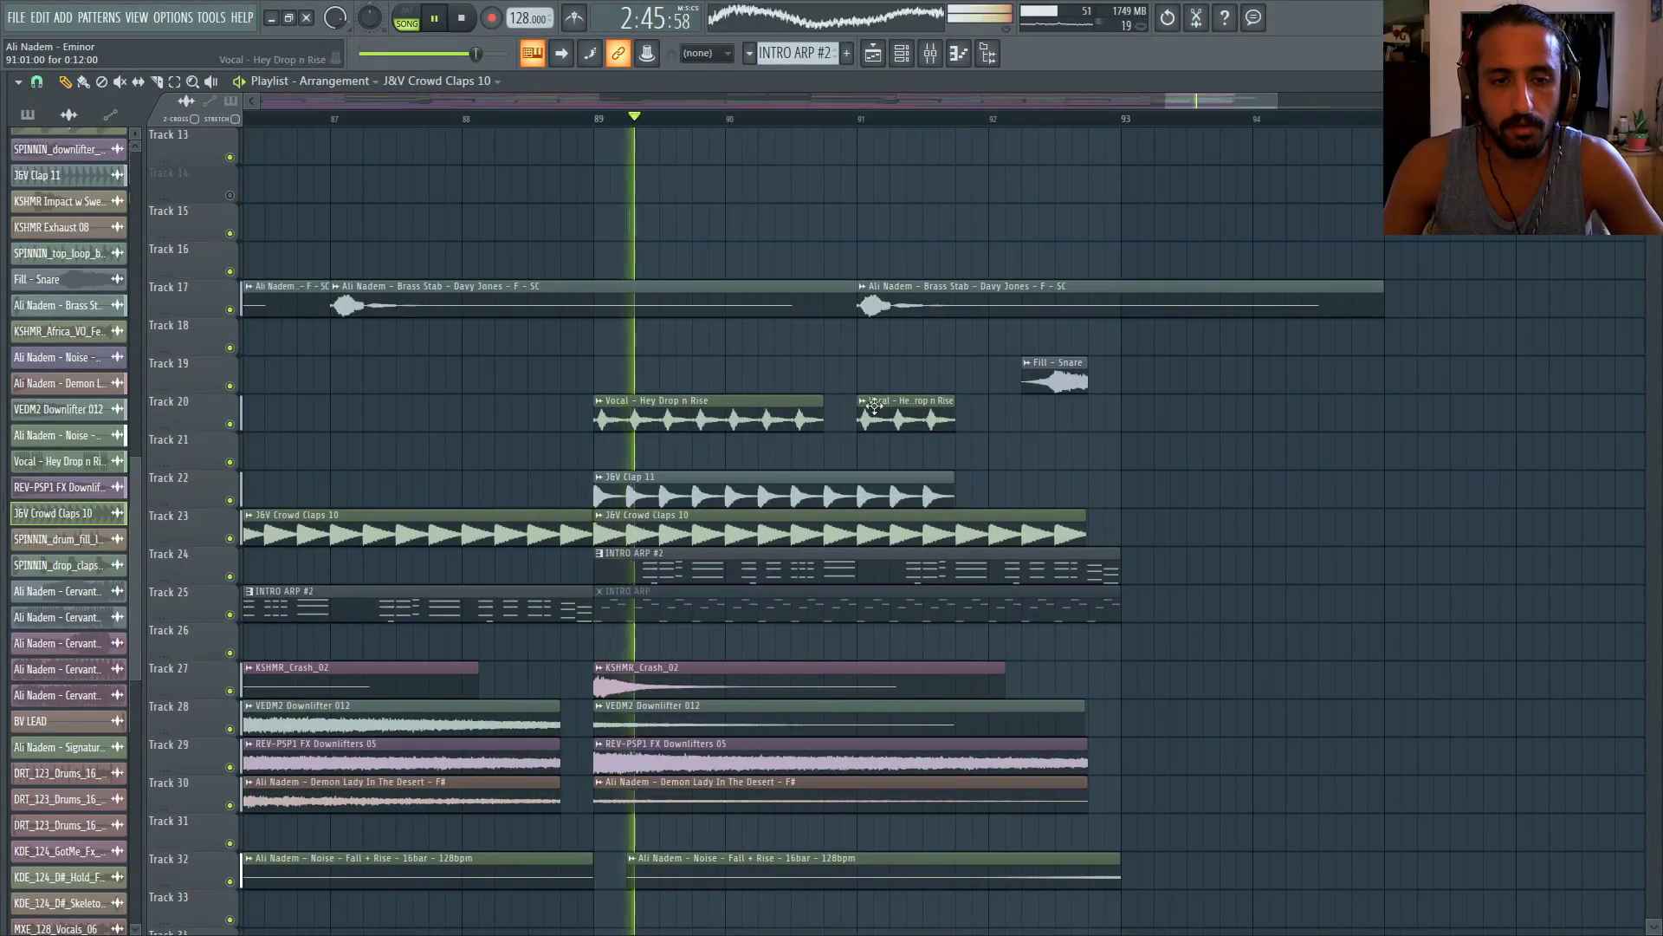
pyautogui.scroll(5, 946, 427)
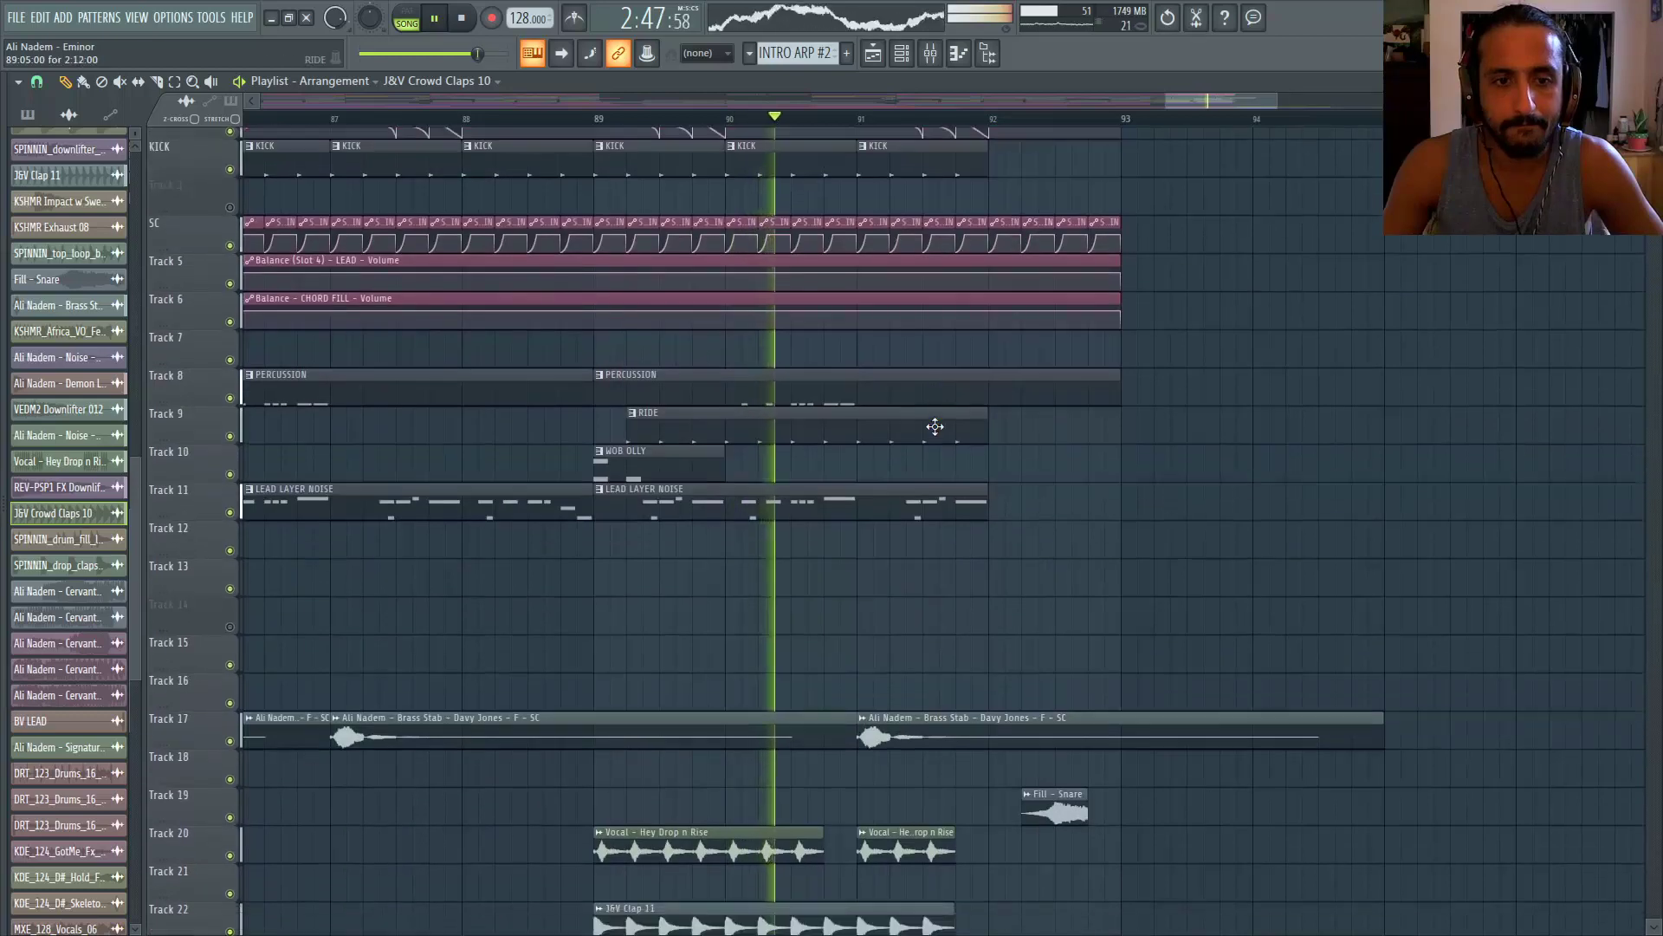
pyautogui.scroll(-3, 996, 442)
pyautogui.scroll(3, 974, 443)
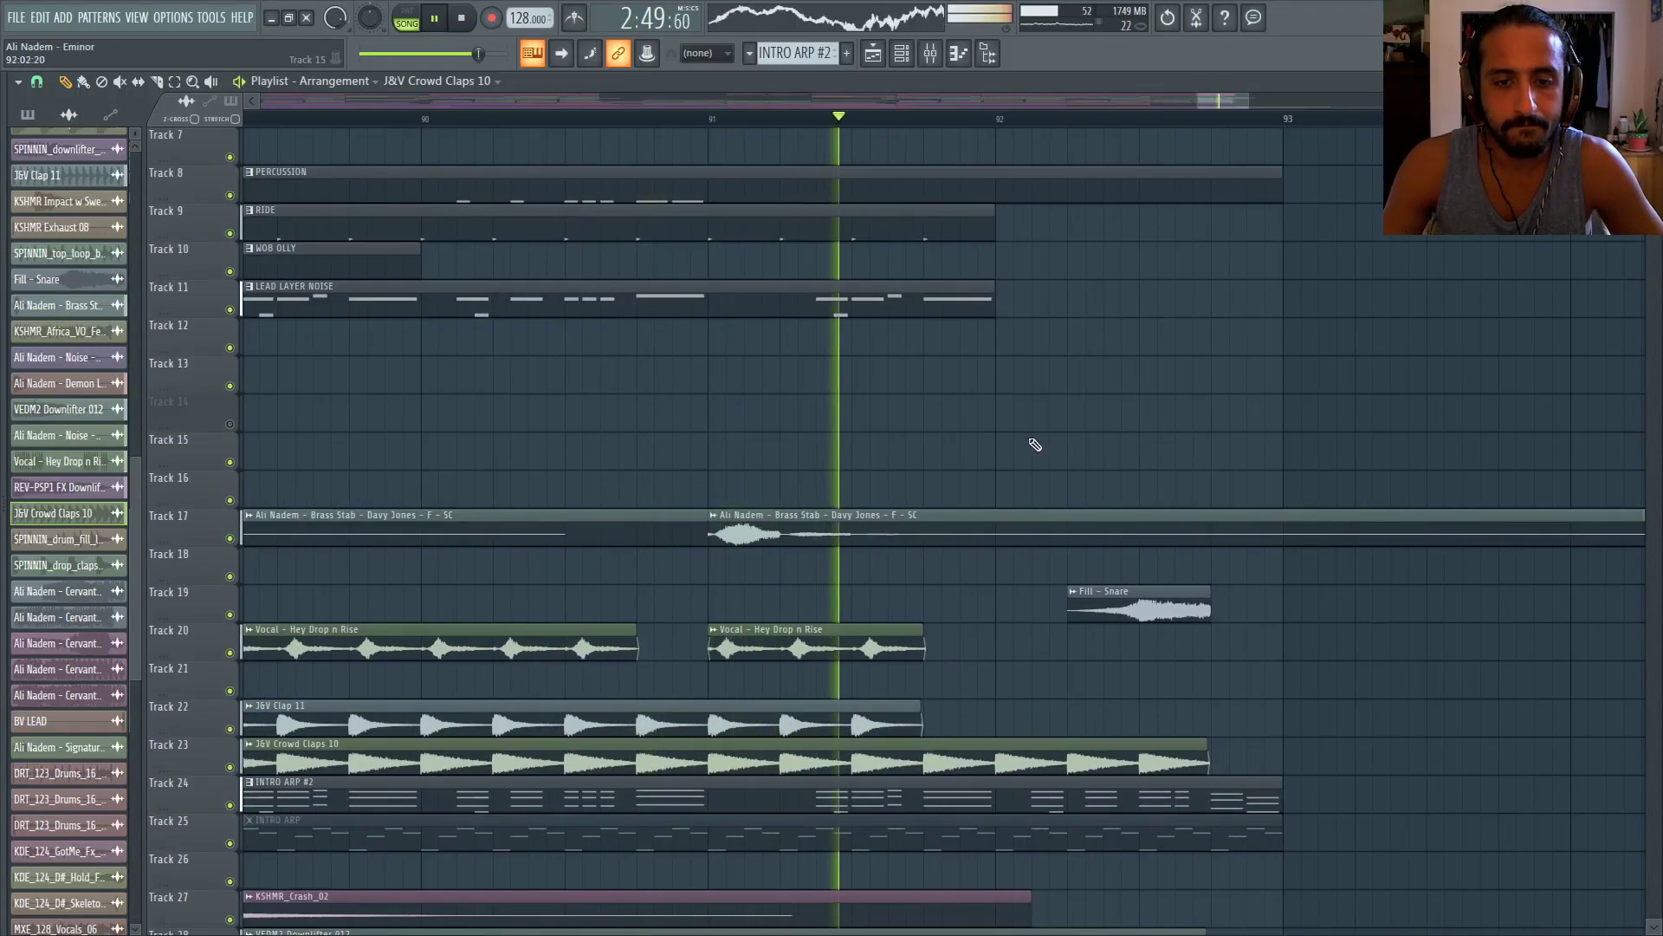
# Replay bar 91, go back to around bar 76, and examine the clips leading into the intro arp at bar 77
pyautogui.click(752, 118)
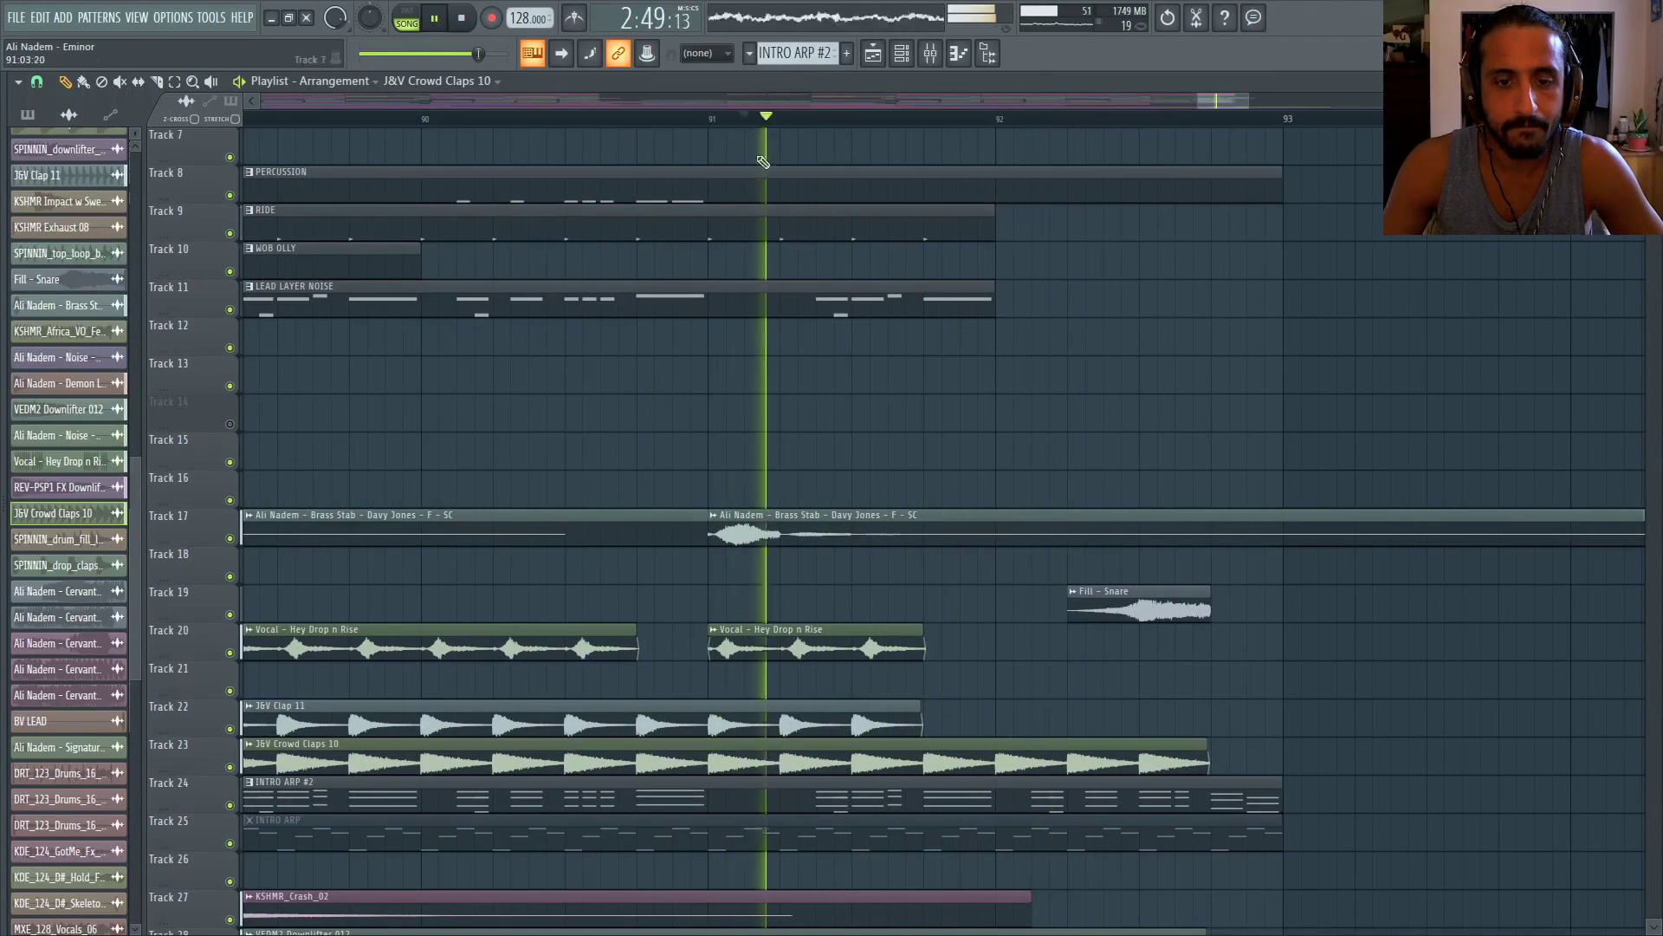
pyautogui.scroll(-8, 954, 383)
pyautogui.scroll(3, 639, 594)
pyautogui.scroll(3, 736, 485)
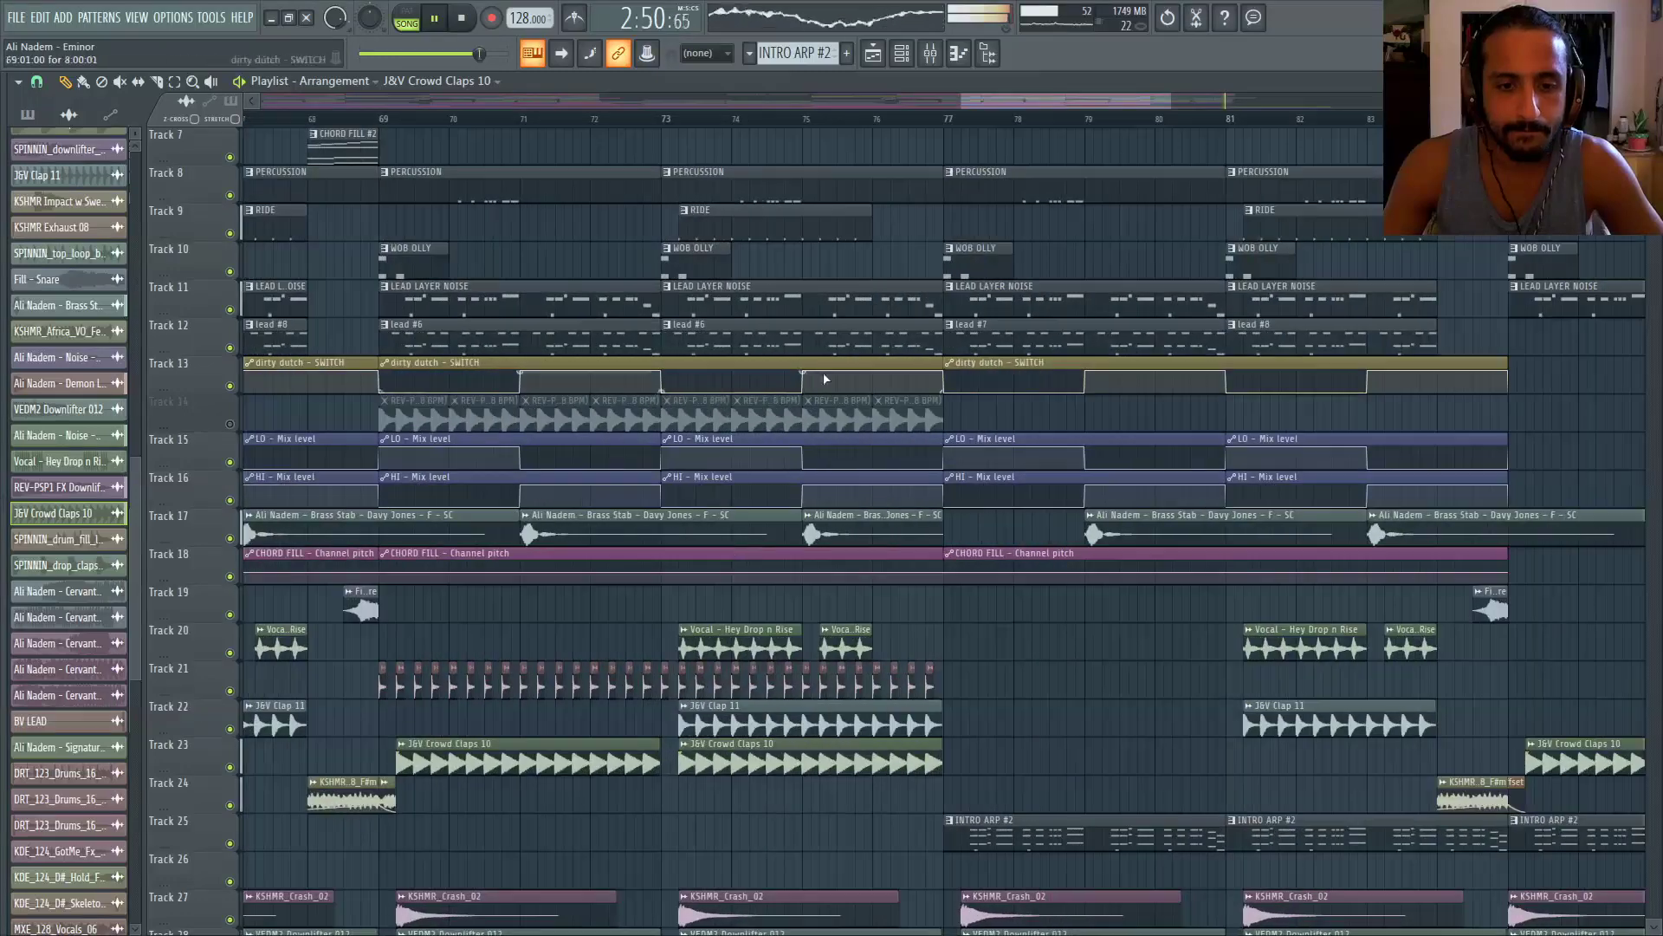
pyautogui.click(865, 121)
pyautogui.scroll(4, 904, 361)
pyautogui.scroll(-4, 908, 360)
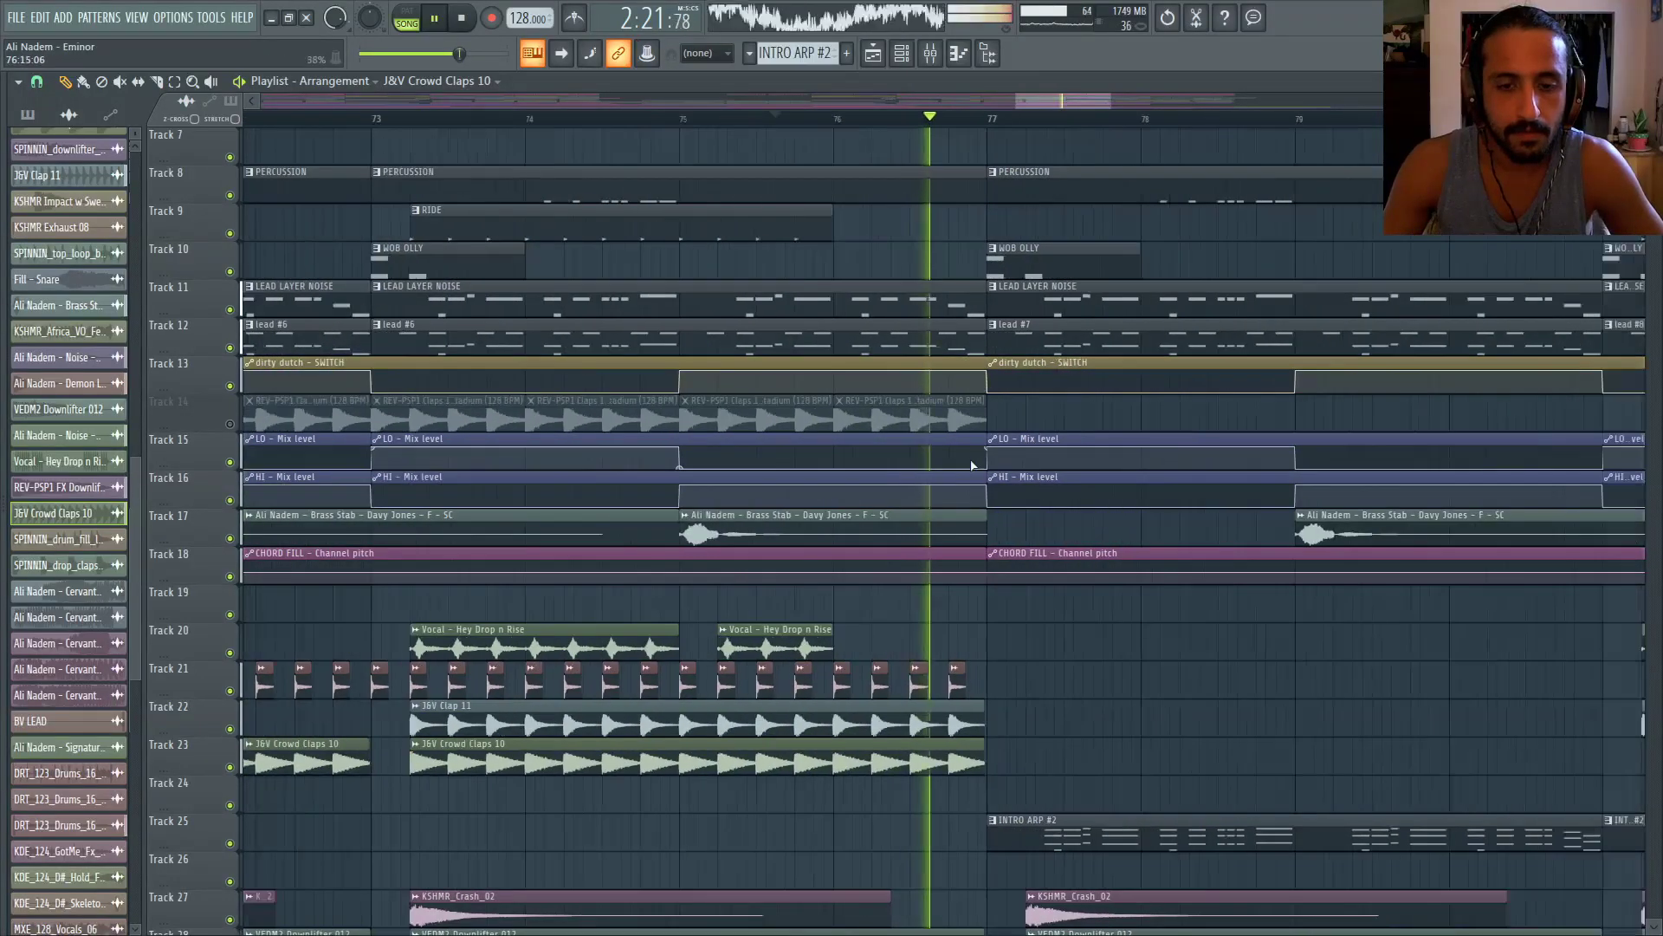
pyautogui.scroll(-3, 997, 381)
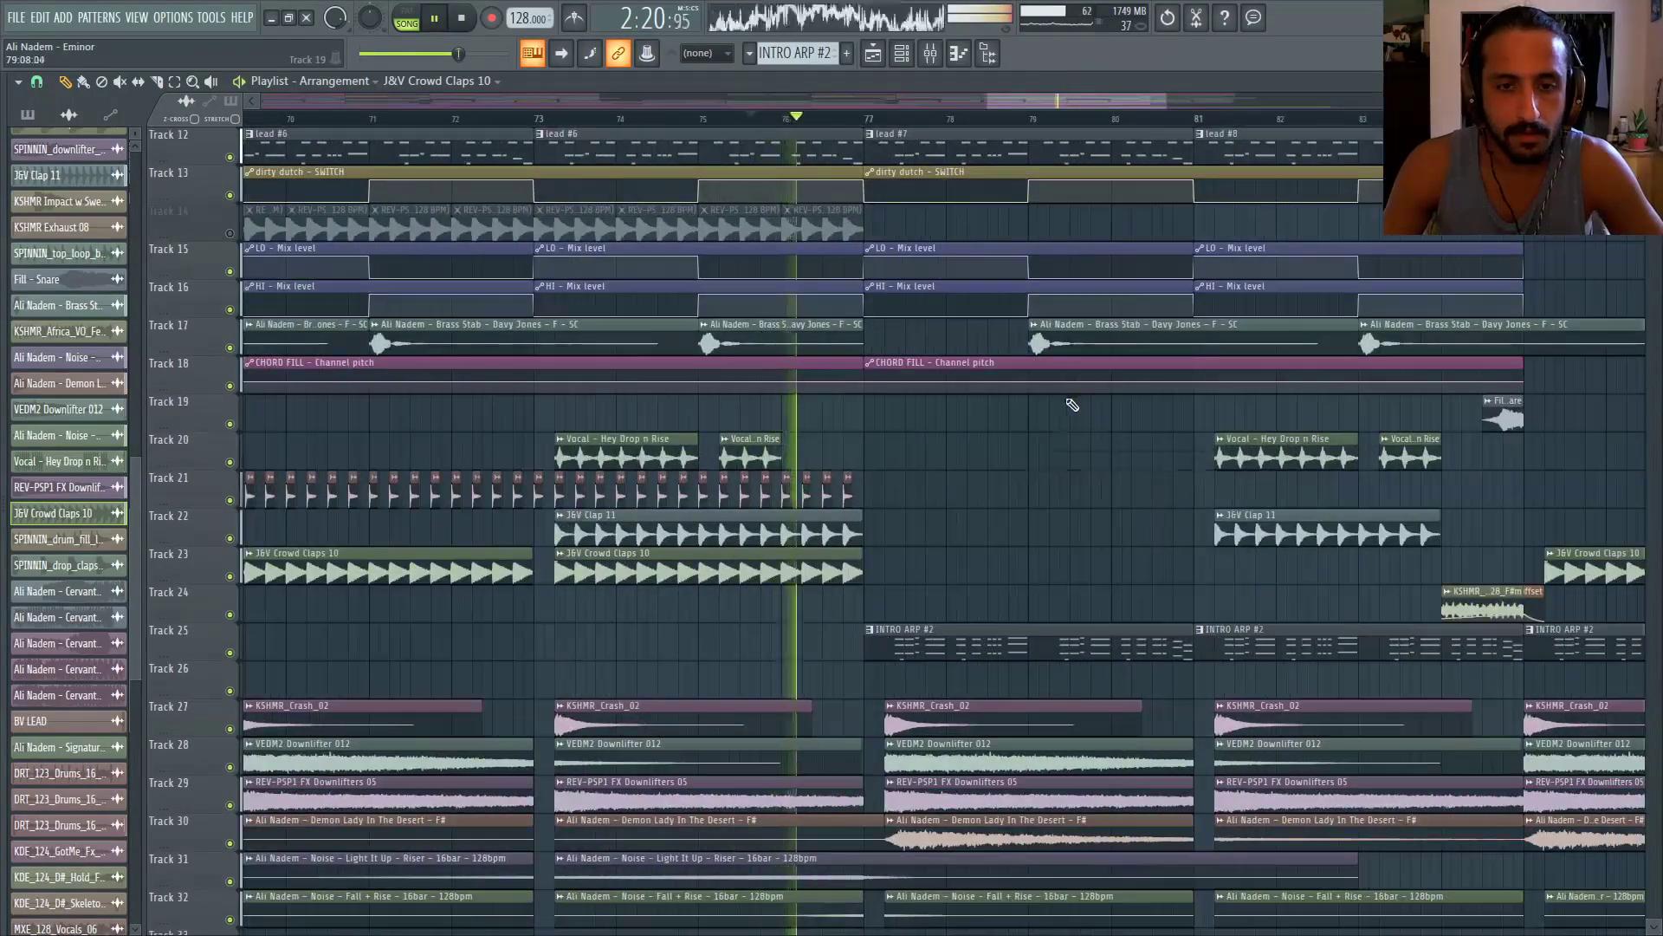
pyautogui.scroll(3, 1069, 405)
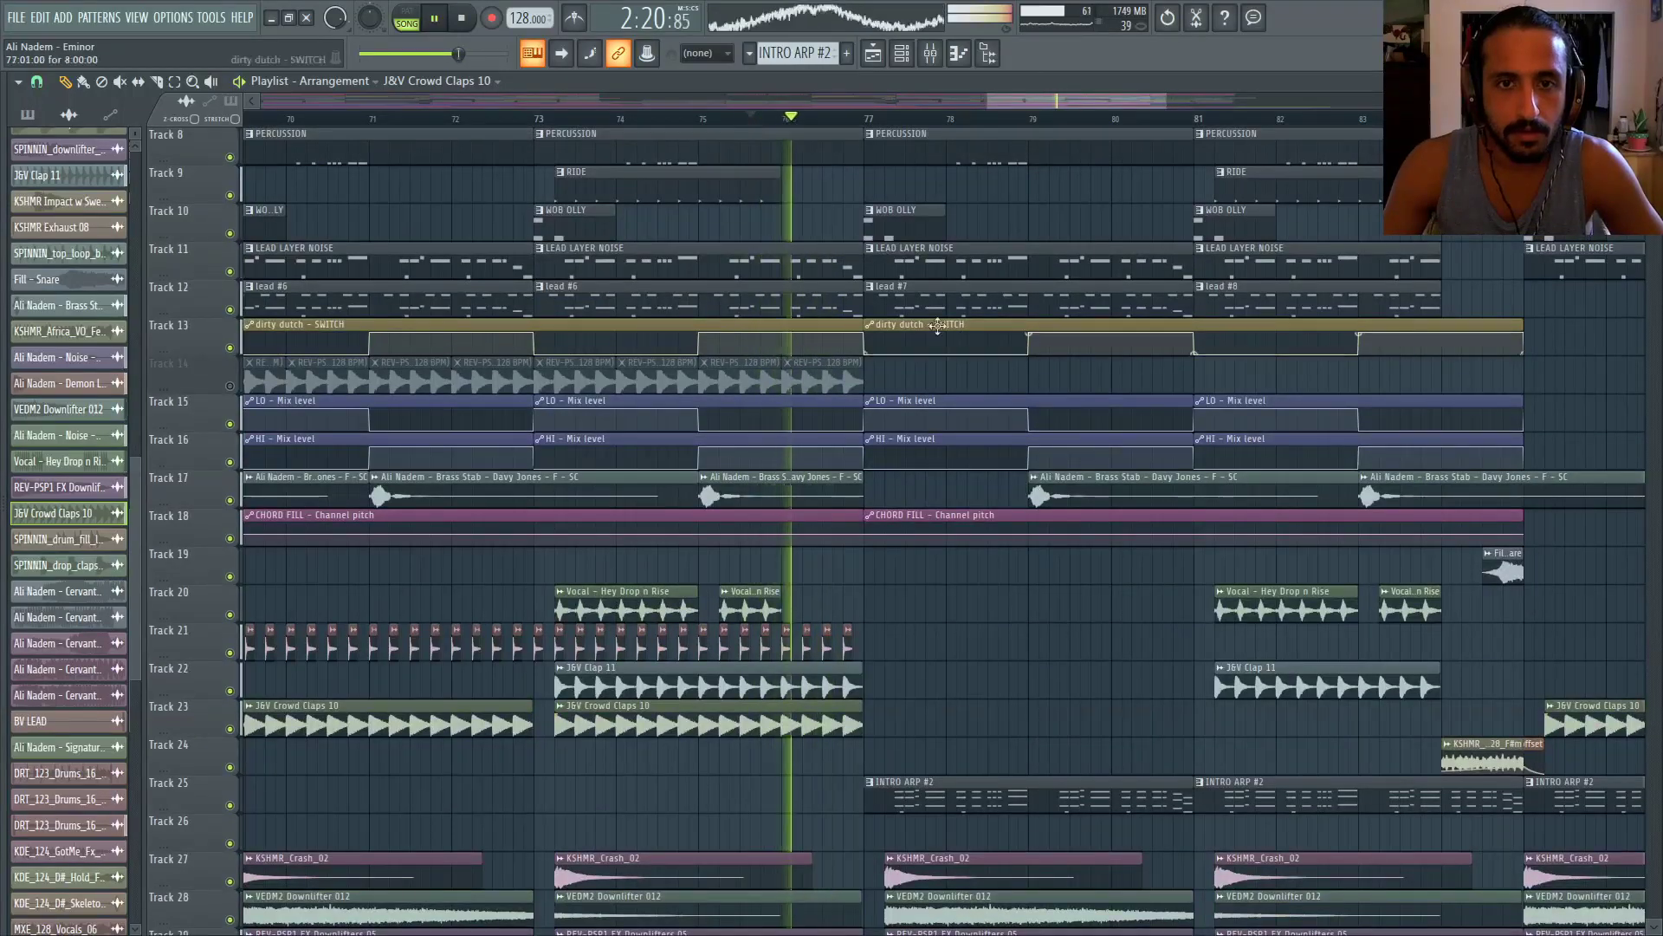
pyautogui.scroll(-2, 985, 396)
# Listen to earlier second-drop passages around bars 67 to 76 and compare the vocal, clap and automation clips before bar 77
pyautogui.click(707, 123)
pyautogui.scroll(-2, 544, 185)
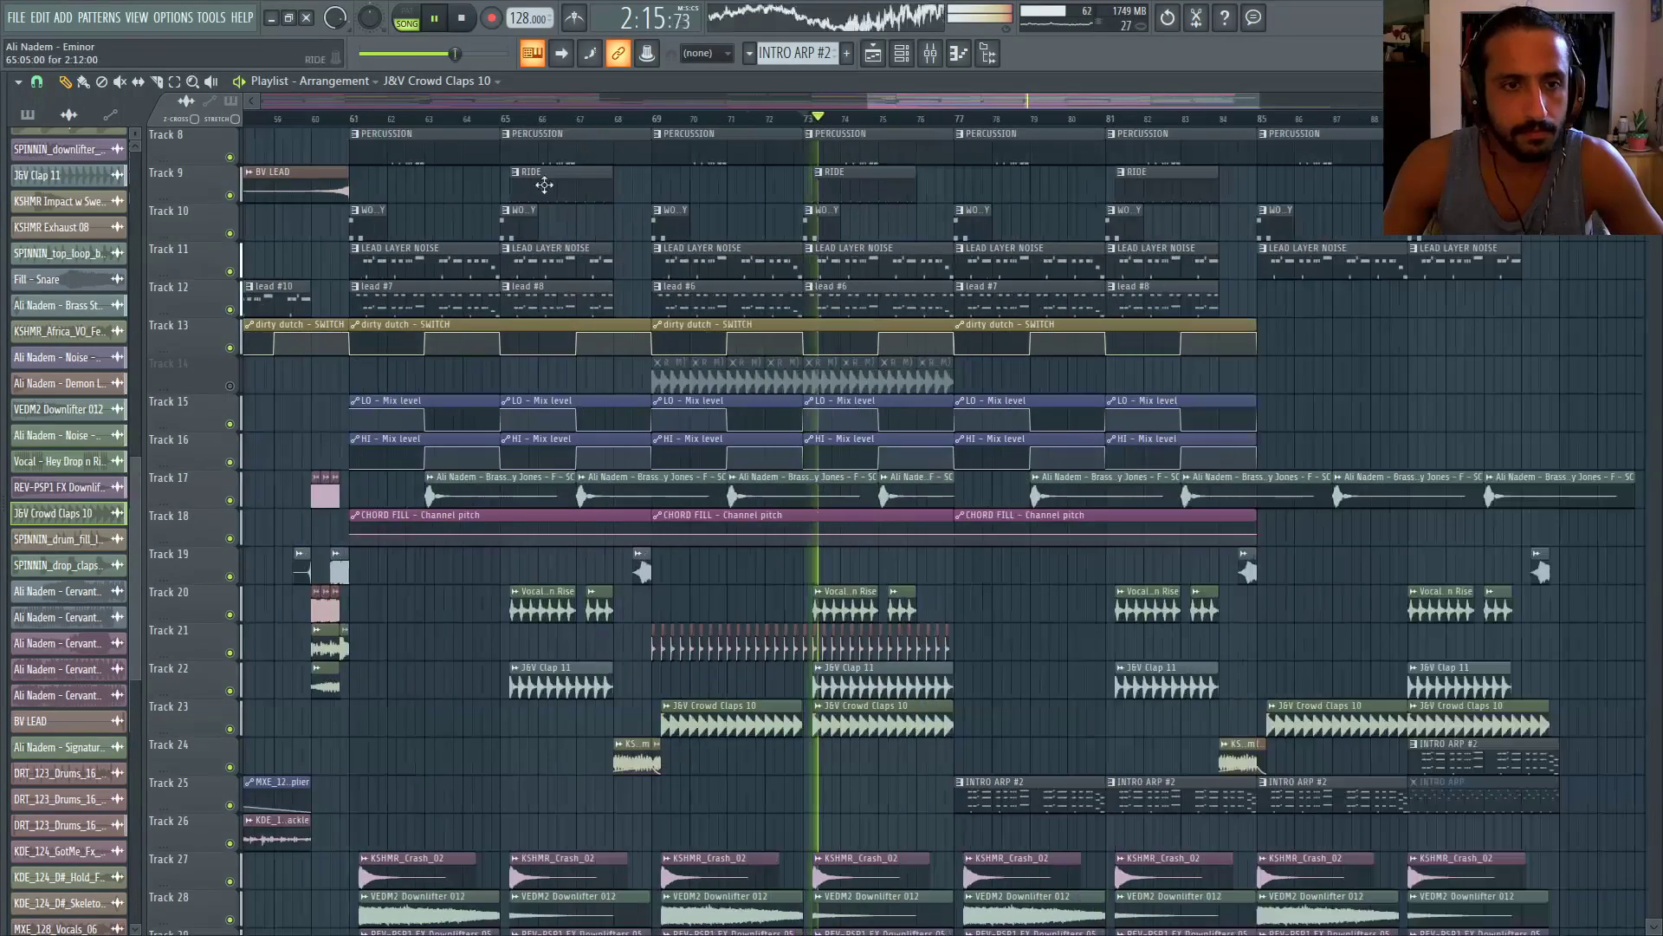
pyautogui.scroll(5, 575, 125)
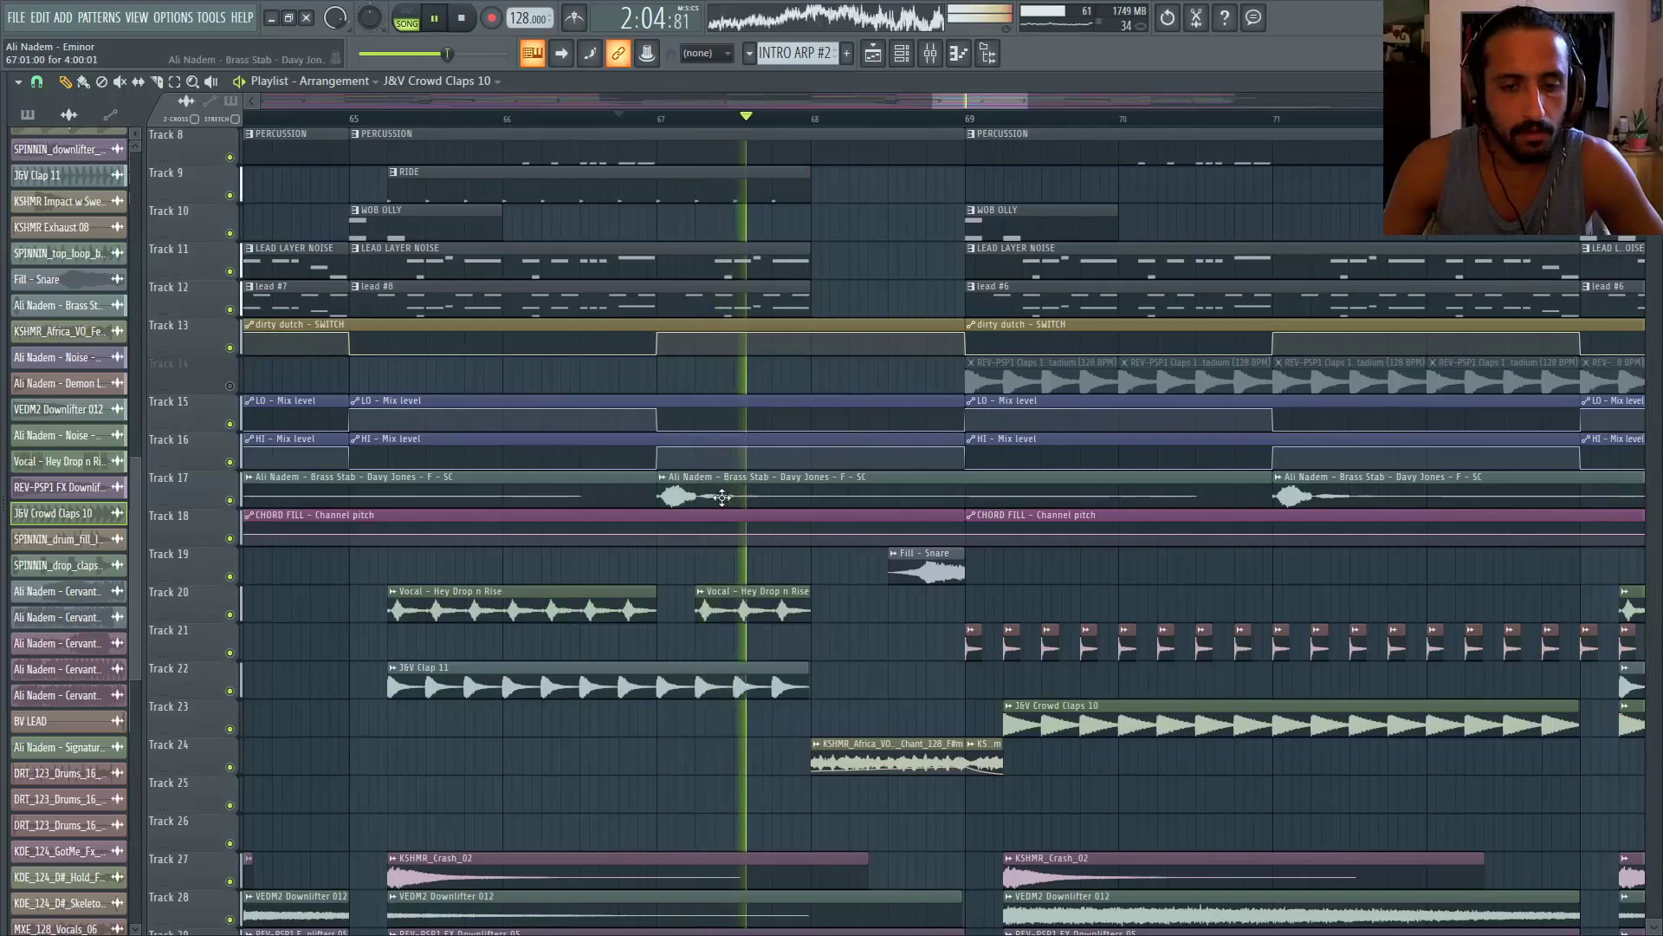
pyautogui.scroll(-4, 722, 496)
pyautogui.scroll(5, 1005, 558)
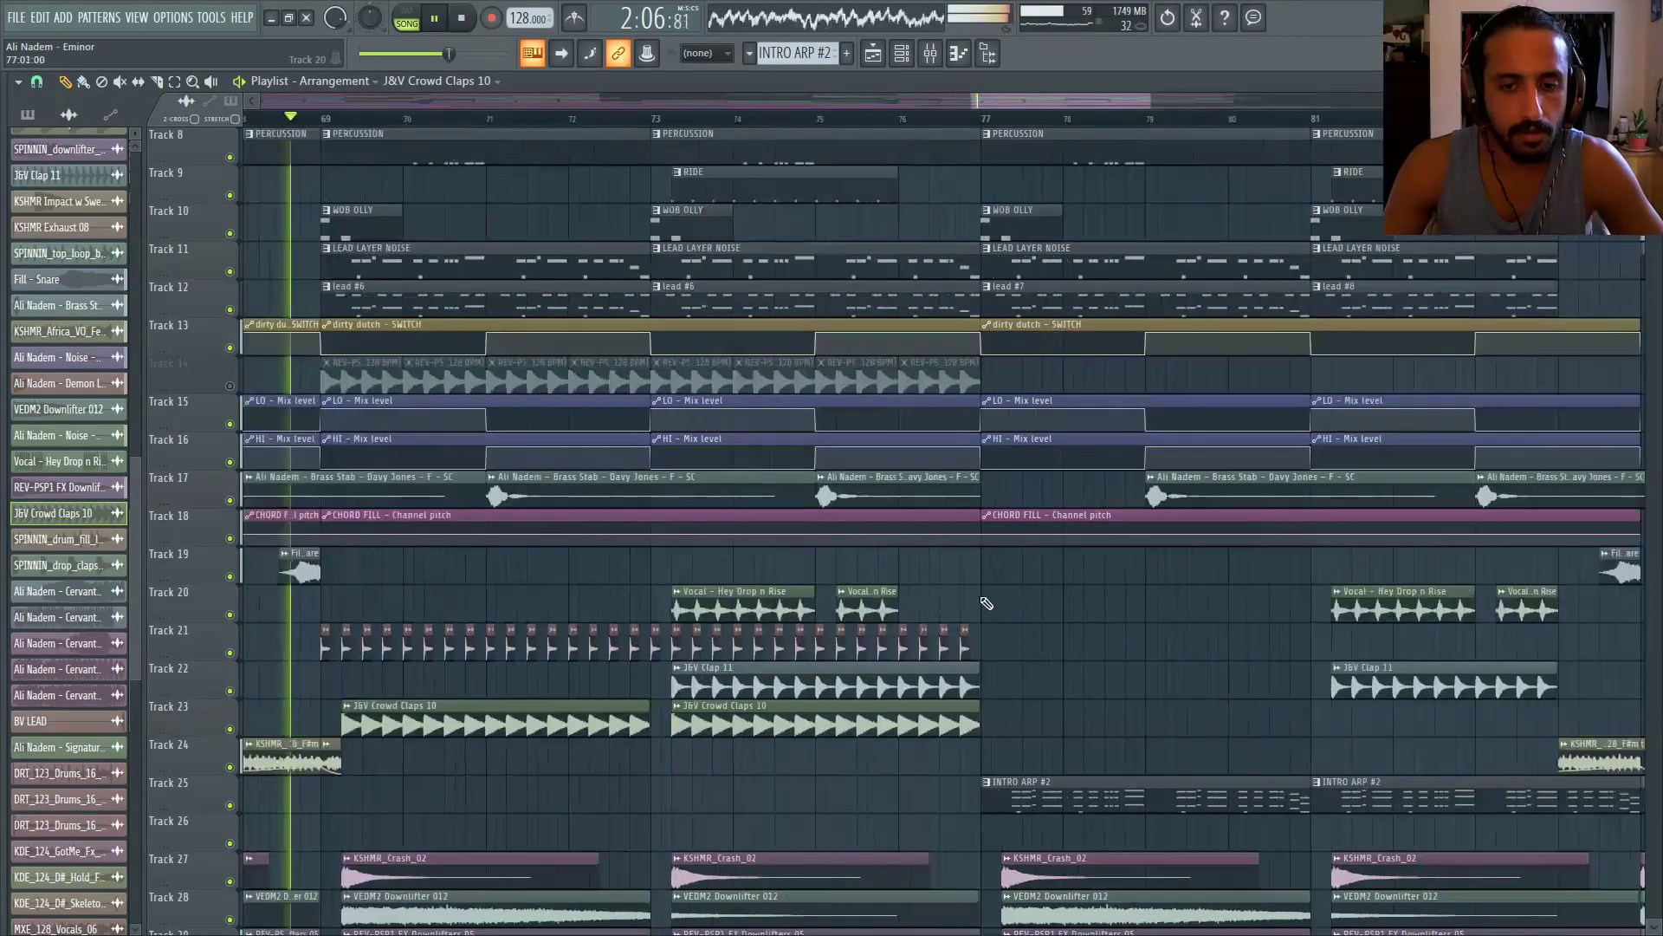
pyautogui.scroll(-3, 938, 558)
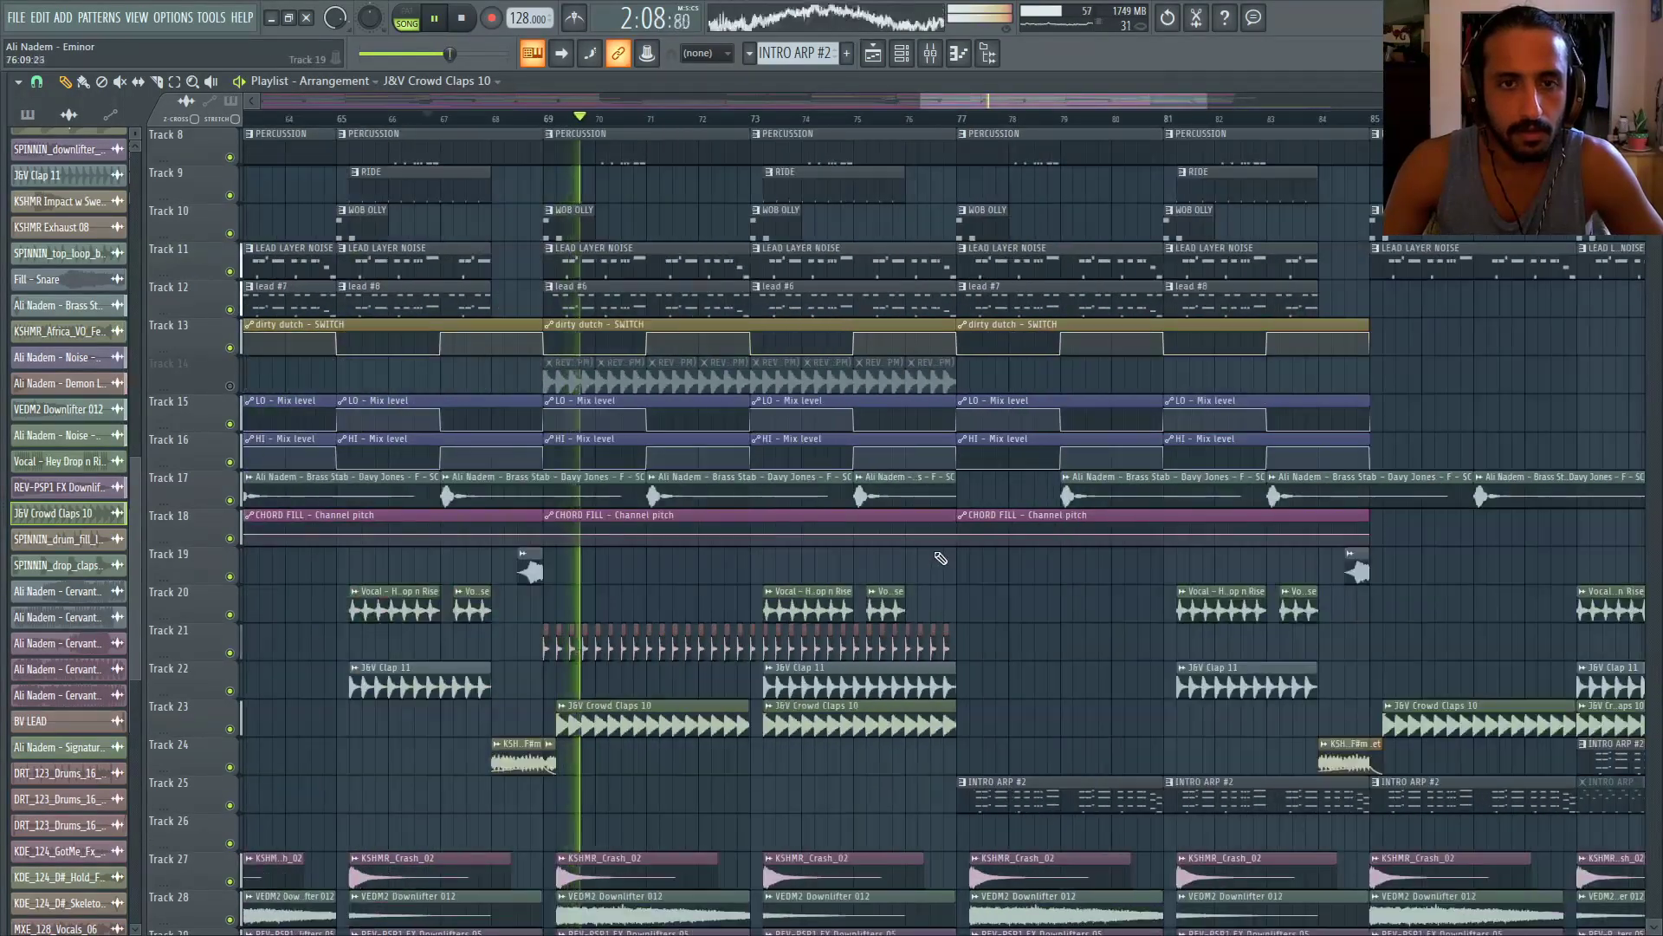
pyautogui.scroll(3, 910, 287)
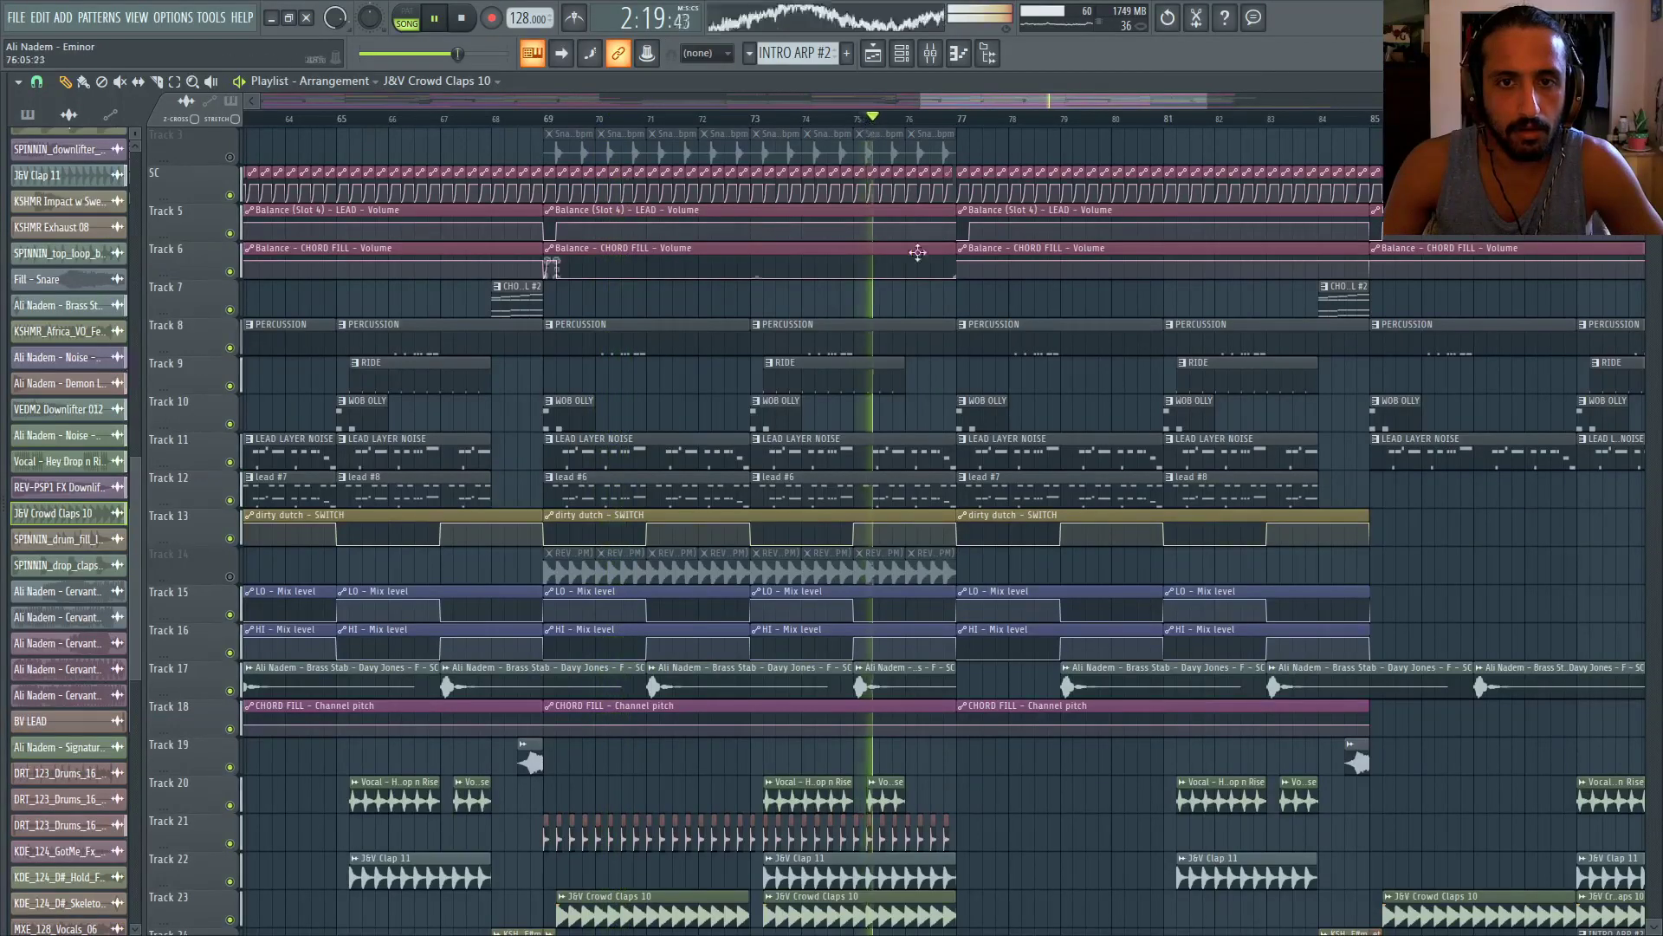
pyautogui.scroll(-3, 1039, 635)
pyautogui.scroll(-3, 1040, 635)
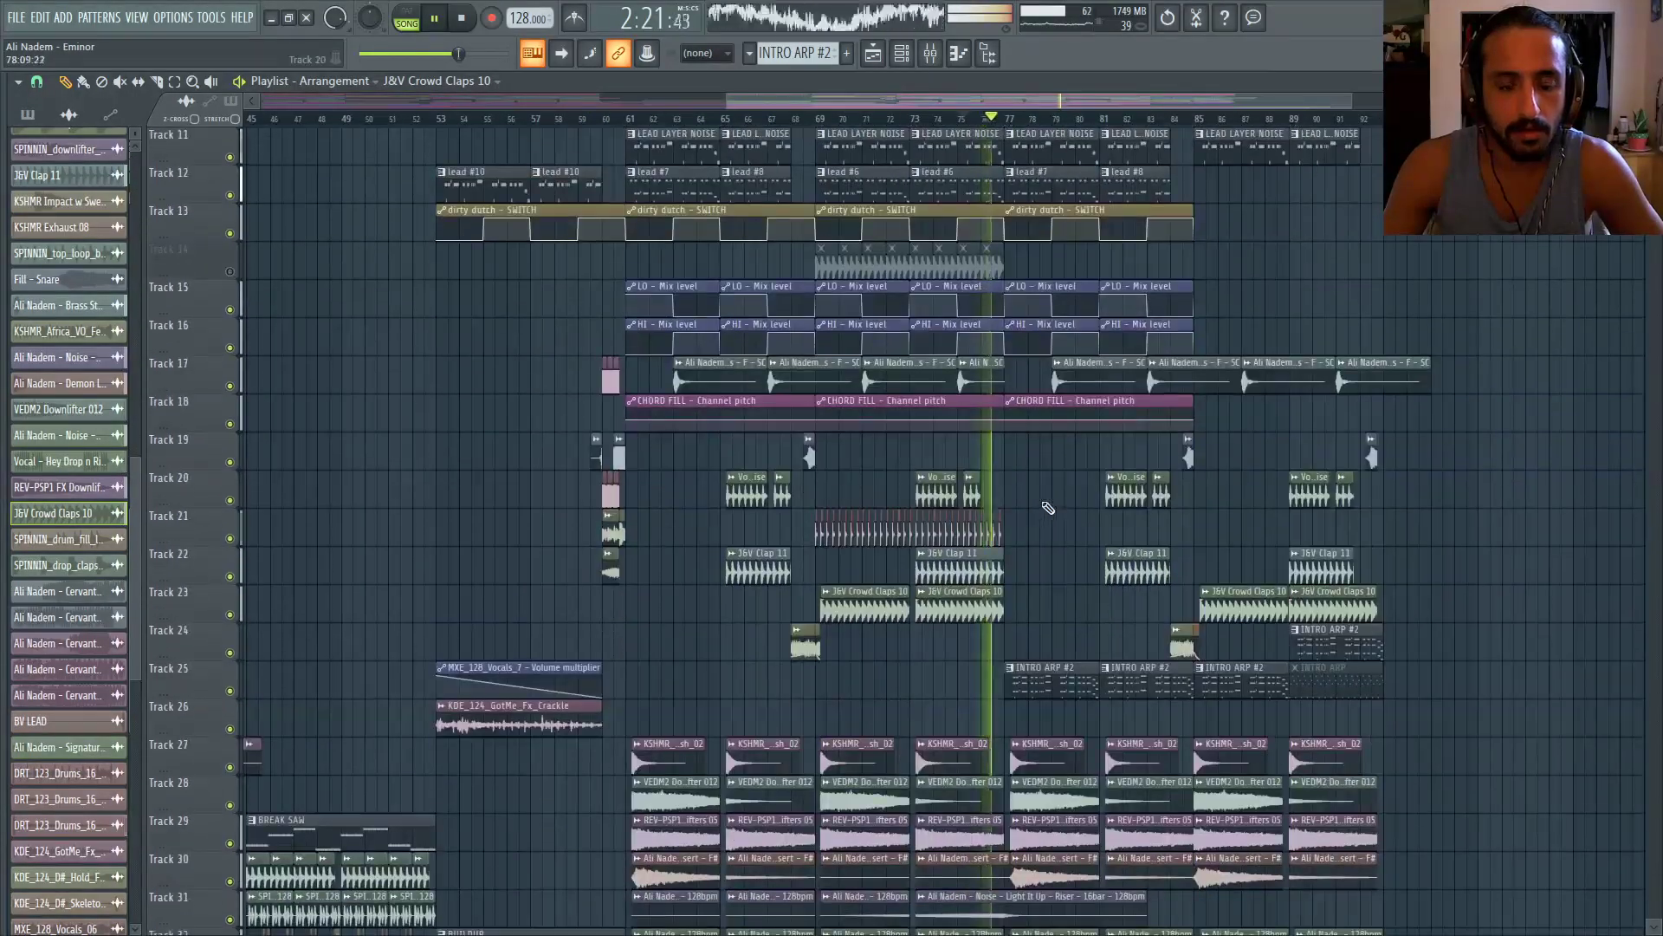
# Extend the Vocal - Hey Drop n Rise clip after bar 75 on track 20 to end at bar 77
pyautogui.scroll(3, 1036, 501)
pyautogui.moveTo(782, 485); pyautogui.dragTo(914, 490)
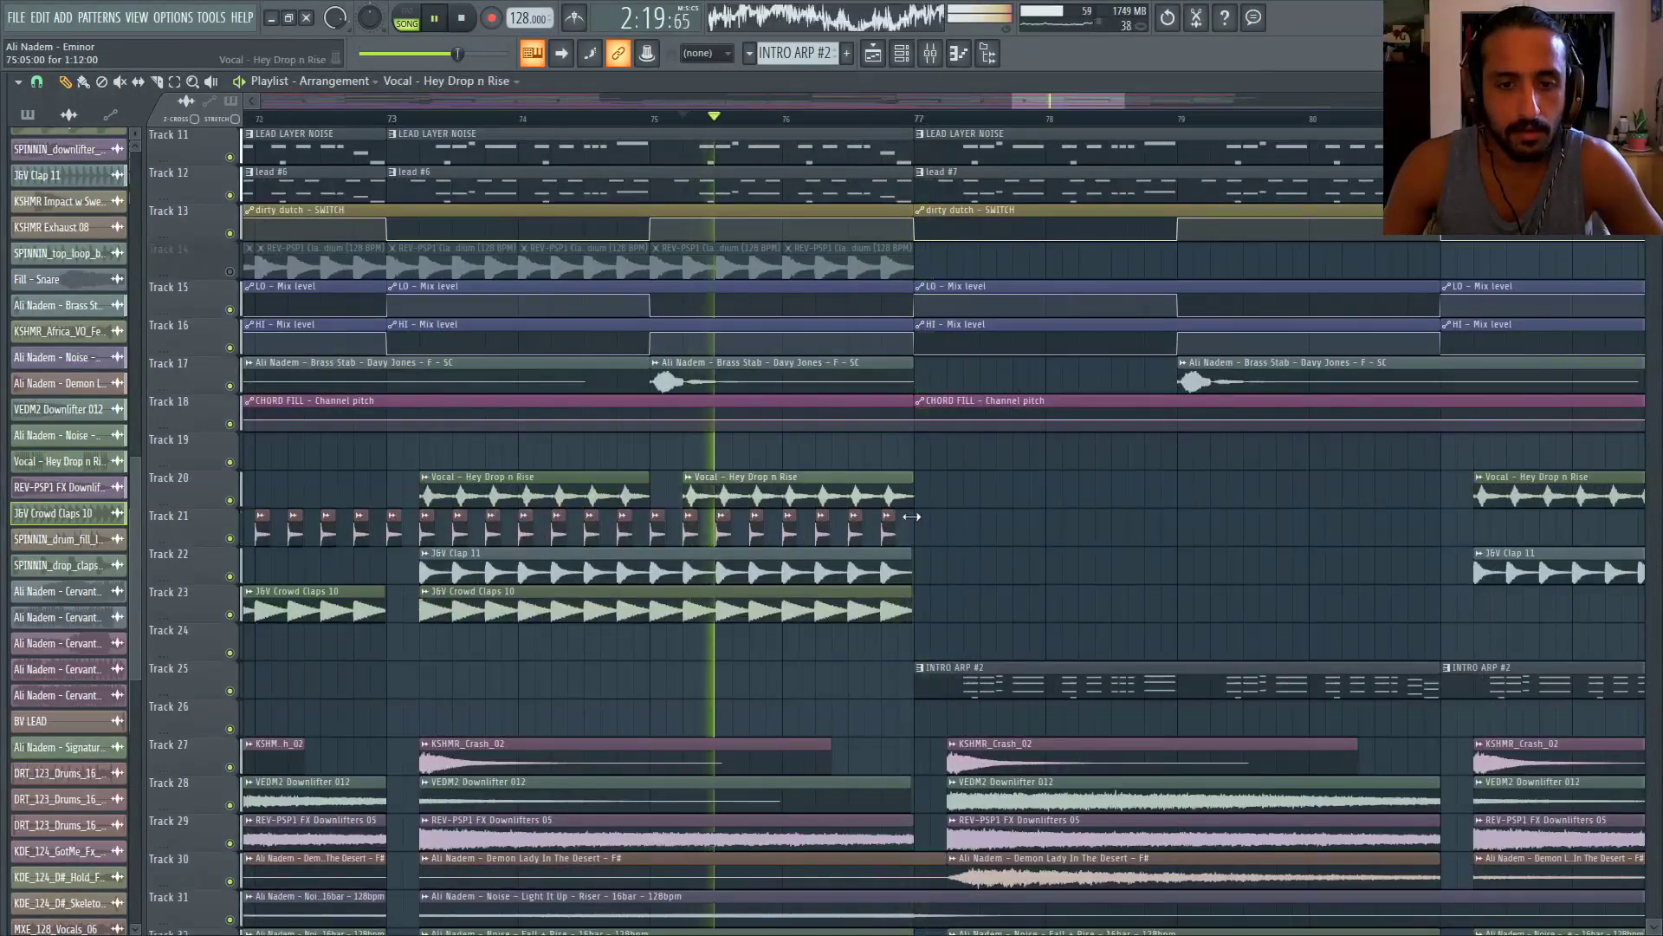
pyautogui.scroll(-3, 958, 495)
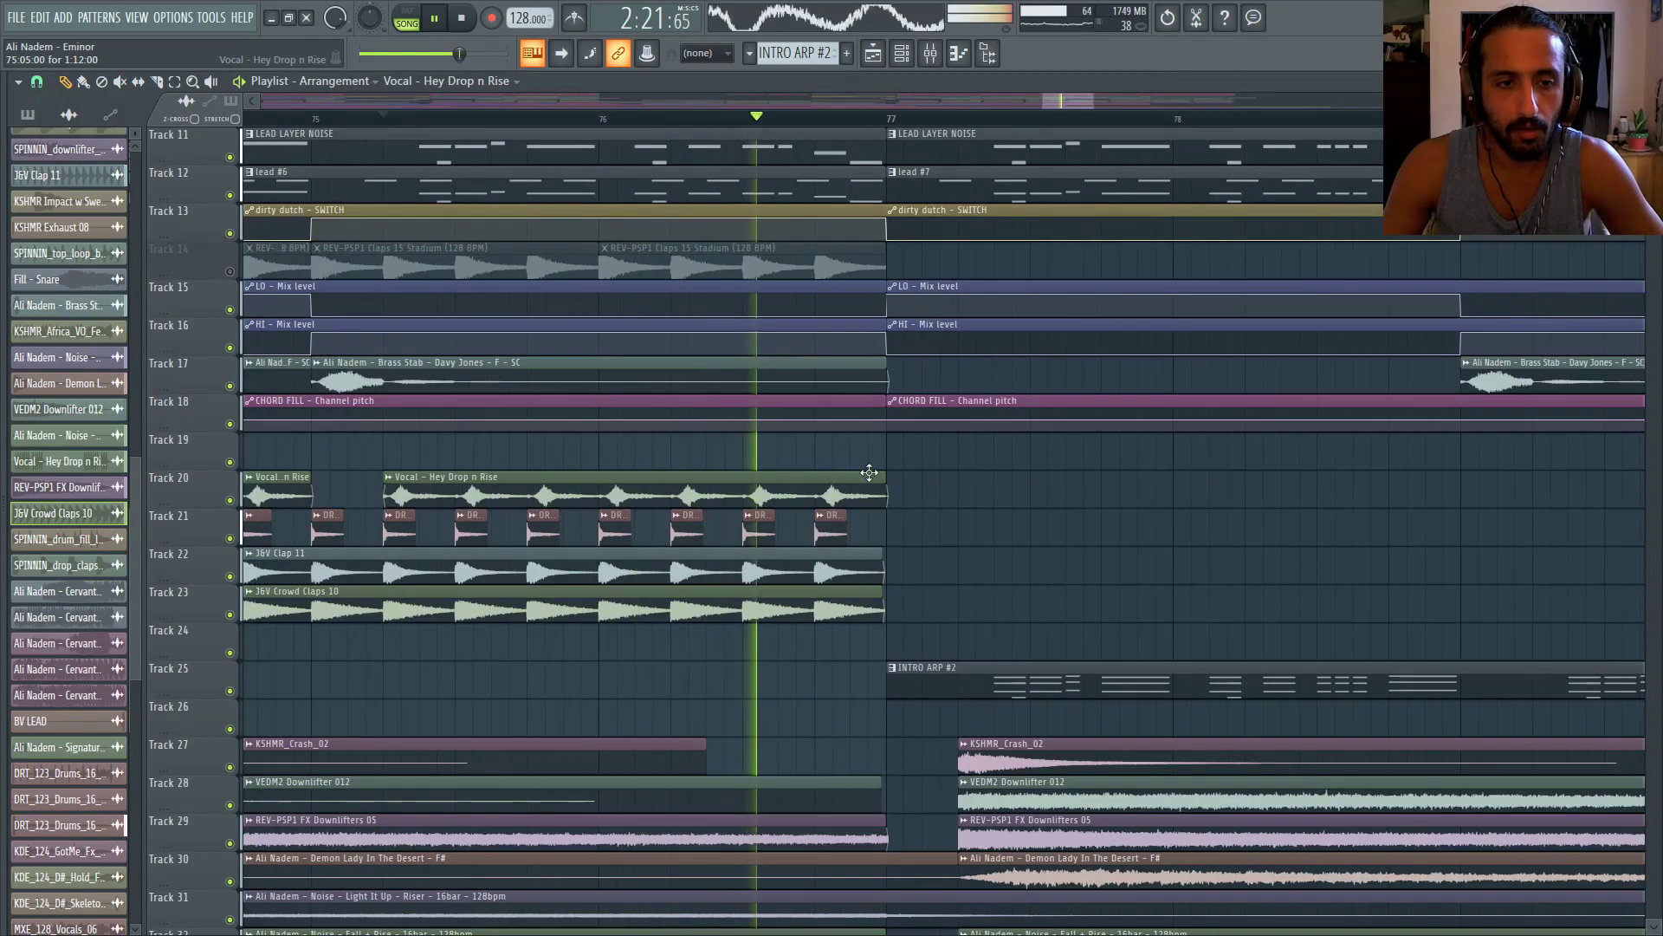
pyautogui.scroll(3, 892, 496)
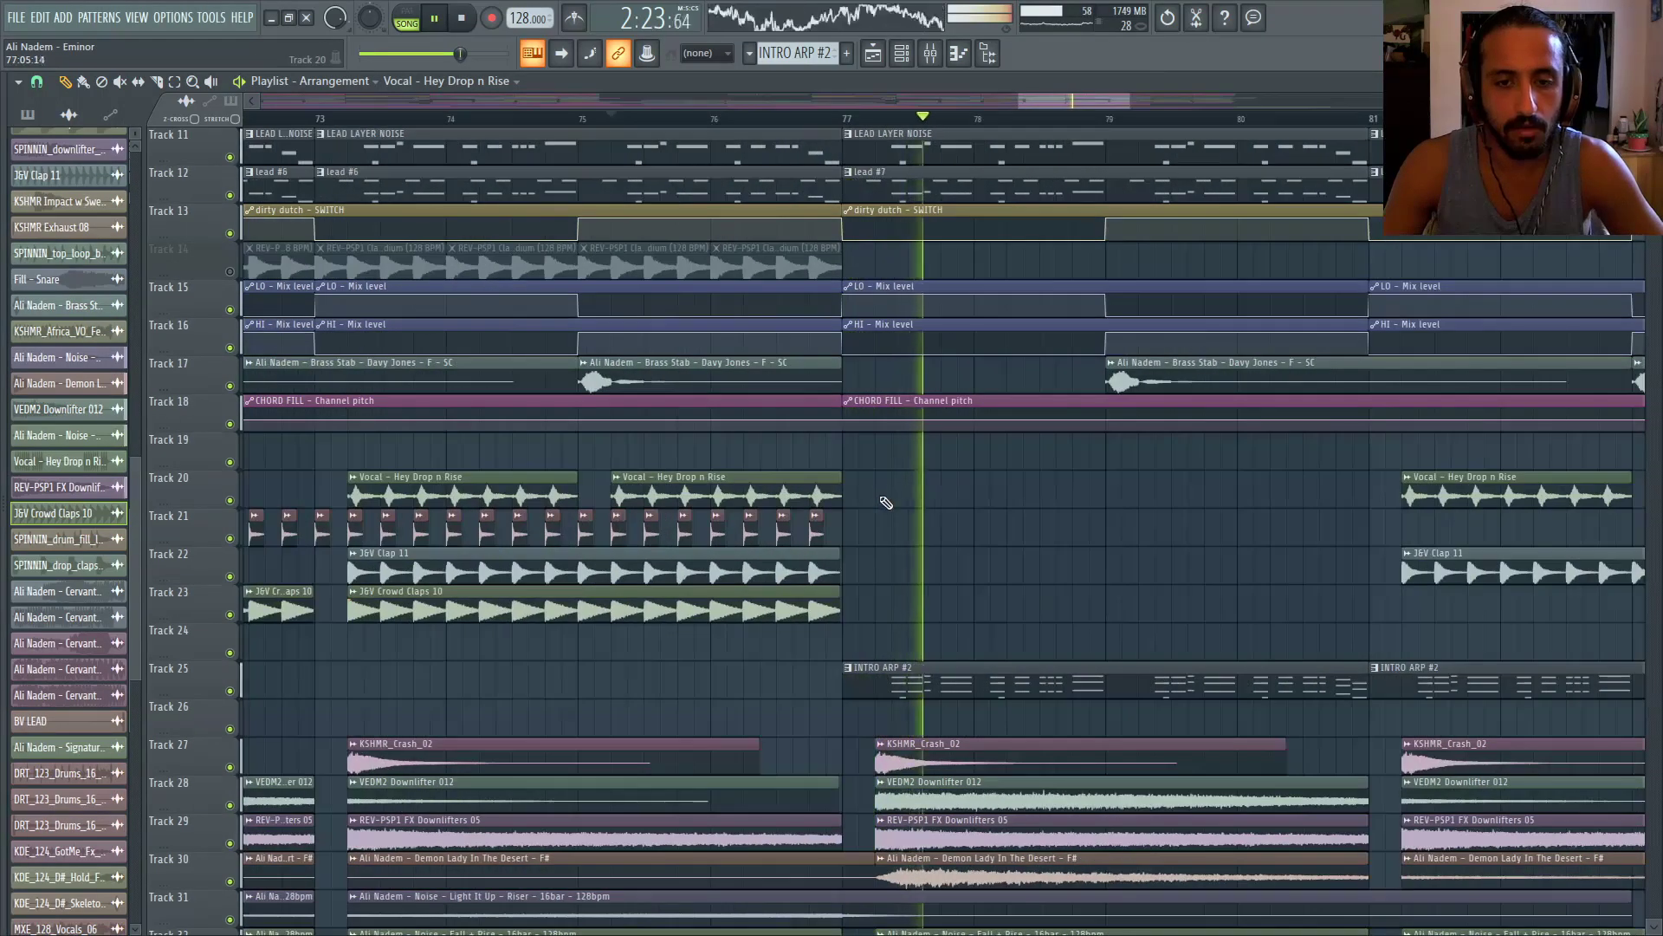
# Play the first drop up to bar 33 and compare its vocal and clap clips on tracks 20 to 23
pyautogui.scroll(-4, 895, 497)
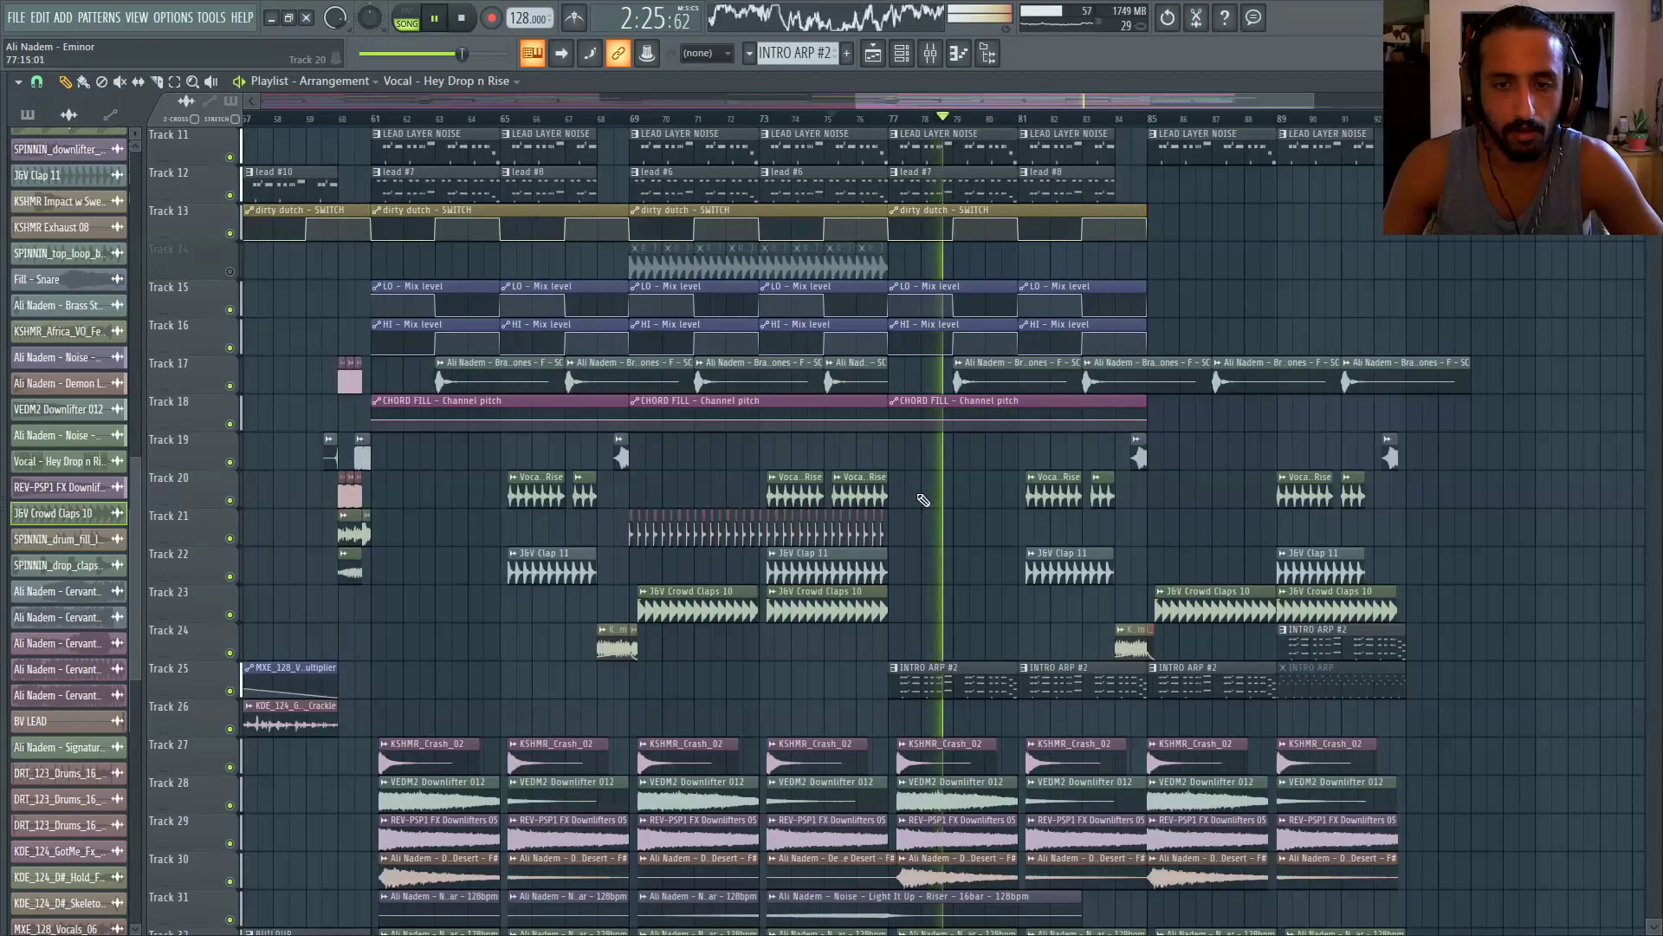
pyautogui.scroll(-2, 994, 512)
pyautogui.scroll(-4, 985, 515)
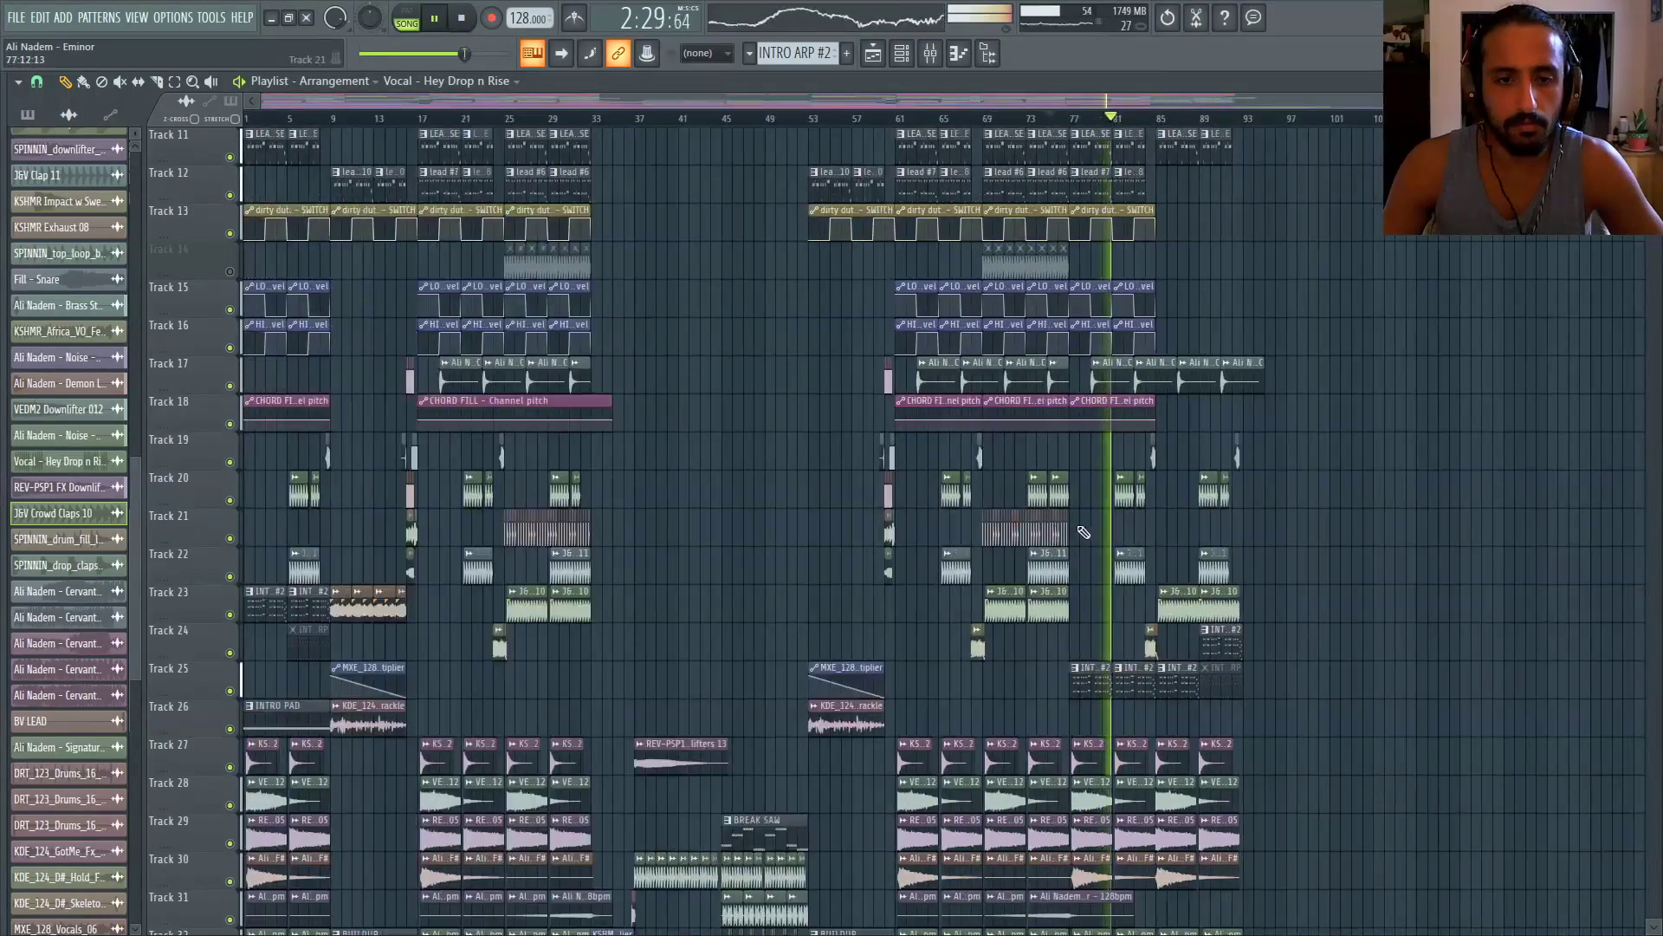
pyautogui.click(483, 117)
pyautogui.press('space')
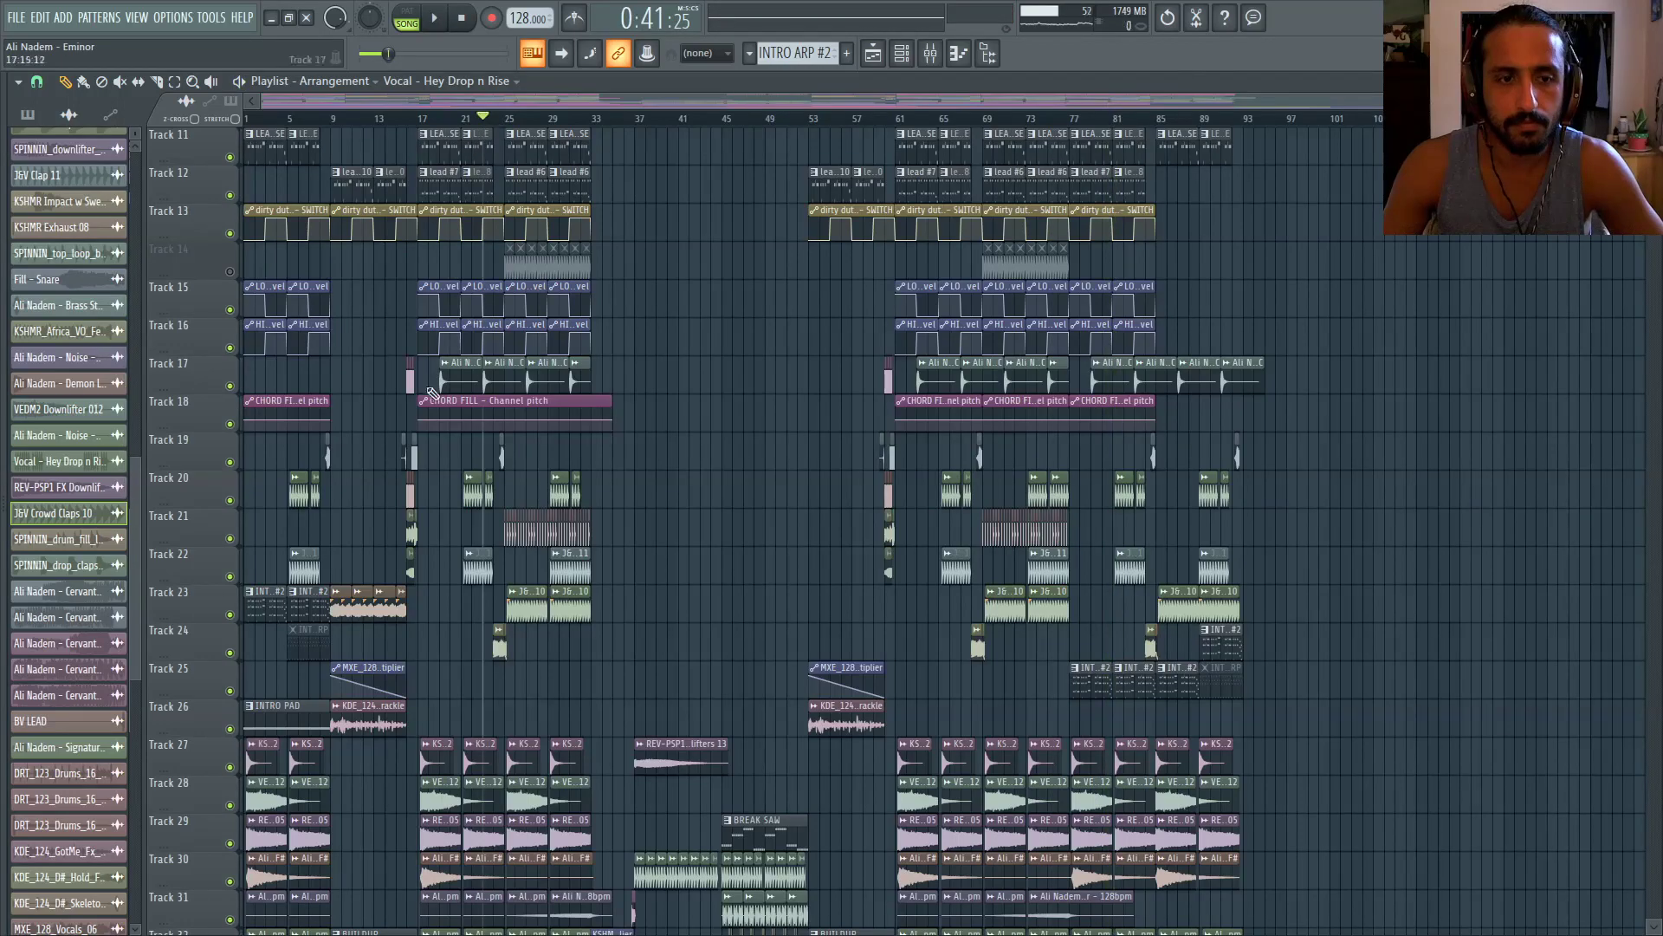
pyautogui.scroll(7, 606, 448)
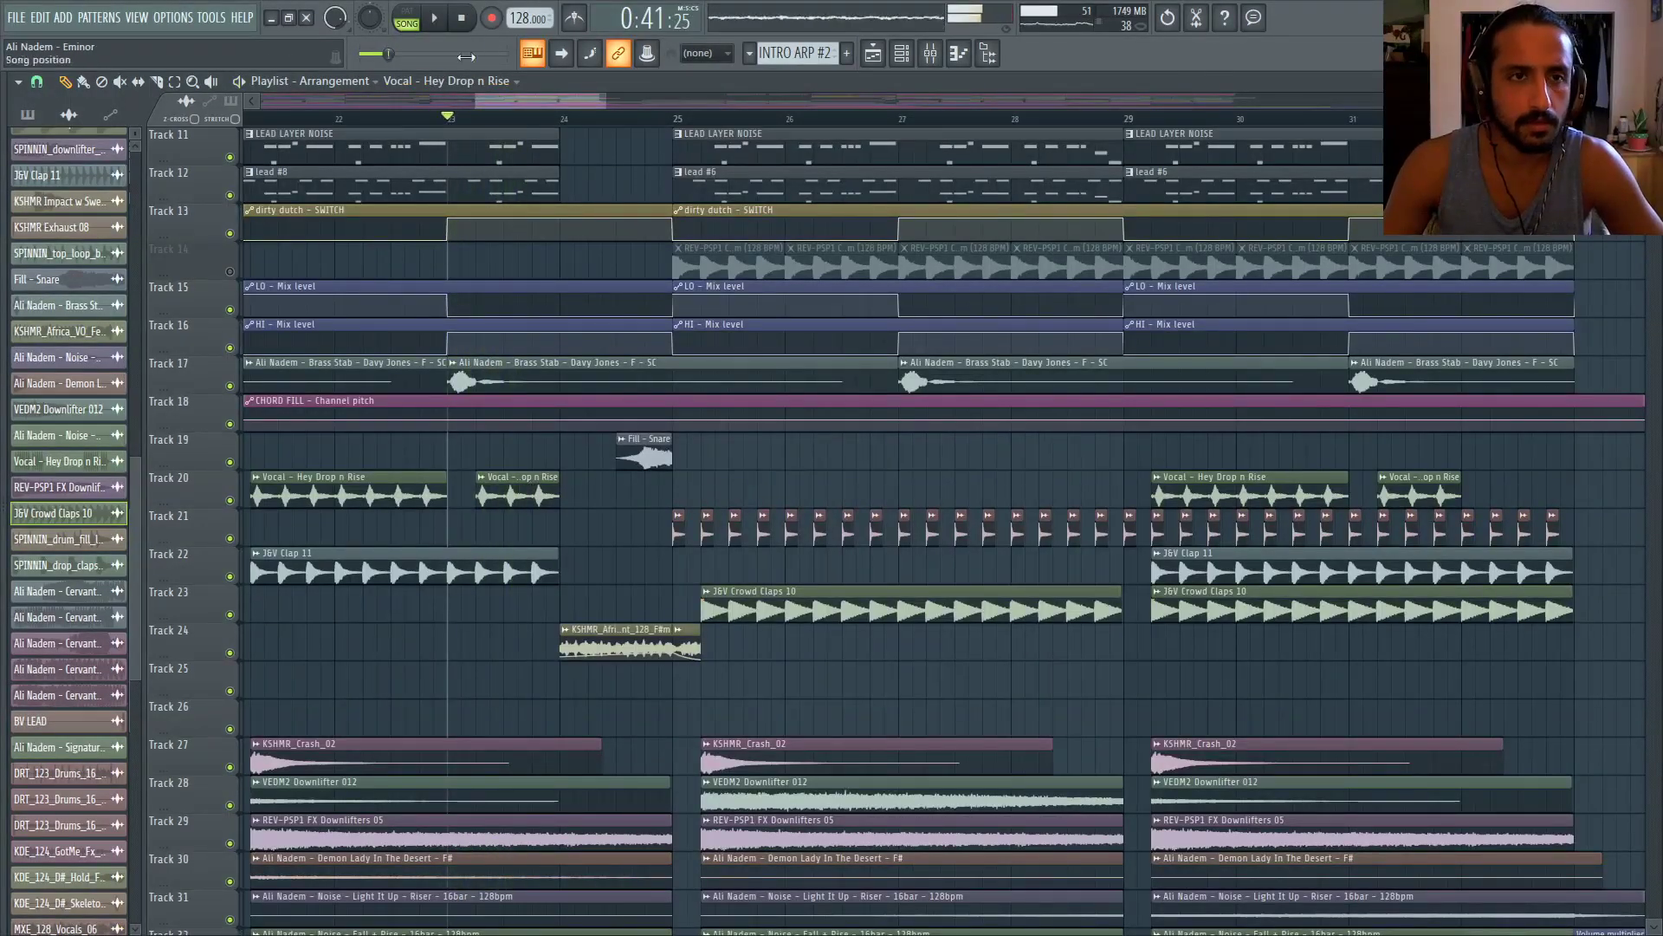
pyautogui.scroll(-4, 769, 453)
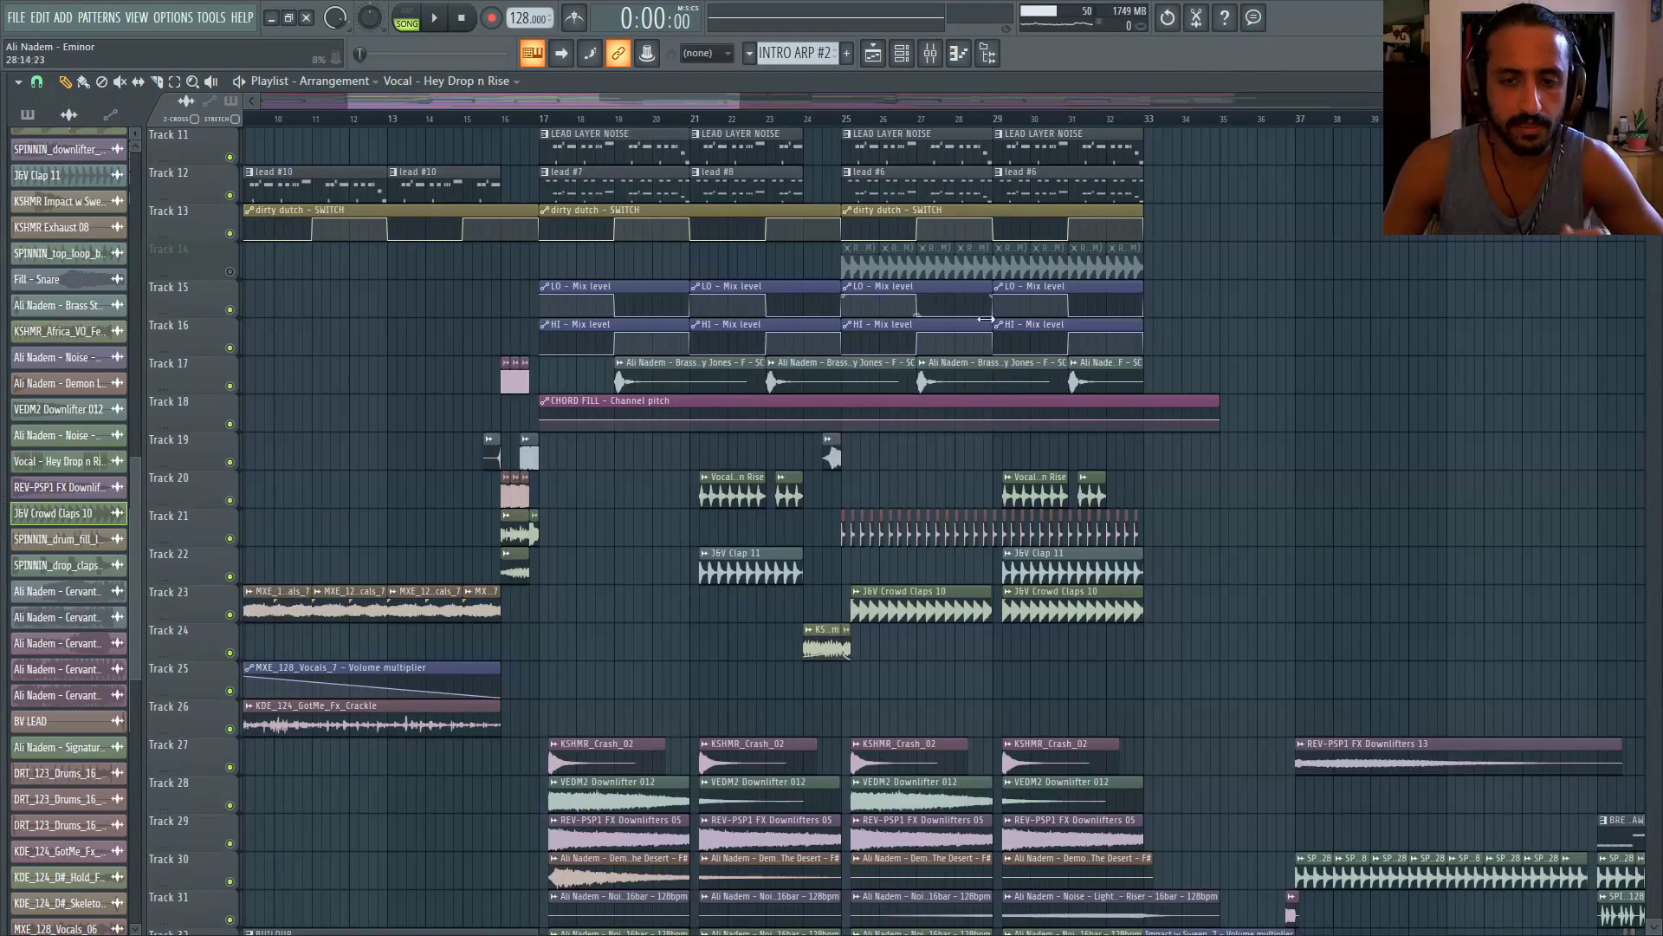
pyautogui.scroll(6, 1077, 639)
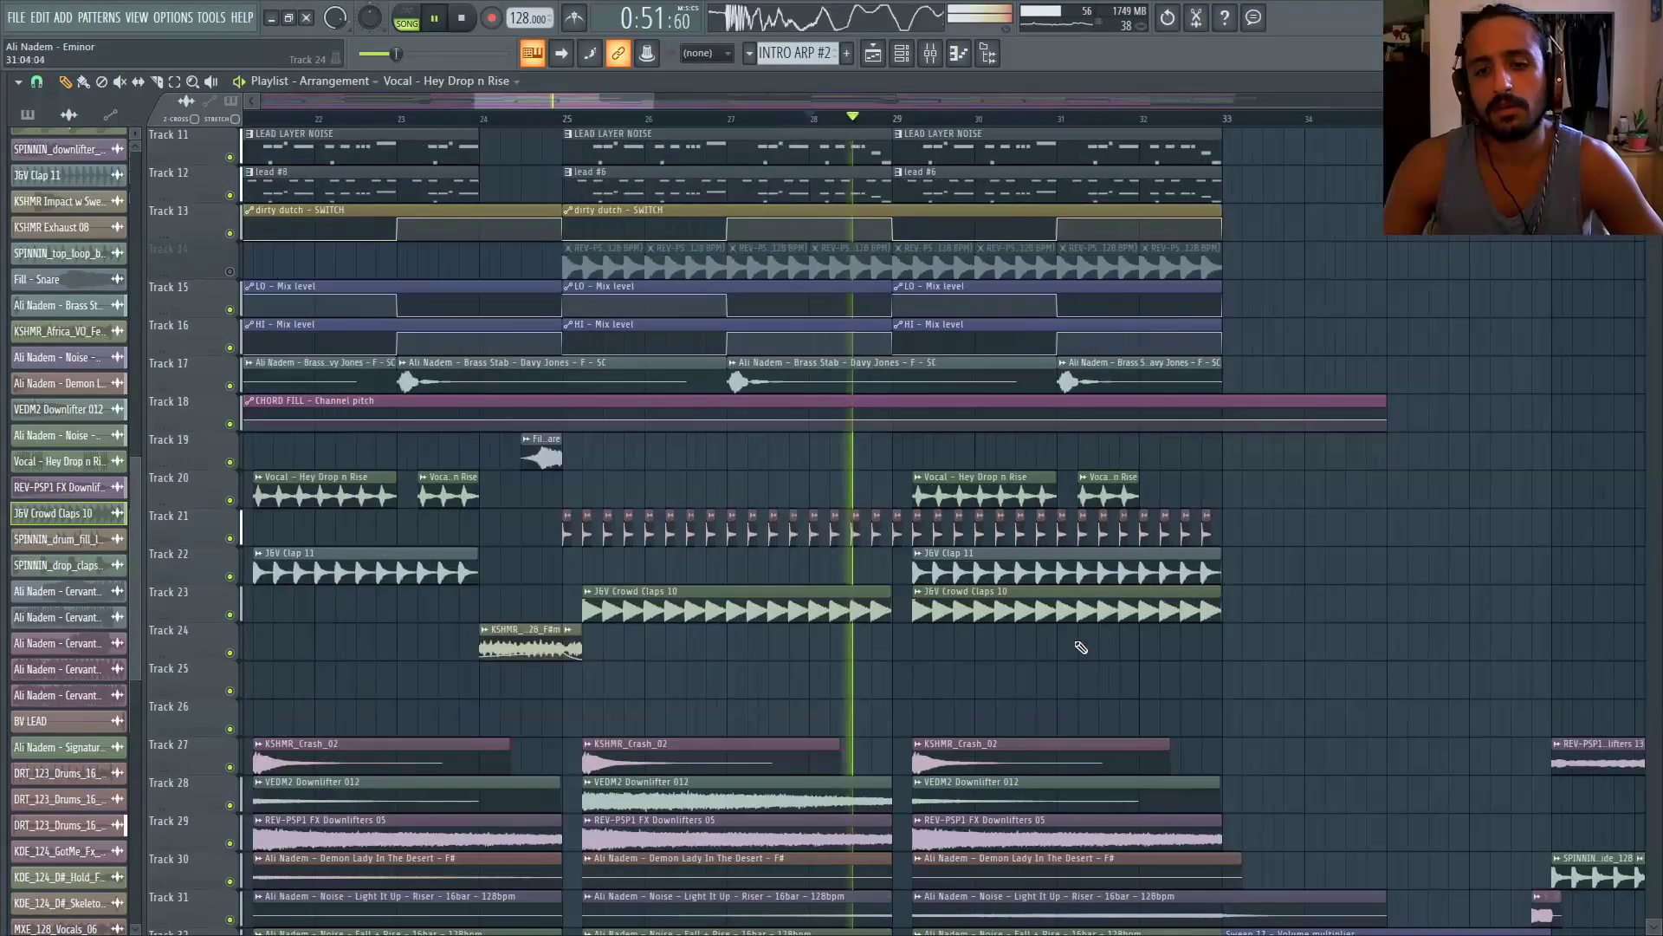
pyautogui.scroll(-3, 897, 647)
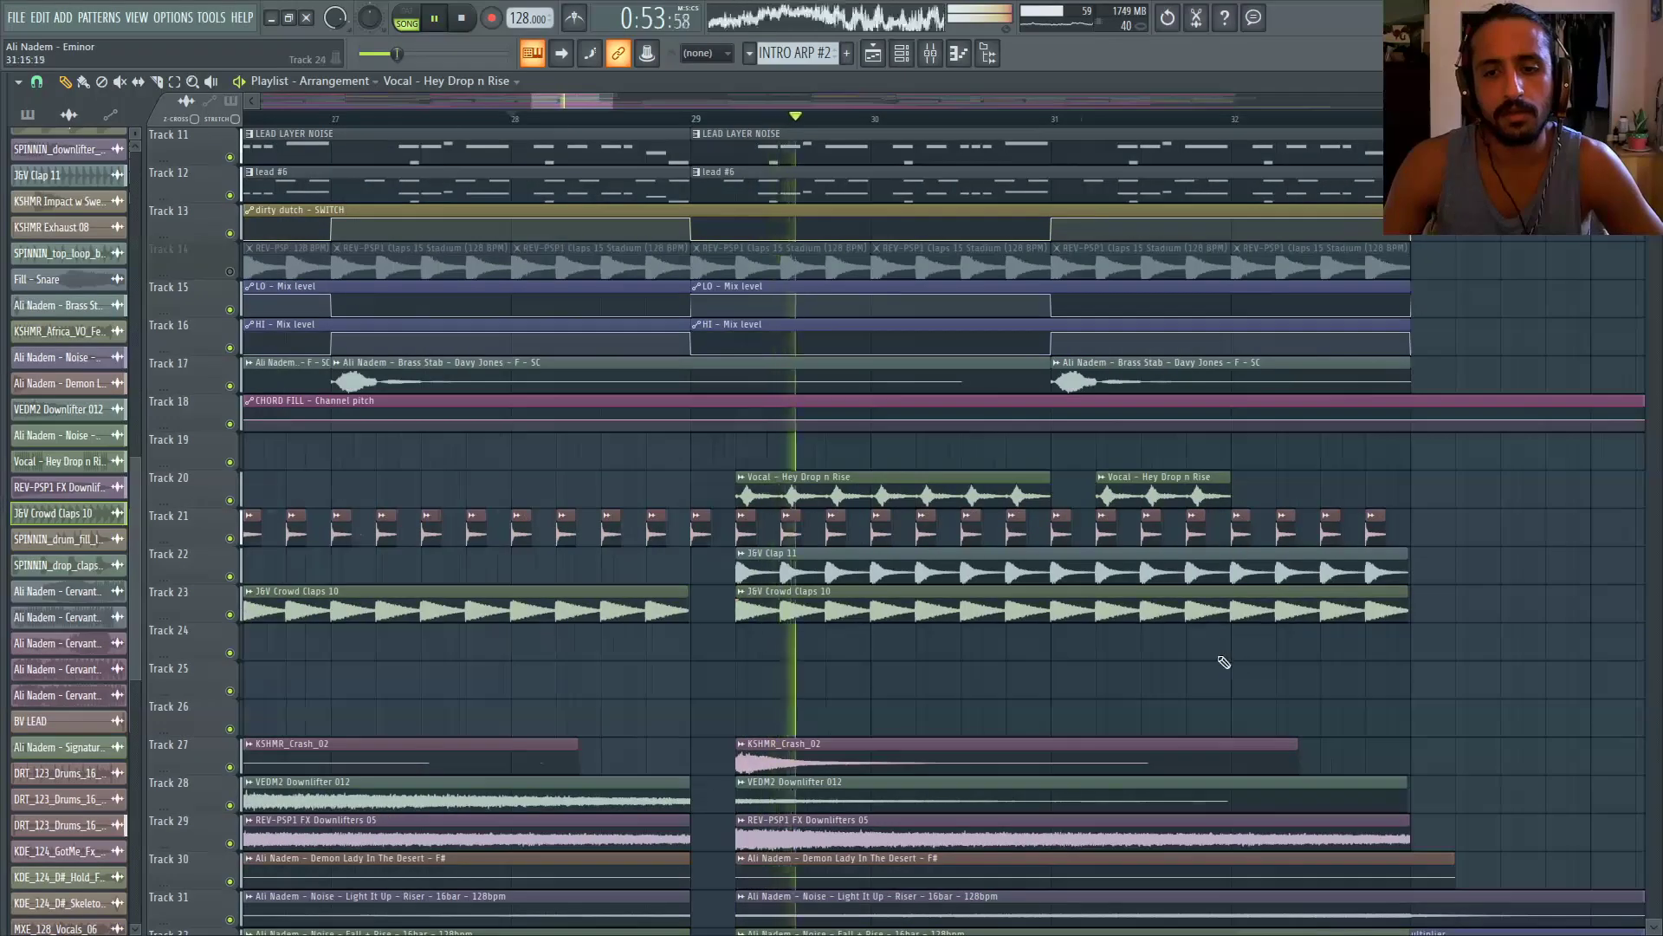
pyautogui.scroll(3, 1377, 613)
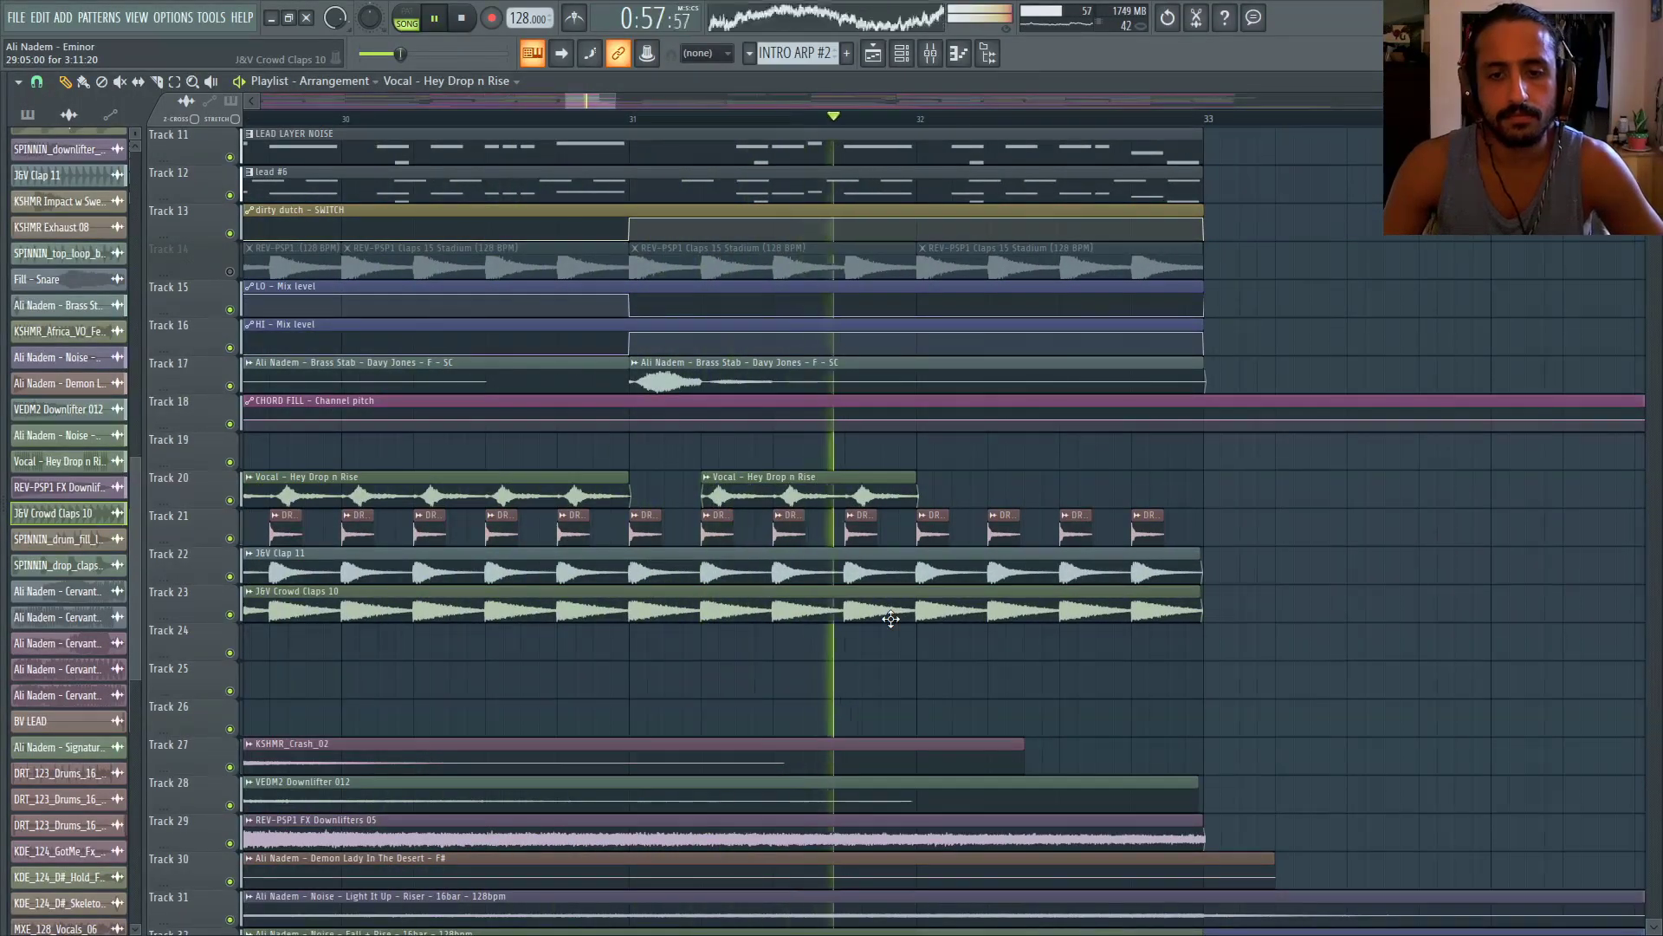
# Compare the second drop's layout with the first drop's and look through the browser's sample folders and project history
pyautogui.scroll(-5, 890, 618)
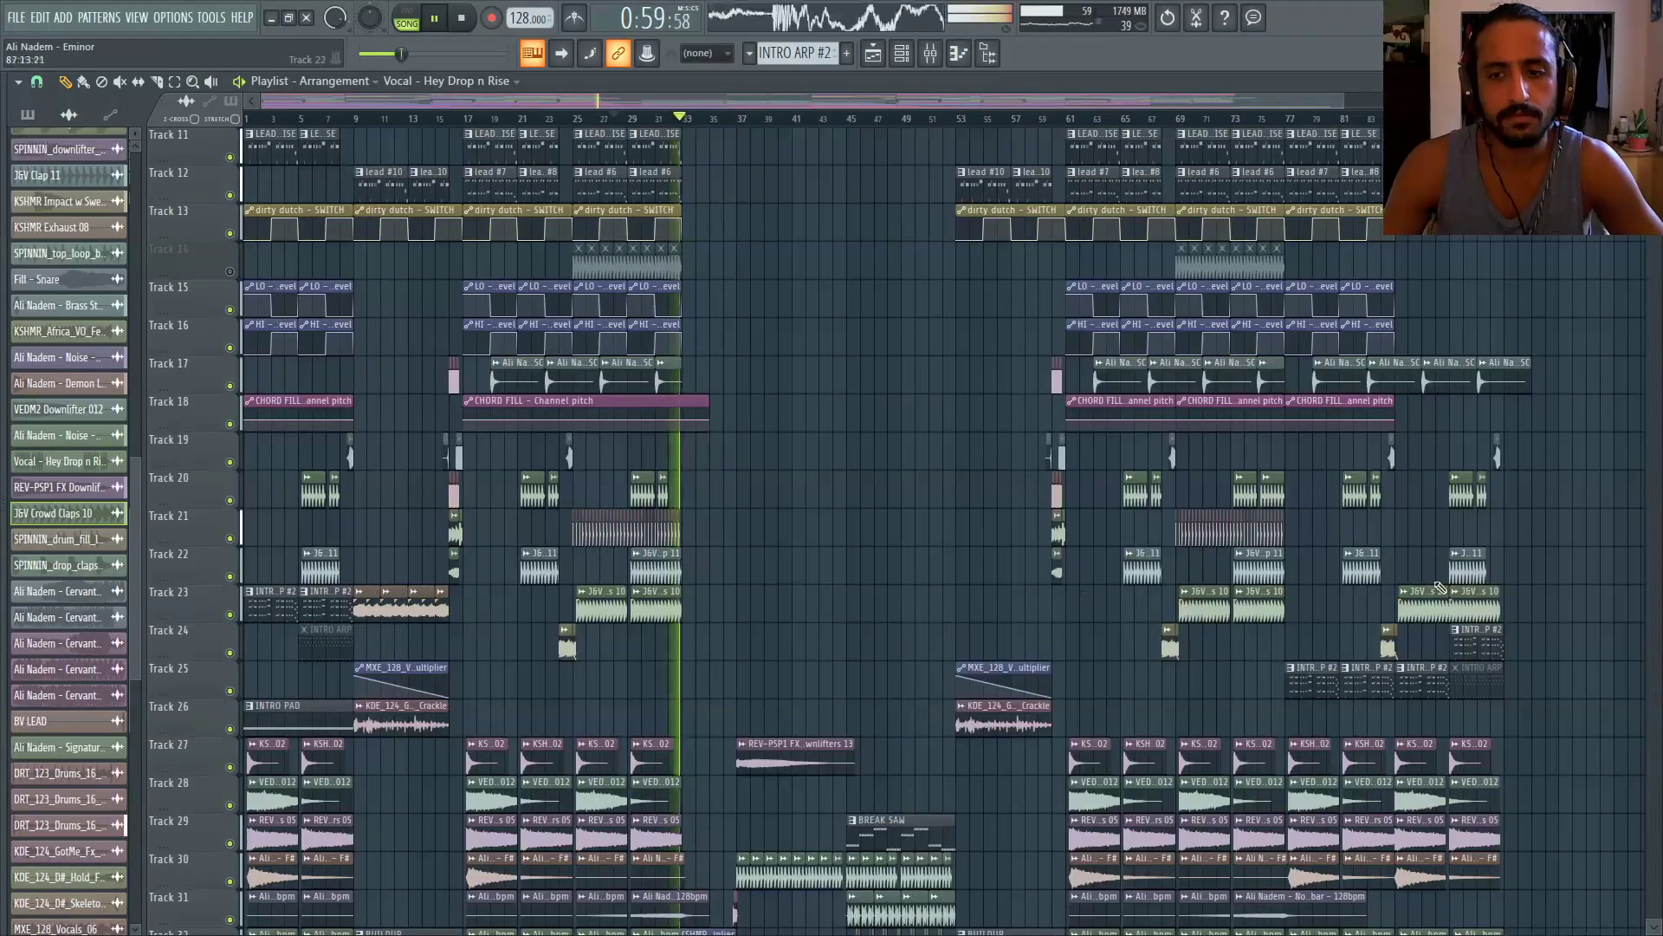
pyautogui.scroll(4, 1404, 577)
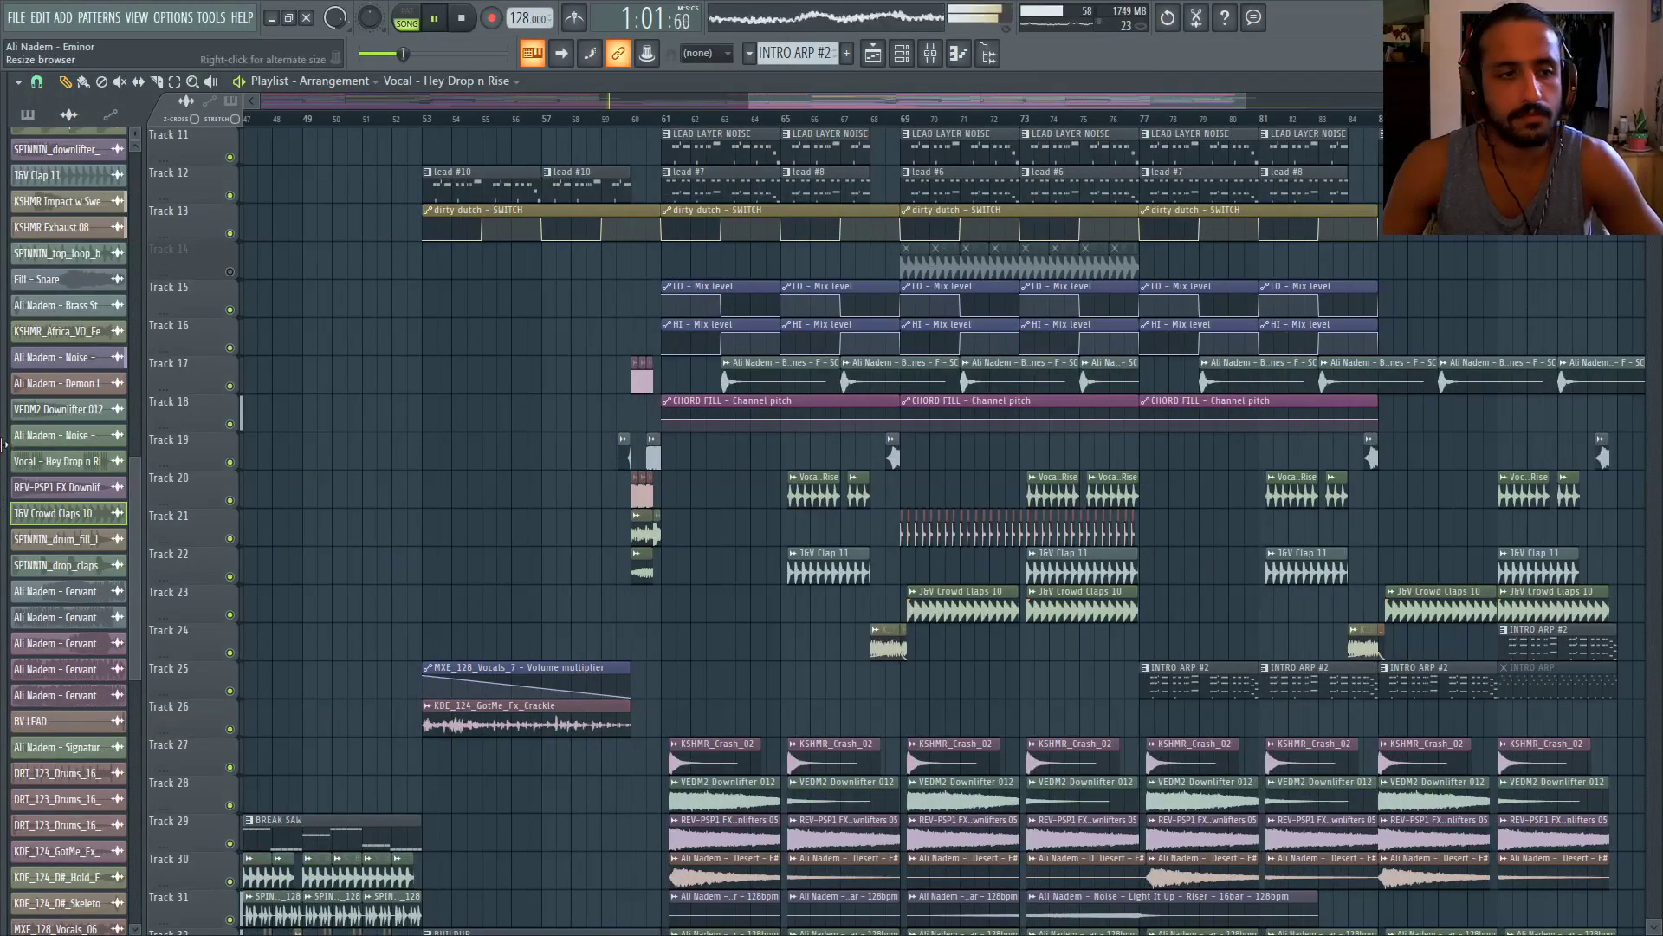
pyautogui.moveTo(0, 444); pyautogui.dragTo(347, 455)
pyautogui.click(200, 483)
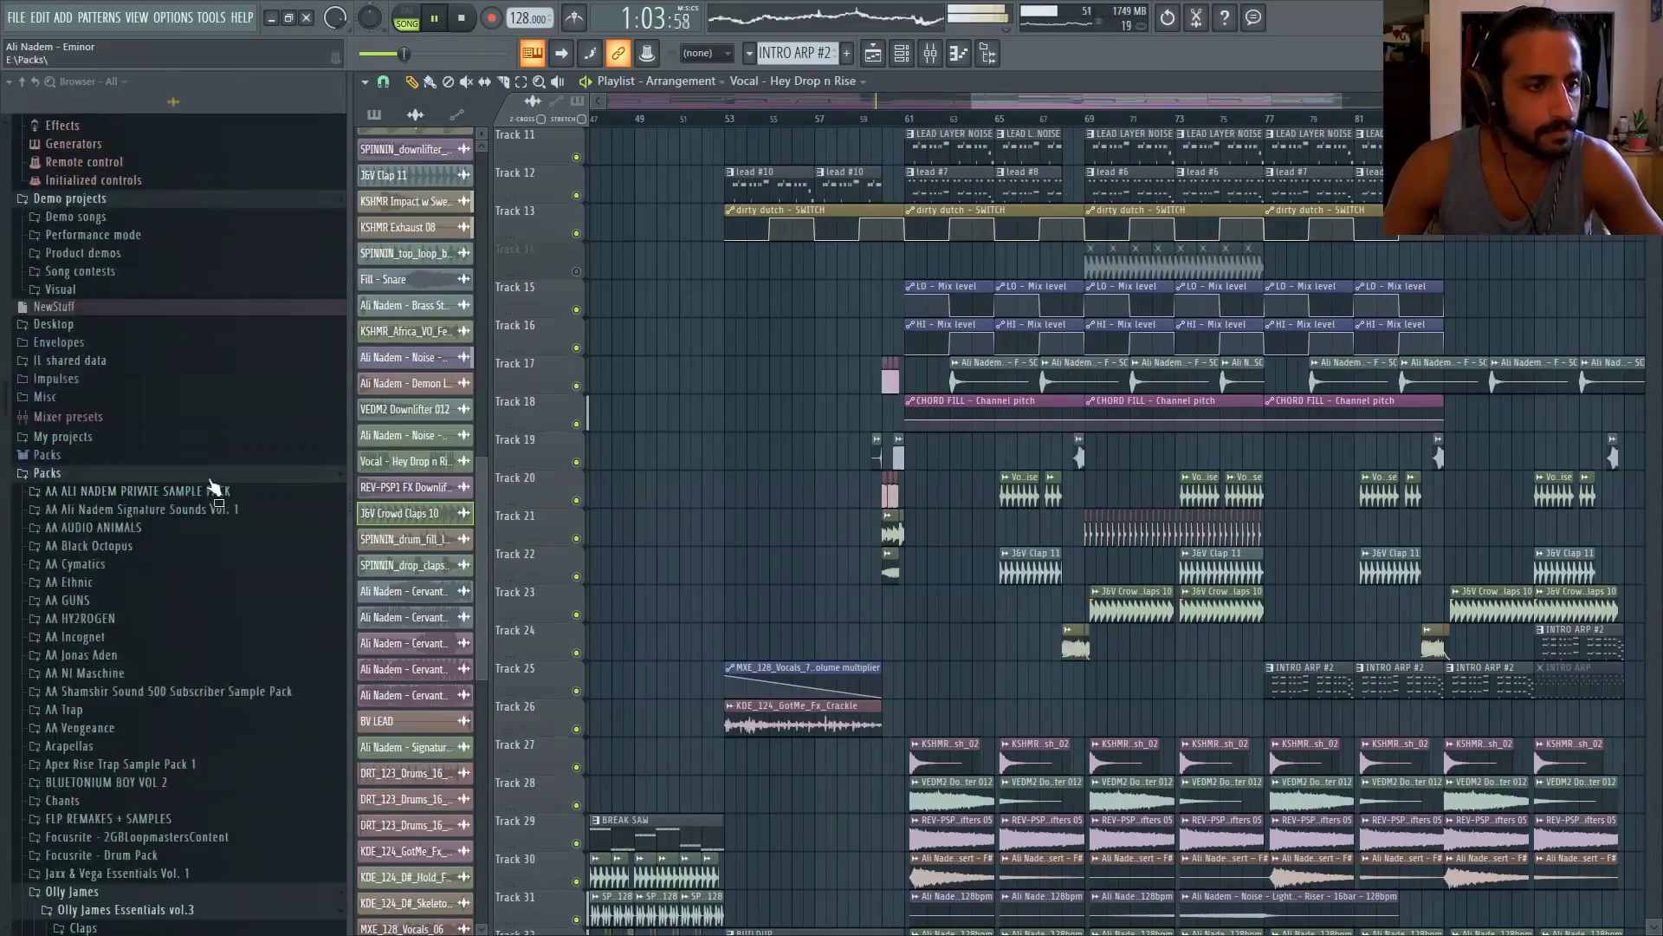
pyautogui.scroll(10, 212, 485)
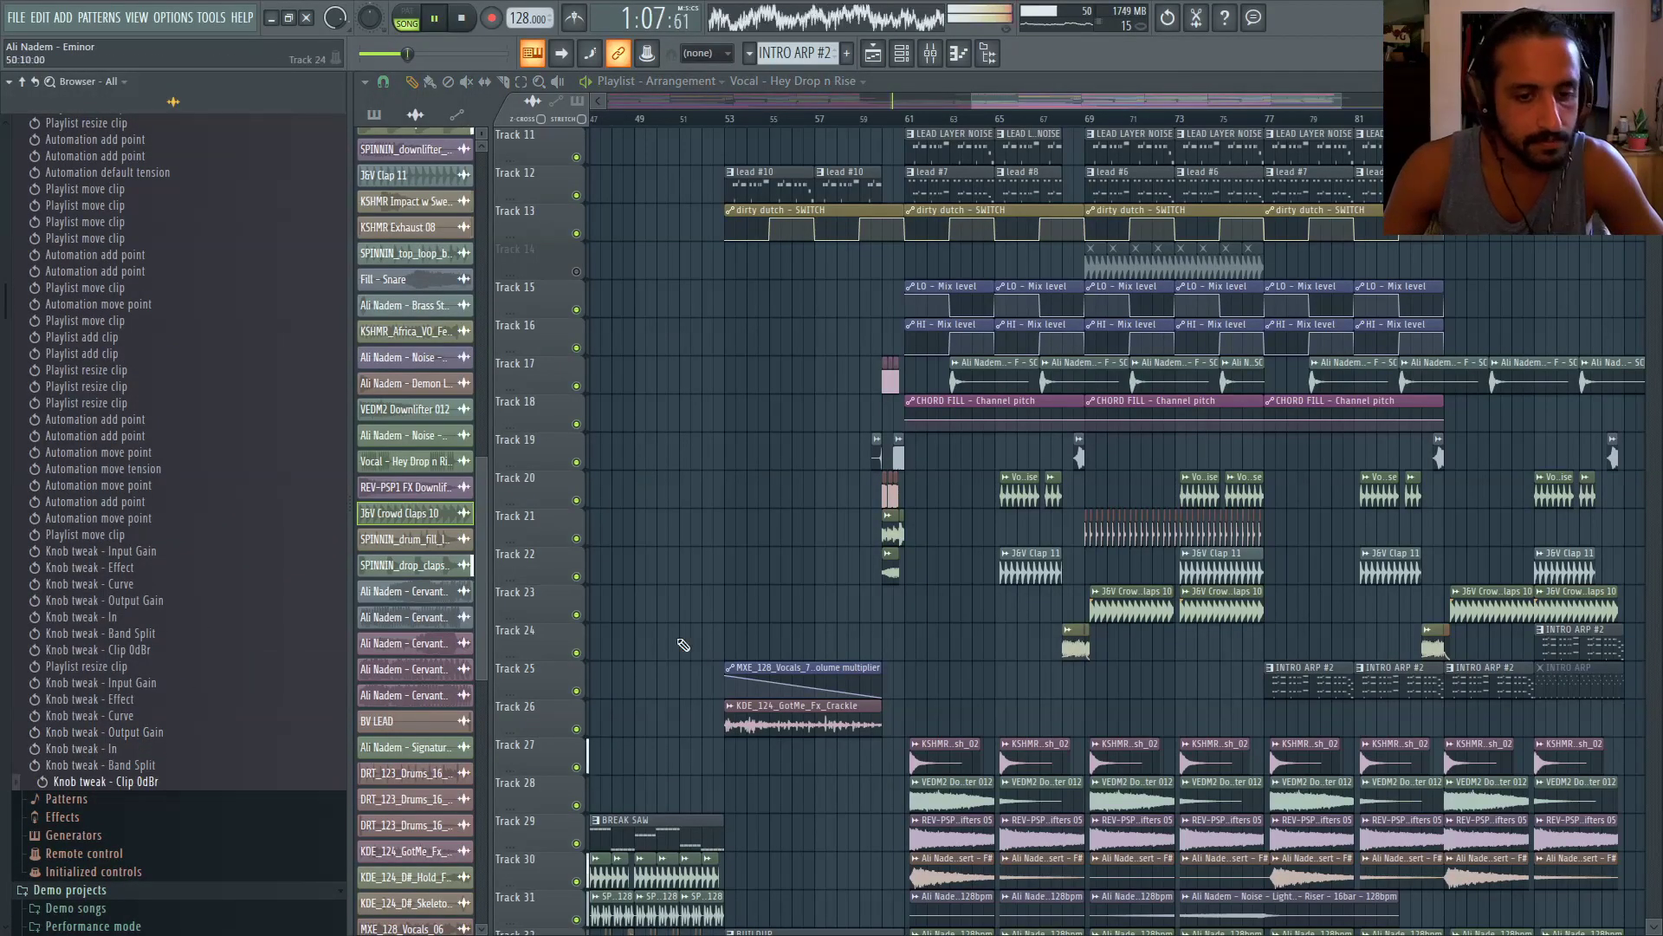
pyautogui.moveTo(1017, 101); pyautogui.dragTo(637, 113)
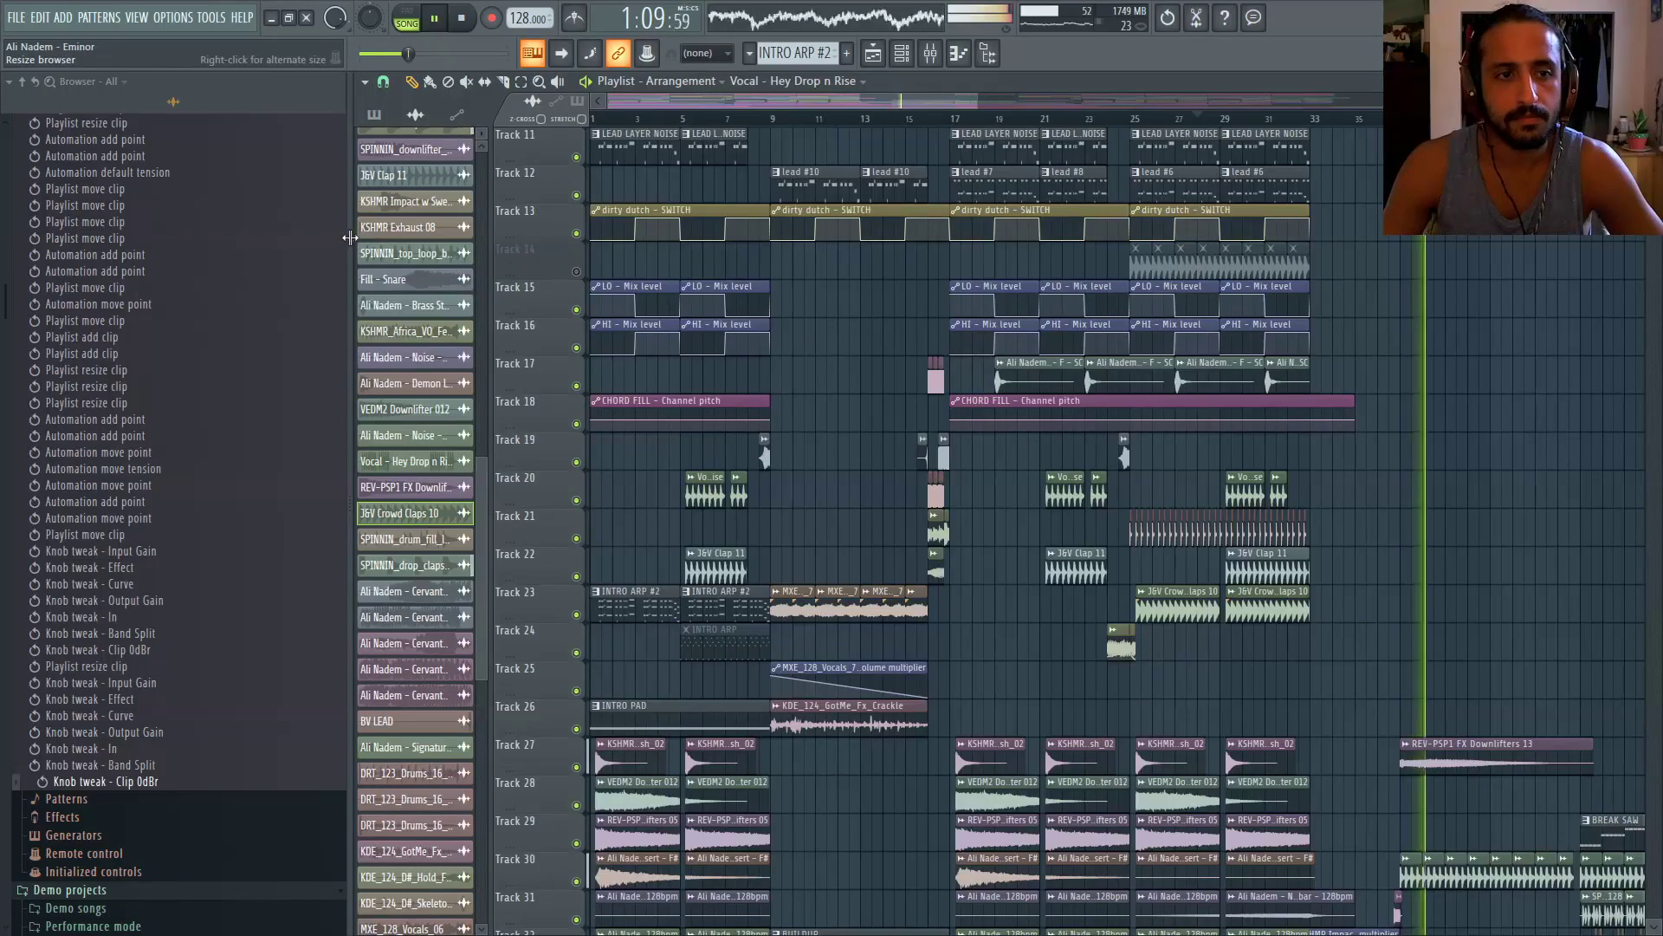
pyautogui.moveTo(350, 237); pyautogui.dragTo(5, 241)
# Listen to the break between bars 37 and 53 and examine its drum, lead, chord and effect clips
pyautogui.scroll(-3, 1301, 432)
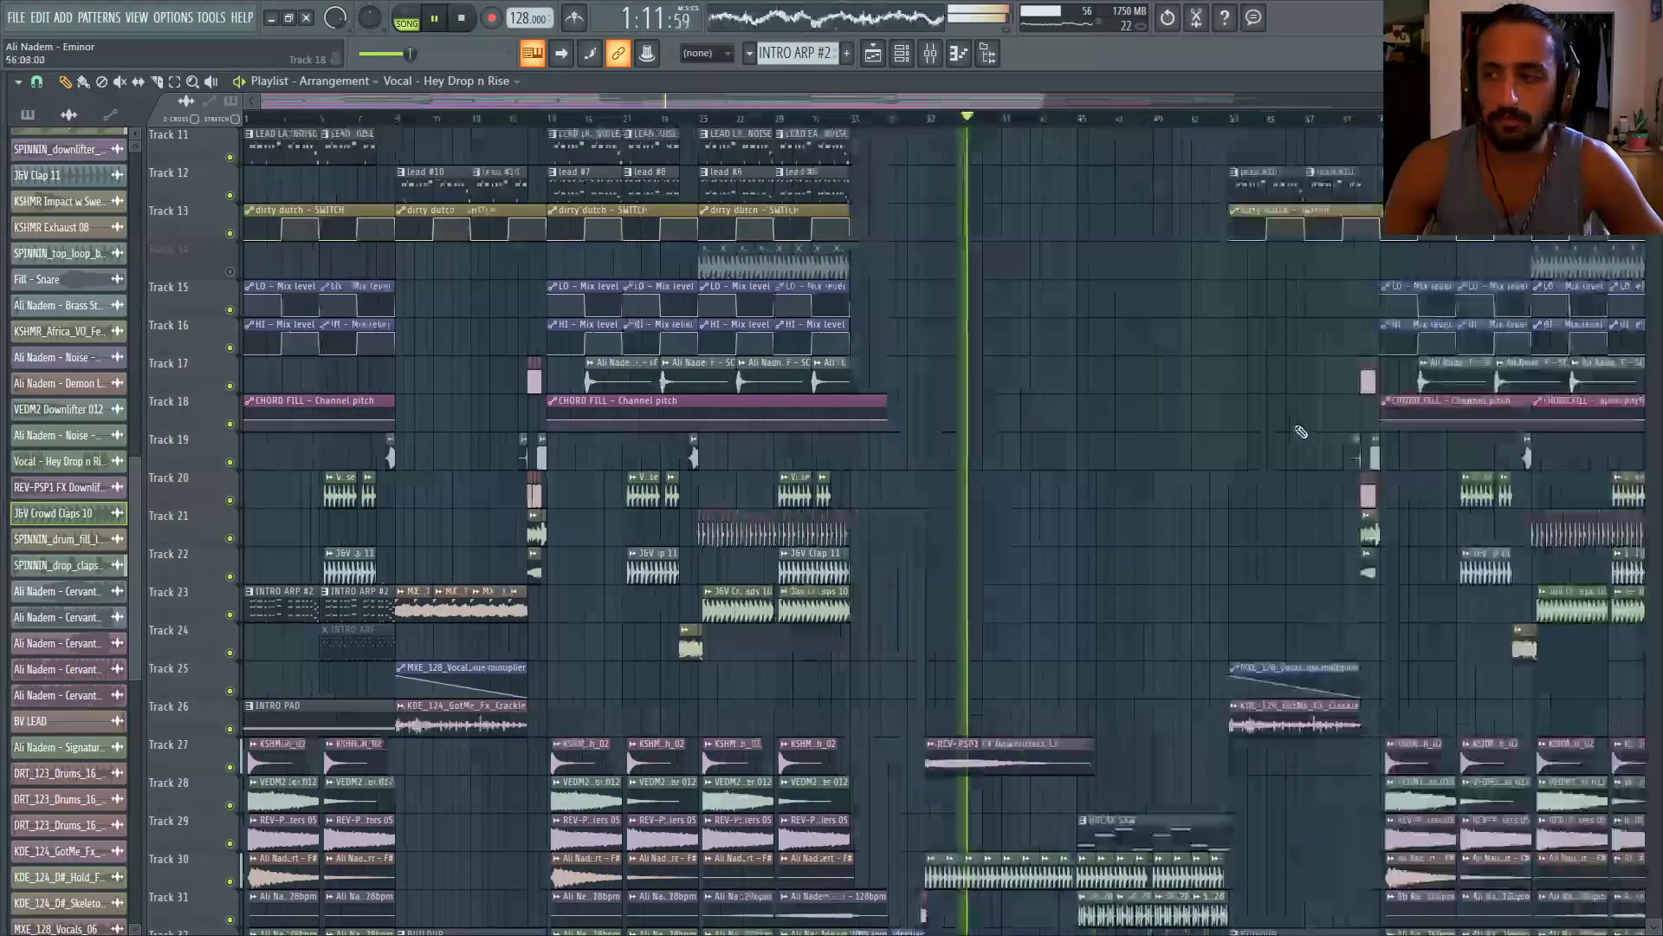
pyautogui.scroll(-10, 1300, 431)
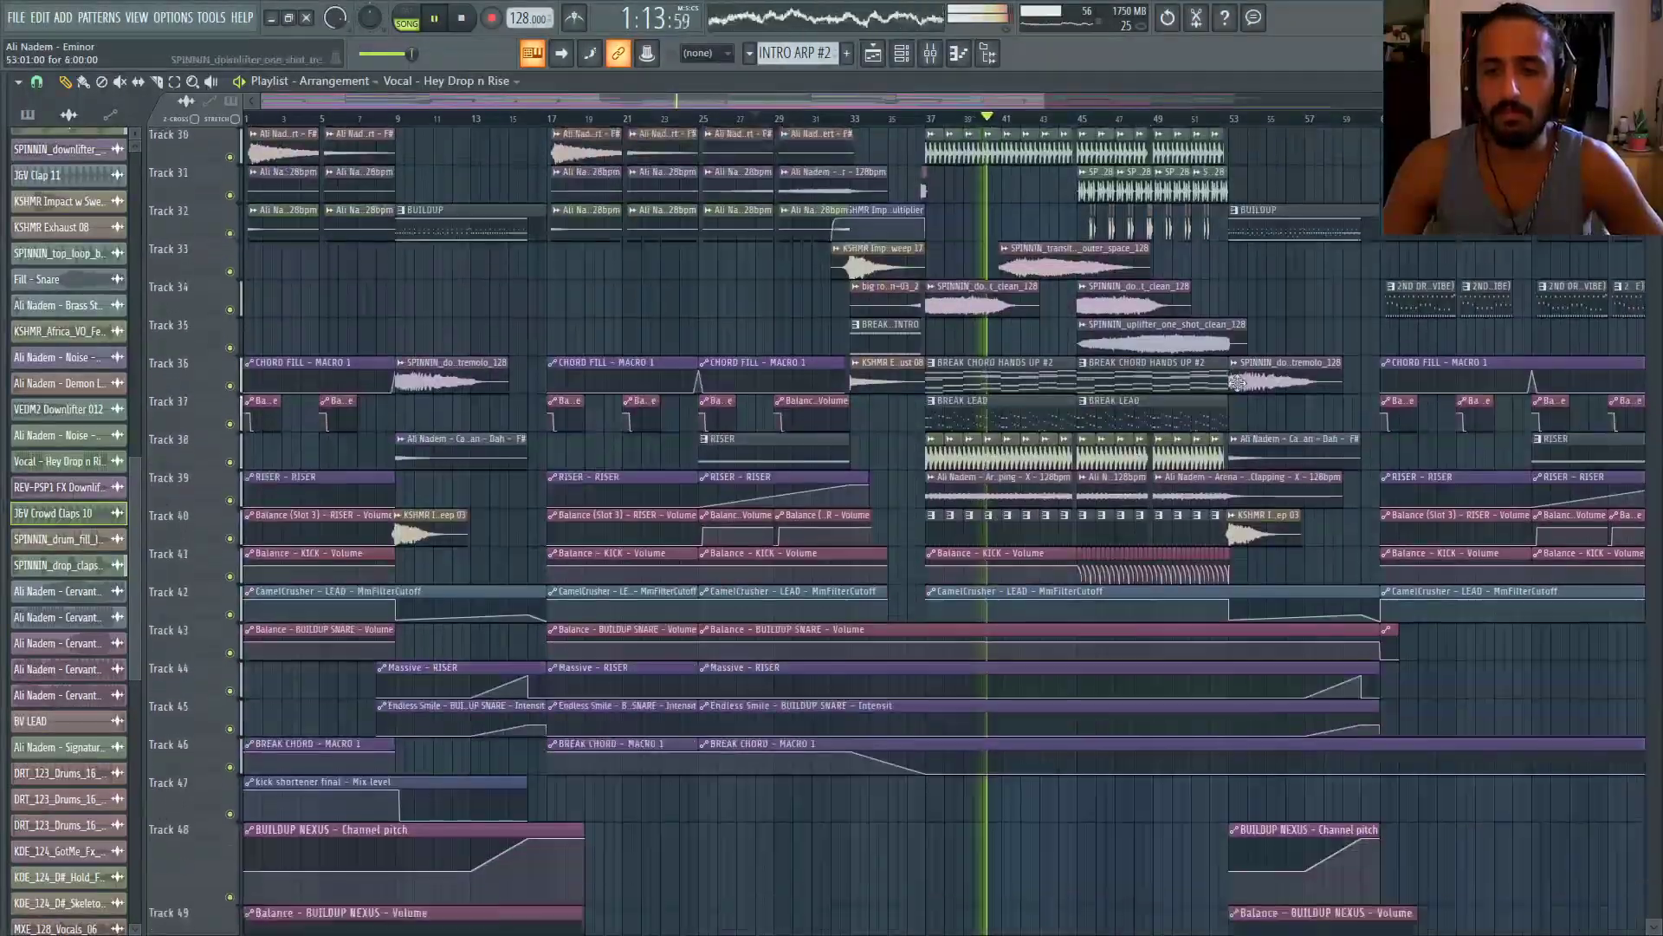
pyautogui.scroll(2, 1196, 381)
pyautogui.scroll(2, 953, 355)
pyautogui.scroll(1, 771, 329)
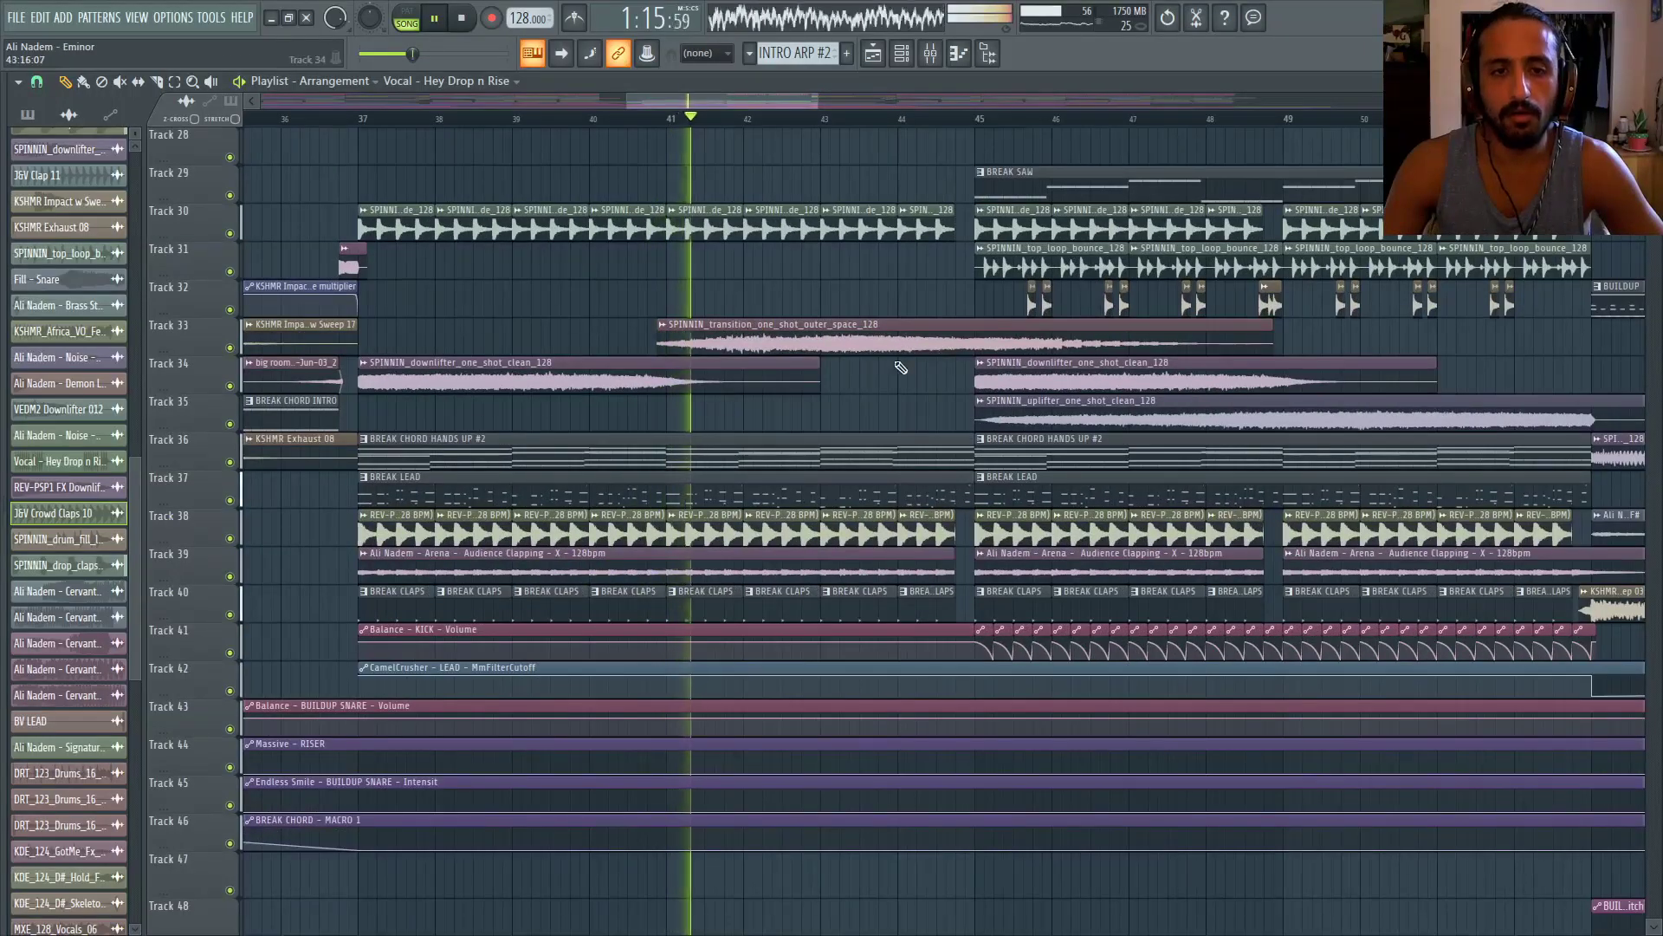
pyautogui.scroll(-3, 1039, 372)
pyautogui.scroll(1, 1176, 380)
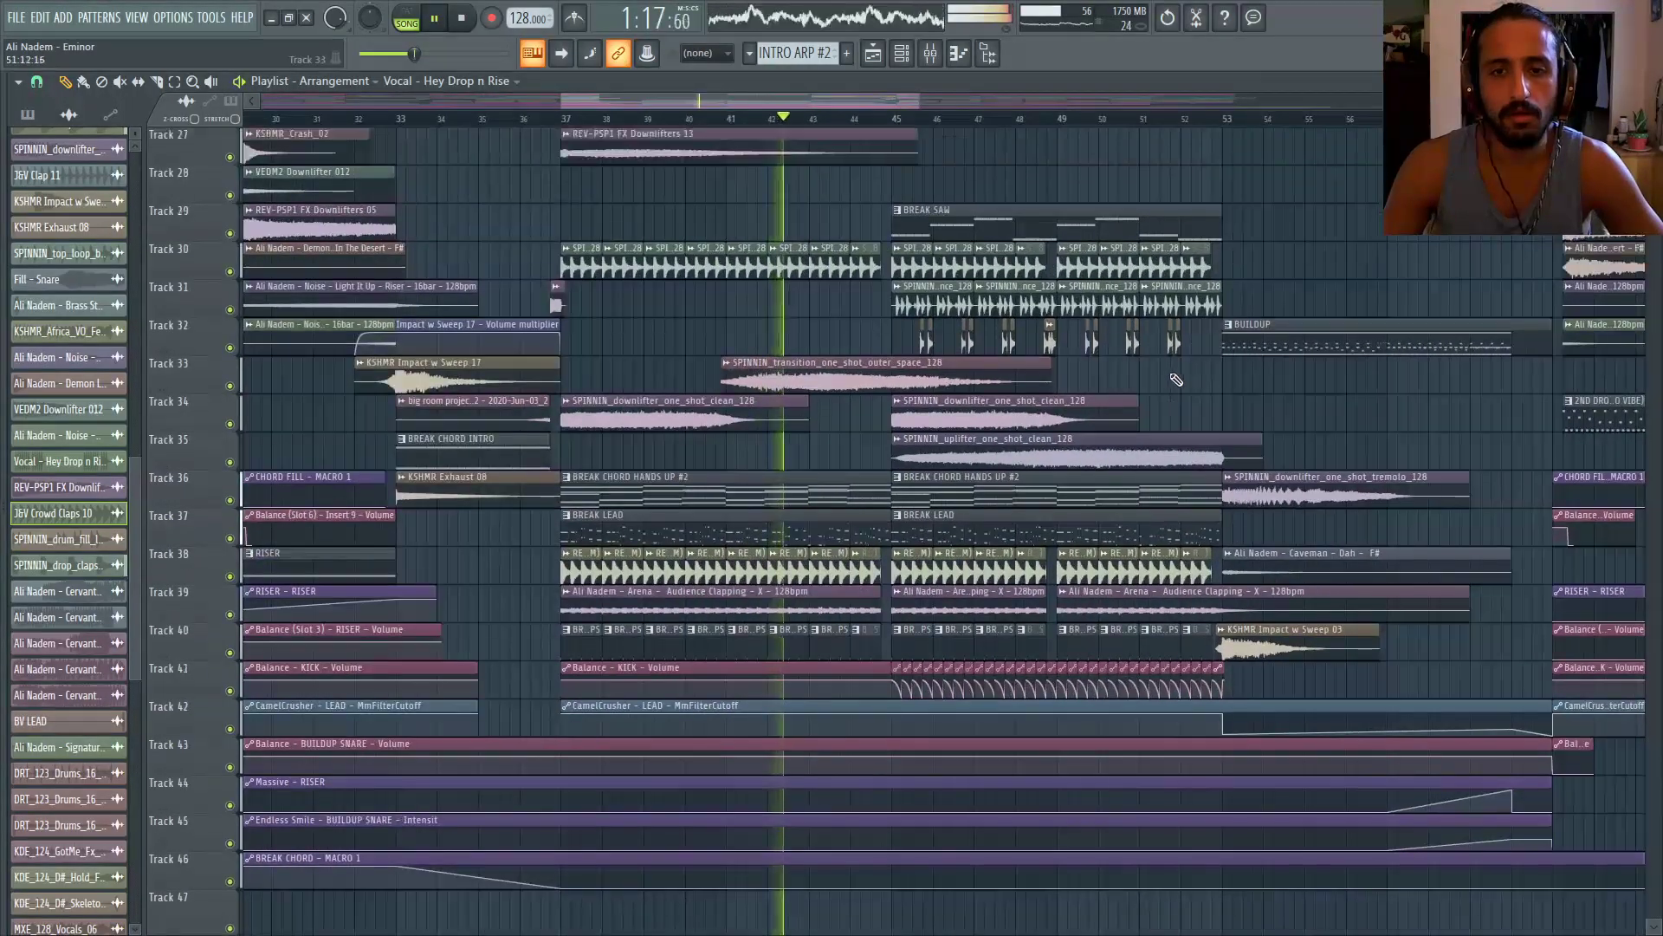
pyautogui.scroll(1, 1175, 380)
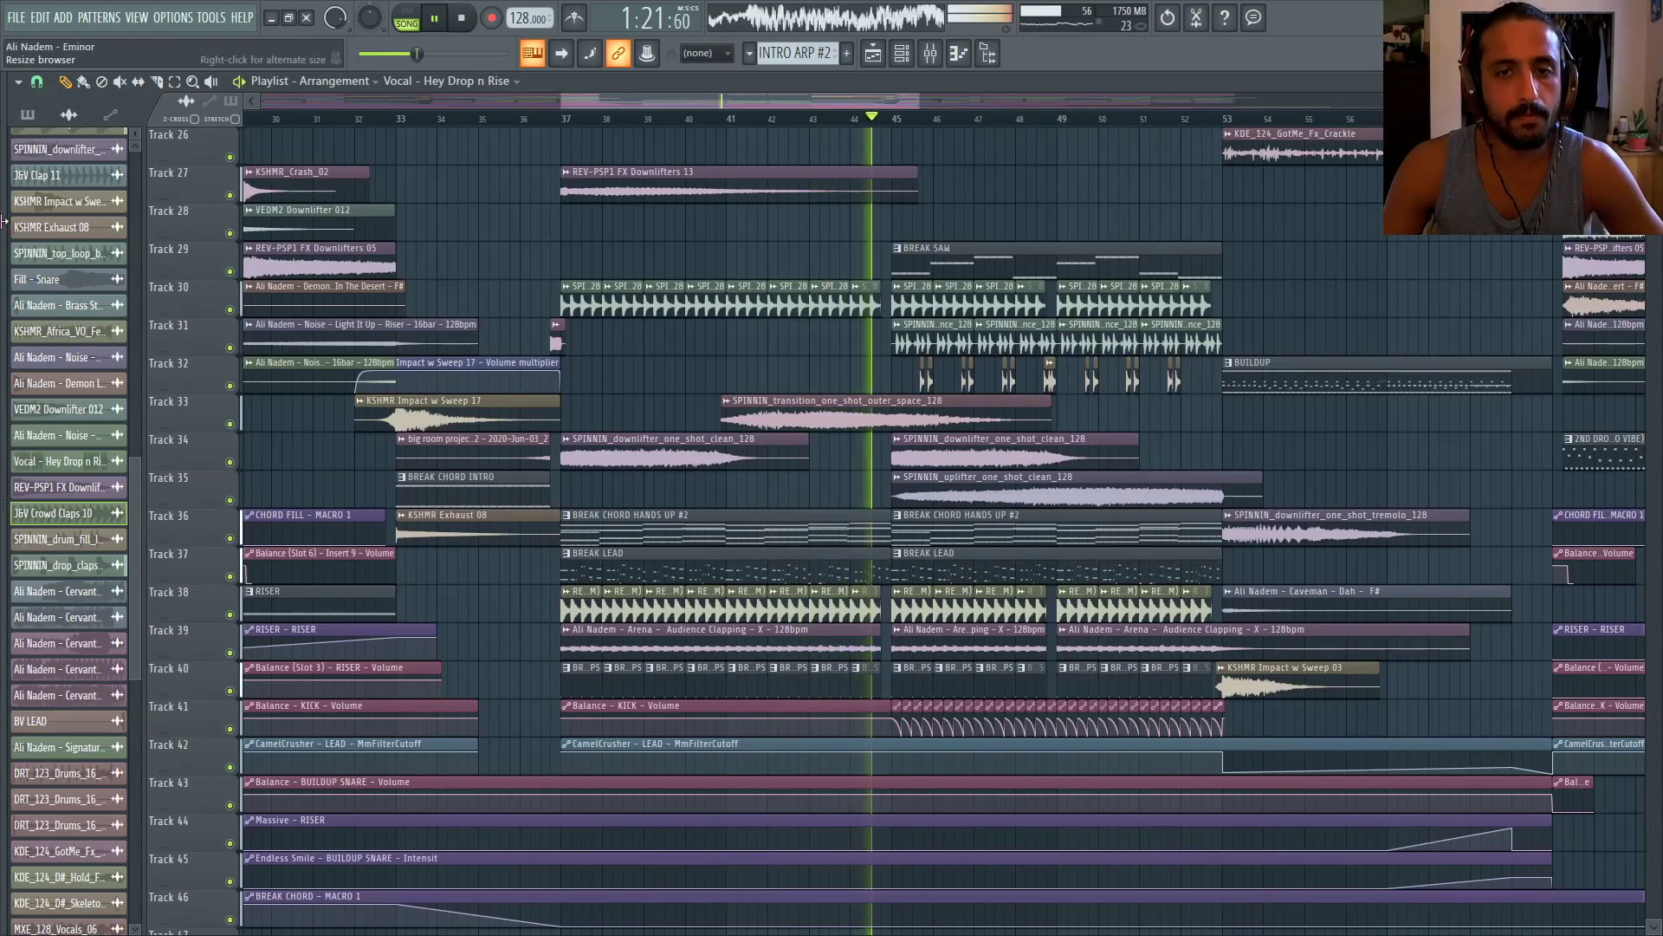
pyautogui.scroll(4, 849, 221)
pyautogui.scroll(-6, 861, 216)
pyautogui.scroll(2, 1255, 260)
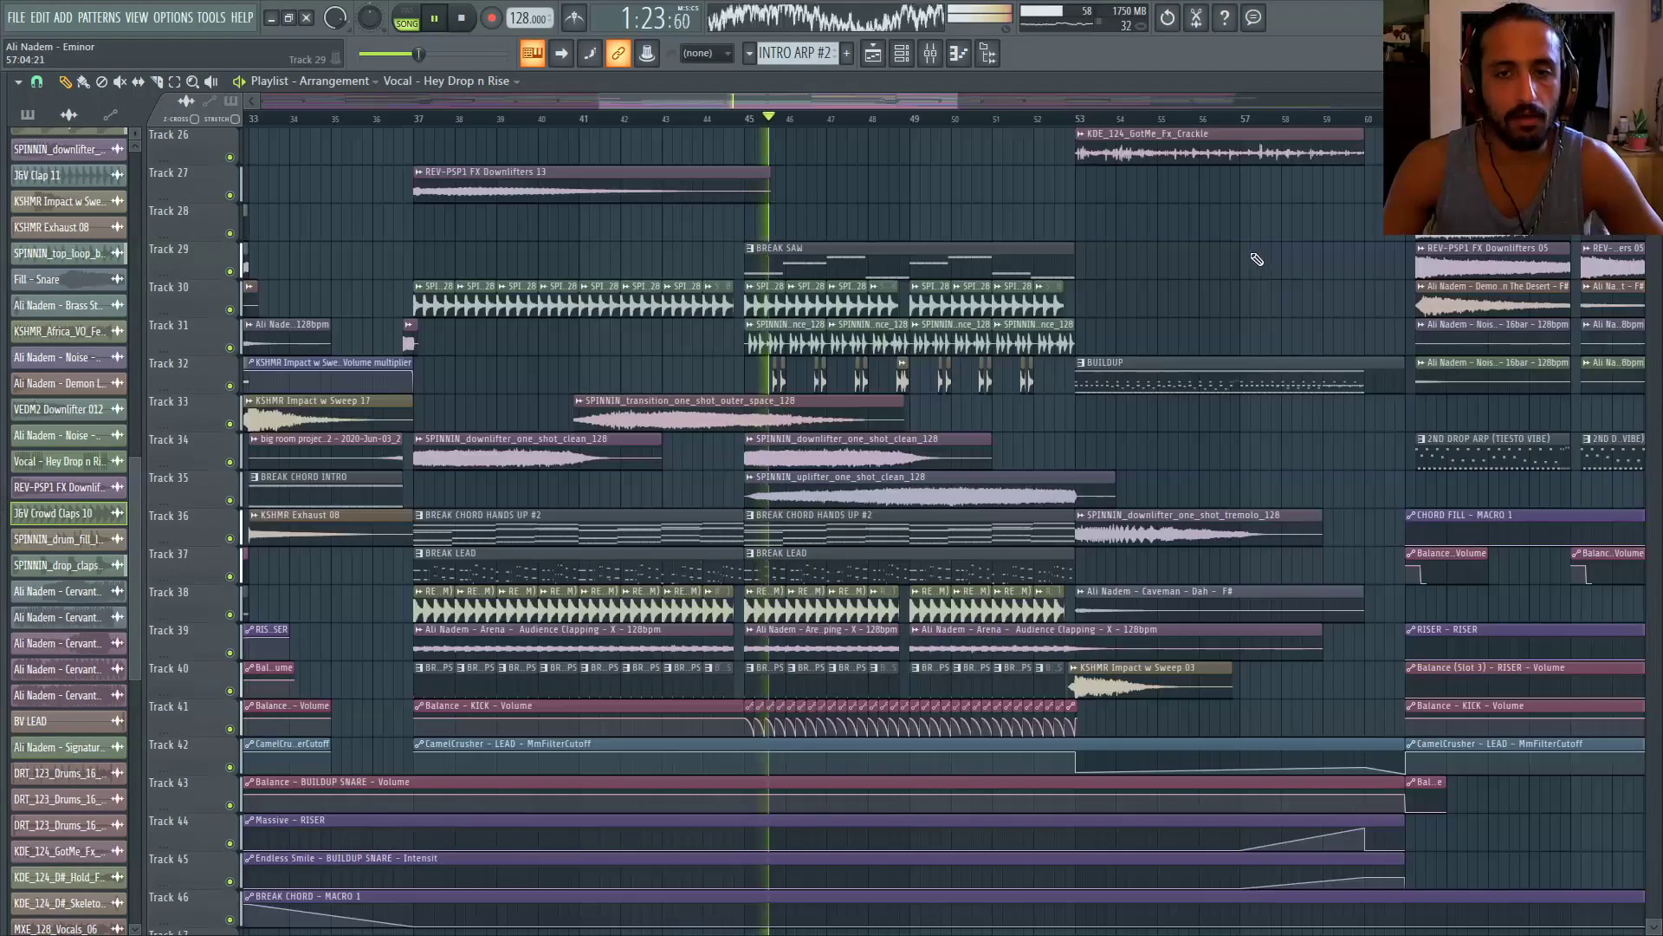
pyautogui.scroll(3, 1106, 282)
# Audition the break with the BREAK SAW Massive synth's master volume at 0 and set that master volume to 66
pyautogui.doubleClick(866, 335)
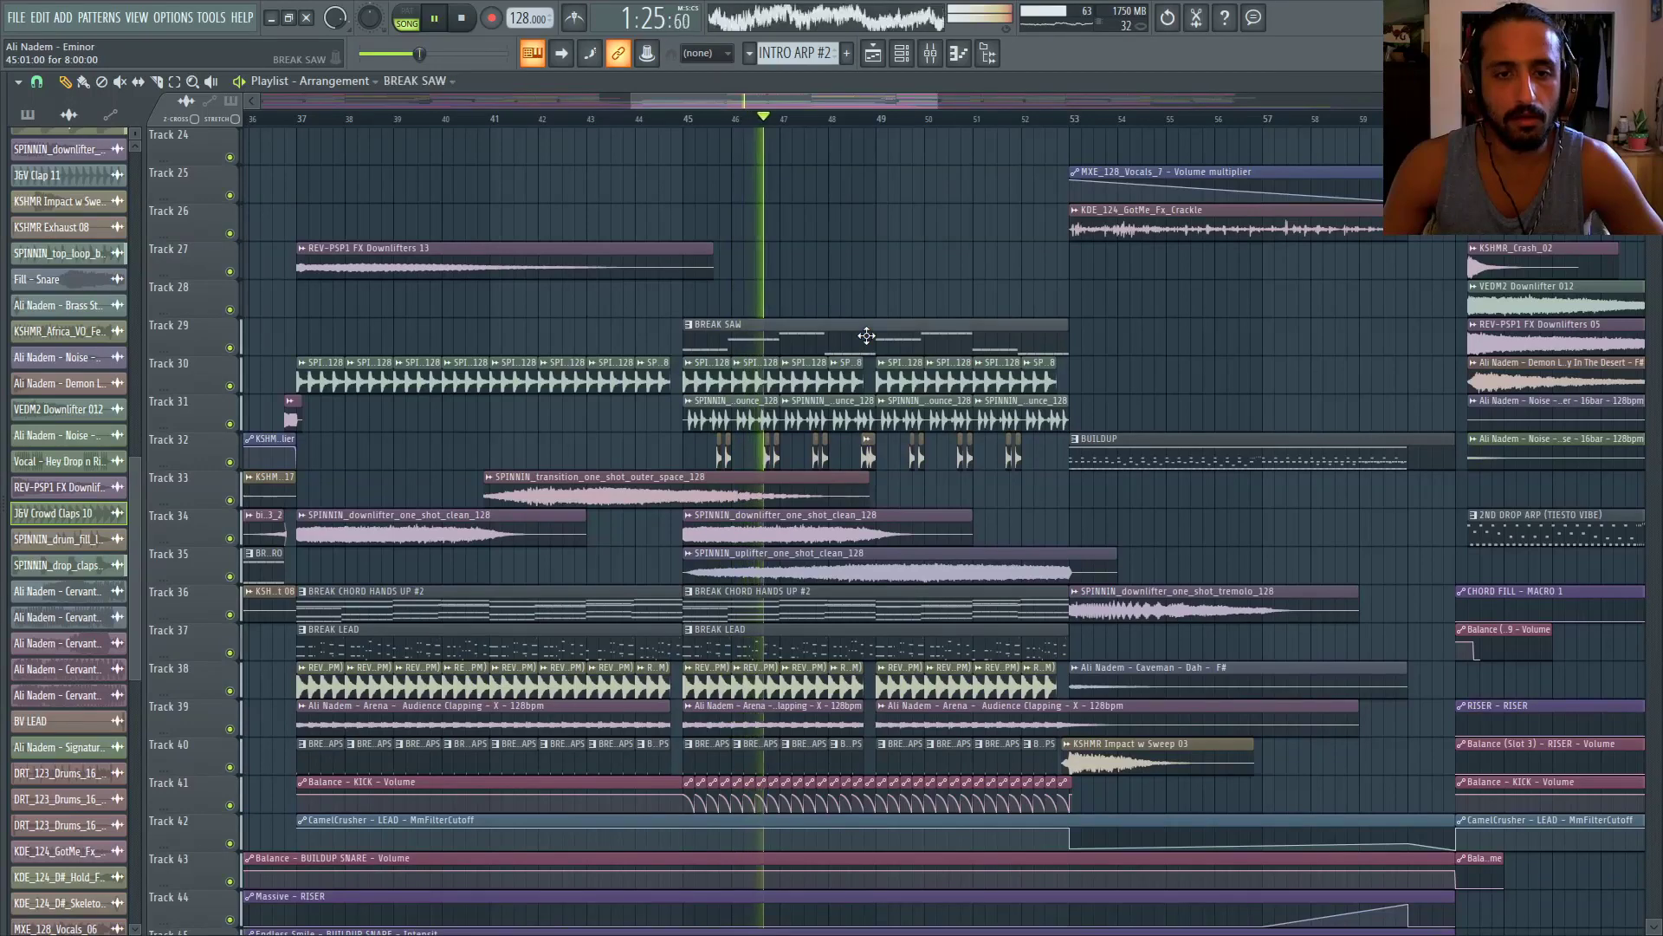
pyautogui.click(904, 59)
pyautogui.scroll(3, 1244, 355)
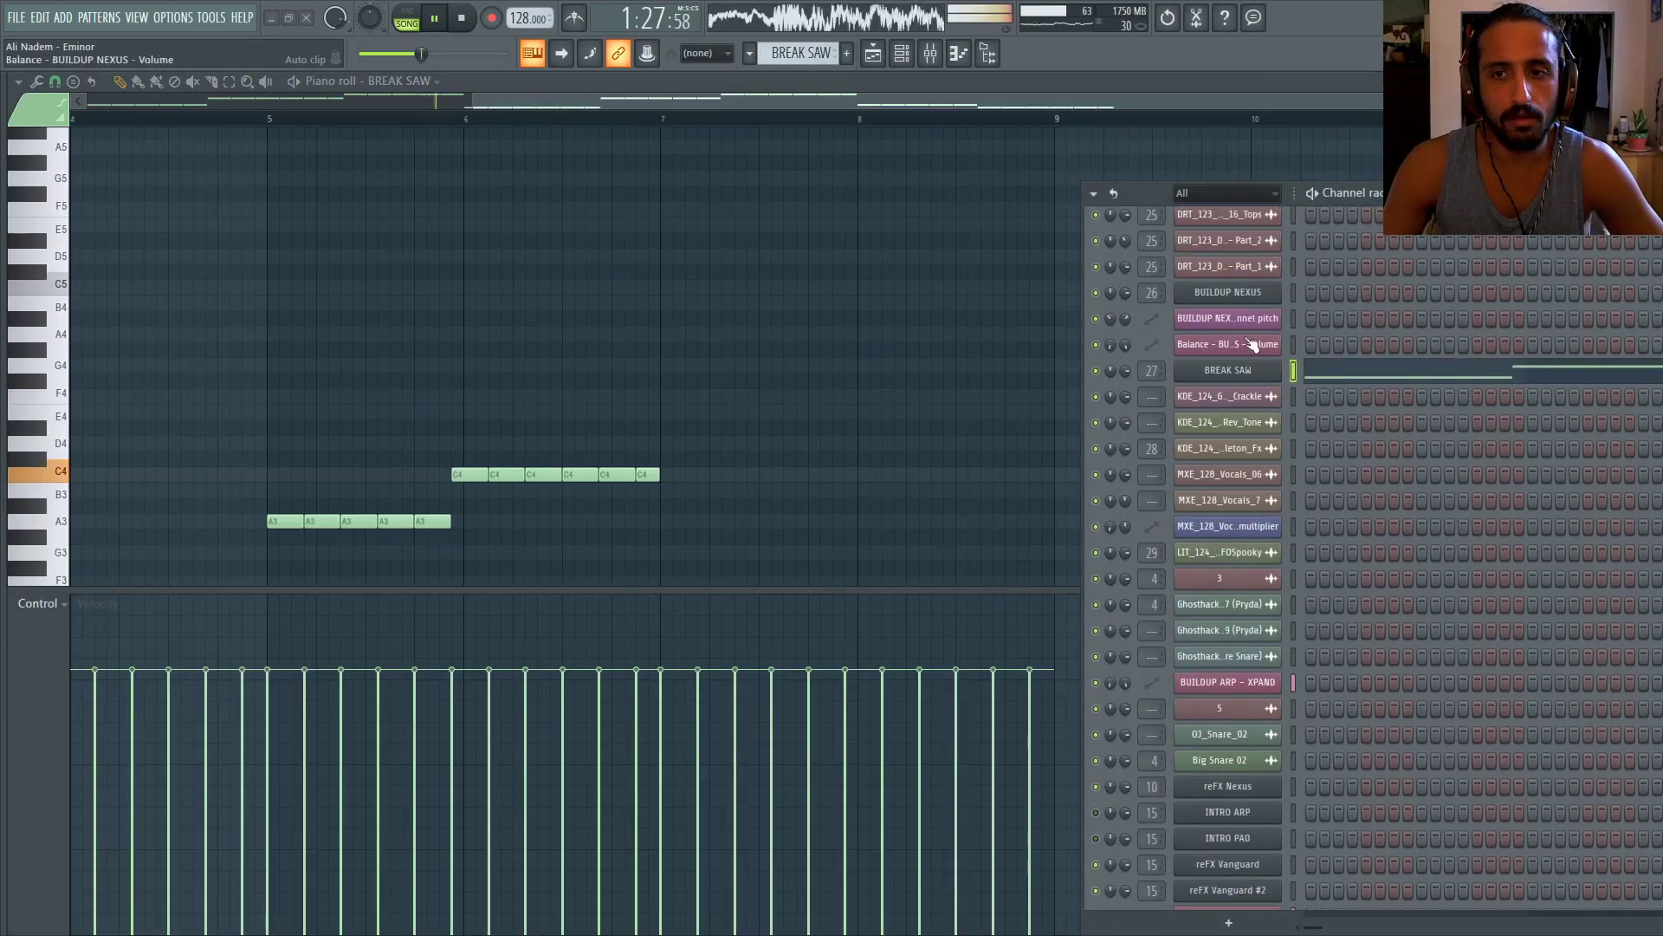
pyautogui.click(1249, 372)
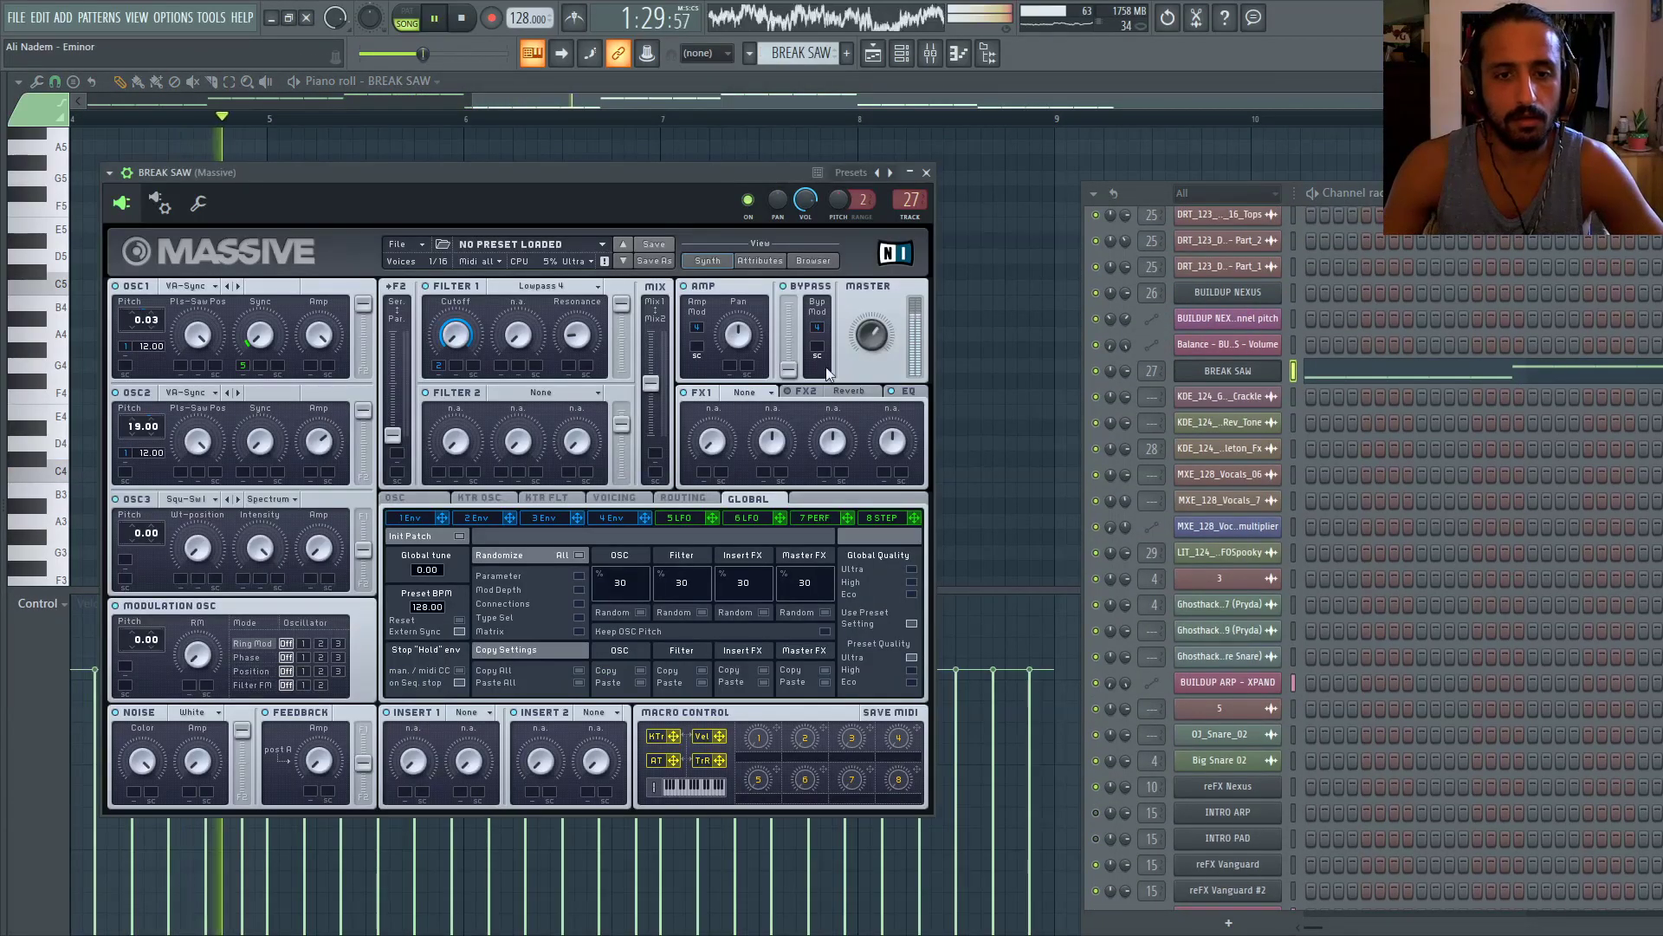
pyautogui.moveTo(873, 346); pyautogui.dragTo(876, 483)
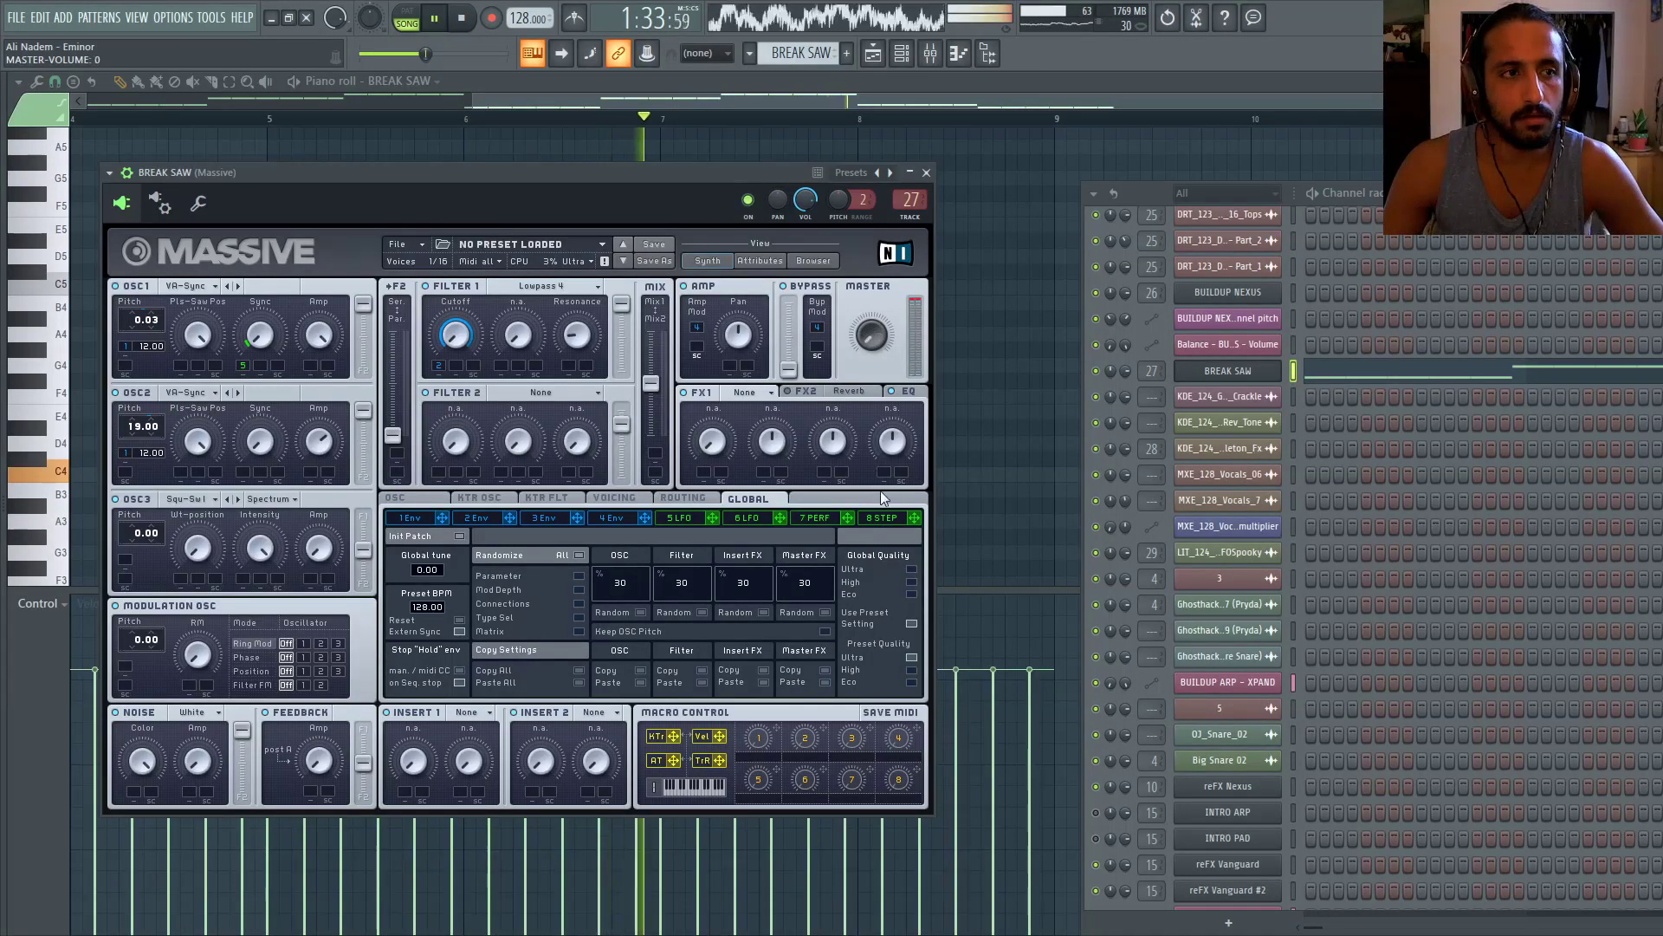
pyautogui.moveTo(881, 371); pyautogui.dragTo(884, 361)
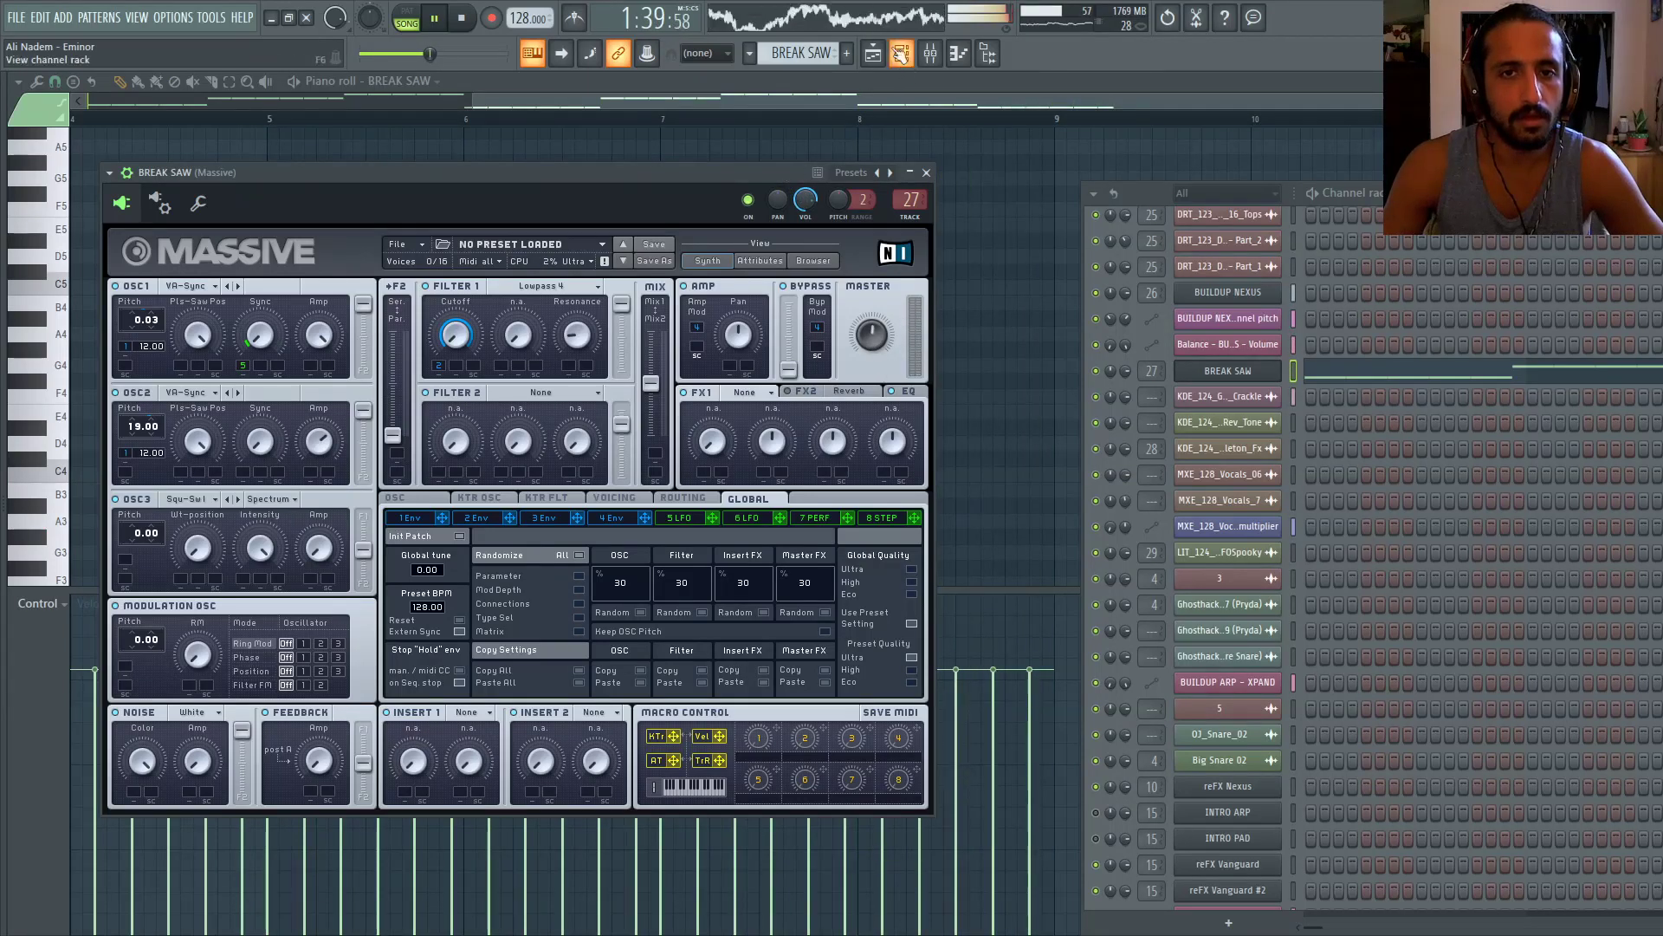
pyautogui.click(873, 54)
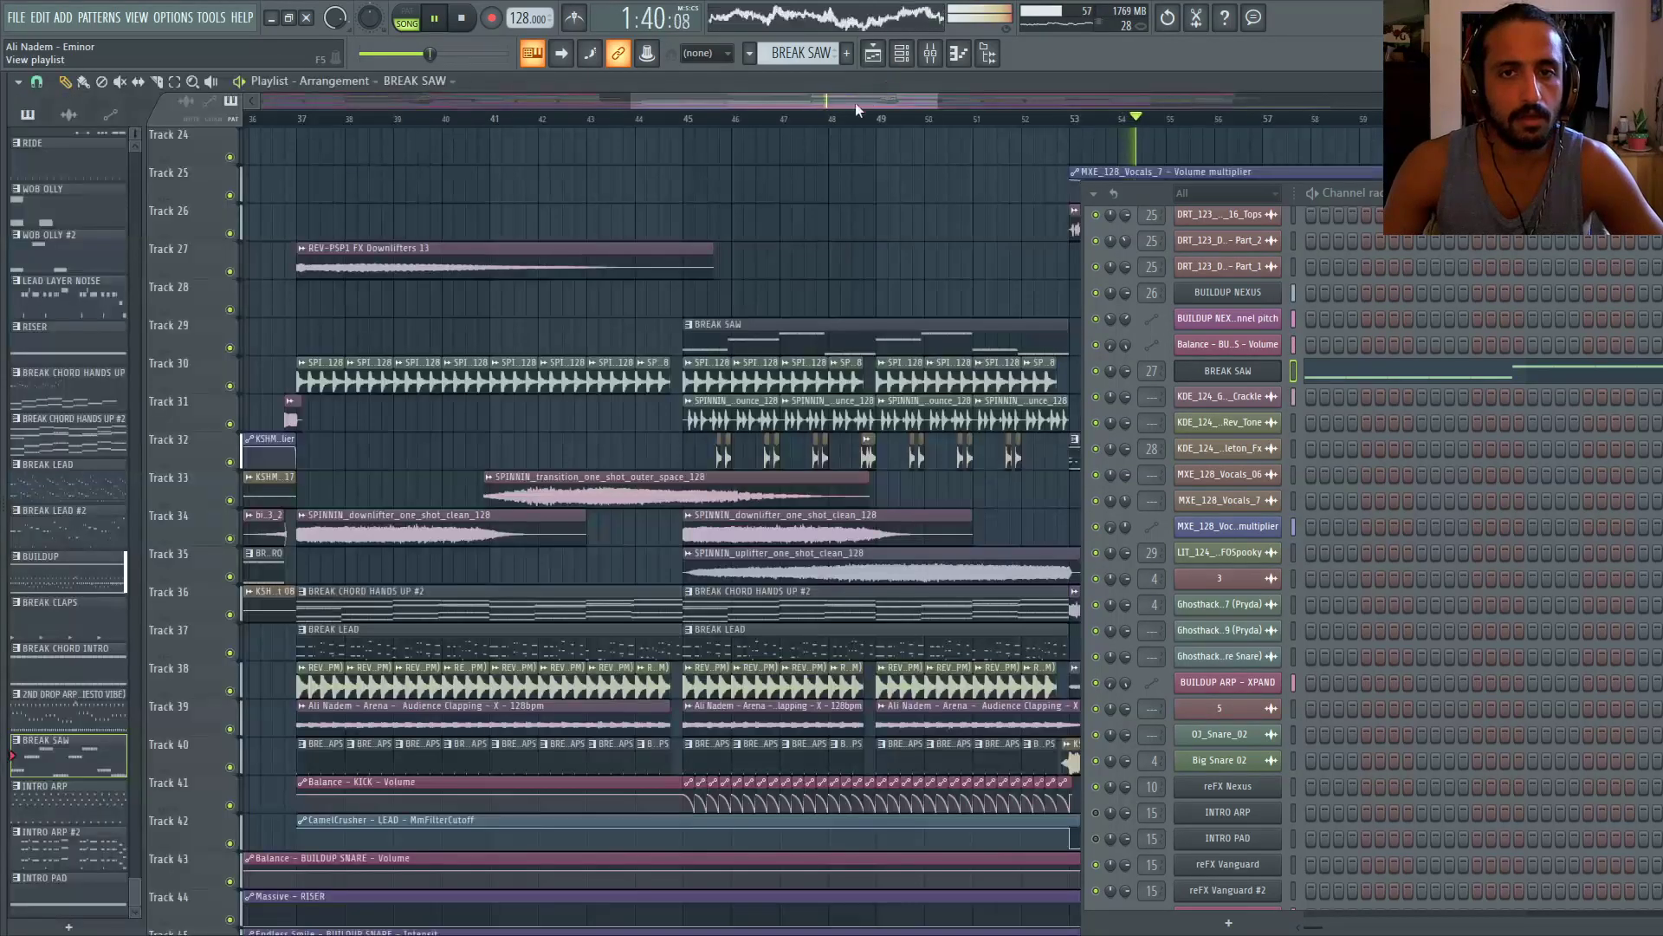
pyautogui.click(329, 122)
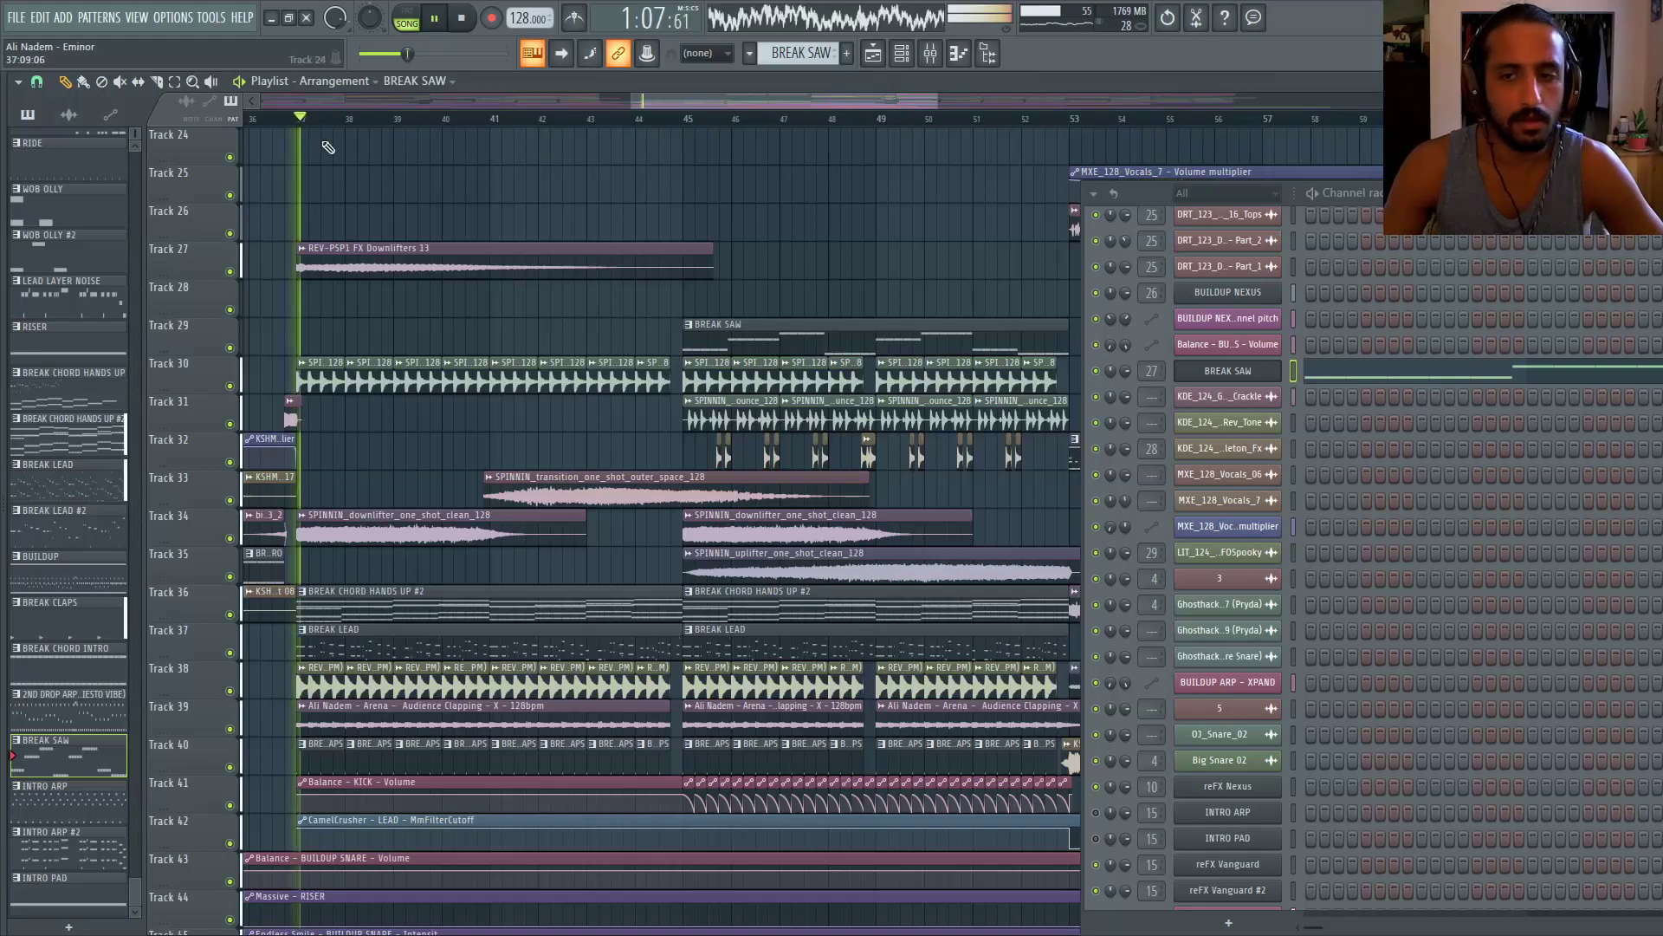
pyautogui.click(688, 121)
pyautogui.click(1228, 371)
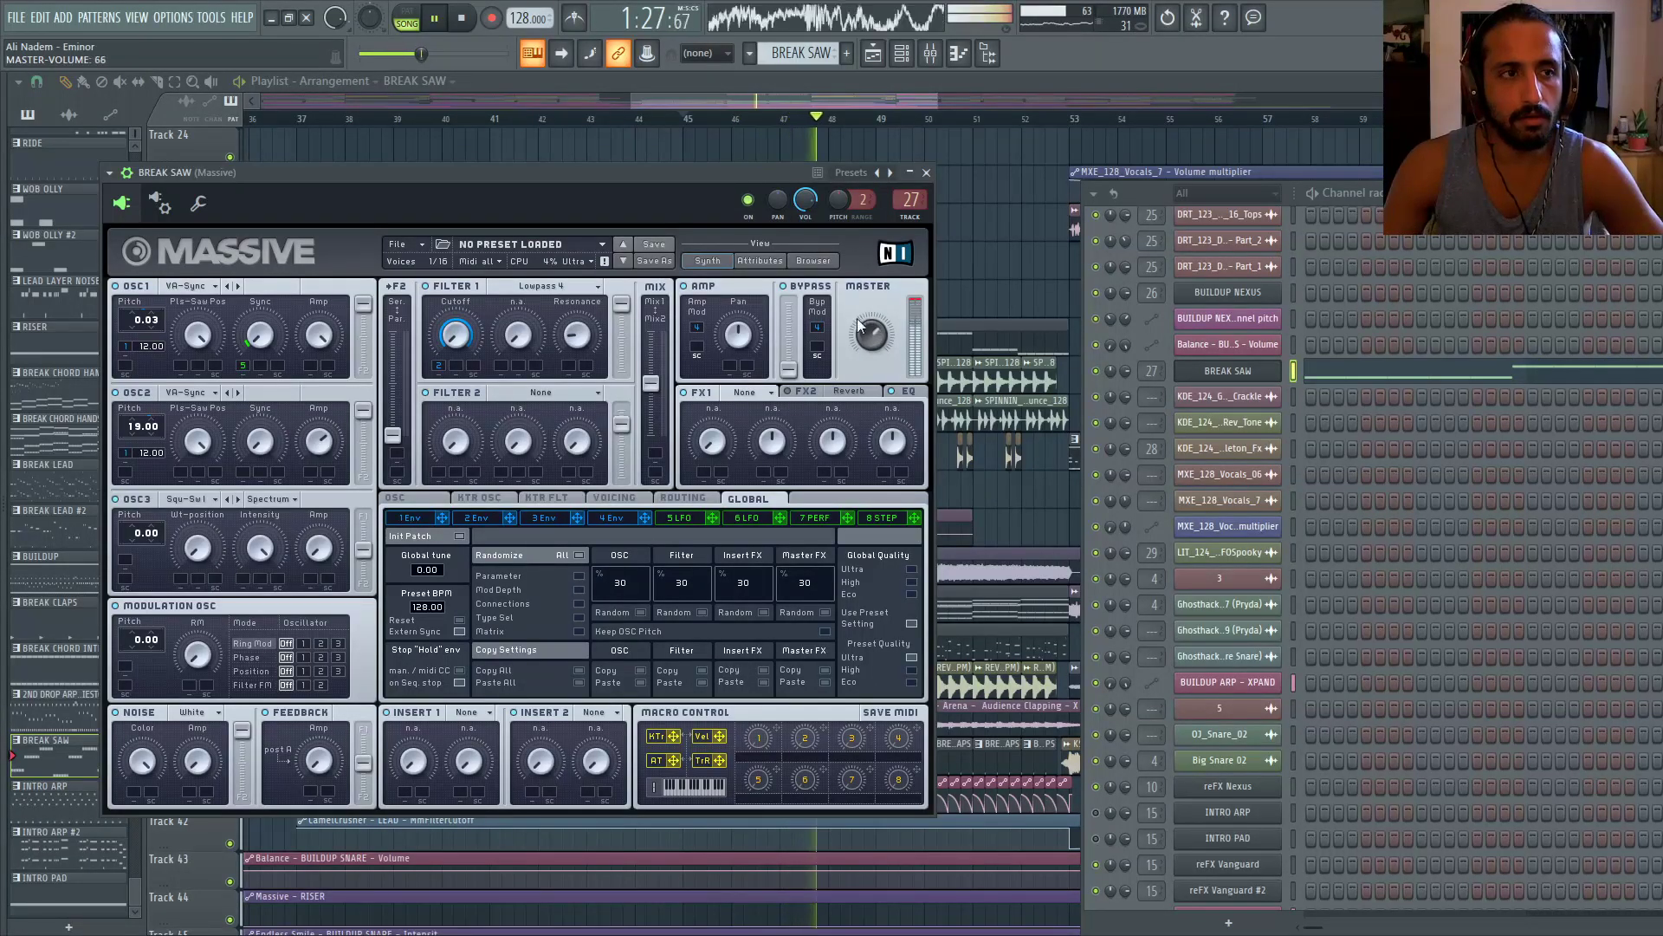
pyautogui.click(1228, 371)
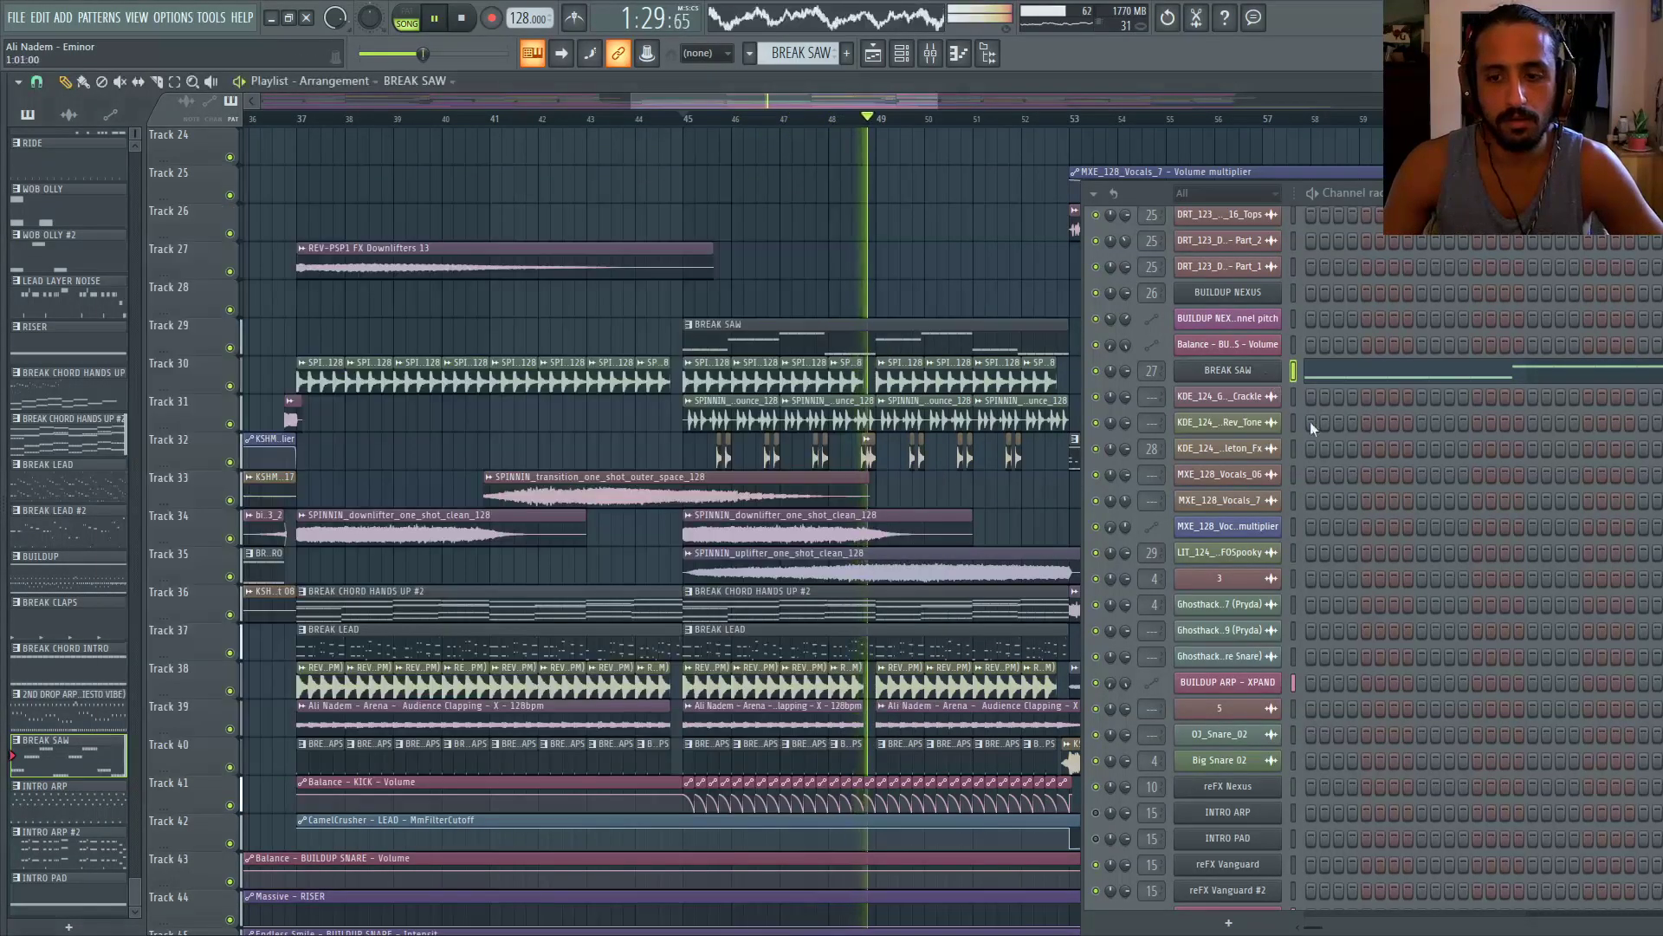
# Select the BREAK LEAD pattern and look through the channels used in the break
pyautogui.scroll(-3, 1352, 472)
pyautogui.scroll(15, 1386, 508)
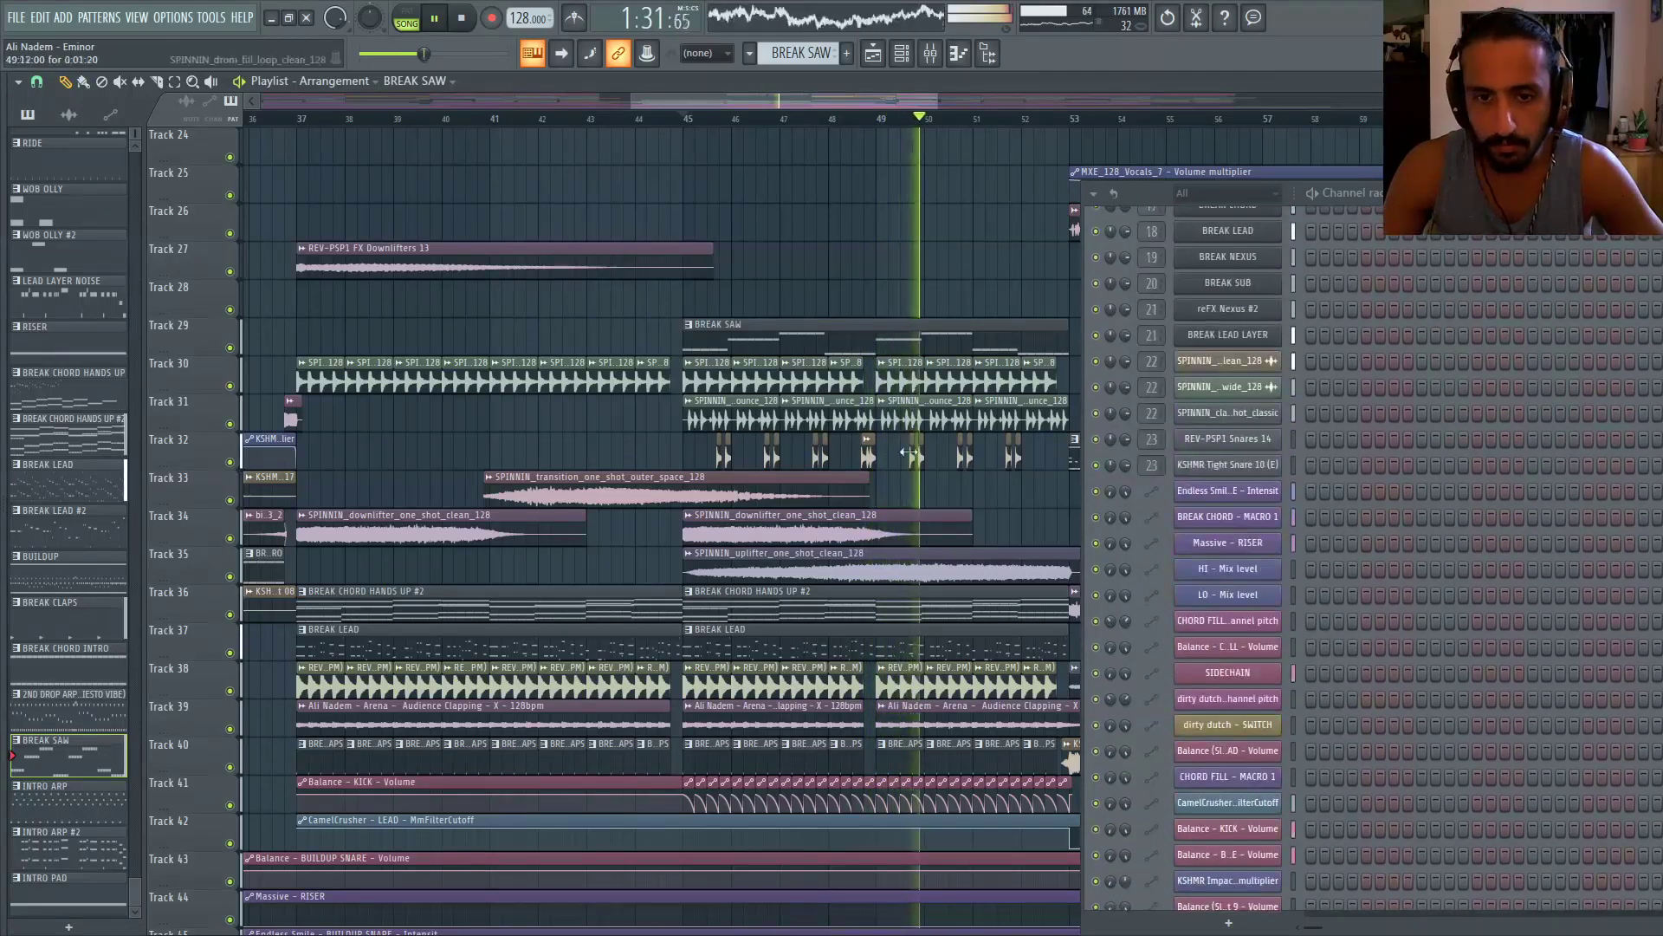
pyautogui.click(931, 646)
pyautogui.scroll(3, 1485, 491)
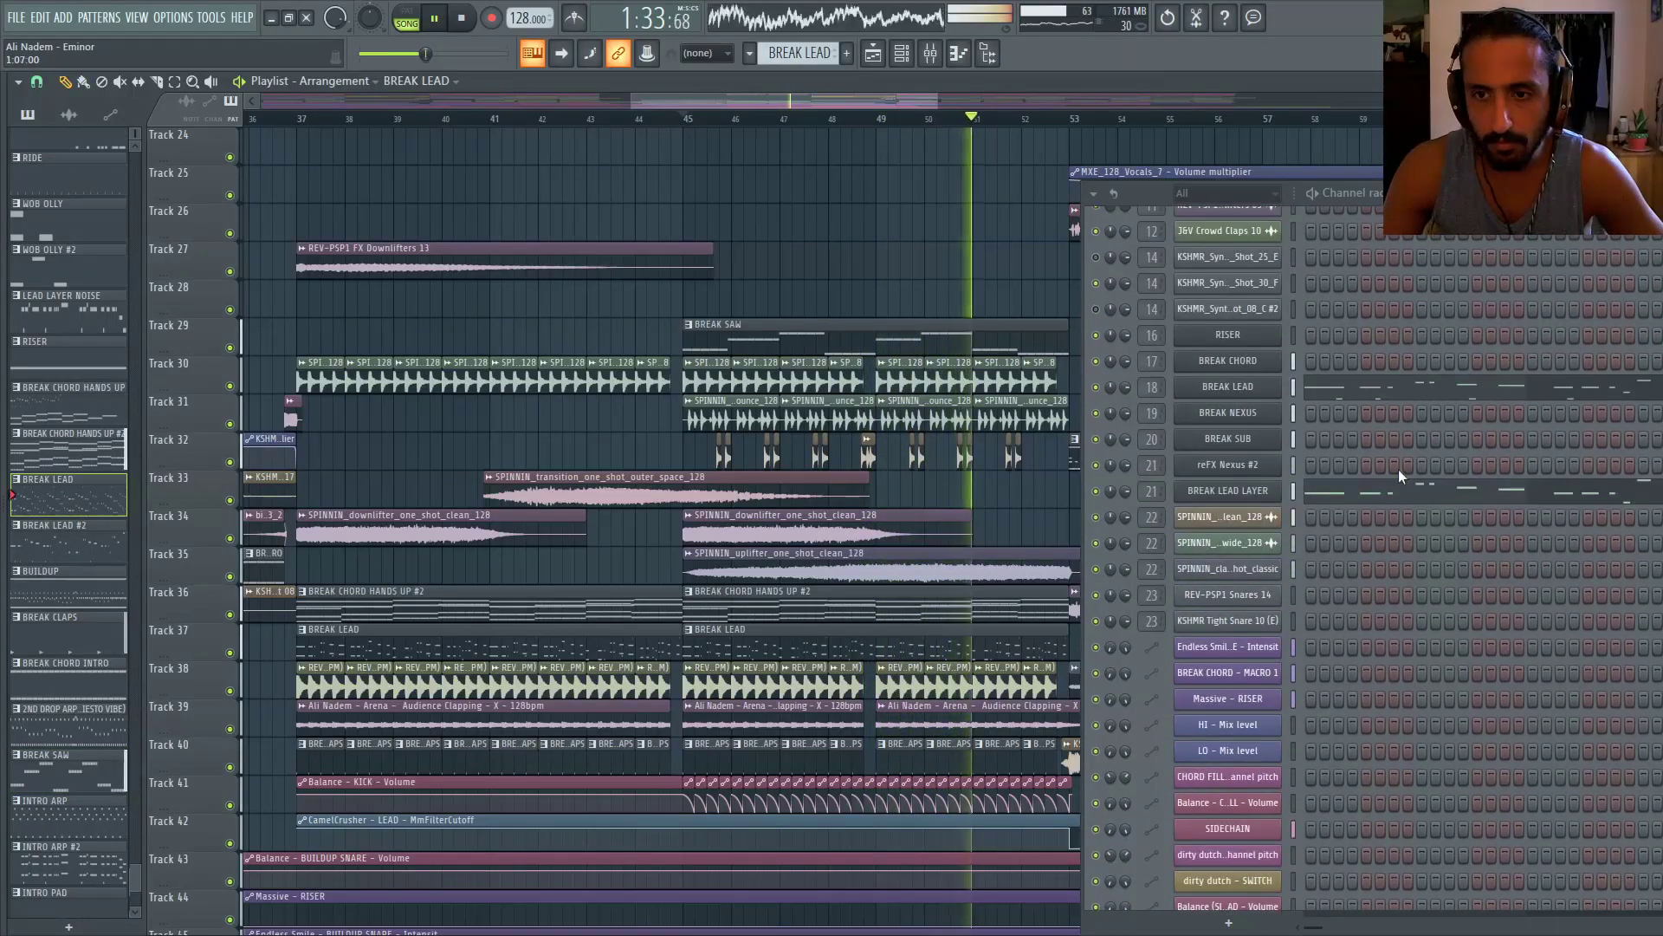
pyautogui.scroll(-12, 1386, 481)
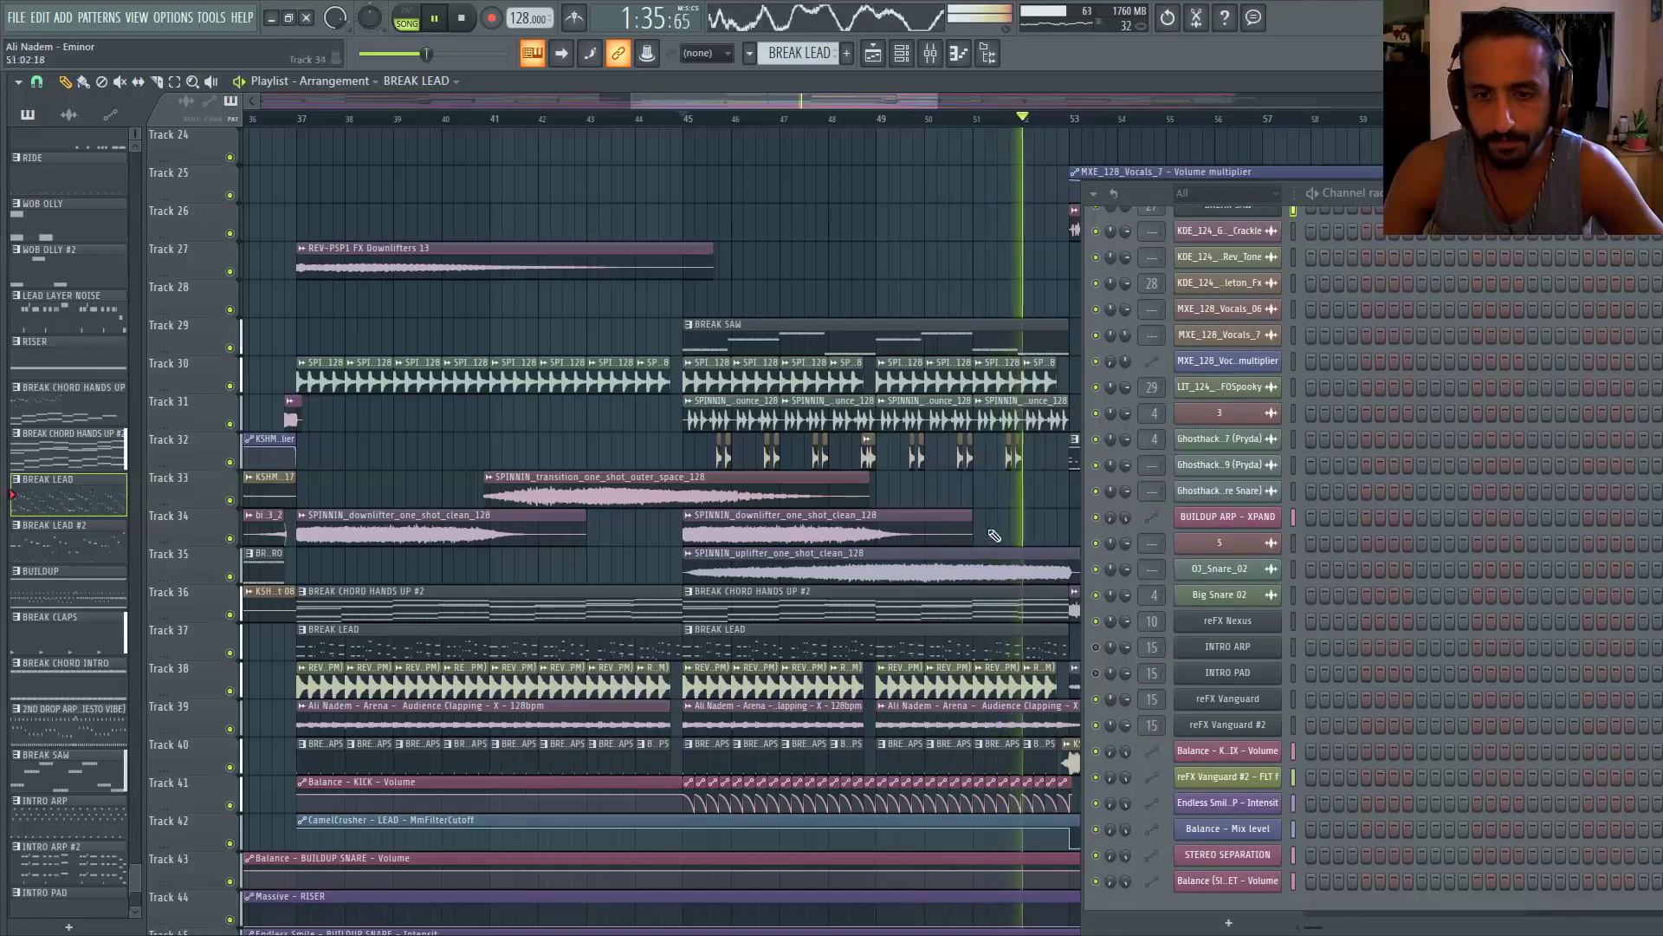
# Try the break from bar 45 without the second BREAK CHORD HANDS UP #2 clip on track 36
pyautogui.rightClick(816, 596)
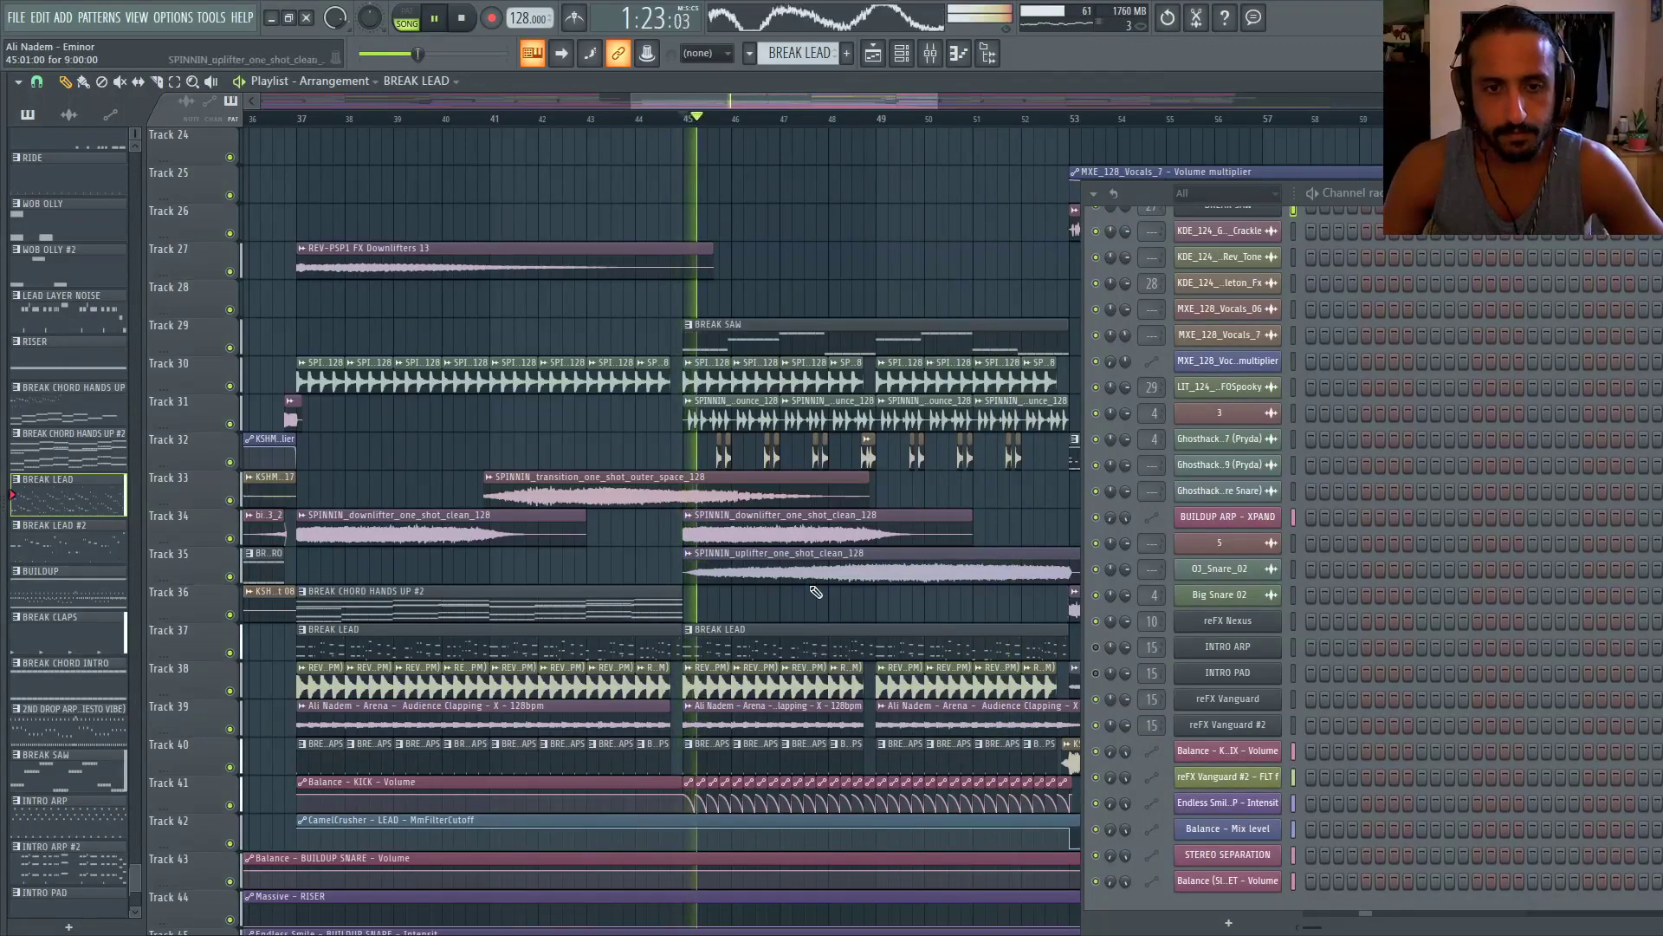
pyautogui.hotkey('ctrl', 'z')
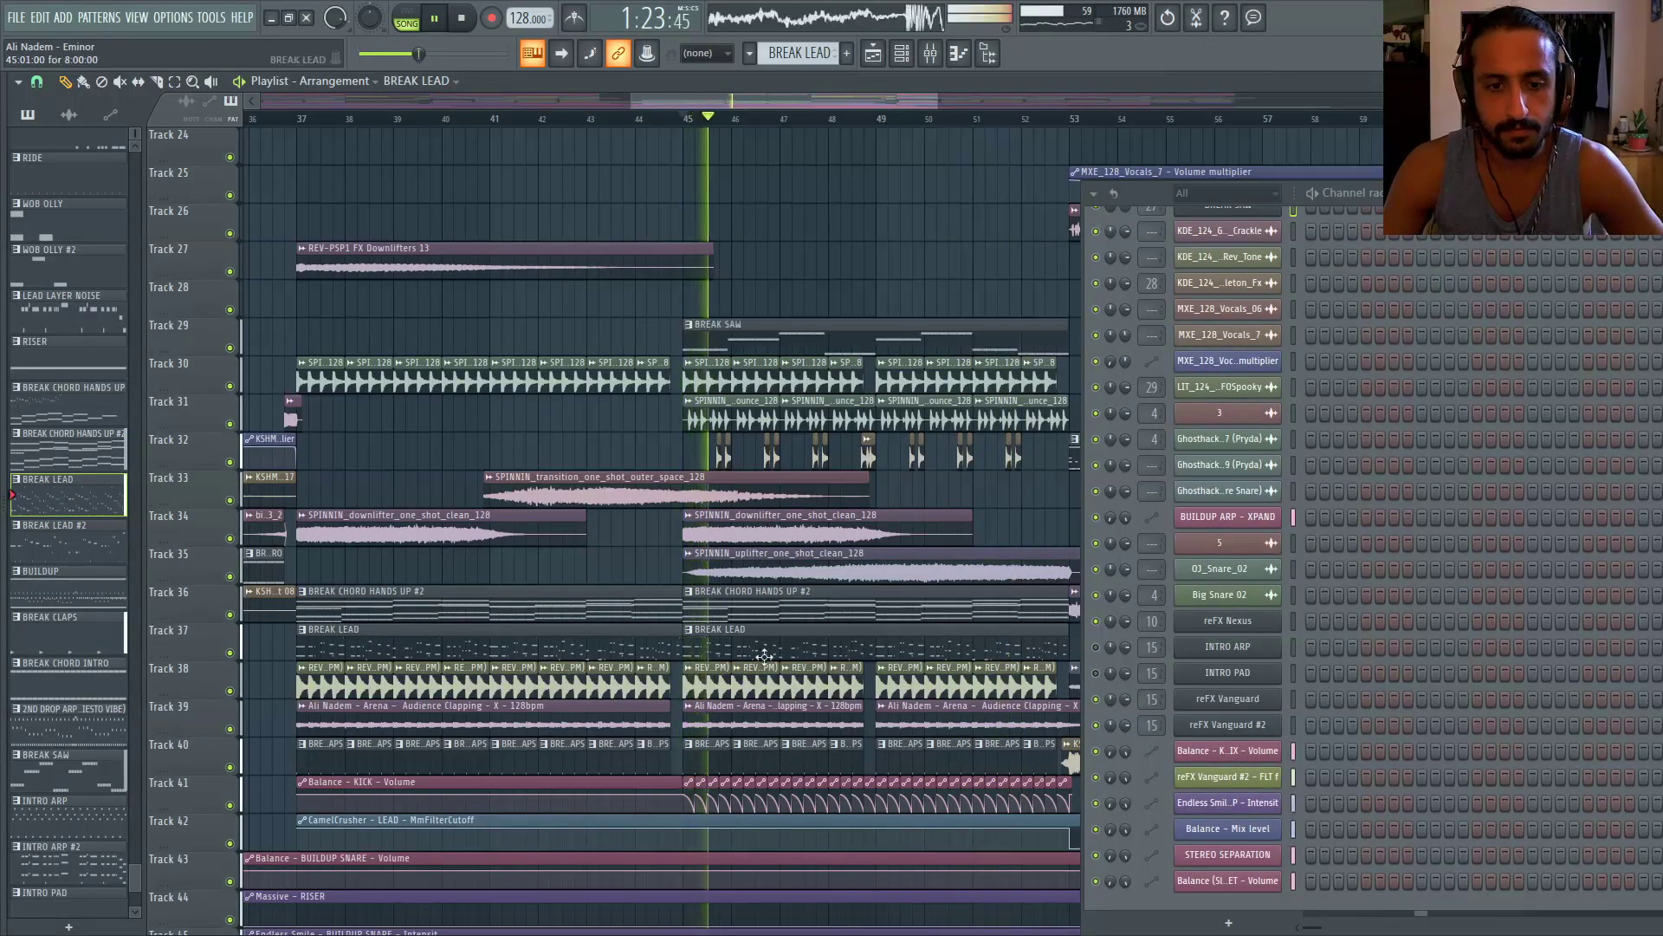
pyautogui.press('space')
pyautogui.press('space')
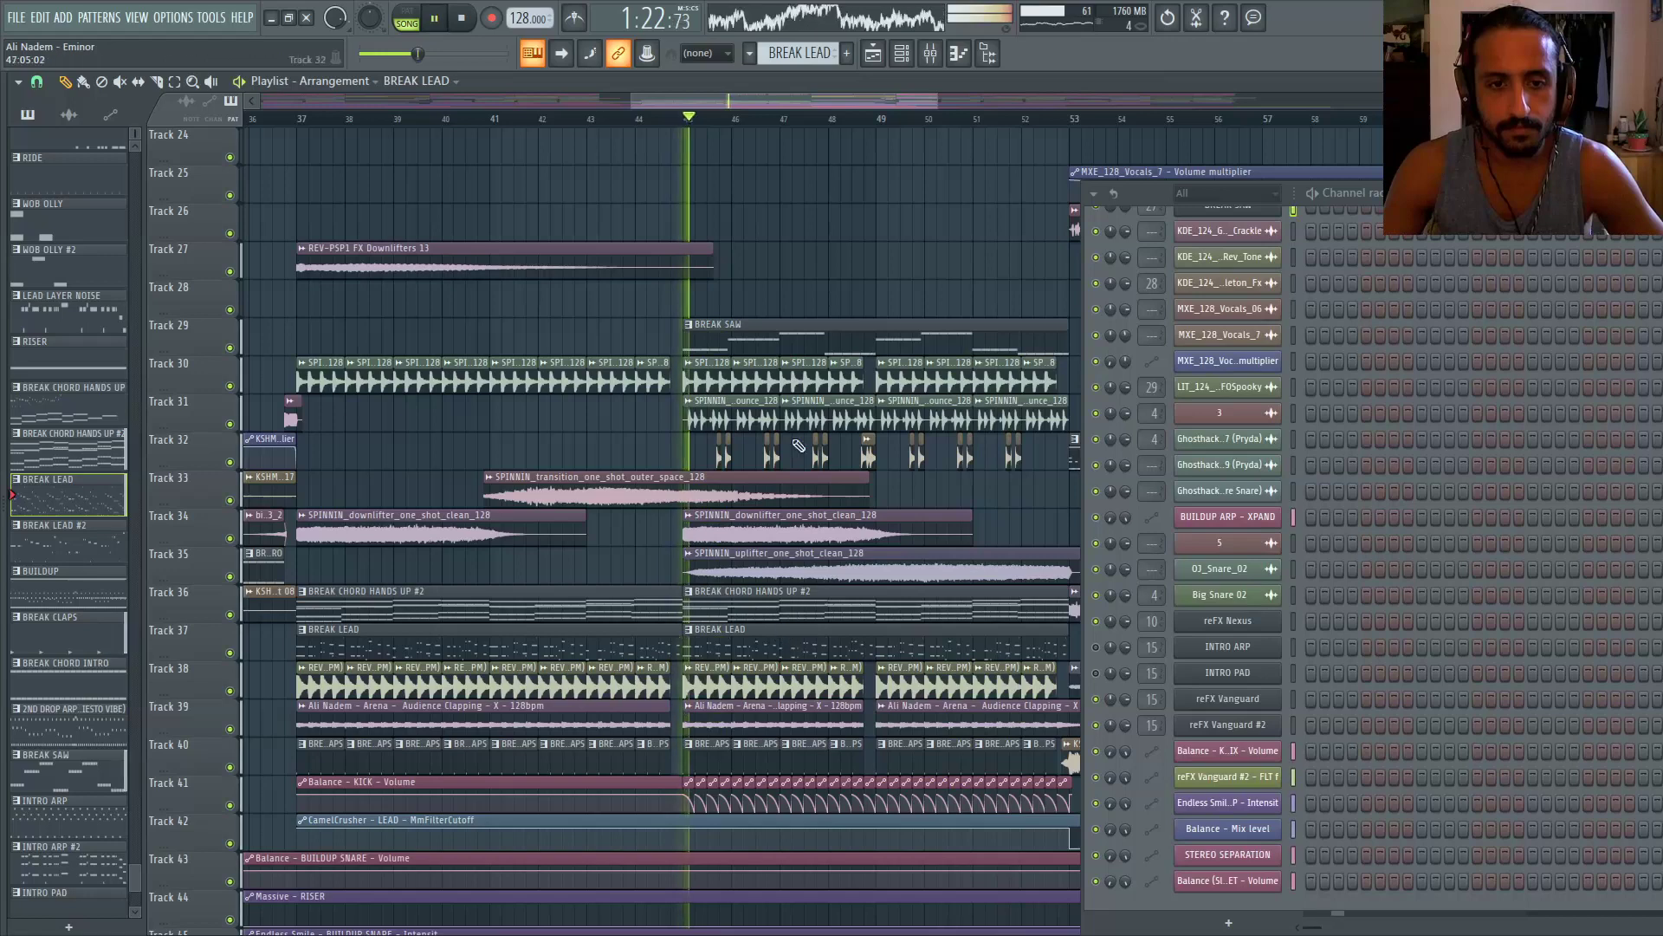
# Play the BREAK CHORD HANDS UP #2 pattern on its own and inspect its BREAK SUB channel's Massive synth
pyautogui.click(751, 611)
pyautogui.scroll(6, 1460, 518)
pyautogui.click(1312, 193)
pyautogui.scroll(5, 1407, 373)
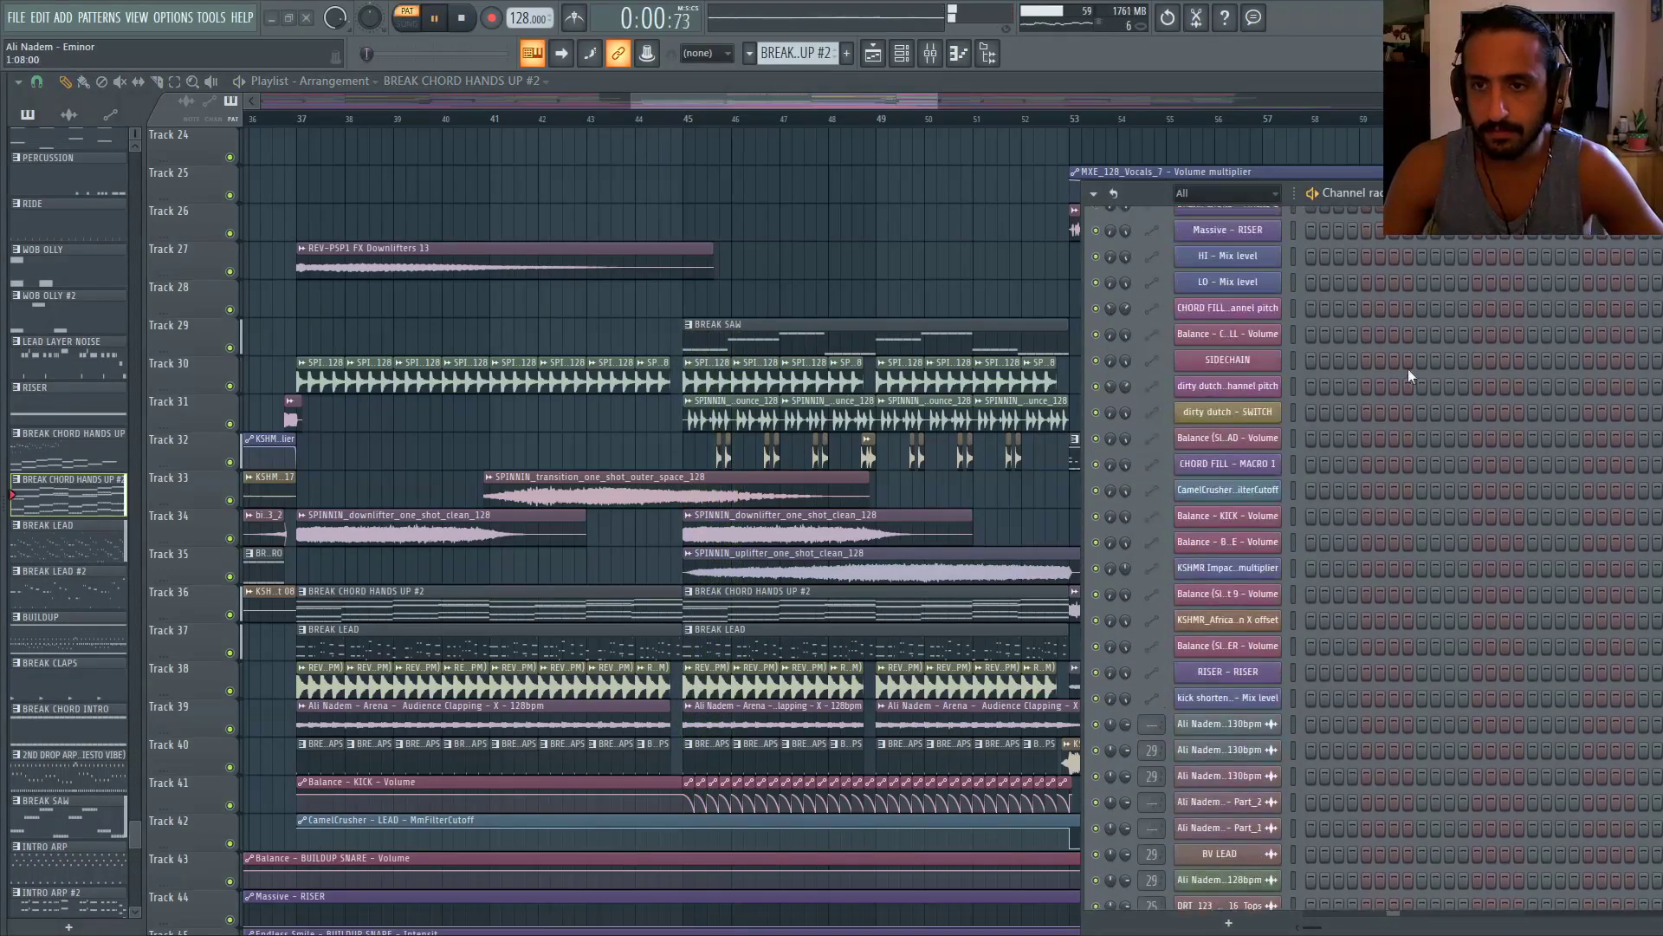
pyautogui.scroll(8, 1407, 372)
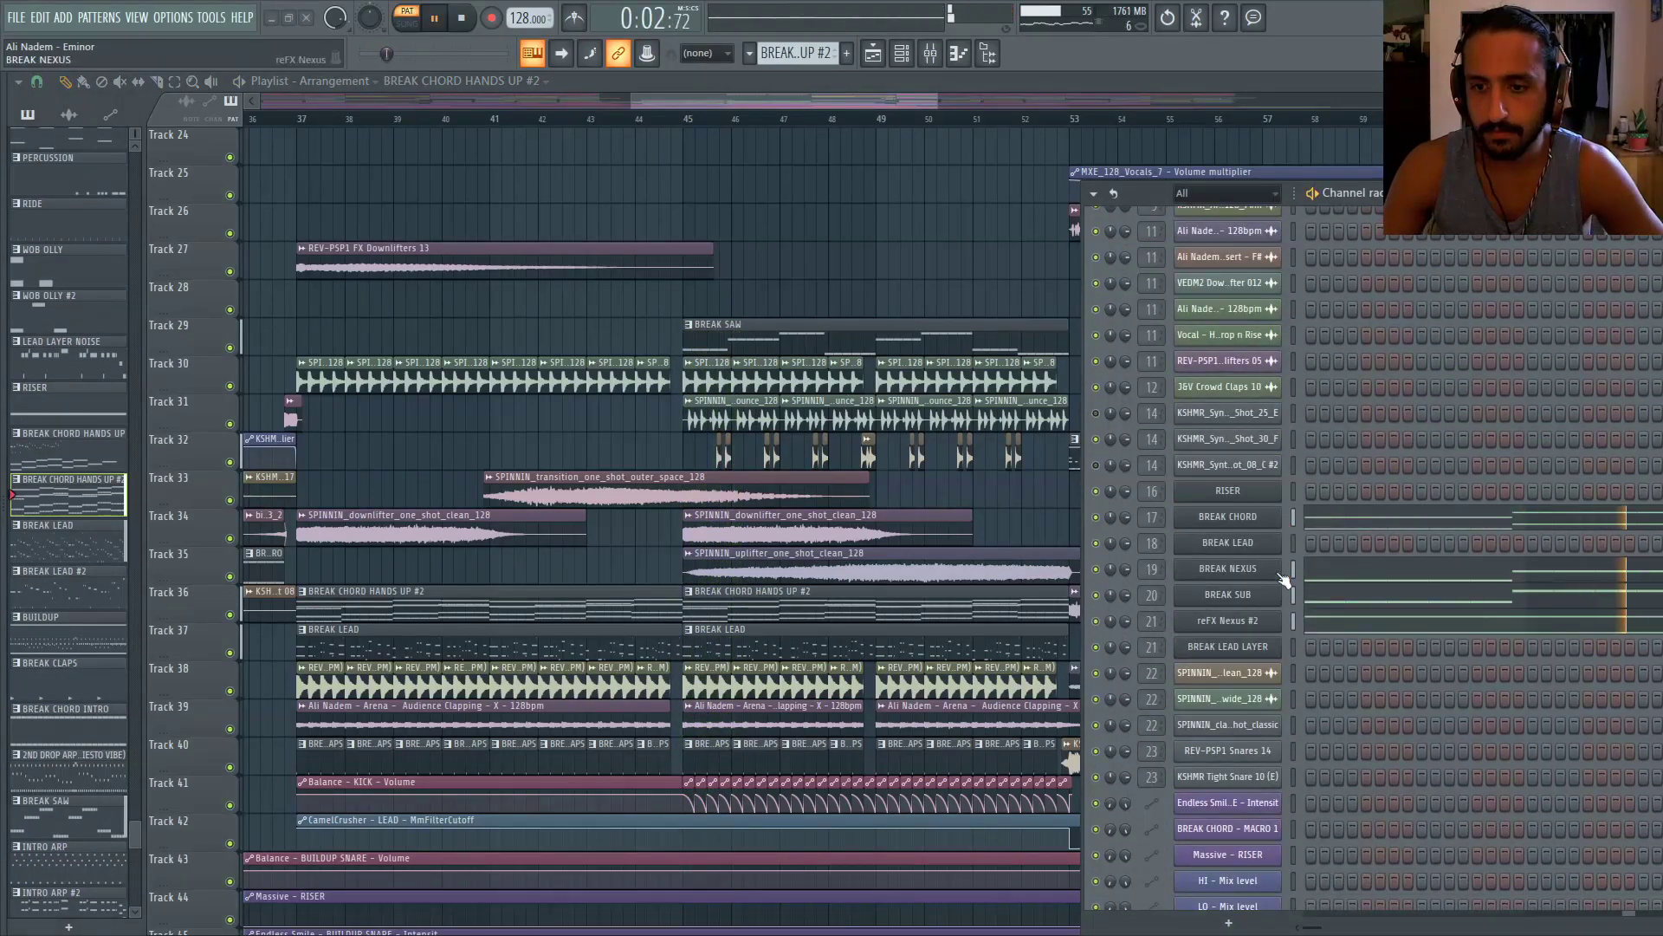
pyautogui.click(1256, 596)
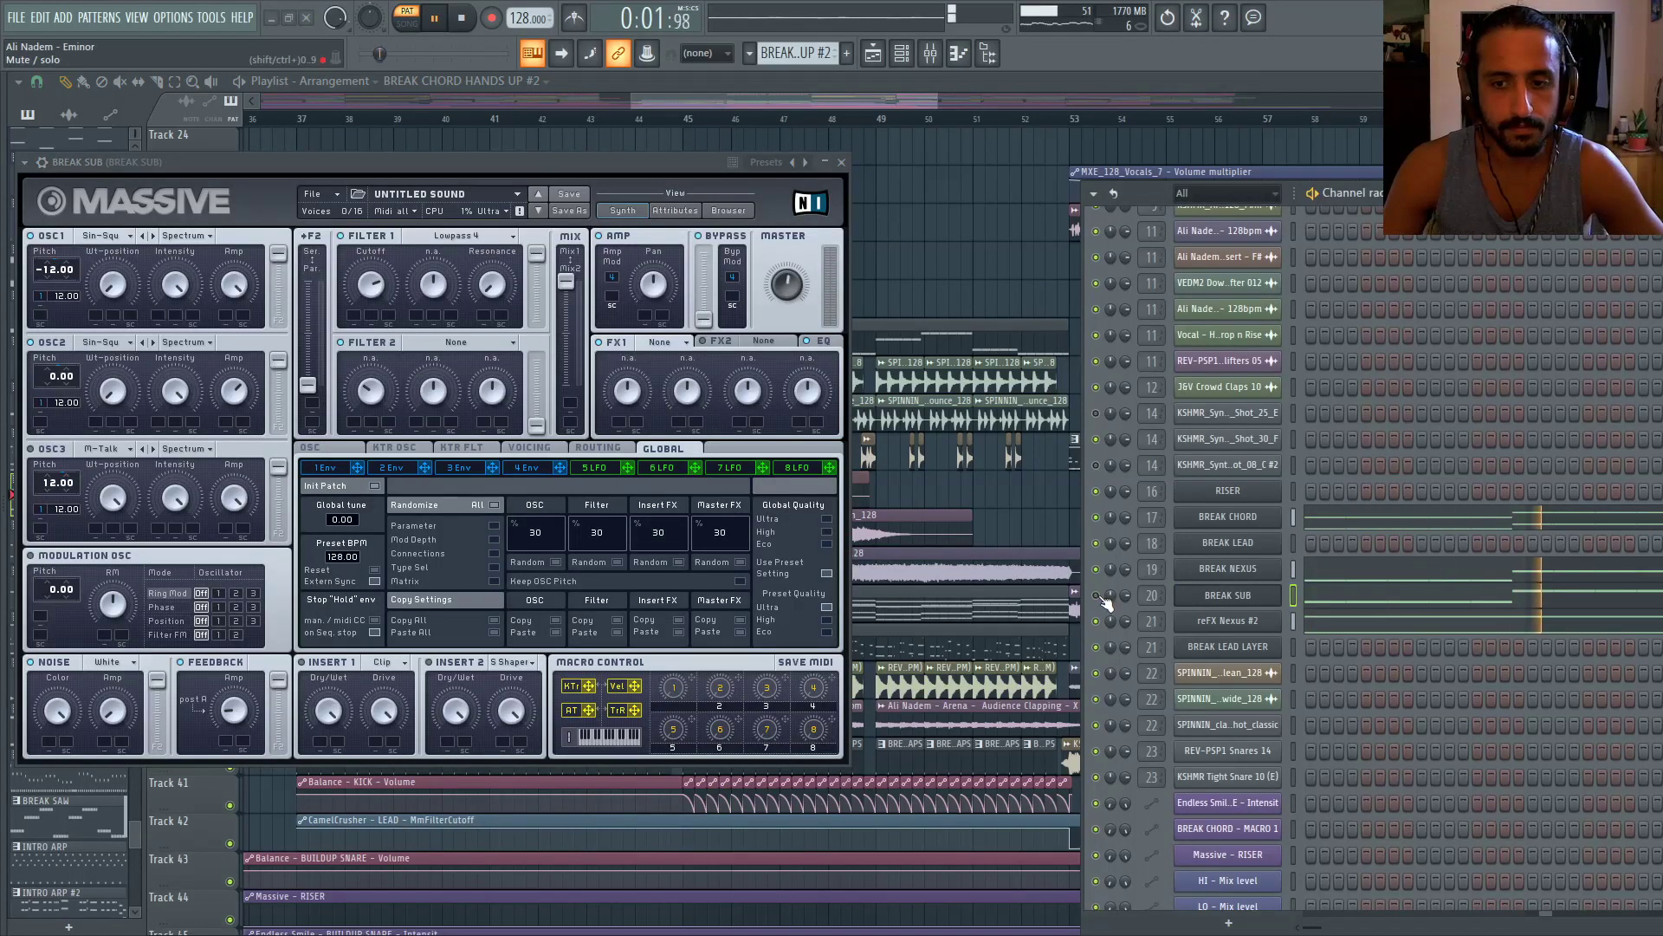
# Listen to the break around bar 43 and from bar 37 with BREAK SUB muted, and unmute the channel
pyautogui.click(586, 119)
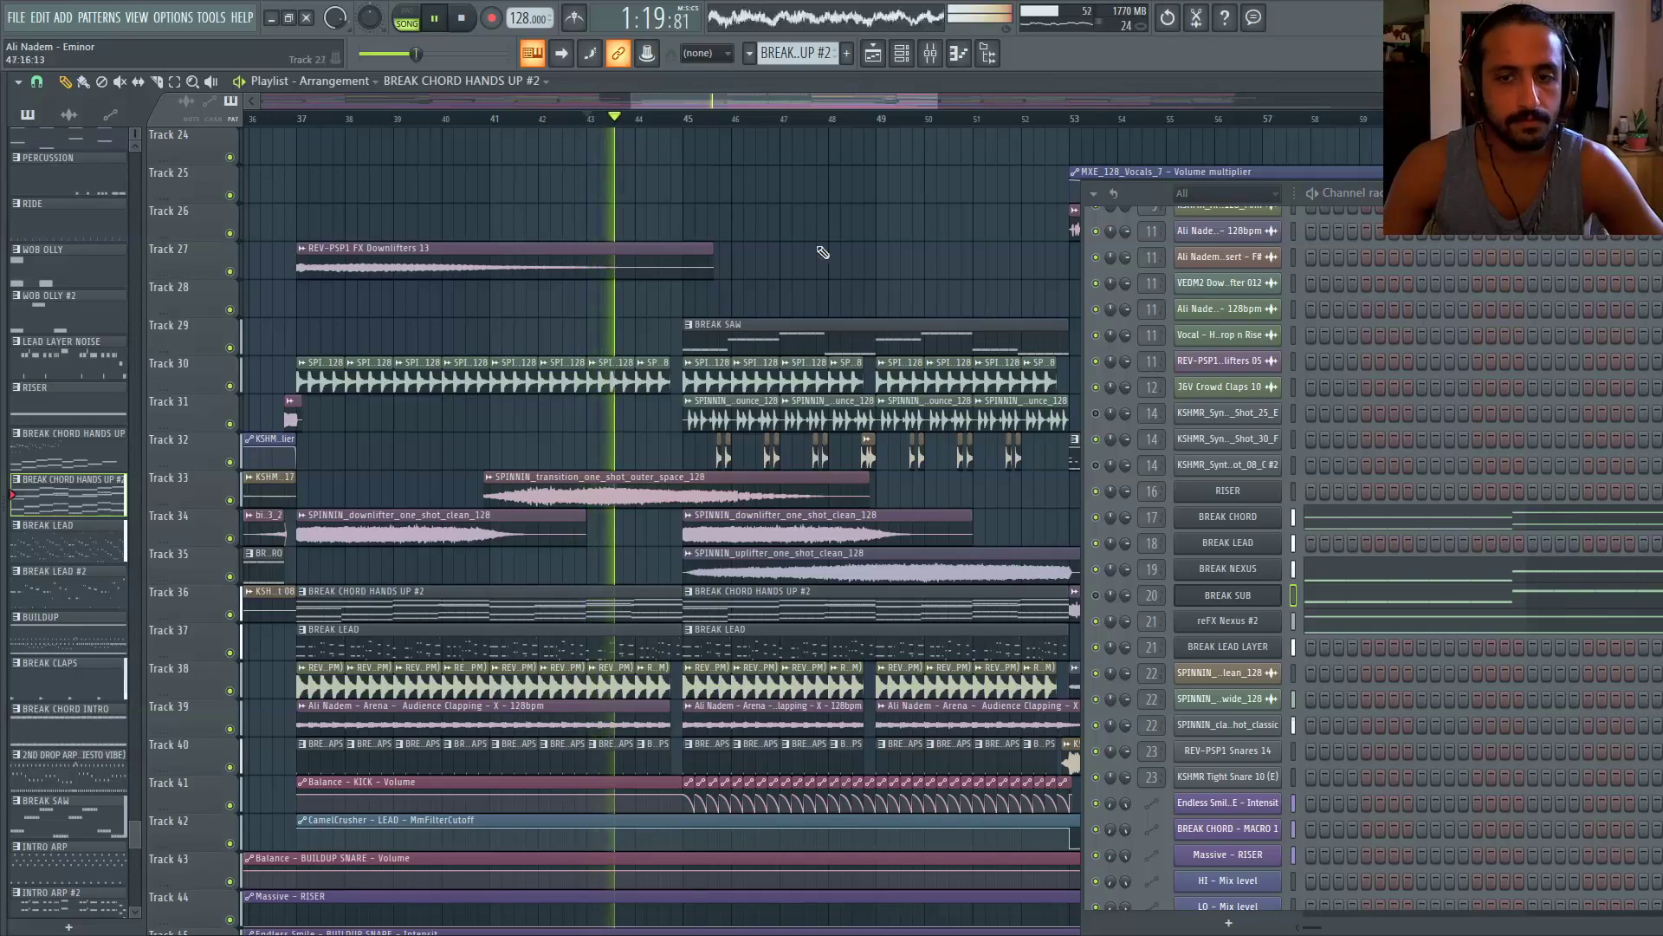
pyautogui.click(300, 119)
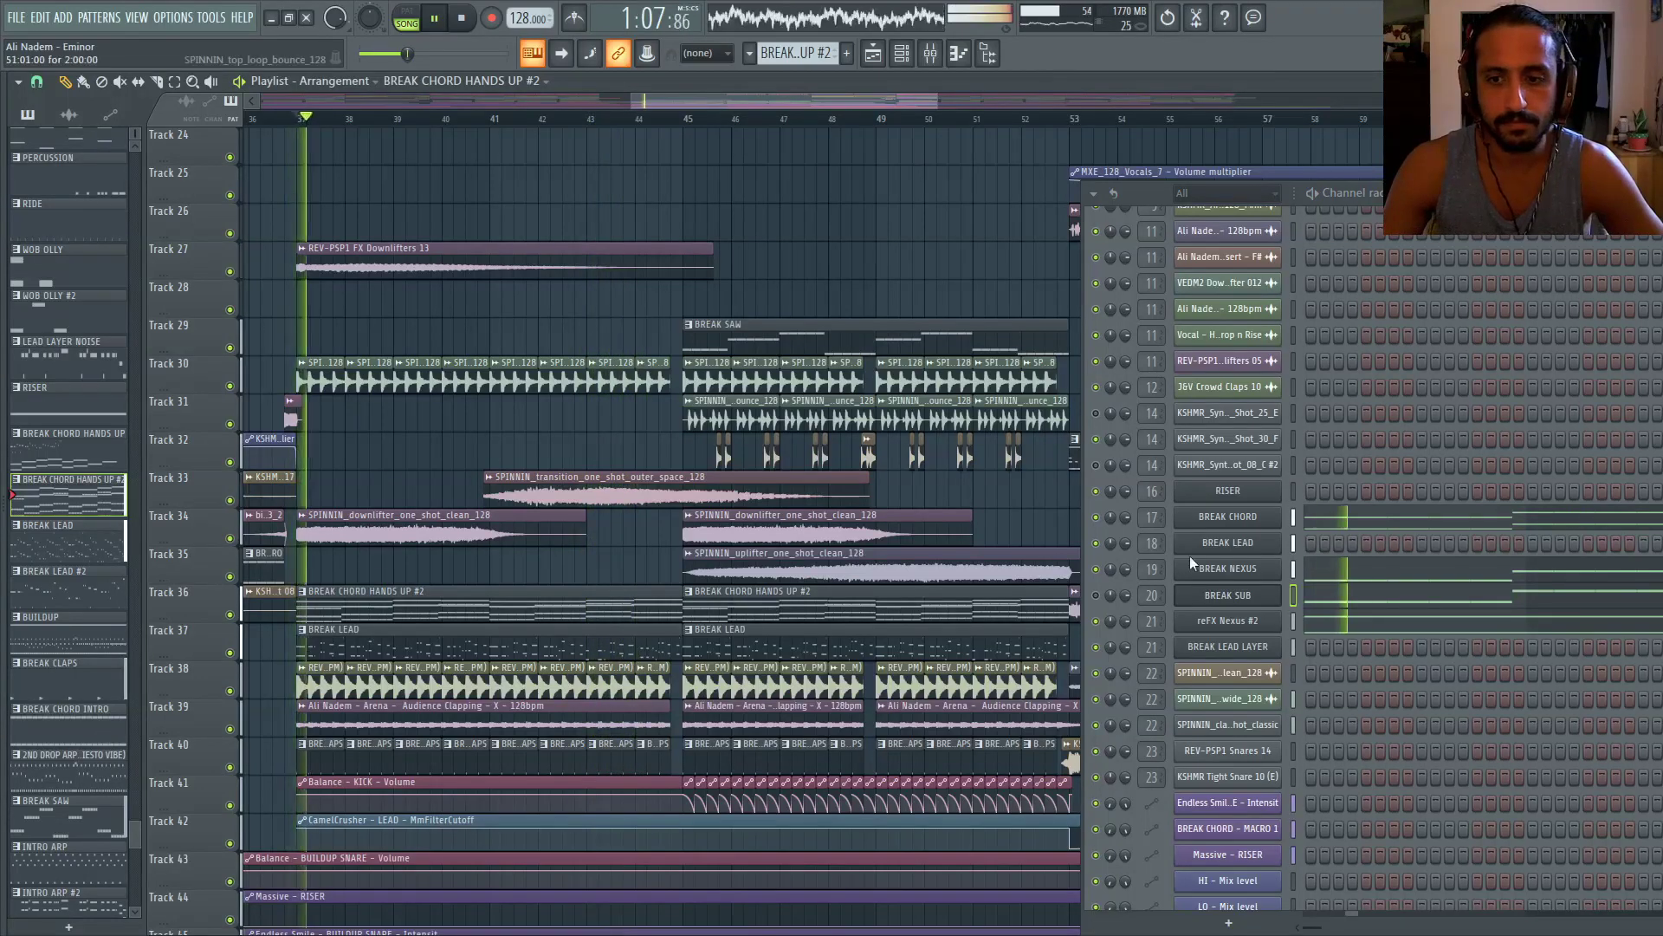
pyautogui.click(1096, 595)
# Set the attack level of envelope 4 in the BREAK SUB Massive synth to 97
pyautogui.click(1217, 596)
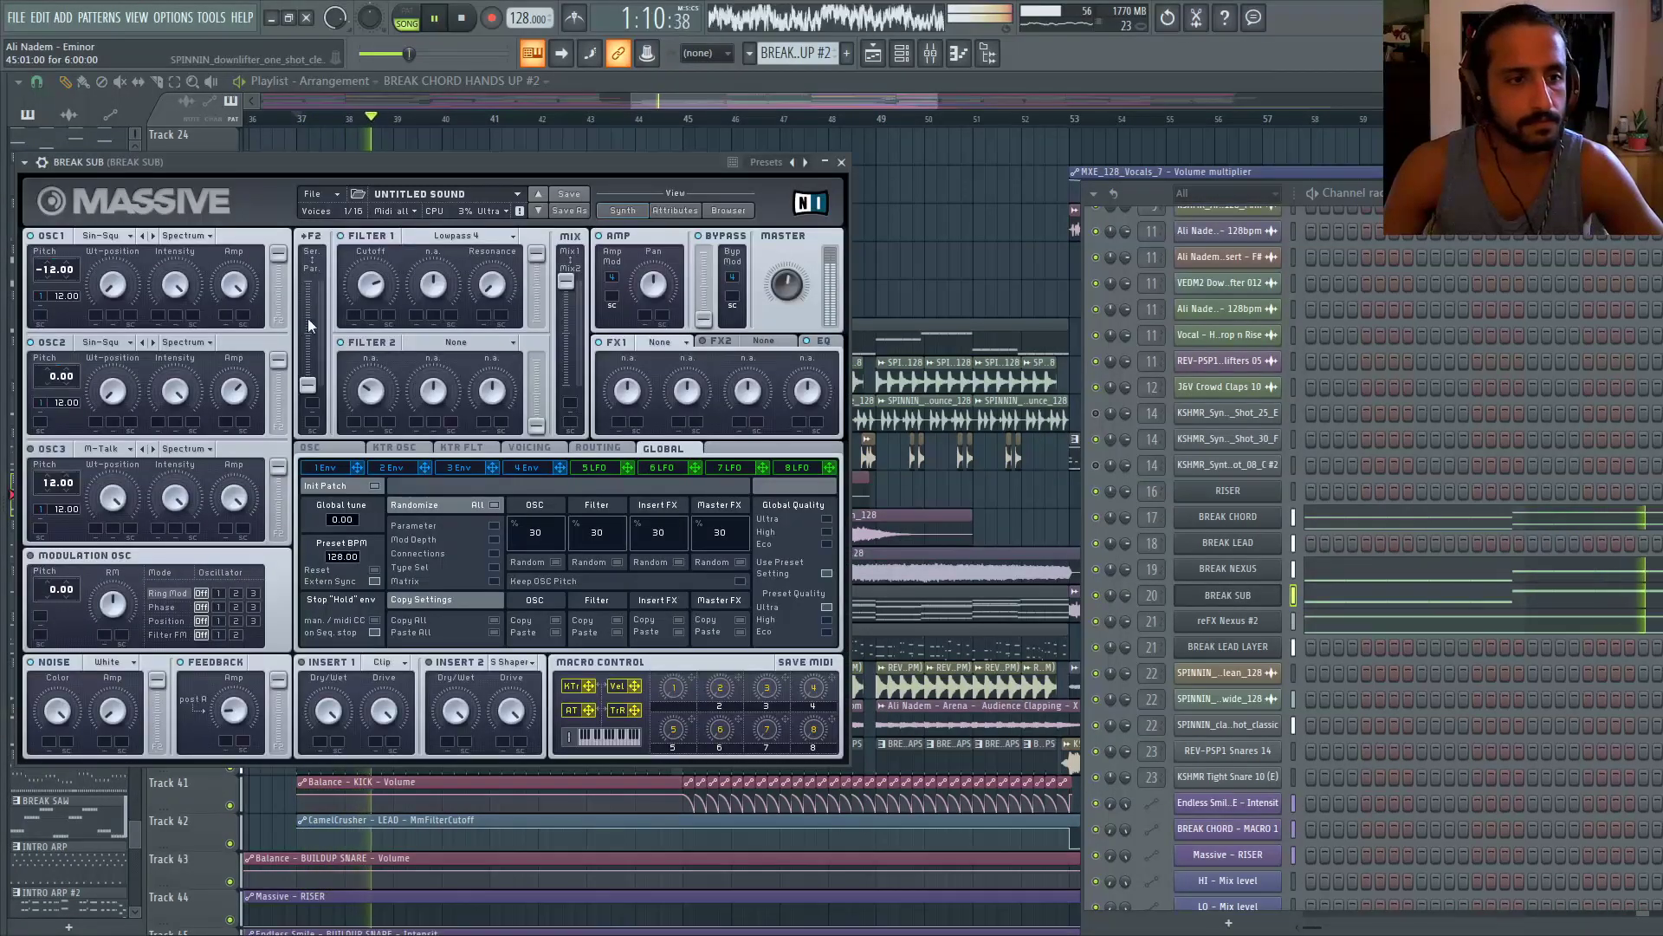
pyautogui.moveTo(387, 169); pyautogui.dragTo(437, 177)
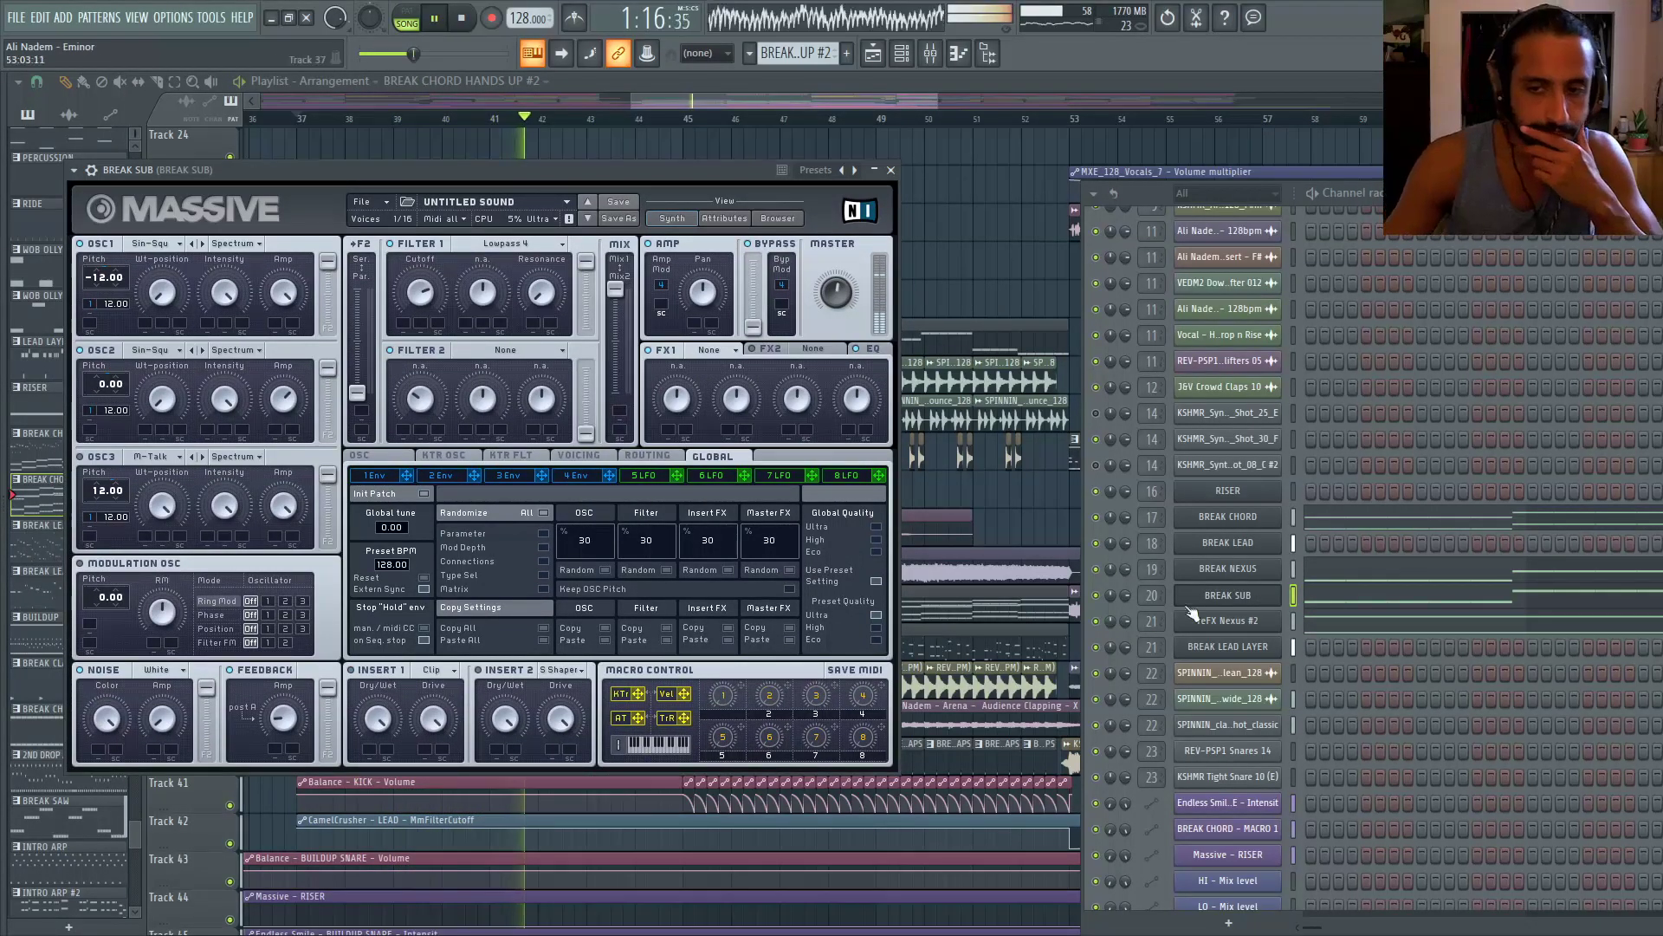
pyautogui.click(597, 477)
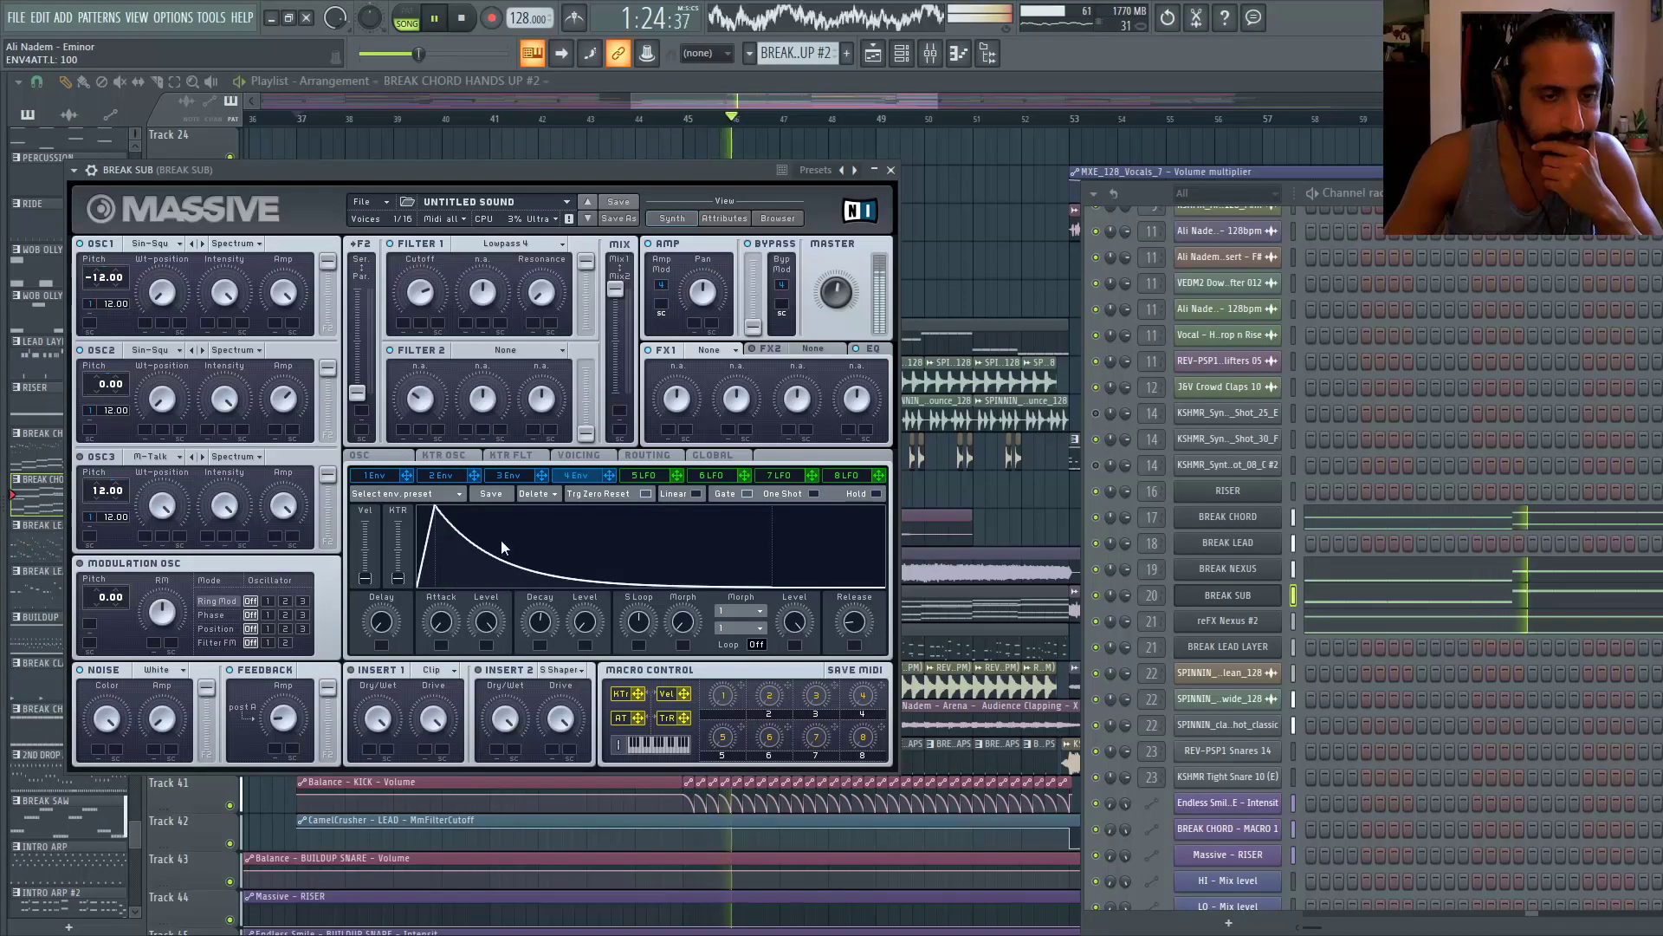
pyautogui.moveTo(501, 539); pyautogui.dragTo(479, 691)
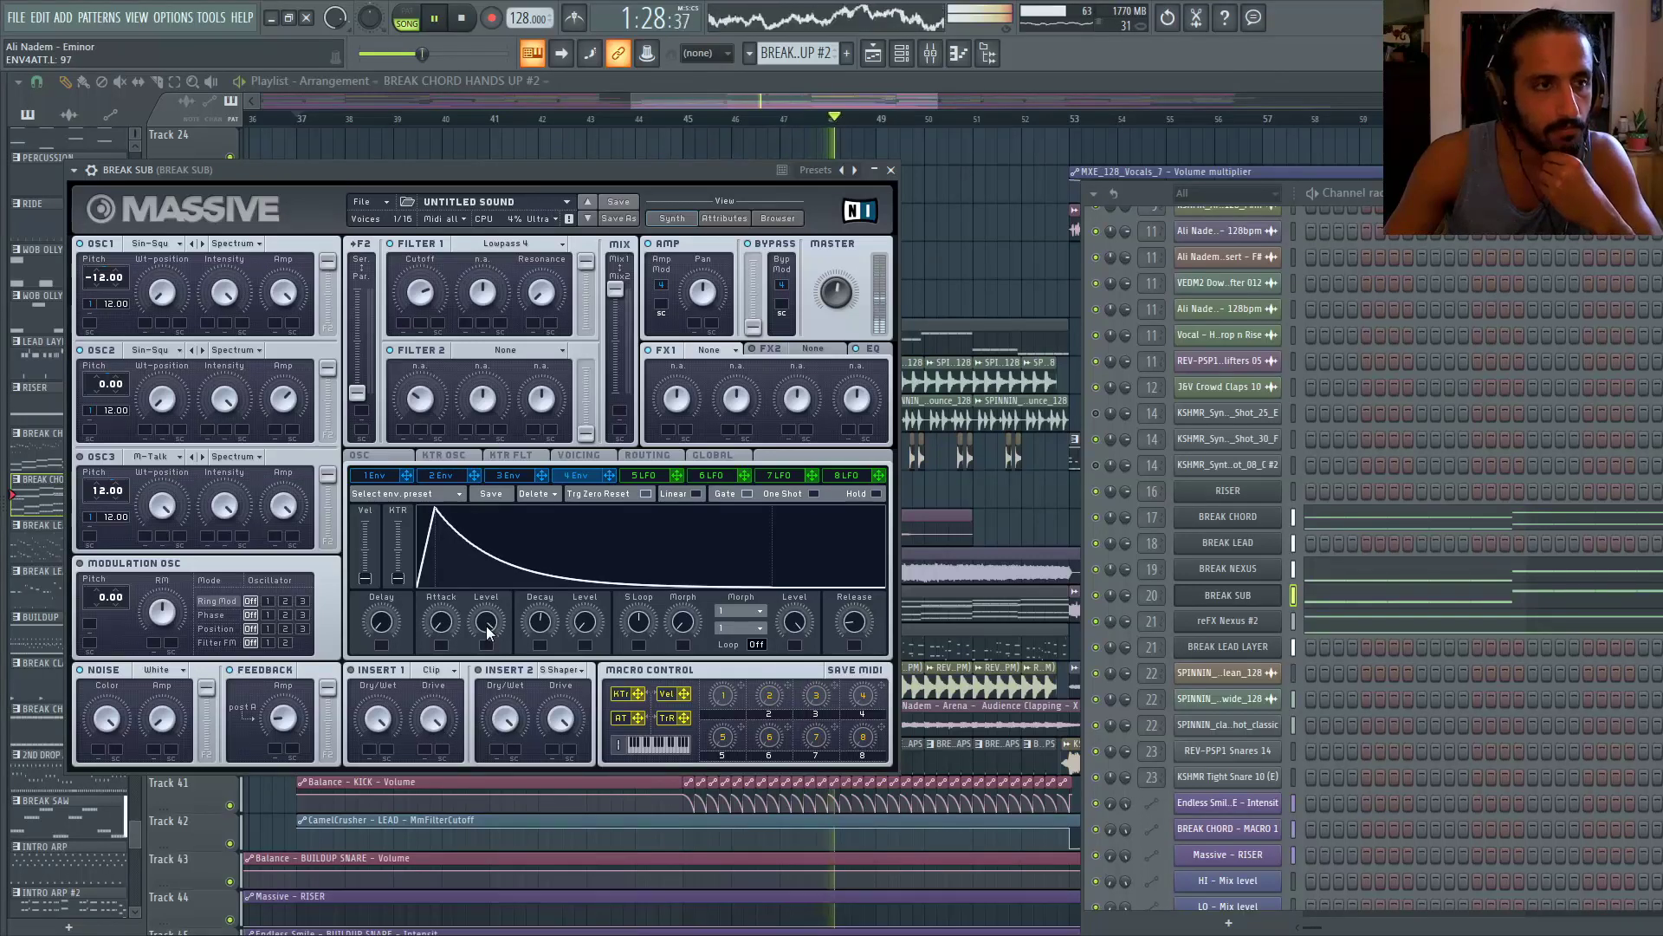
# Set the attack level of envelope 4 in the BREAK SUB Massive synth to 0 and replay the break from about bar 46
pyautogui.click(611, 457)
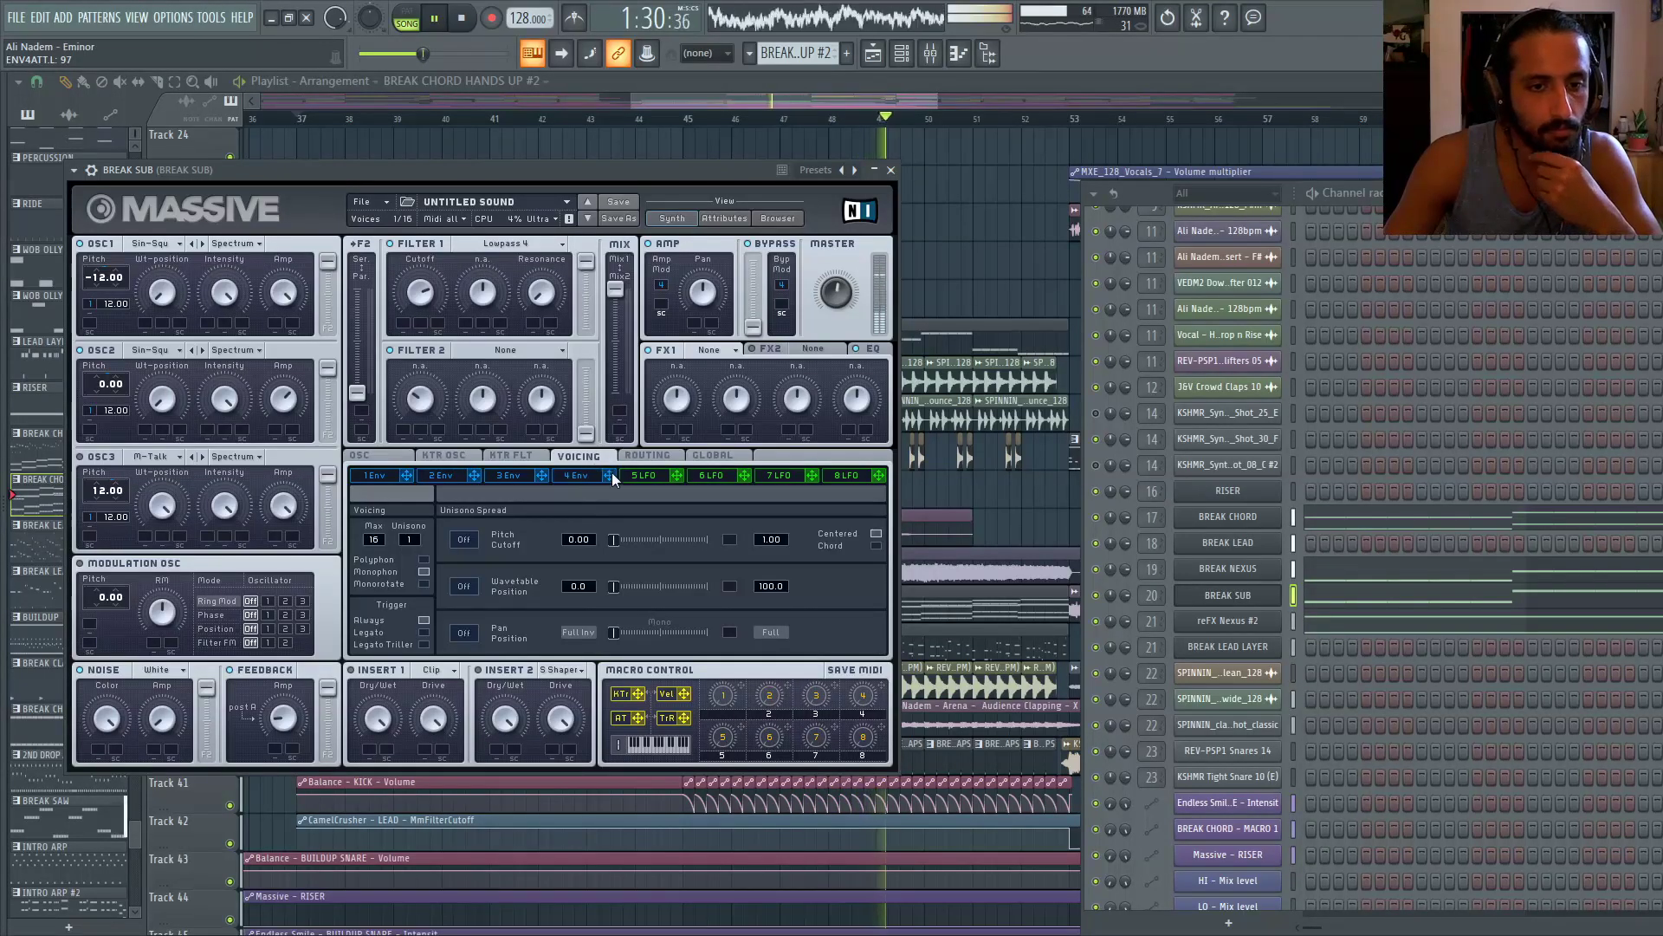
pyautogui.click(580, 477)
pyautogui.moveTo(499, 617); pyautogui.dragTo(456, 794)
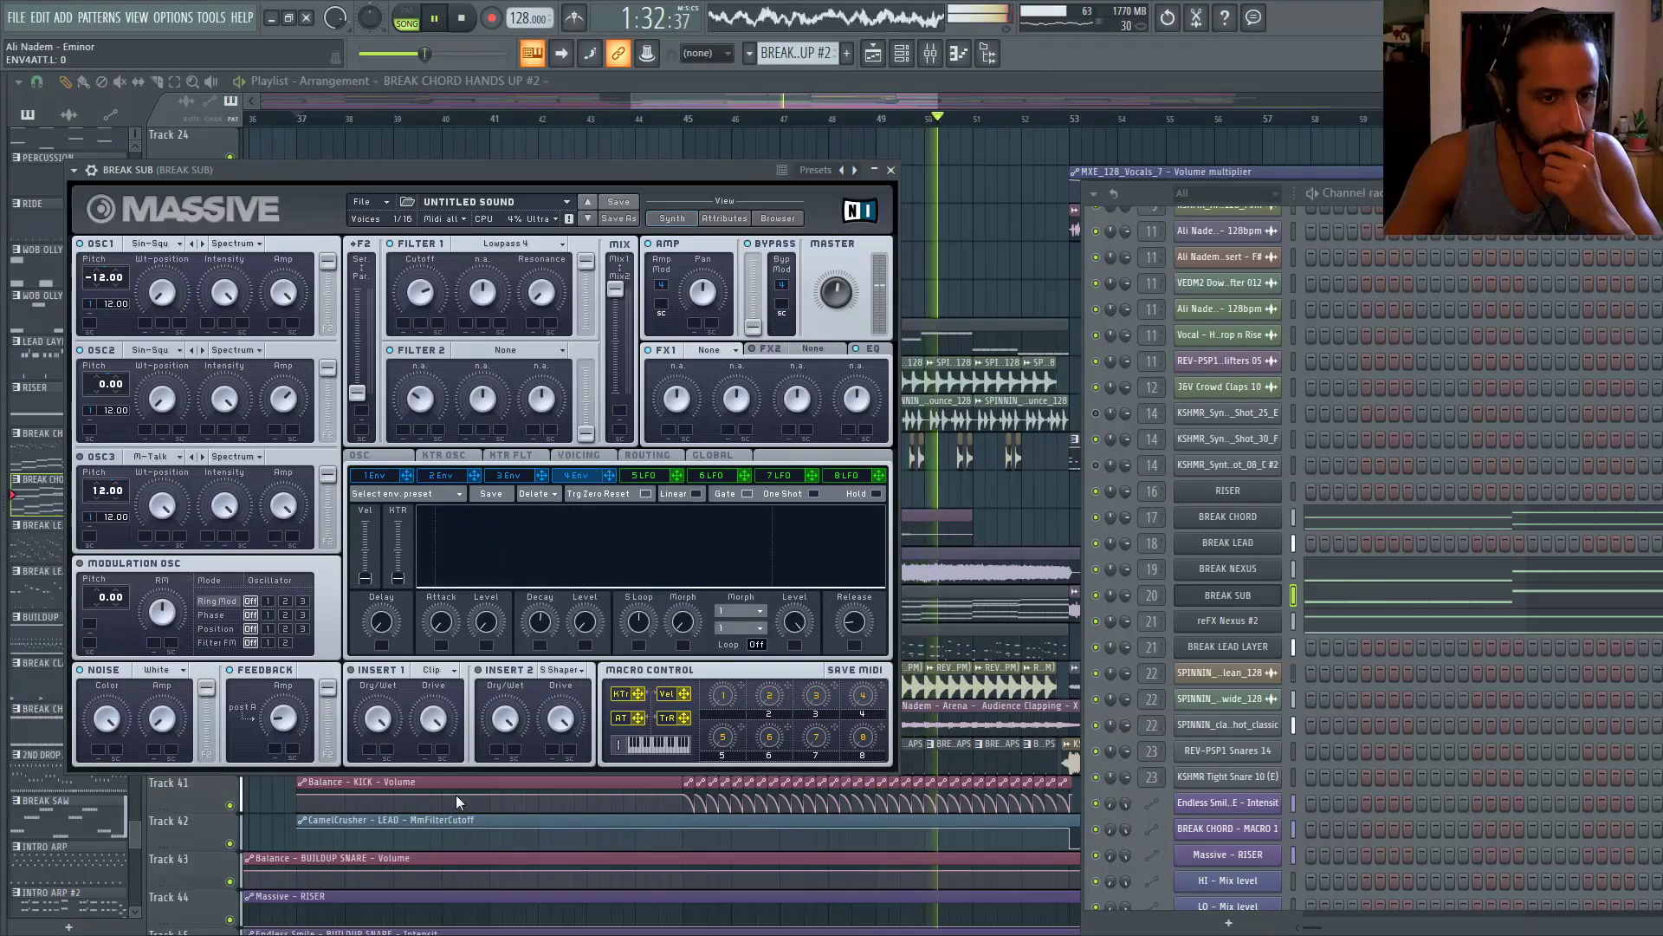
pyautogui.click(738, 124)
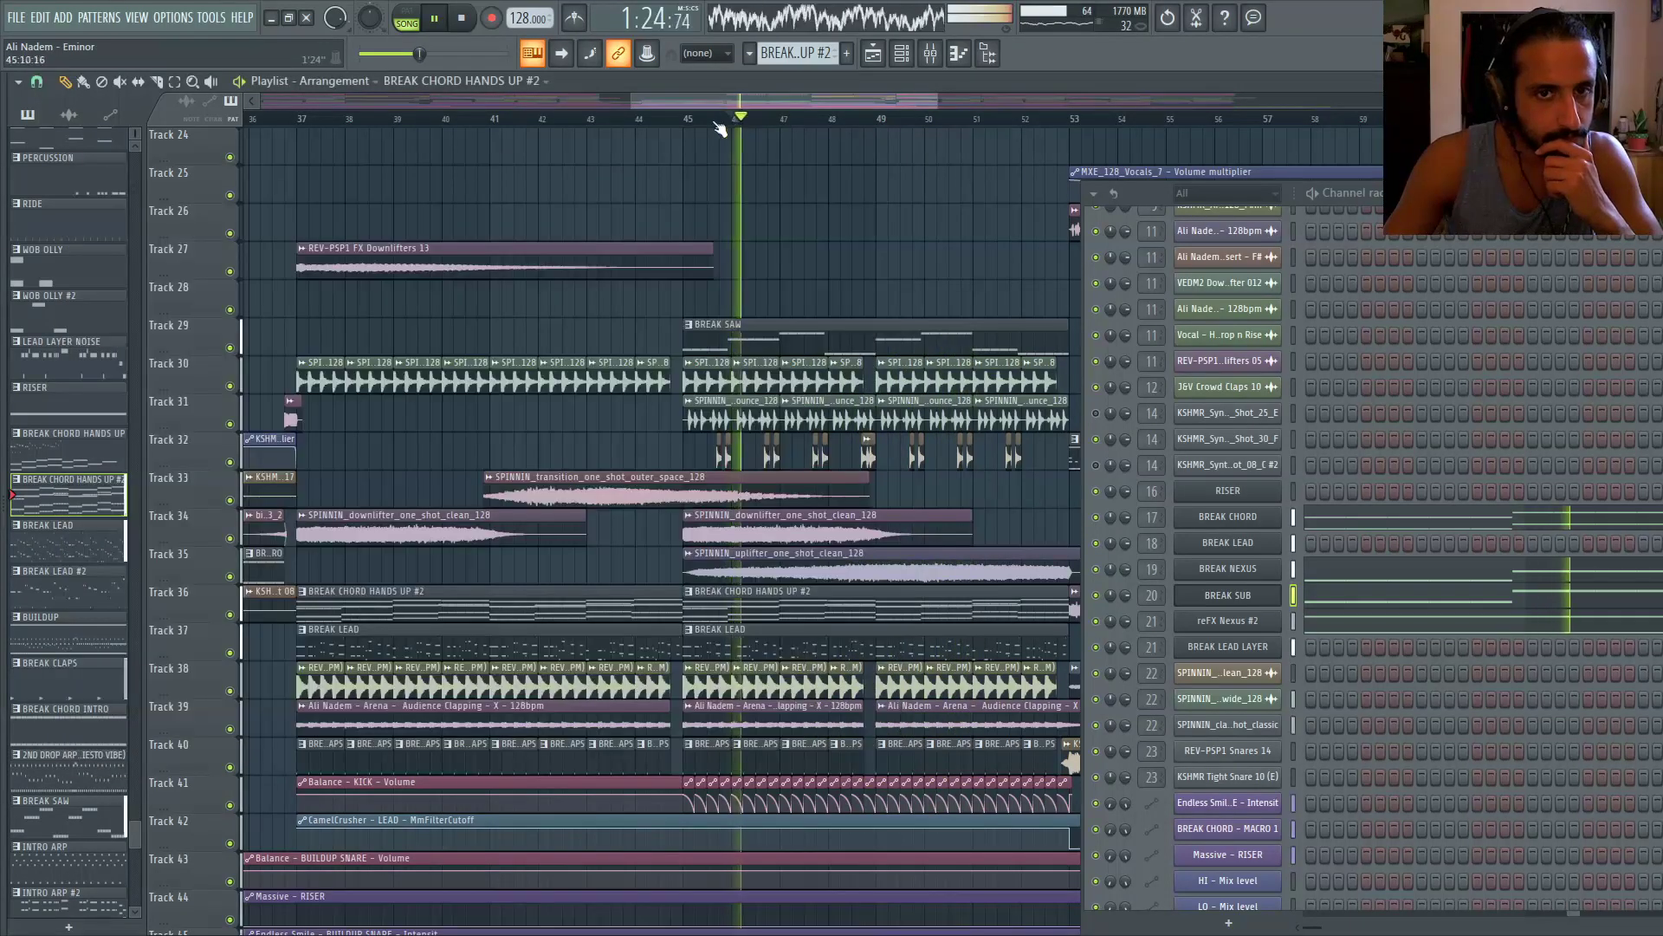
pyautogui.click(1223, 598)
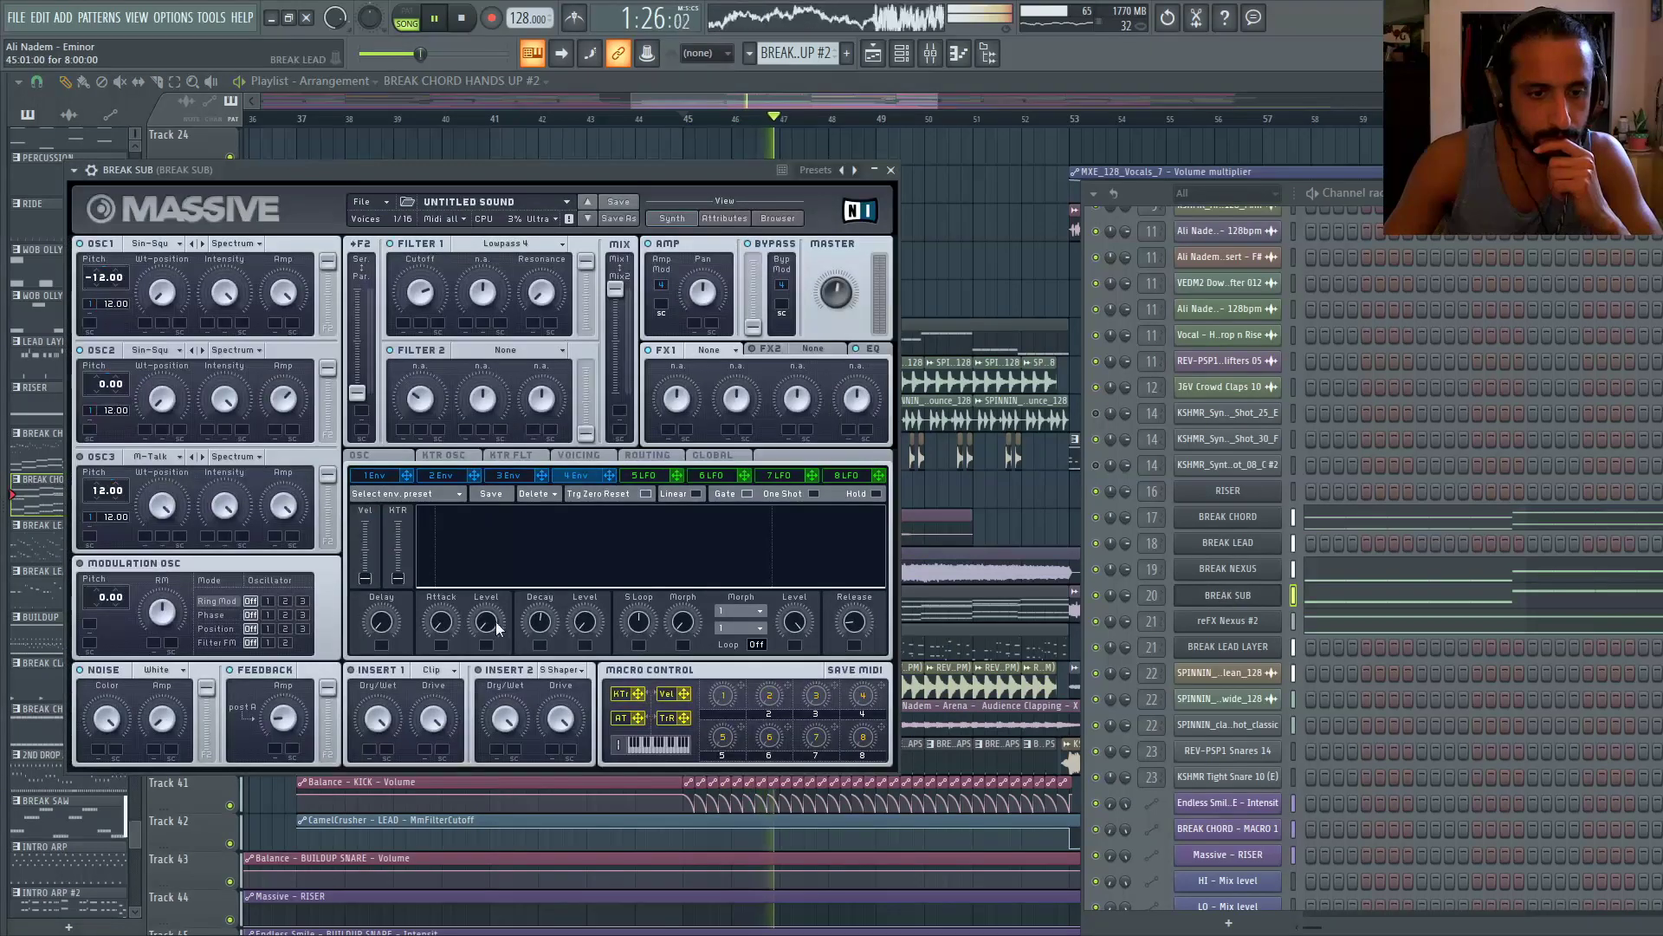
pyautogui.click(1242, 597)
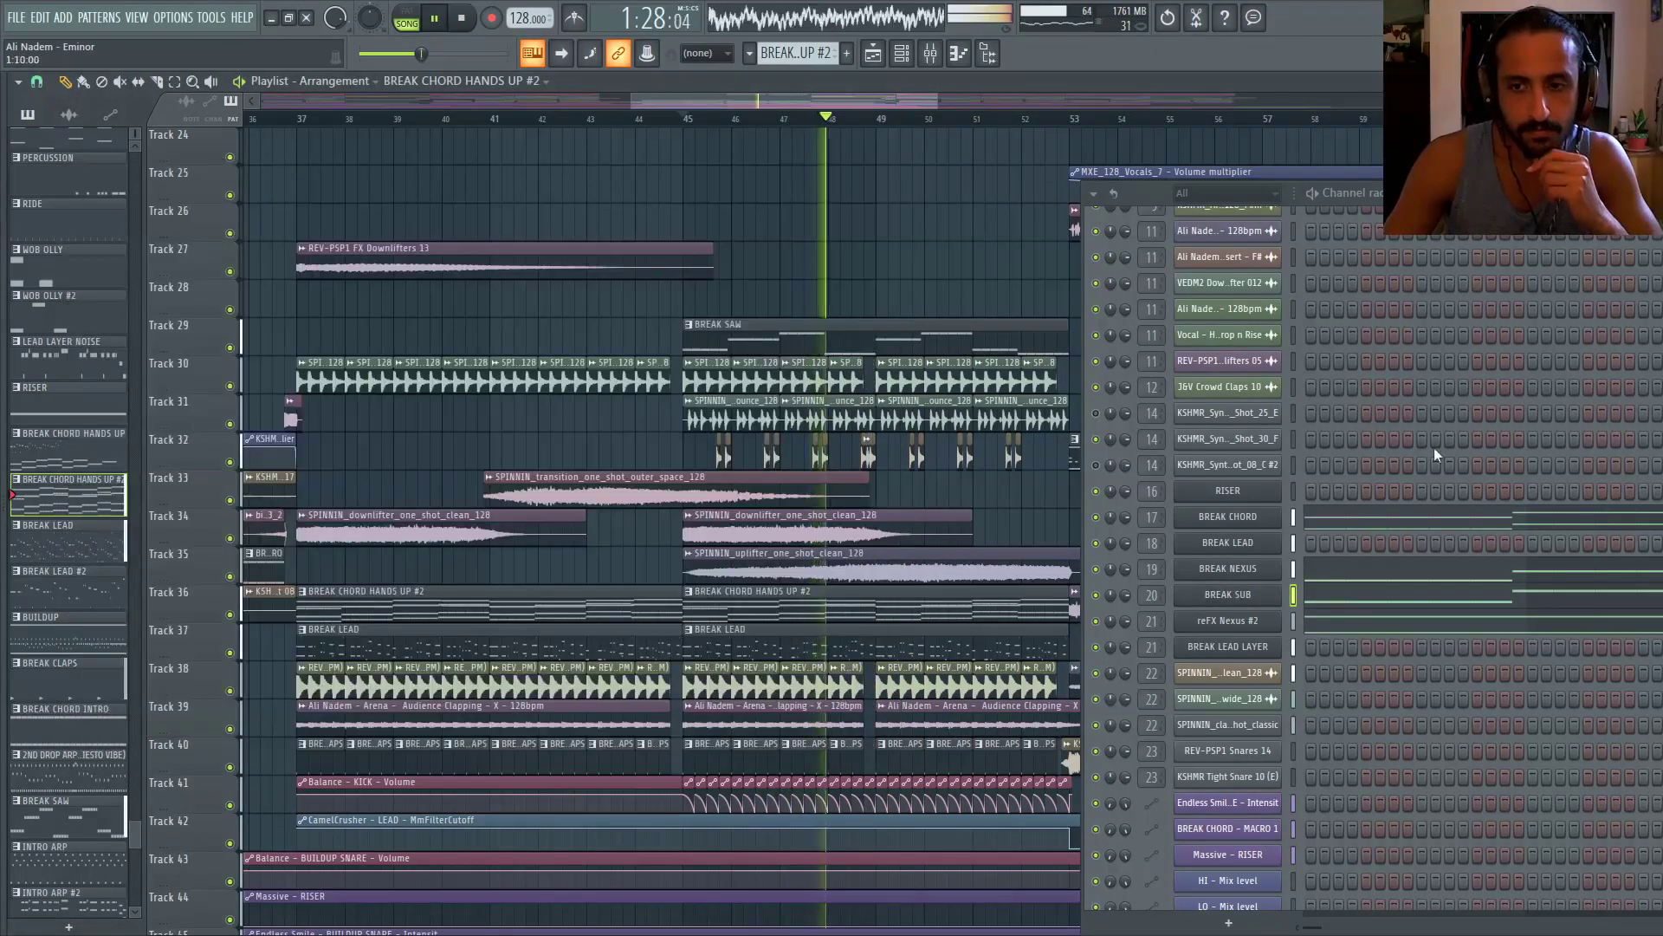
# Select the BREAK SAW pattern from its clip on track 29 and look through the channels while the break plays into the buildup
pyautogui.scroll(10, 1451, 436)
pyautogui.scroll(2, 1454, 438)
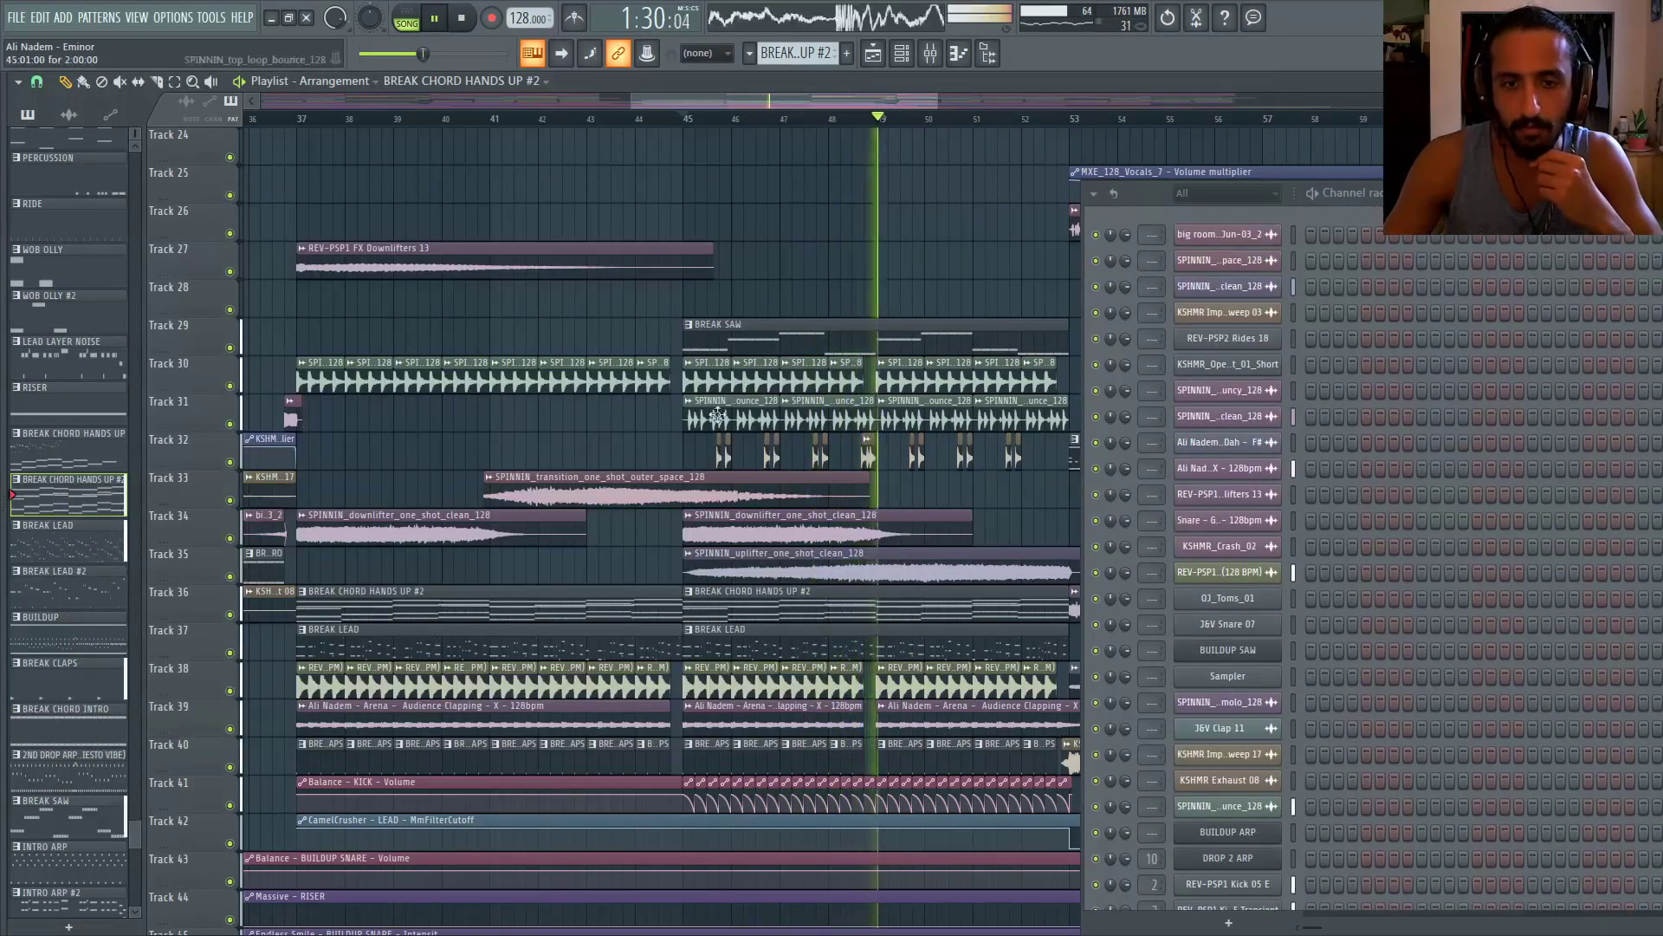
pyautogui.click(806, 329)
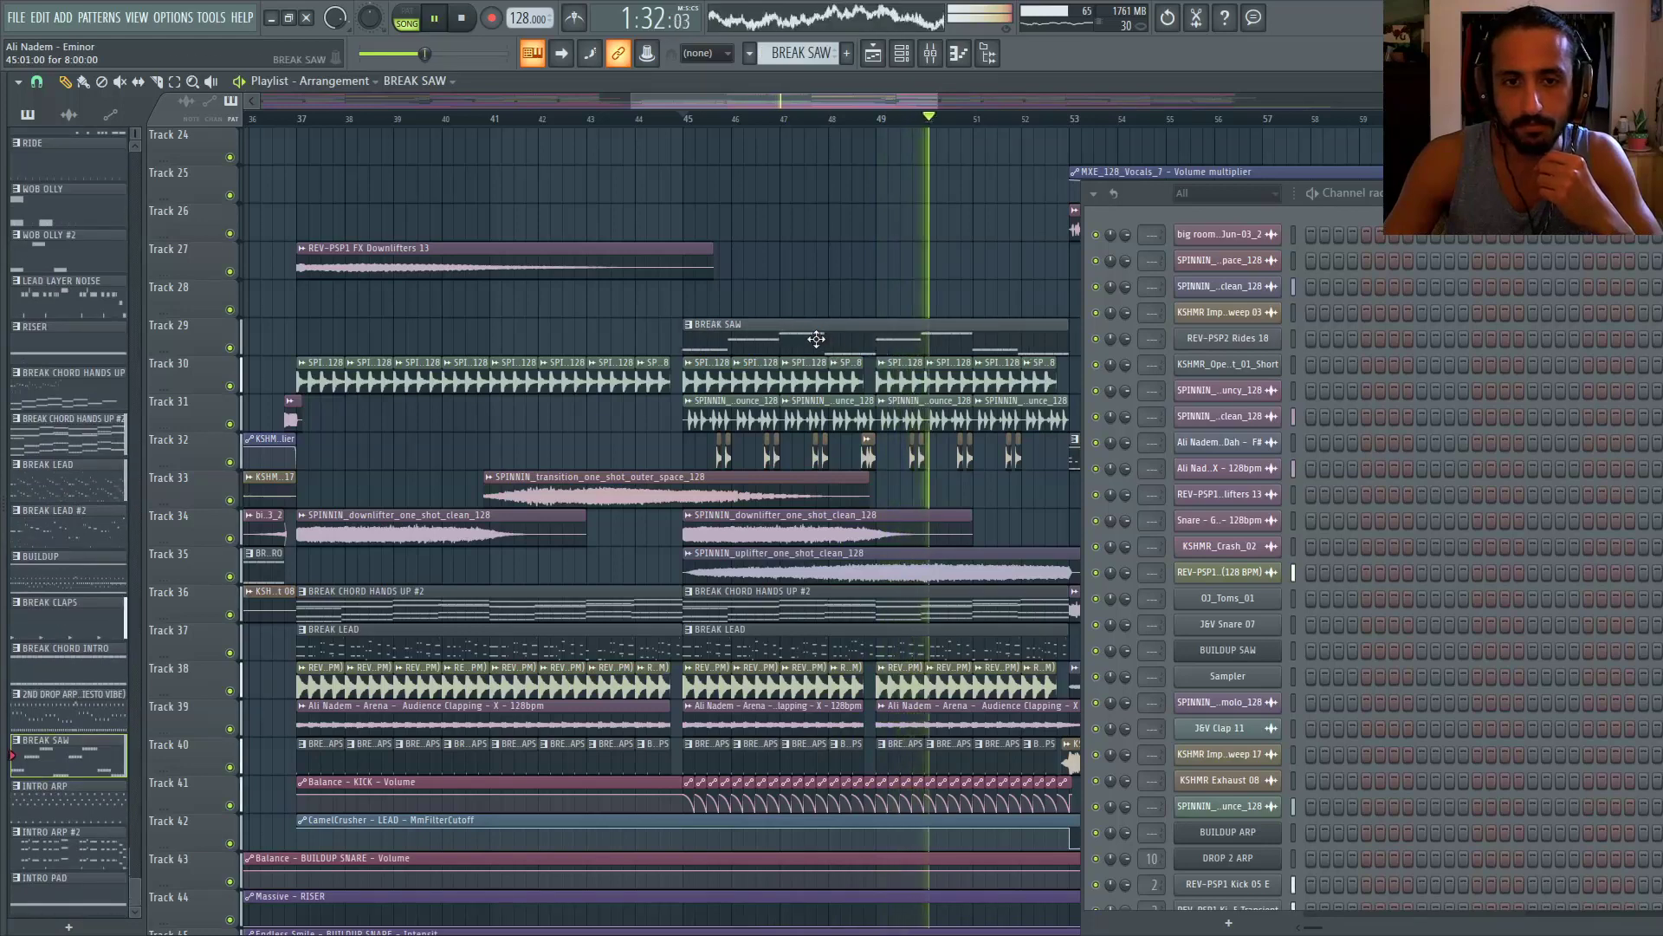
pyautogui.scroll(-5, 1346, 631)
pyautogui.scroll(-8, 1346, 629)
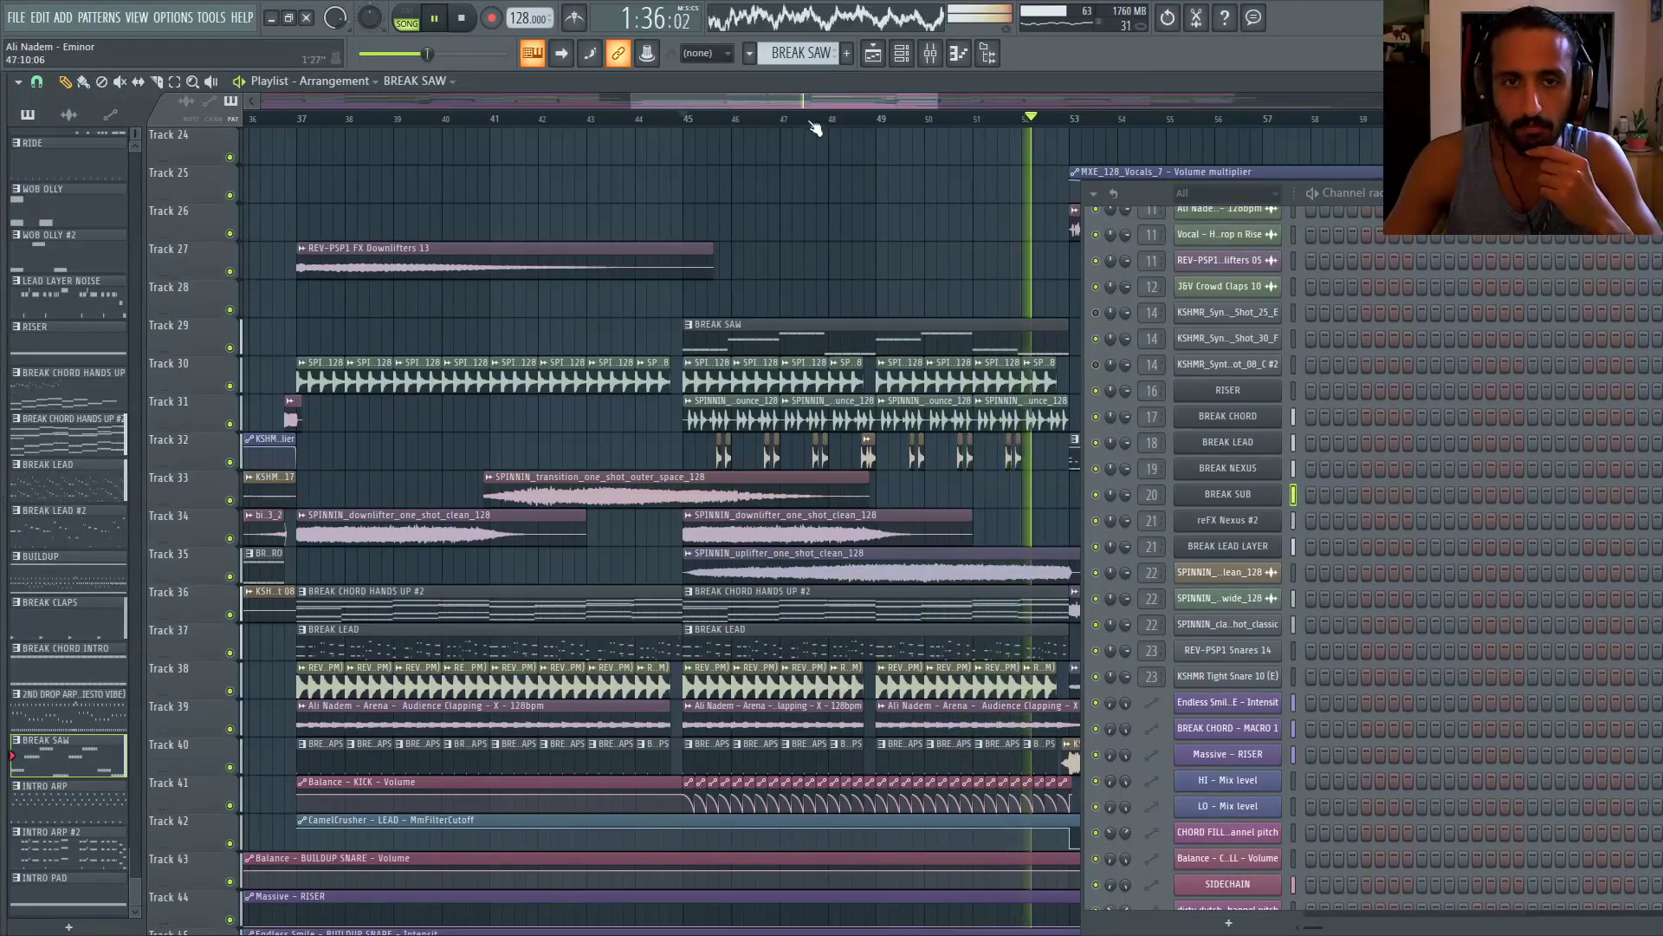
pyautogui.moveTo(803, 102); pyautogui.dragTo(899, 105)
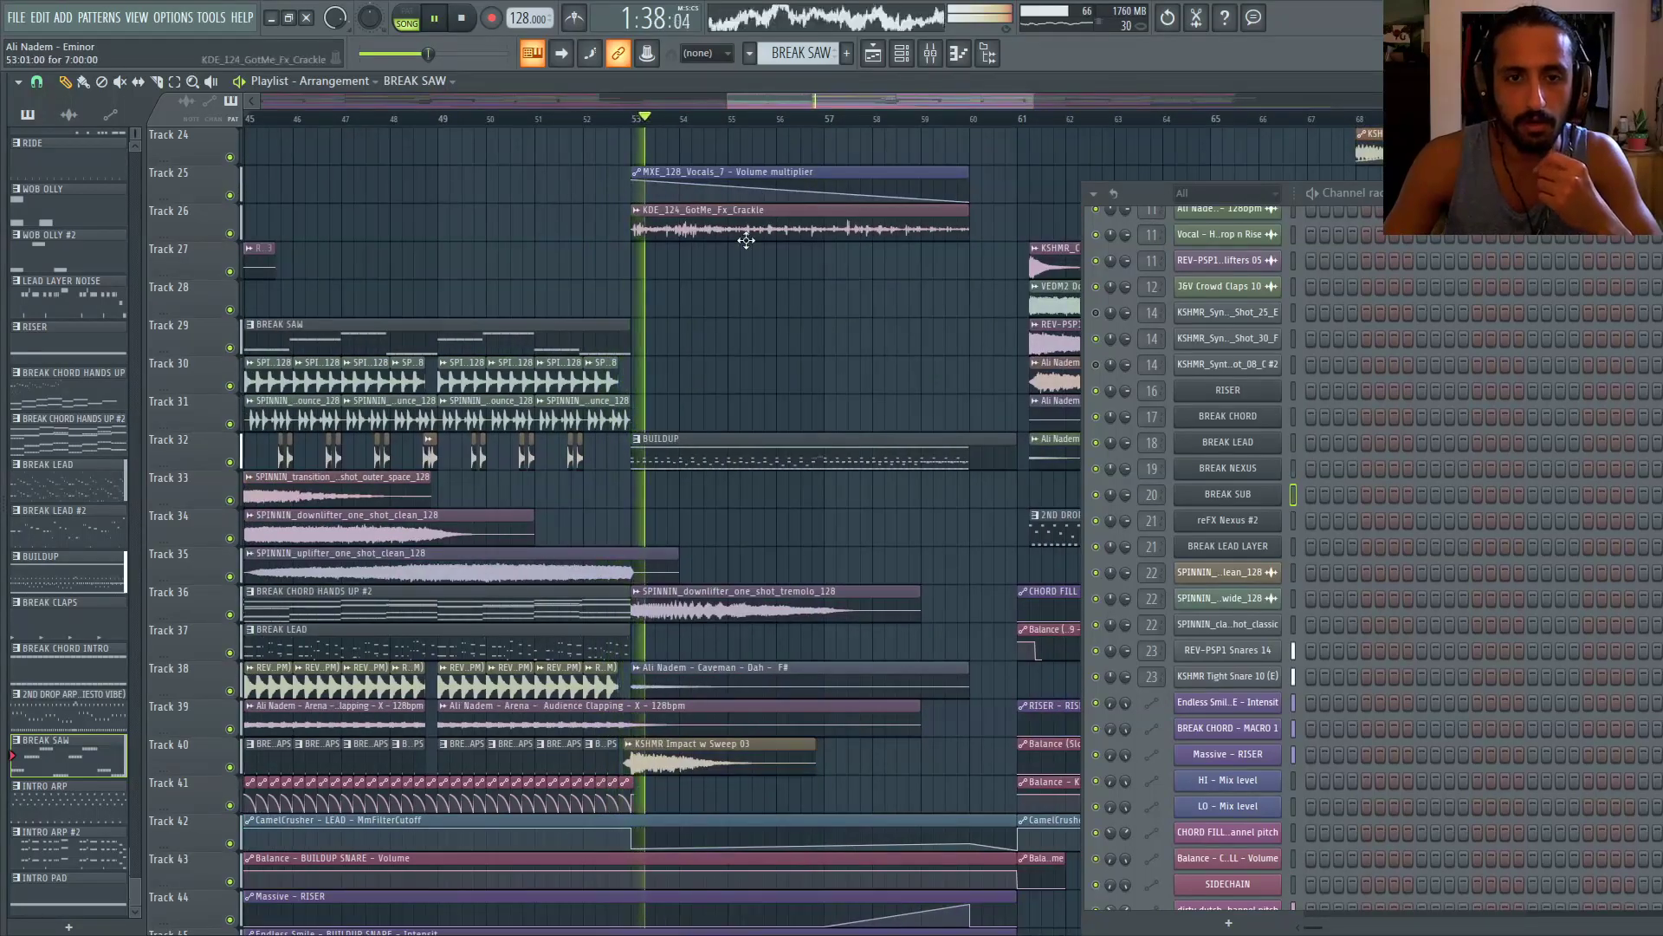
# Hide the channel rack and save the project
pyautogui.press('F6')
pyautogui.scroll(-5, 861, 257)
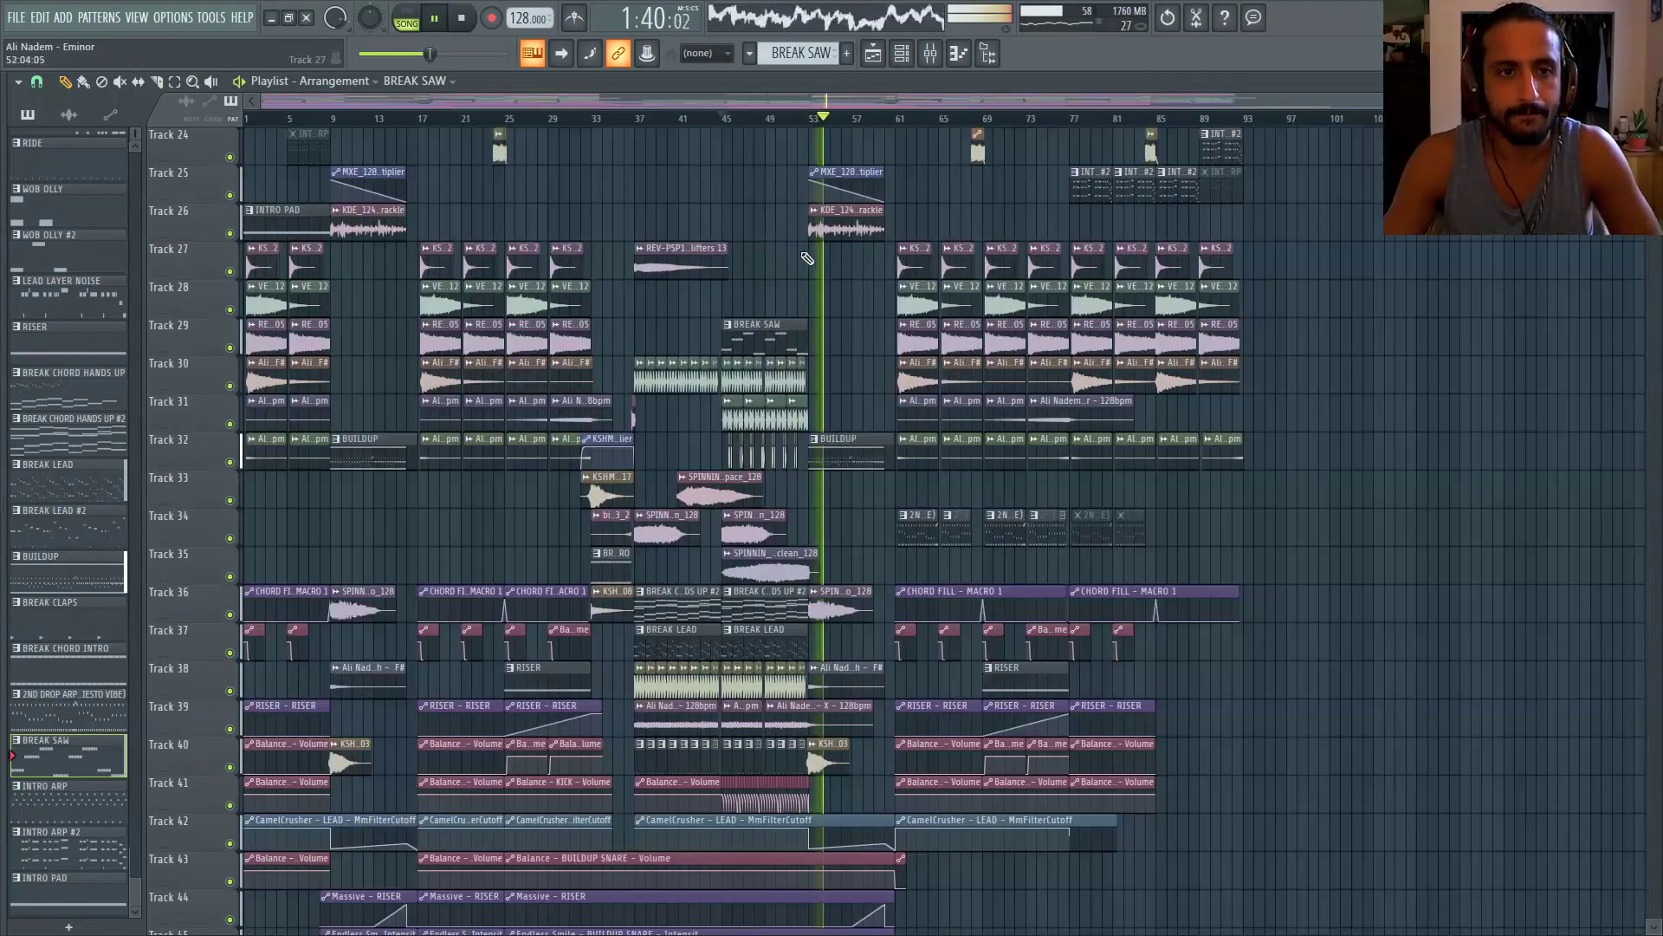
pyautogui.scroll(-10, 832, 299)
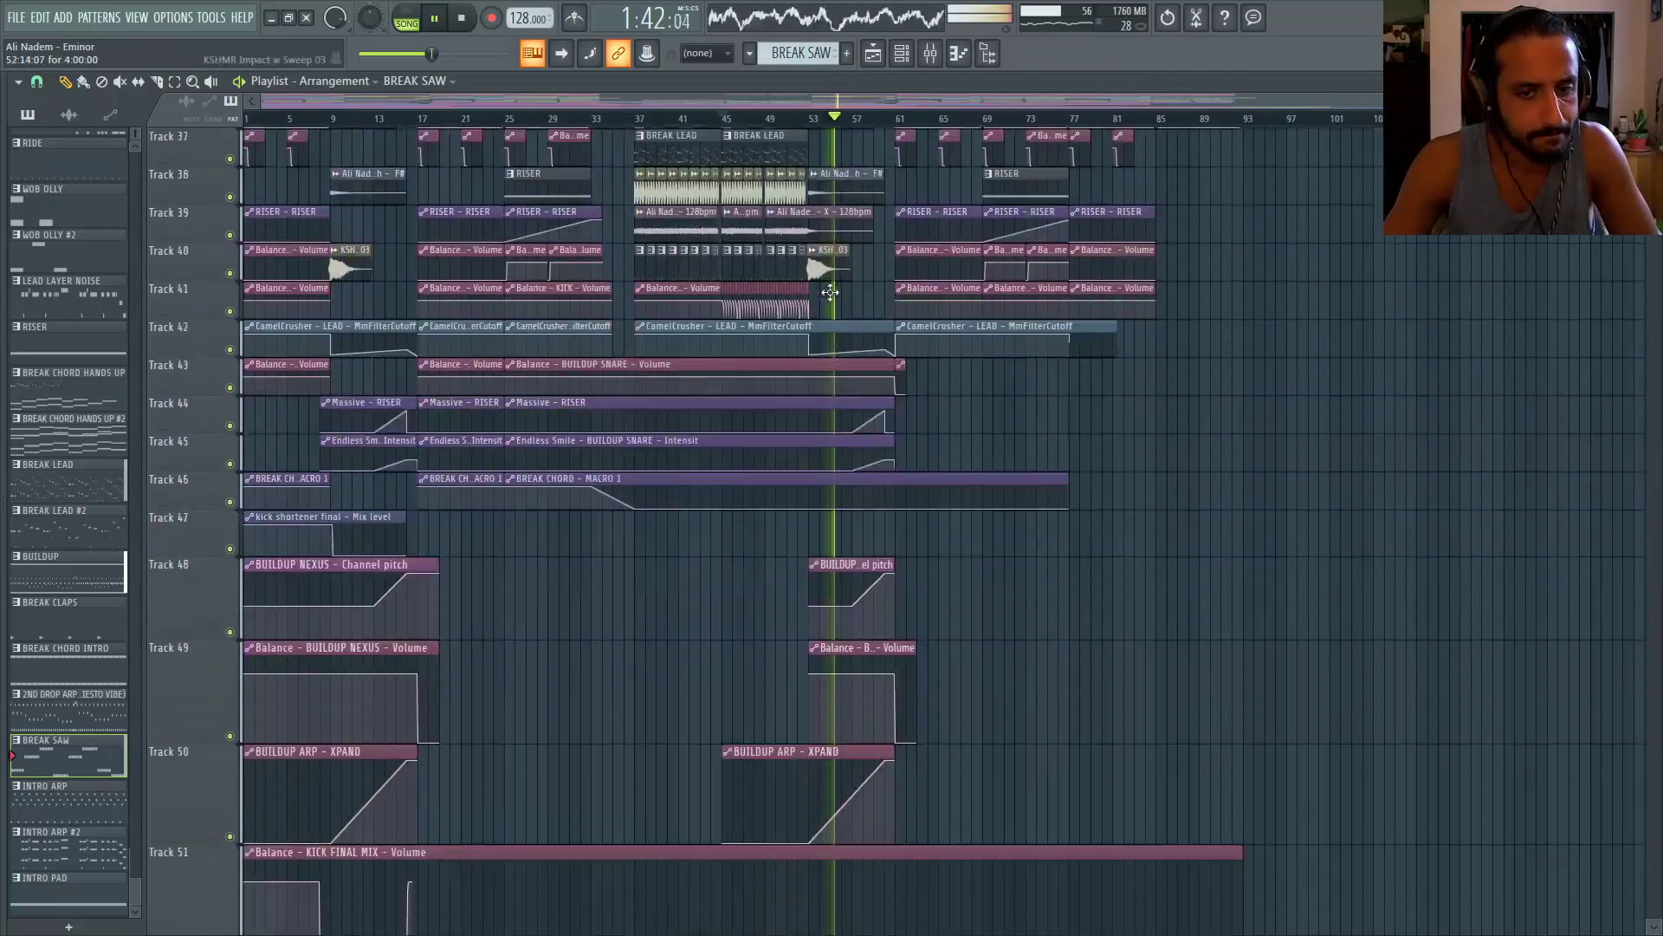
pyautogui.hotkey('ctrl', 's')
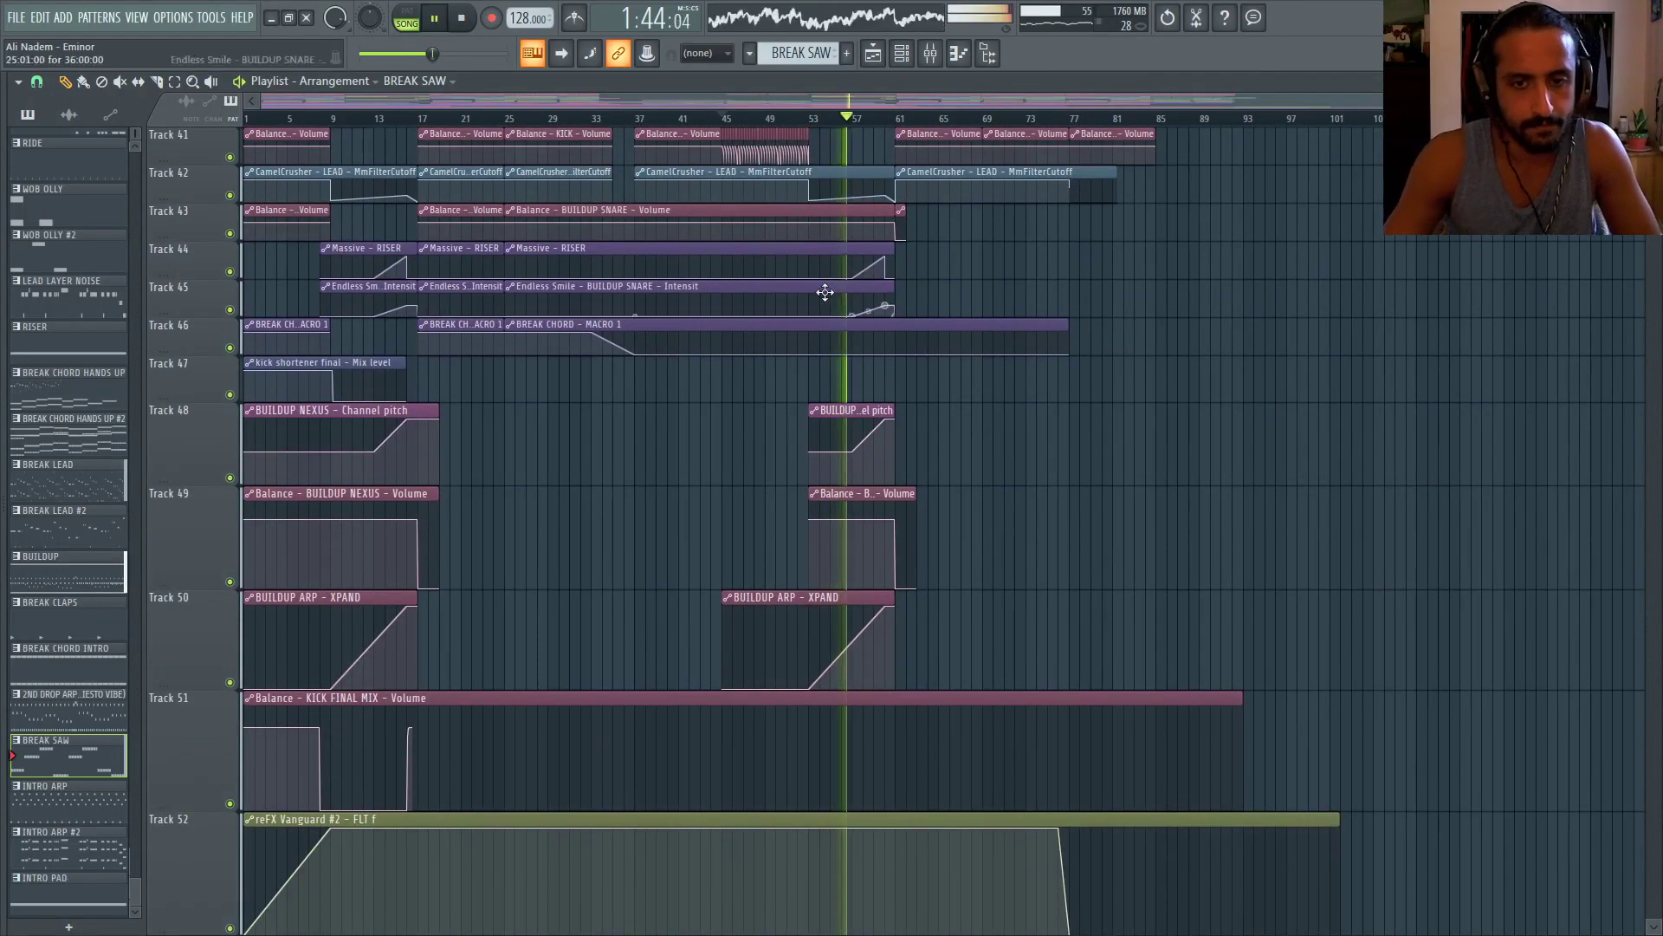
# Move the last point of the Endless Smile INTRO ARP intensity automation on track 53 back to about bar 88
pyautogui.scroll(-8, 832, 299)
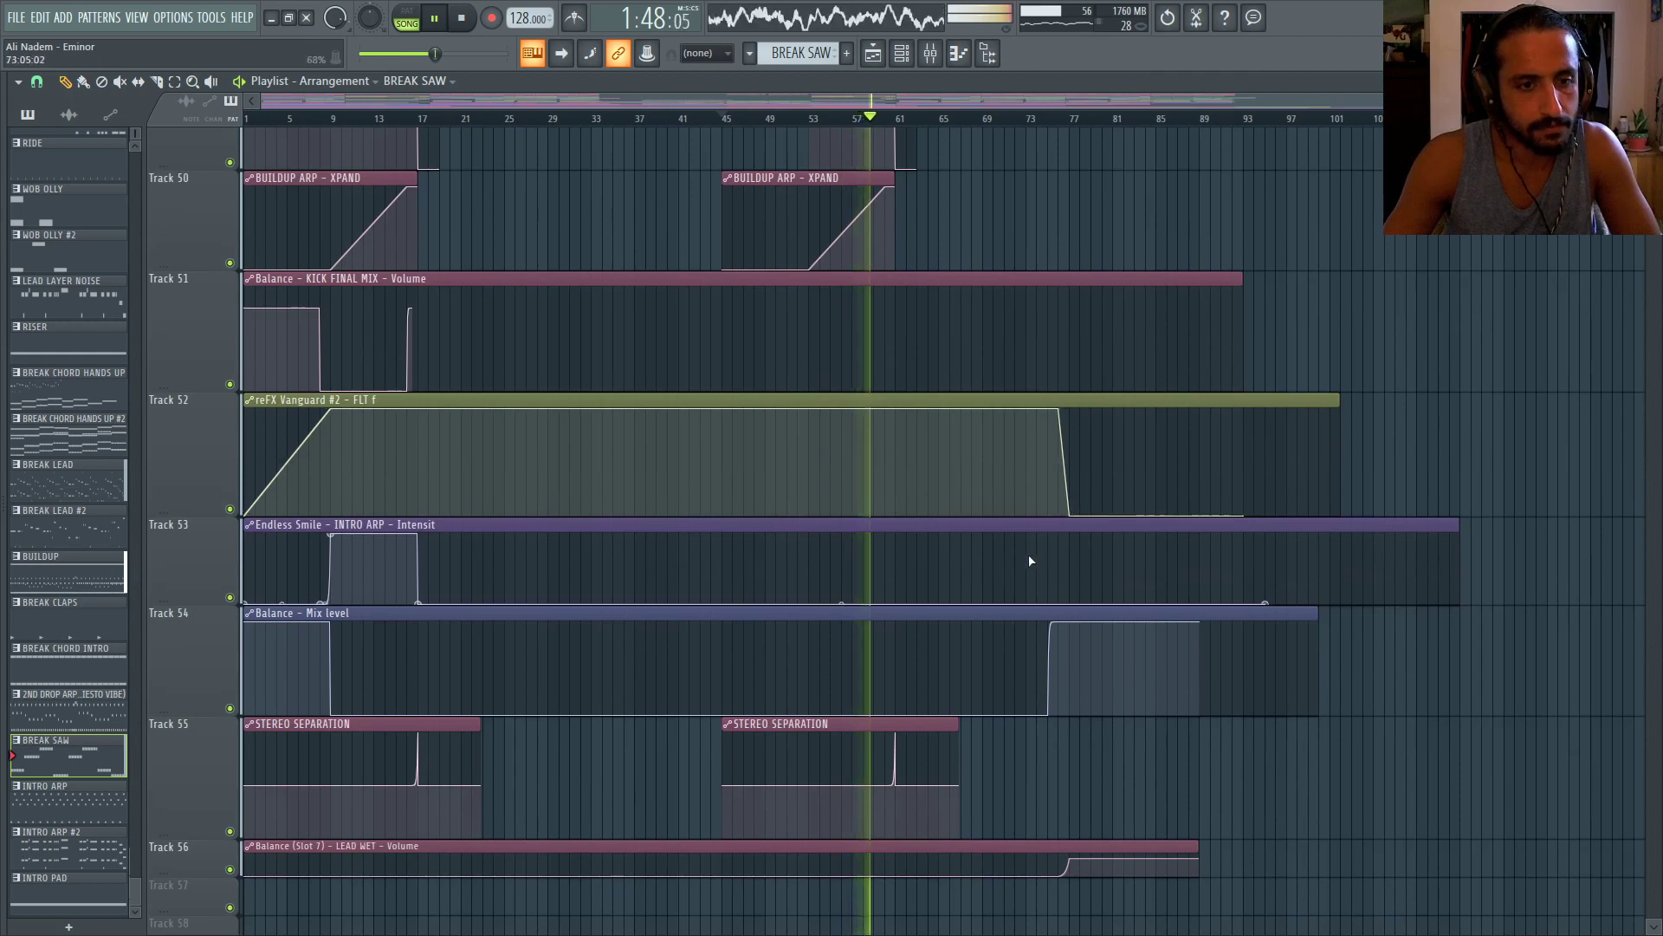
pyautogui.scroll(1, 1380, 609)
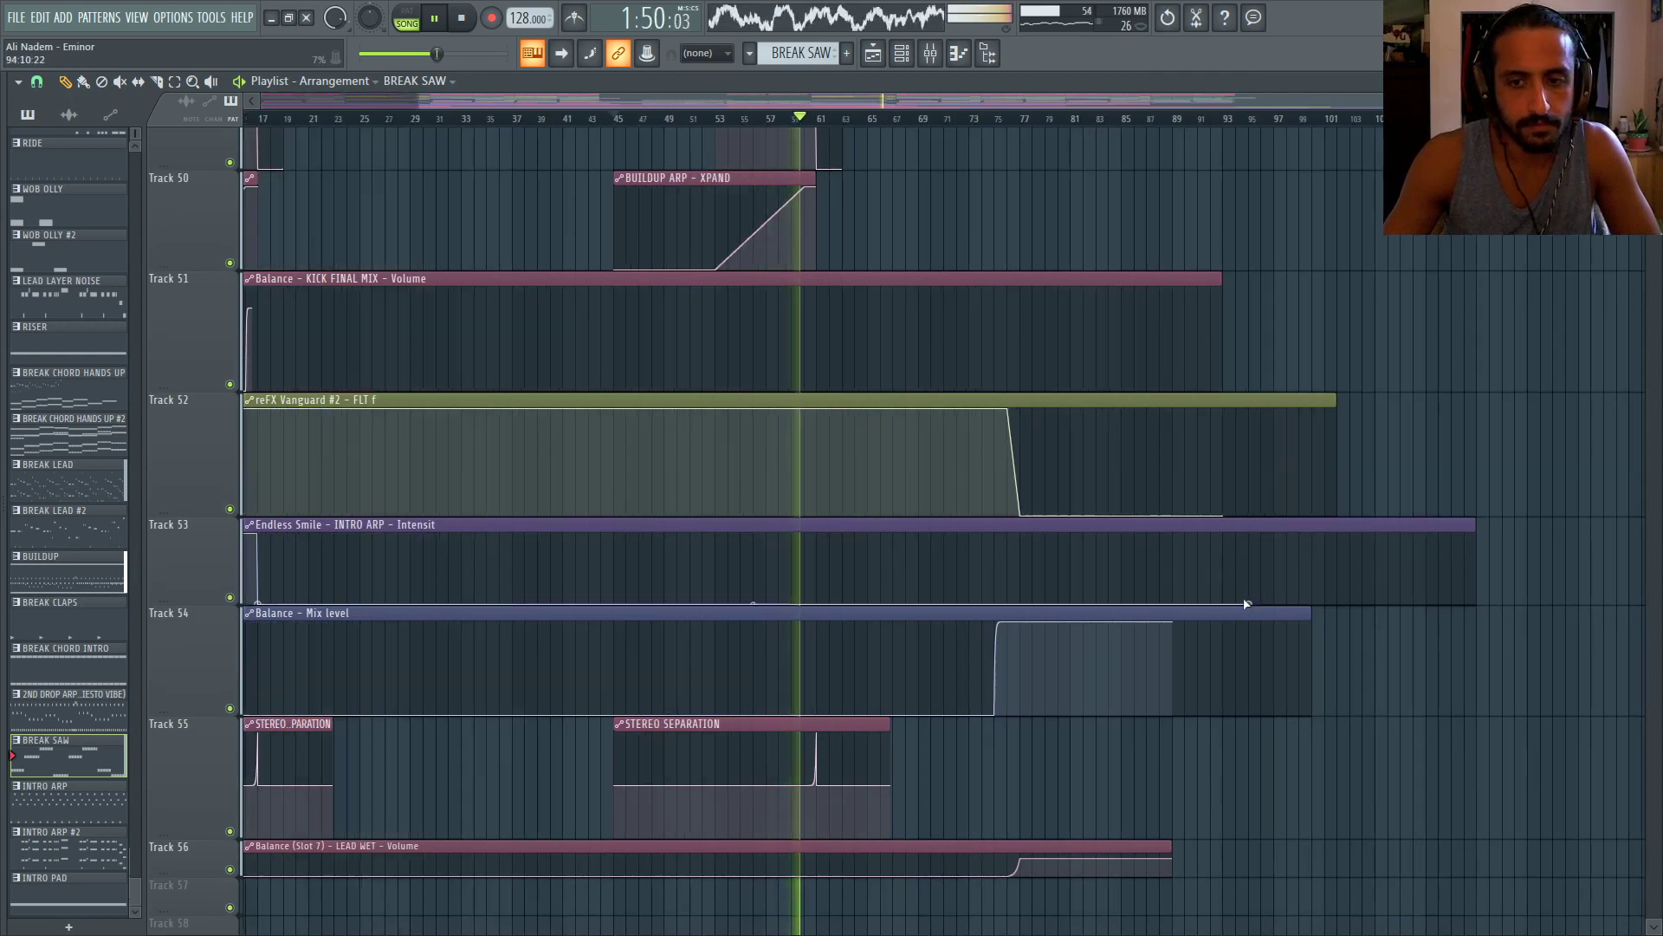
pyautogui.click(1174, 592)
pyautogui.scroll(2, 871, 510)
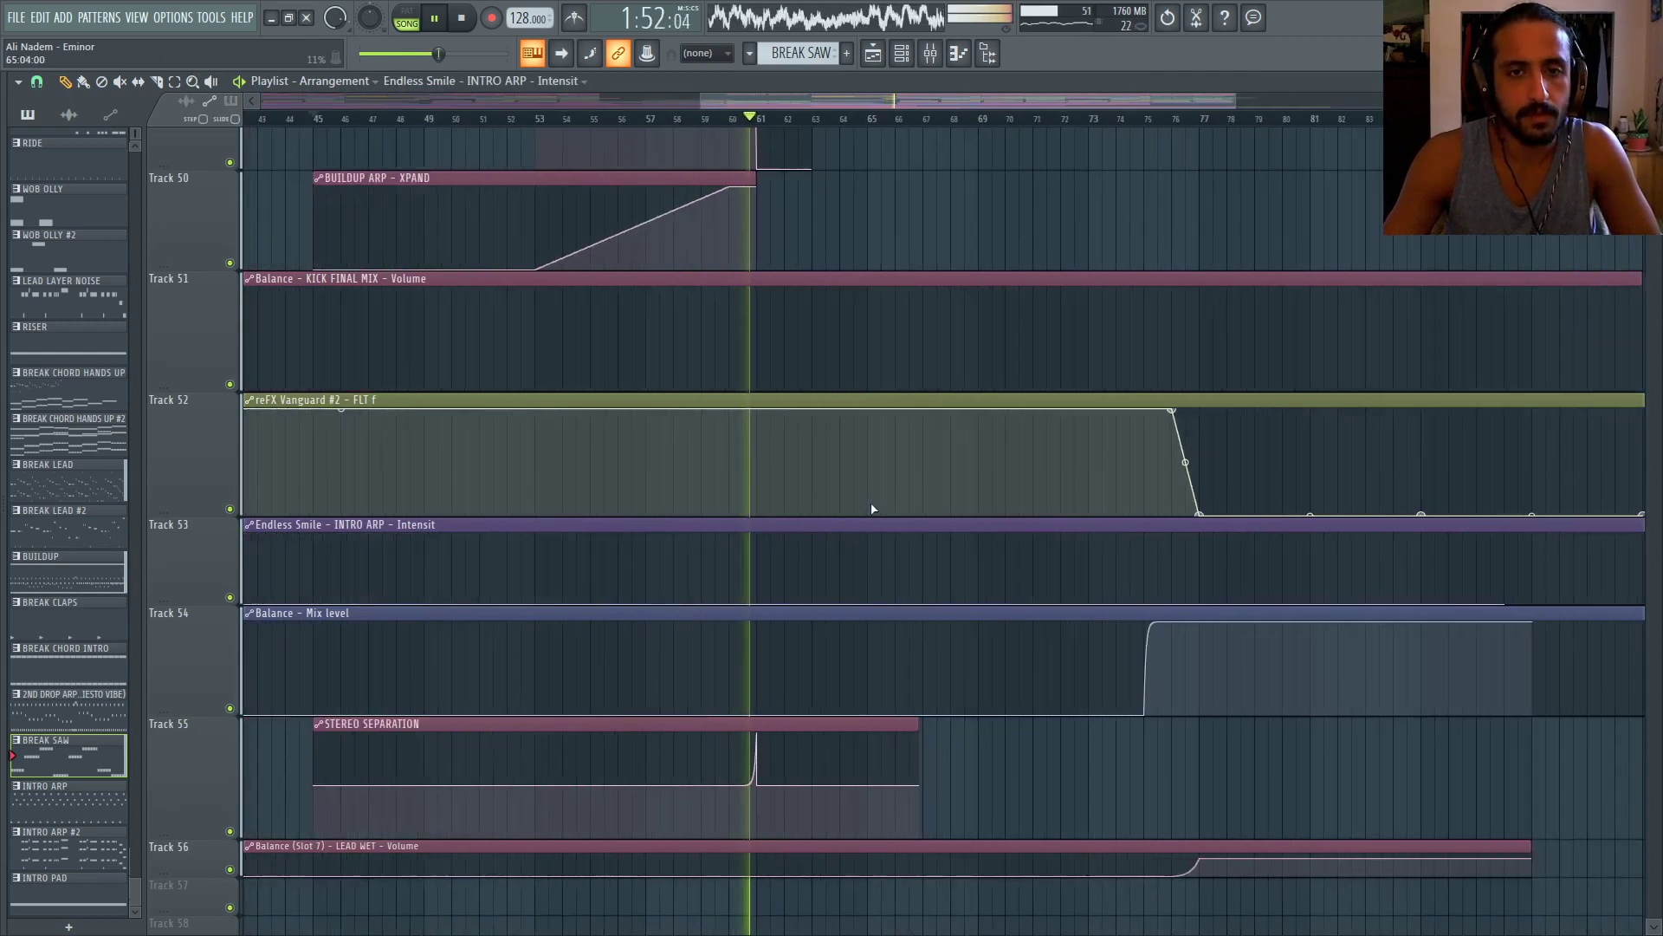
pyautogui.scroll(-2, 872, 509)
pyautogui.scroll(-2, 1083, 433)
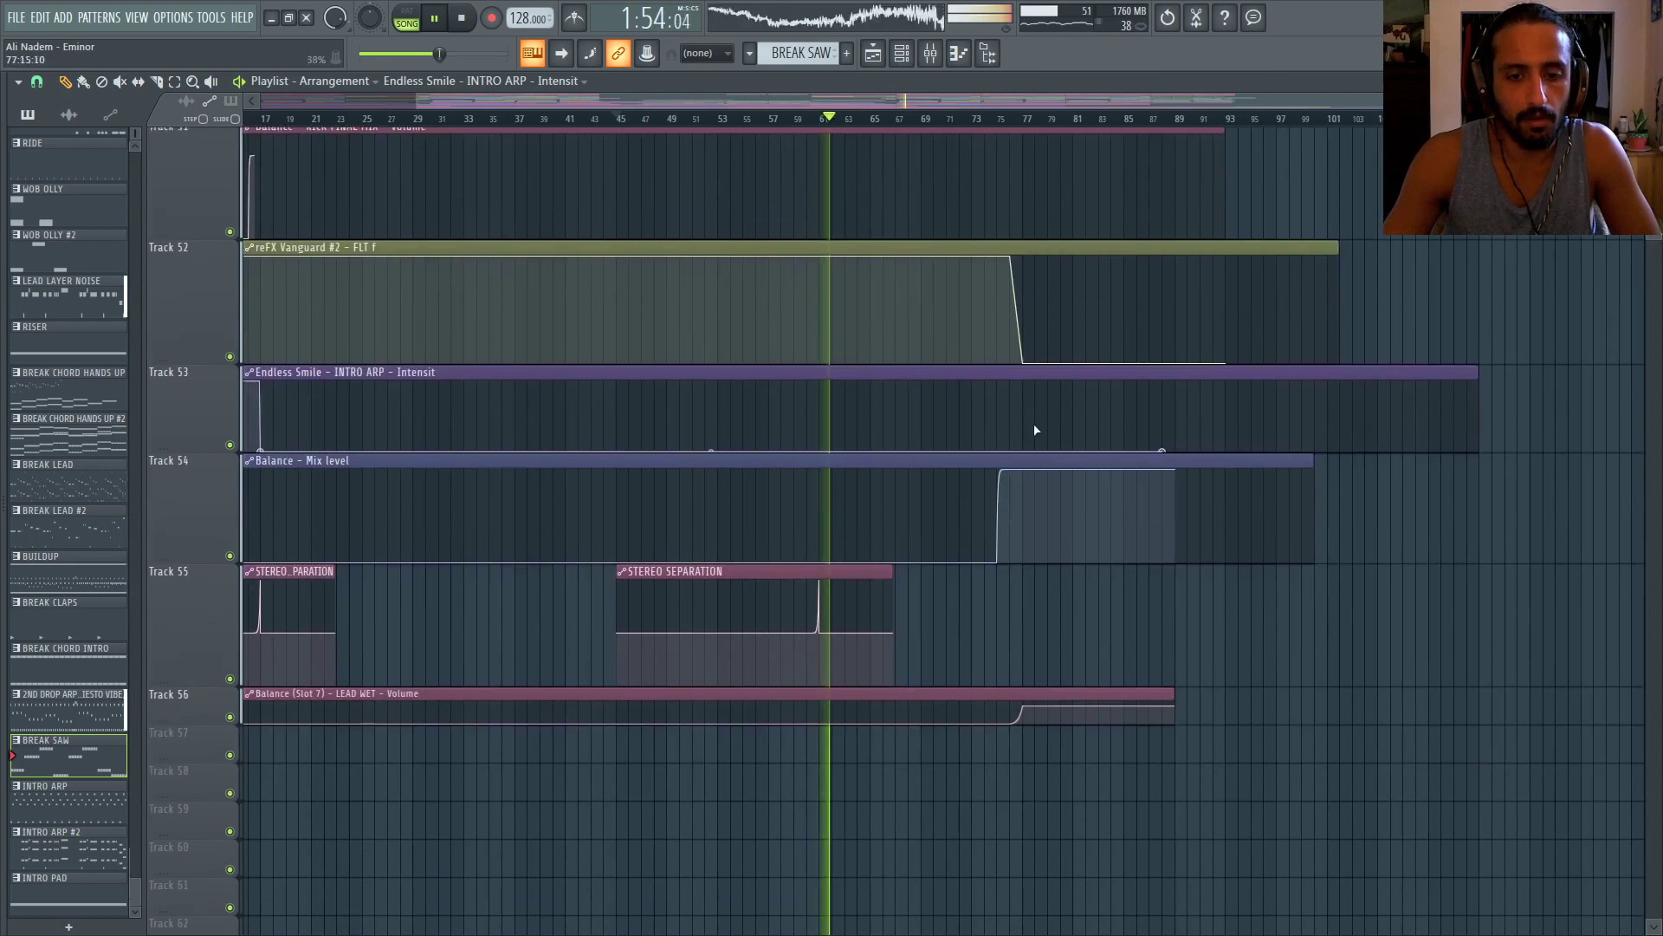
pyautogui.scroll(-1, 993, 363)
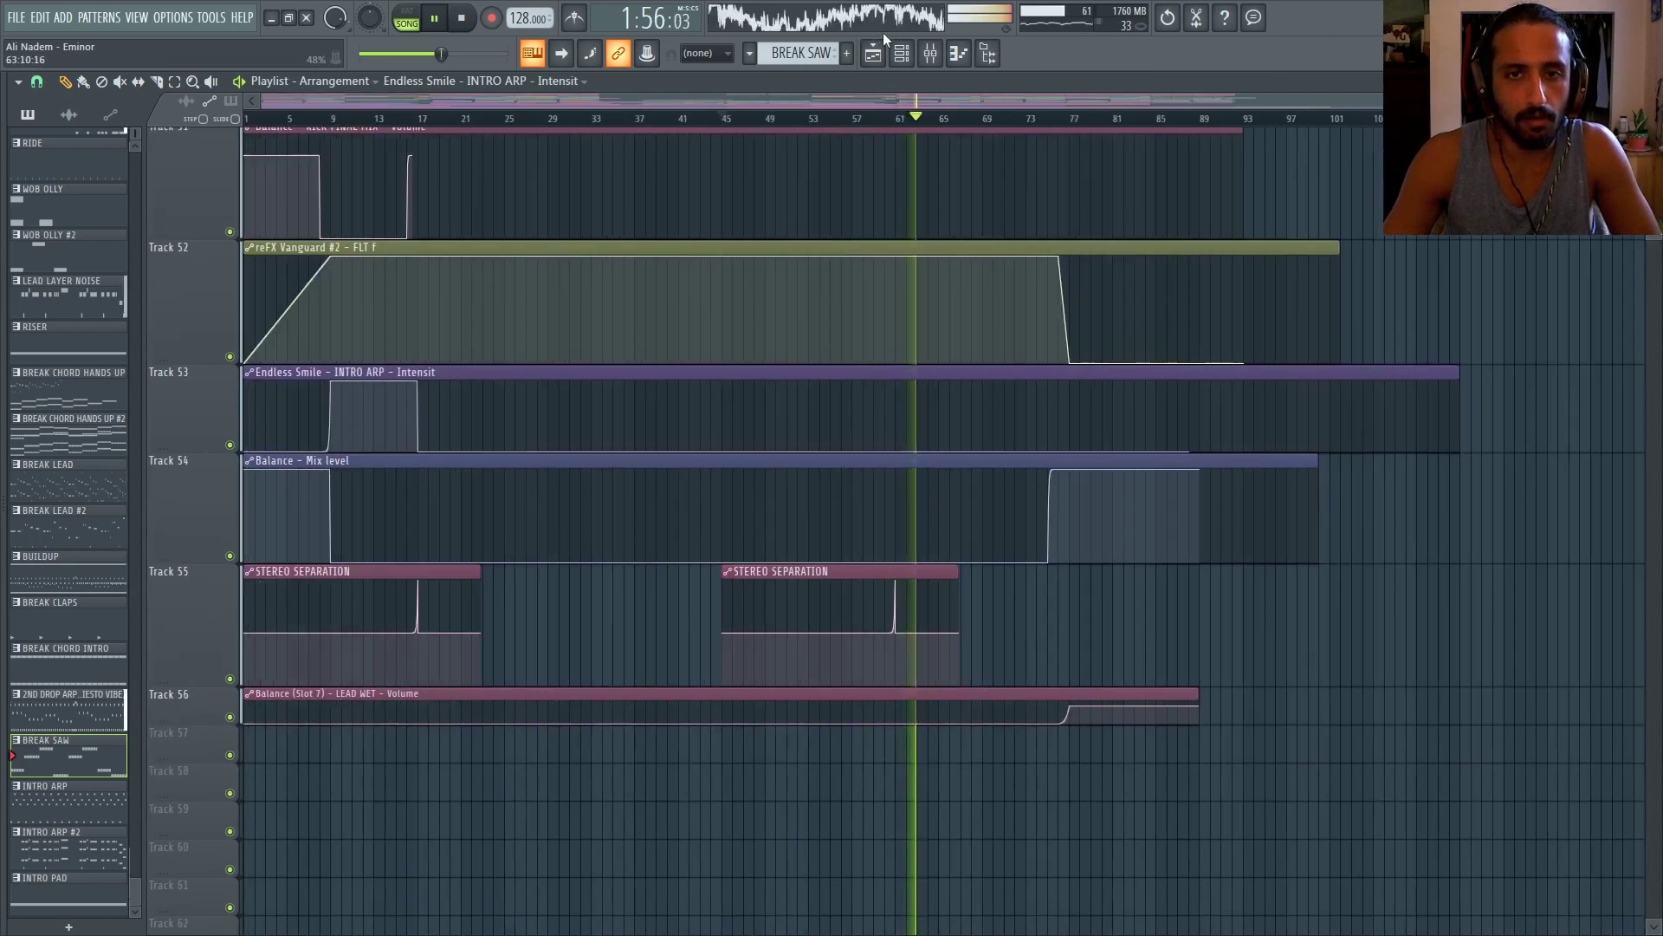
# Open the mixer and inspect the effect chains of the LEAD, Master, KICK and KICK FINAL MIX tracks
pyautogui.click(930, 53)
pyautogui.click(794, 440)
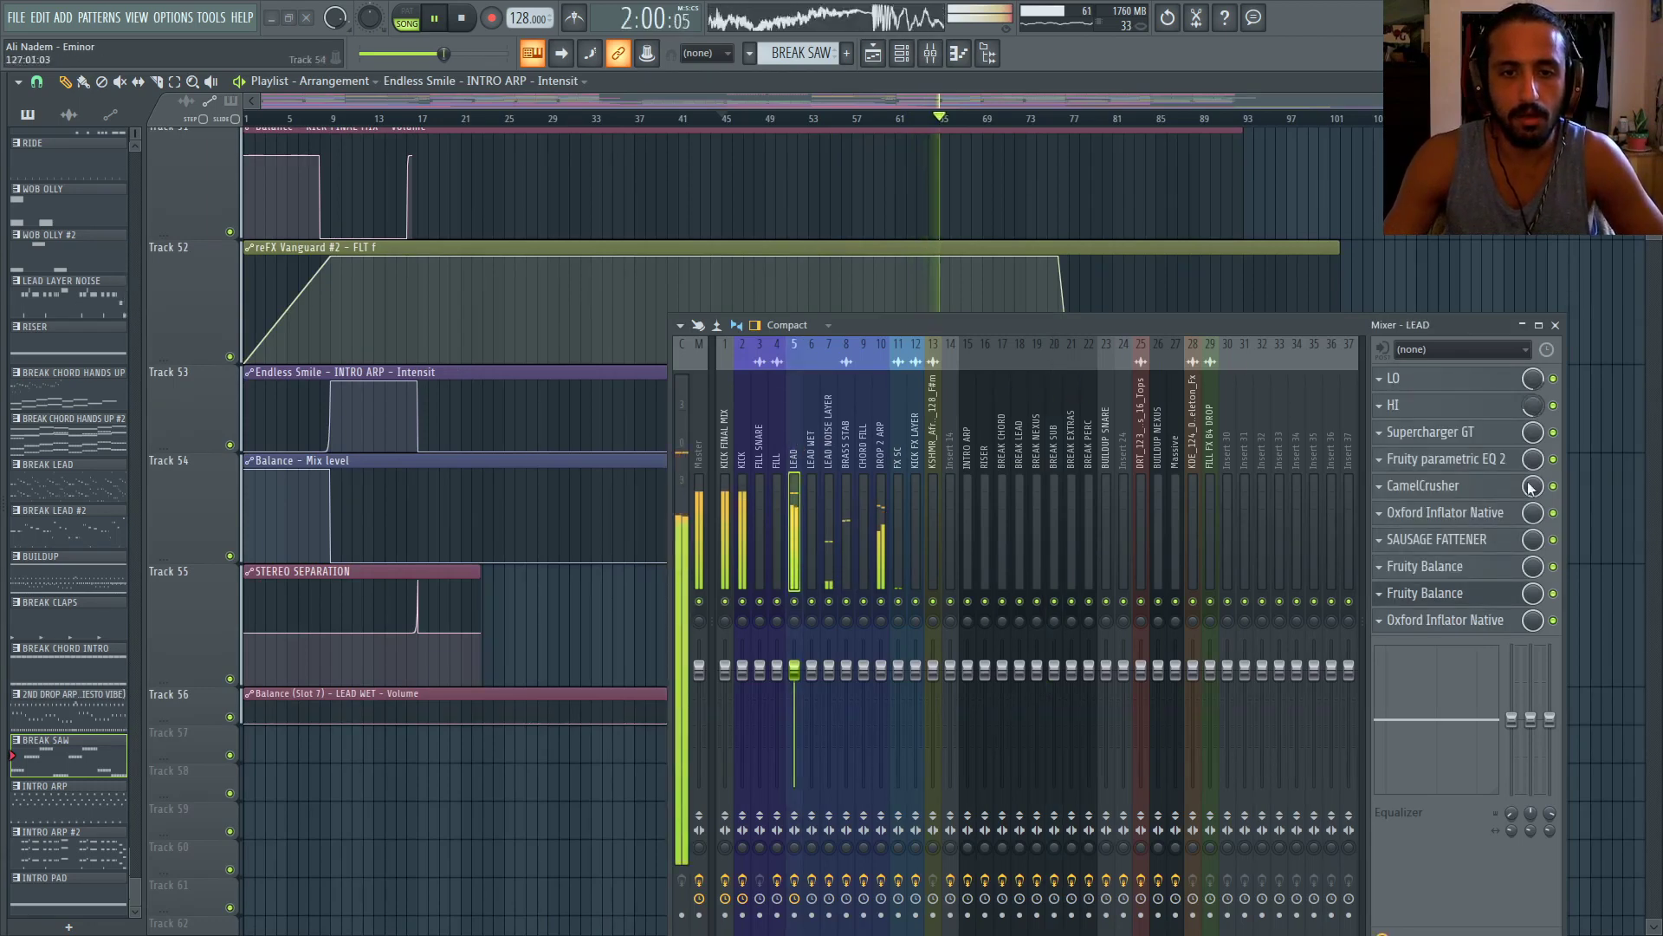
pyautogui.click(700, 409)
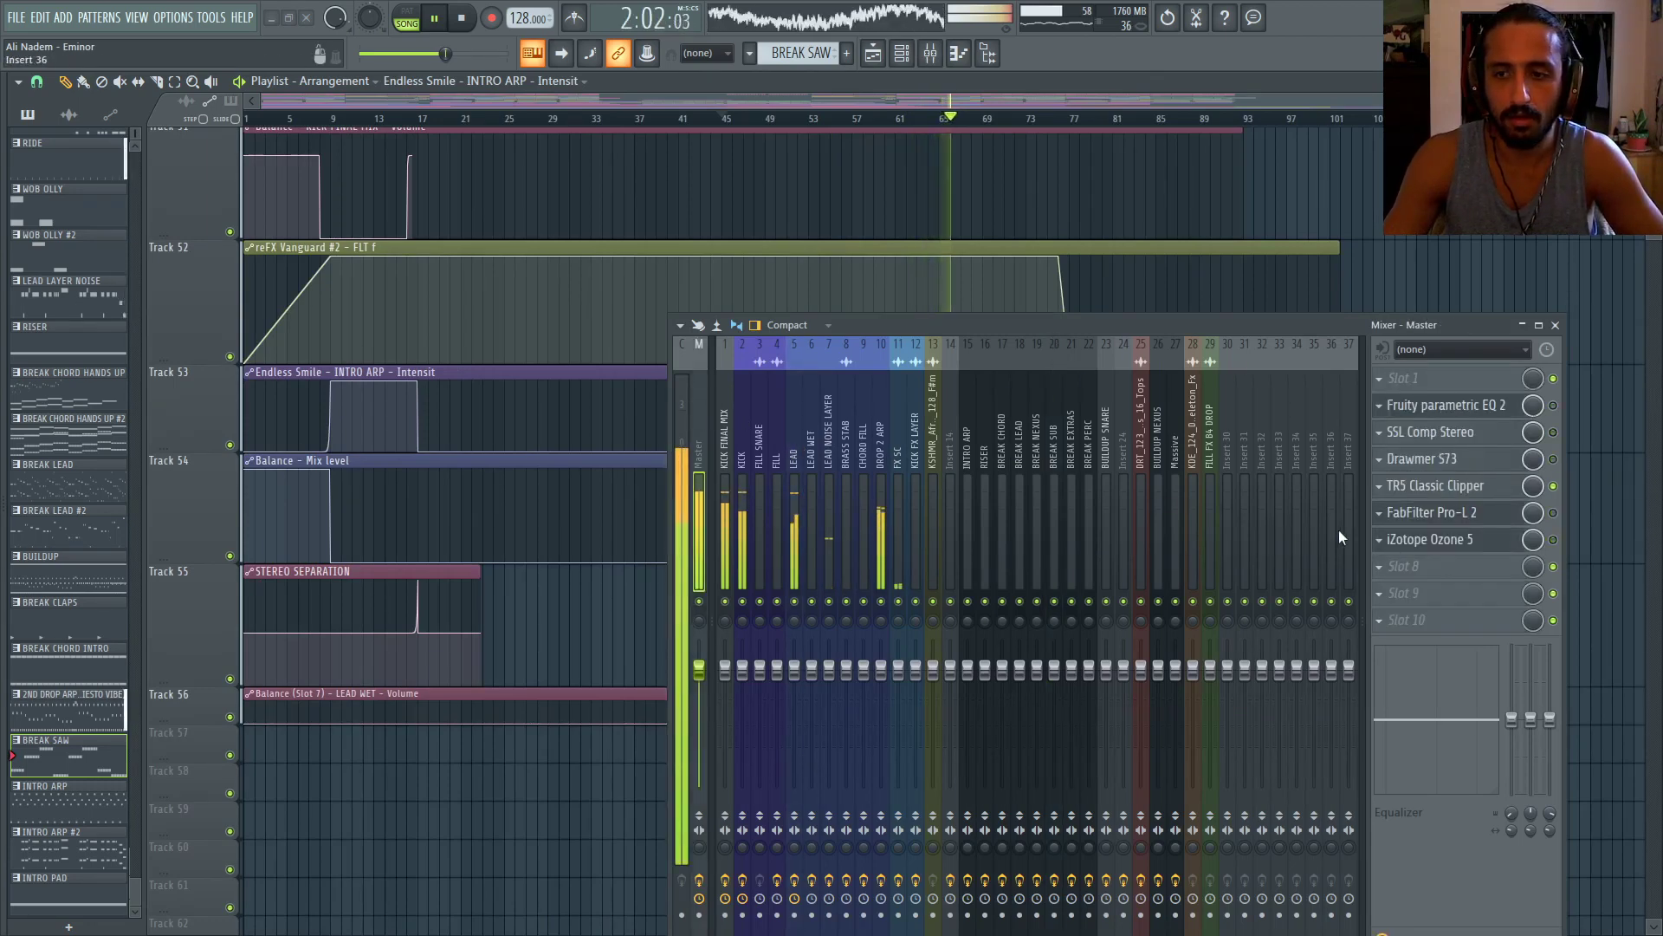
pyautogui.click(741, 447)
pyautogui.click(725, 442)
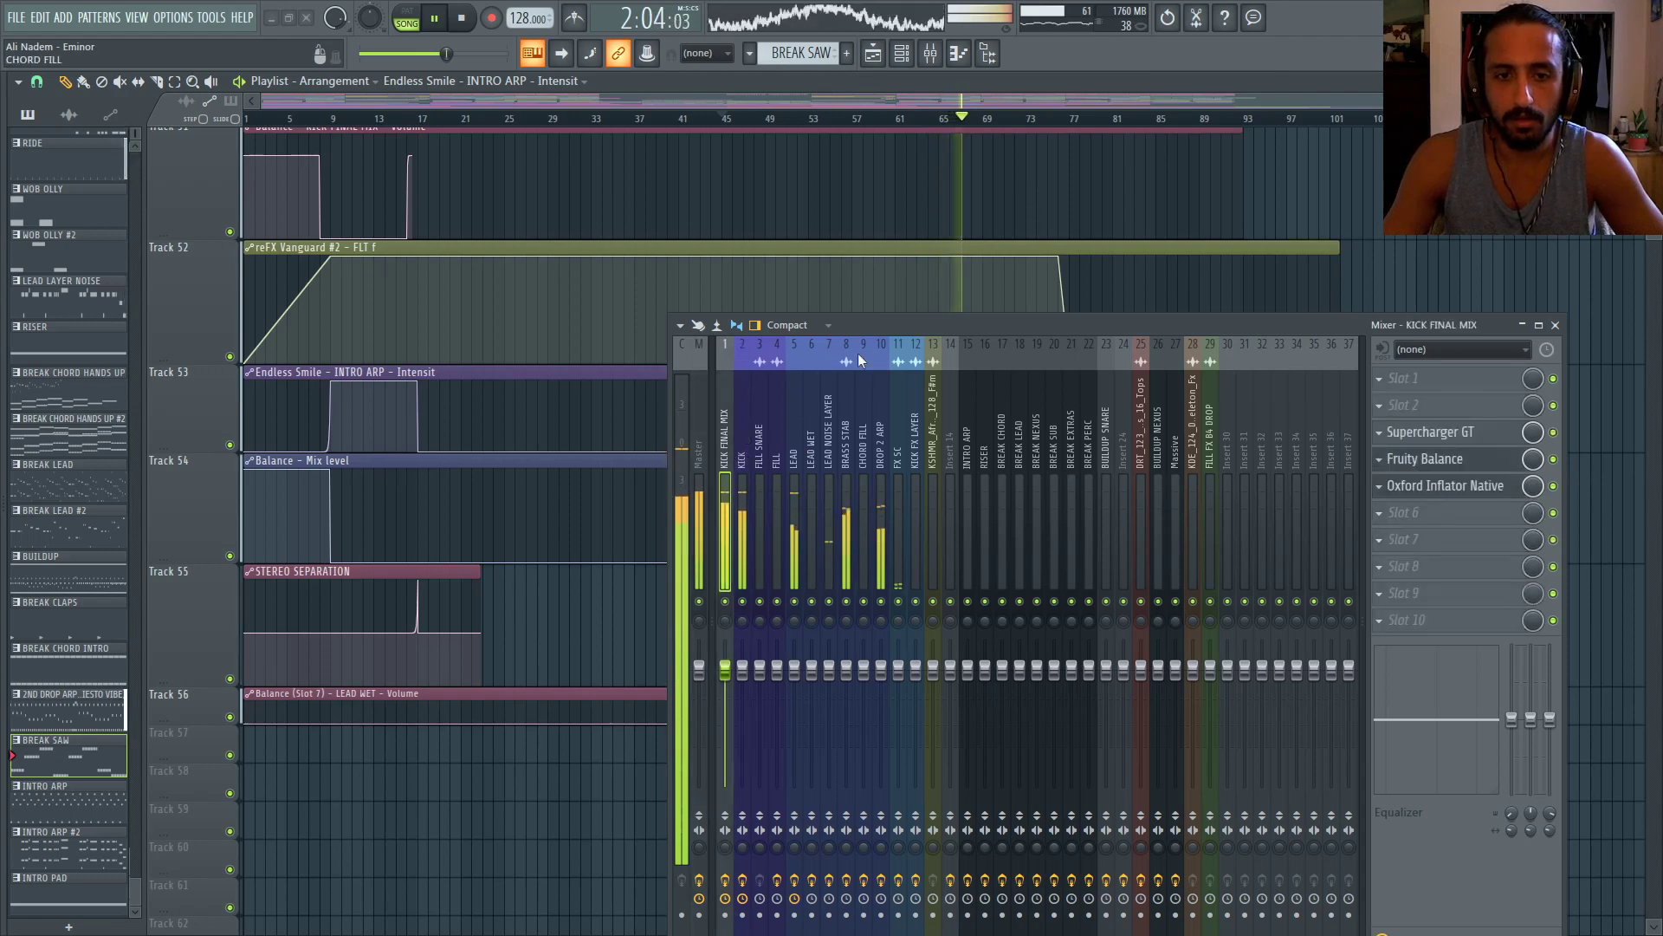
pyautogui.moveTo(858, 325); pyautogui.dragTo(859, 128)
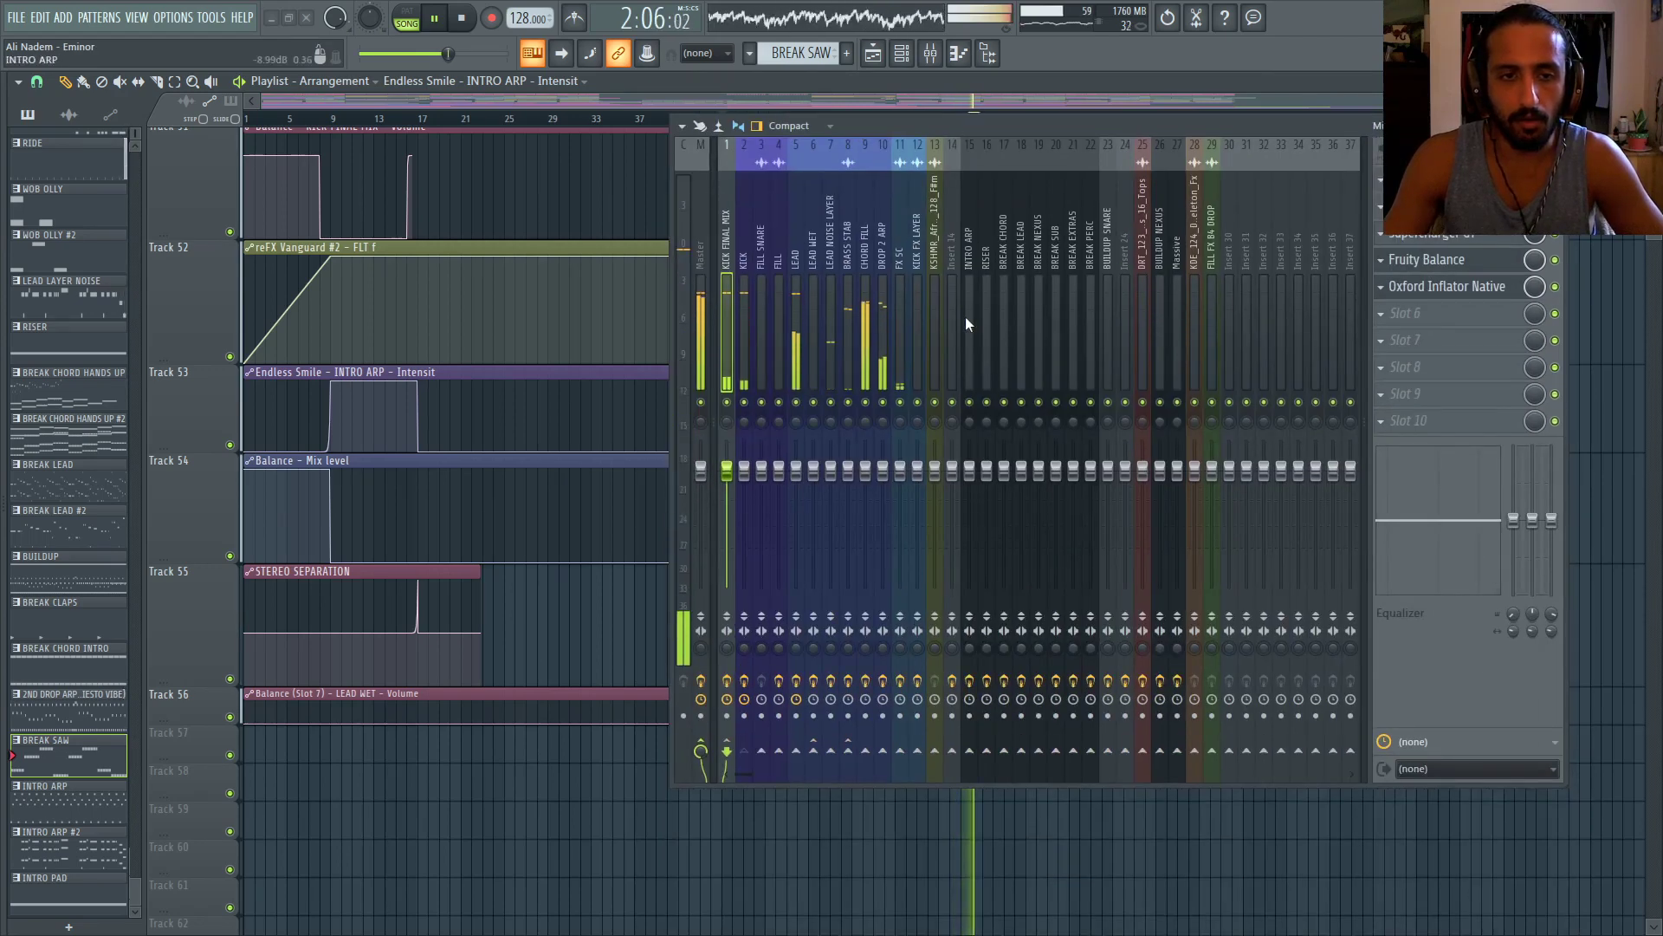
# Add a Fruity soft clipper to slot 3 of the CHORD FILL mixer track and raise its threshold to maximum
pyautogui.click(863, 194)
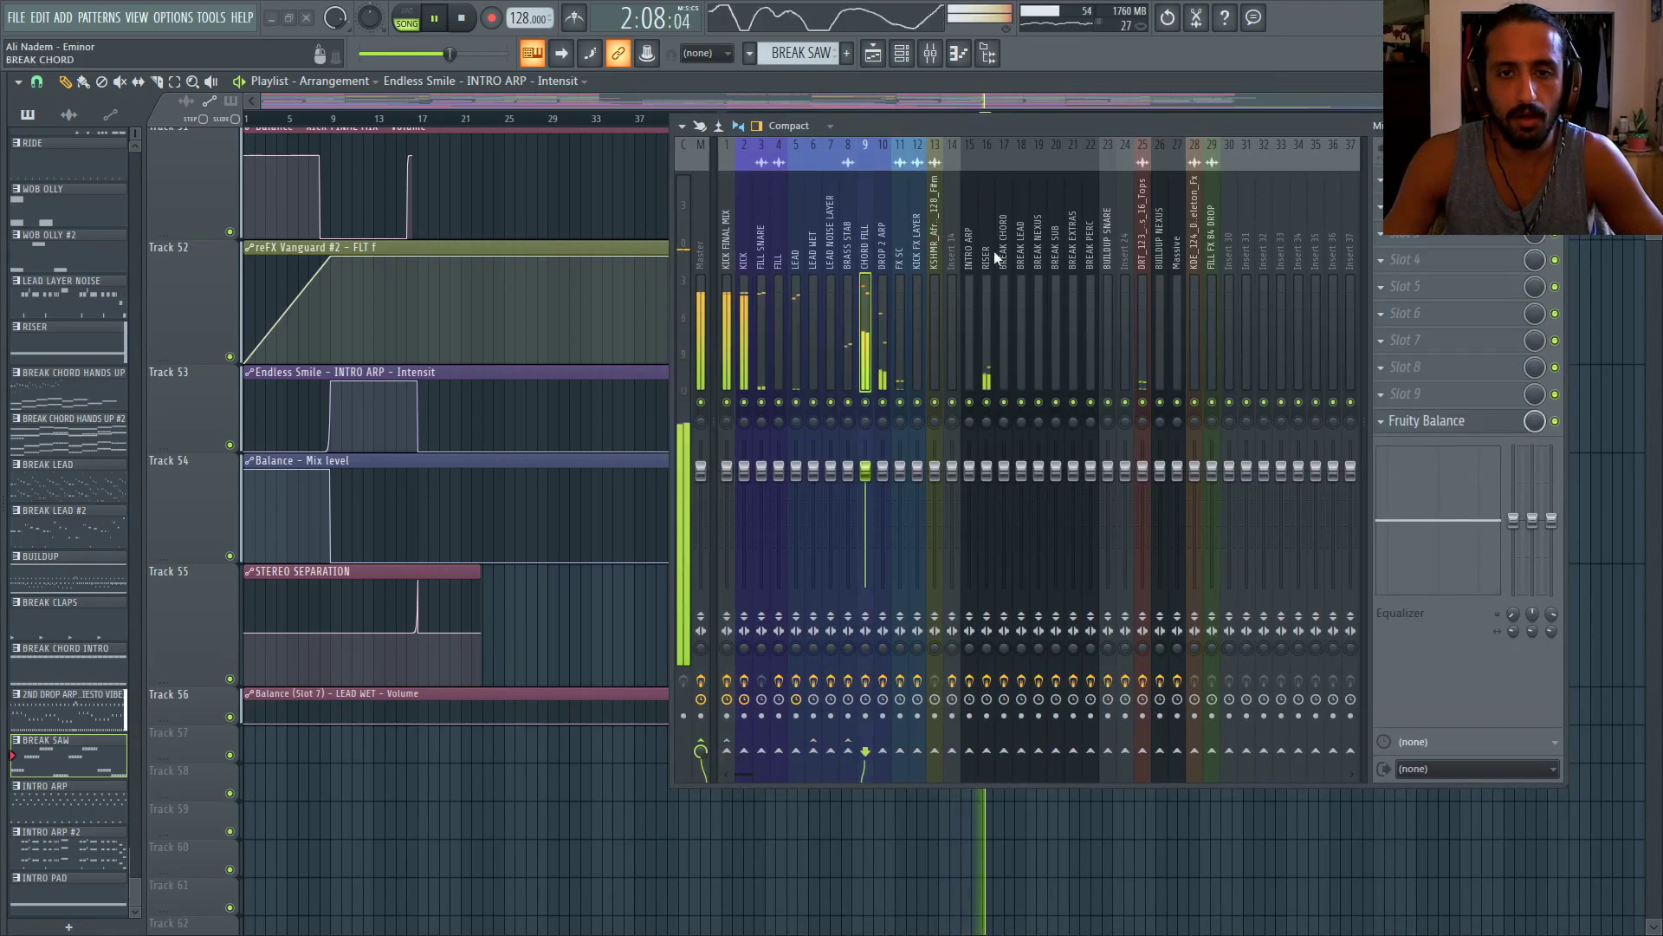
pyautogui.click(1377, 232)
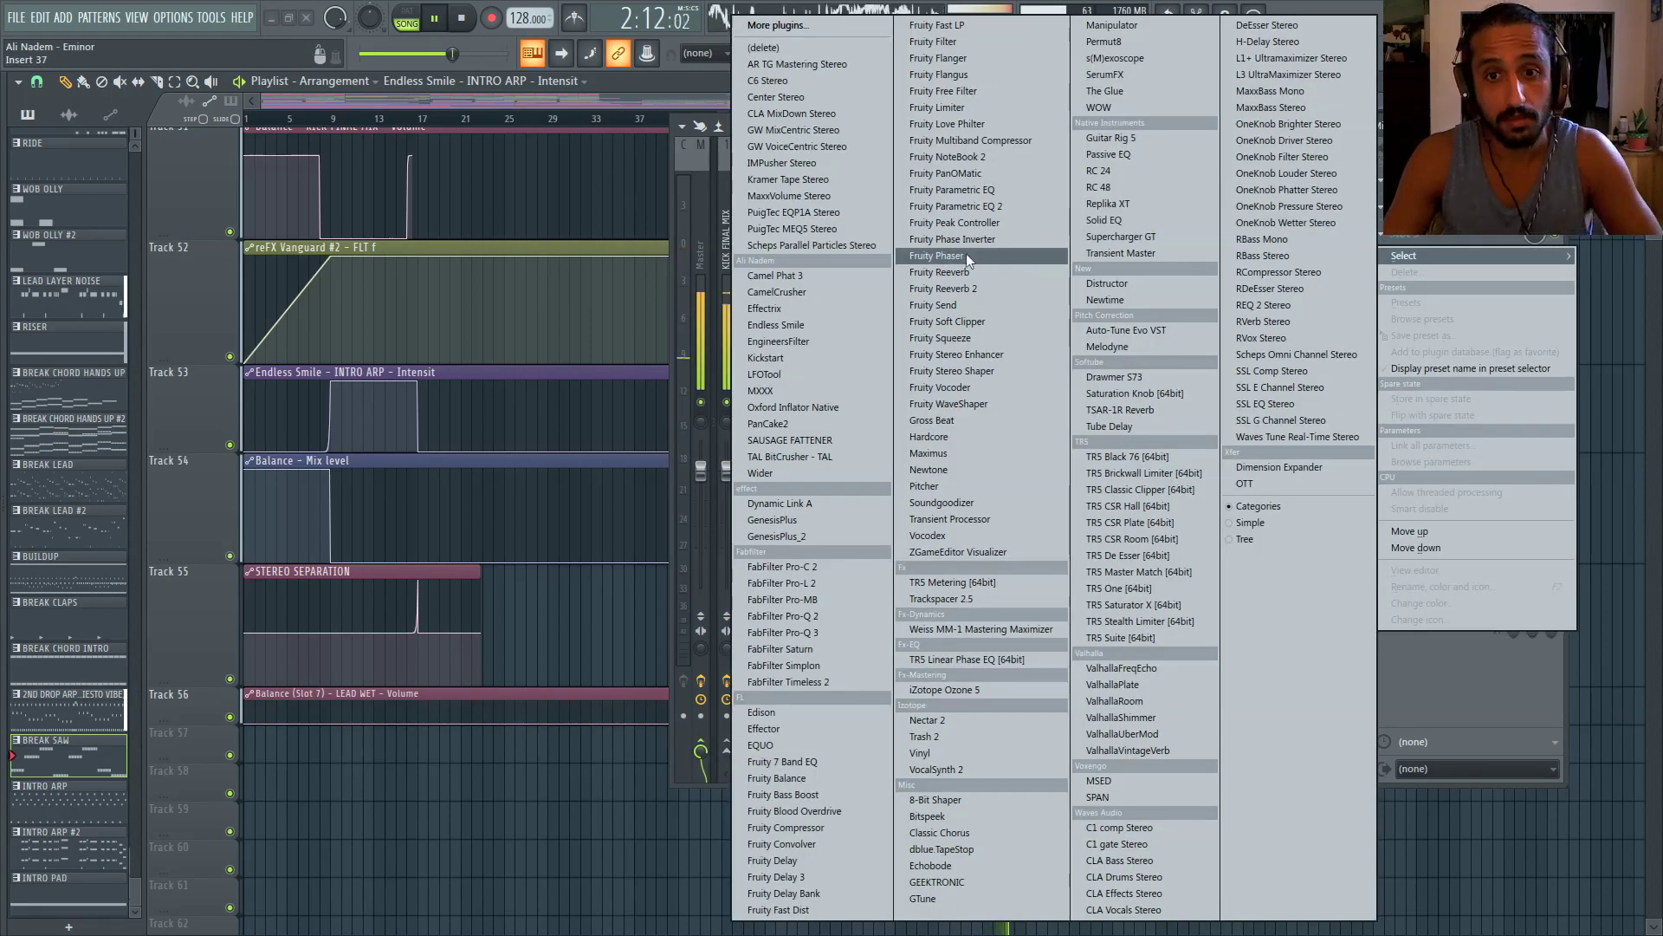
pyautogui.click(985, 320)
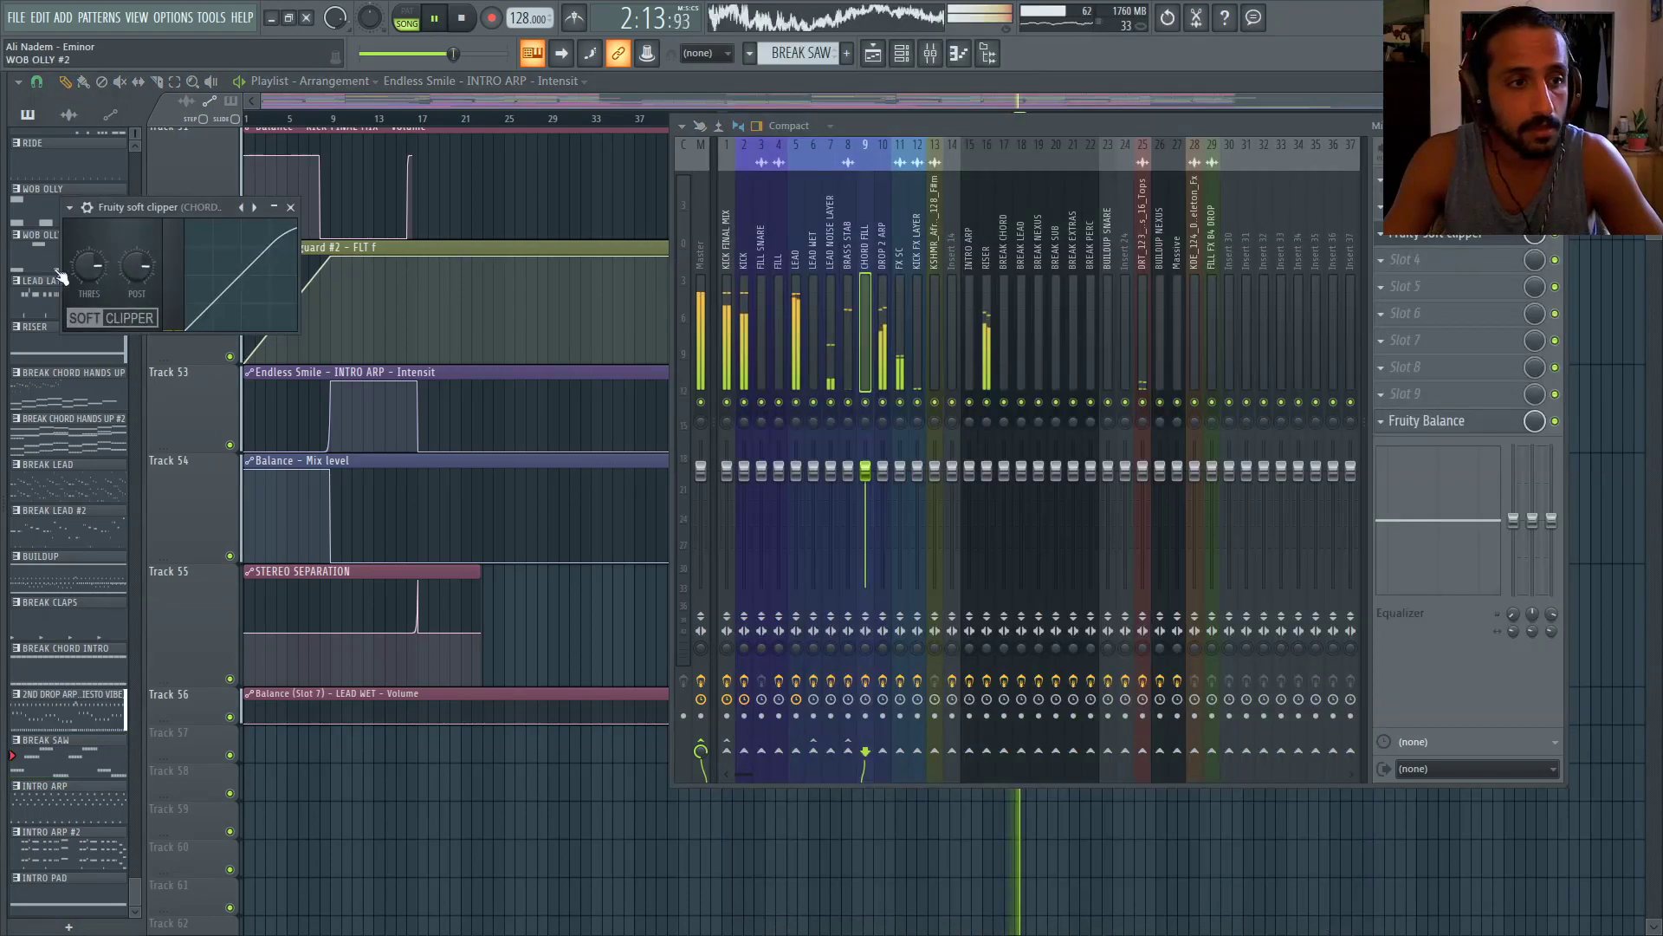
pyautogui.rightClick(138, 258)
pyautogui.click(161, 271)
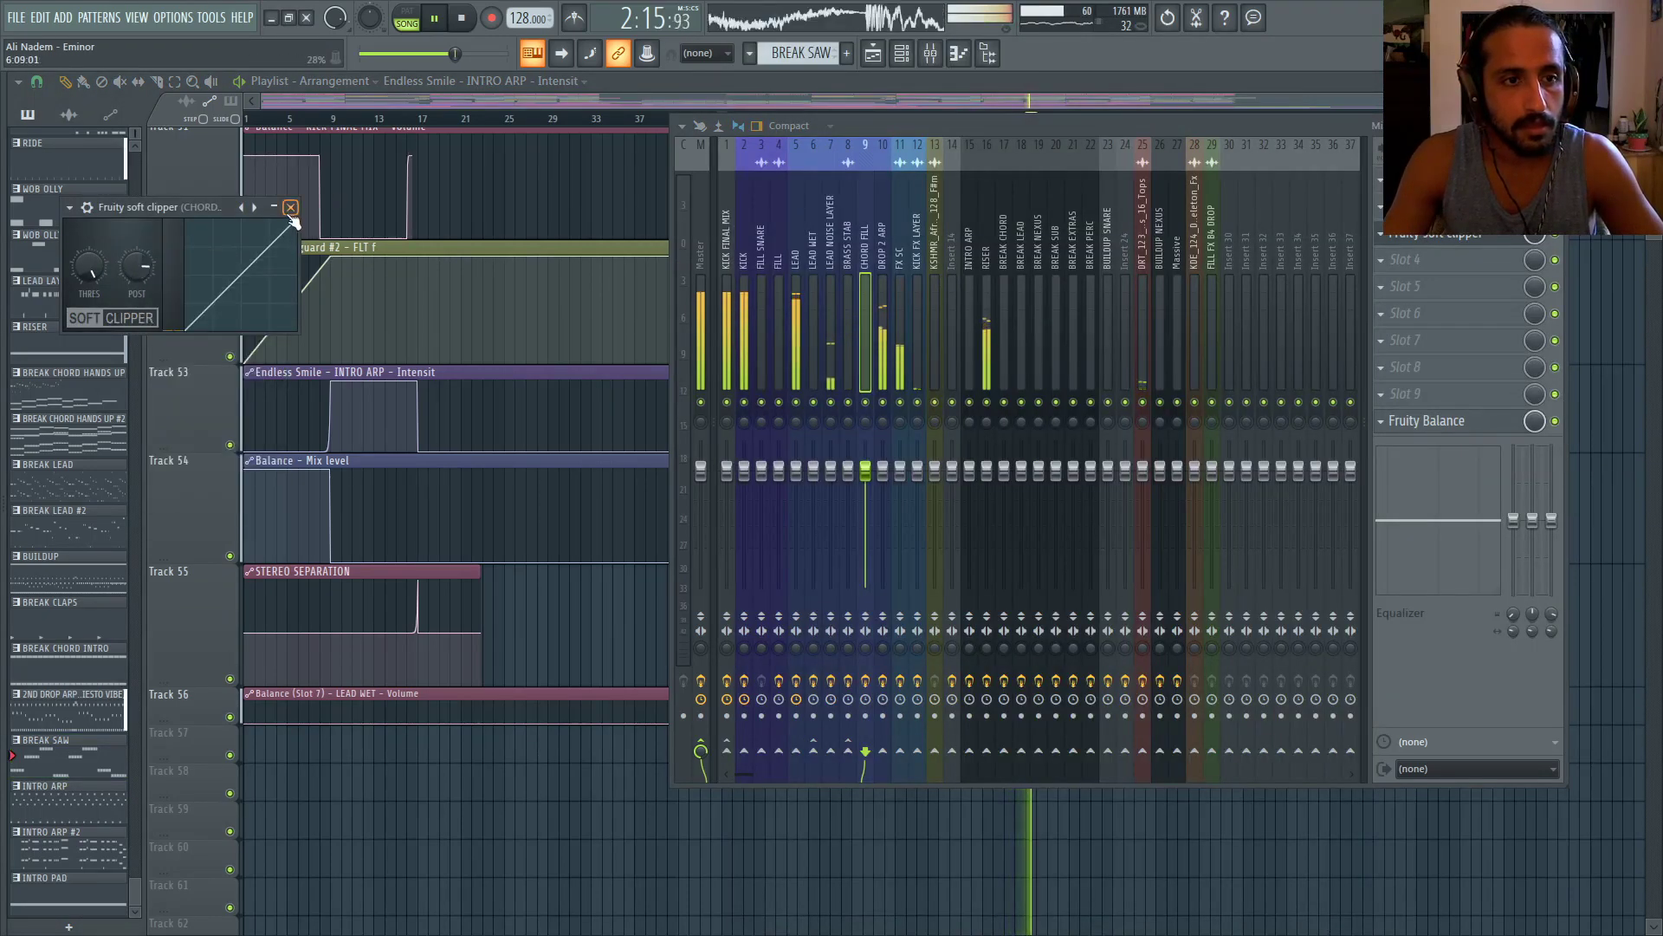
pyautogui.click(291, 208)
# Replay from about bar 60 and add a Fruity soft clipper to slot 4 of FILL FX B4 DROP, with maximum threshold and 80% post gain
pyautogui.moveTo(887, 124); pyautogui.dragTo(818, 272)
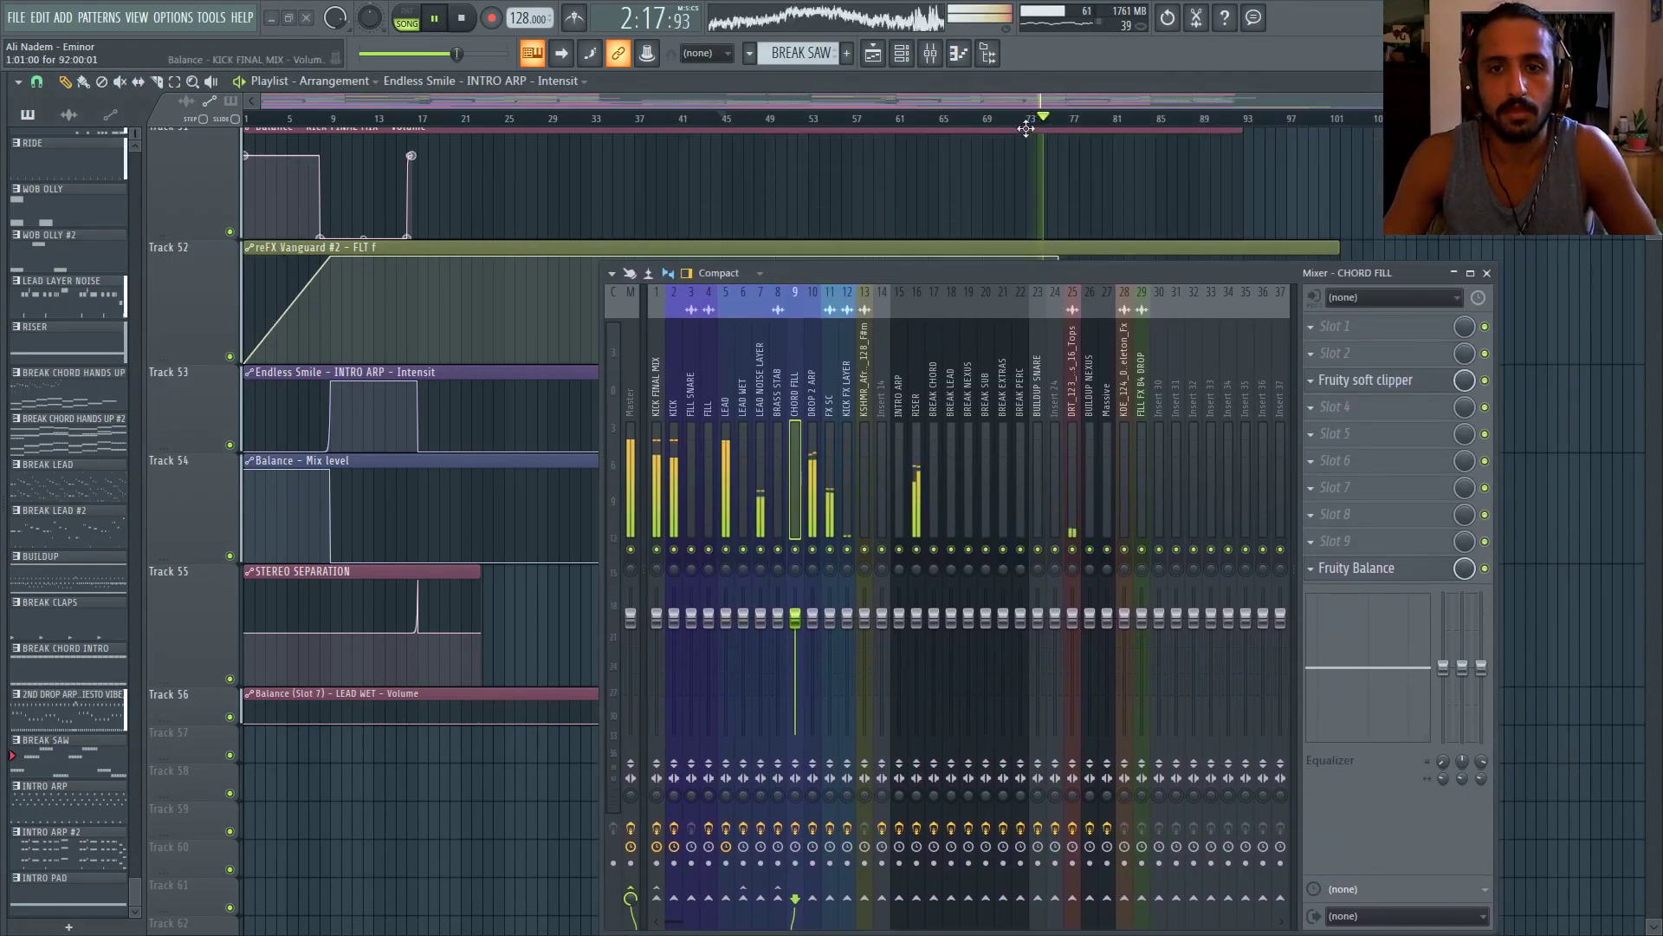
pyautogui.click(1009, 120)
pyautogui.moveTo(1009, 120)
pyautogui.mouseDown()
pyautogui.moveTo(867, 122)
pyautogui.moveTo(892, 124)
pyautogui.mouseUp()
pyautogui.click(1144, 364)
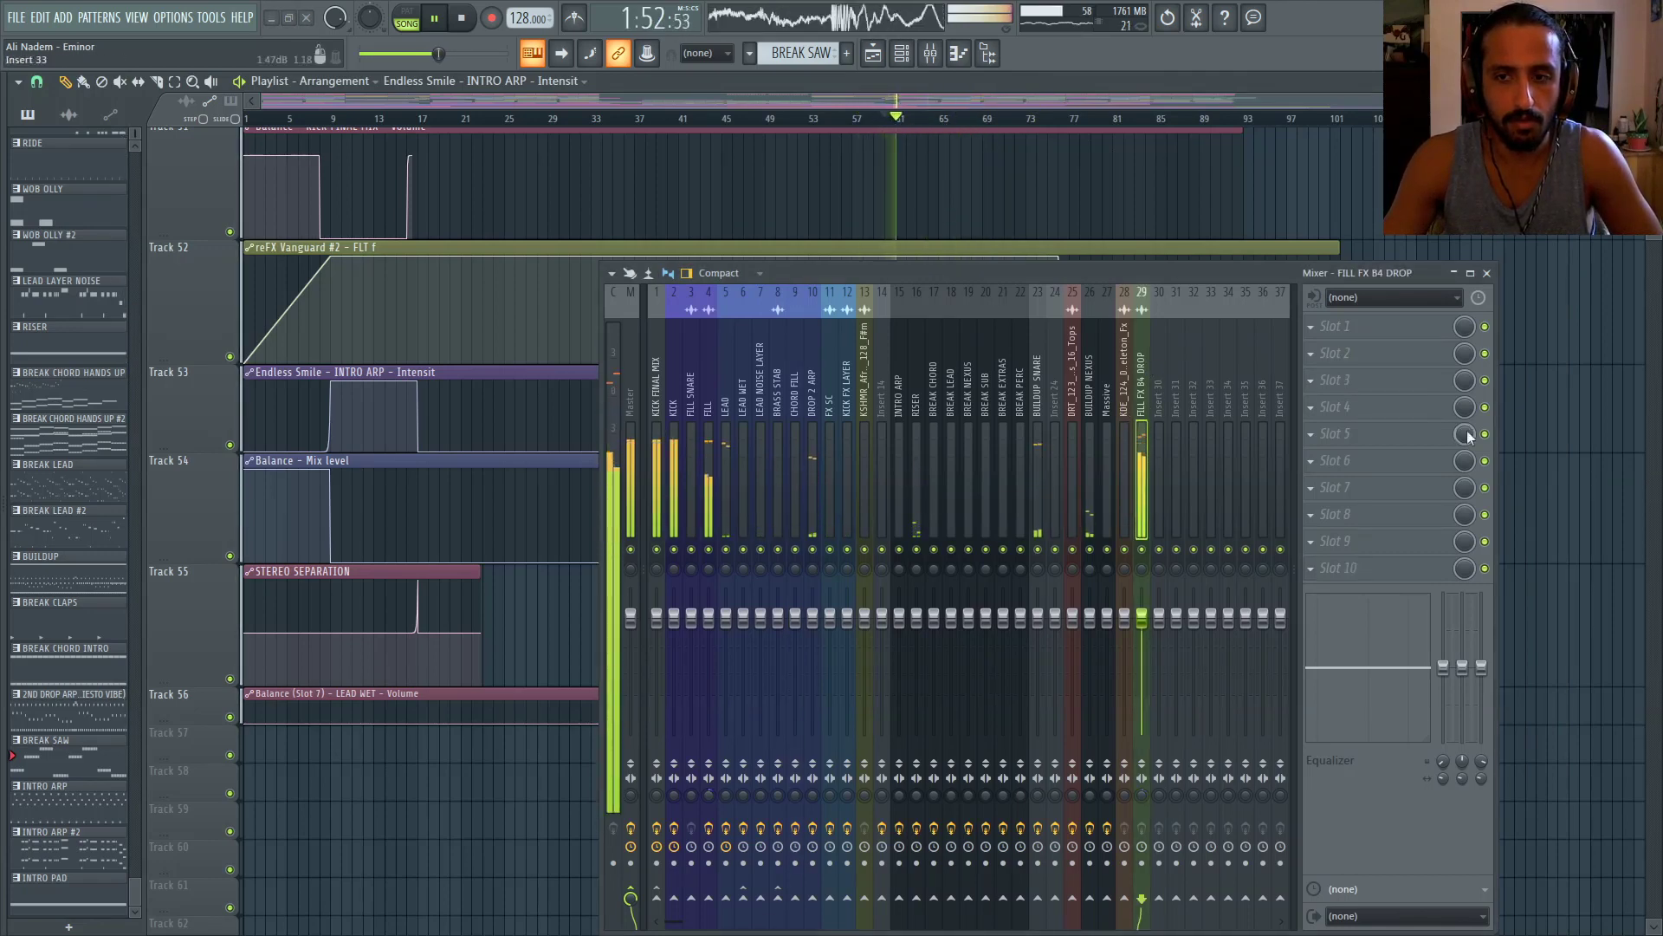
pyautogui.click(1368, 434)
pyautogui.moveTo(1368, 431)
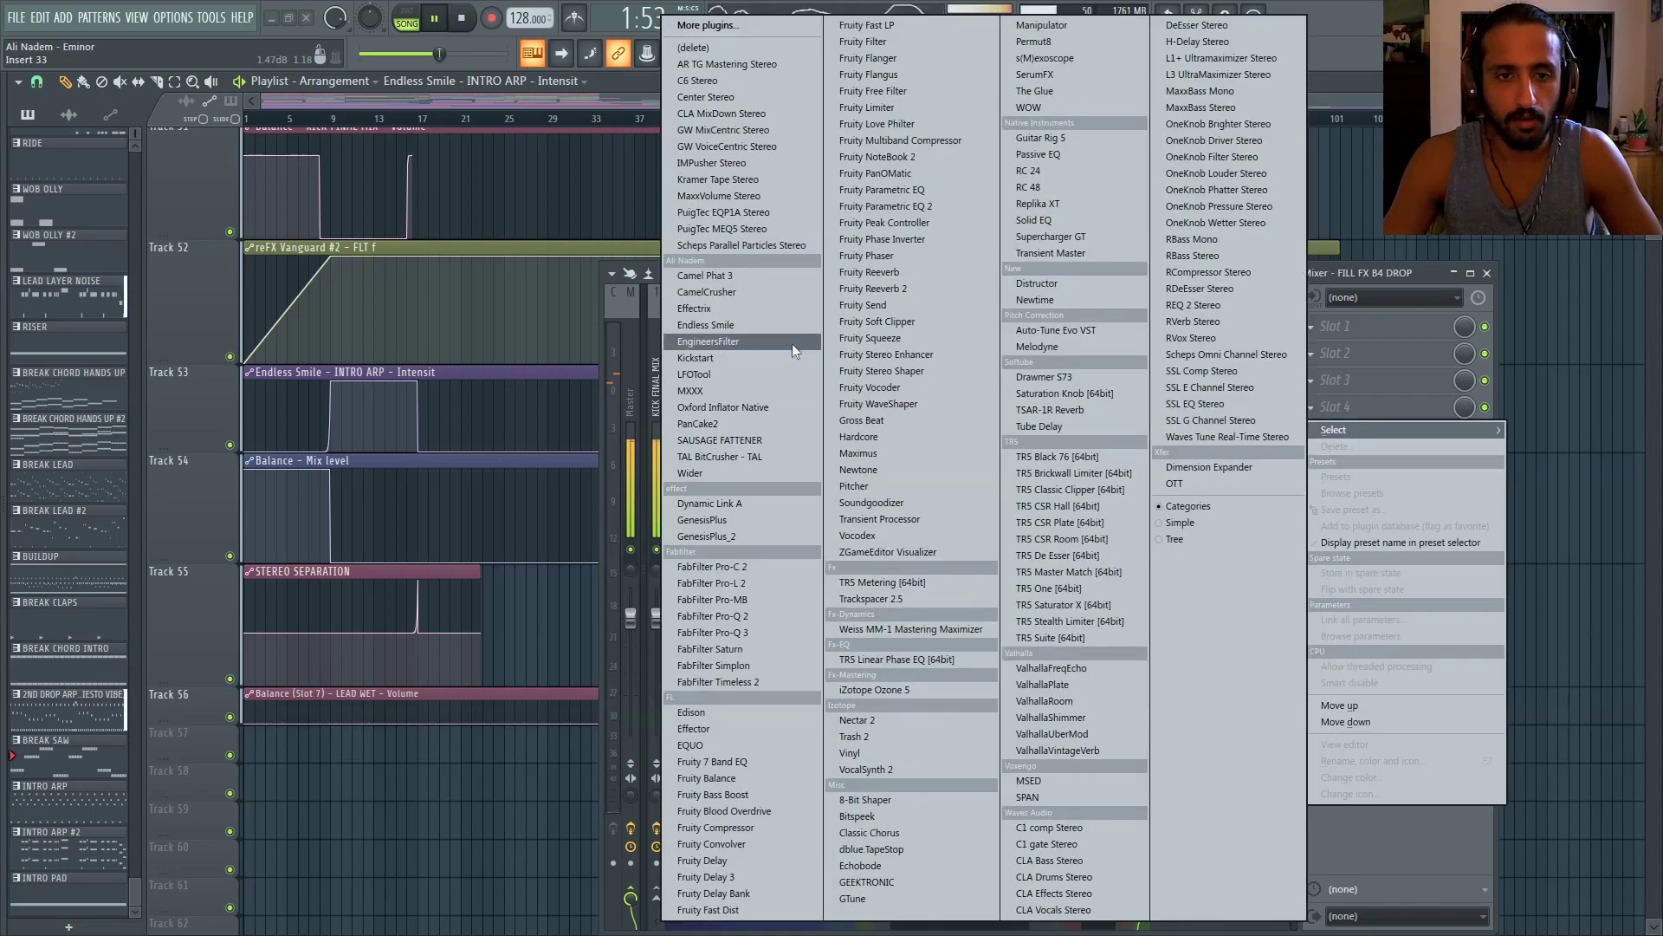
pyautogui.click(902, 321)
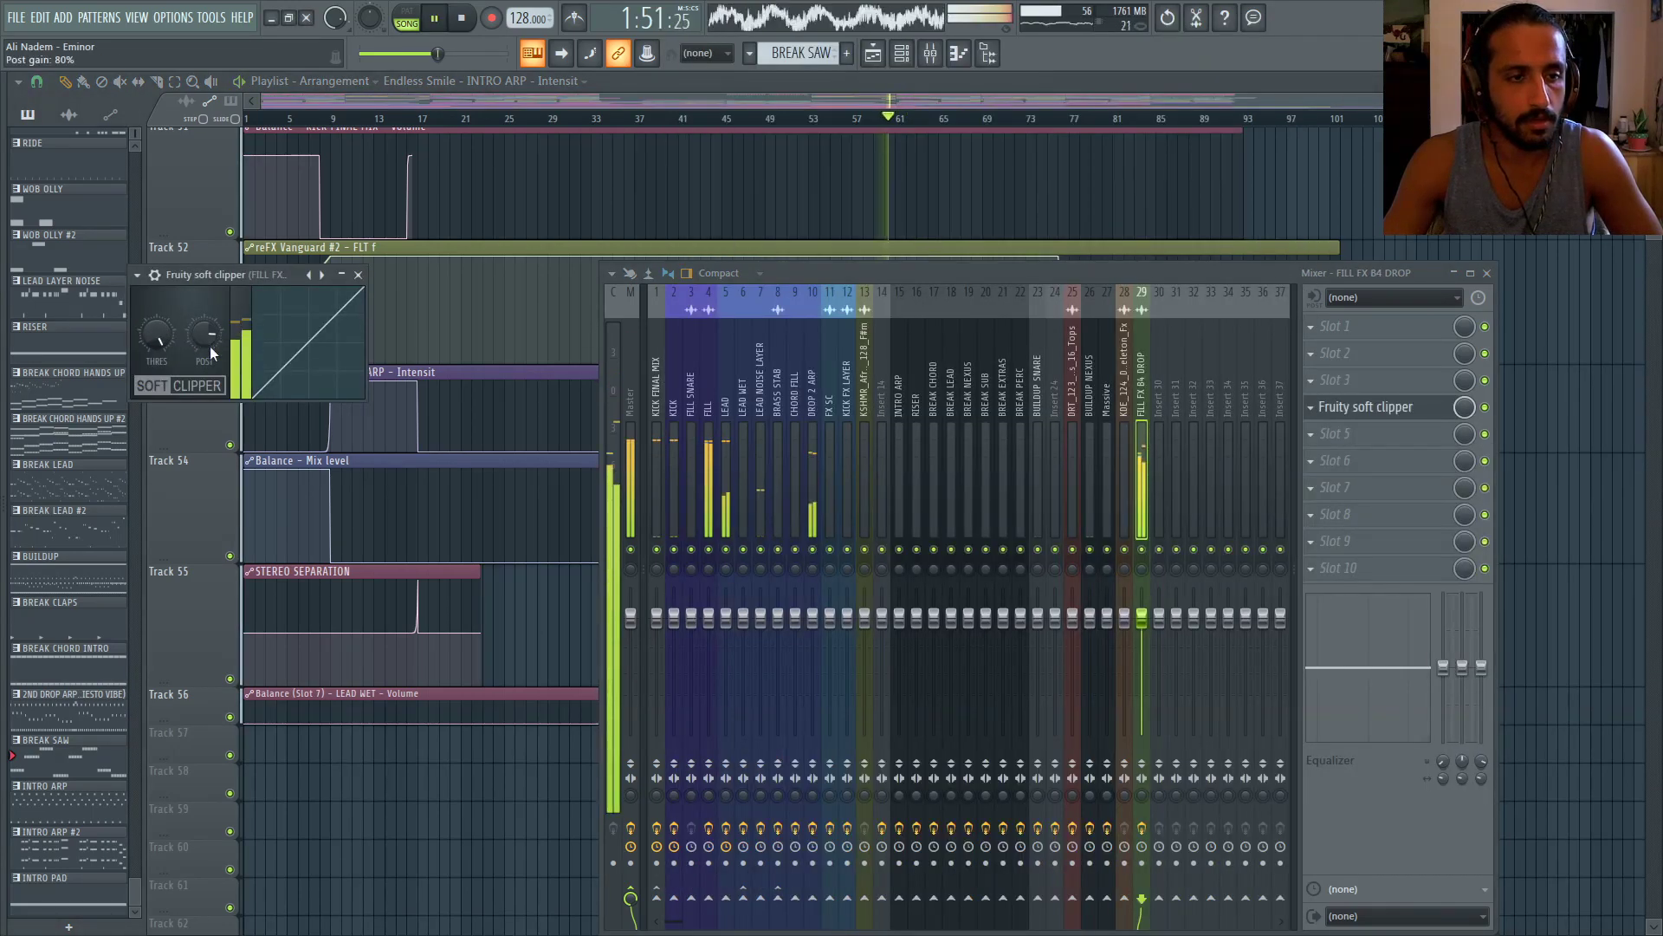
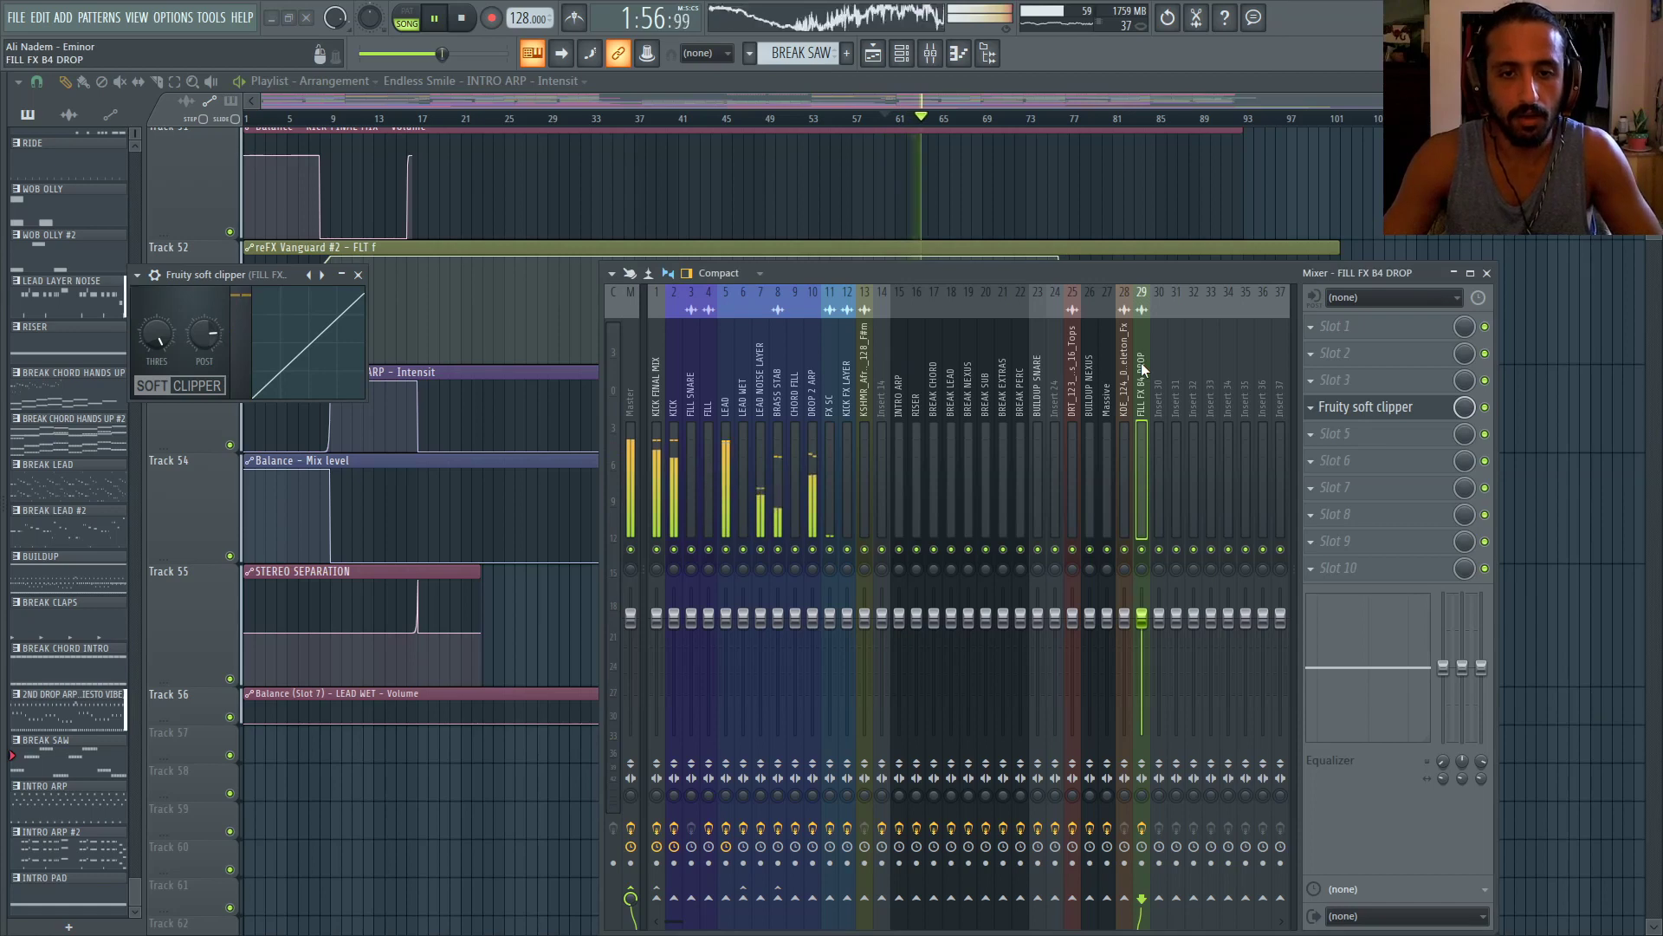
# Move the FILL FX B4 DROP mixer track from insert 29 to insert 5, directly after FILL
pyautogui.hotkey('alt', 'Left')
pyautogui.hotkey('alt', 'Left')
pyautogui.hotkey('alt', 'Left')
pyautogui.hotkey('alt', 'Left')
pyautogui.hotkey('alt', 'Left')
pyautogui.hotkey('alt', 'Left')
pyautogui.hotkey('alt', 'Left')
pyautogui.hotkey('alt', 'Left')
pyautogui.hotkey('alt', 'Left')
pyautogui.hotkey('alt', 'Left')
pyautogui.hotkey('alt', 'Left')
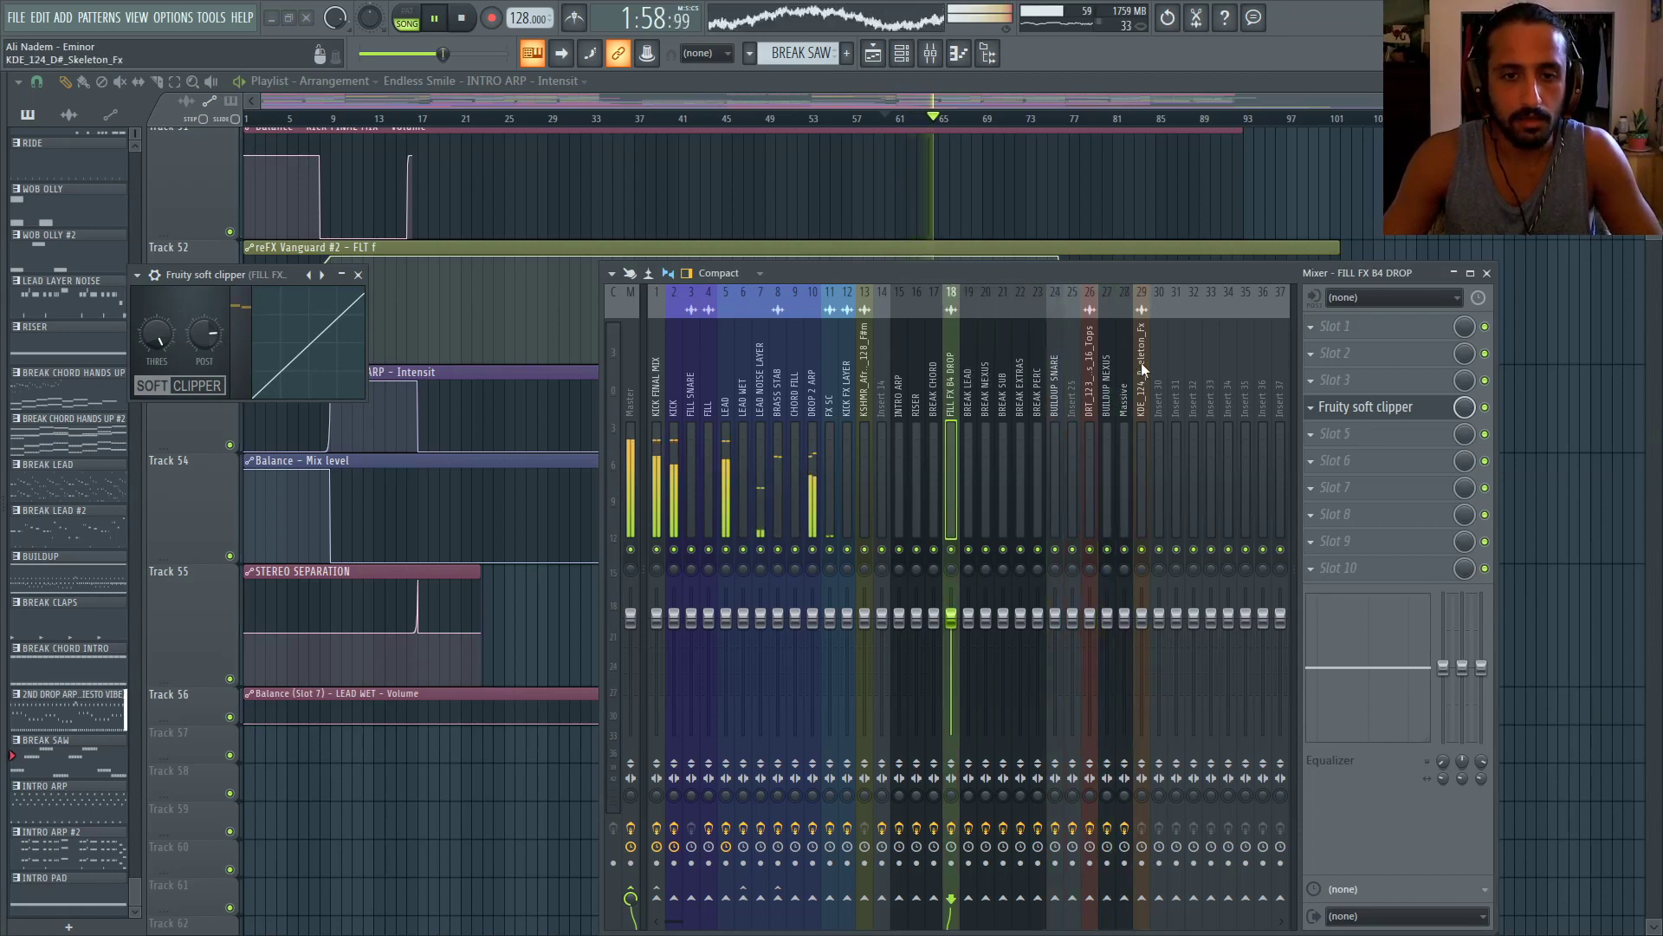
pyautogui.hotkey('alt', 'Left')
pyautogui.hotkey('alt', 'Left')
pyautogui.hotkey('alt', 'Left')
pyautogui.hotkey('alt', 'Left')
pyautogui.hotkey('alt', 'Left')
pyautogui.hotkey('alt', 'Left')
pyautogui.hotkey('alt', 'Left')
pyautogui.hotkey('alt', 'Left')
pyautogui.hotkey('alt', 'Left')
pyautogui.hotkey('alt', 'Left')
pyautogui.hotkey('alt', 'Left')
pyautogui.hotkey('alt', 'Left')
pyautogui.hotkey('alt', 'Left')
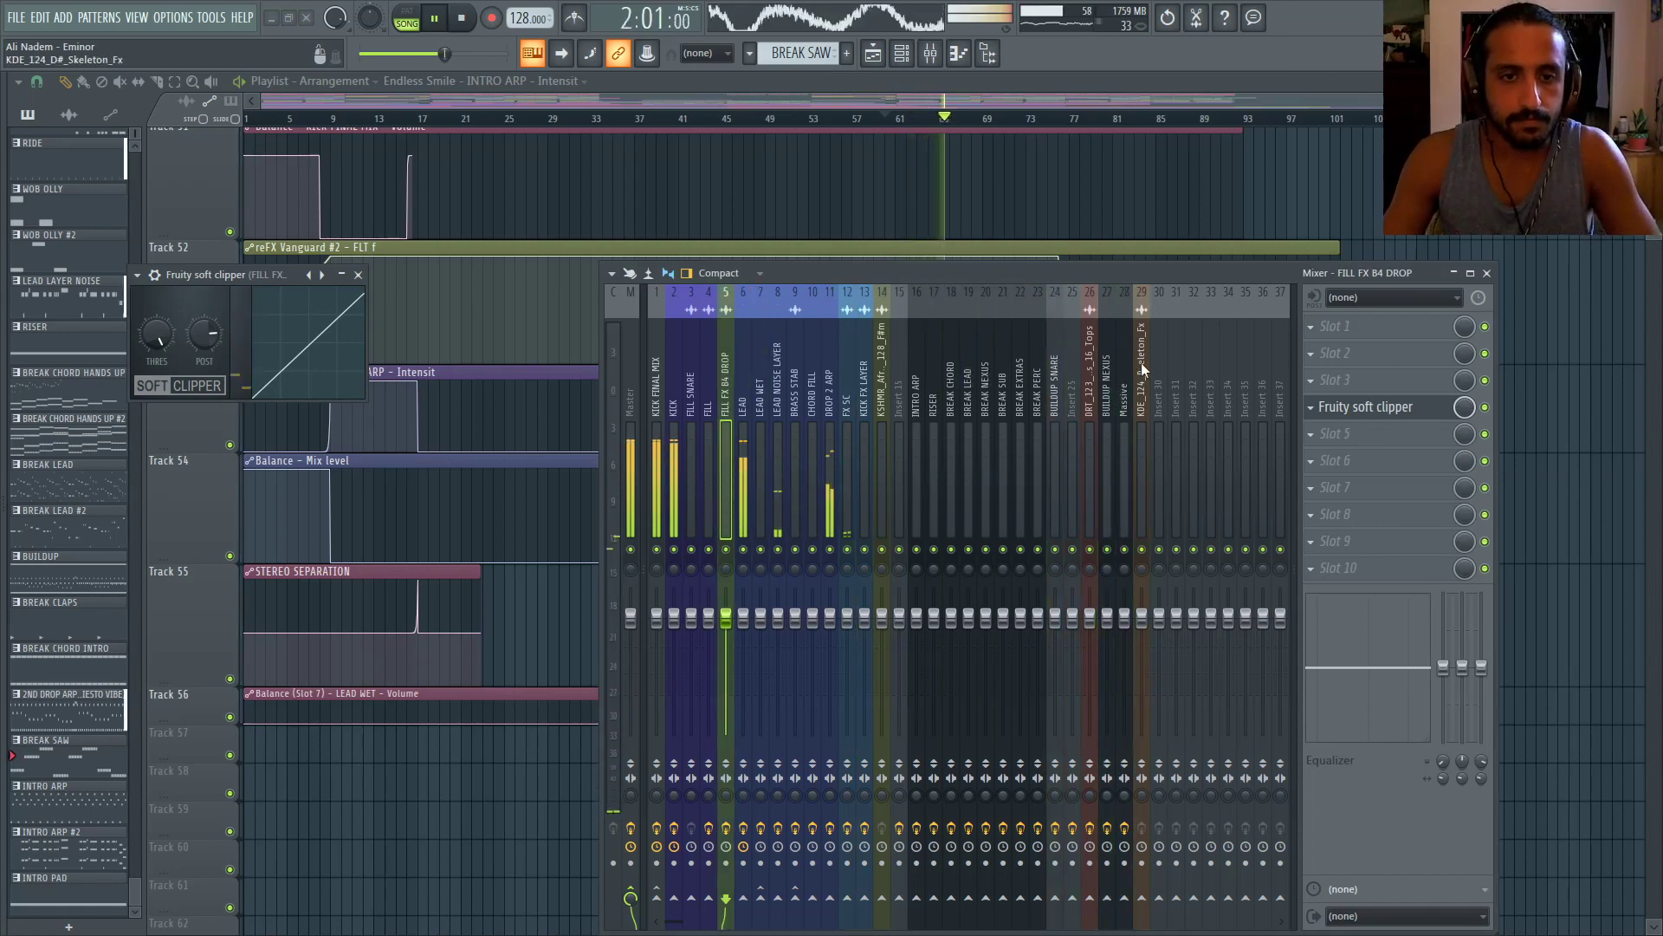
# Recolour the FILL FX B4 DROP mixer track purple like the neighbouring fill tracks and compare its effect chain with FILL's
pyautogui.press('F2')
pyautogui.click(1141, 363)
pyautogui.click(1276, 337)
pyautogui.press('Return')
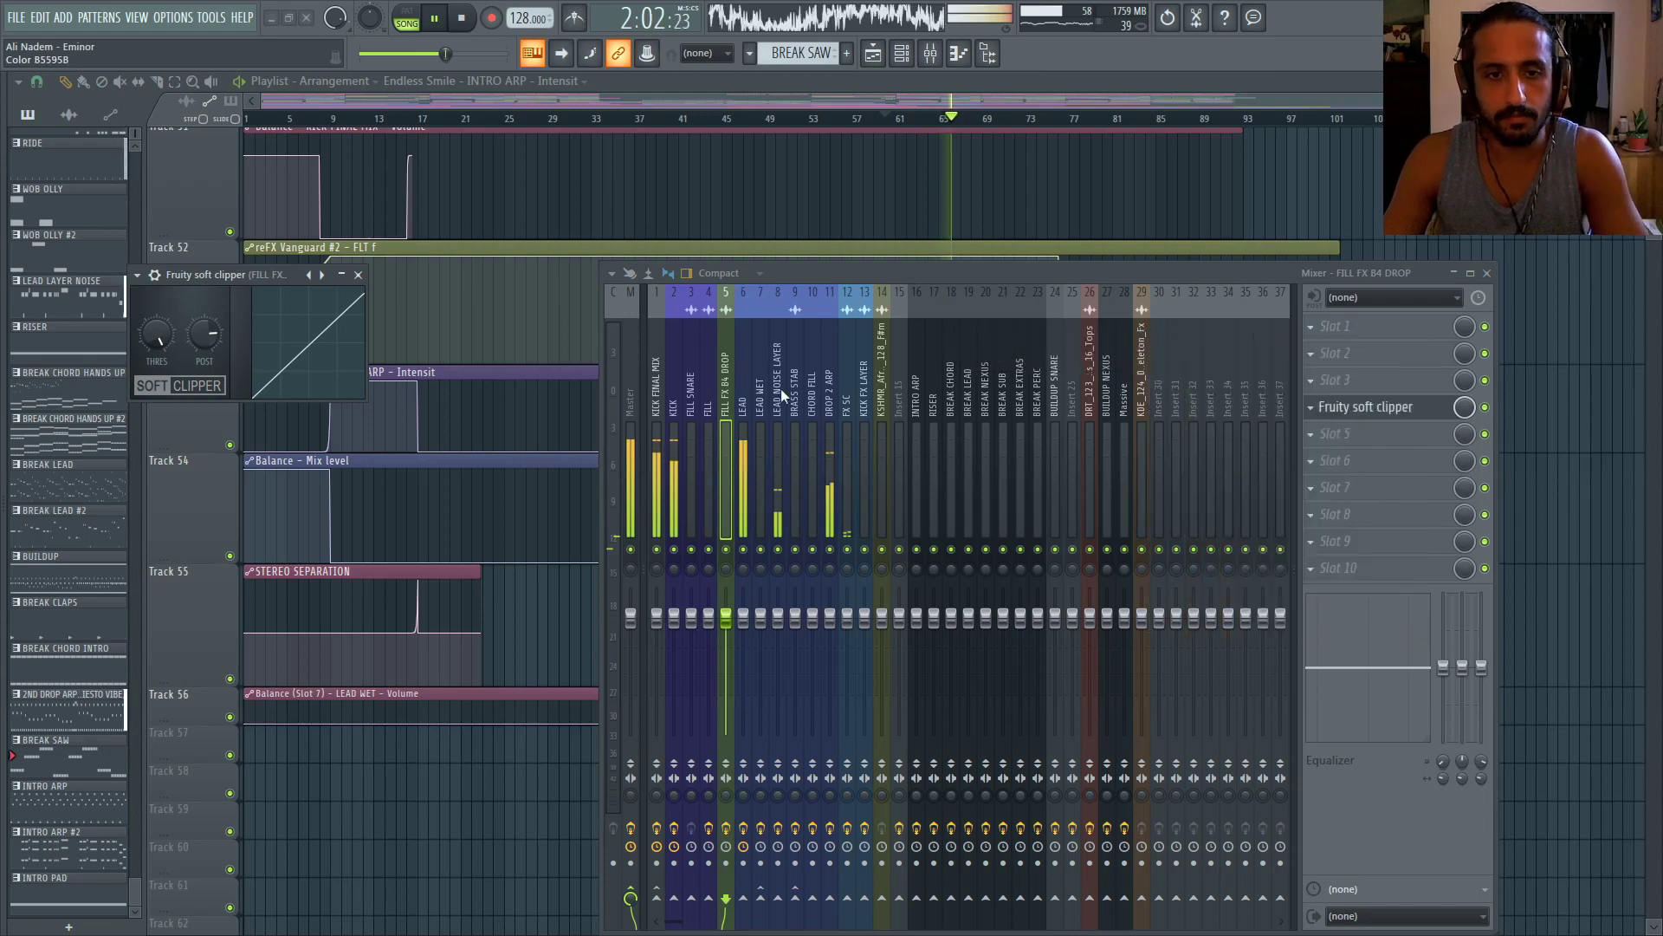
pyautogui.click(715, 384)
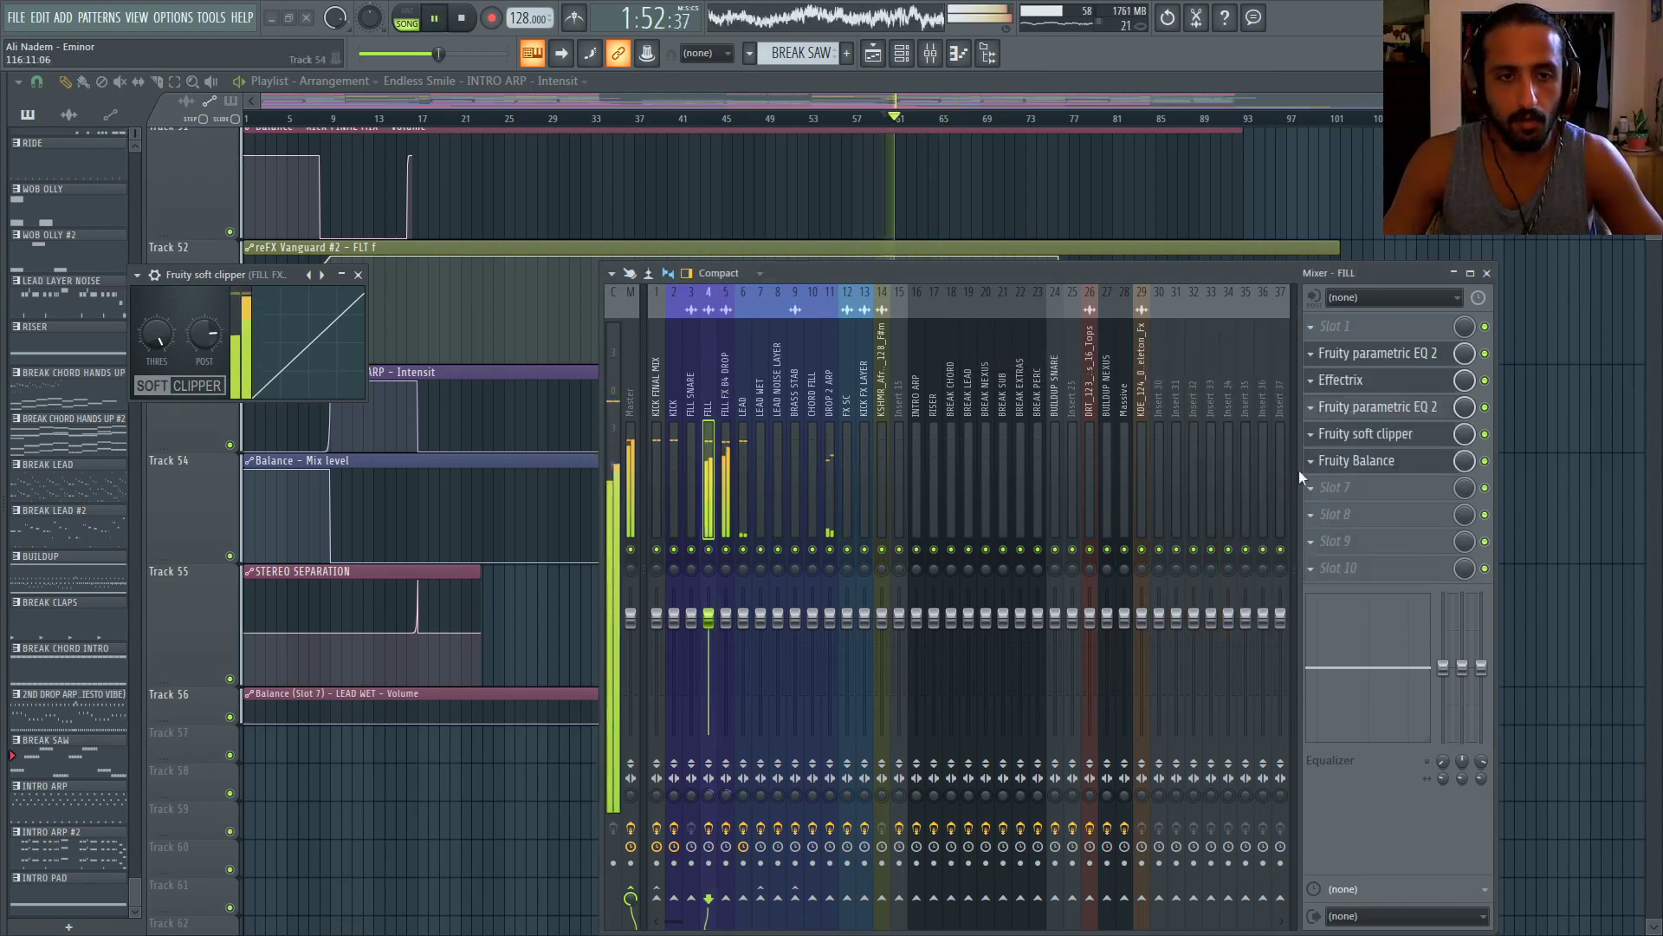
pyautogui.click(721, 379)
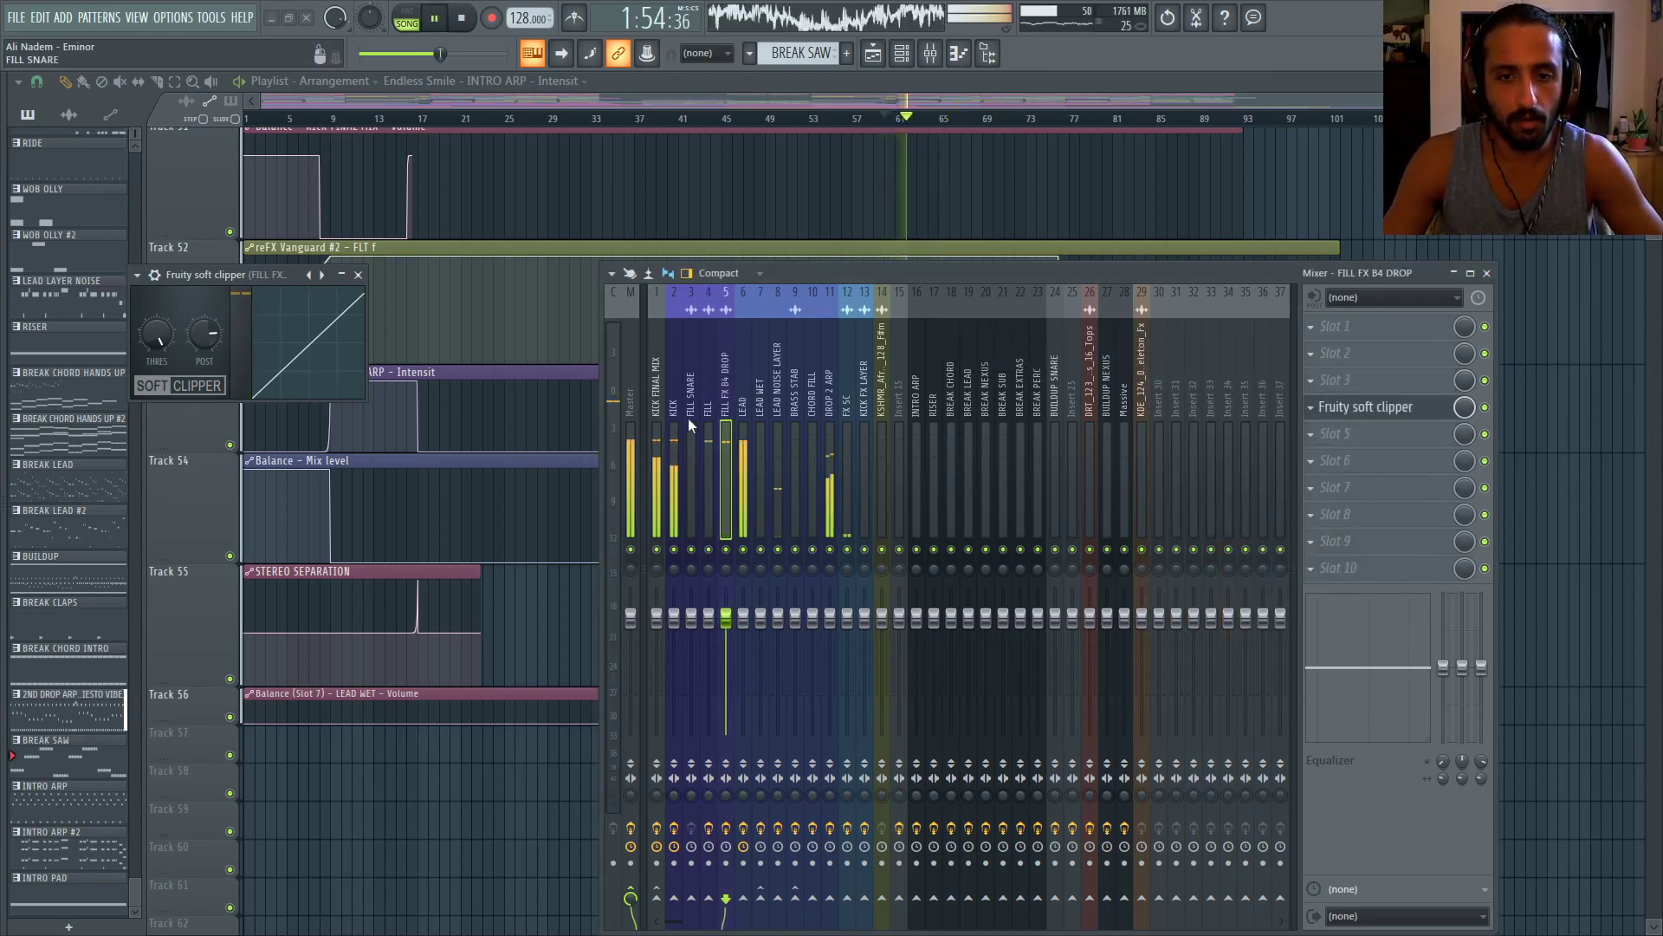
# Close the soft clipper, replay the drop from about bar 60 while watching the mixer levels, and close the mixer
pyautogui.click(357, 275)
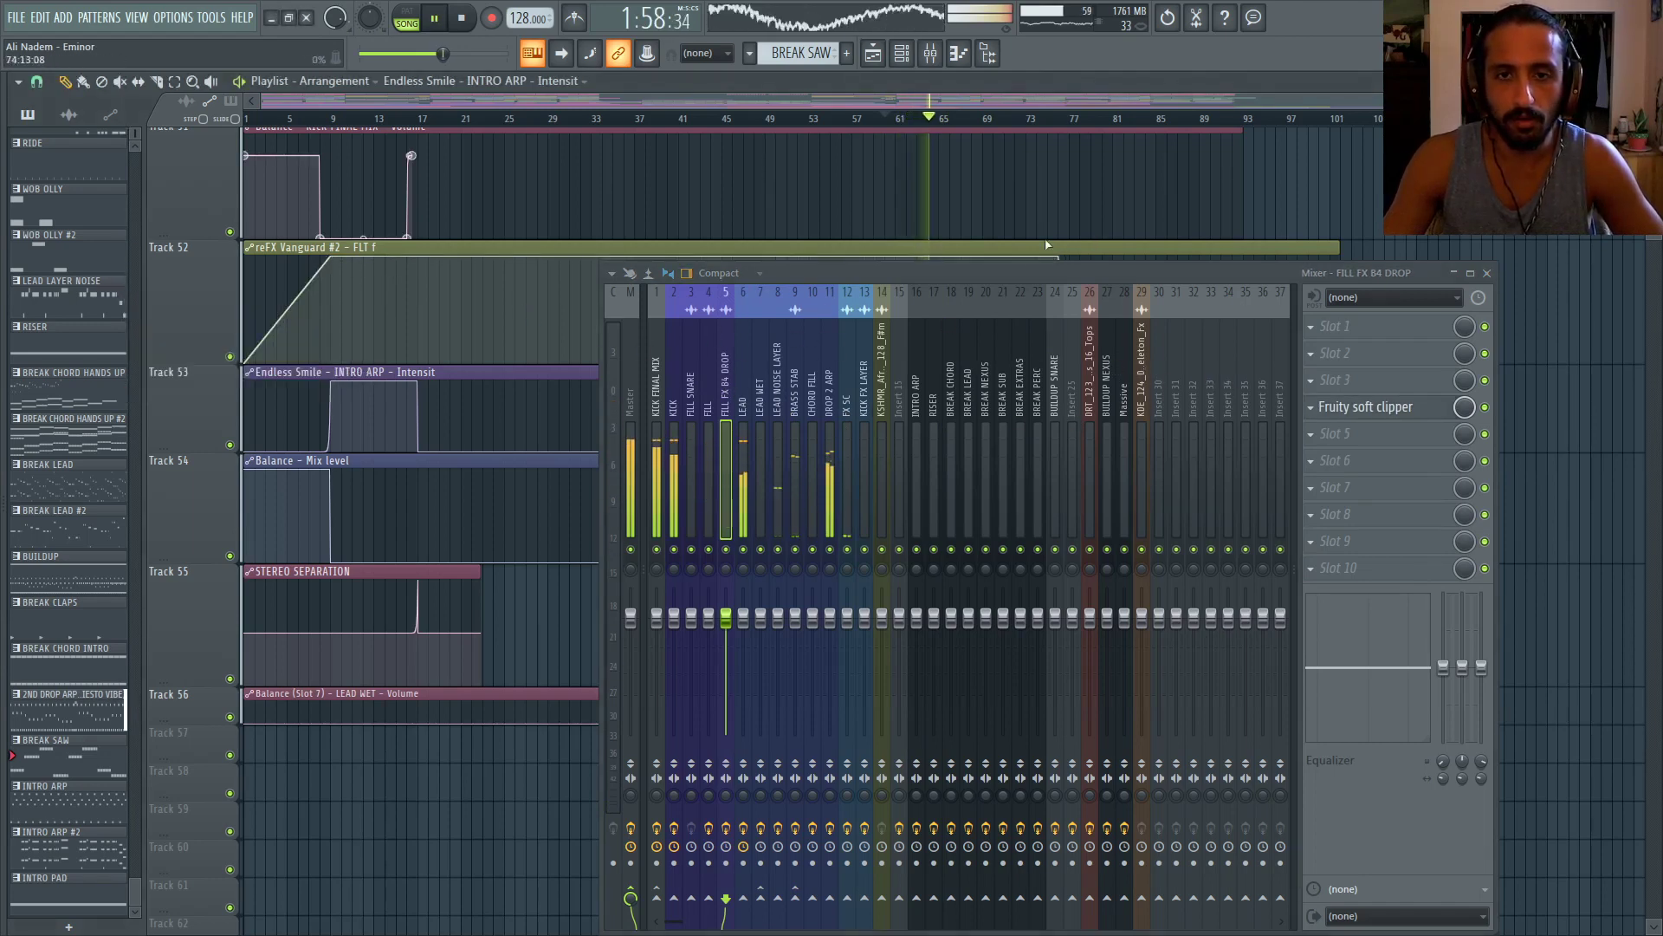
pyautogui.moveTo(1061, 275); pyautogui.dragTo(1006, 133)
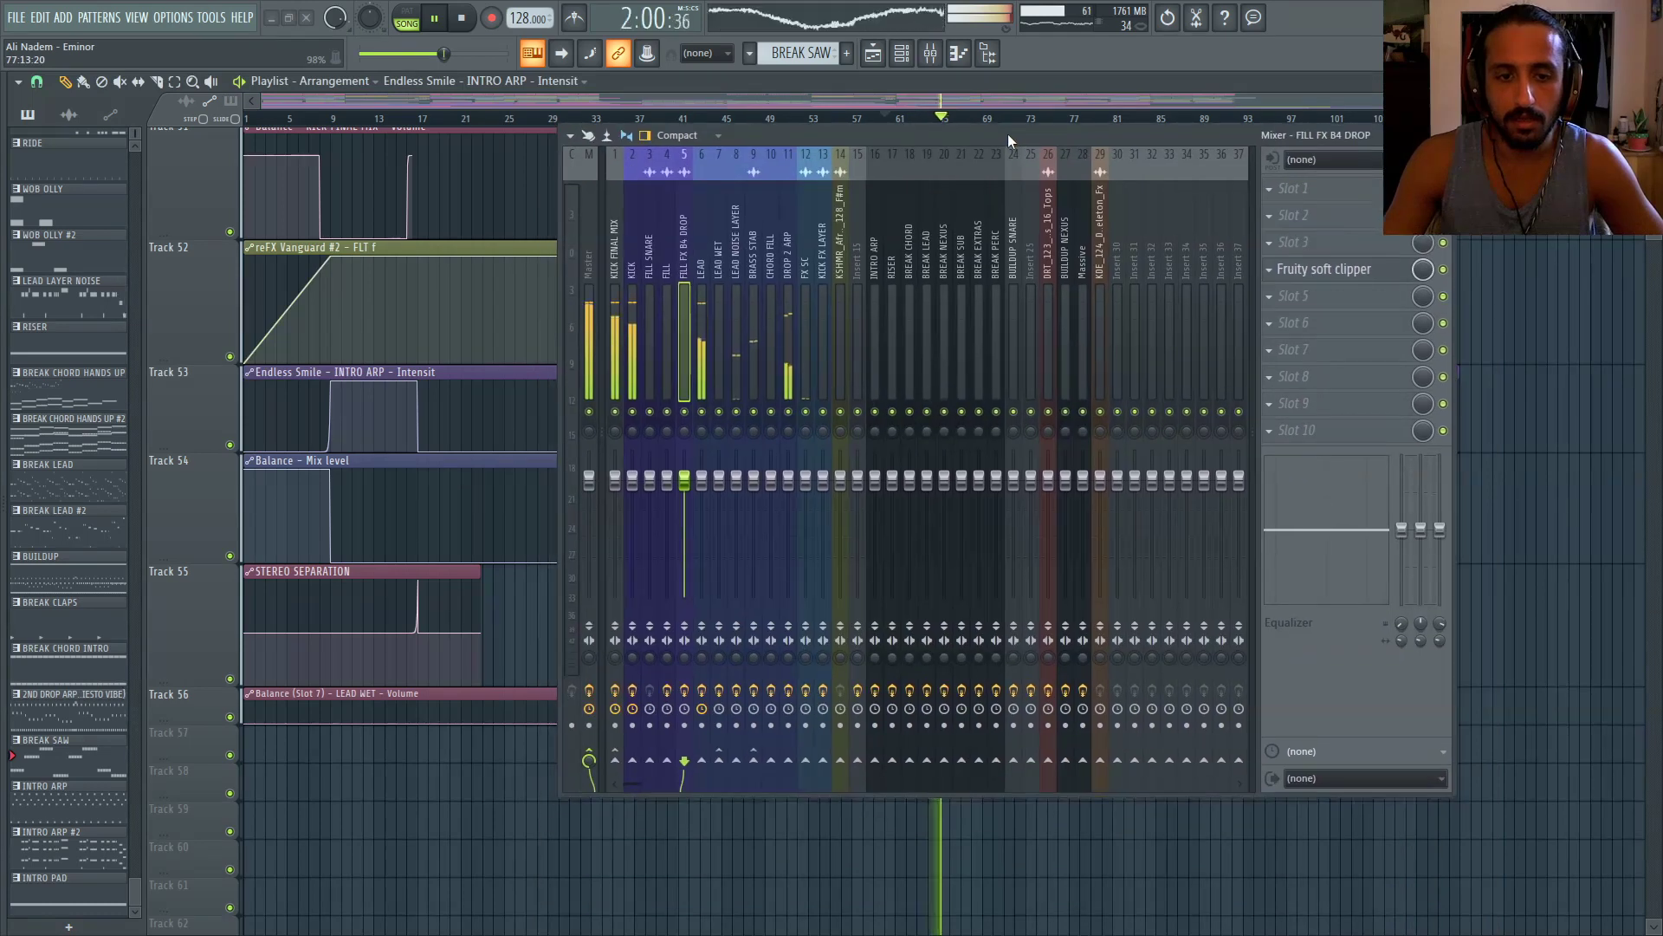
pyautogui.press('space')
pyautogui.press('space')
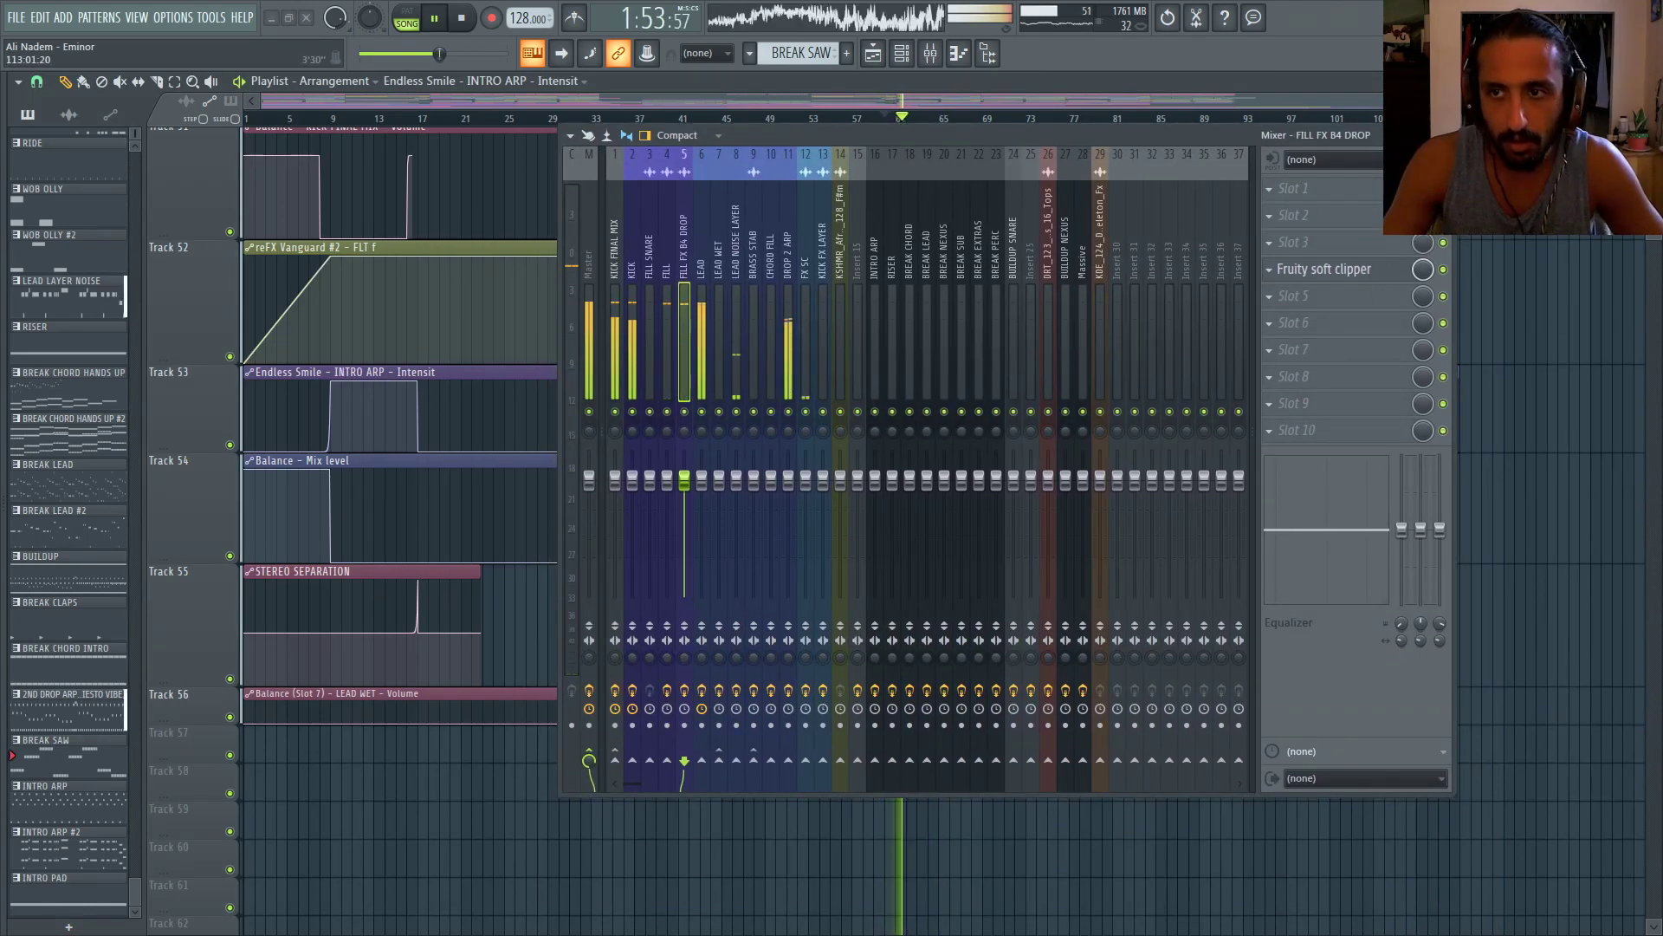
pyautogui.click(1444, 136)
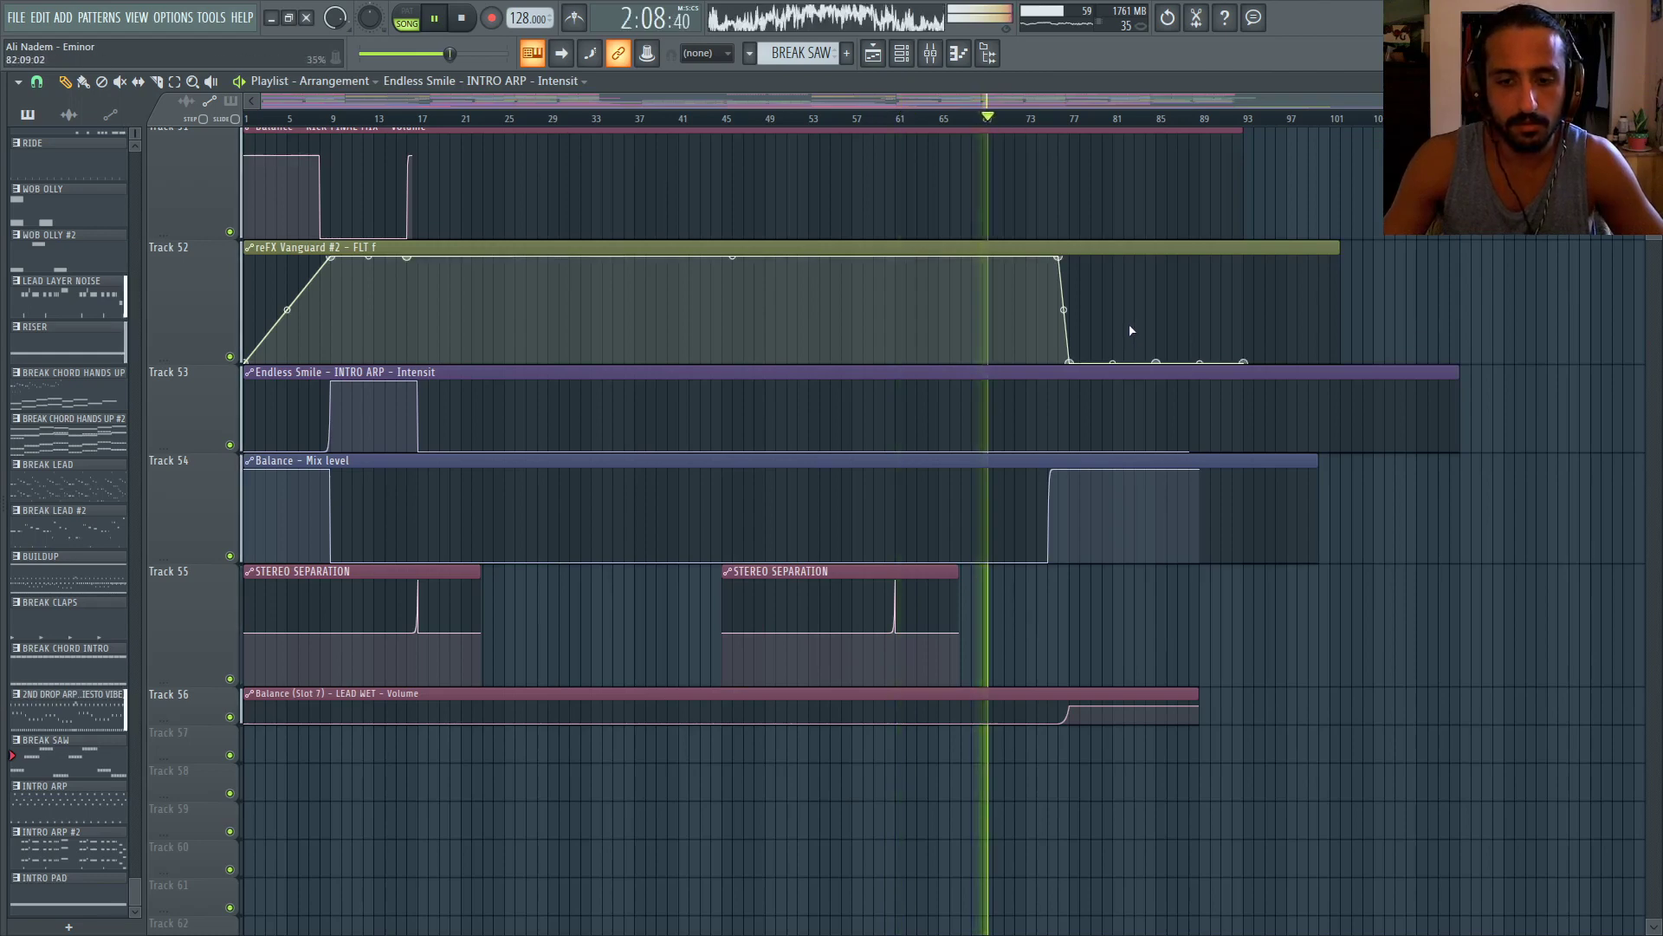
# Play on through bars 74 to 77 and examine the reFX Vanguard #2, Balance mix level and LEAD WET volume automation
pyautogui.scroll(1, 1126, 330)
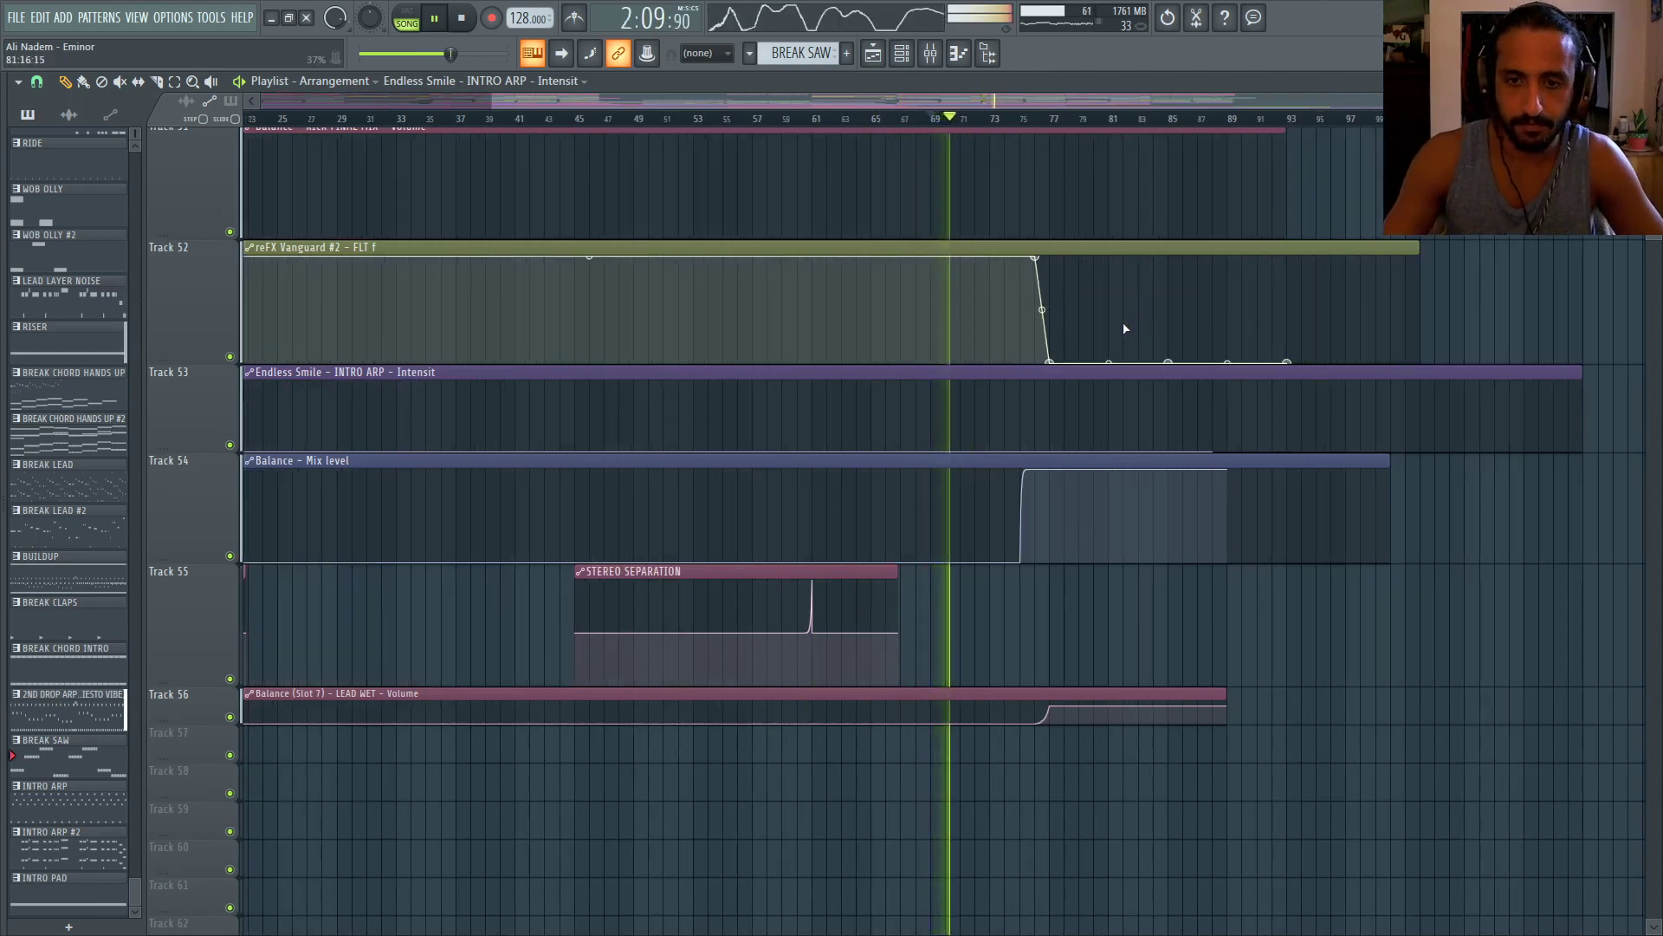
pyautogui.scroll(1, 1043, 132)
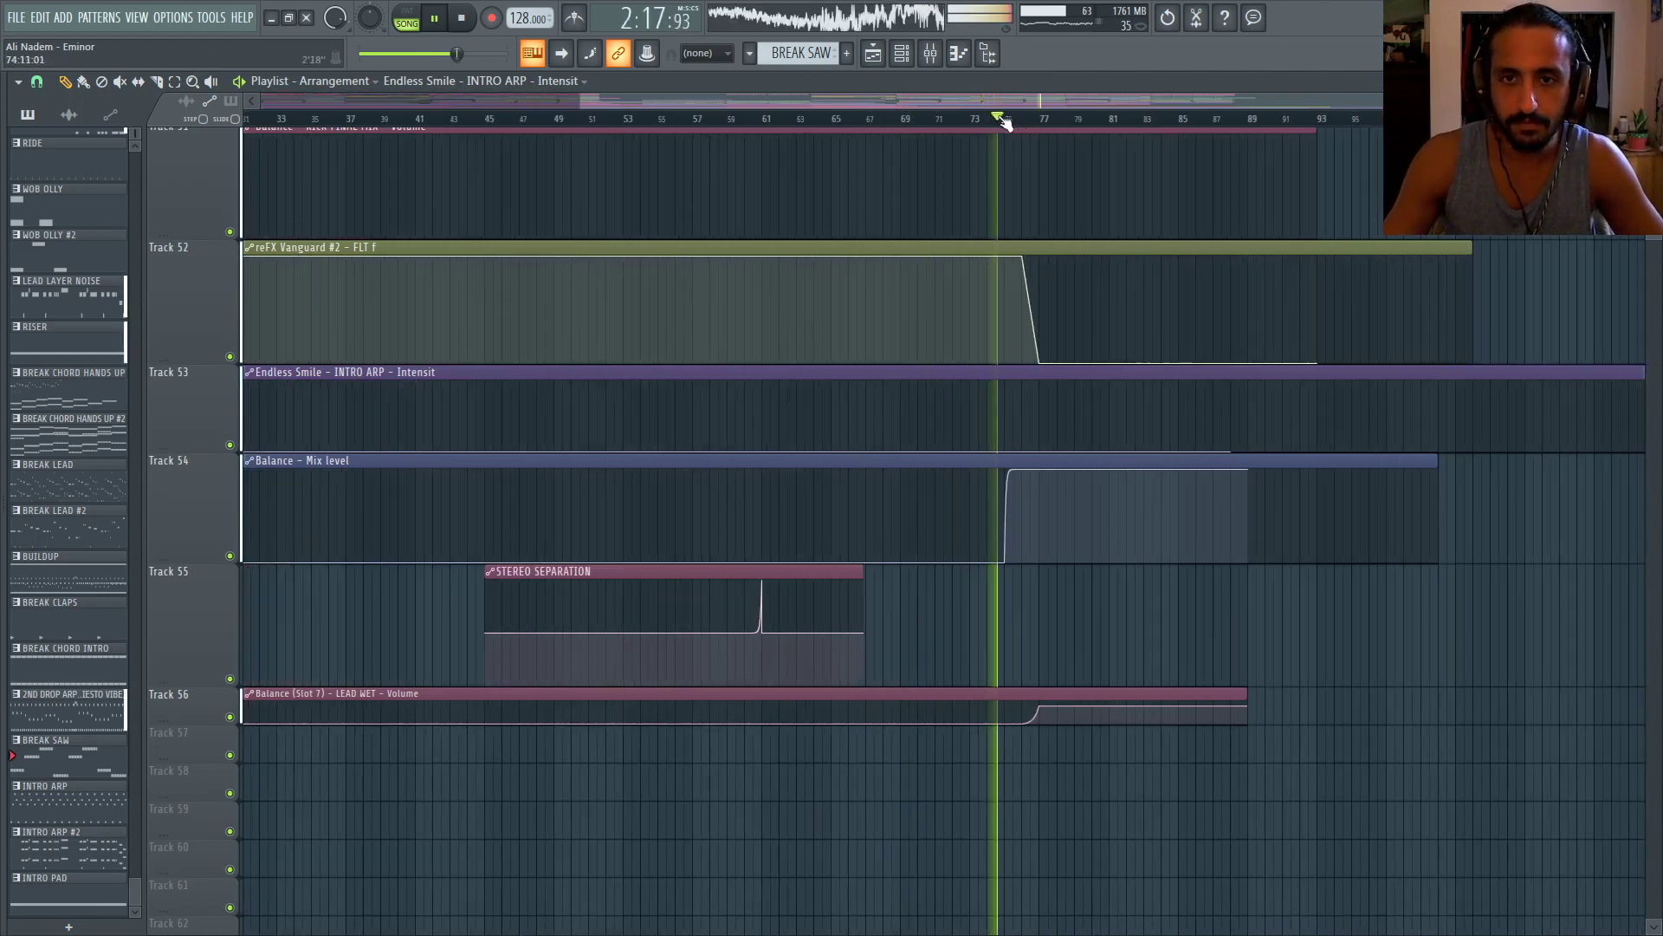
pyautogui.scroll(3, 1145, 248)
pyautogui.scroll(2, 747, 318)
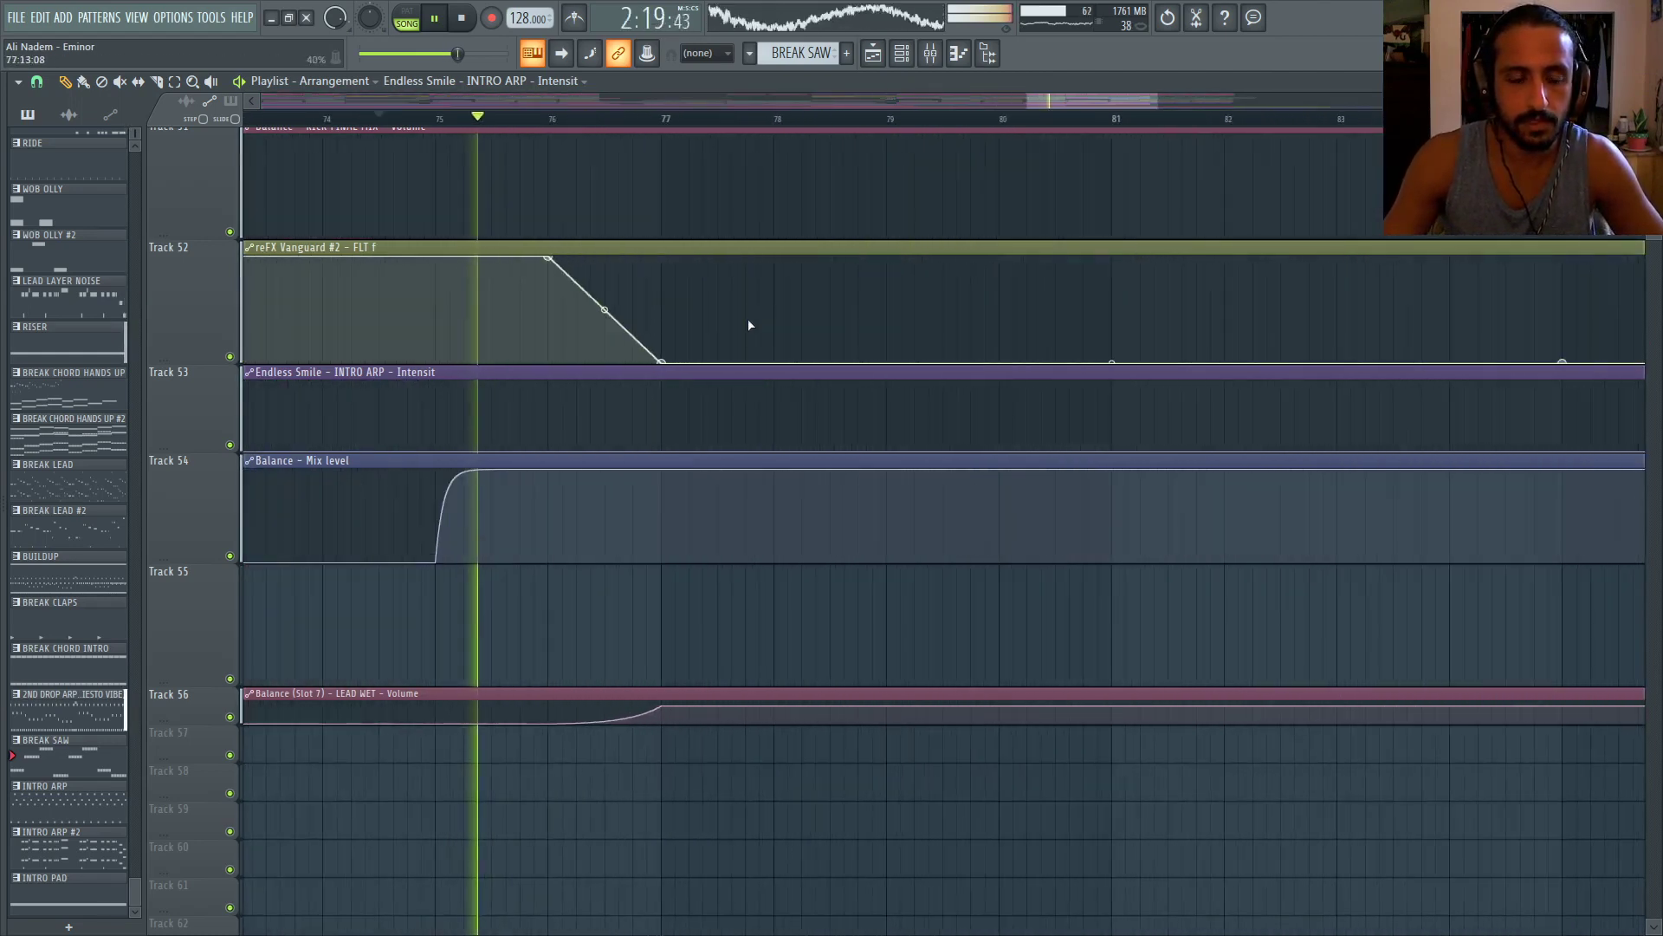
pyautogui.scroll(-3, 637, 295)
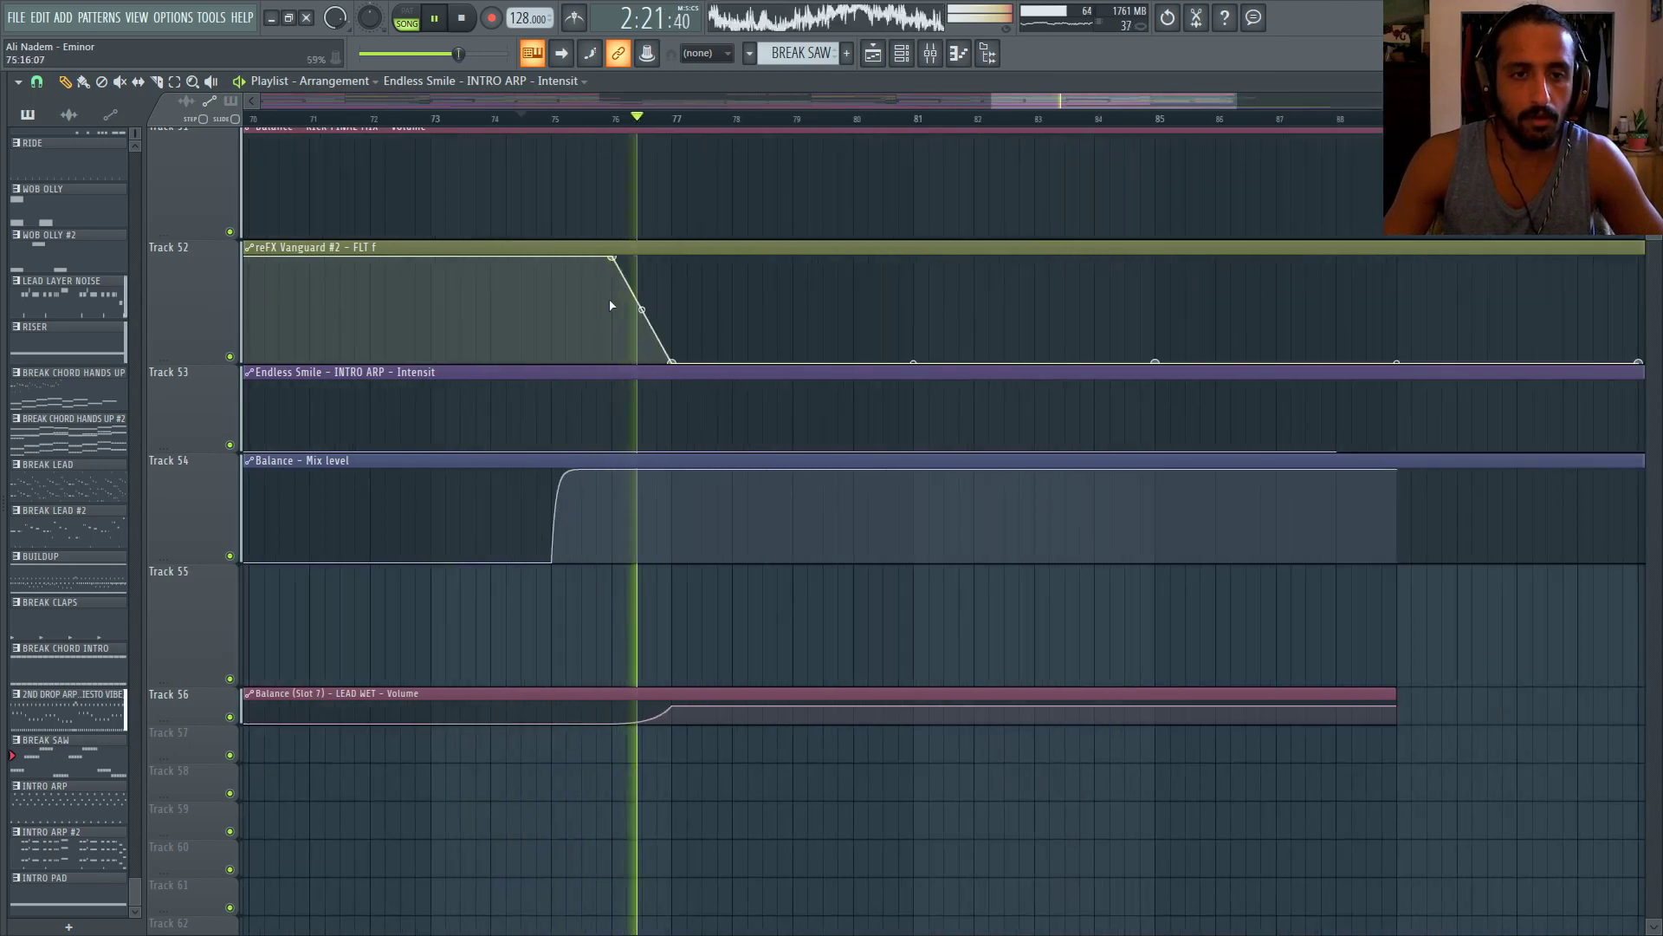
pyautogui.scroll(2, 649, 316)
pyautogui.scroll(-3, 687, 334)
pyautogui.scroll(-3, 732, 337)
pyautogui.scroll(3, 779, 342)
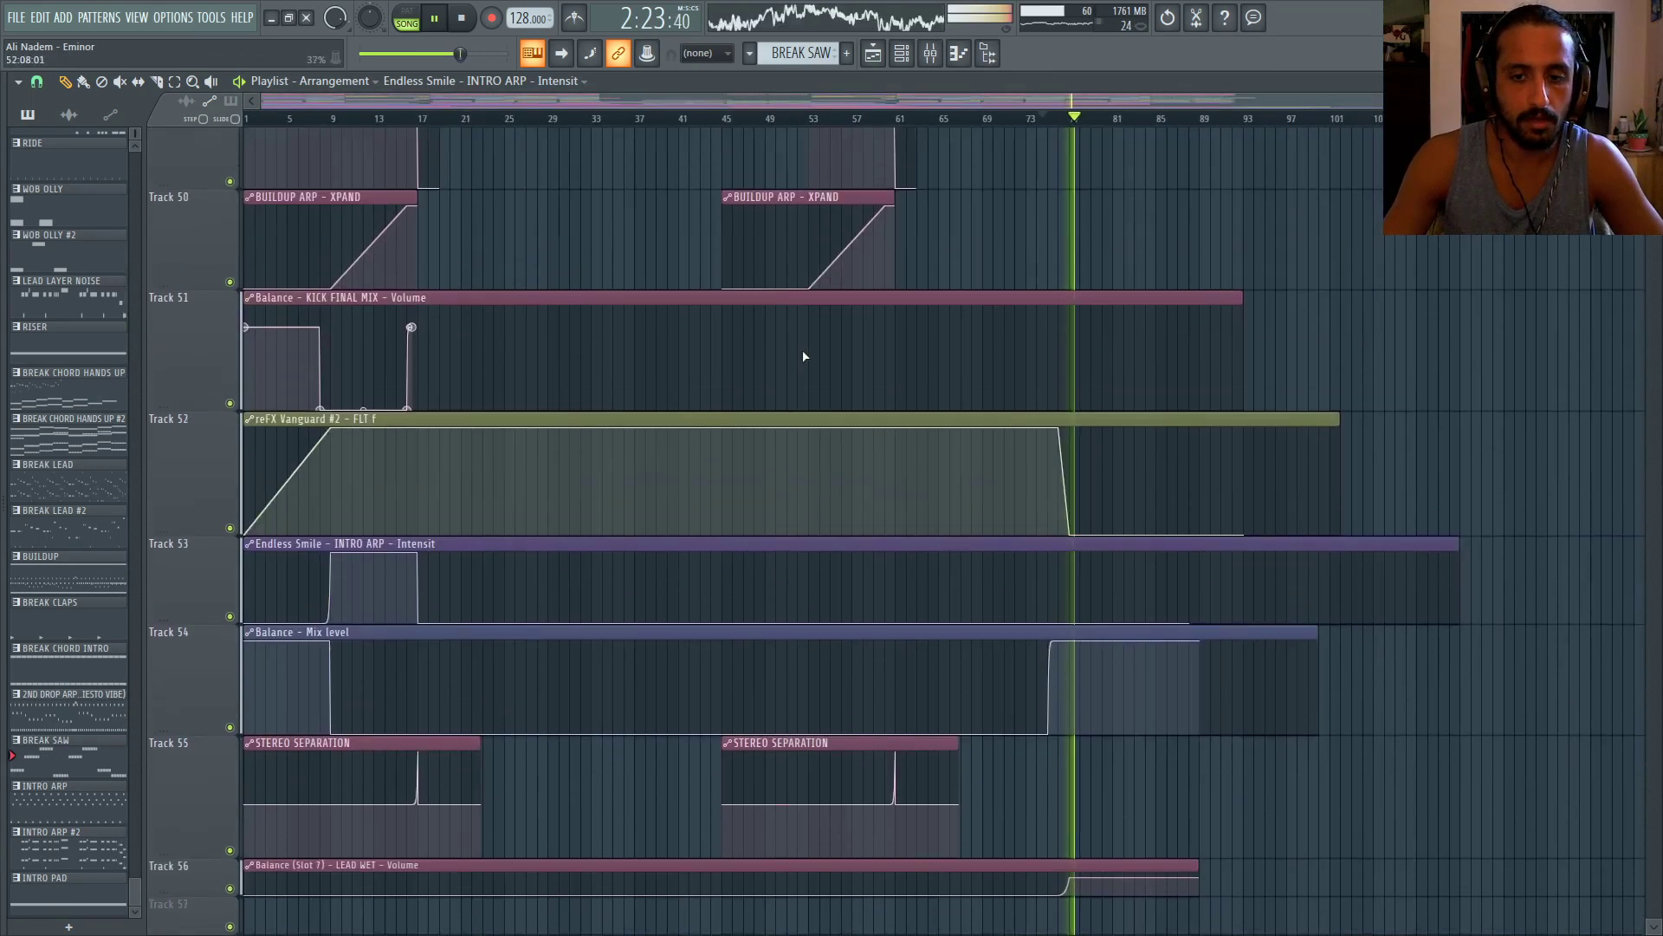
pyautogui.scroll(-3, 805, 355)
pyautogui.scroll(-2, 809, 357)
# Inspect the LEAD WET mixer track's effect chain, close the mixer and check the late automation clips once more
pyautogui.click(944, 54)
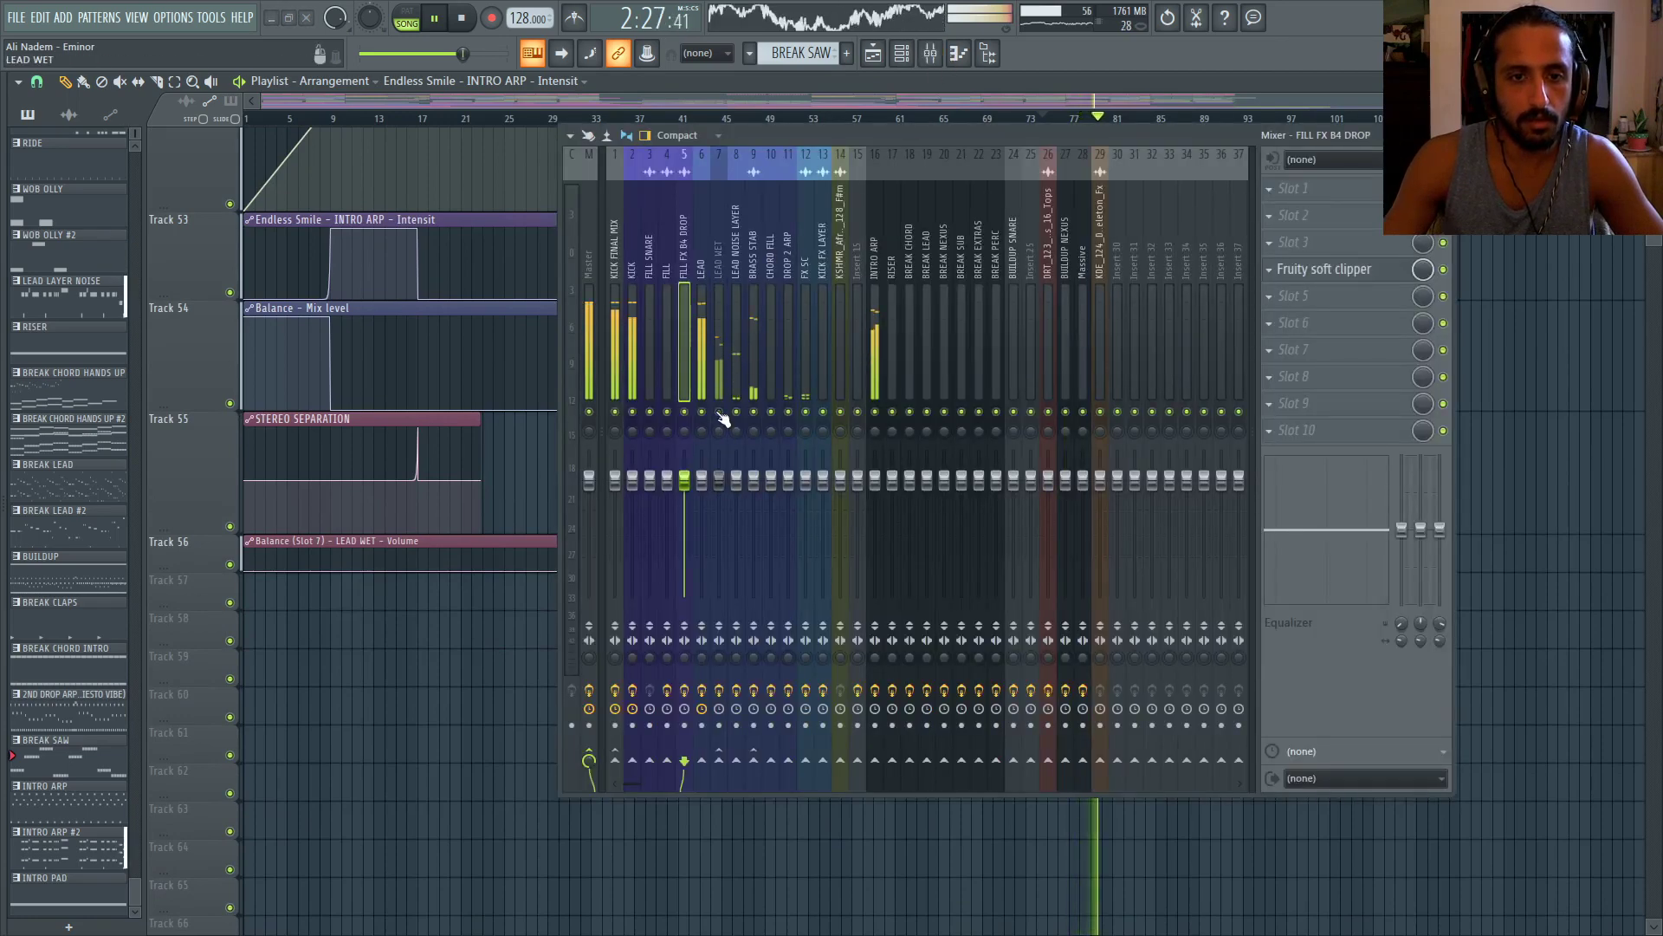
pyautogui.click(719, 260)
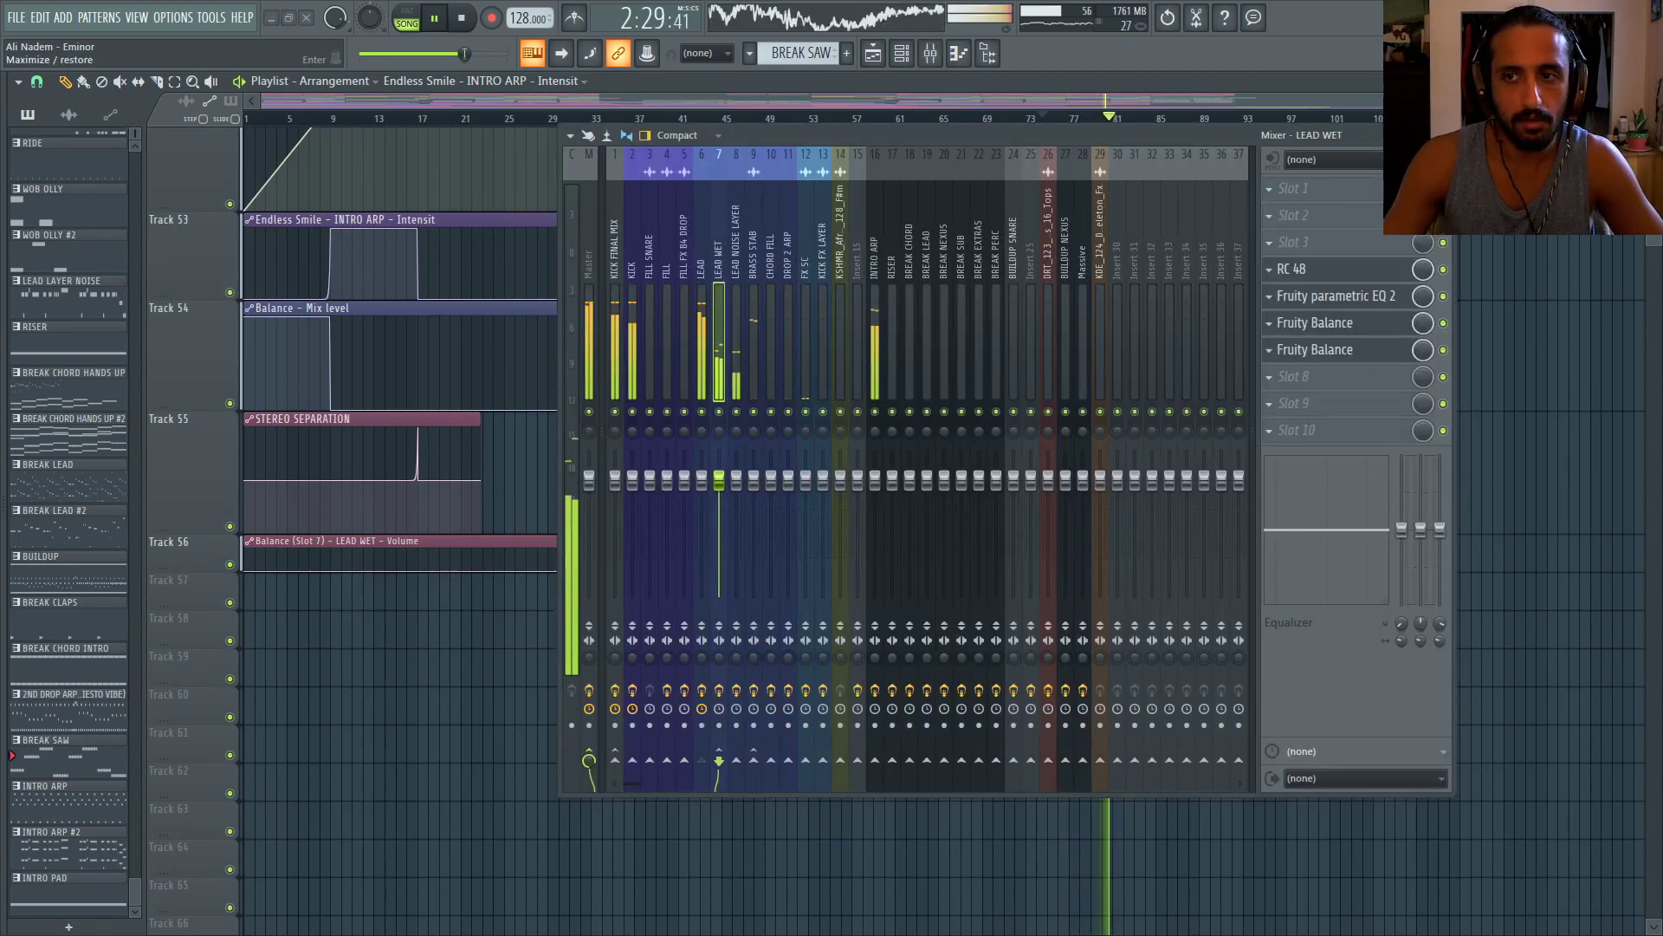
pyautogui.click(1443, 135)
pyautogui.scroll(2, 1432, 271)
pyautogui.scroll(2, 1349, 347)
pyautogui.scroll(-2, 1343, 346)
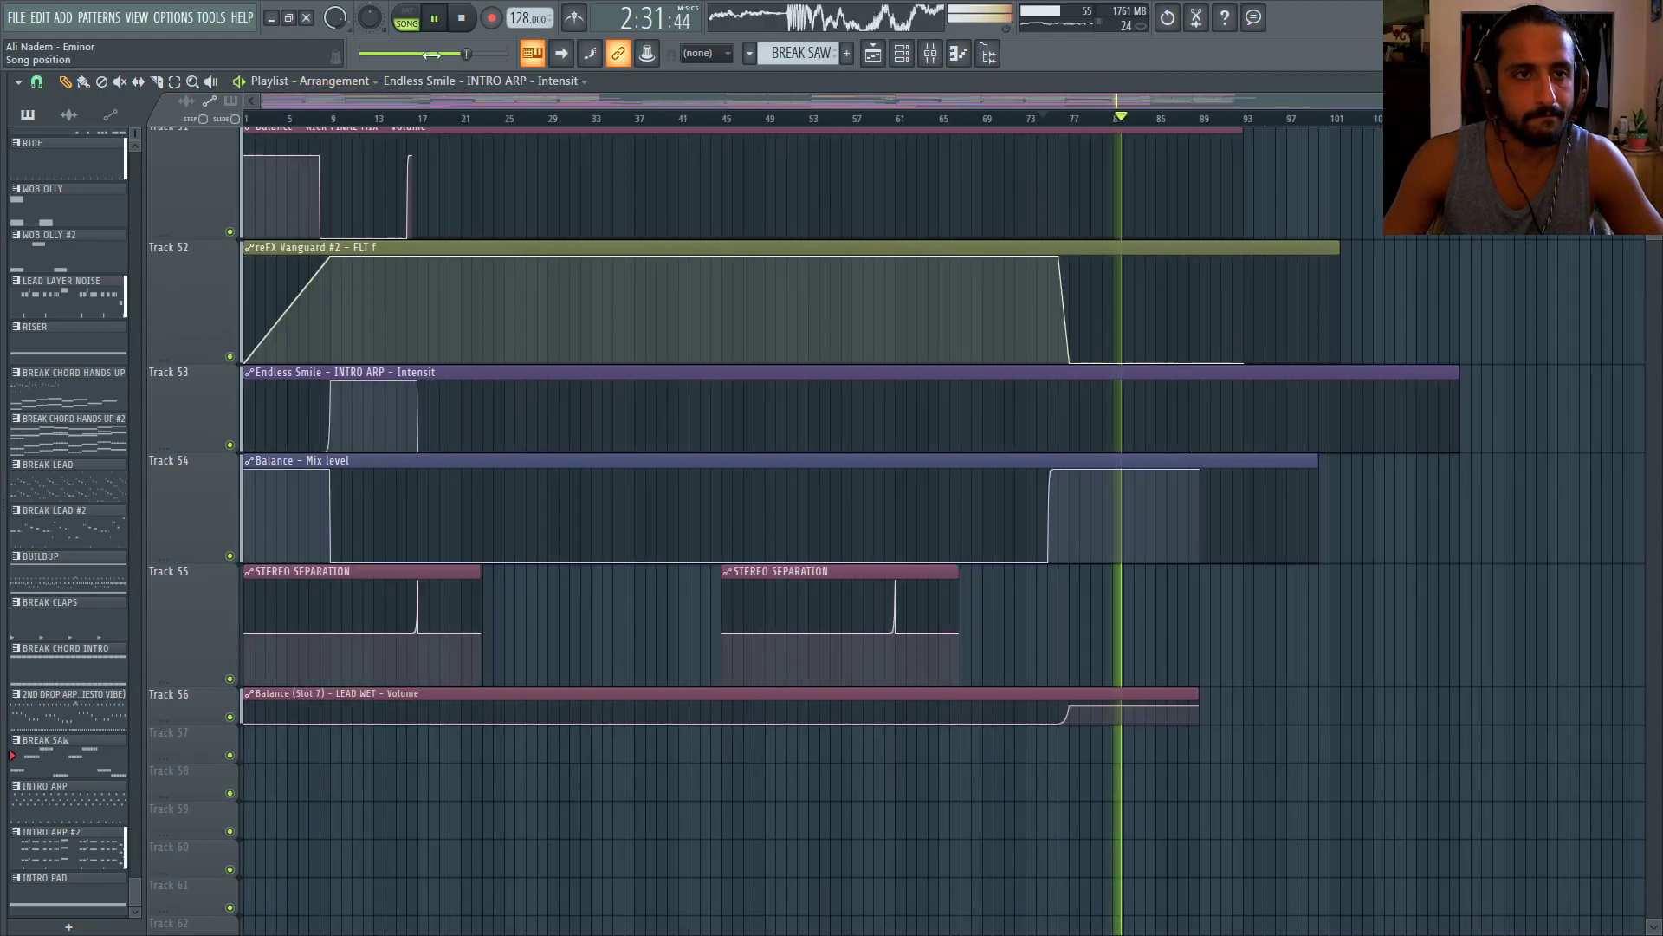
# Restart playback from the beginning of the song and look over the intro's clips and automation
pyautogui.click(465, 21)
pyautogui.click(465, 21)
pyautogui.press('space')
pyautogui.scroll(2, 588, 312)
pyautogui.scroll(10, 588, 313)
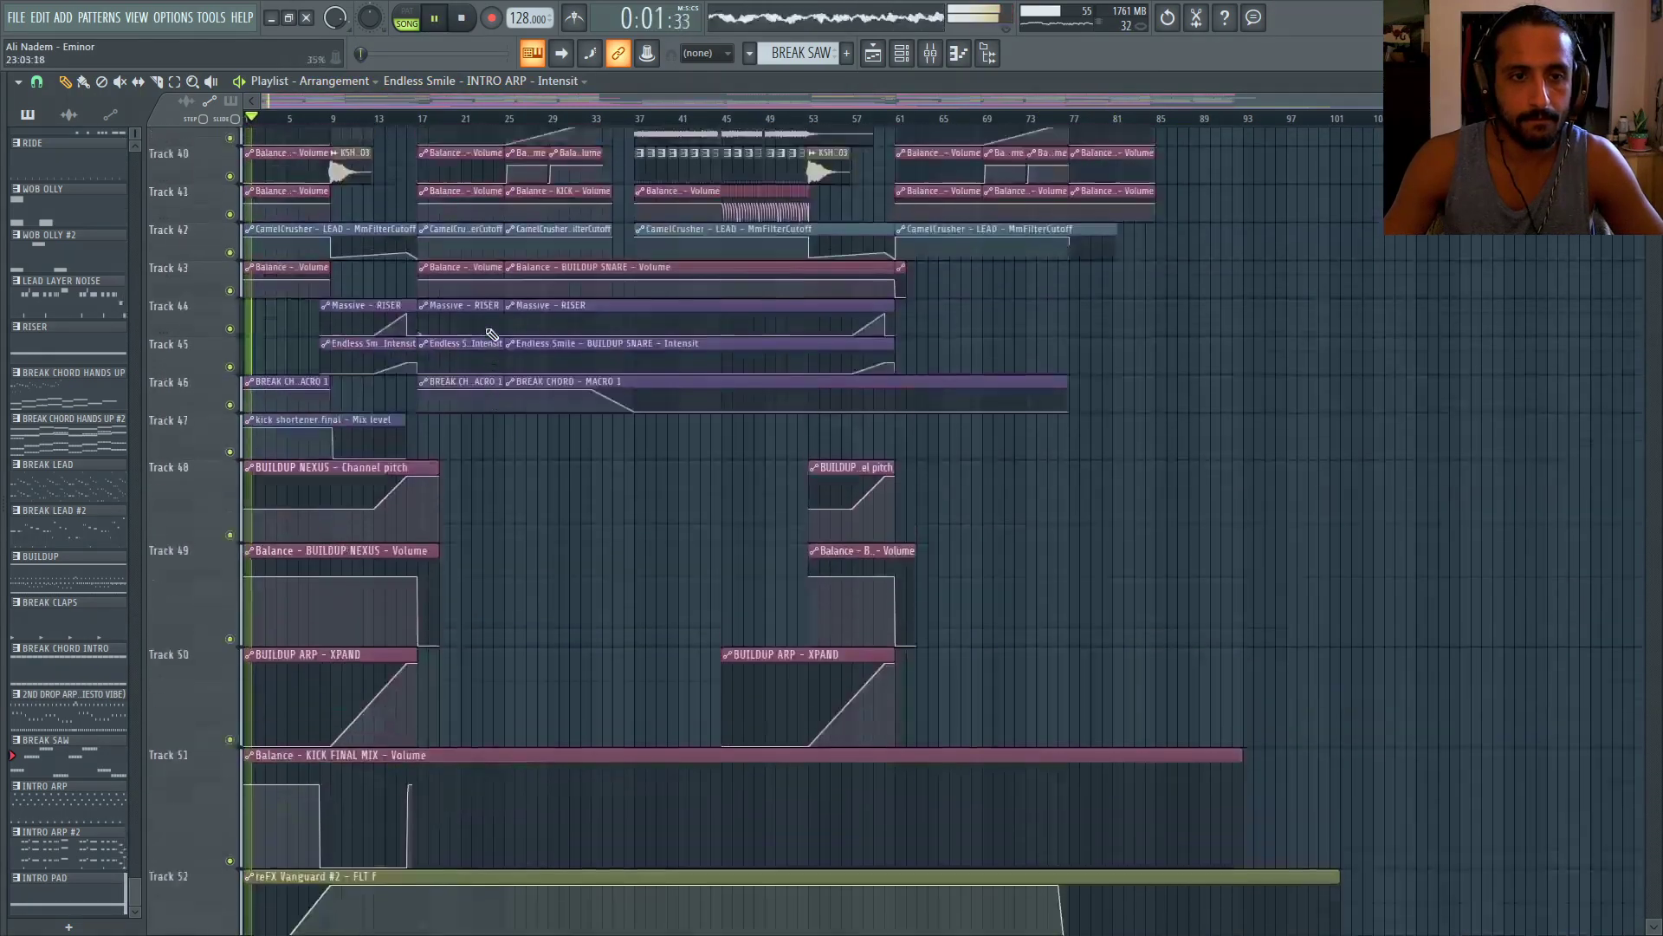
pyautogui.scroll(2, 247, 370)
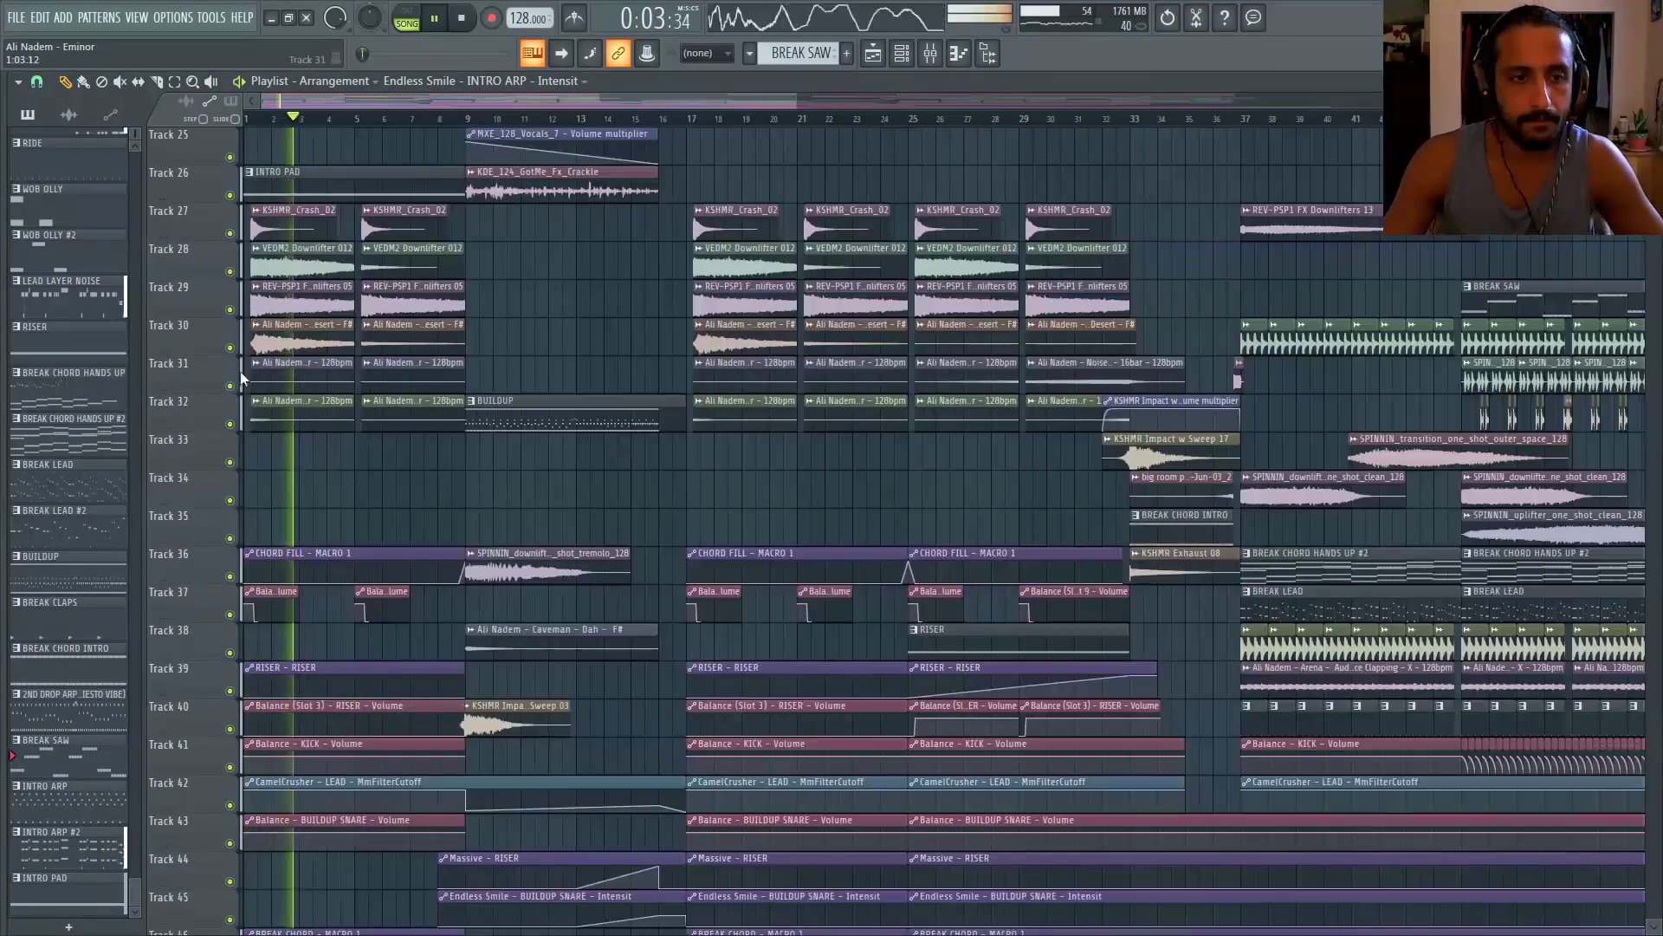
pyautogui.scroll(-11, 345, 373)
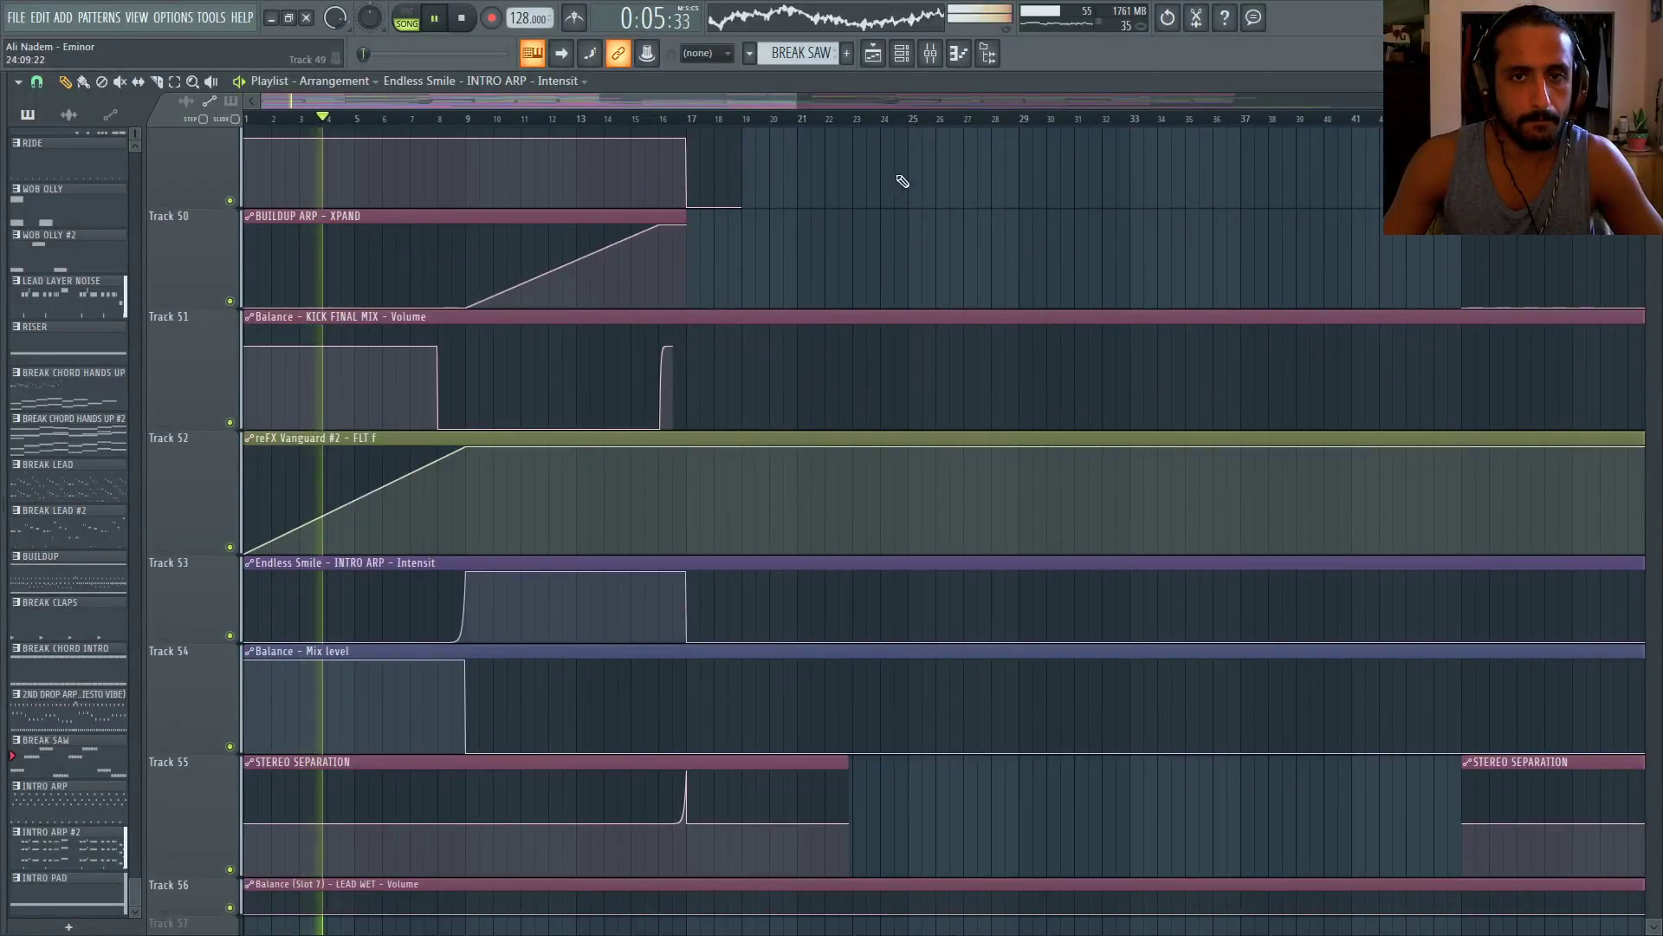
# Add Sausage Fattener to the INTRO ARP mixer track in slot 3, between Fruity parametric EQ 2 and Endless Smile
pyautogui.click(933, 55)
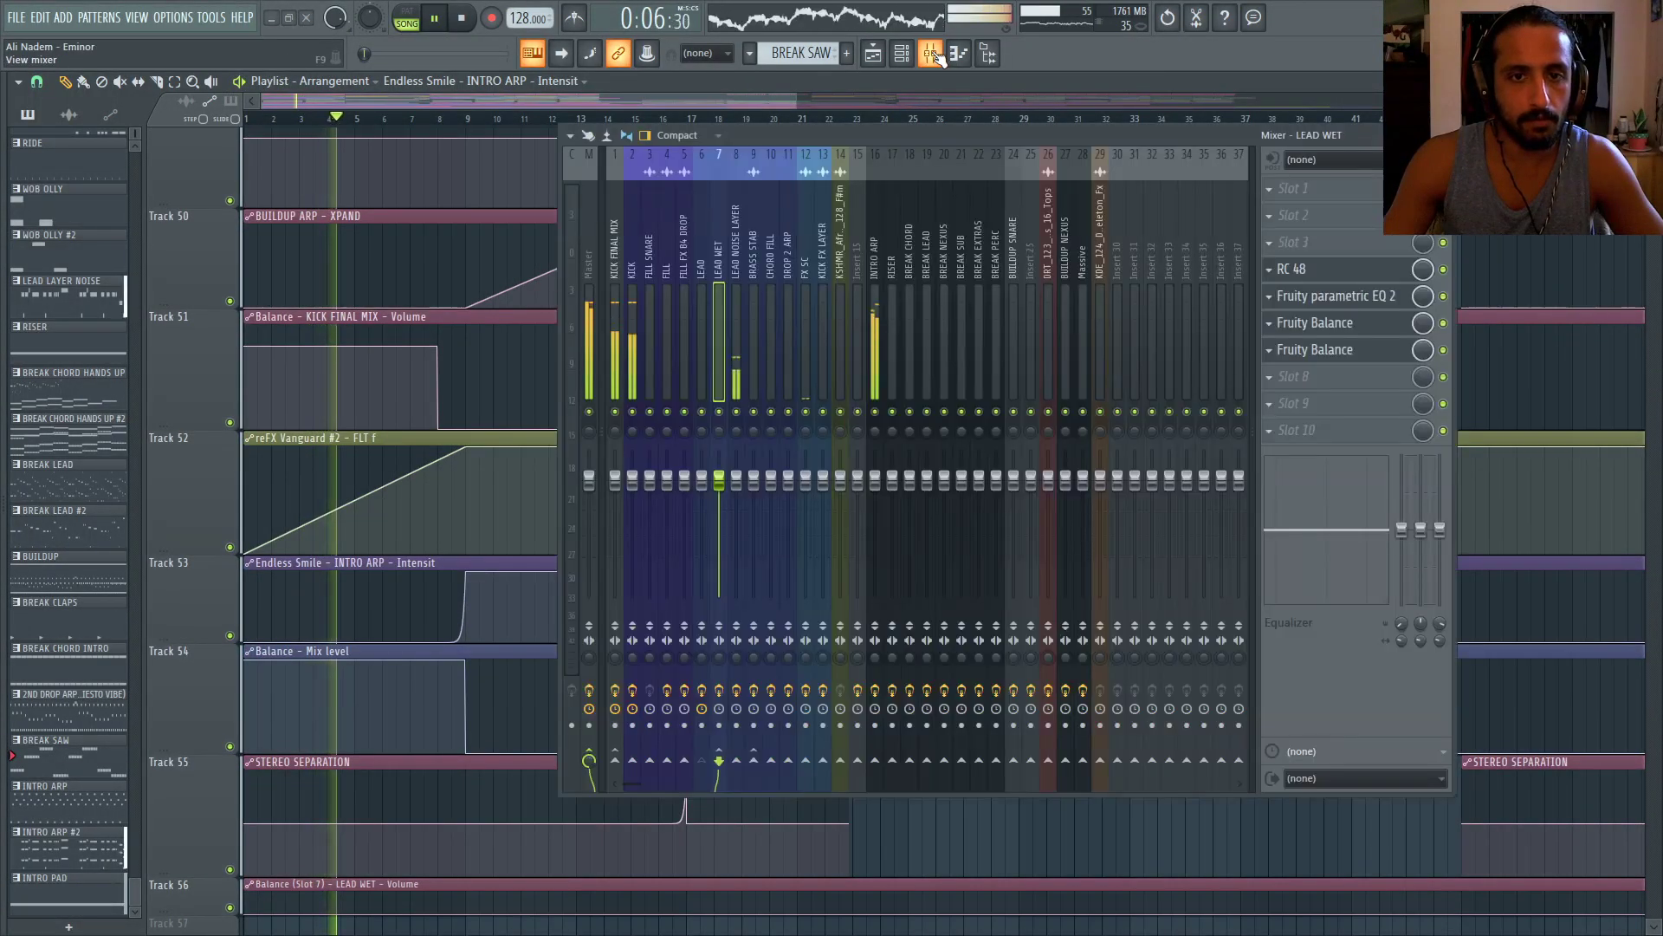
pyautogui.click(869, 216)
pyautogui.click(1277, 217)
pyautogui.moveTo(1291, 238)
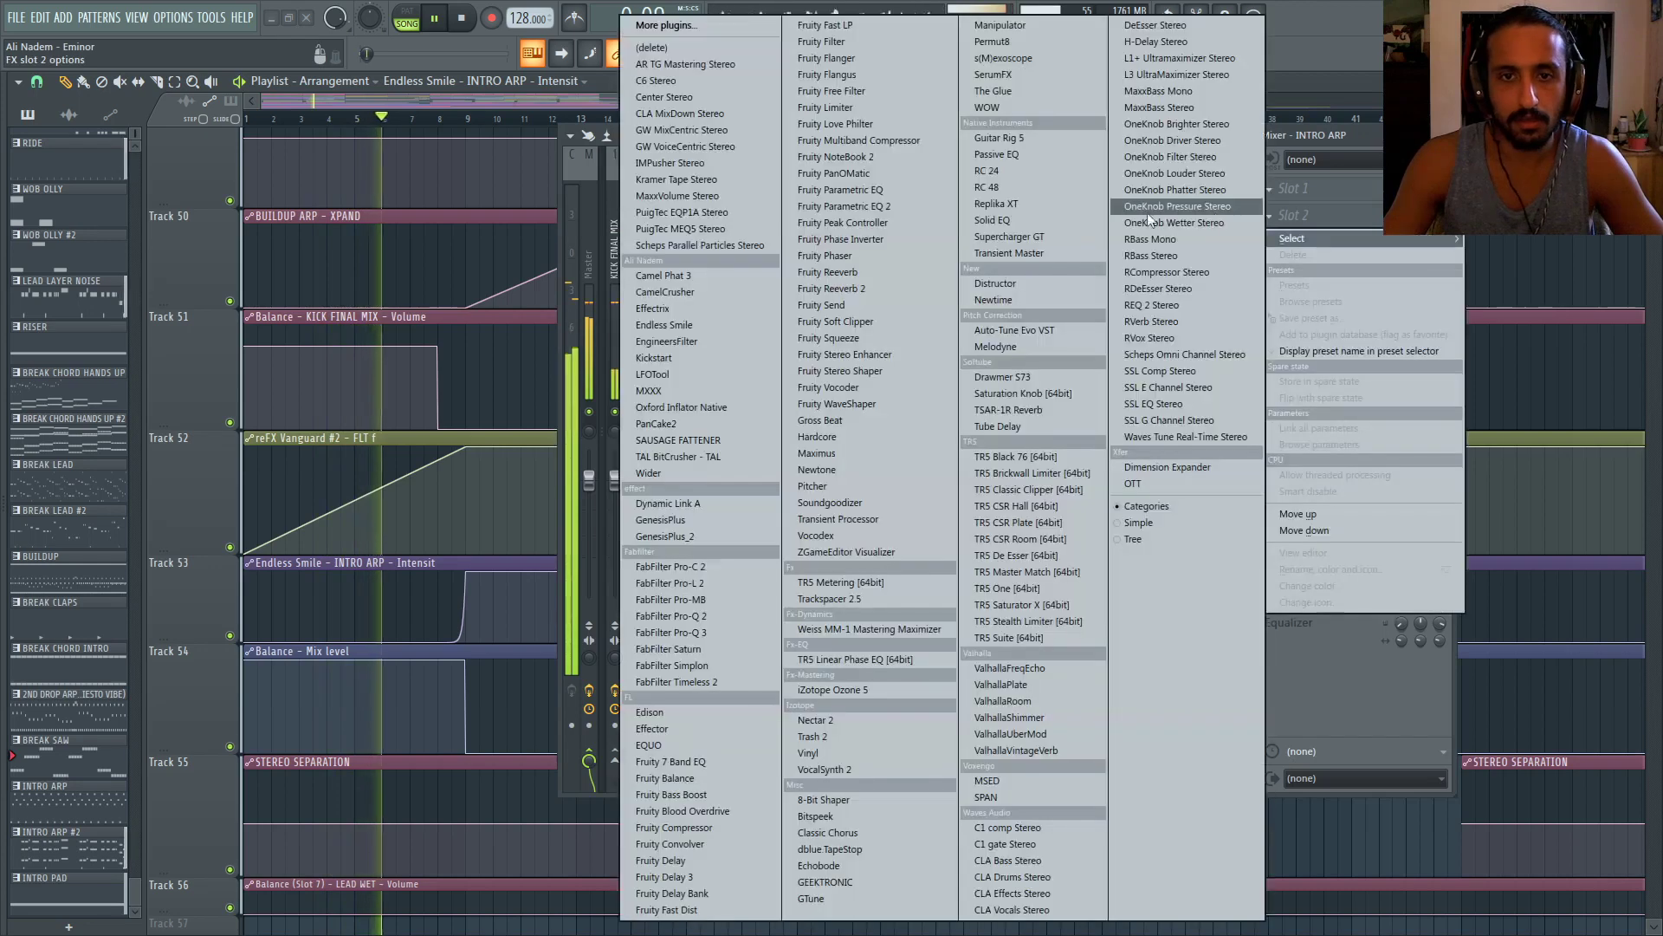
pyautogui.click(710, 439)
pyautogui.scroll(-1, 1271, 219)
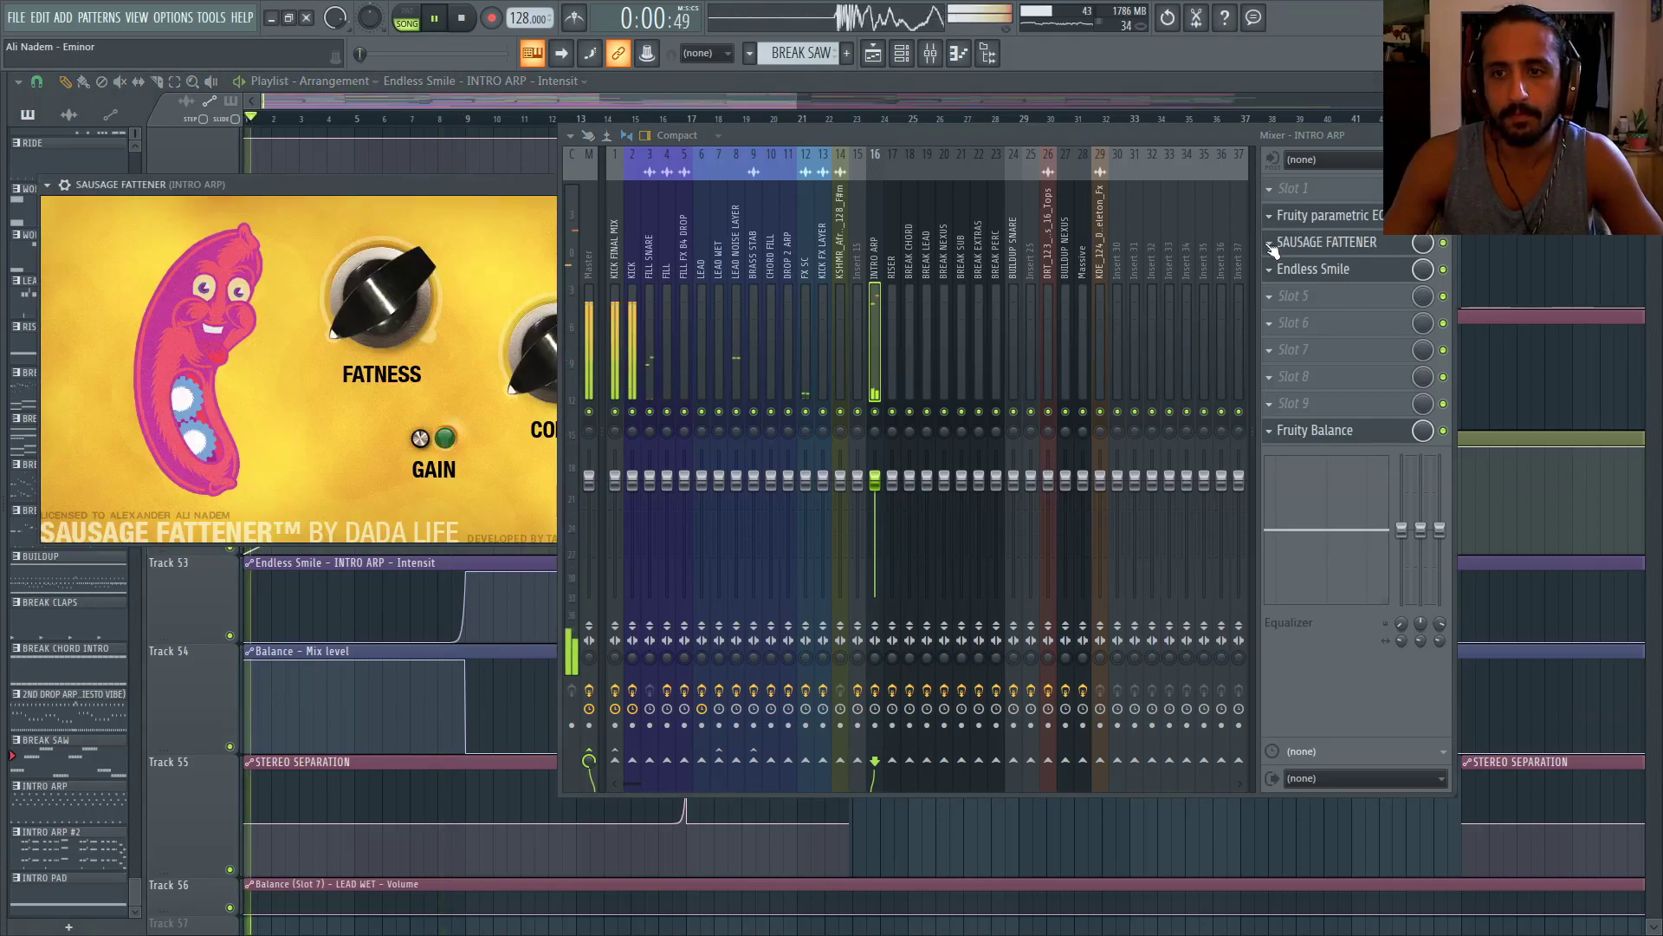
# Compare the INTRO ARP sound with Sausage Fattener bypassed and active, and check the plugin's settings during playback
pyautogui.click(1444, 243)
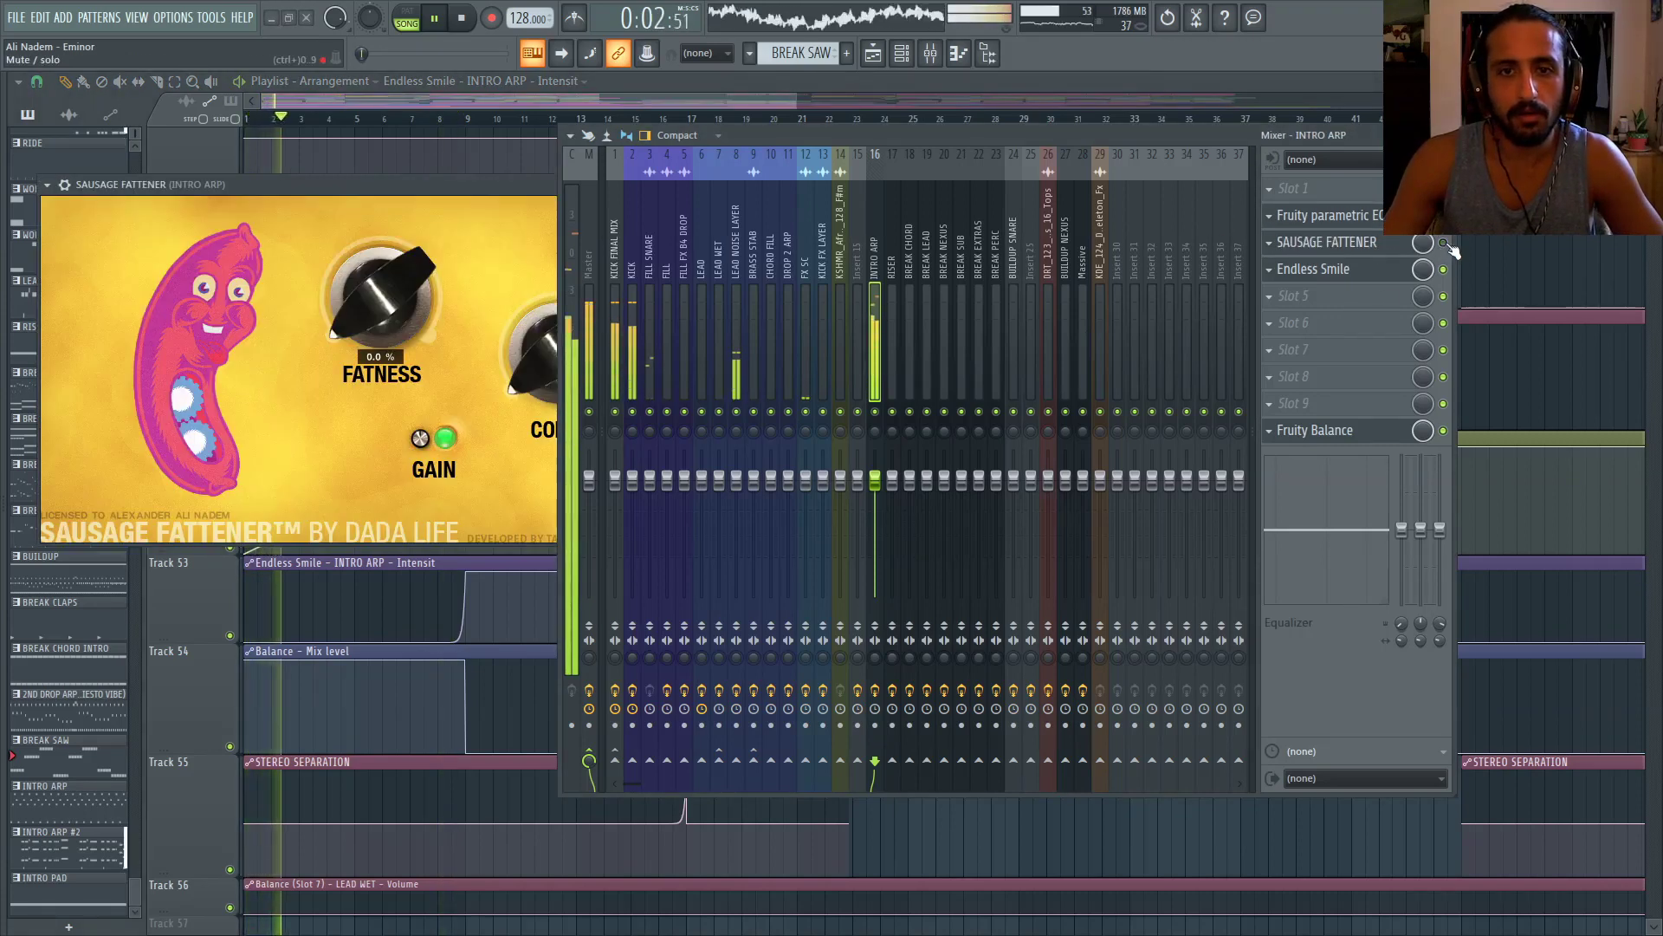
pyautogui.moveTo(778, 138); pyautogui.dragTo(936, 277)
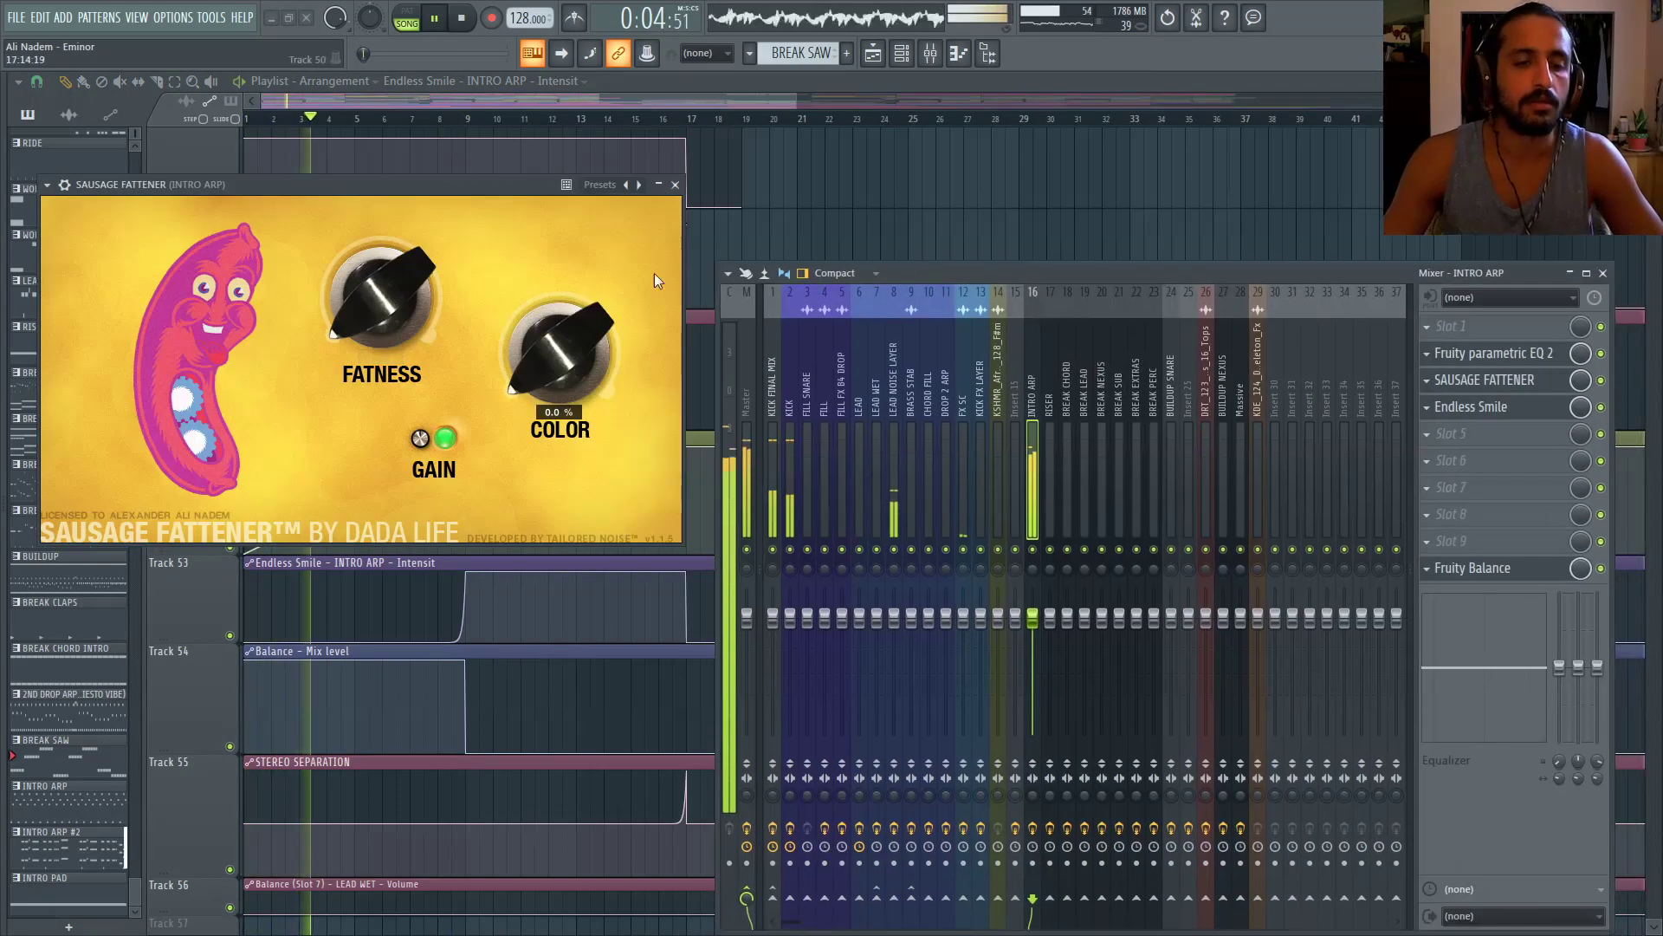
pyautogui.click(1538, 386)
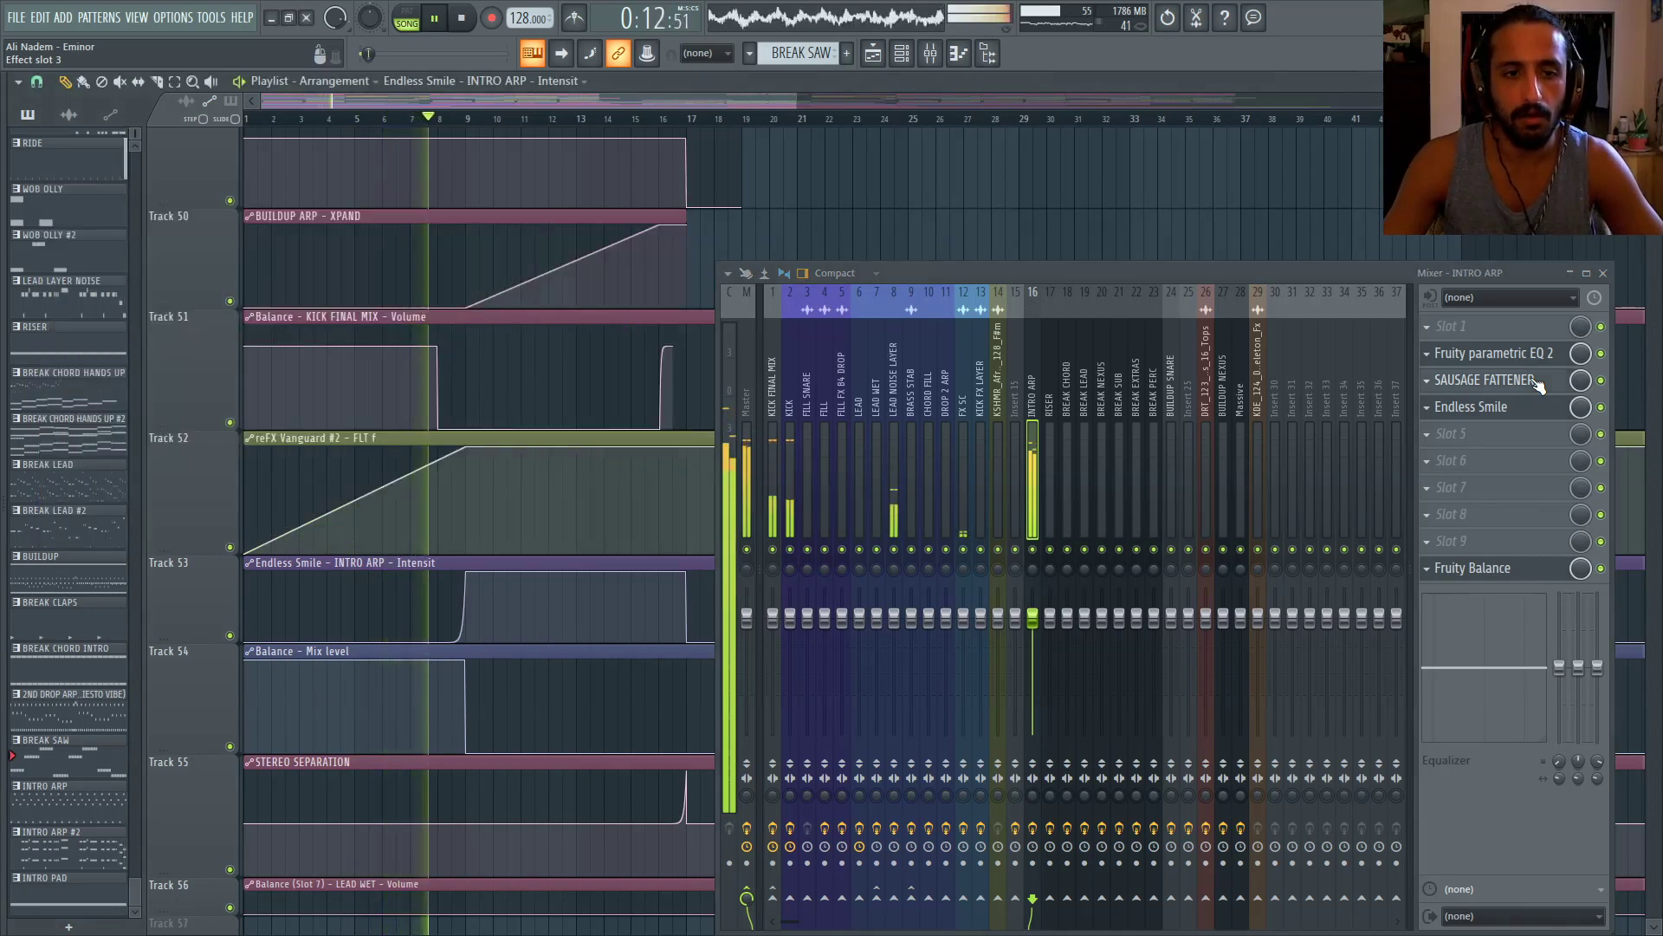
pyautogui.click(1538, 385)
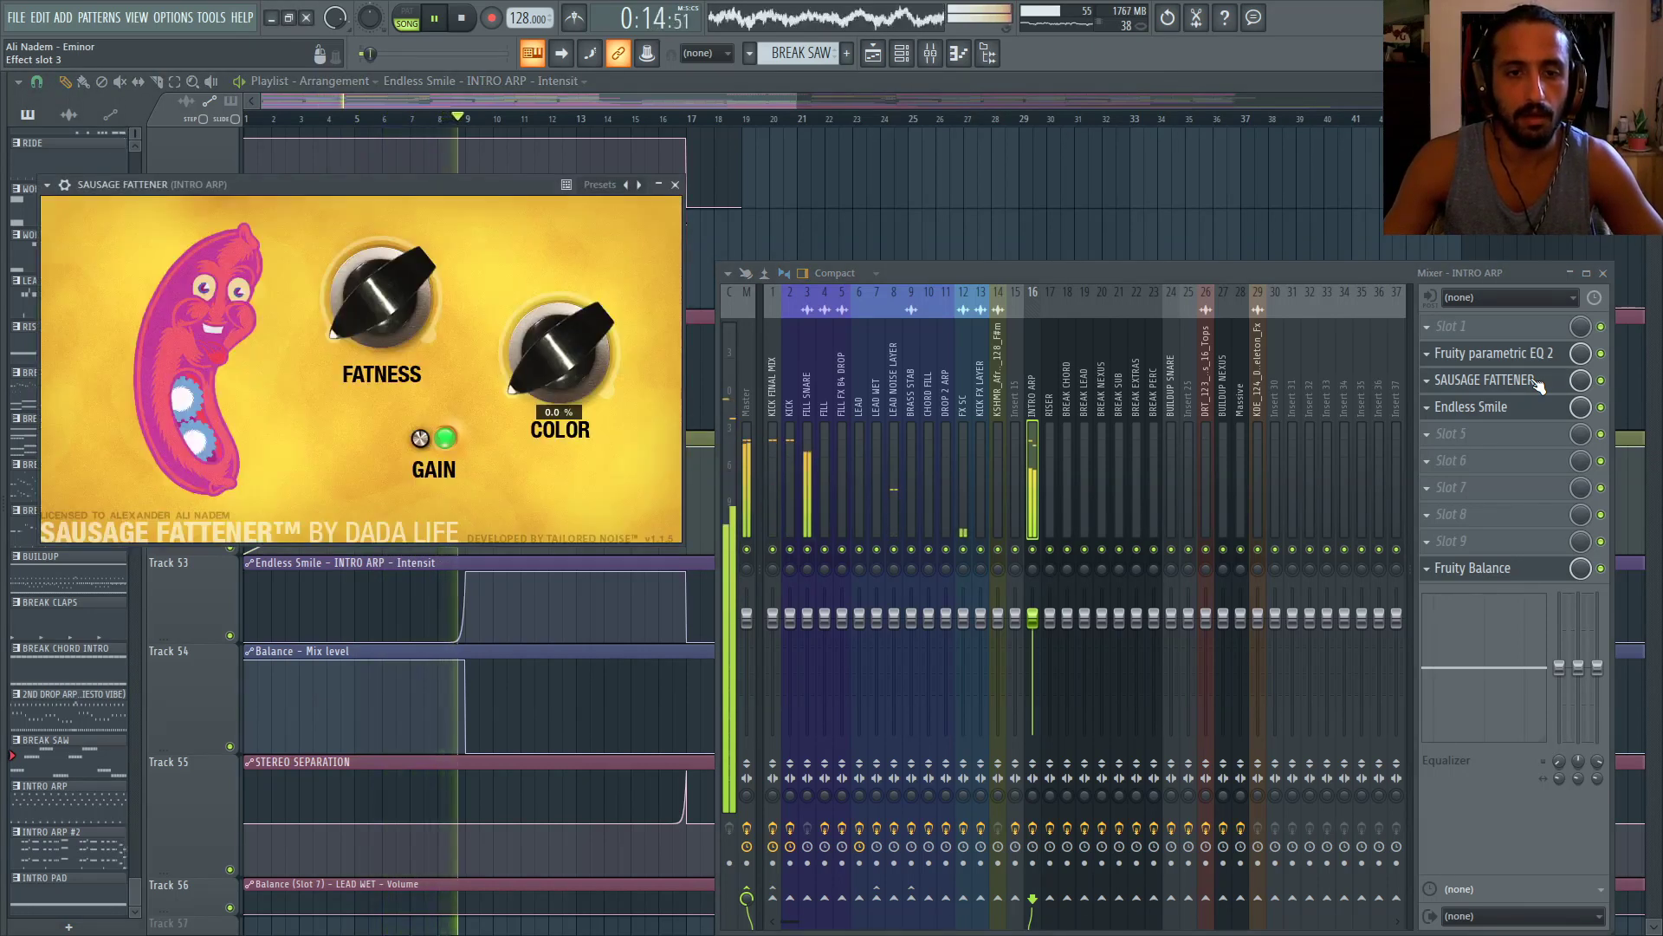
pyautogui.click(1538, 385)
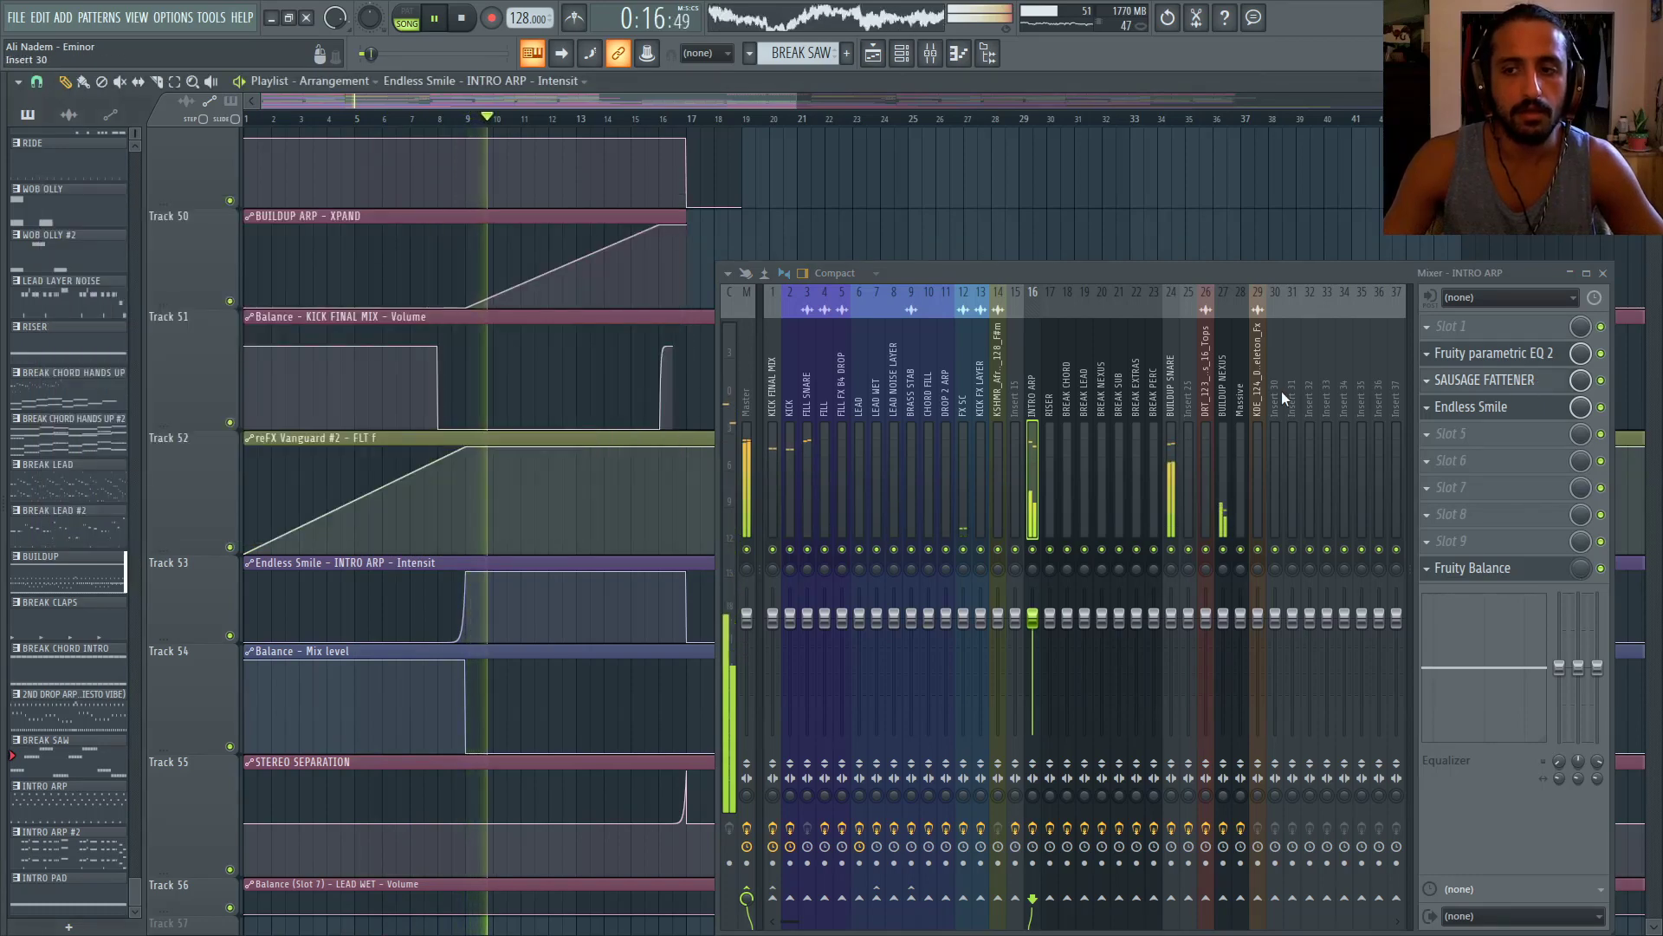
# Add Sausage Fattener to slot 2 of the BUILDUP SNARE mixer track
pyautogui.click(1176, 372)
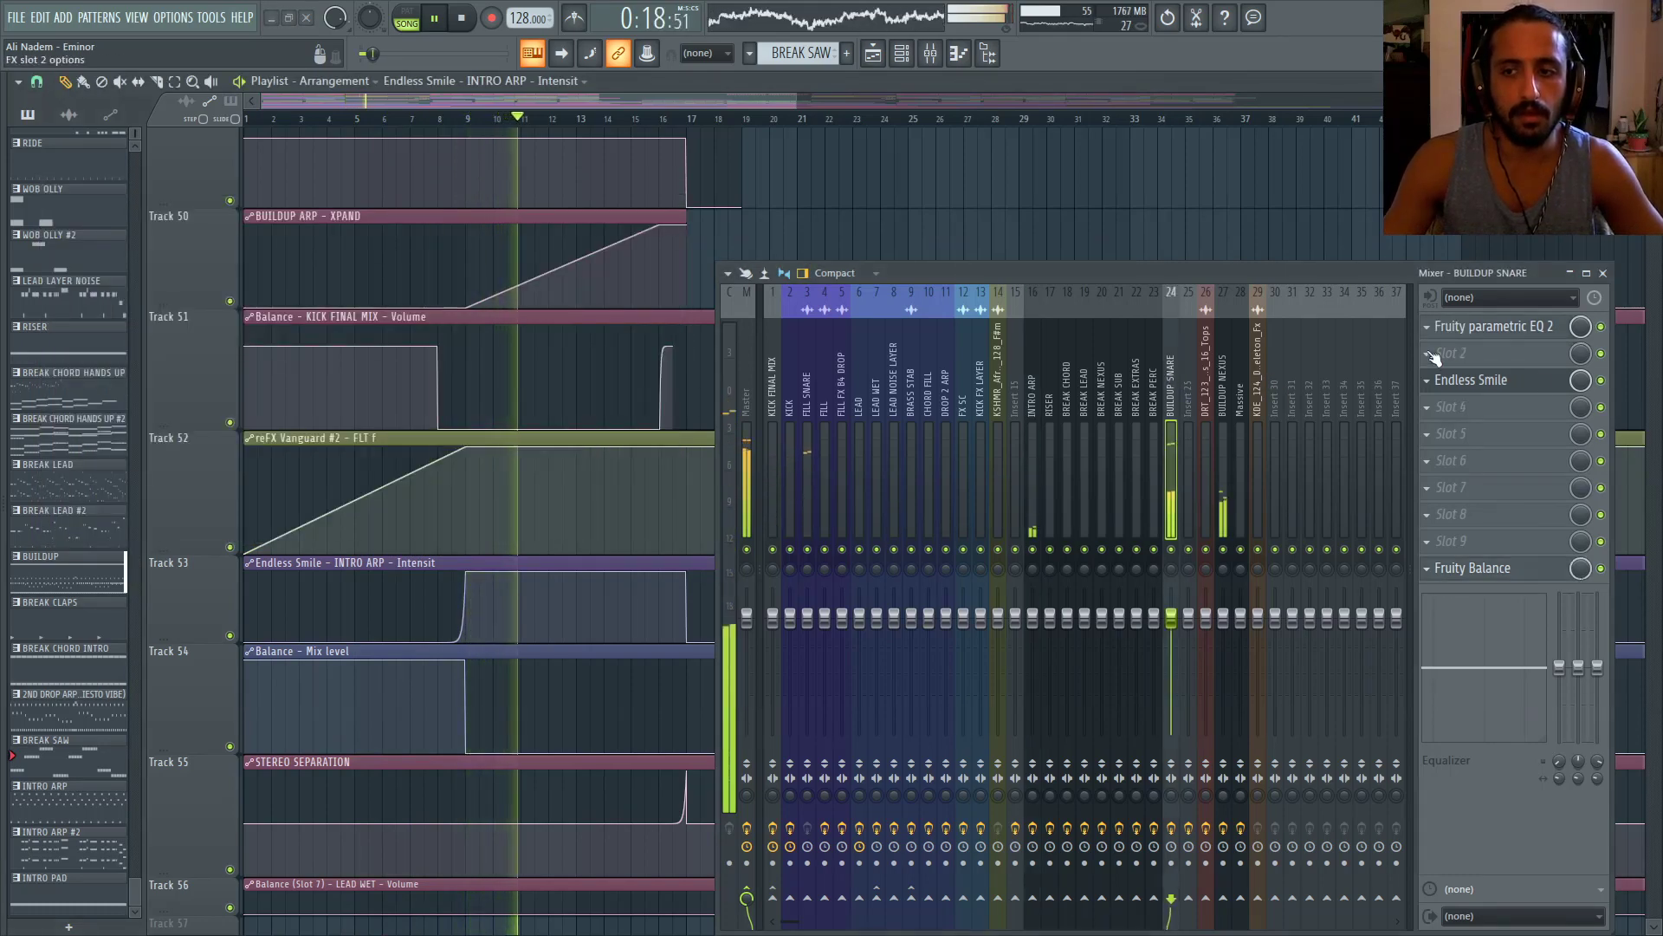
pyautogui.click(1464, 352)
pyautogui.moveTo(1472, 376)
pyautogui.click(861, 439)
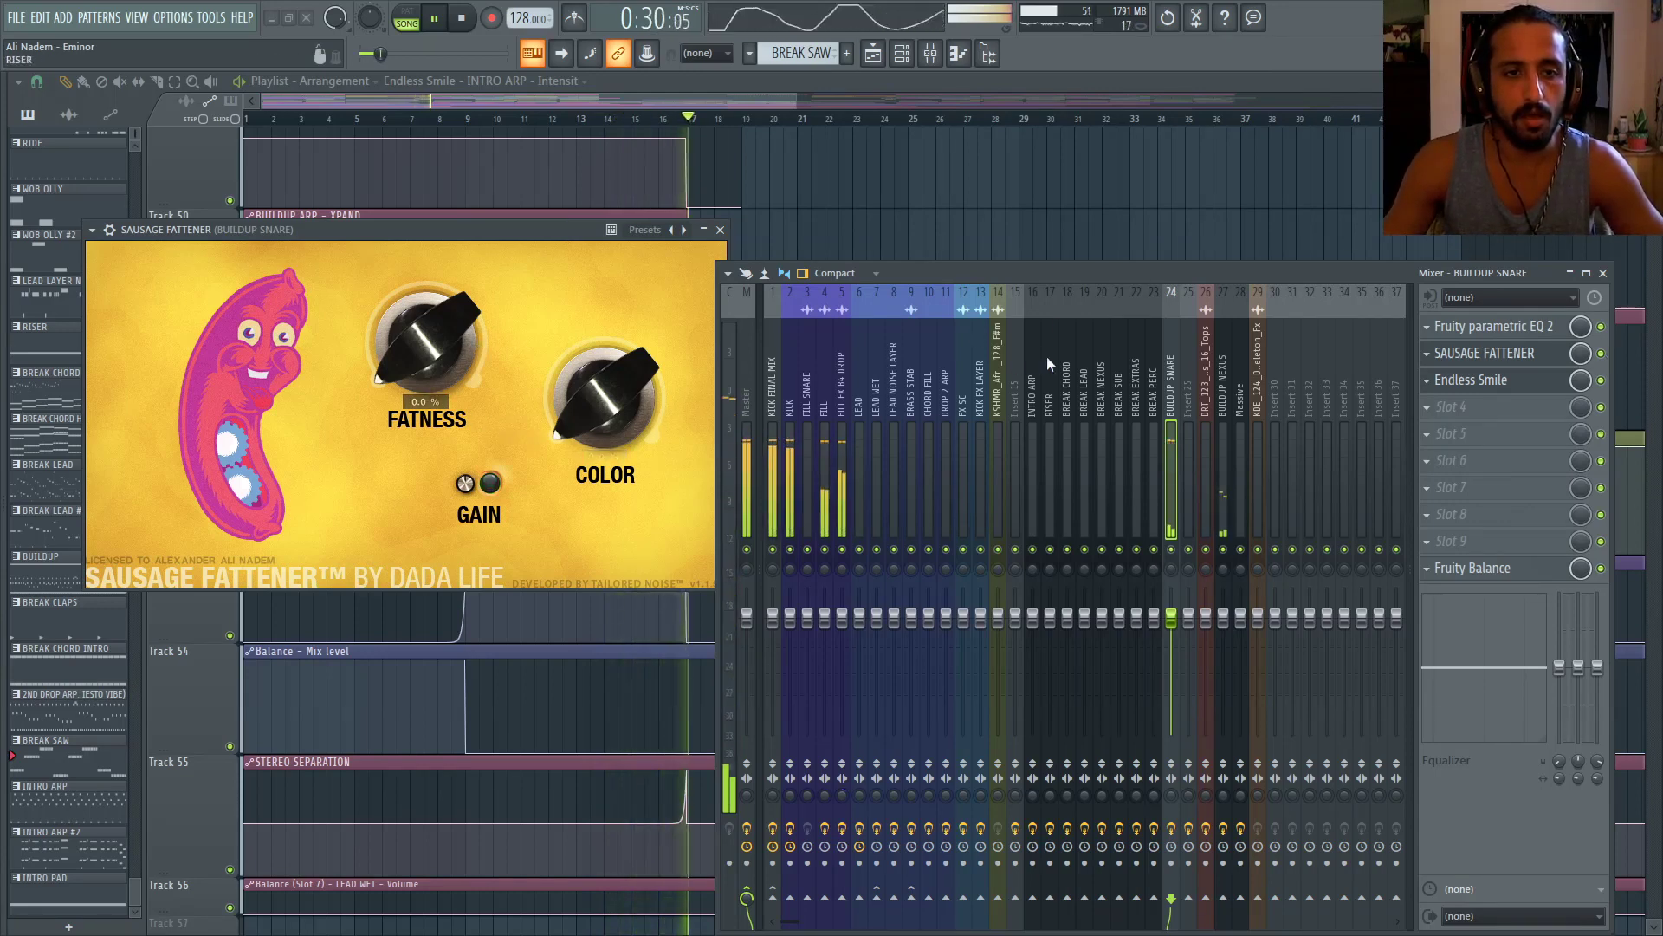
# Check the effect chains of the LEAD, KICK, KICK FINAL MIX and BRASS STAB mixer tracks while the drop plays
pyautogui.moveTo(792, 378); pyautogui.dragTo(859, 376)
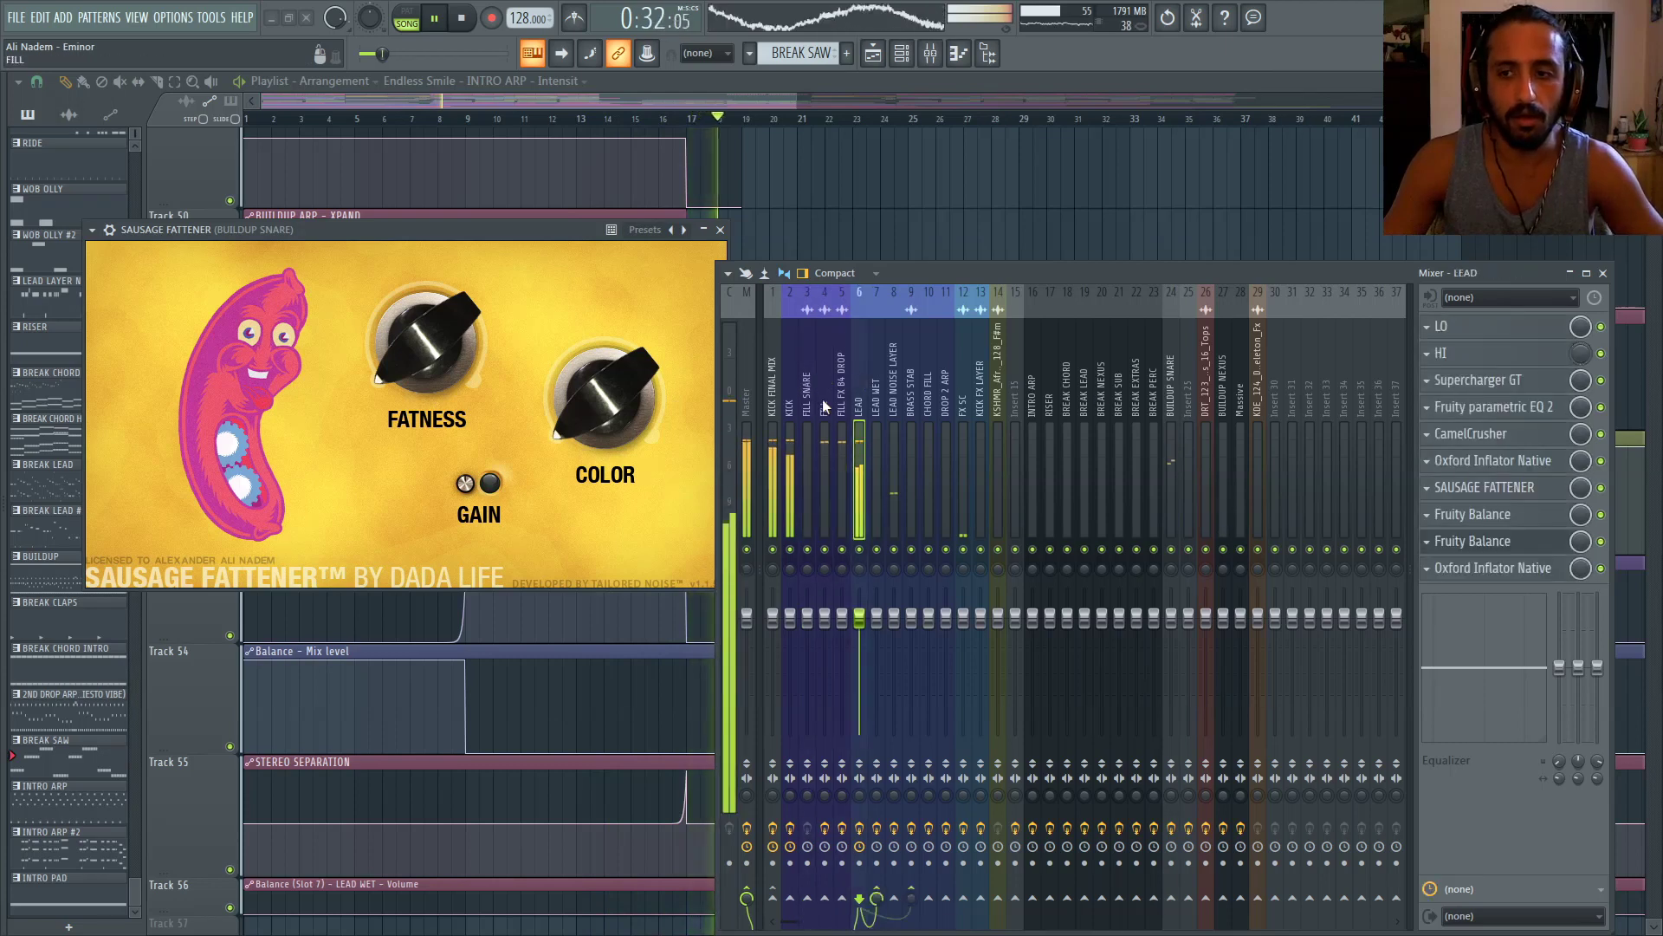
pyautogui.click(790, 376)
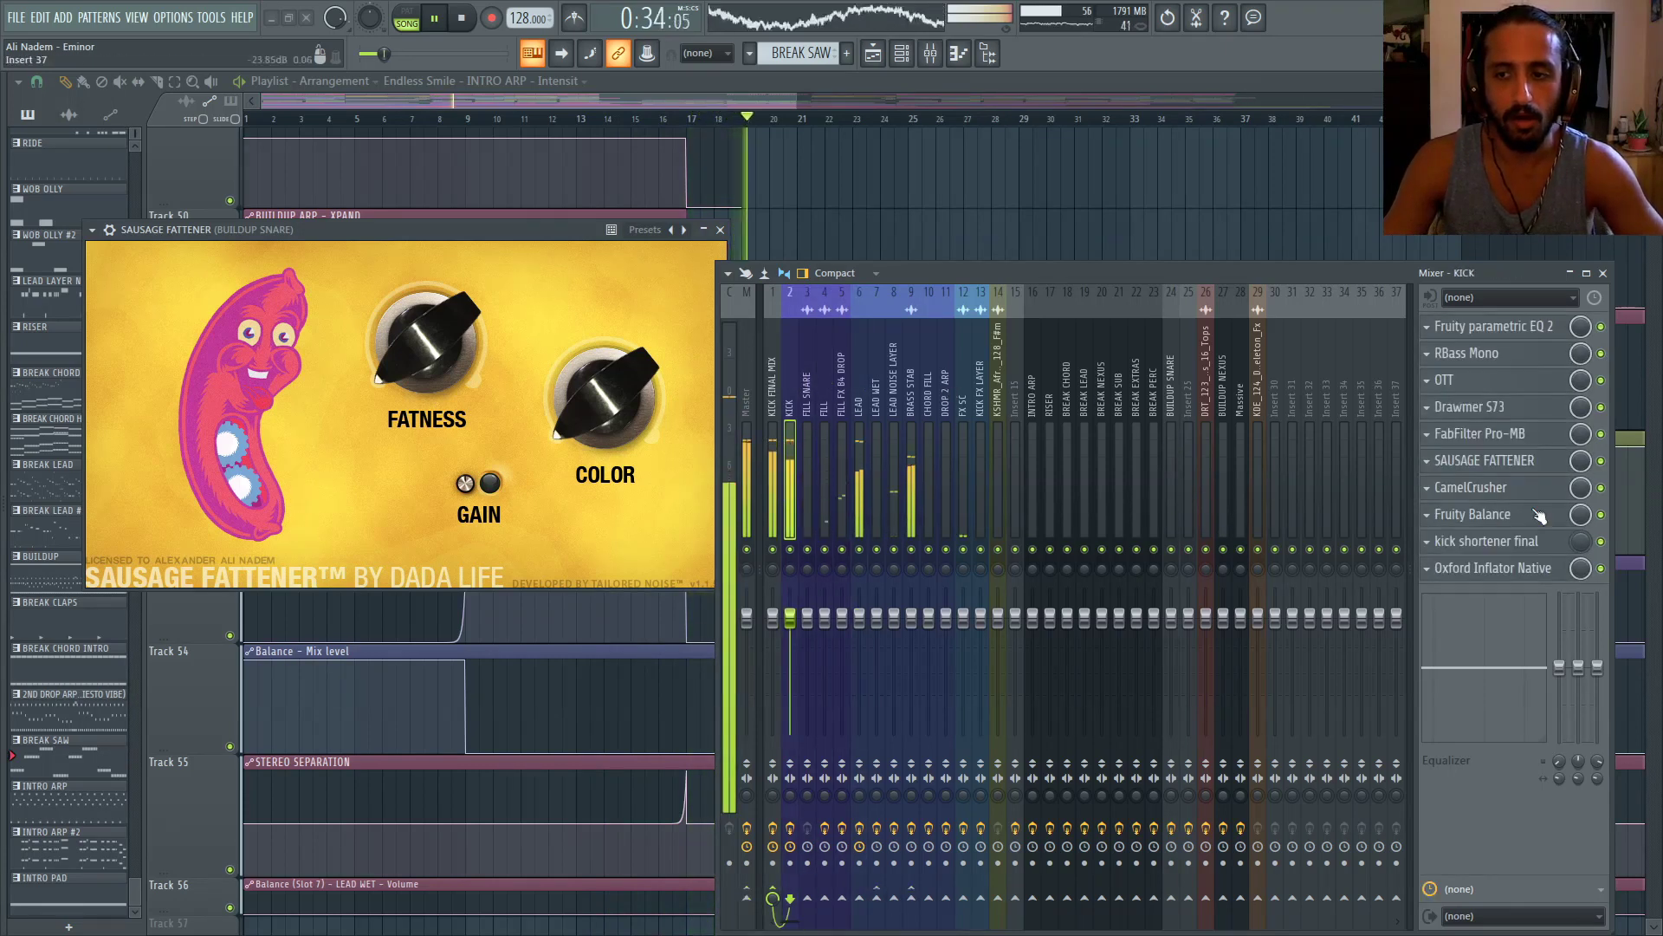
pyautogui.click(773, 388)
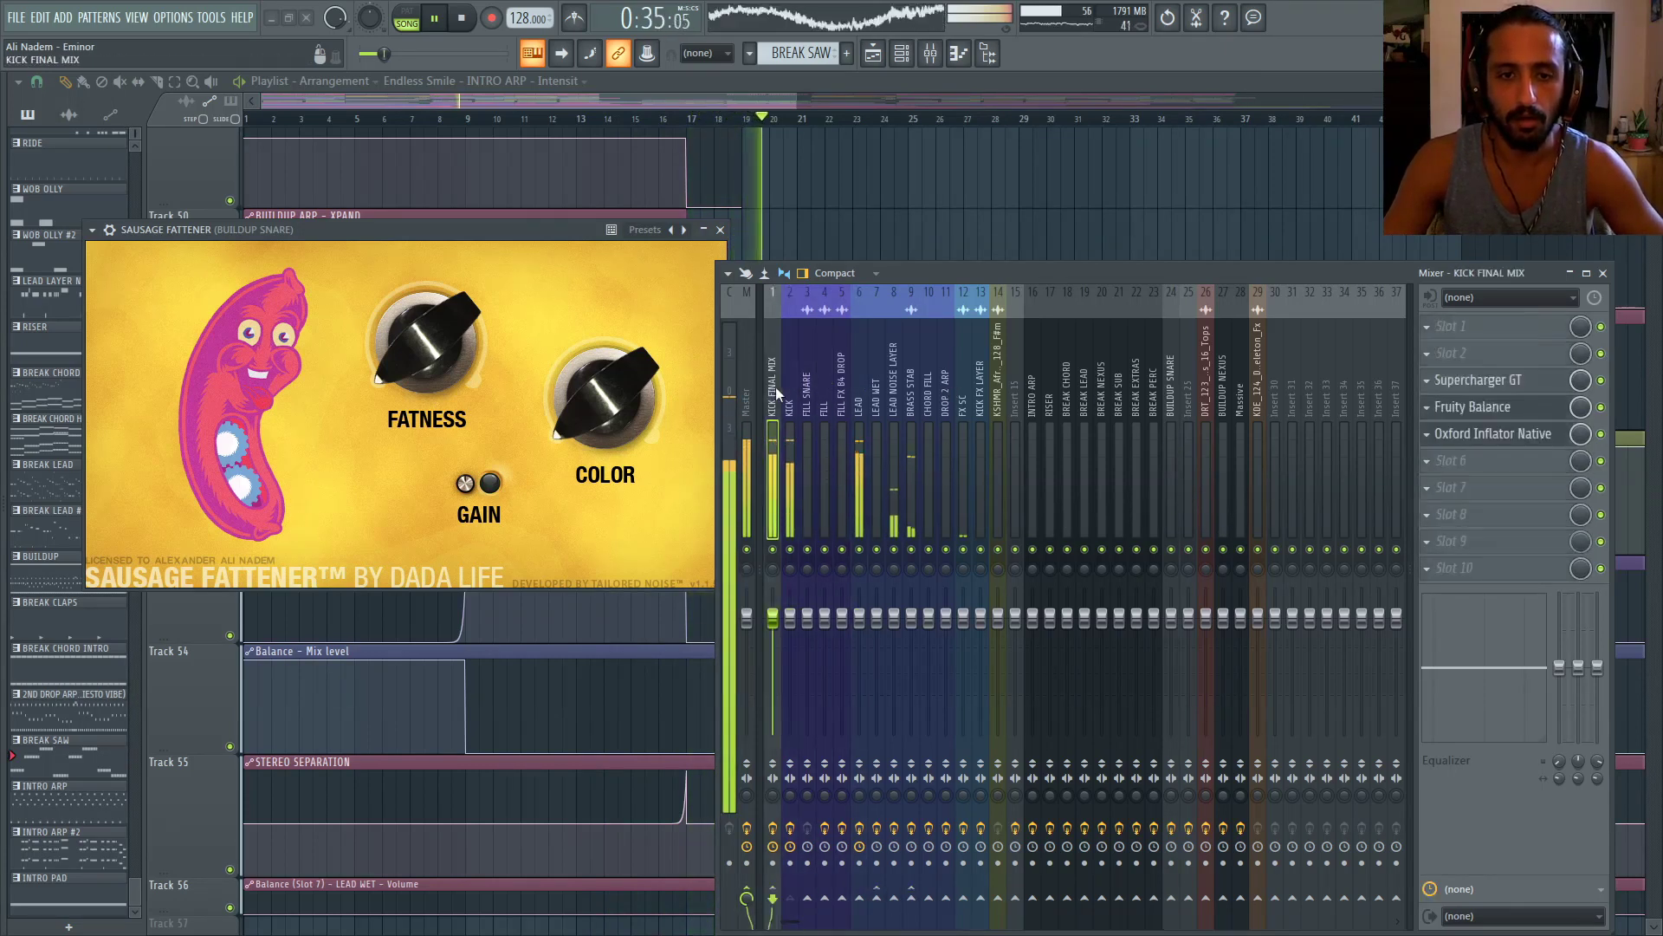
pyautogui.click(911, 407)
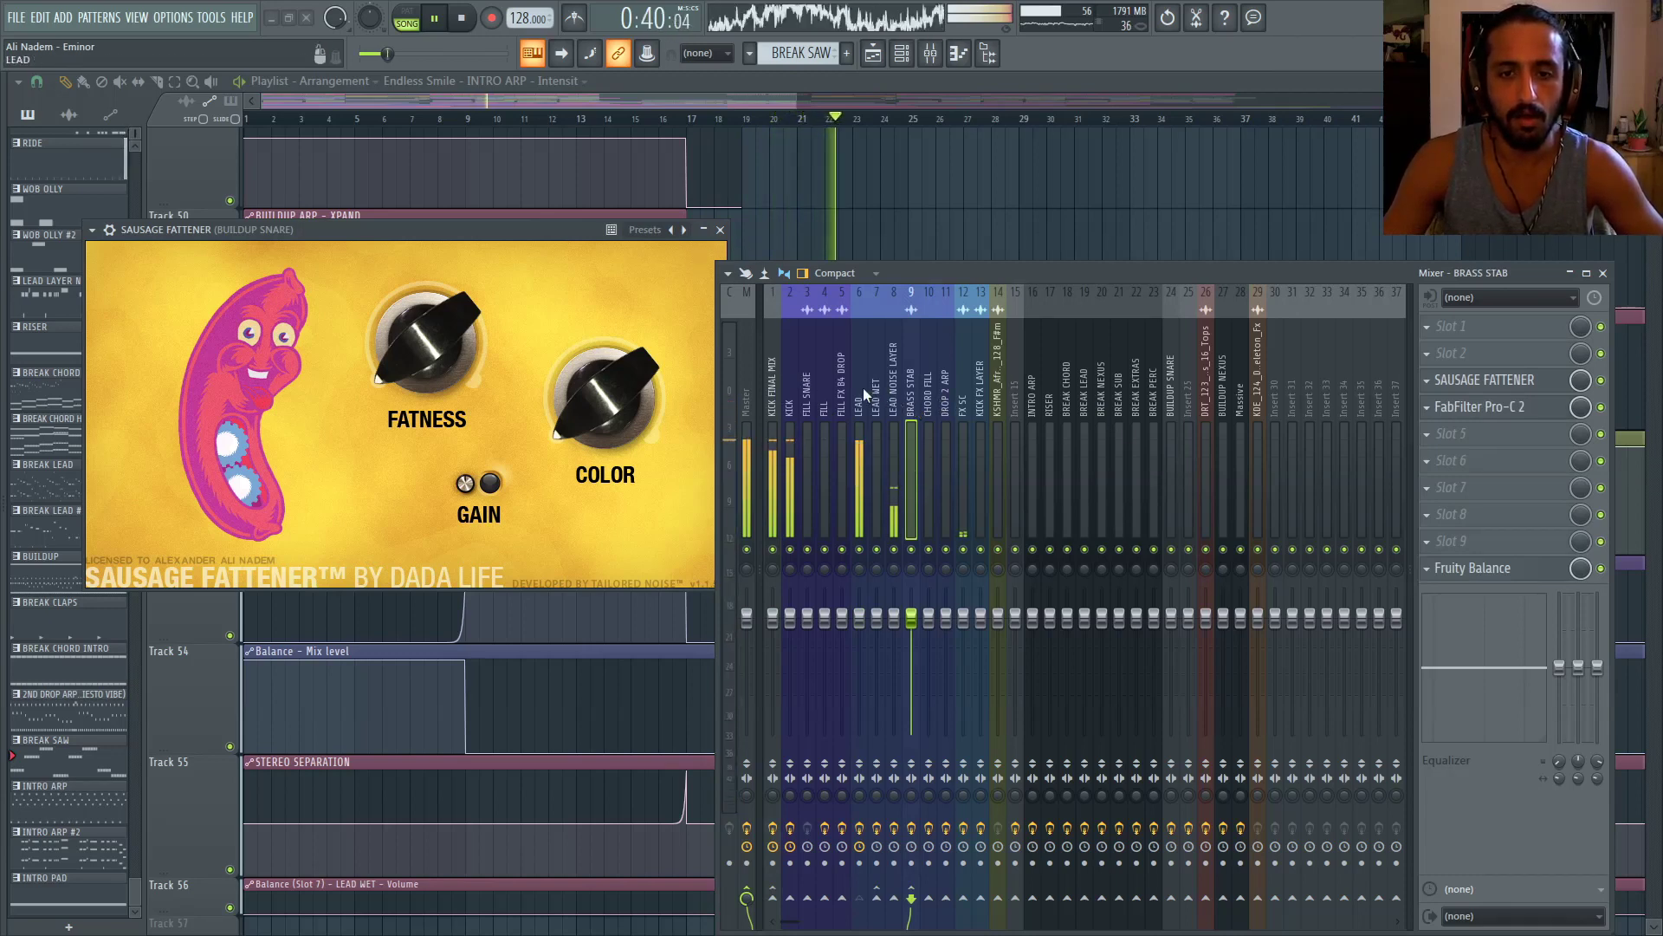
pyautogui.click(776, 351)
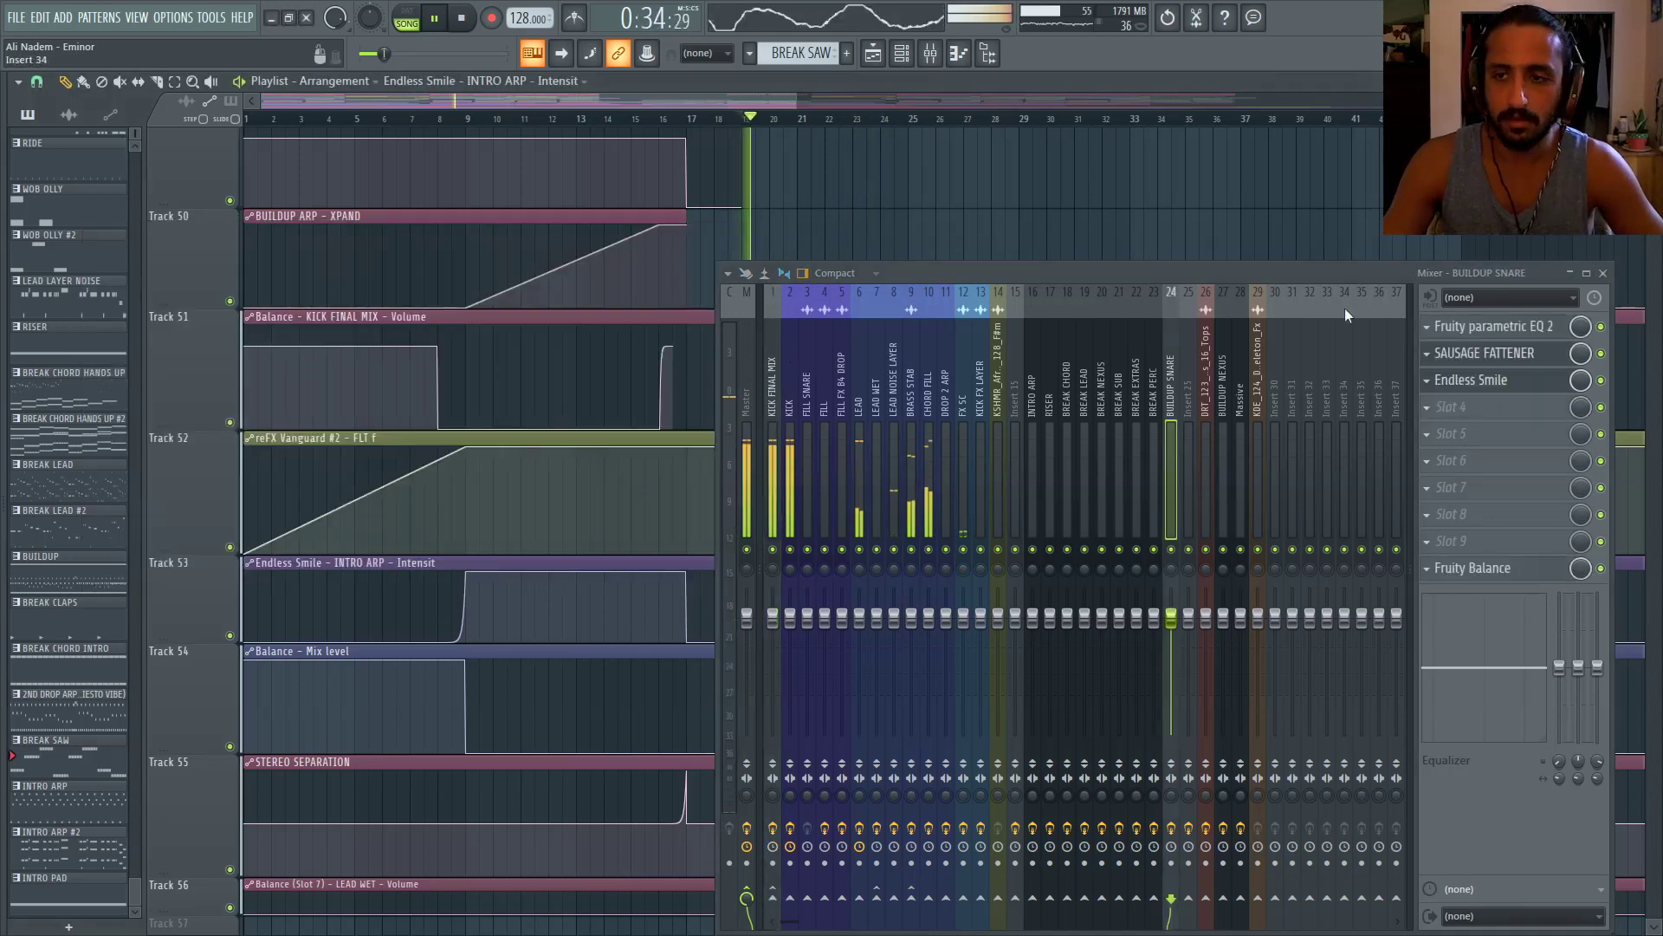
# Re-enable Supercharger GT, Fruity Balance and Oxford Inflator Native on the KICK FINAL MIX track and replay the drop for comparison
pyautogui.click(779, 371)
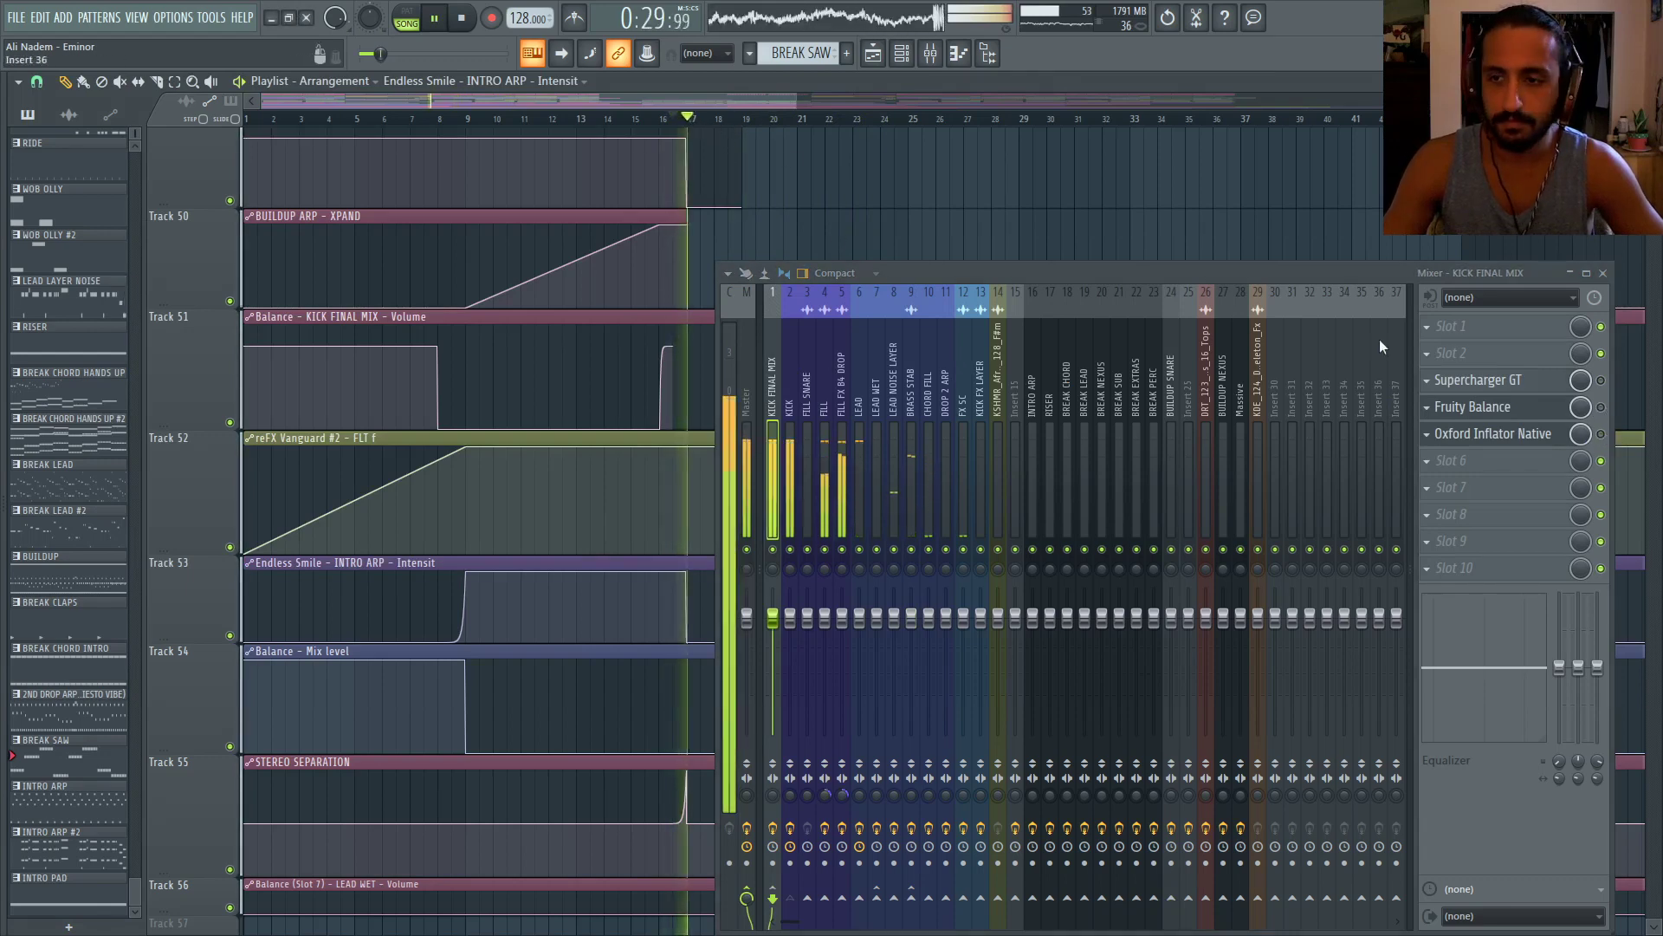
pyautogui.click(1601, 380)
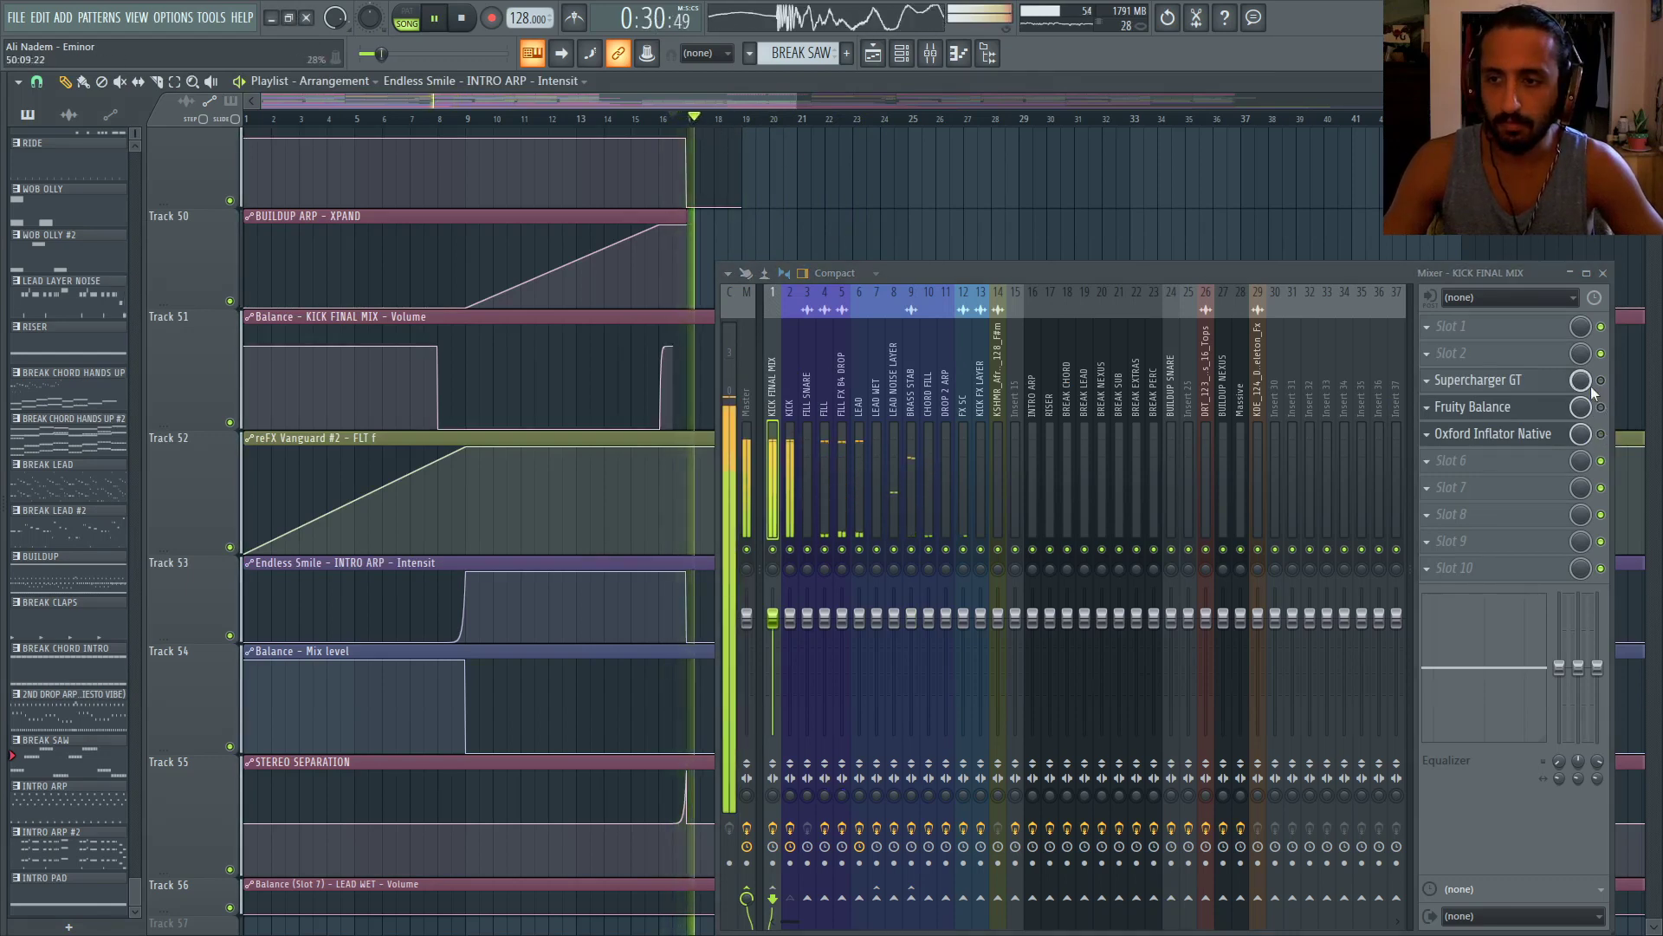
pyautogui.click(1601, 407)
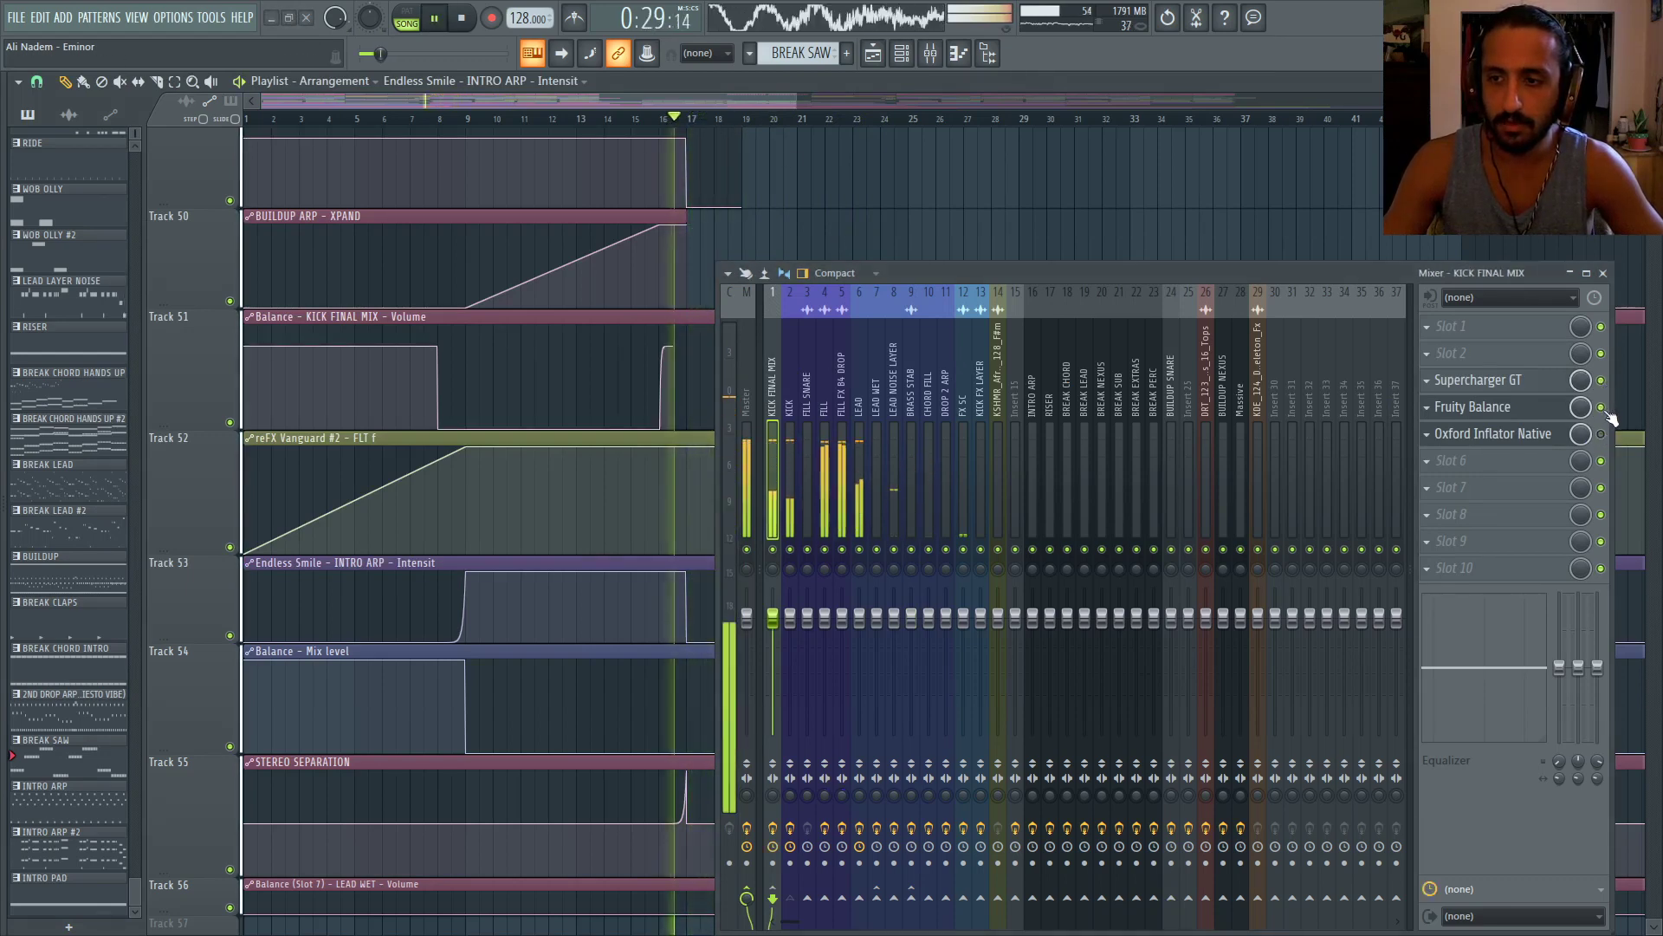
pyautogui.click(1601, 433)
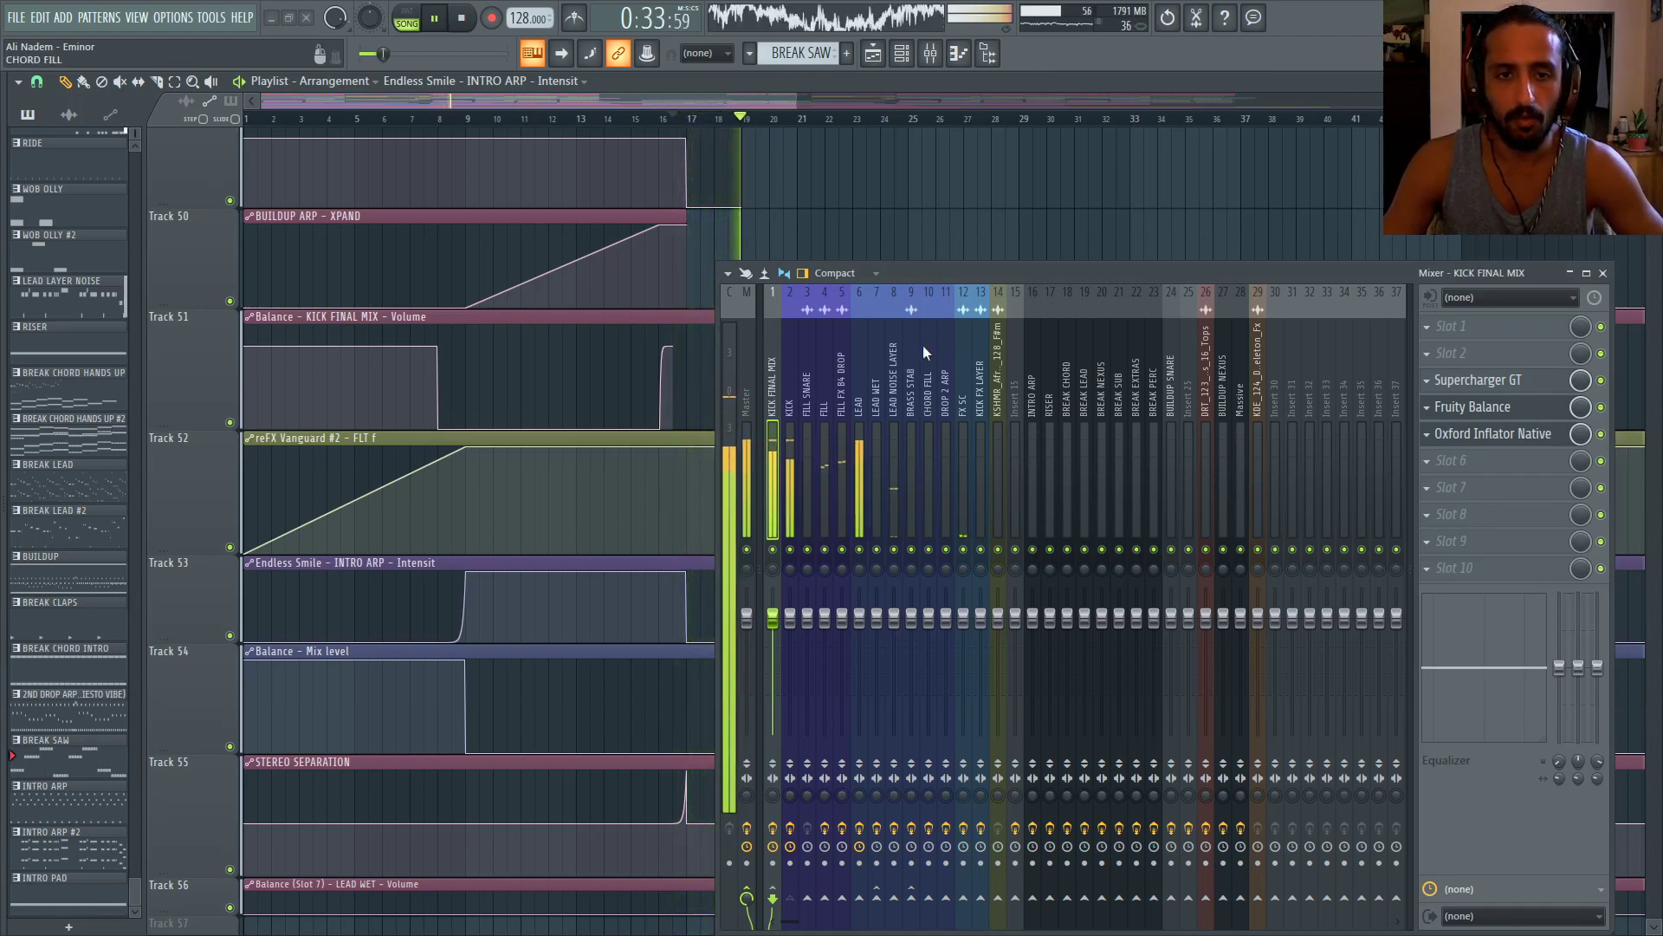
pyautogui.moveTo(898, 275); pyautogui.dragTo(907, 212)
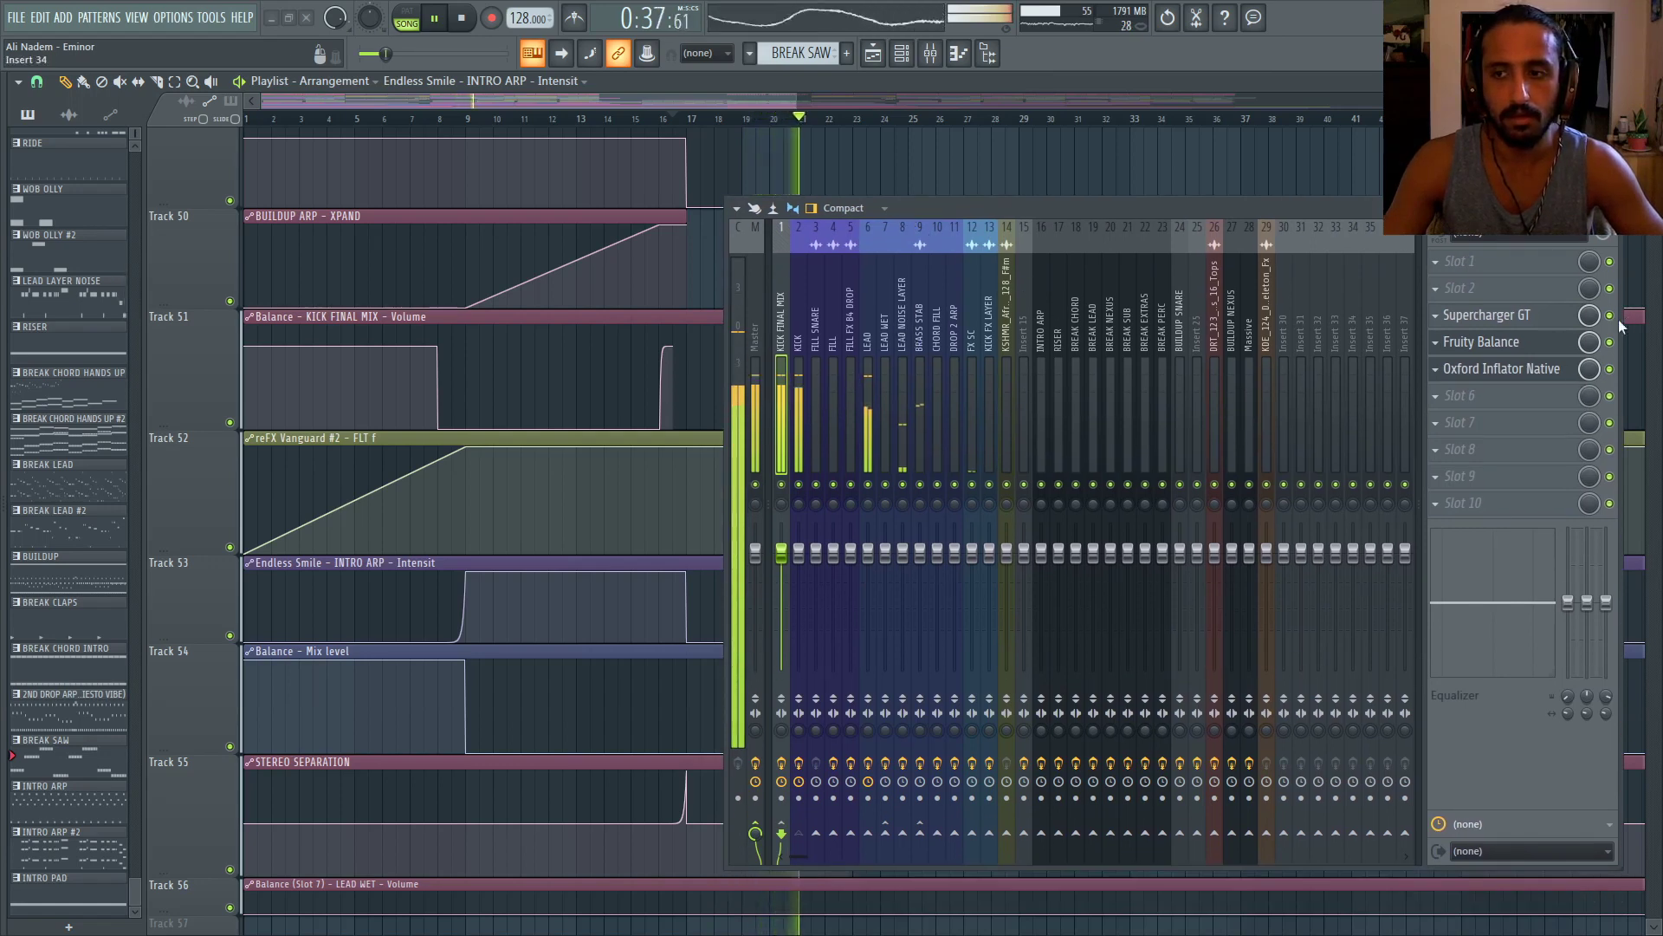
# Open Oxford Inflator Native on the KICK FINAL MIX track and raise its effect to 72.3% while the drop plays
pyautogui.click(1525, 369)
pyautogui.moveTo(165, 424); pyautogui.dragTo(168, 433)
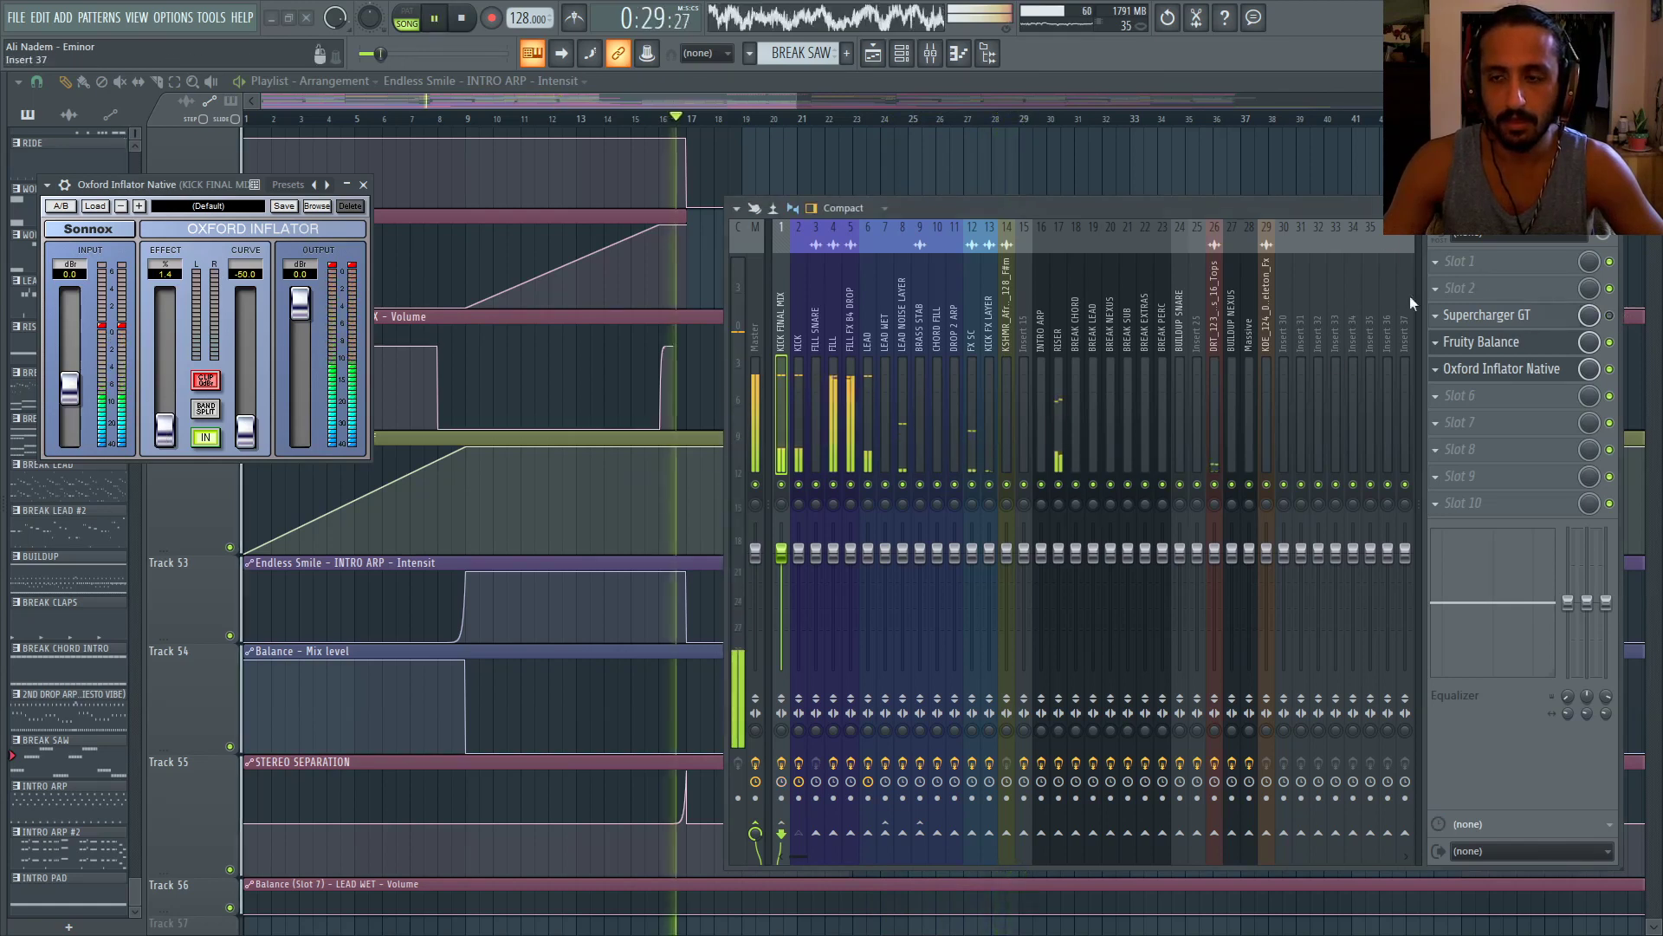
pyautogui.moveTo(160, 425); pyautogui.dragTo(164, 433)
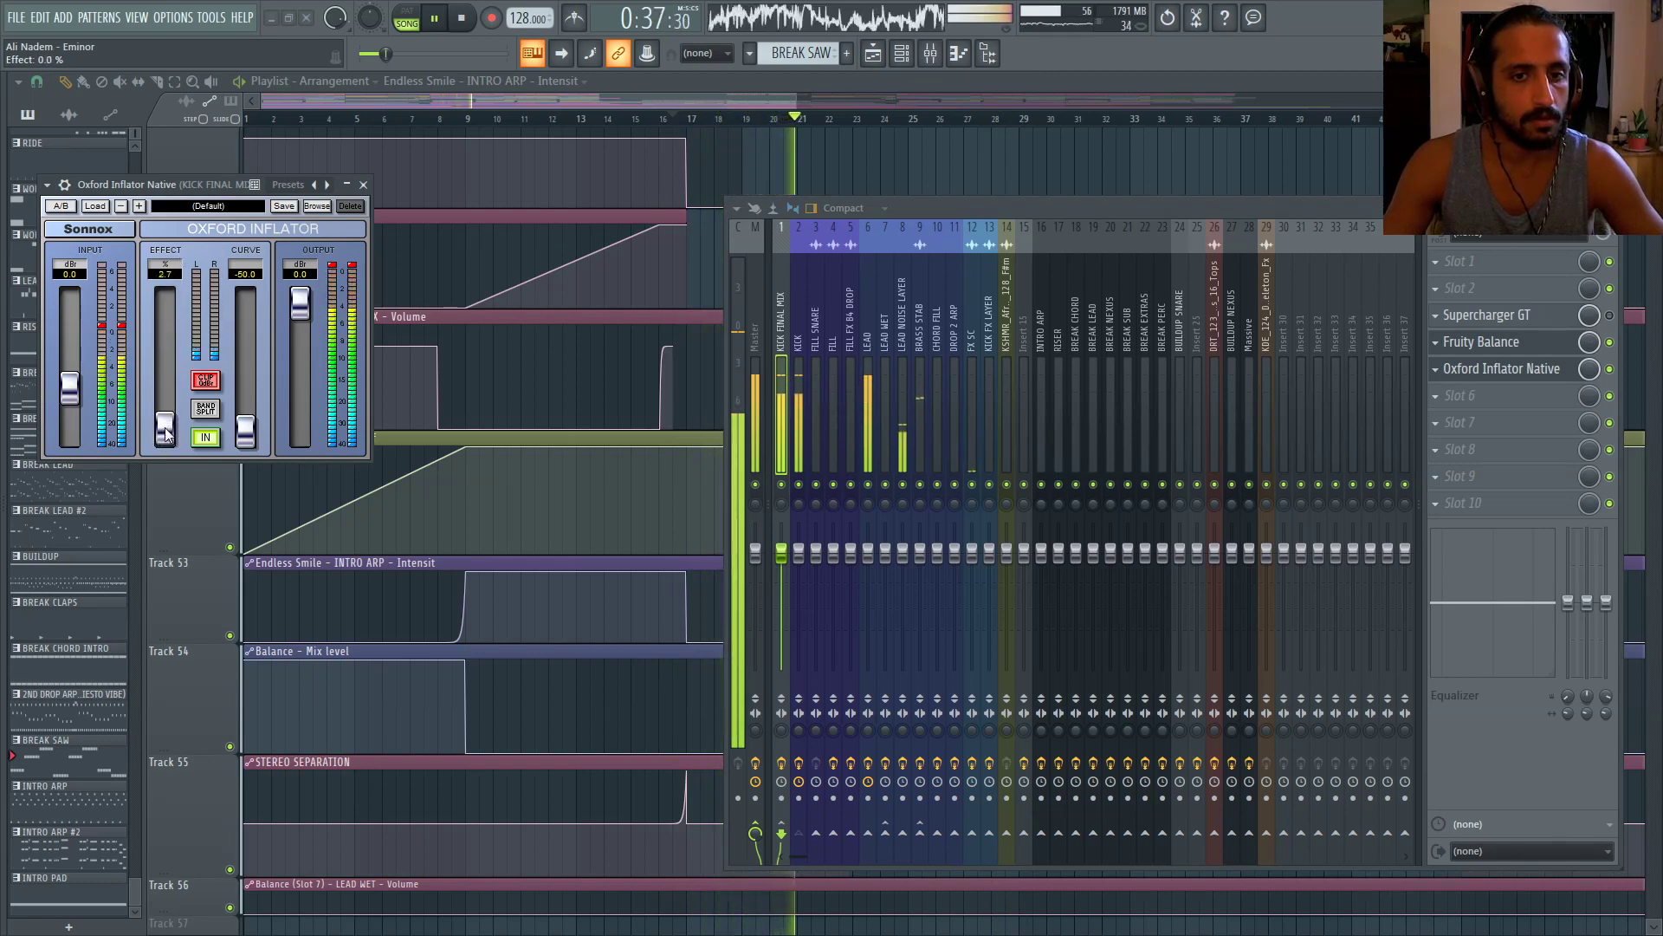
pyautogui.moveTo(169, 421); pyautogui.dragTo(180, 339)
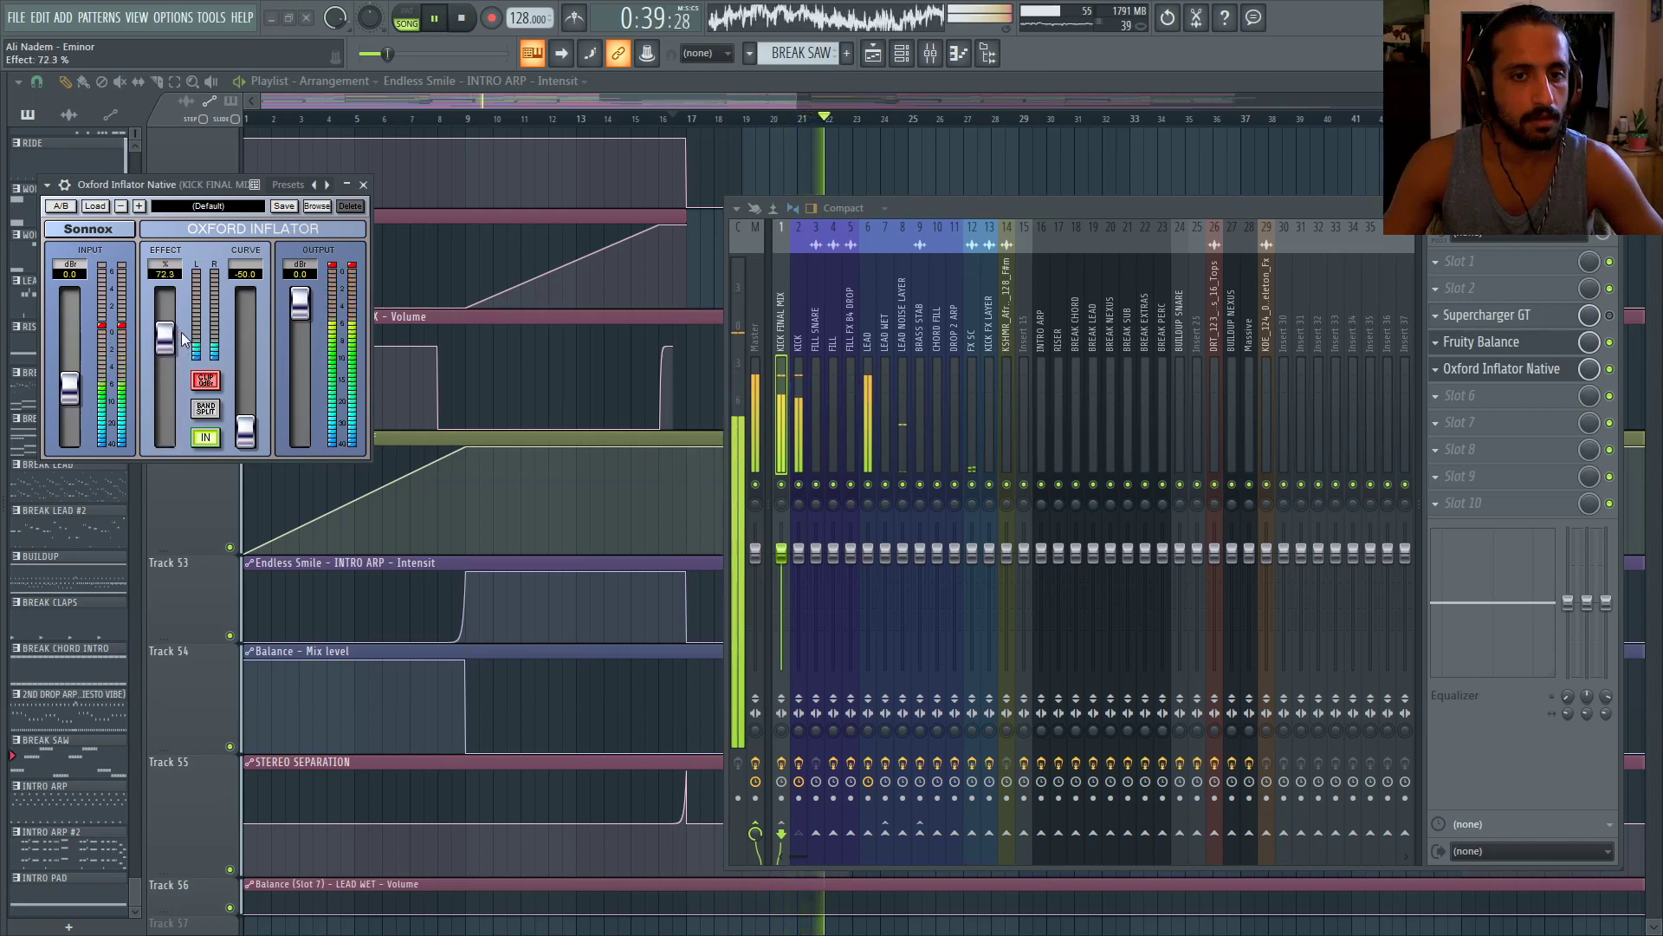
pyautogui.moveTo(198, 182); pyautogui.dragTo(232, 190)
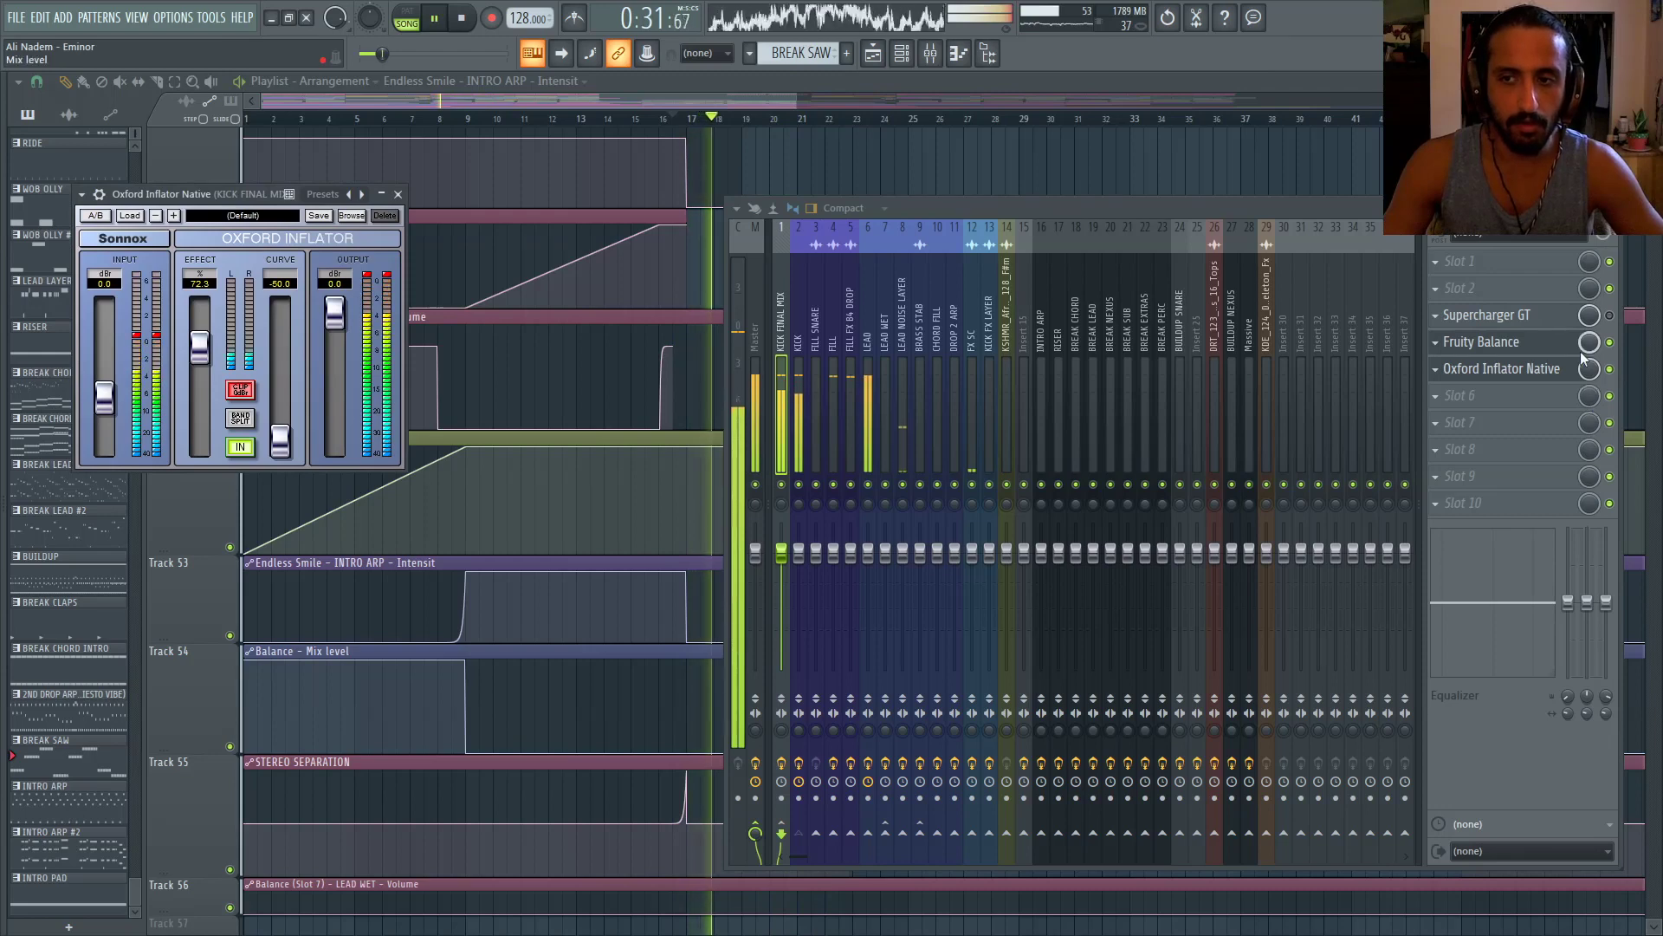
# Check Fruity Balance on KICK FINAL MIX, adjust the Master track's stereo separation, and replay the drop while checking the kick tracks
pyautogui.click(1509, 346)
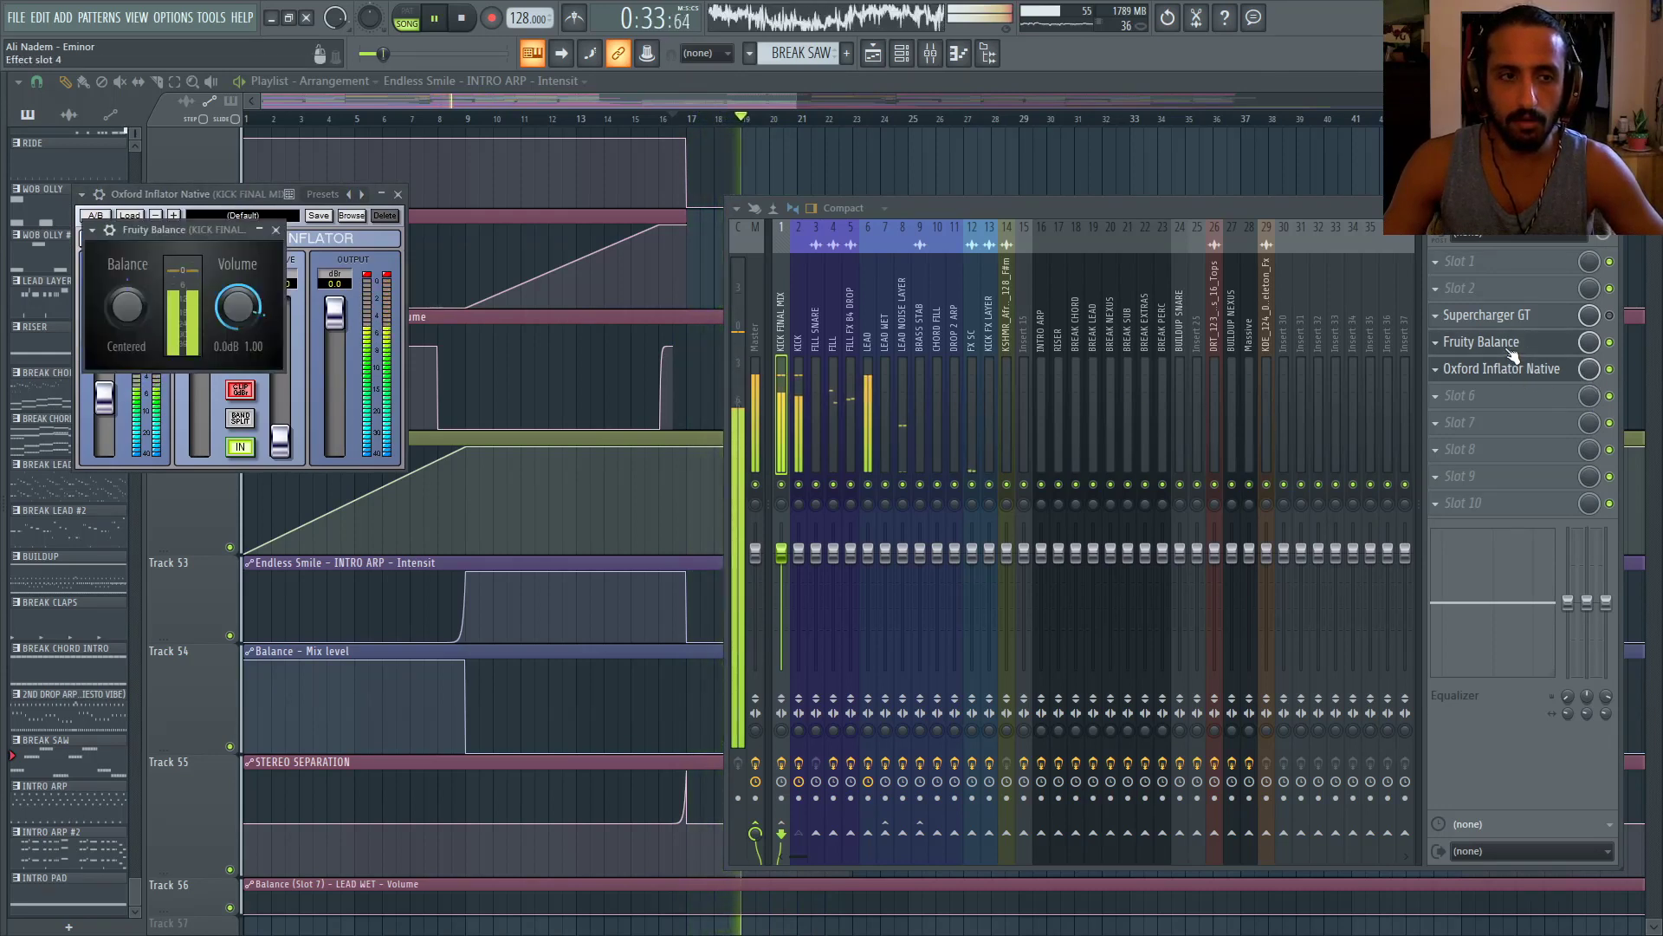
pyautogui.click(1511, 351)
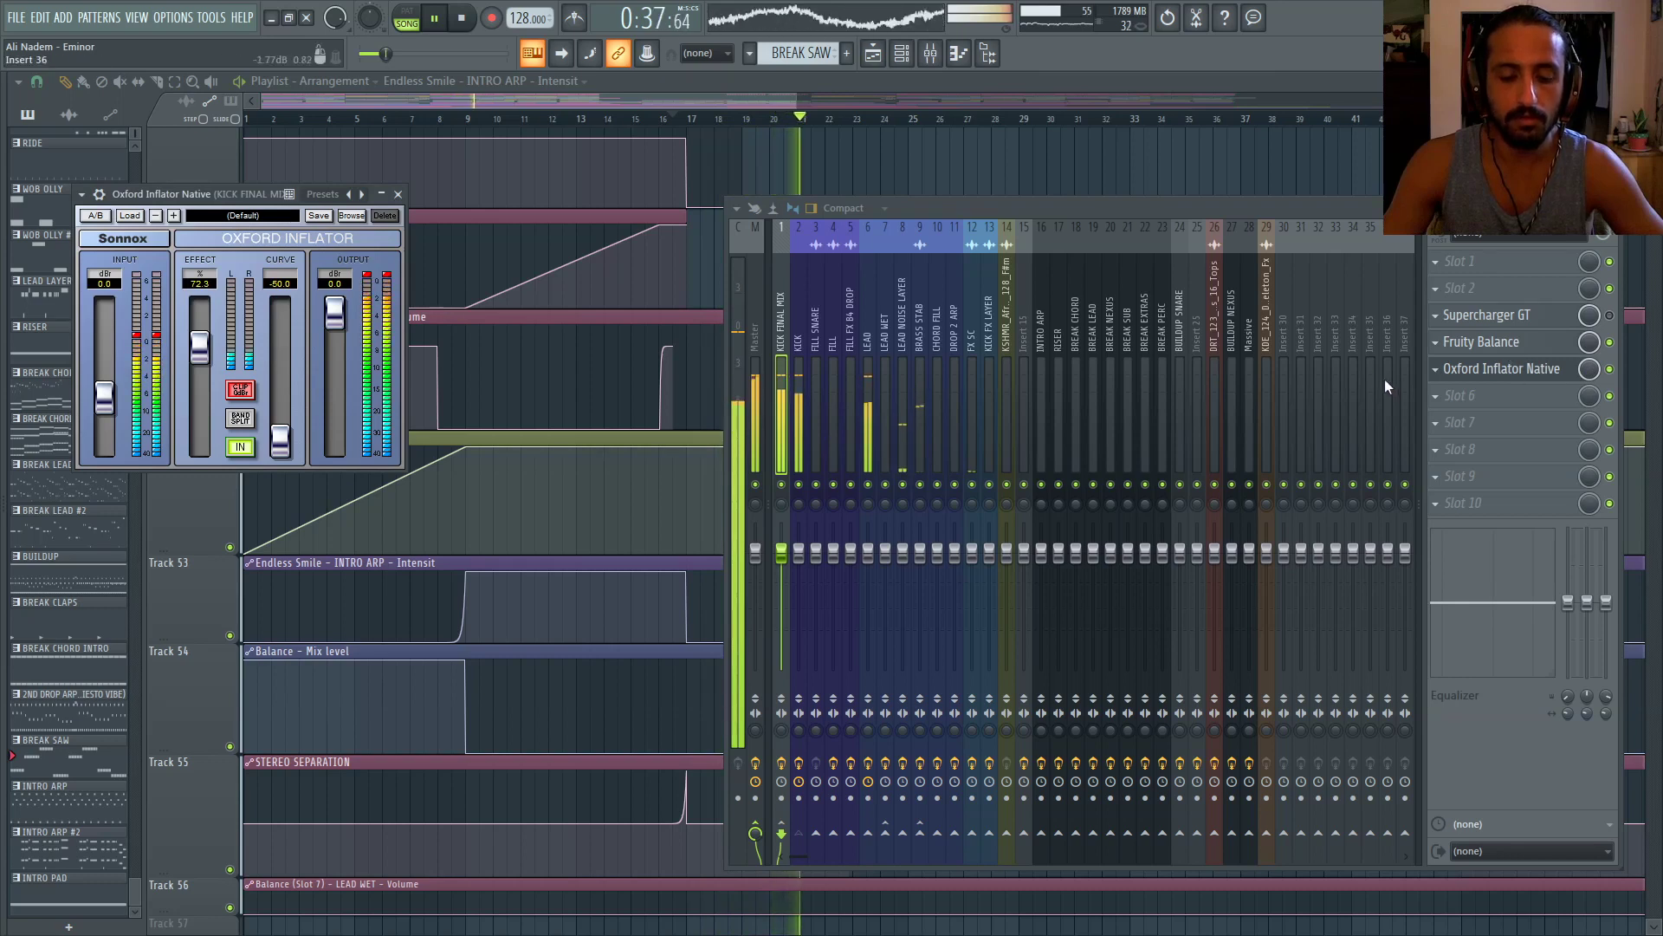
pyautogui.press('space')
pyautogui.press('space')
pyautogui.click(760, 733)
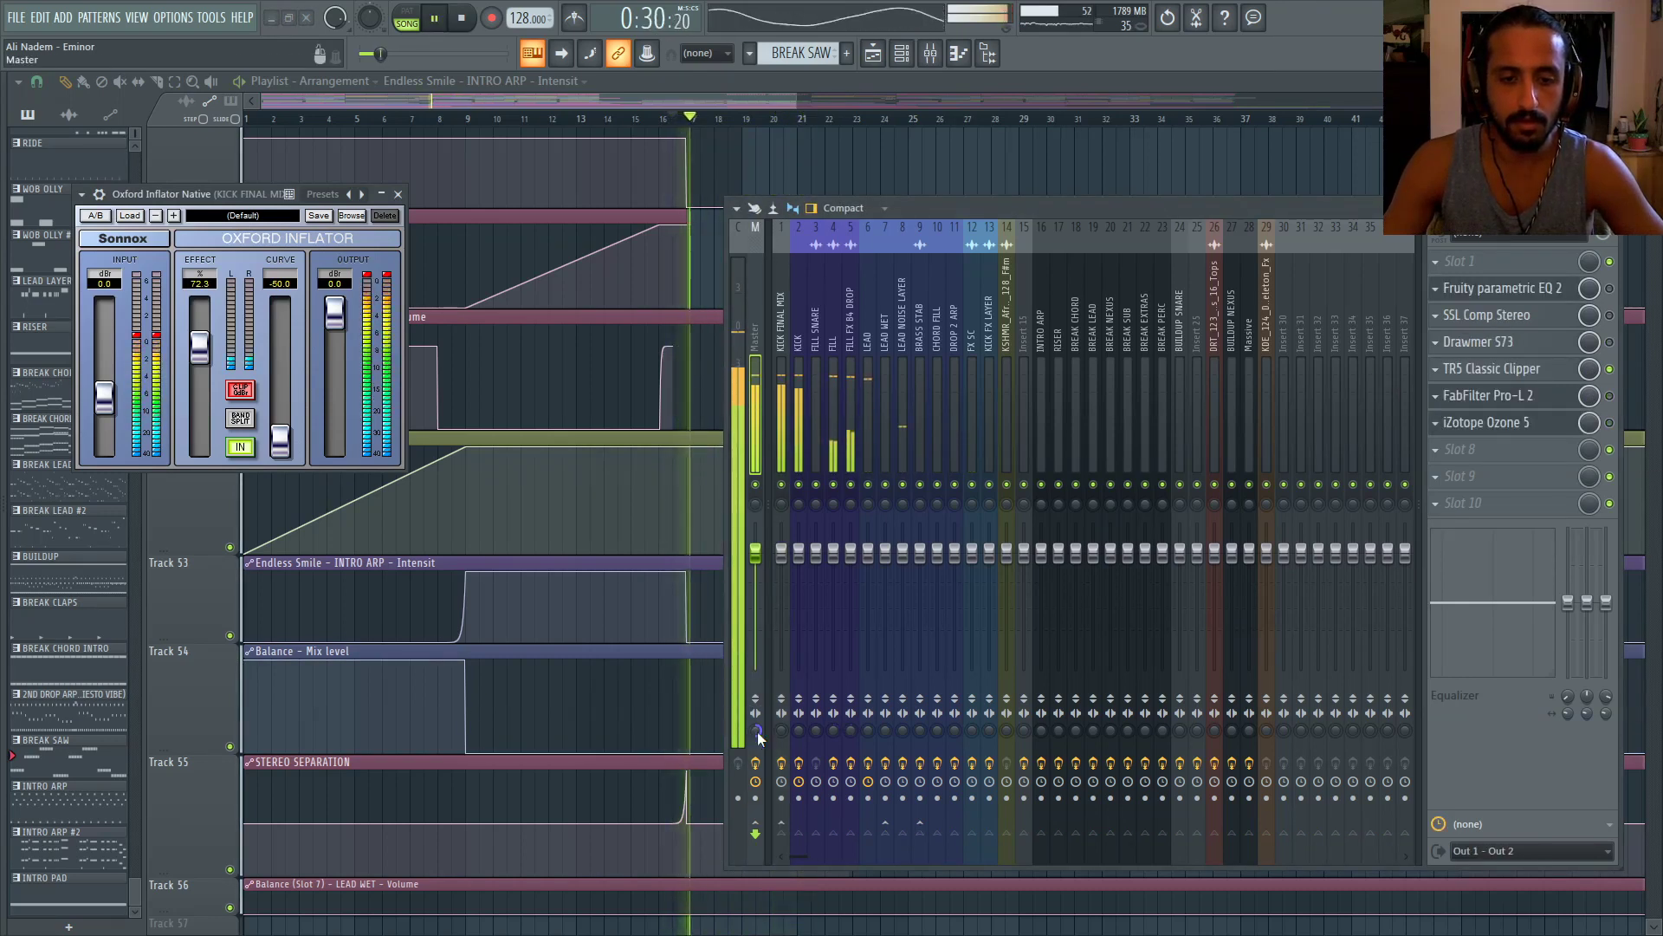
pyautogui.click(797, 319)
pyautogui.press('space')
pyautogui.press('space')
pyautogui.click(816, 314)
pyautogui.click(781, 316)
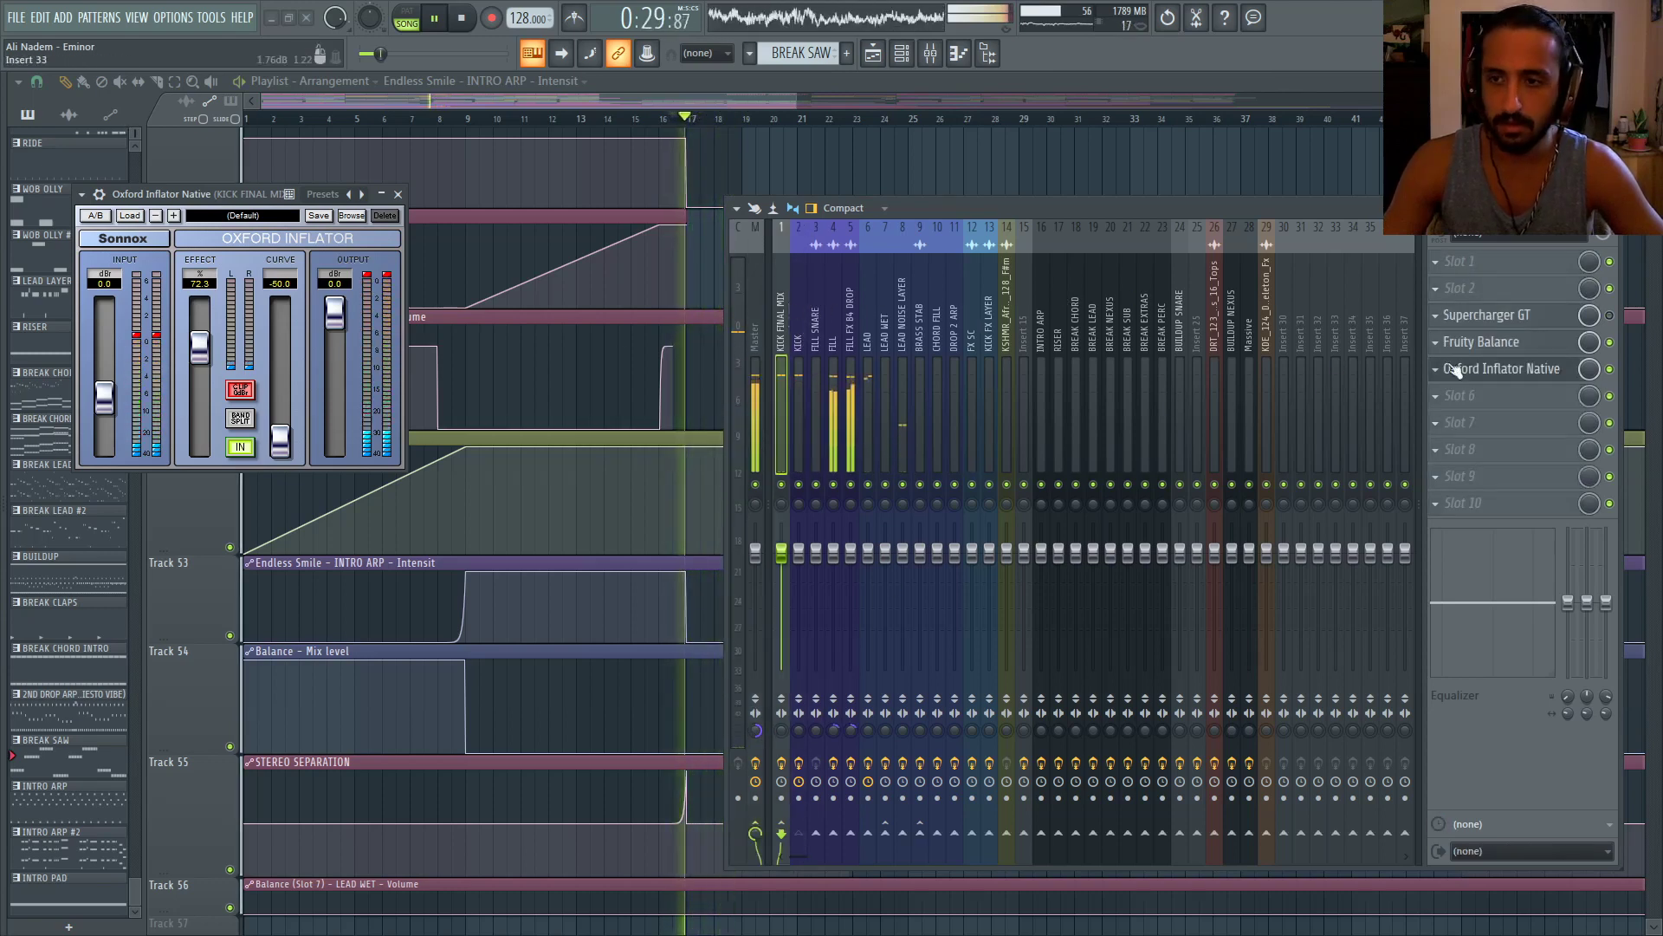
# Set the Oxford Inflator effect on KICK FINAL MIX to 2% and replay the drop
pyautogui.click(212, 284)
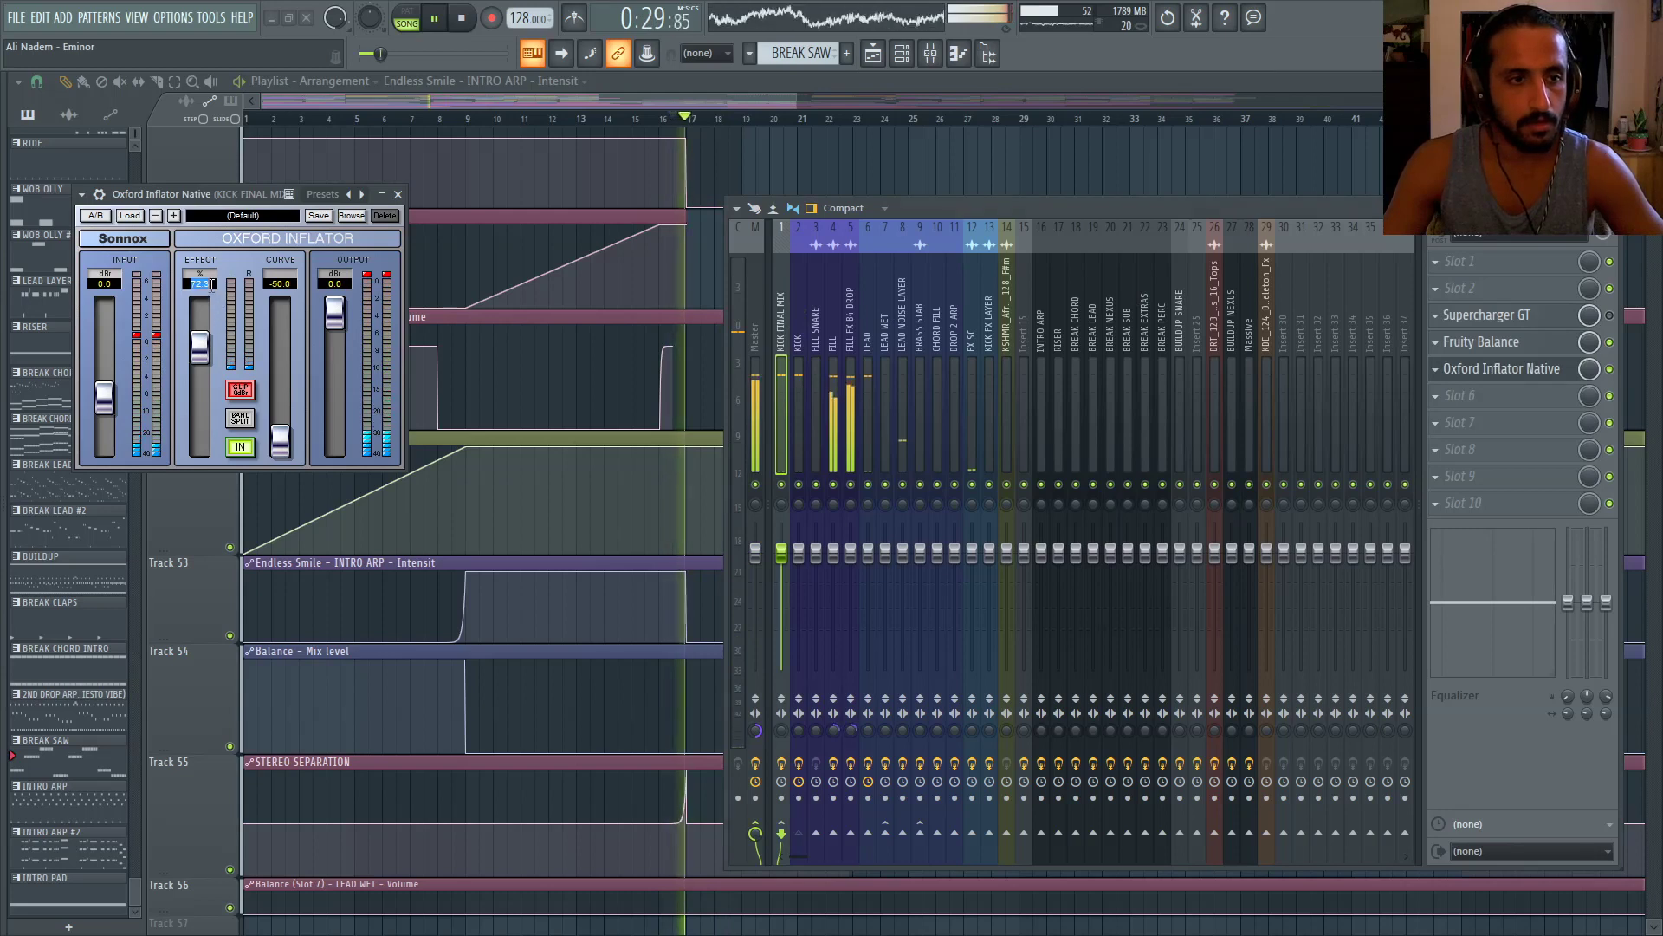
pyautogui.write('2')
pyautogui.press('Return')
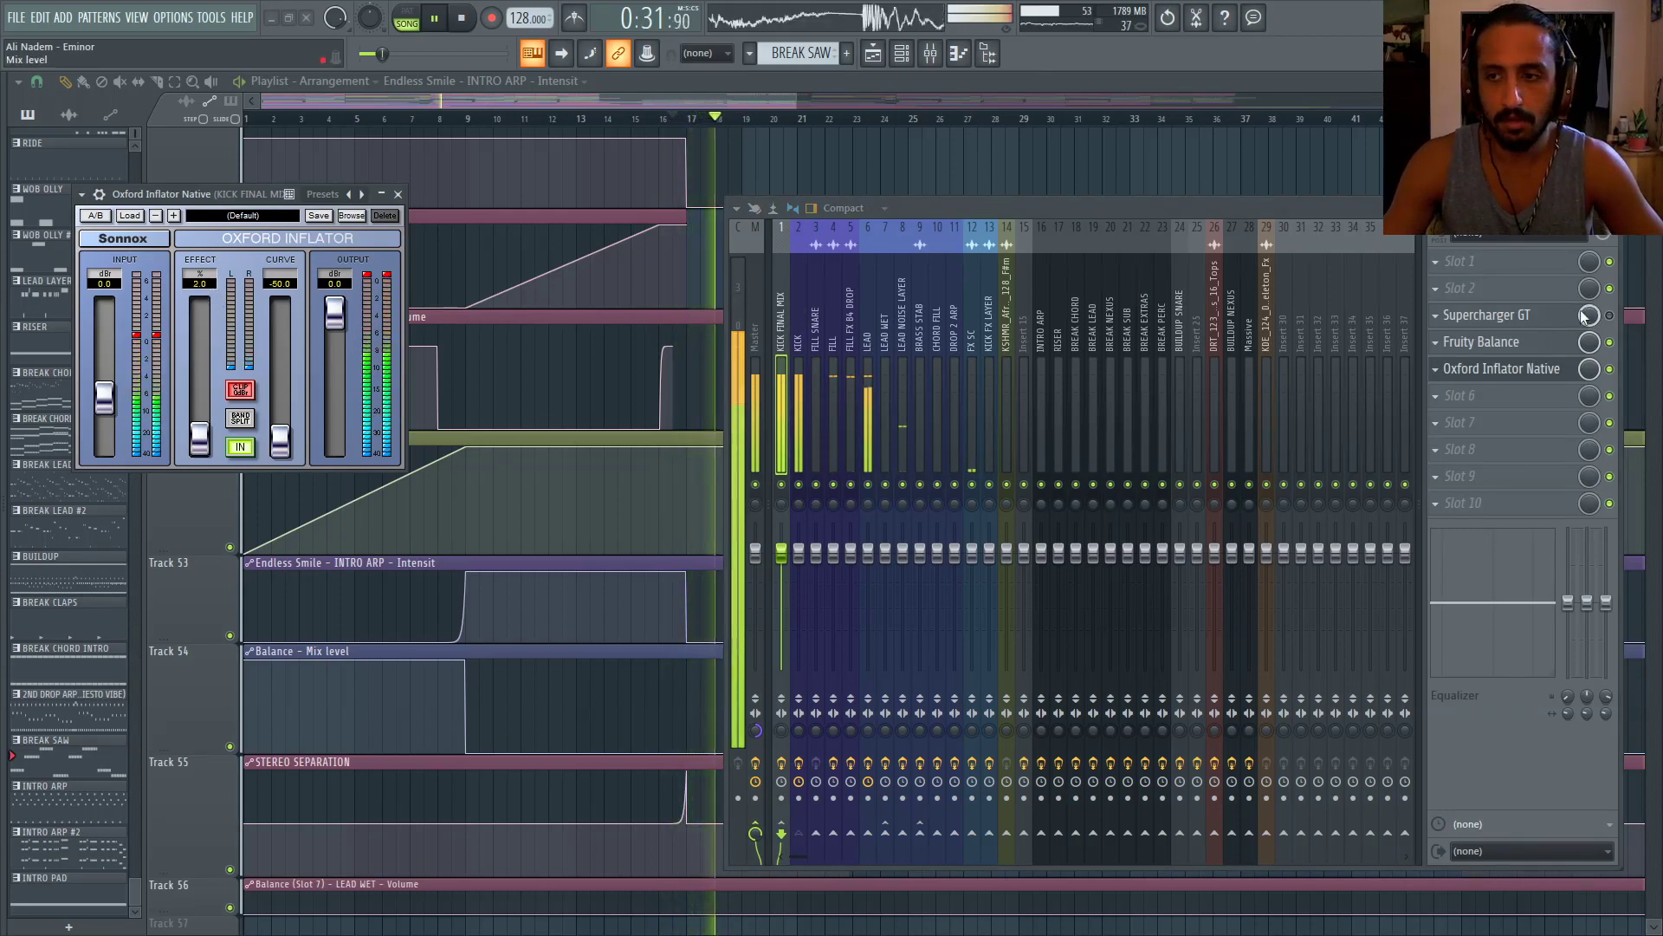
pyautogui.press('space')
pyautogui.press('space')
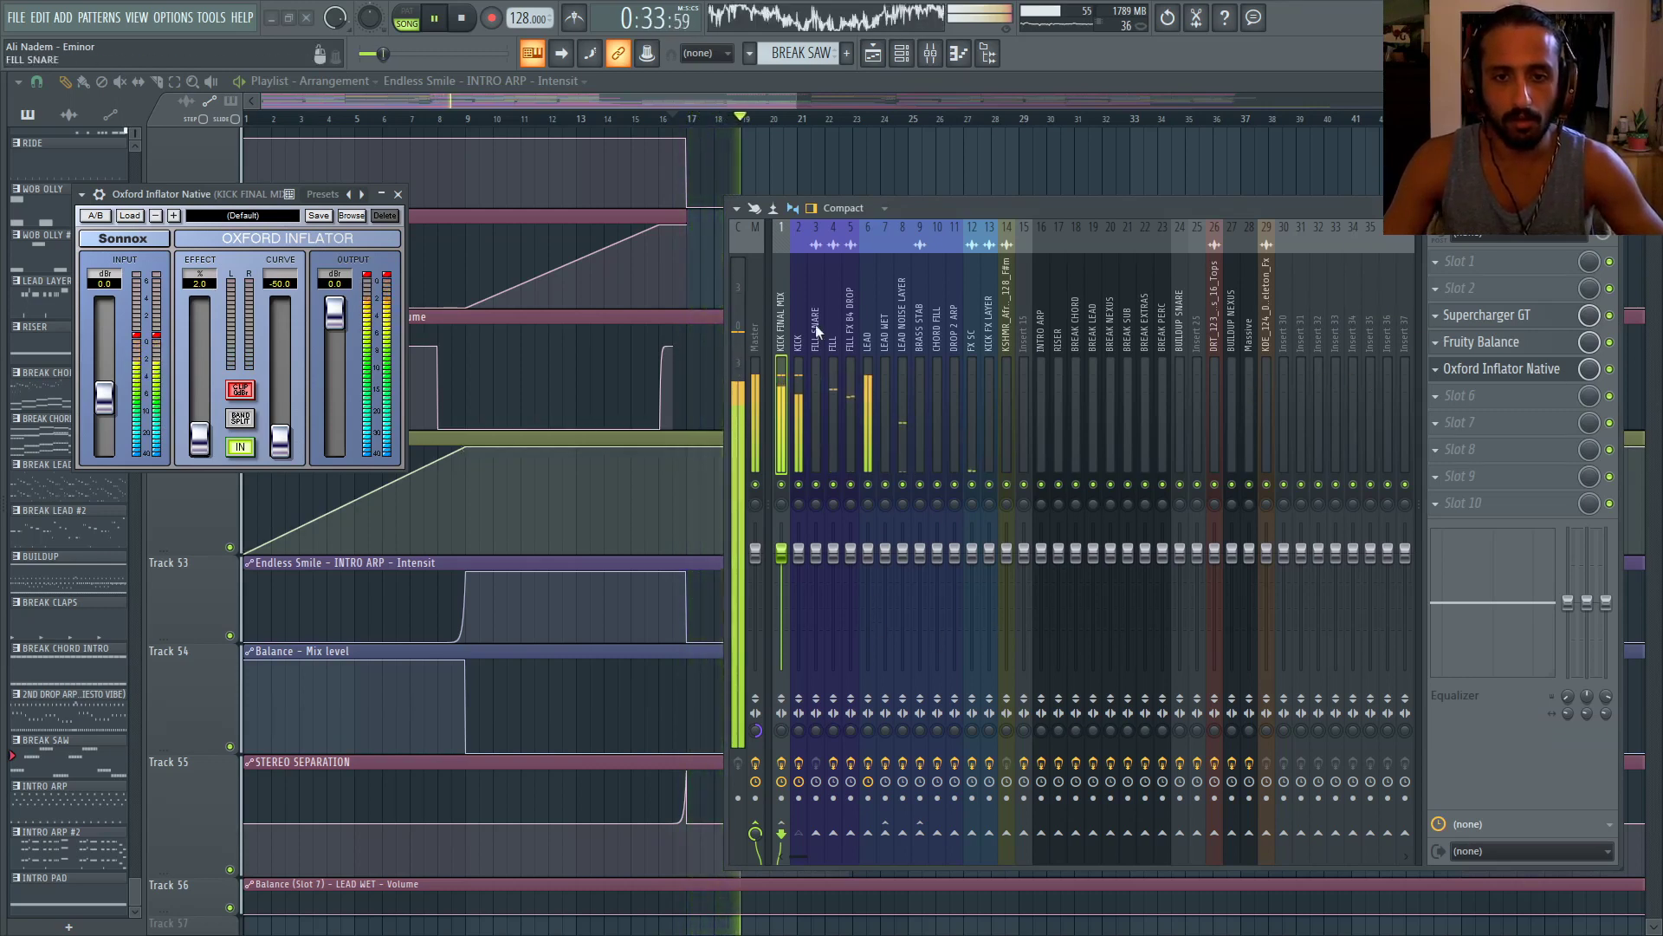
# Compare the effect chains of the LEAD, KICK and KICK FINAL MIX tracks during playback
pyautogui.click(866, 316)
pyautogui.click(797, 307)
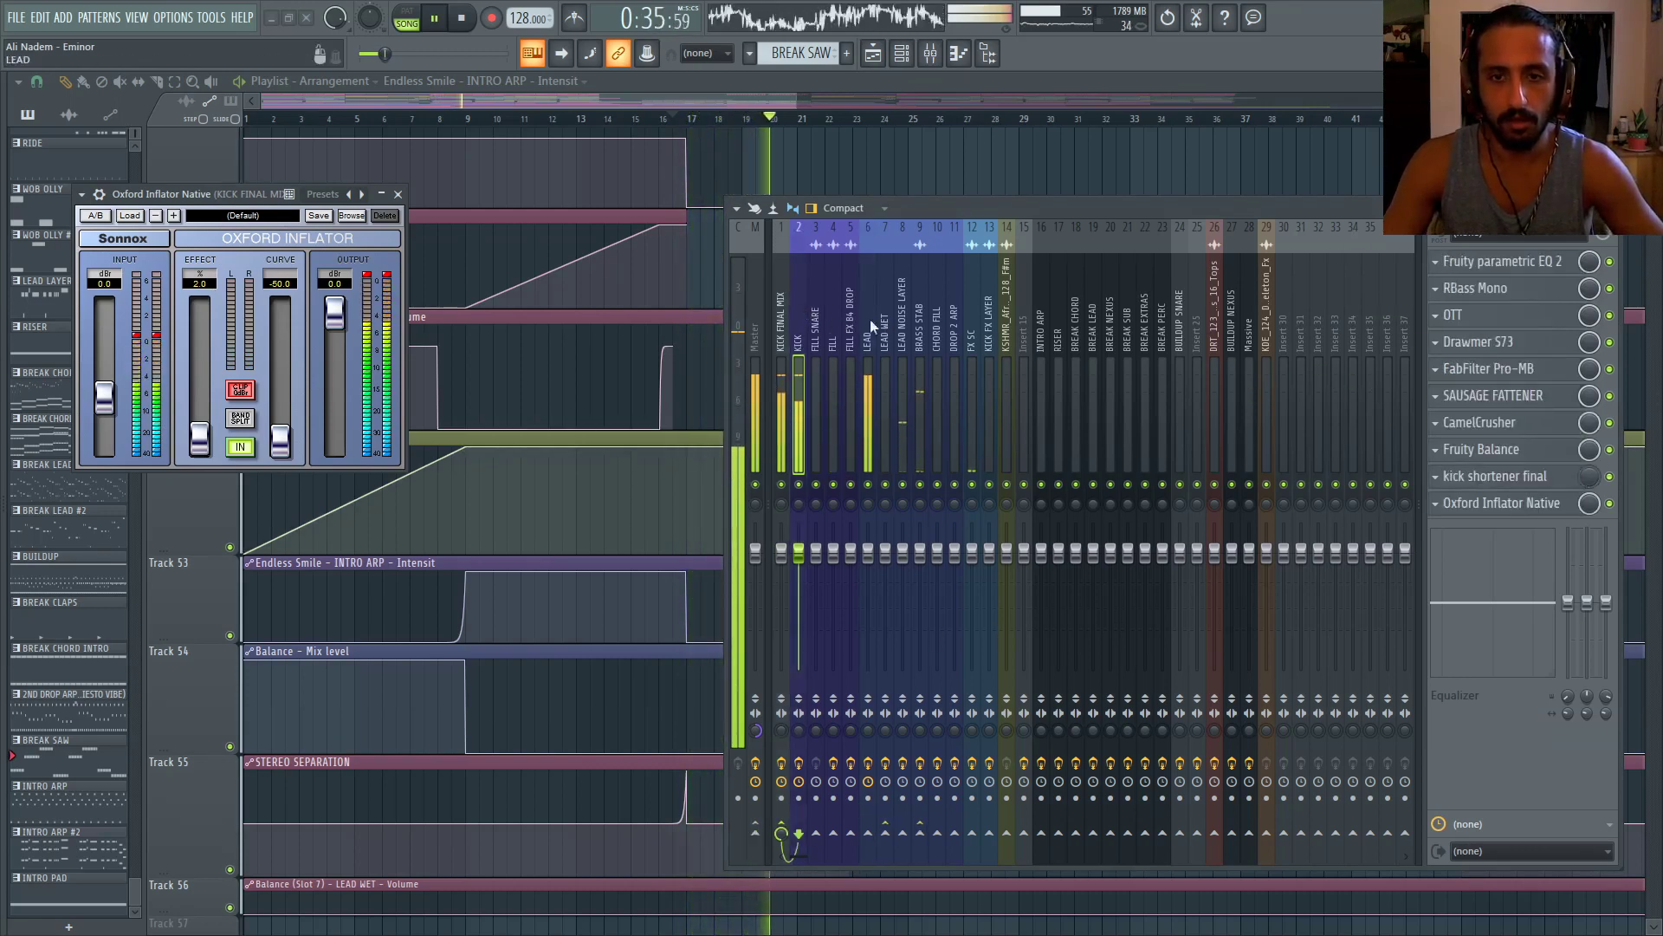
pyautogui.click(781, 311)
pyautogui.click(797, 310)
pyautogui.click(781, 310)
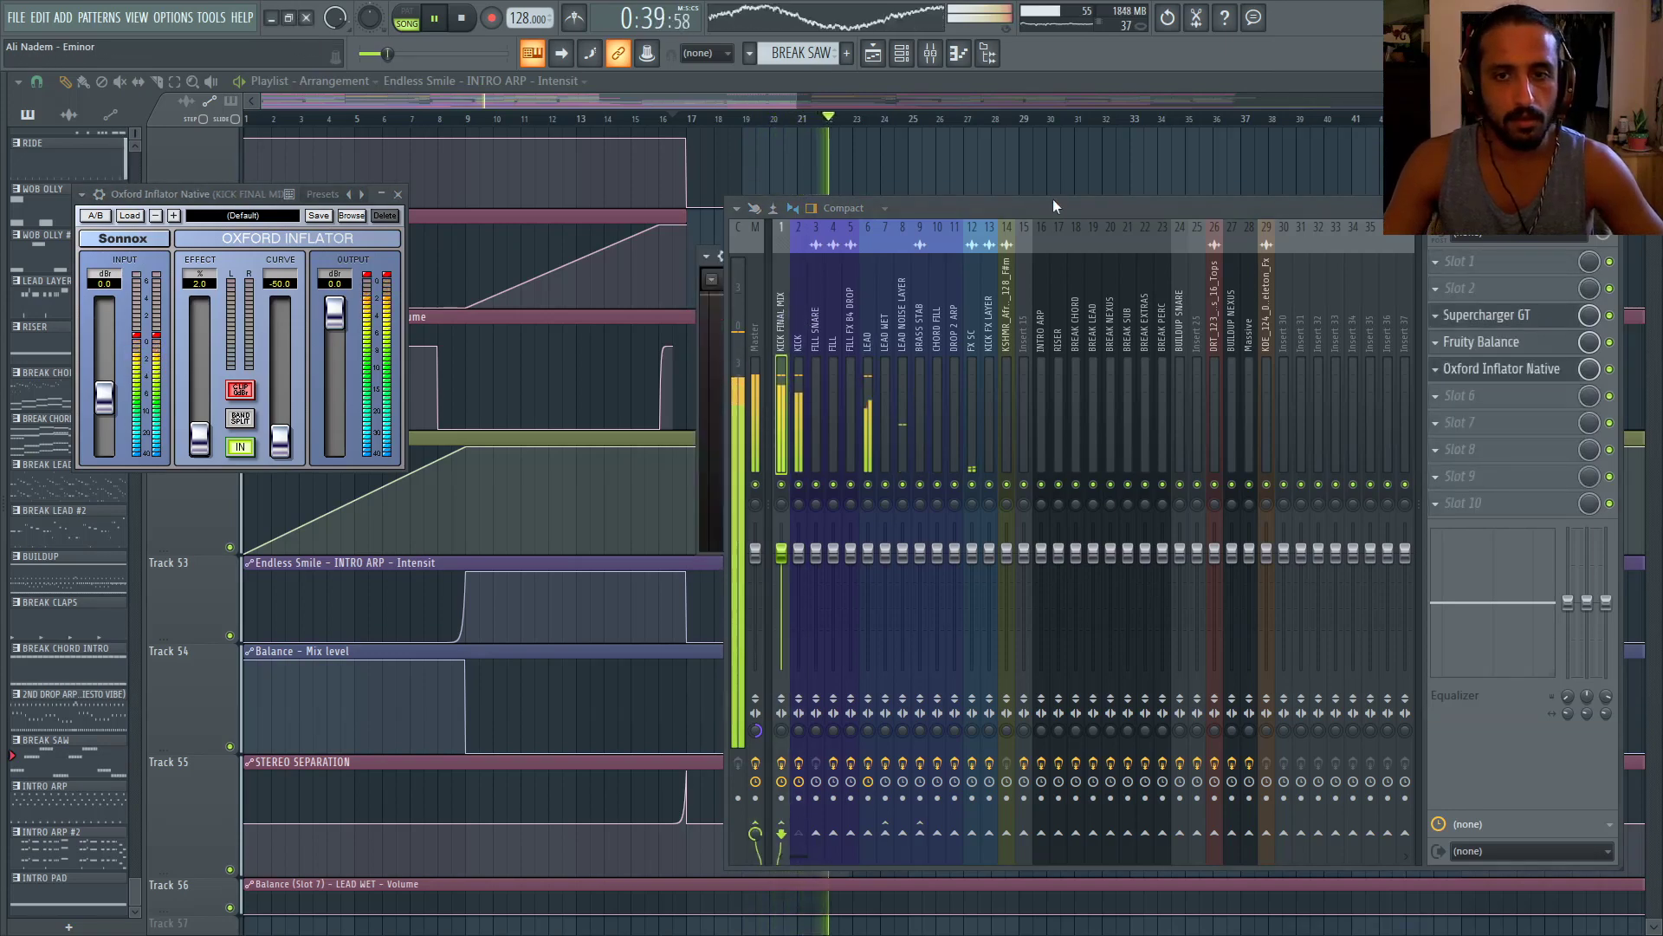
# Copy setting A to B in the KICK FINAL MIX track's Supercharger GT and compare wet mix amounts of 2% and 6%
pyautogui.click(1481, 316)
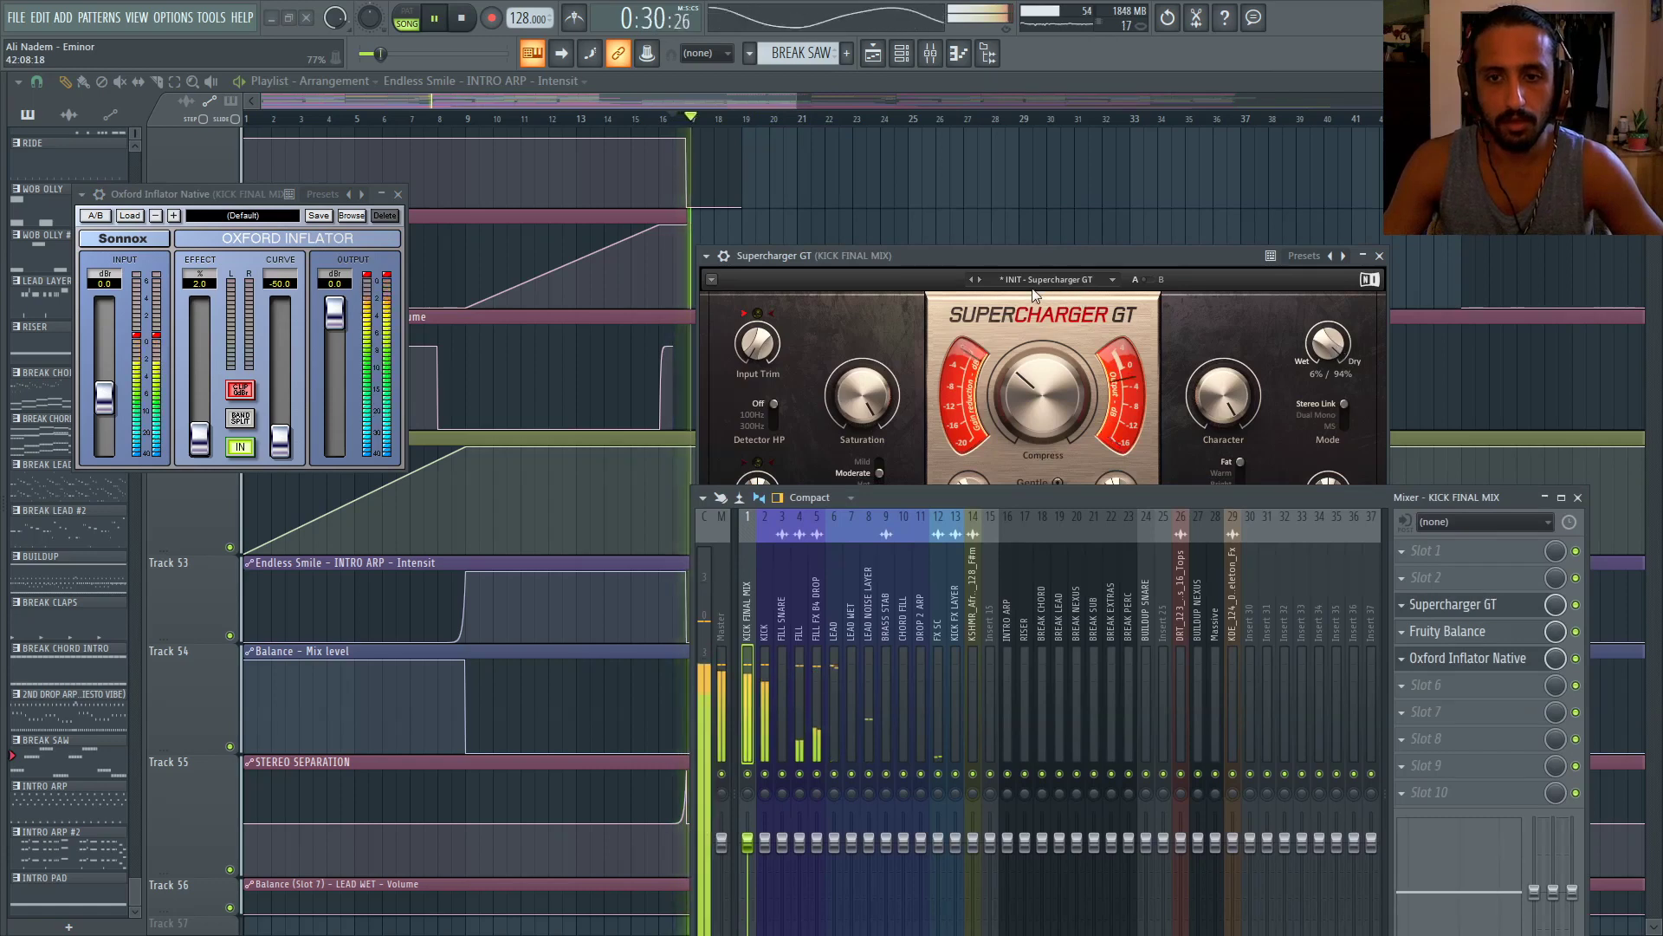
pyautogui.click(711, 281)
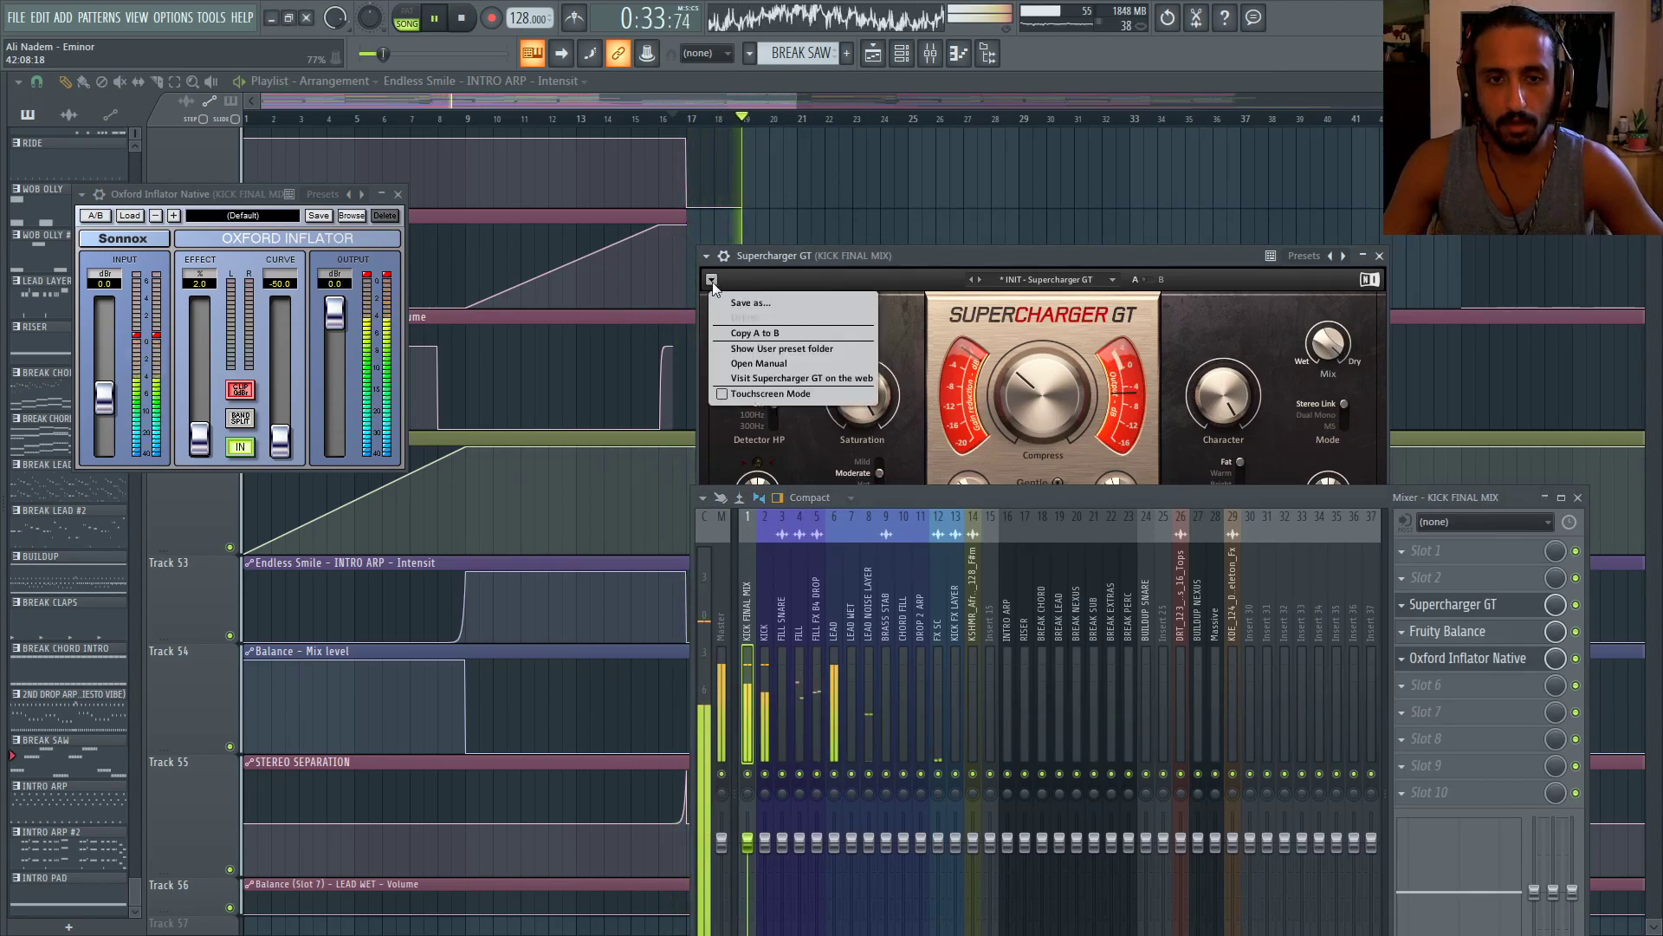
pyautogui.click(752, 334)
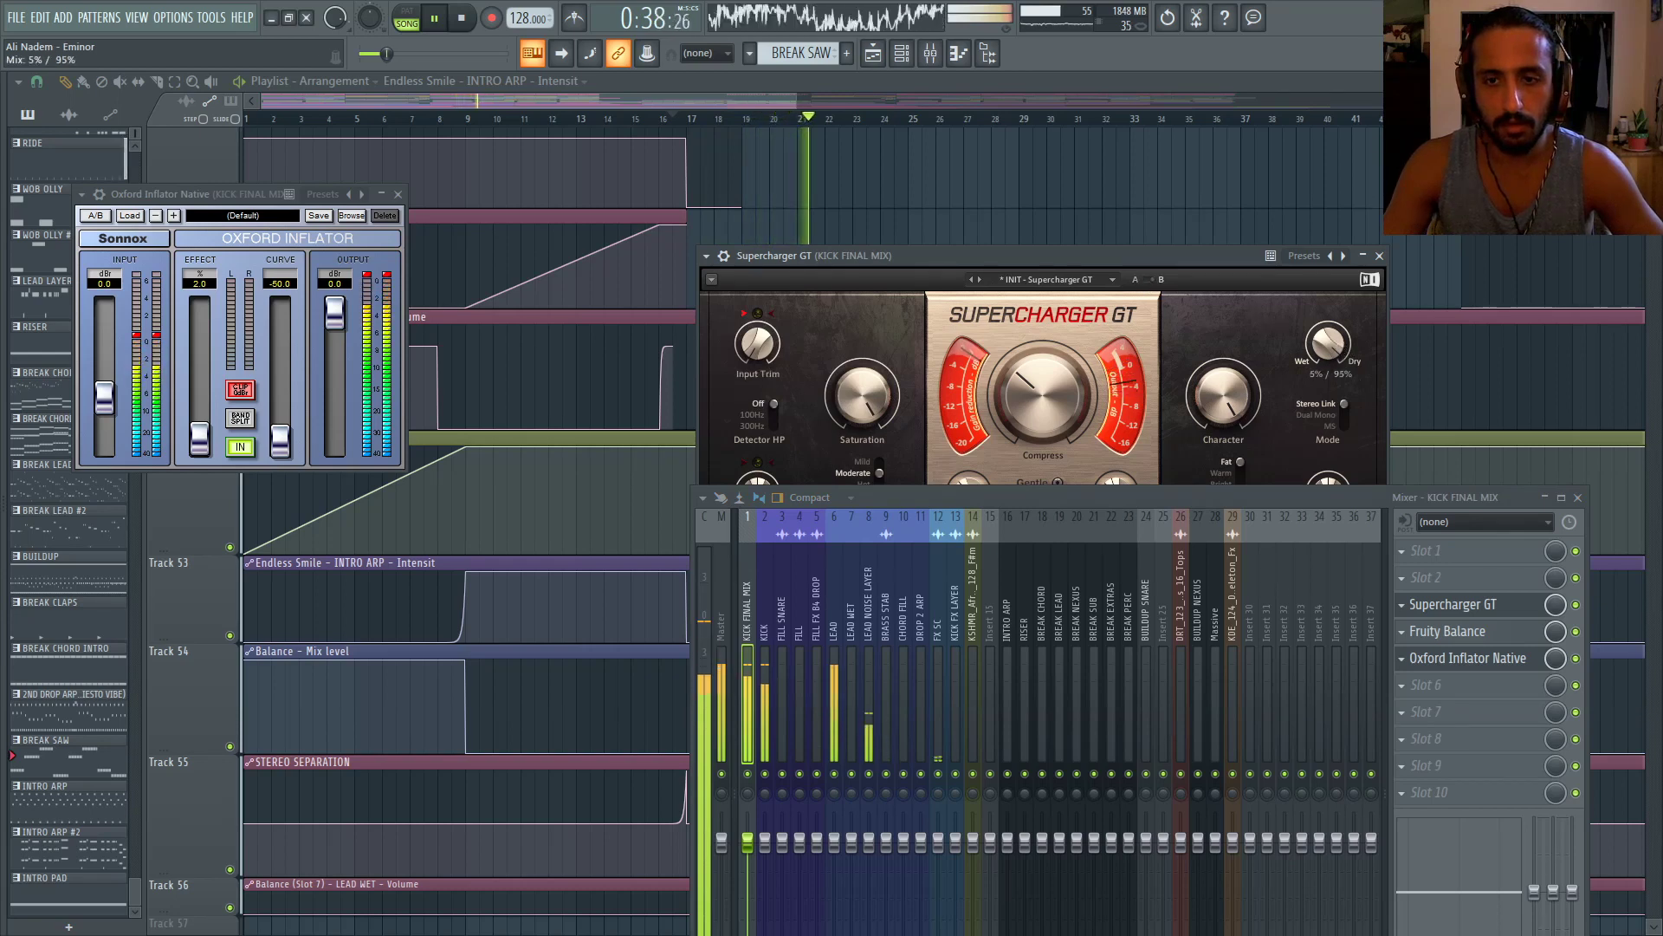
pyautogui.moveTo(1328, 343); pyautogui.dragTo(1328, 340)
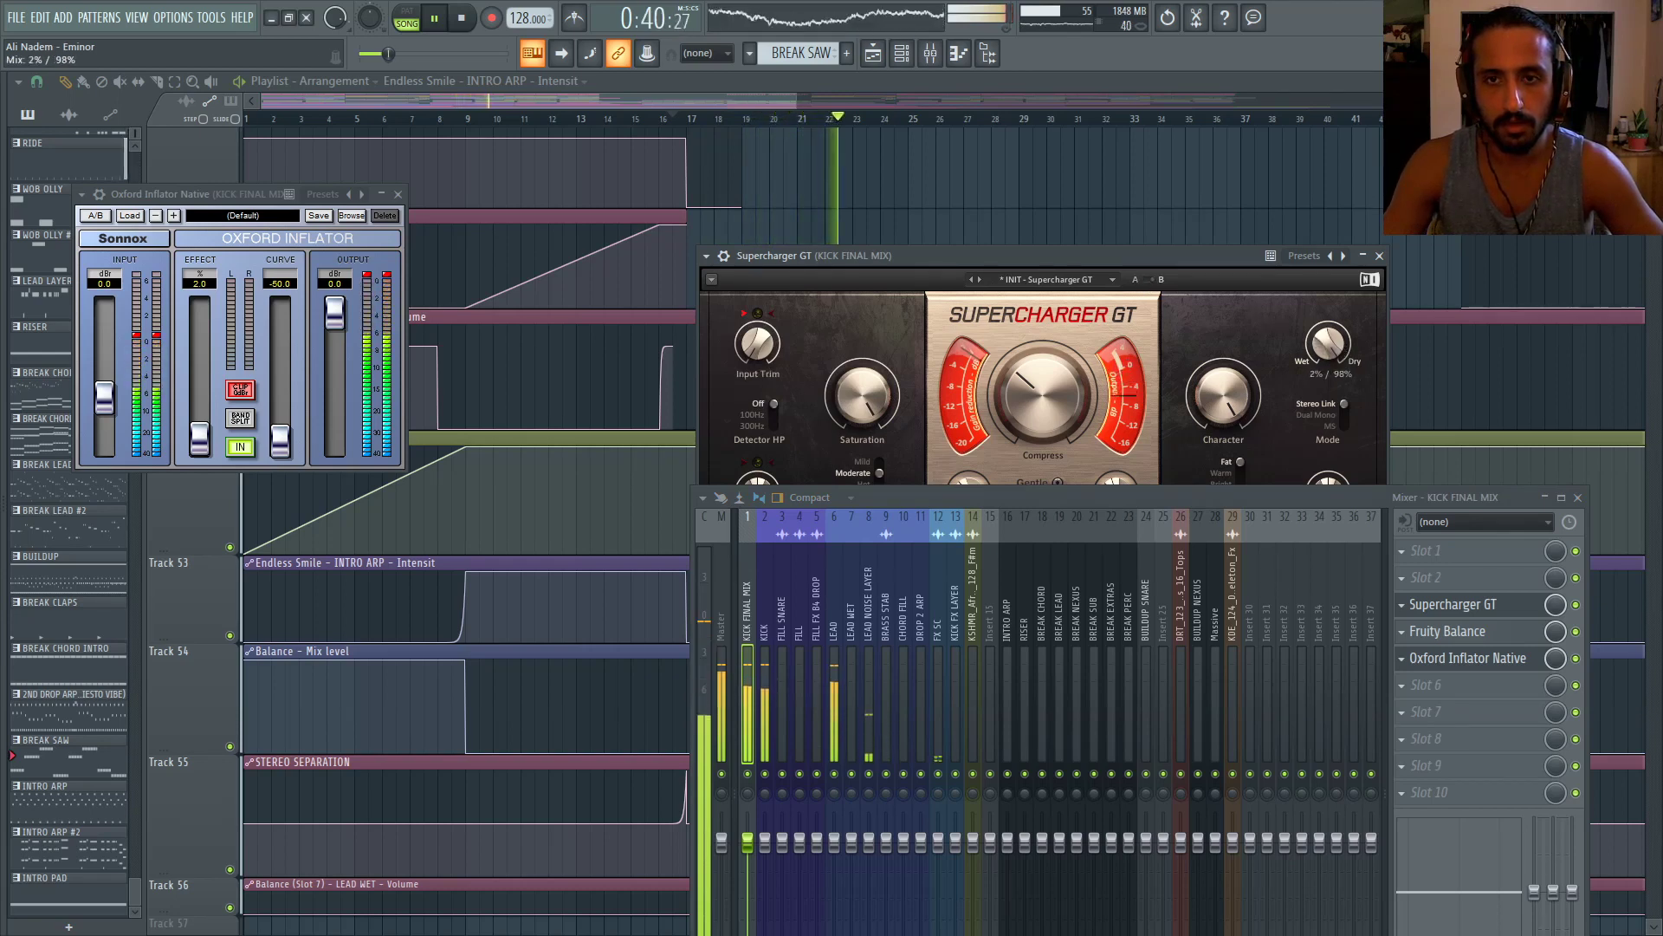
pyautogui.moveTo(1339, 492); pyautogui.dragTo(1208, 424)
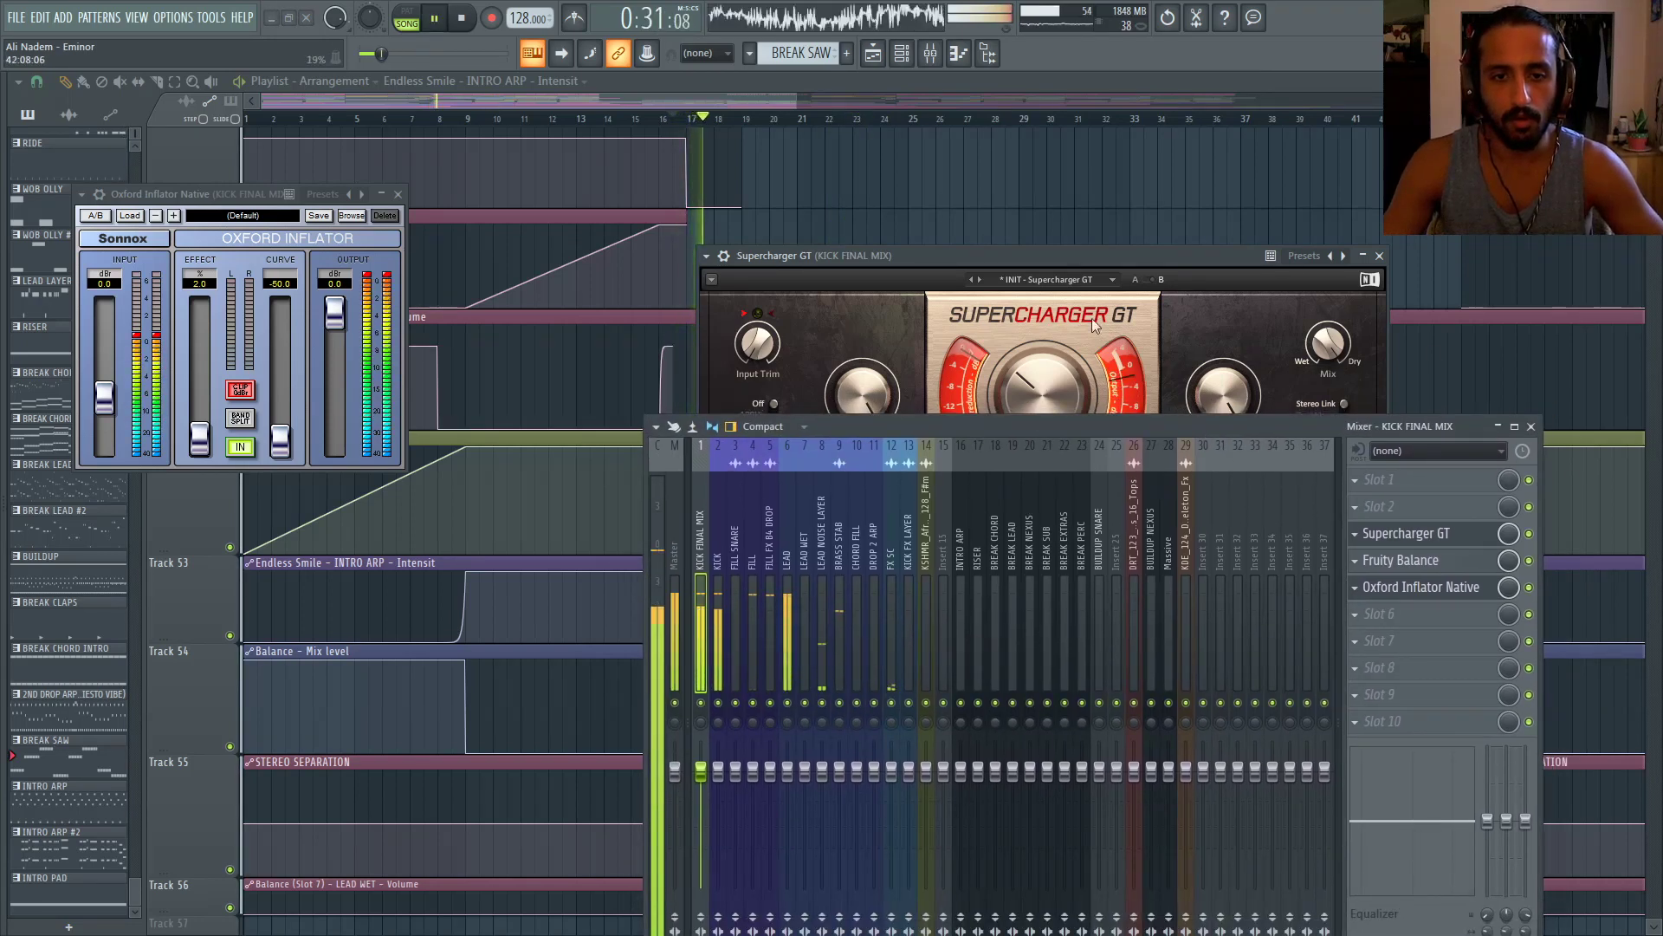
pyautogui.moveTo(1328, 343); pyautogui.dragTo(1328, 341)
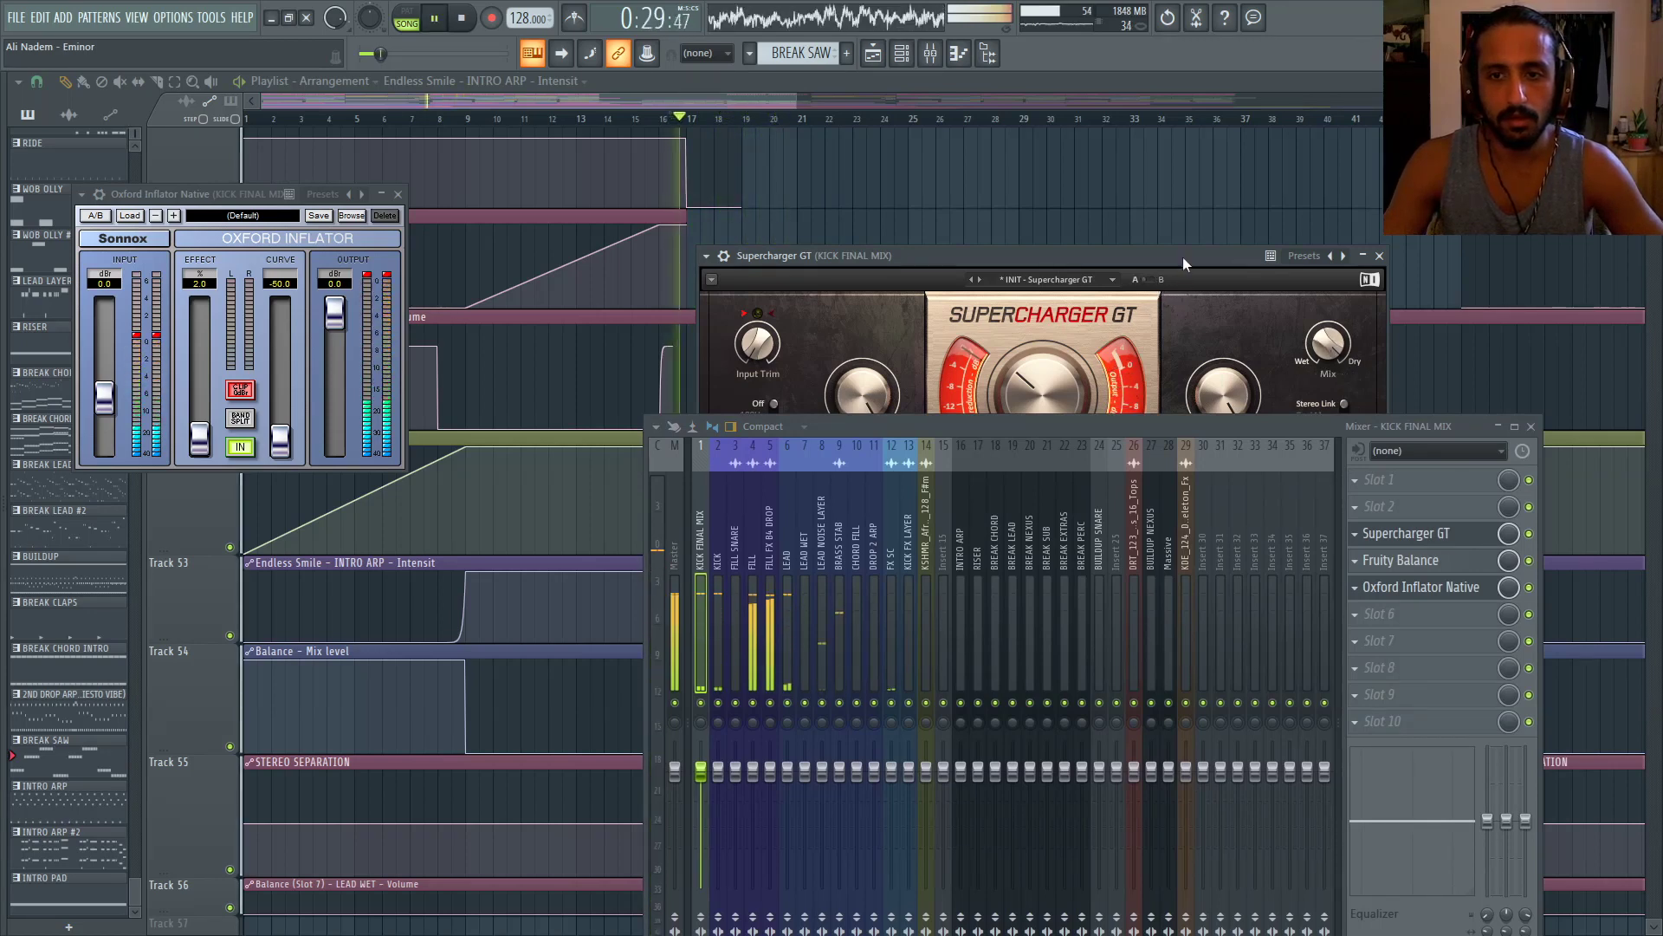
pyautogui.moveTo(1184, 254); pyautogui.dragTo(1178, 237)
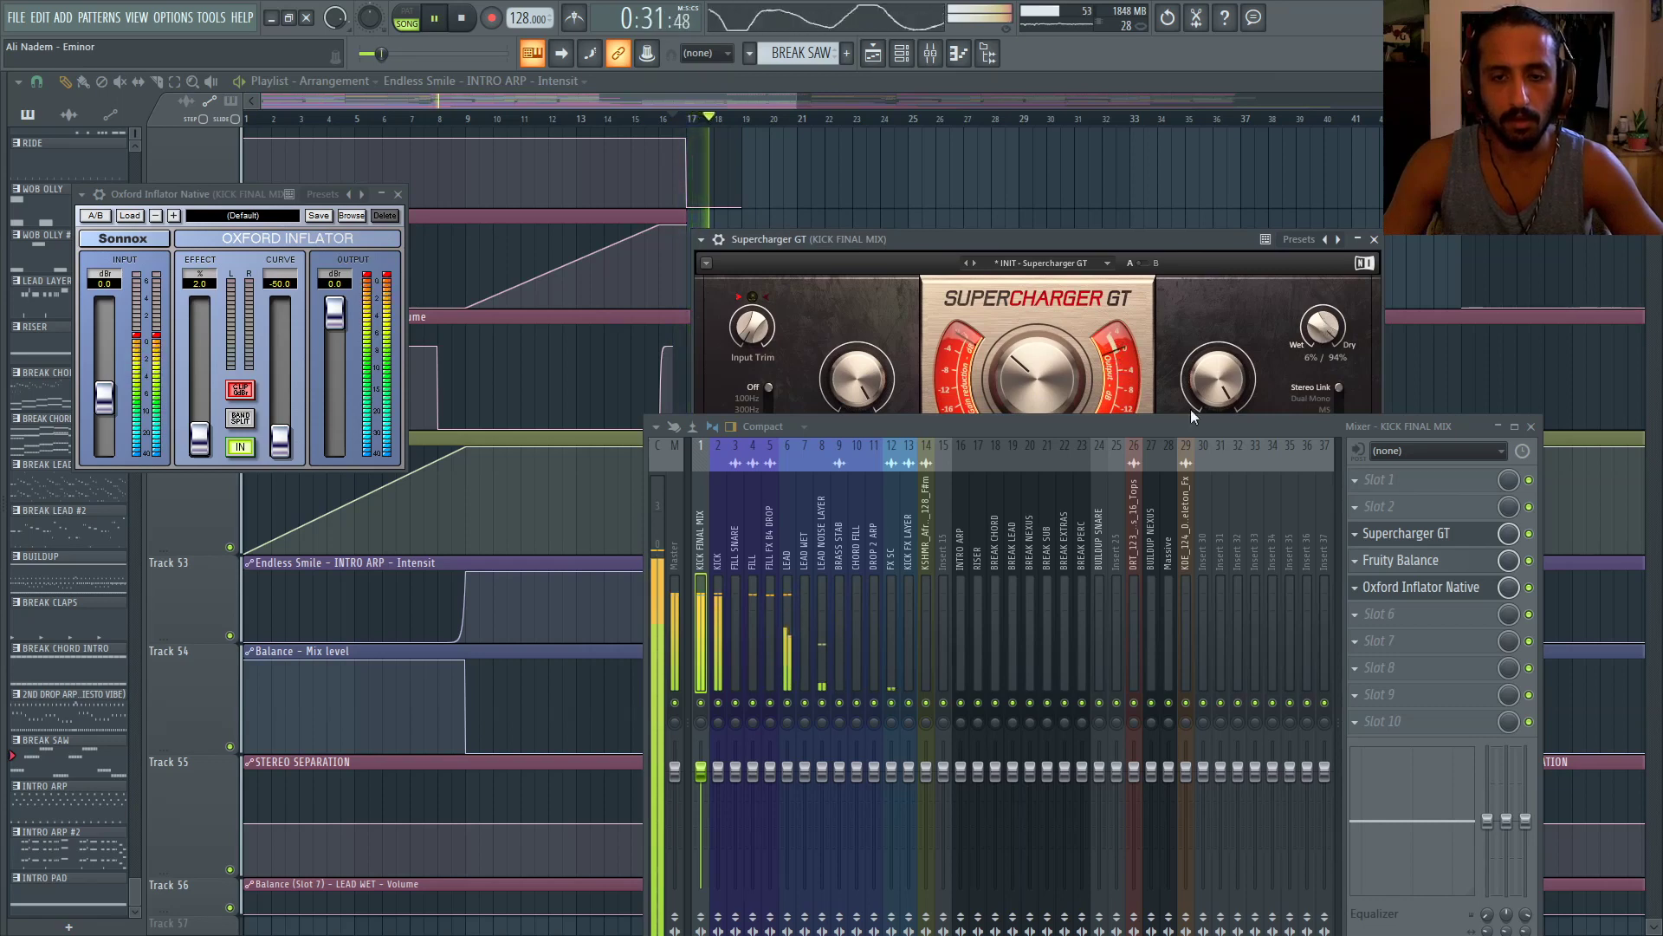
# Compare the drop with Oxford Inflator bypassed and active on KICK FINAL MIX, and set its effect to 0 with the curve at -50
pyautogui.moveTo(1146, 427); pyautogui.dragTo(1138, 427)
pyautogui.click(1522, 588)
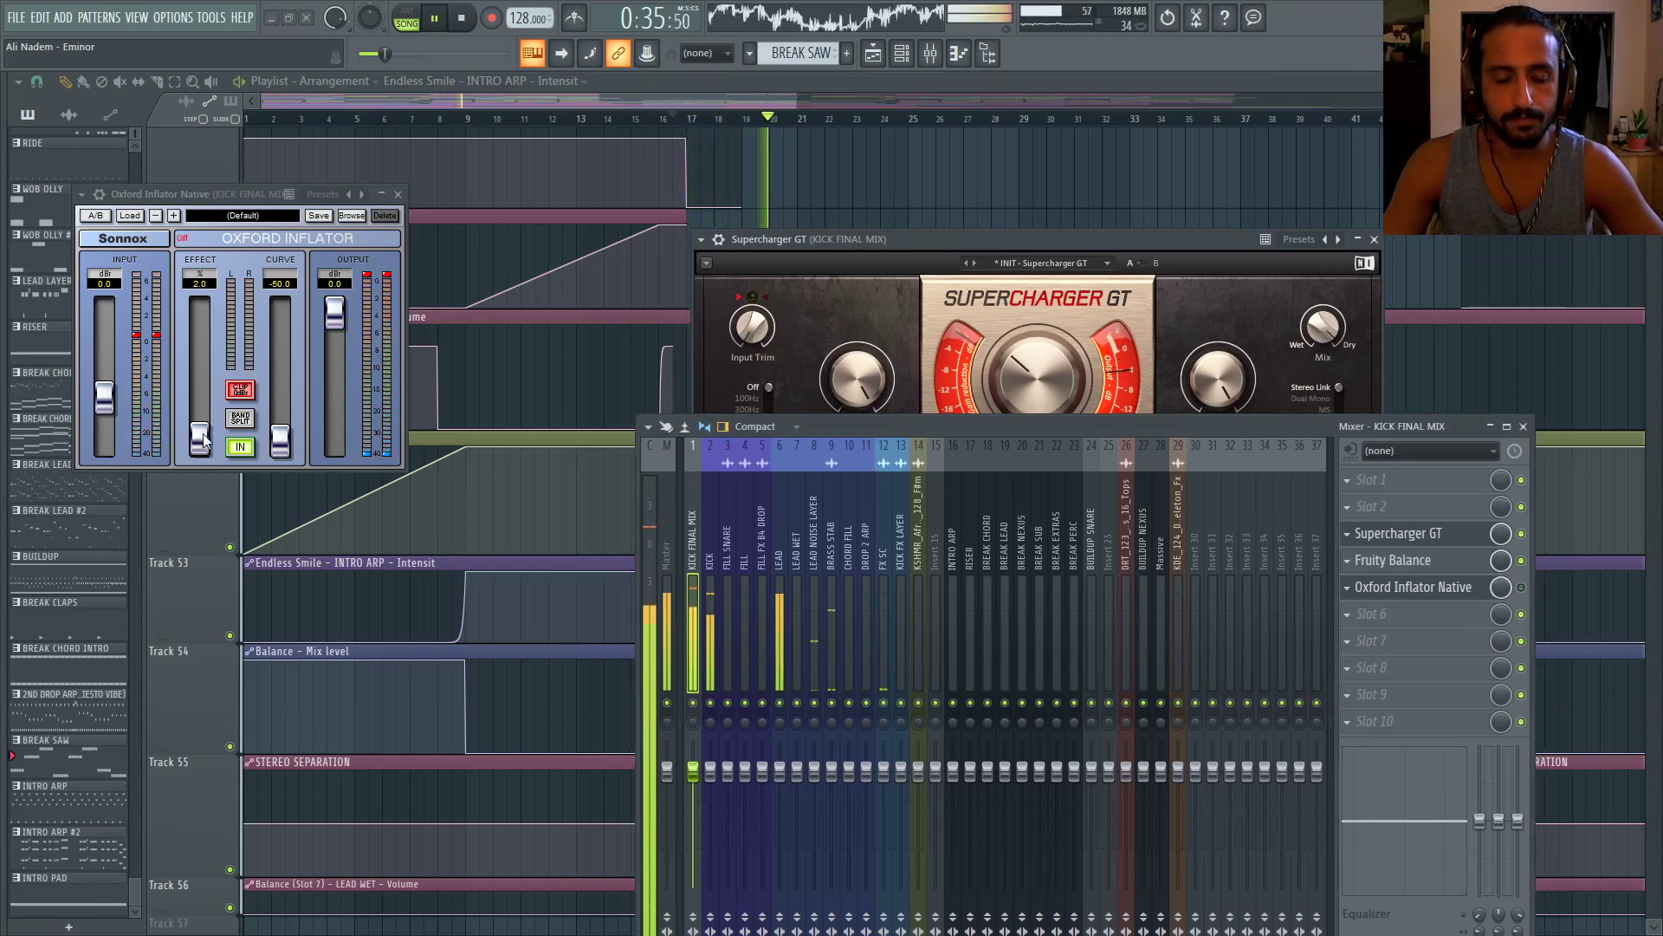
pyautogui.click(1523, 588)
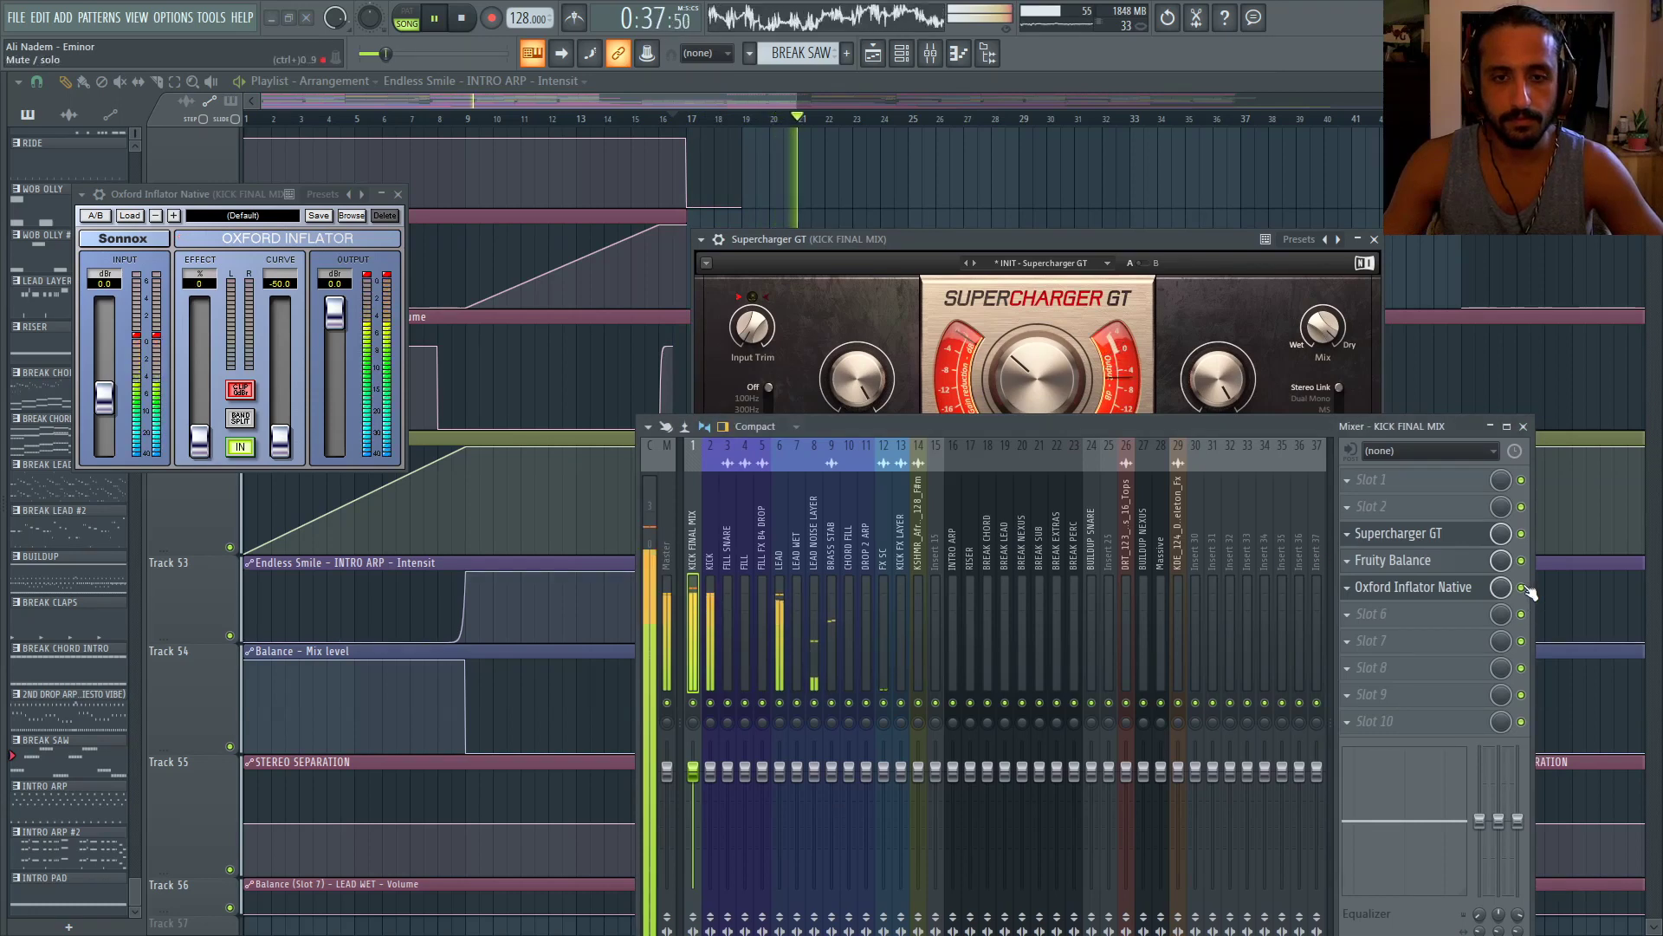
pyautogui.click(1454, 588)
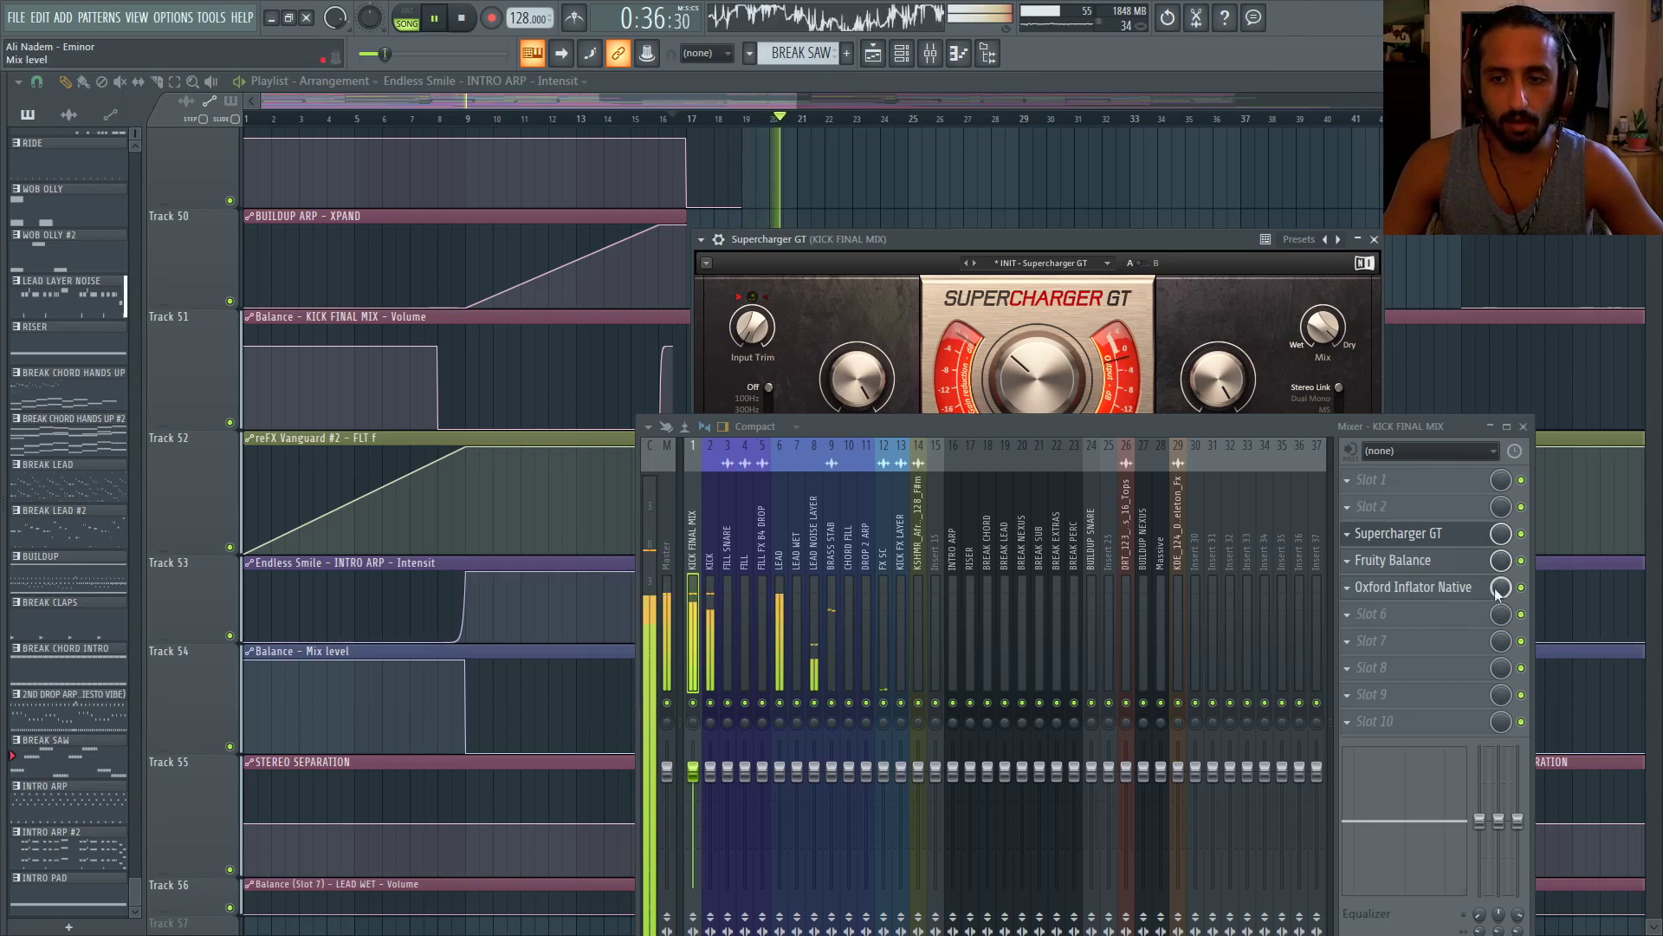
pyautogui.click(1454, 588)
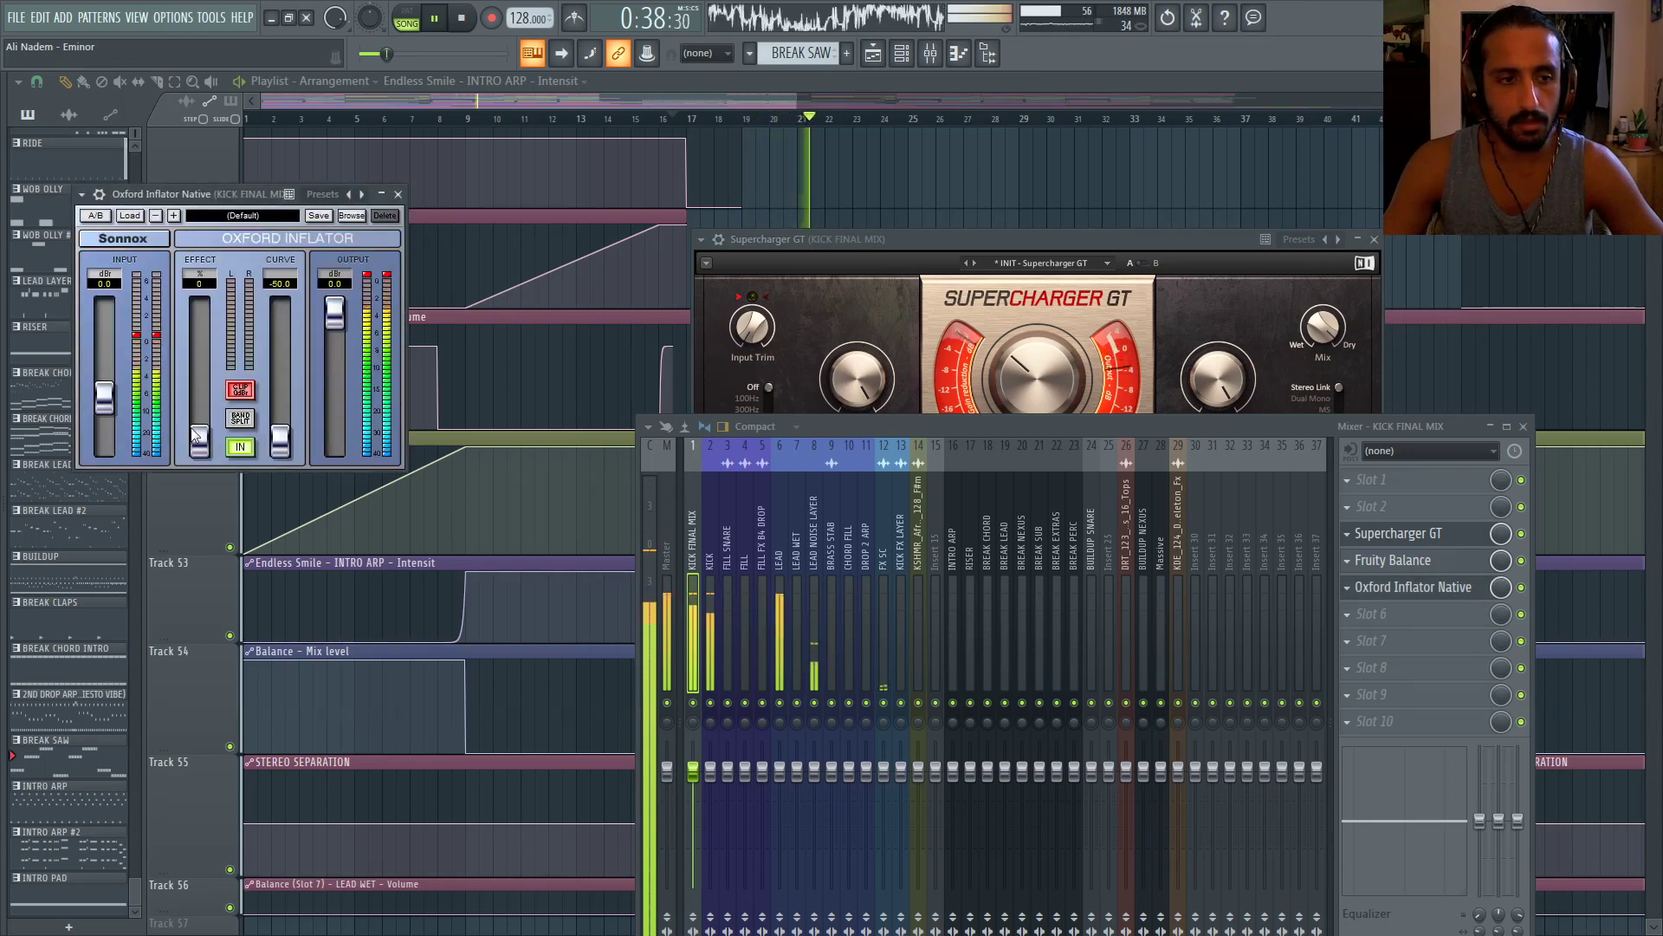
pyautogui.moveTo(280, 441)
pyautogui.mouseDown()
pyautogui.moveTo(288, 268)
pyautogui.moveTo(305, 456)
pyautogui.mouseUp()
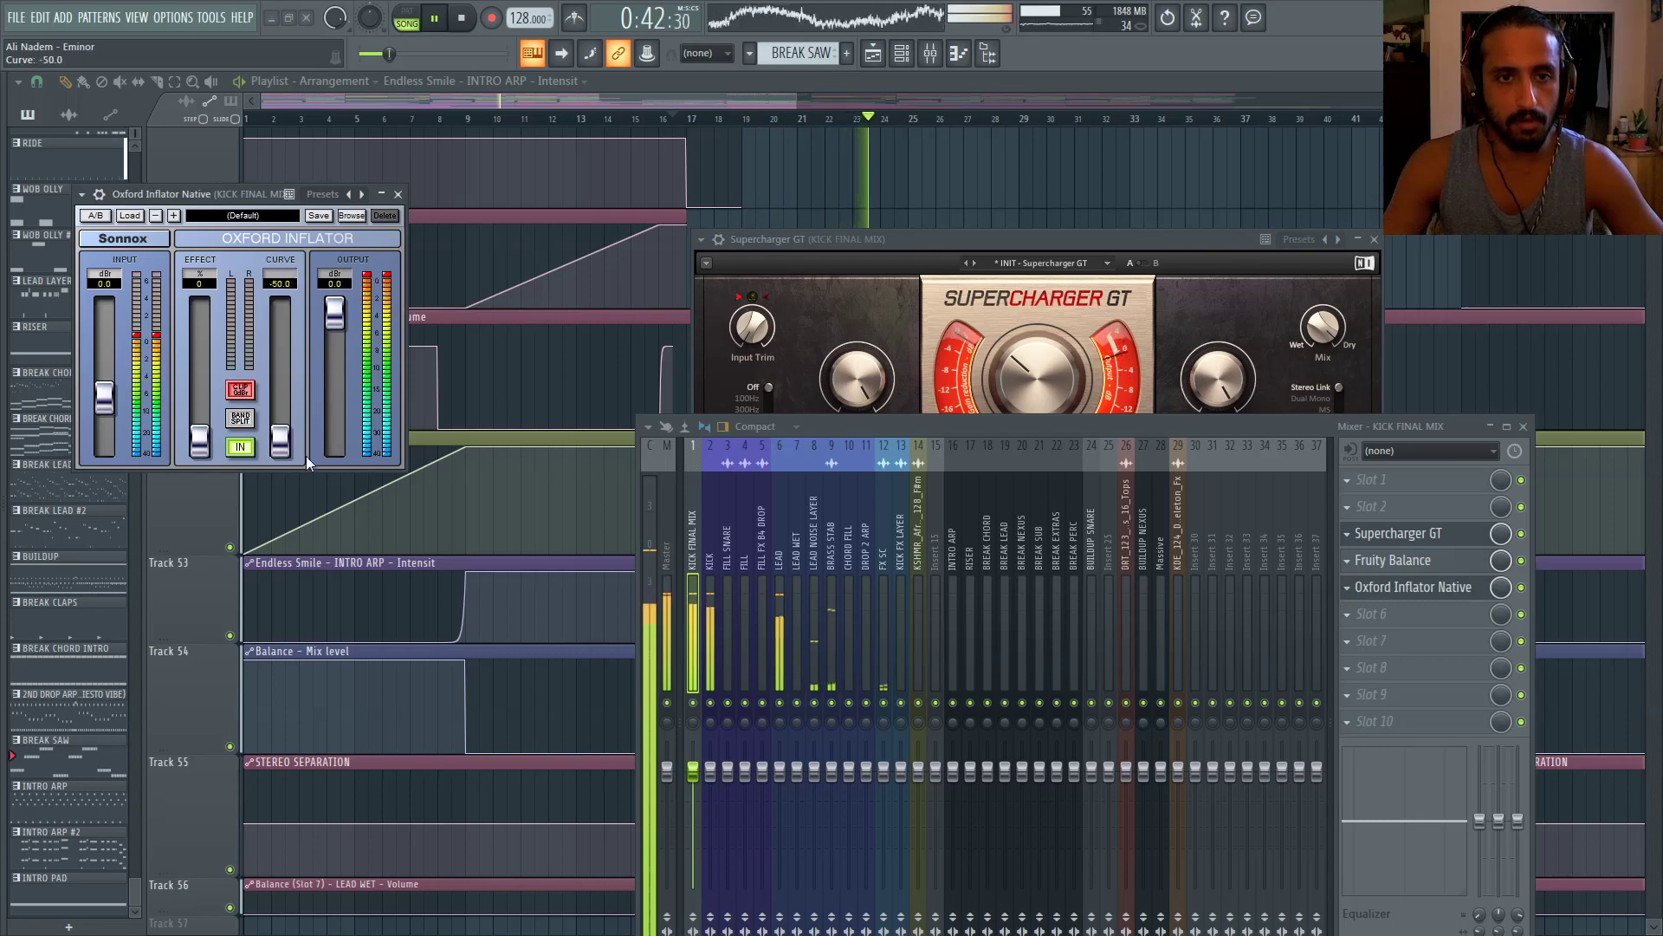
# Solo the KICK FINAL MIX and KICK tracks to audition Oxford Inflator's curve and effect controls, and restore all tracks
pyautogui.rightClick(693, 702)
pyautogui.click(711, 702)
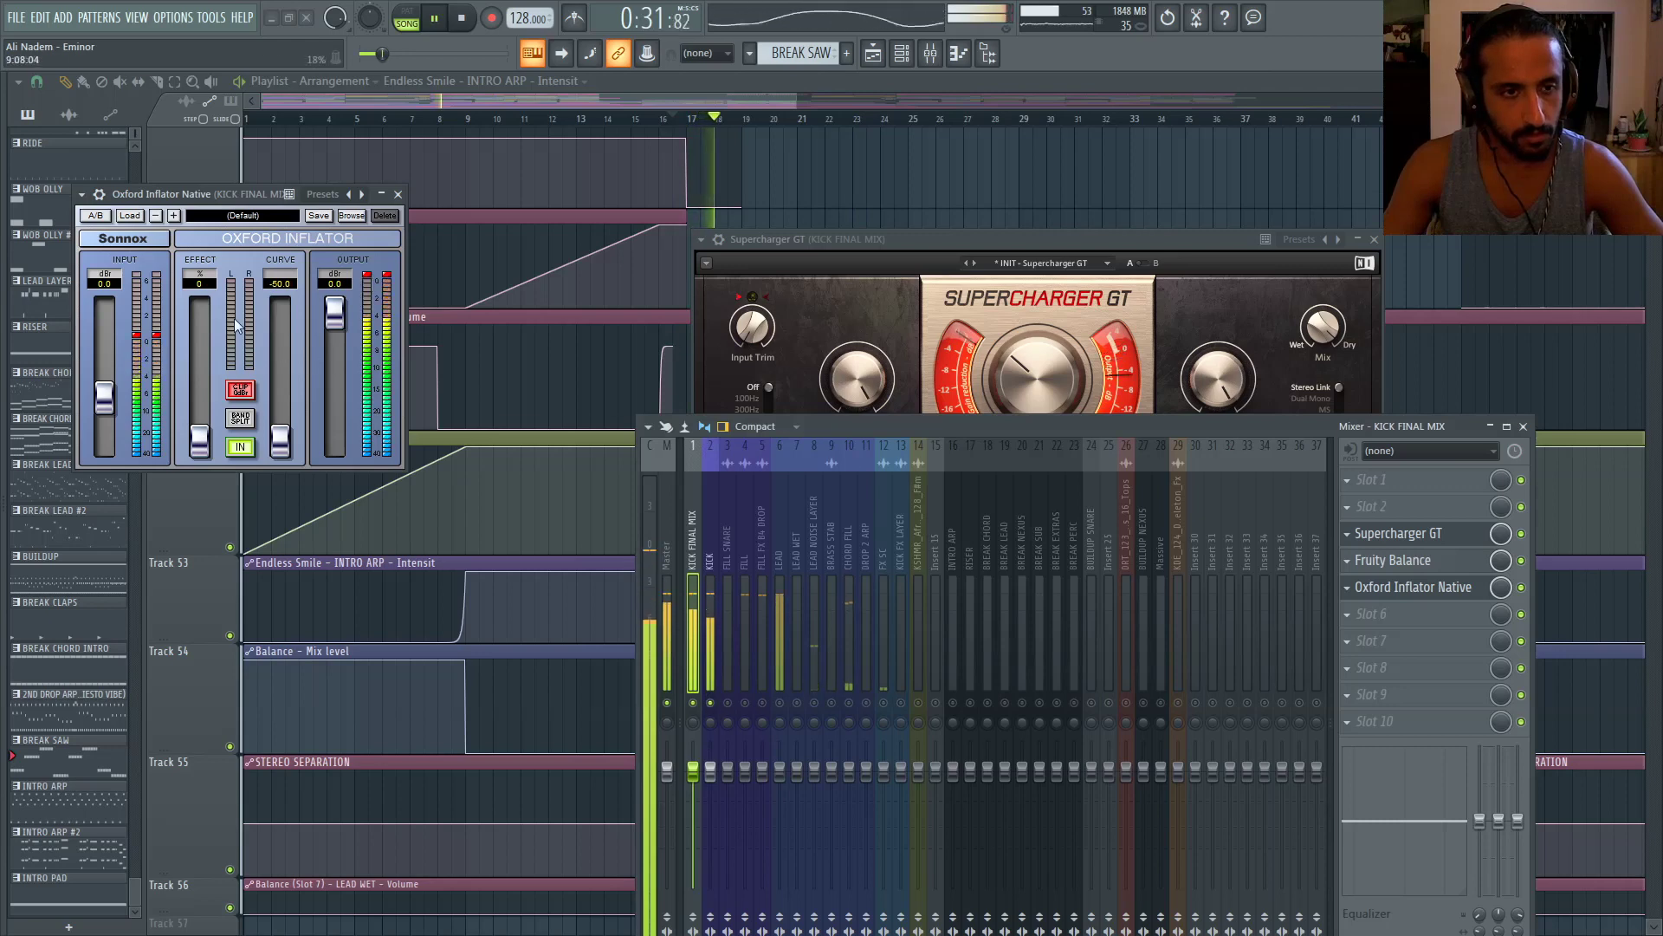
pyautogui.moveTo(271, 439); pyautogui.dragTo(294, 463)
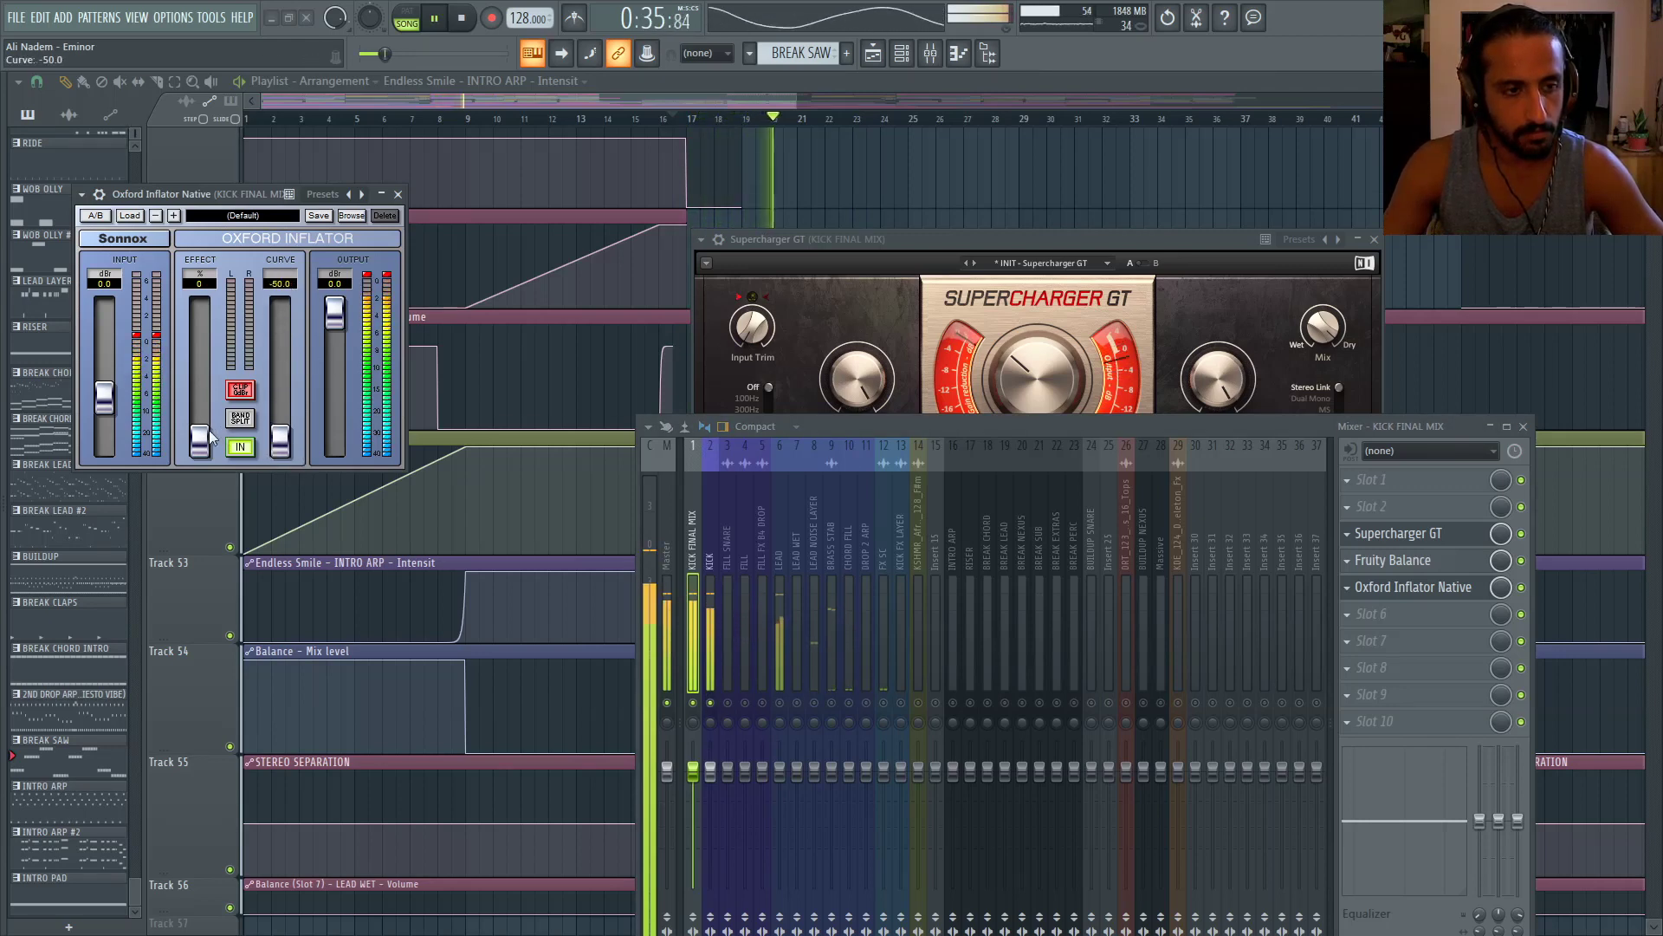
pyautogui.moveTo(199, 439); pyautogui.dragTo(225, 471)
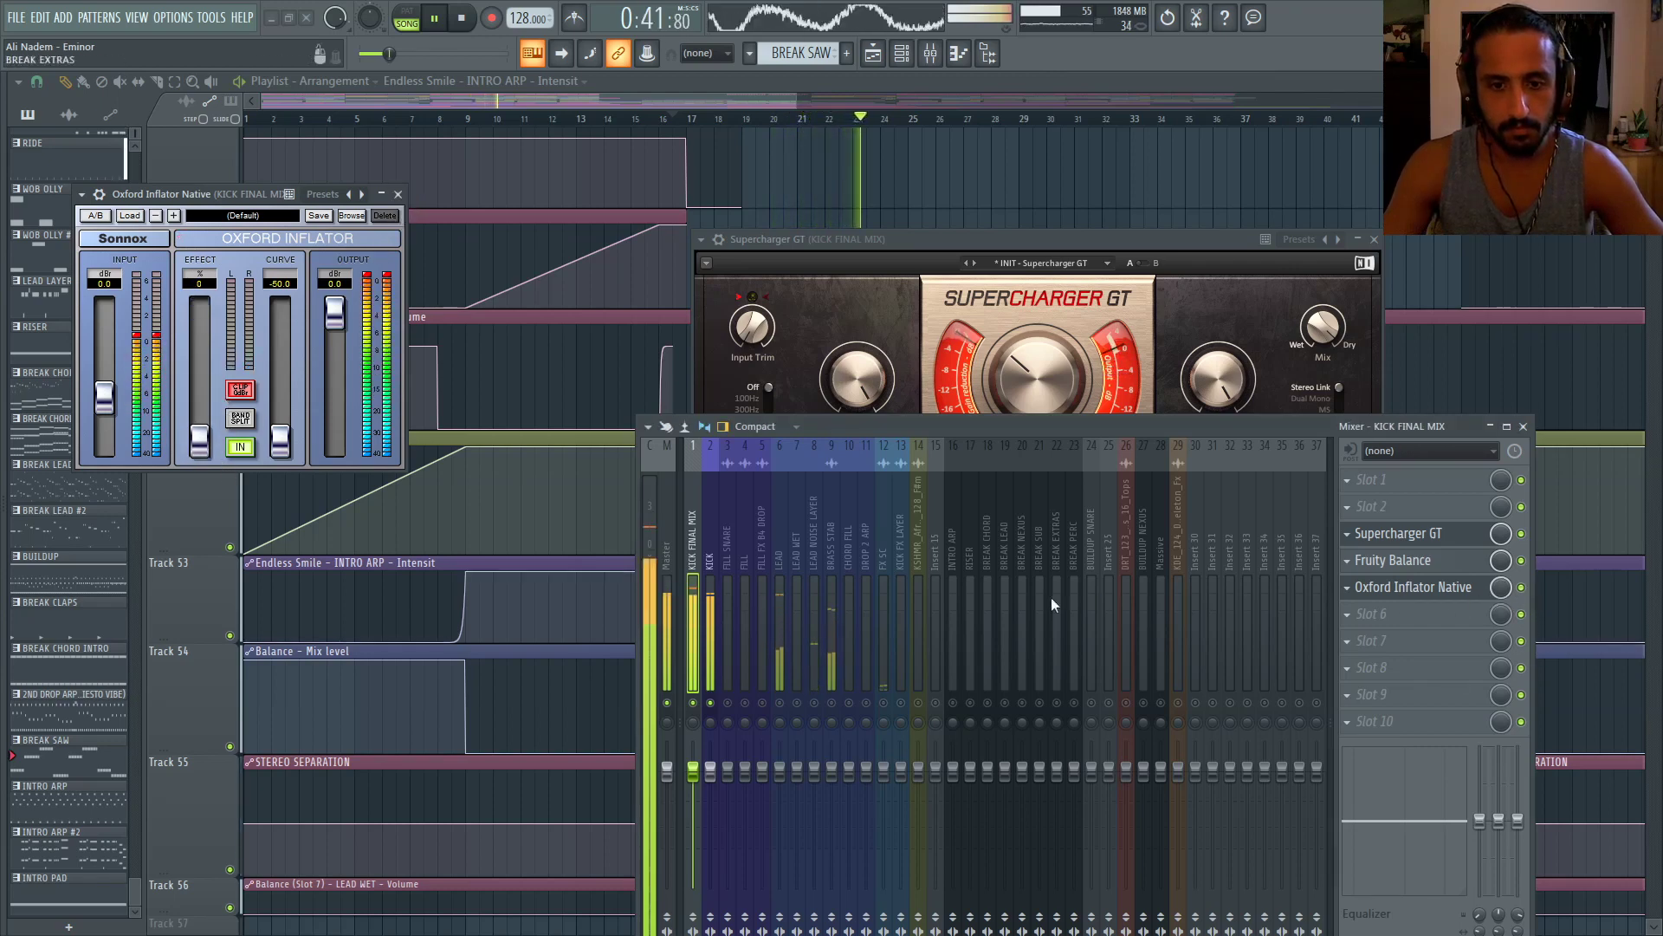
pyautogui.rightClick(801, 704)
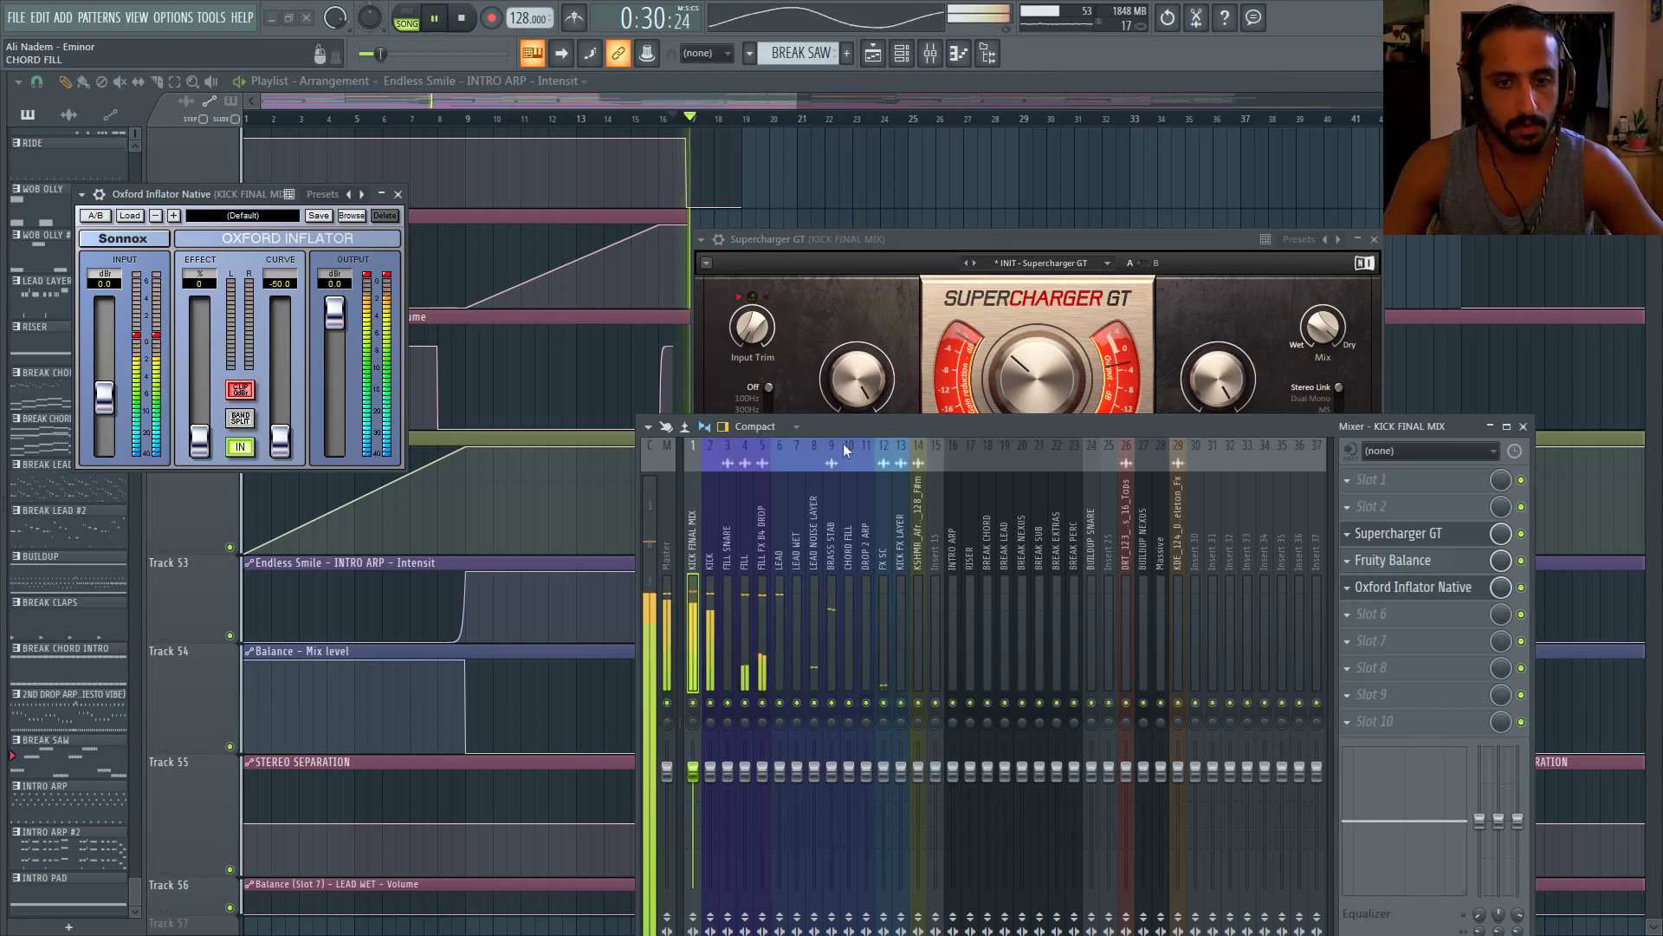
# Set Supercharger GT's compression on the LEAD track to 1.10 and compare its A and B settings while the drop plays
pyautogui.moveTo(842, 425); pyautogui.dragTo(864, 242)
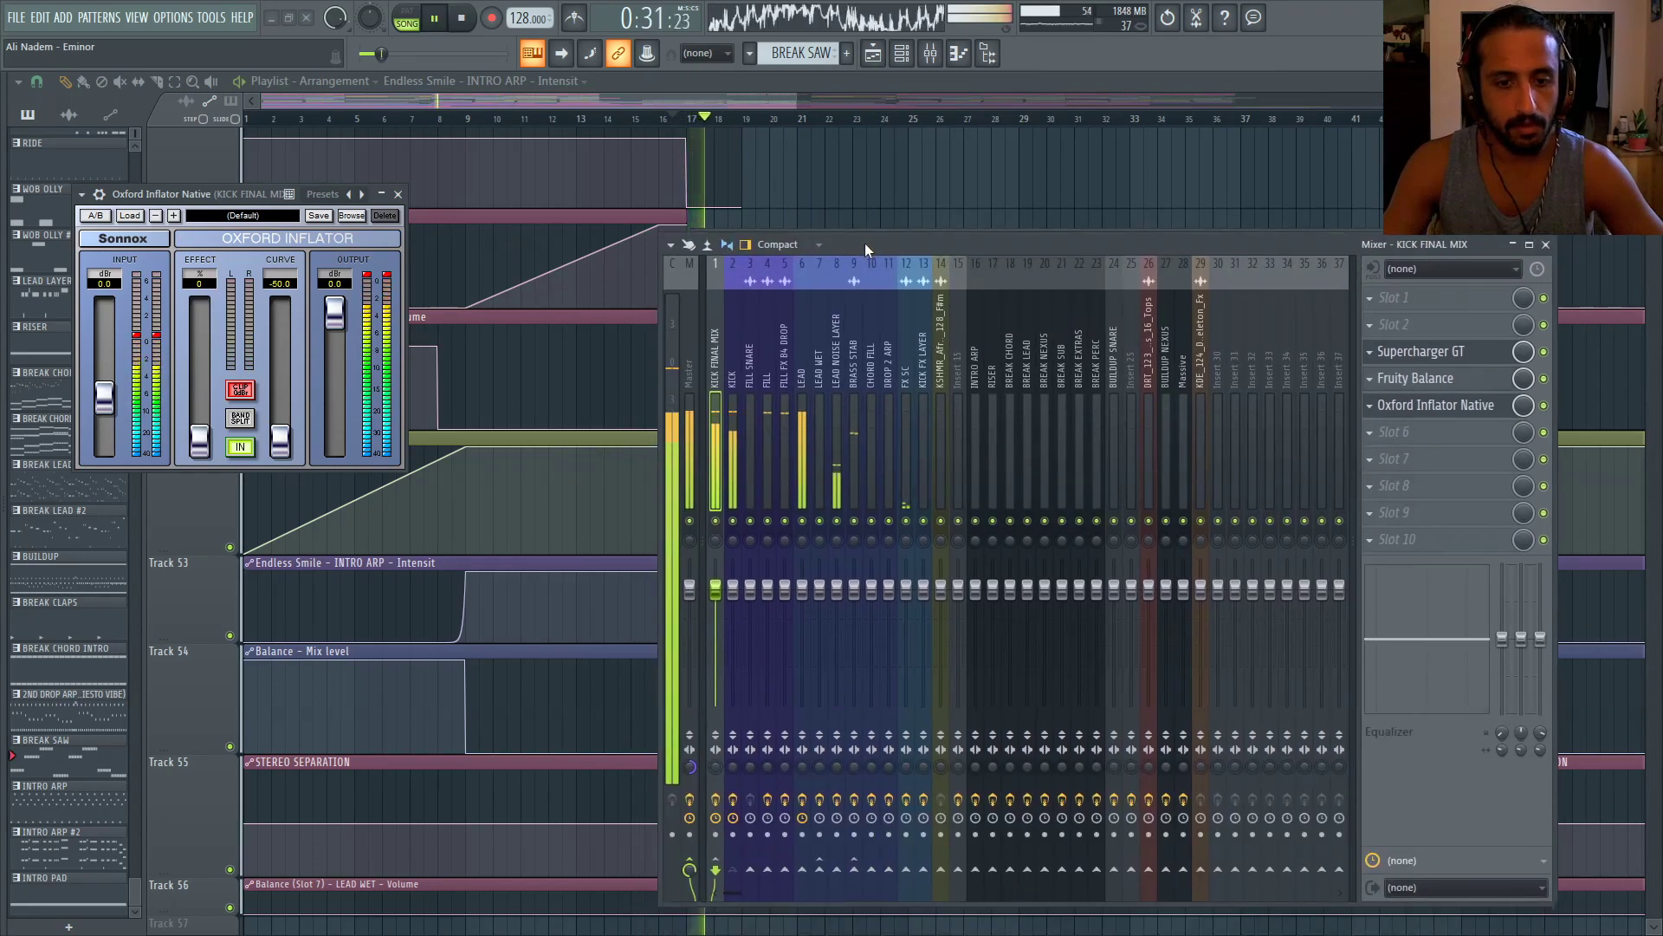
pyautogui.click(804, 343)
pyautogui.click(1421, 350)
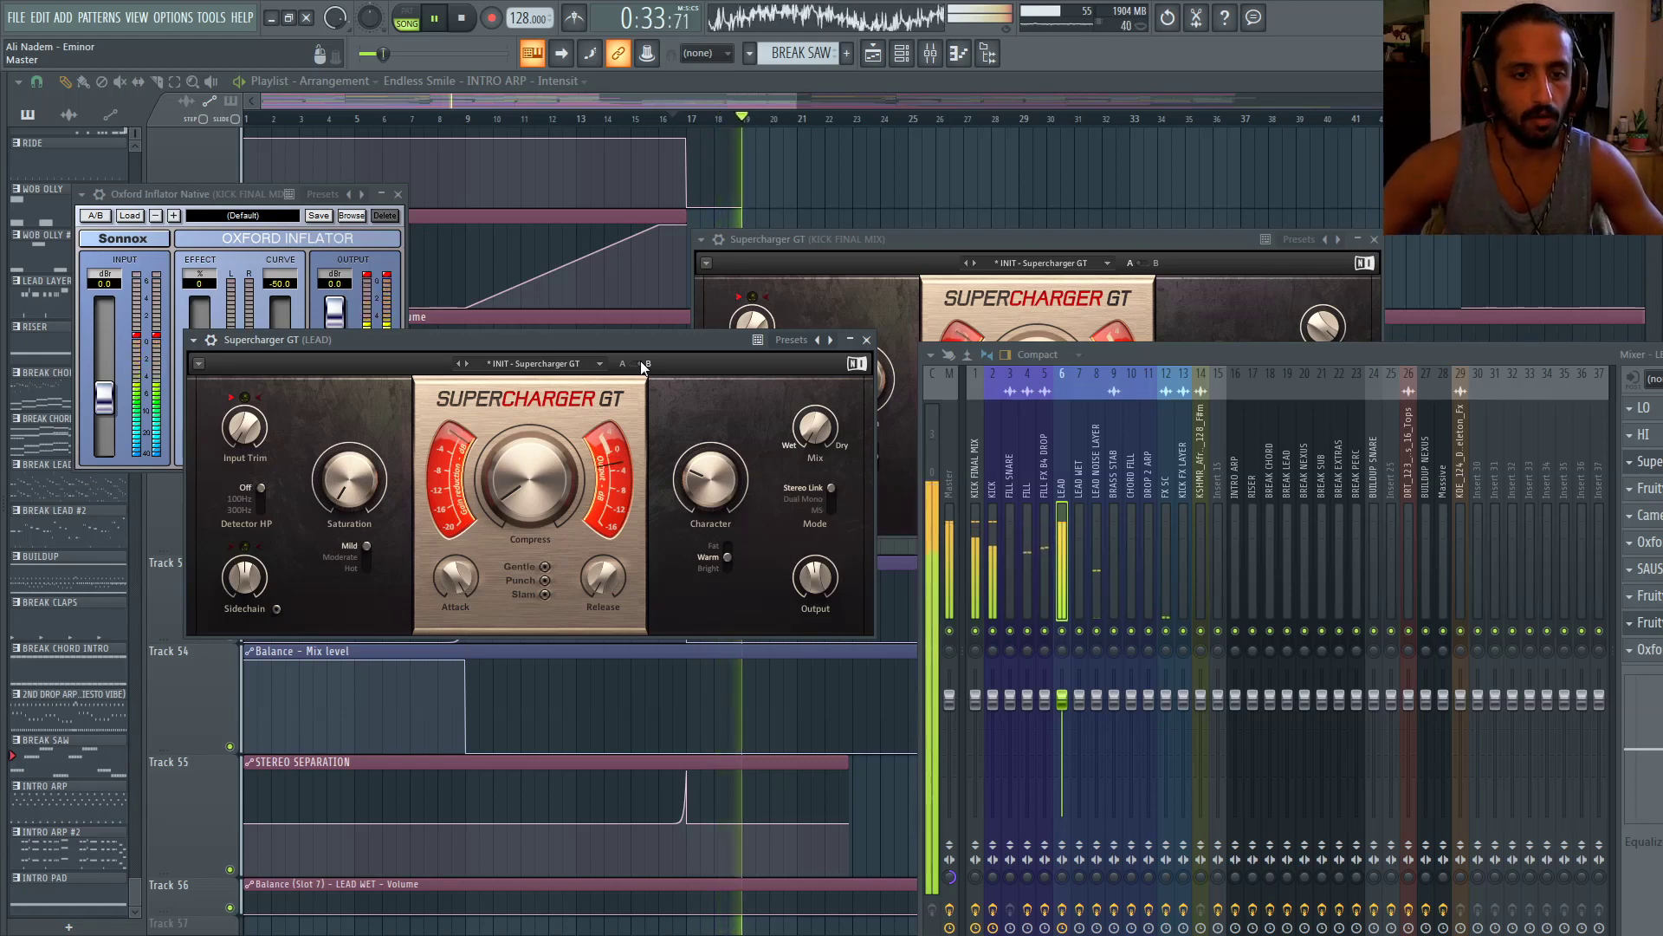
pyautogui.moveTo(539, 420); pyautogui.dragTo(538, 482)
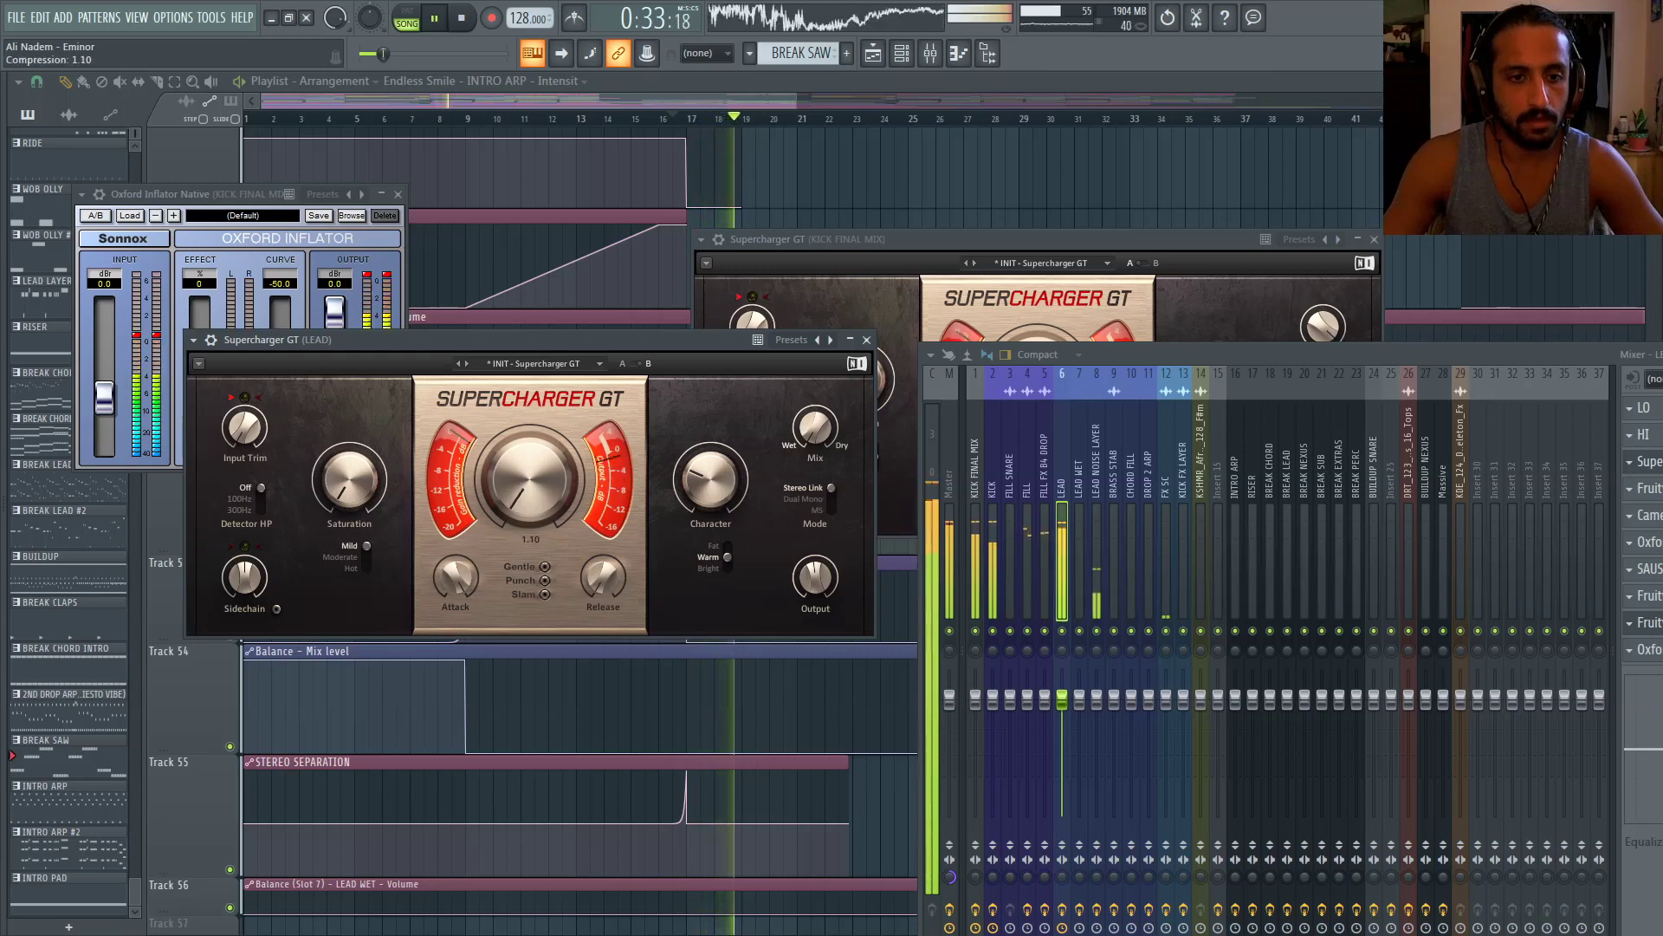
pyautogui.moveTo(535, 481); pyautogui.dragTo(535, 486)
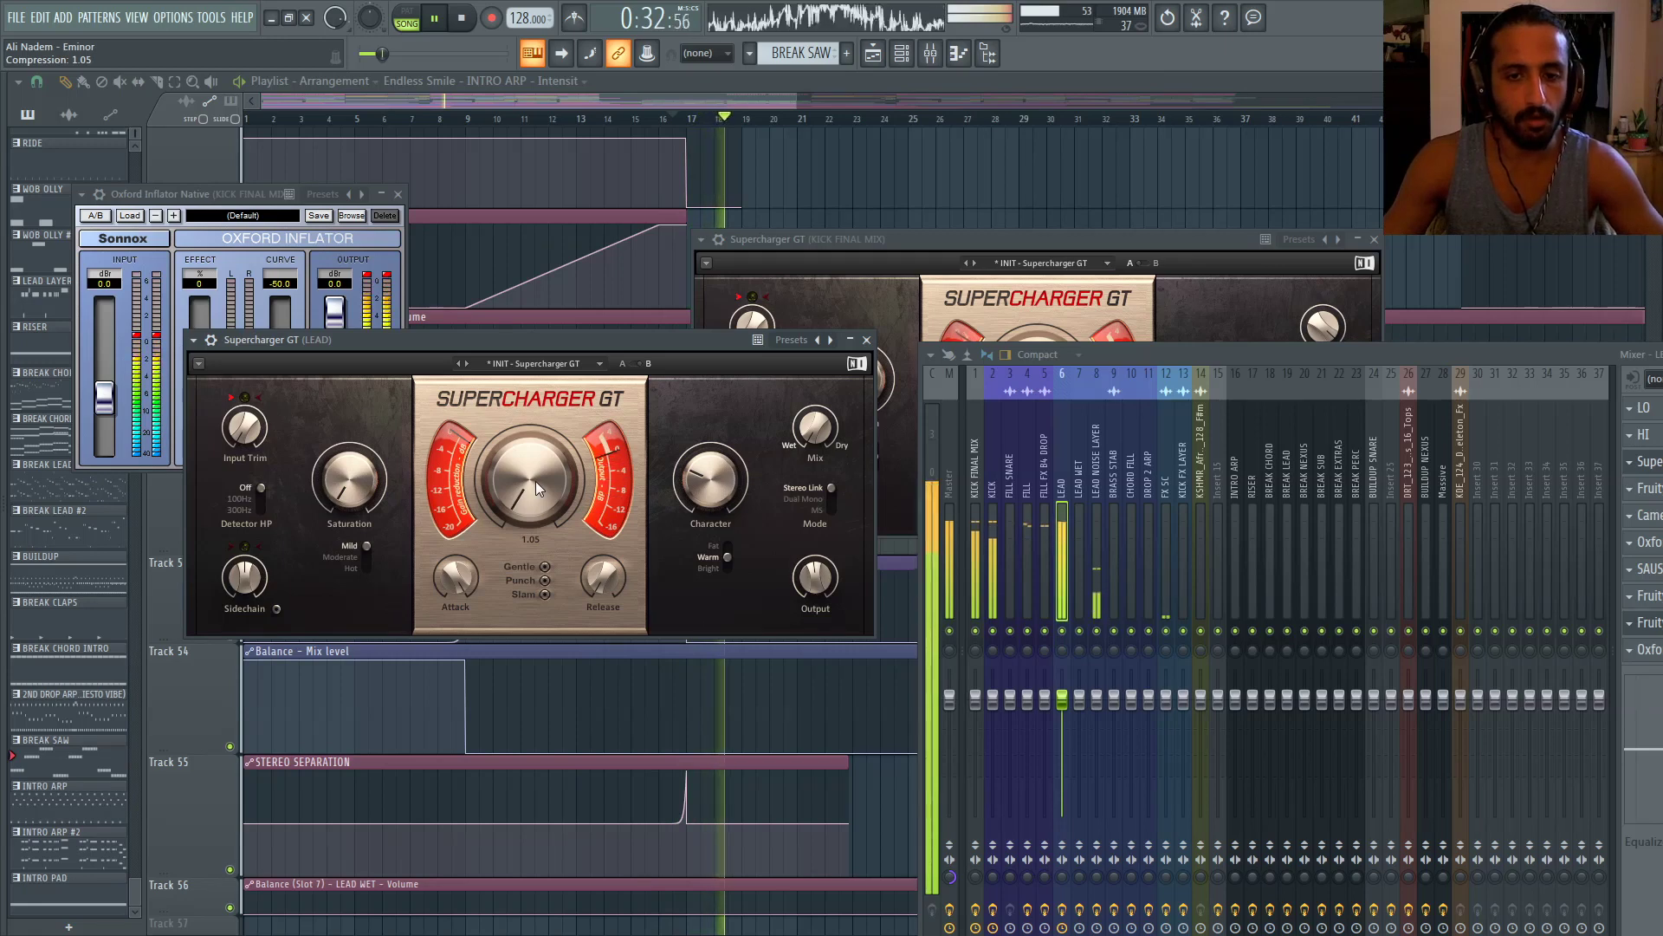
pyautogui.moveTo(530, 489); pyautogui.dragTo(531, 478)
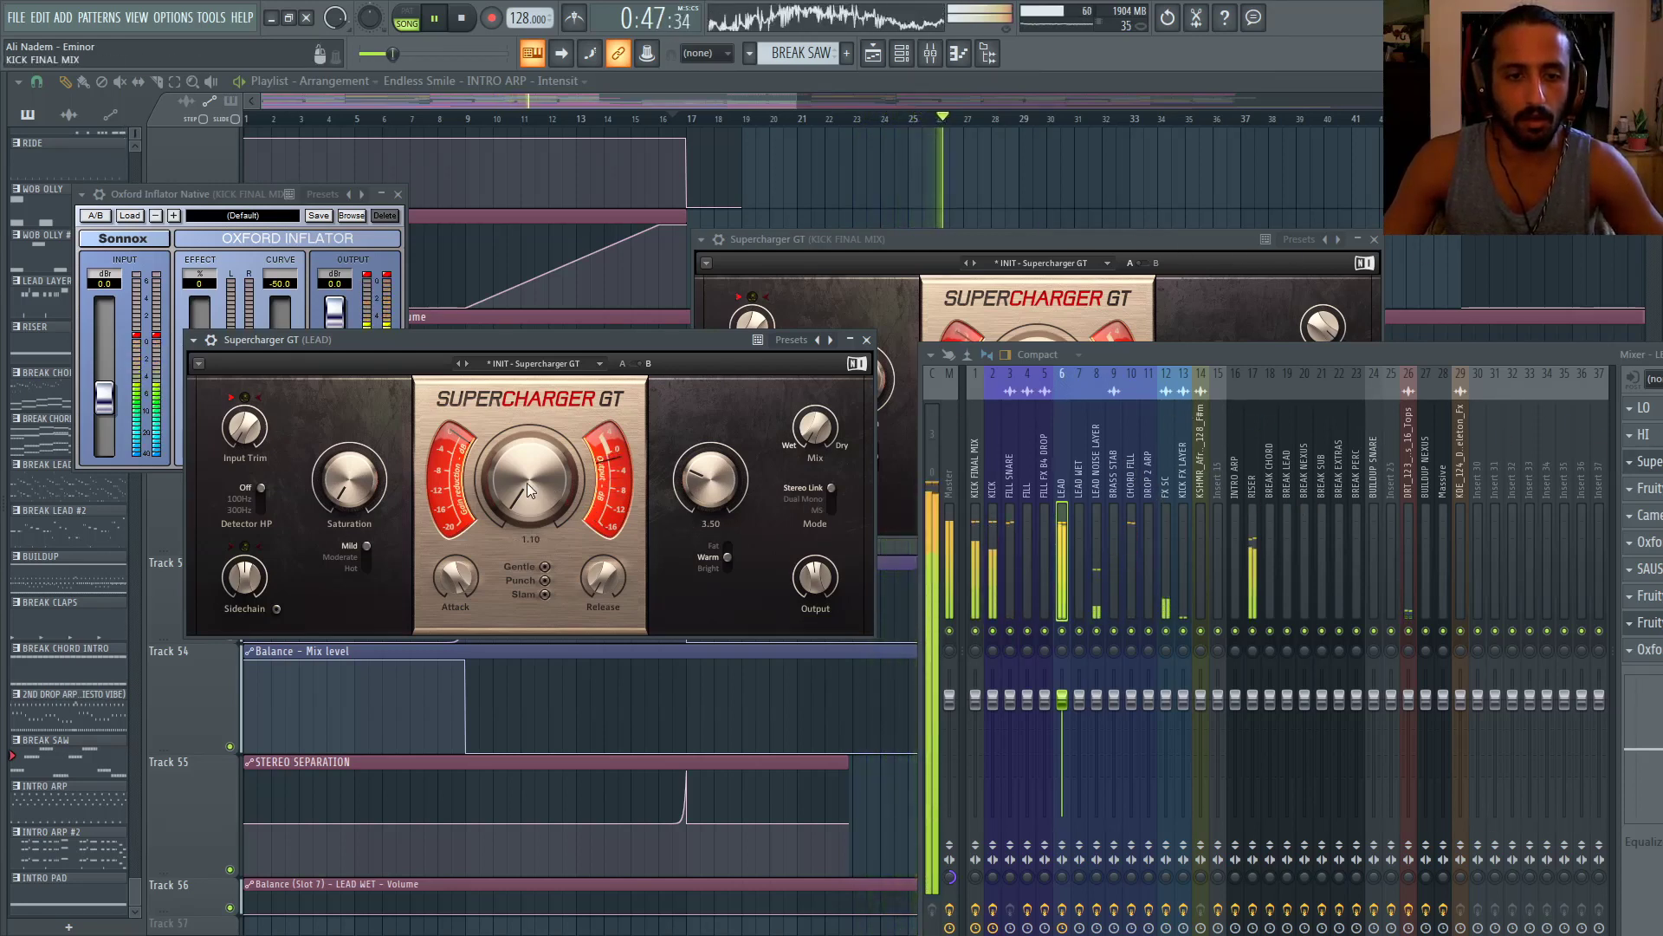
pyautogui.click(637, 364)
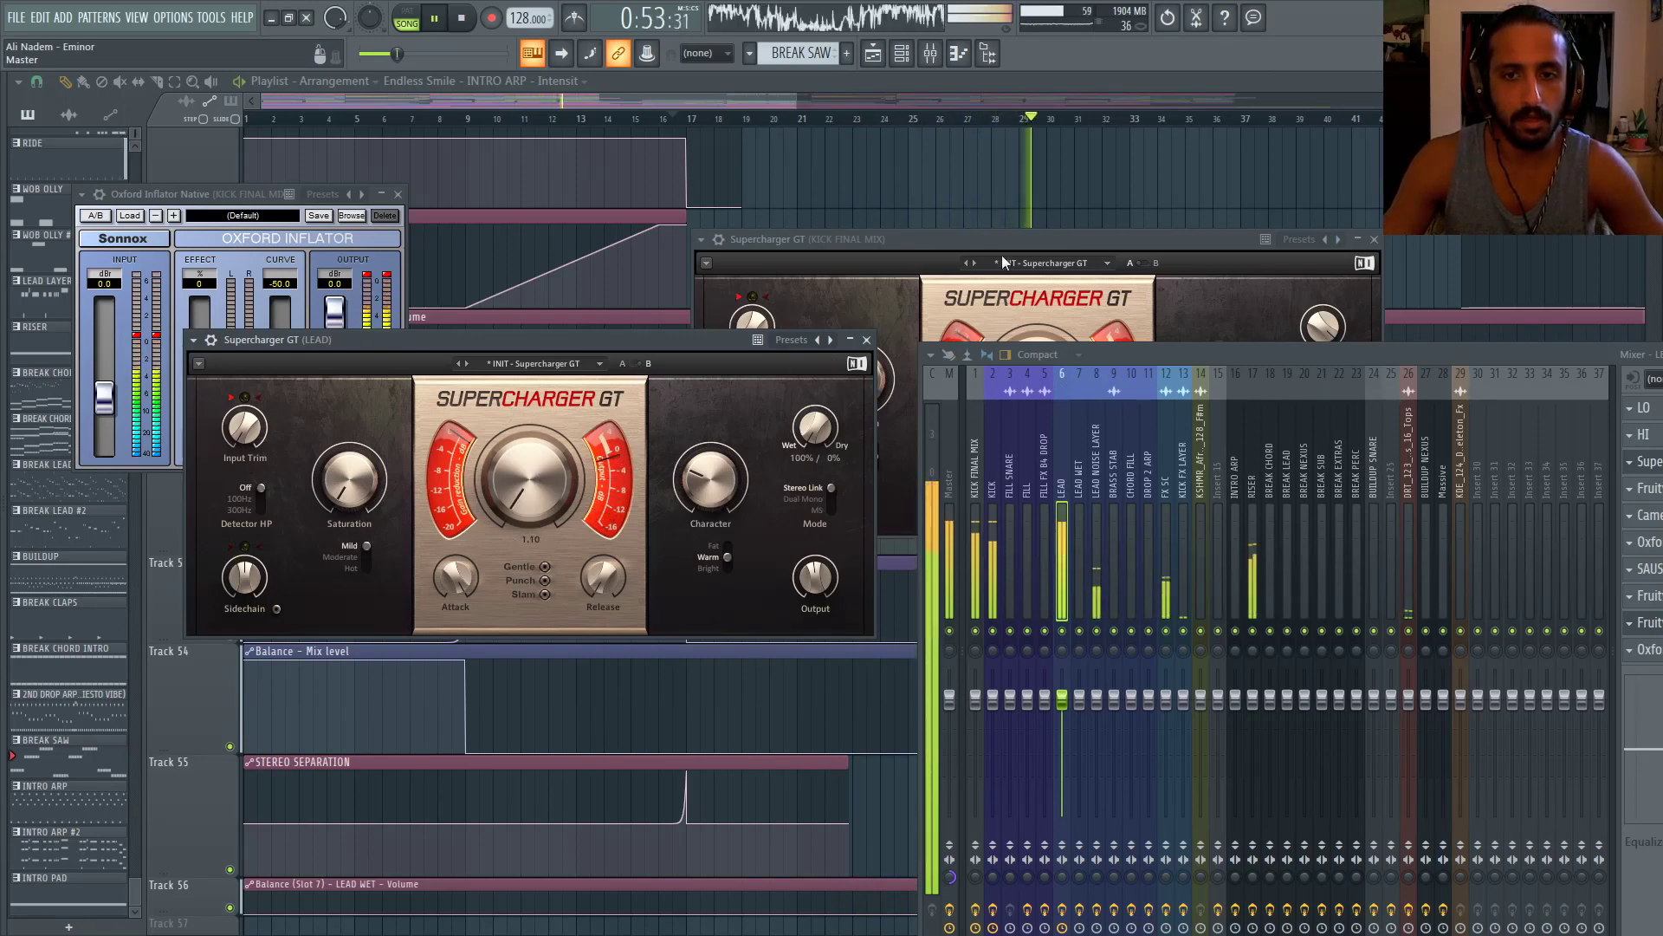
# Check the Supercharger GT windows of KICK FINAL MIX and LEAD during playback, and close all plugin windows
pyautogui.moveTo(1002, 254); pyautogui.dragTo(923, 153)
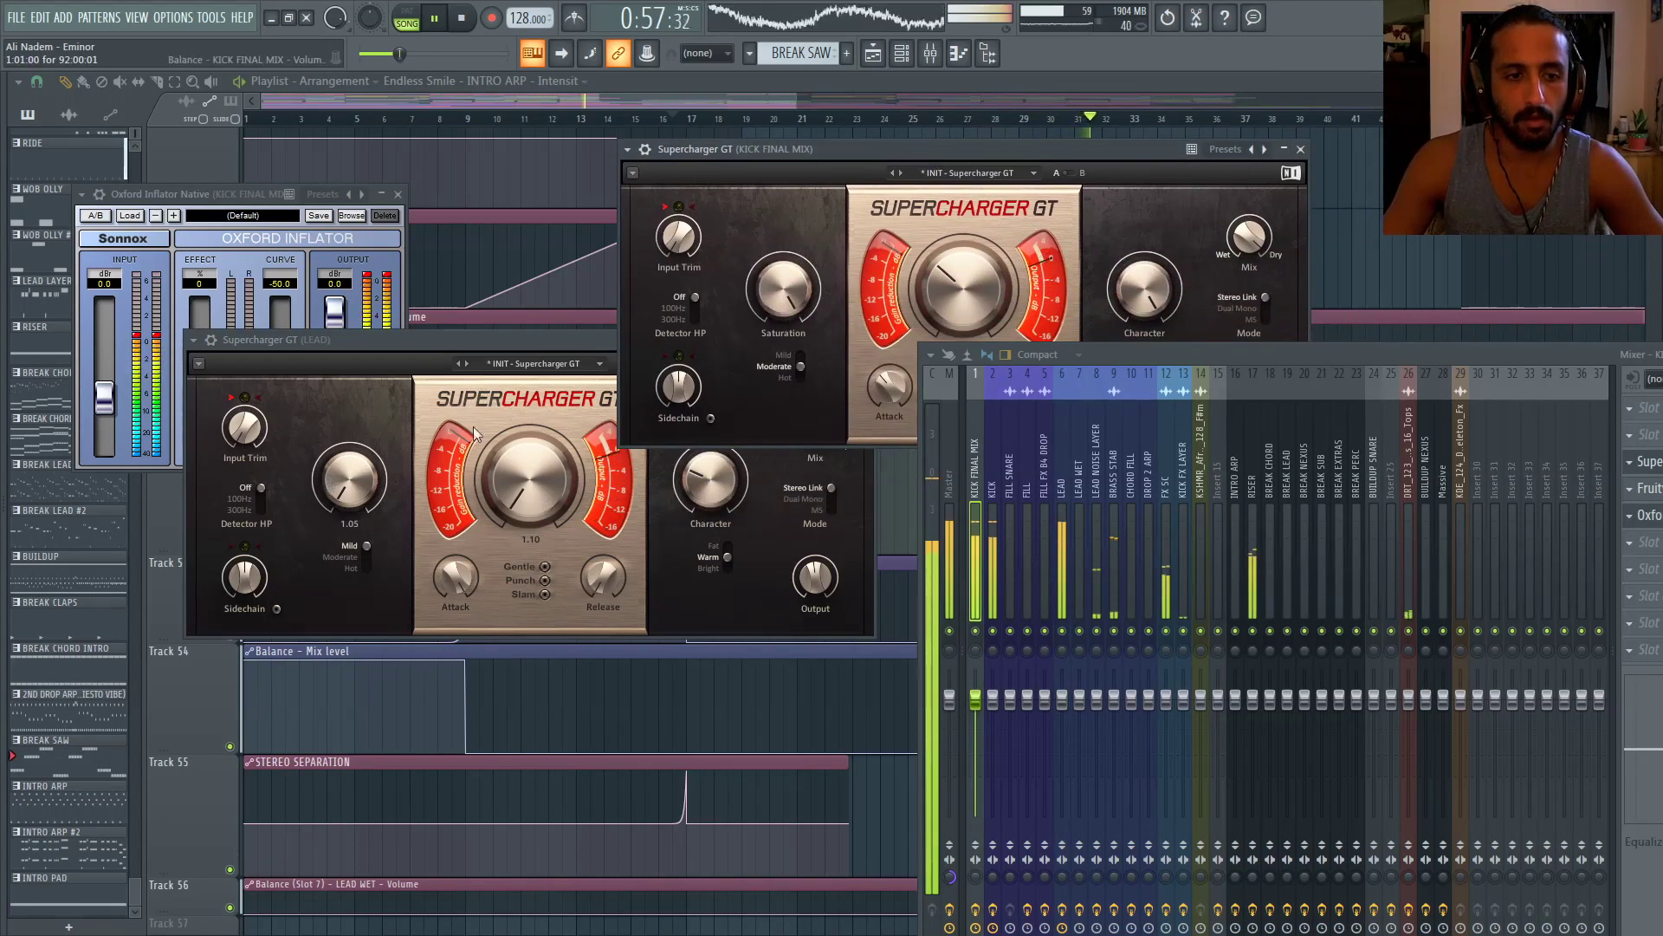
pyautogui.click(483, 342)
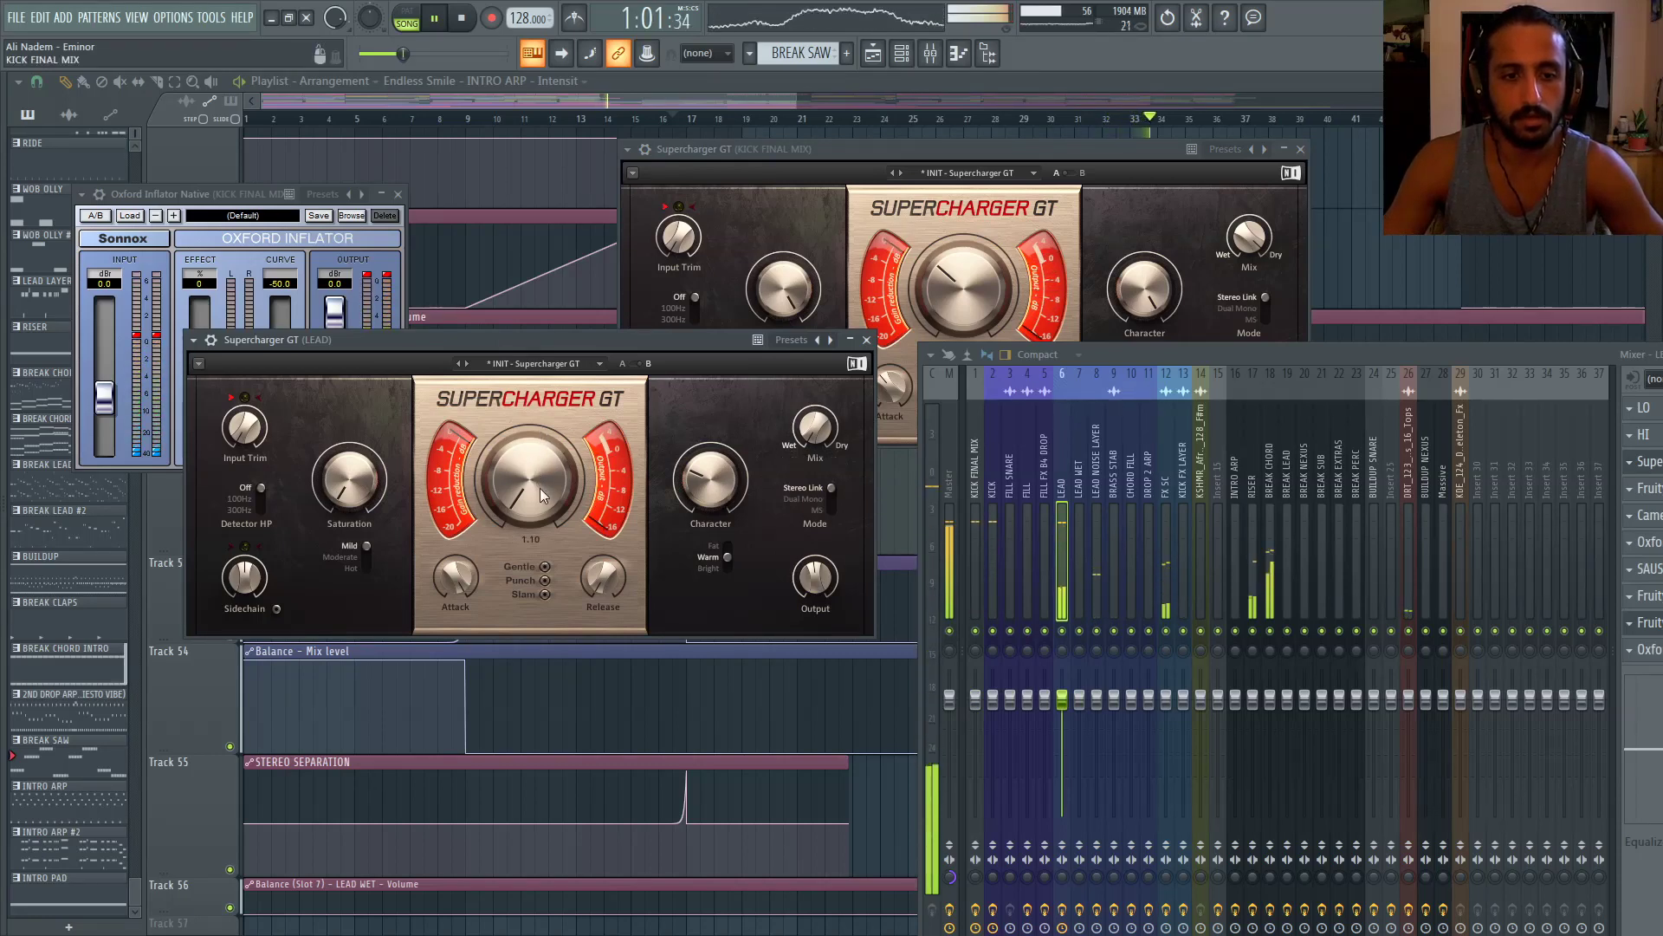
pyautogui.rightClick(950, 880)
pyautogui.click(974, 681)
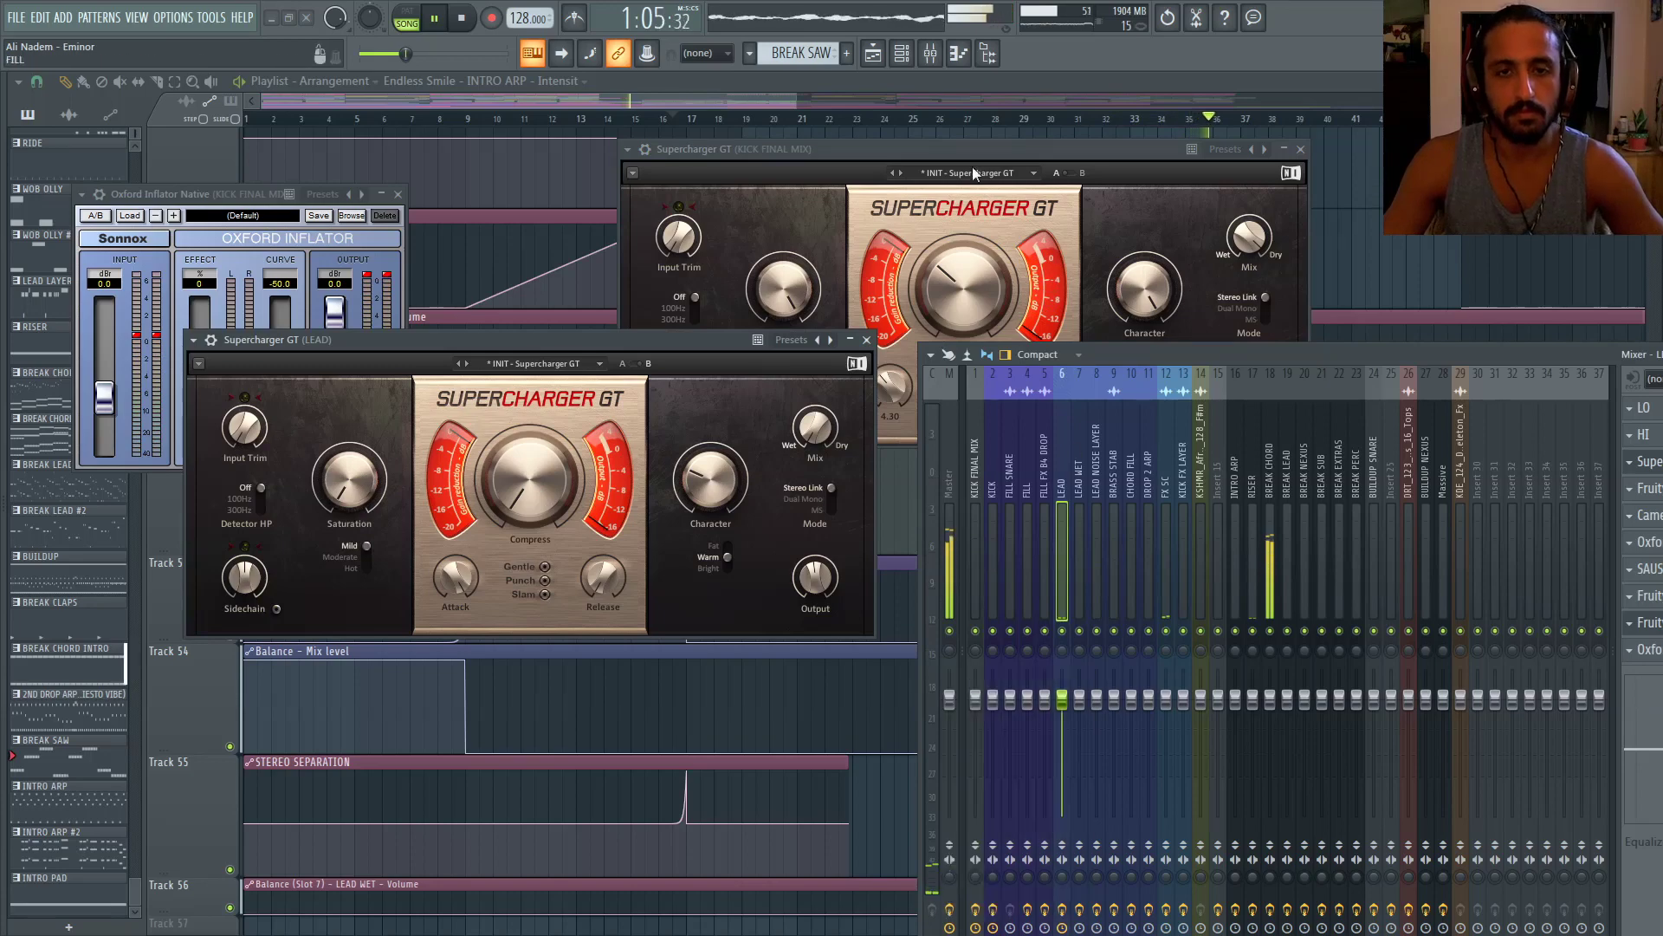
pyautogui.hotkey('alt', 'F12')
pyautogui.click(136, 18)
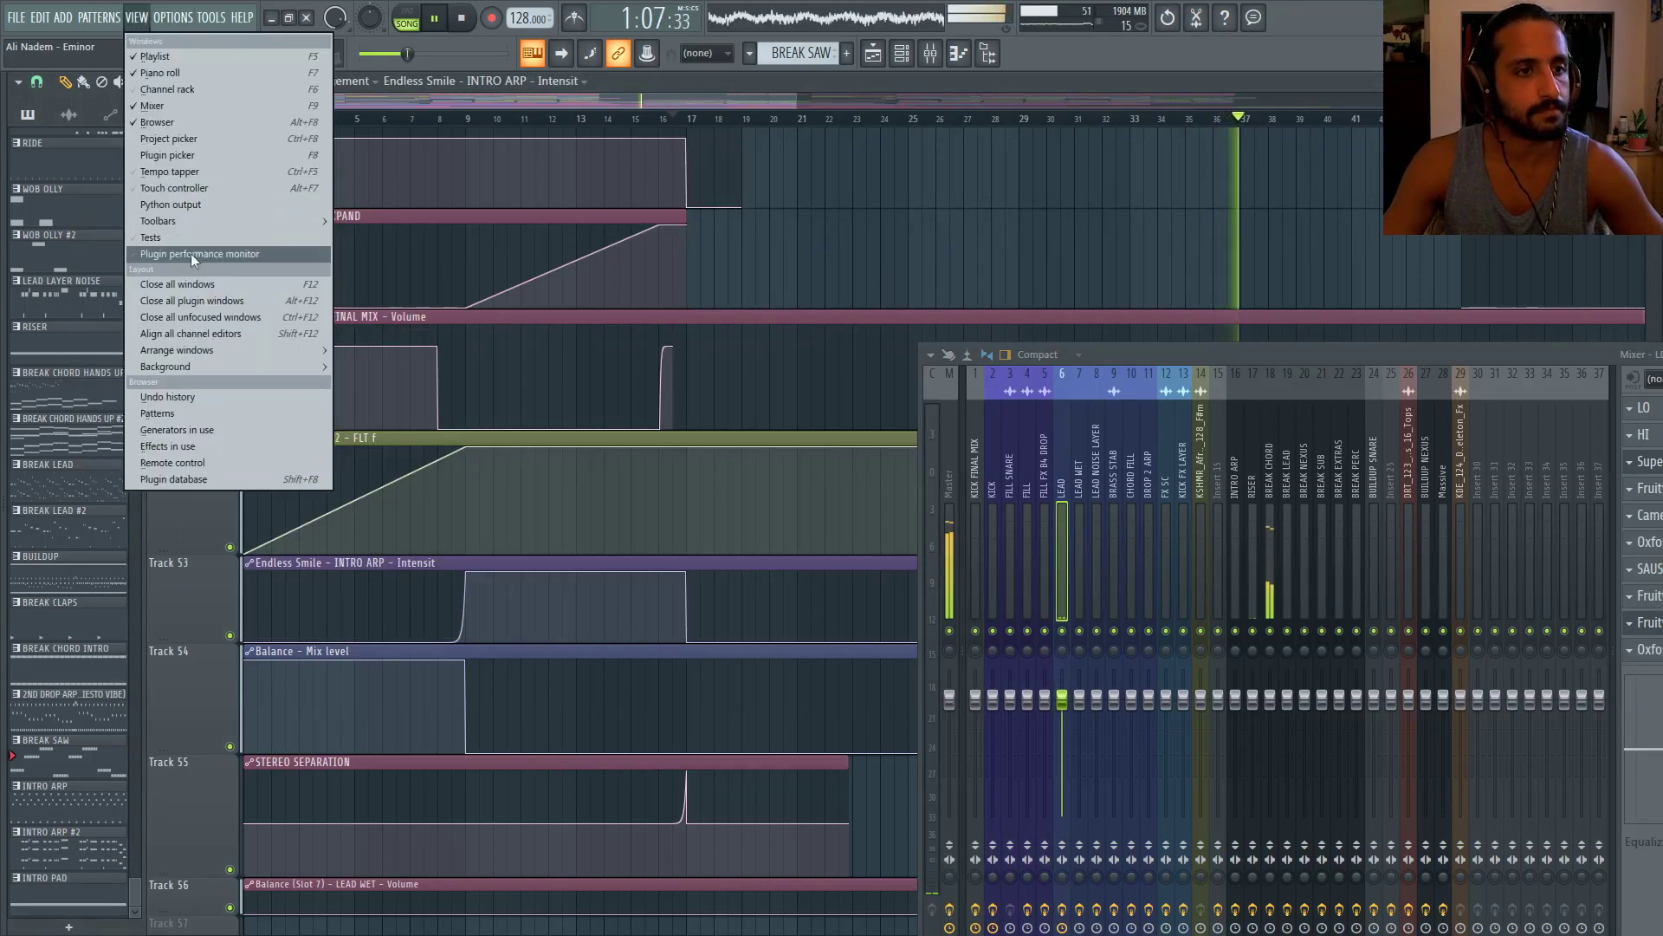
pyautogui.click(203, 300)
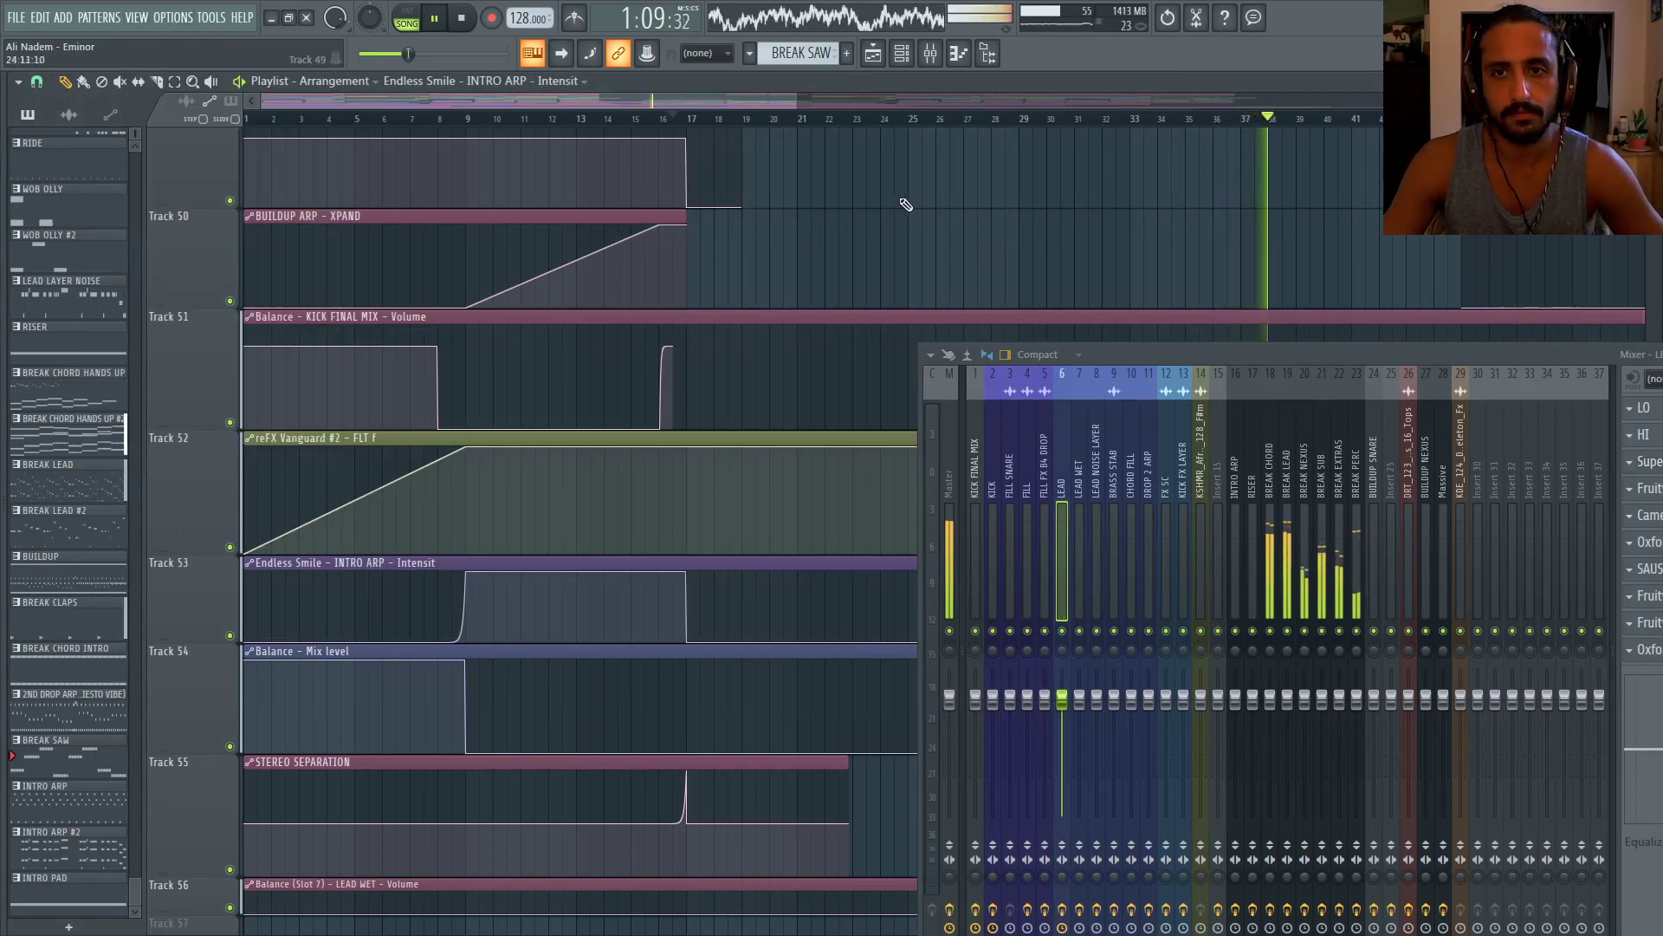
# Replace the SSL Comp Stereo effect on the BREAK CHORD mixer track with SAUSAGE FATTENER
pyautogui.scroll(-1, 890, 197)
pyautogui.scroll(-3, 891, 197)
pyautogui.click(1270, 446)
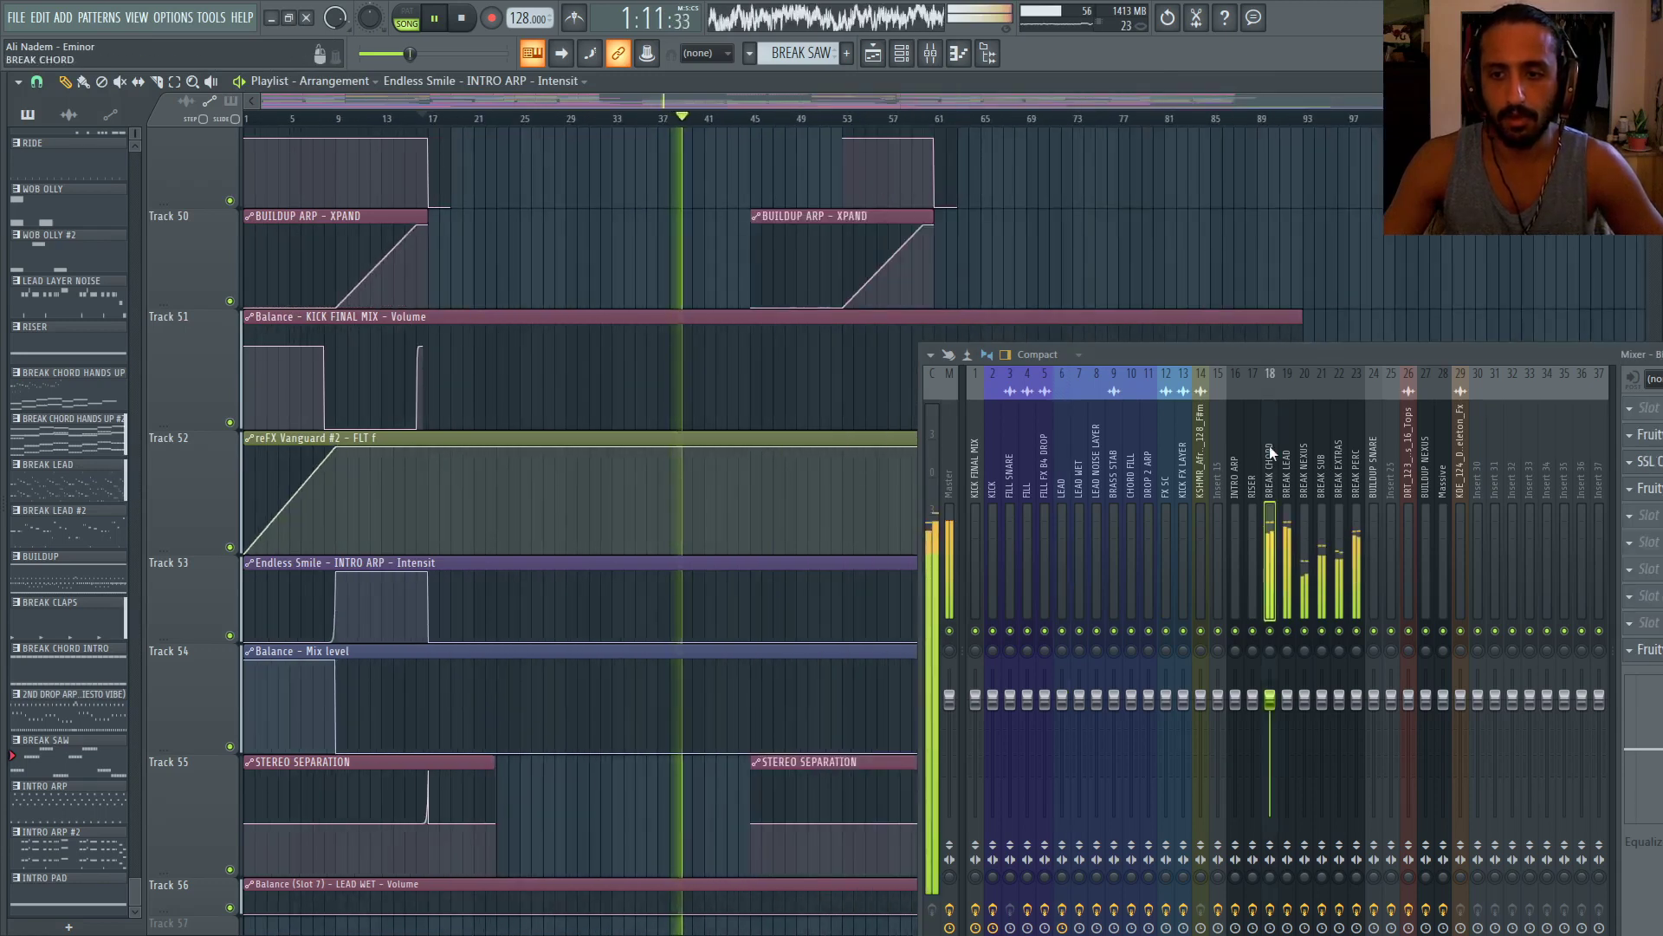
pyautogui.moveTo(1332, 357); pyautogui.dragTo(886, 355)
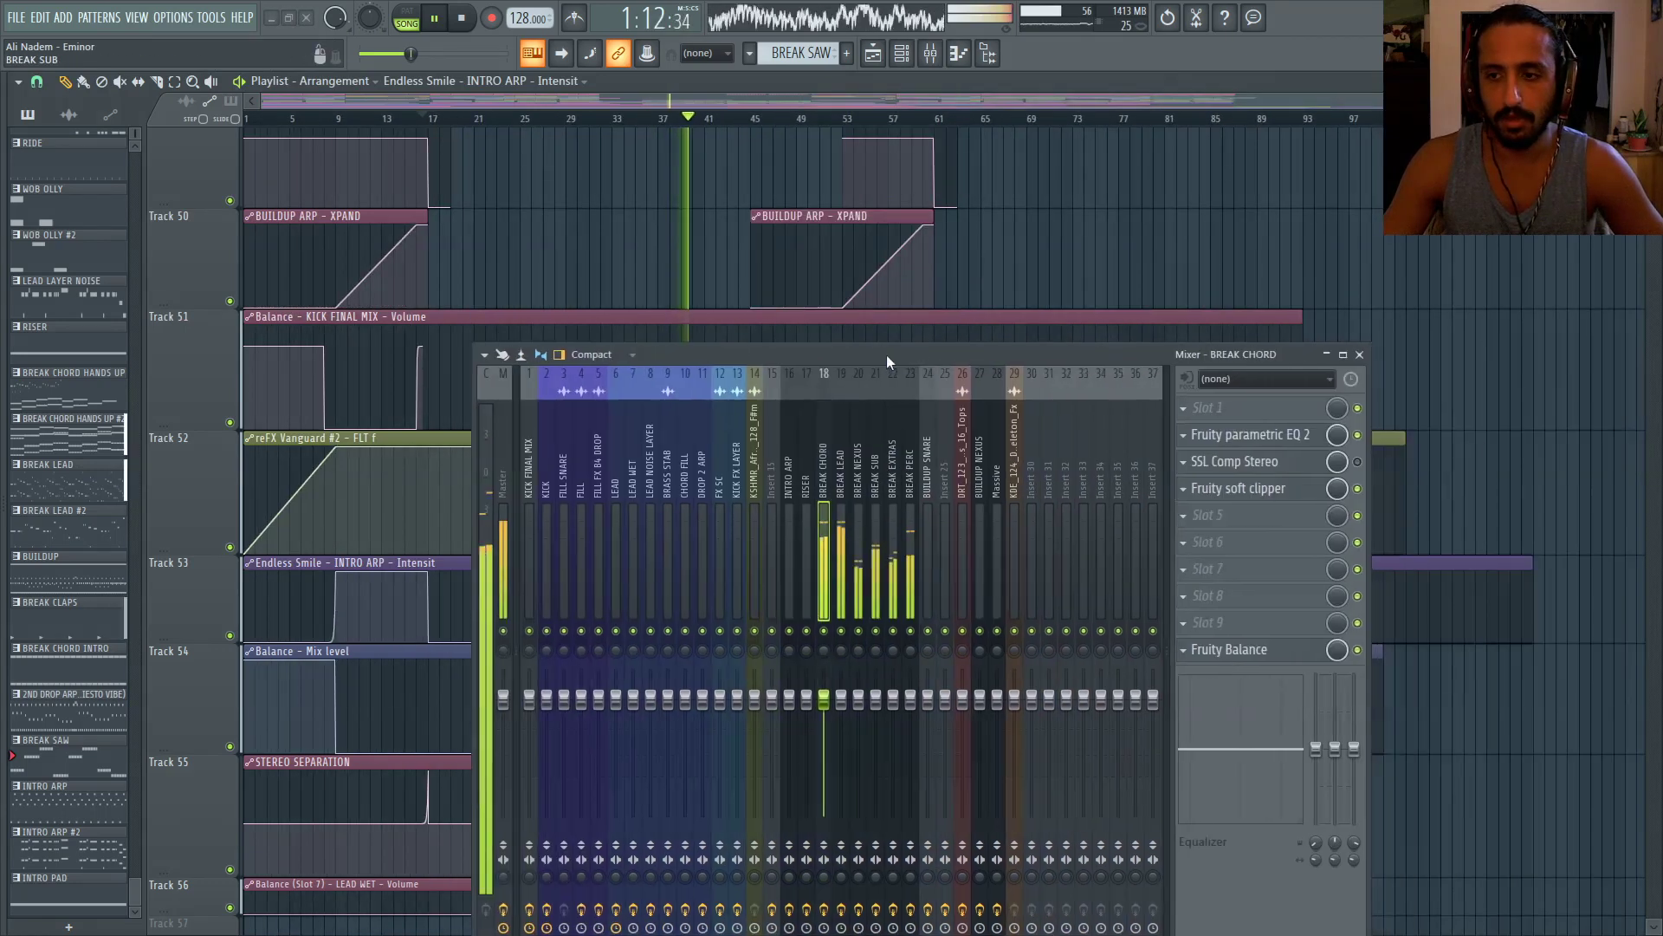
pyautogui.click(1358, 462)
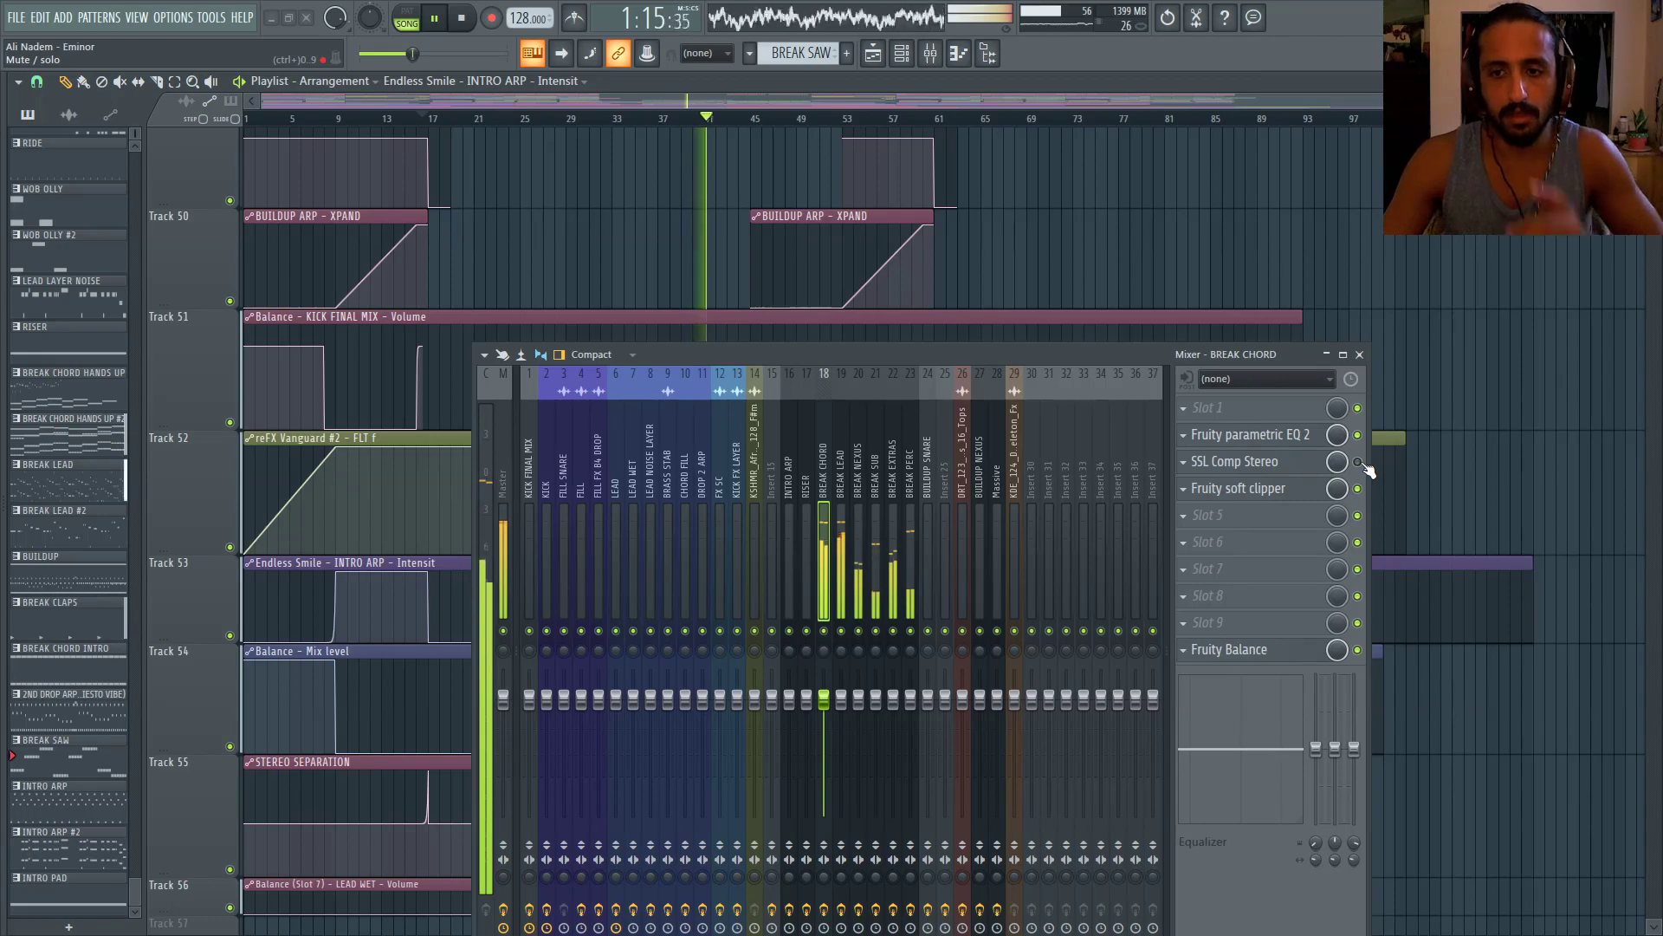
pyautogui.rightClick(1207, 479)
pyautogui.moveTo(1209, 484)
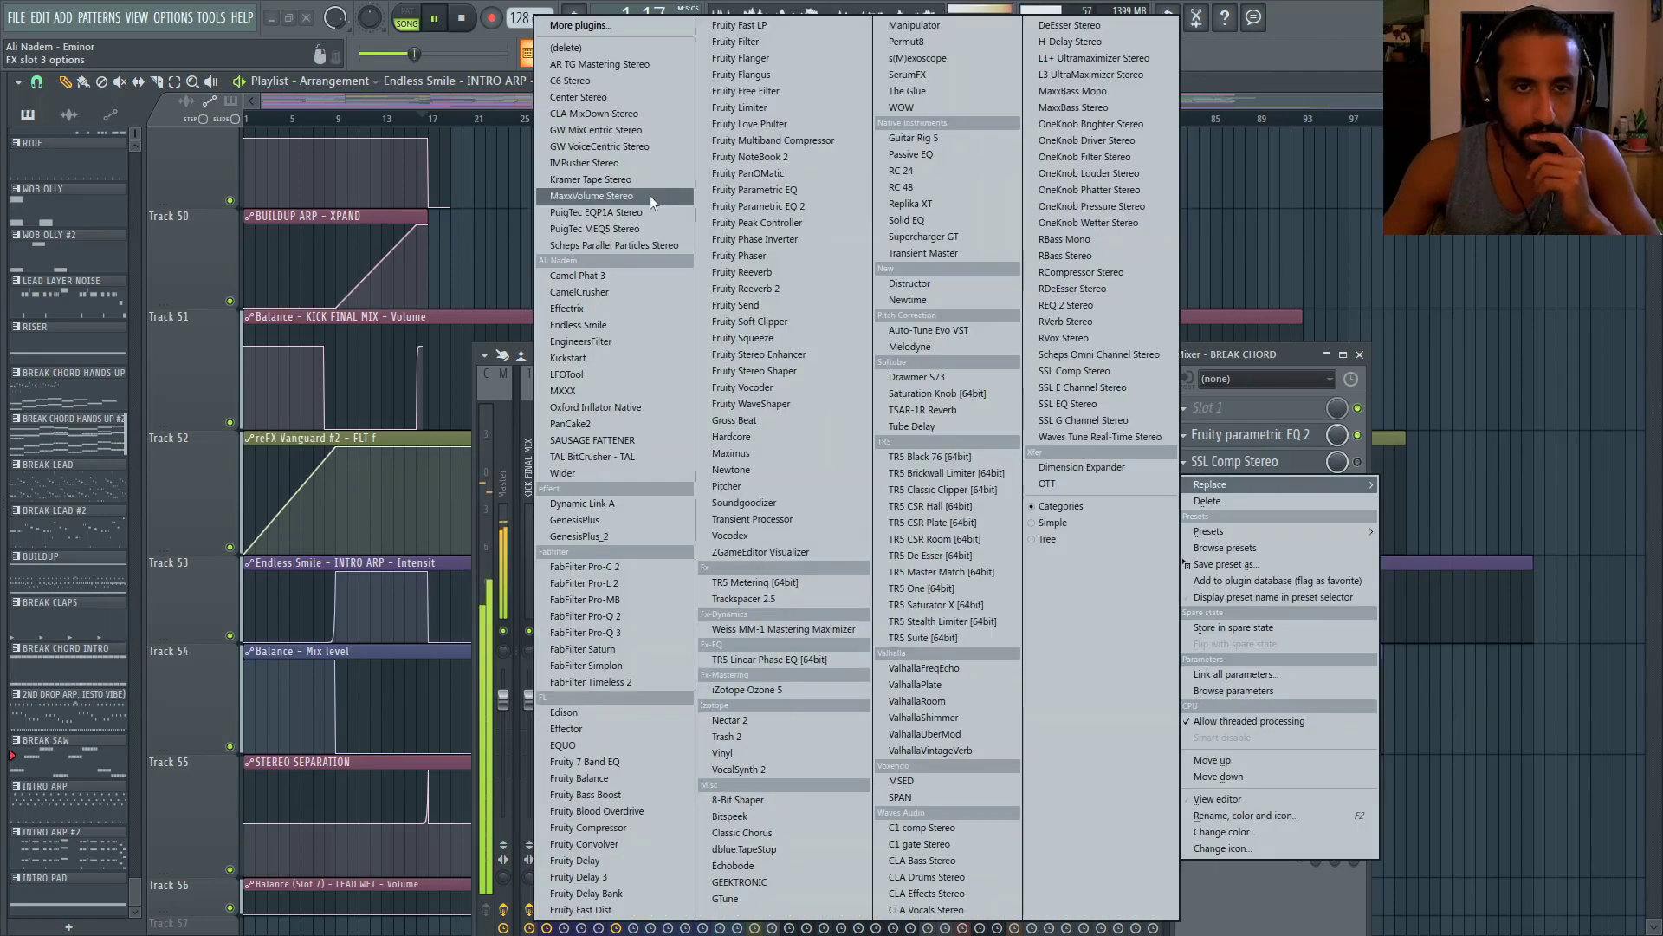
pyautogui.click(635, 440)
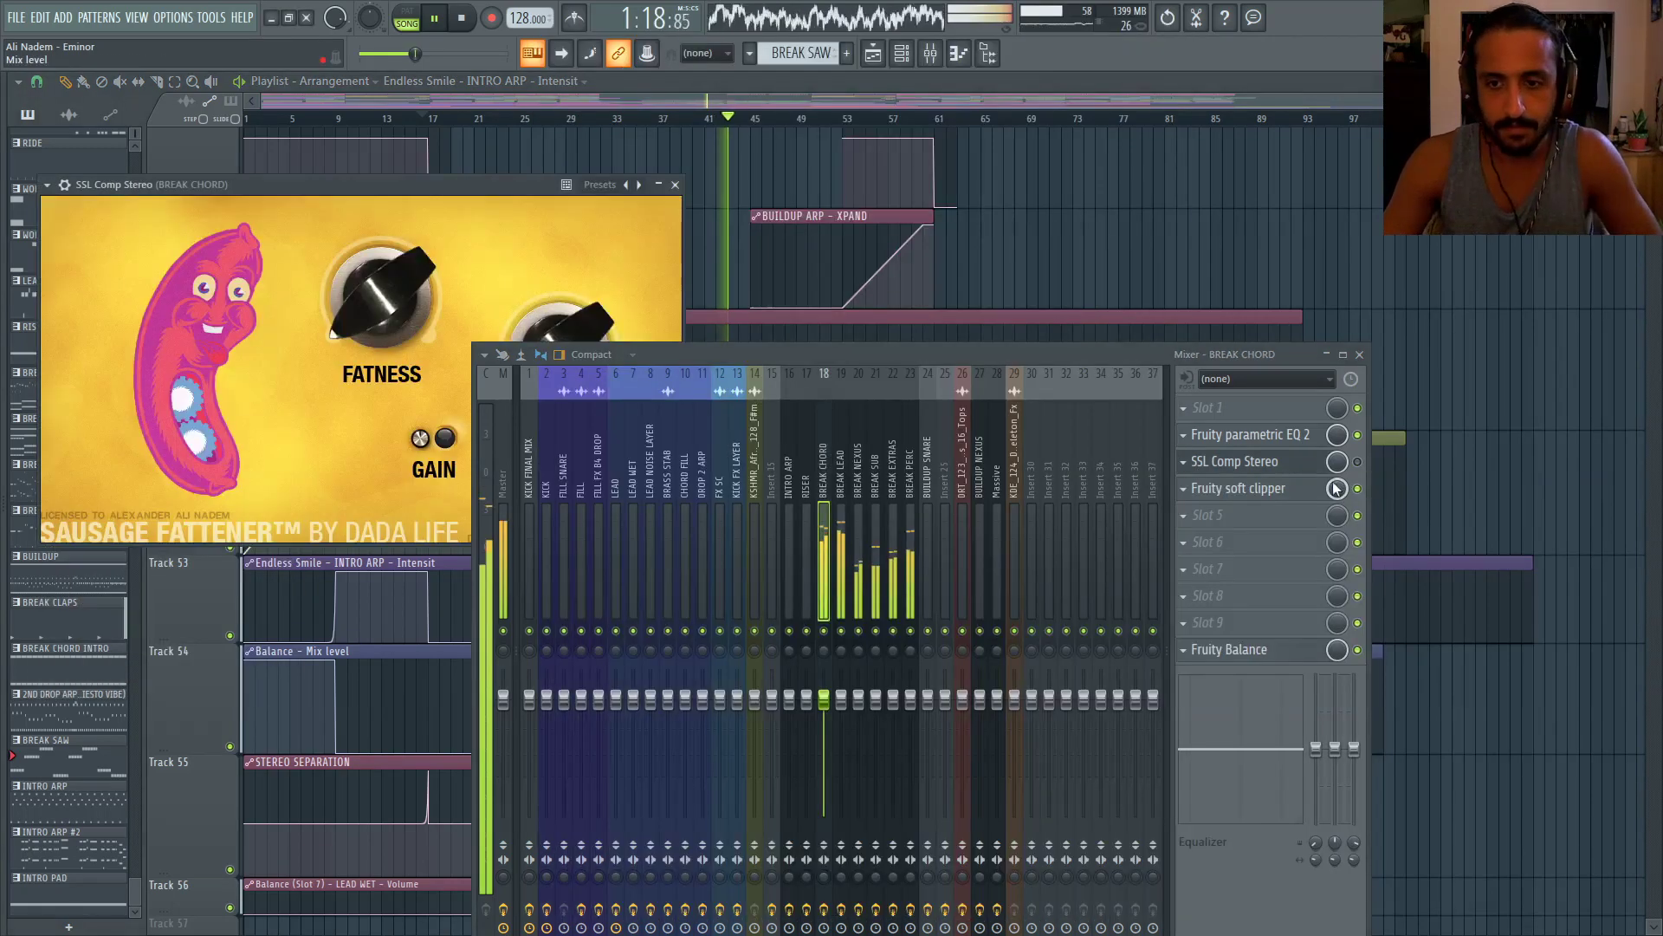
# Audition Sausage Fattener on the BREAK CHORD track and rename its effect slot SAUSAGE
pyautogui.moveTo(396, 327)
pyautogui.mouseDown()
pyautogui.moveTo(393, 281)
pyautogui.moveTo(387, 353)
pyautogui.mouseUp()
pyautogui.press('space')
pyautogui.press('space')
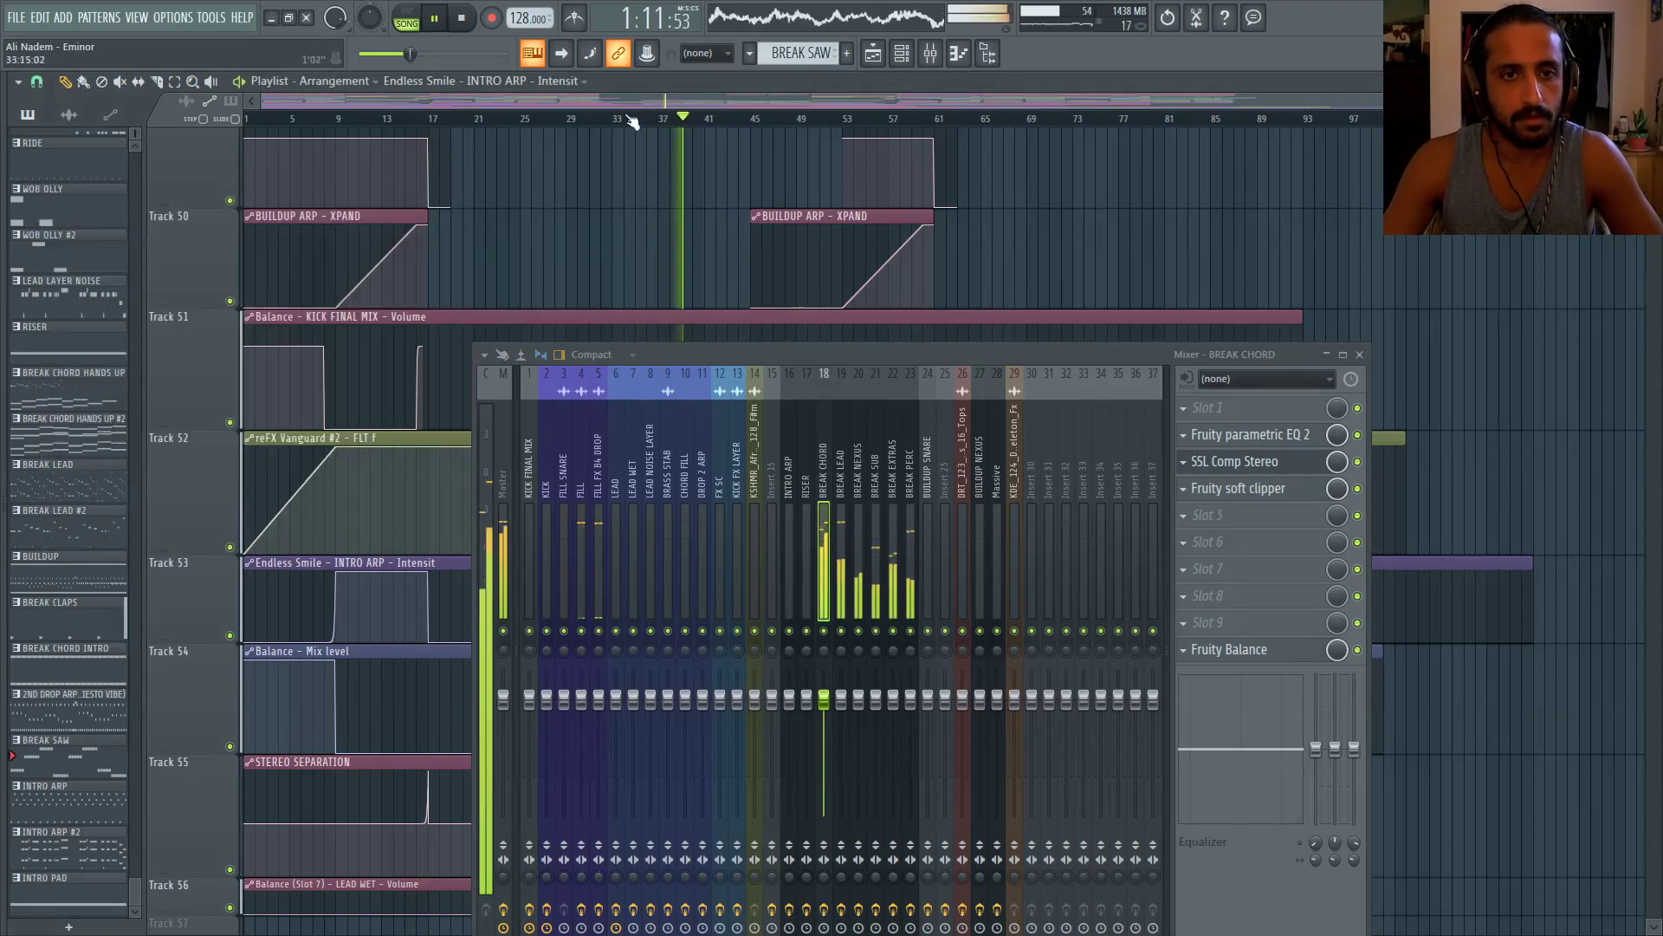
pyautogui.click(1240, 466)
pyautogui.press('F2')
pyautogui.write('SAUSAGE')
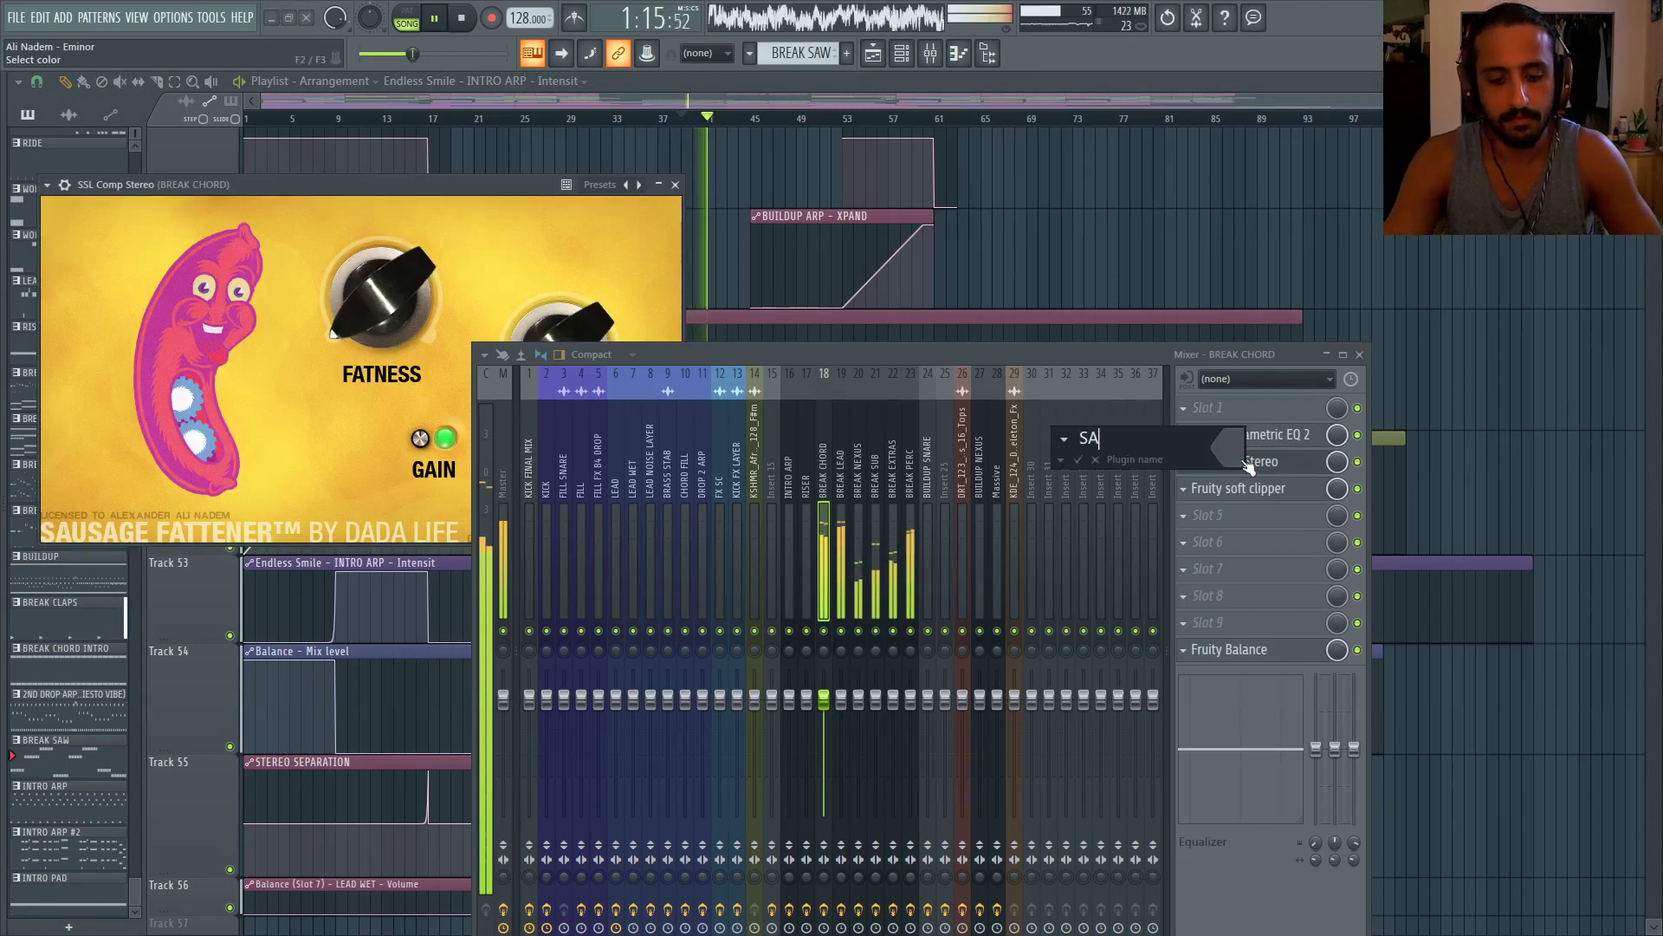
pyautogui.press('Return')
# Set the BREAK CHORD SAUSAGE effect's fatness to 1.0% and lower its gain while the break plays
pyautogui.press('space')
pyautogui.press('space')
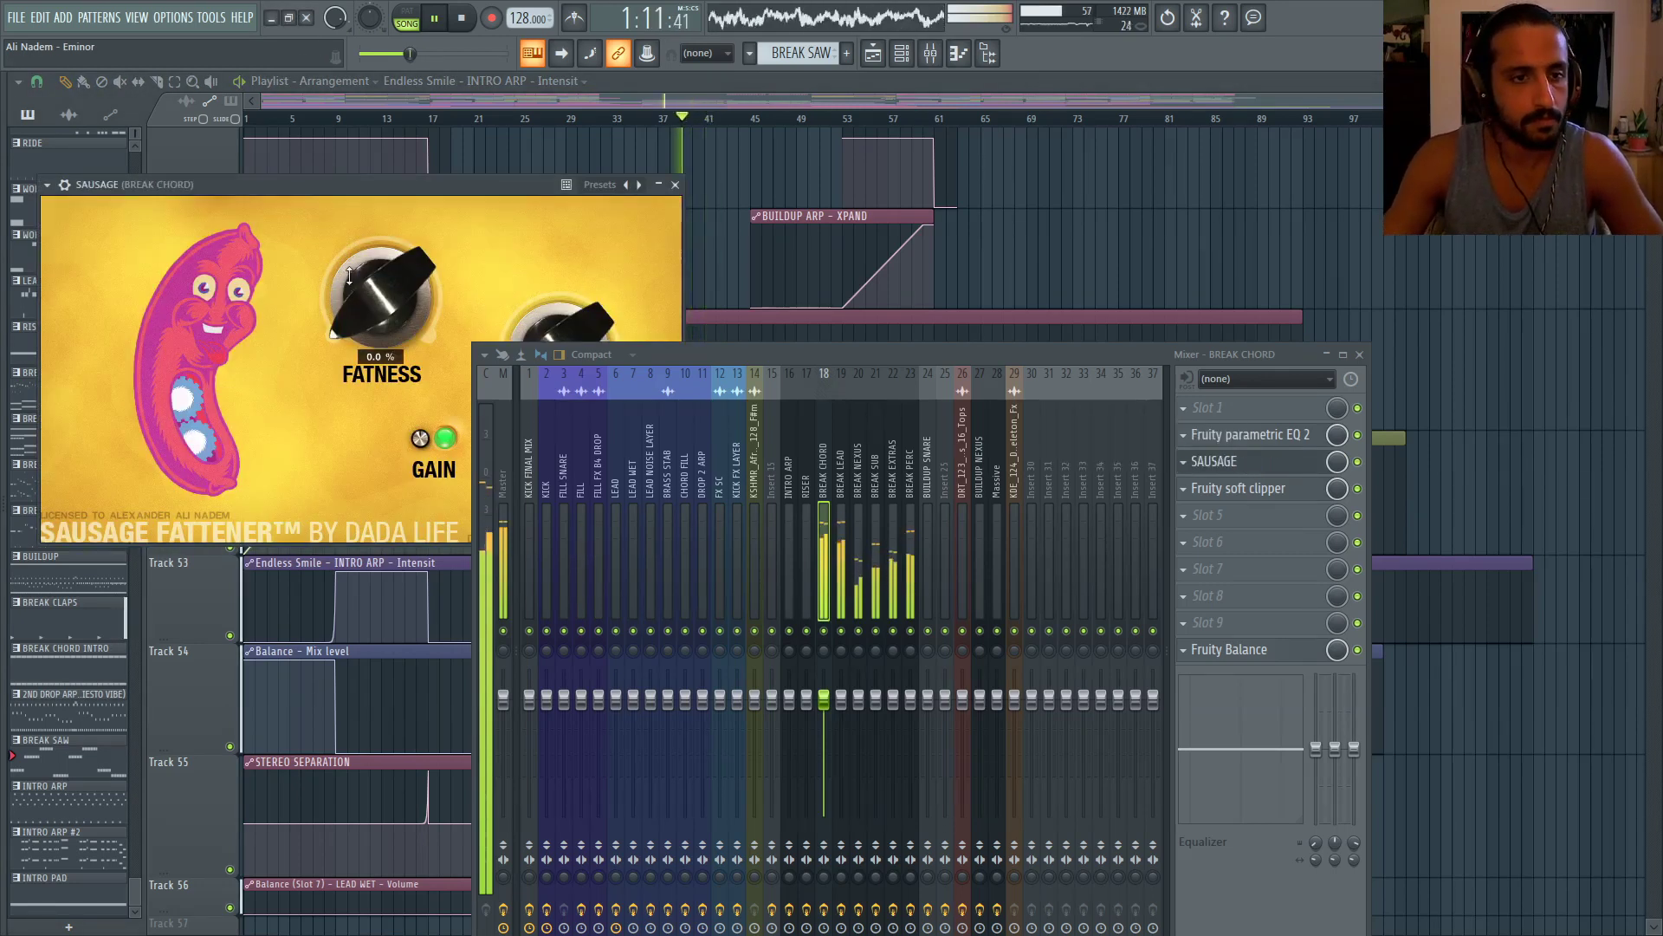
pyautogui.moveTo(355, 292)
pyautogui.mouseDown()
pyautogui.moveTo(357, 102)
pyautogui.moveTo(369, 281)
pyautogui.mouseUp()
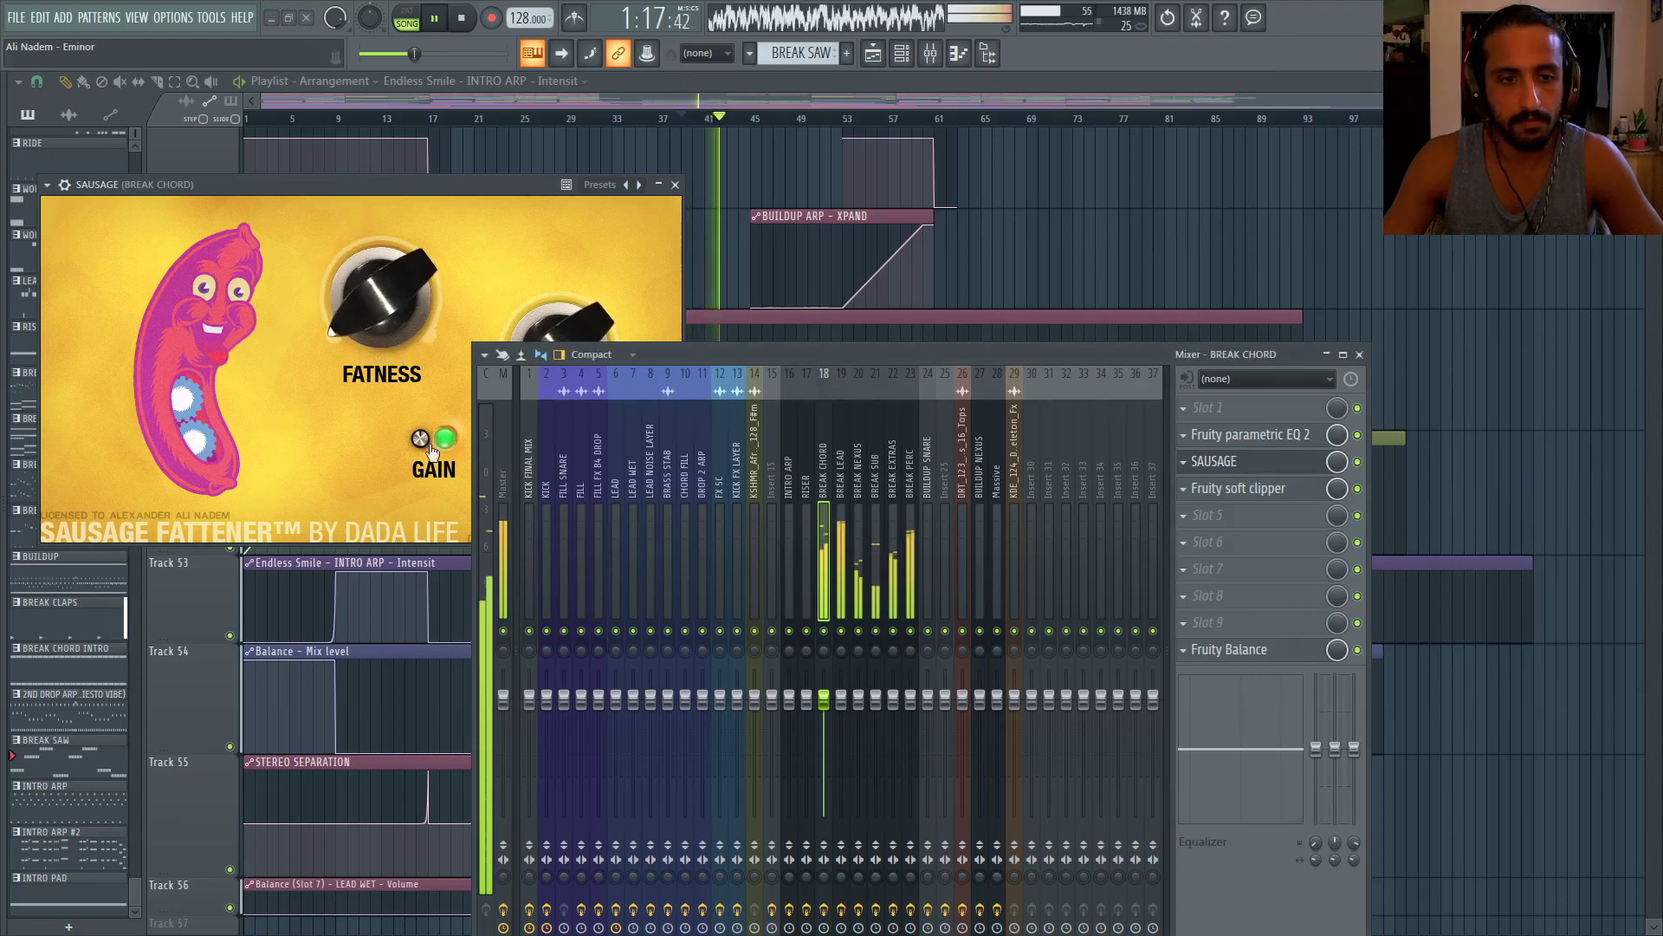
pyautogui.moveTo(415, 441); pyautogui.dragTo(427, 520)
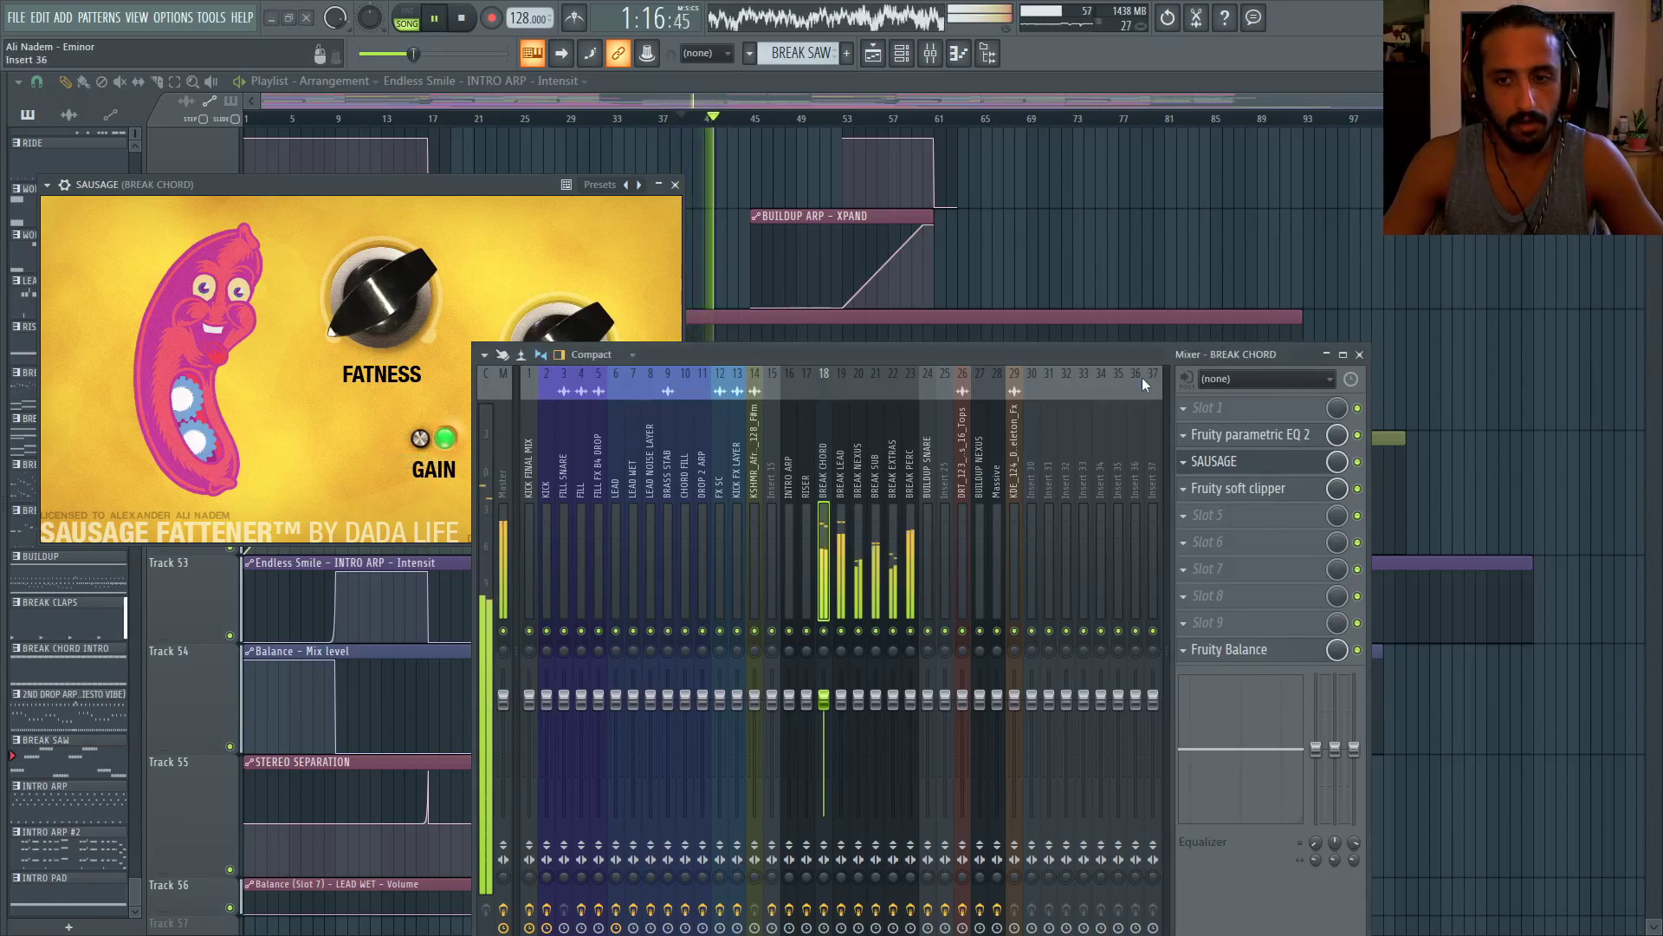
pyautogui.moveTo(1142, 377); pyautogui.dragTo(1271, 415)
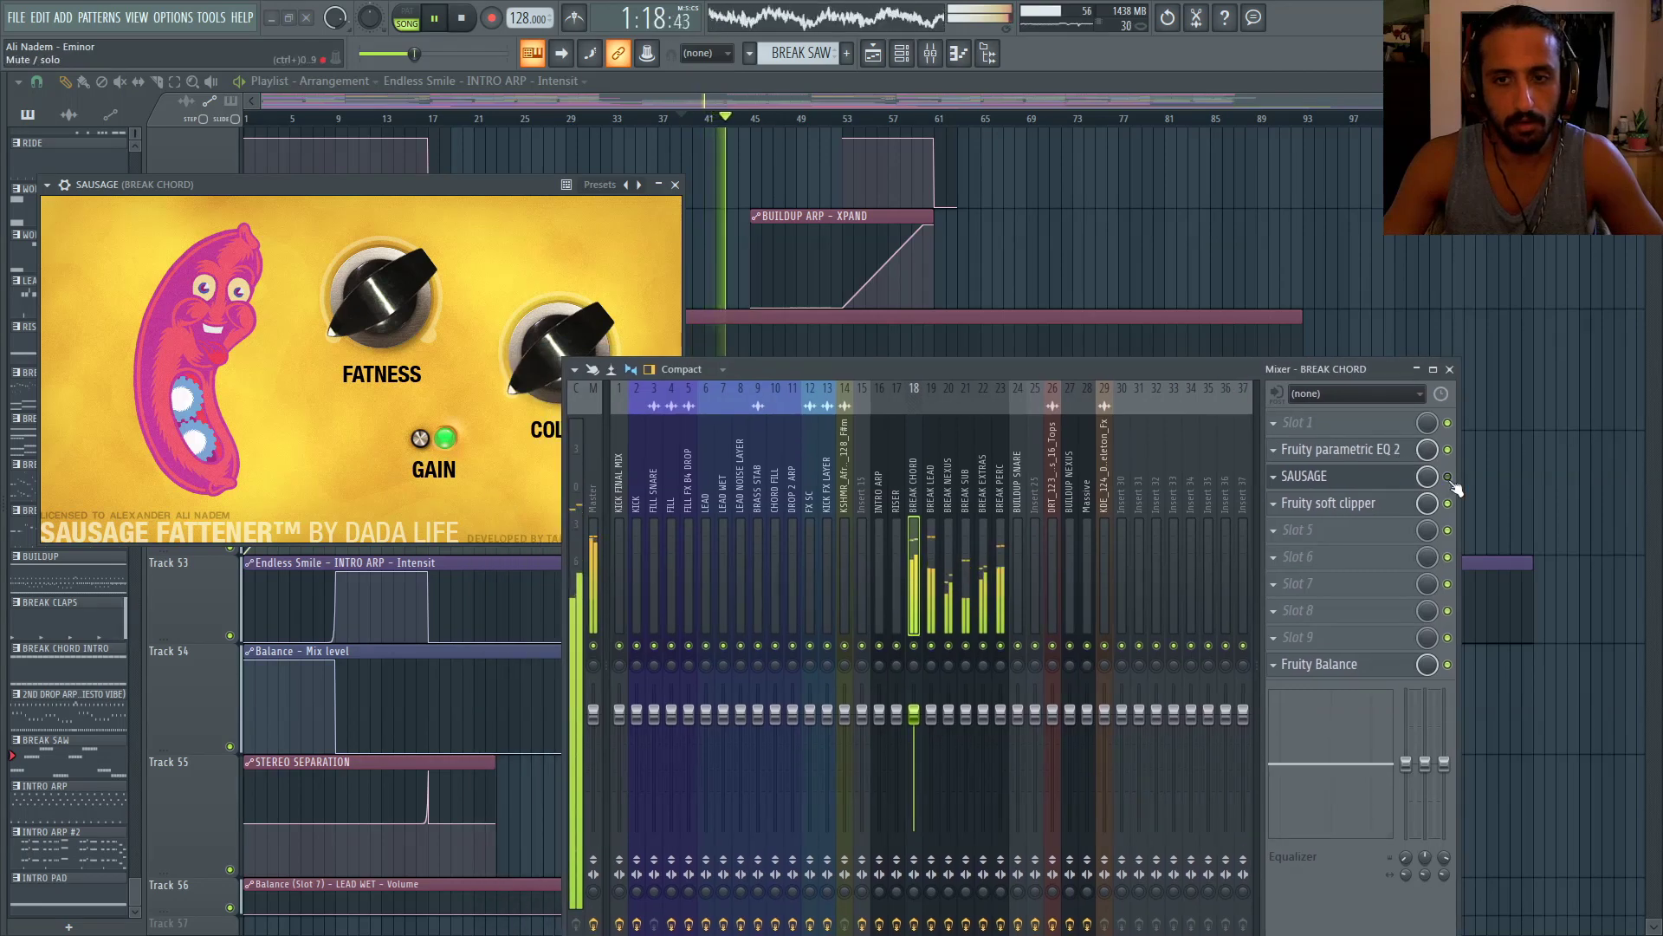
# Try replacing SSL Comp Stereo with SAUSAGE FATTENER in the third effect slot of the BREAK LEAD track
pyautogui.click(936, 488)
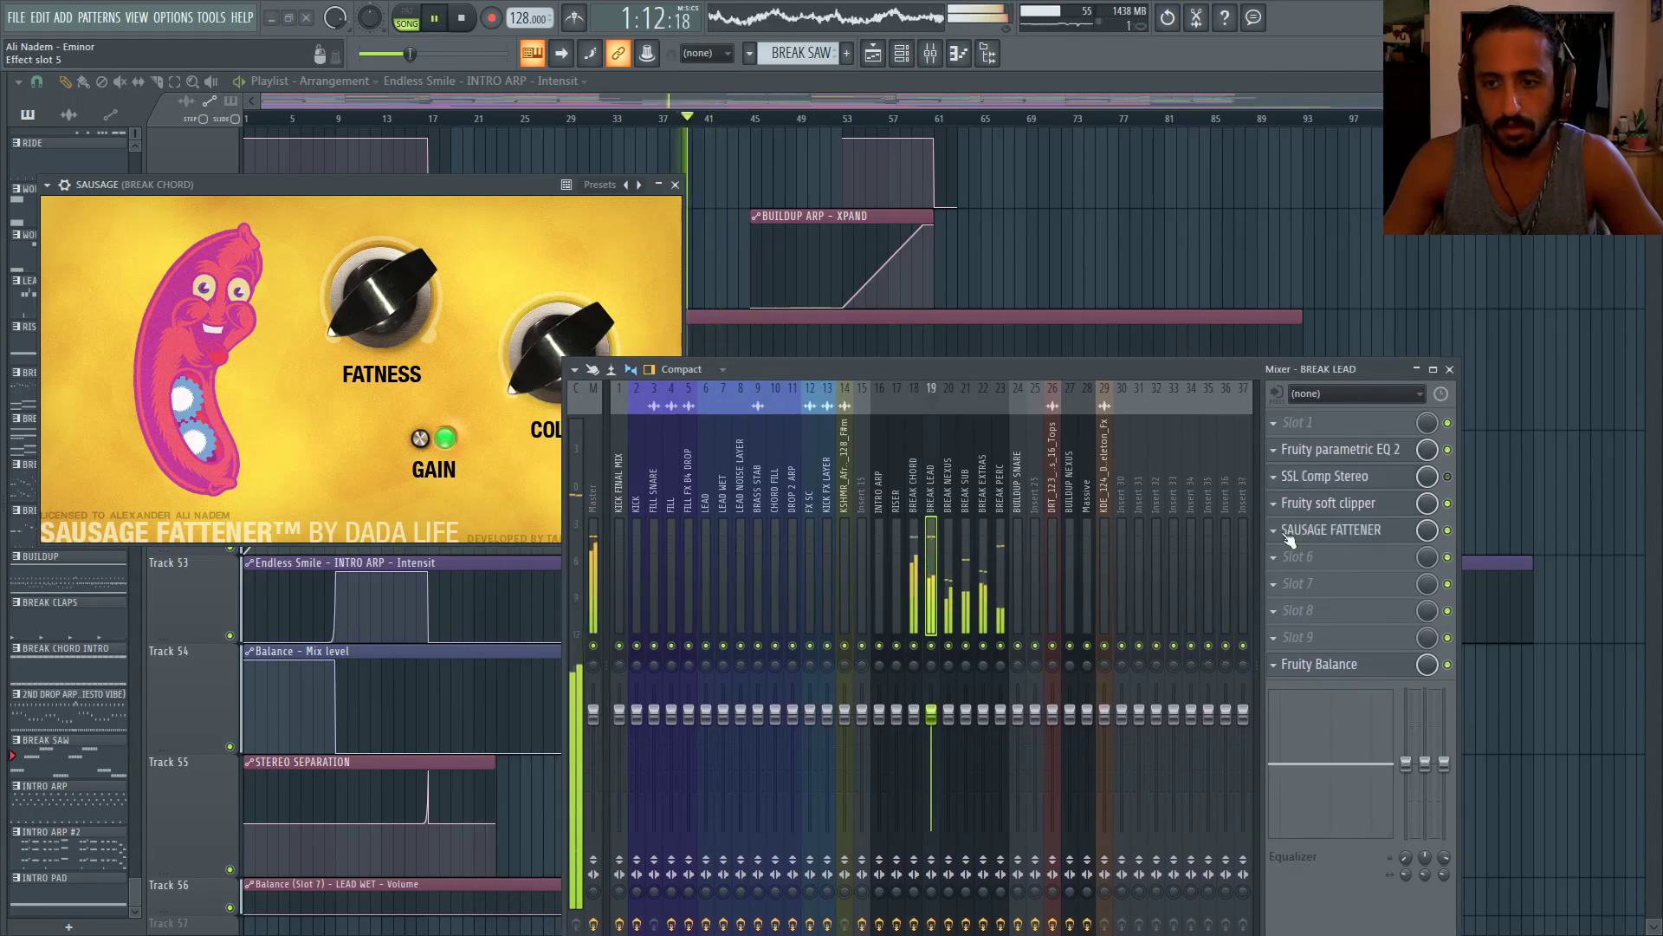
pyautogui.click(1275, 476)
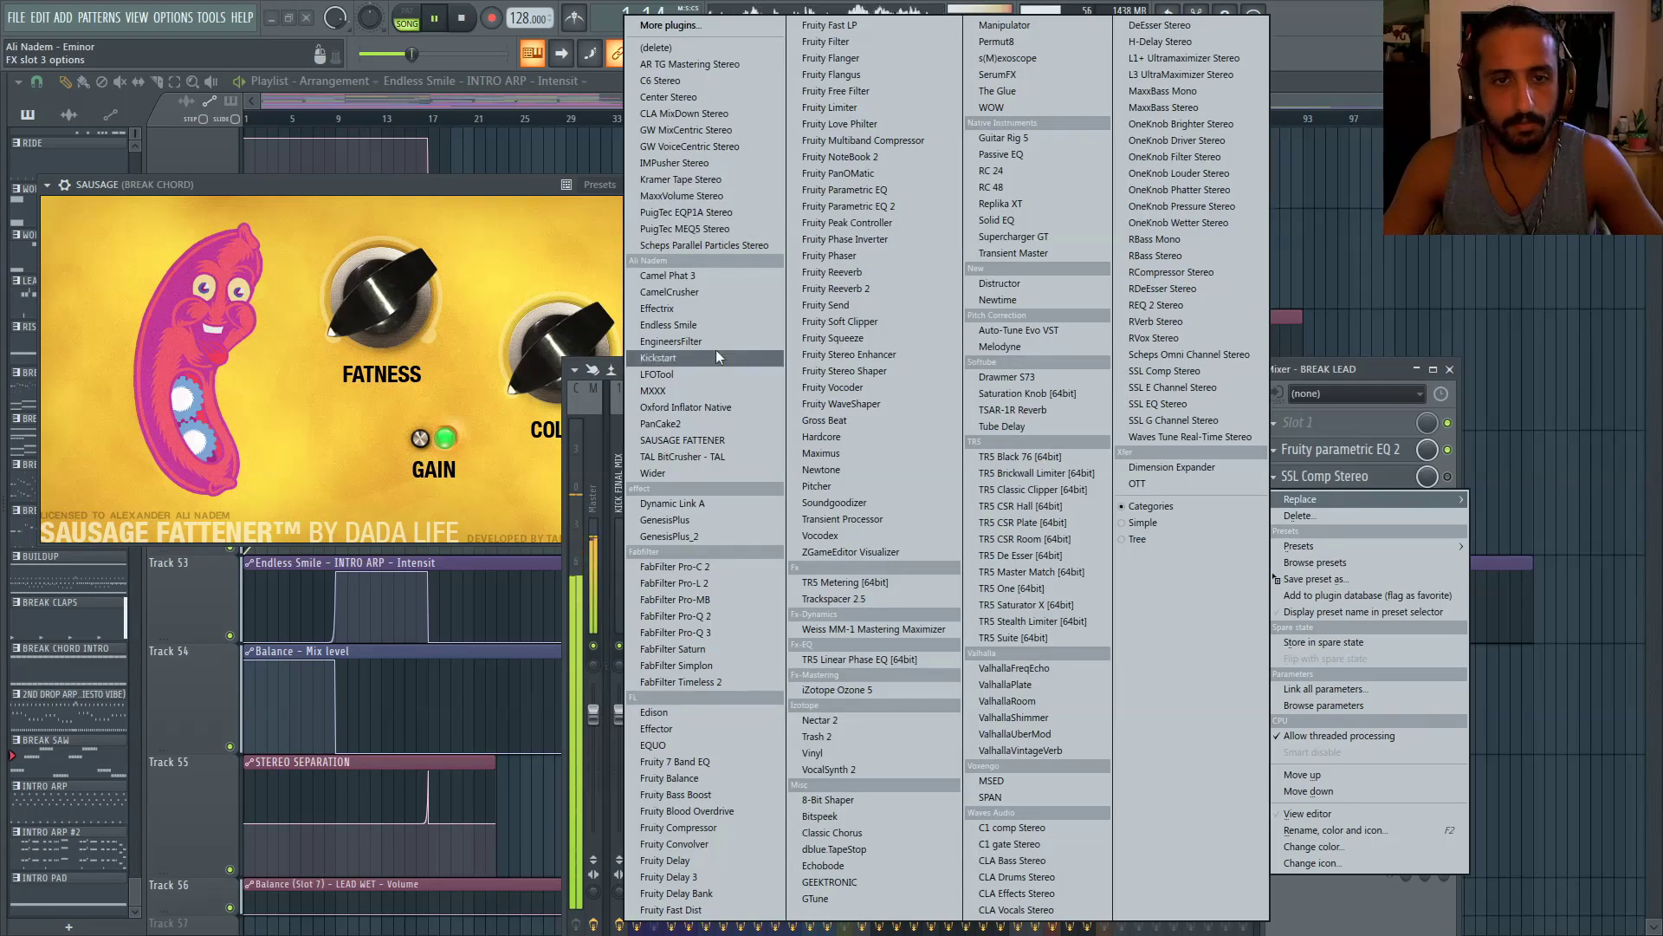
pyautogui.click(719, 440)
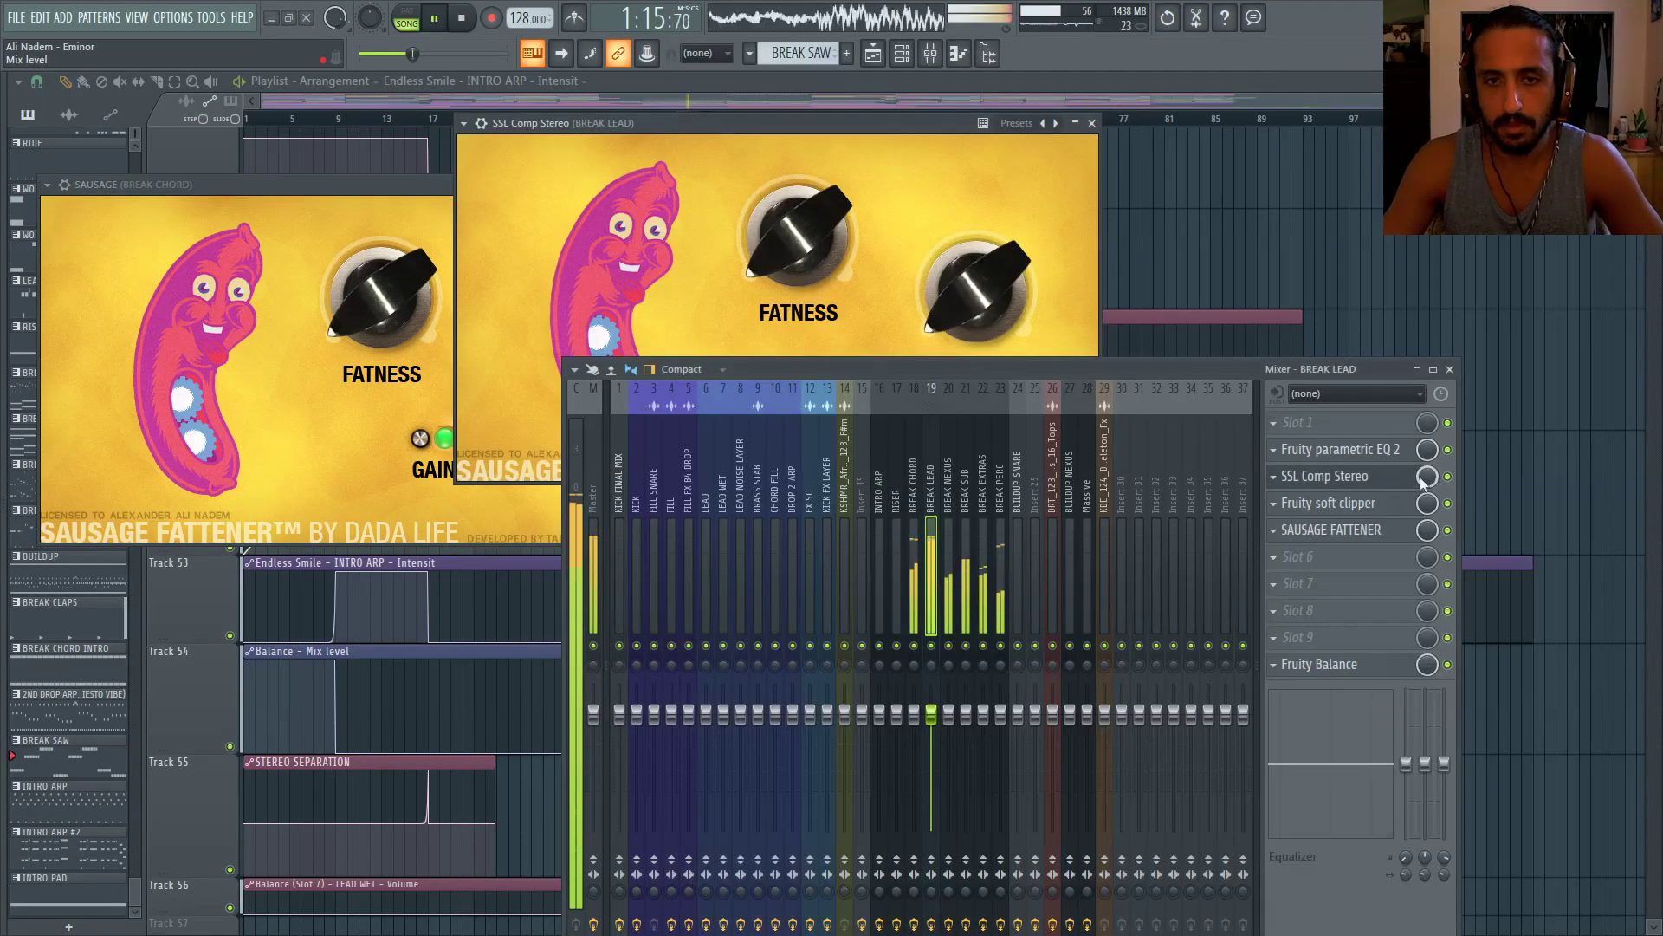
pyautogui.moveTo(1256, 379); pyautogui.dragTo(1257, 415)
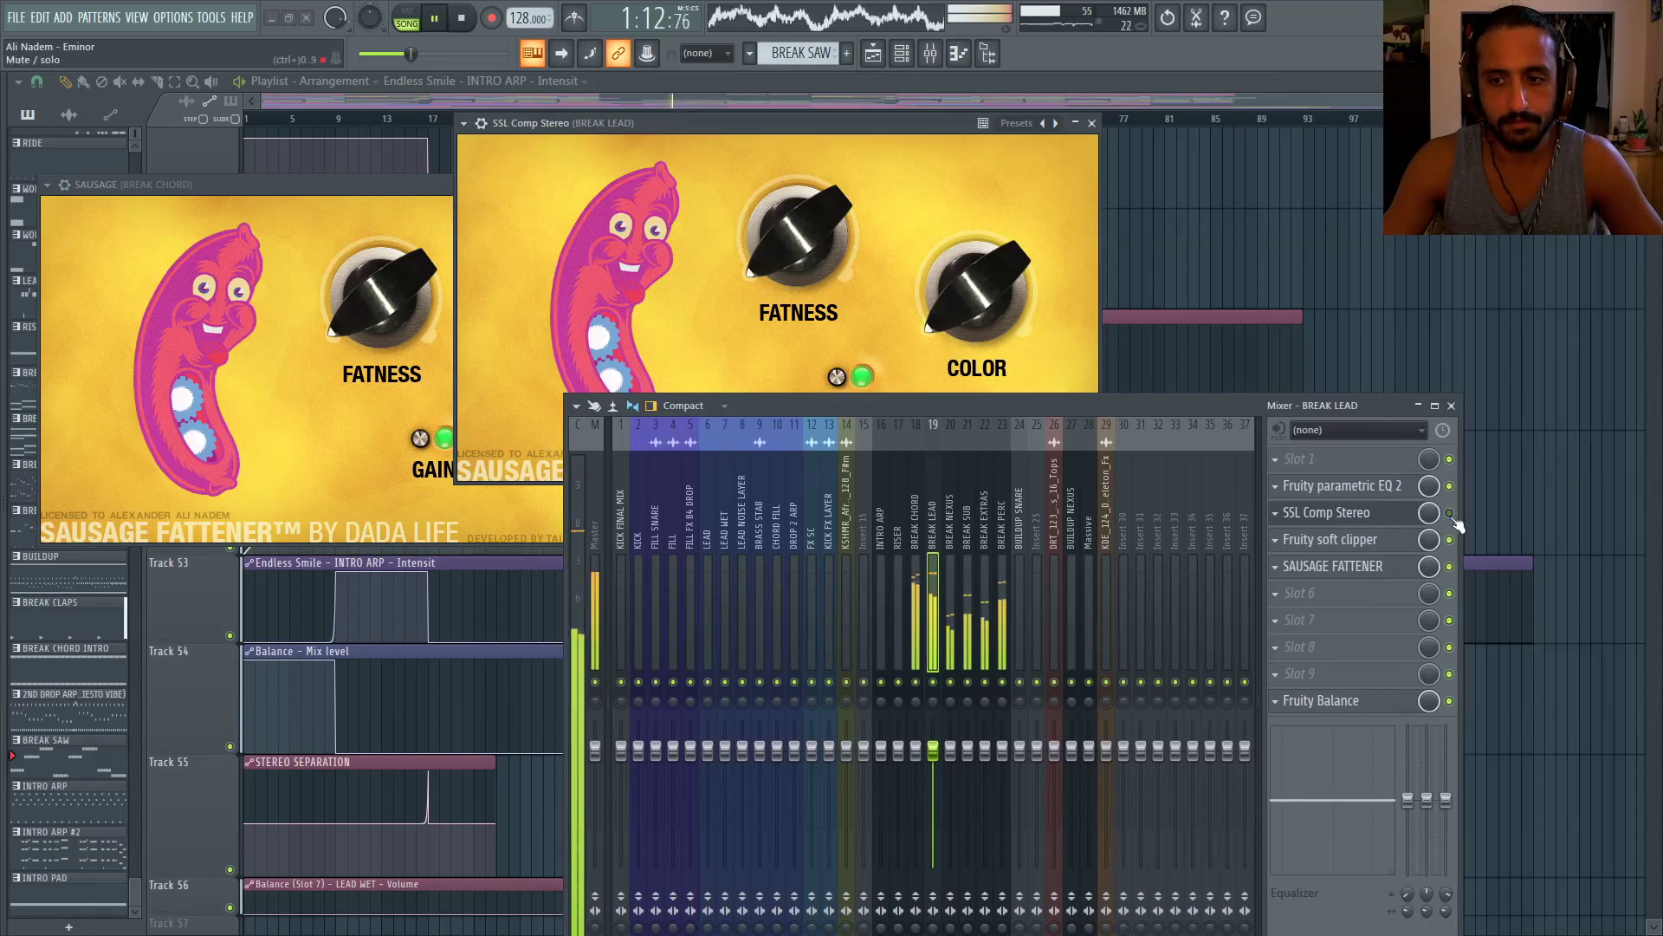
# Delete the effect in the third slot of the BREAK LEAD mixer track
pyautogui.click(1279, 516)
pyautogui.moveTo(1311, 538)
pyautogui.click(664, 49)
# Audition the SAUSAGE effect on BREAK CHORD through the break, including the part from about bar 45
pyautogui.click(909, 491)
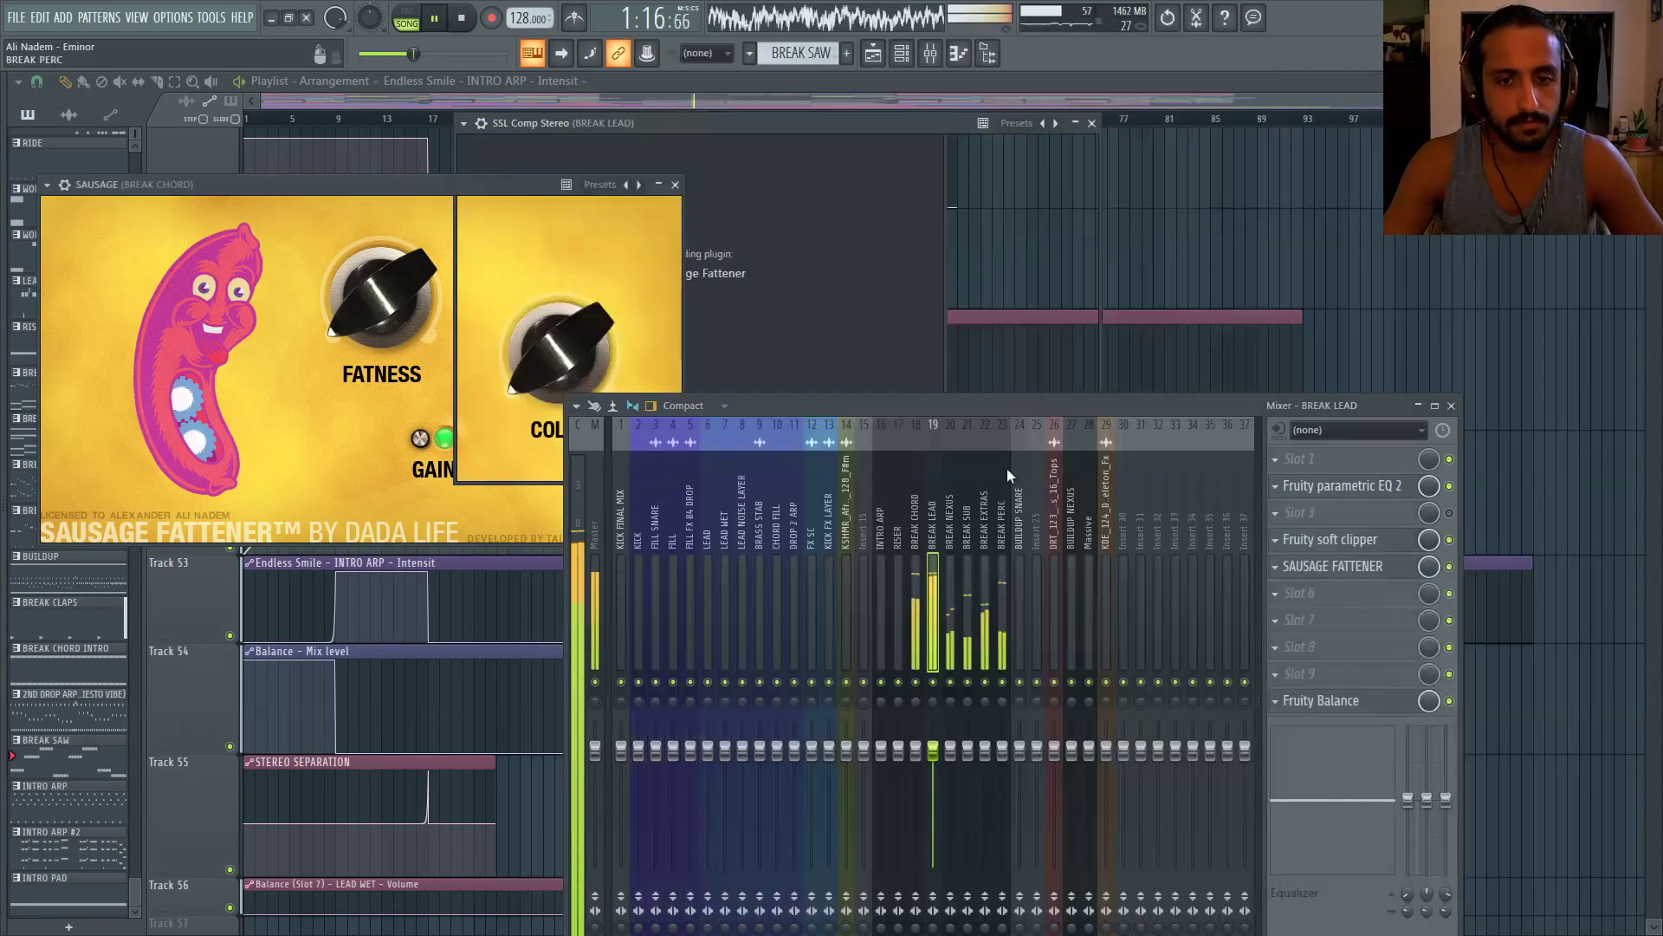
pyautogui.click(1378, 513)
pyautogui.click(1369, 514)
pyautogui.press('space')
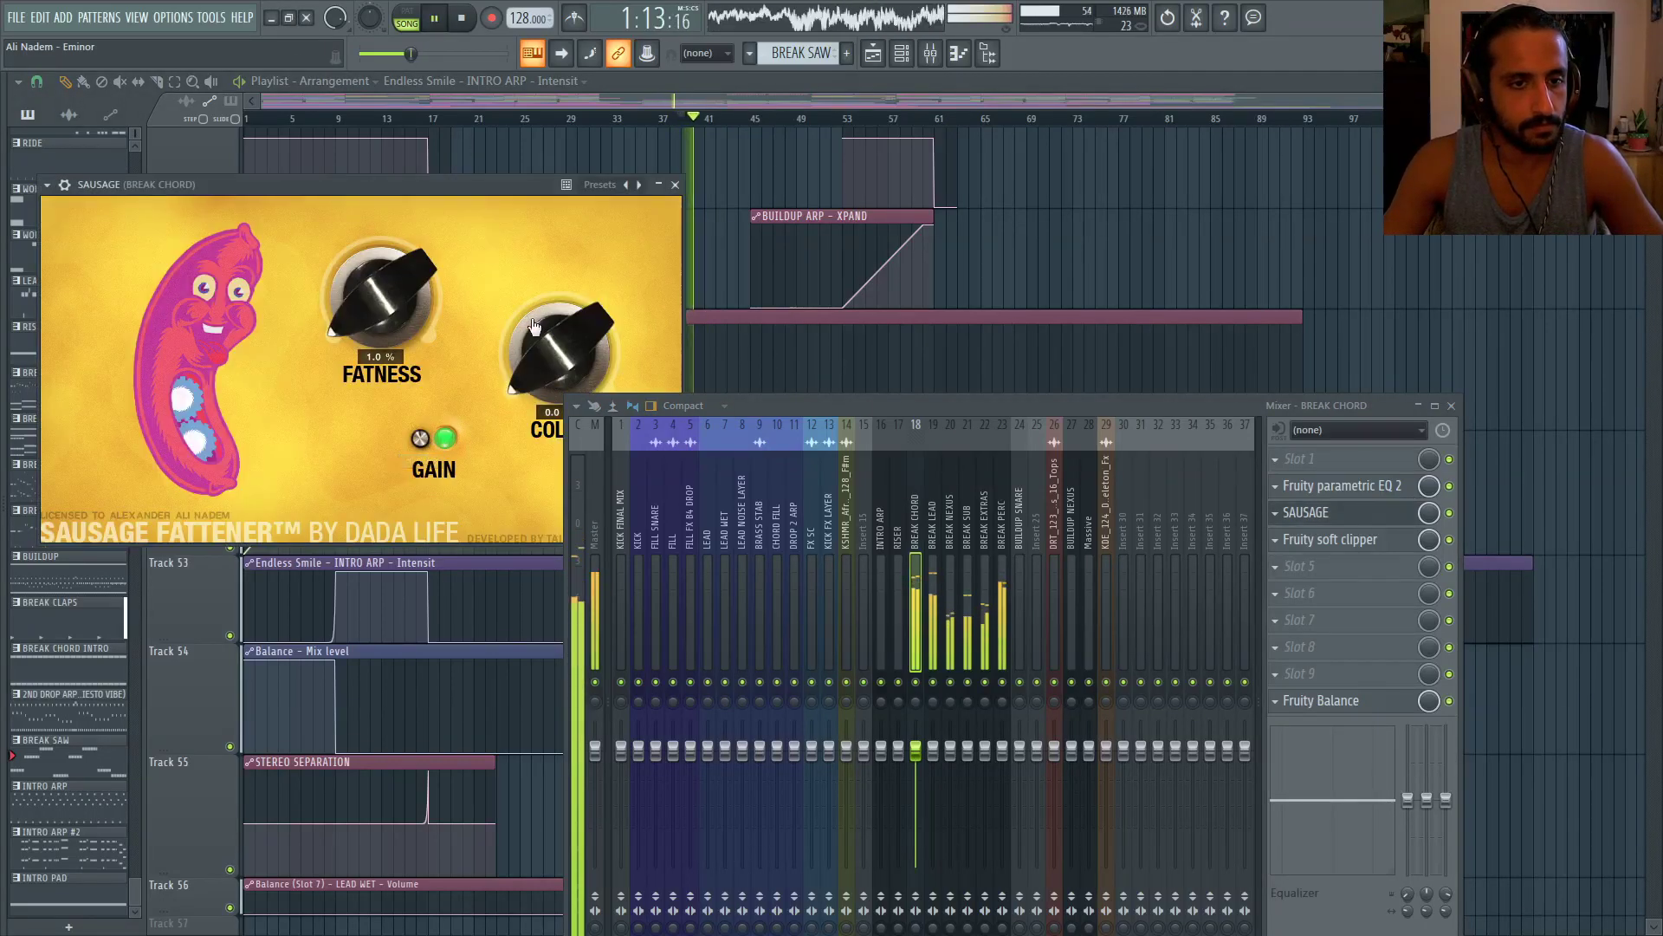
pyautogui.press('space')
pyautogui.press('space')
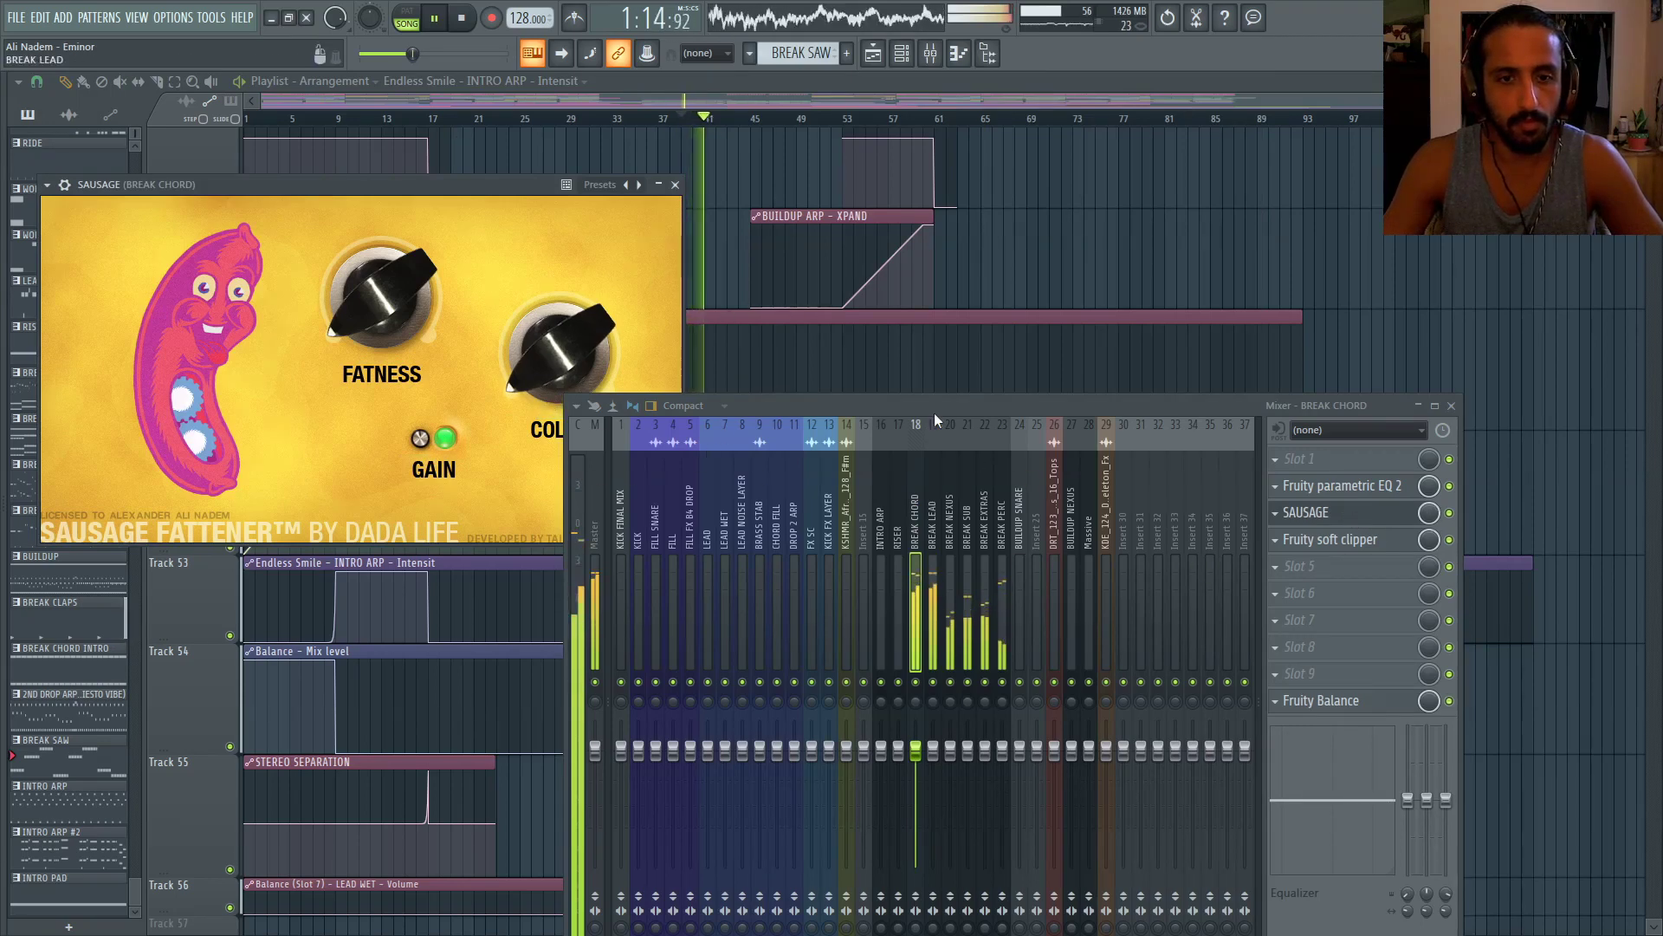
pyautogui.moveTo(934, 413); pyautogui.dragTo(891, 445)
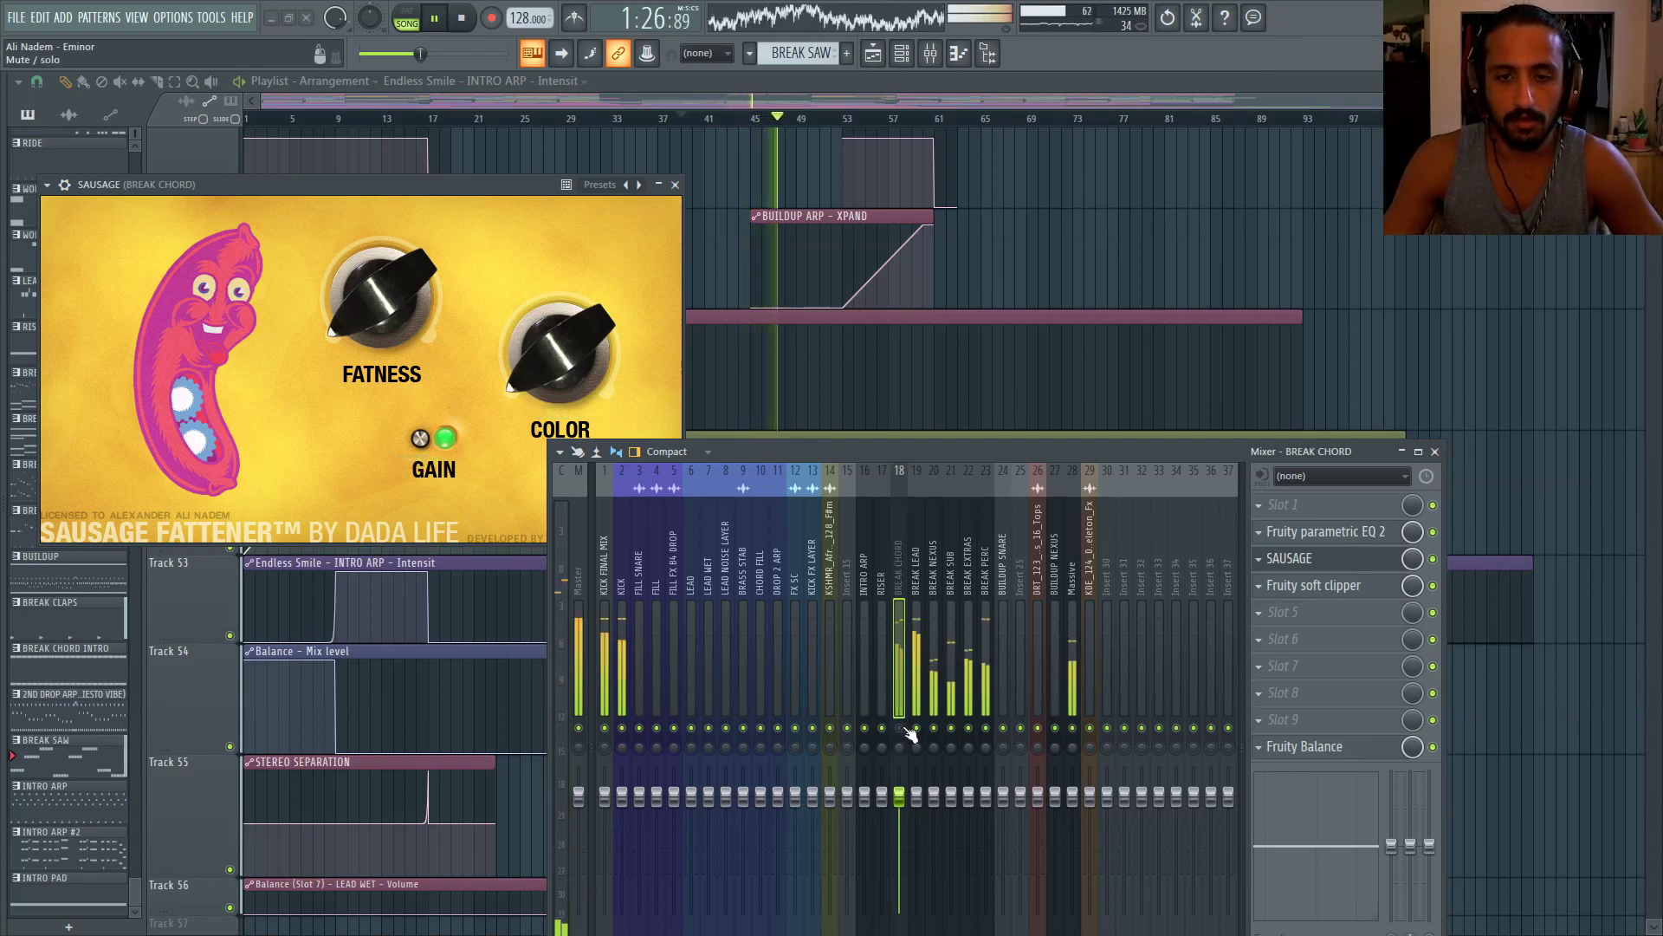
pyautogui.click(756, 121)
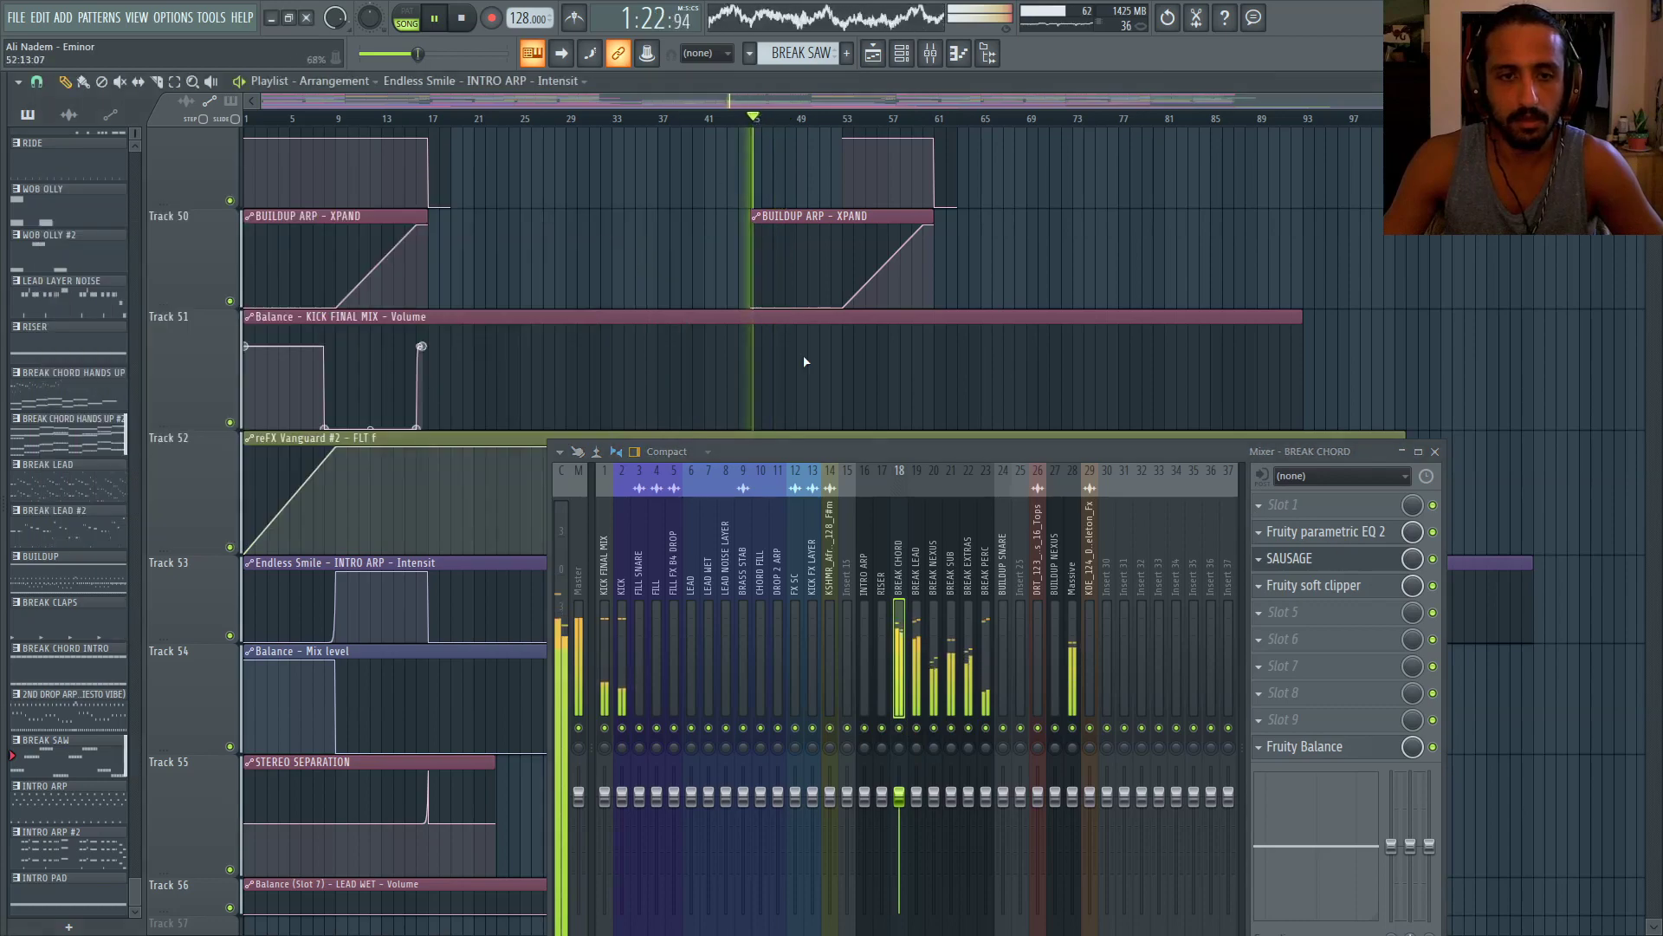
pyautogui.click(1309, 559)
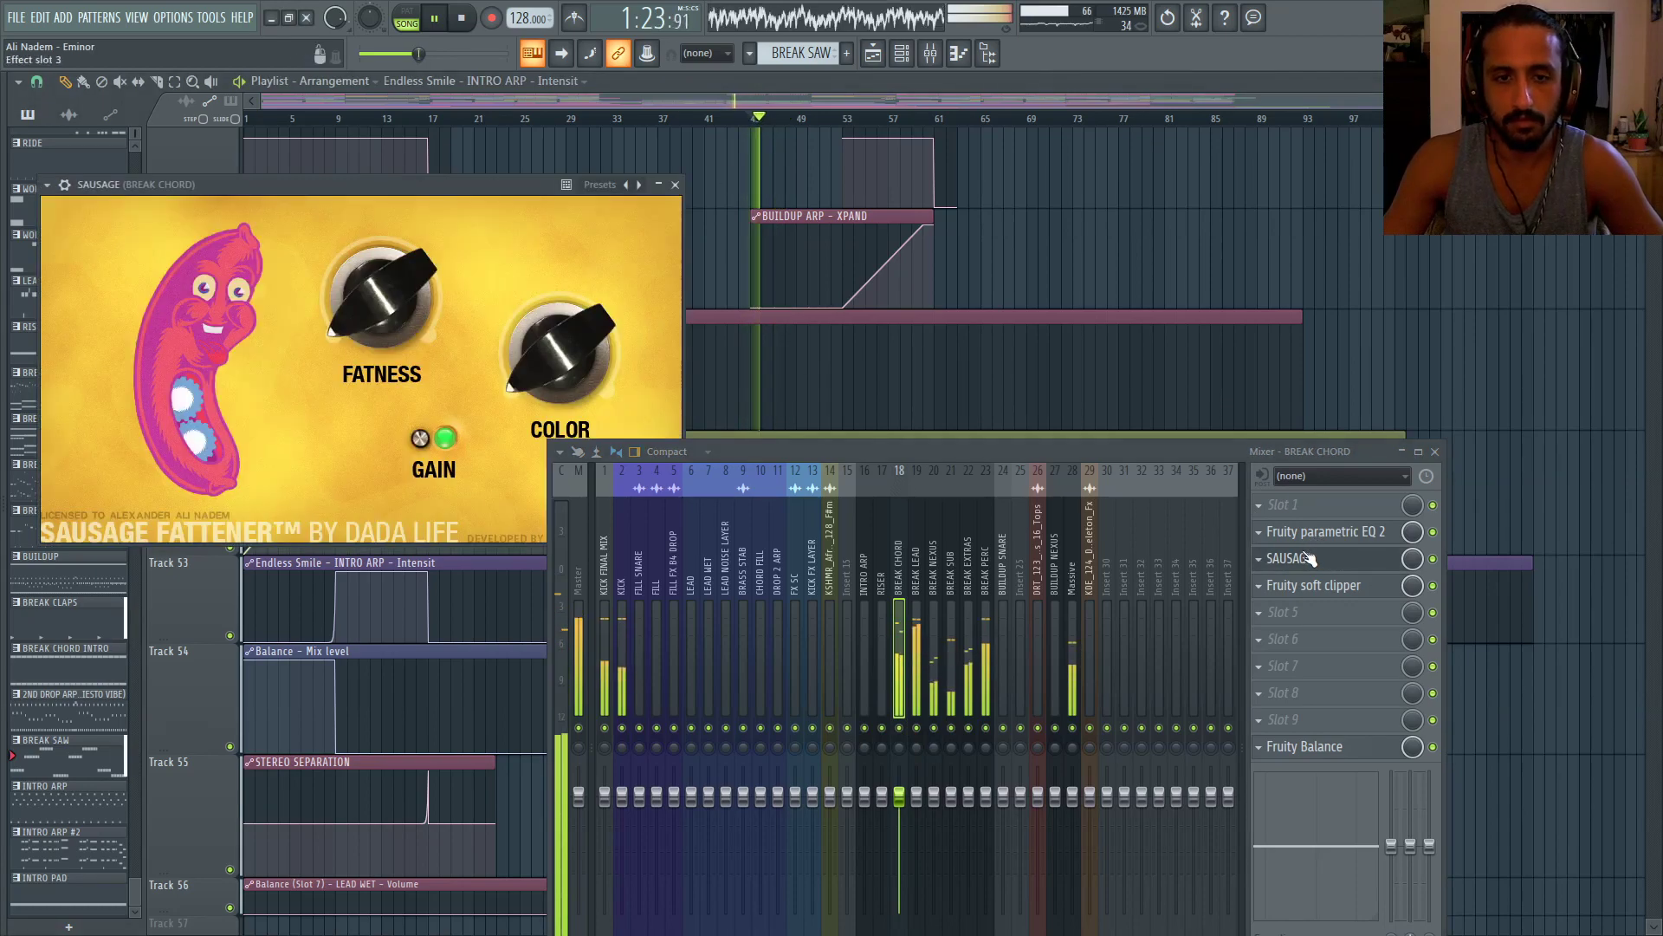
pyautogui.click(675, 186)
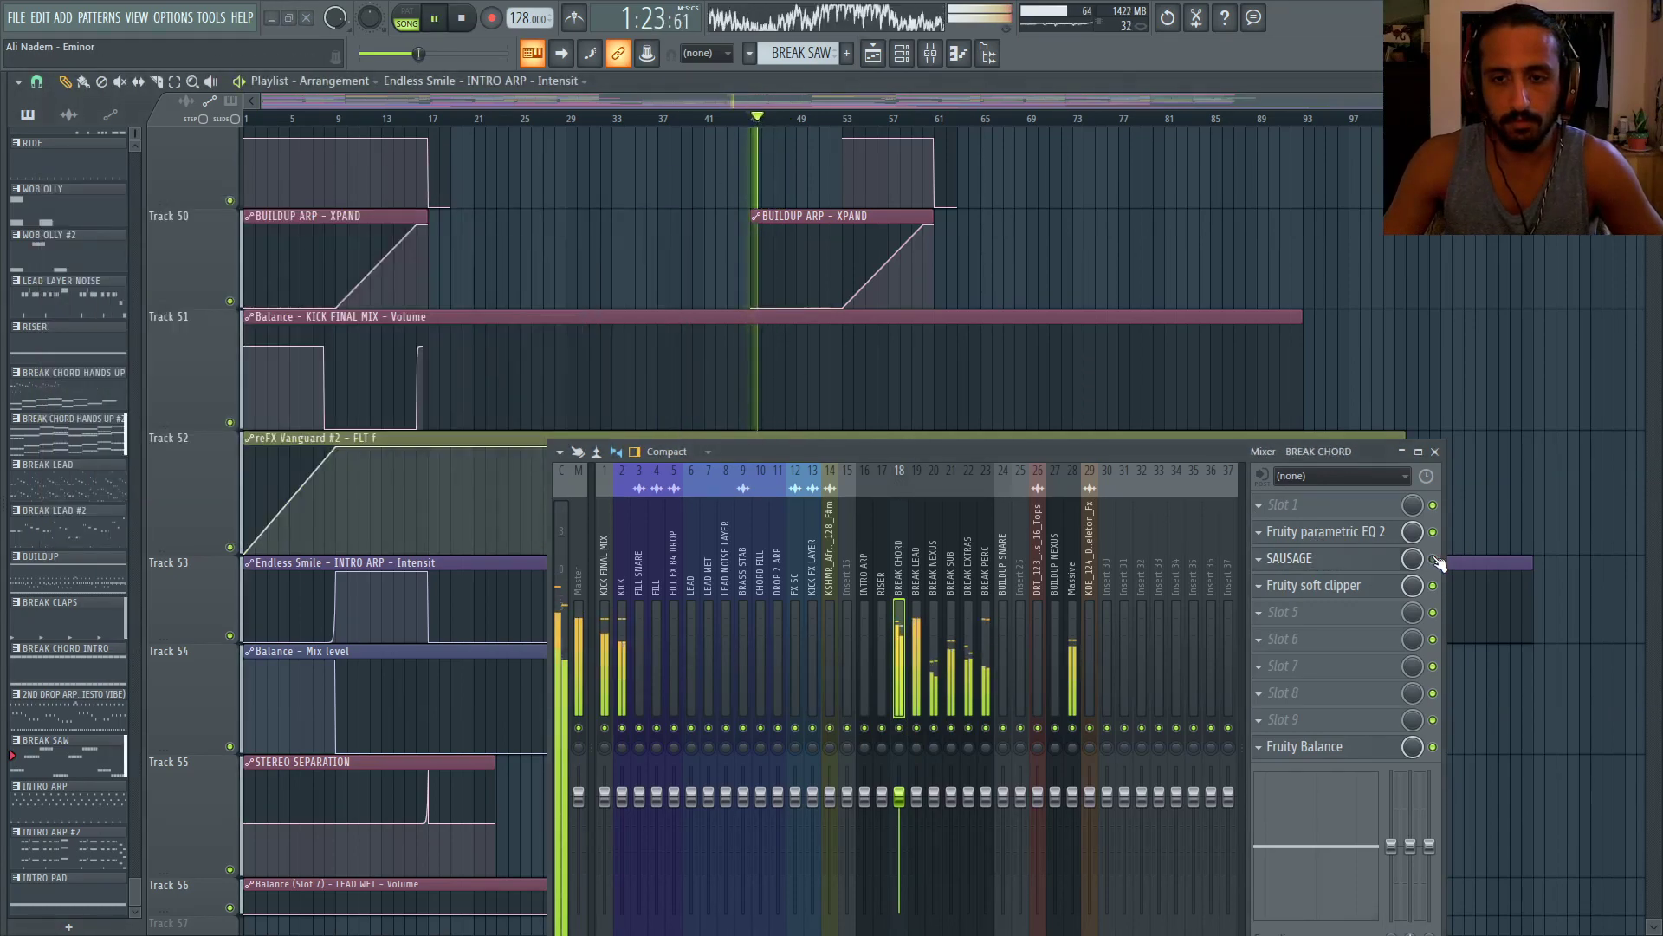
# Set the BREAK CHORD SAUSAGE effect's gain to -1.0 dB and compare it bypassed and active during the break
pyautogui.click(1304, 562)
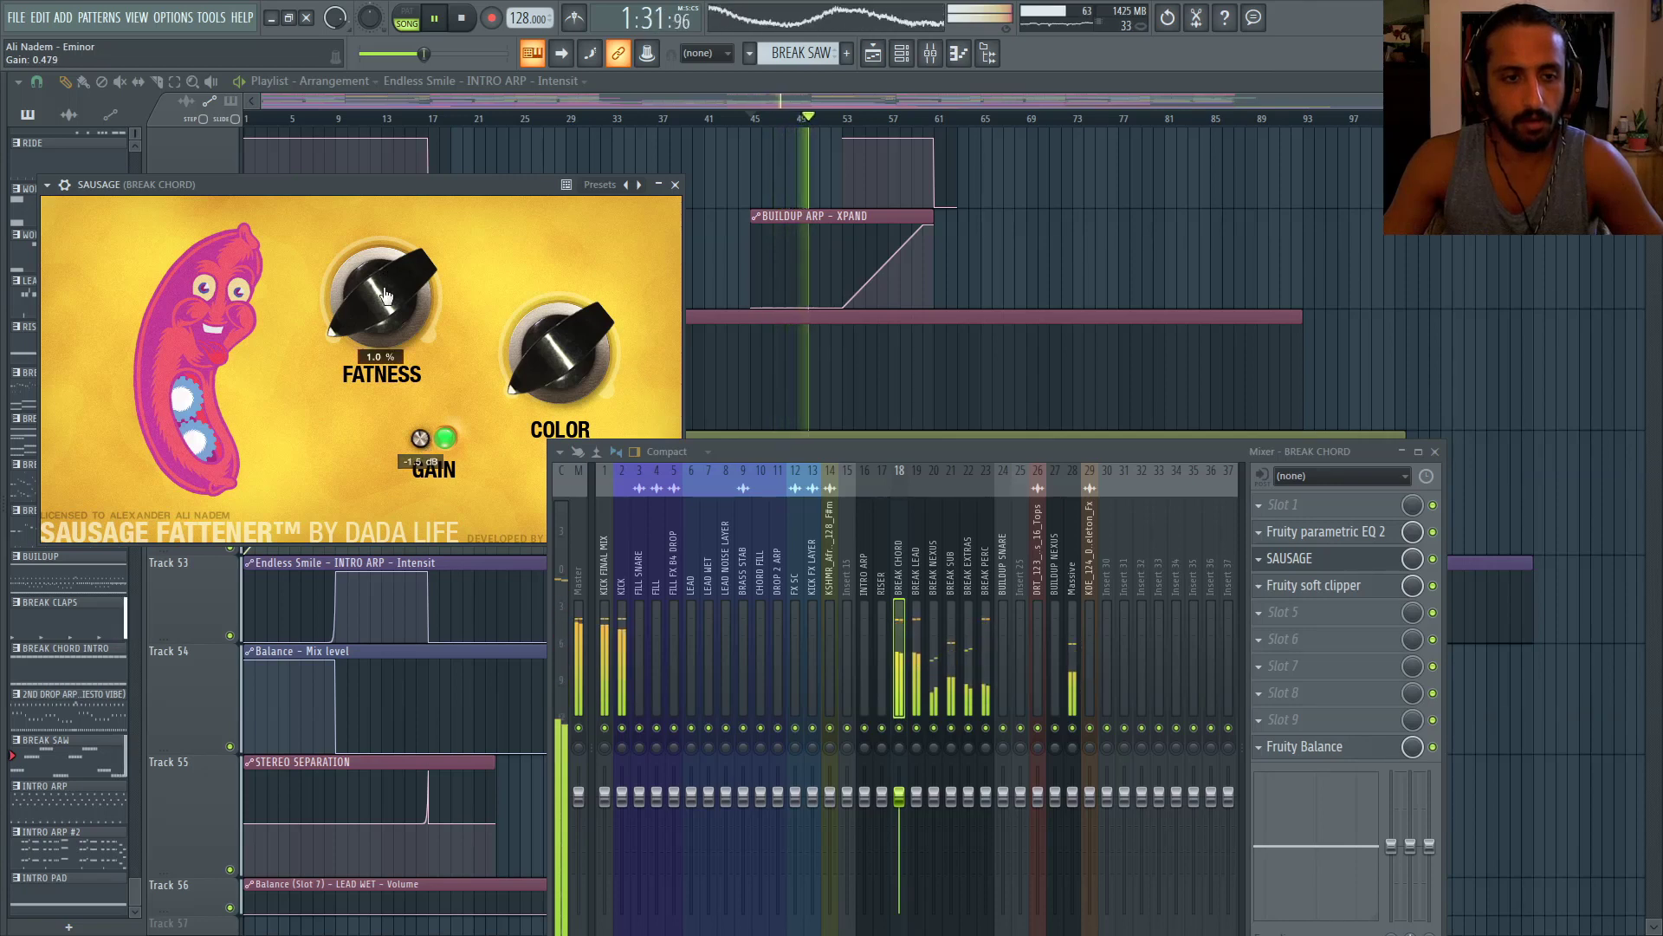
pyautogui.press('space')
pyautogui.press('space')
pyautogui.click(1435, 559)
pyautogui.press('space')
pyautogui.press('space')
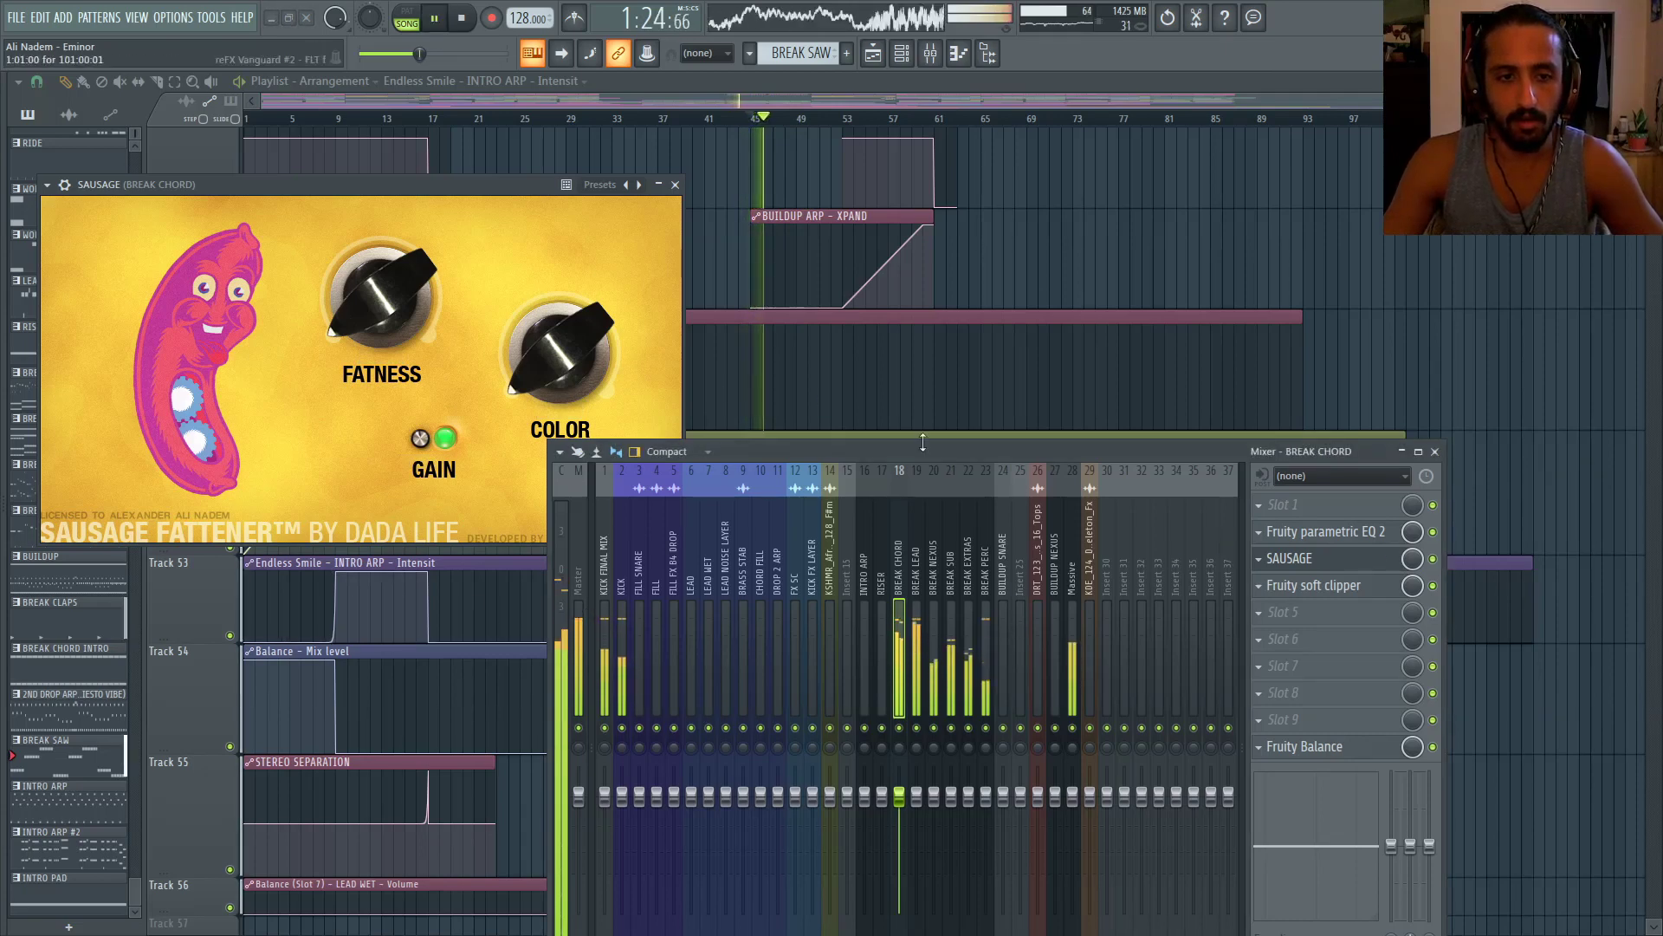
# Add a second Fruity Parametric EQ 2 in the first effect slot of the BREAK CHORD track
pyautogui.click(1302, 533)
pyautogui.click(1306, 534)
pyautogui.click(1259, 505)
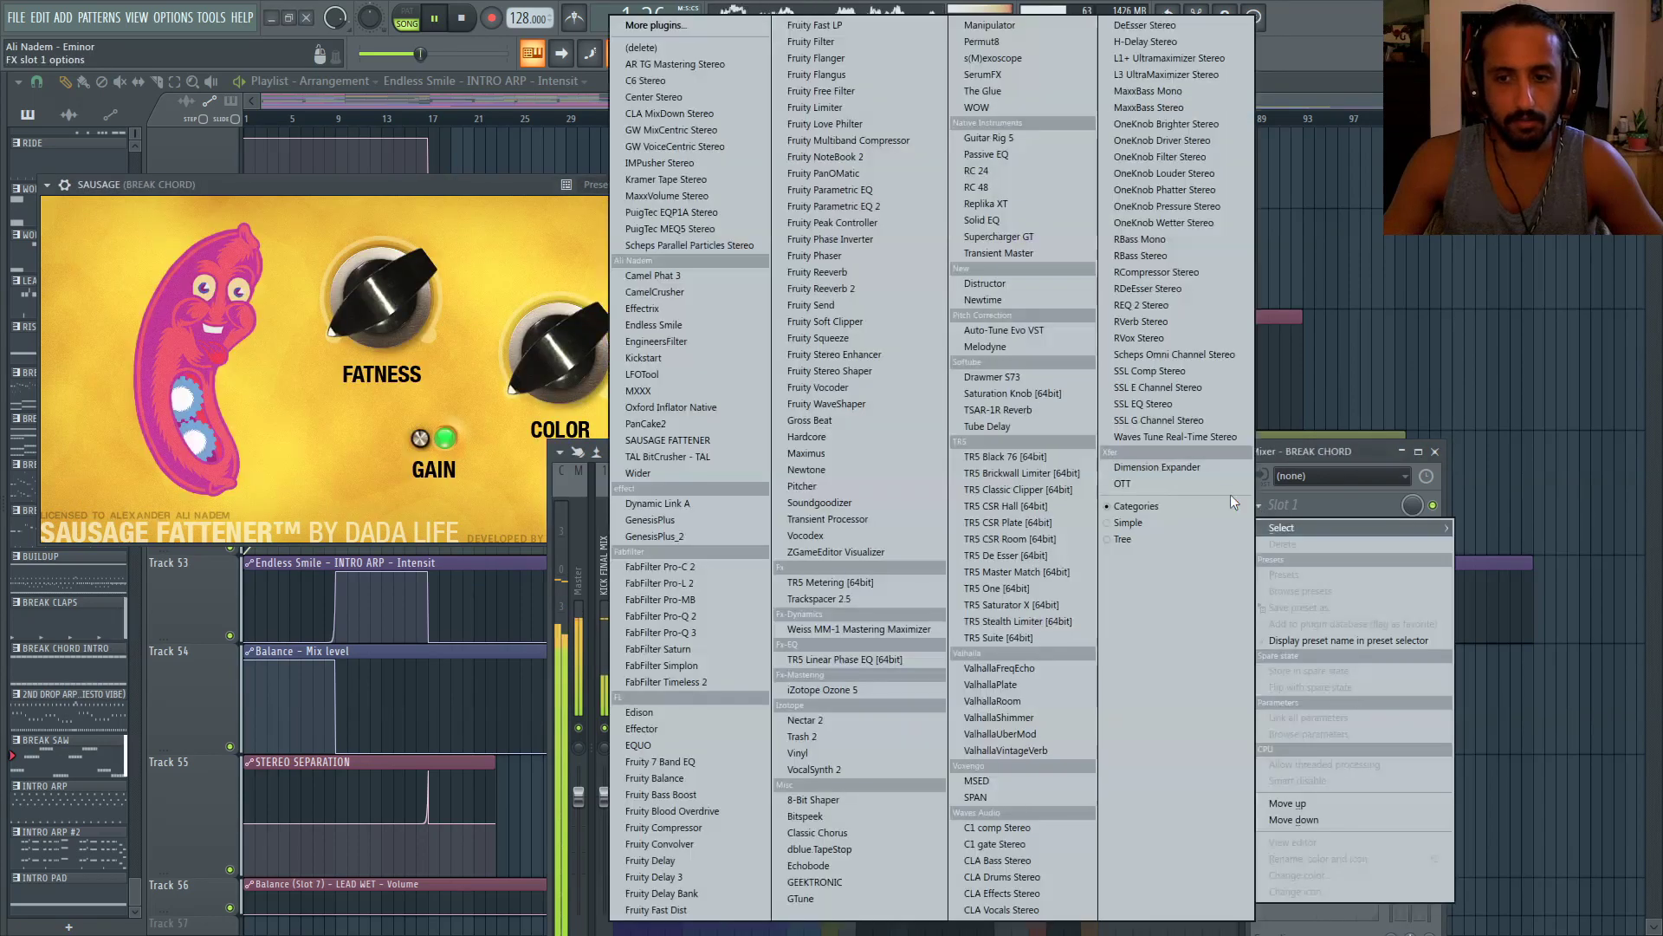
pyautogui.click(854, 206)
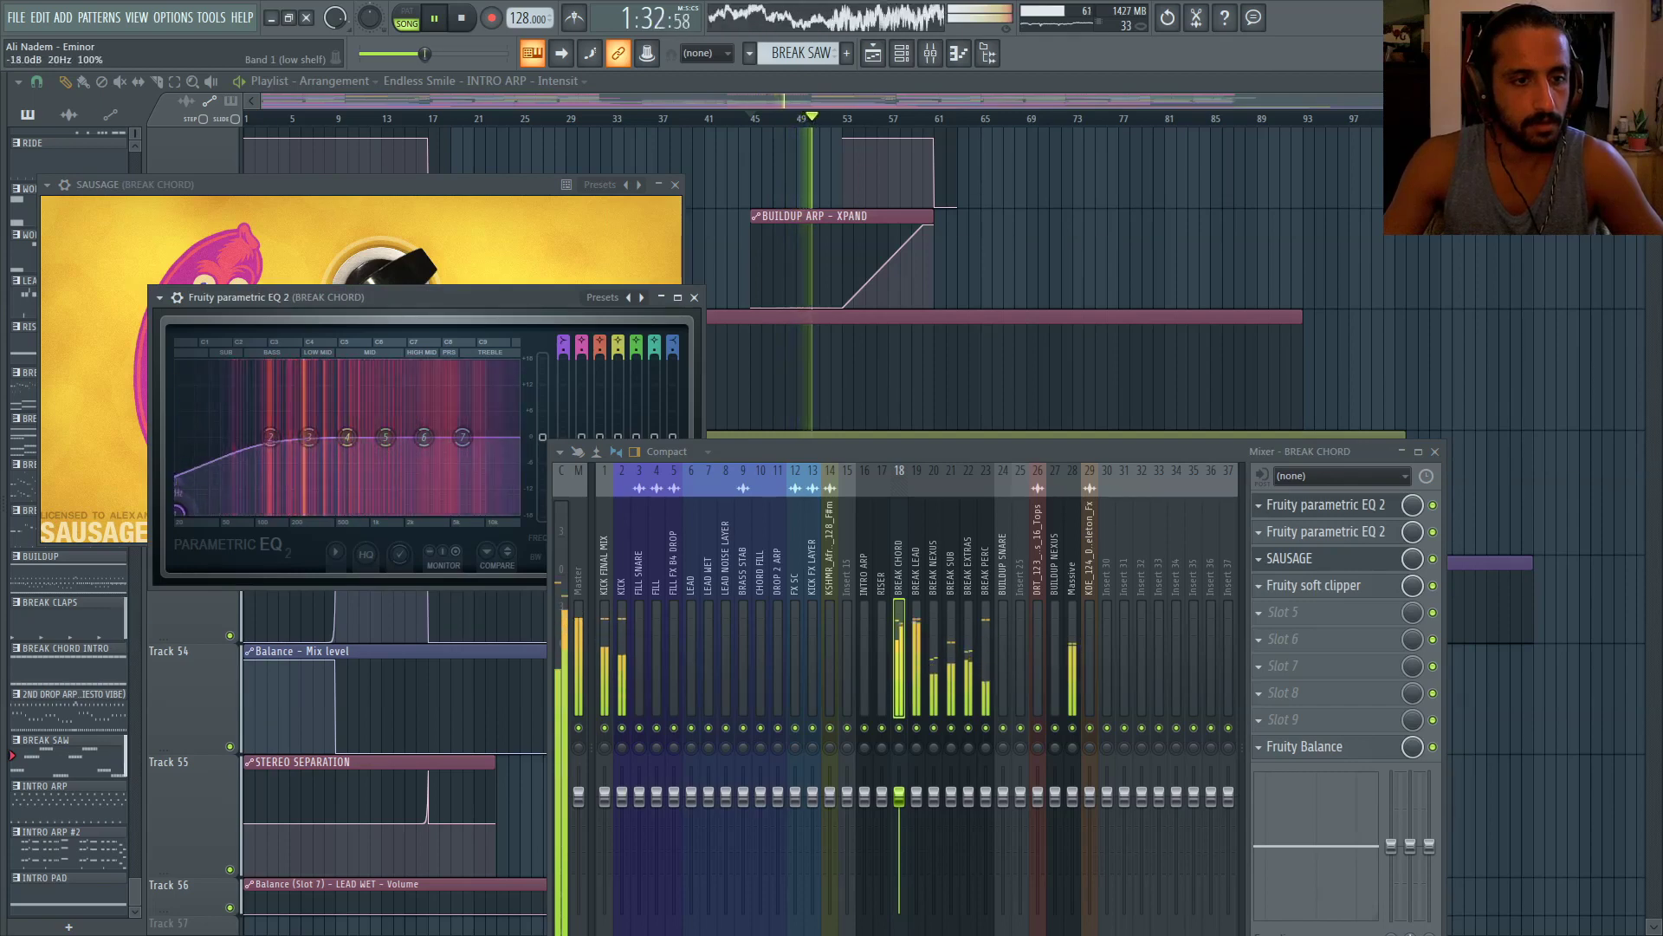
# Set the new EQ's band 1 low shelf to -18.0 dB and adjust its cutoff frequency while the break plays
pyautogui.moveTo(200, 512)
pyautogui.mouseDown()
pyautogui.moveTo(227, 512)
pyautogui.moveTo(186, 513)
pyautogui.mouseUp()
pyautogui.press('space')
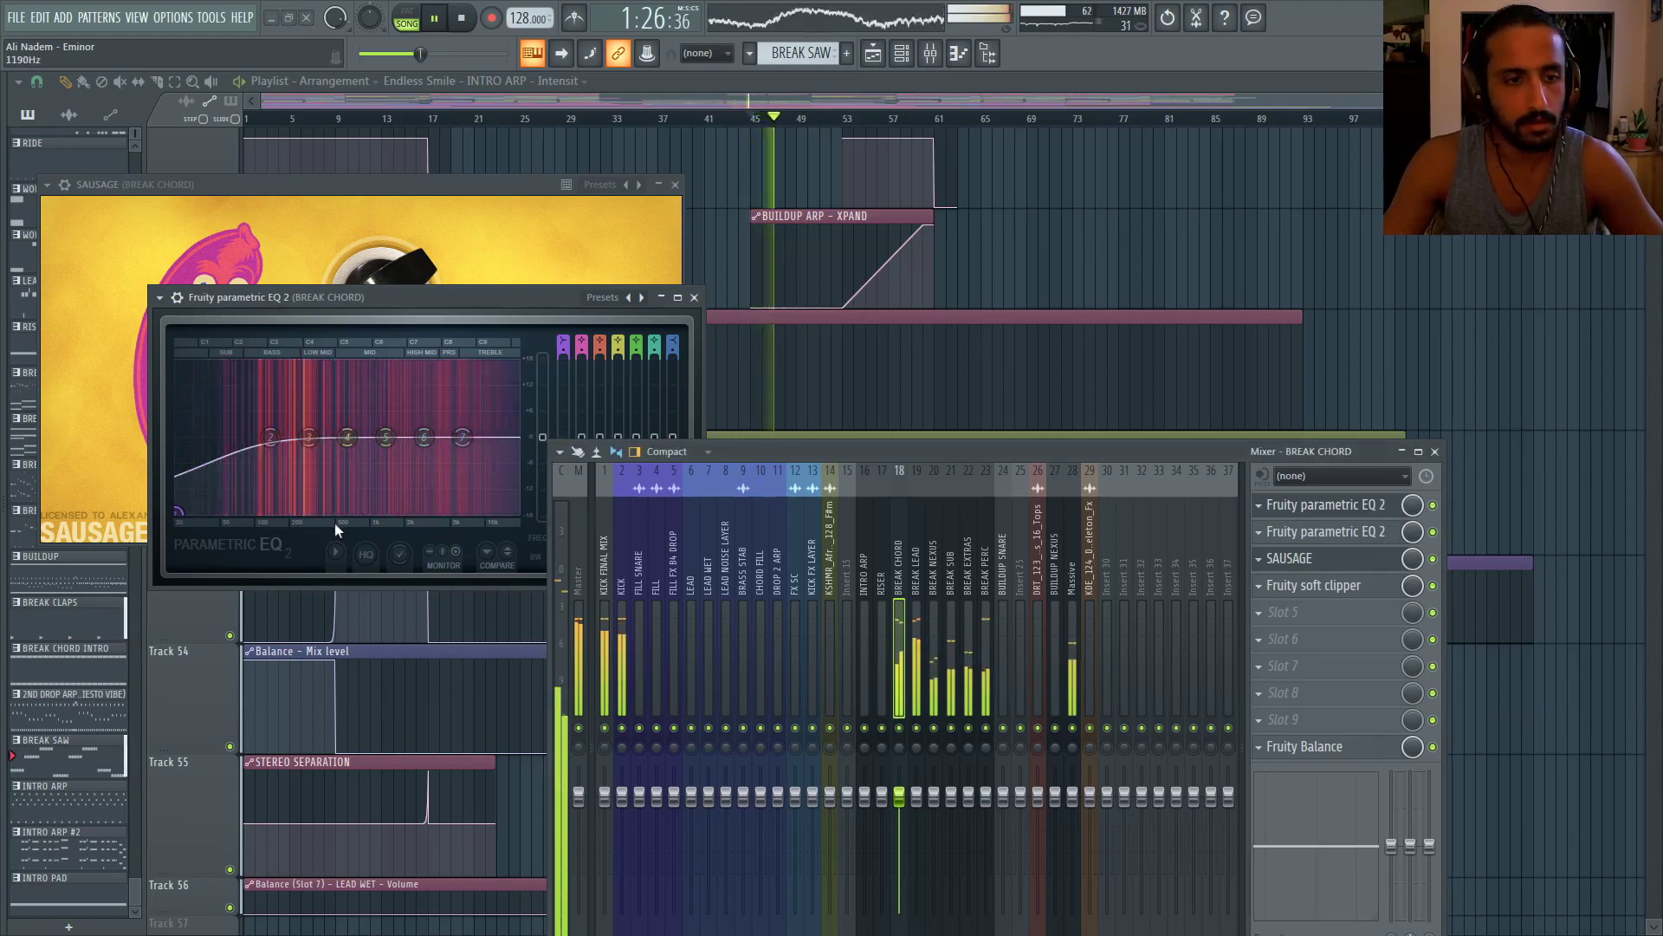
pyautogui.moveTo(749, 458); pyautogui.dragTo(940, 525)
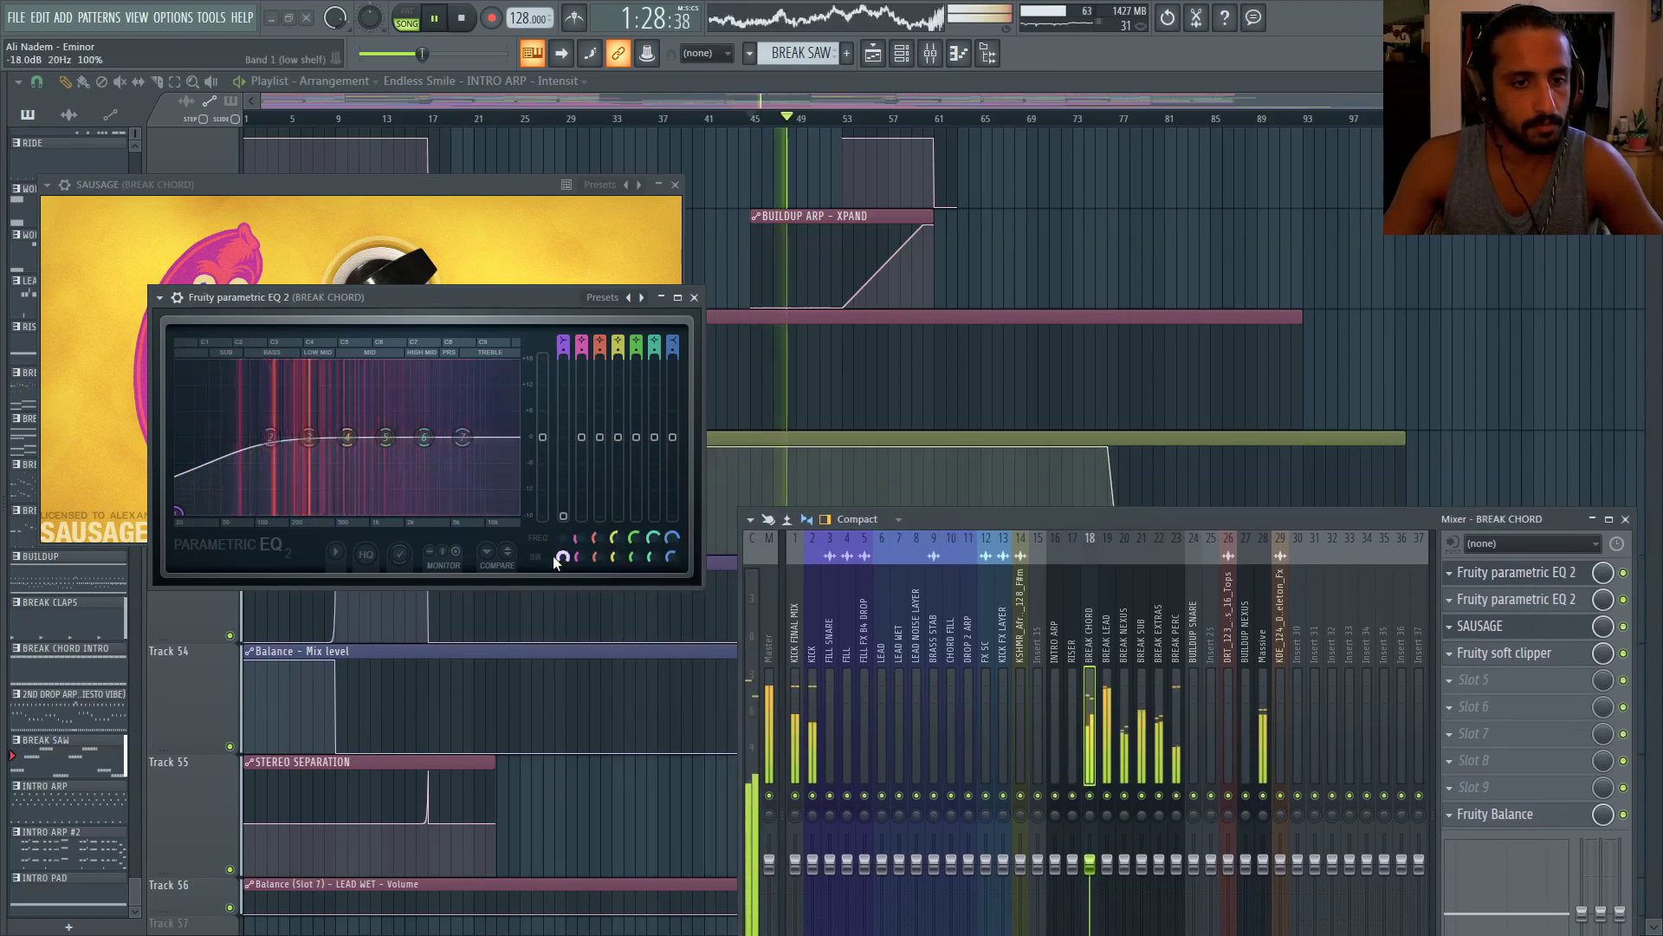
pyautogui.moveTo(555, 563); pyautogui.dragTo(555, 537)
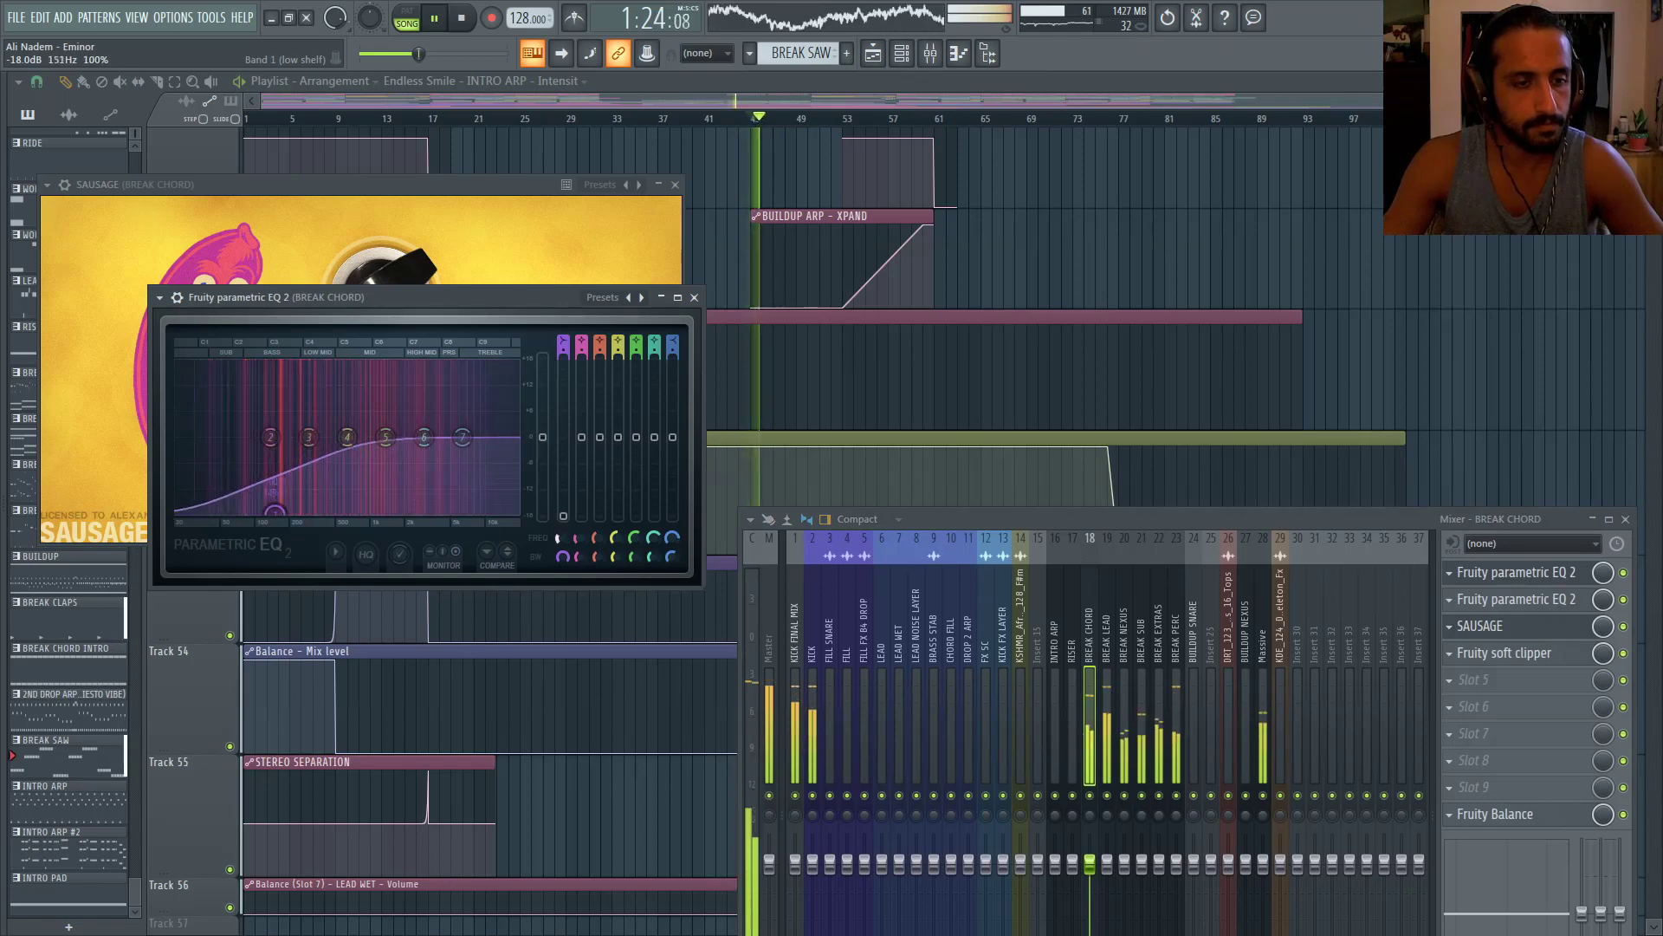
pyautogui.moveTo(559, 537); pyautogui.dragTo(557, 539)
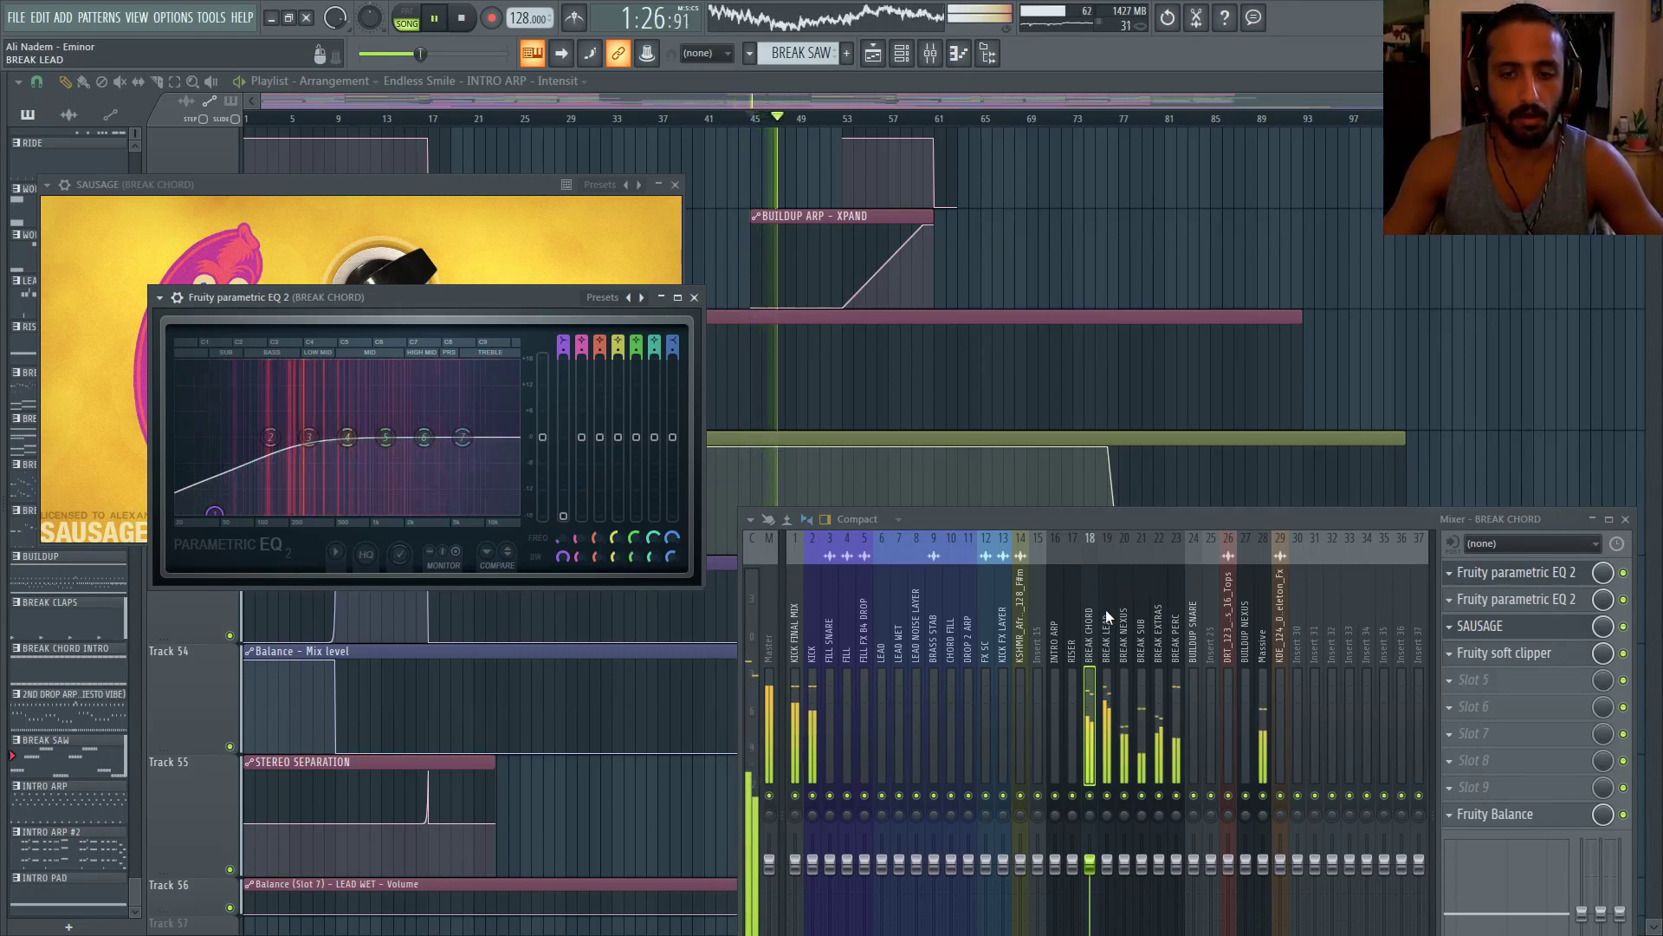
# Select the Massive mixer track and solo it briefly during the break, restoring the other tracks
pyautogui.click(1270, 641)
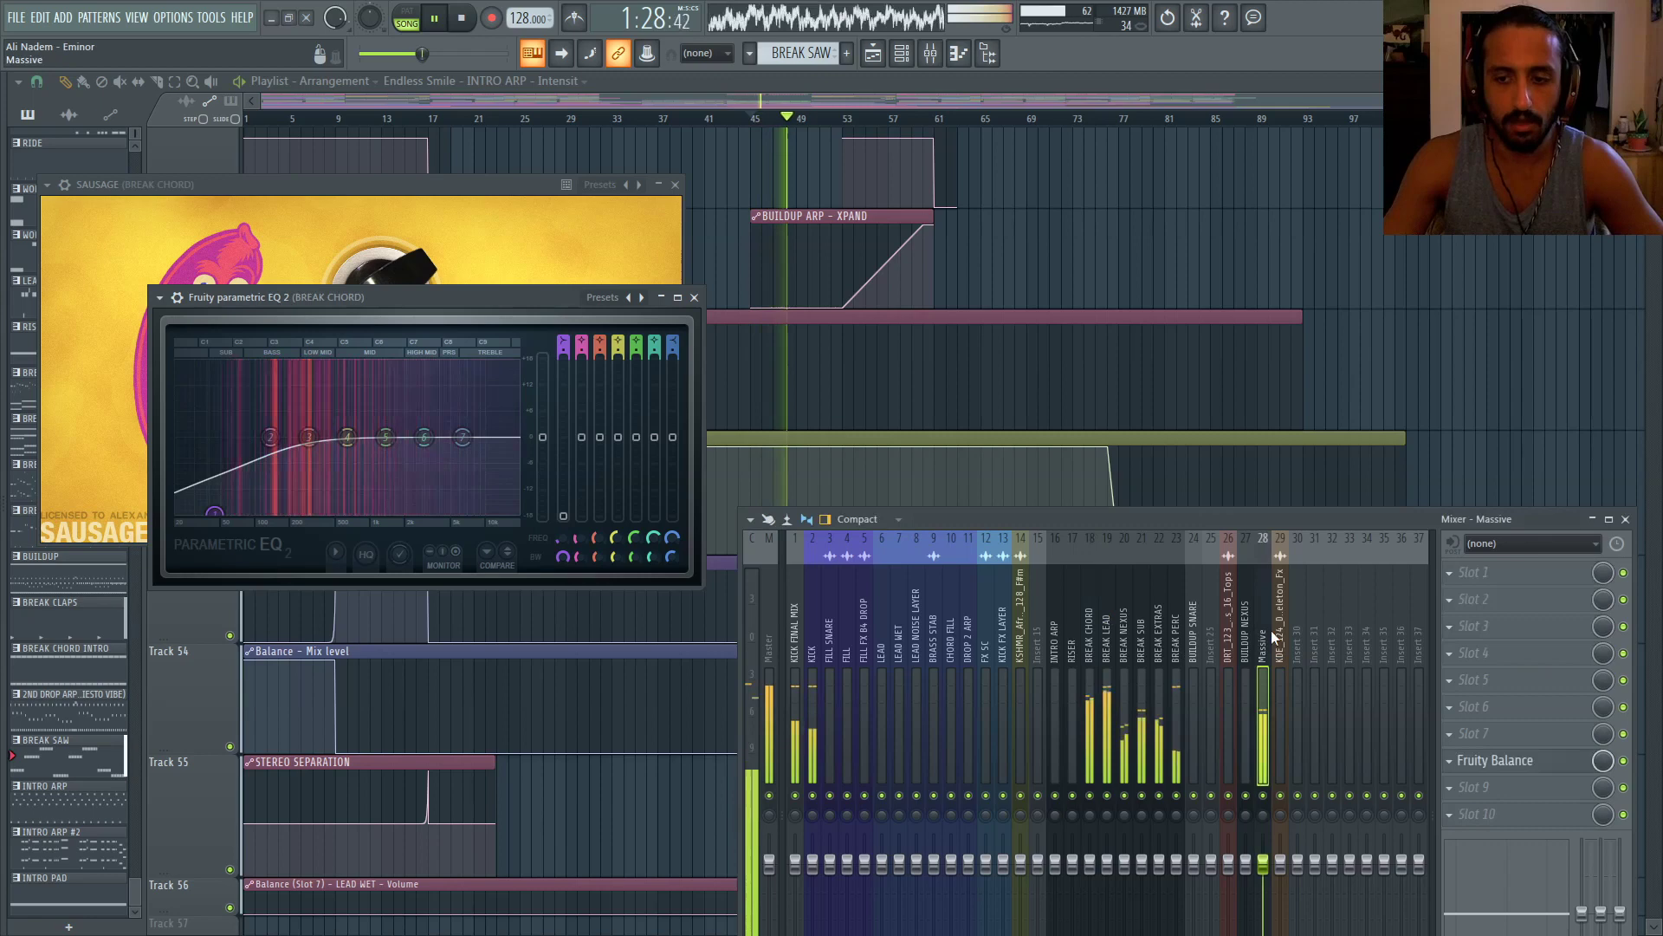
pyautogui.rightClick(1266, 795)
pyautogui.rightClick(1267, 795)
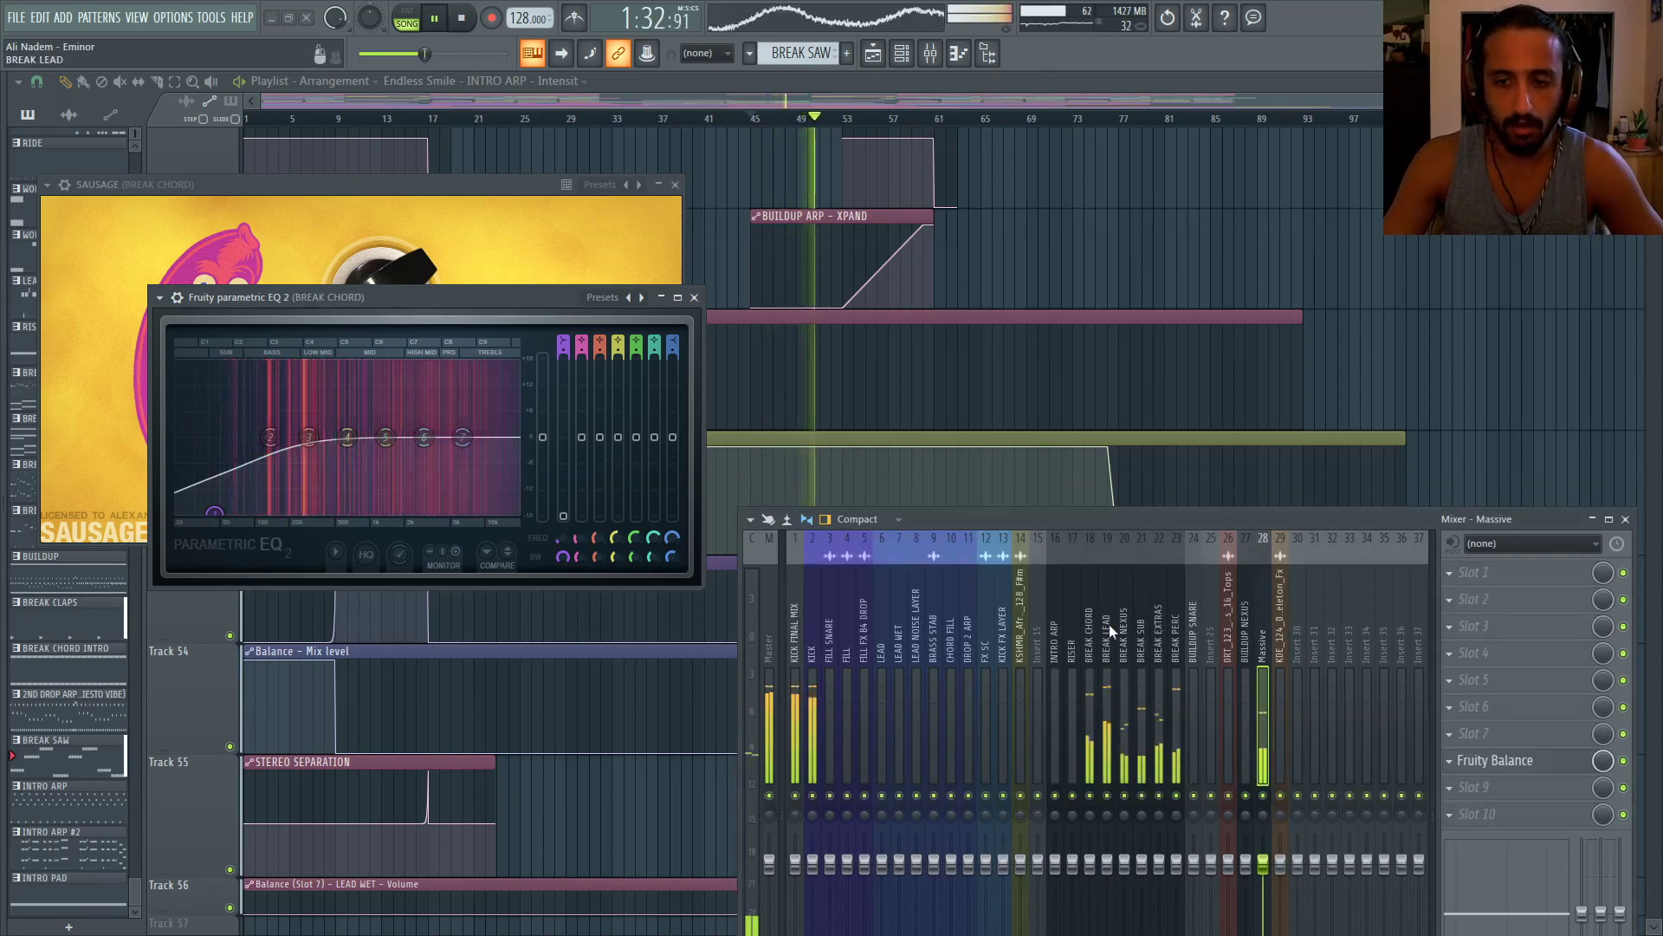
# Close the BREAK CHORD track's EQ and SAUSAGE windows and save the project
pyautogui.moveTo(428, 299); pyautogui.dragTo(437, 297)
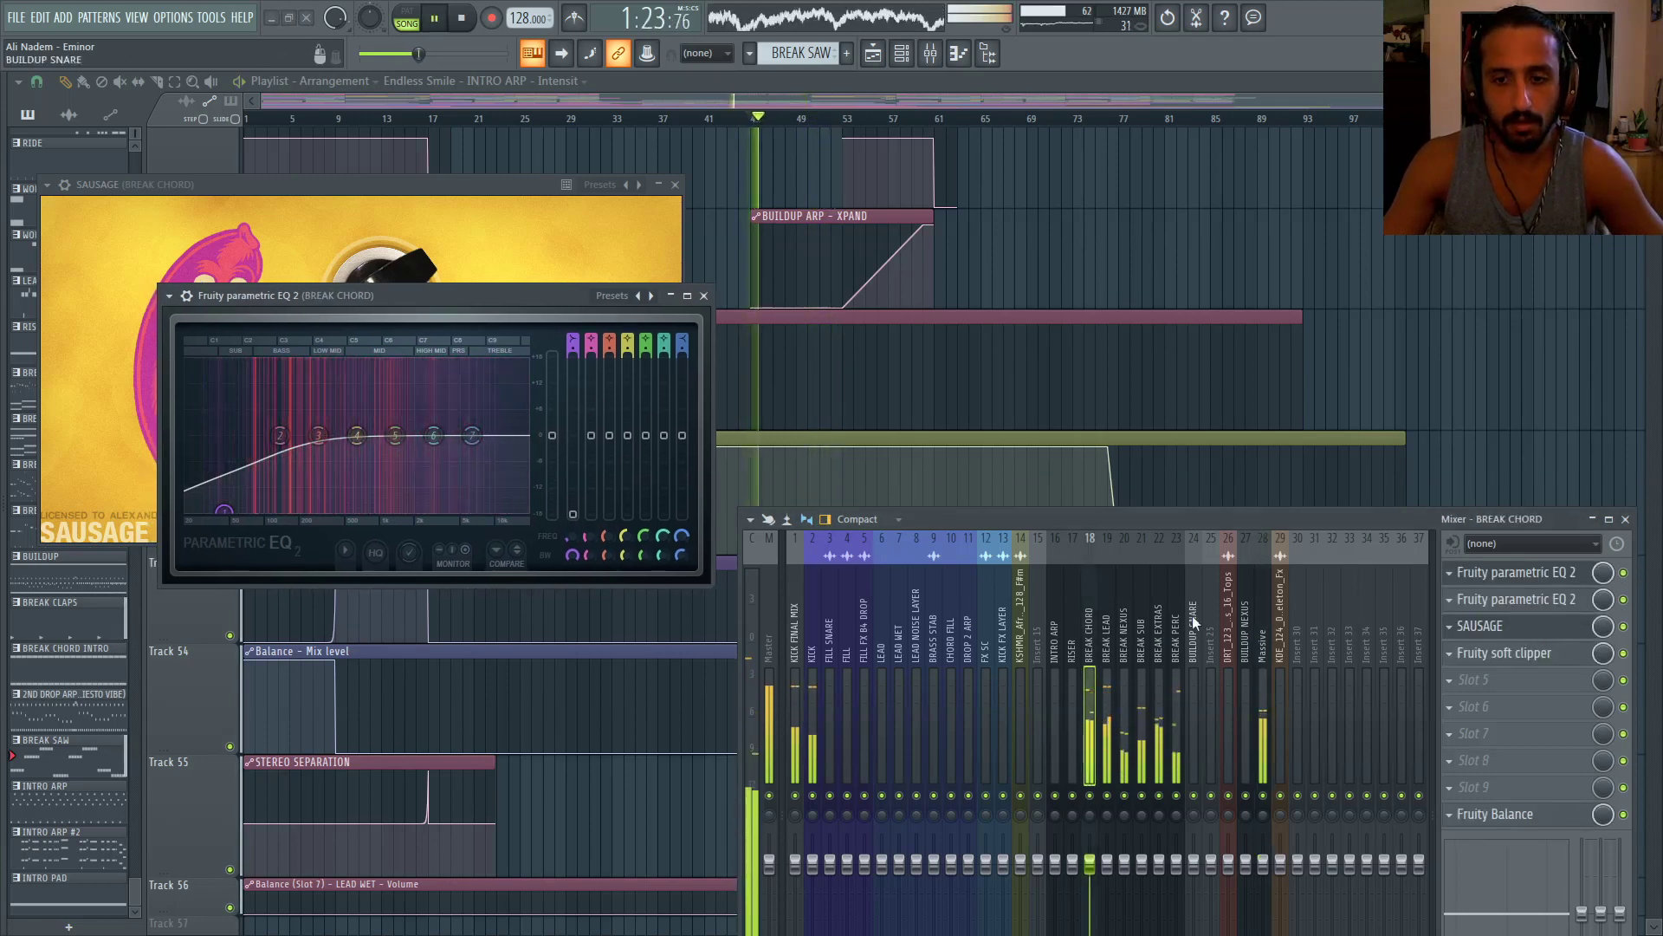
pyautogui.click(705, 296)
pyautogui.moveTo(923, 519); pyautogui.dragTo(875, 262)
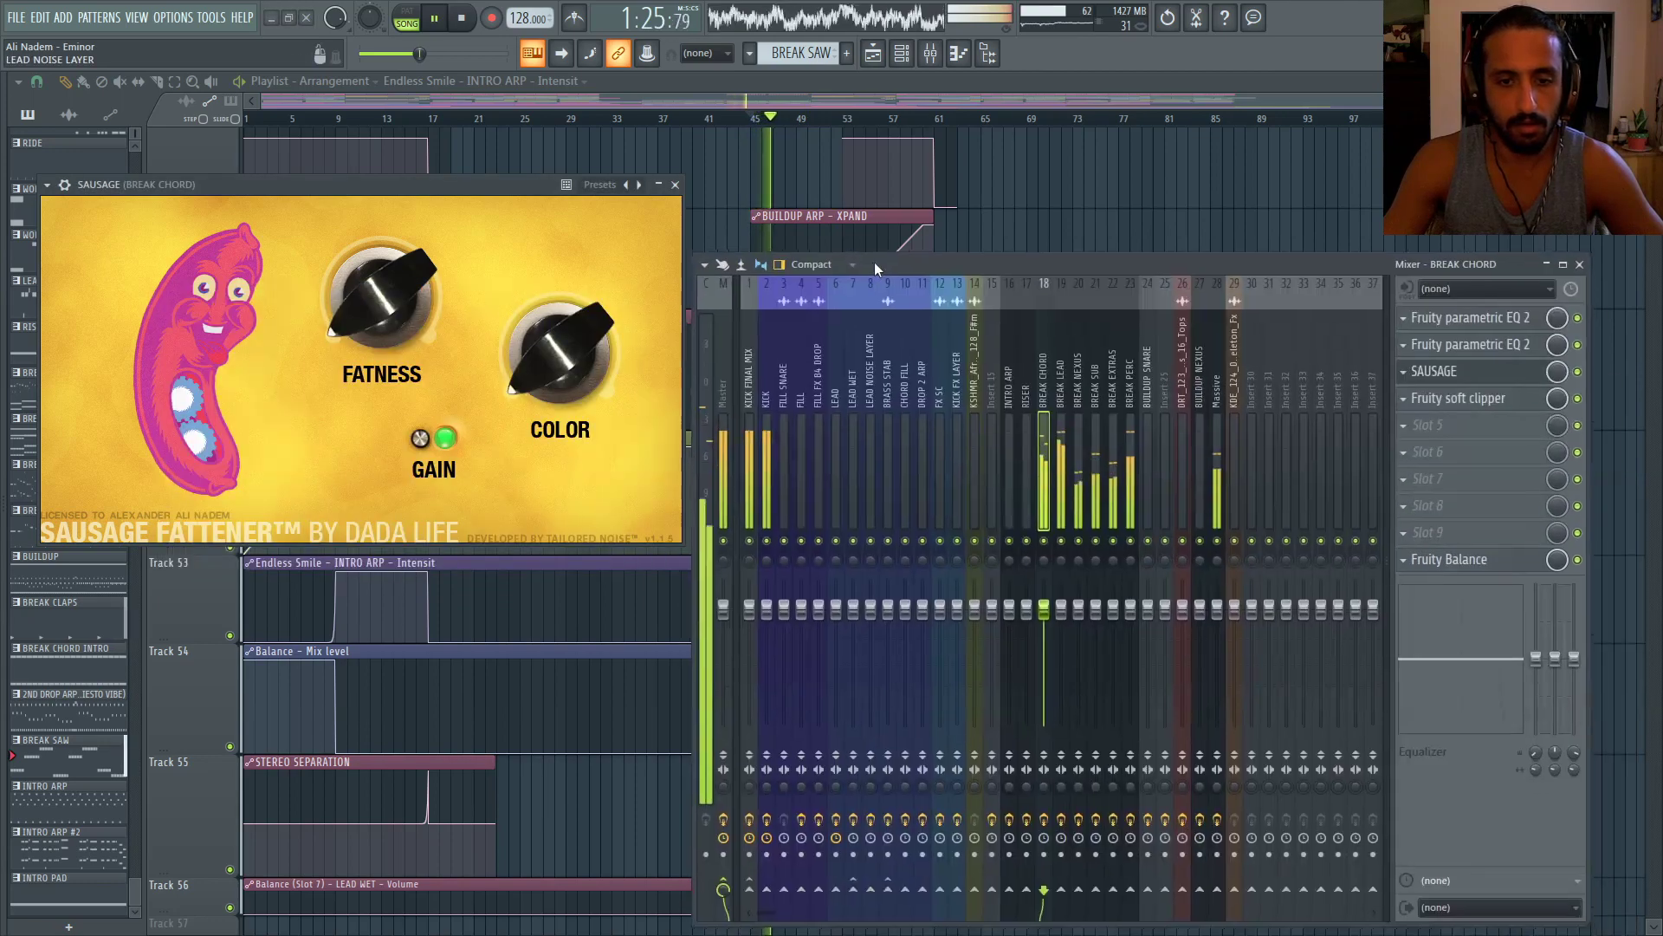
pyautogui.click(721, 450)
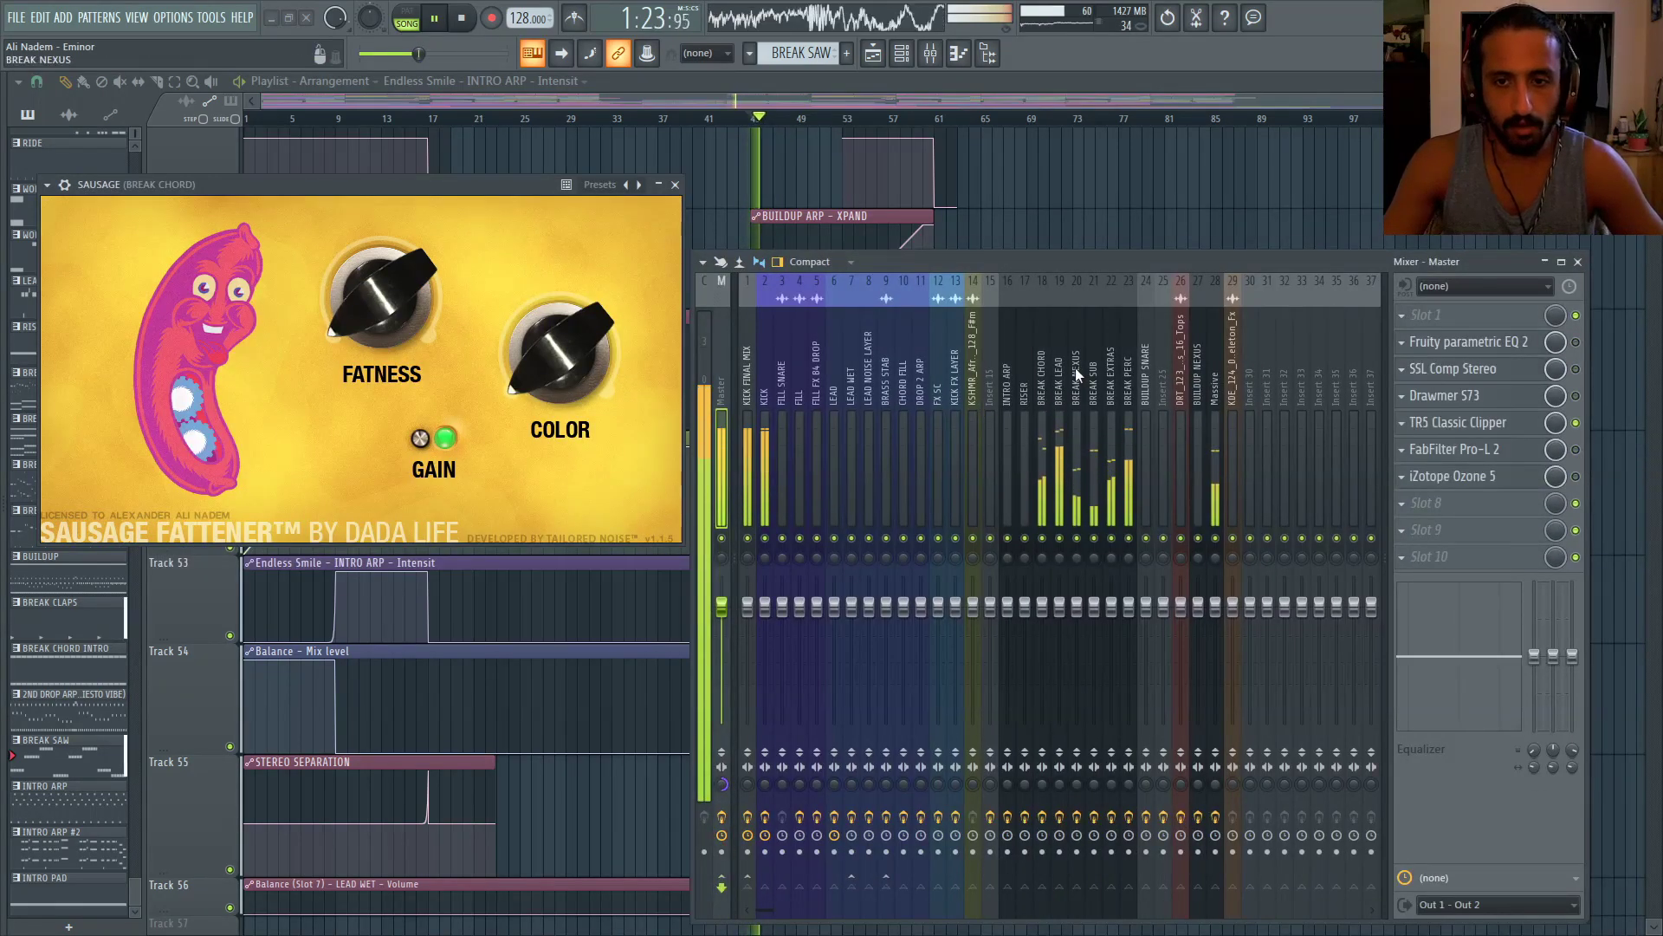
pyautogui.click(1042, 373)
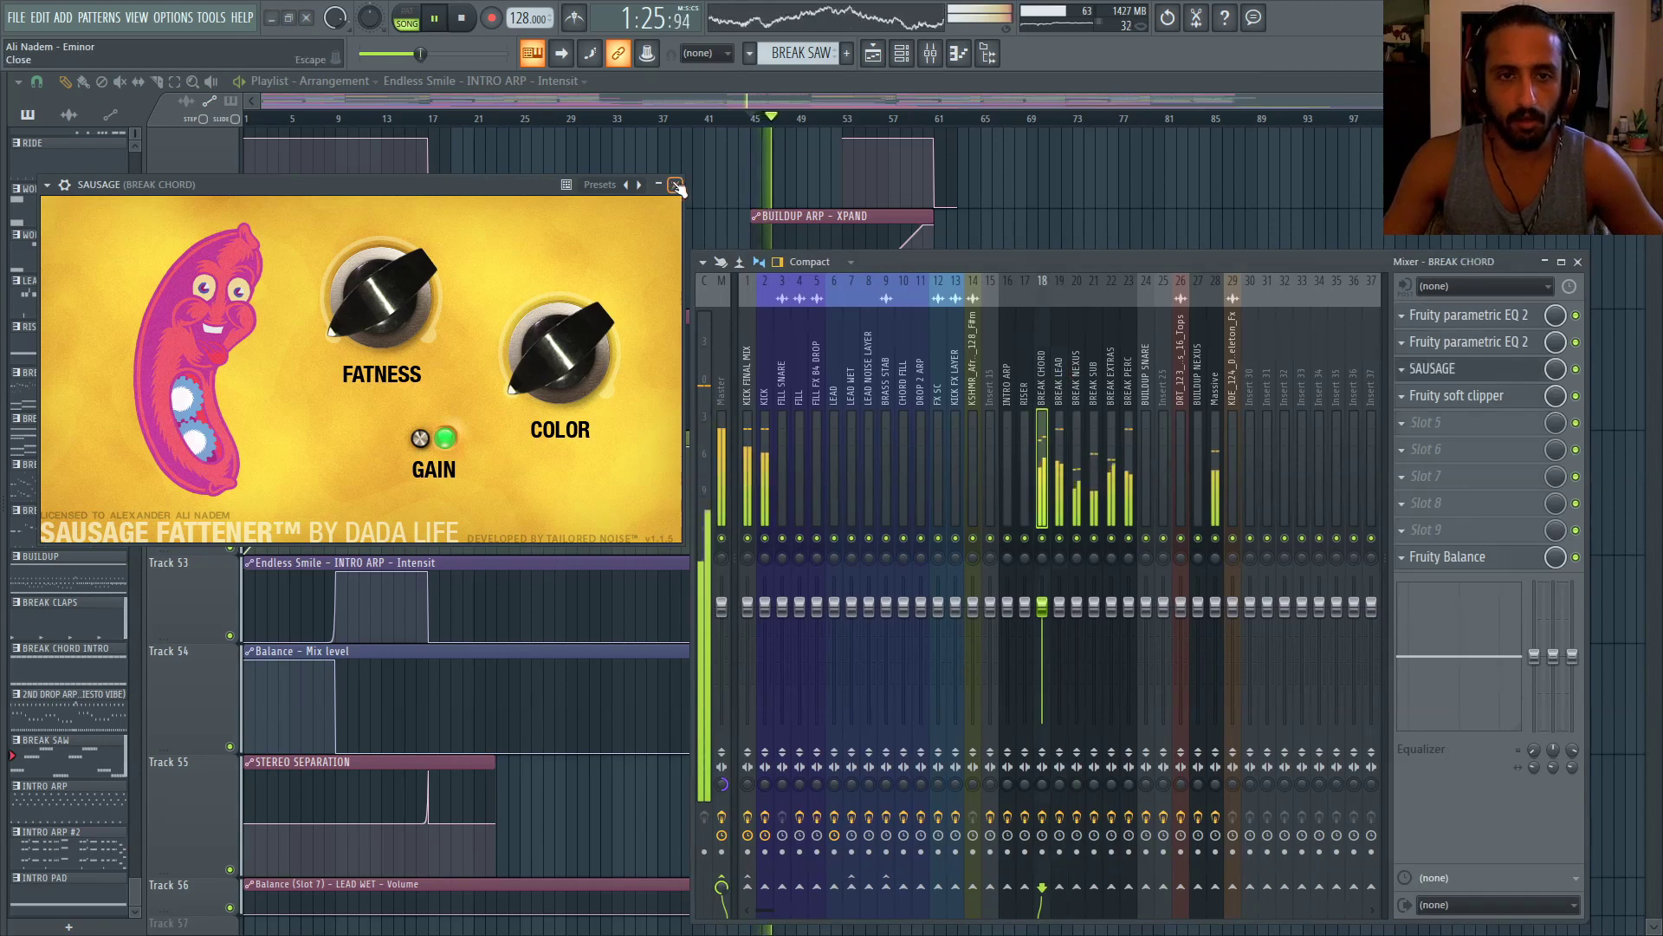
pyautogui.click(675, 186)
pyautogui.click(1056, 359)
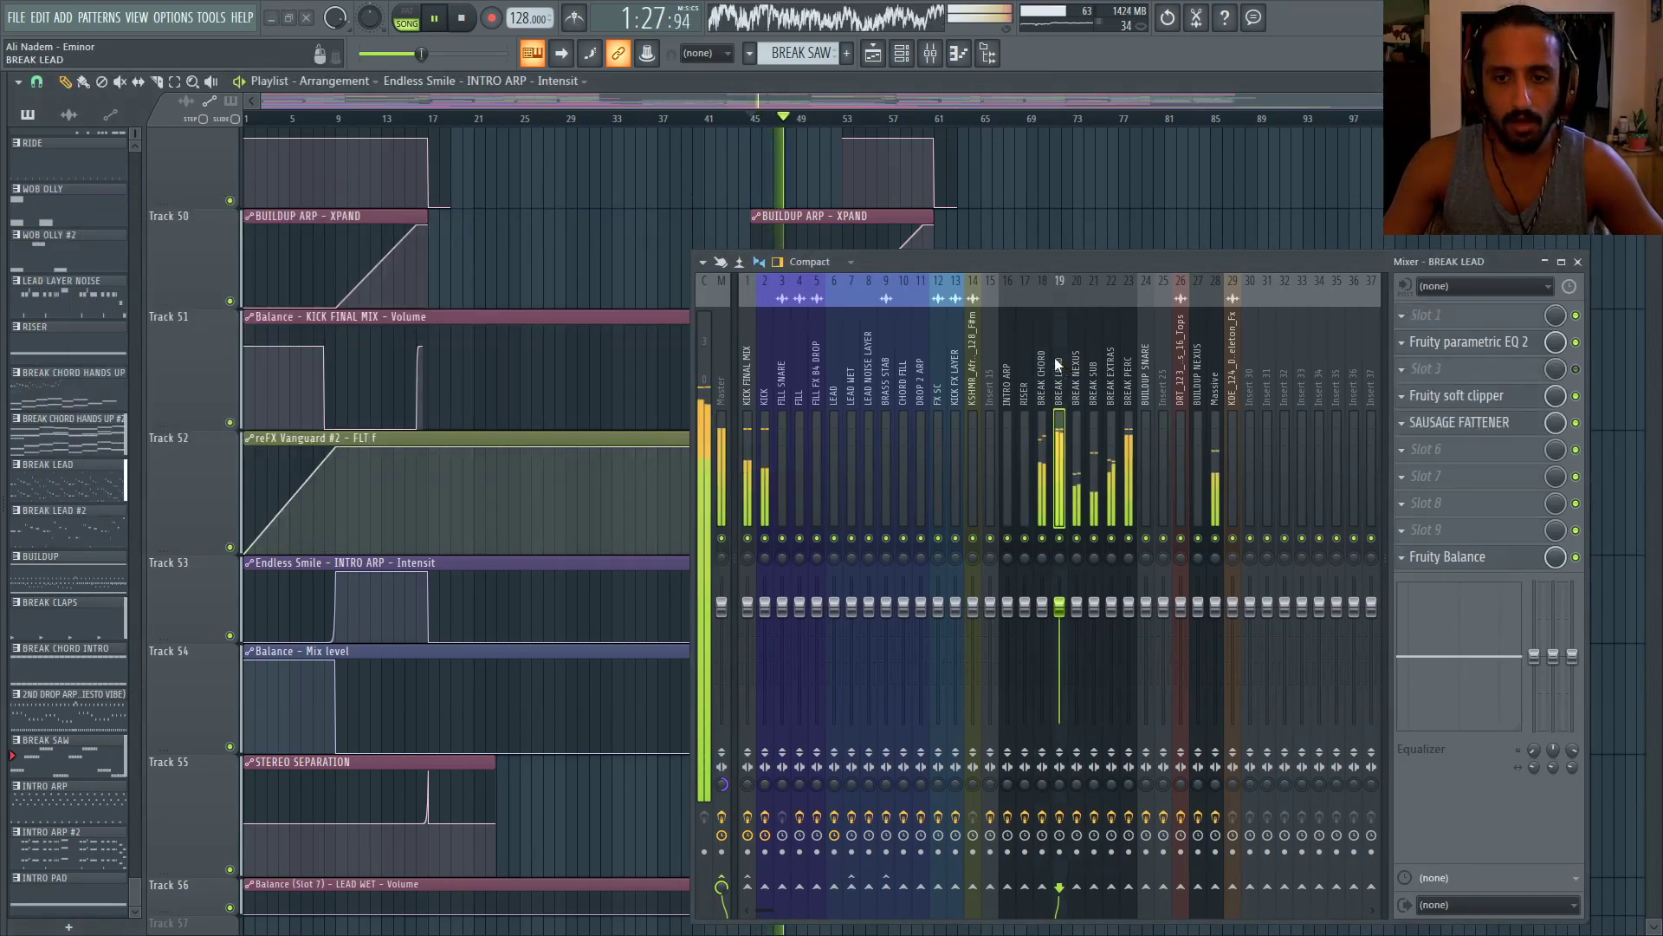
pyautogui.hotkey('ctrl', 's')
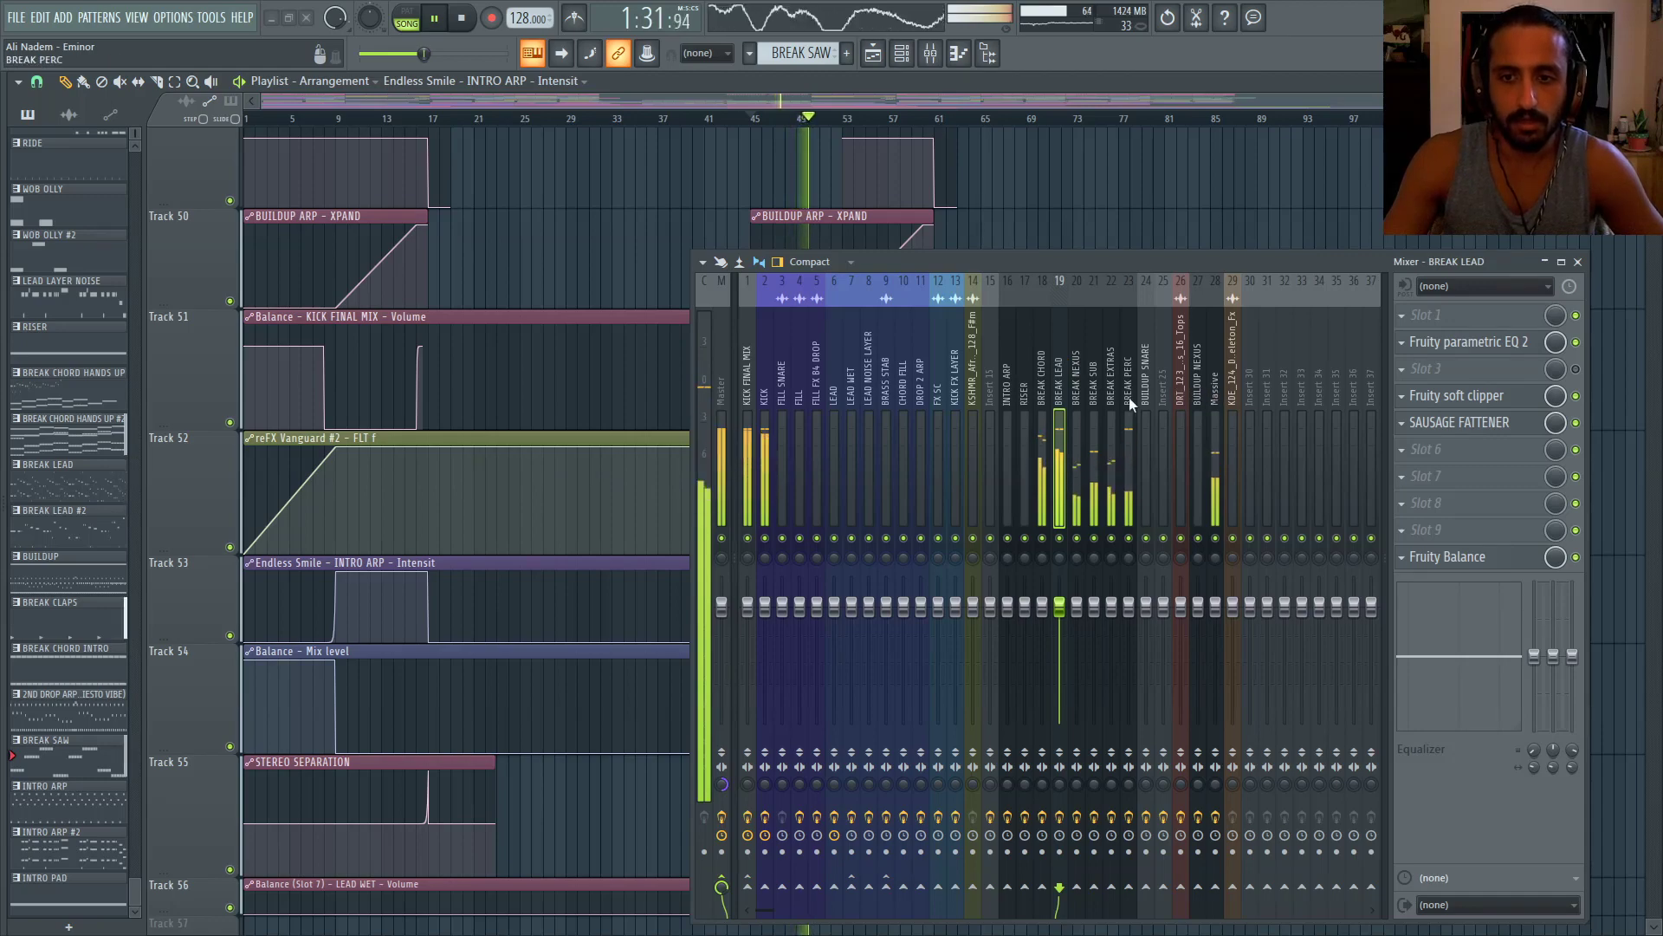
# Route the SPINNIN_top_loop_bounce_128 clip on Track 31 to free mixer track 30 and restart playback of the break
pyautogui.click(1578, 261)
pyautogui.scroll(3, 866, 433)
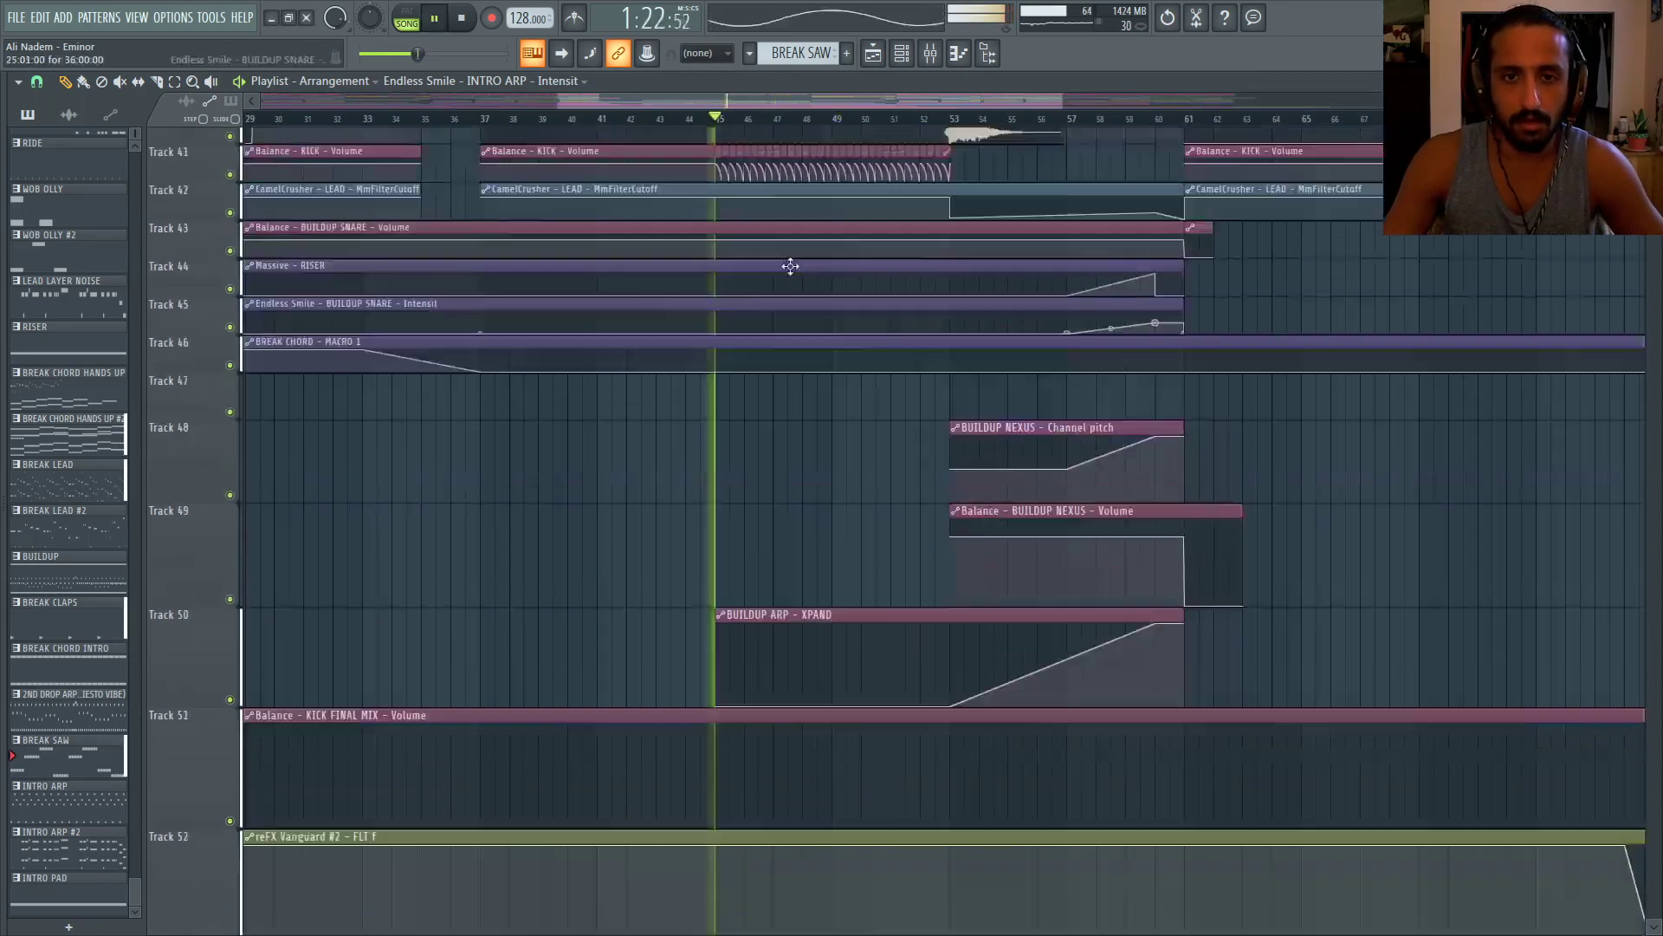
pyautogui.scroll(5, 762, 345)
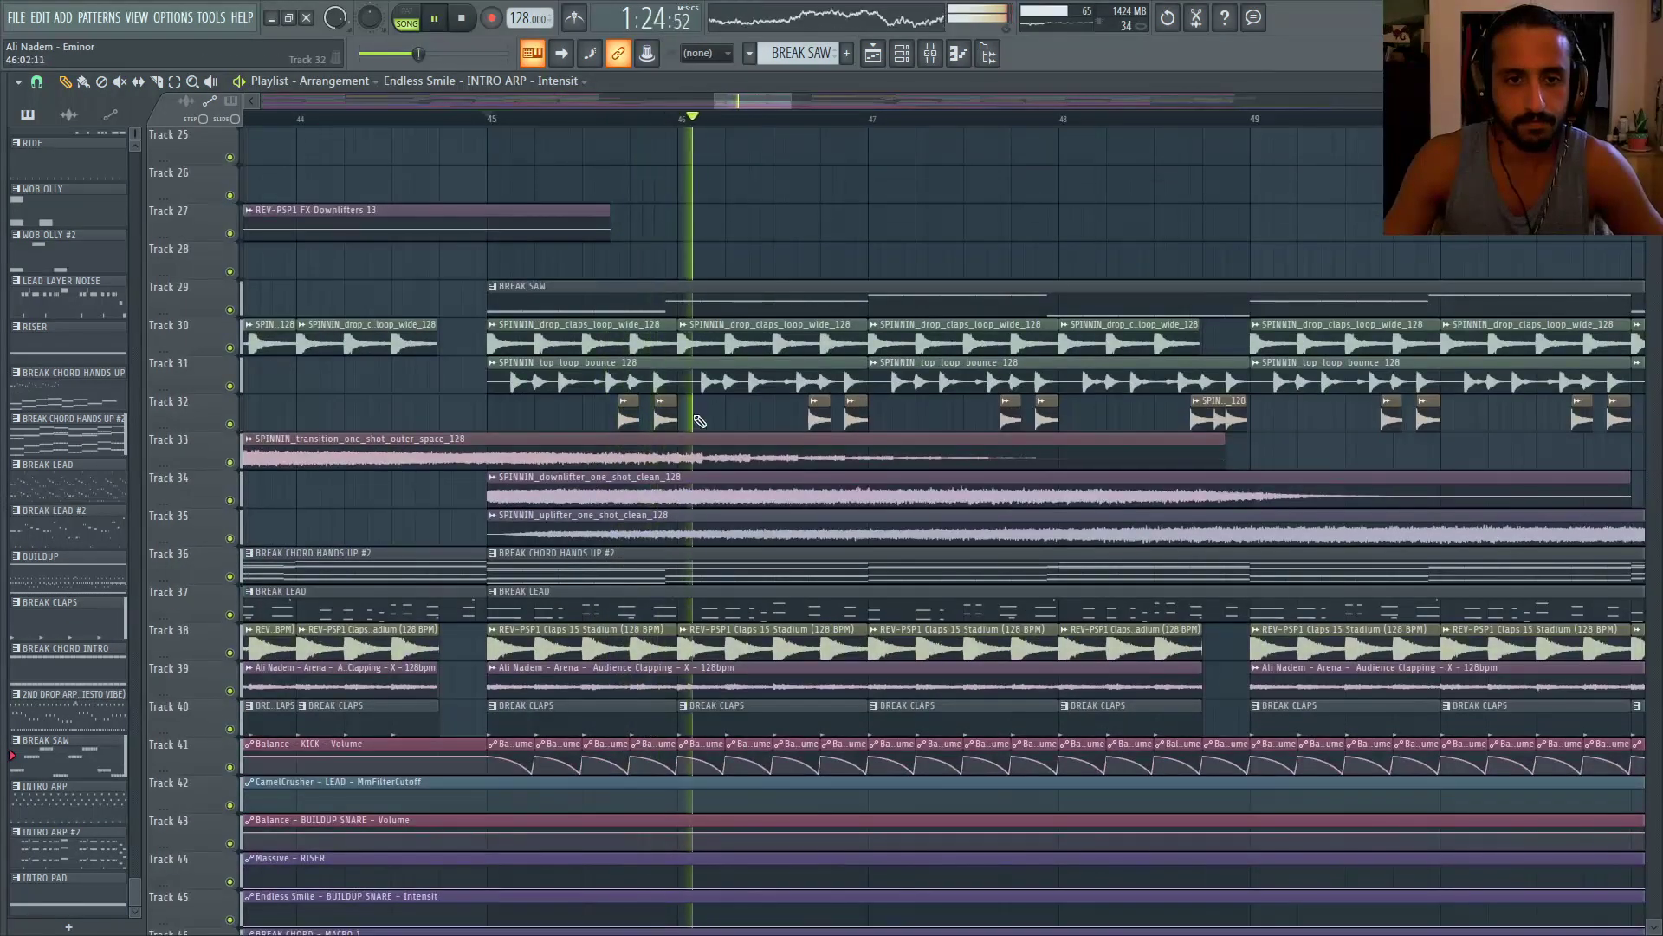
pyautogui.scroll(1, 736, 396)
pyautogui.doubleClick(778, 373)
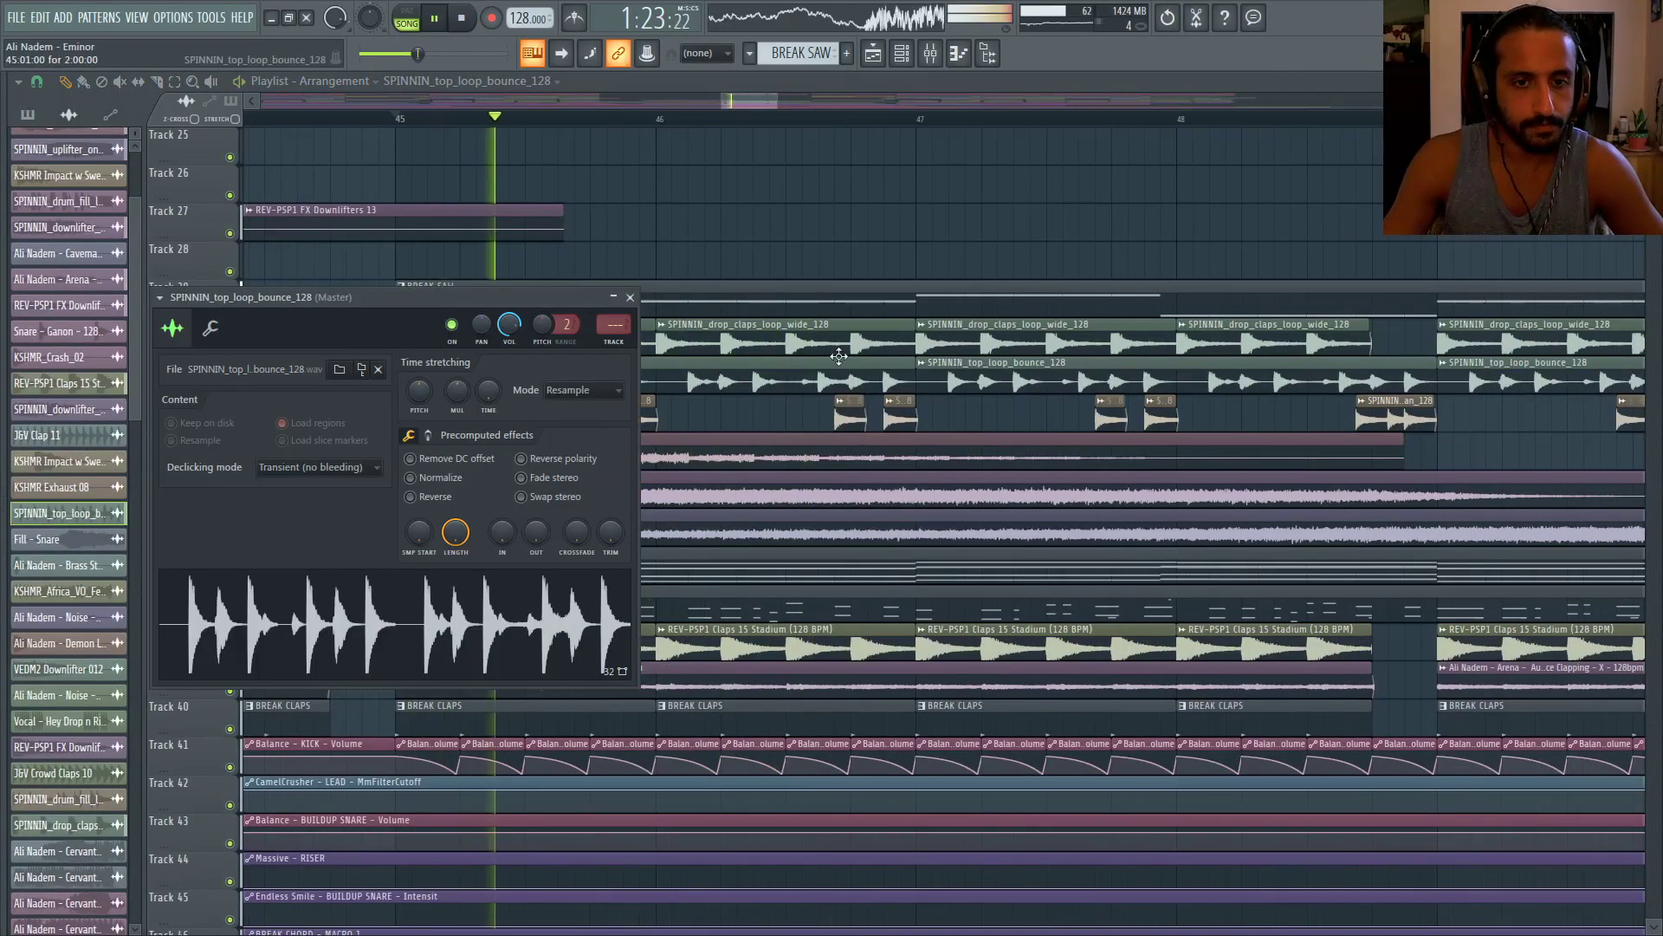
pyautogui.rightClick(825, 389)
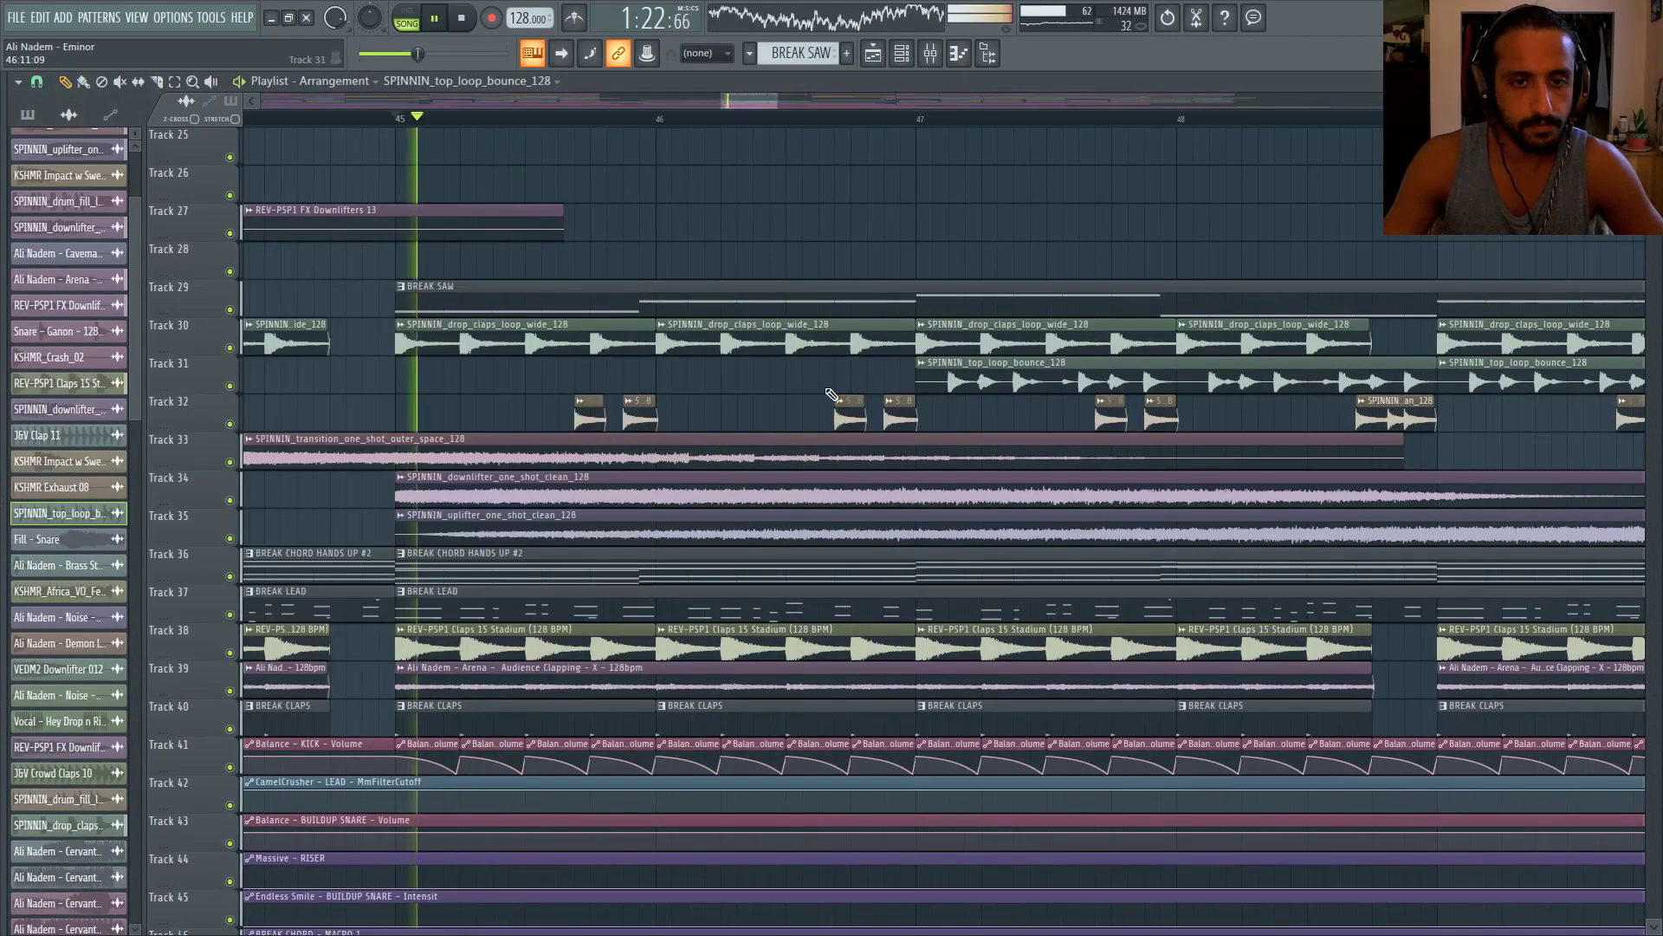
pyautogui.hotkey('ctrl', 'z')
pyautogui.doubleClick(859, 376)
pyautogui.press('space')
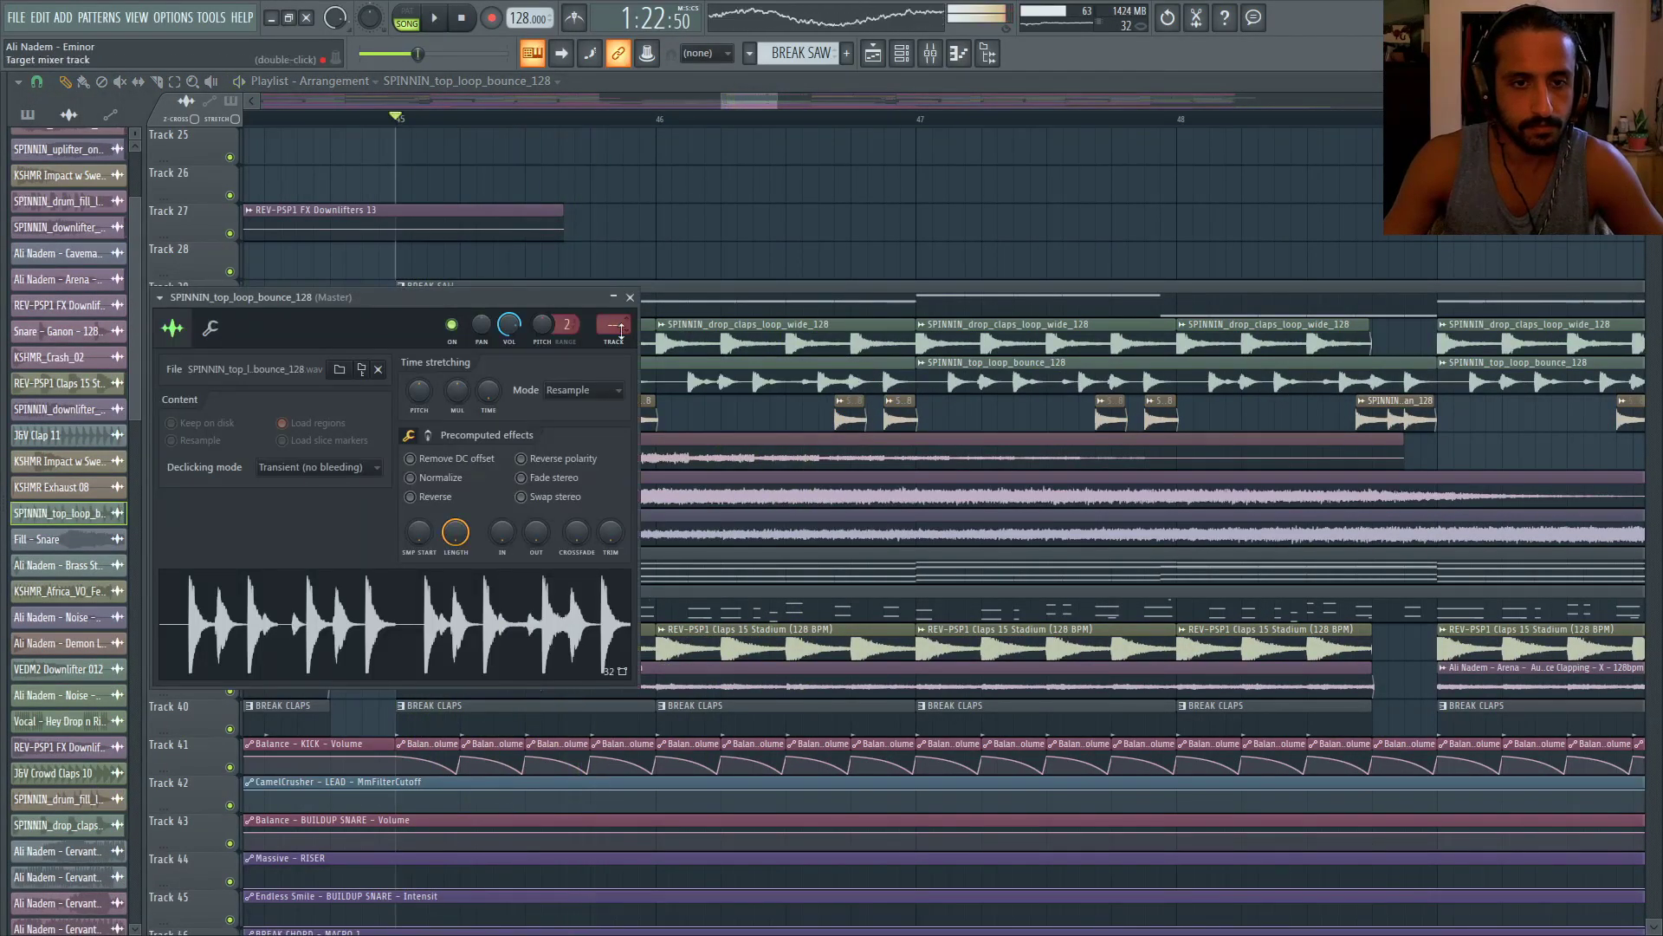
pyautogui.click(624, 345)
pyautogui.press('space')
# Add a Fruity Balance in the fifth effect slot of the SPINNIN_top_loop_bounce_128 mixer track
pyautogui.click(1402, 423)
pyautogui.moveTo(1425, 446)
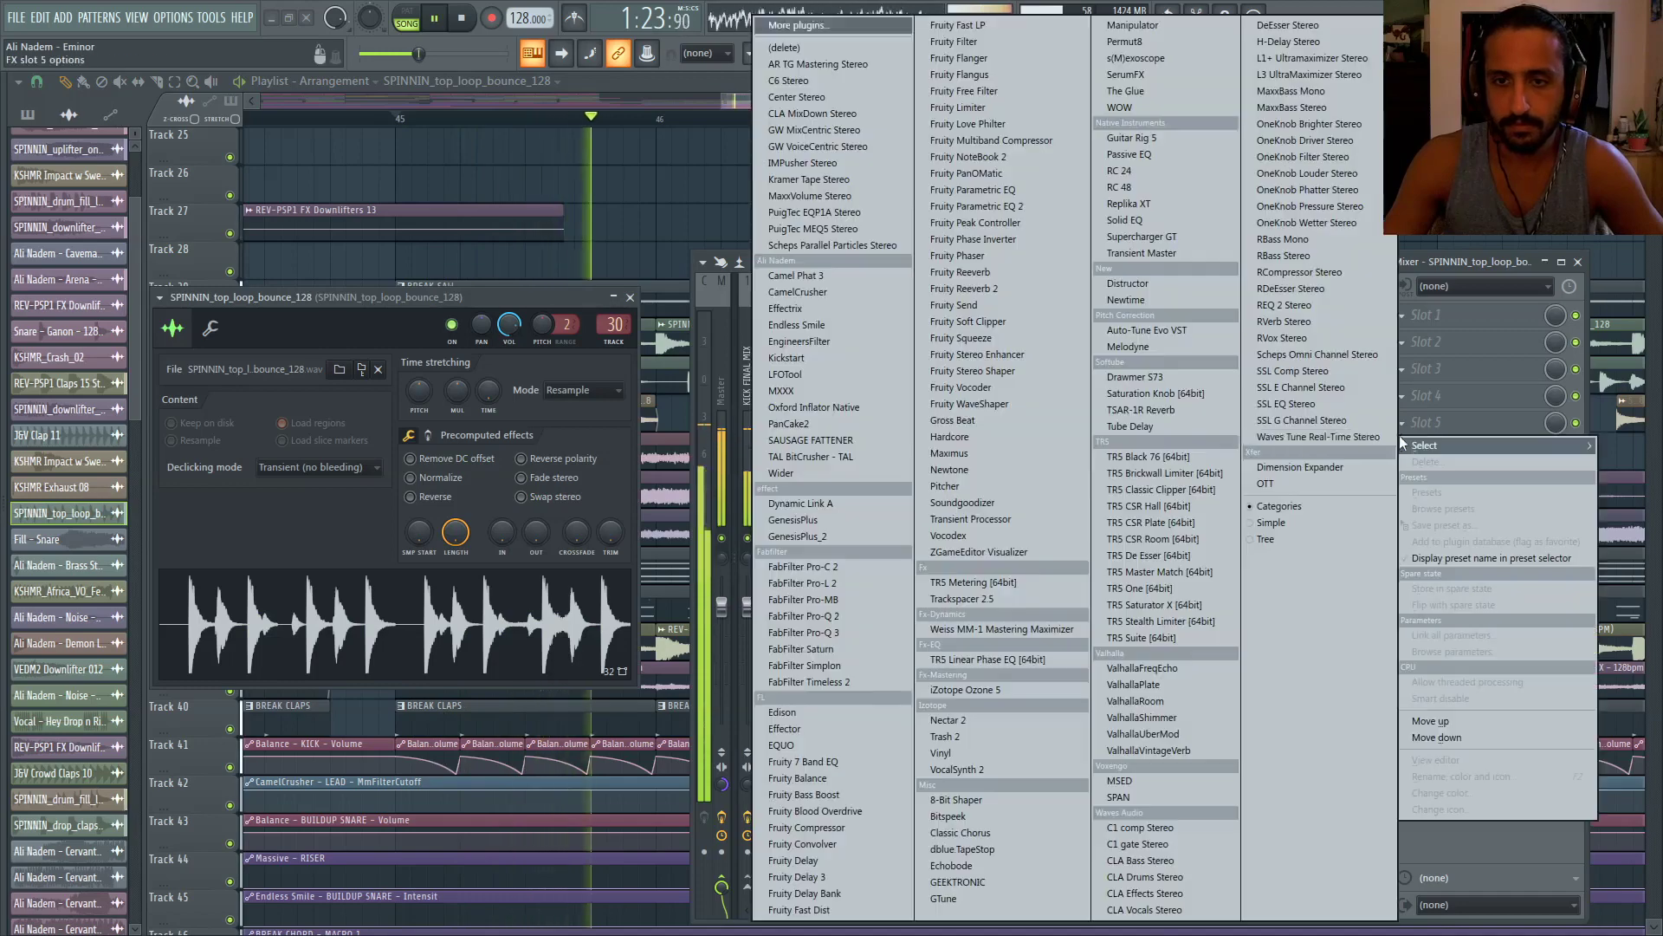
pyautogui.click(836, 781)
# Link the volume of the new Fruity Balance to an internal controller
pyautogui.rightClick(215, 283)
pyautogui.click(286, 431)
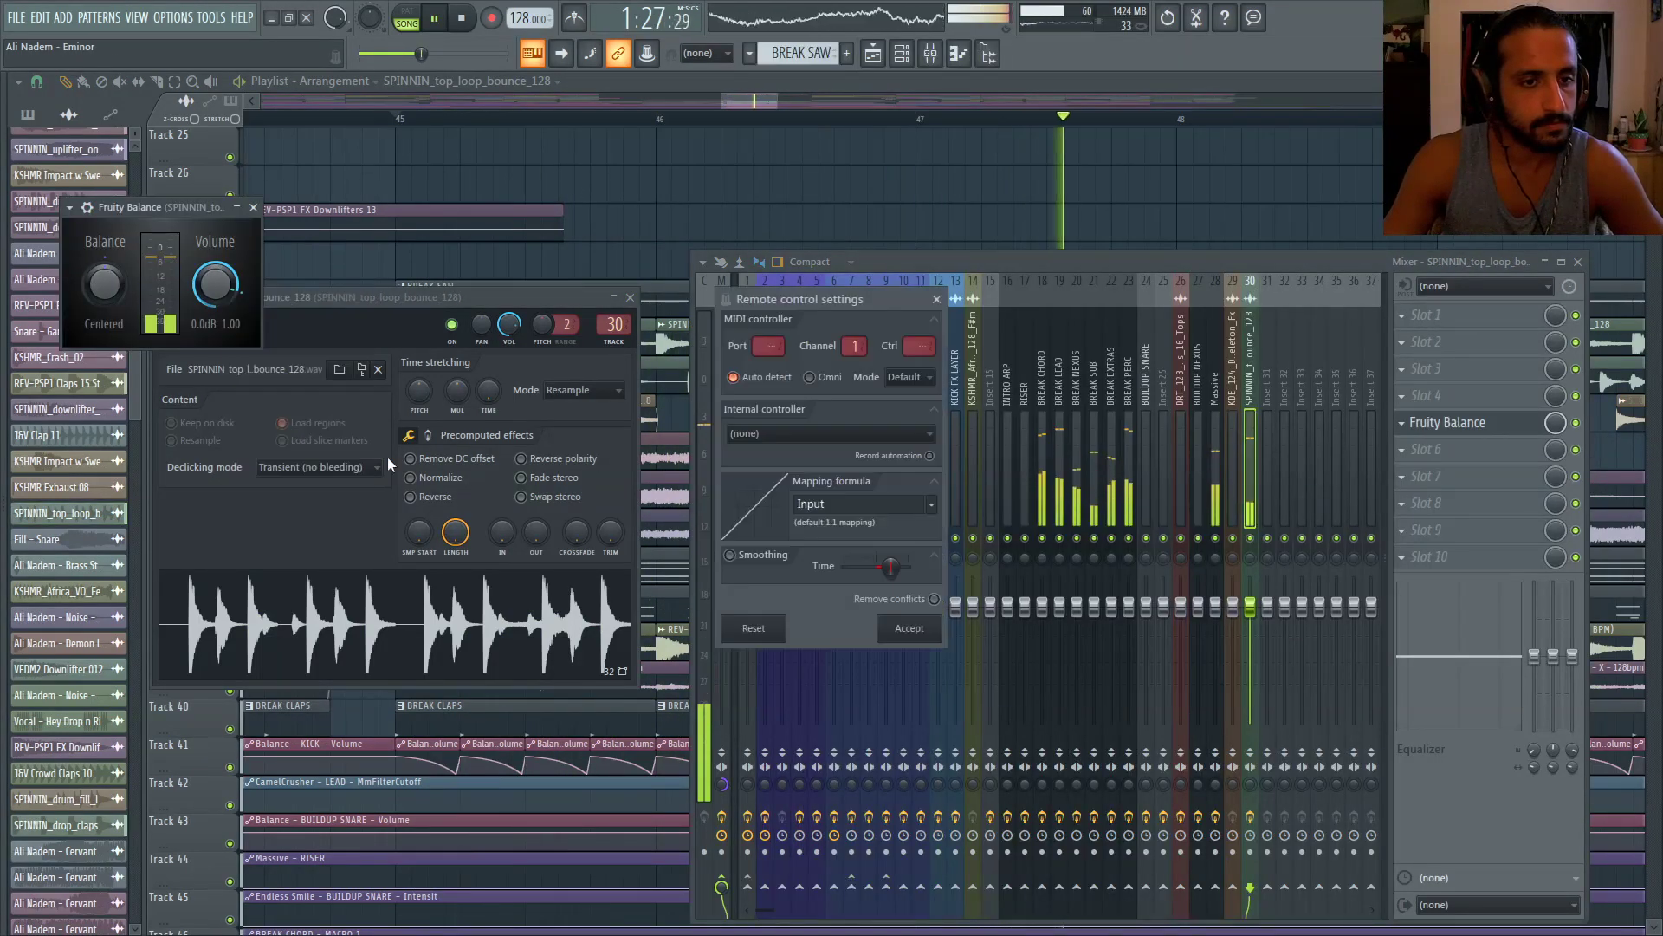
pyautogui.click(832, 431)
pyautogui.click(853, 527)
pyautogui.click(909, 628)
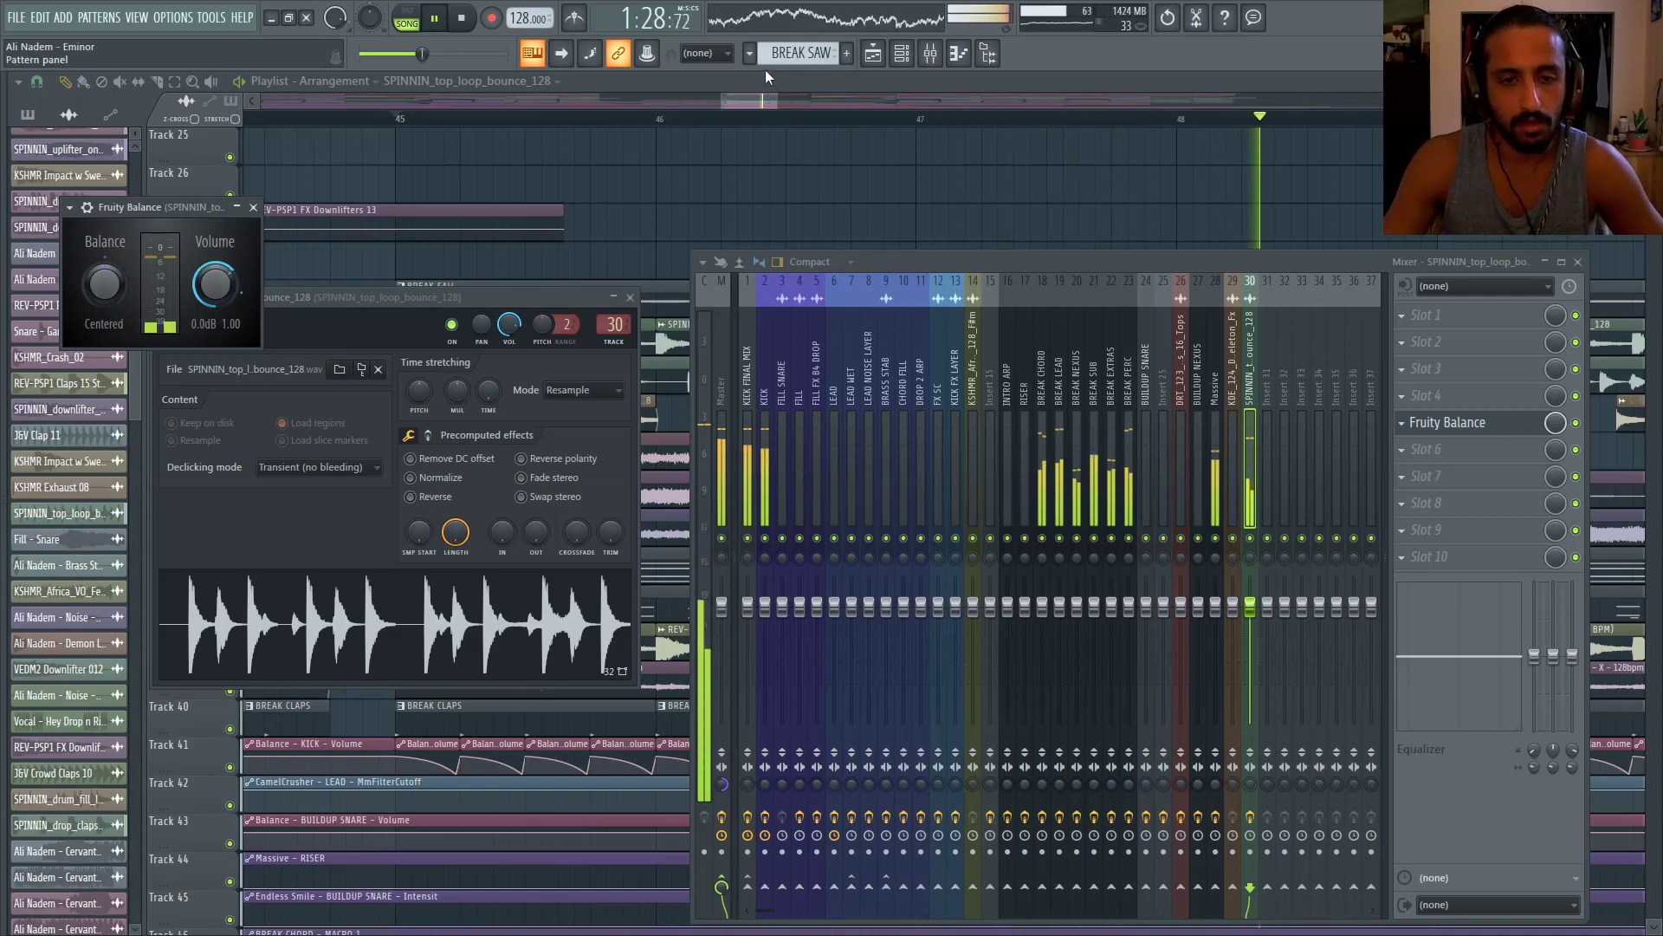
# Open the SPINNIN_drum_fill_loop_clean_128 clip's settings on Track 32 to check which mixer track it uses
pyautogui.click(807, 84)
pyautogui.scroll(-2, 506, 277)
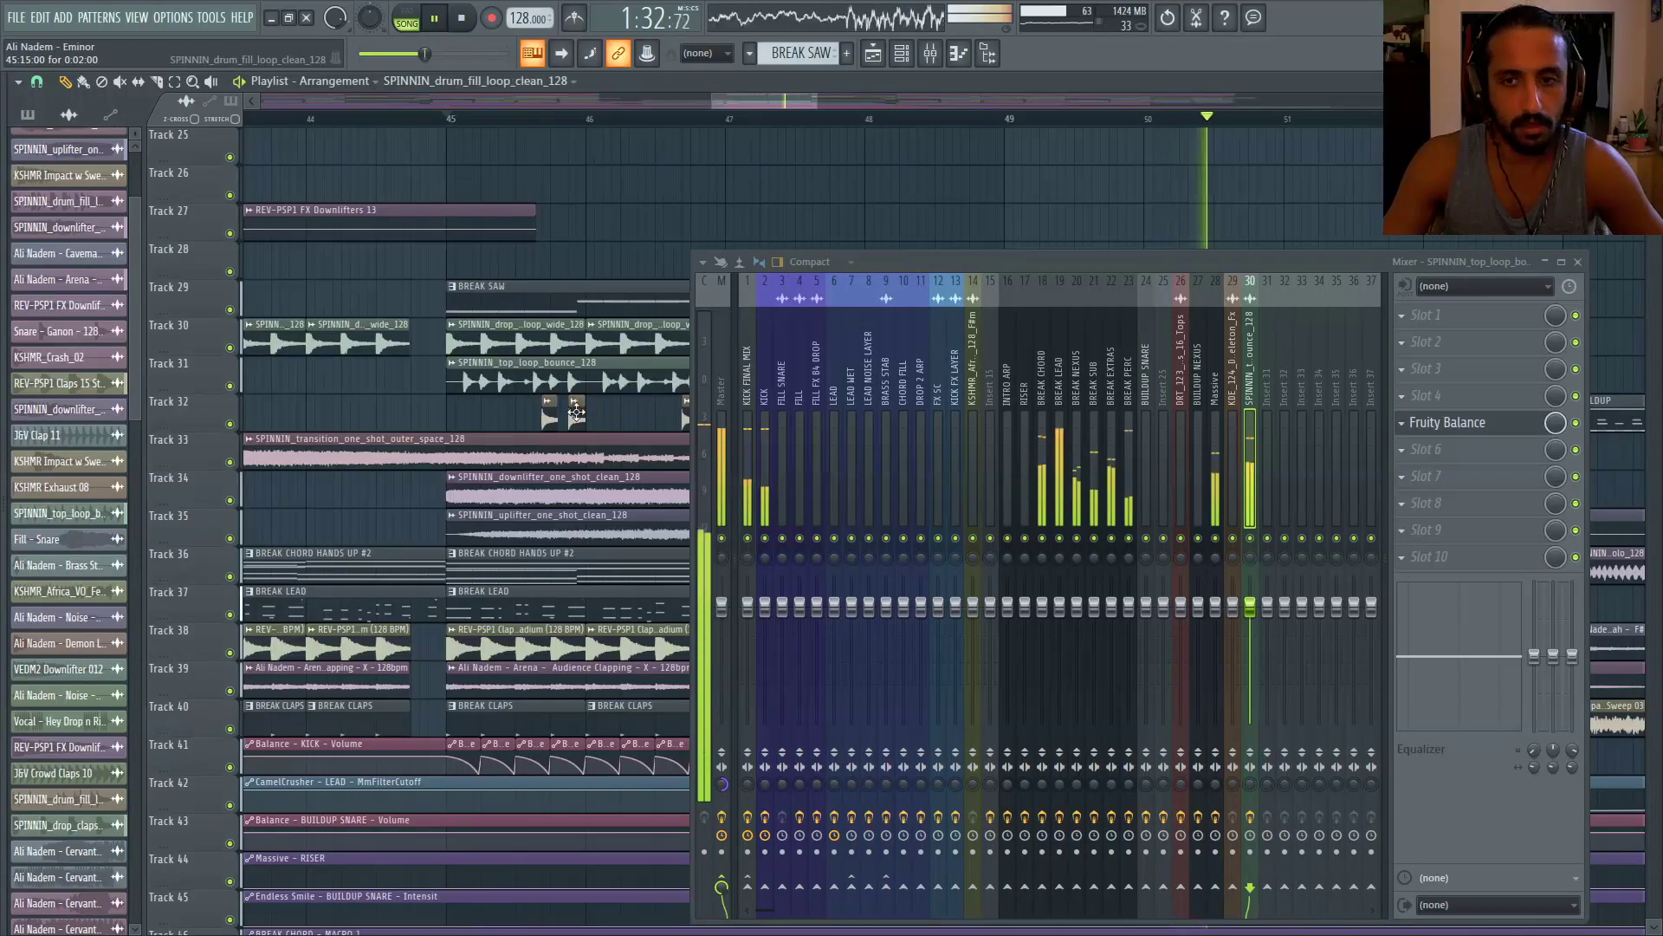
pyautogui.doubleClick(576, 412)
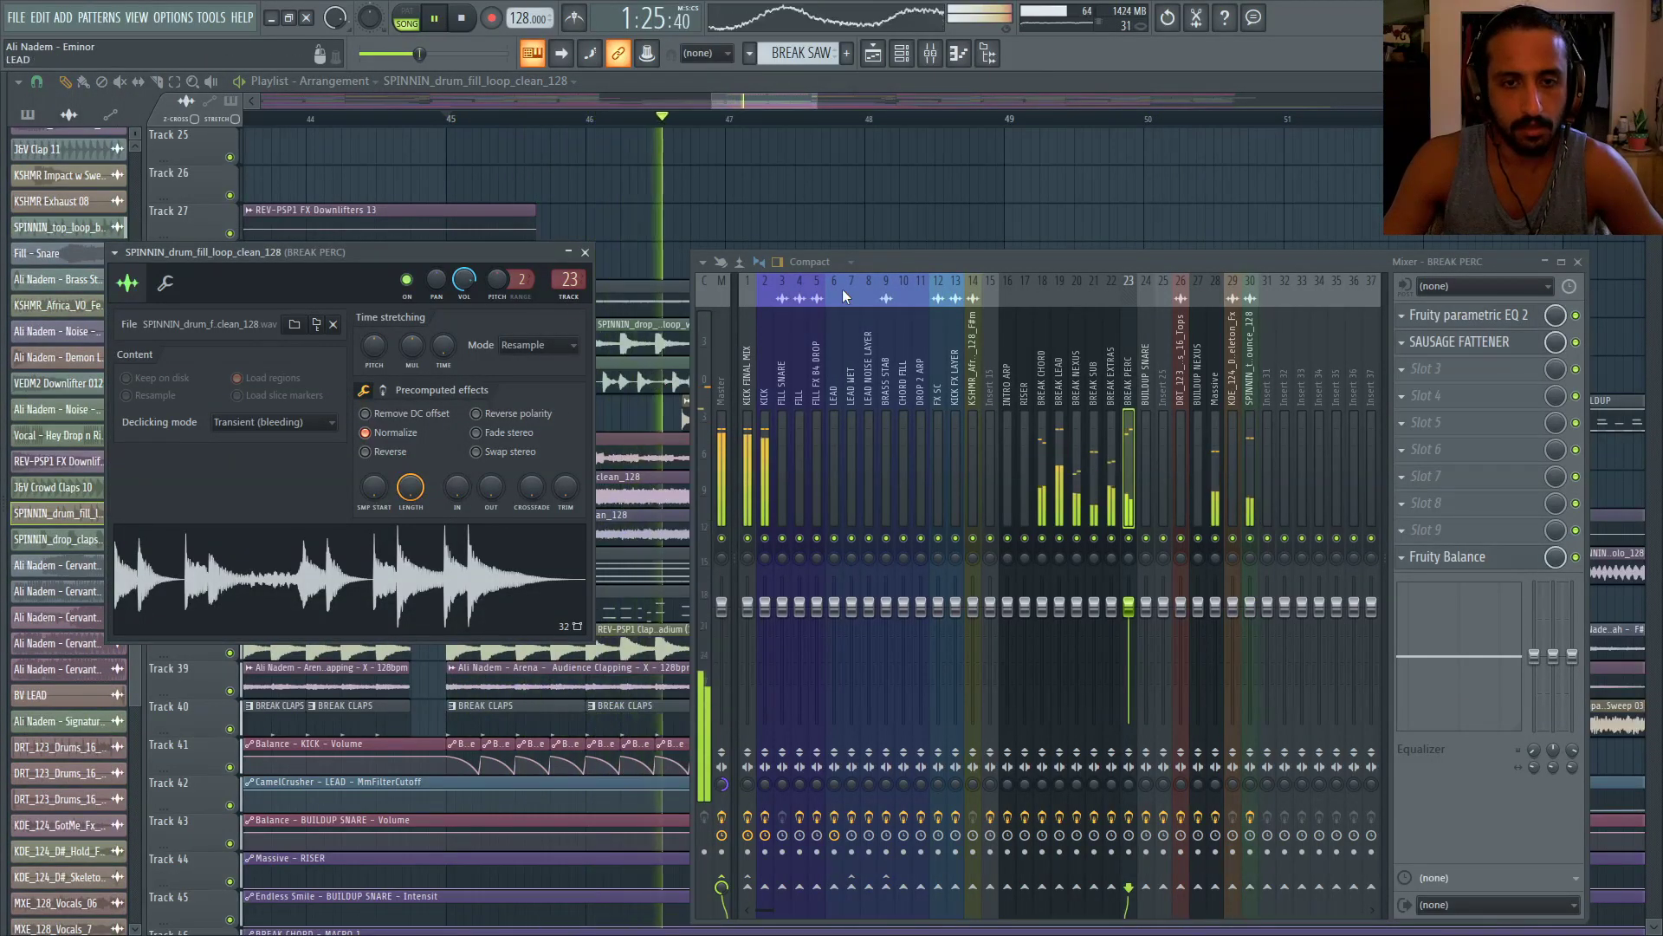
pyautogui.moveTo(873, 265); pyautogui.dragTo(985, 546)
# Route the SPINNIN_top_loop_bounce_128 clip to the Master track and check the SPINNIN_drop_claps_loop_wide_128 clip's routing
pyautogui.click(855, 377)
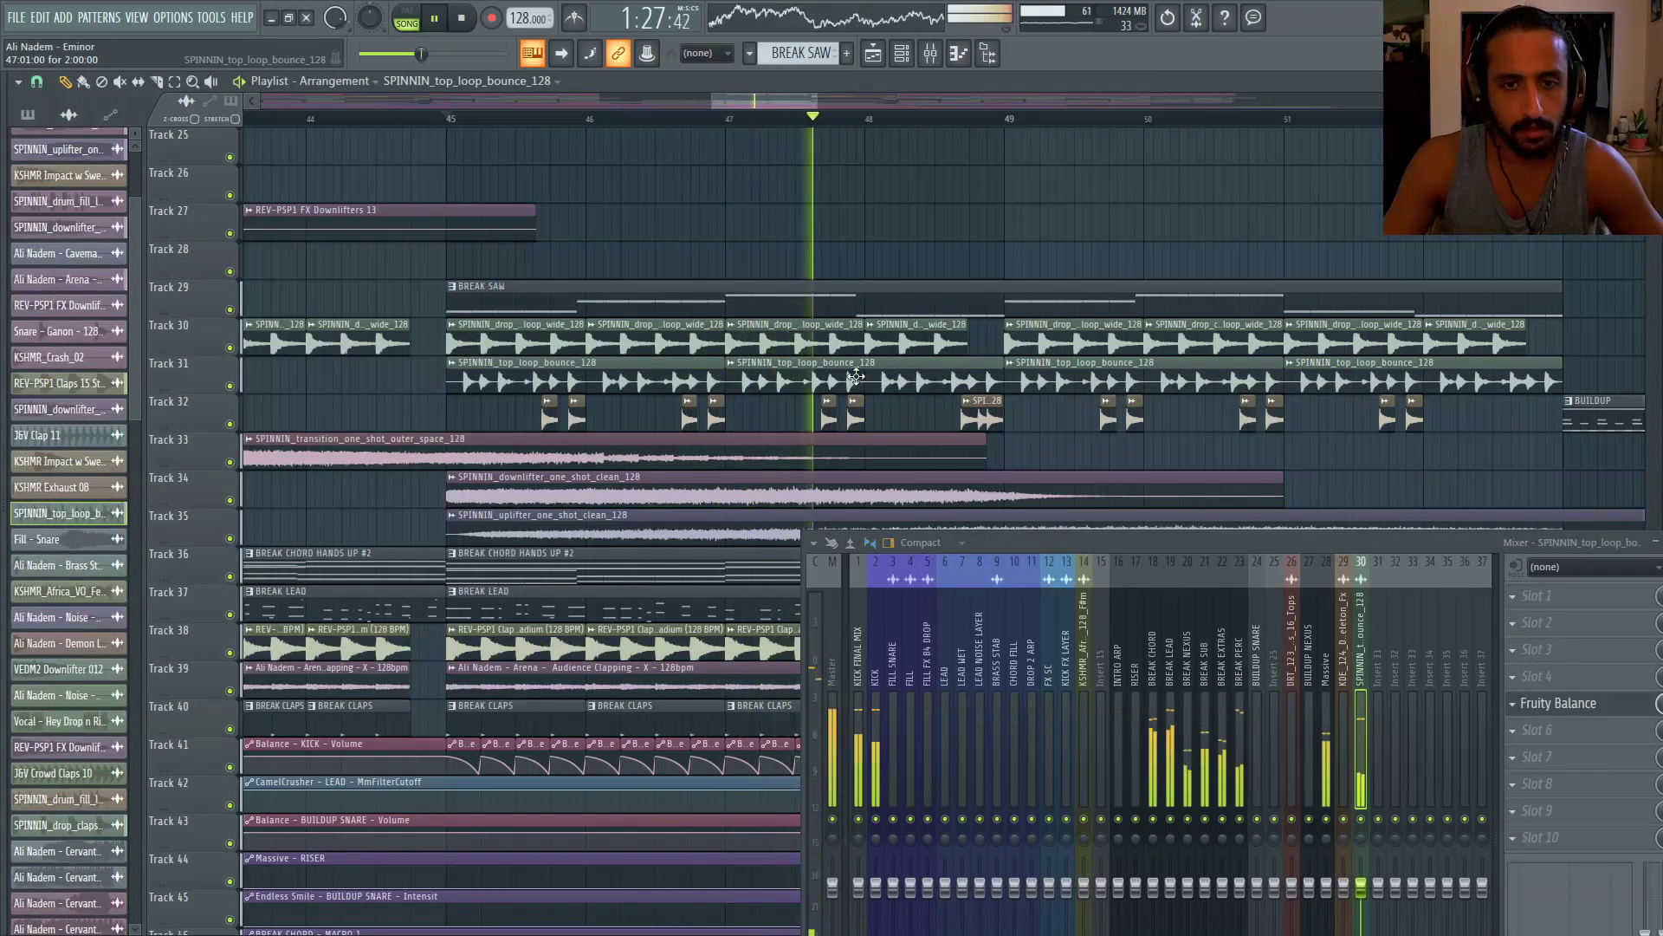
pyautogui.doubleClick(856, 377)
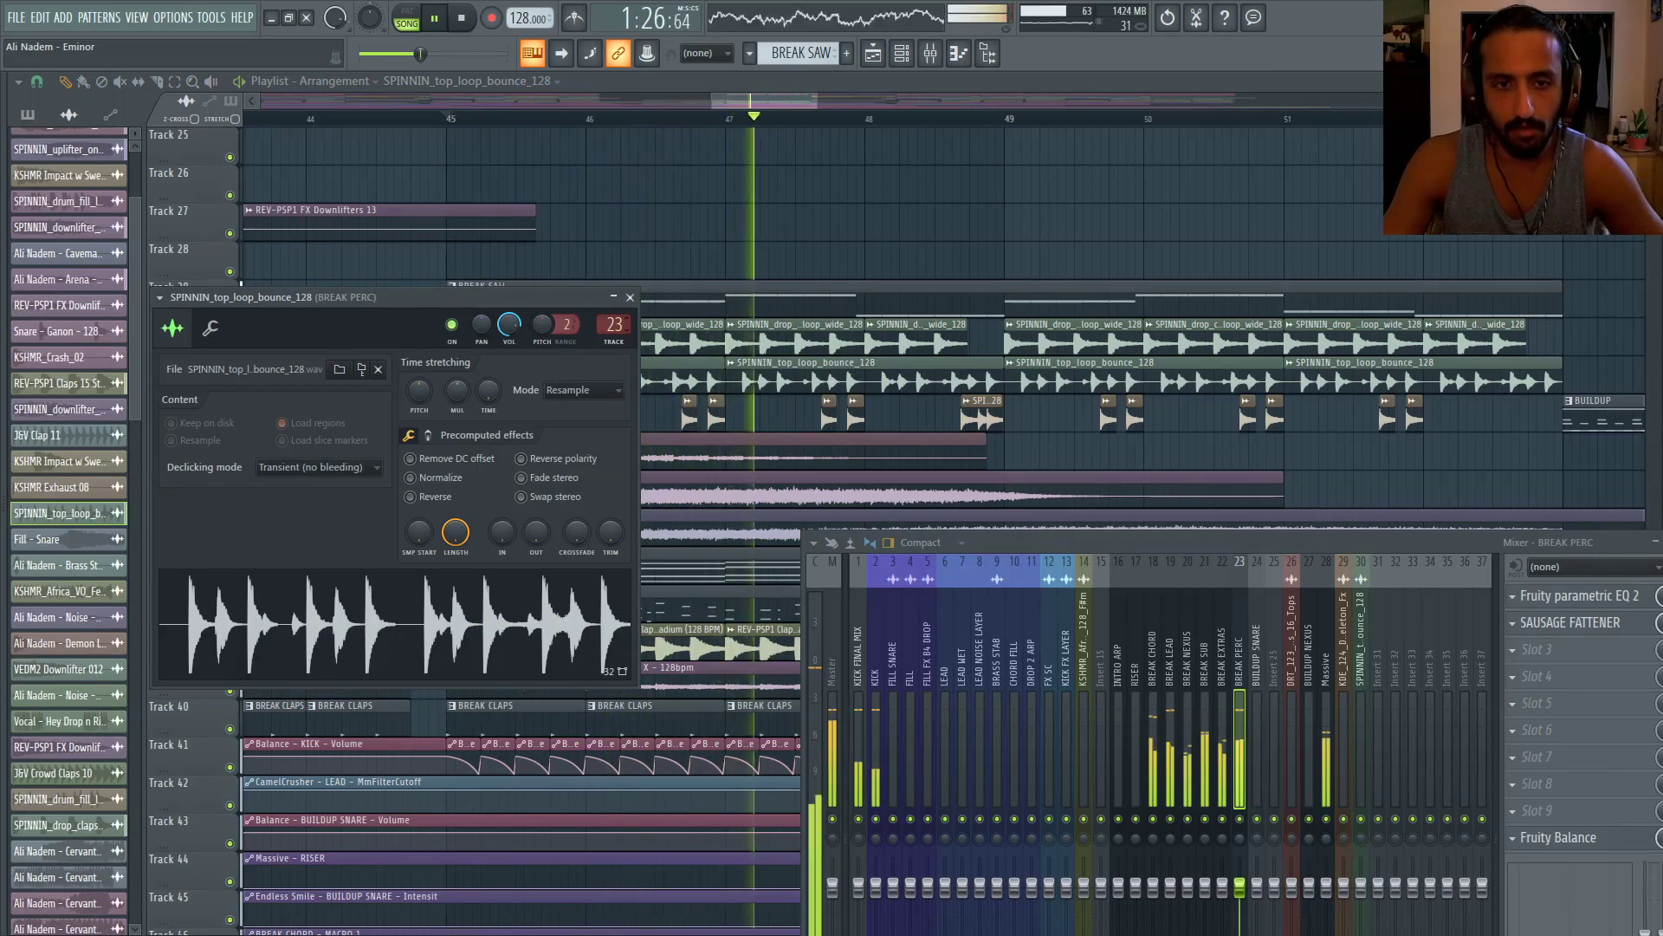
pyautogui.moveTo(613, 324); pyautogui.dragTo(613, 416)
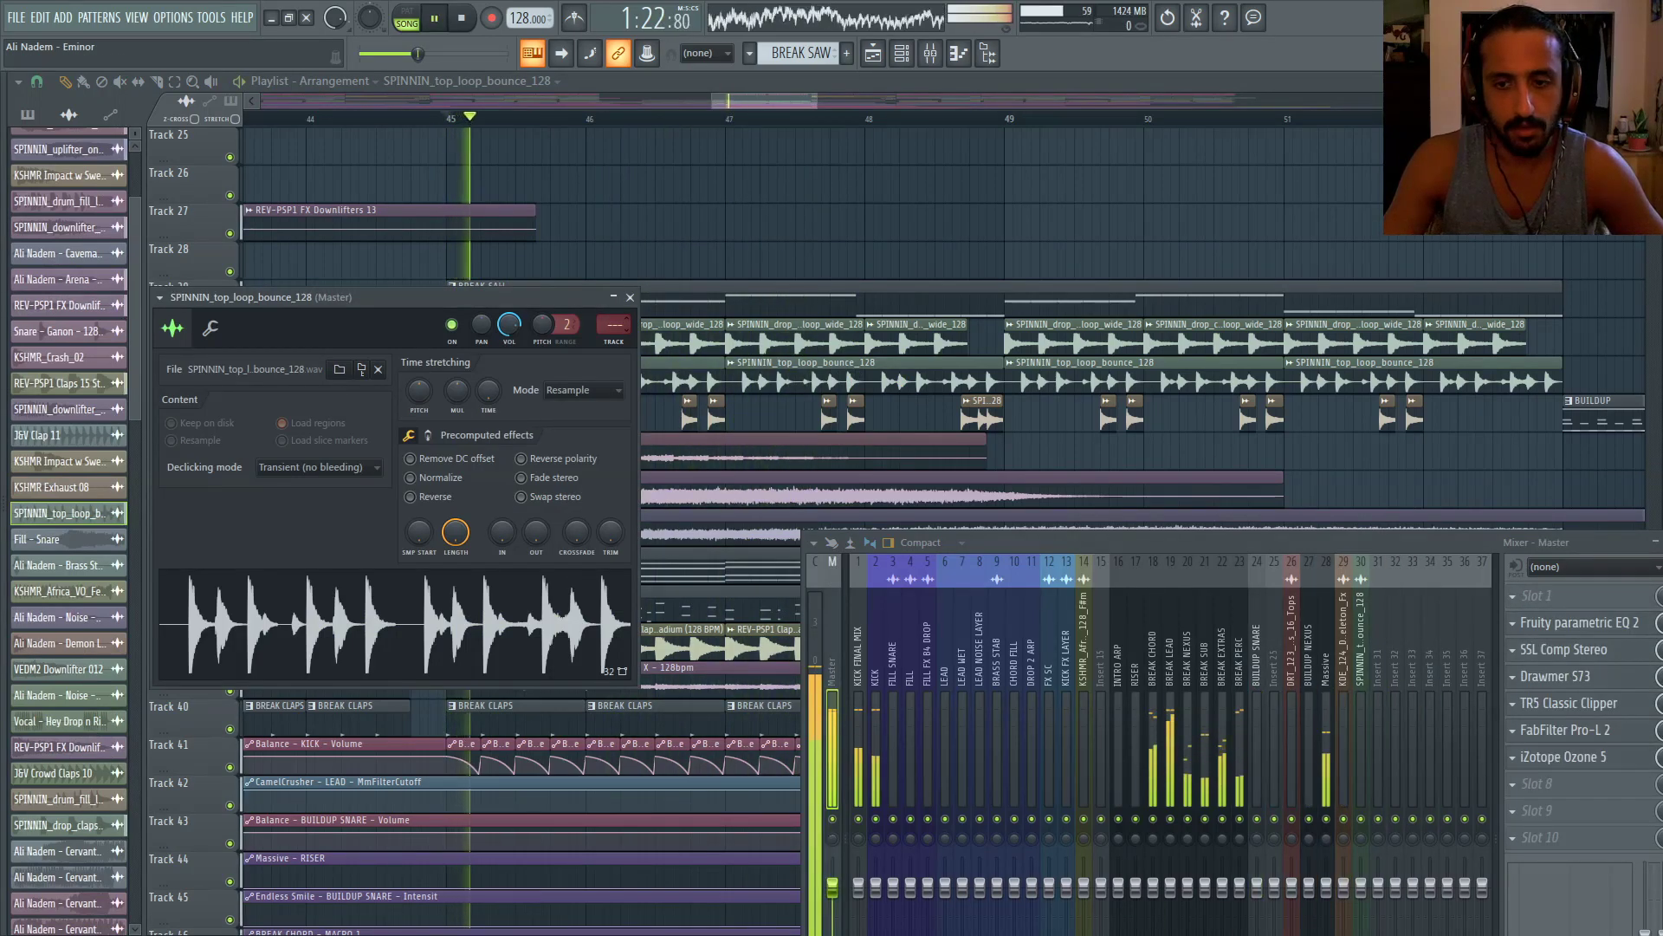
pyautogui.click(209, 330)
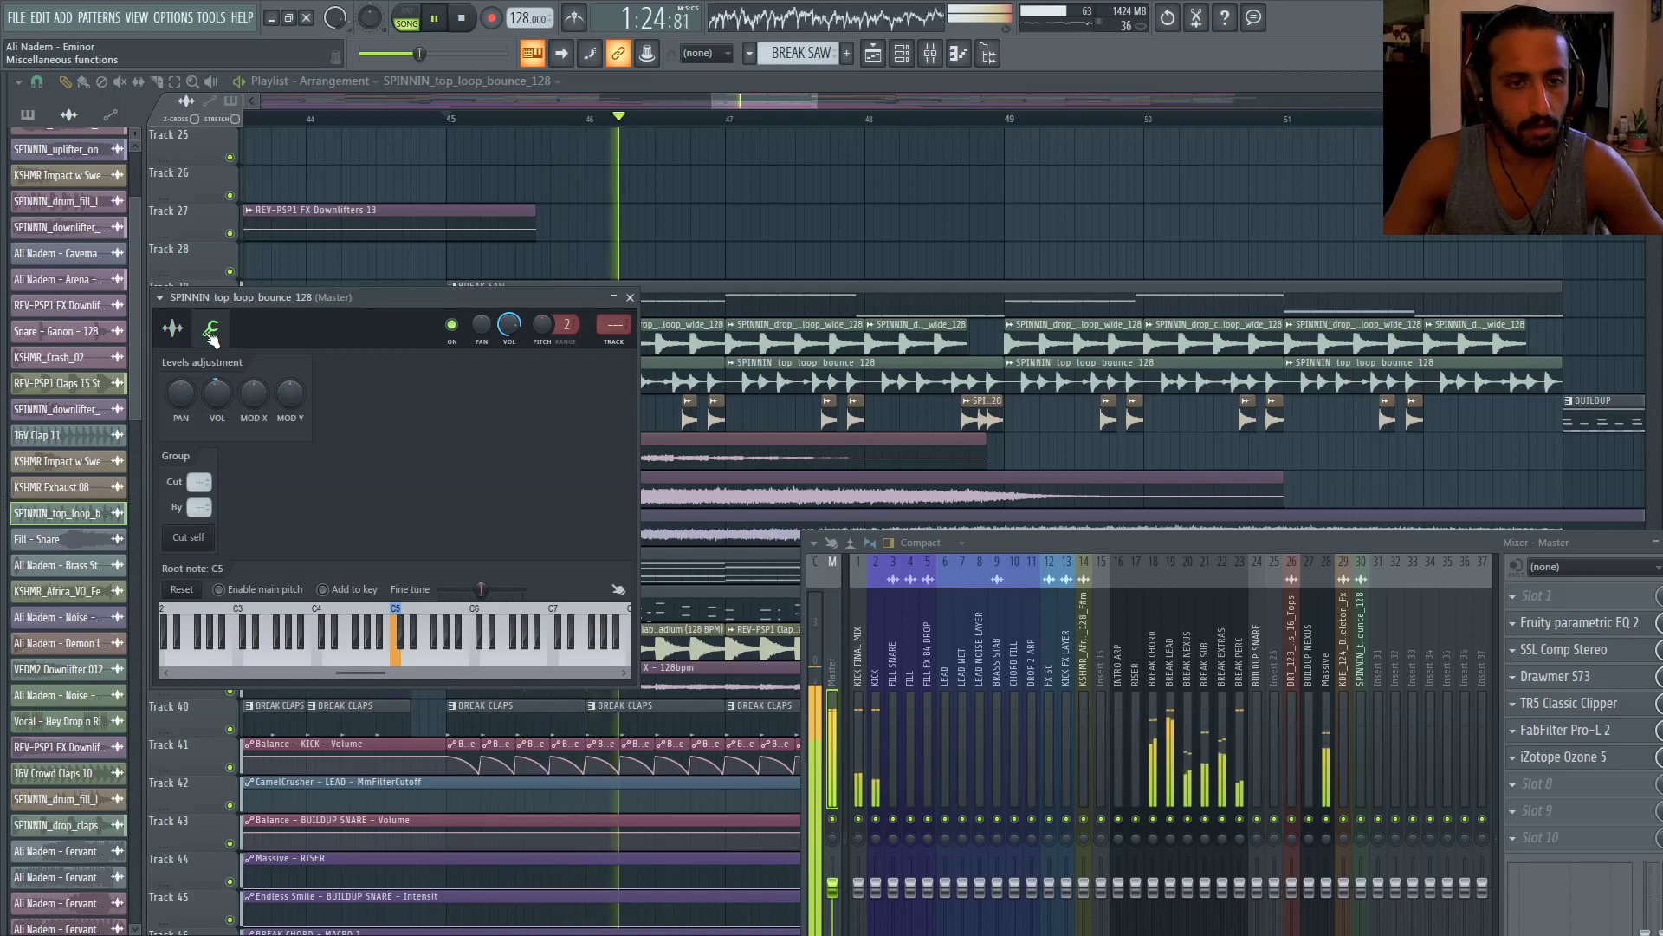
pyautogui.doubleClick(931, 343)
pyautogui.press('Escape')
# Add a Fruity Soft Clipper in the third effect slot of the BREAK PERC track
pyautogui.scroll(-3, 901, 343)
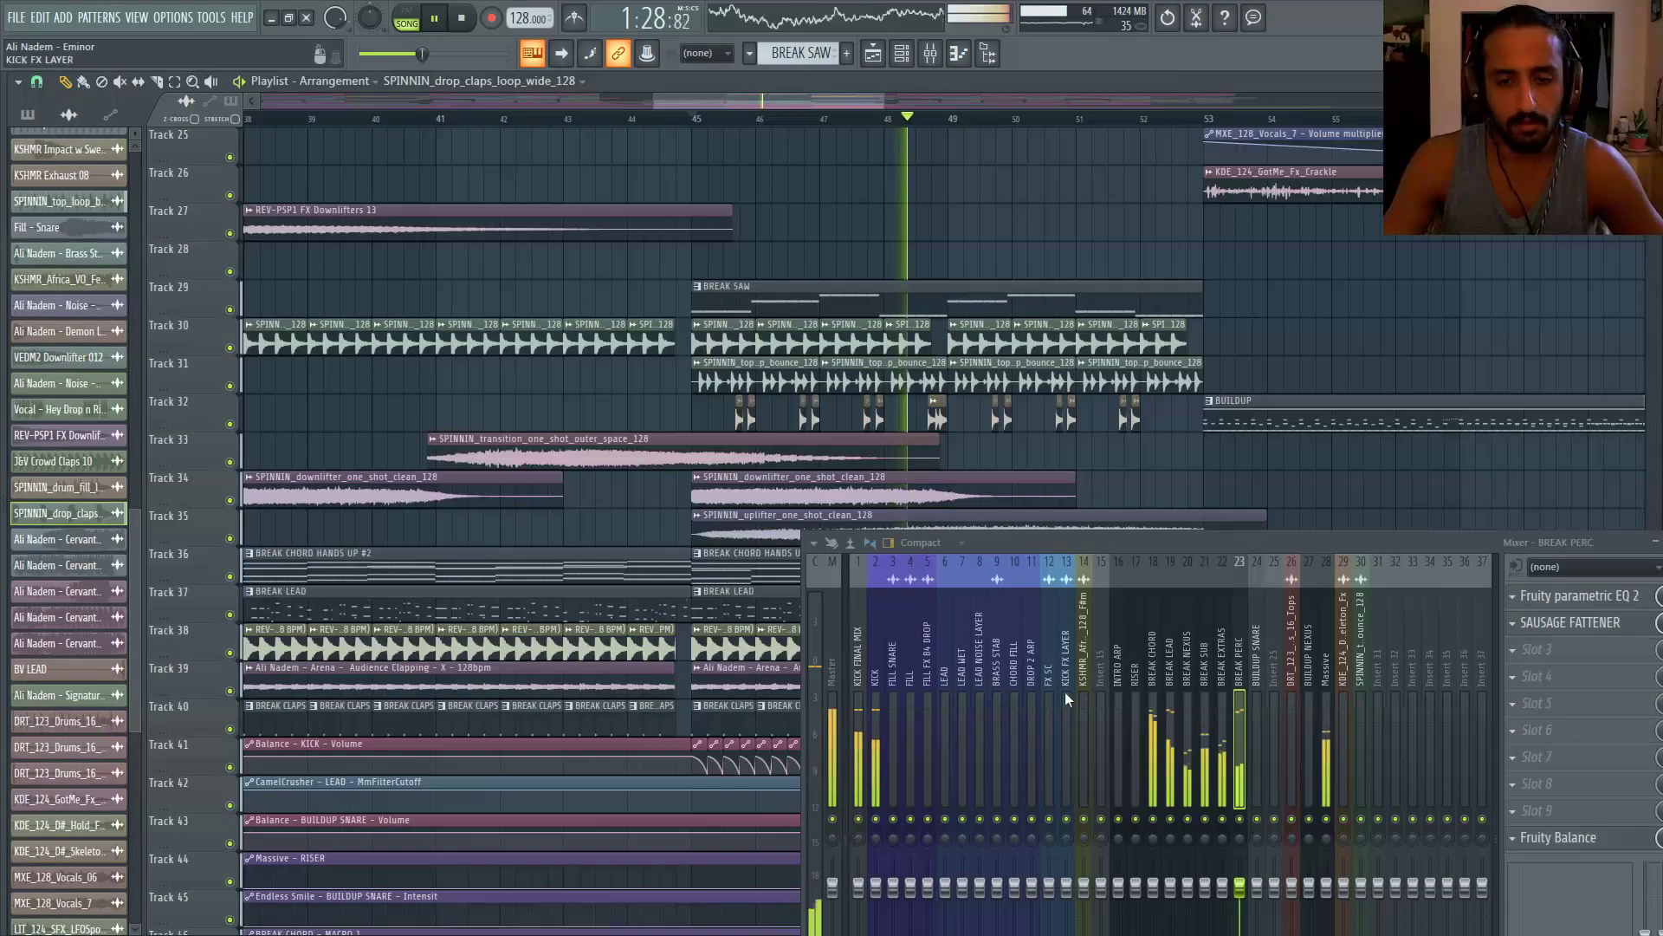
pyautogui.scroll(3, 935, 405)
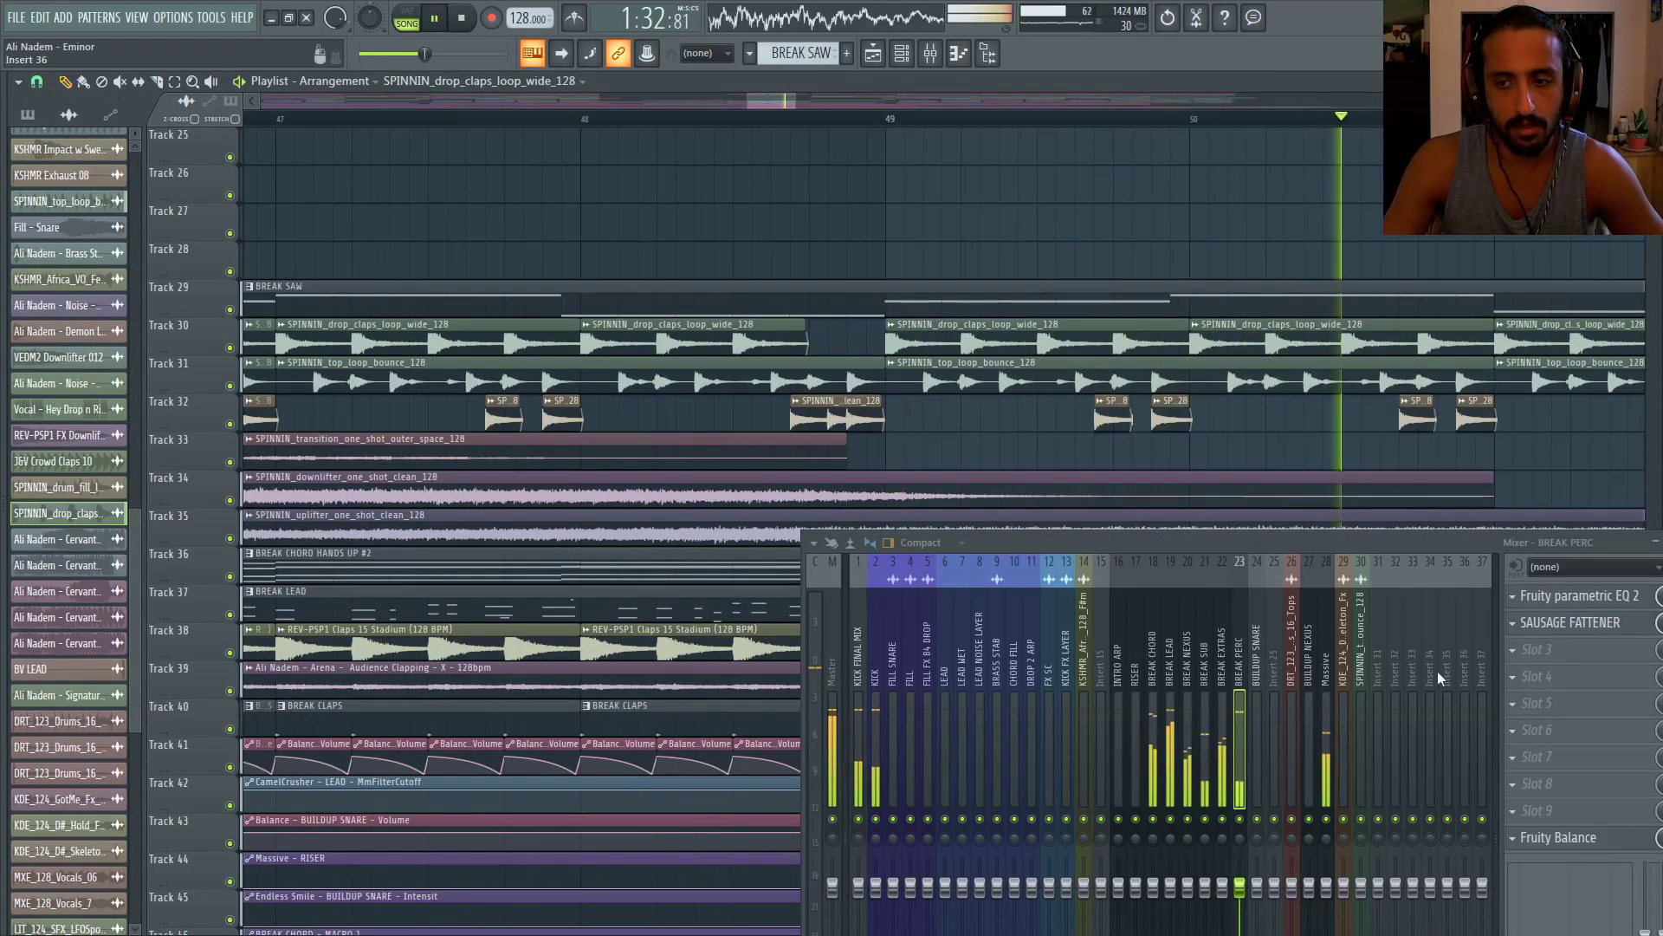
pyautogui.click(1529, 648)
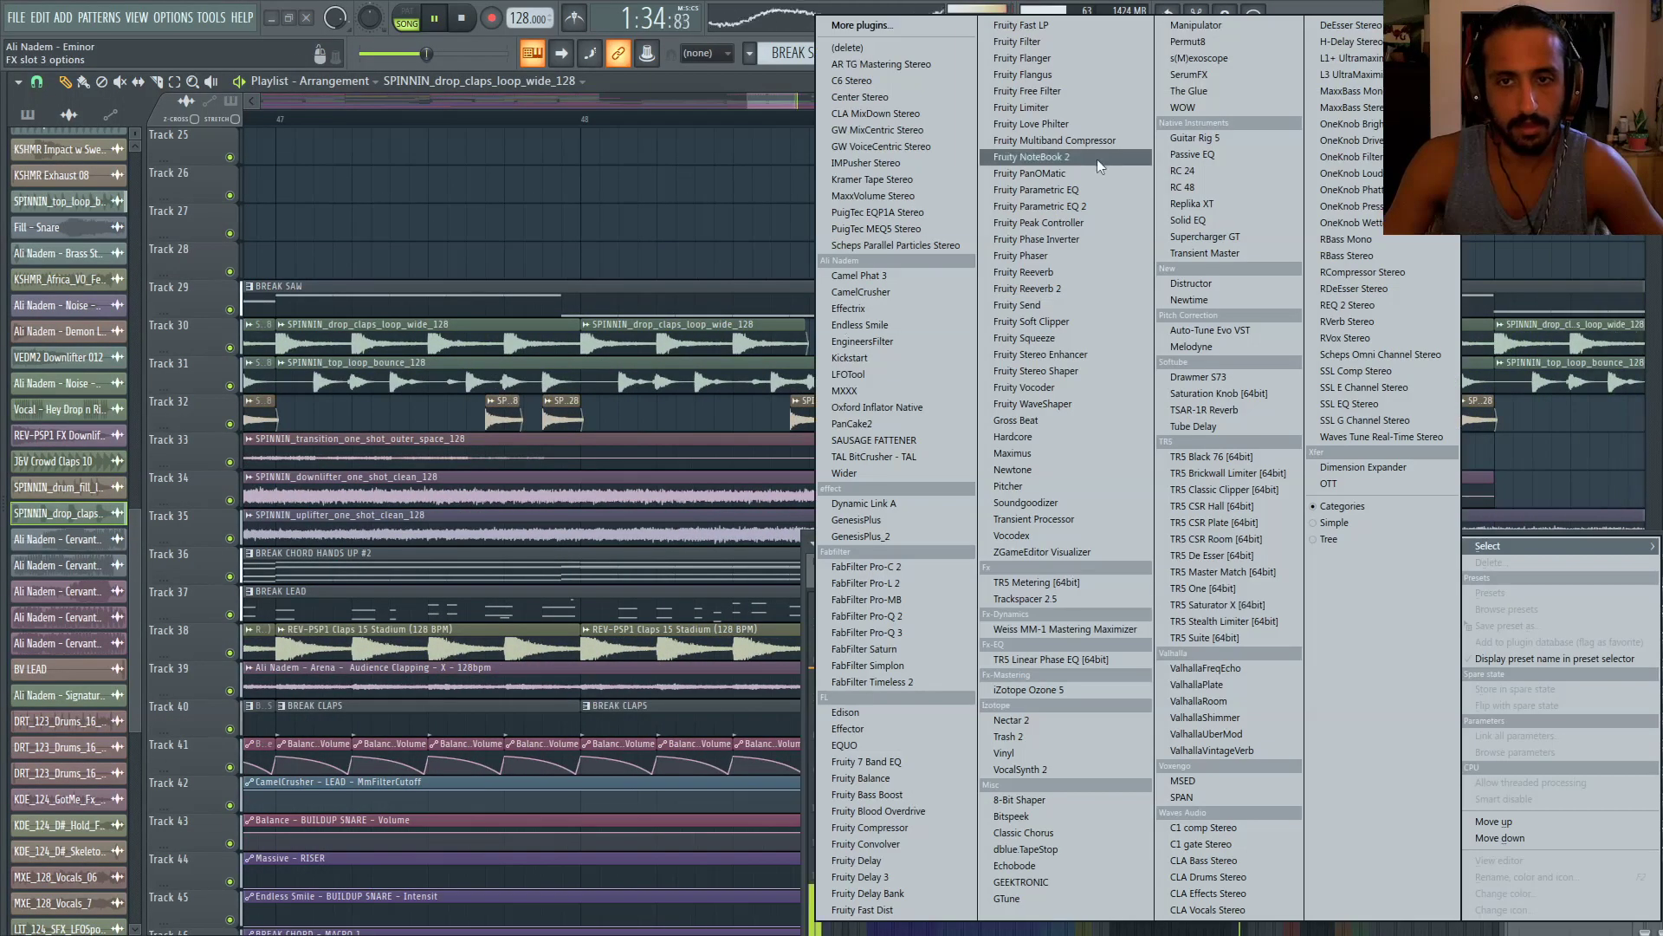
pyautogui.click(1030, 322)
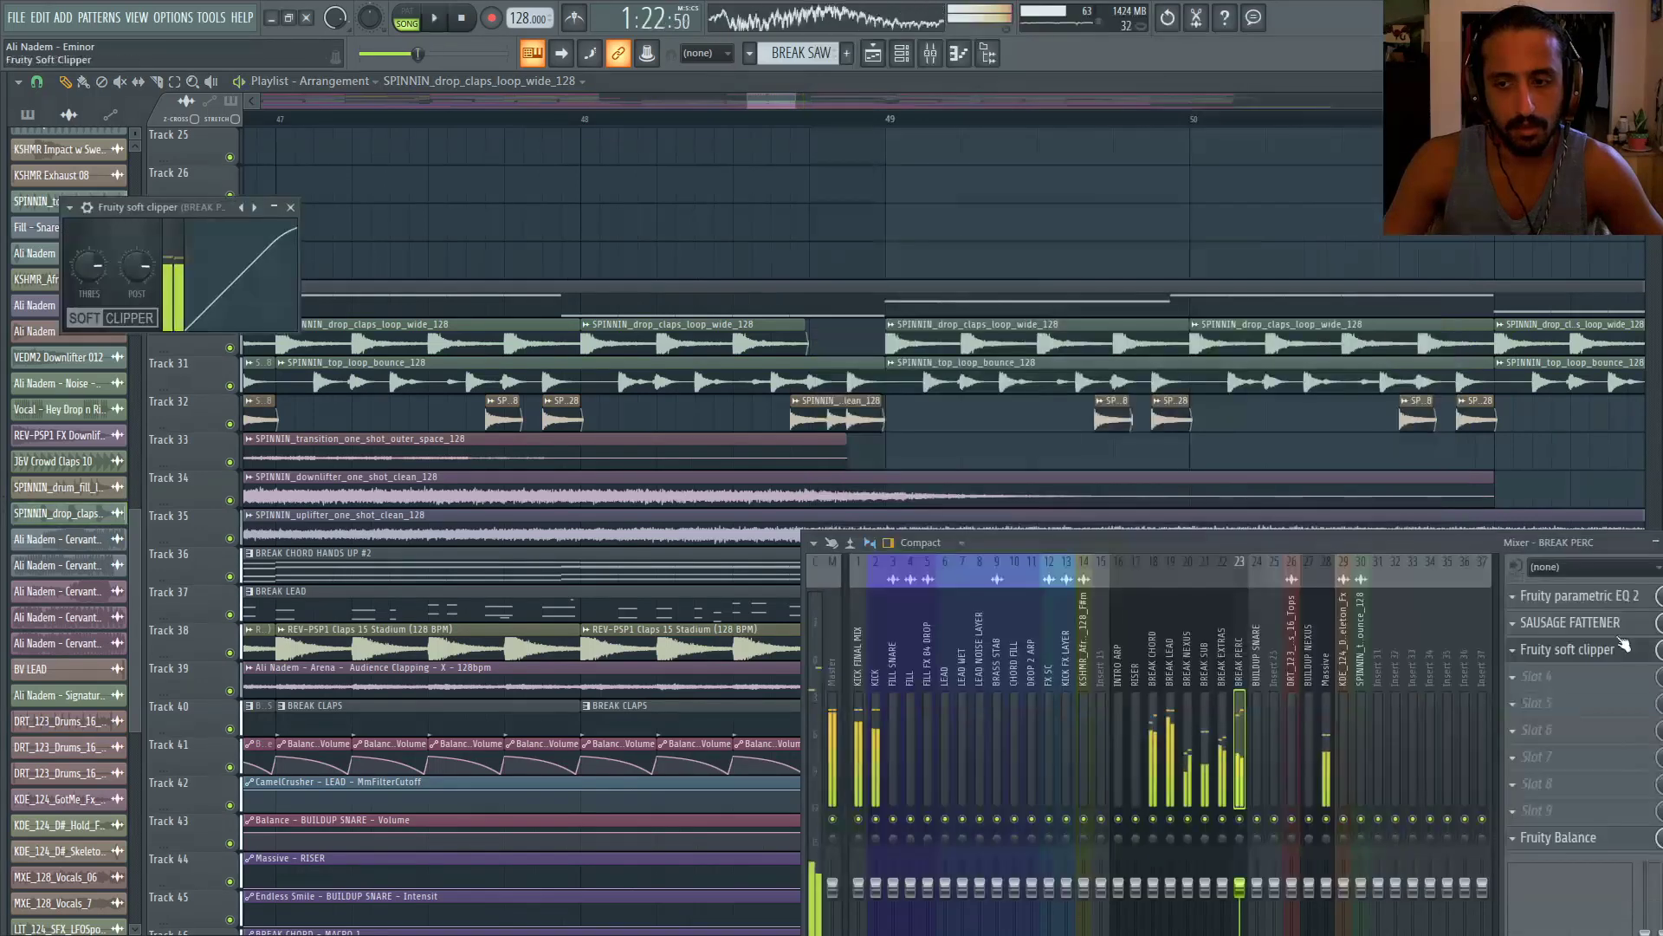
# Adjust the BREAK PERC soft clipper's post gain, raising it while the break plays
pyautogui.press('space')
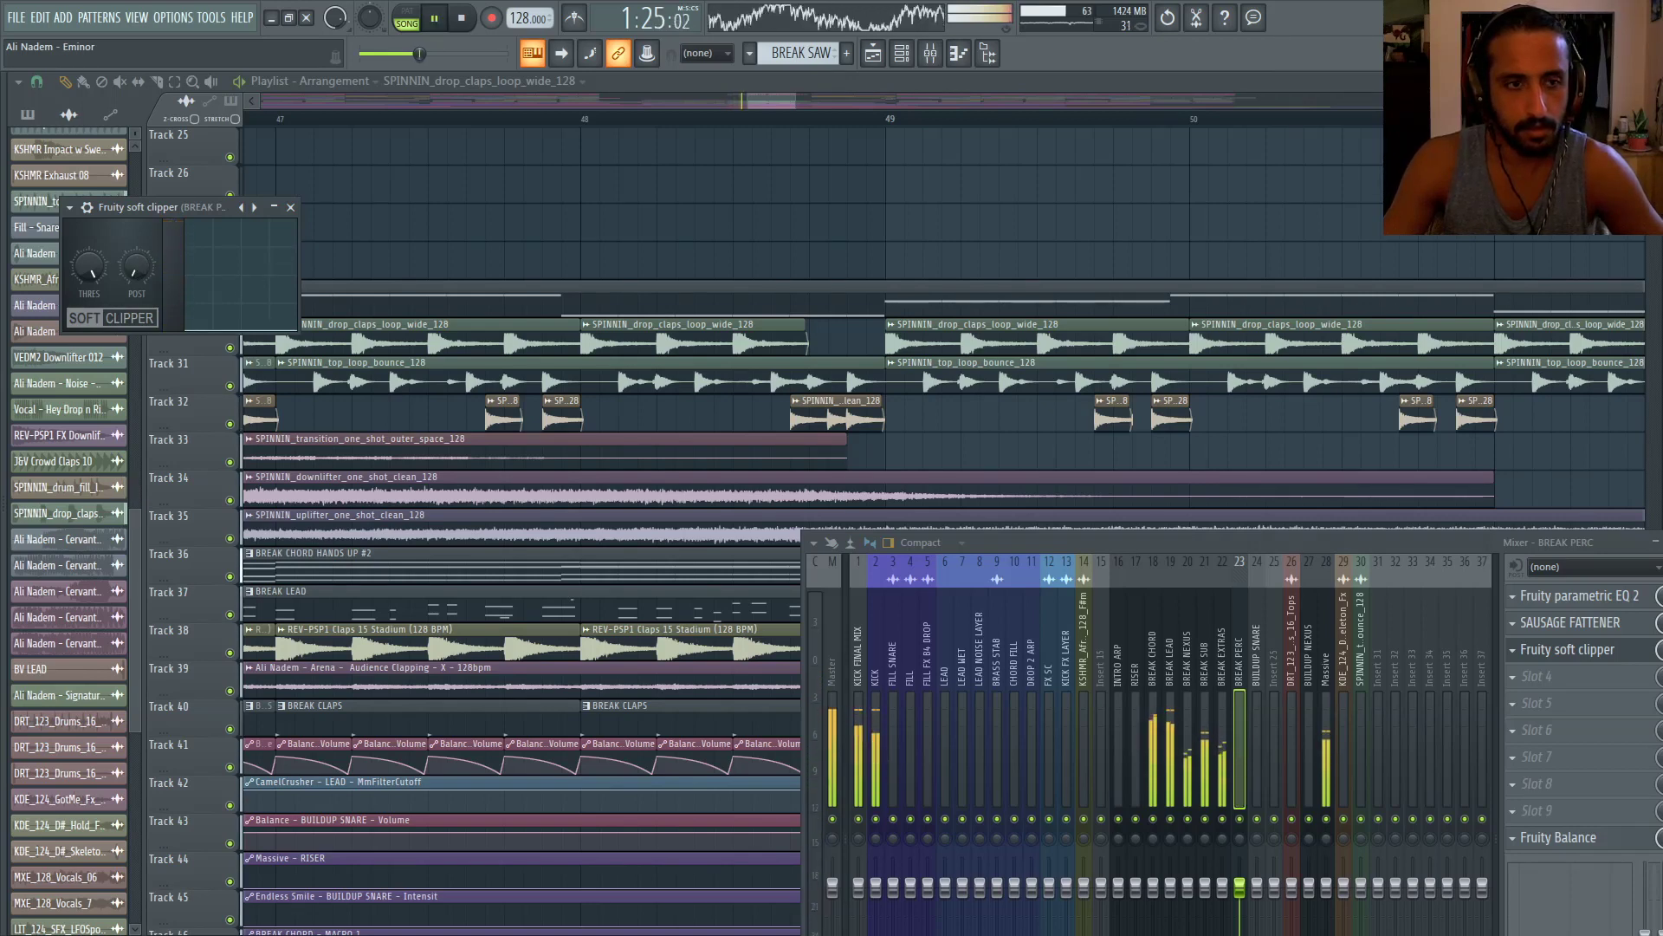
pyautogui.press('space')
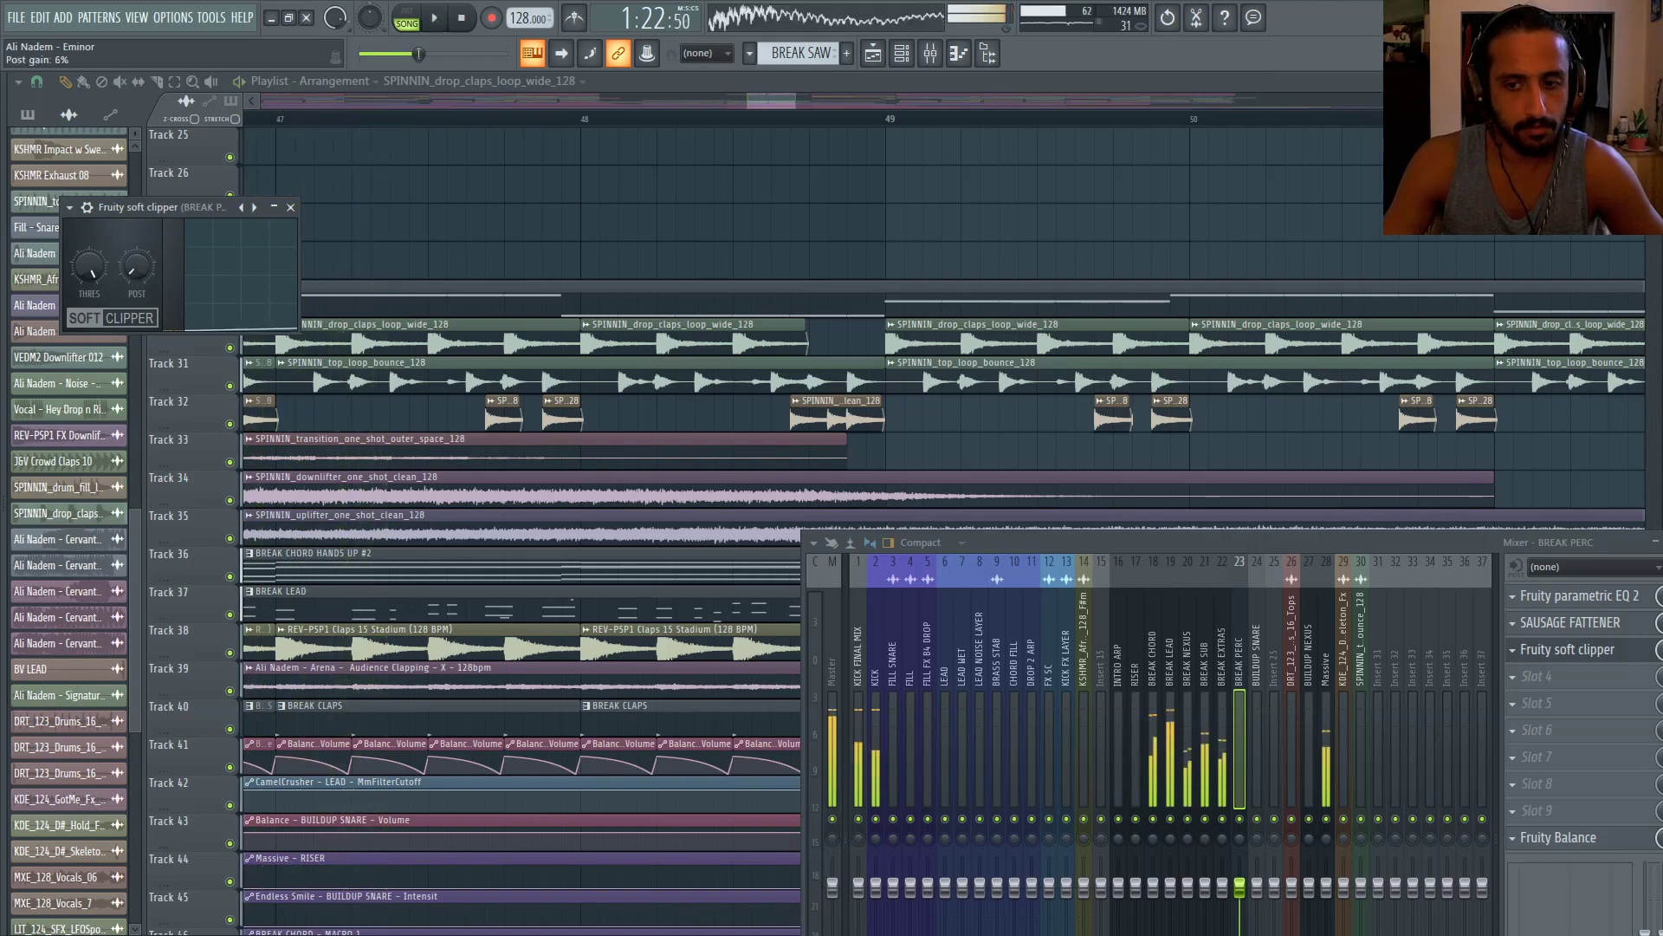
pyautogui.press('space')
pyautogui.moveTo(135, 265); pyautogui.dragTo(134, 225)
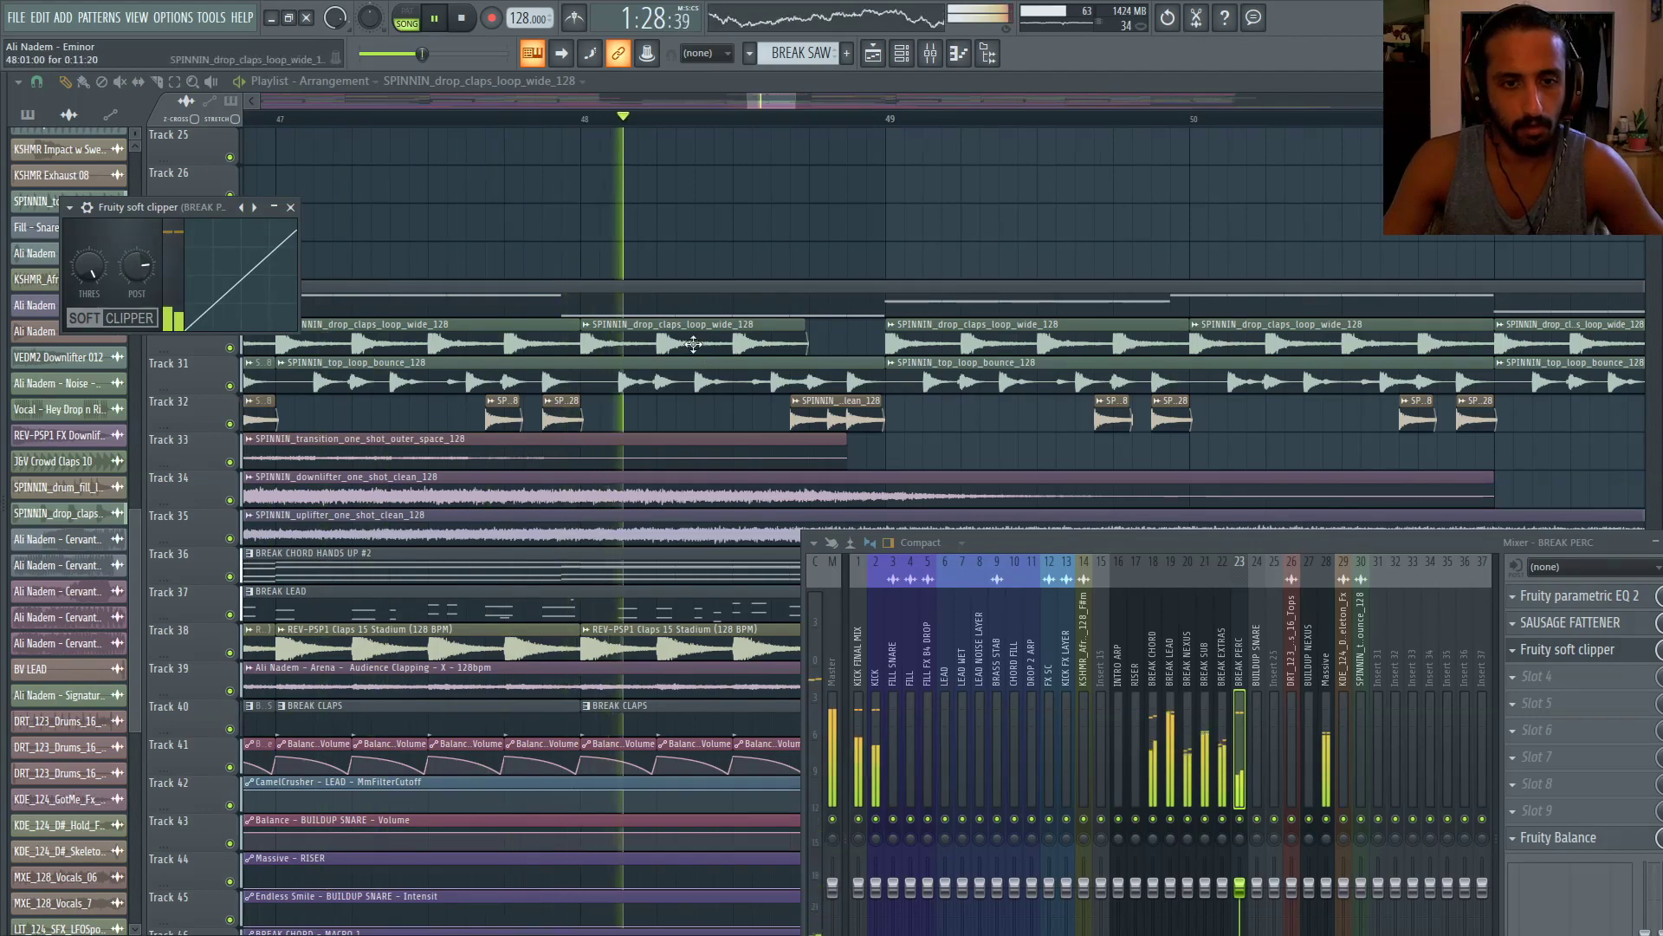
# Play the end of the break into the buildup and inspect the BUILDUP SNARE track's effect chain
pyautogui.scroll(-3, 898, 305)
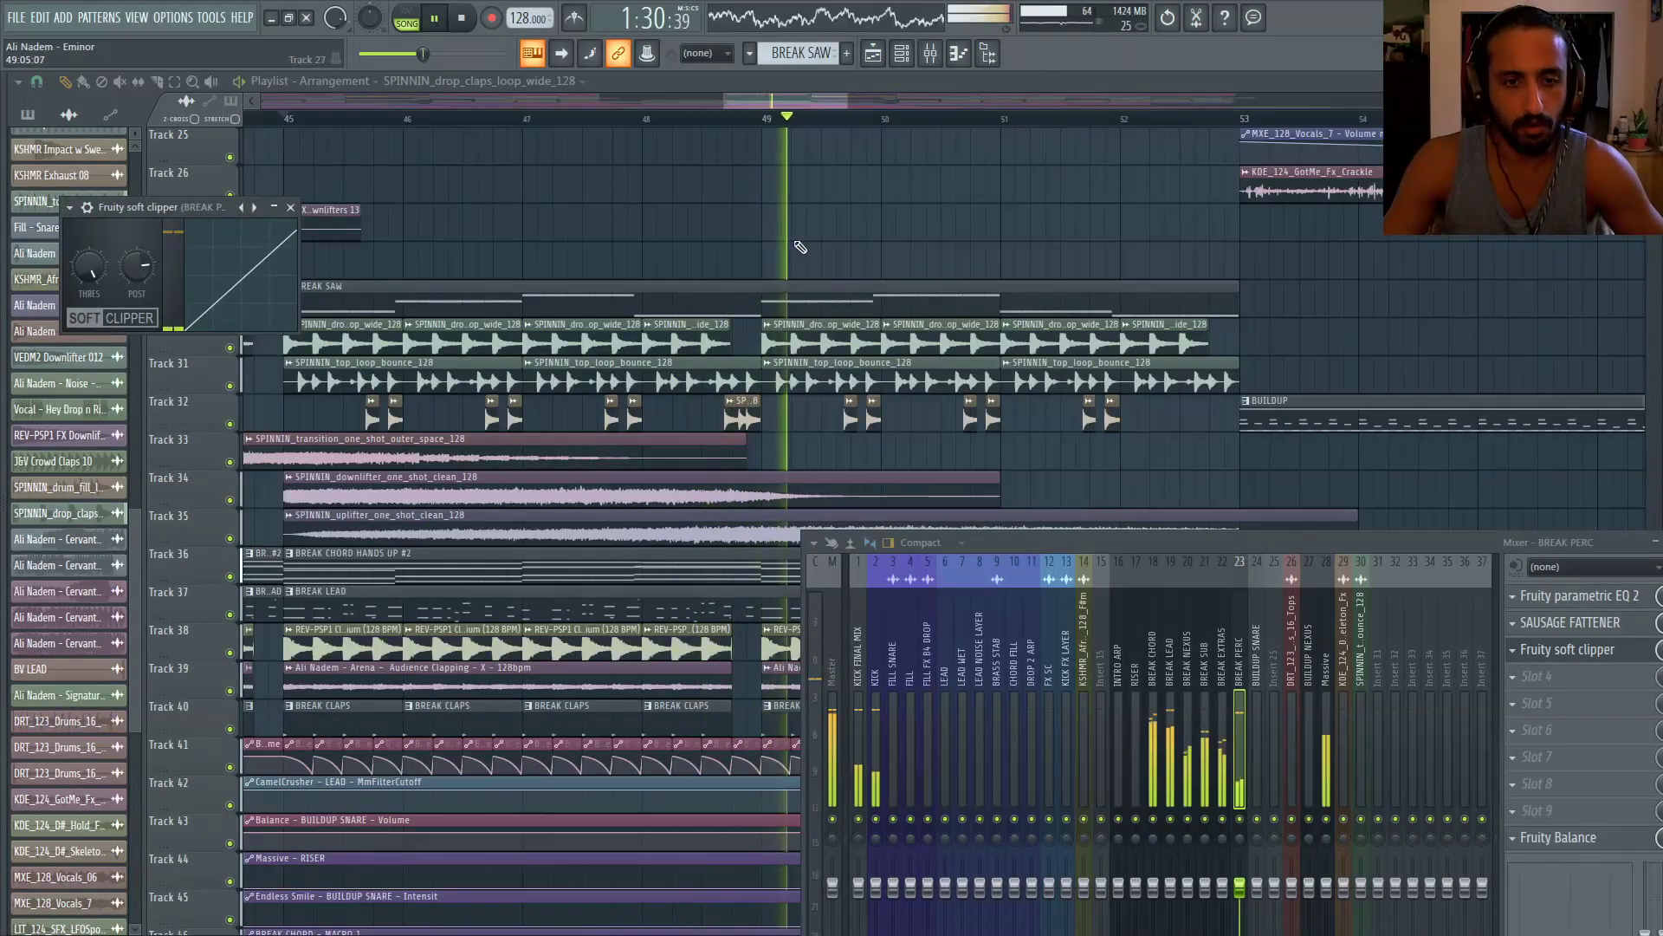
pyautogui.scroll(-2, 762, 272)
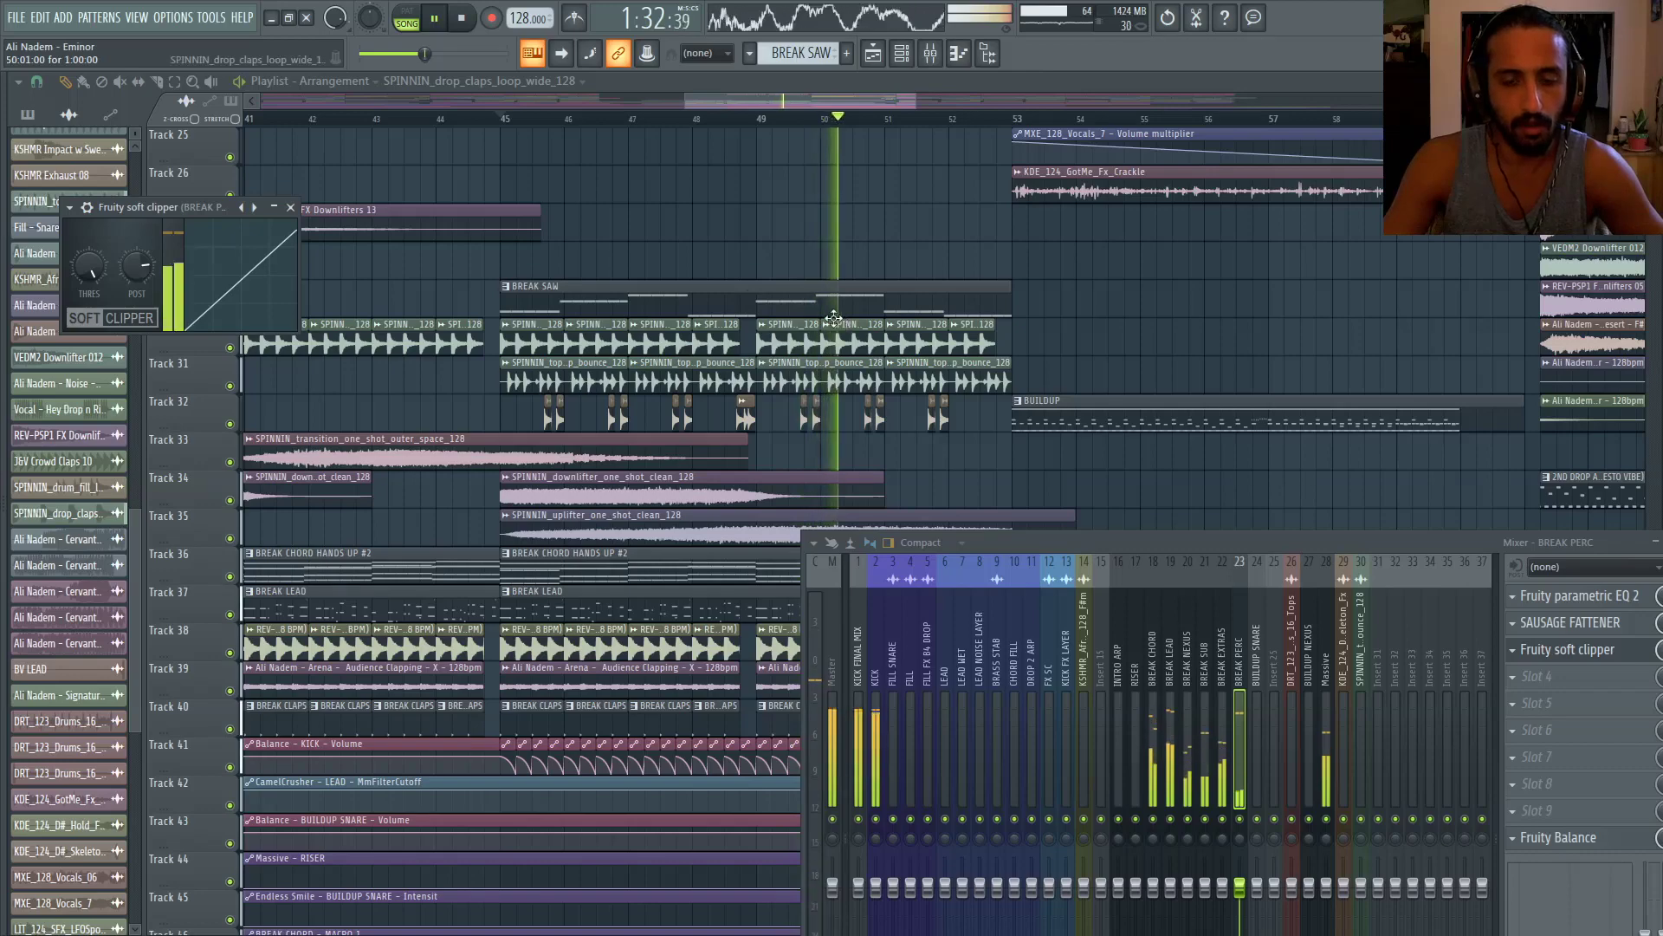
pyautogui.scroll(-2, 835, 297)
pyautogui.scroll(2, 1051, 286)
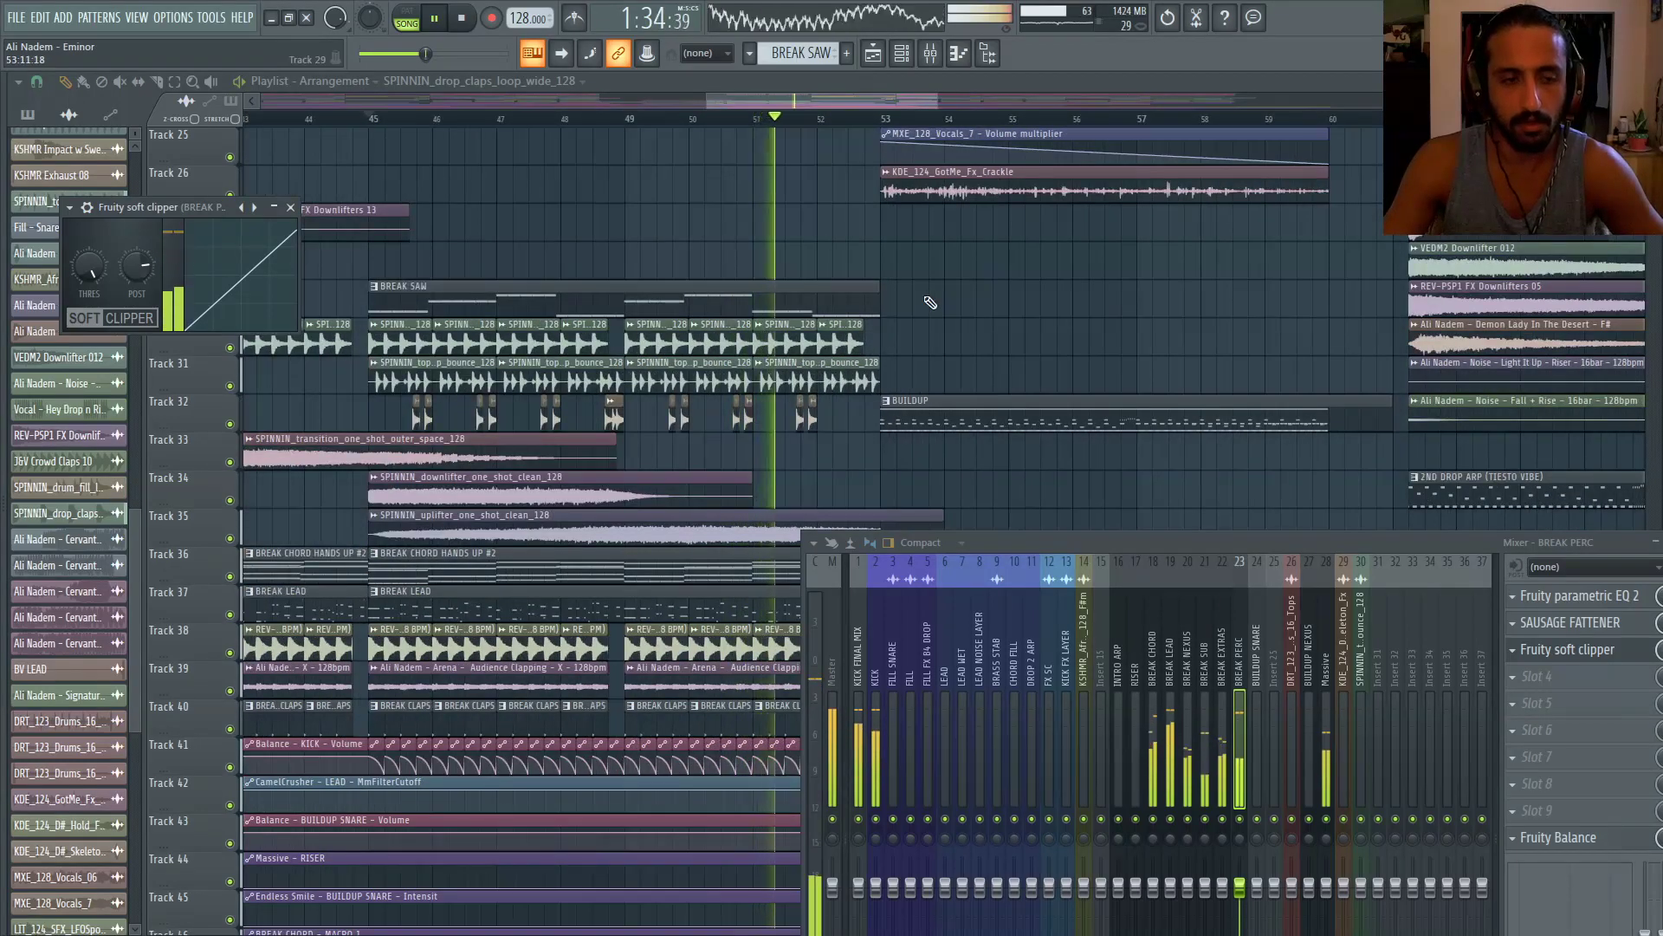
pyautogui.scroll(-3, 1117, 322)
pyautogui.scroll(3, 857, 309)
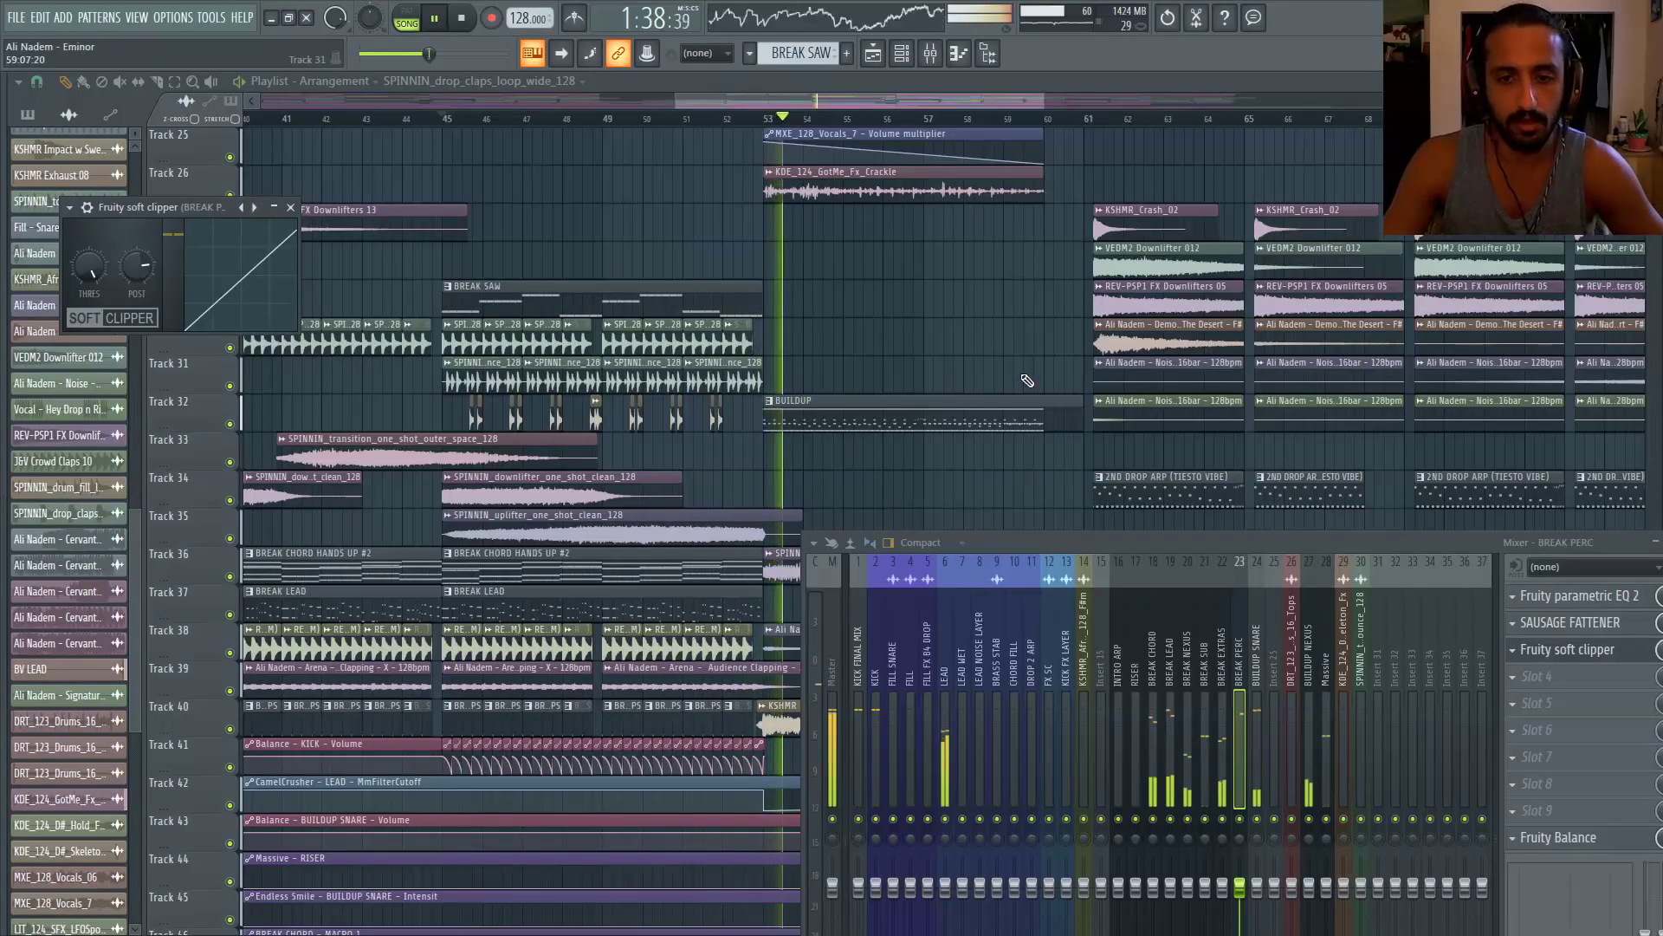
pyautogui.click(1259, 665)
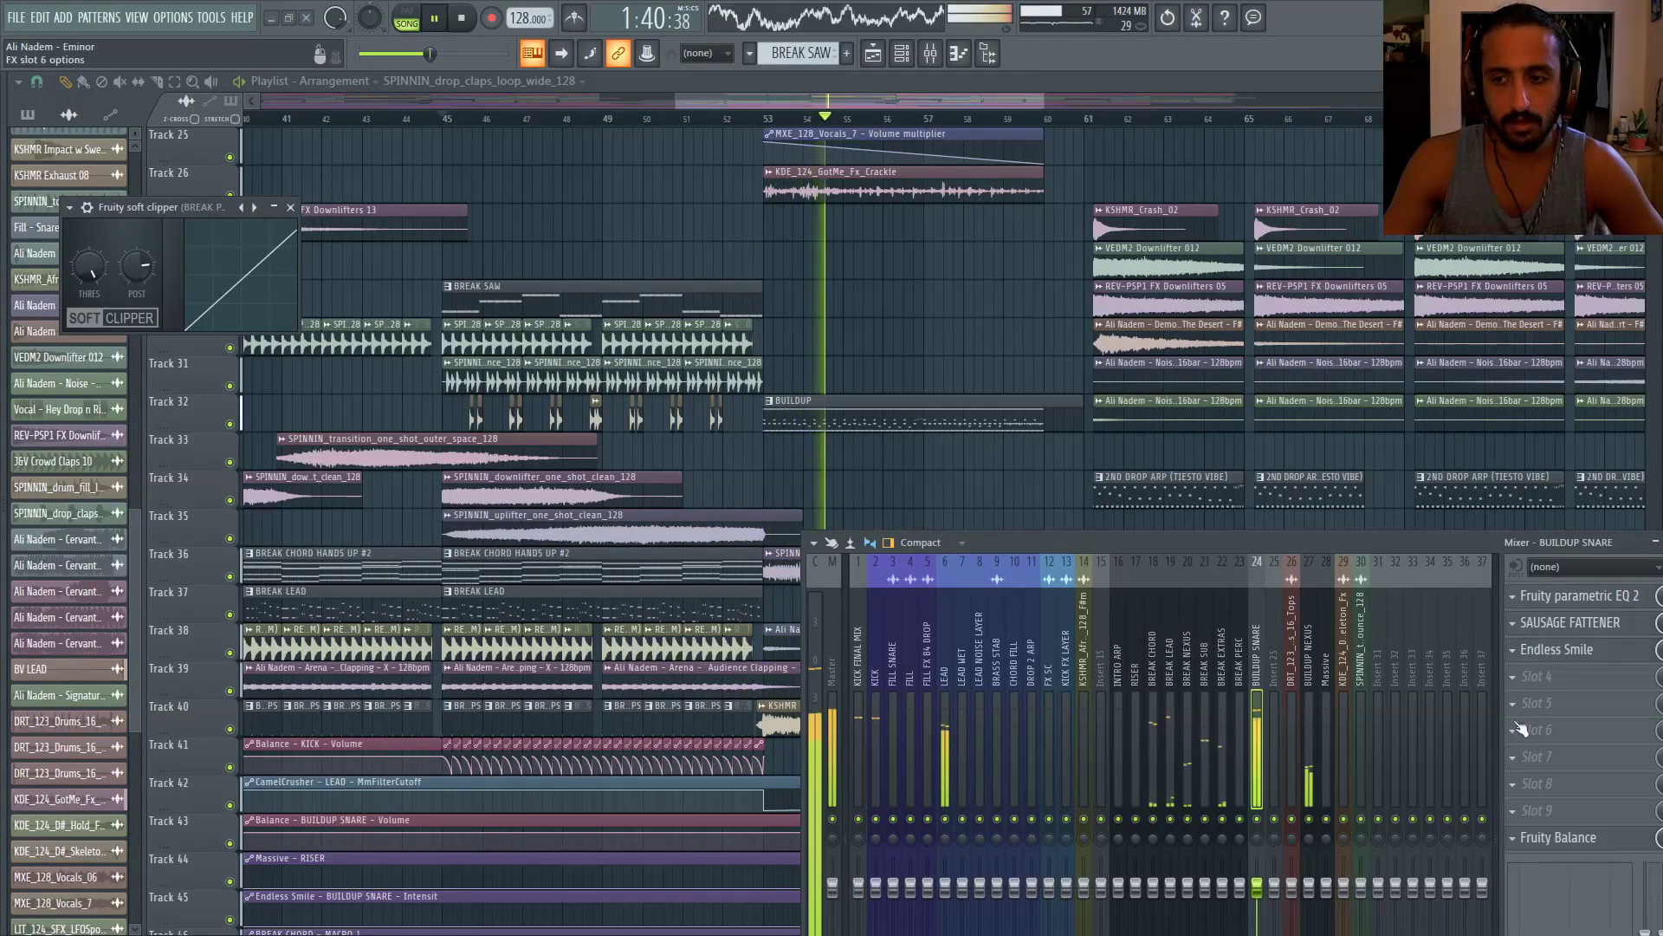
pyautogui.moveTo(1426, 545); pyautogui.dragTo(1289, 556)
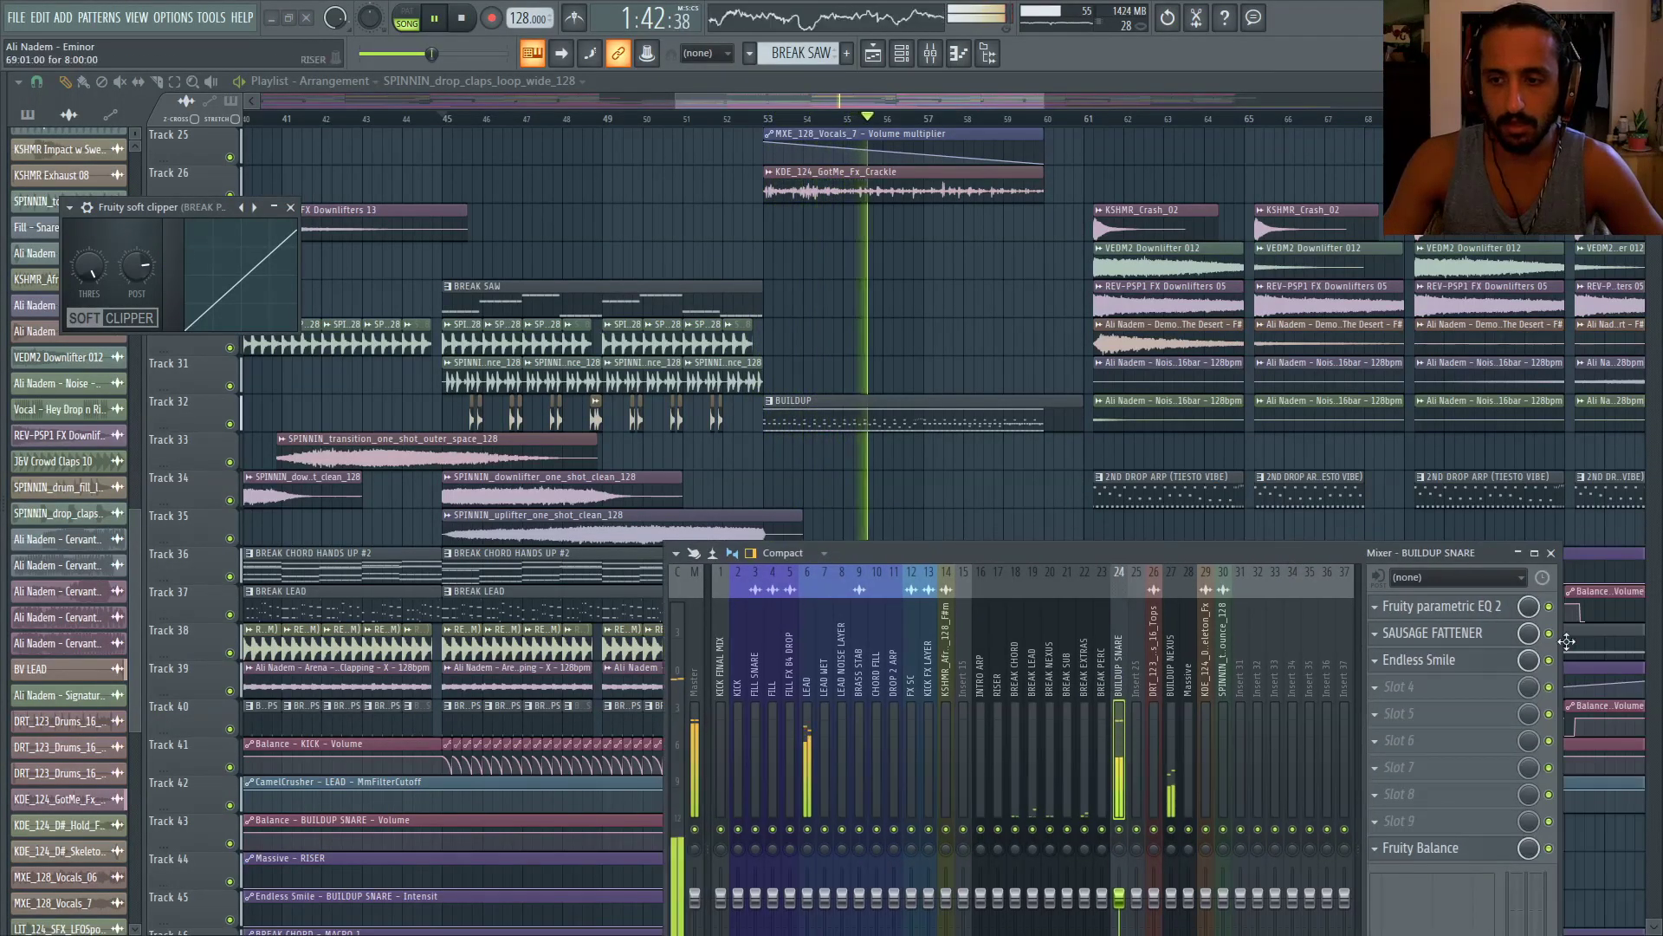
# Set the Sausage Fattener's fatness on the BUILDUP SNARE track to 4% while replaying the start of the buildup
pyautogui.click(1424, 634)
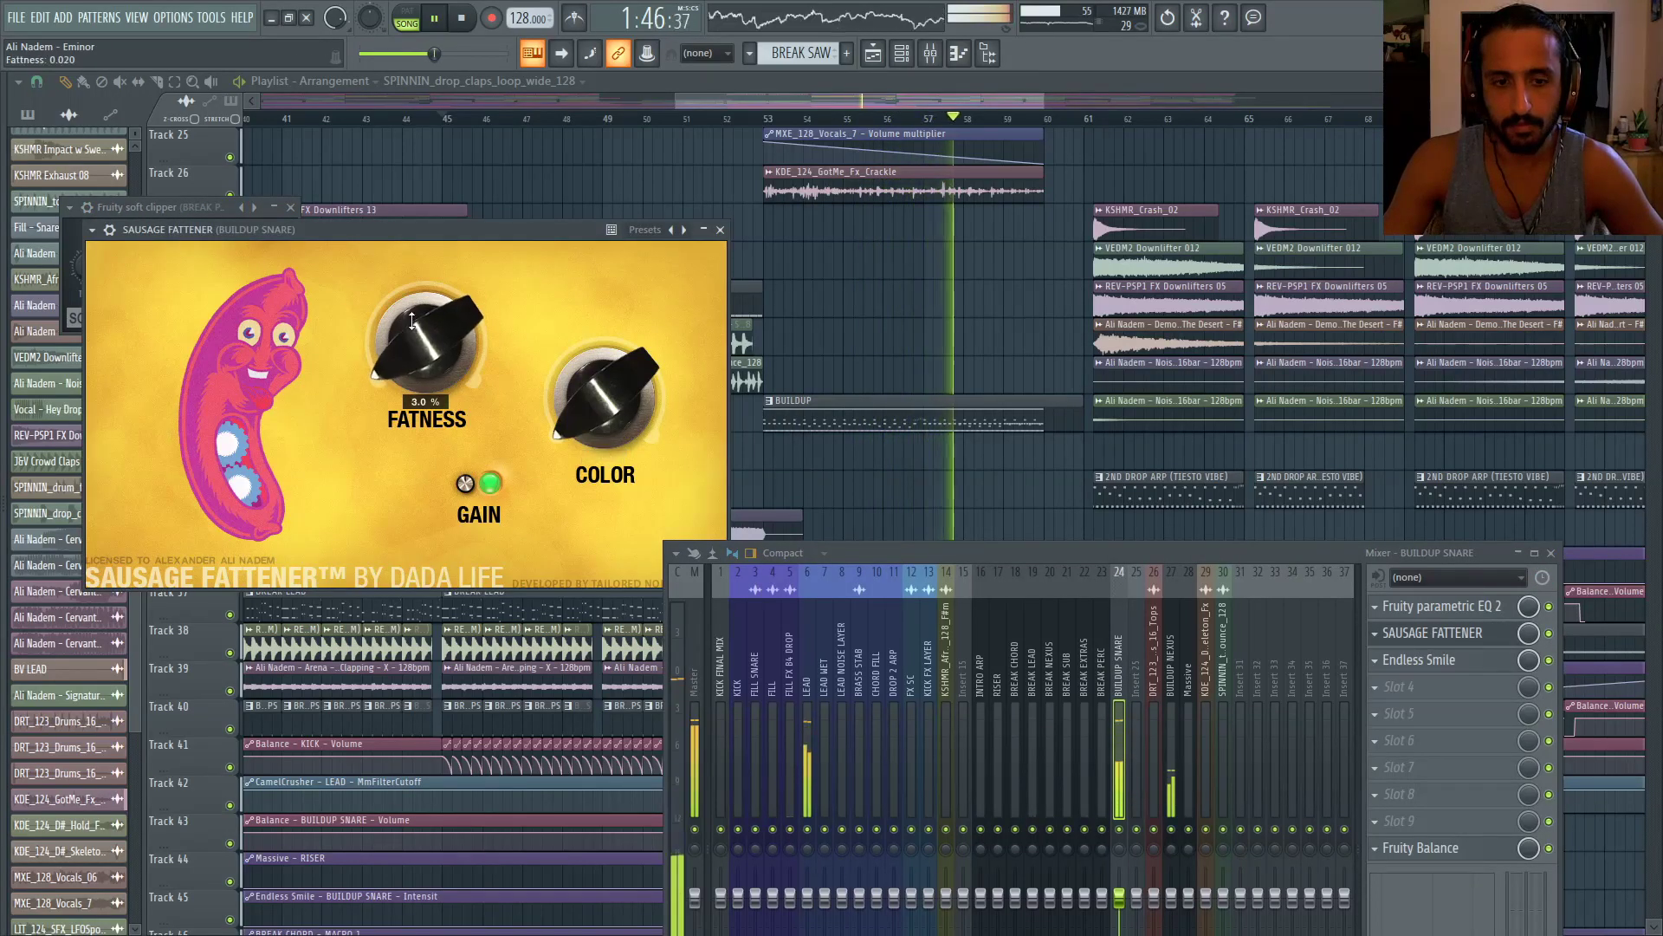
pyautogui.moveTo(413, 326); pyautogui.dragTo(410, 314)
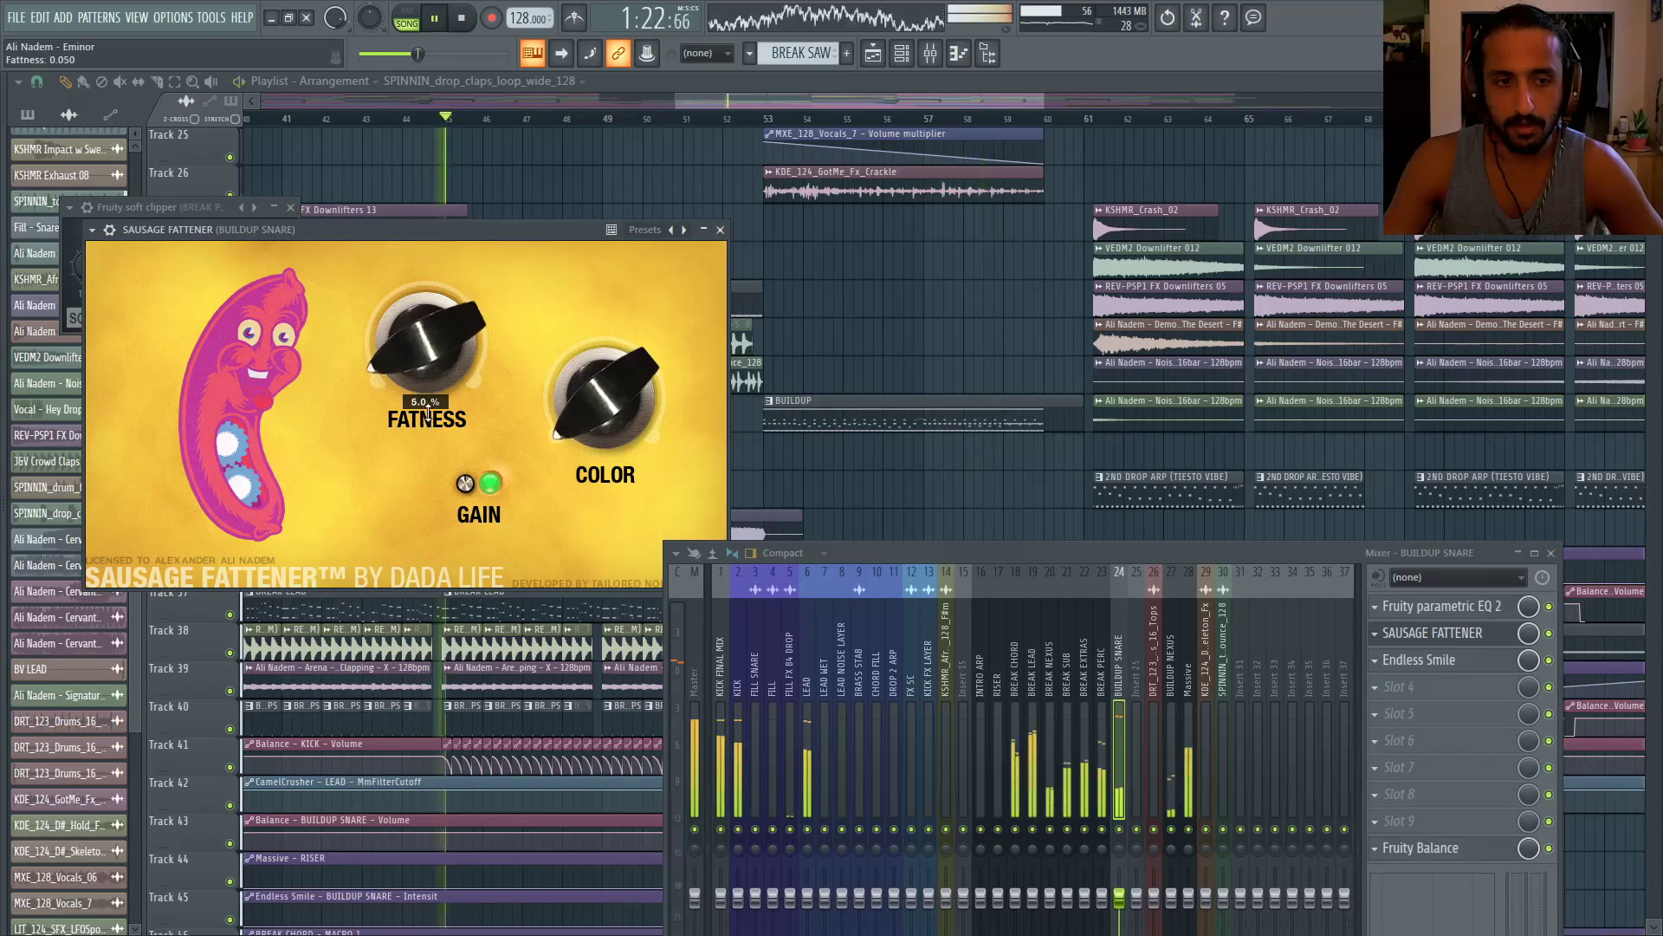
pyautogui.click(1434, 633)
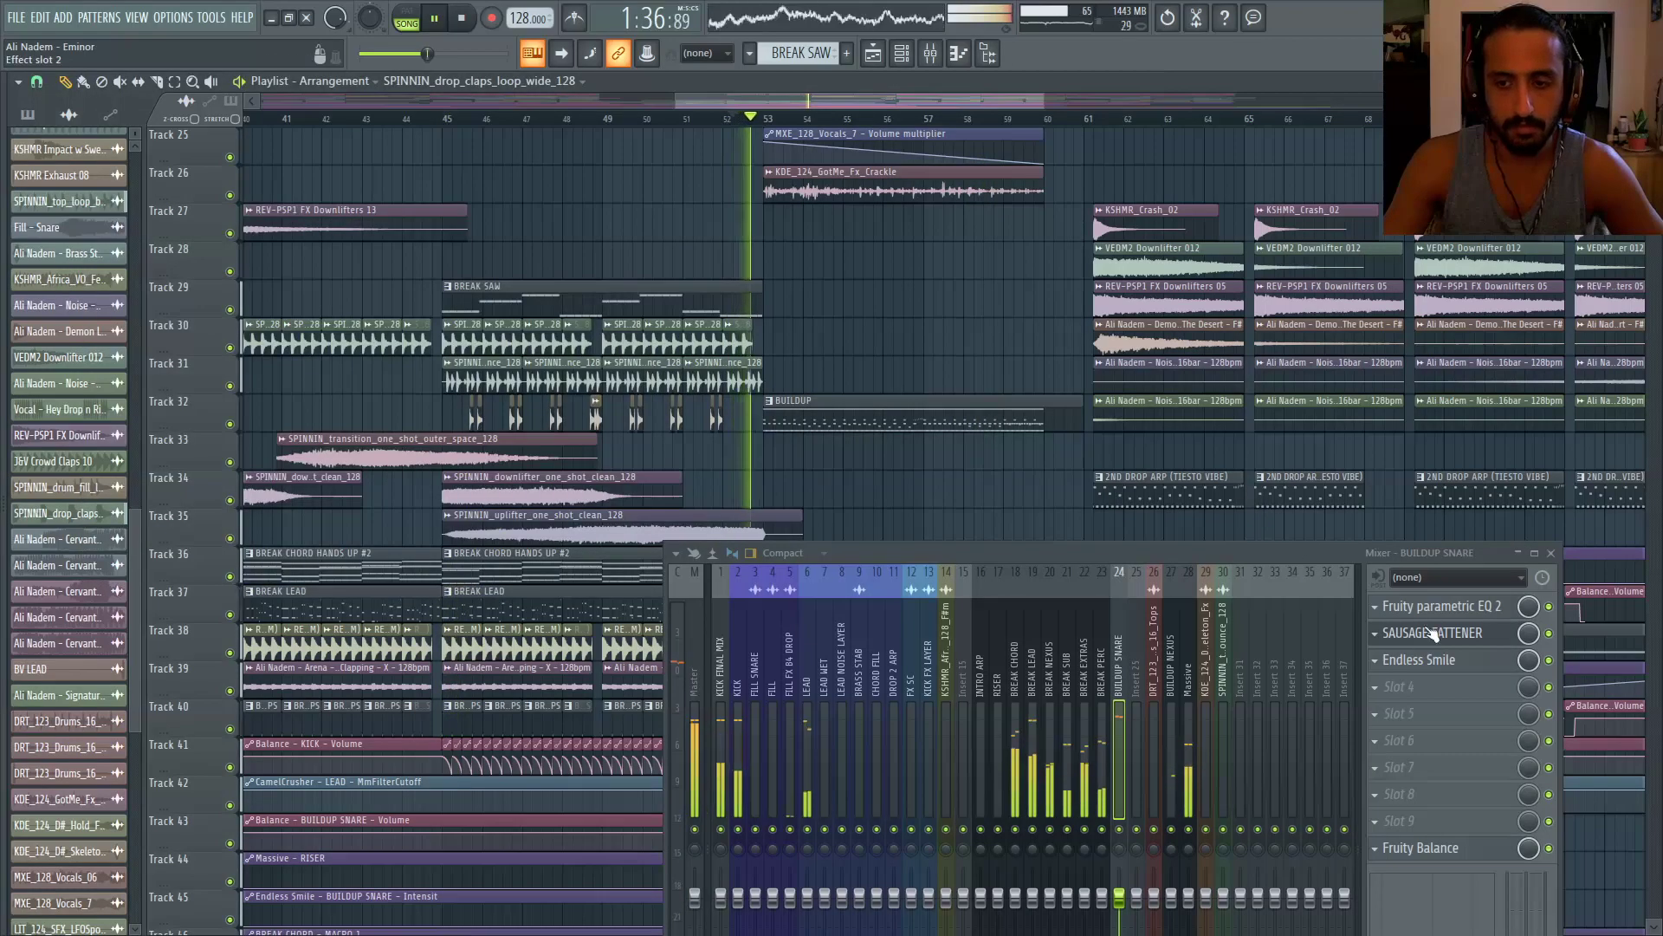
pyautogui.click(1434, 633)
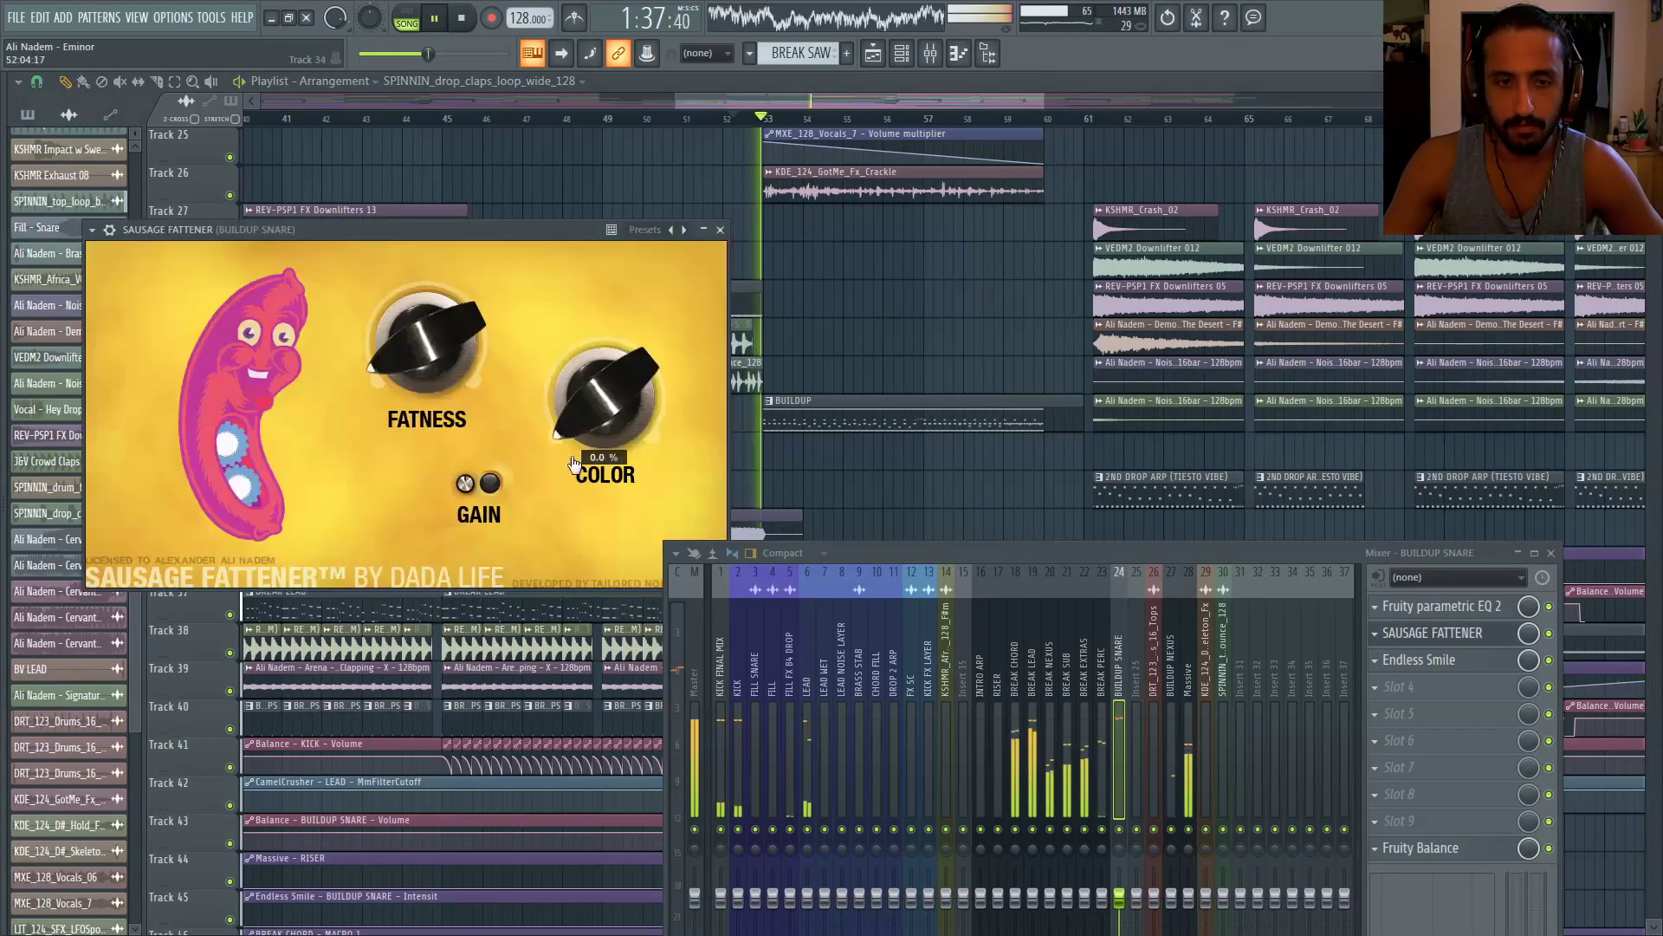
pyautogui.moveTo(405, 368); pyautogui.dragTo(405, 364)
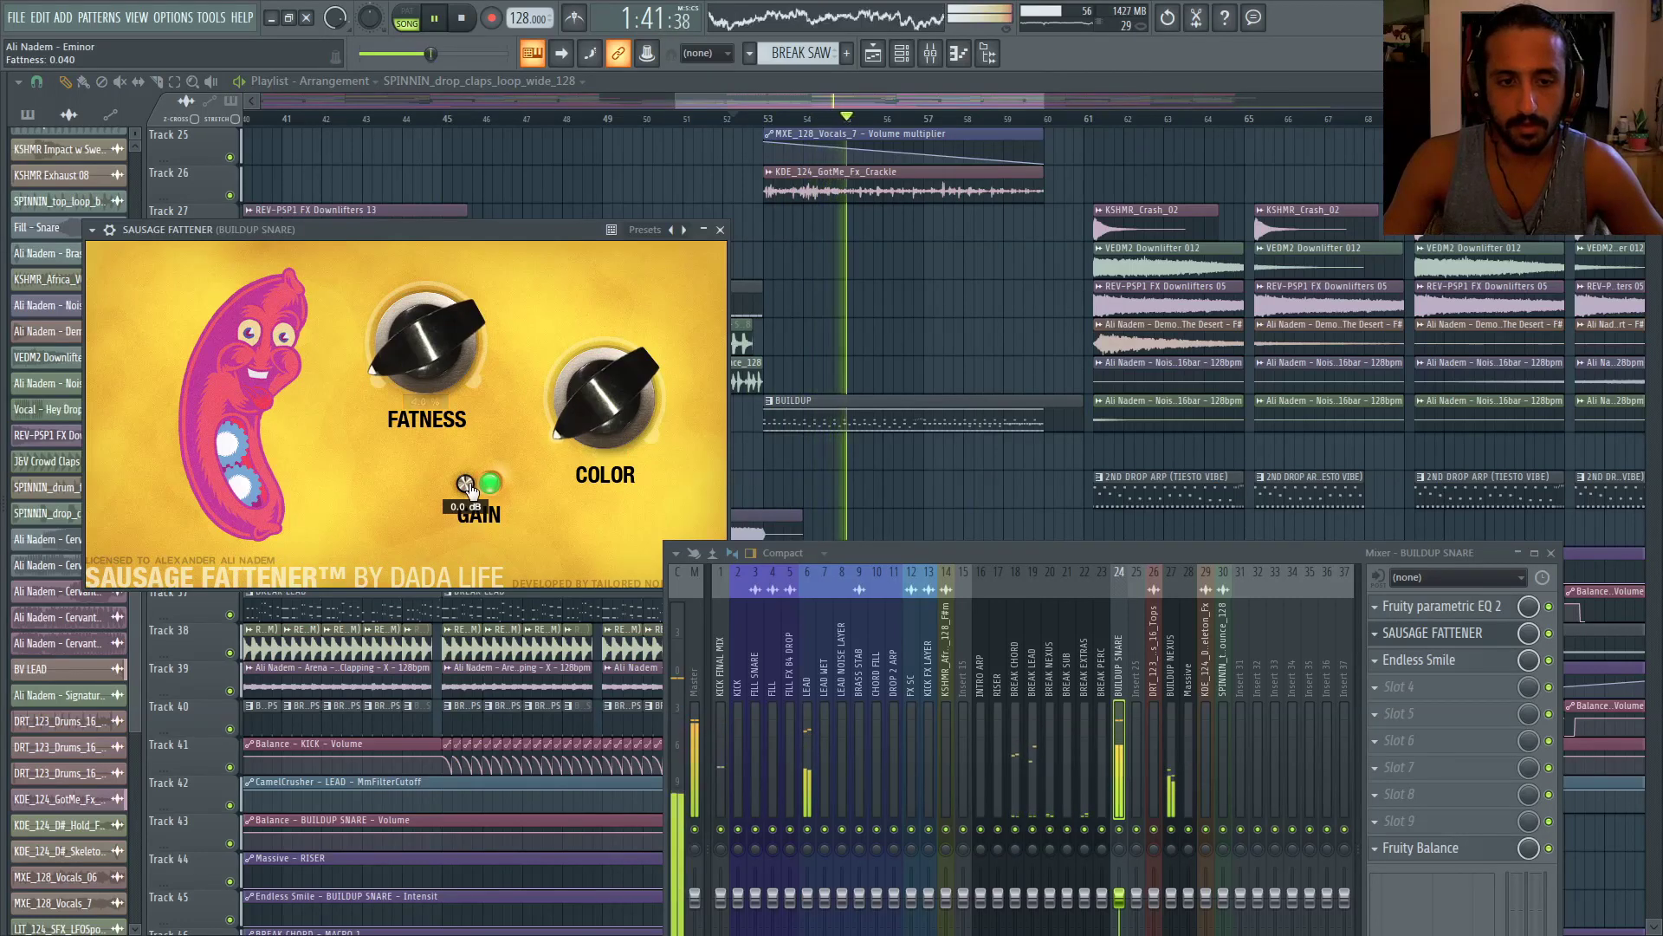
pyautogui.click(743, 119)
pyautogui.click(1421, 636)
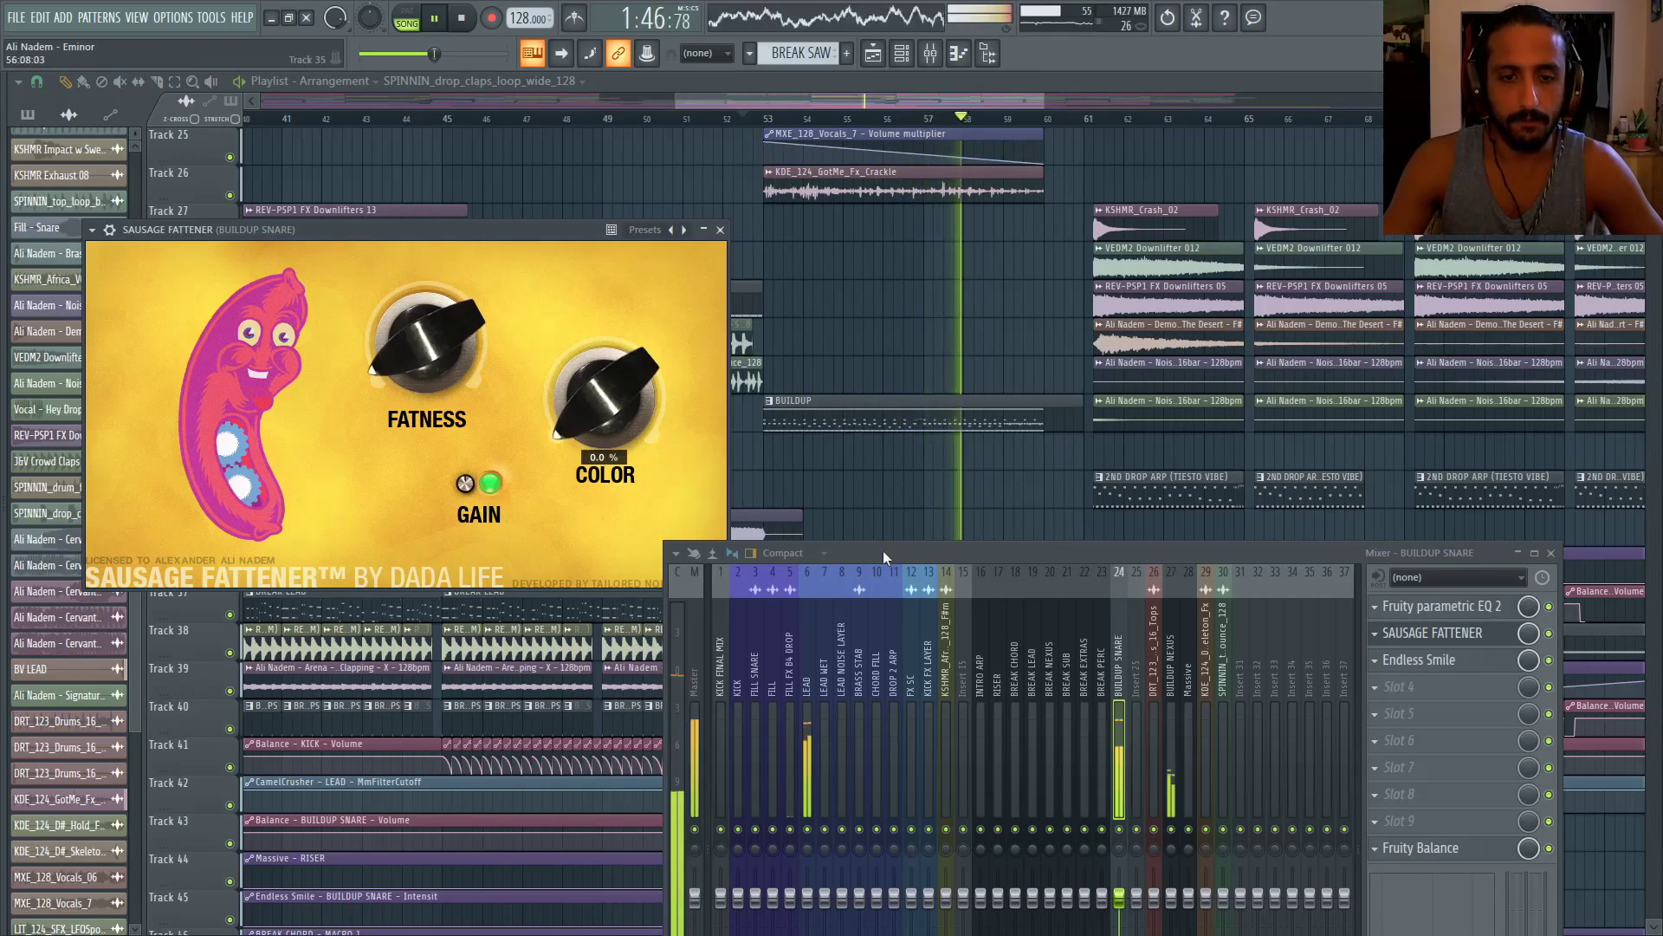
# Replay the buildup from bar 53 and check the BUILDUP SNARE track's Sausage Fattener and Endless Smile settings
pyautogui.moveTo(882, 550); pyautogui.dragTo(851, 307)
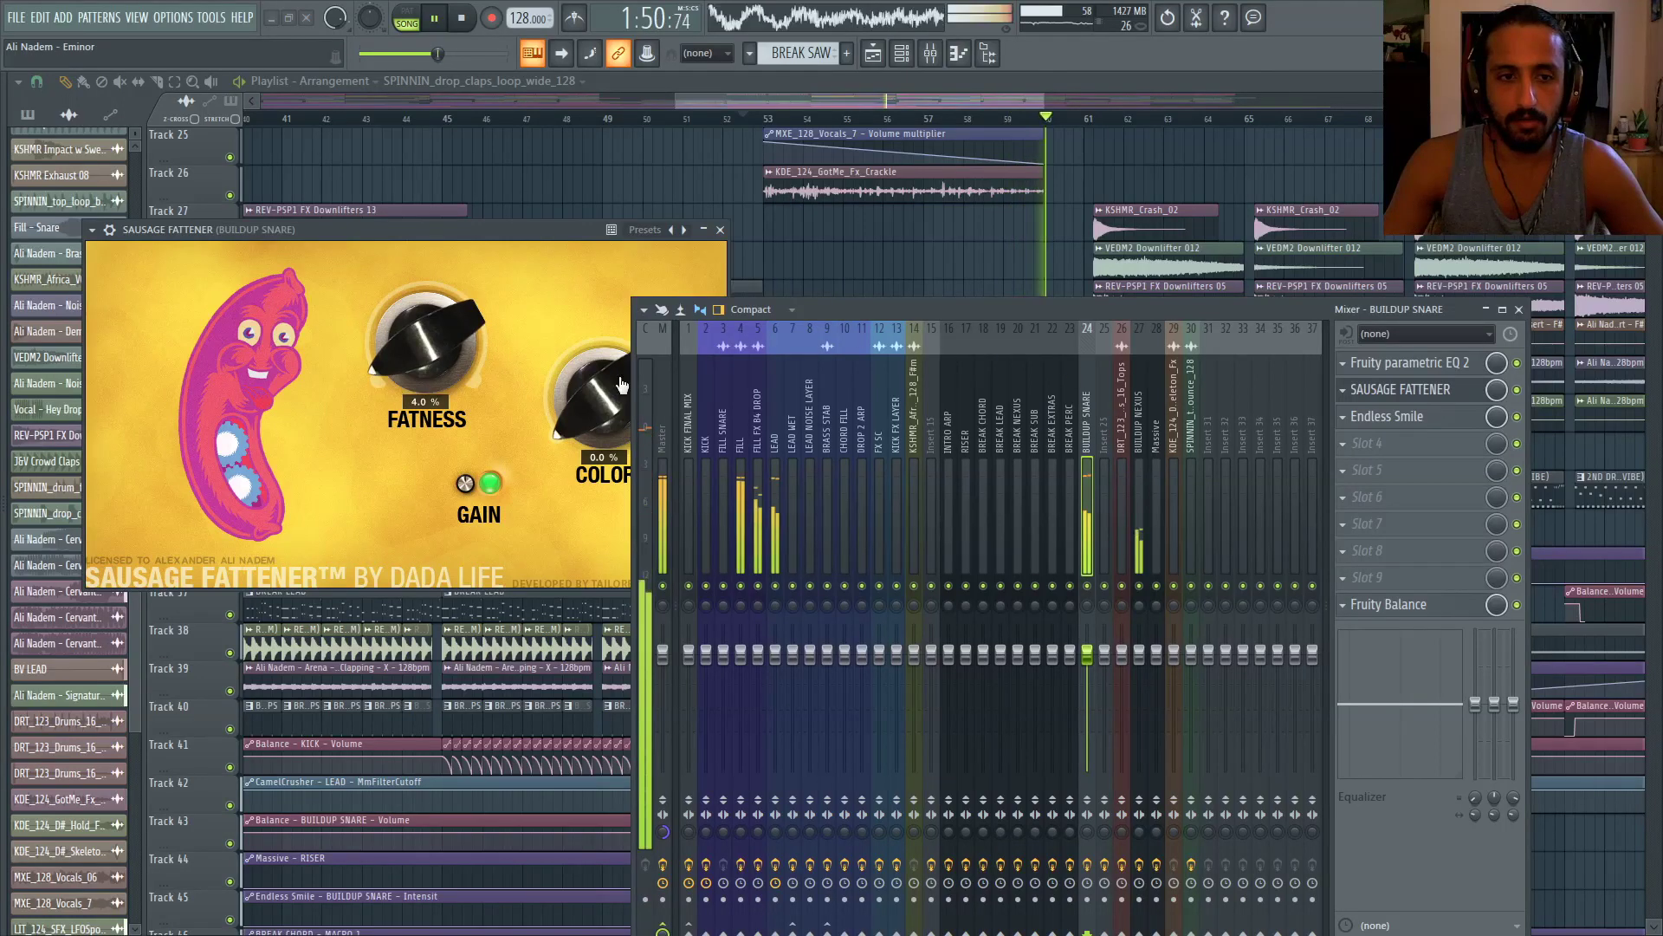
pyautogui.moveTo(977, 99); pyautogui.dragTo(1010, 99)
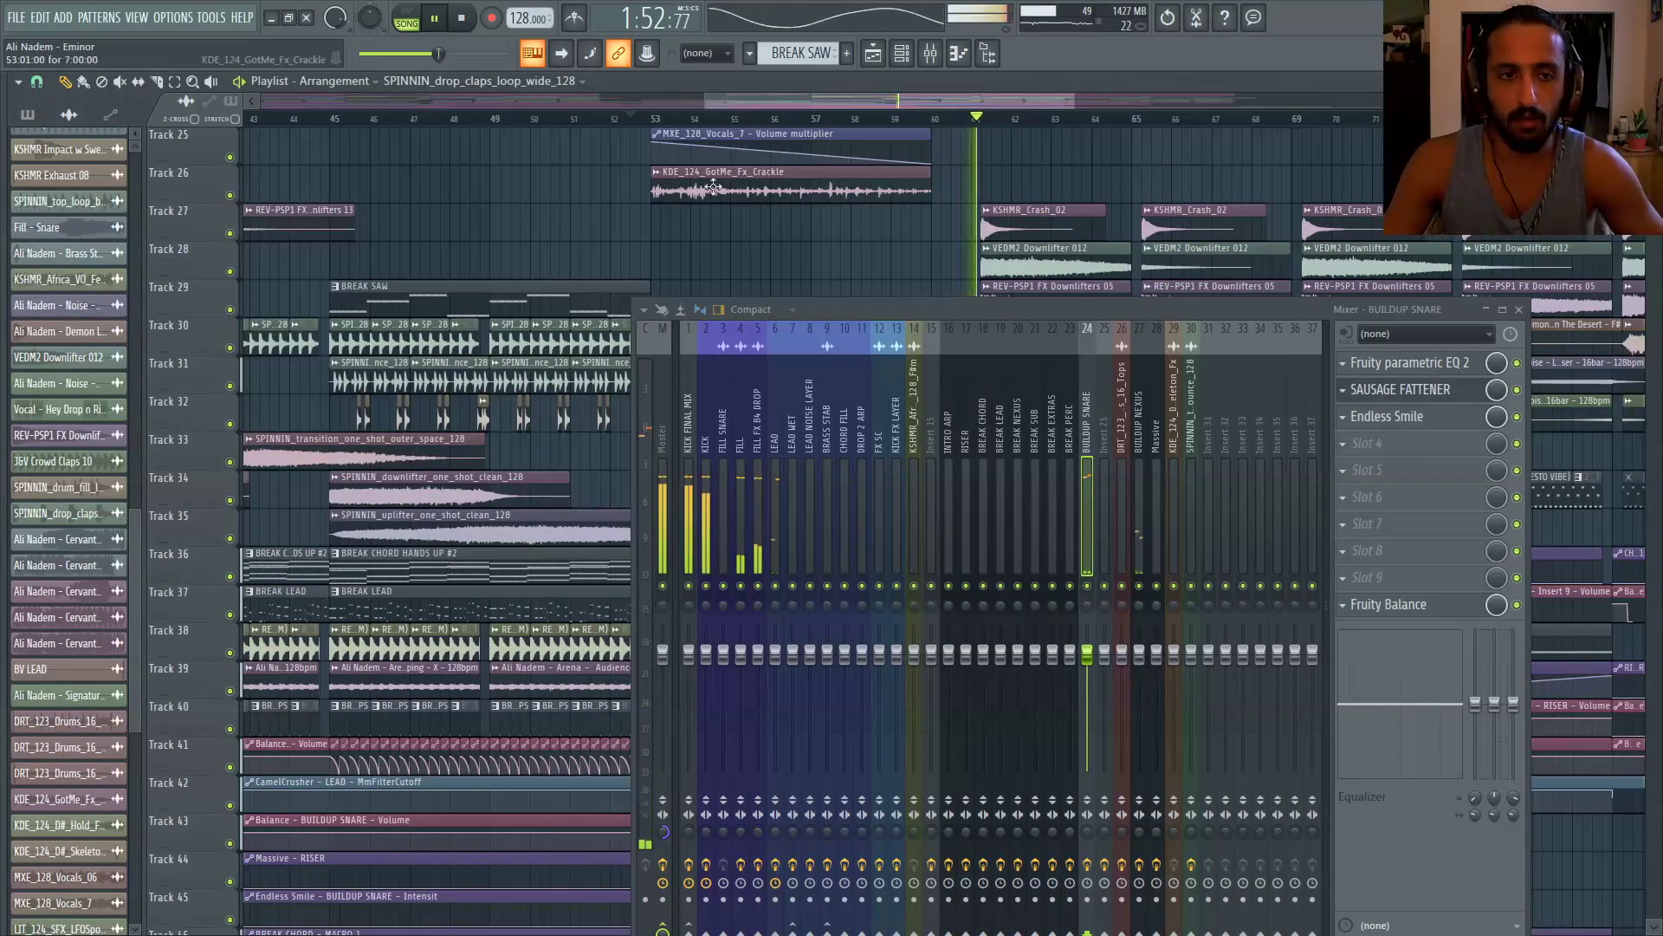
pyautogui.click(656, 120)
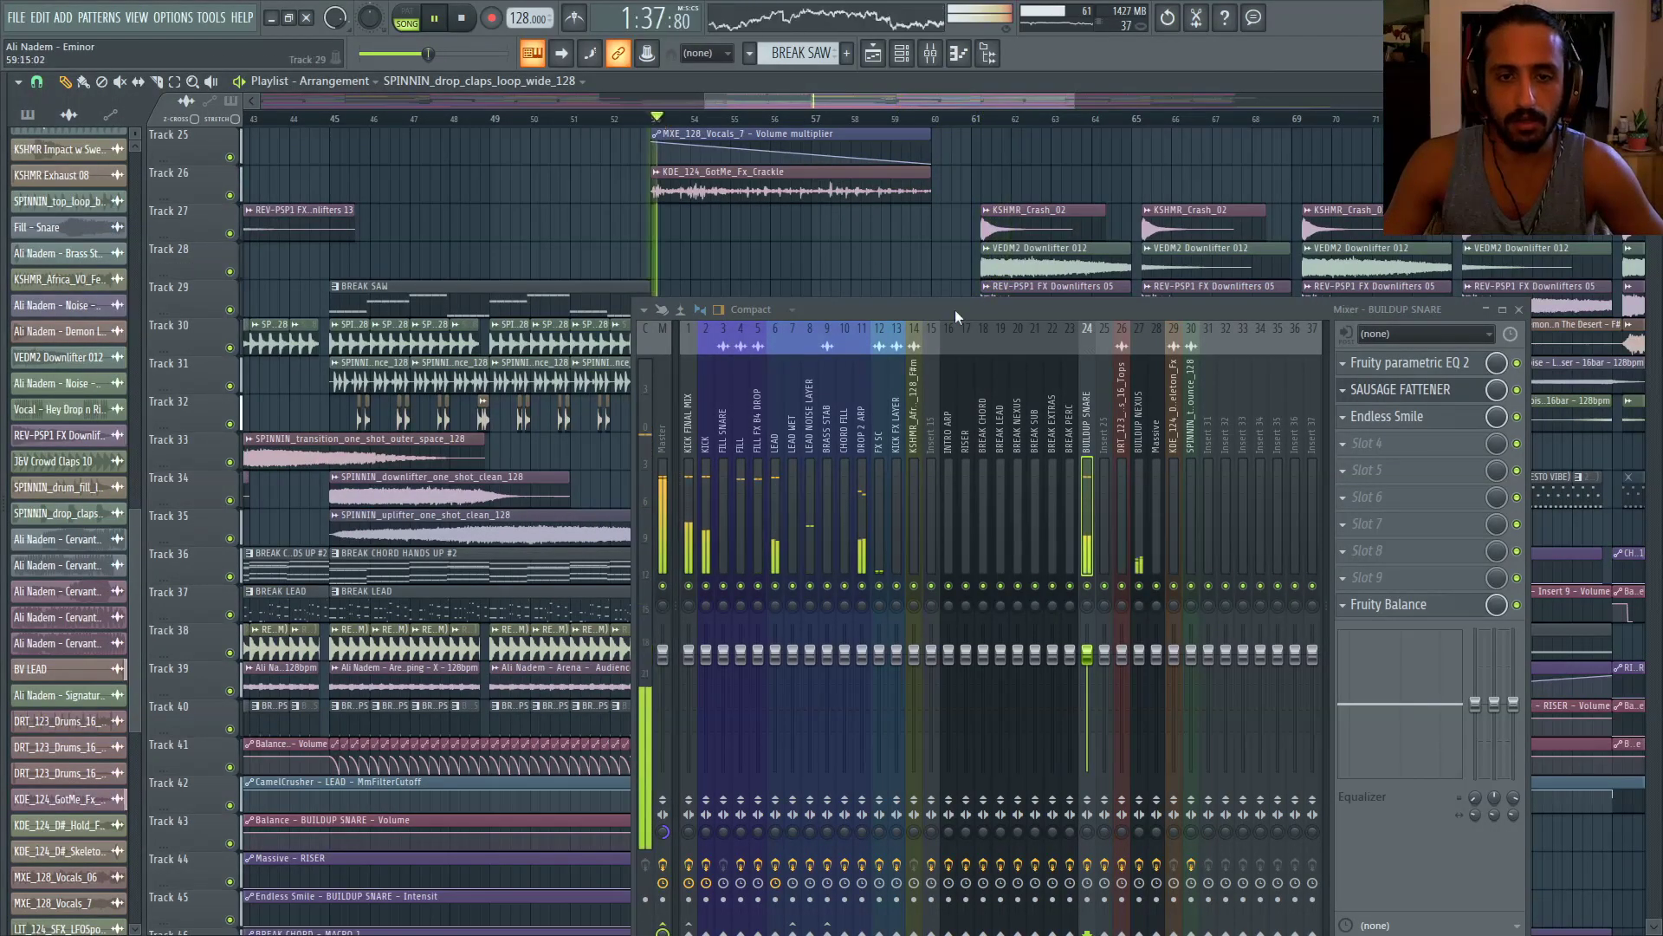
pyautogui.click(1378, 398)
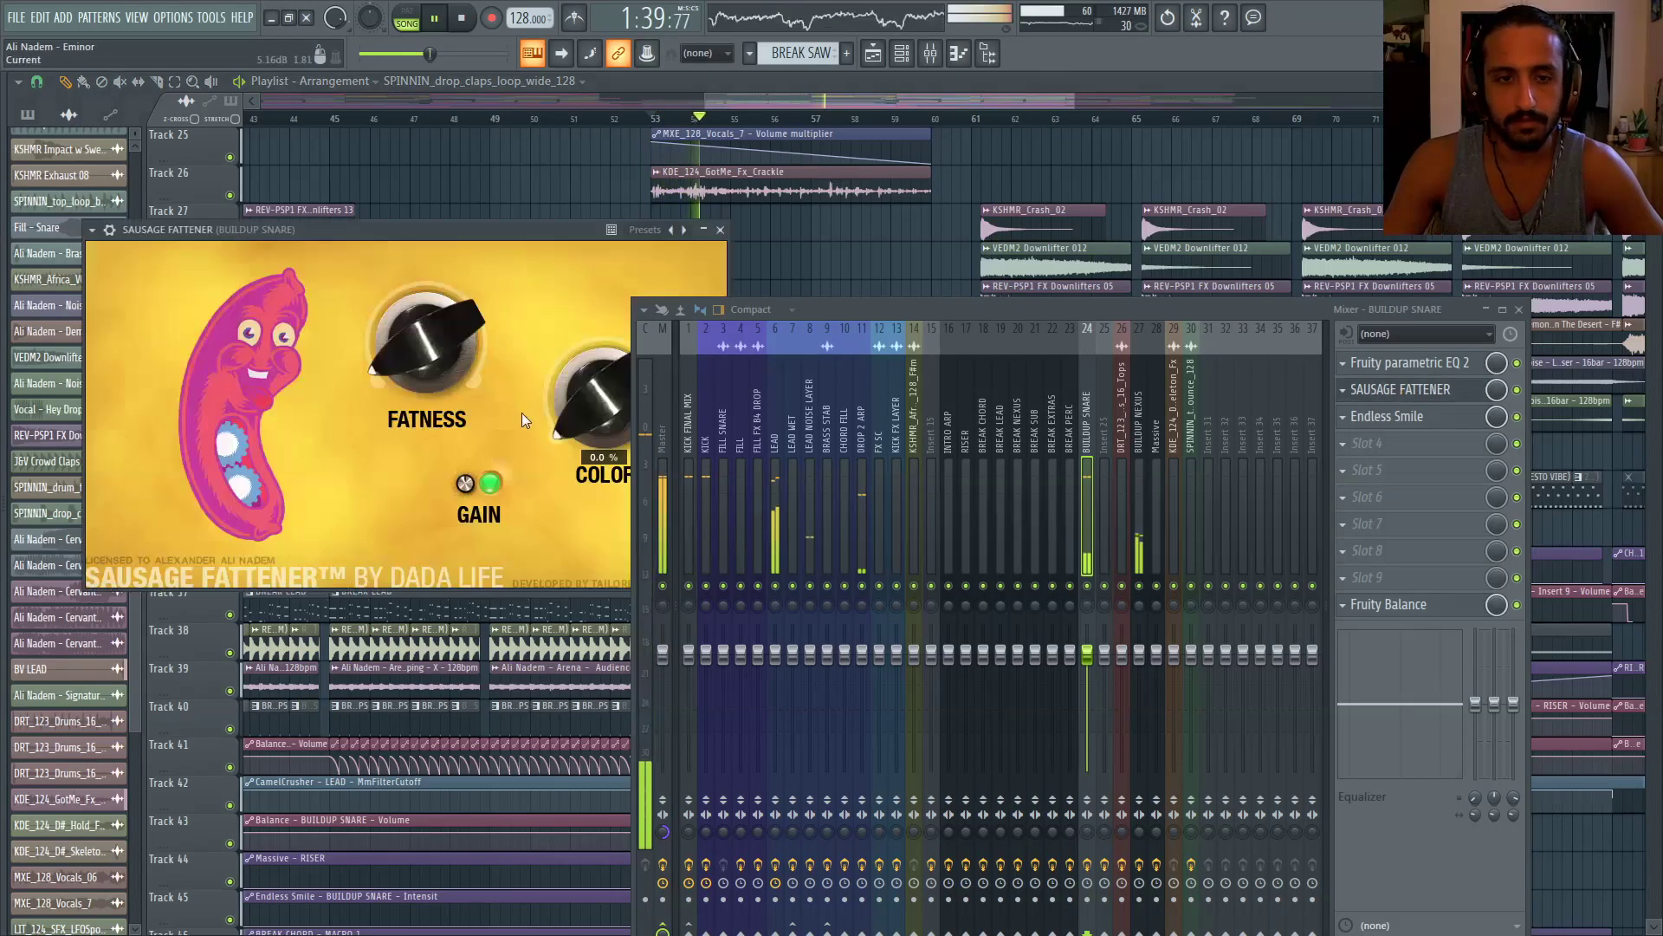
pyautogui.click(1417, 392)
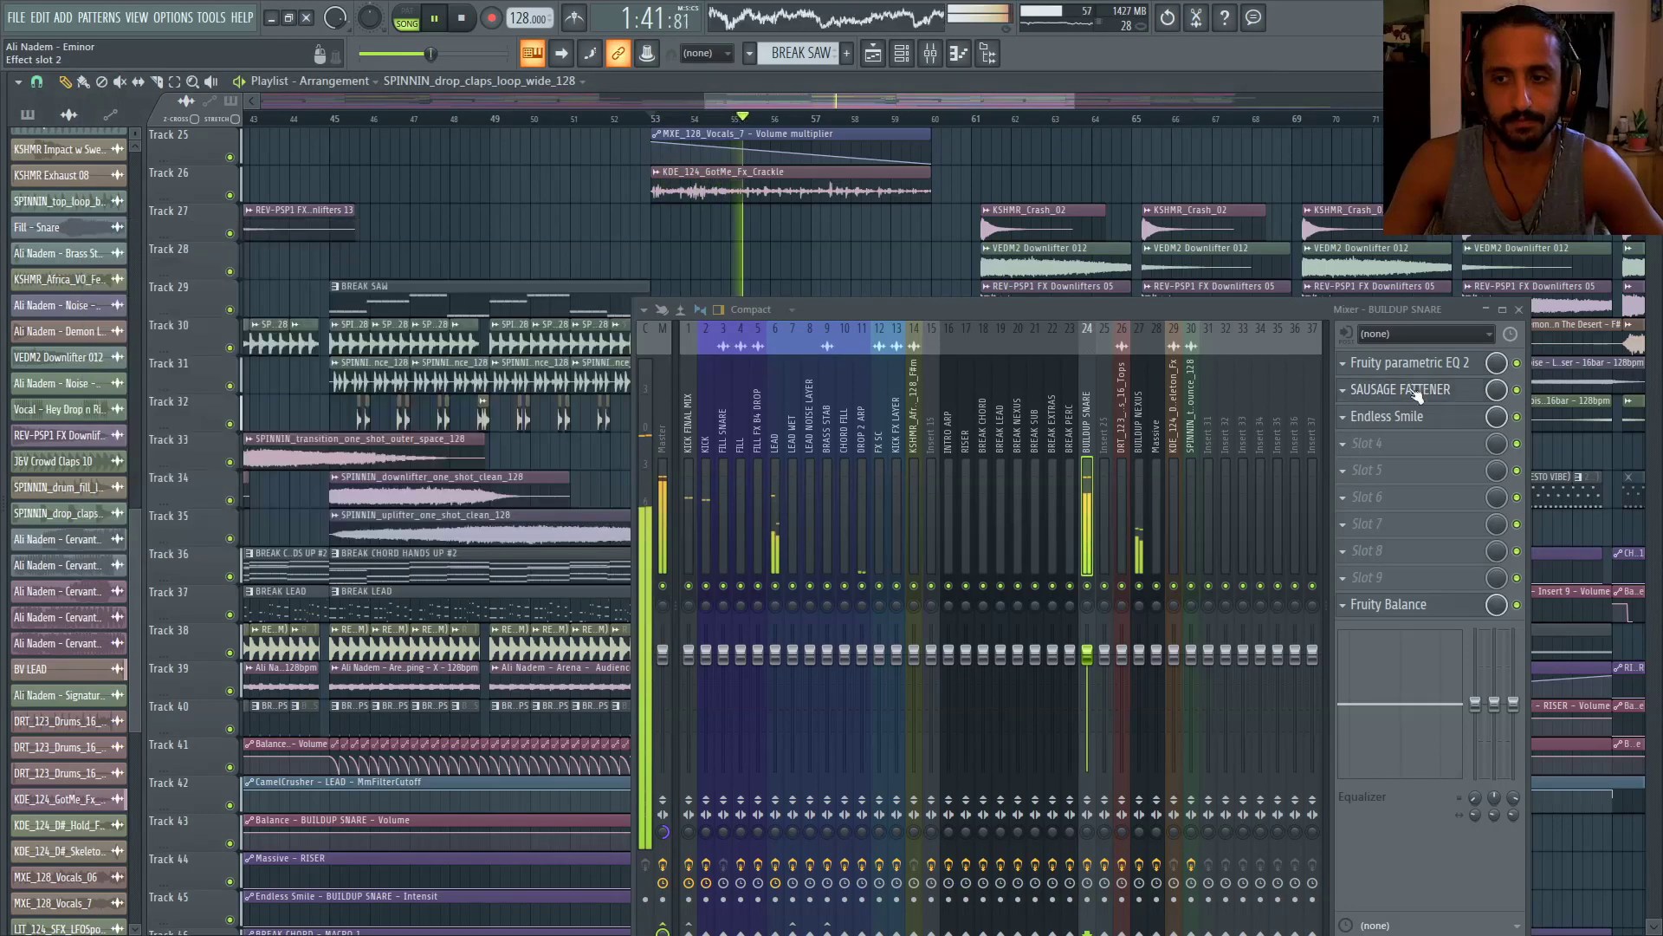
pyautogui.click(1353, 419)
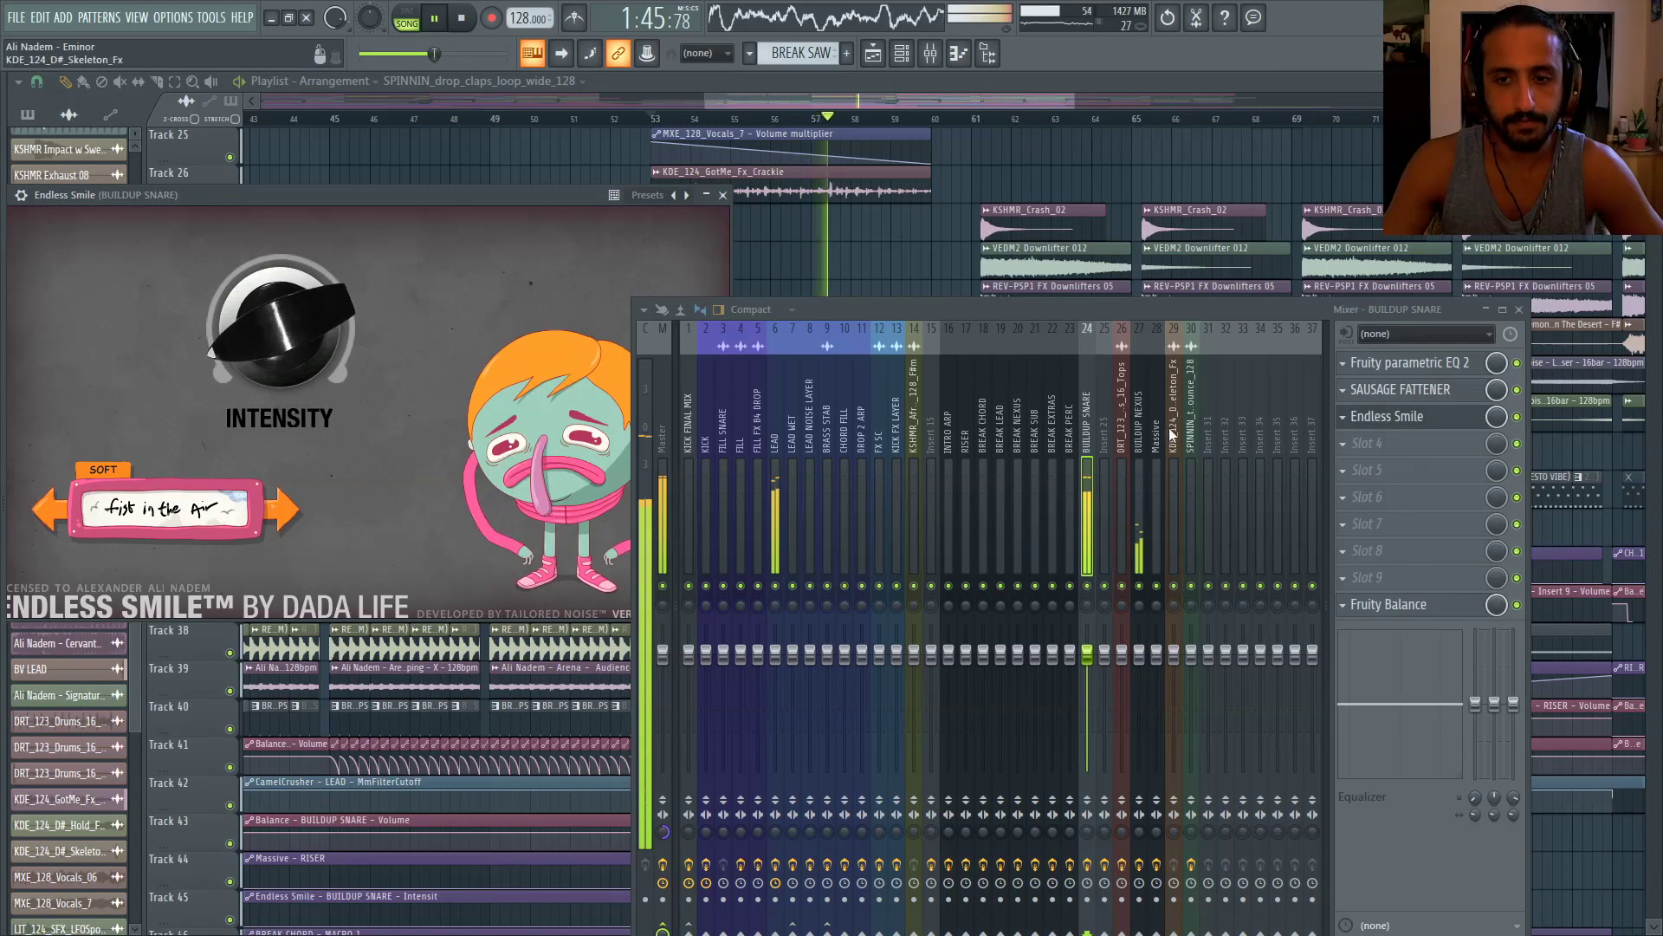
# Audition the BUILDUP NEXUS track and inspect the BUILDUP SNARE track's Fruity Balance during the end of the buildup
pyautogui.click(1140, 414)
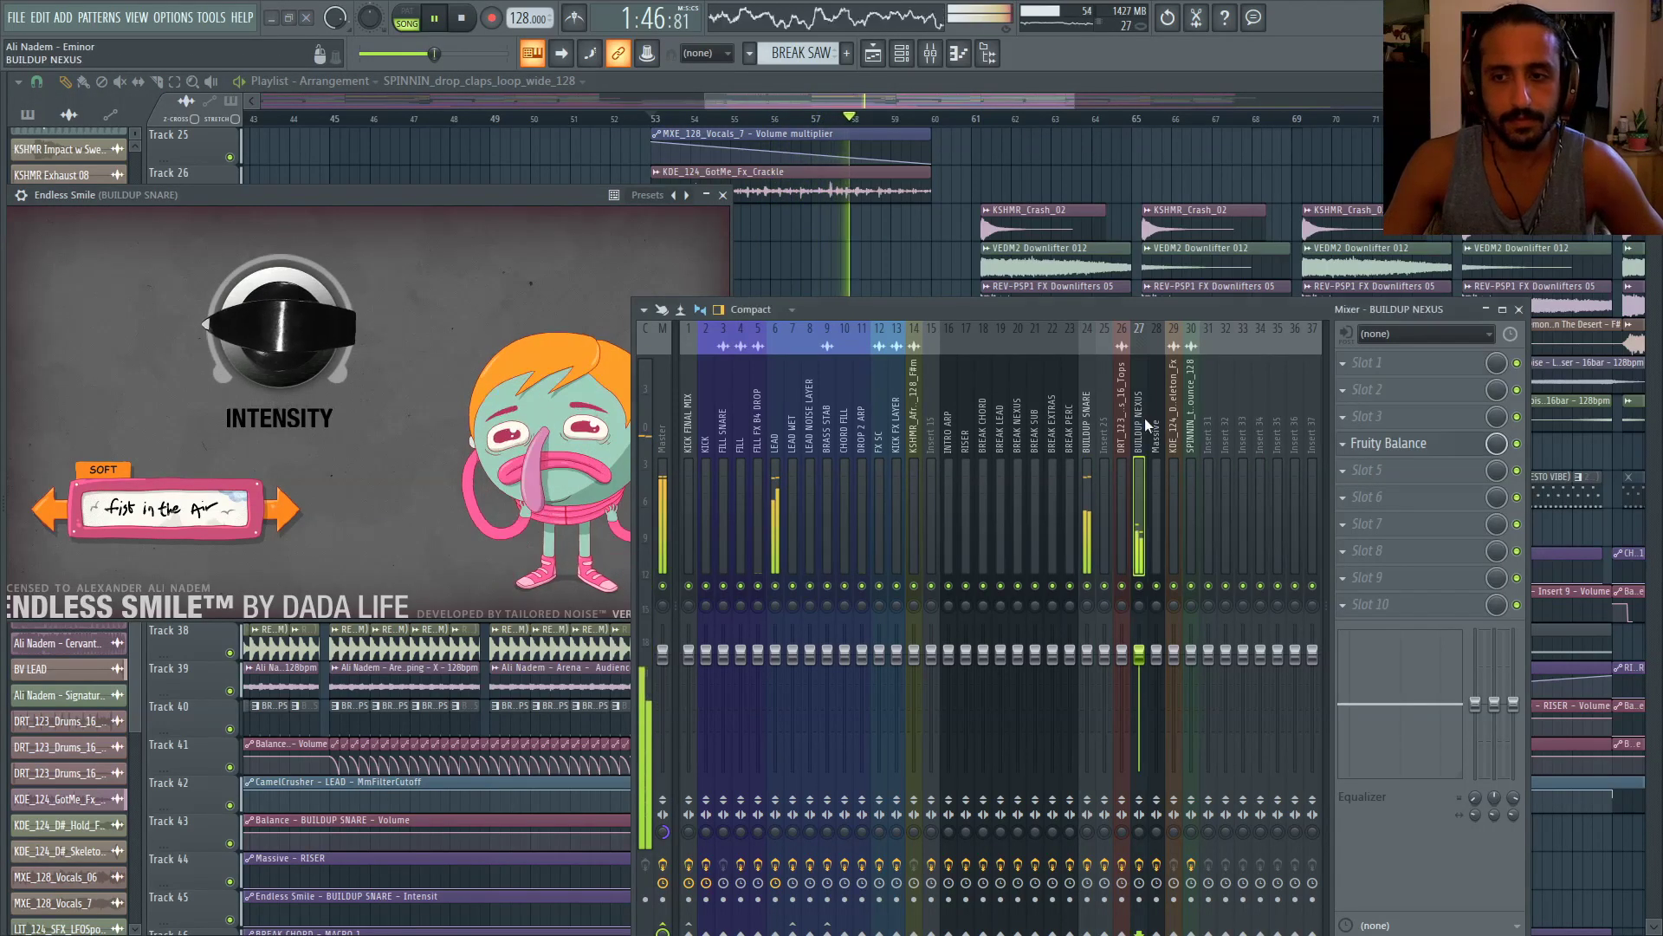
pyautogui.rightClick(1140, 586)
pyautogui.rightClick(1140, 587)
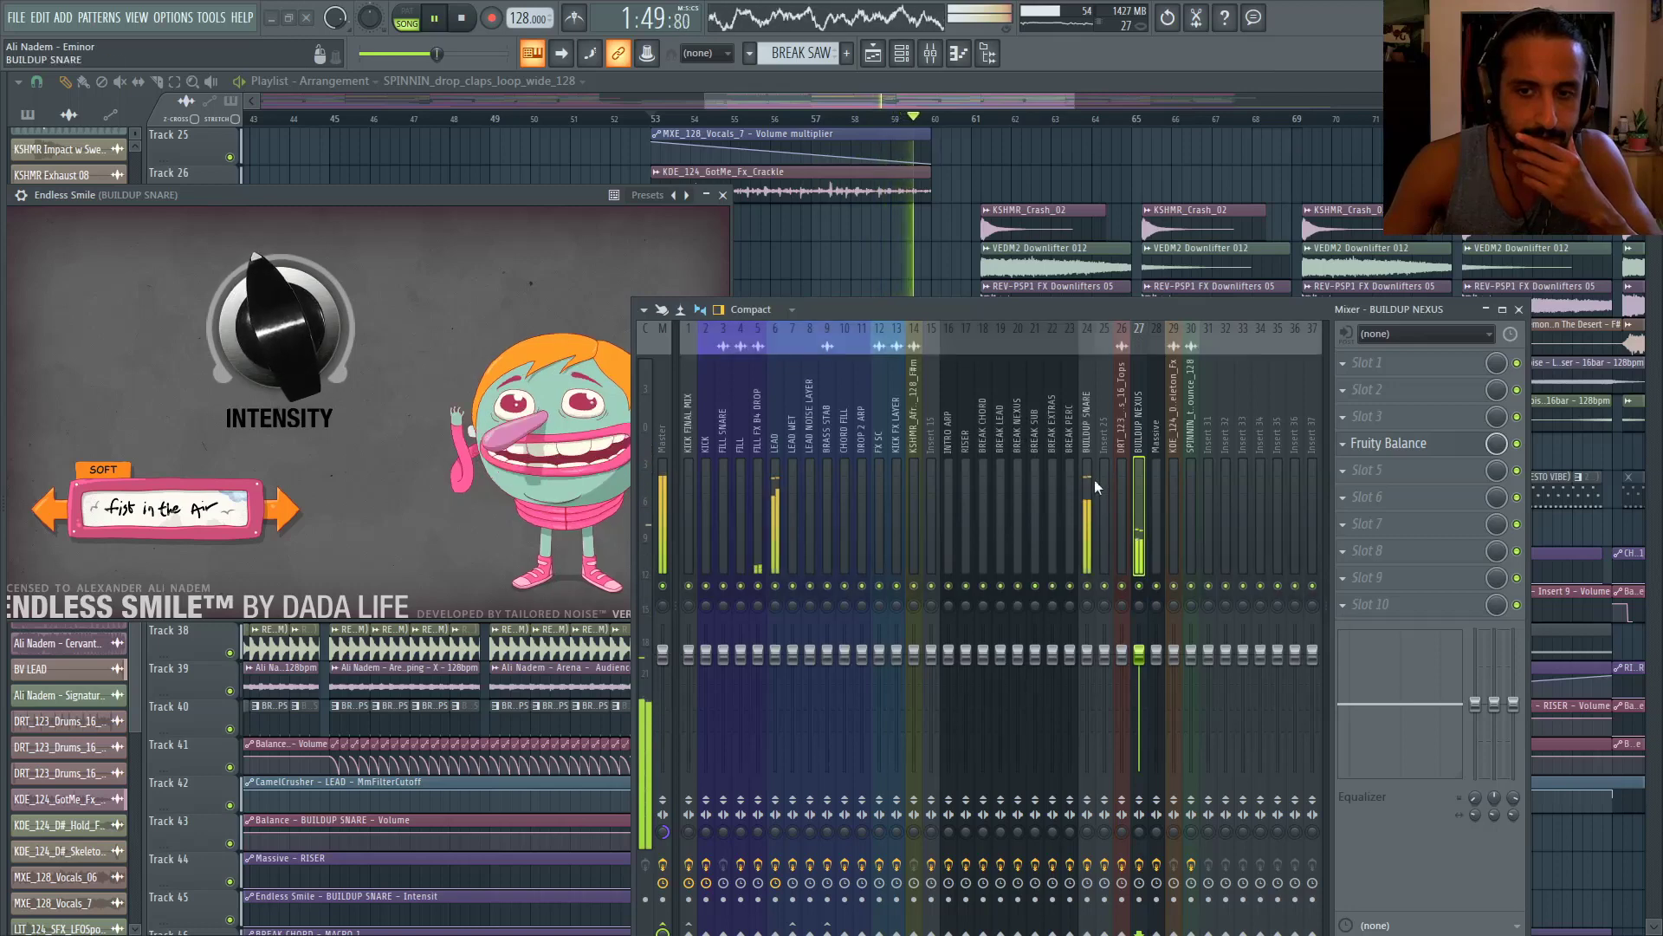
pyautogui.click(1090, 459)
pyautogui.click(1386, 604)
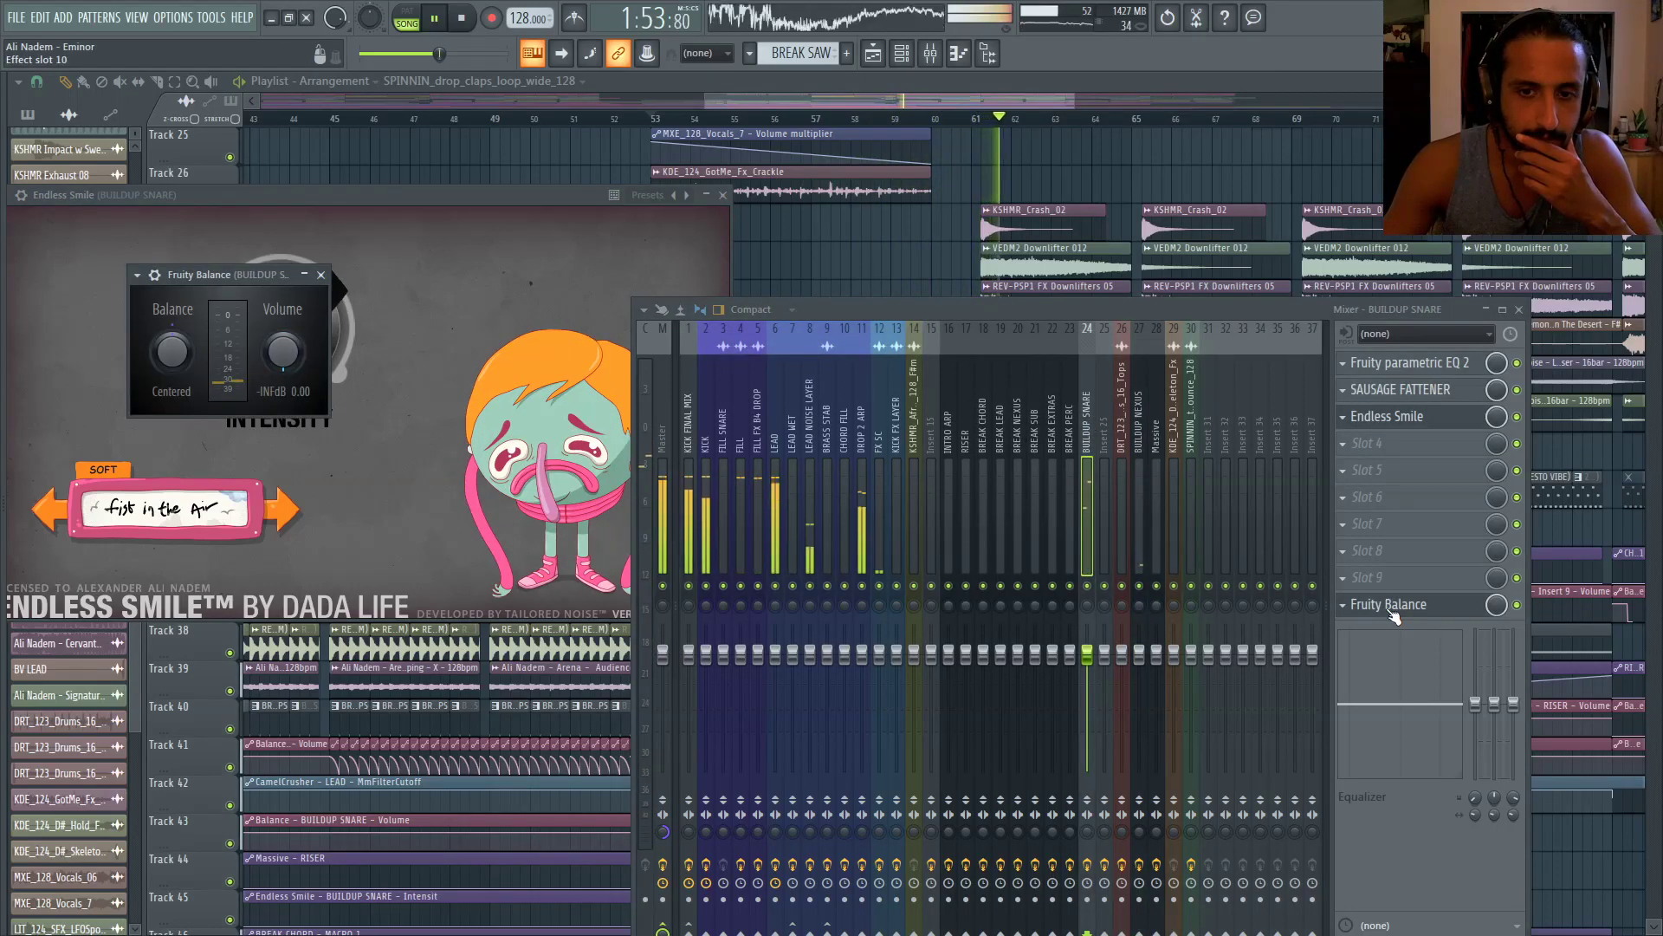
pyautogui.click(915, 121)
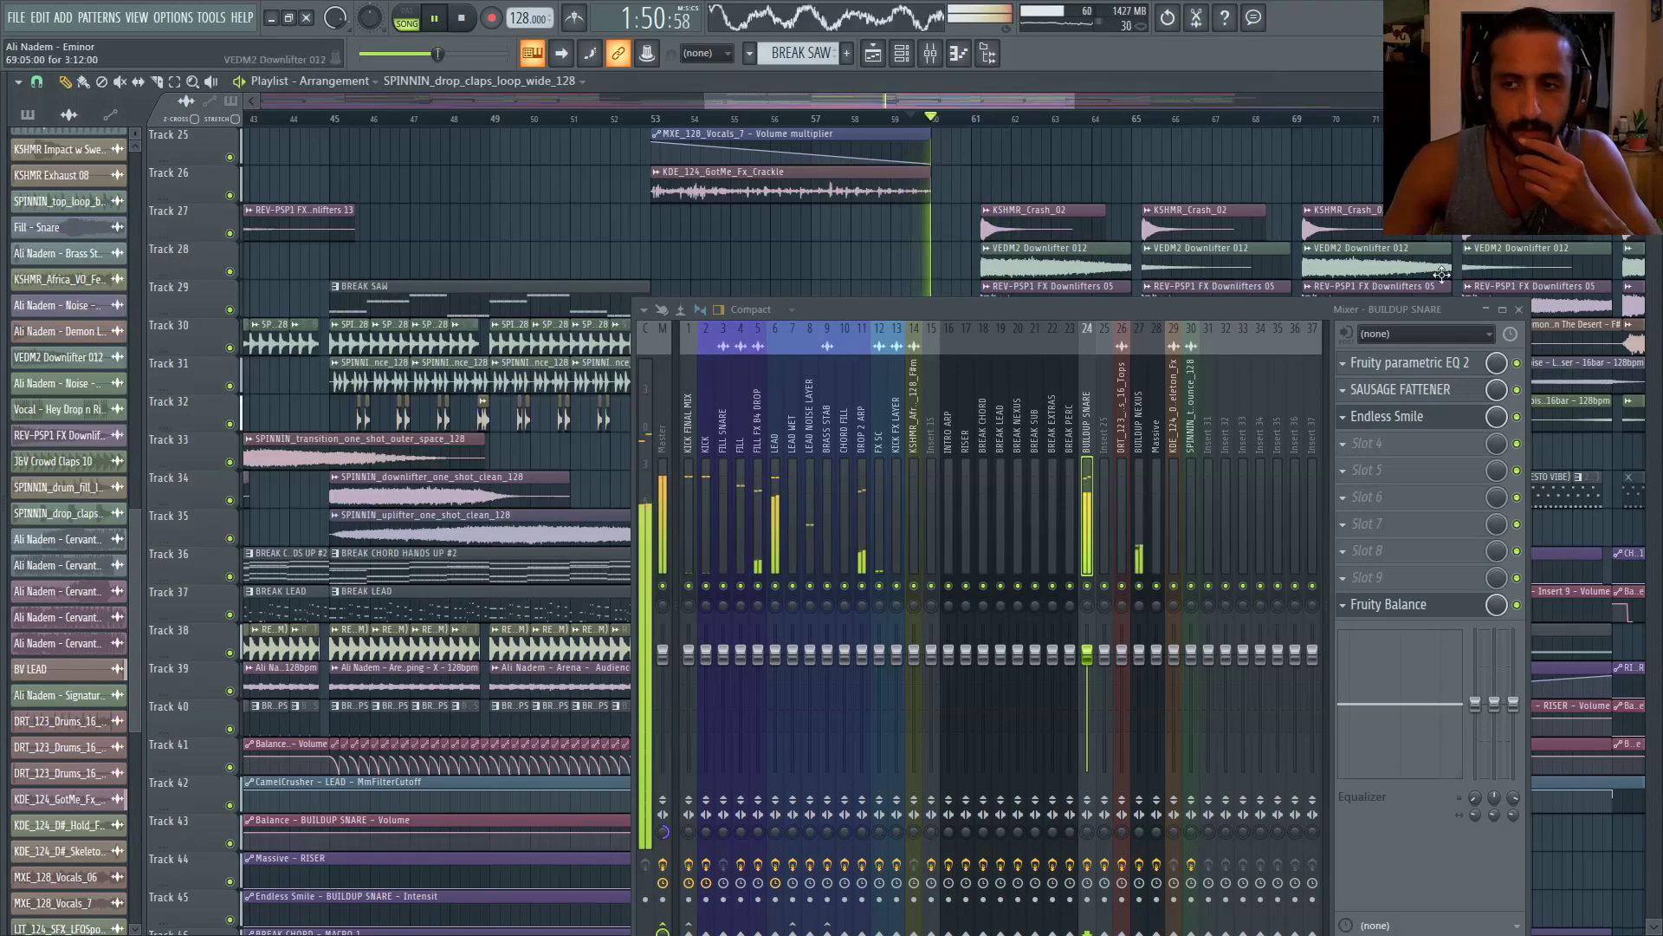
# Locate the fill clips just before the drop at bar 61 and play them while watching the mixer levels
pyautogui.press('F9')
pyautogui.press('space')
pyautogui.press('space')
pyautogui.scroll(-2, 1051, 386)
pyautogui.scroll(10, 1040, 382)
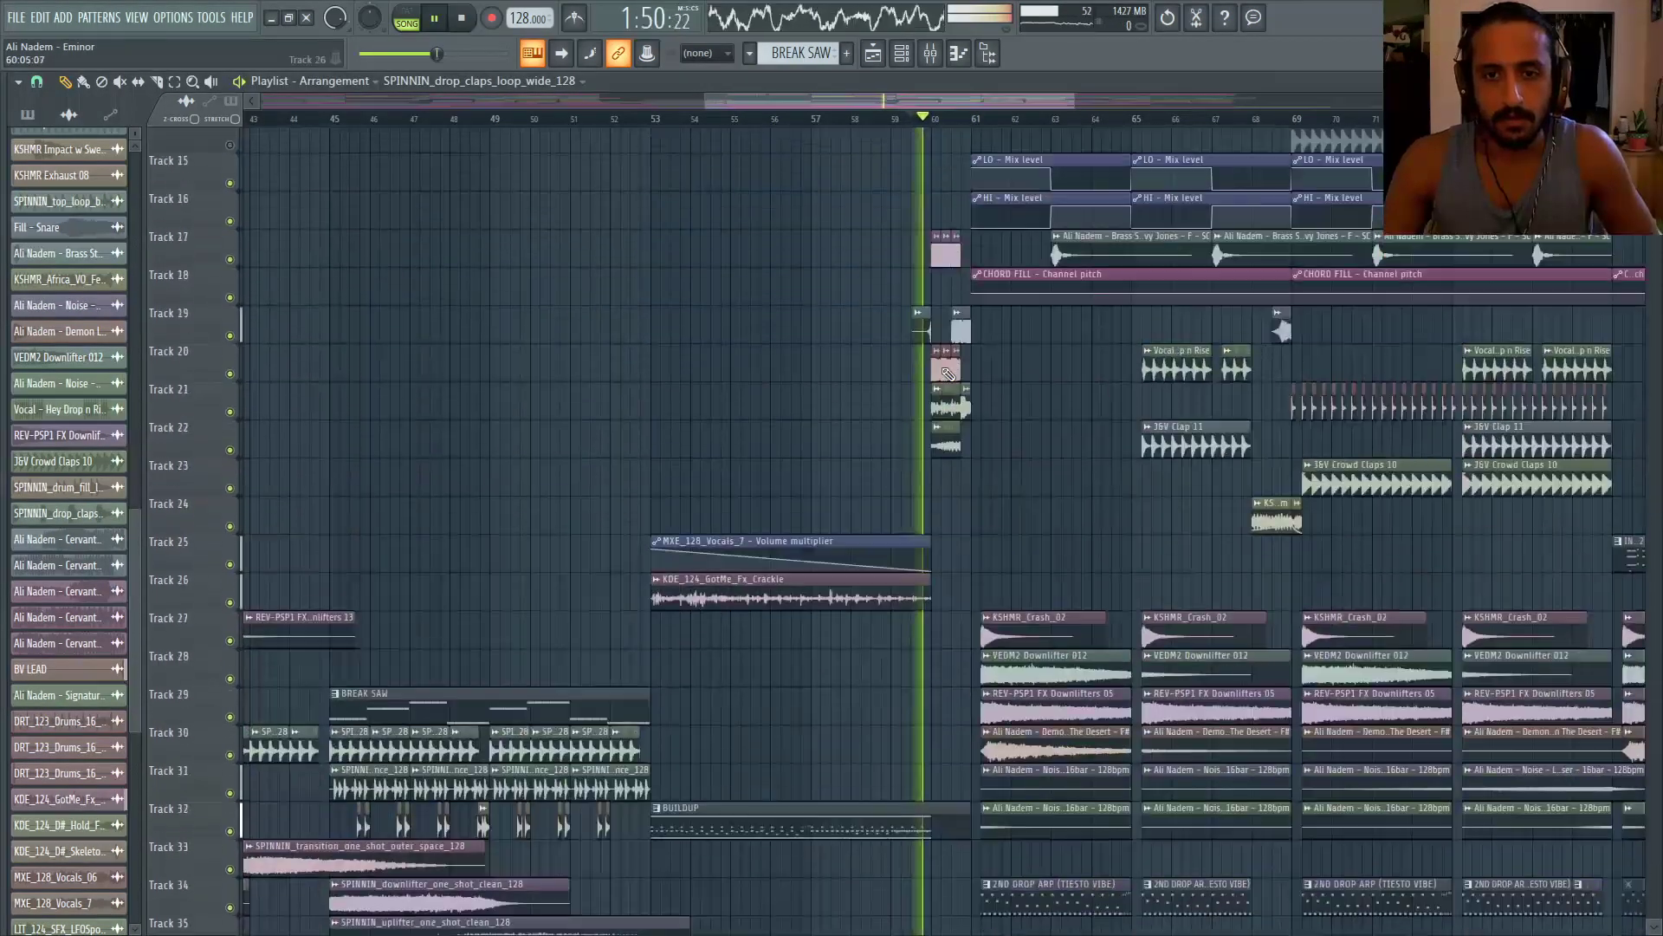
pyautogui.scroll(5, 941, 364)
pyautogui.press('space')
pyautogui.press('space')
pyautogui.press('F9')
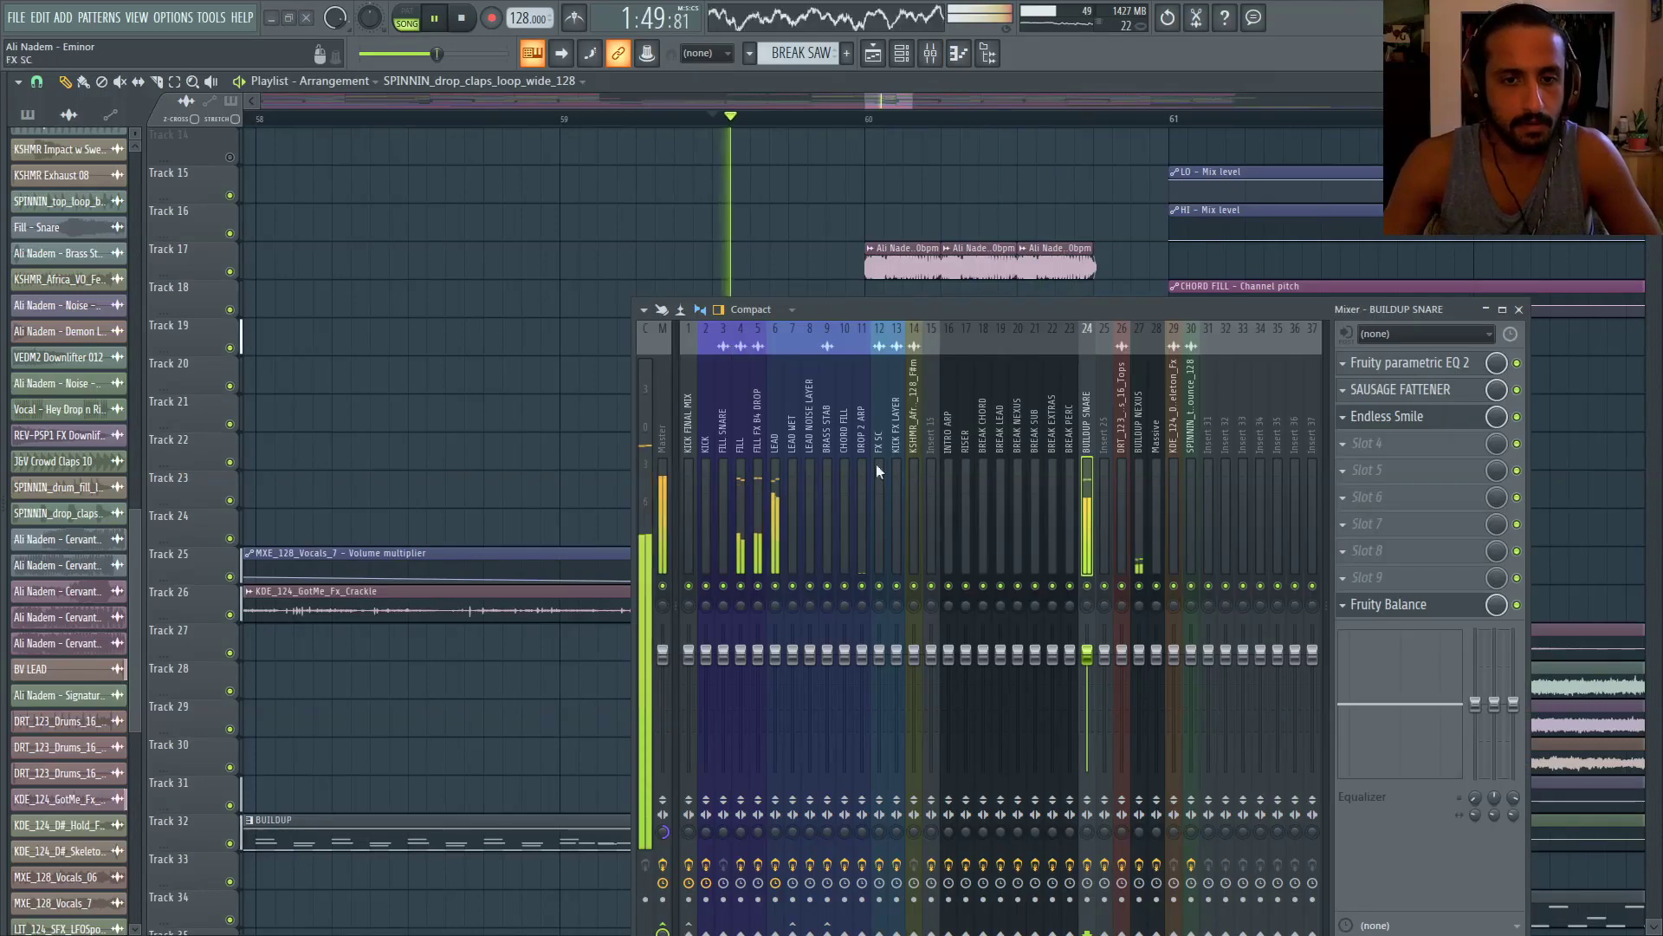
# Inspect the FILL track's existing Fruity Parametric EQ 2 effects while playing the fill from bar 60
pyautogui.click(743, 429)
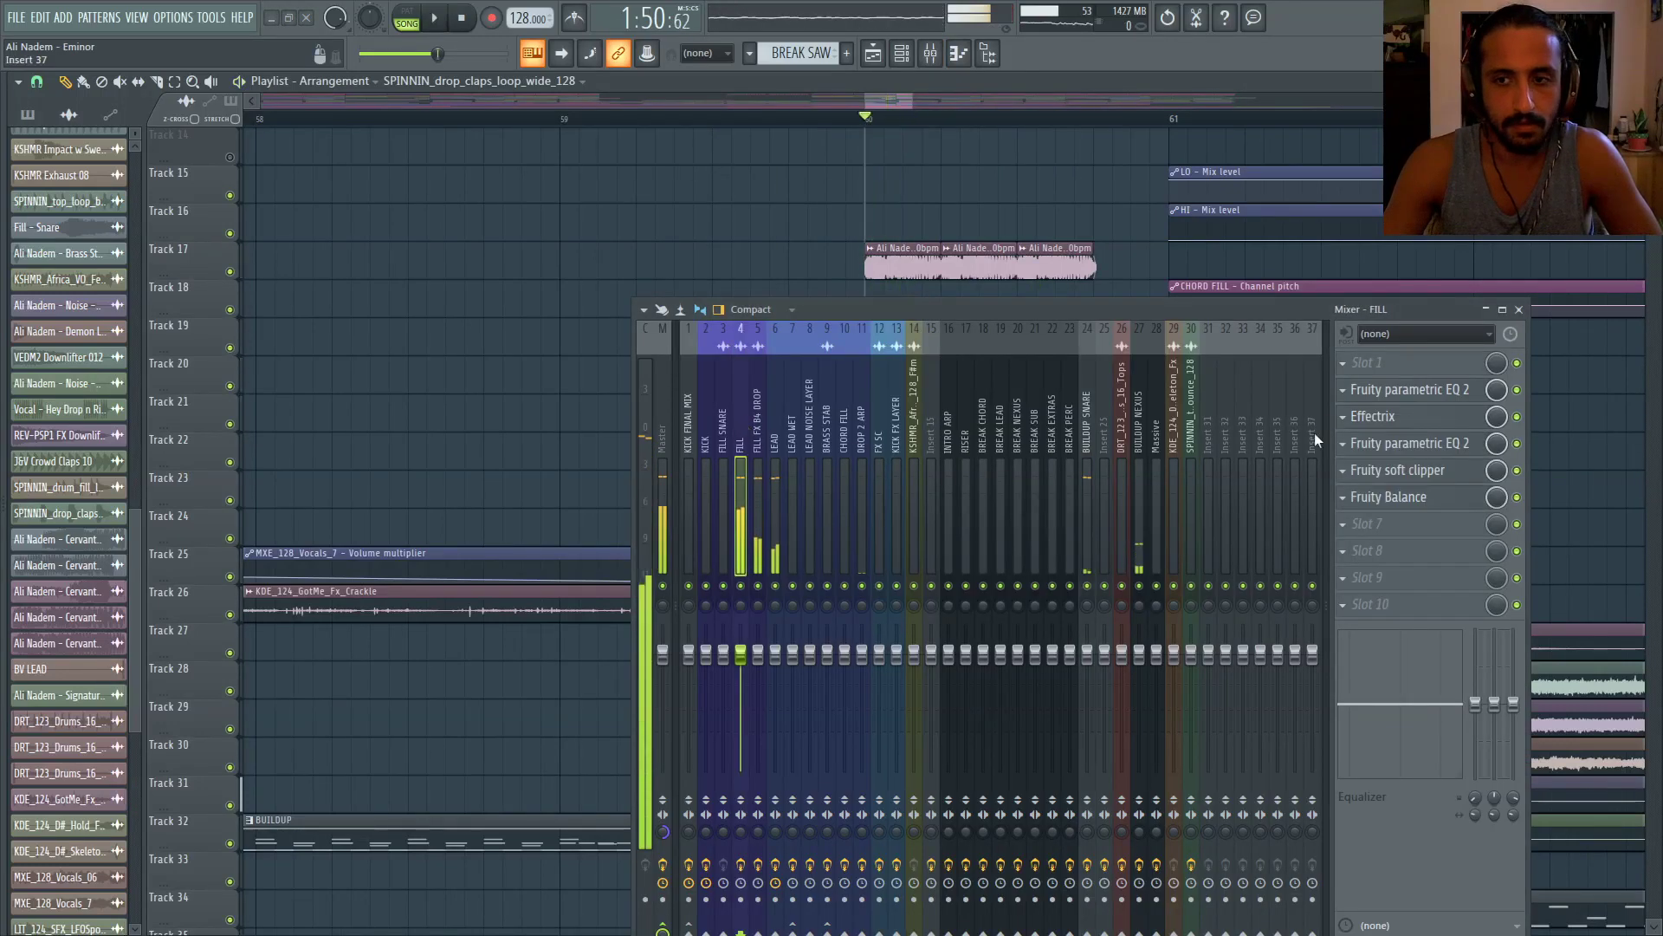
pyautogui.click(1410, 443)
pyautogui.press('space')
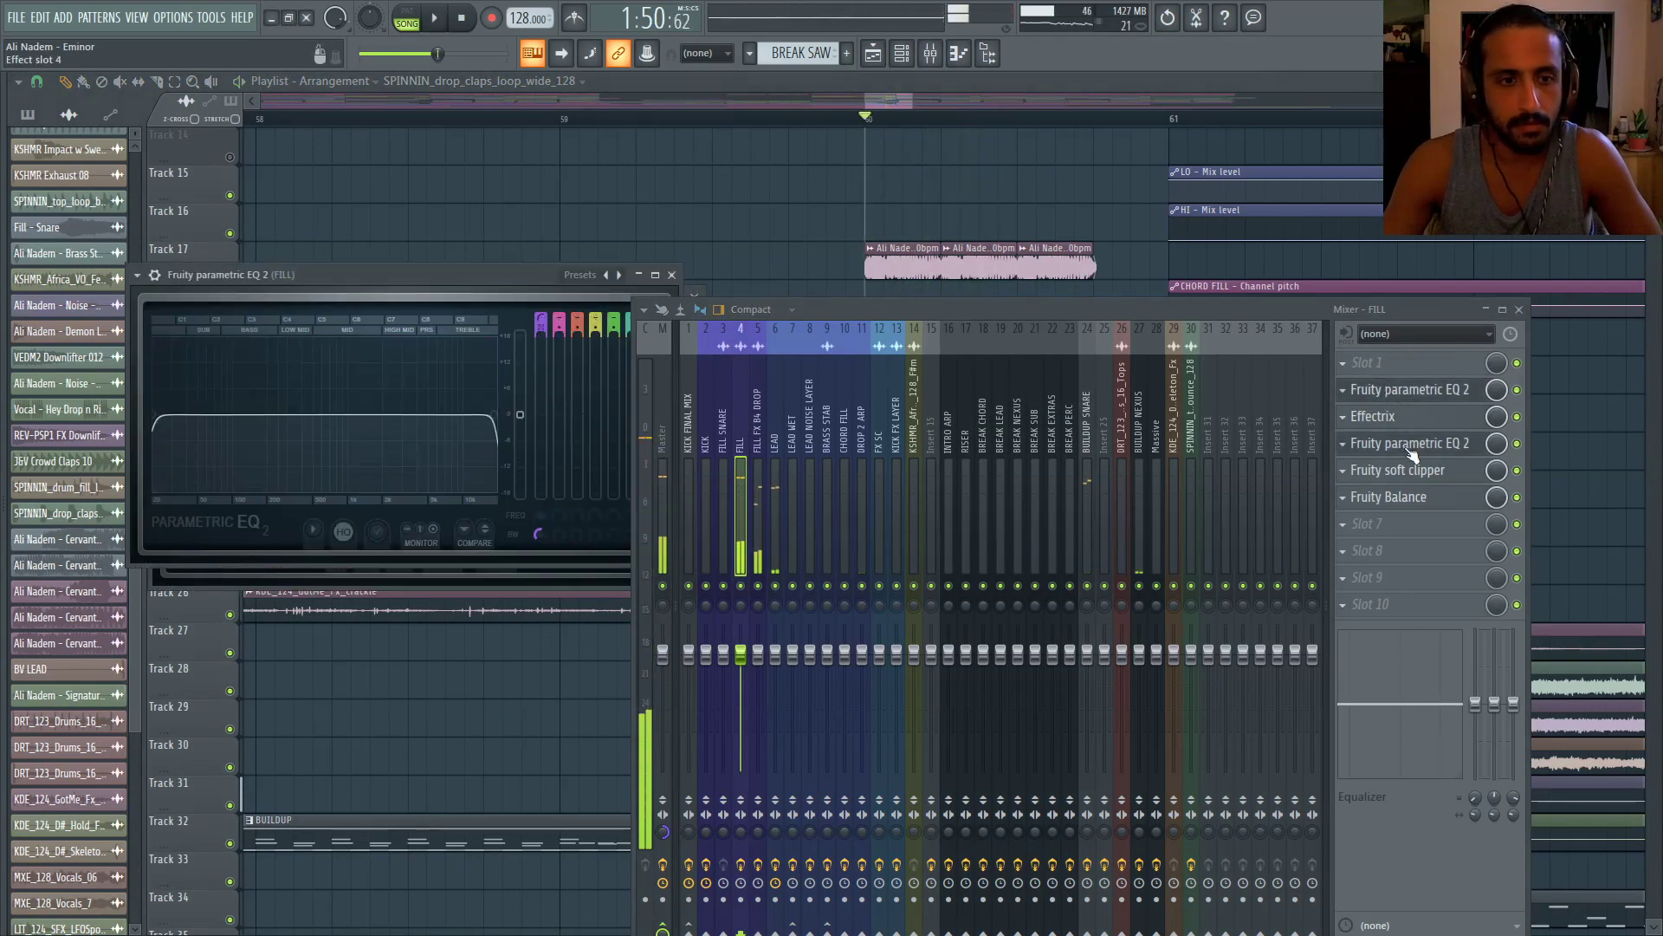
pyautogui.press('space')
pyautogui.press('space')
pyautogui.press('space')
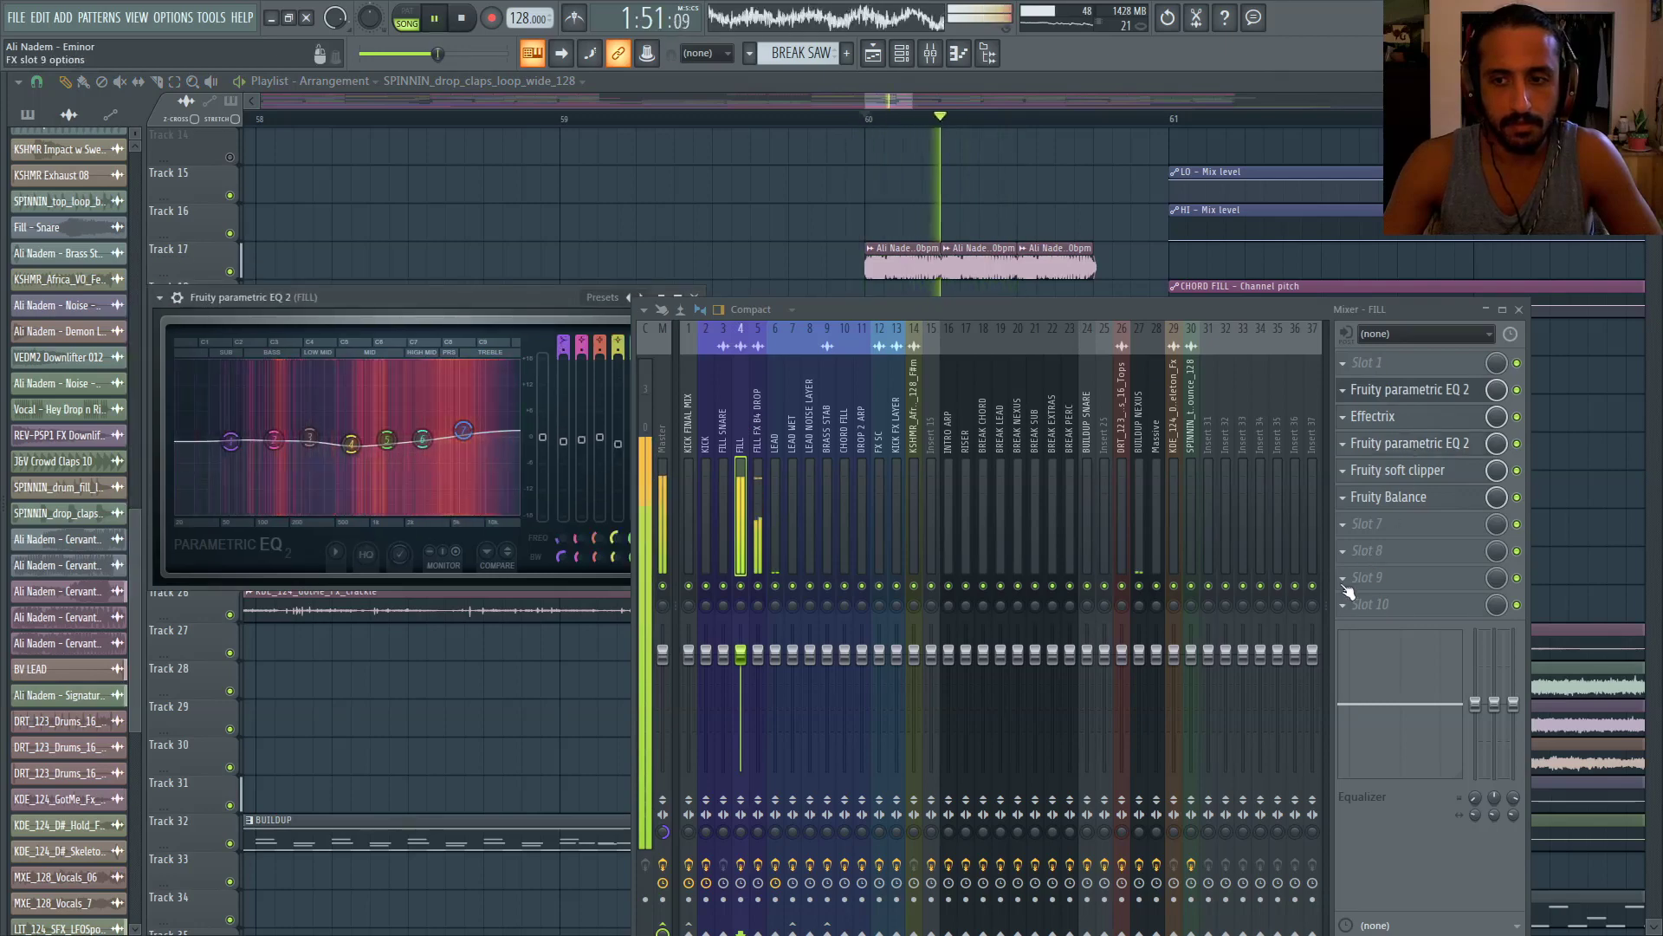
pyautogui.press('space')
# Add a Fruity Parametric EQ 2 in the FILL track's first slot and shape band 1 into a steep low cut at 150 Hz, -18 dB
pyautogui.click(1341, 360)
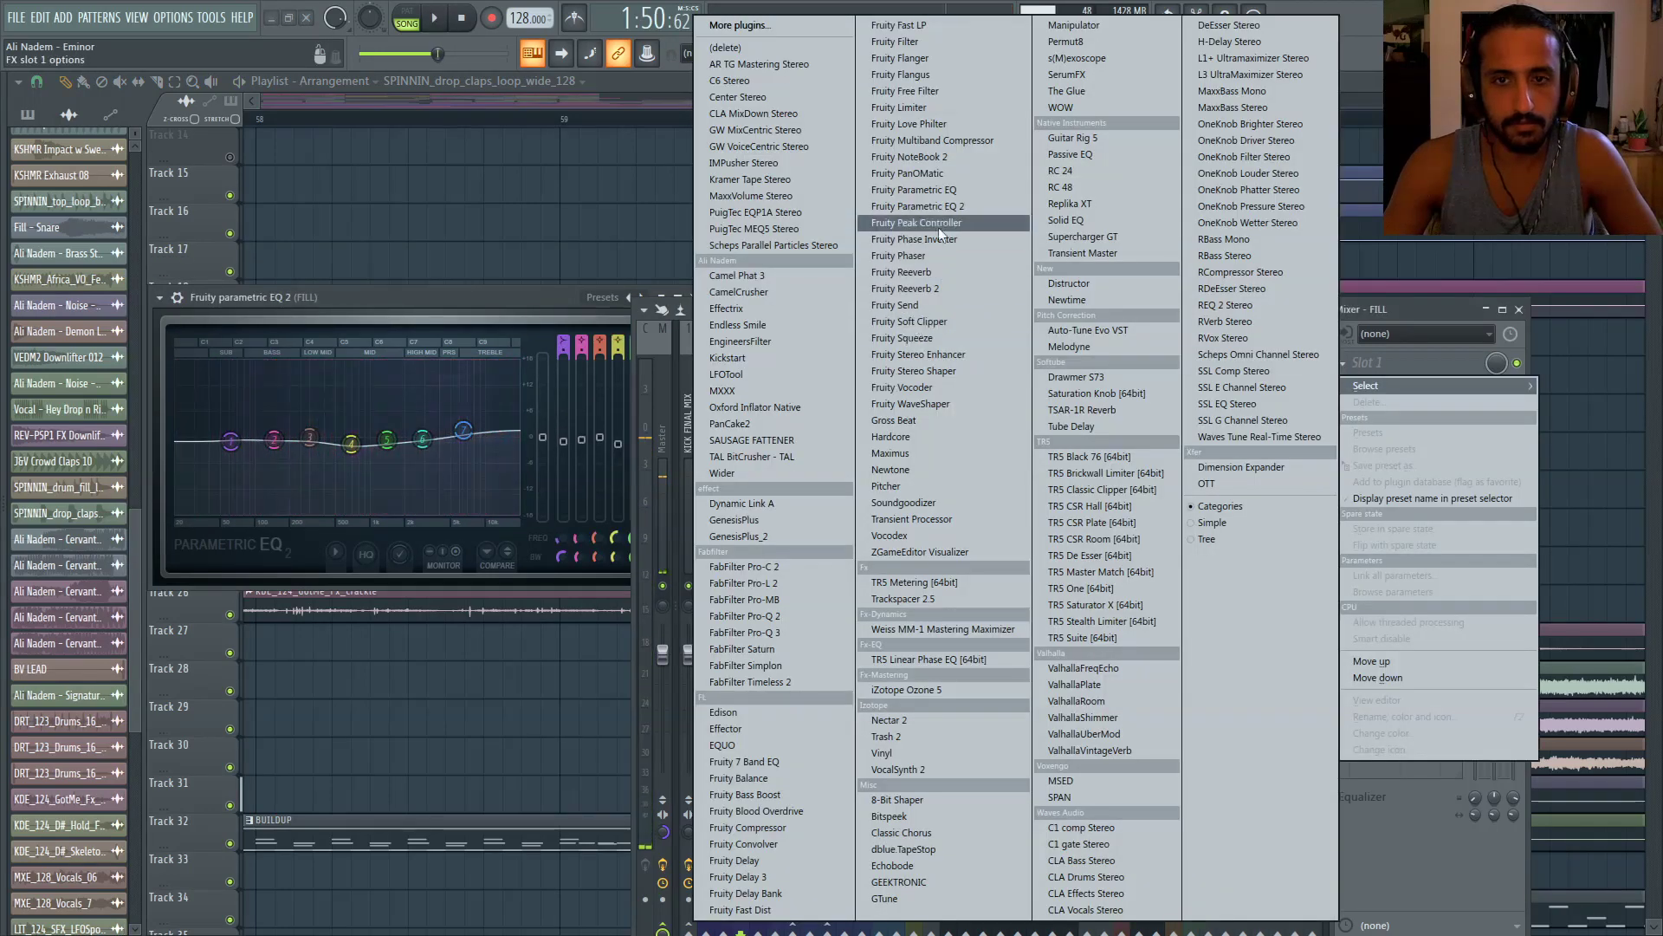
pyautogui.click(950, 206)
pyautogui.press('space')
pyautogui.moveTo(97, 302); pyautogui.dragTo(139, 376)
pyautogui.rightClick(136, 379)
pyautogui.moveTo(165, 443)
pyautogui.click(242, 475)
# Sweep the FILL track's low-cut band while repeatedly auditioning the fill, settling its frequency at 67 Hz
pyautogui.press('space')
pyautogui.press('space')
pyautogui.press('space')
pyautogui.press('space')
pyautogui.press('space')
pyautogui.press('space')
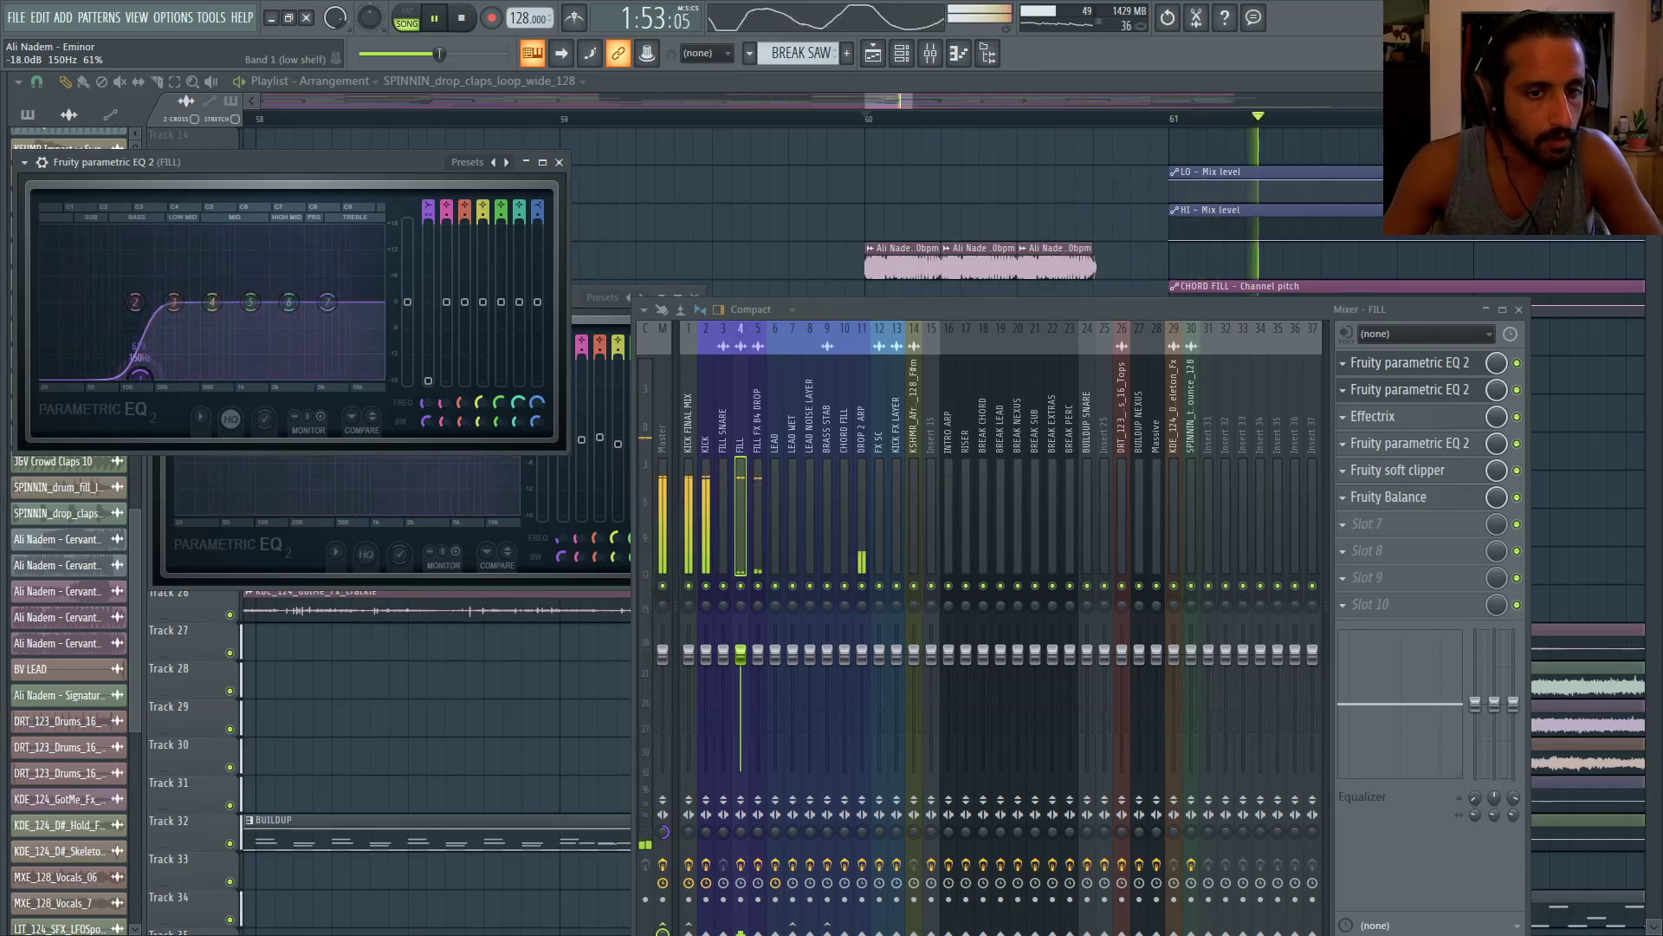
pyautogui.press('space')
pyautogui.press('space')
pyautogui.moveTo(139, 376); pyautogui.dragTo(128, 376)
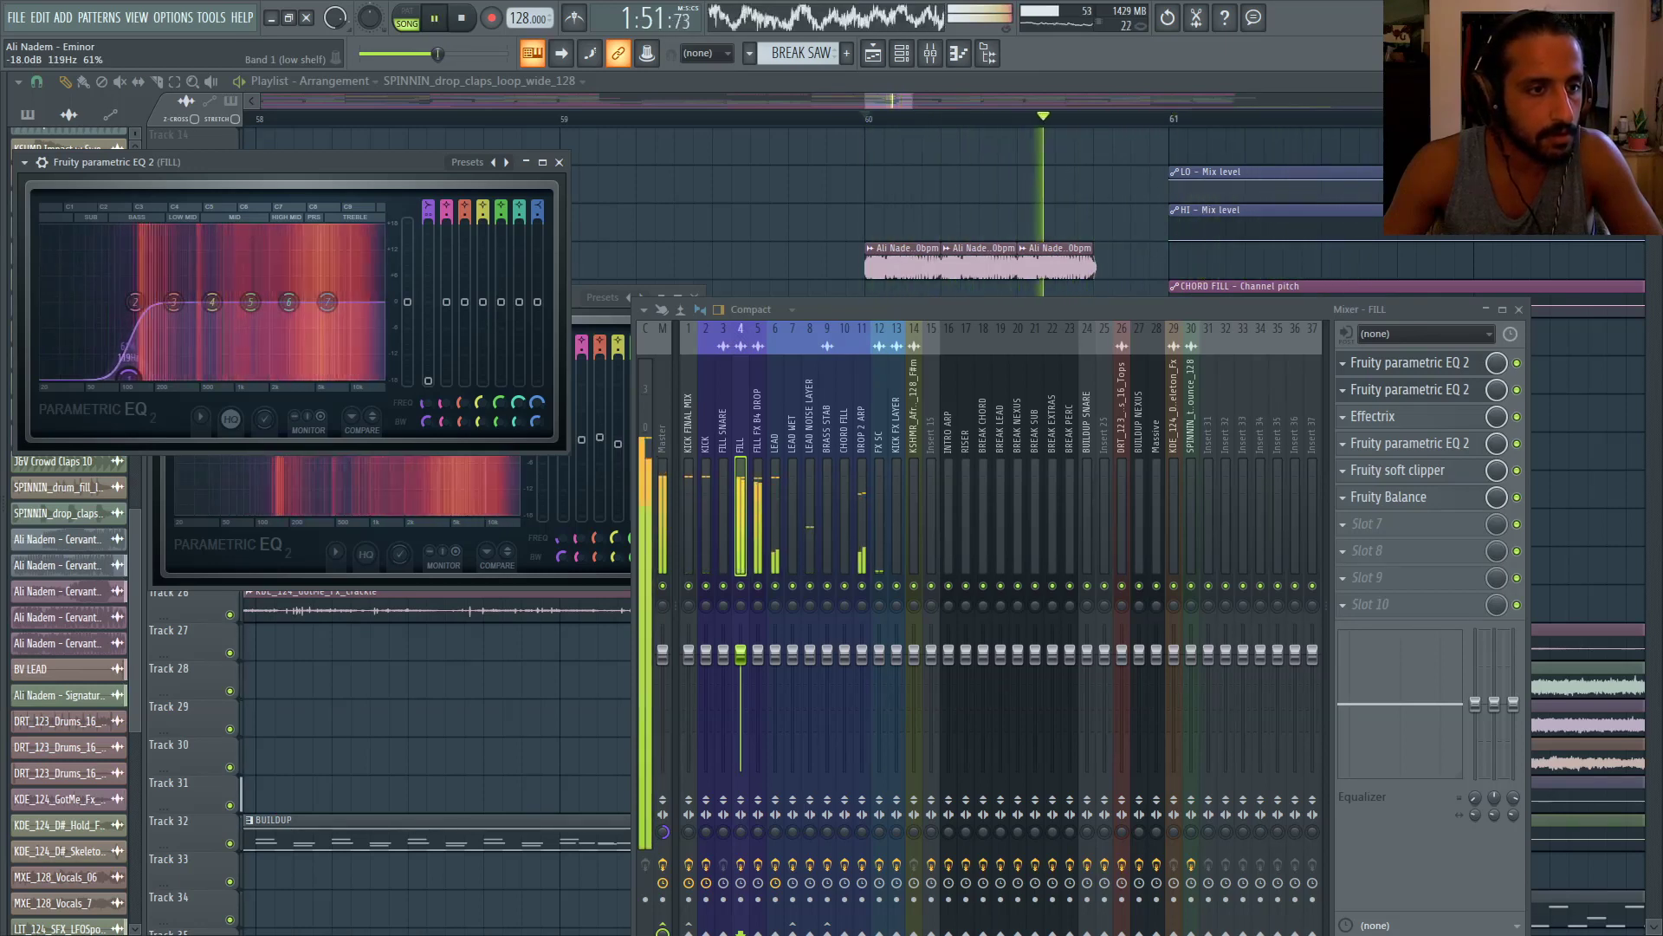
pyautogui.press('space')
pyautogui.press('space')
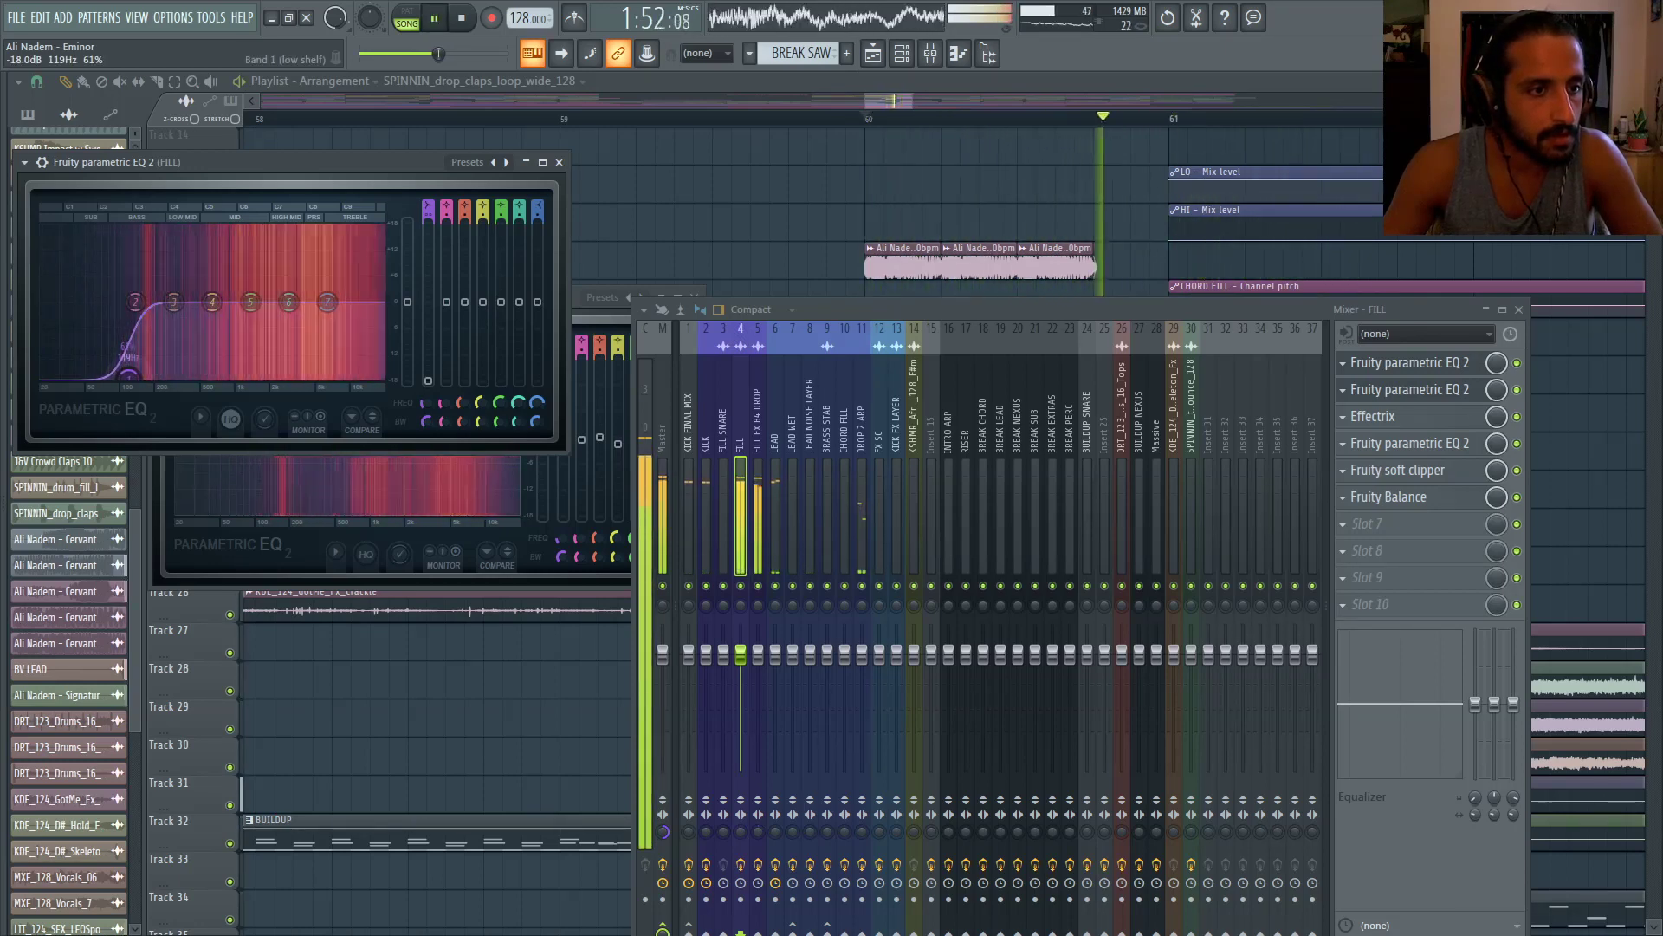
pyautogui.press('space')
pyautogui.press('space')
pyautogui.moveTo(128, 376); pyautogui.dragTo(44, 374)
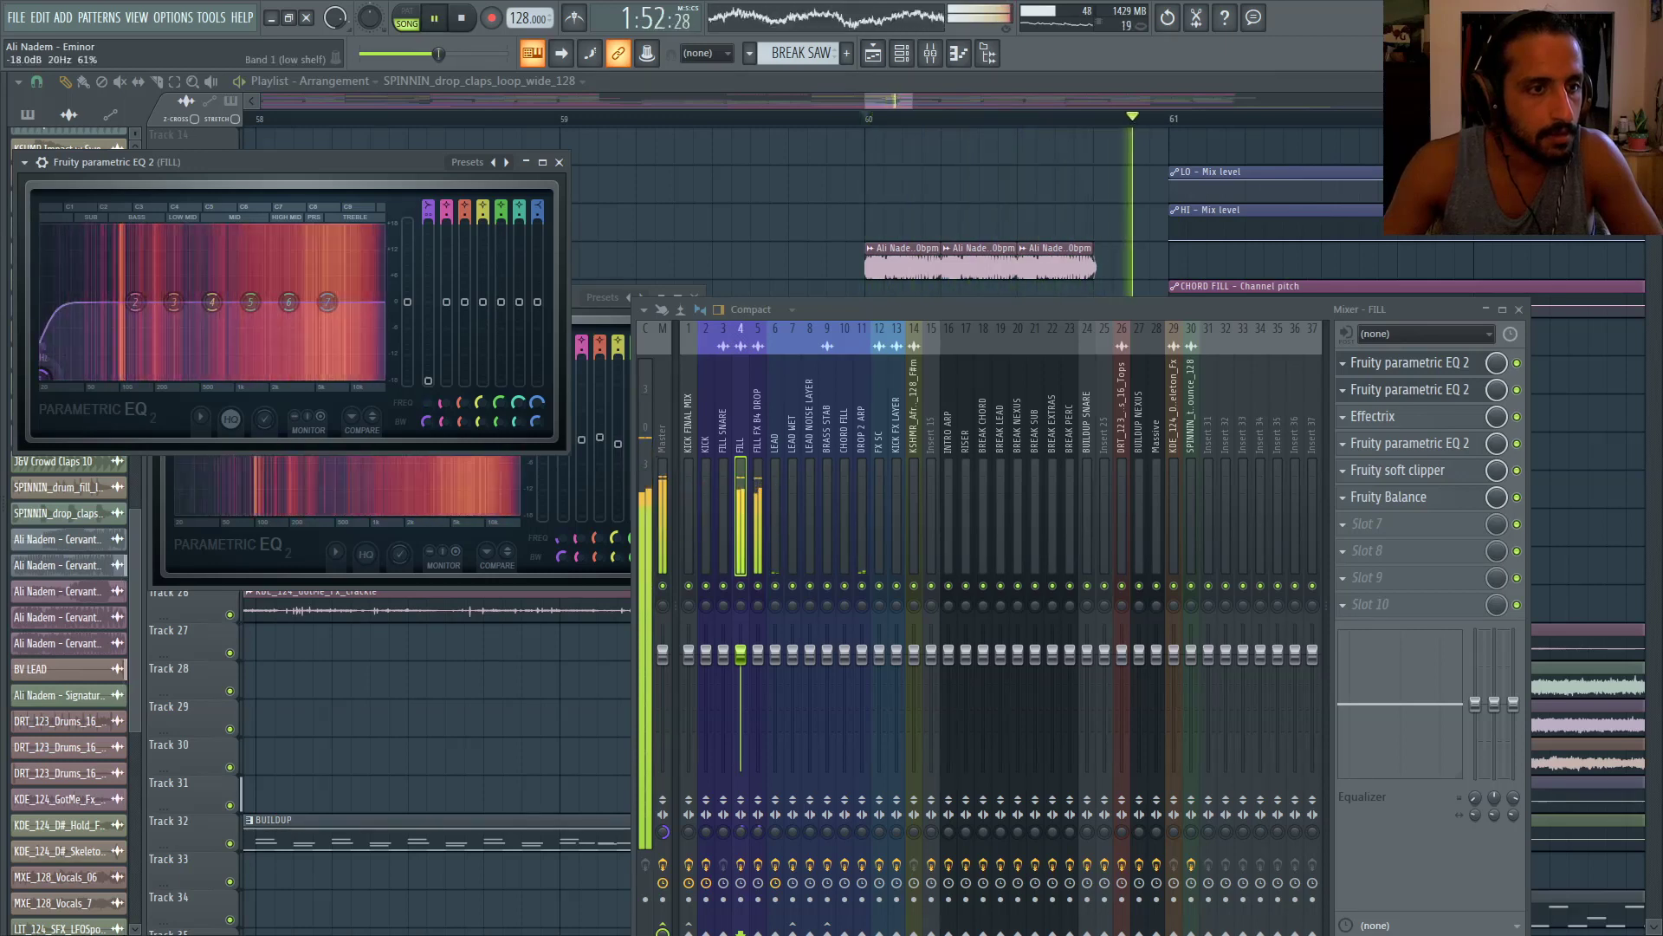
pyautogui.press('space')
pyautogui.press('space')
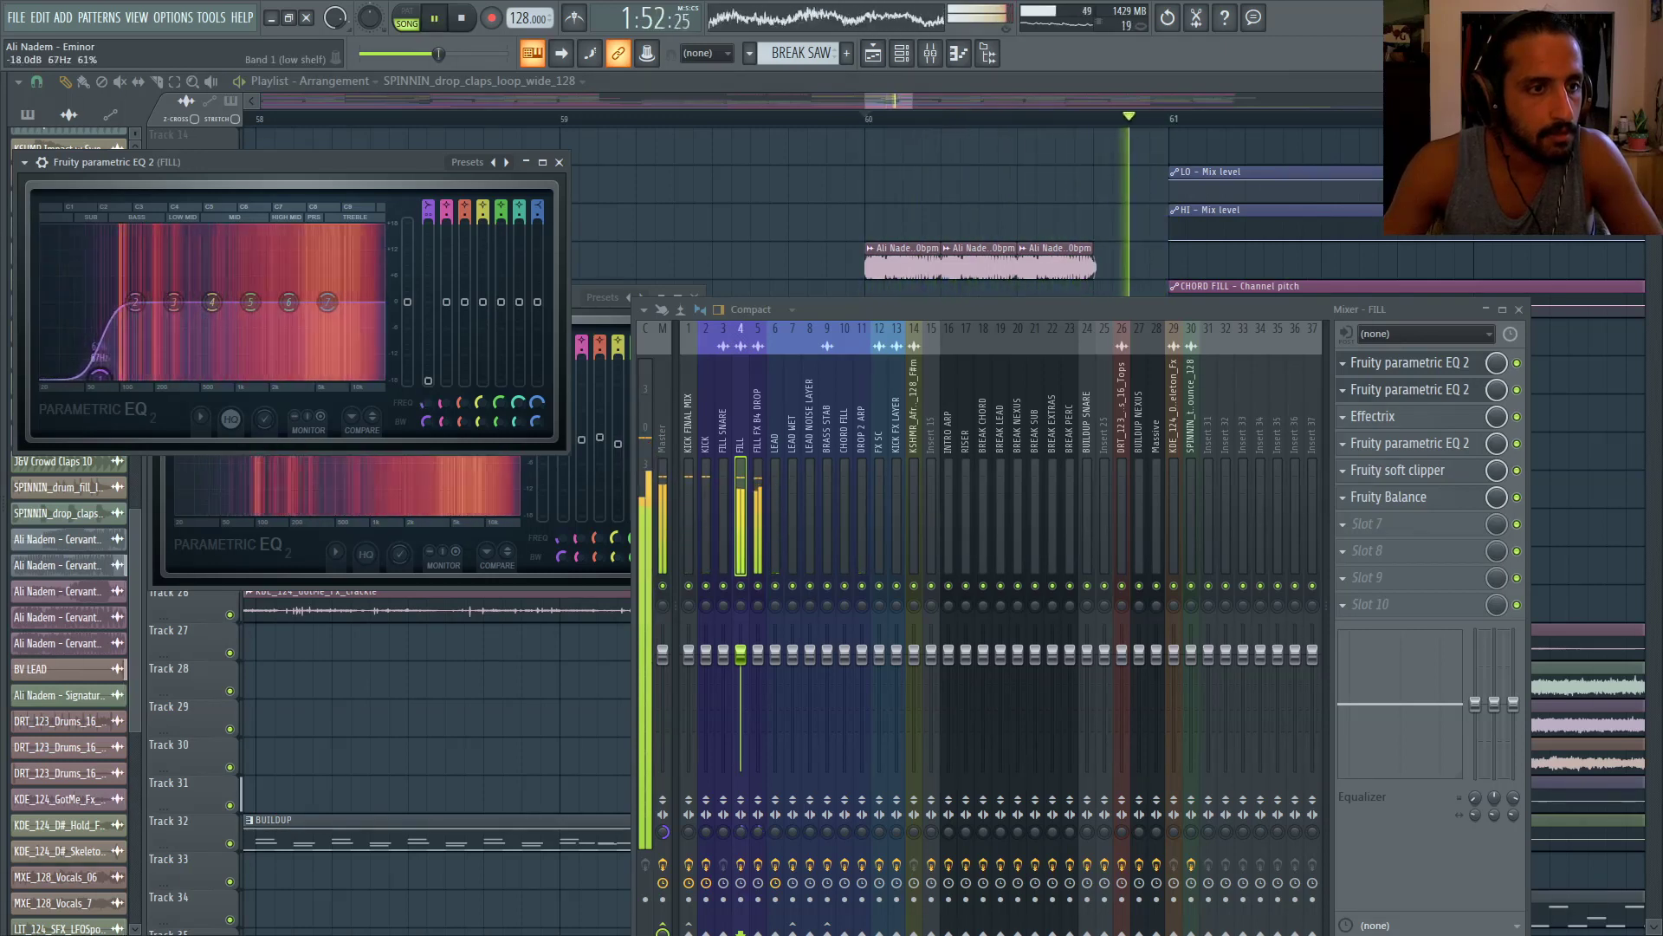
pyautogui.press('space')
pyautogui.press('space')
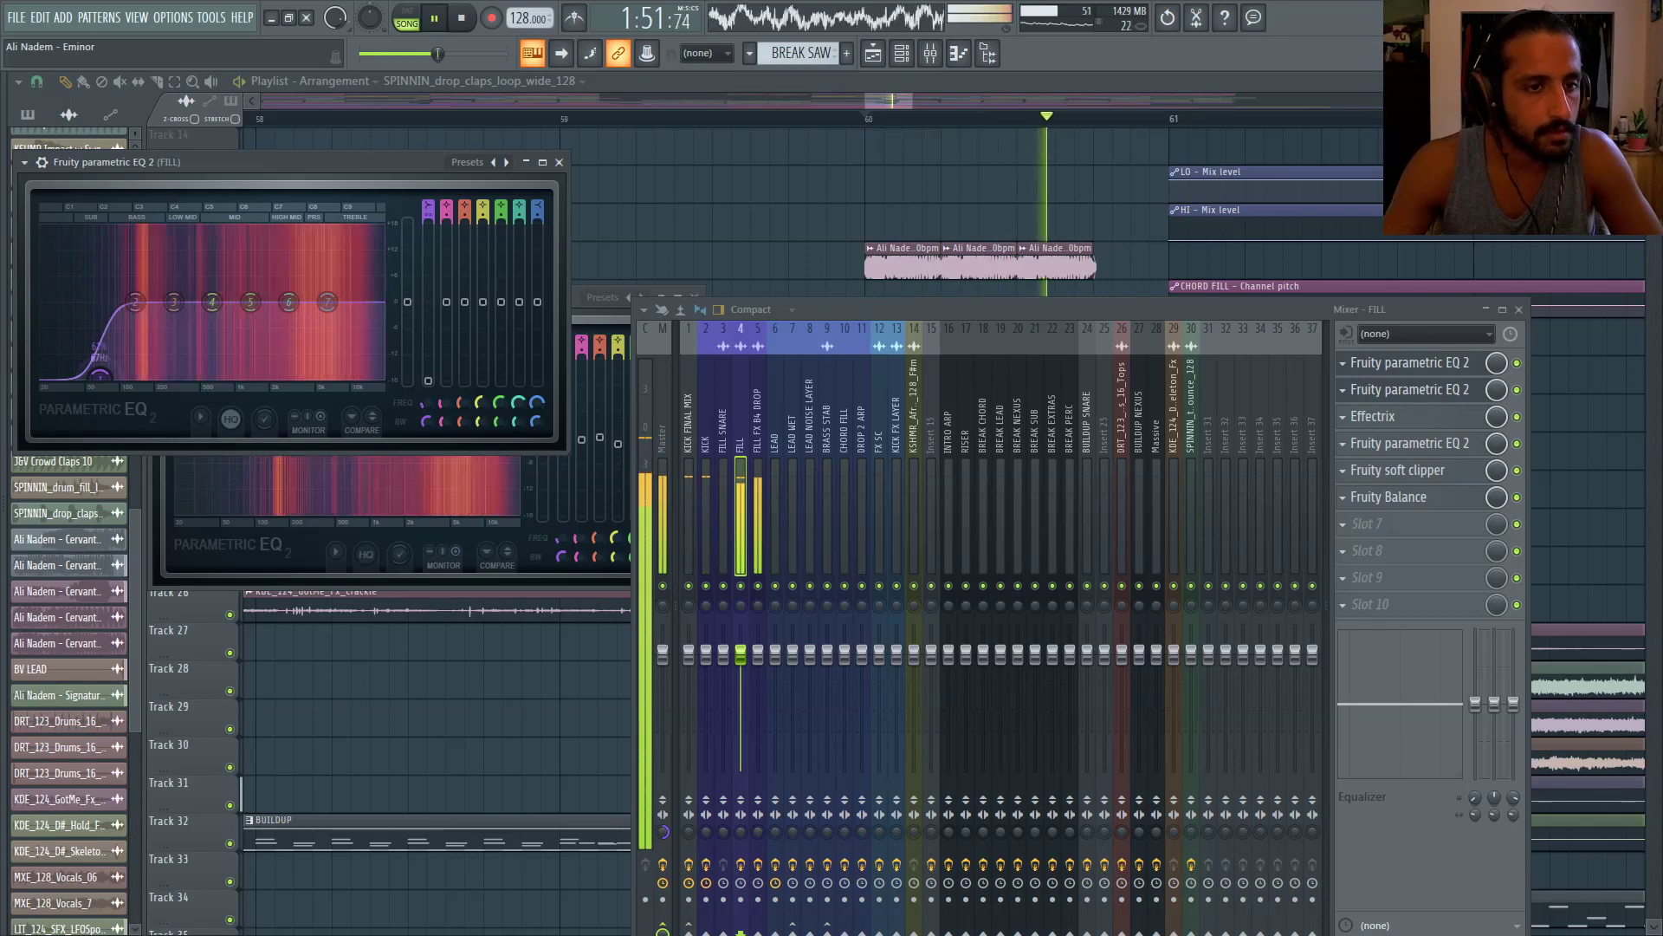
# Add a Fruity Parametric EQ 2 in the first effect slot of the FILL FX B4 DROP track and place its window beside the FILL EQ
pyautogui.click(756, 425)
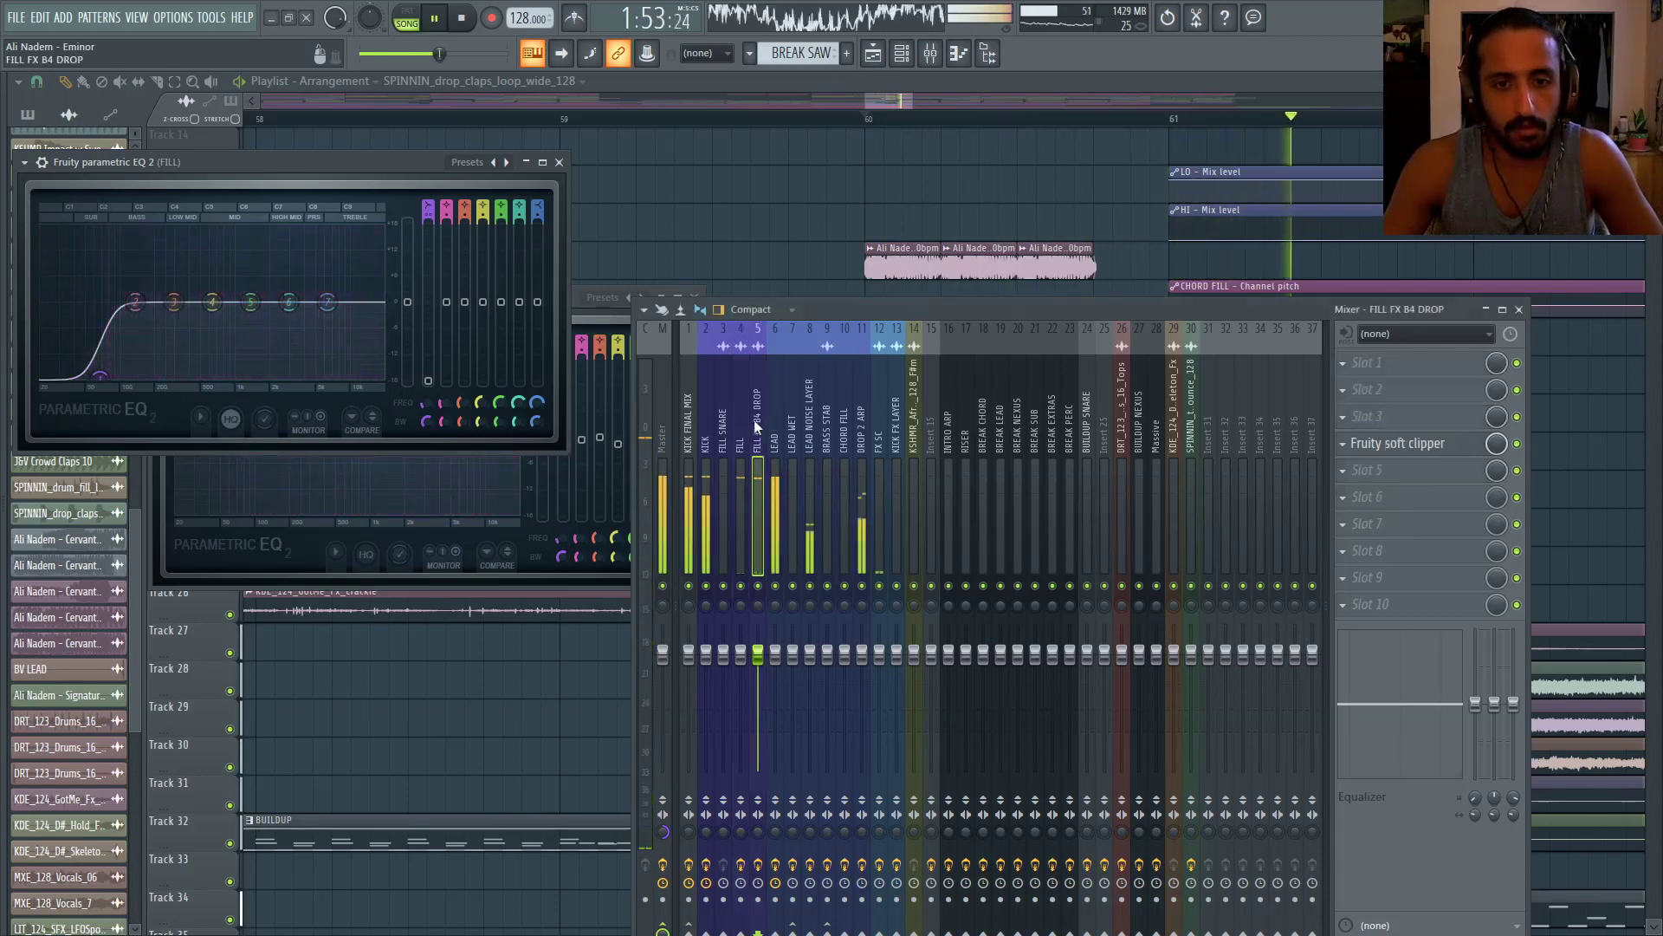
pyautogui.click(1343, 362)
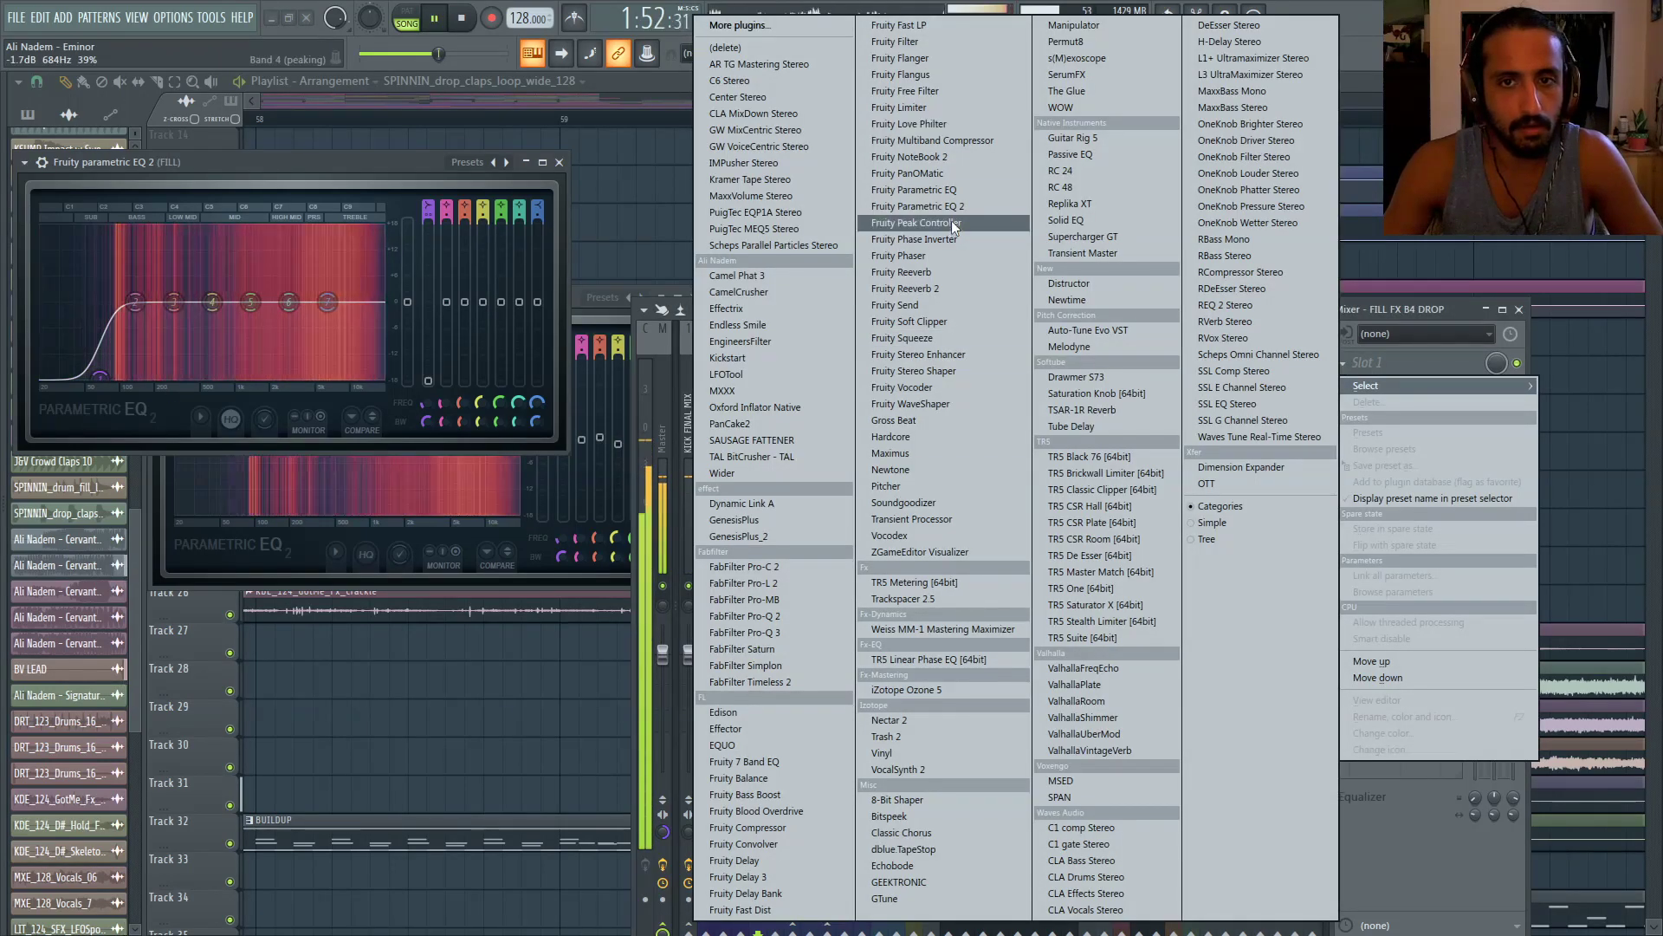
pyautogui.click(918, 206)
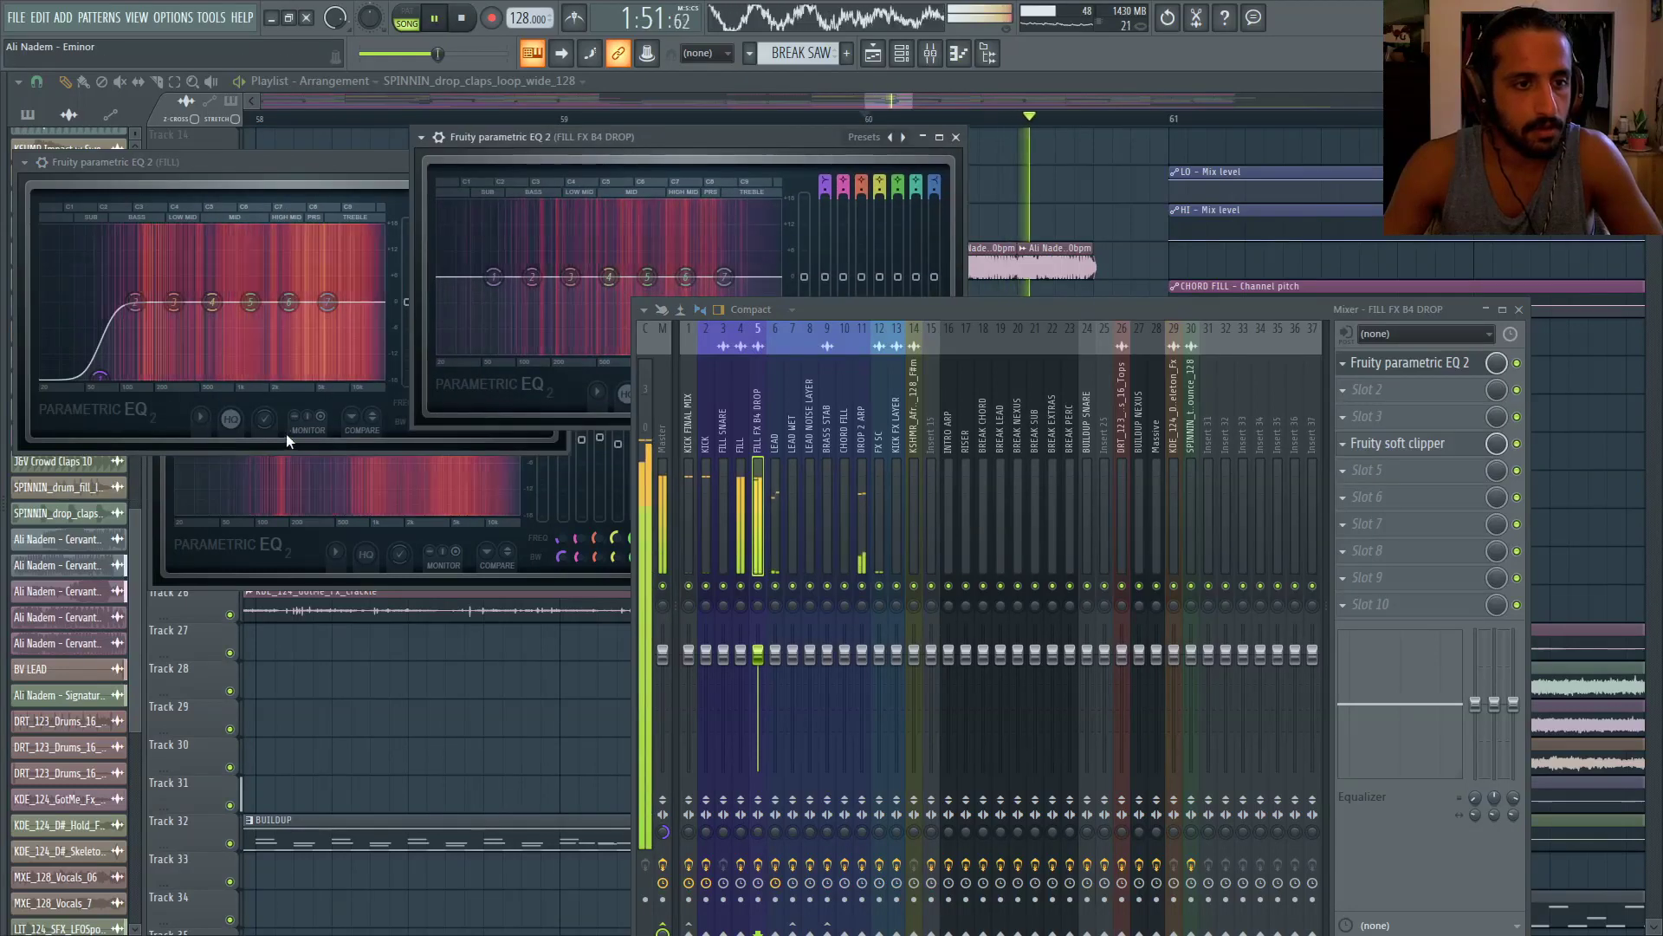
pyautogui.moveTo(953, 307); pyautogui.dragTo(965, 513)
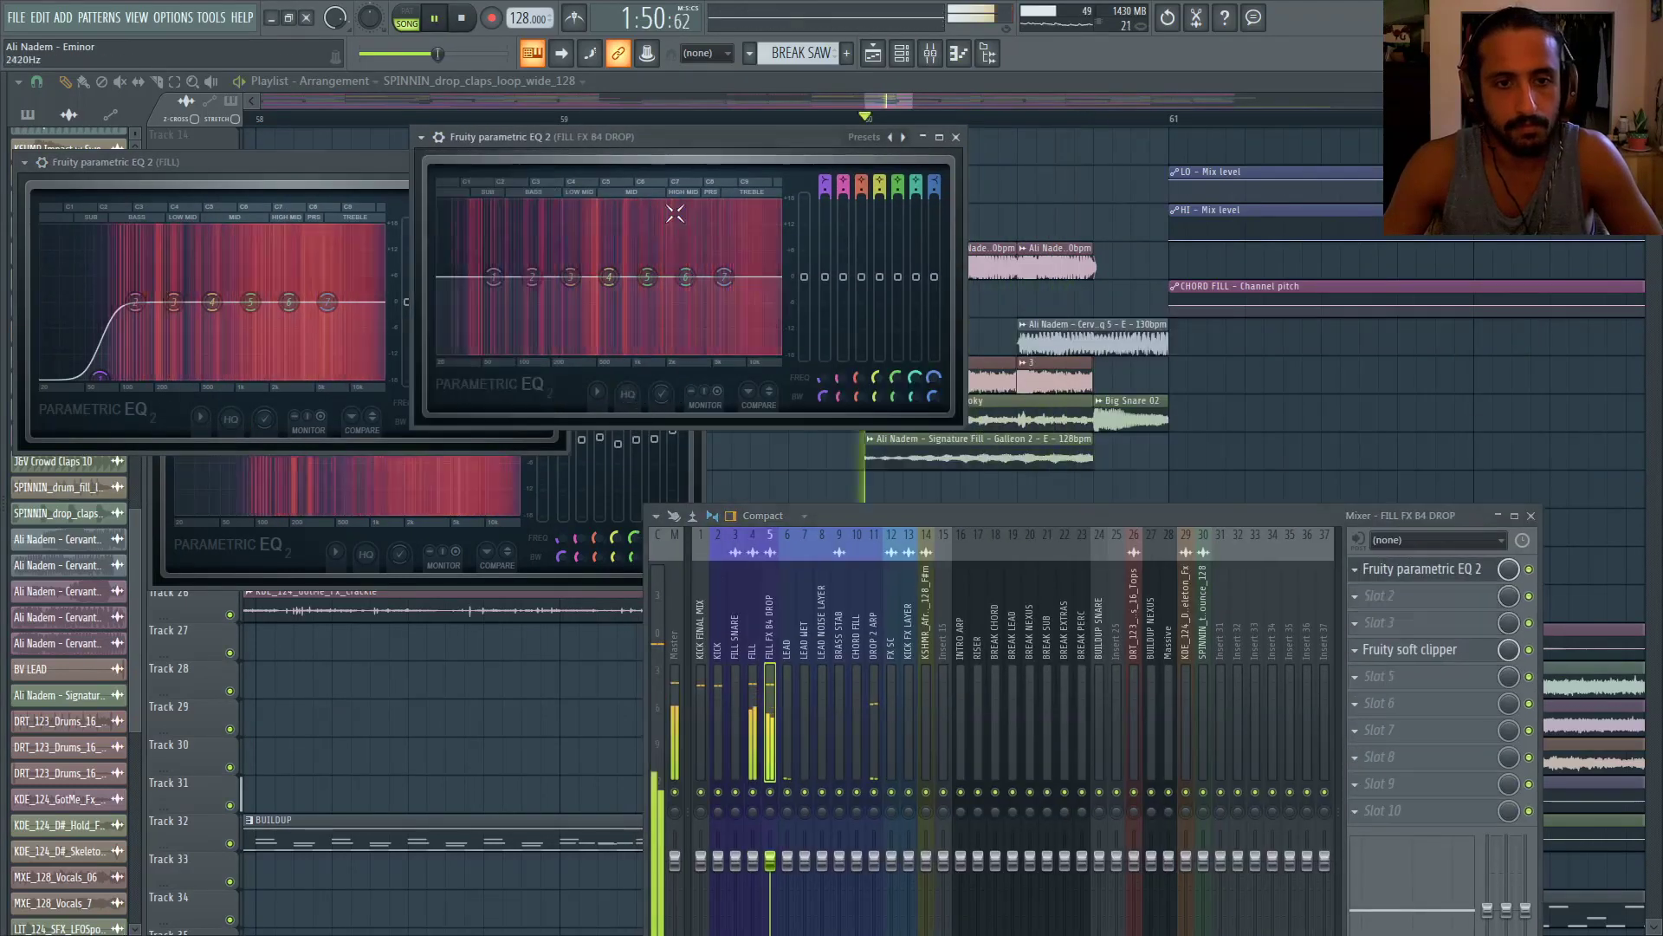
pyautogui.moveTo(652, 133); pyautogui.dragTo(852, 154)
# Shape band 1 of the FILL FX B4 DROP EQ into a steeper low cut at 65 Hz, -18 dB
pyautogui.moveTo(693, 296); pyautogui.dragTo(721, 374)
pyautogui.rightClick(720, 376)
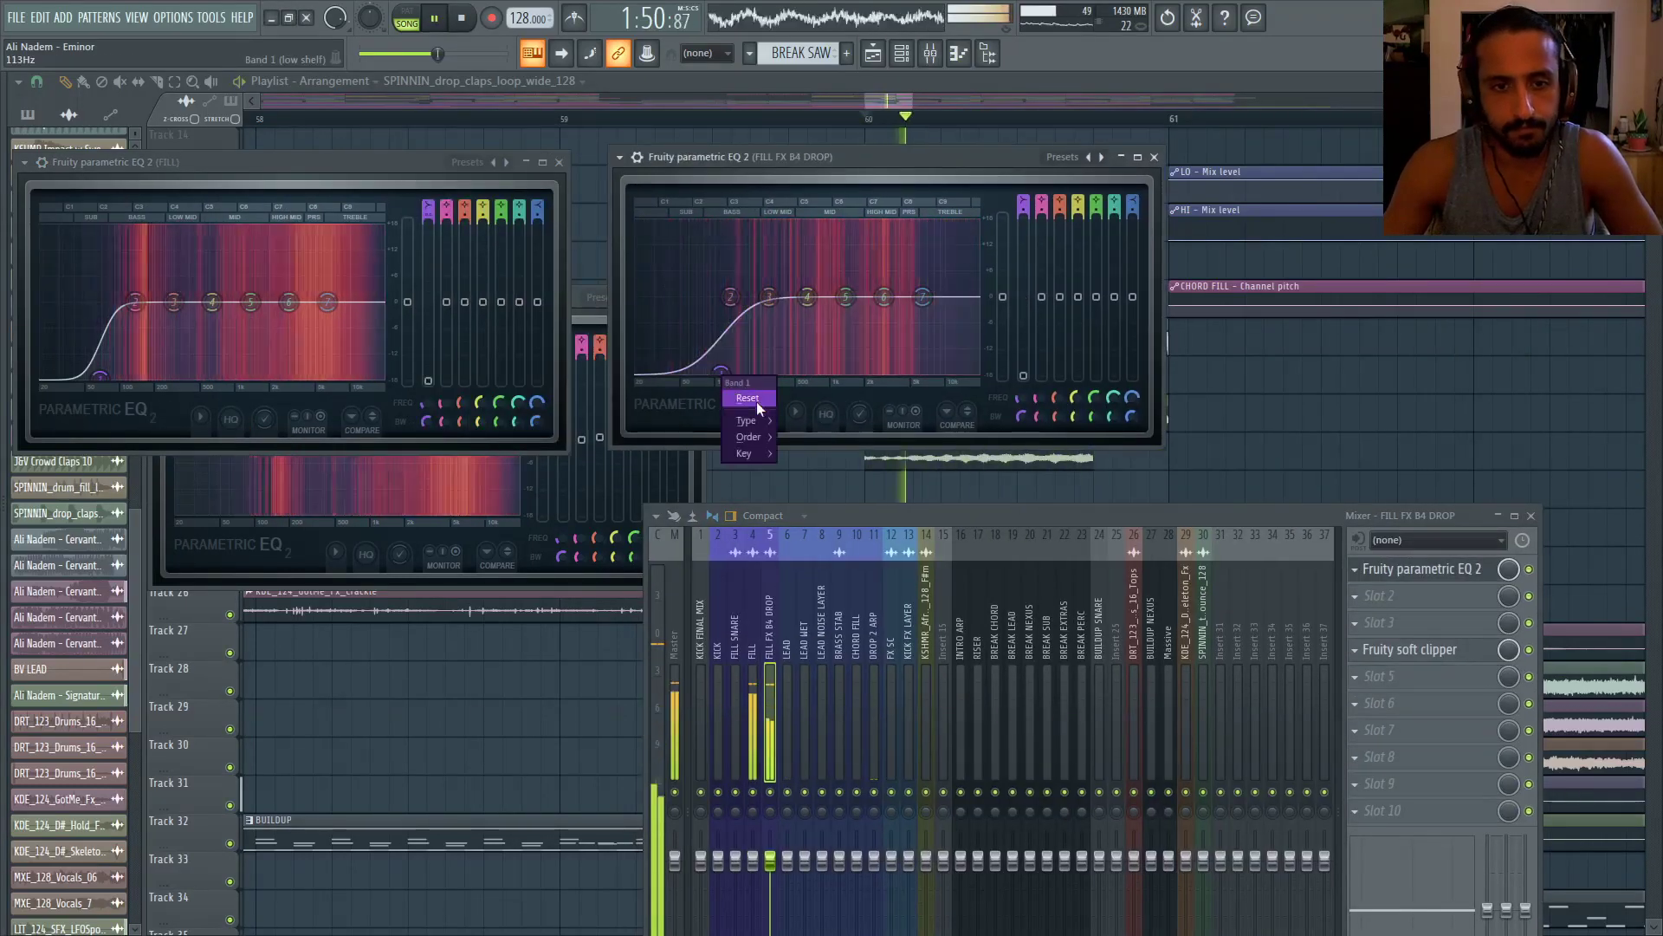
pyautogui.moveTo(771, 437)
pyautogui.click(807, 468)
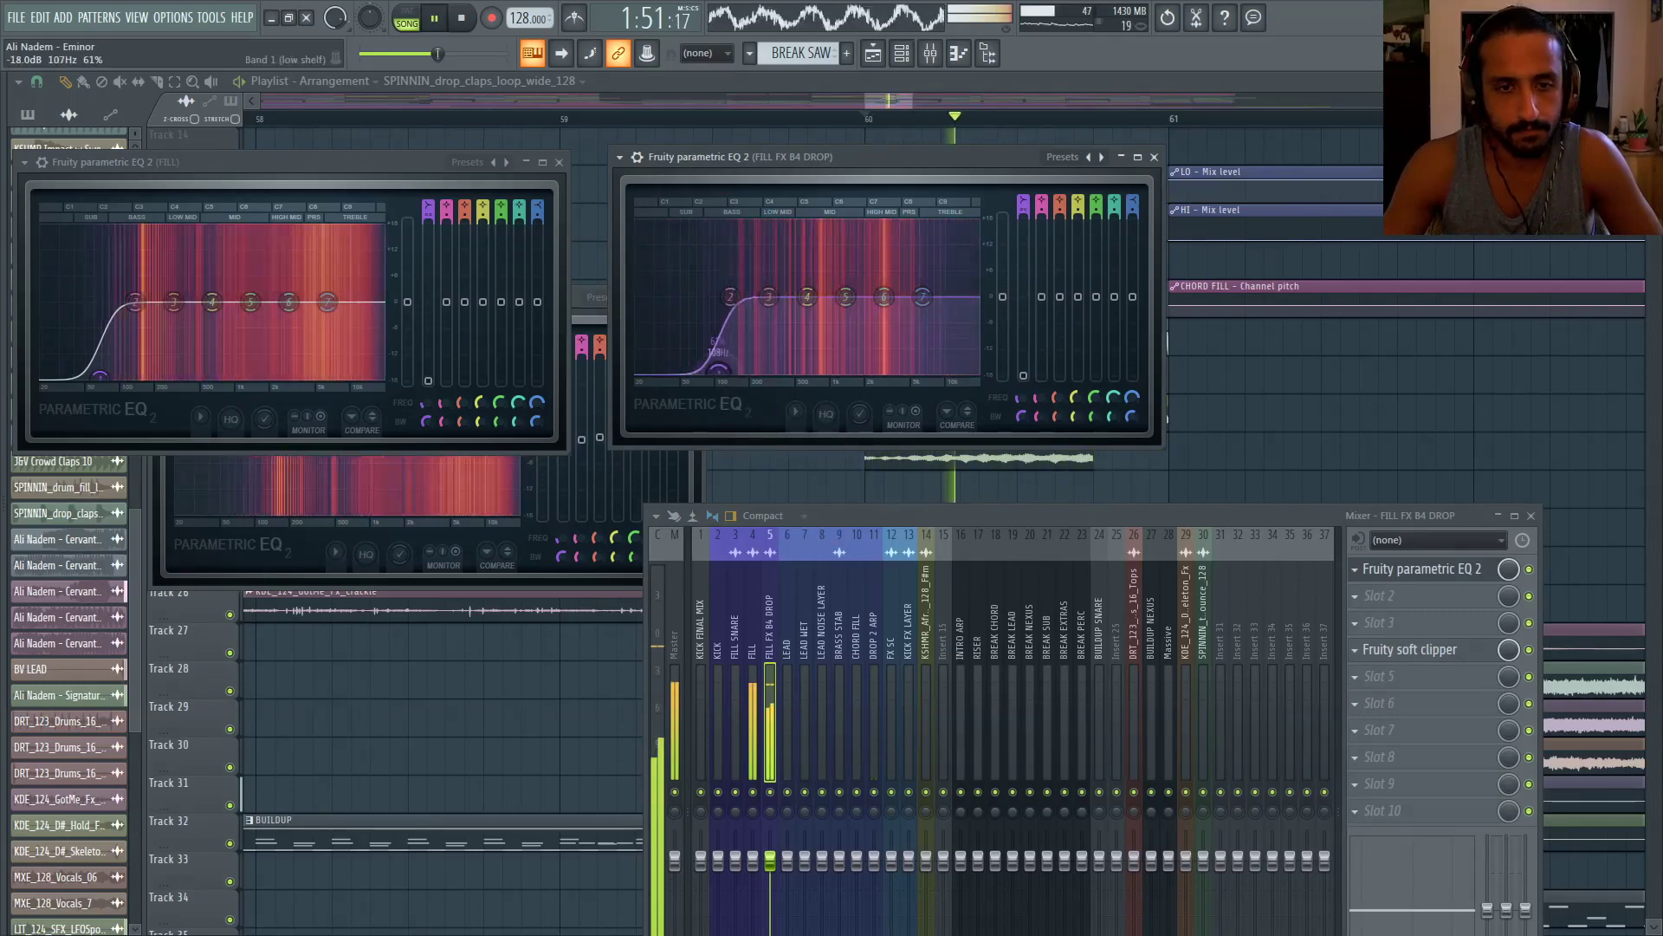
pyautogui.moveTo(721, 372)
pyautogui.mouseDown()
pyautogui.moveTo(638, 372)
pyautogui.moveTo(693, 370)
pyautogui.mouseUp()
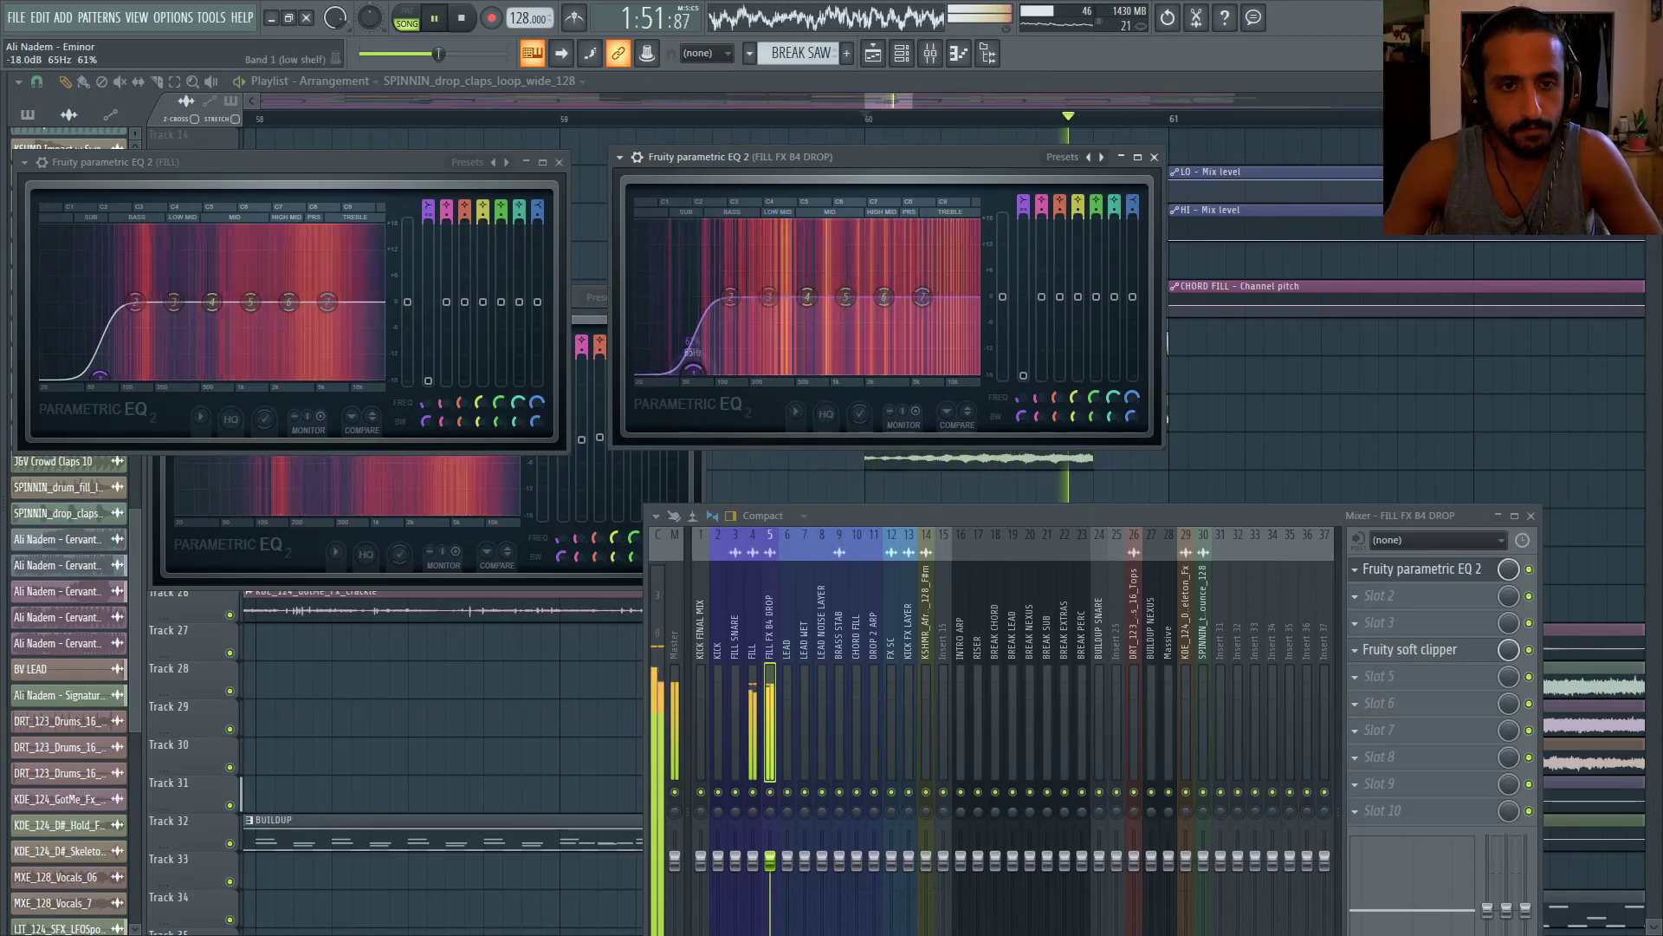
# Replay the fill and reset the Master track's stereo separation
pyautogui.moveTo(887, 517); pyautogui.dragTo(846, 227)
pyautogui.press('space')
pyautogui.press('space')
pyautogui.rightClick(635, 747)
pyautogui.click(657, 681)
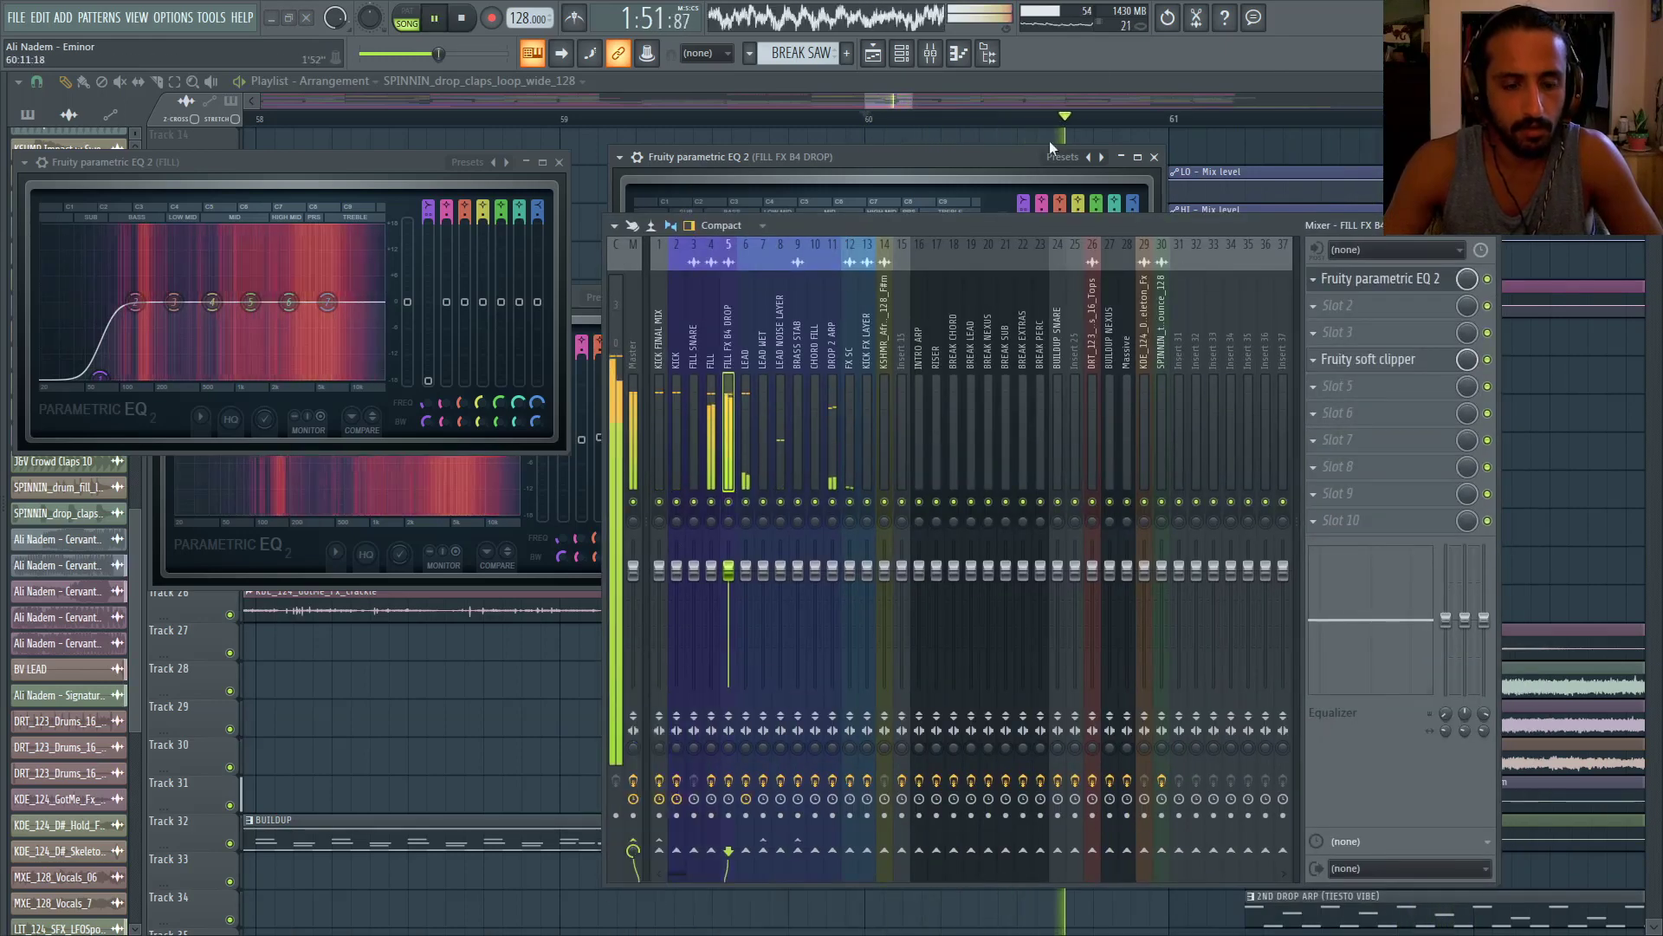
# Play from the last bars of the break toward the buildup, with the surrounding arrangement in view
pyautogui.moveTo(981, 232); pyautogui.dragTo(974, 365)
pyautogui.moveTo(864, 102); pyautogui.dragTo(768, 127)
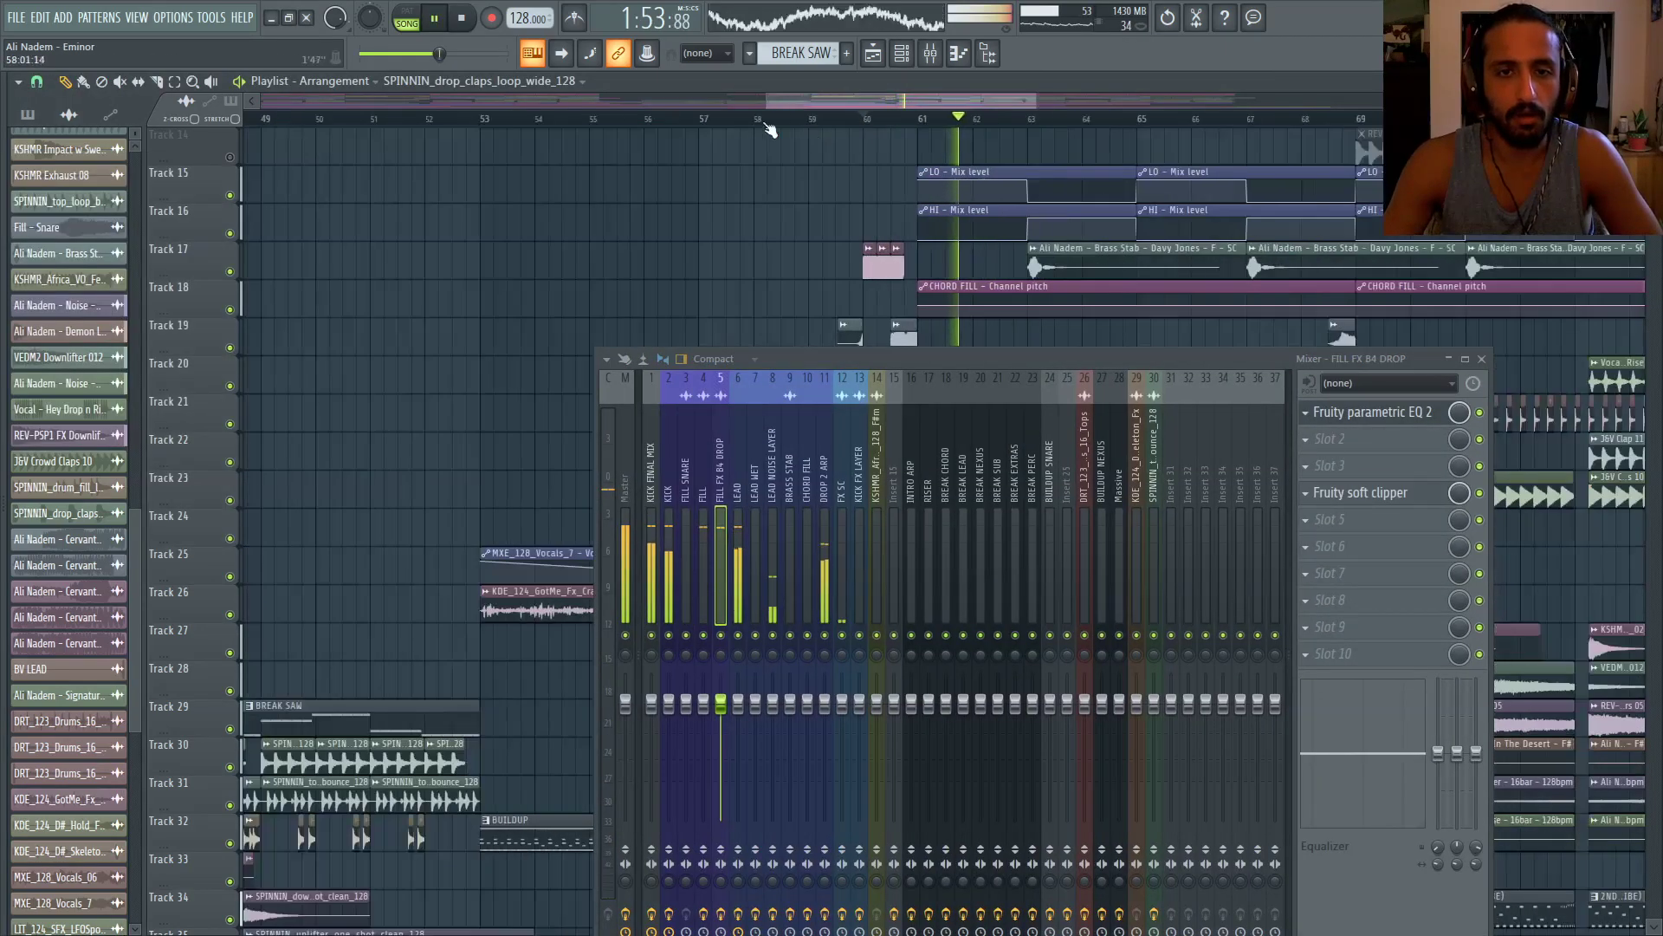
pyautogui.click(424, 121)
pyautogui.scroll(-4, 404, 284)
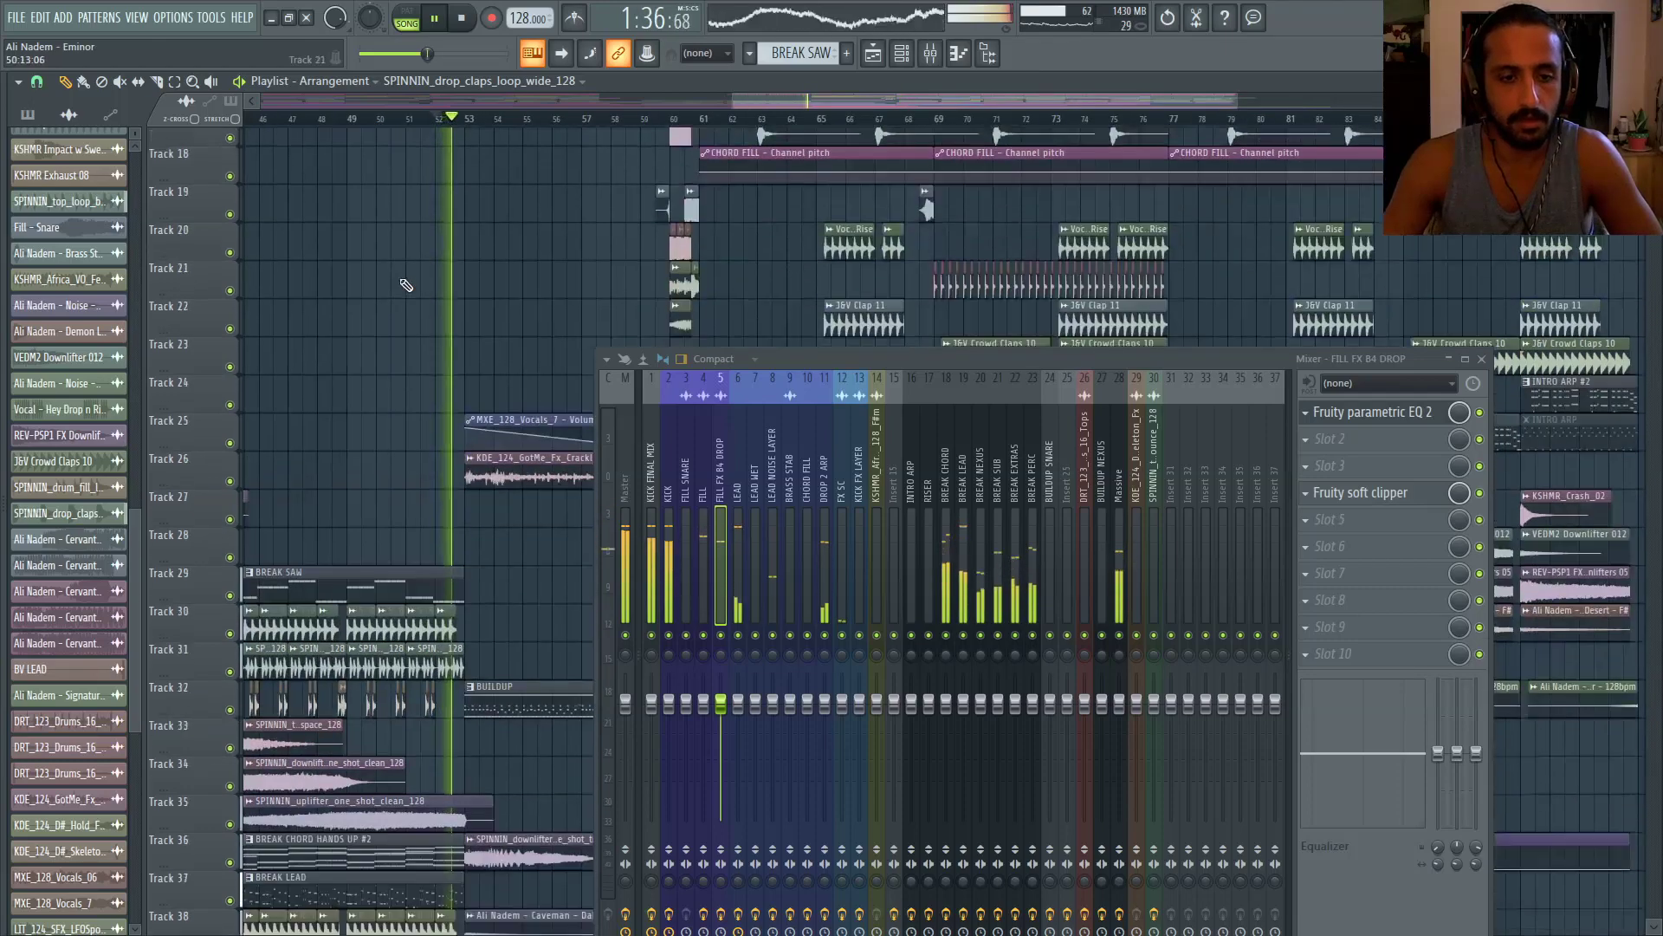
# Play through the second buildup and examine the effect chains on the BUILDUP SNARE and LEAD mixer tracks
pyautogui.keyDown('ctrl'); pyautogui.scroll(-4, 413, 271); pyautogui.keyUp('ctrl')
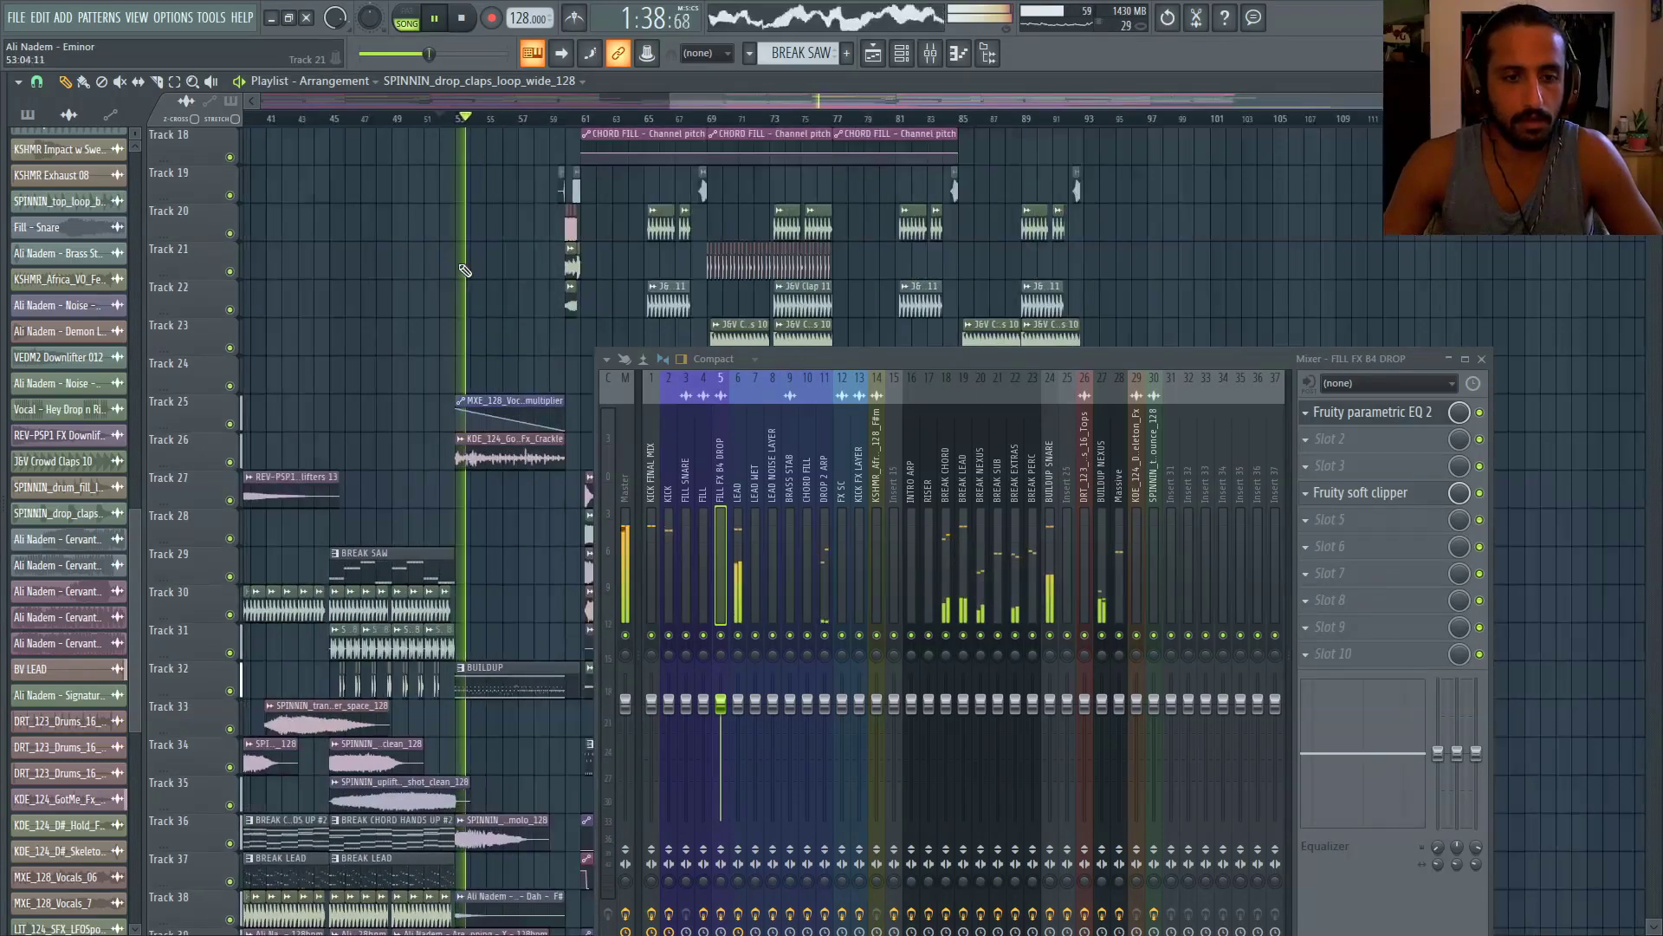
pyautogui.scroll(-3, 450, 265)
pyautogui.keyDown('ctrl'); pyautogui.scroll(3, 424, 257); pyautogui.keyUp('ctrl')
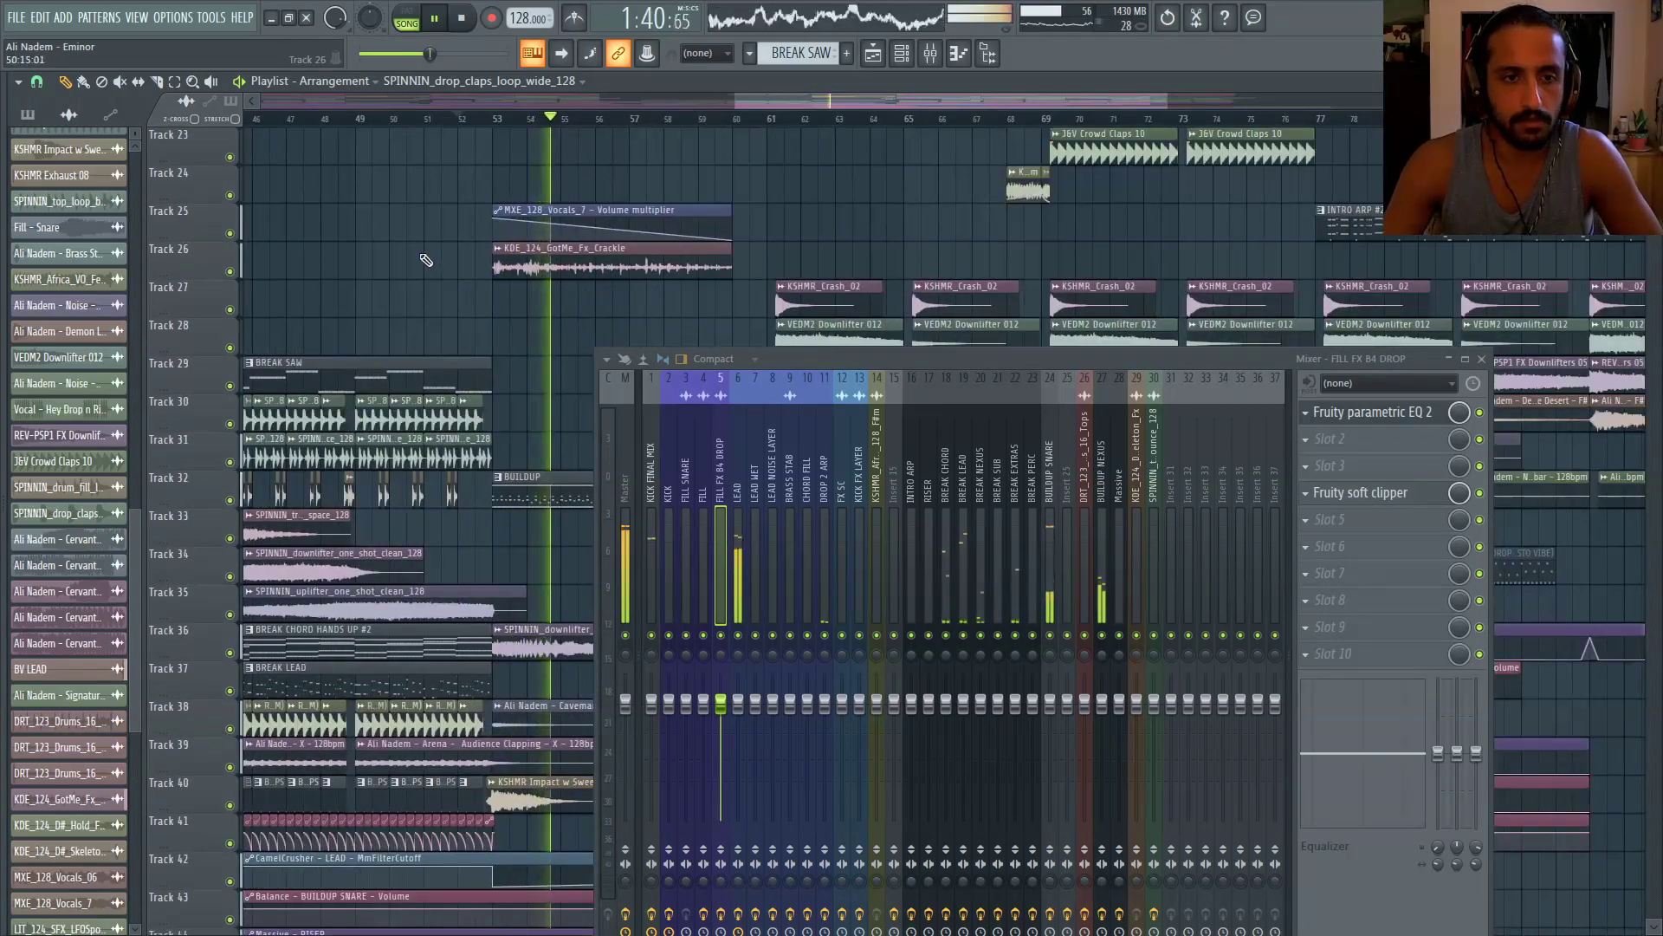
pyautogui.scroll(-2, 424, 251)
pyautogui.moveTo(860, 362); pyautogui.dragTo(801, 351)
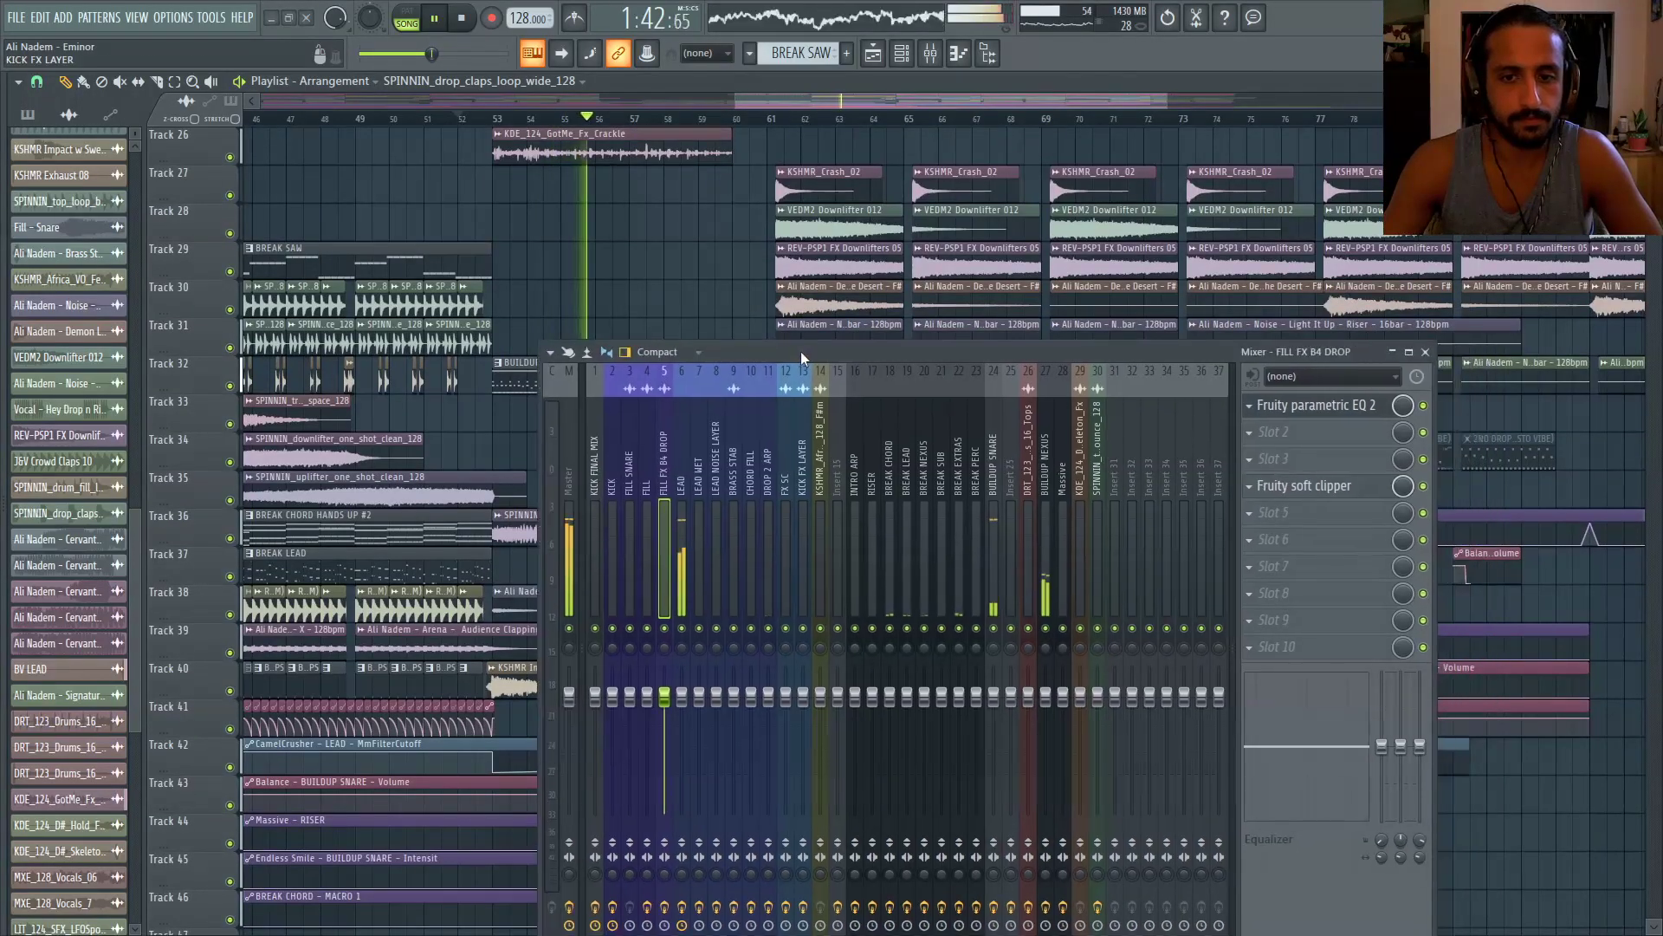
pyautogui.click(998, 478)
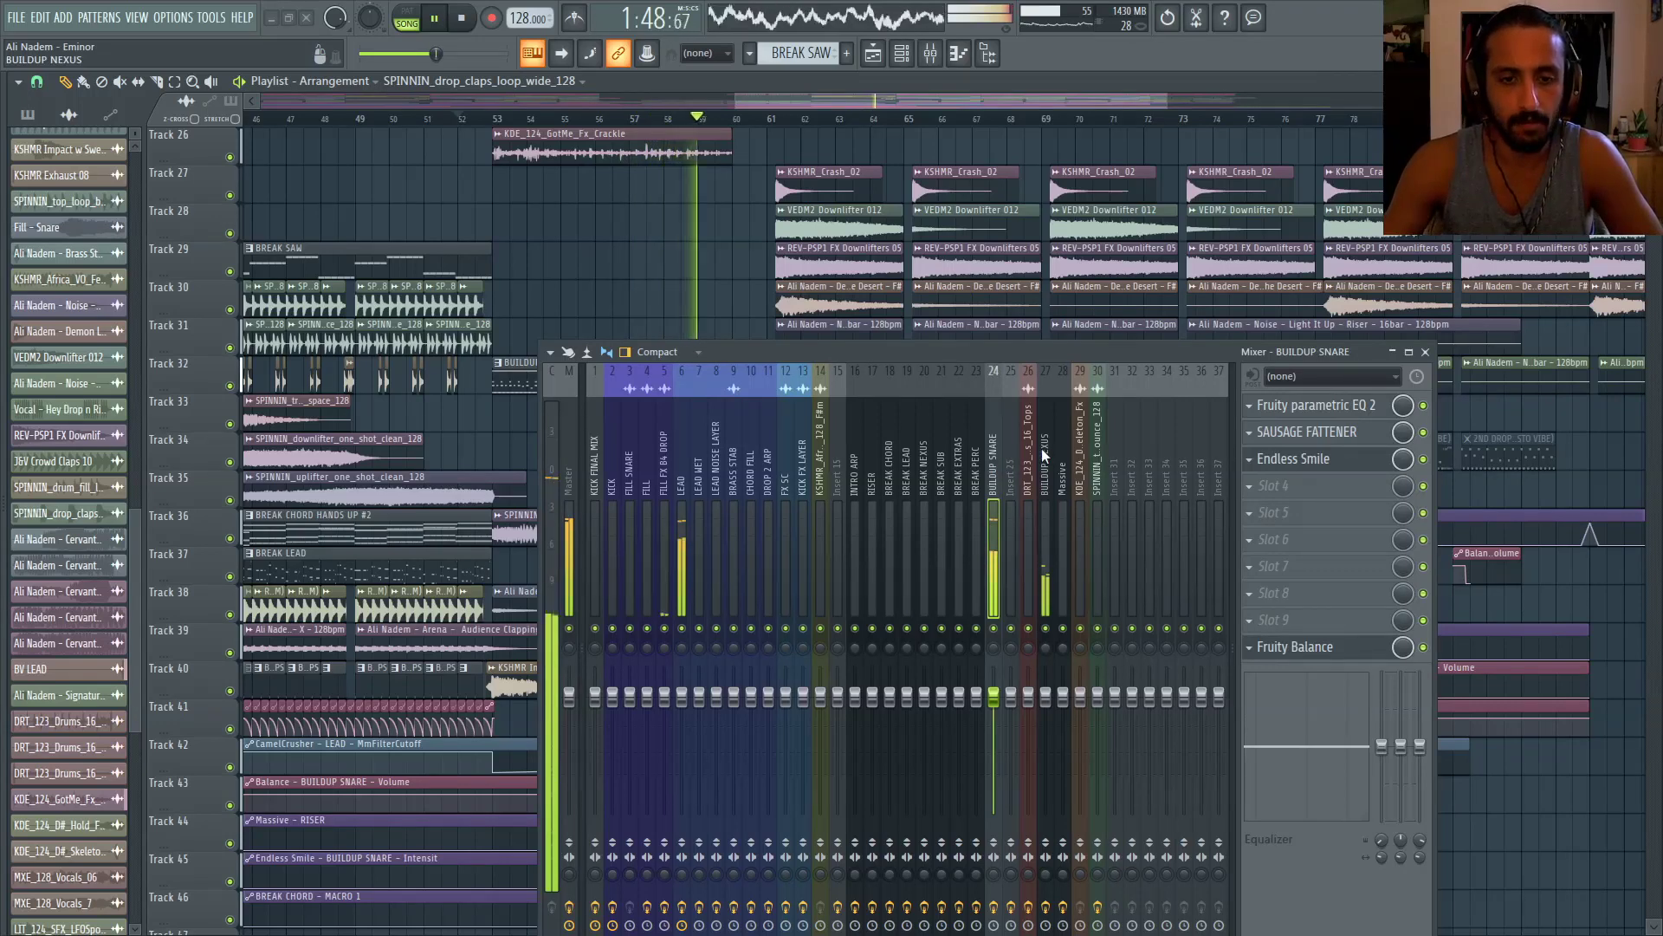
pyautogui.click(680, 460)
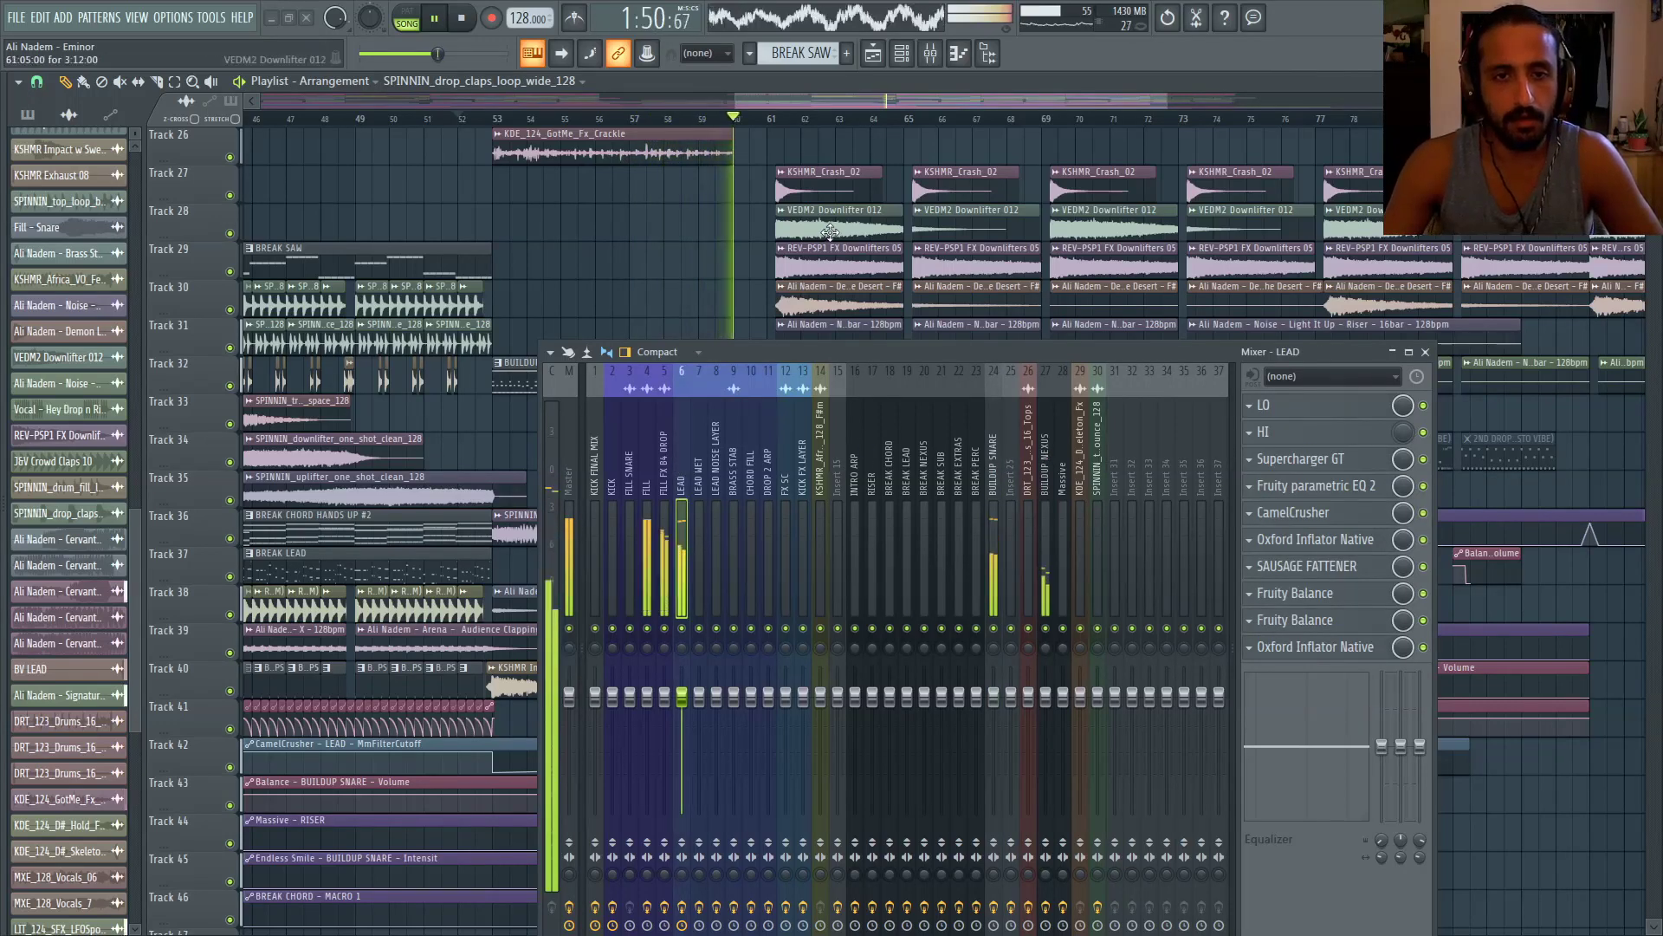
pyautogui.scroll(3, 761, 217)
pyautogui.scroll(-2, 756, 216)
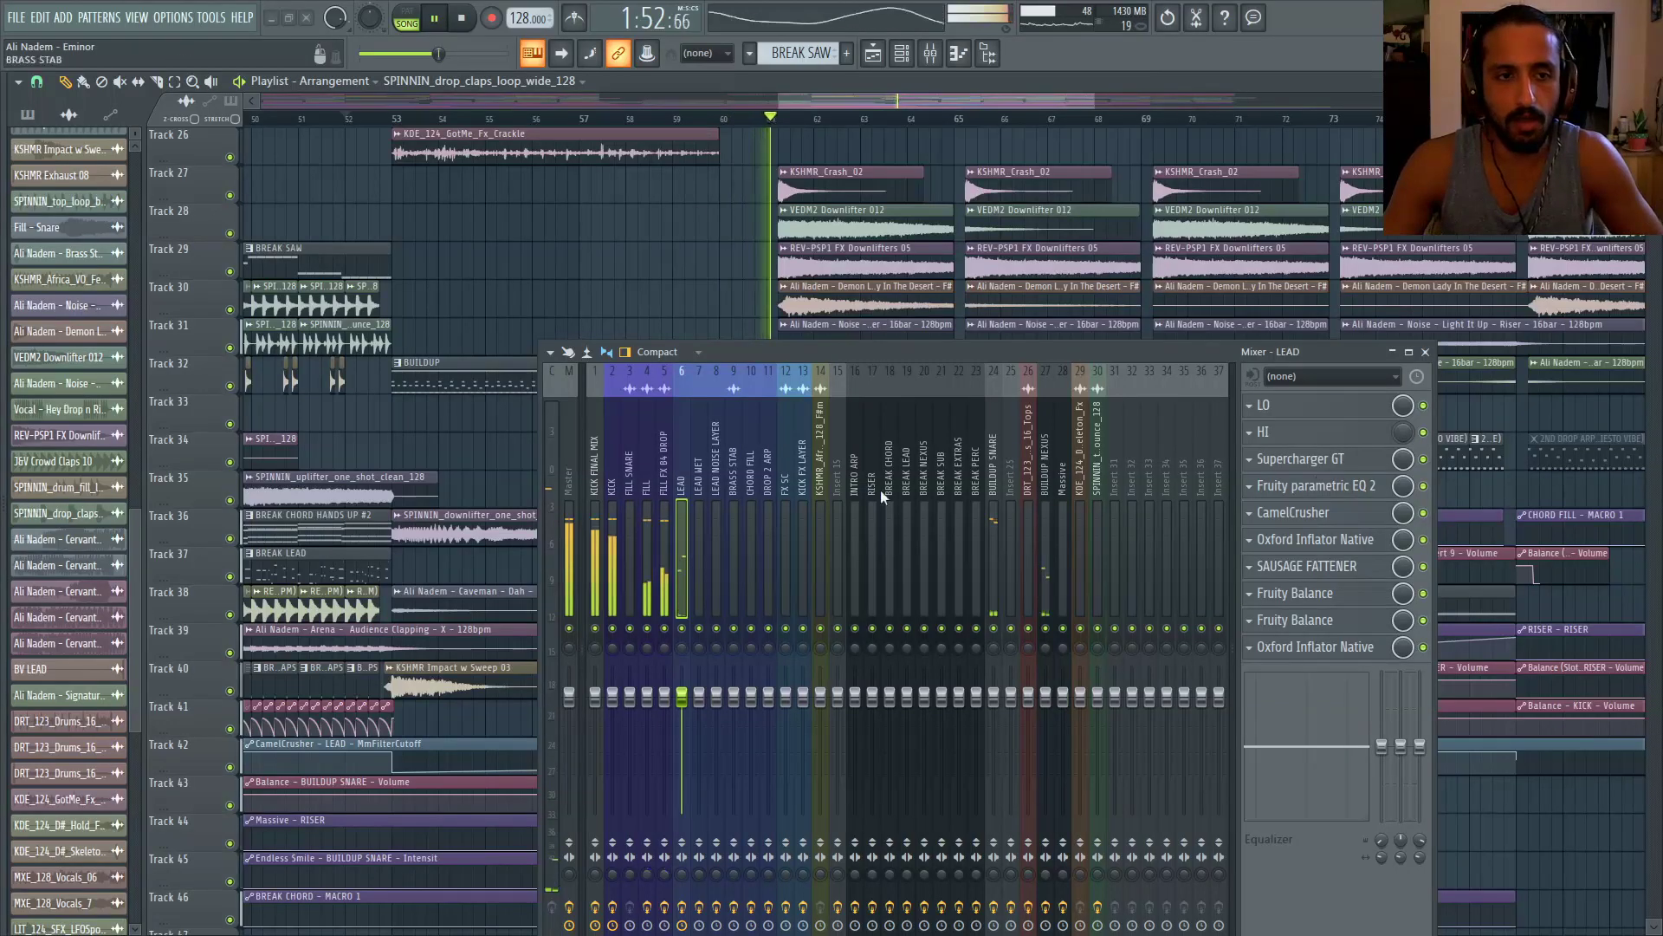
# Replay the transition into the second drop from about bar 60 and check the KICK track's equalizer
pyautogui.click(611, 475)
pyautogui.click(722, 118)
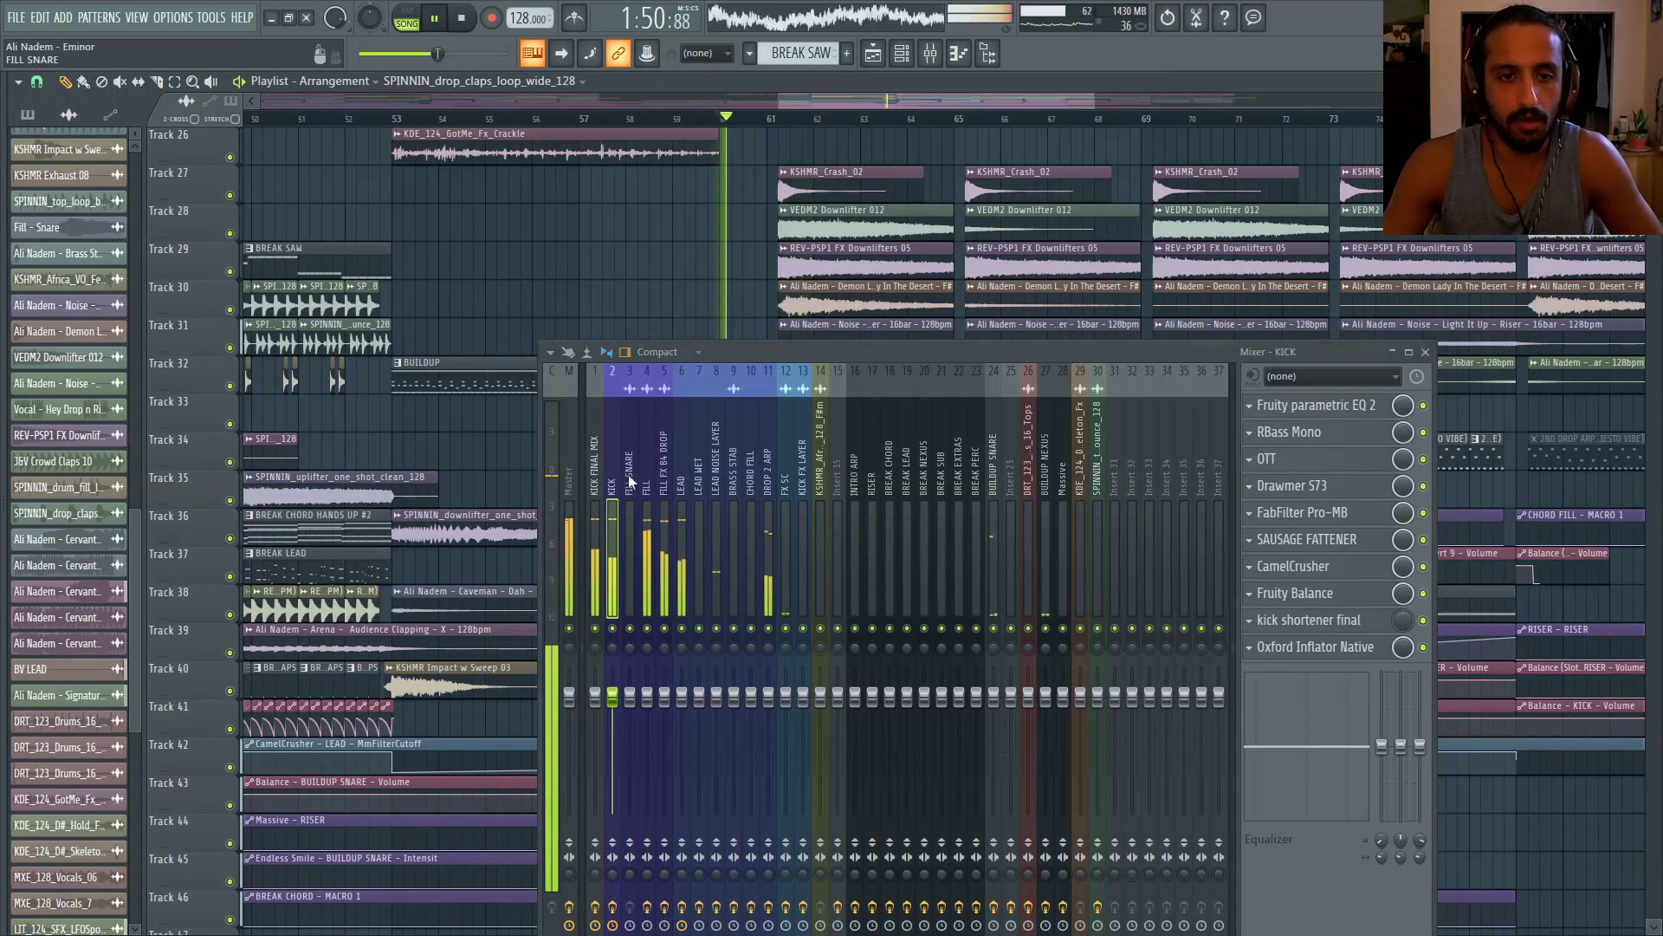
pyautogui.click(1316, 407)
pyautogui.click(1317, 407)
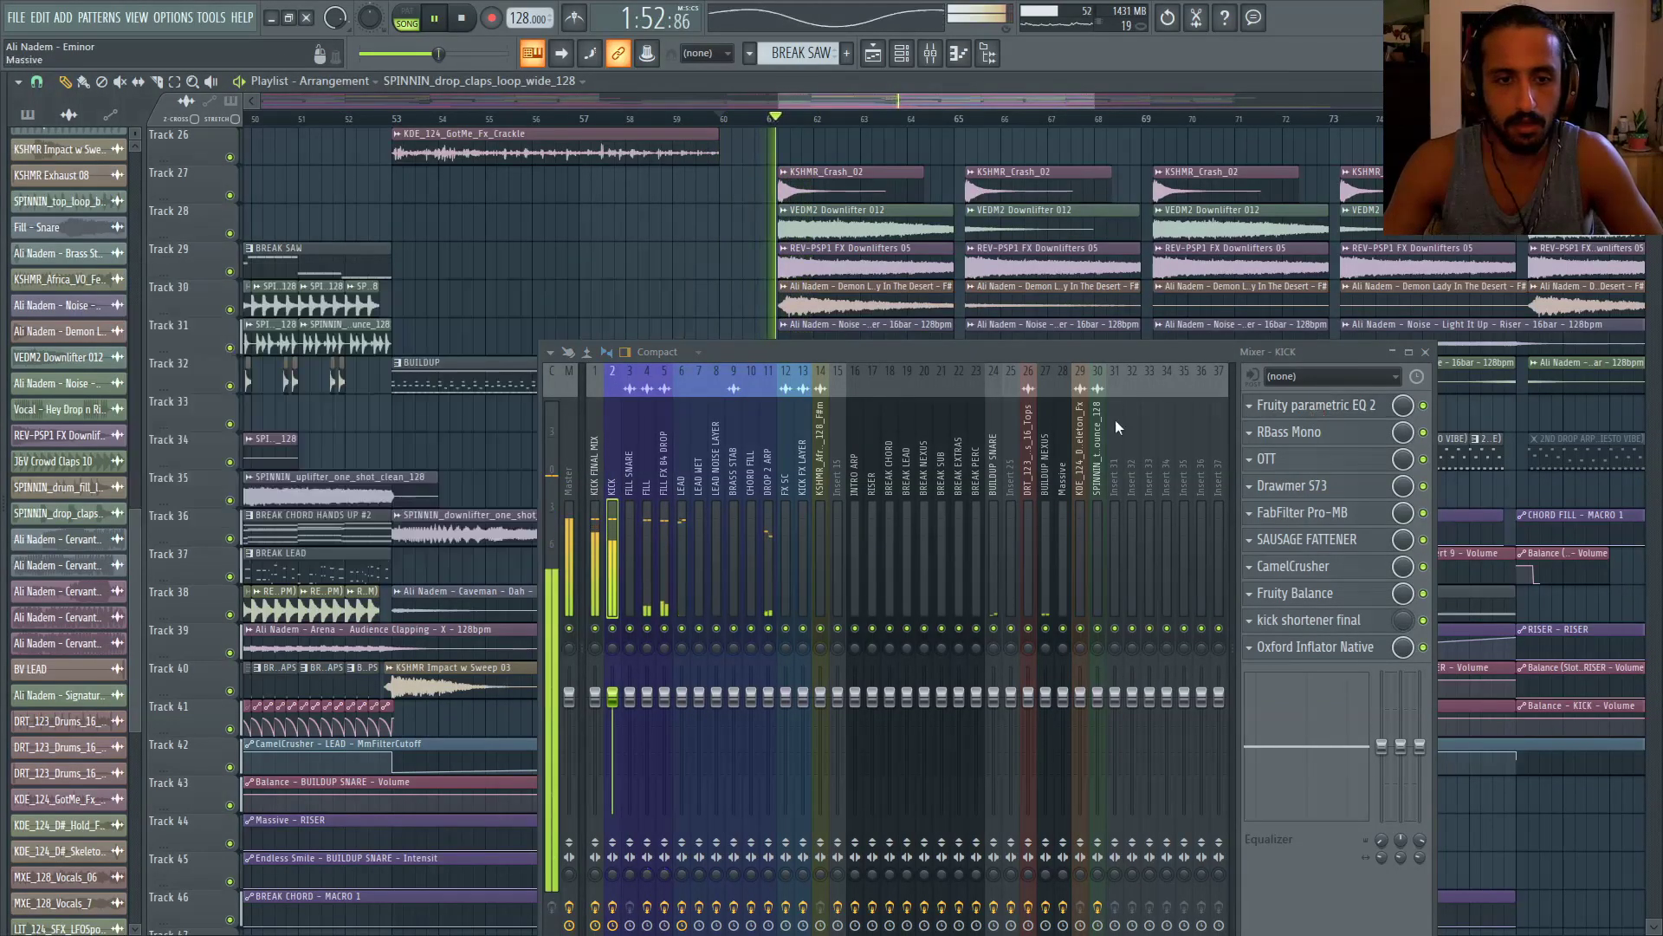
# Set the low cut in the FILL FX B4 DROP track's Fruity parametric EQ 2 to about 131 Hz
pyautogui.click(663, 464)
pyautogui.click(1339, 405)
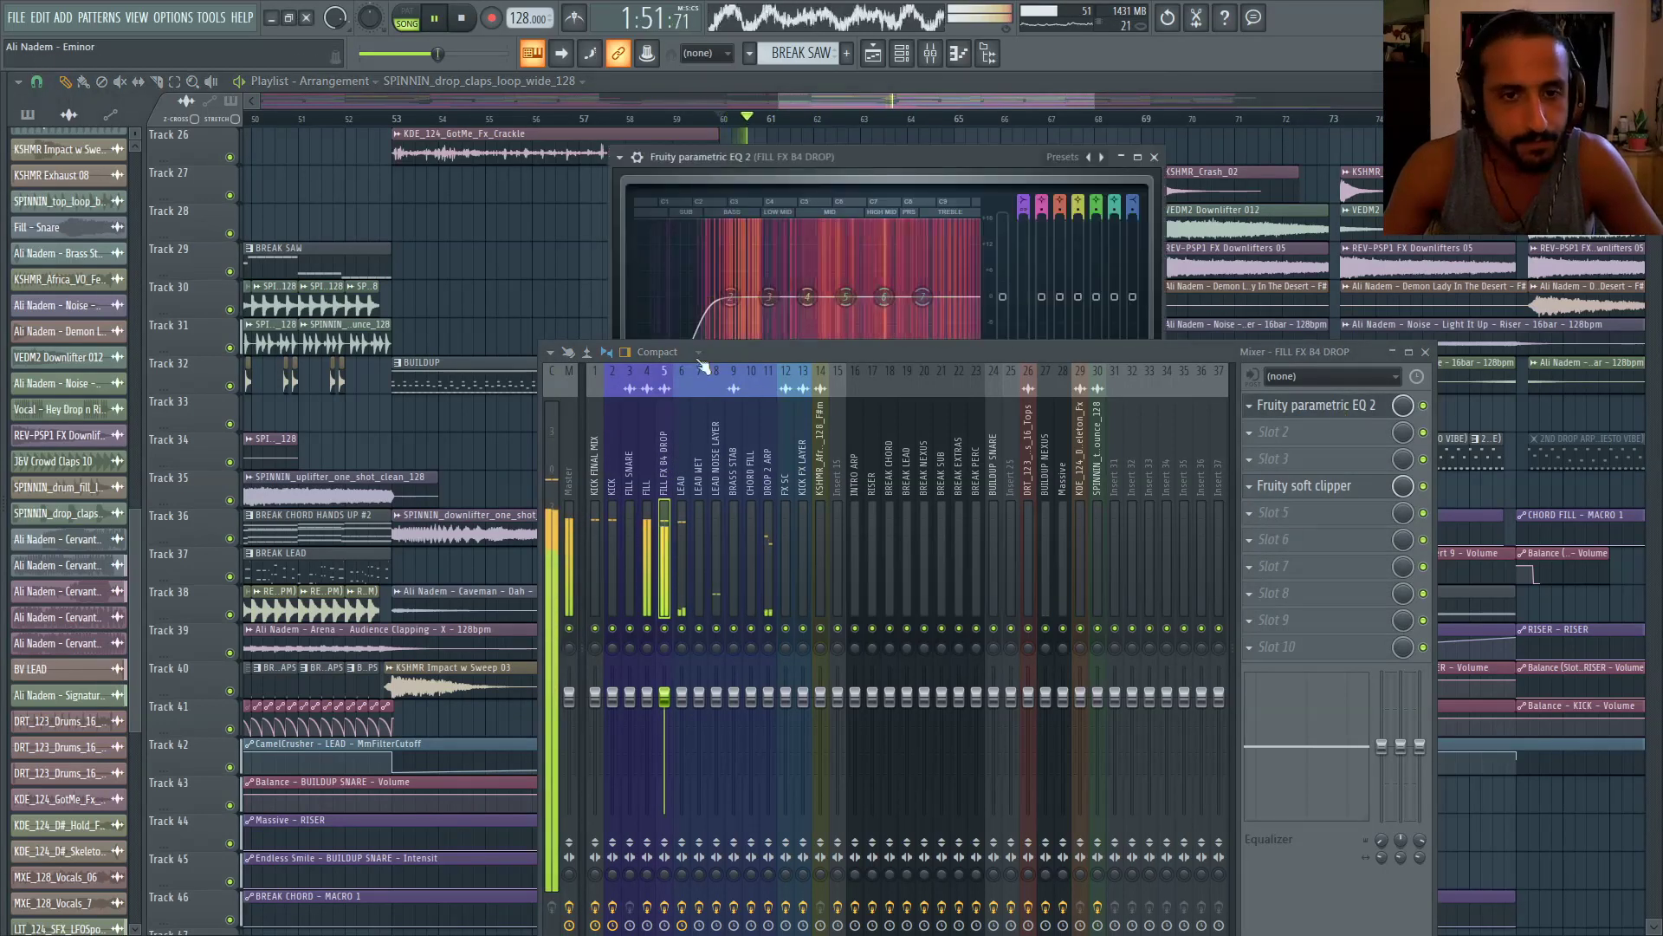
pyautogui.moveTo(795, 350); pyautogui.dragTo(768, 526)
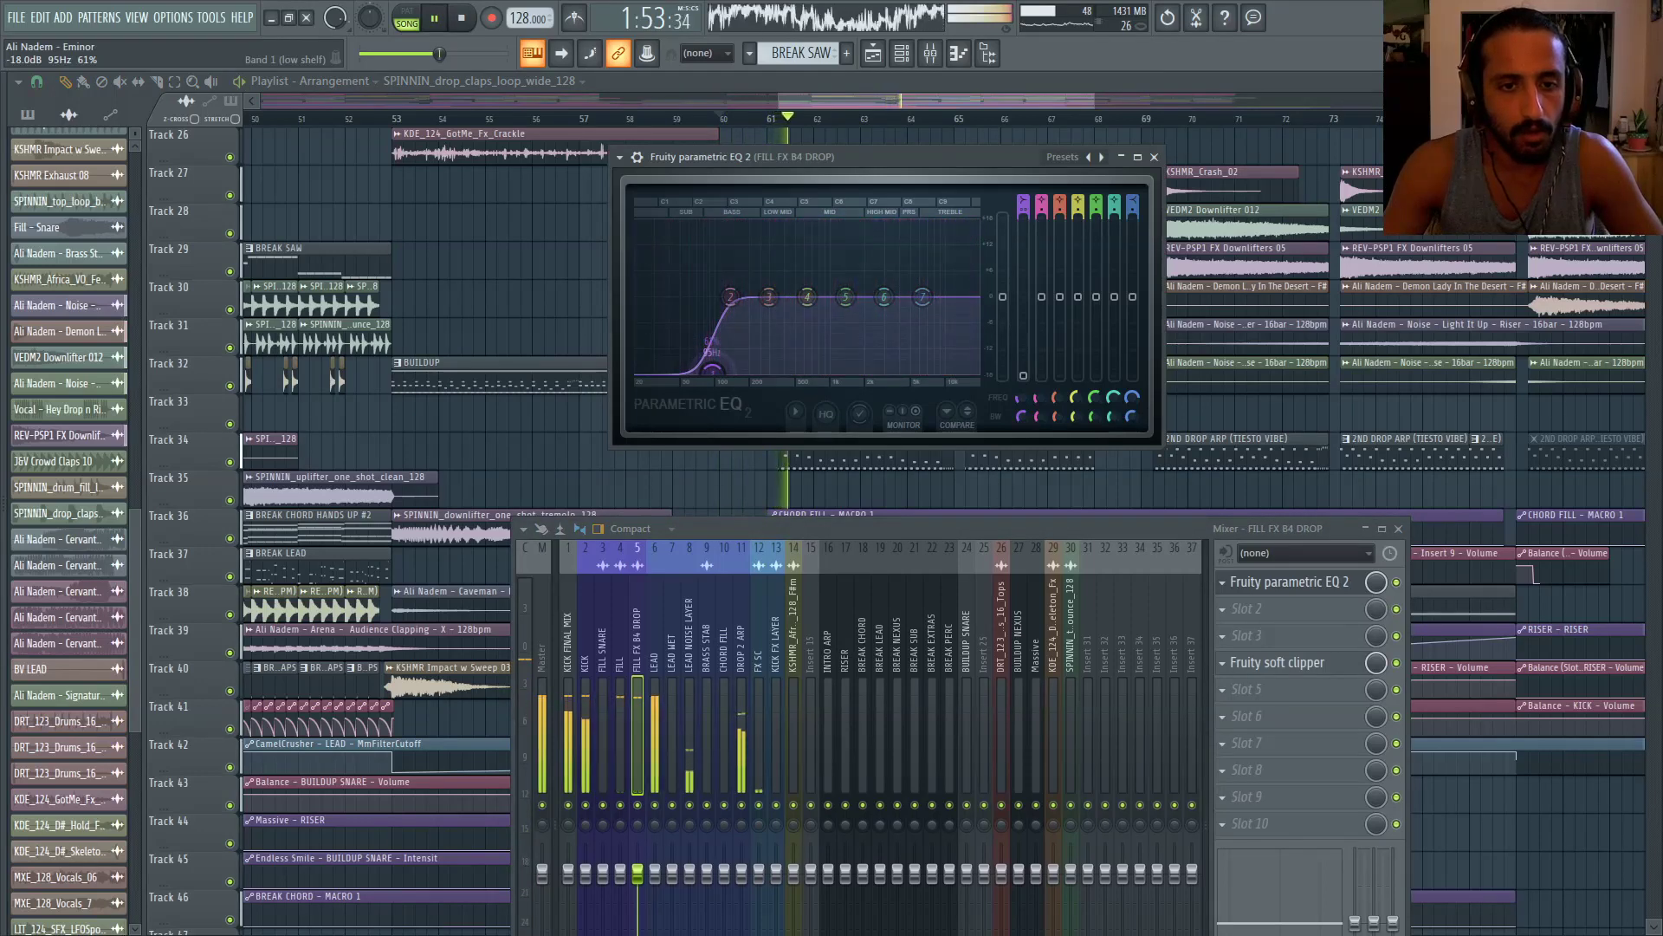
pyautogui.press('space')
pyautogui.moveTo(715, 370); pyautogui.dragTo(723, 371)
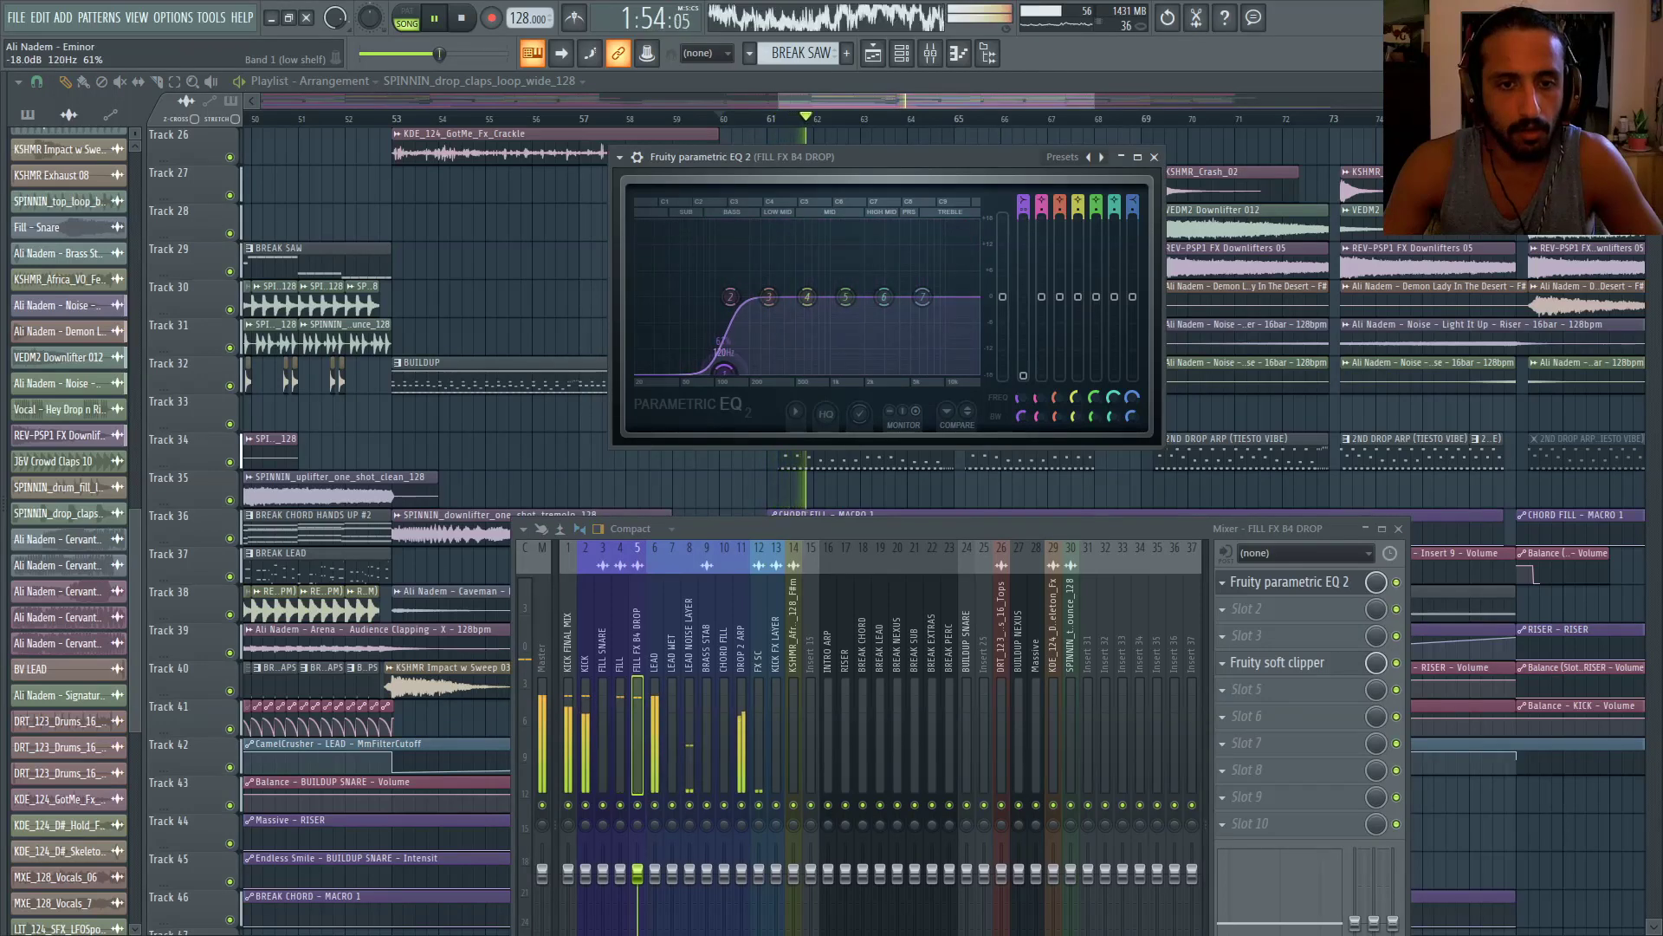
pyautogui.press('space')
pyautogui.press('space')
pyautogui.click(626, 610)
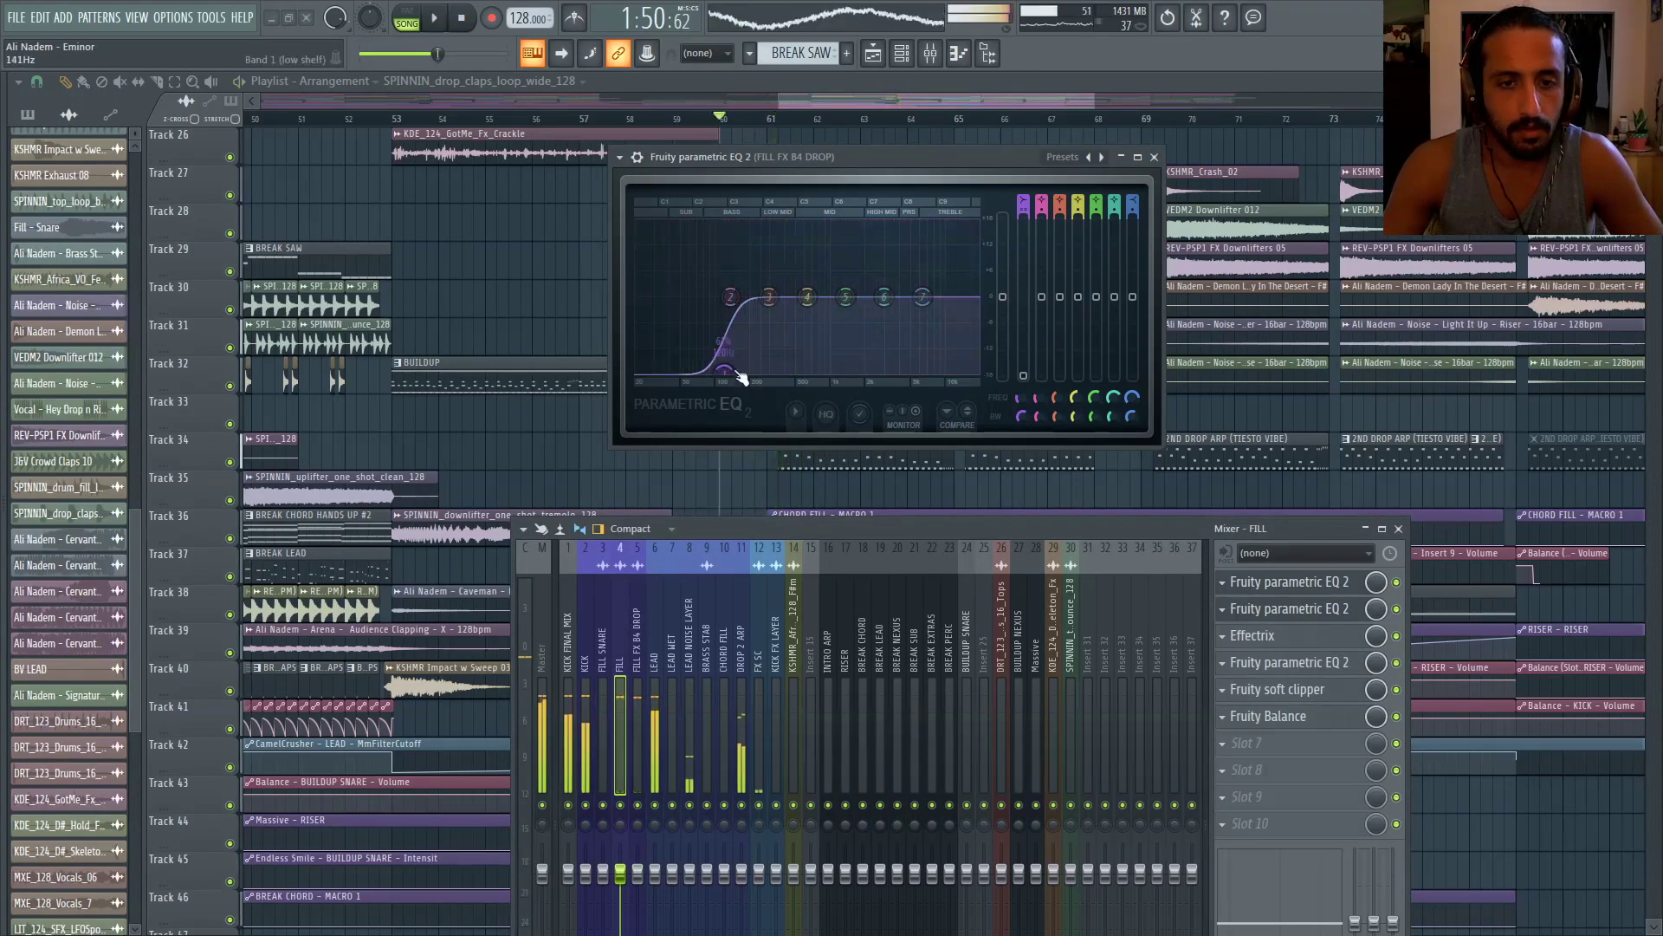
pyautogui.press('space')
pyautogui.moveTo(741, 376)
pyautogui.mouseDown()
pyautogui.moveTo(781, 373)
pyautogui.moveTo(730, 372)
pyautogui.mouseUp()
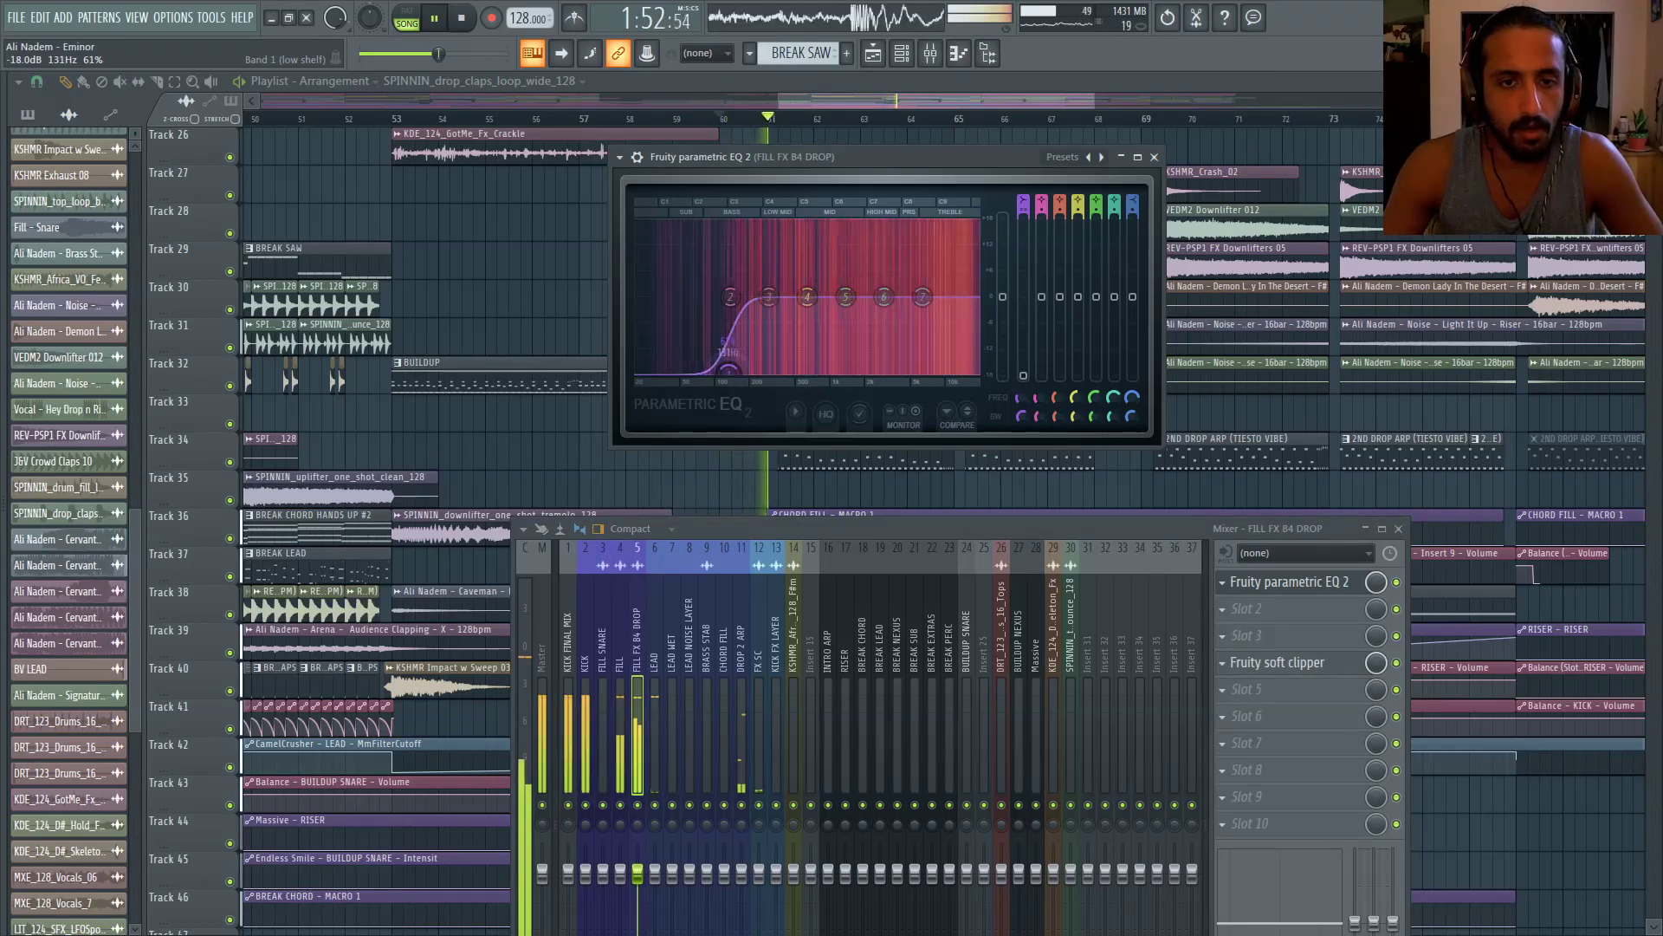
# Raise the low-cut frequency slightly in the FILL track's first Fruity parametric EQ 2, auditioning the fill before the drop
pyautogui.click(622, 645)
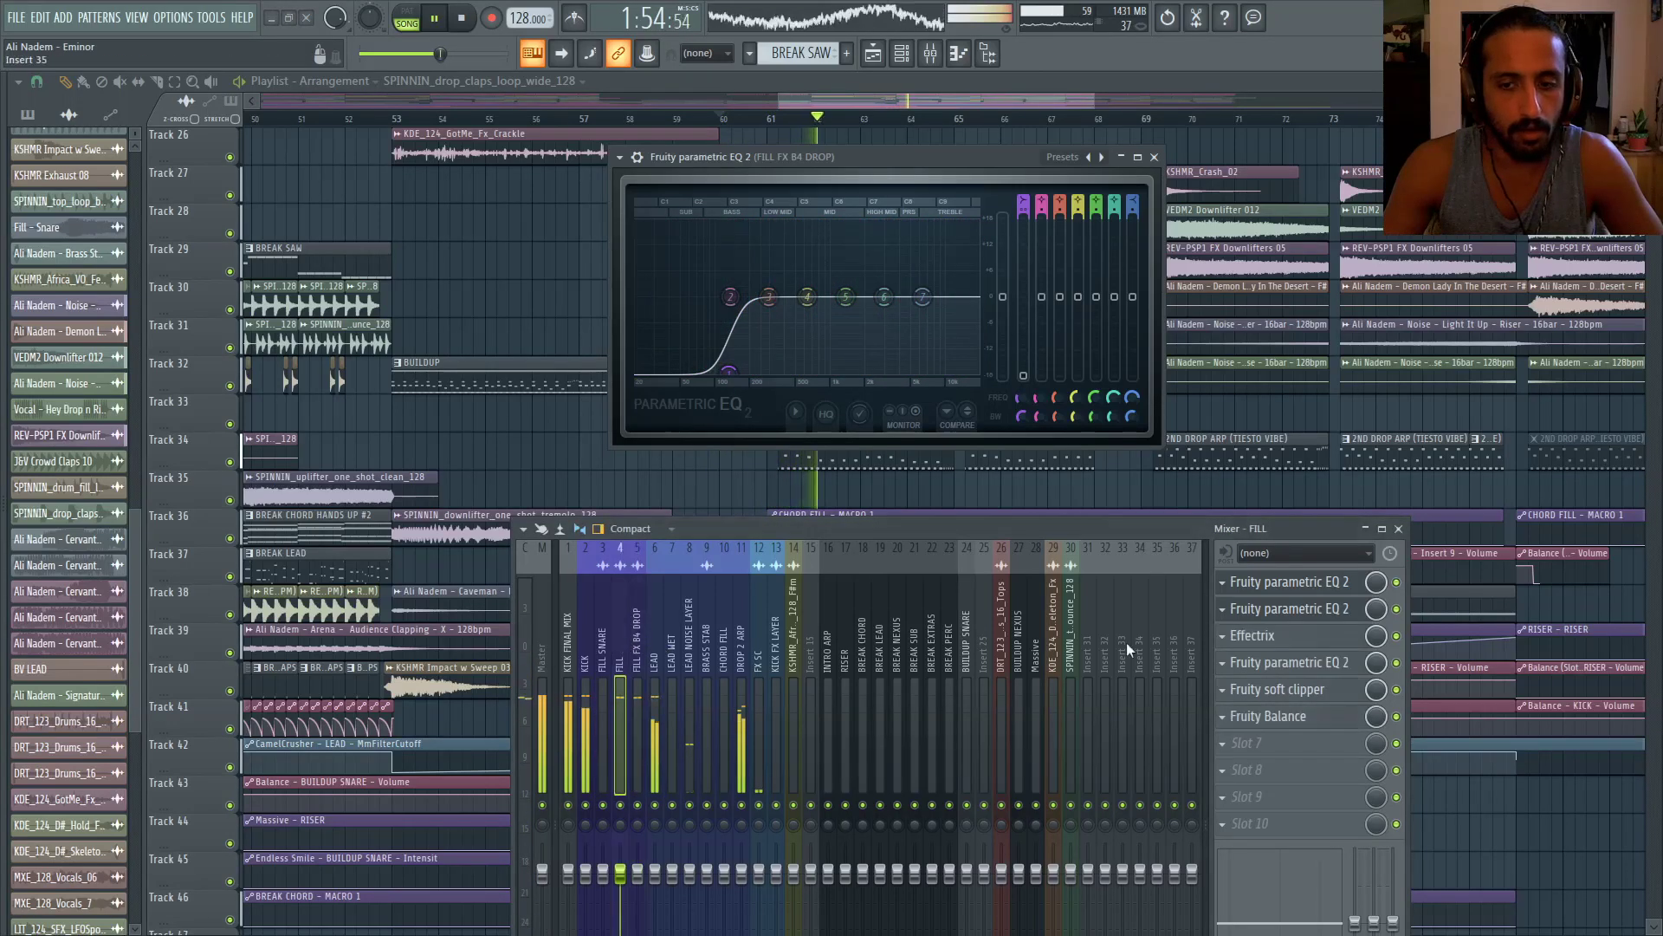
pyautogui.press('Right')
pyautogui.press('Left')
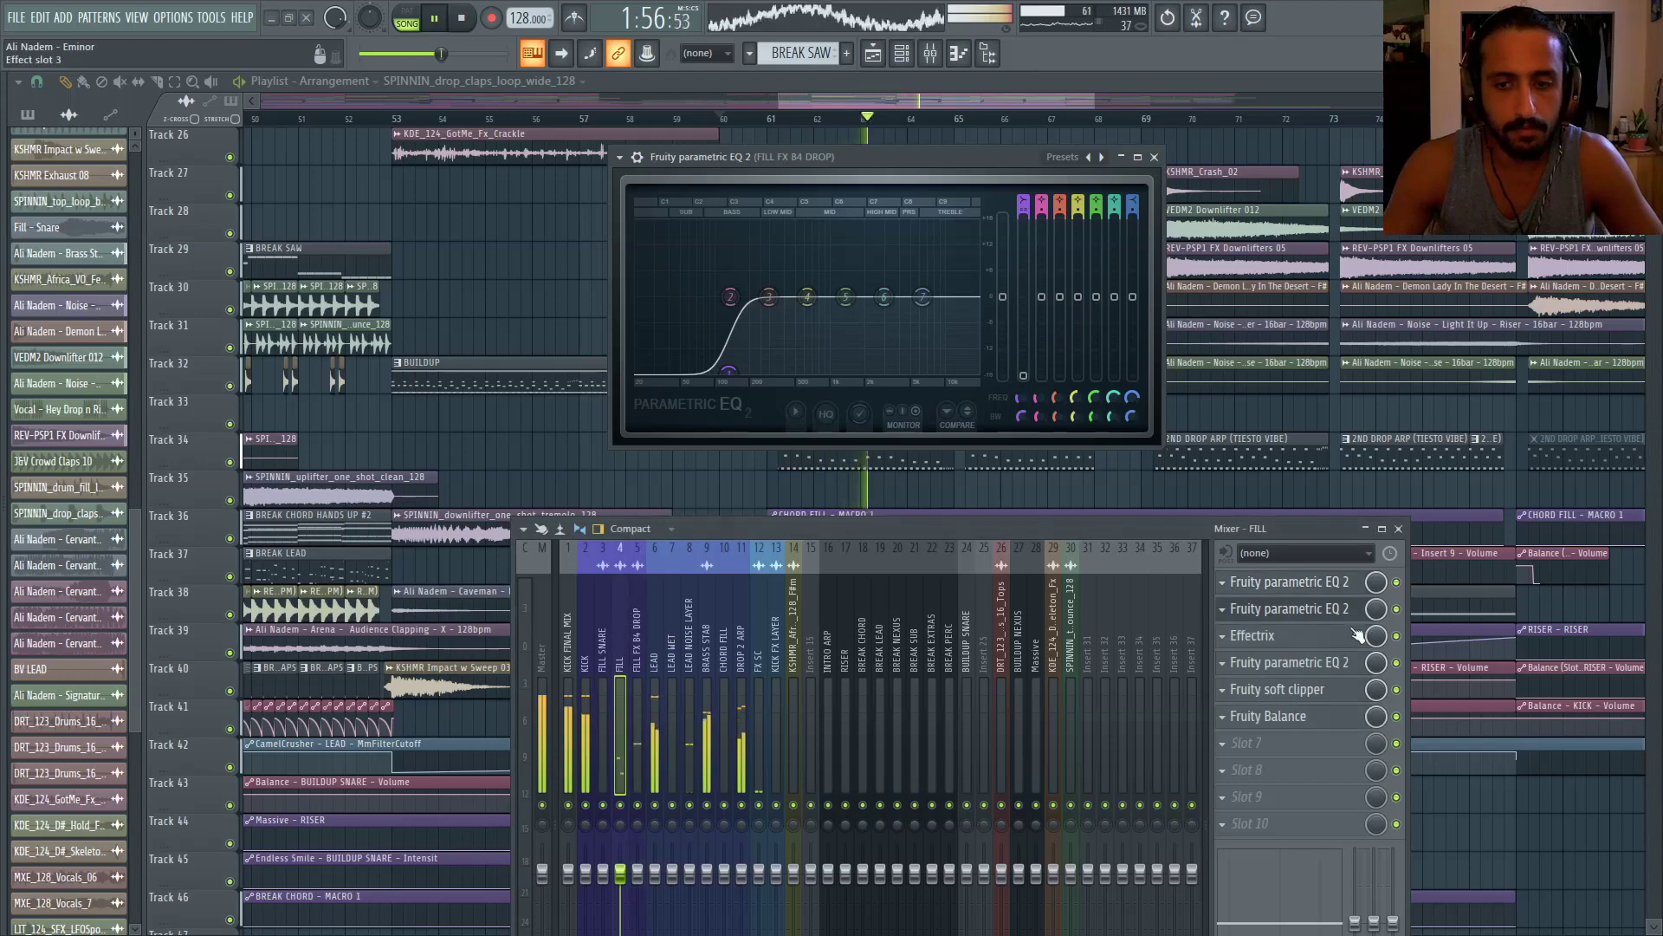
pyautogui.click(1315, 581)
pyautogui.press('space')
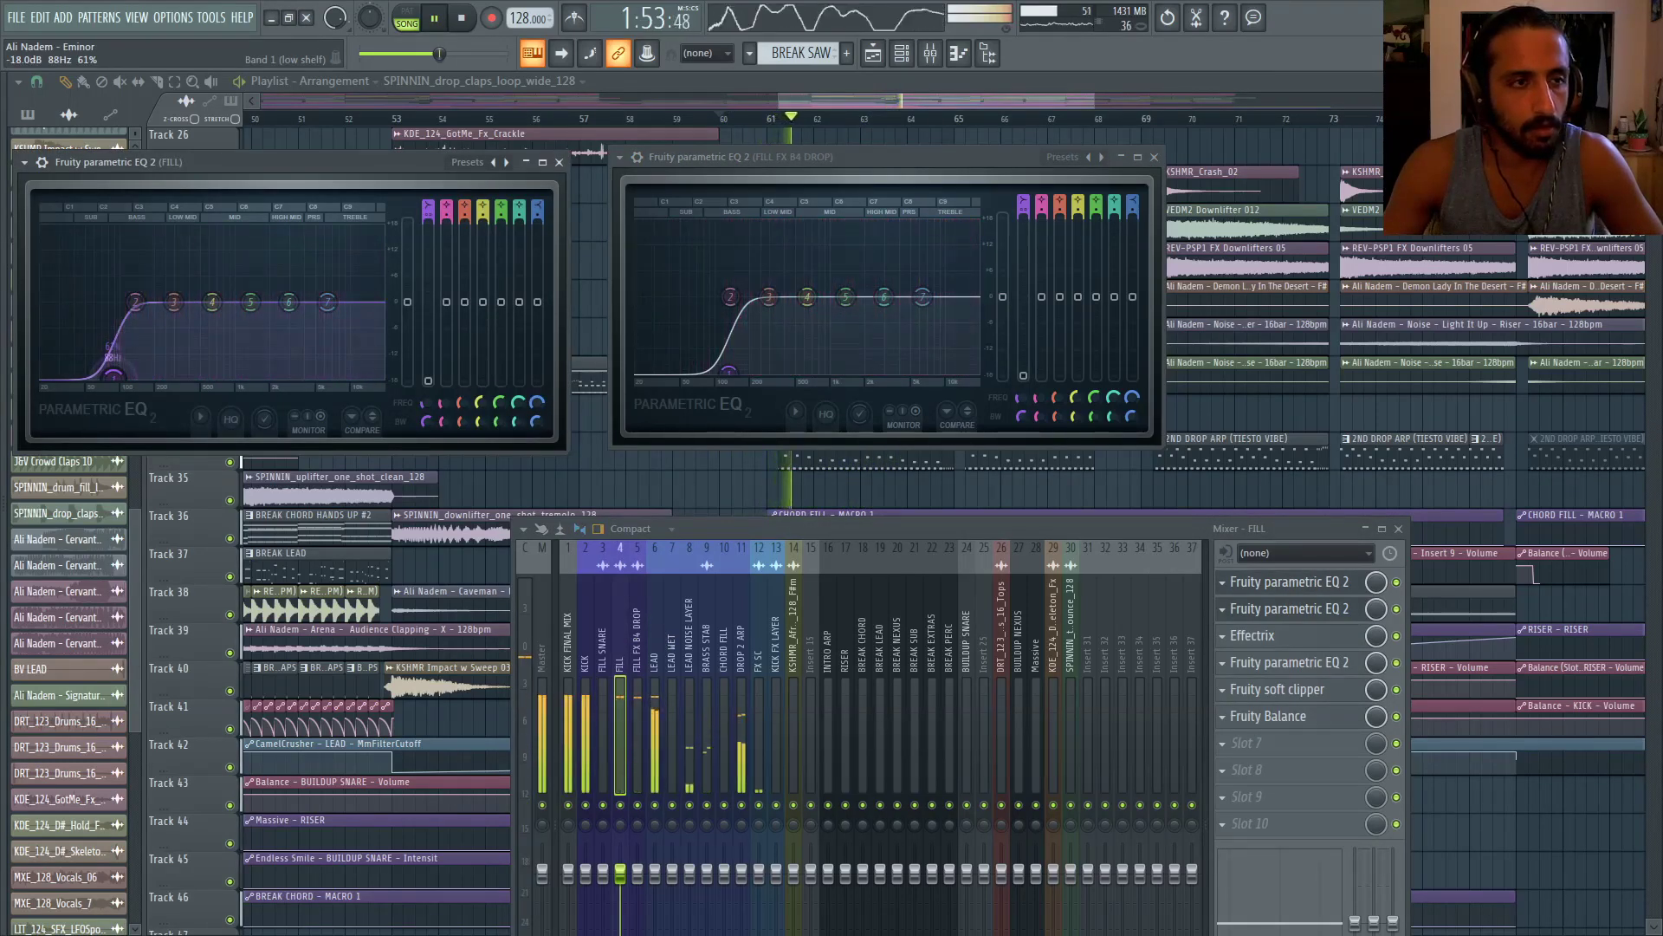
pyautogui.moveTo(113, 377); pyautogui.dragTo(128, 375)
pyautogui.press('space')
pyautogui.press('space')
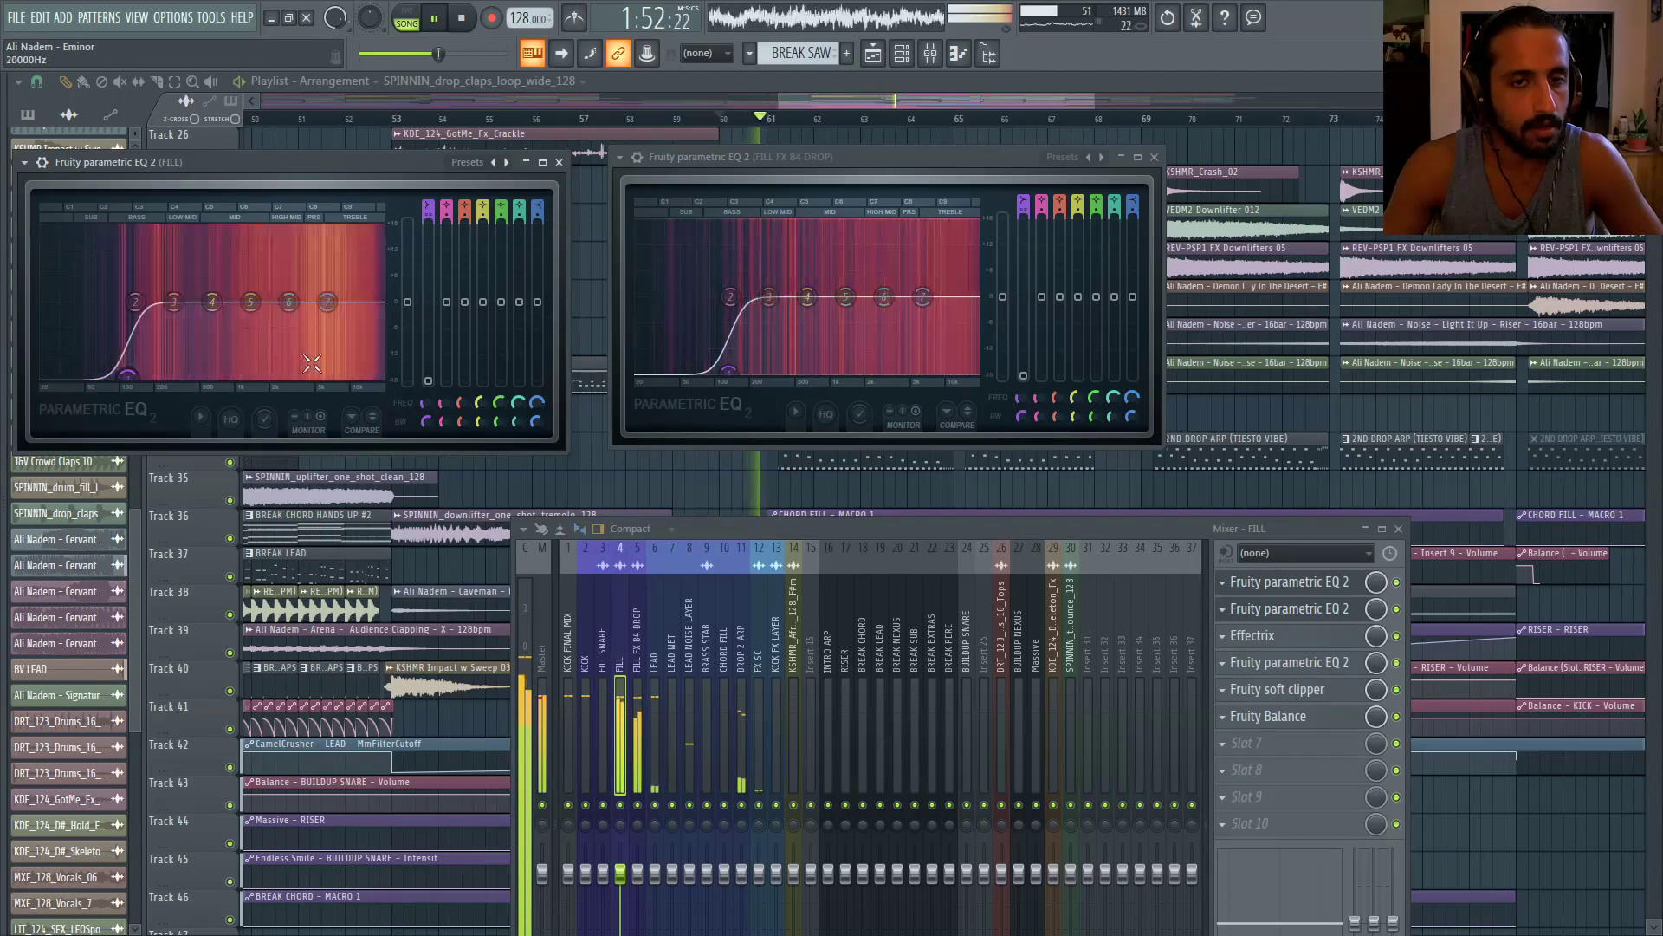
pyautogui.press('space')
pyautogui.press('space')
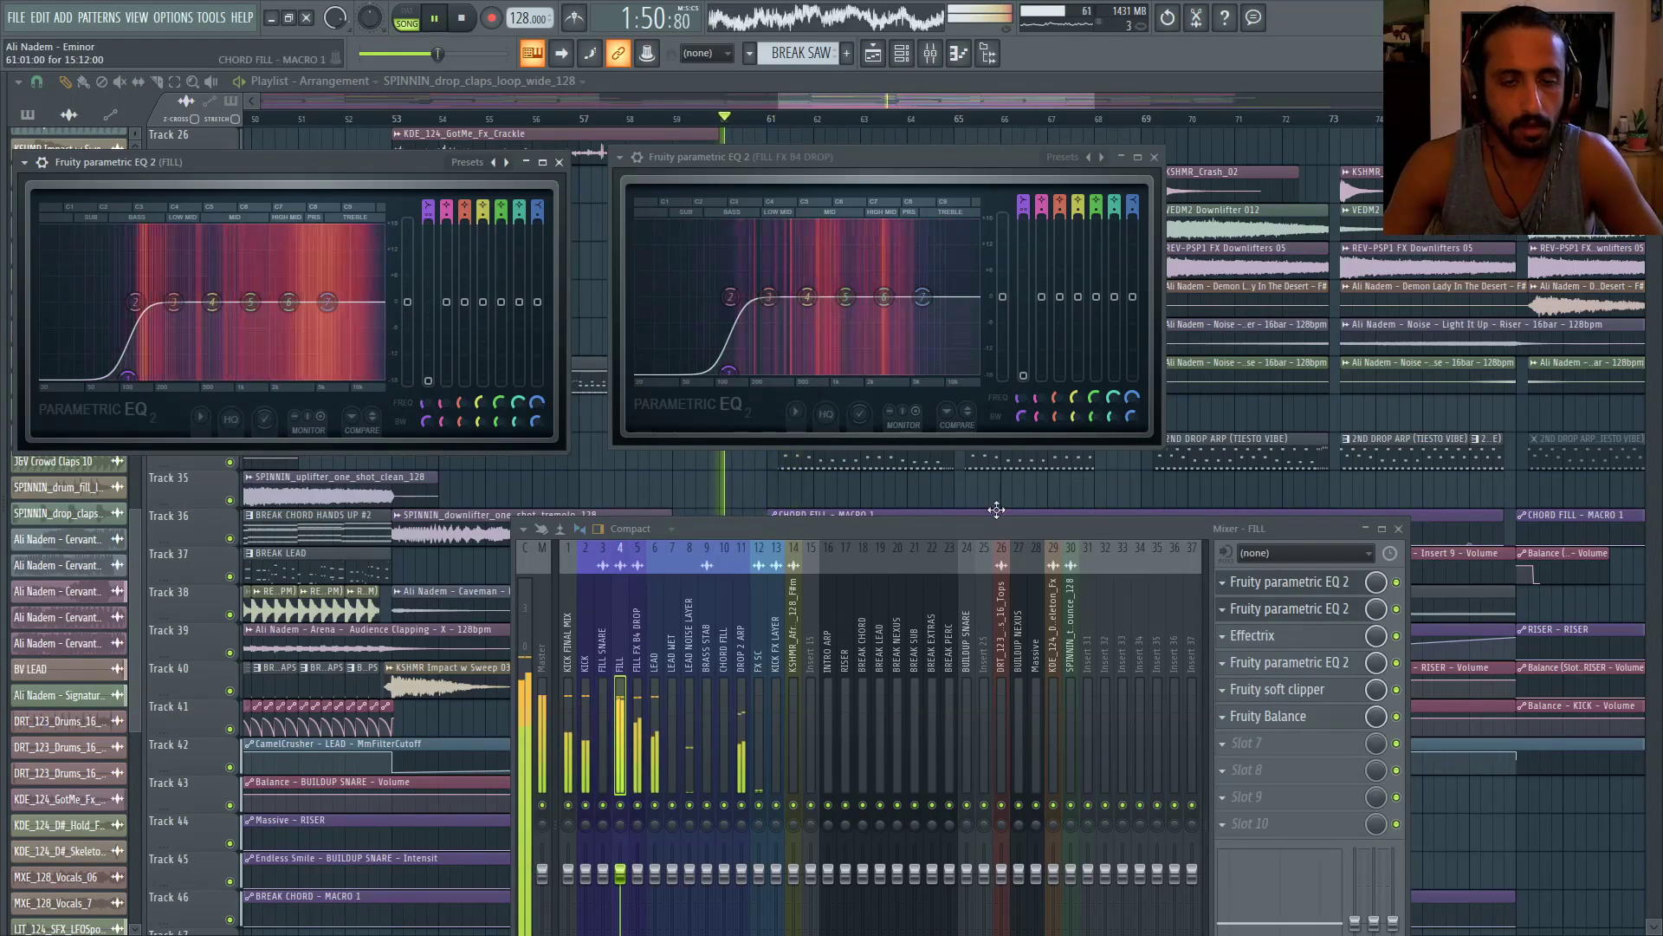
# Play the end of the second buildup into the drop and review the arrangement's effect and automation clips
pyautogui.click(651, 118)
pyautogui.scroll(3, 651, 256)
pyautogui.scroll(2, 658, 258)
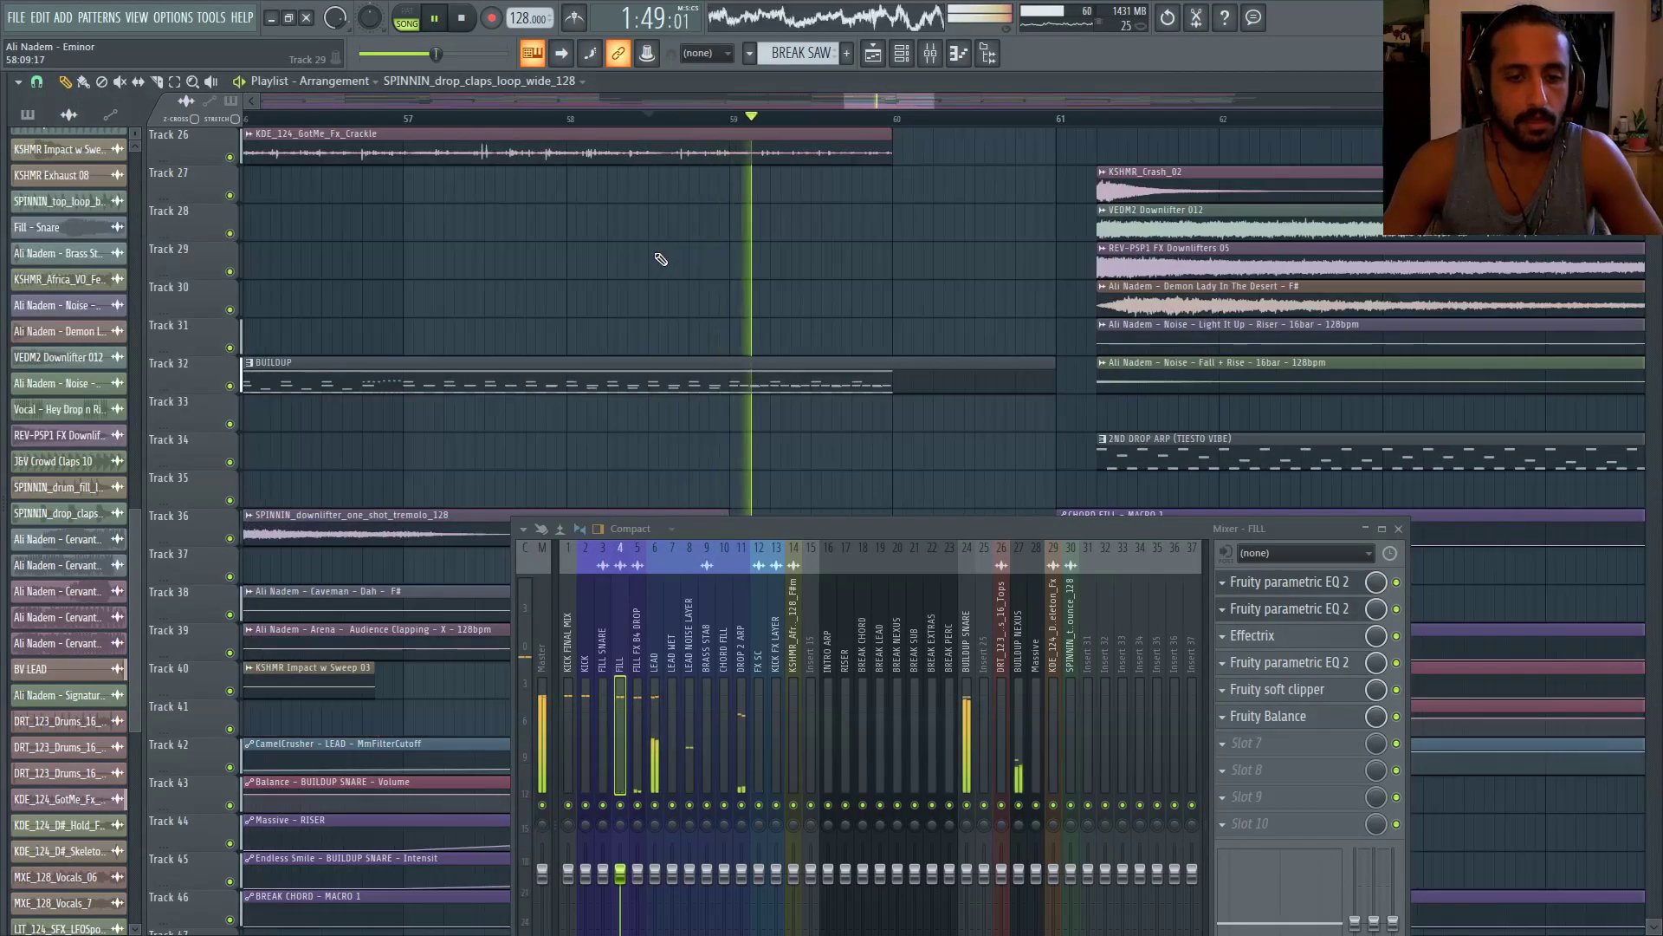
pyautogui.scroll(-5, 671, 255)
pyautogui.scroll(3, 675, 278)
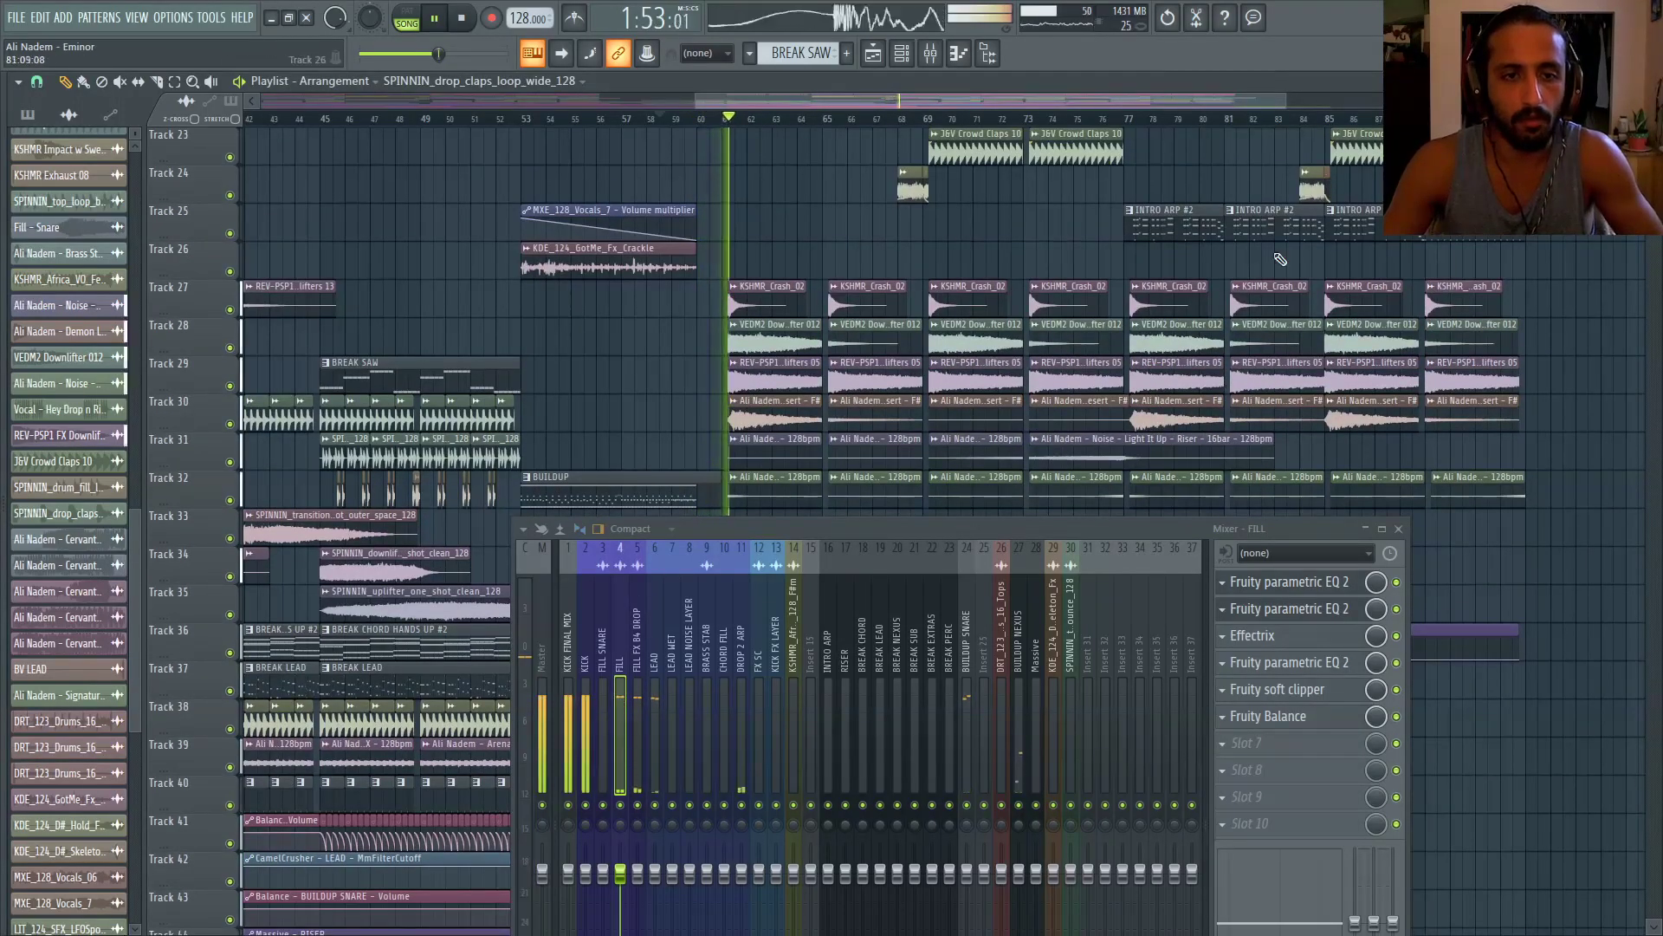
pyautogui.scroll(-5, 1279, 259)
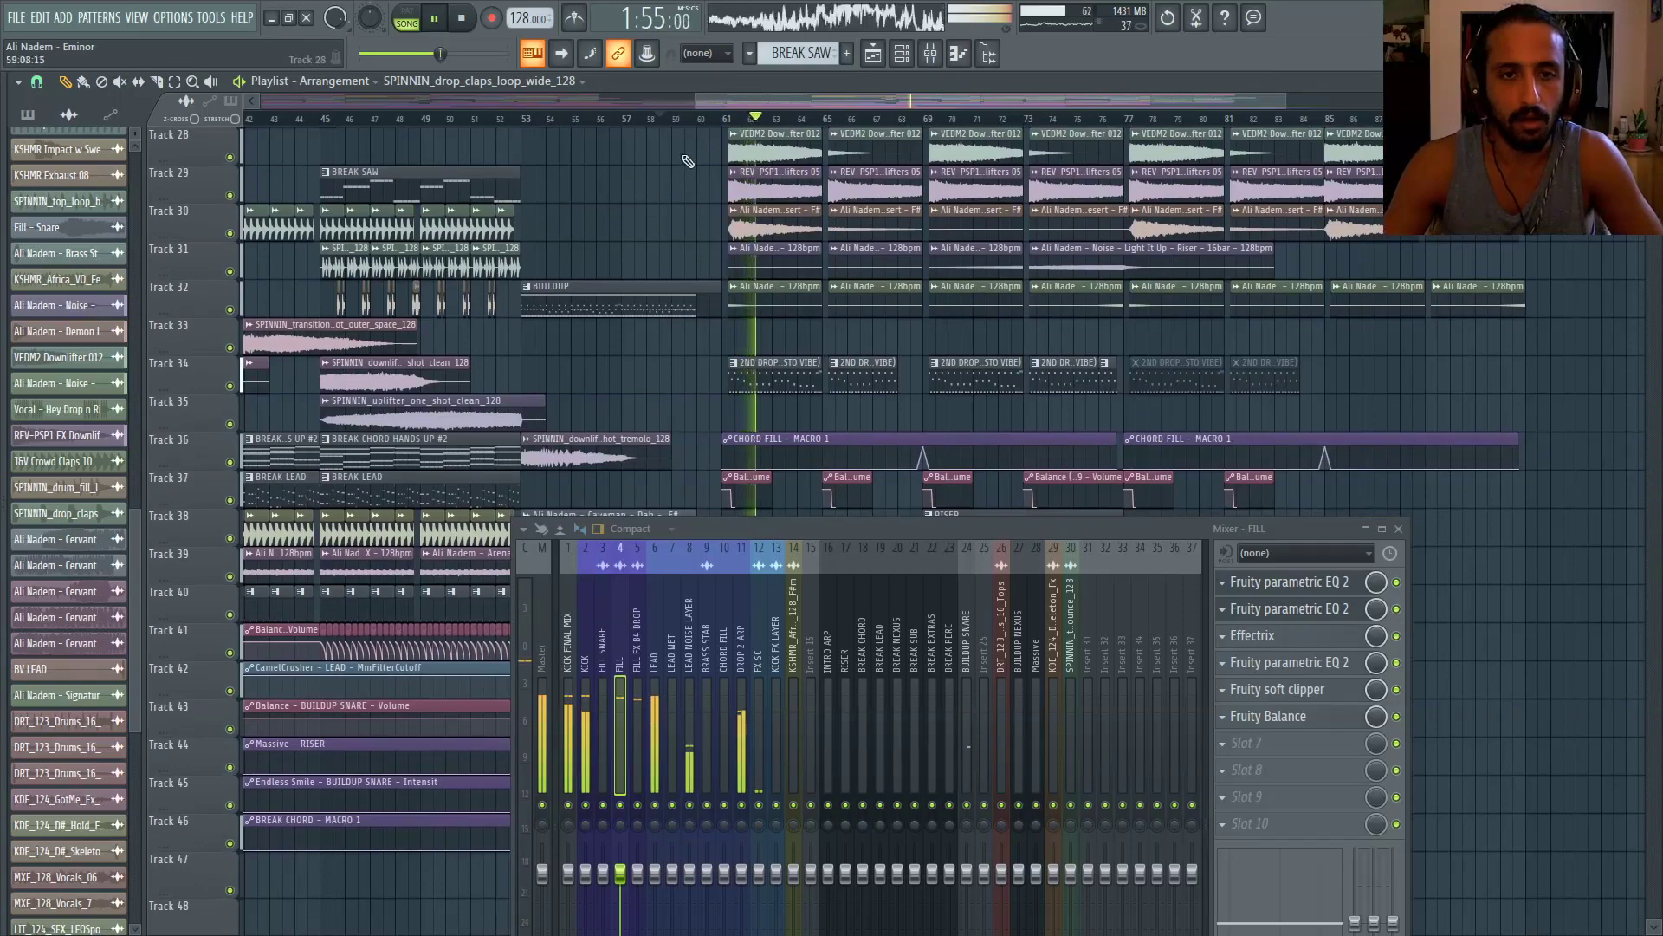
pyautogui.scroll(-2, 775, 309)
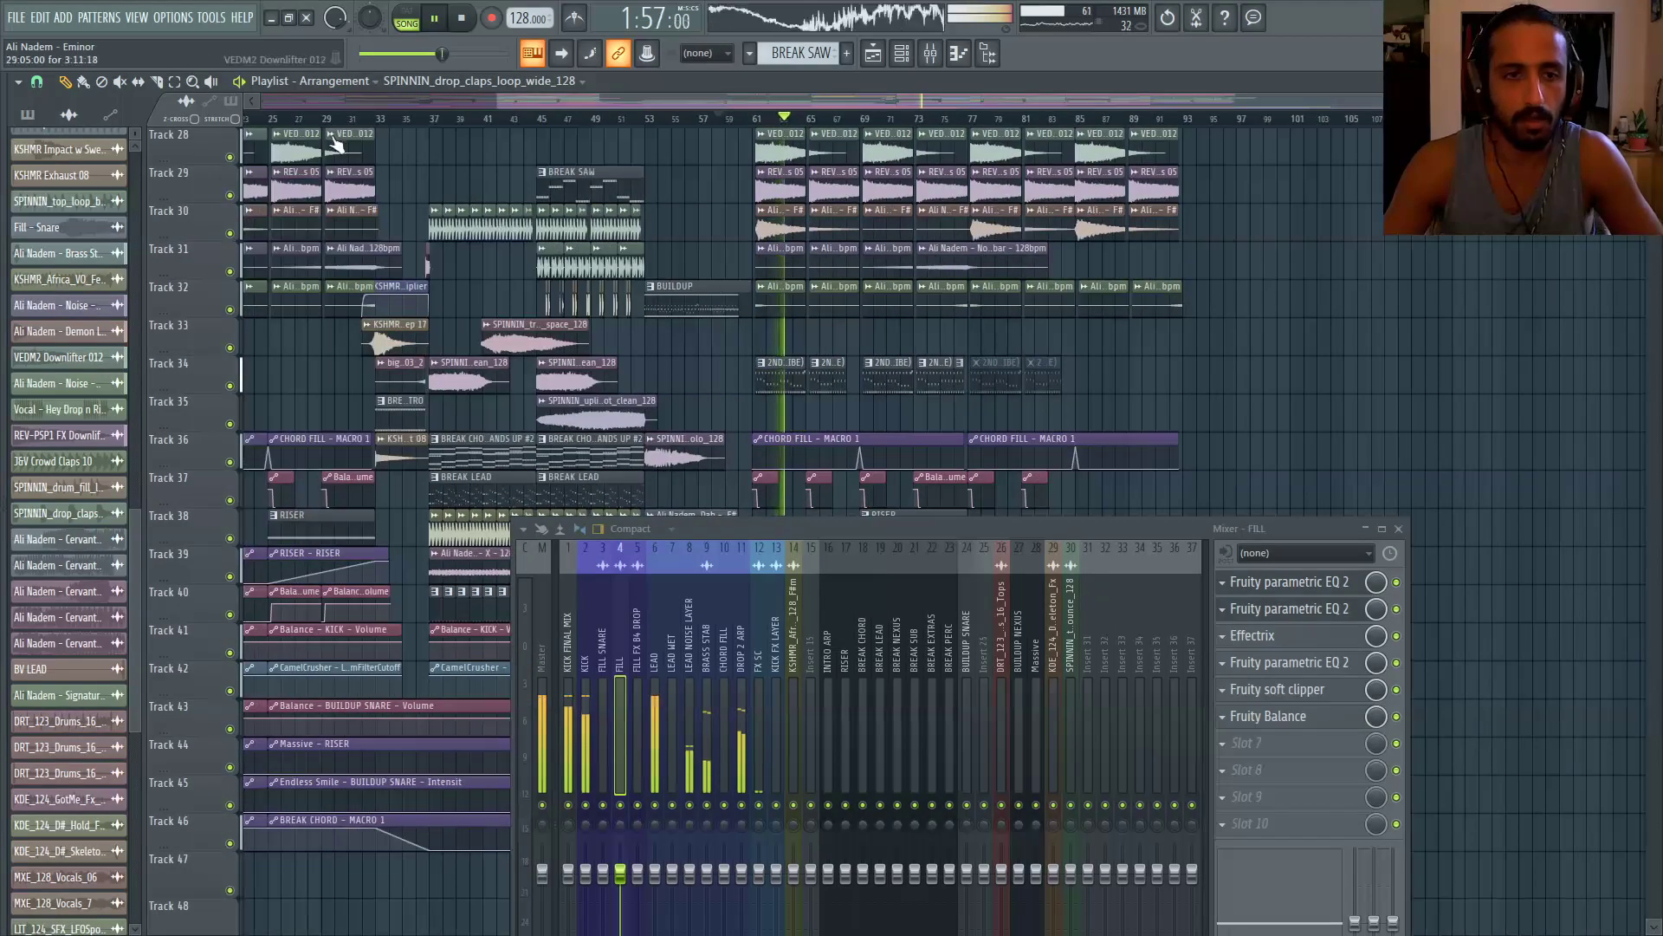
# Play the first buildup into the first drop with the mixer closed to check that transition
pyautogui.click(308, 111)
pyautogui.click(582, 80)
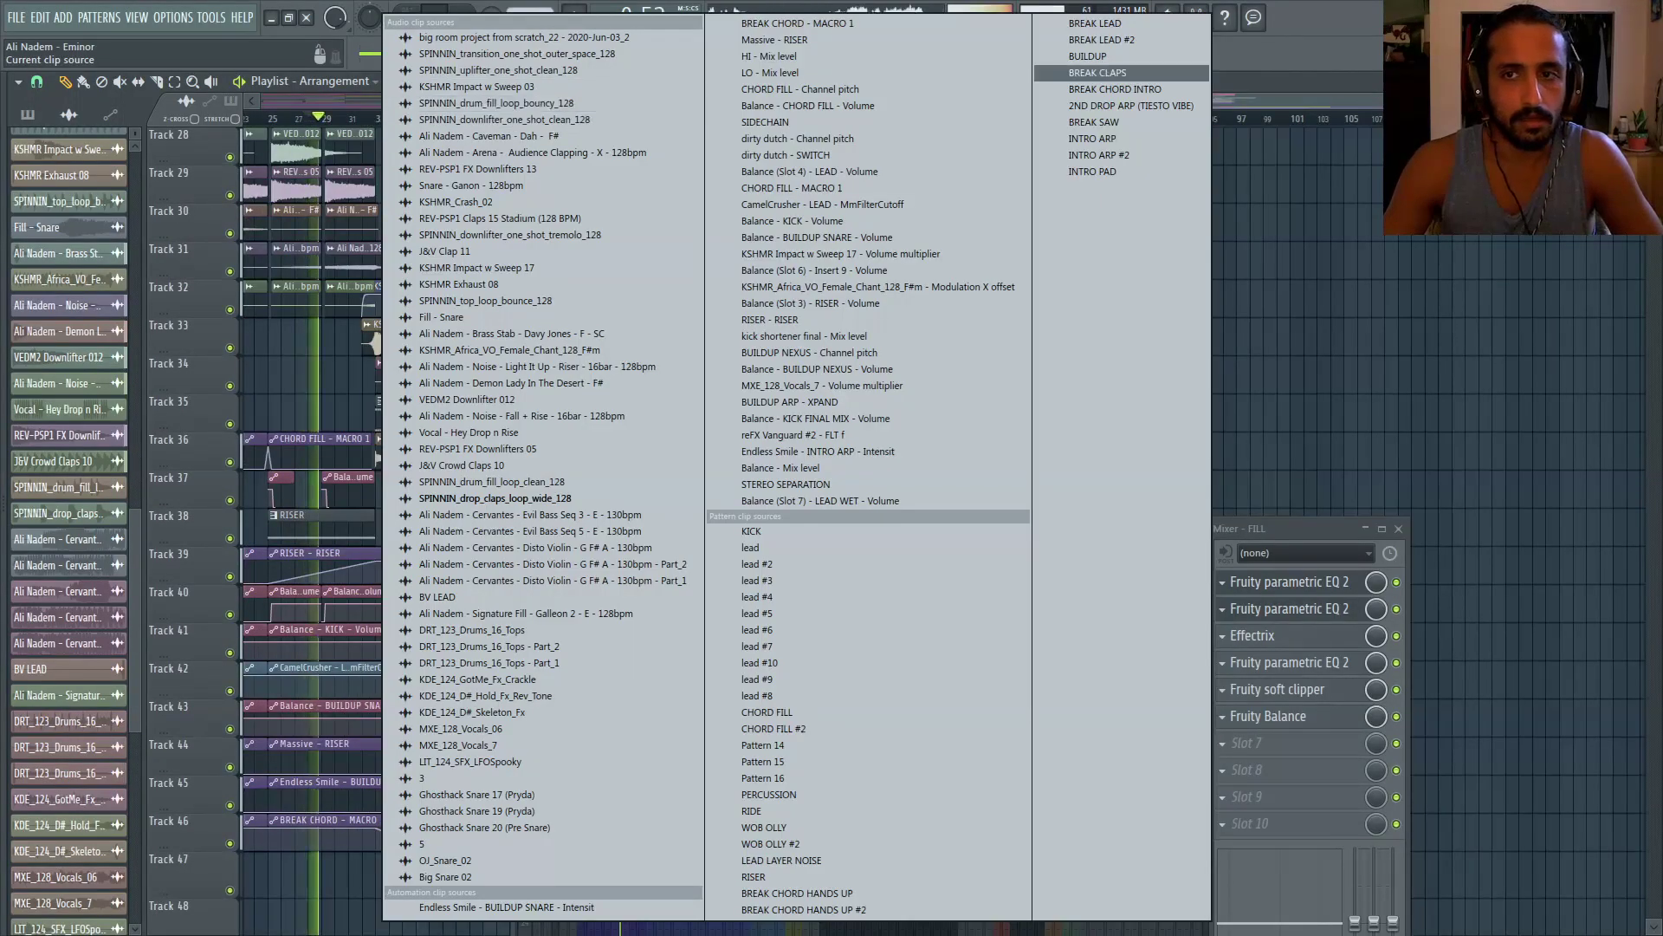
pyautogui.click(497, 498)
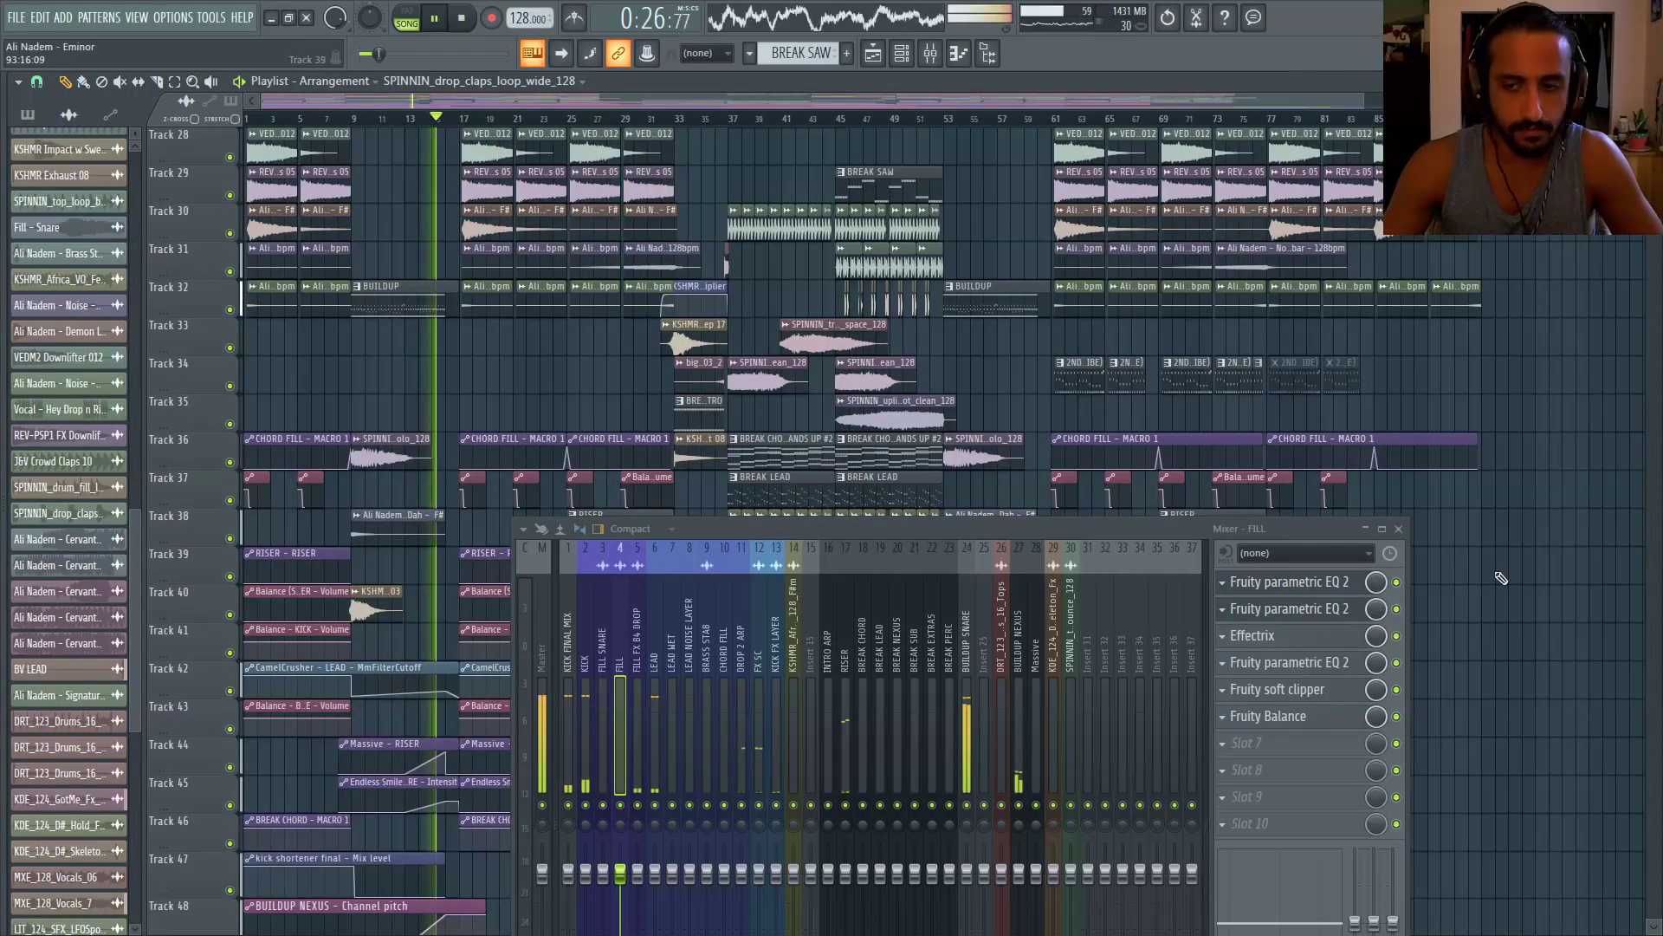
pyautogui.click(1398, 528)
pyautogui.scroll(5, 453, 338)
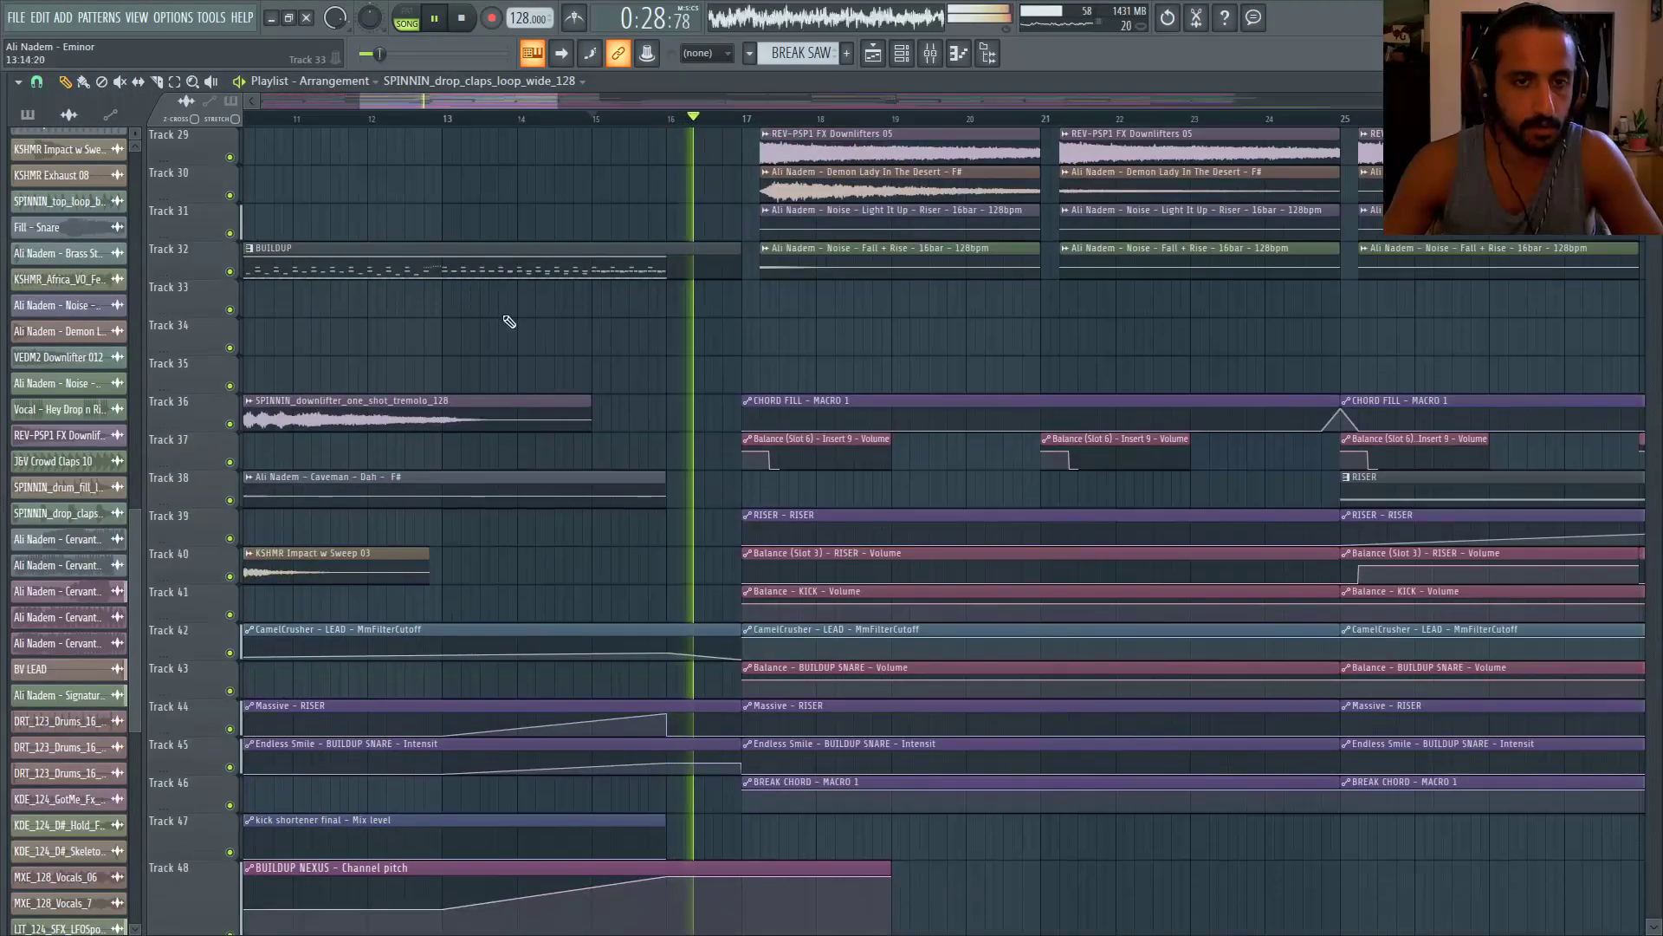
pyautogui.scroll(3, 652, 281)
pyautogui.scroll(-3, 652, 281)
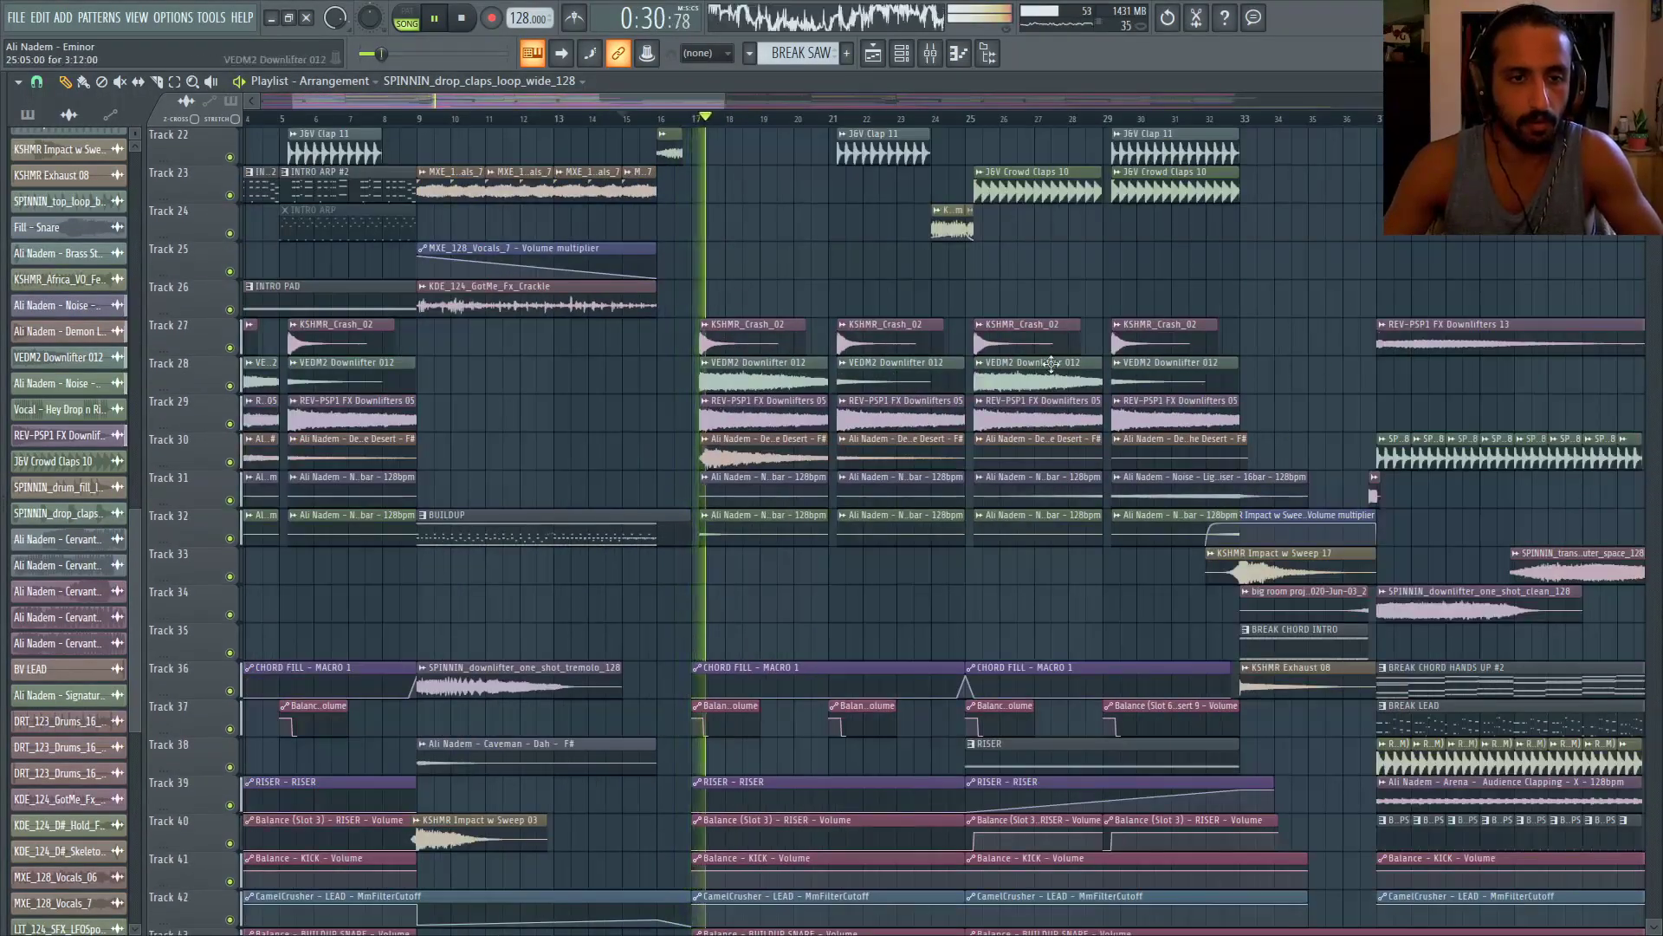
# Inspect the Supercharger GT compressor on the LEAD mixer track while playing the first drop
pyautogui.click(931, 55)
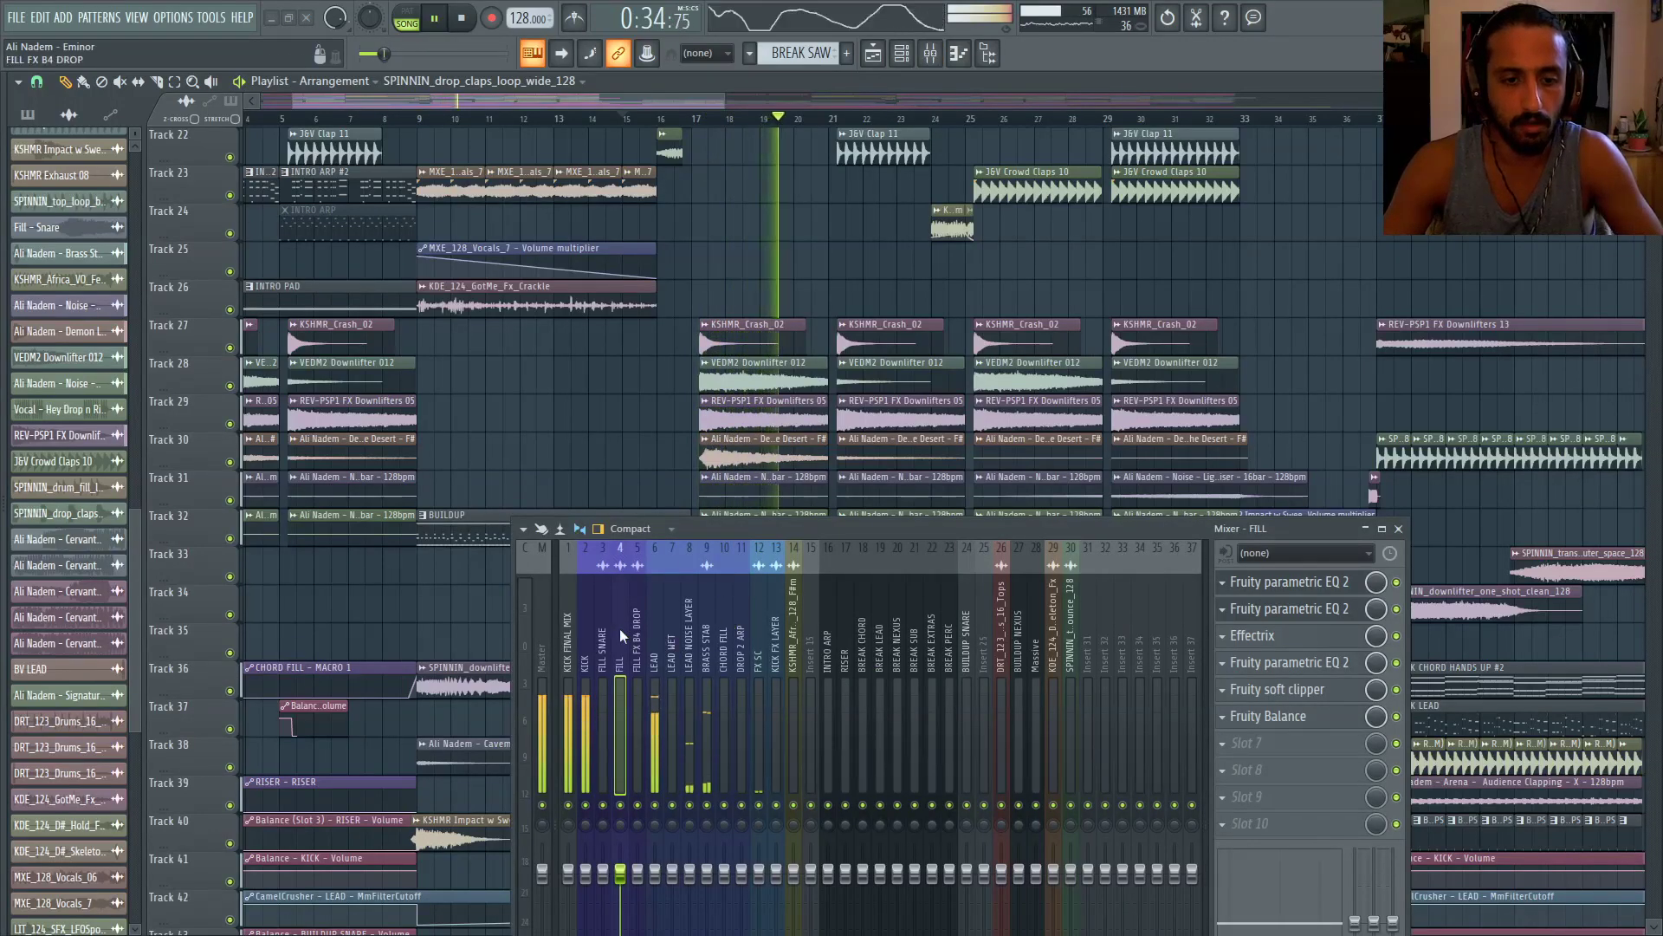
pyautogui.click(655, 641)
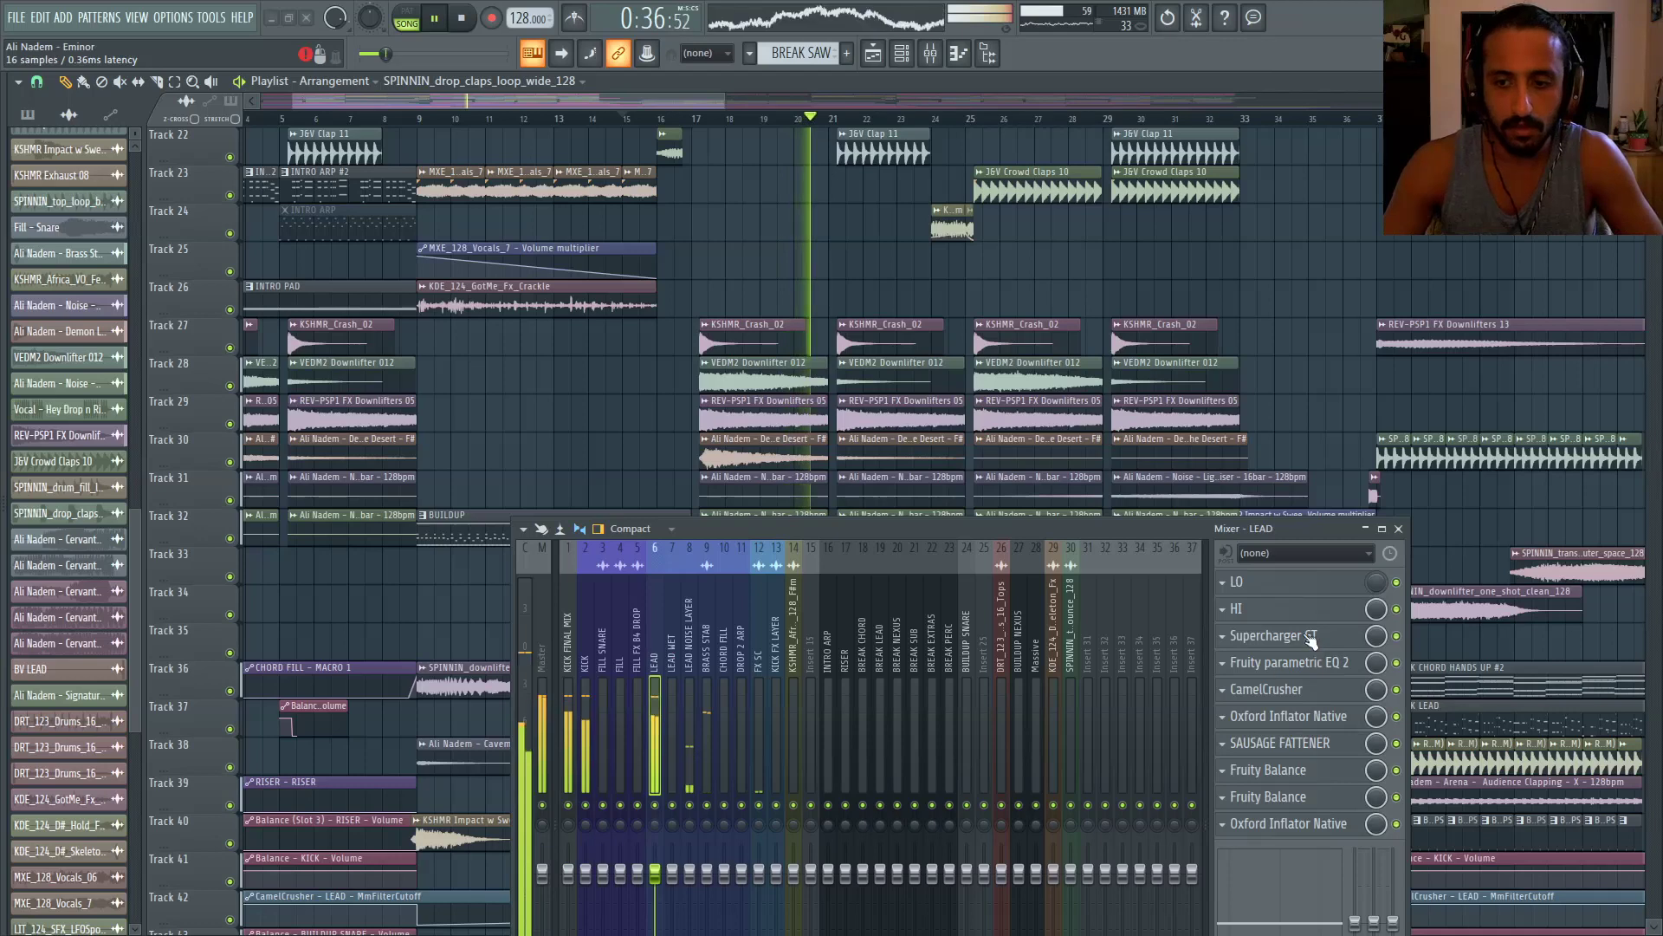
pyautogui.click(1309, 638)
pyautogui.moveTo(693, 533); pyautogui.dragTo(671, 613)
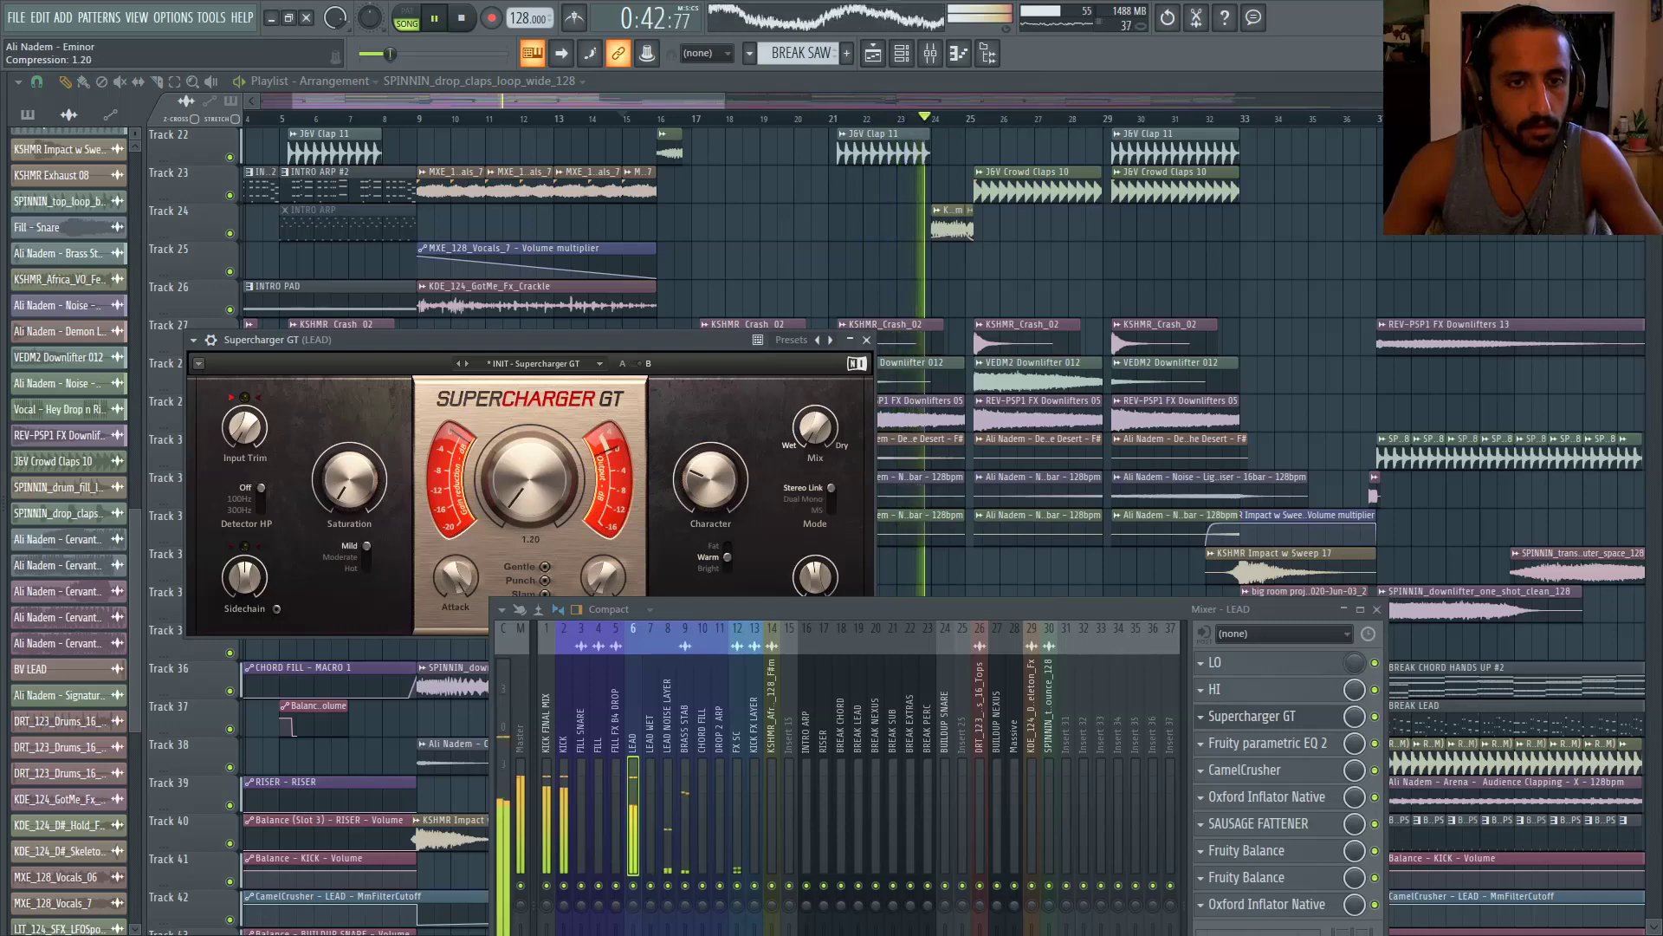
pyautogui.click(674, 123)
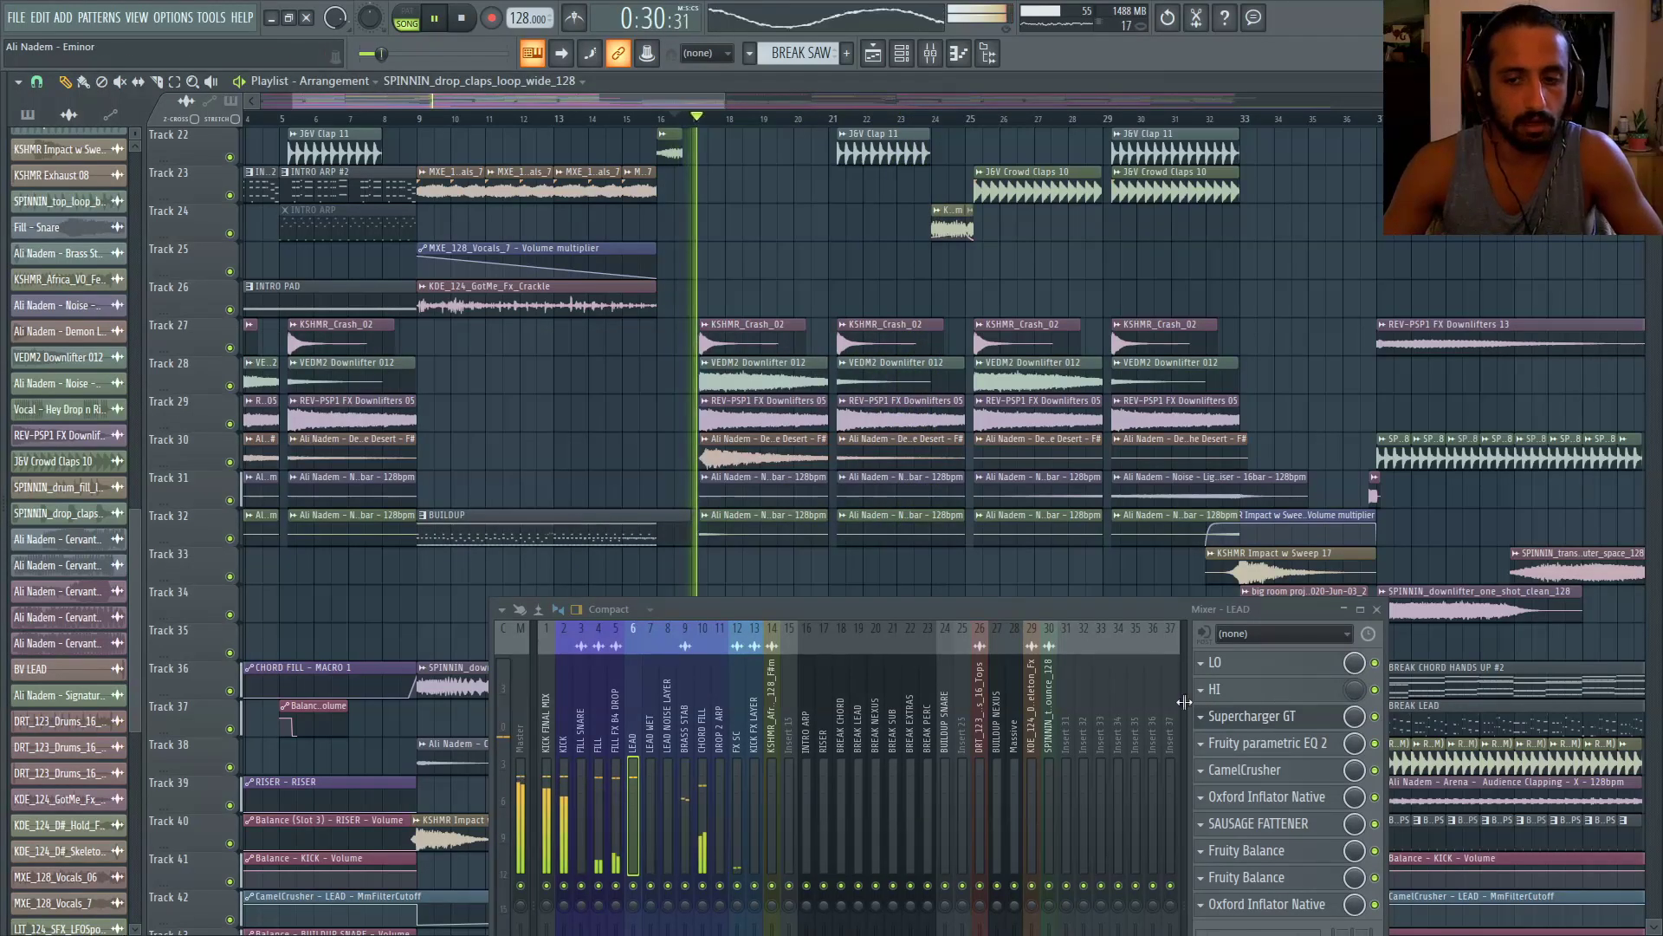
pyautogui.click(1285, 719)
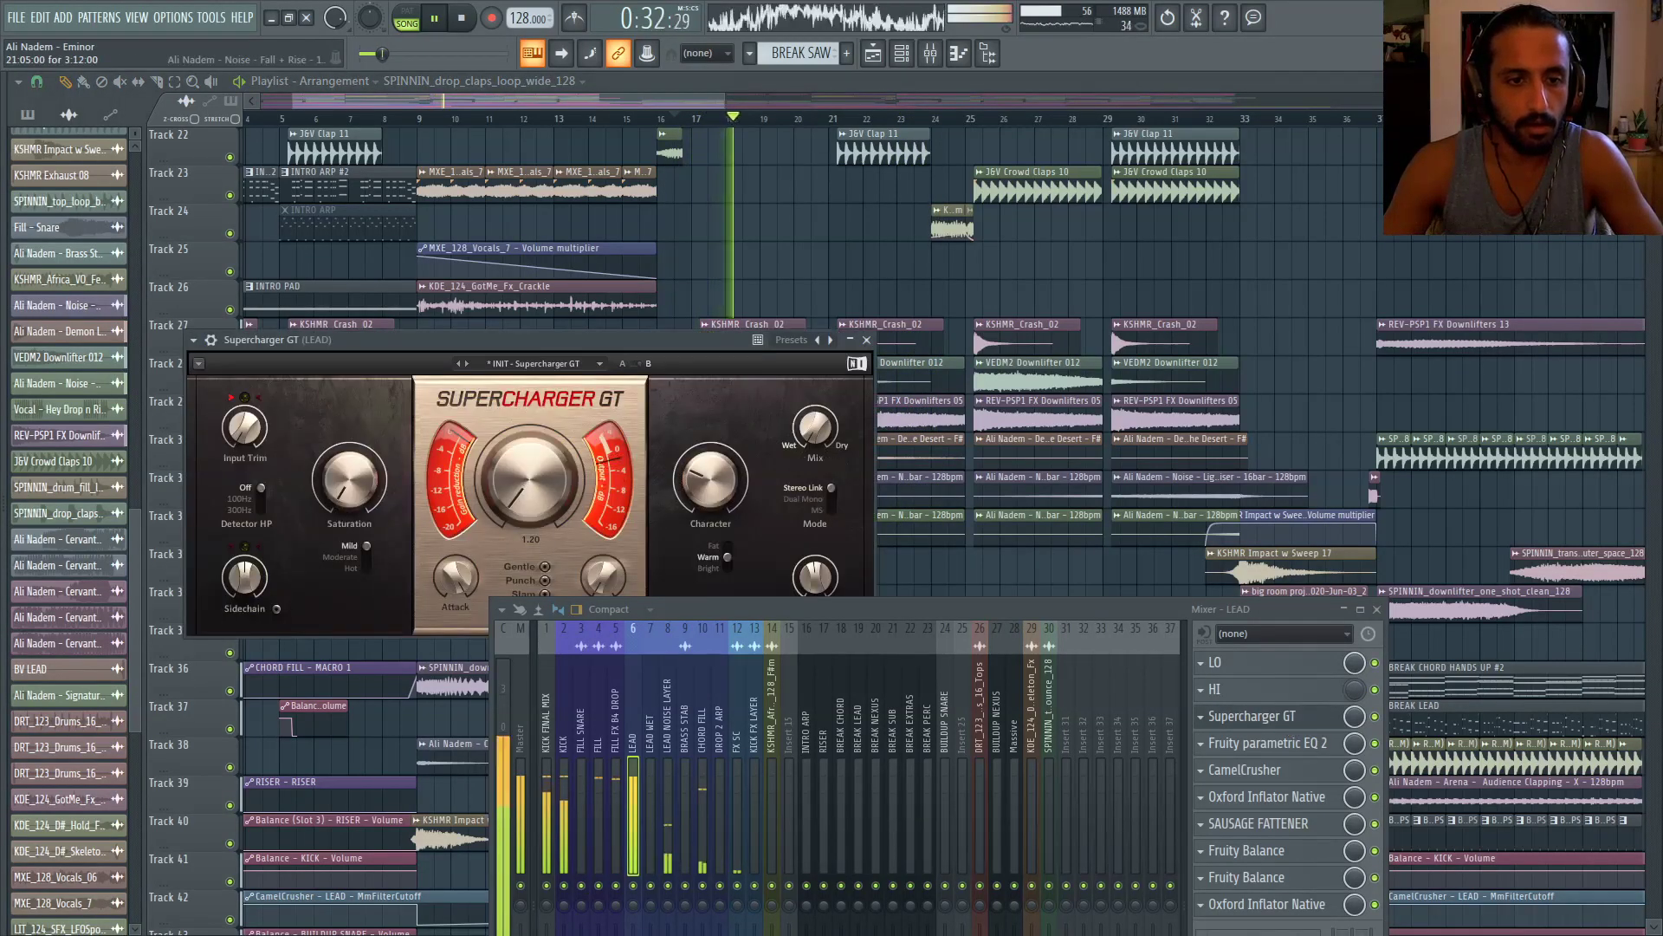
# Replay the first buildup from bar 15 into the drop and review the surrounding clips in the playlist
pyautogui.click(630, 122)
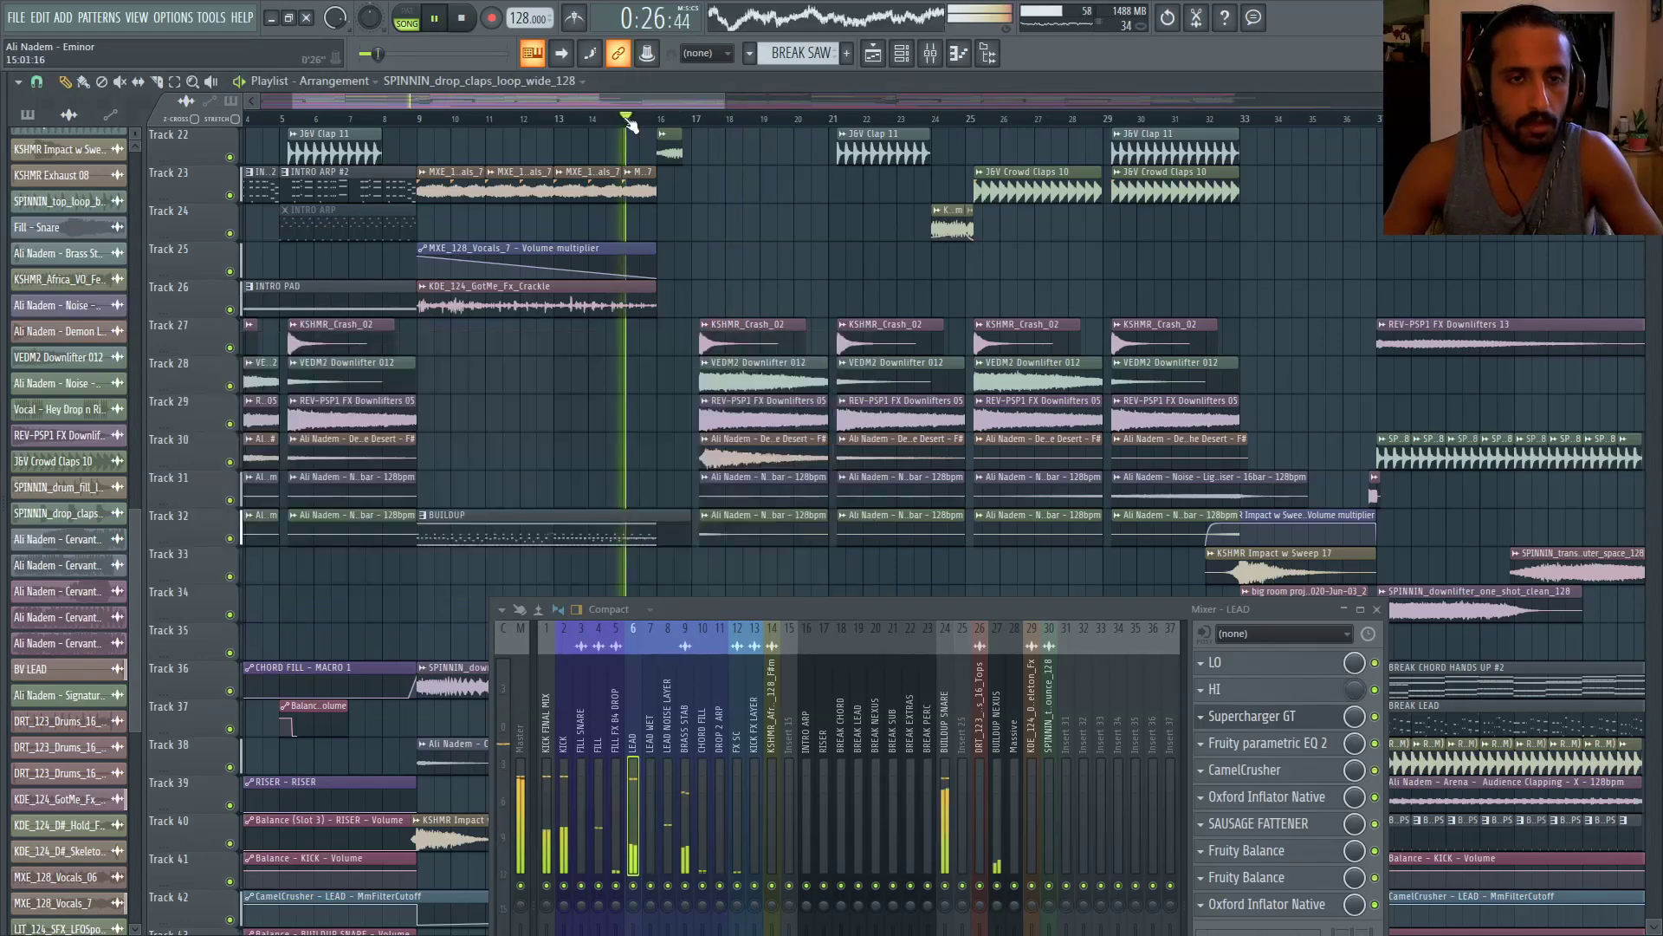
pyautogui.scroll(3, 594, 283)
pyautogui.scroll(-3, 594, 284)
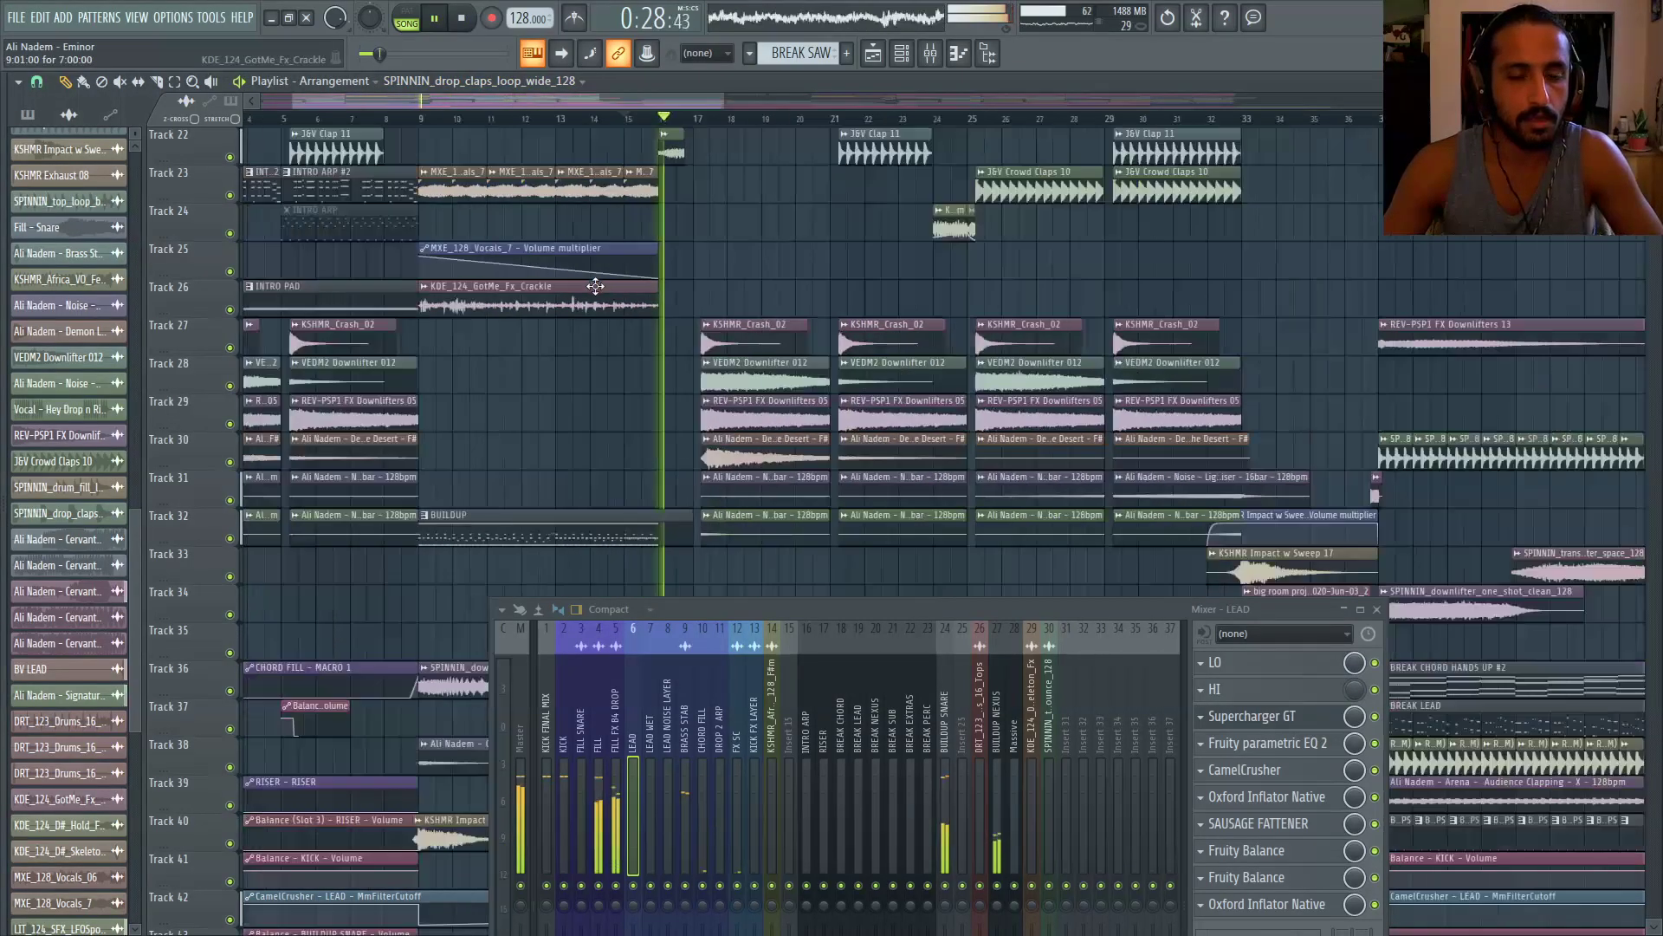
pyautogui.scroll(-1, 596, 284)
pyautogui.scroll(3, 605, 283)
pyautogui.scroll(-3, 682, 282)
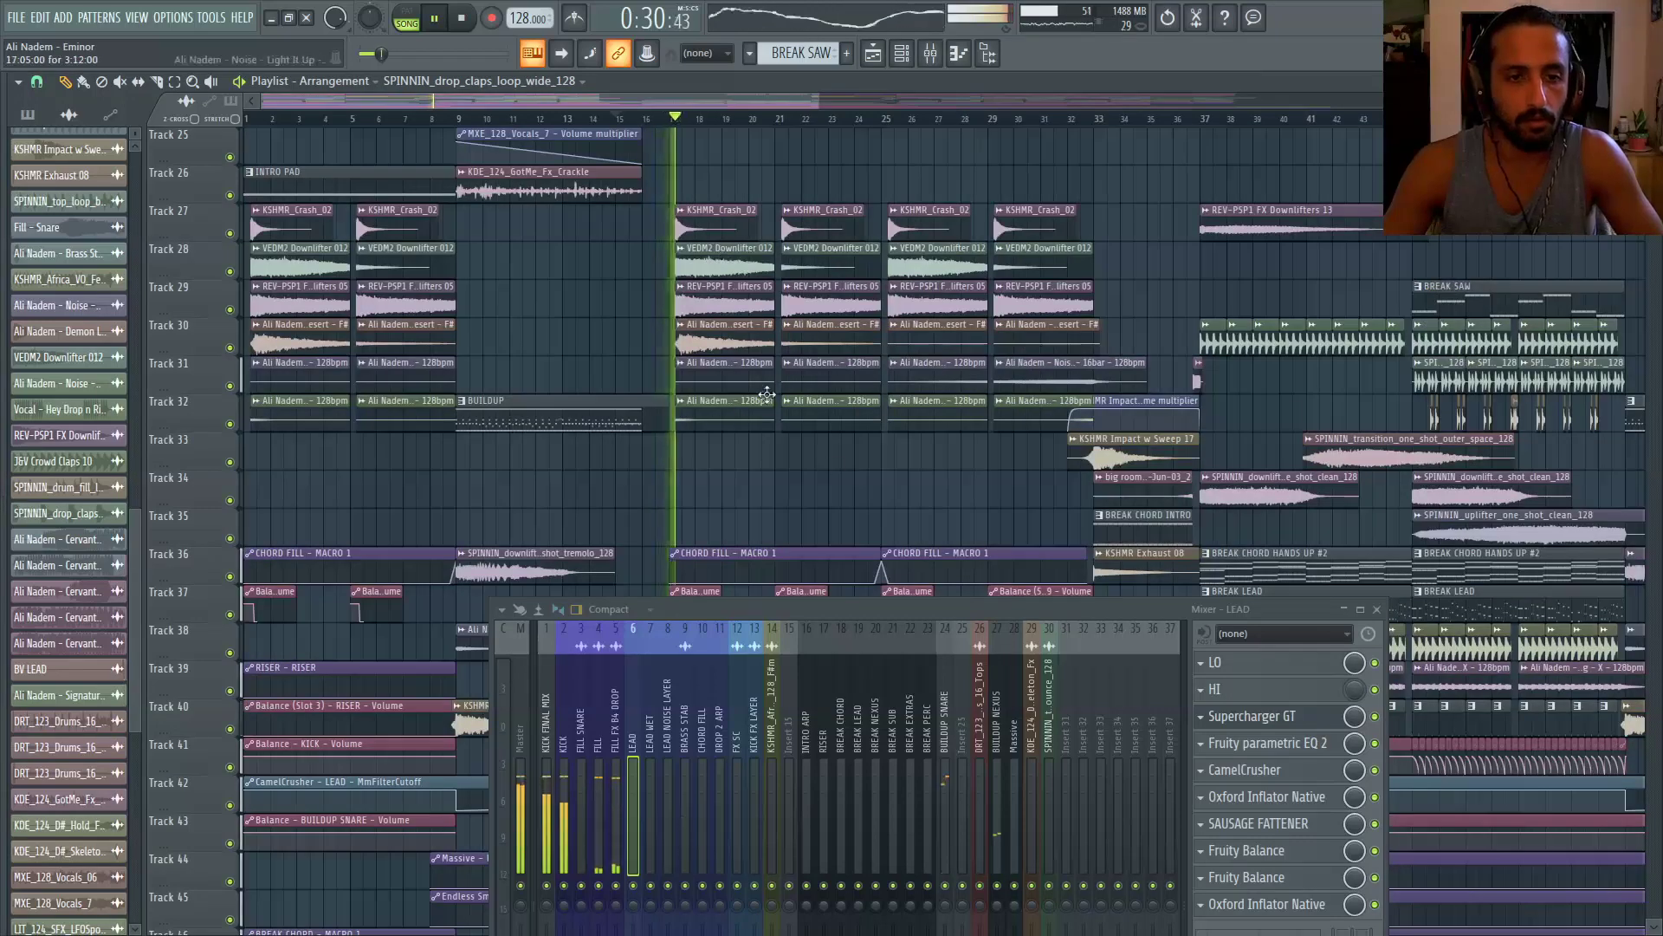
pyautogui.scroll(-2, 777, 389)
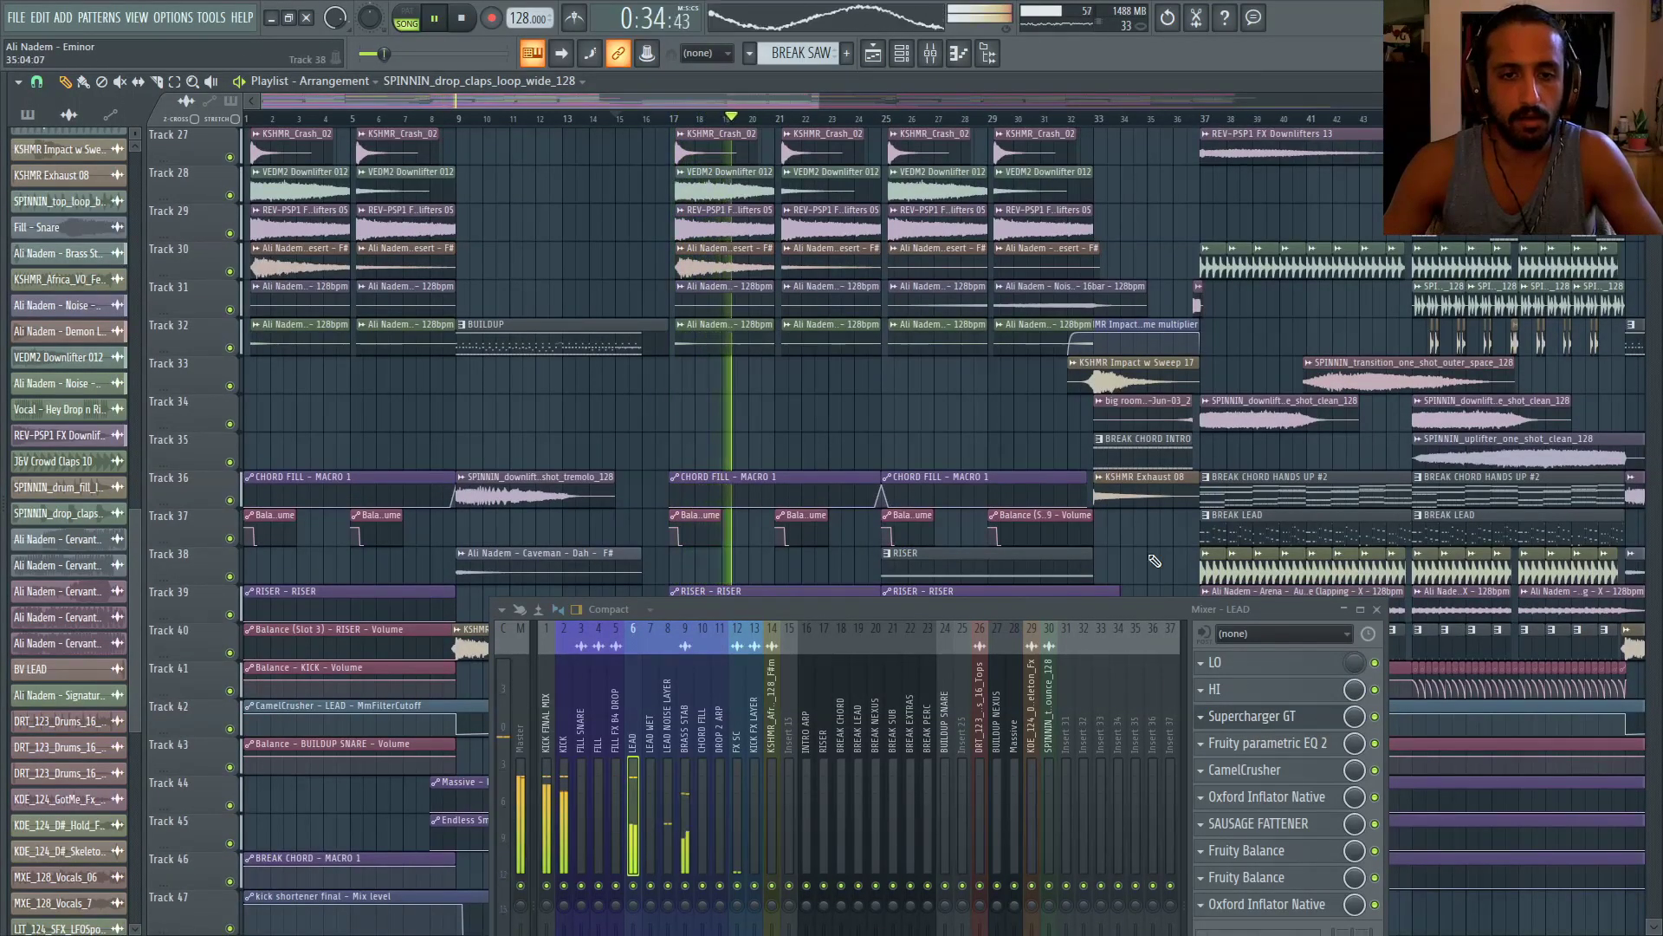
# Test the Compress control of the LEAD track's Supercharger GT with the mixer moved aside as the buildup runs into the first drop
pyautogui.click(1282, 717)
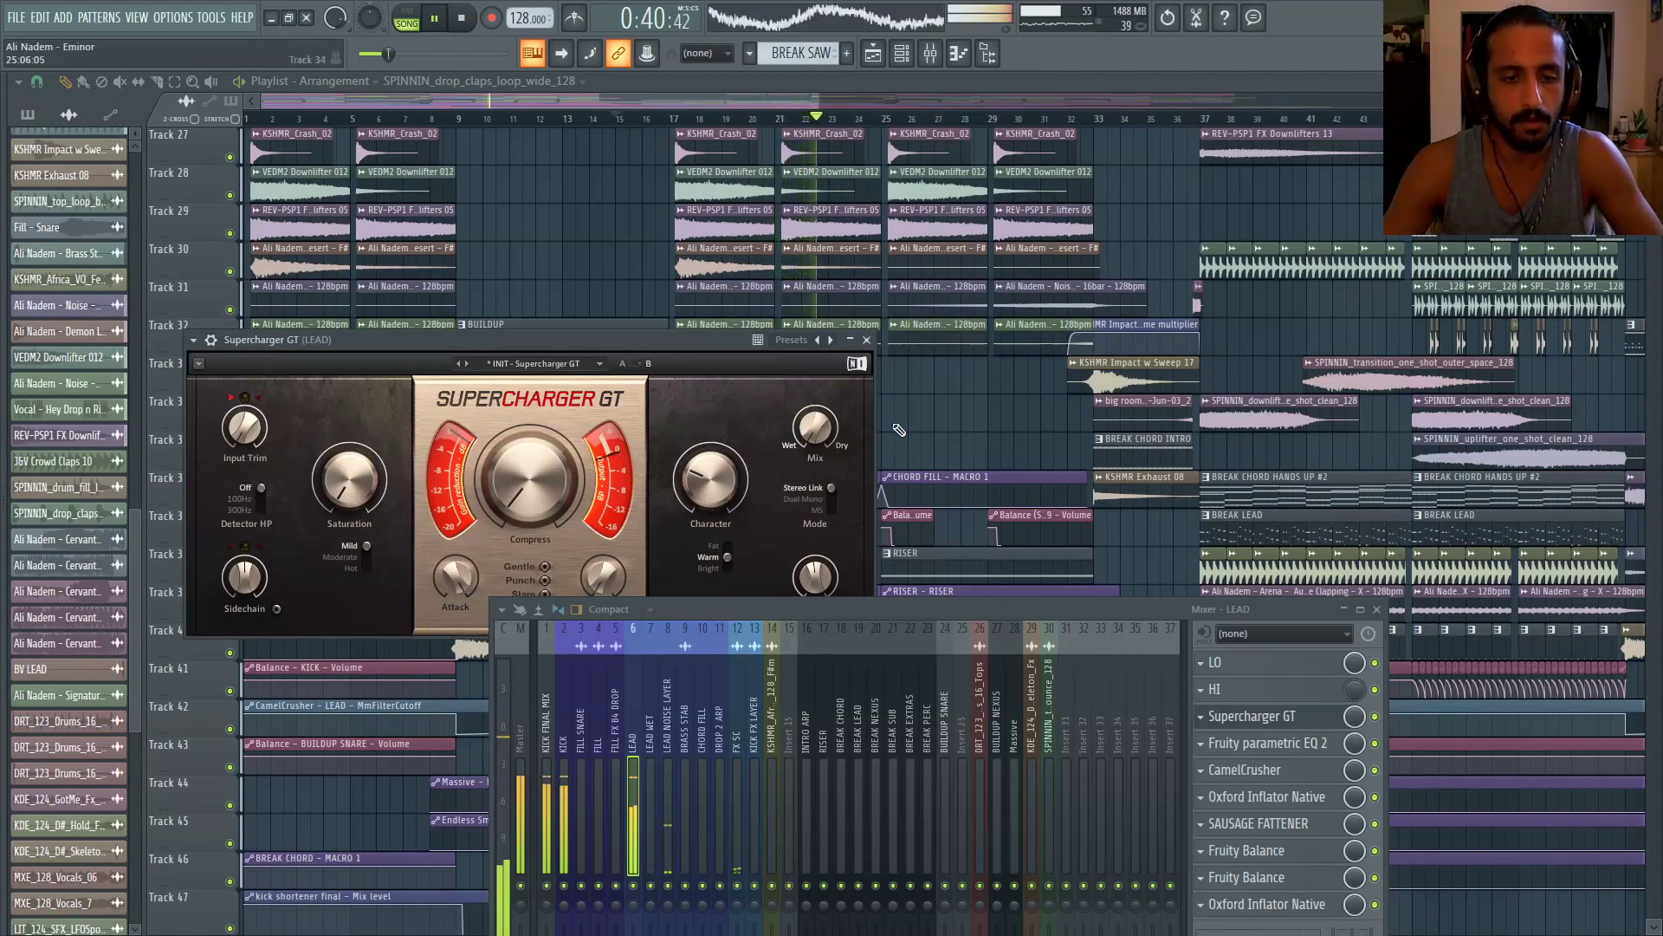
pyautogui.moveTo(776, 609); pyautogui.dragTo(1175, 370)
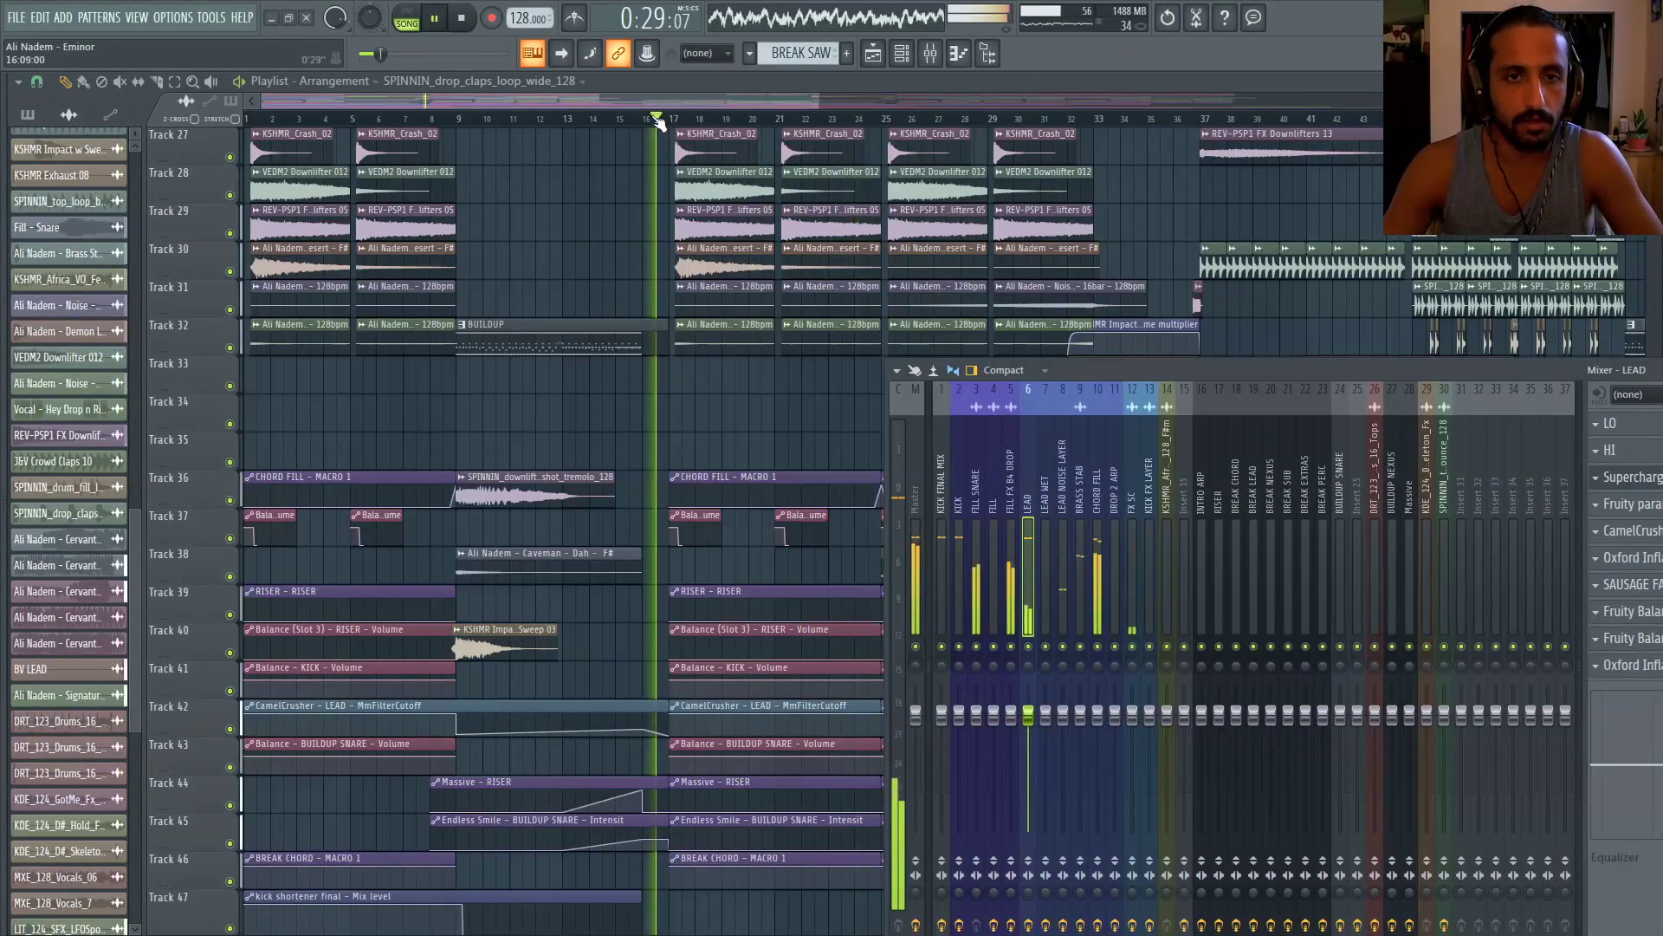
pyautogui.moveTo(1456, 375); pyautogui.dragTo(1301, 411)
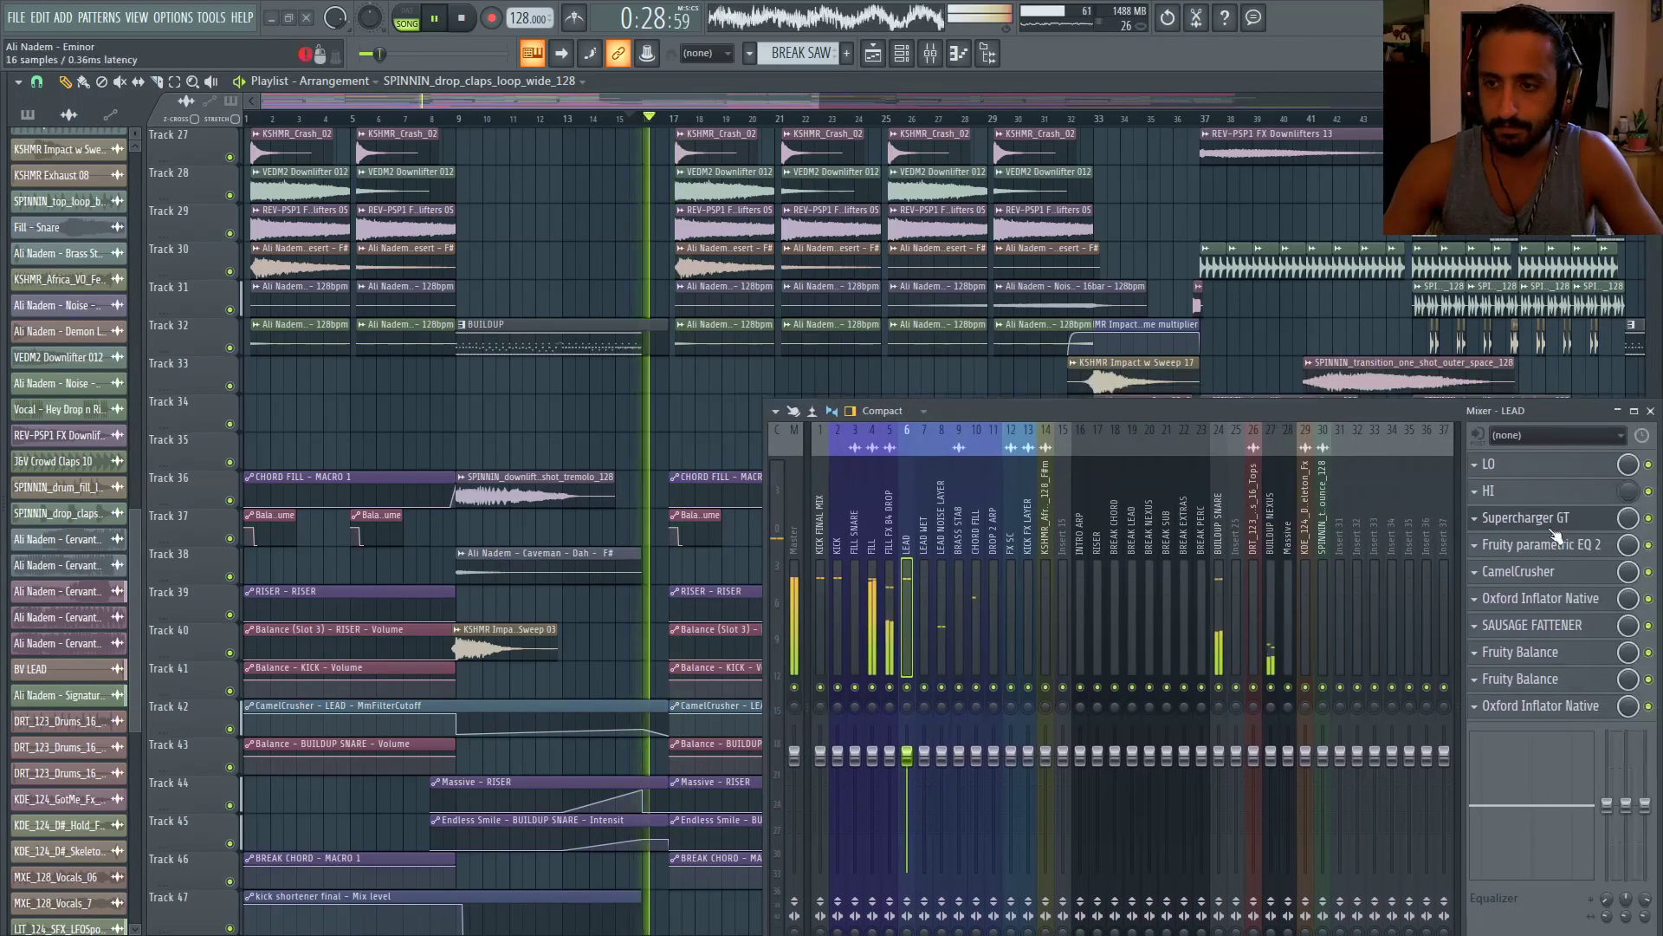
pyautogui.click(1568, 524)
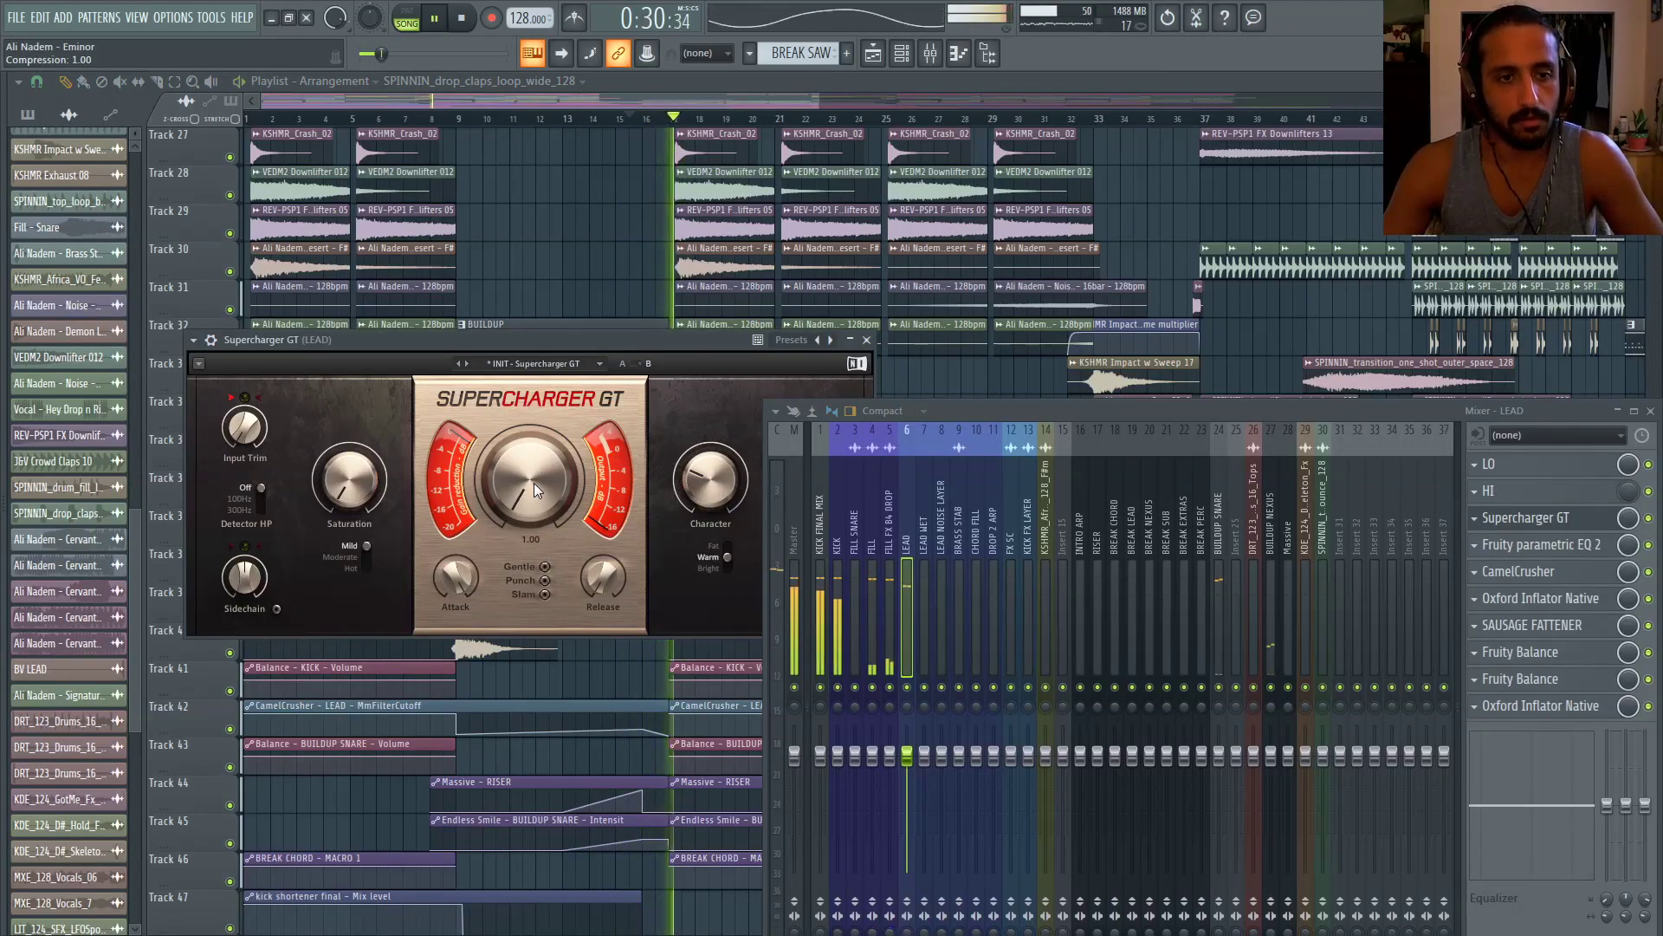
pyautogui.moveTo(533, 480); pyautogui.dragTo(533, 474)
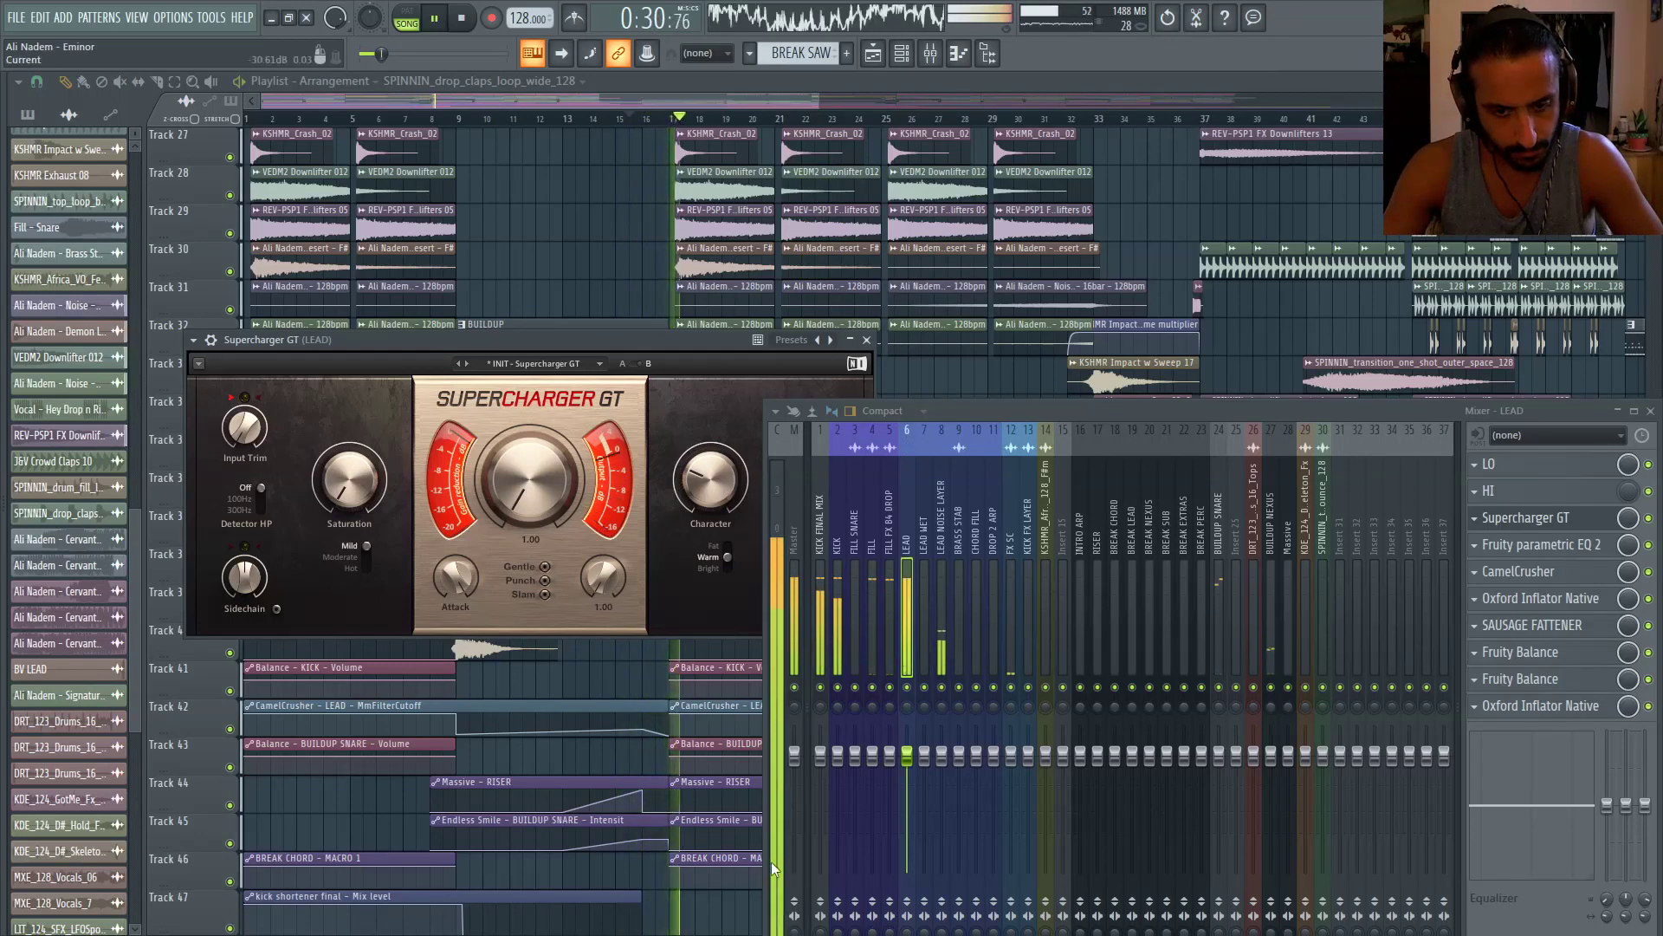
# Try a different stereo separation on the master track while replaying the buildup into the first drop, and reset it
pyautogui.moveTo(971, 414); pyautogui.dragTo(993, 290)
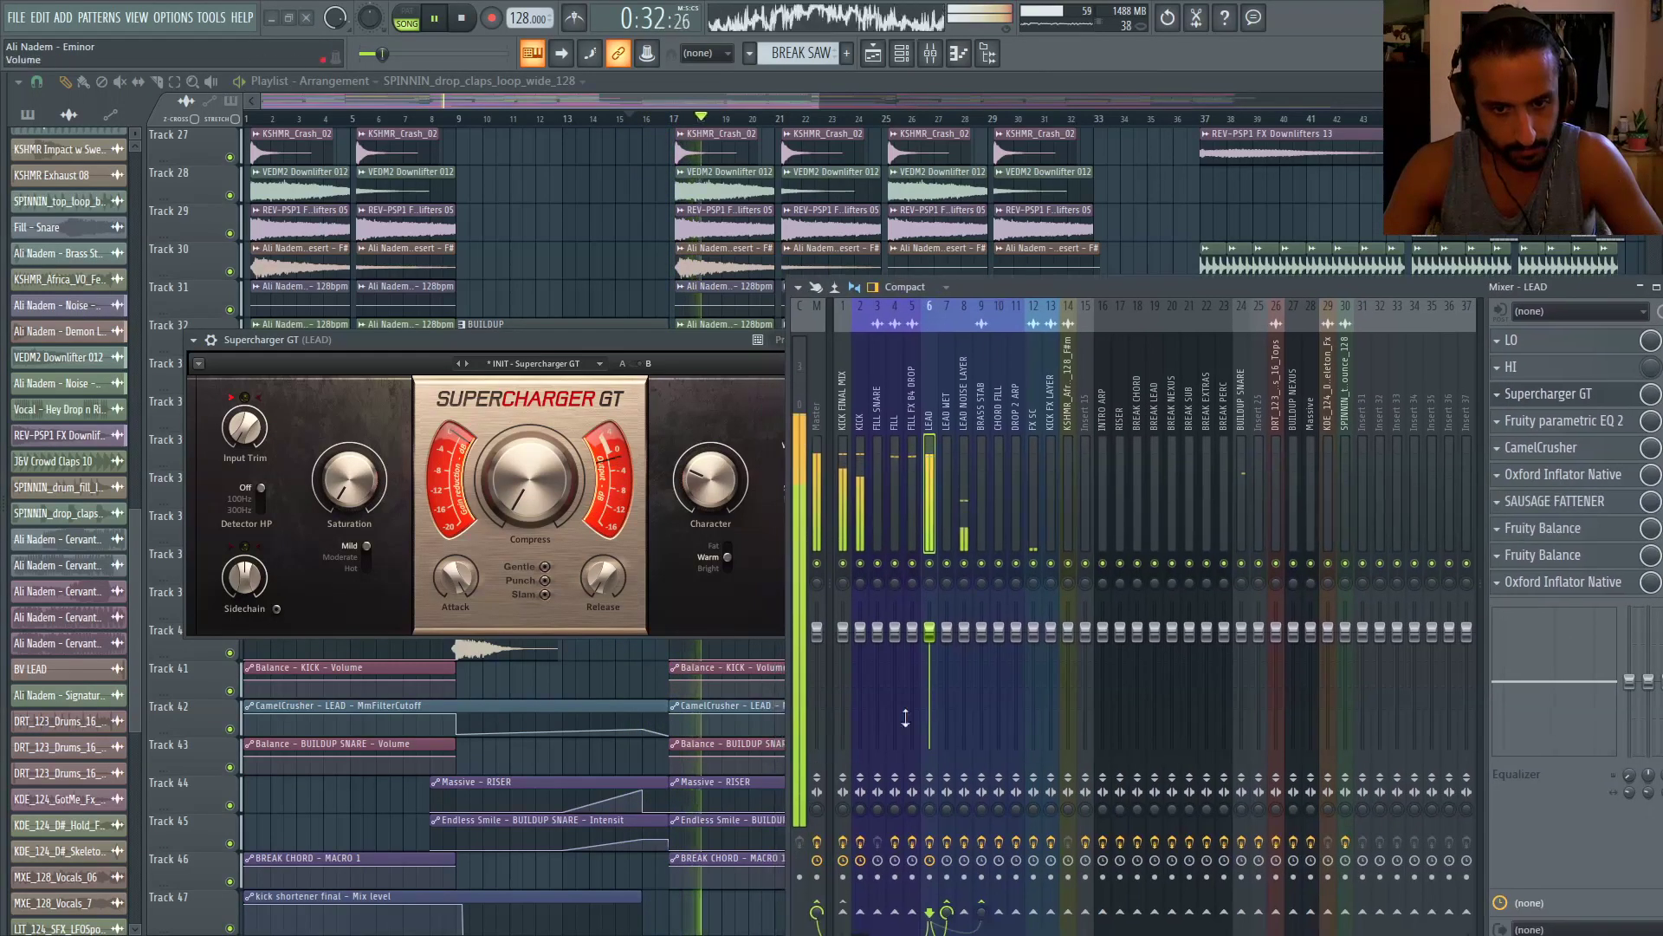
pyautogui.click(819, 809)
pyautogui.click(488, 527)
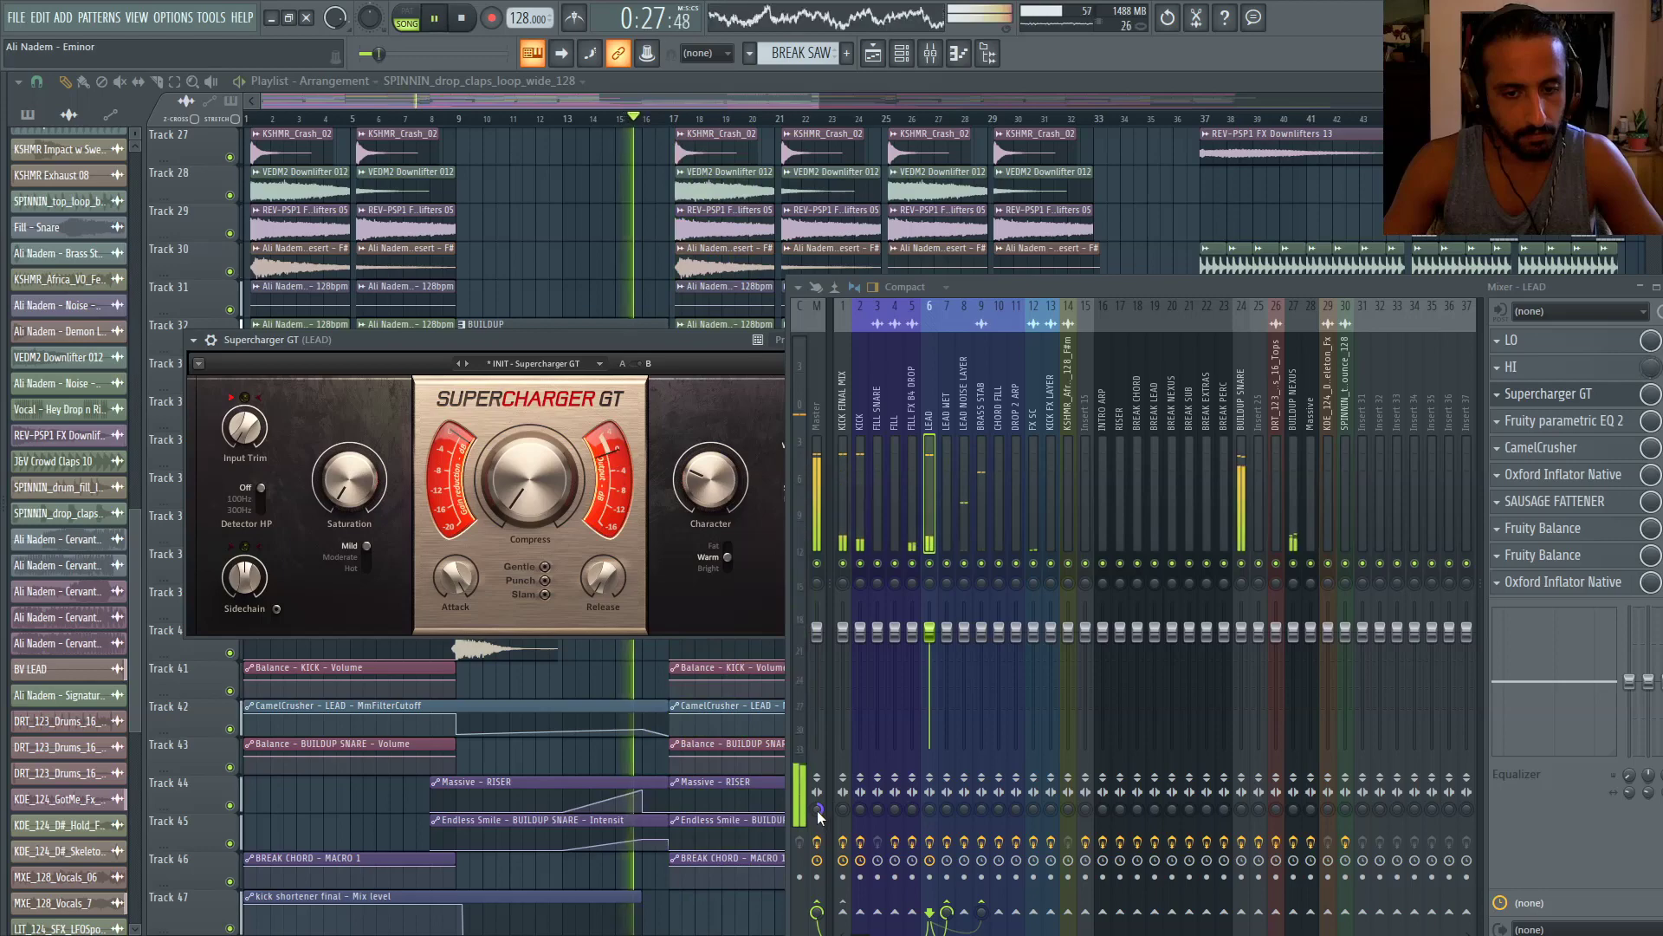
pyautogui.rightClick(816, 810)
pyautogui.click(853, 683)
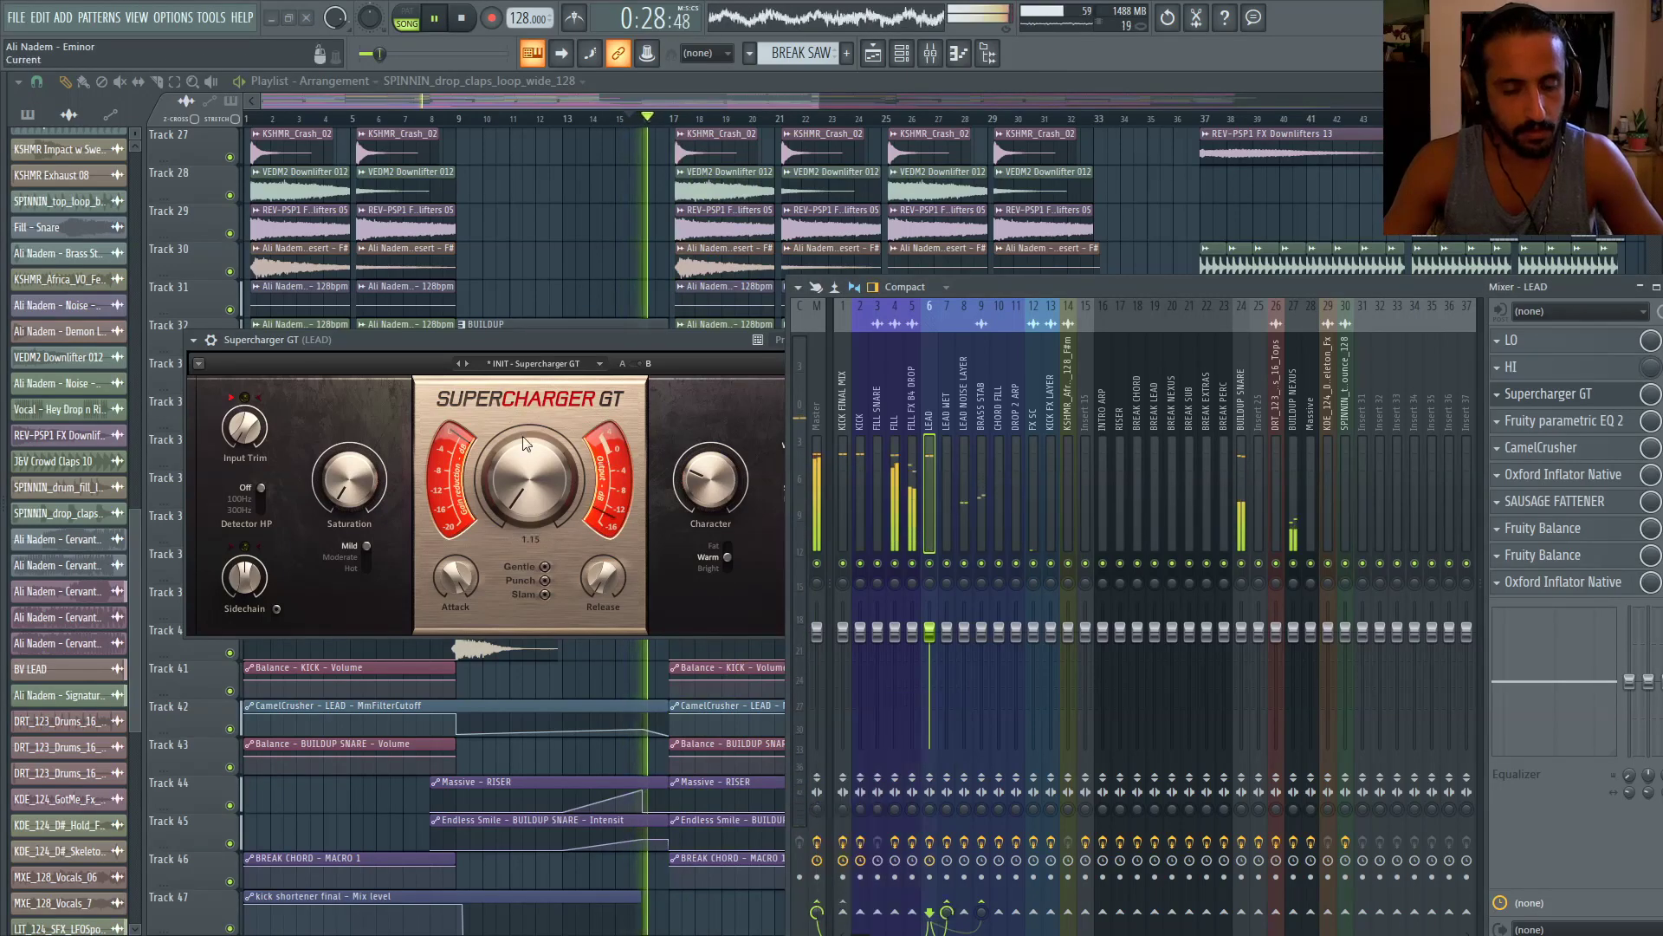
# Recheck the LEAD track's Supercharger GT during the first drop, and close the mixer and the plugin
pyautogui.click(803, 96)
pyautogui.moveTo(1301, 290); pyautogui.dragTo(884, 286)
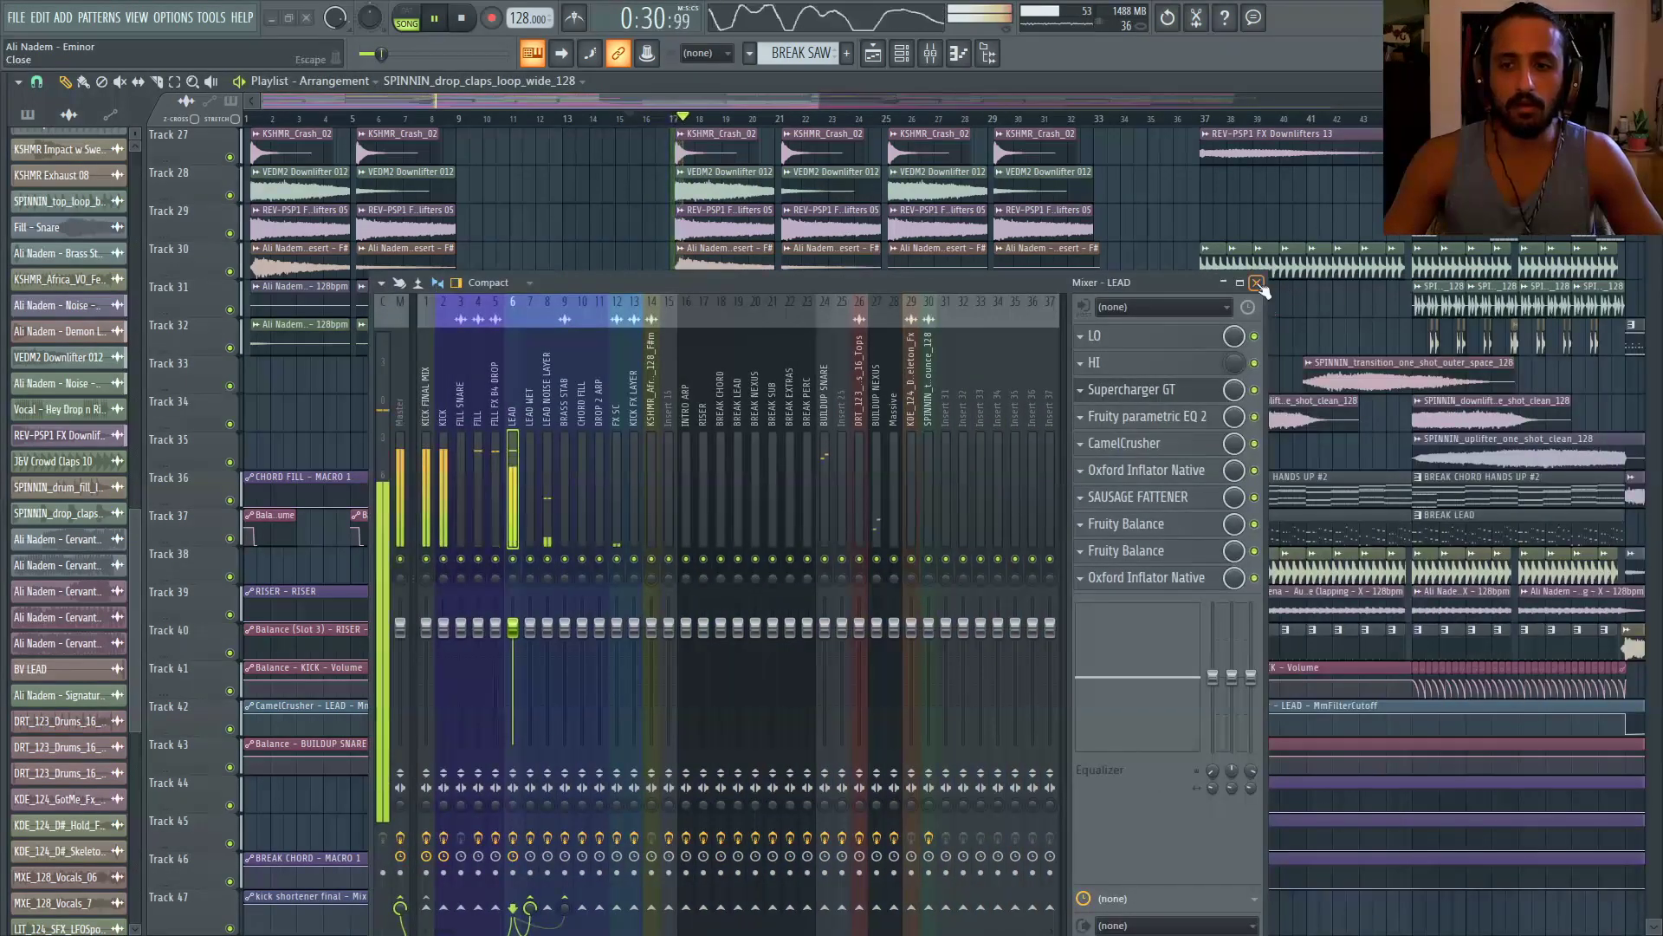
pyautogui.click(1156, 394)
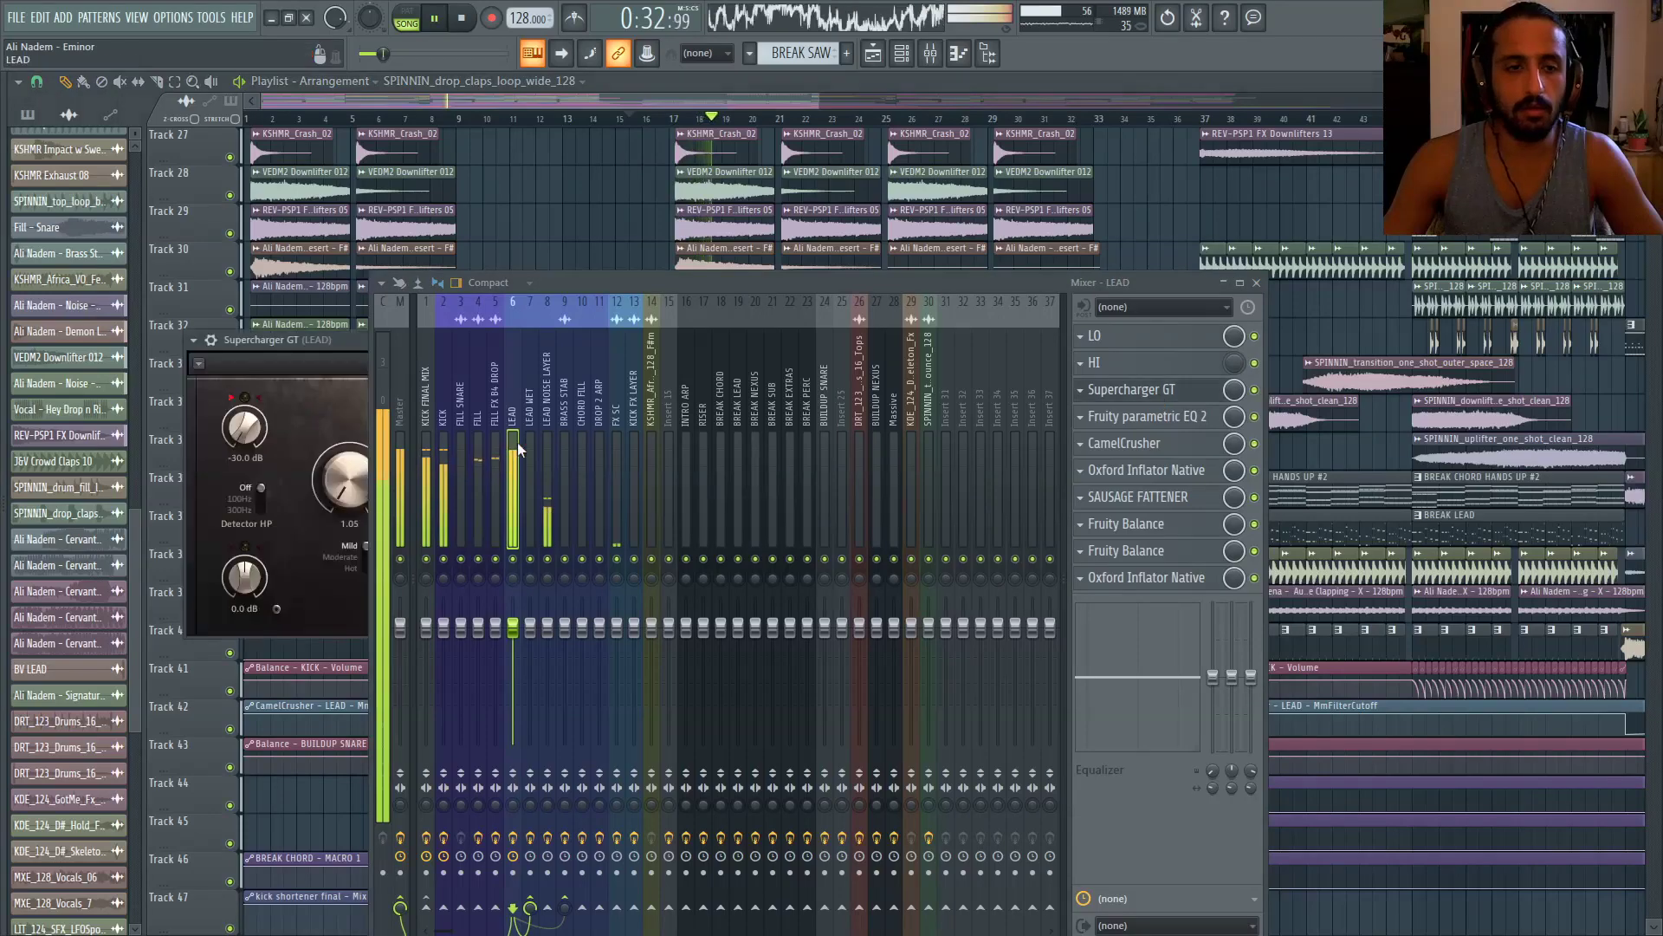
pyautogui.moveTo(560, 270); pyautogui.dragTo(613, 368)
pyautogui.click(1303, 362)
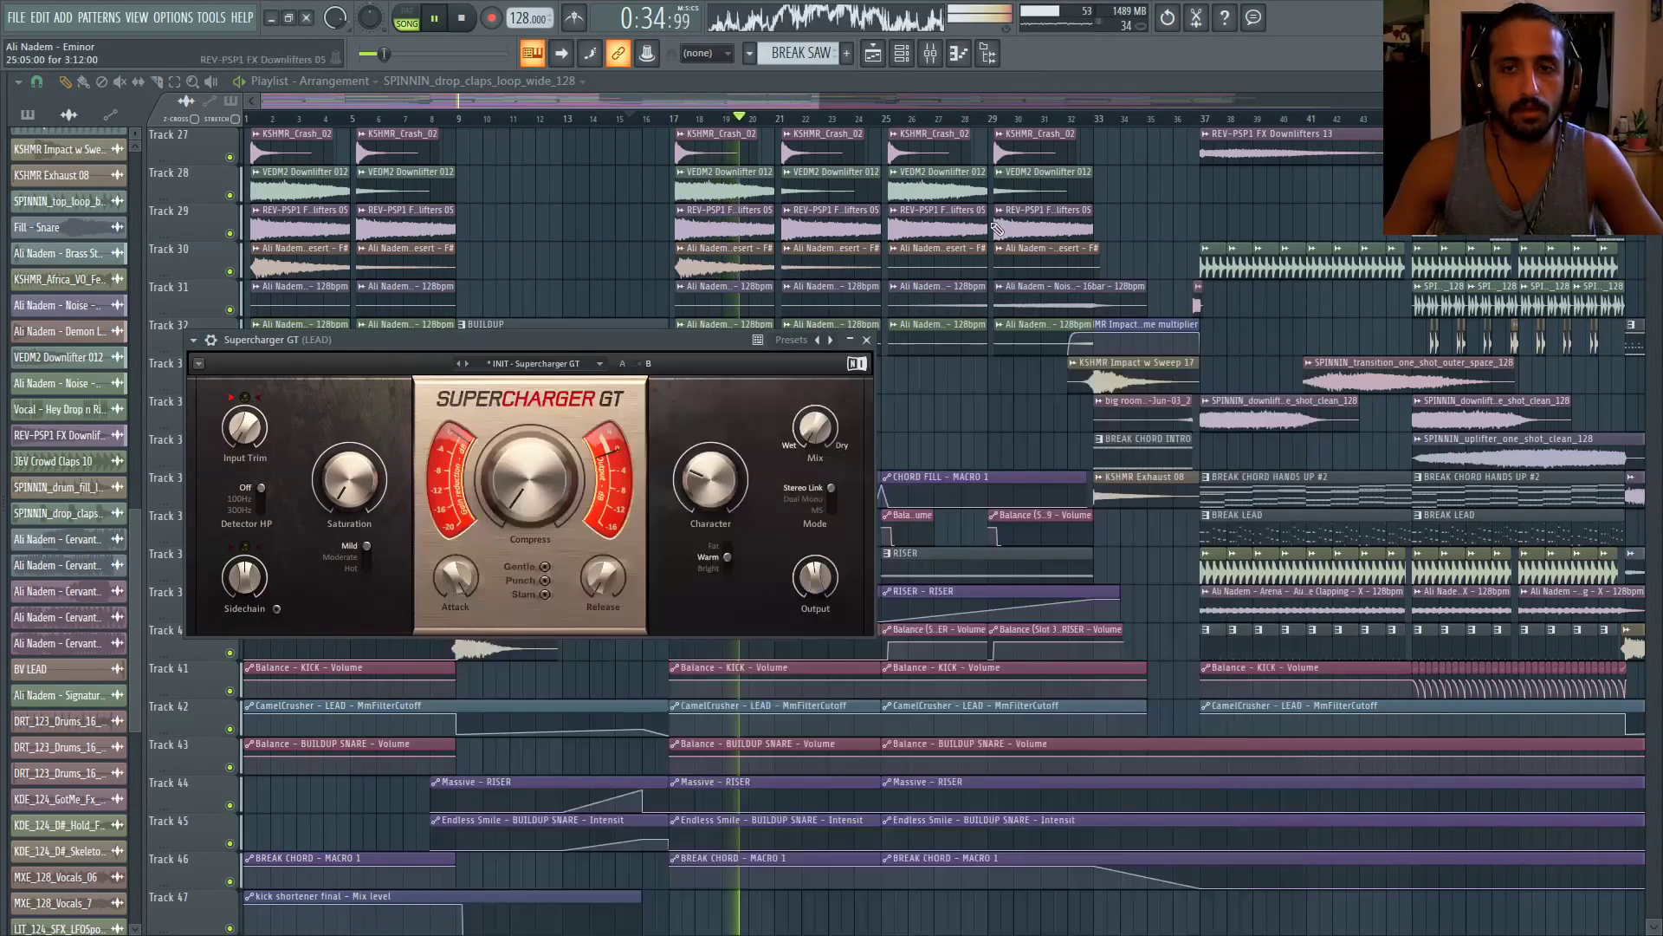
pyautogui.click(867, 340)
# Play the arrangement from the end of the first drop, around bar 32, and review the clips leading into the break
pyautogui.click(968, 119)
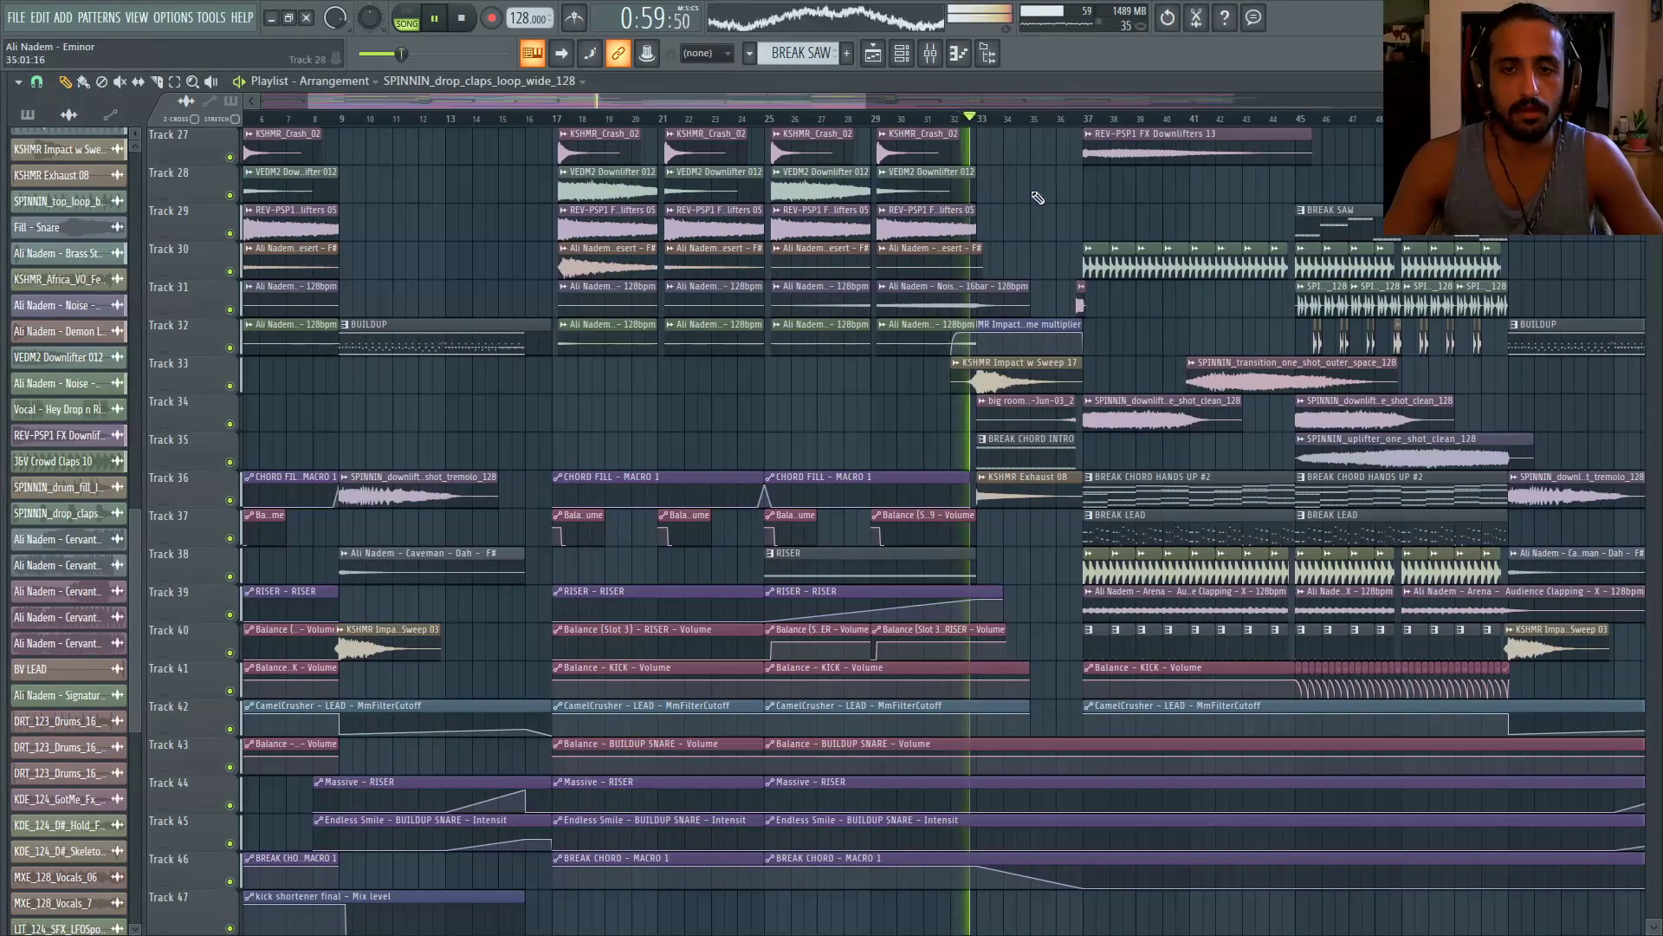
pyautogui.scroll(-2, 1009, 205)
pyautogui.scroll(2, 950, 238)
pyautogui.scroll(2, 946, 246)
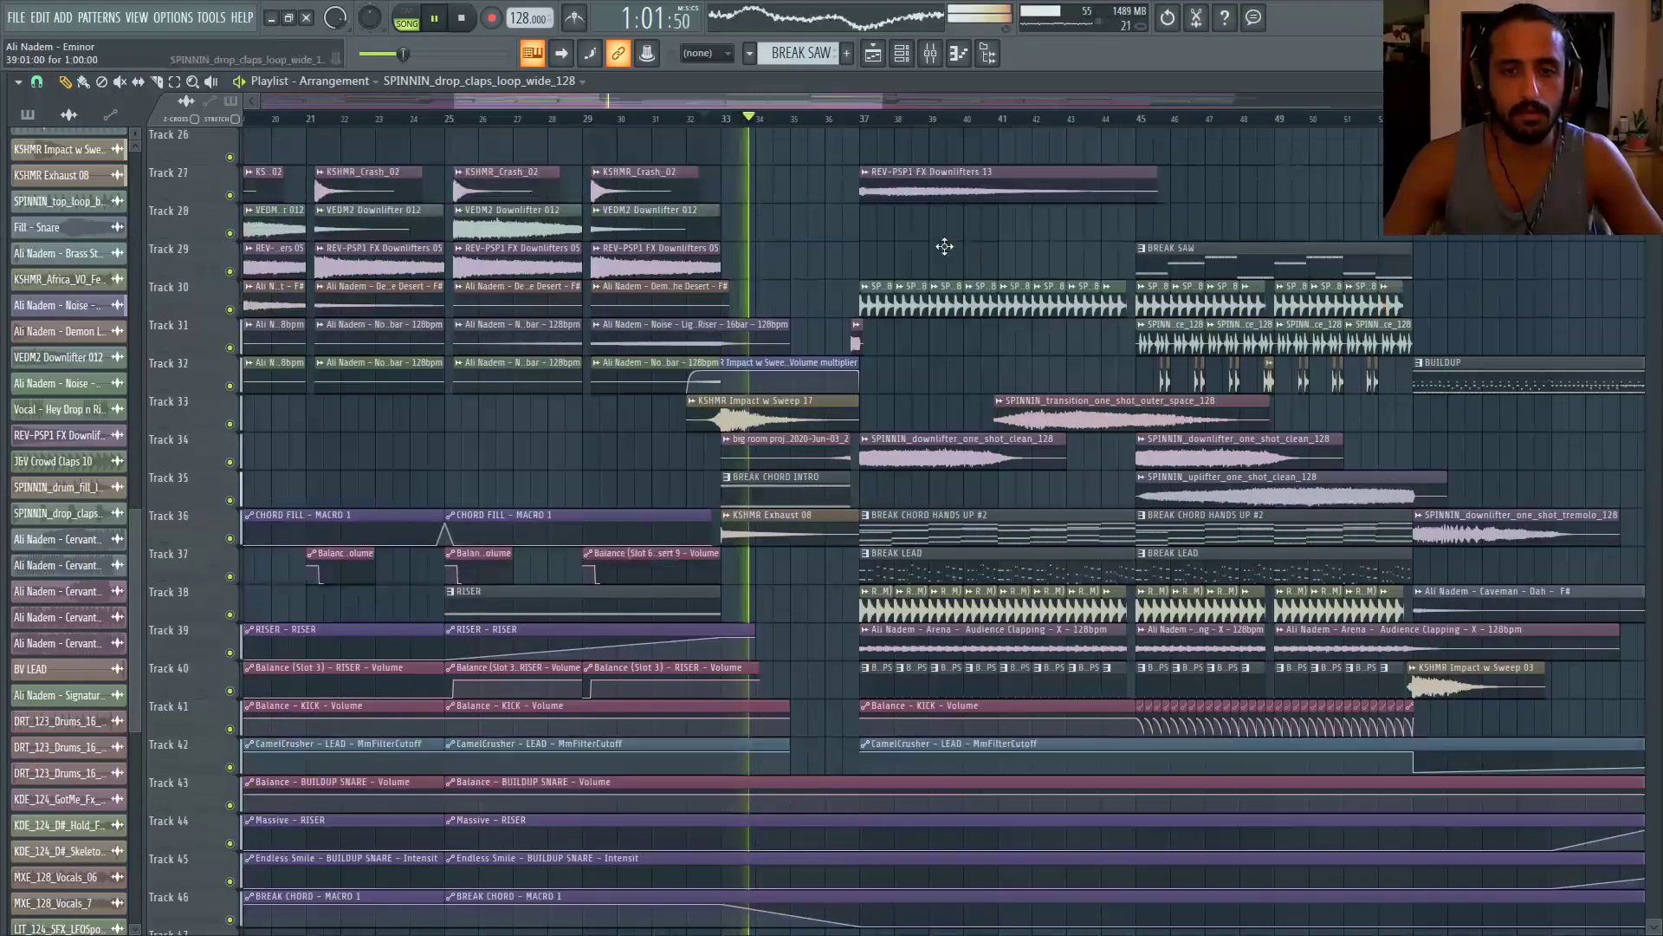
pyautogui.scroll(1, 957, 258)
pyautogui.scroll(-1, 957, 258)
pyautogui.scroll(-1, 957, 258)
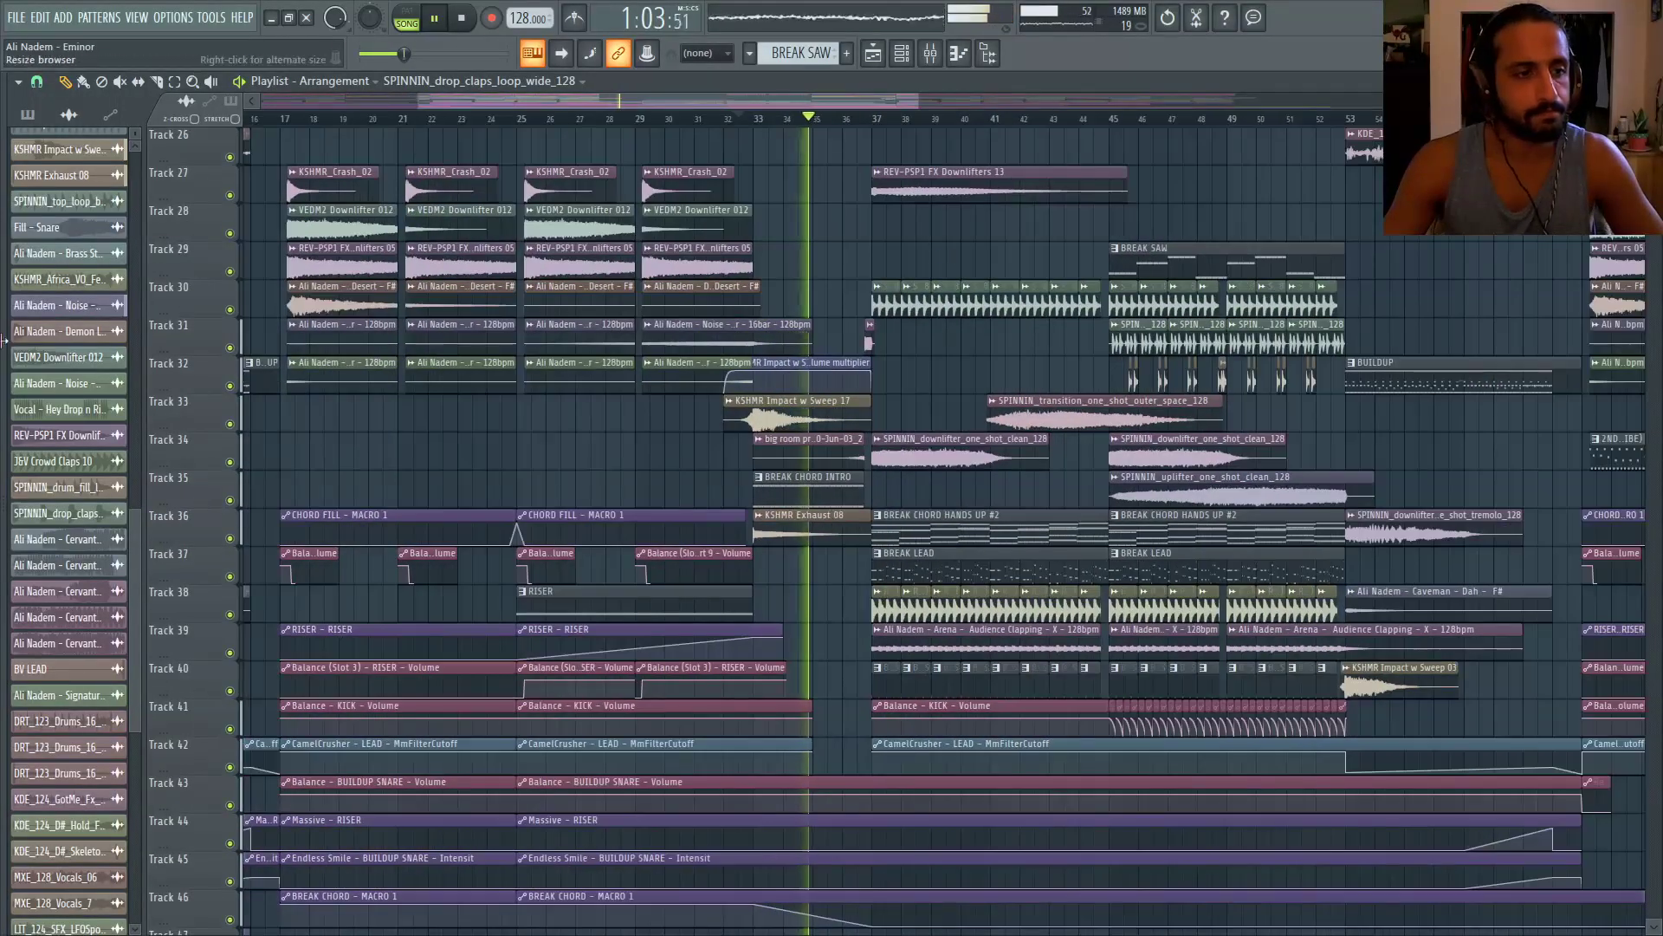
# Reveal the sample browser and open the REV-PSP4 Effects folder of Revealed Producer Starter Pack Vol. 4
pyautogui.moveTo(4, 354); pyautogui.dragTo(344, 353)
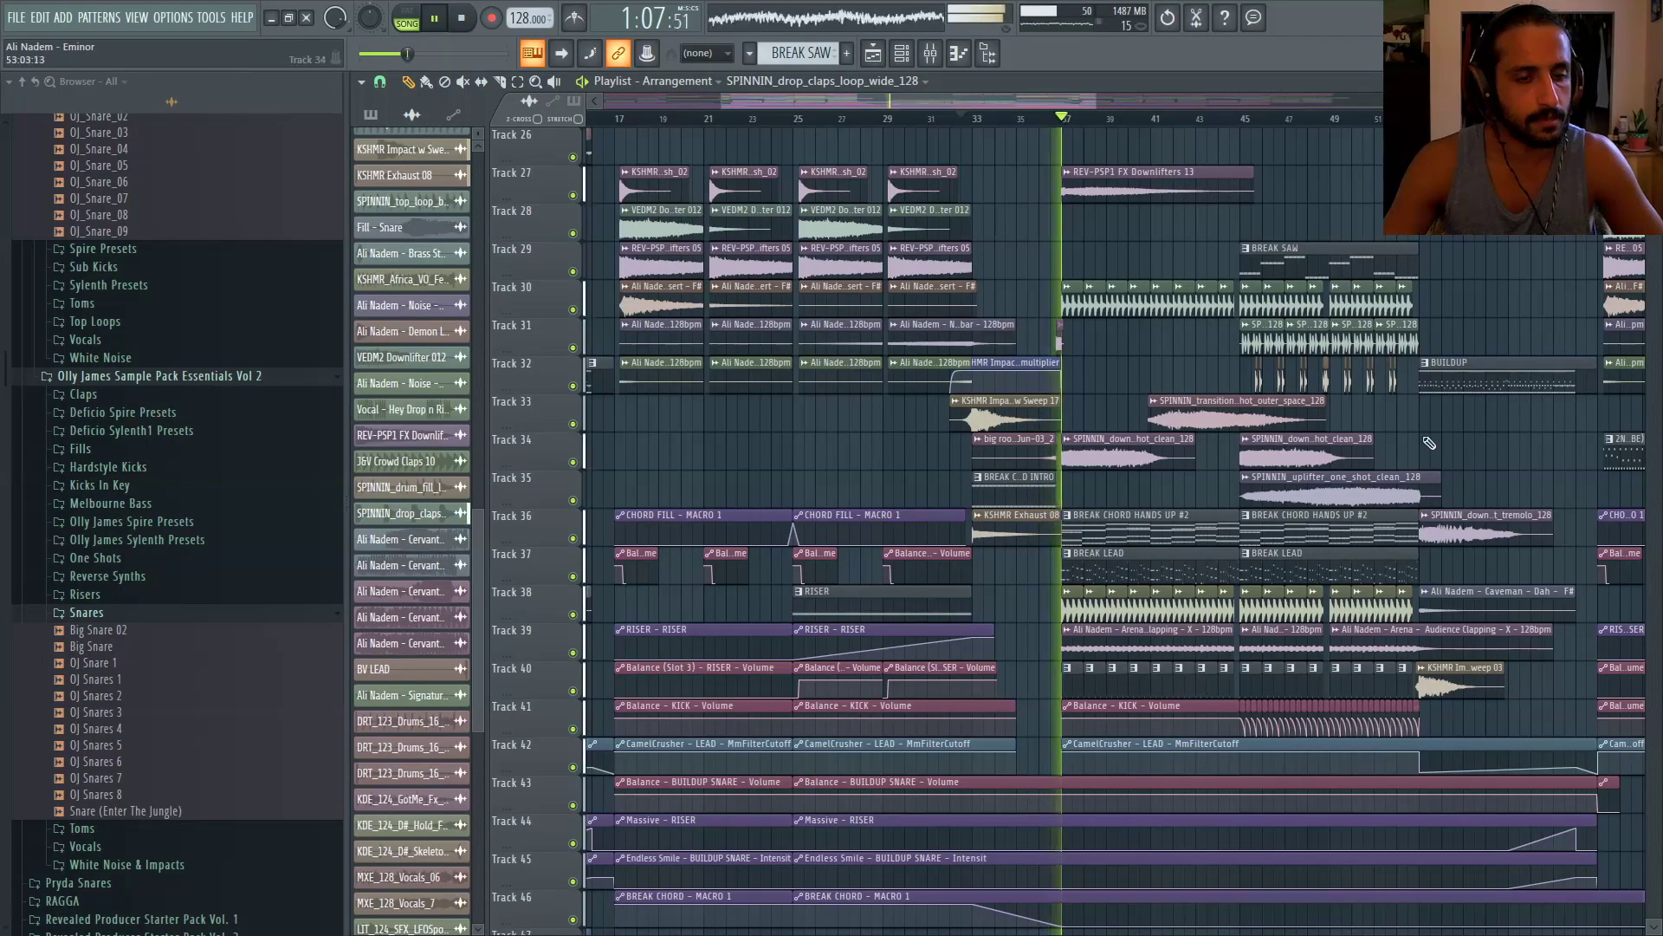
pyautogui.scroll(3, 1025, 361)
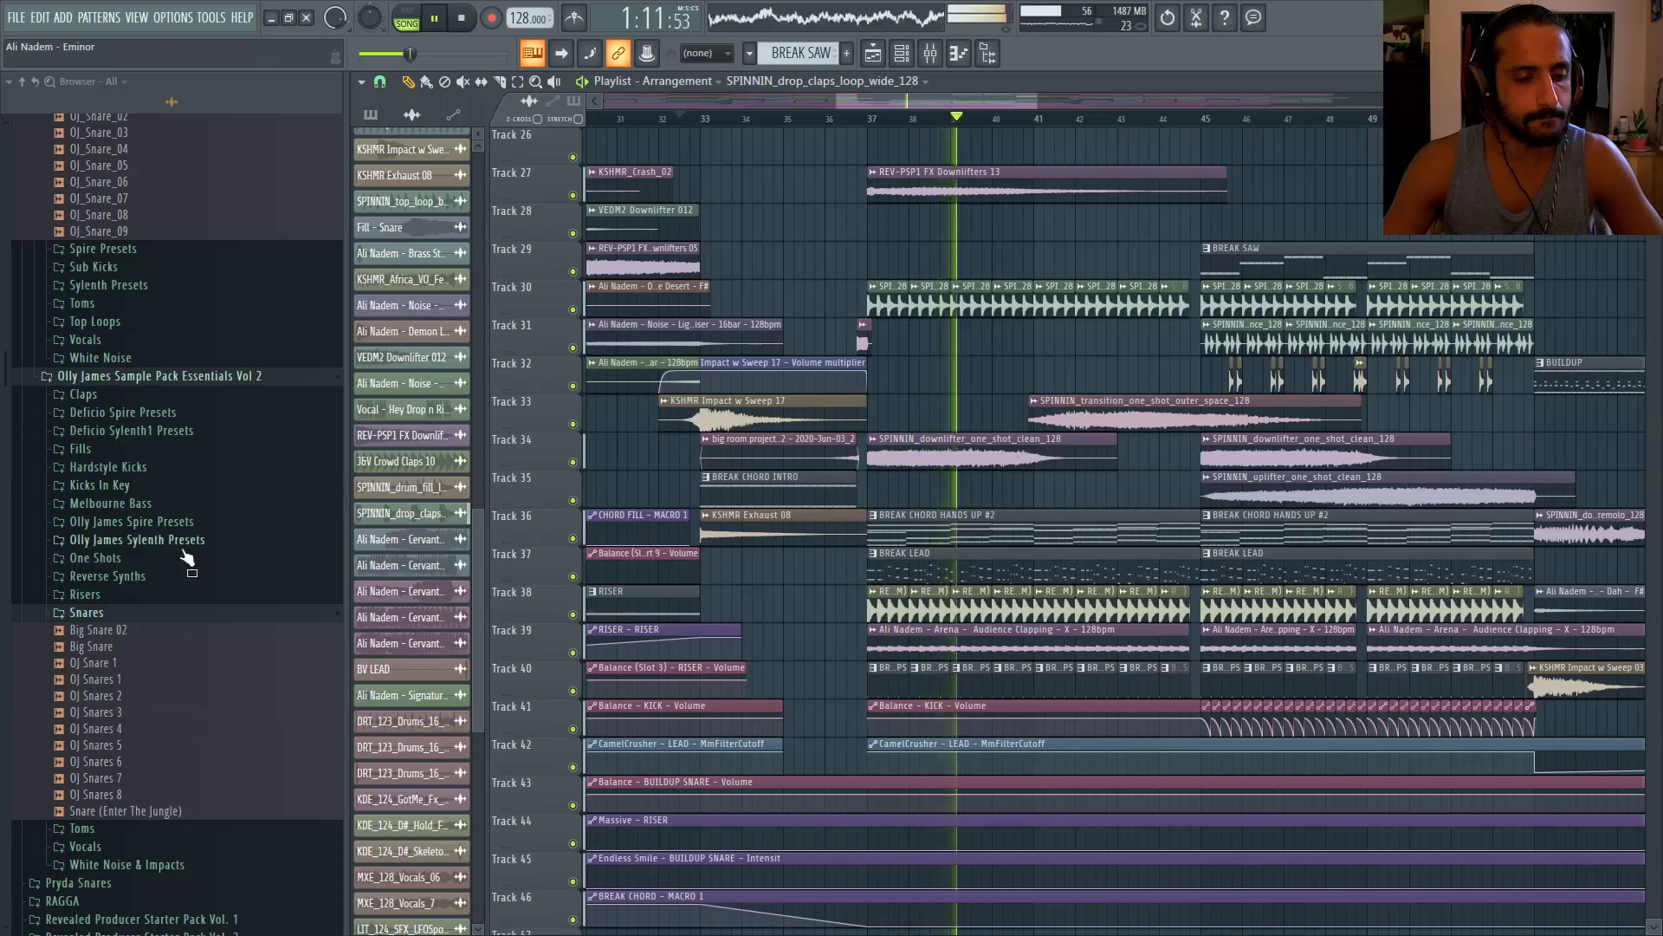
pyautogui.scroll(-5, 215, 557)
pyautogui.click(240, 677)
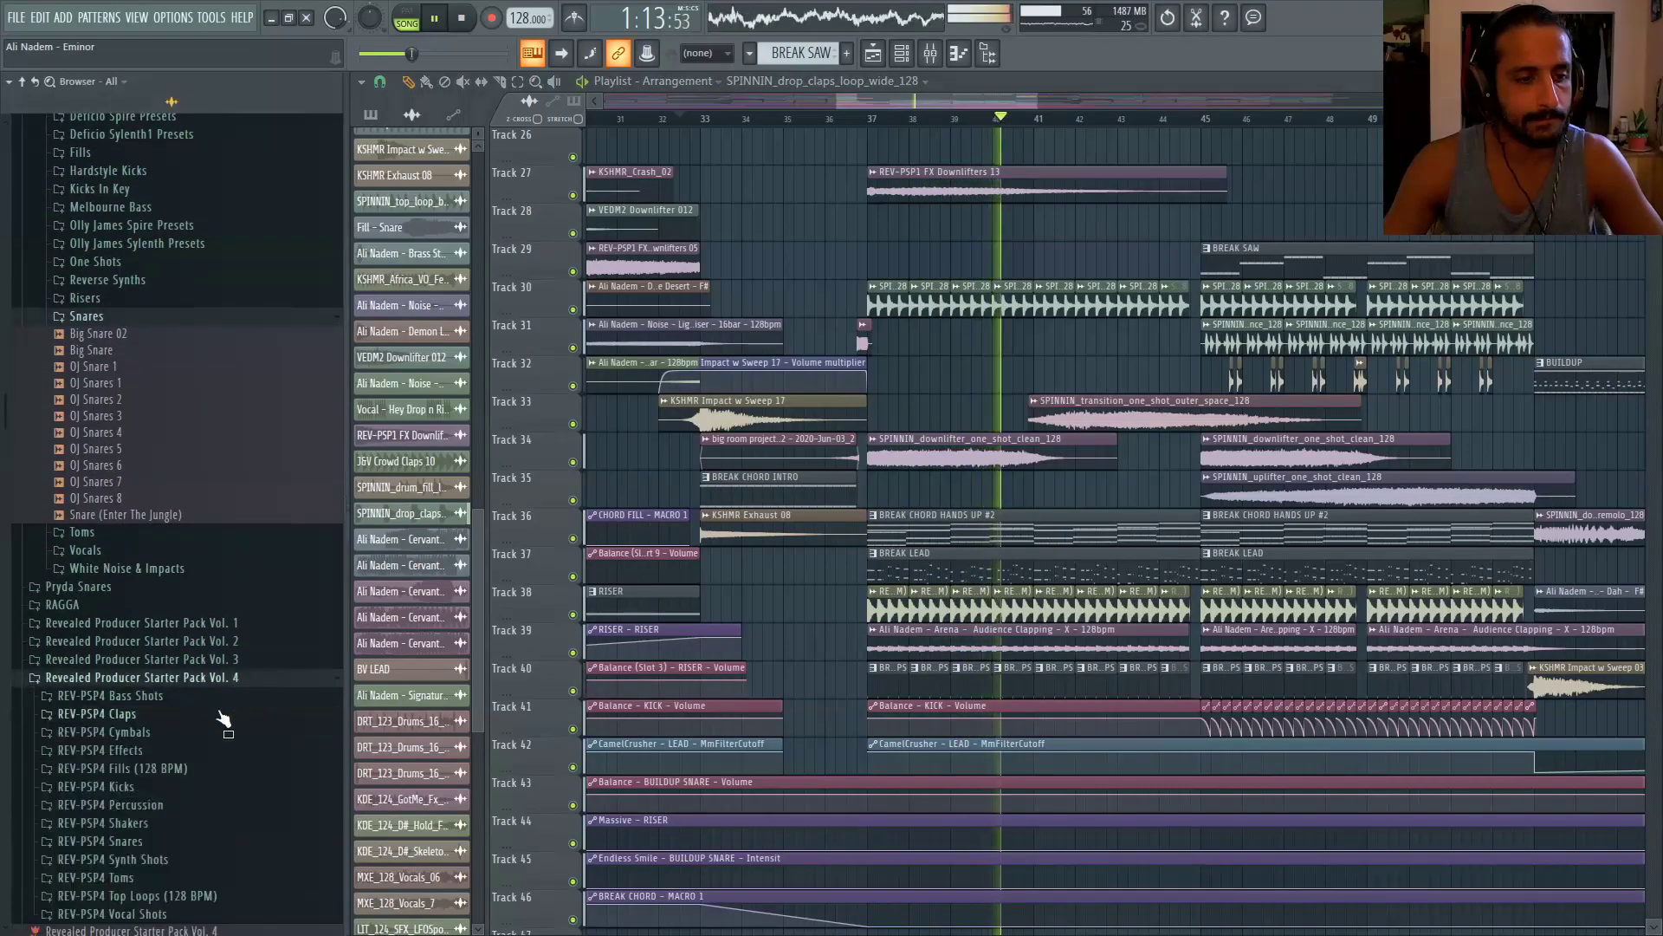
pyautogui.click(193, 752)
pyautogui.scroll(-2, 188, 678)
pyautogui.press('space')
# Try the REV-PSP4 Downlifters 01 sample on Track 29 between bars 35 and 37, and look through the other downlifters
pyautogui.click(184, 673)
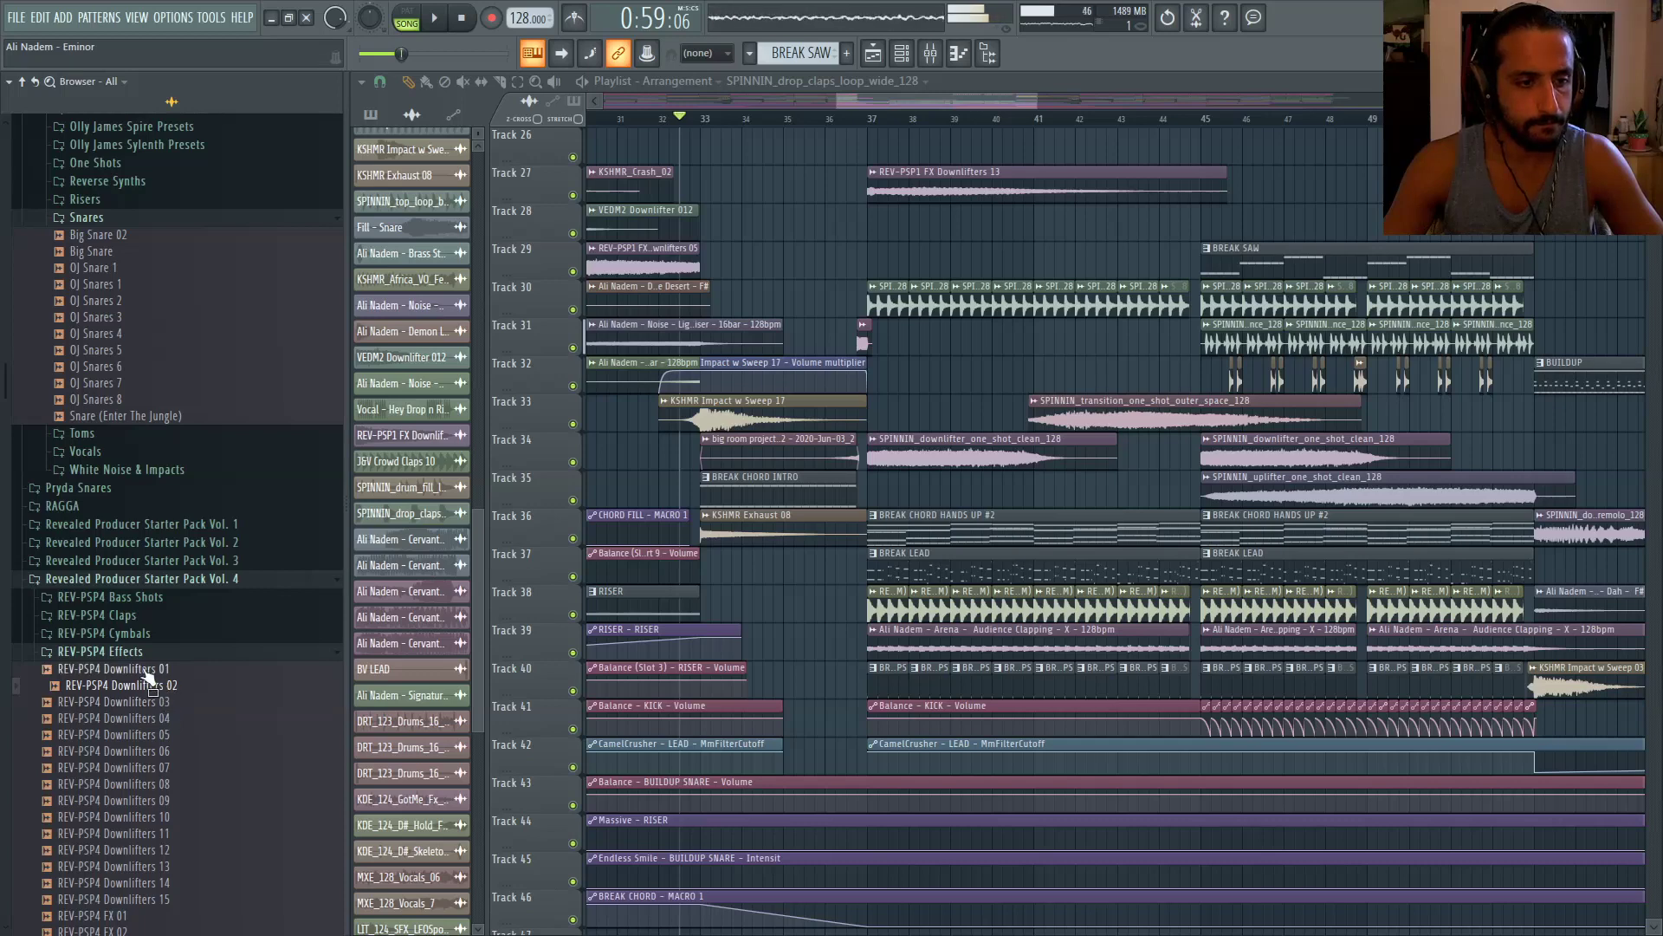
pyautogui.moveTo(147, 678); pyautogui.dragTo(823, 260)
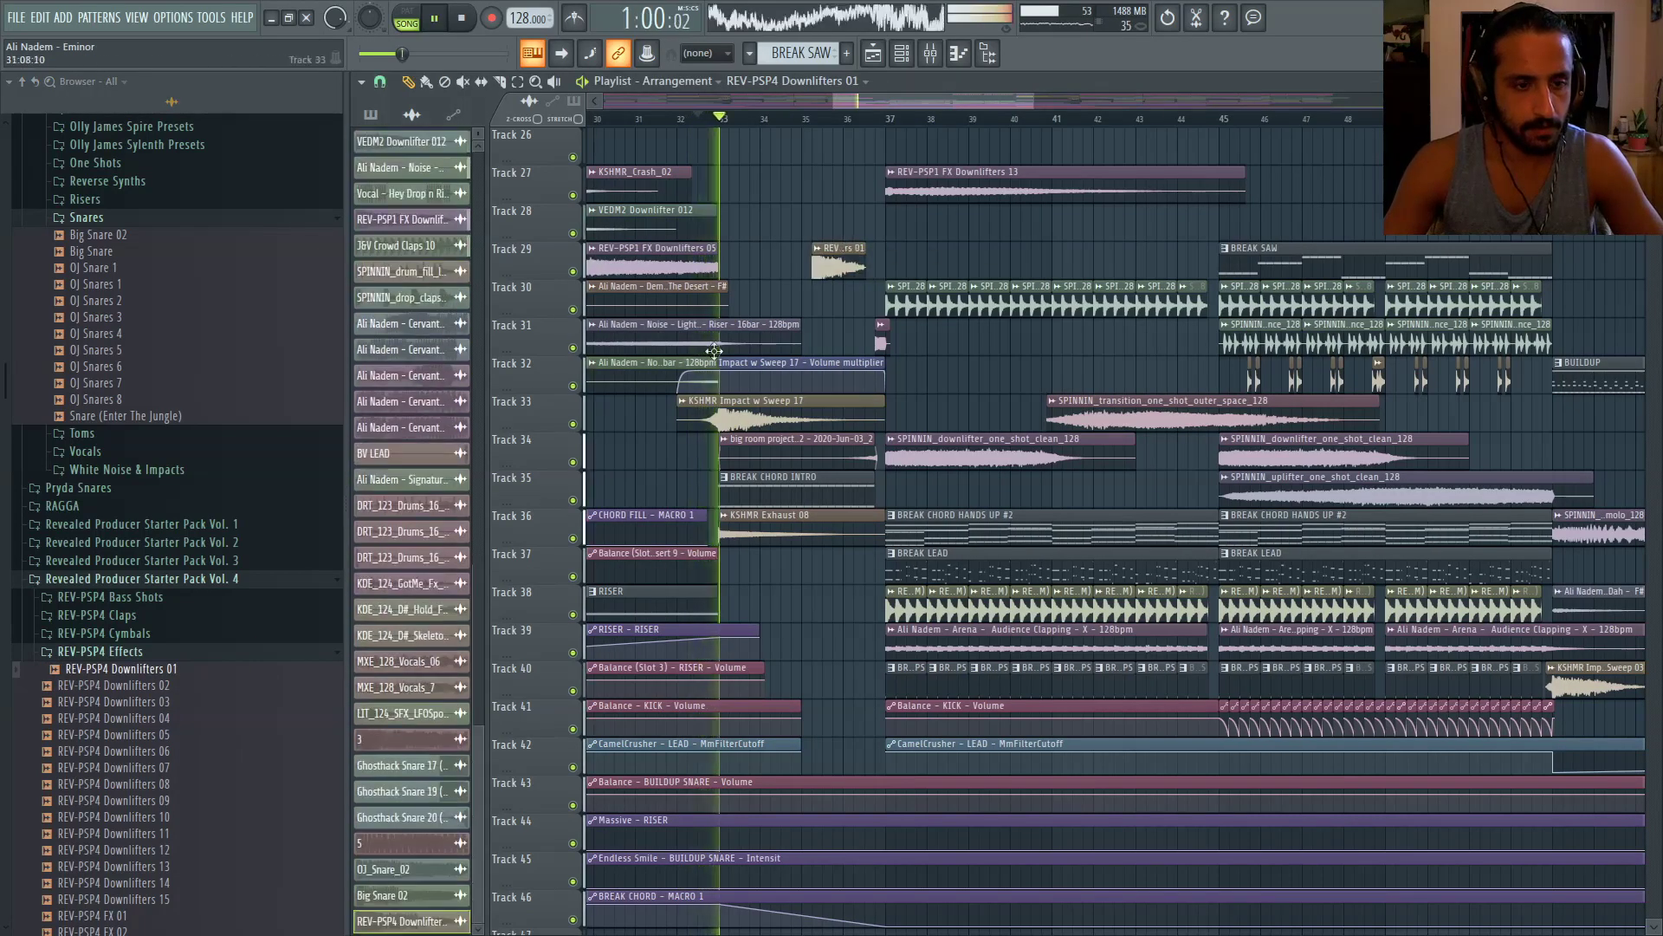
pyautogui.scroll(-2, 213, 871)
pyautogui.scroll(-5, 213, 871)
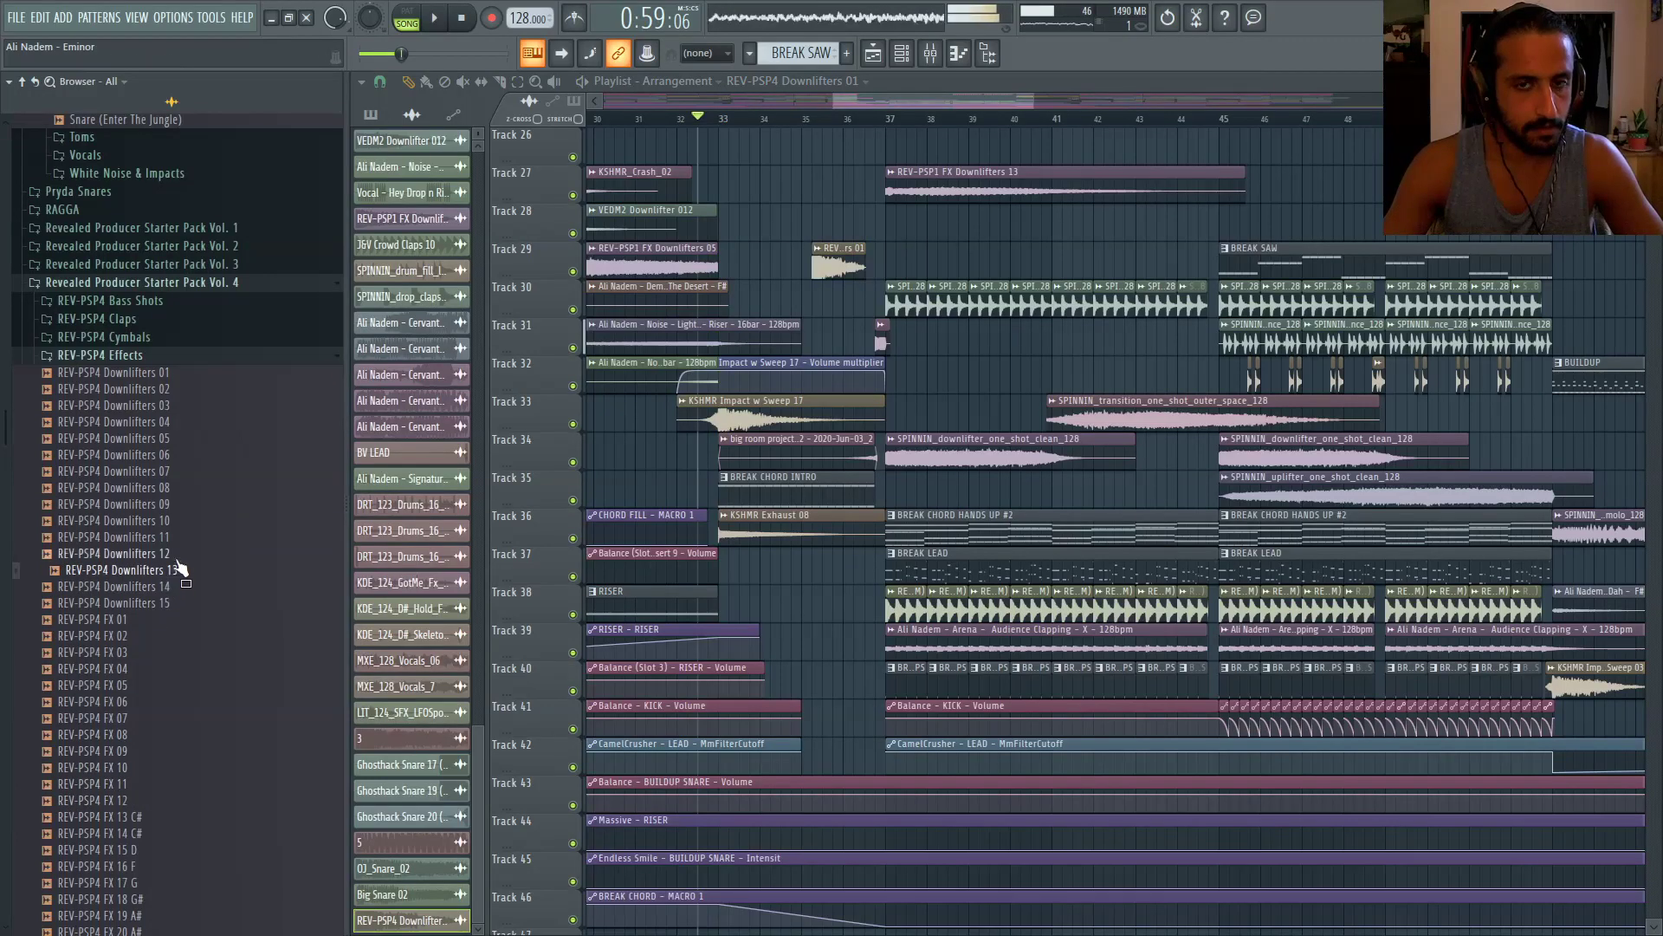
# Try REV-PSP4 Downlifters 12 on Track 29 in place of Downlifters 01, shifted to start at 36:15:00, and play it back
pyautogui.moveTo(460, 463); pyautogui.dragTo(1132, 272)
pyautogui.rightClick(860, 260)
pyautogui.press('space')
pyautogui.scroll(3, 789, 267)
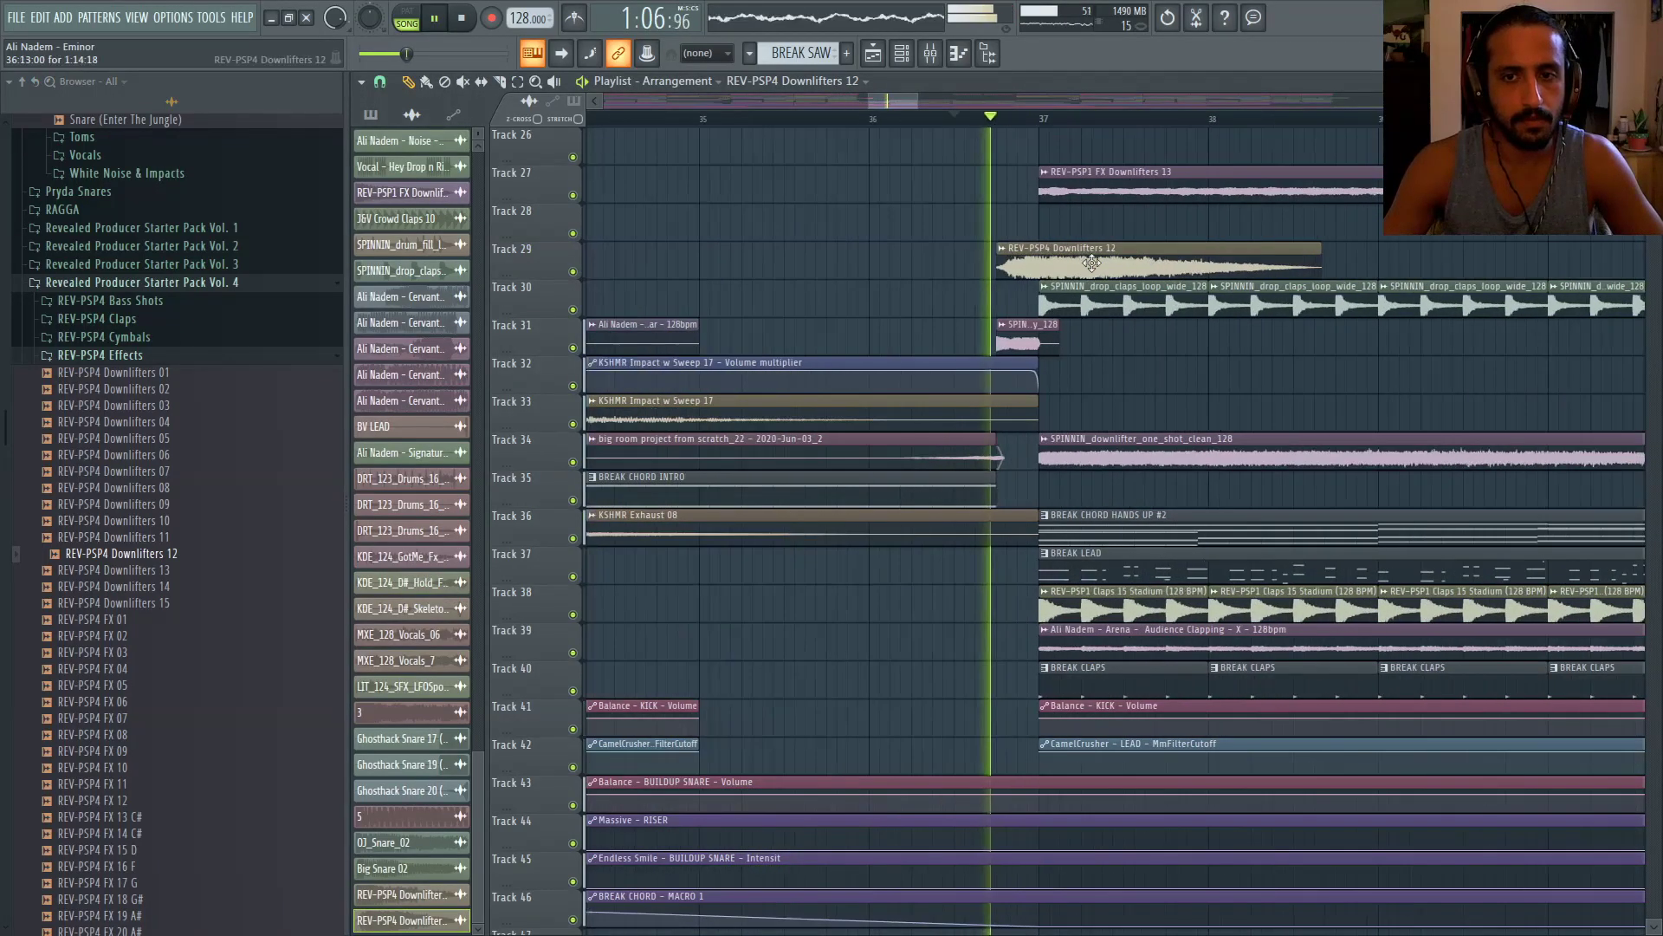
pyautogui.moveTo(1060, 257); pyautogui.dragTo(1086, 257)
pyautogui.scroll(2, 1086, 257)
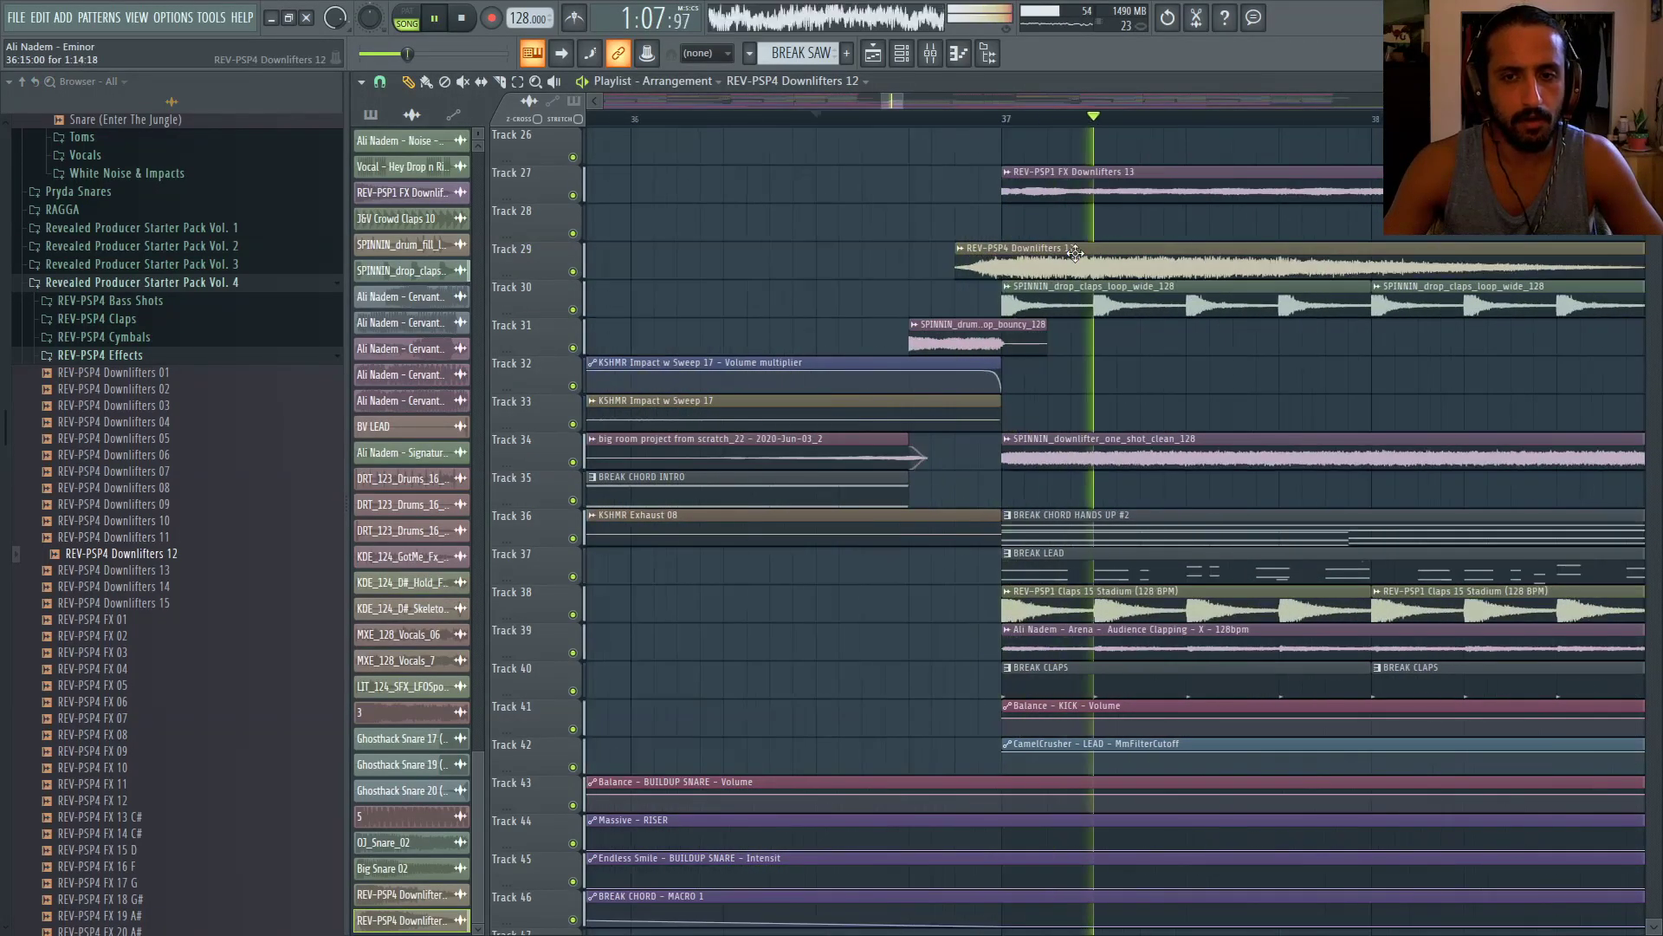
pyautogui.press('space')
# Replace Downlifters 12 with the REV-PSP4 Downlifters 14 sample, placed on Track 28 at the start of bar 37
pyautogui.click(163, 589)
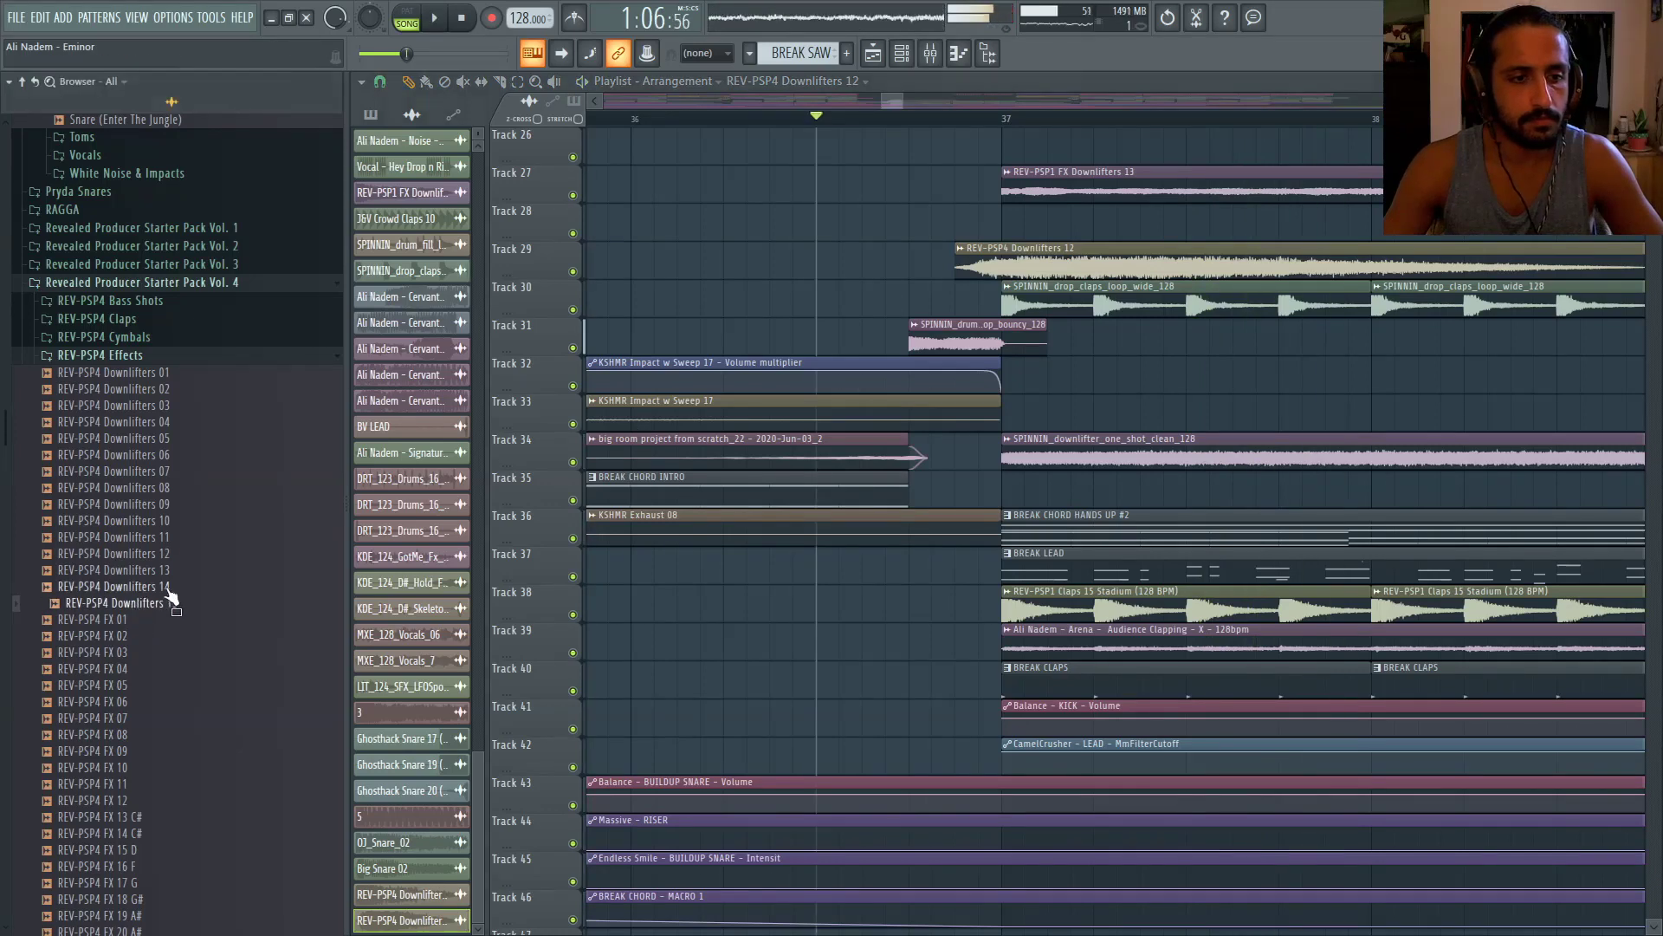
pyautogui.moveTo(208, 567); pyautogui.dragTo(819, 226)
pyautogui.press('space')
pyautogui.rightClick(1010, 257)
pyautogui.moveTo(983, 226); pyautogui.dragTo(1190, 219)
# Lower the levels-adjustment volume in the REV-PSP4 Downlifters 14 channel settings while playing into bar 37, and close the settings
pyautogui.doubleClick(1215, 221)
pyautogui.doubleClick(1191, 218)
pyautogui.click(925, 53)
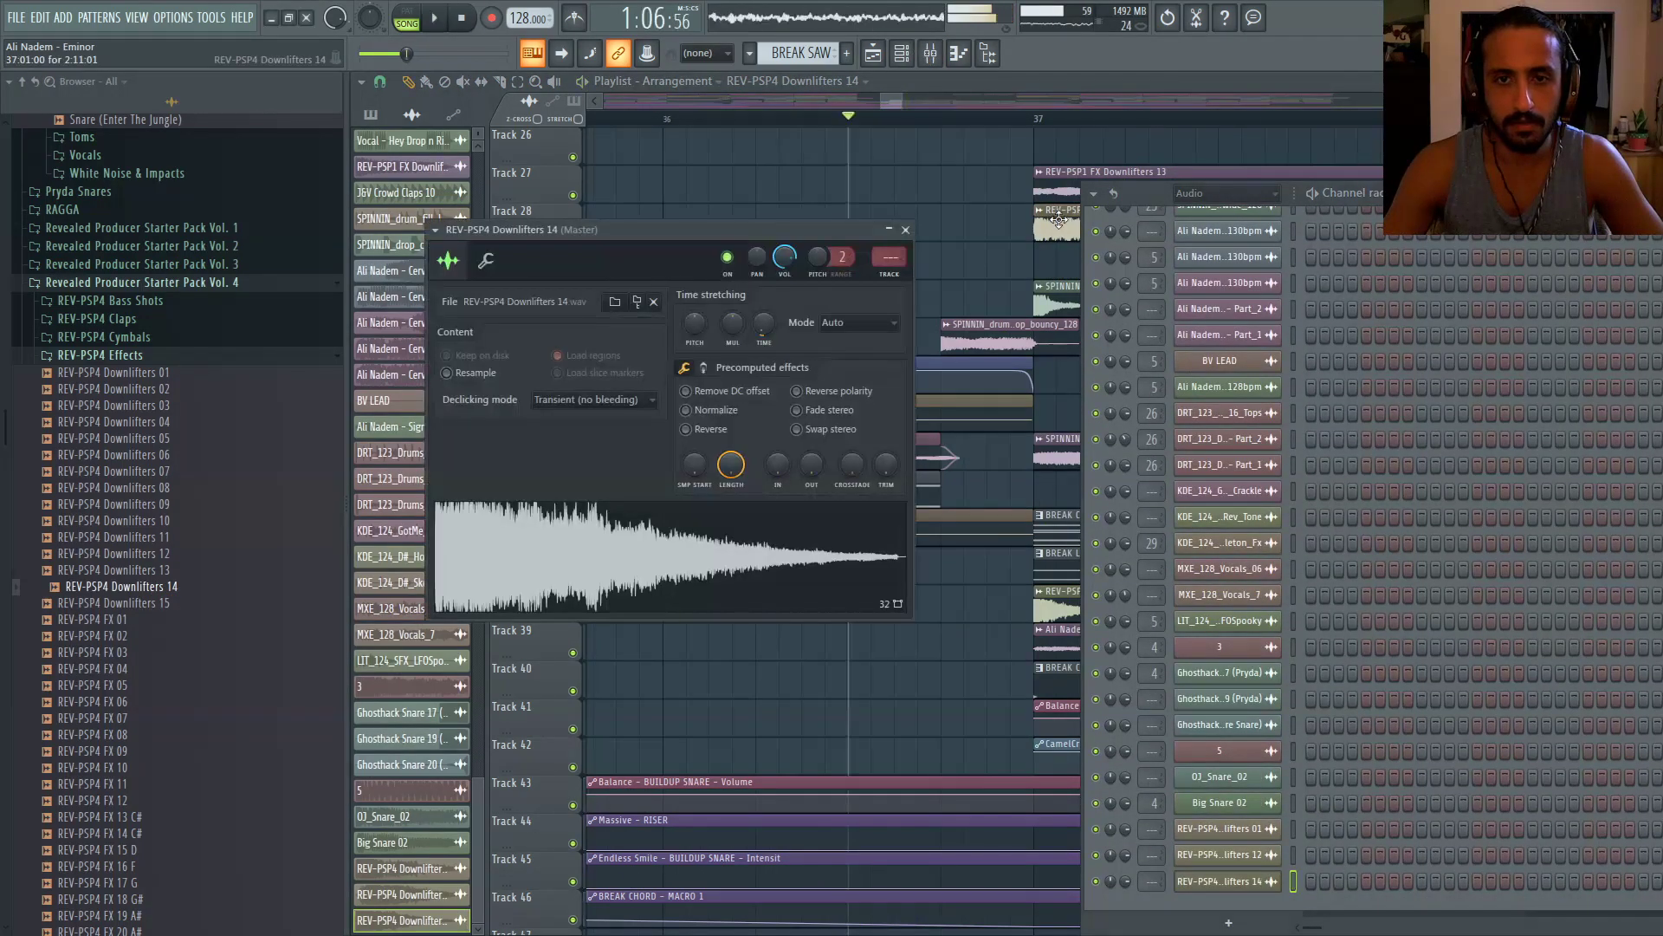
pyautogui.click(486, 259)
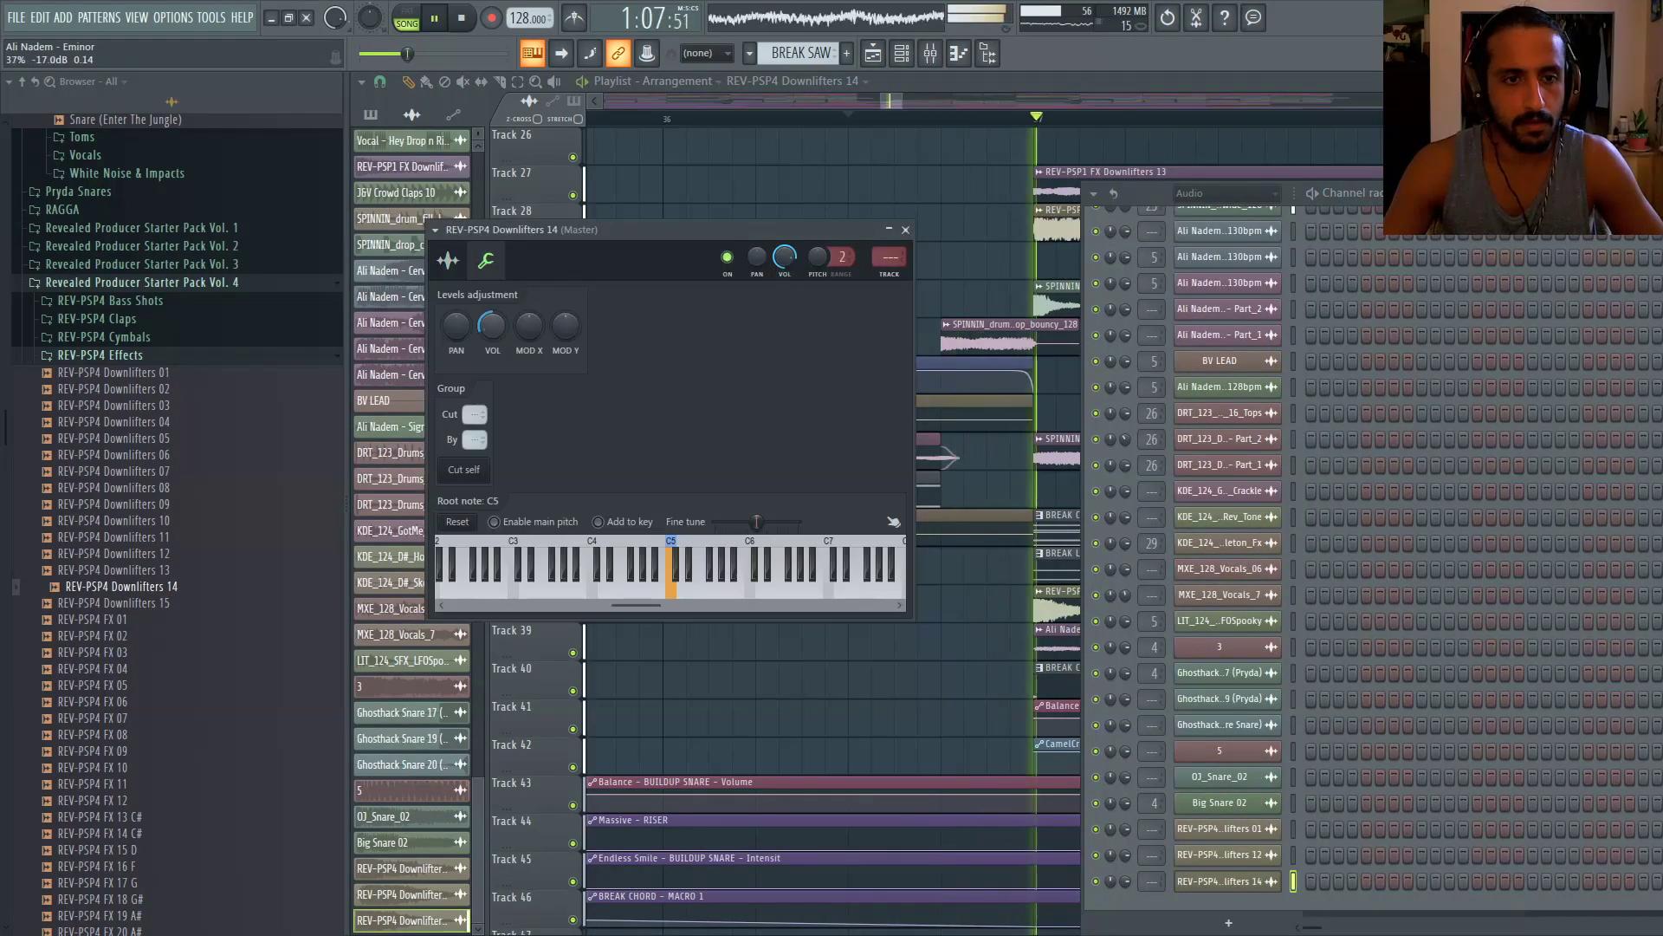
pyautogui.click(463, 261)
pyautogui.click(486, 260)
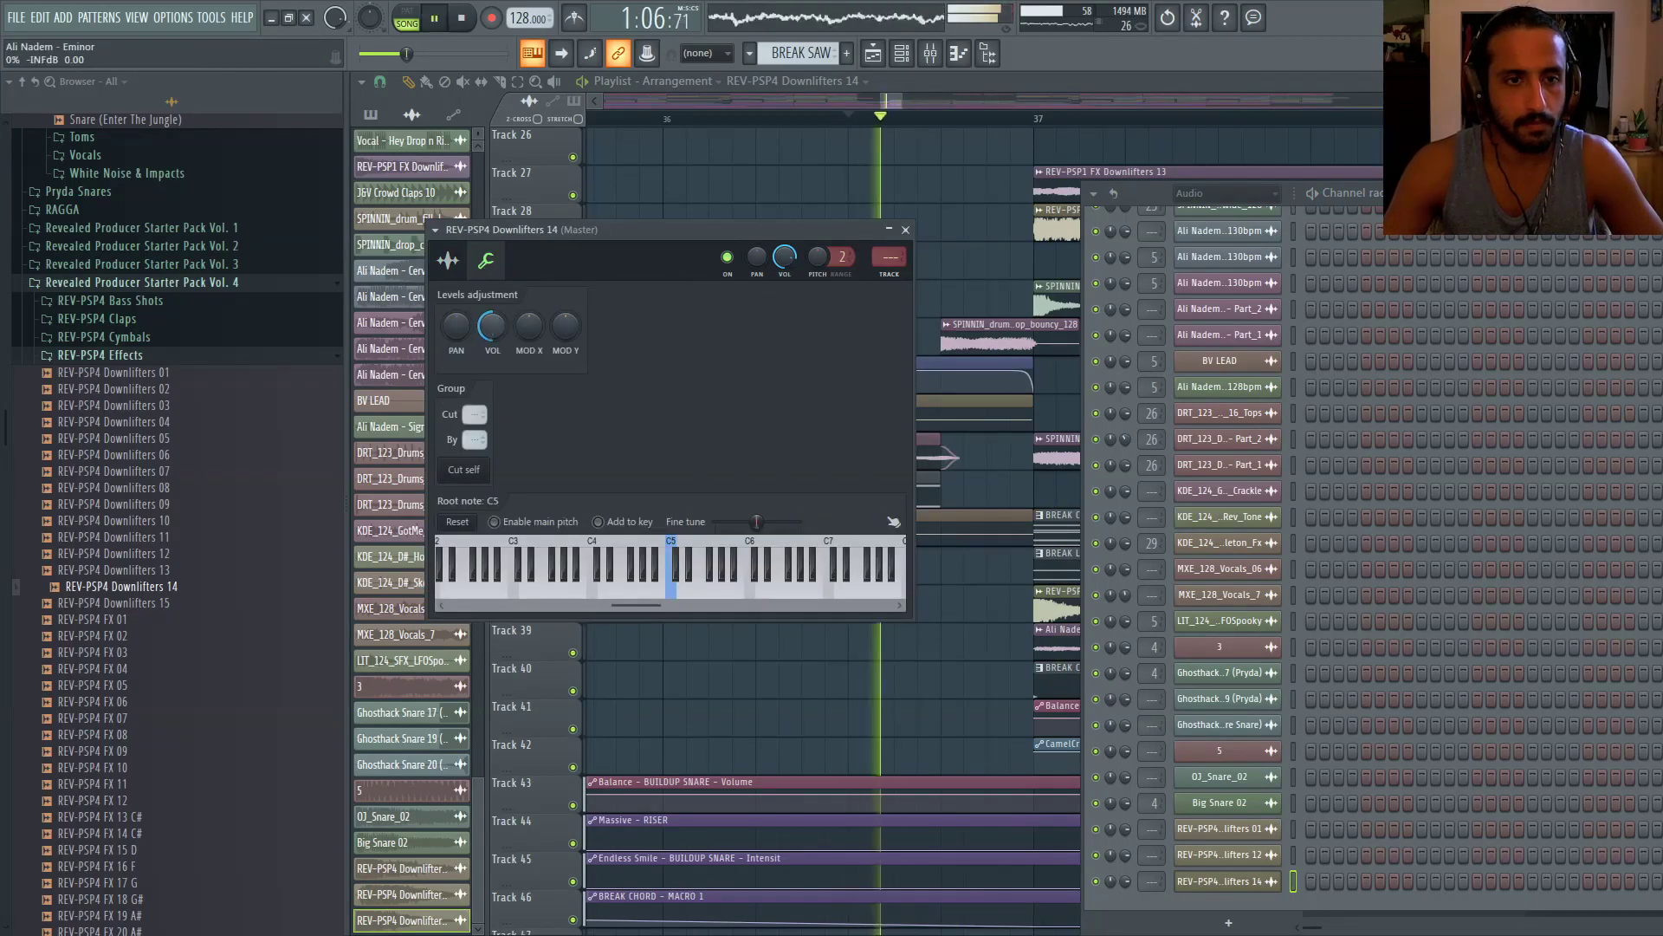
pyautogui.moveTo(493, 326); pyautogui.dragTo(493, 337)
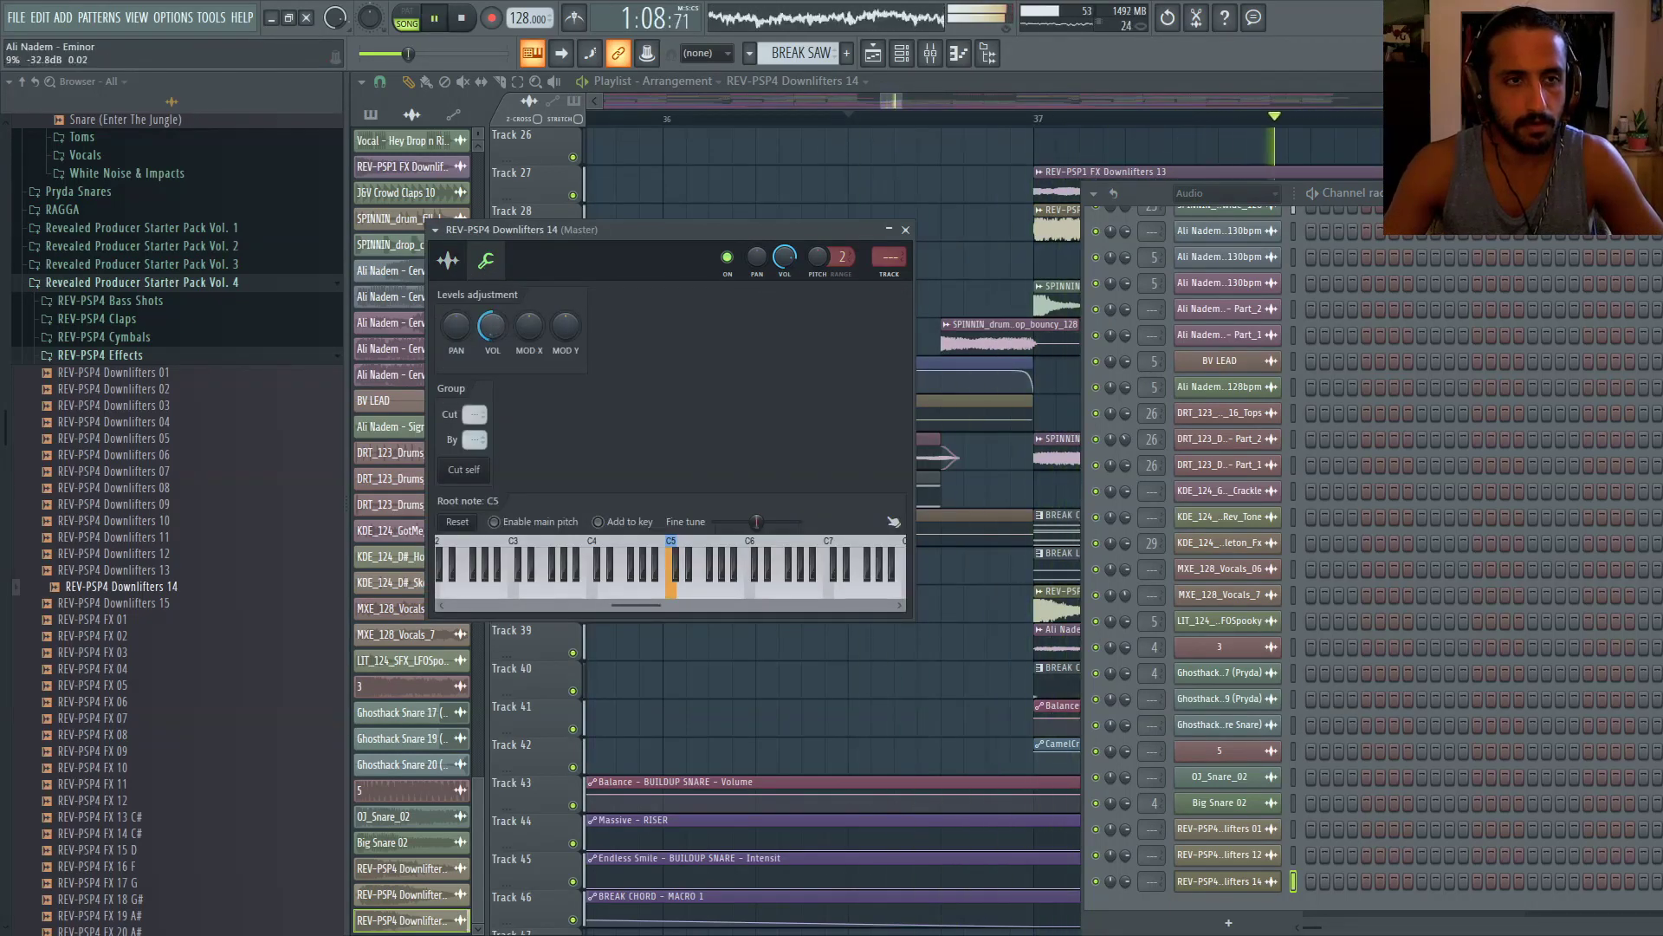
pyautogui.click(884, 63)
pyautogui.scroll(-3, 974, 227)
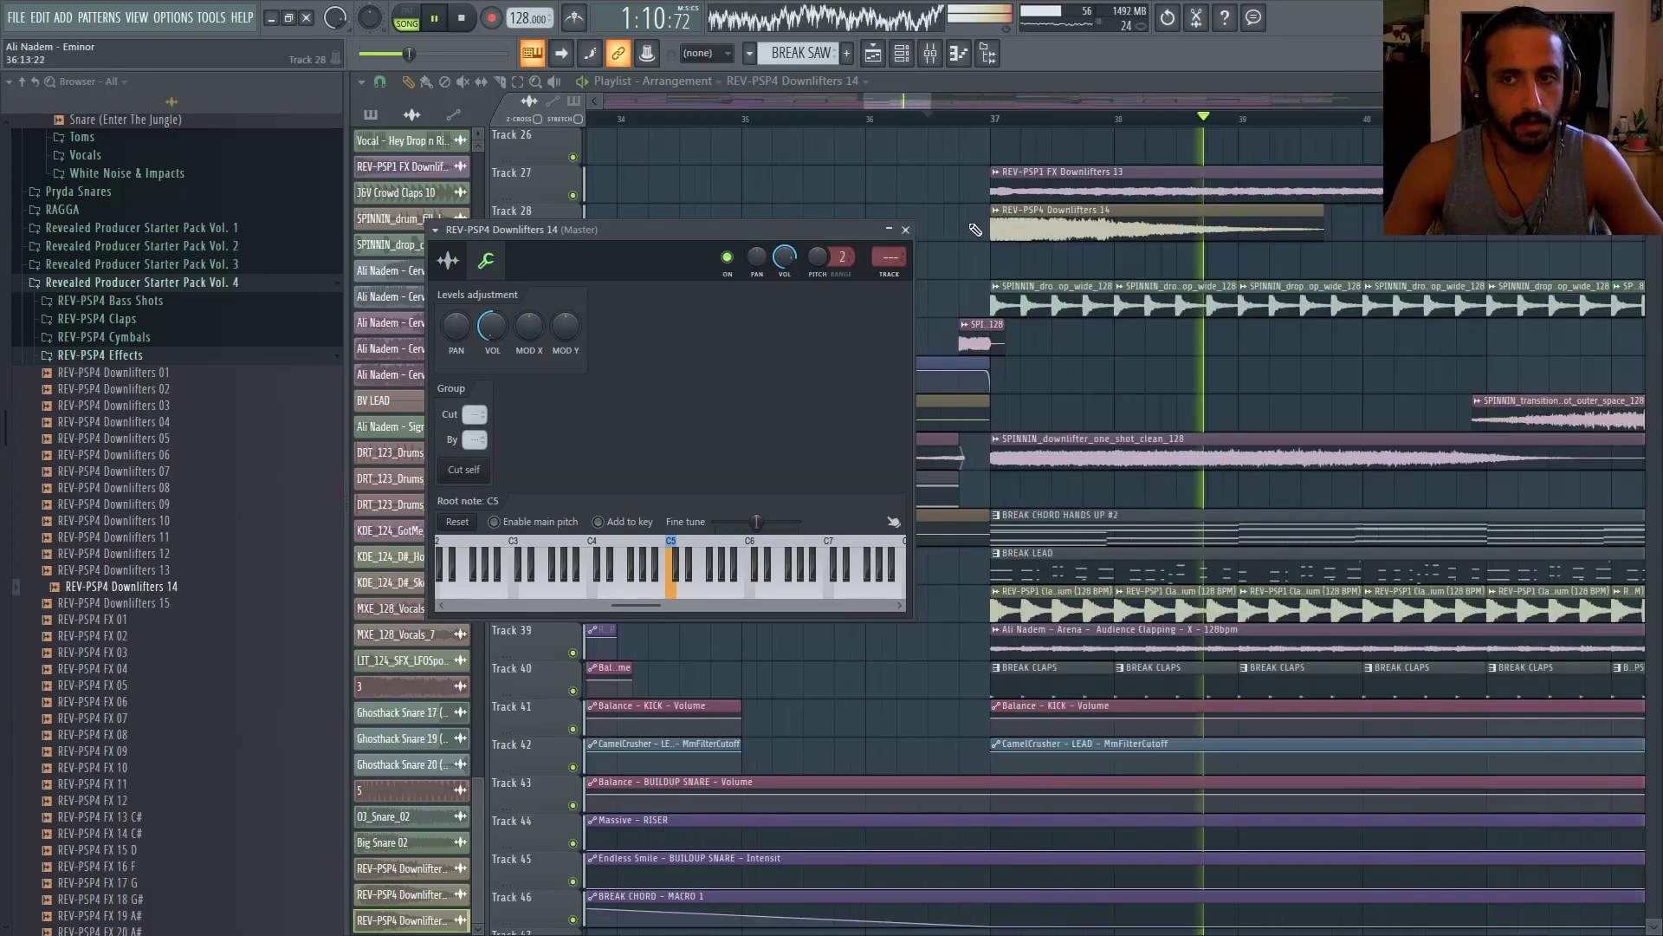
pyautogui.click(901, 227)
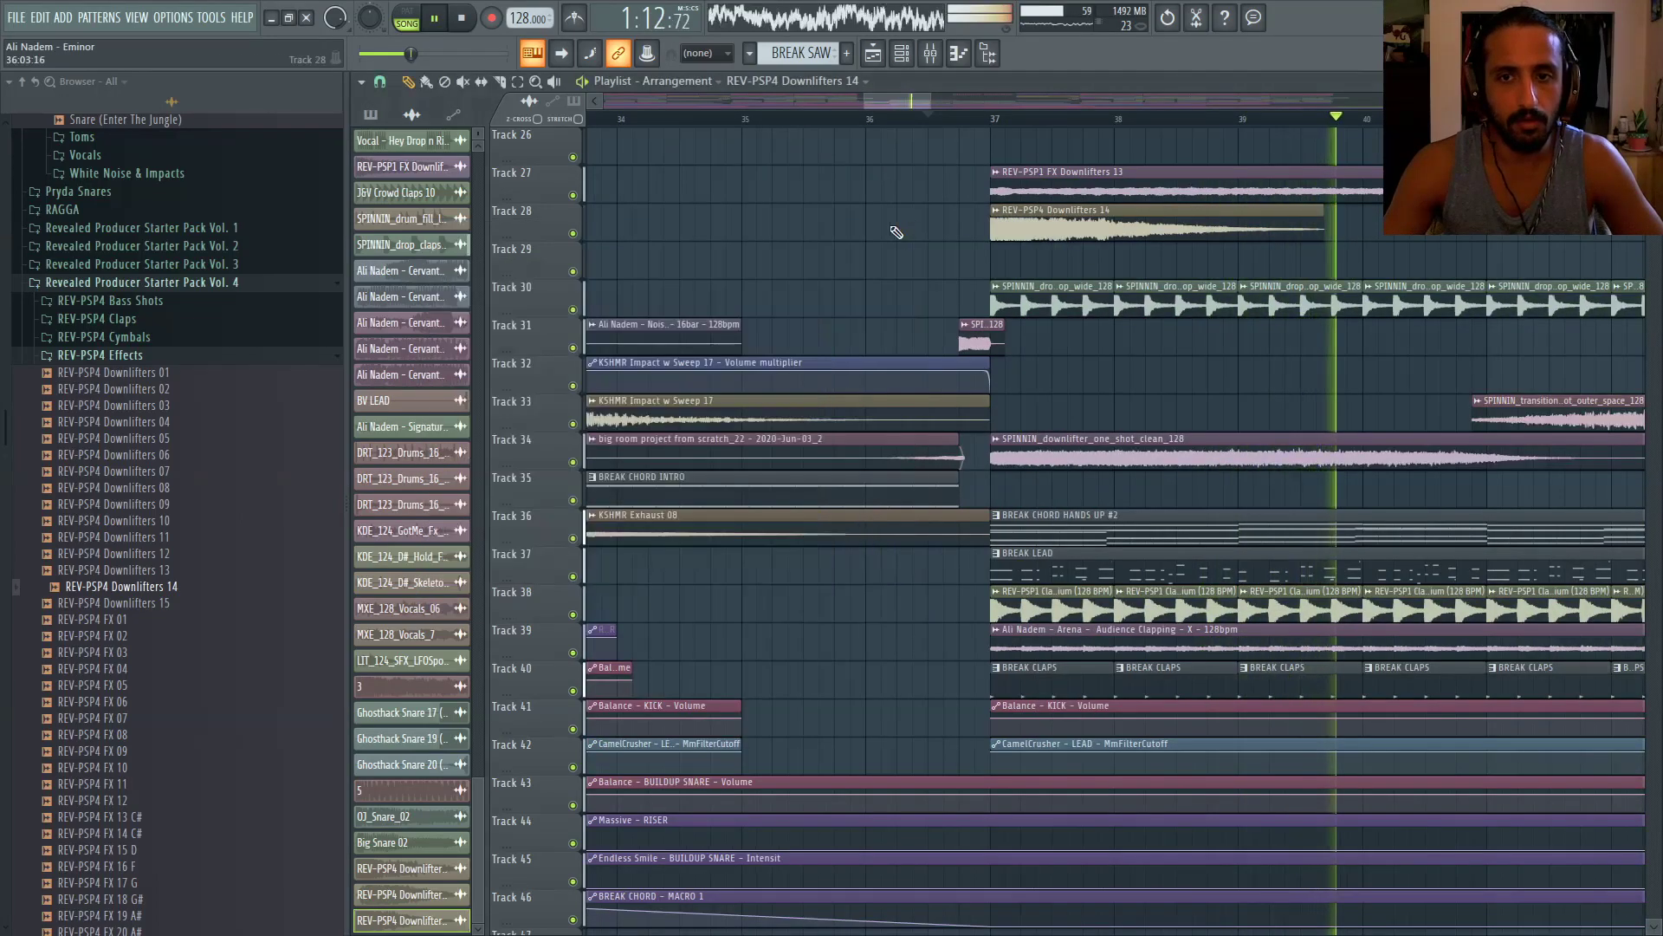
# Browse the REV-PSP4 Effects folder and audition several of its impact samples for the start of the break
pyautogui.scroll(-4, 891, 231)
pyautogui.scroll(-4, 157, 533)
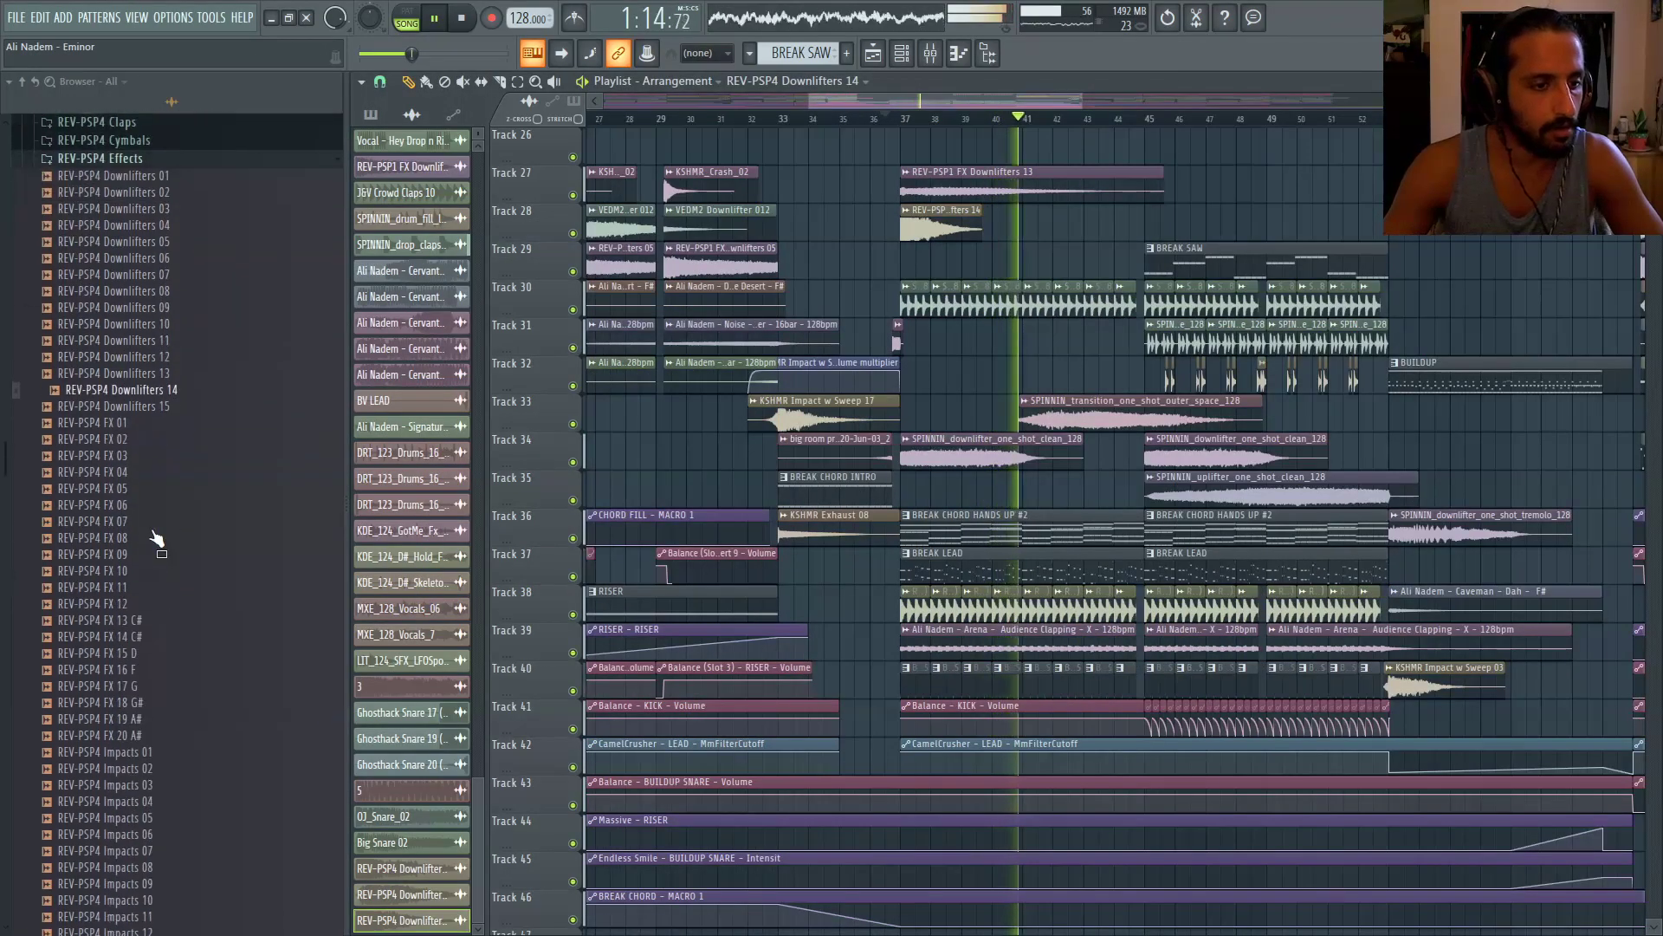
pyautogui.scroll(4, 154, 520)
pyautogui.click(130, 355)
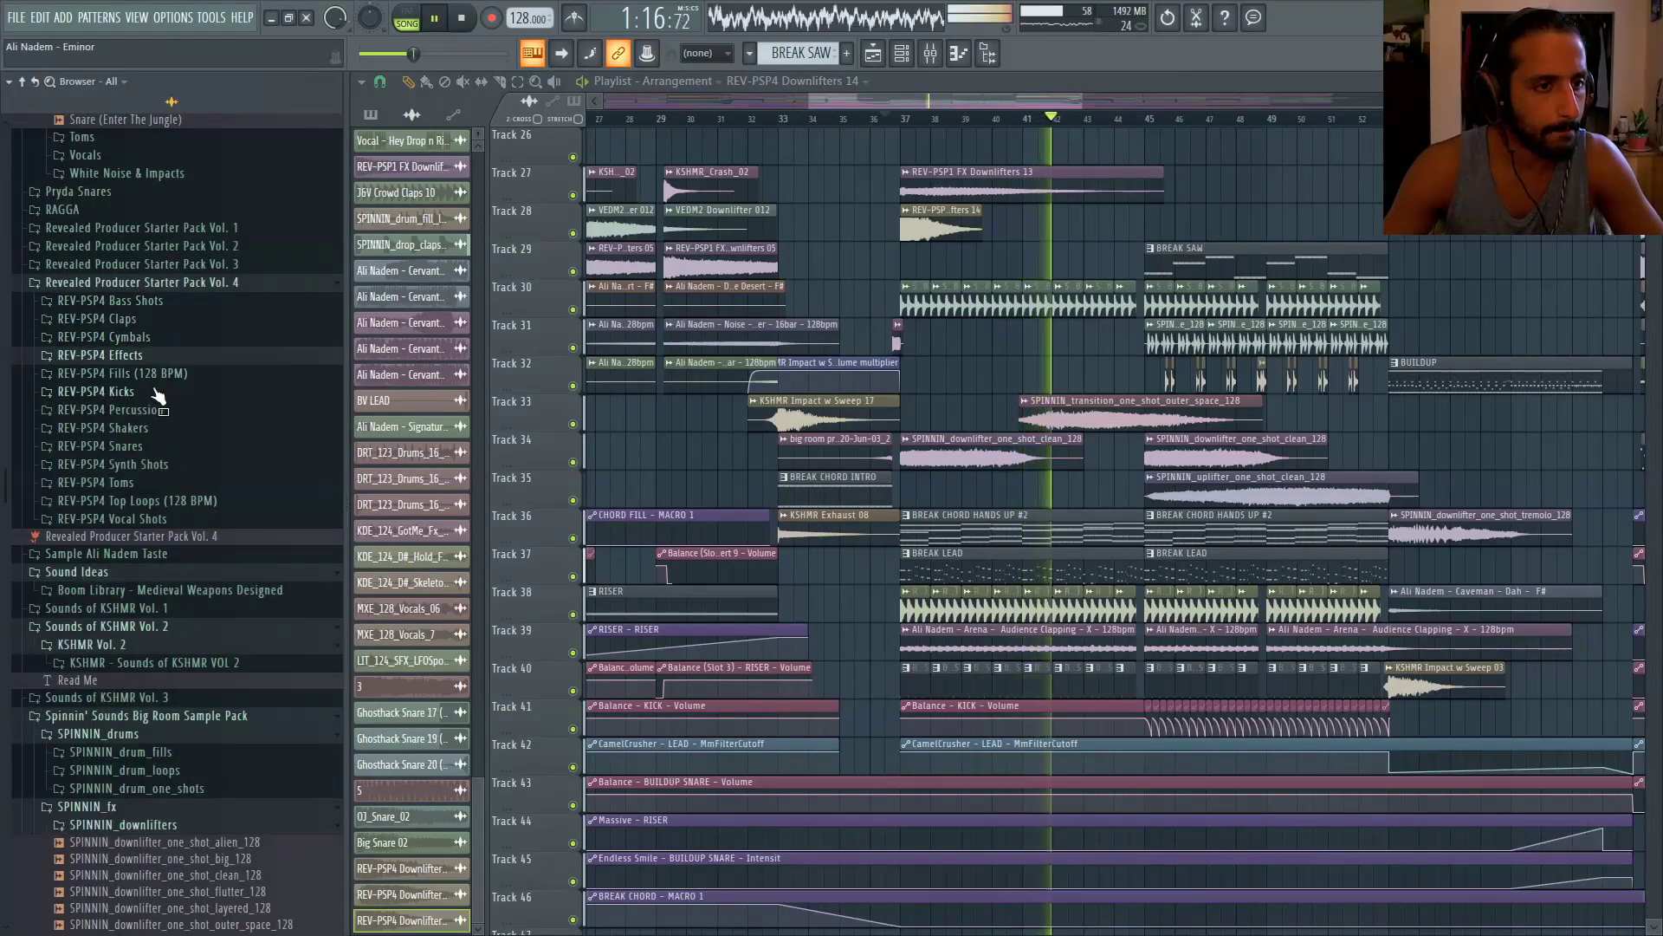
pyautogui.click(143, 356)
pyautogui.scroll(-6, 169, 485)
pyautogui.press('space')
pyautogui.click(162, 508)
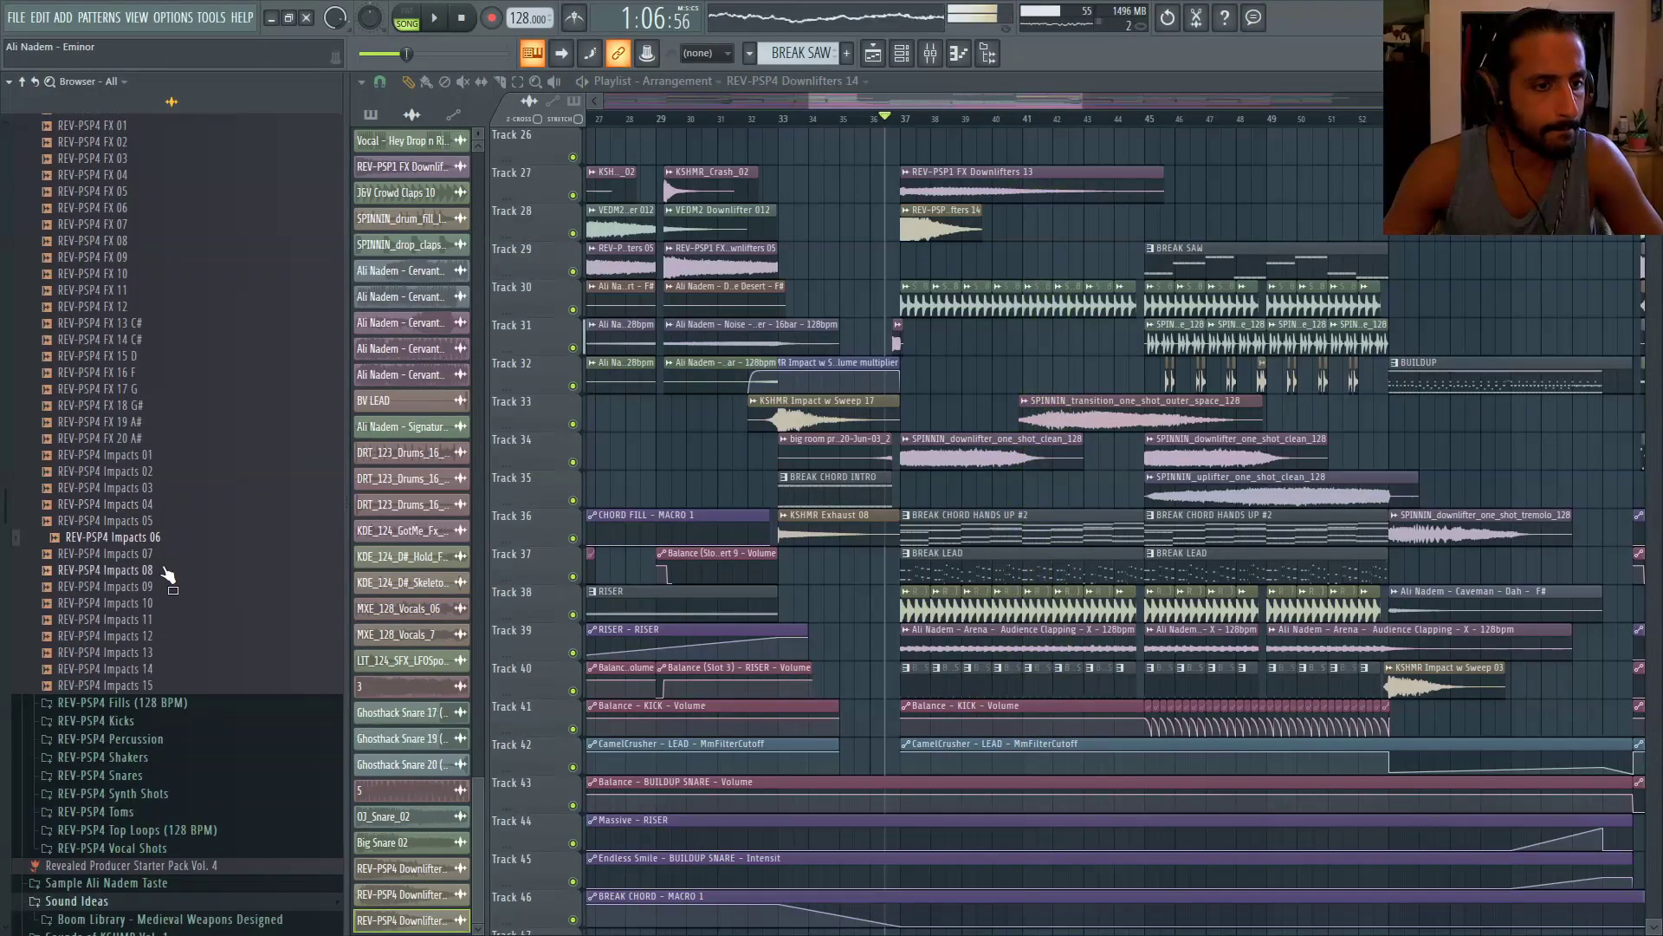
pyautogui.click(157, 587)
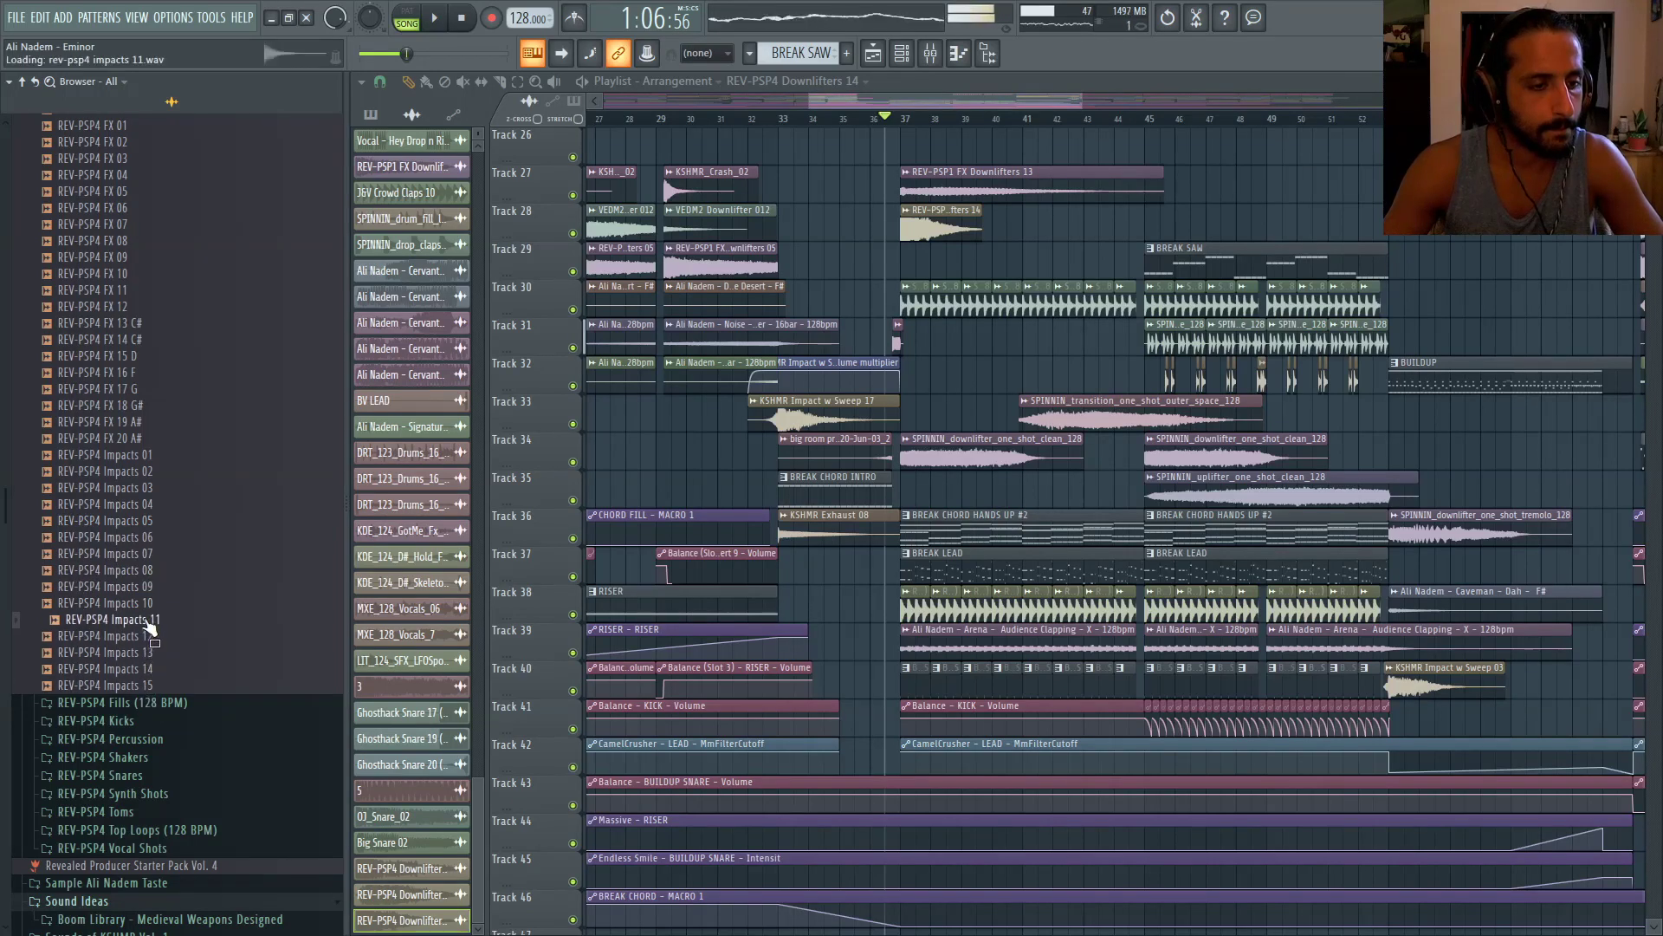
# Place the REV-PSP4 Impacts 09 sample on Track 29 at the start of bar 37 and play the transition
pyautogui.moveTo(150, 594); pyautogui.dragTo(984, 266)
pyautogui.press('space')
pyautogui.press('space')
pyautogui.press('space')
pyautogui.scroll(3, 987, 266)
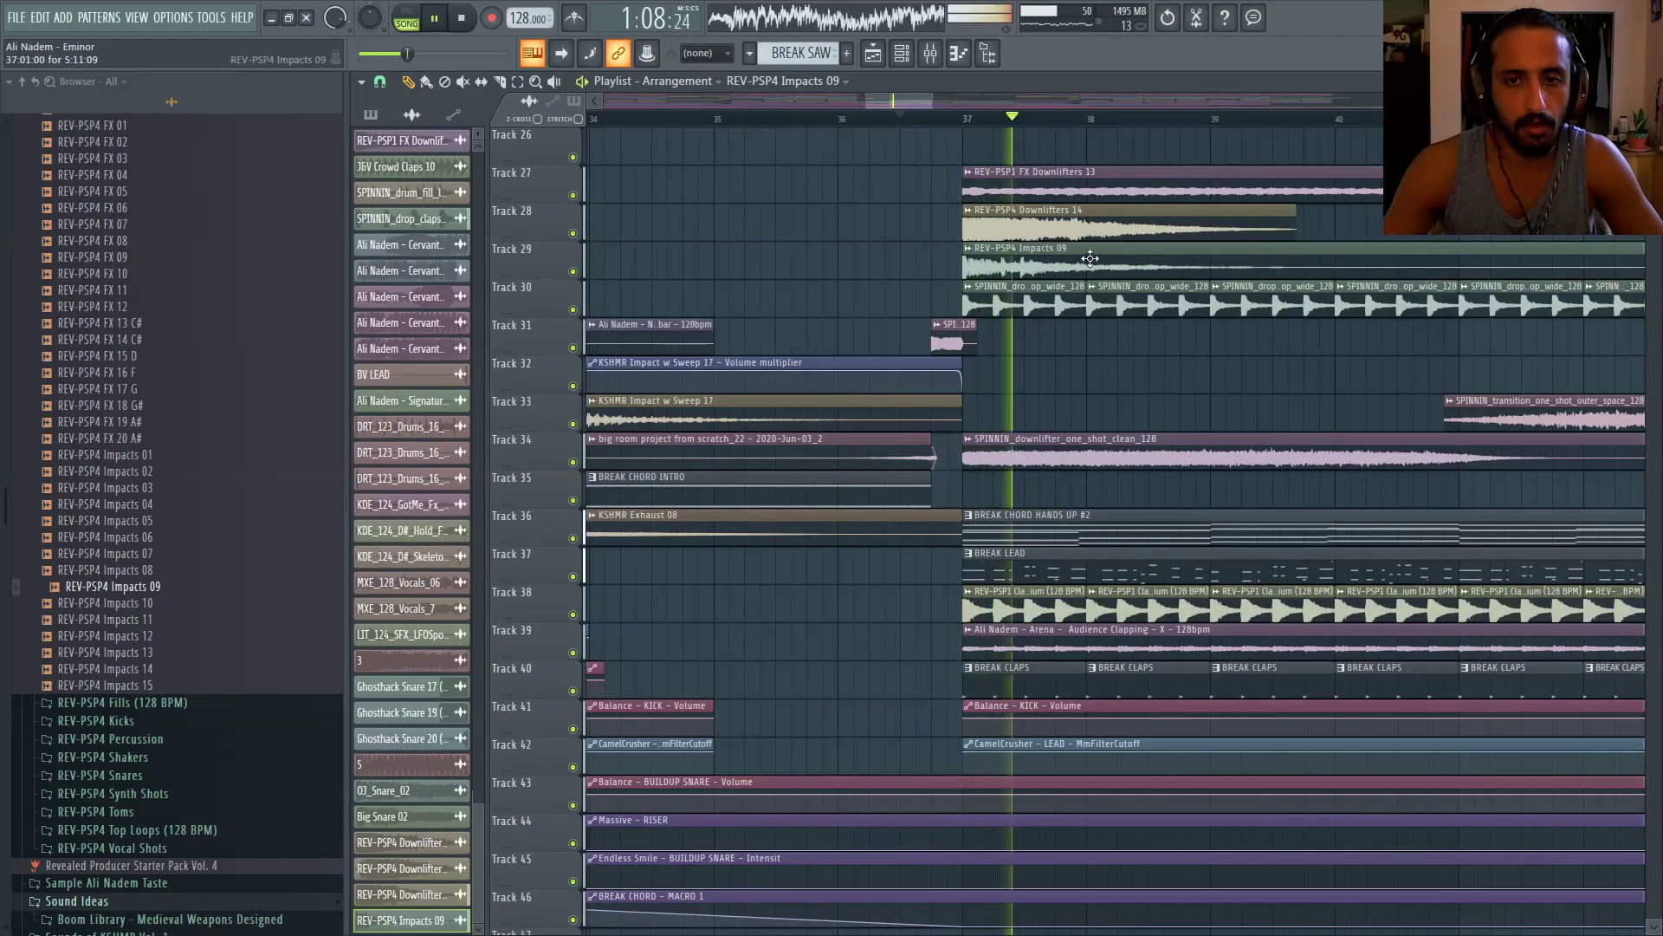
pyautogui.scroll(1, 1053, 260)
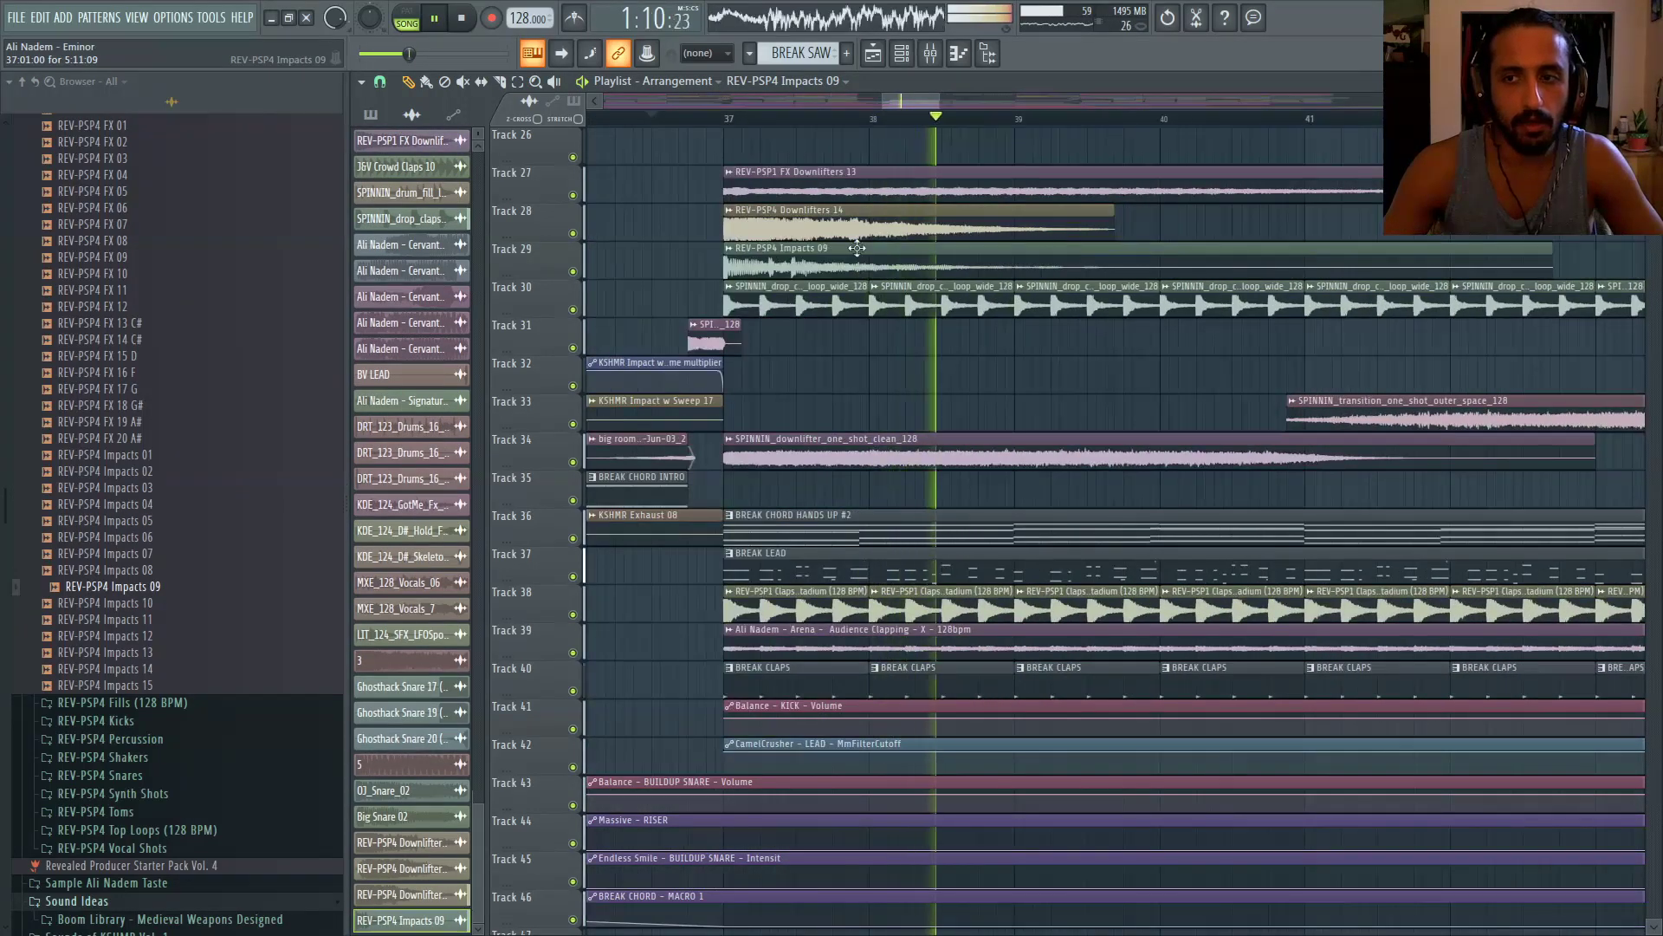
# Lower the levels-adjustment volume in the REV-PSP4 Impacts 09 channel settings while playing into bar 37, and close the settings
pyautogui.doubleClick(1028, 256)
pyautogui.press('space')
pyautogui.press('space')
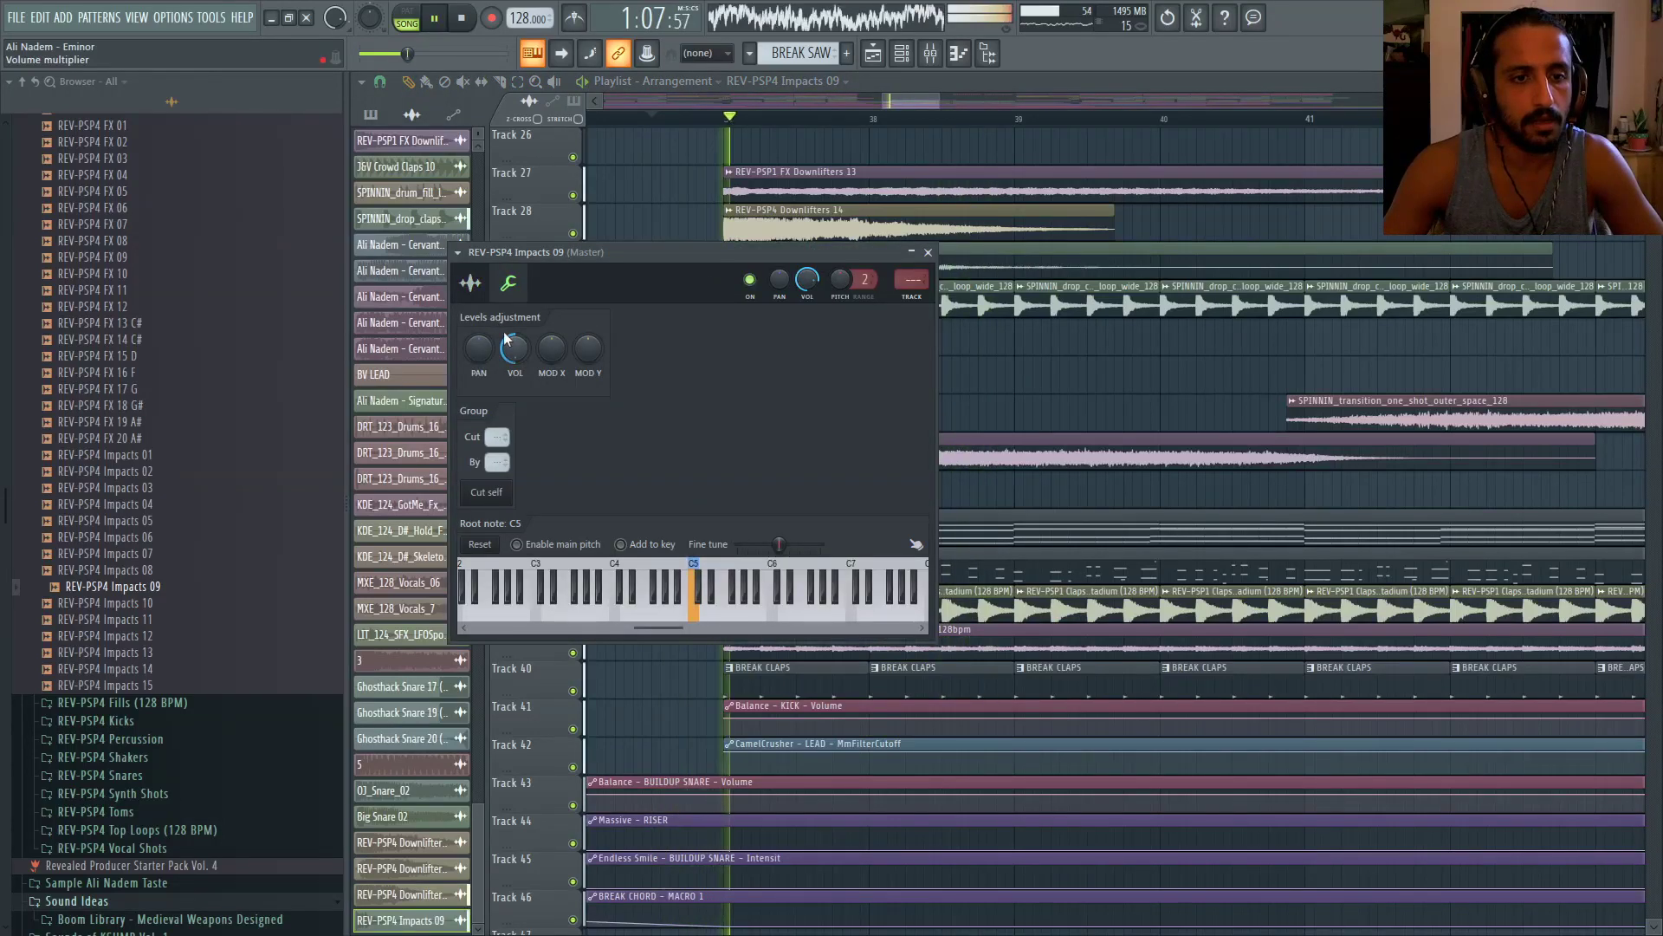
pyautogui.click(473, 285)
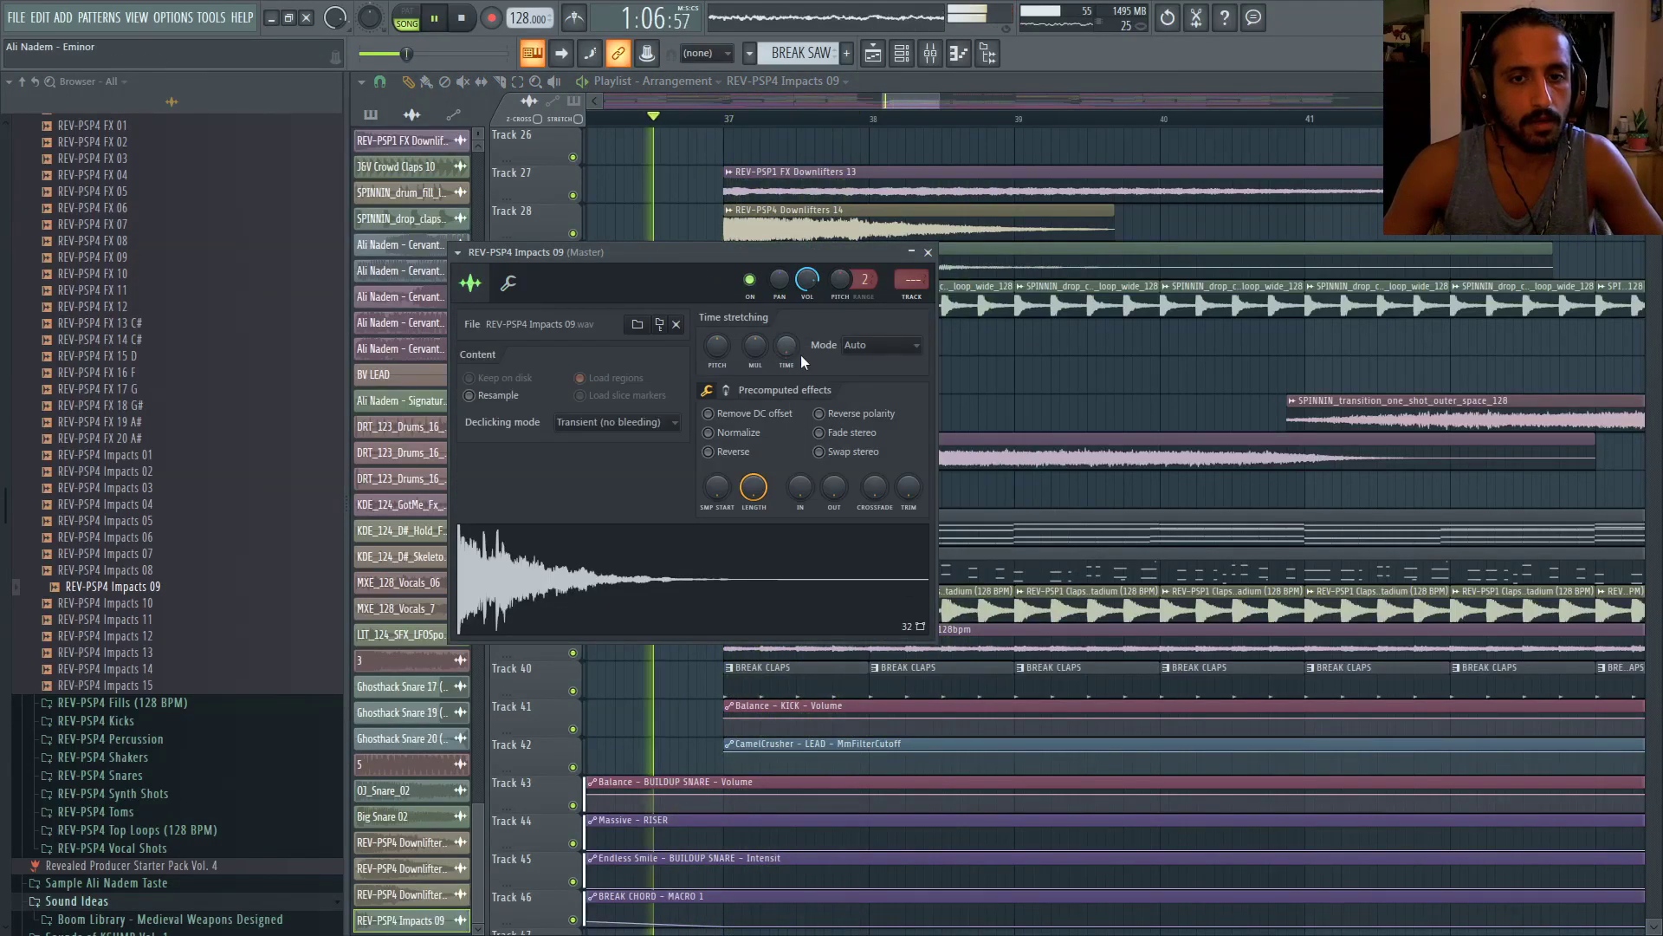
pyautogui.click(928, 252)
# Look over the break arrangement during playback and open the REV-PSP4 Fills (128 BPM) sample folder
pyautogui.scroll(-3, 1062, 227)
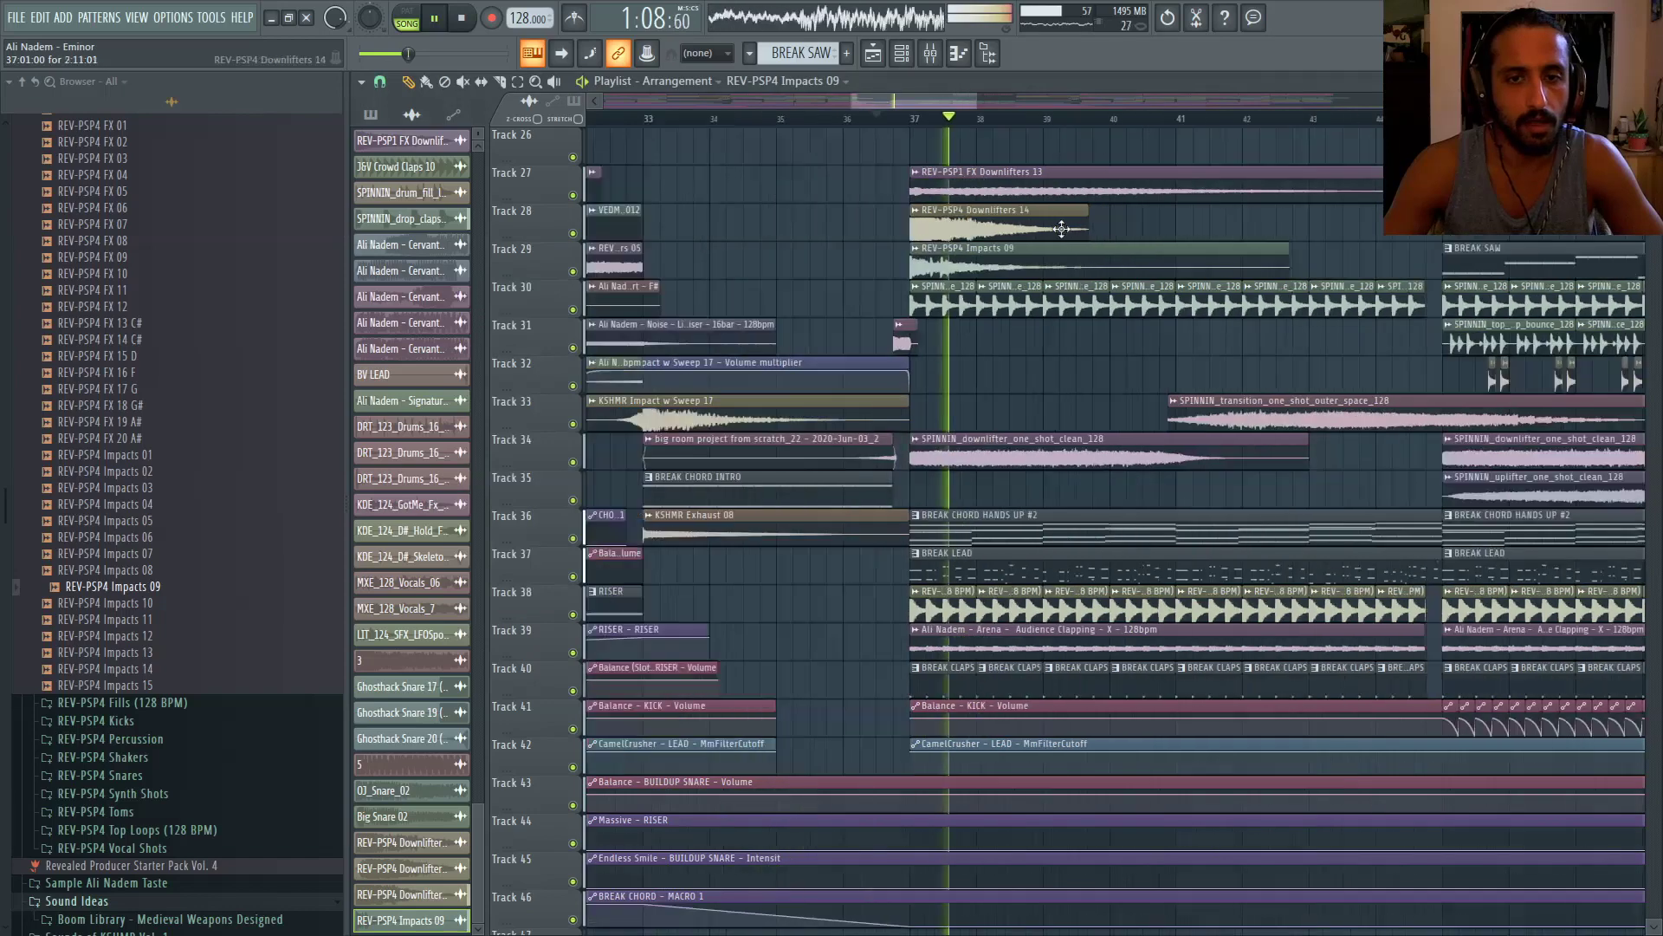
pyautogui.scroll(1, 1061, 228)
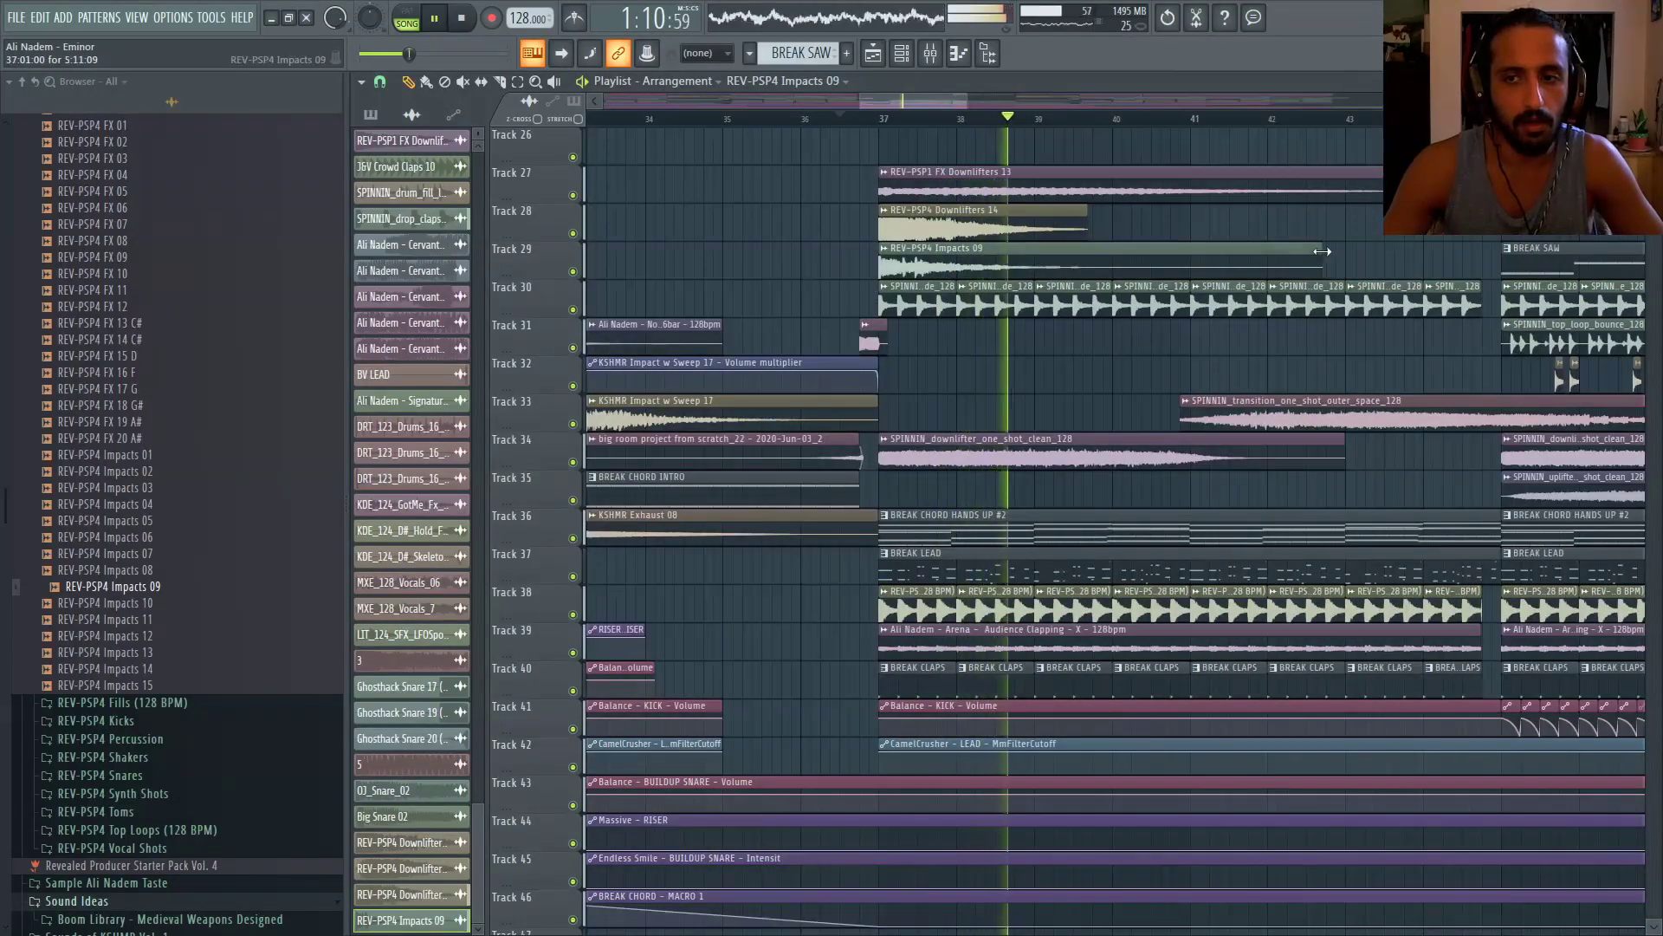
pyautogui.scroll(-2, 1233, 249)
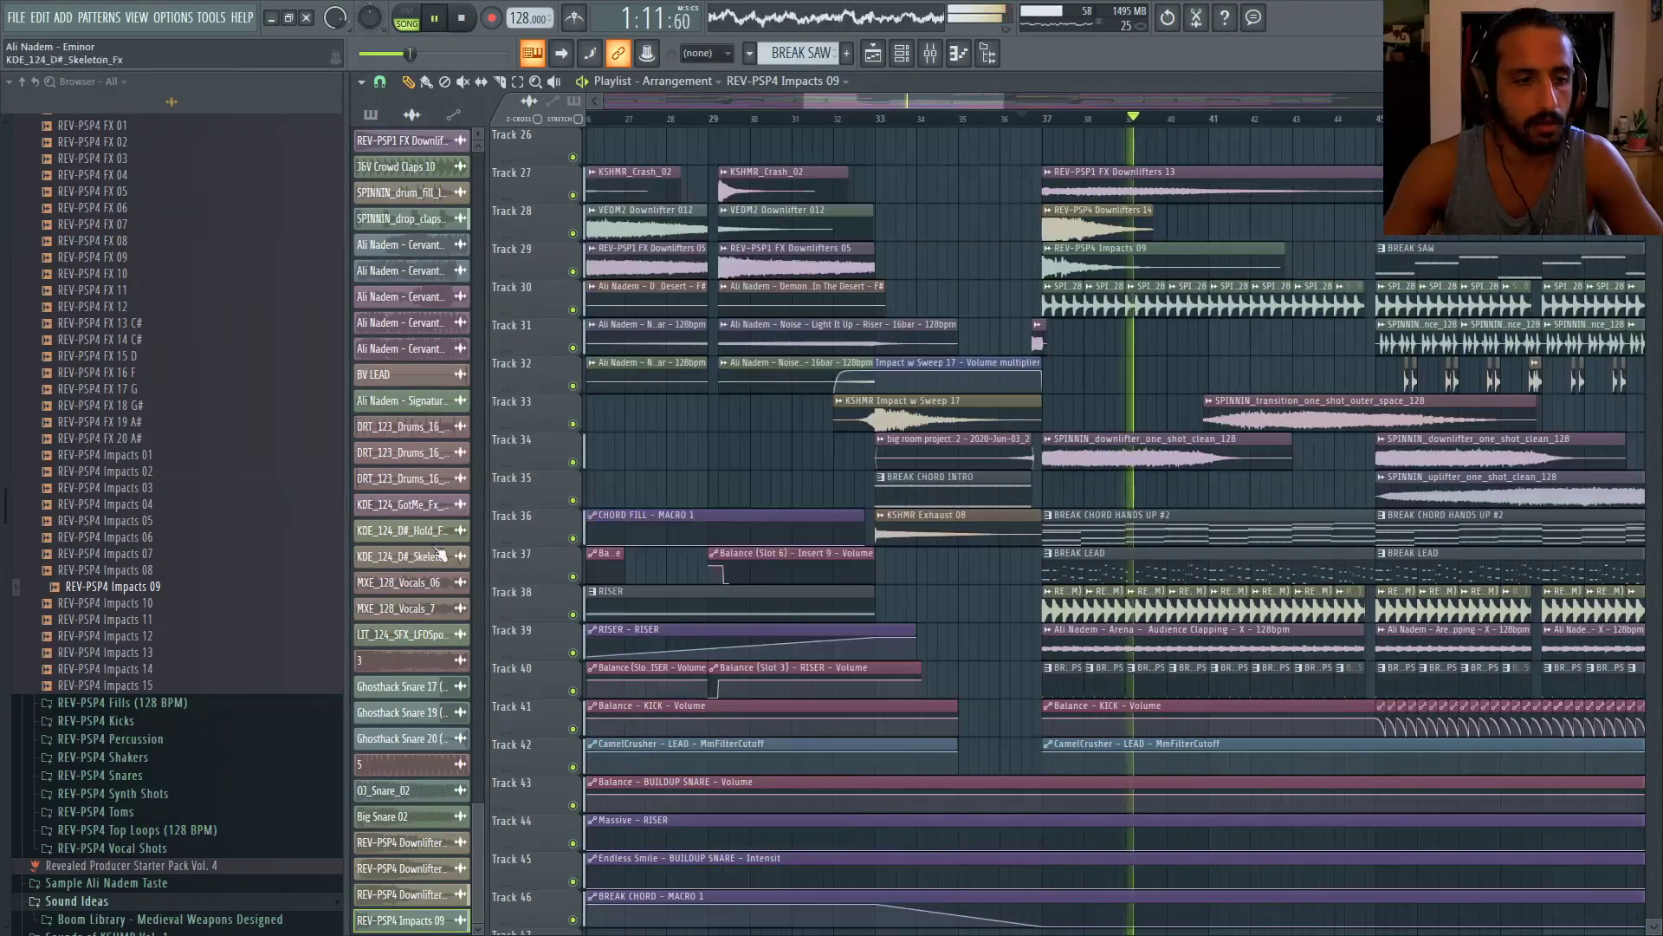
pyautogui.click(180, 711)
pyautogui.scroll(-1, 768, 520)
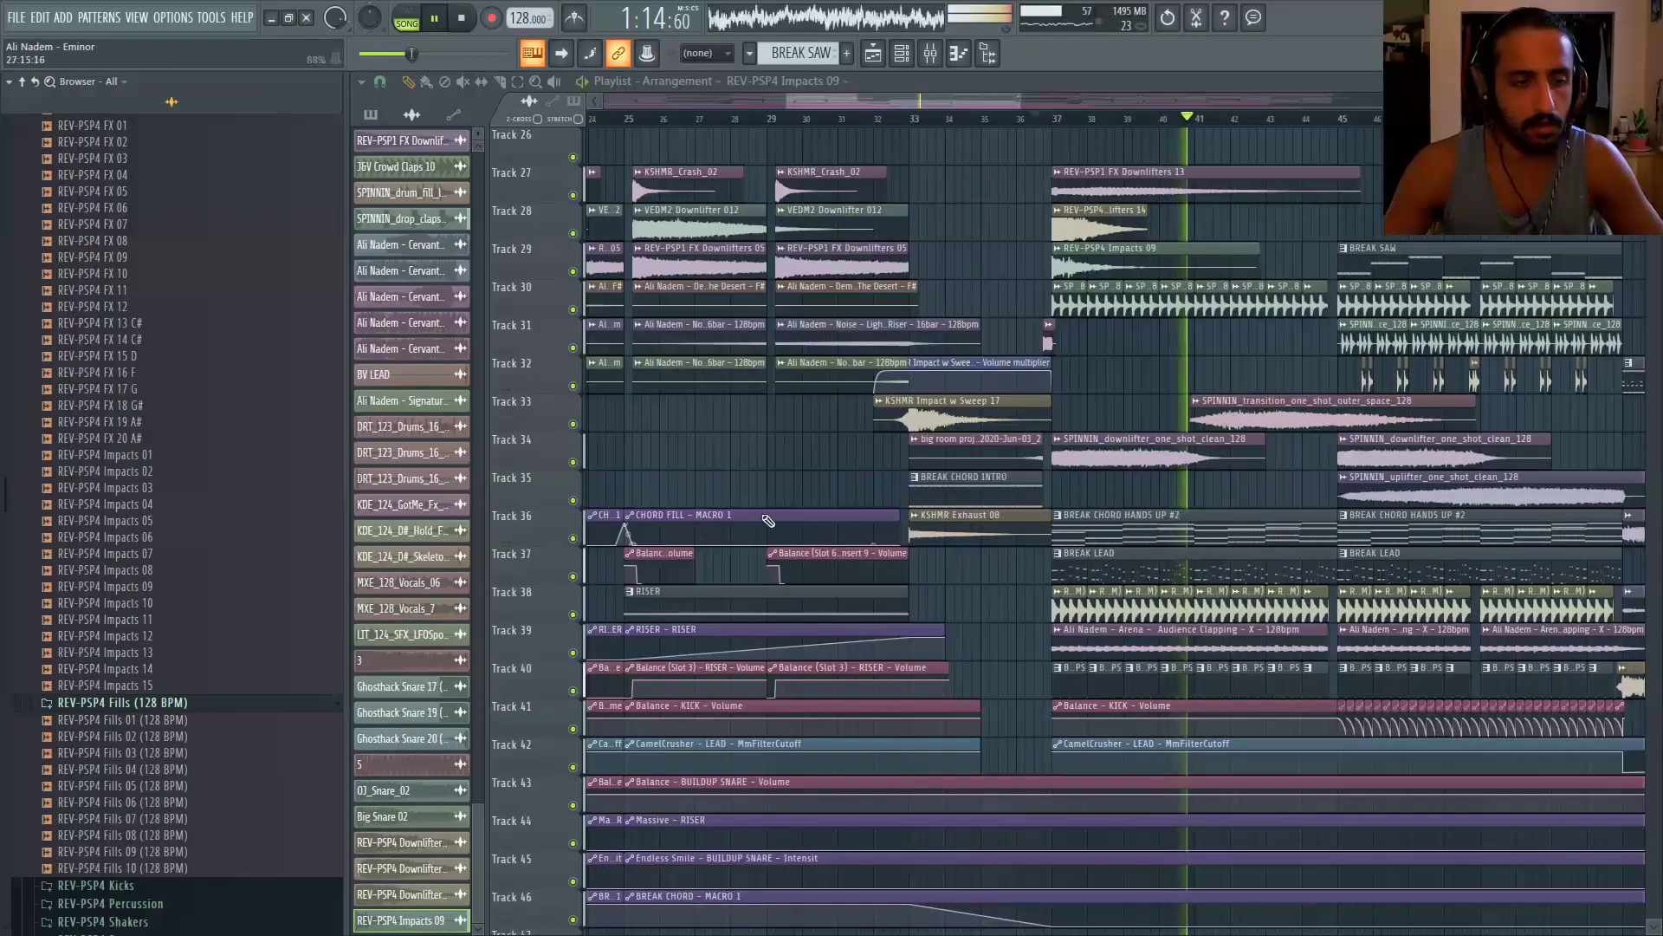
# Place a second REV-PSP4 Downlifters 14 clip on Track 28 at bar 41 and play on through the break
pyautogui.click(1179, 118)
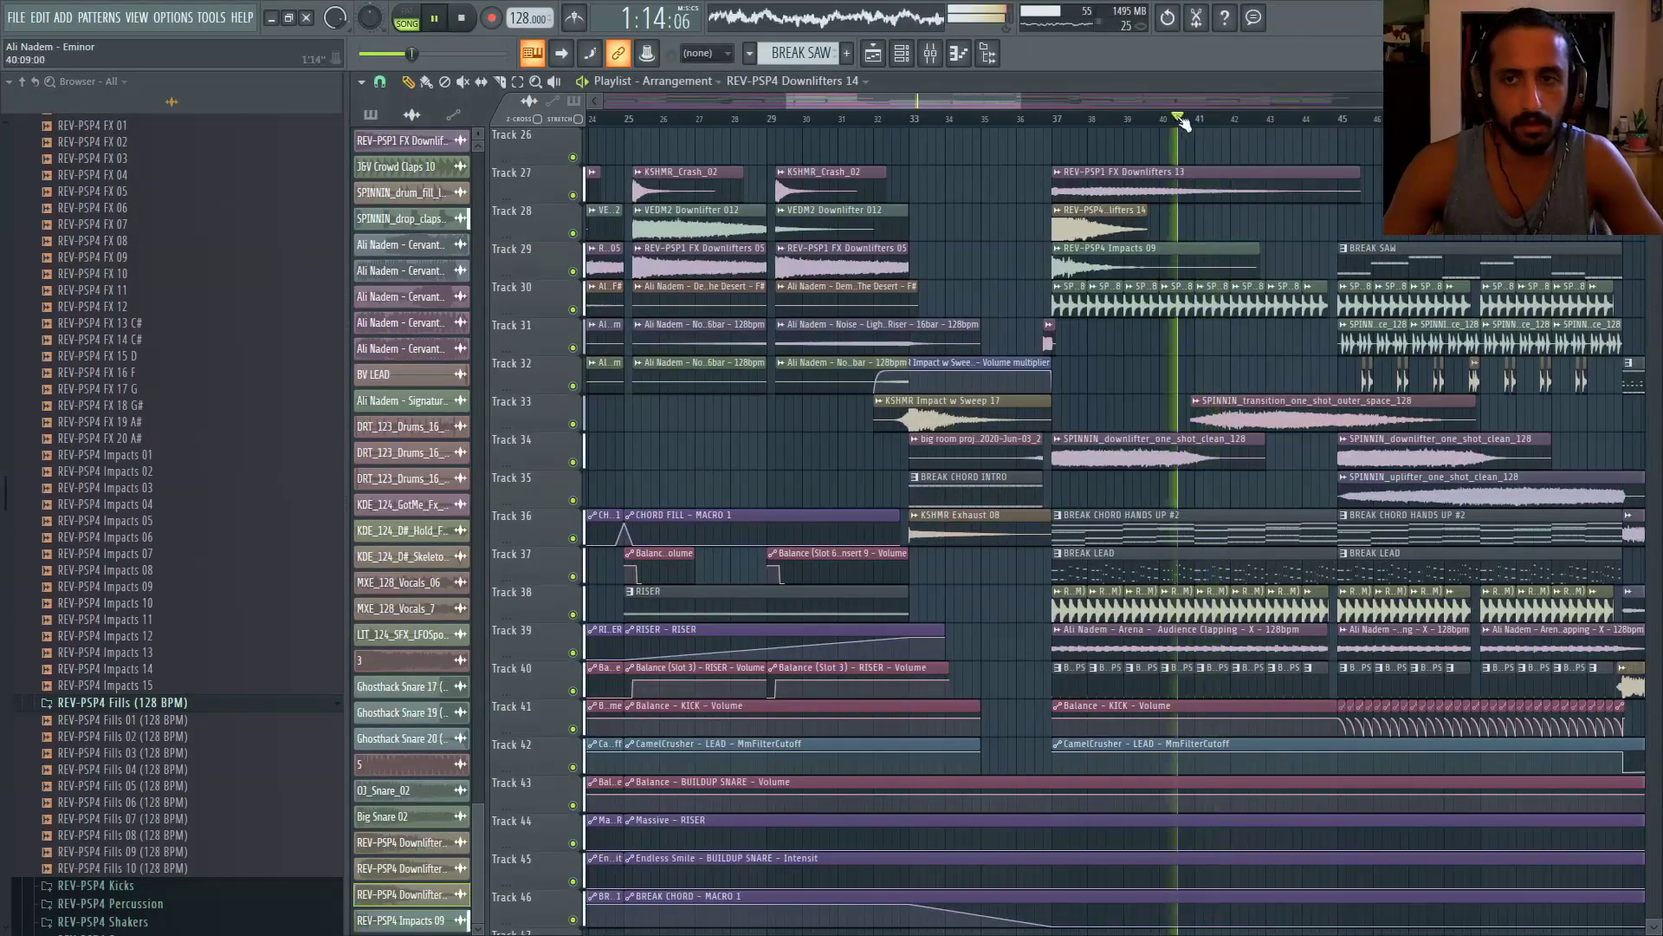
pyautogui.scroll(2, 1198, 213)
pyautogui.click(1198, 216)
pyautogui.scroll(-3, 1187, 221)
pyautogui.scroll(3, 1162, 257)
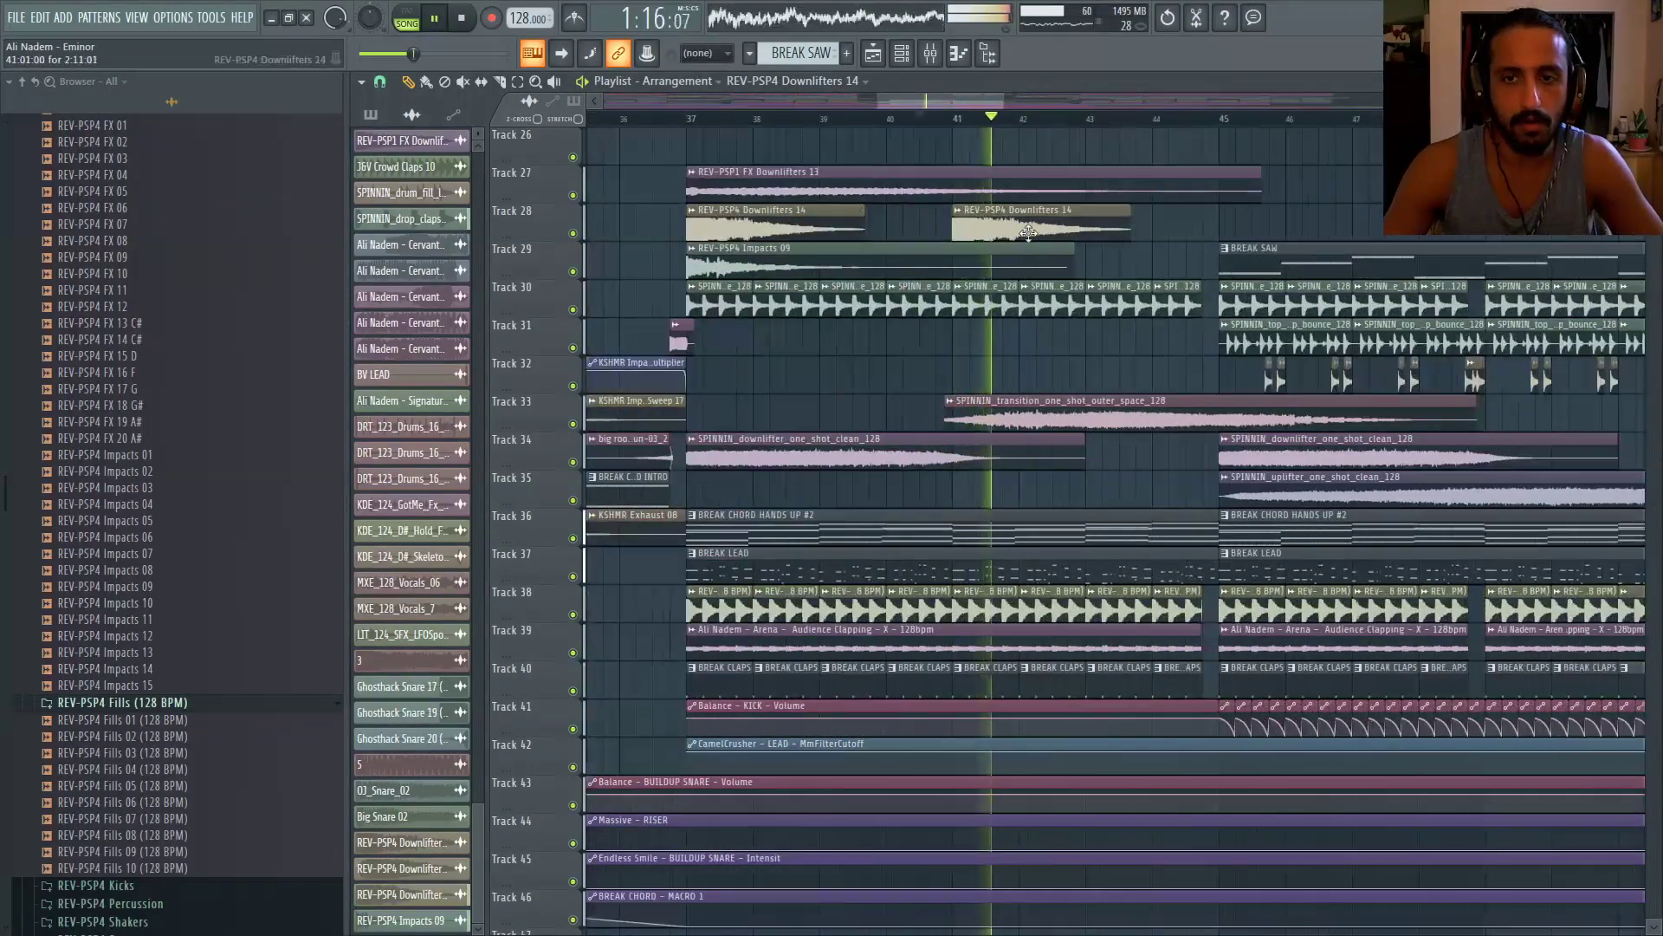
pyautogui.scroll(-1, 1164, 236)
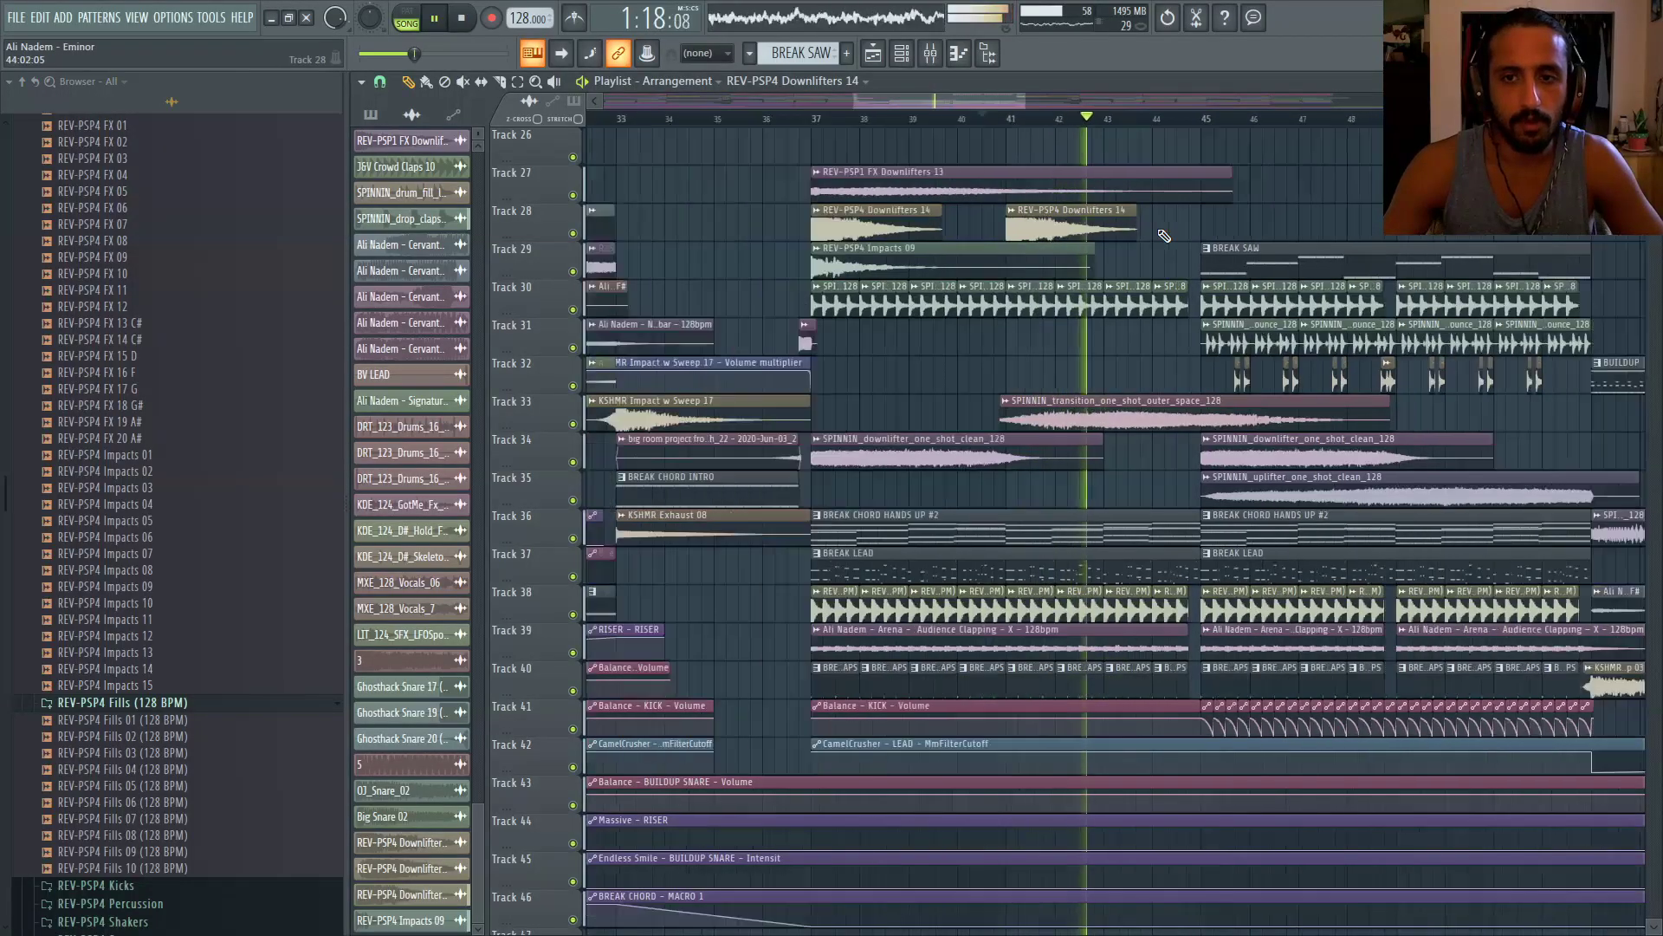
pyautogui.scroll(-2, 1040, 325)
pyautogui.scroll(2, 1340, 260)
pyautogui.scroll(3, 1261, 318)
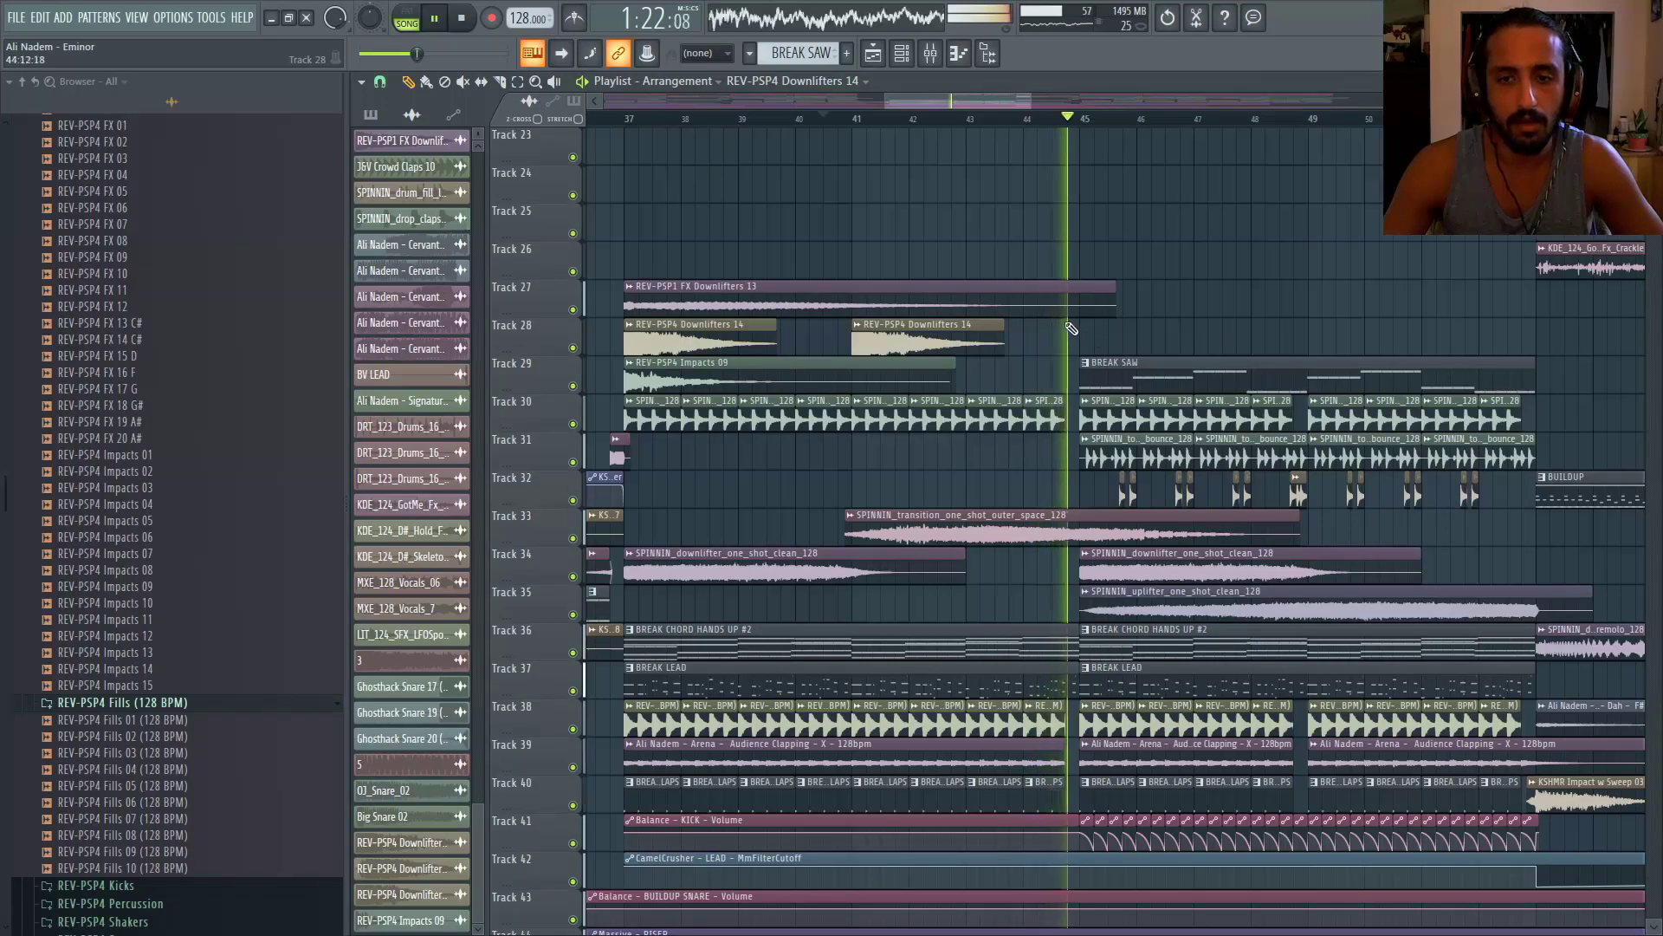
pyautogui.scroll(-3, 1072, 327)
# Collapse the REV-PSP4 Effects and Fills folders, open REV-PSP4 Vocal Shots, and audition its samples up to Vocal Shots 20 A
pyautogui.scroll(10, 178, 412)
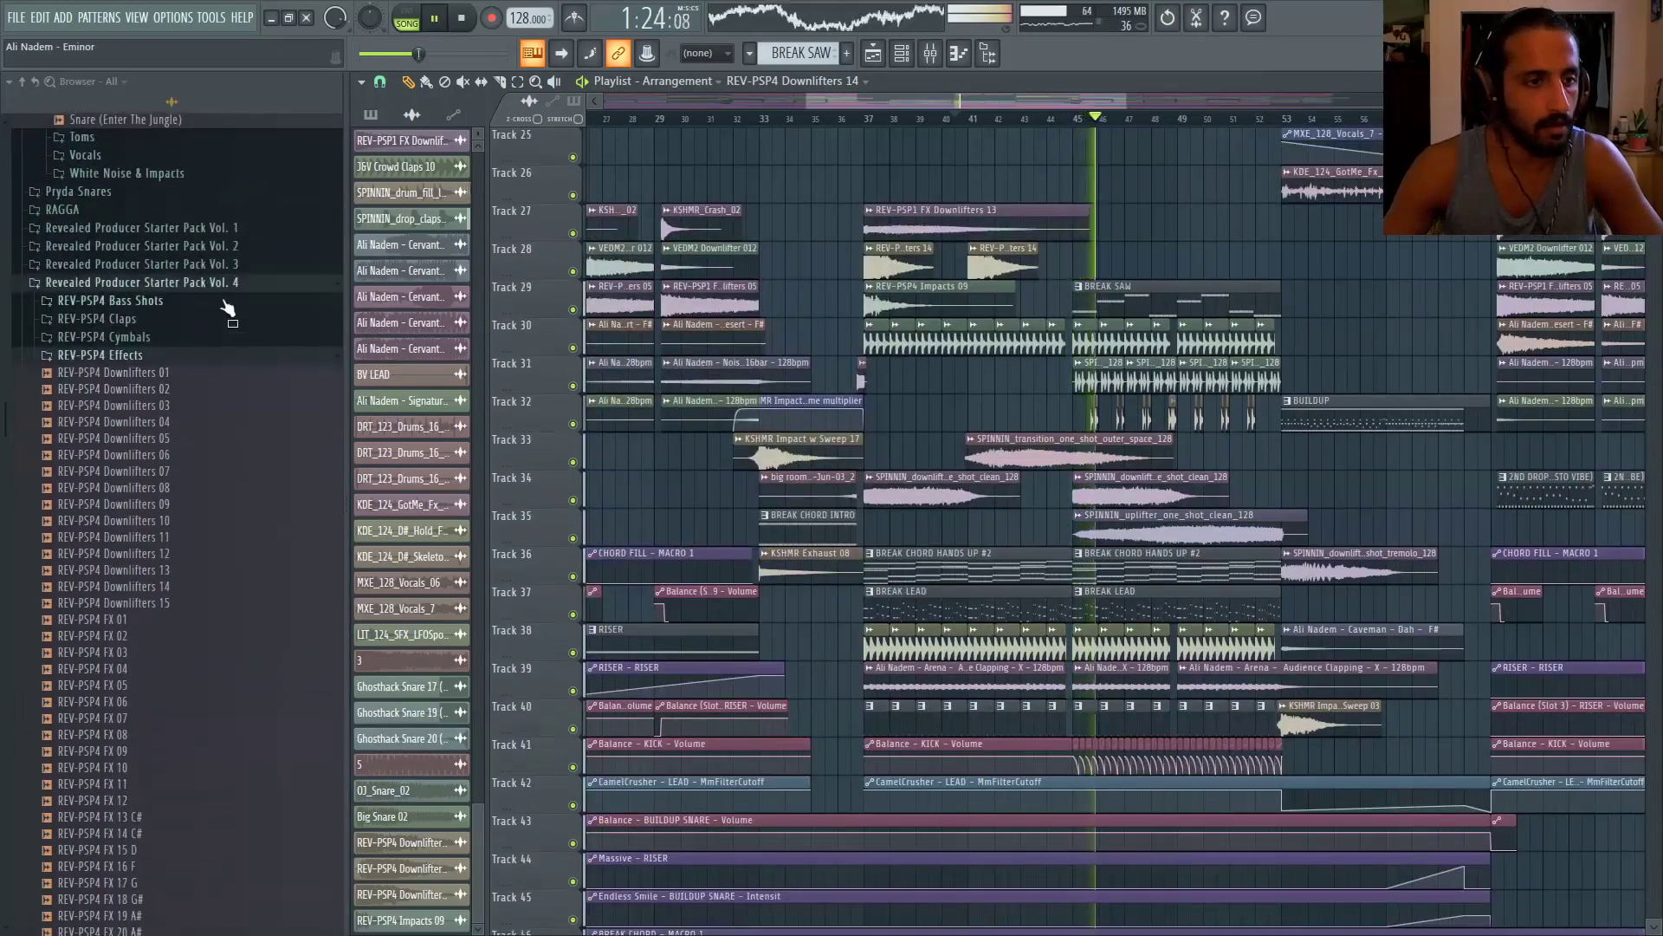
pyautogui.click(134, 356)
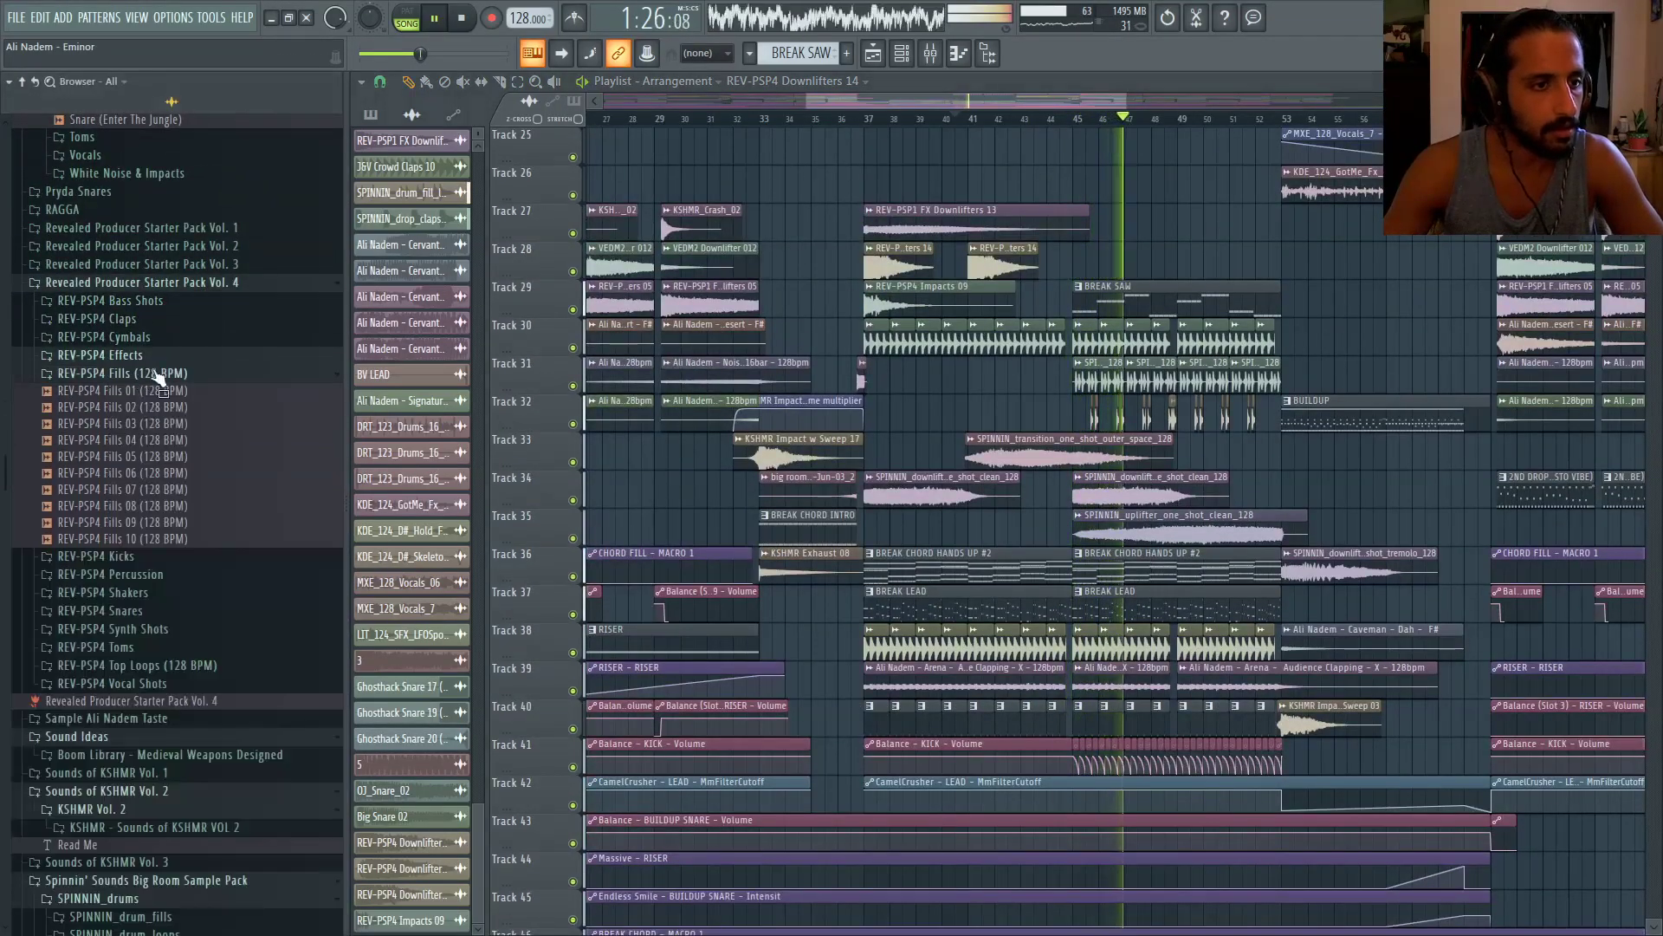
pyautogui.click(164, 518)
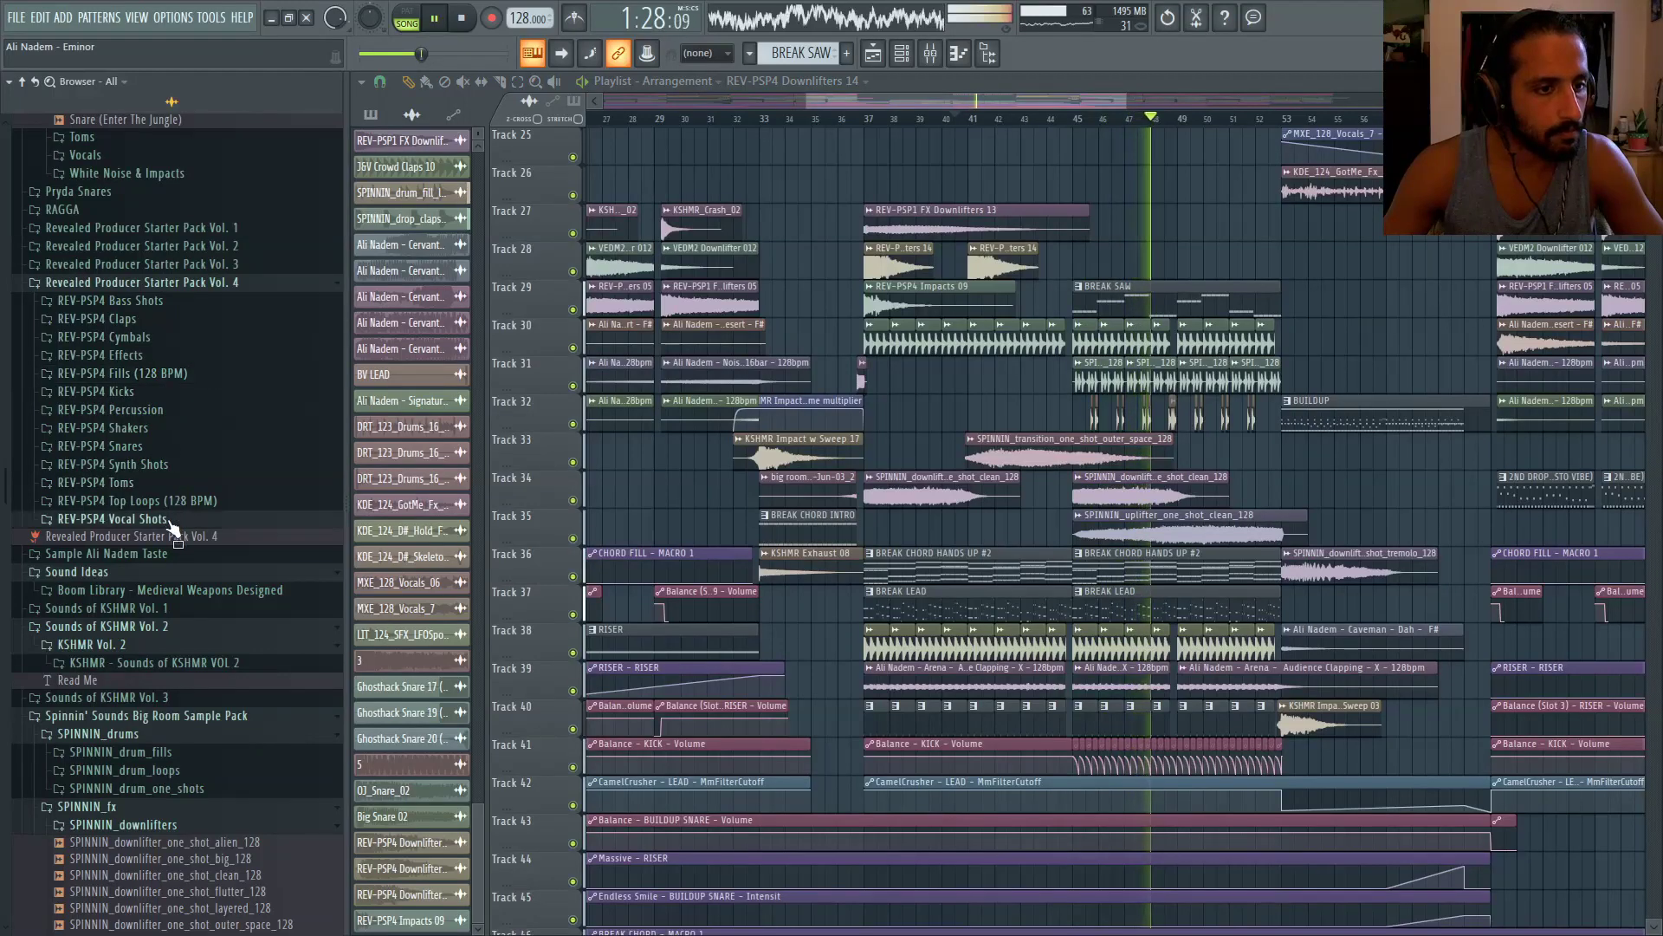
pyautogui.press('space')
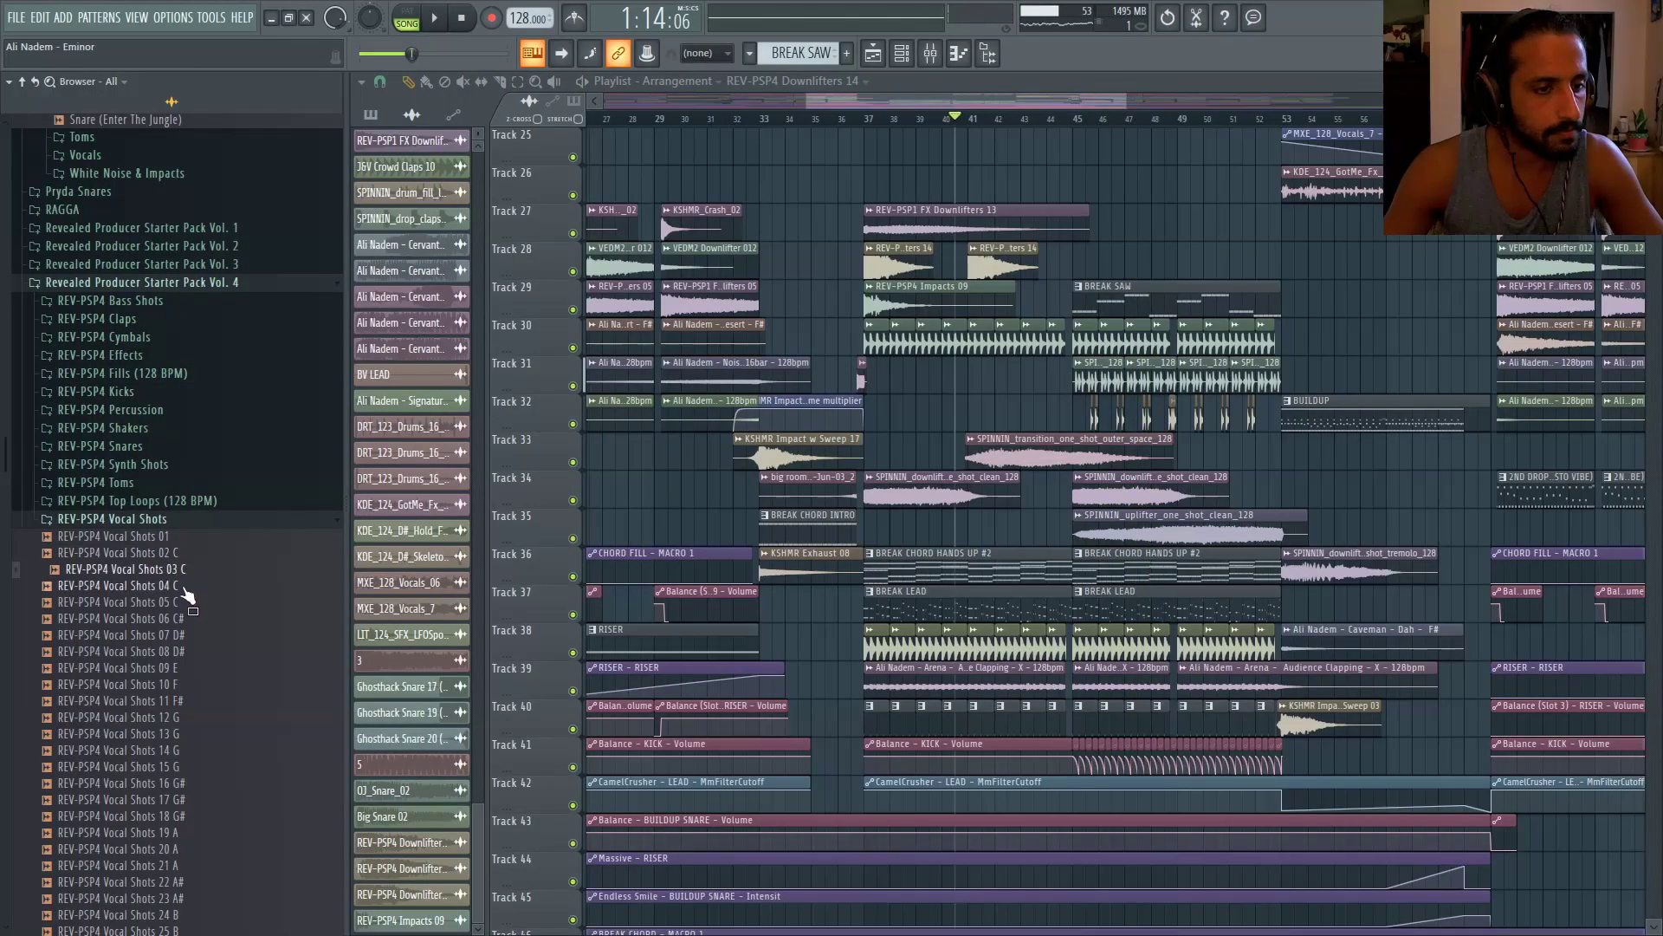
pyautogui.scroll(-4, 182, 563)
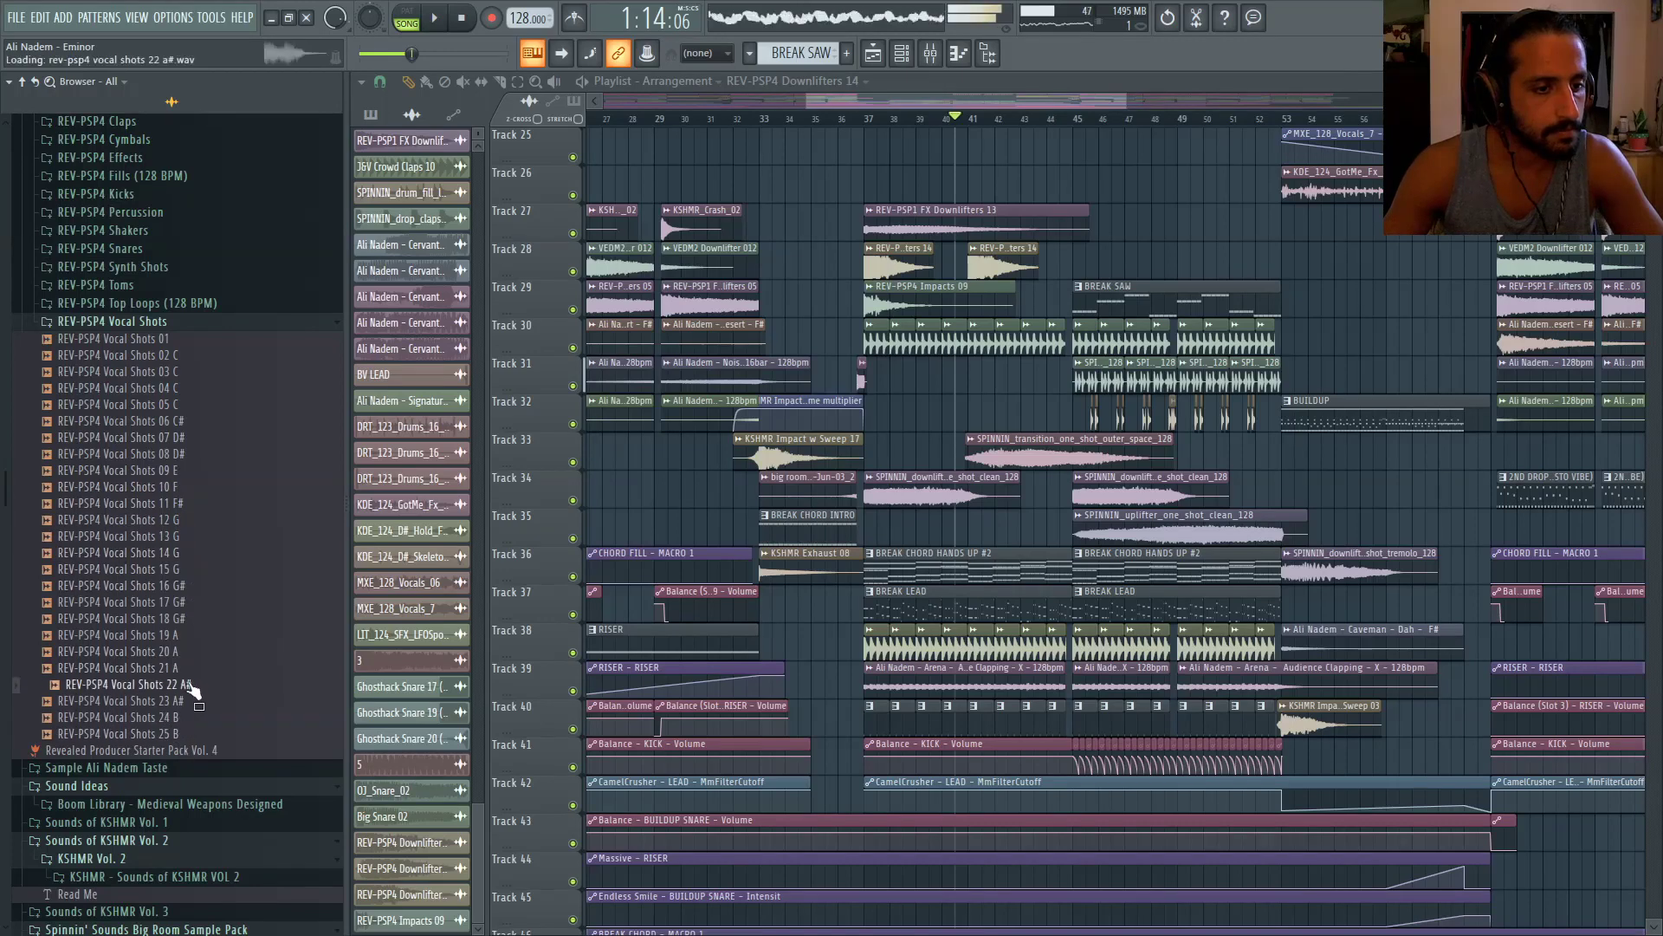
pyautogui.click(129, 651)
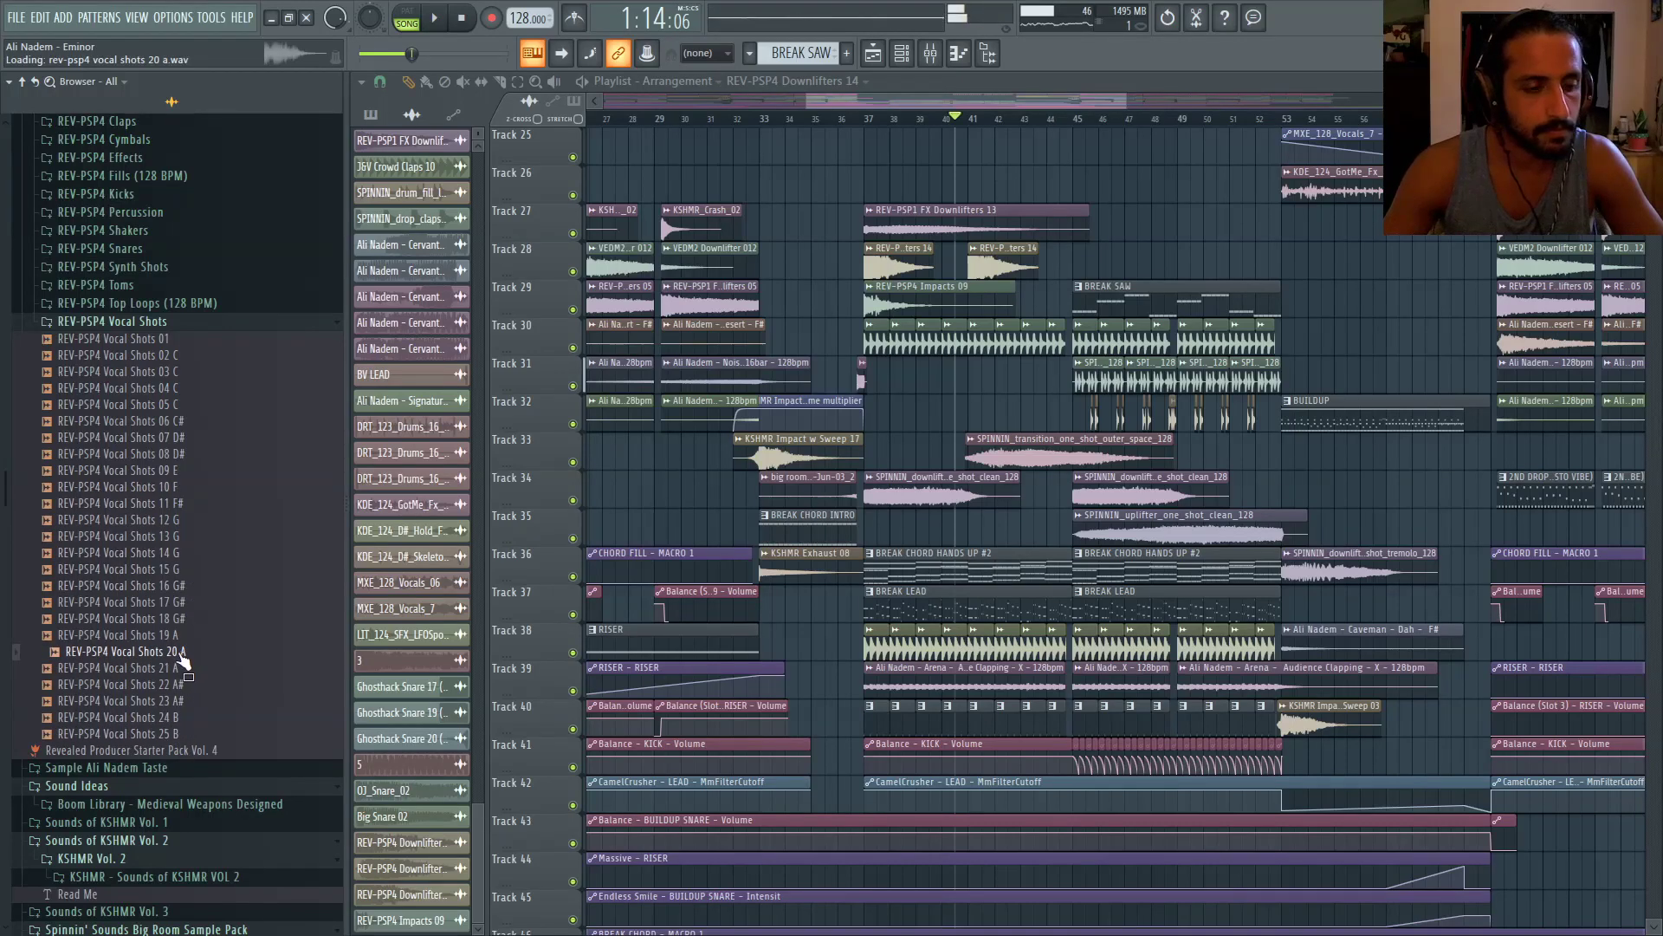
# Place the REV-PSP4 Vocal Shots 20 A sample on Track 26 at the start of bar 37 and play it in context
pyautogui.moveTo(197, 651); pyautogui.dragTo(912, 190)
pyautogui.scroll(3, 907, 188)
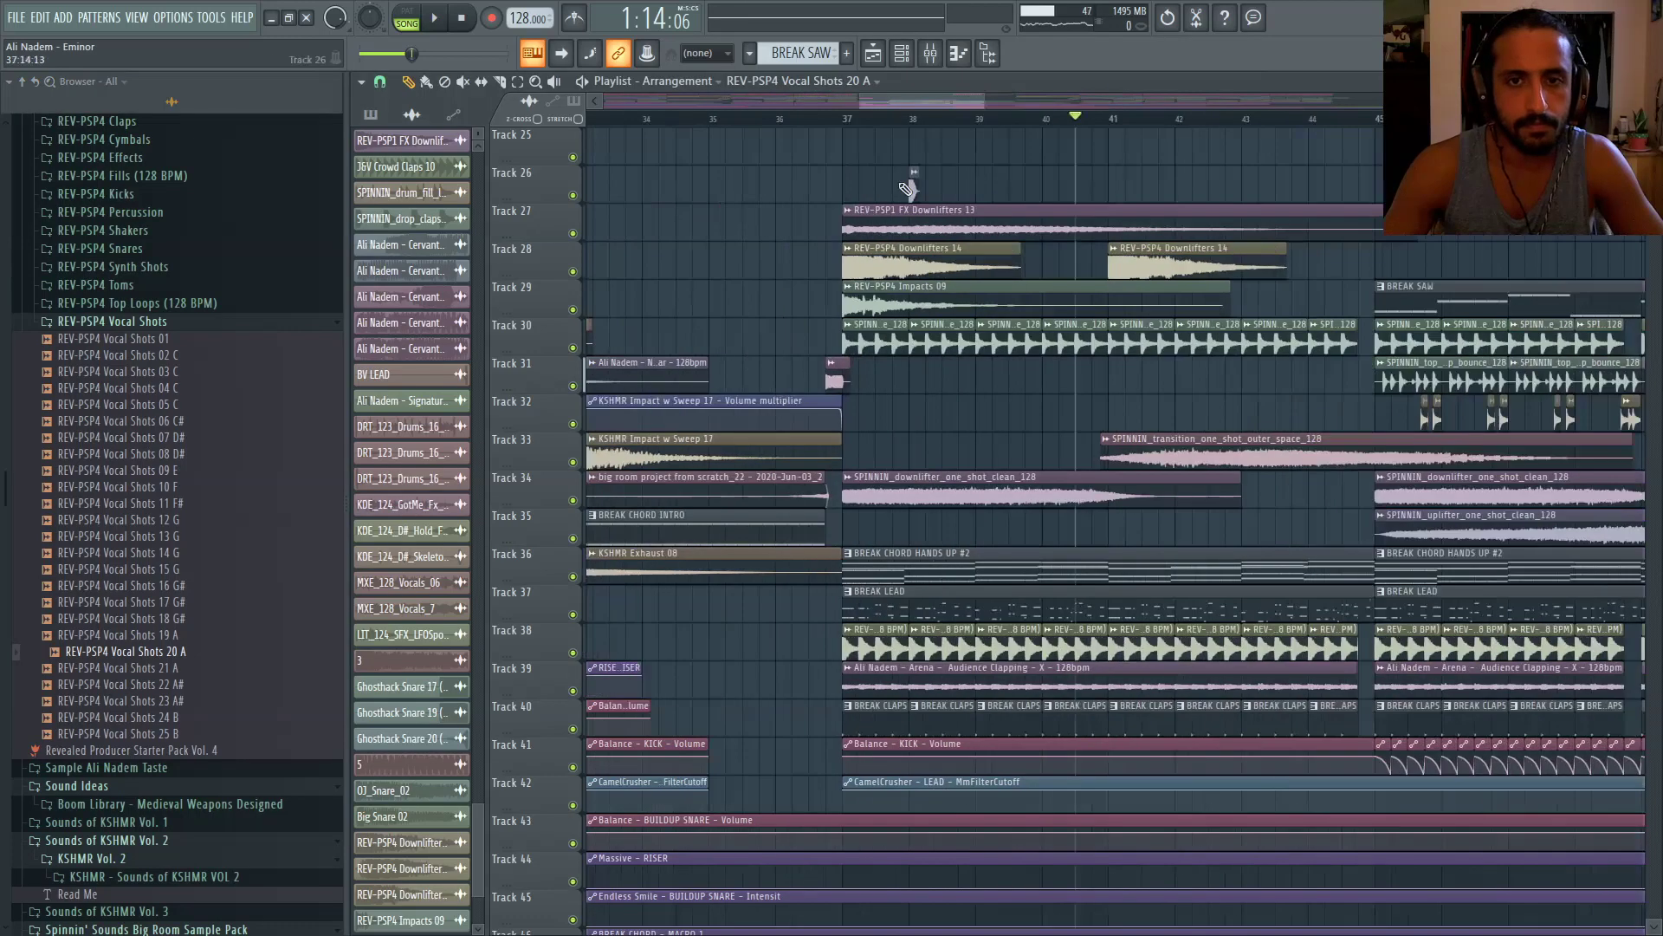
pyautogui.moveTo(870, 121); pyautogui.dragTo(849, 121)
pyautogui.press('space')
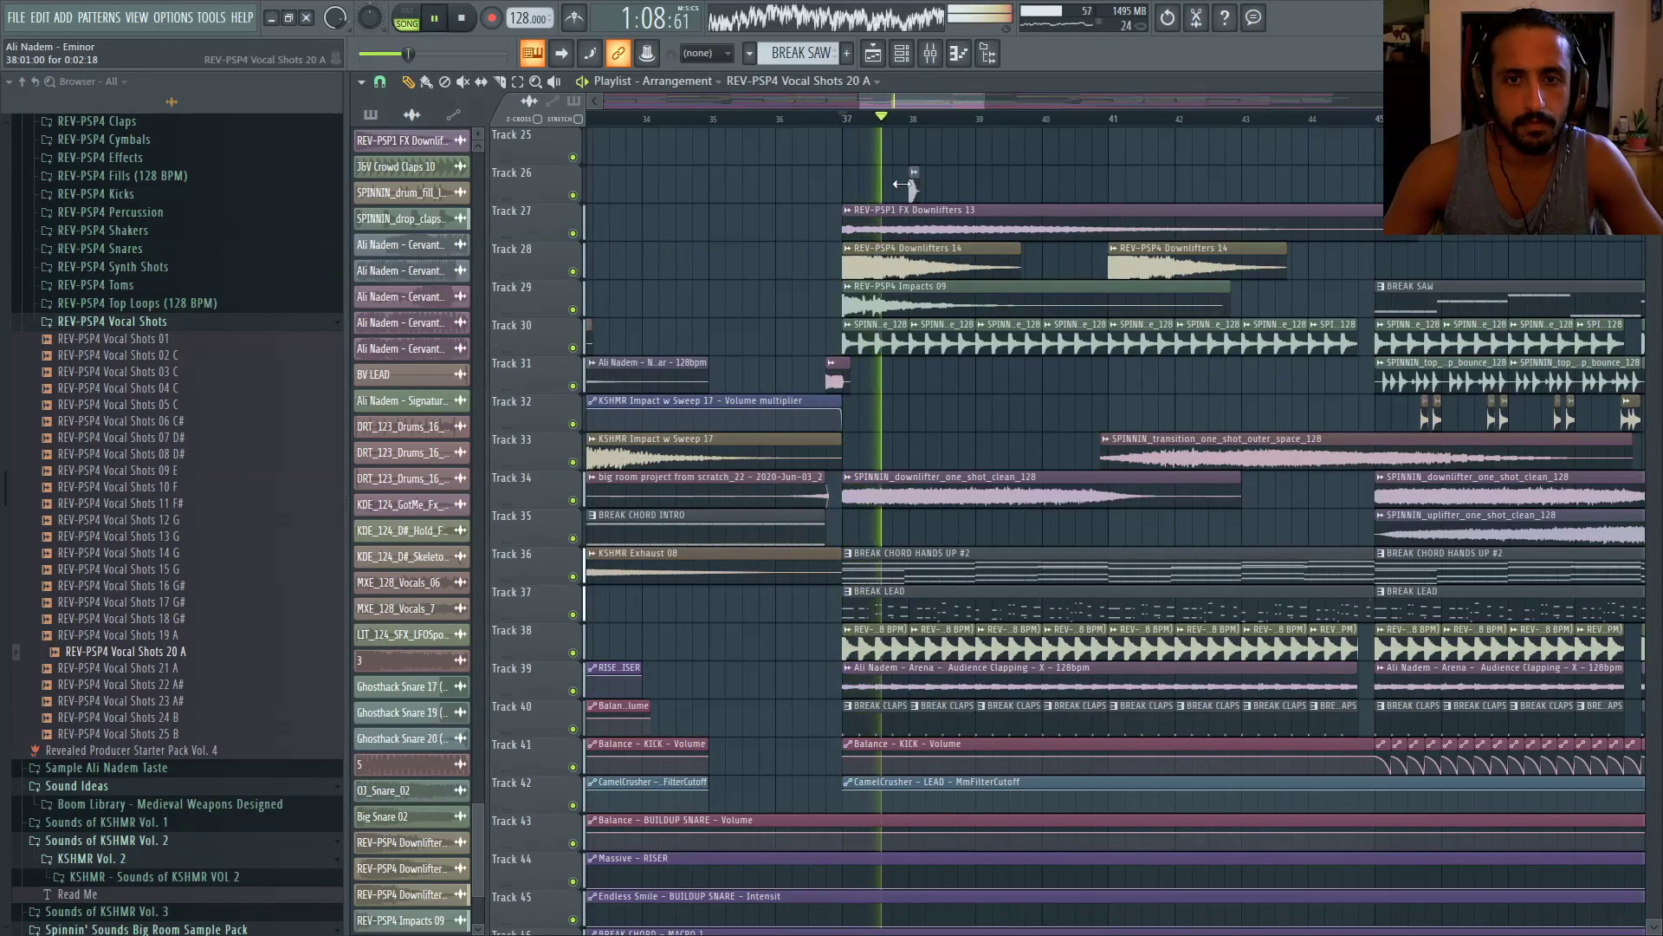
pyautogui.press('space')
pyautogui.click(851, 188)
pyautogui.press('space')
pyautogui.scroll(3, 859, 192)
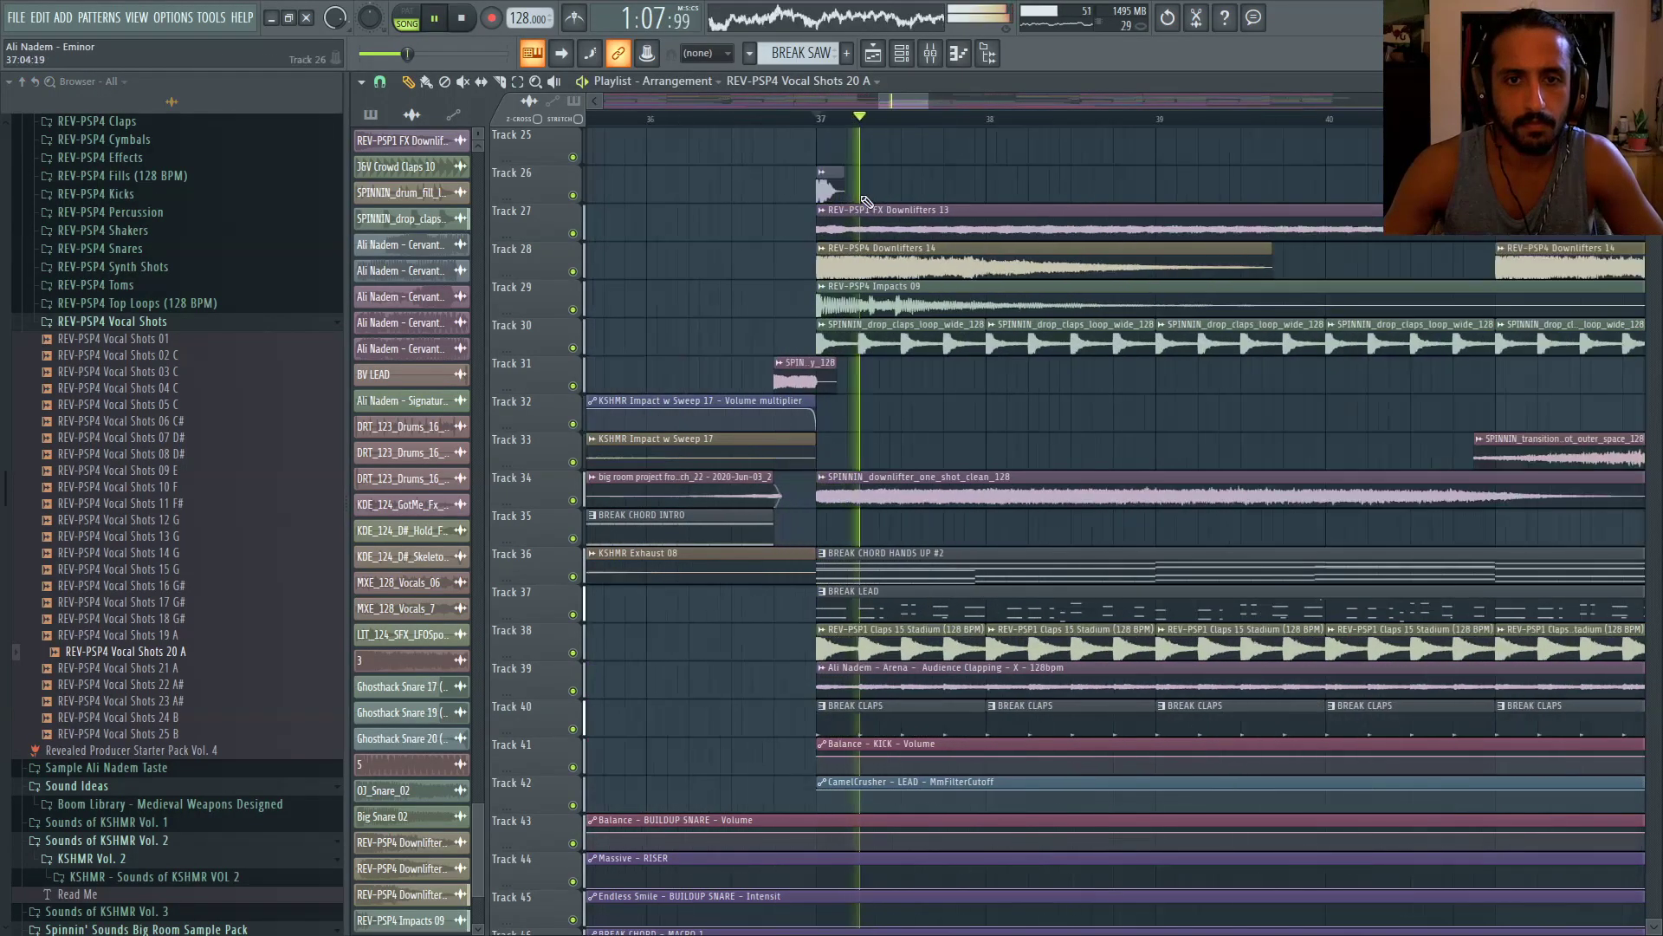
pyautogui.press('space')
# Raise the time-stretching pitch of the REV-PSP4 Vocal Shots 20 A sample and audition the result
pyautogui.doubleClick(829, 188)
pyautogui.moveTo(738, 376); pyautogui.dragTo(738, 366)
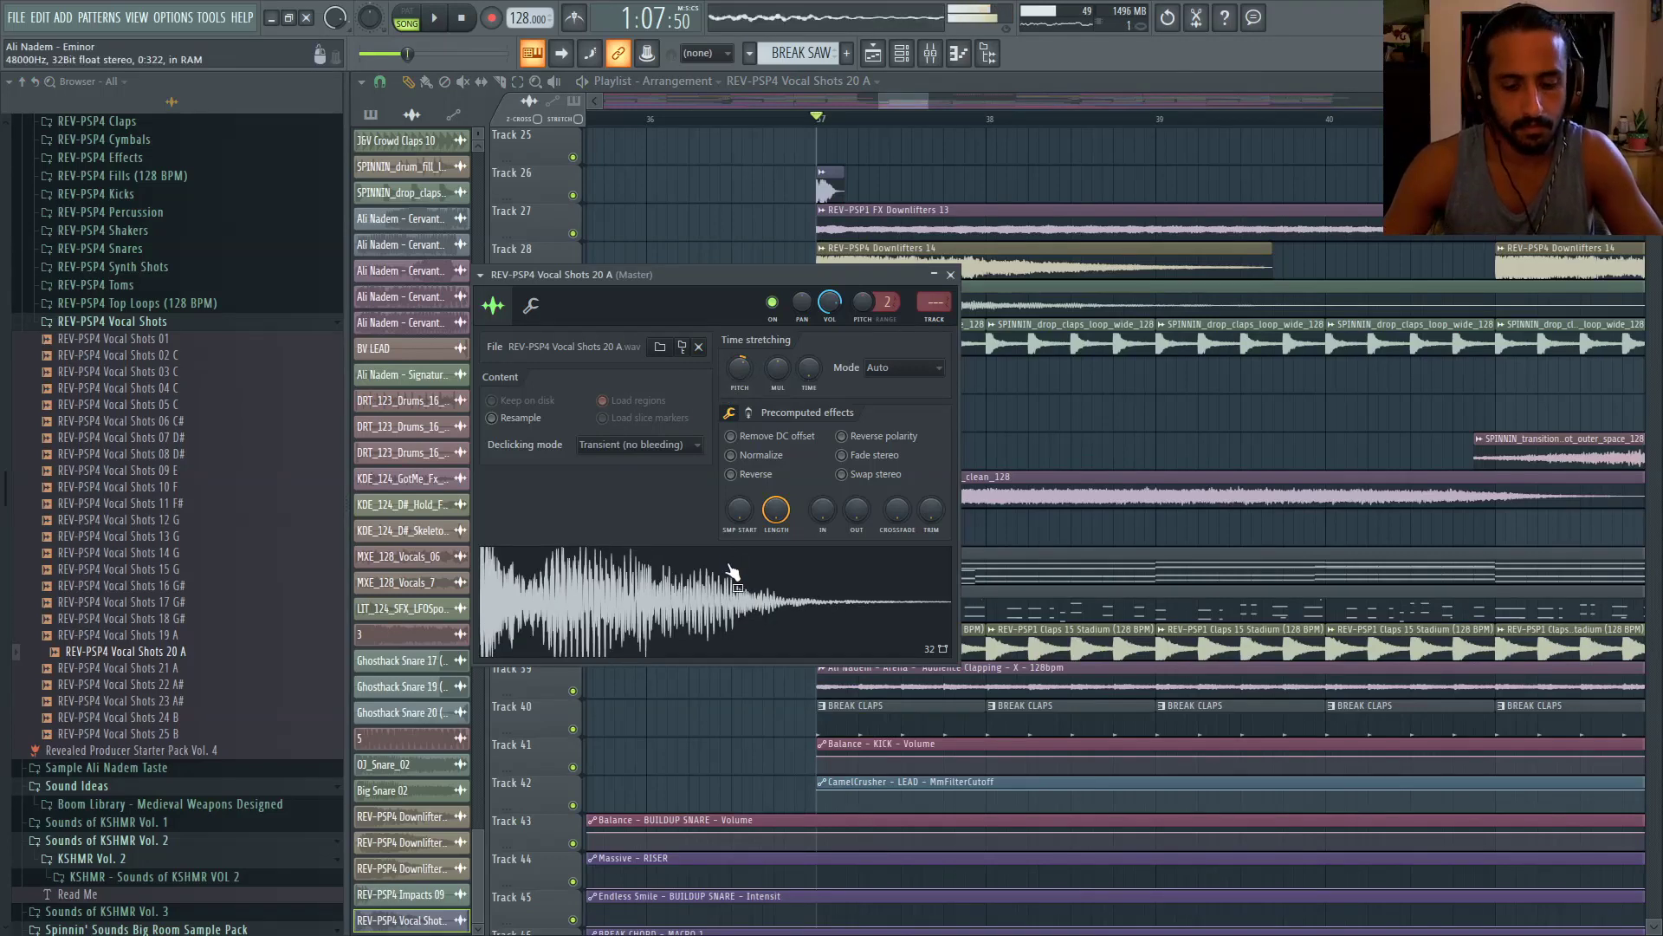
pyautogui.click(732, 572)
pyautogui.scroll(1, 744, 378)
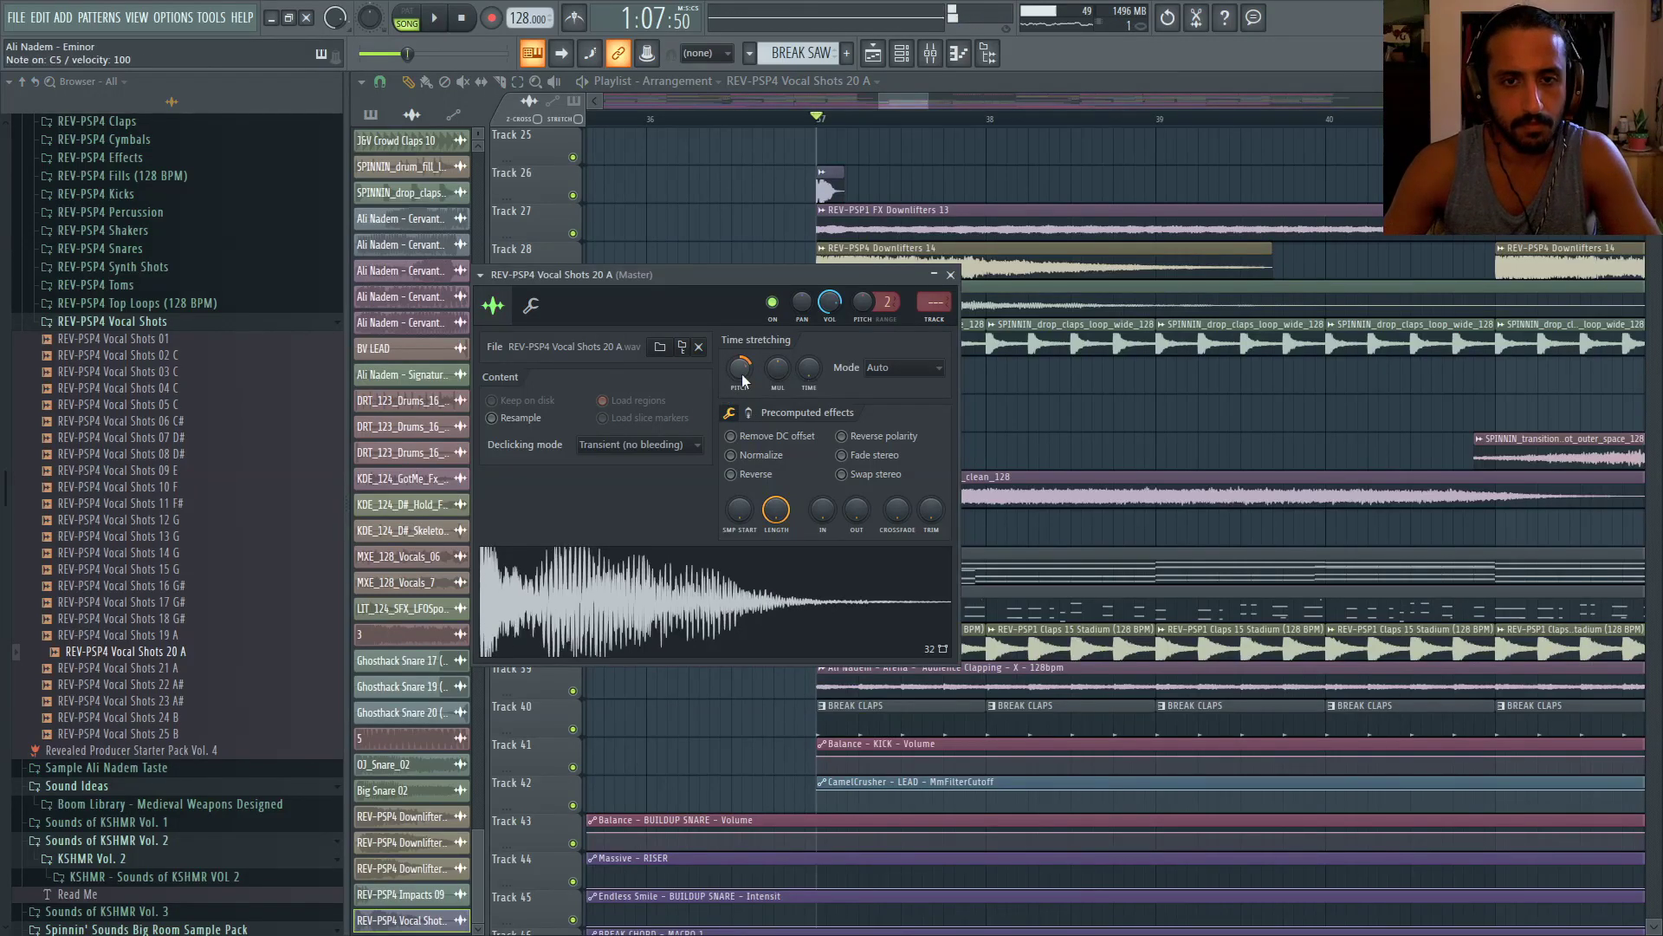
pyautogui.scroll(2, 747, 376)
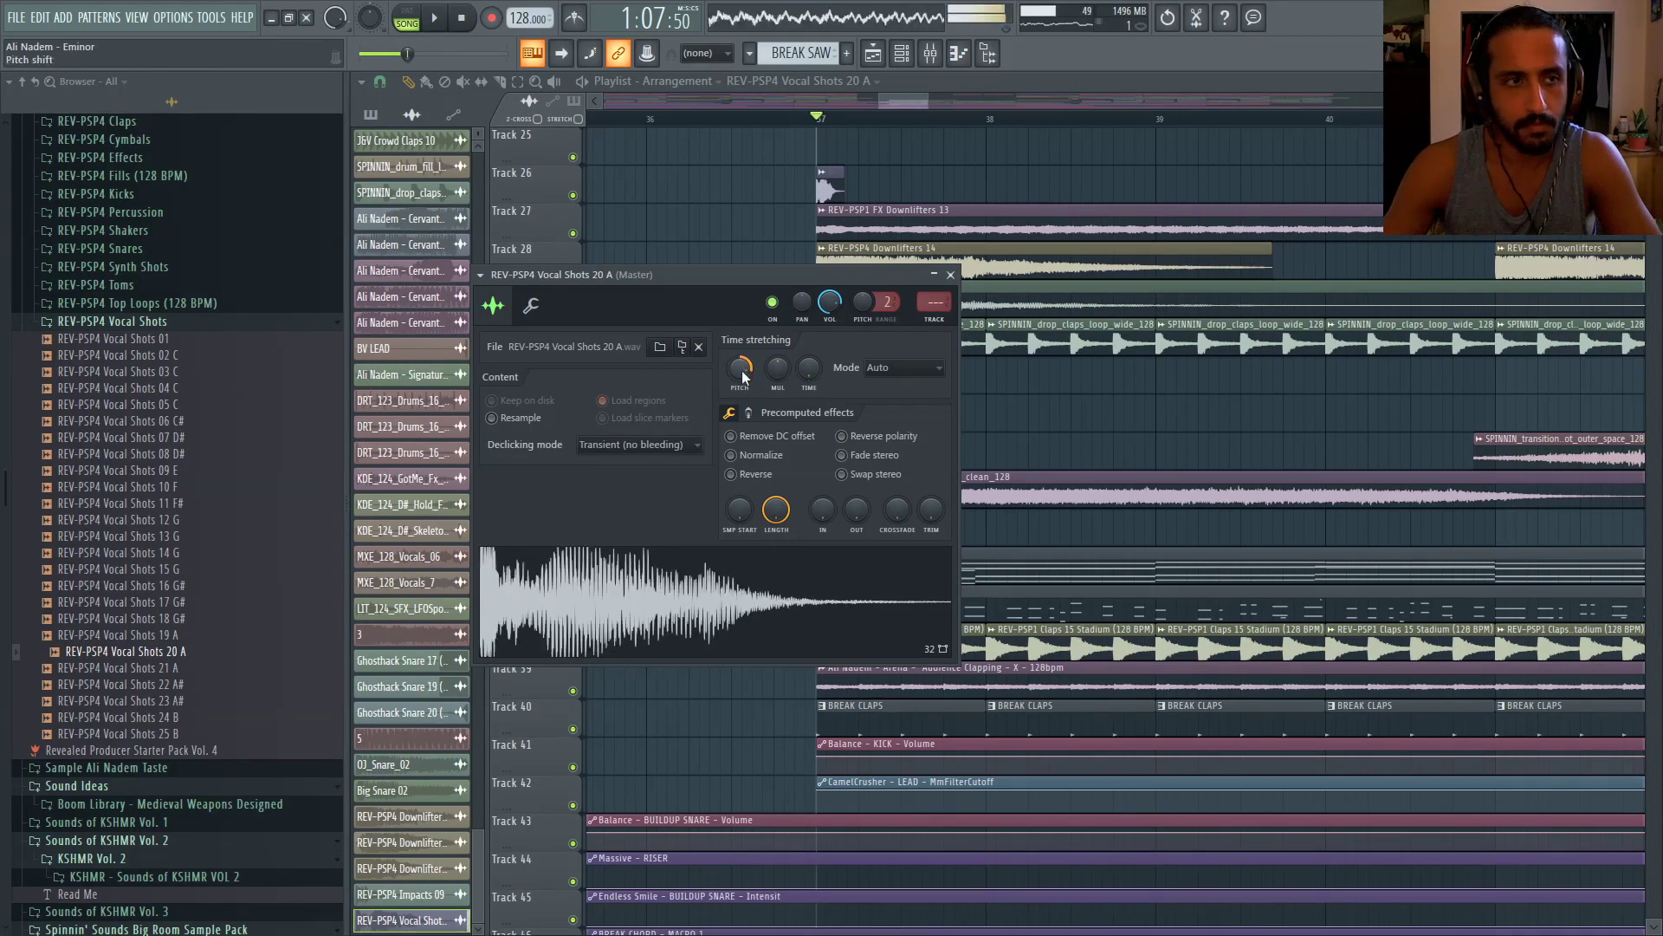
pyautogui.moveTo(741, 379); pyautogui.dragTo(741, 370)
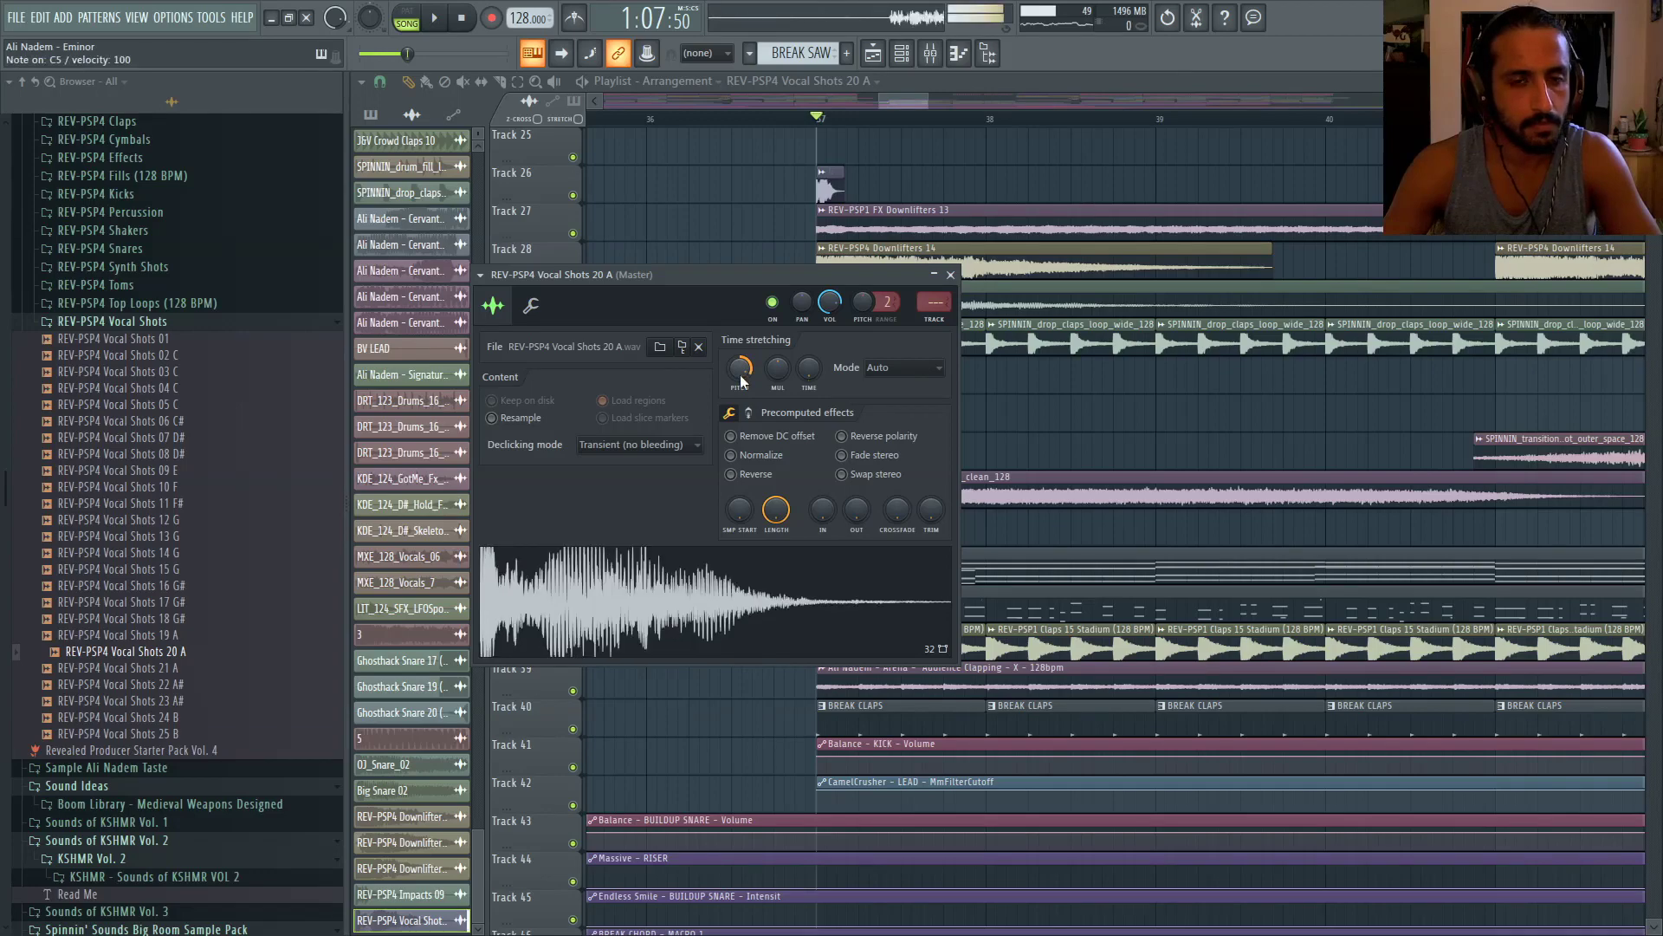
pyautogui.press('space')
pyautogui.press('space')
pyautogui.press('space')
# Route the REV-PSP4 Vocal Shots 20 A channel to mixer track 31 and load Fruity Reeverb in slot 4
pyautogui.click(938, 321)
pyautogui.click(1143, 496)
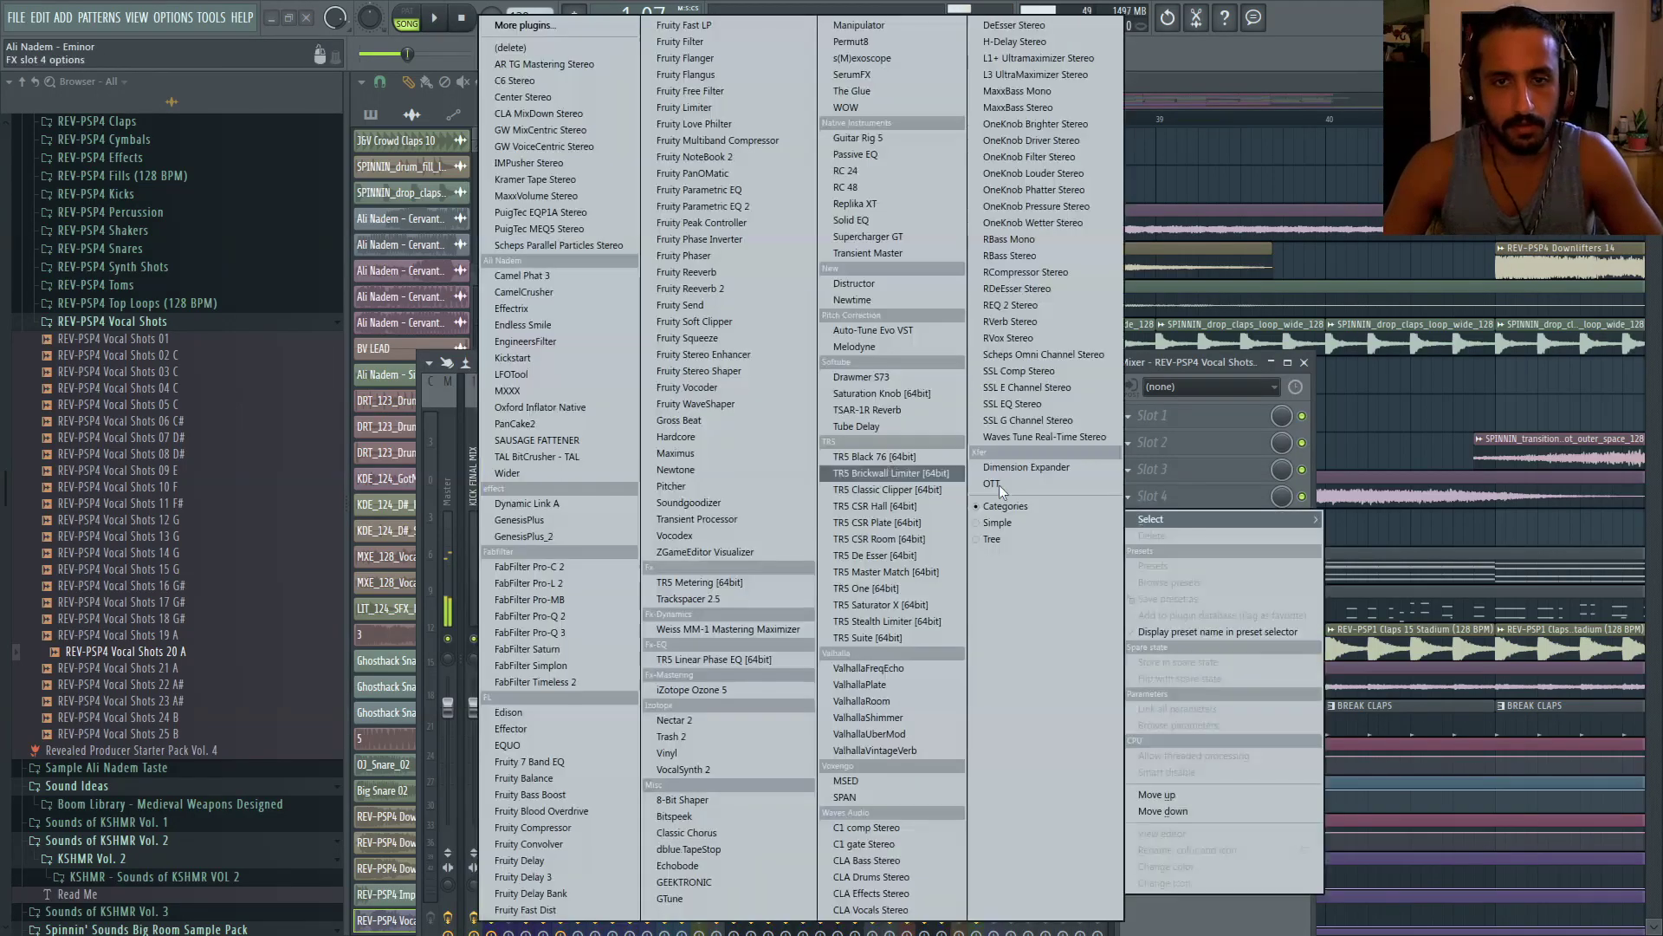
pyautogui.click(727, 272)
pyautogui.press('space')
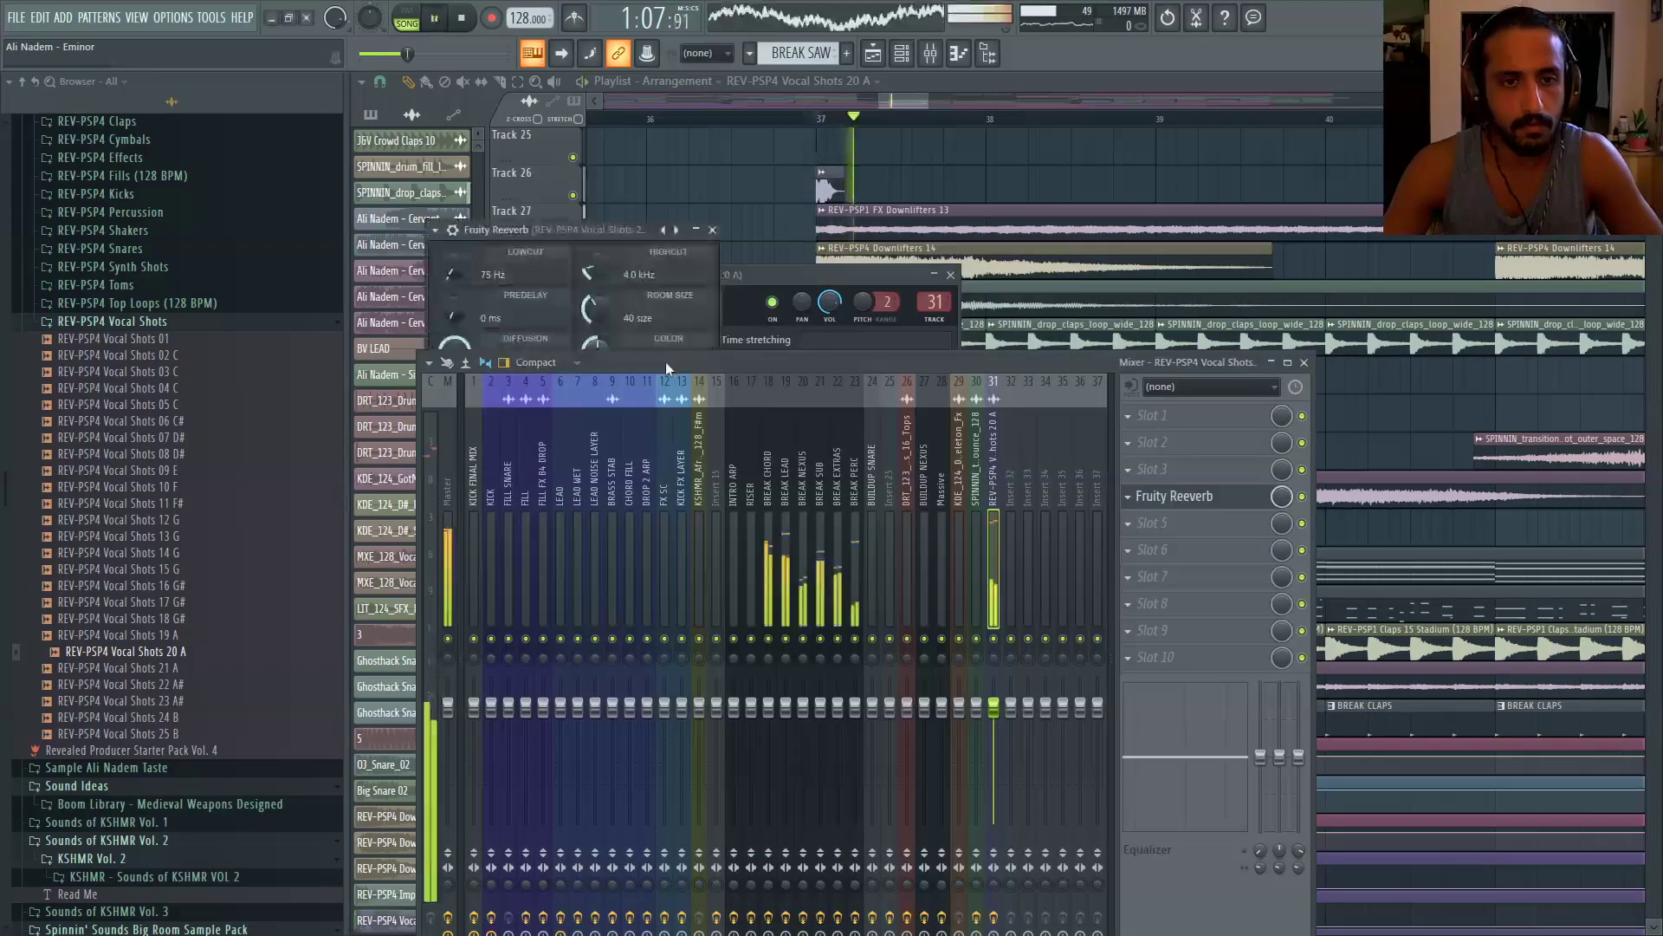
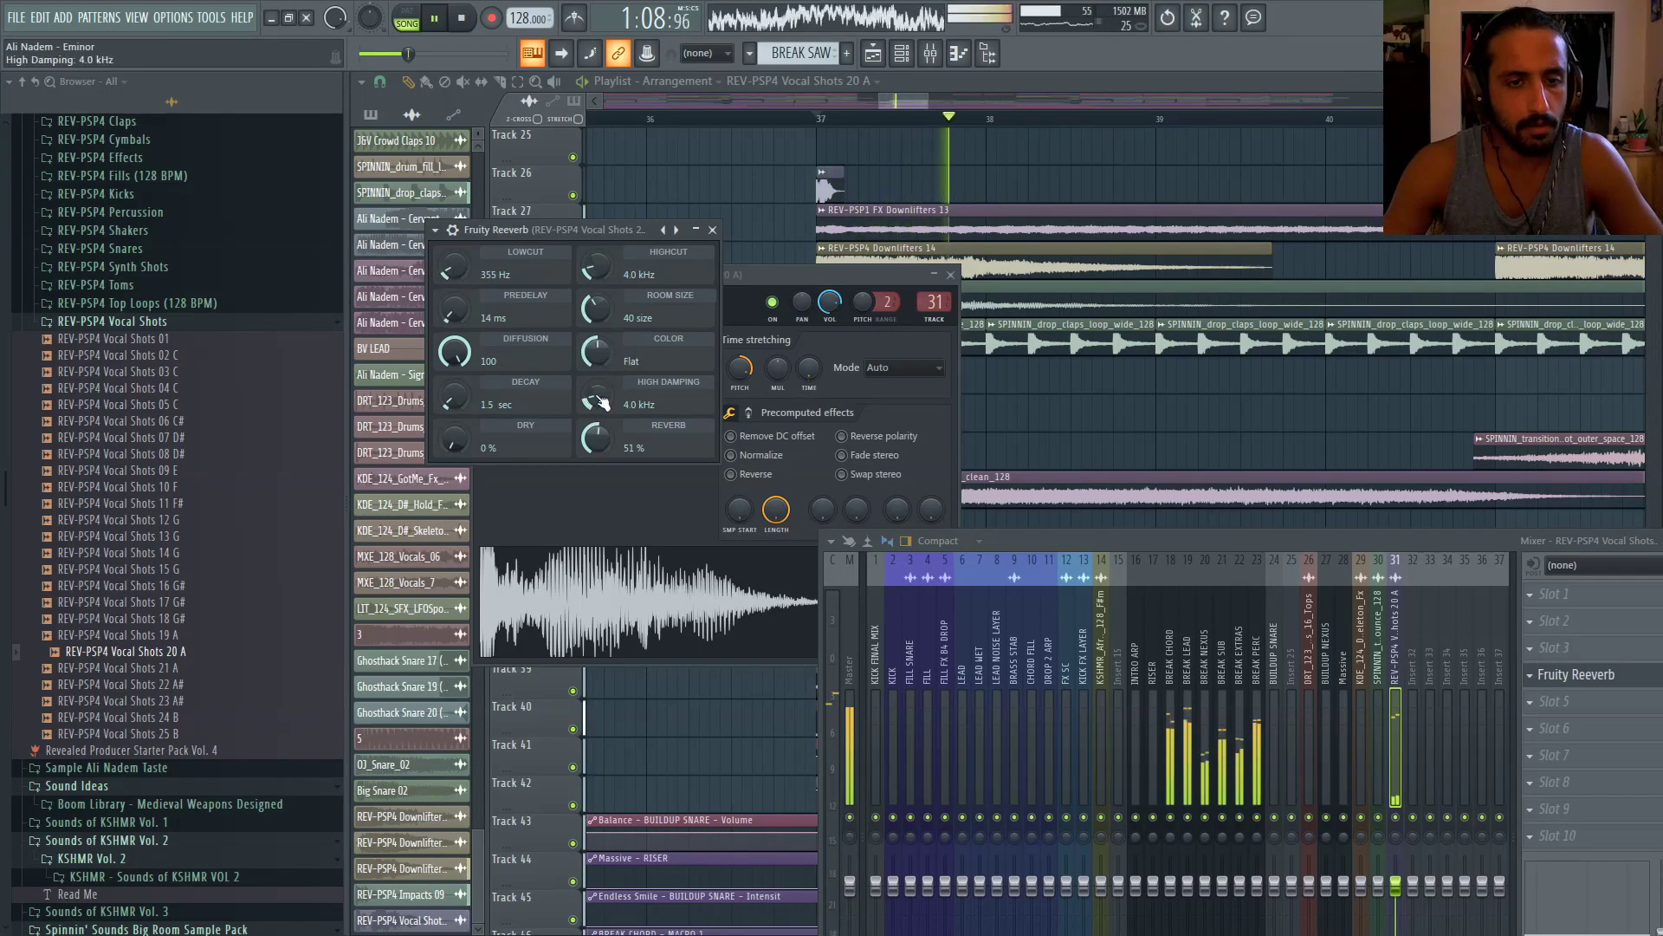
# Set the vocal shot's Fruity Reeverb decay to 4.3 sec and its reverb level to 29 %
pyautogui.moveTo(453, 406); pyautogui.dragTo(453, 373)
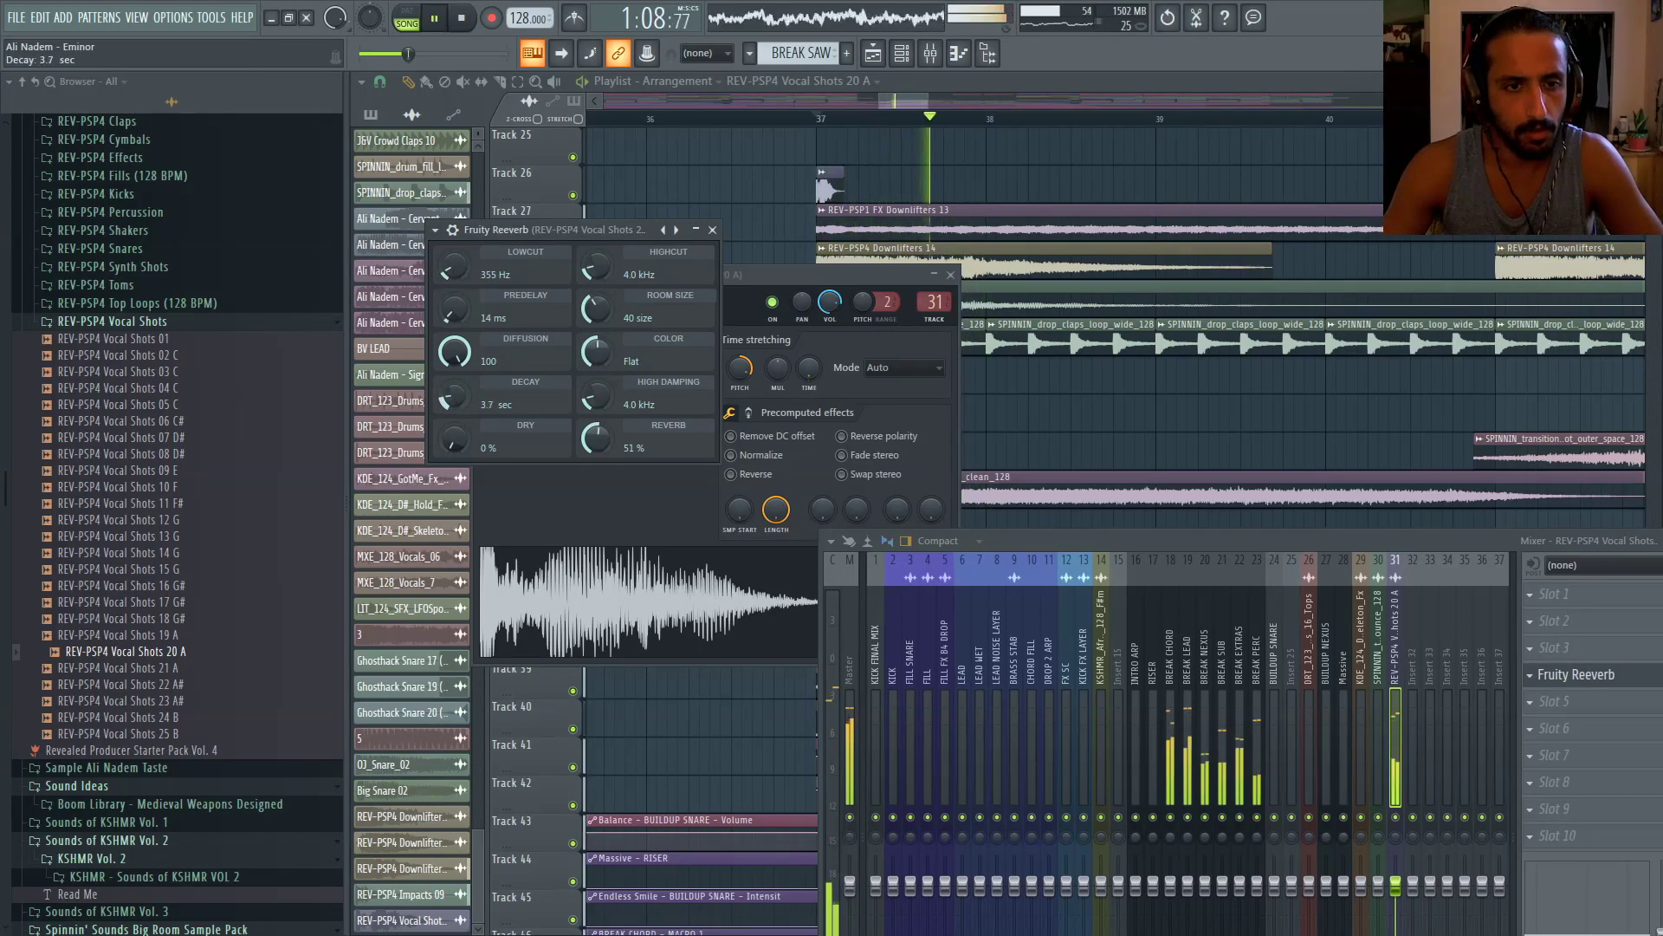
pyautogui.moveTo(600, 442); pyautogui.dragTo(600, 429)
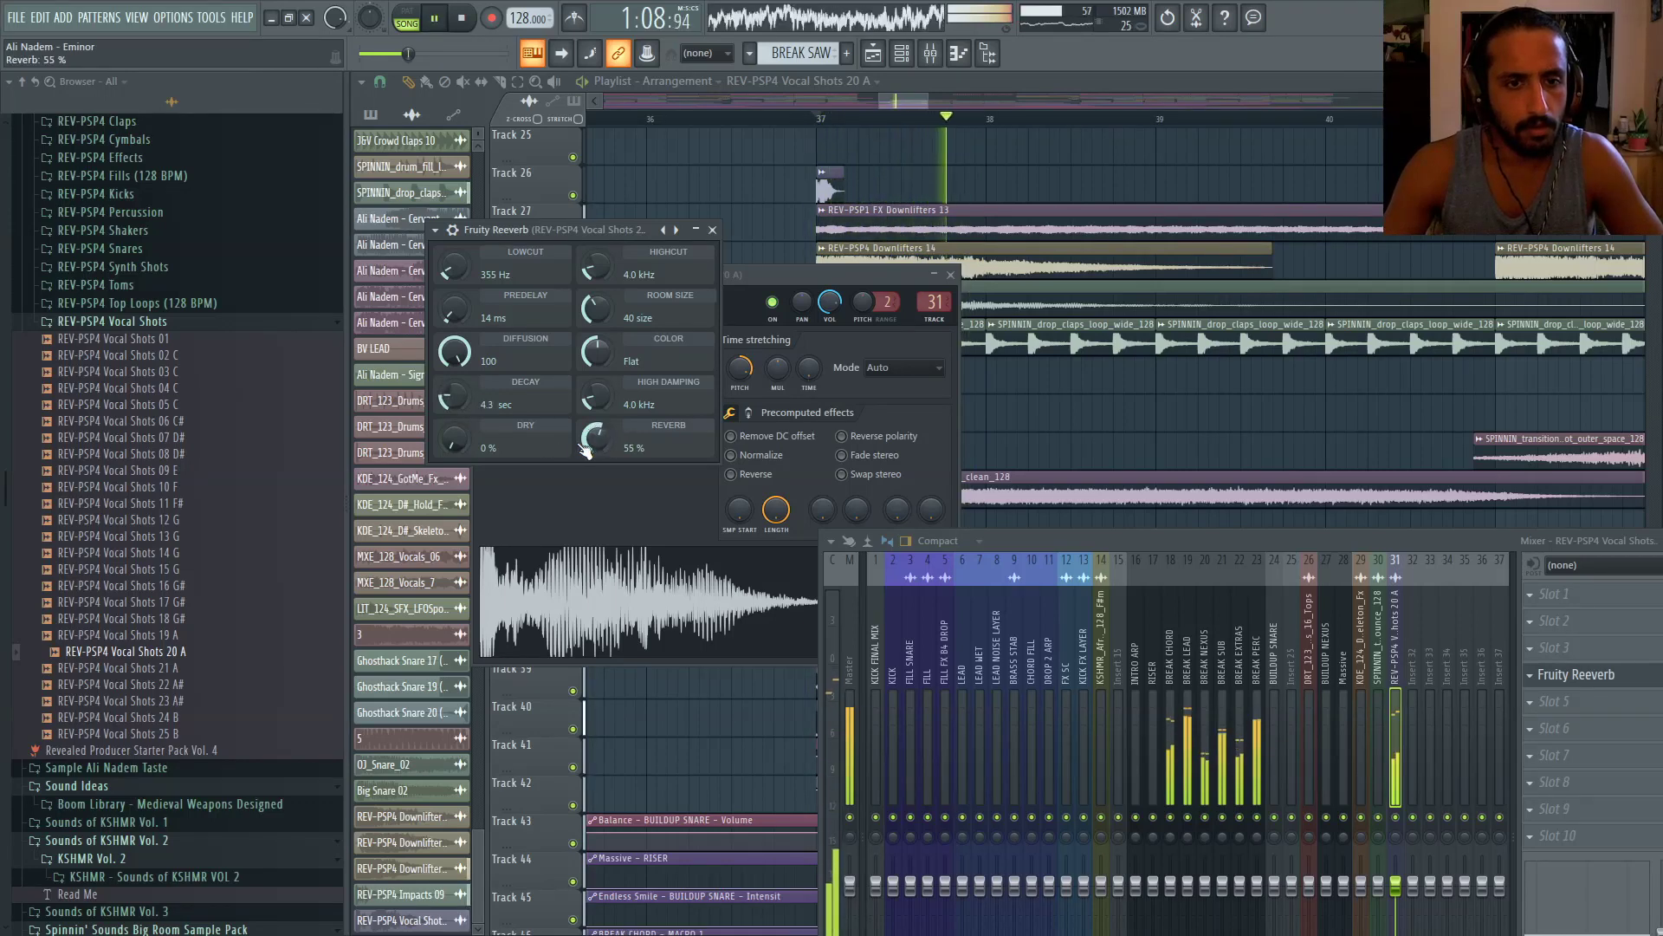
pyautogui.moveTo(596, 440); pyautogui.dragTo(596, 439)
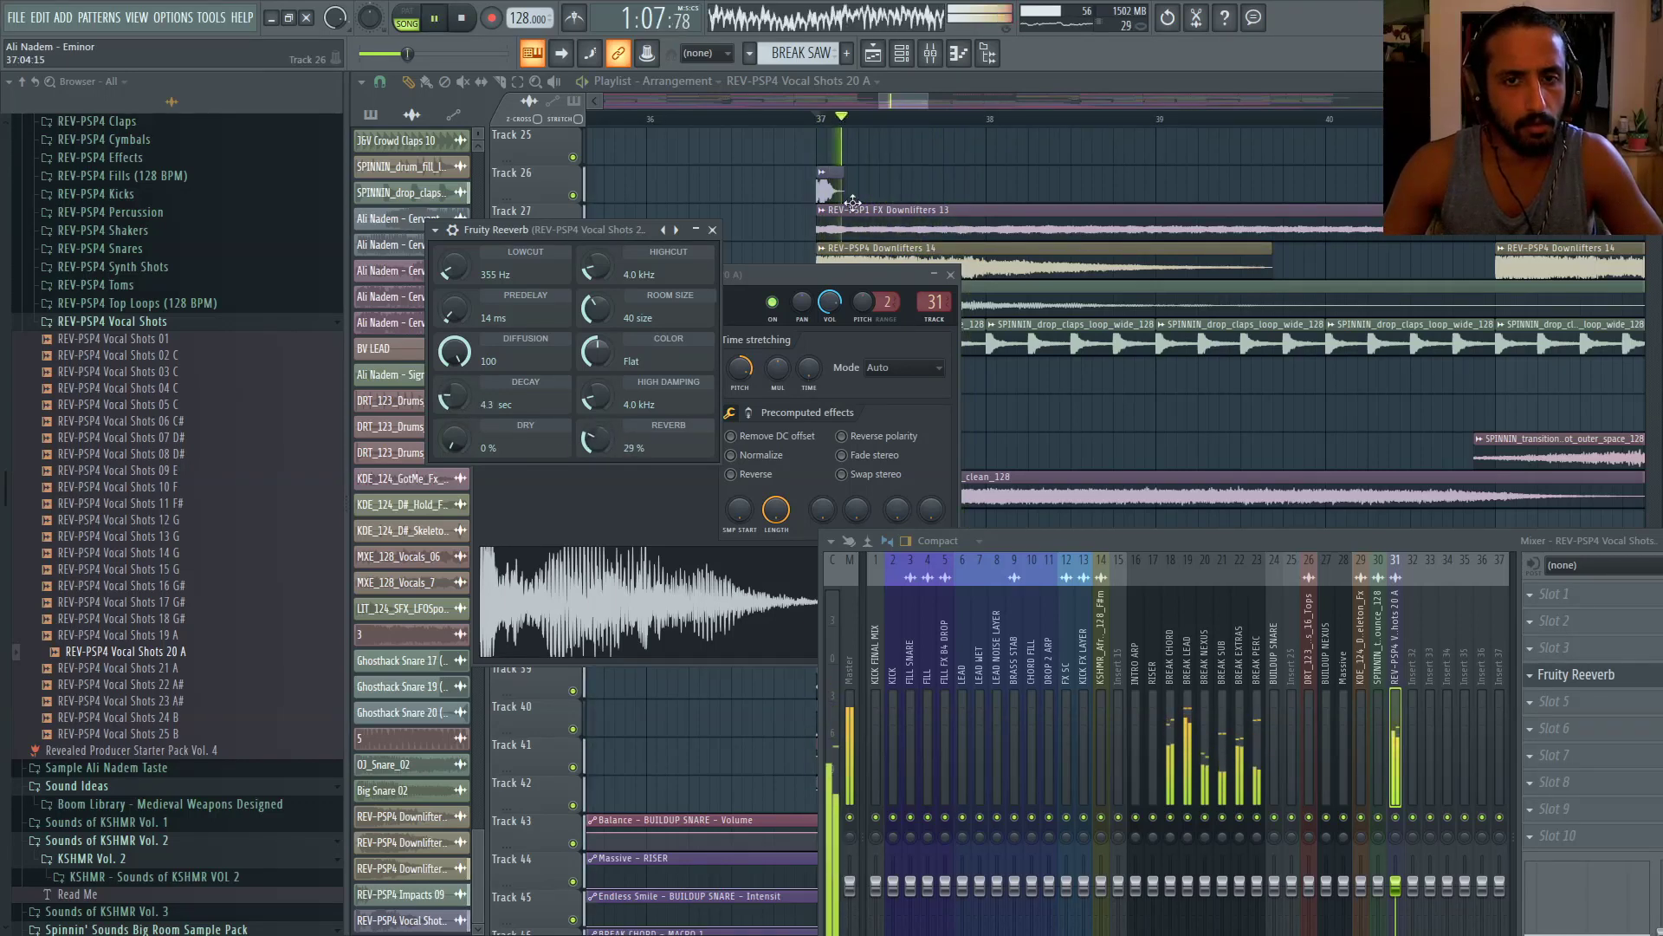
# Add a second REV-PSP4 Vocal Shots 20 A clip on Track 26 at bar 41 and set its channel's levels-adjustment volume to 49%
pyautogui.click(708, 123)
pyautogui.scroll(-5, 728, 216)
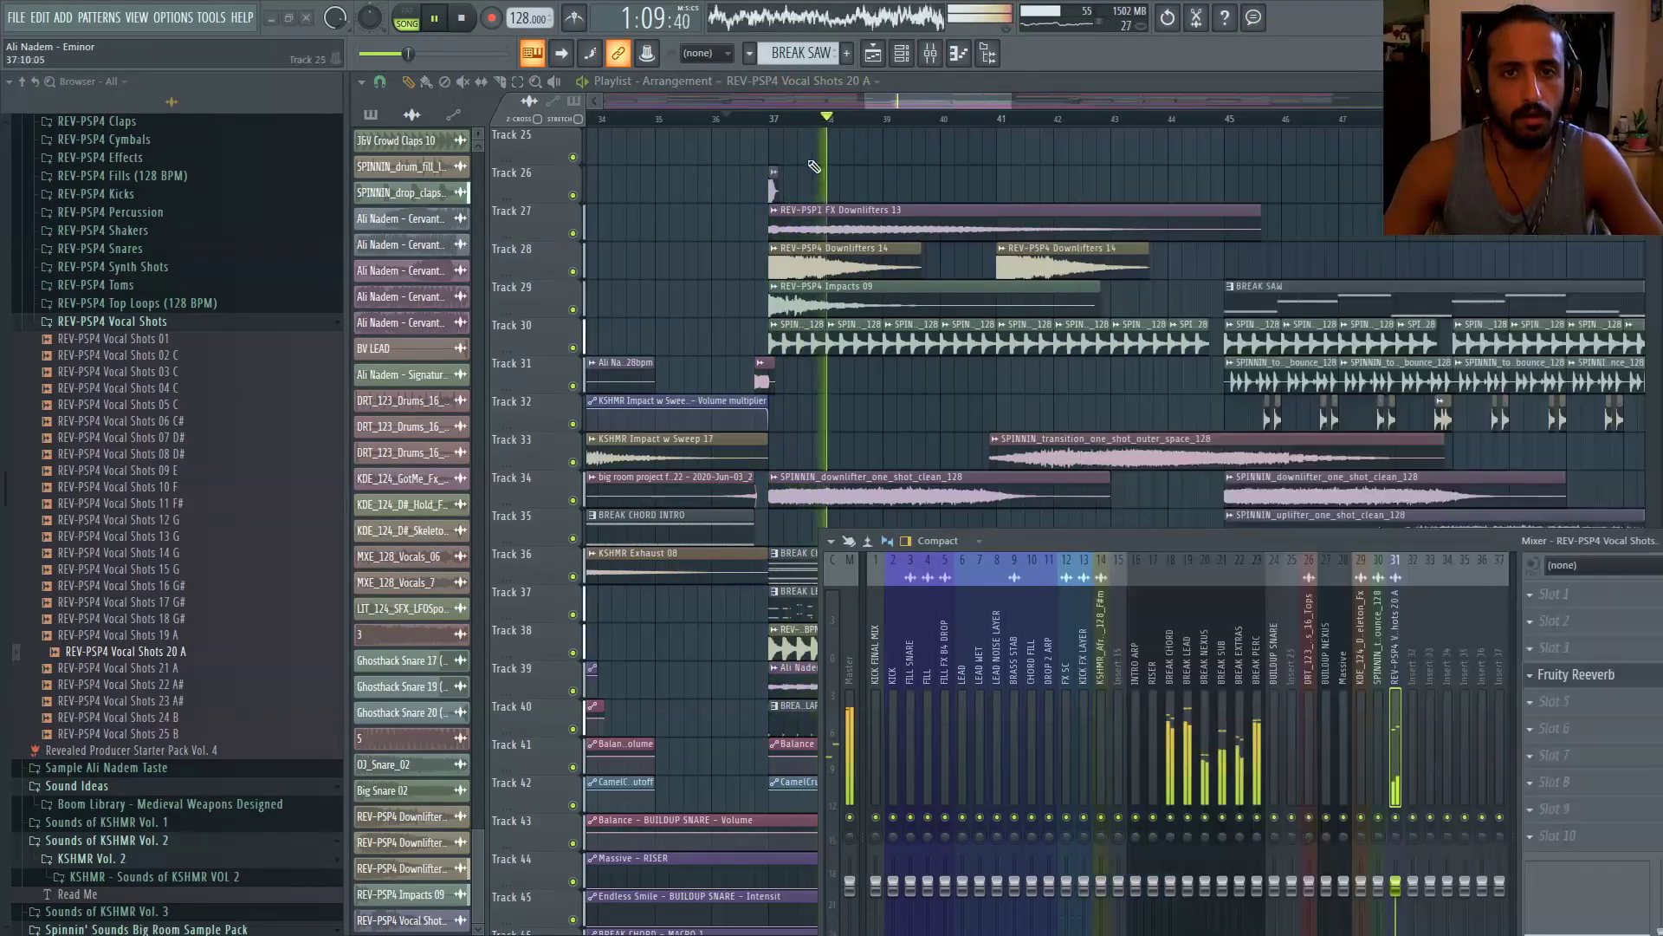
pyautogui.scroll(-3, 979, 216)
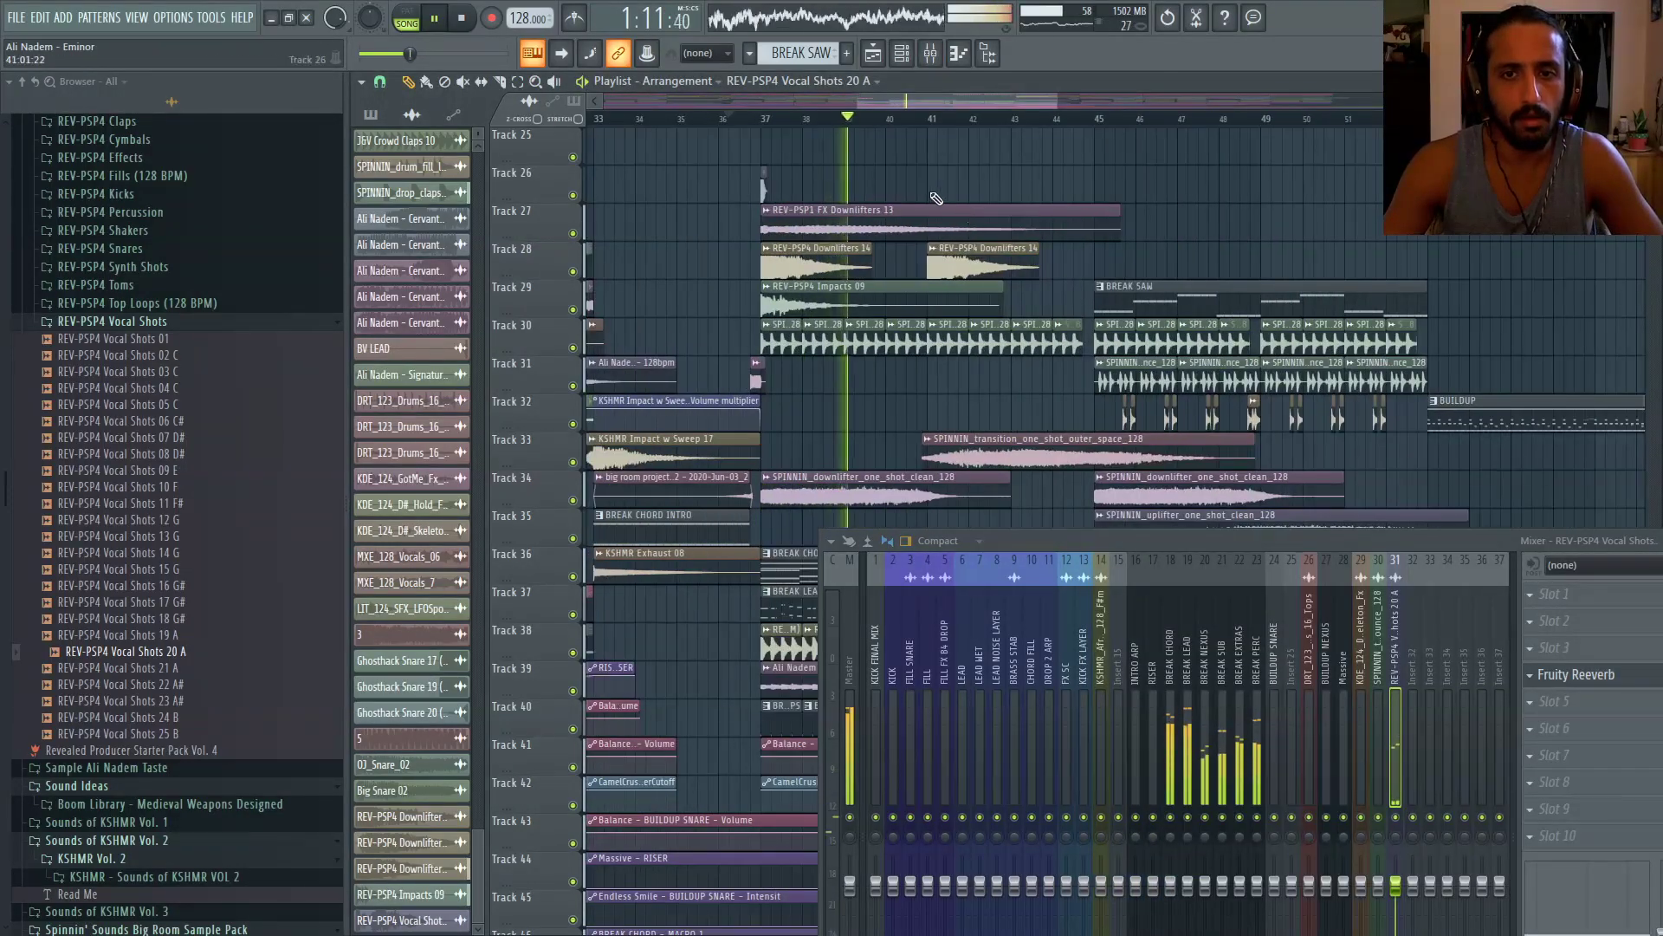
pyautogui.doubleClick(930, 189)
pyautogui.click(525, 319)
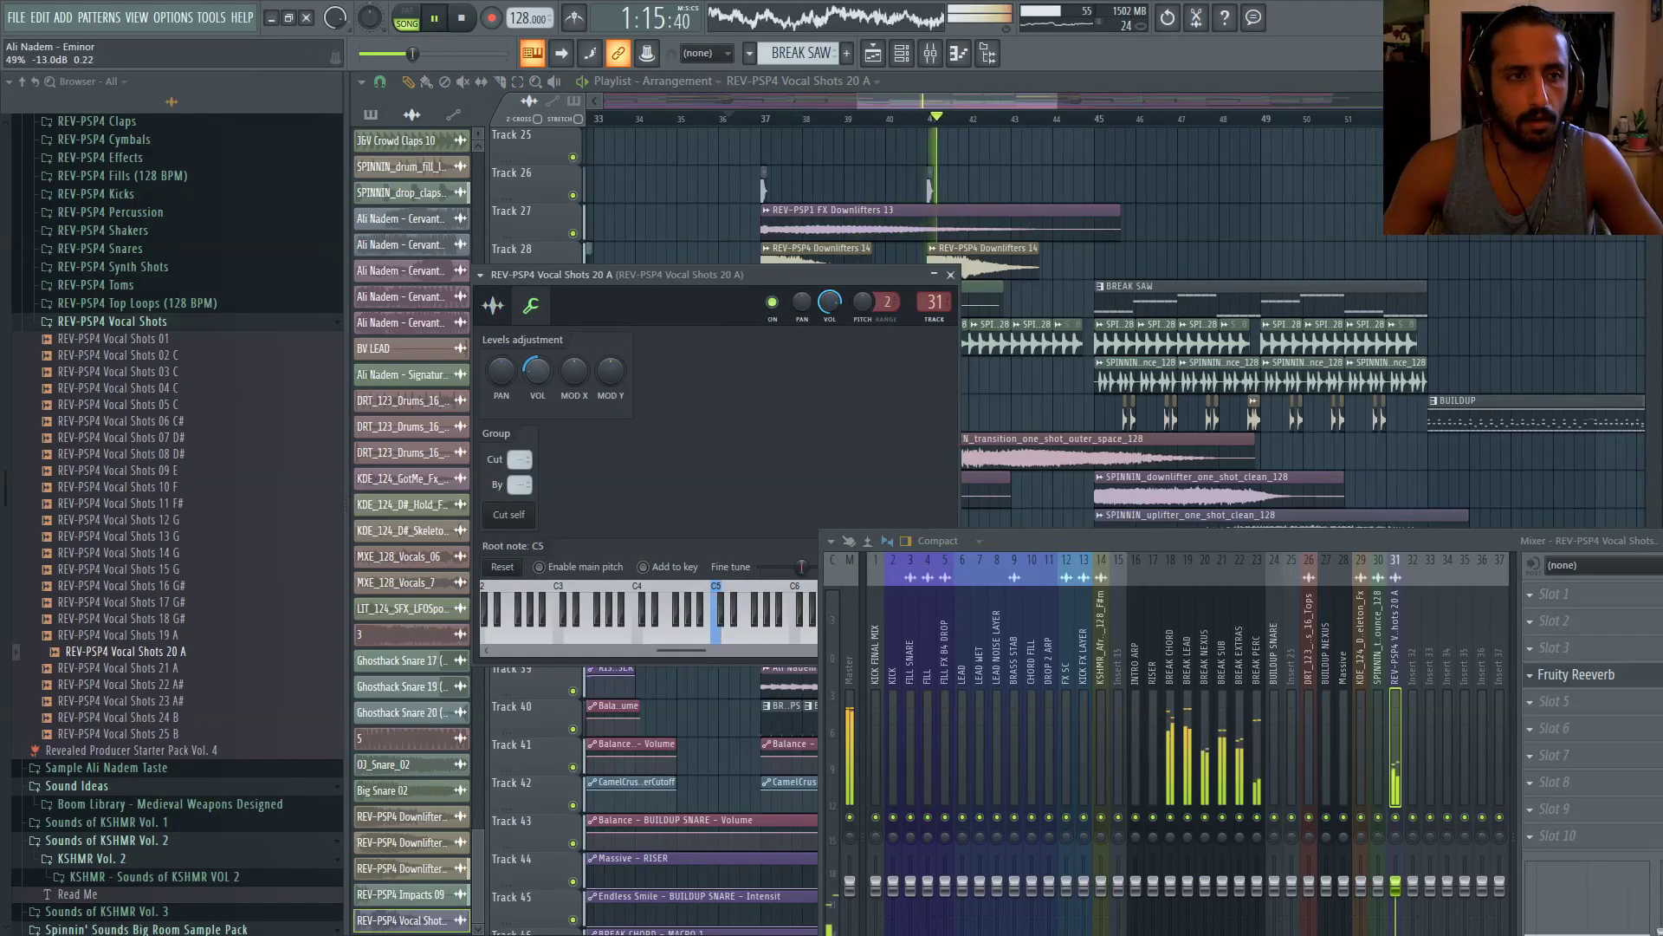
pyautogui.click(932, 124)
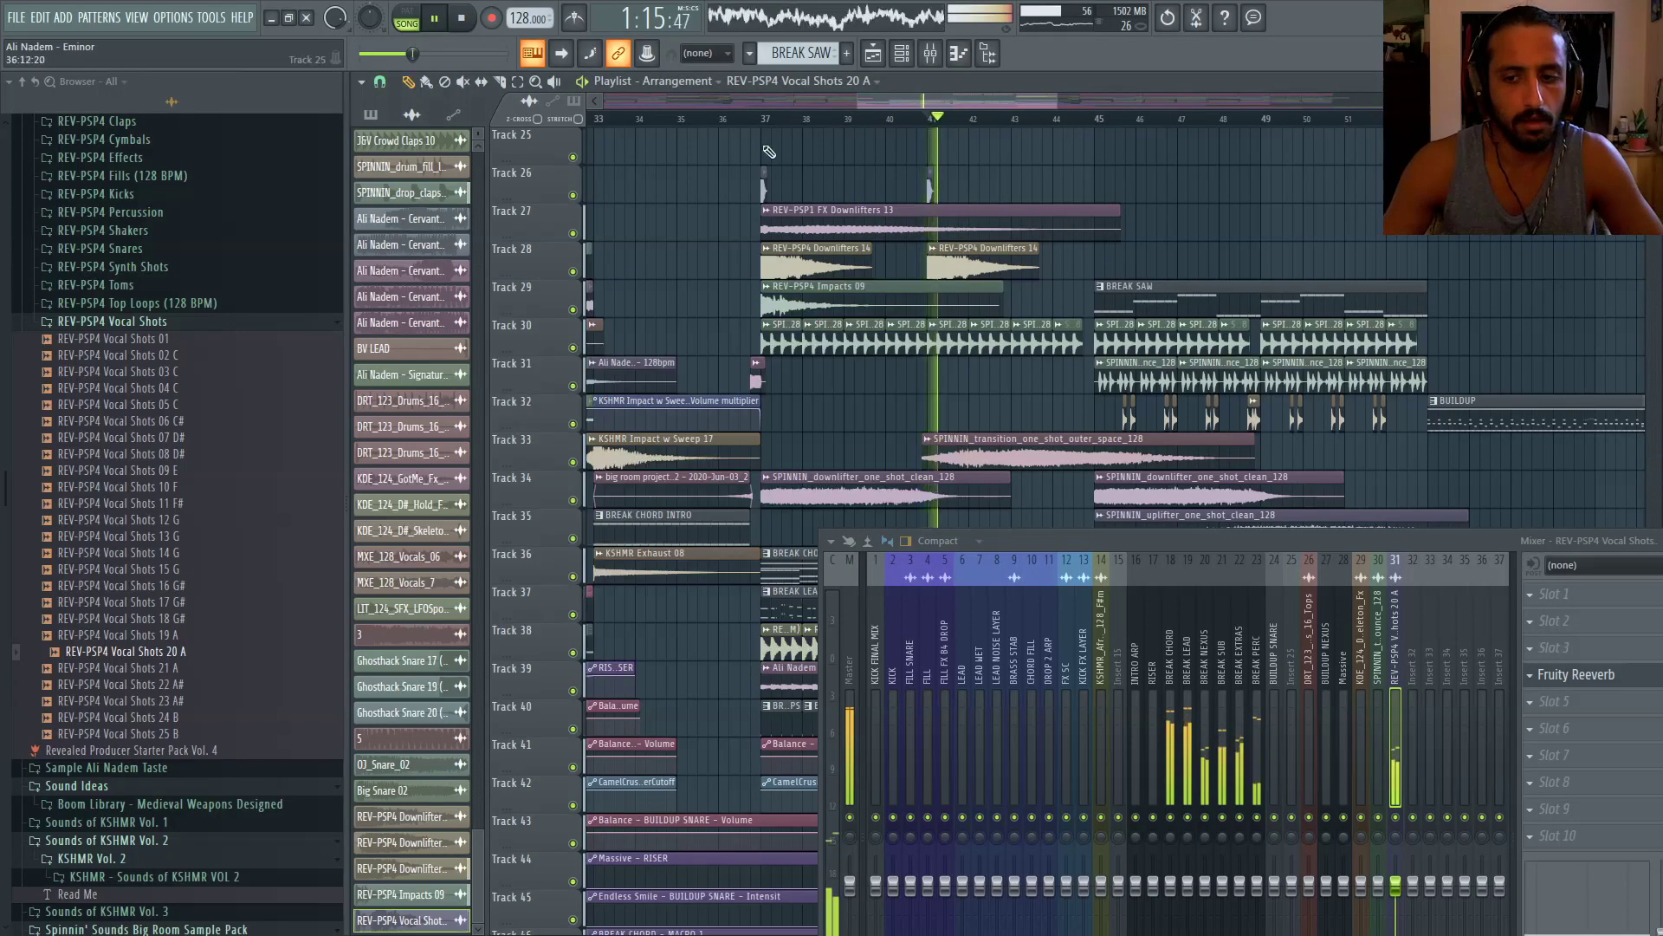
# Set the dry level of the vocal shot's Fruity Reeverb on mixer track 31 to 37 %, auditioning it at the bar 37 transition
pyautogui.click(756, 128)
pyautogui.scroll(3, 755, 128)
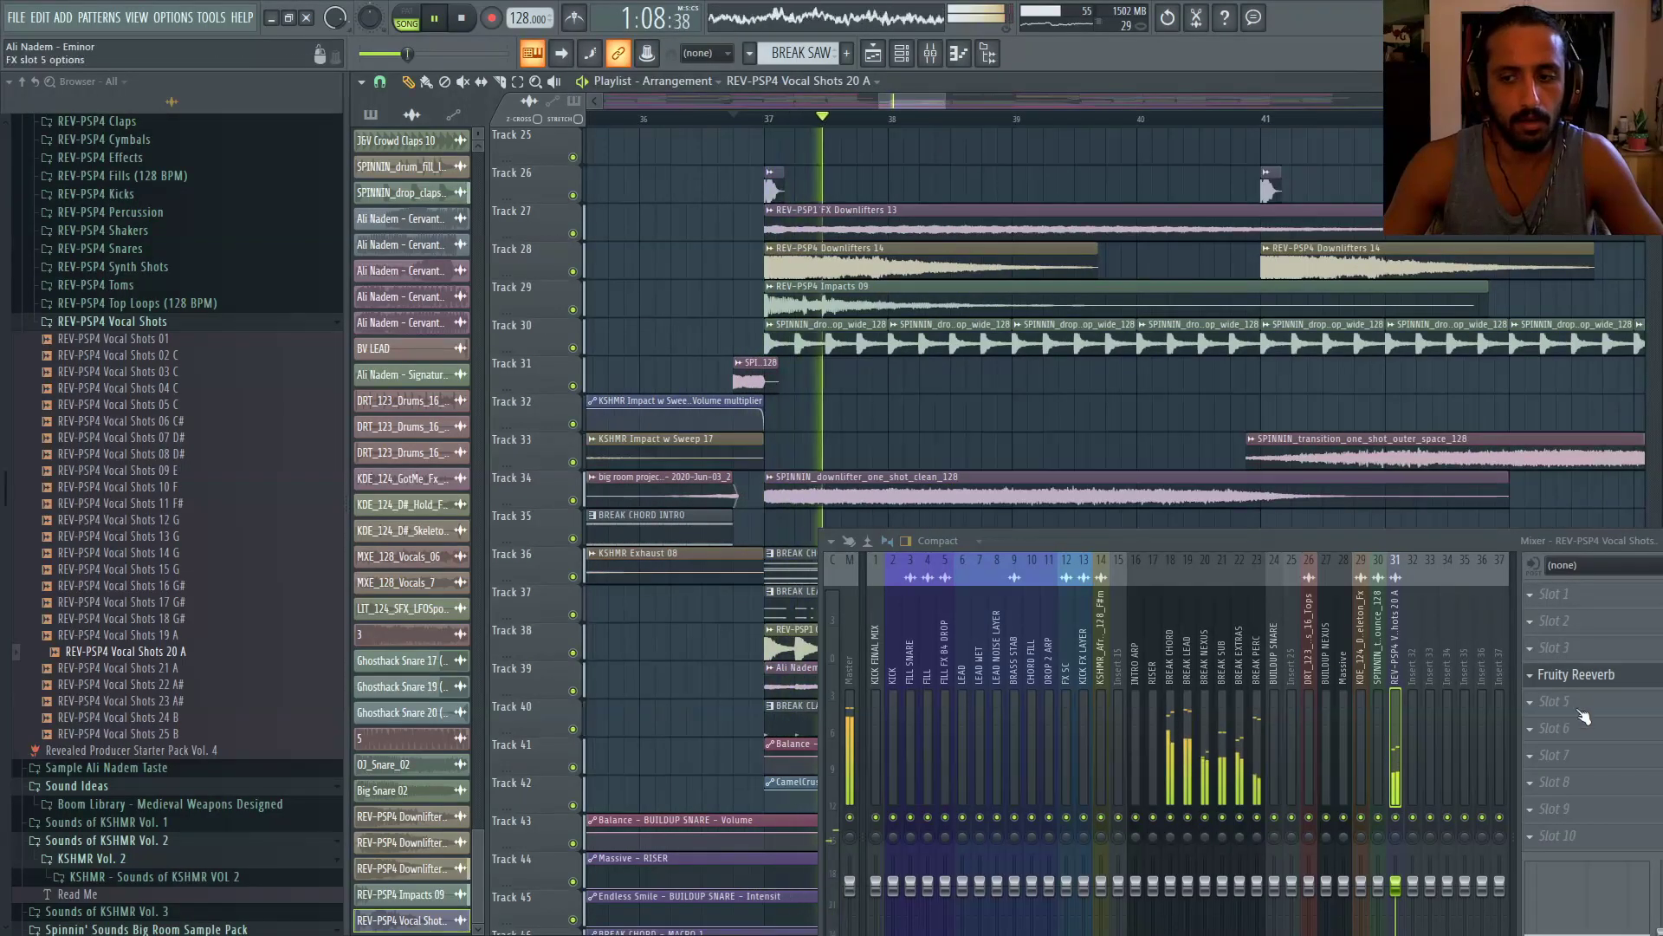
pyautogui.click(1584, 683)
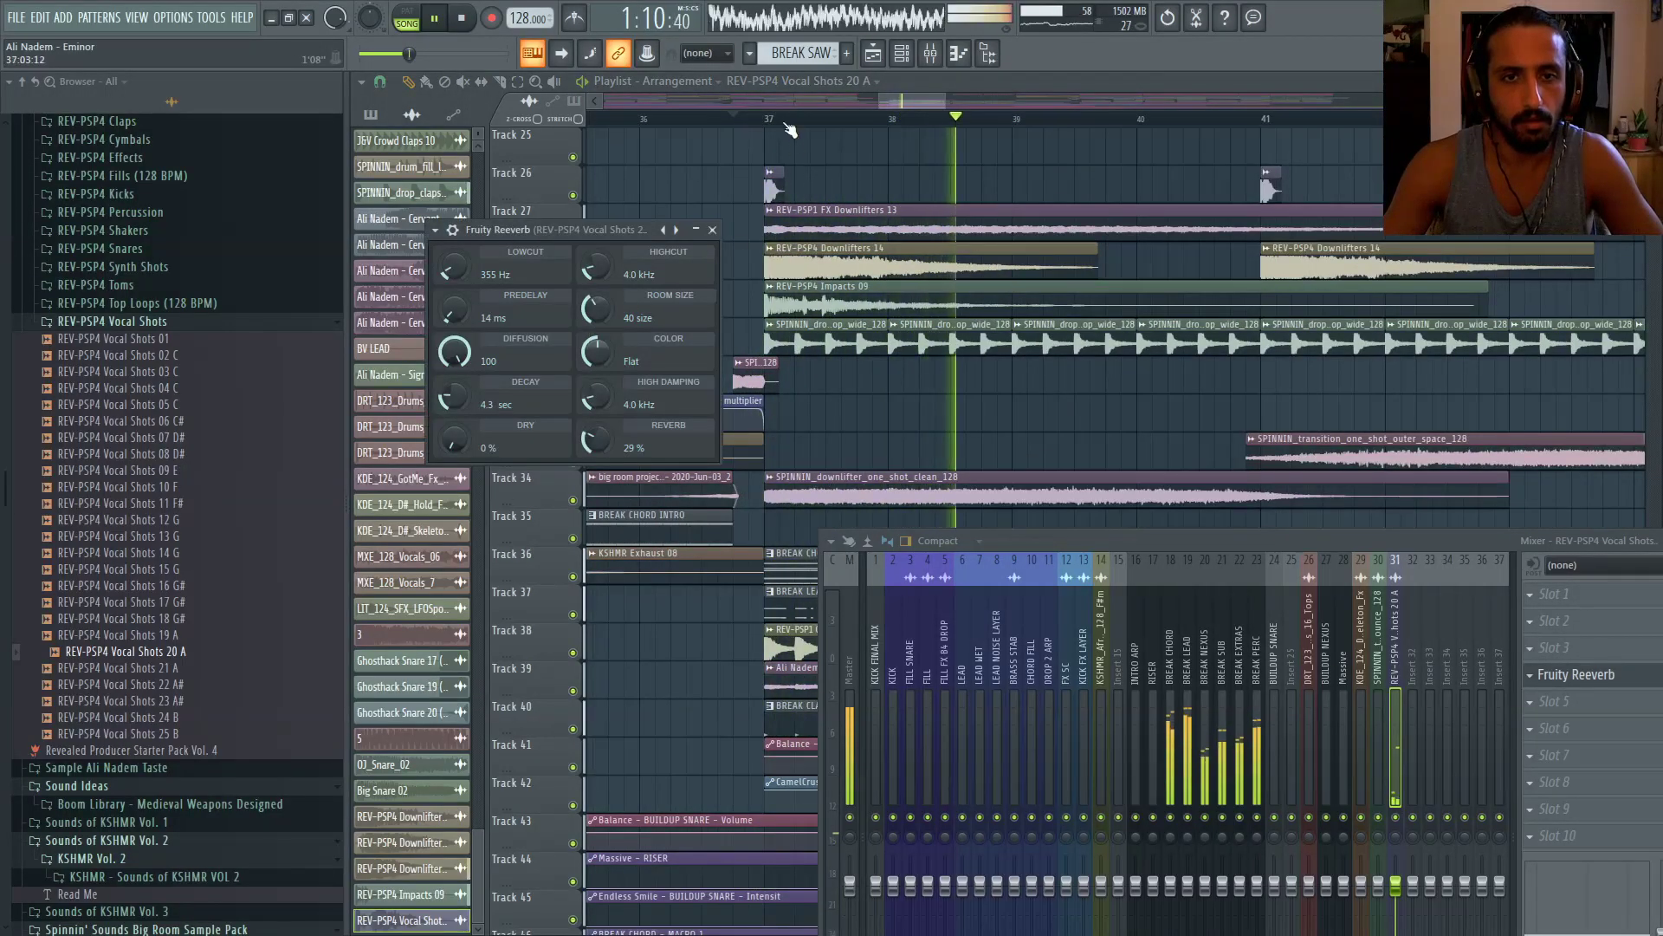
pyautogui.moveTo(901, 102); pyautogui.dragTo(903, 102)
pyautogui.click(1592, 678)
pyautogui.press('space')
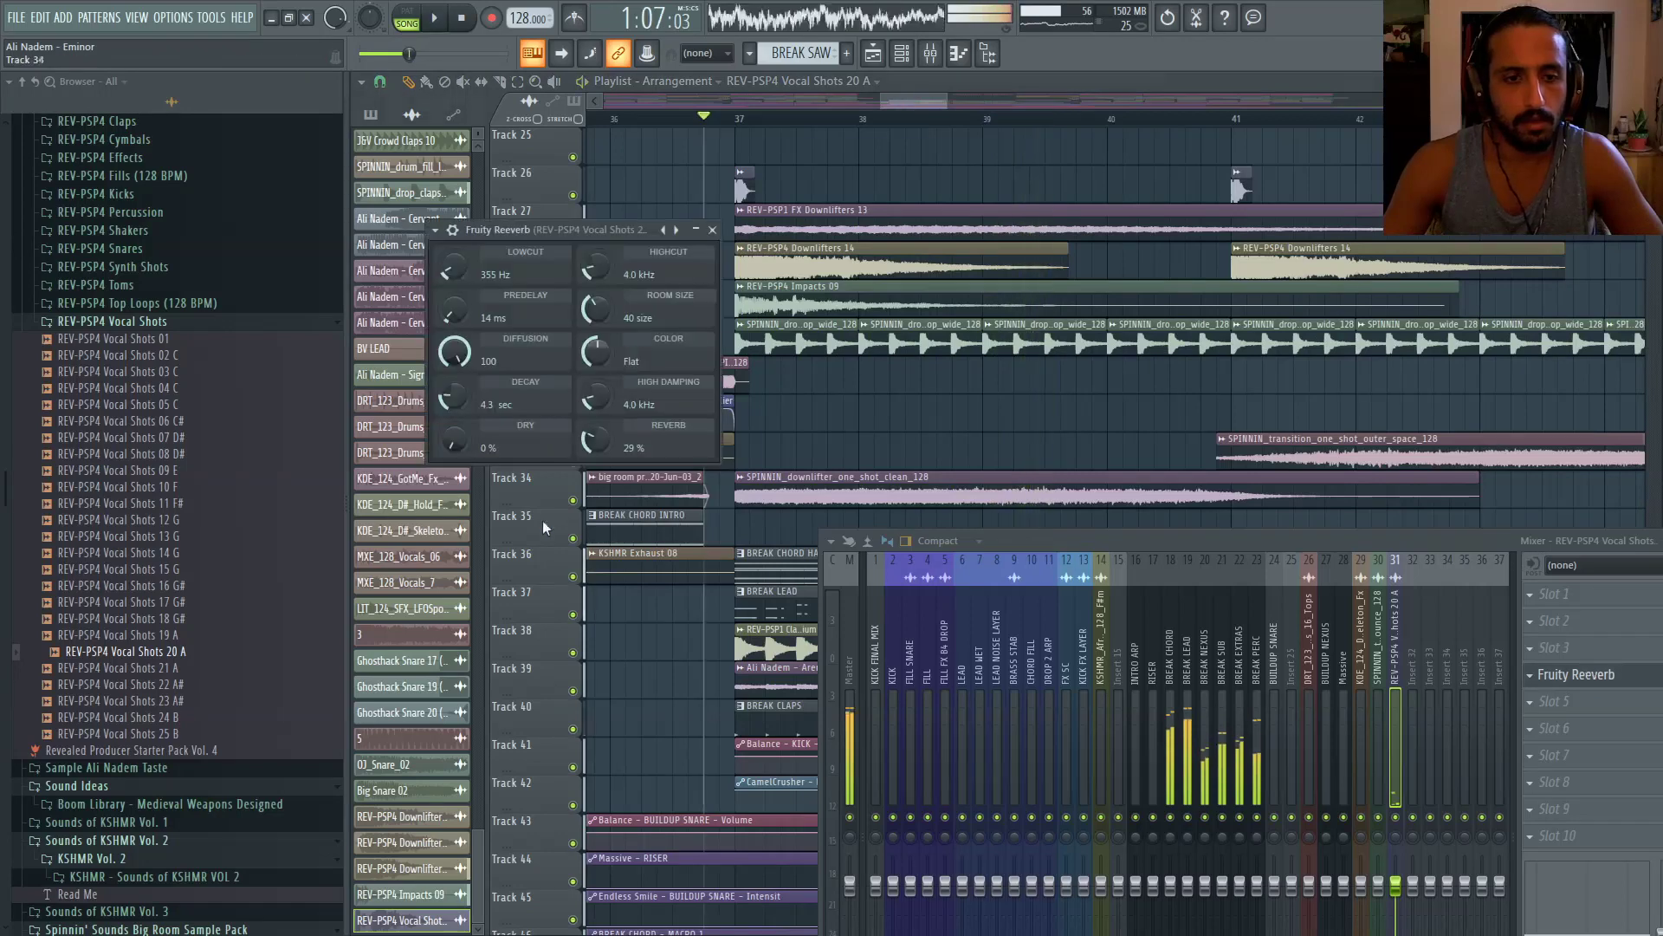
pyautogui.press('space')
pyautogui.moveTo(453, 441)
pyautogui.mouseDown()
pyautogui.moveTo(452, 407)
pyautogui.moveTo(454, 467)
pyautogui.mouseUp()
pyautogui.press('space')
pyautogui.press('space')
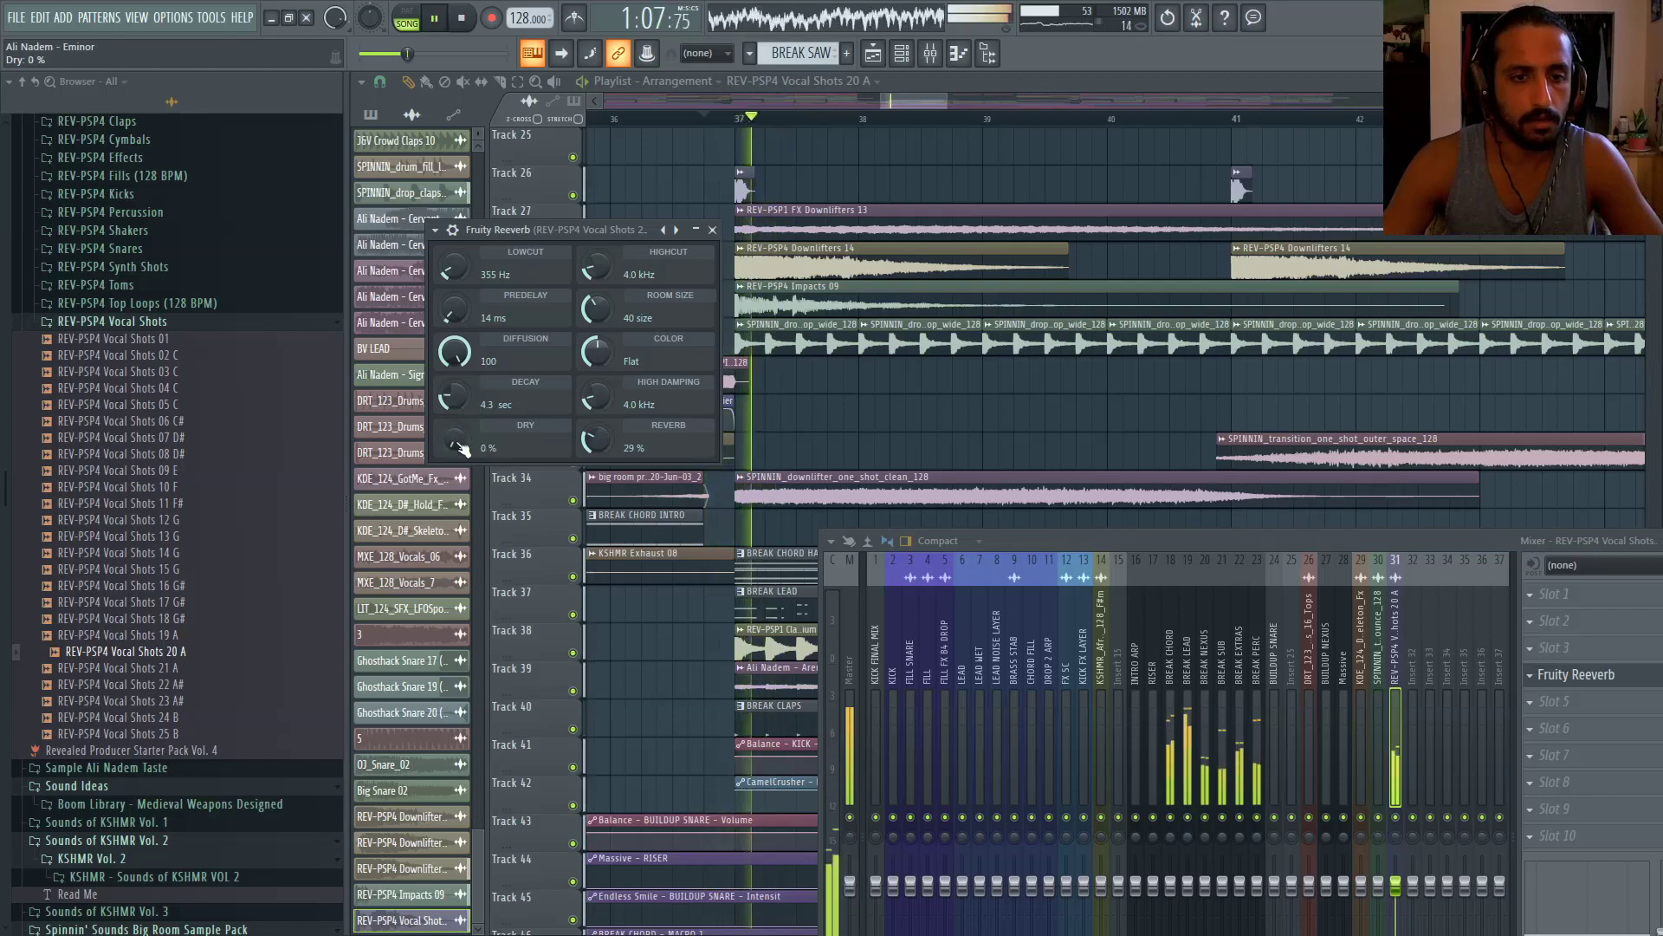
pyautogui.press('space')
pyautogui.press('space')
pyautogui.press('space')
pyautogui.moveTo(454, 440); pyautogui.dragTo(454, 429)
pyautogui.press('space')
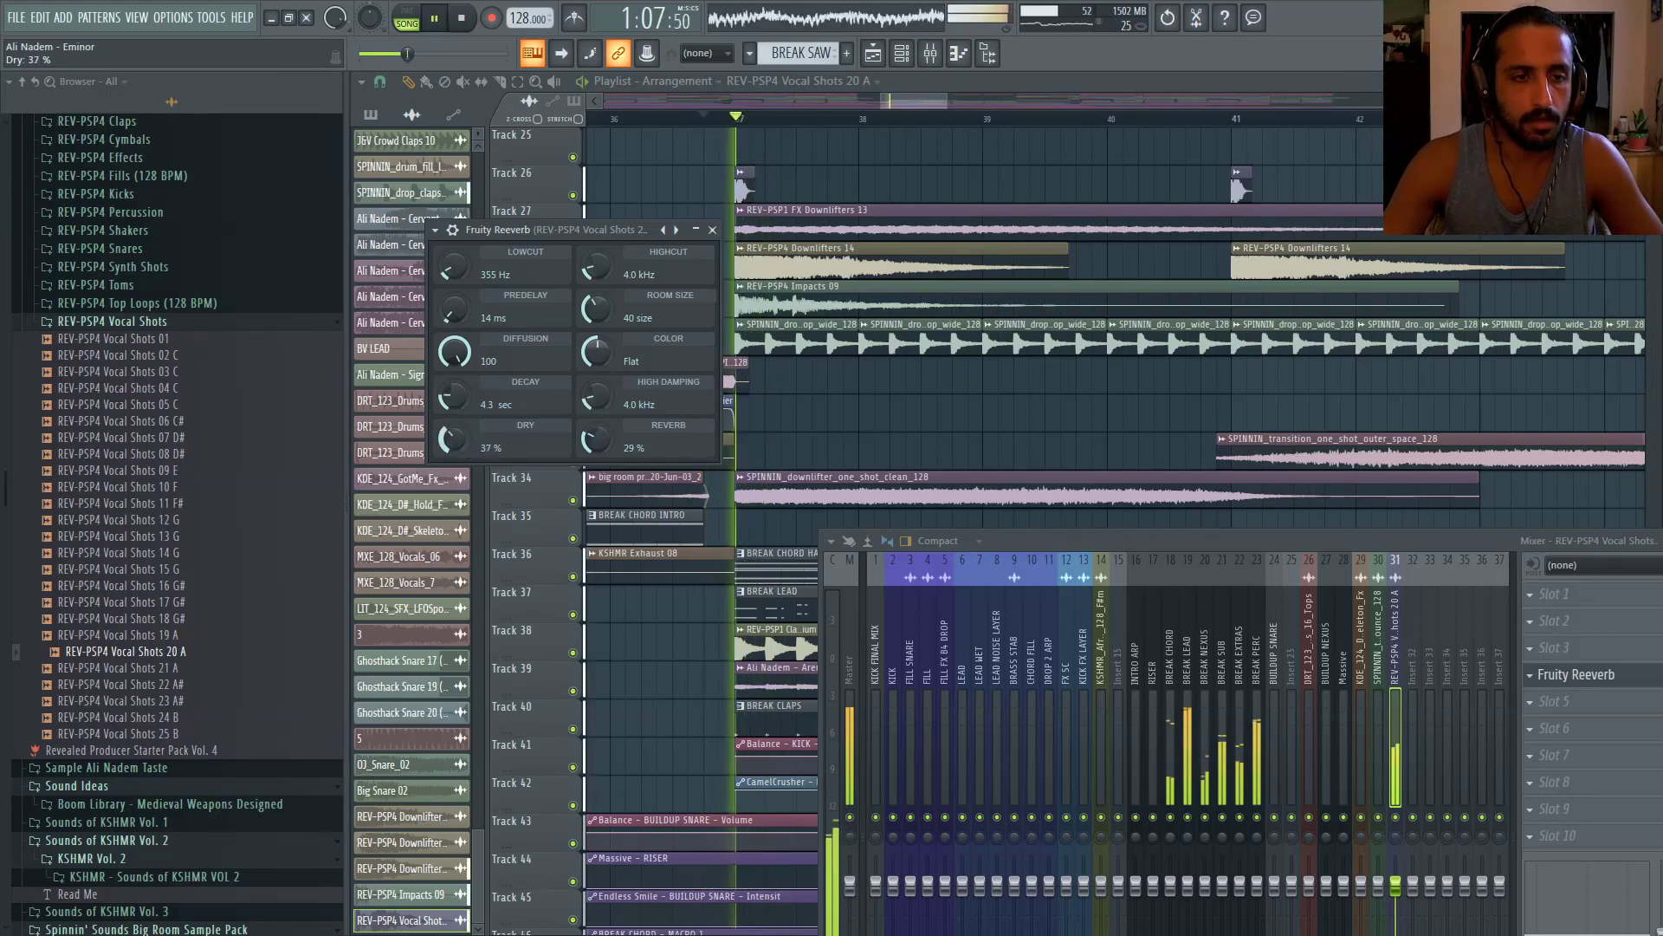
pyautogui.press('space')
pyautogui.press('space')
# Delete the REV-PSP4 Vocal Shots 20 A clip at bar 41 on Track 26 and close the mixer
pyautogui.scroll(-6, 903, 104)
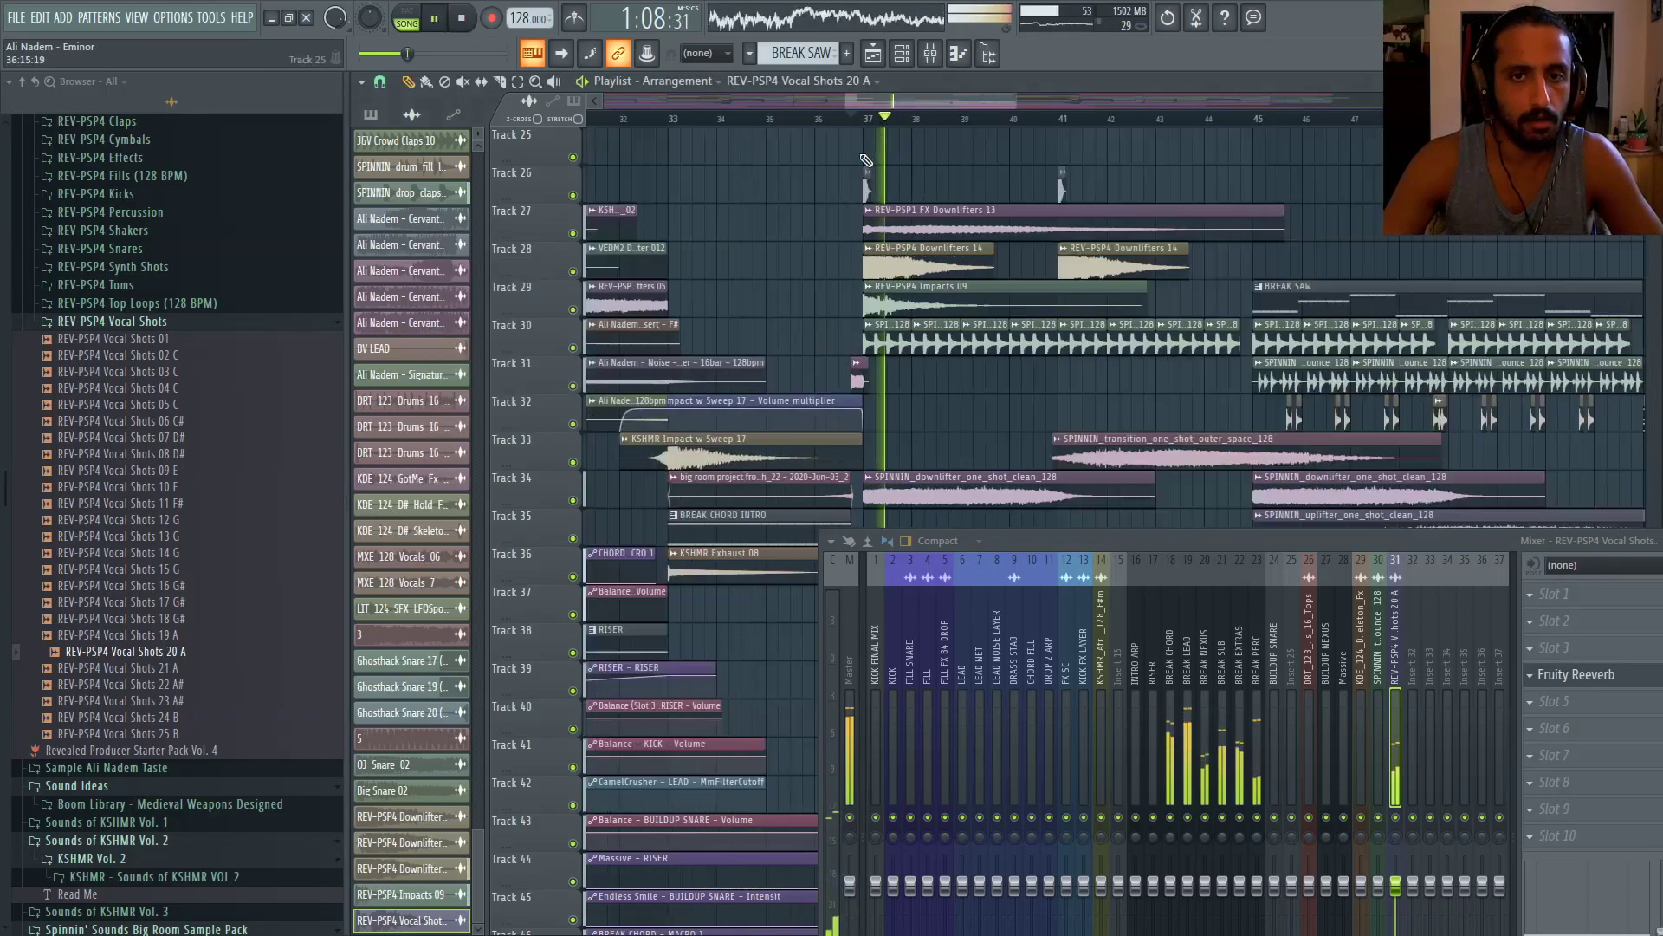
pyautogui.scroll(2, 884, 191)
pyautogui.rightClick(987, 172)
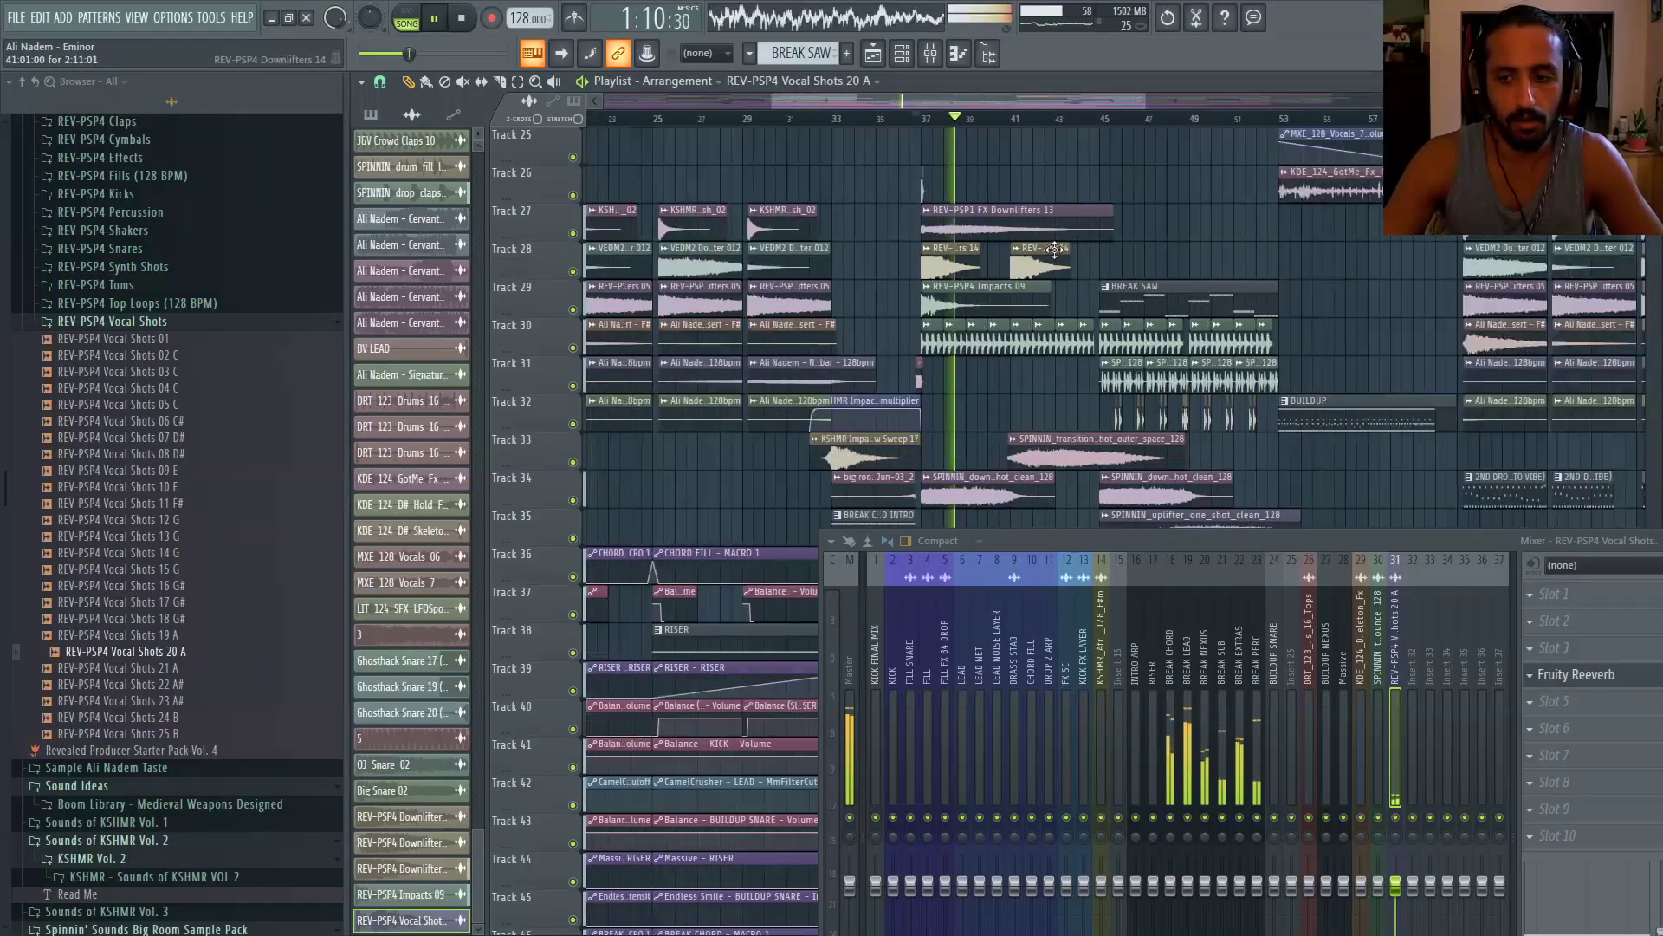
pyautogui.scroll(-2, 1083, 245)
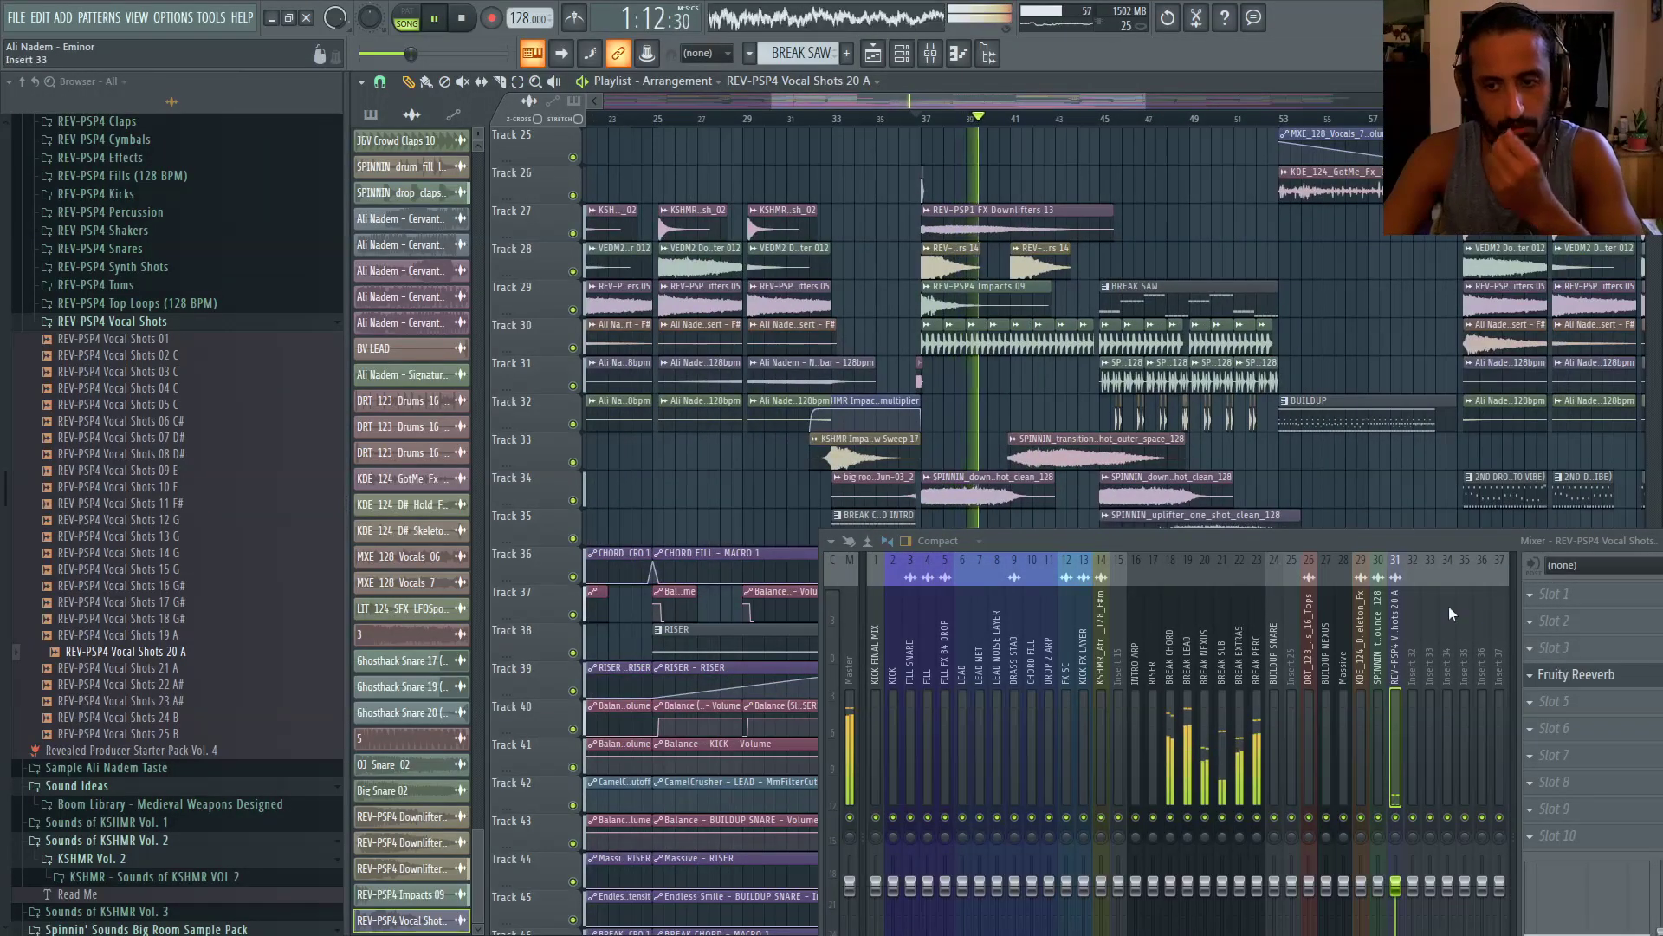
pyautogui.moveTo(1385, 544); pyautogui.dragTo(1117, 532)
pyautogui.click(1437, 530)
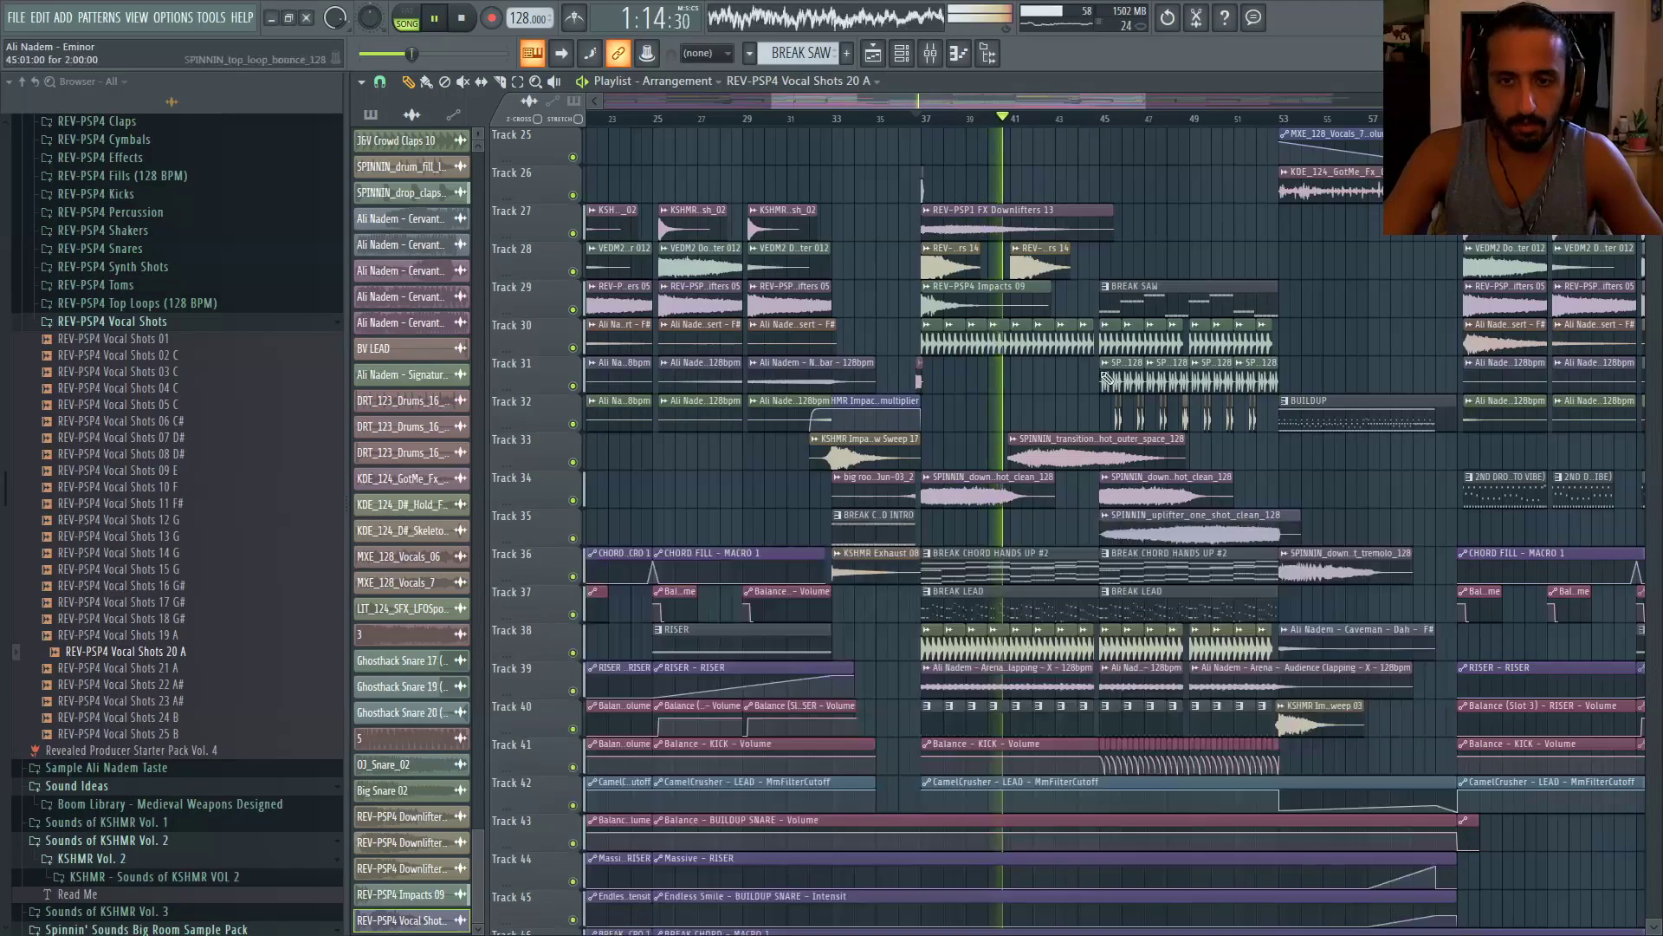
# Browse the Triforce sample folder and preview its FX samples, such as FX - Chime Ambience - G and FX - Dune Noise Drop Hit
pyautogui.scroll(4, 1031, 381)
pyautogui.scroll(-3, 953, 383)
pyautogui.scroll(-3, 178, 642)
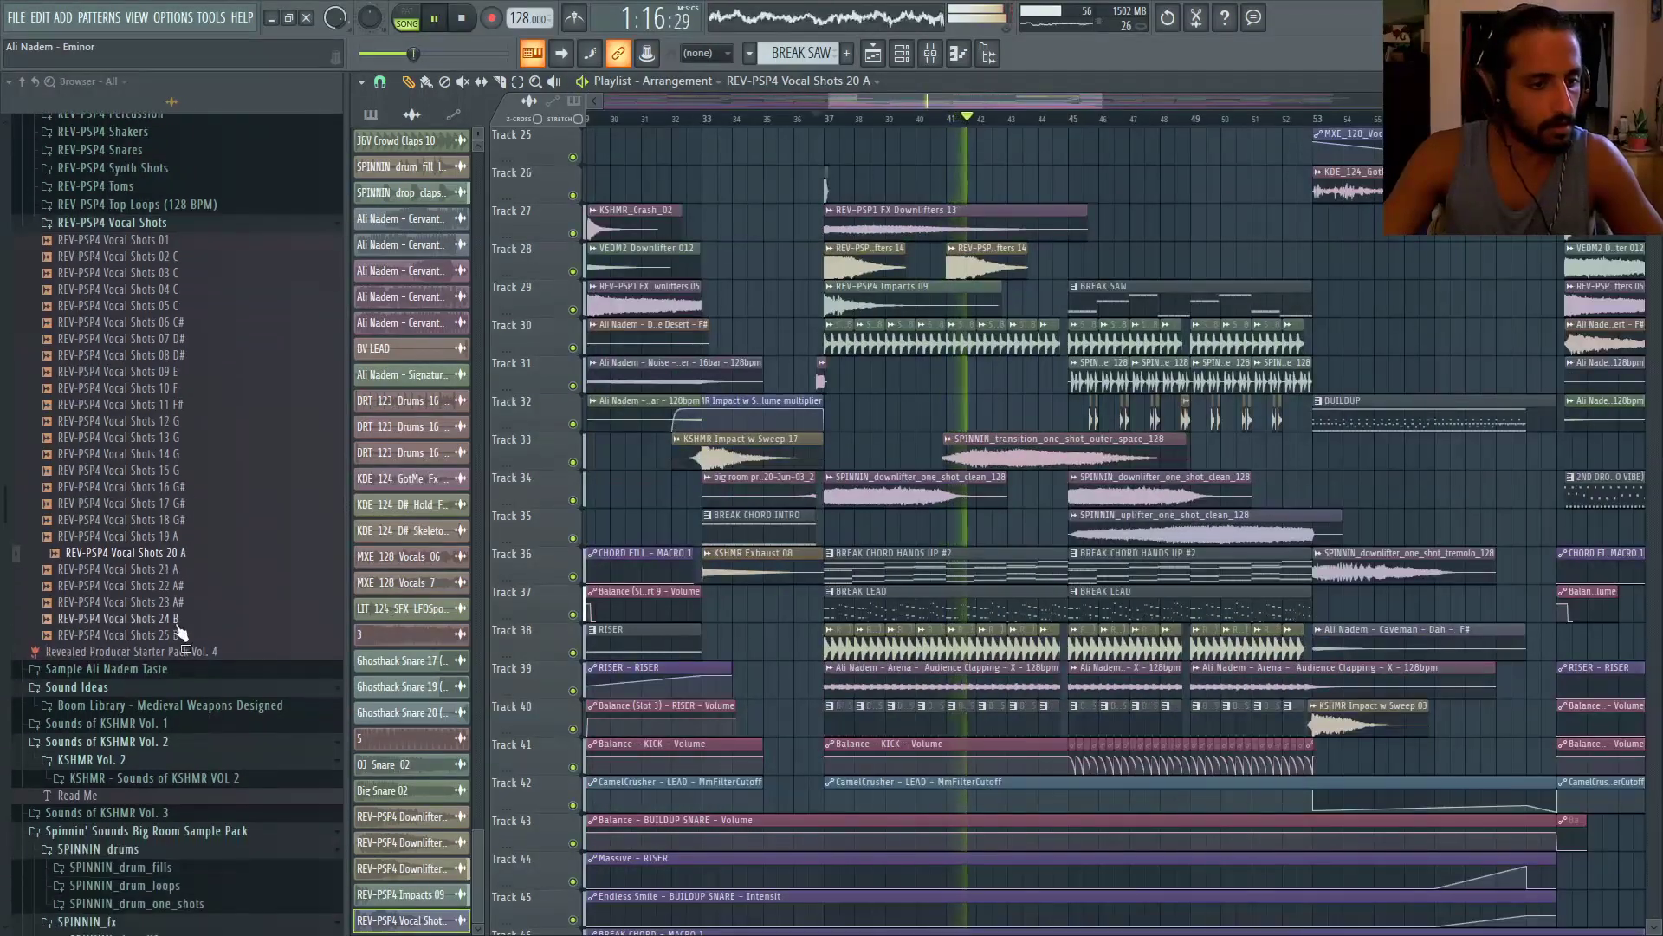
pyautogui.click(156, 680)
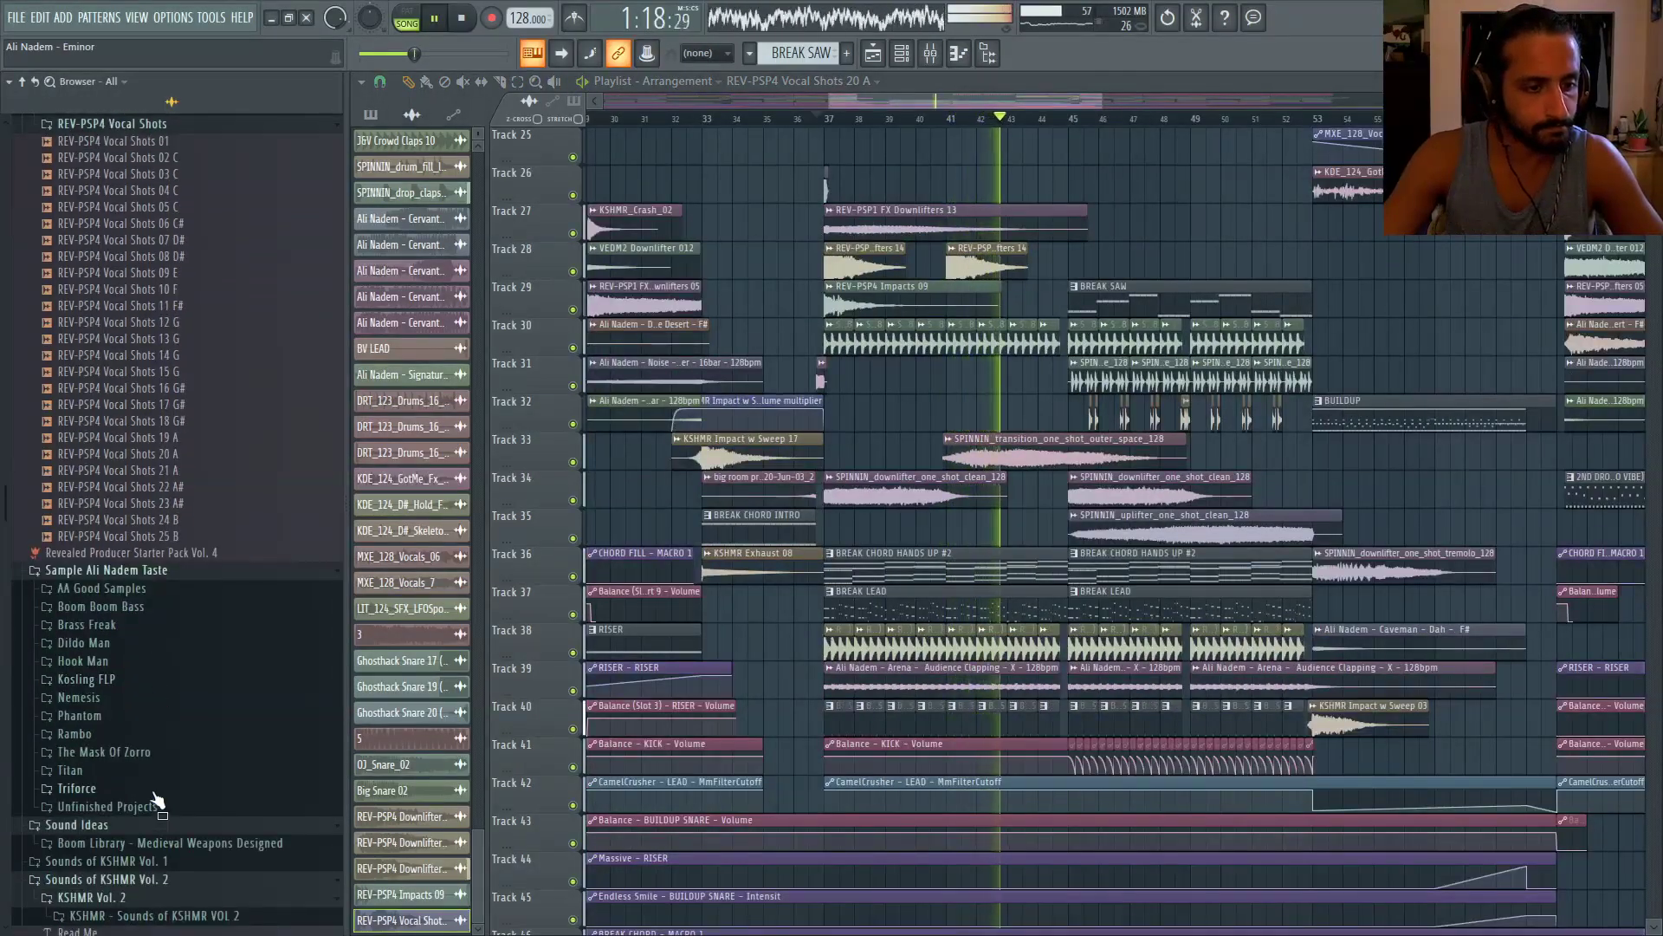
pyautogui.click(139, 789)
pyautogui.scroll(-8, 149, 757)
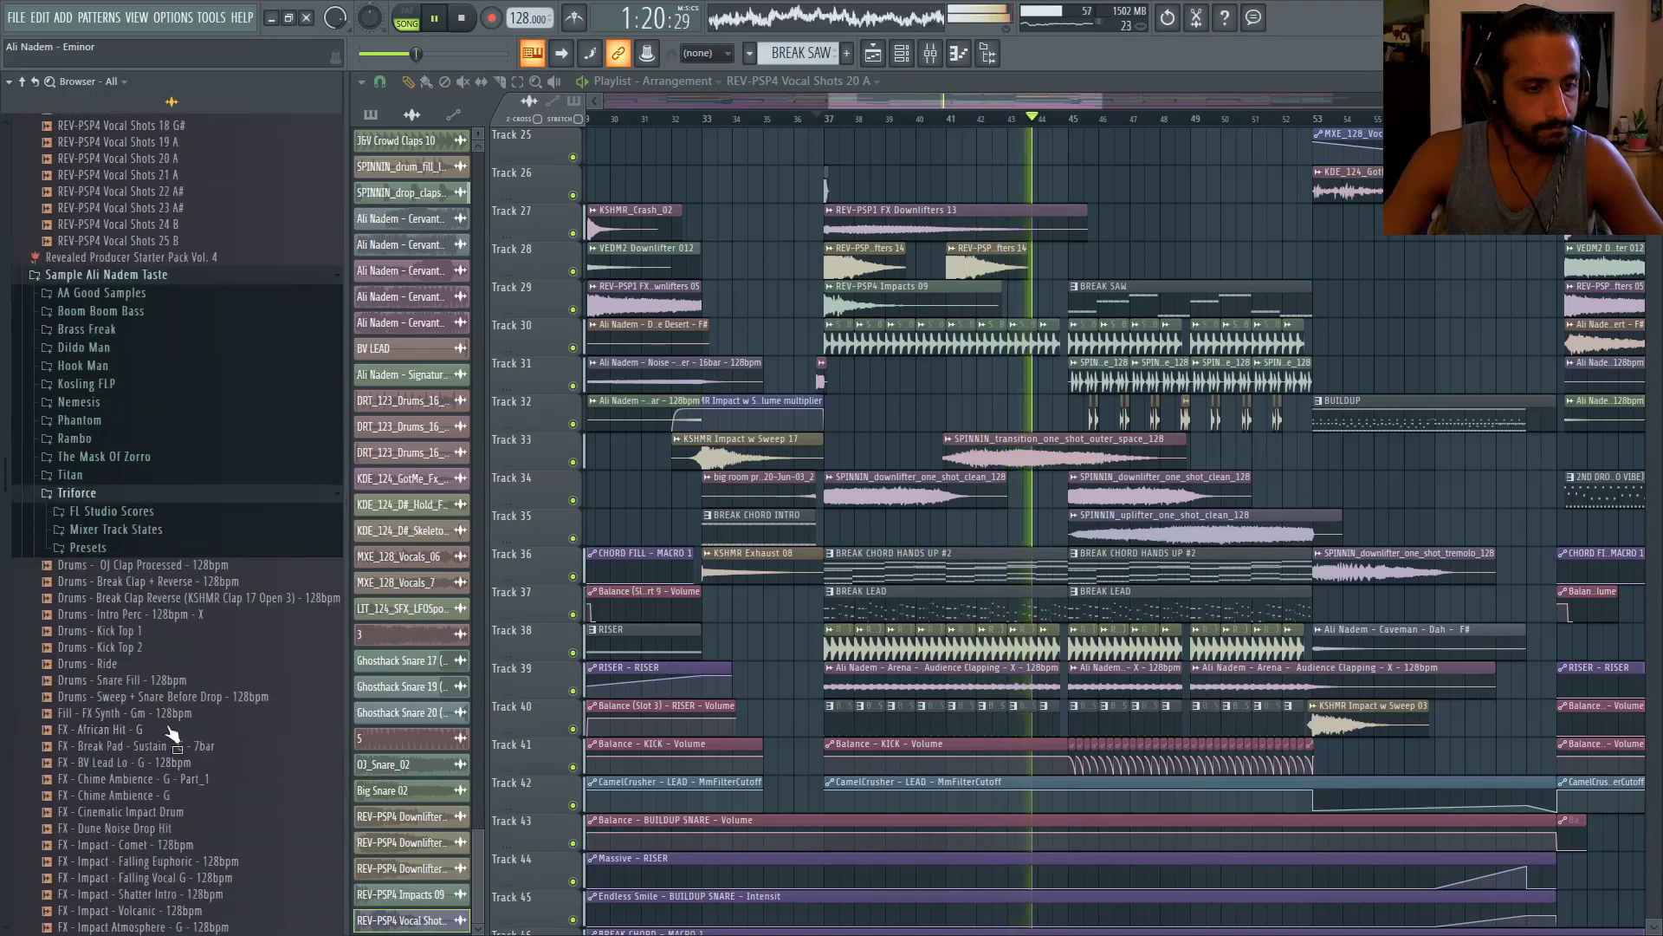
pyautogui.press('space')
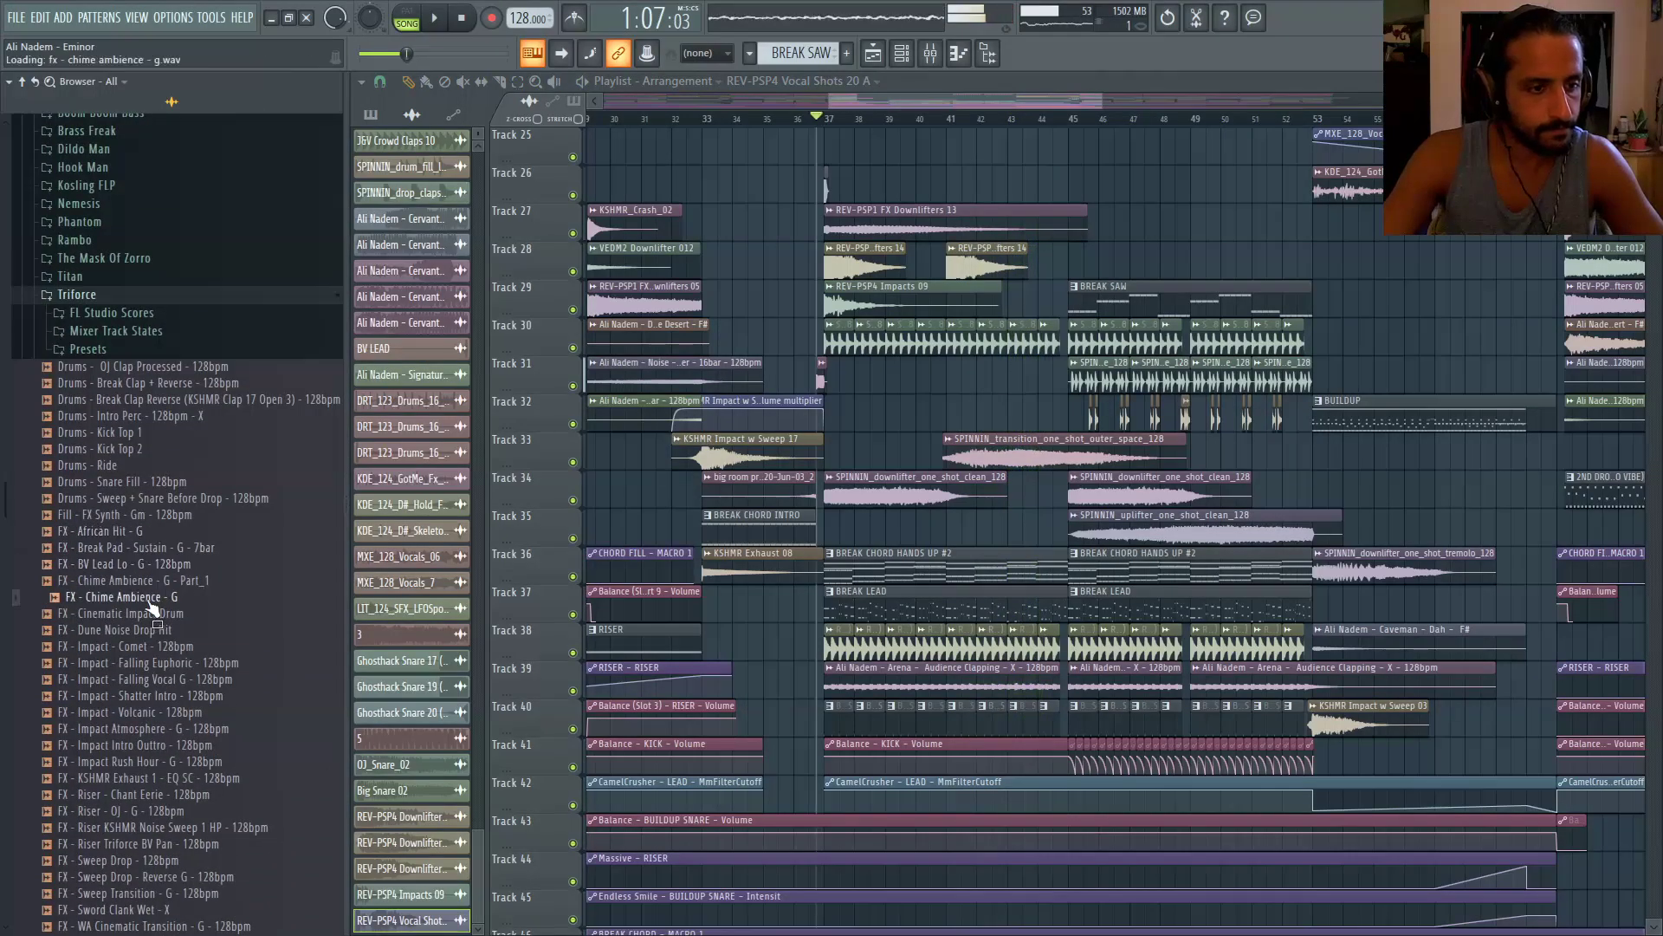
pyautogui.scroll(-6, 152, 609)
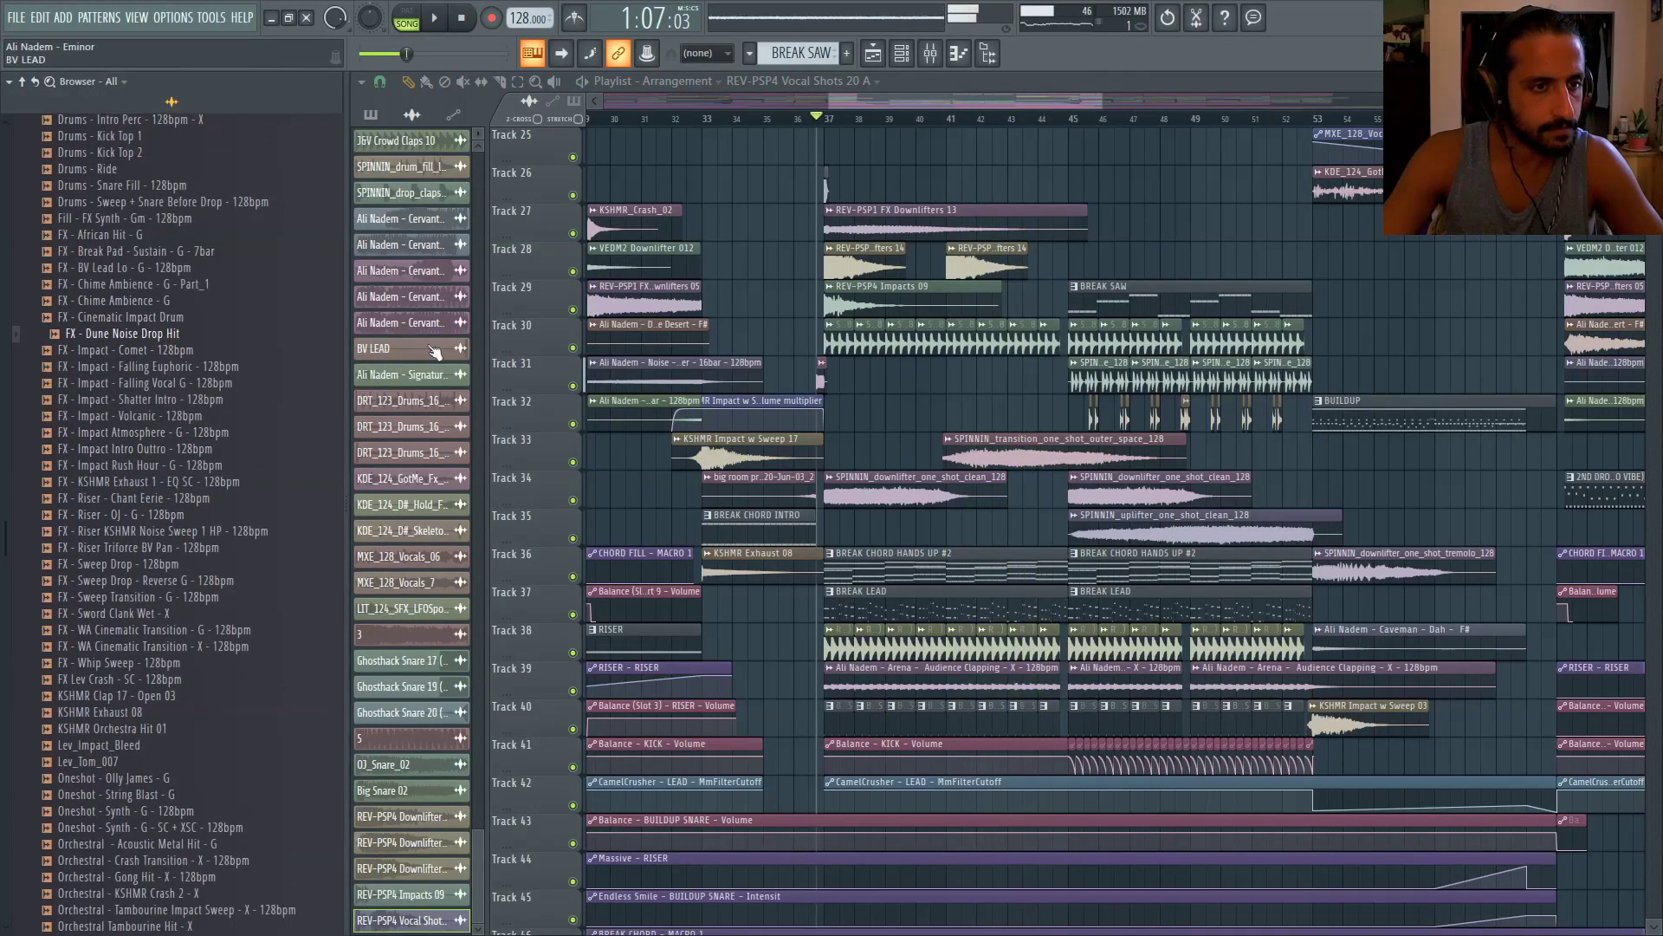
pyautogui.press('space')
pyautogui.click(178, 335)
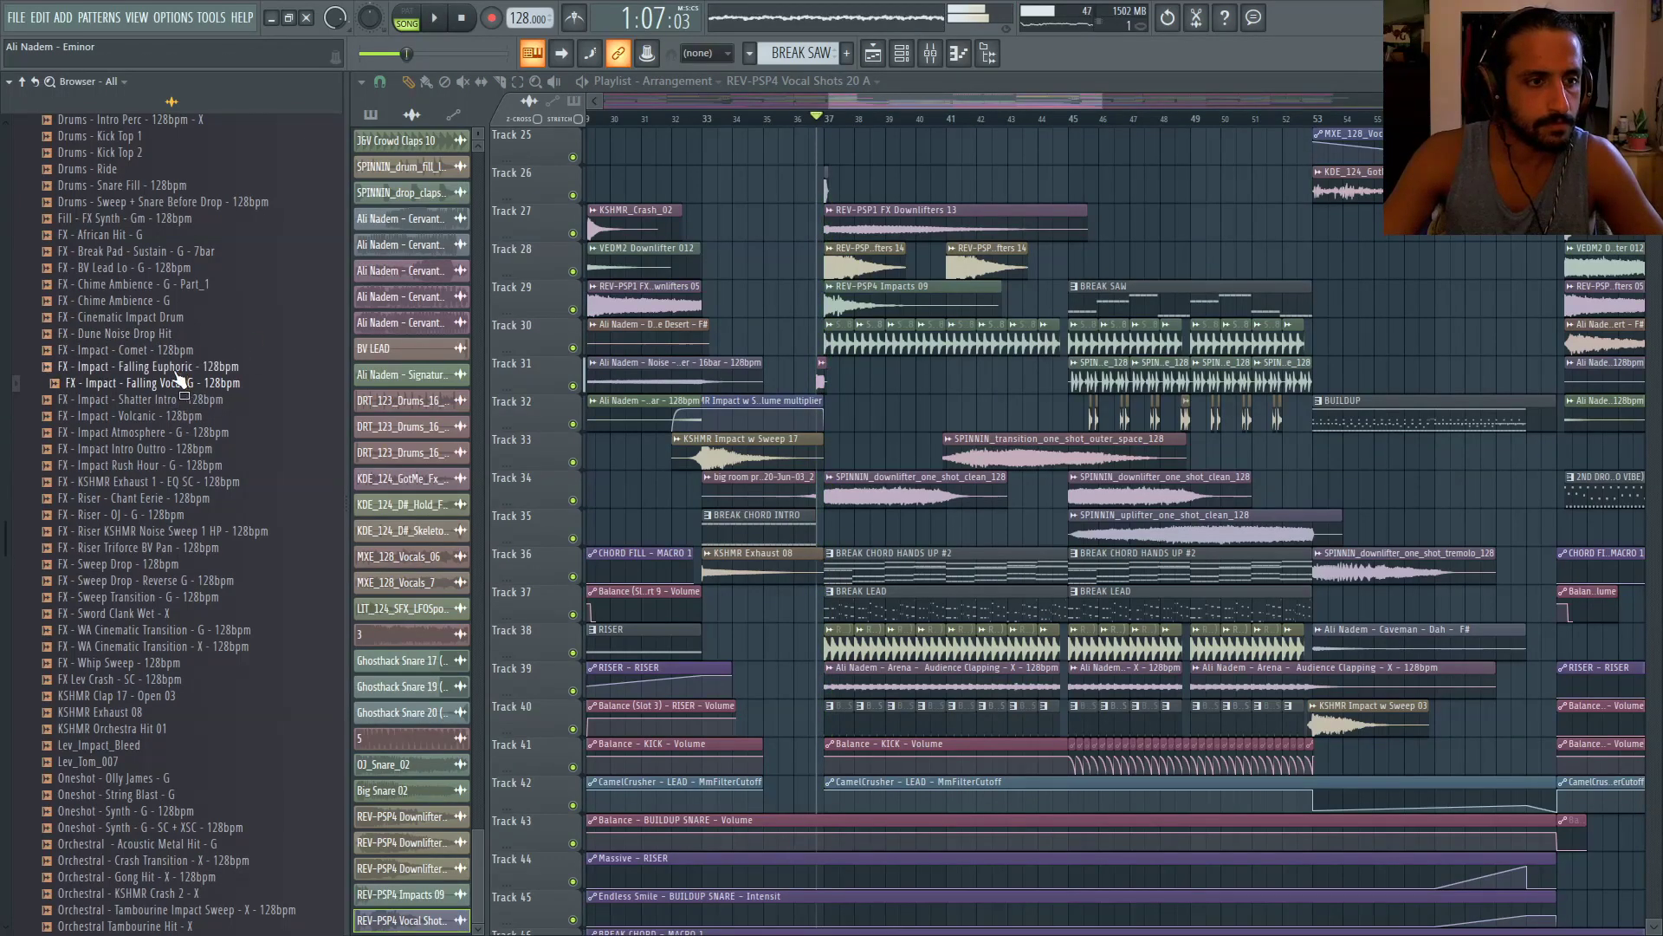
# Place the FX - Impact - Falling Euphoric - 128bpm sample on Track 25 at bar 37 and play back the lead-in to it
pyautogui.moveTo(174, 372); pyautogui.dragTo(918, 203)
pyautogui.press('space')
pyautogui.click(679, 120)
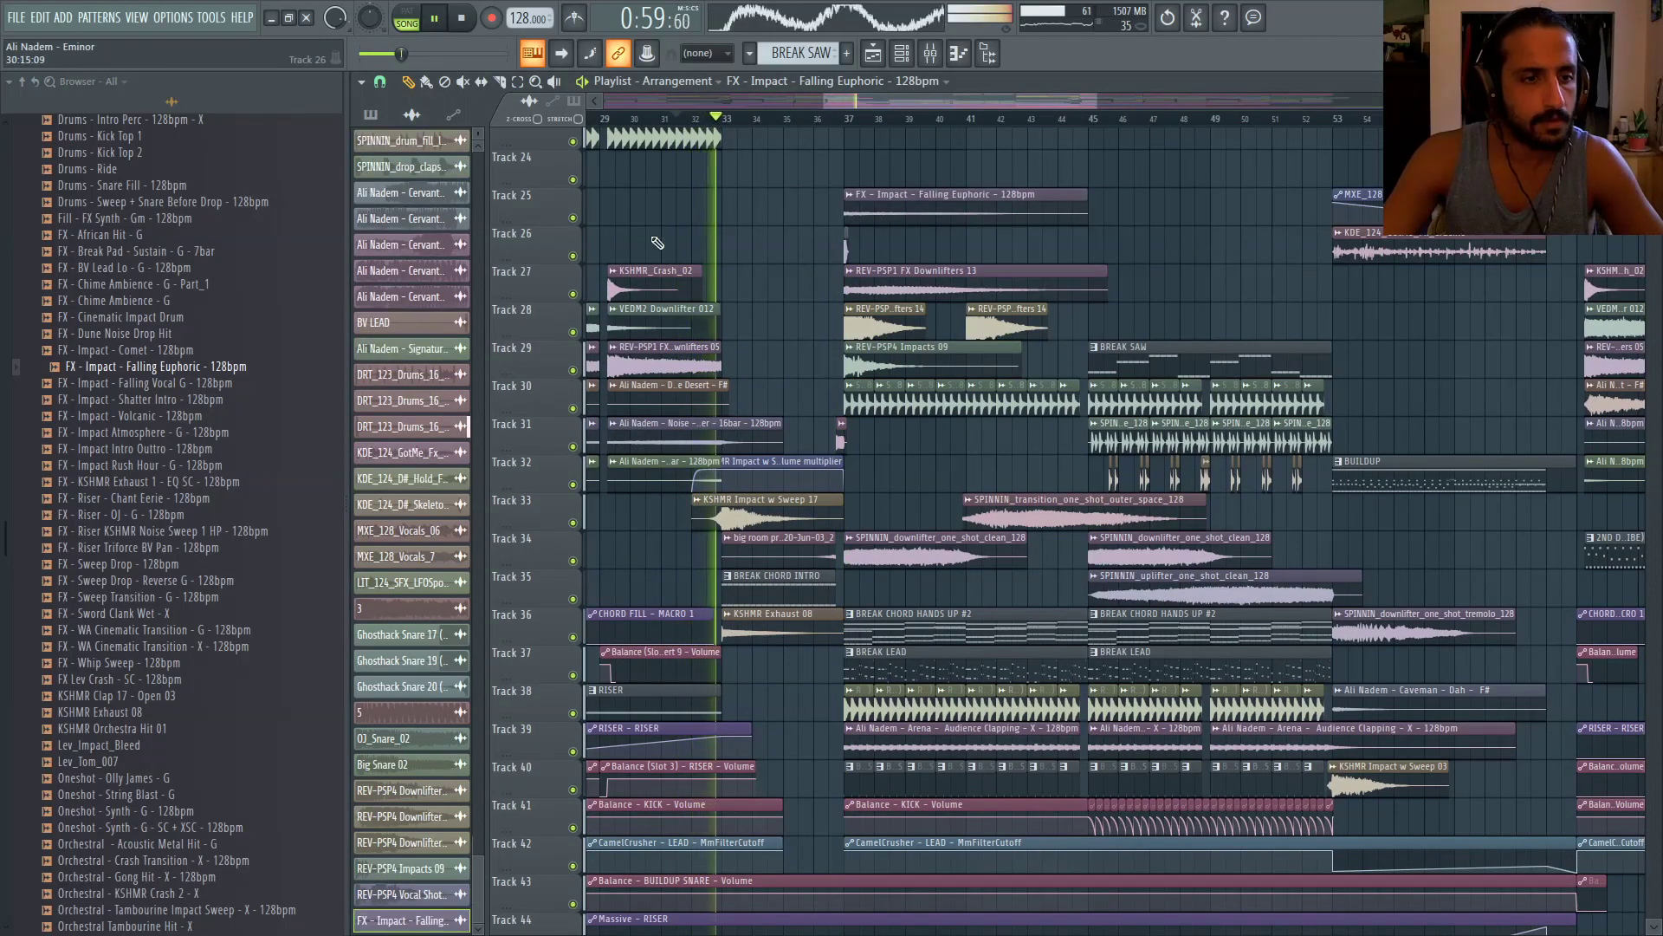
pyautogui.scroll(3, 728, 260)
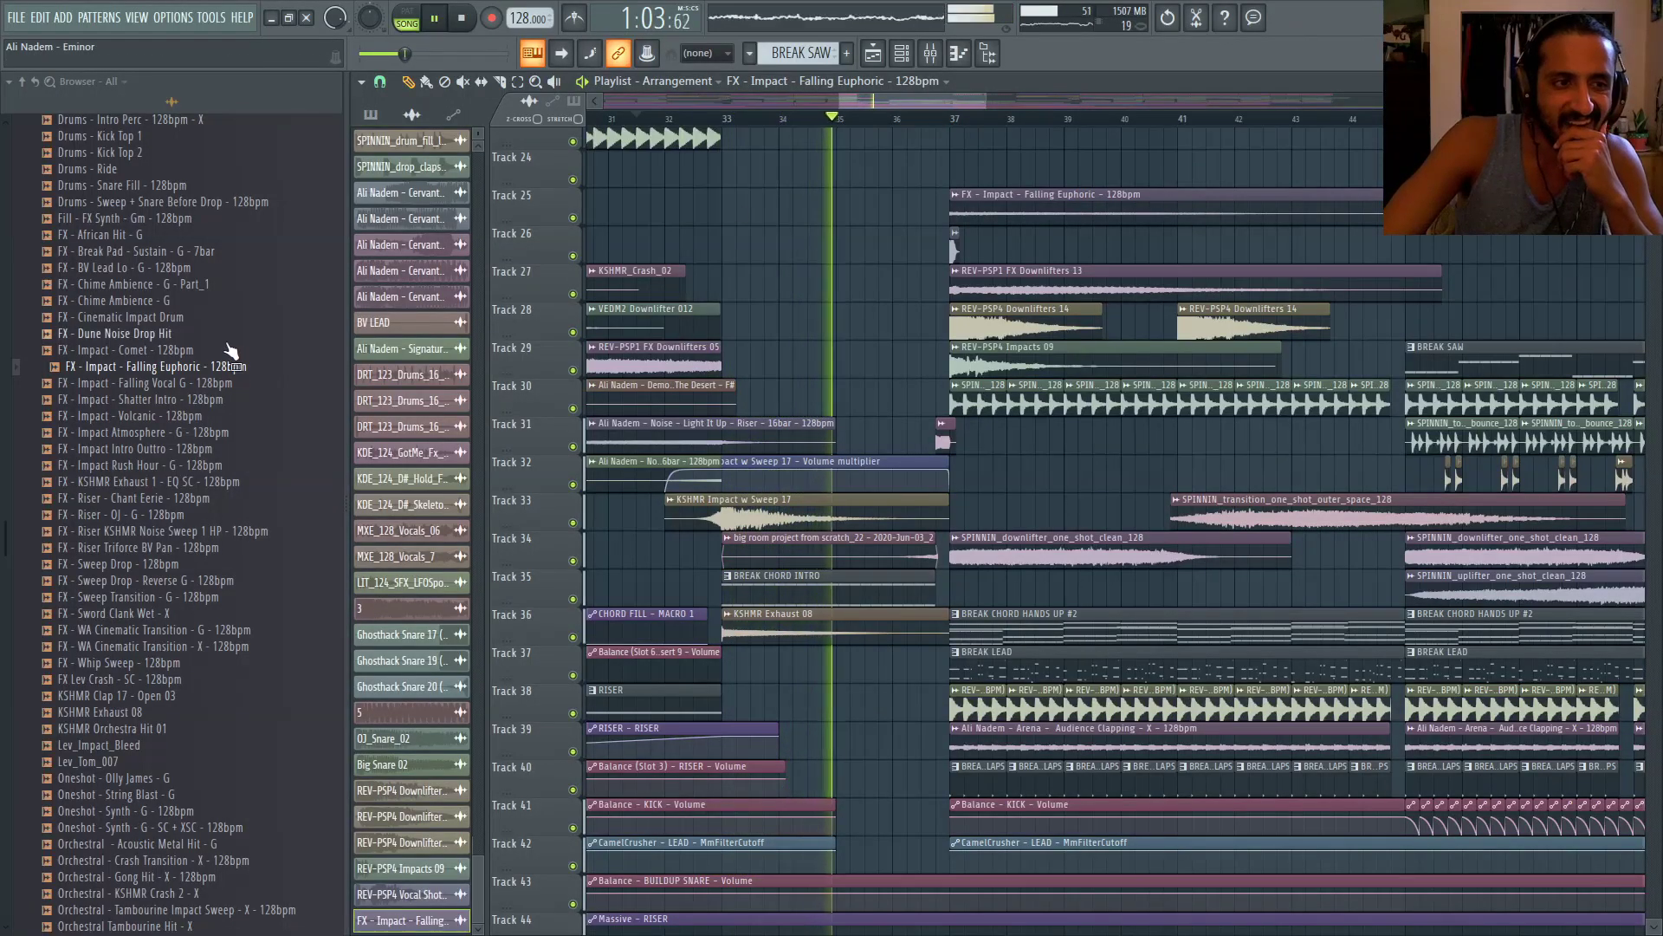
pyautogui.click(173, 334)
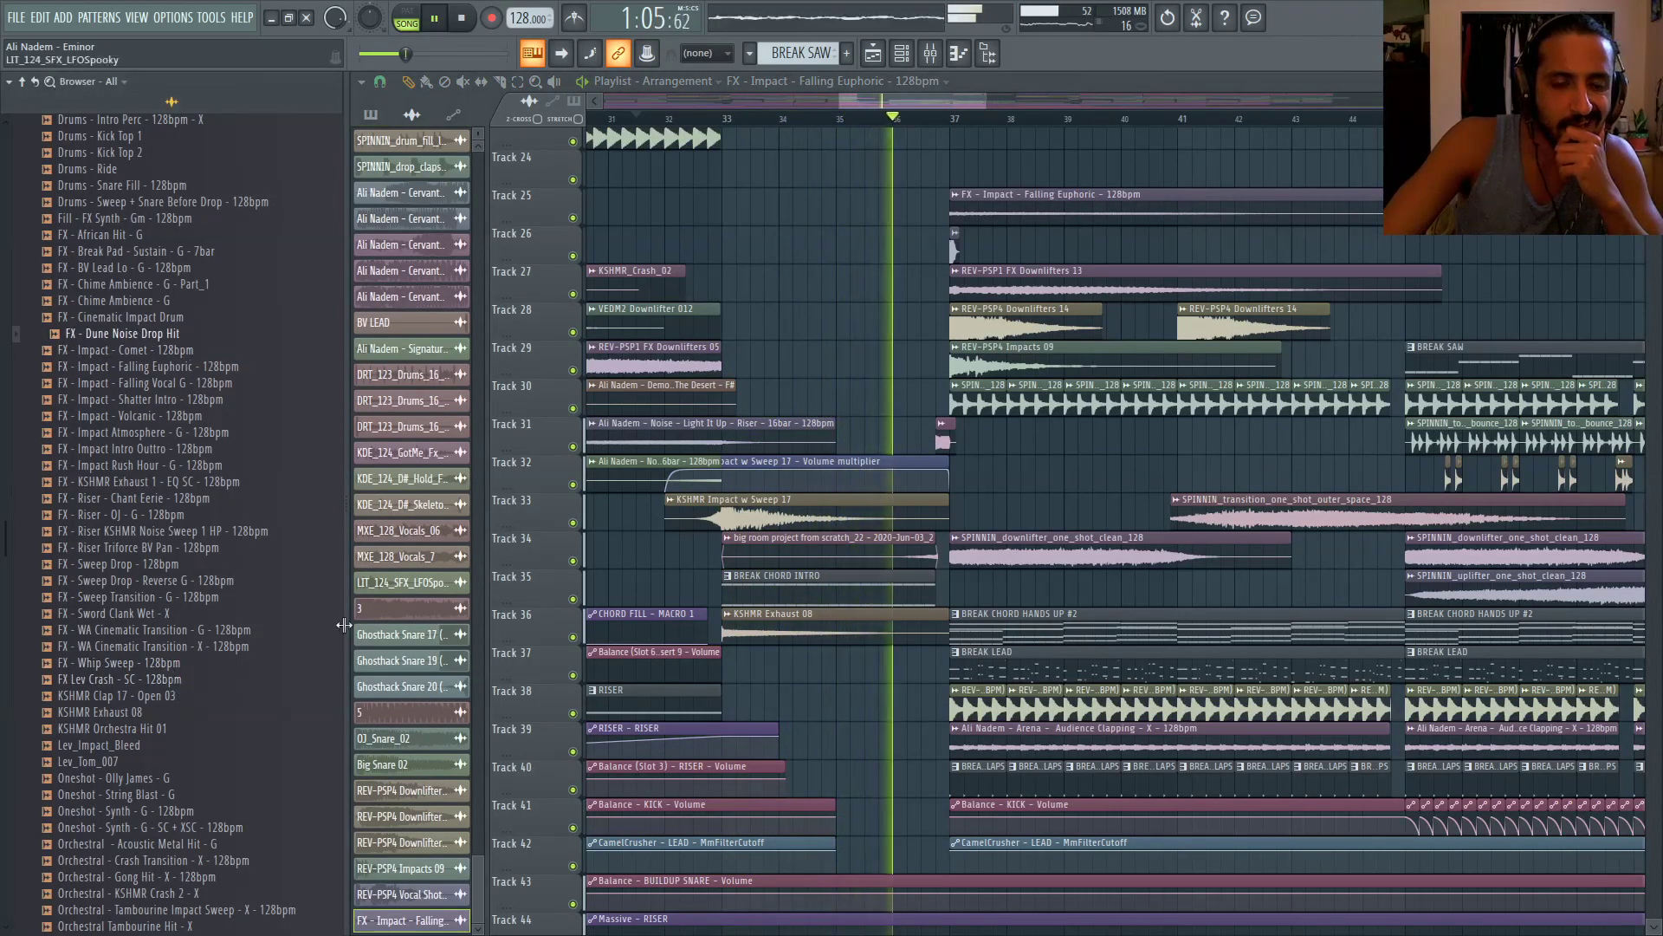
pyautogui.moveTo(937, 99); pyautogui.dragTo(973, 100)
# Set the time-stretching time of the FX - Impact - Falling Euphoric - 128bpm channel to (none) and close its settings
pyautogui.doubleClick(1079, 202)
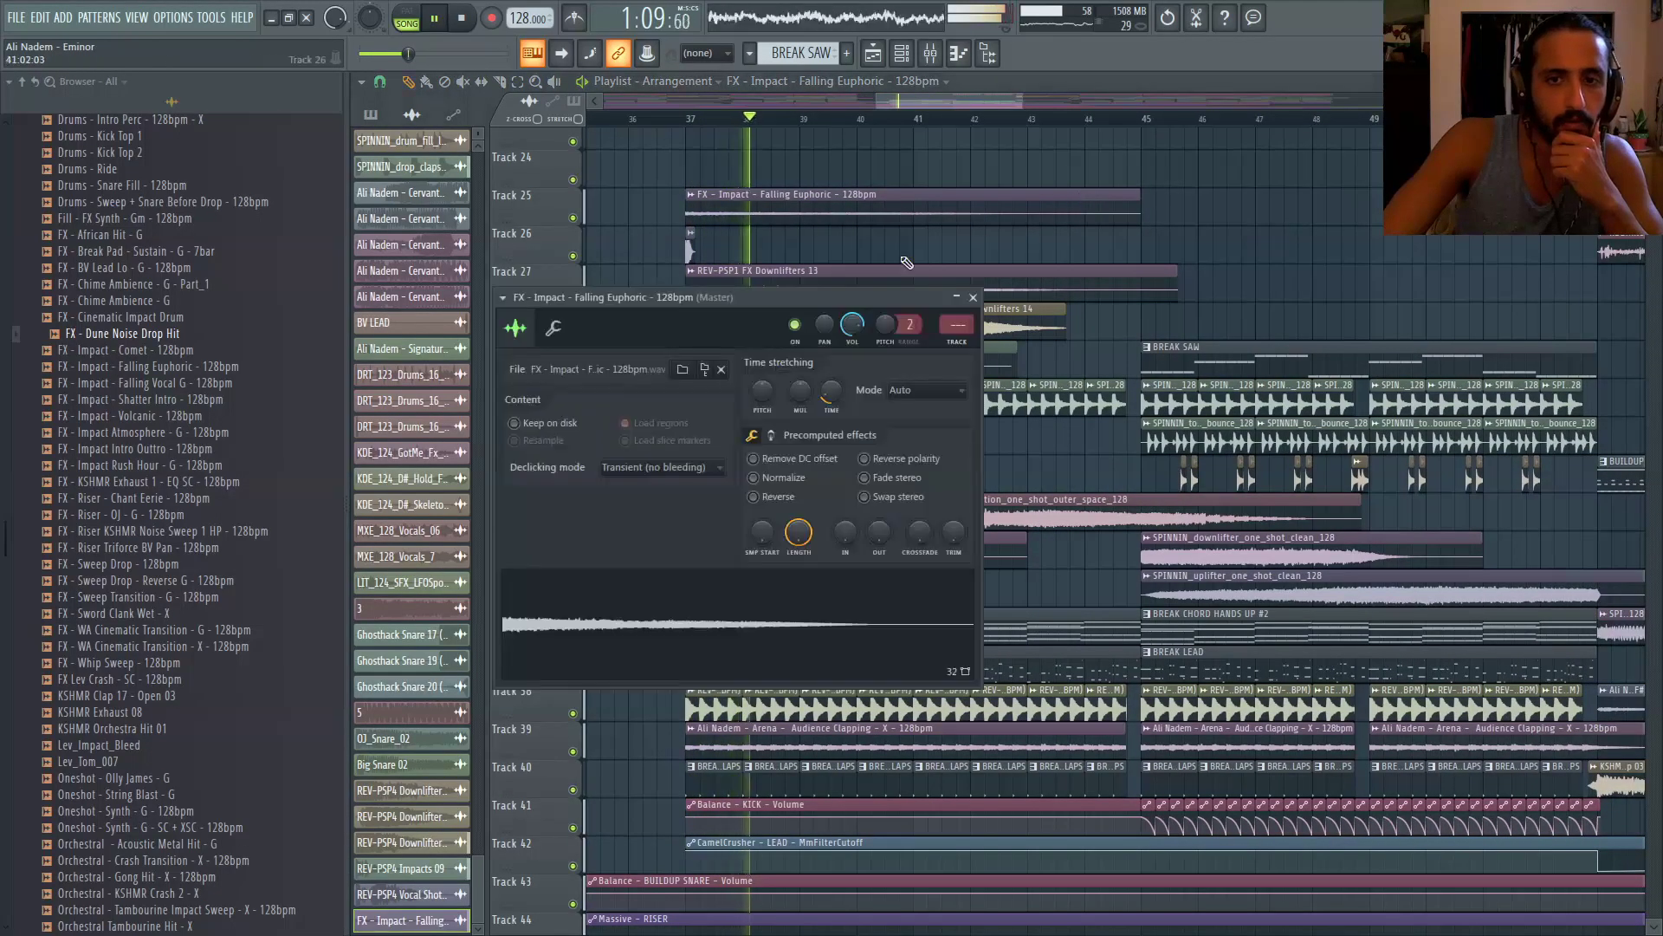
pyautogui.rightClick(832, 395)
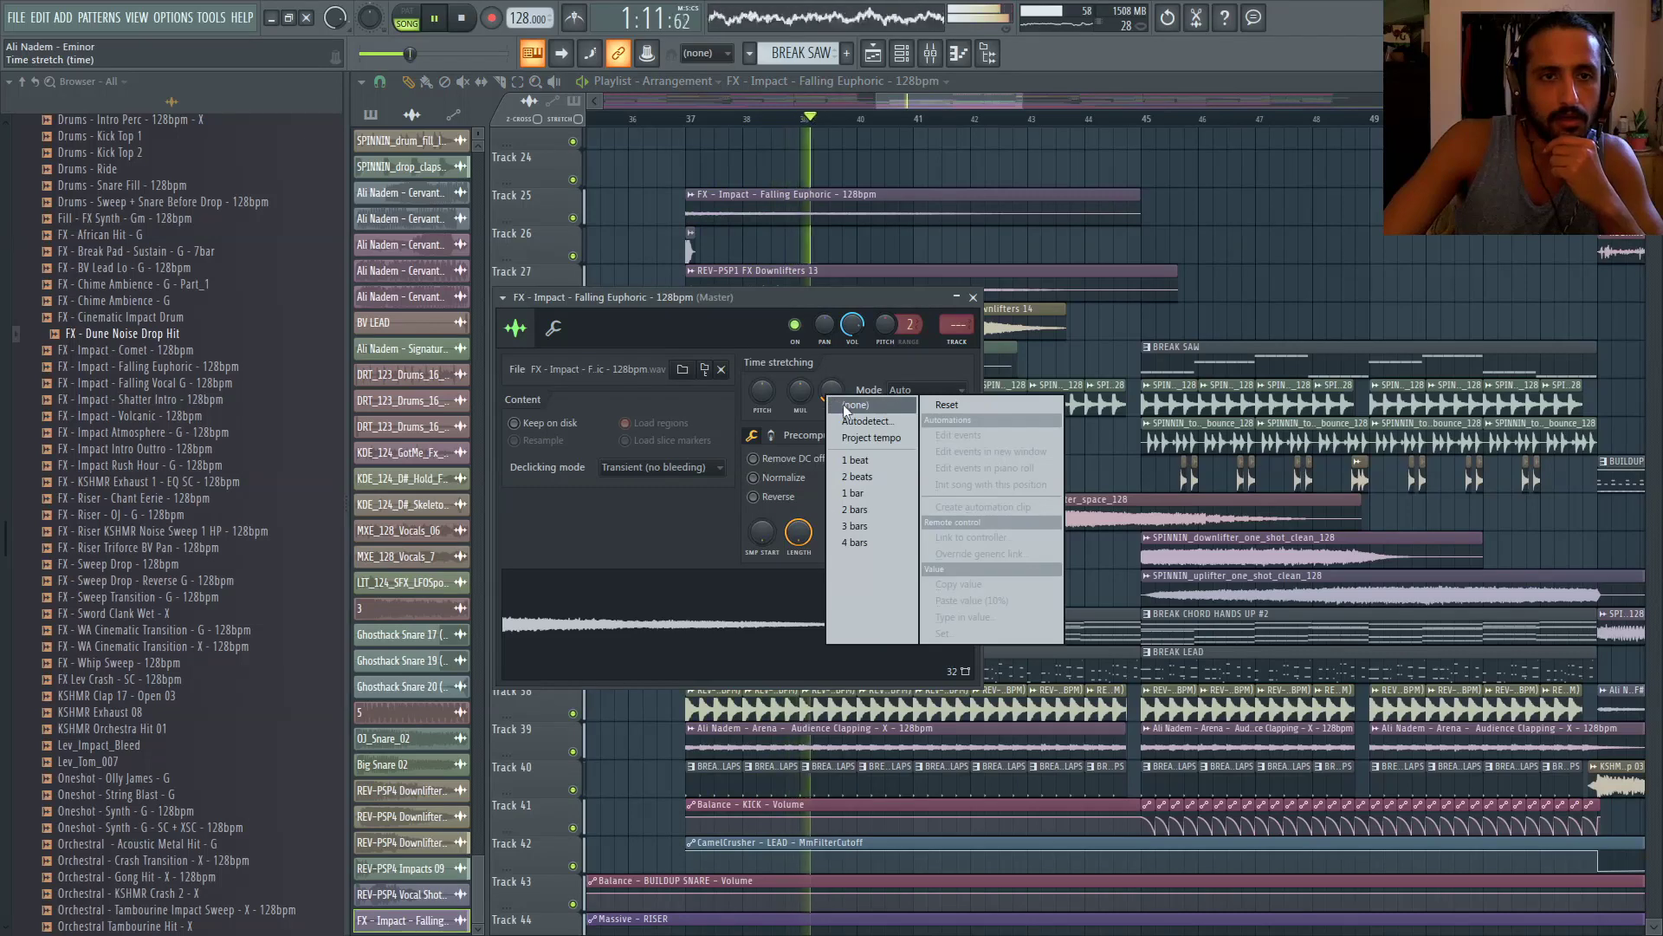
pyautogui.click(845, 405)
pyautogui.click(555, 333)
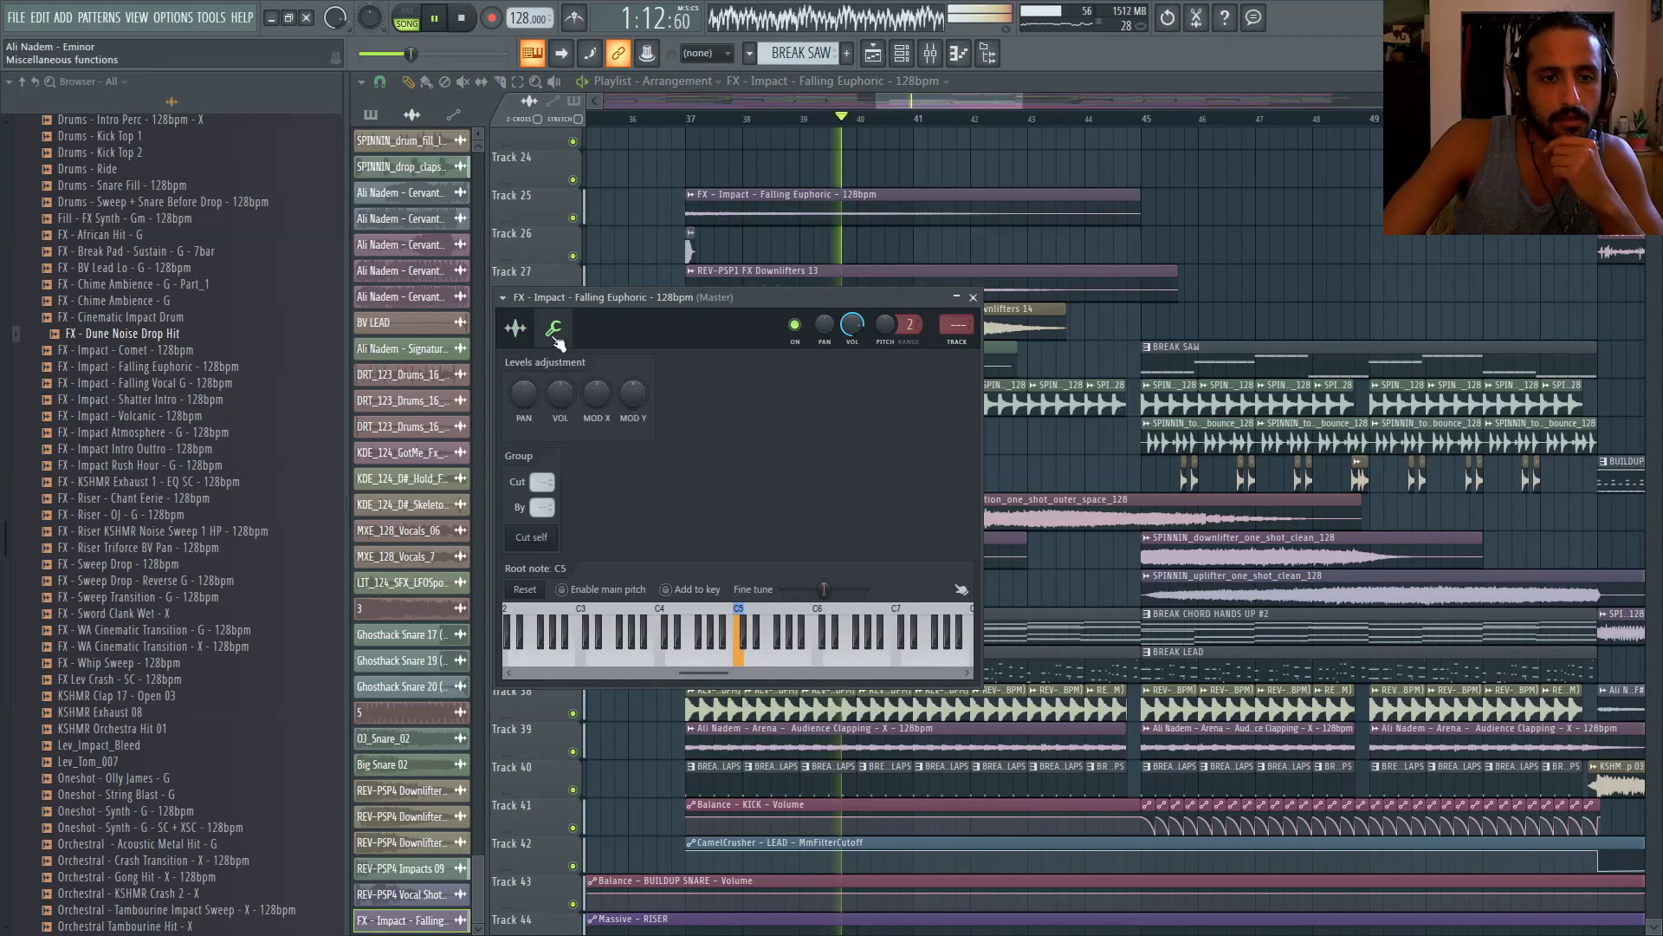
pyautogui.click(975, 297)
# Add the FX Lev Crash - SC - 128bpm sample to the playlist and move its clip to Track 24 near bar 37
pyautogui.scroll(-3, 1115, 243)
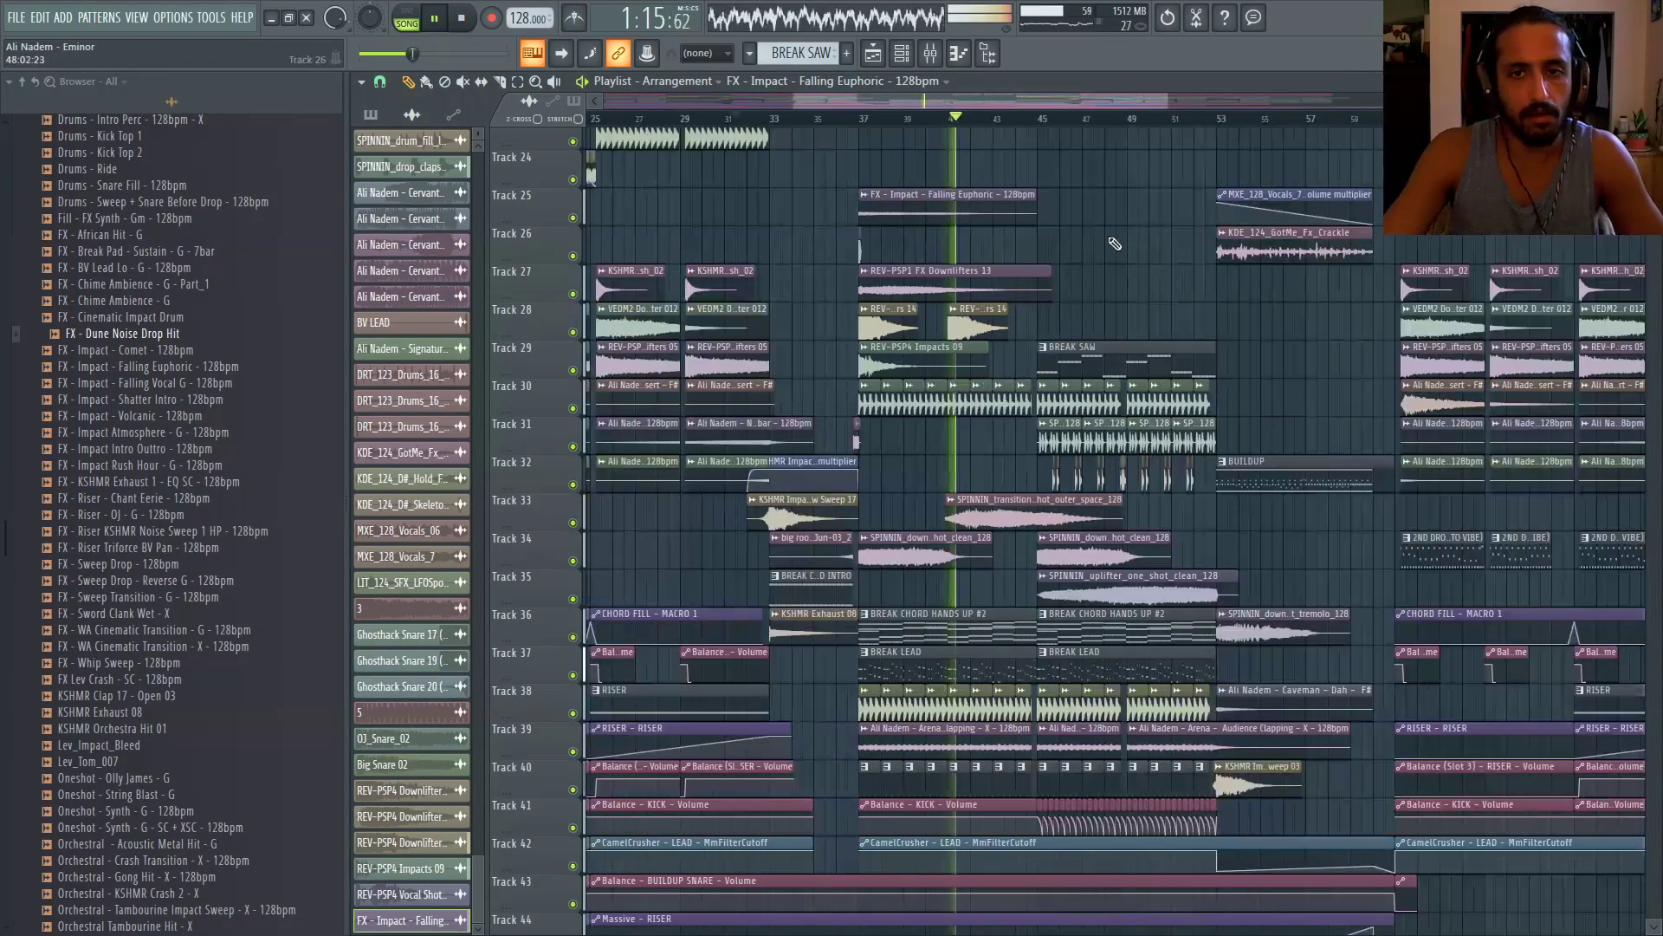
pyautogui.scroll(4, 1121, 252)
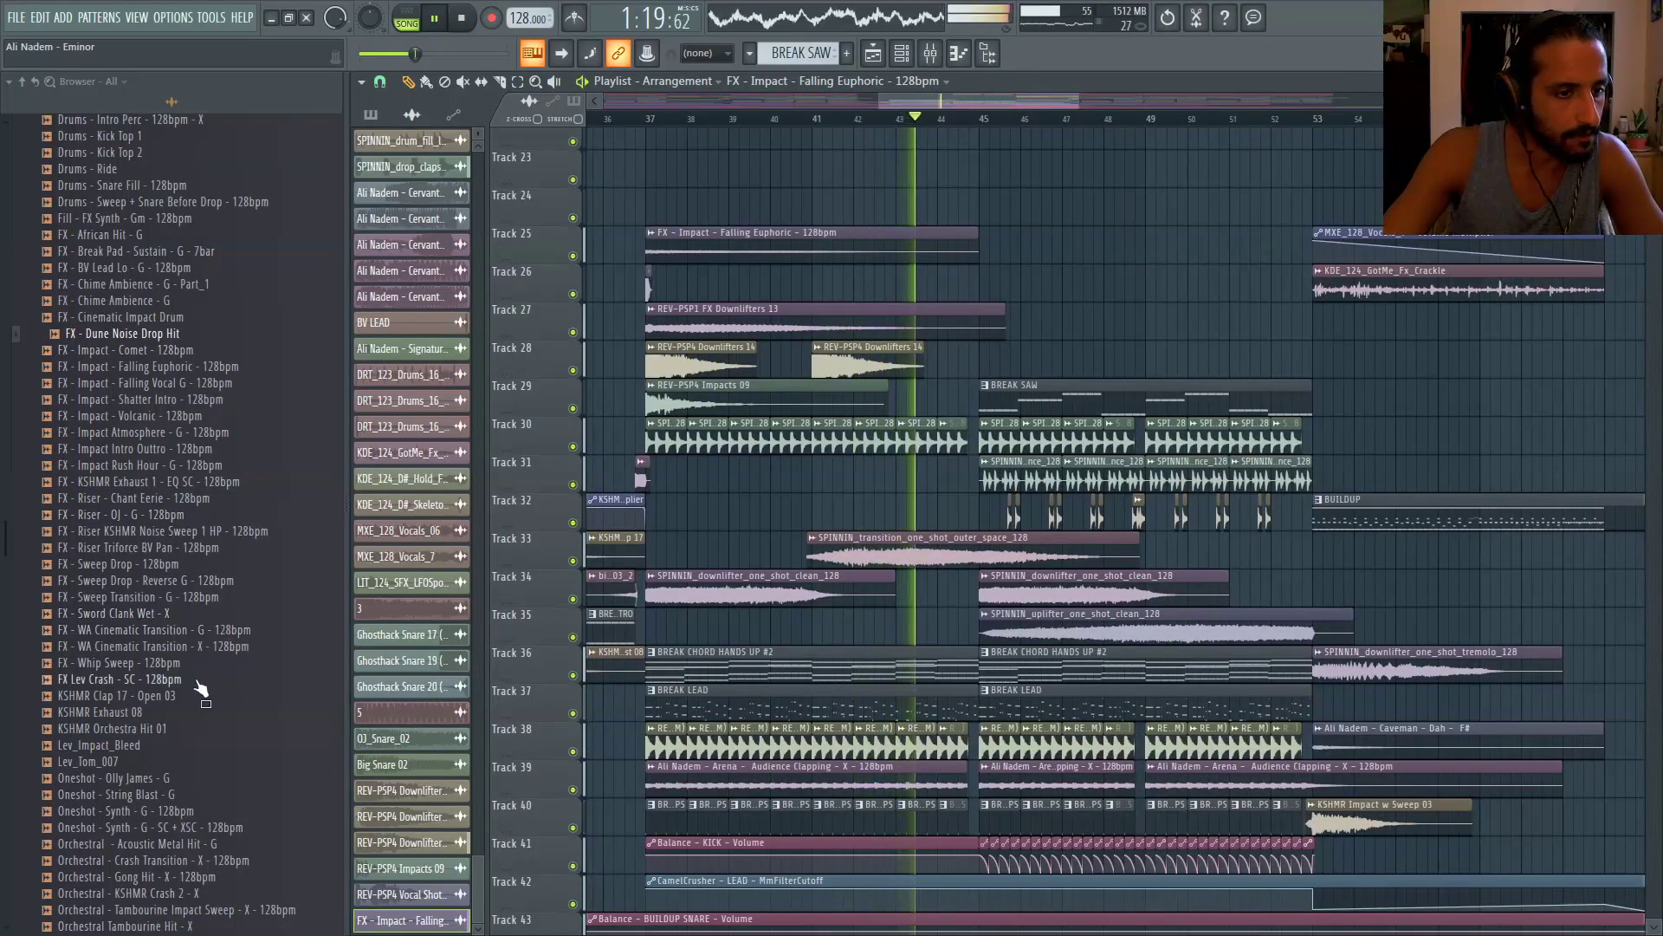
pyautogui.moveTo(144, 689); pyautogui.dragTo(803, 279)
pyautogui.click(659, 121)
pyautogui.scroll(3, 837, 352)
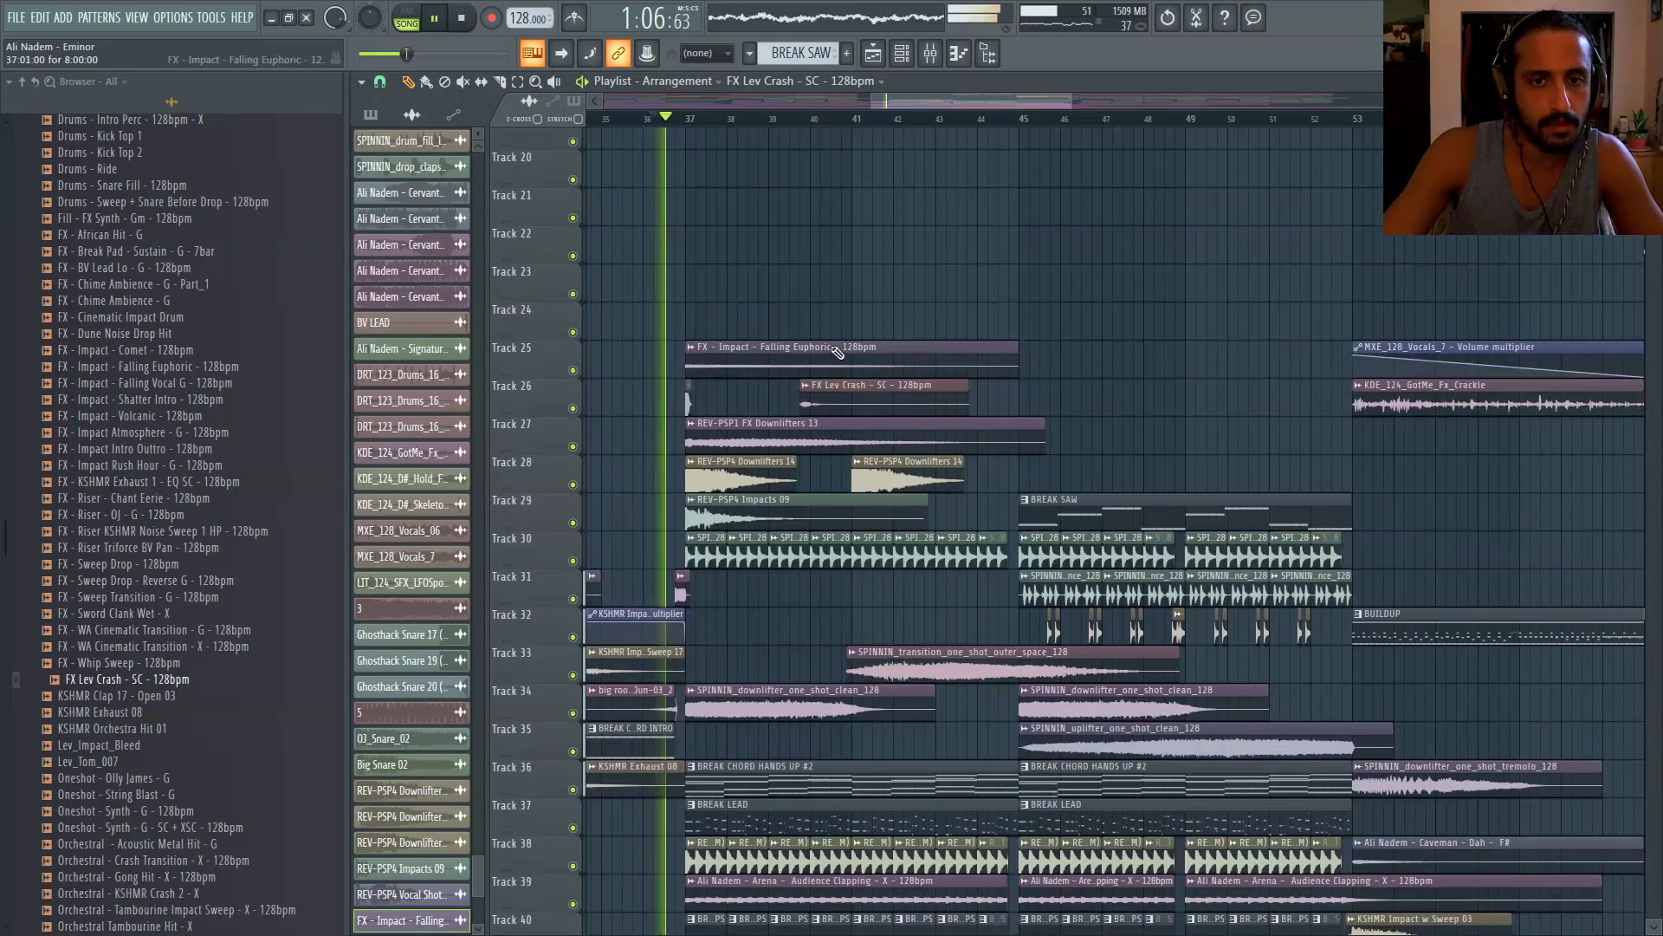
pyautogui.scroll(-2, 871, 381)
pyautogui.moveTo(872, 397); pyautogui.dragTo(809, 330)
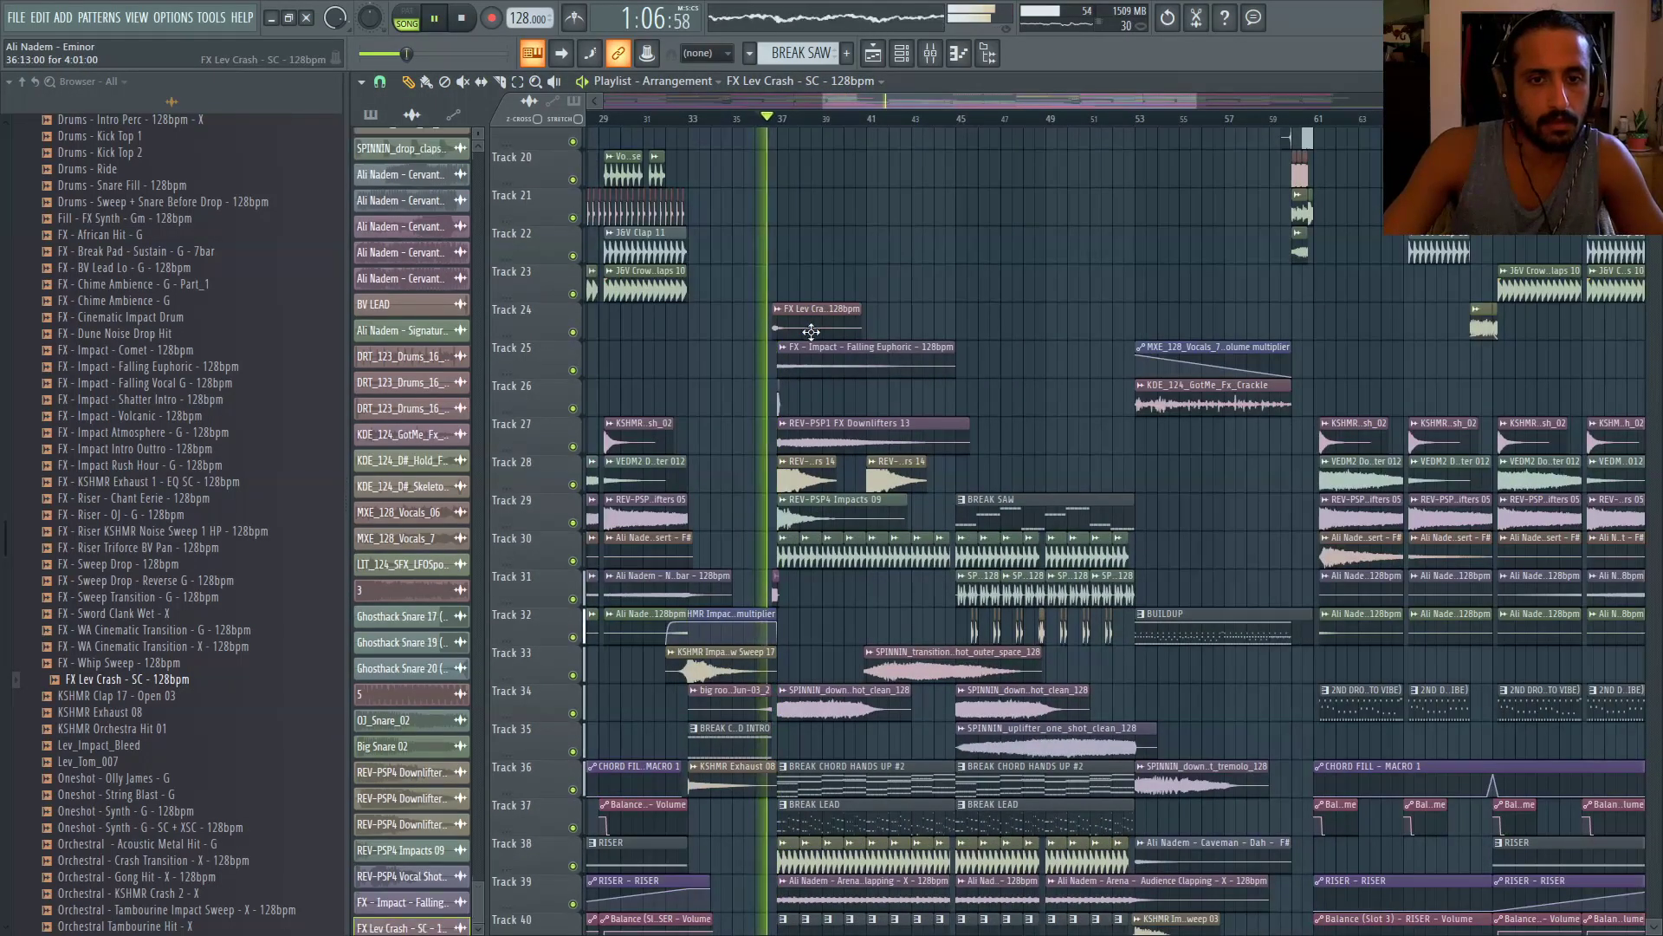
# Replace the FX Lev Crash clip on Track 24 with one starting exactly at bar 37 and restart playback
pyautogui.scroll(3, 809, 330)
pyautogui.doubleClick(863, 320)
pyautogui.click(992, 318)
pyautogui.rightClick(901, 325)
pyautogui.scroll(4, 769, 325)
pyautogui.click(772, 322)
pyautogui.press('space')
pyautogui.press('space')
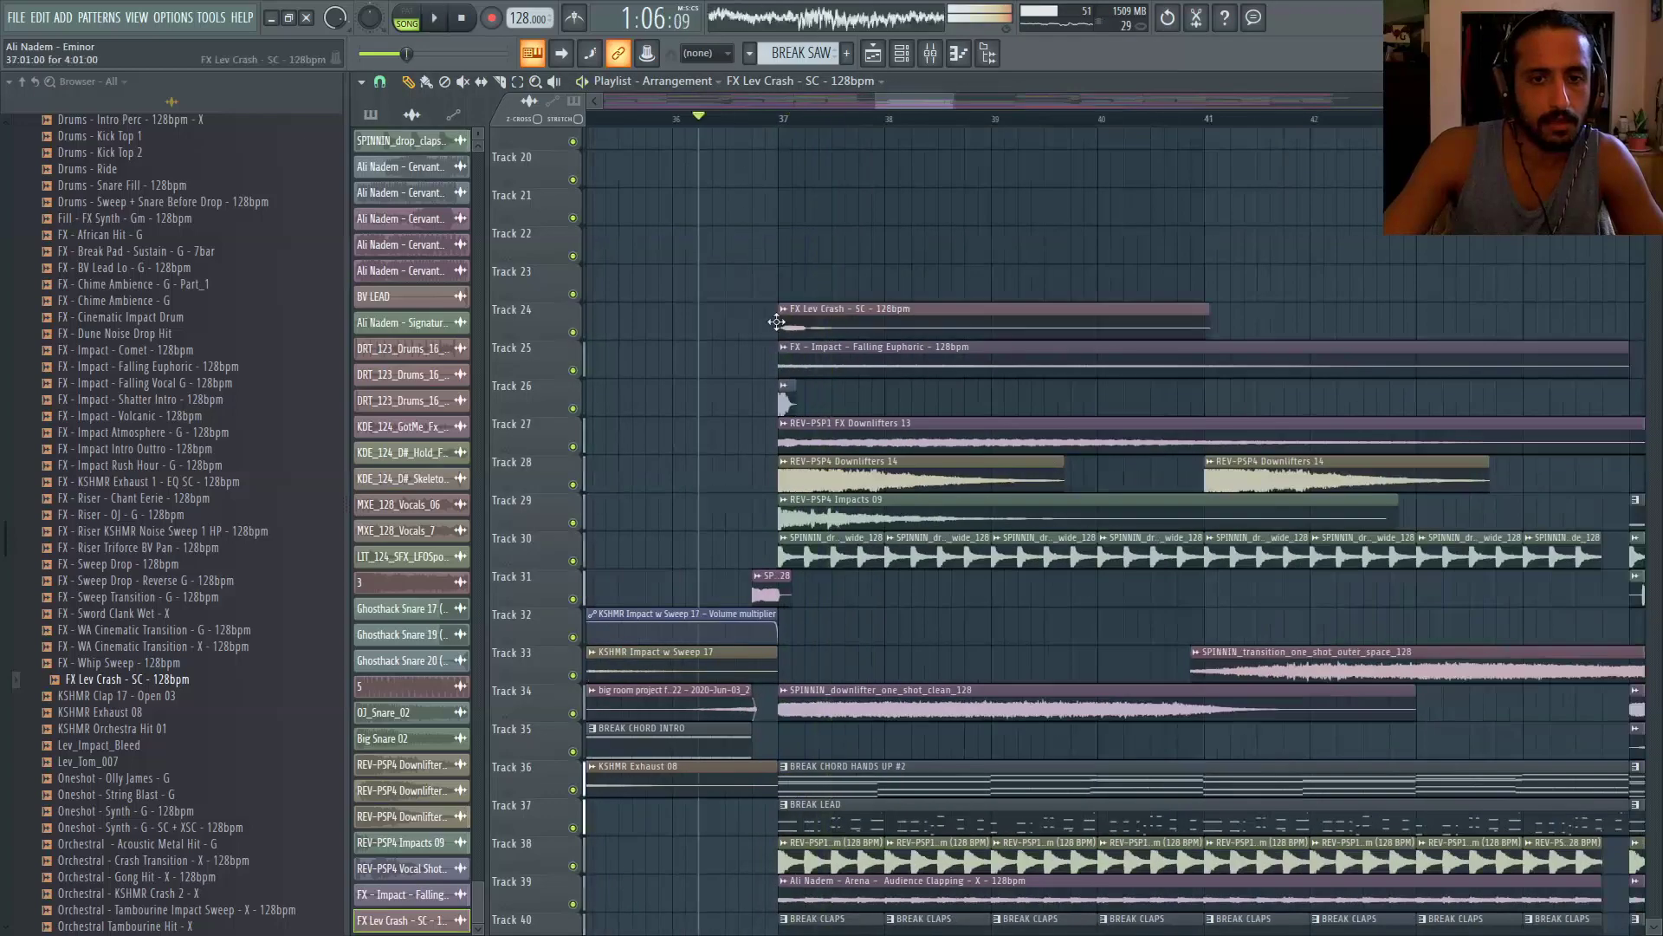
# Add further FX Lev Crash - SC - 128bpm clips on Track 24 at bars 41 and 45
pyautogui.scroll(-5, 910, 347)
pyautogui.scroll(2, 1206, 404)
pyautogui.moveTo(1048, 324); pyautogui.dragTo(1055, 322)
pyautogui.scroll(-5, 949, 324)
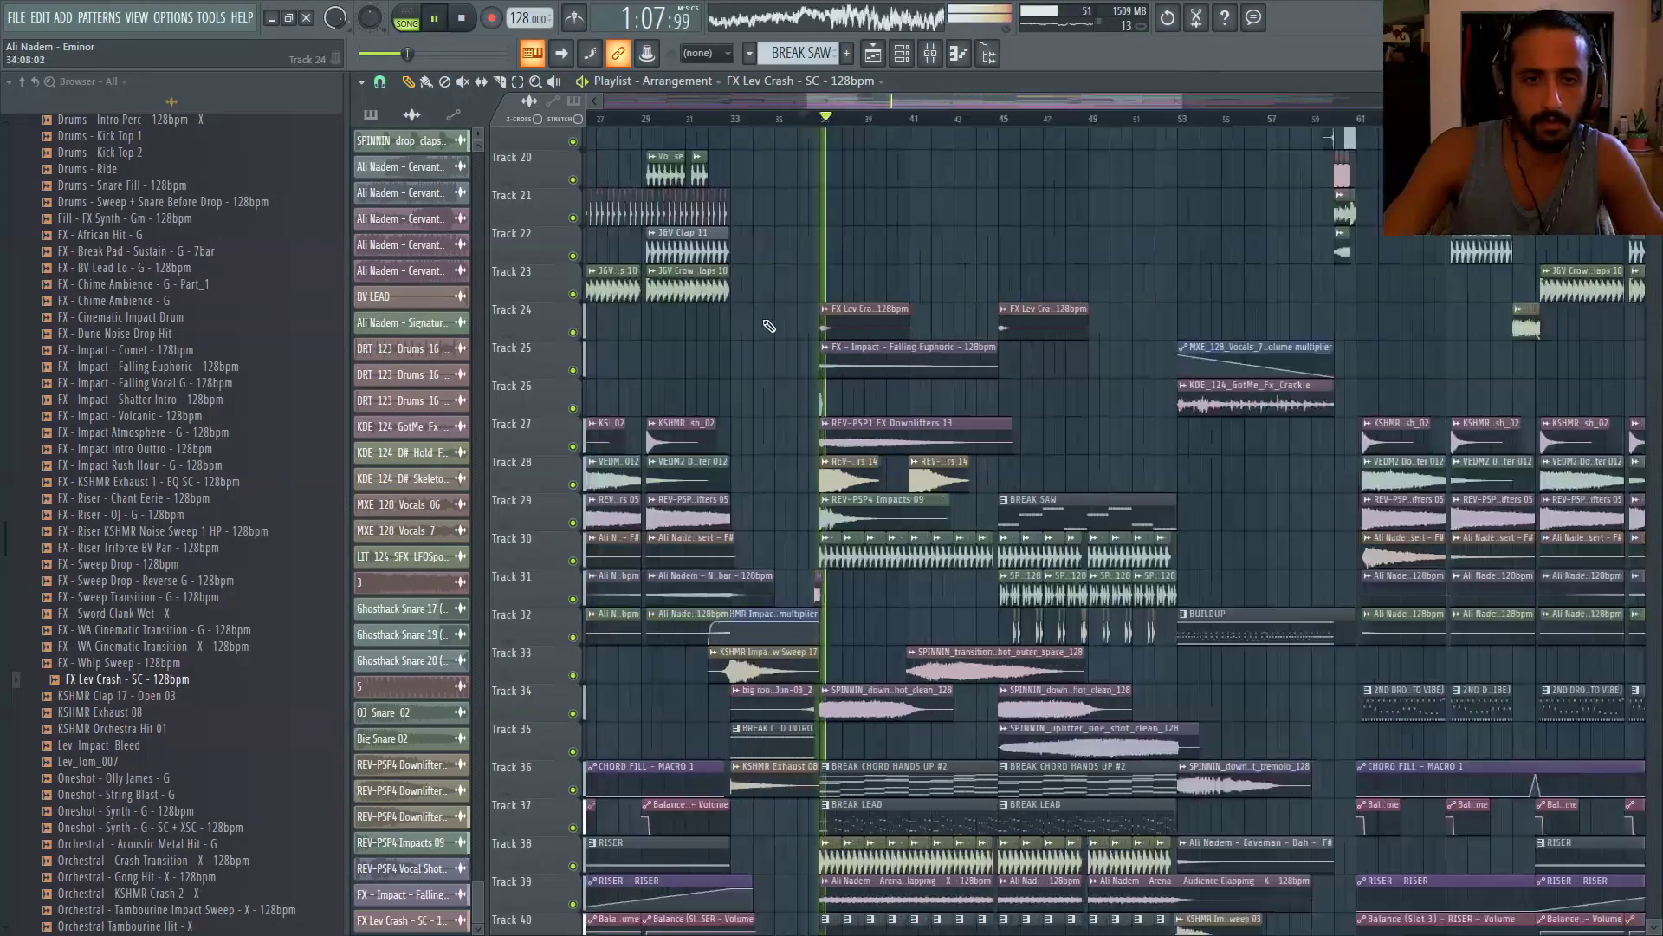
pyautogui.scroll(4, 771, 327)
pyautogui.scroll(1, 1258, 382)
pyautogui.scroll(3, 1022, 331)
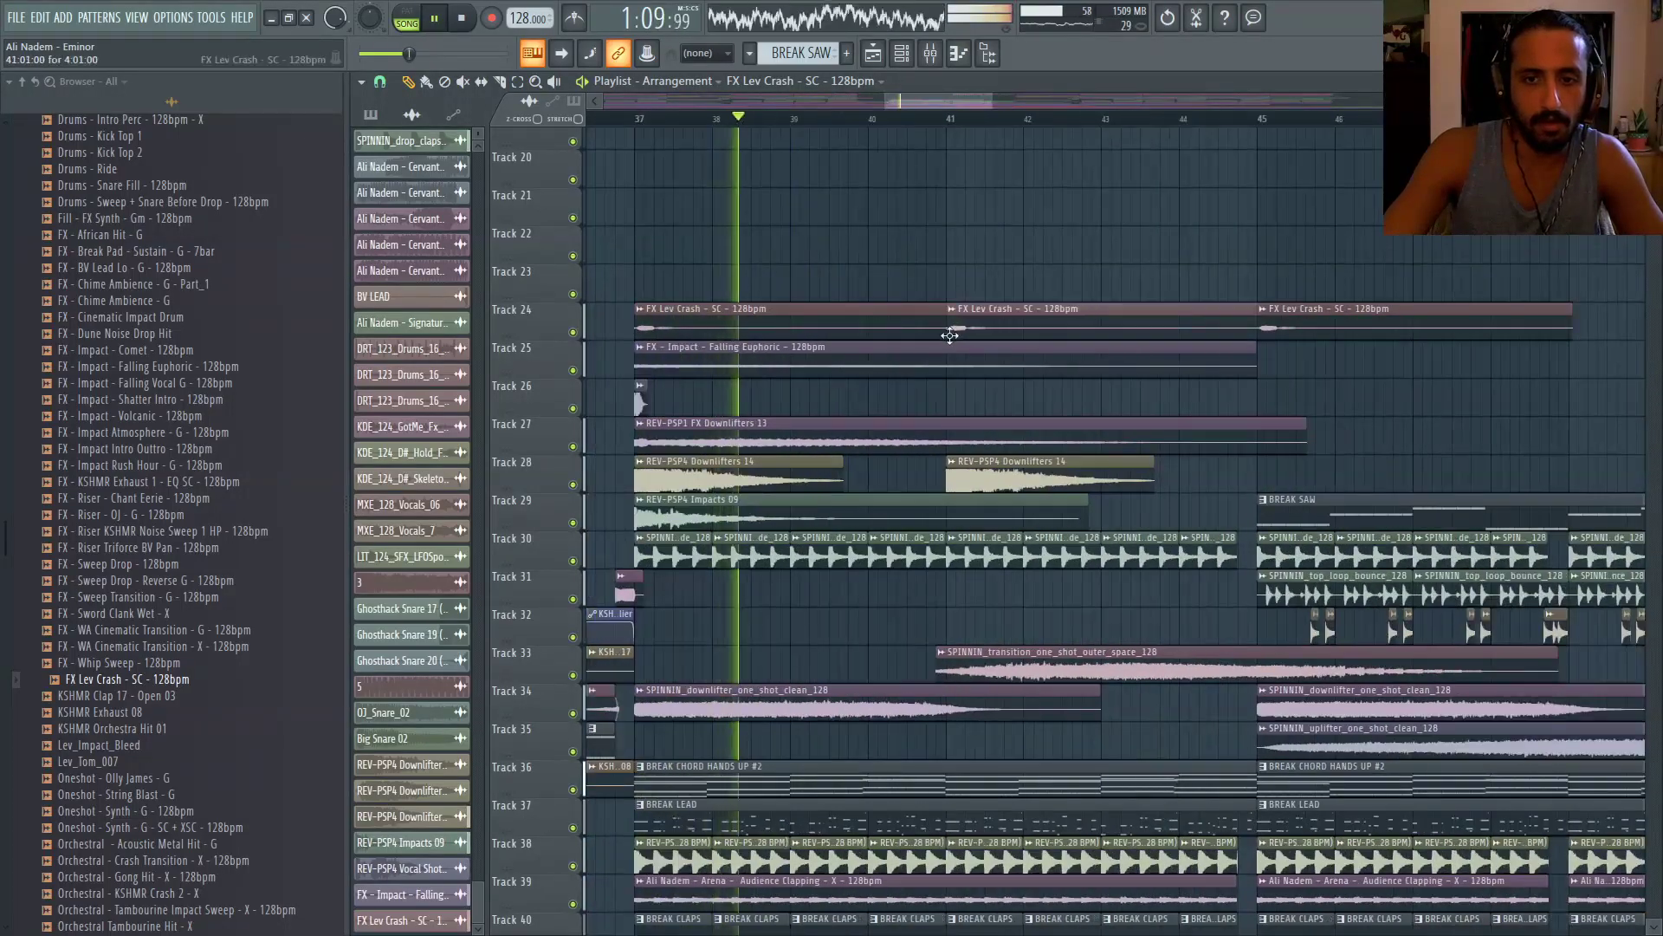
# Replace the bar 41 FX Lev Crash clip on Track 24 with a four-bar clip and check its channel settings
pyautogui.scroll(3, 948, 333)
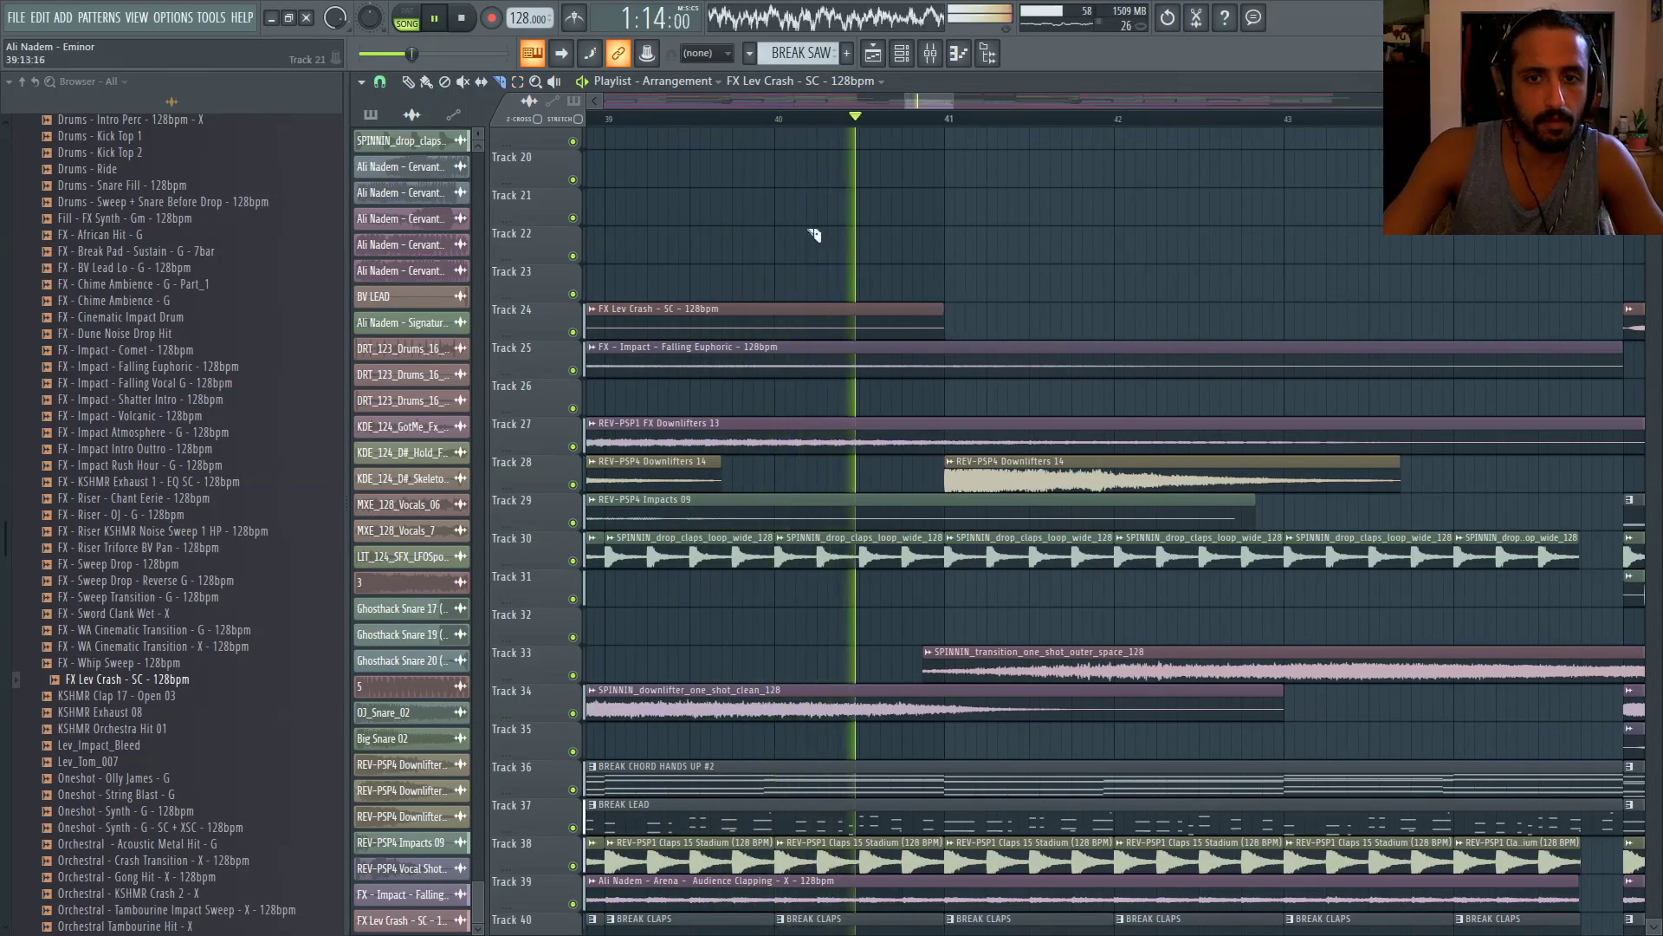
pyautogui.doubleClick(994, 327)
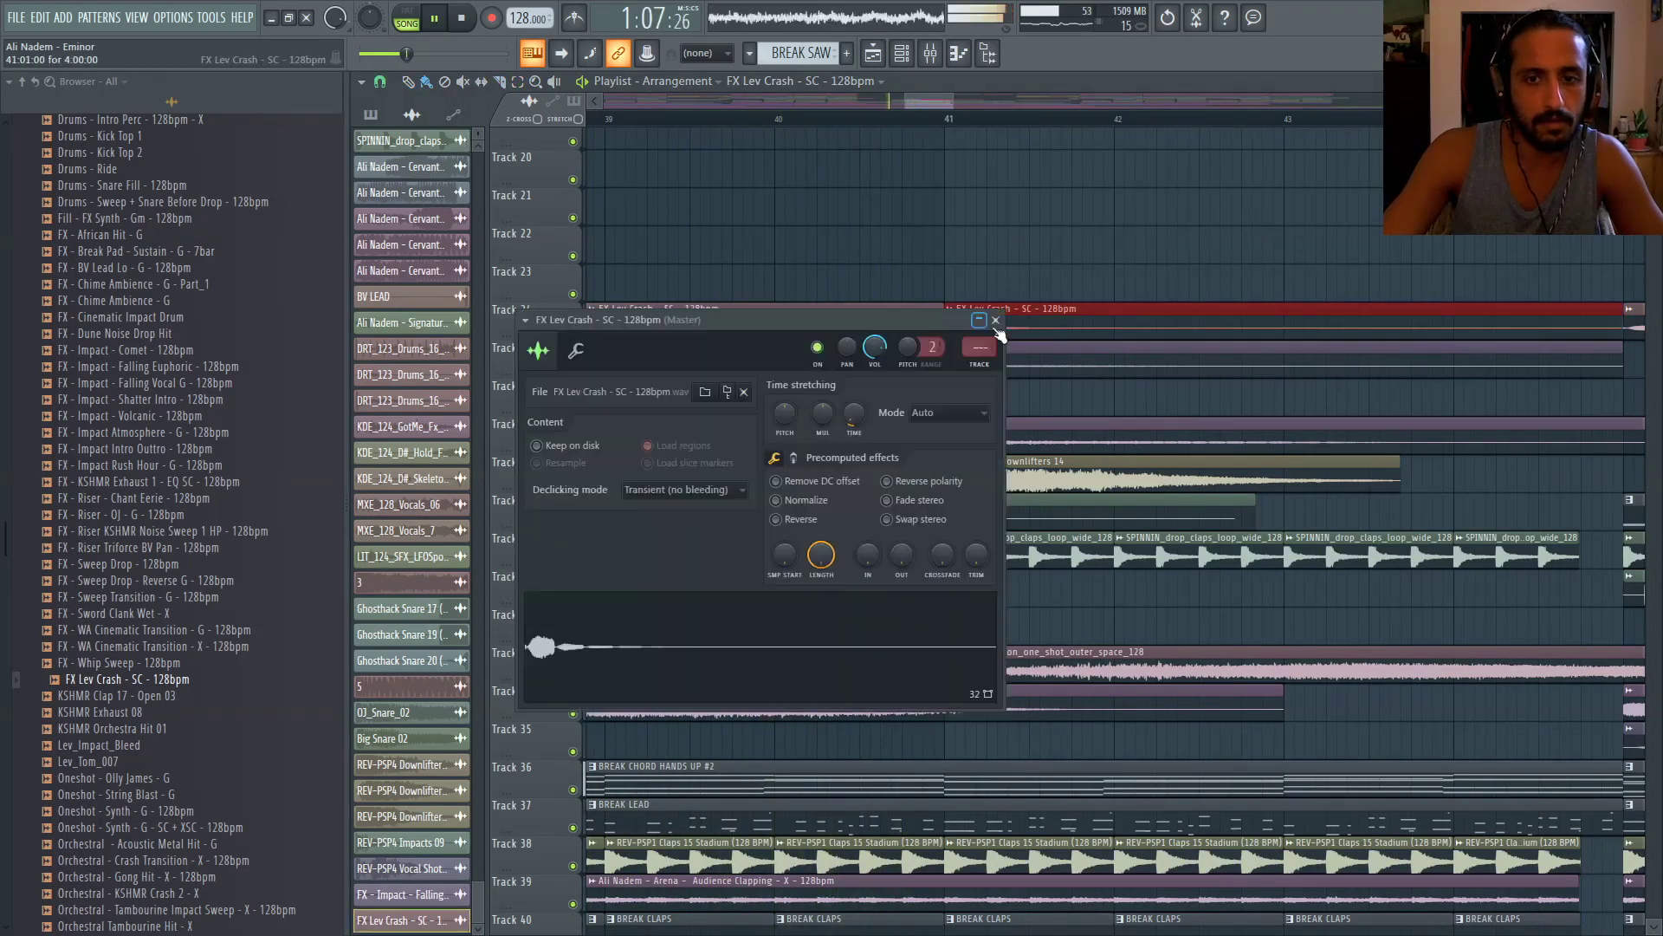
pyautogui.click(577, 352)
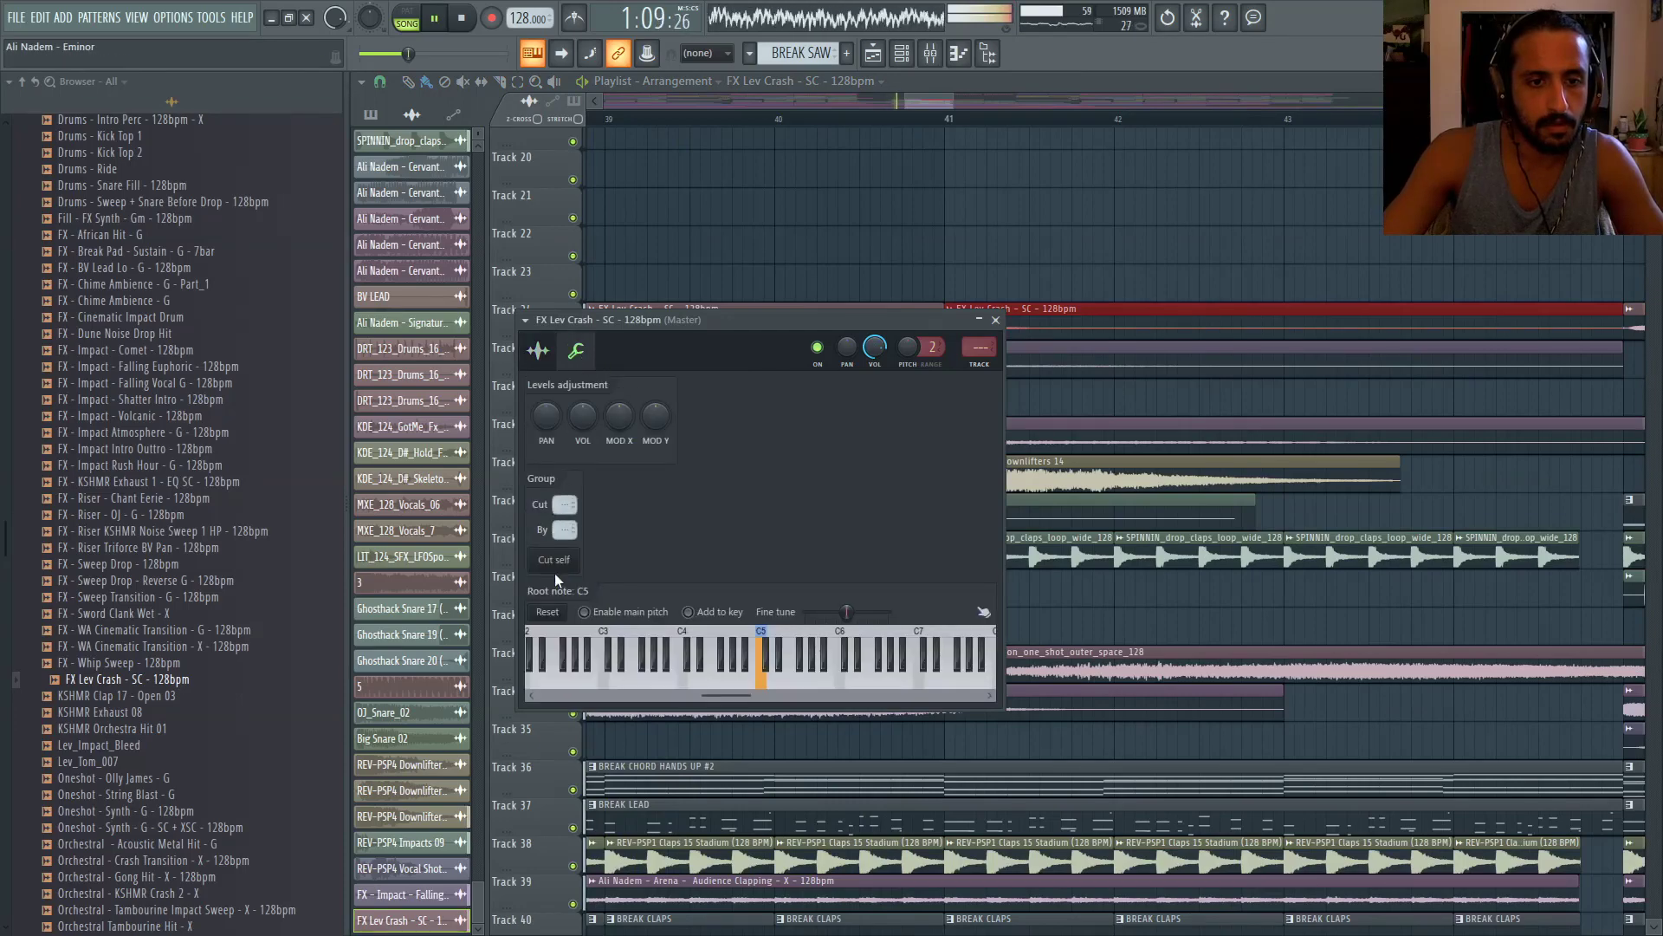
pyautogui.click(535, 349)
pyautogui.press('Escape')
# Replace the bar 45 FX Lev Crash clip on Track 24 with a four-bar clip and add another at bar 49
pyautogui.scroll(-3, 1107, 310)
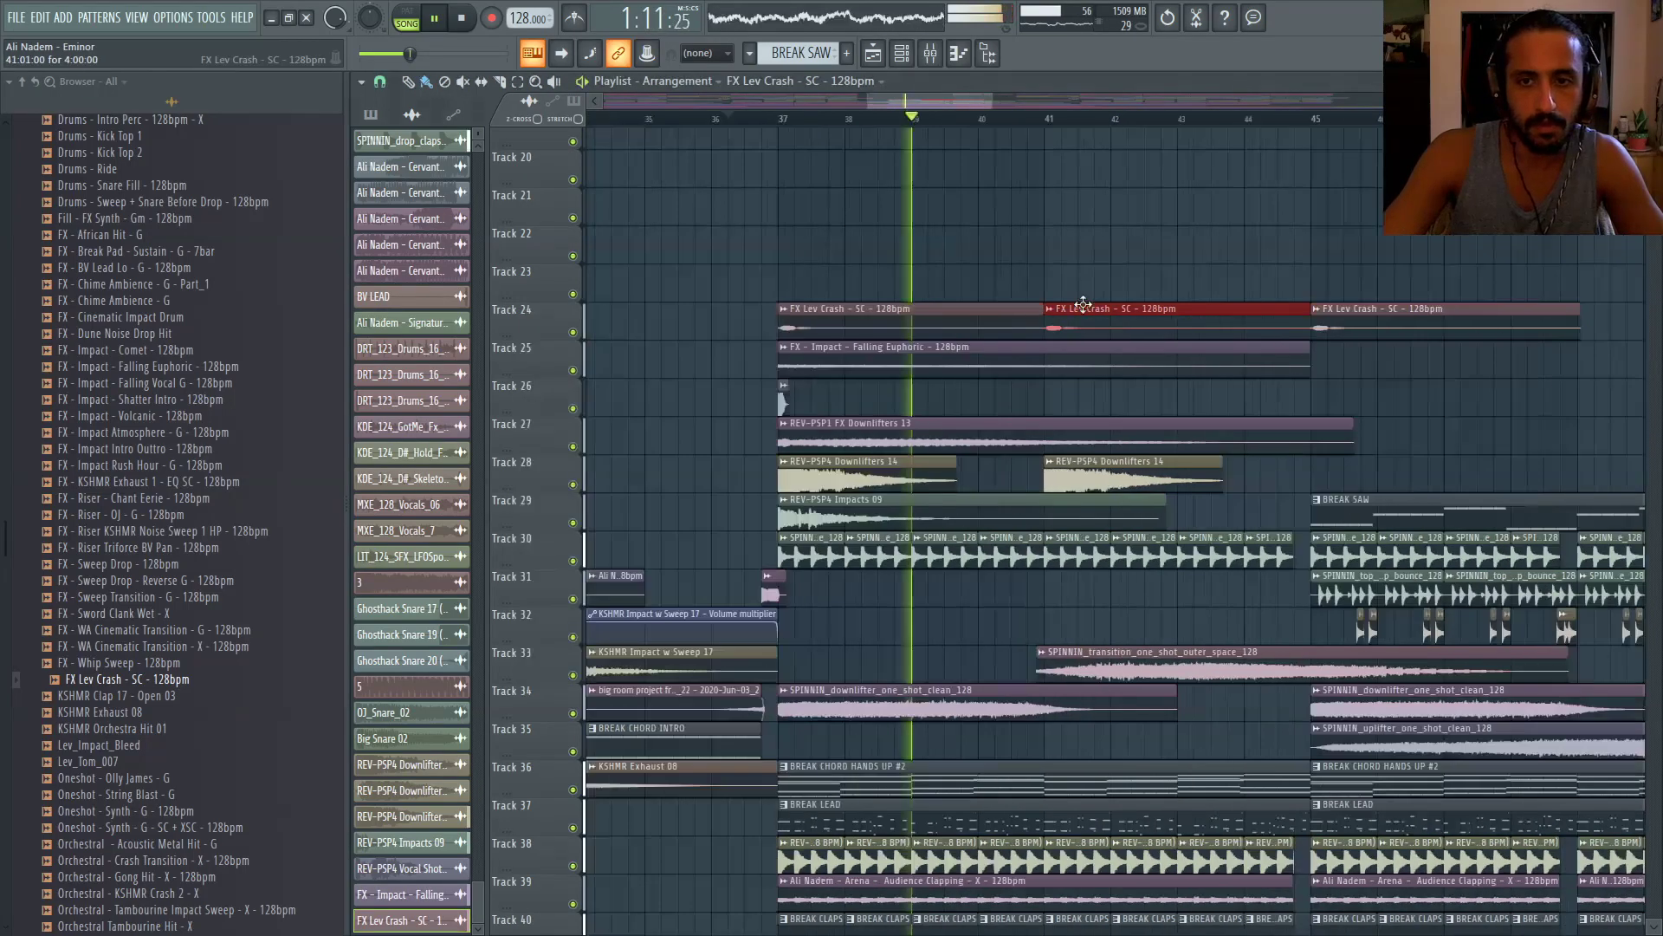
pyautogui.hscroll(3, 1118, 305)
pyautogui.rightClick(1120, 321)
pyautogui.click(1092, 323)
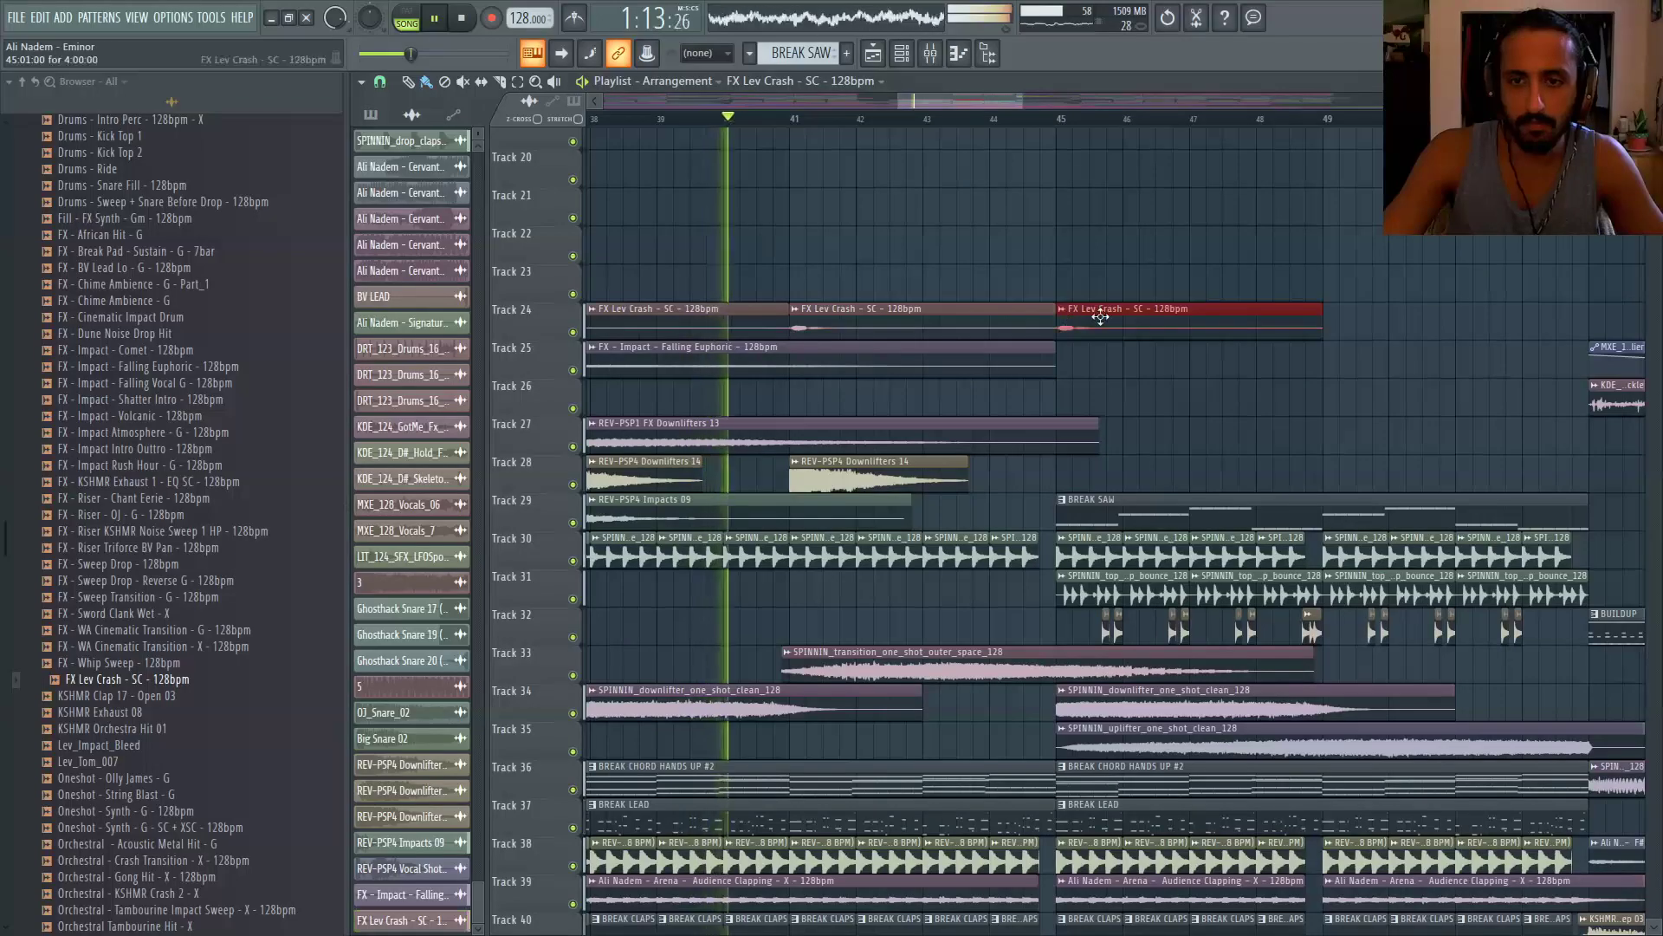
pyautogui.scroll(-2, 1103, 326)
pyautogui.scroll(-2, 1230, 333)
pyautogui.click(1199, 325)
pyautogui.scroll(2, 890, 252)
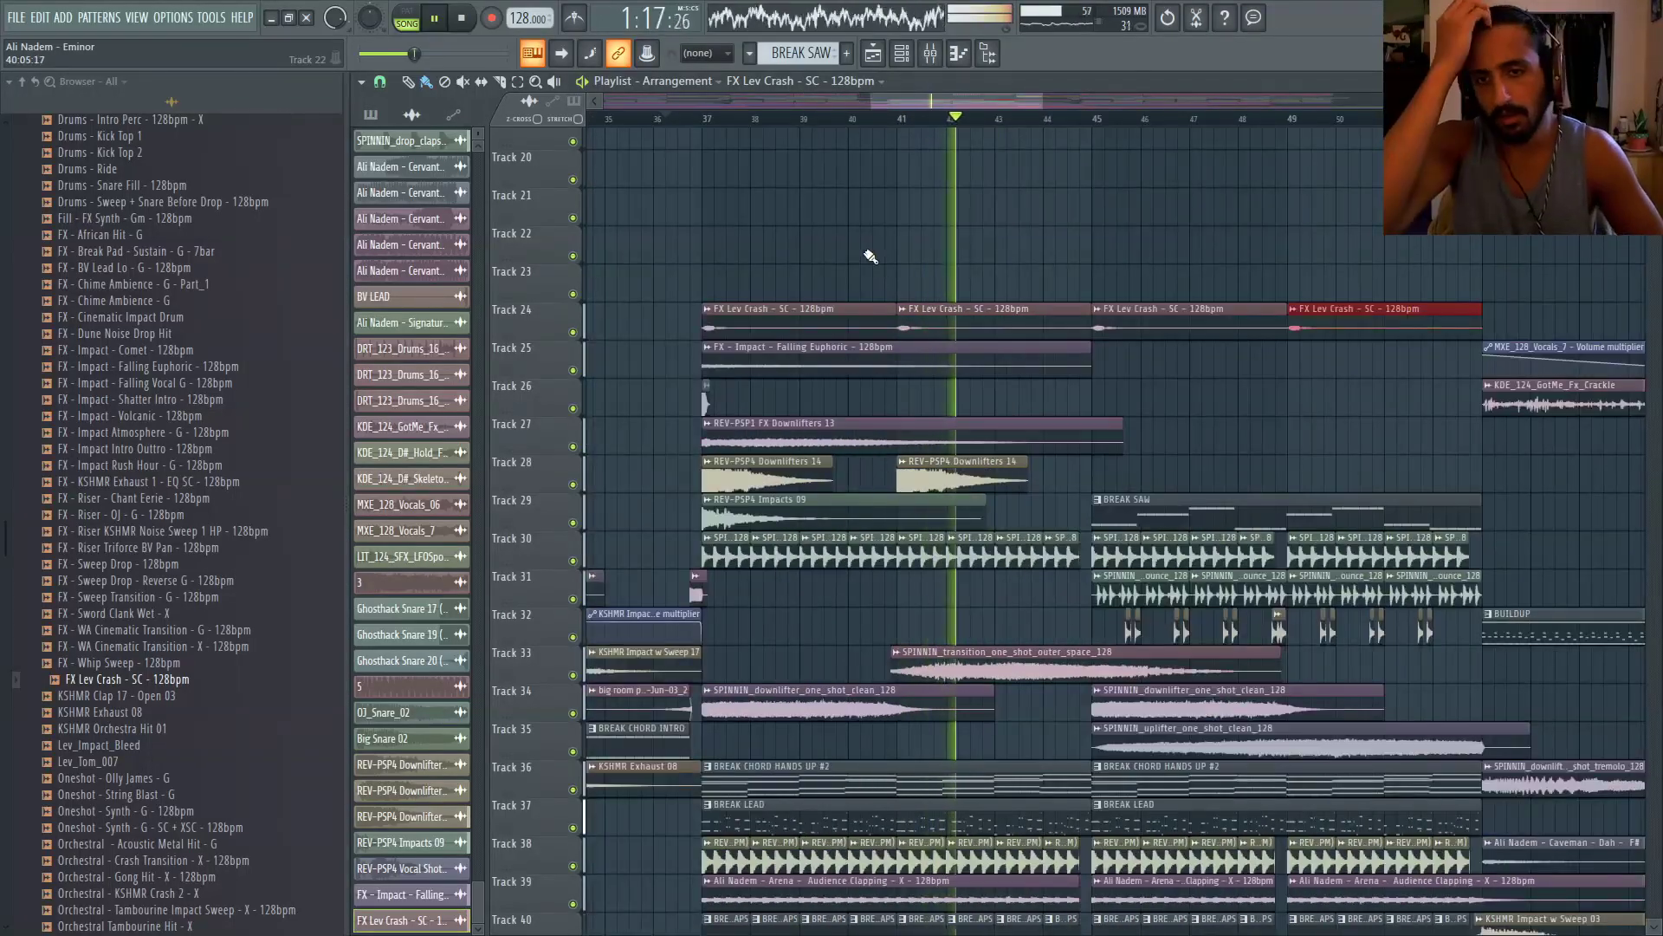
pyautogui.scroll(-3, 902, 268)
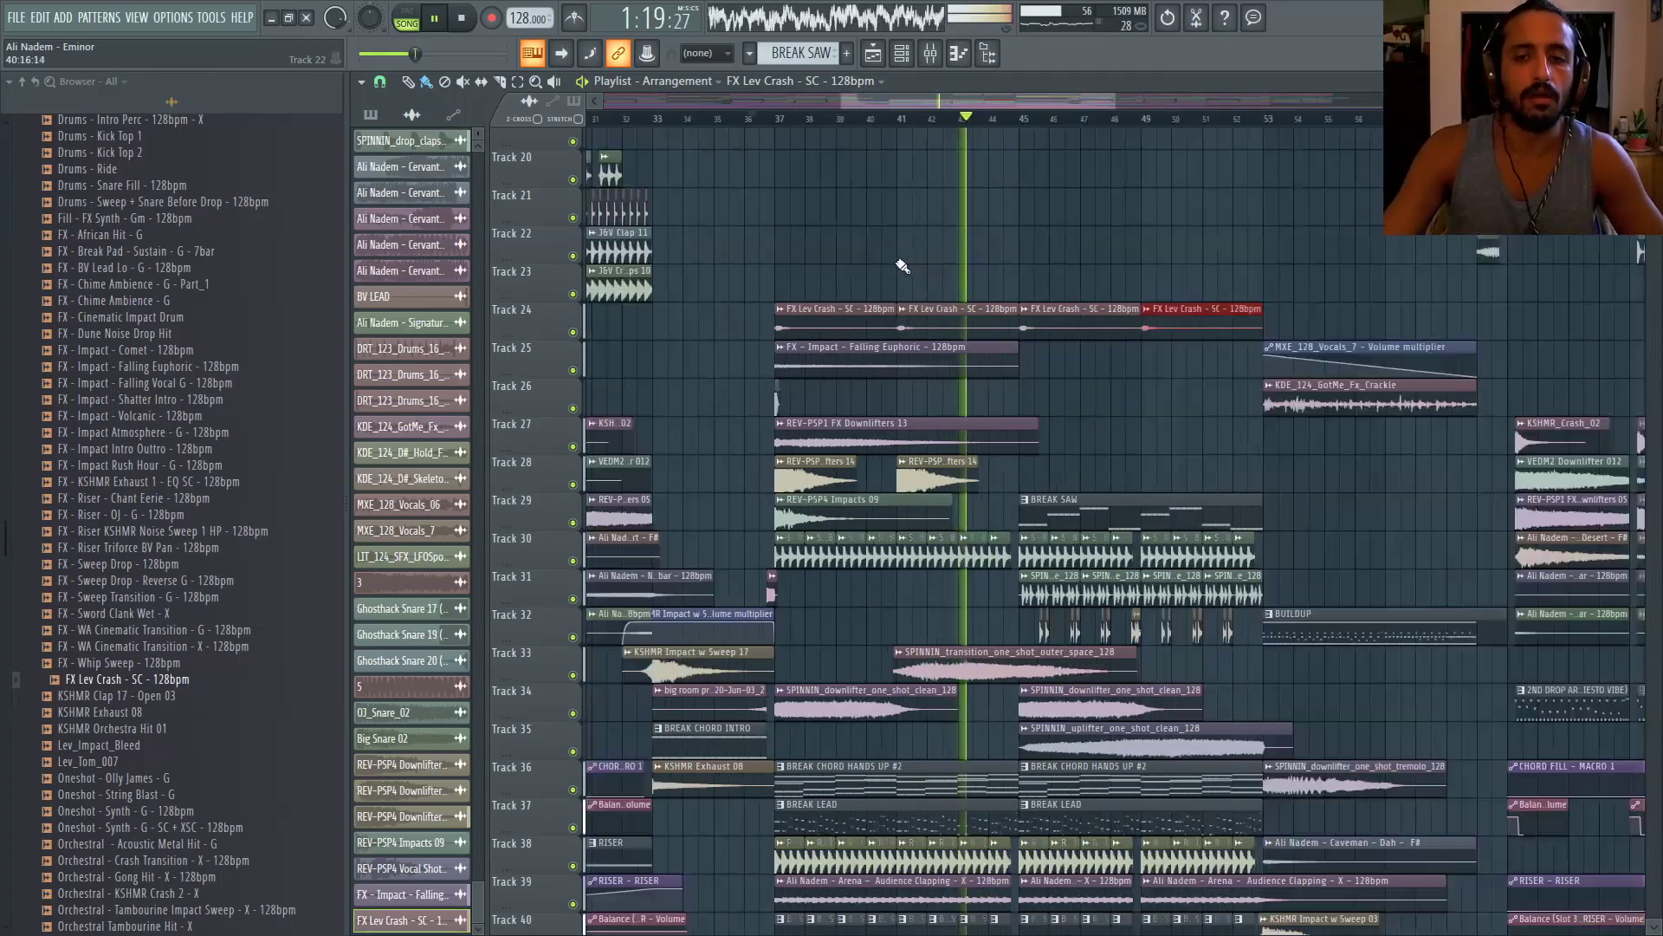
# Replay the break from about bar 45 with the mixer open and check the break channels, including BREAK CHORD
pyautogui.scroll(5, 1046, 302)
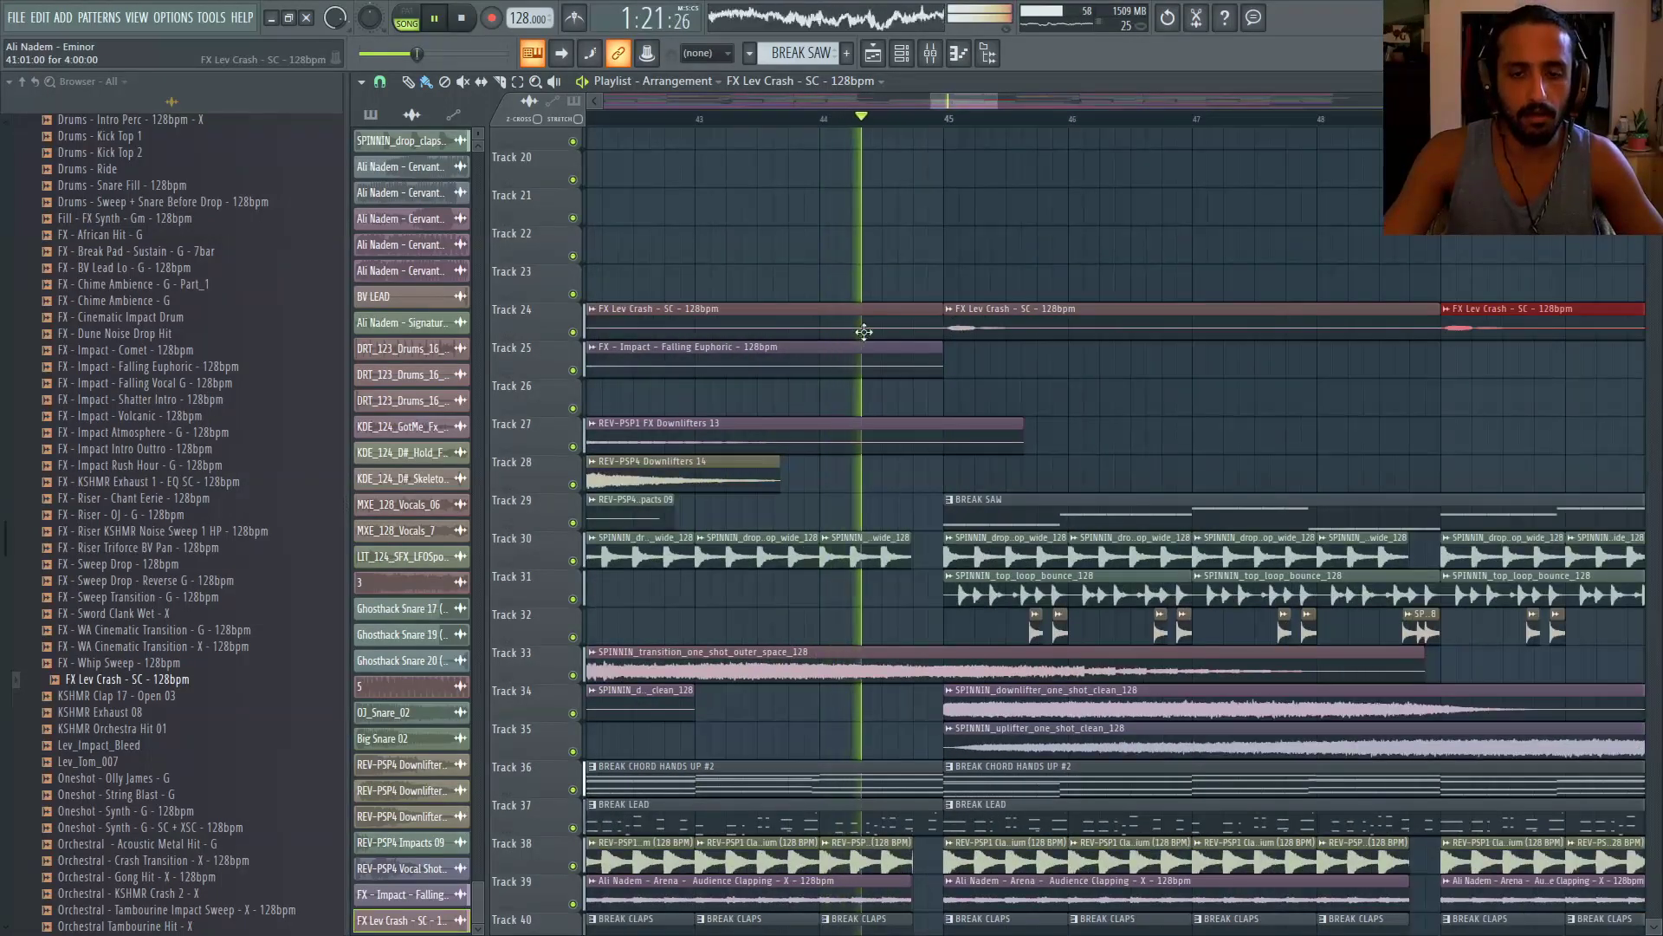
pyautogui.scroll(-3, 844, 286)
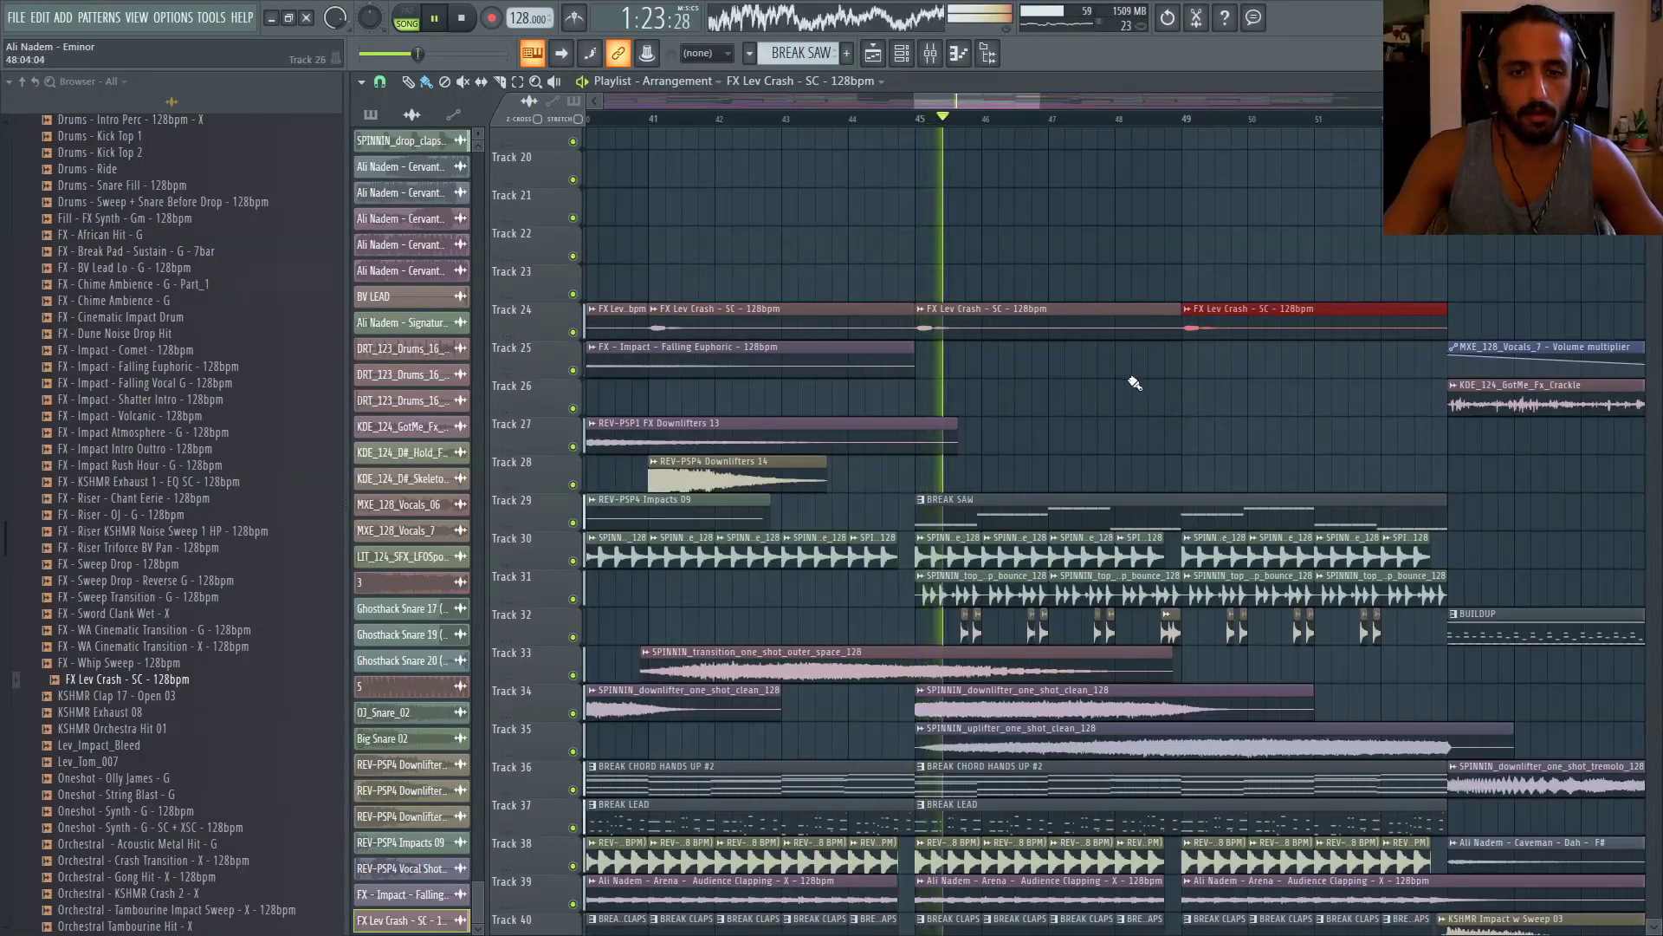
pyautogui.scroll(-3, 1135, 383)
pyautogui.scroll(-2, 1204, 386)
pyautogui.scroll(3, 1232, 416)
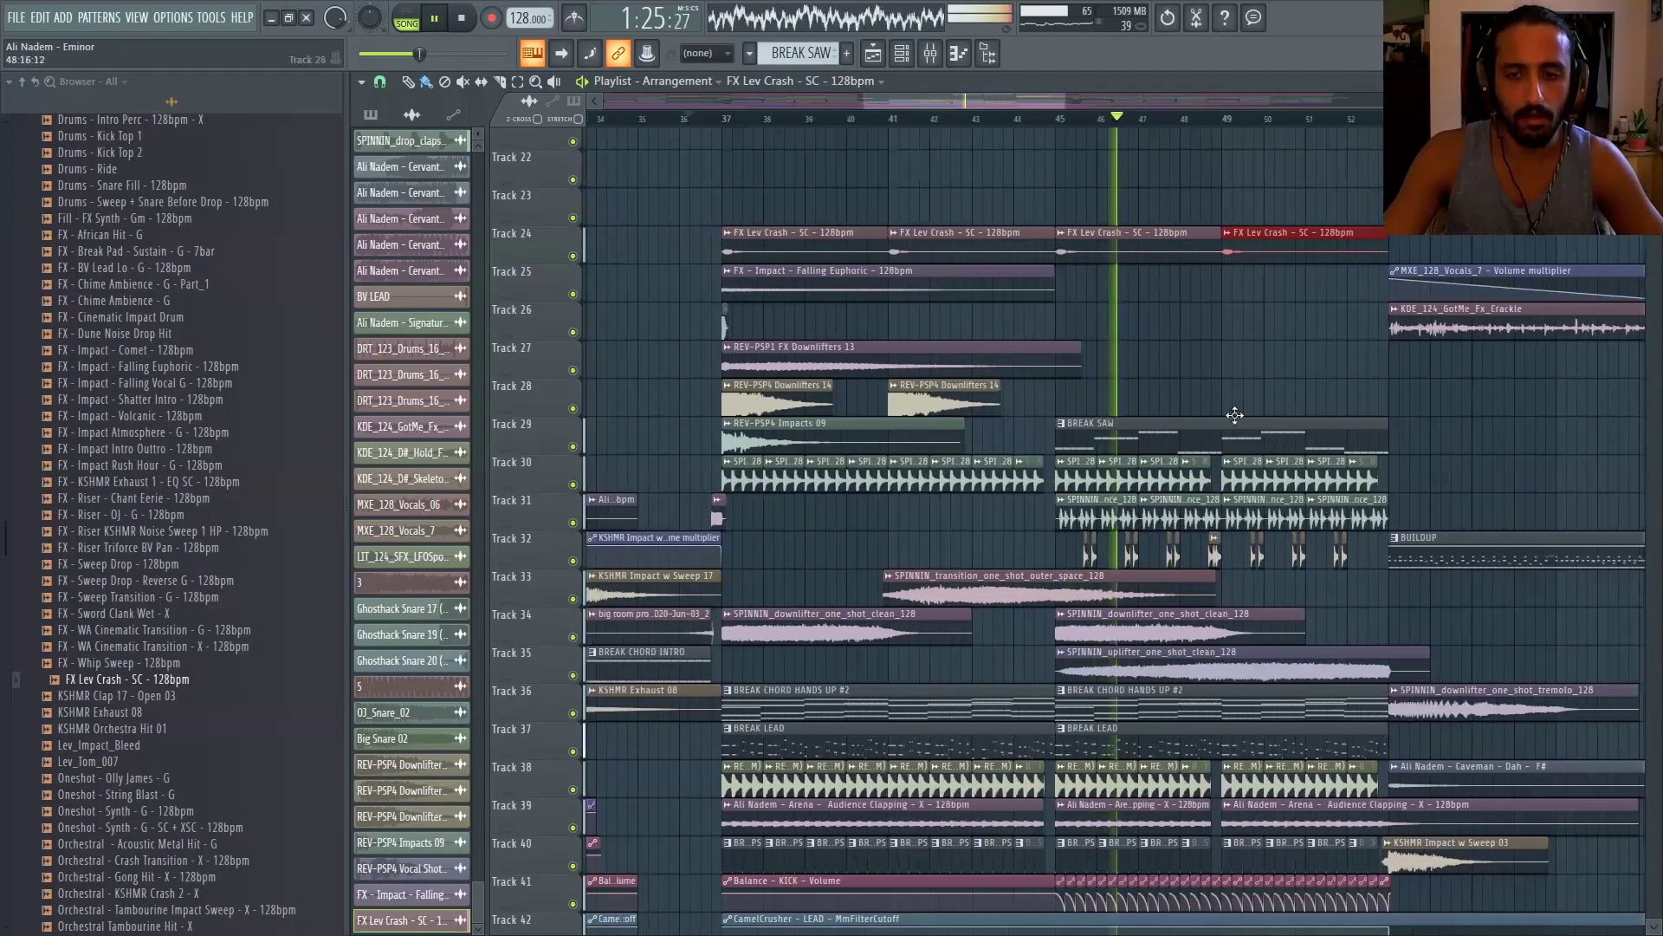
pyautogui.click(1004, 123)
pyautogui.press('F9')
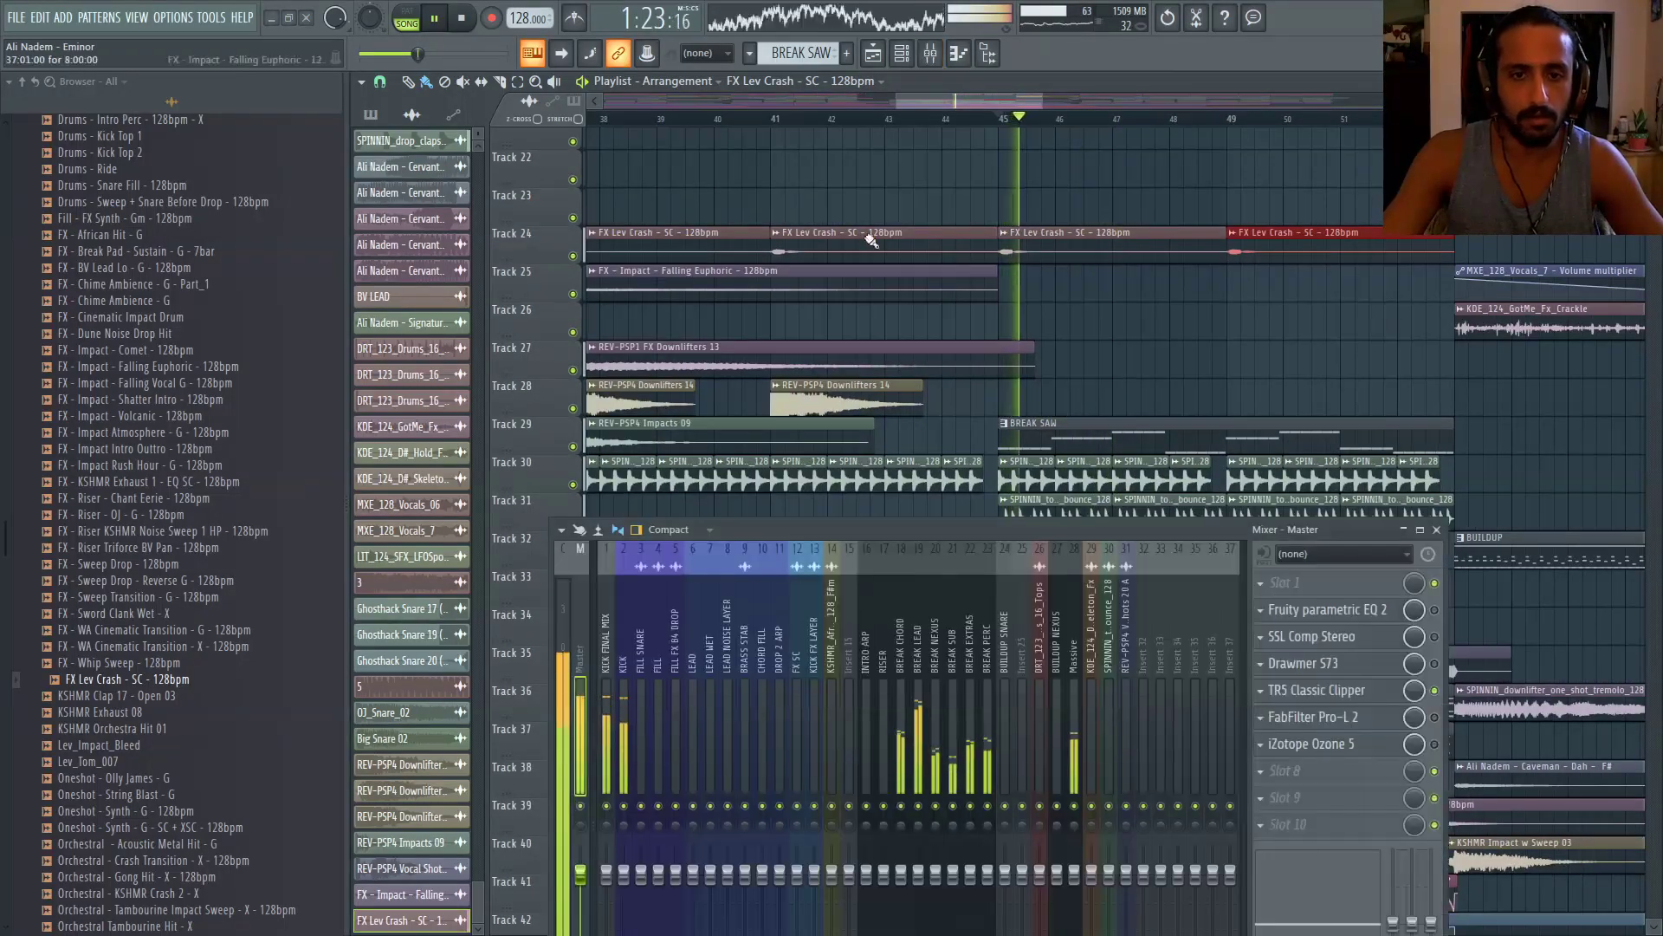
pyautogui.click(897, 745)
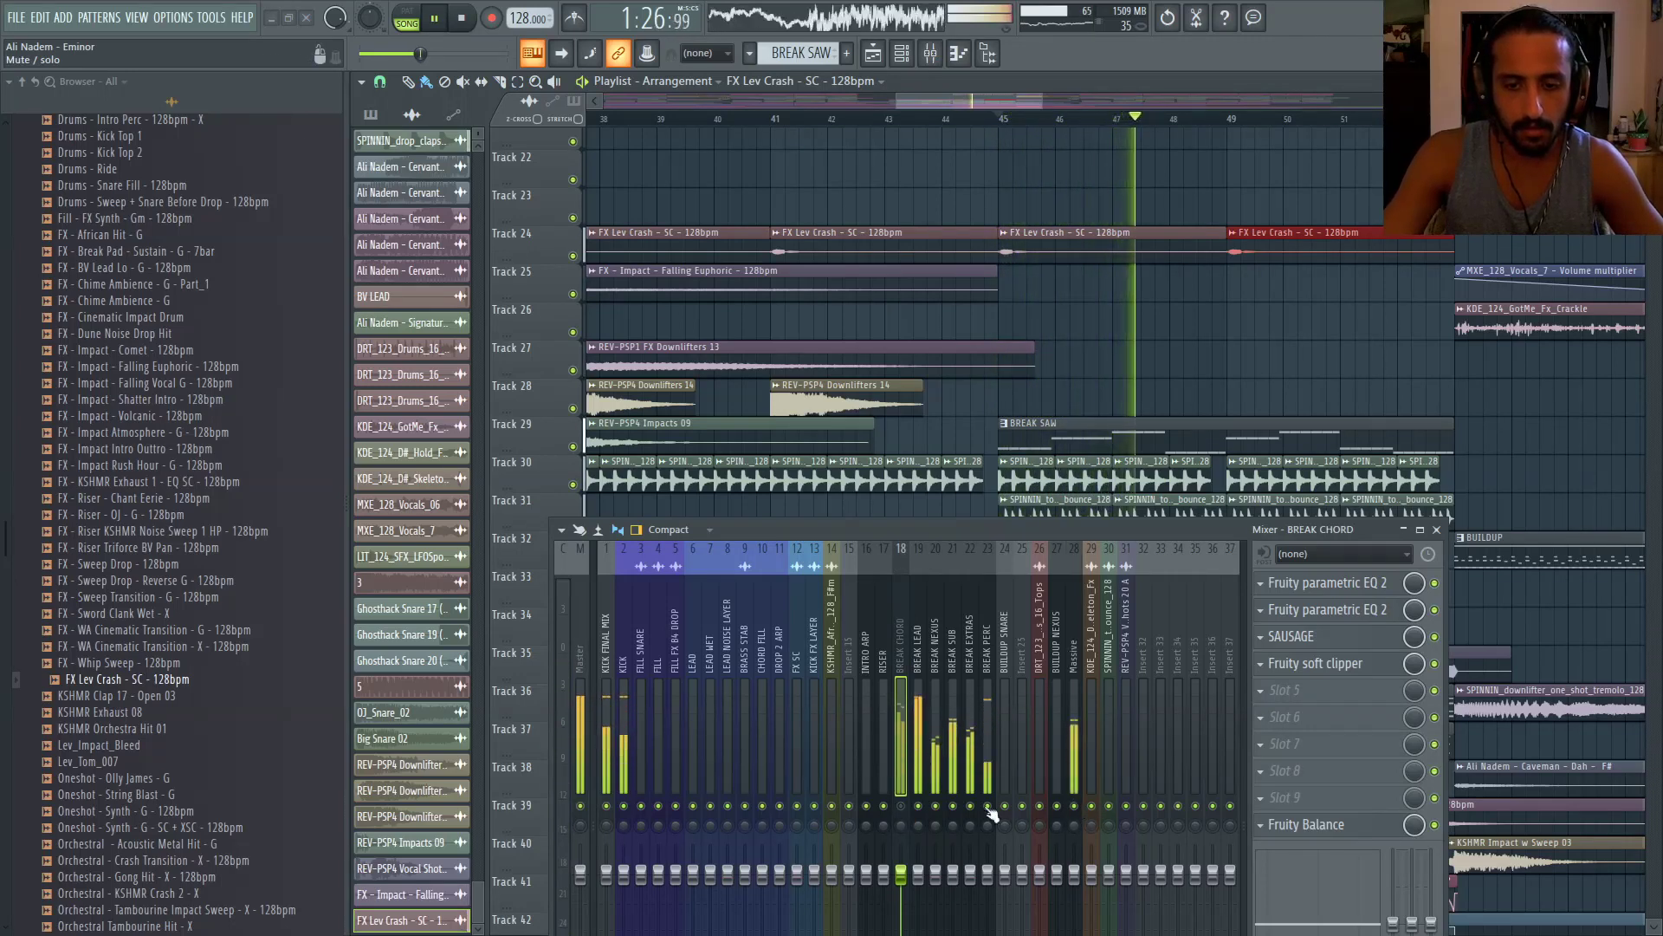
# Load Fruity Parametric EQ 2 into effect slot 2 of the Massive mixer track and restart playback
pyautogui.click(1074, 651)
pyautogui.click(1286, 608)
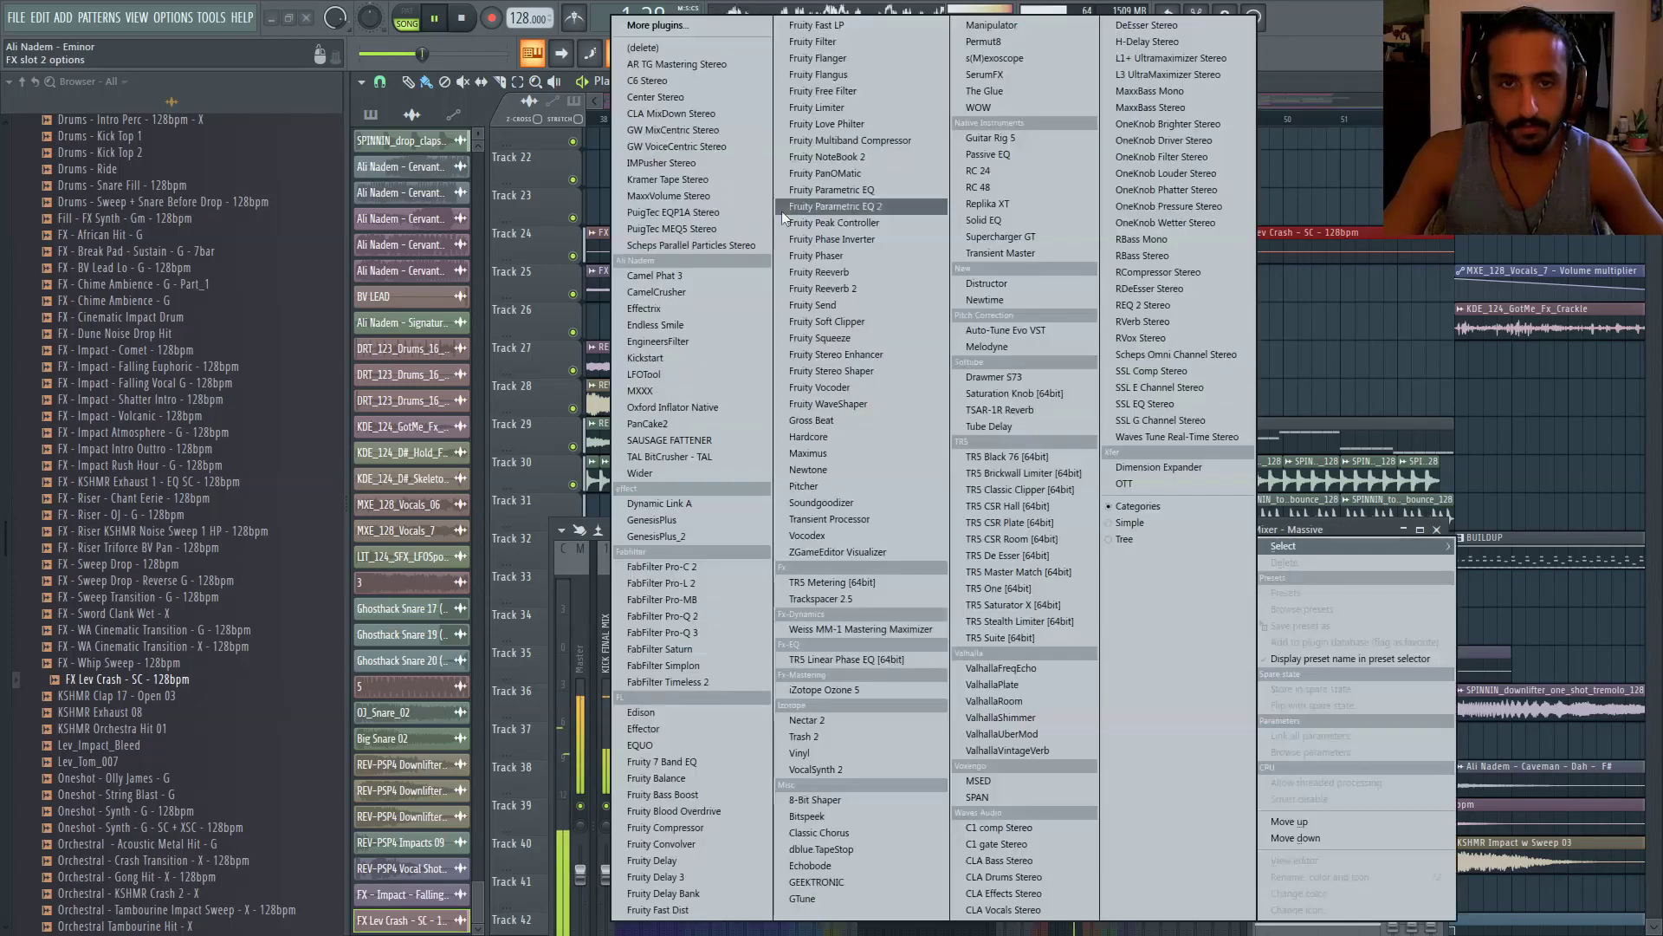
pyautogui.click(873, 208)
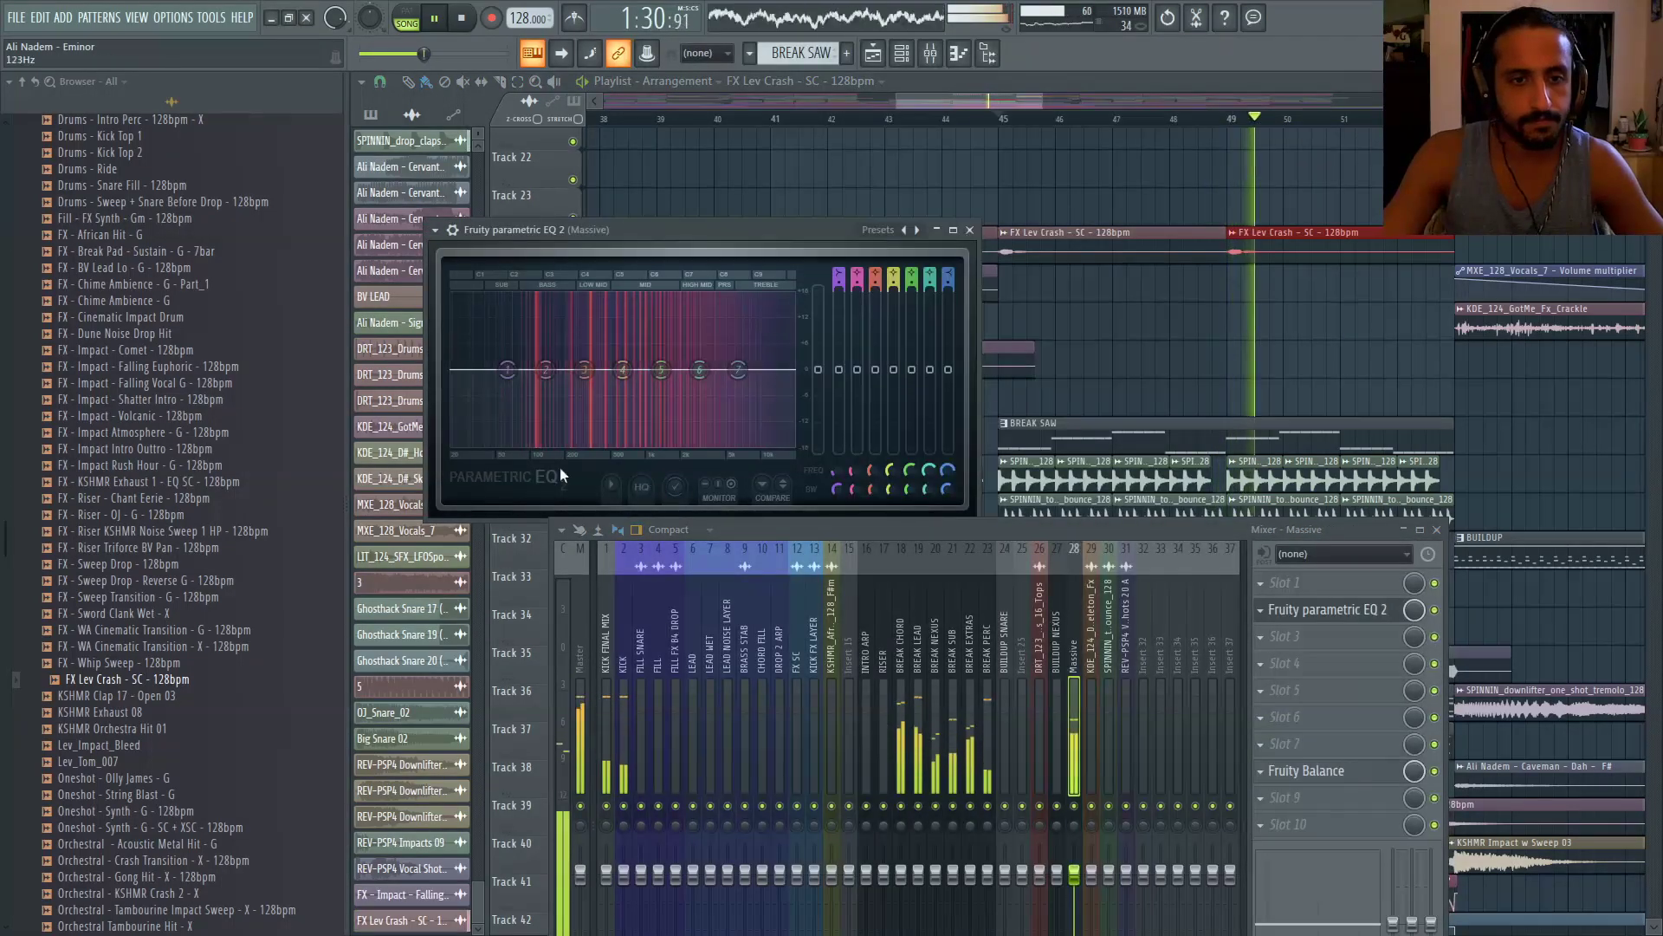
pyautogui.press('space')
pyautogui.press('space')
# Shape band 1 of the Massive EQ as a Steep 4 low shelf at -18 dB, cutting only the lowest bass
pyautogui.moveTo(508, 372); pyautogui.dragTo(574, 393)
pyautogui.press('space')
pyautogui.press('space')
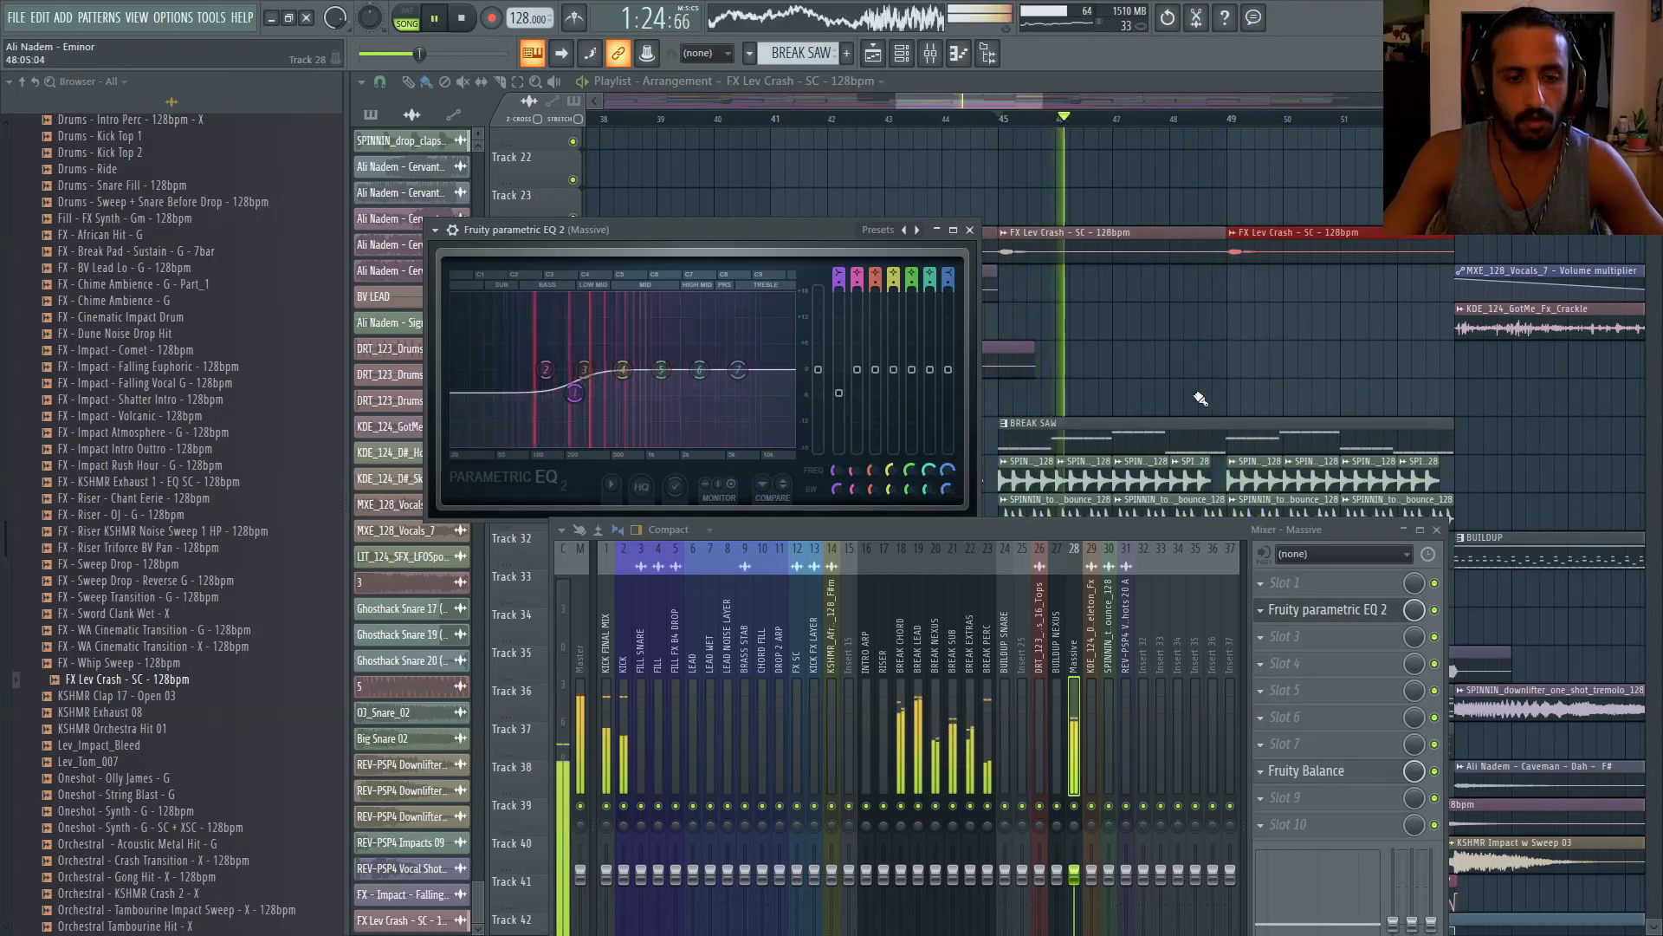
pyautogui.moveTo(574, 393); pyautogui.dragTo(553, 406)
pyautogui.moveTo(578, 468)
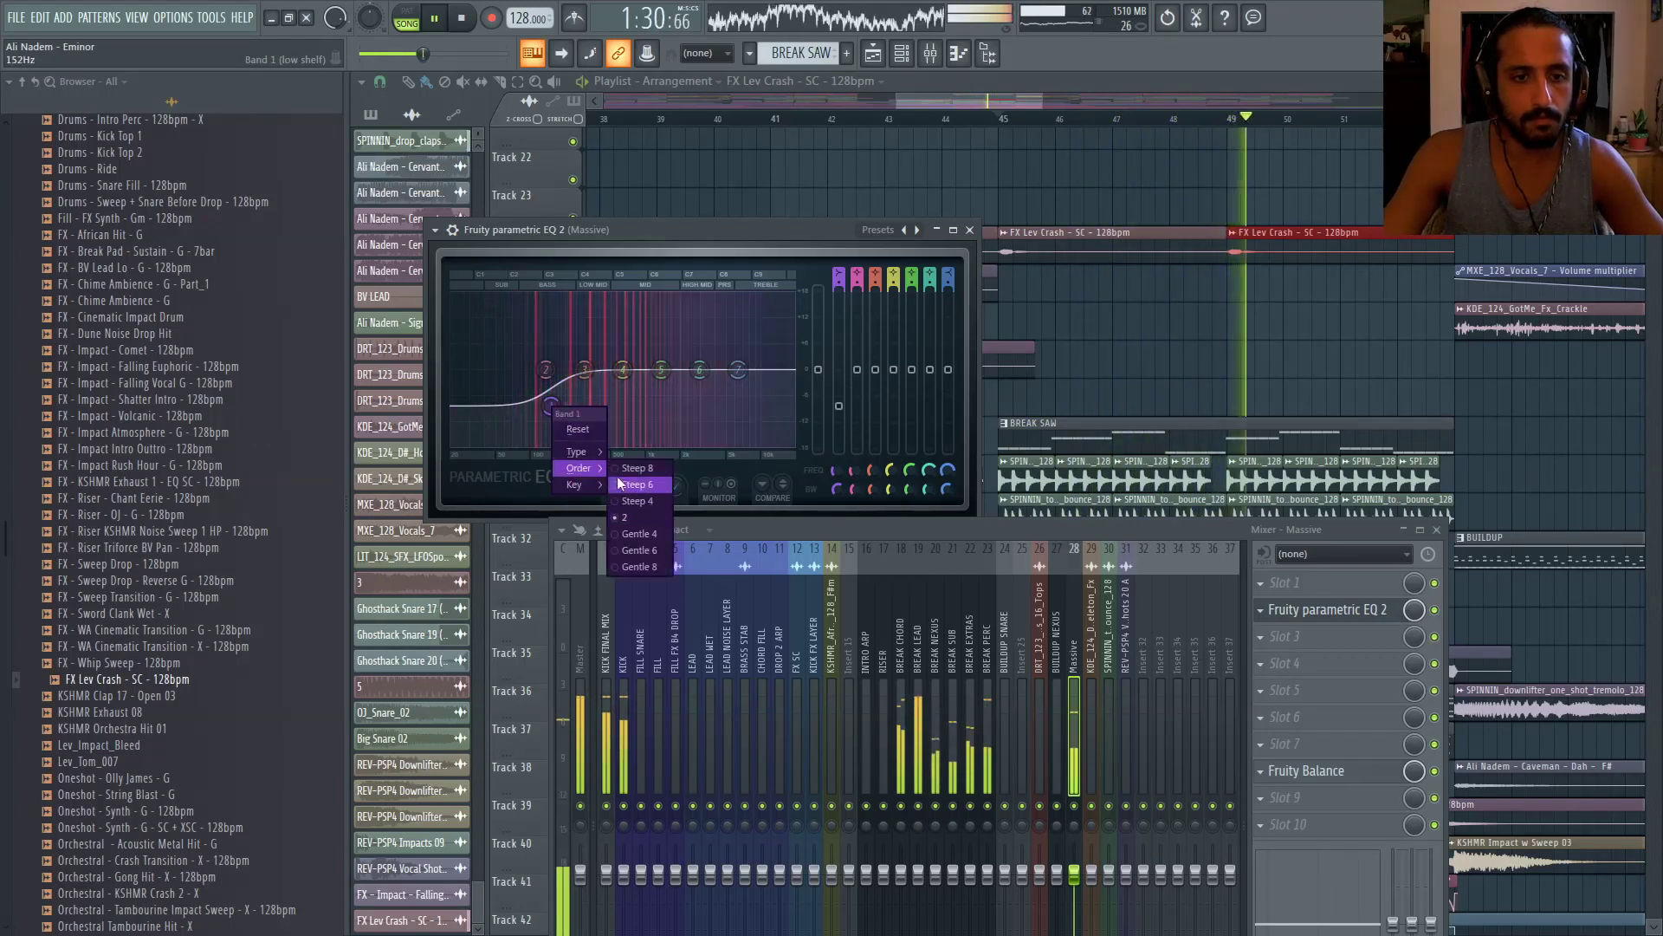
pyautogui.click(638, 502)
pyautogui.moveTo(838, 407); pyautogui.dragTo(838, 420)
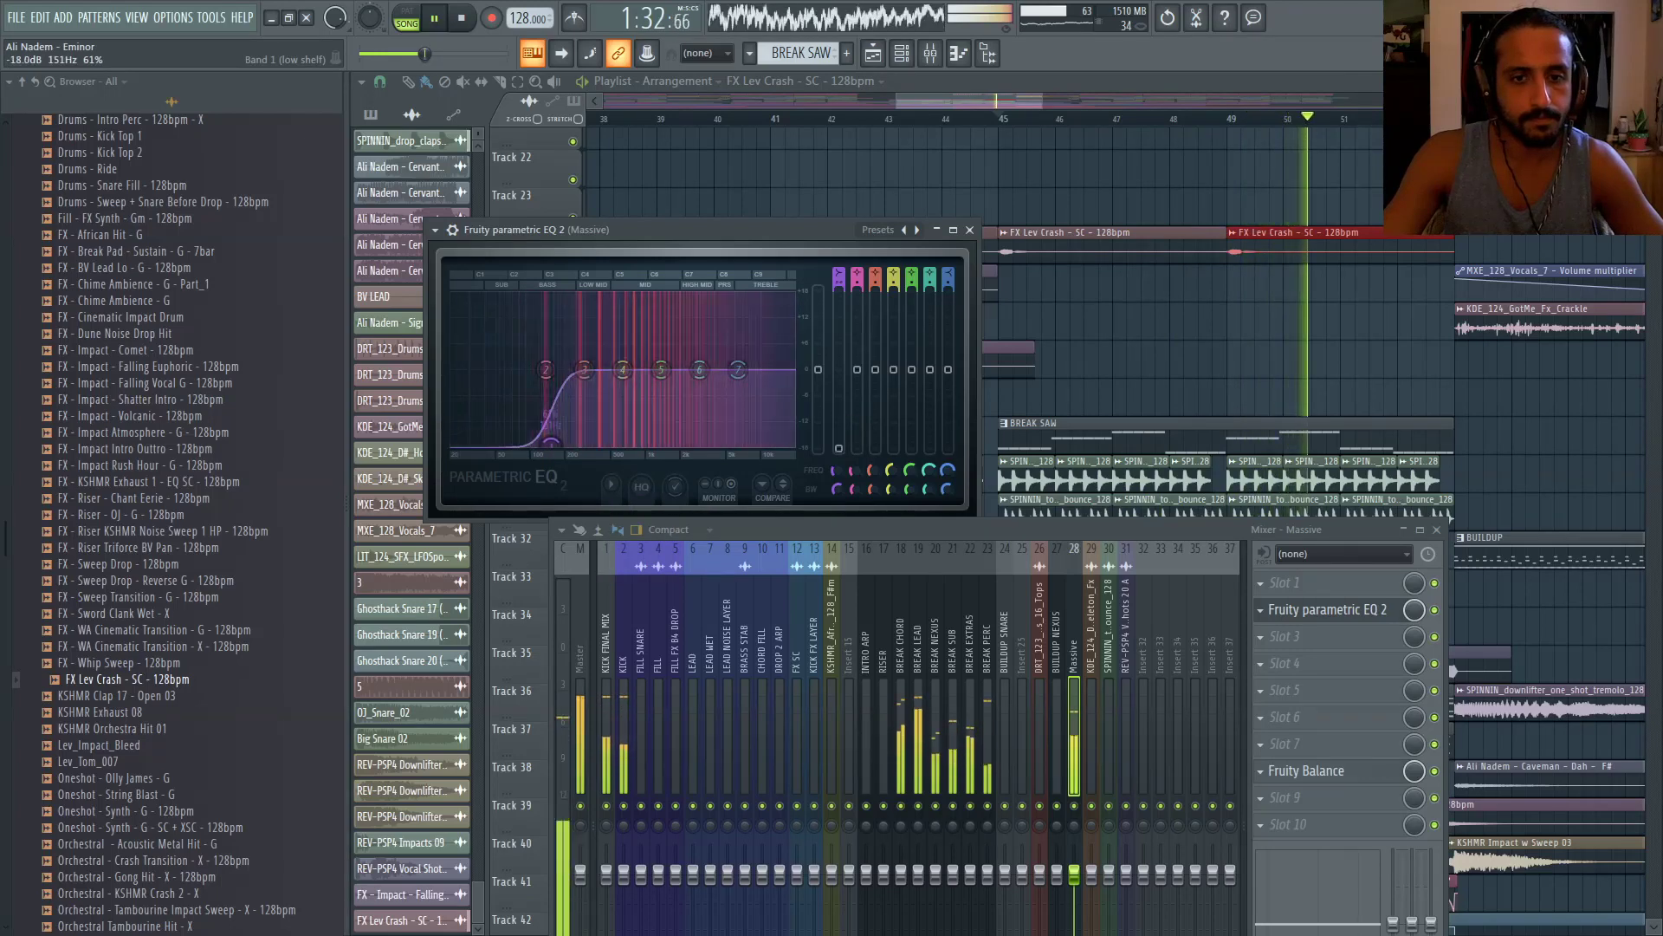
pyautogui.moveTo(551, 443); pyautogui.dragTo(532, 444)
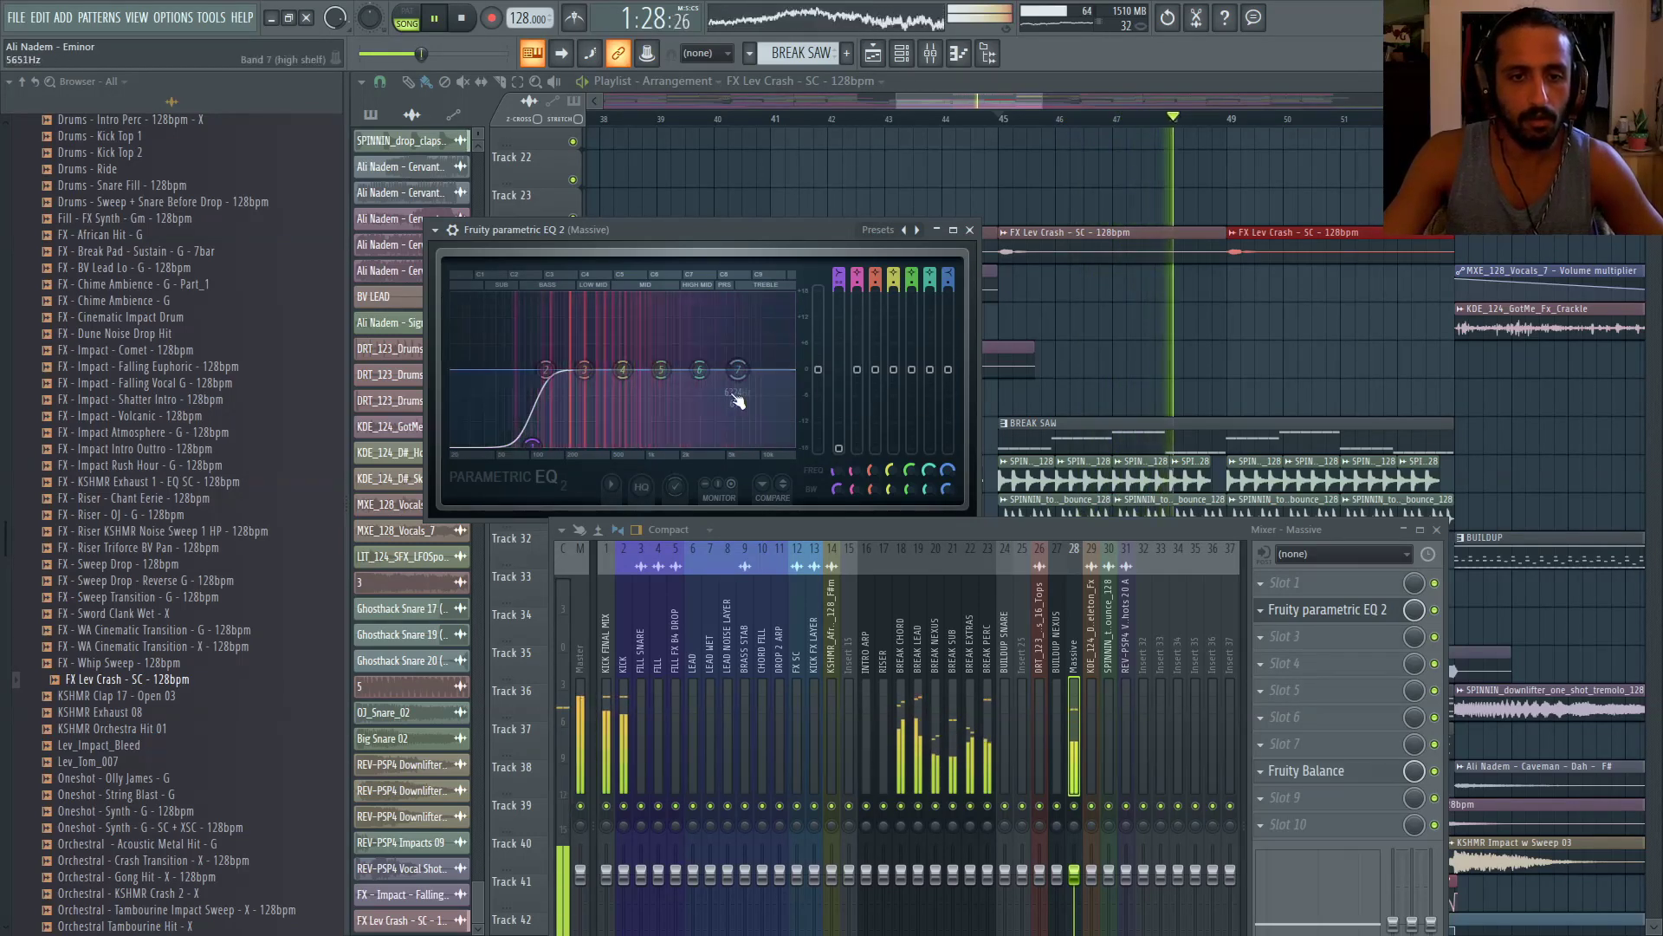
# Pull the Massive EQ's band 7 high shelf down to -18 dB at about 3891 Hz, replay the section and close the EQ
pyautogui.moveTo(737, 400); pyautogui.dragTo(713, 444)
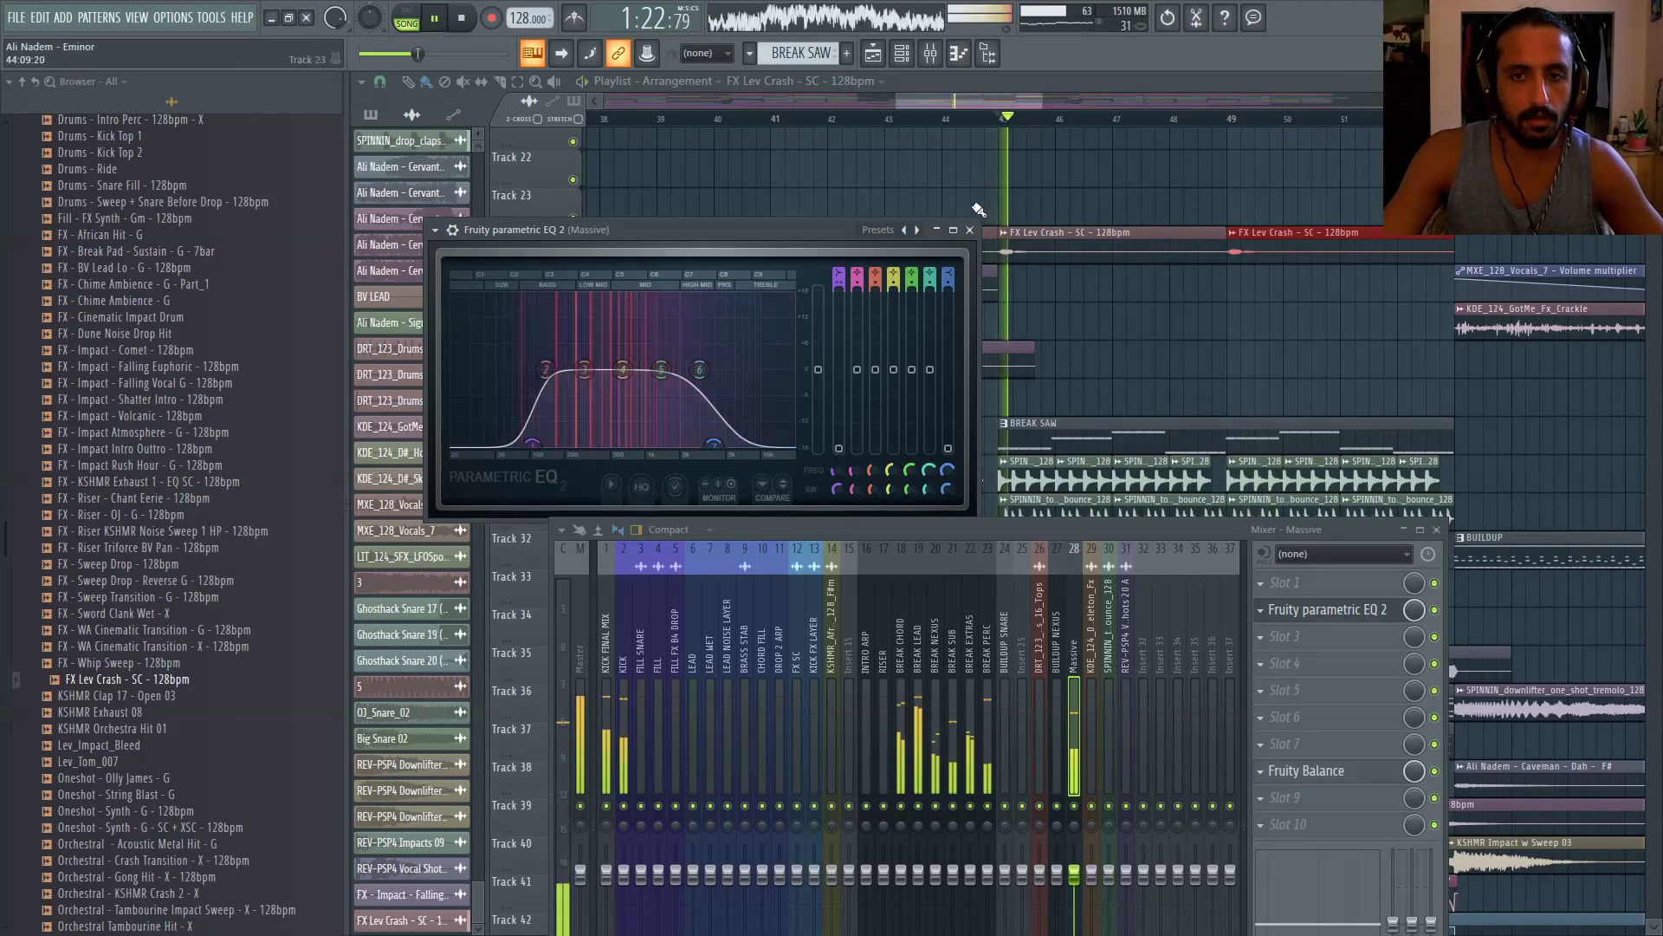
pyautogui.click(960, 119)
pyautogui.click(1355, 607)
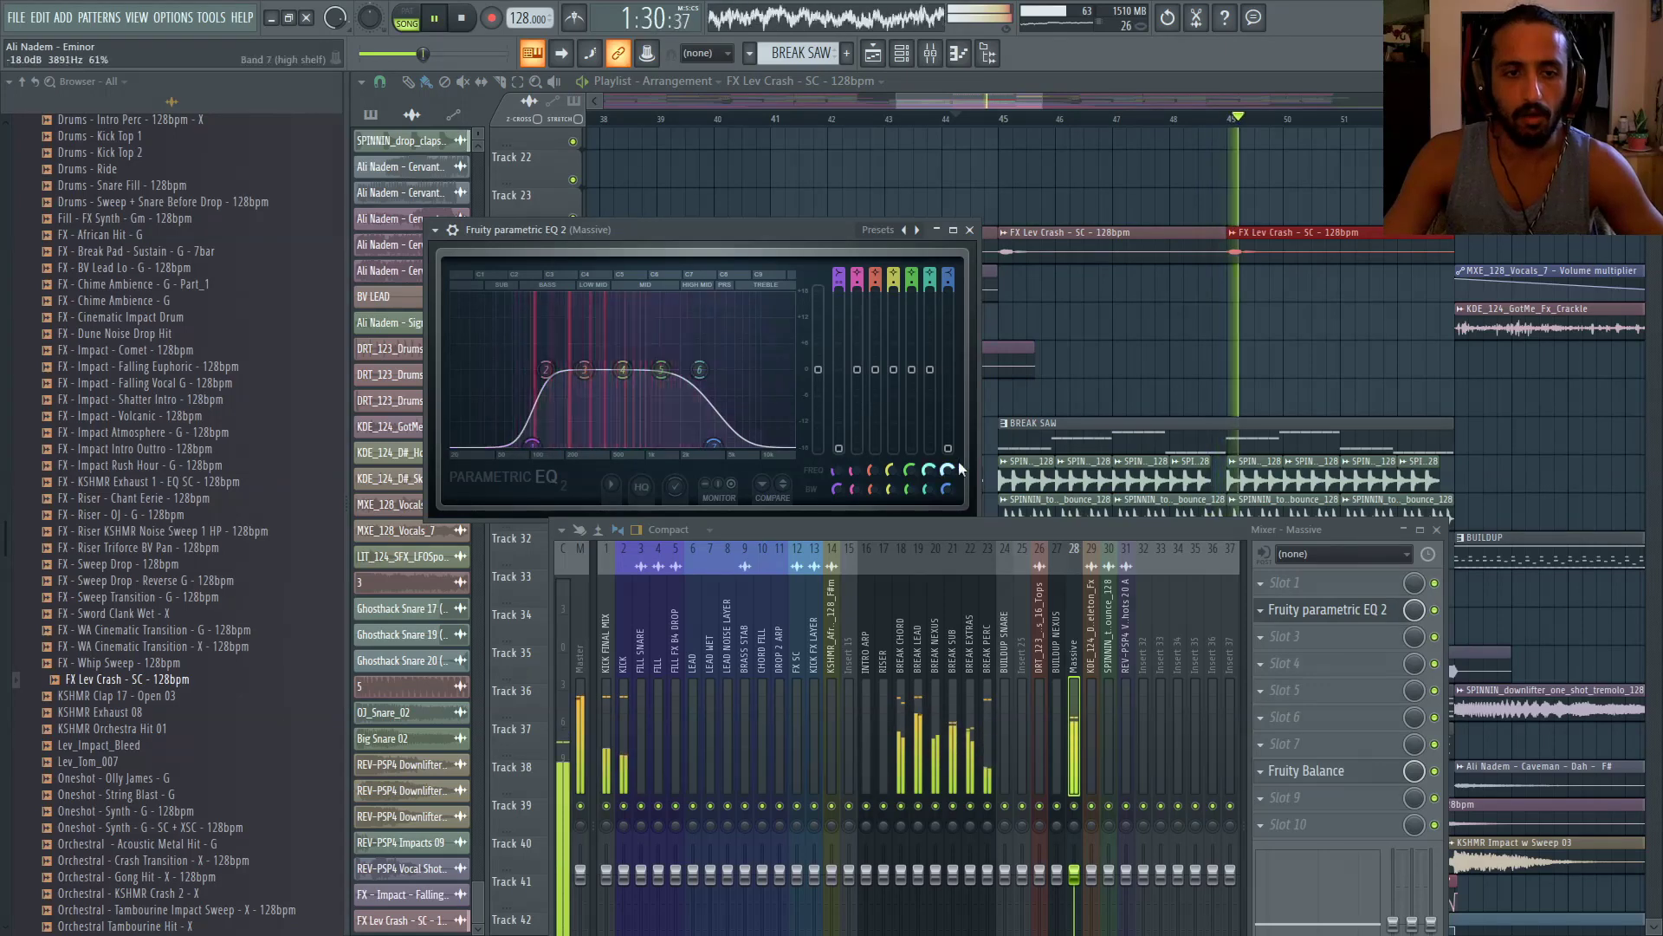
pyautogui.click(1356, 612)
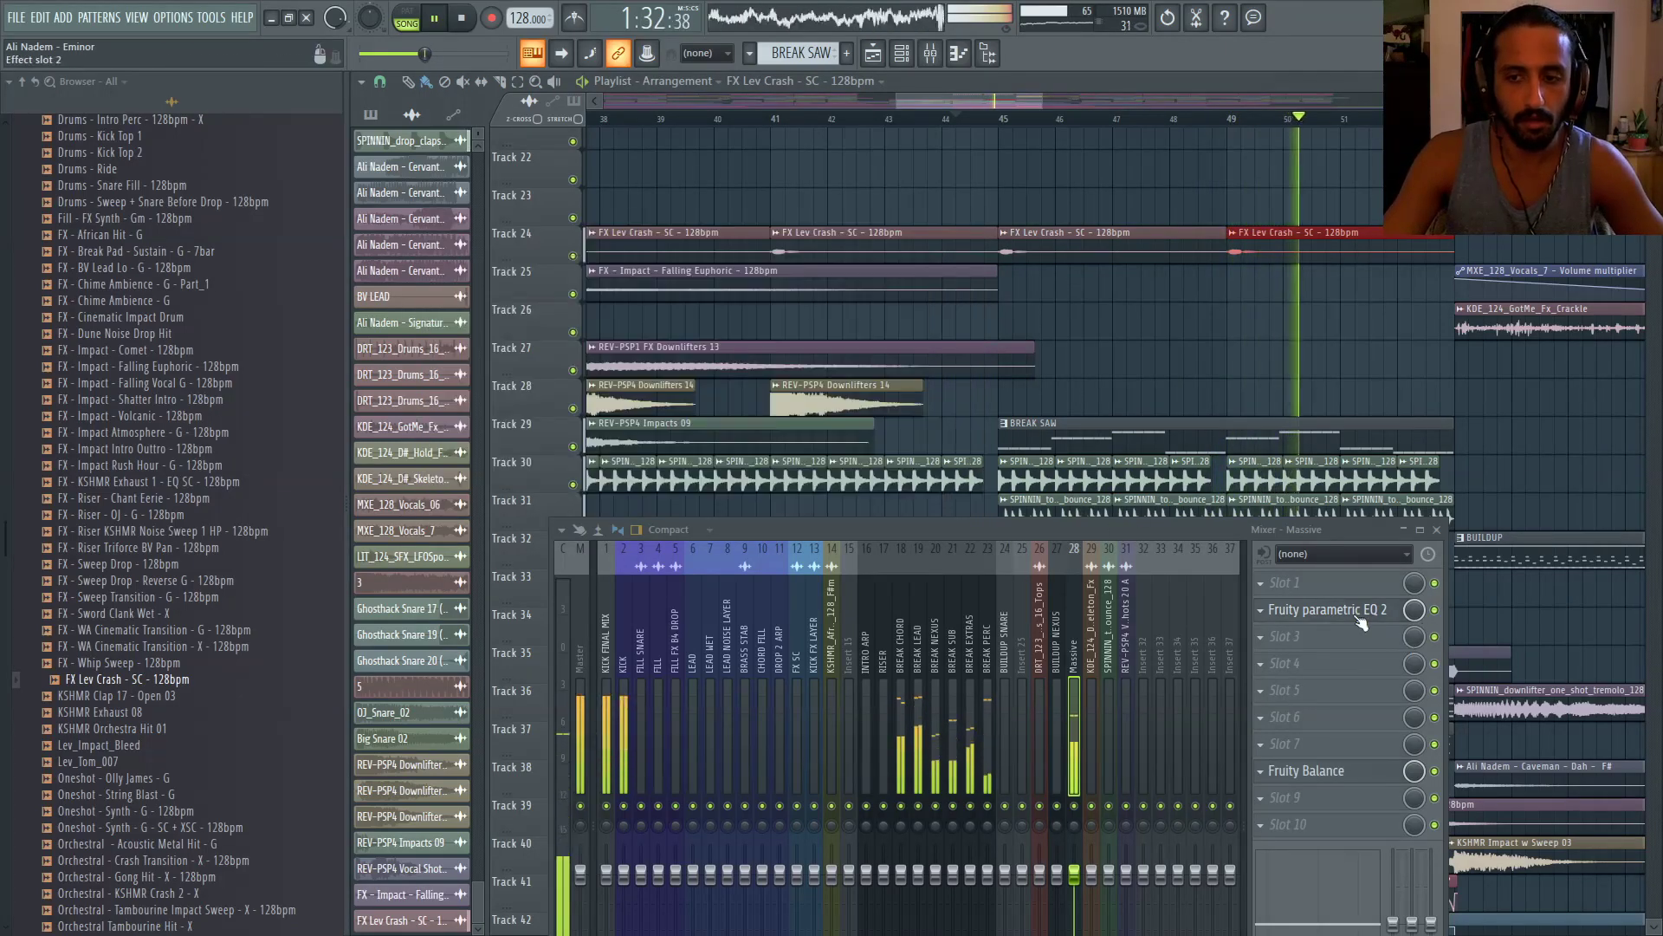
# Listen through the end of the break into the buildup and recheck the low-shelf band in the Massive track's EQ
pyautogui.moveTo(986, 103); pyautogui.dragTo(1038, 108)
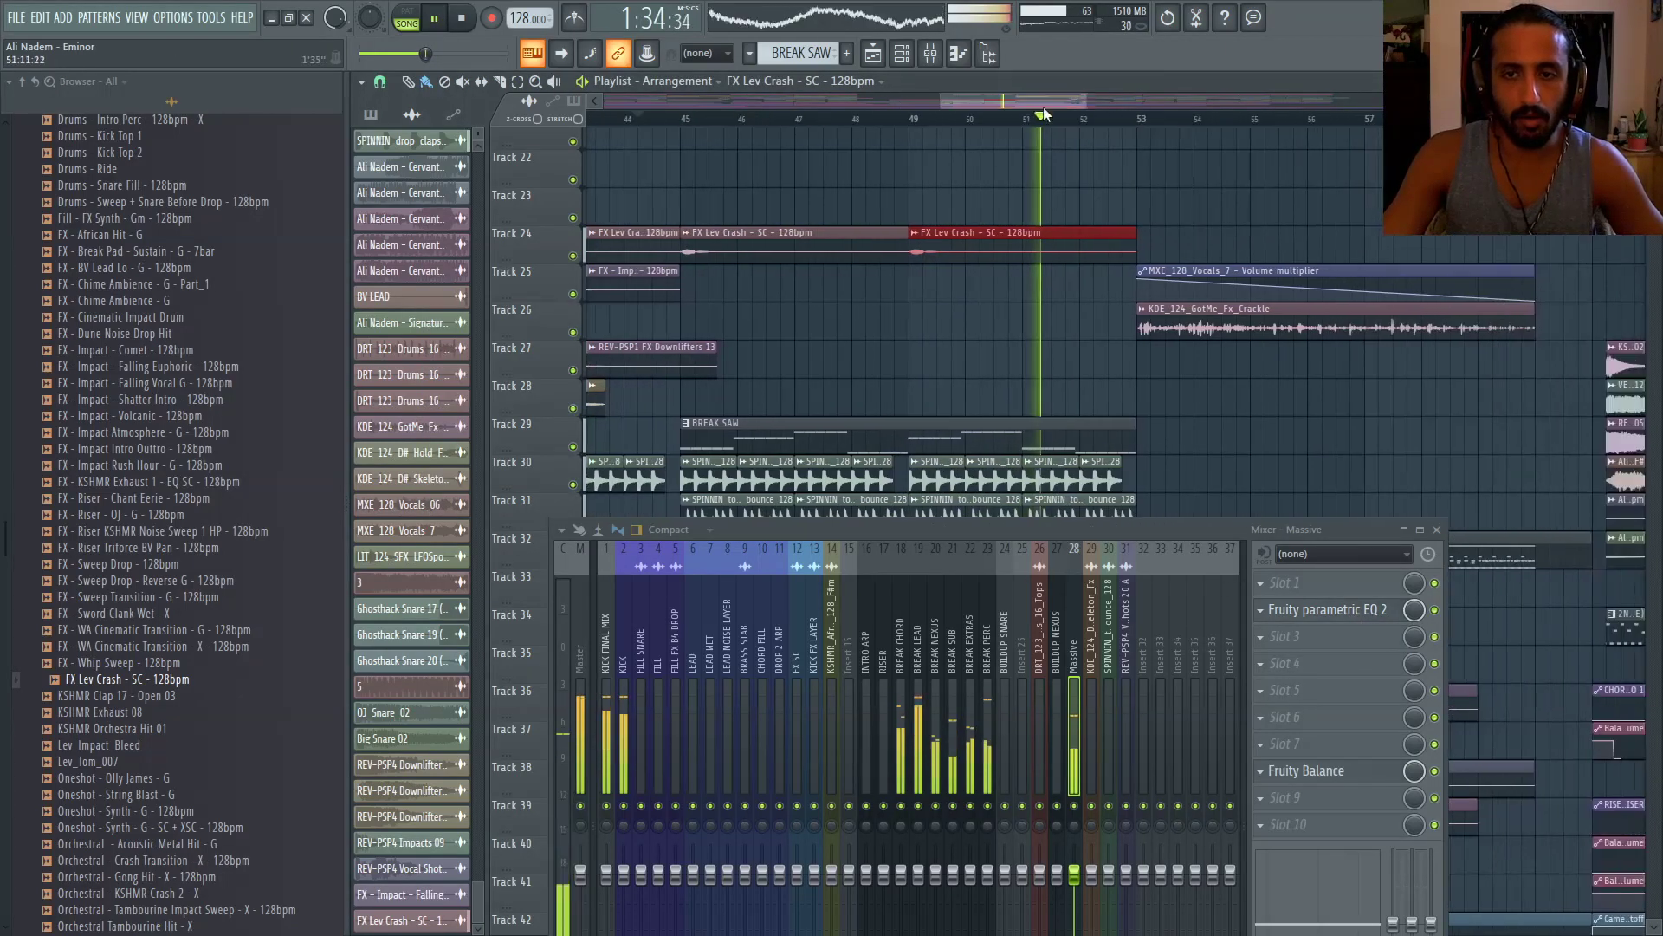
pyautogui.scroll(2, 1043, 256)
pyautogui.scroll(-5, 1036, 259)
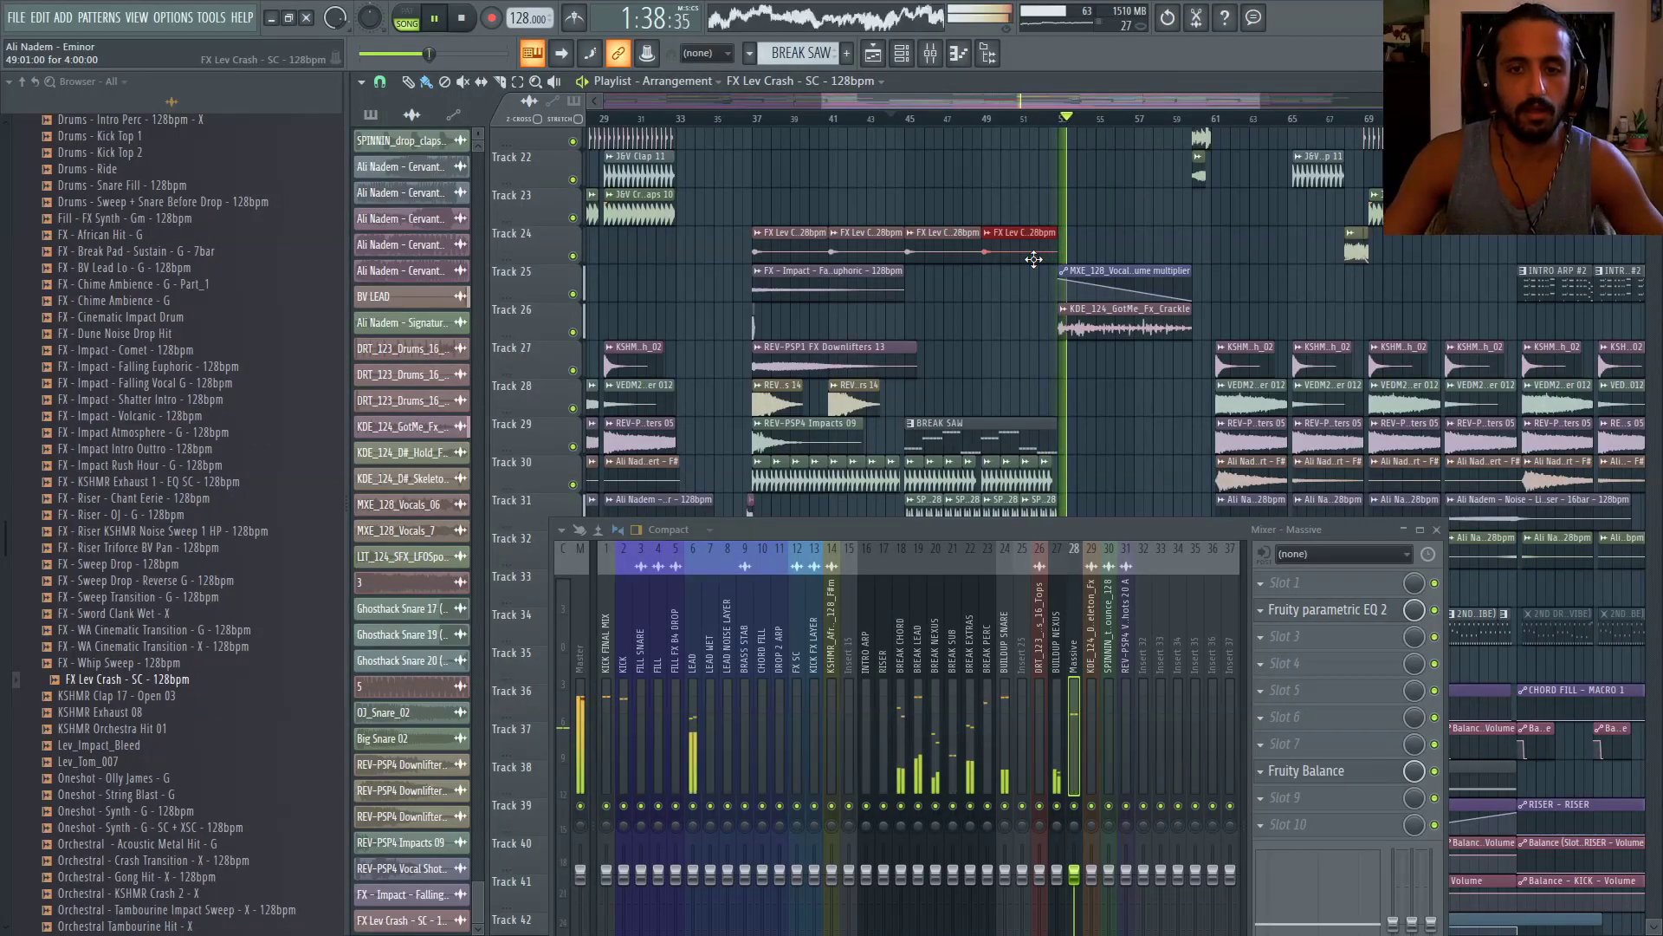
pyautogui.click(1319, 611)
pyautogui.click(1320, 612)
pyautogui.click(1320, 612)
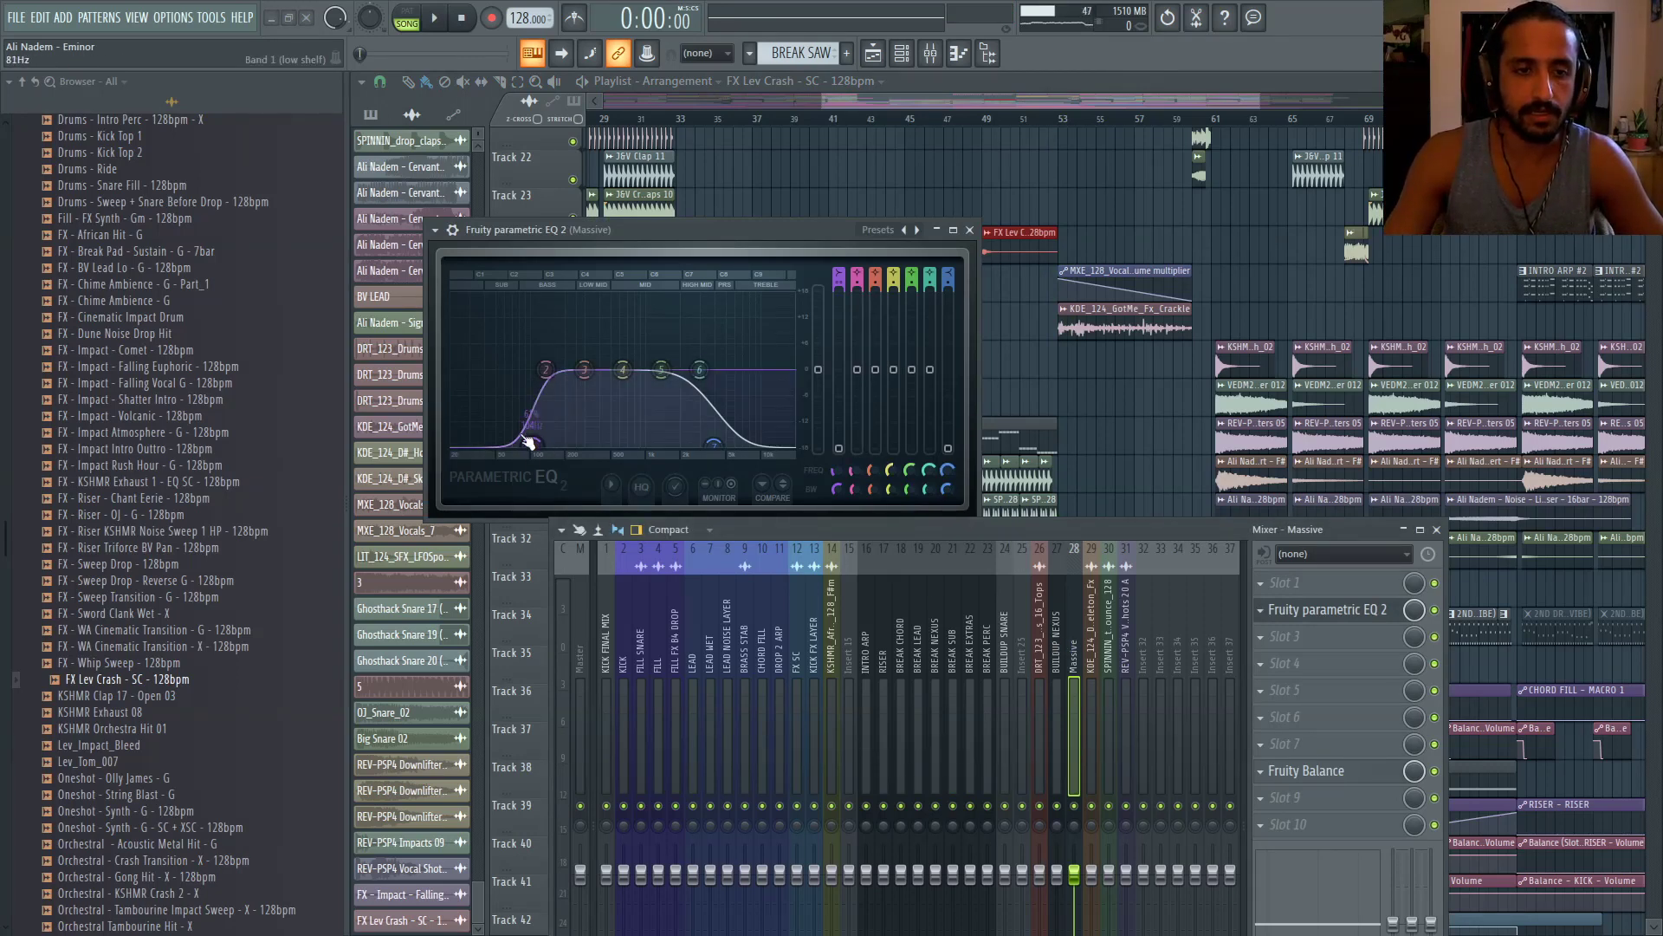
pyautogui.moveTo(528, 442); pyautogui.dragTo(531, 442)
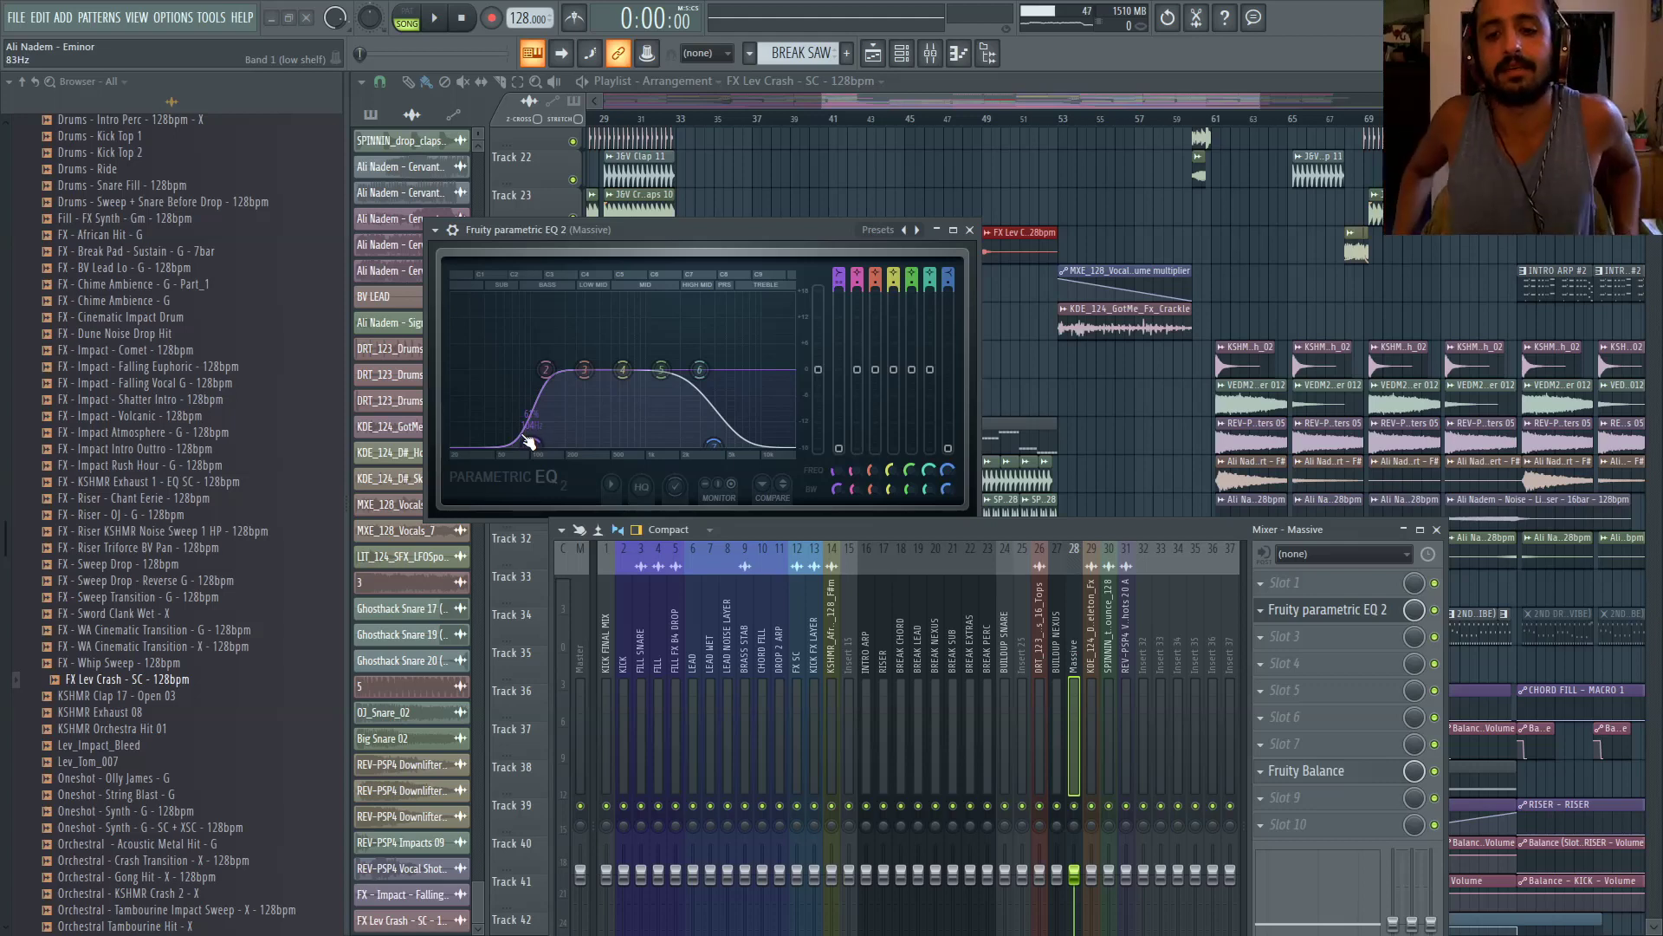
# Solo the Massive mixer track and audition it from bar 45
pyautogui.rightClick(1075, 806)
pyautogui.press('space')
pyautogui.click(802, 118)
pyautogui.click(899, 119)
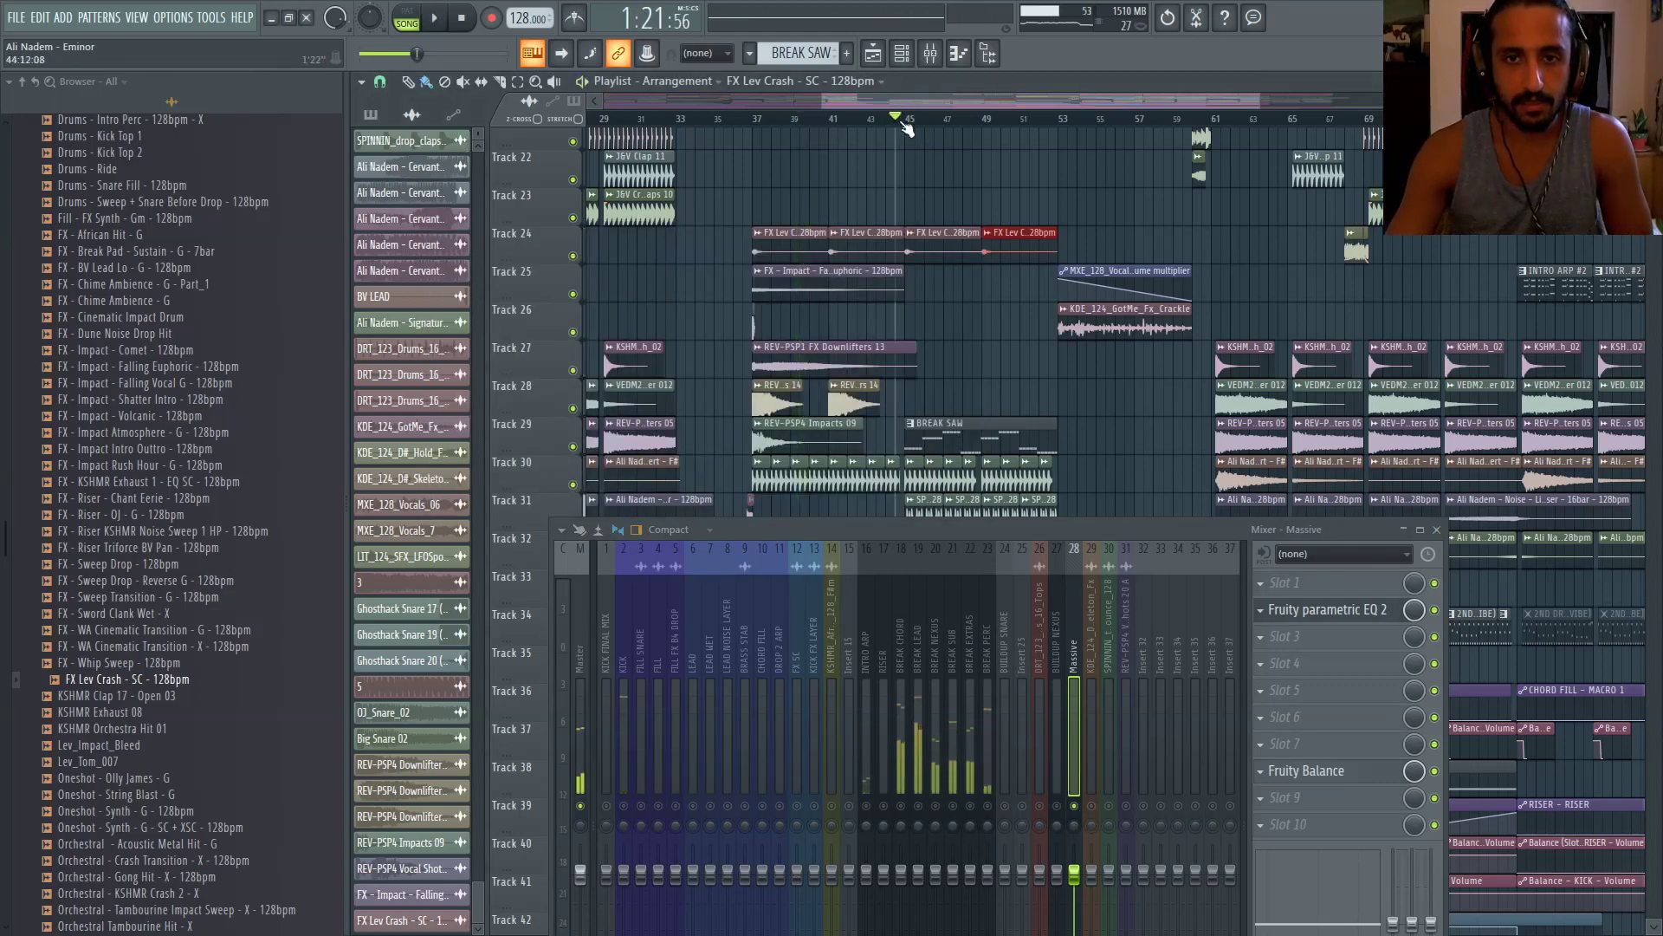
pyautogui.press('space')
pyautogui.press('space')
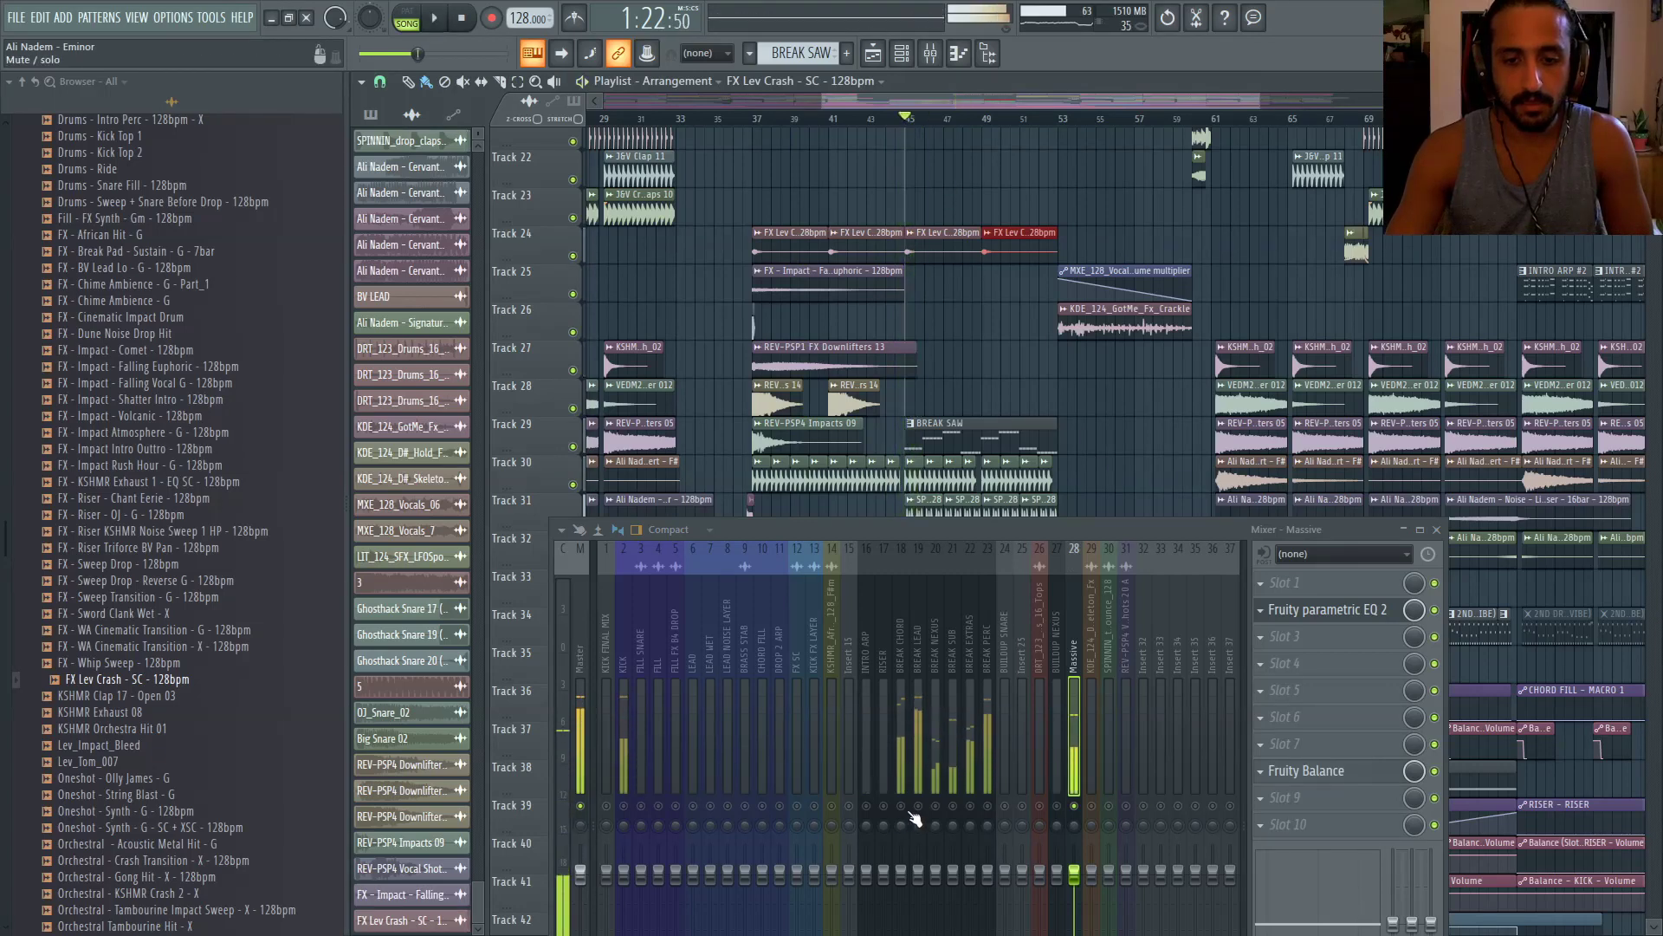
# Solo the BREAK CHORD mixer track, audition it from bar 45 and inspect the BREAK LEAD effects
pyautogui.rightClick(903, 807)
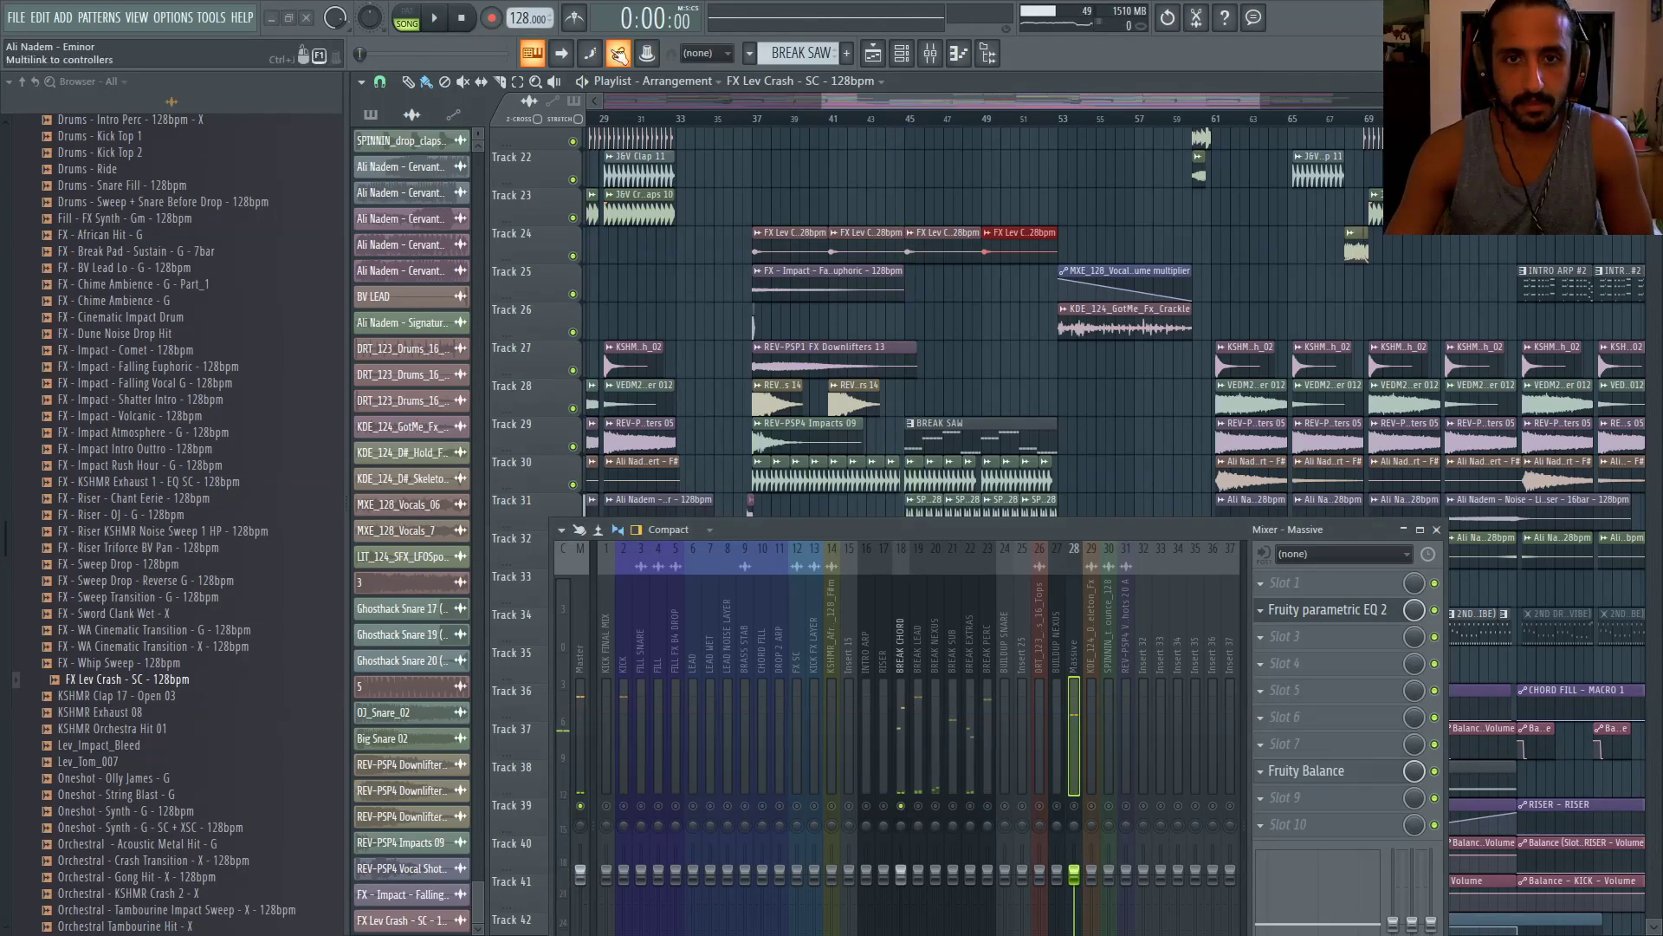
pyautogui.press('space')
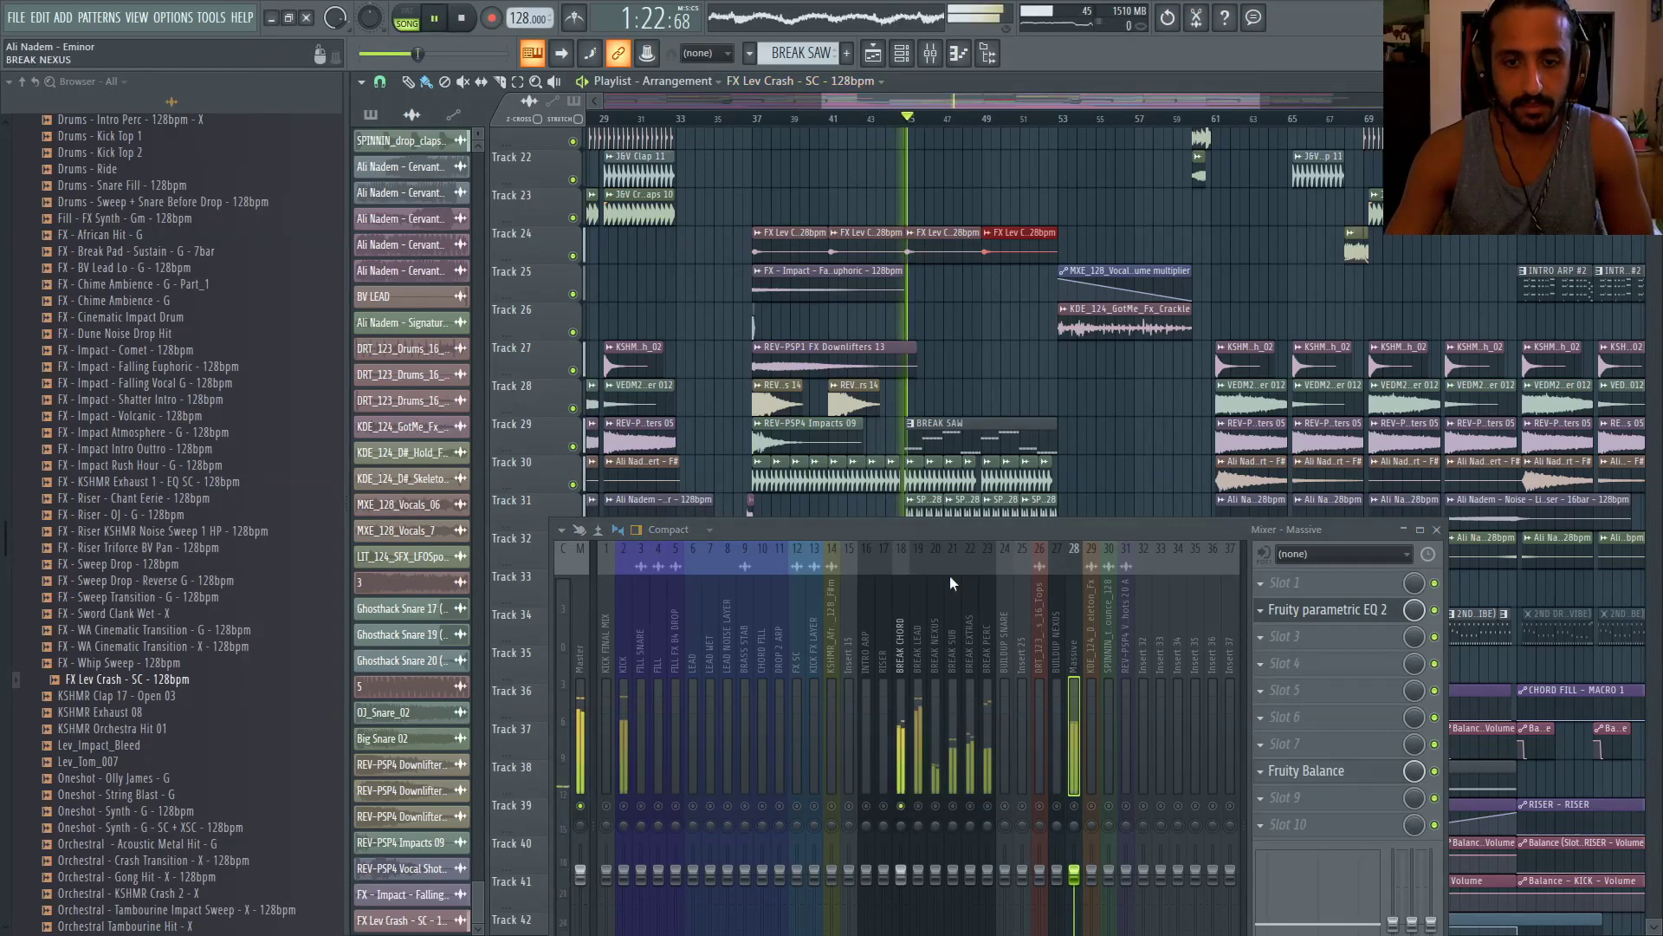
pyautogui.click(923, 651)
pyautogui.click(463, 19)
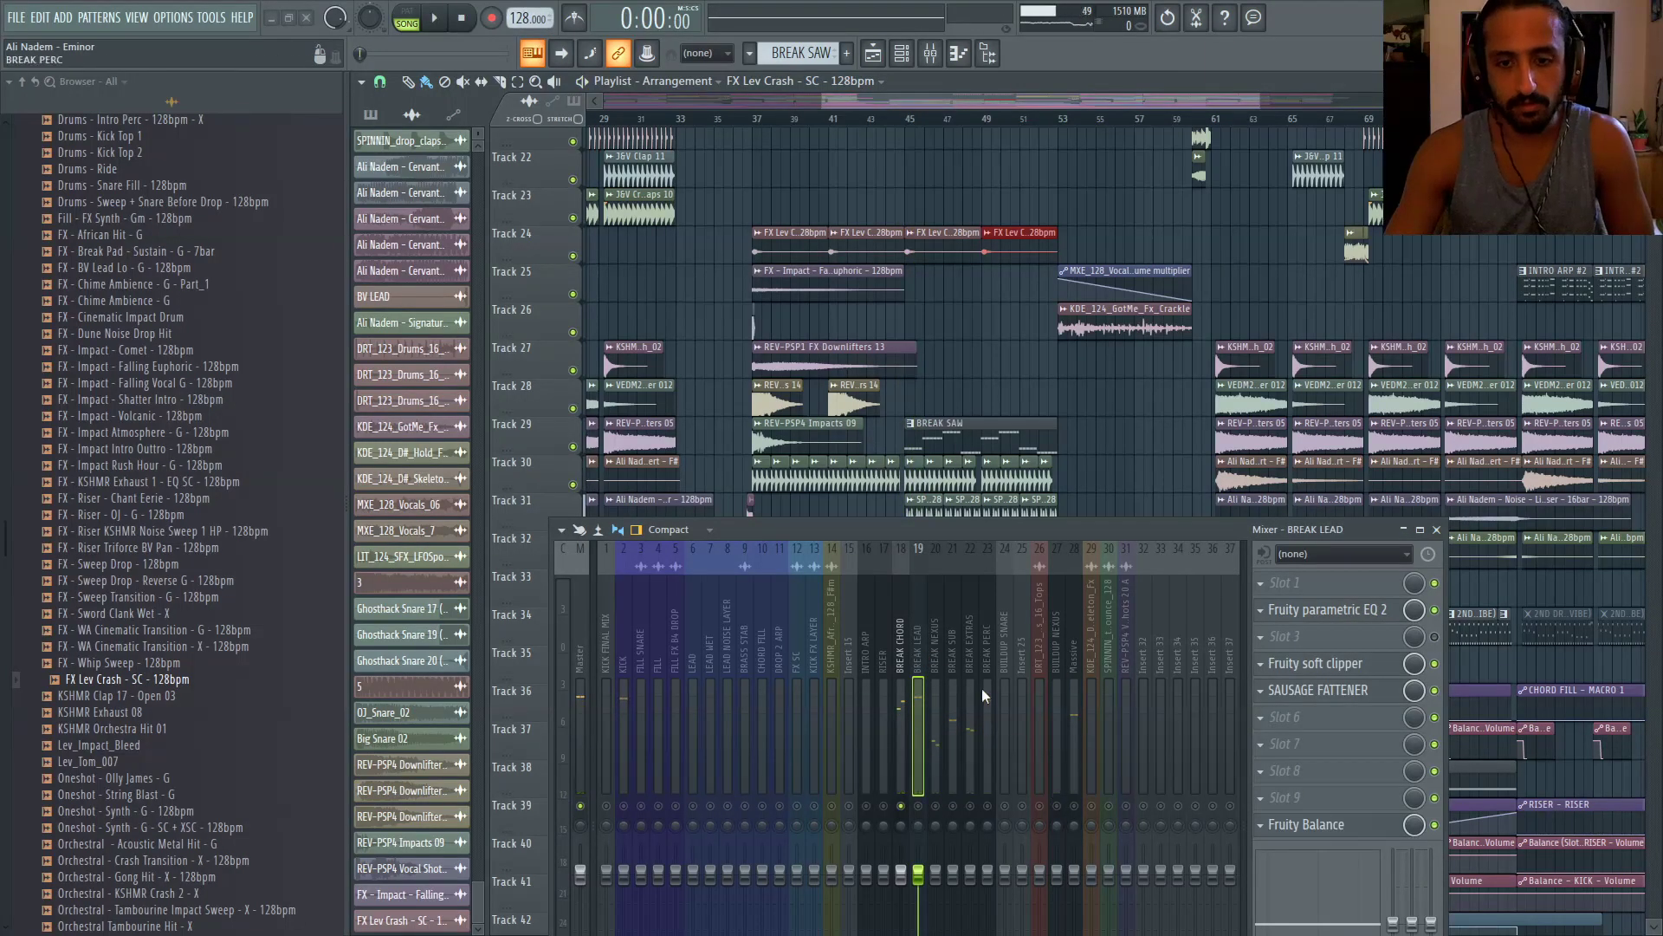
# Bring BREAK SUB, Massive, BREAK EXTRAS and BREAK PERC in alongside BREAK CHORD while auditioning the break from bar 45
pyautogui.click(955, 754)
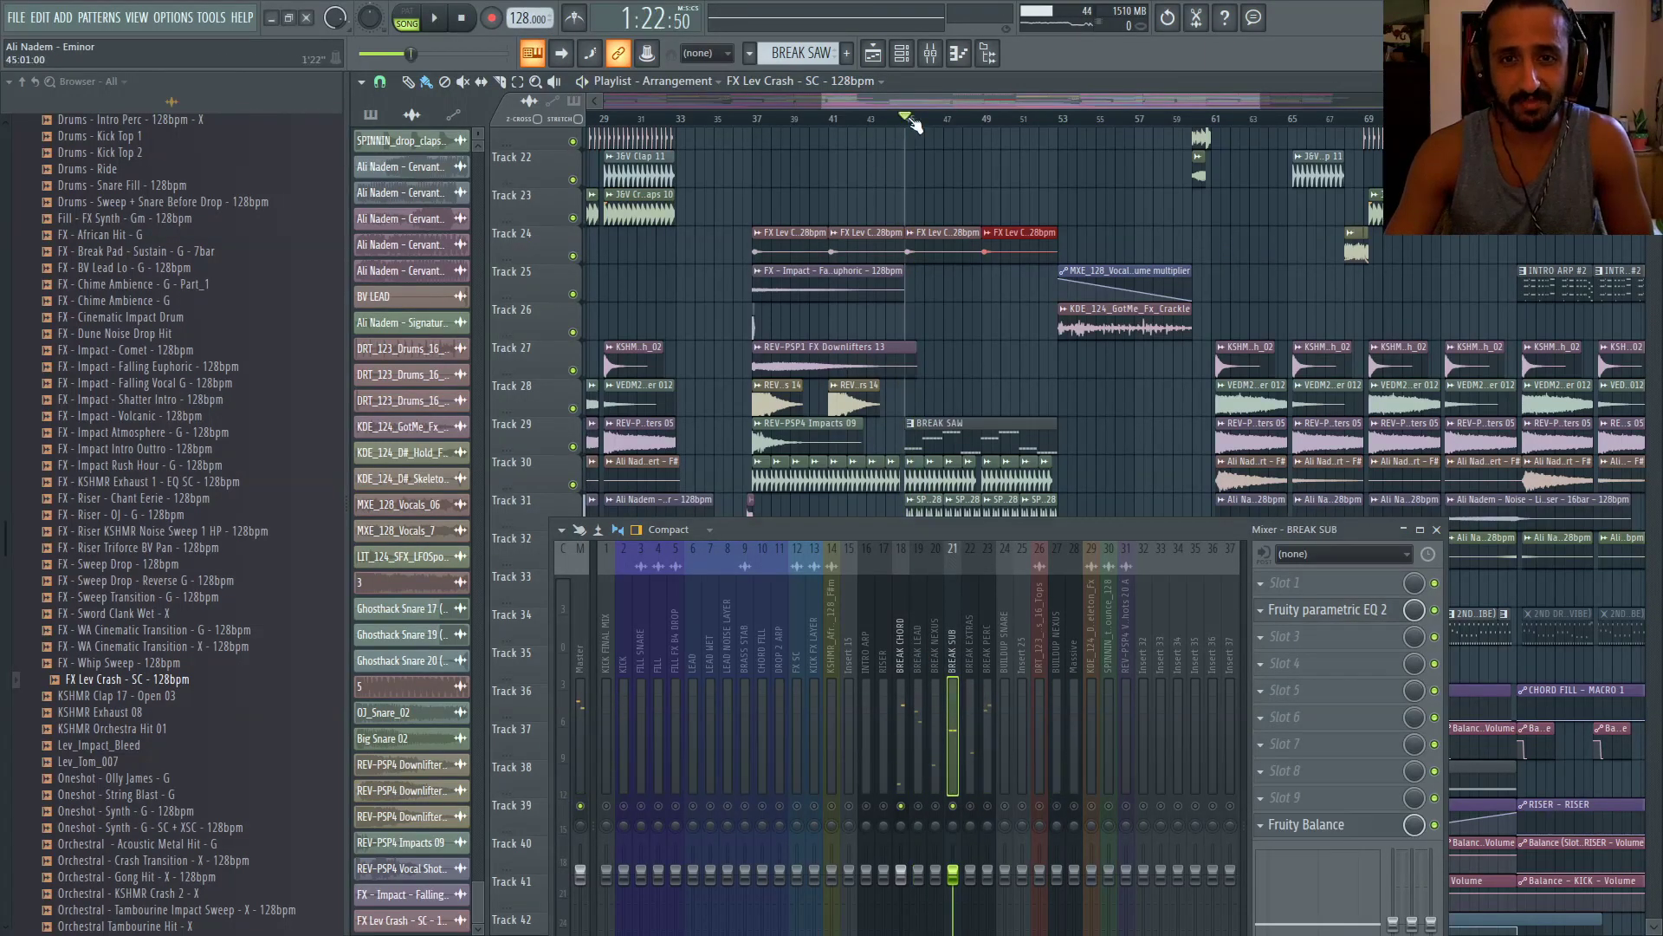
pyautogui.press('space')
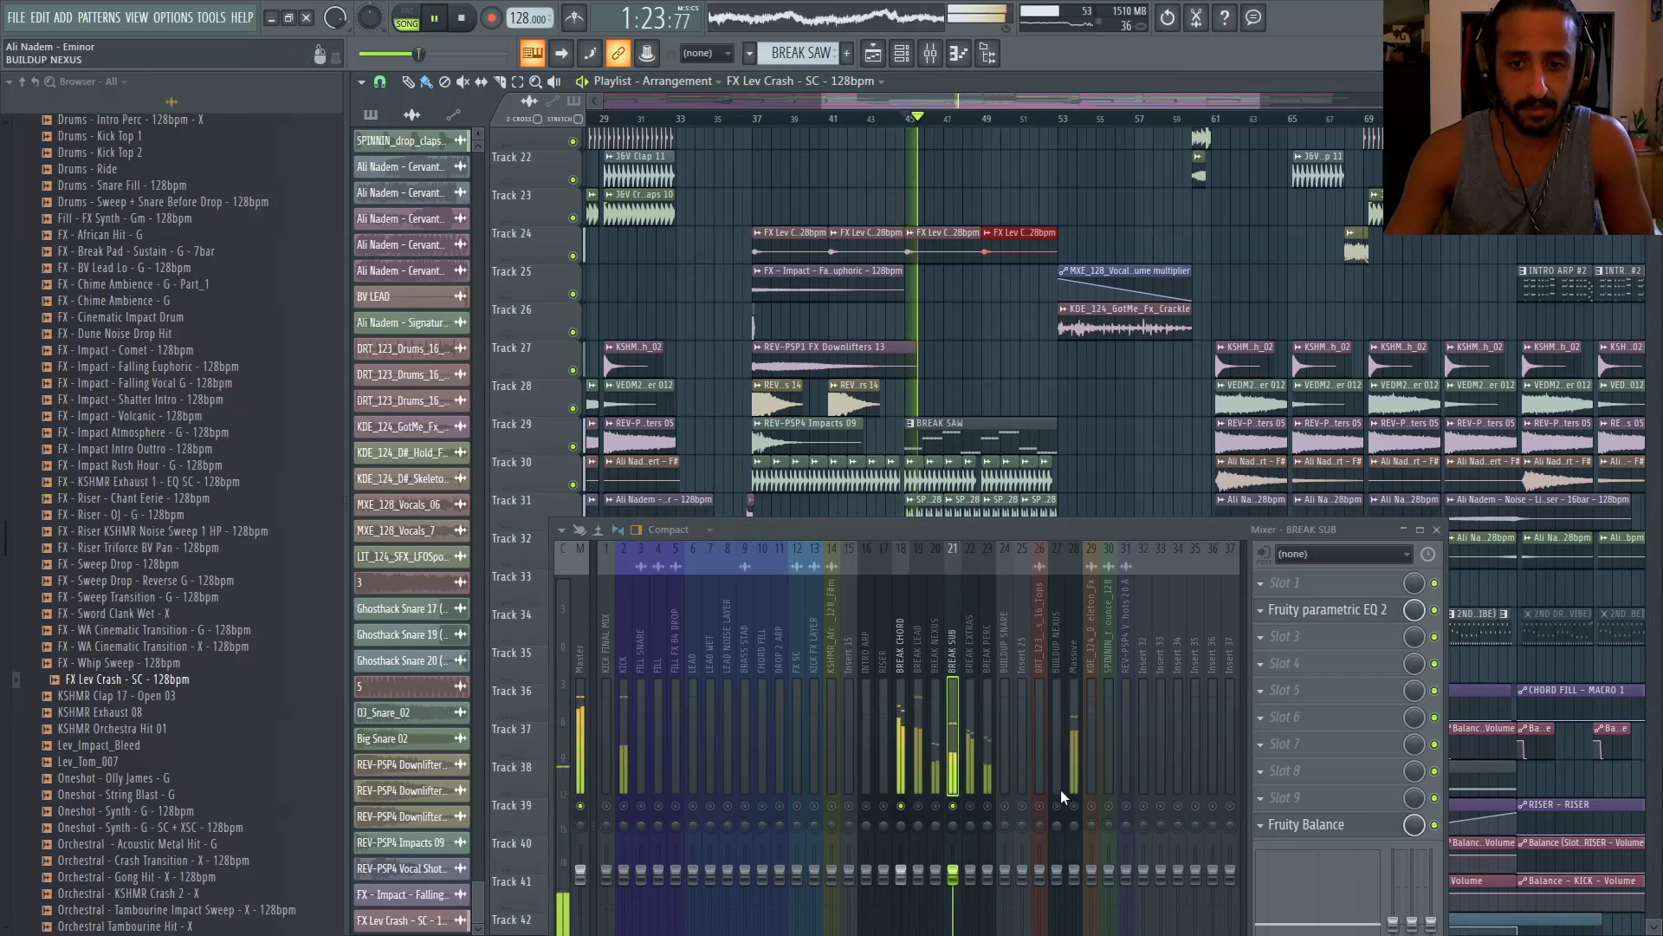
pyautogui.click(1074, 665)
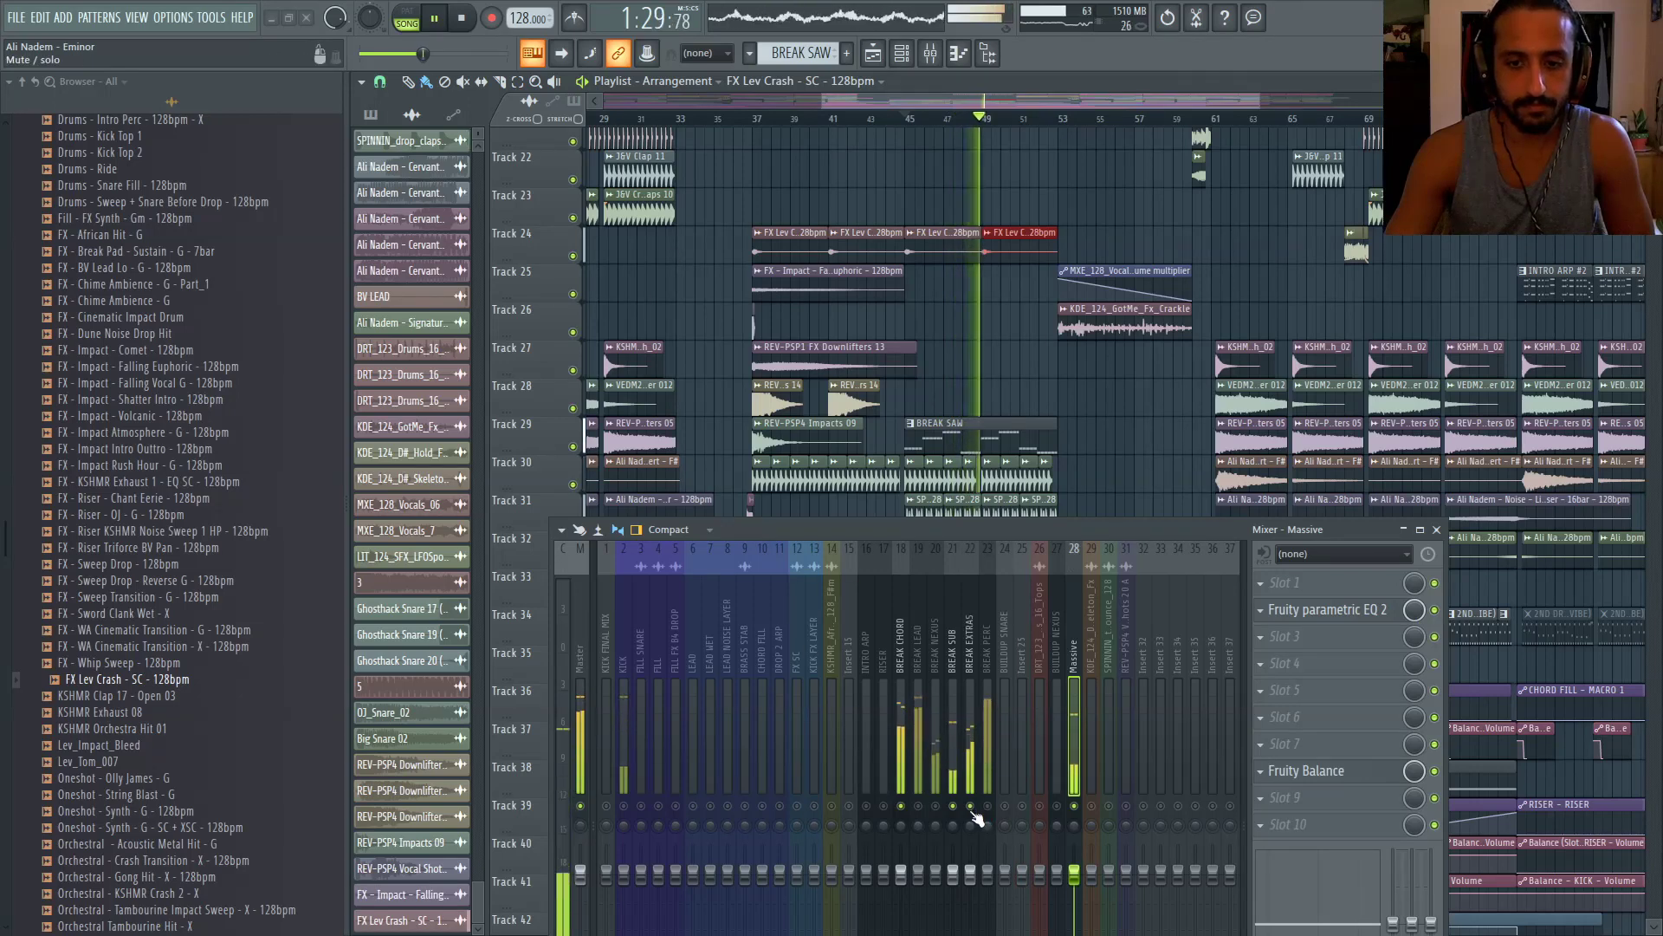
pyautogui.click(974, 647)
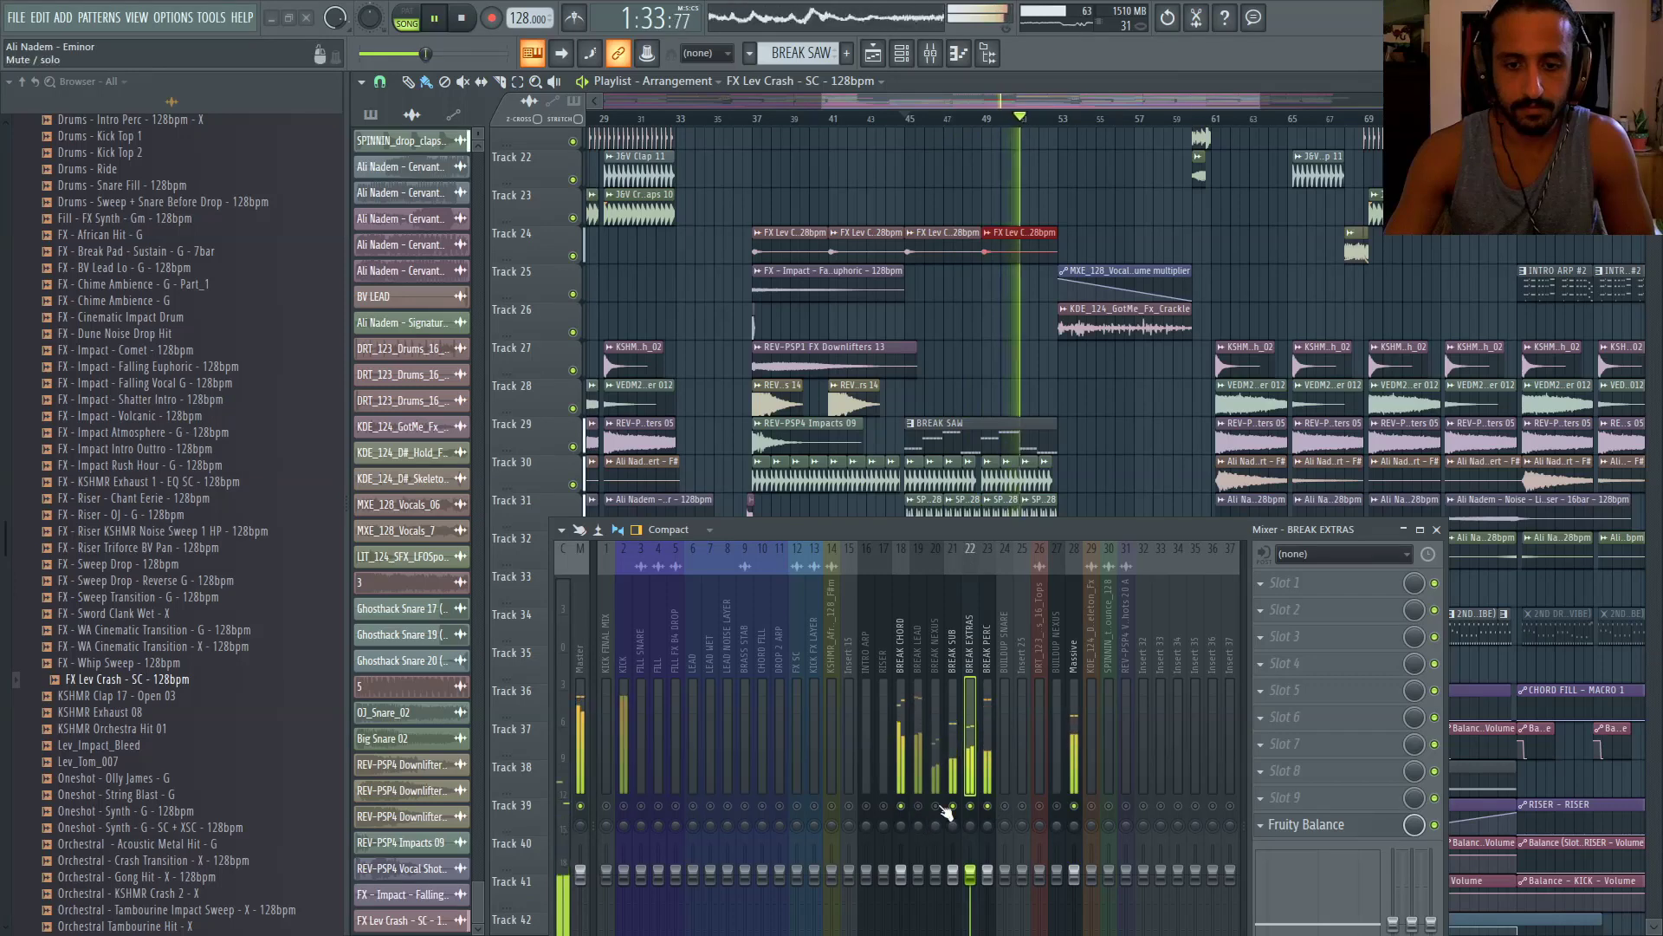
# Re-enable all mixer tracks and restart playback from bar 45
pyautogui.rightClick(815, 806)
pyautogui.rightClick(815, 805)
pyautogui.press('space')
pyautogui.press('space')
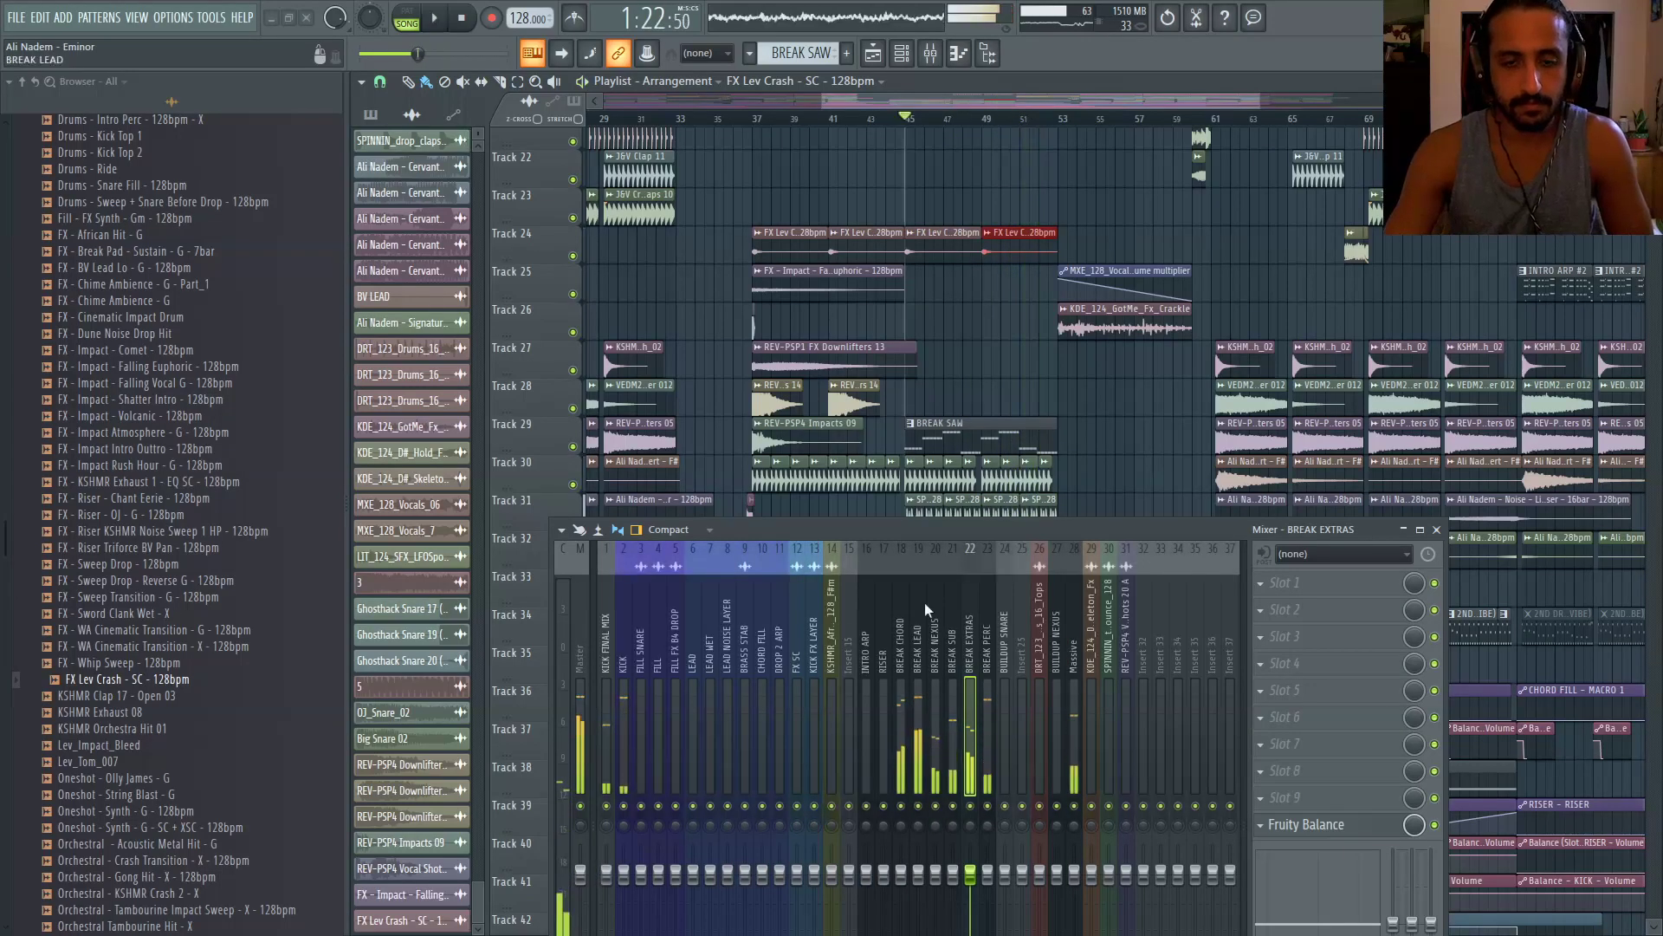
# Play the transition into the break from about bar 32, check the FILL FX B4 DROP channel and close the mixer
pyautogui.click(668, 124)
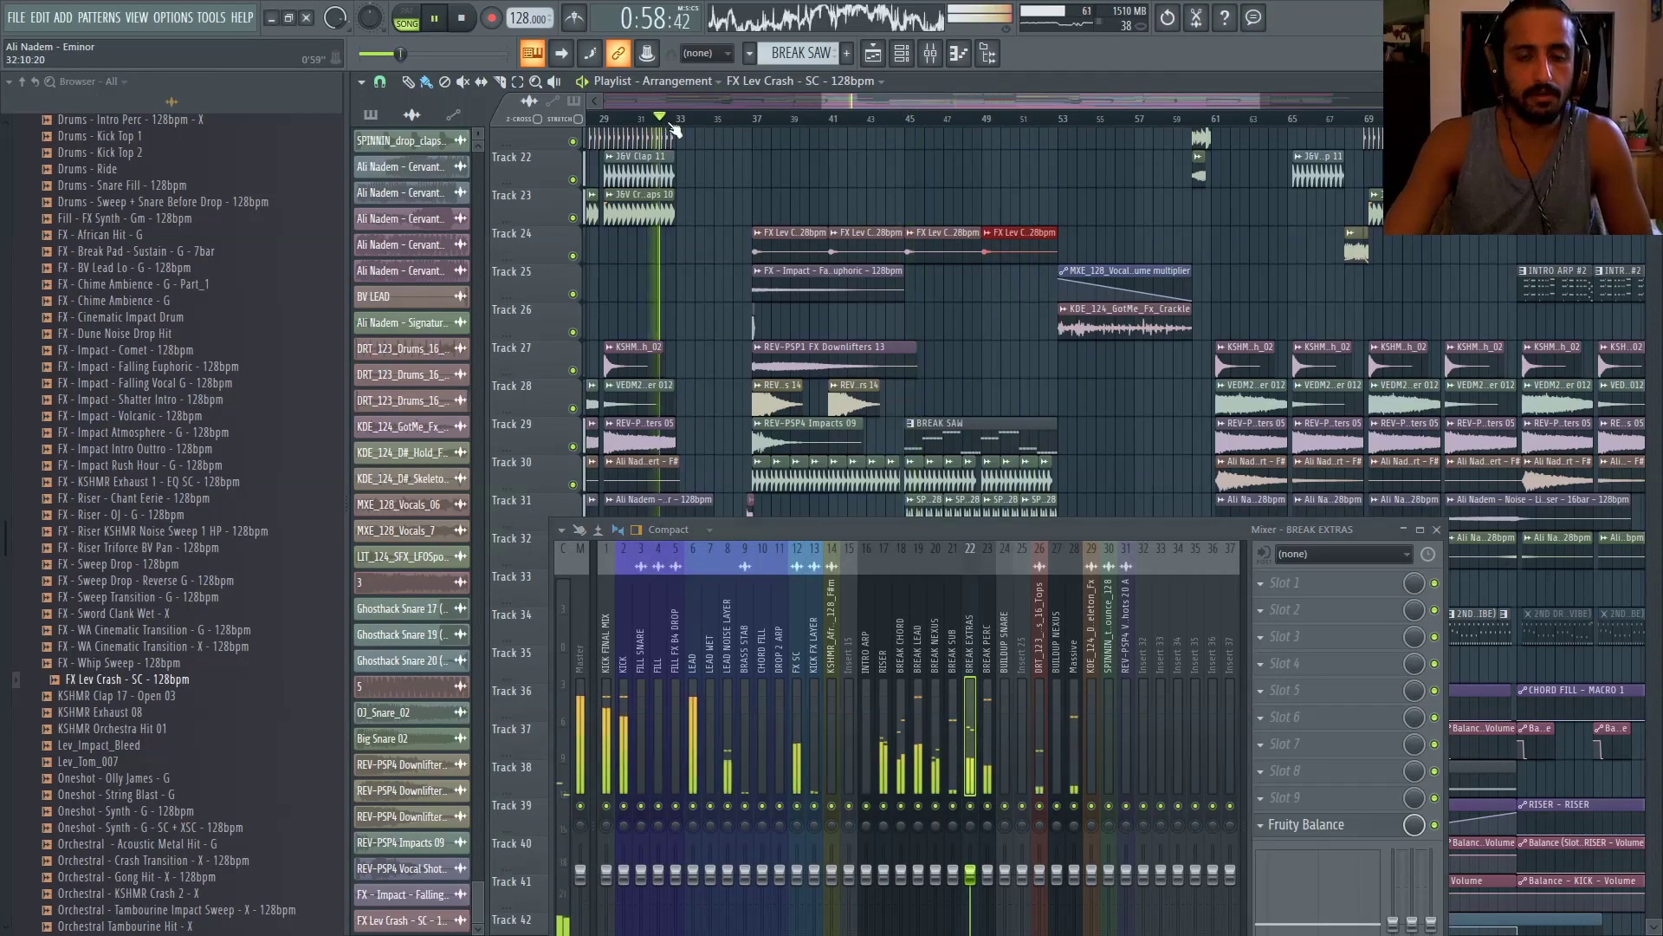
pyautogui.moveTo(871, 104); pyautogui.dragTo(815, 110)
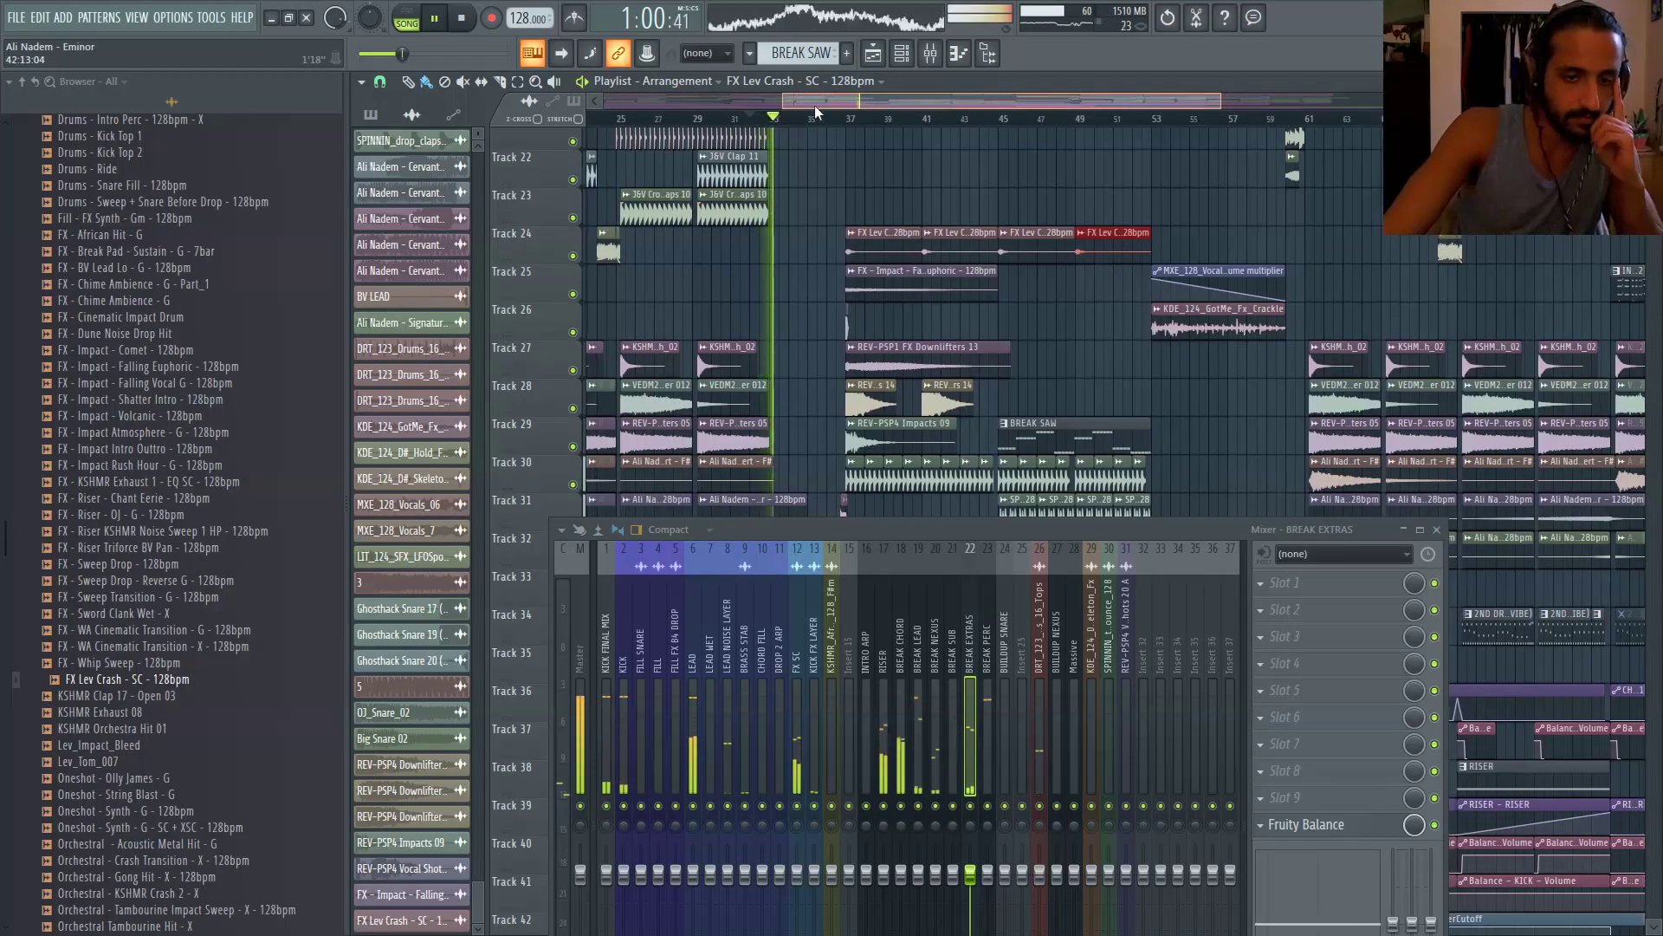
pyautogui.click(679, 648)
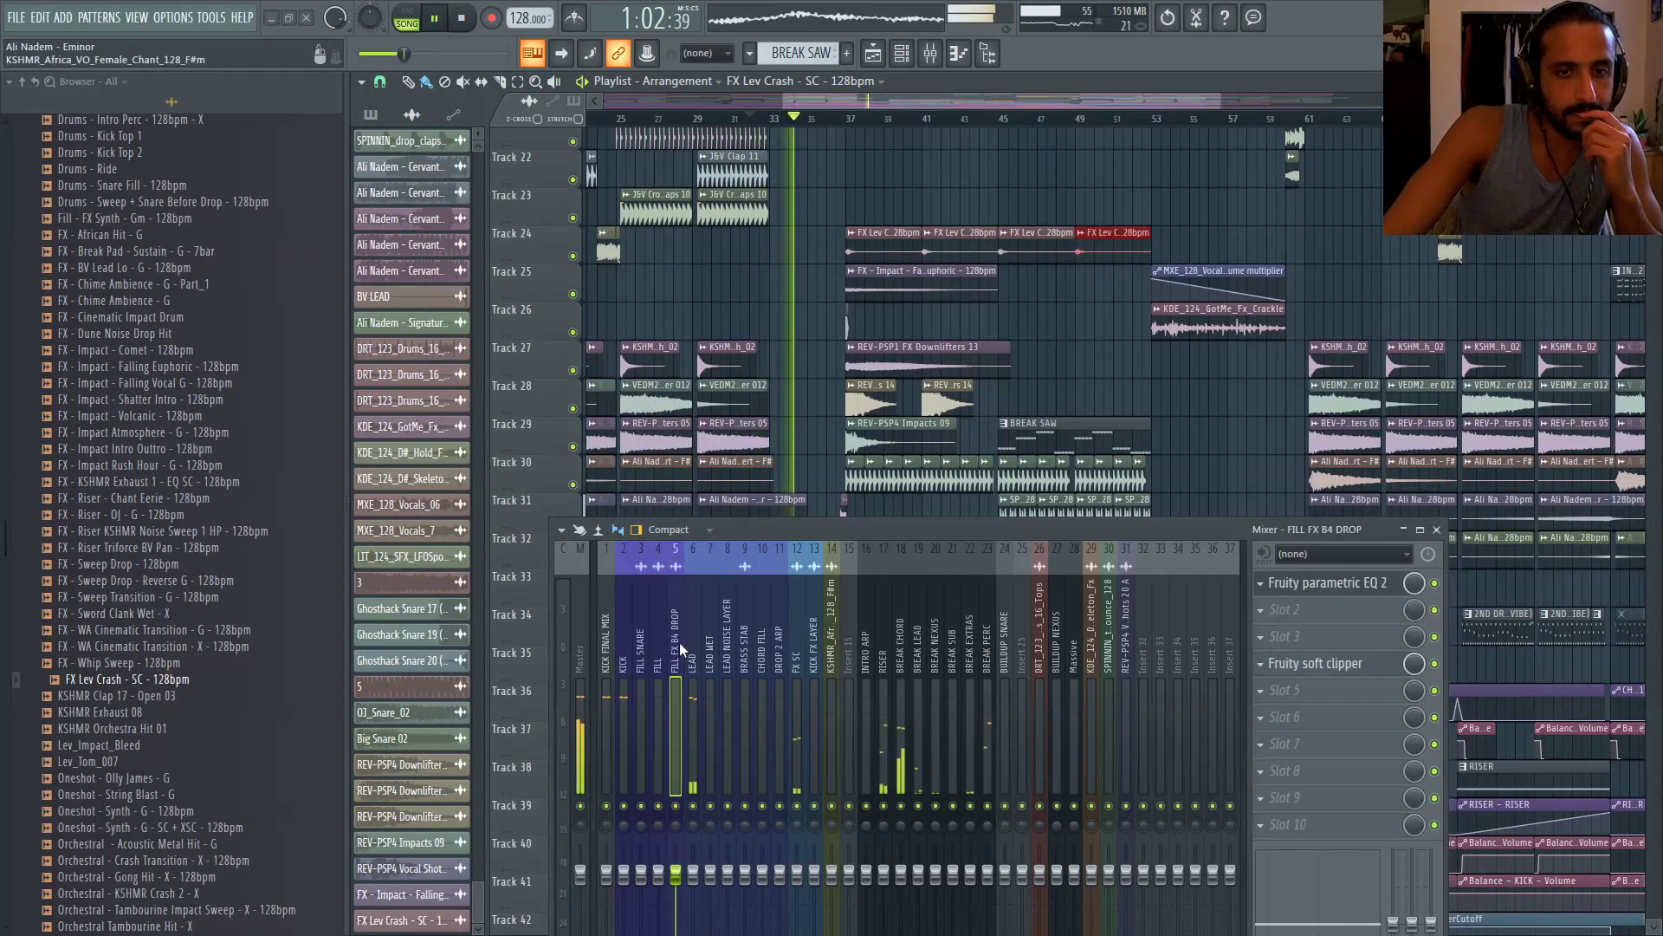
pyautogui.click(1436, 529)
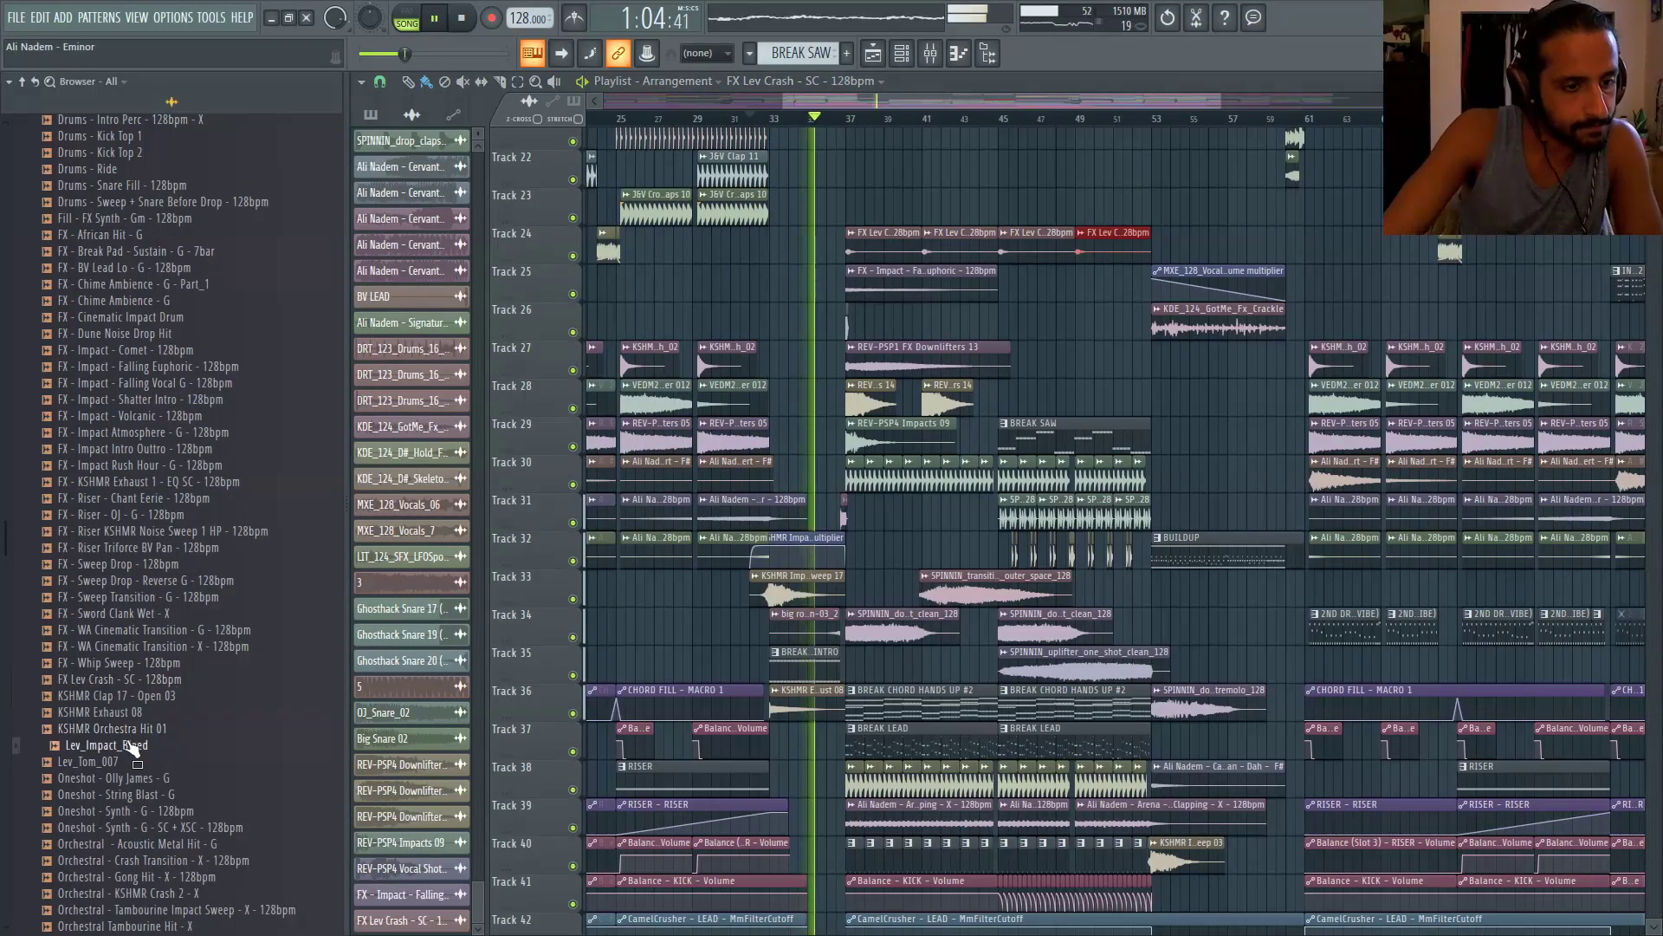
# Stop playback and look through the sample browser's FX, orchestral and pad sounds, previewing KSHMR Exhaust 08
pyautogui.press('space')
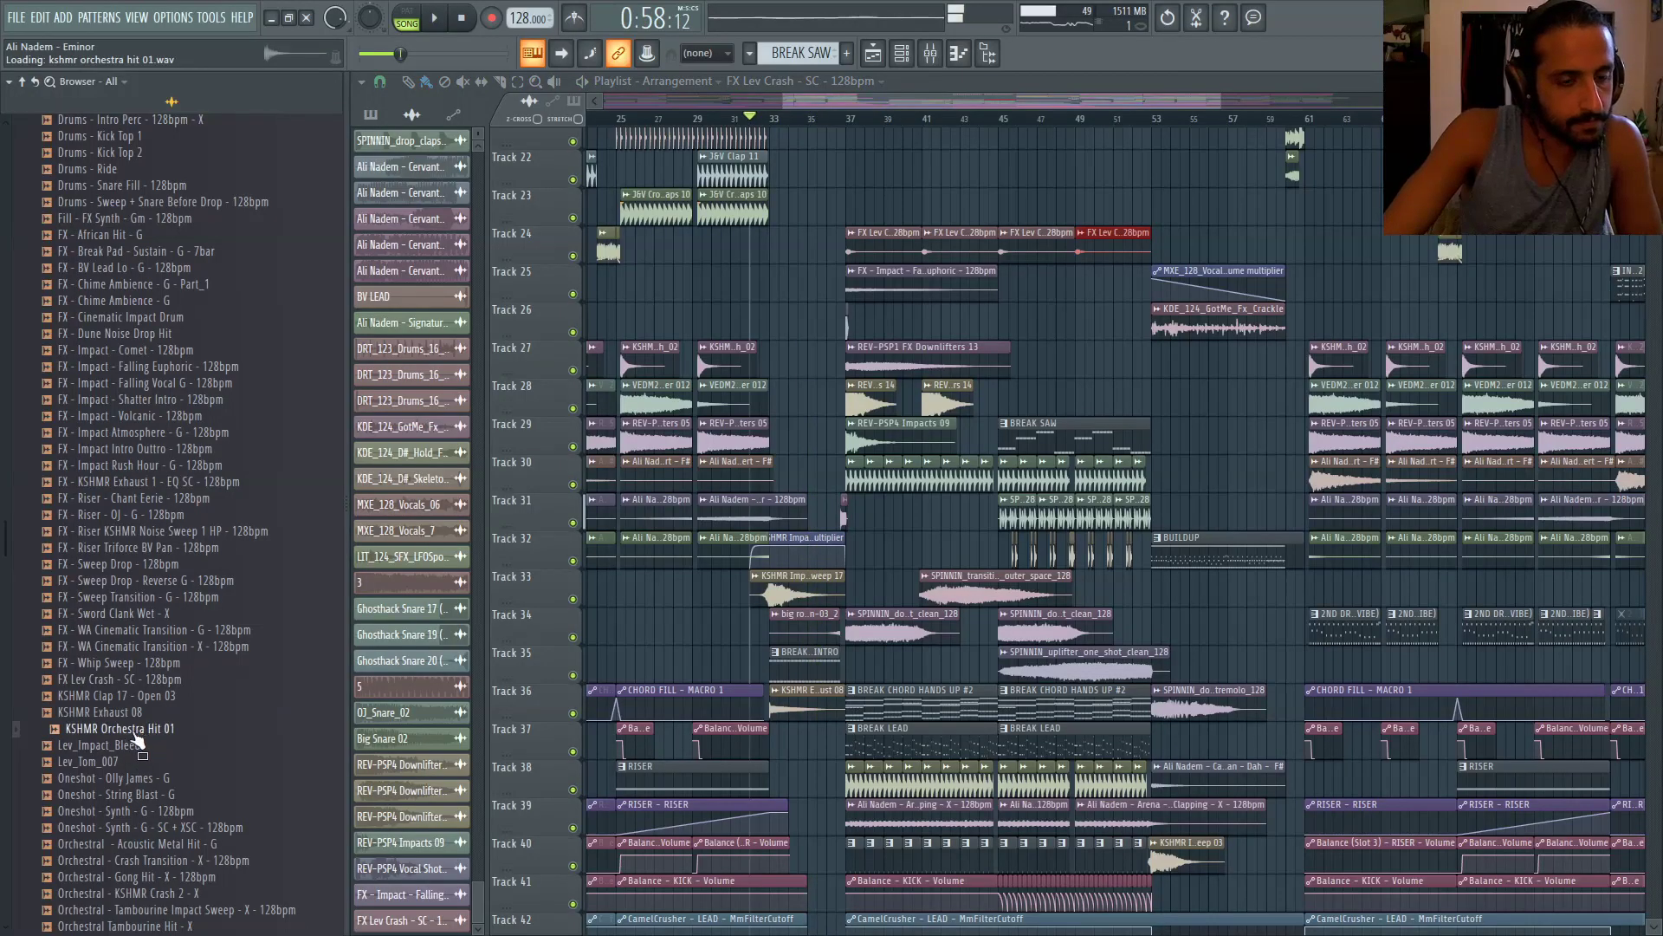
pyautogui.click(136, 712)
pyautogui.scroll(-6, 147, 658)
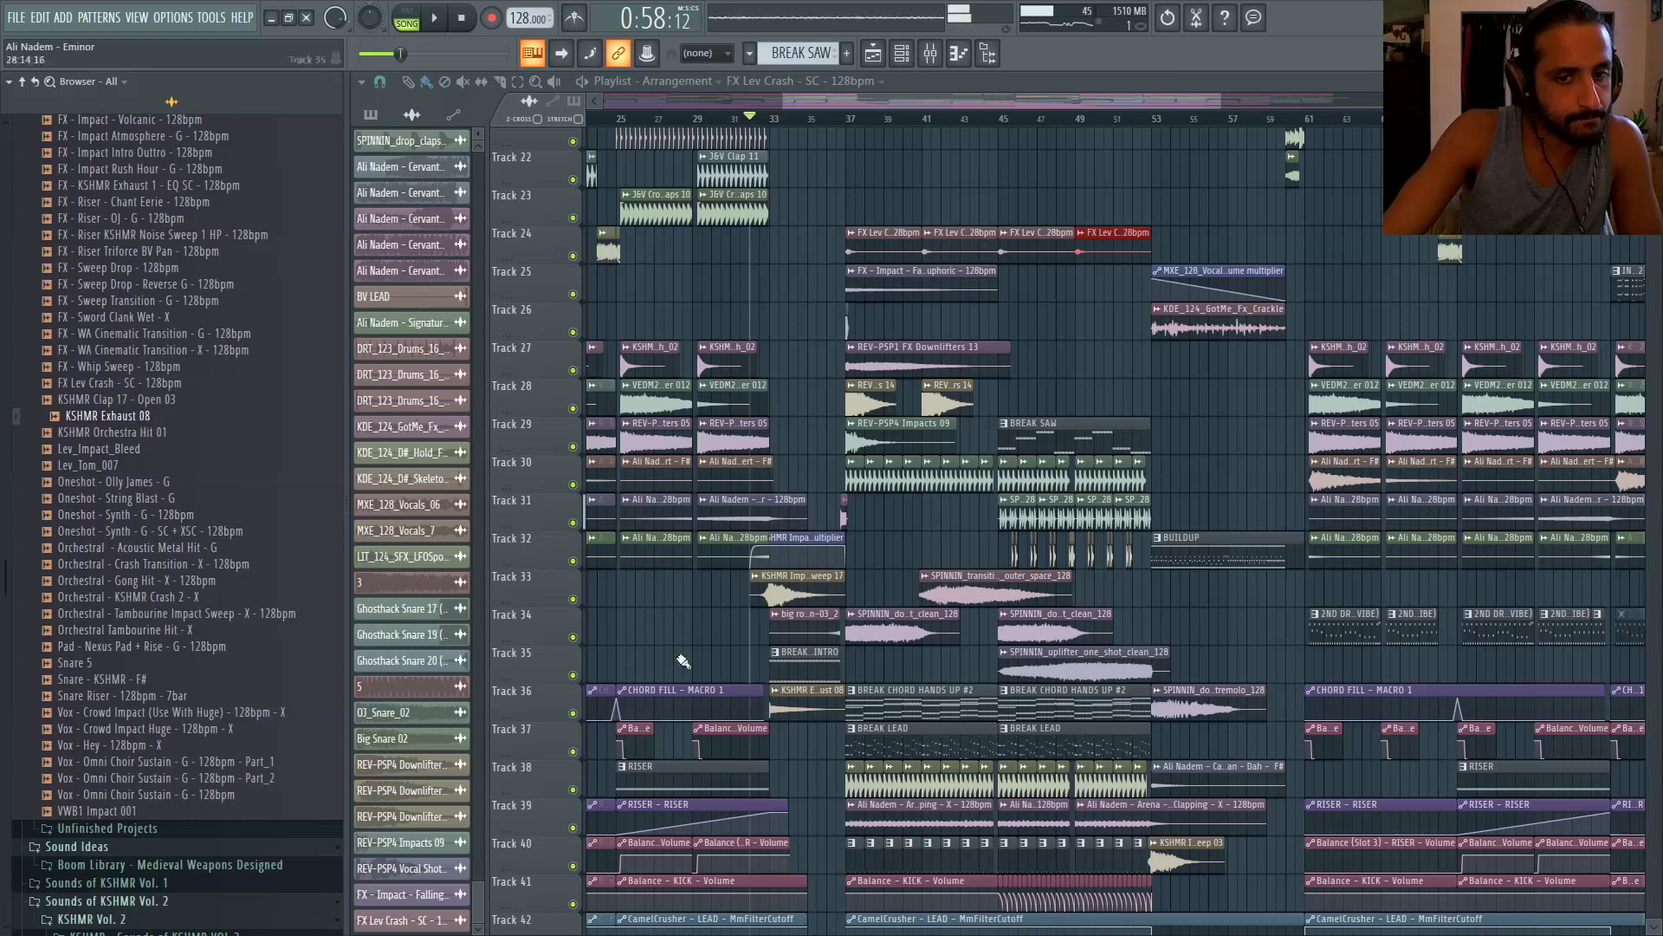
pyautogui.scroll(-3, 811, 657)
pyautogui.scroll(5, 814, 656)
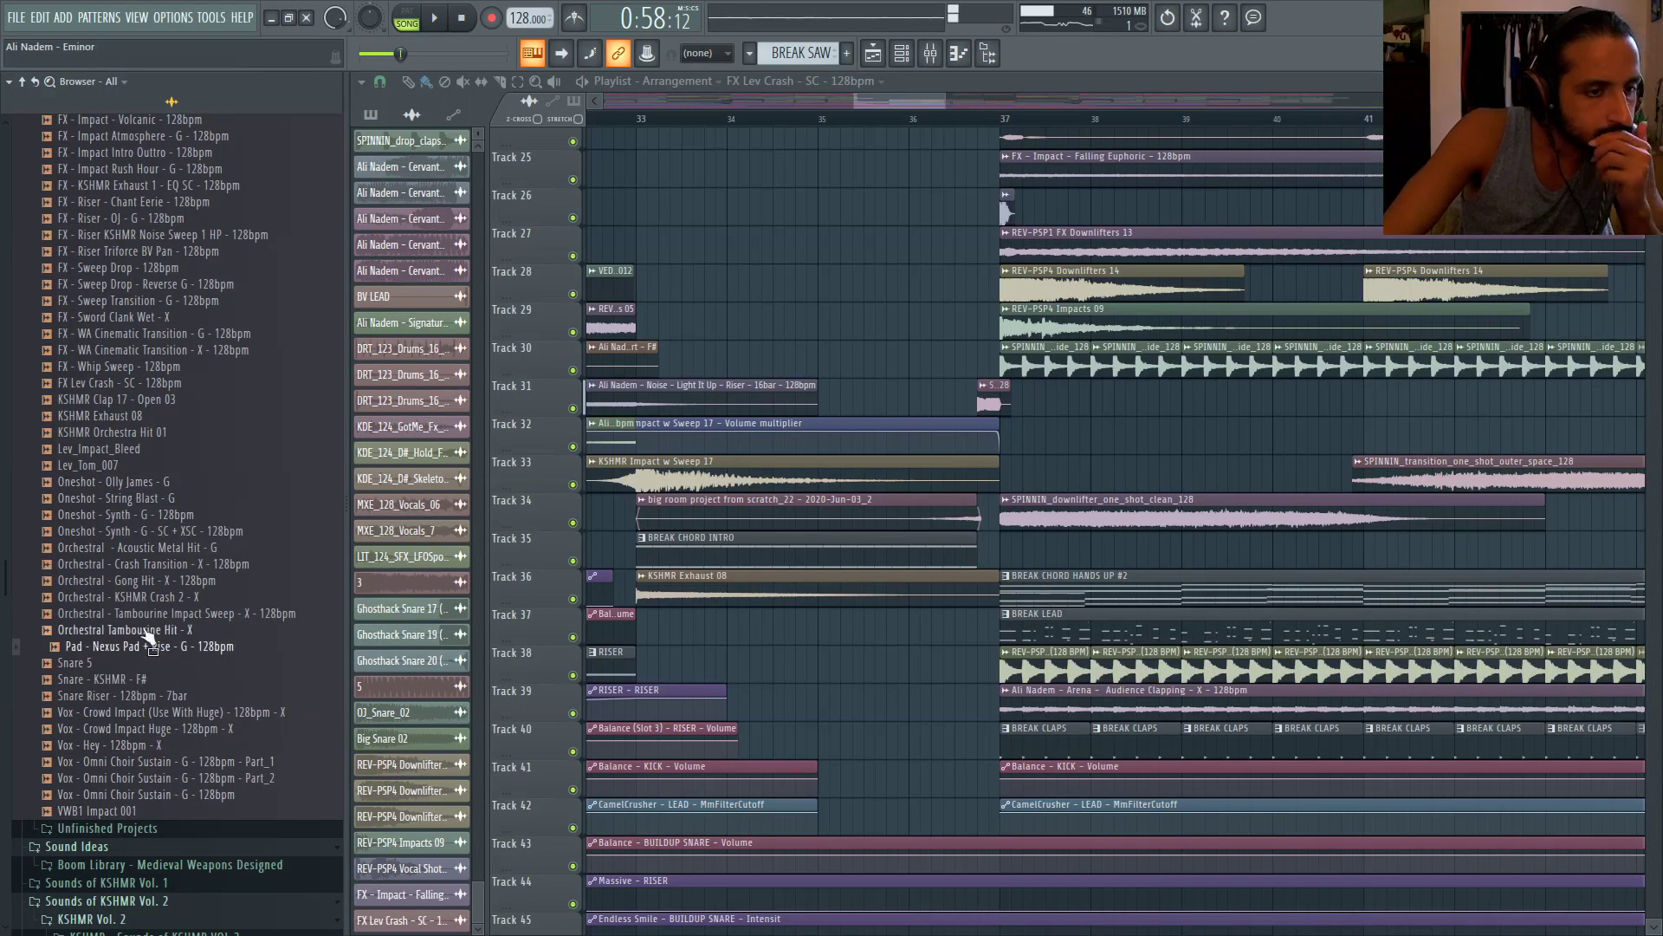
pyautogui.scroll(2, 149, 638)
pyautogui.scroll(2, 184, 710)
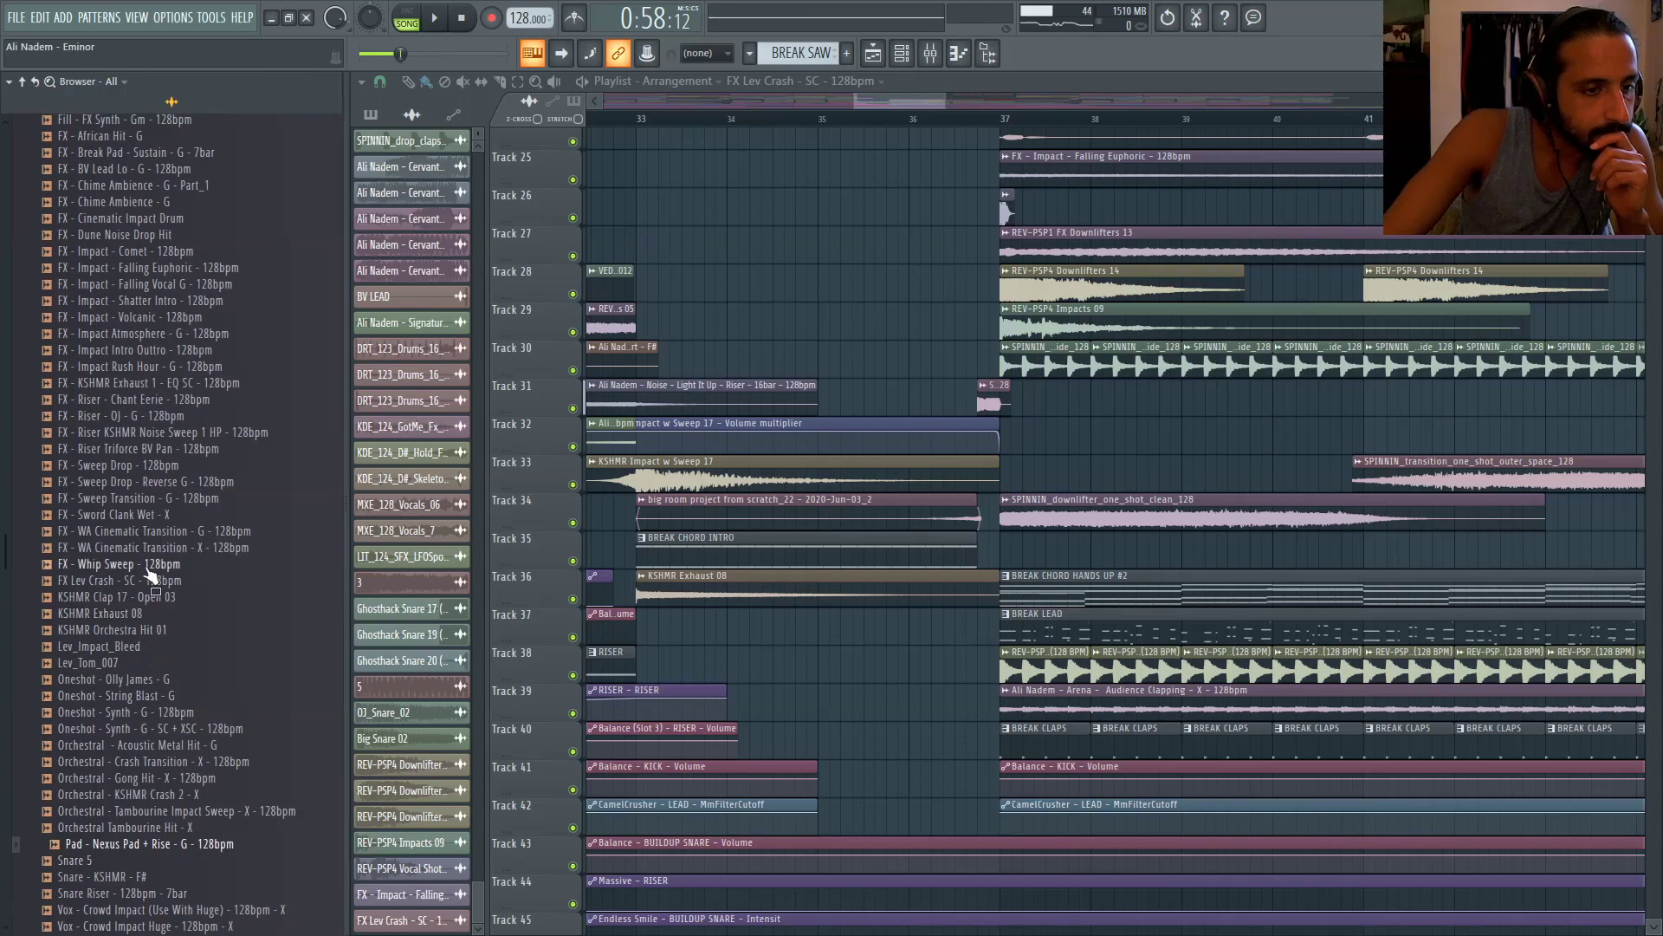
# Add the FX - Whip Sweep sample to Track 23 just before bar 37 and audition the transition
pyautogui.moveTo(152, 572); pyautogui.dragTo(1309, 205)
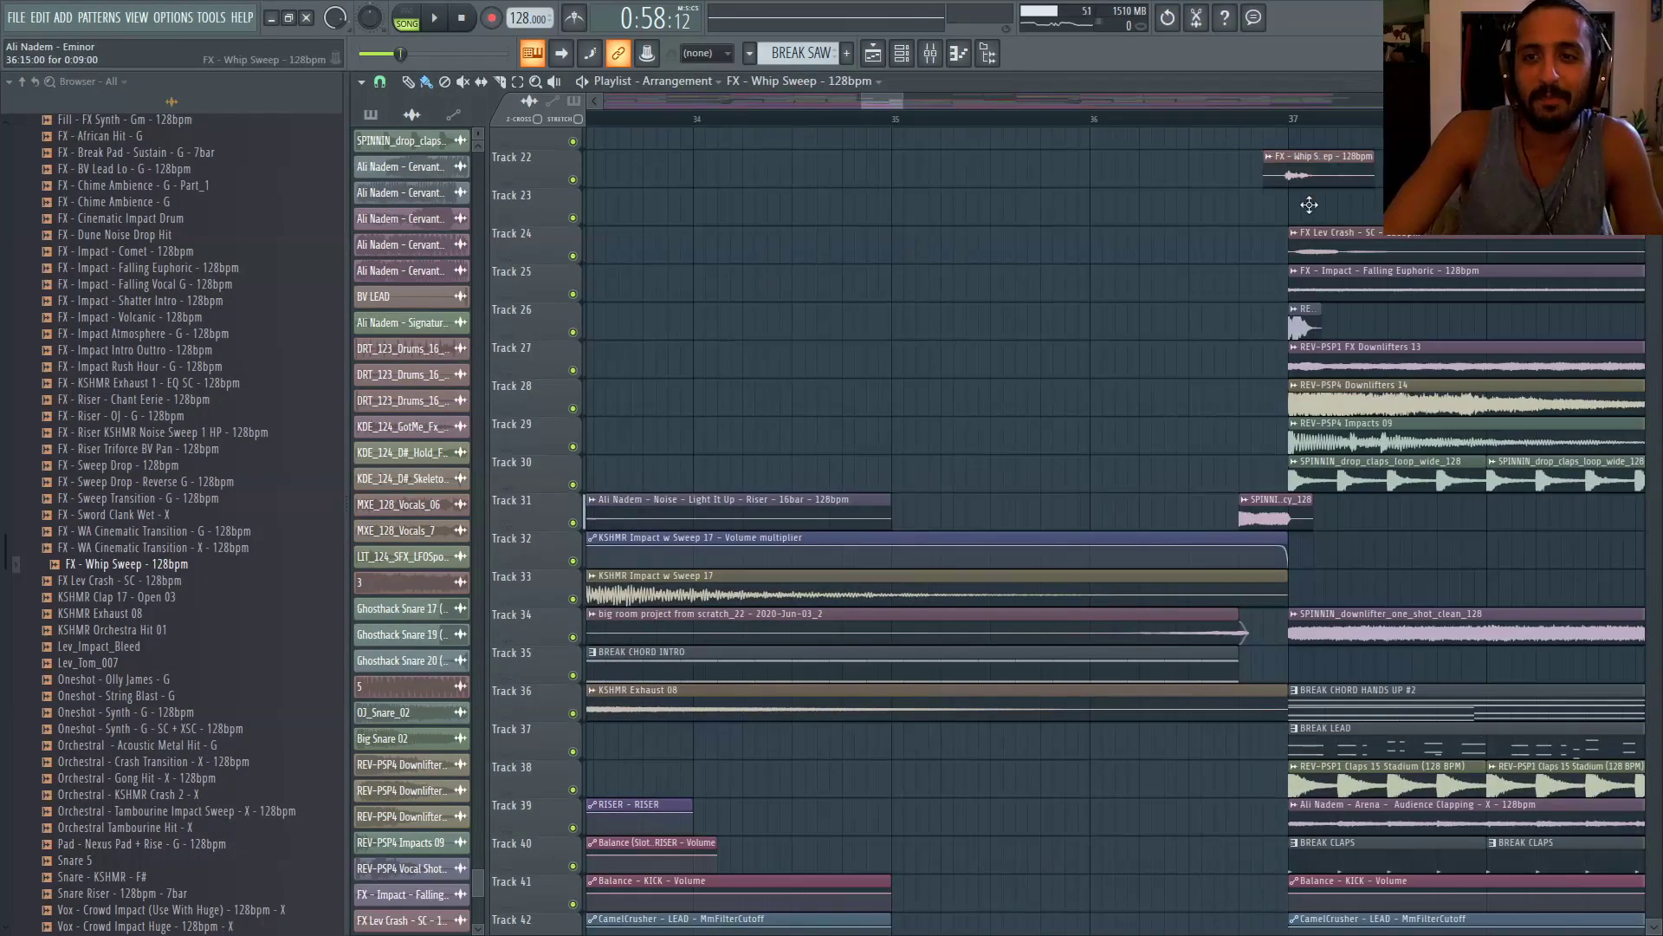
pyautogui.click(1253, 120)
pyautogui.press('space')
pyautogui.scroll(3, 1380, 196)
pyautogui.scroll(5, 1139, 203)
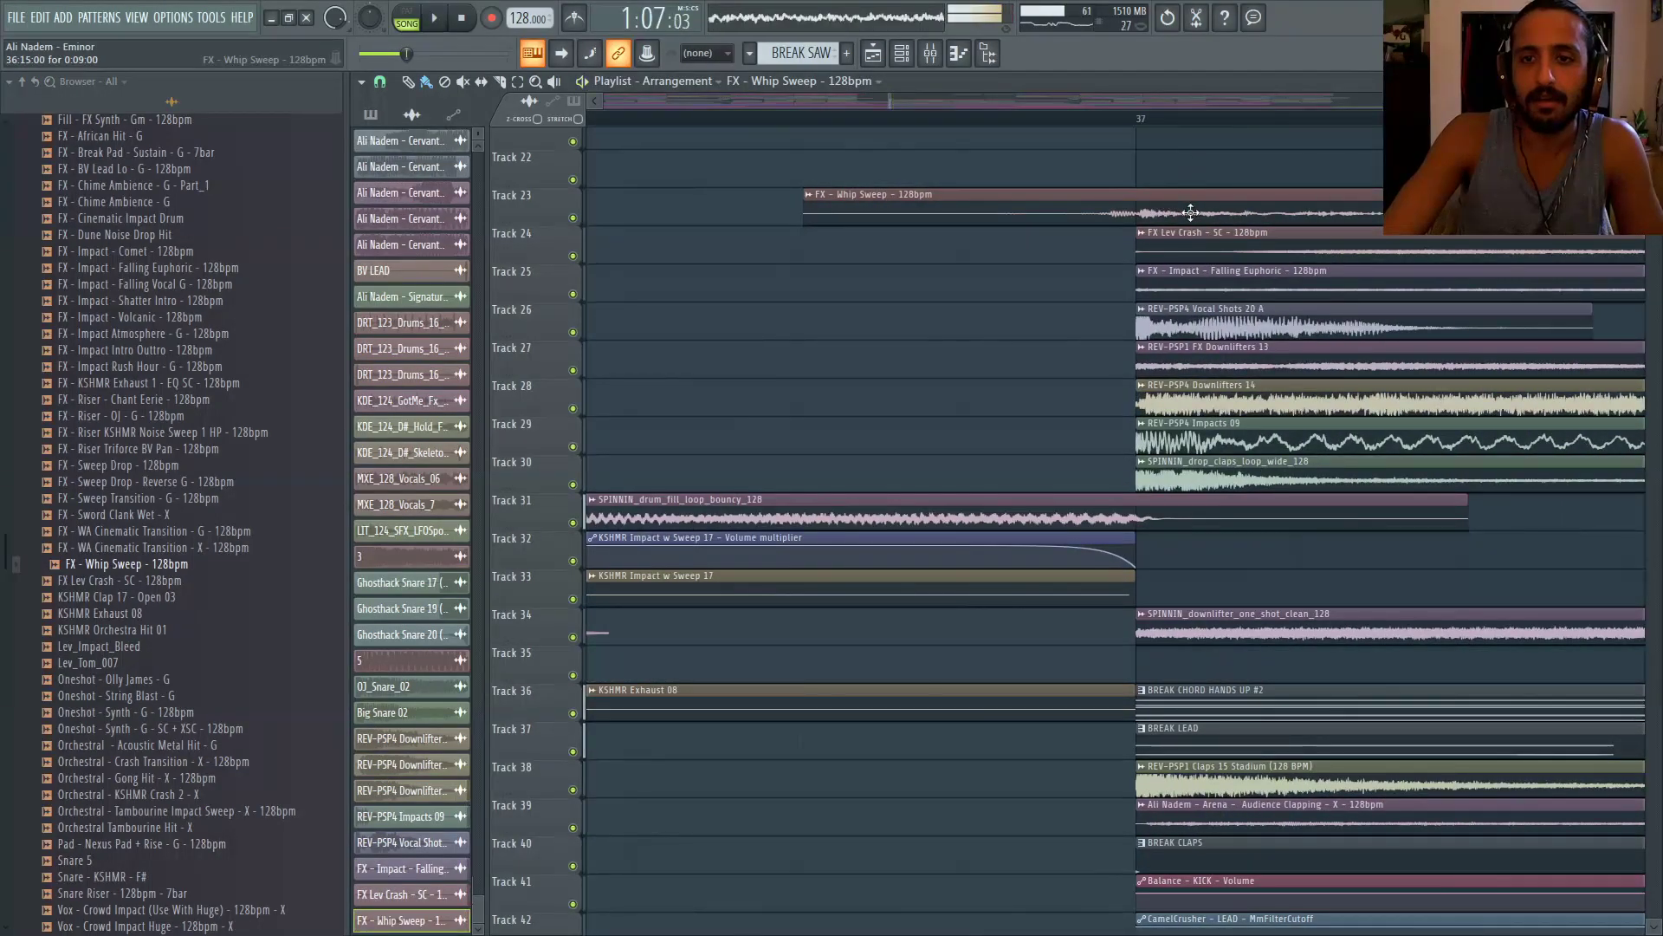
pyautogui.scroll(-6, 1040, 212)
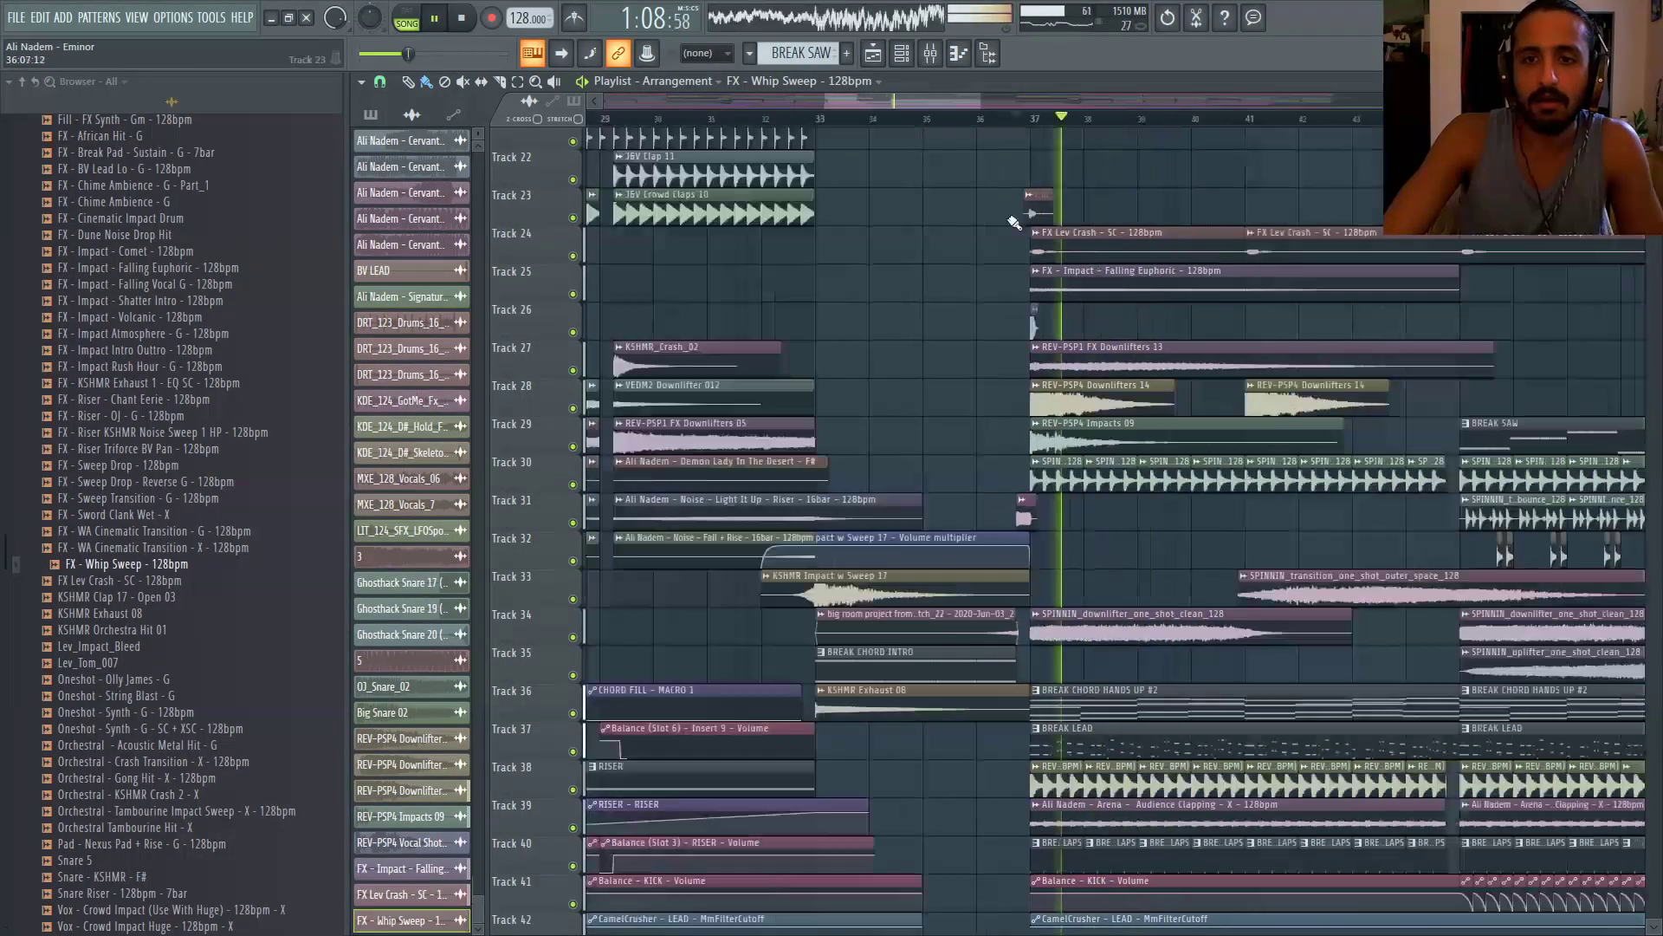
# Relocate the FX - Whip Sweep clip to Track 26, starting just before bar 33
pyautogui.click(813, 119)
pyautogui.scroll(3, 982, 186)
pyautogui.moveTo(1084, 210); pyautogui.dragTo(681, 324)
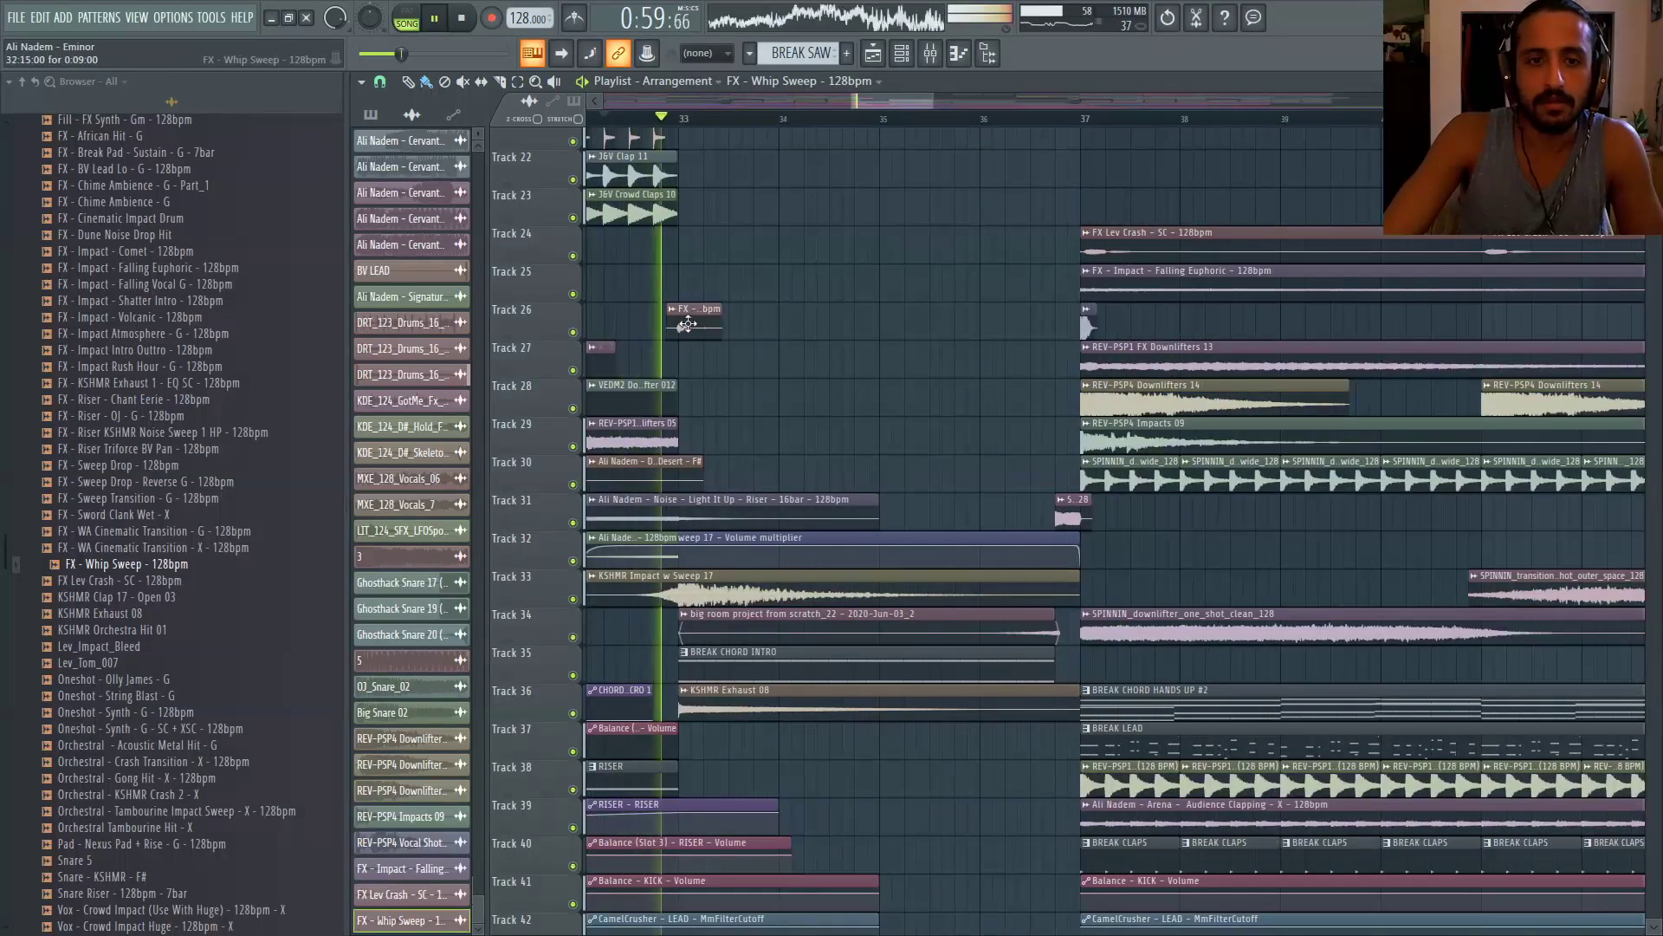
pyautogui.scroll(5, 620, 364)
pyautogui.press('space')
pyautogui.press('space')
pyautogui.rightClick(934, 318)
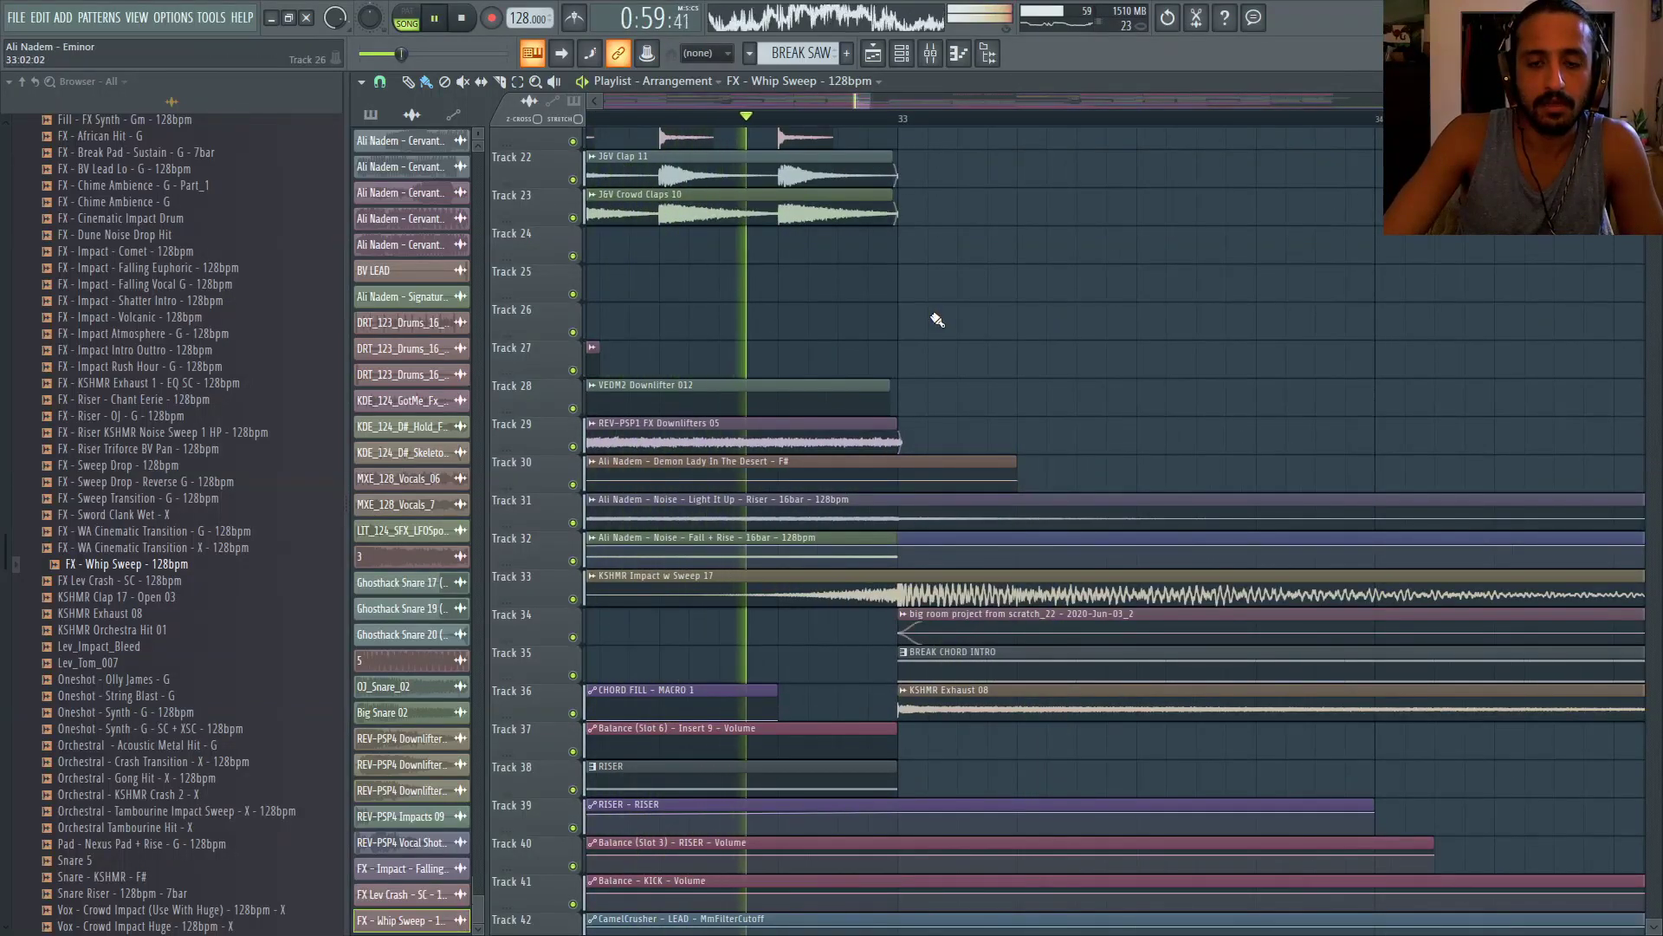
pyautogui.scroll(-4, 934, 318)
pyautogui.click(732, 319)
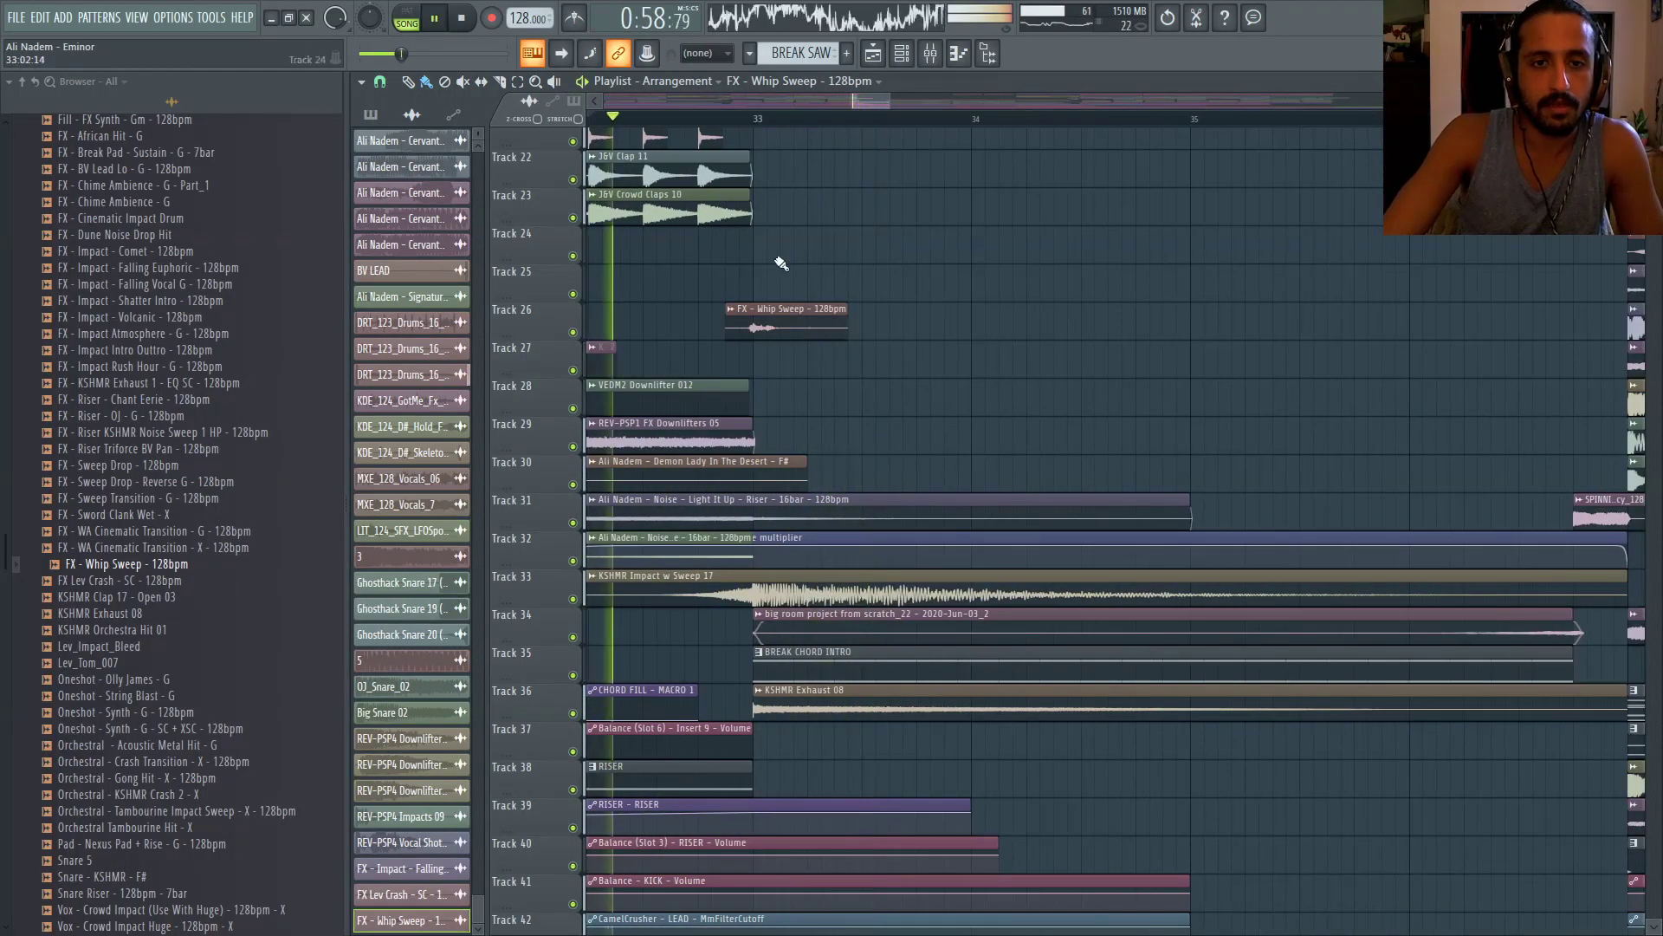
# Play the break intro from bar 33 towards bar 37 to check the whip sweep in context
pyautogui.scroll(4, 737, 272)
pyautogui.scroll(-3, 738, 272)
pyautogui.scroll(-2, 1039, 329)
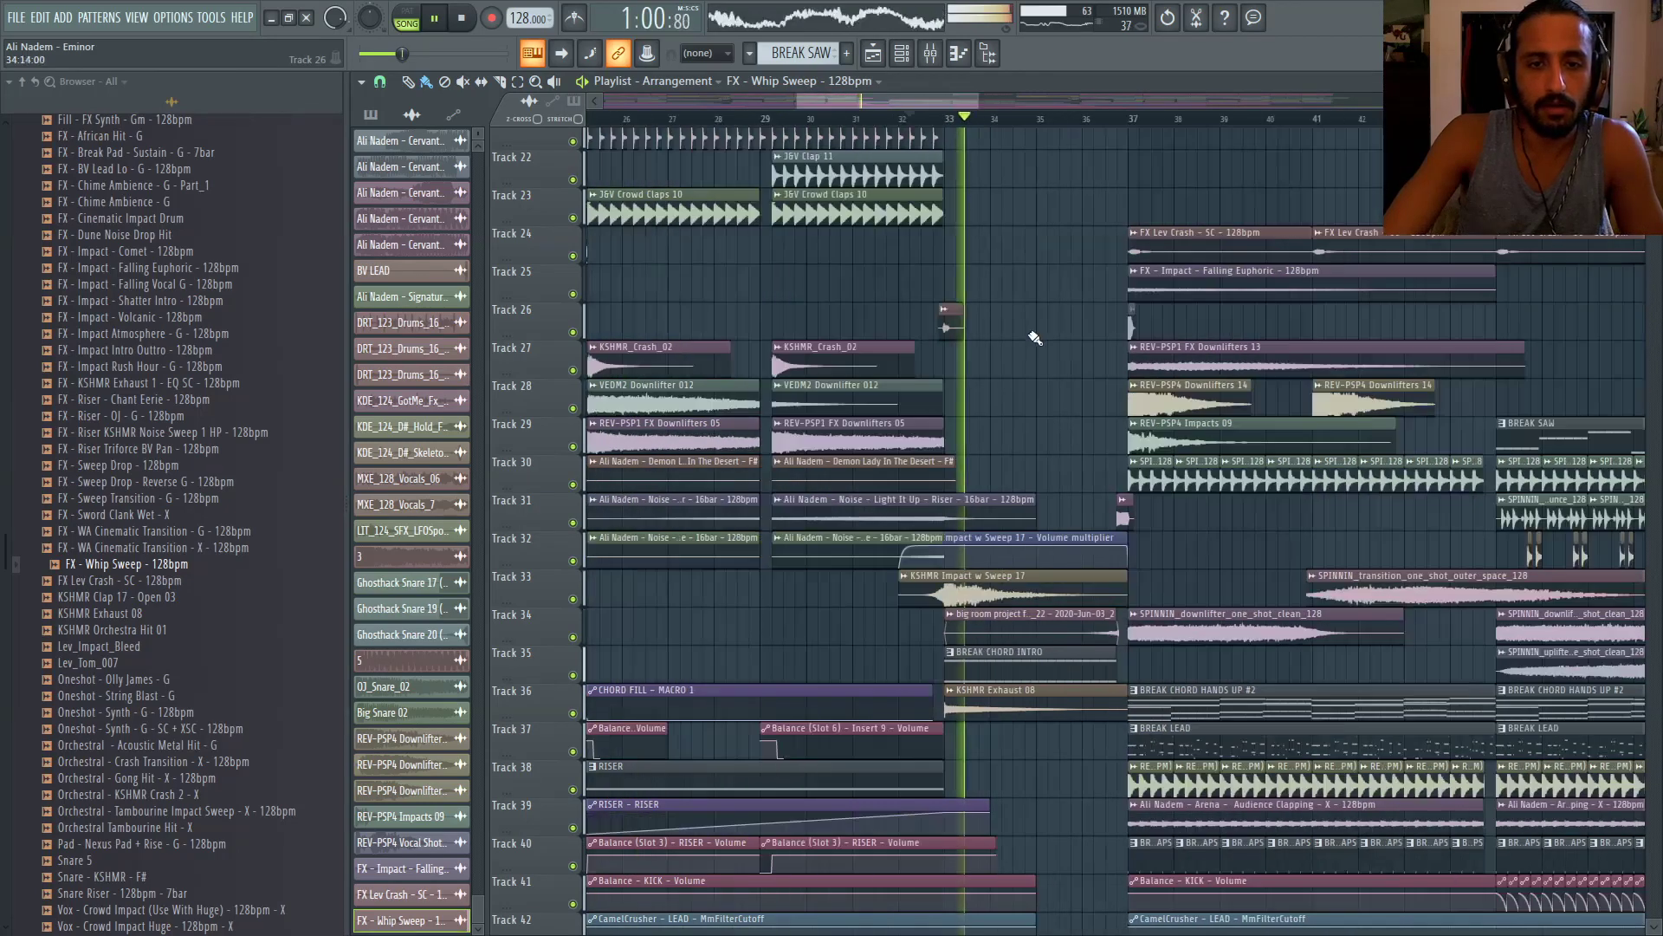
pyautogui.scroll(-2, 1126, 347)
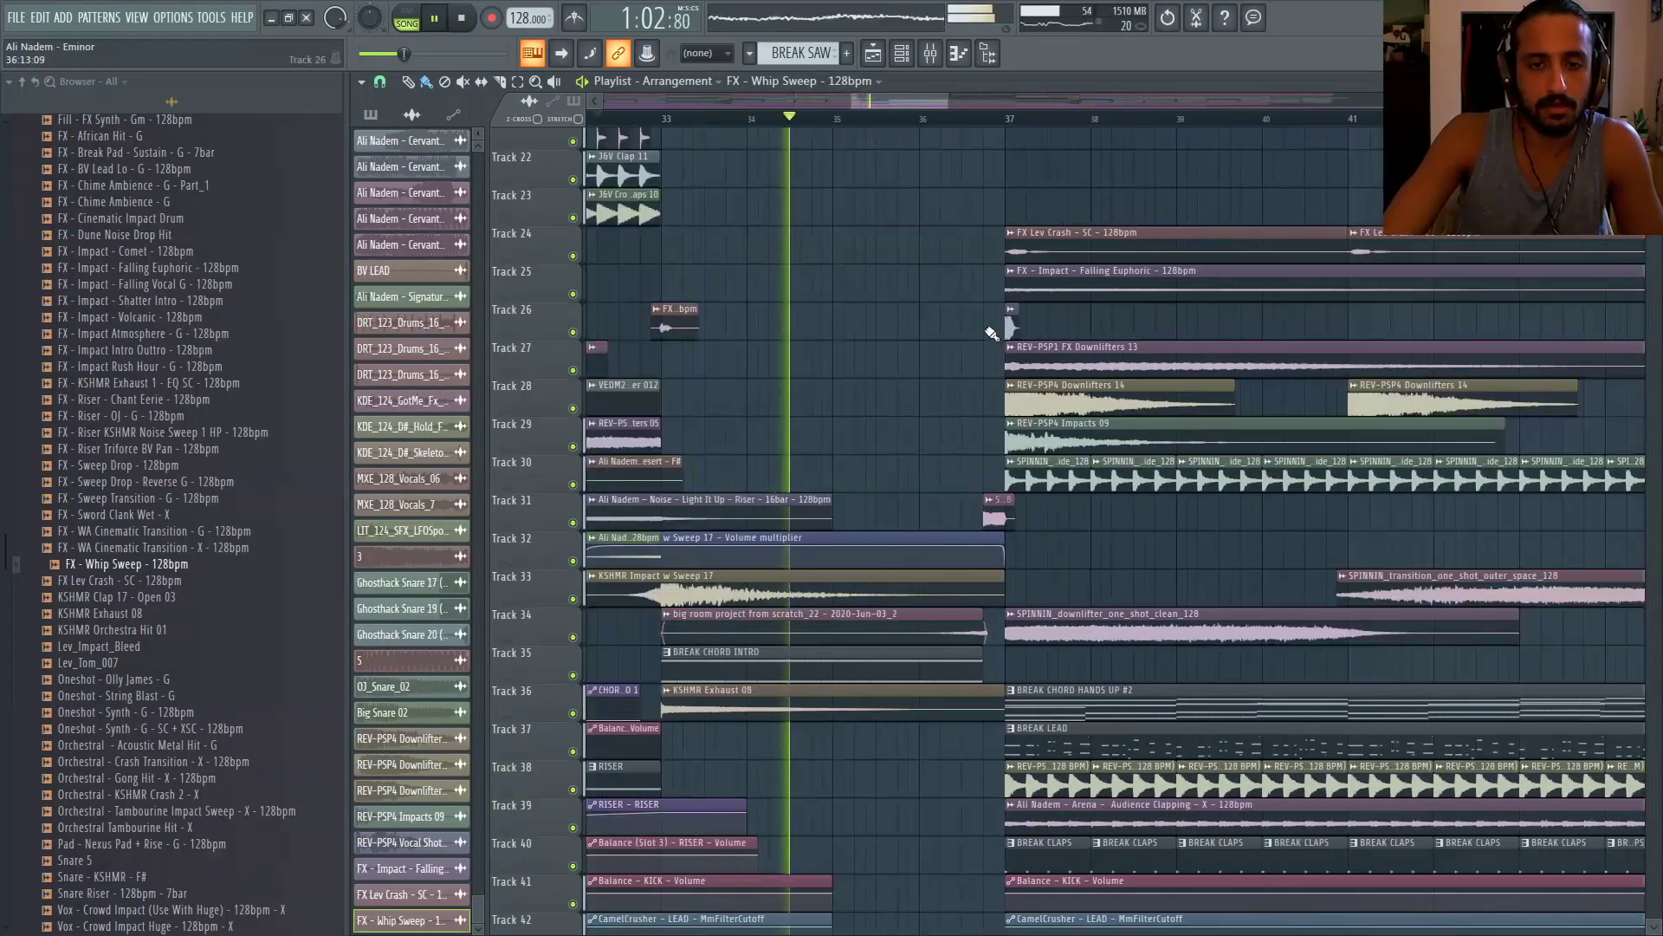
pyautogui.scroll(-2, 992, 329)
pyautogui.scroll(-2, 988, 332)
pyautogui.scroll(5, 935, 336)
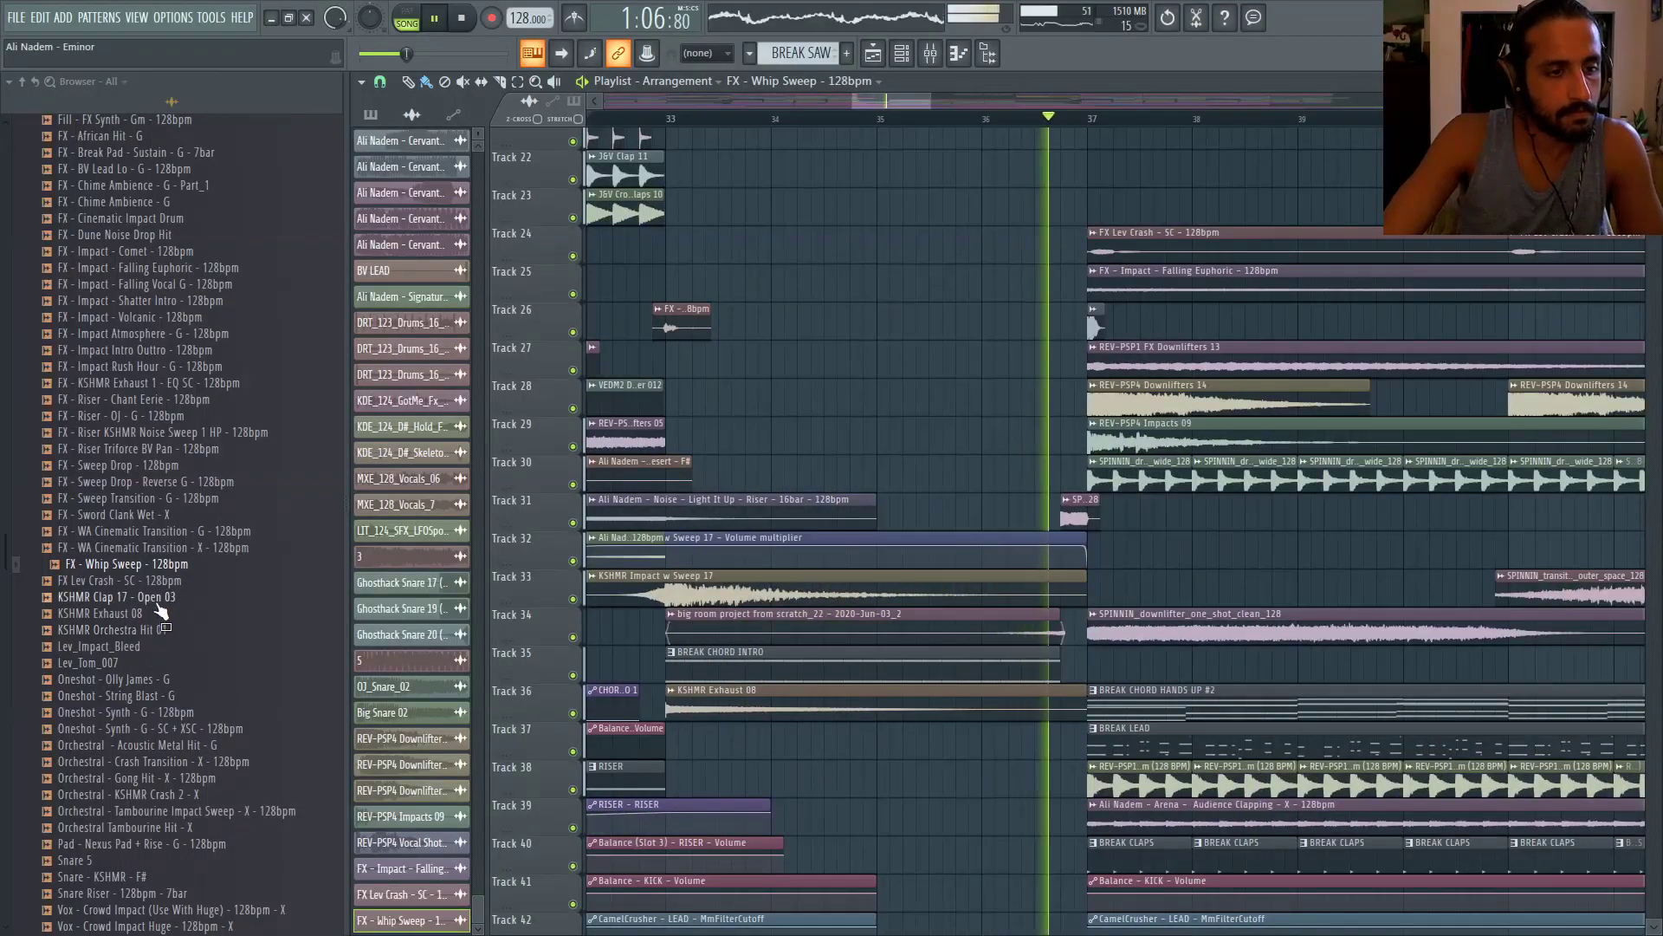
# Try the precomputed EQ and Pogo effects on the REV-PSP4 Vocal Shots 20 A sample at bar 37, resetting each one
pyautogui.click(1049, 119)
pyautogui.scroll(3, 1114, 316)
pyautogui.doubleClick(1073, 317)
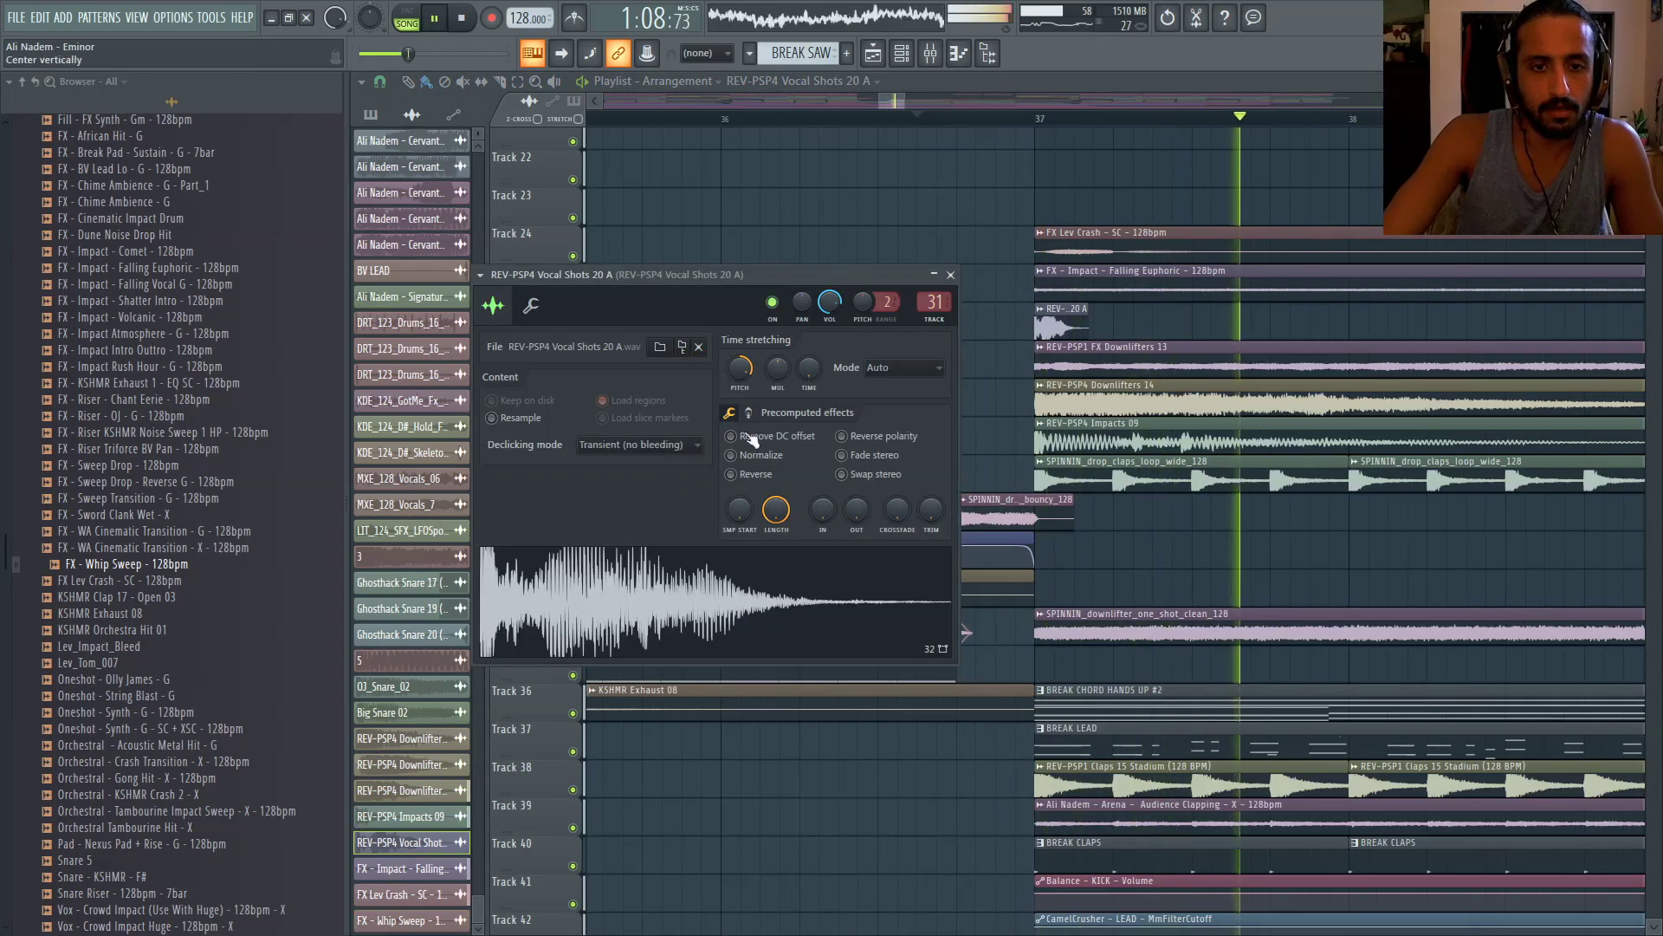
pyautogui.click(728, 413)
pyautogui.moveTo(775, 443); pyautogui.dragTo(776, 398)
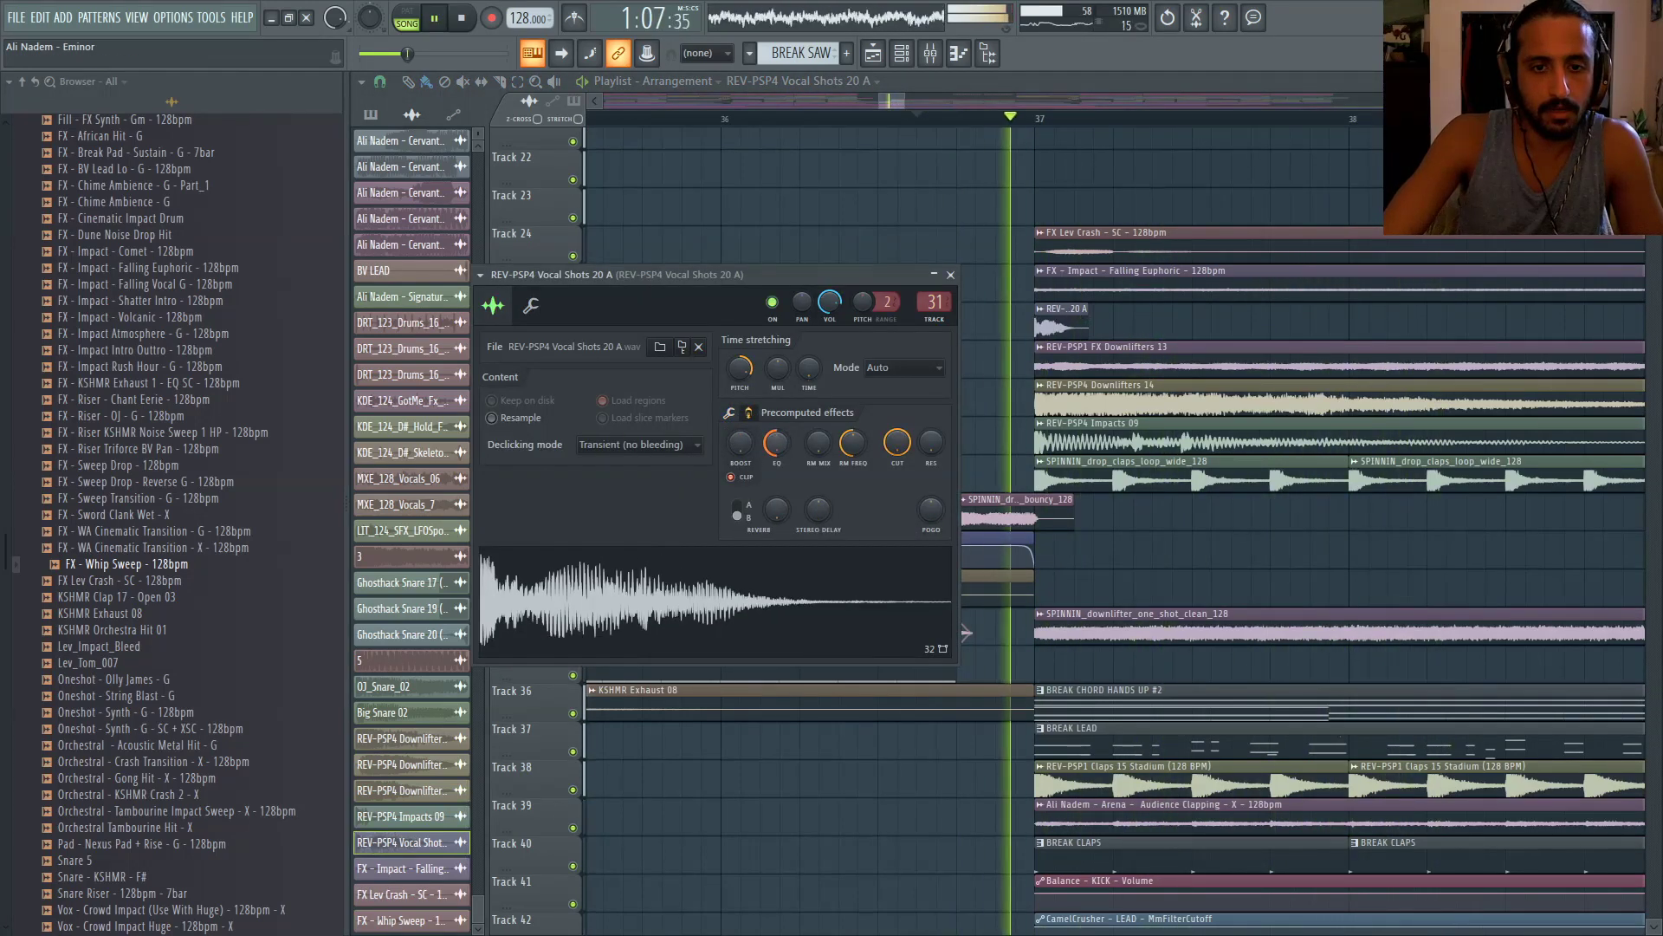
pyautogui.press('space')
pyautogui.press('space')
pyautogui.rightClick(772, 445)
pyautogui.click(781, 455)
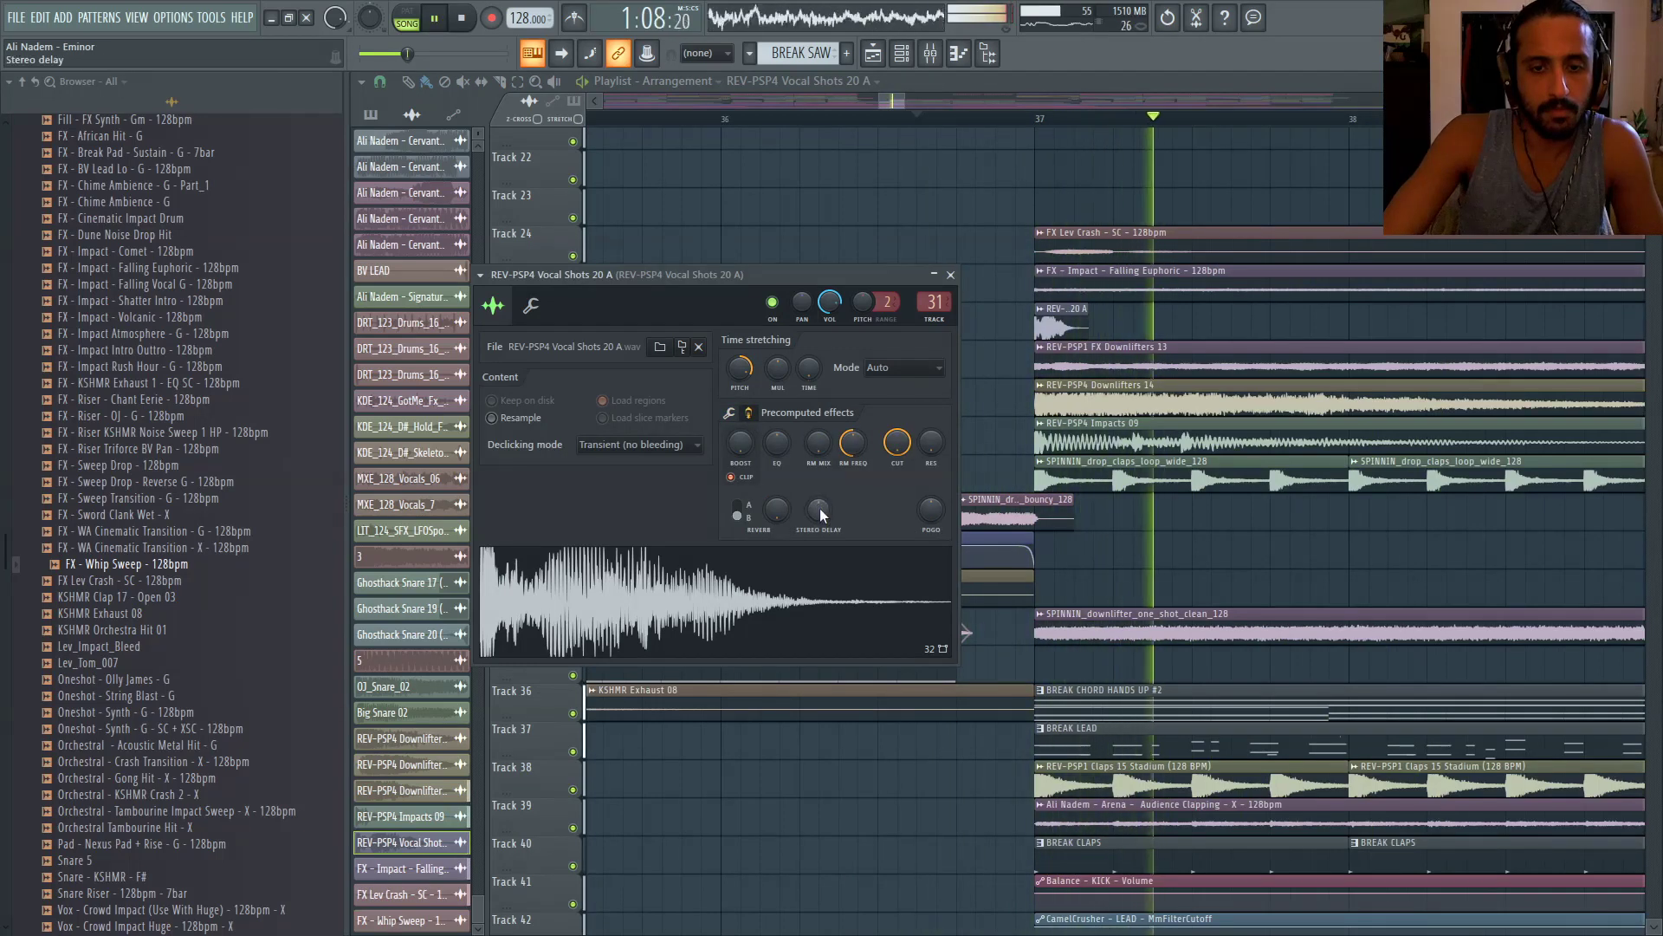
pyautogui.moveTo(932, 511); pyautogui.dragTo(938, 517)
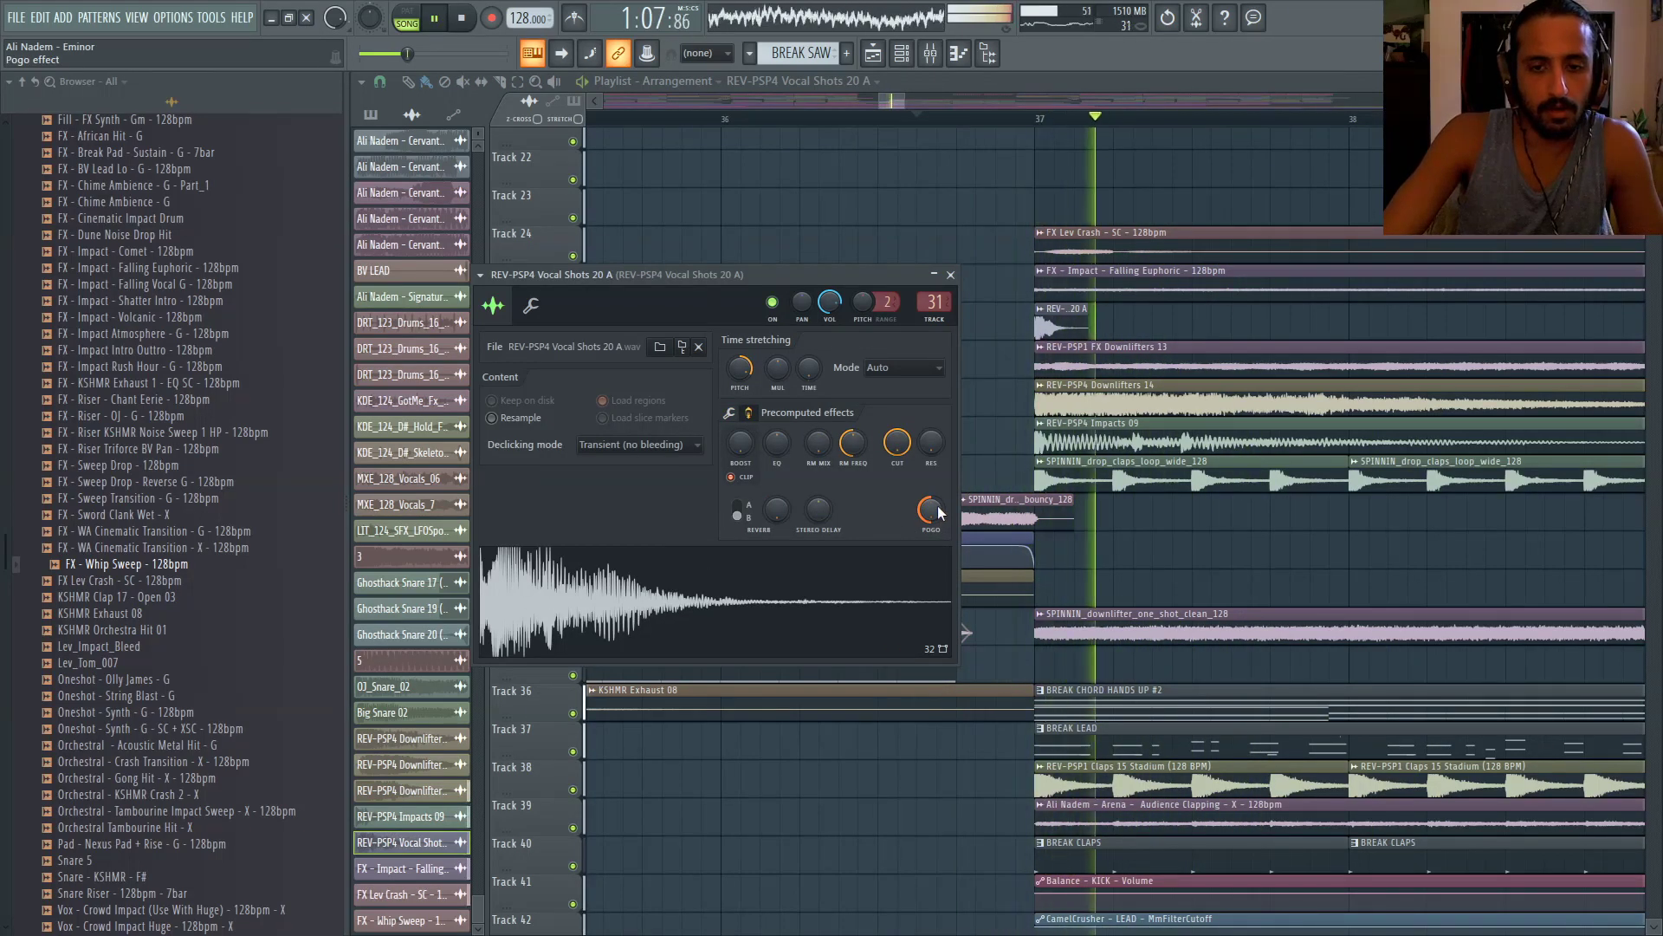
pyautogui.rightClick(936, 512)
pyautogui.click(946, 523)
# Try a strong precomputed reverb on the REV-PSP4 Vocal Shots 20 A sample and replay the entry
pyautogui.press('space')
pyautogui.moveTo(777, 511); pyautogui.dragTo(777, 433)
pyautogui.press('space')
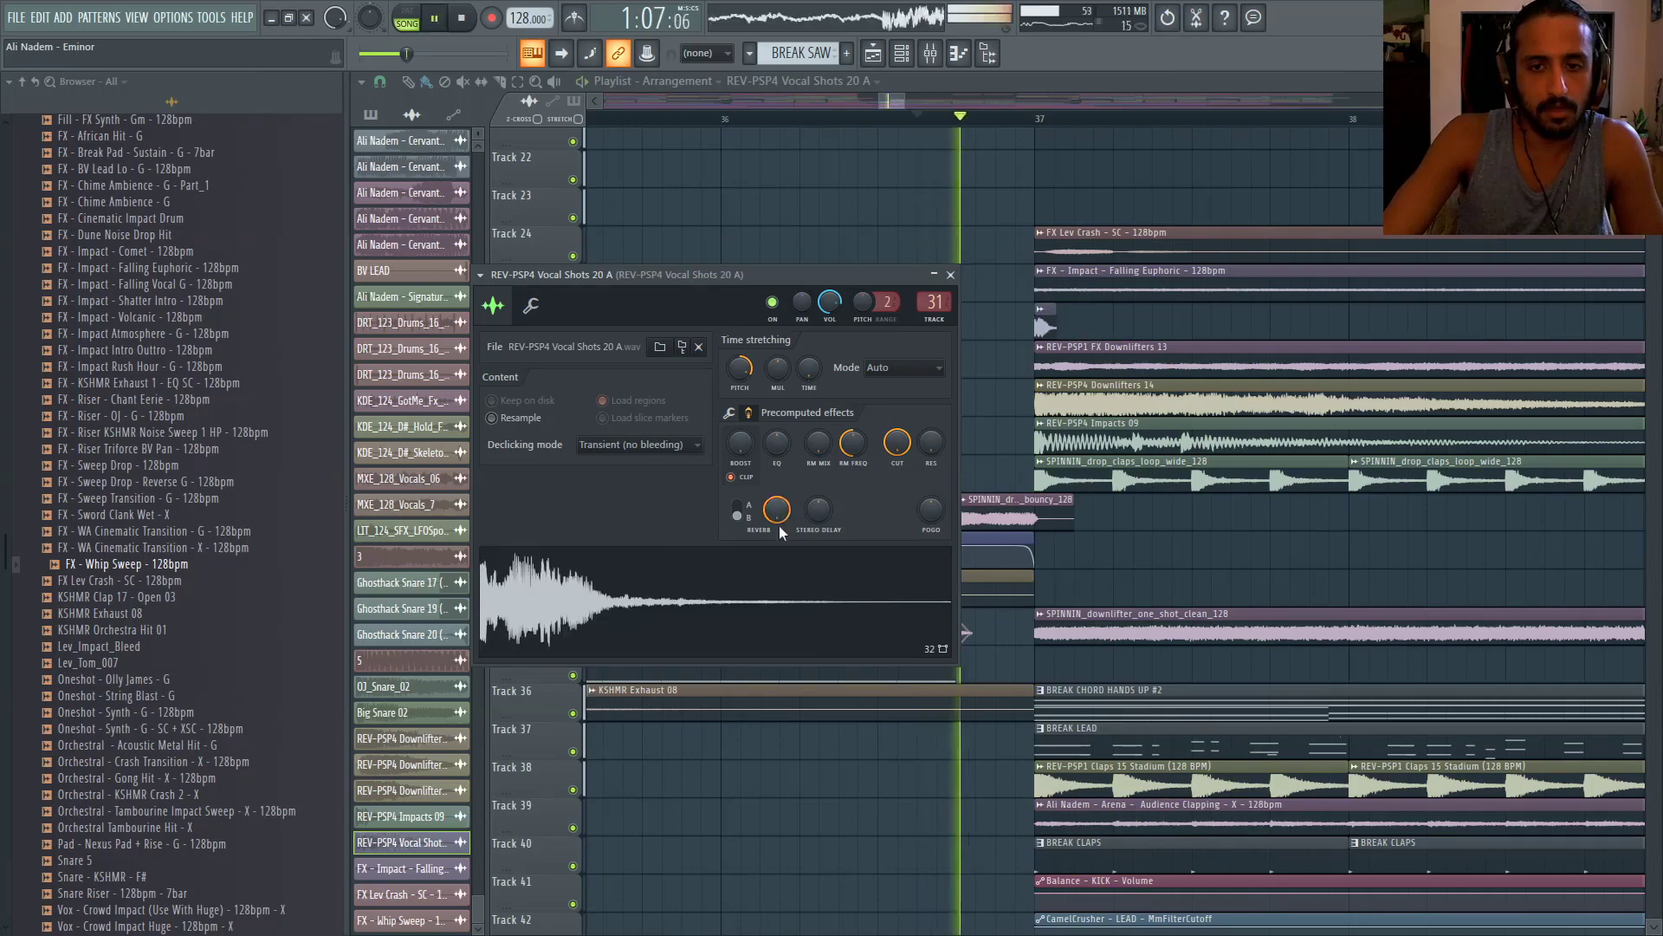
pyautogui.press('space')
pyautogui.press('space')
# Extend the REV-PSP4 Vocal Shots 20 A clip on Track 26 to about half a bar and audition it around bar 37
pyautogui.moveTo(1055, 320); pyautogui.dragTo(1199, 320)
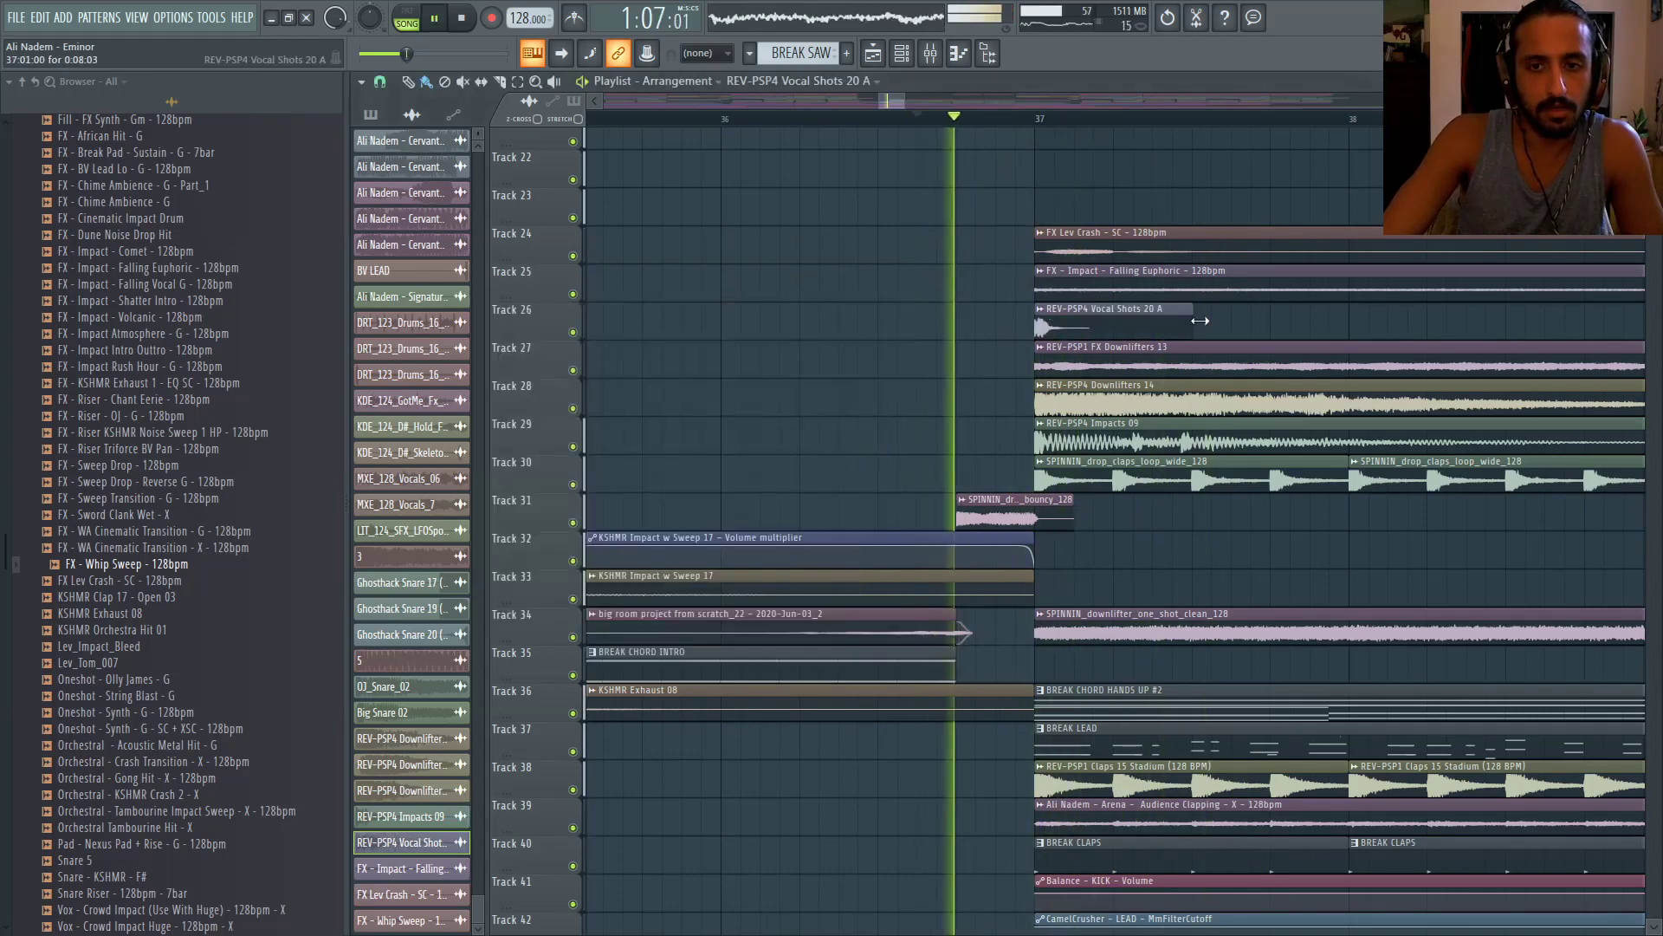
pyautogui.doubleClick(1156, 319)
pyautogui.press('space')
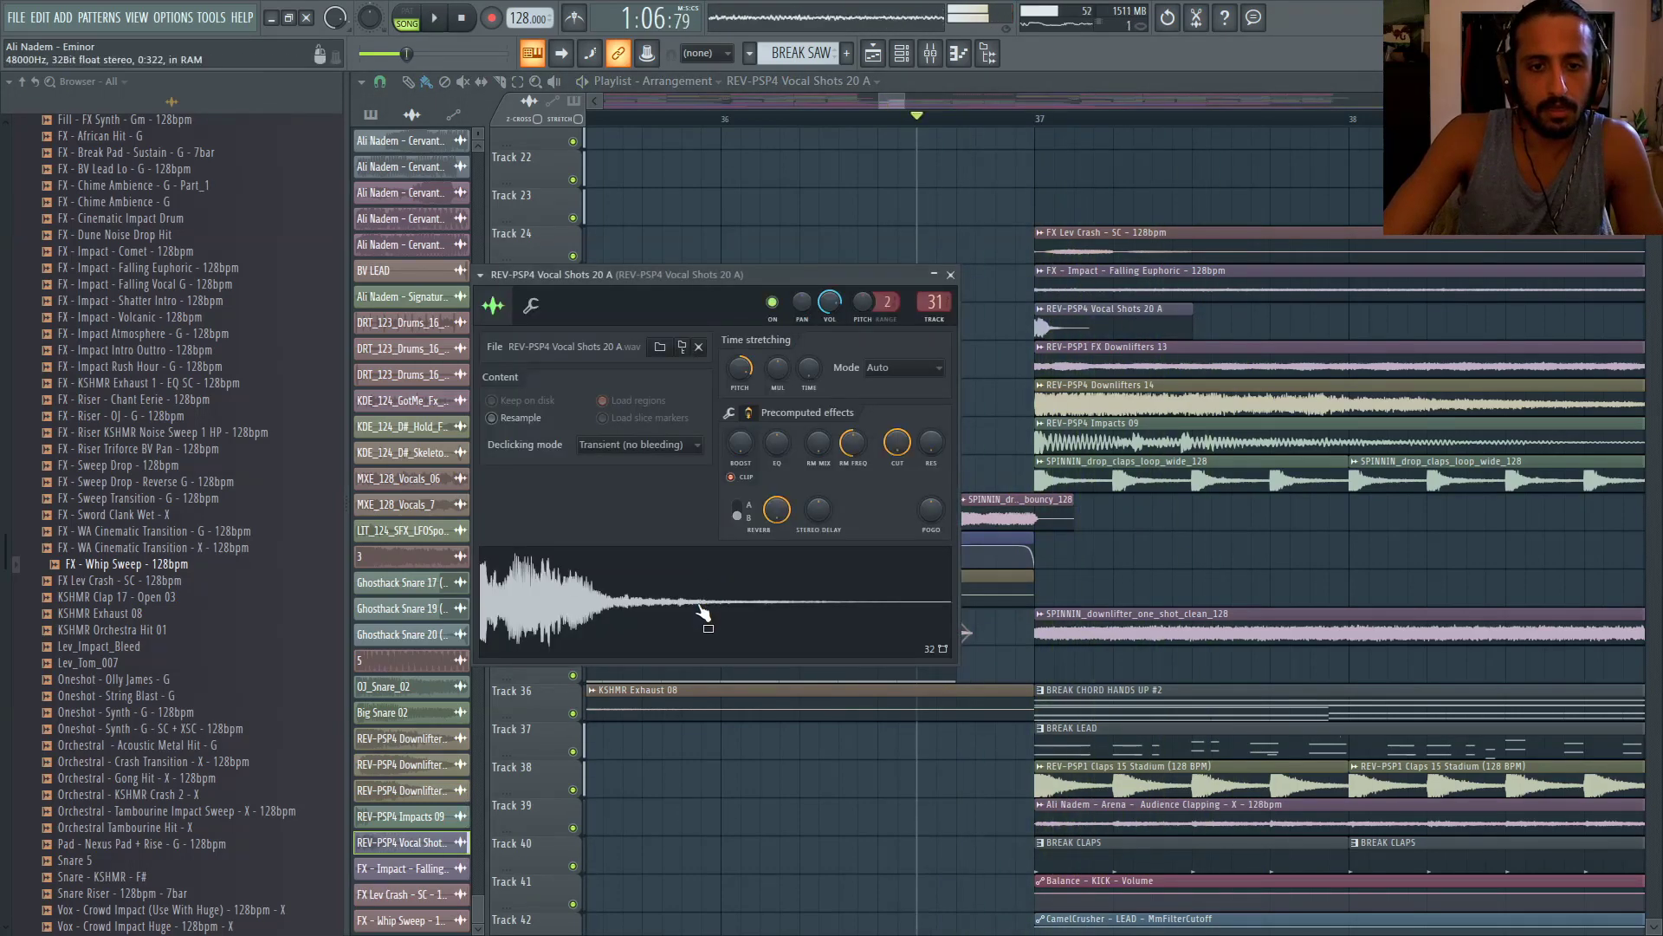
pyautogui.press('space')
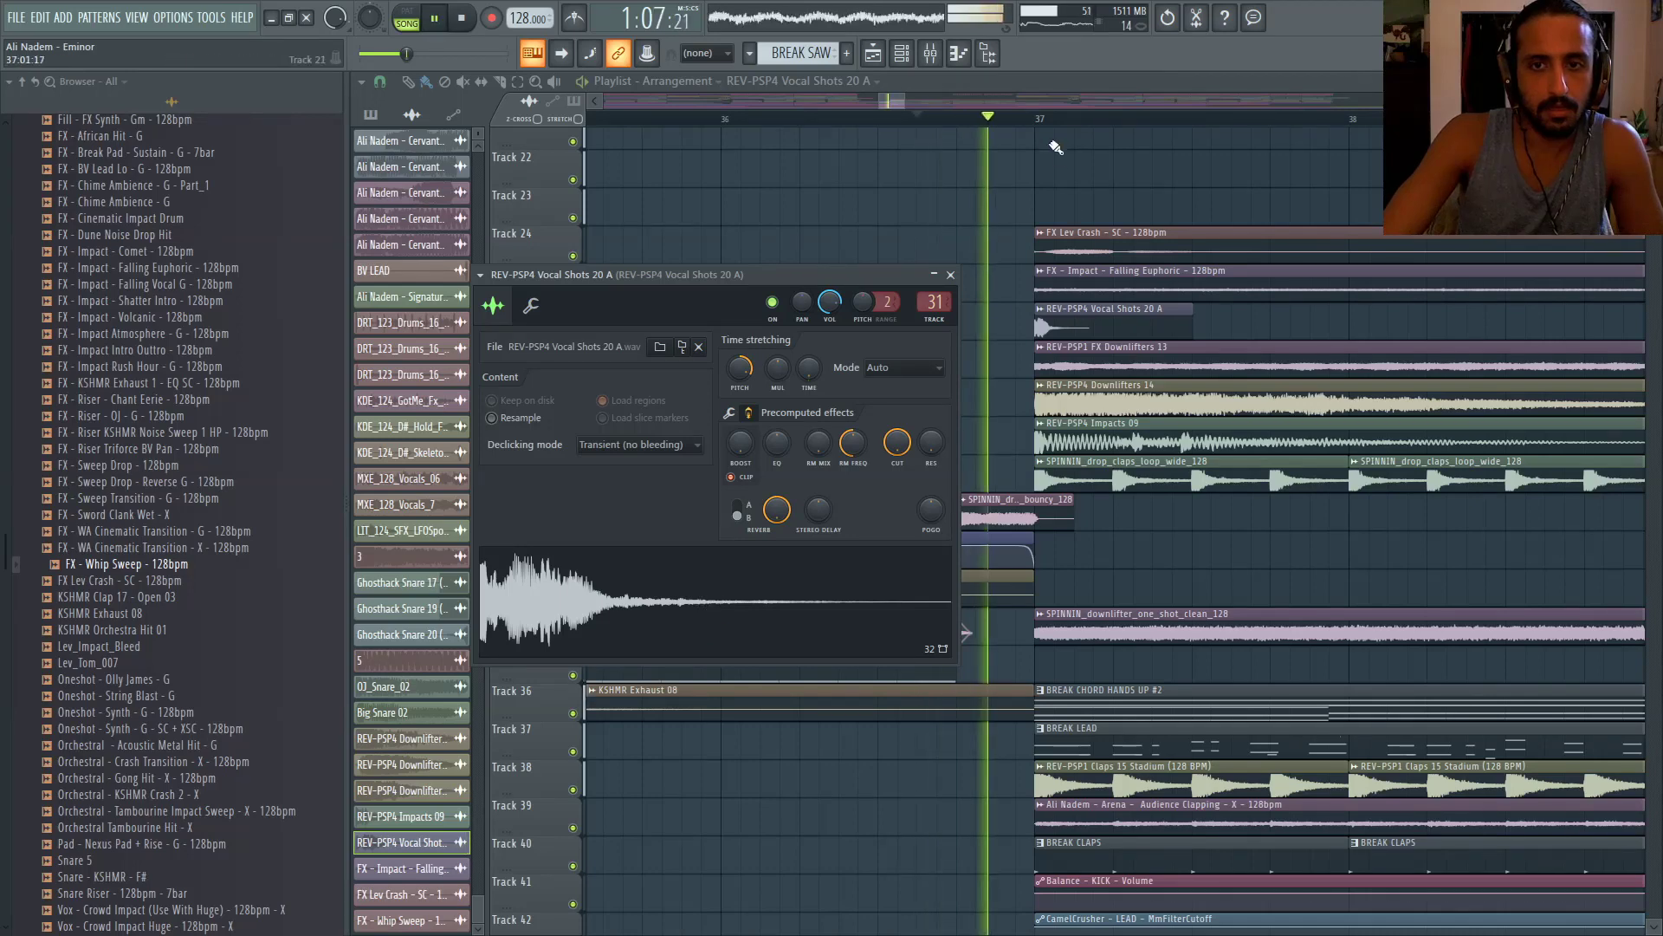
pyautogui.click(1042, 118)
pyautogui.doubleClick(1106, 314)
pyautogui.press('space')
# Solo the REV-PSP4 Vocal Shots 20 A mixer track and listen to it from bar 37
pyautogui.click(931, 54)
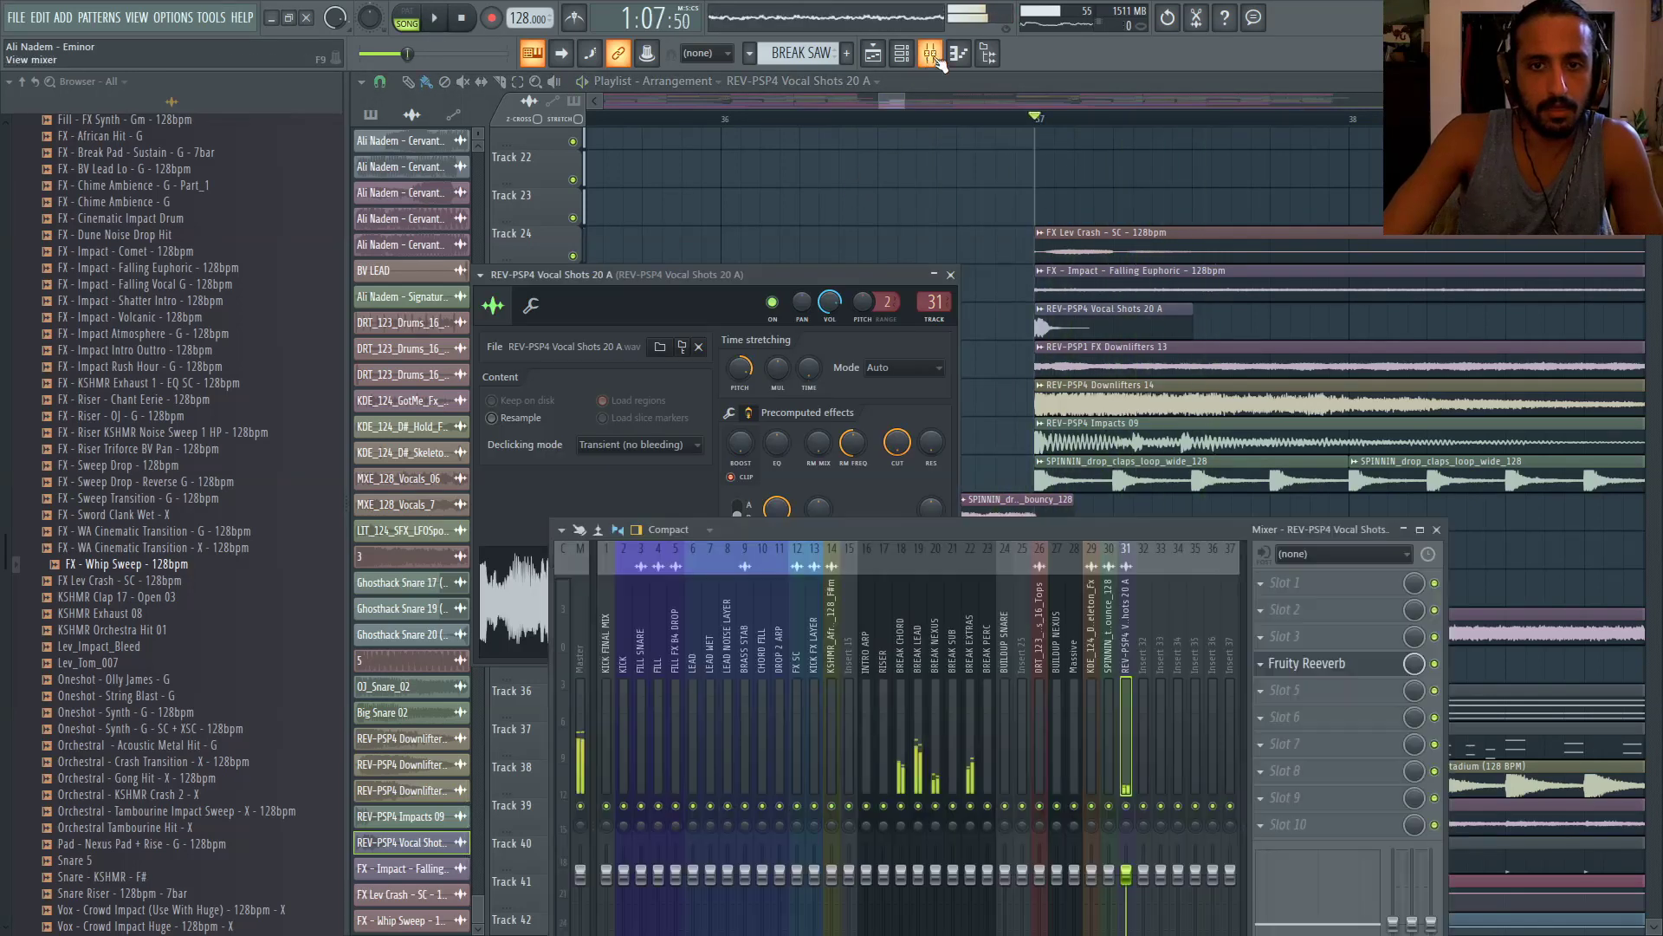
pyautogui.press('space')
pyautogui.press('space')
pyautogui.rightClick(1128, 806)
pyautogui.press('space')
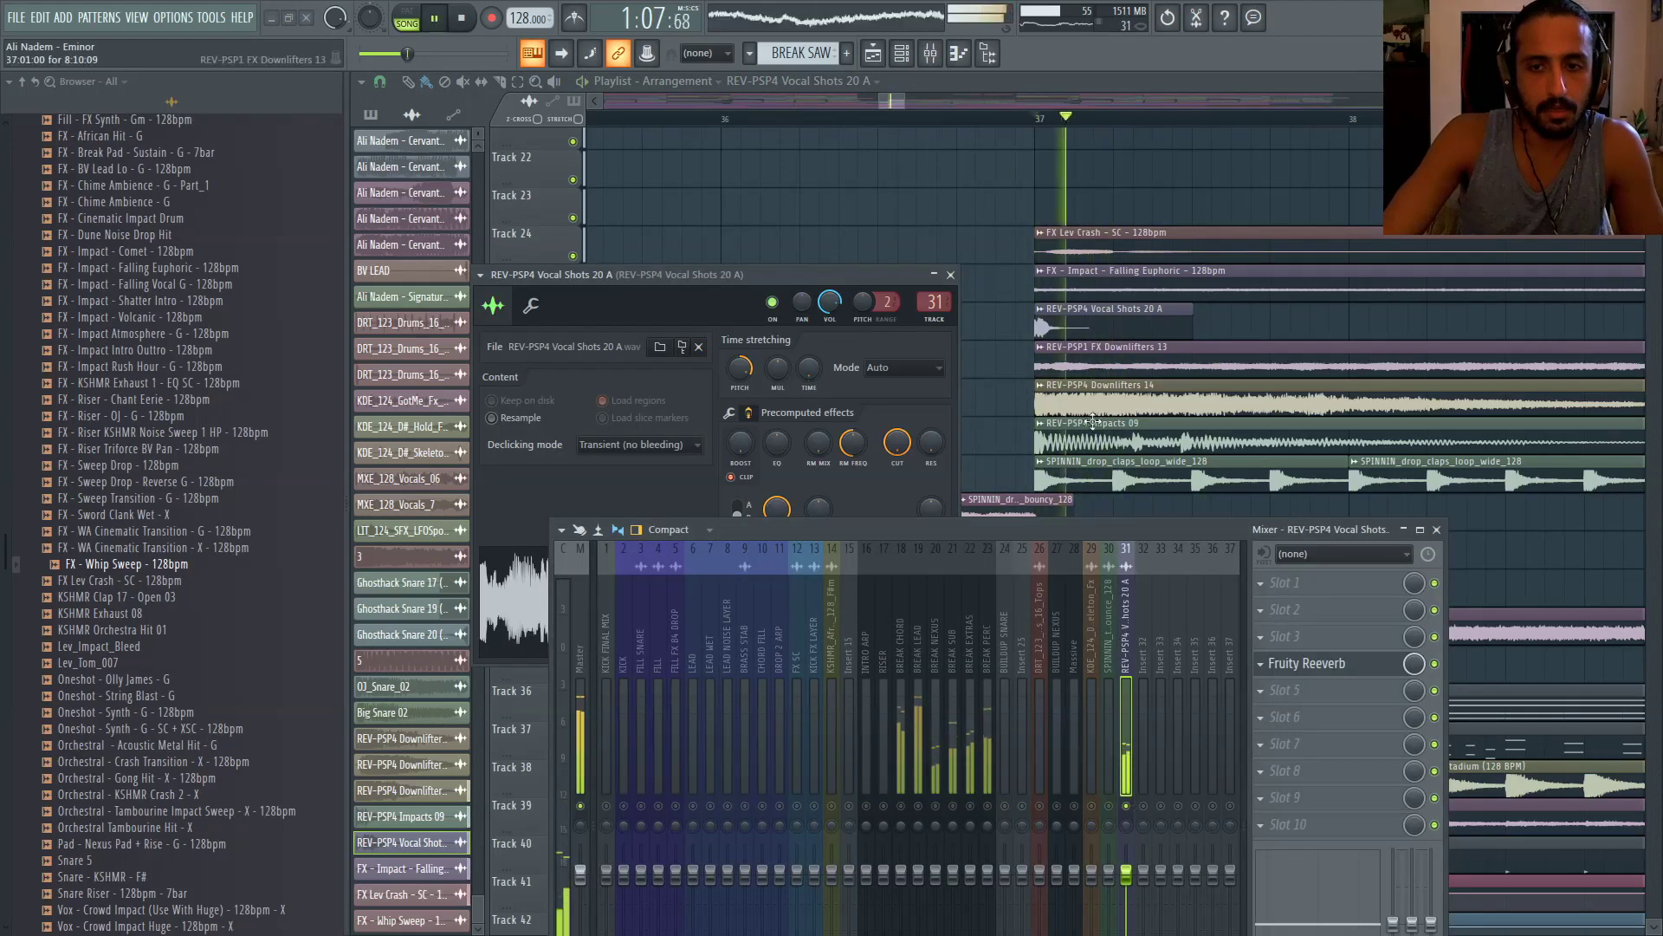
pyautogui.press('space')
# Reset the precomputed reverb on the vocal shot, replay from bar 37 and re-enable all mixer tracks
pyautogui.rightClick(792, 511)
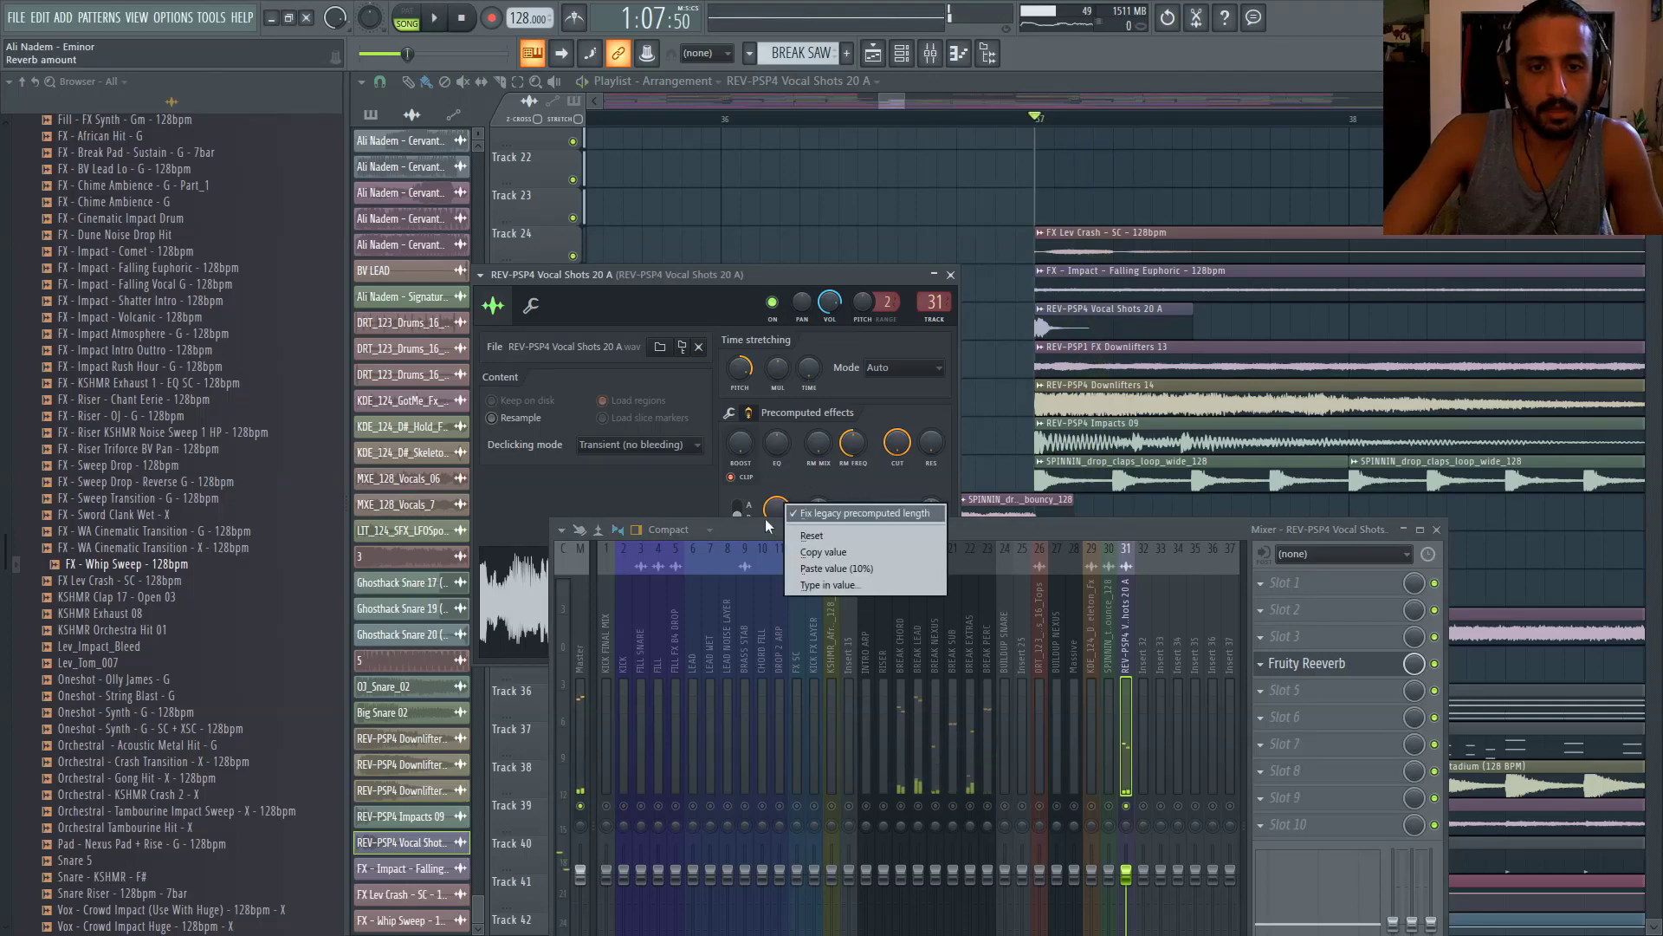
pyautogui.moveTo(766, 522); pyautogui.dragTo(742, 603)
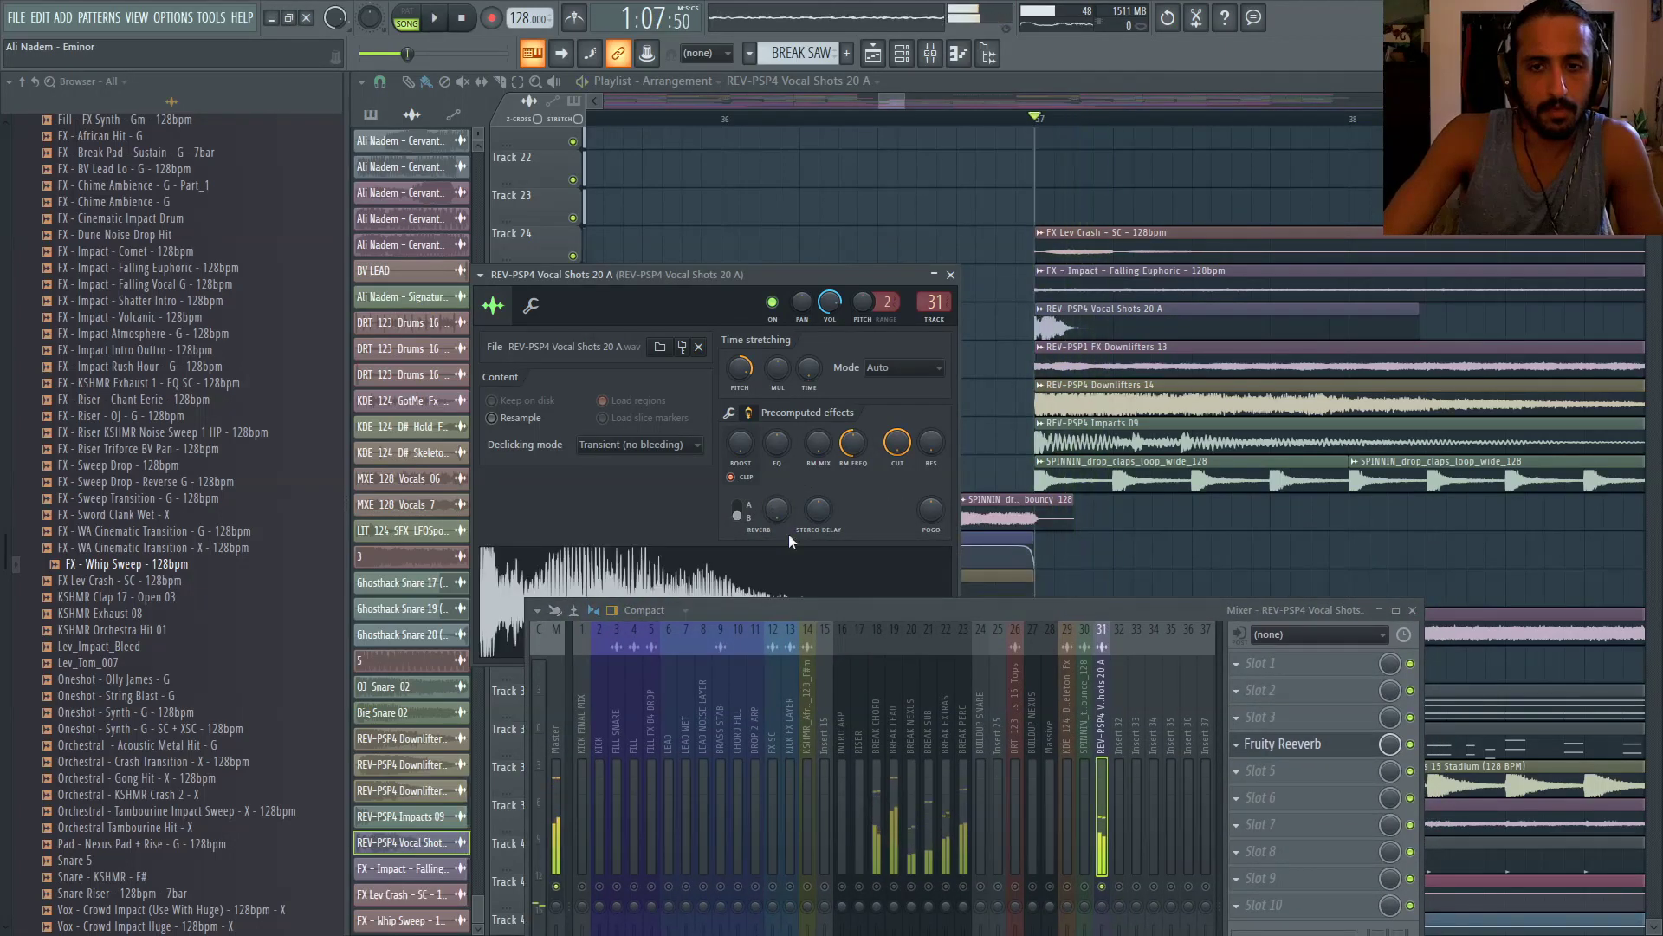
pyautogui.press('space')
pyautogui.click(981, 886)
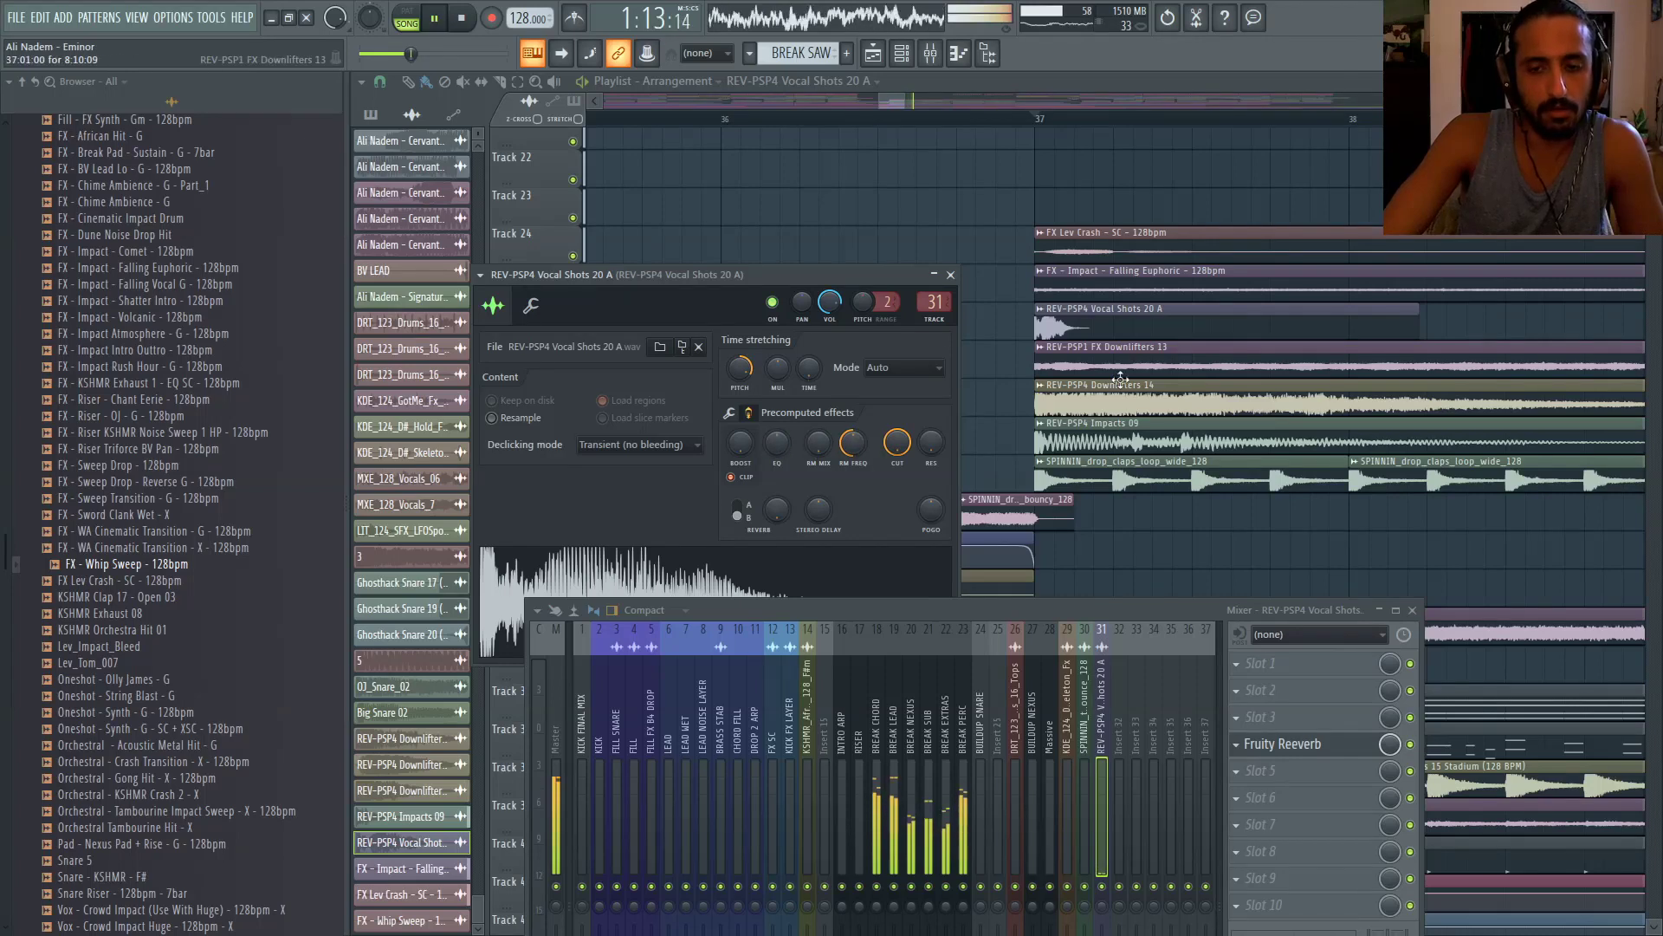
# Place another REV-PSP4 Vocal Shots 20 A clip on Track 26 at bar 41 and play through it
pyautogui.press('Escape')
pyautogui.scroll(-6, 1074, 303)
pyautogui.scroll(2, 1246, 333)
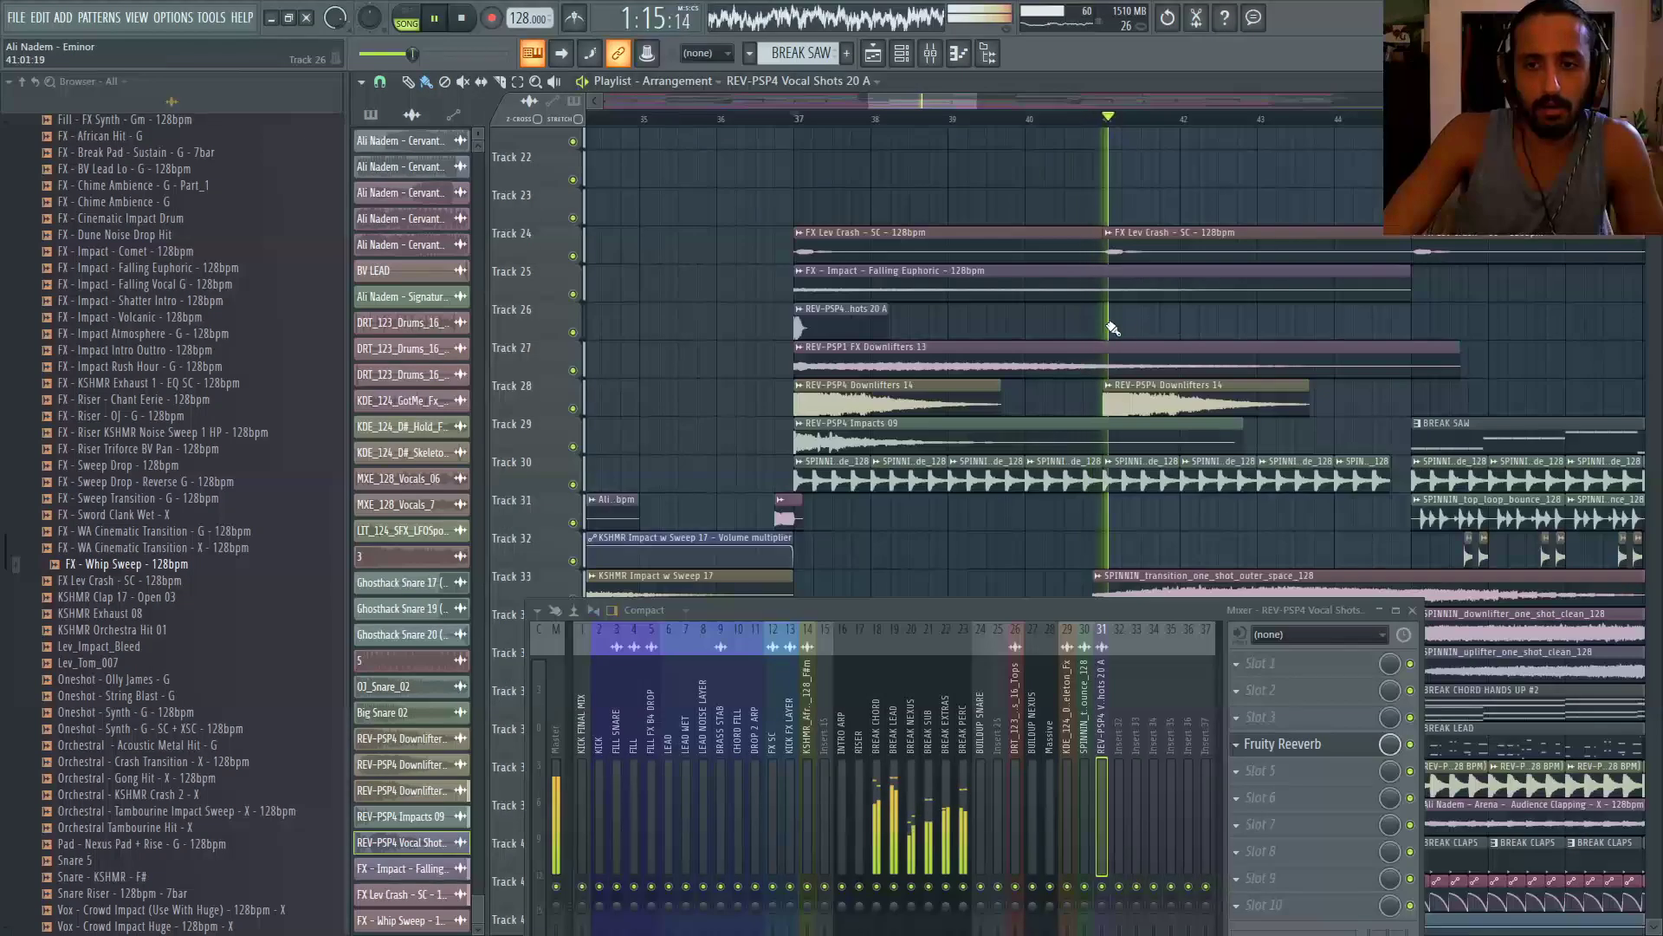
pyautogui.click(1055, 118)
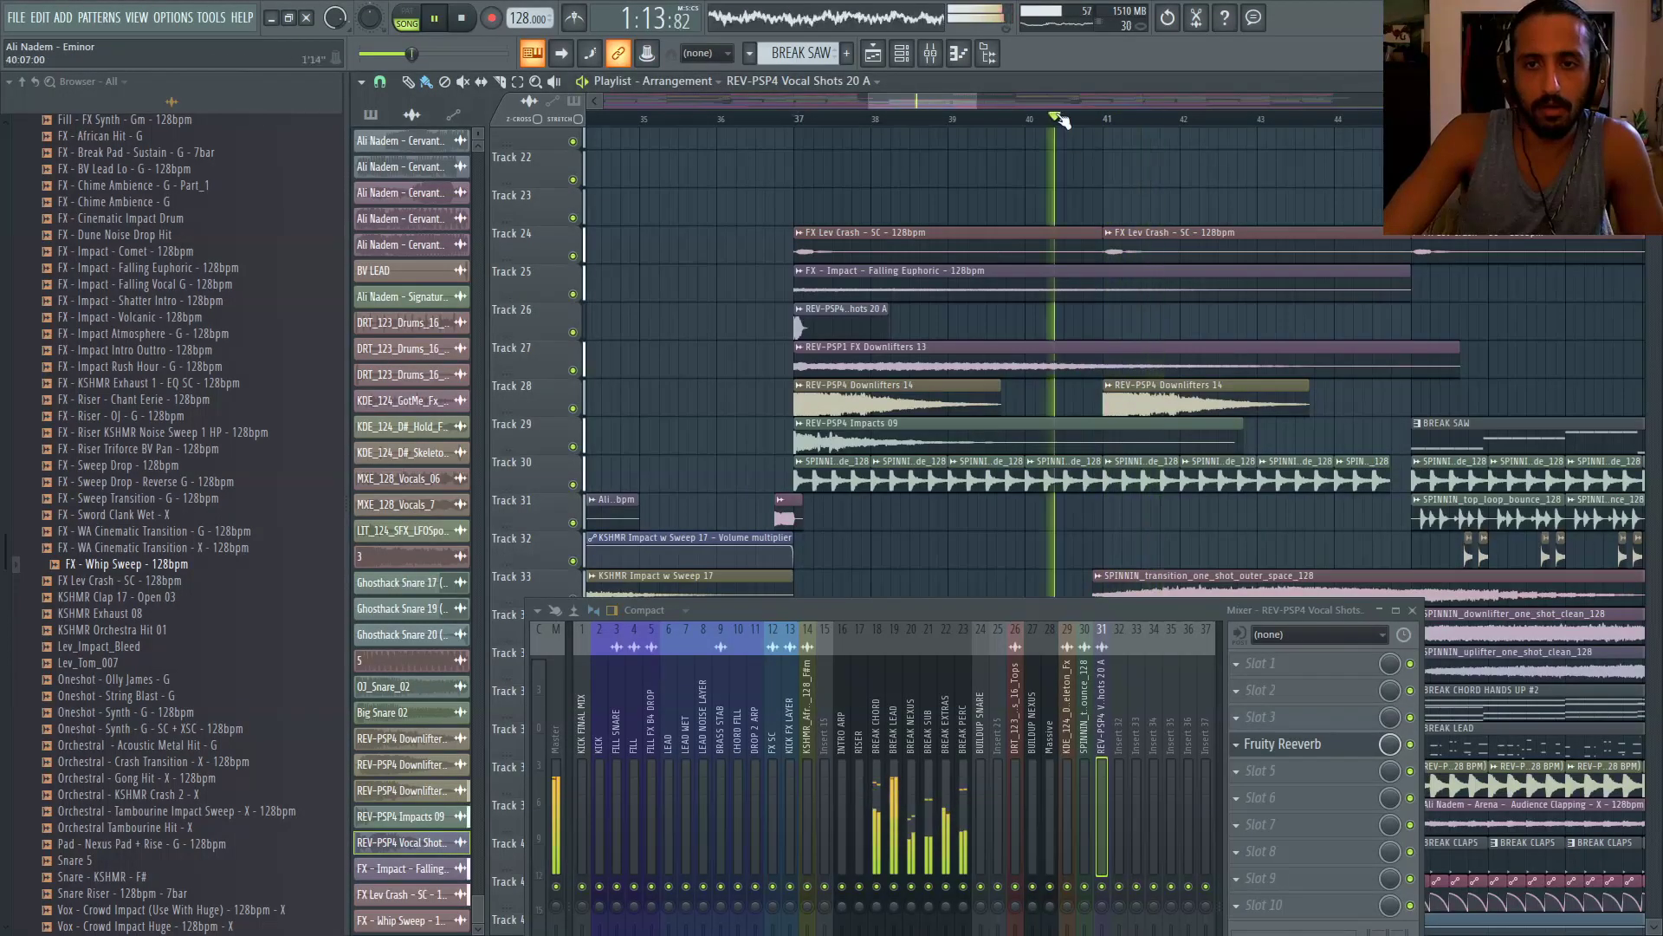
pyautogui.click(1107, 318)
pyautogui.scroll(3, 1015, 314)
pyautogui.scroll(-6, 1015, 314)
pyautogui.scroll(3, 1235, 333)
pyautogui.scroll(-2, 1158, 305)
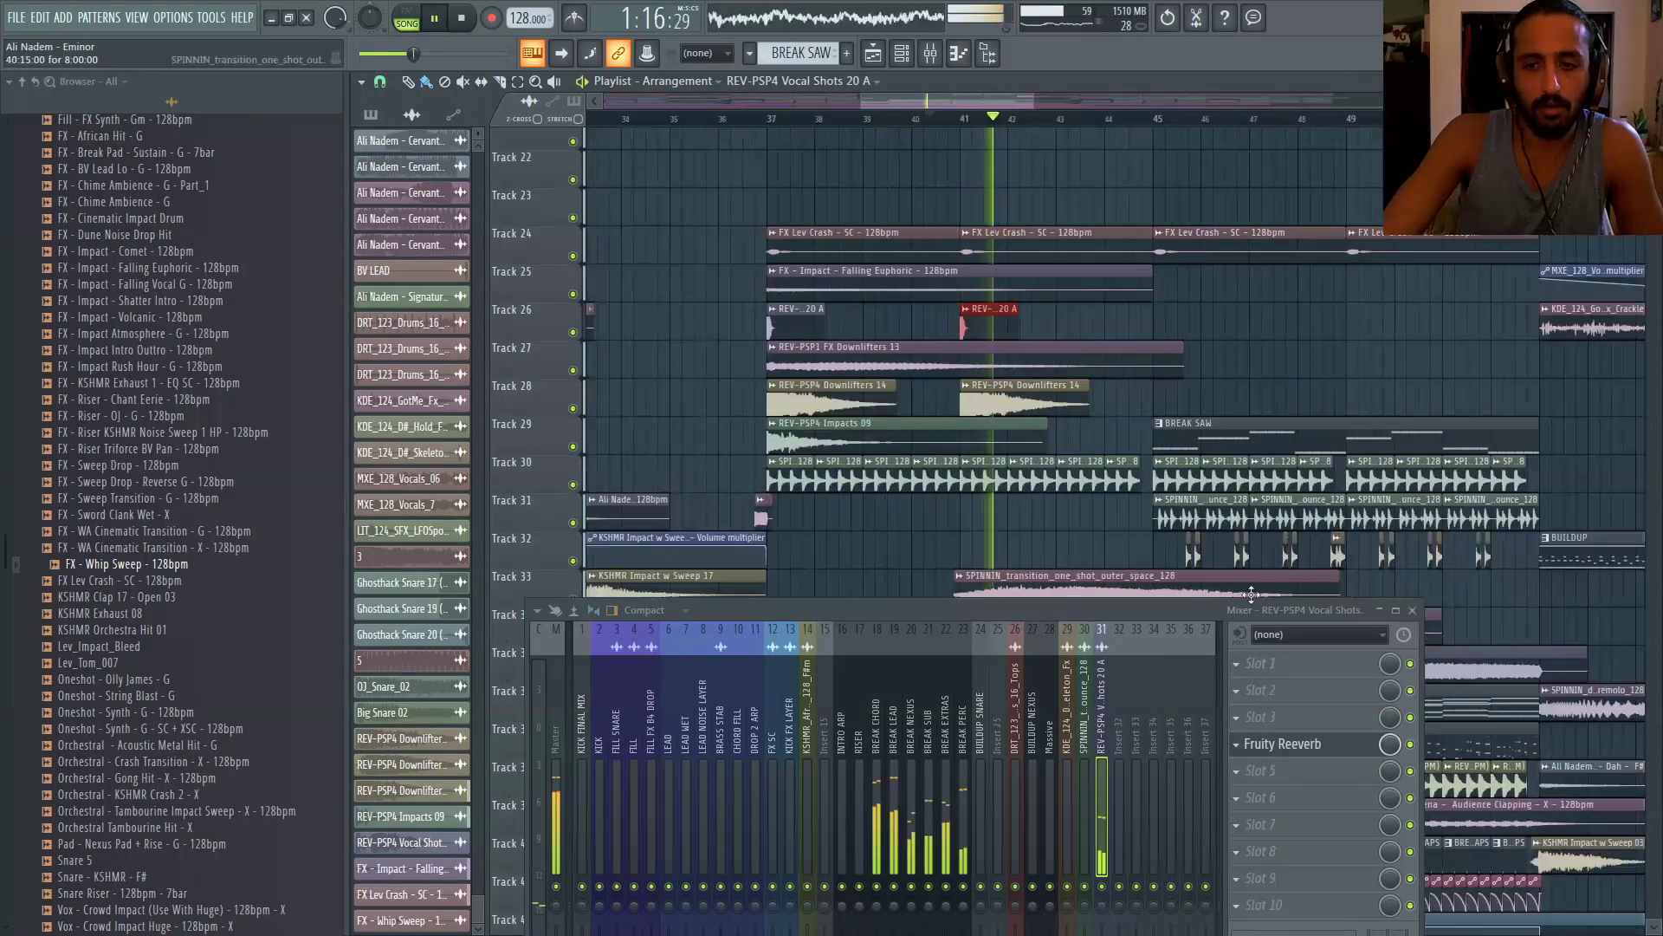
# Close the mixer and switch the playlist to the Draw tool while playback runs into bar 45
pyautogui.moveTo(1198, 603); pyautogui.dragTo(1208, 366)
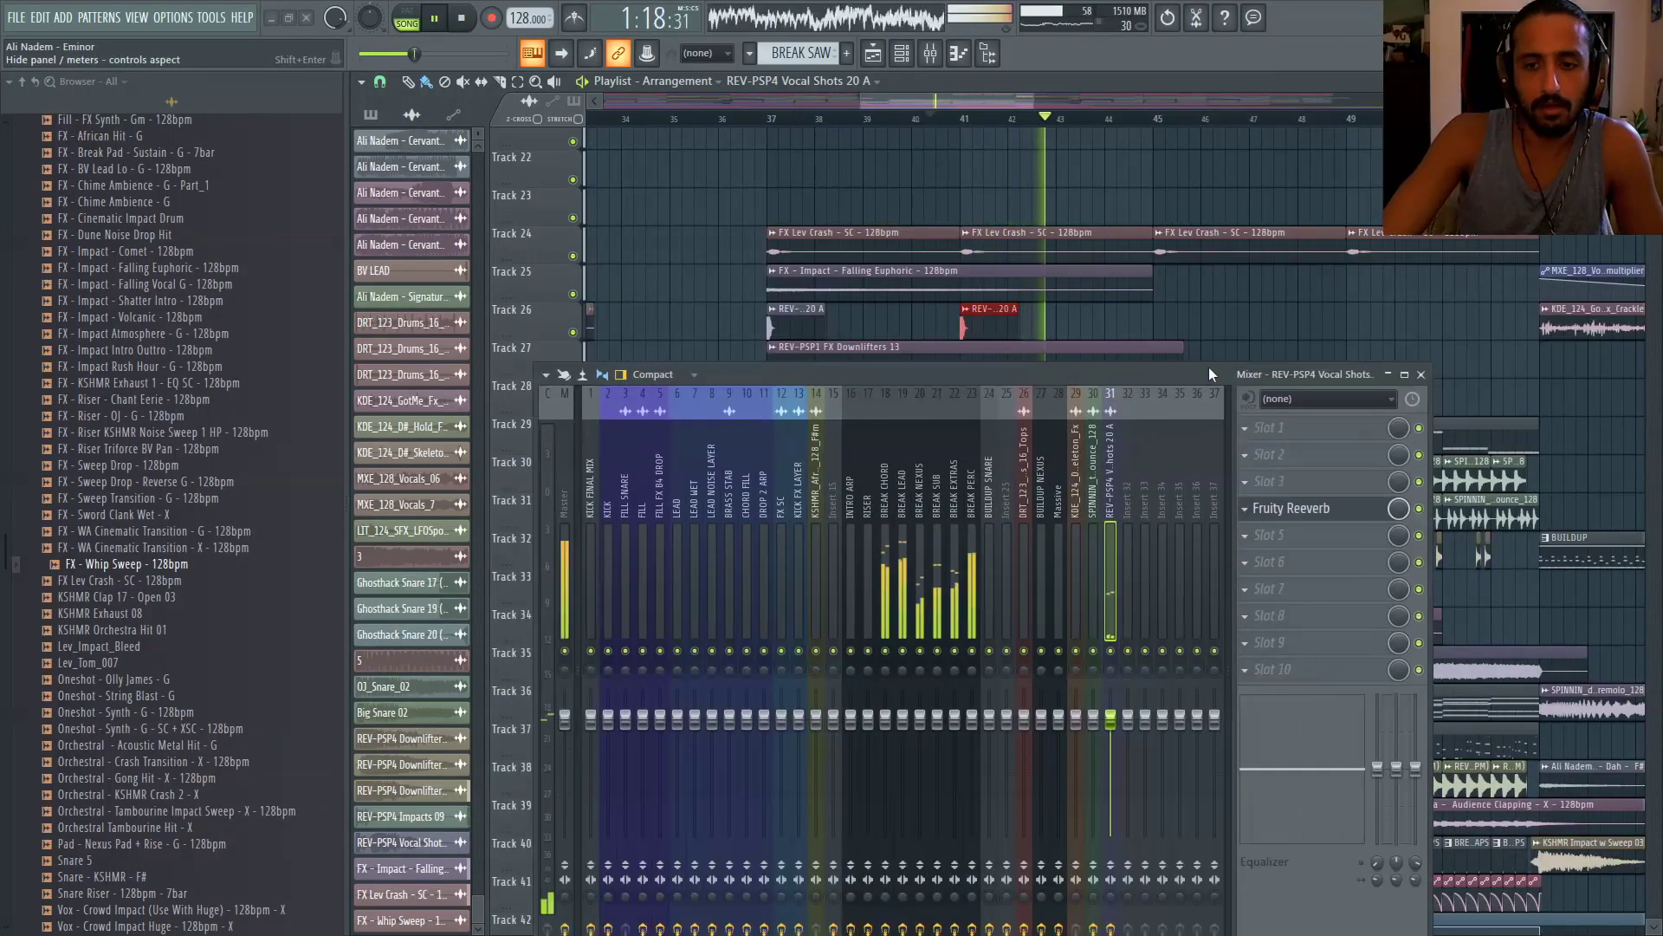
pyautogui.click(1421, 374)
pyautogui.scroll(-2, 1053, 251)
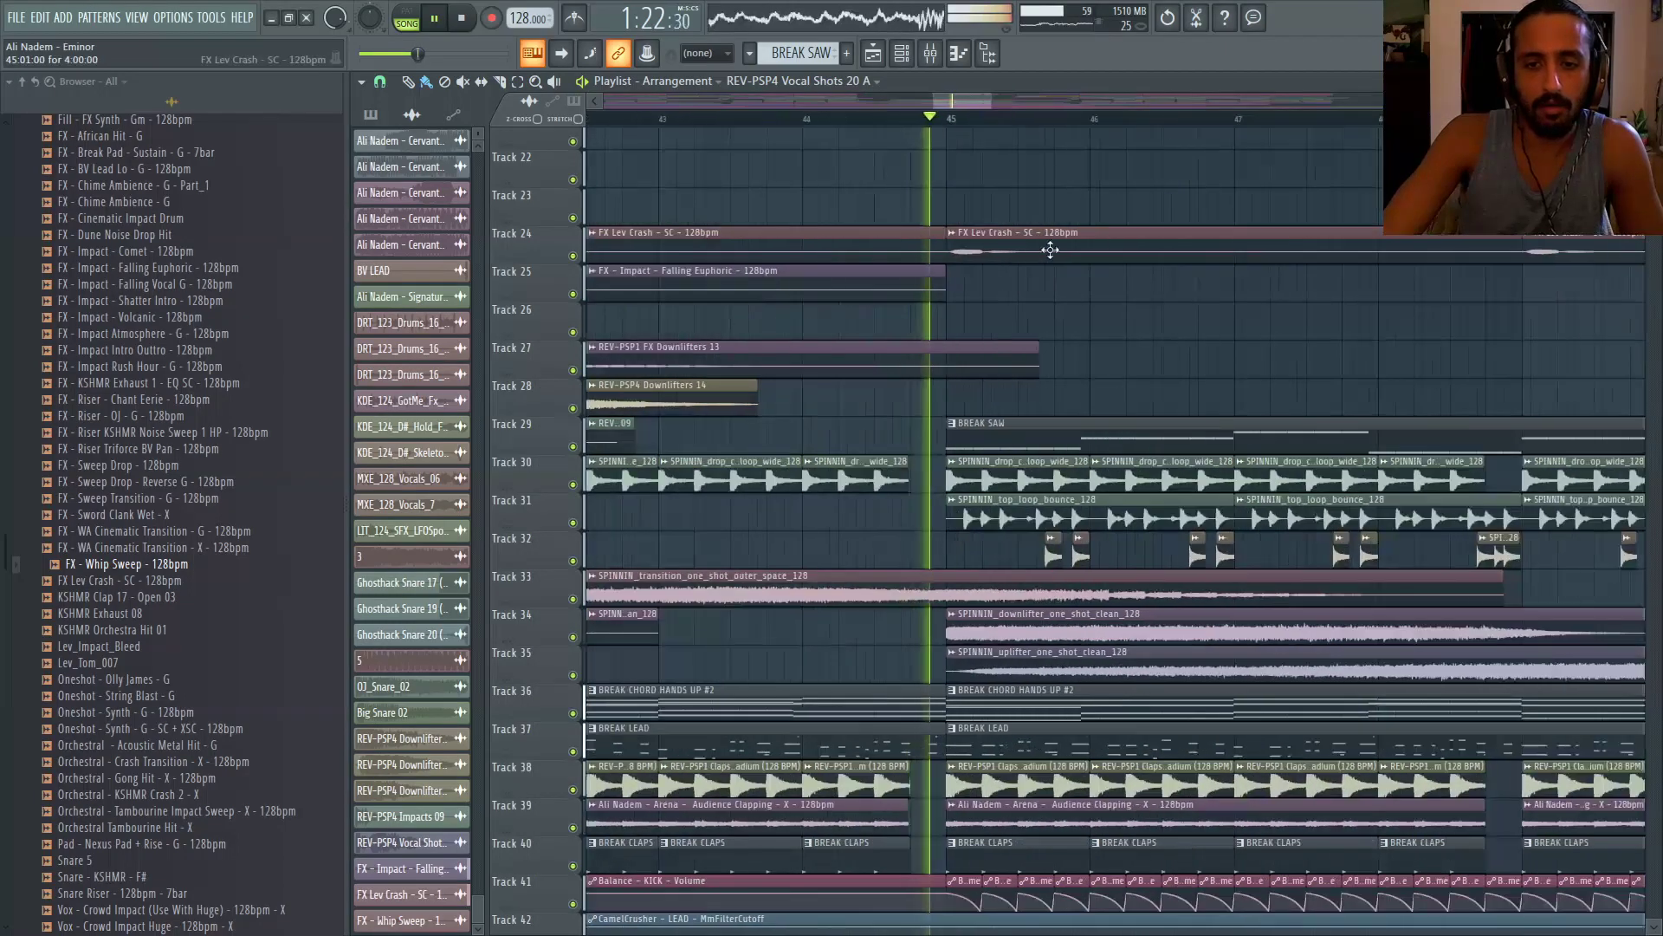
pyautogui.click(409, 81)
pyautogui.scroll(3, 1190, 323)
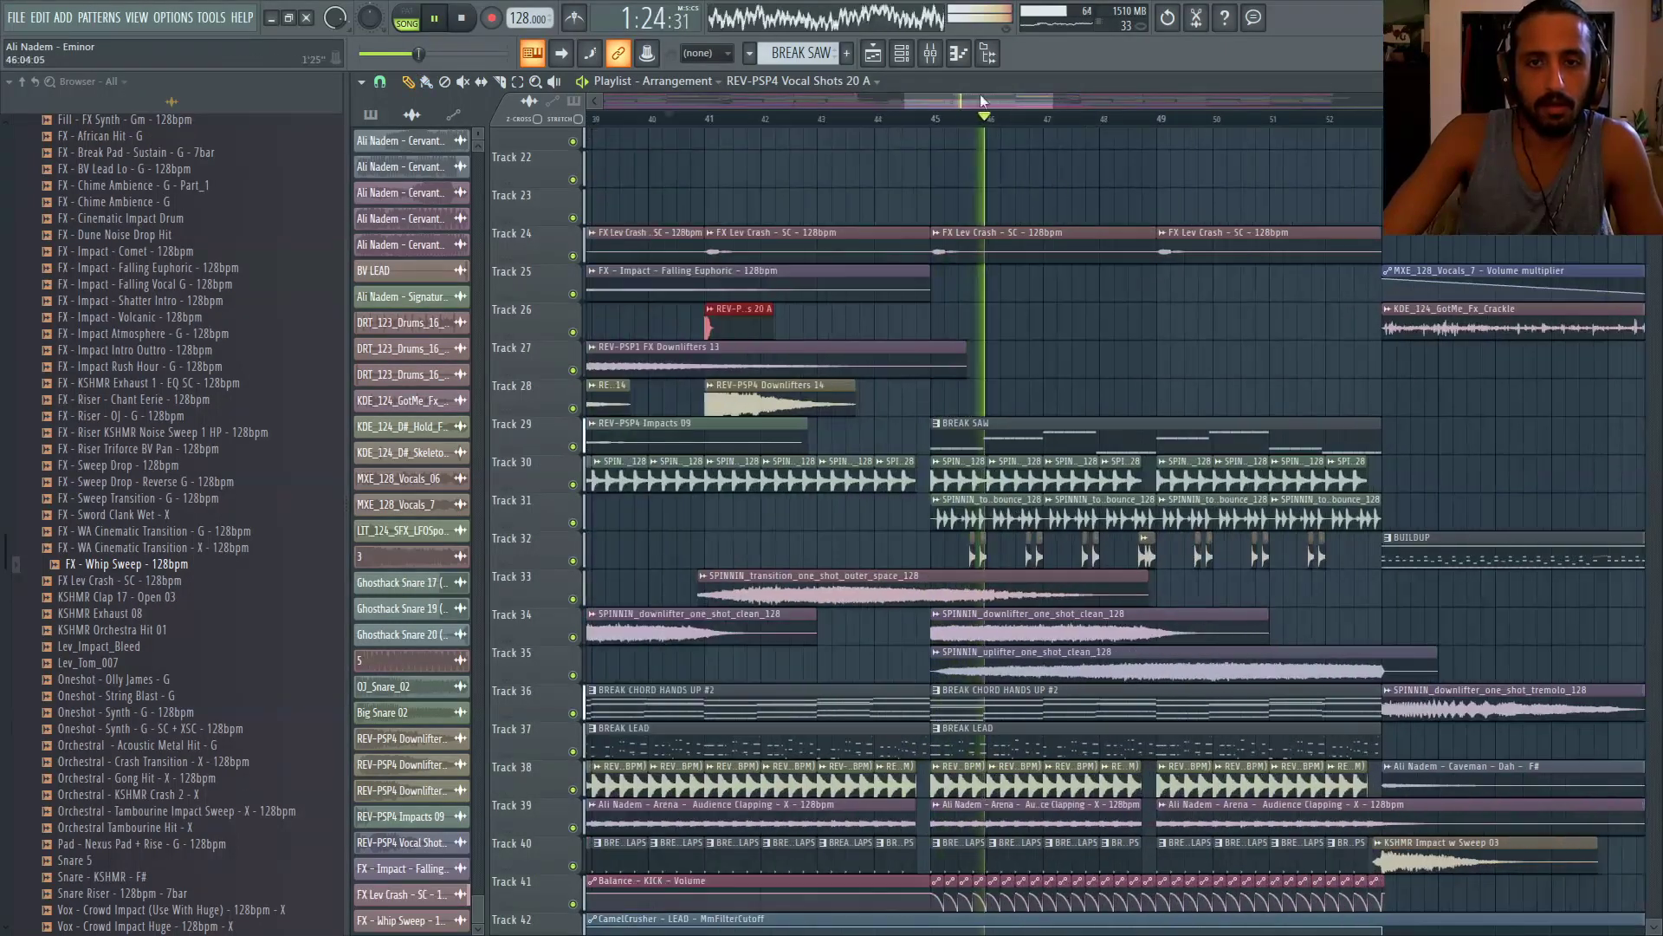
# Adjust the low band of Fruity parametric EQ 2 on the Massive mixer track and replay from bar 45
pyautogui.click(930, 53)
pyautogui.click(1058, 494)
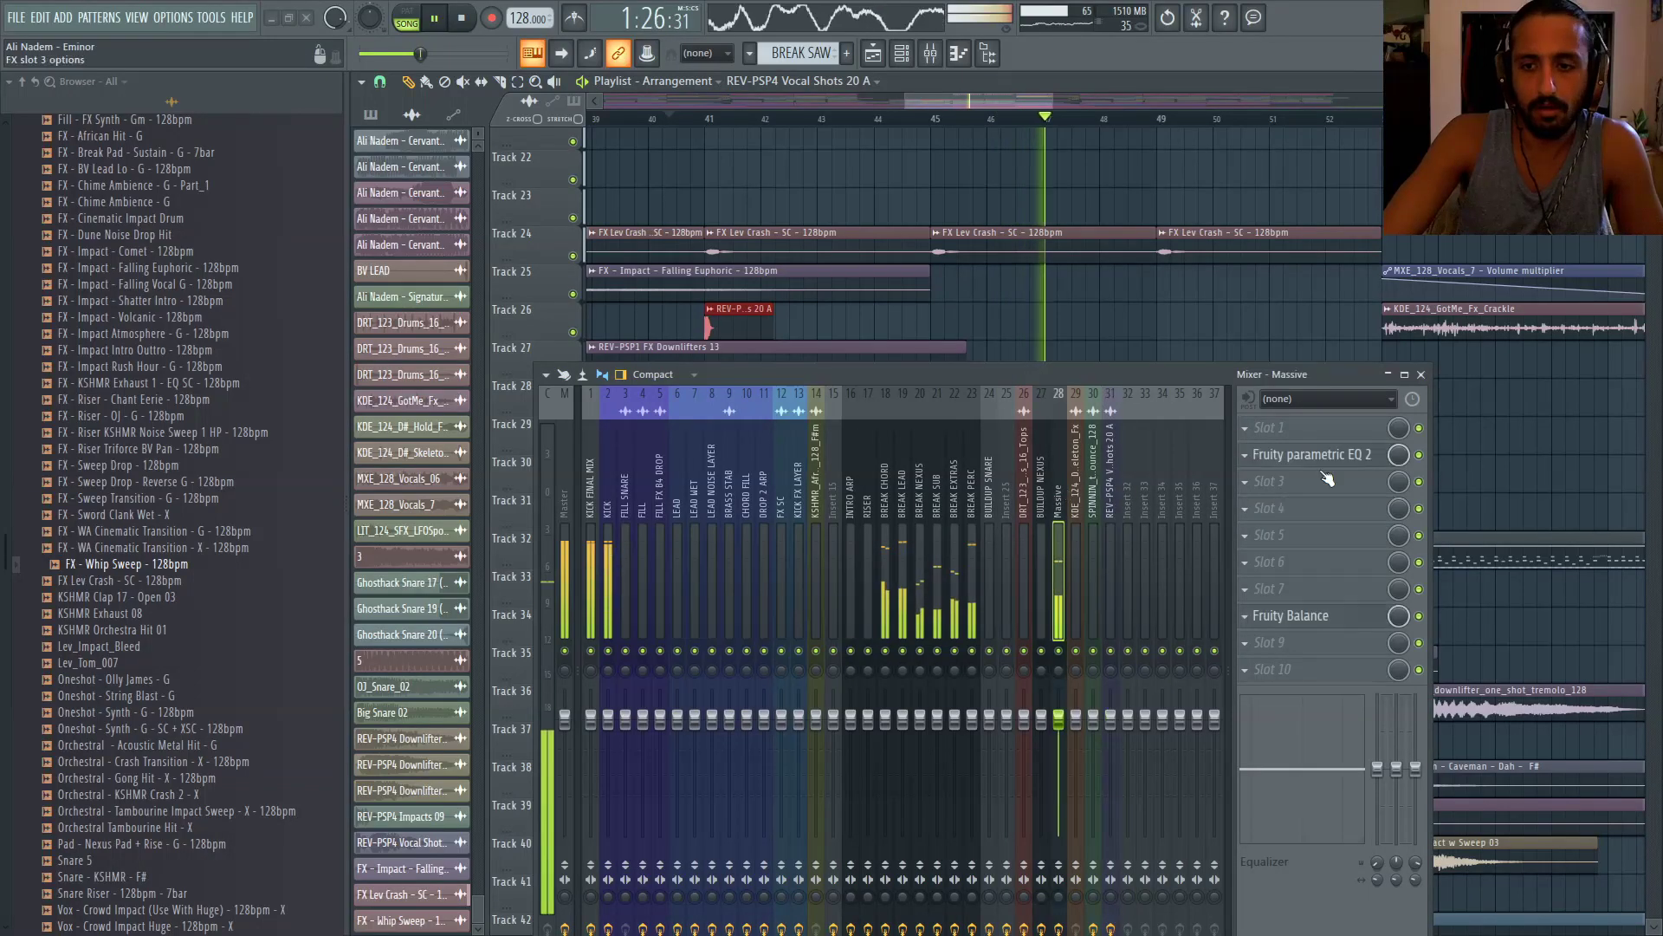
pyautogui.click(1311, 454)
pyautogui.moveTo(792, 371); pyautogui.dragTo(763, 627)
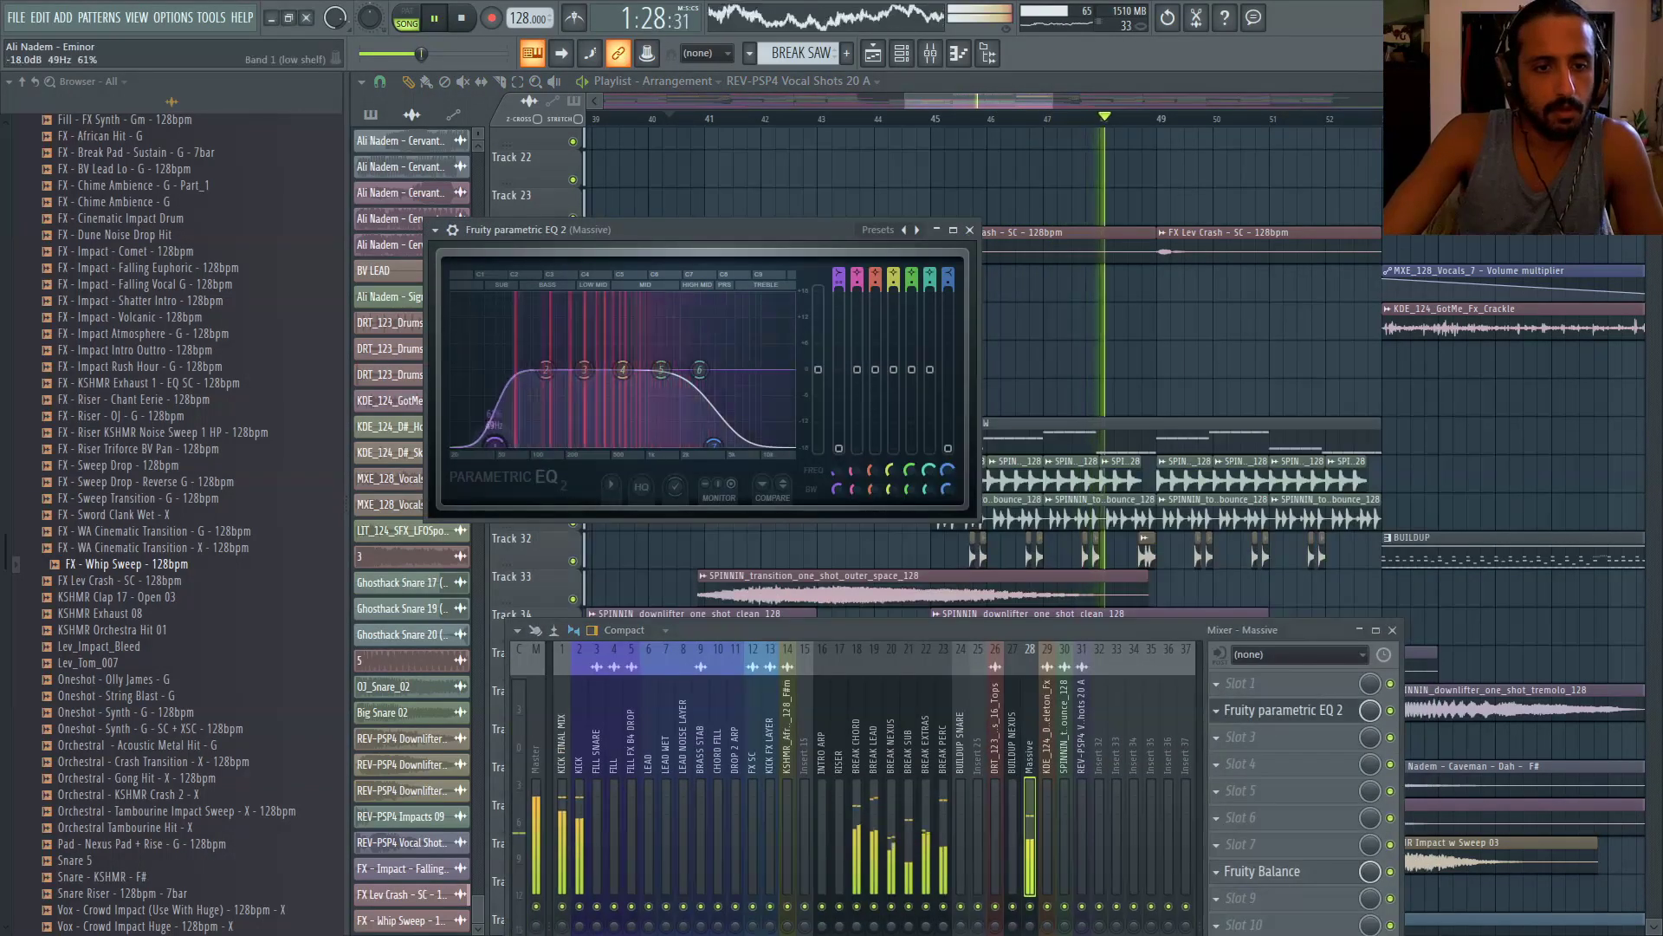
pyautogui.moveTo(468, 444); pyautogui.dragTo(473, 445)
pyautogui.click(935, 119)
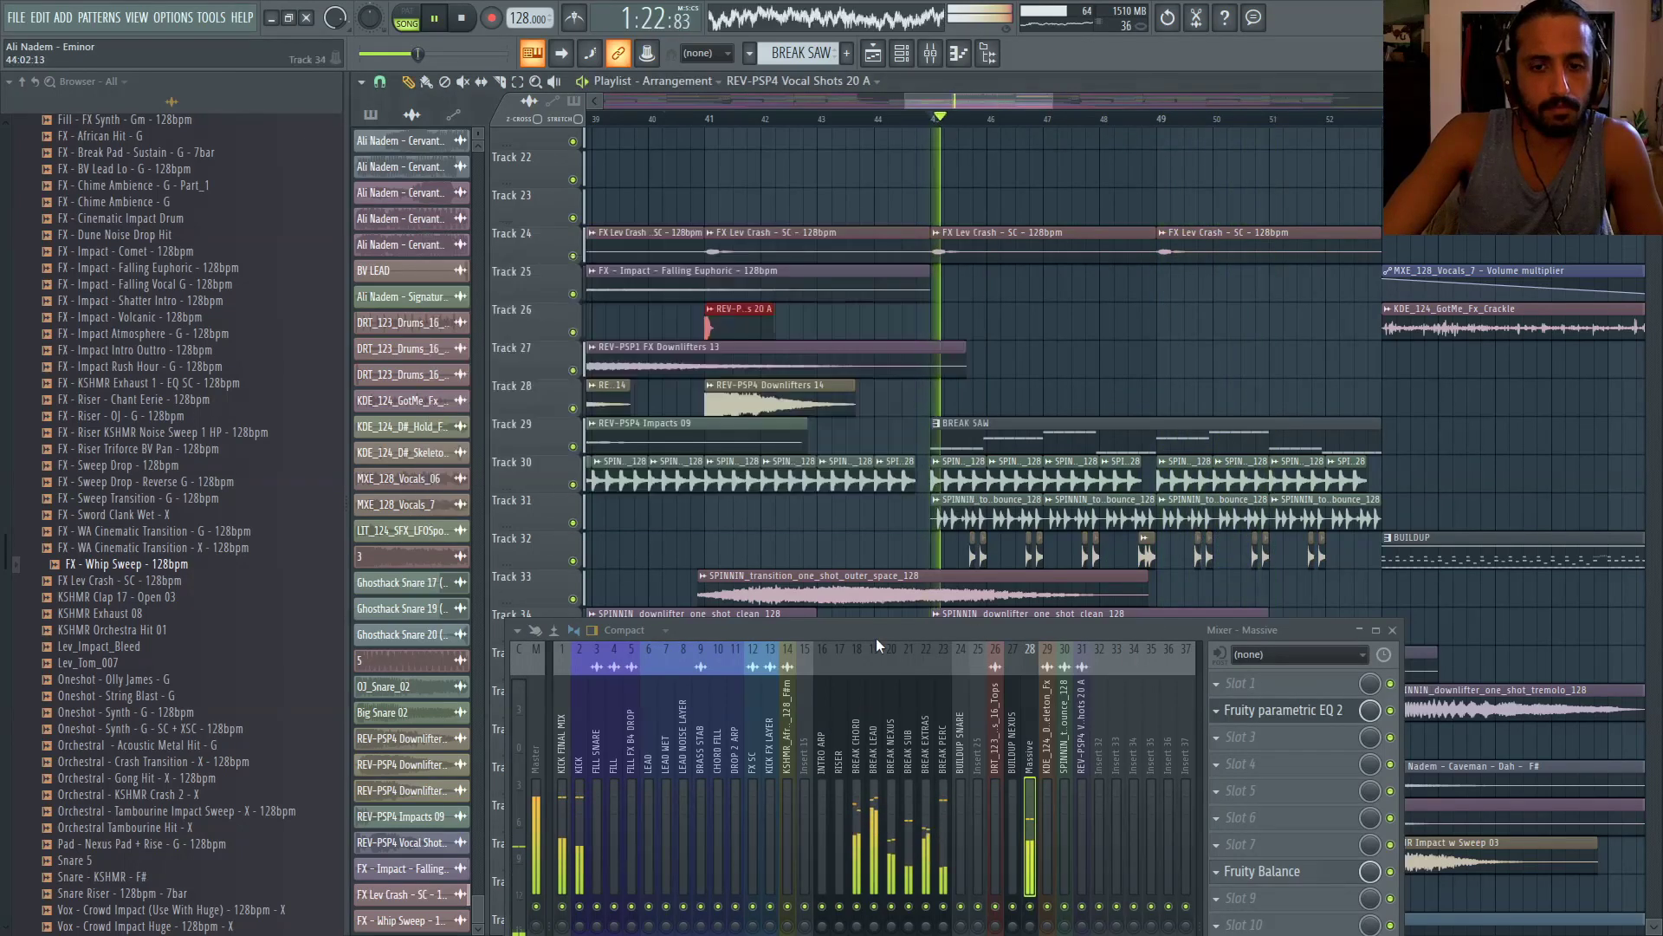
# Enlarge the view of the mixer, select the Master track and restart playback to monitor the break
pyautogui.moveTo(874, 629); pyautogui.dragTo(928, 235)
pyautogui.click(591, 757)
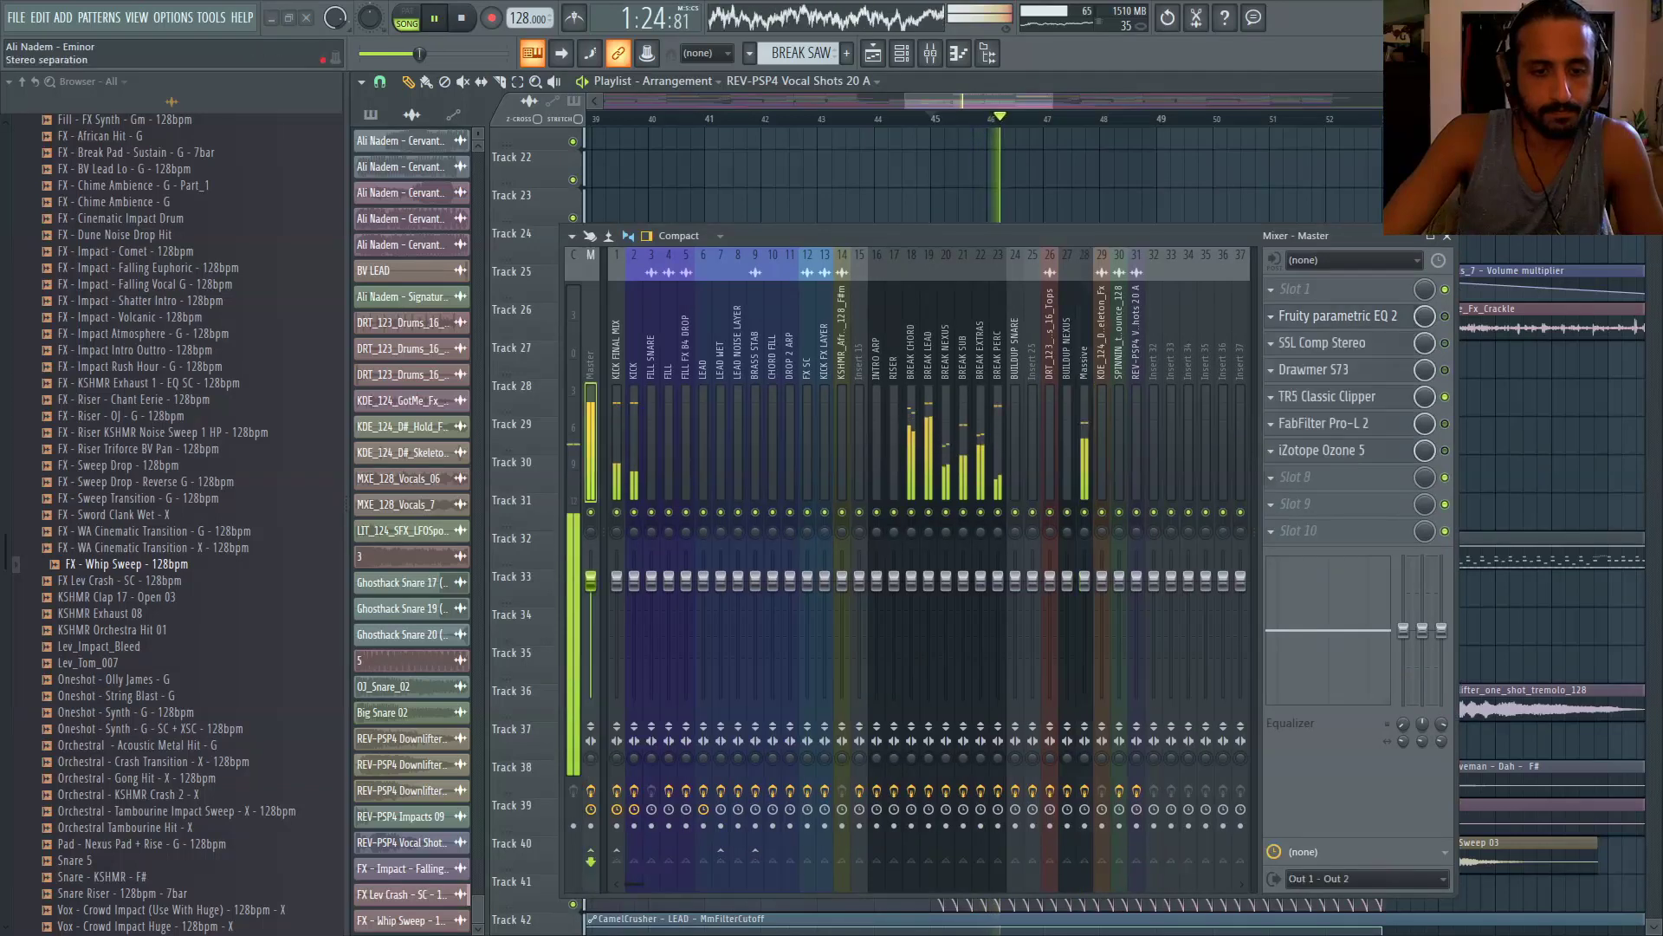
pyautogui.press('space')
pyautogui.press('space')
# Cut the lows on the Massive mixer track with the low band of its Fruity parametric EQ 2
pyautogui.click(1077, 315)
pyautogui.moveTo(1089, 233); pyautogui.dragTo(1067, 709)
pyautogui.click(1317, 791)
pyautogui.moveTo(468, 370); pyautogui.dragTo(526, 442)
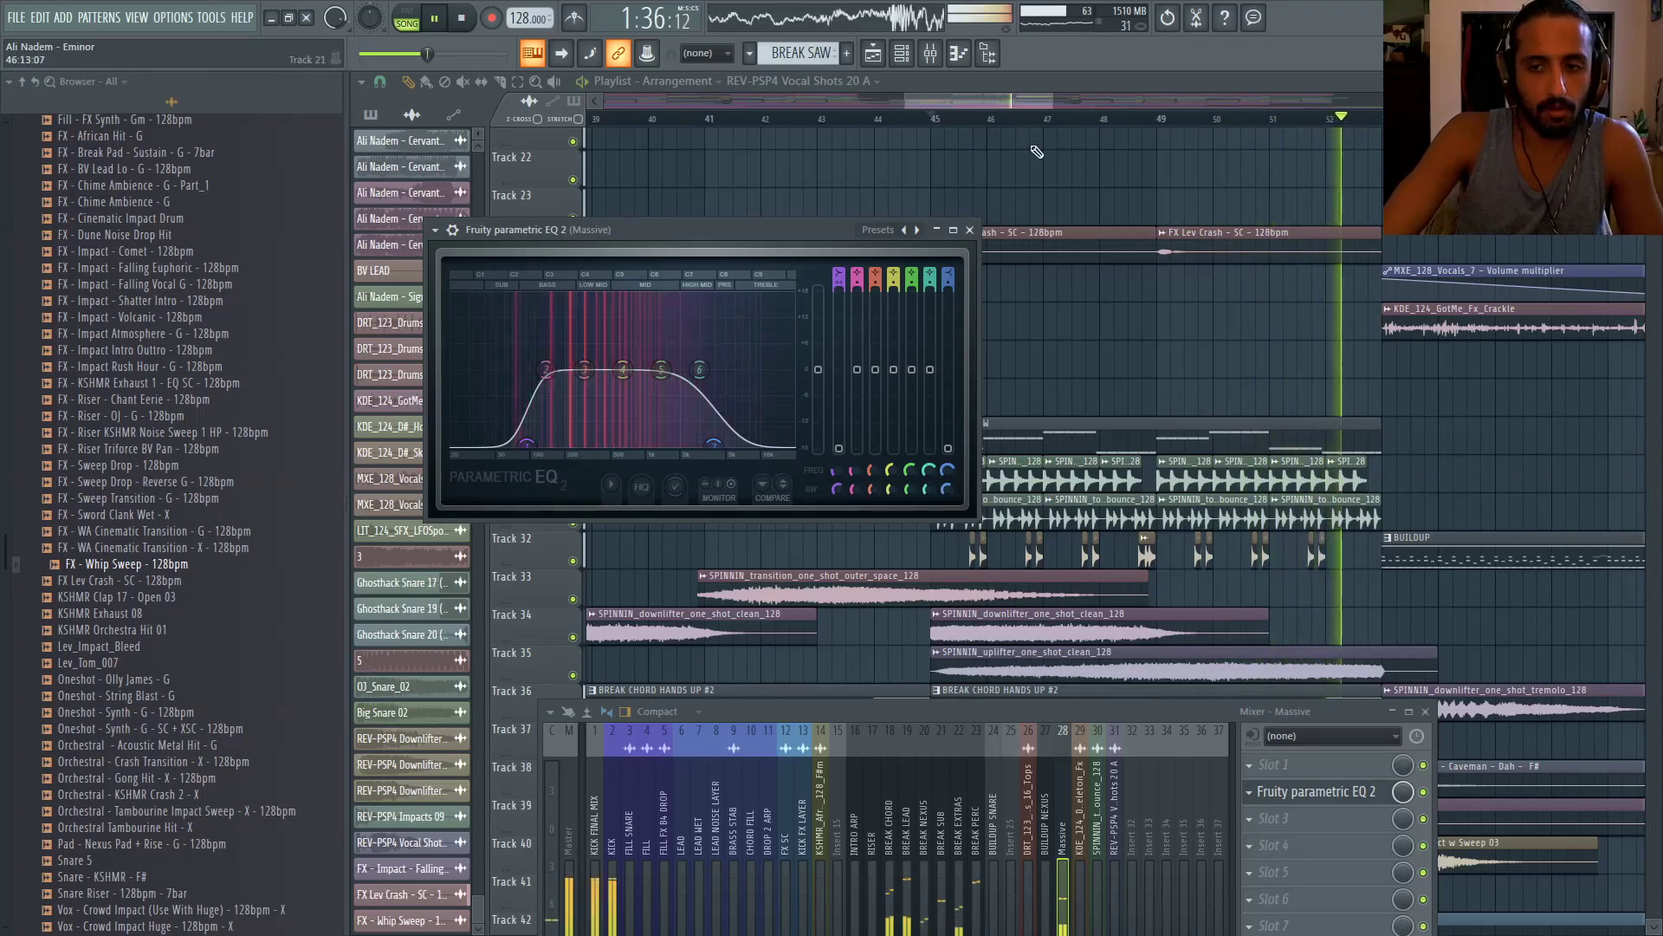
# Replay the break from bar 45 and hide the mixer
pyautogui.moveTo(1015, 99); pyautogui.dragTo(1025, 99)
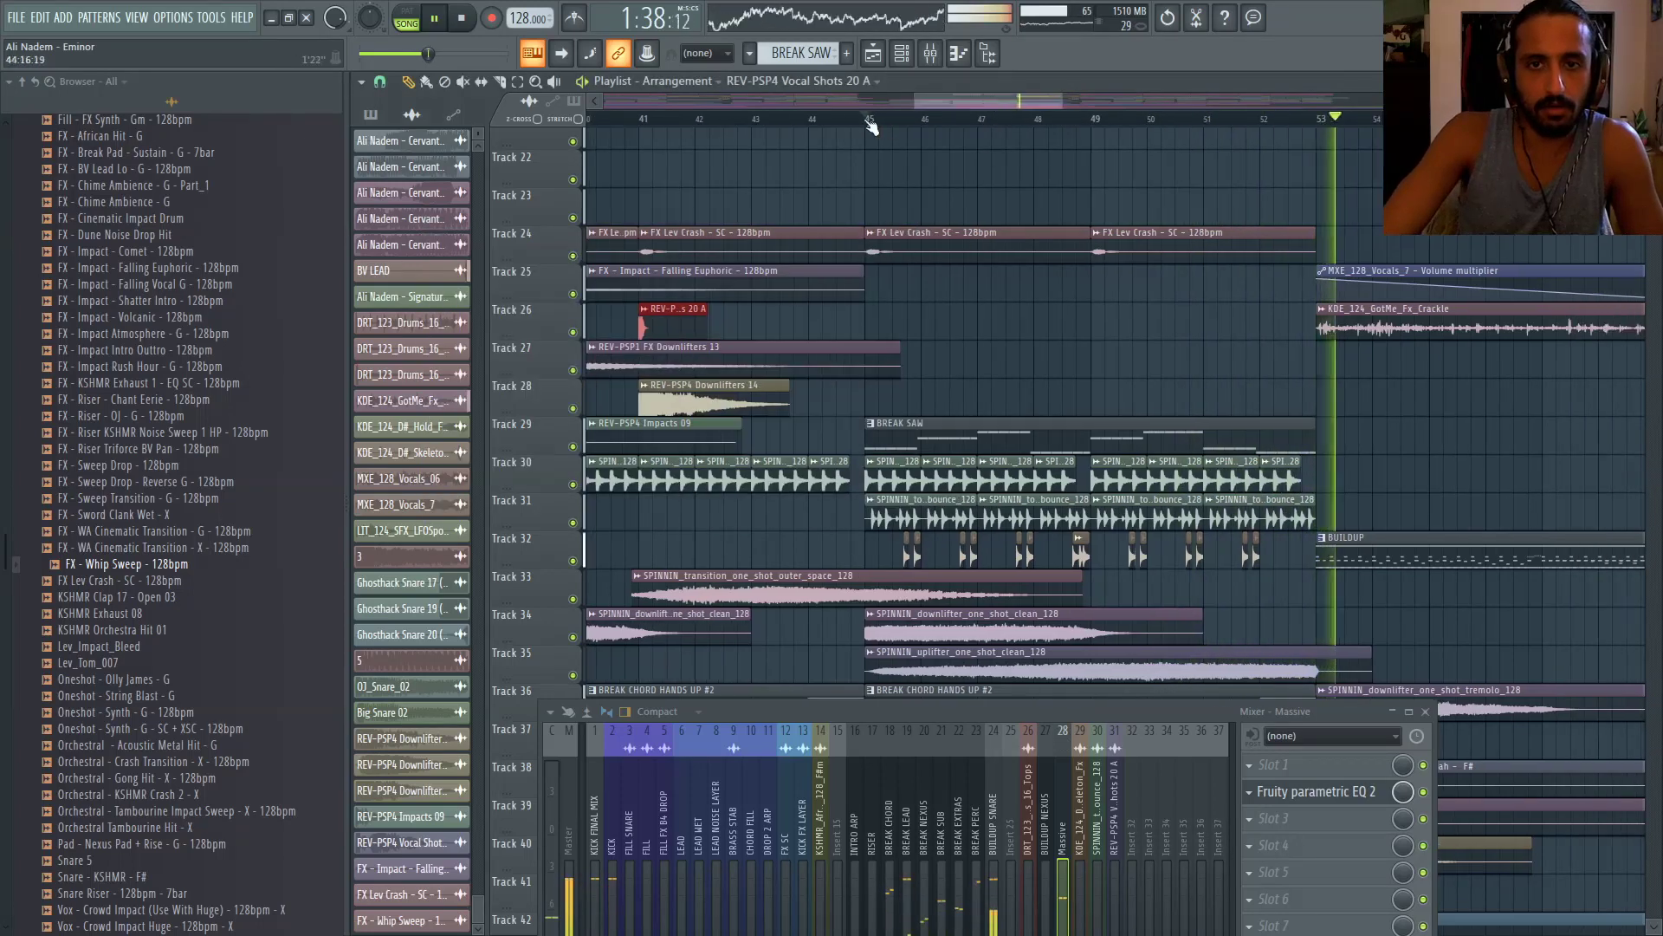
pyautogui.click(869, 120)
pyautogui.press('F9')
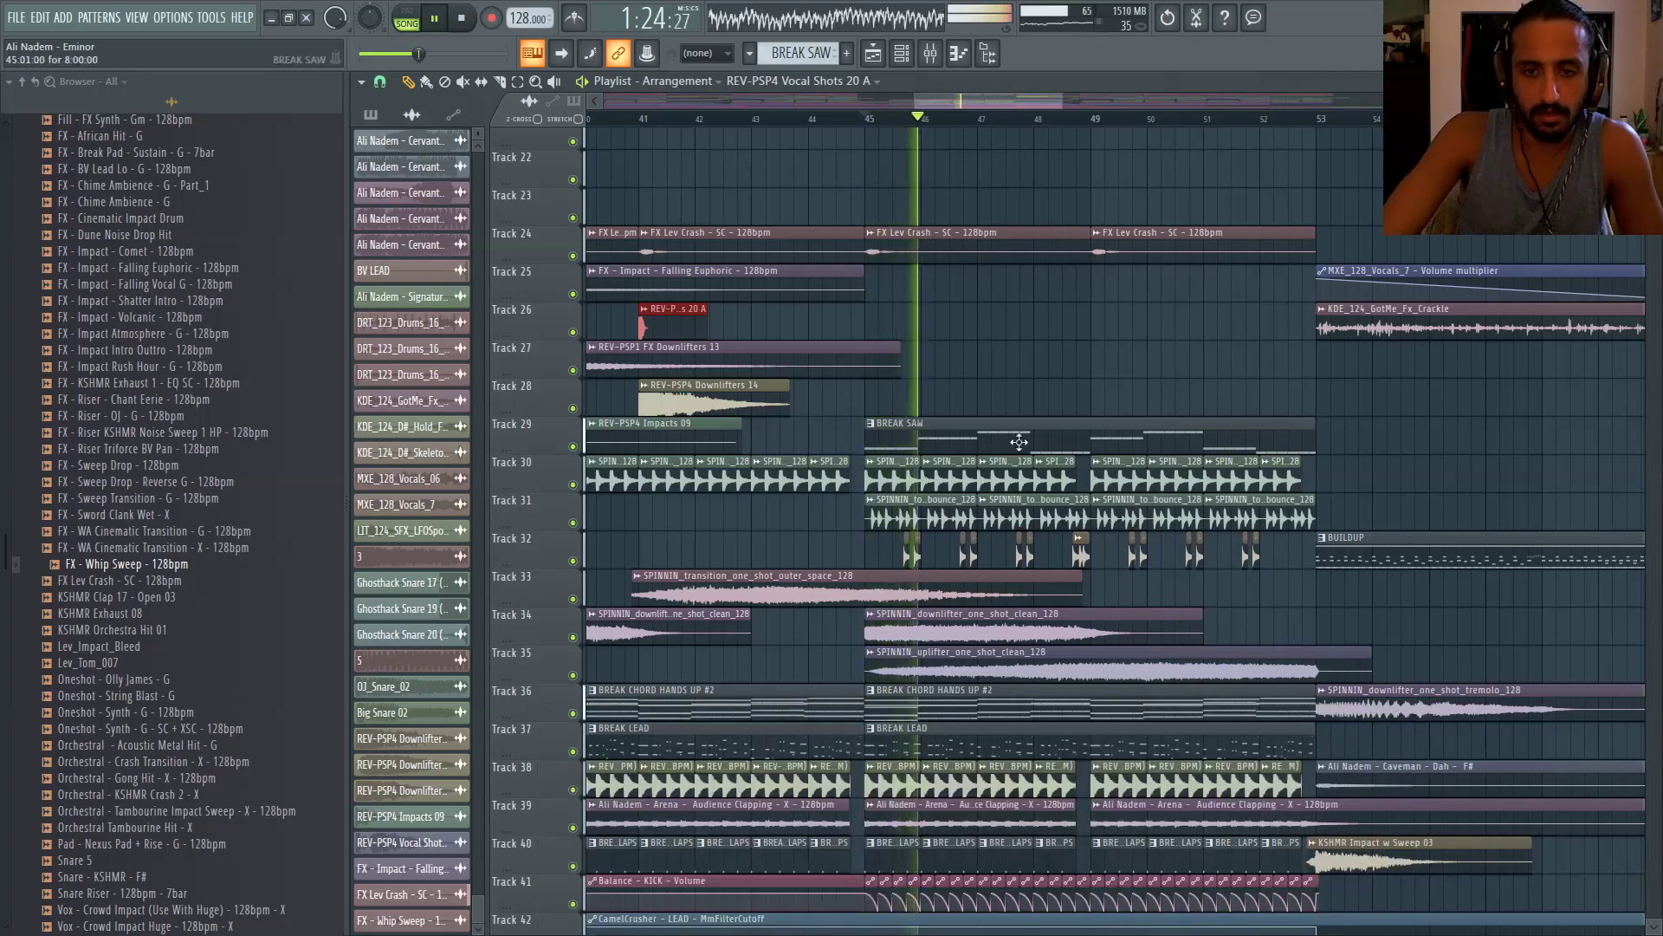
# Select the BREAK LEAD pattern from its playlist clip and open the BREAK LEAD channel's Massive plugin
pyautogui.scroll(-3, 959, 552)
pyautogui.click(959, 551)
pyautogui.click(903, 54)
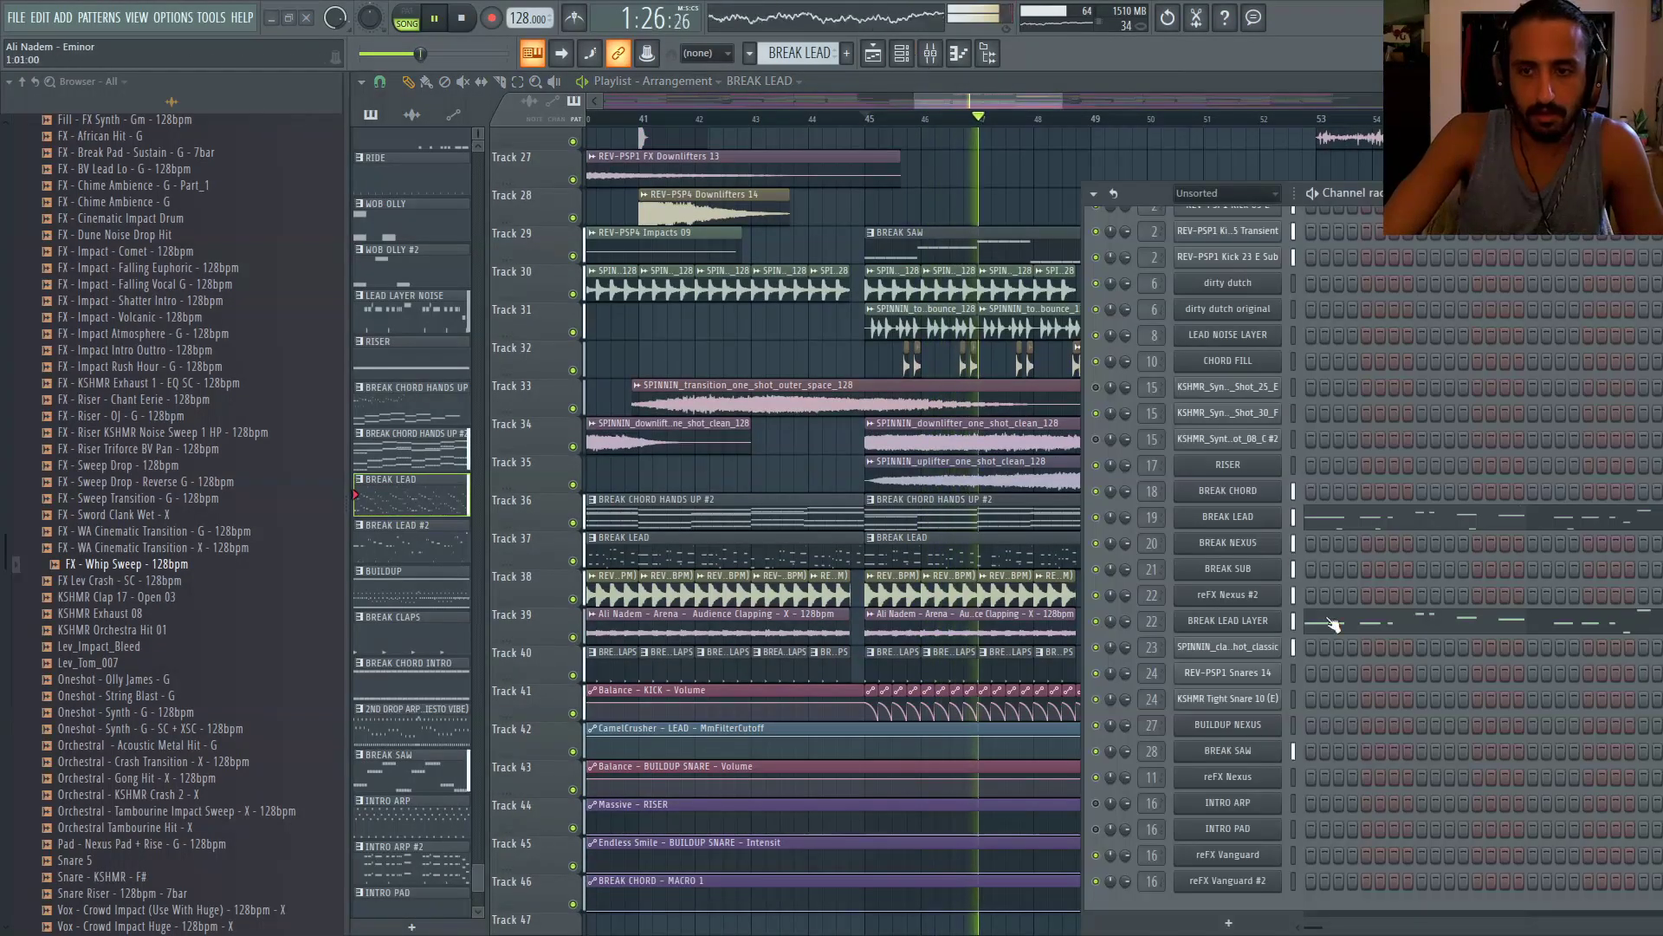
pyautogui.click(1247, 522)
pyautogui.moveTo(1101, 183); pyautogui.dragTo(1386, 300)
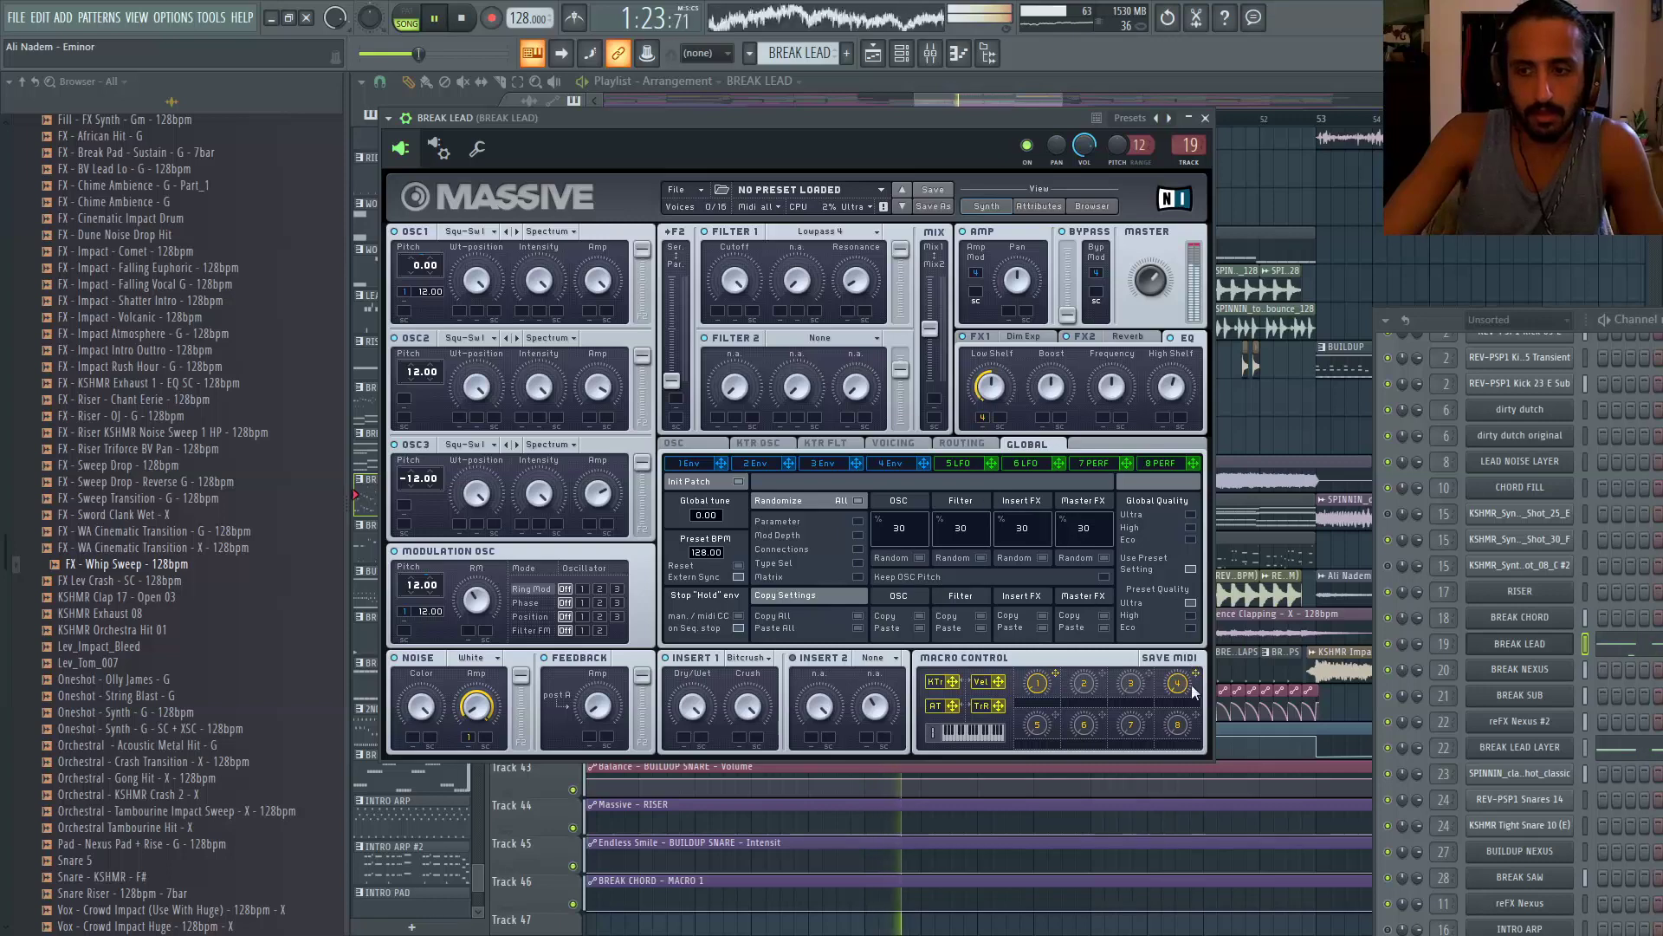
# Adjust macro 4 in the BREAK LEAD Massive, assign it to the EQ high shelf and Filter 1 resonance, and replay the part
pyautogui.moveTo(1180, 682)
pyautogui.mouseDown()
pyautogui.moveTo(1174, 559)
pyautogui.moveTo(1185, 660)
pyautogui.mouseUp()
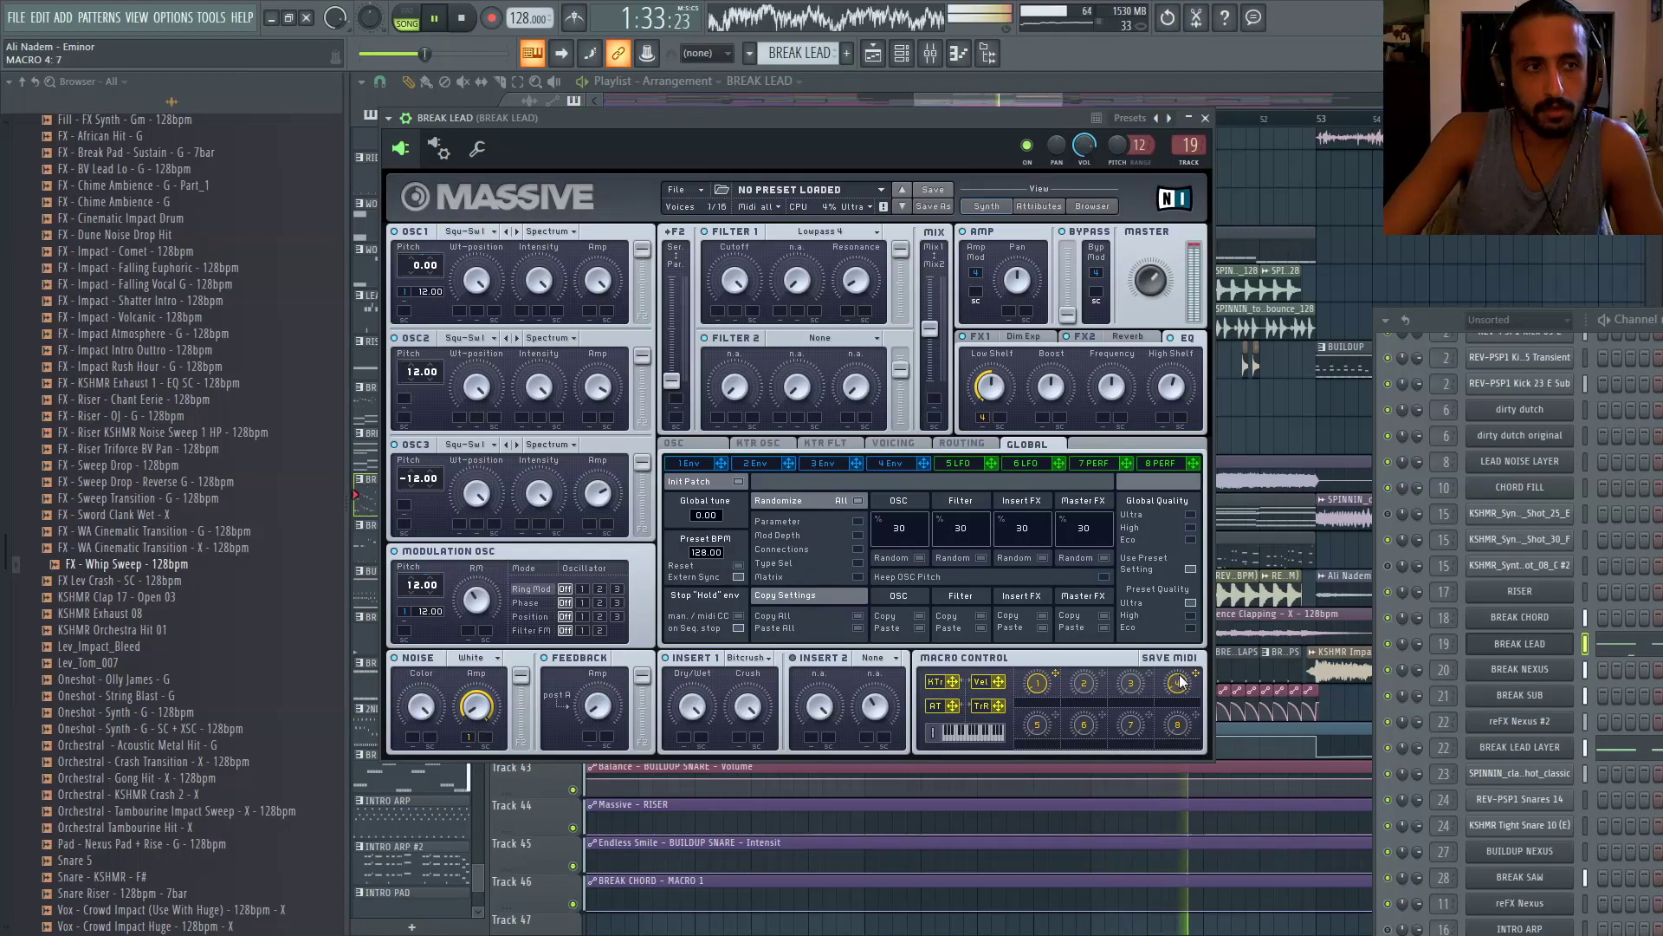
pyautogui.moveTo(1196, 673); pyautogui.dragTo(1163, 418)
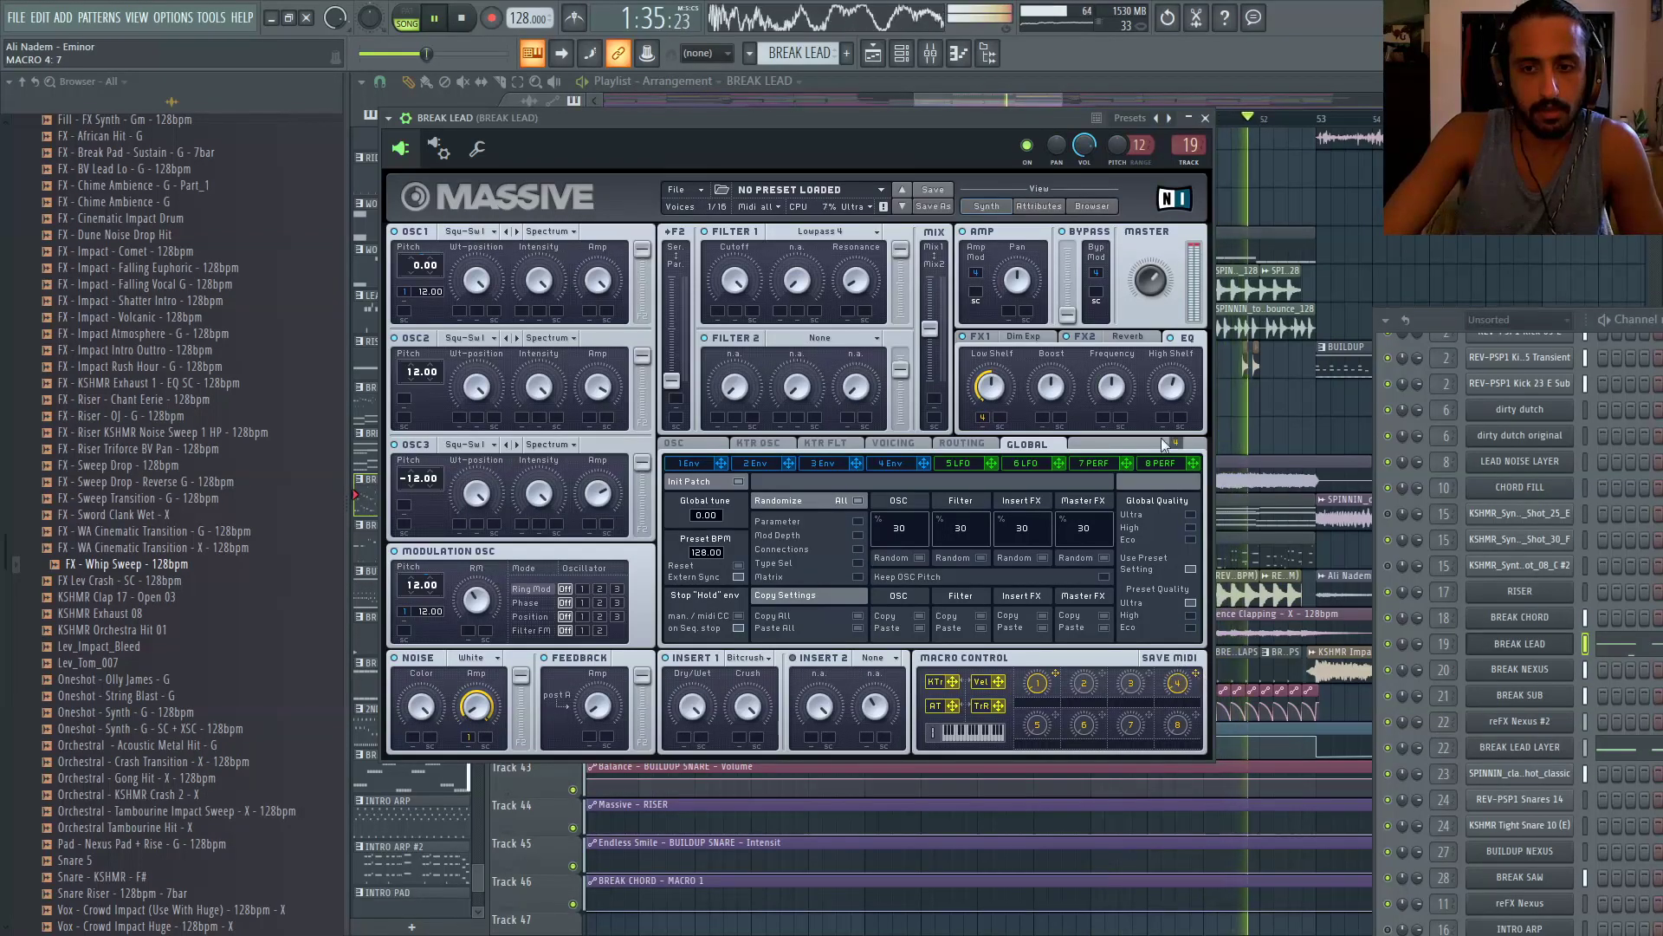
pyautogui.press('space')
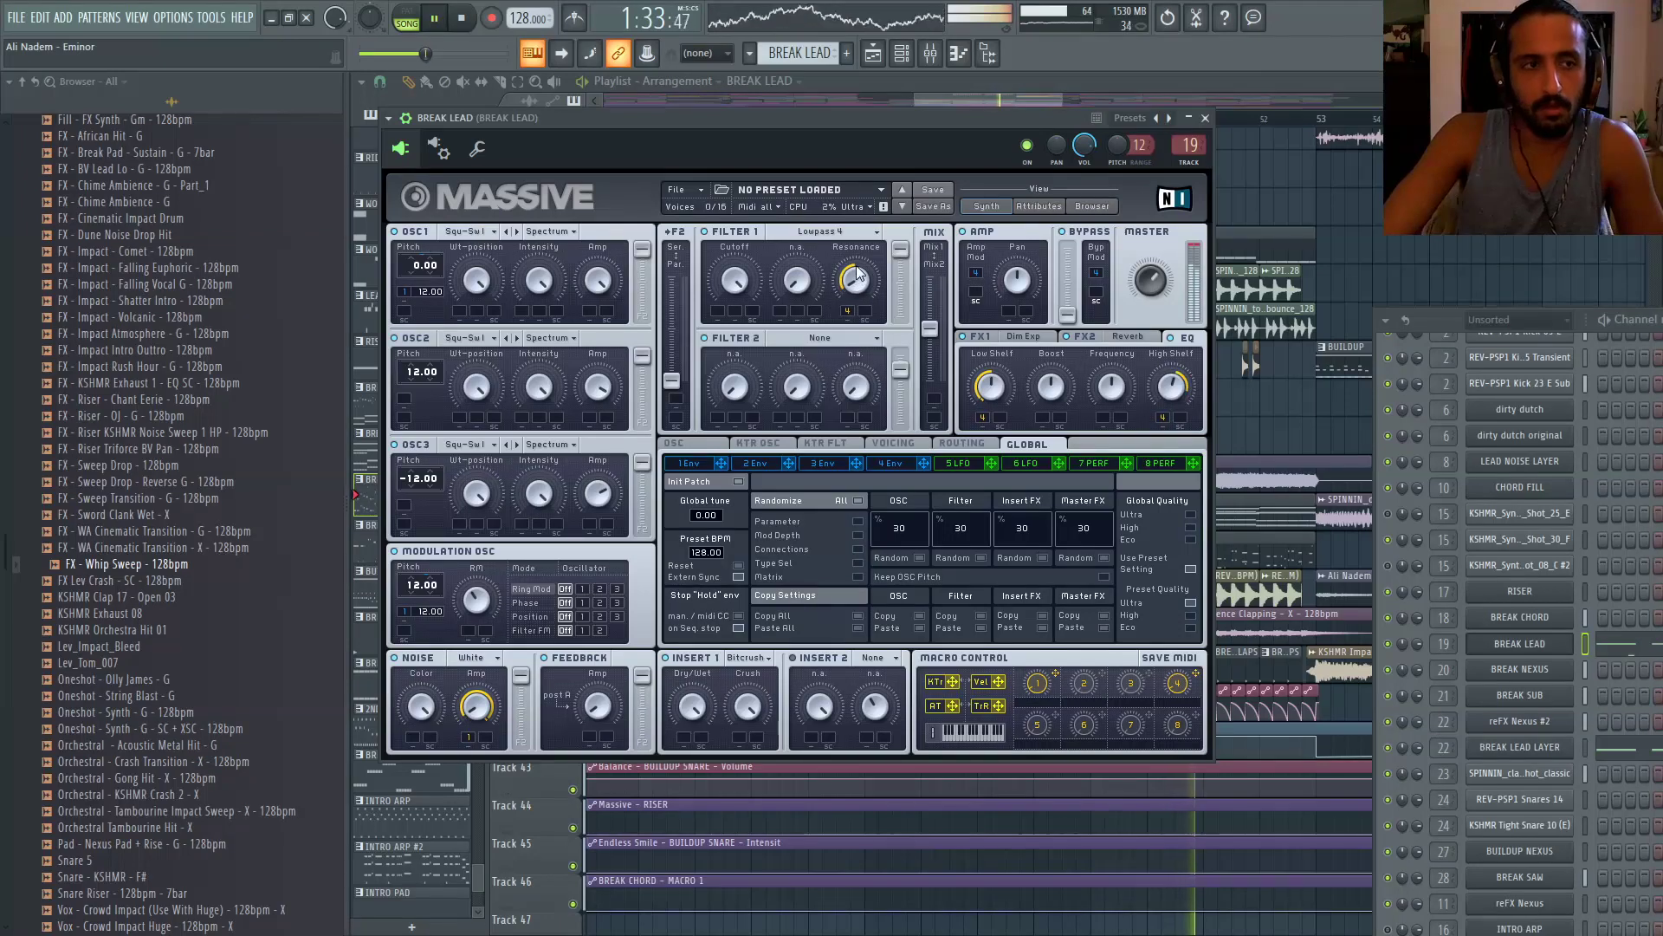
pyautogui.press('space')
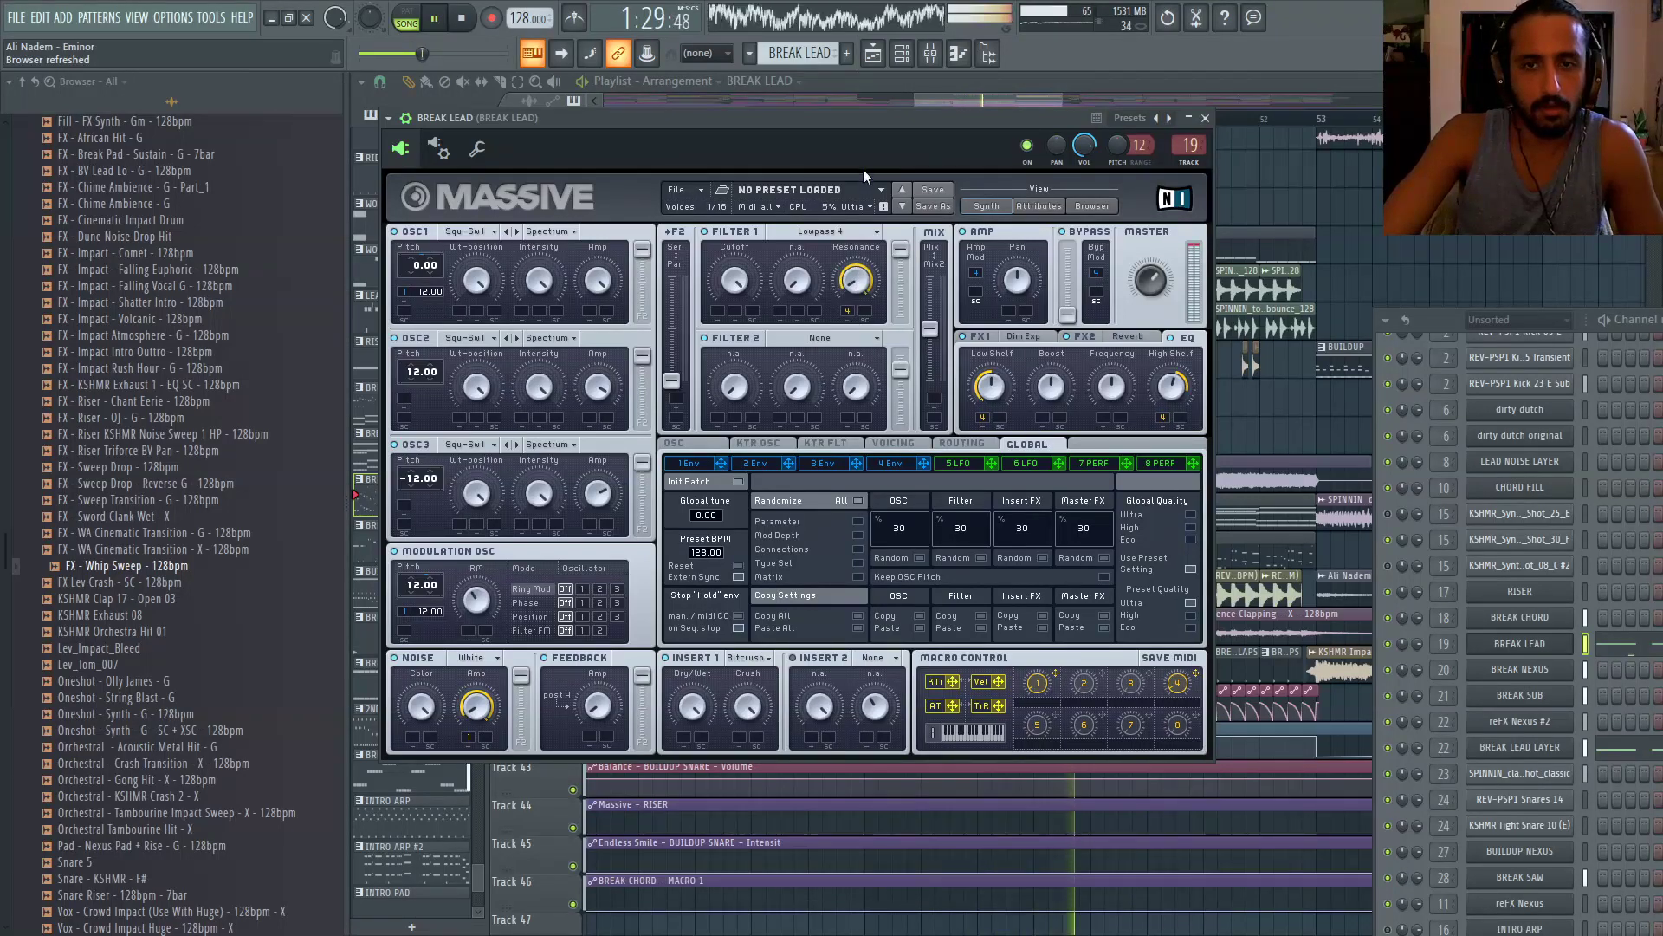
# Check the BREAK LEAD Massive's FX2 reverb and voicing settings alongside its mixer track, and close the plugin
pyautogui.click(930, 56)
pyautogui.moveTo(898, 710)
pyautogui.mouseDown()
pyautogui.moveTo(904, 327)
pyautogui.moveTo(914, 717)
pyautogui.mouseUp()
pyautogui.rightClick(572, 851)
pyautogui.click(604, 678)
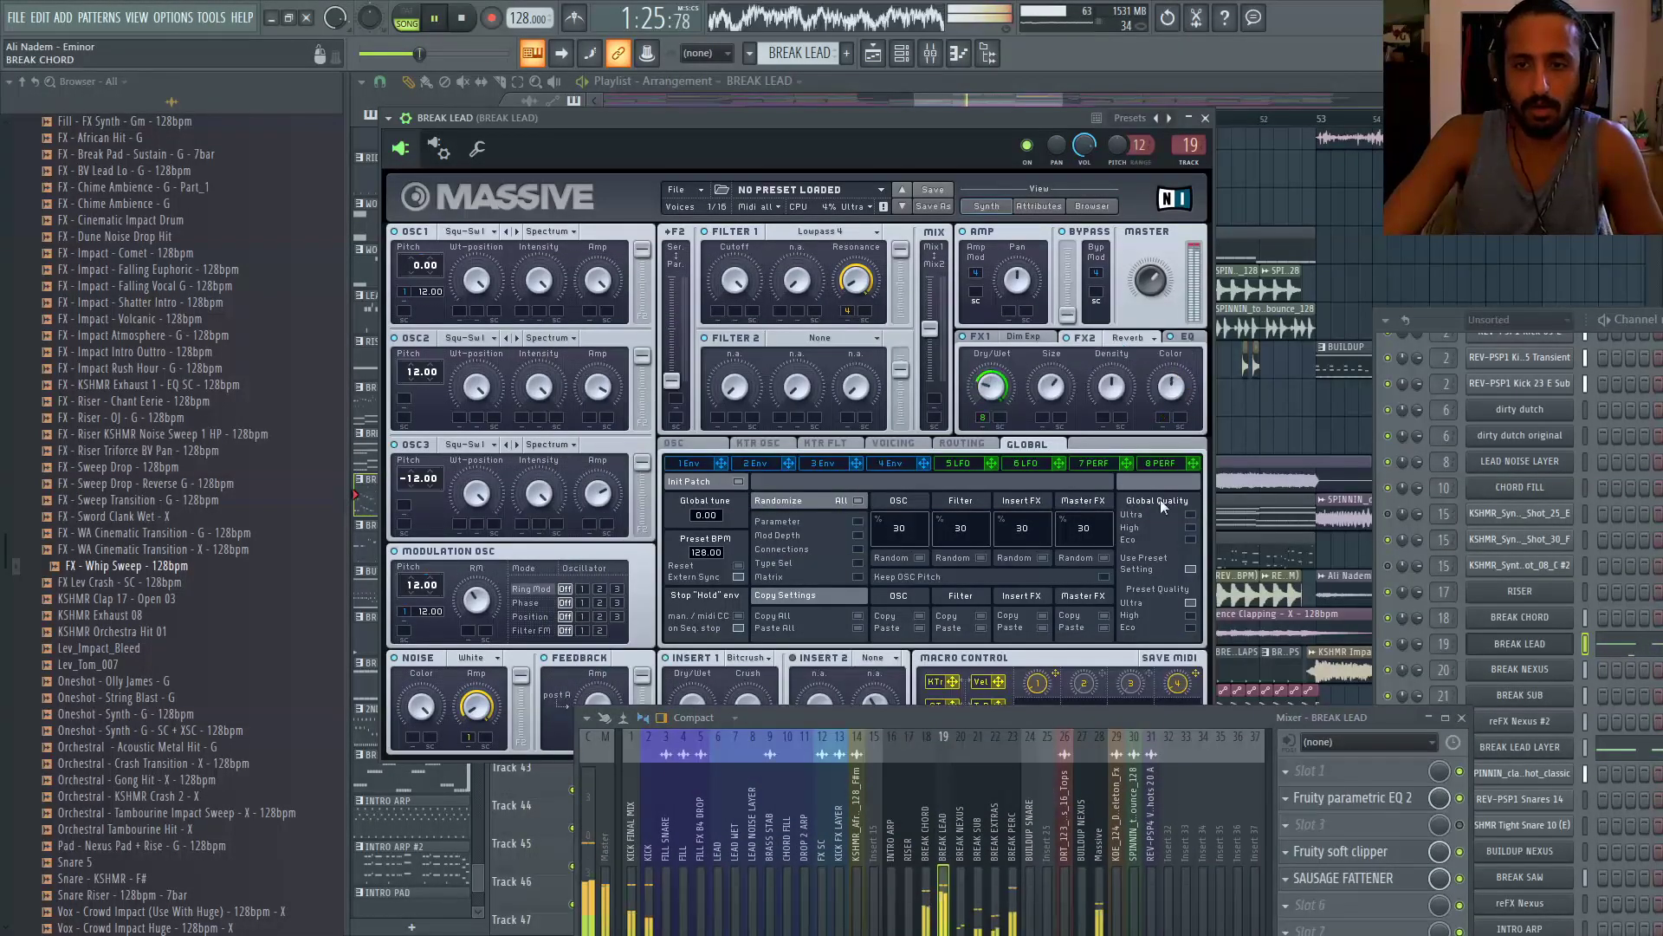
pyautogui.moveTo(1064, 715); pyautogui.dragTo(1065, 787)
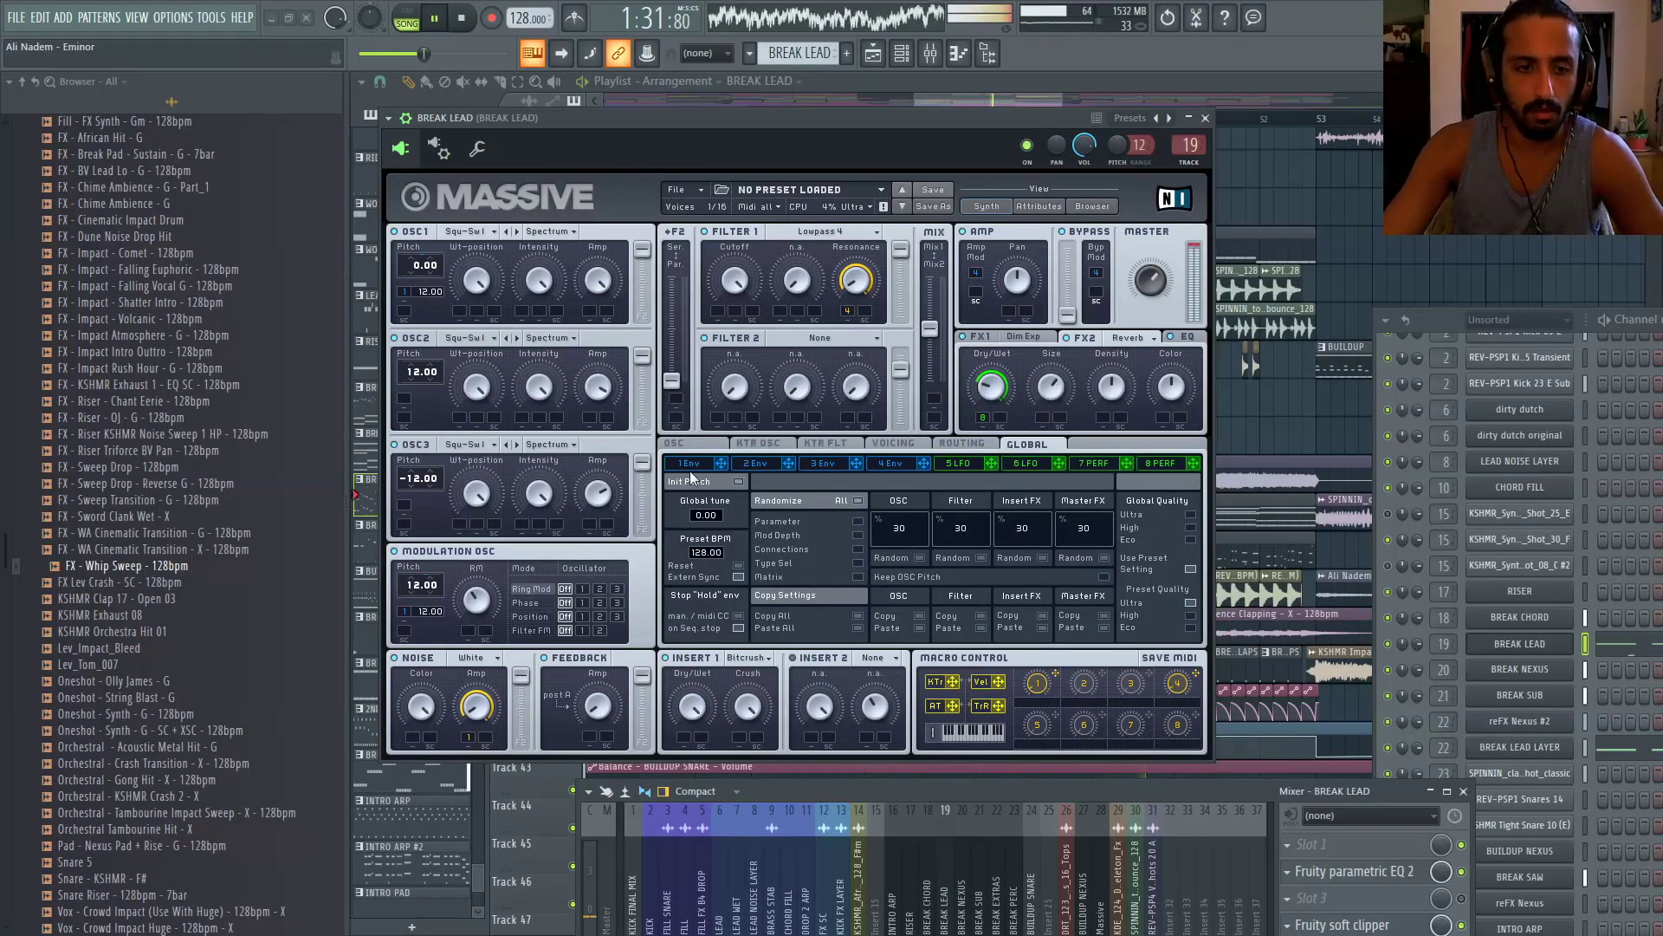
pyautogui.click(901, 445)
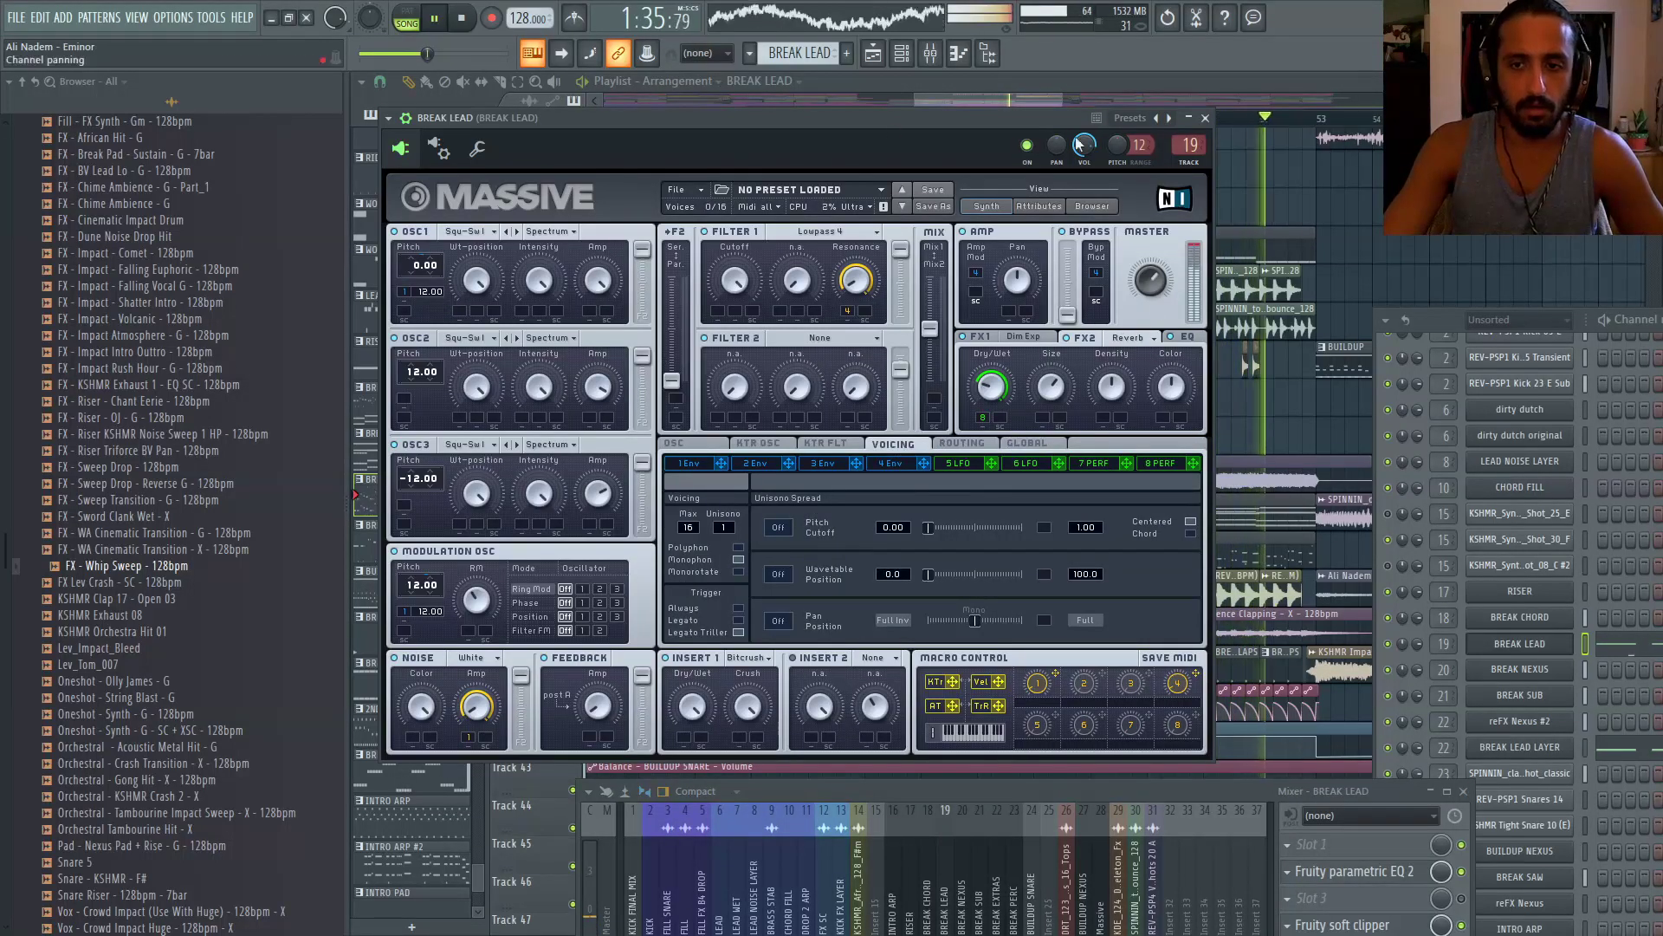
pyautogui.click(1205, 118)
# Replay the transition into the buildup at bar 53 while watching the mixer levels, and hide the channel rack
pyautogui.hscroll(3, 1079, 207)
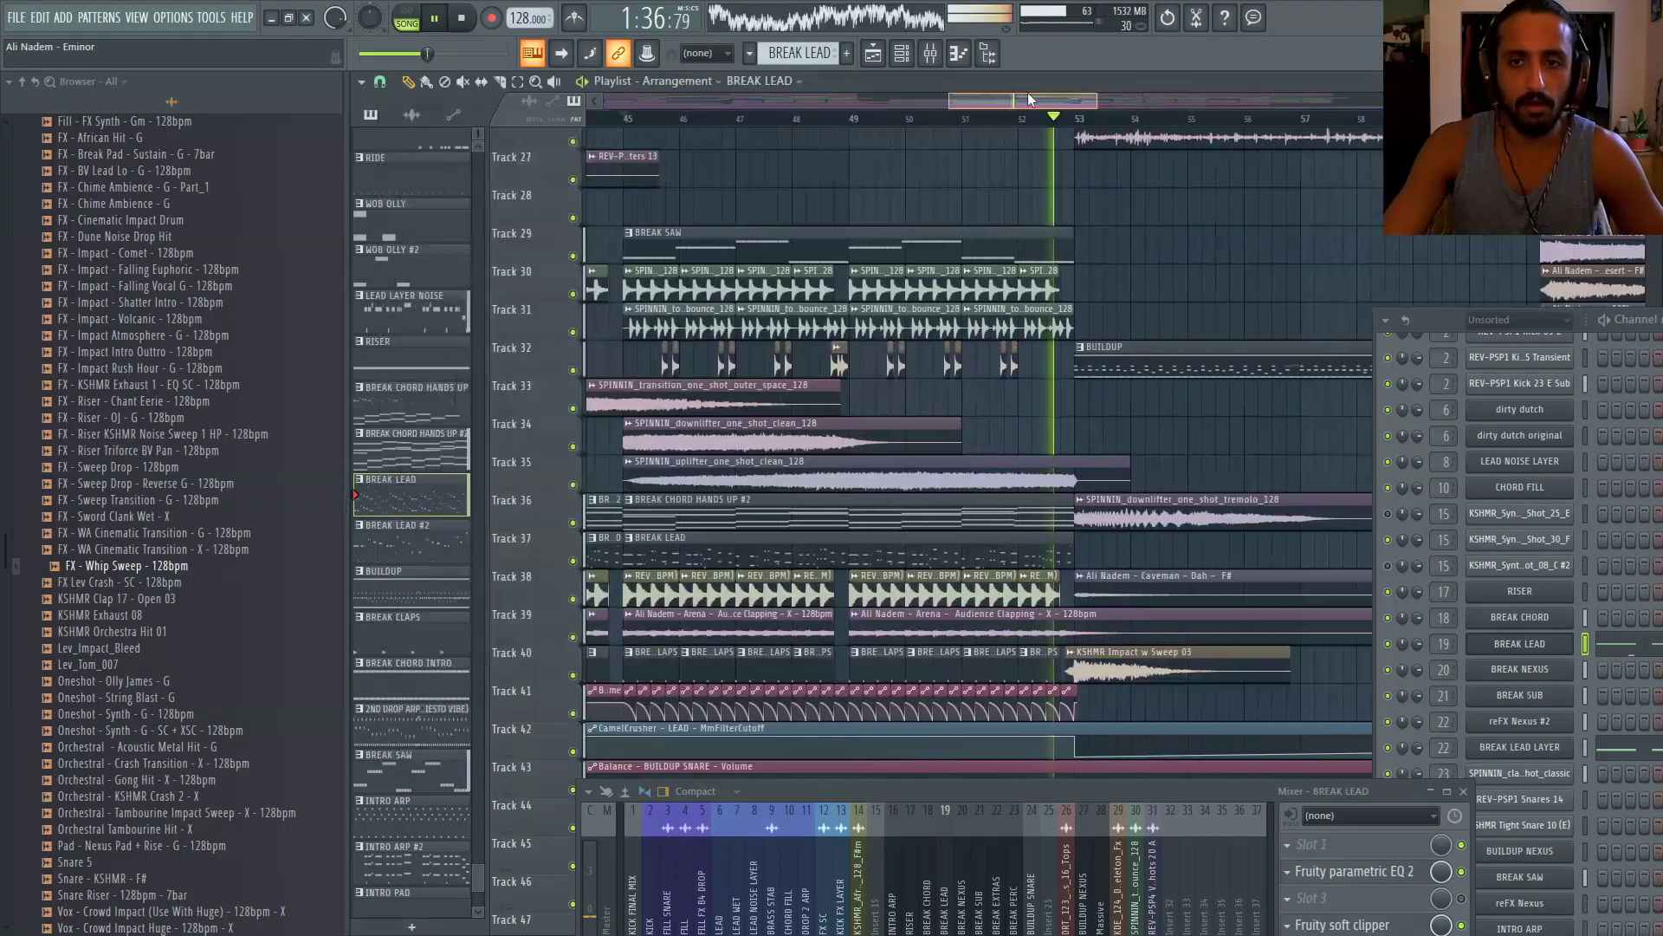
pyautogui.click(1067, 120)
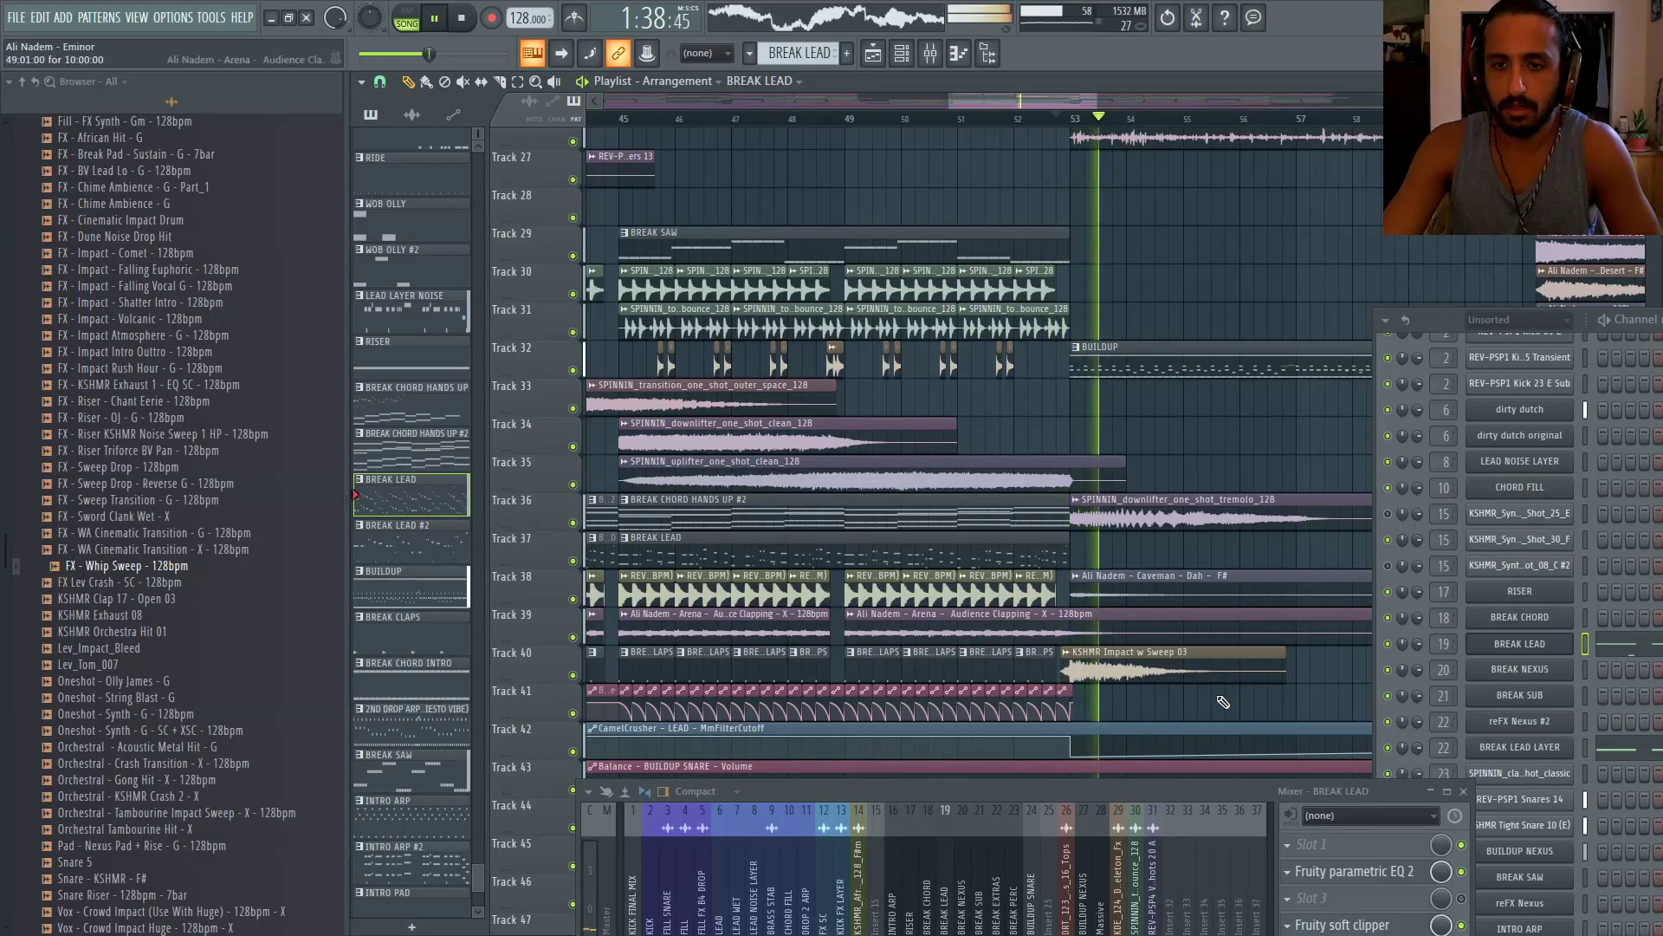
pyautogui.moveTo(1266, 787); pyautogui.dragTo(1242, 480)
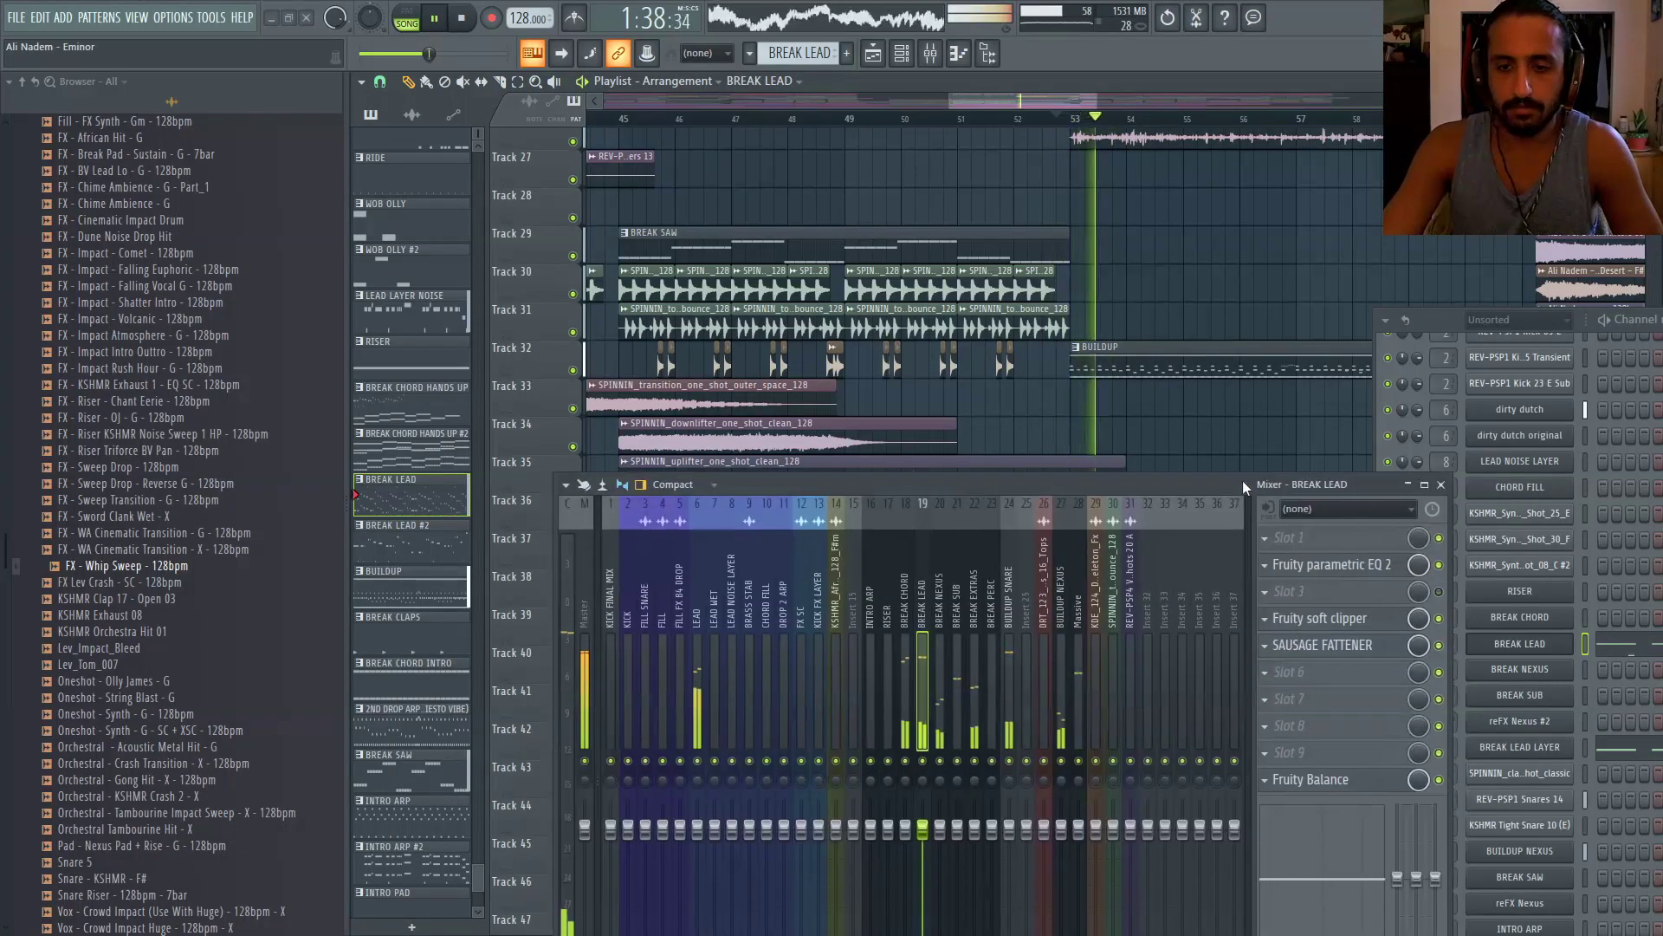
pyautogui.scroll(-2, 1021, 136)
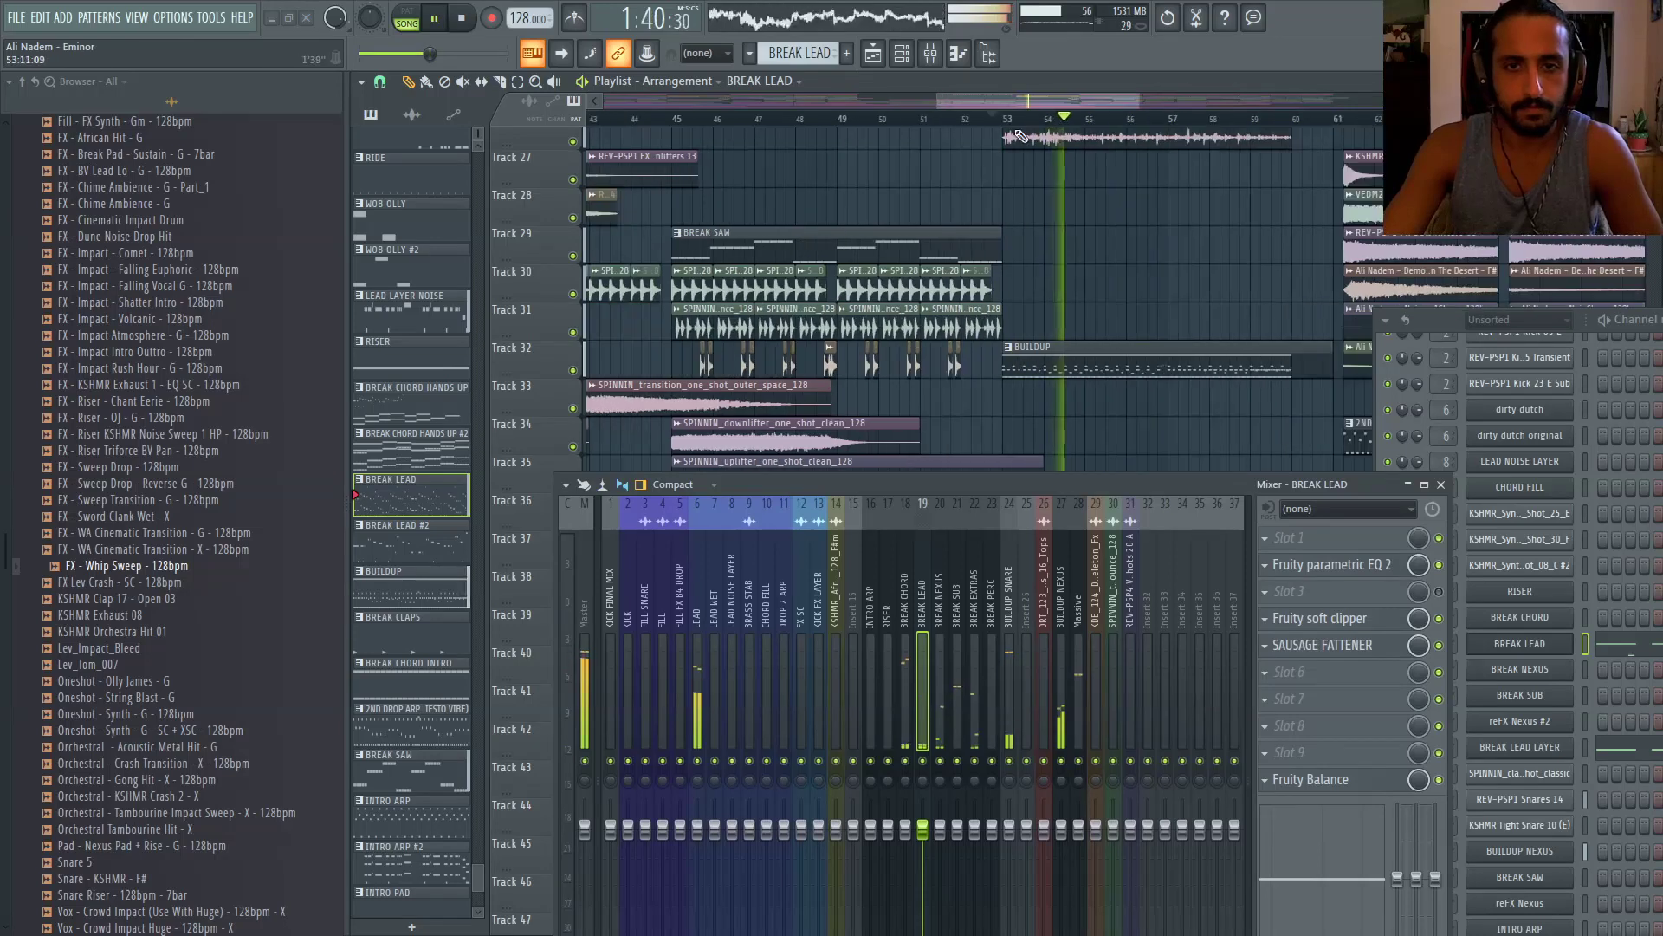
pyautogui.click(903, 53)
pyautogui.scroll(-4, 1010, 297)
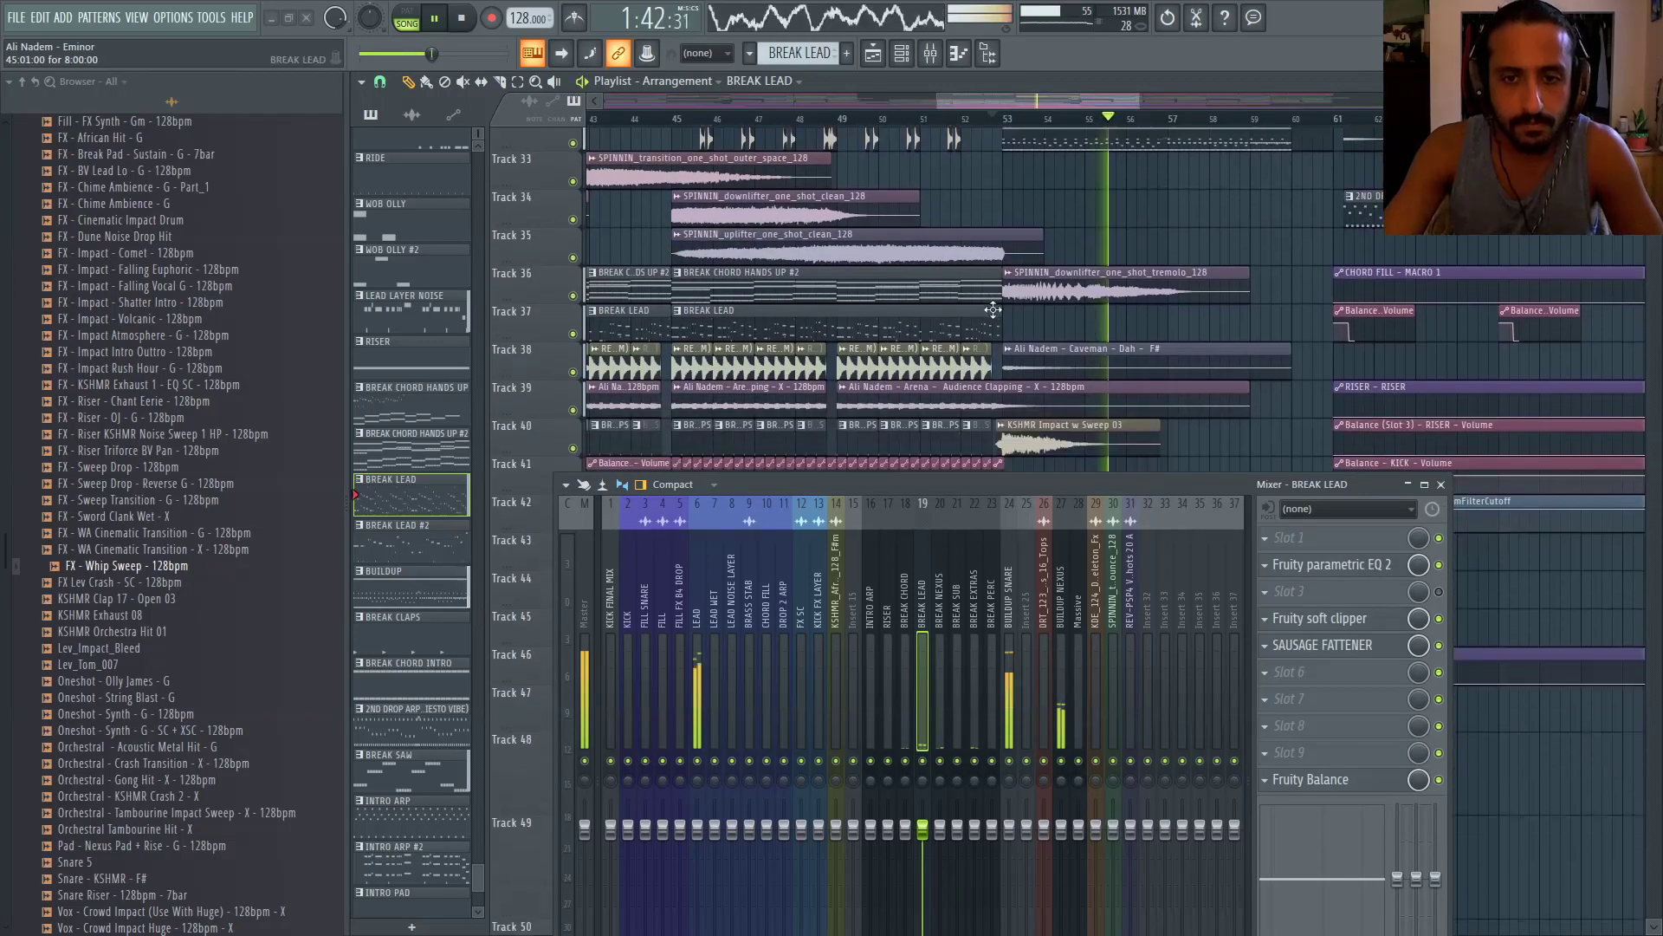
# Extend the BREAK LEAD clip on Track 37 past bar 53 to a length of 8:12:00 and open it in the piano roll
pyautogui.scroll(3, 1012, 332)
pyautogui.press('space')
pyautogui.press('space')
pyautogui.scroll(2, 1029, 322)
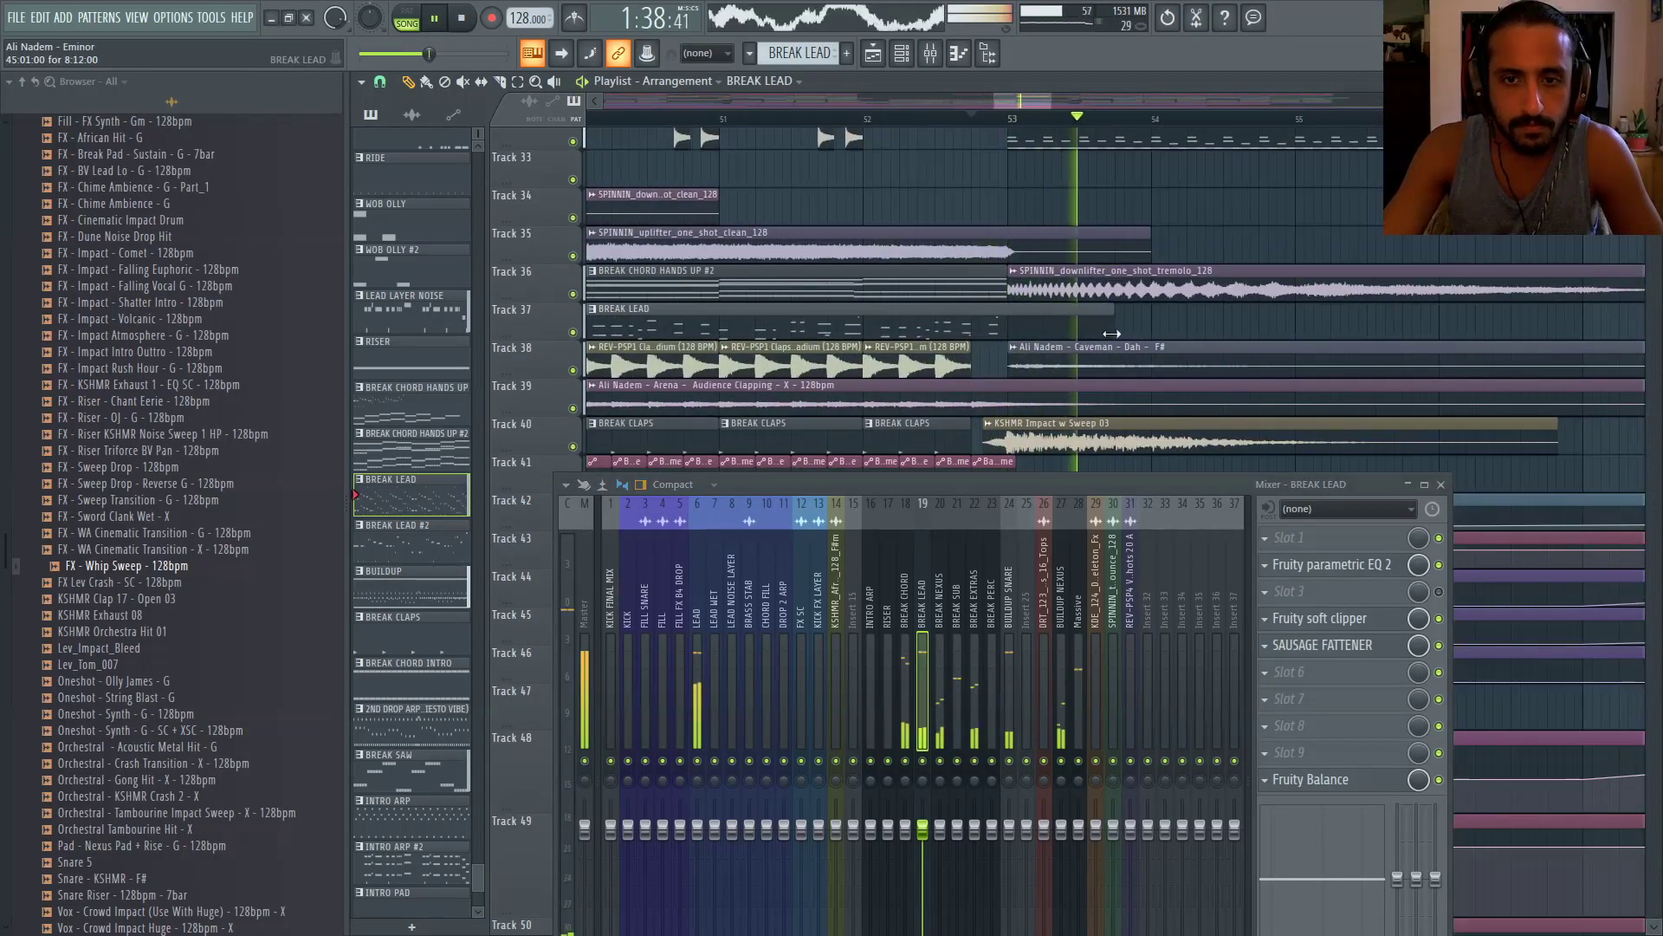
pyautogui.doubleClick(1039, 307)
pyautogui.click(1440, 484)
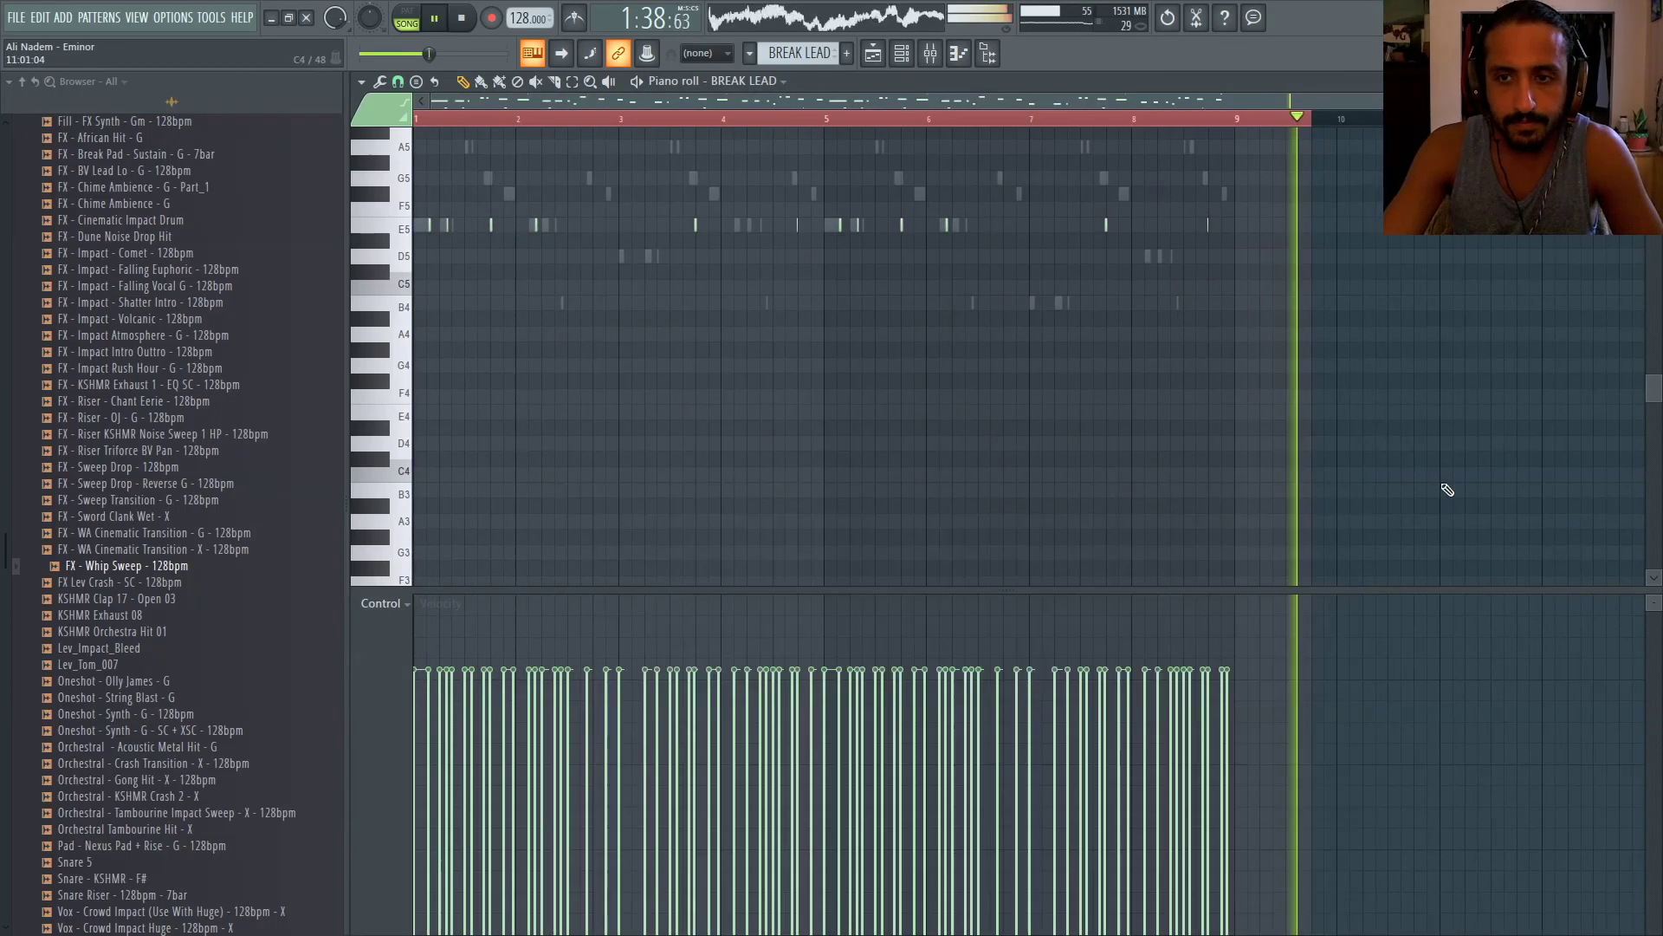
# Add a closing E6 note at the start of bar 9 in the BREAK LEAD pattern
pyautogui.scroll(-2, 434, 432)
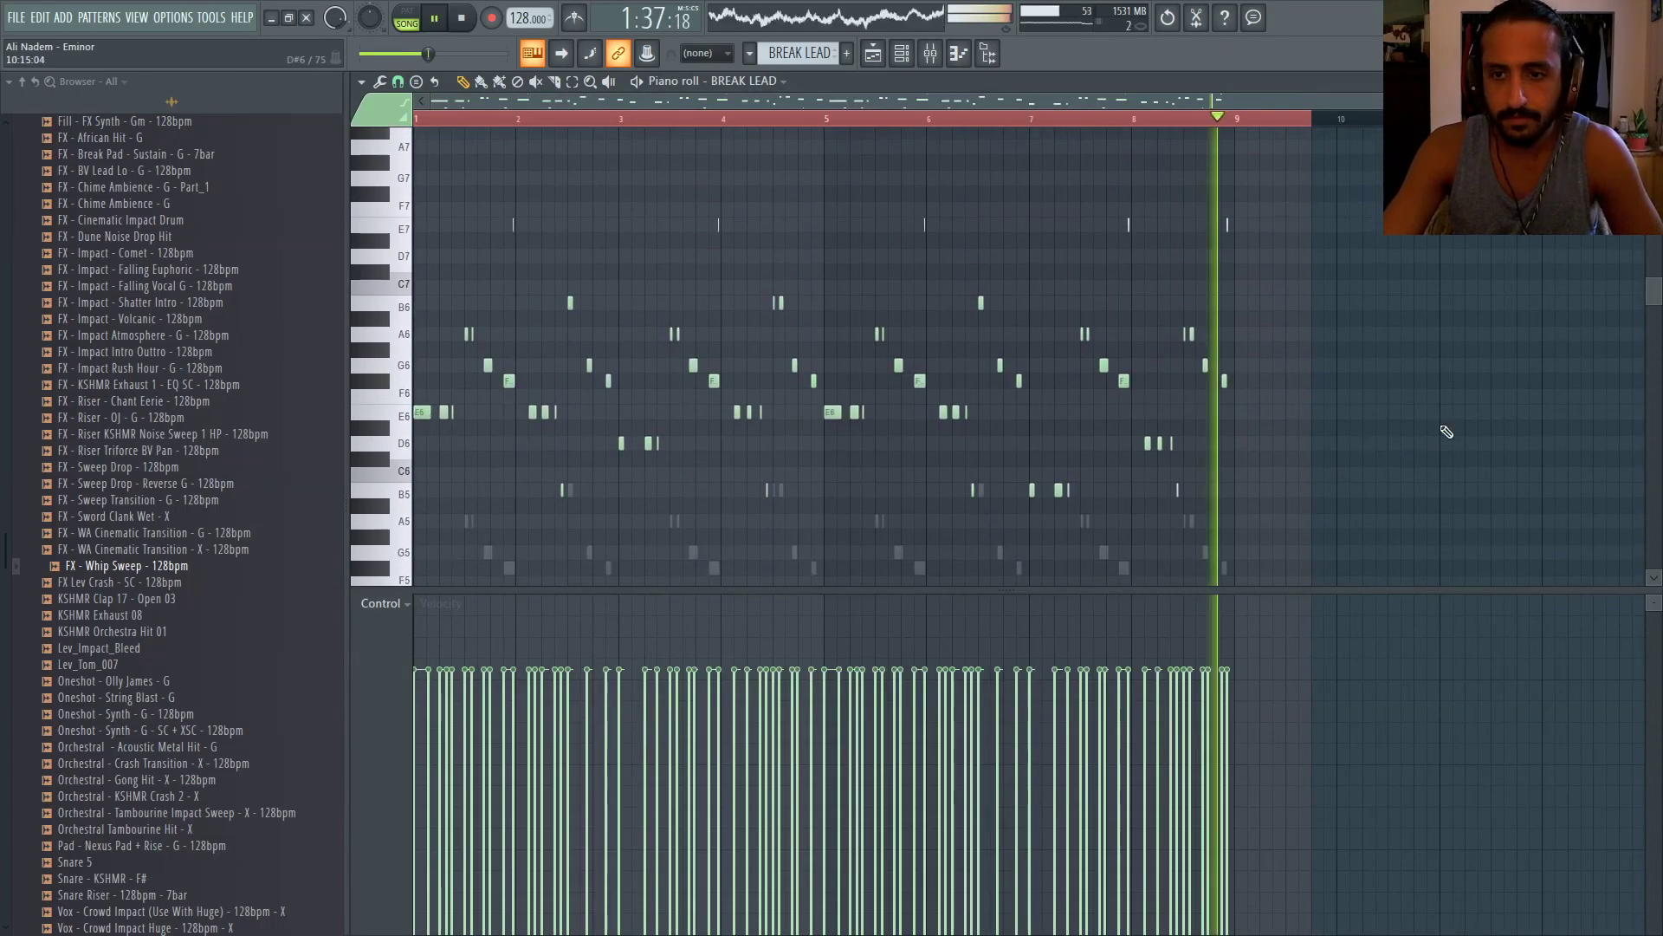
pyautogui.scroll(3, 1125, 419)
pyautogui.scroll(-3, 1039, 441)
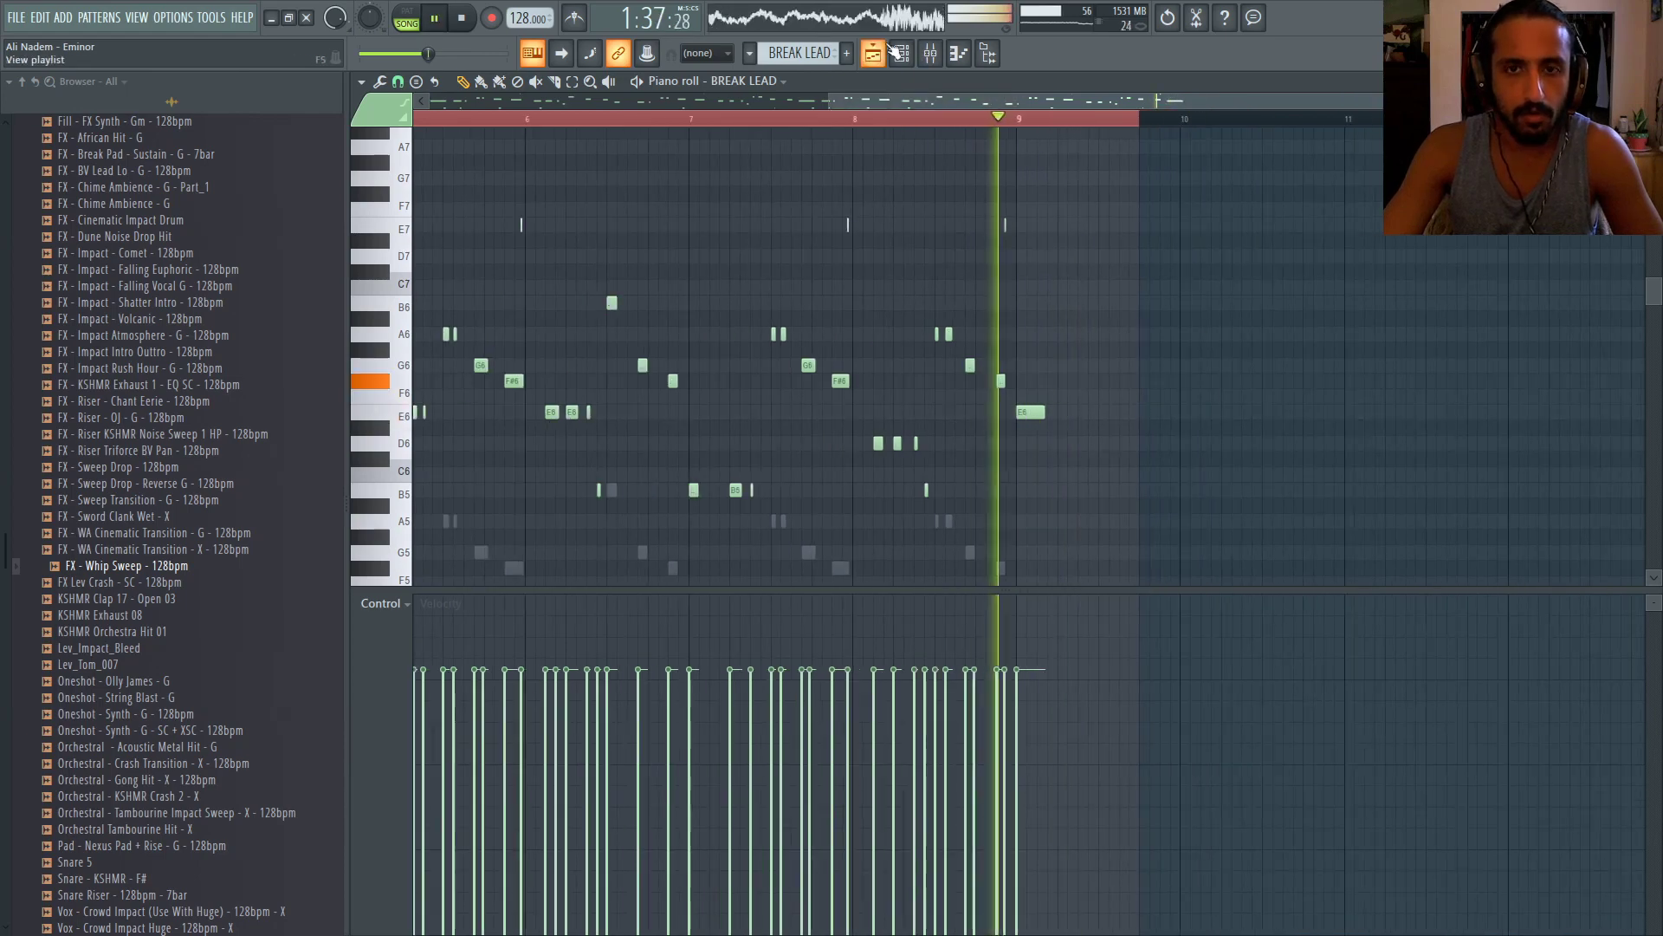
# Replay the end of bar 52 in the playlist and recheck the closing BREAK LEAD note in the piano roll
pyautogui.press('F5')
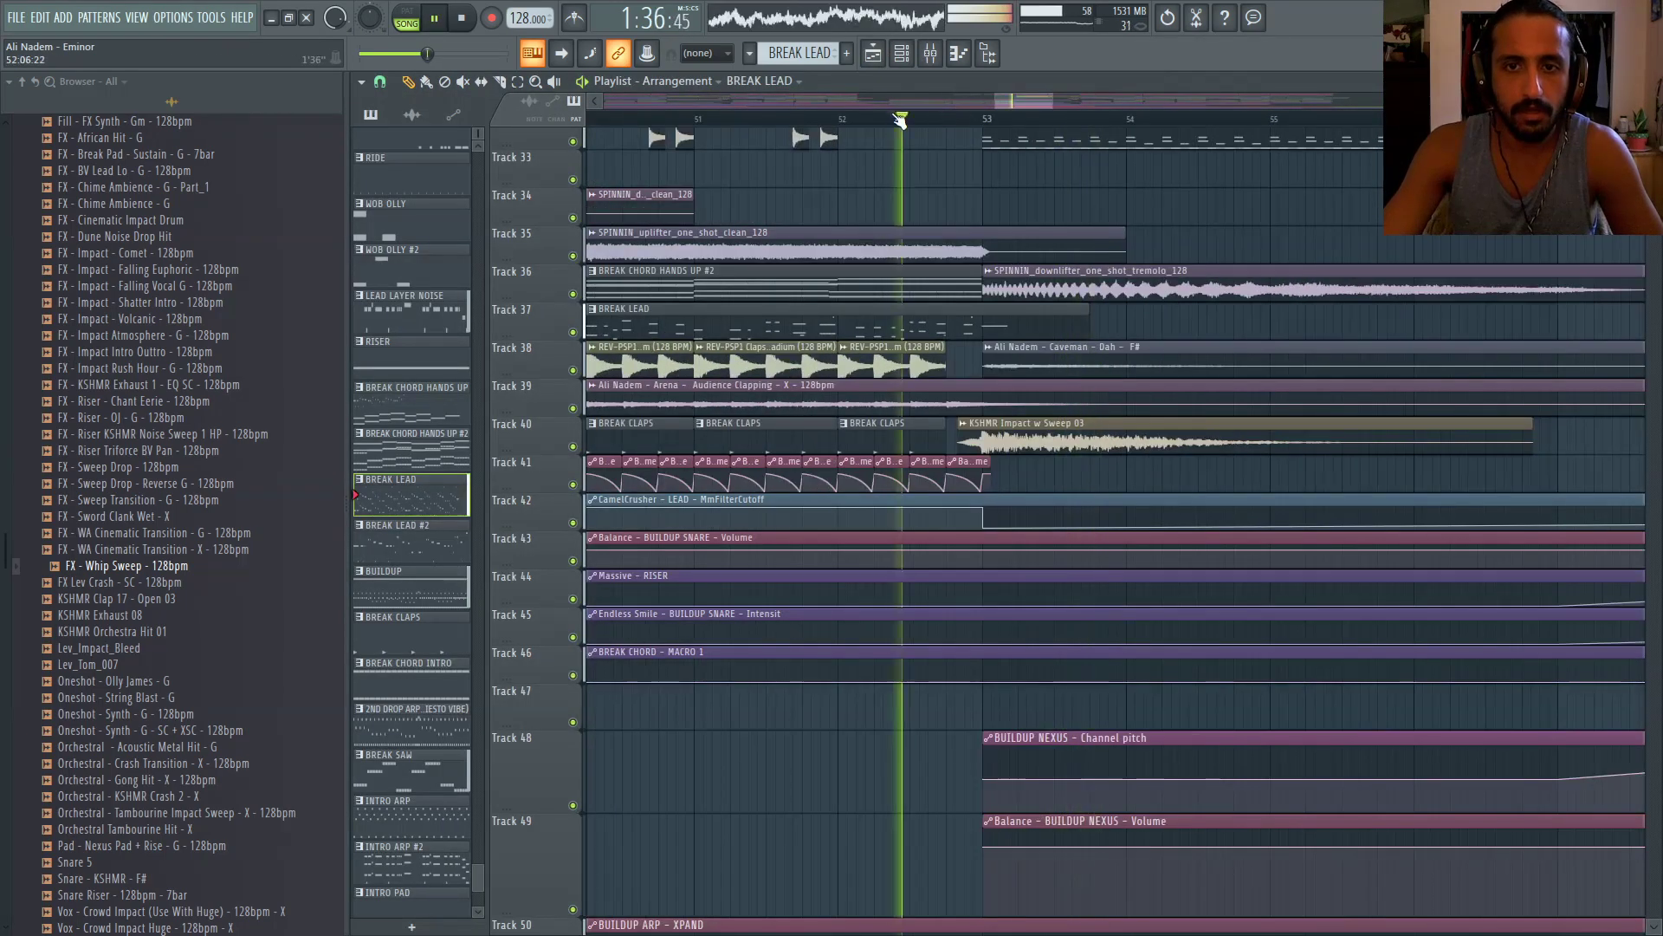
pyautogui.press('F7')
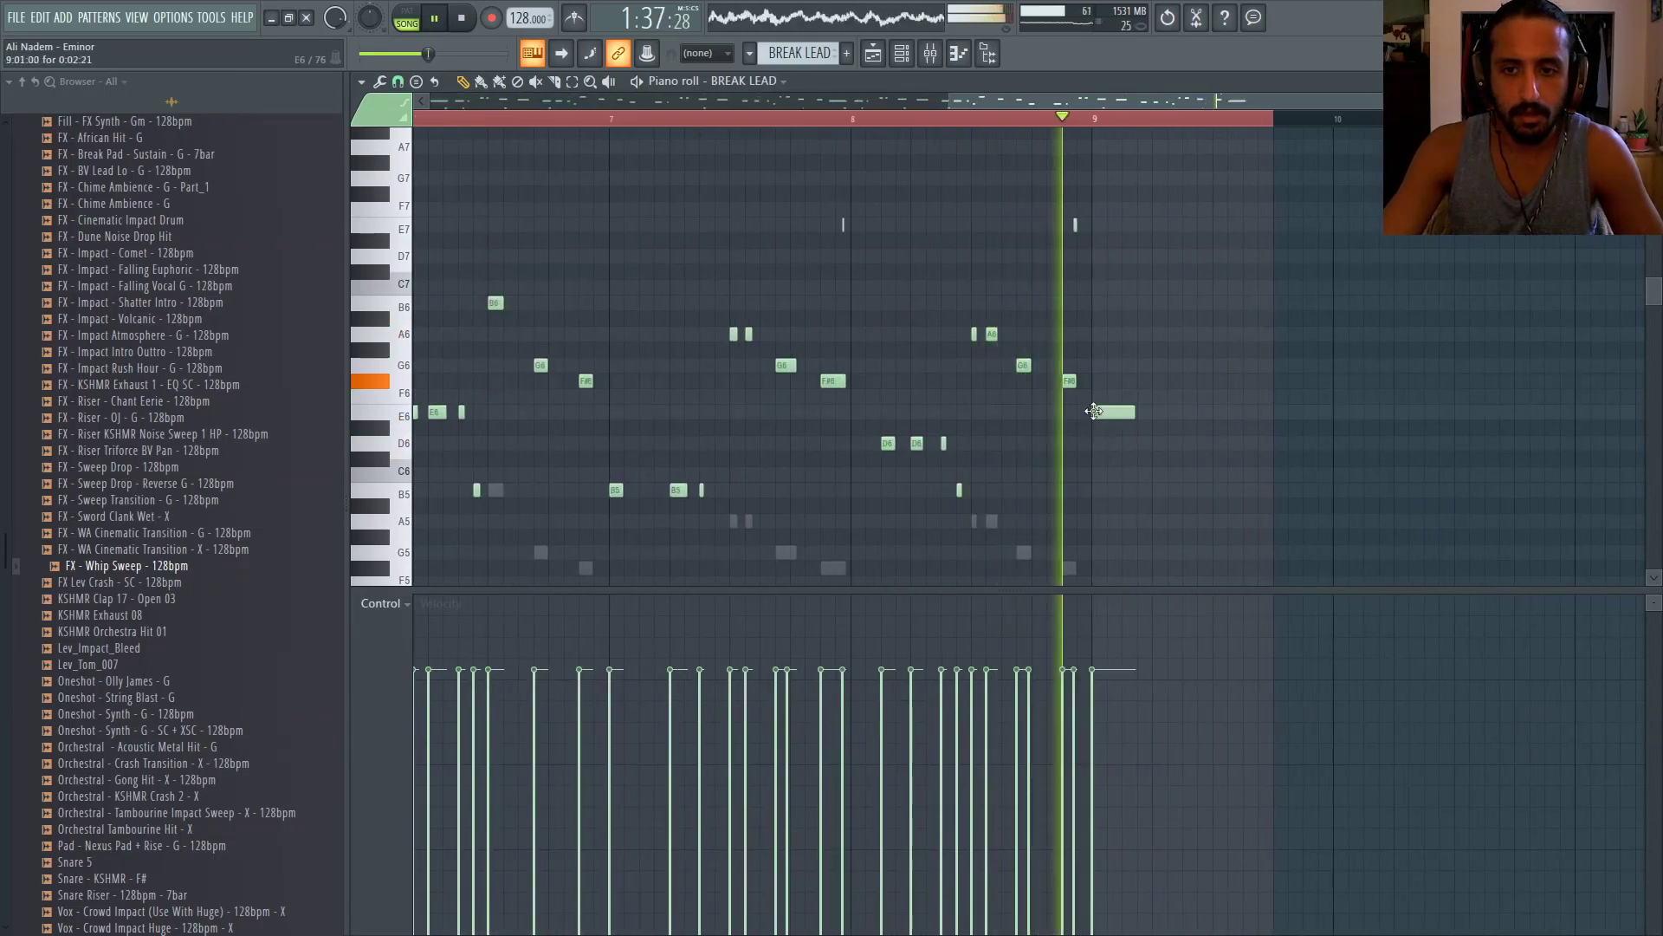
pyautogui.click(873, 54)
pyautogui.press('space')
pyautogui.press('space')
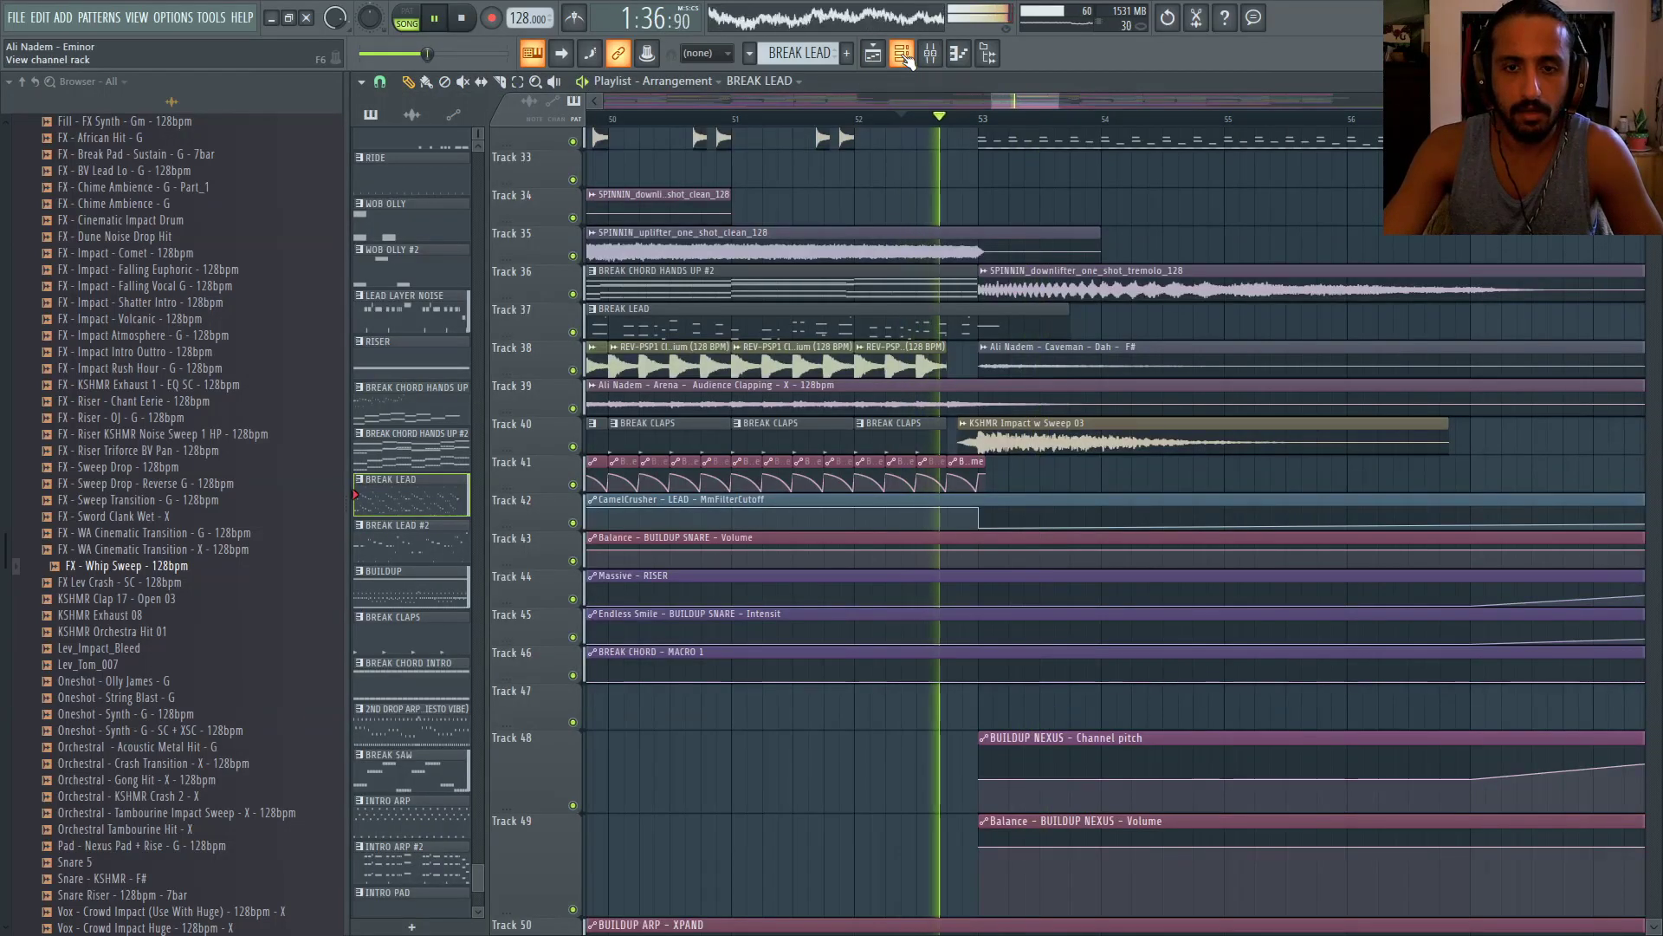
pyautogui.click(902, 54)
pyautogui.click(902, 53)
# Examine the last Balance - KICK - Volume automation clips on Track 41 around bar 53 during playback
pyautogui.scroll(5, 984, 409)
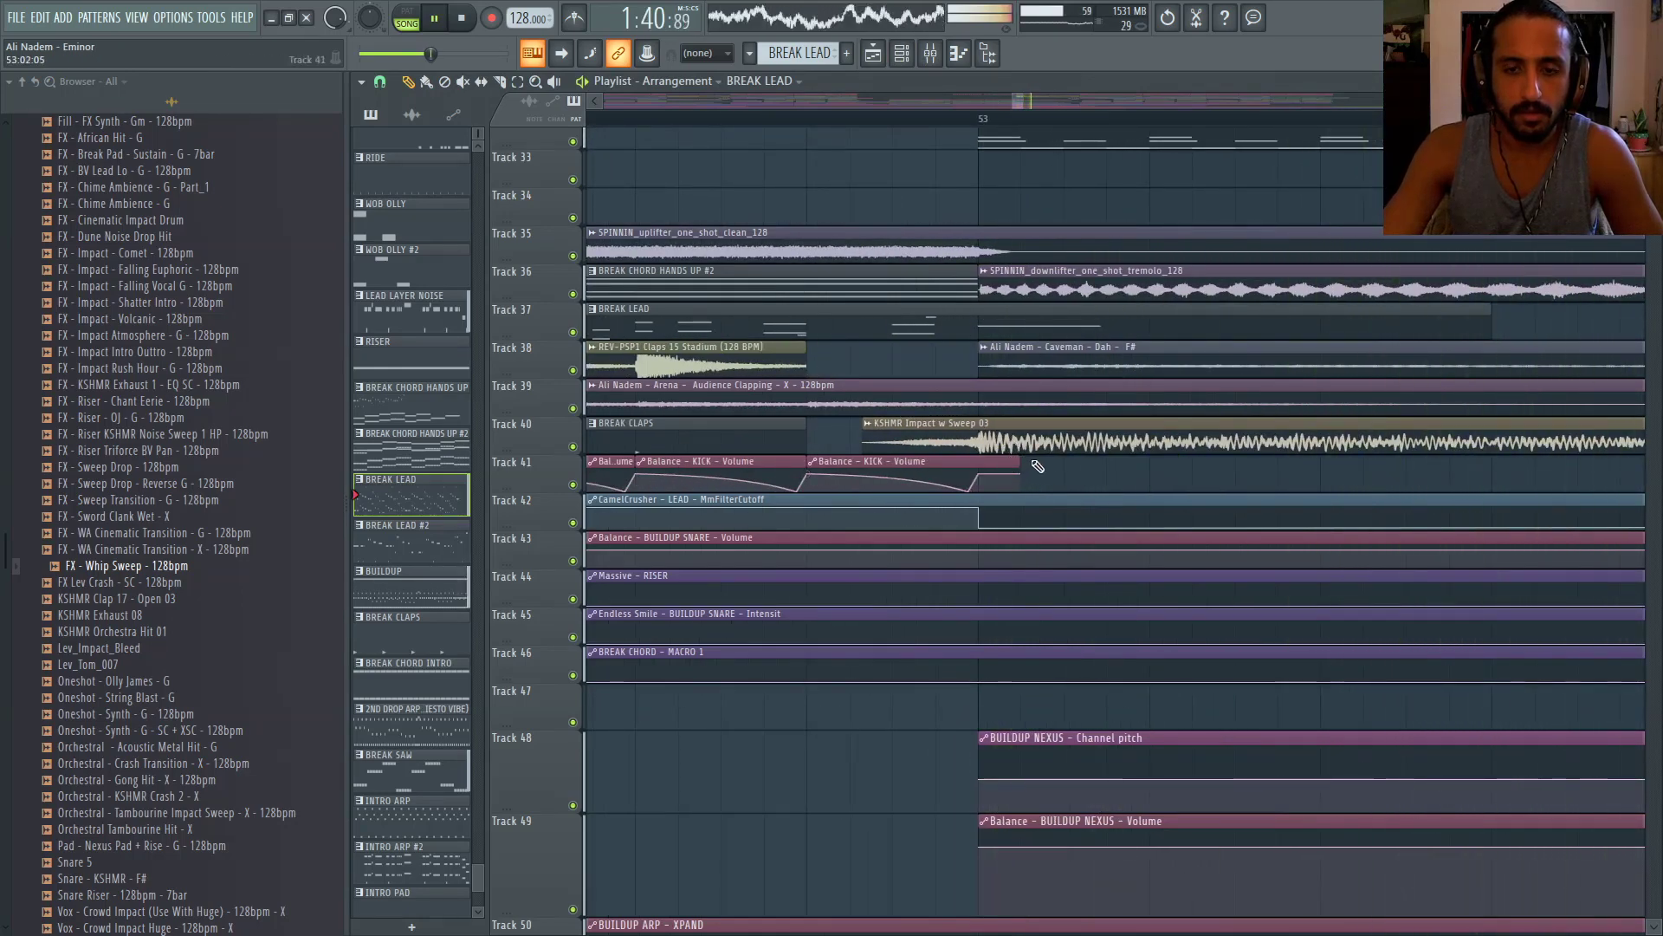
pyautogui.scroll(-6, 1038, 466)
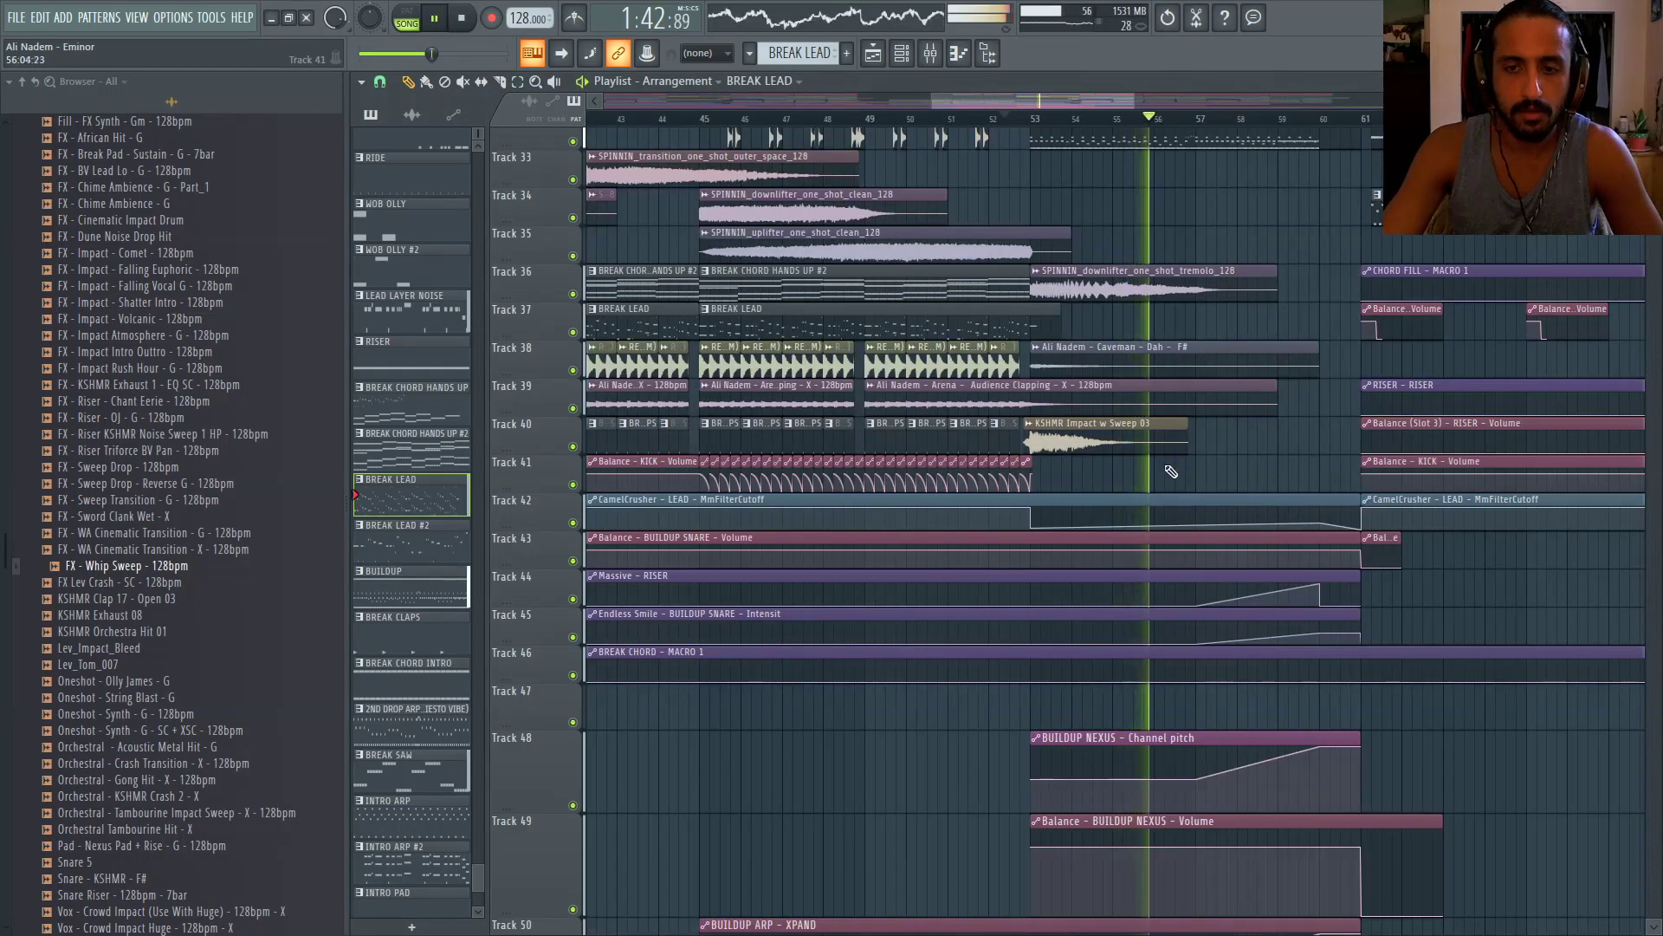
pyautogui.scroll(5, 1171, 471)
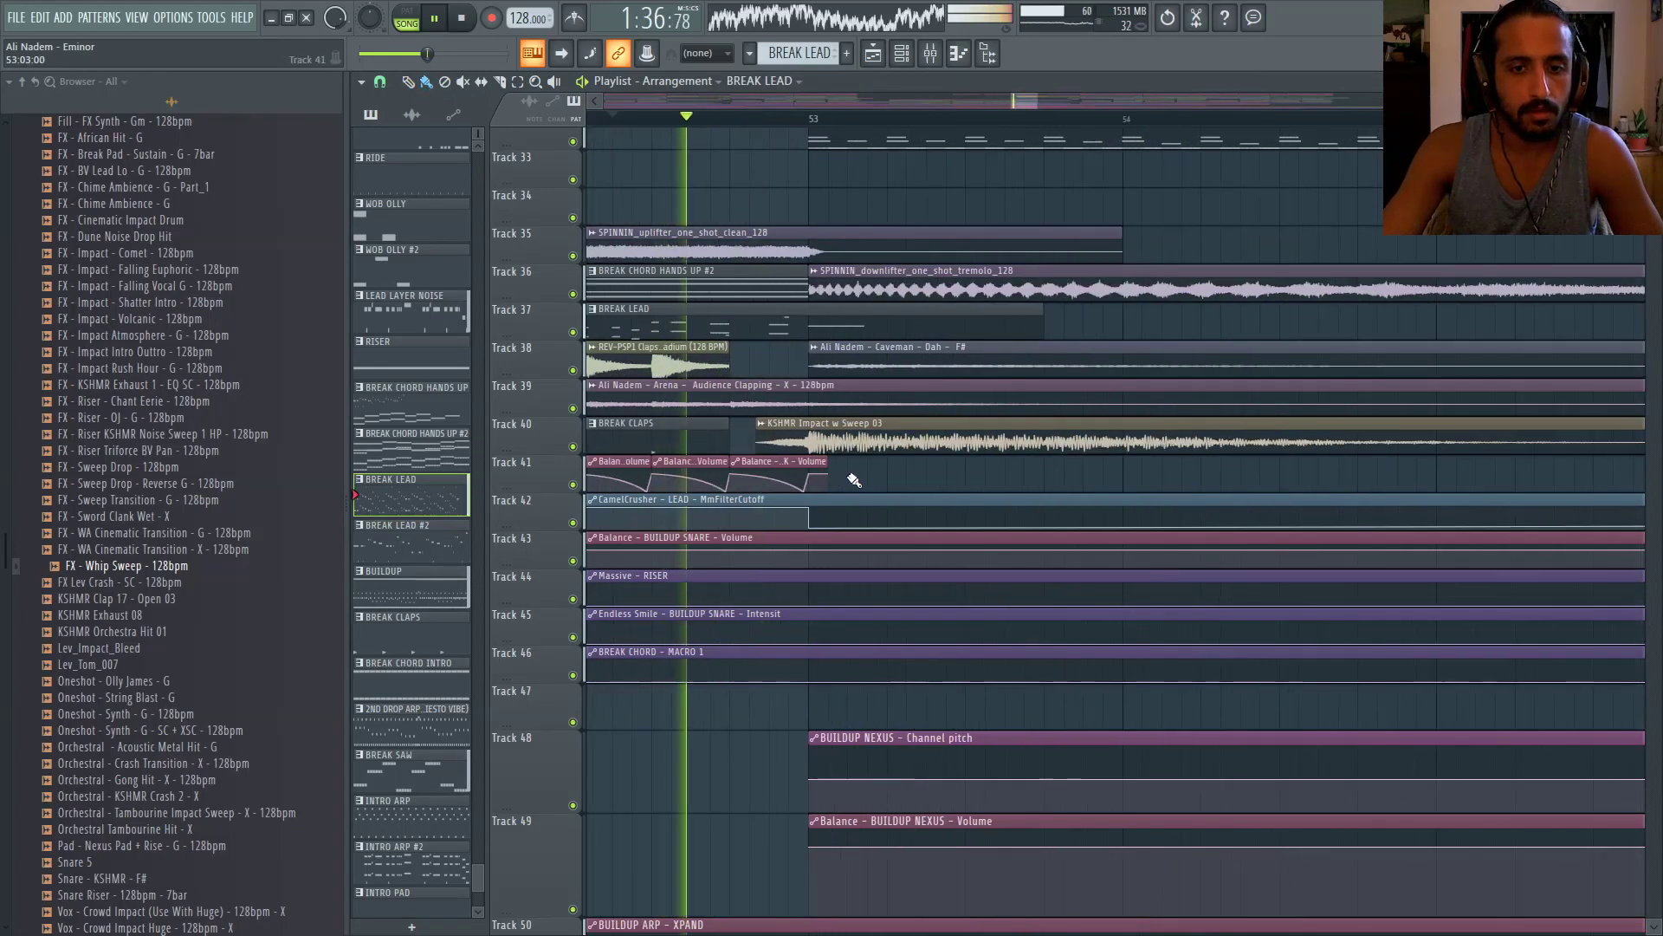
pyautogui.scroll(3, 854, 480)
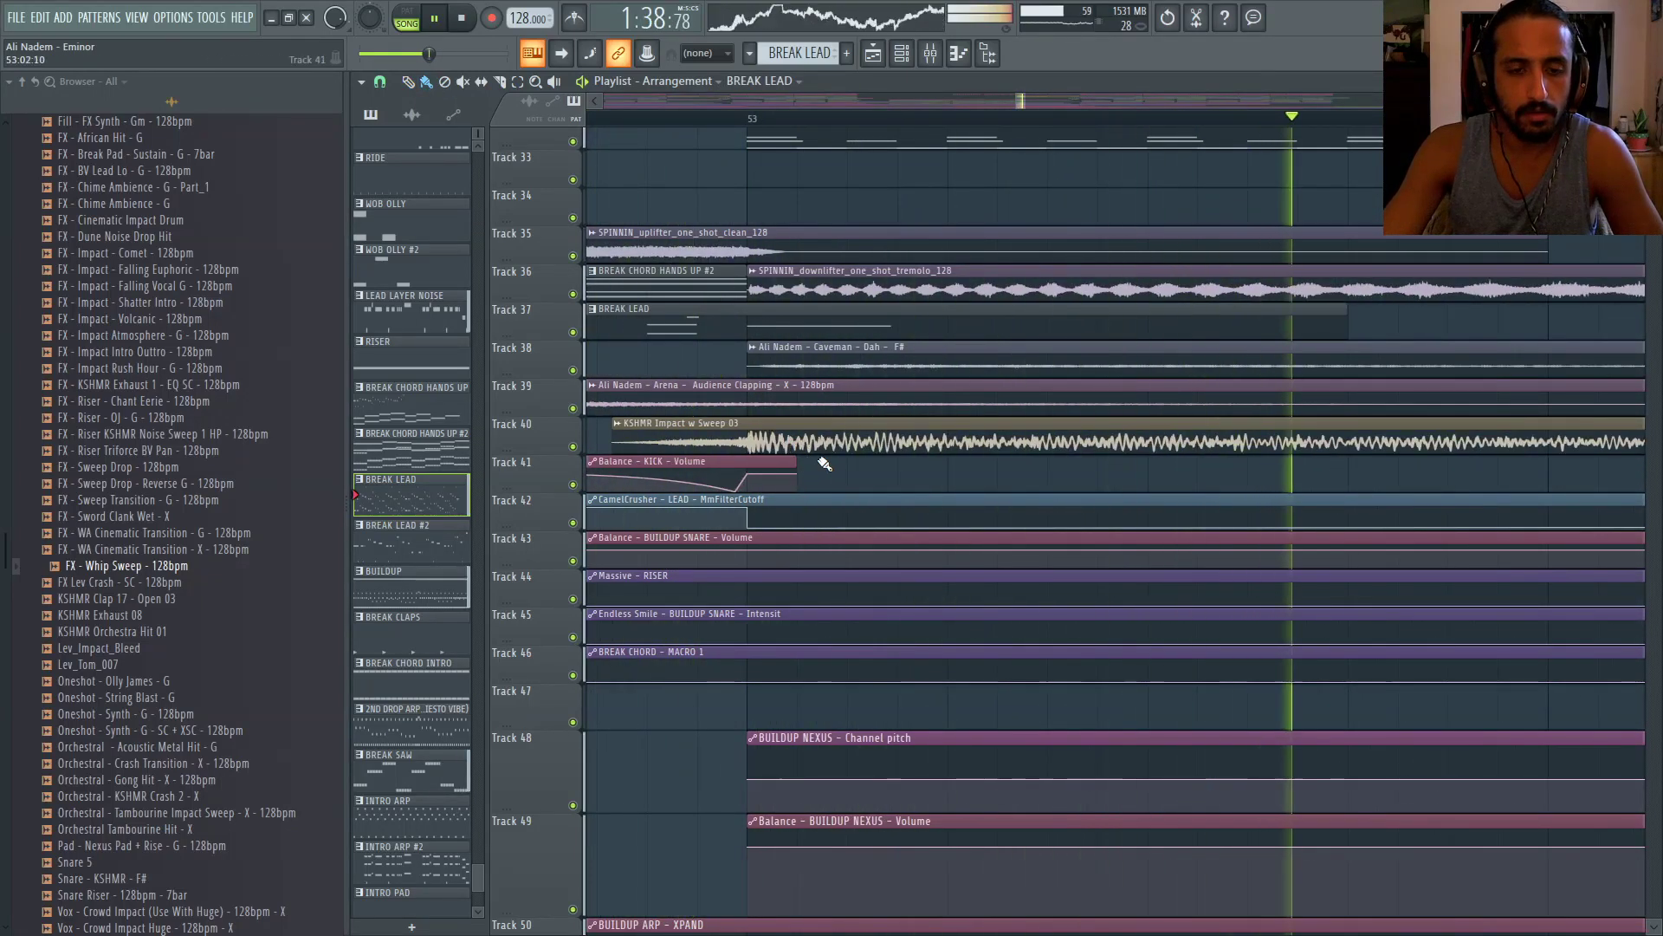
pyautogui.scroll(-5, 835, 465)
pyautogui.scroll(5, 751, 560)
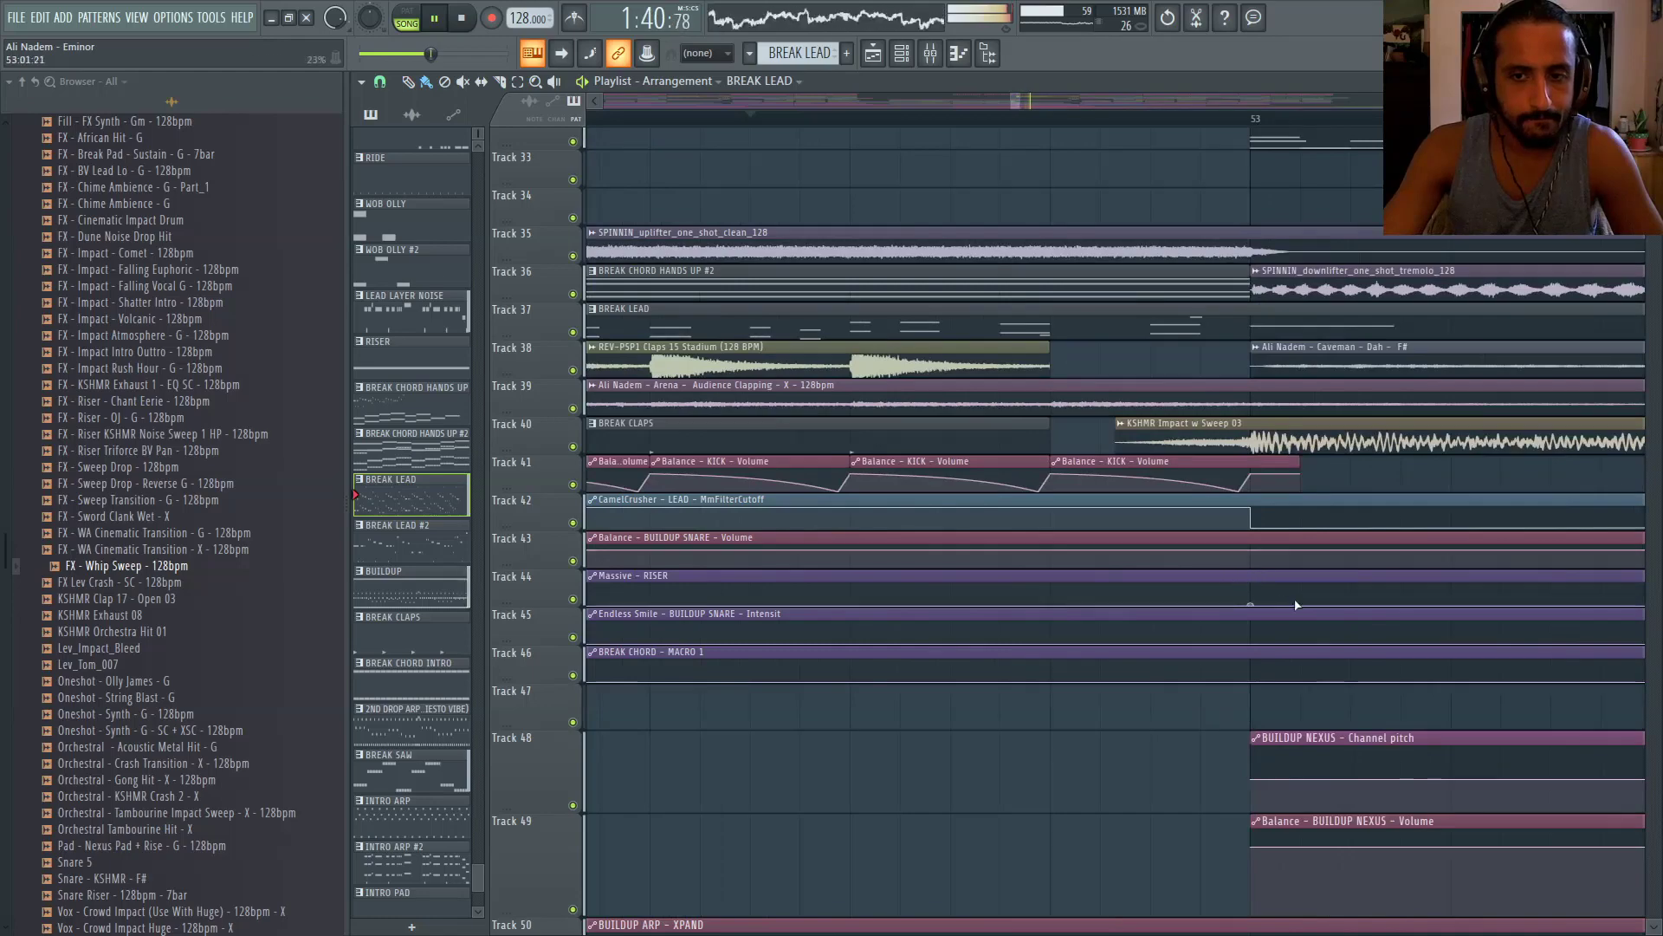
pyautogui.scroll(2, 1347, 605)
pyautogui.scroll(-6, 1270, 472)
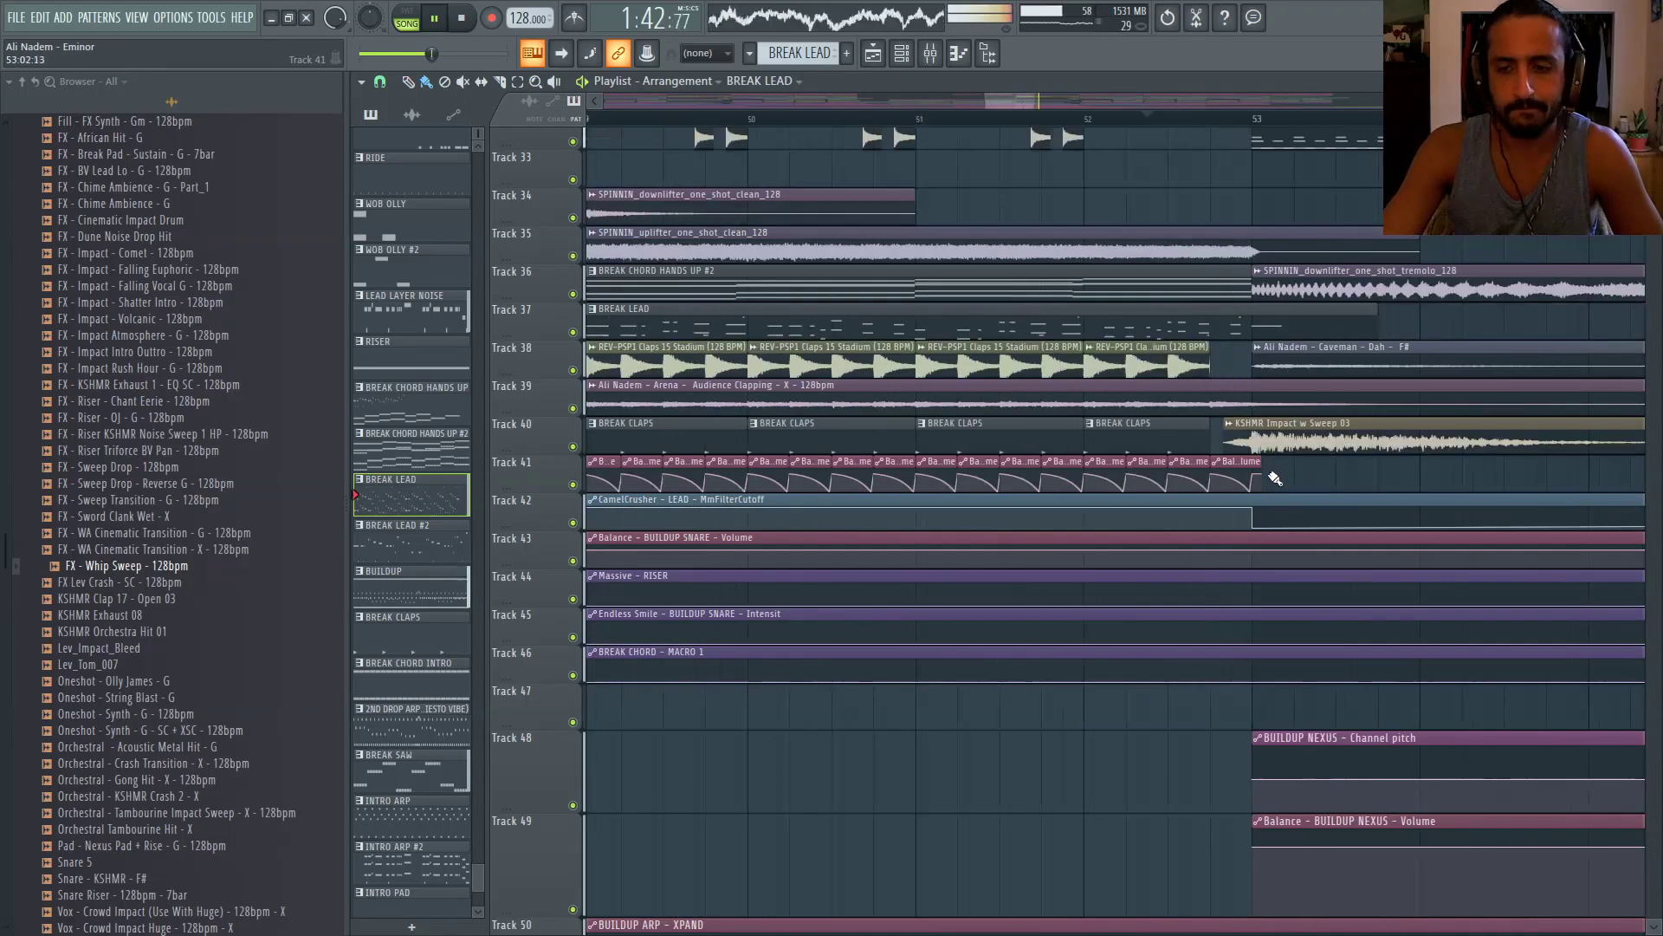
pyautogui.scroll(4, 1204, 455)
pyautogui.scroll(5, 1201, 455)
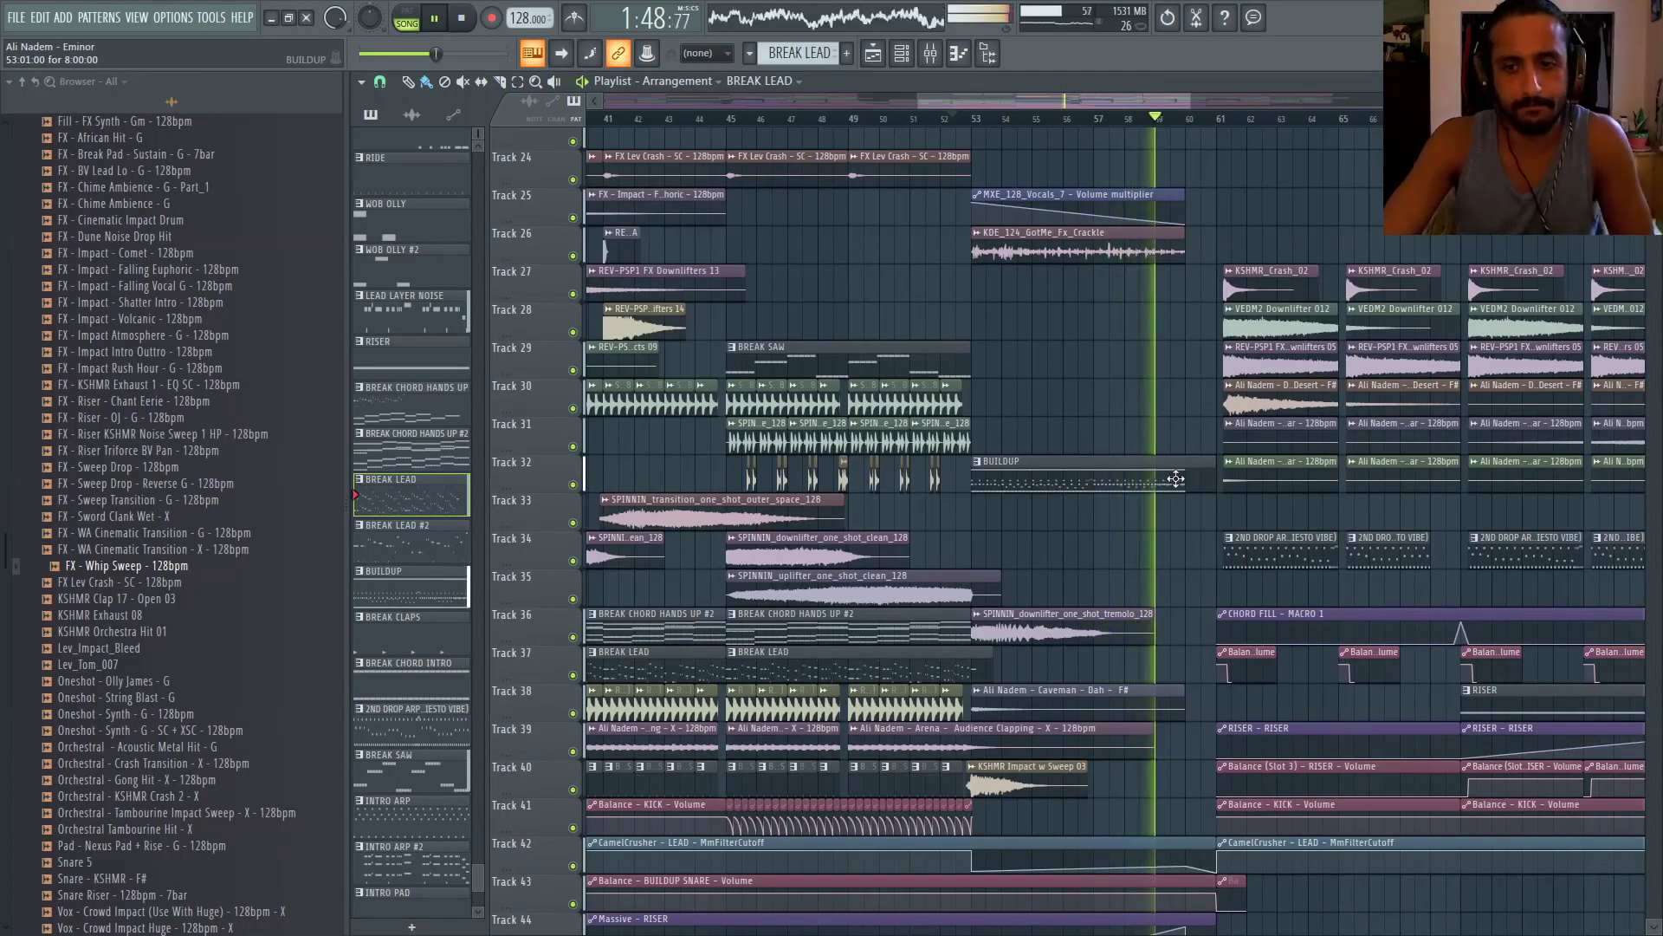
# Look over the fills between the buildup and the drop at bar 61, and replay from bar 60
pyautogui.scroll(-2, 1175, 482)
pyautogui.scroll(5, 1200, 498)
pyautogui.scroll(4, 1241, 521)
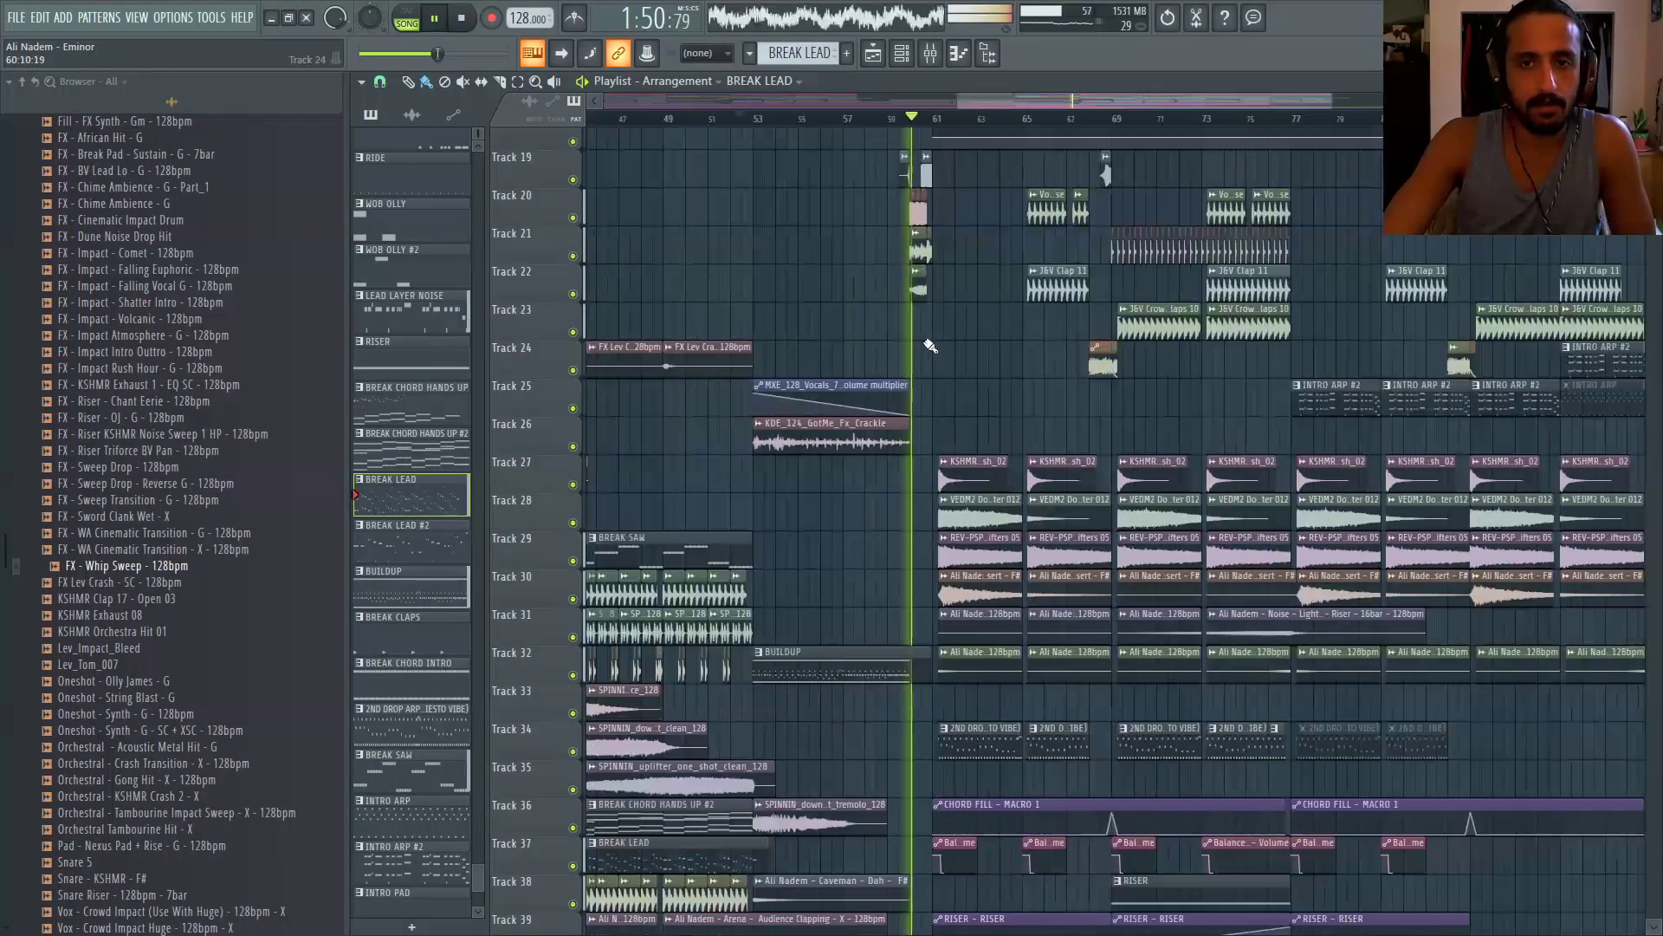
pyautogui.scroll(-3, 922, 357)
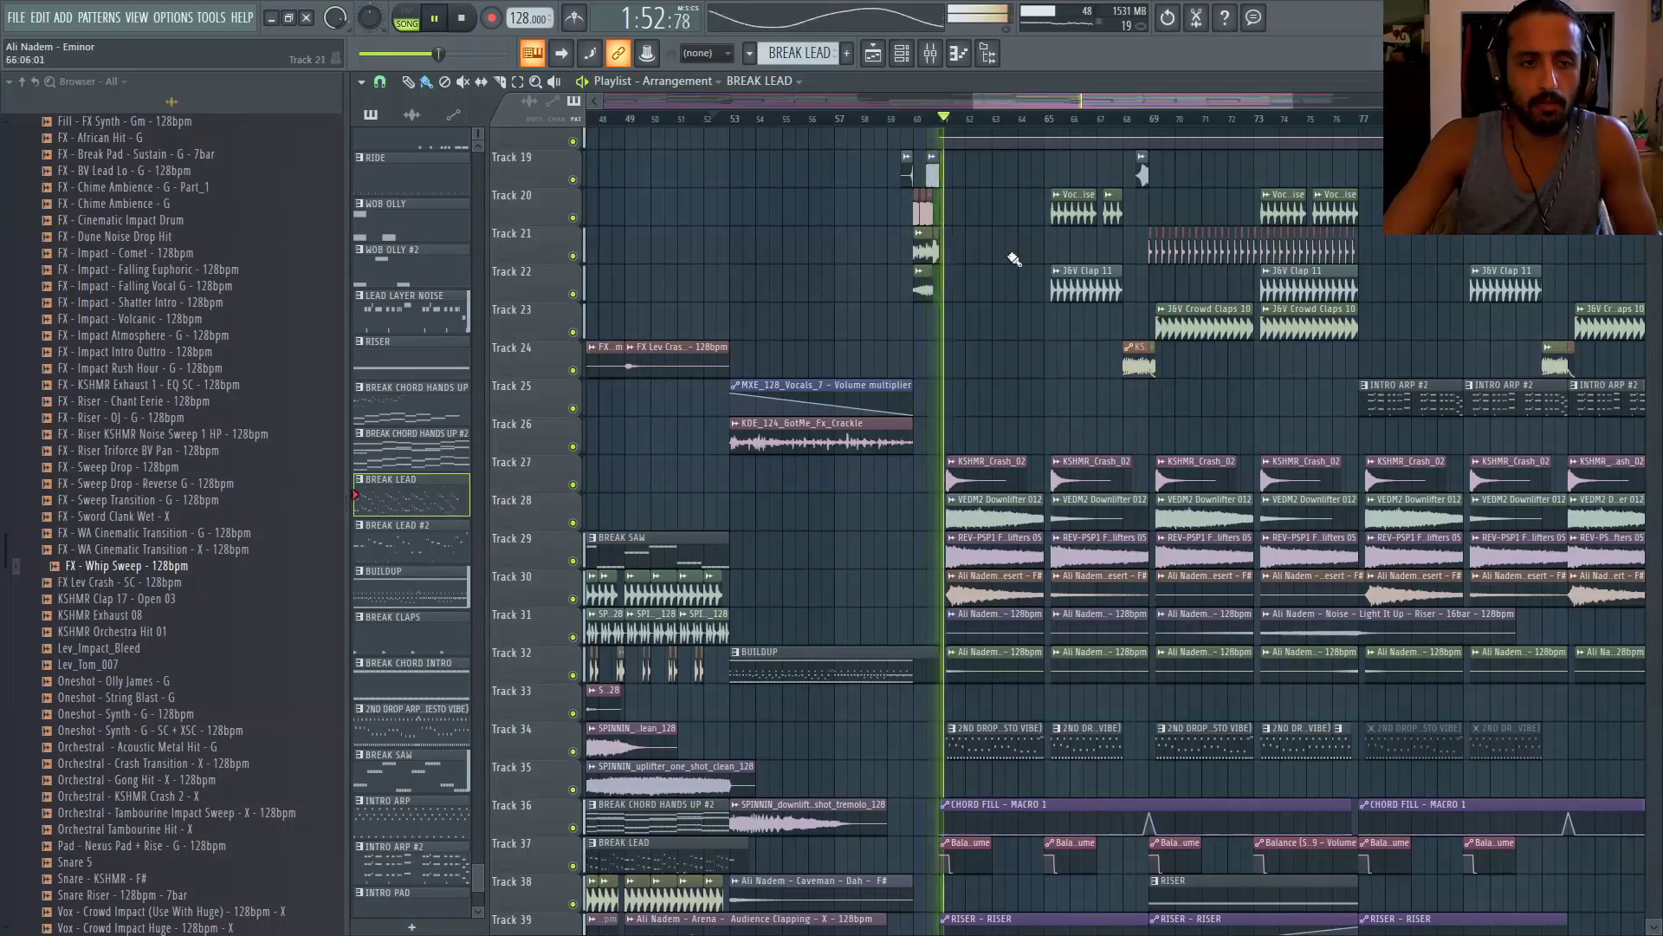
pyautogui.scroll(-3, 996, 260)
pyautogui.click(915, 119)
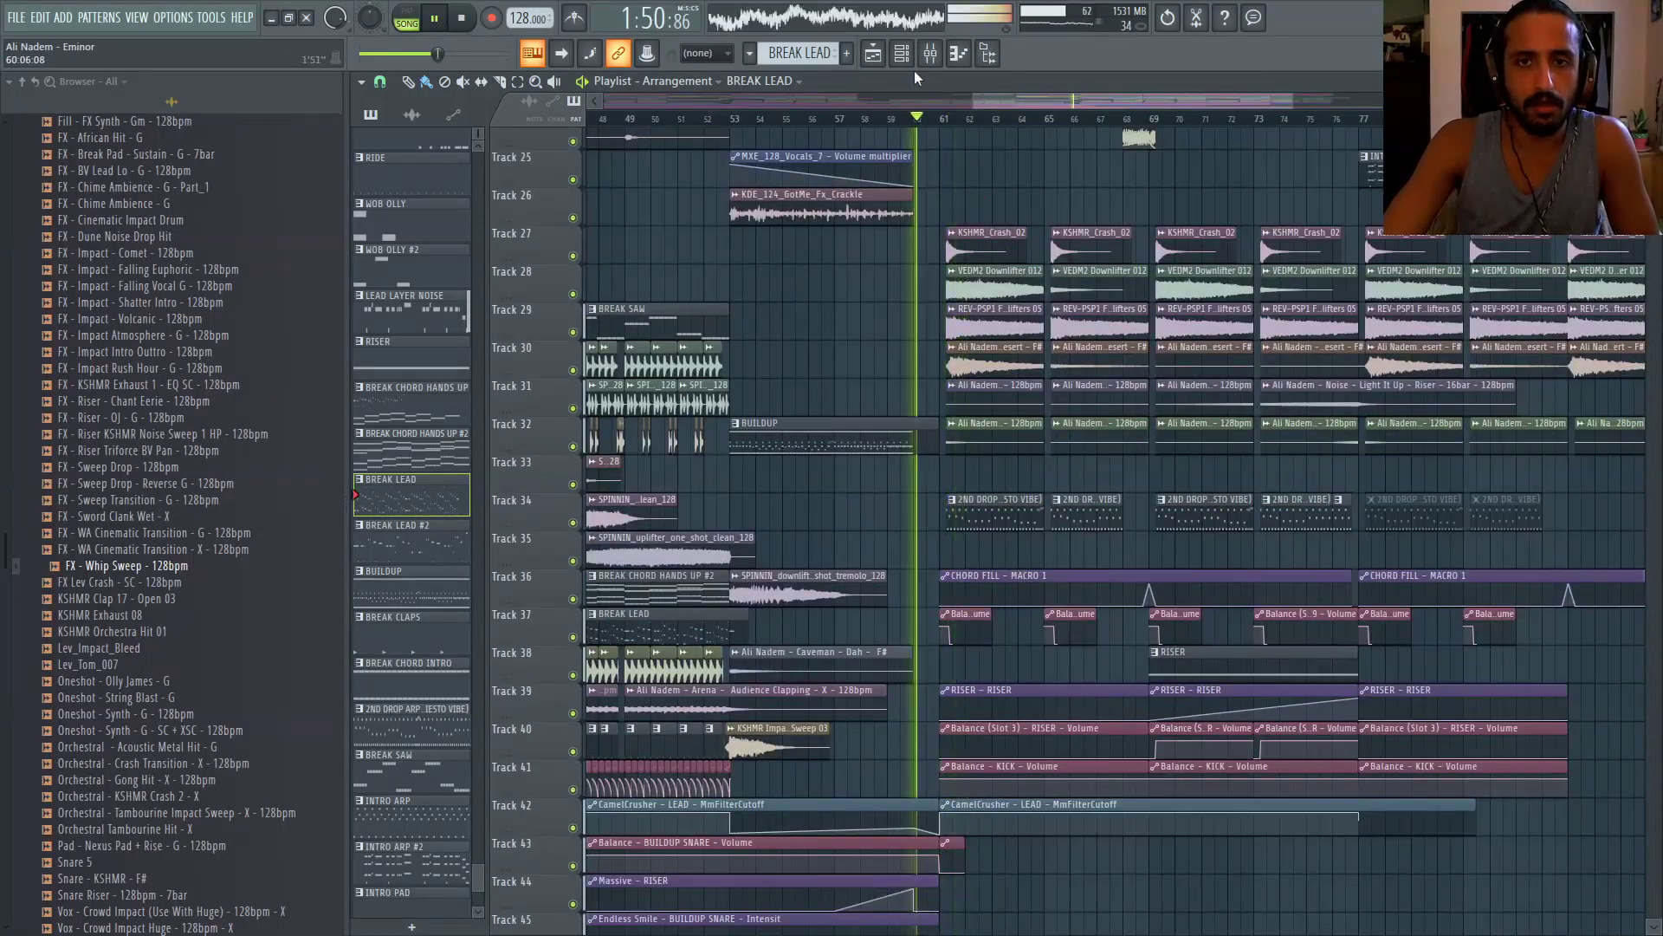
# Check the effect chain on the FILL mixer insert during playback, and restart the song from the beginning
pyautogui.click(931, 54)
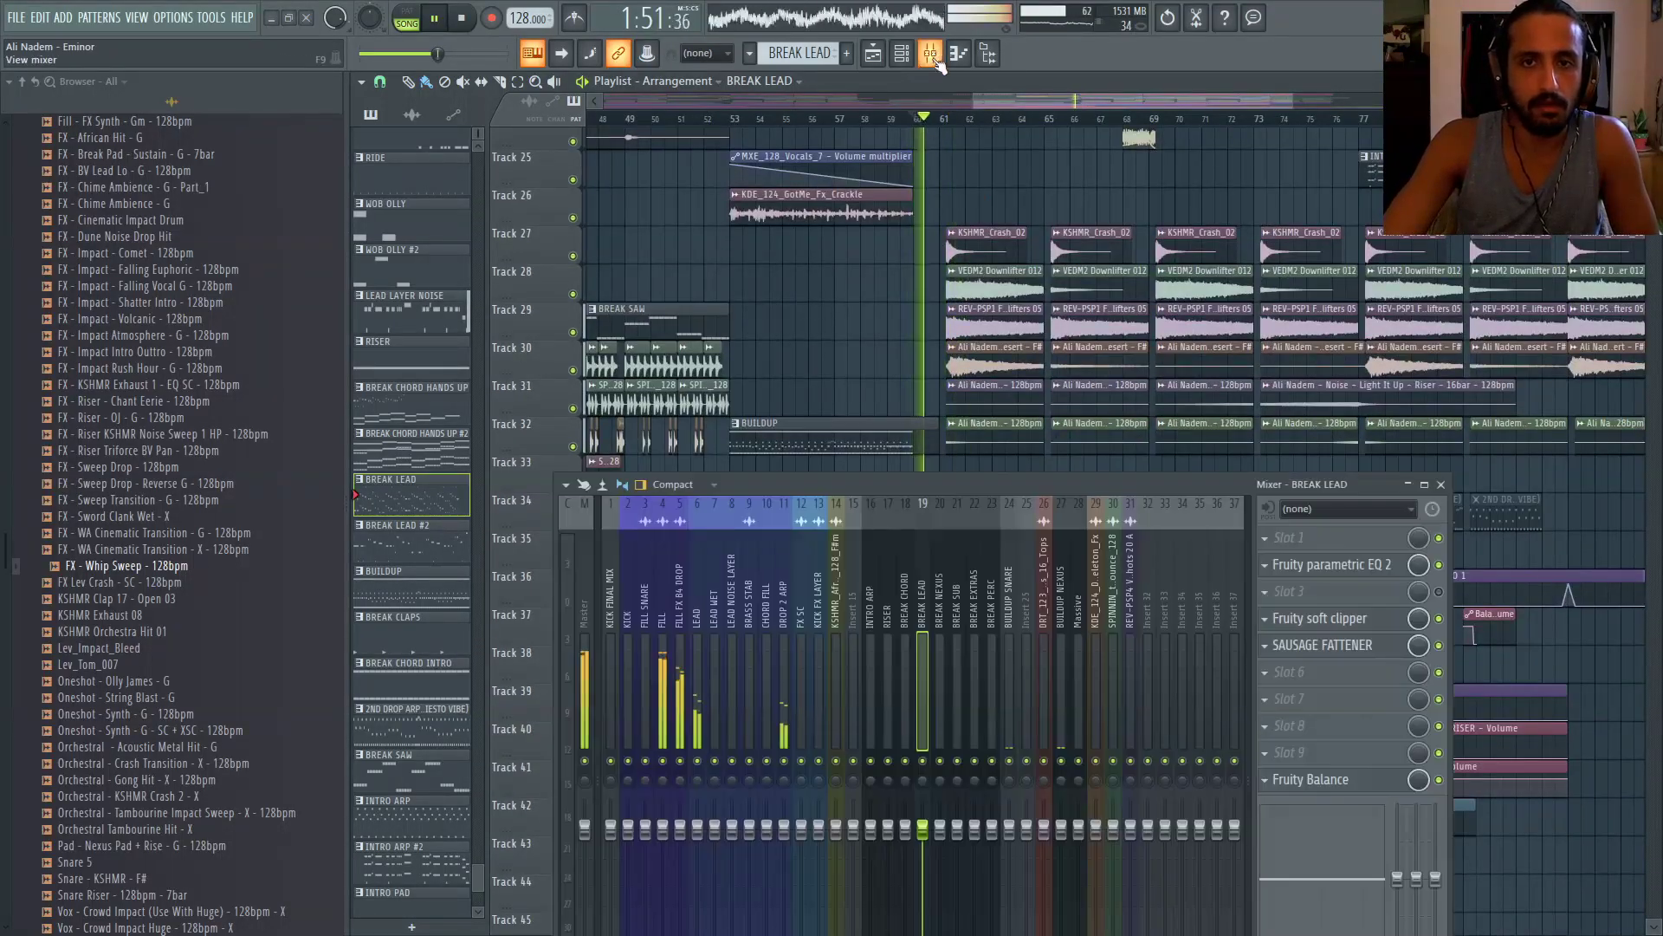
pyautogui.click(662, 579)
pyautogui.scroll(-4, 888, 301)
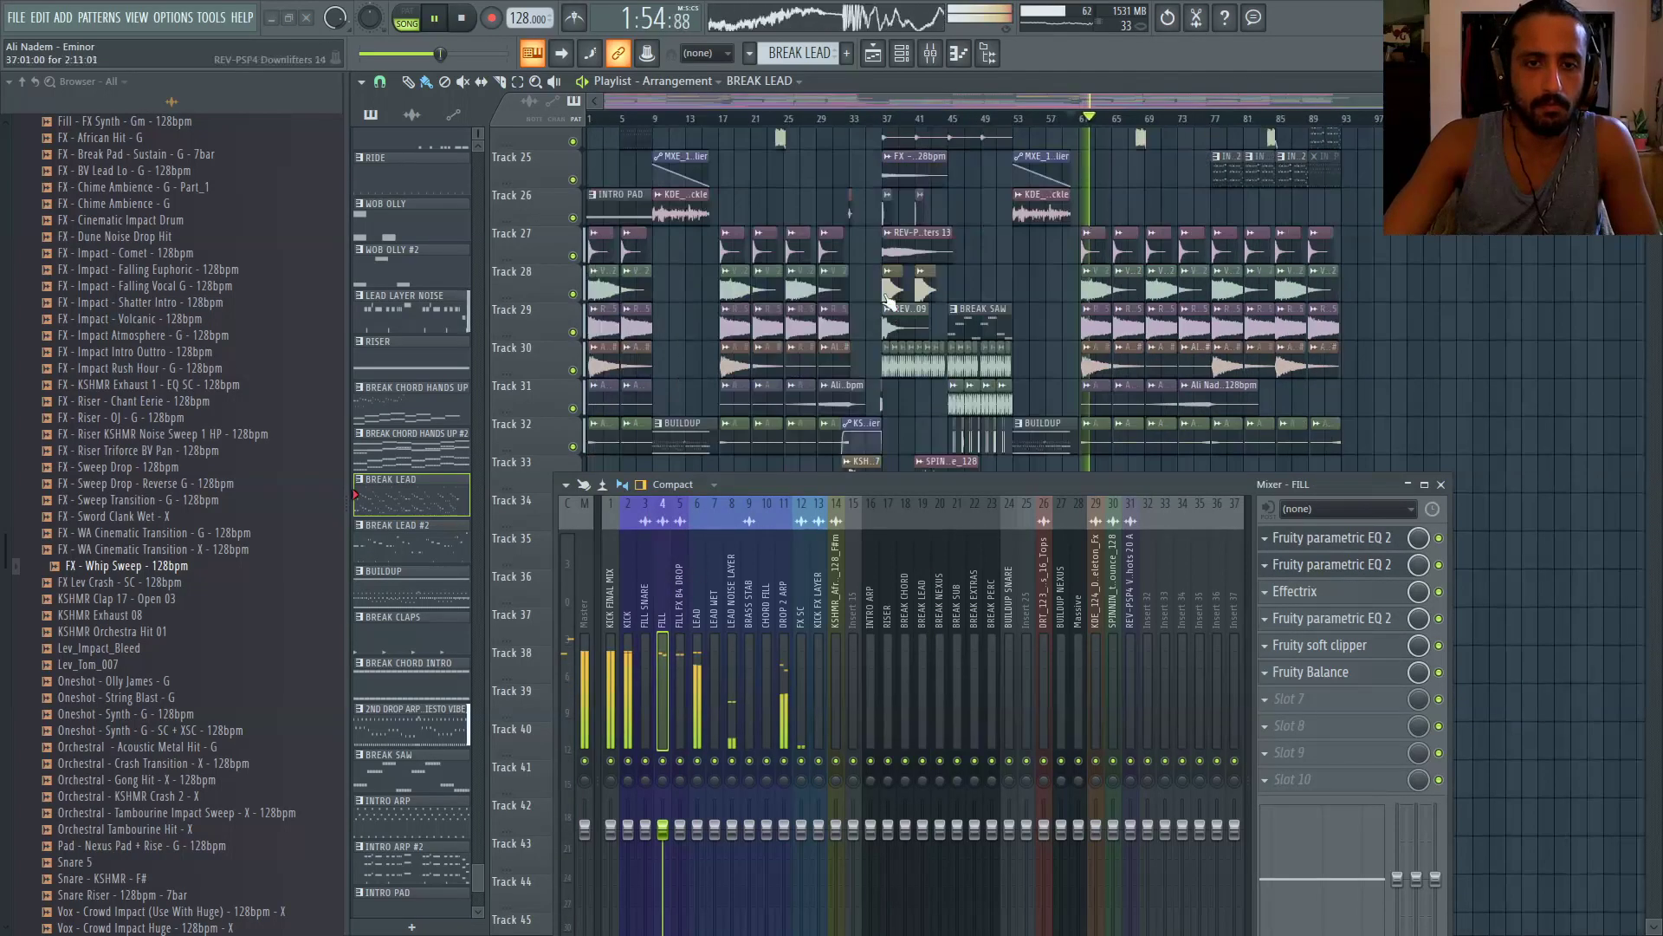
pyautogui.click(621, 119)
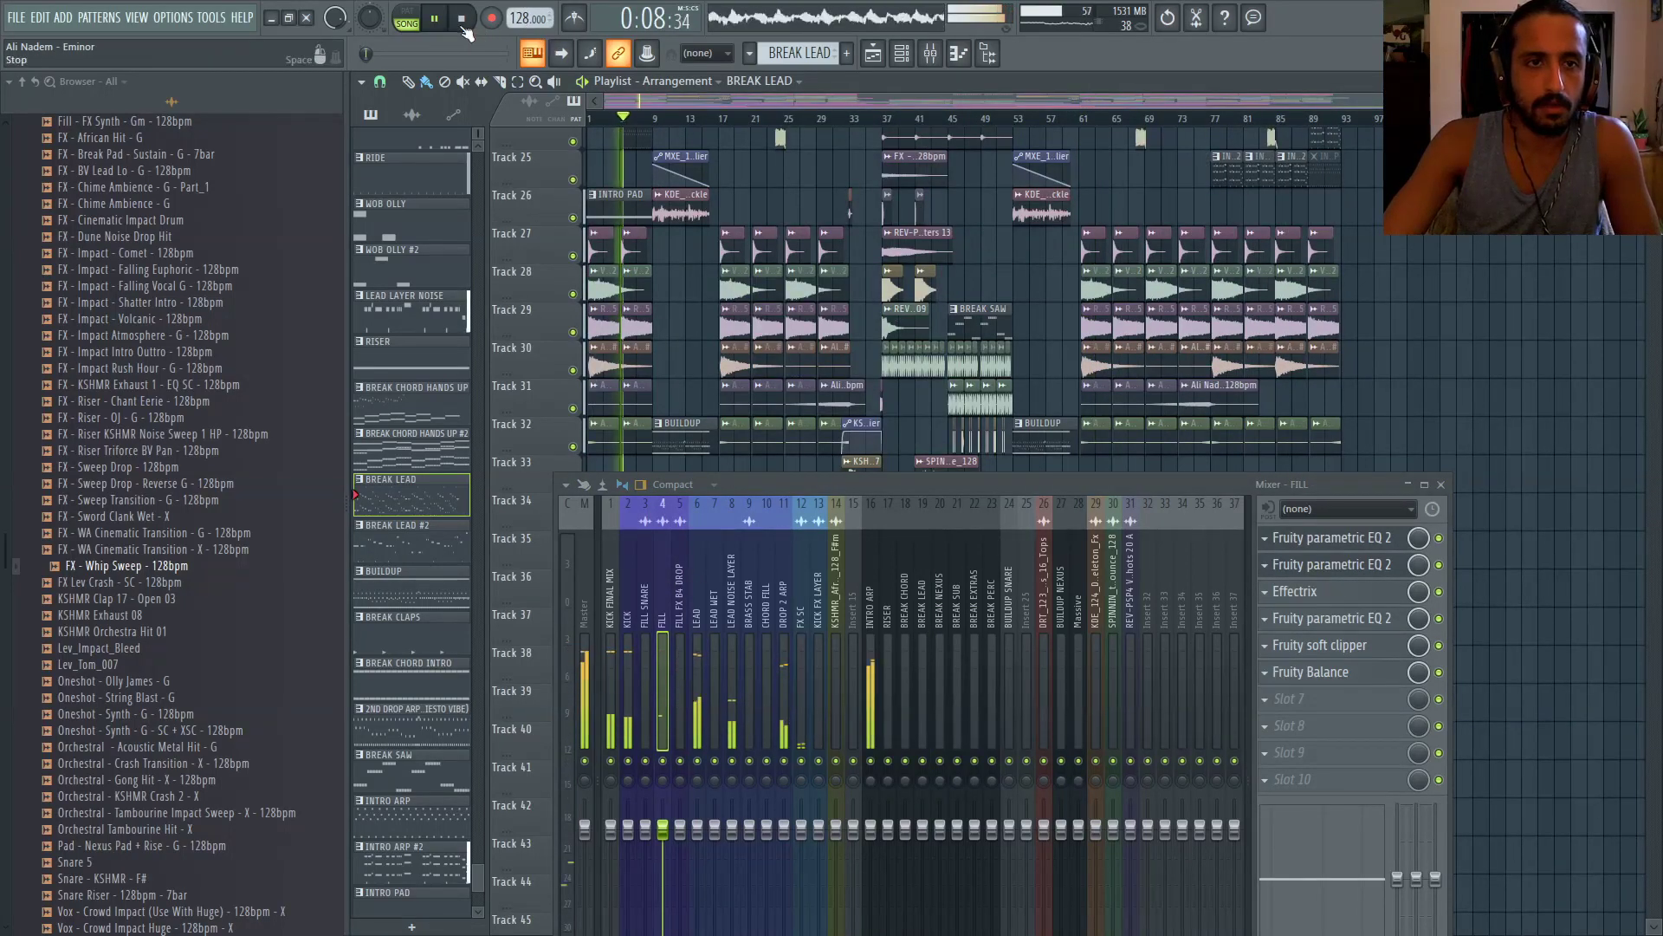
pyautogui.click(461, 18)
pyautogui.press('space')
pyautogui.click(1442, 482)
pyautogui.scroll(4, 953, 259)
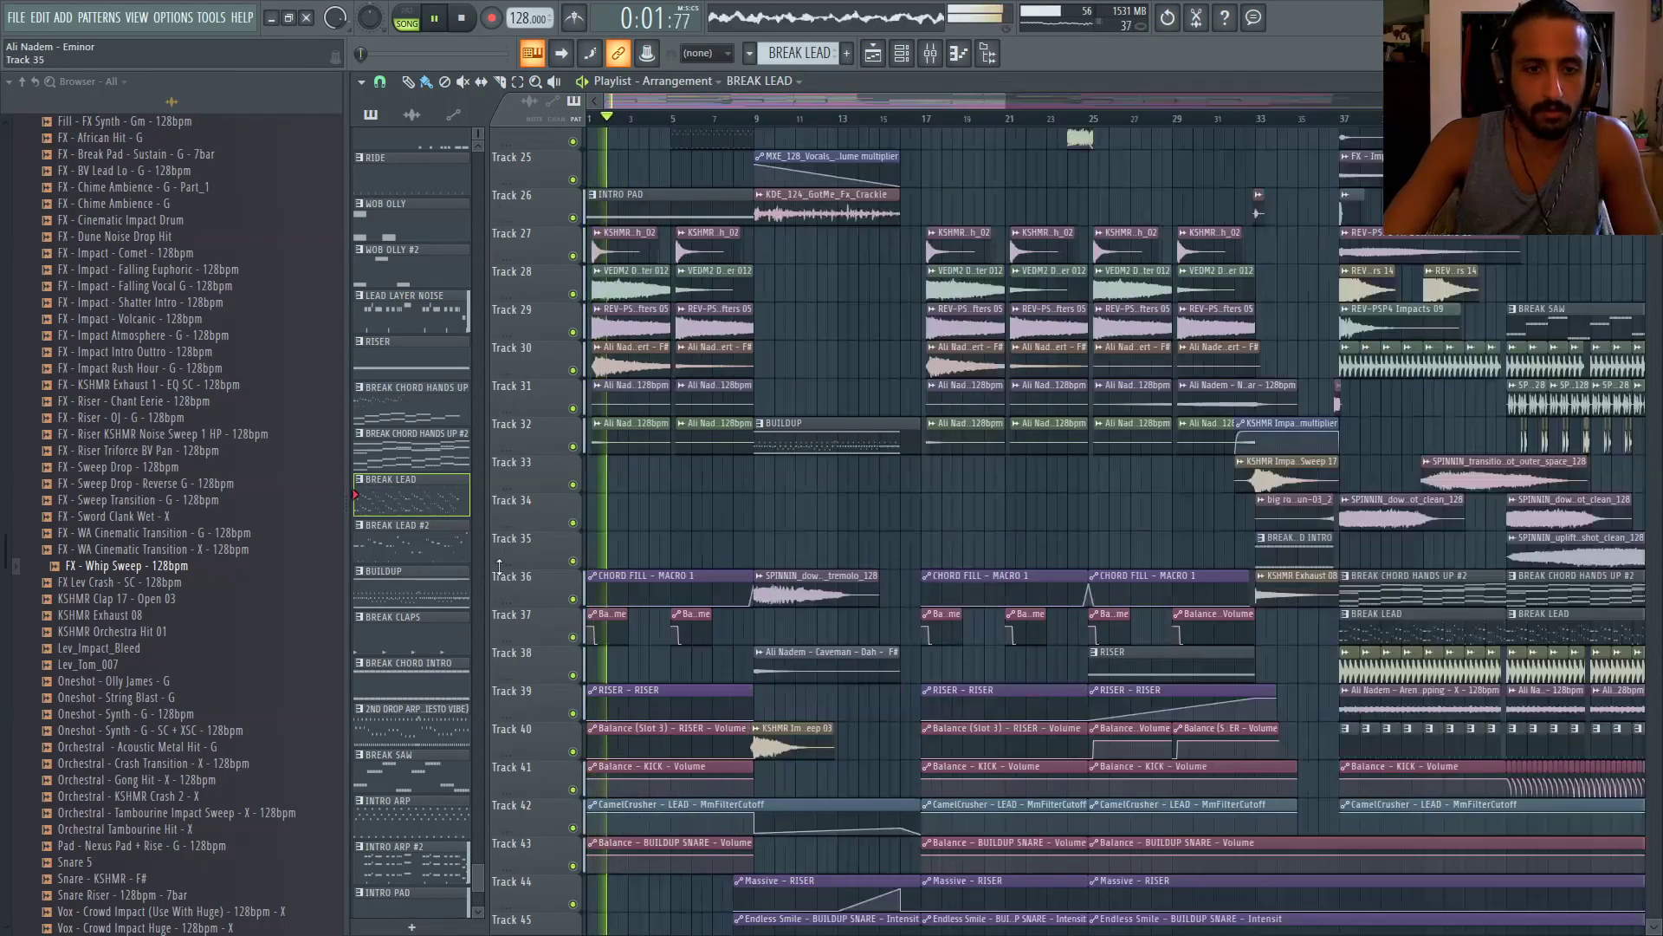
# Inspect the Fruity parametric EQ 2 on the INTRO ARP mixer insert while the intro plays
pyautogui.click(929, 53)
pyautogui.click(865, 585)
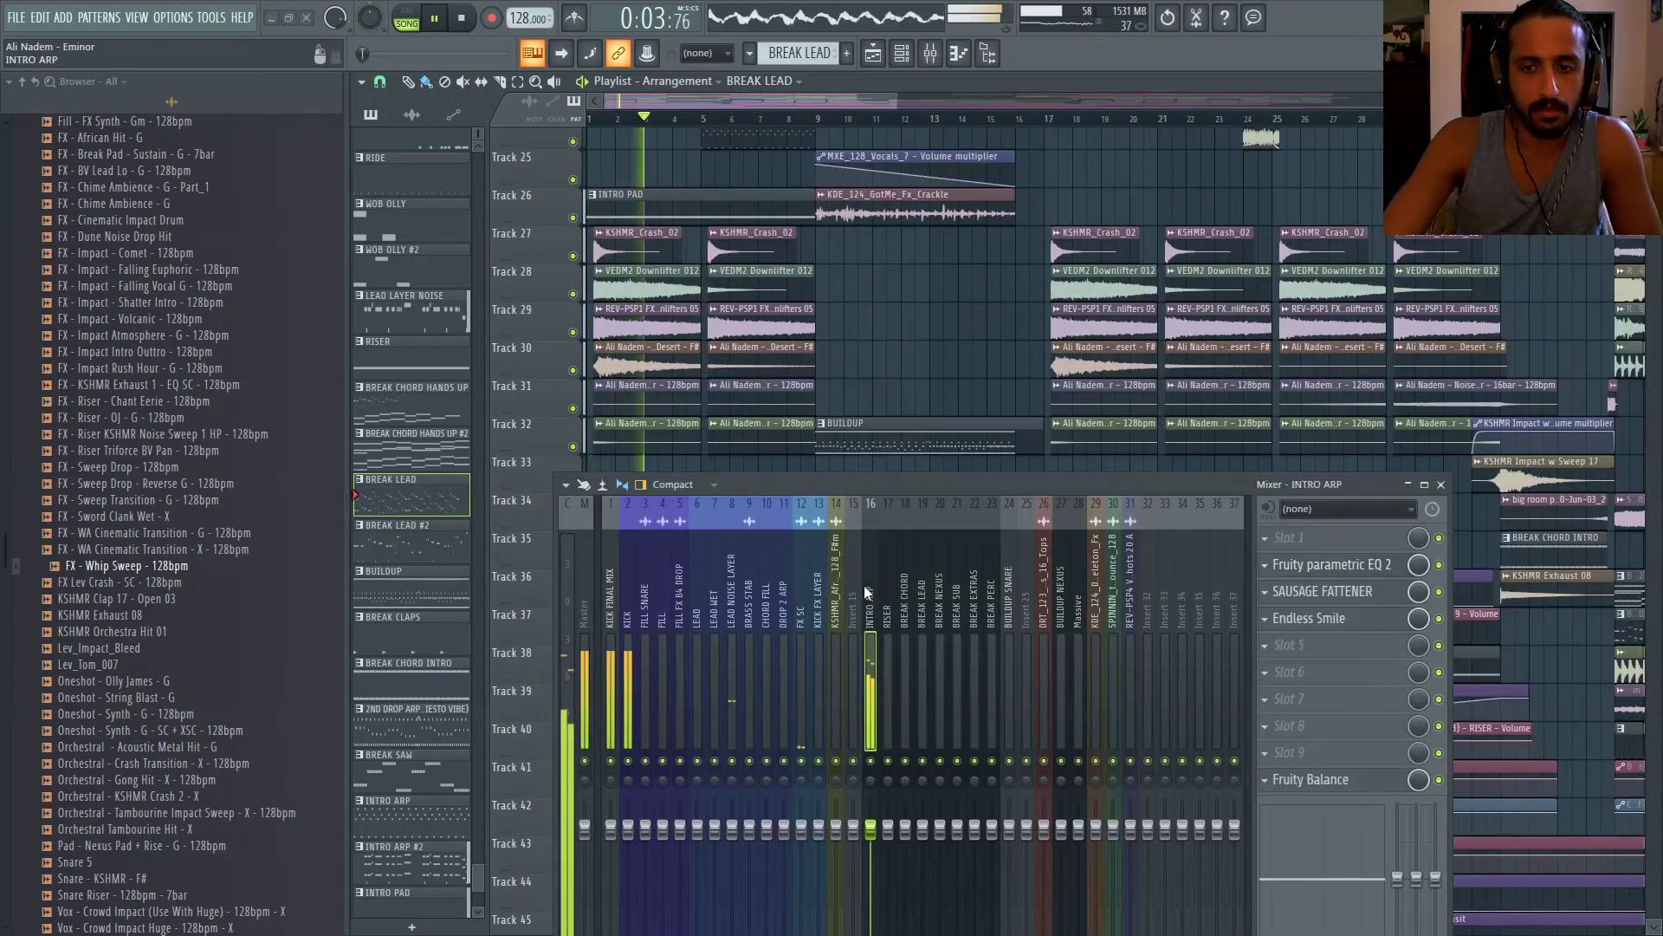
pyautogui.click(1327, 564)
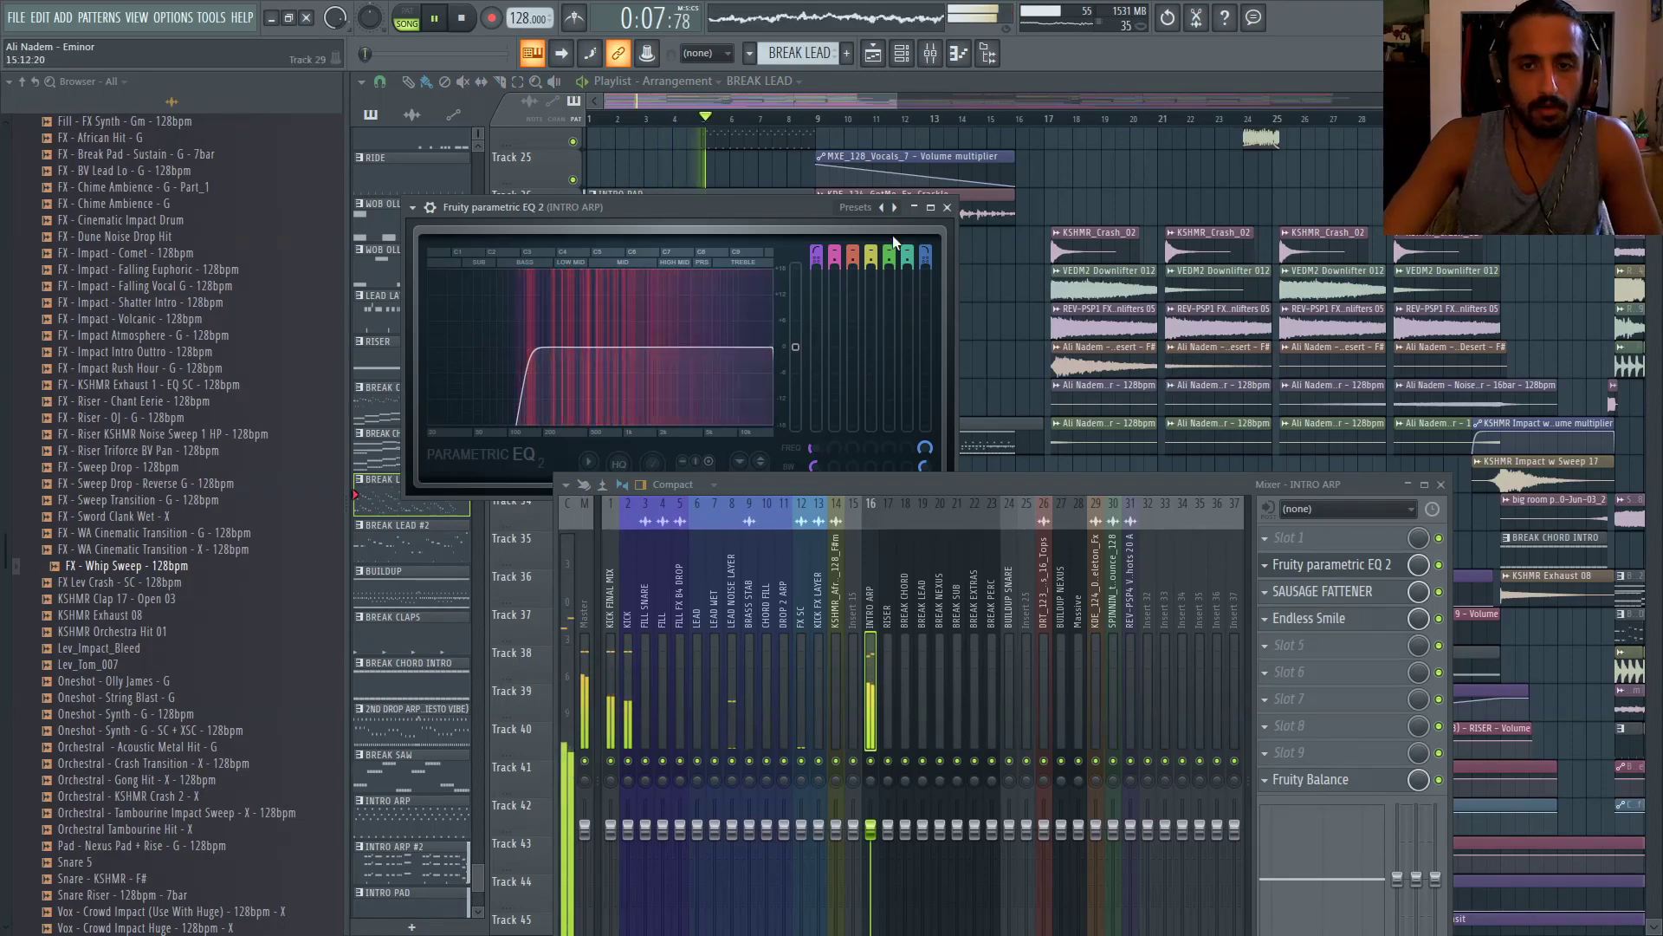
pyautogui.click(1440, 484)
pyautogui.click(947, 207)
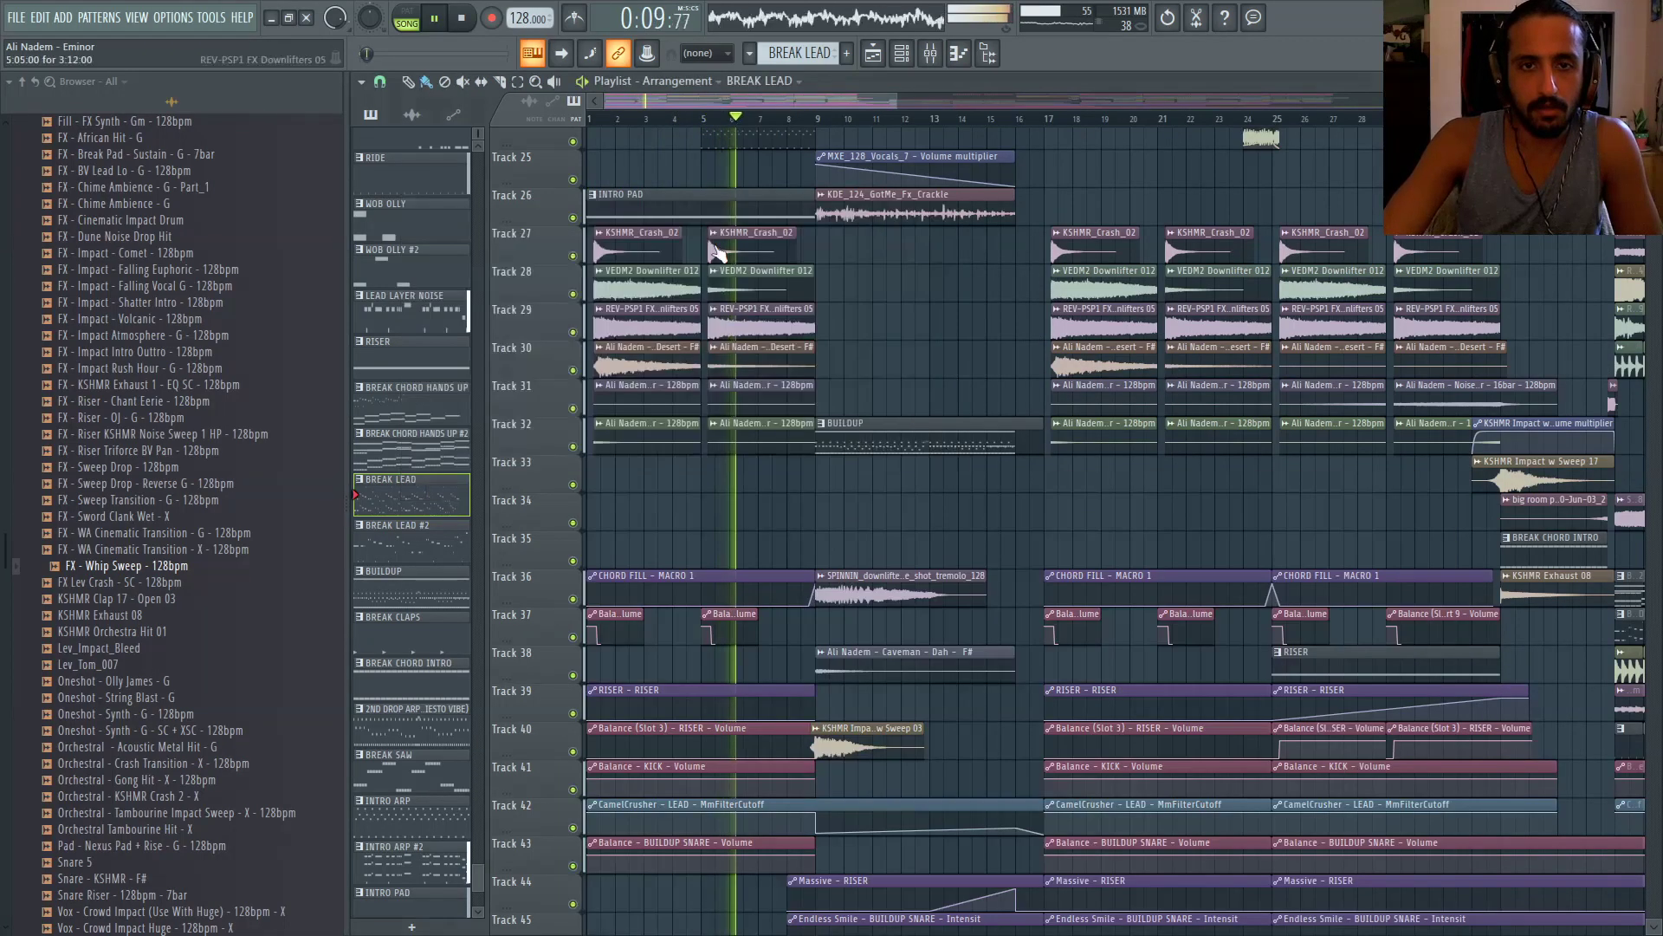
# Add a second Endless Smile in slot 5 of the INTRO ARP insert and raise its intensity partway
pyautogui.scroll(-3, 1039, 277)
pyautogui.press('F9')
pyautogui.click(1317, 620)
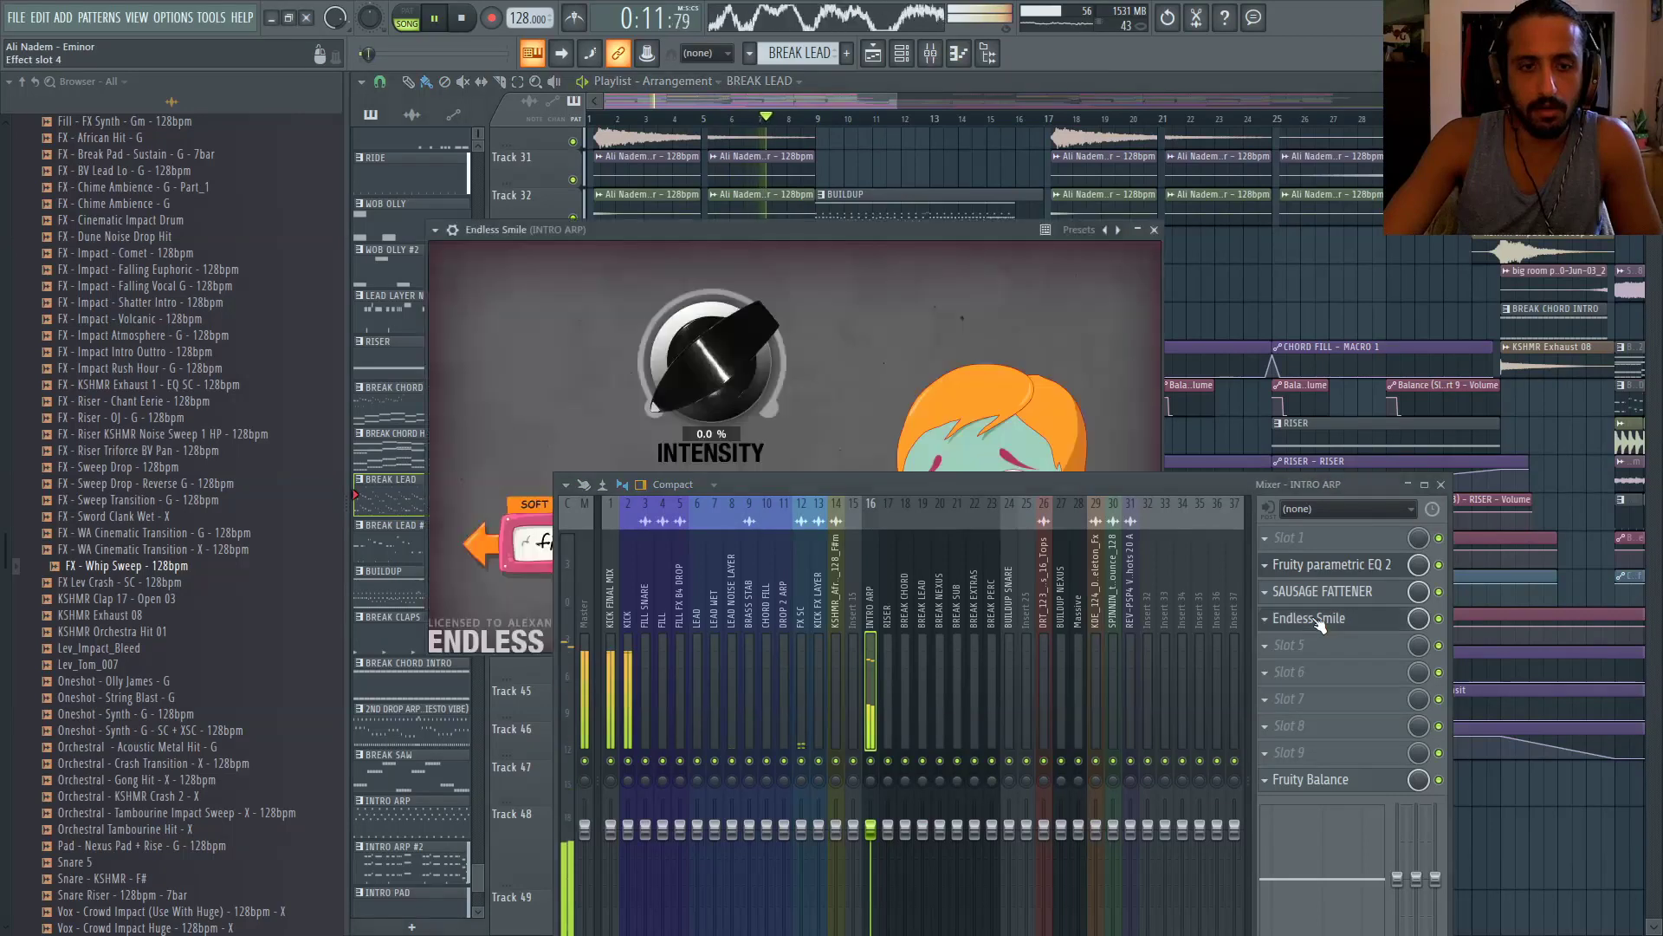
pyautogui.click(1270, 656)
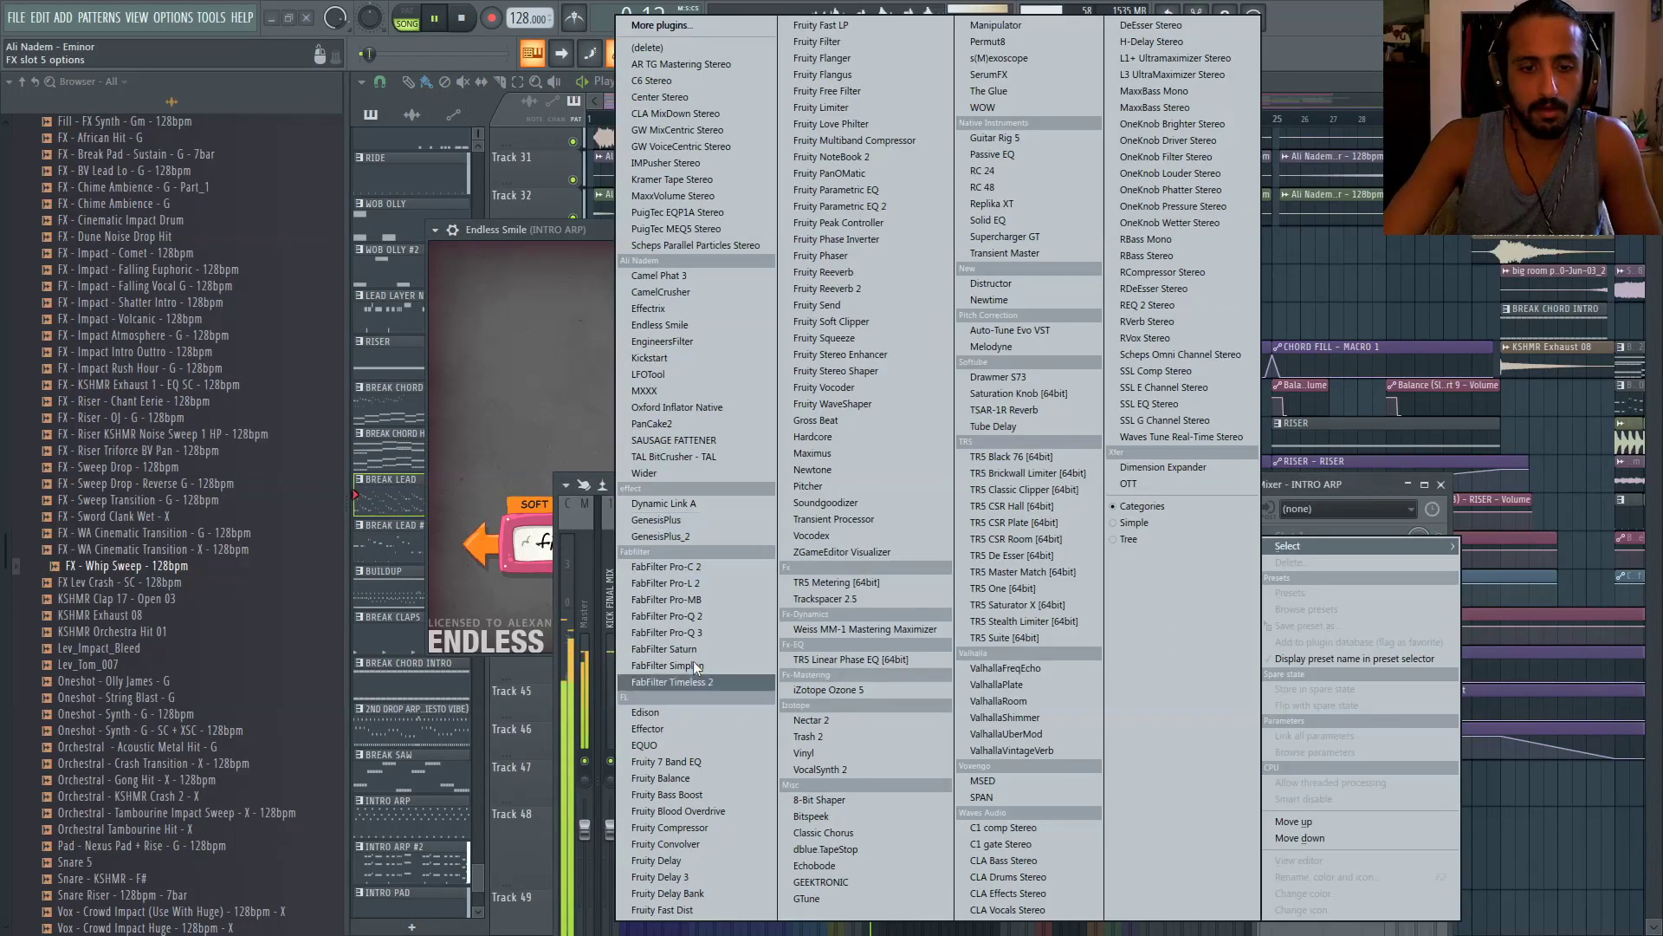
pyautogui.click(684, 326)
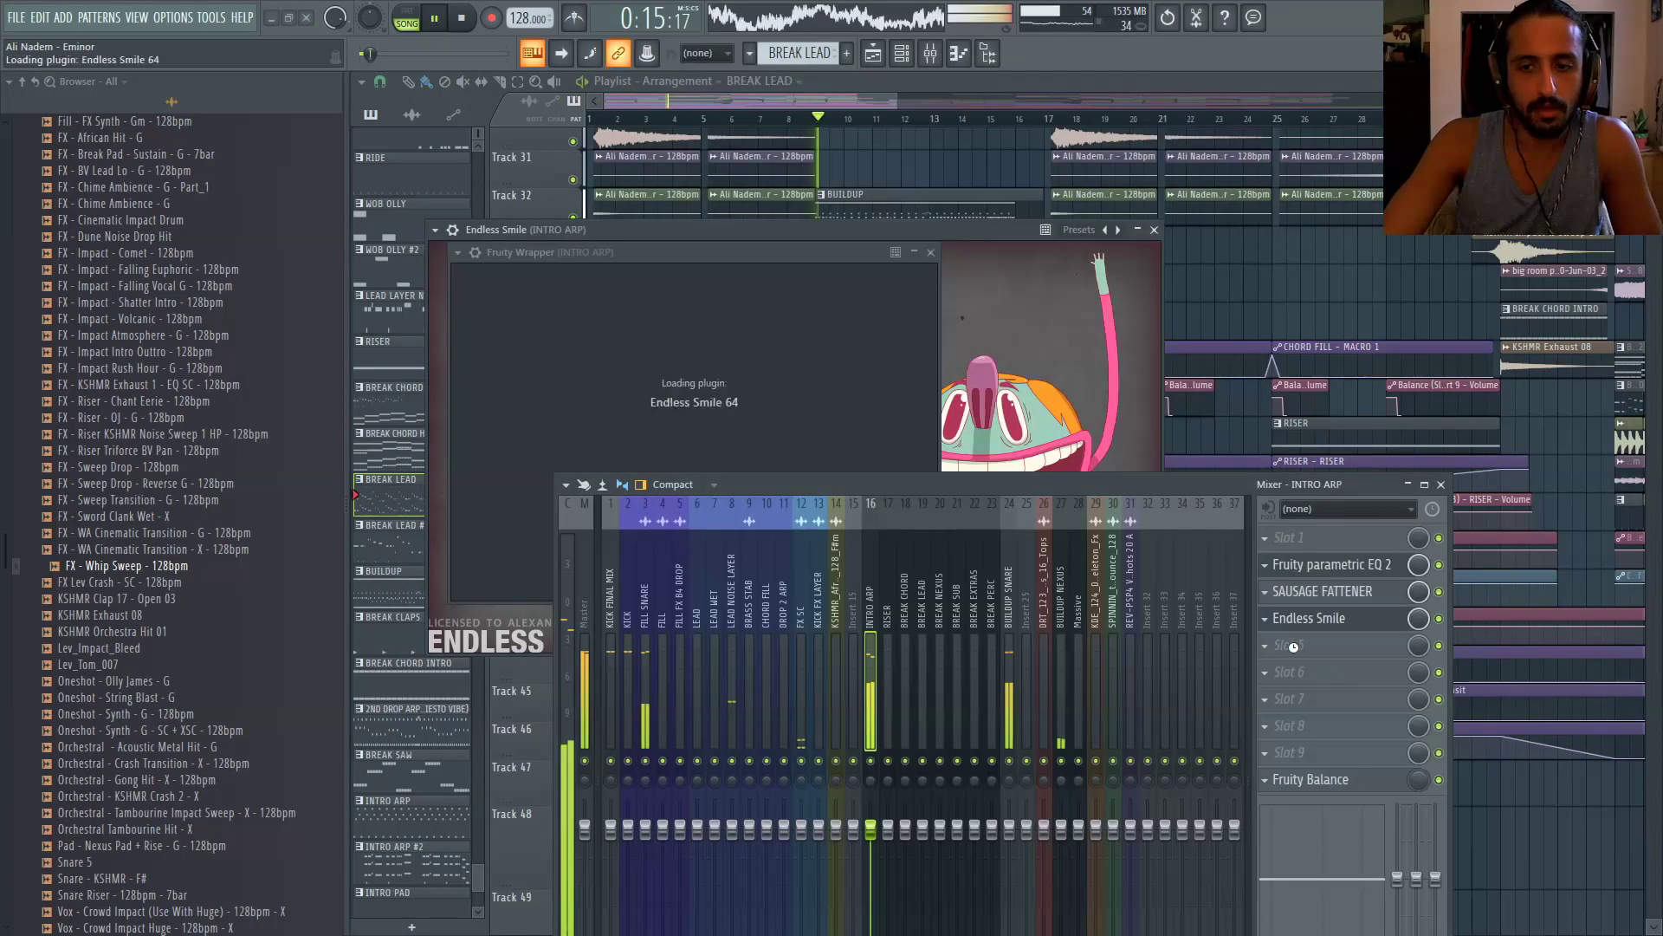
pyautogui.moveTo(737, 381); pyautogui.dragTo(721, 426)
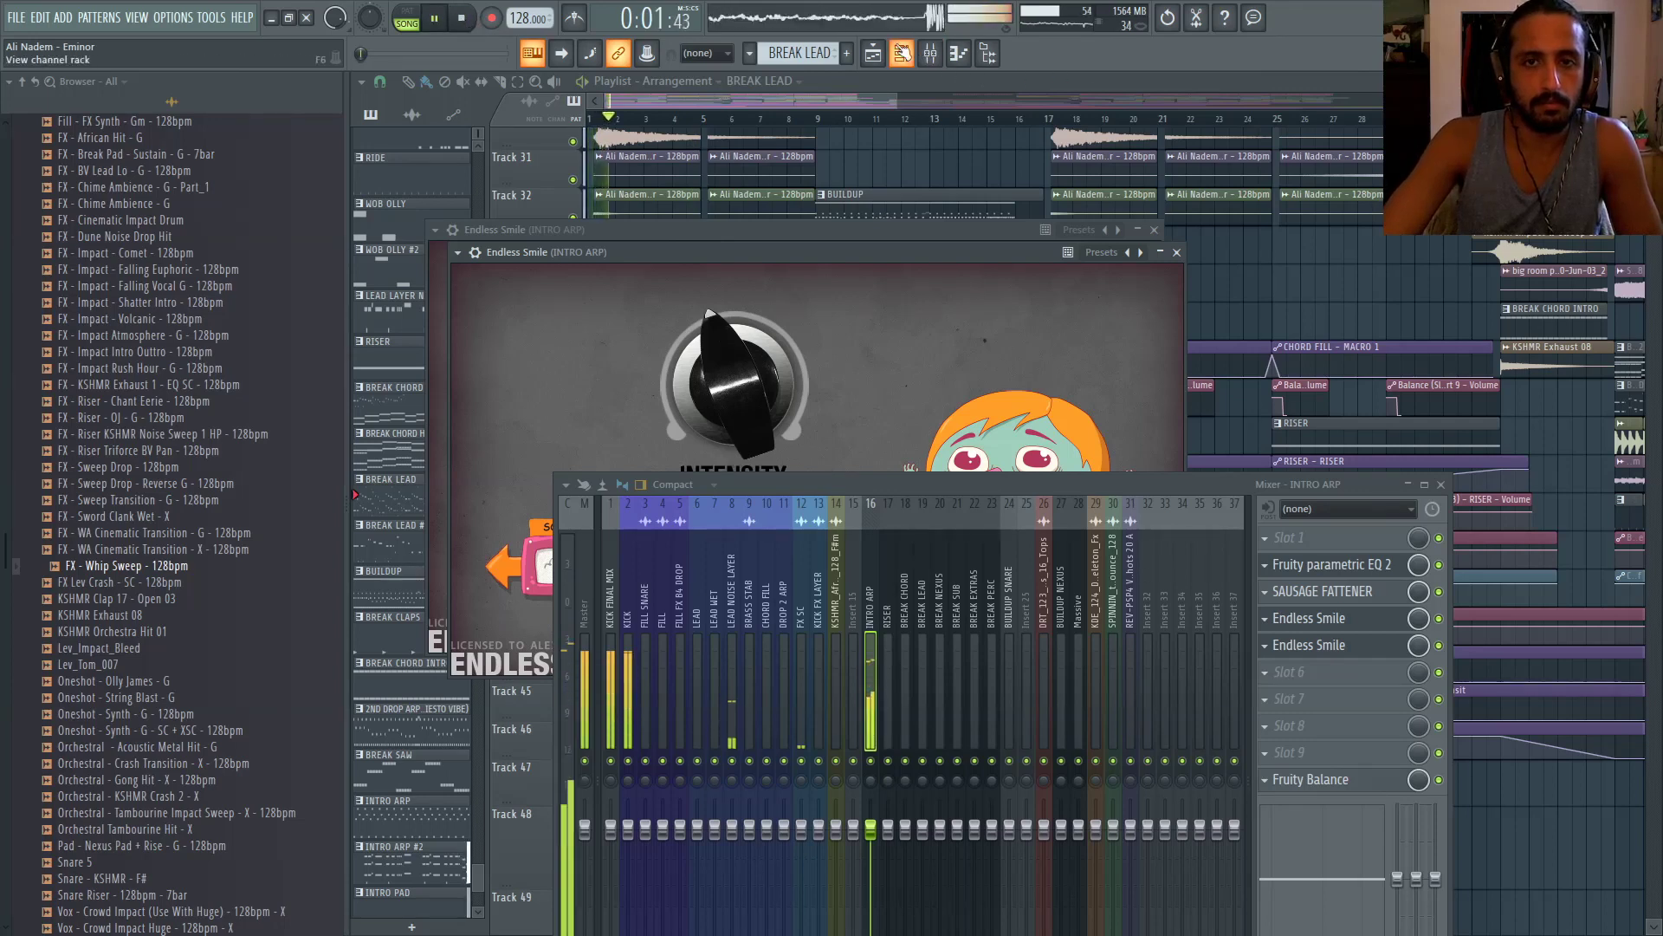
# Look through the channel rack for the intro instruments and recheck the Endless Smile effects on the INTRO ARP insert
pyautogui.click(901, 54)
pyautogui.click(873, 53)
pyautogui.scroll(-5, 1577, 737)
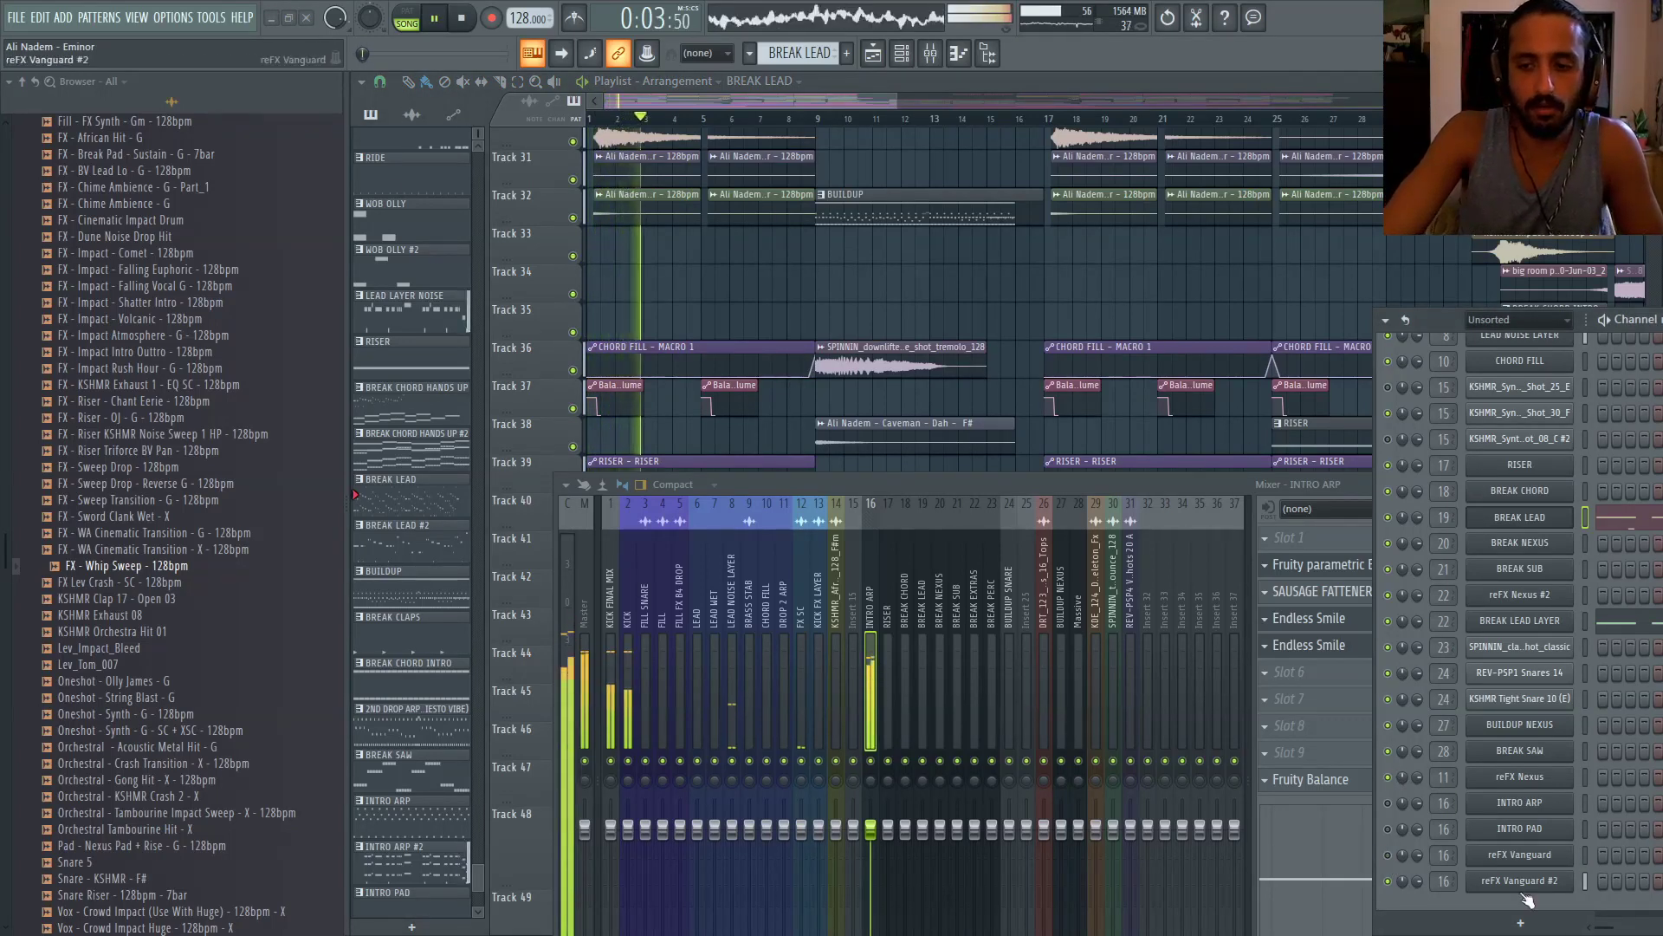
pyautogui.click(865, 579)
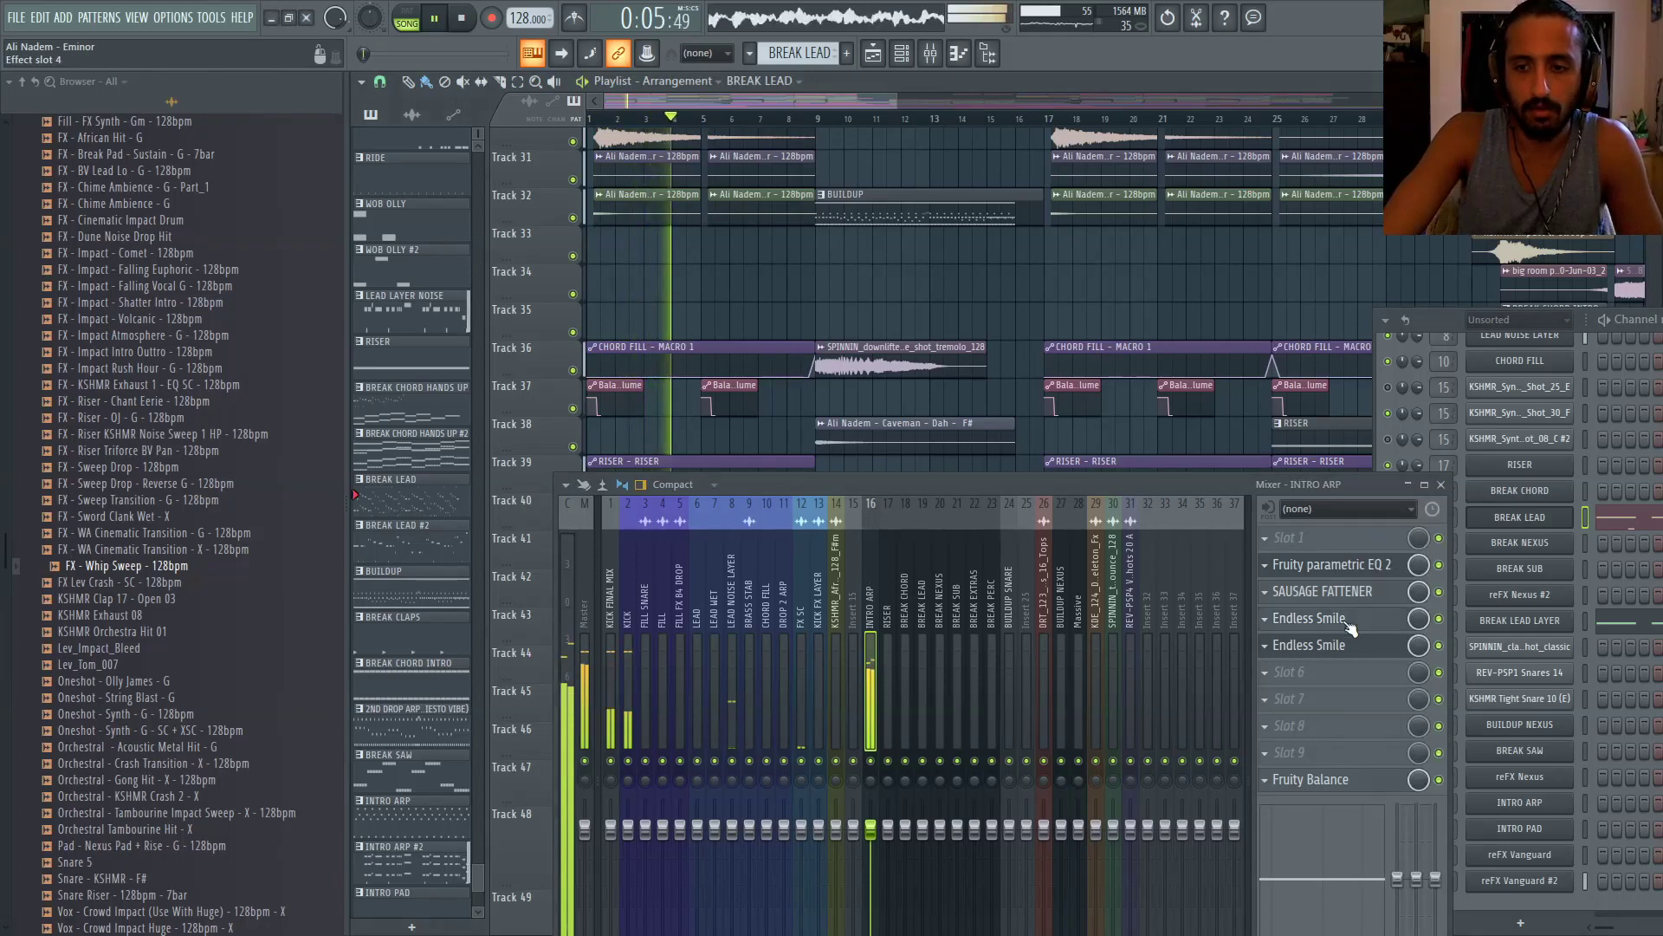
pyautogui.click(1313, 618)
pyautogui.moveTo(790, 472); pyautogui.dragTo(751, 549)
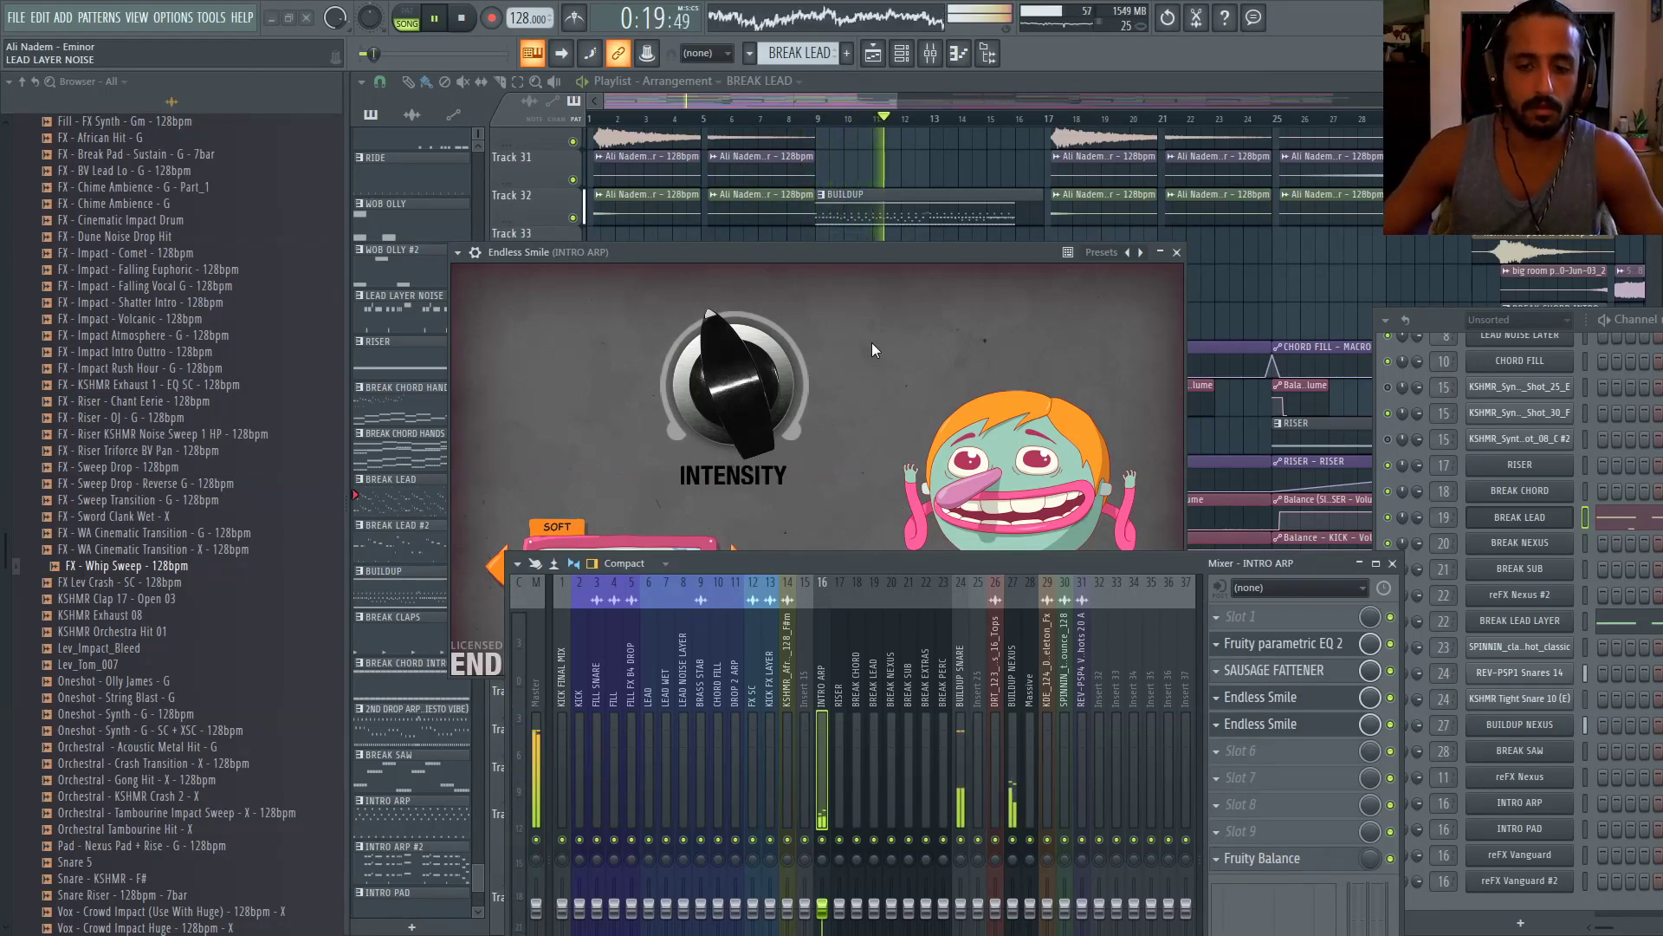
# Examine the playlist tracks around the buildup at bars 9 to 17, and pick the INTRO ARP #2 pattern on Track 23
pyautogui.click(792, 97)
pyautogui.moveTo(793, 97); pyautogui.dragTo(818, 99)
pyautogui.scroll(2, 770, 232)
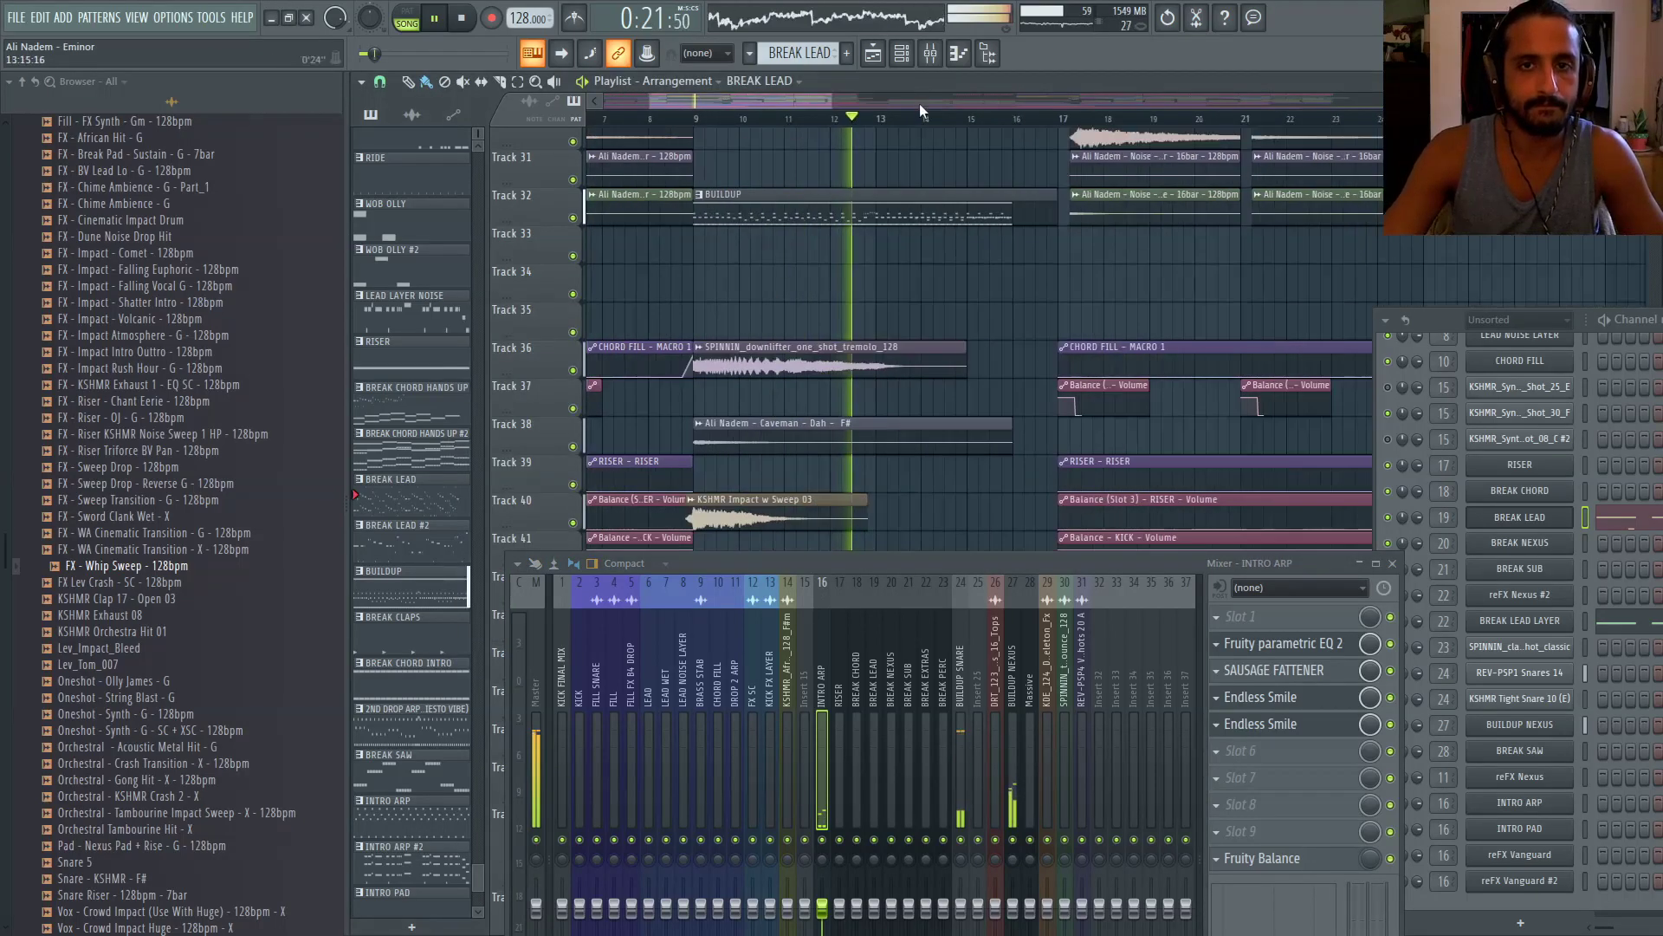
pyautogui.click(901, 54)
pyautogui.scroll(3, 760, 253)
pyautogui.scroll(-2, 766, 261)
pyautogui.scroll(3, 769, 263)
pyautogui.scroll(1, 732, 310)
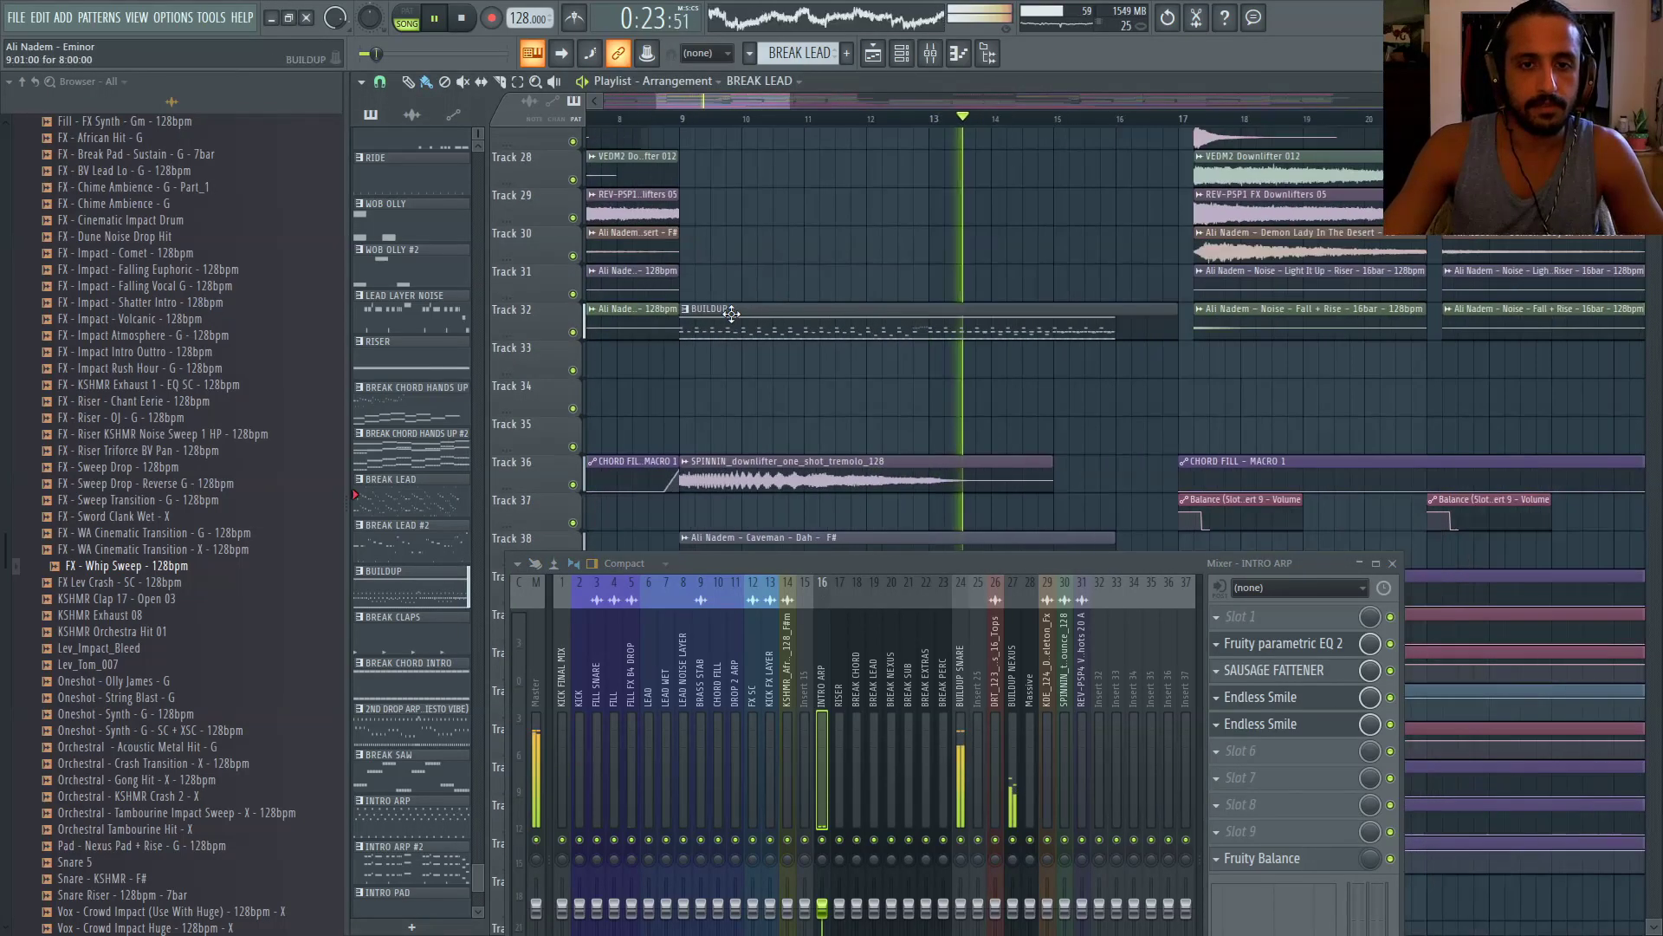
pyautogui.scroll(5, 763, 290)
pyautogui.scroll(-3, 775, 299)
pyautogui.scroll(3, 772, 327)
pyautogui.scroll(2, 706, 347)
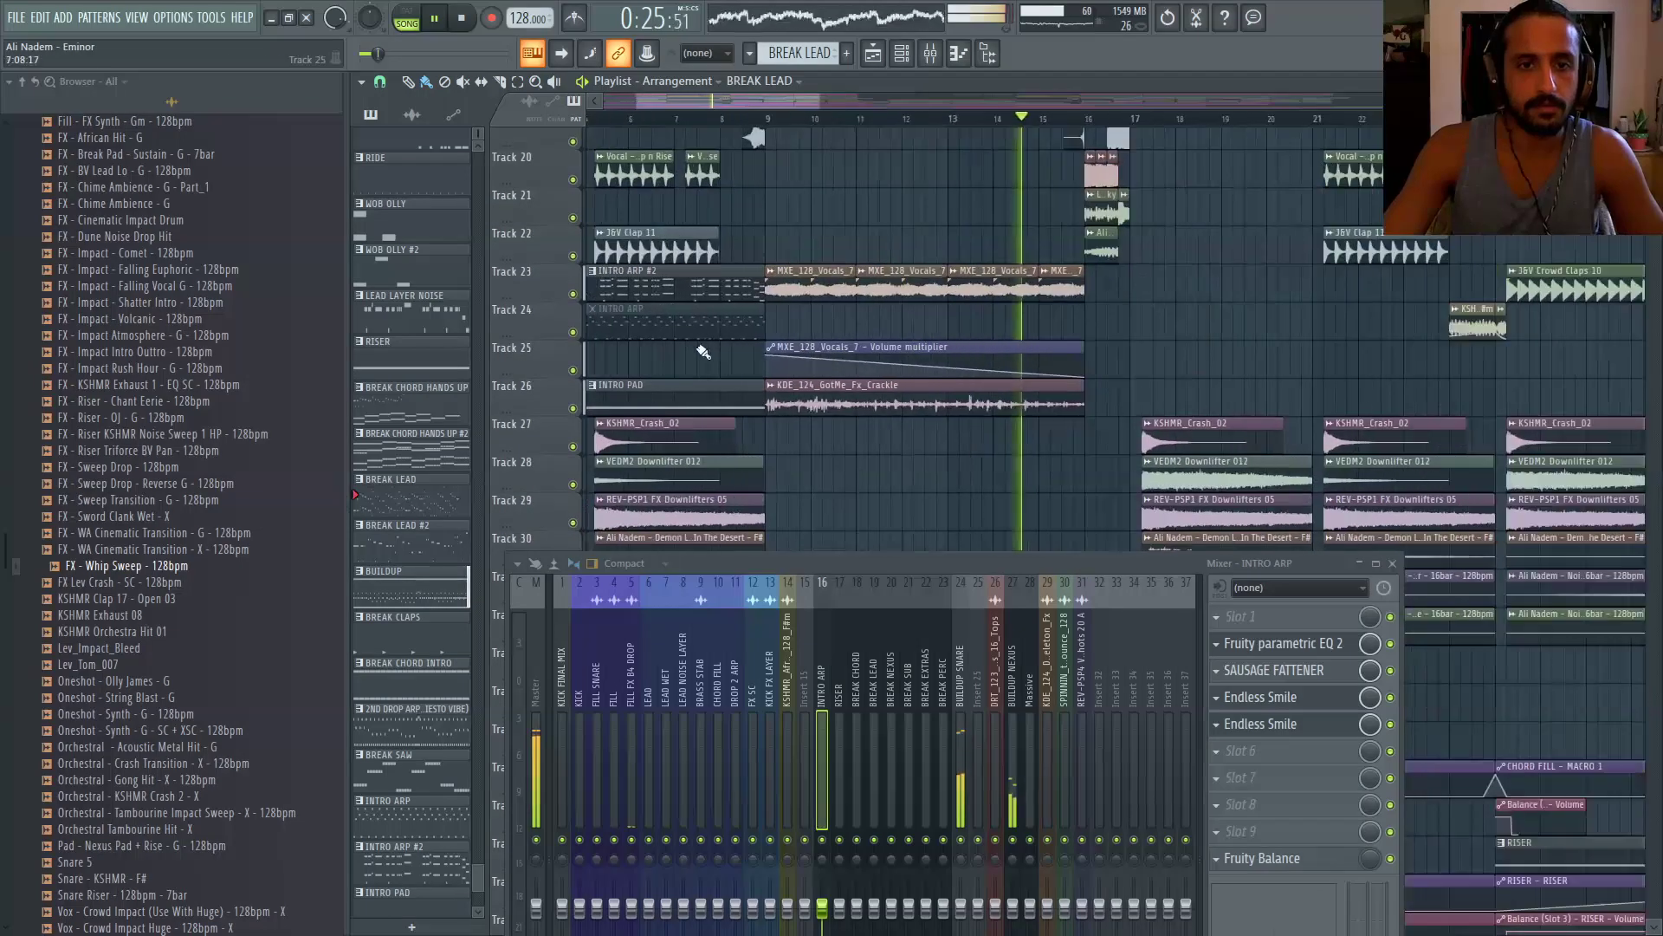
pyautogui.click(706, 285)
# Look over the upper tracks around the drop at bar 17, and pick the PERCUSSION pattern on Track 8
pyautogui.scroll(-3, 923, 197)
pyautogui.scroll(6, 929, 303)
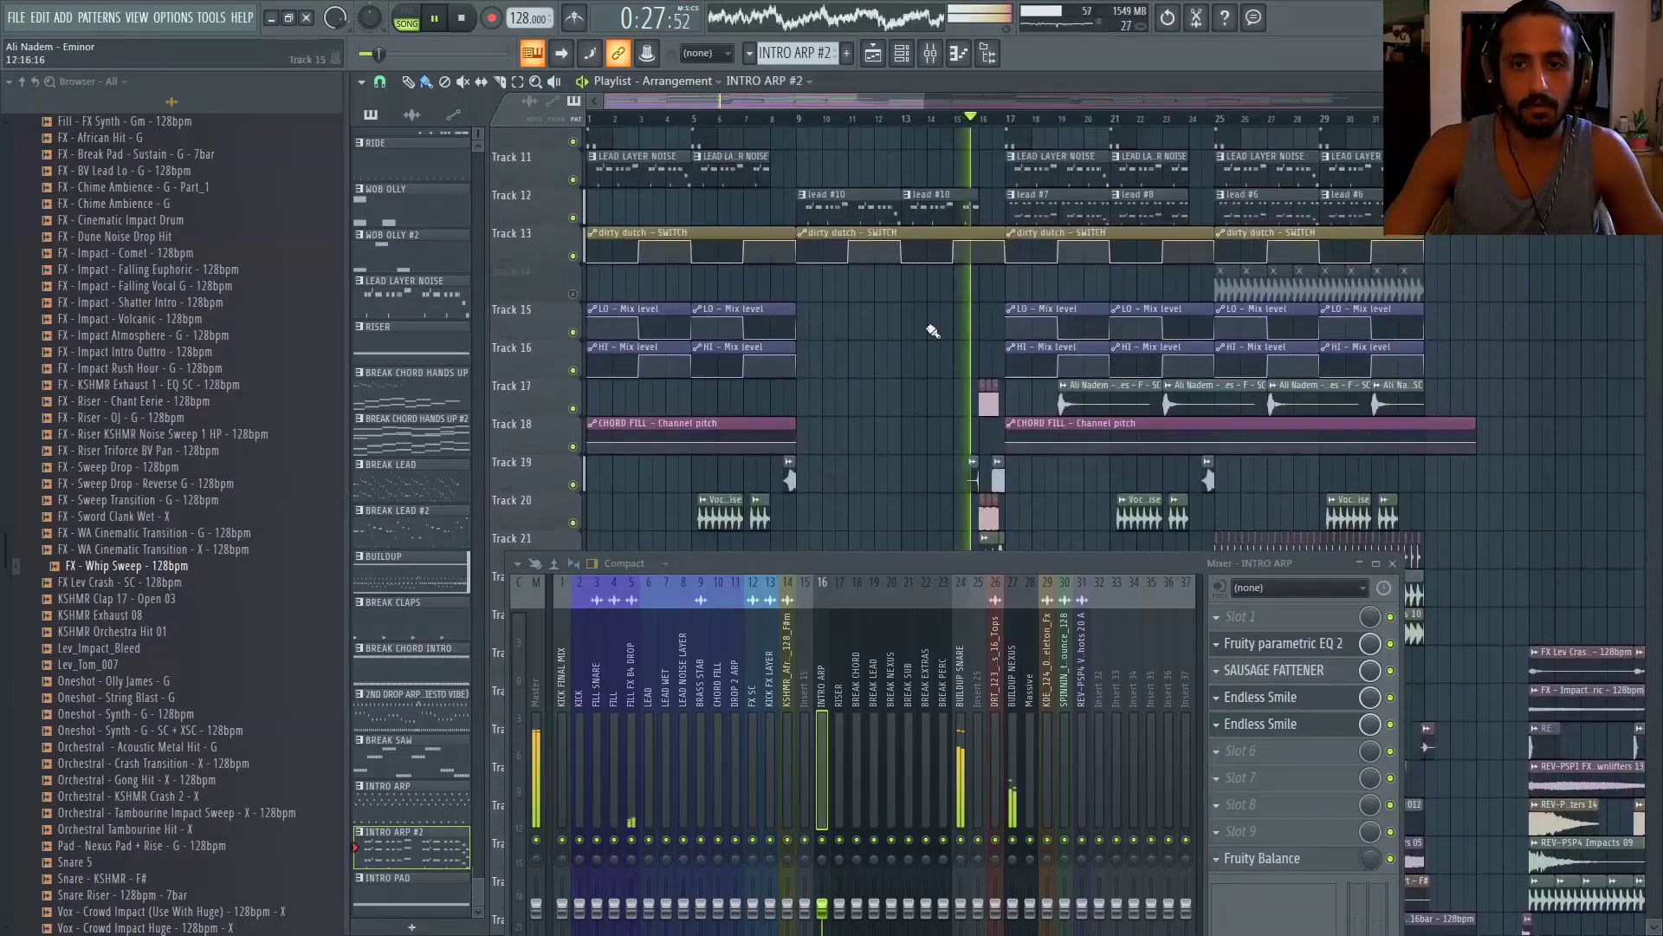
pyautogui.scroll(2, 921, 317)
pyautogui.scroll(-2, 935, 322)
pyautogui.scroll(7, 1083, 363)
pyautogui.scroll(1, 1077, 340)
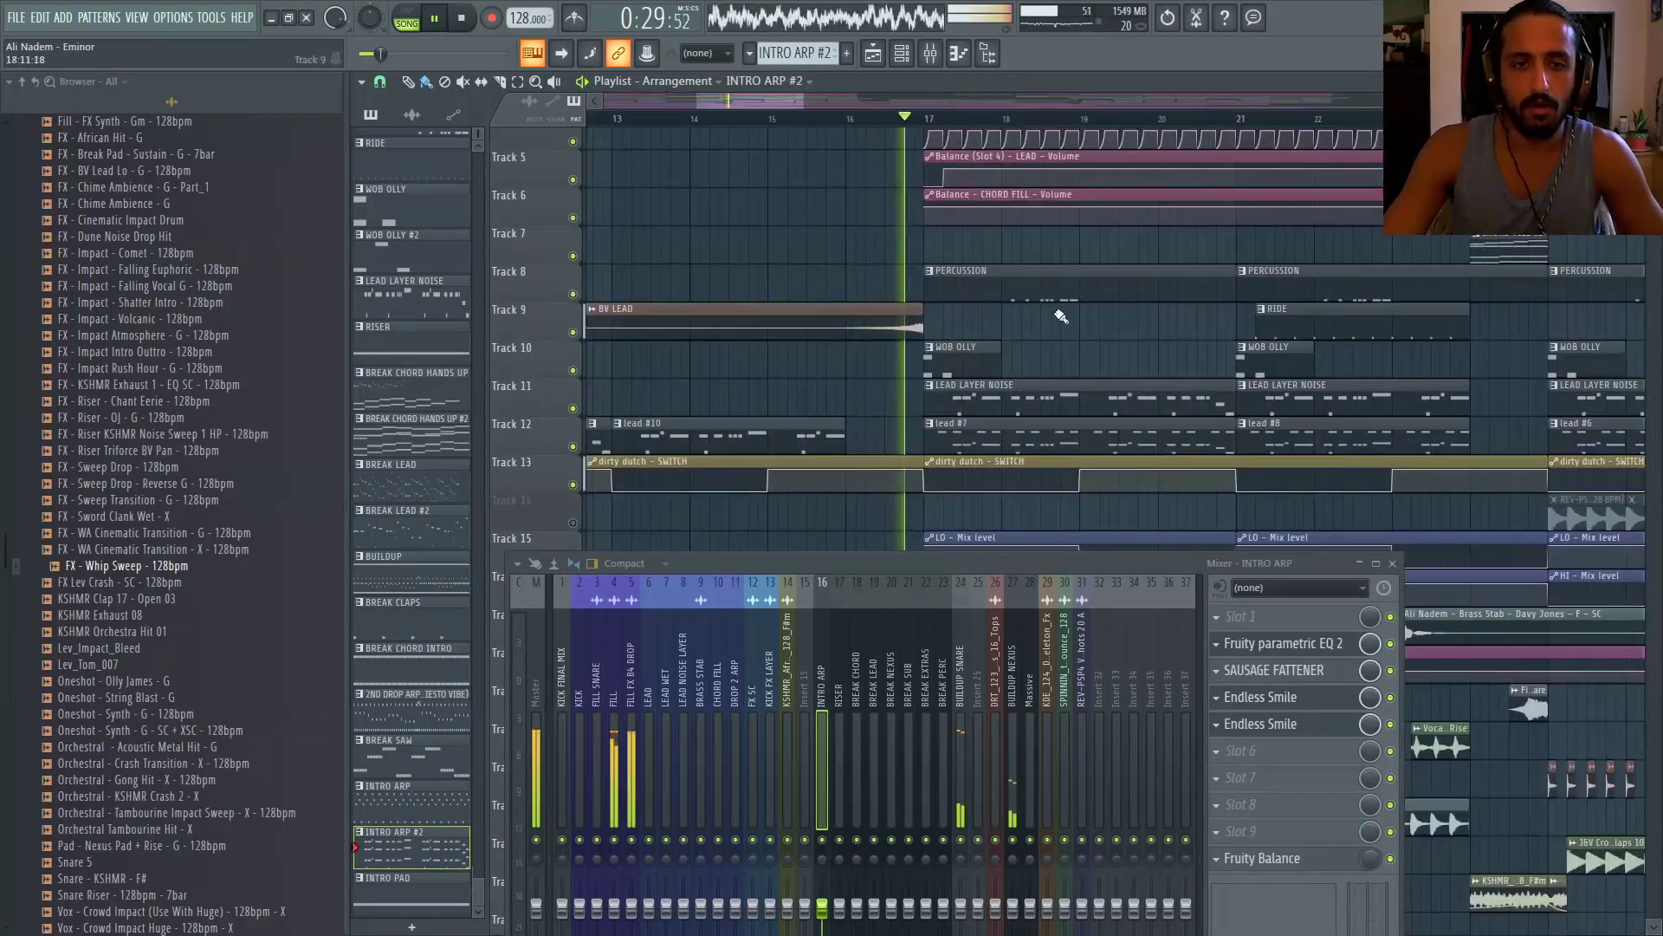
pyautogui.click(1096, 282)
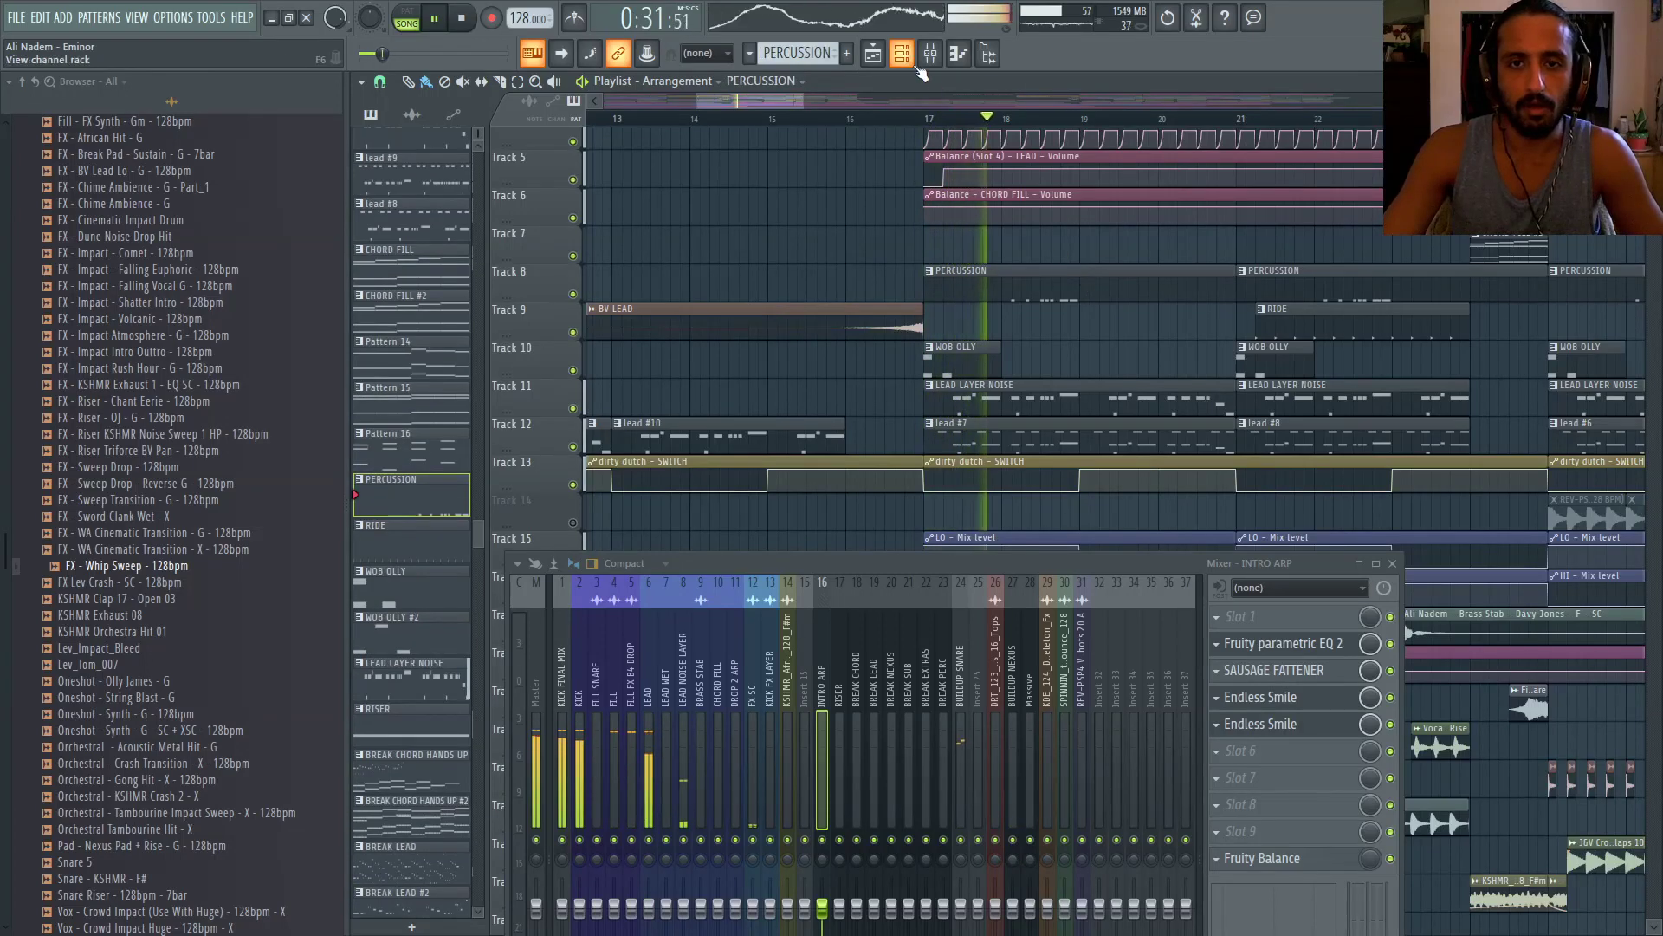
# Replay the fill from bar 16 while checking the FILL SNARE and FILL mixer inserts
pyautogui.click(850, 119)
pyautogui.click(601, 650)
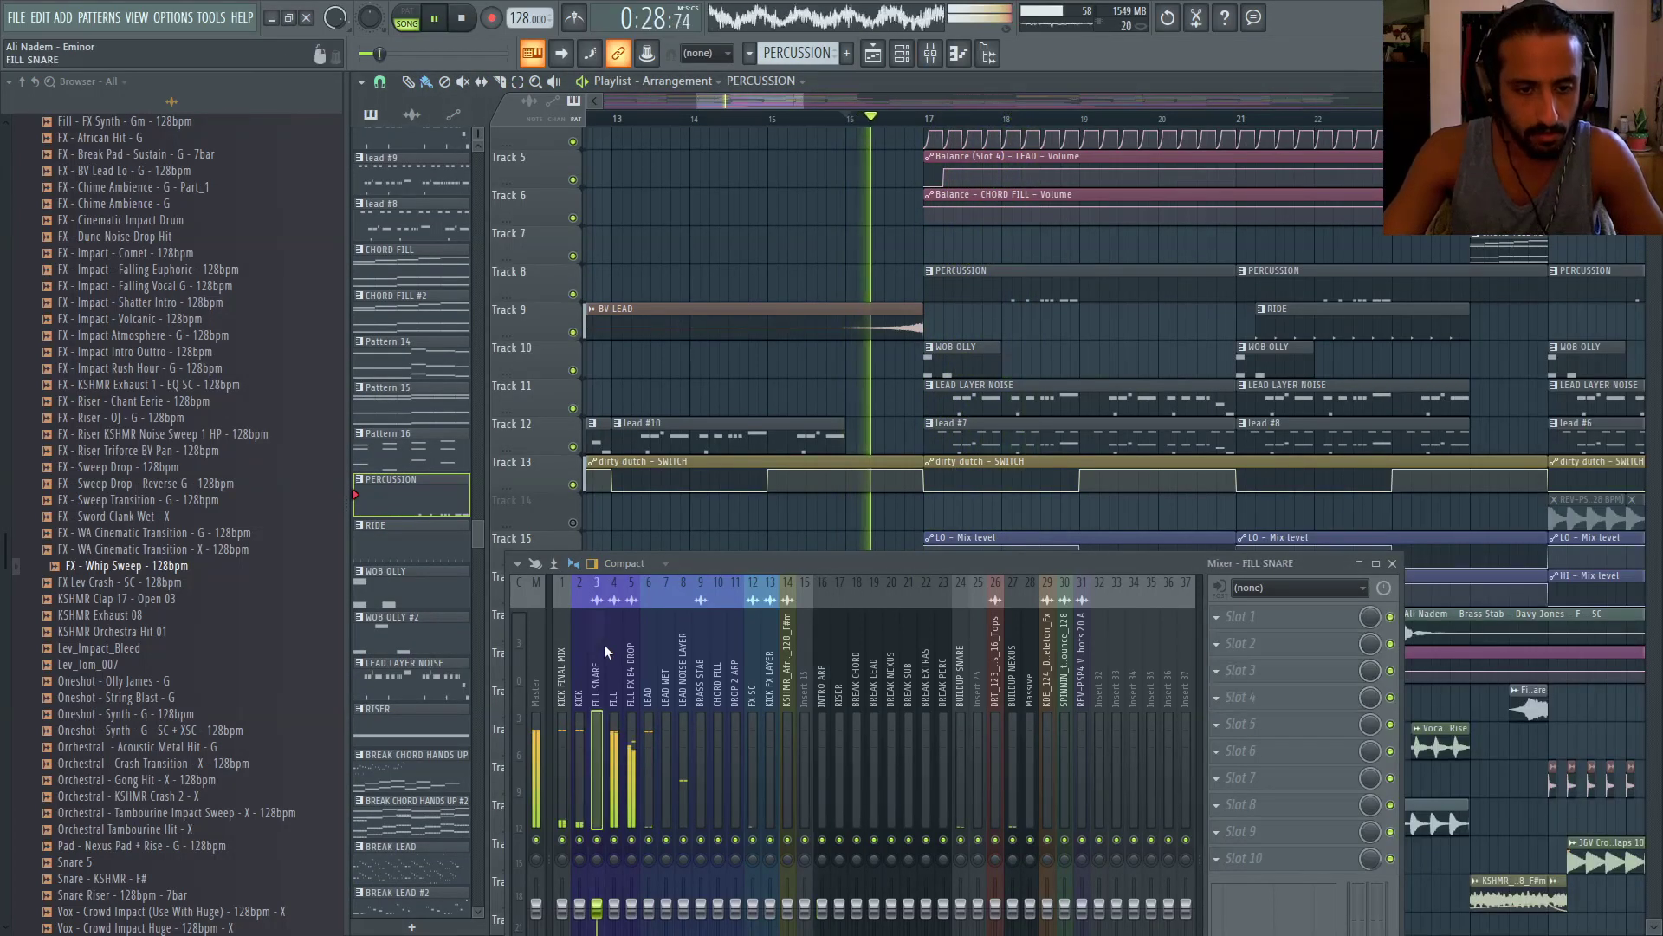
pyautogui.click(614, 657)
pyautogui.press('space')
pyautogui.press('space')
# Bypass the Fruity parametric EQ 2 on the FILL FX B4 DROP insert and listen to the fill into the drop
pyautogui.click(631, 656)
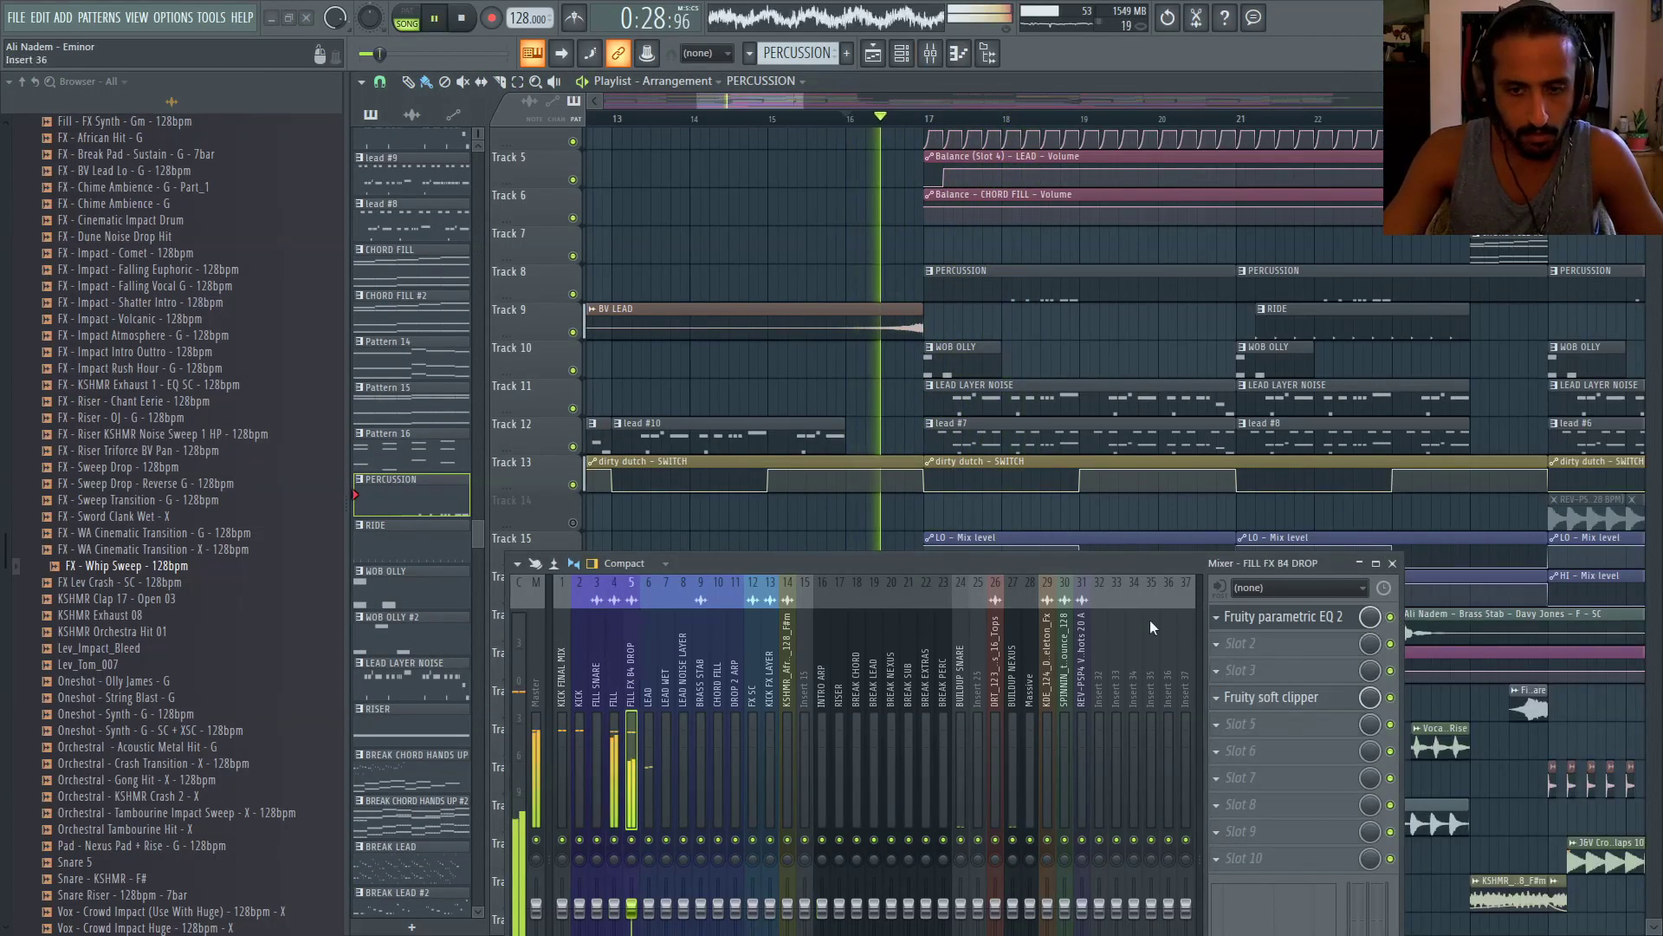
pyautogui.click(1390, 617)
pyautogui.press('space')
pyautogui.press('space')
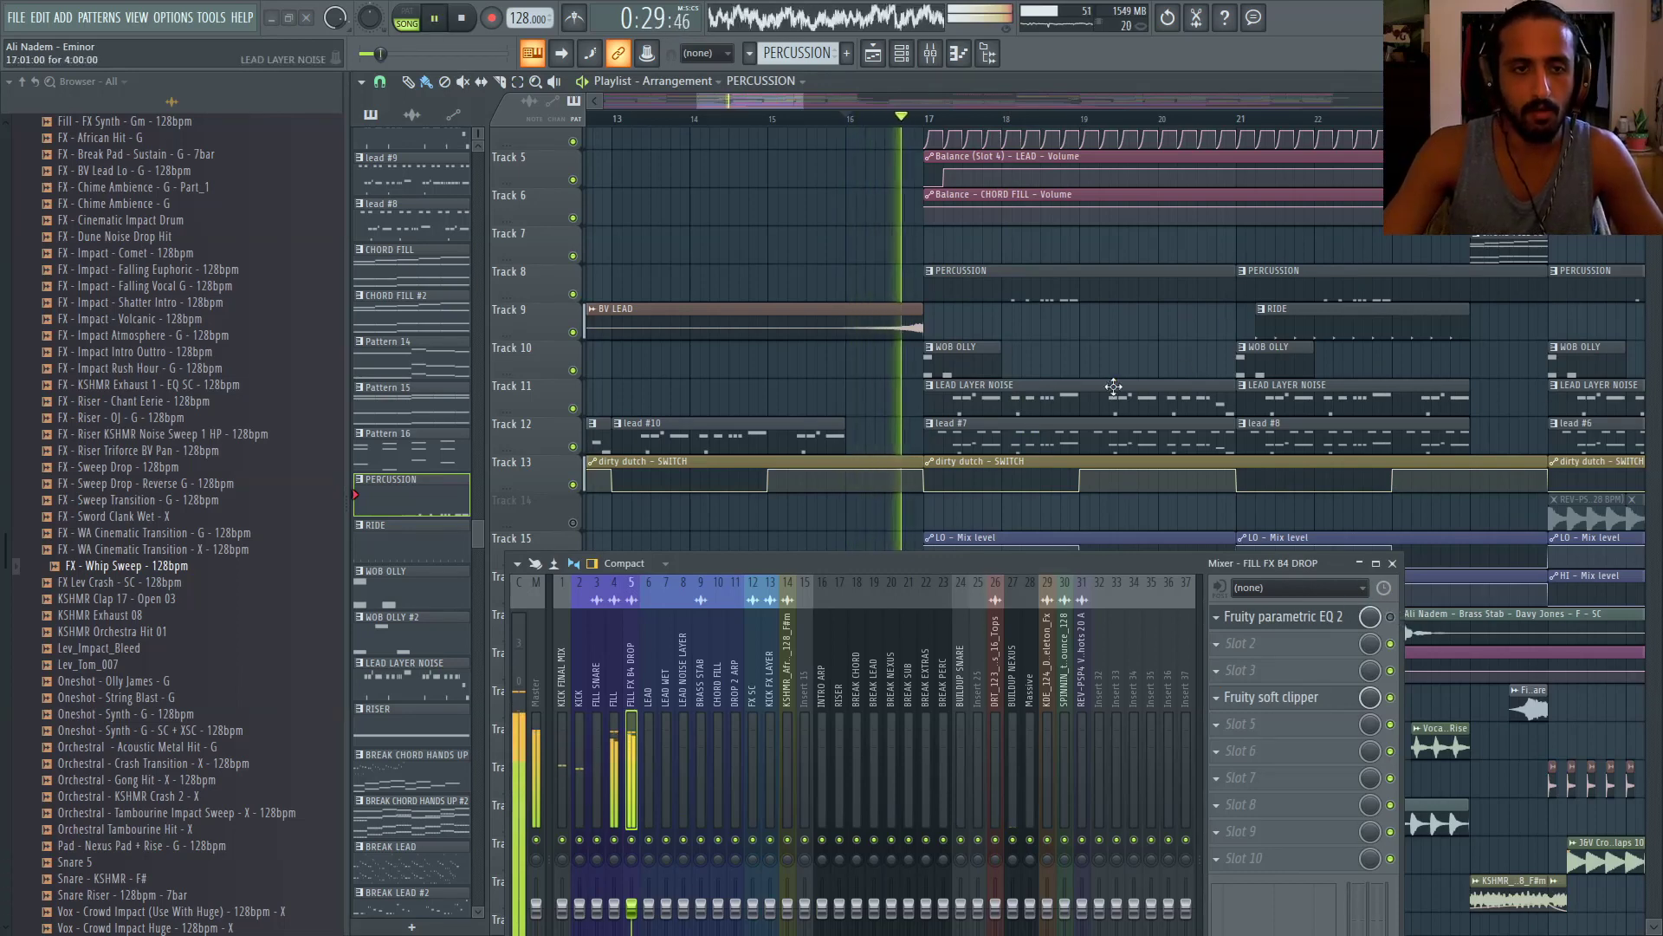
pyautogui.click(1392, 563)
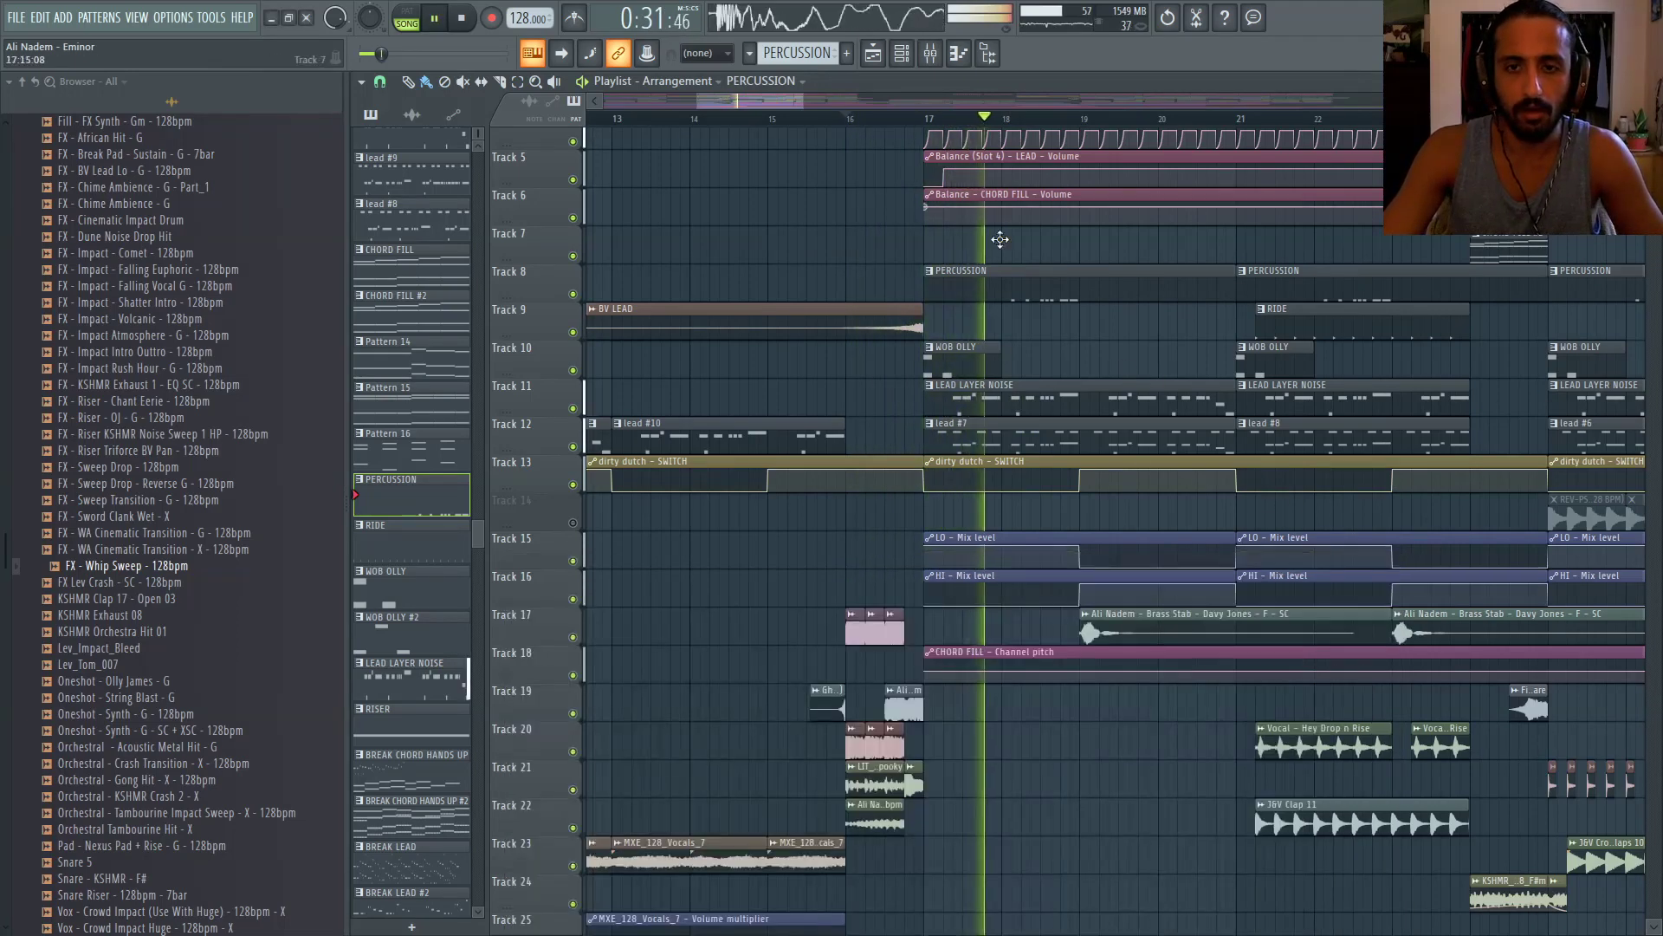
# Replay the drop from bar 17 and stop playback
pyautogui.click(930, 120)
pyautogui.scroll(2, 951, 303)
pyautogui.scroll(2, 884, 316)
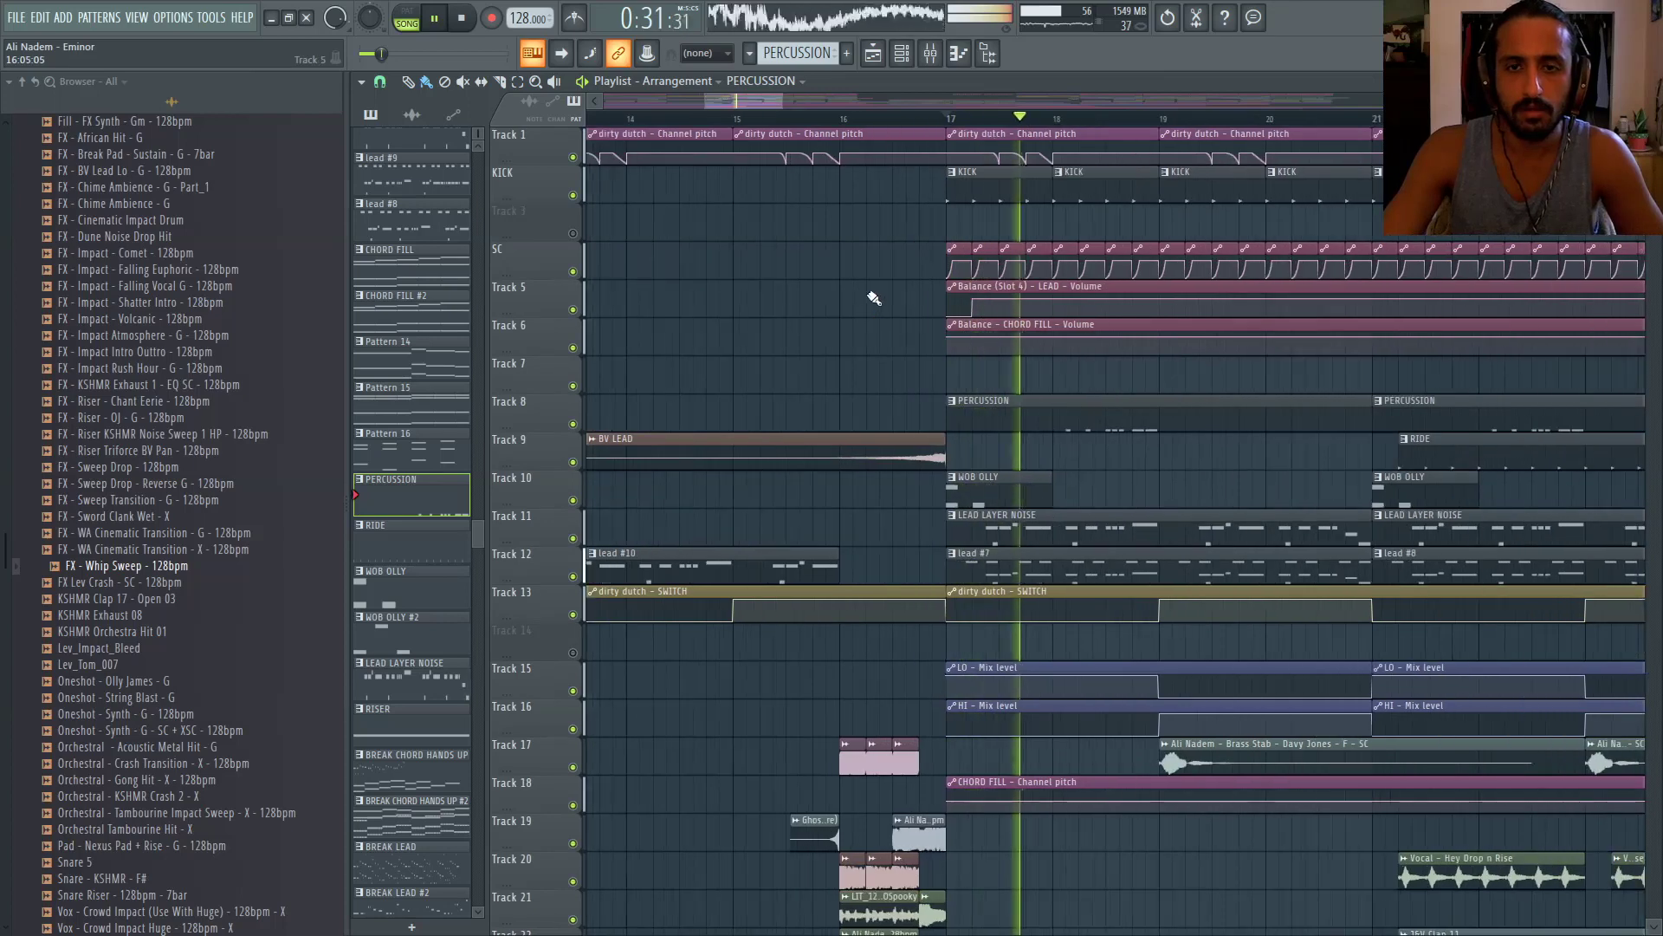
pyautogui.click(463, 19)
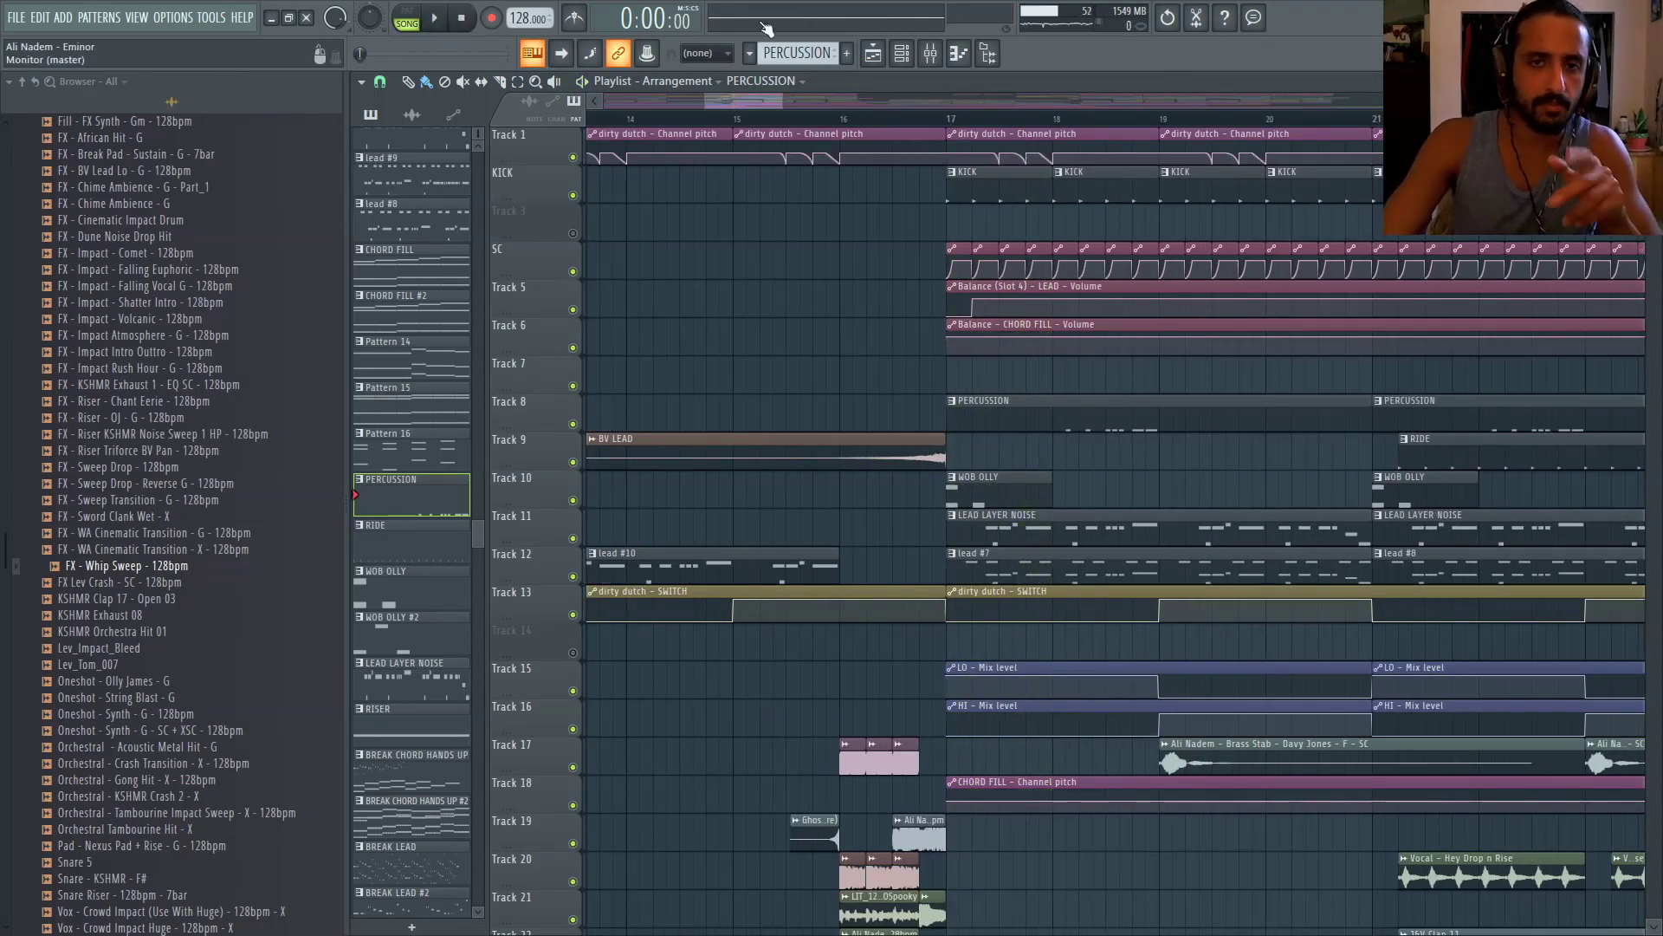
# Place the playhead at bar 17 and look over the tracks before and after the drop
pyautogui.click(929, 54)
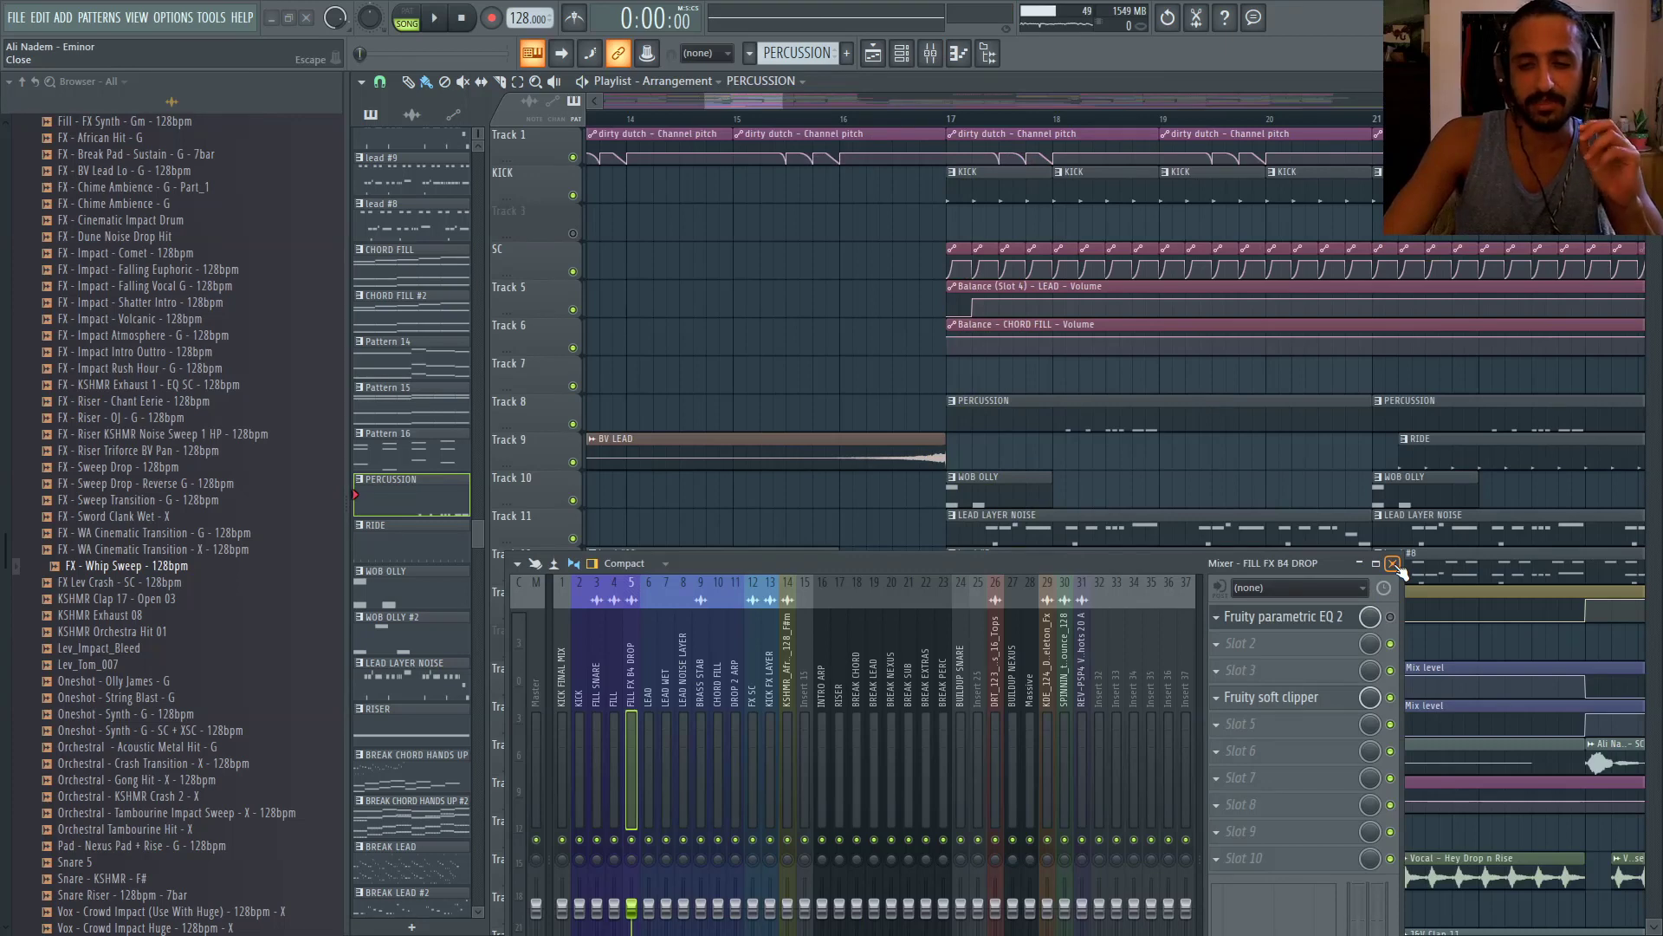
pyautogui.click(1393, 564)
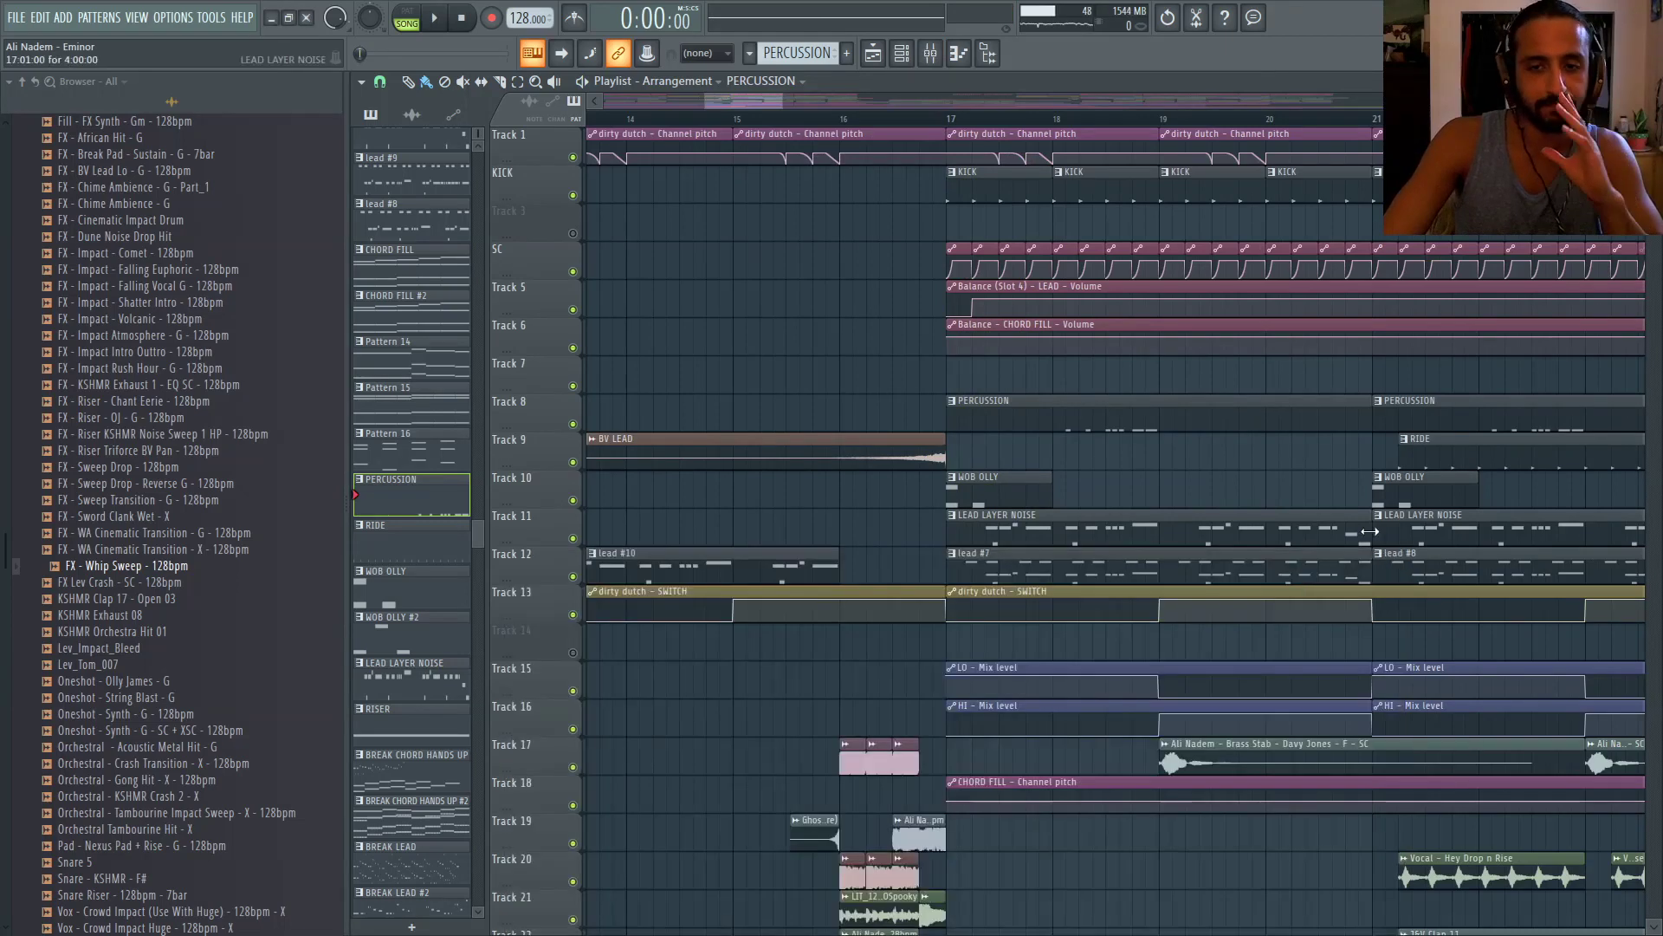
pyautogui.click(949, 113)
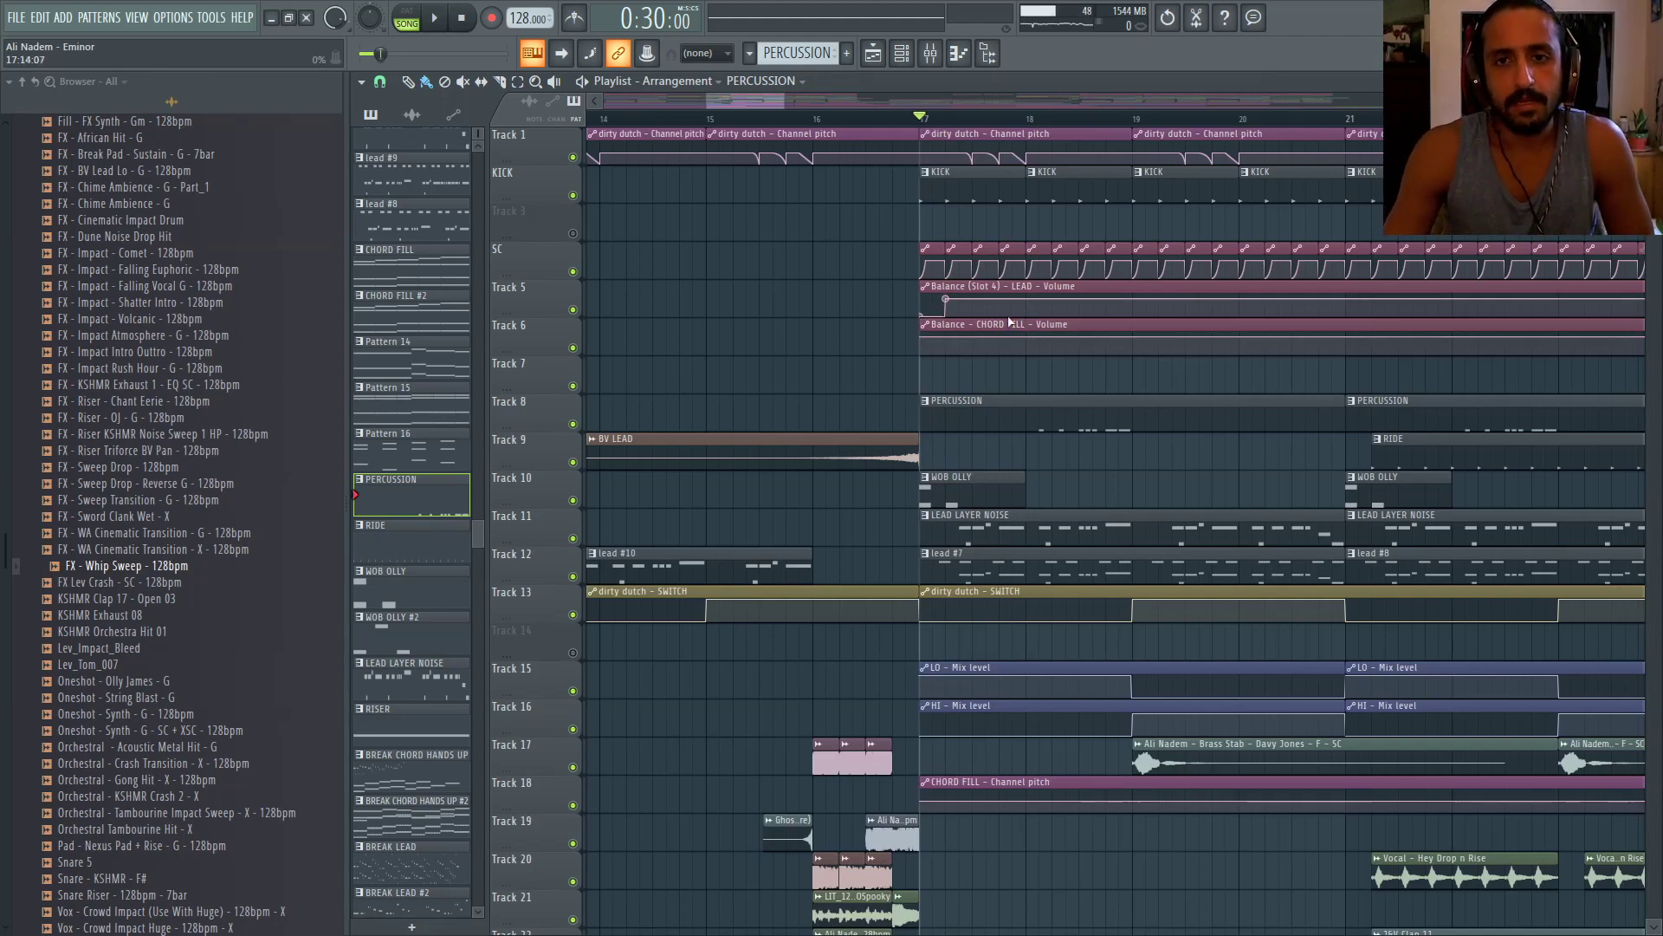
pyautogui.scroll(3, 985, 370)
pyautogui.scroll(-4, 985, 370)
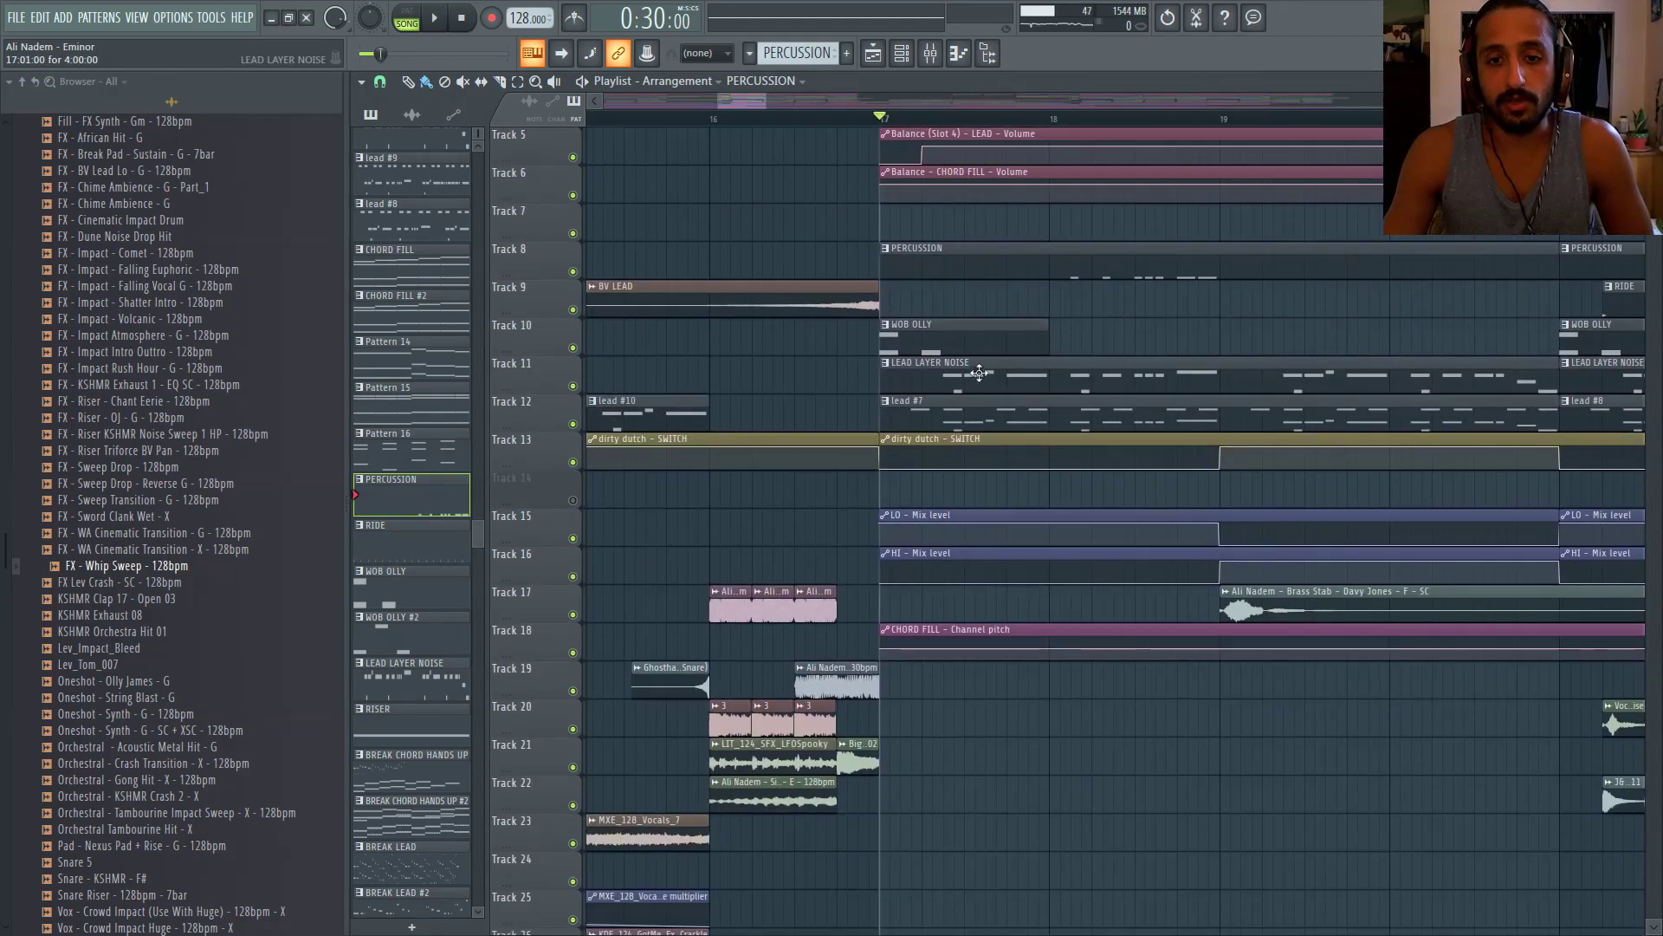
pyautogui.scroll(-4, 964, 362)
pyautogui.scroll(-3, 966, 351)
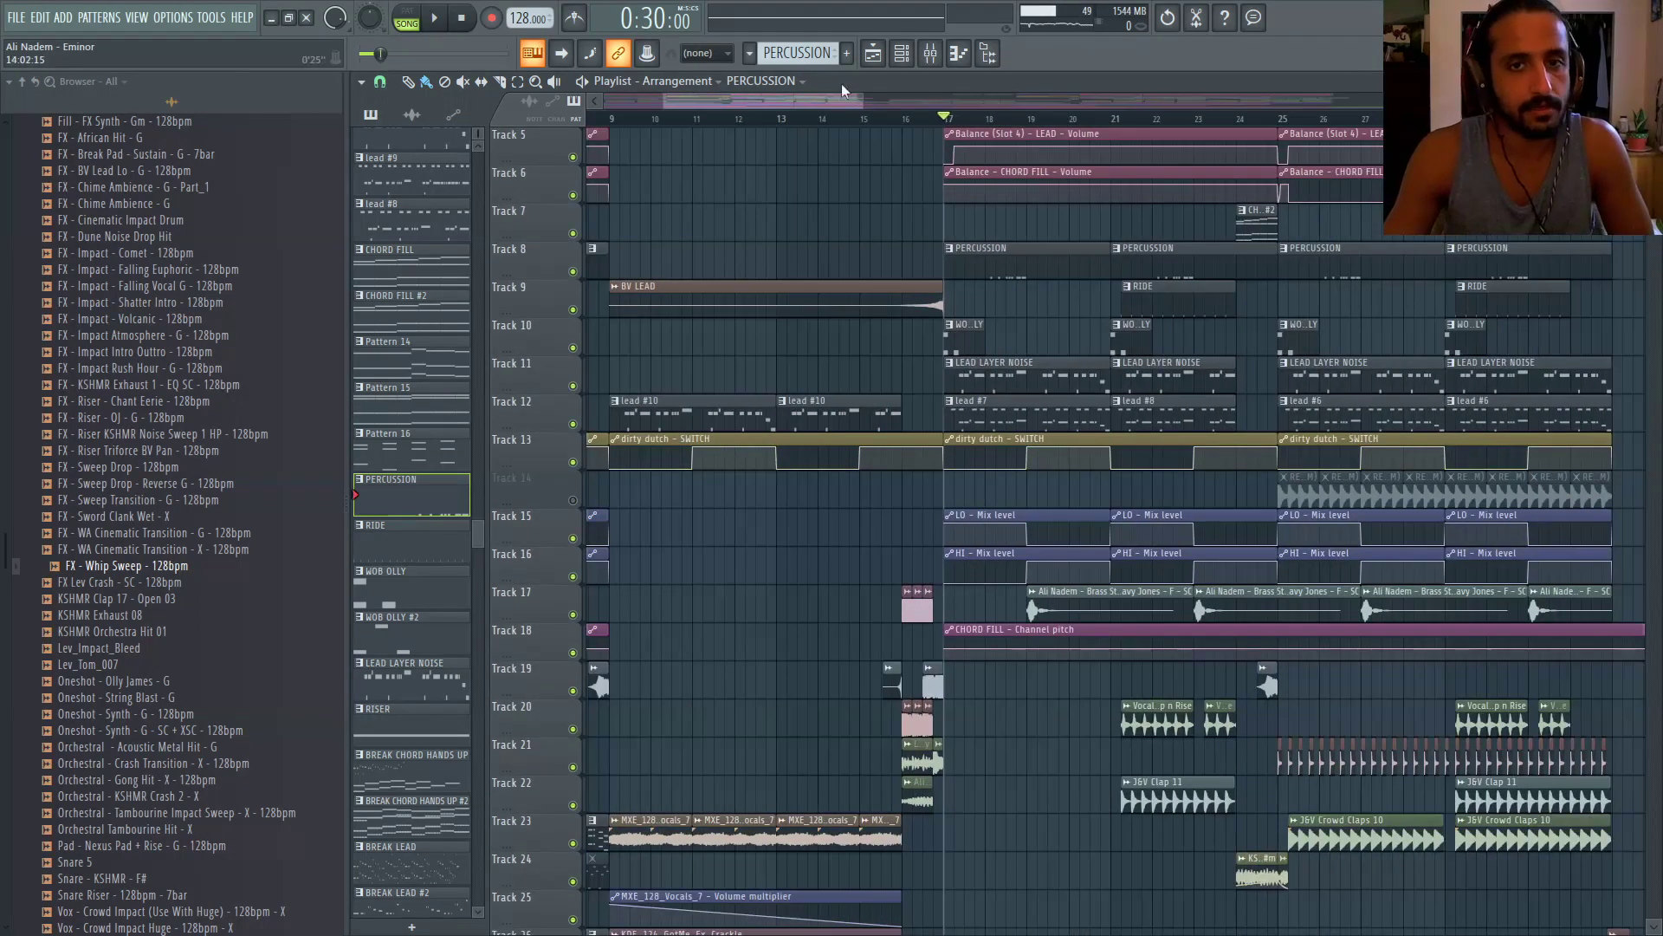
pyautogui.click(932, 56)
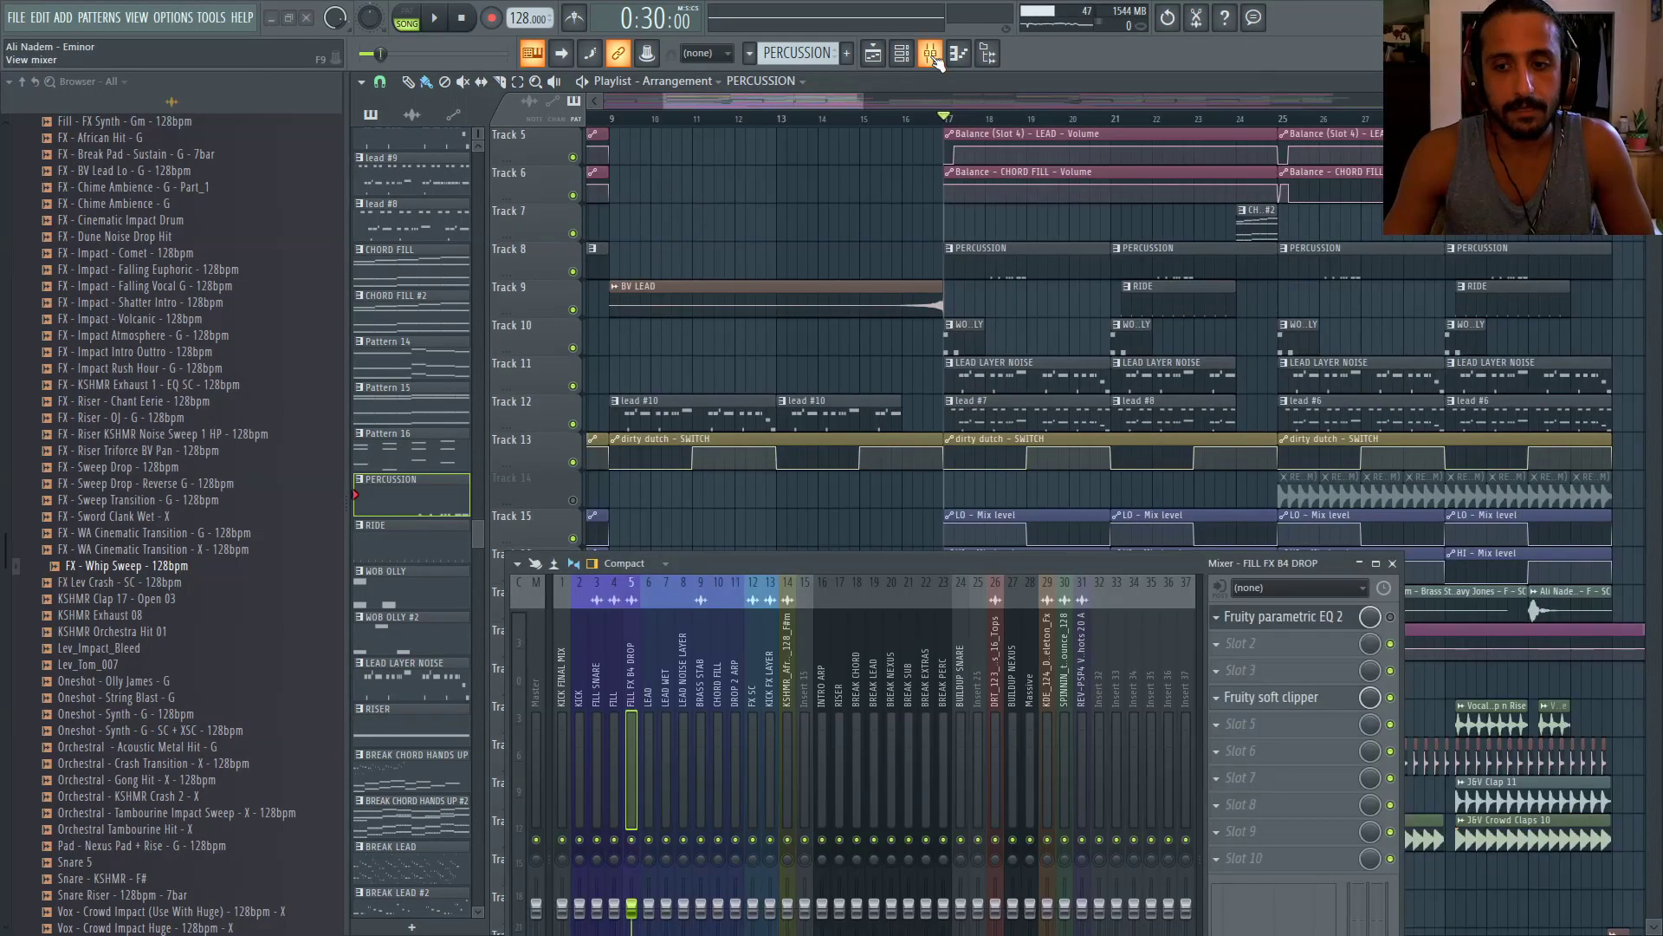
pyautogui.click(932, 56)
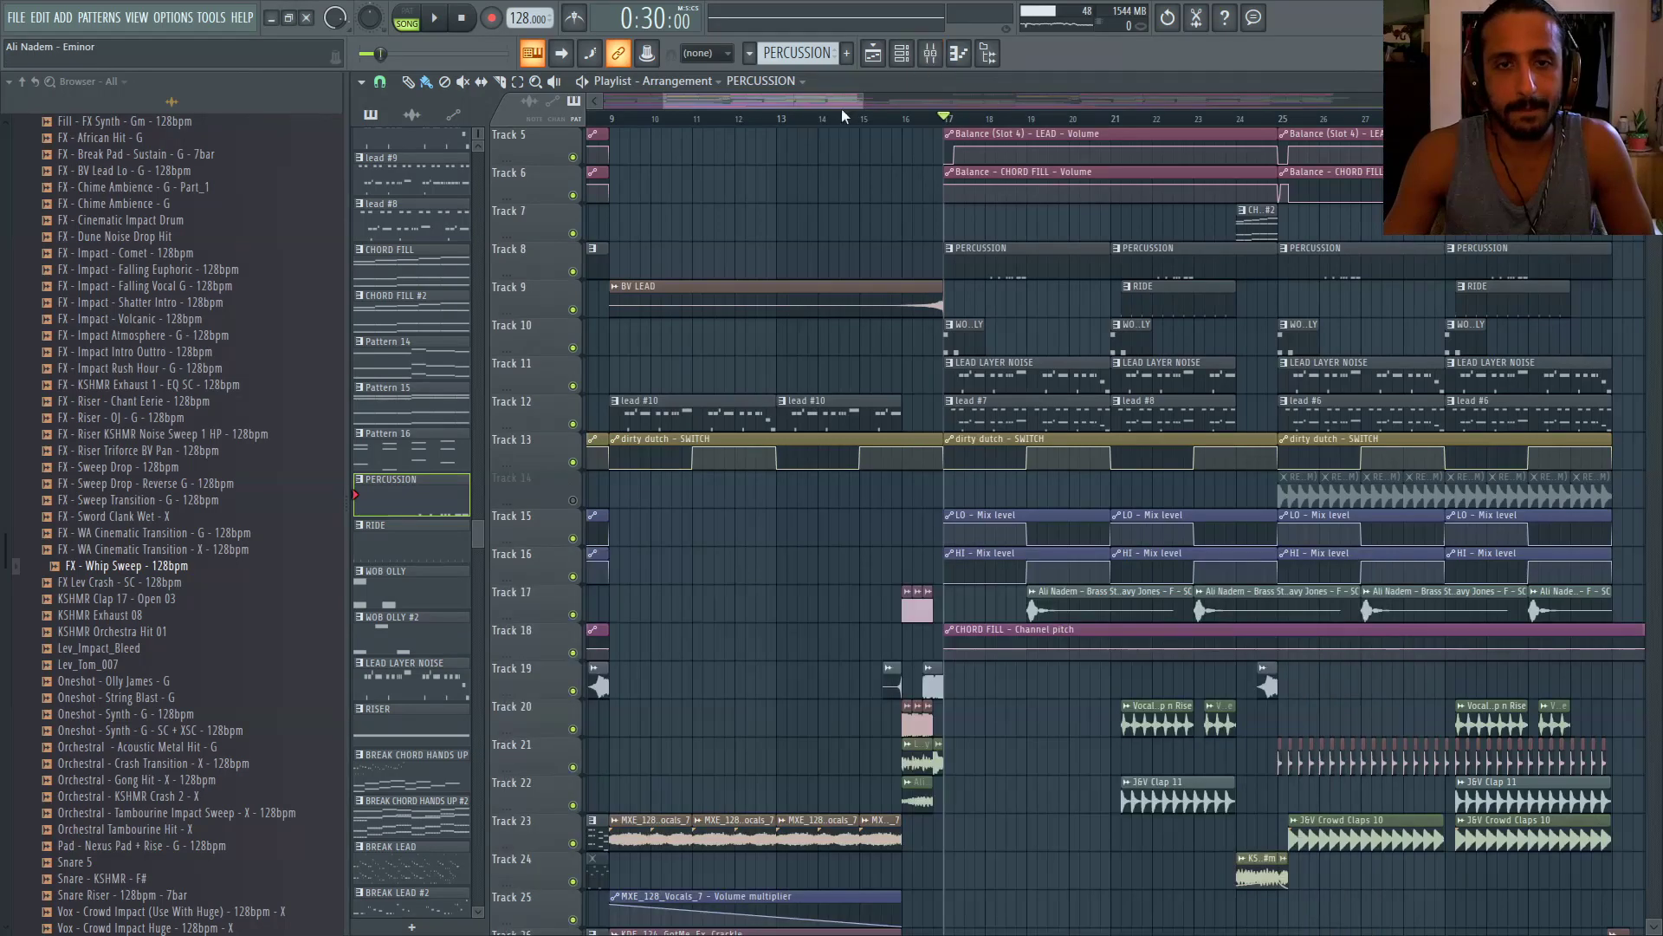
# Play the song from the start with the mixer open
pyautogui.moveTo(840, 107); pyautogui.dragTo(449, 102)
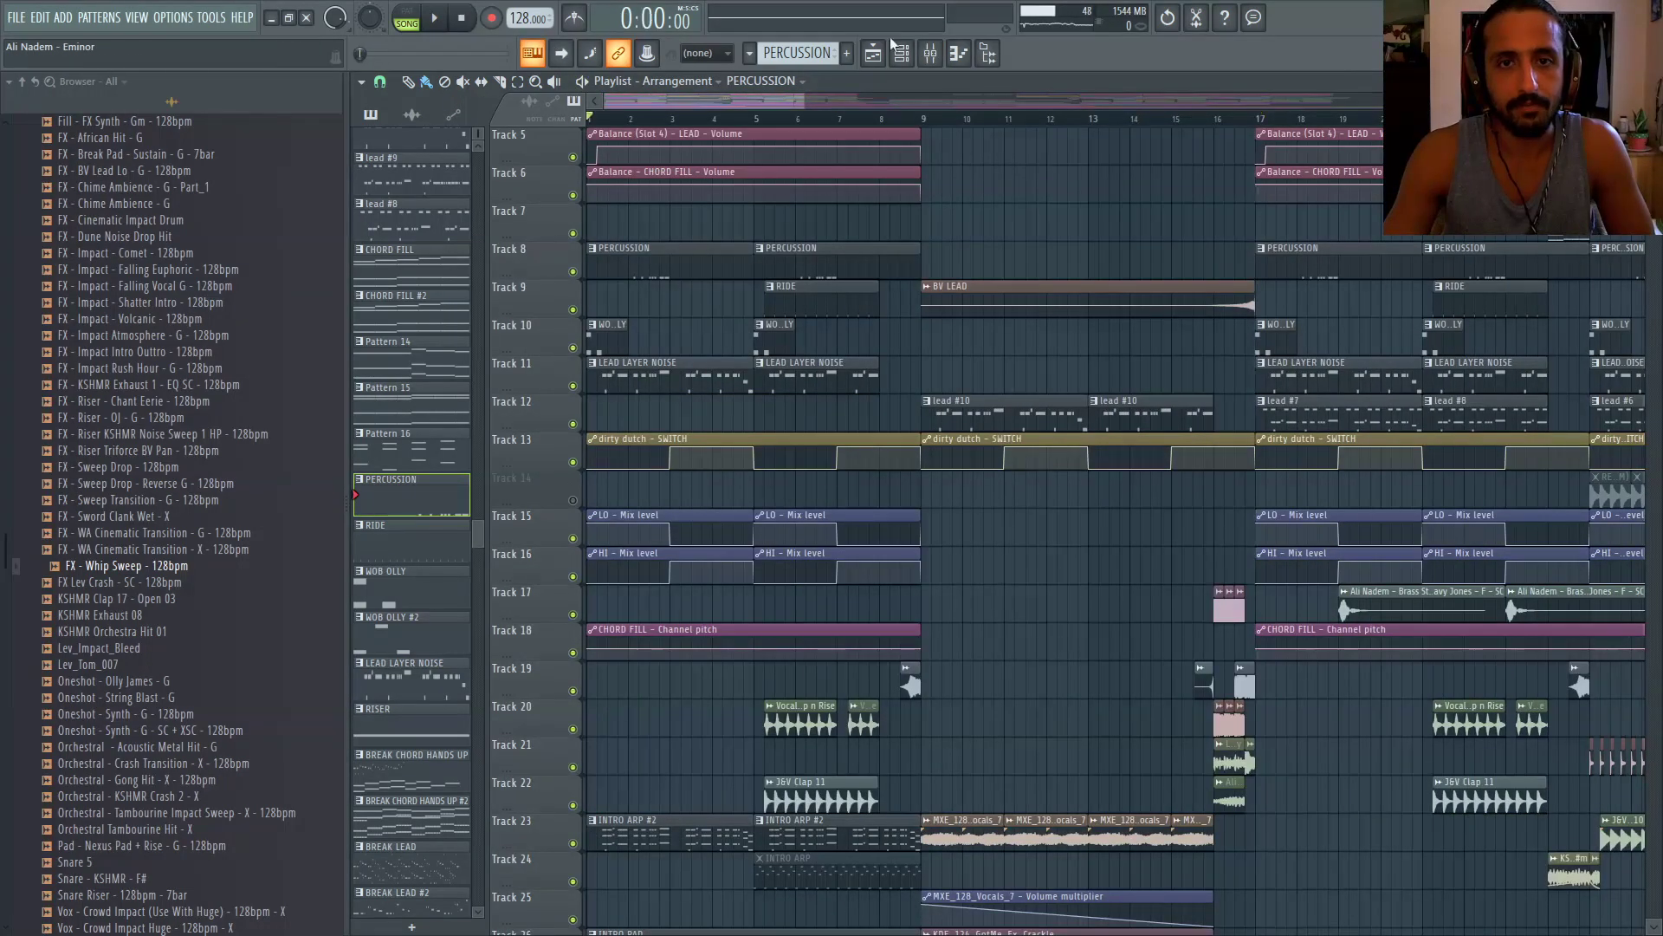
pyautogui.click(932, 55)
pyautogui.press('space')
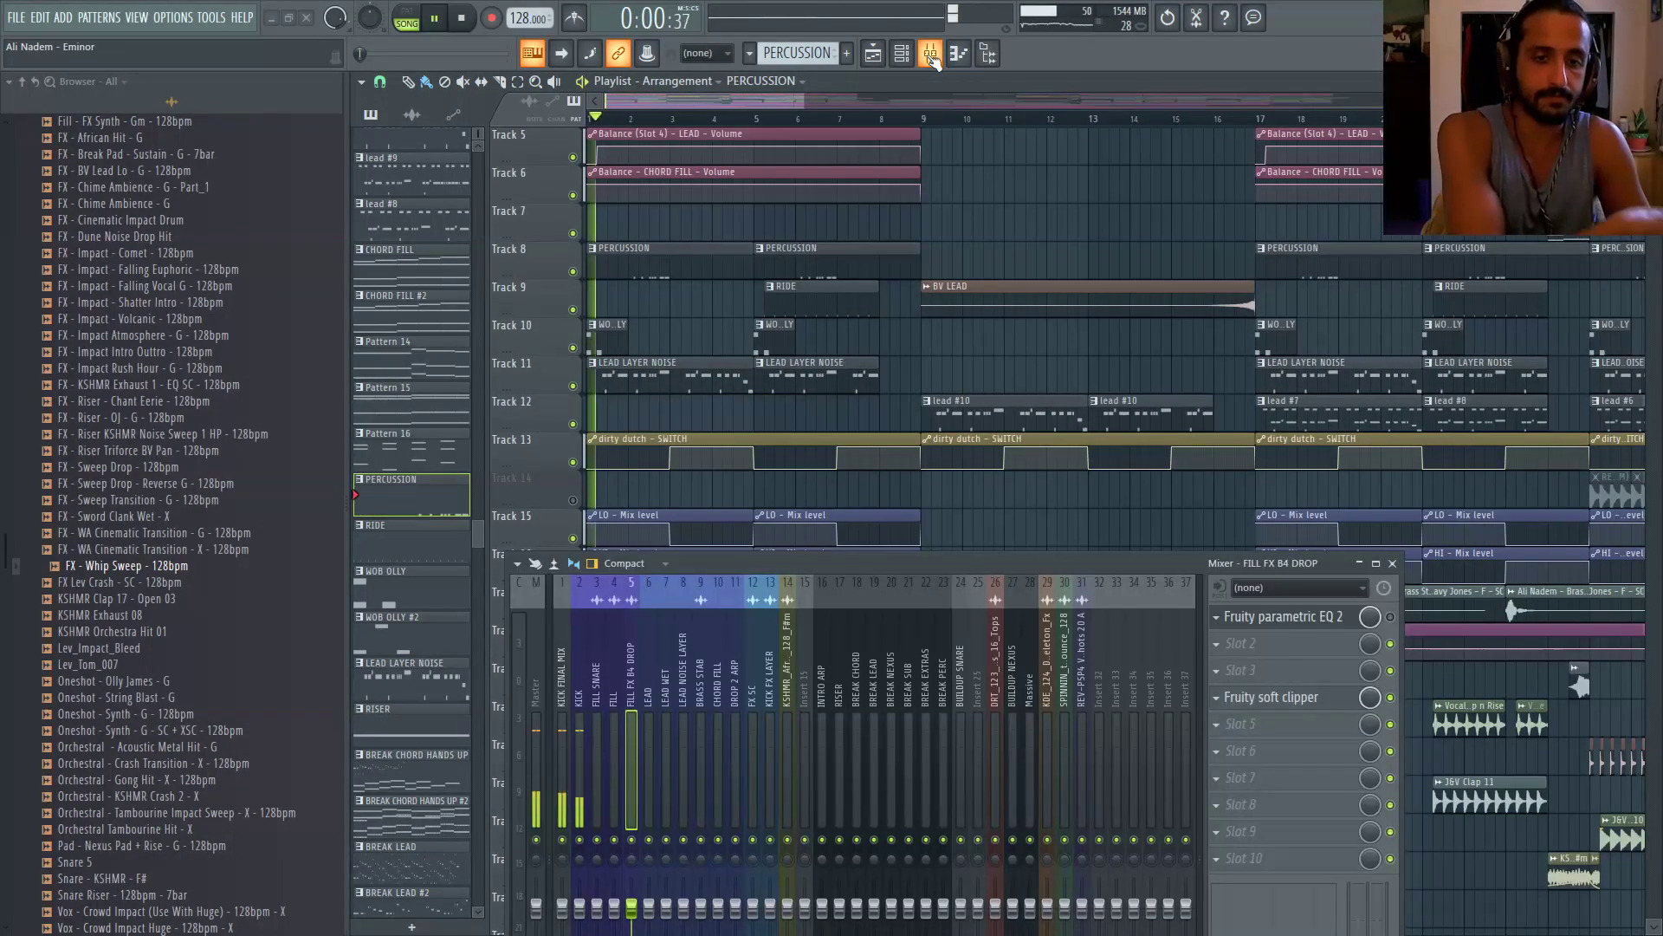
# Open the slot 4 Endless Smile effect on the INTRO ARP insert and replay the intro from the start
pyautogui.click(825, 637)
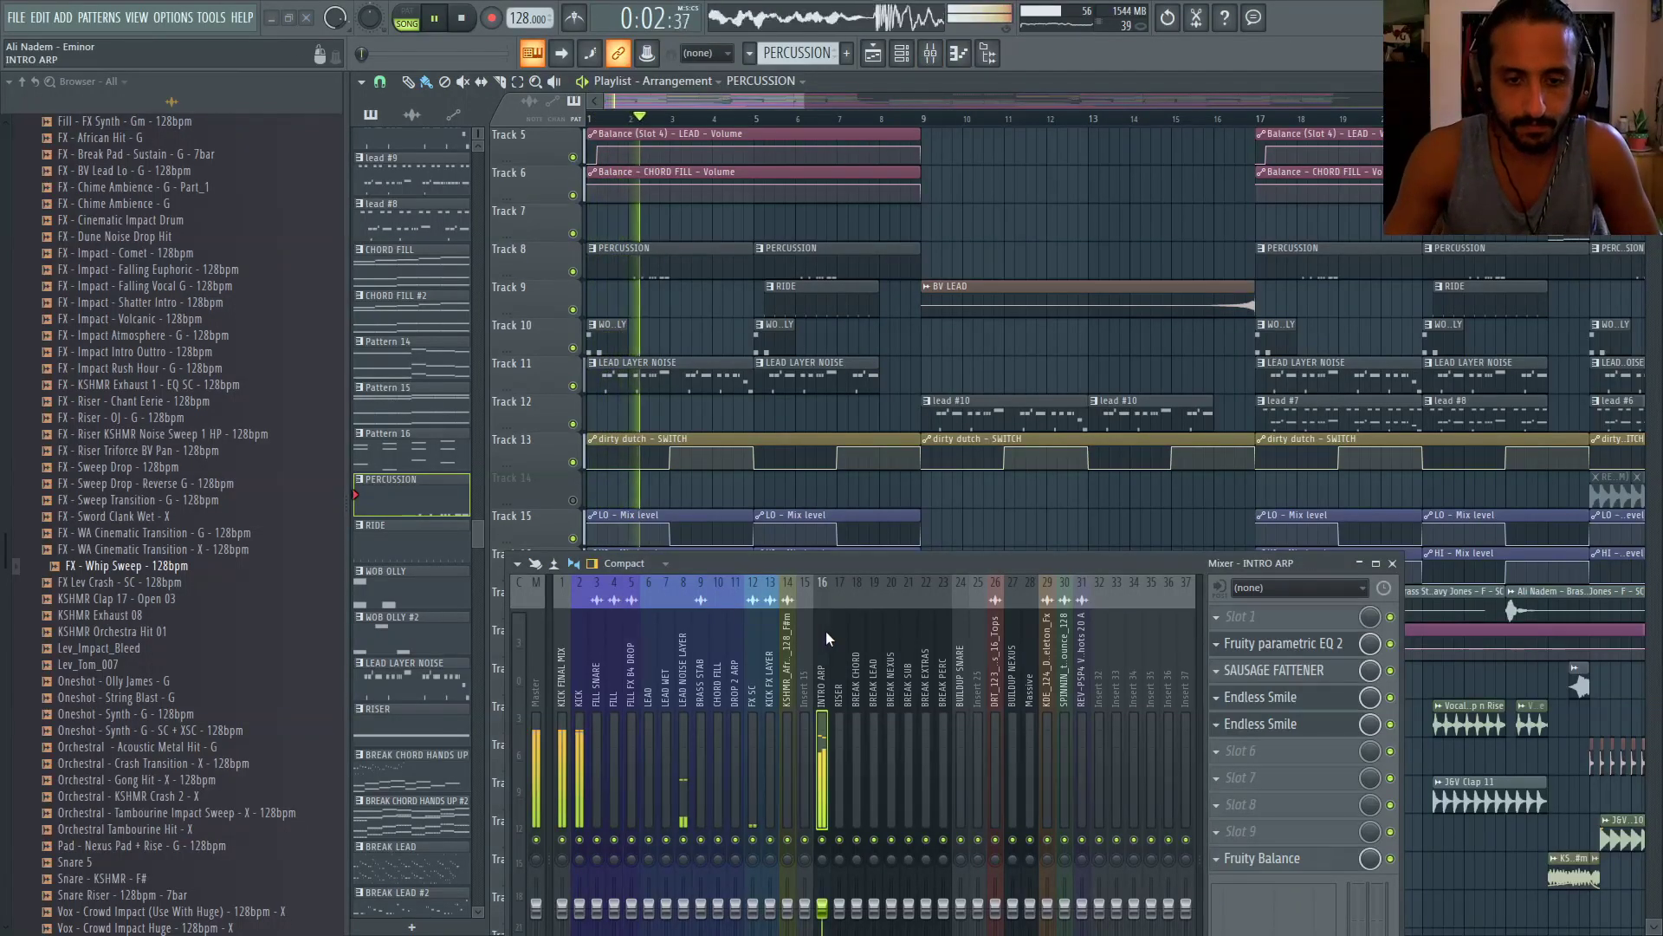
pyautogui.click(1300, 698)
pyautogui.moveTo(752, 456)
pyautogui.mouseDown()
pyautogui.moveTo(752, 363)
pyautogui.moveTo(752, 455)
pyautogui.mouseUp()
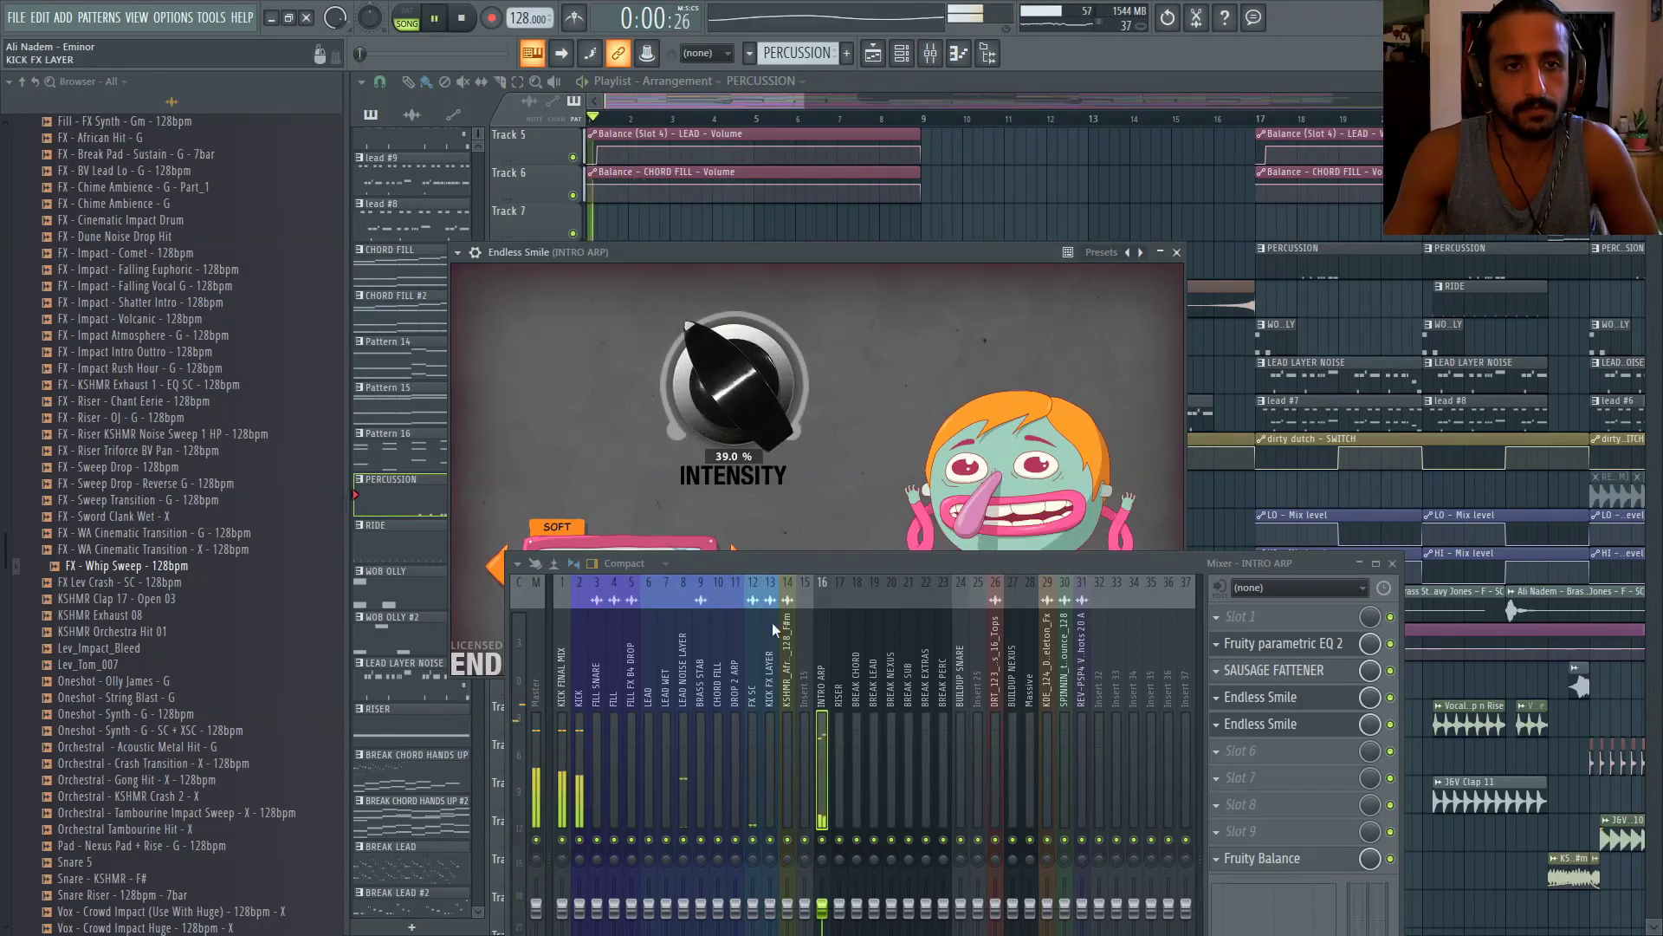
pyautogui.click(464, 19)
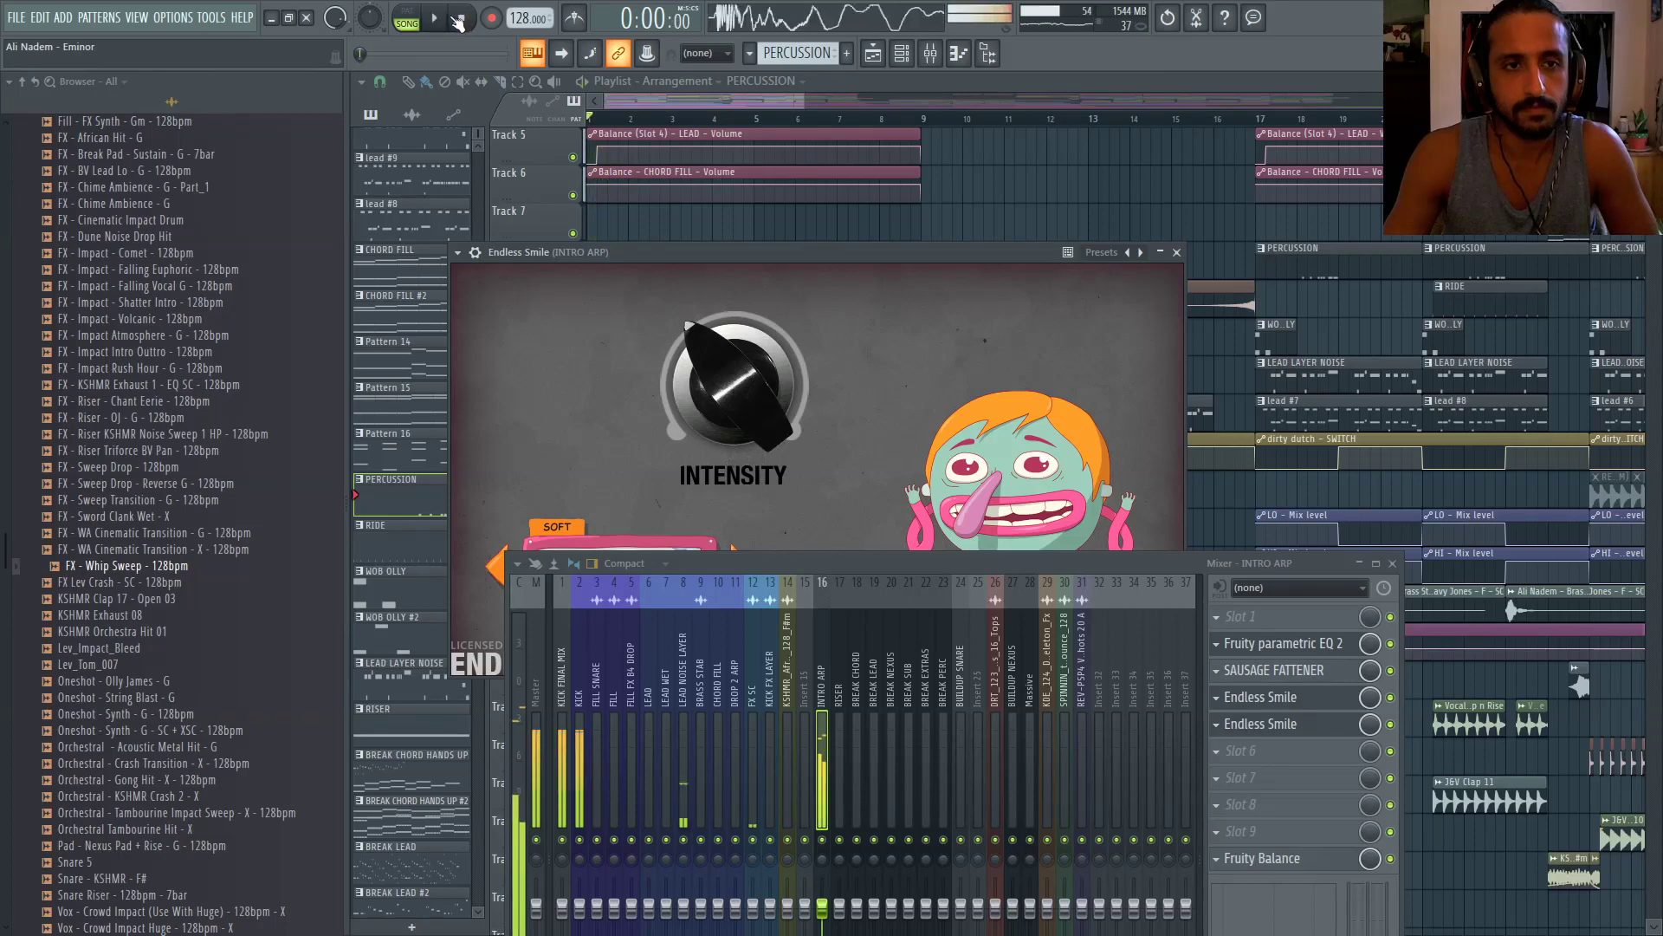
pyautogui.press('space')
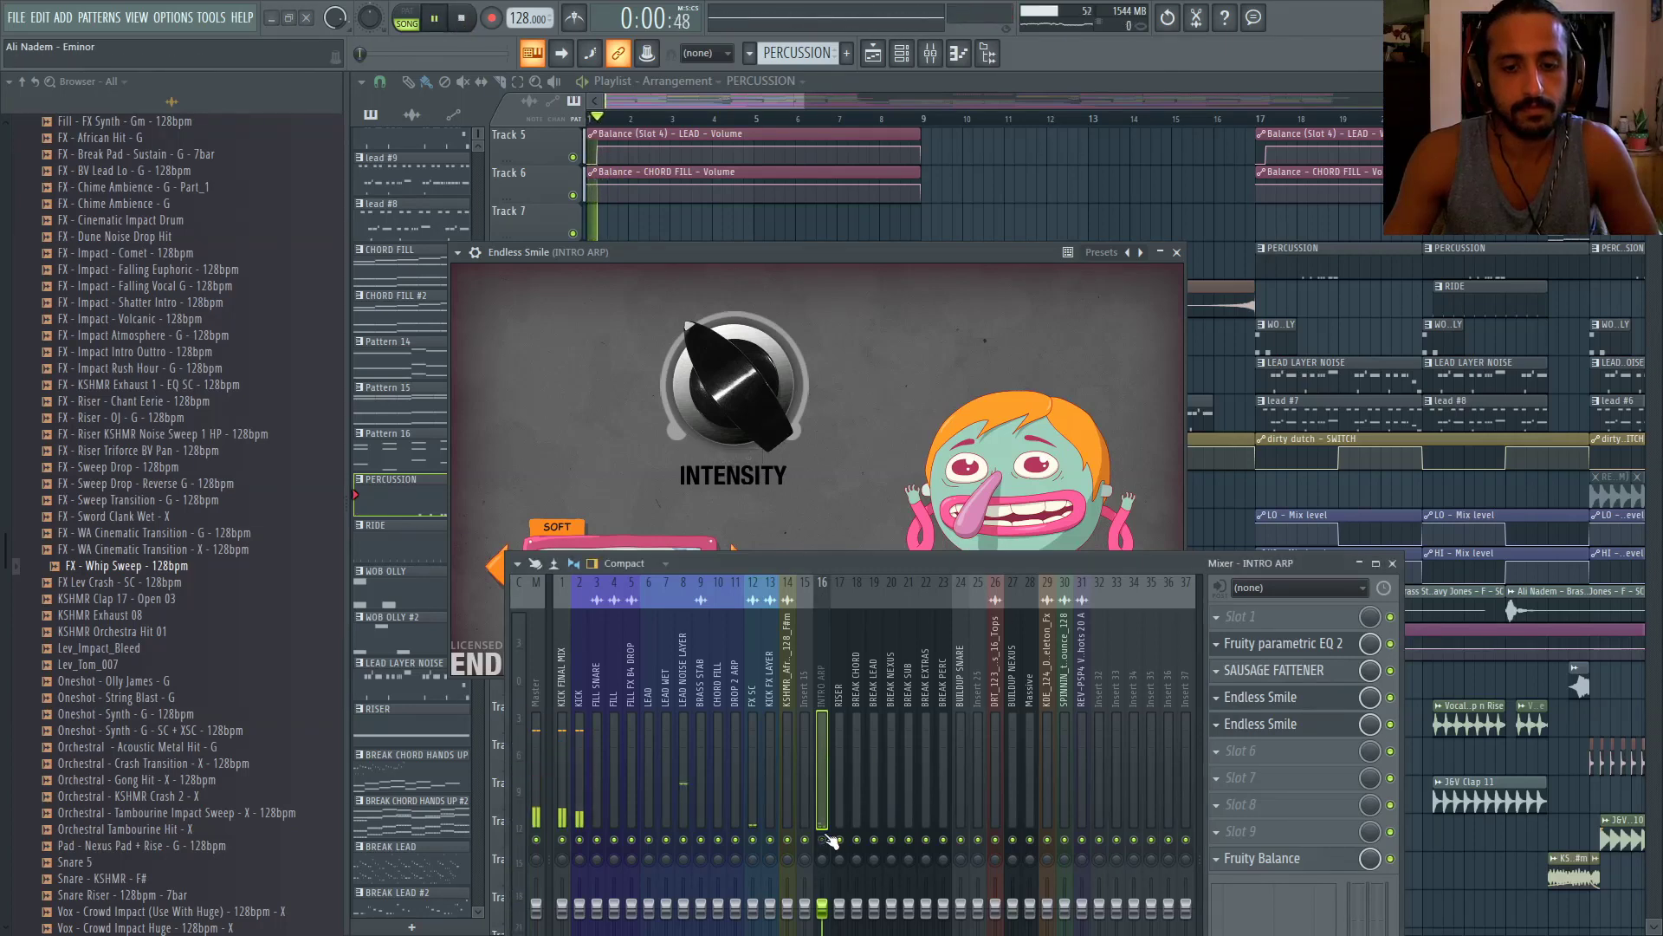
# Compare the intro arp with its slot 4 Endless Smile bypassed and active, moving the mixer clear of the plugin window
pyautogui.click(823, 838)
pyautogui.press('space')
pyautogui.press('space')
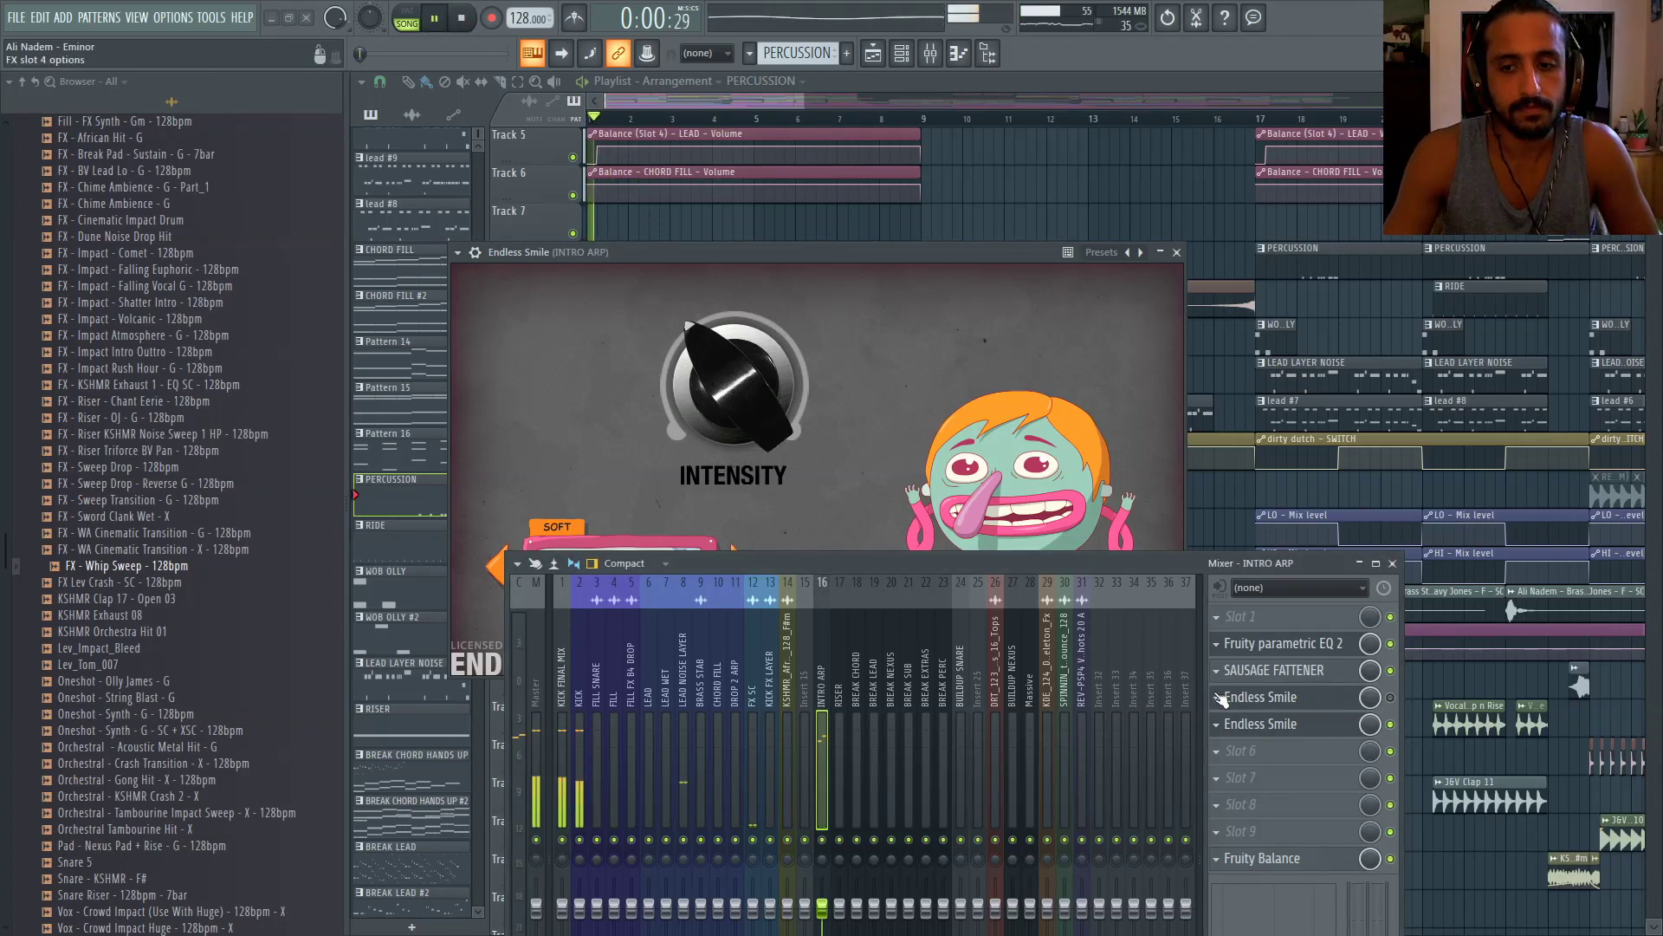
pyautogui.moveTo(923, 564); pyautogui.dragTo(902, 696)
pyautogui.click(1370, 829)
pyautogui.press('space')
pyautogui.press('space')
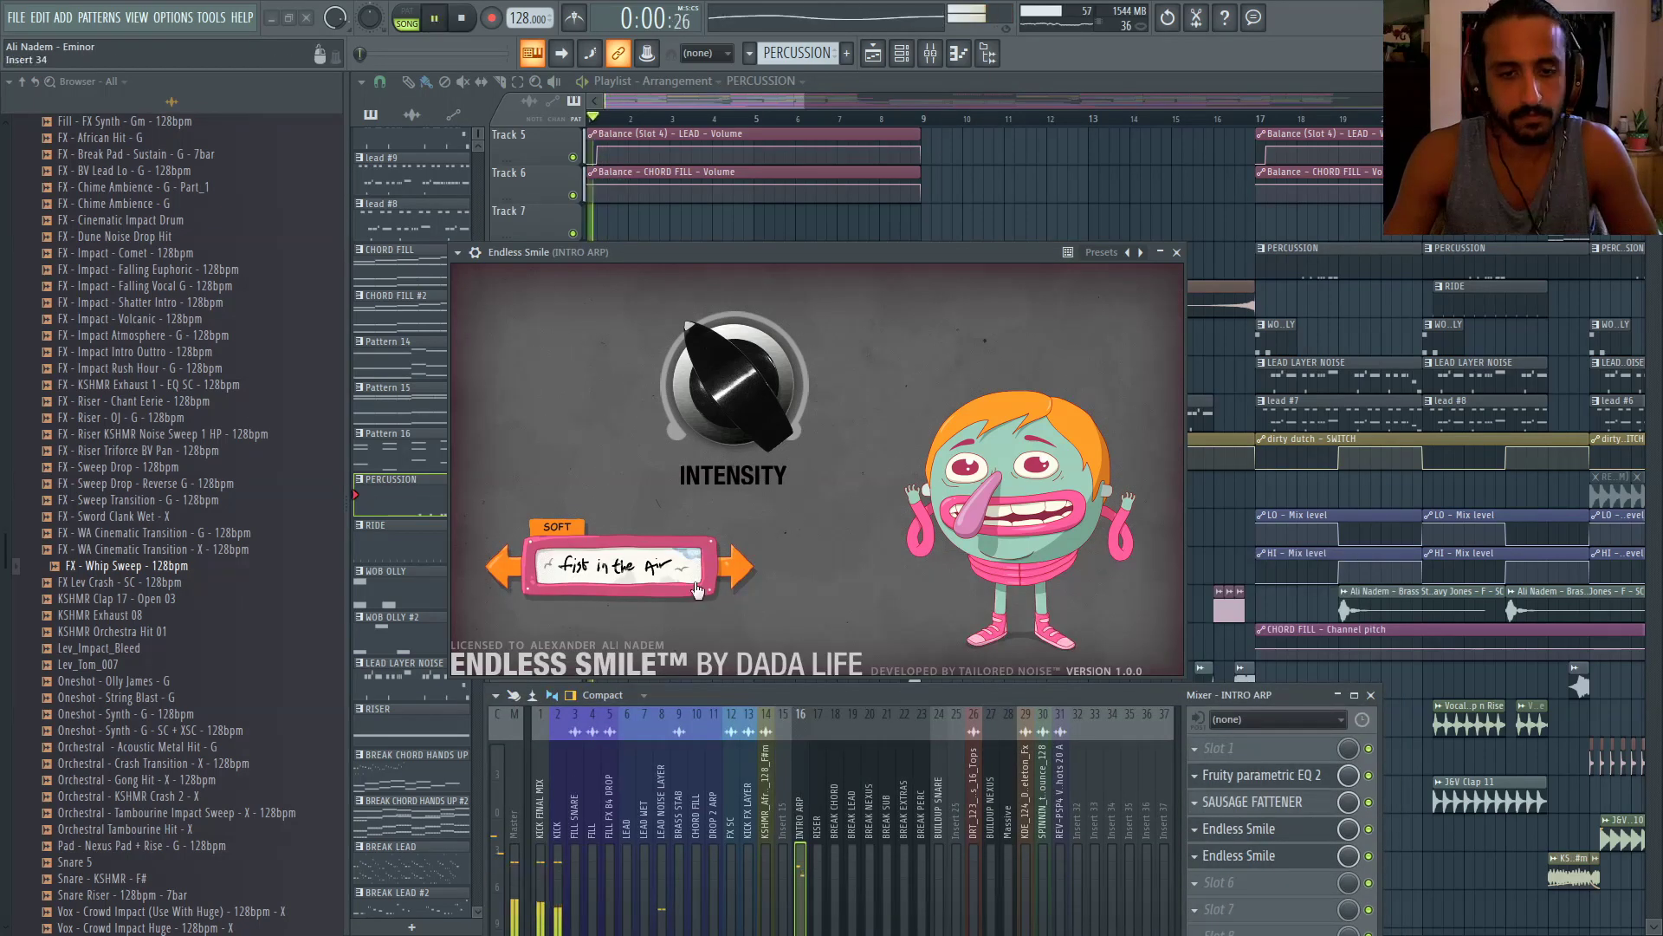
# Switch the INTRO ARP's Endless Smile to the NO LIMIT style and try its intensity at 110% and 74%
pyautogui.click(735, 565)
pyautogui.click(735, 566)
pyautogui.click(734, 566)
pyautogui.moveTo(752, 391); pyautogui.dragTo(762, 249)
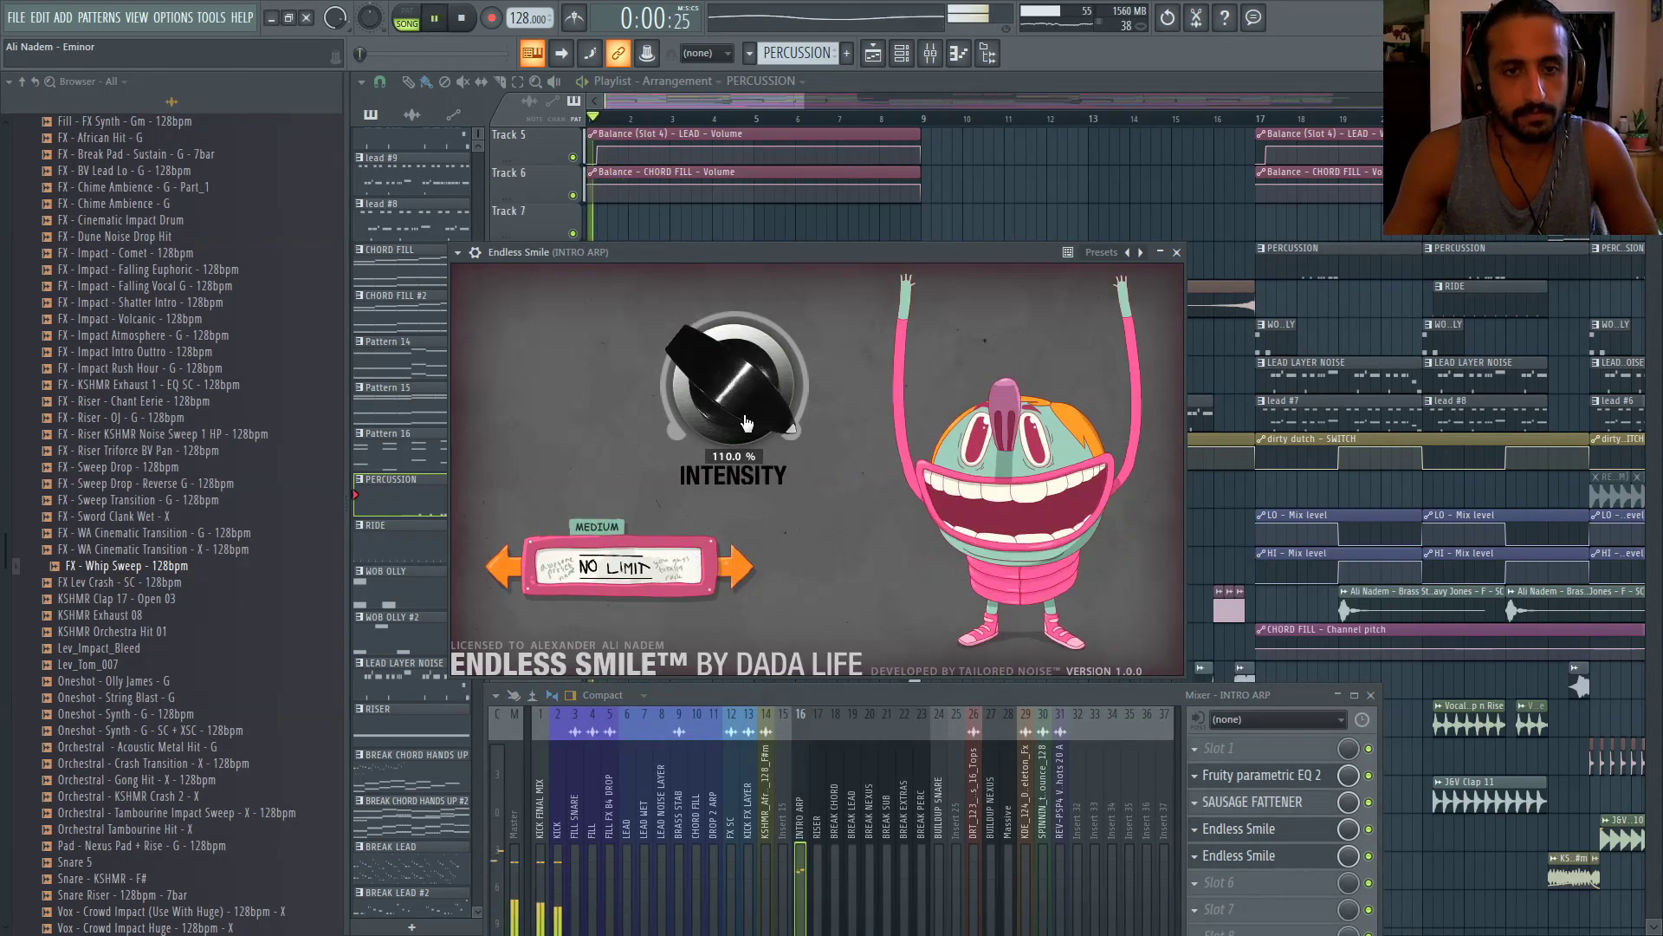
pyautogui.moveTo(745, 423); pyautogui.dragTo(755, 407)
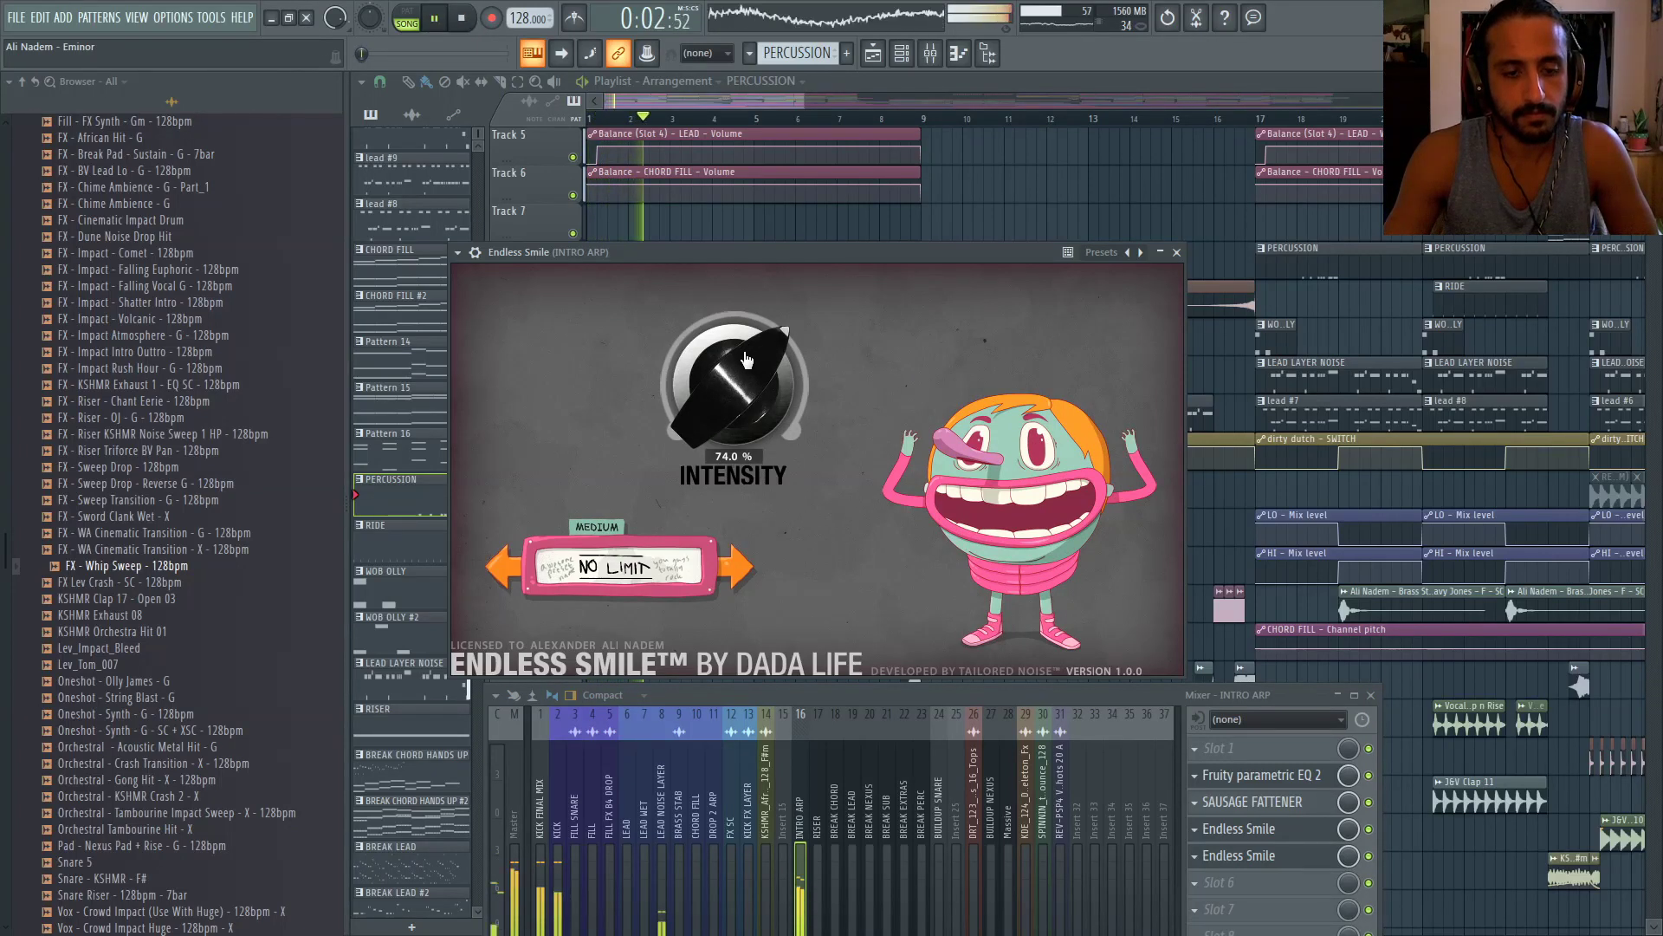
# Set the Endless Smile intensity on the INTRO ARP to 50% while replaying the intro and checking the mixer levels
pyautogui.press('space')
pyautogui.press('space')
pyautogui.moveTo(743, 350); pyautogui.dragTo(732, 557)
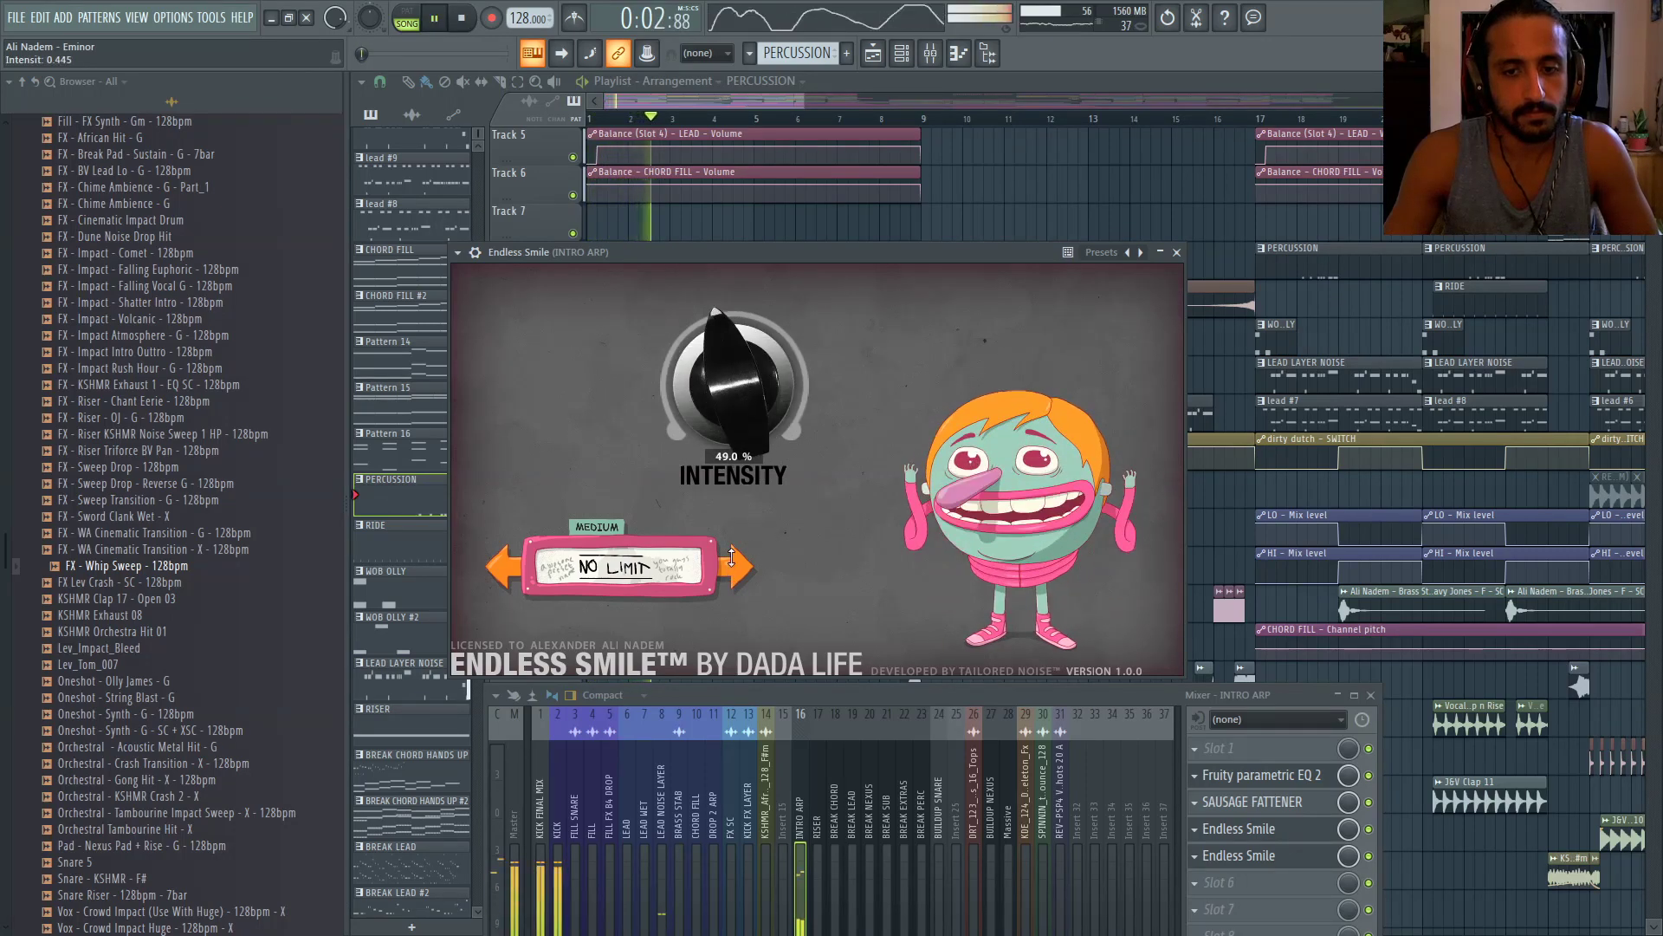
pyautogui.moveTo(731, 695); pyautogui.dragTo(801, 234)
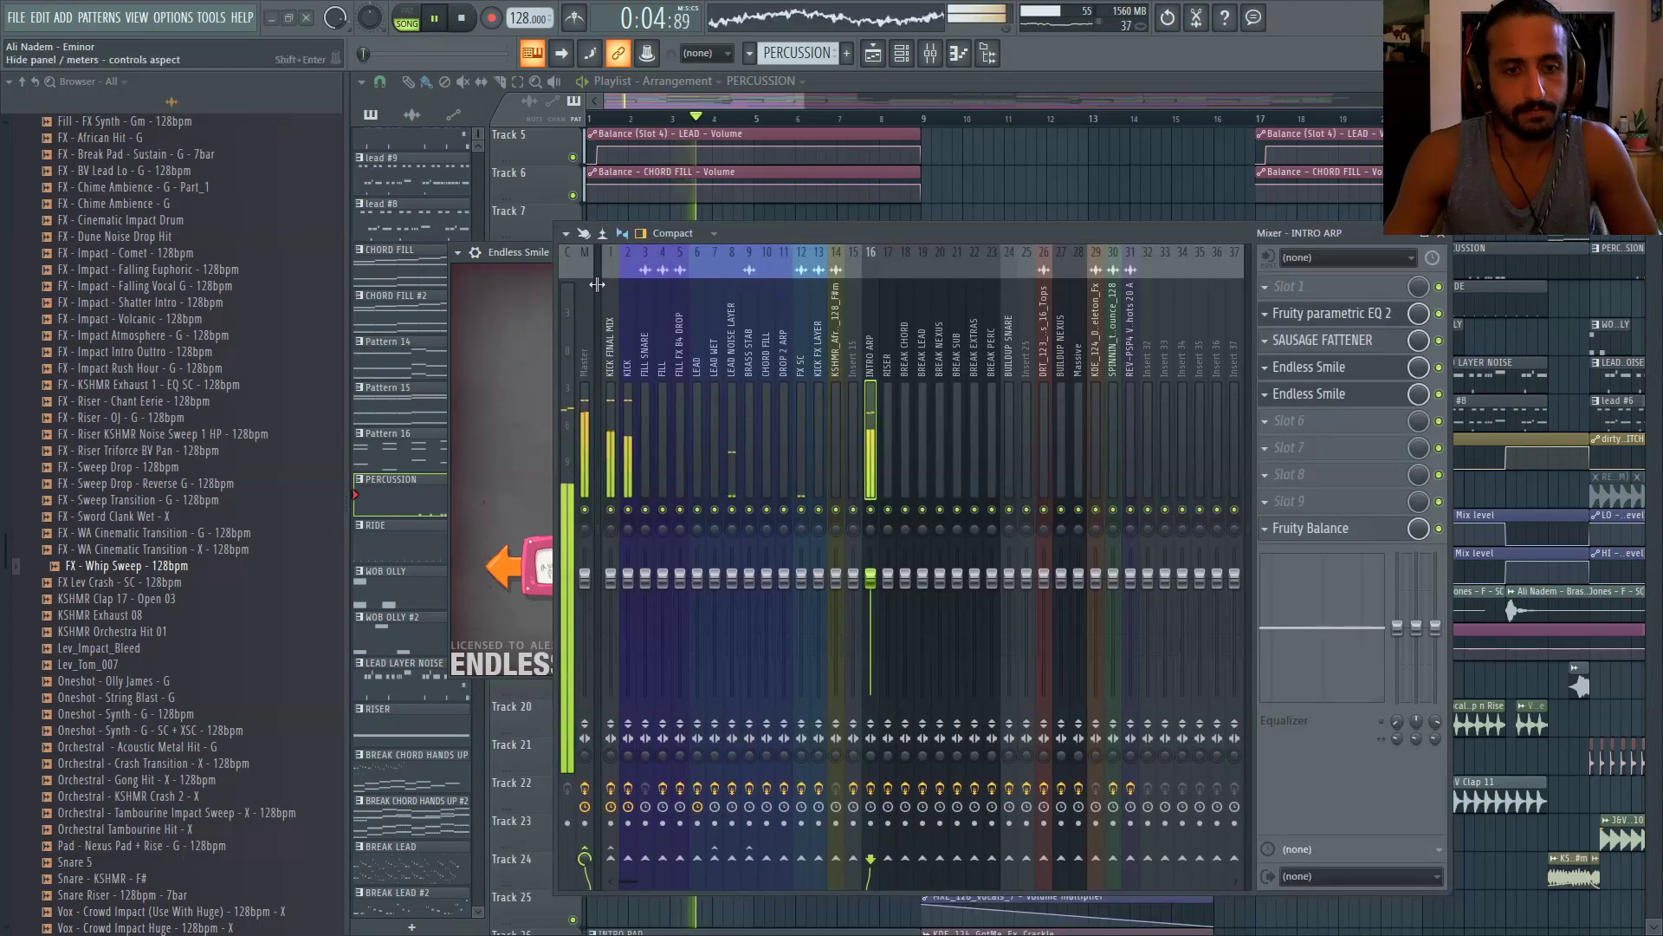
pyautogui.click(585, 338)
pyautogui.moveTo(909, 233); pyautogui.dragTo(882, 640)
pyautogui.click(843, 745)
pyautogui.press('space')
pyautogui.press('space')
pyautogui.moveTo(737, 385); pyautogui.dragTo(771, 534)
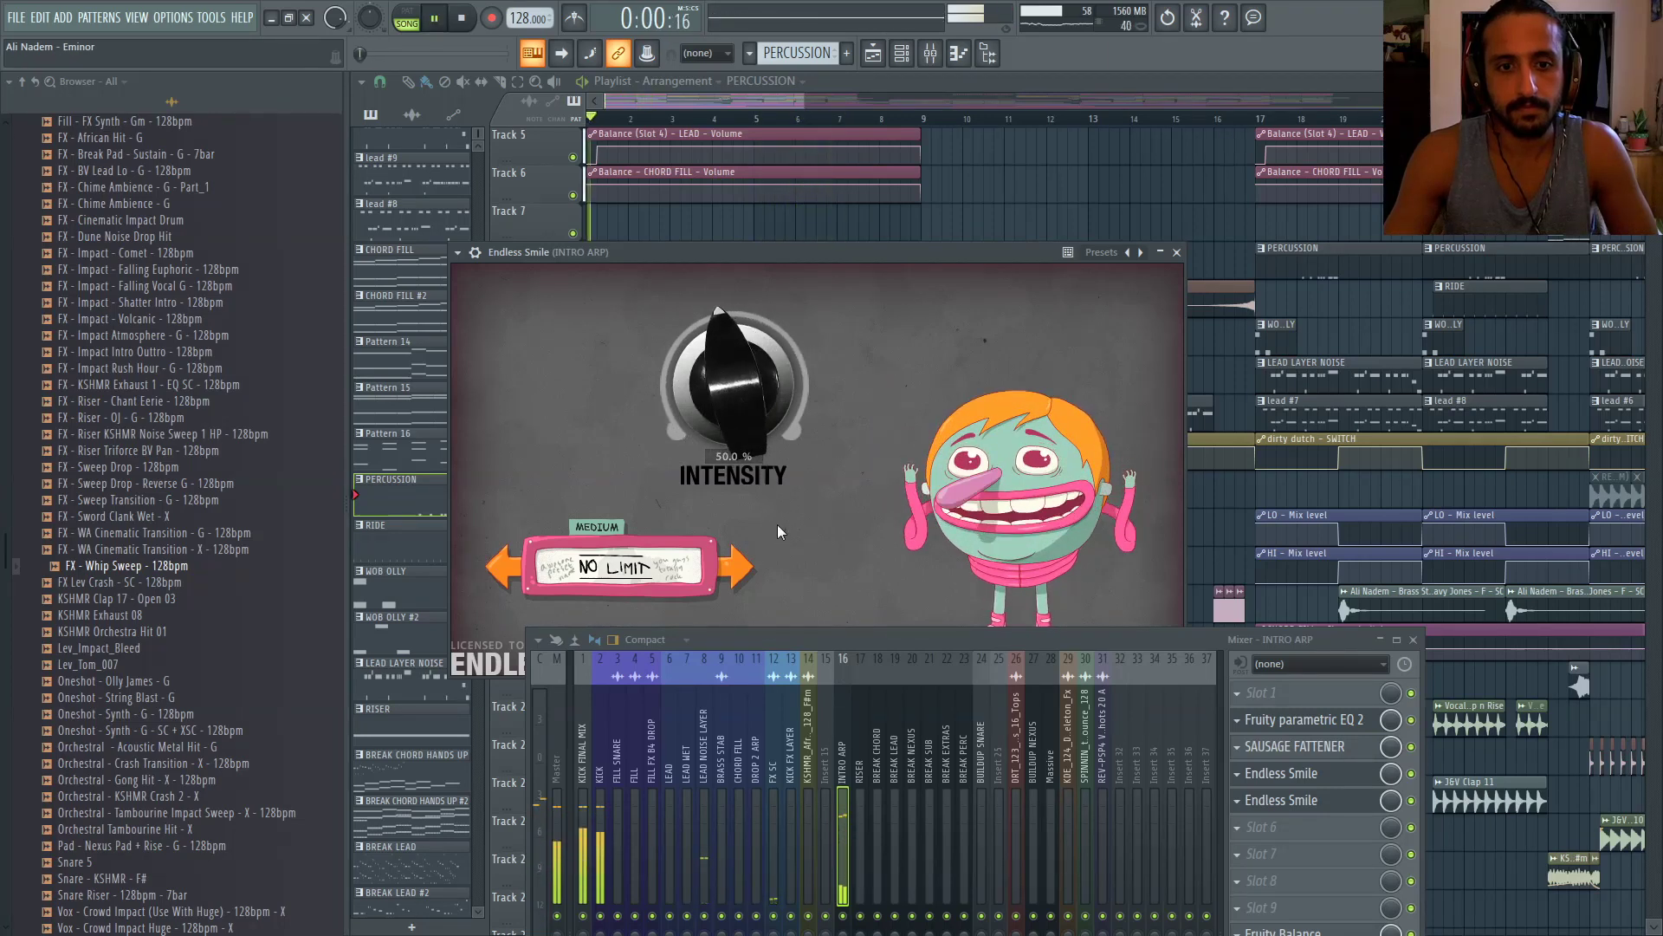
# Move the high-pass band of the INTRO ARP's Fruity parametric EQ 2 to about 233 Hz and compare the EQ bypassed and active
pyautogui.moveTo(866, 638); pyautogui.dragTo(891, 434)
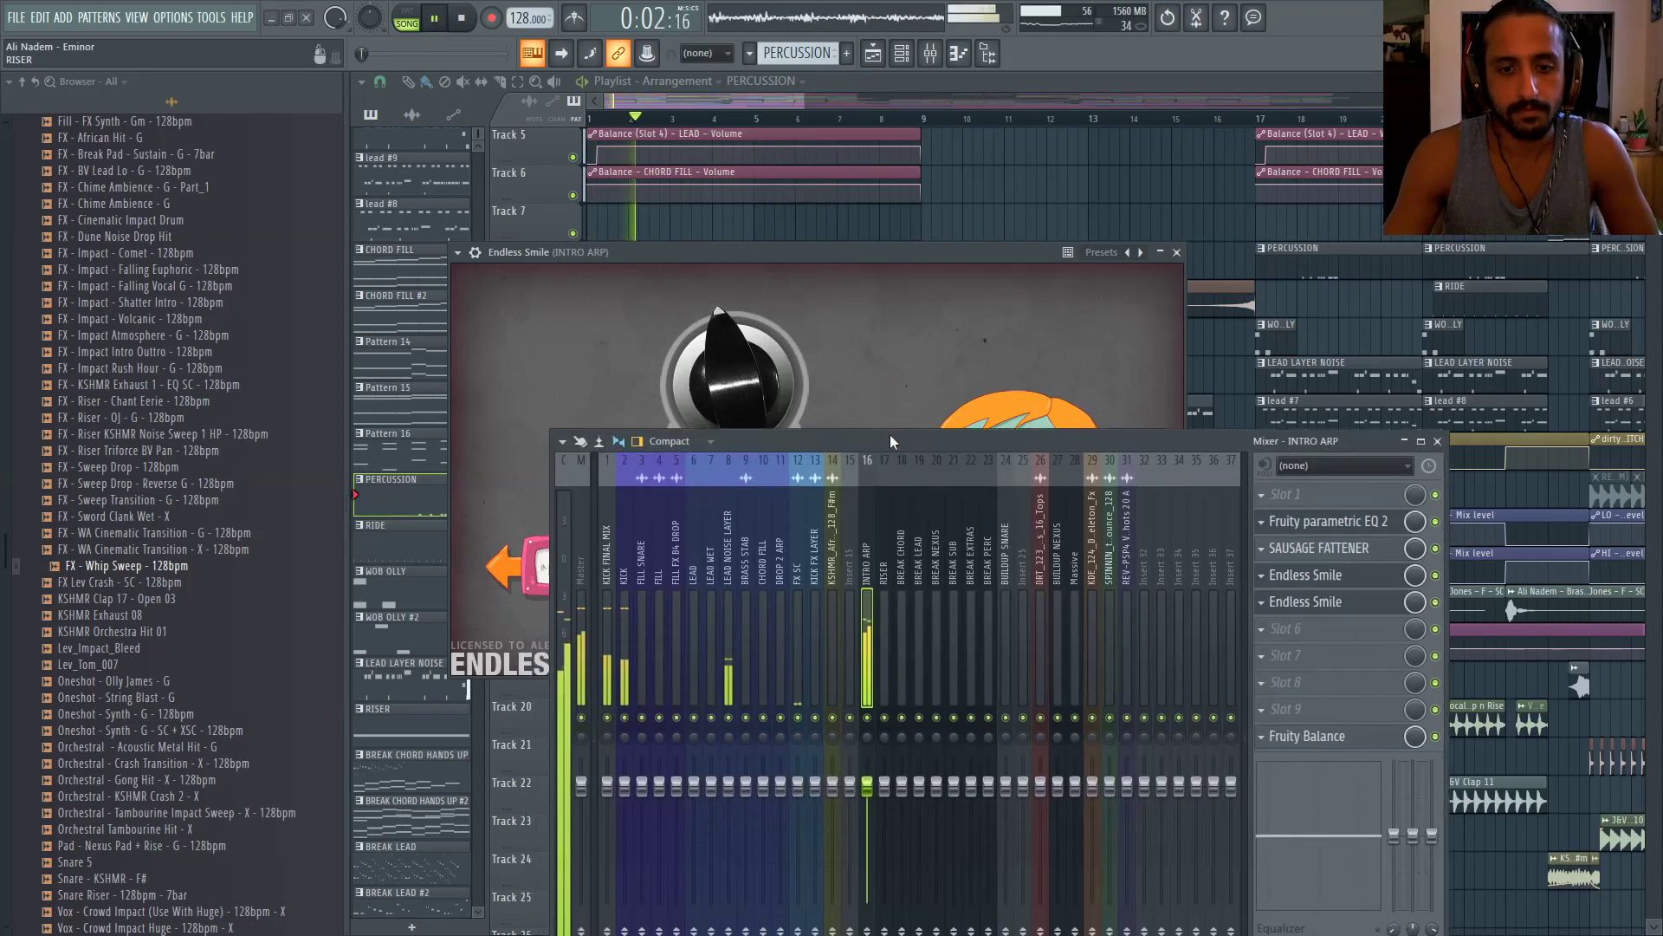
pyautogui.click(1325, 510)
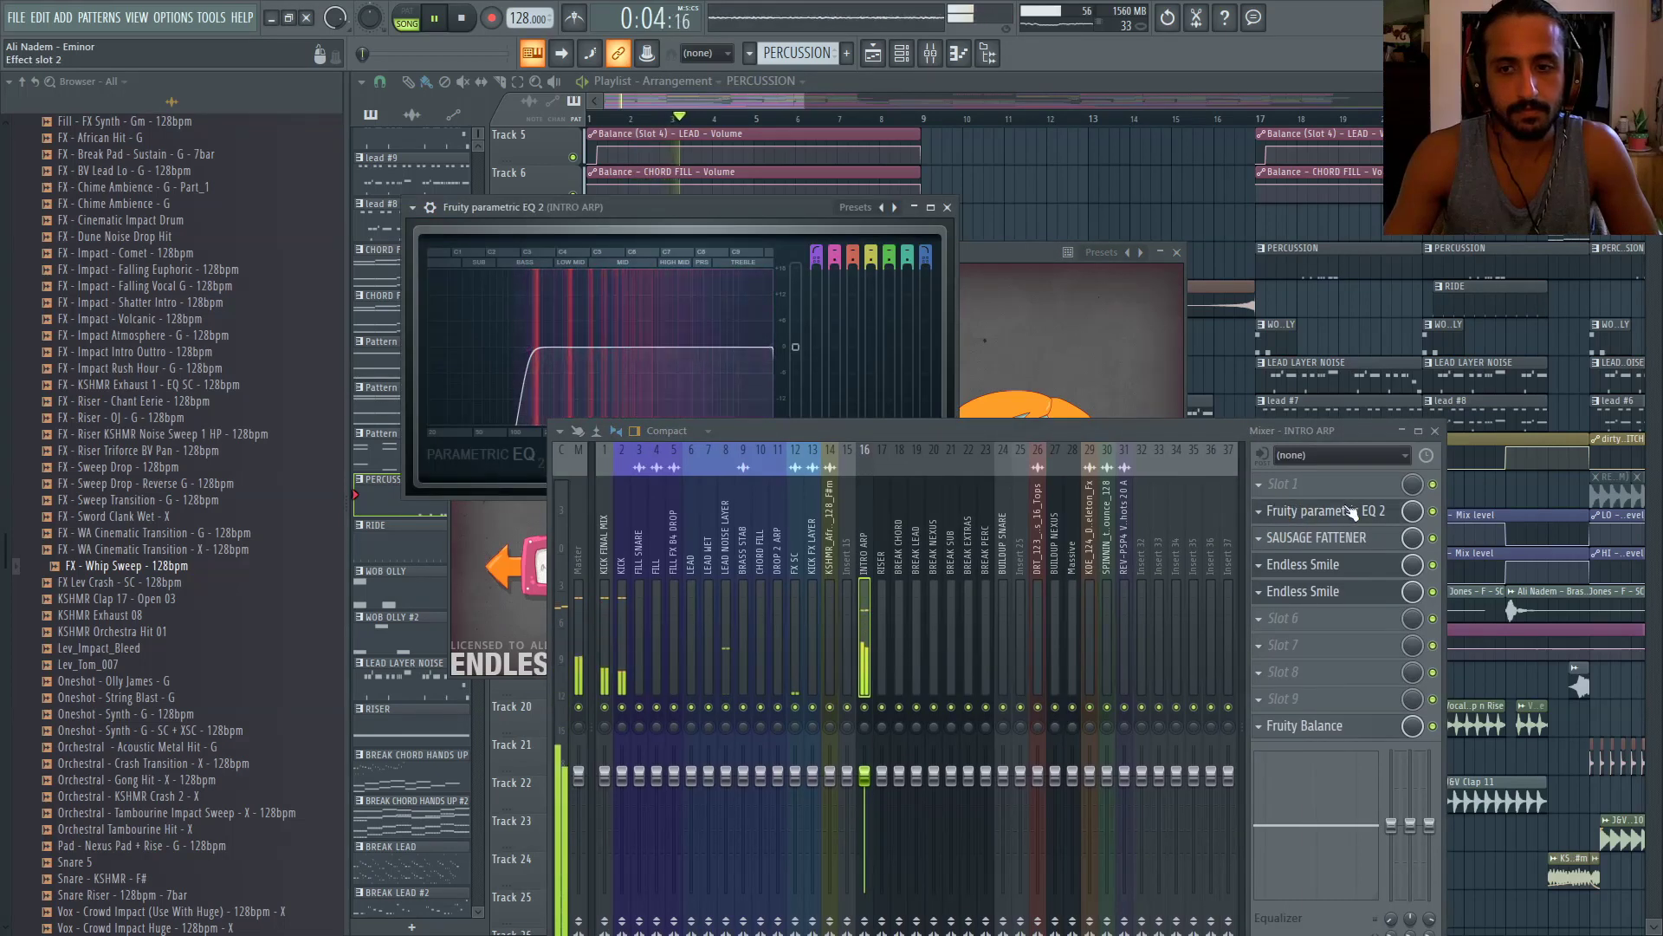
pyautogui.moveTo(548, 354); pyautogui.dragTo(572, 354)
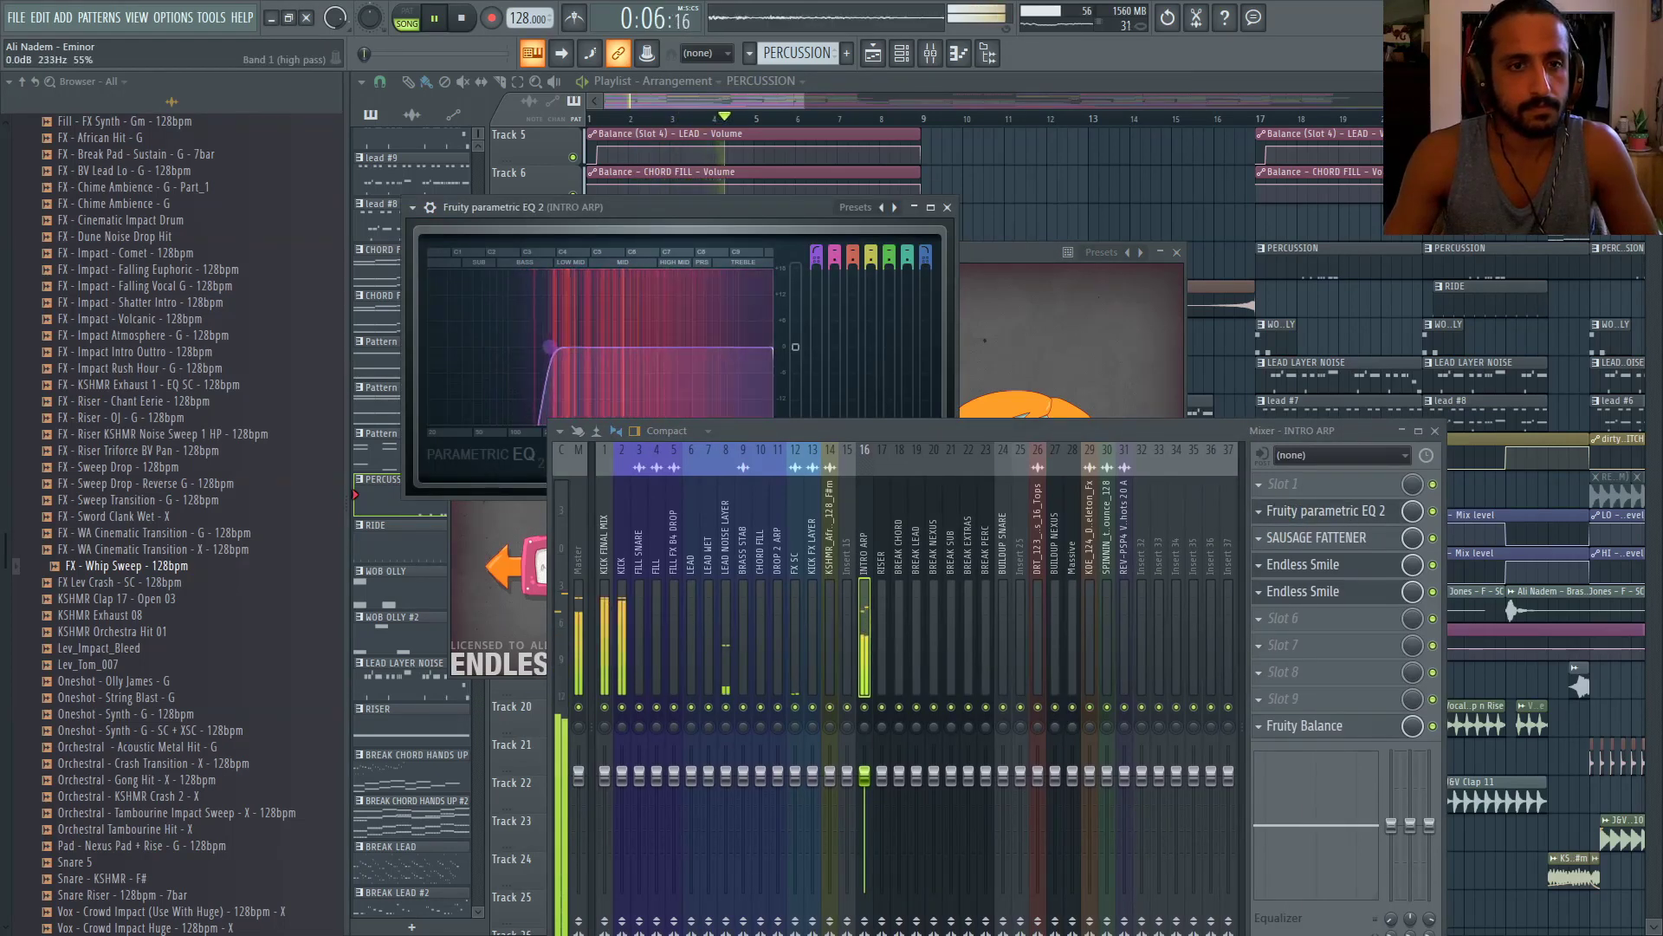
pyautogui.press('space')
pyautogui.click(1433, 510)
pyautogui.press('space')
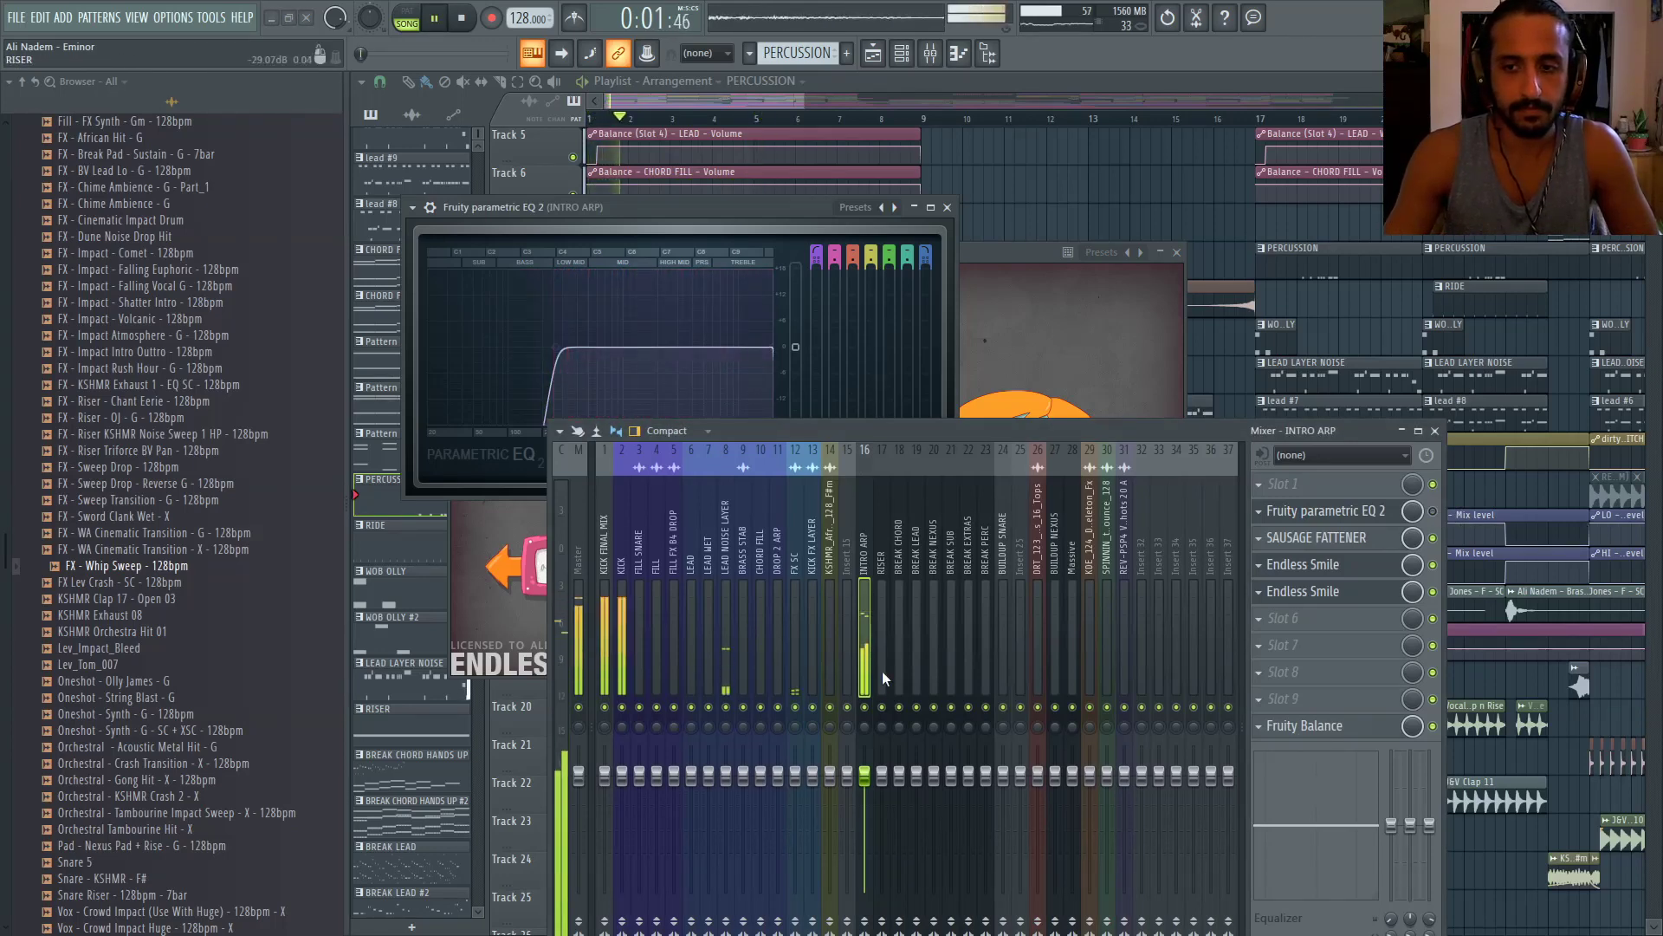
pyautogui.click(1433, 510)
# Check the Master insert while replaying the intro, then close the EQ window and uncover the Endless Smile effect
pyautogui.click(580, 504)
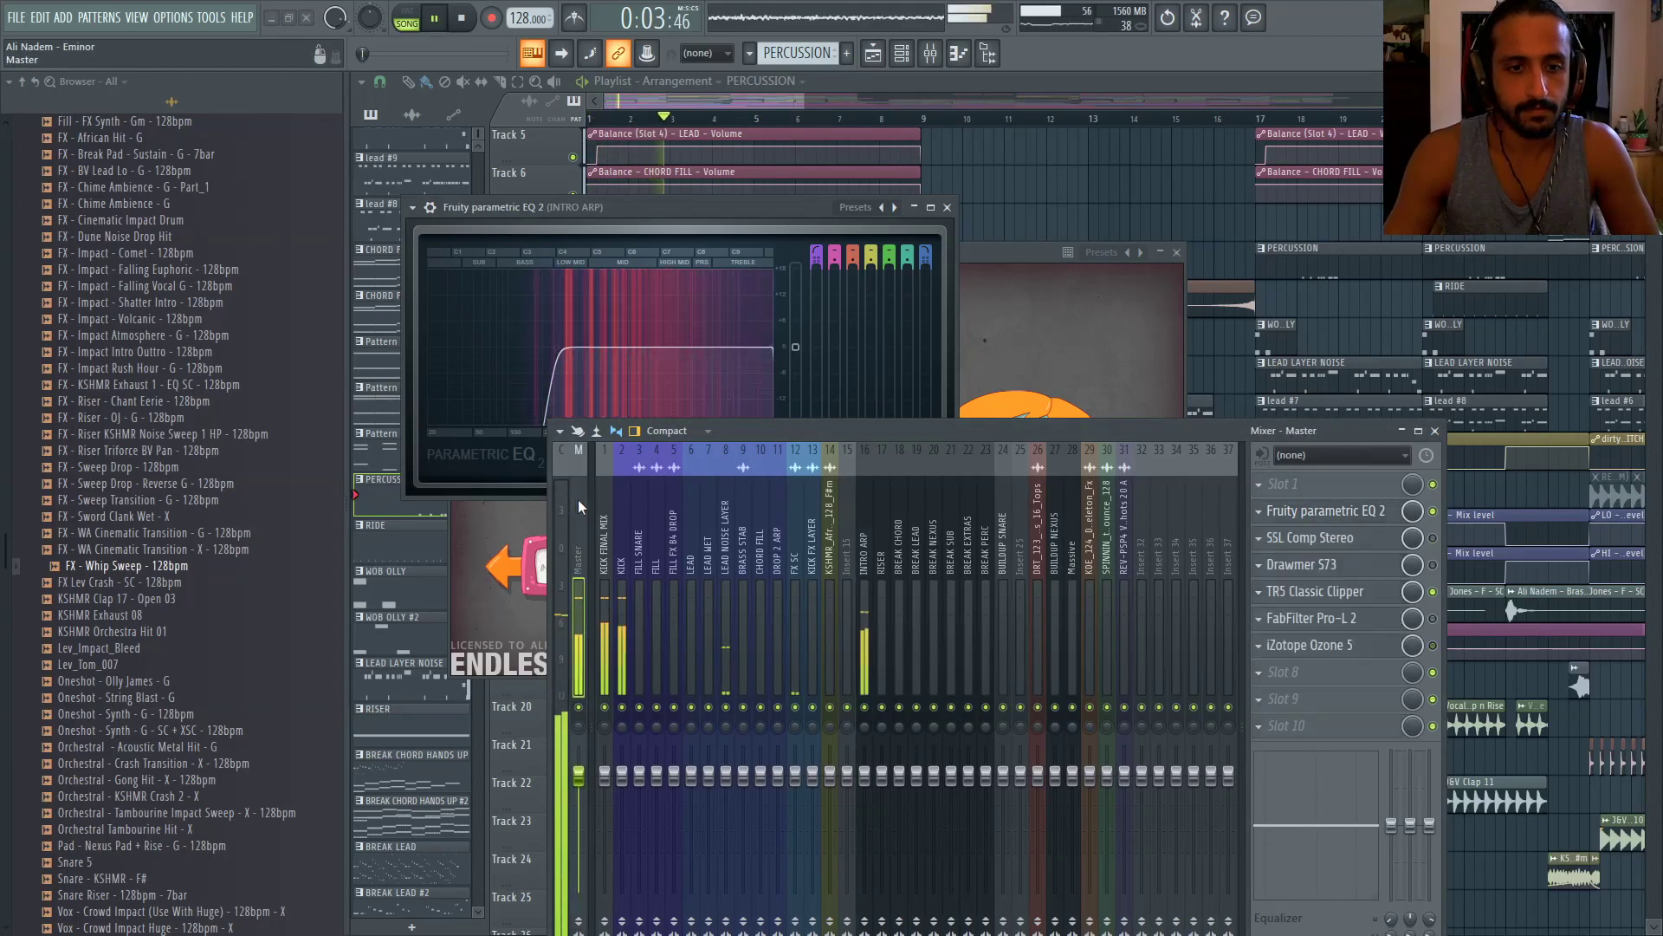
pyautogui.press('space')
pyautogui.press('space')
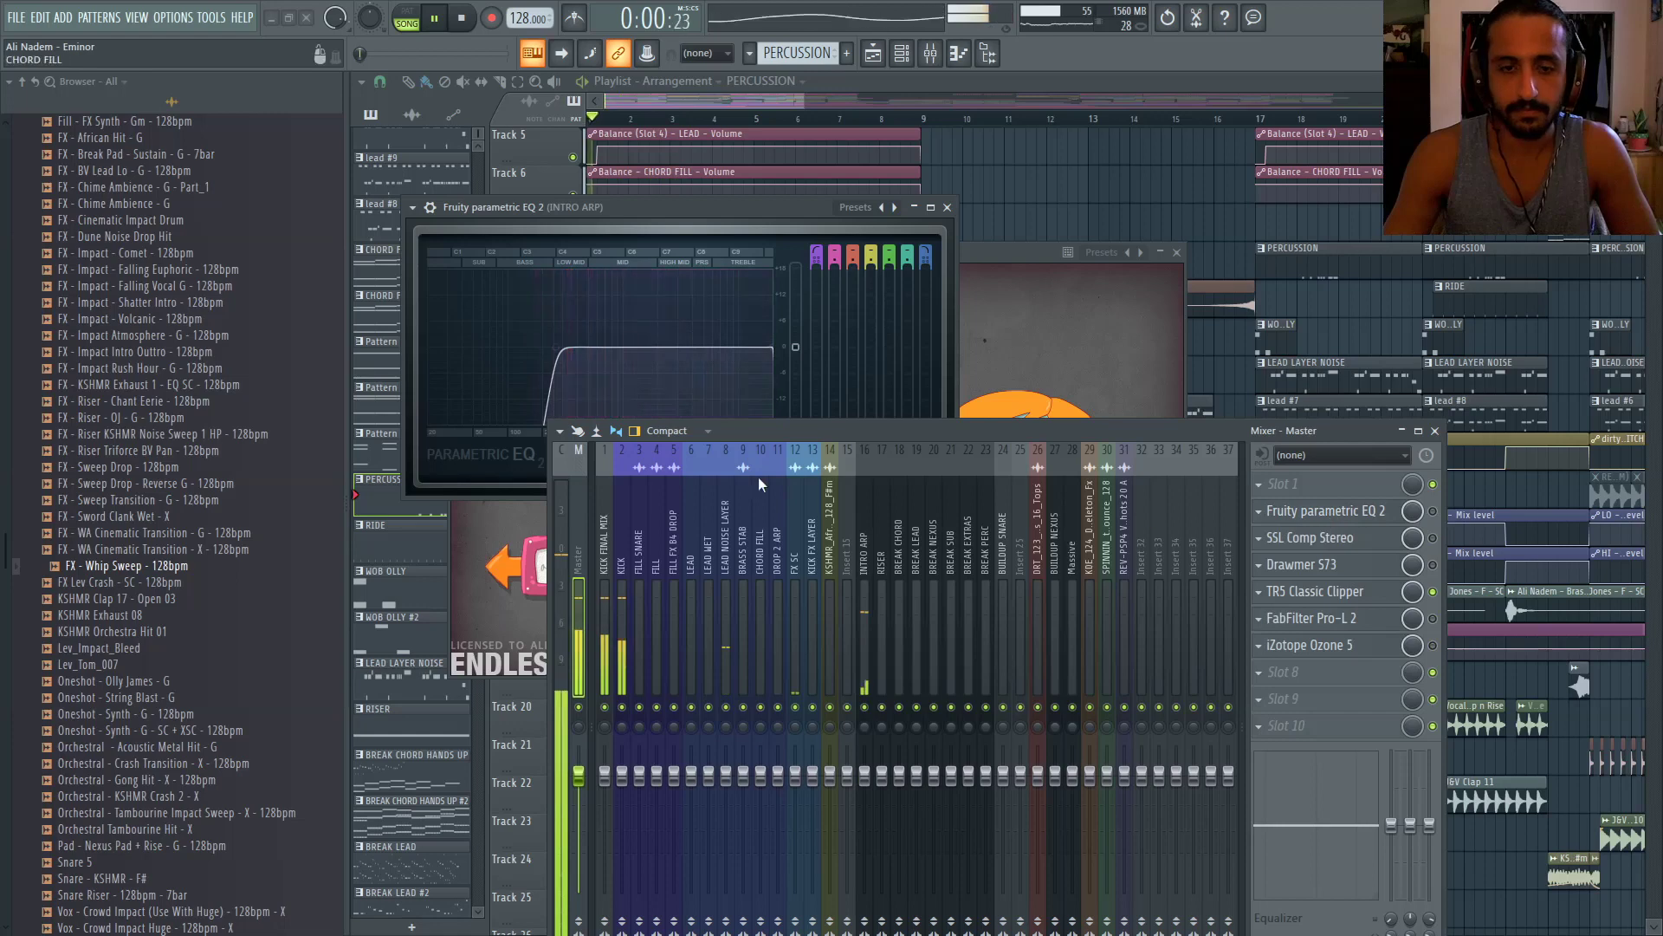
pyautogui.click(947, 208)
pyautogui.moveTo(871, 430); pyautogui.dragTo(796, 639)
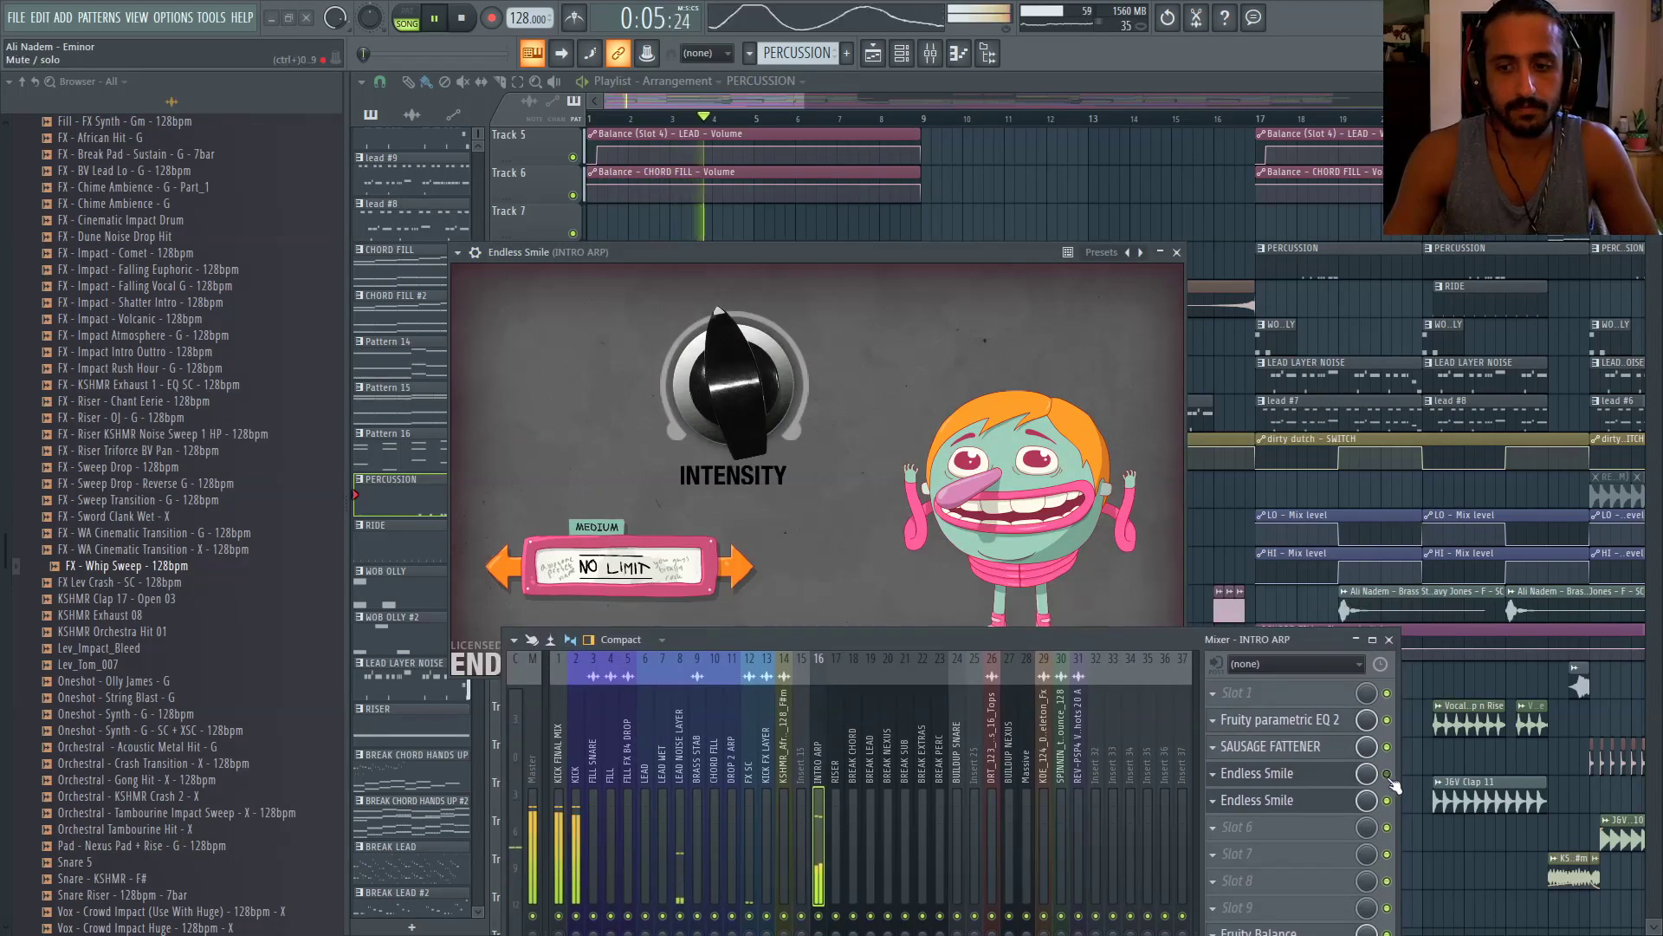
# Check the two Endless Smile effects on the INTRO ARP insert, then close their windows and the mixer
pyautogui.click(1323, 773)
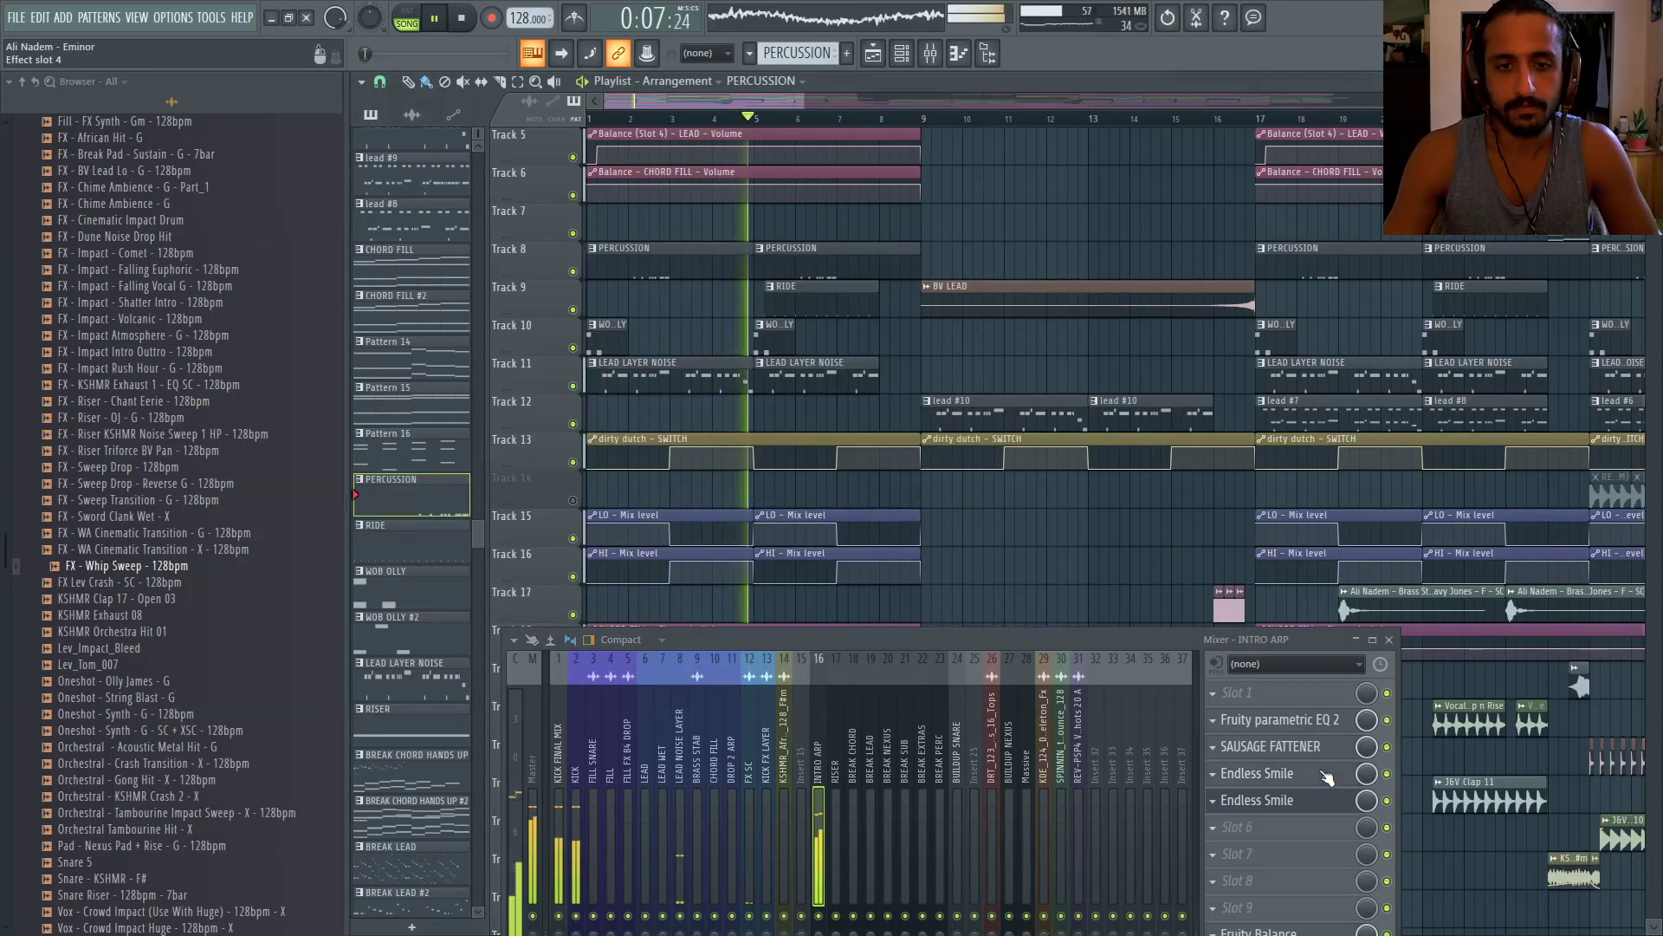
pyautogui.doubleClick(1324, 774)
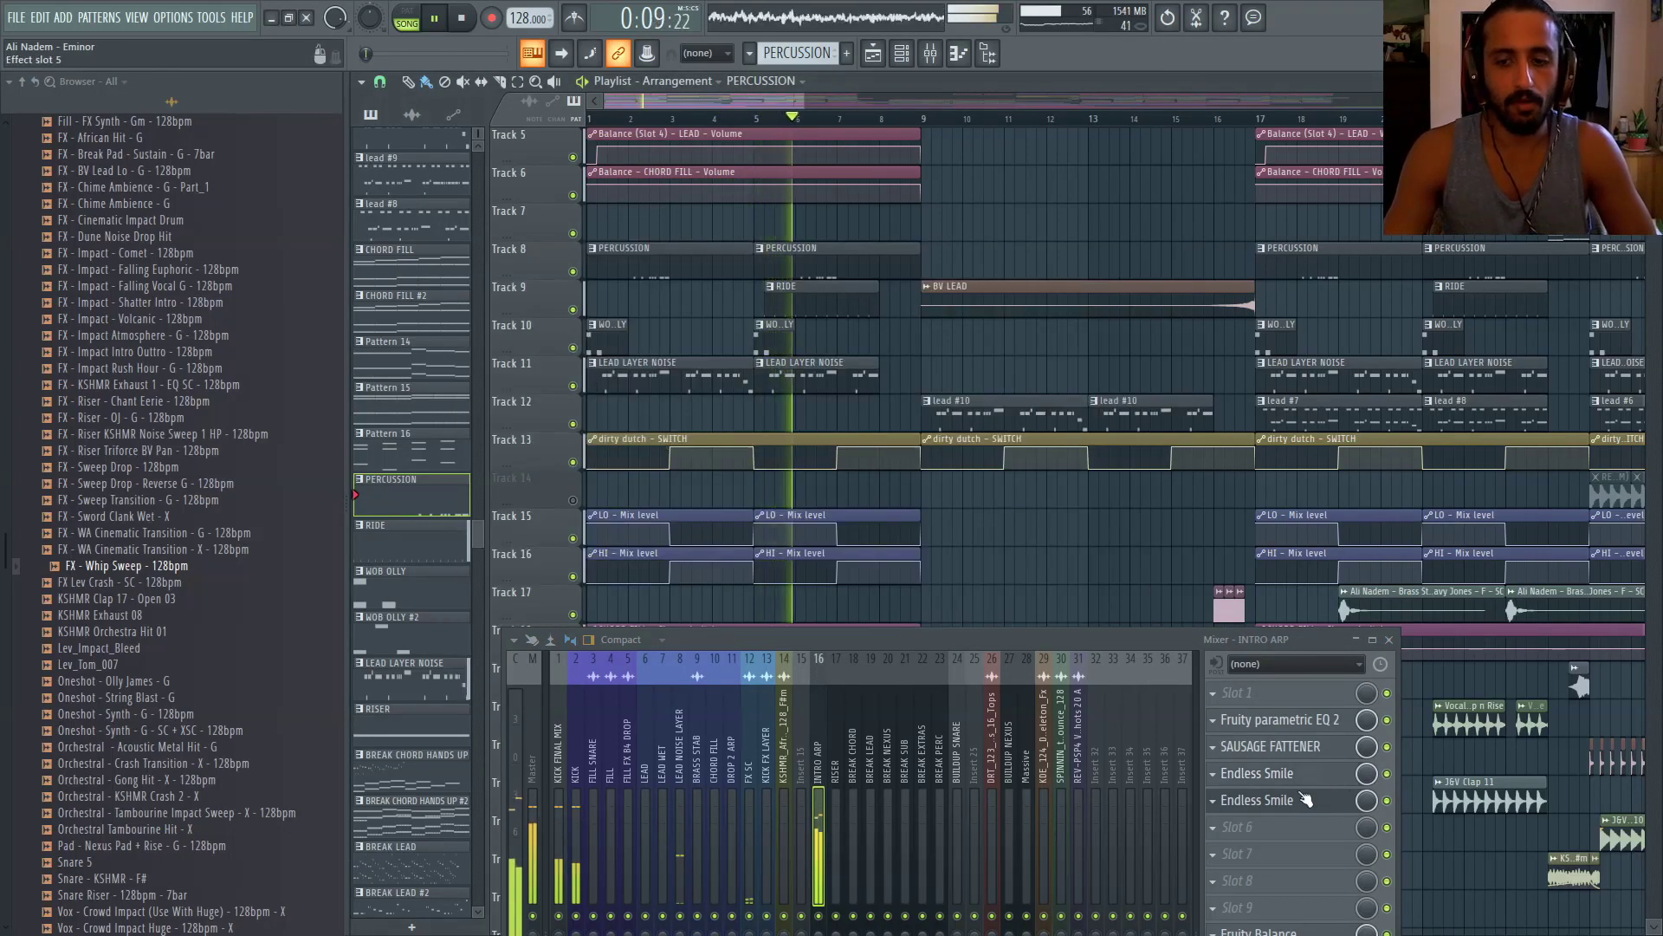
pyautogui.click(1301, 786)
pyautogui.click(1301, 784)
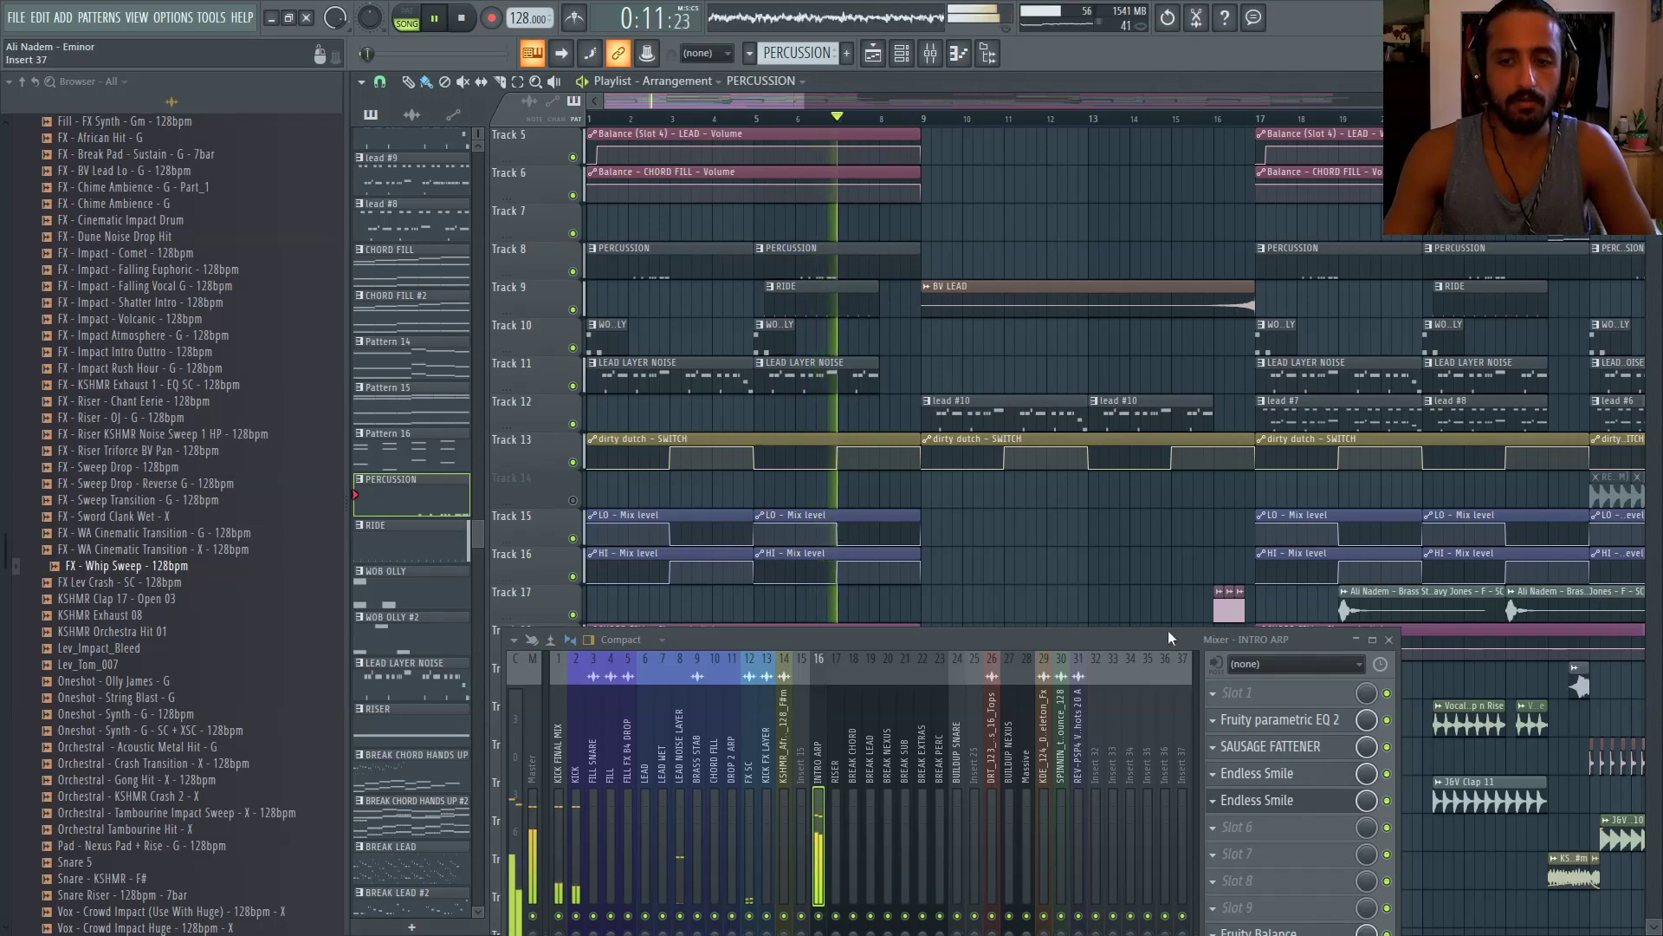
pyautogui.moveTo(1167, 636); pyautogui.dragTo(1165, 661)
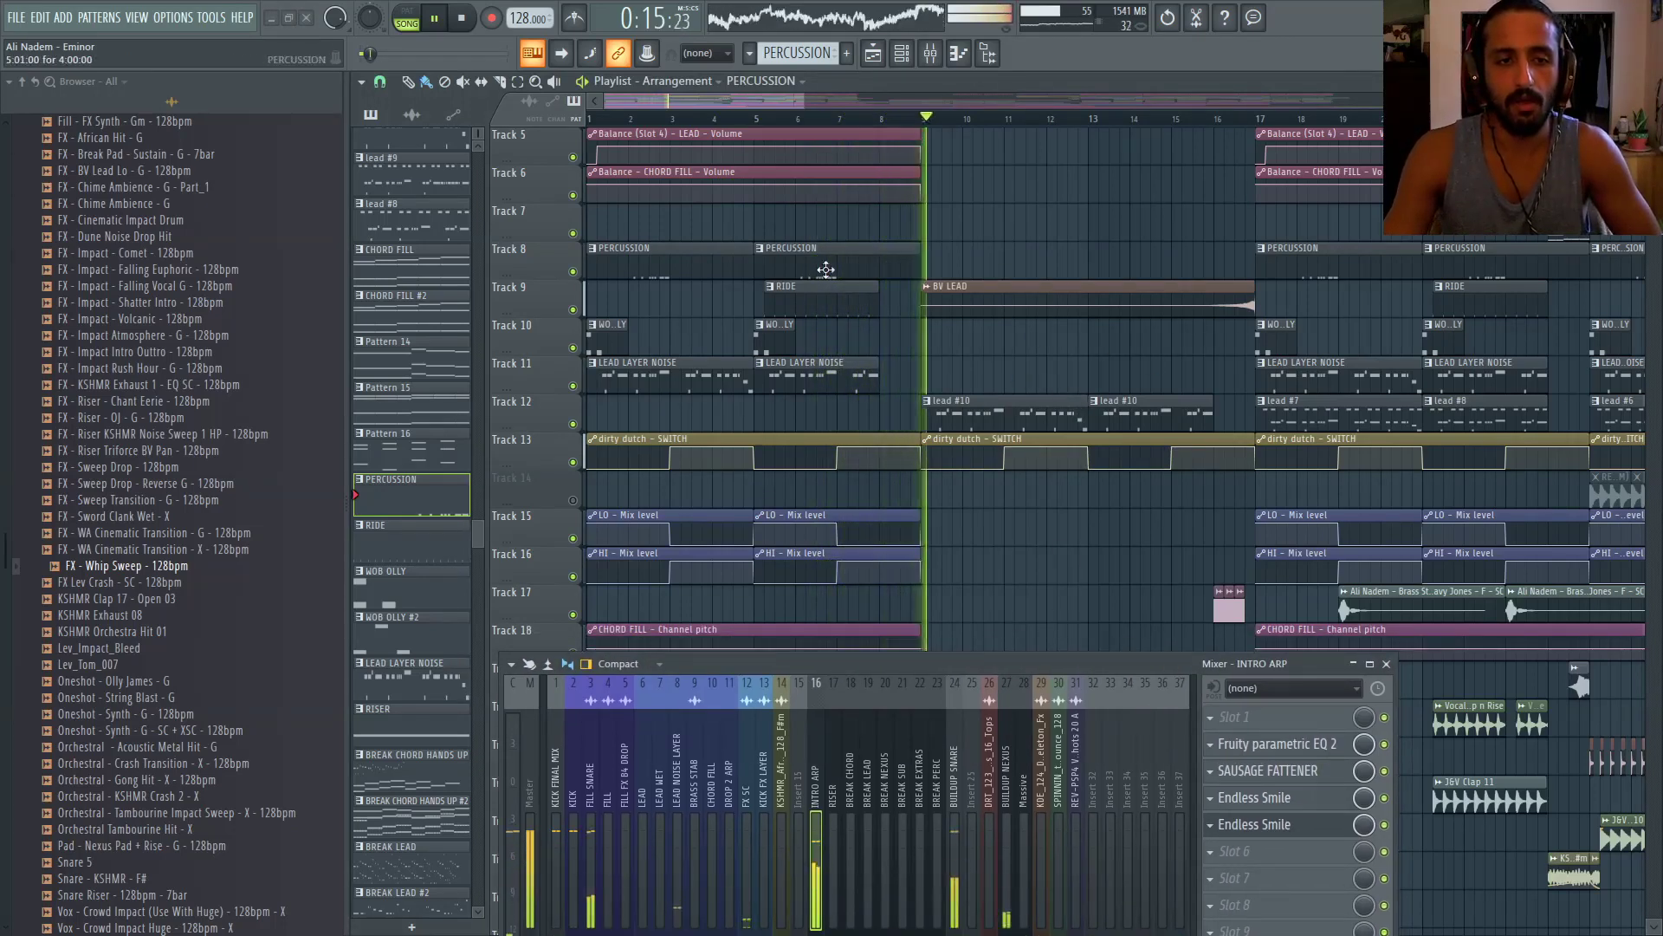
pyautogui.press('F9')
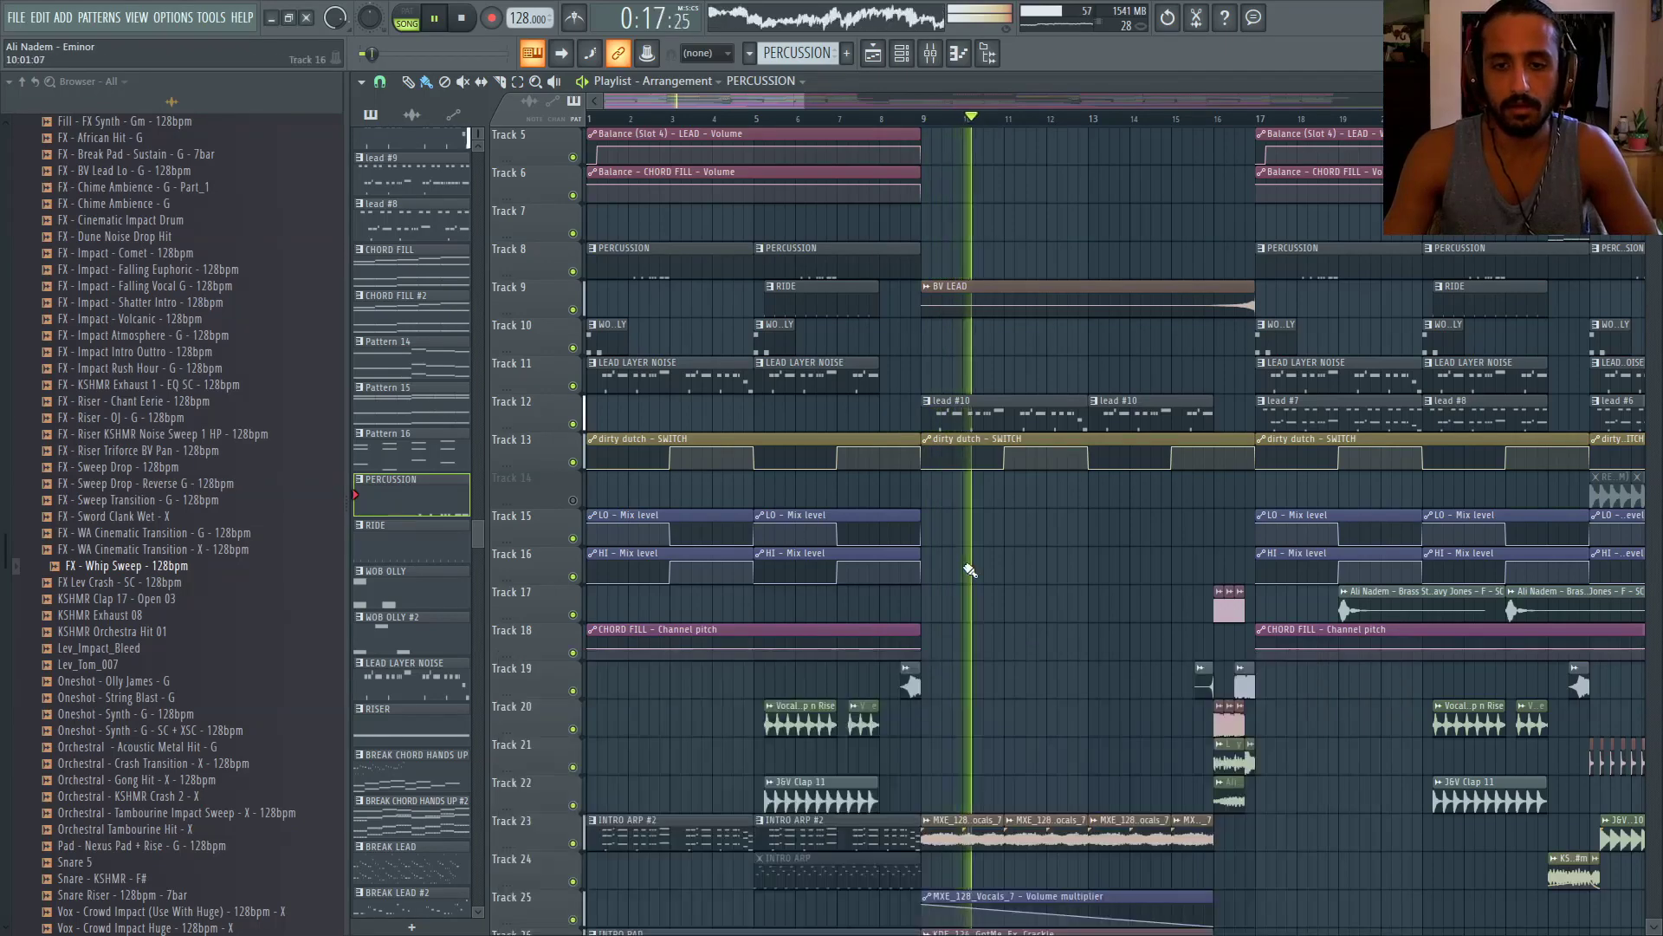
# Look over the lower playlist tracks around the break from bar 9 to bar 17 while the song plays
pyautogui.scroll(-2, 959, 557)
pyautogui.scroll(-5, 959, 557)
pyautogui.scroll(-1, 943, 544)
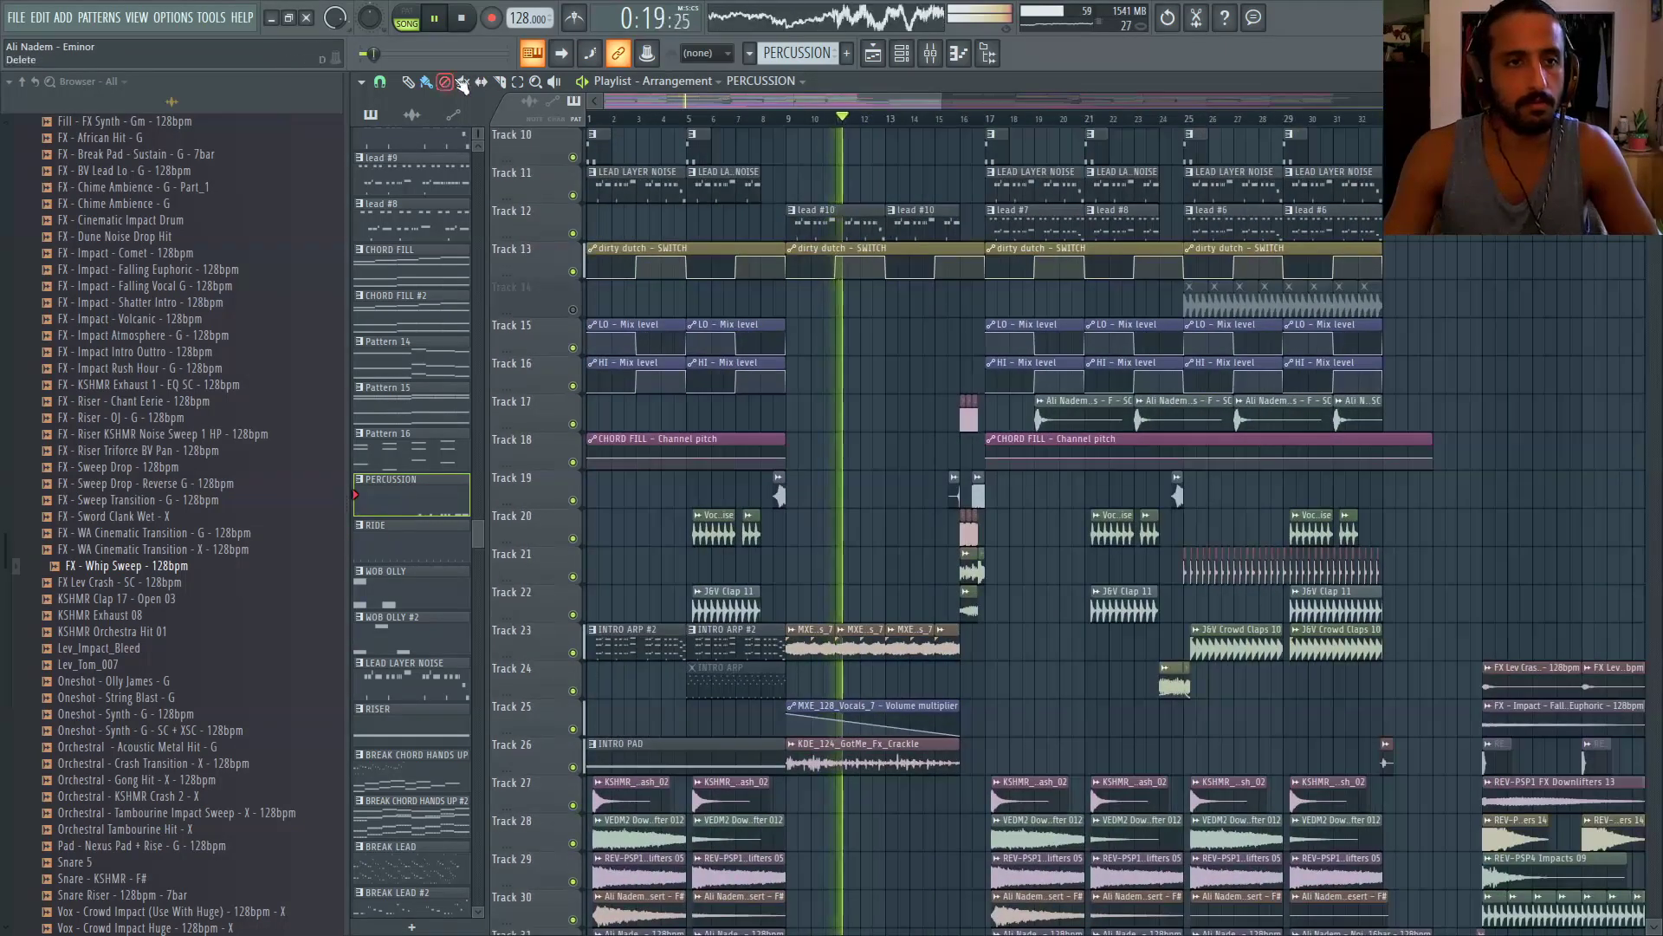
pyautogui.click(409, 82)
pyautogui.moveTo(762, 107); pyautogui.dragTo(777, 108)
pyautogui.scroll(-1, 1017, 572)
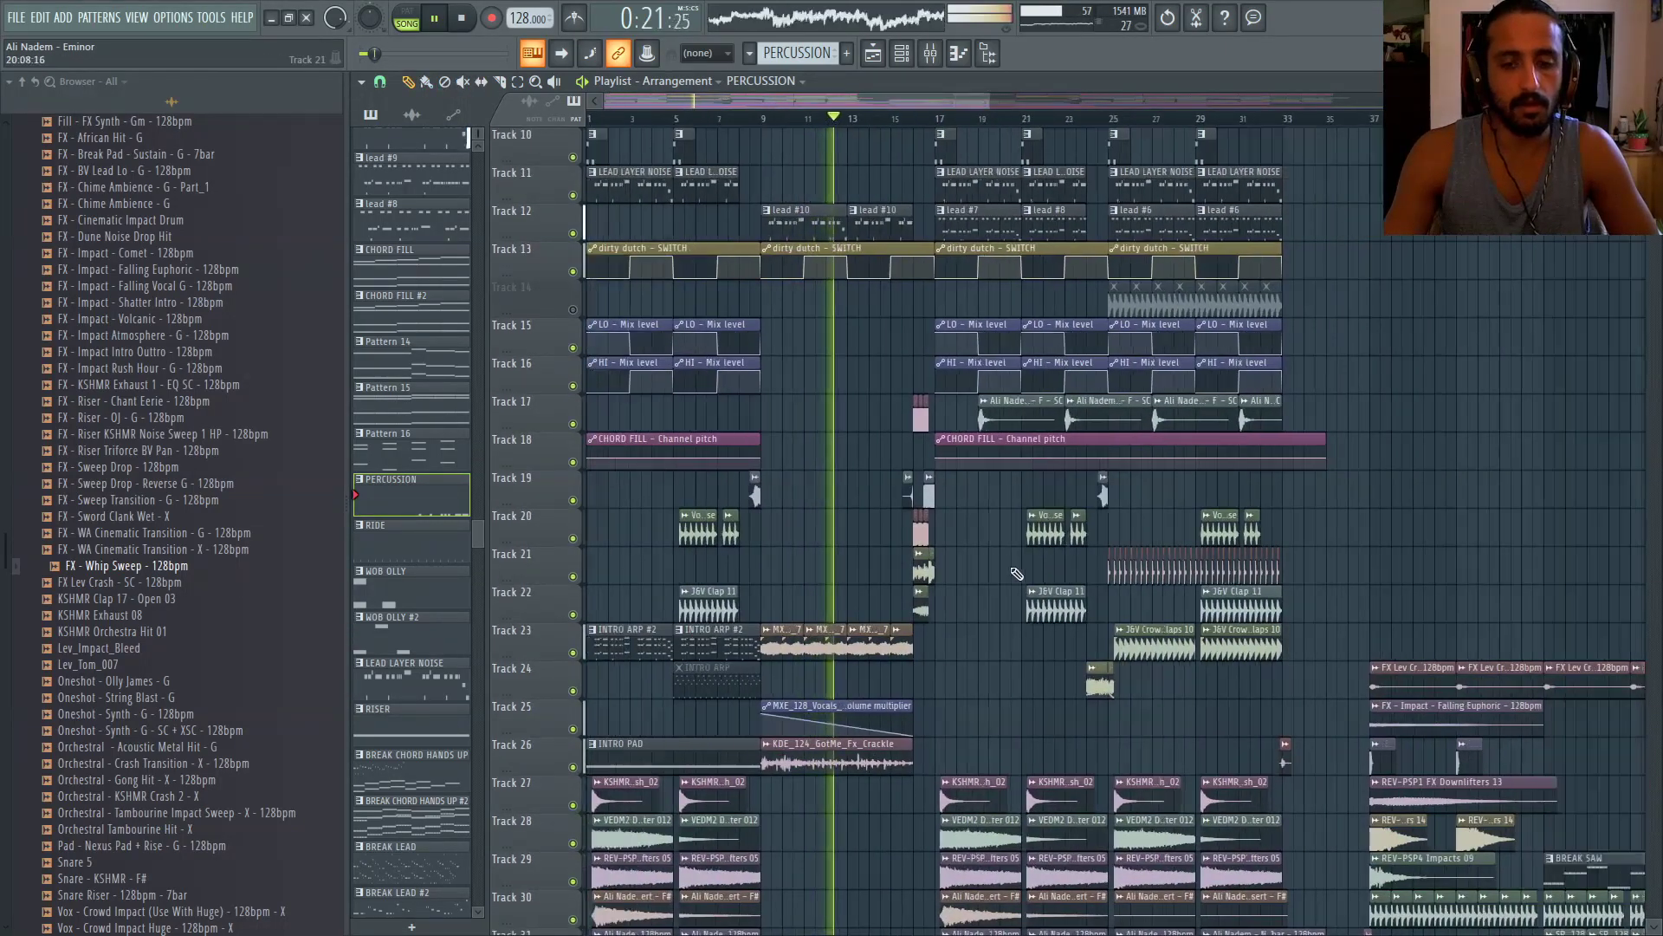
pyautogui.scroll(-1, 997, 572)
pyautogui.scroll(1, 997, 571)
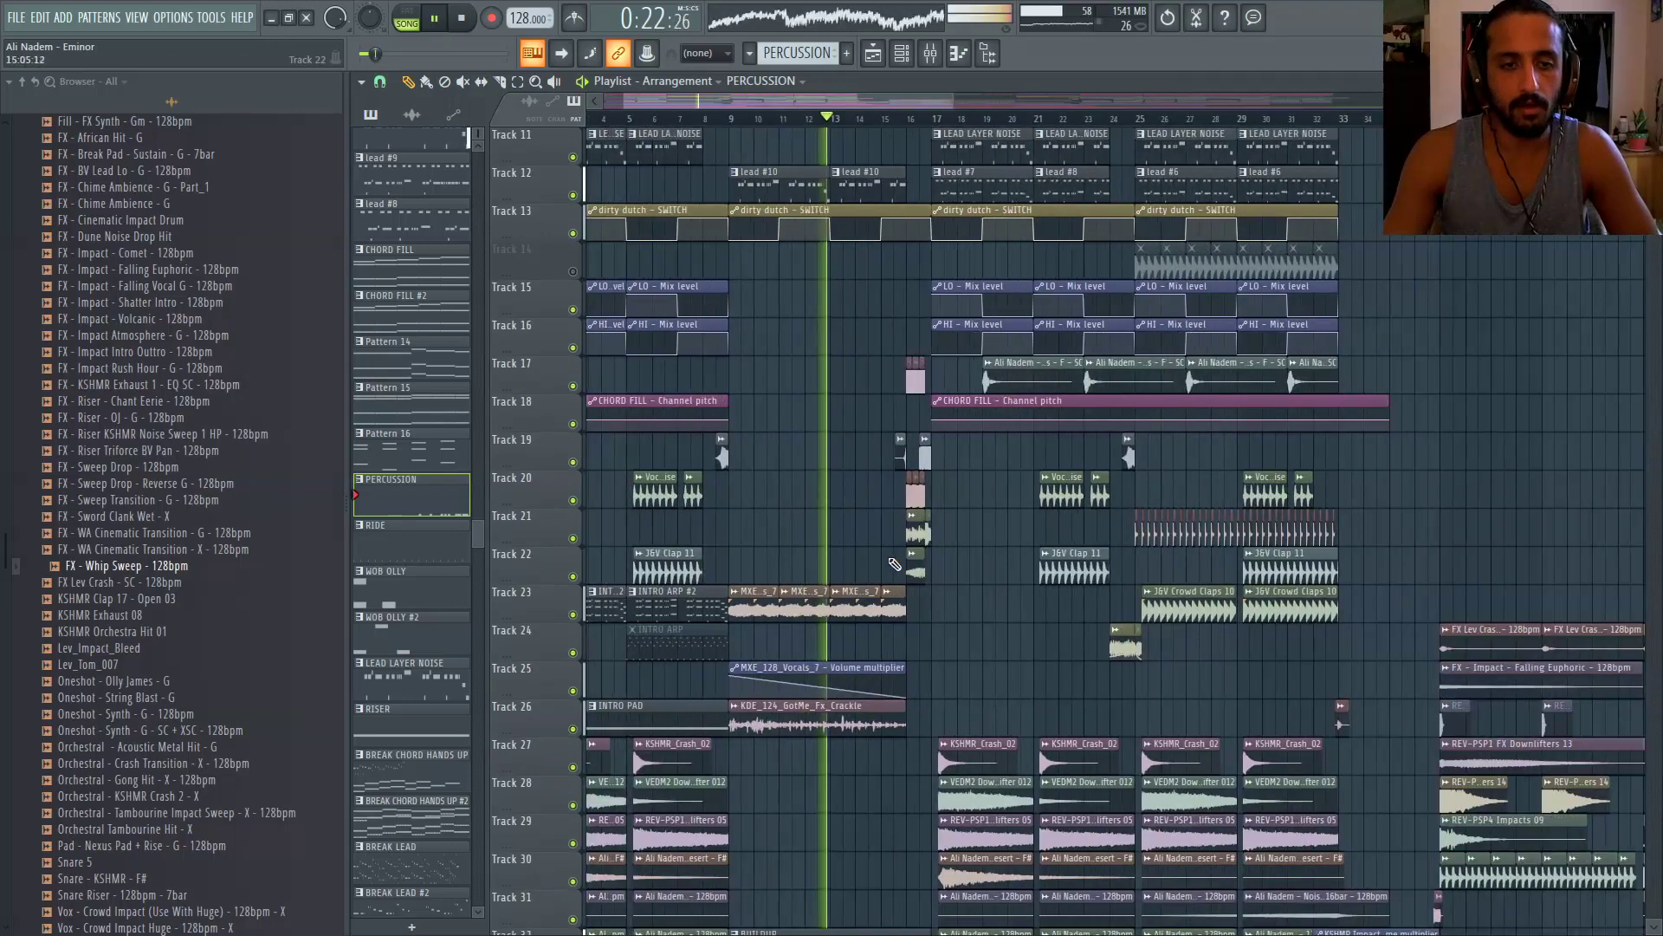
# Show the channel rack beside the playlist and listen through the break into the drop at bar 17
pyautogui.click(927, 54)
pyautogui.click(927, 54)
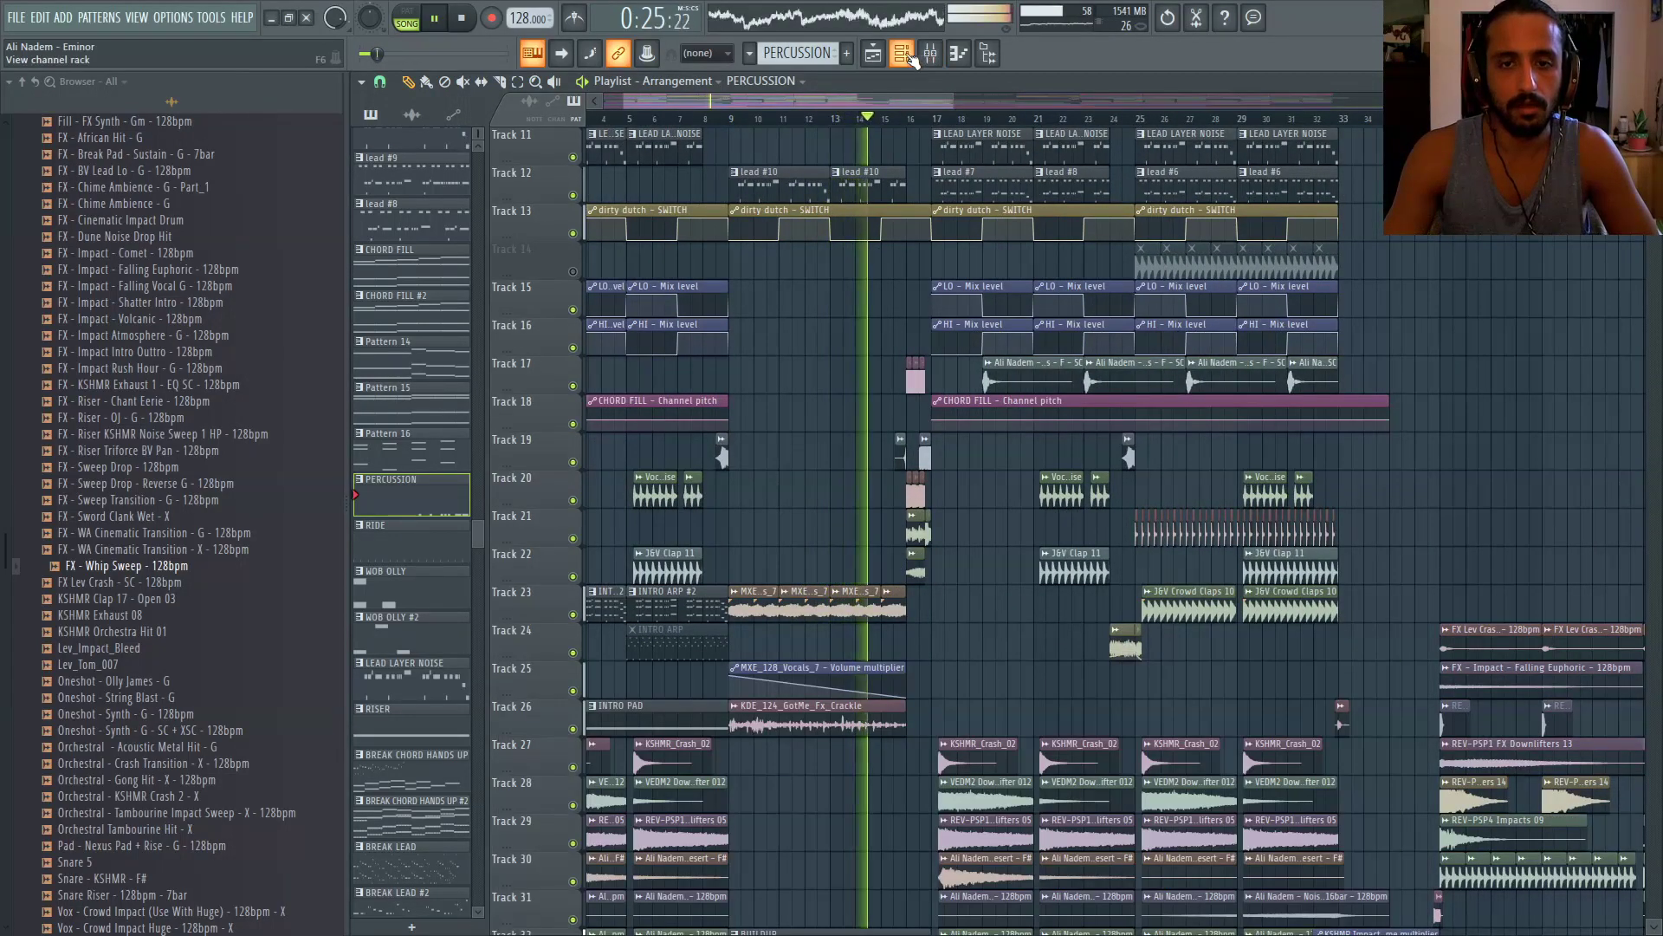
pyautogui.click(905, 55)
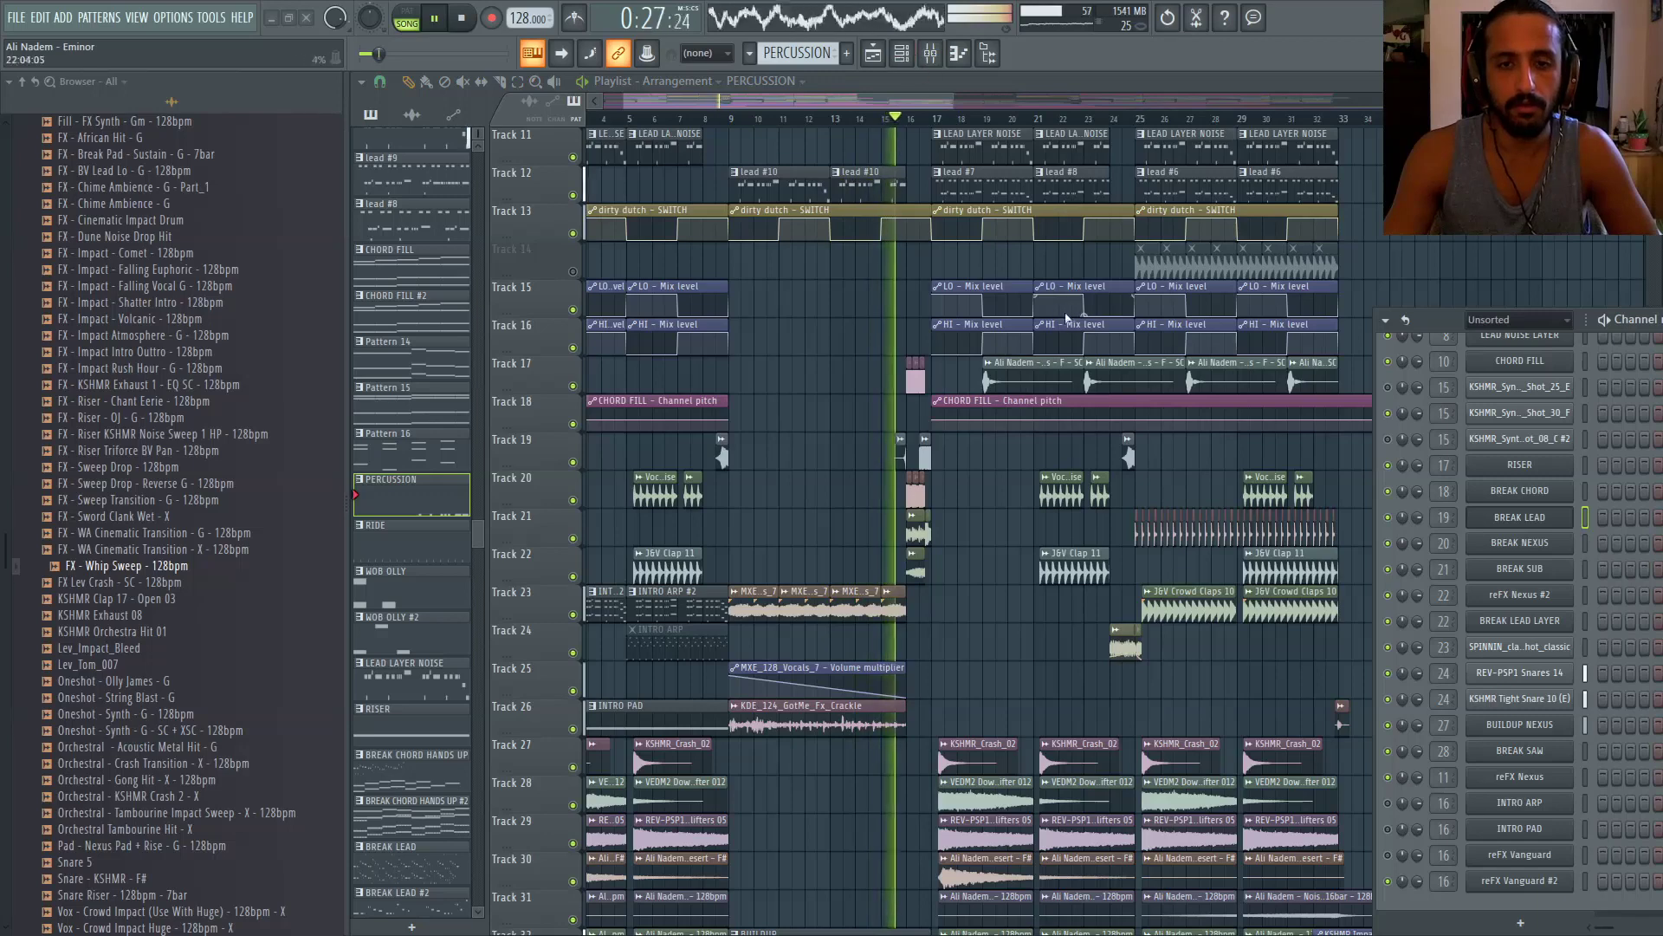
pyautogui.scroll(1, 866, 354)
pyautogui.scroll(-1, 867, 353)
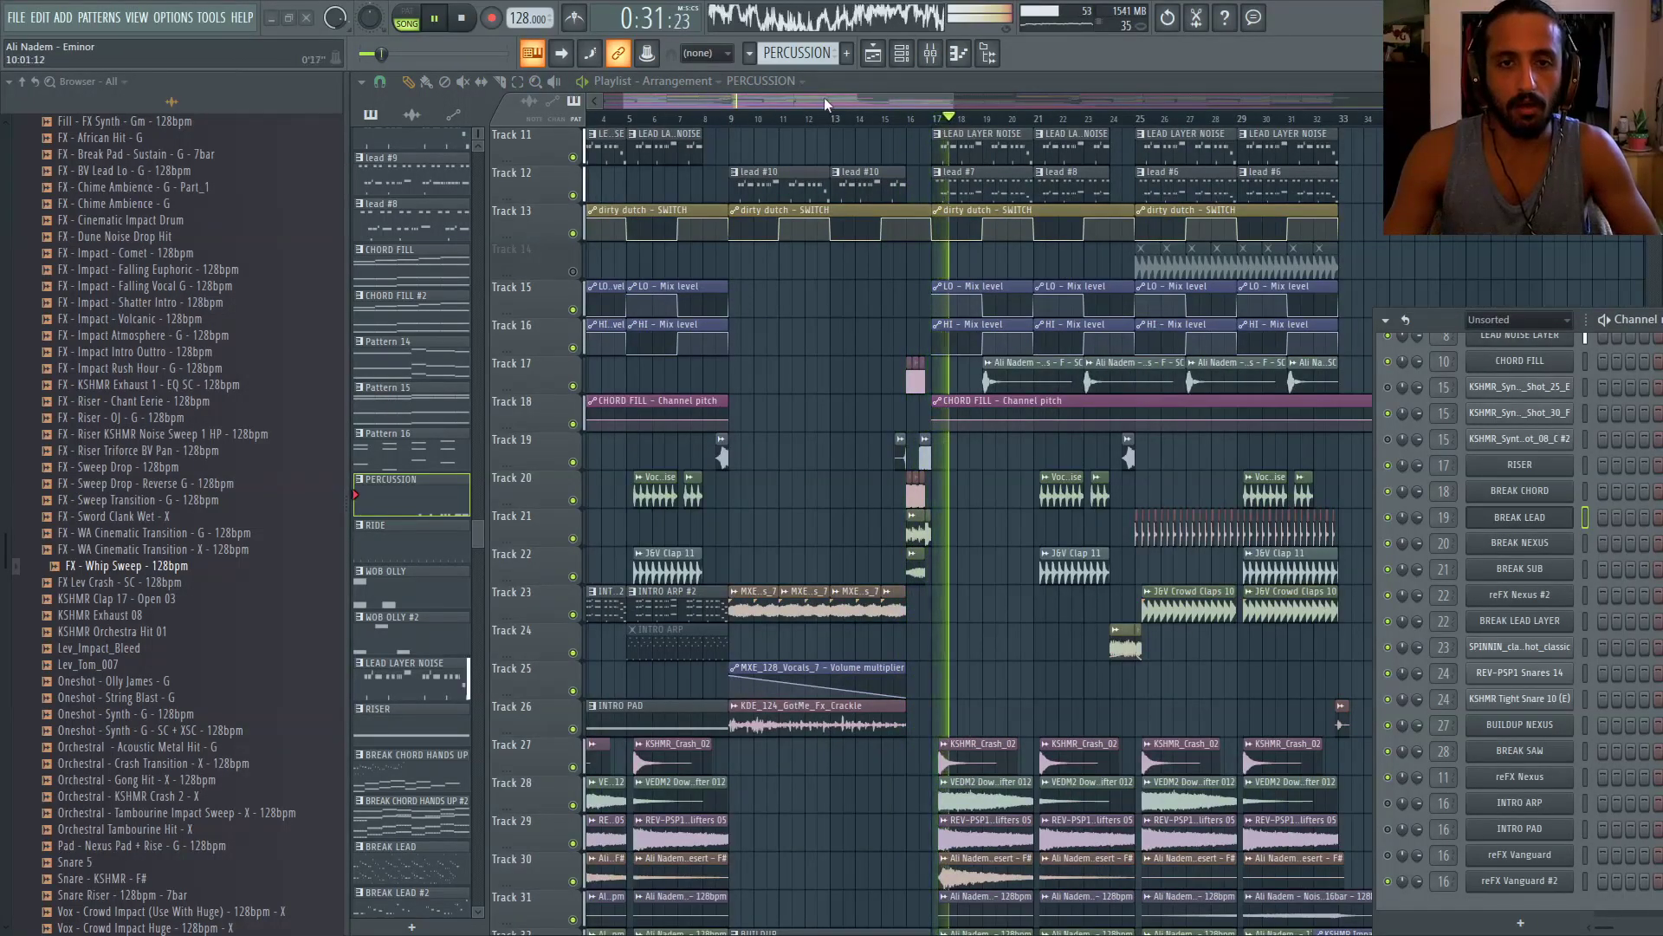
# Replay the break from bar 9, save the project and stop playback
pyautogui.moveTo(762, 102); pyautogui.dragTo(766, 98)
pyautogui.click(721, 118)
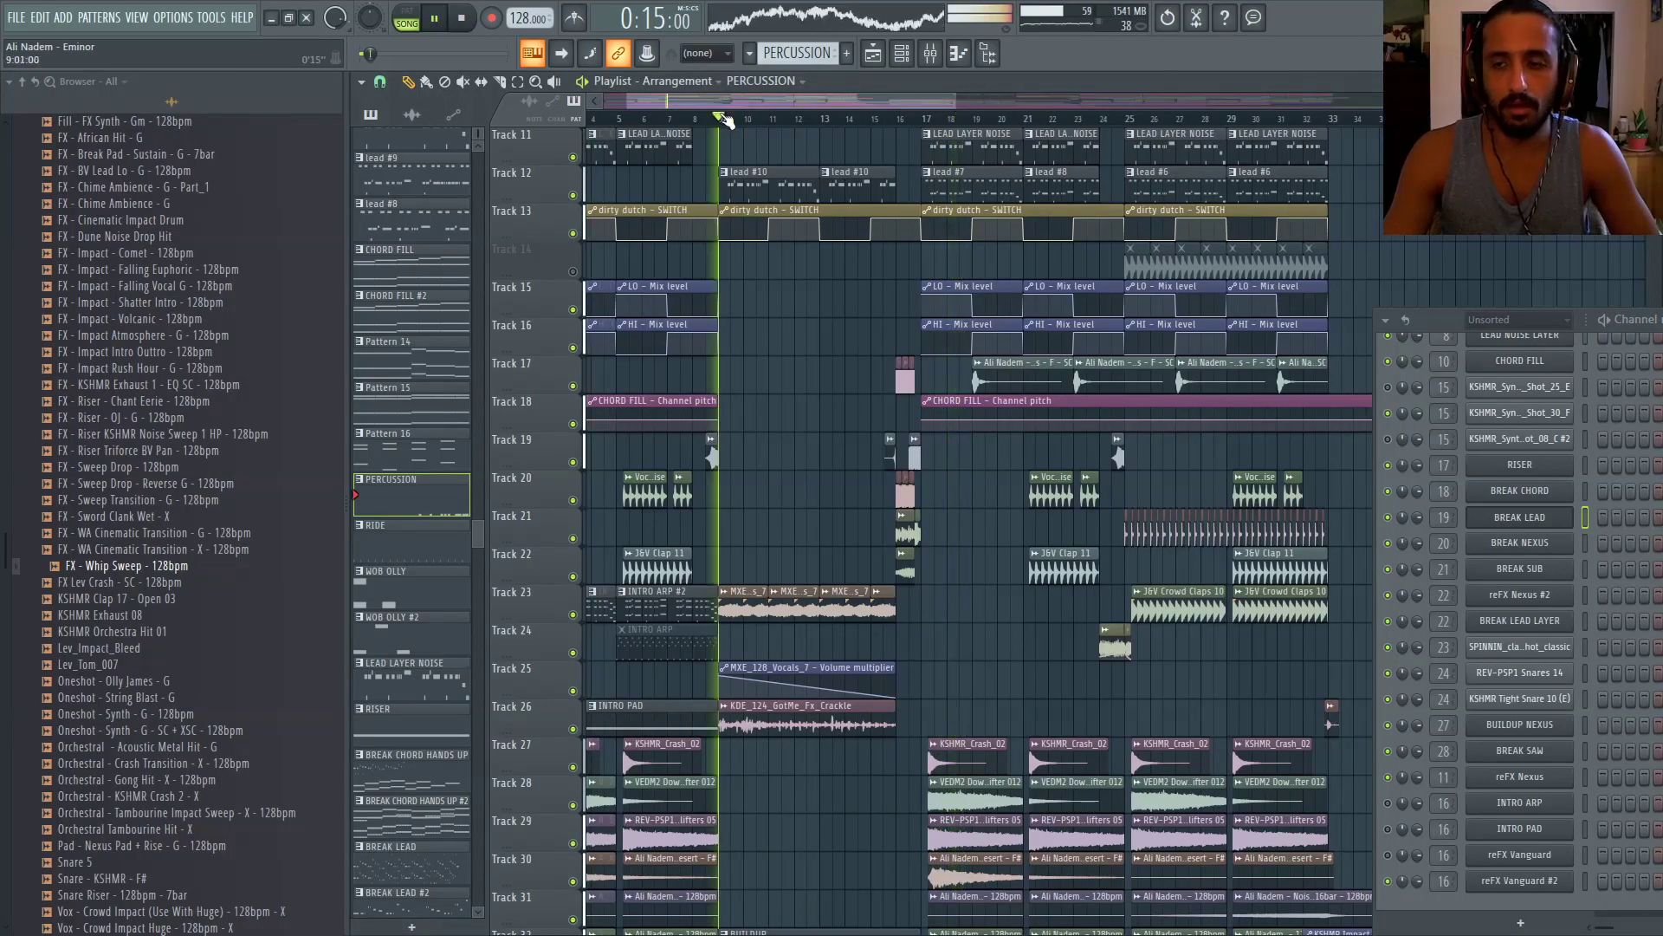
pyautogui.hotkey('ctrl', 's')
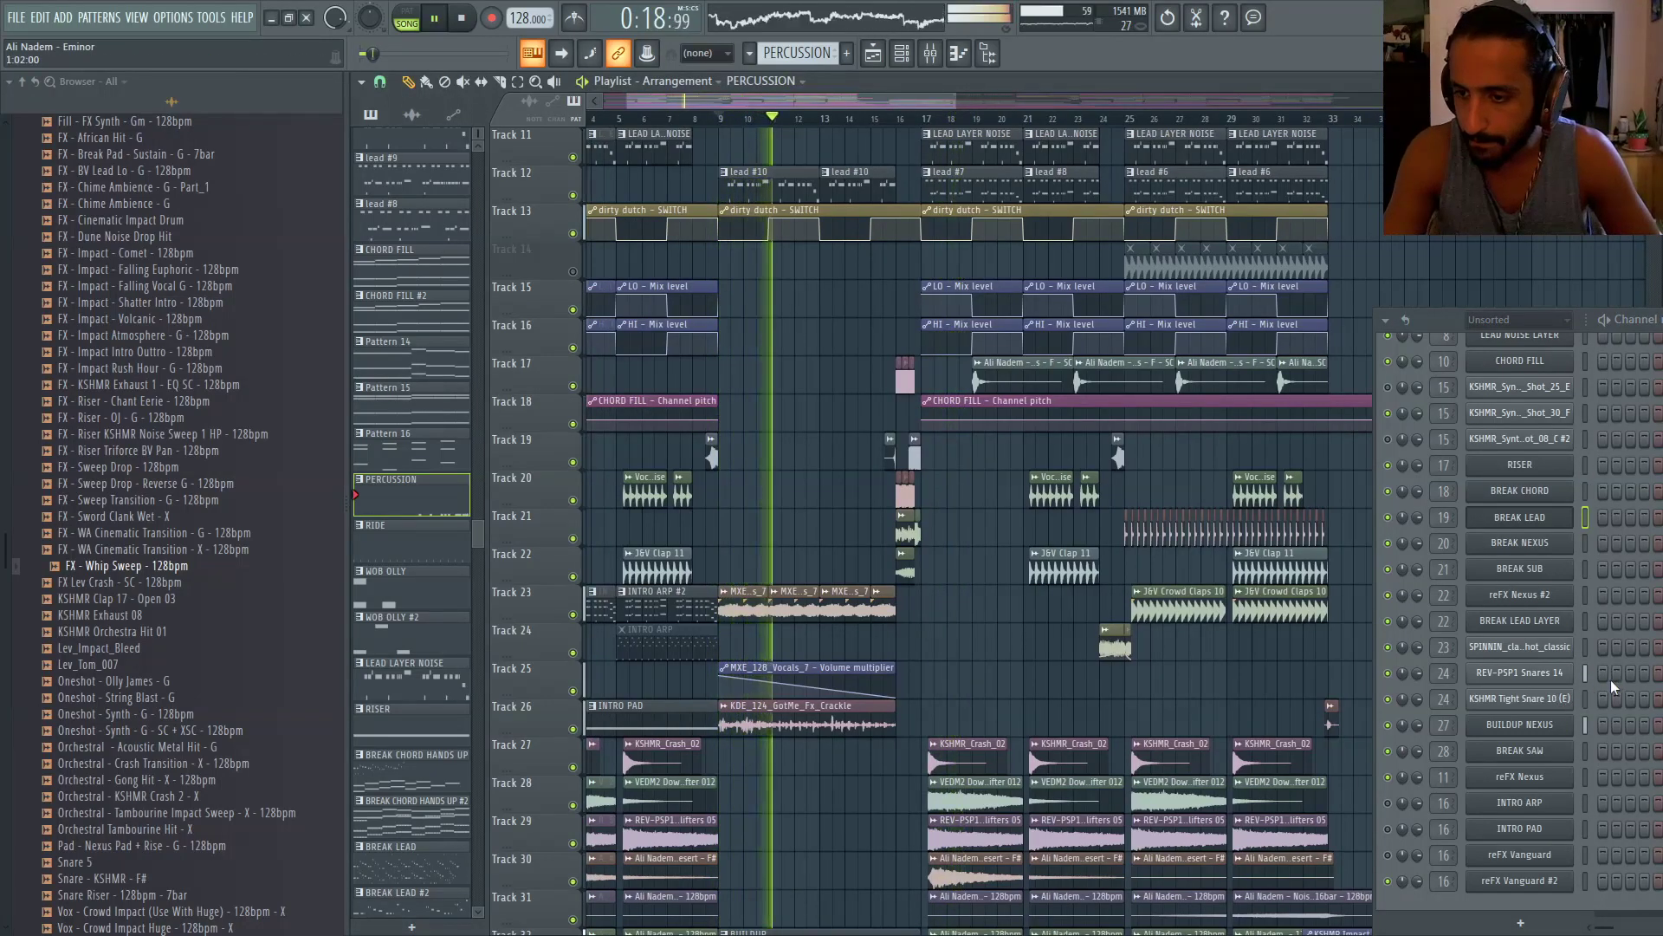
pyautogui.scroll(5, 1308, 642)
pyautogui.press('space')
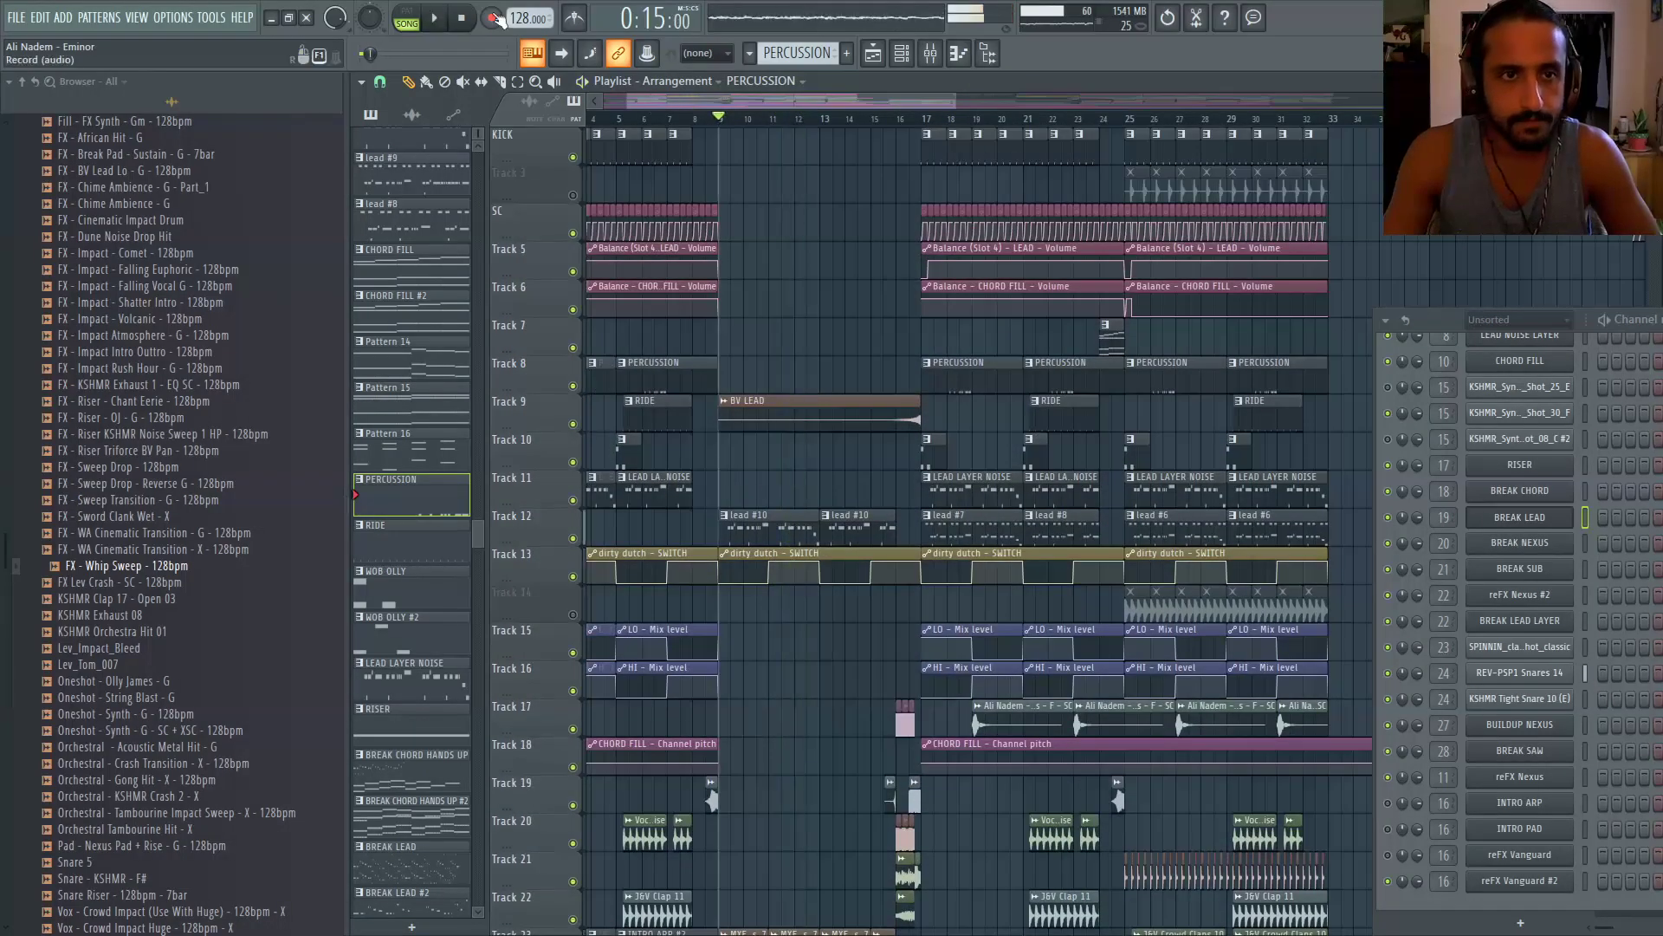
# Select the LEAD LAYER NOISE pattern from the drop and bring its LEAD NOISE LAYER channel into view in the channel rack
pyautogui.scroll(4, 768, 267)
pyautogui.scroll(-2, 814, 368)
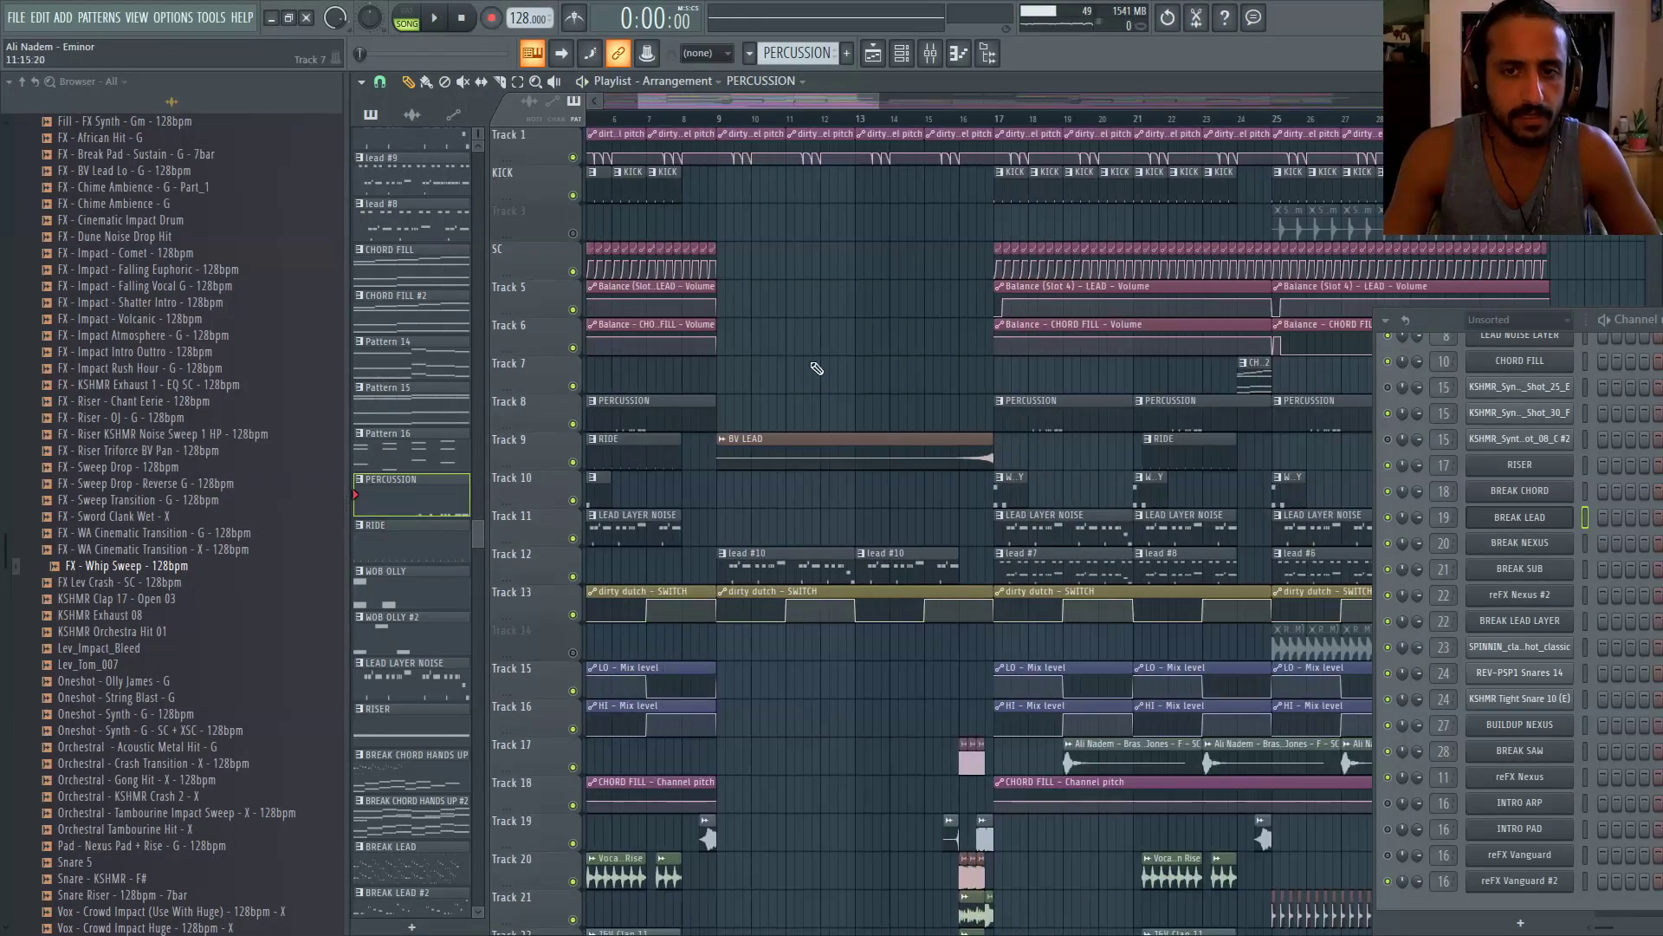
pyautogui.click(1052, 526)
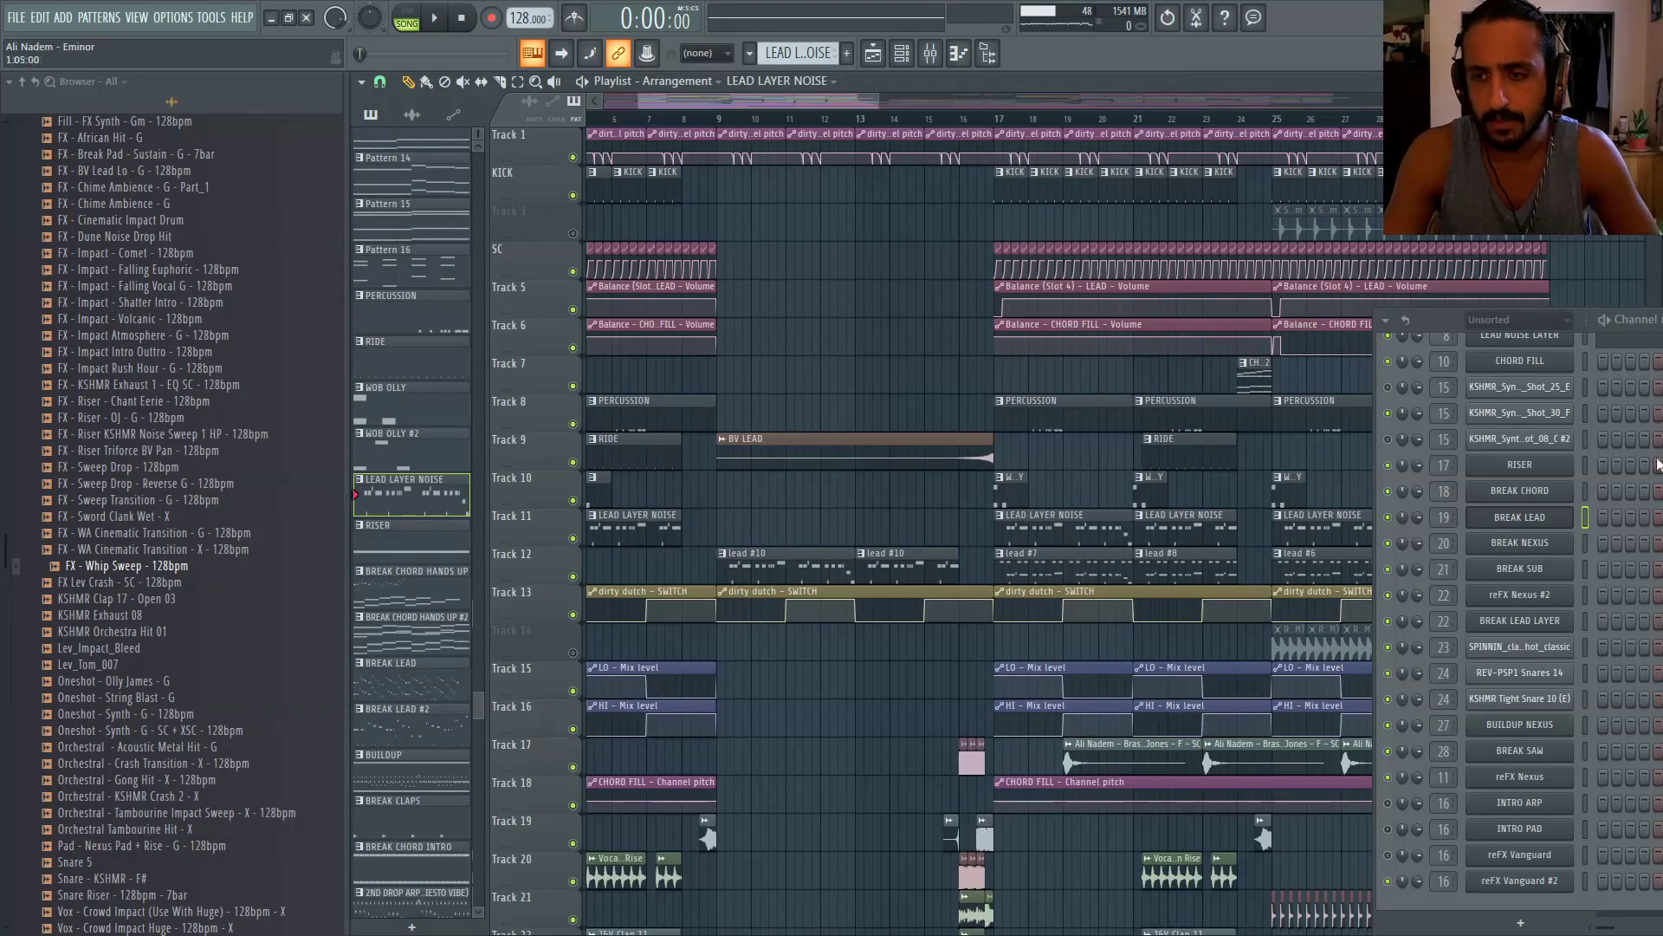
pyautogui.scroll(4, 1626, 499)
pyautogui.moveTo(1462, 319); pyautogui.dragTo(1124, 309)
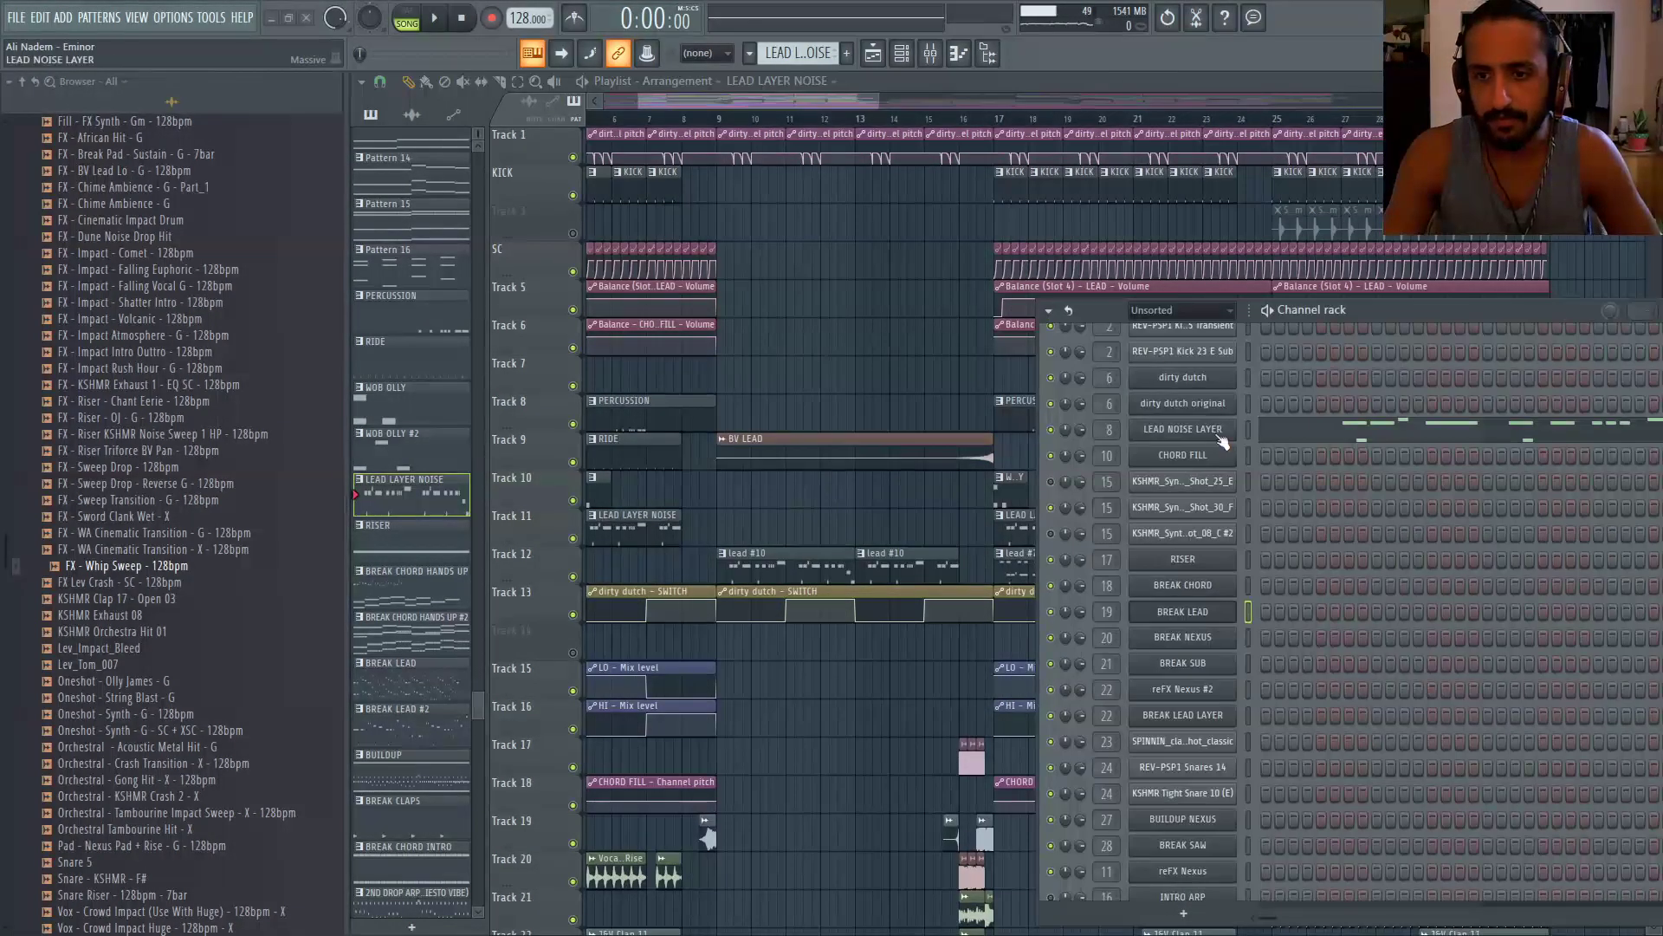
# Copy the LEAD NOISE LAYER channel's notes and set the song position to bar 9
pyautogui.rightClick(1198, 429)
pyautogui.click(1429, 447)
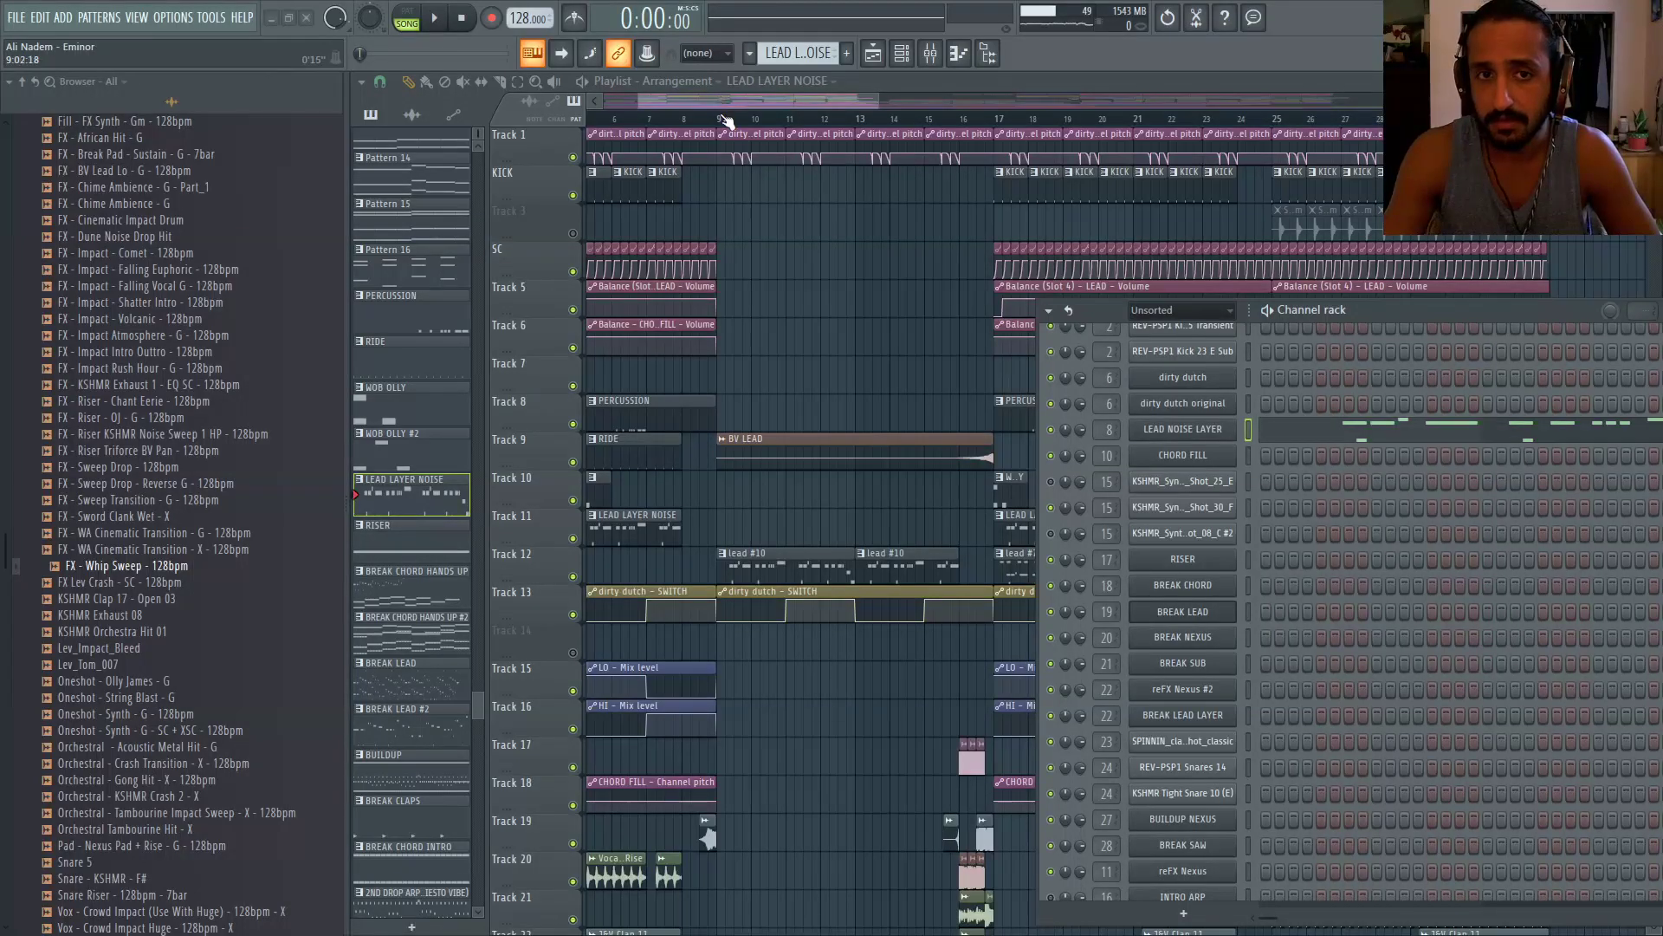
pyautogui.click(726, 122)
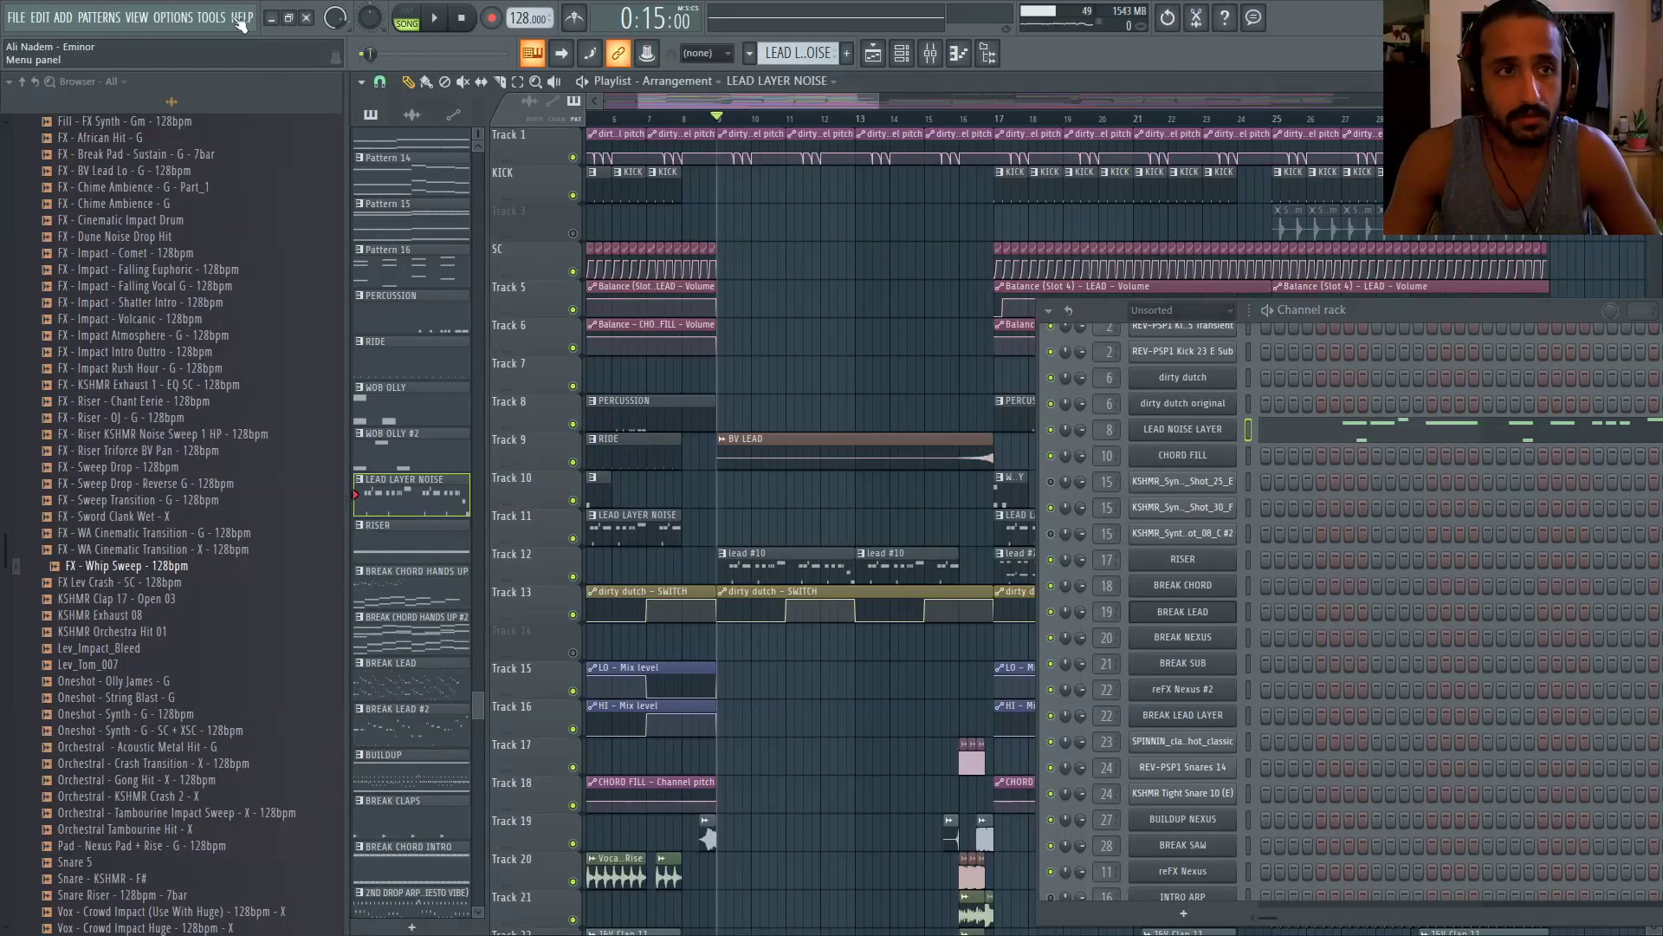
# Create a new pattern named BUILDUP EXCITER and place it on Track 7 at bar 9
pyautogui.click(848, 54)
pyautogui.write('BUILDUP EXC')
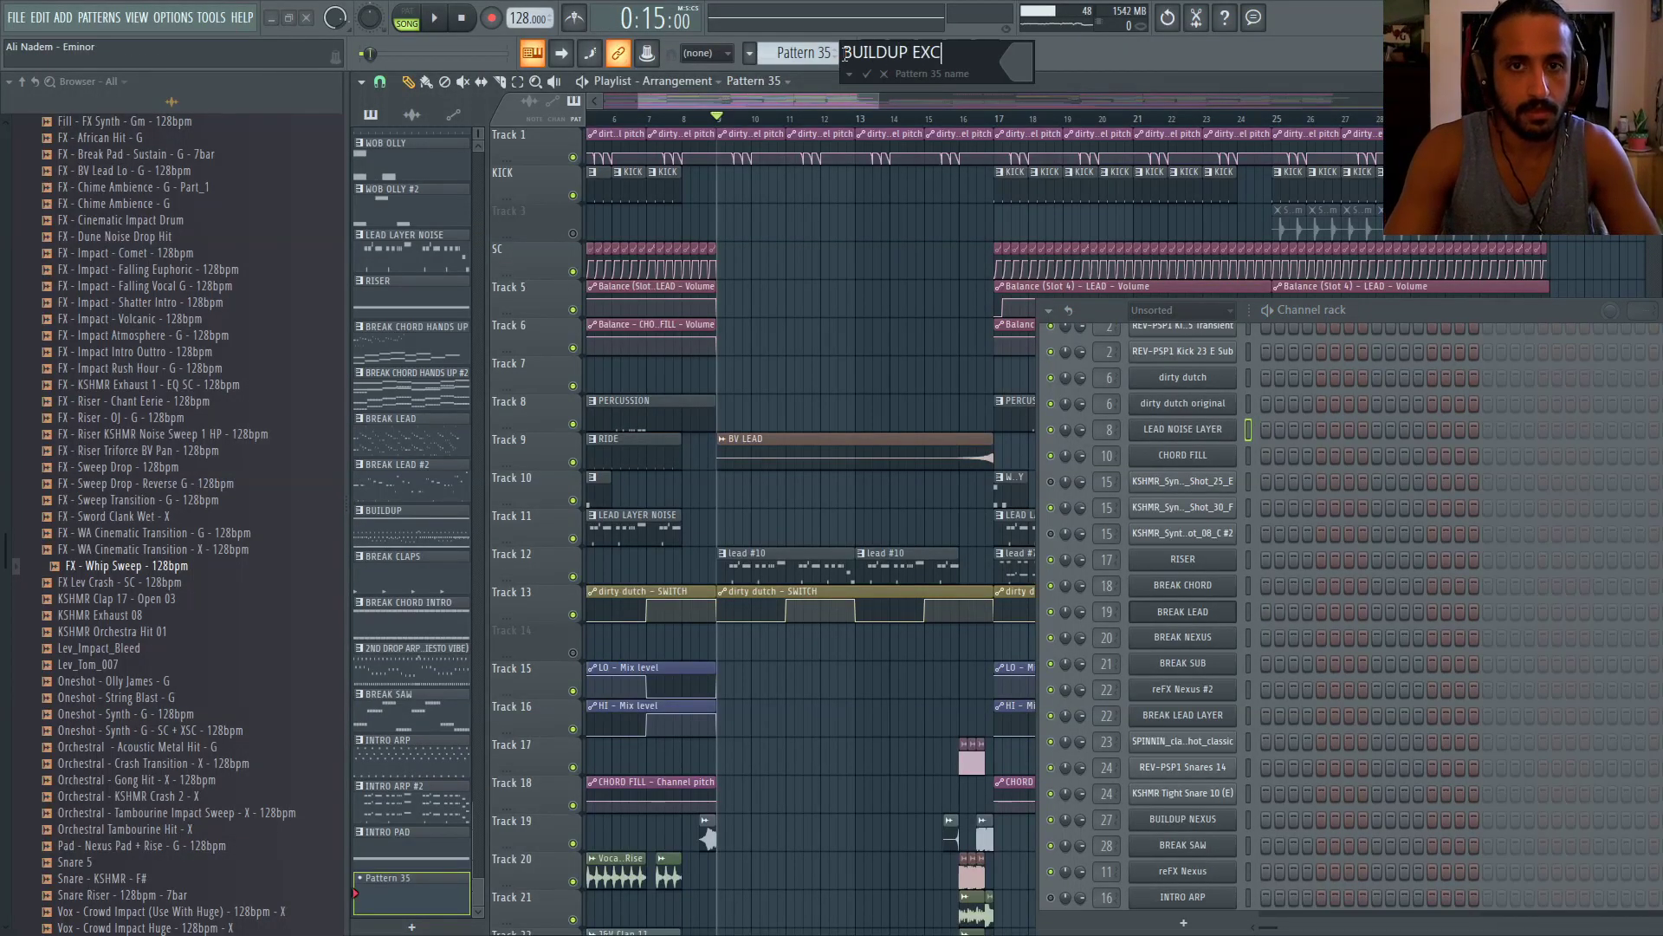
pyautogui.write('ITER')
pyautogui.press('Return')
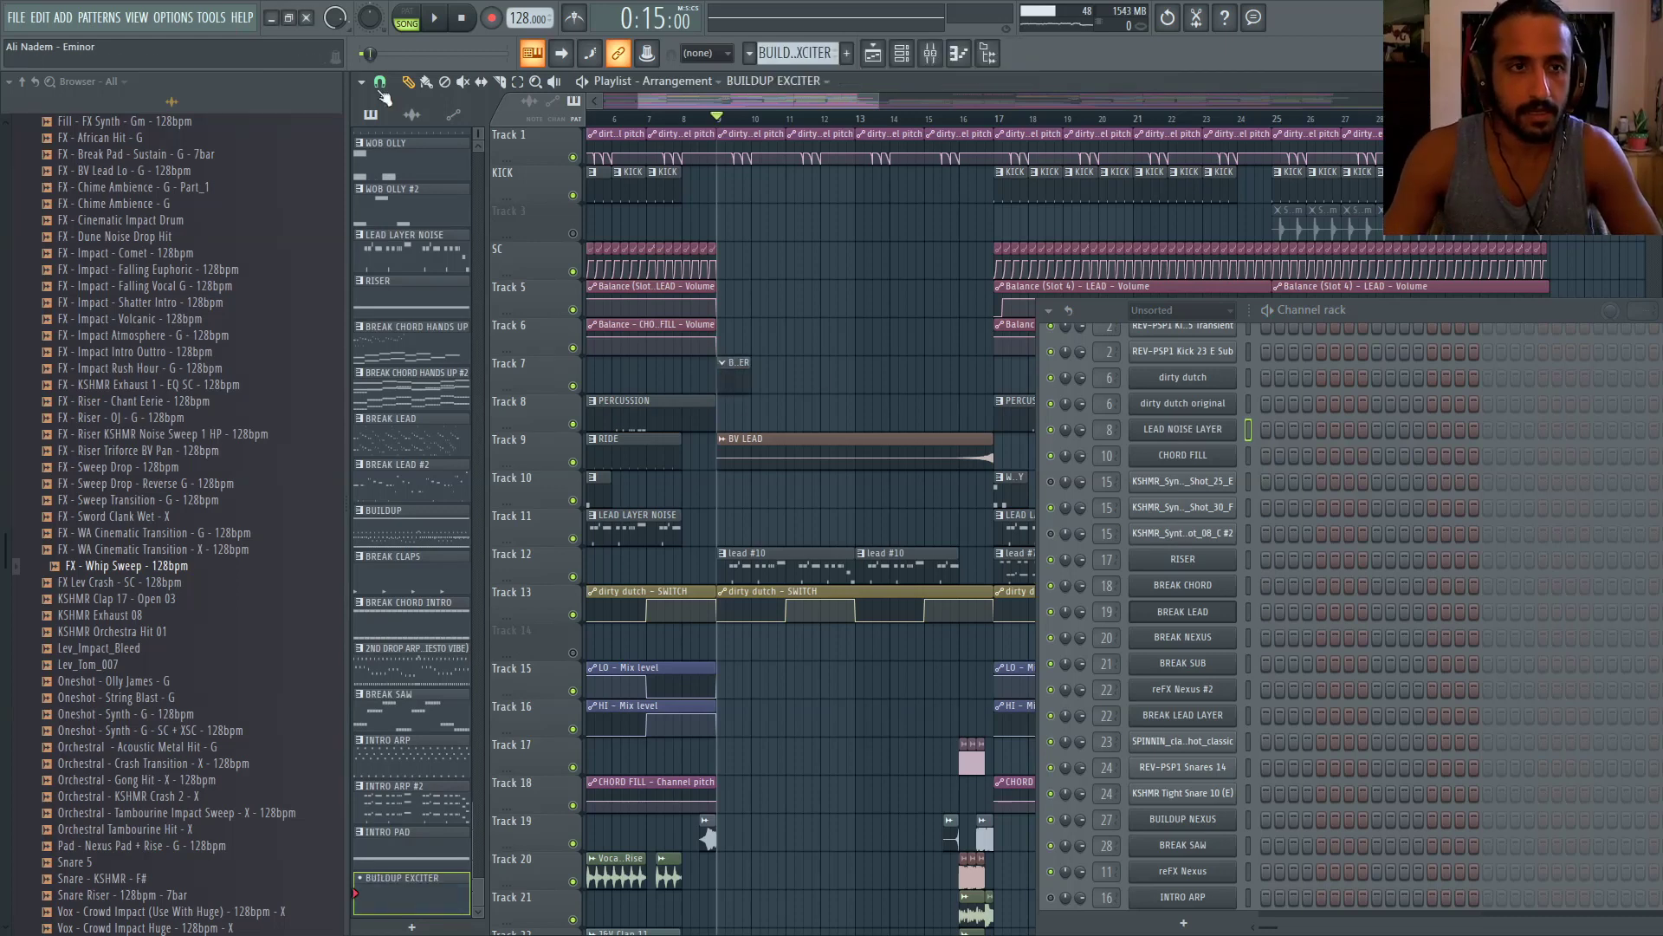
# Add a Massive channel to the pattern, paste the copied notes into it and audition it from bar 9
pyautogui.scroll(-3, 1346, 725)
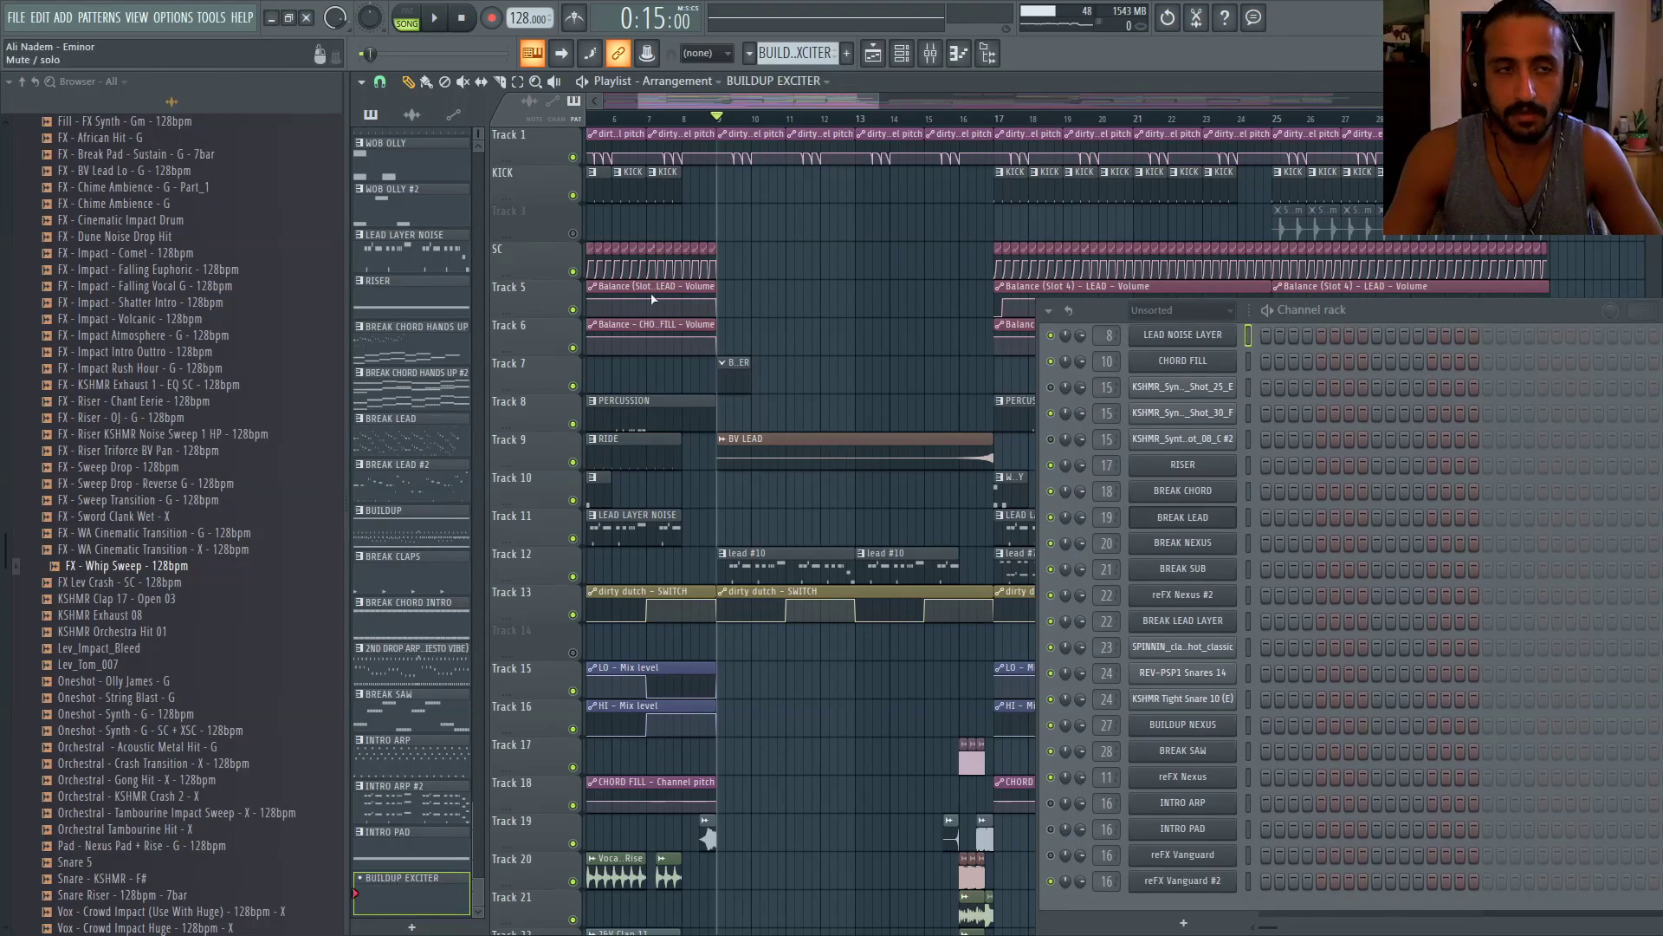
pyautogui.click(67, 18)
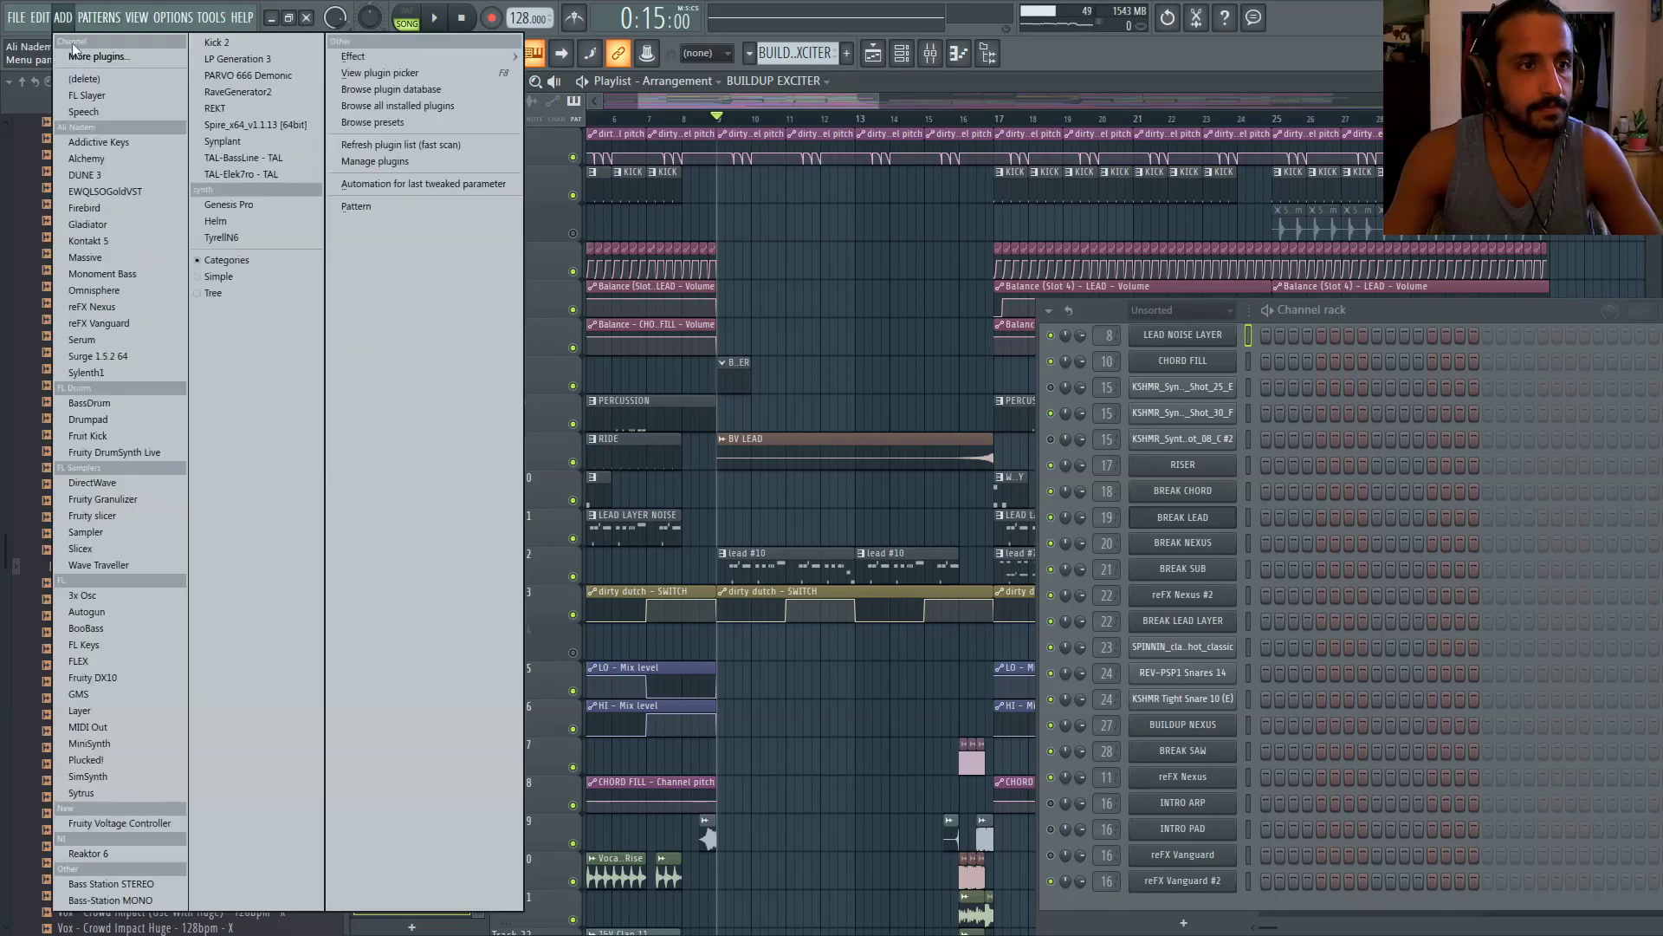
pyautogui.click(112, 258)
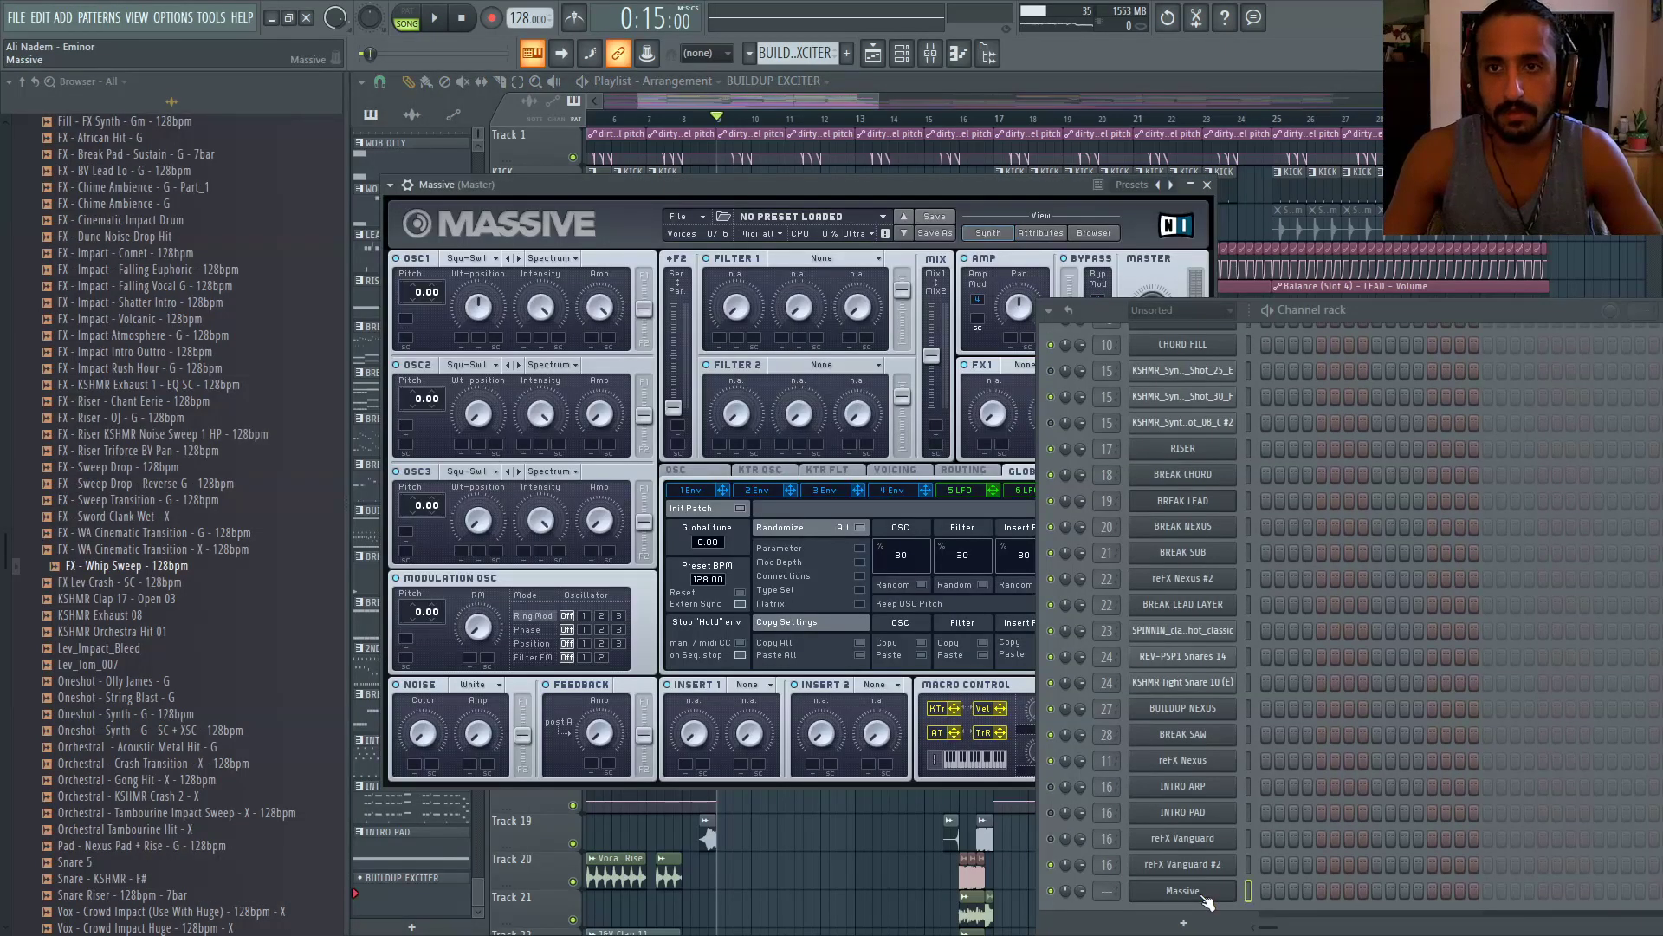
pyautogui.rightClick(1221, 889)
pyautogui.click(1425, 723)
pyautogui.press('space')
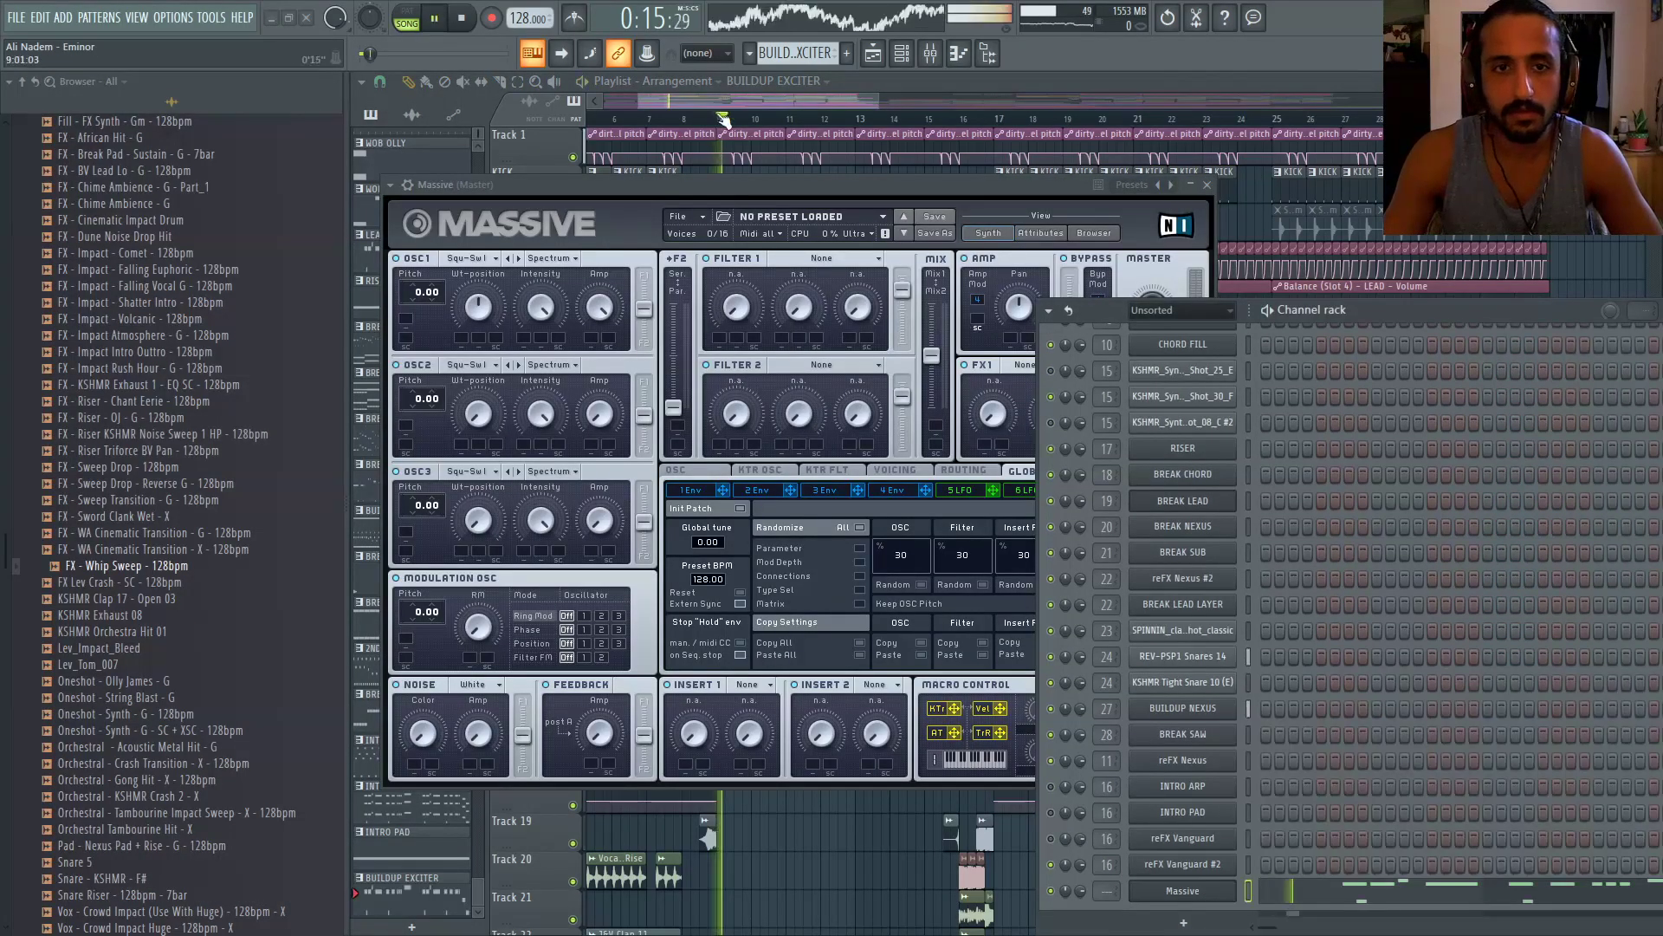
pyautogui.click(724, 119)
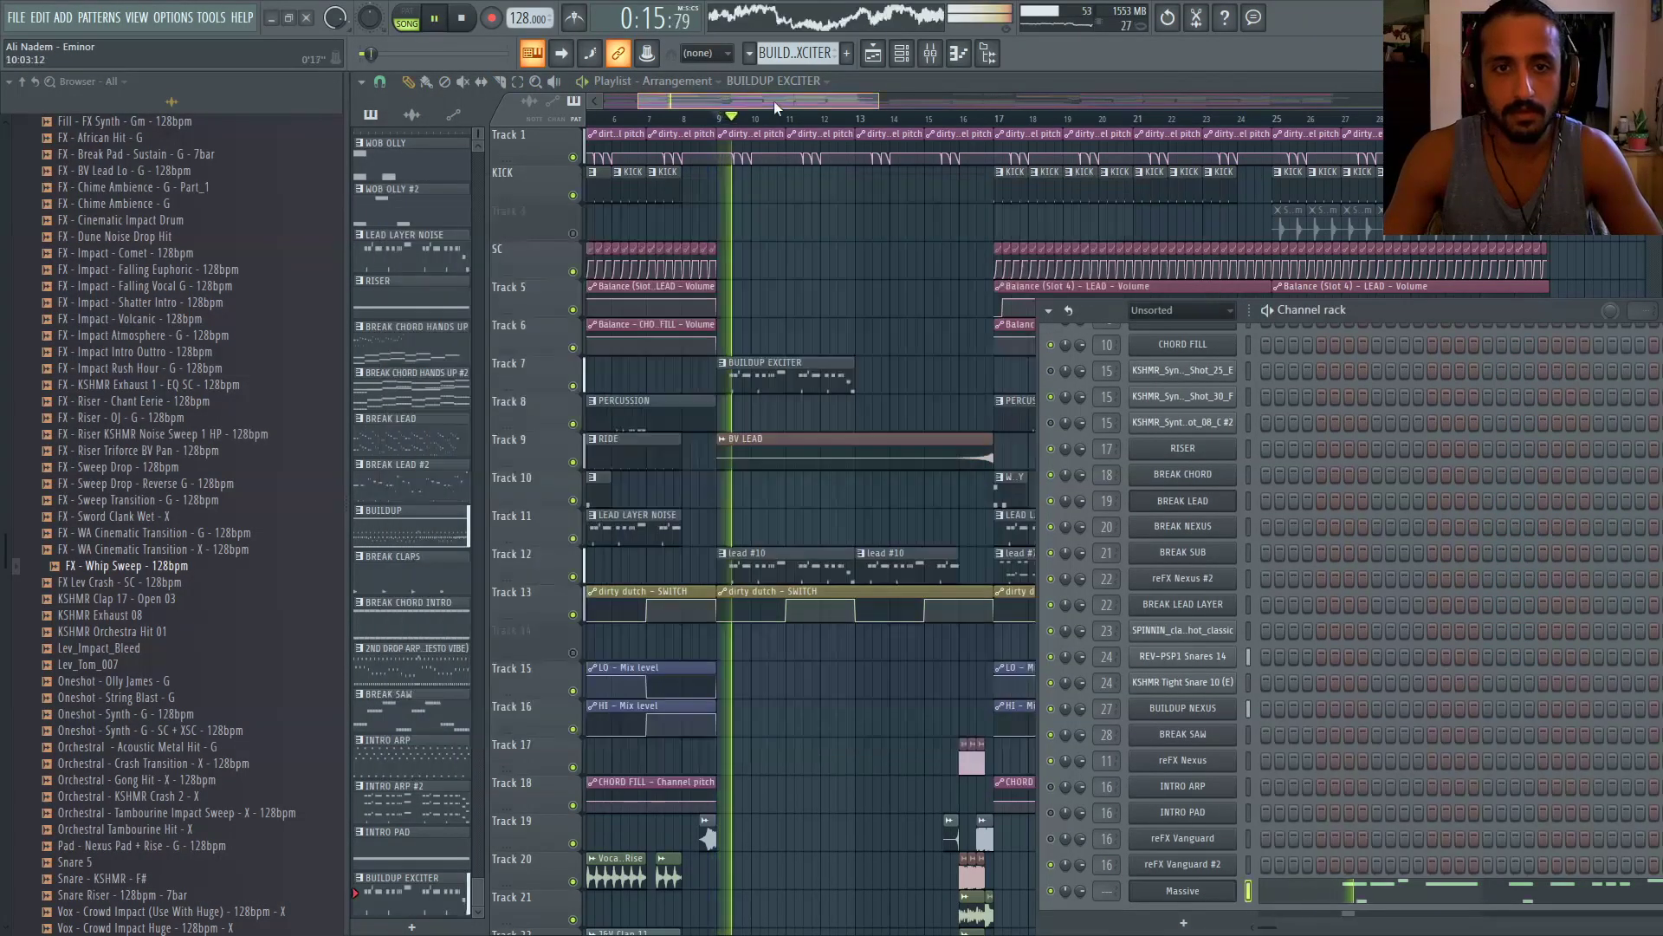
# Loop only the pattern and set the new Massive's voicing to Monophon with the Legato Triller trigger
pyautogui.click(1229, 892)
pyautogui.press('l')
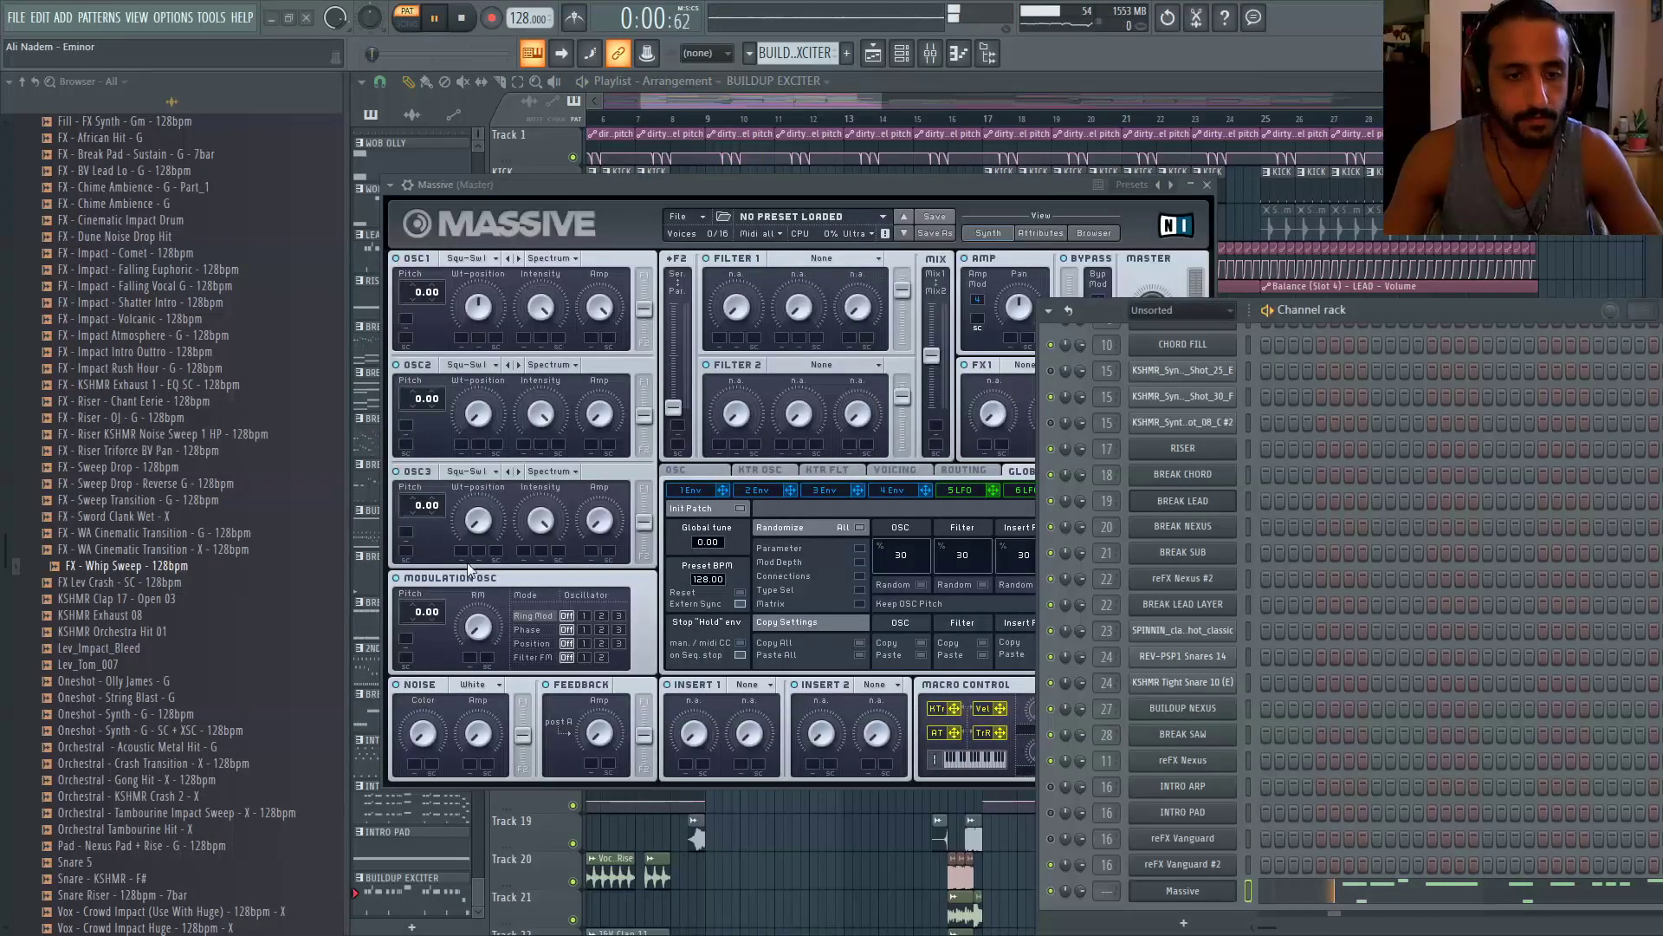
pyautogui.click(894, 471)
pyautogui.click(741, 598)
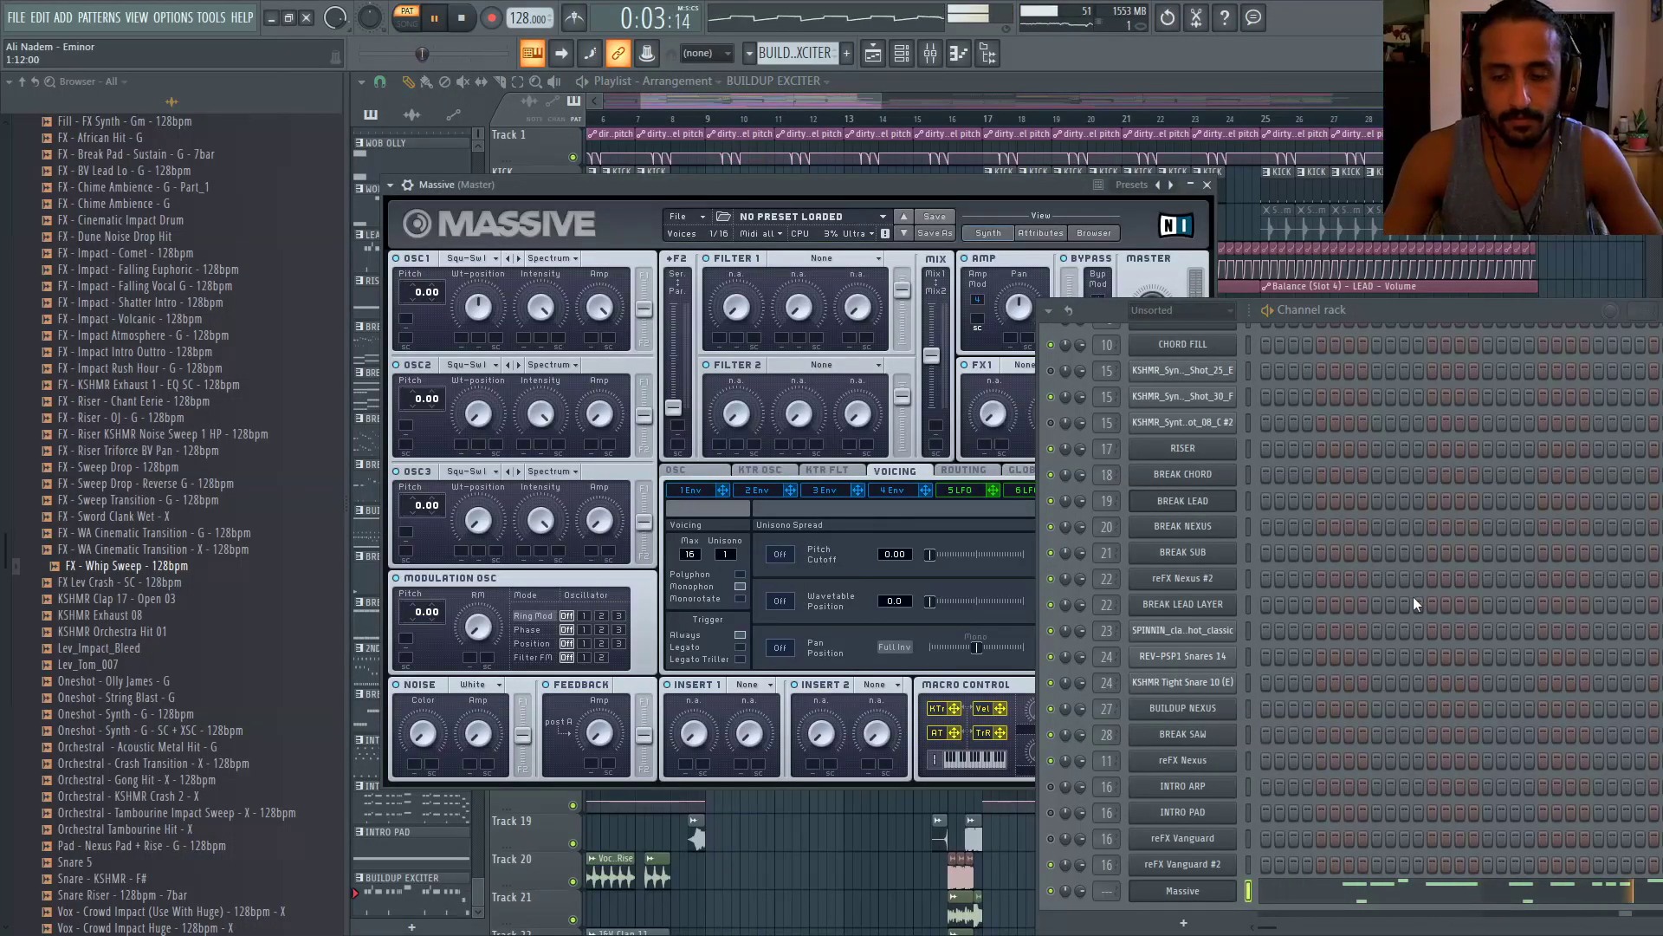
pyautogui.click(676, 470)
pyautogui.click(899, 471)
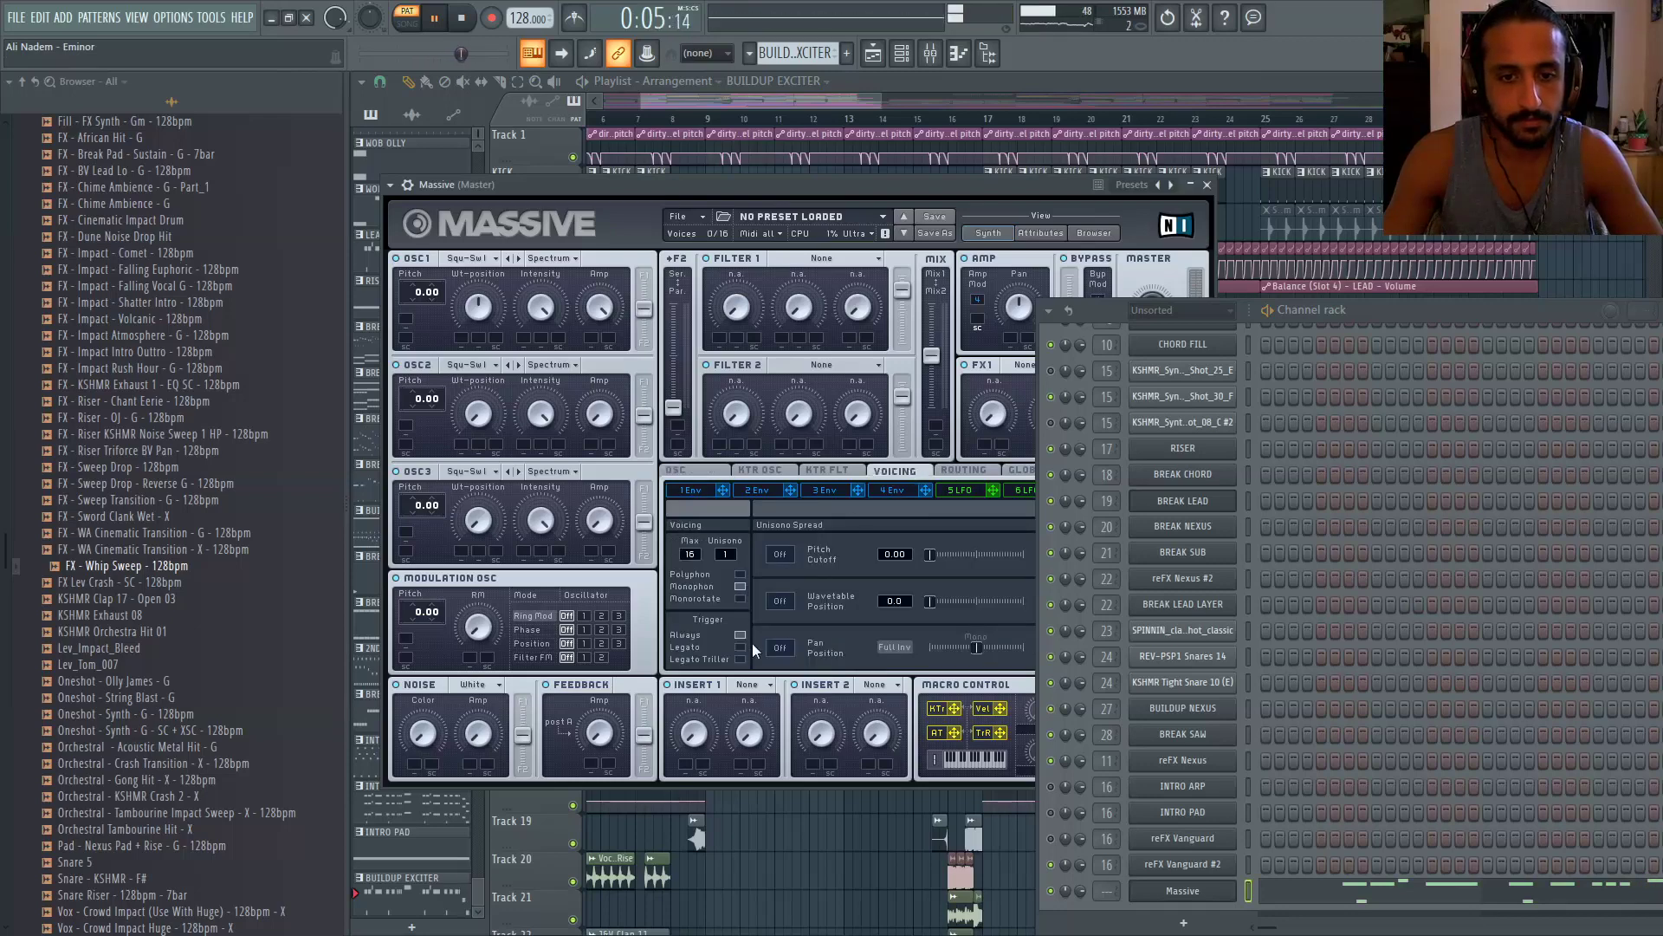
# Check the voicing settings of the dirty dutch channel's Massive and return to the new Massive
pyautogui.scroll(5, 1427, 496)
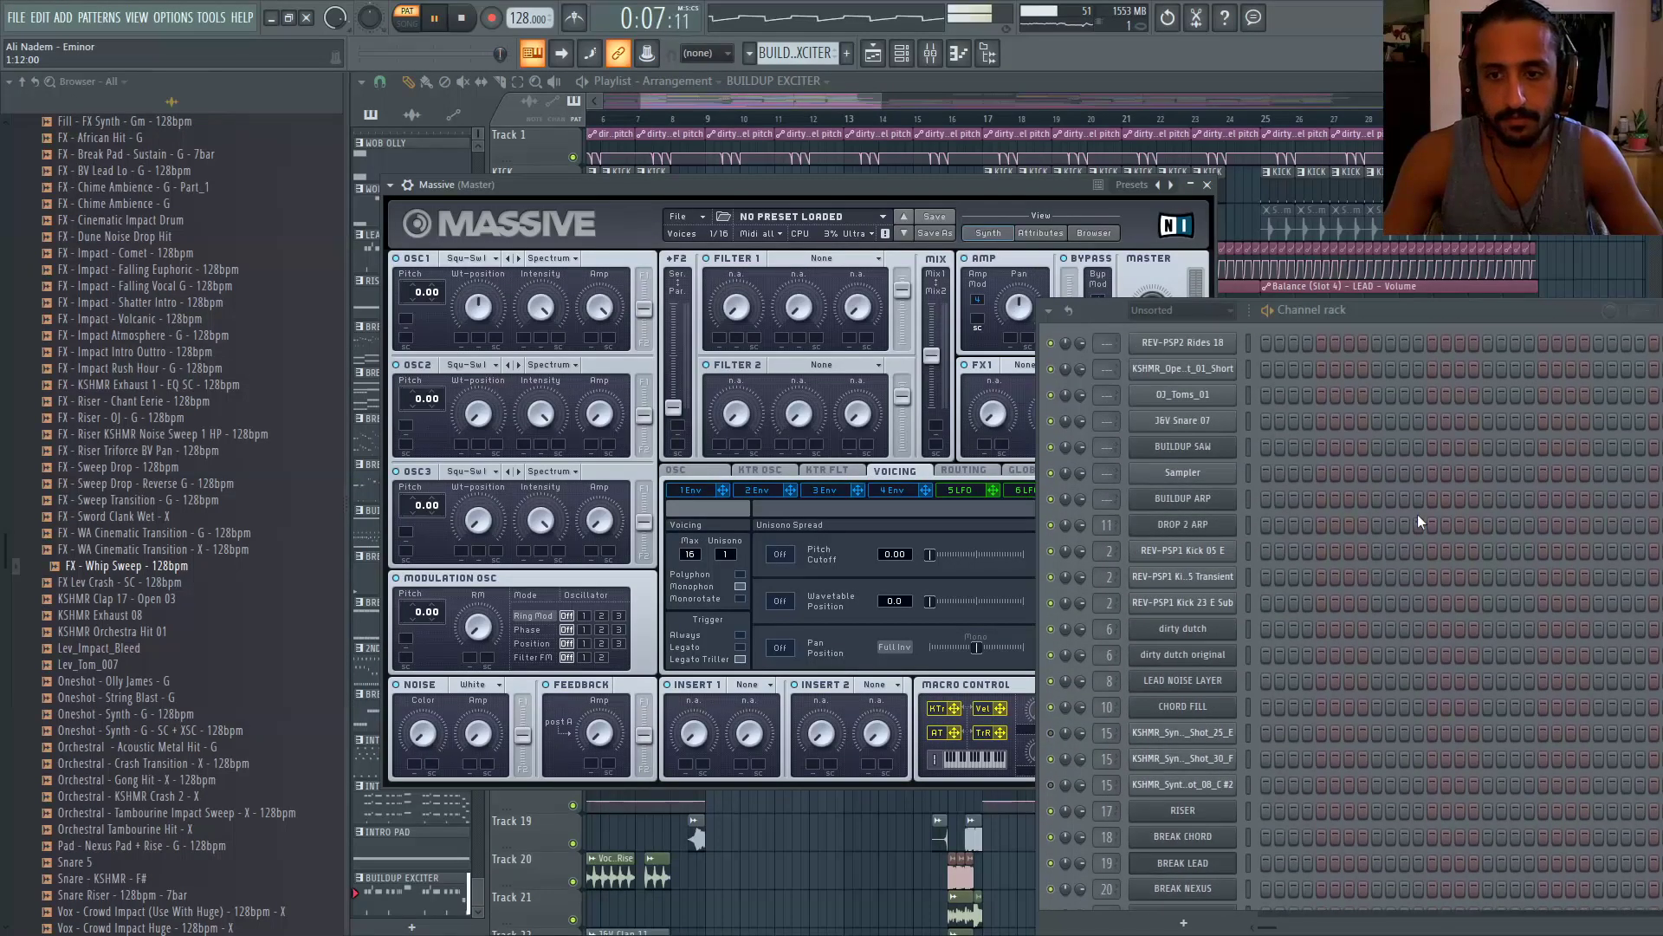
pyautogui.click(1220, 639)
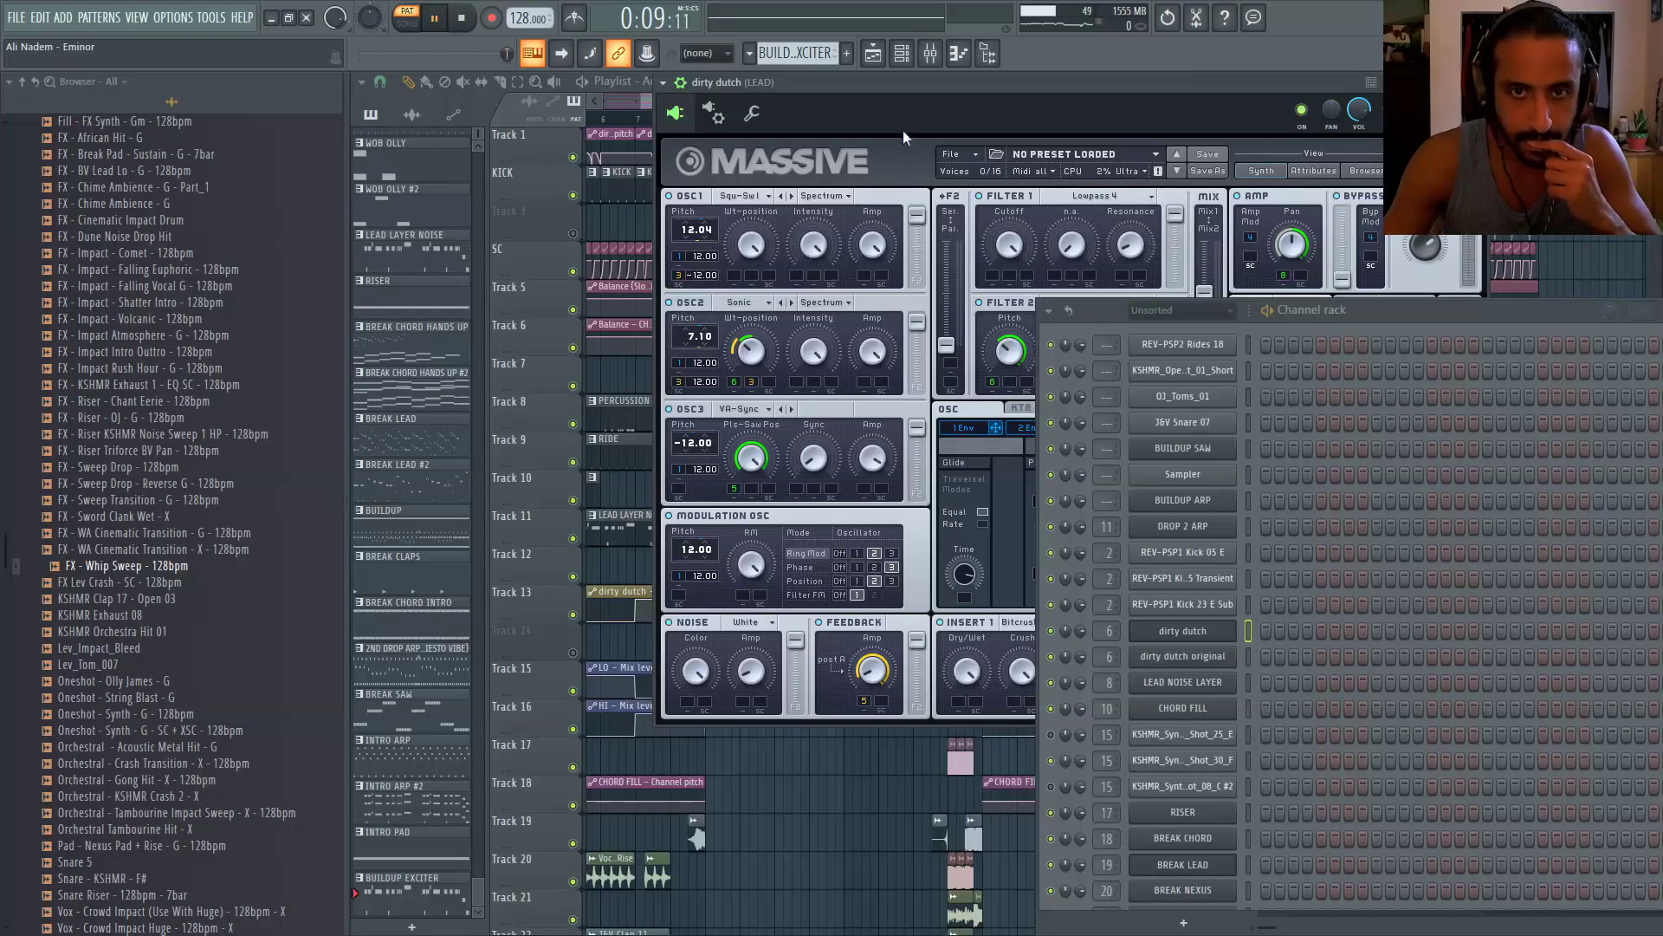
pyautogui.moveTo(907, 84); pyautogui.dragTo(656, 118)
pyautogui.click(912, 442)
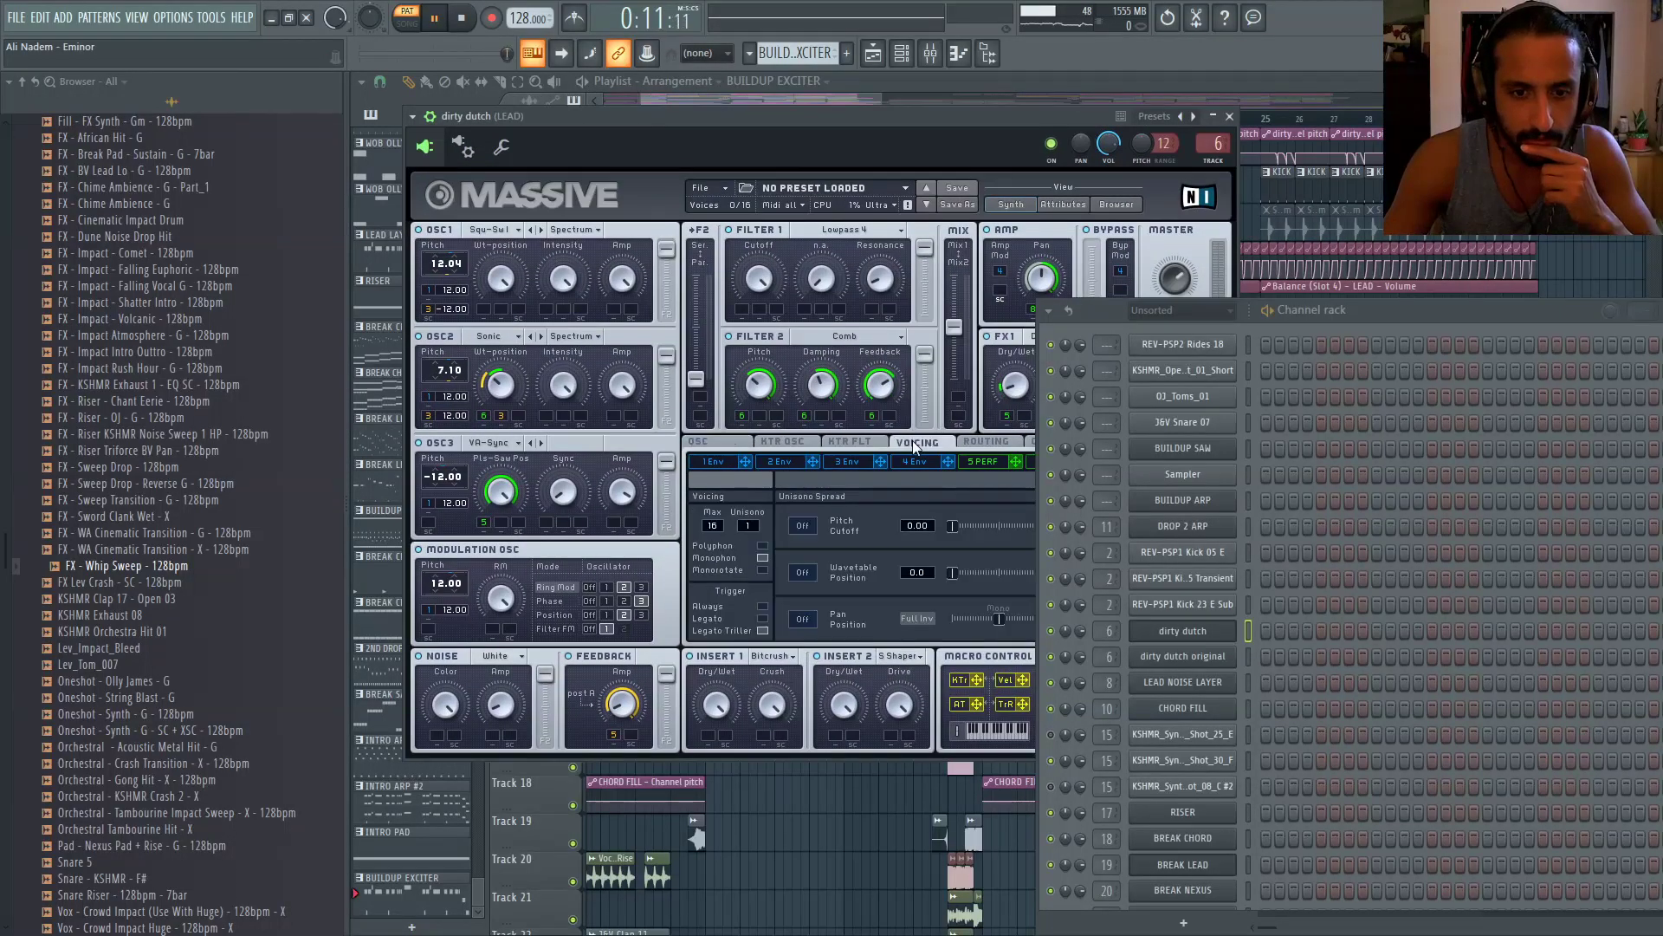
pyautogui.click(1219, 639)
pyautogui.scroll(-5, 1358, 650)
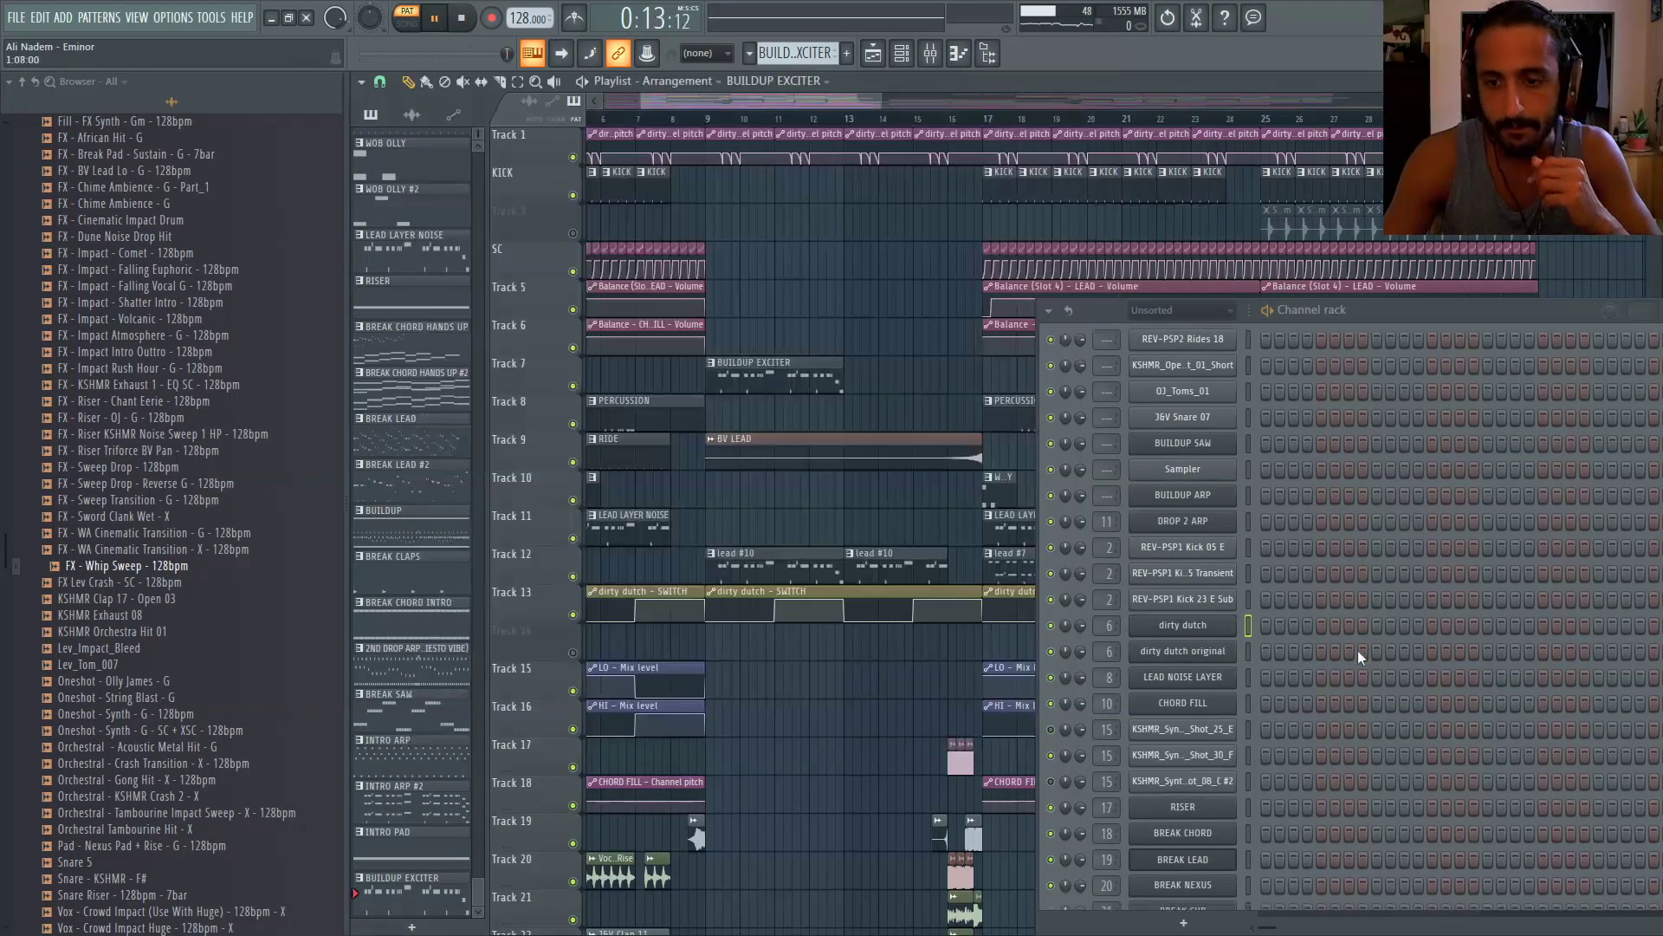
pyautogui.click(1227, 876)
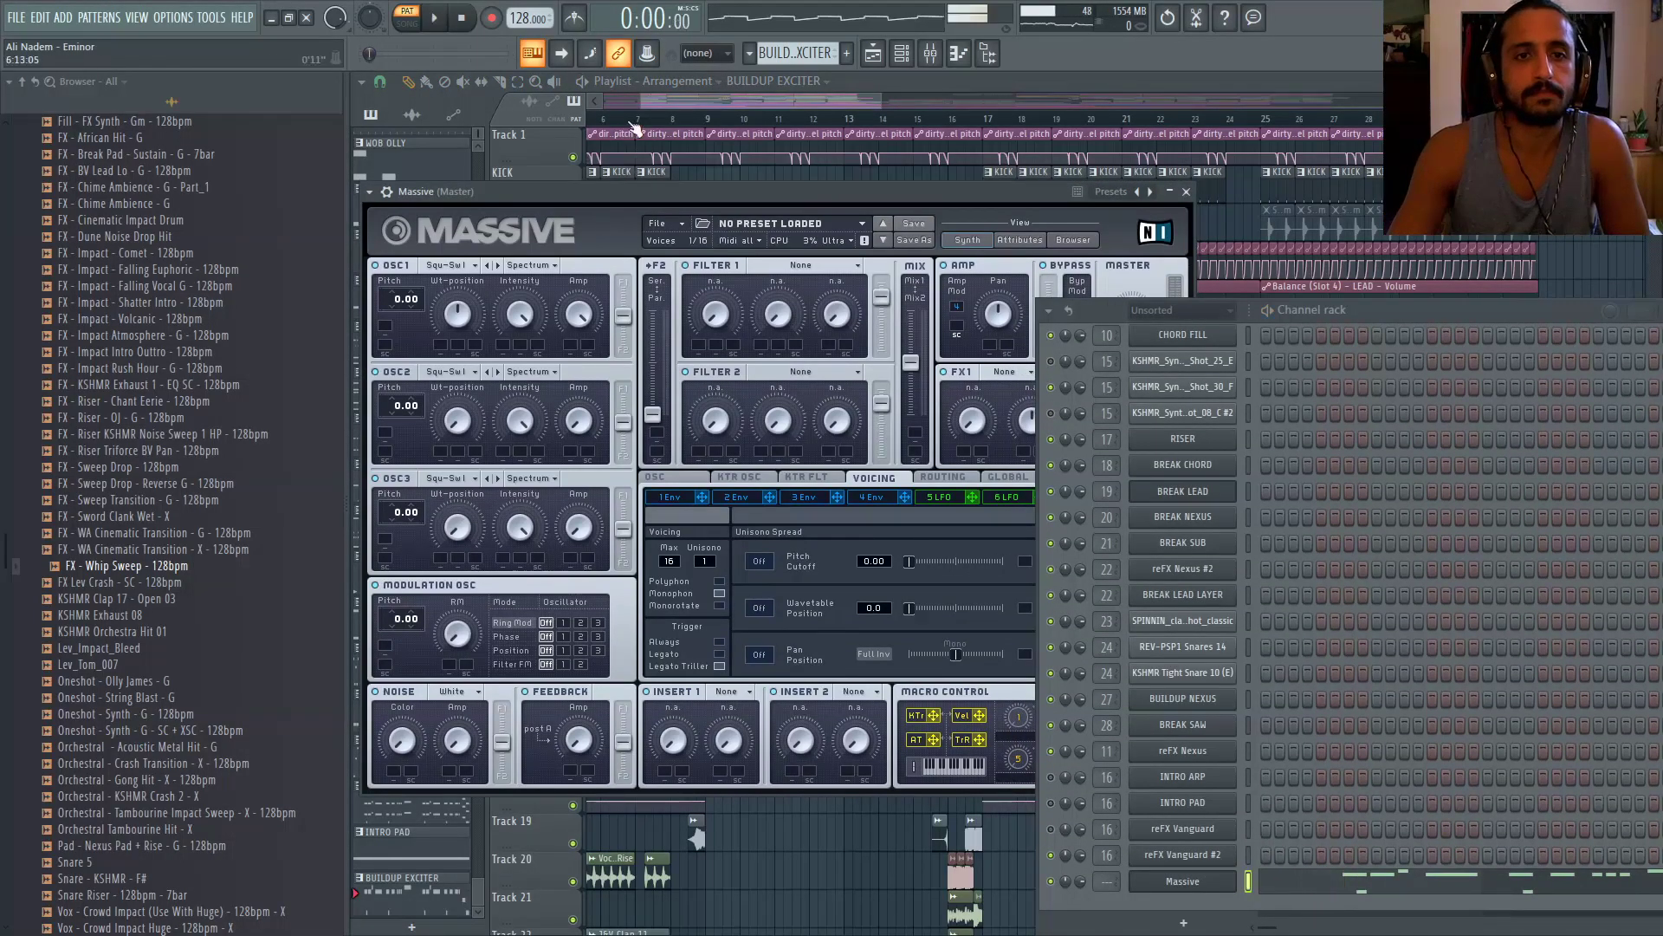
# Switch back to song playback and listen to the break from bar 9
pyautogui.click(629, 119)
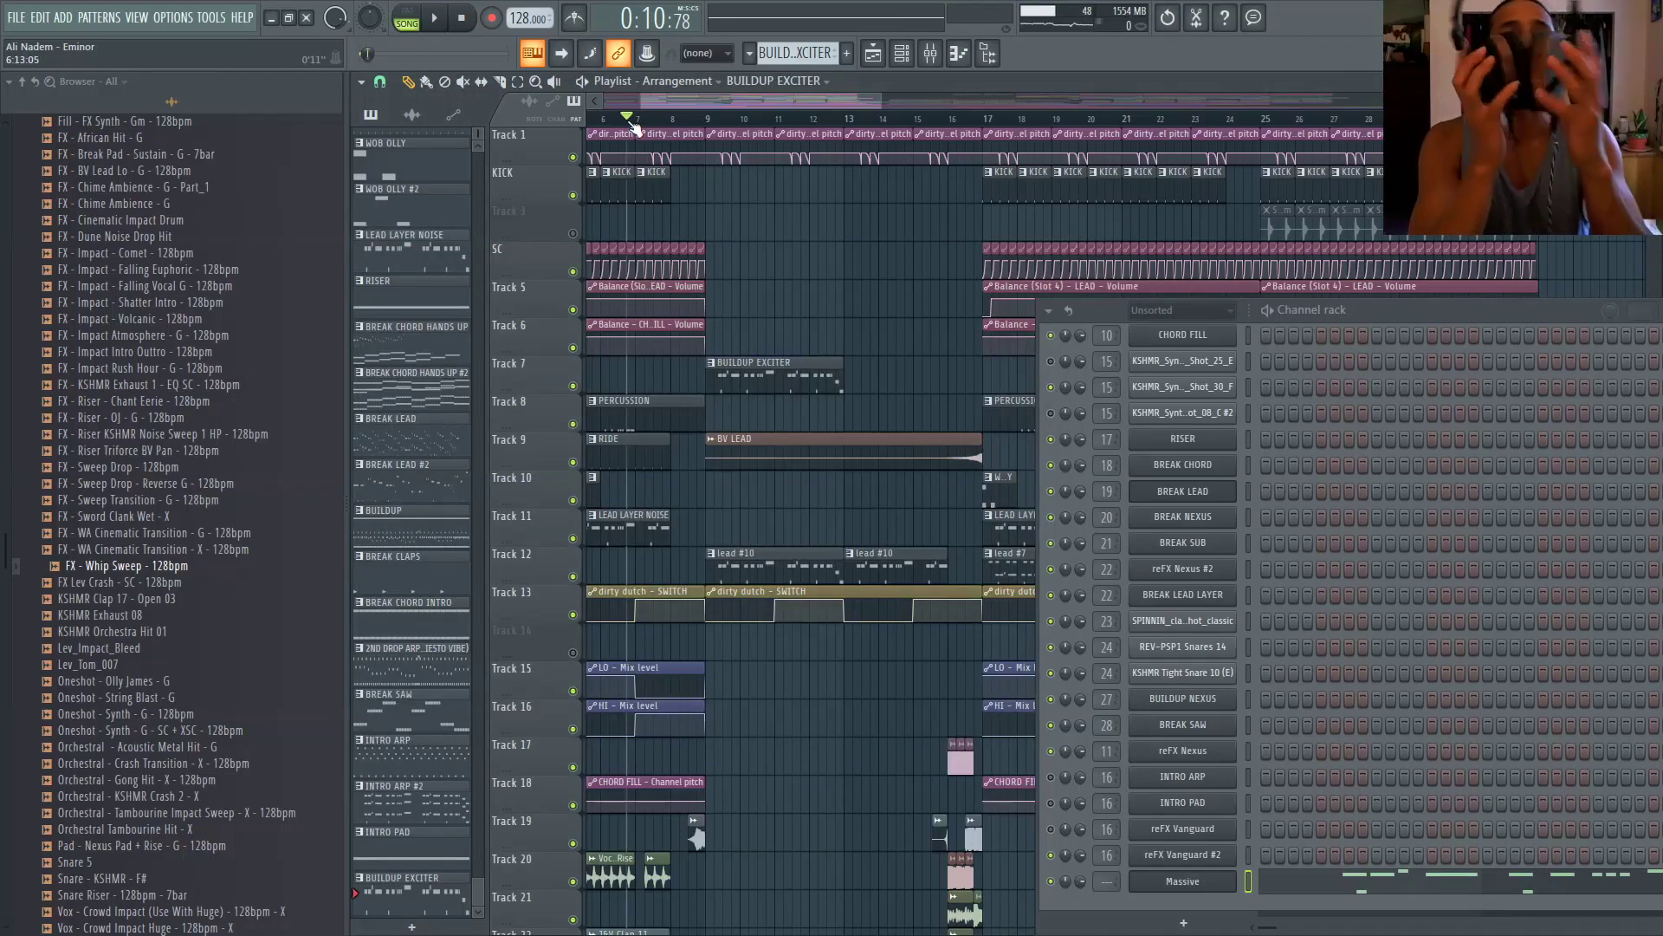
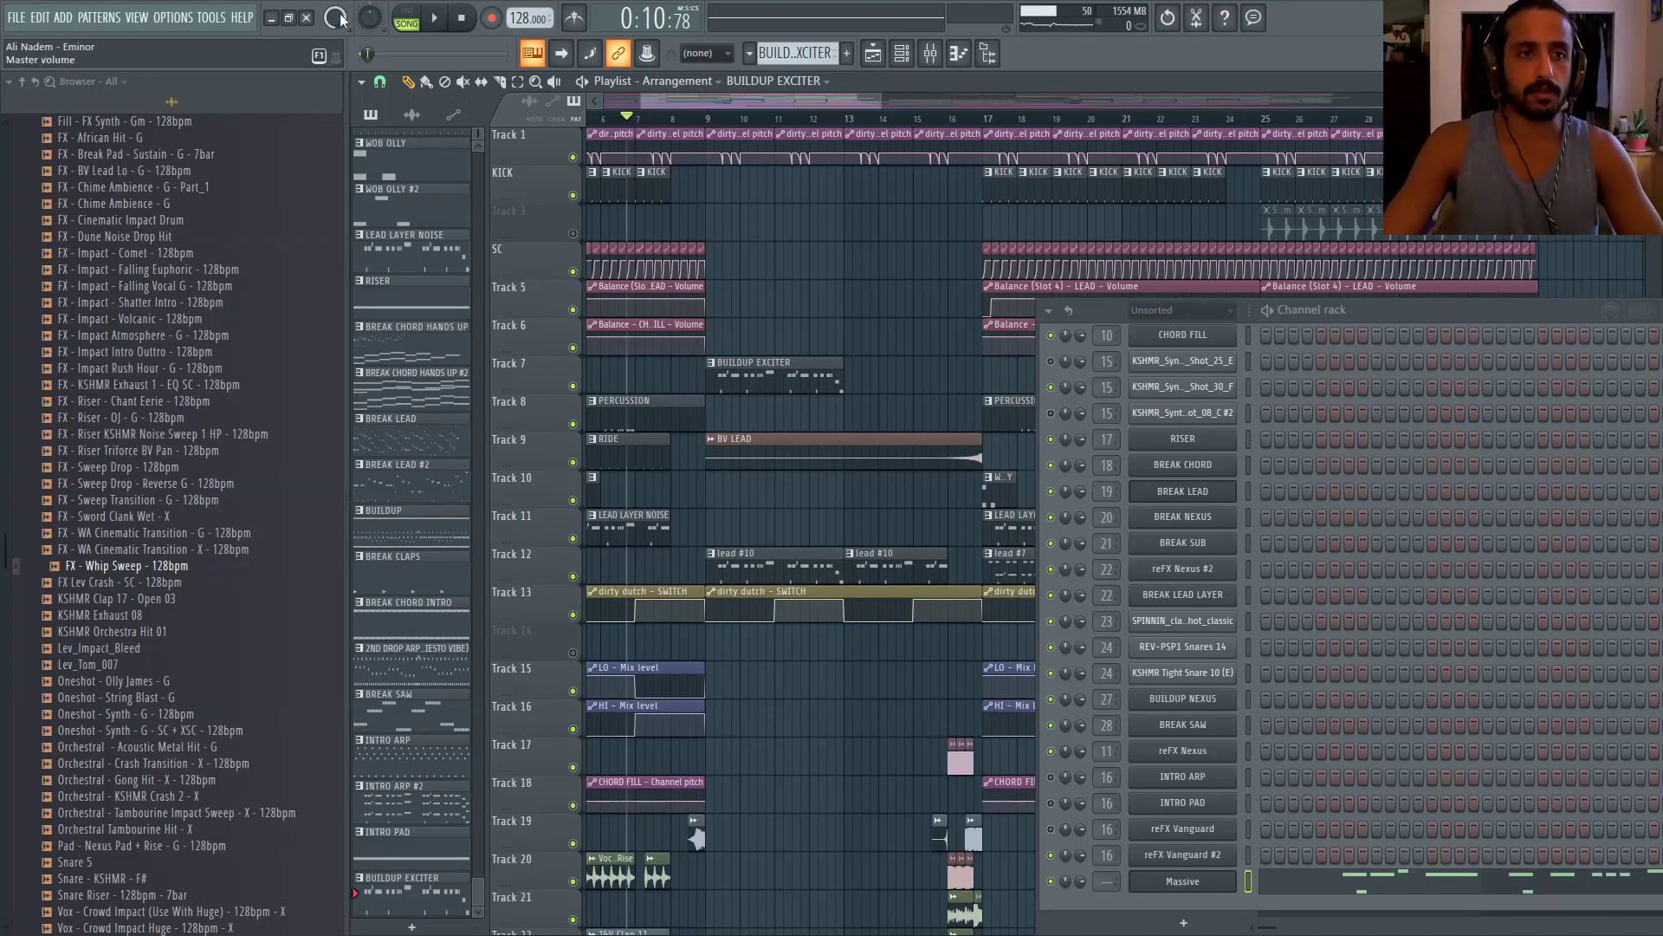
pyautogui.click(708, 125)
pyautogui.press('space')
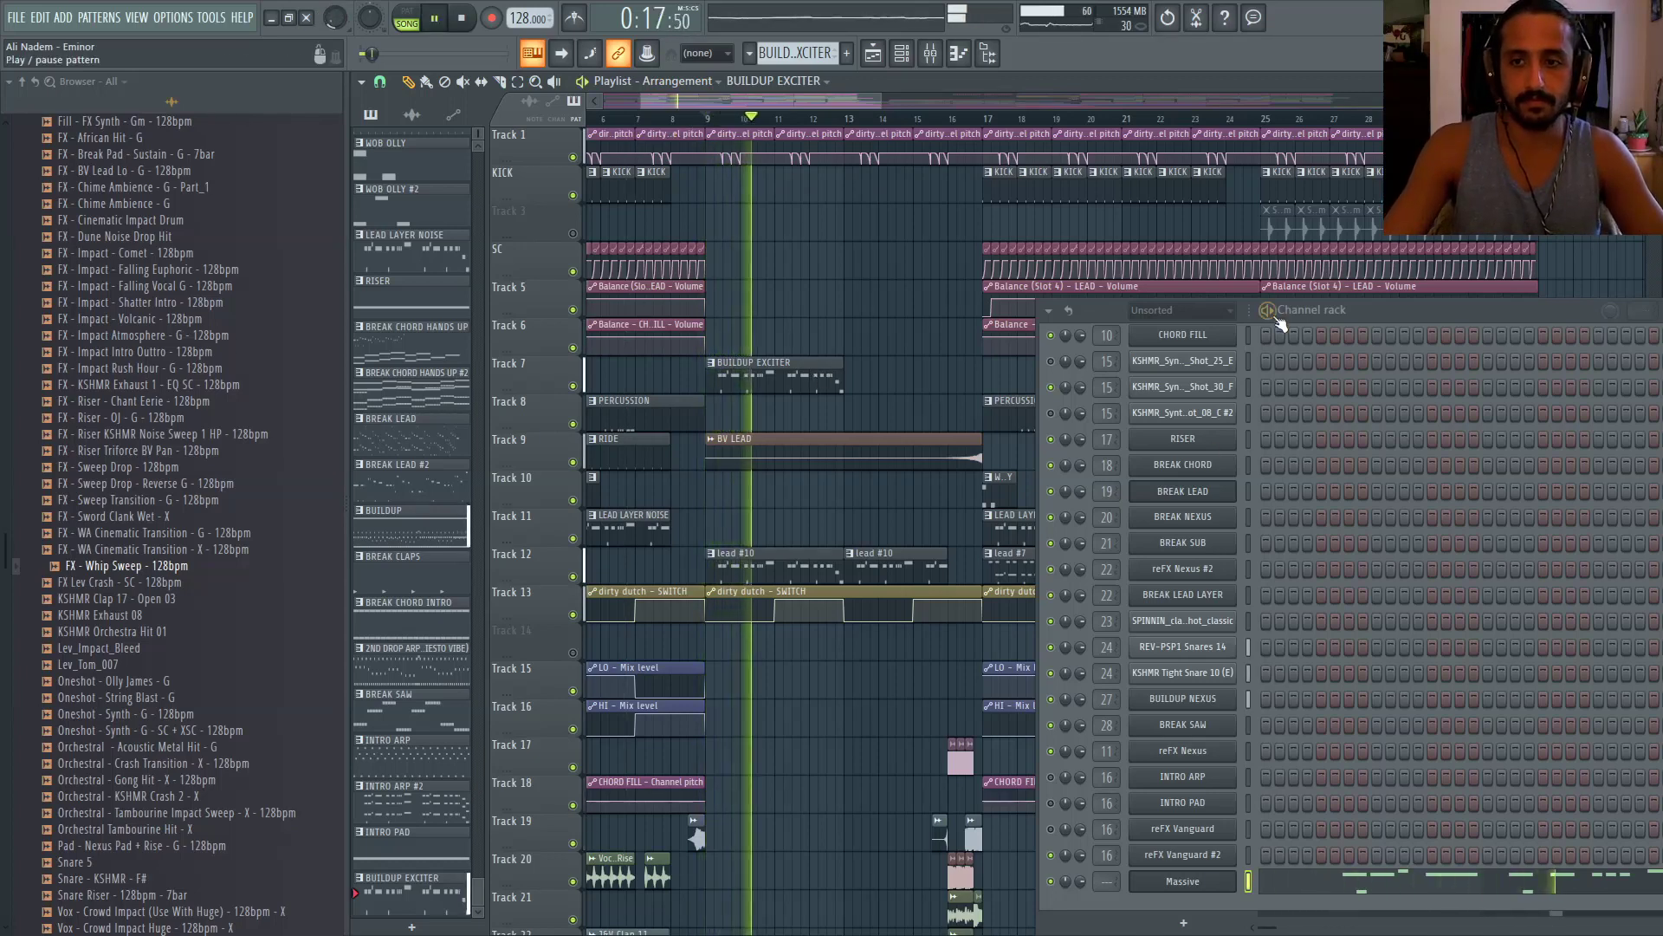
# Turn off oscillator 1 in the new Massive and raise its noise colour, with the noise amp at about 36
pyautogui.press('l')
pyautogui.click(1179, 883)
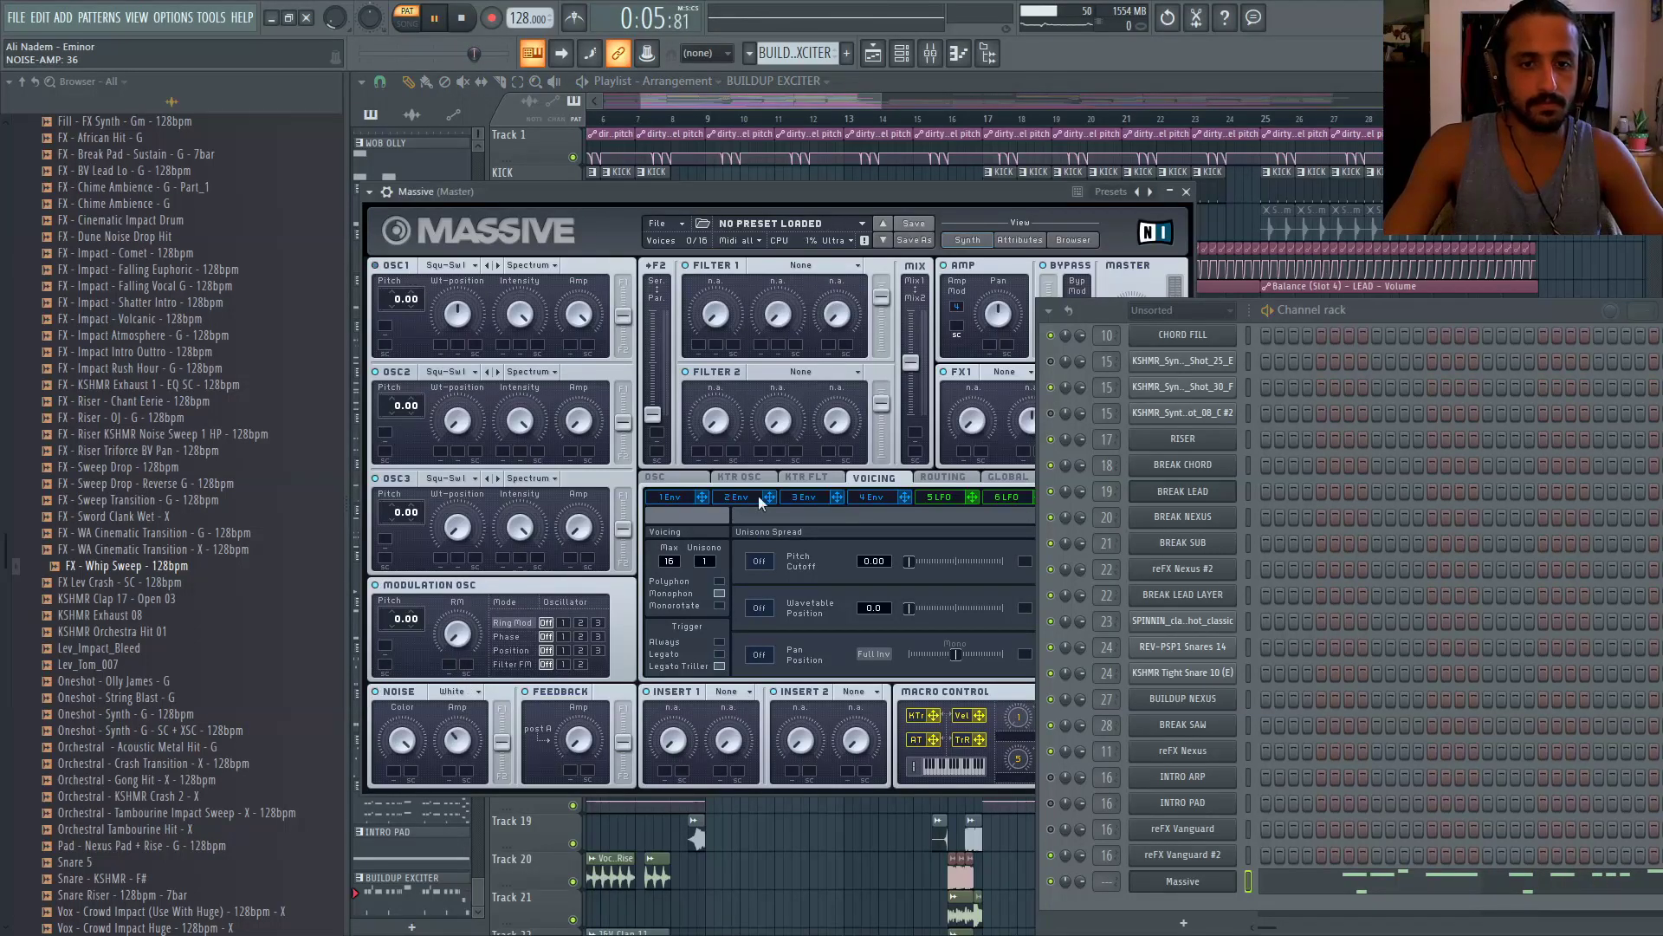
pyautogui.click(867, 496)
pyautogui.click(870, 475)
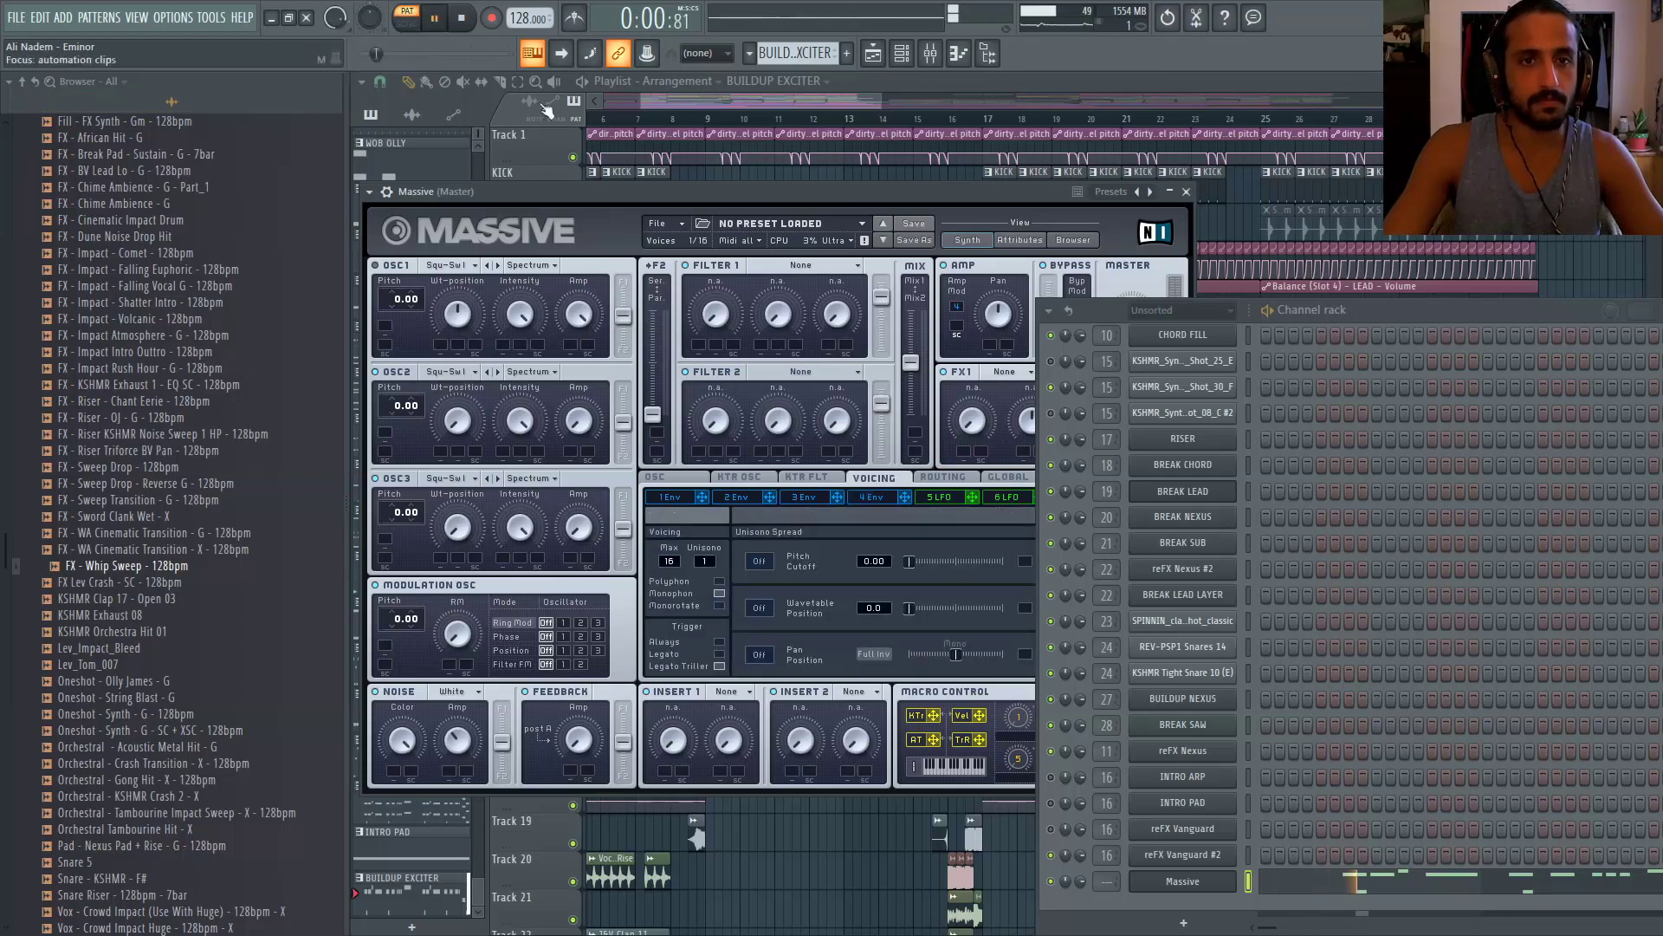
# Listen to the noise layer in the song from bar 9 and return to the new Massive in pattern playback
pyautogui.click(719, 125)
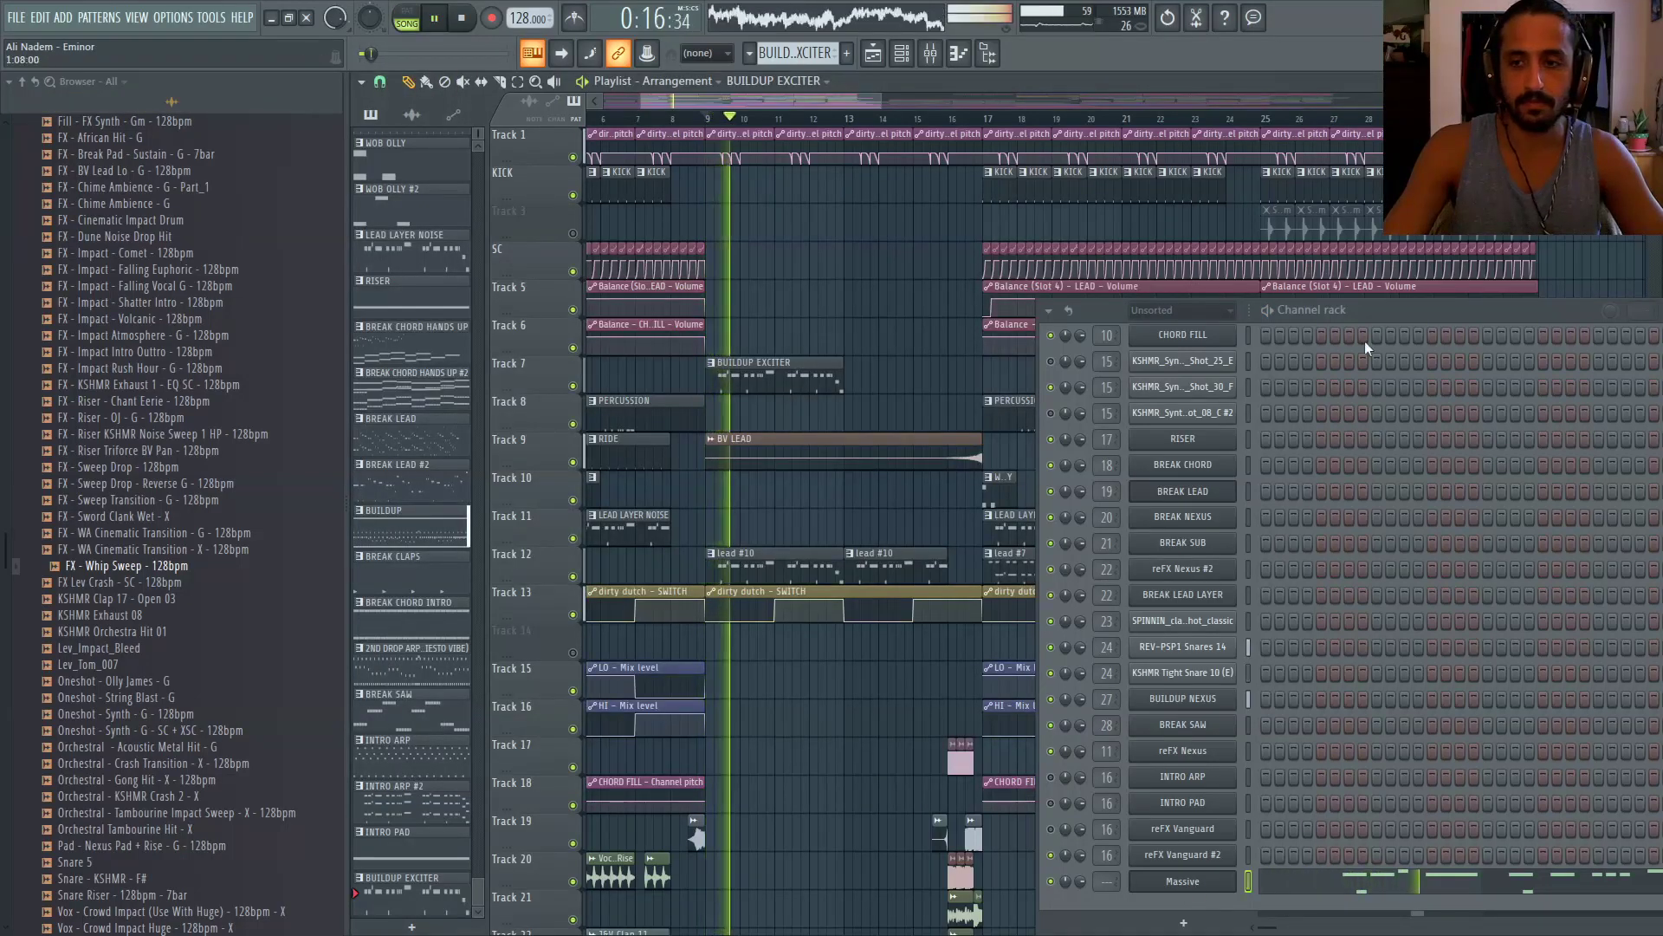
pyautogui.press('space')
pyautogui.click(1276, 319)
pyautogui.click(1204, 884)
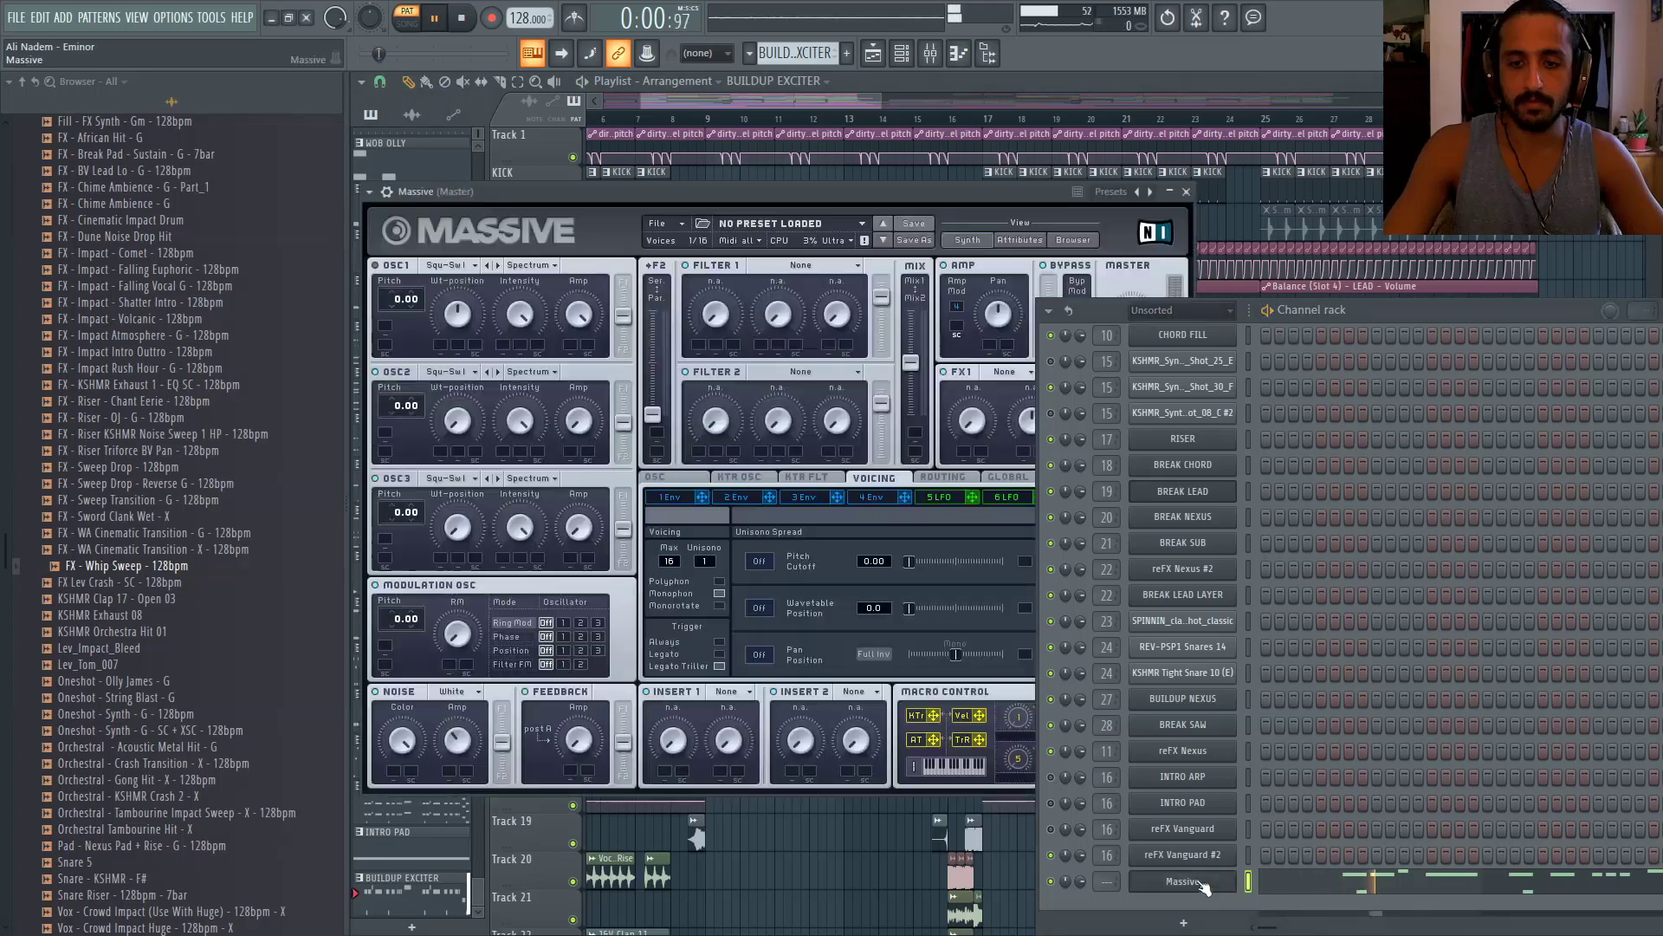
# Set envelope 4's decay level to 0 and release to about 28, moving the channel rack clear of Massive
pyautogui.click(885, 498)
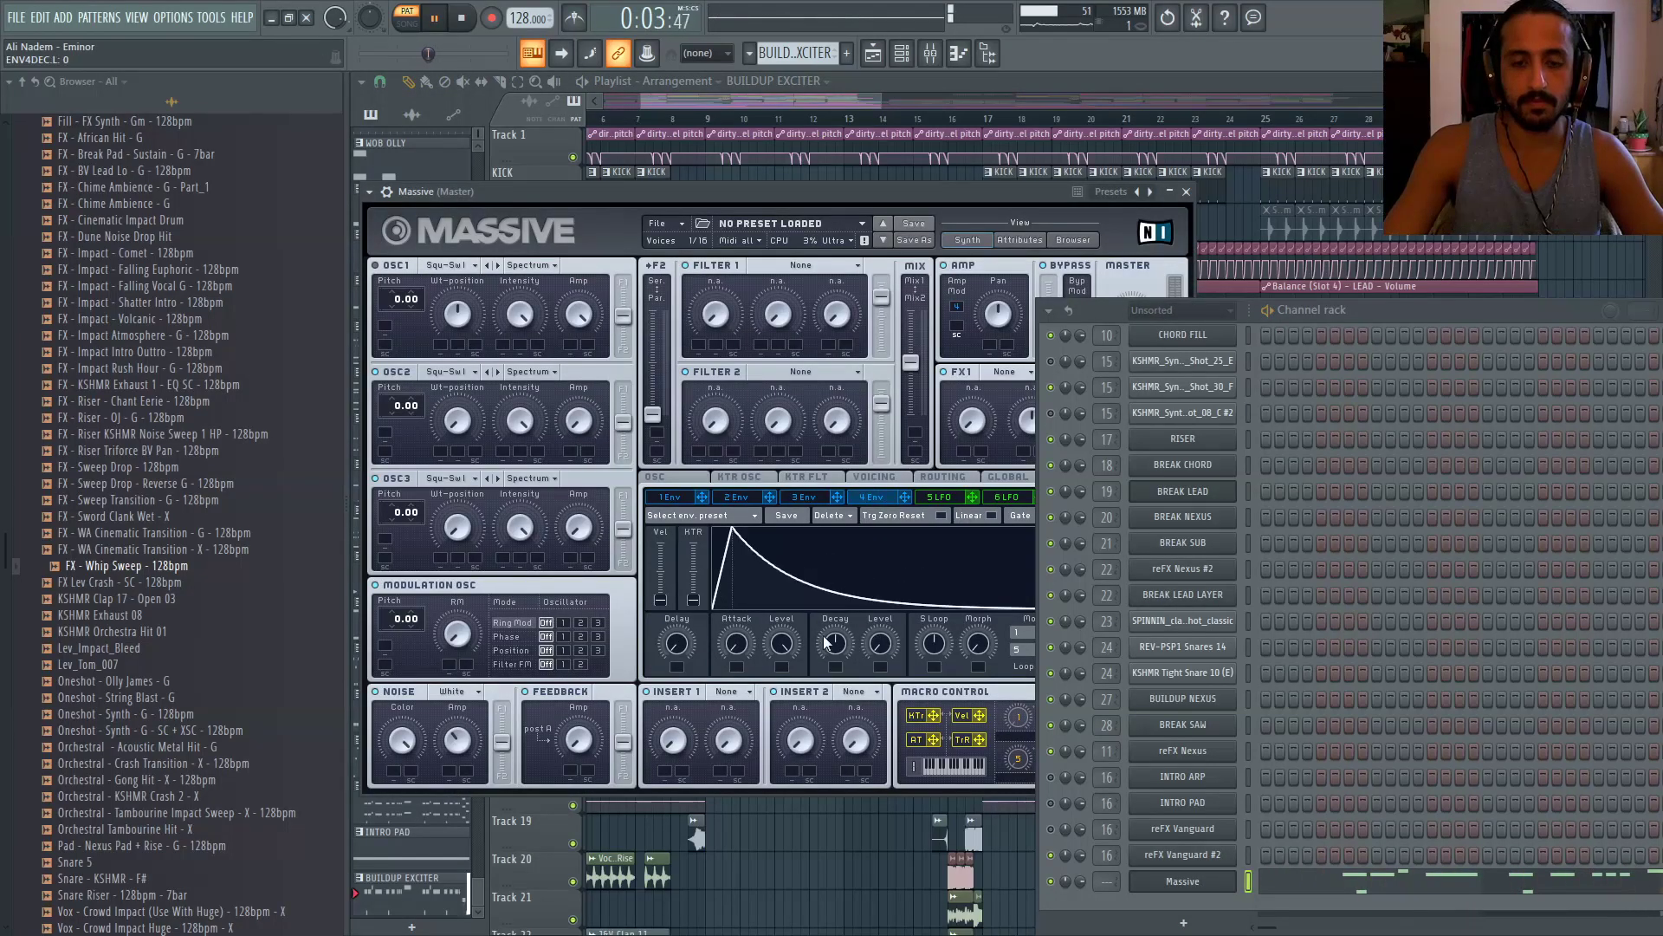
pyautogui.moveTo(1176, 317); pyautogui.dragTo(1390, 355)
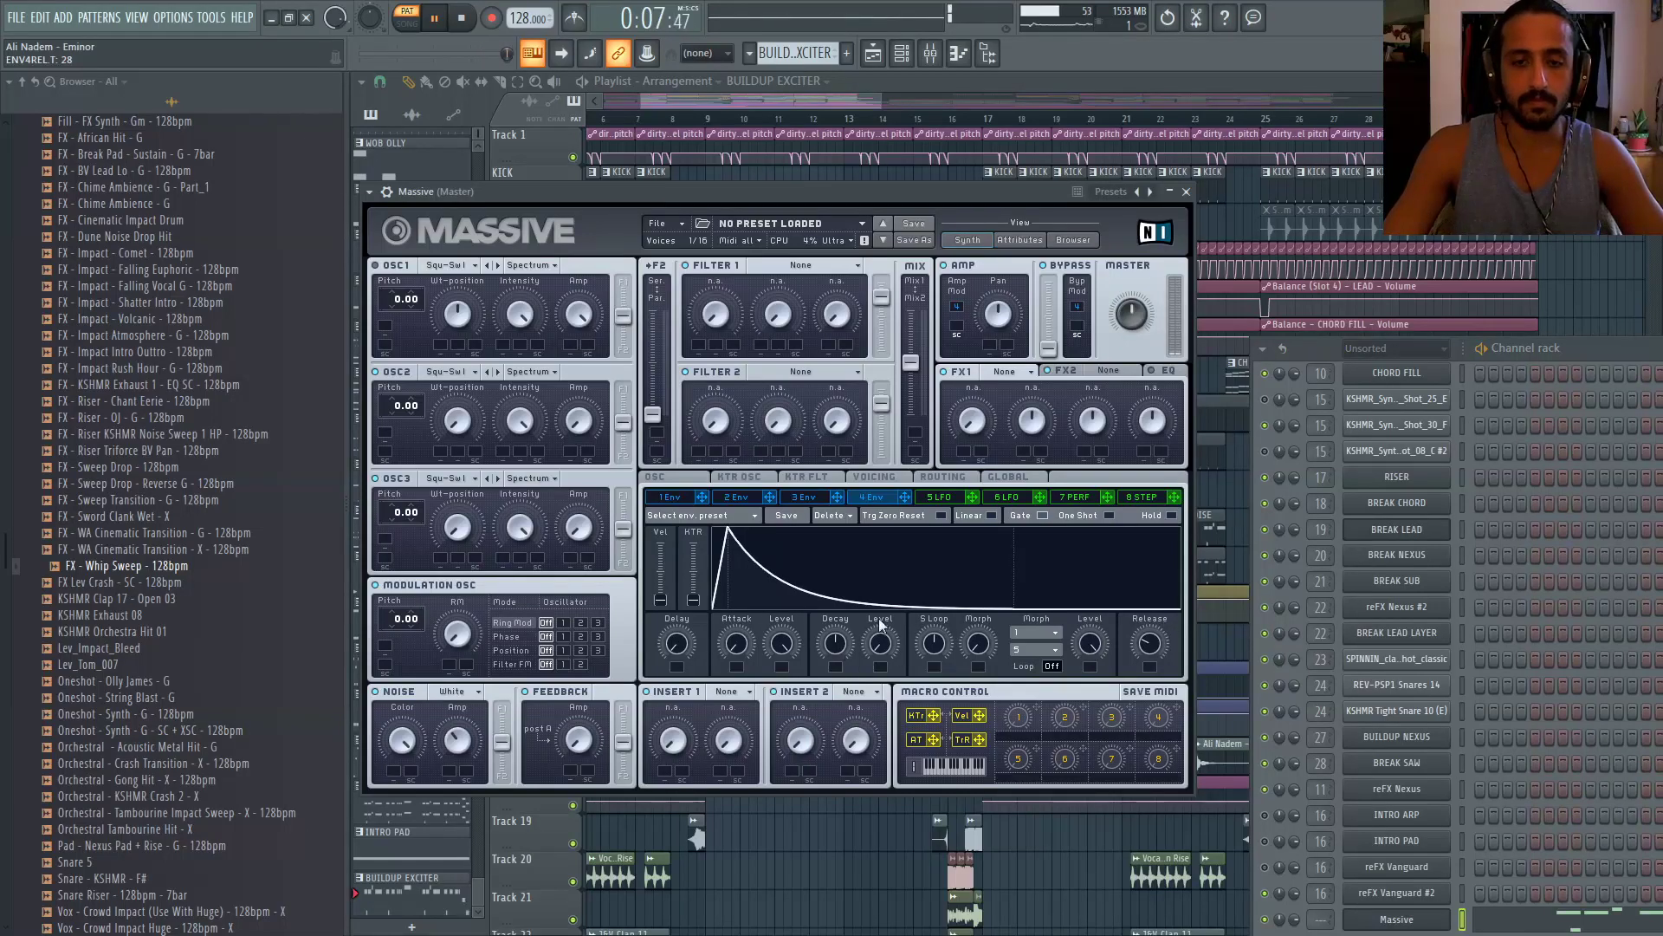
# Set Massive's EQ high shelf boost to about 54 and load Reverb into FX2 with dry/wet at about 9
pyautogui.click(879, 478)
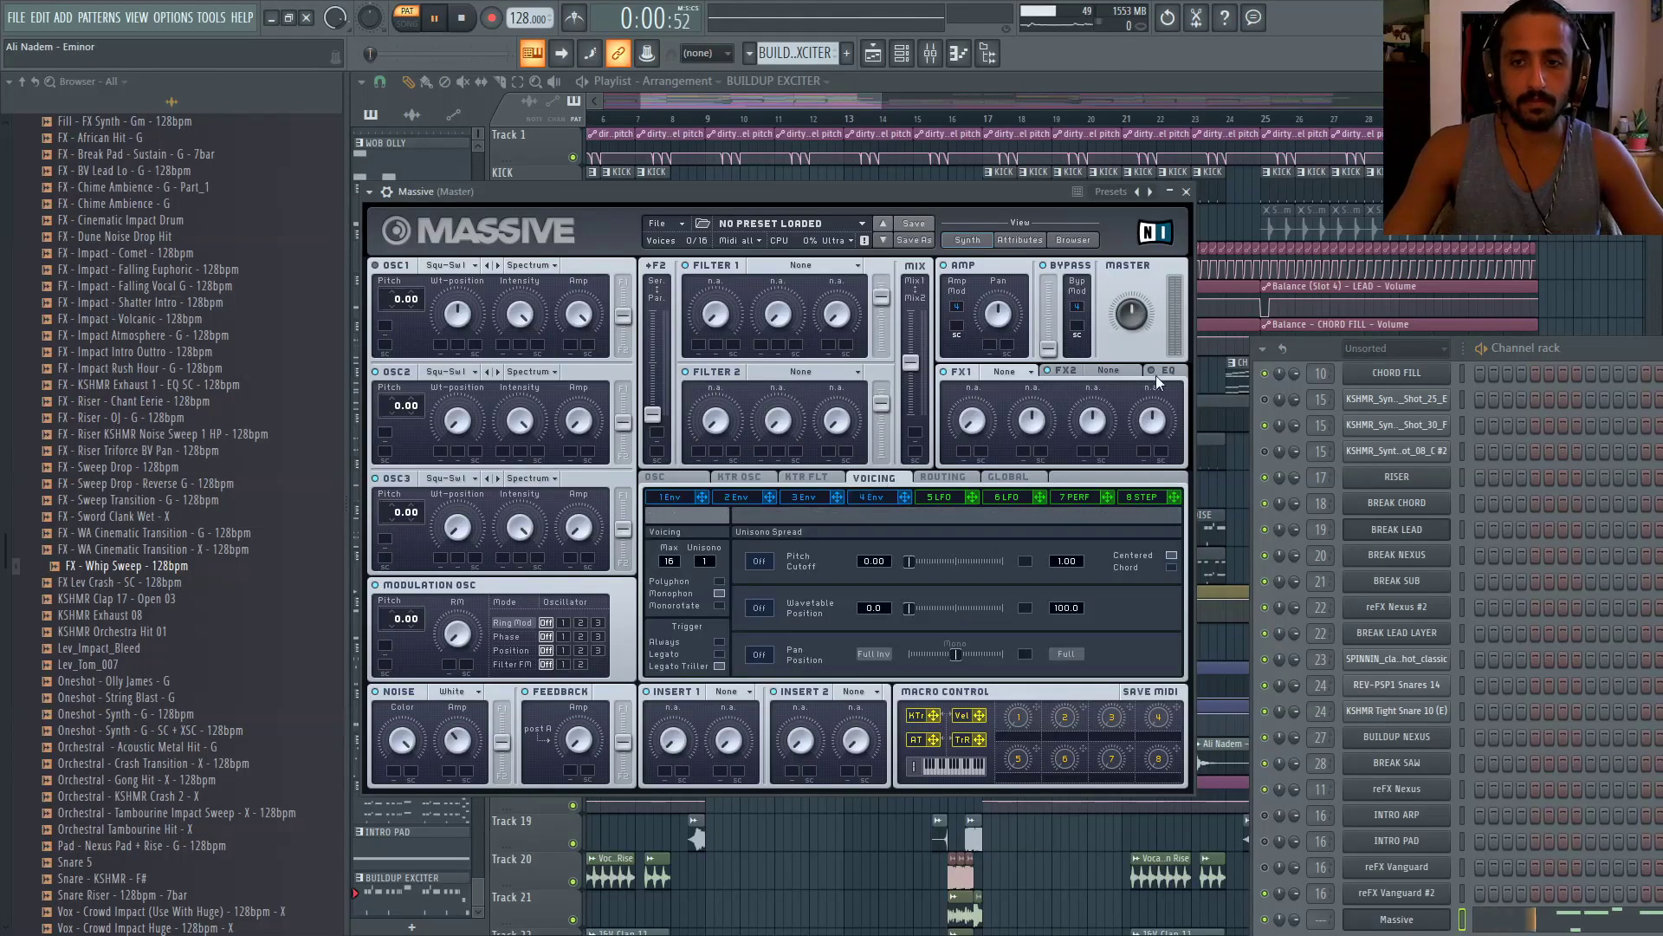
pyautogui.click(1108, 372)
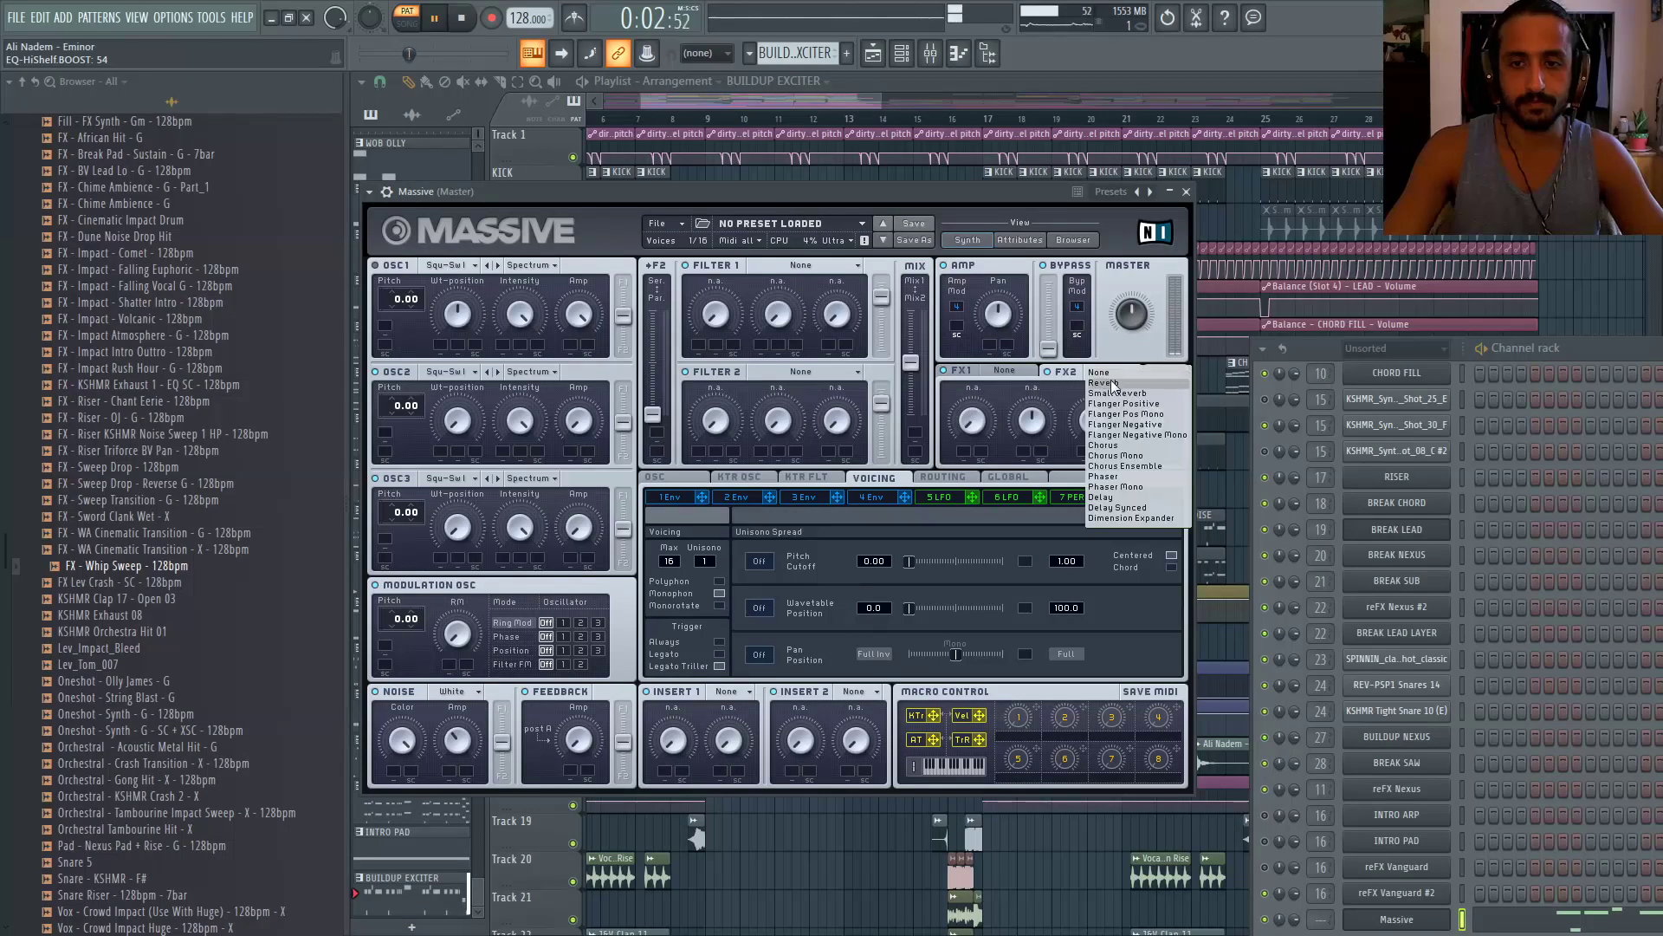
pyautogui.click(1116, 393)
pyautogui.moveTo(976, 415); pyautogui.dragTo(977, 413)
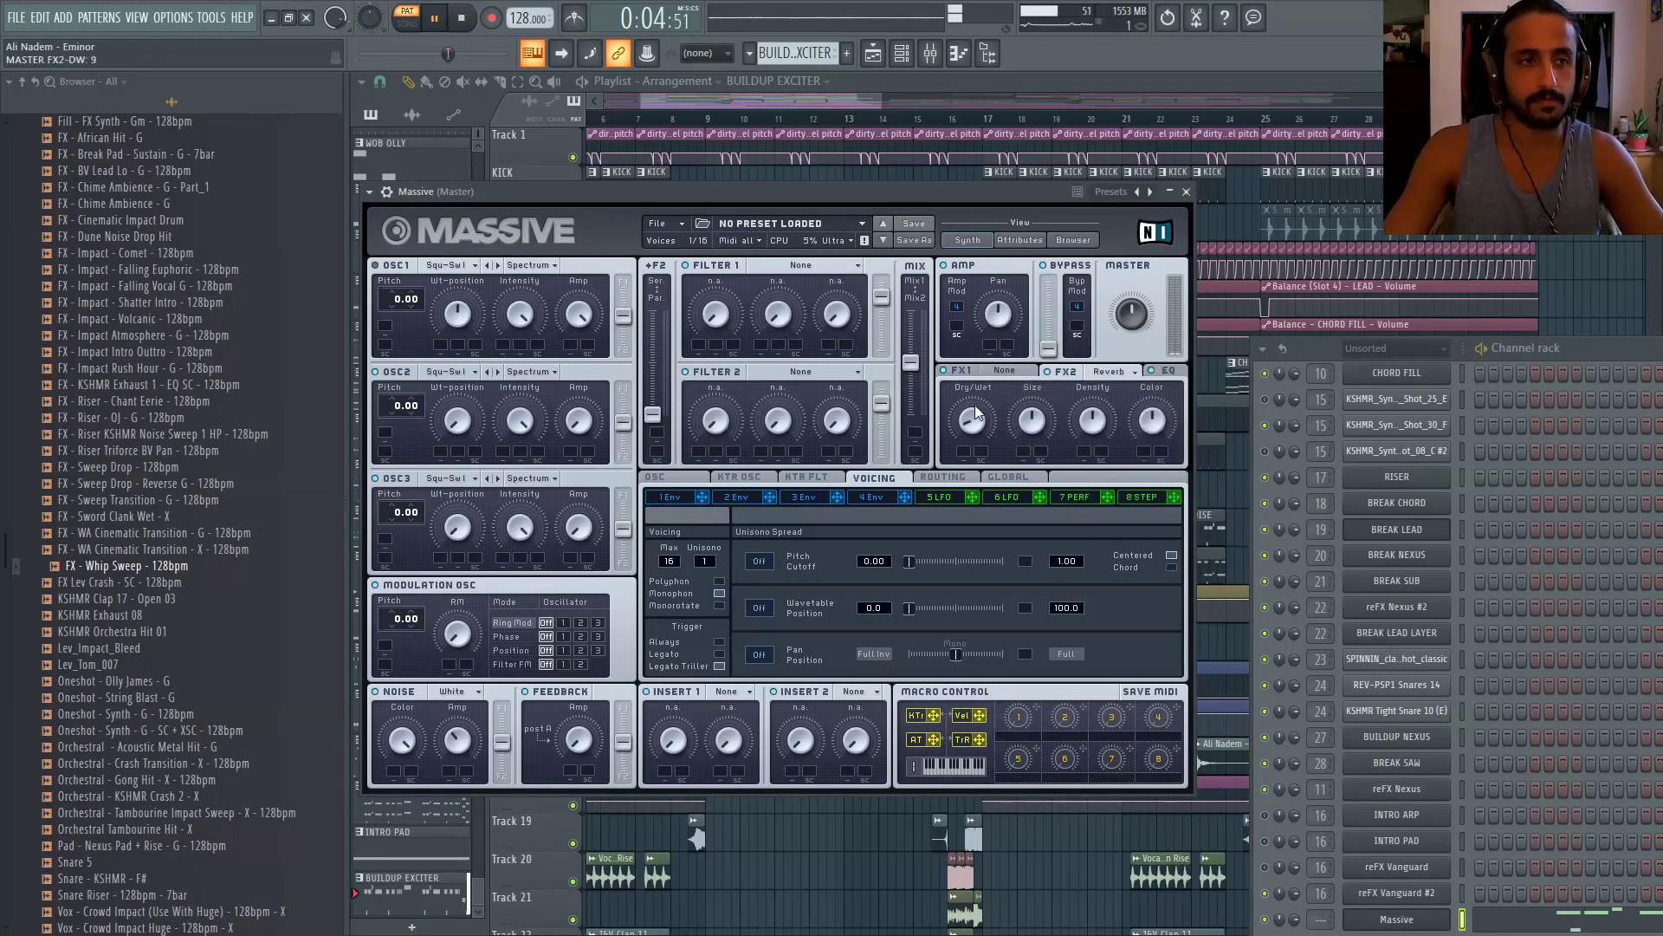
pyautogui.click(1039, 425)
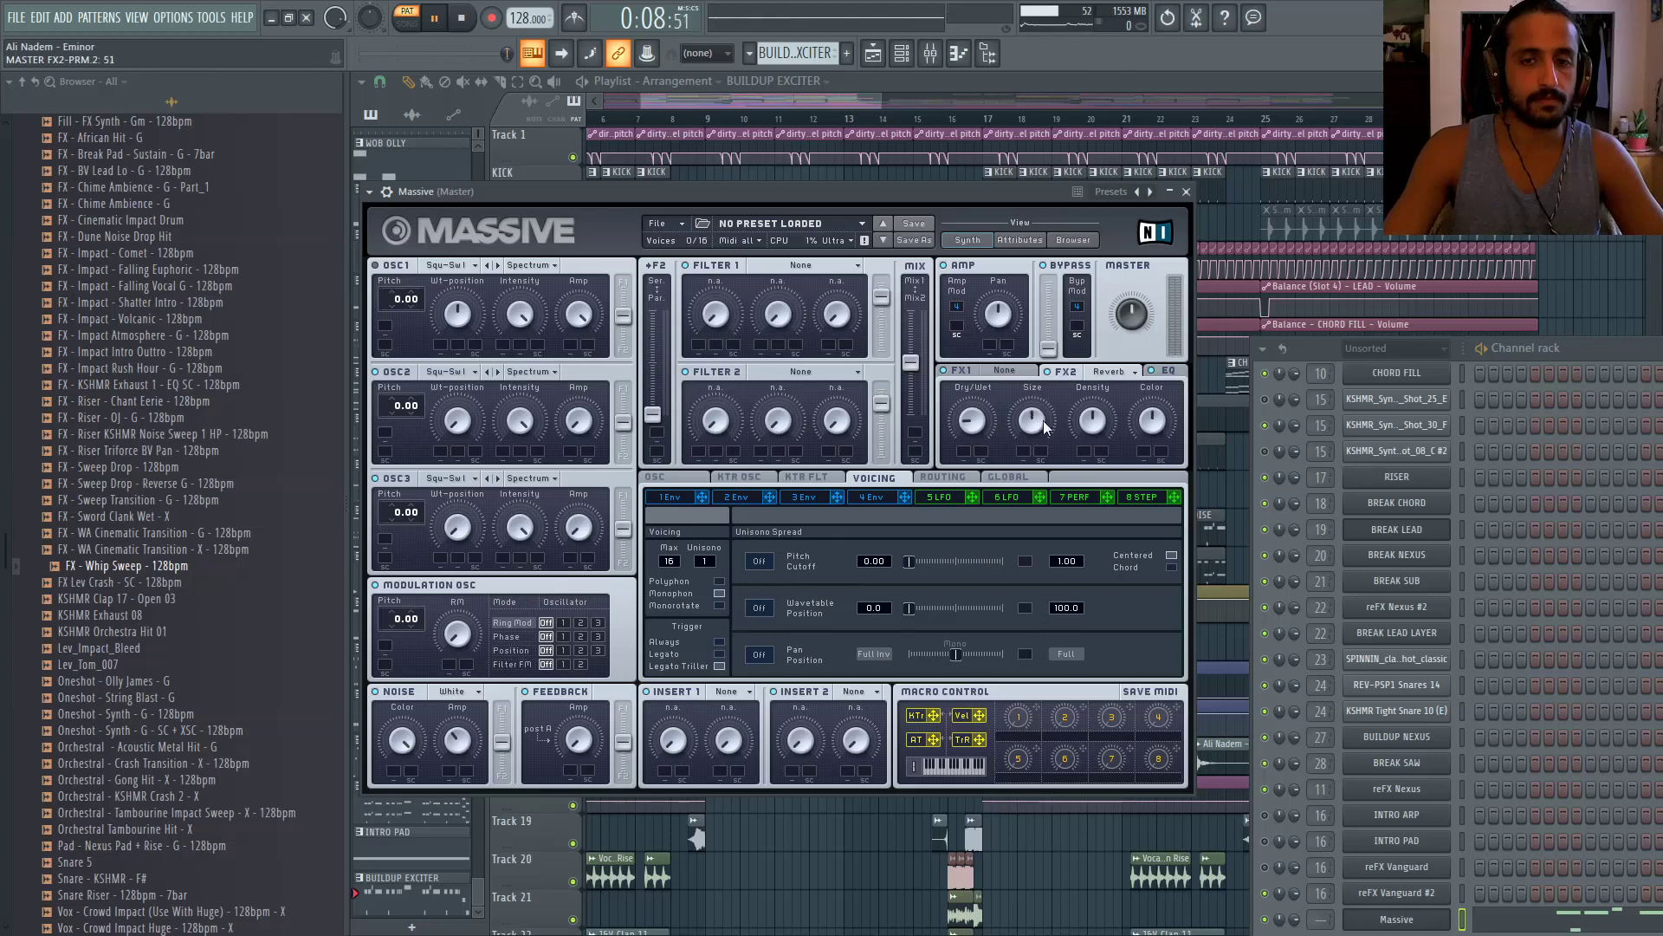
# Assign Small Reverb to FX1 and Reverb to FX2, with the FX2 dry/wet at about 6
pyautogui.click(1091, 373)
pyautogui.click(1117, 403)
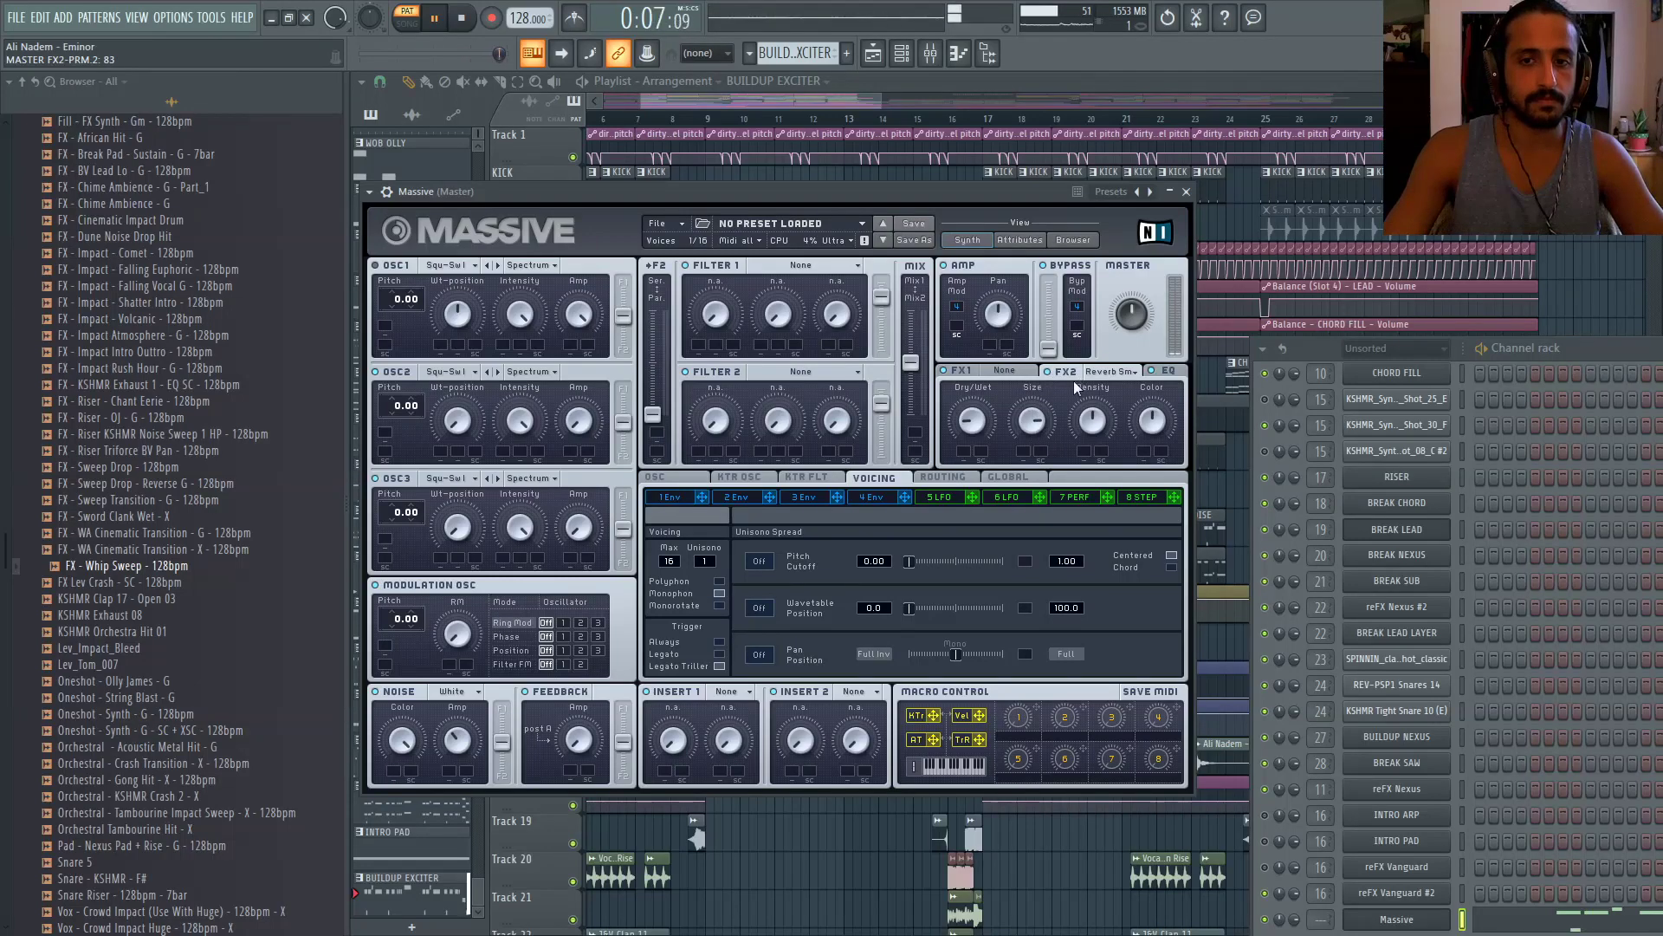
pyautogui.click(1018, 373)
pyautogui.click(1088, 381)
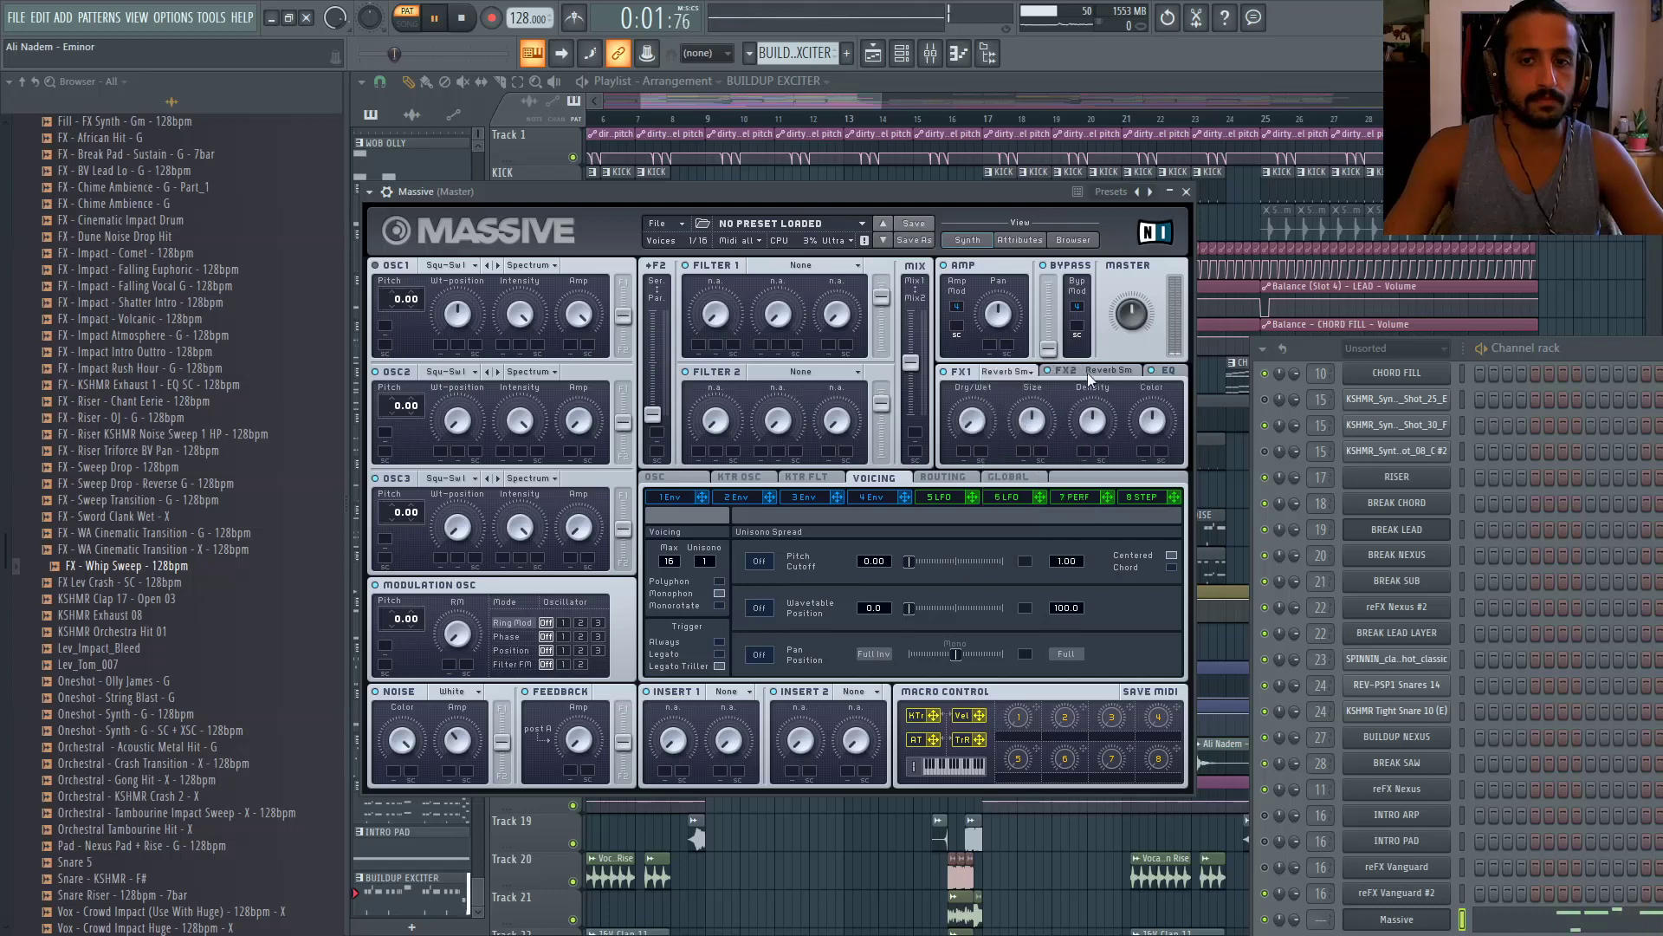
pyautogui.click(1110, 372)
pyautogui.click(1136, 383)
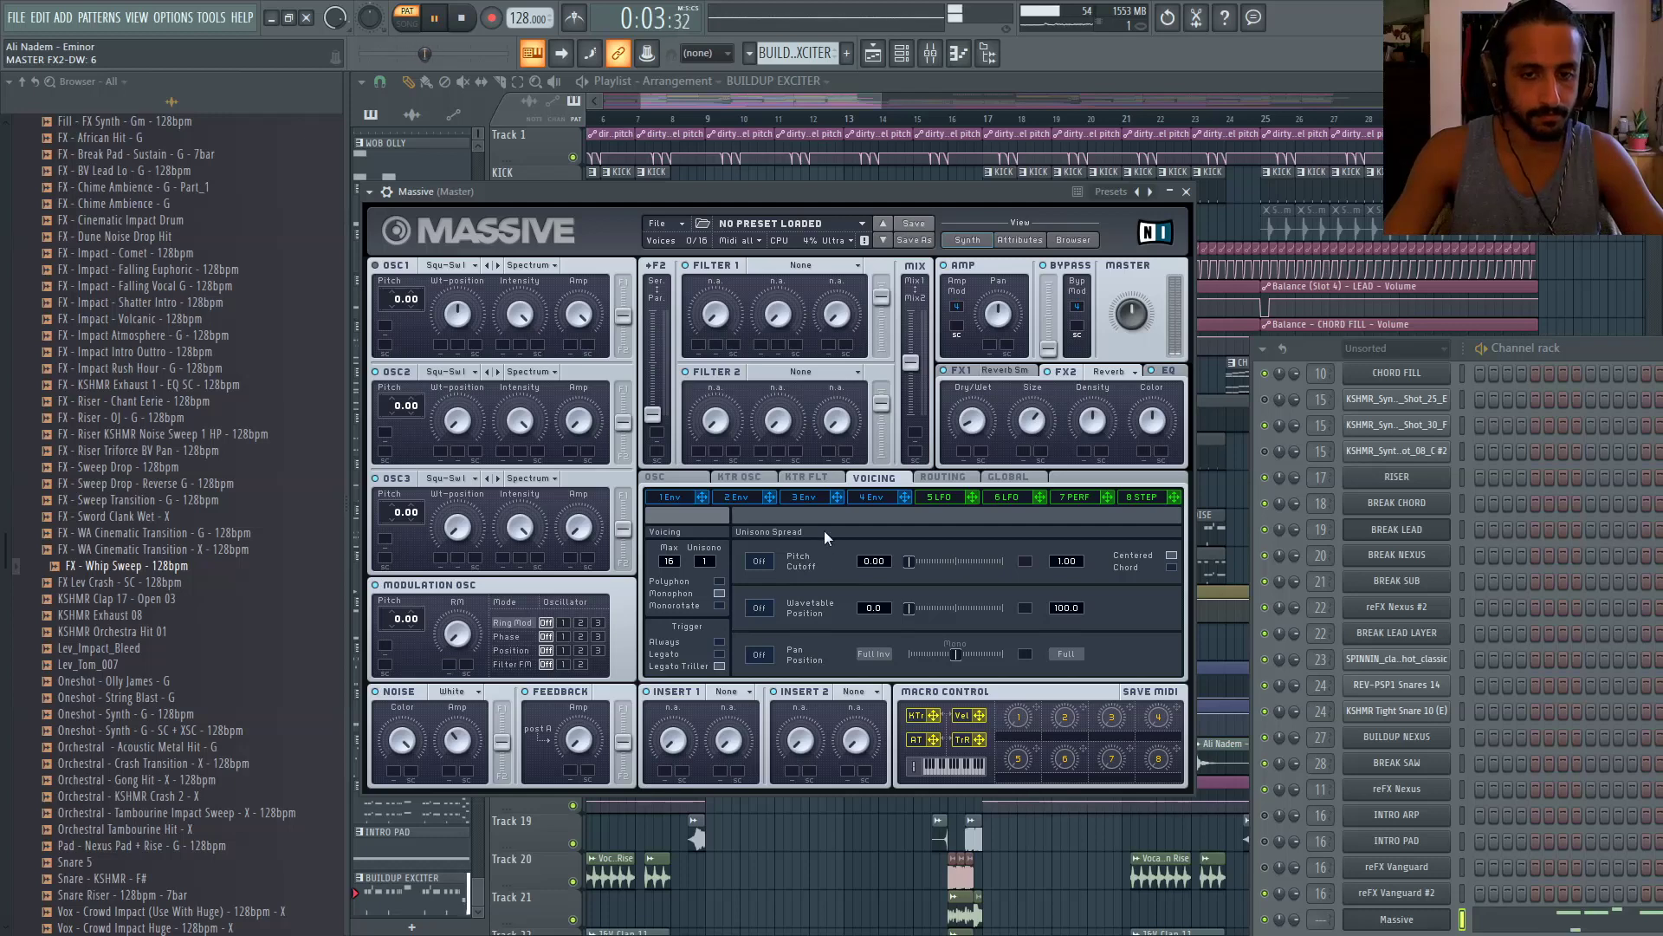
# Show envelope 4 and set Massive's Filter 1 to Scream with its resonance at about 5
pyautogui.click(870, 497)
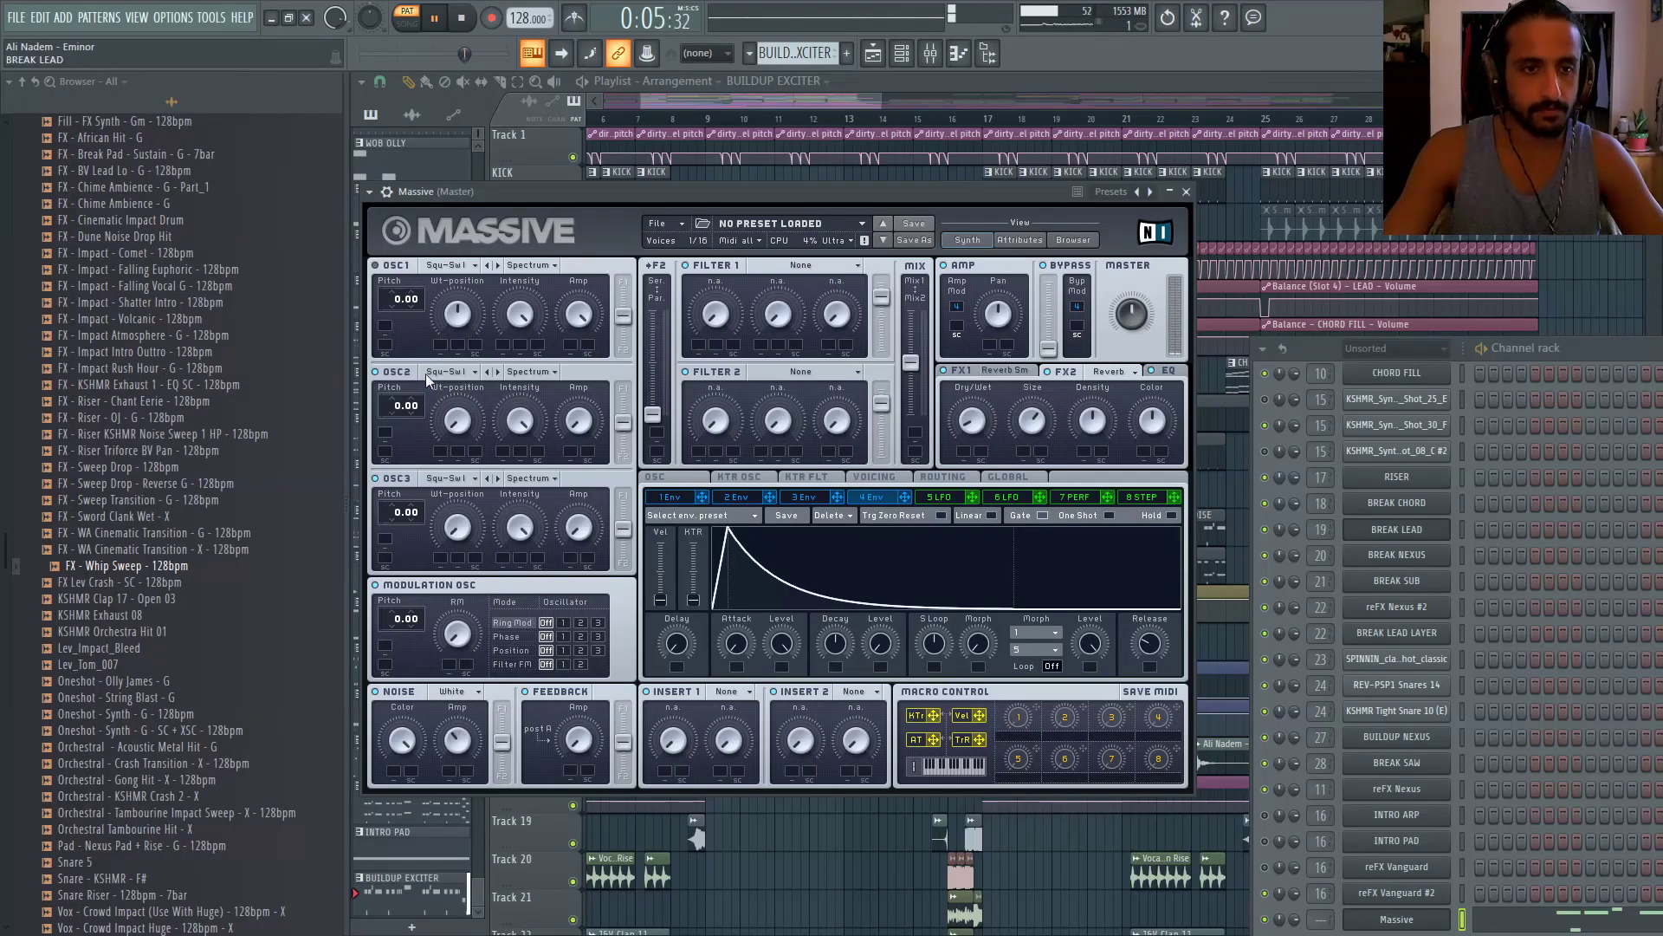
pyautogui.click(790, 265)
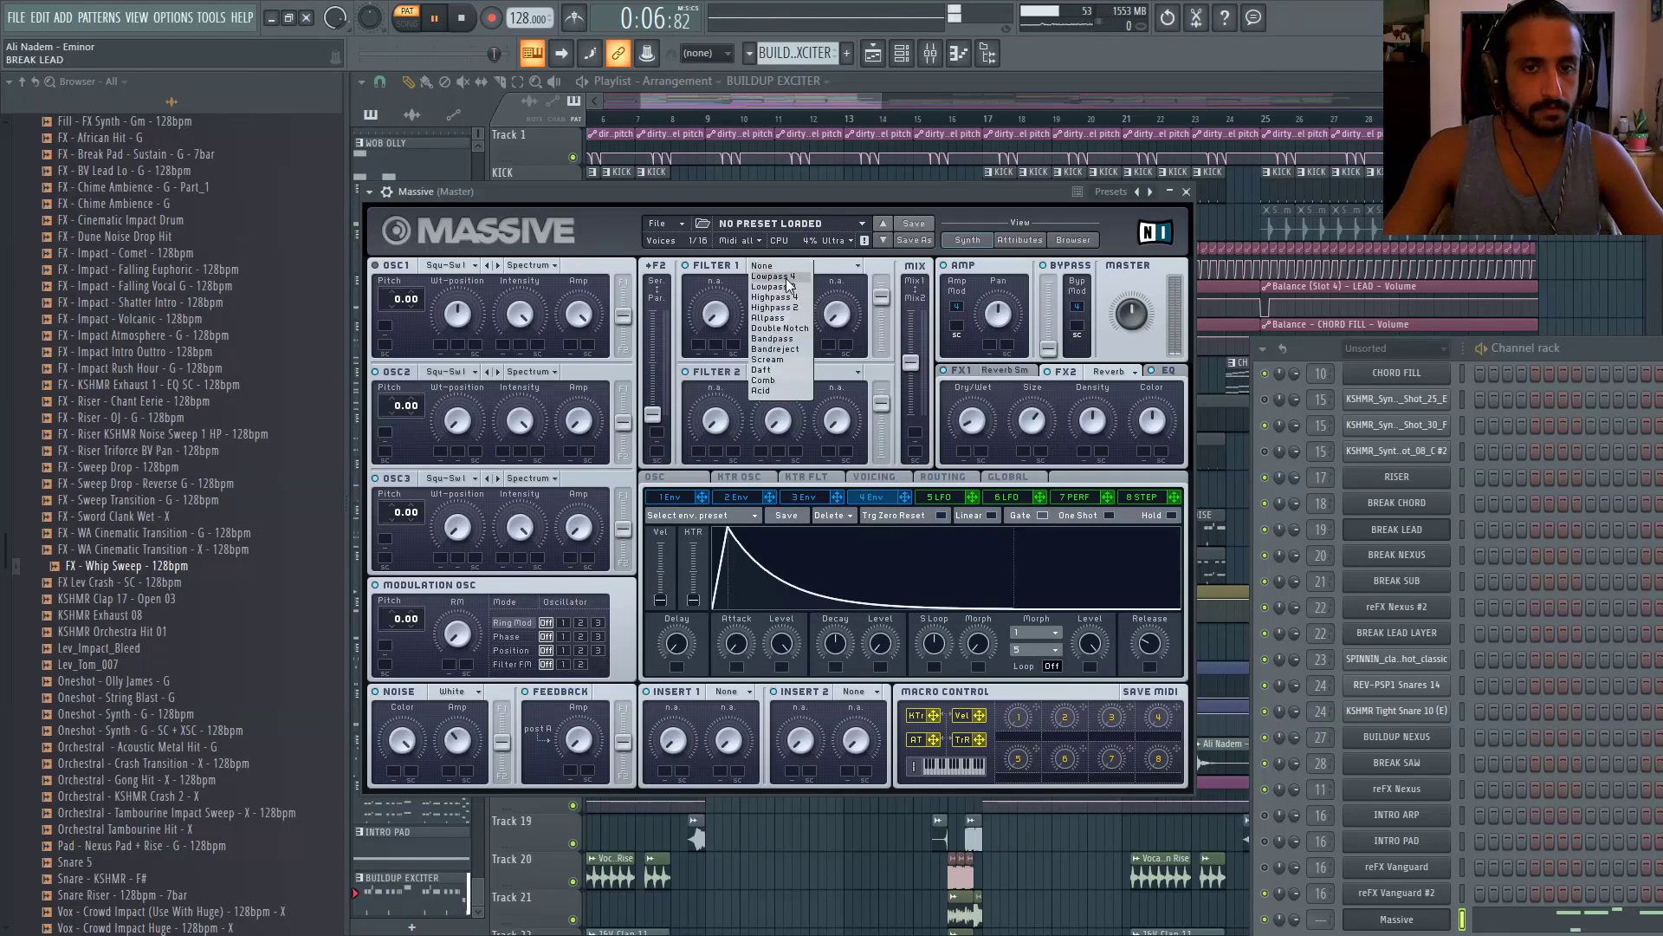
pyautogui.click(767, 359)
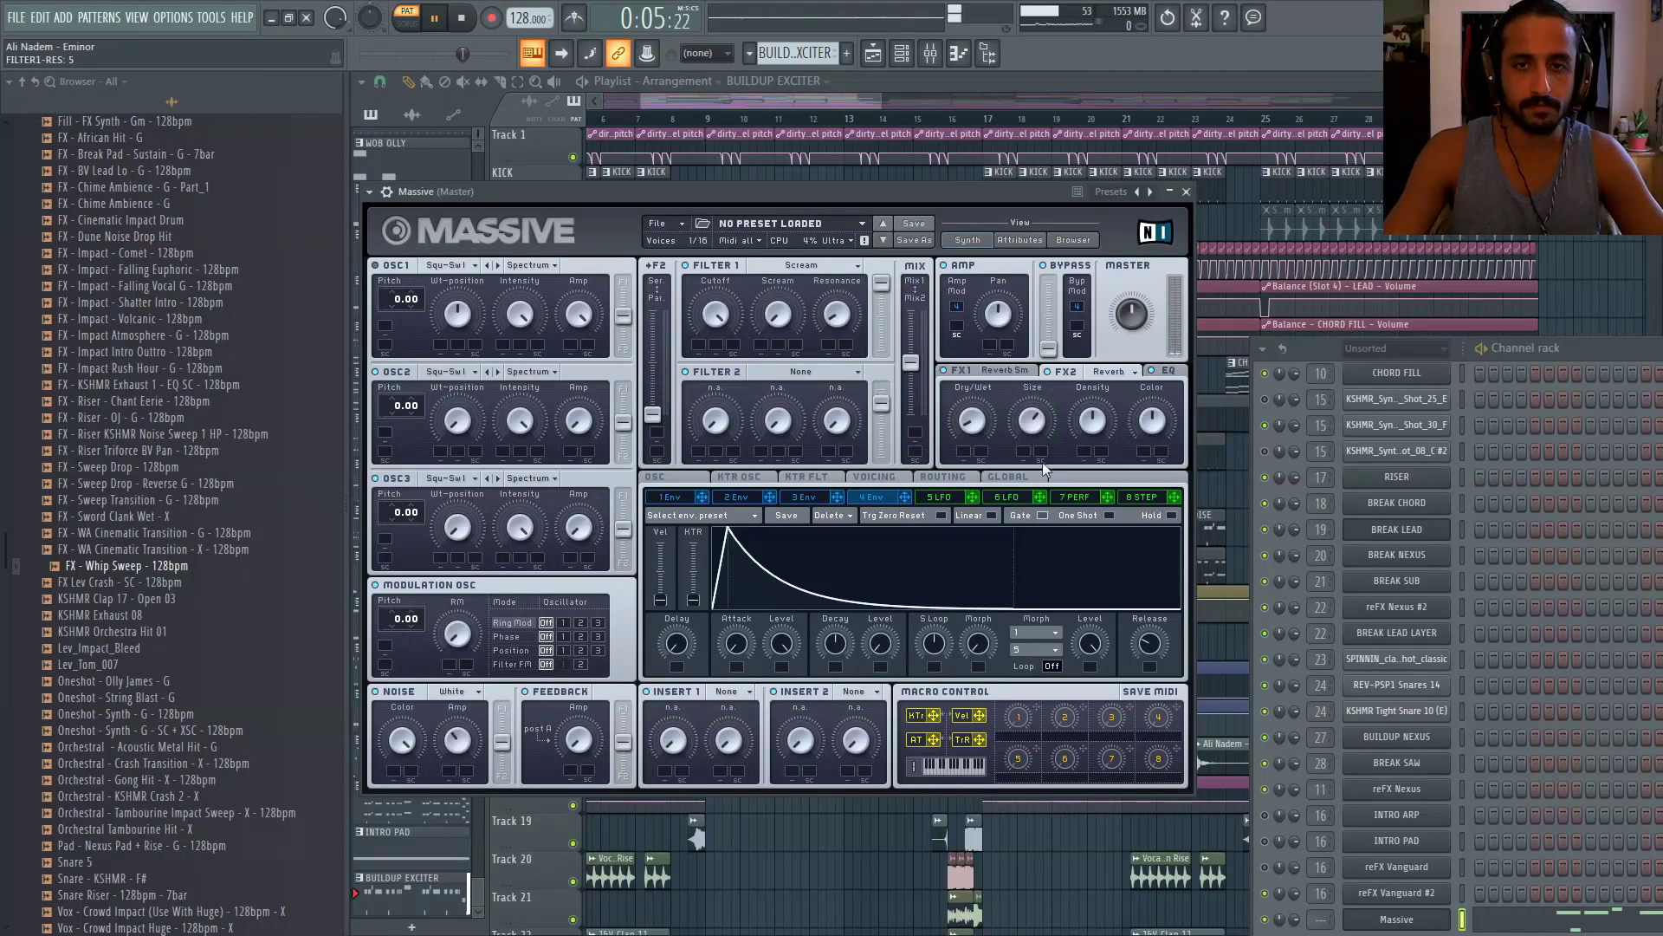
# Play the song from bar 9 and add a second BUILDUP EXCITER clip on Track 7 from bar 13 to bar 16
pyautogui.click(782, 107)
pyautogui.click(699, 124)
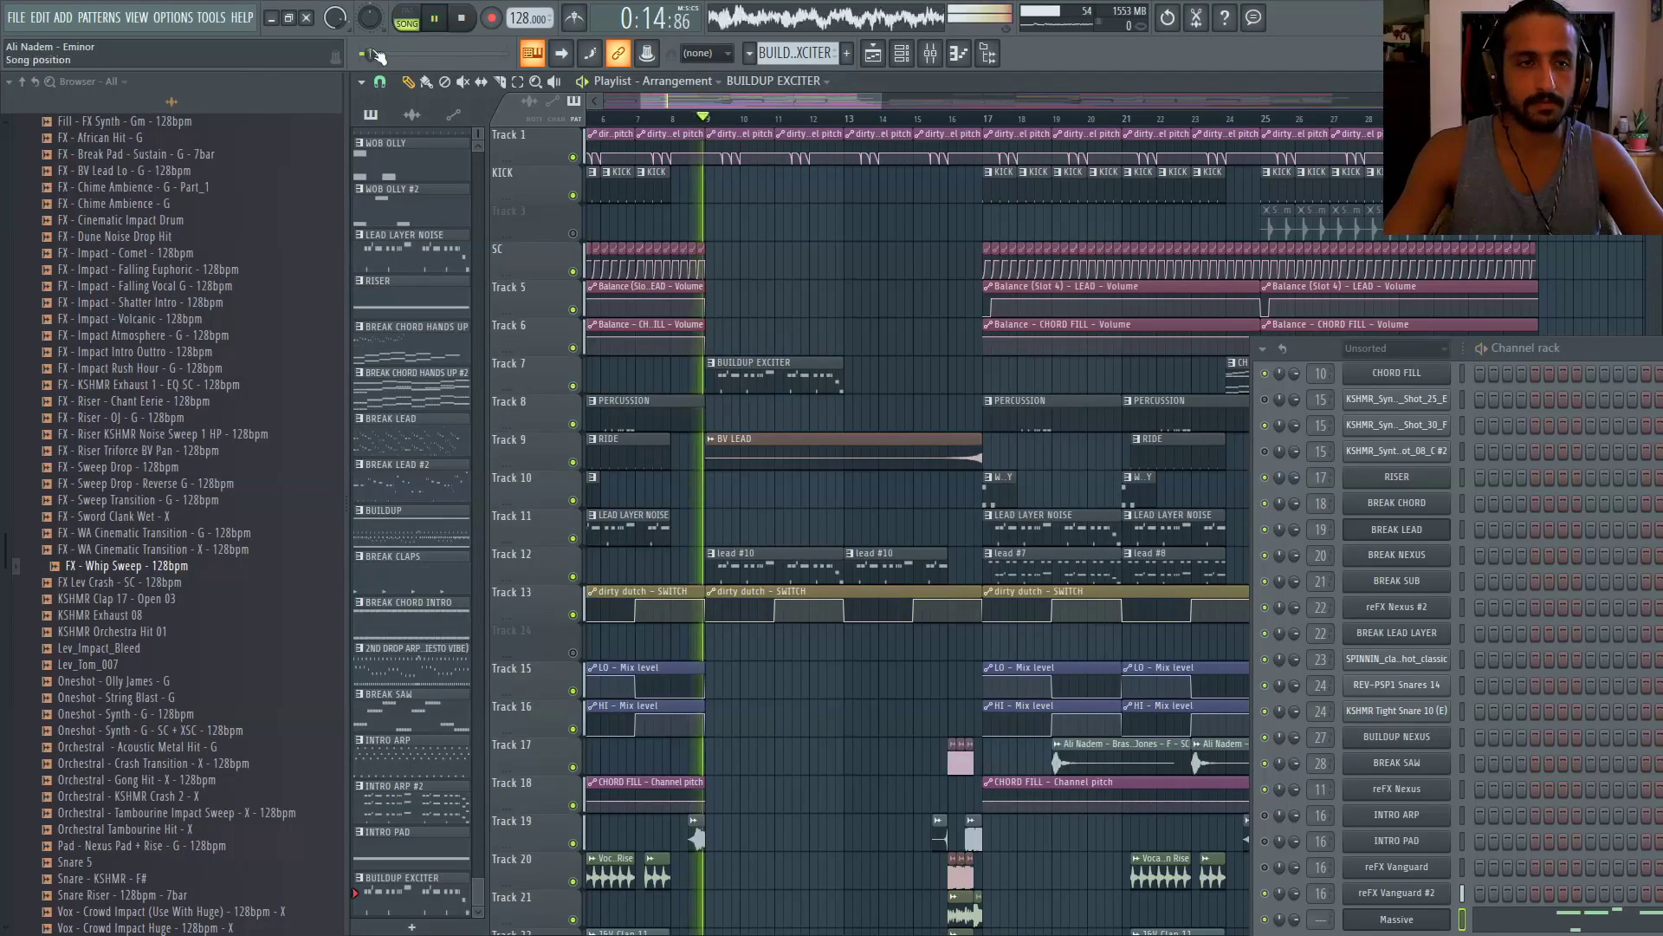
pyautogui.click(963, 371)
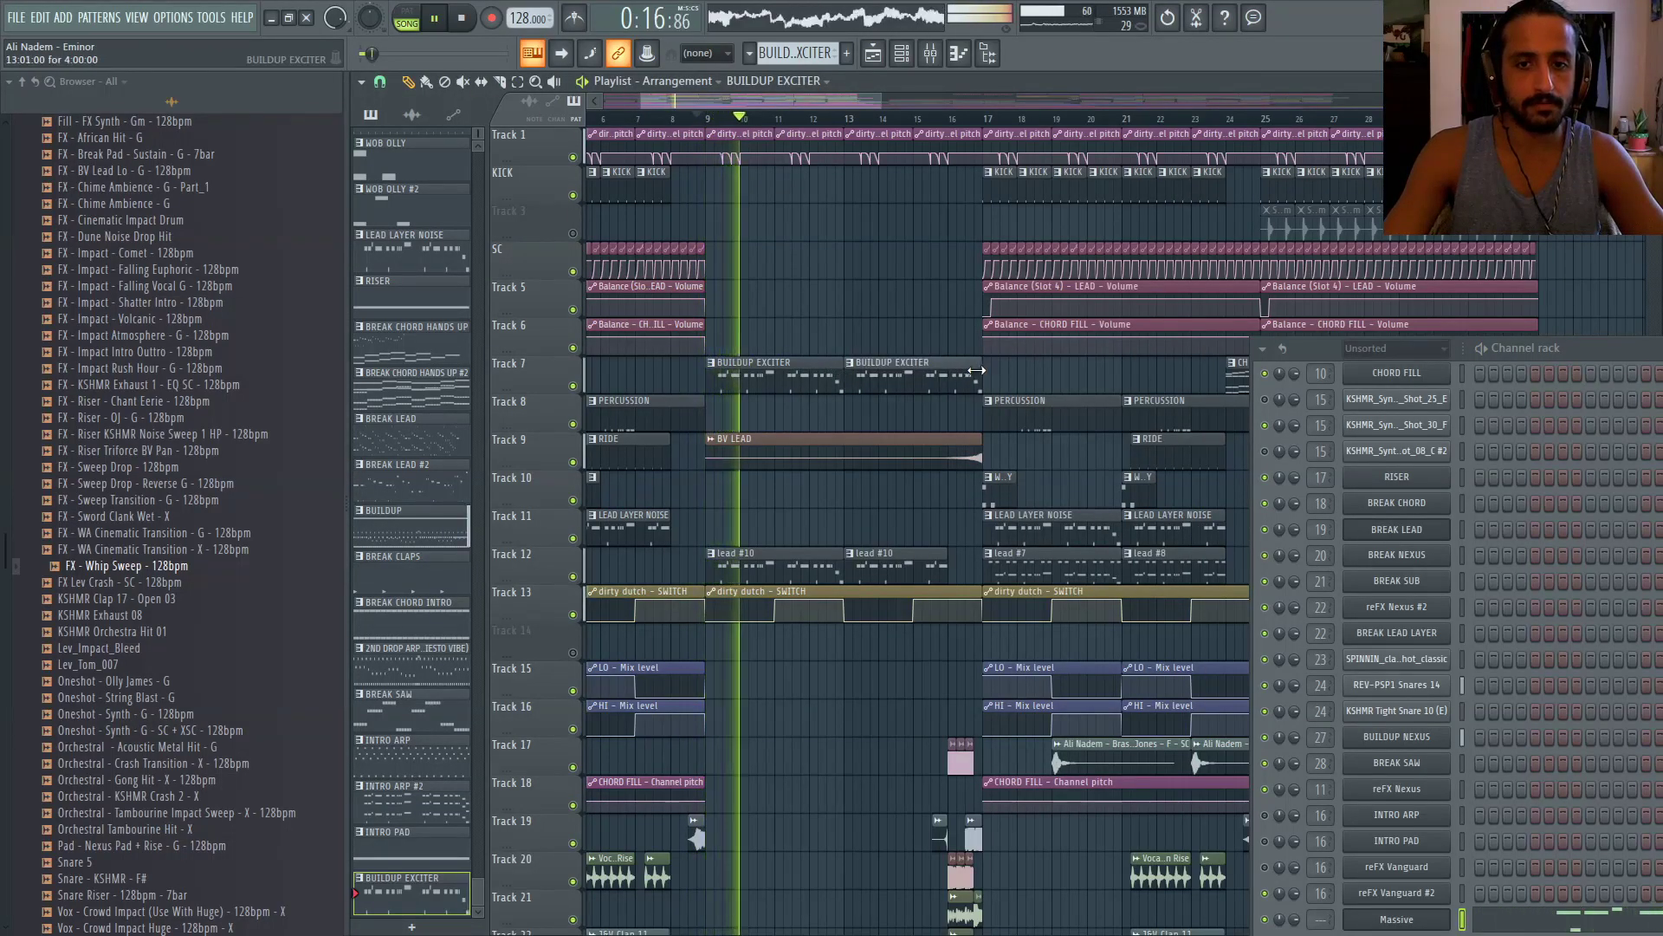
pyautogui.scroll(3, 936, 369)
pyautogui.scroll(-3, 933, 370)
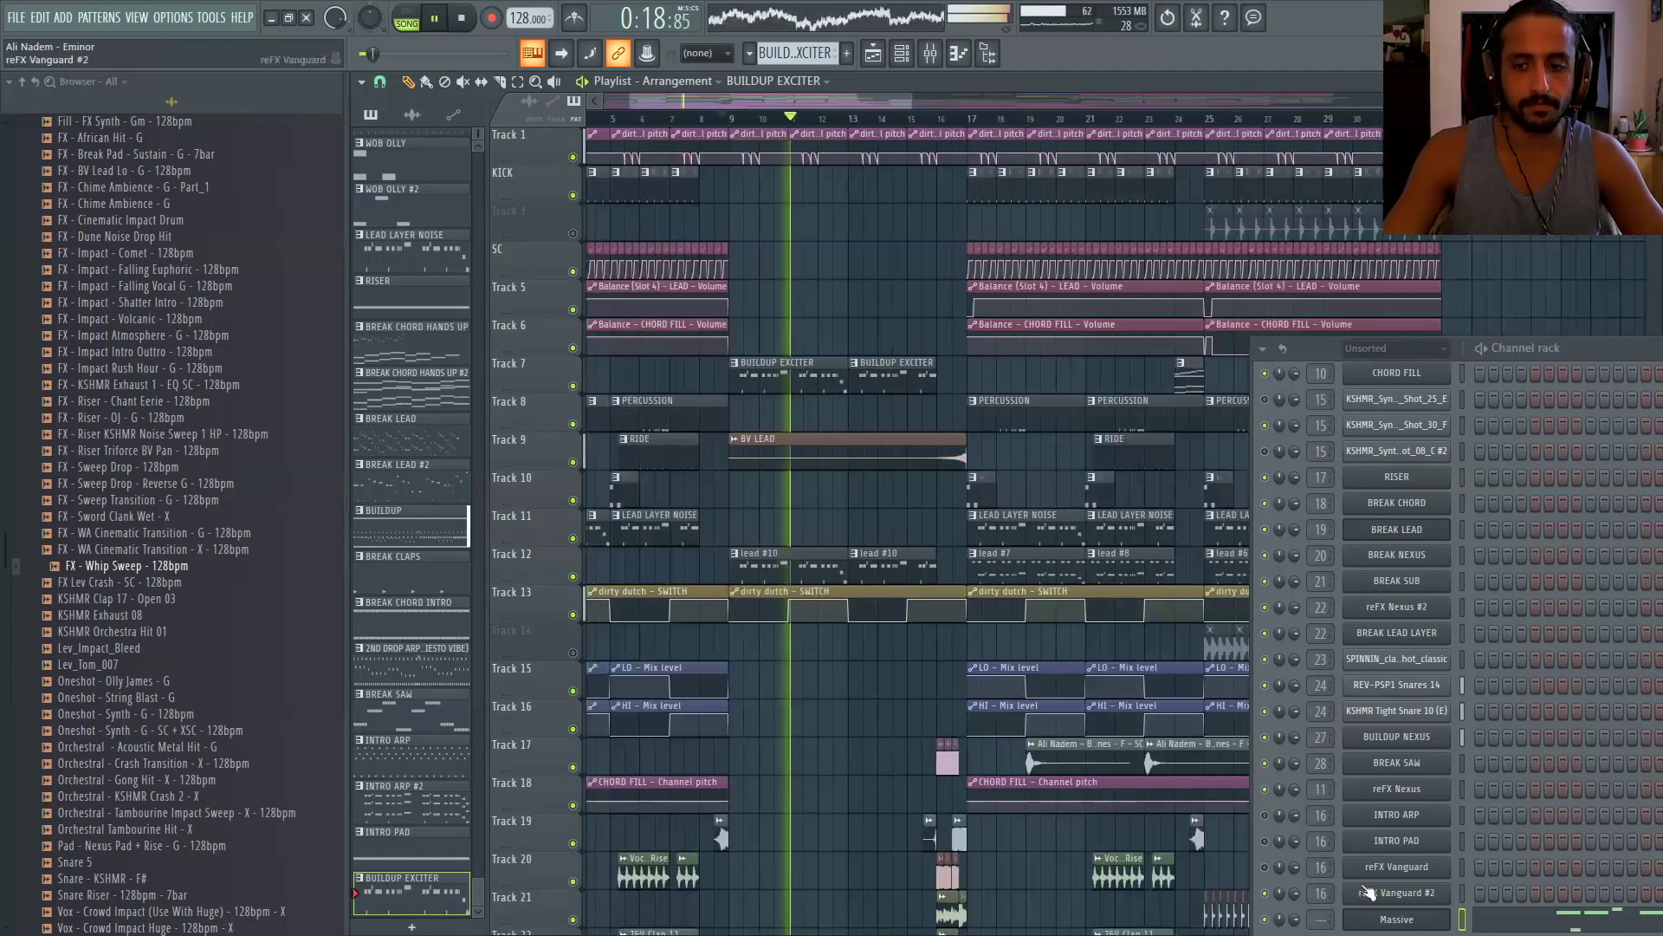
# Set Massive's oscillator 1 pitch to 12.00, route it fully to Filter 1 and restart playback
pyautogui.click(1396, 920)
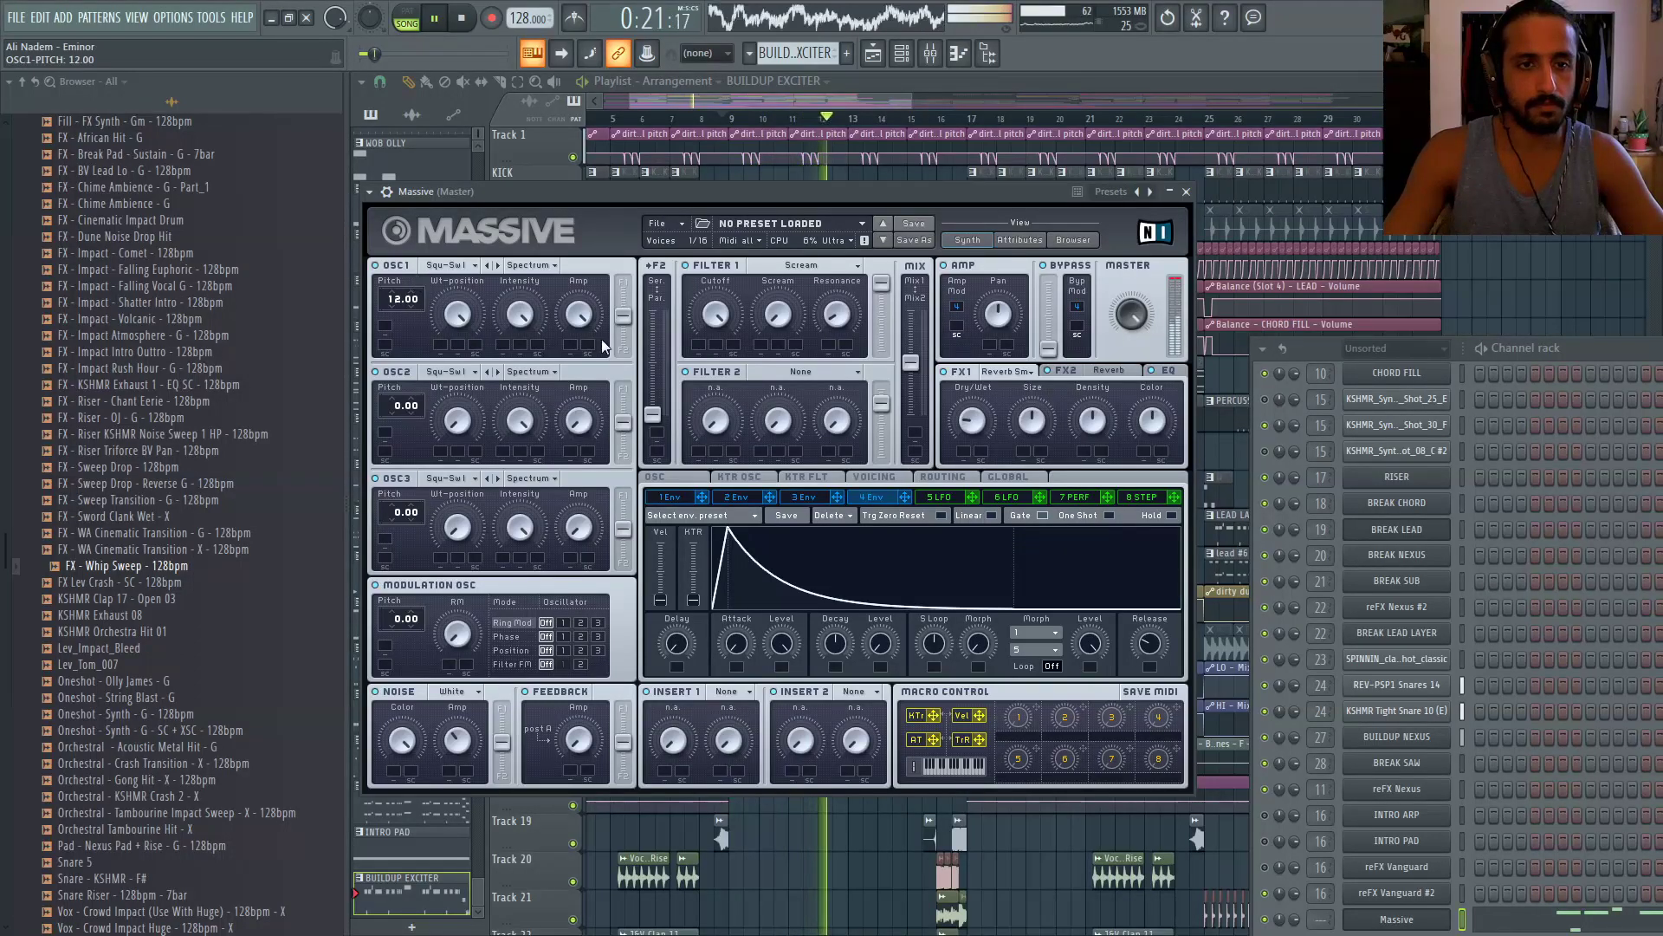
pyautogui.moveTo(623, 315); pyautogui.dragTo(624, 250)
pyautogui.press('space')
pyautogui.press('space')
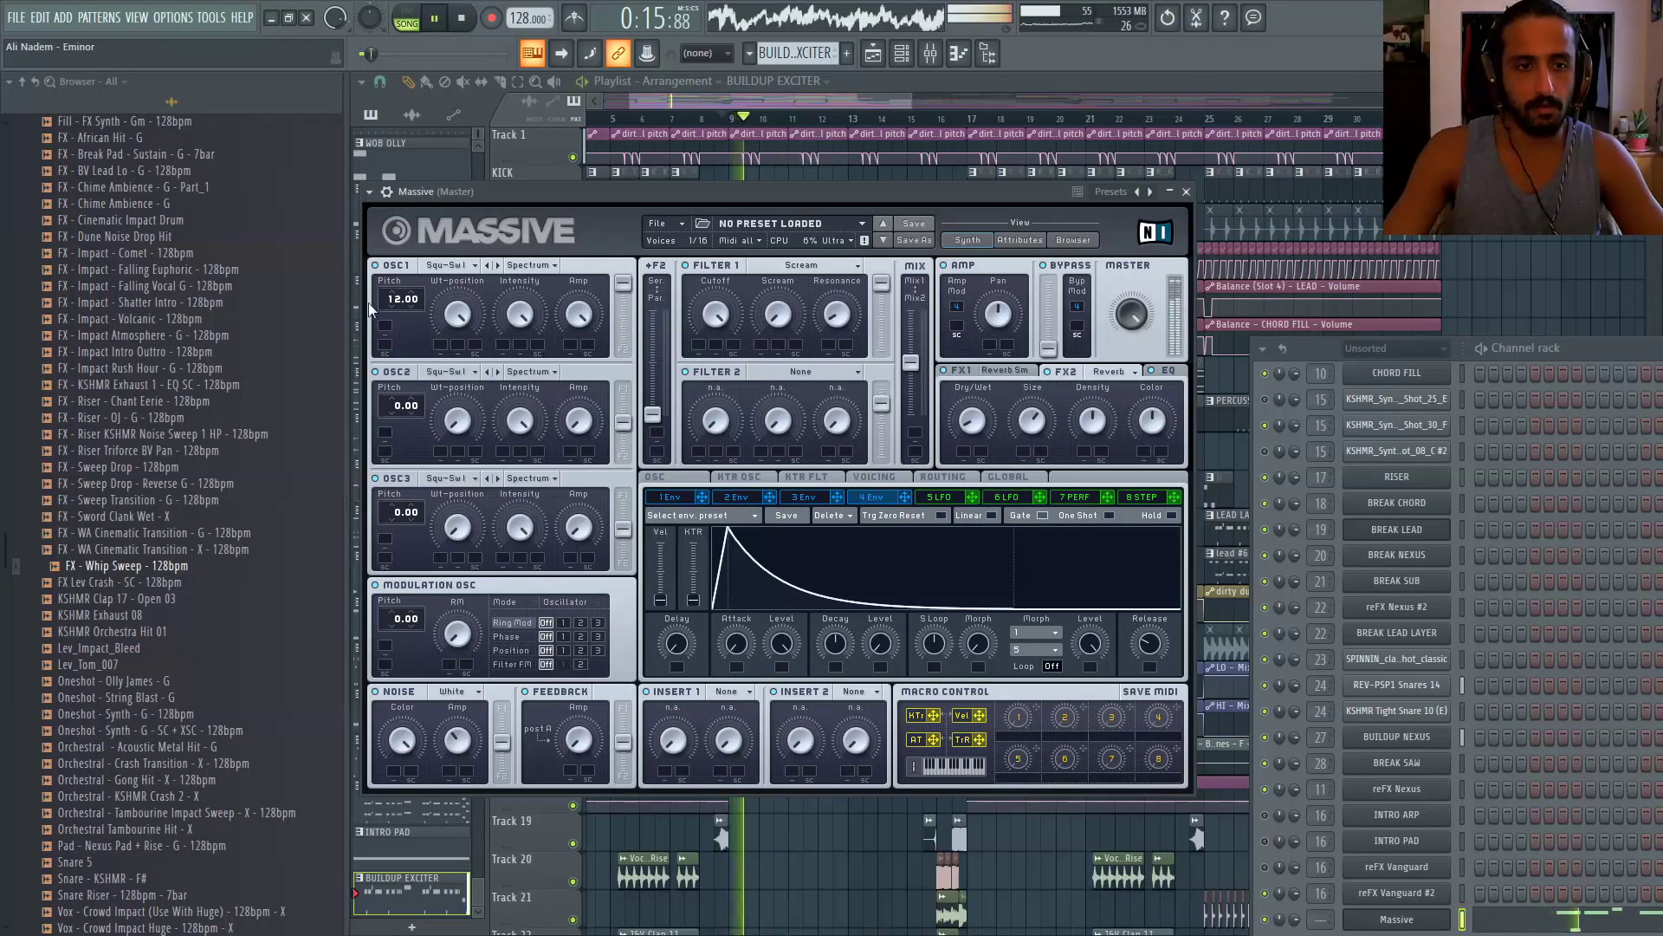
# Set the Massive channel's pitch range to 12 and link its pitch to the dirty dutch - Channel pitch automation
pyautogui.click(877, 478)
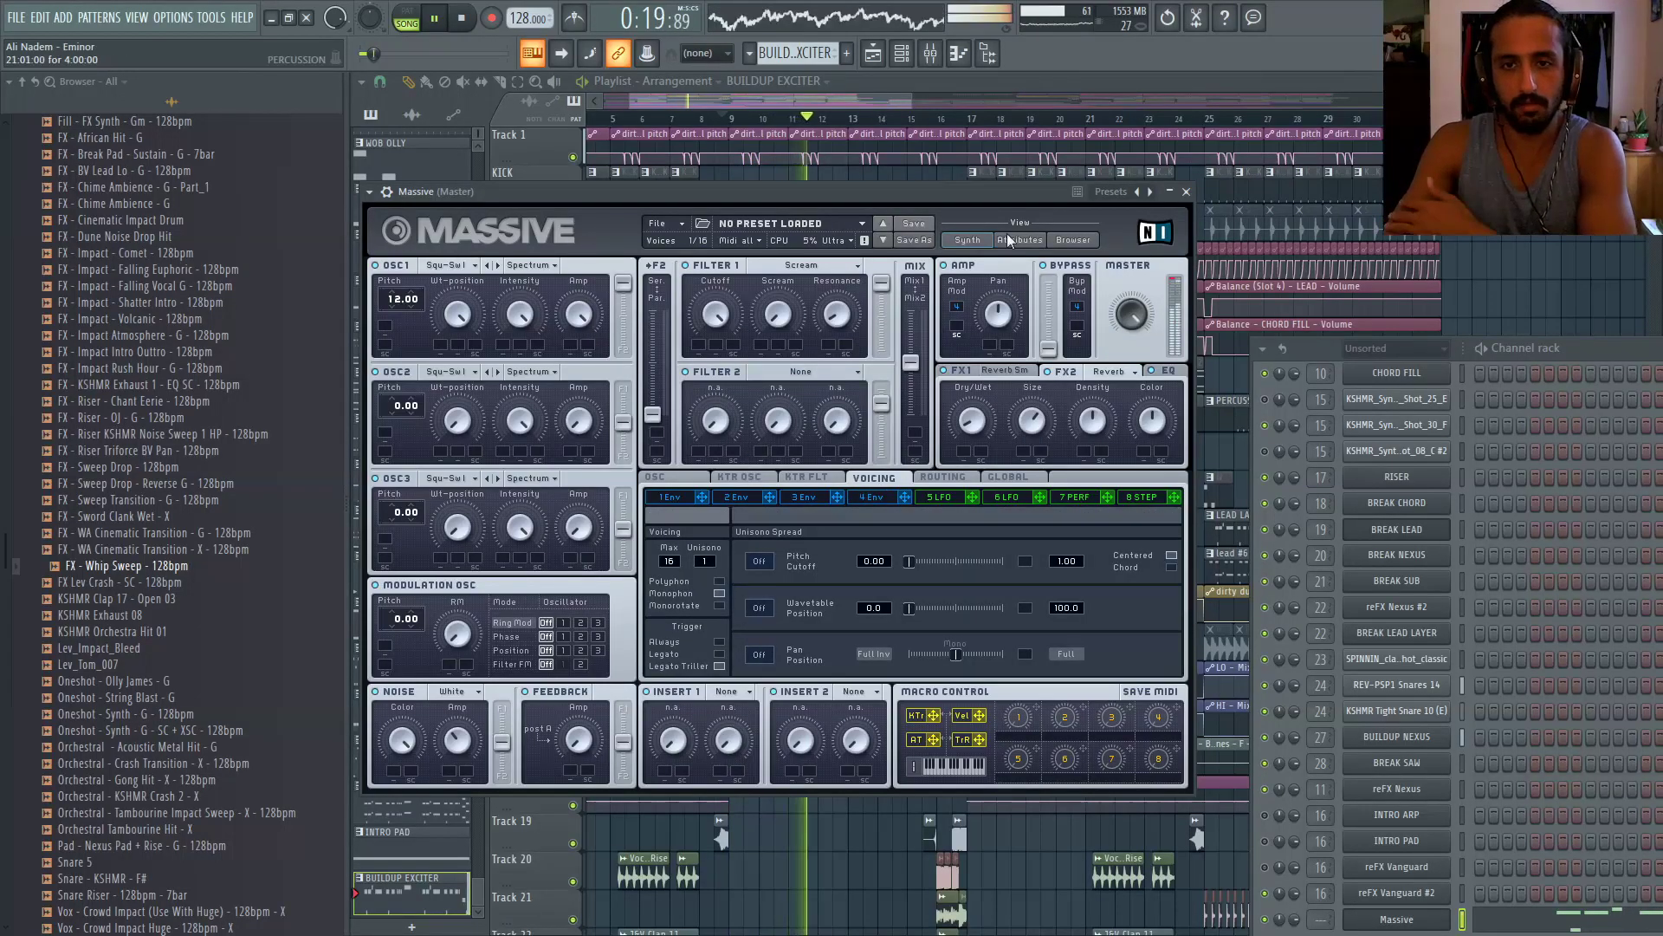
pyautogui.click(387, 191)
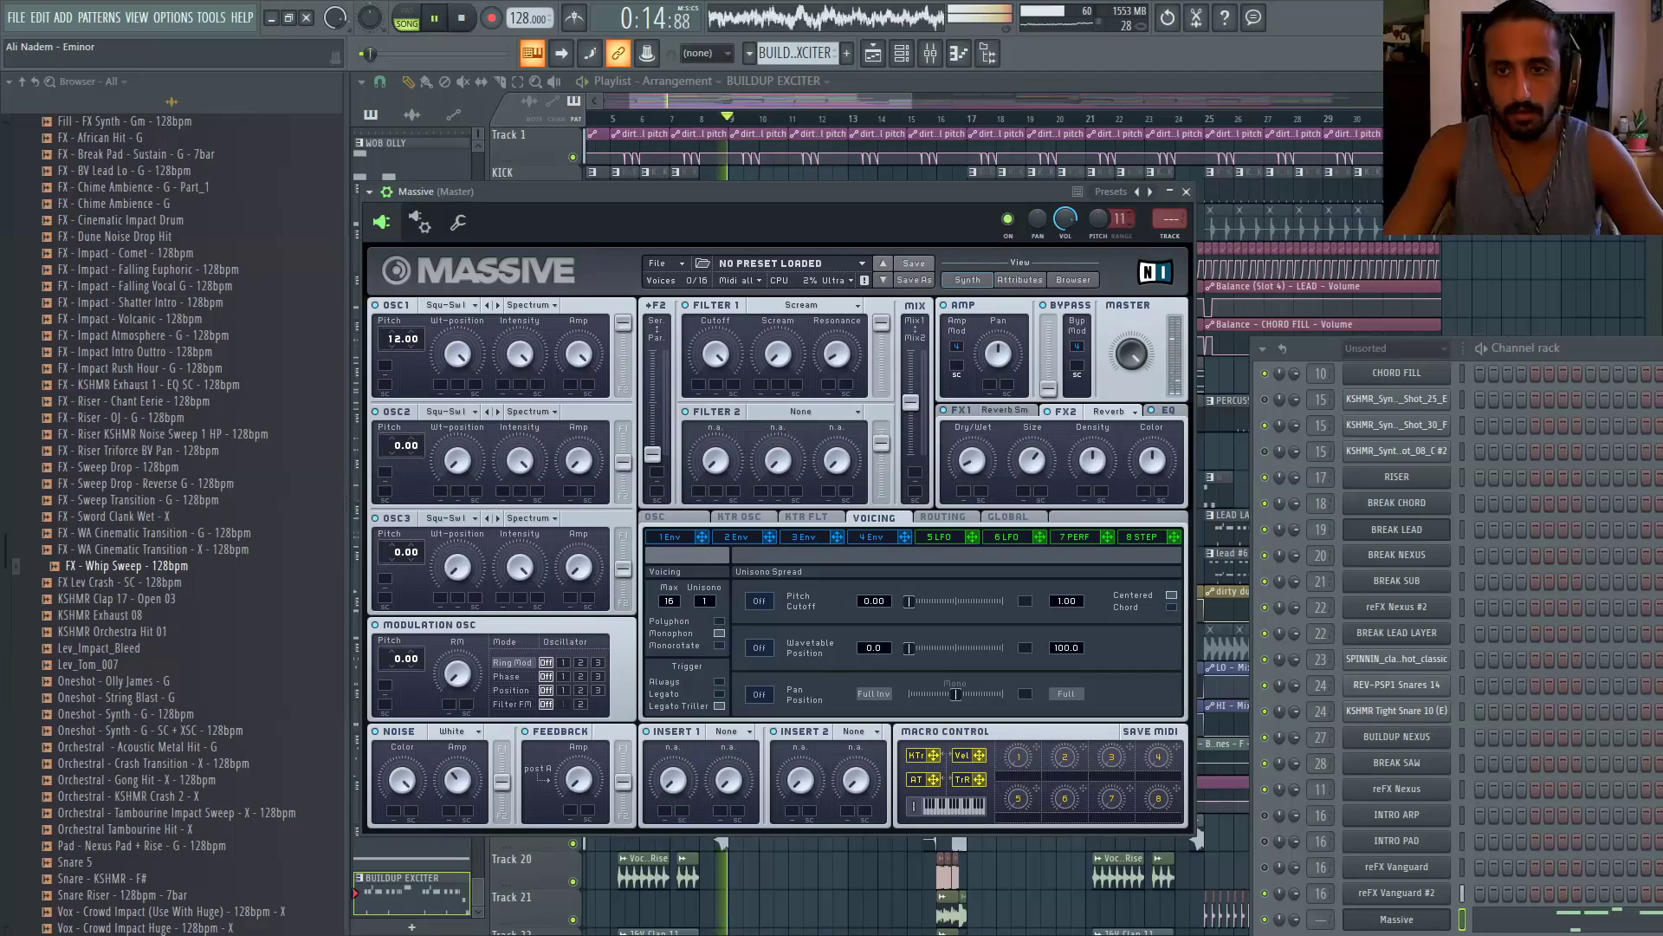
pyautogui.rightClick(1102, 226)
pyautogui.click(1149, 355)
pyautogui.click(814, 398)
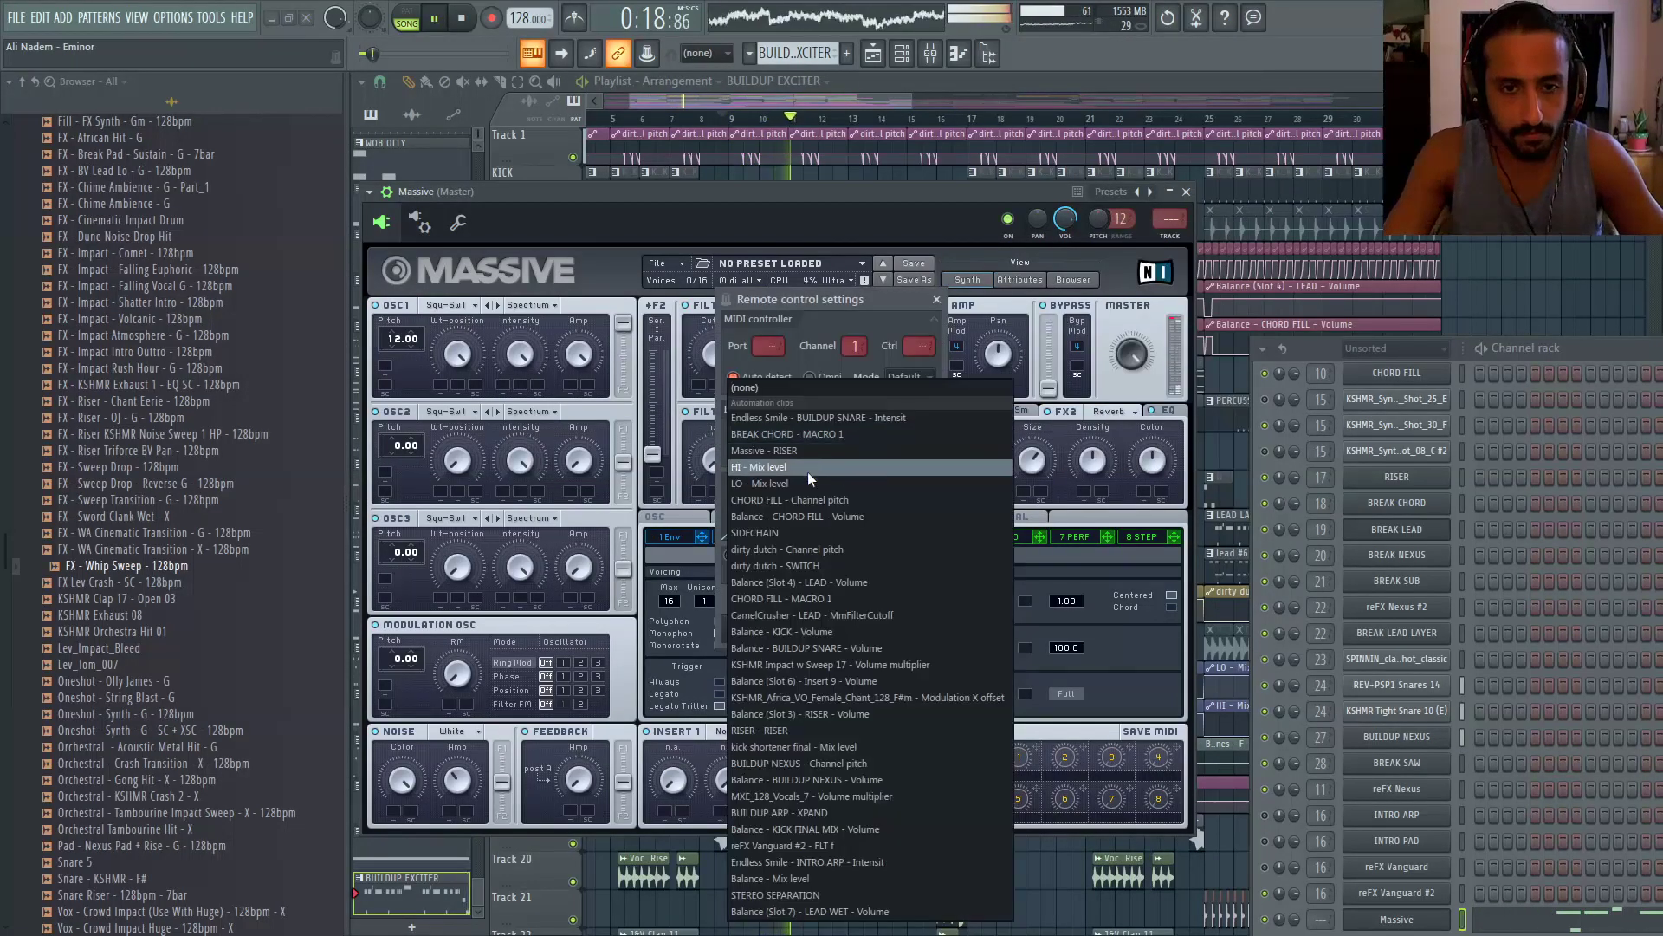
pyautogui.click(778, 549)
pyautogui.click(901, 630)
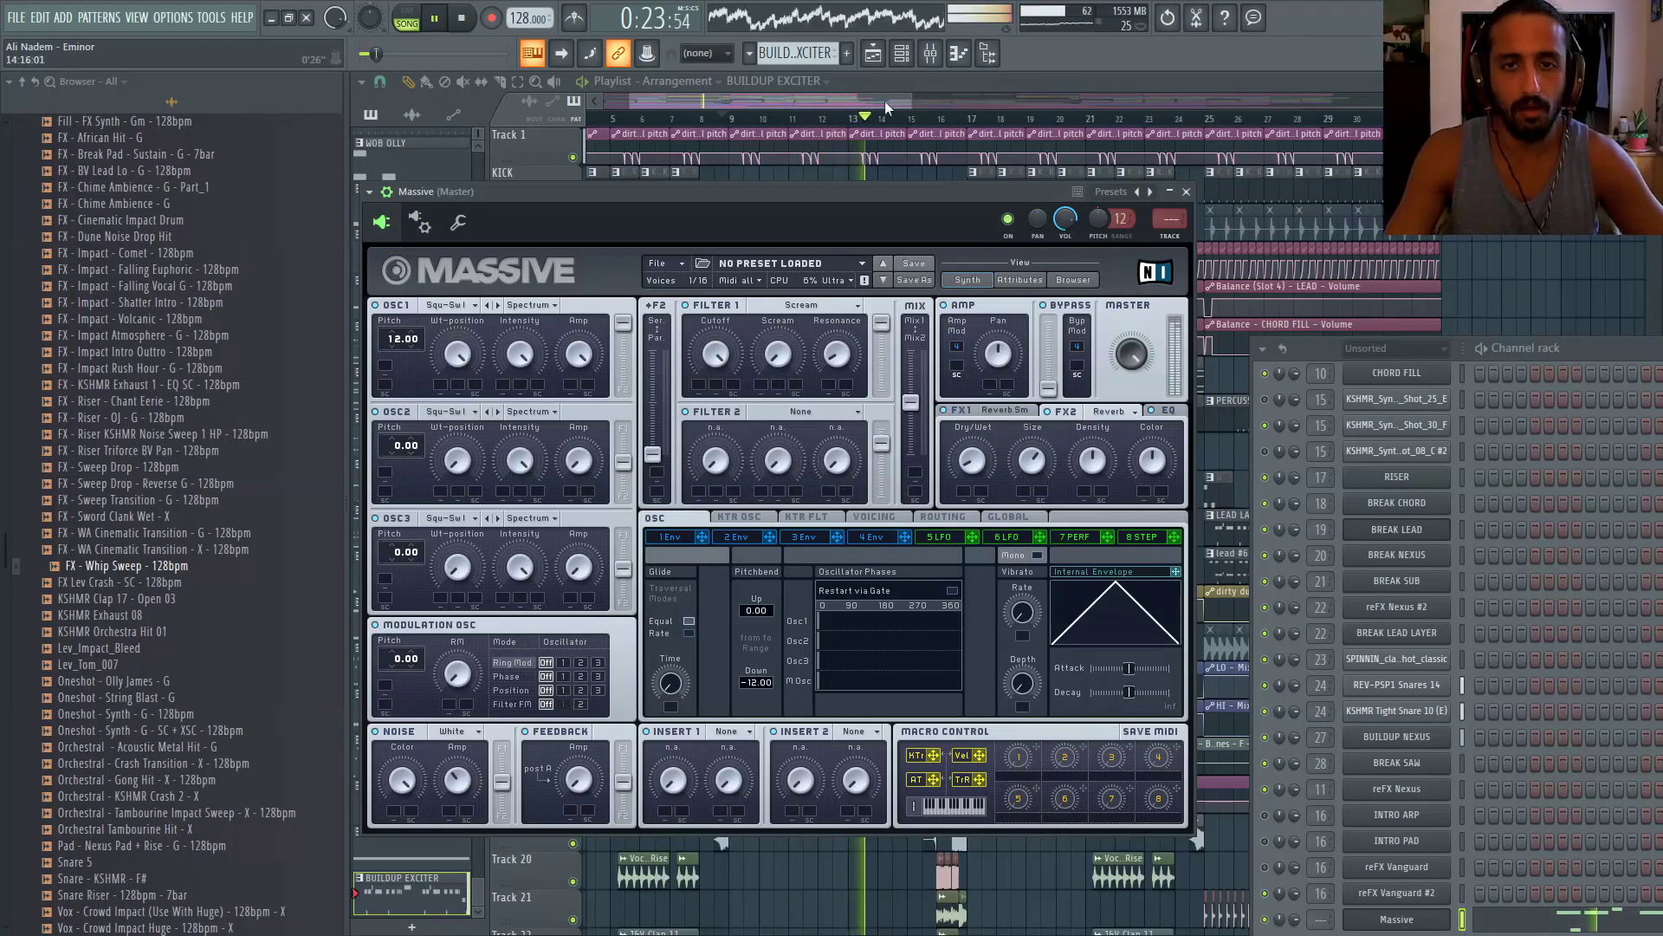
# Listen to the BUILDUP EXCITER section leading into the drop at bar 17 and compare it with the arrangement around bar 53
pyautogui.click(934, 97)
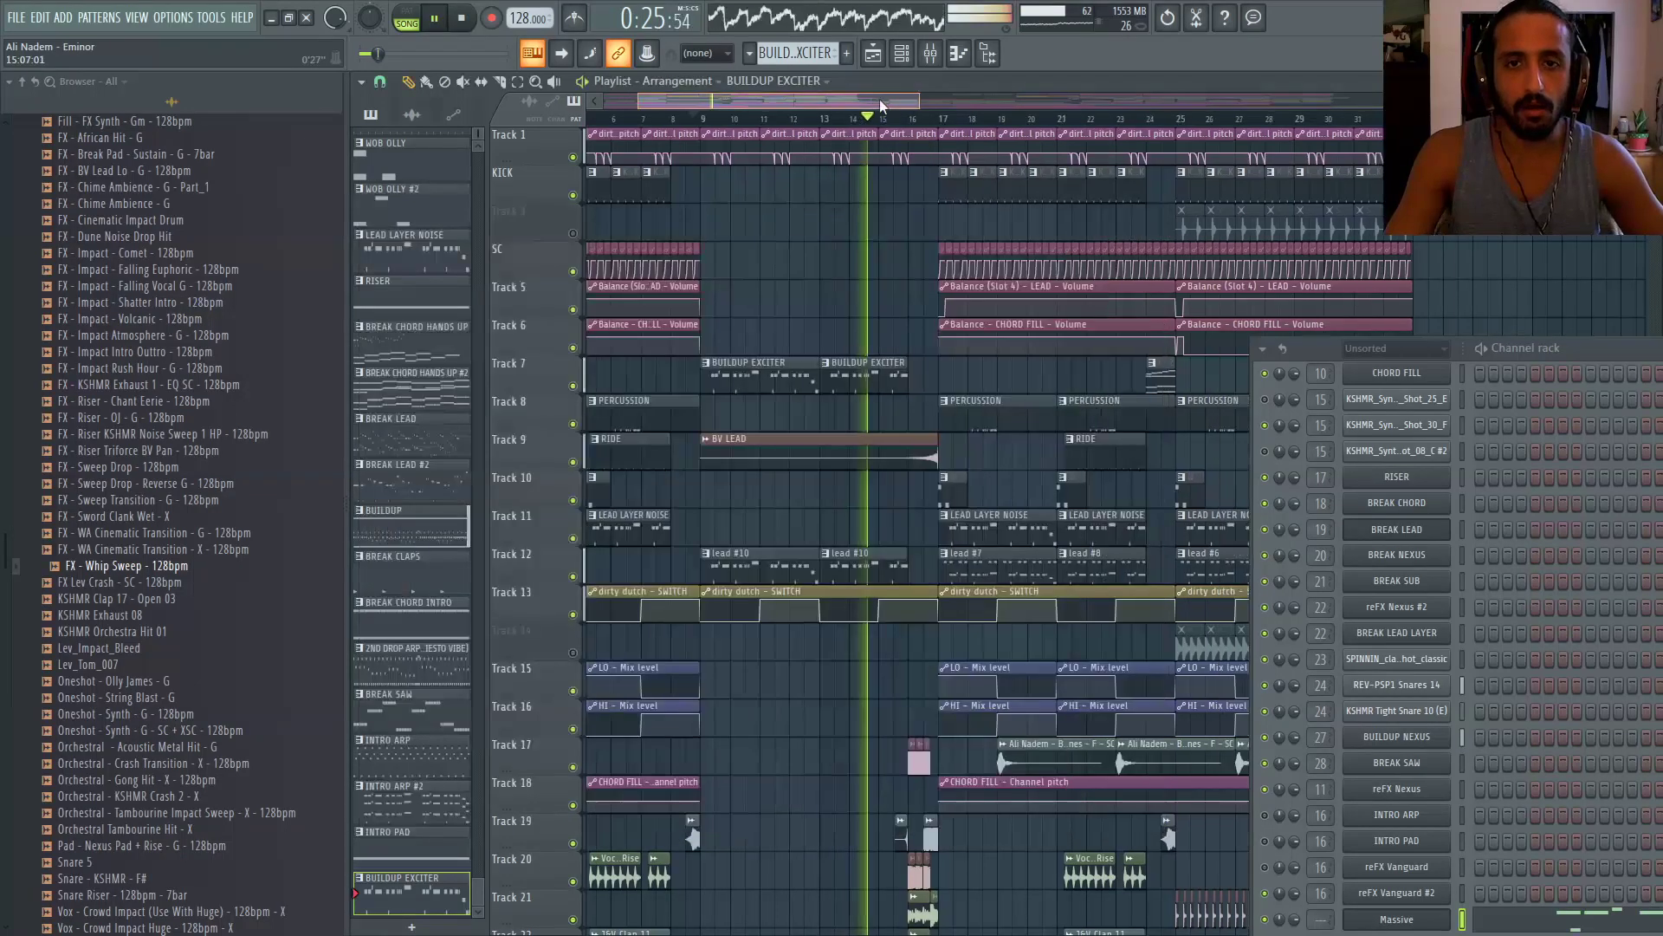
pyautogui.scroll(5, 873, 303)
pyautogui.scroll(-6, 826, 242)
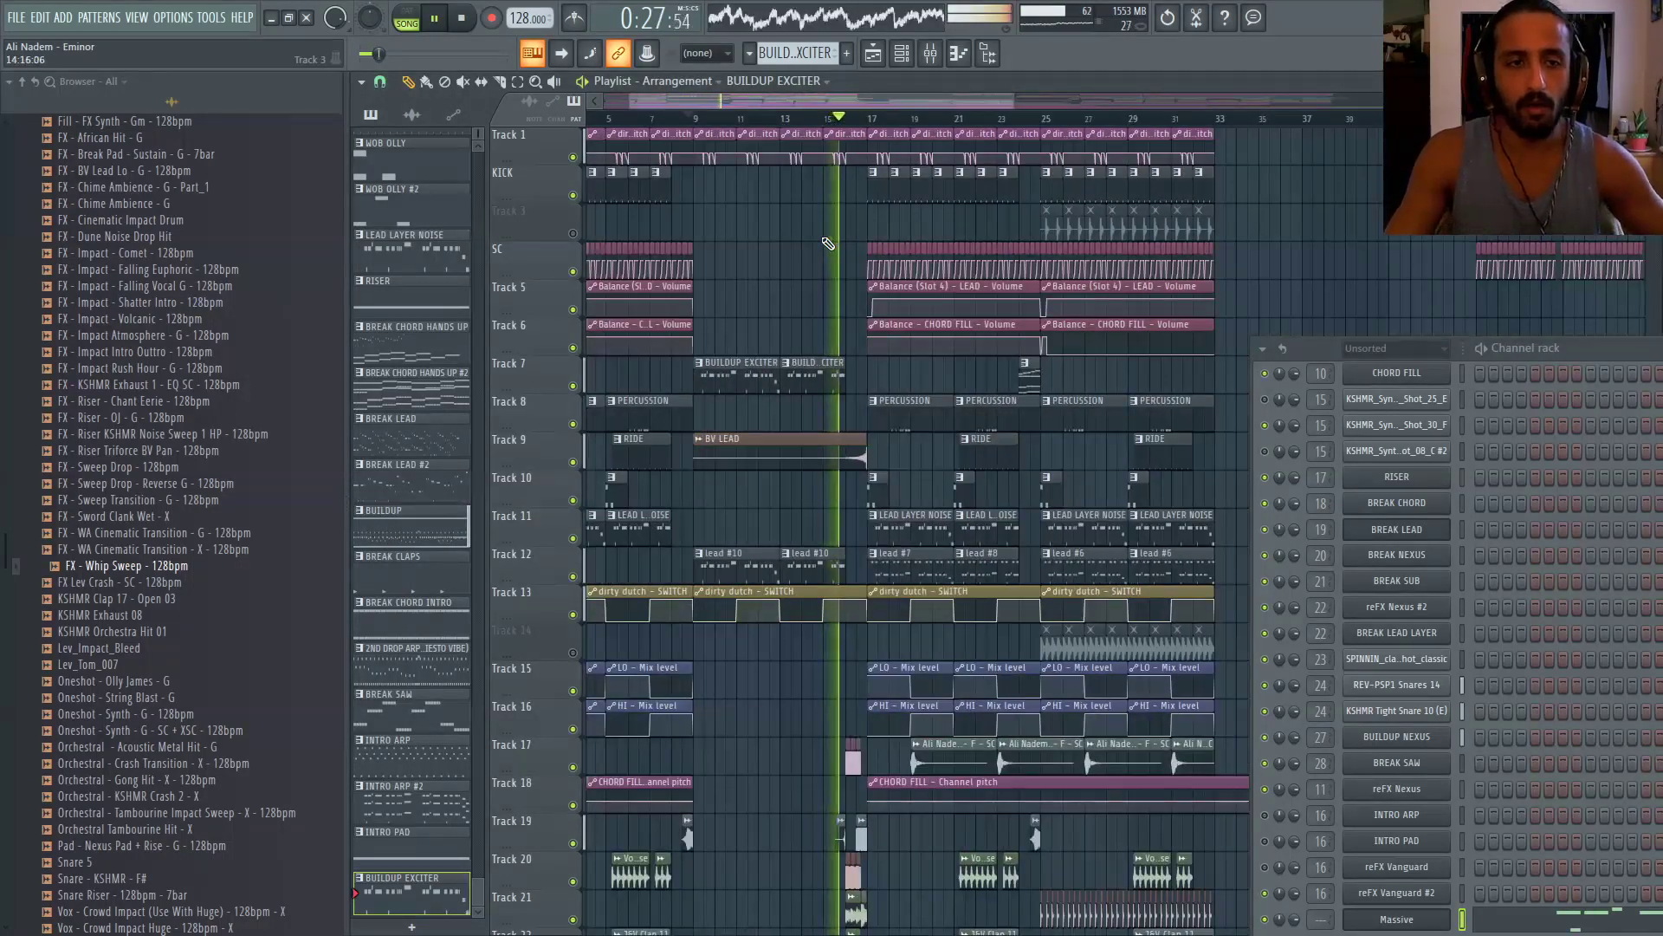
pyautogui.moveTo(825, 98); pyautogui.dragTo(847, 100)
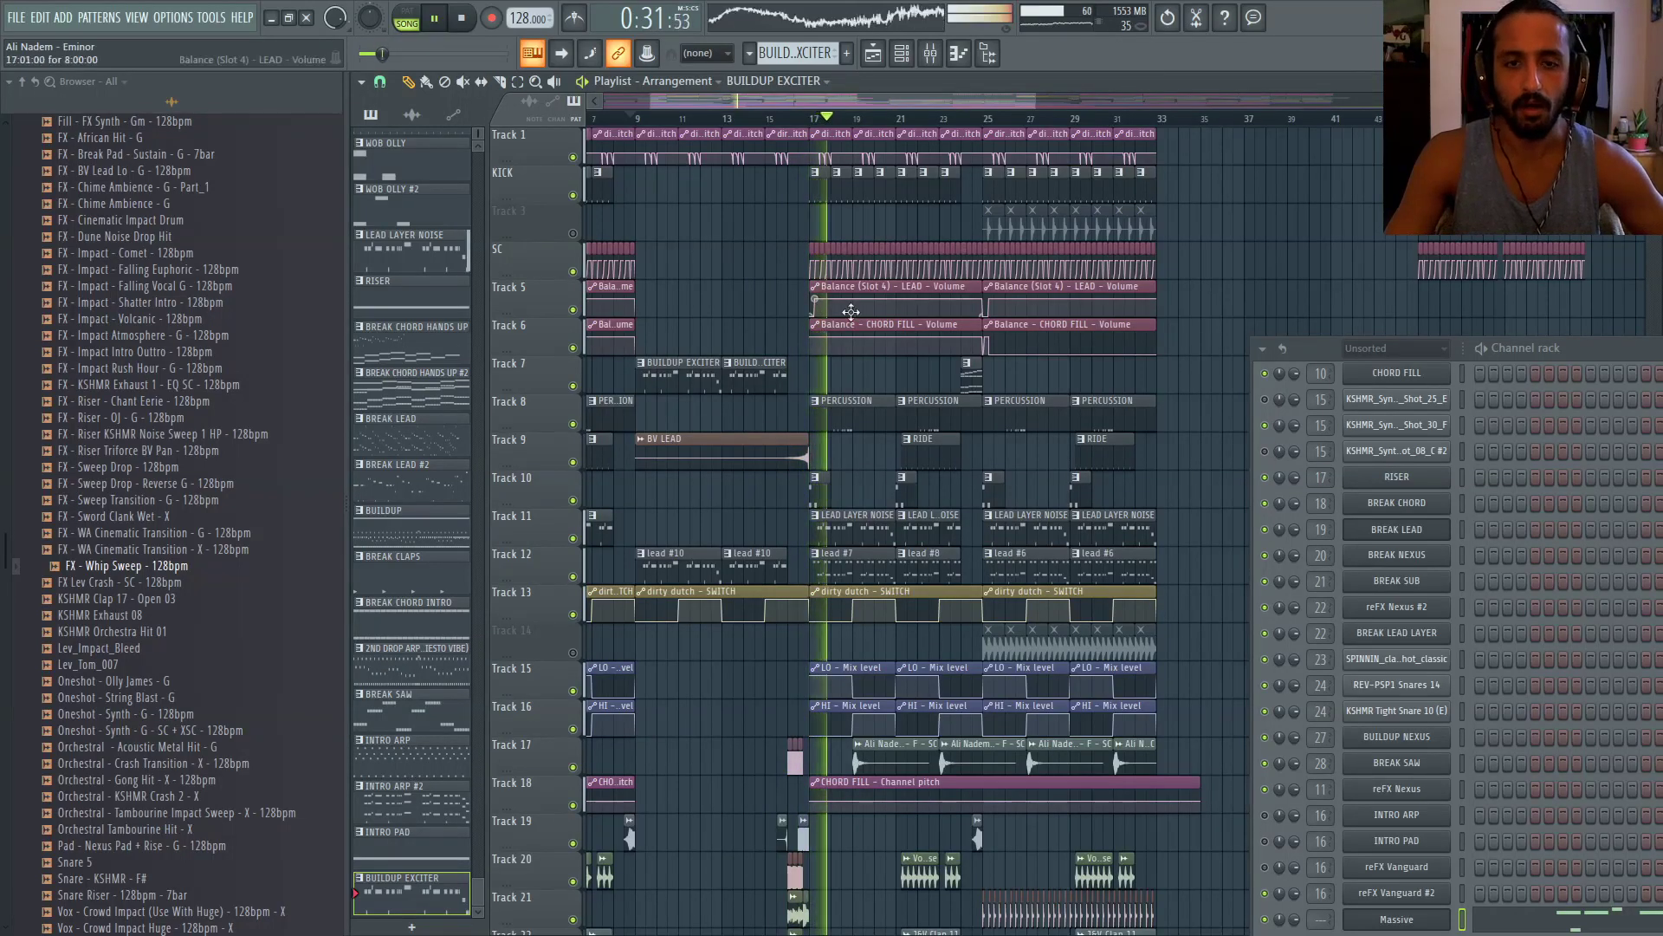
pyautogui.moveTo(790, 99); pyautogui.dragTo(773, 96)
pyautogui.click(902, 59)
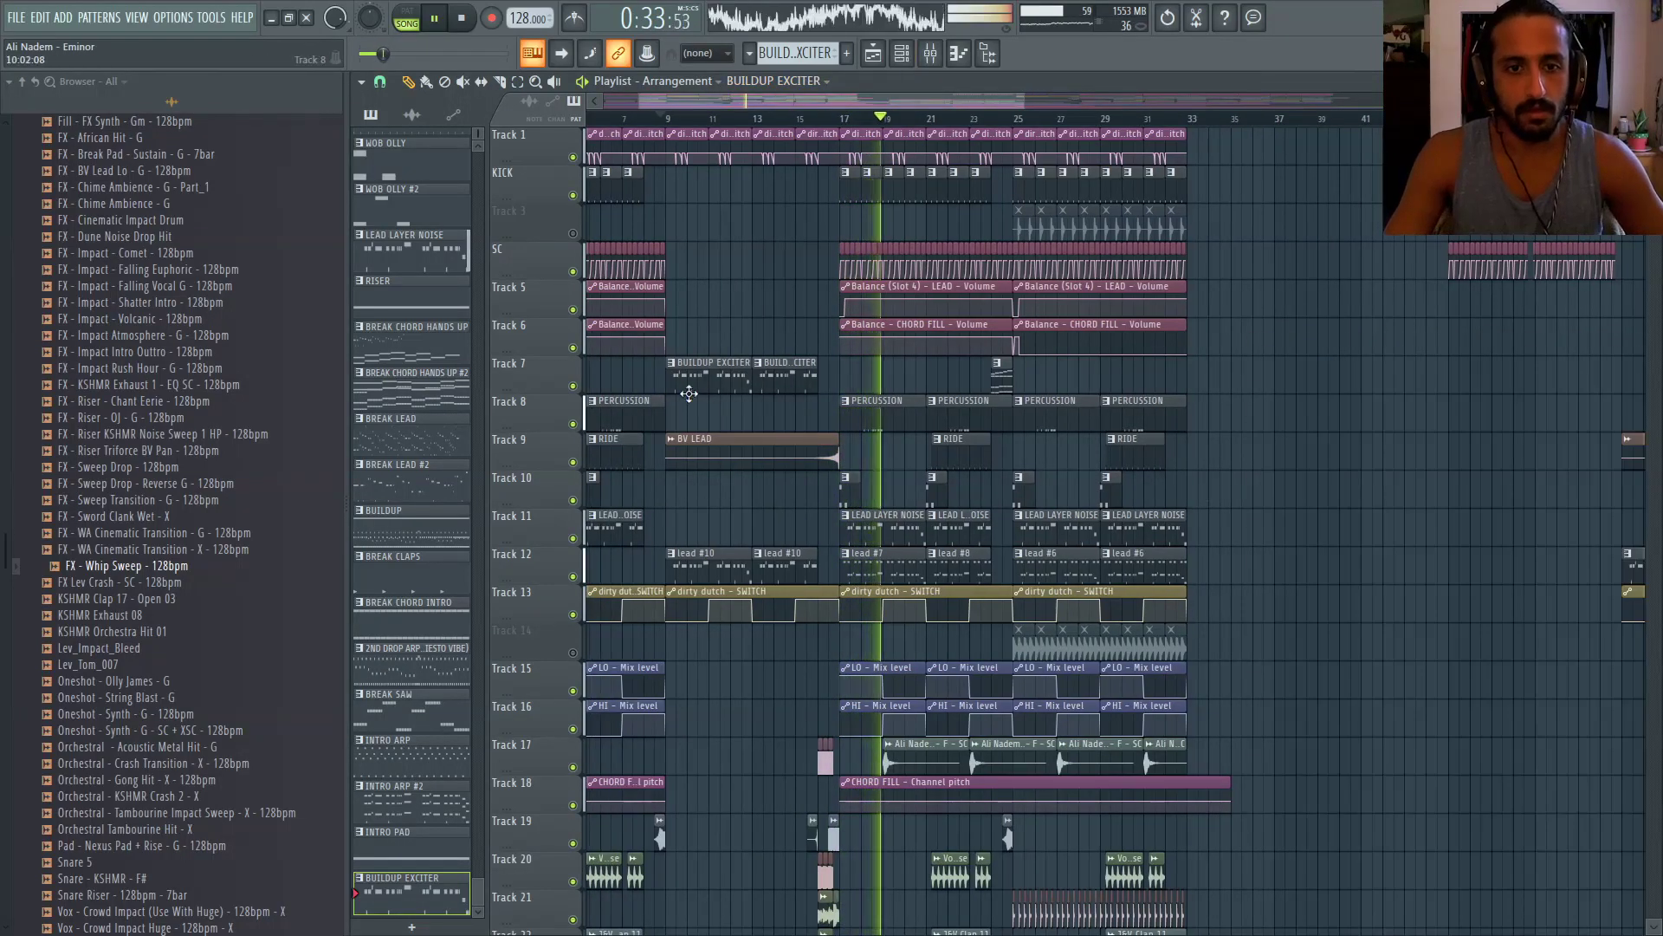
pyautogui.scroll(-2, 1191, 353)
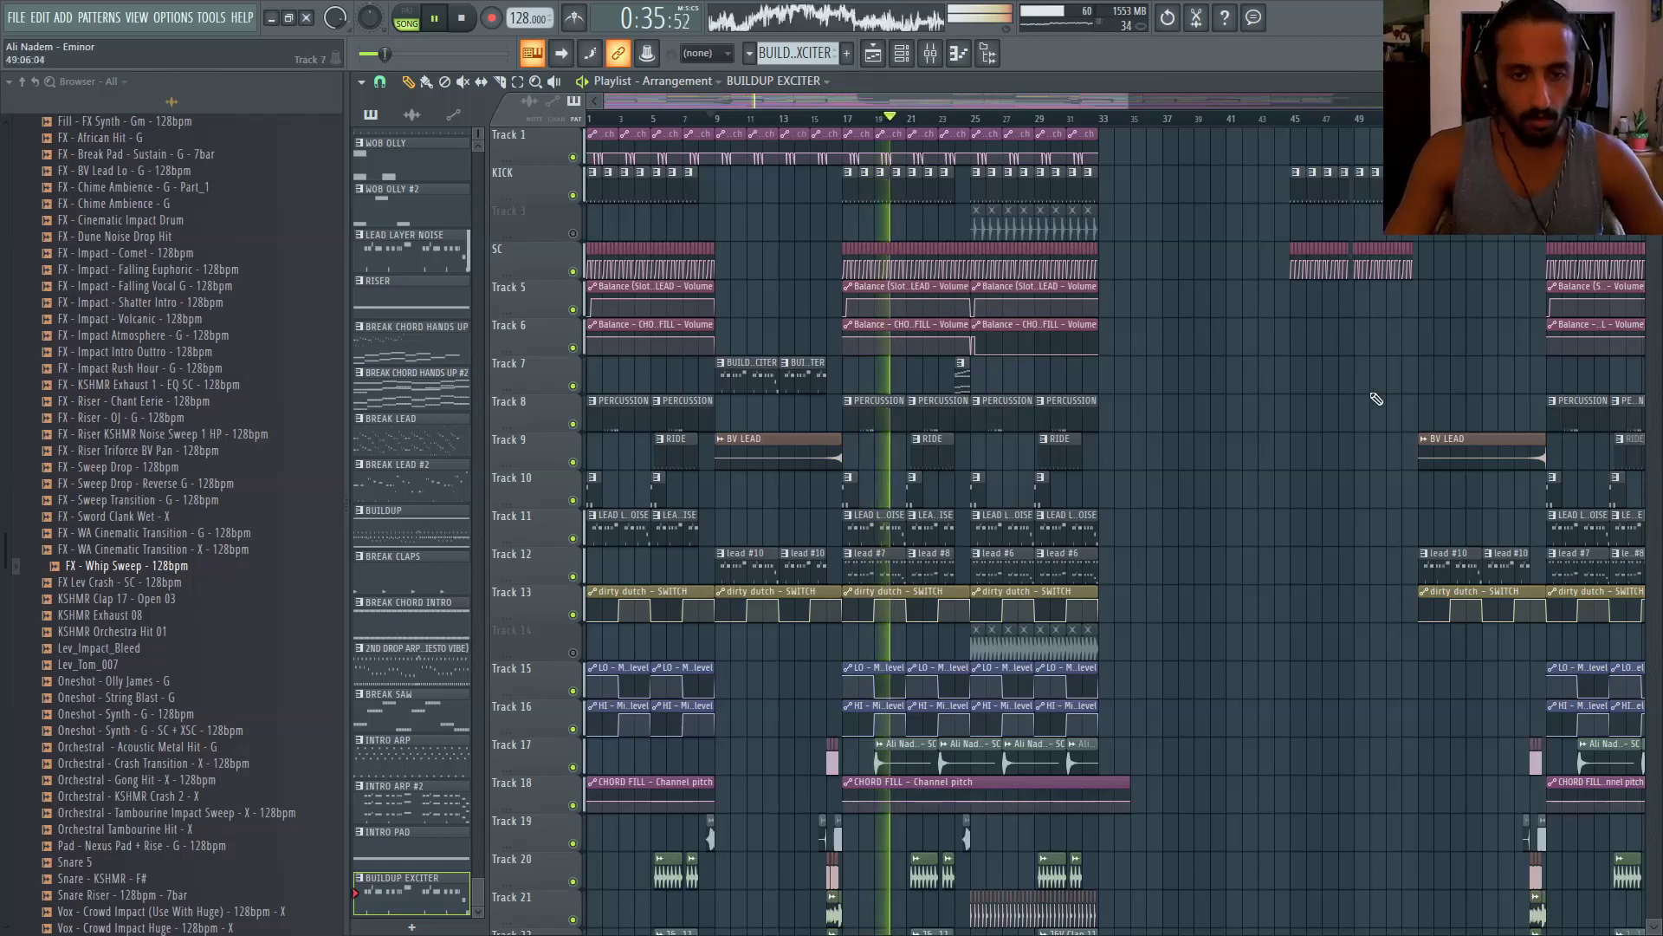
pyautogui.scroll(3, 1225, 365)
pyautogui.scroll(-3, 1225, 366)
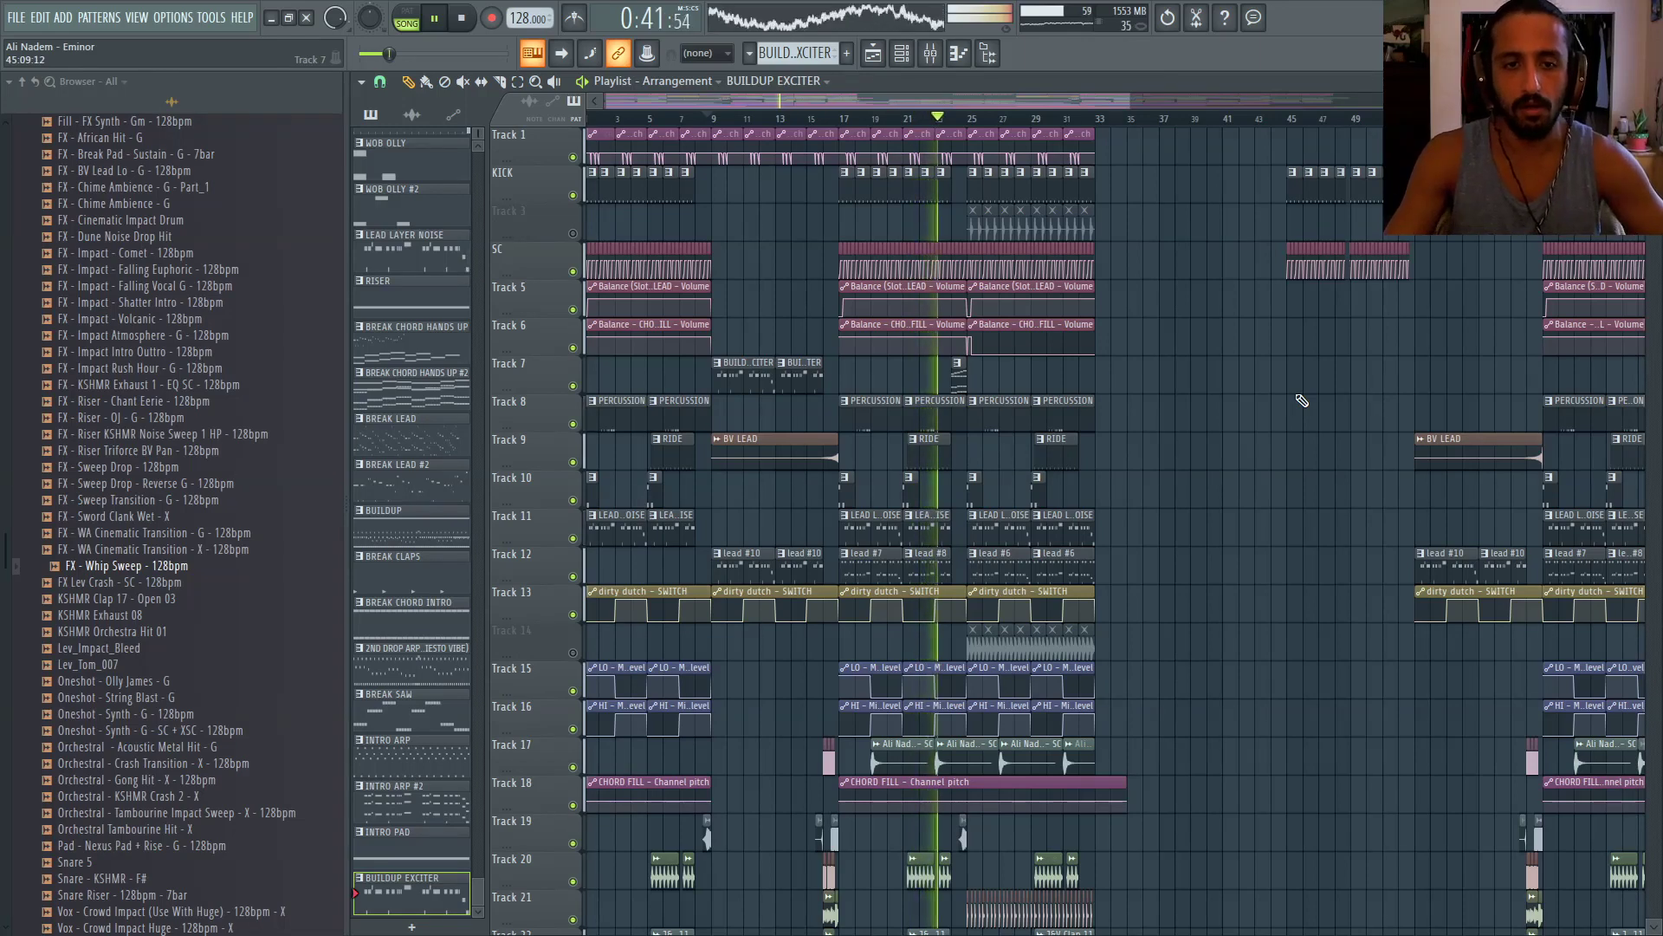
# Listen to the drop from bar 25 to its end at bar 33 and examine the layers in the lower playlist tracks
pyautogui.scroll(1, 1299, 399)
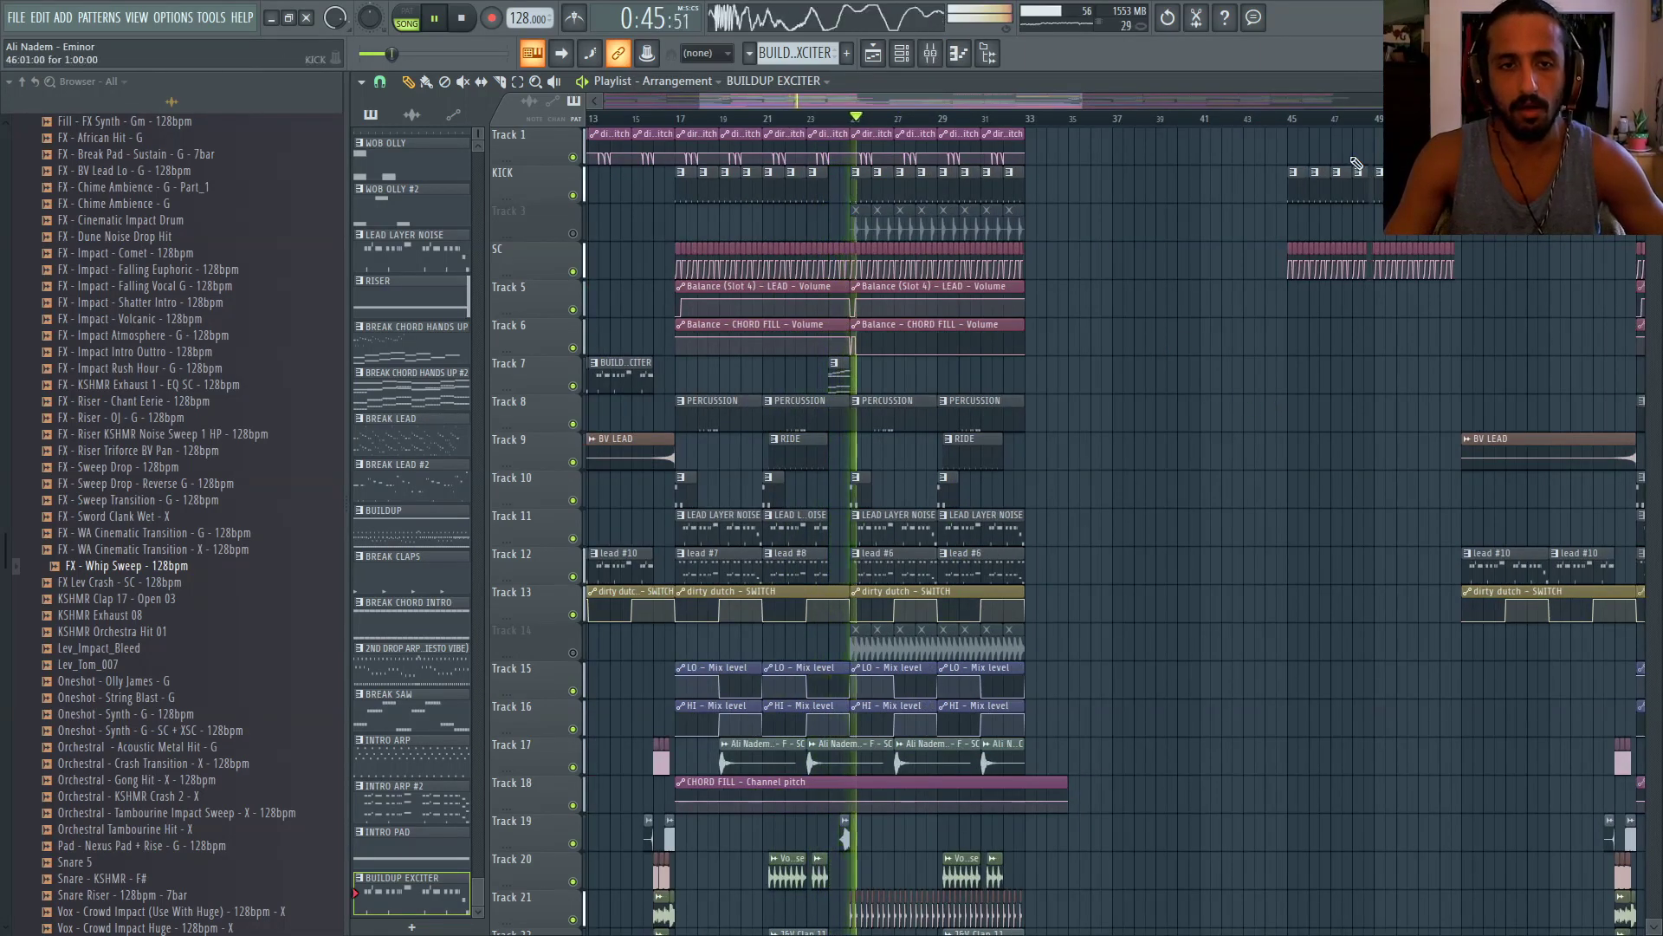
pyautogui.hscroll(2, 1126, 260)
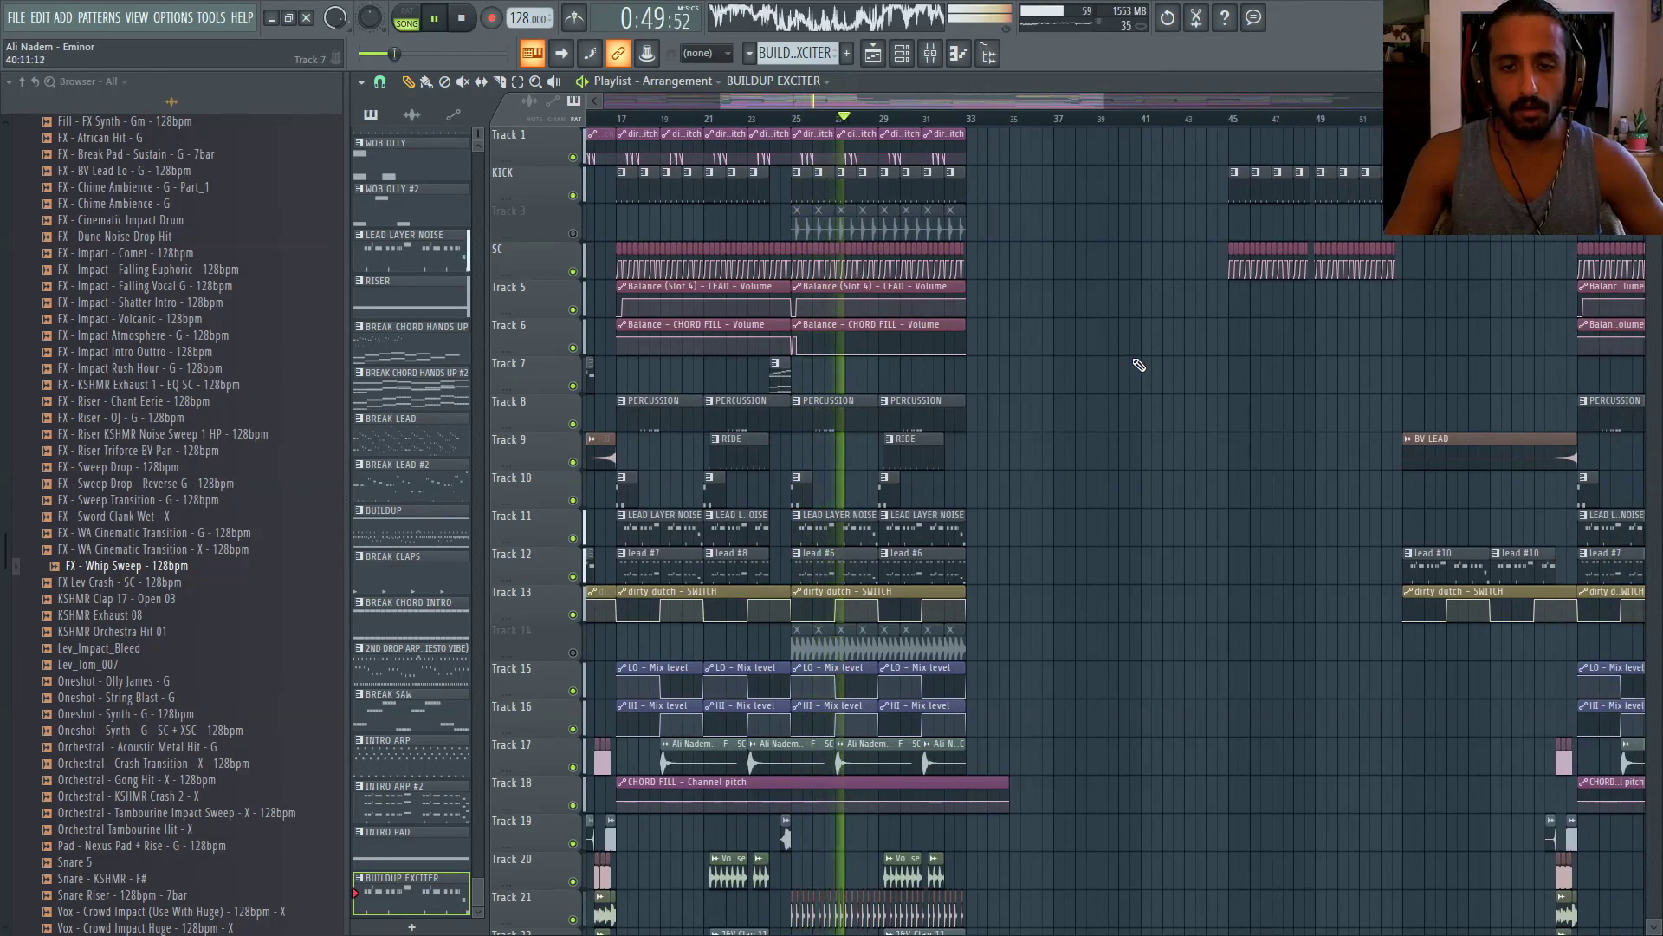
pyautogui.scroll(-2, 1138, 355)
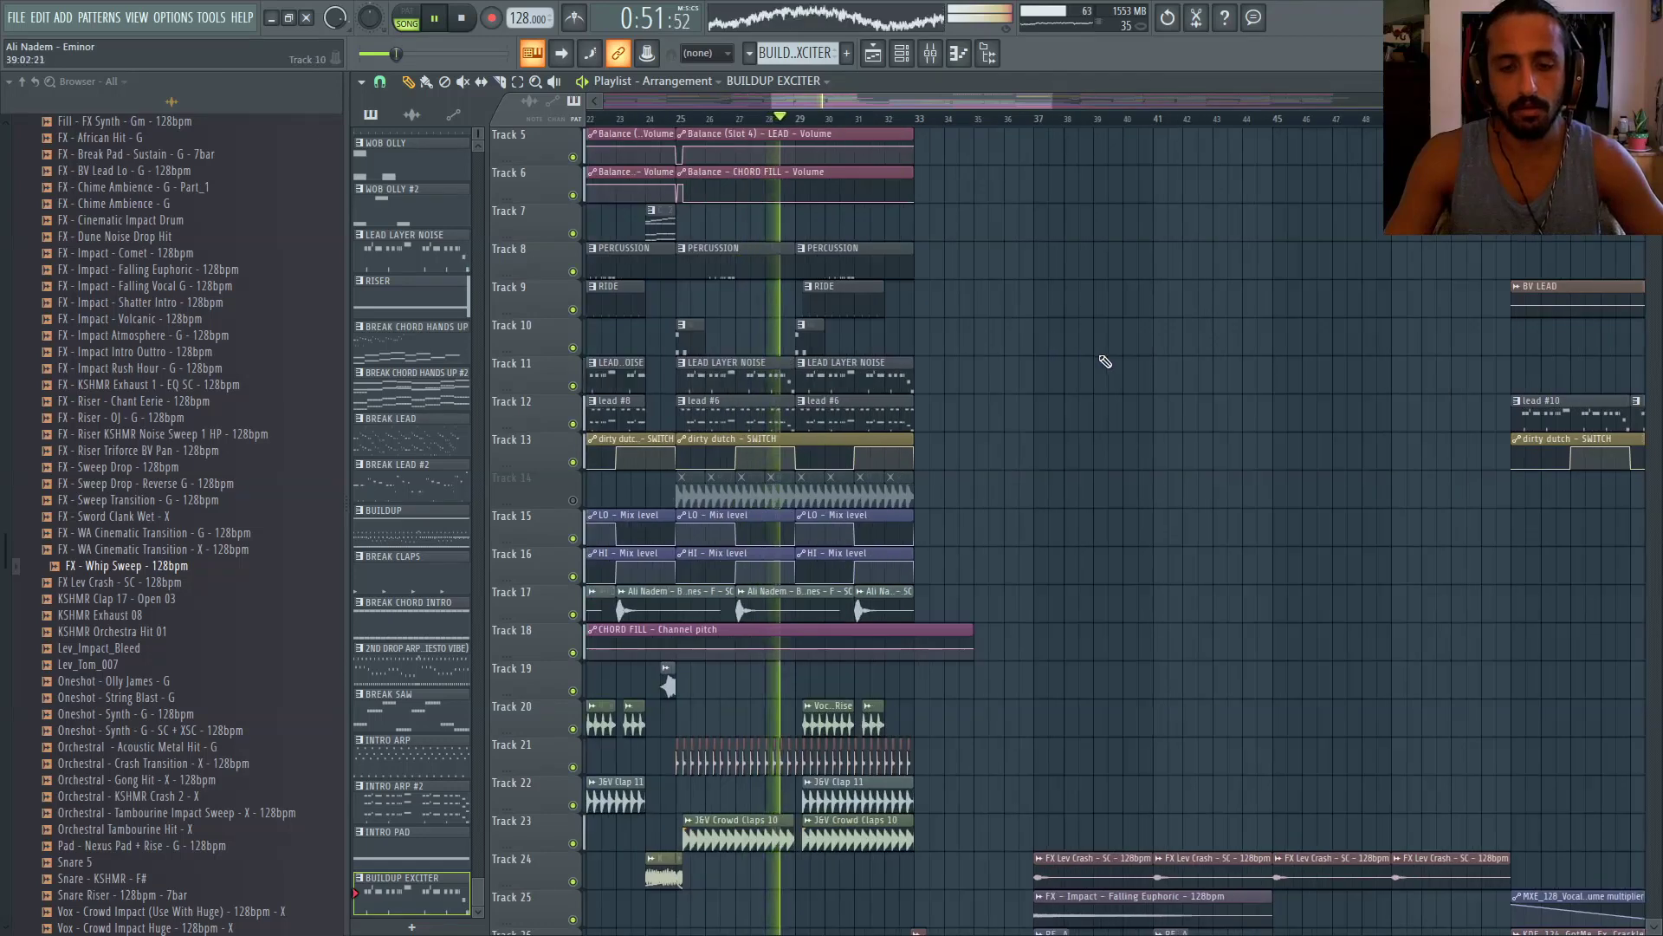
pyautogui.scroll(-1, 1143, 355)
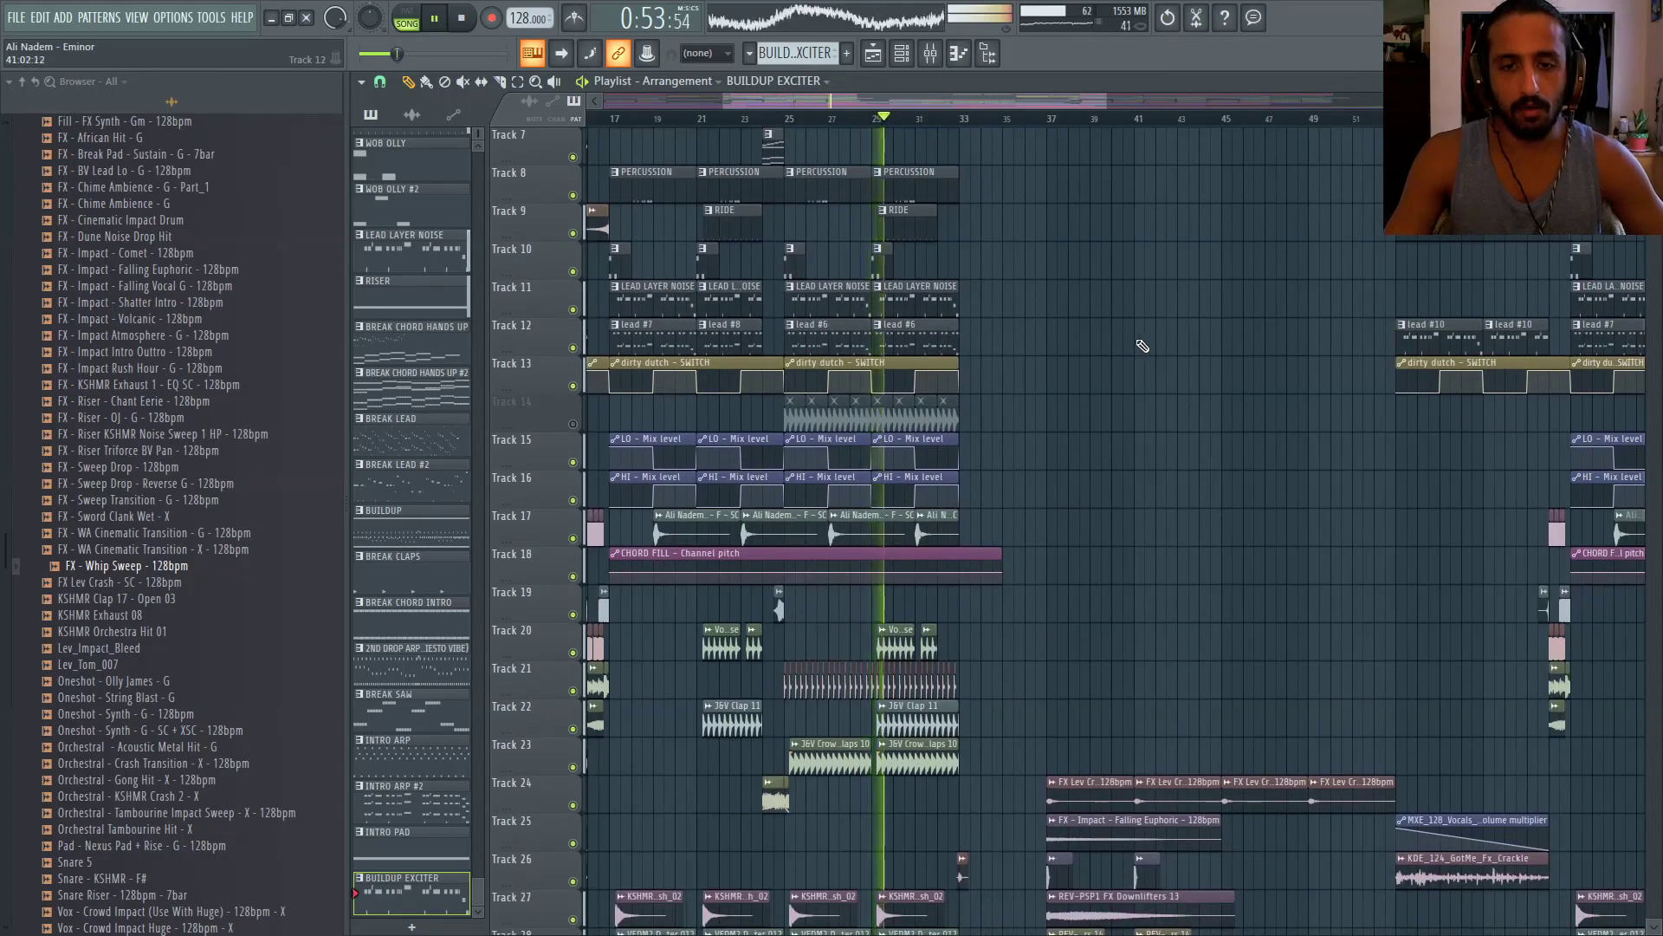
pyautogui.scroll(-1, 1134, 350)
pyautogui.scroll(3, 1134, 350)
pyautogui.scroll(3, 966, 470)
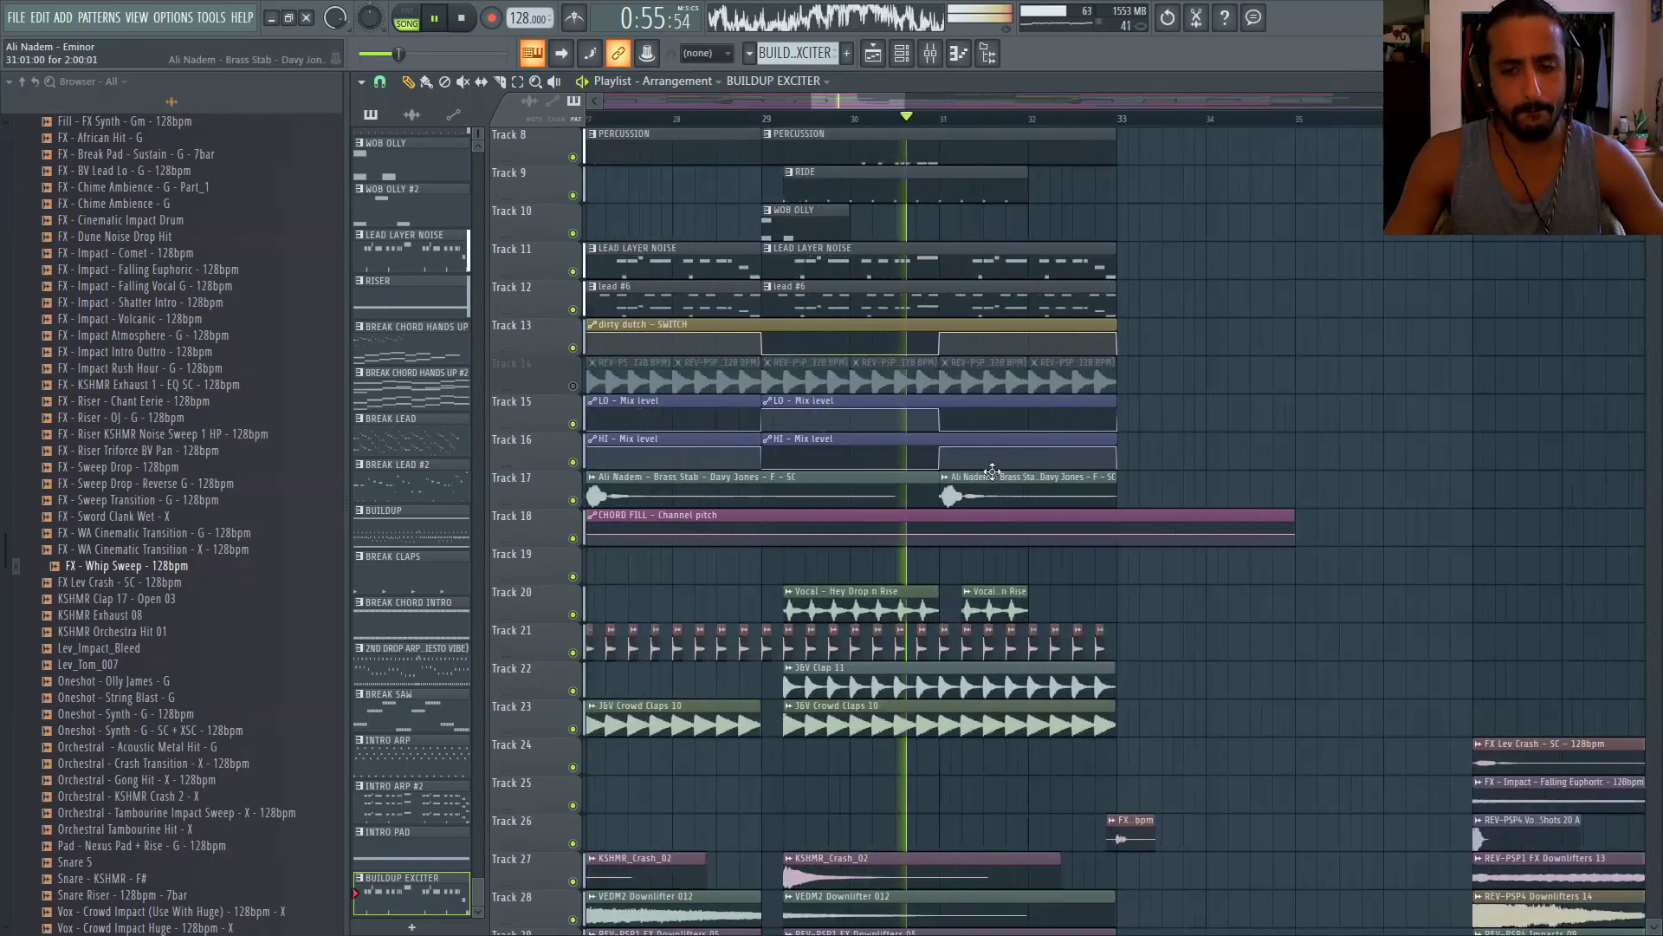
pyautogui.scroll(-8, 1225, 501)
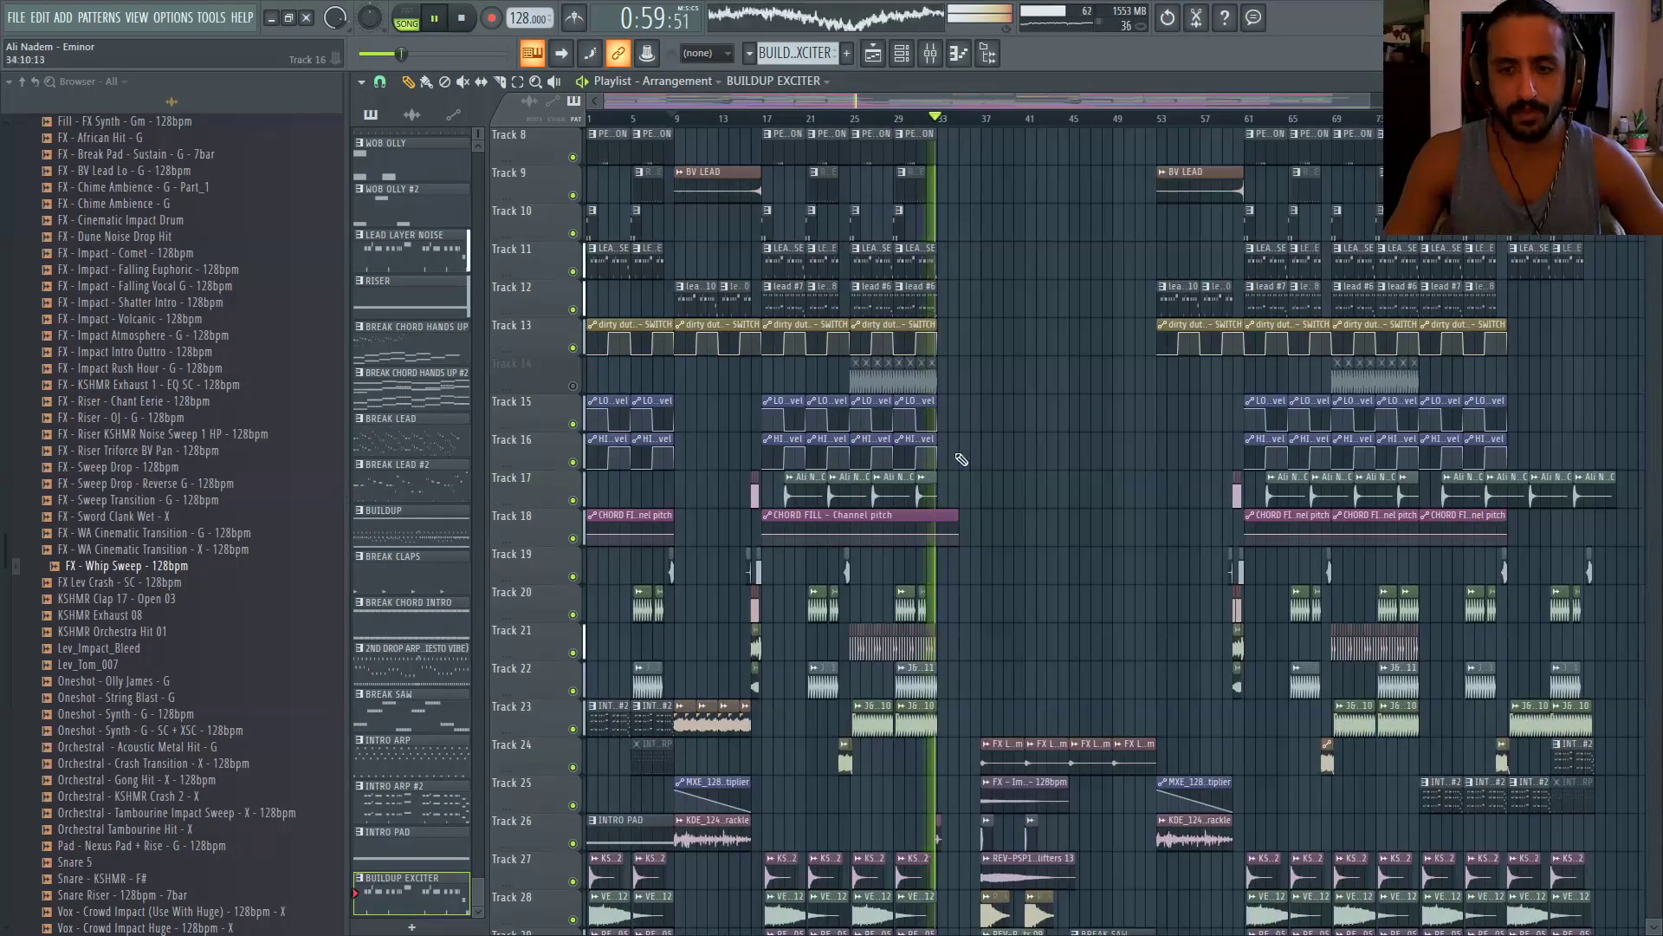
pyautogui.scroll(-2, 996, 453)
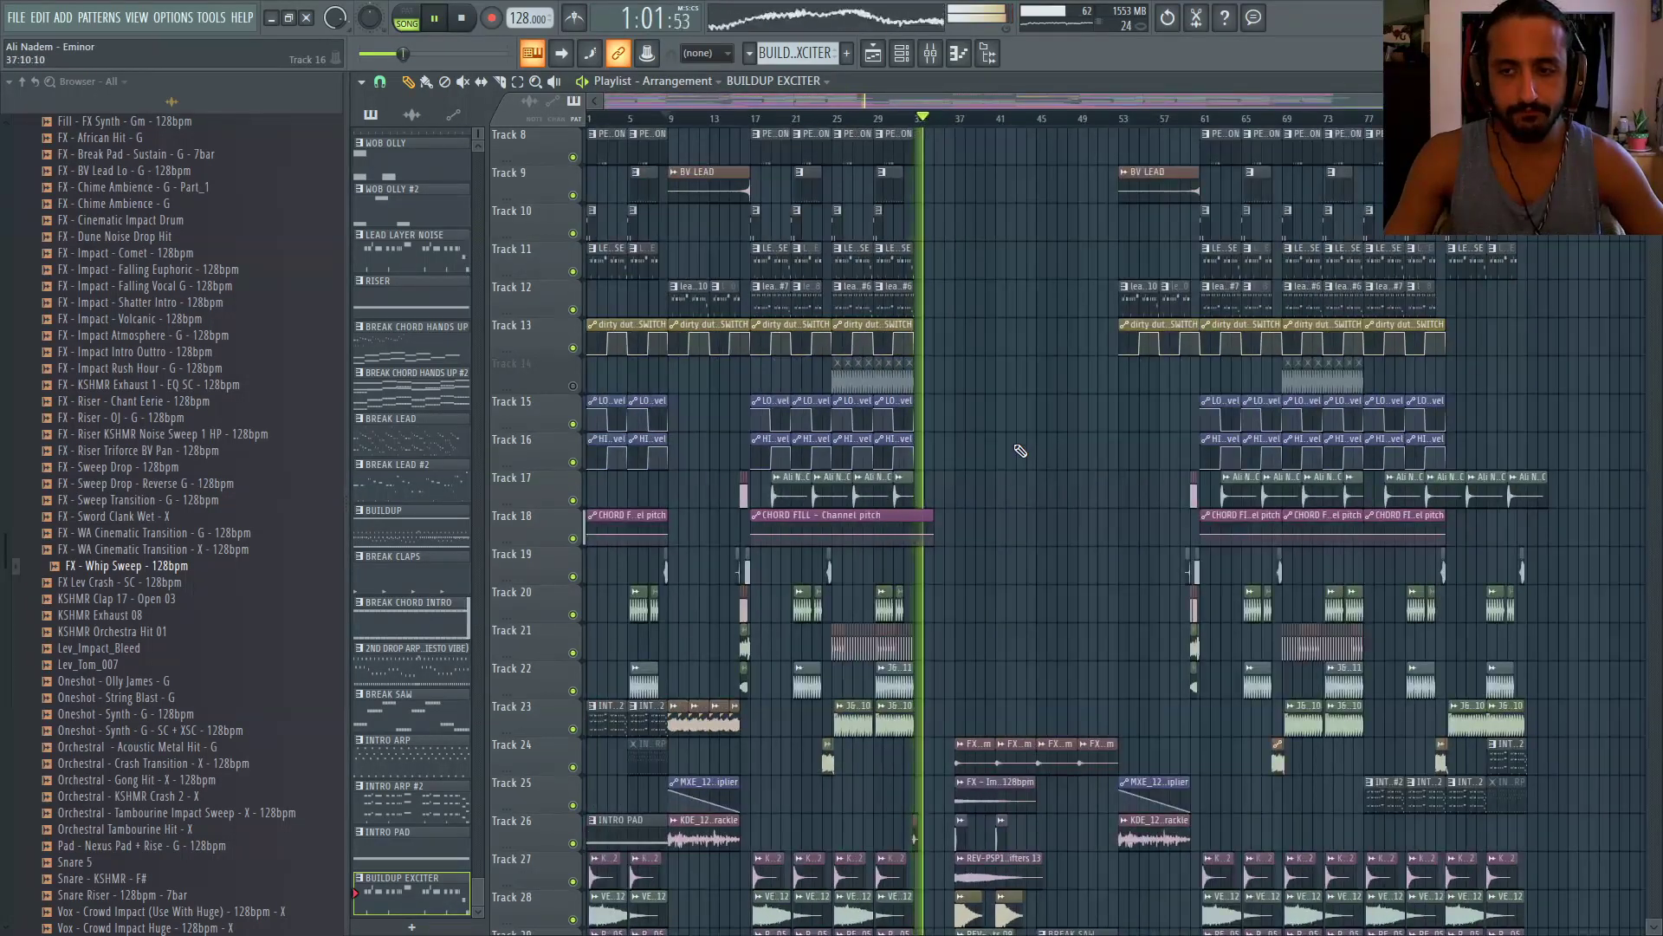
# Replace the short J&V Clap 11 clip near bar 81 on Track 22 with a longer one running to bar 85
pyautogui.scroll(4, 1443, 693)
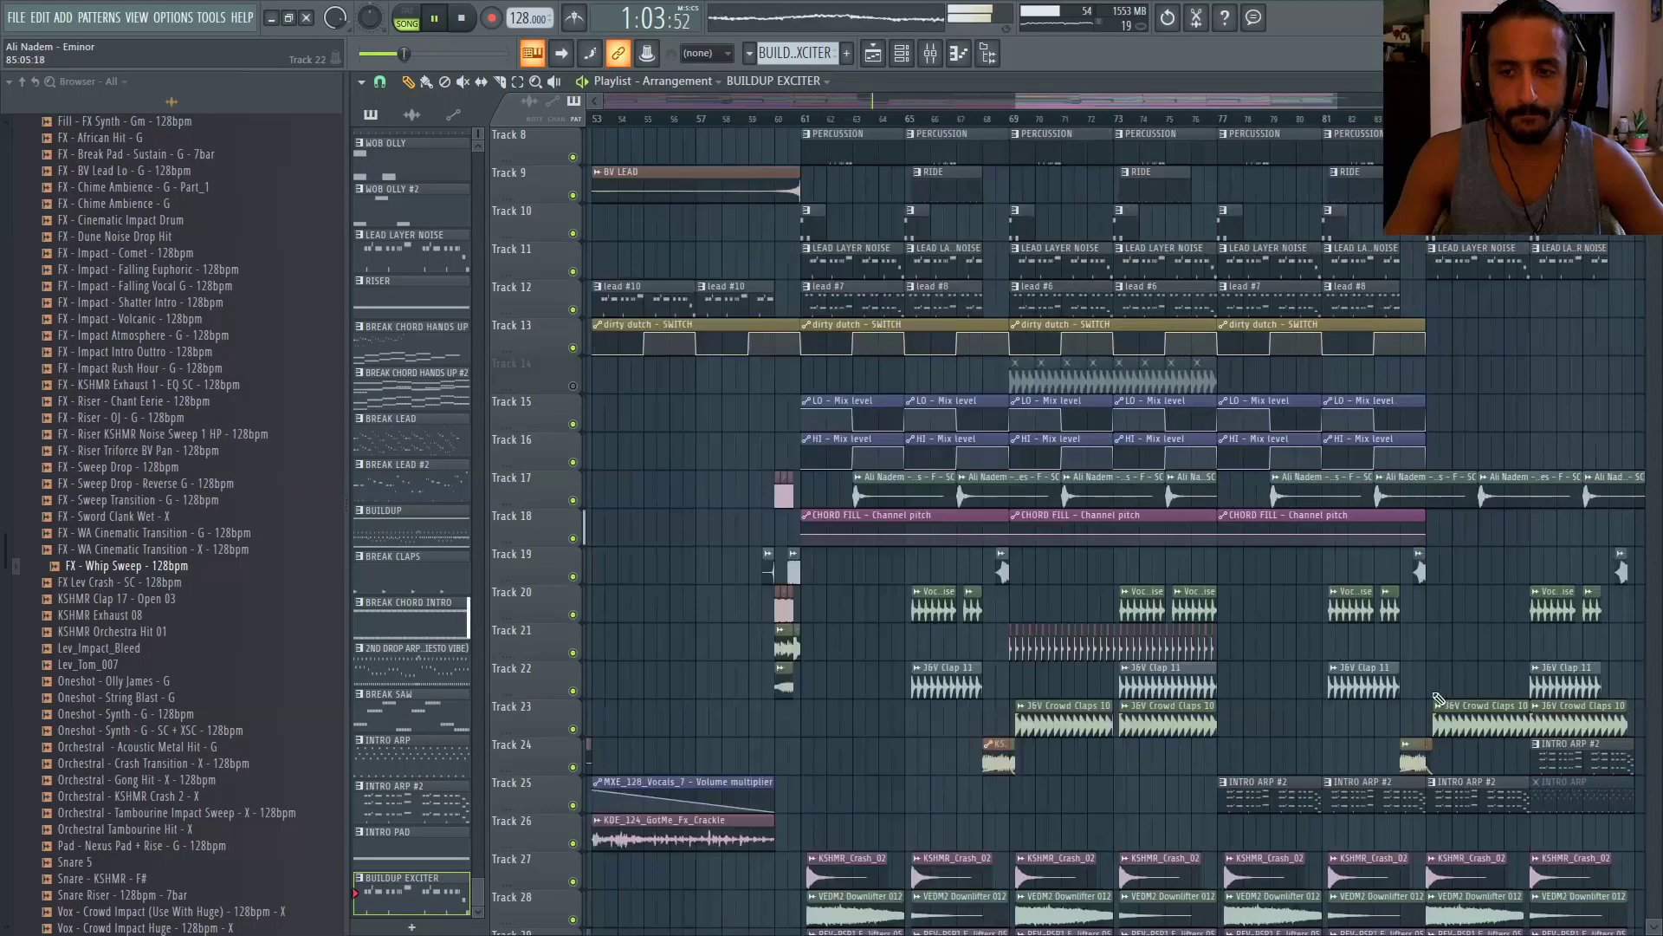
pyautogui.click(997, 678)
pyautogui.scroll(3, 1420, 689)
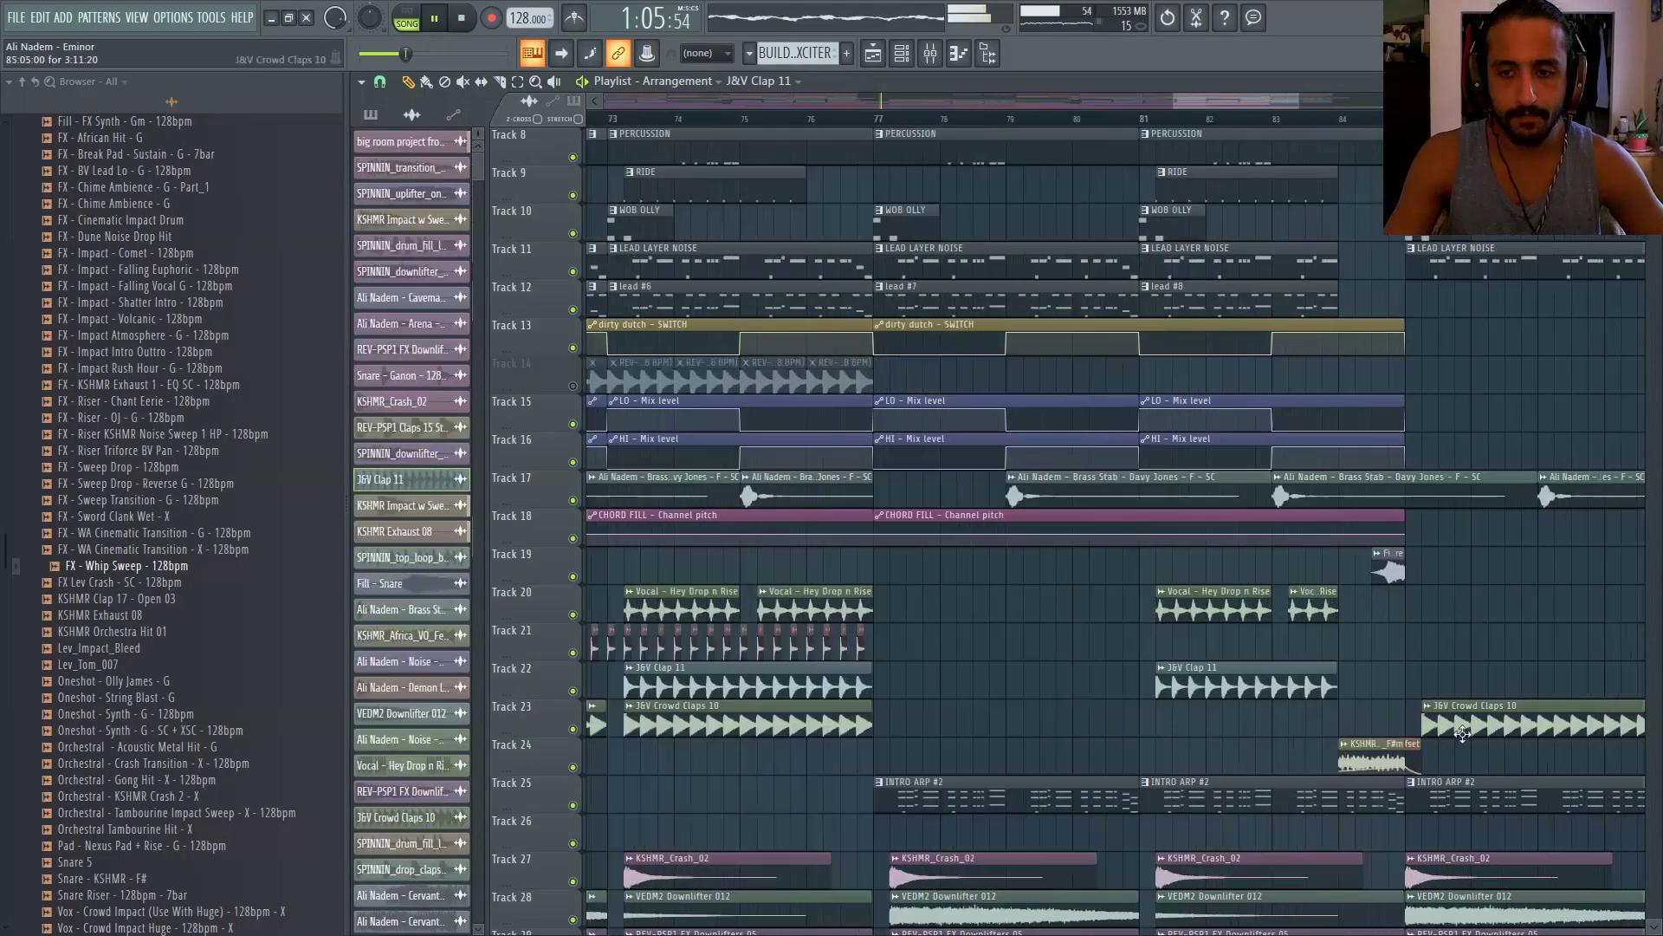
pyautogui.rightClick(1079, 693)
pyautogui.click(1070, 691)
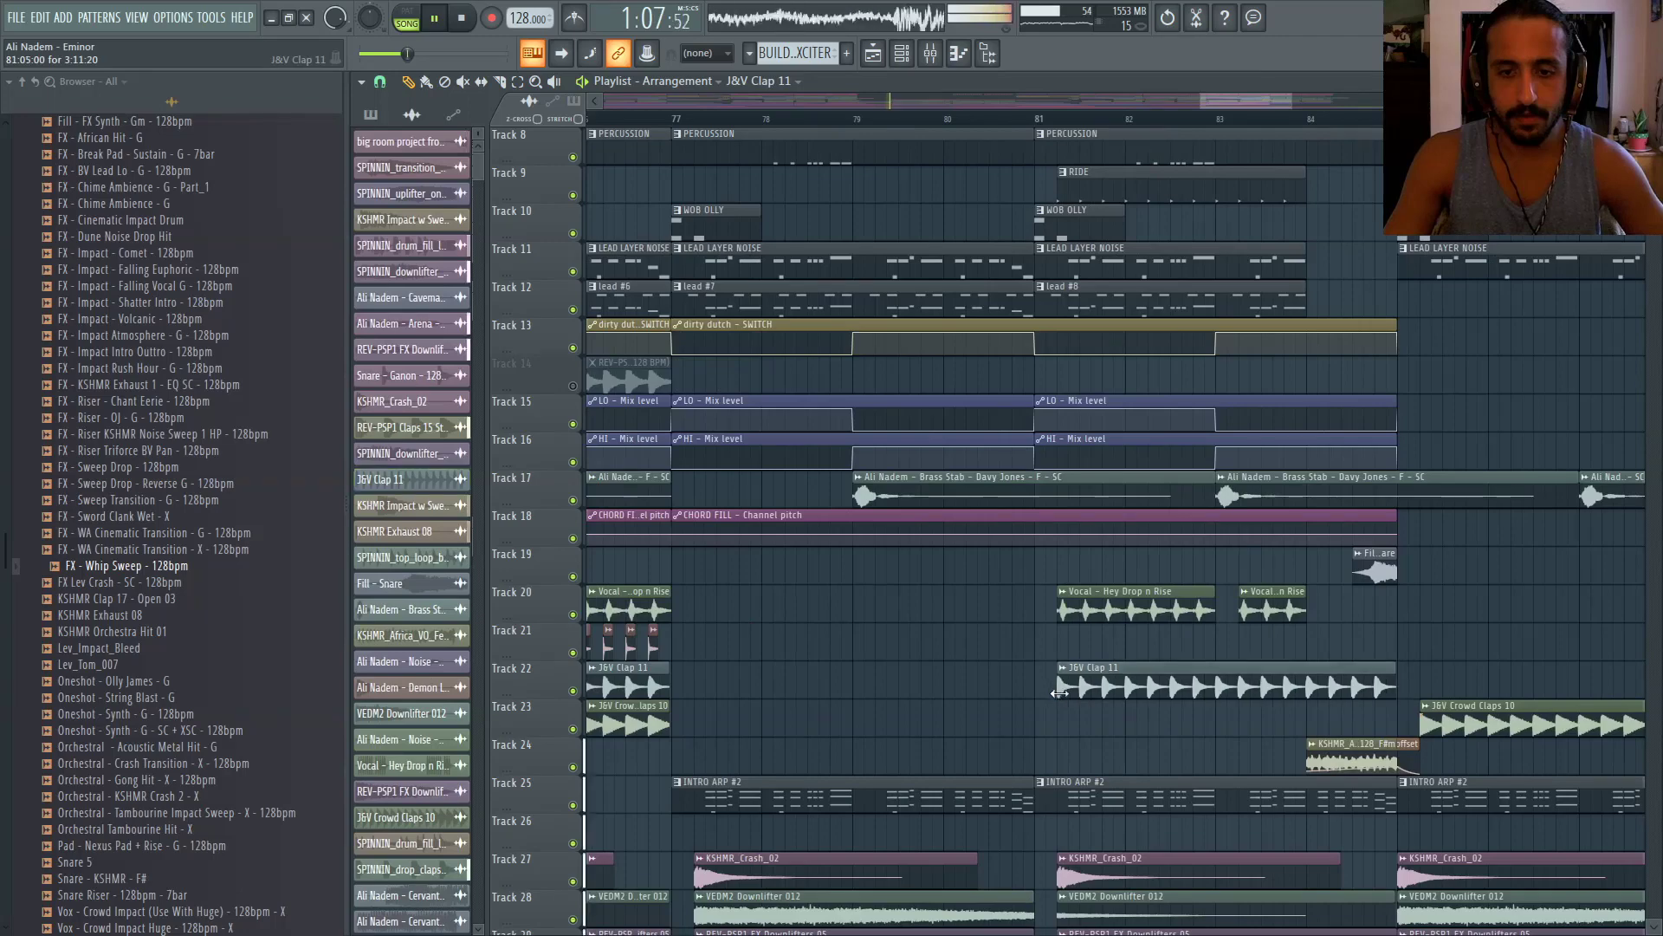
# Listen to the break from bar 37 and examine its effects, clap and lead layers across Tracks 24 to 41
pyautogui.scroll(-3, 1062, 691)
pyautogui.scroll(-5, 1225, 671)
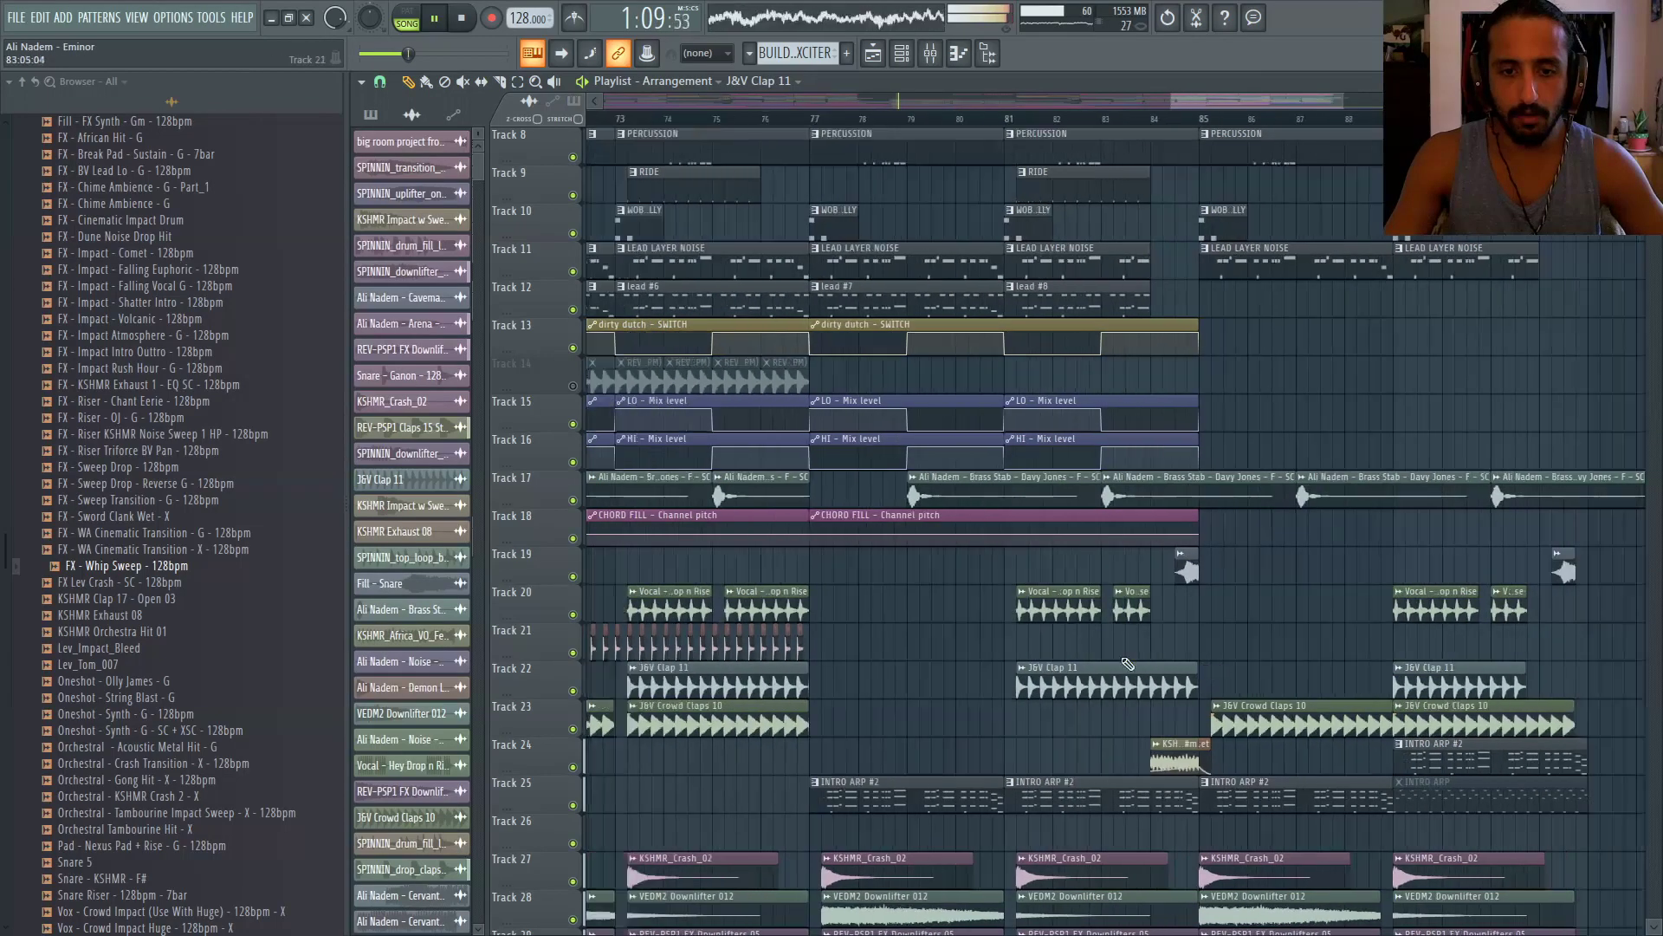
pyautogui.scroll(1, 763, 573)
pyautogui.scroll(-2, 763, 573)
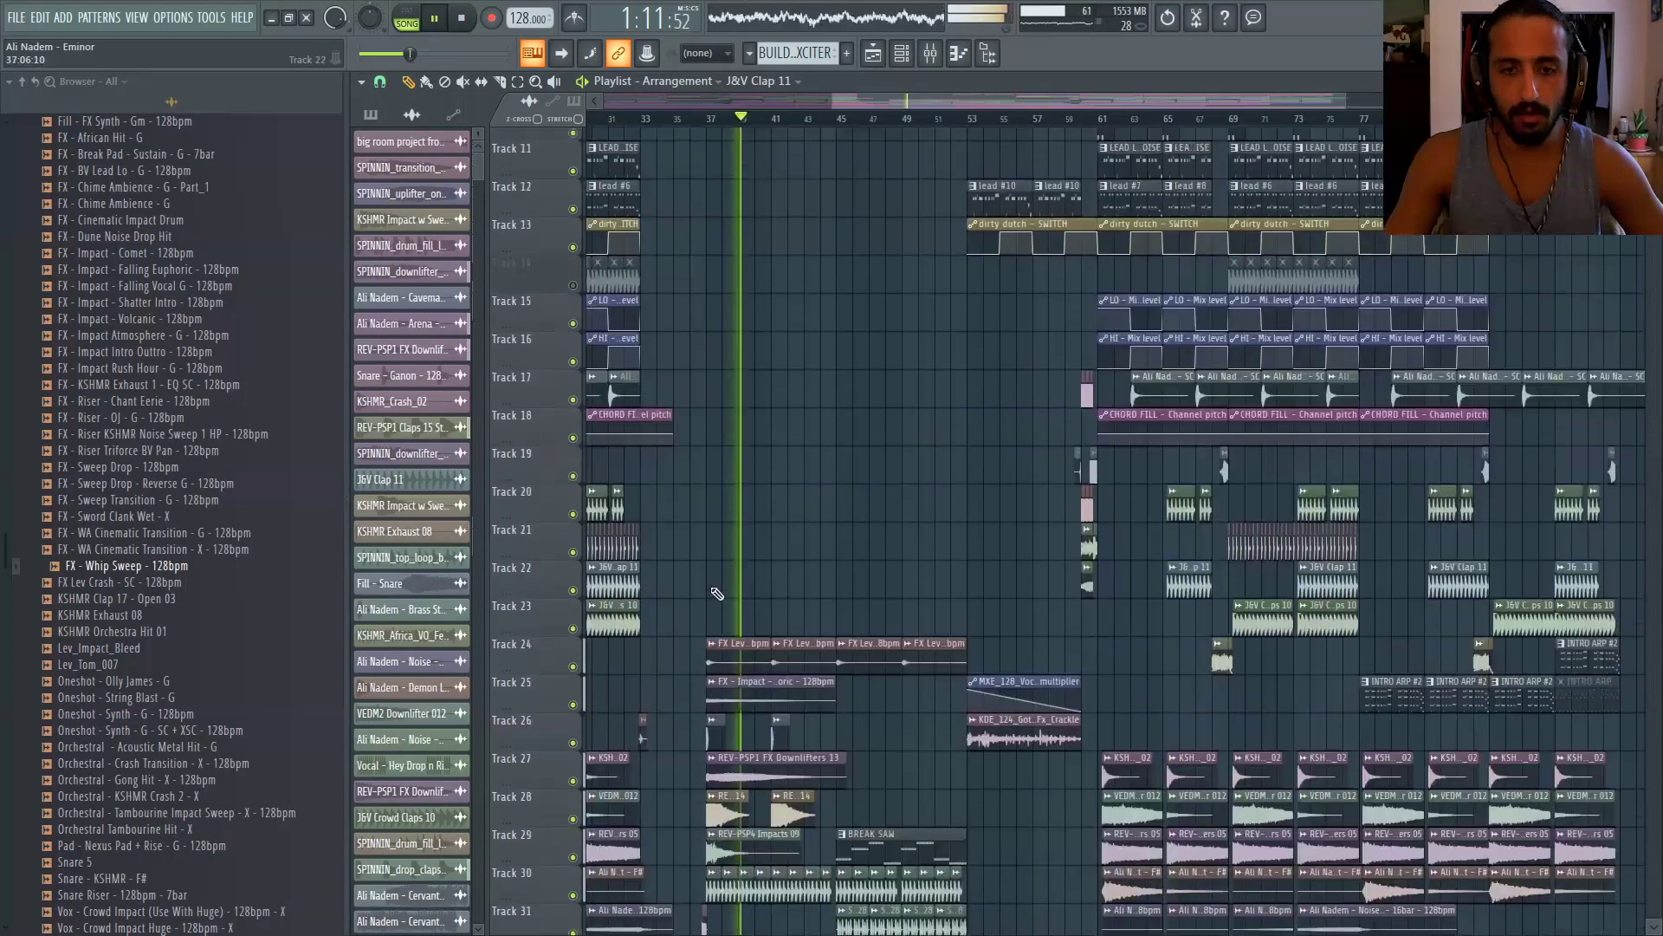
pyautogui.scroll(3, 699, 583)
pyautogui.scroll(1, 771, 581)
pyautogui.scroll(-4, 779, 578)
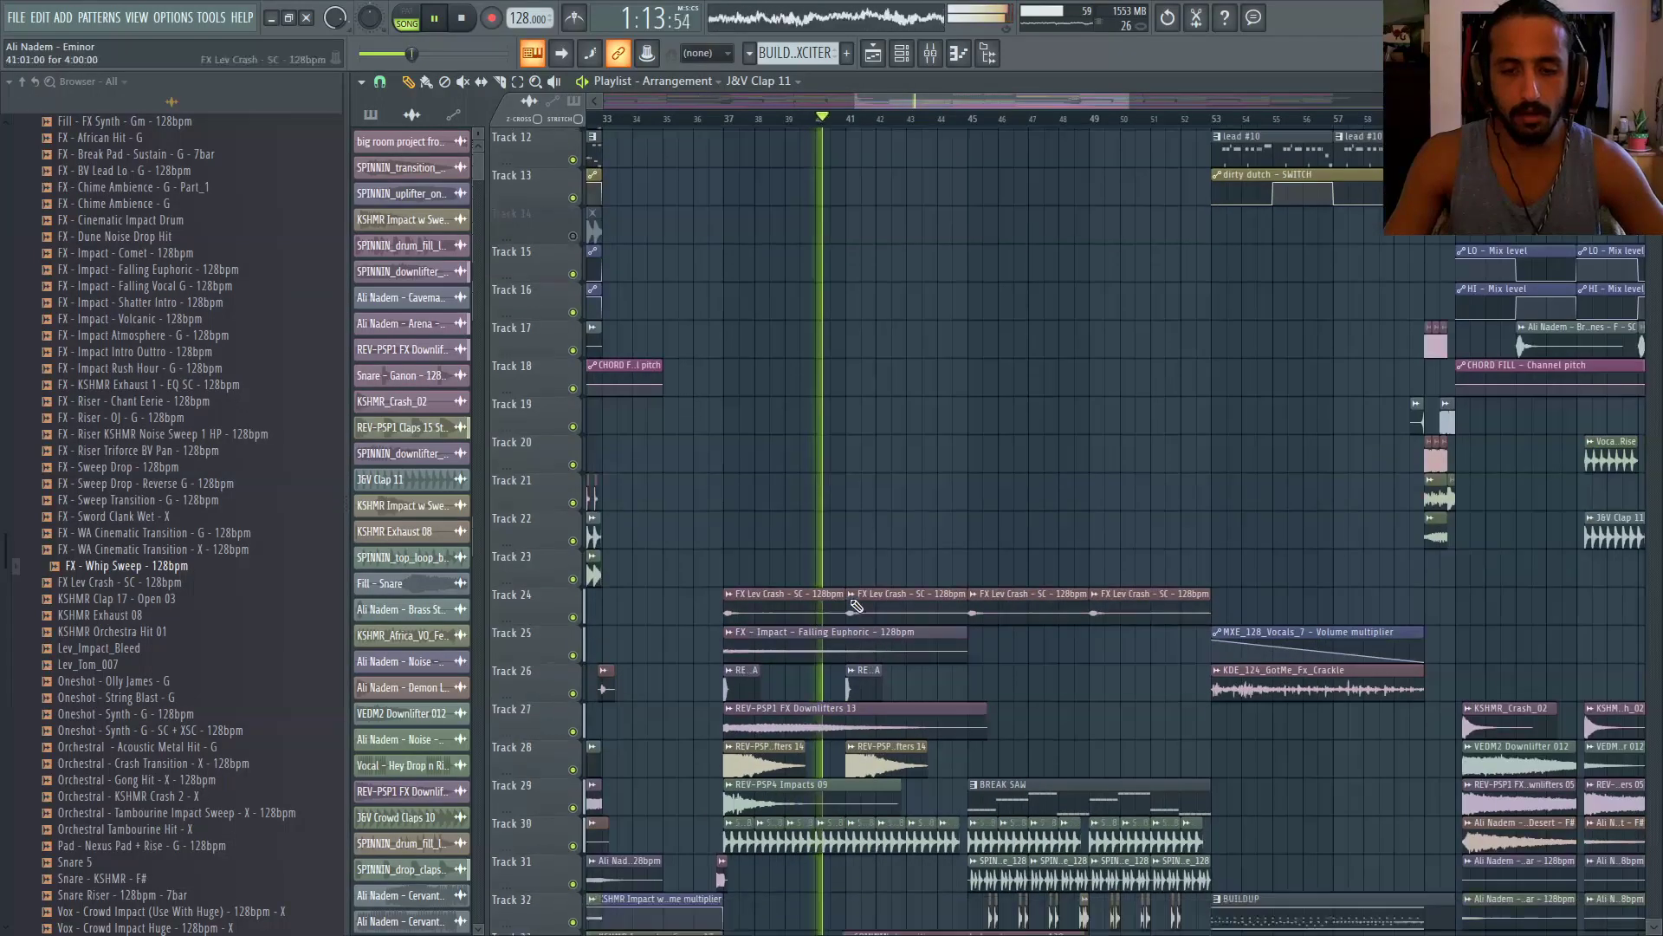
pyautogui.scroll(-2, 727, 464)
pyautogui.scroll(-3, 727, 463)
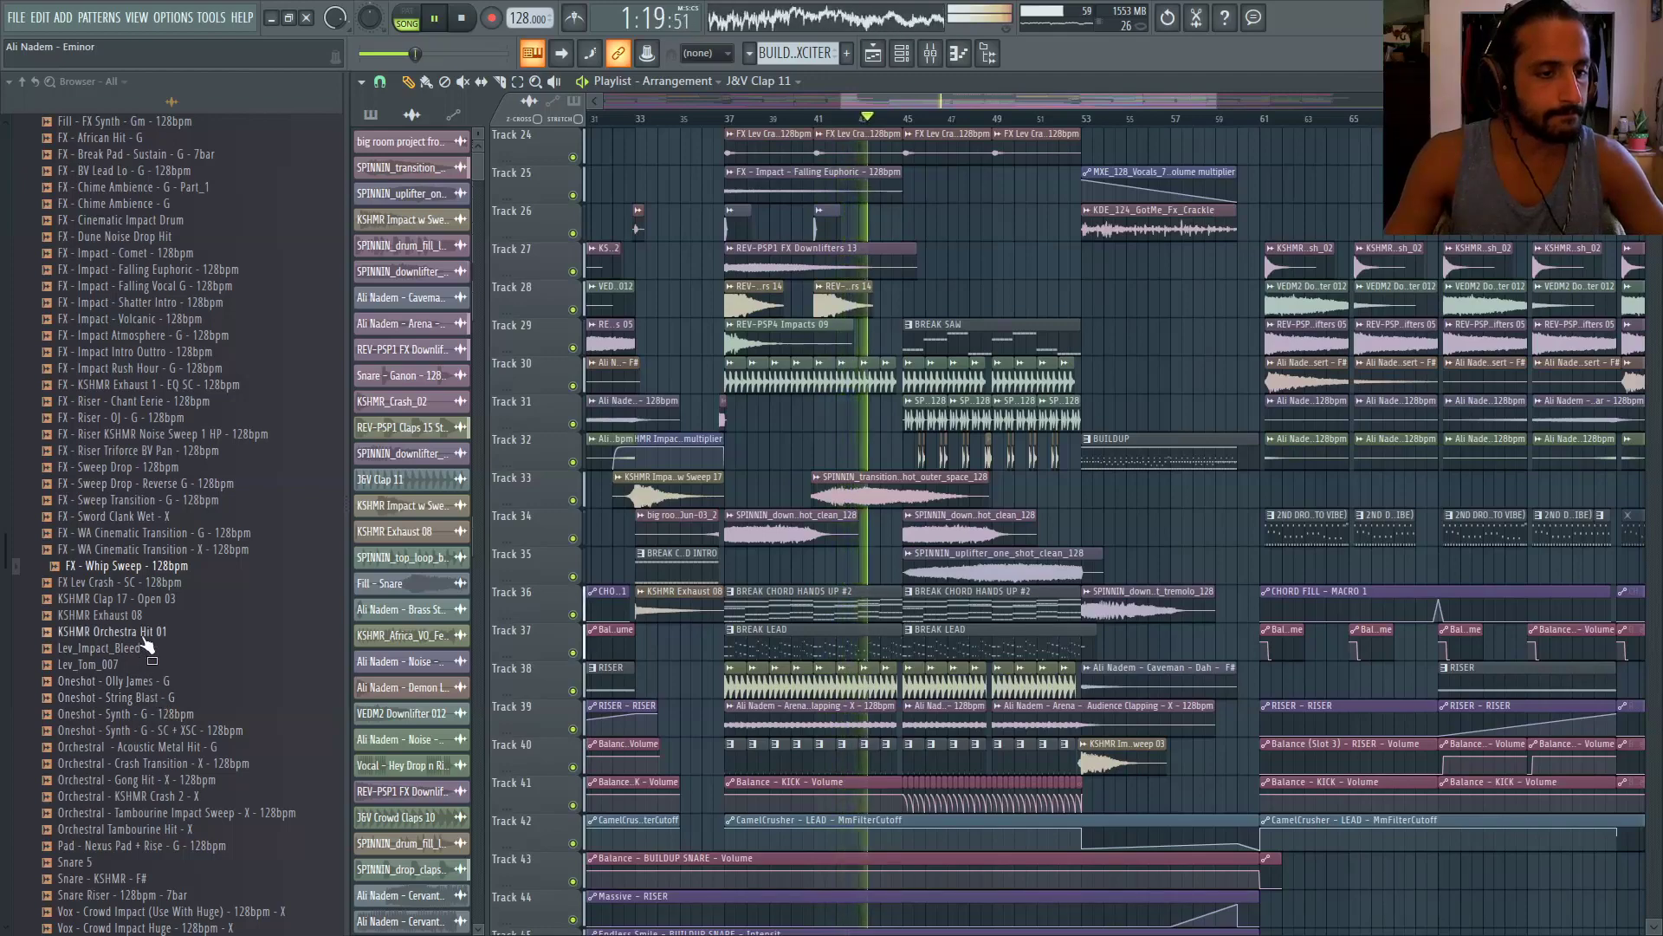
pyautogui.scroll(3, 866, 477)
pyautogui.scroll(2, 870, 476)
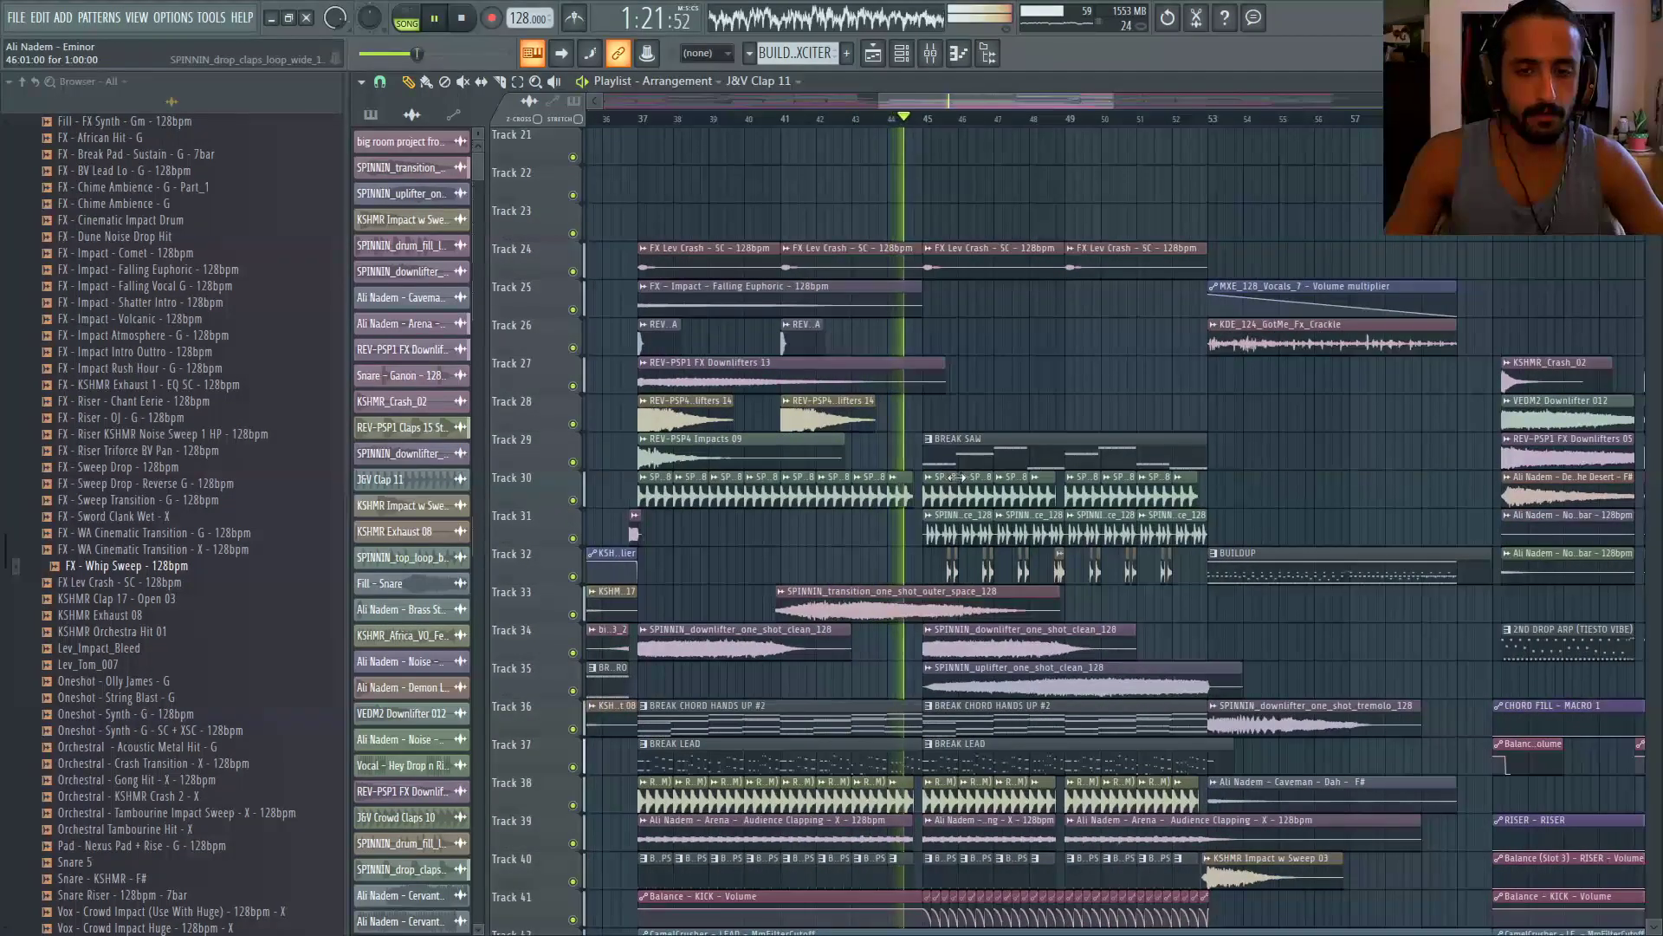
pyautogui.scroll(-4, 927, 416)
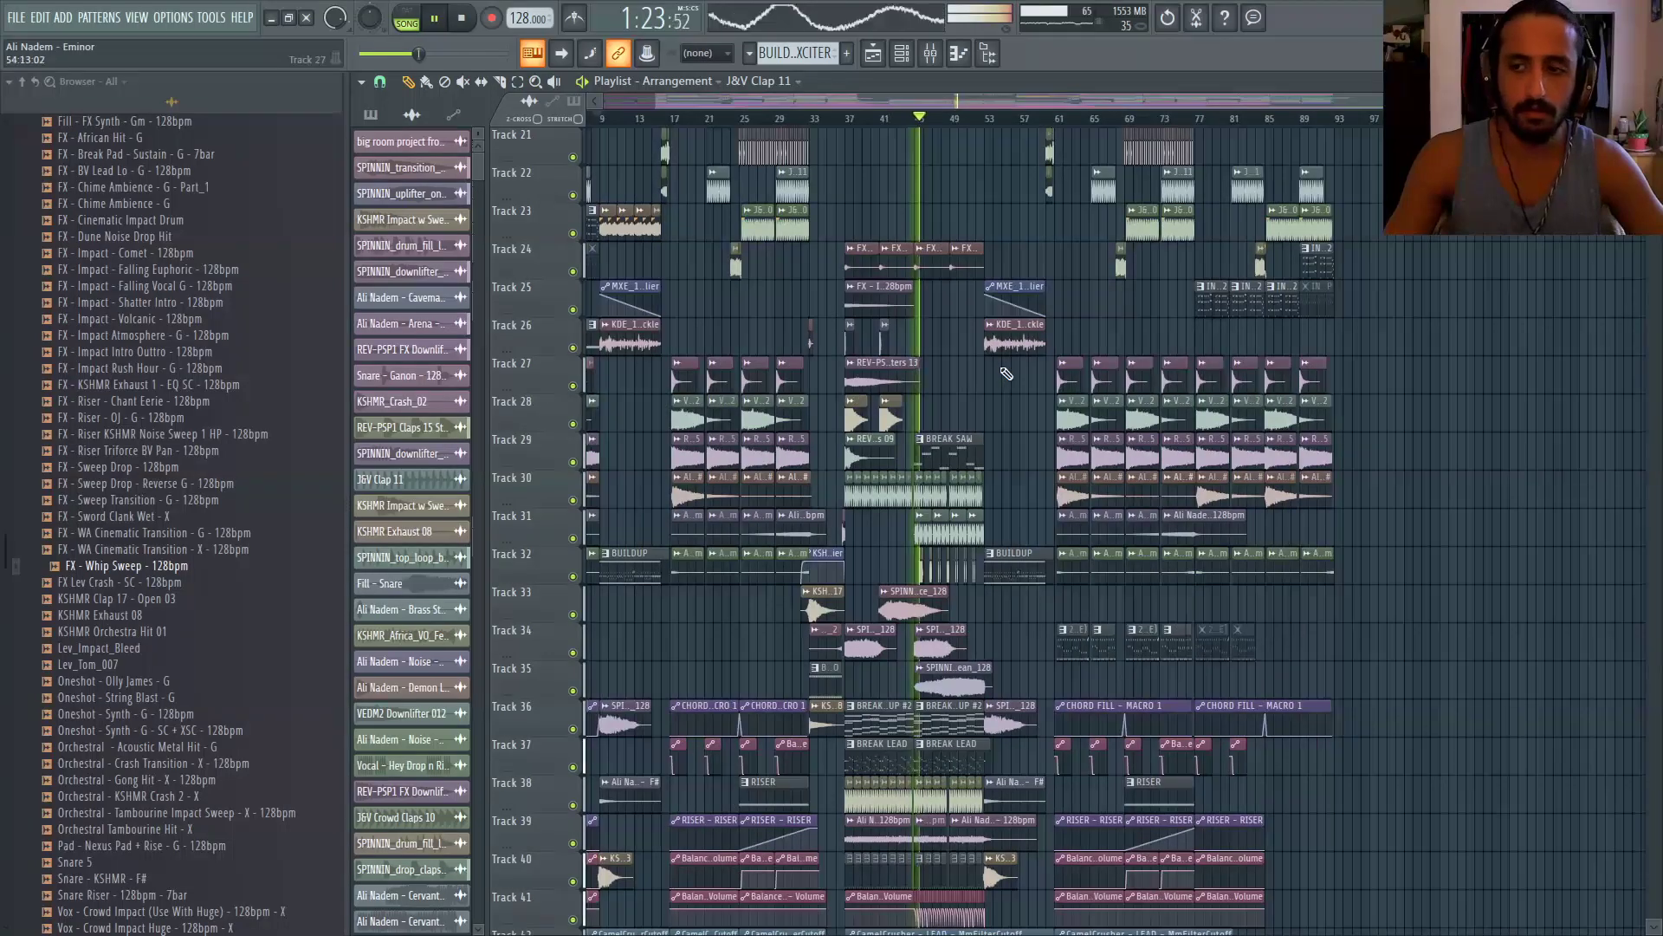
pyautogui.scroll(5, 986, 383)
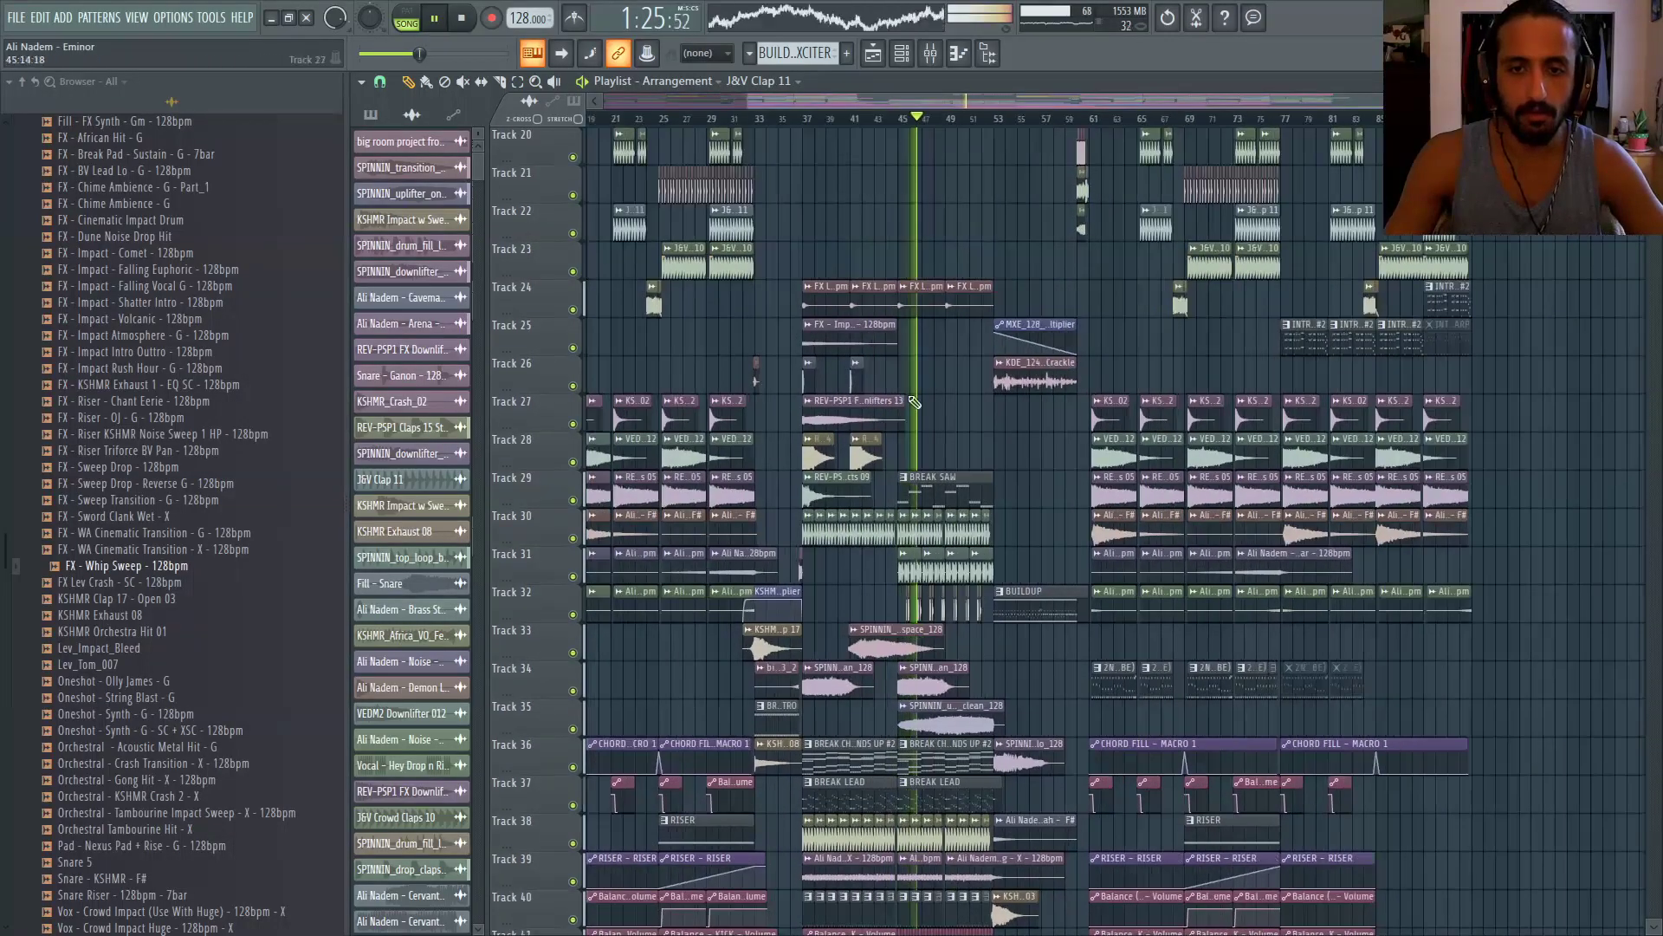
# Lower the channel volume of the SPINNIN_drum_fill_loop_clean_128 sample on Track 32 to 74% (-6.3 dB)
pyautogui.scroll(4, 986, 383)
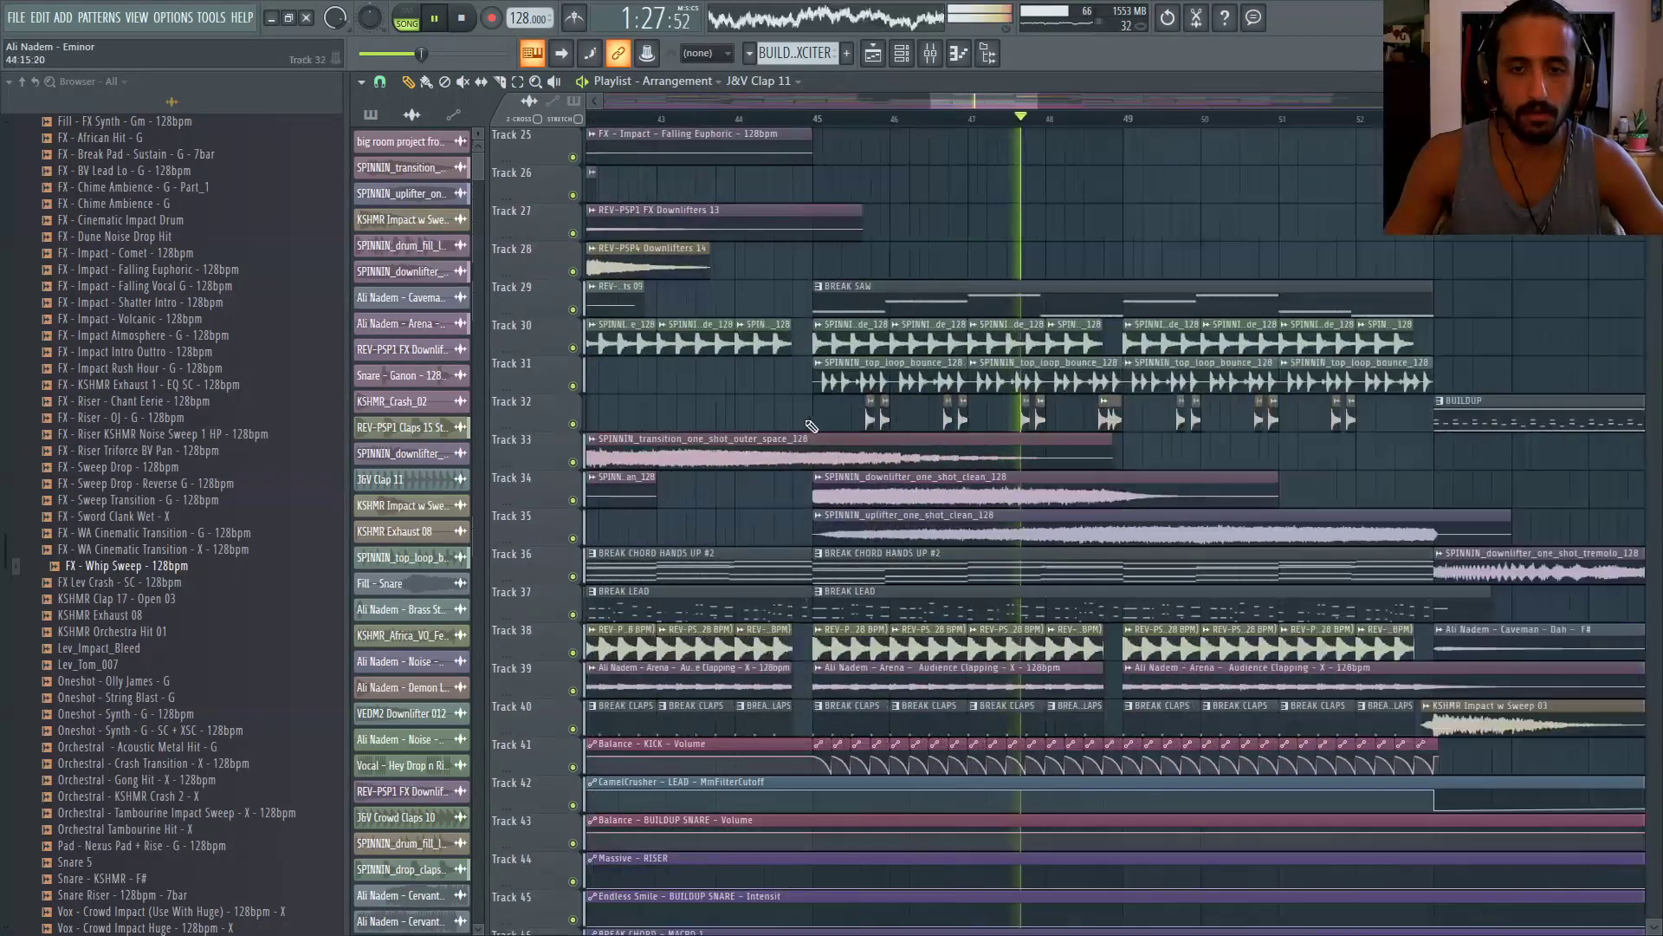
pyautogui.doubleClick(888, 416)
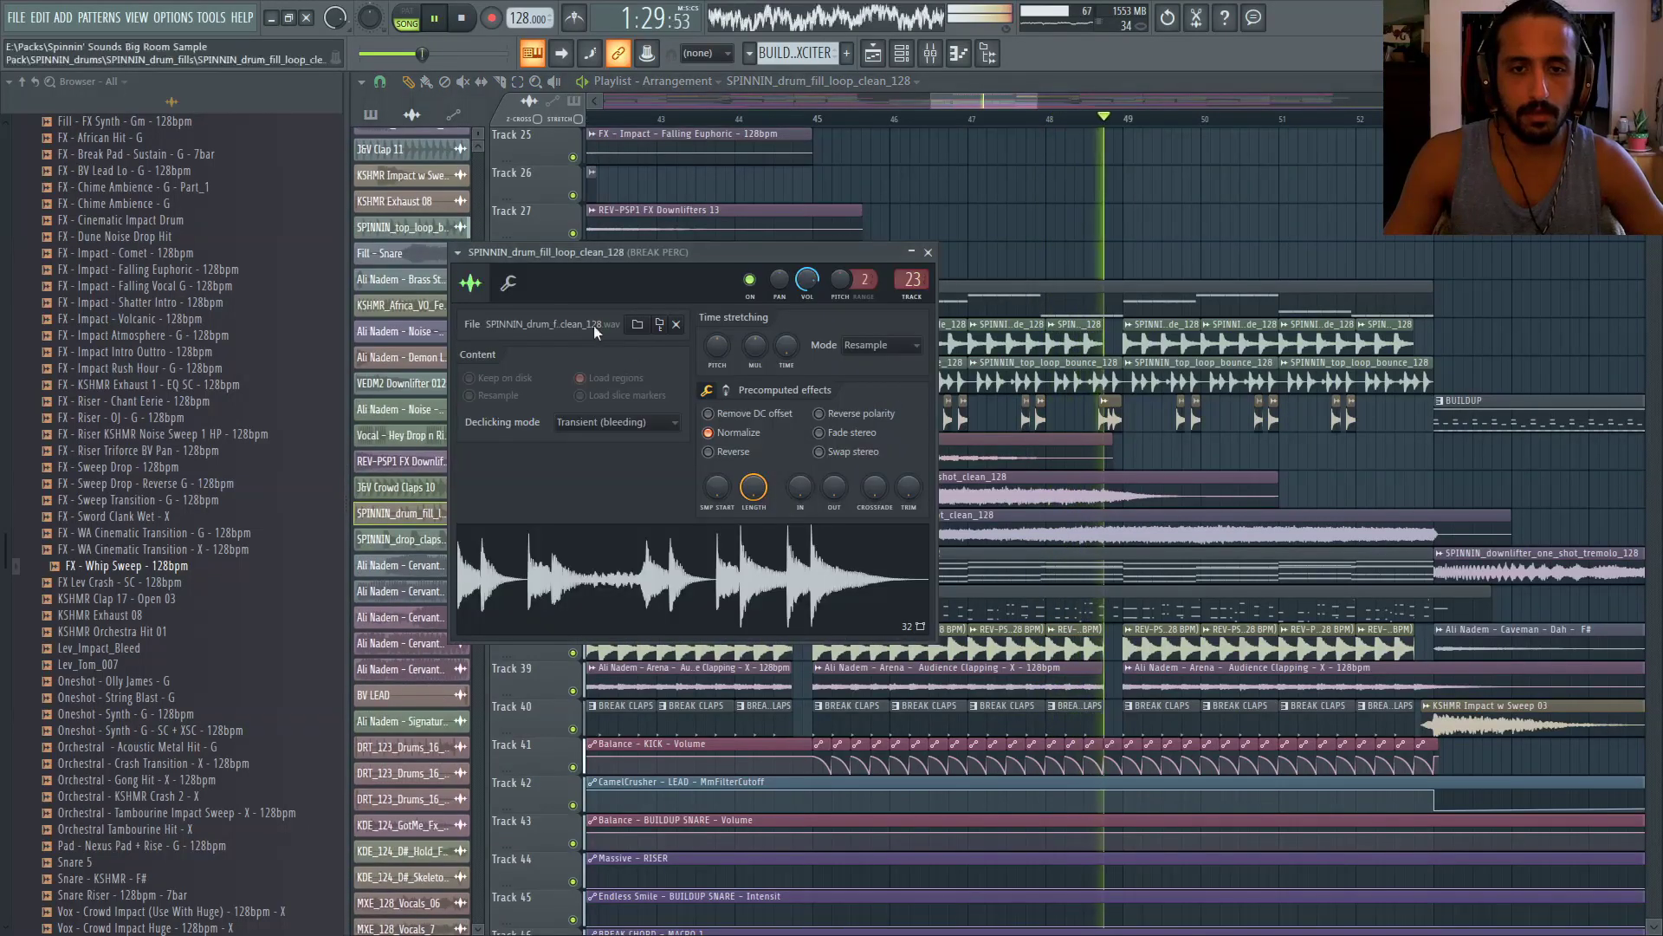
pyautogui.click(509, 282)
pyautogui.moveTo(518, 365); pyautogui.dragTo(518, 388)
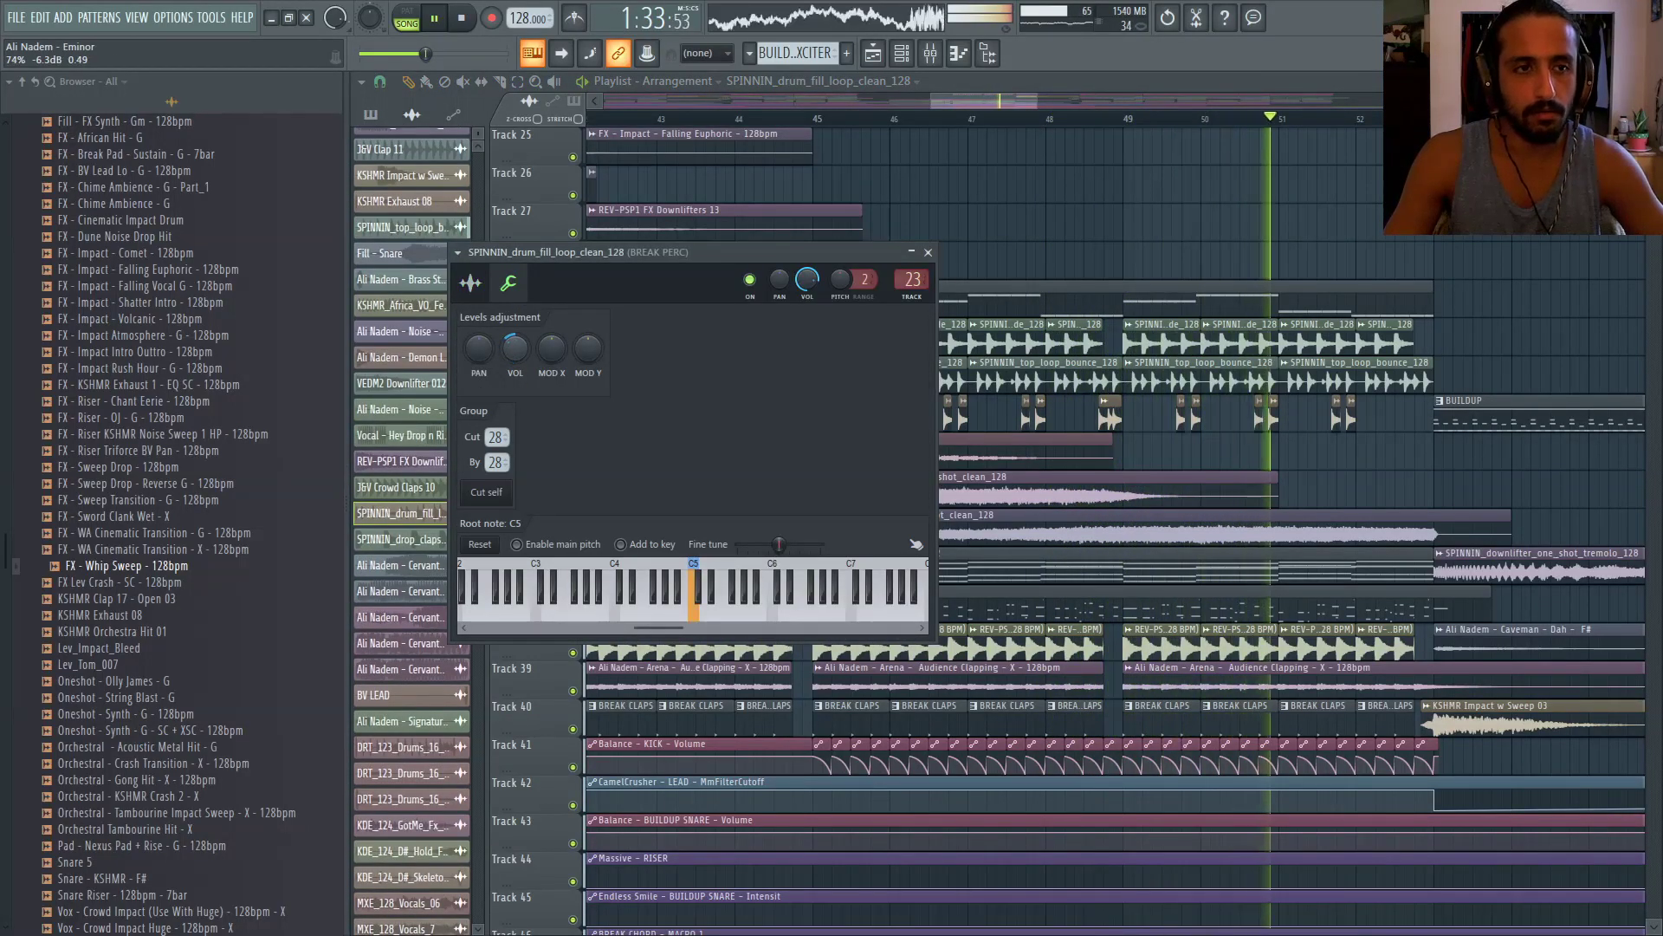
# Replay the break from around bar 46 and readjust the SPINNIN_drum_fill_loop_clean_128 channel volume to about 77% (-5.5 dB) by ear
pyautogui.click(920, 118)
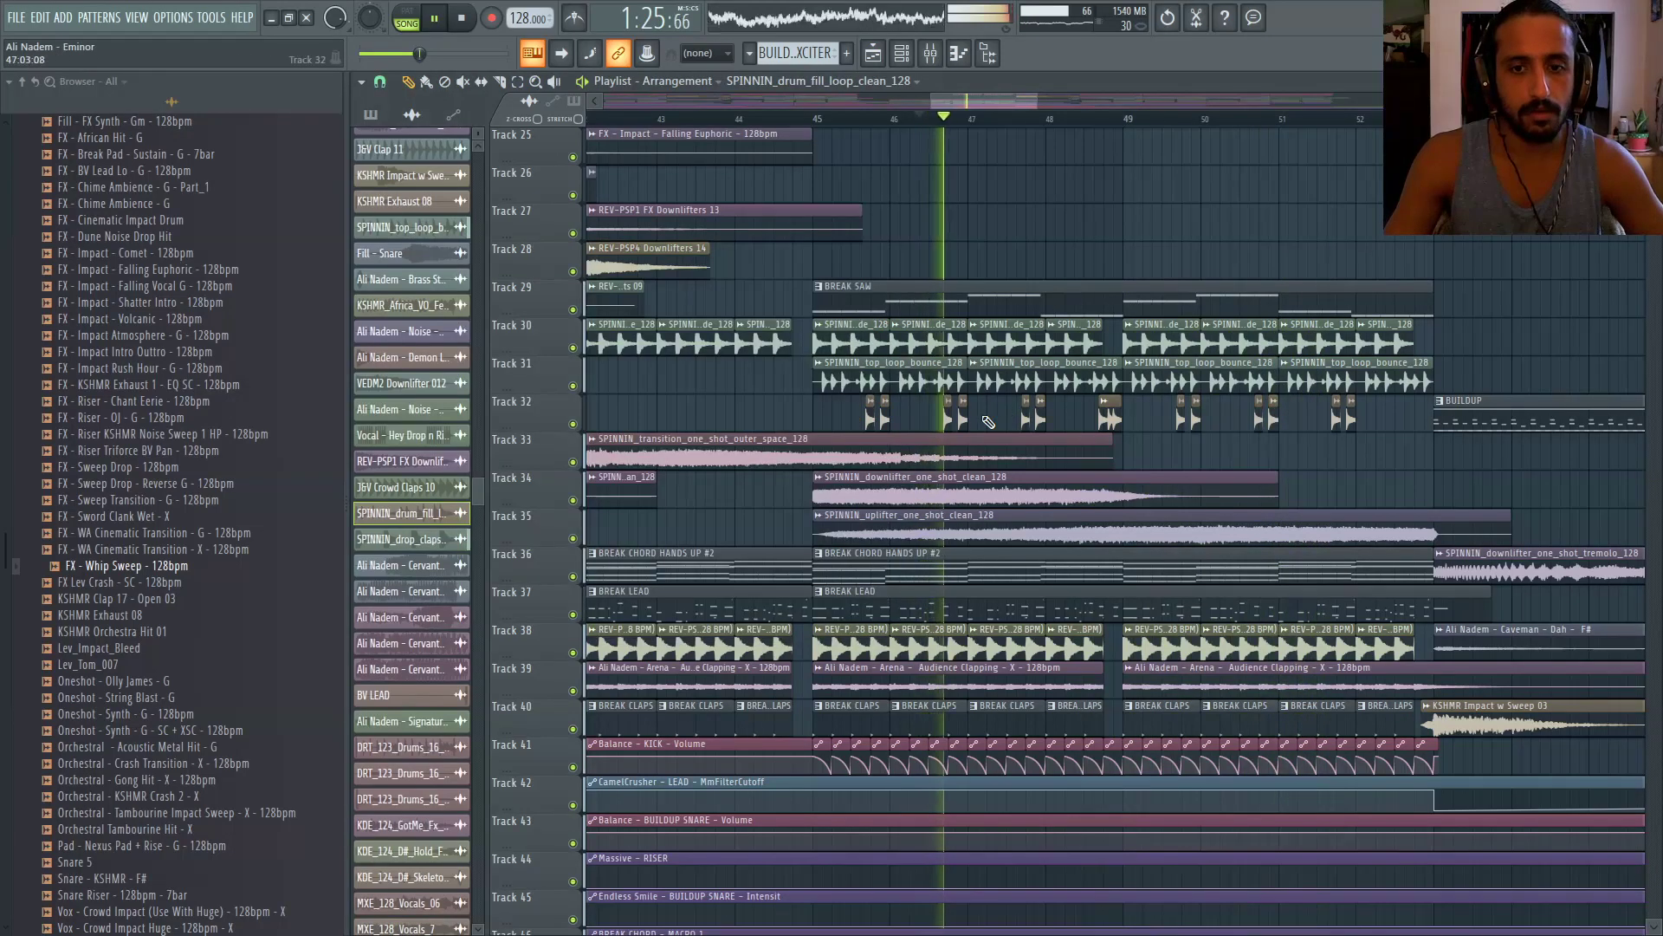
pyautogui.doubleClick(888, 415)
pyautogui.click(509, 283)
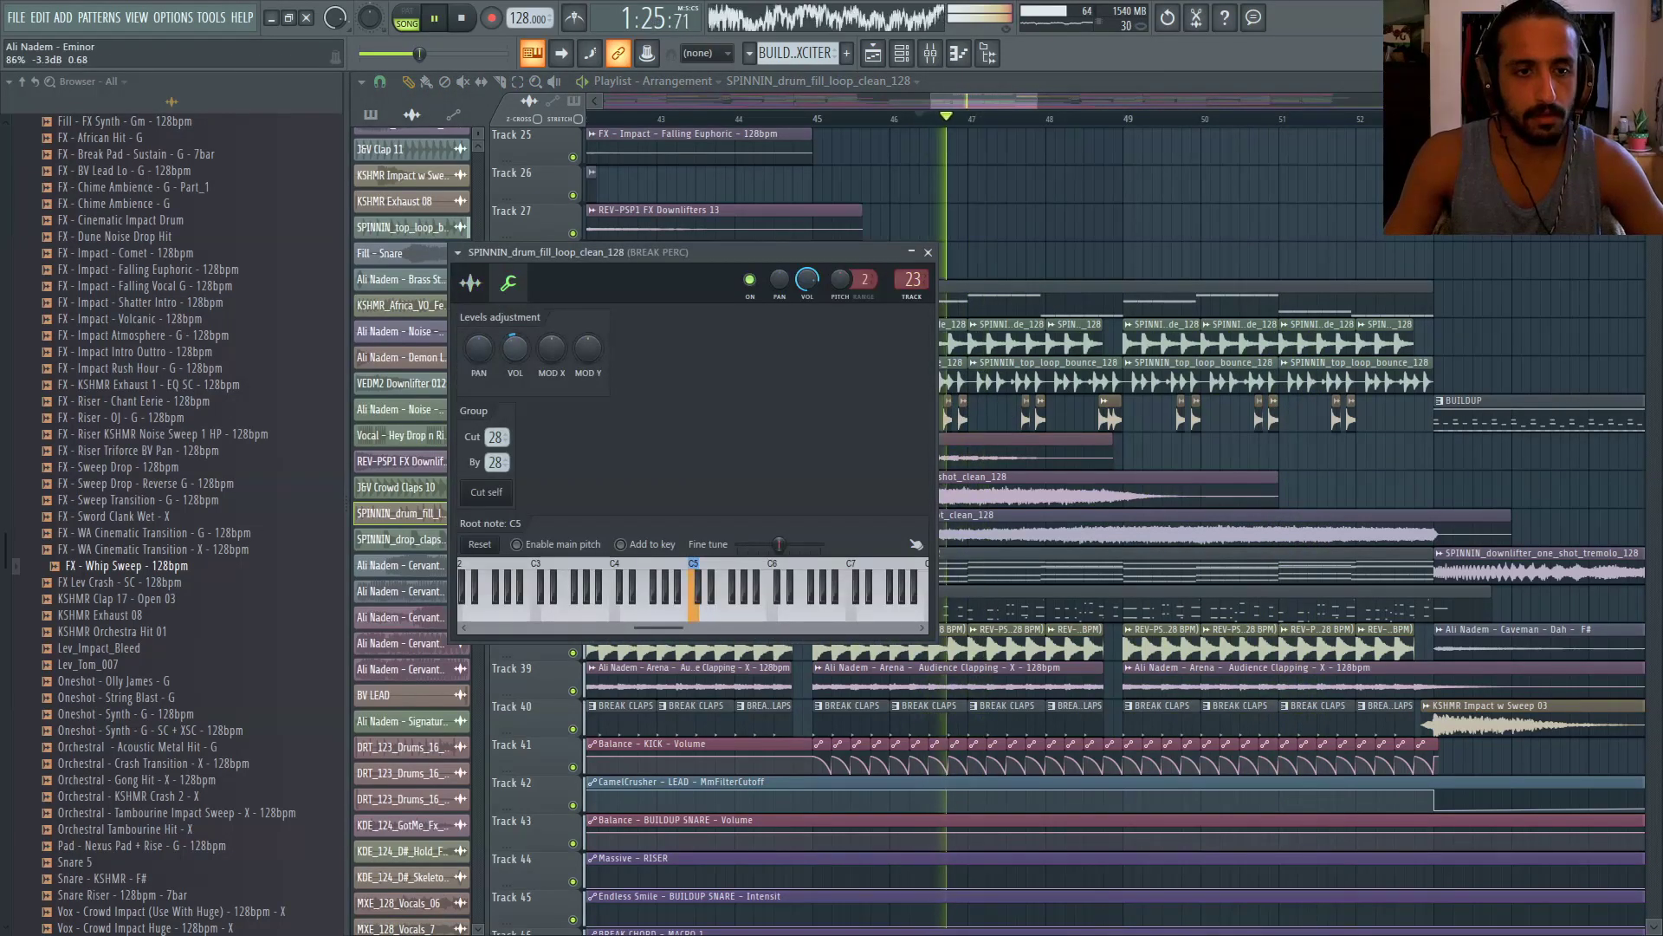
pyautogui.press('space')
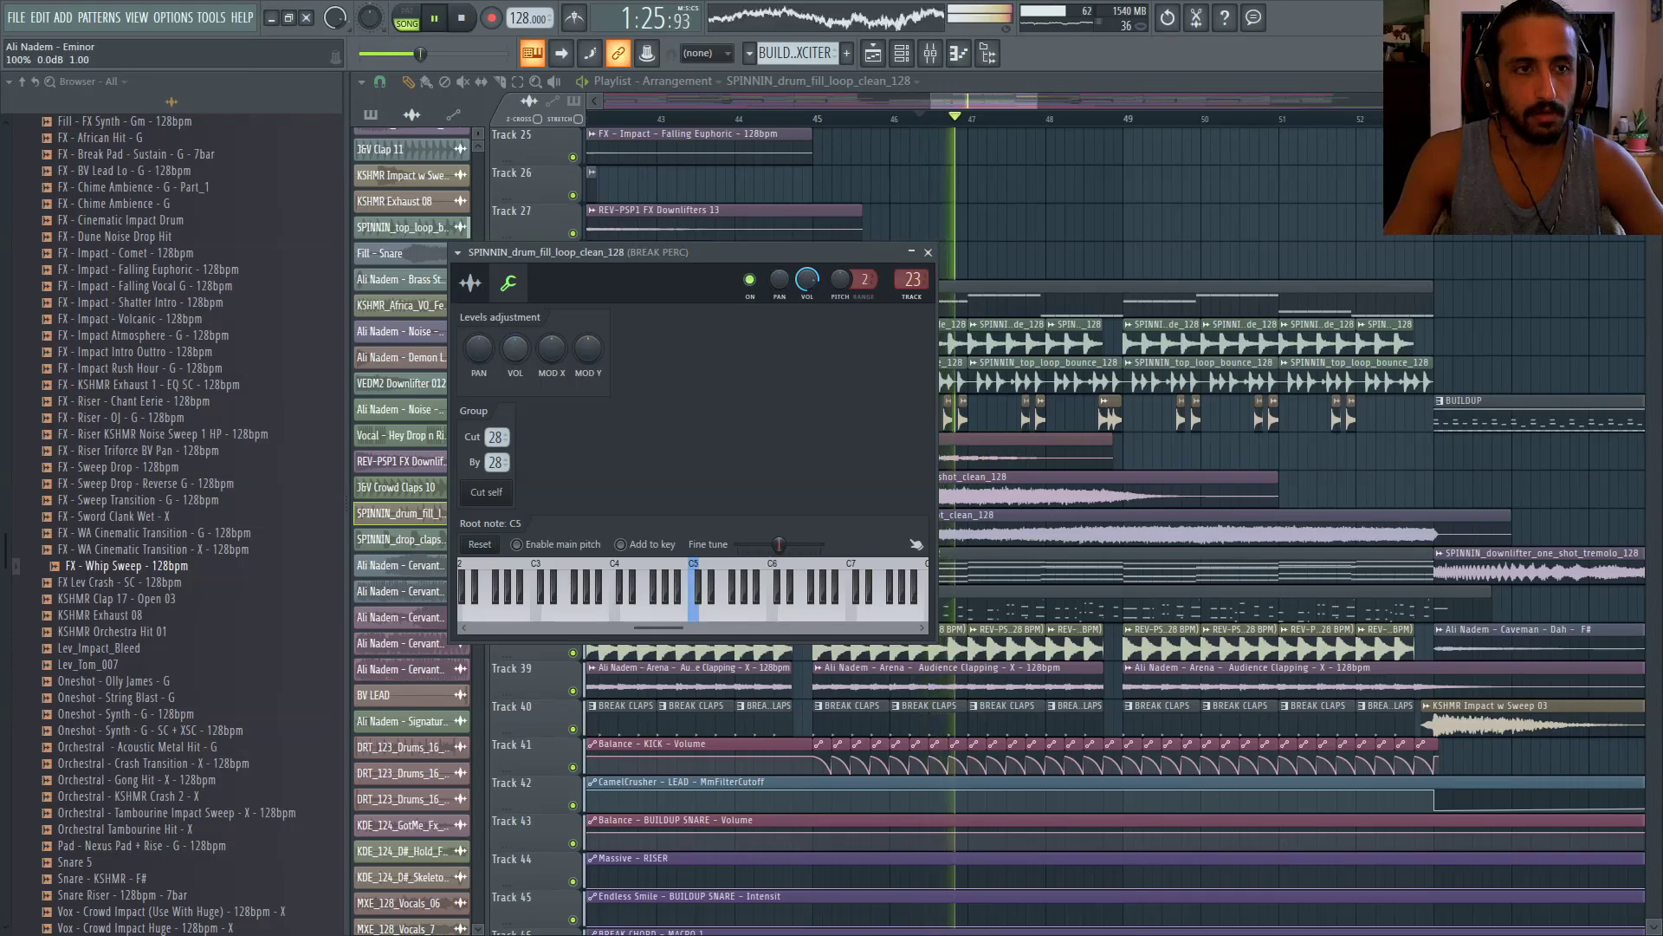
pyautogui.press('space')
pyautogui.moveTo(515, 348); pyautogui.dragTo(515, 300)
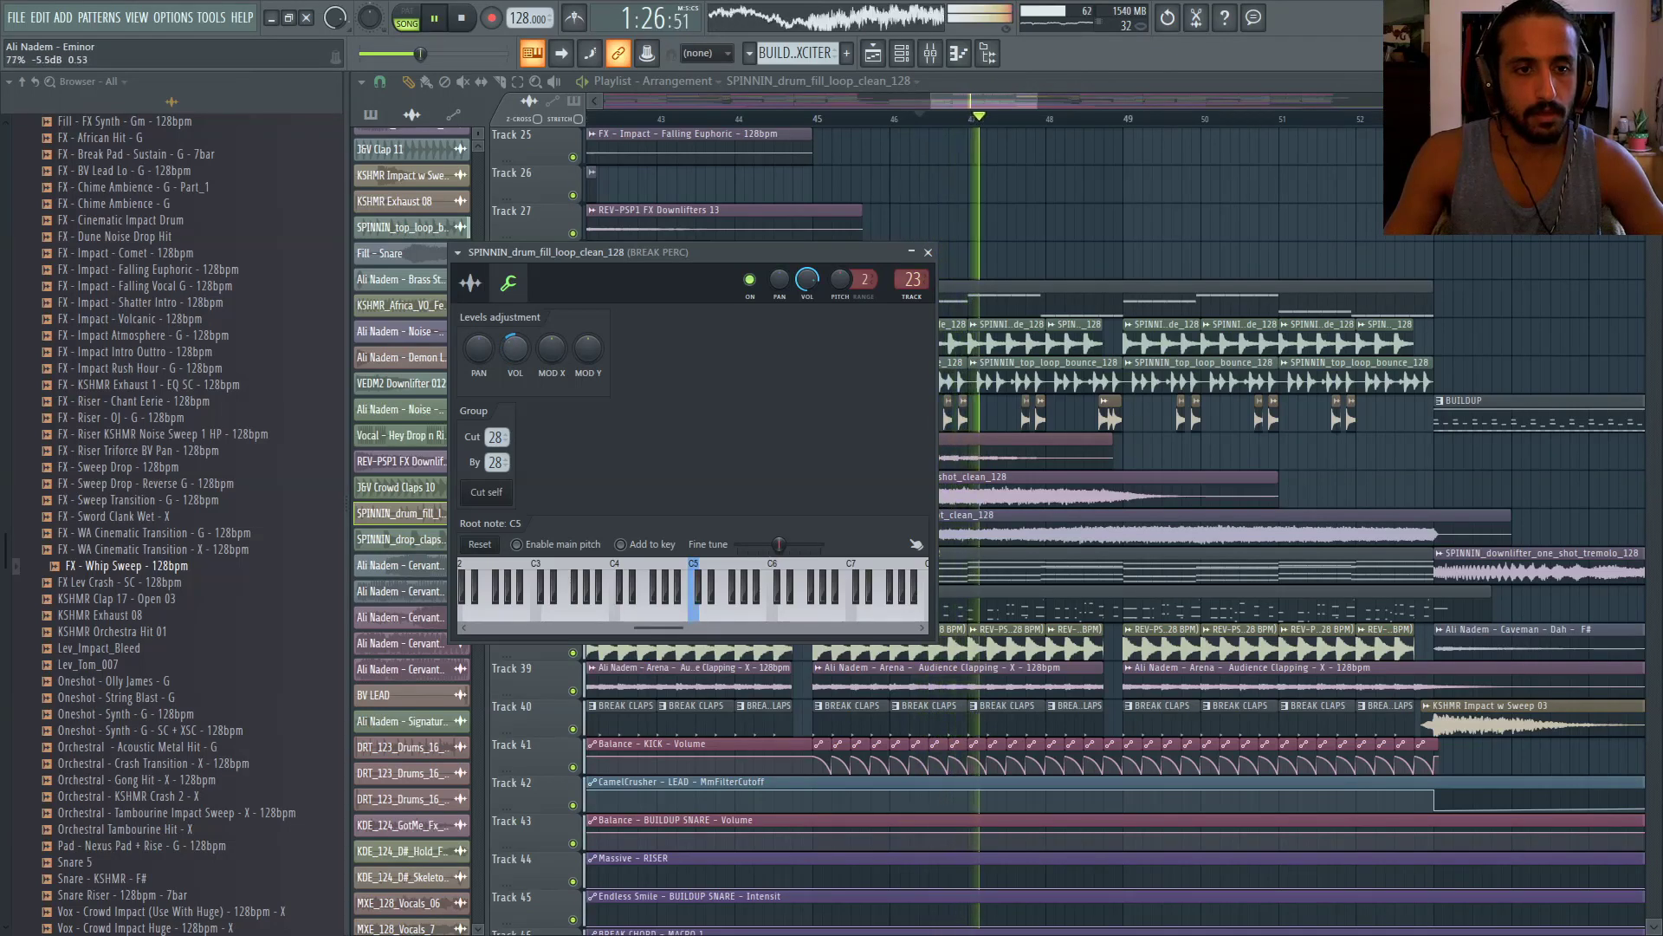
pyautogui.press('space')
pyautogui.press('space')
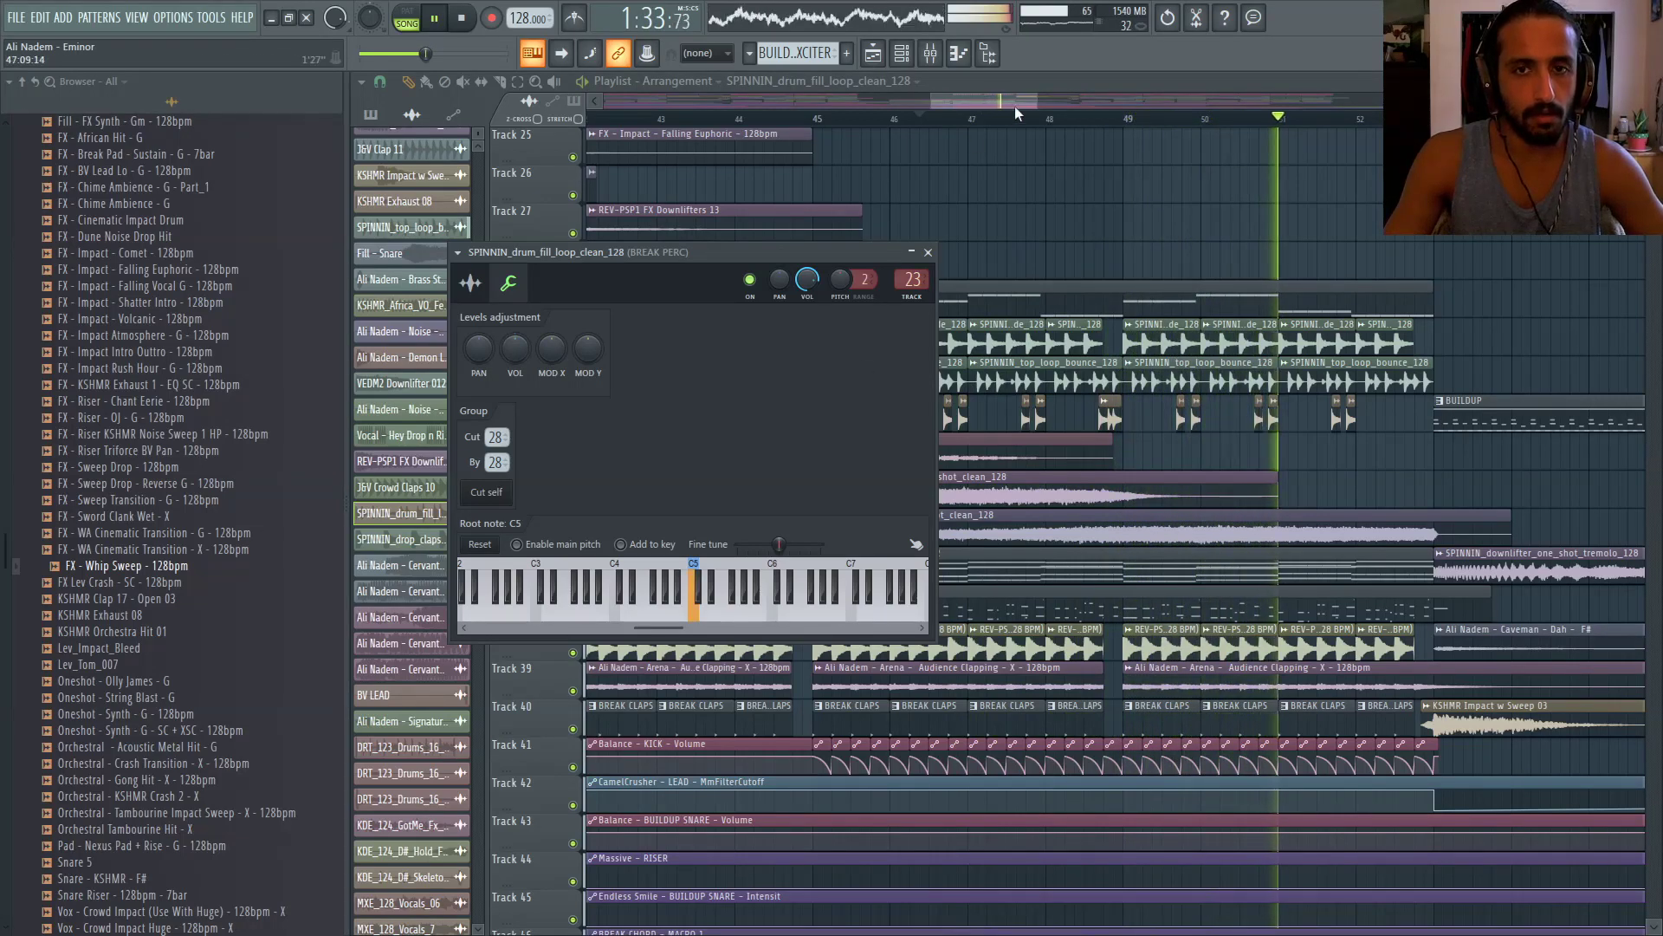
# Play and examine the transition from the break into the second buildup around bar 53
pyautogui.moveTo(977, 102); pyautogui.dragTo(1008, 101)
pyautogui.hscroll(3, 1078, 303)
pyautogui.scroll(-3, 839, 287)
pyautogui.scroll(-2, 837, 286)
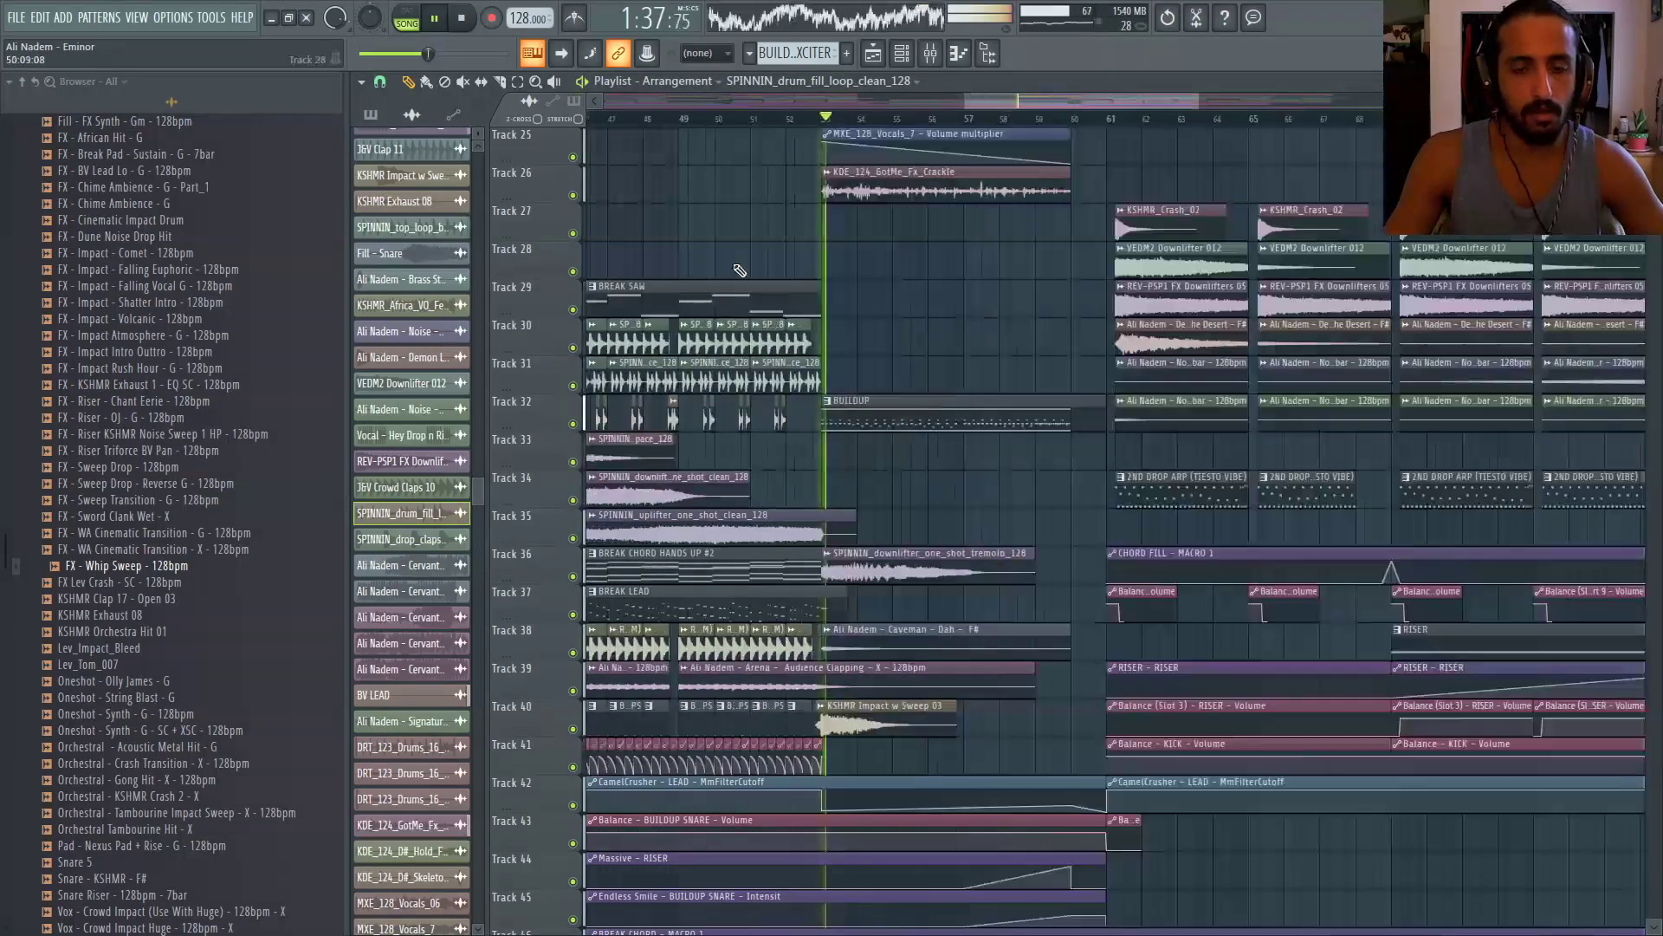
pyautogui.scroll(4, 780, 274)
pyautogui.scroll(3, 817, 278)
pyautogui.click(780, 118)
pyautogui.scroll(5, 797, 208)
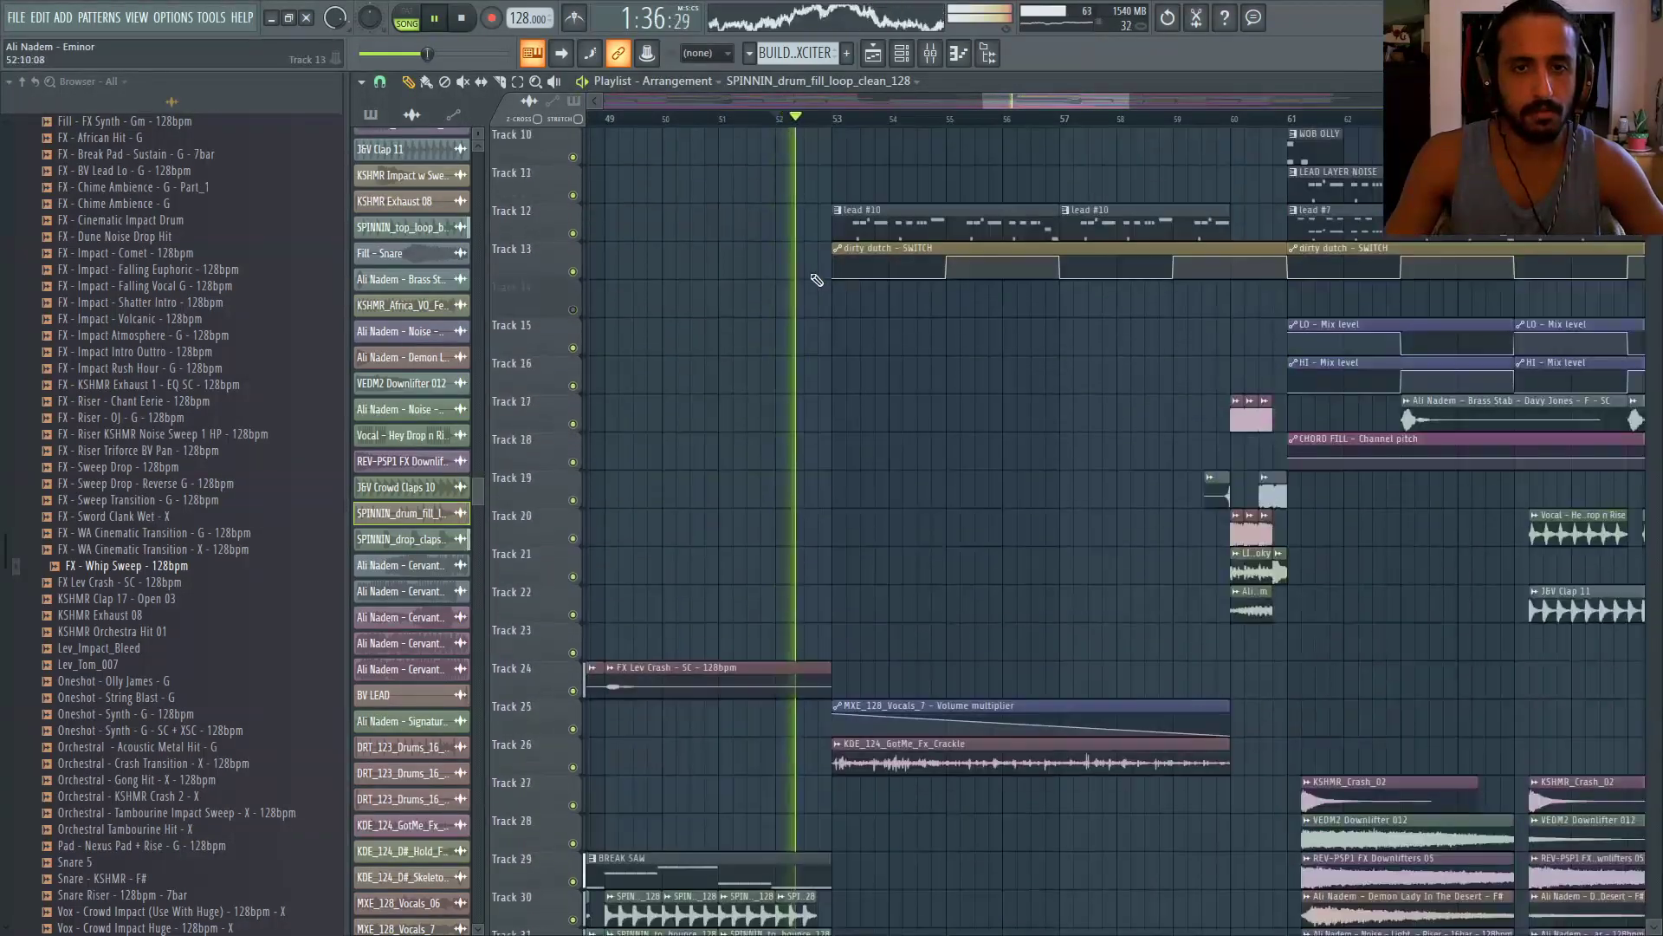
pyautogui.scroll(3, 819, 295)
pyautogui.scroll(1, 835, 333)
pyautogui.scroll(-5, 867, 364)
pyautogui.press('space')
pyautogui.scroll(-5, 860, 373)
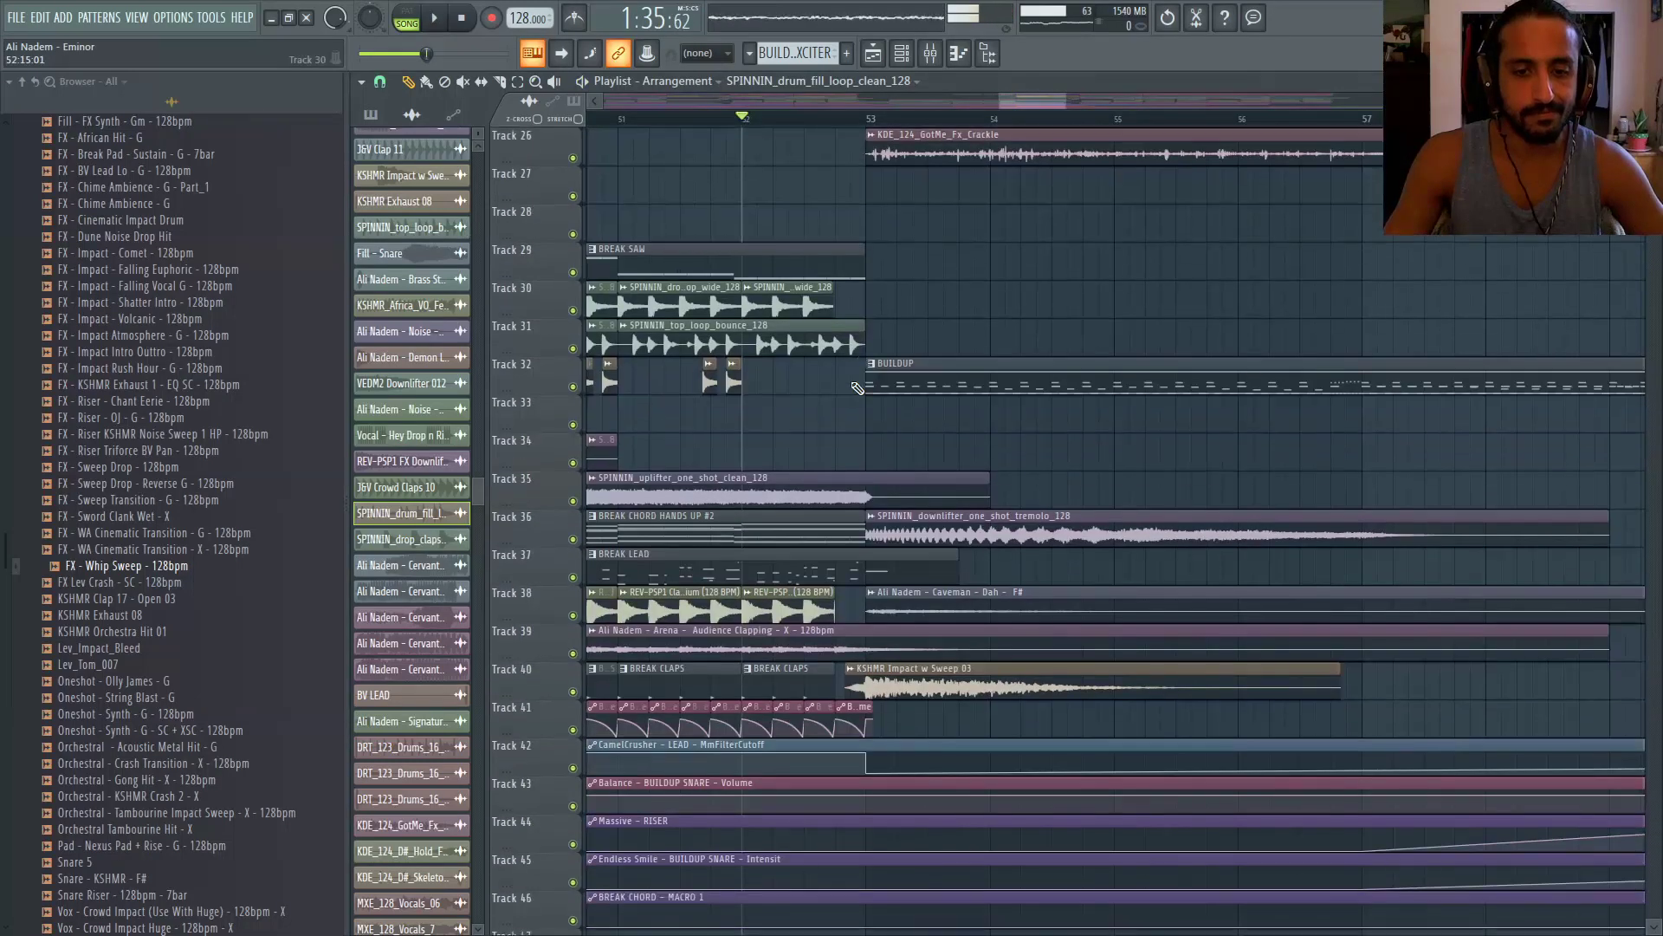
pyautogui.press('space')
pyautogui.scroll(-4, 773, 324)
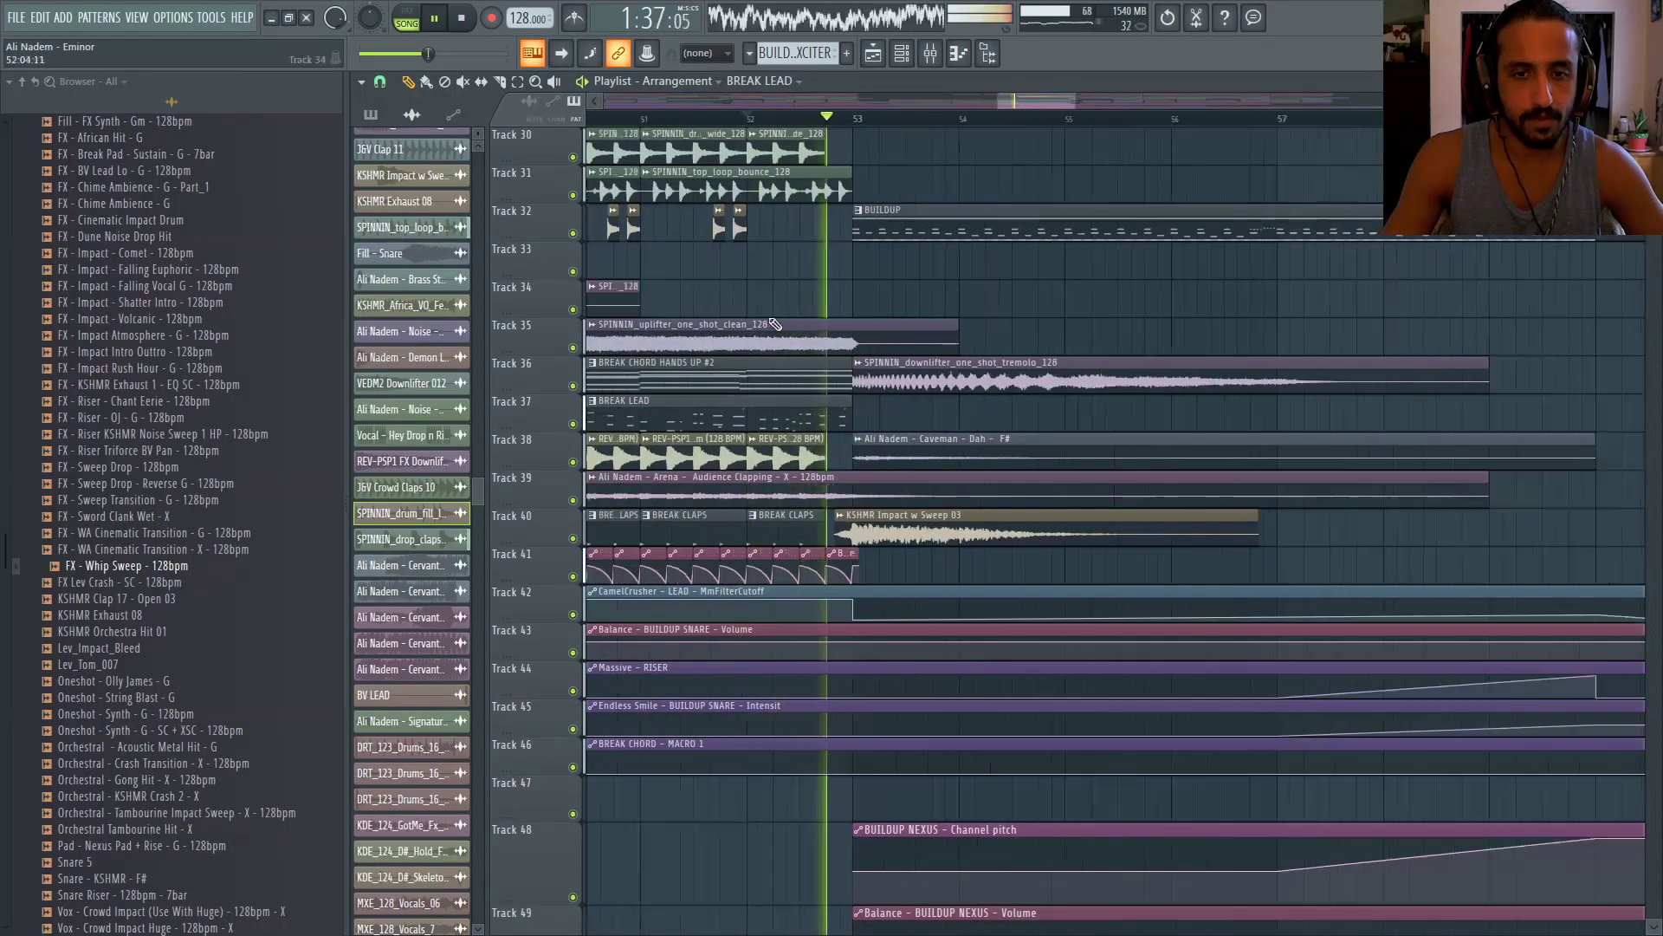
pyautogui.scroll(4, 778, 283)
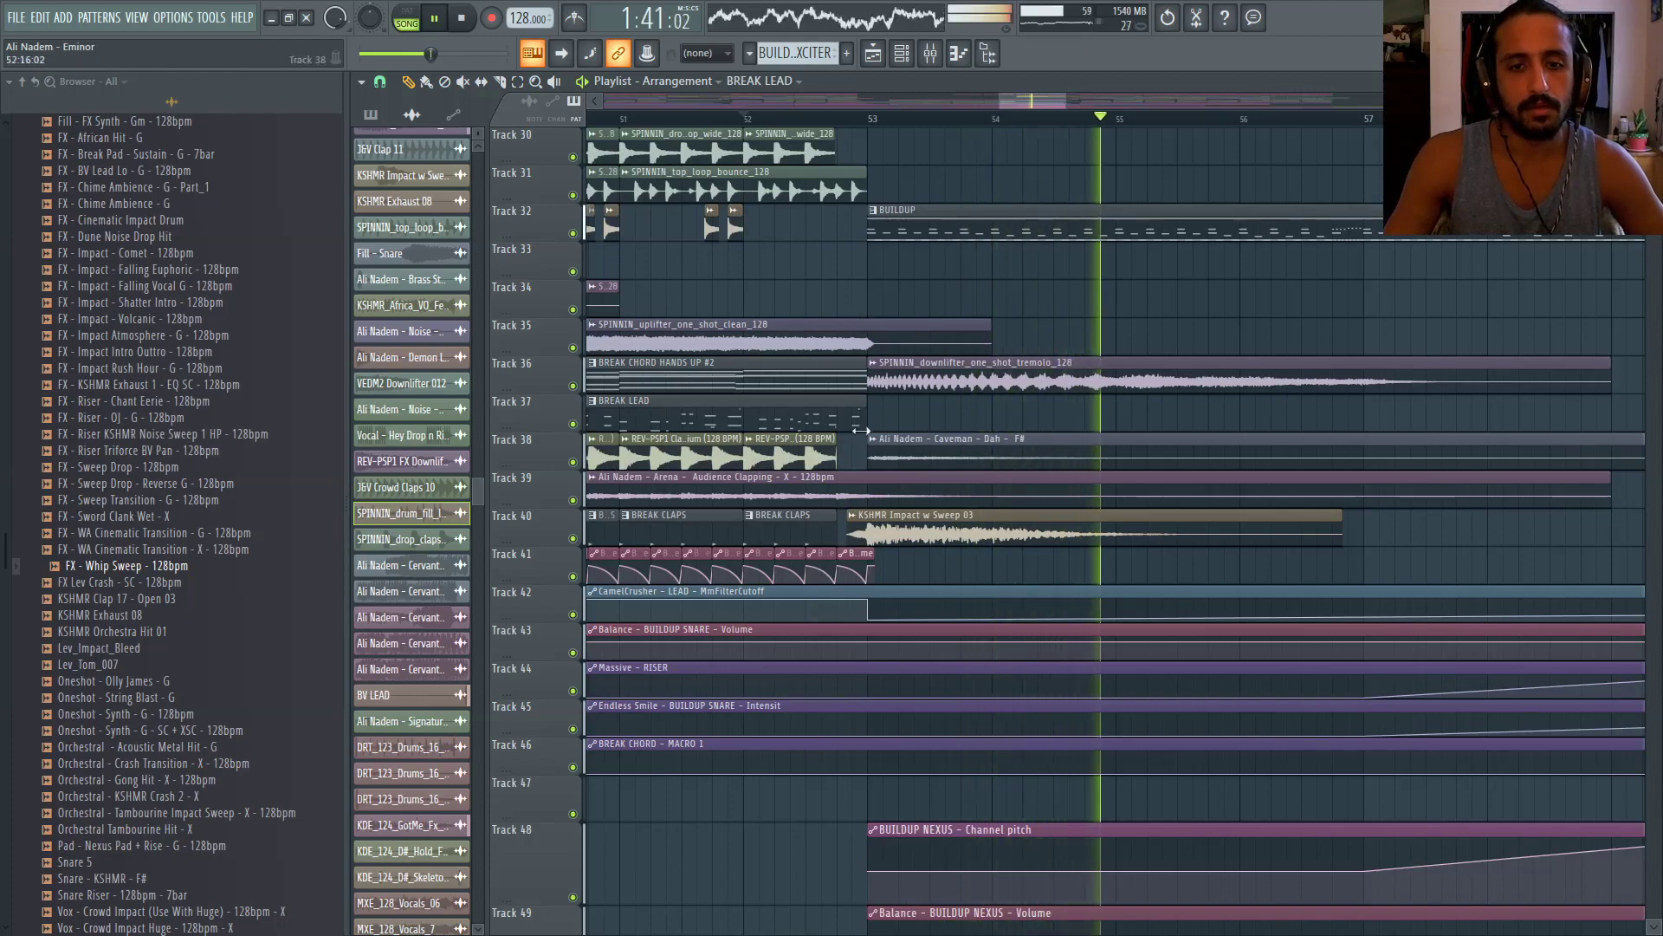
# Try extending the BREAK LEAD clip past bar 53 and raising its final note at bar 9 to D#7
pyautogui.moveTo(864, 420); pyautogui.dragTo(970, 420)
pyautogui.press('space')
pyautogui.press('space')
pyautogui.doubleClick(906, 419)
pyautogui.scroll(2, 834, 372)
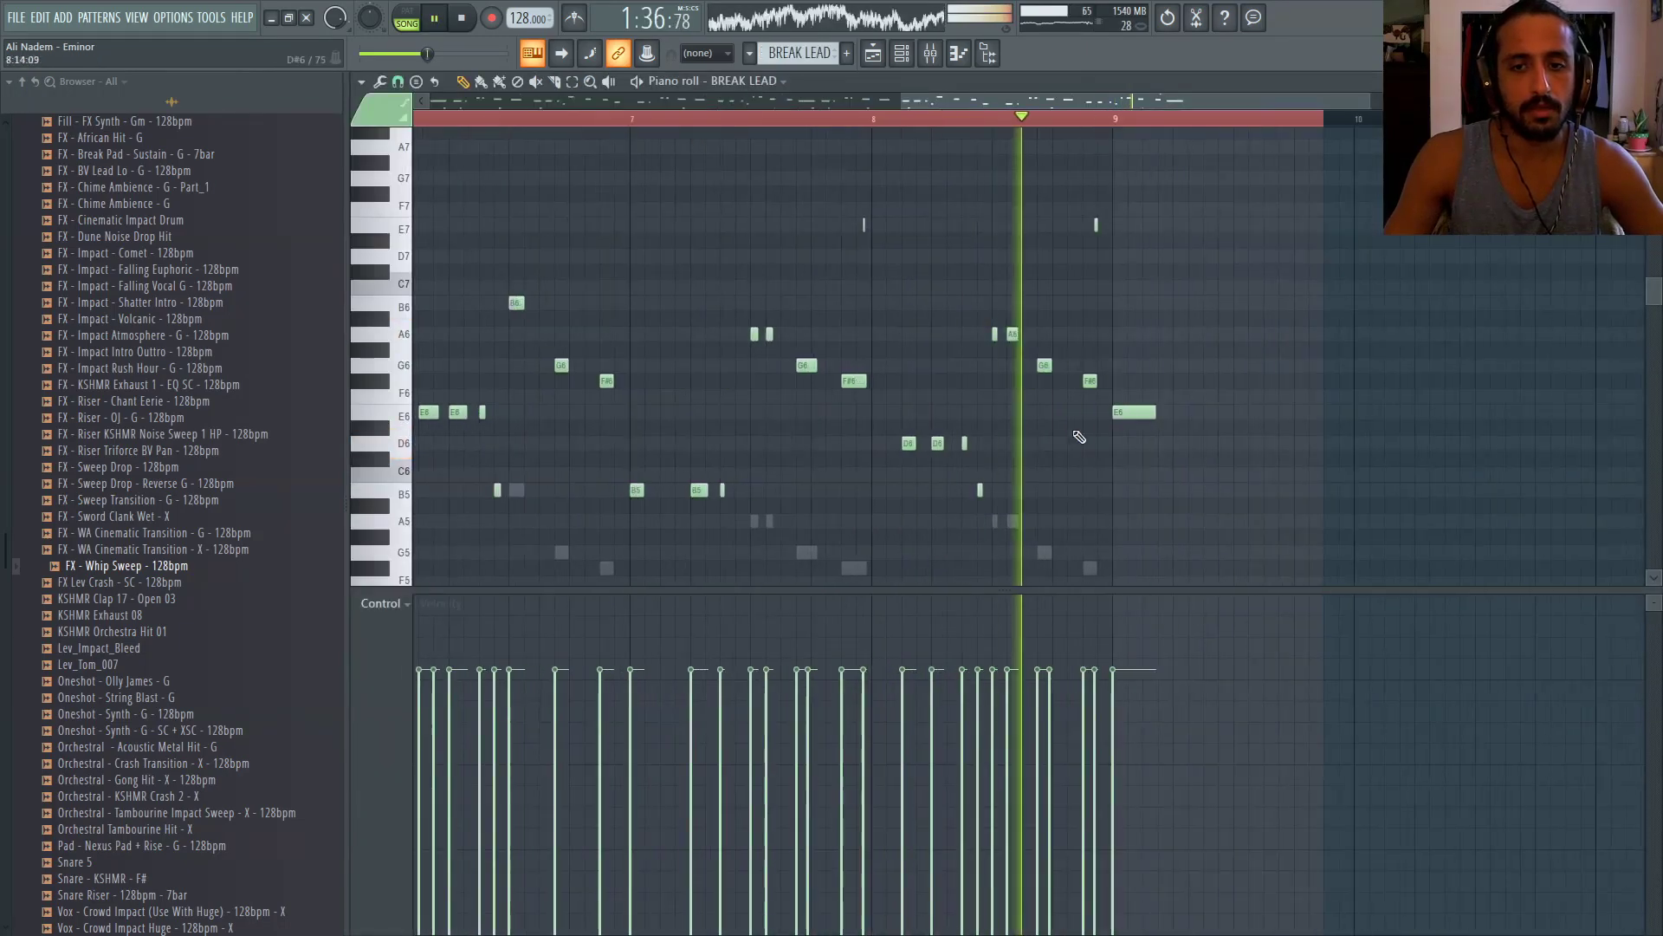
pyautogui.moveTo(1135, 412); pyautogui.dragTo(1141, 244)
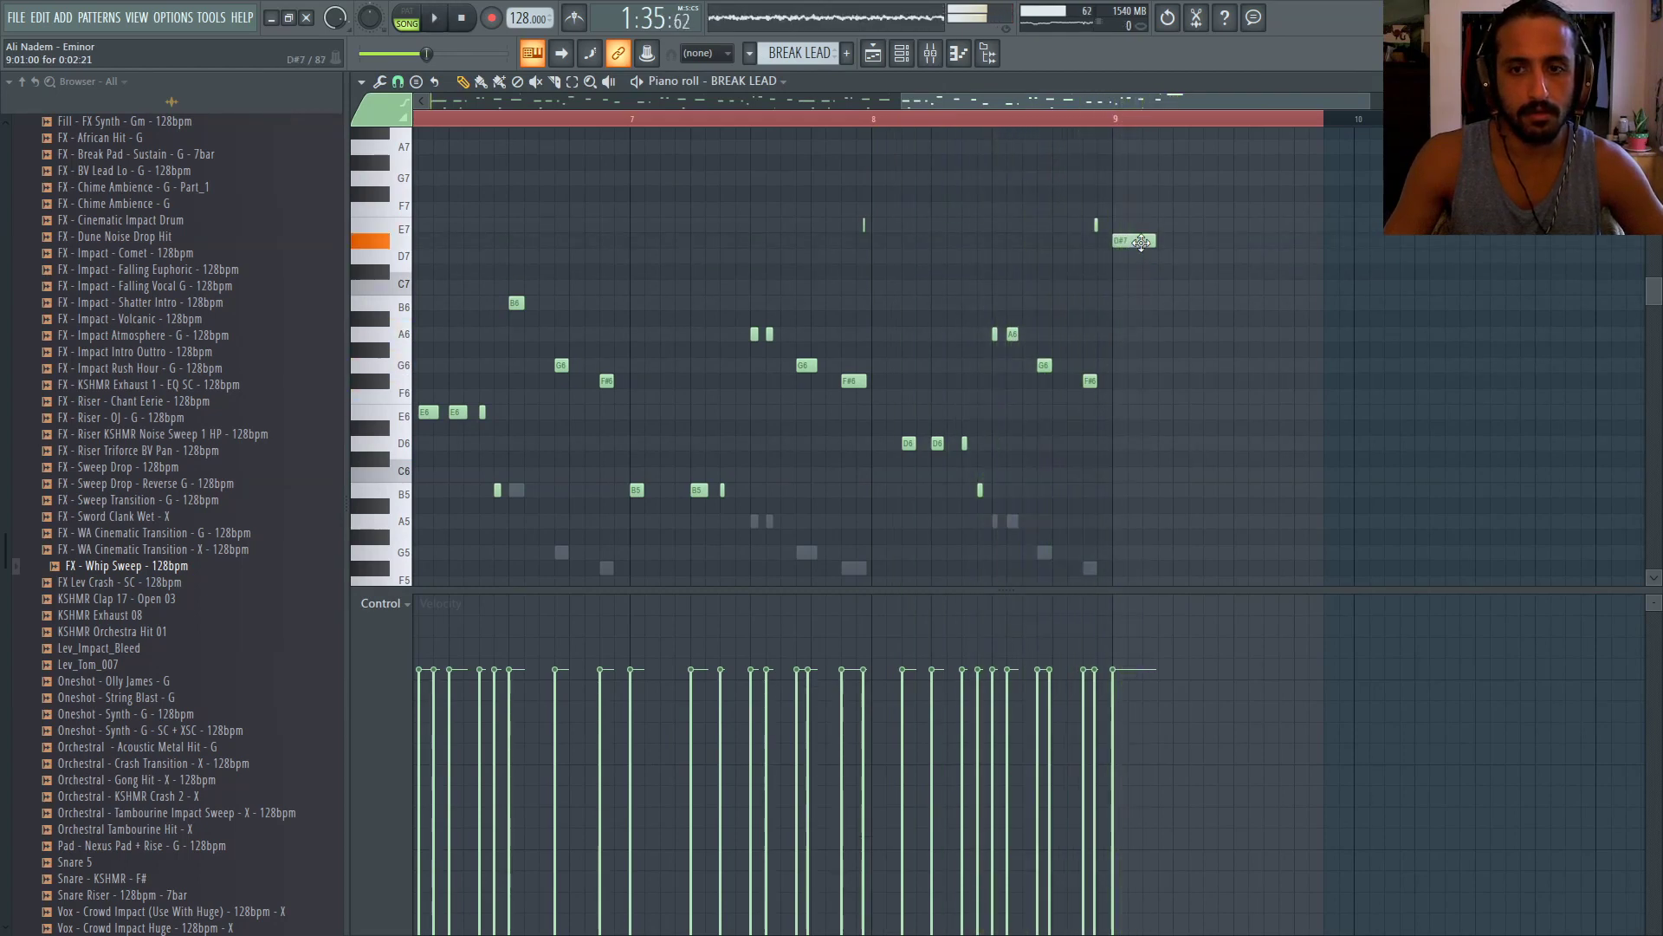
pyautogui.scroll(-3, 1183, 232)
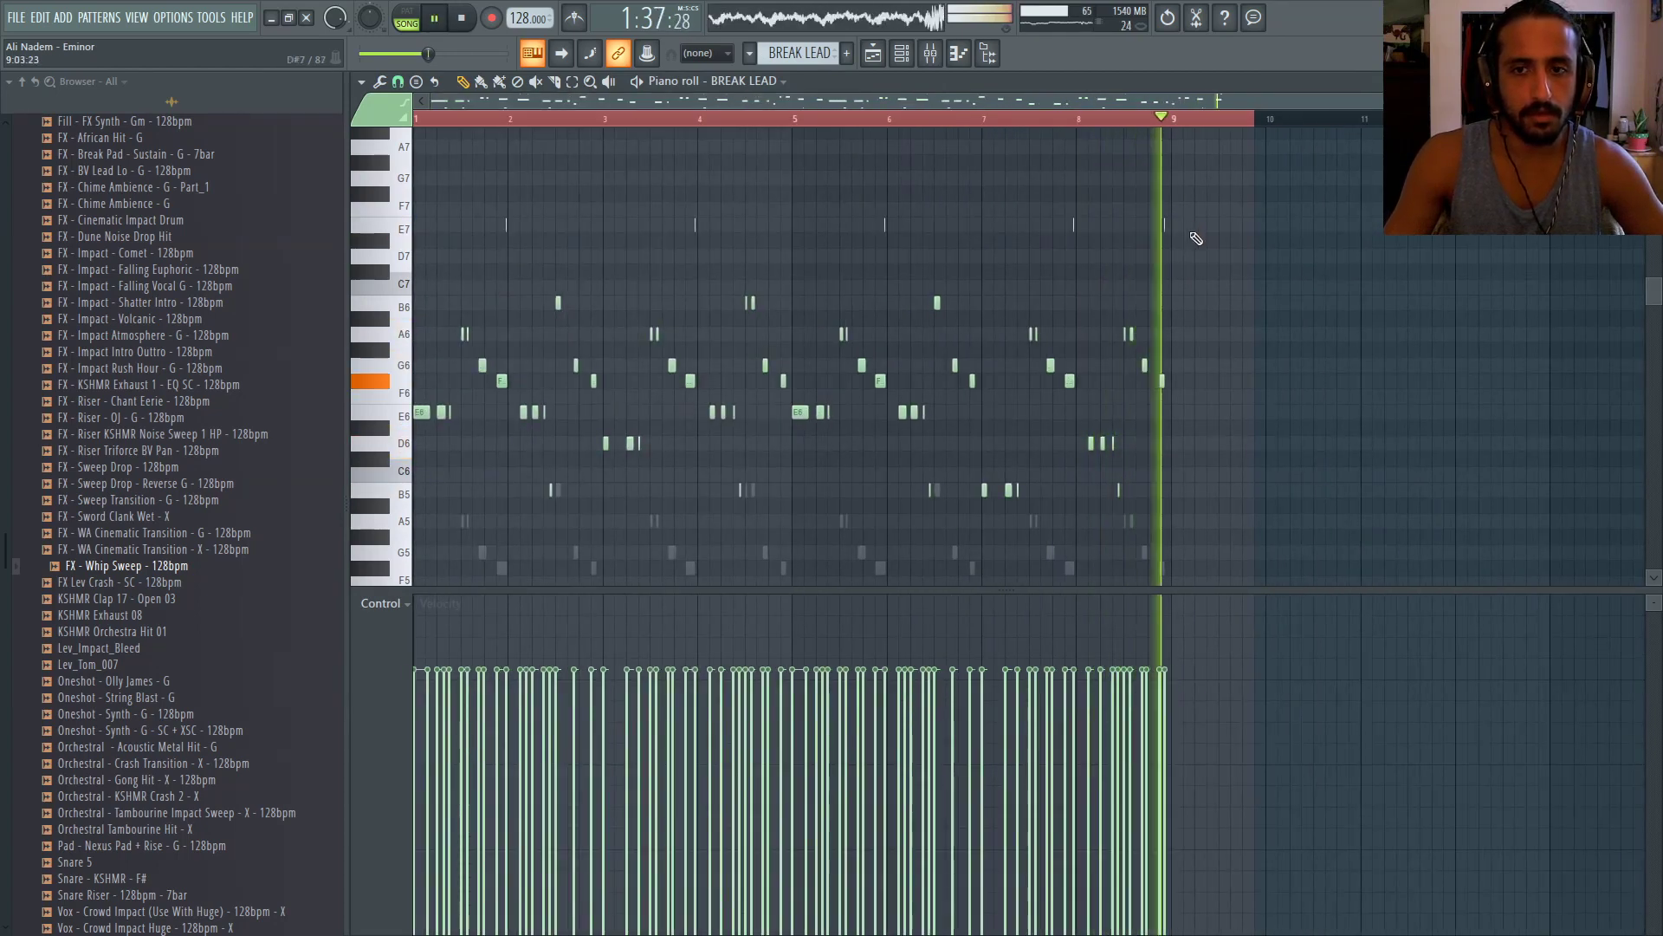
# Try duplicating all BREAK LEAD notes from bar 9 onward, undo the duplication and return to the playlist
pyautogui.hotkey('ctrl', 'a')
pyautogui.hotkey('ctrl', 'b')
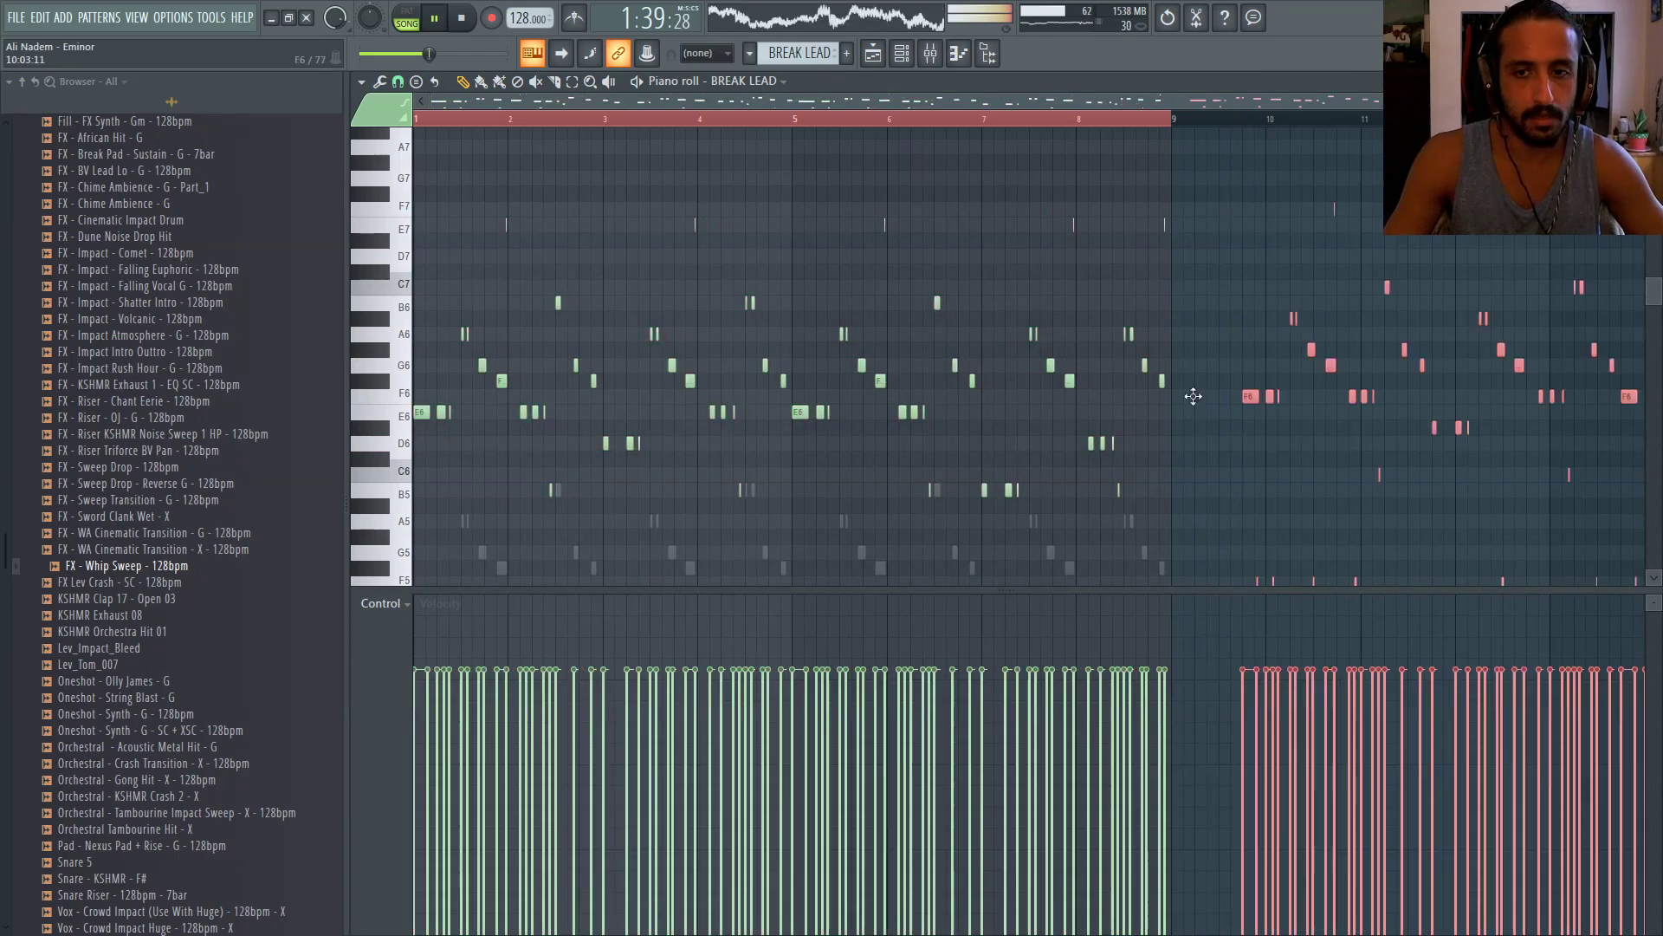
pyautogui.click(1178, 119)
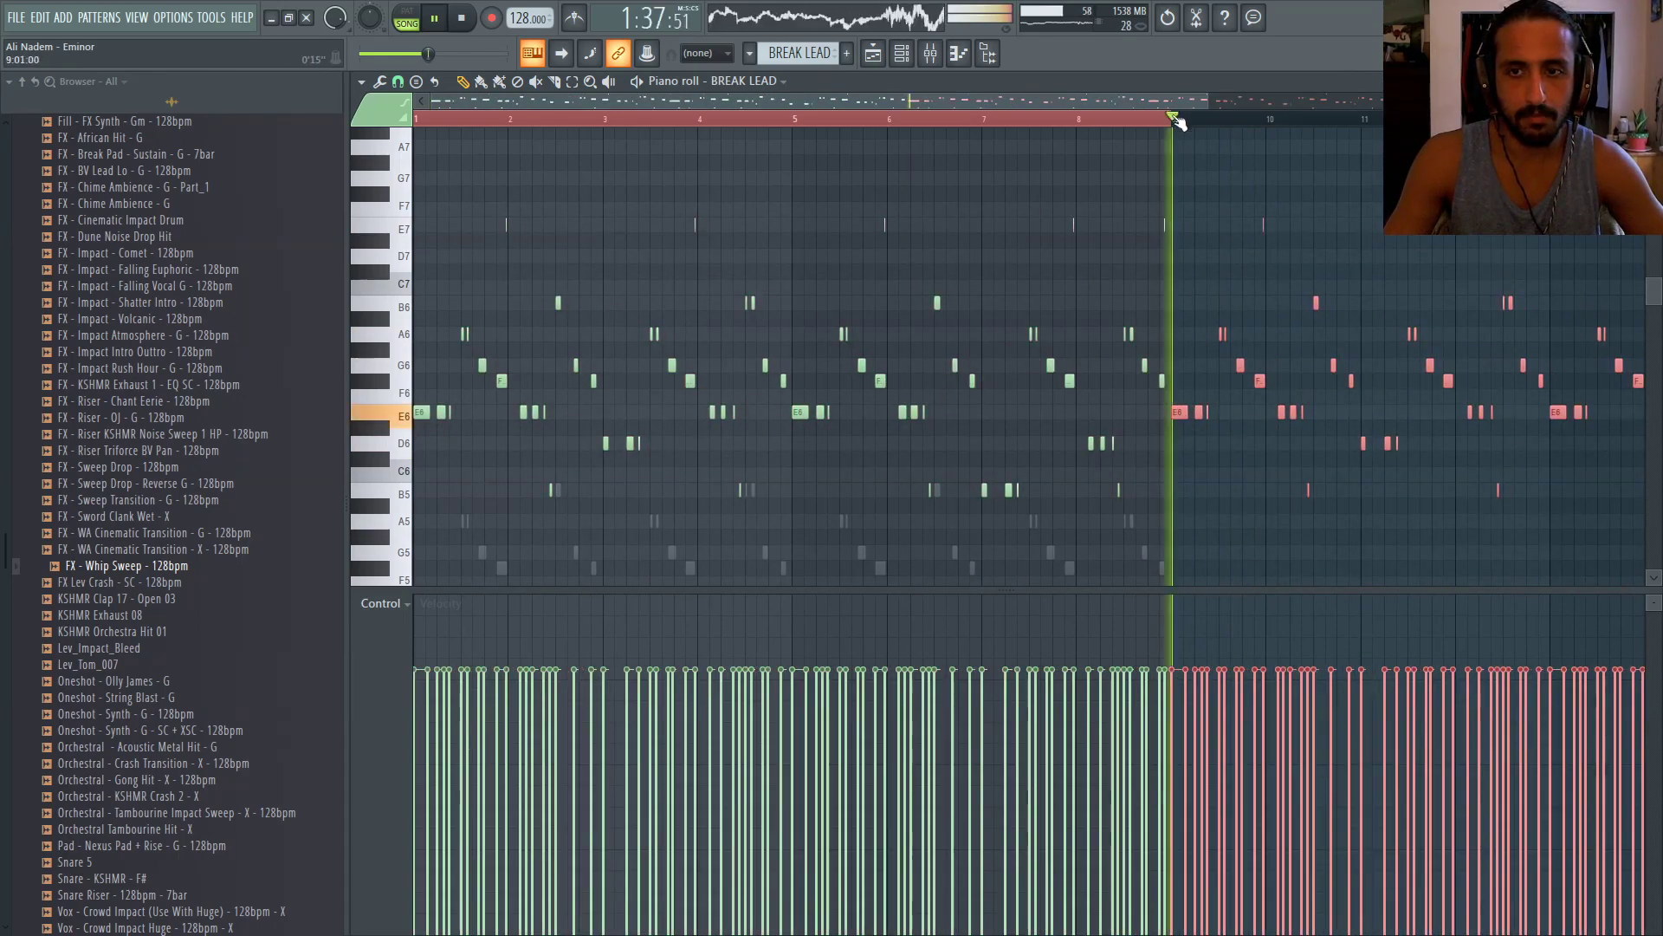
pyautogui.hotkey('ctrl', 'z')
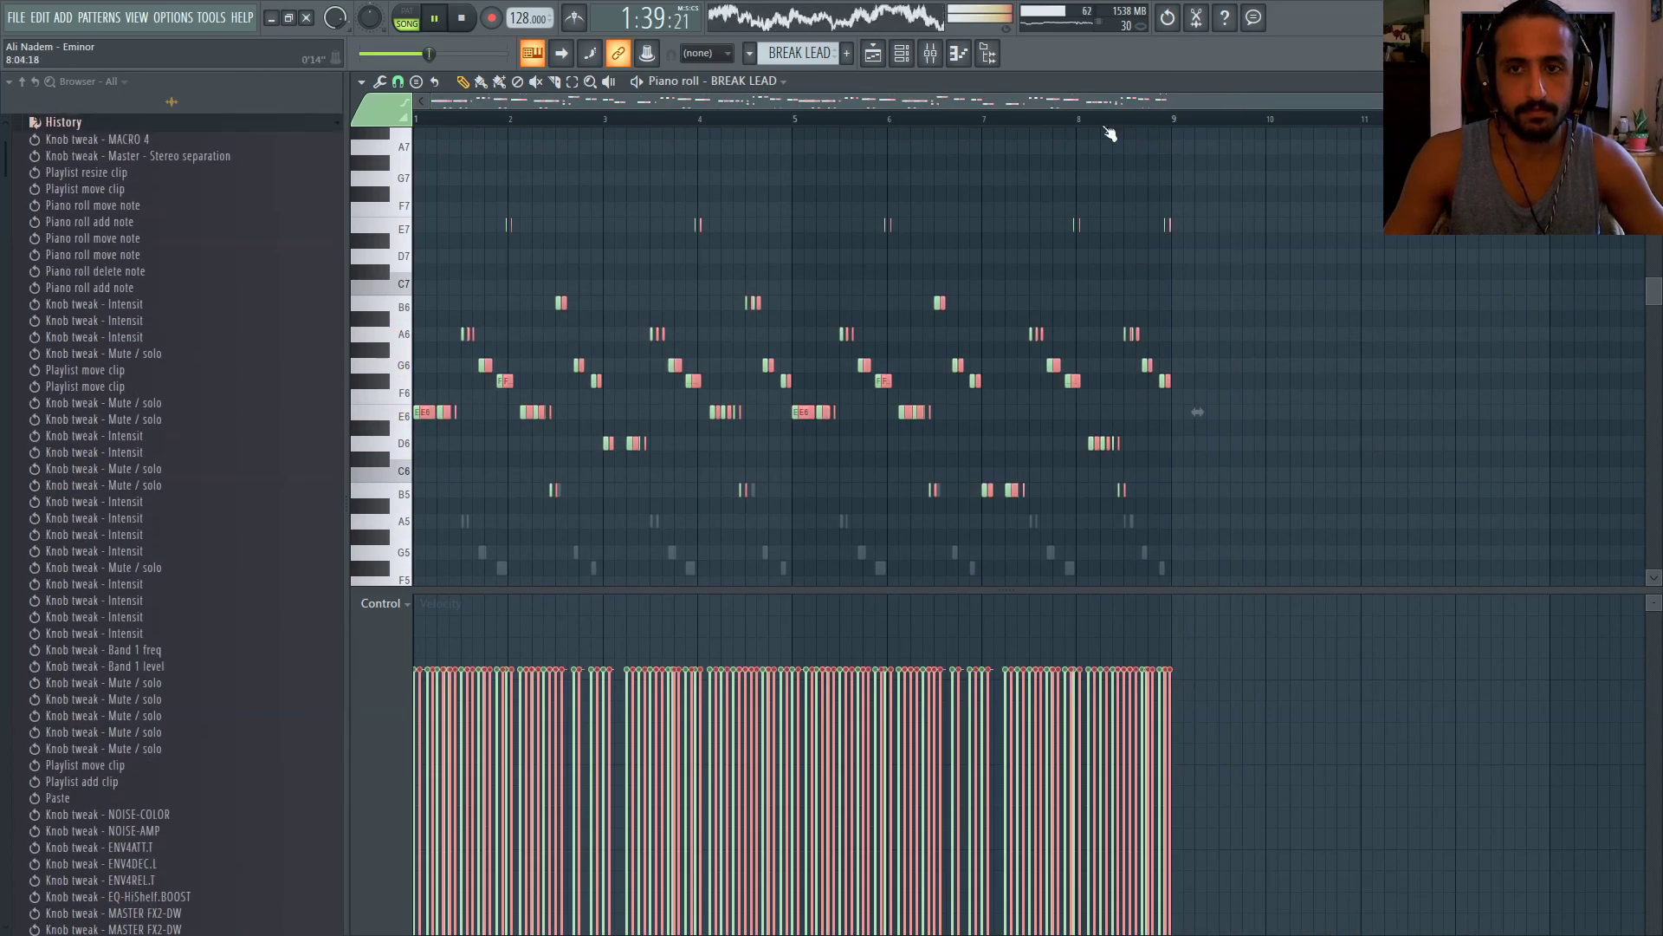
pyautogui.hotkey('ctrl', 'd')
pyautogui.click(899, 68)
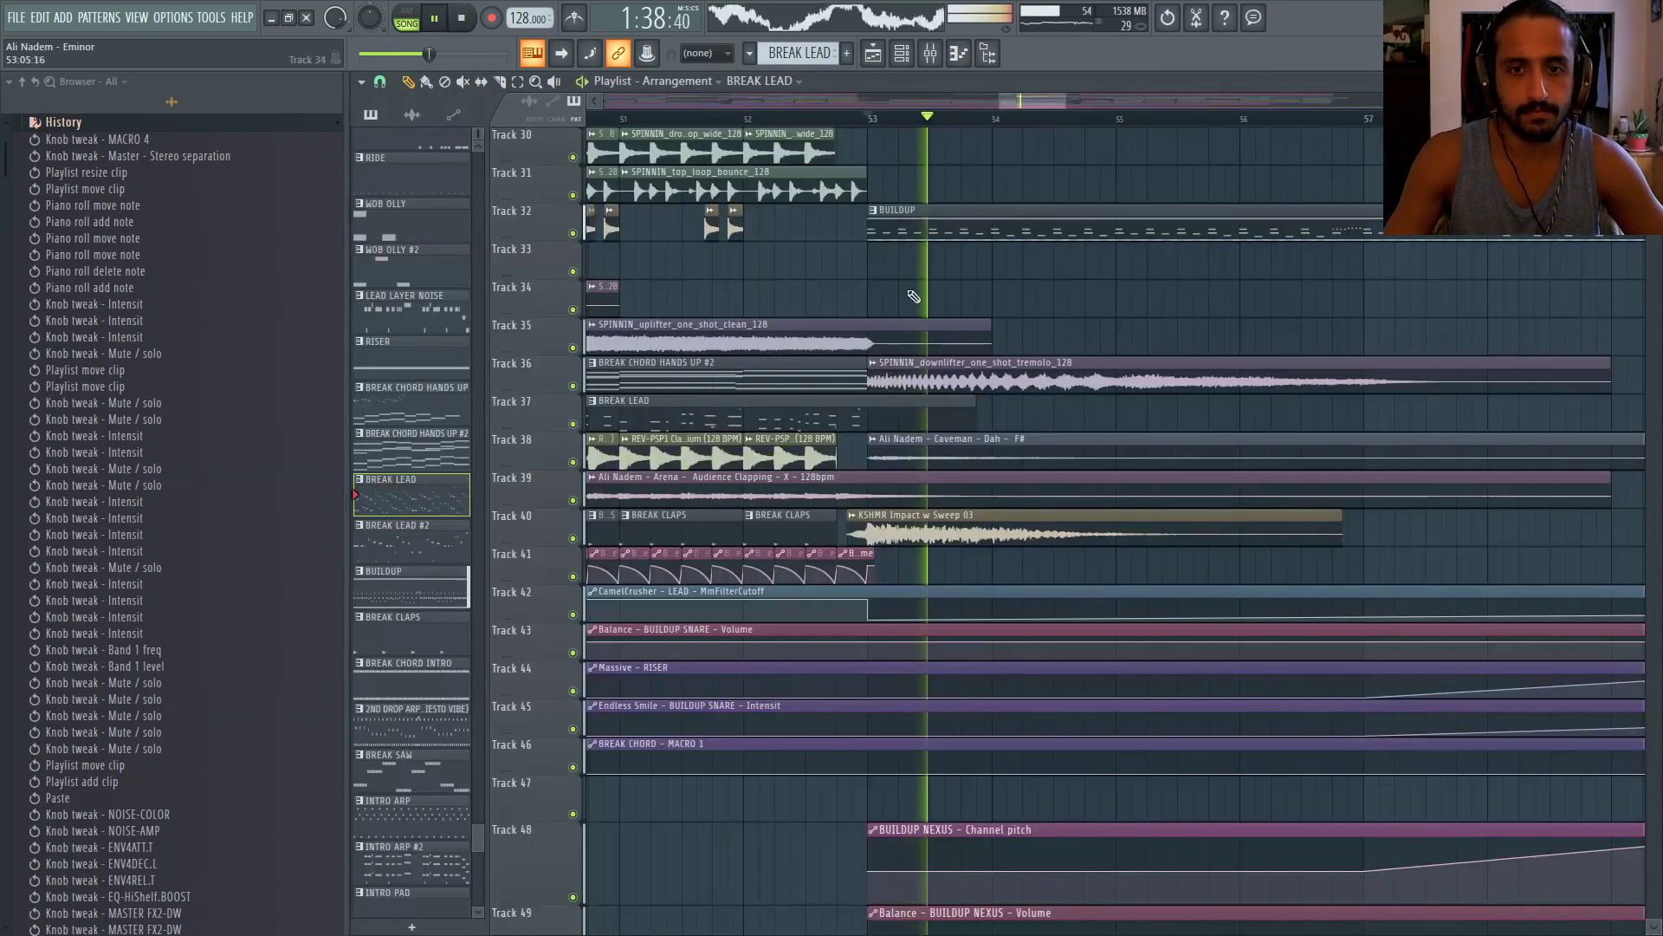
# Compare the clips of the second buildup at bar 53 with the first buildup, playing from bar 9
pyautogui.scroll(-3, 906, 346)
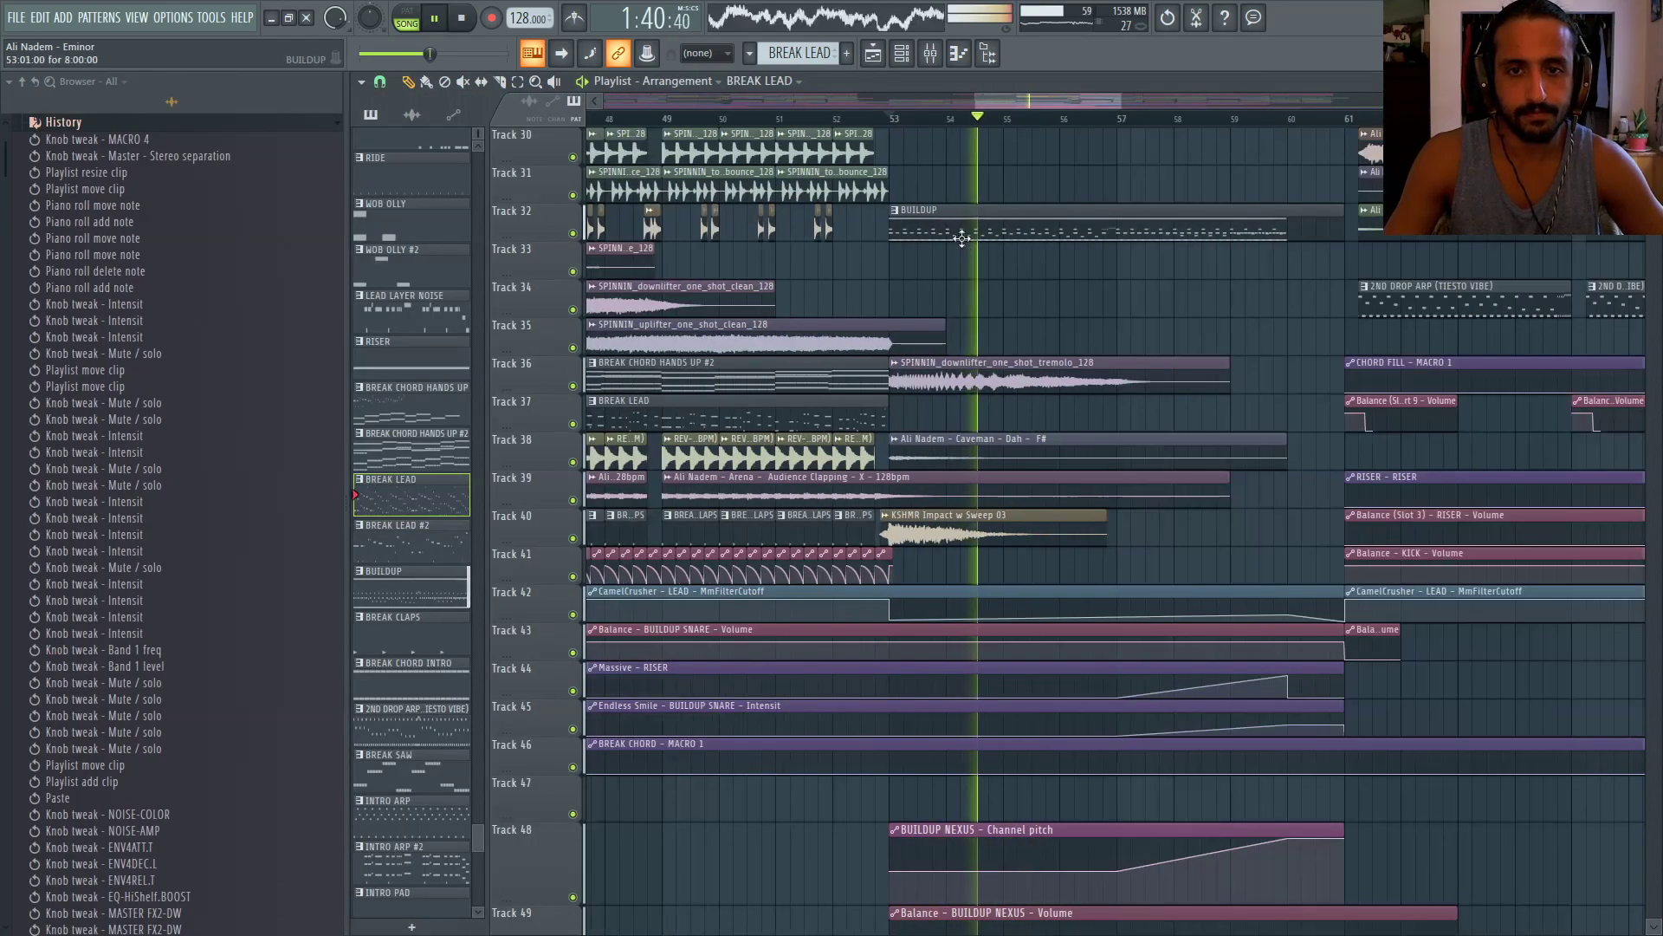
pyautogui.click(958, 232)
pyautogui.scroll(2, 936, 317)
pyautogui.moveTo(974, 371); pyautogui.dragTo(980, 379)
pyautogui.scroll(-4, 980, 378)
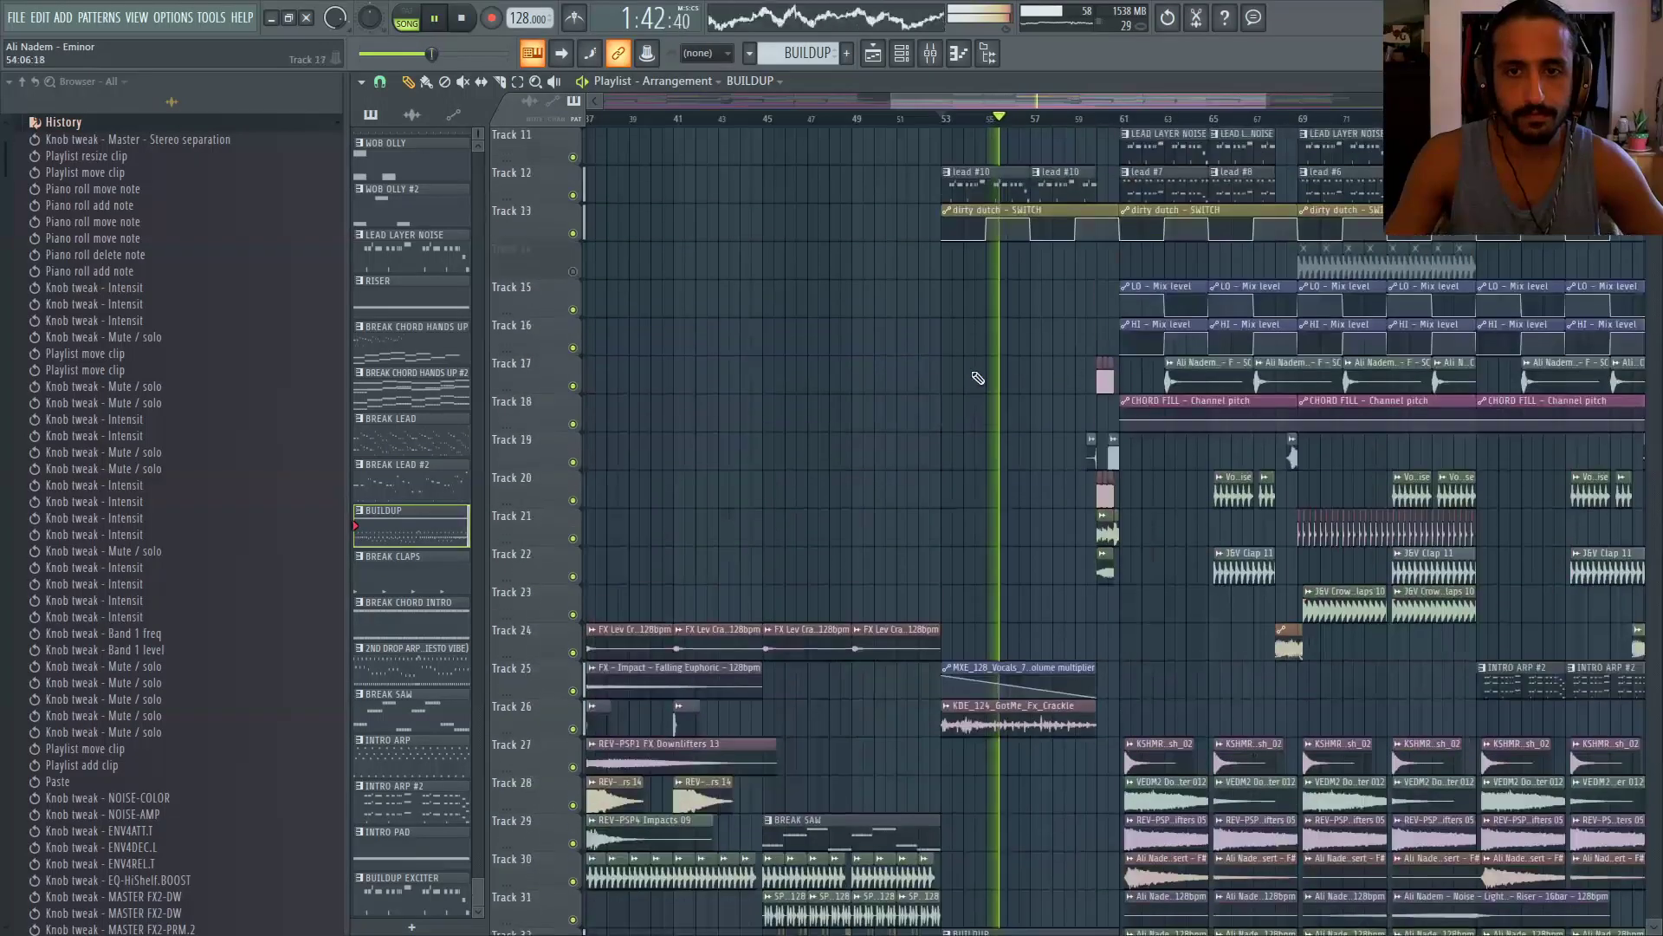
pyautogui.scroll(-4, 936, 376)
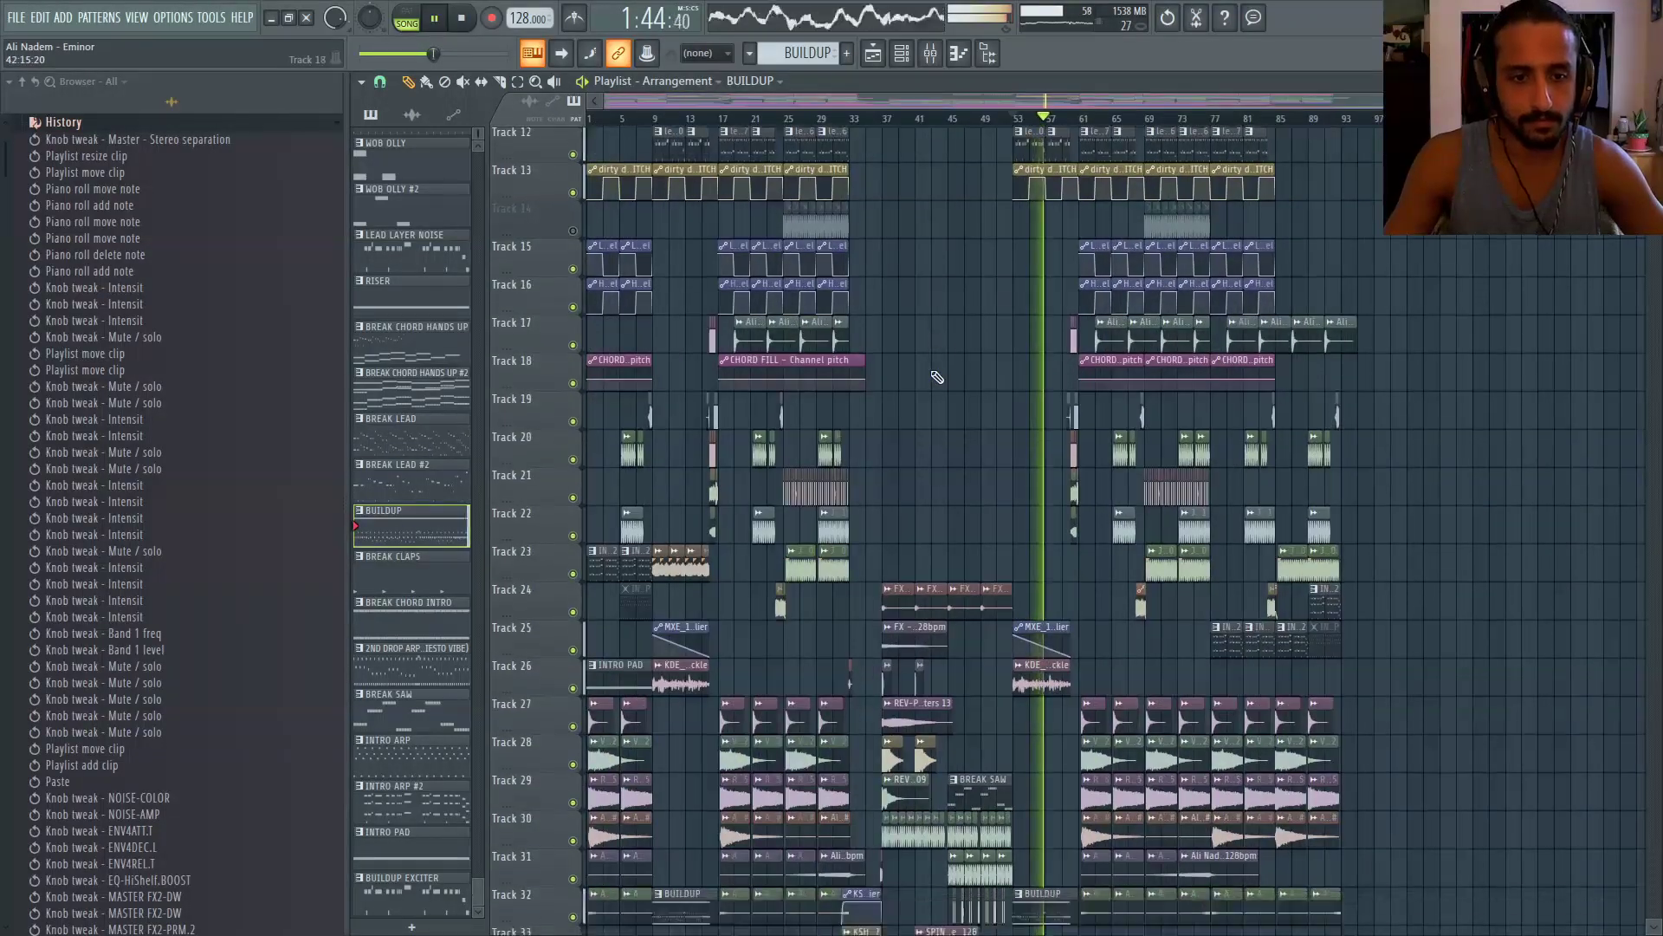
pyautogui.scroll(3, 635, 236)
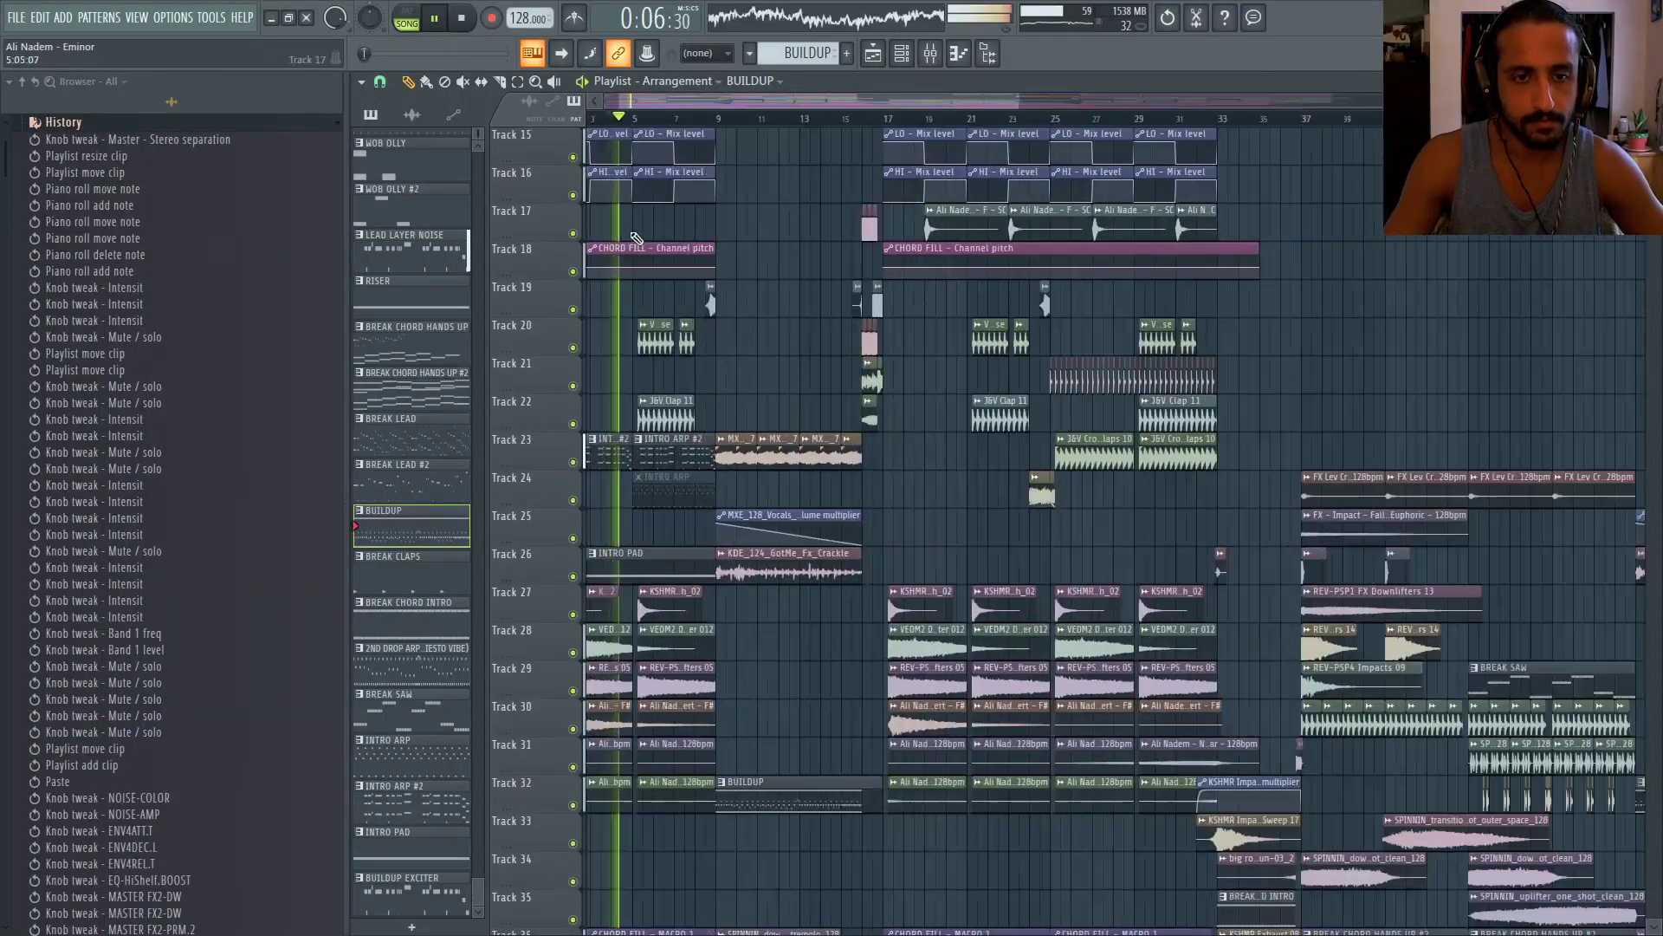
pyautogui.click(719, 119)
pyautogui.scroll(-2, 1093, 368)
pyautogui.scroll(3, 1100, 372)
pyautogui.scroll(7, 1098, 377)
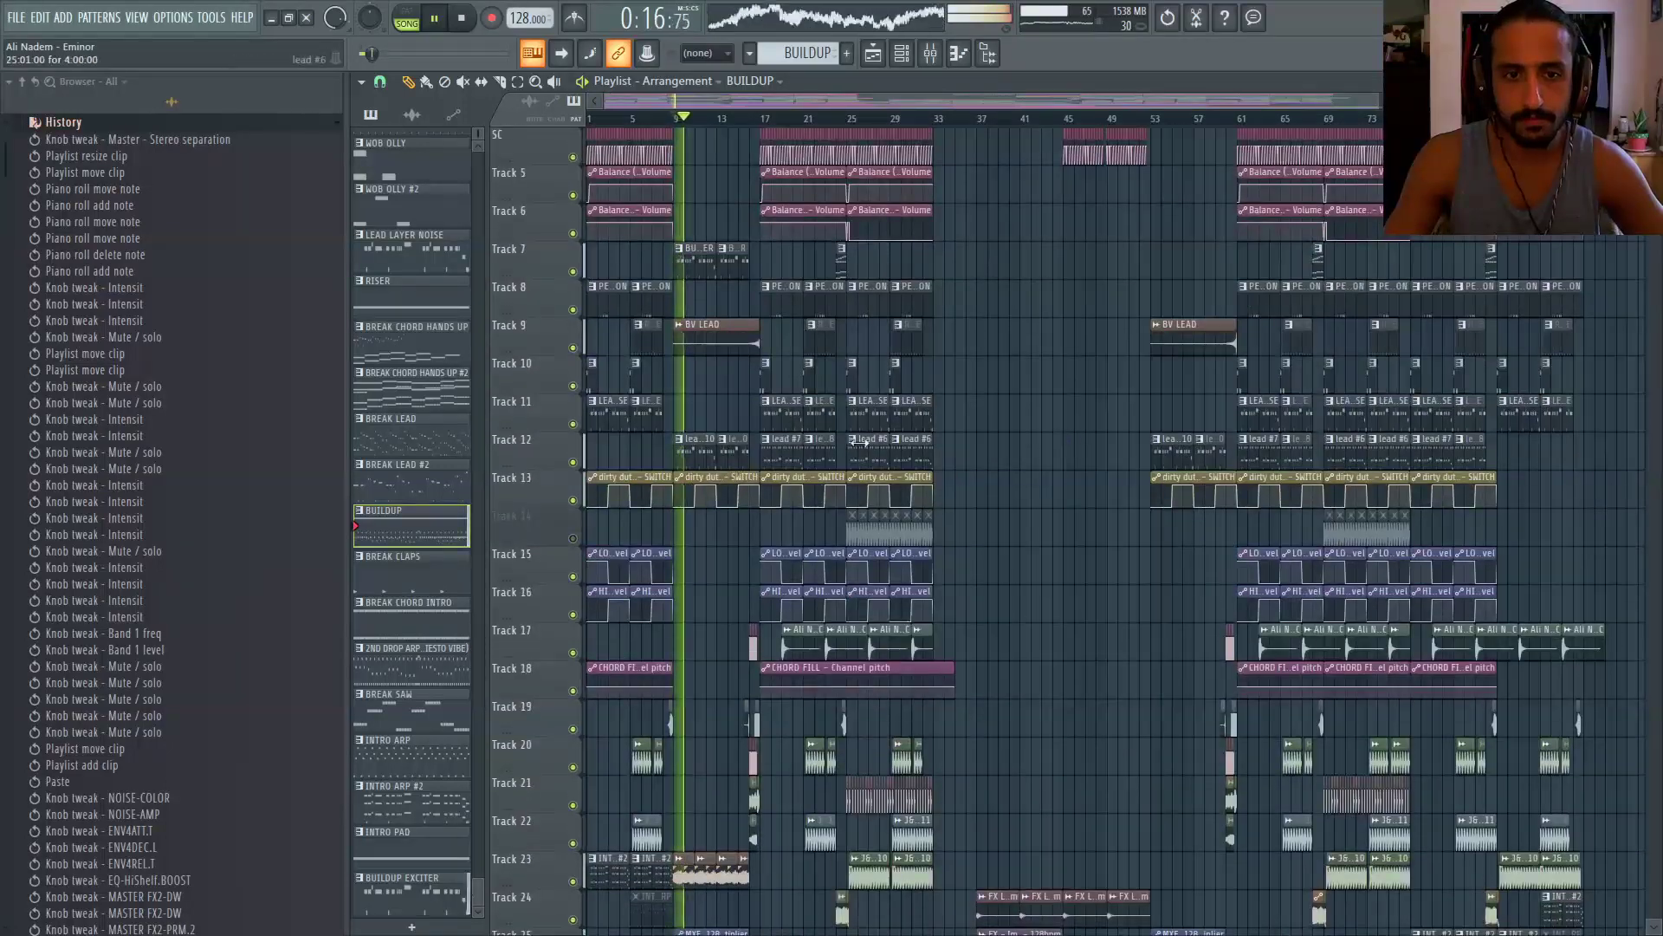
# Place the BUILDUP EXCITER pattern on Track 8 at bars 53 and 57
pyautogui.scroll(3, 737, 281)
pyautogui.scroll(-2, 691, 271)
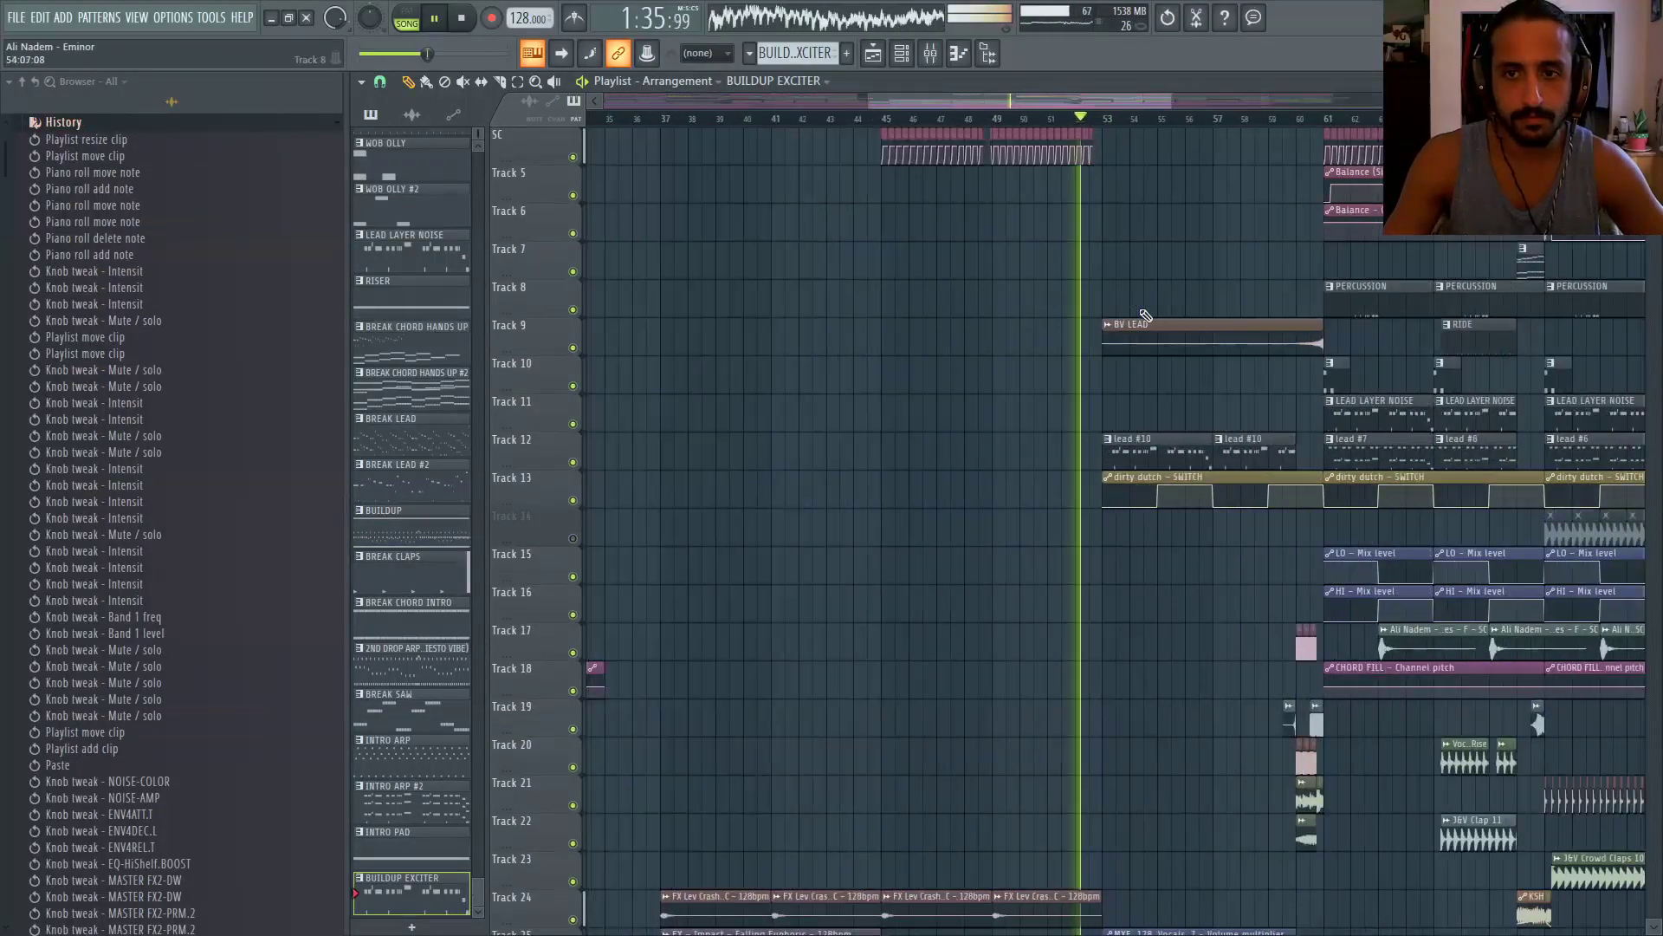
pyautogui.scroll(2, 1145, 317)
pyautogui.click(1079, 292)
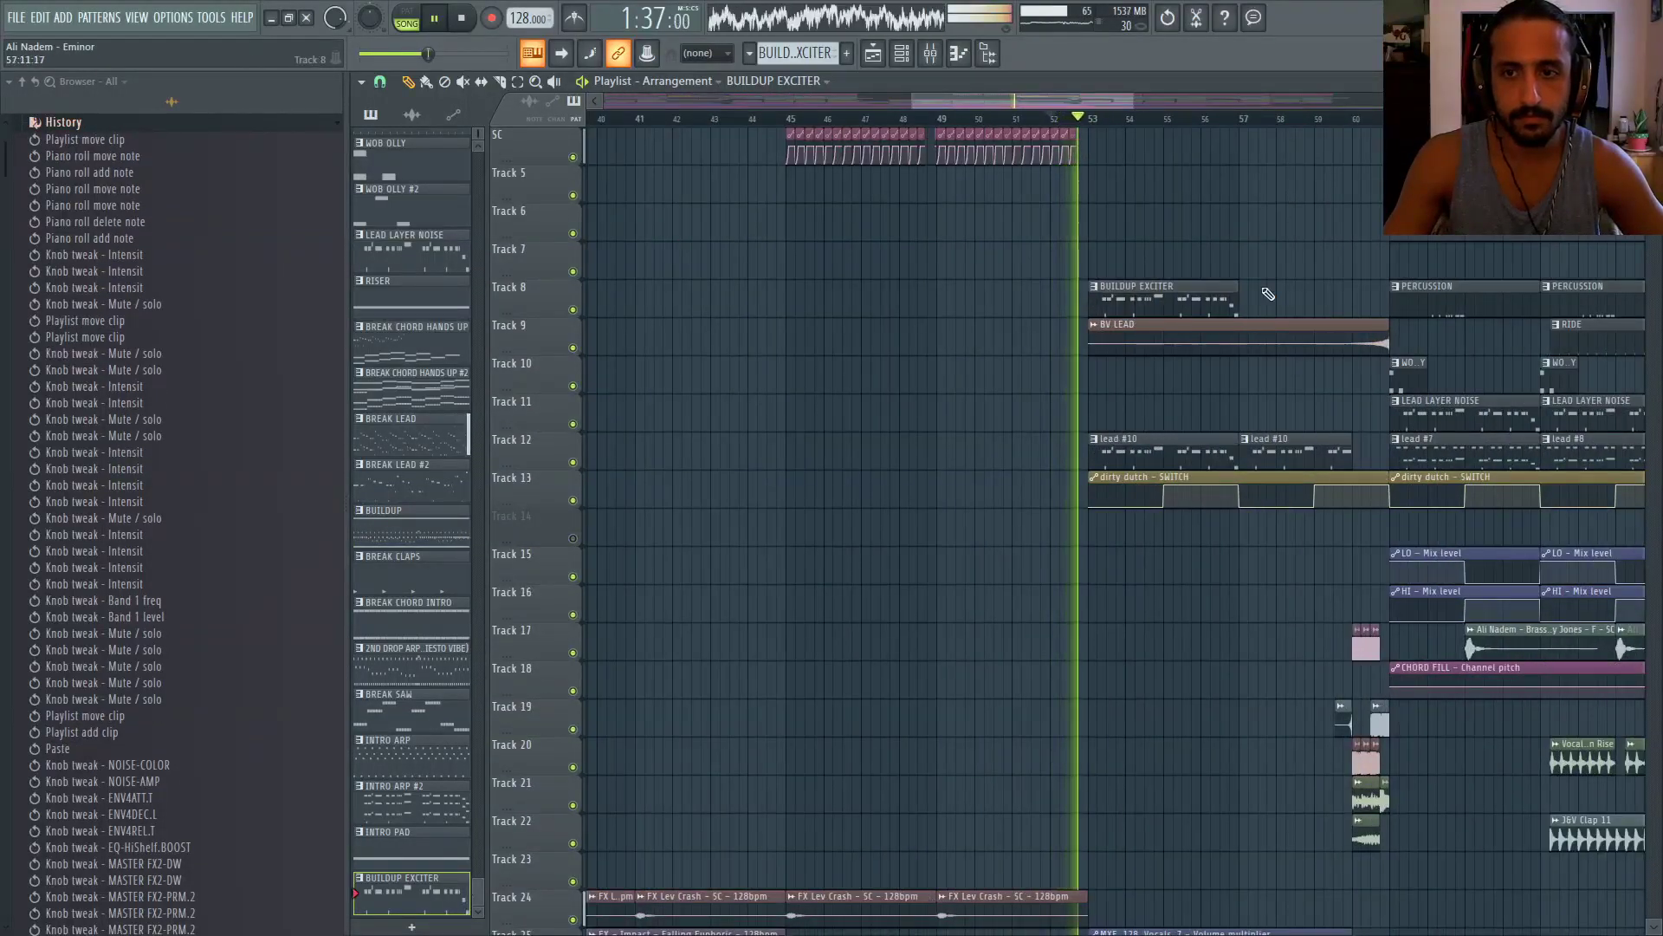
pyautogui.moveTo(1267, 295); pyautogui.dragTo(1241, 234)
pyautogui.moveTo(1385, 266); pyautogui.dragTo(1286, 296)
# Move both BUILDUP EXCITER clips of the second buildup from Track 8 up to Track 7
pyautogui.scroll(-4, 1095, 291)
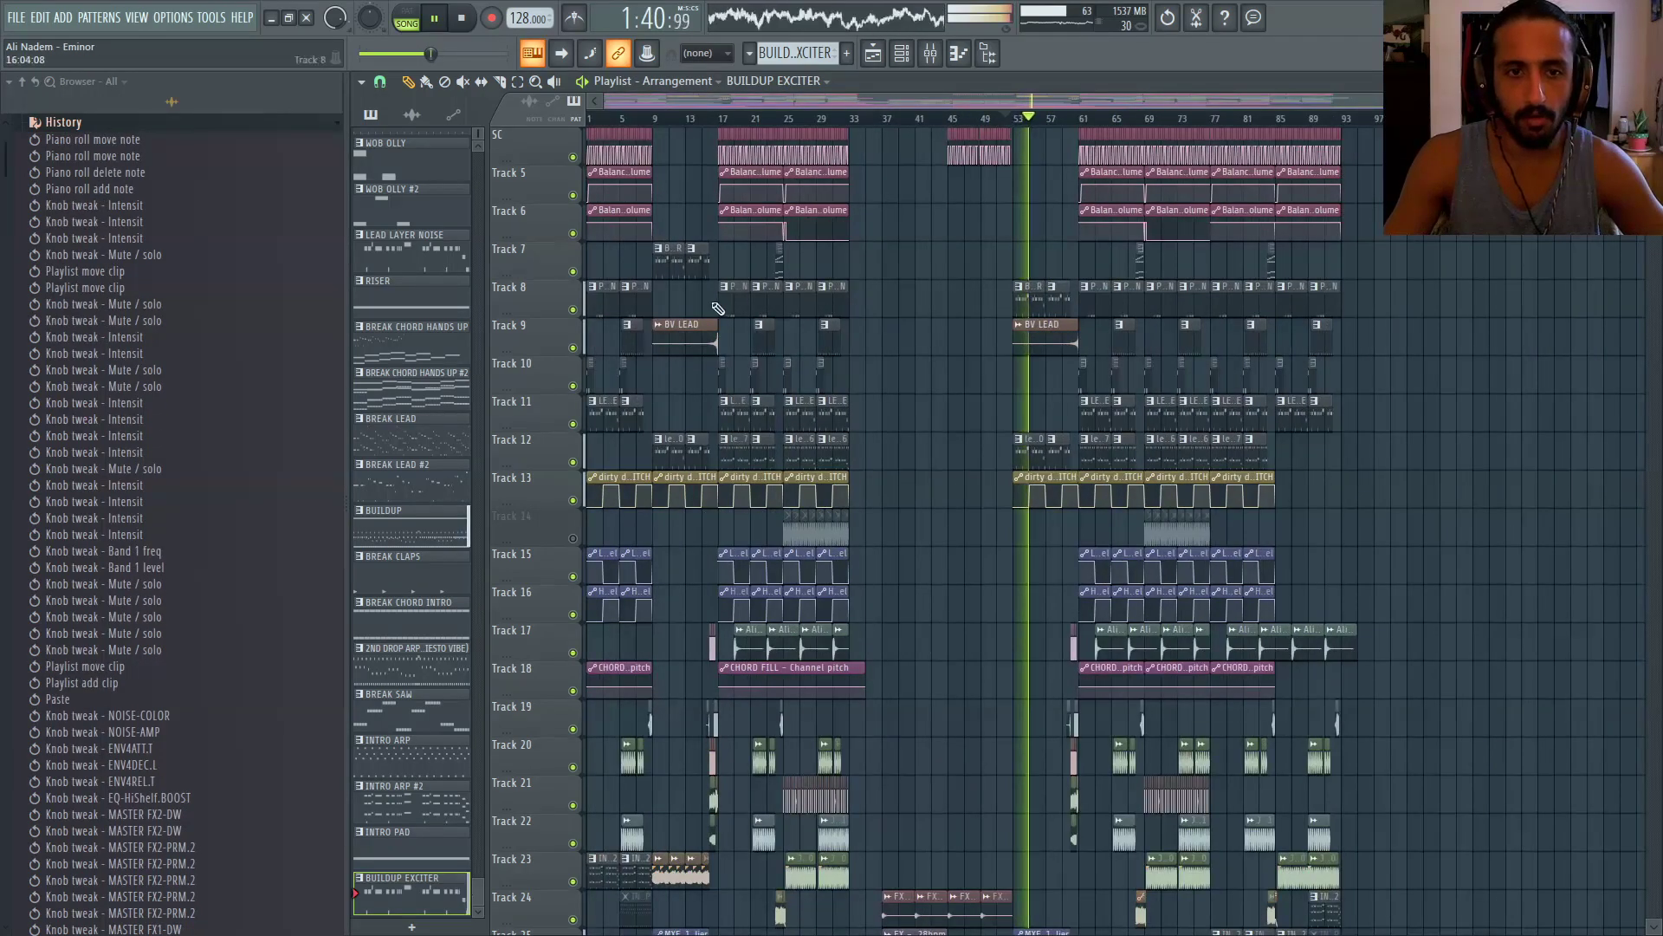
pyautogui.scroll(4, 1050, 296)
pyautogui.moveTo(1017, 285); pyautogui.dragTo(1017, 247)
pyautogui.moveTo(1177, 293); pyautogui.dragTo(1168, 243)
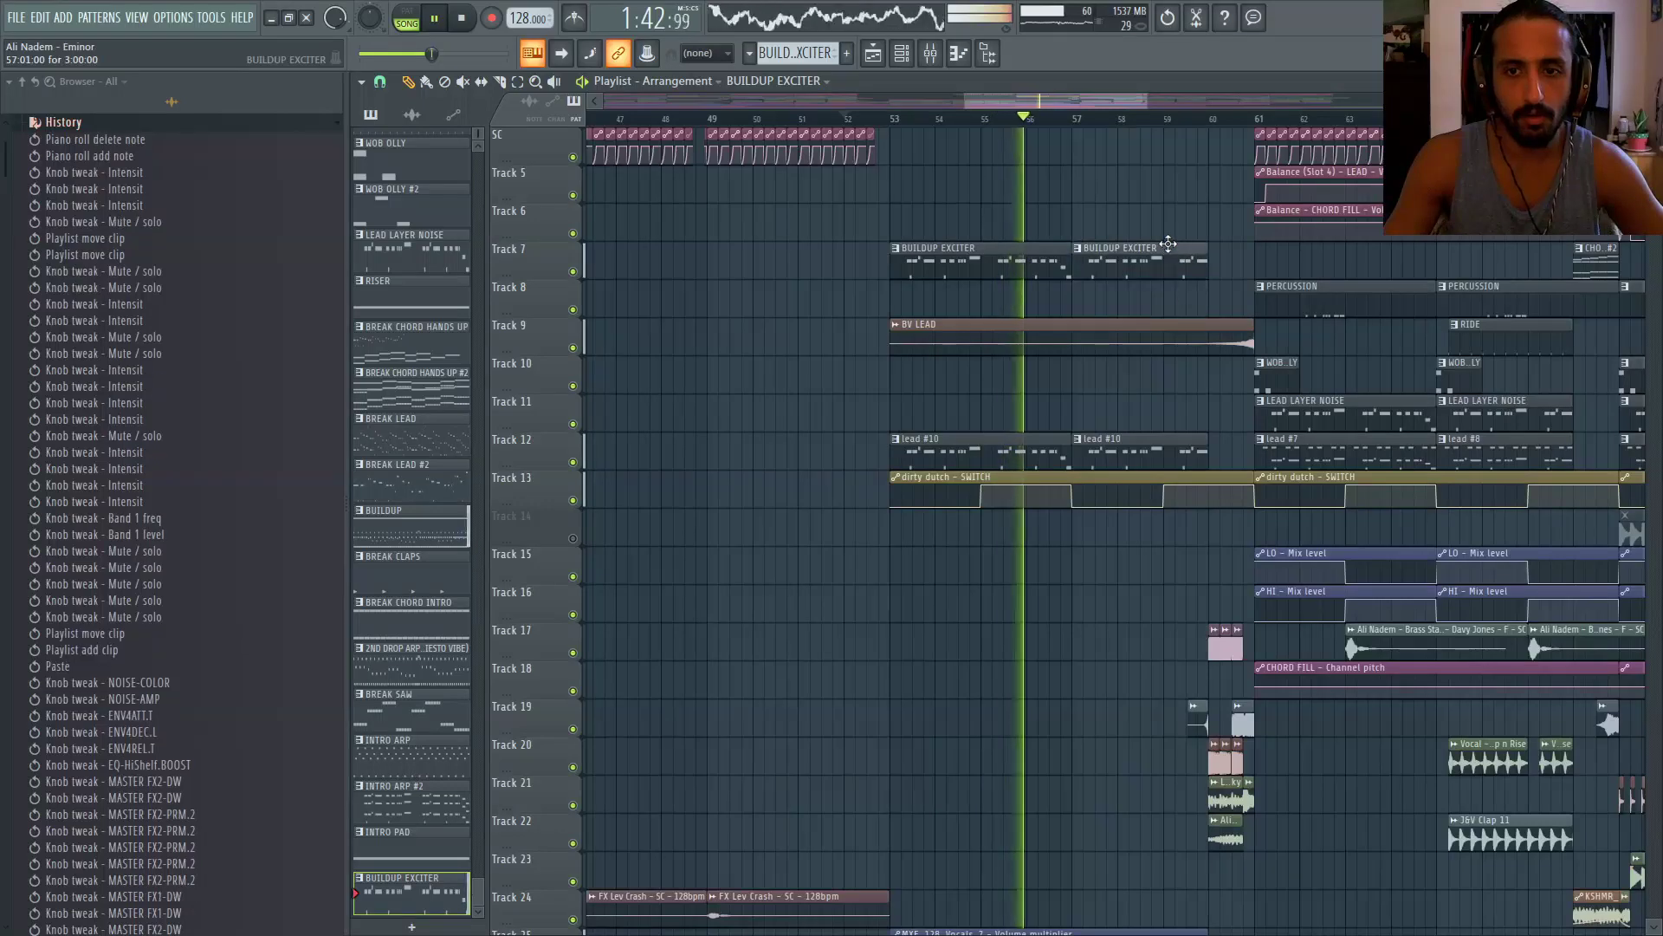
# Listen to the second buildup leading into the drop at bar 61 while checking its clips in the arrangement
pyautogui.scroll(-5, 1083, 264)
pyautogui.scroll(2, 1005, 281)
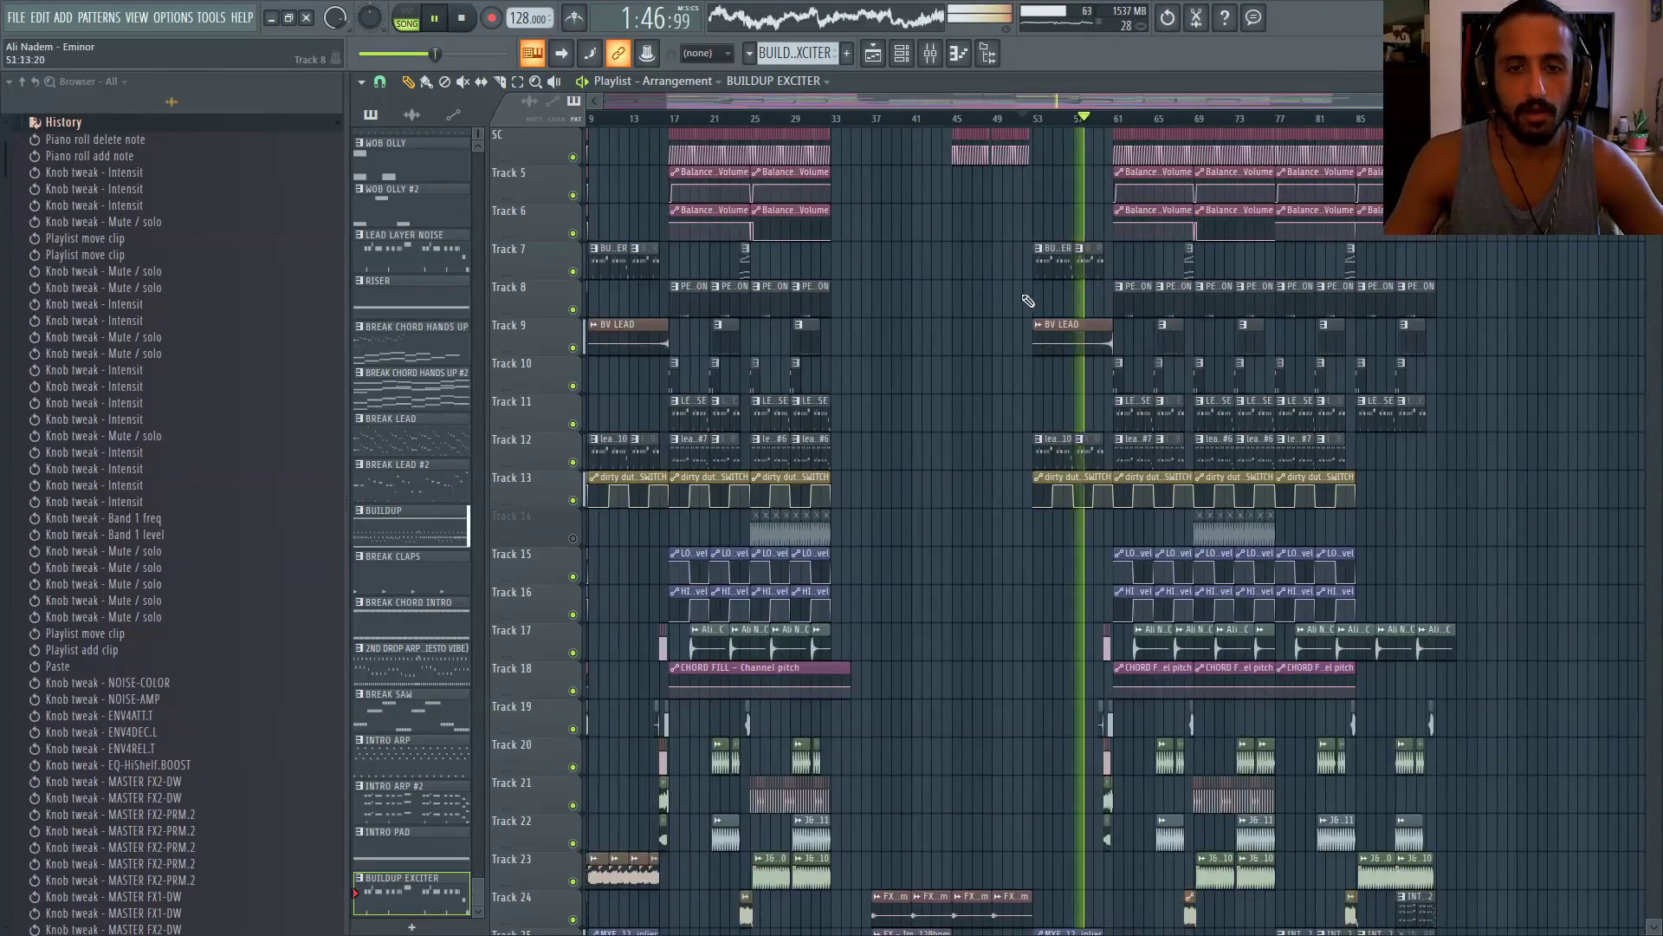
pyautogui.scroll(3, 1074, 325)
pyautogui.scroll(4, 1074, 325)
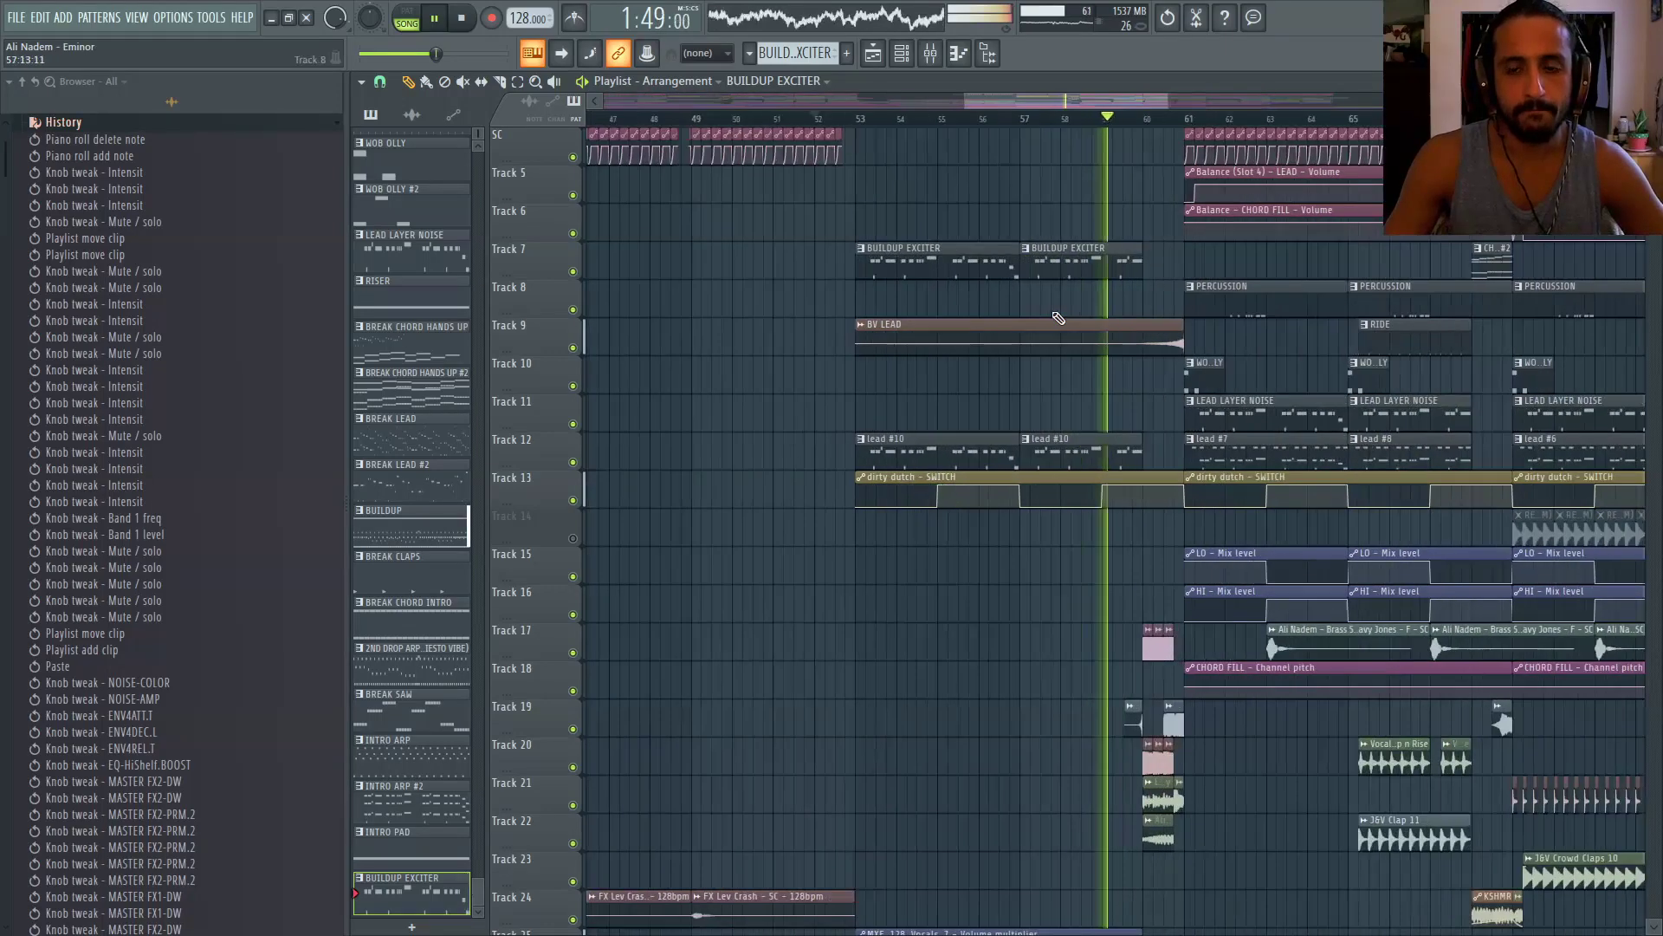
pyautogui.scroll(-4, 1021, 297)
pyautogui.scroll(-4, 1009, 286)
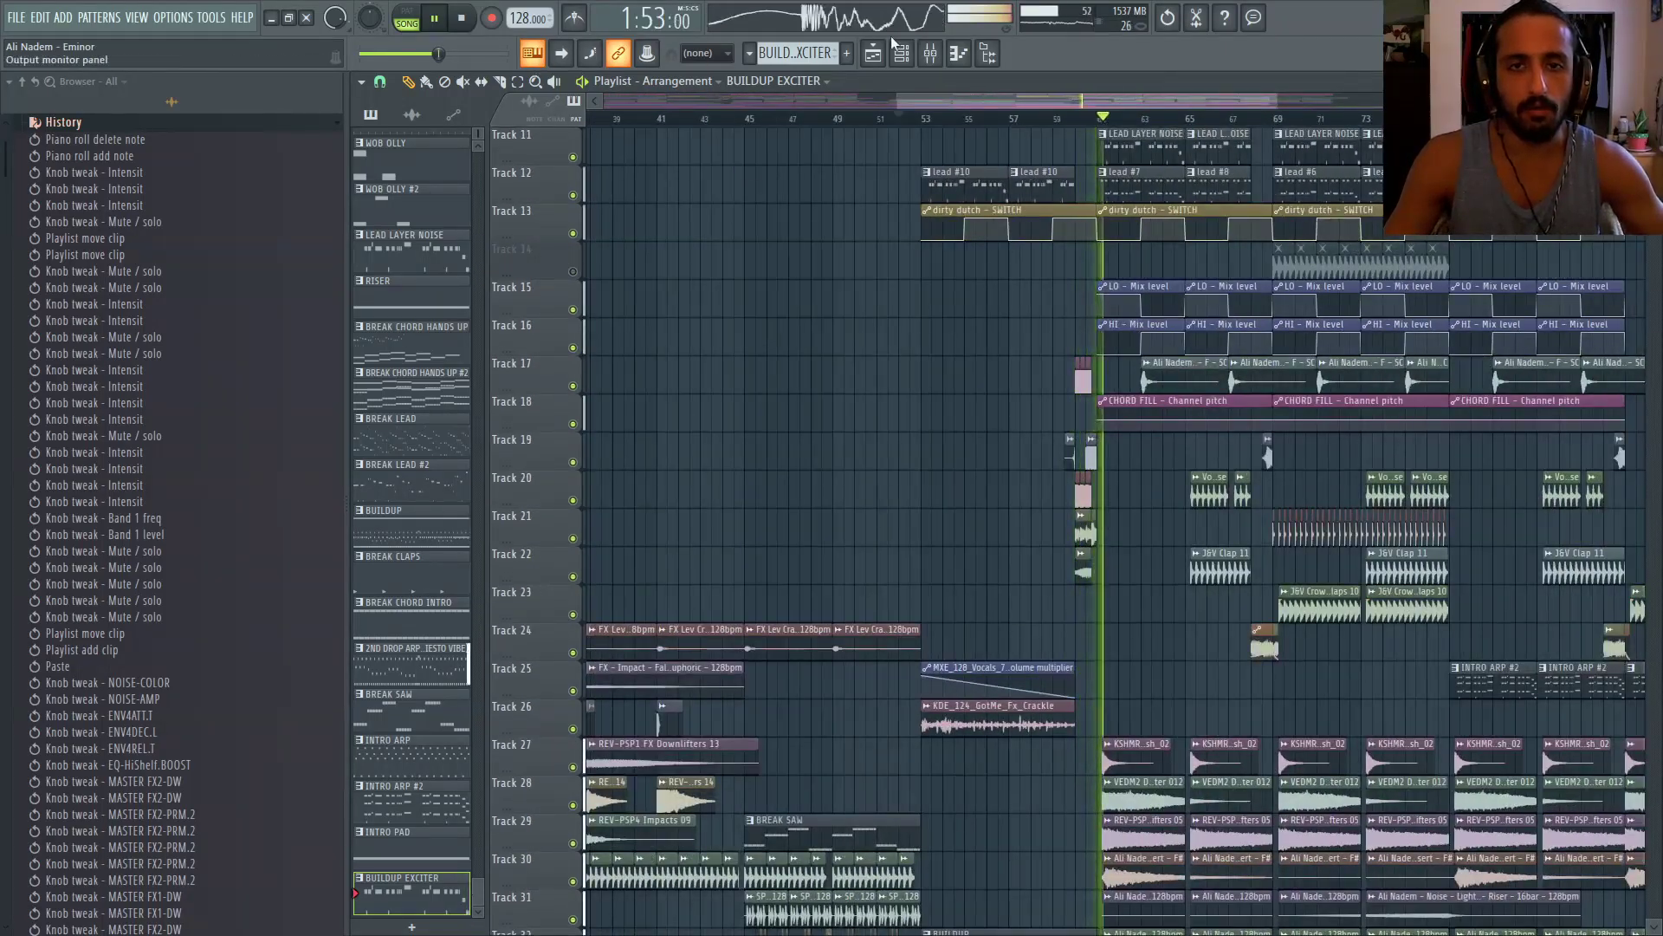
pyautogui.scroll(4, 1187, 267)
pyautogui.scroll(2, 1121, 250)
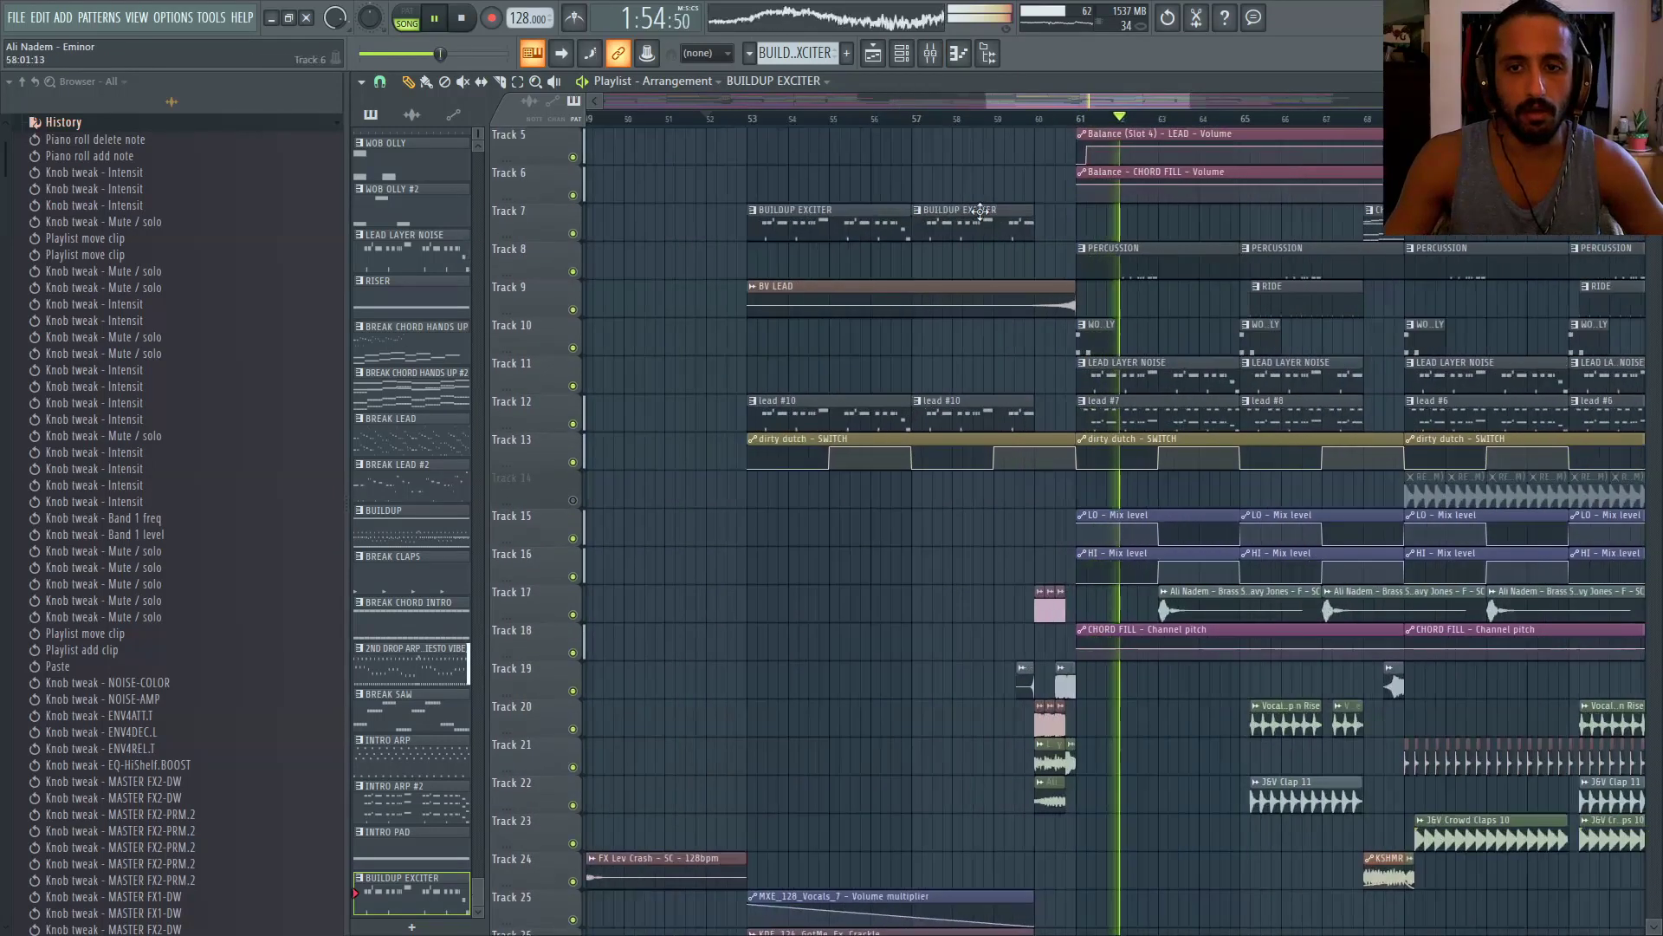
# Open the Massive synth used by BUILDUP EXCITER and assign Macro 1 to the dry/wet of its FX2 reverb
pyautogui.click(753, 120)
pyautogui.click(901, 54)
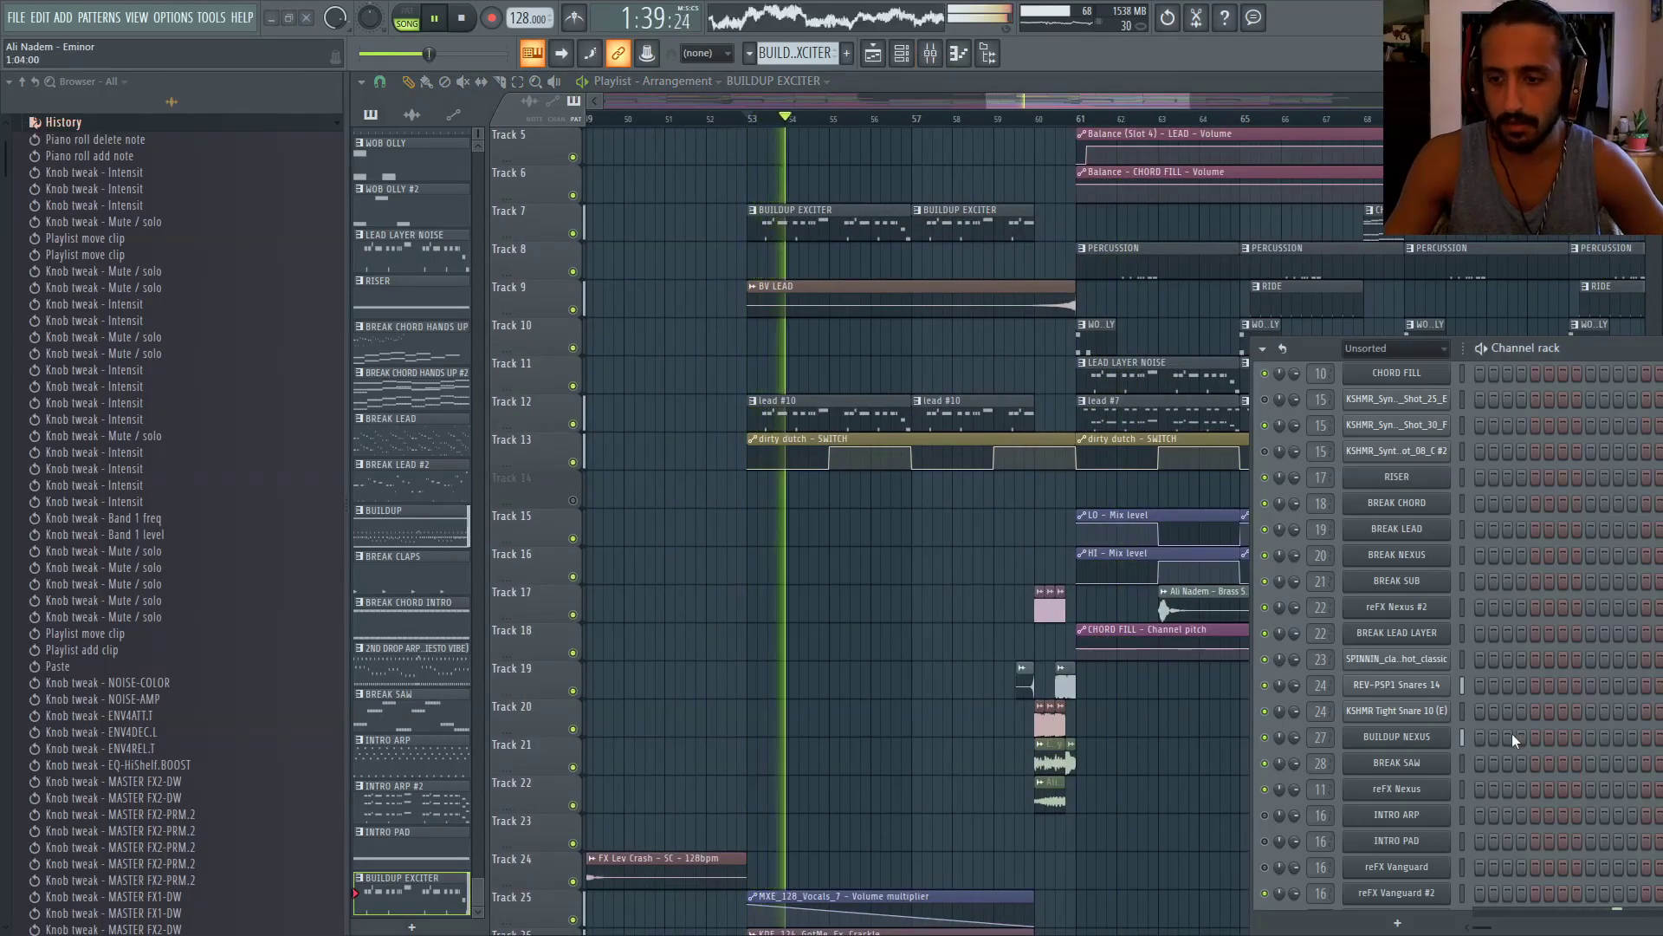
pyautogui.scroll(-2, 1511, 733)
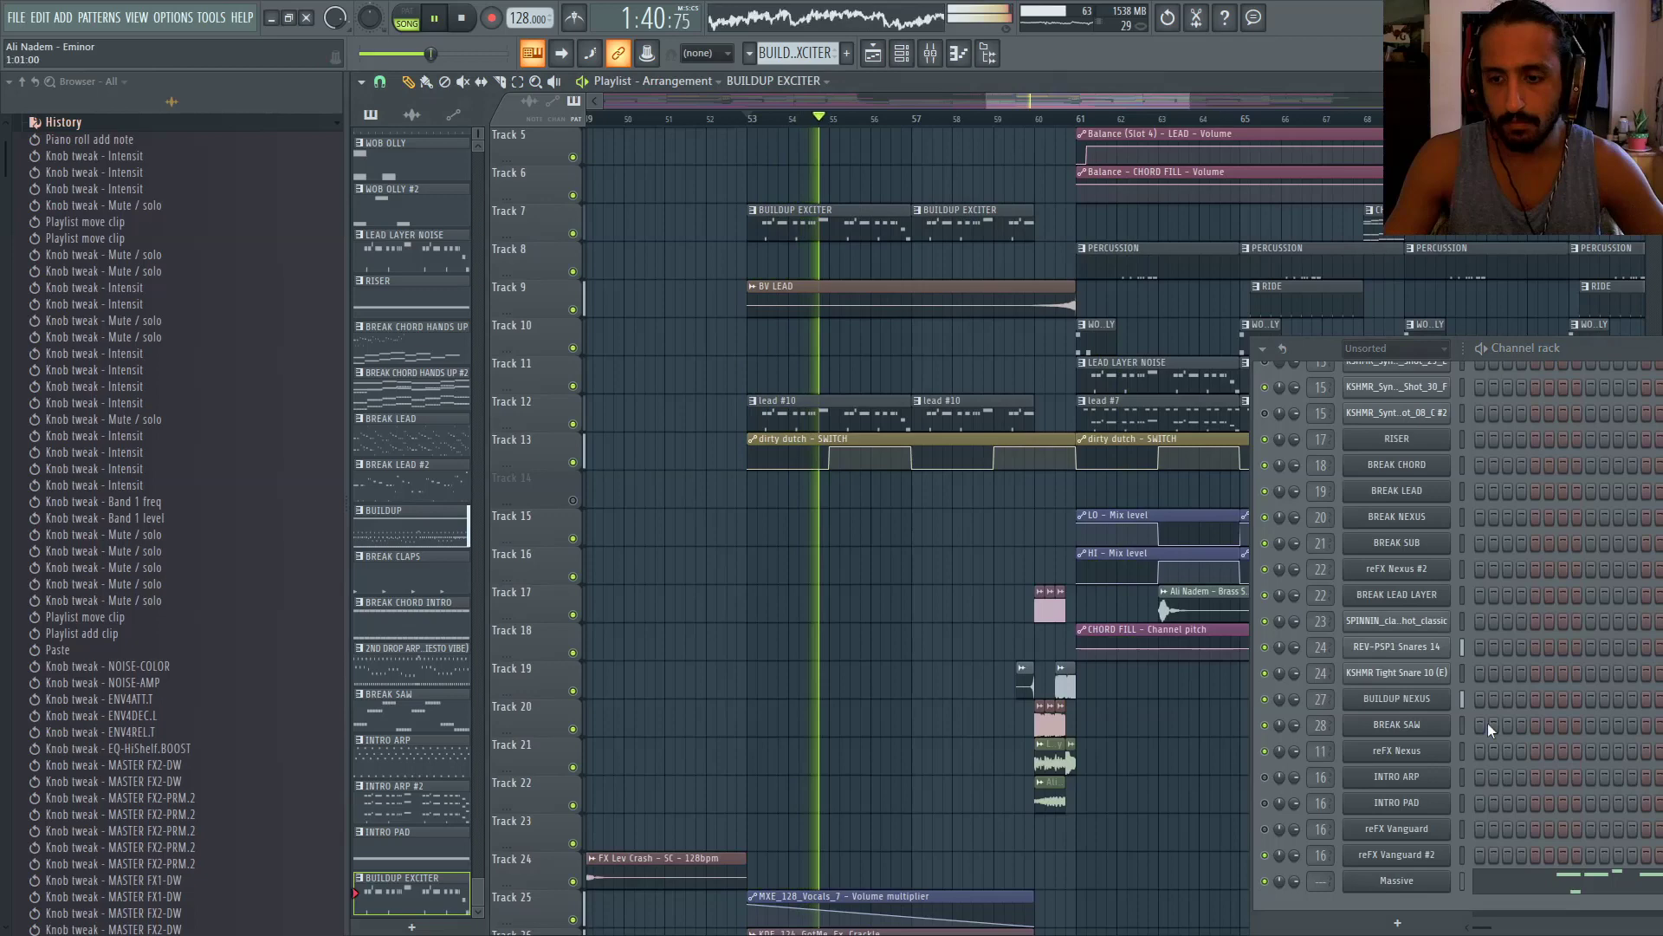
pyautogui.click(1396, 880)
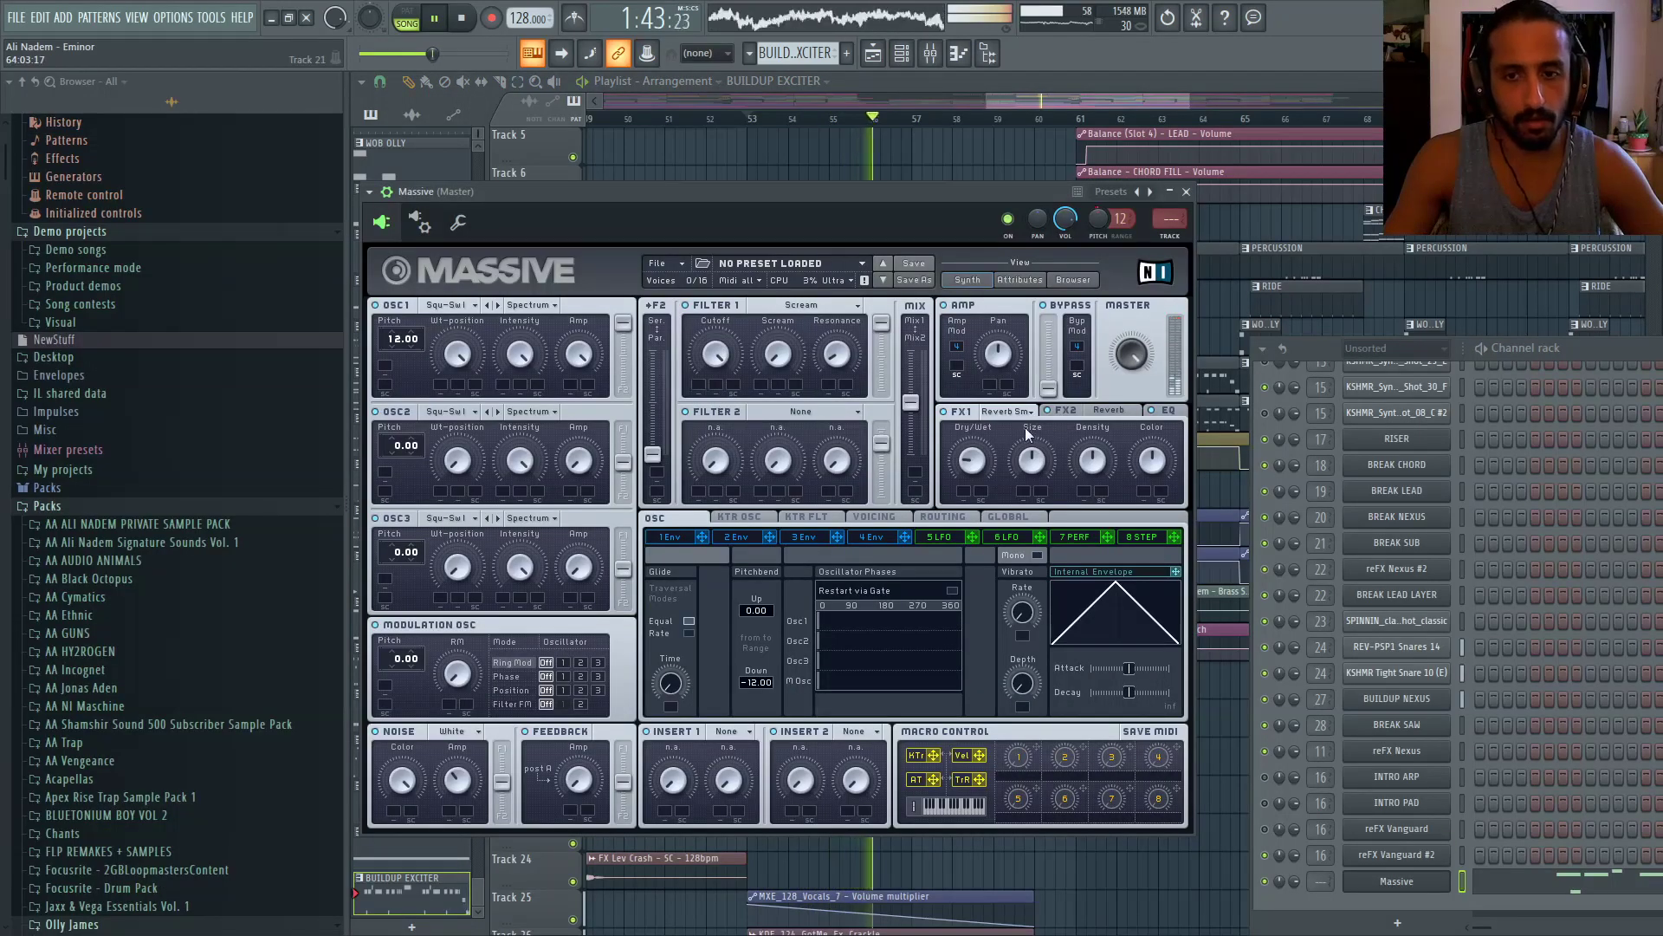
pyautogui.click(1066, 411)
pyautogui.press('space')
pyautogui.press('space')
pyautogui.moveTo(1034, 750); pyautogui.dragTo(964, 490)
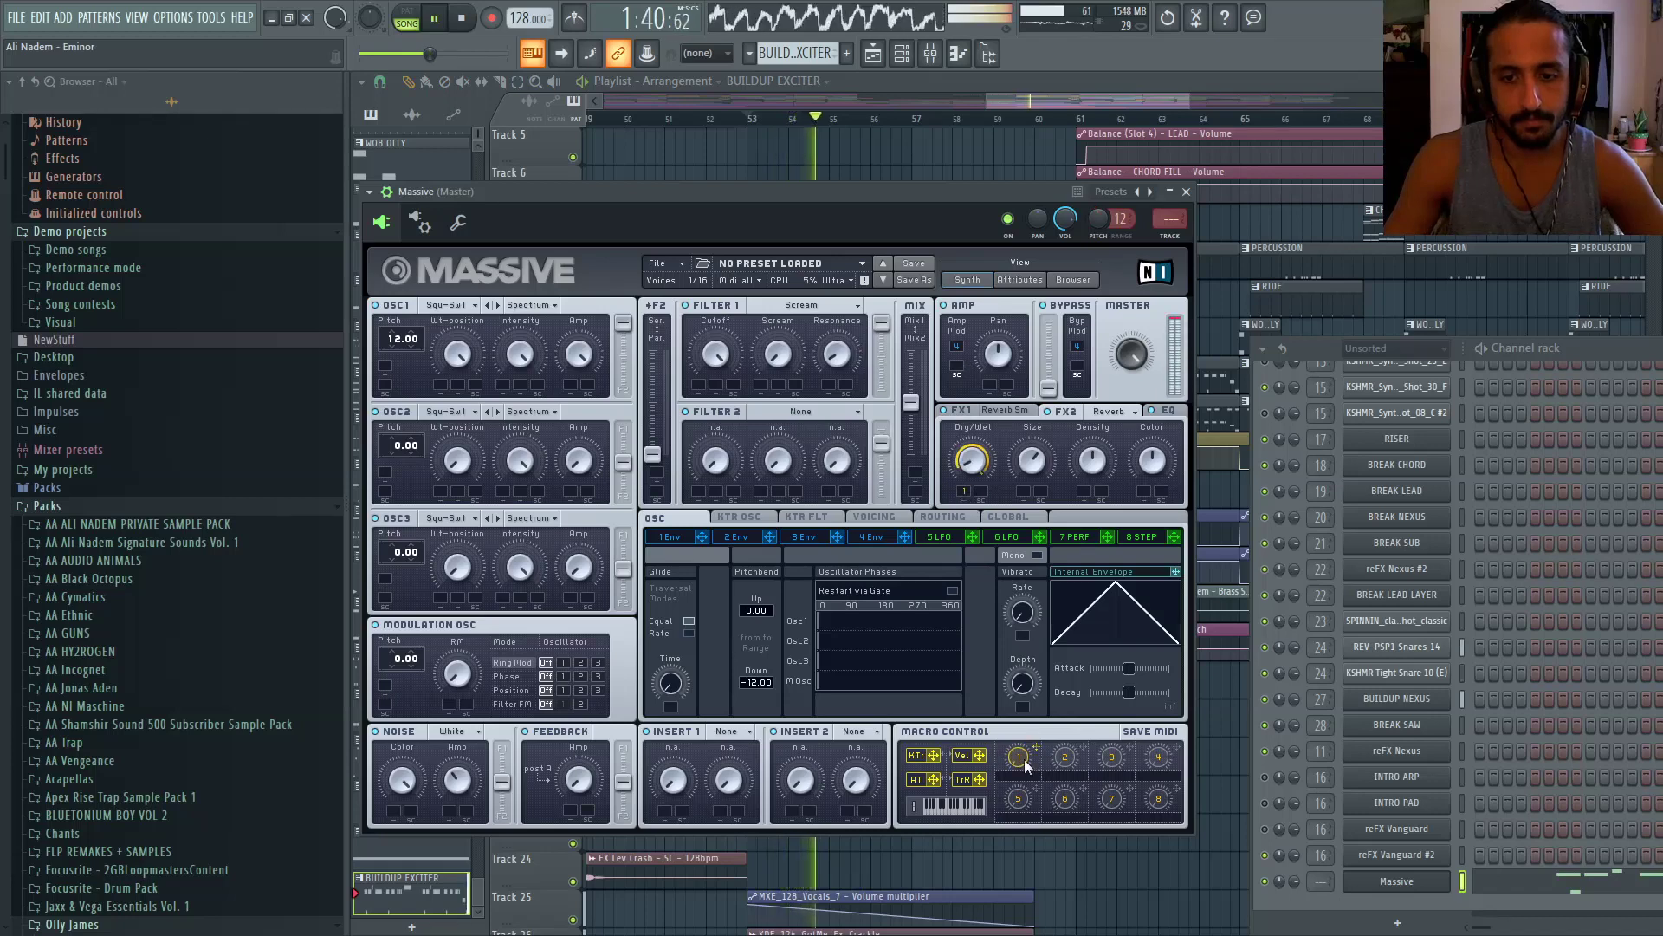
pyautogui.moveTo(1022, 759); pyautogui.dragTo(1037, 687)
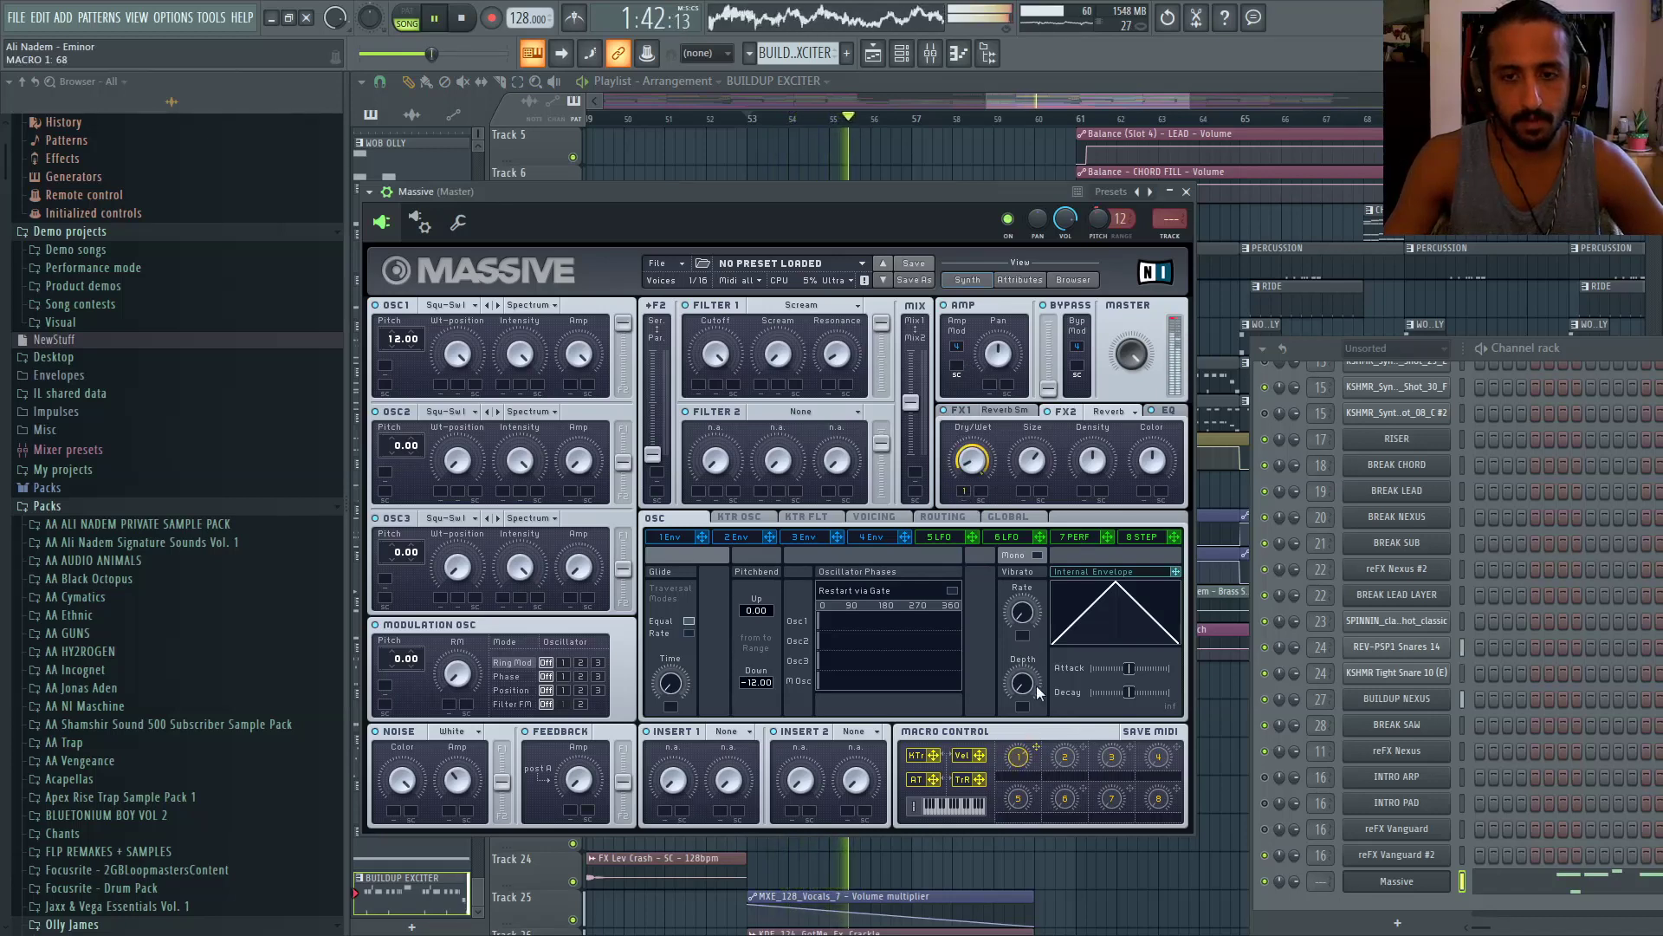
# Assign Macro 1 to the High Shelf of Massive's EQ and try the macro
pyautogui.click(1168, 411)
pyautogui.moveTo(1022, 756); pyautogui.dragTo(1033, 703)
pyautogui.press('space')
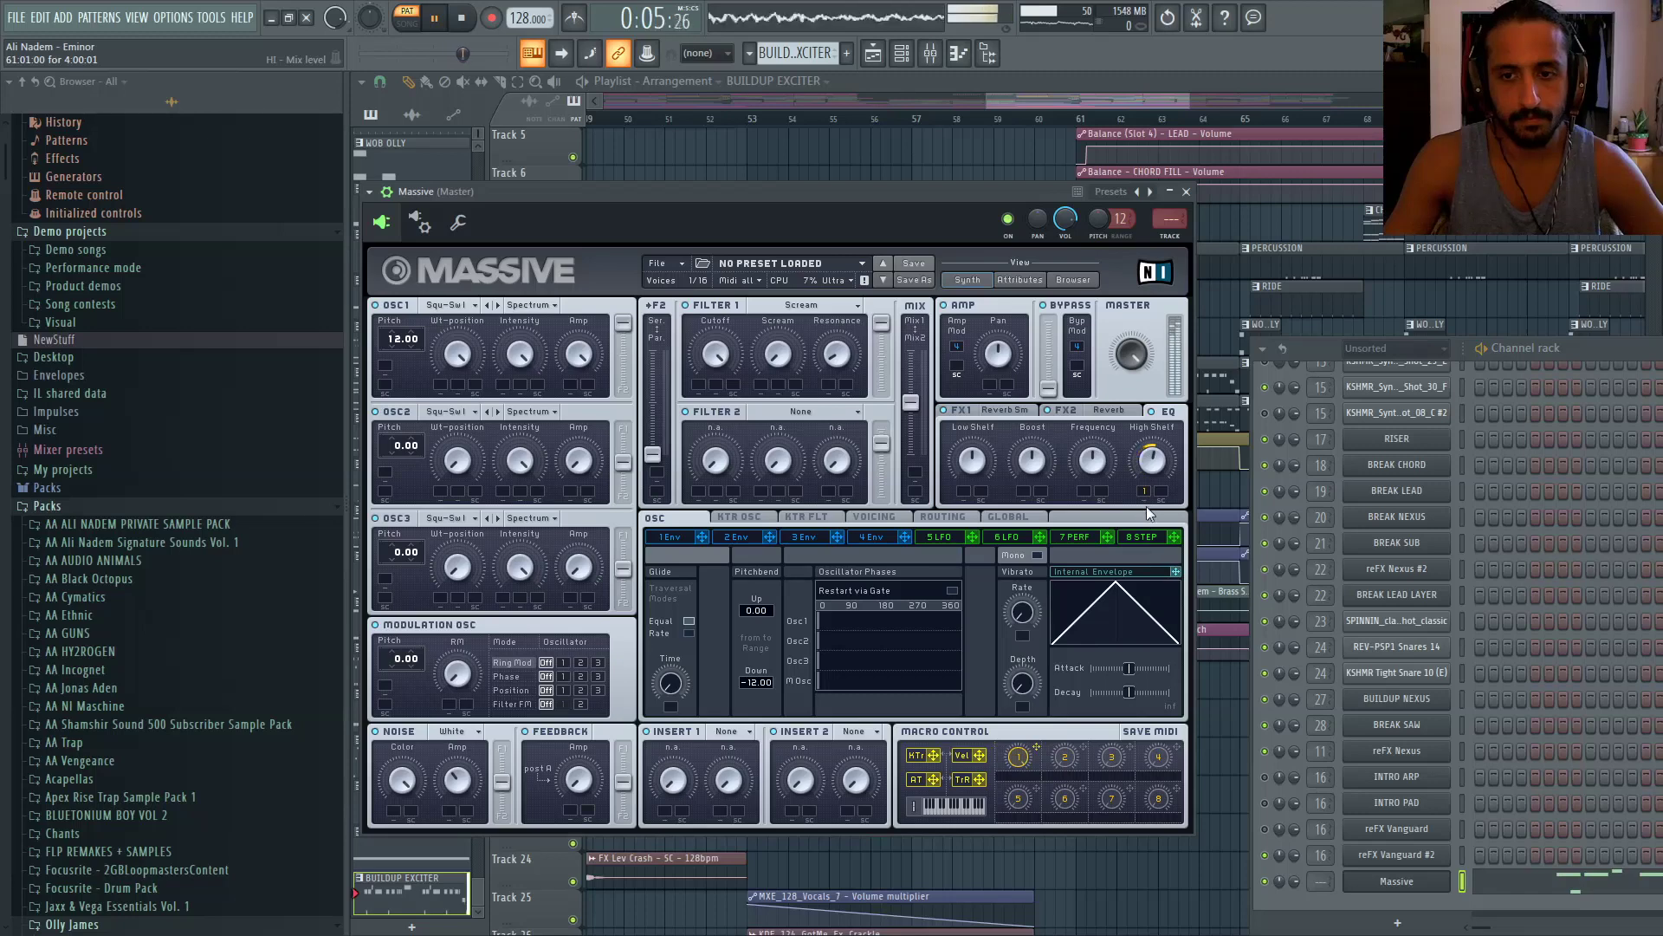
# Rename the Massive channel as BUILDUP EXCITER and close the synth window
pyautogui.rightClick(1440, 892)
pyautogui.click(1447, 746)
pyautogui.write('BUILDU')
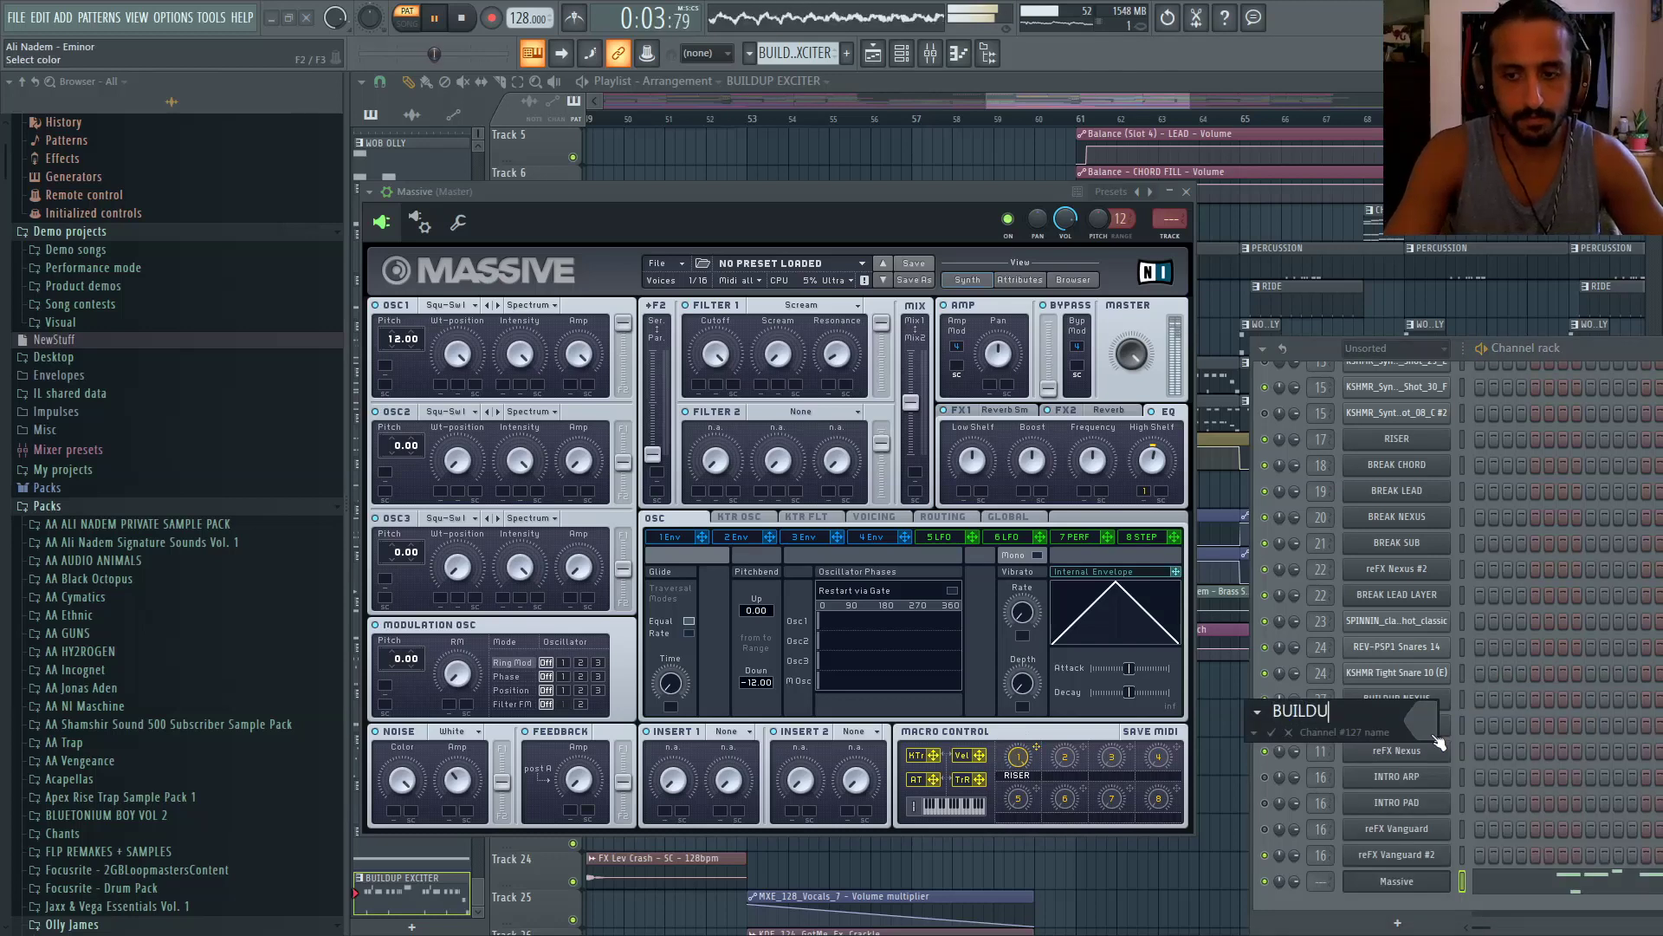
pyautogui.write('P EXCIT')
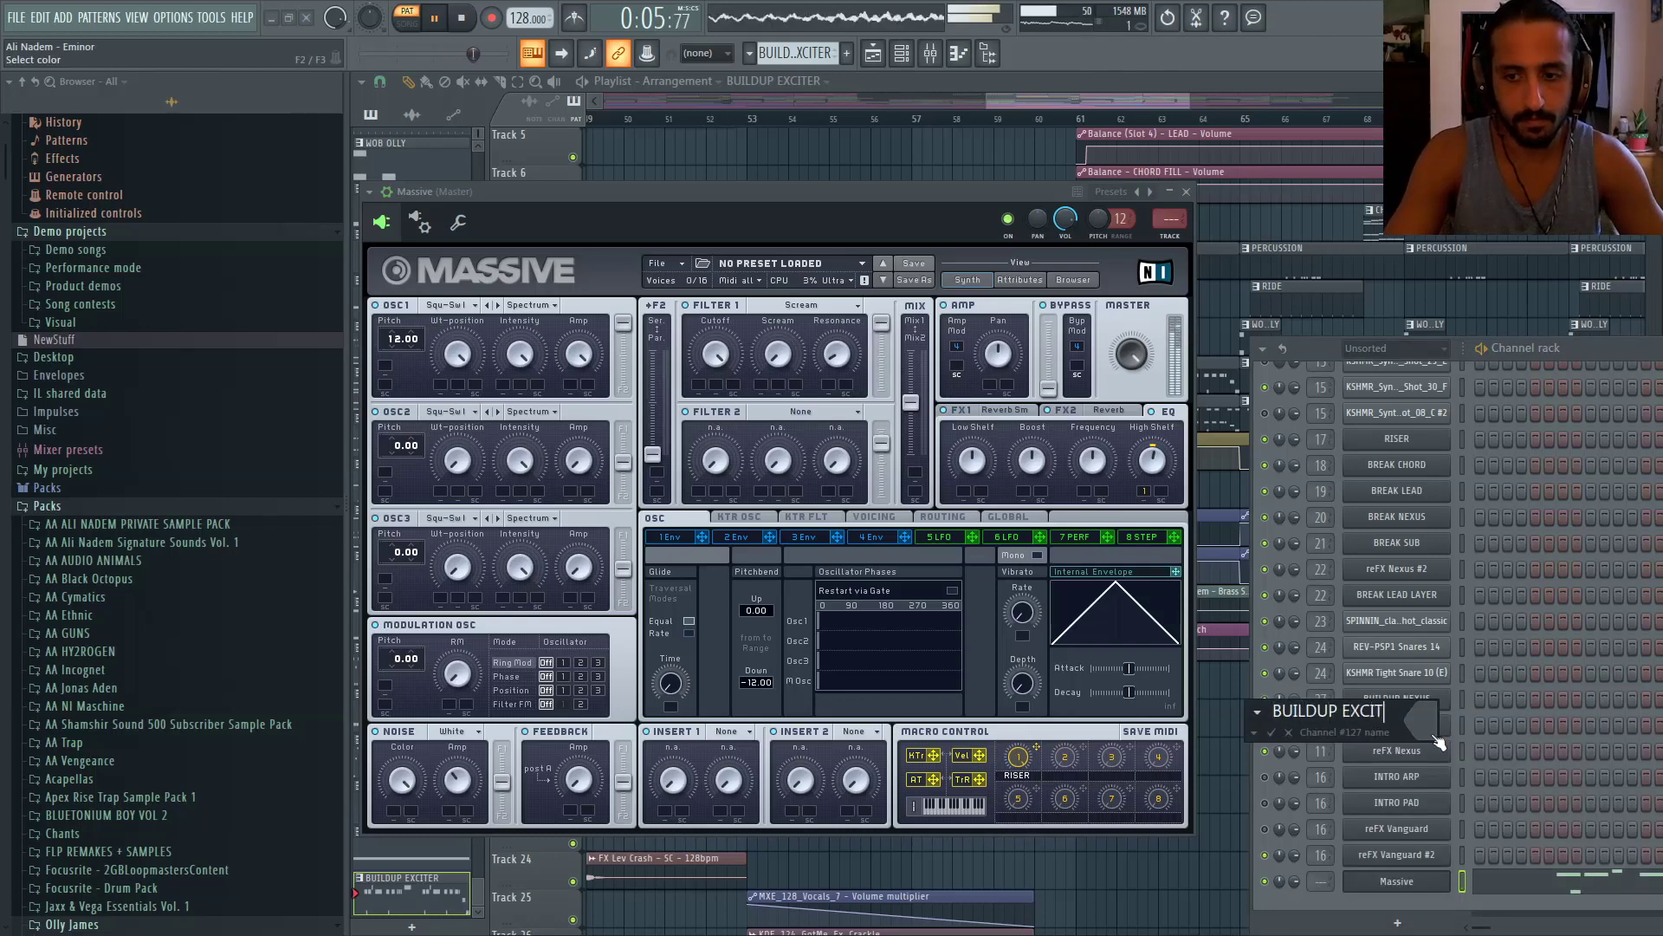
pyautogui.write('ER')
pyautogui.press('Return')
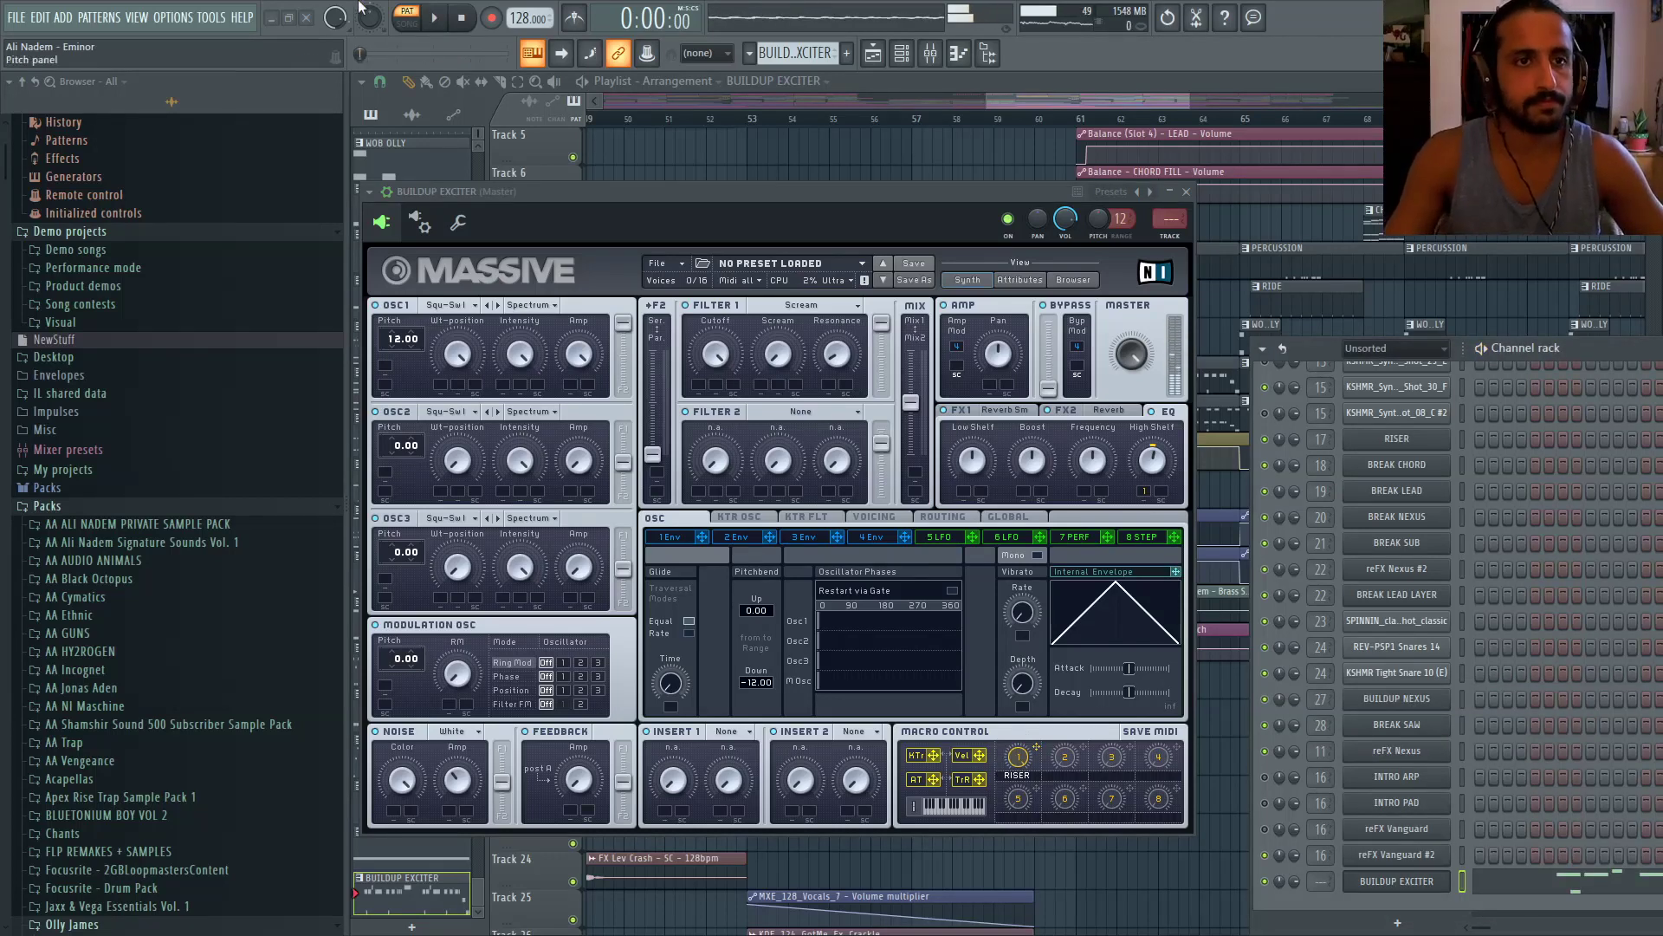
pyautogui.press('Escape')
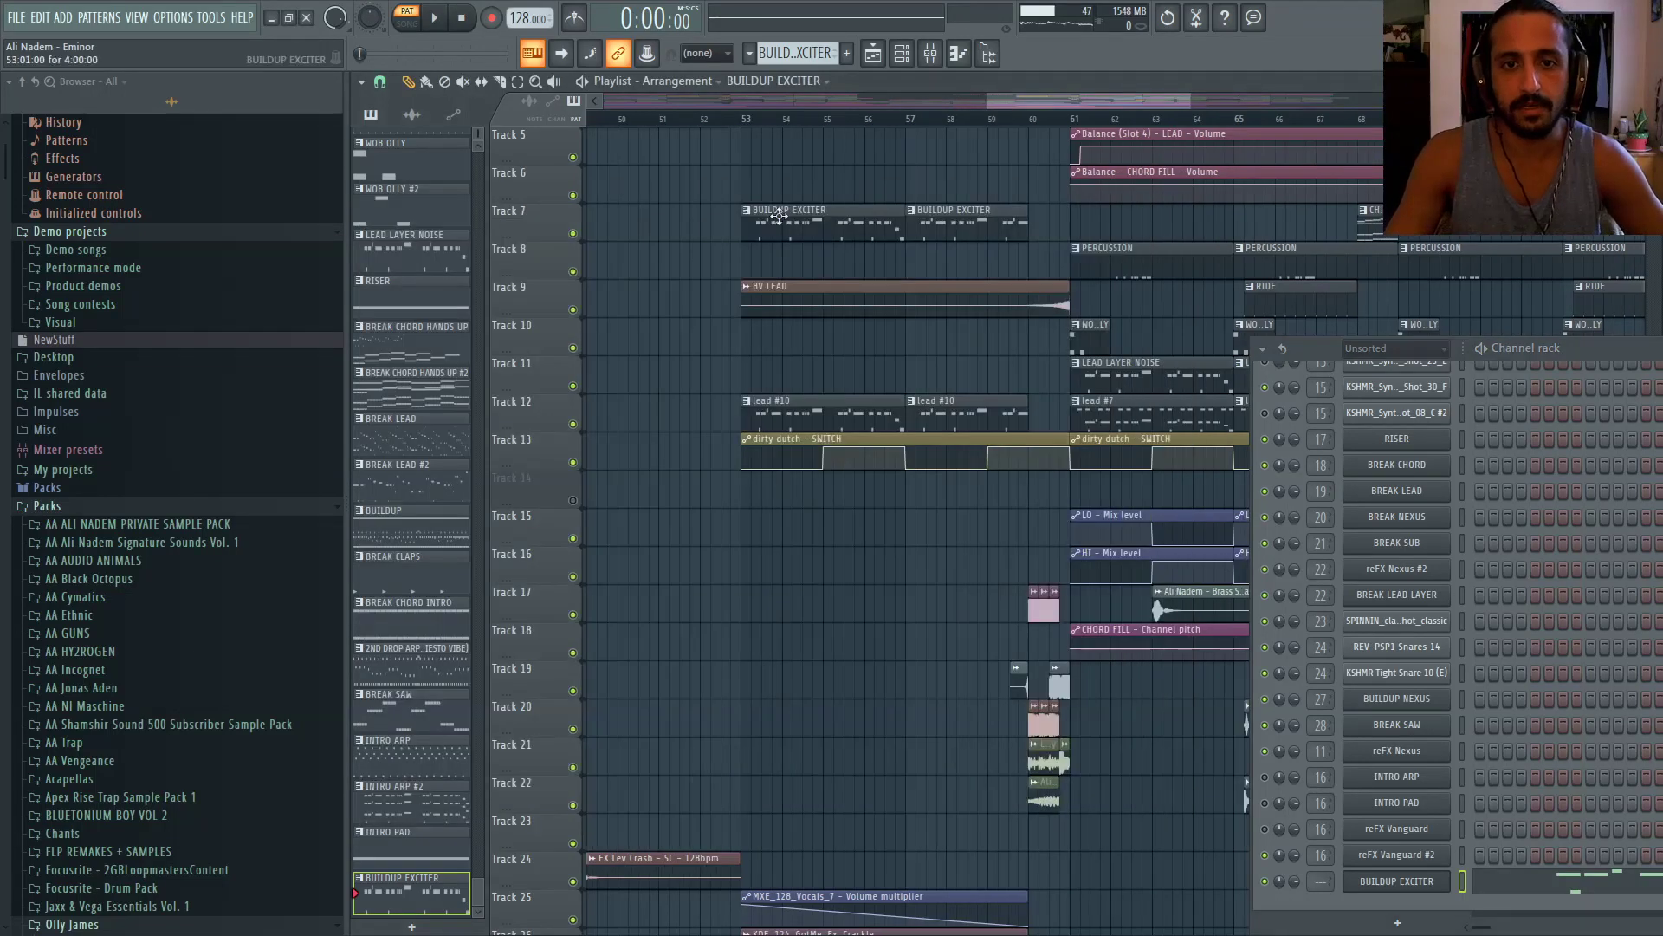
# Play the first buildup from bar 9 and create an automation clip for the RISER macro of the BUILDUP EXCITER Massive
pyautogui.scroll(-5, 784, 199)
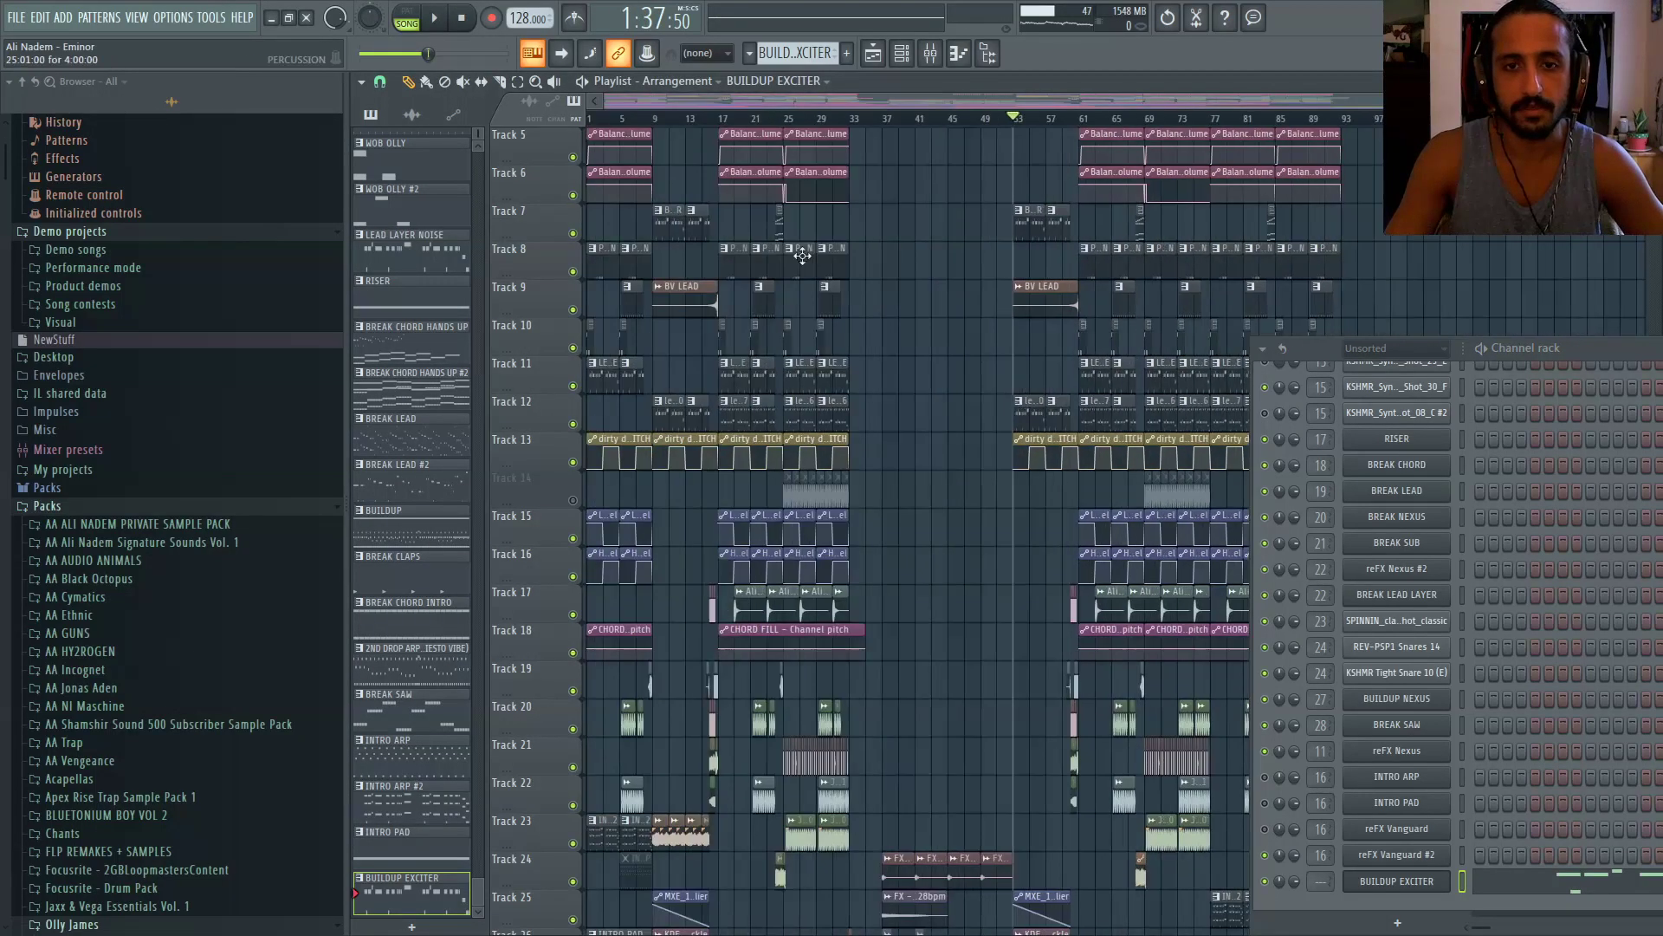
pyautogui.scroll(2, 656, 127)
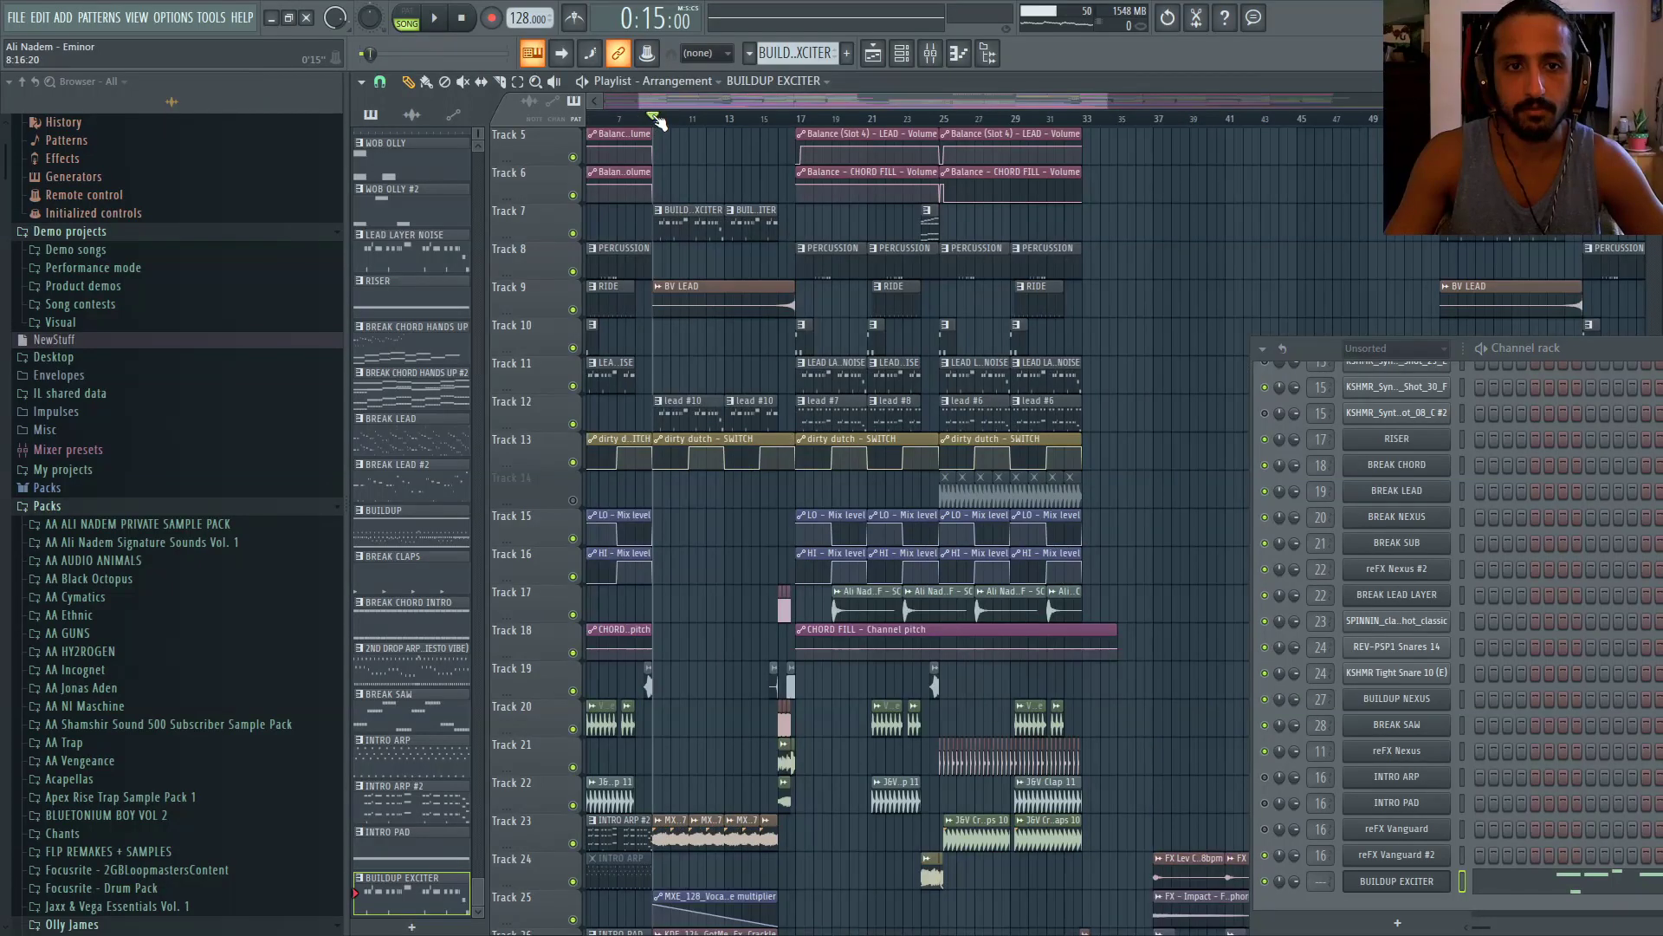
pyautogui.scroll(2, 658, 122)
pyautogui.press('space')
pyautogui.click(1413, 882)
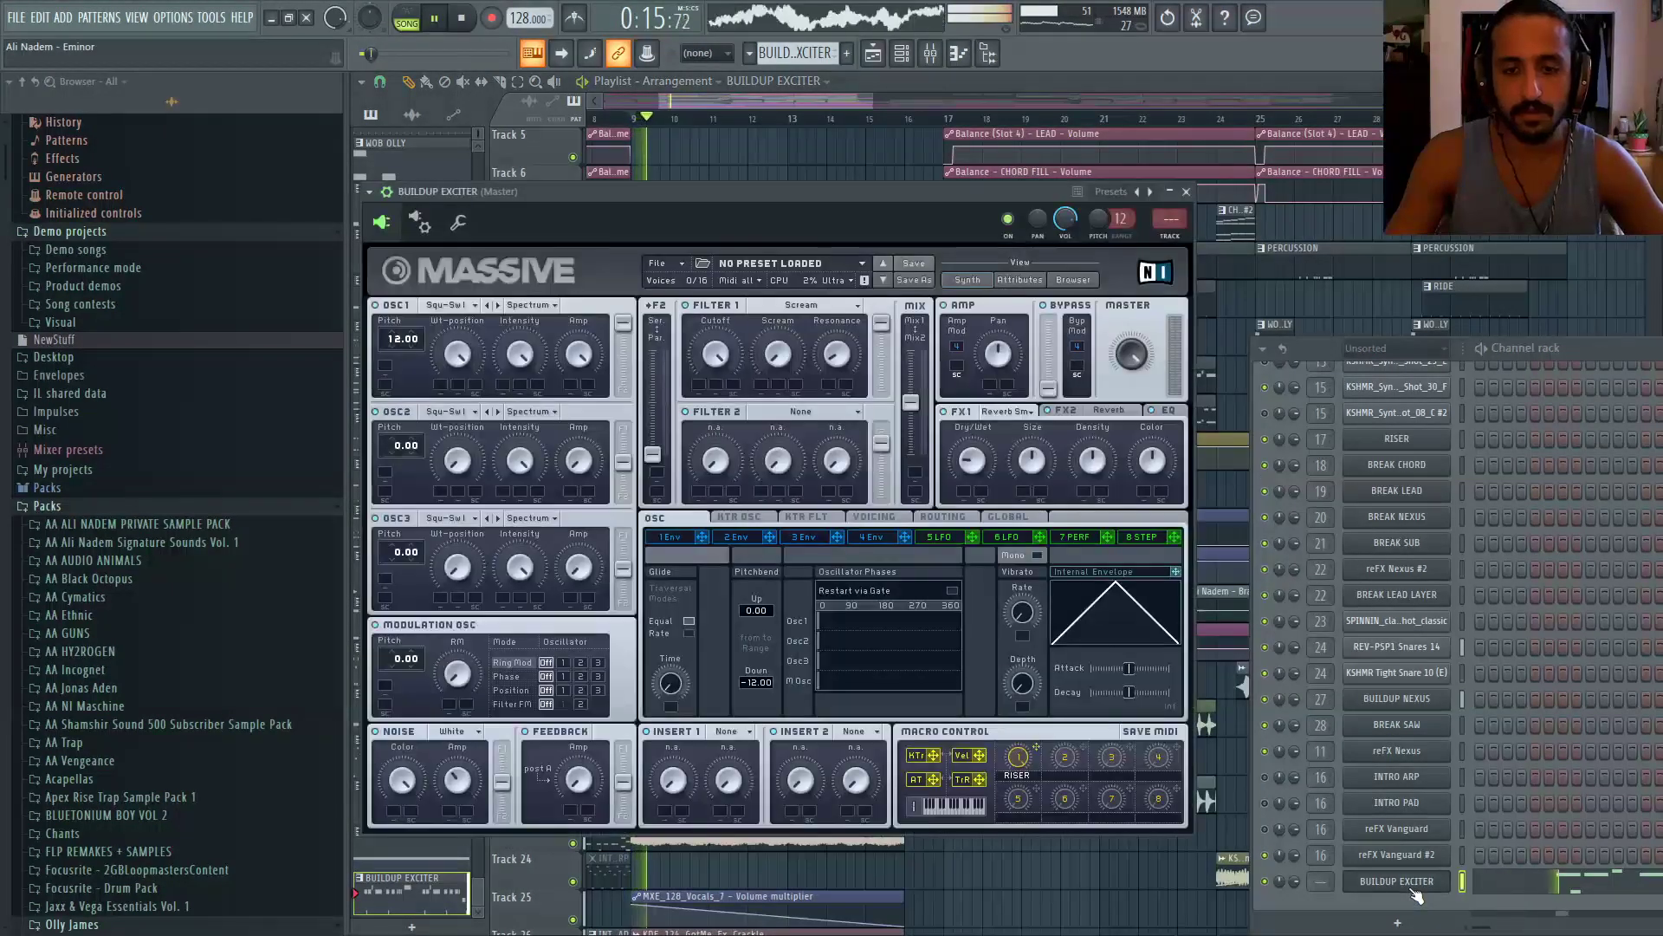
pyautogui.click(192, 19)
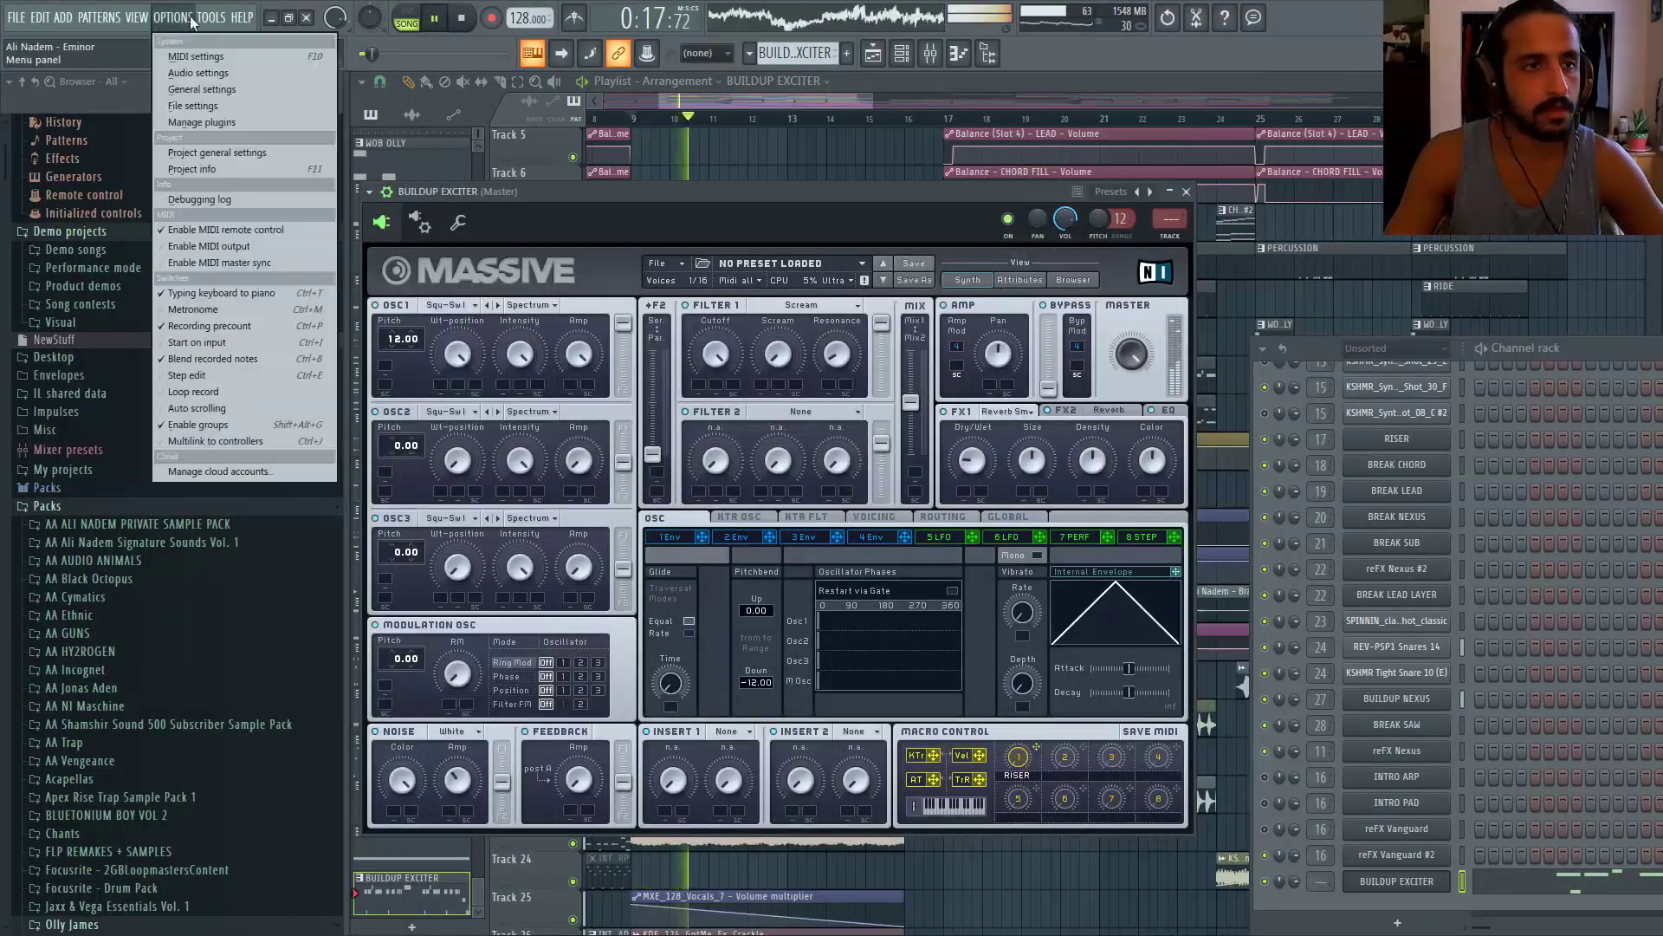
pyautogui.moveTo(210, 19)
pyautogui.moveTo(268, 232)
pyautogui.click(449, 331)
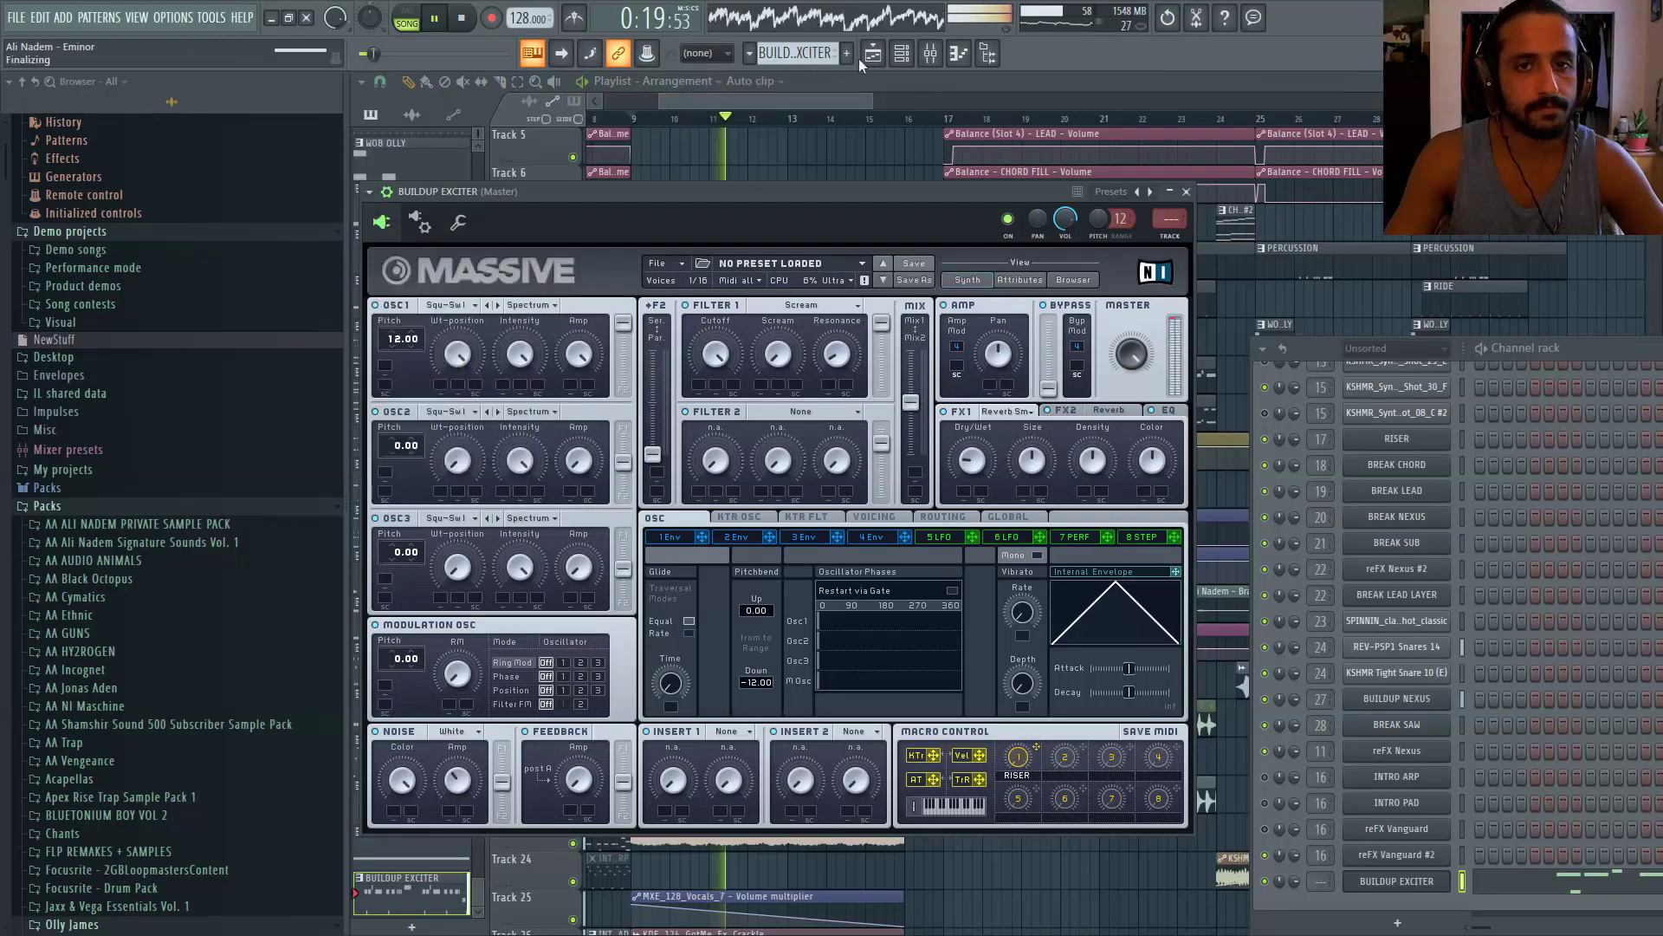
# Shape the BUILDUP EXCITER - RISER automation on Track 57 to stay at zero until bar 9 and rise in a straight ramp to bar 17
pyautogui.press('Escape')
pyautogui.scroll(-5, 843, 200)
pyautogui.press('space')
pyautogui.press('space')
pyautogui.rightClick(901, 579)
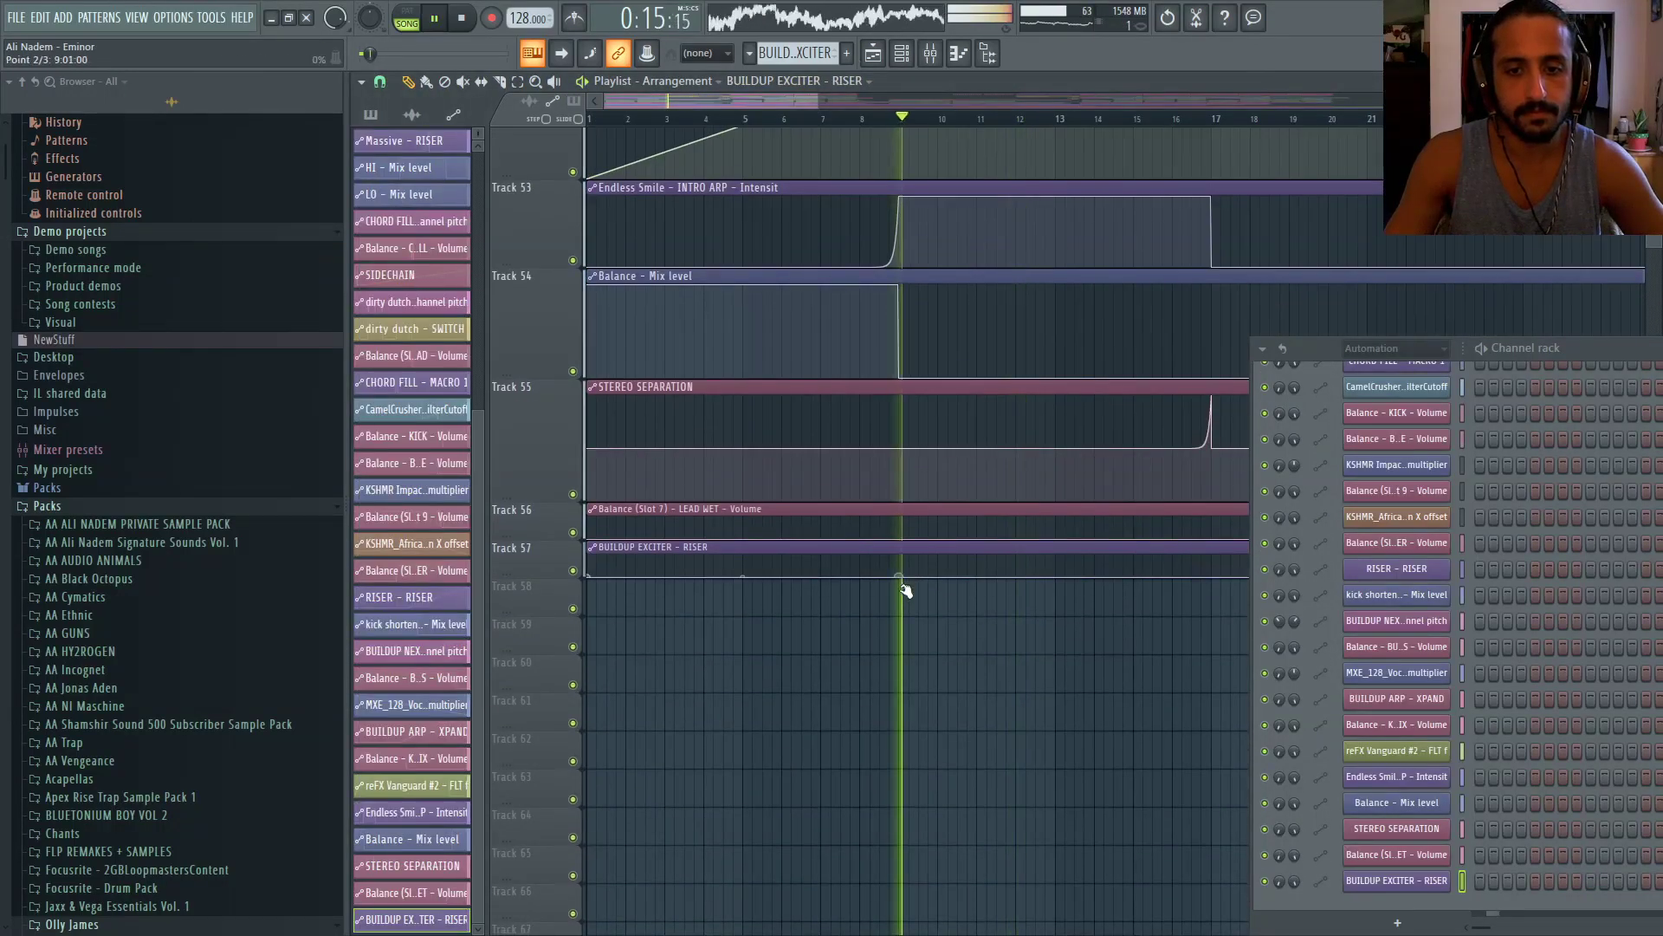
pyautogui.press('F6')
pyautogui.rightClick(1211, 563)
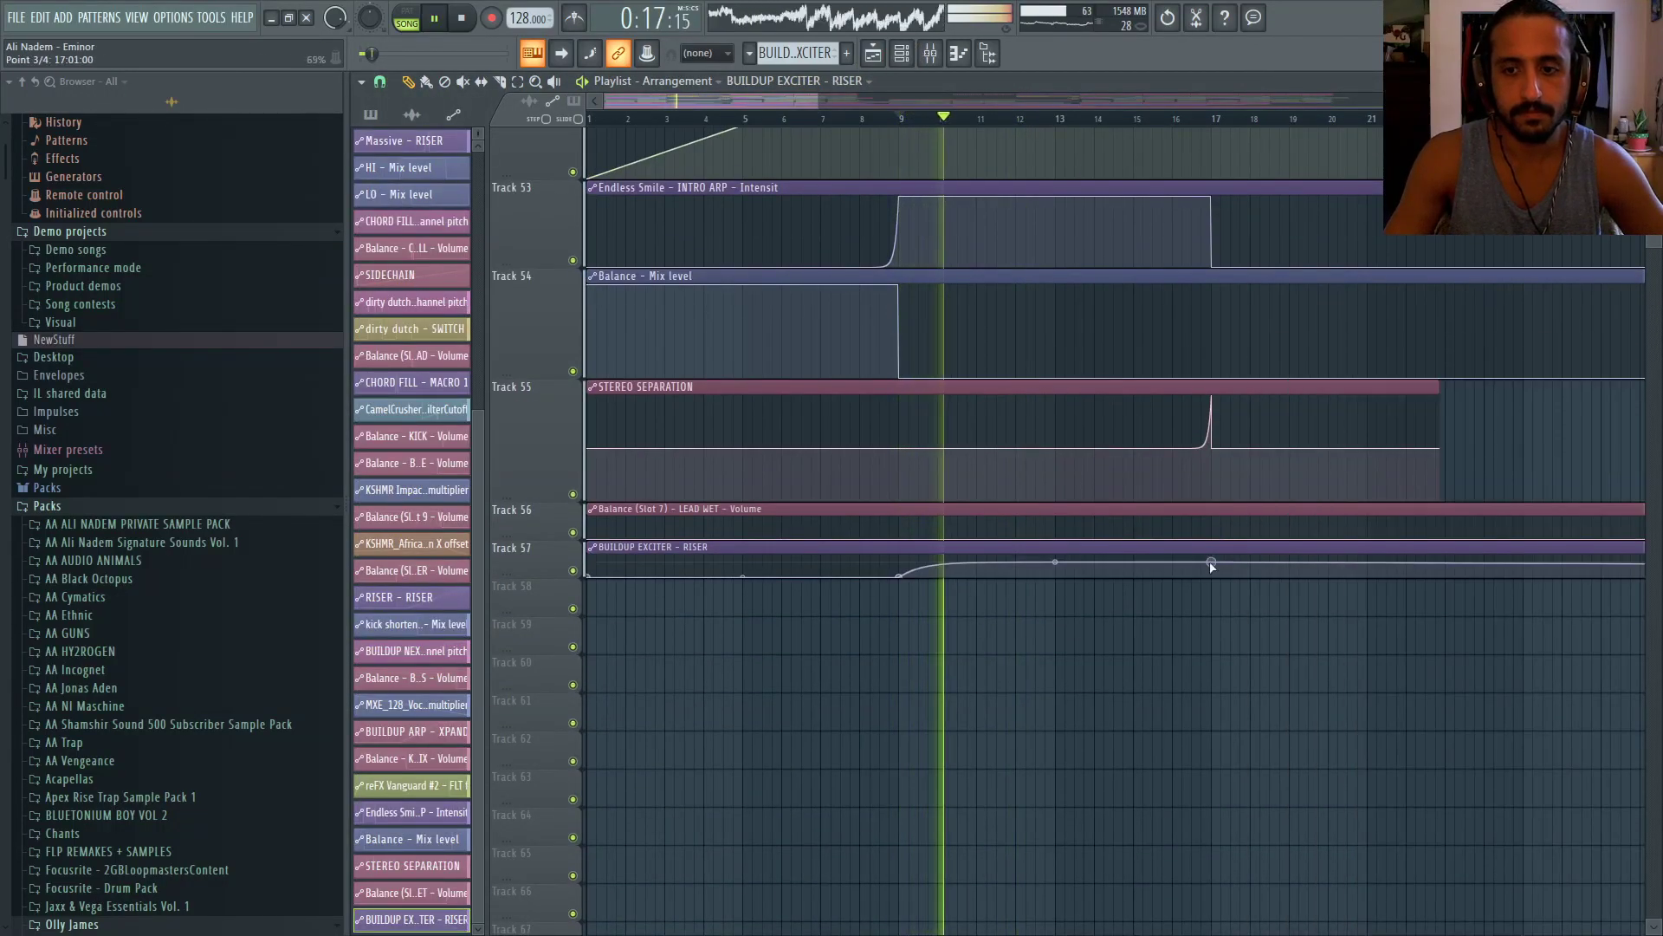
pyautogui.moveTo(1211, 563); pyautogui.dragTo(1210, 553)
pyautogui.rightClick(1056, 557)
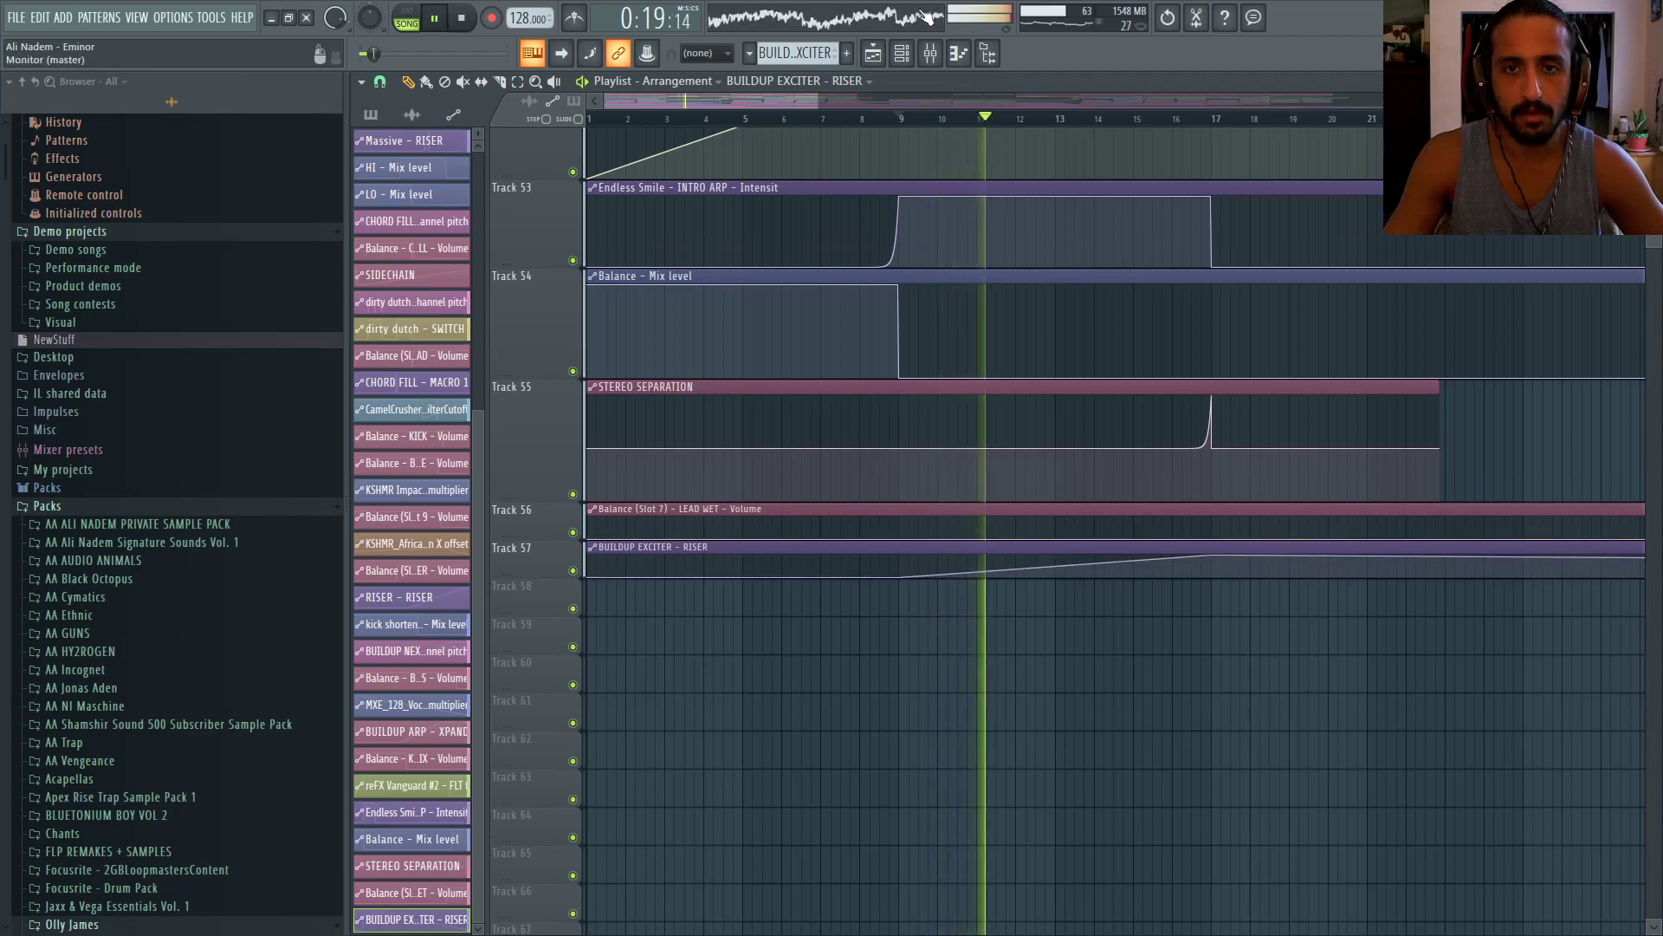
# Move the ramp's peak point to bar 16, hold that level, and drop the automation to zero at bar 17
pyautogui.press('F6')
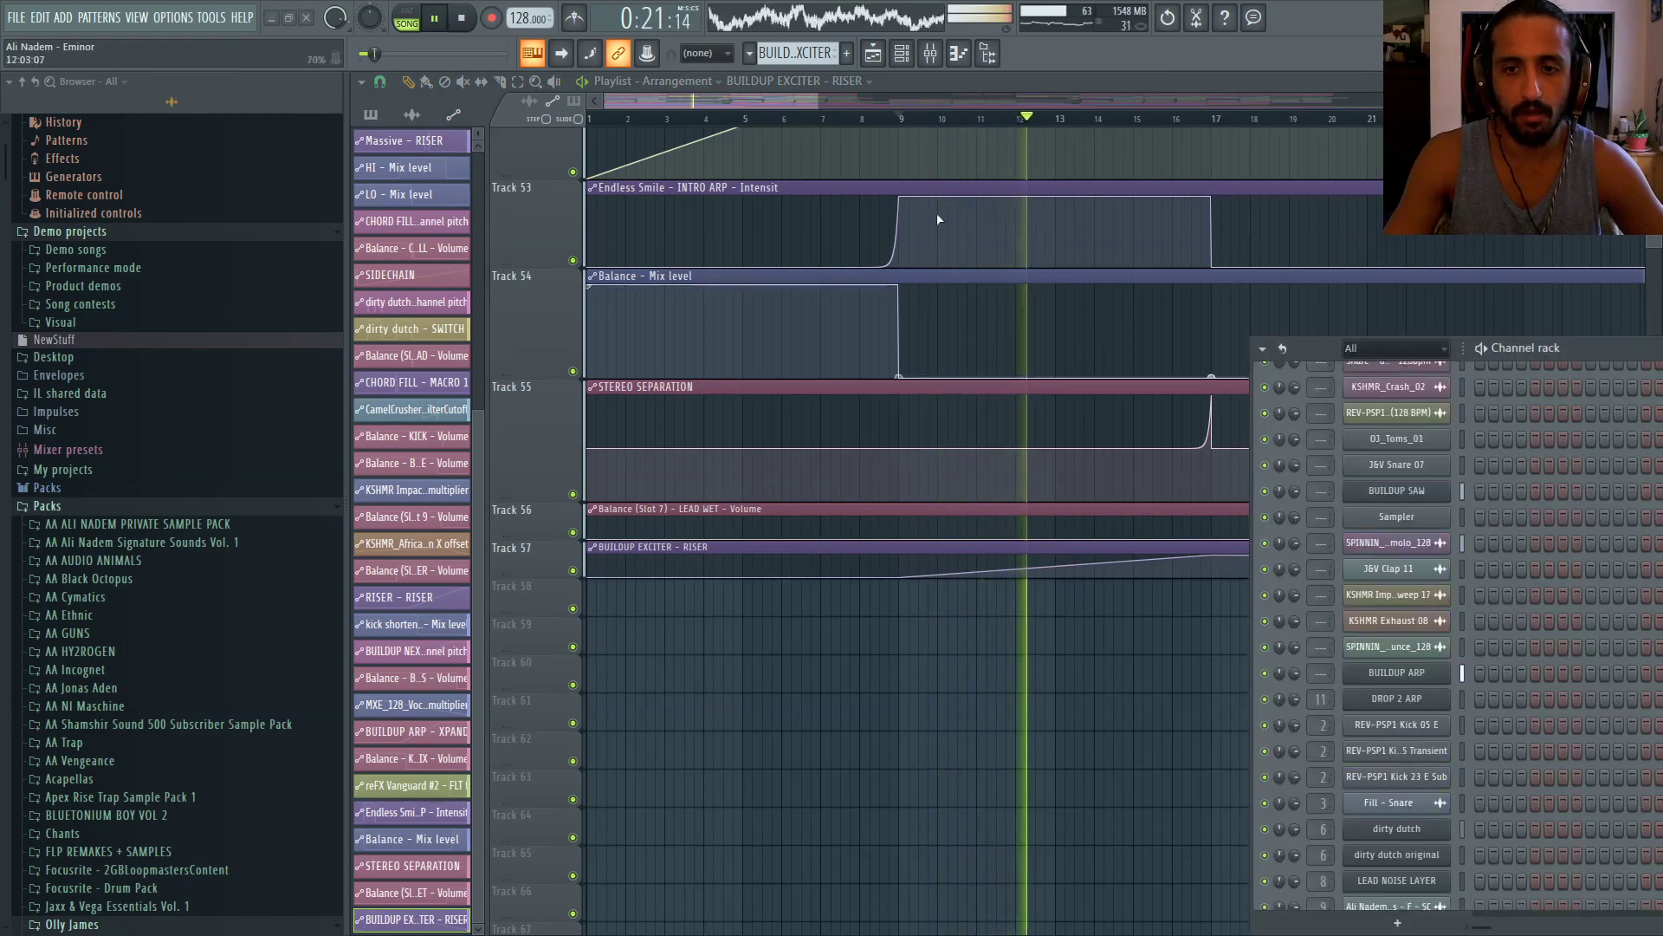
pyautogui.scroll(-10, 1551, 664)
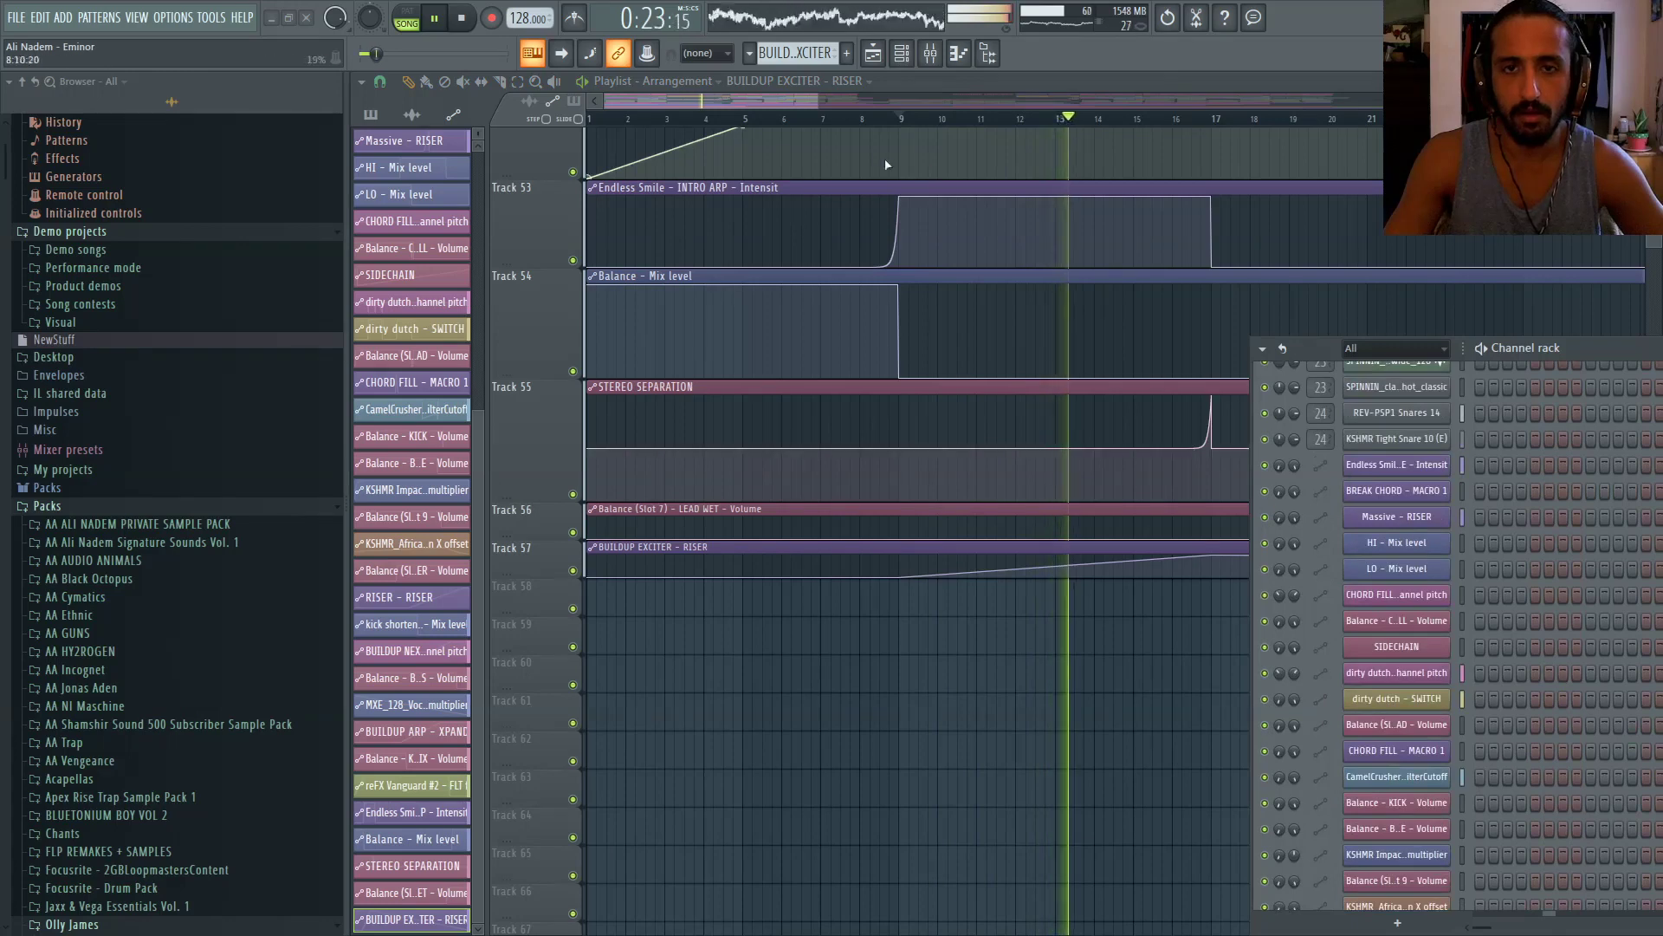
pyautogui.moveTo(810, 104); pyautogui.dragTo(830, 104)
pyautogui.moveTo(1120, 555); pyautogui.dragTo(1089, 546)
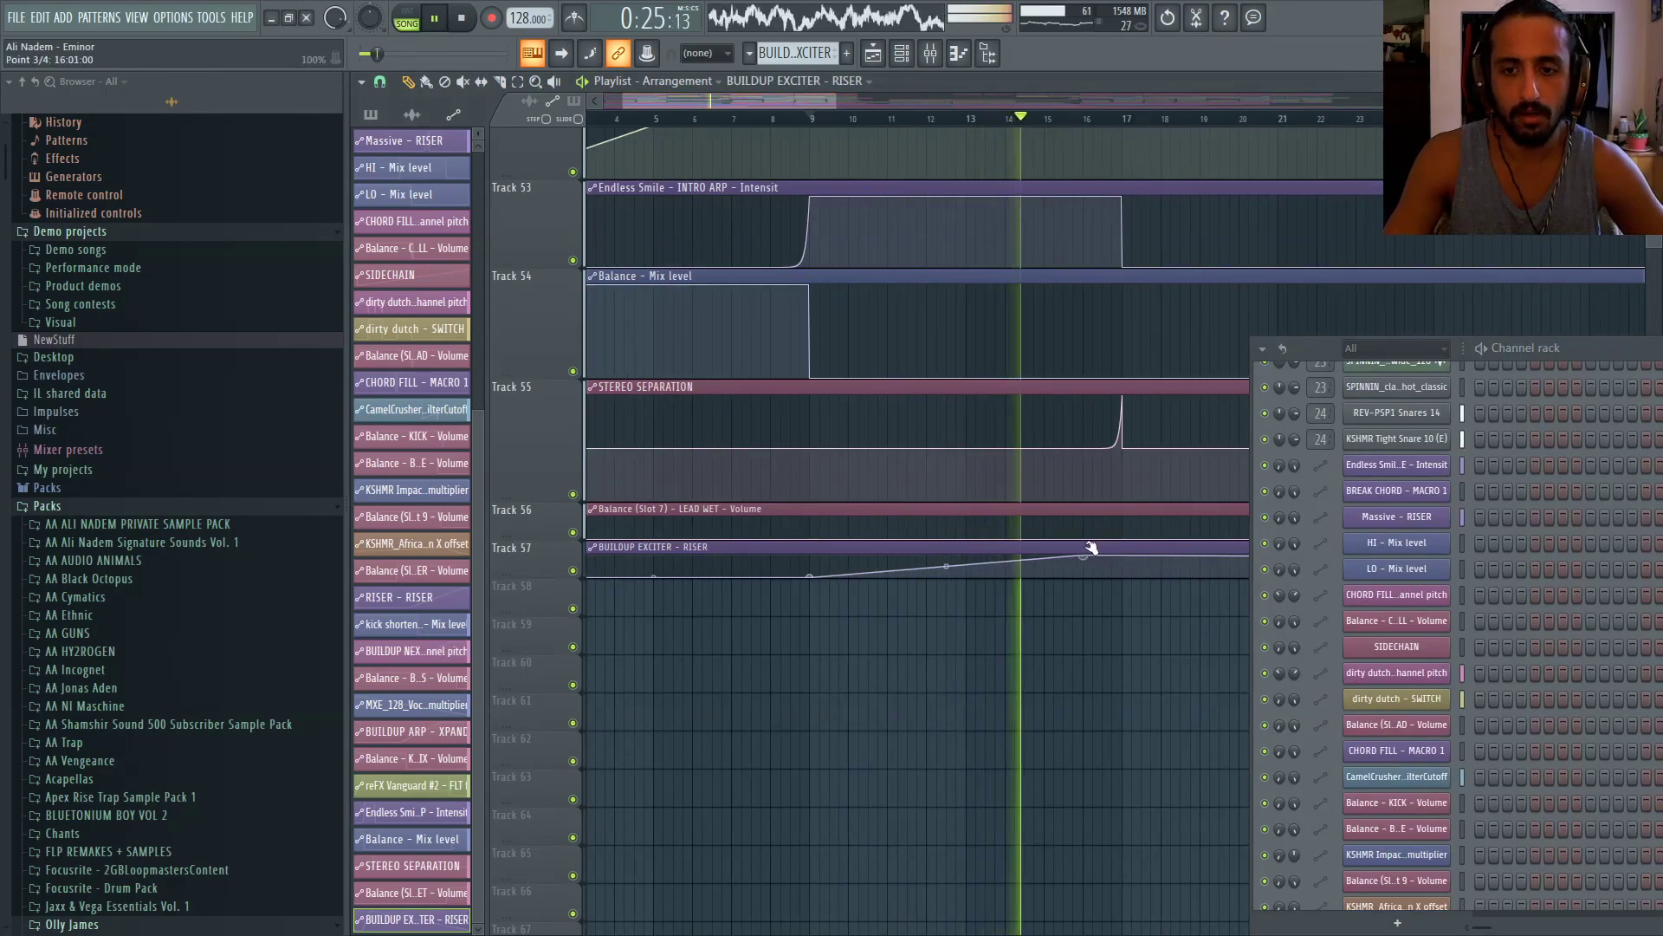
pyautogui.scroll(4, 1091, 595)
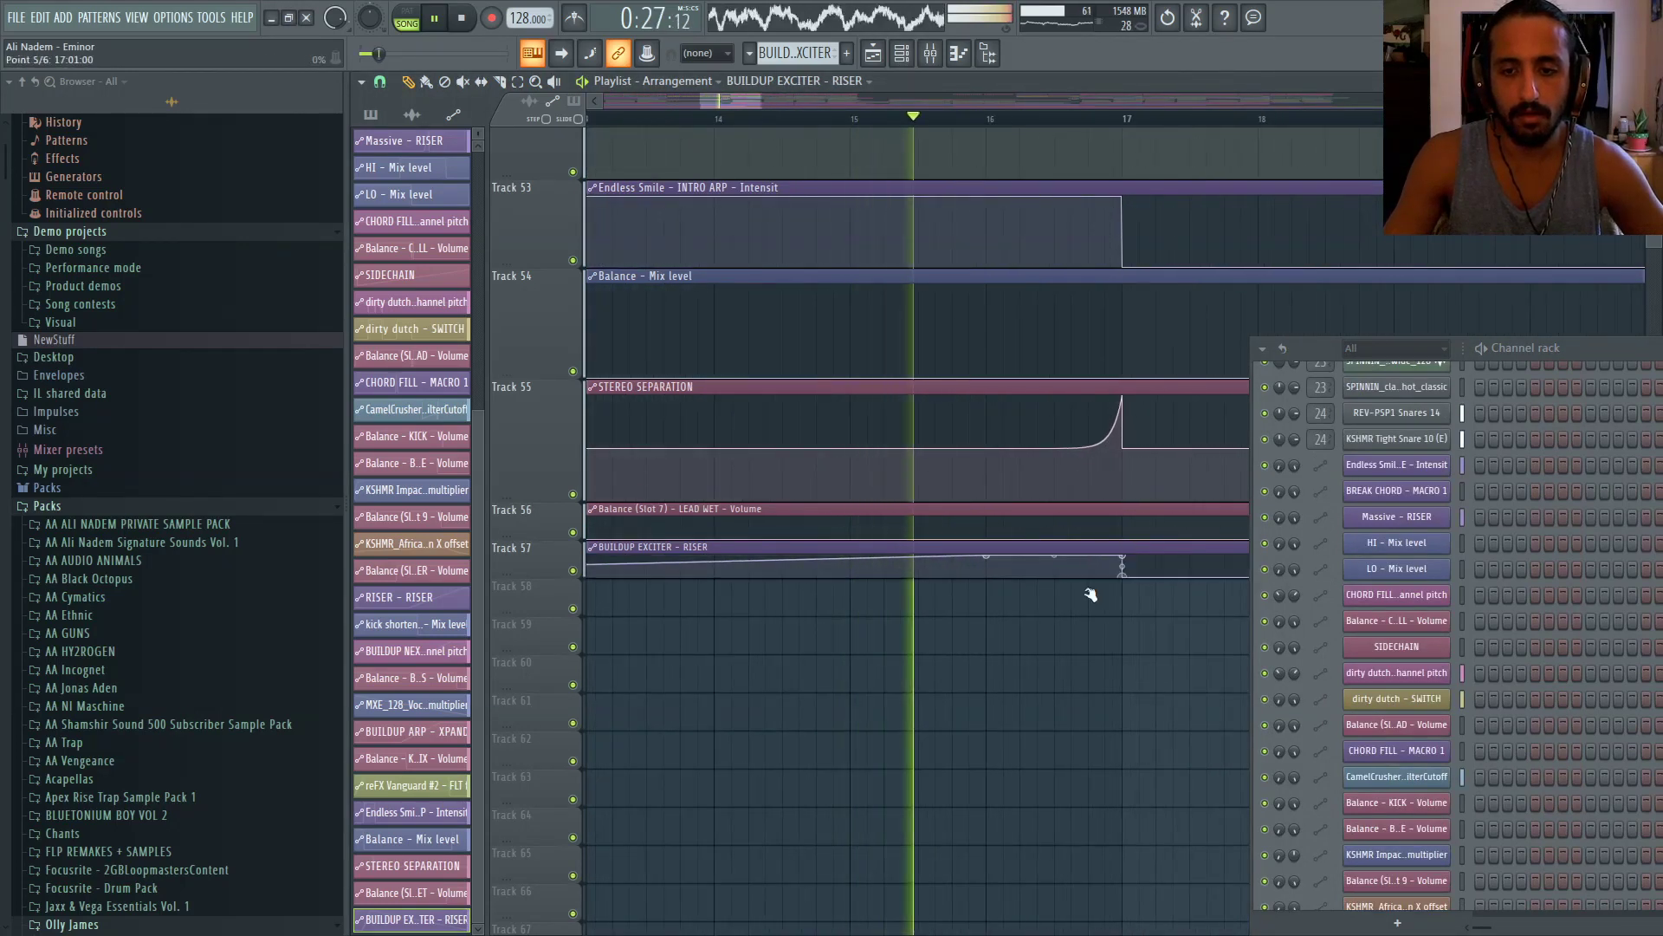
# Shorten the BUILDUP EXCITER - RISER automation clip to 26 bars
pyautogui.scroll(-3, 1091, 595)
pyautogui.click(902, 54)
pyautogui.scroll(-3, 1262, 598)
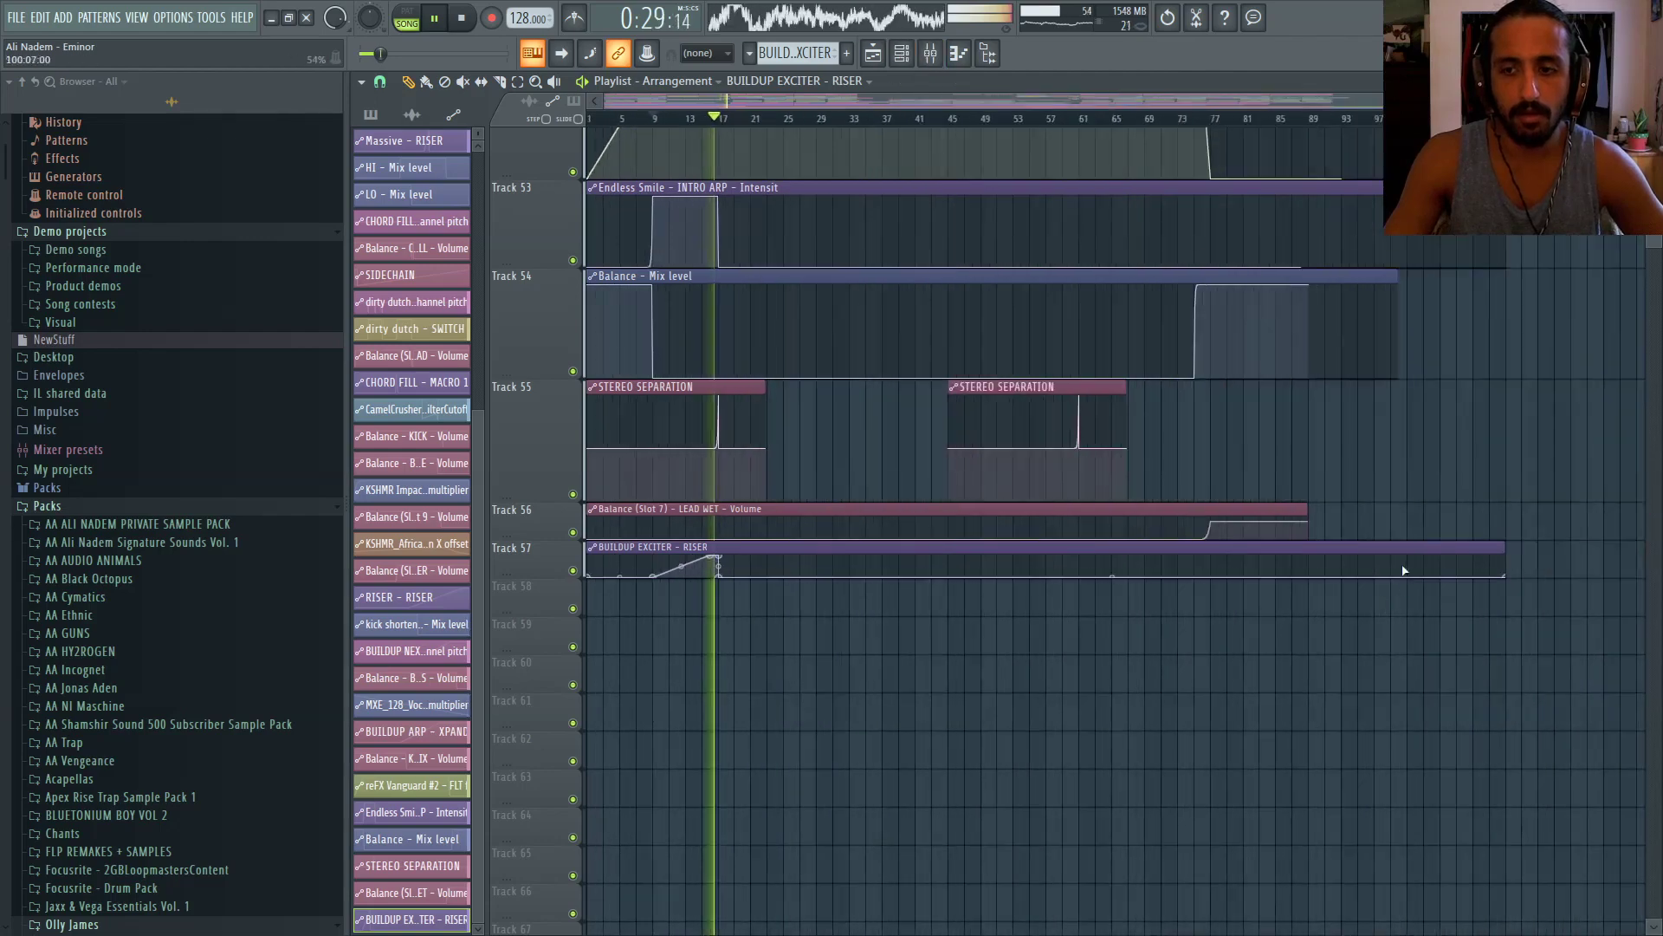
pyautogui.moveTo(1505, 570); pyautogui.dragTo(798, 563)
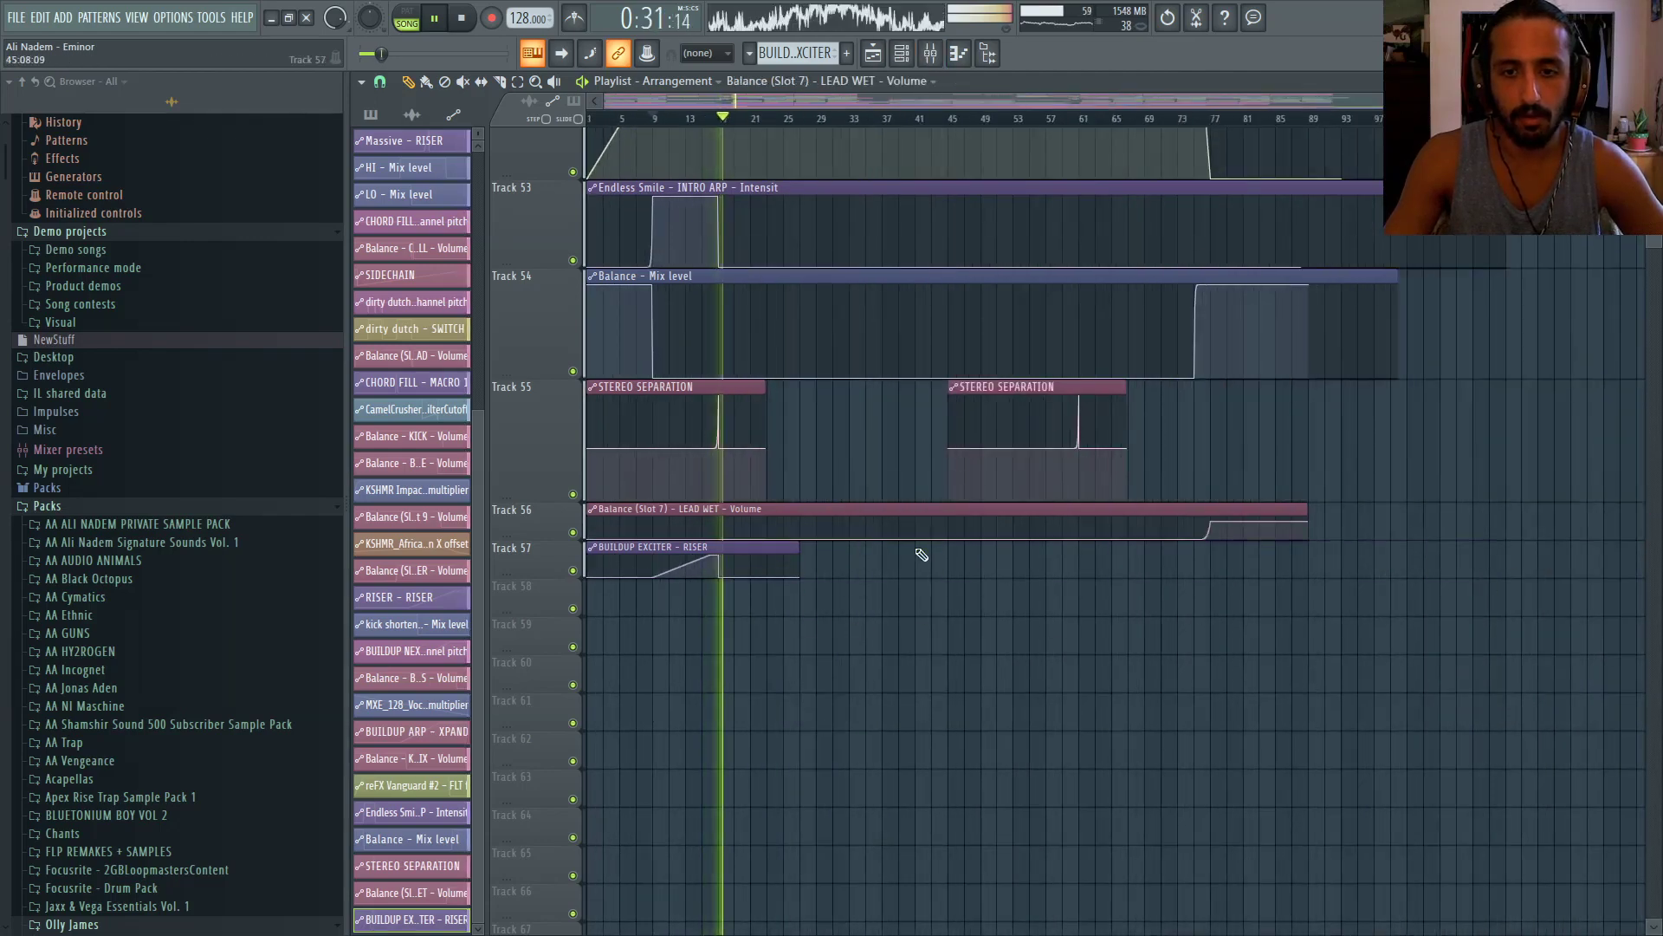
pyautogui.scroll(3, 922, 555)
pyautogui.moveTo(1002, 564); pyautogui.dragTo(828, 568)
pyautogui.scroll(-3, 828, 568)
pyautogui.hotkey('ctrl', 'z')
# Place a copy of the BUILDUP EXCITER - RISER clip over the second buildup and align its drop to zero with bar 61
pyautogui.click(731, 545)
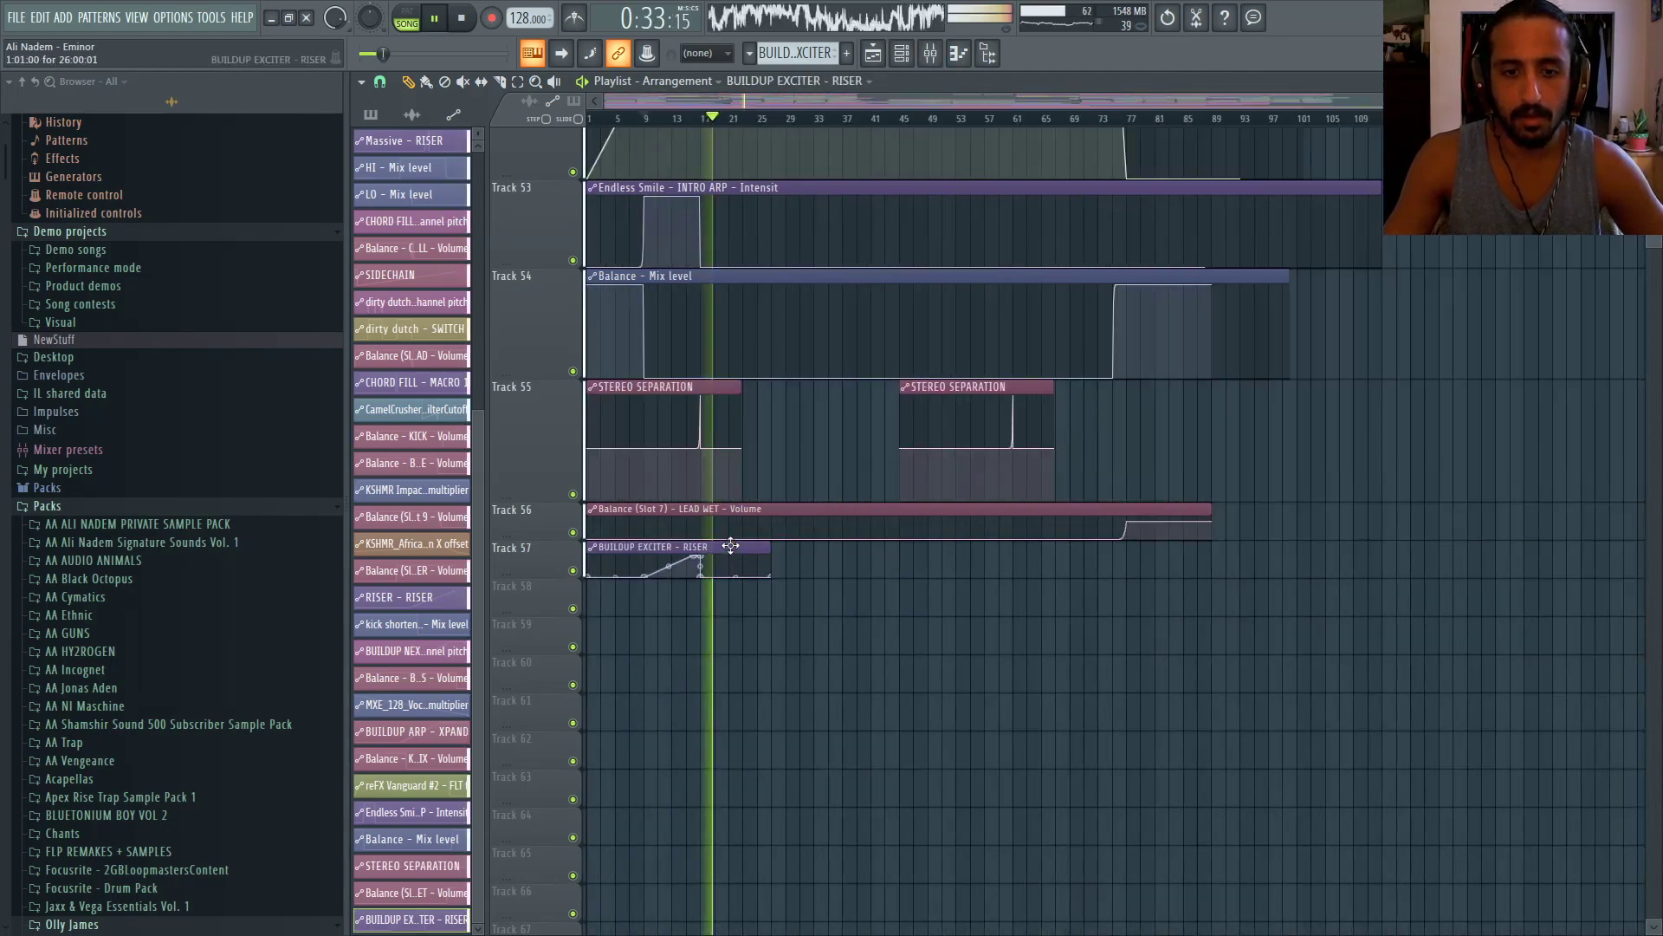
pyautogui.click(911, 551)
pyautogui.press('space')
pyautogui.press('space')
pyautogui.scroll(3, 1040, 382)
pyautogui.scroll(5, 983, 164)
pyautogui.click(951, 116)
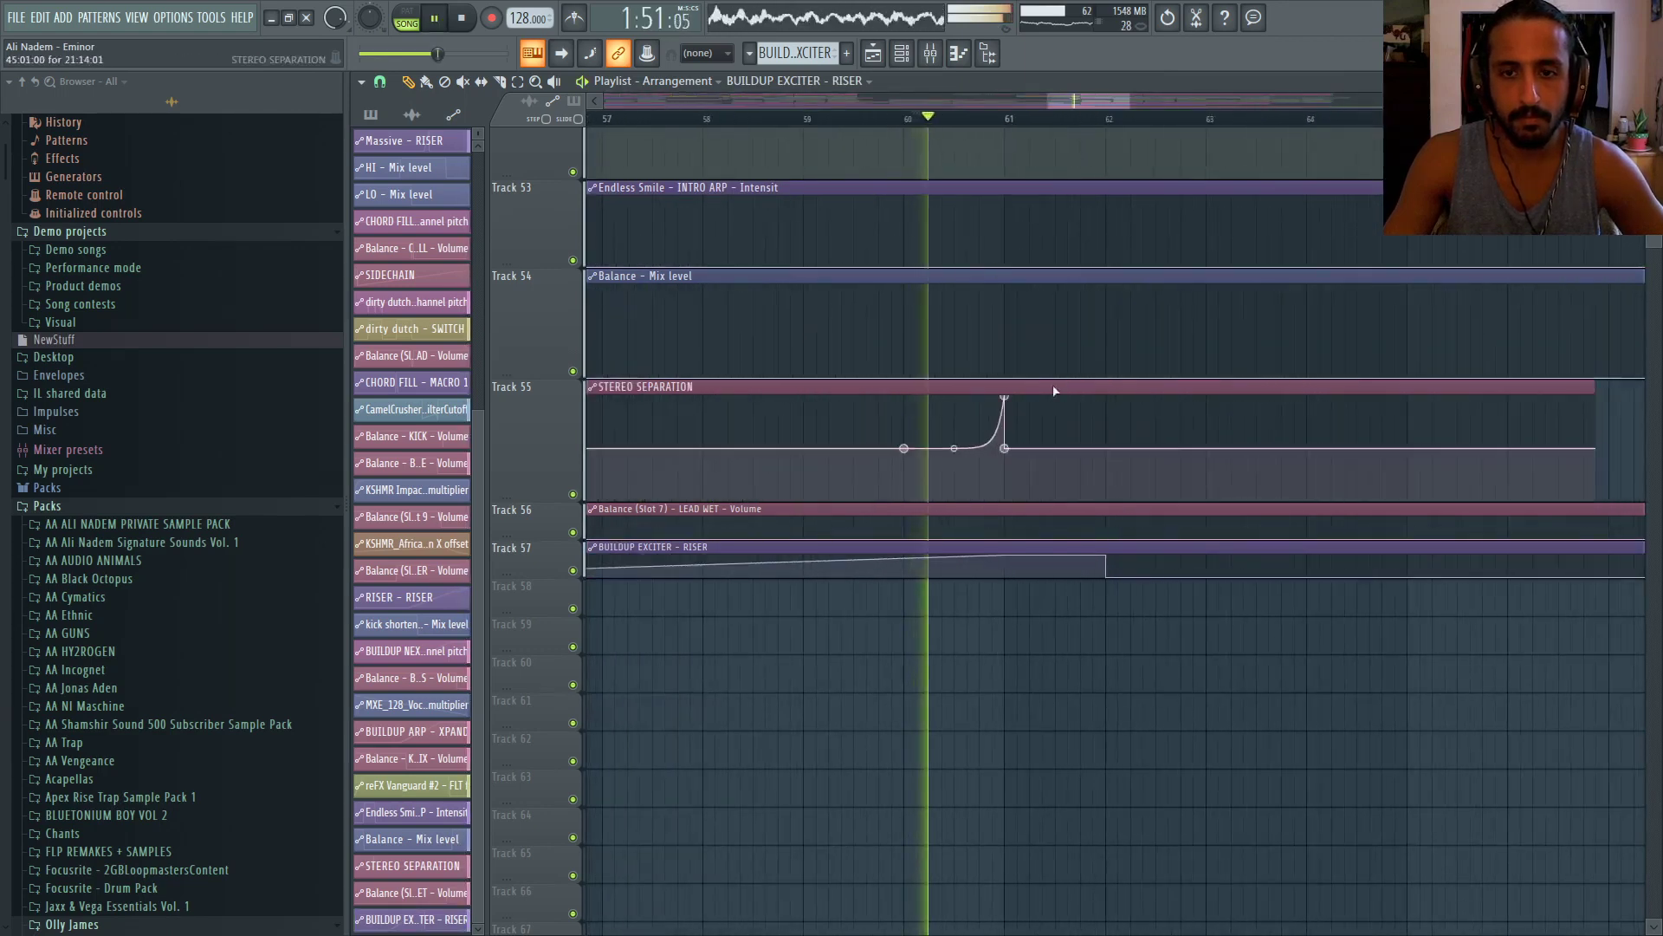
pyautogui.scroll(3, 1055, 391)
pyautogui.moveTo(1126, 550); pyautogui.dragTo(865, 546)
pyautogui.press('space')
pyautogui.press('space')
# Play the first buildup, show the mixer and the BUILDUP EXCITER Massive, and move both windows so the synth controls are unobstructed
pyautogui.scroll(-5, 927, 636)
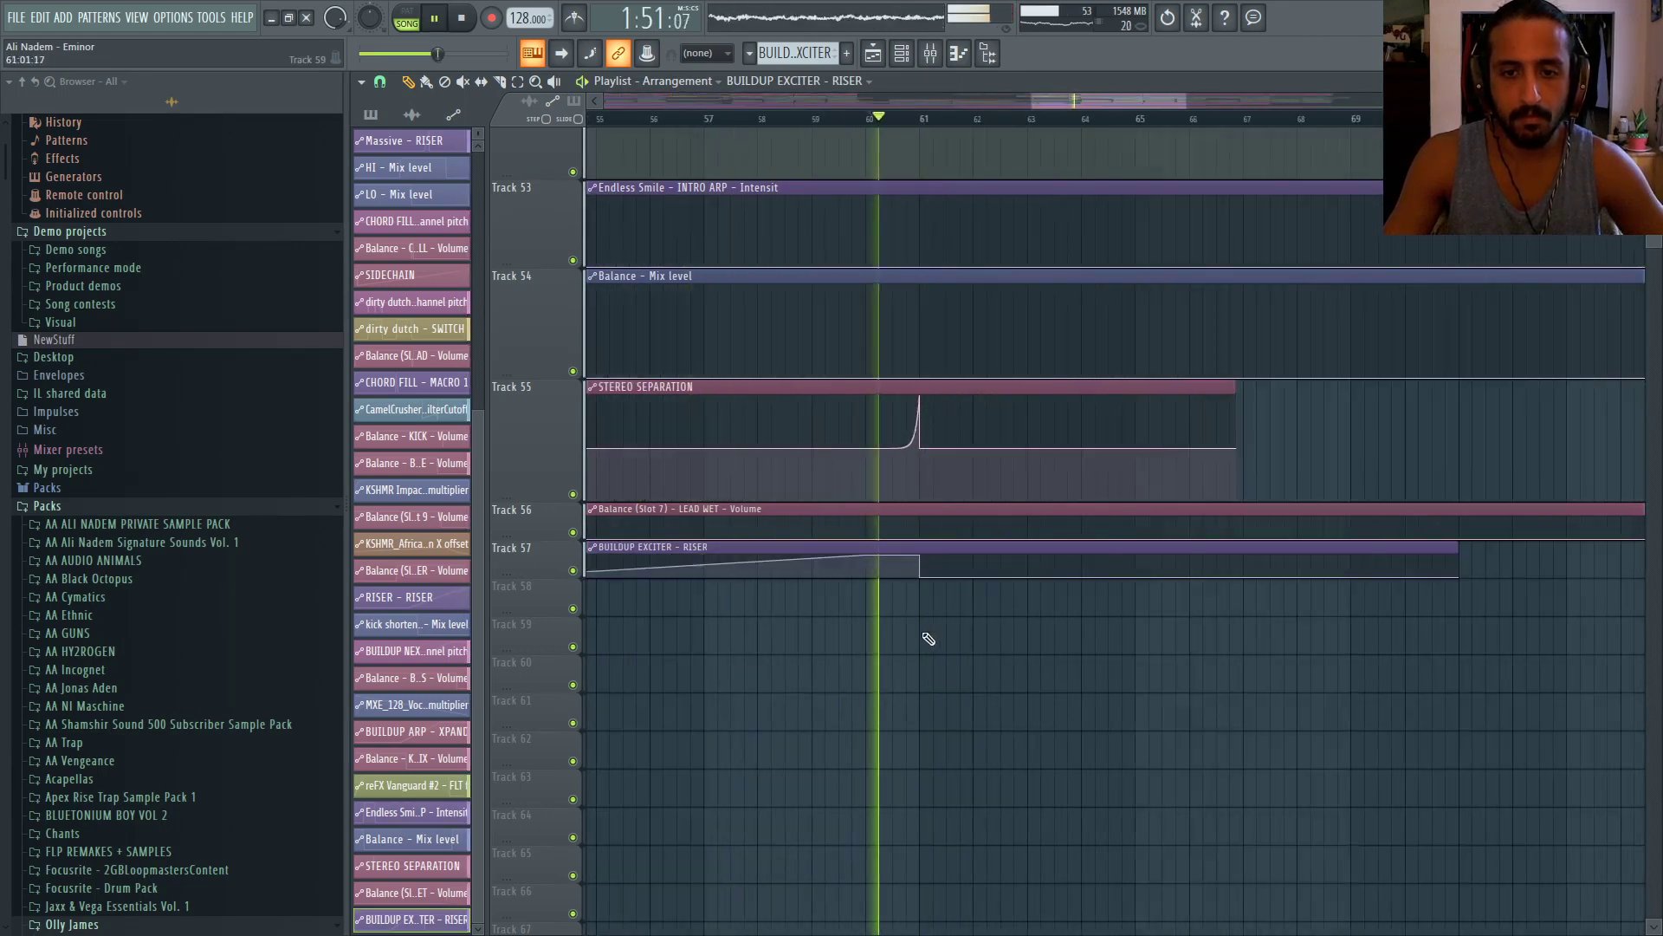
pyautogui.press('space')
pyautogui.press('space')
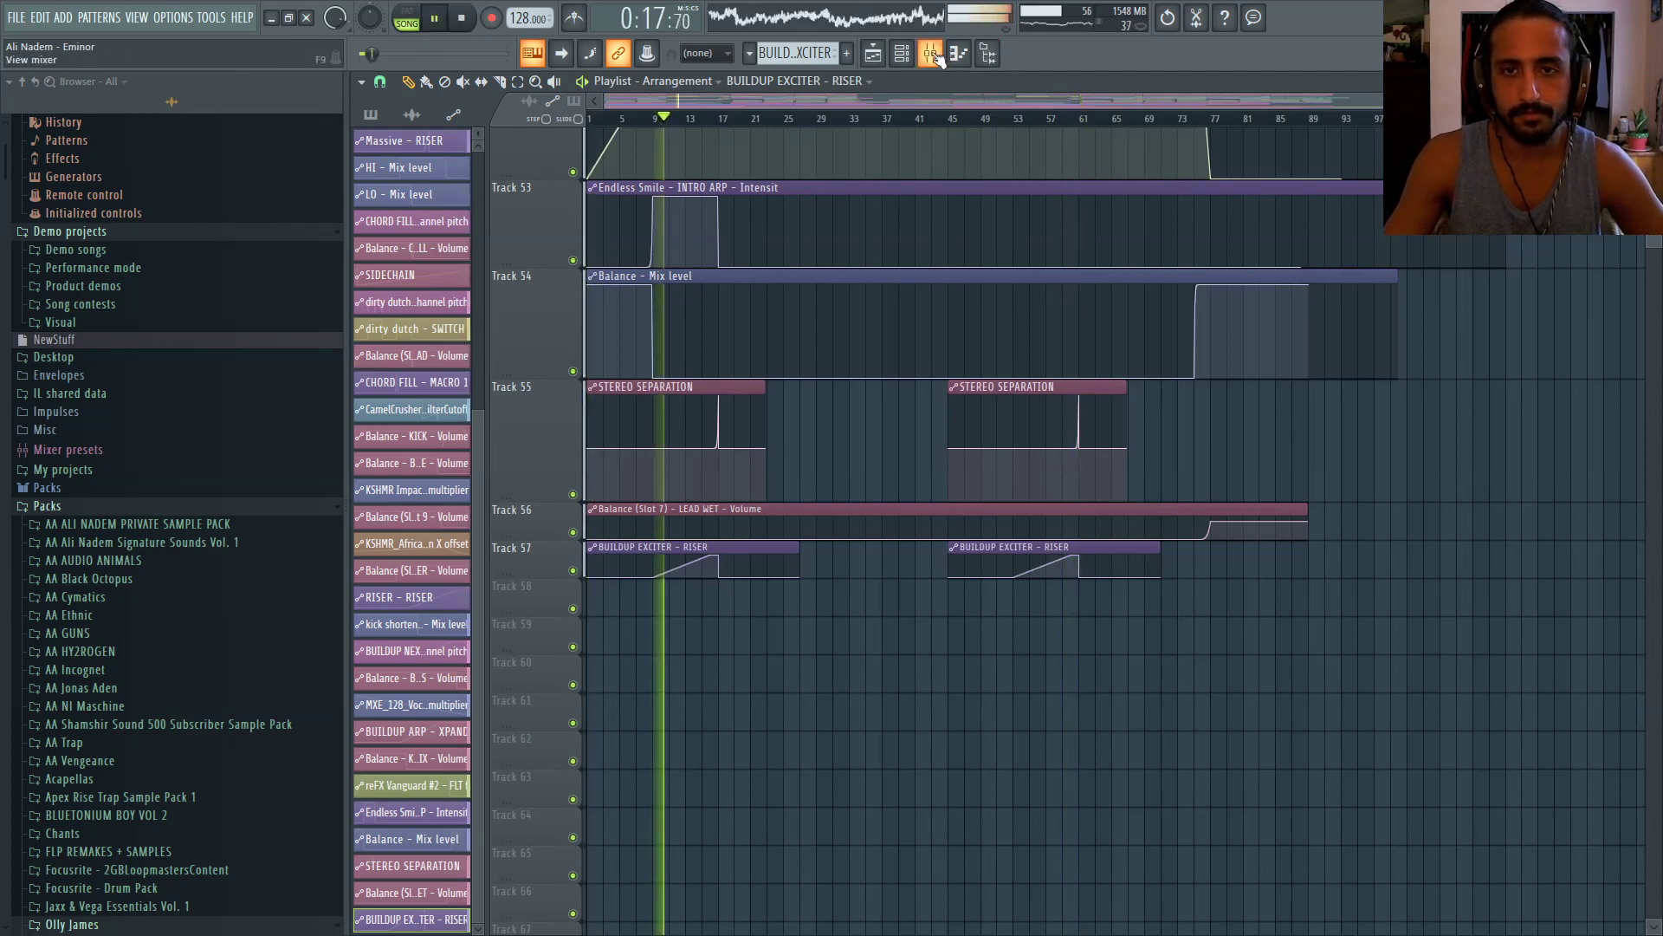
pyautogui.click(931, 54)
pyautogui.scroll(3, 612, 451)
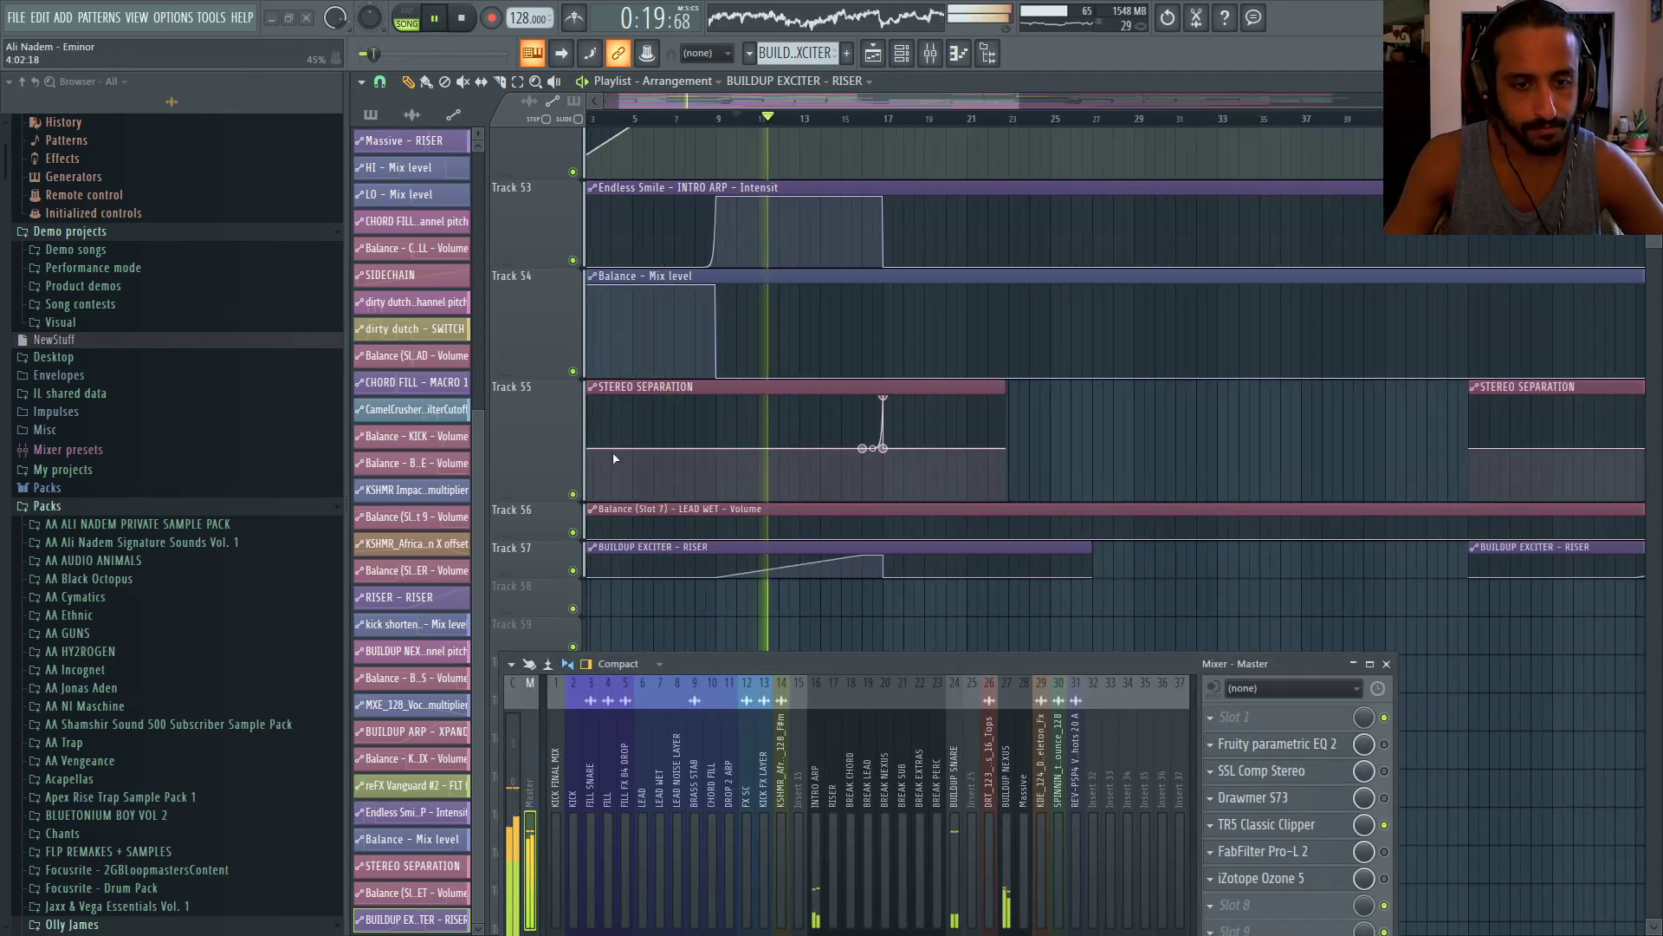
pyautogui.press('F6')
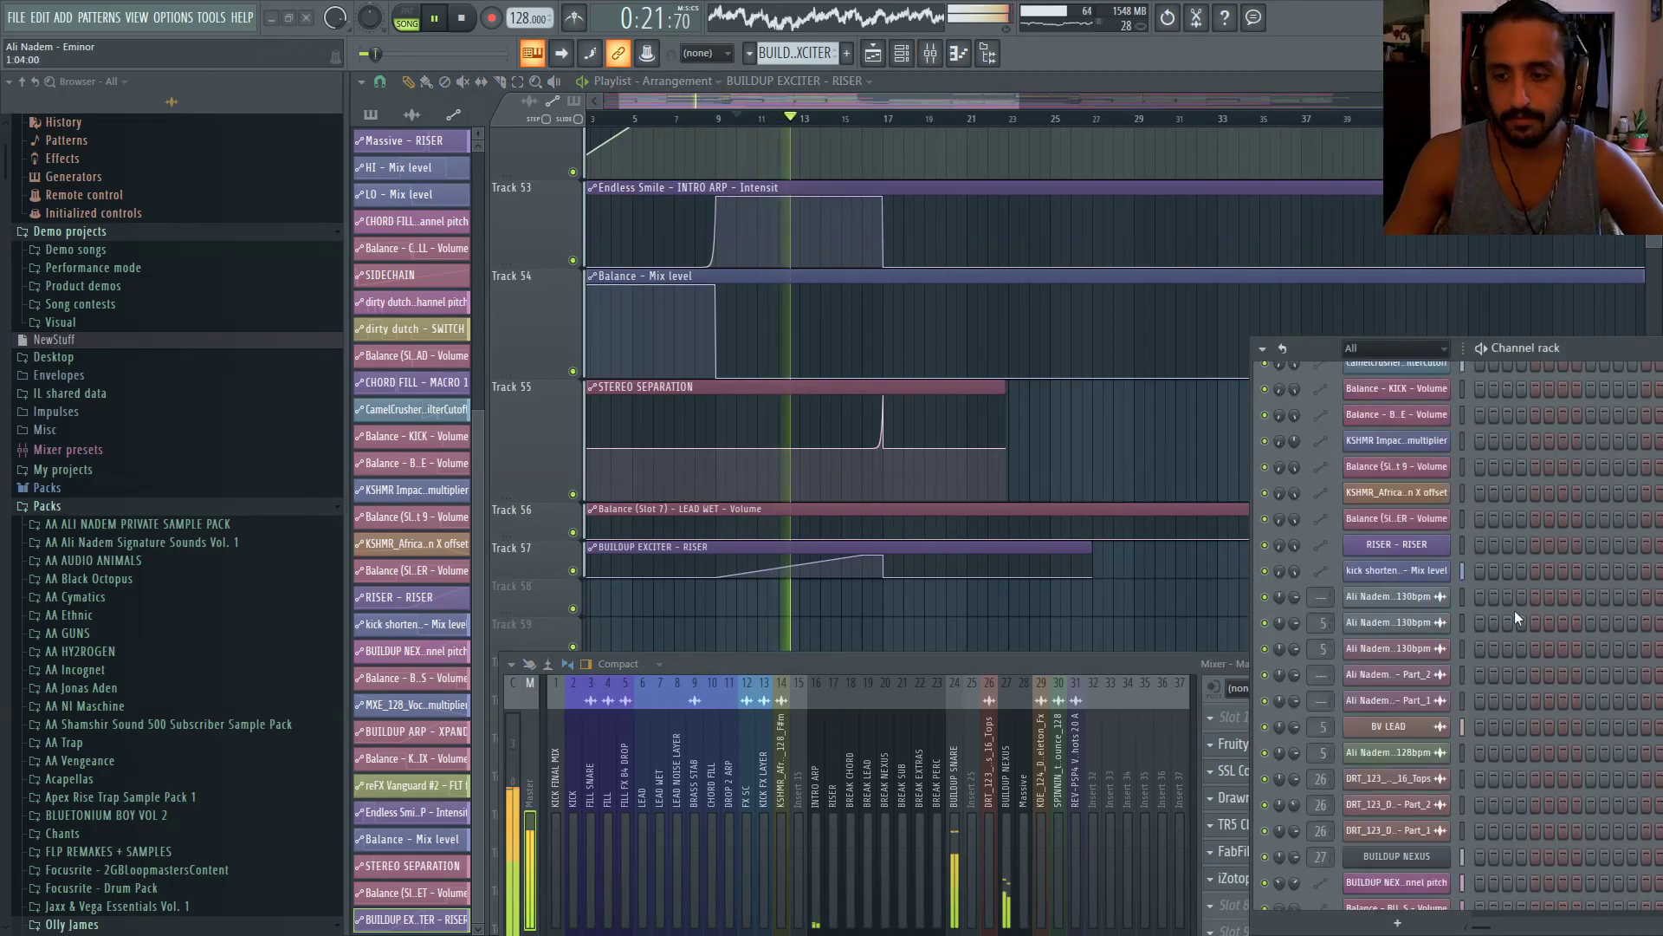
pyautogui.scroll(-10, 1523, 618)
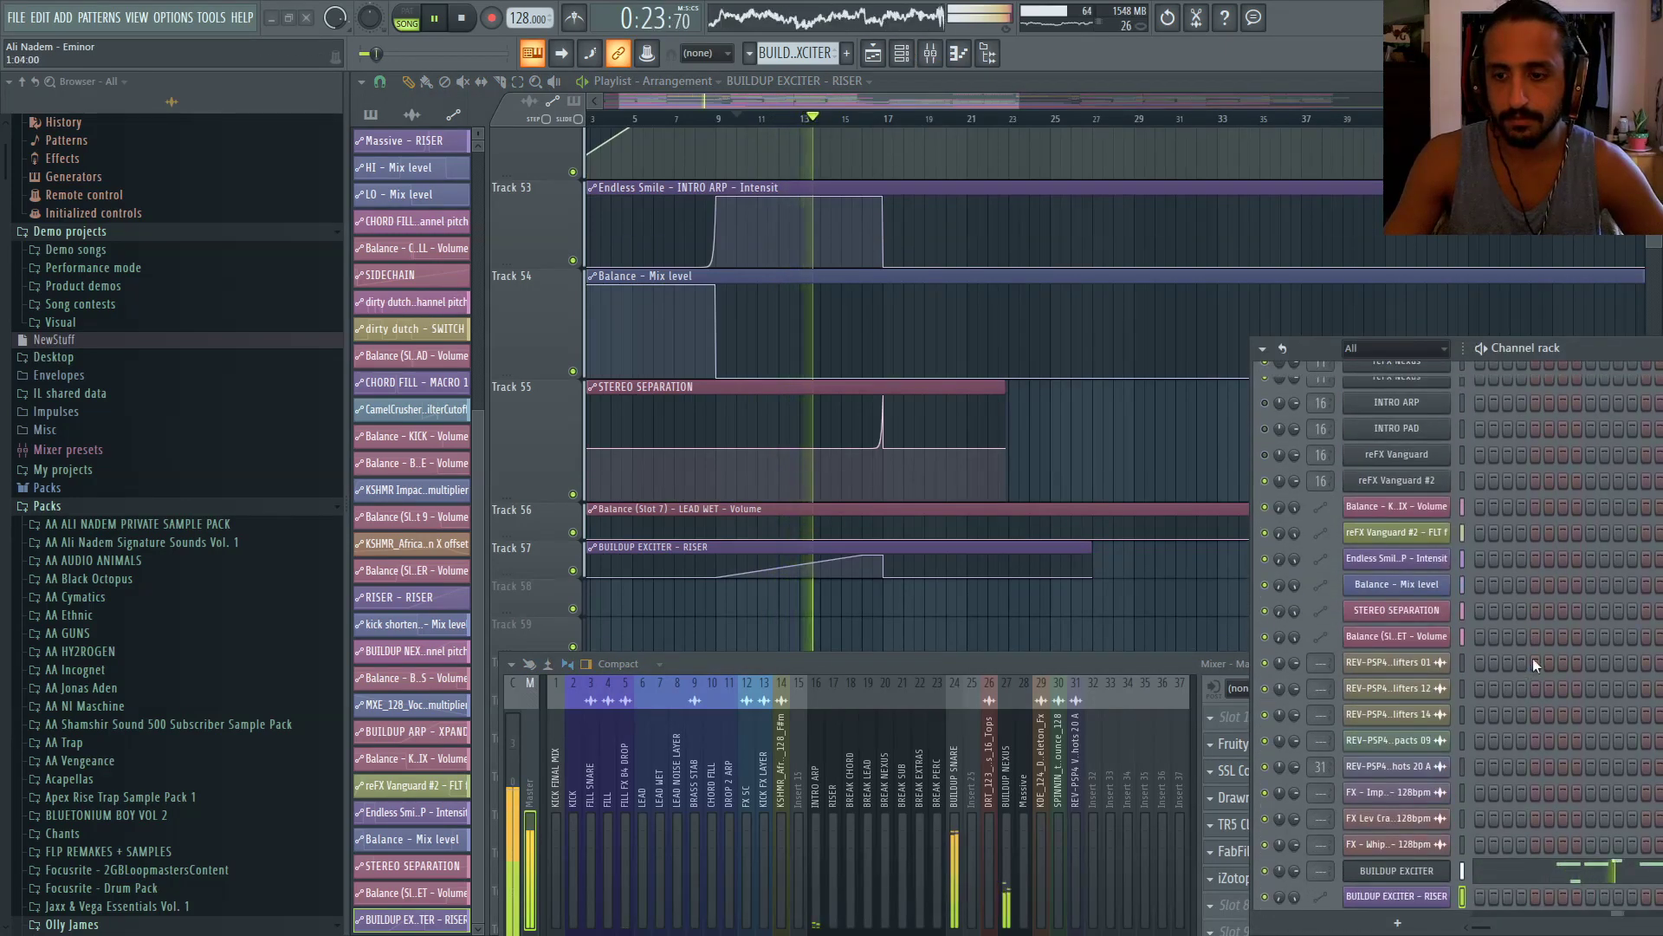
pyautogui.scroll(-1, 1532, 658)
pyautogui.click(1396, 855)
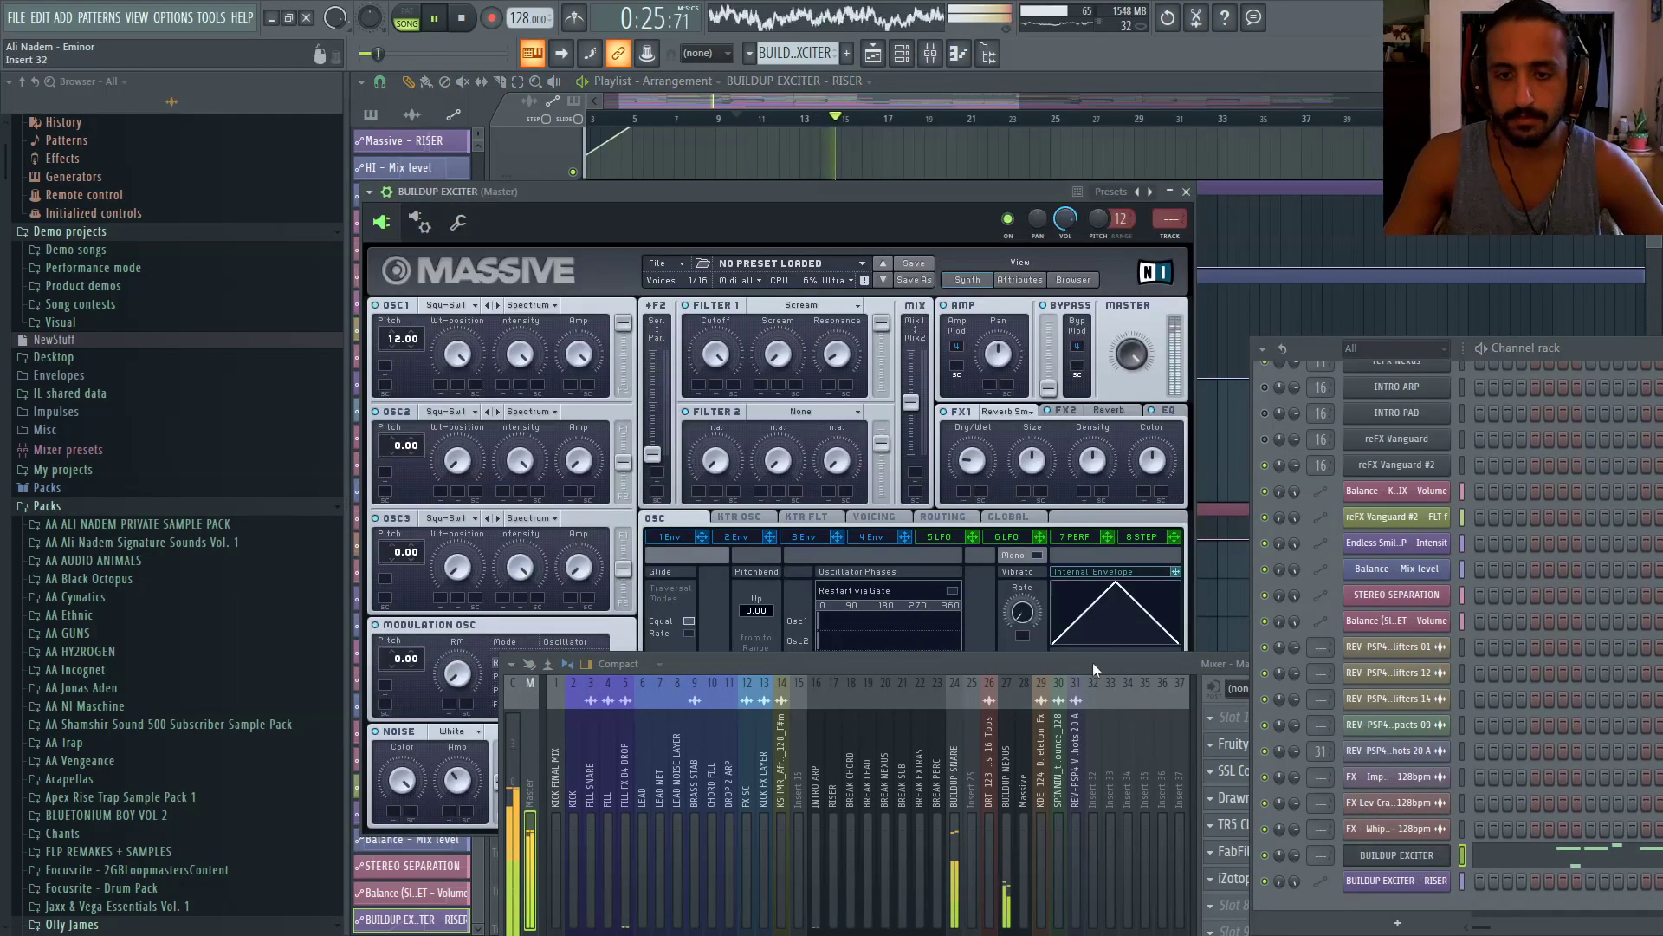
pyautogui.moveTo(1094, 662); pyautogui.dragTo(1021, 823)
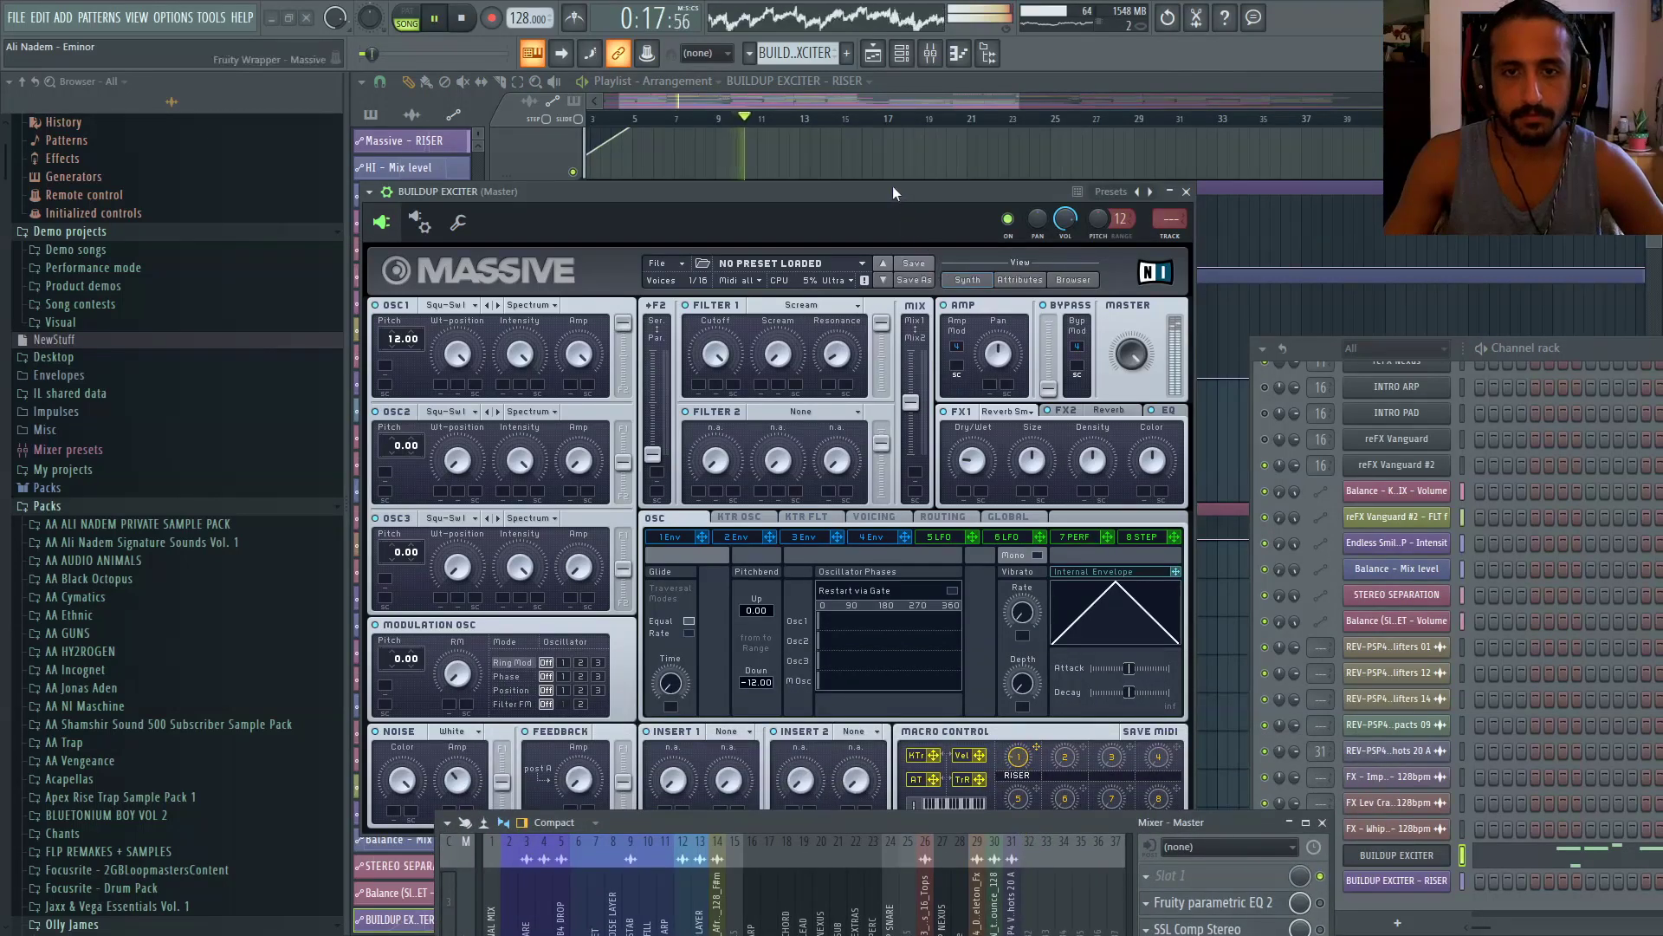
pyautogui.moveTo(893, 185); pyautogui.dragTo(931, 116)
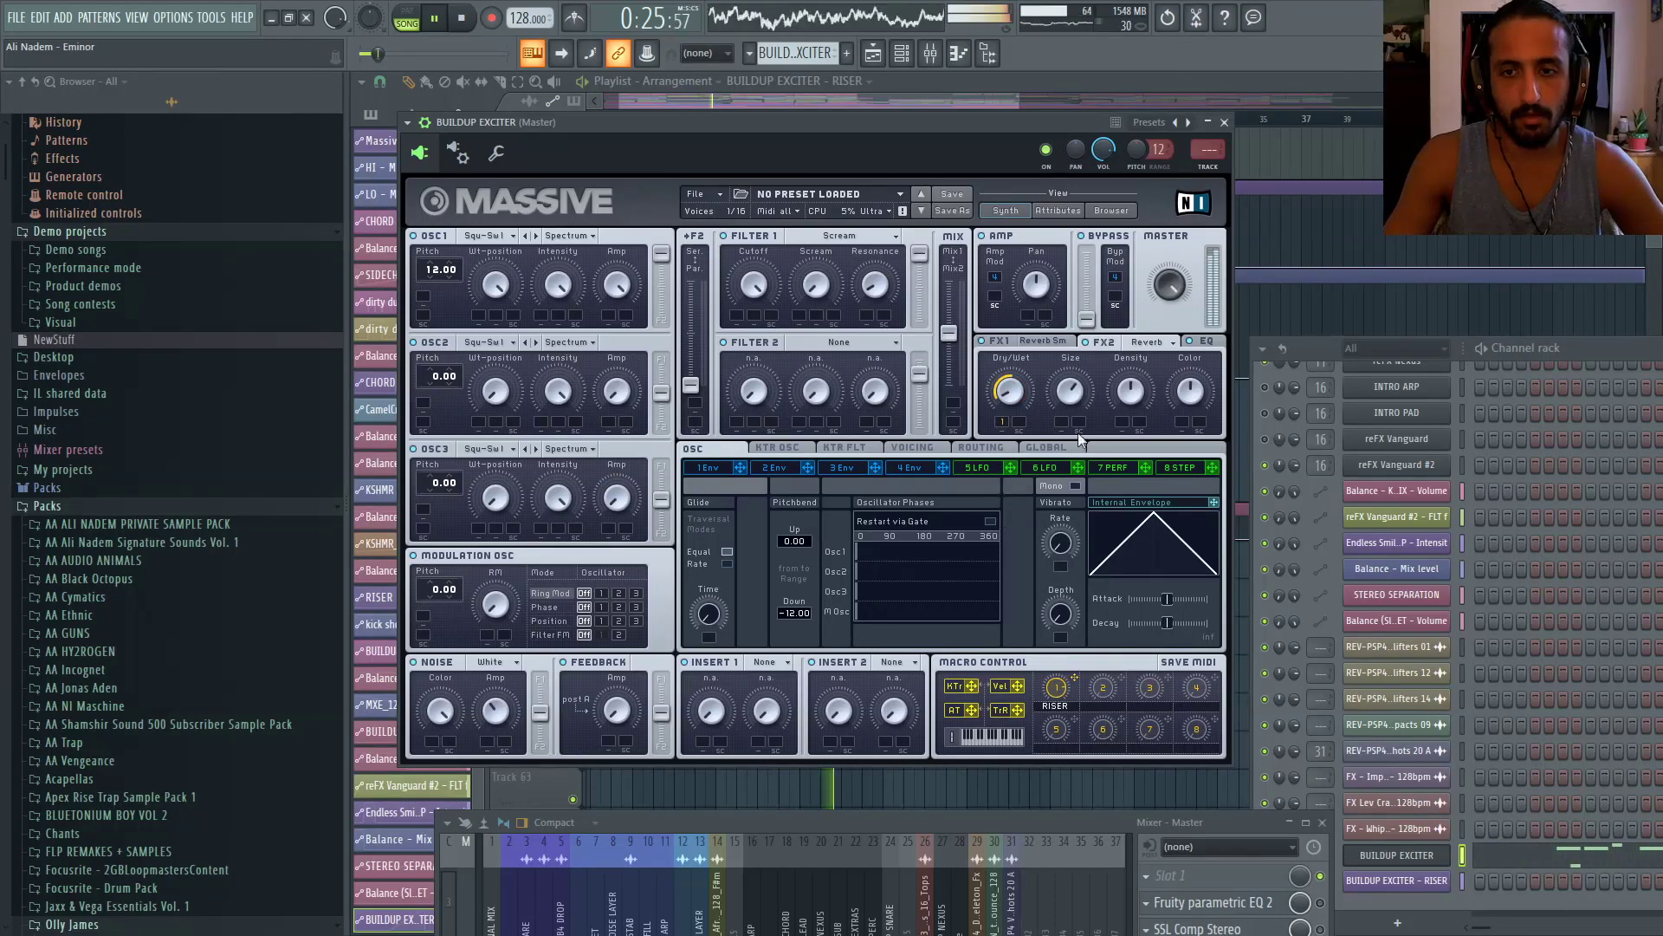
# Set Massive's Insert 2 effect to Filter and check the EQ and voicing settings
pyautogui.click(1208, 341)
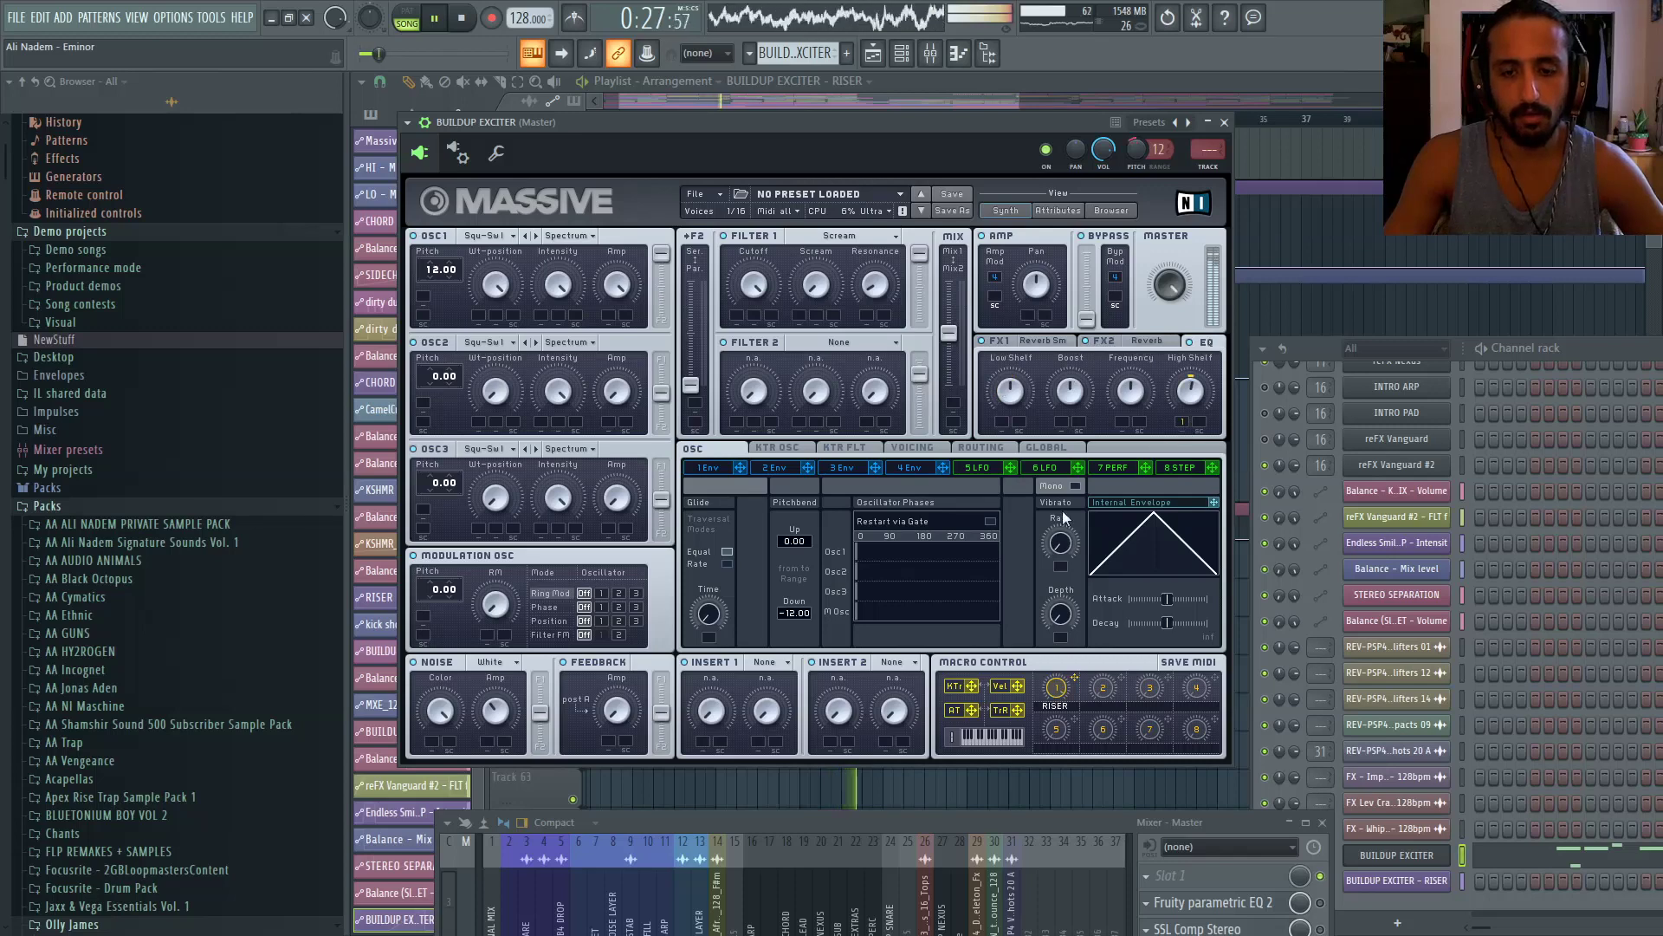
pyautogui.click(885, 663)
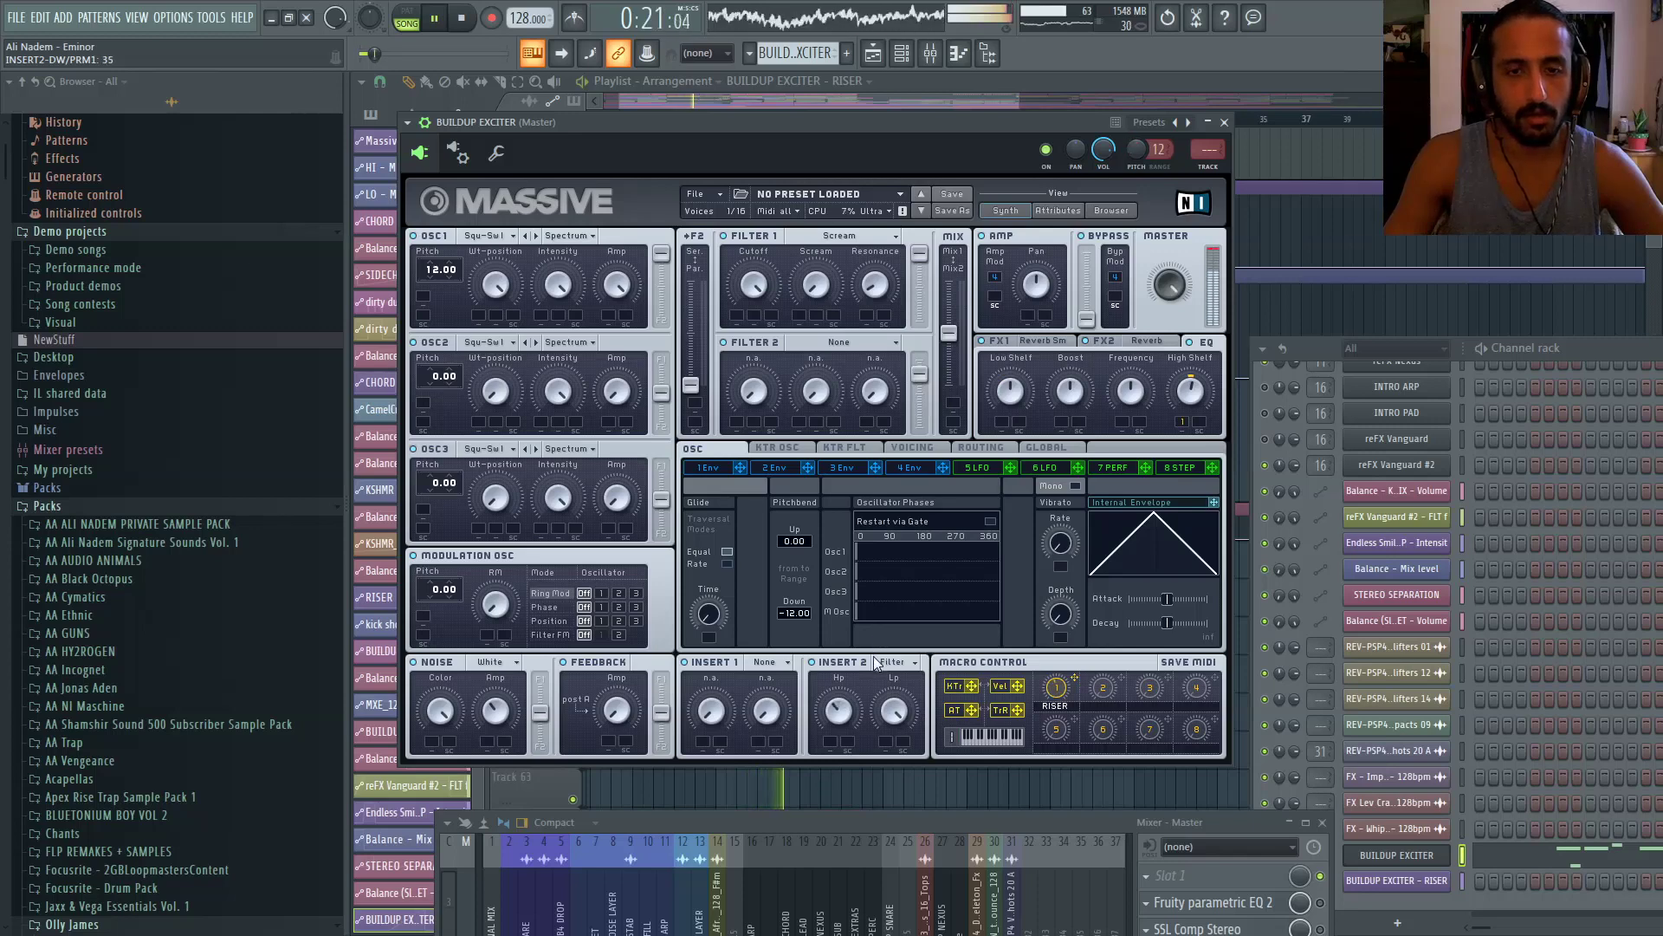
pyautogui.click(919, 448)
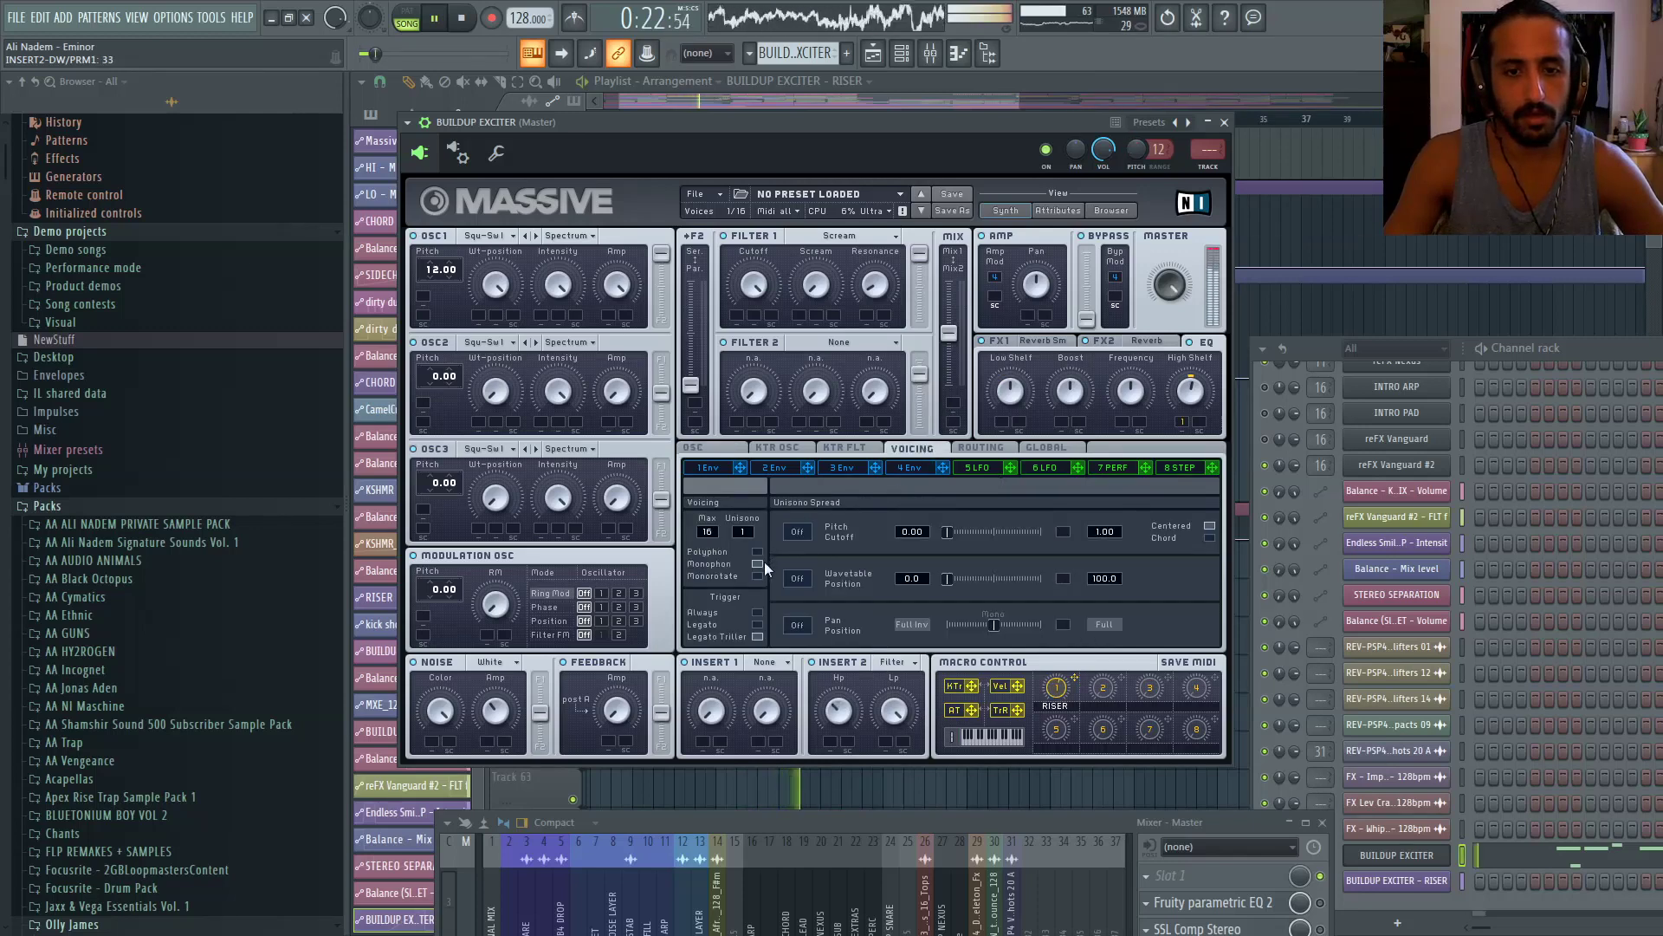
# Check Massive's envelope 4, assign Macro 1 to the noise Amp and raise the fader of the noise section
pyautogui.click(910, 468)
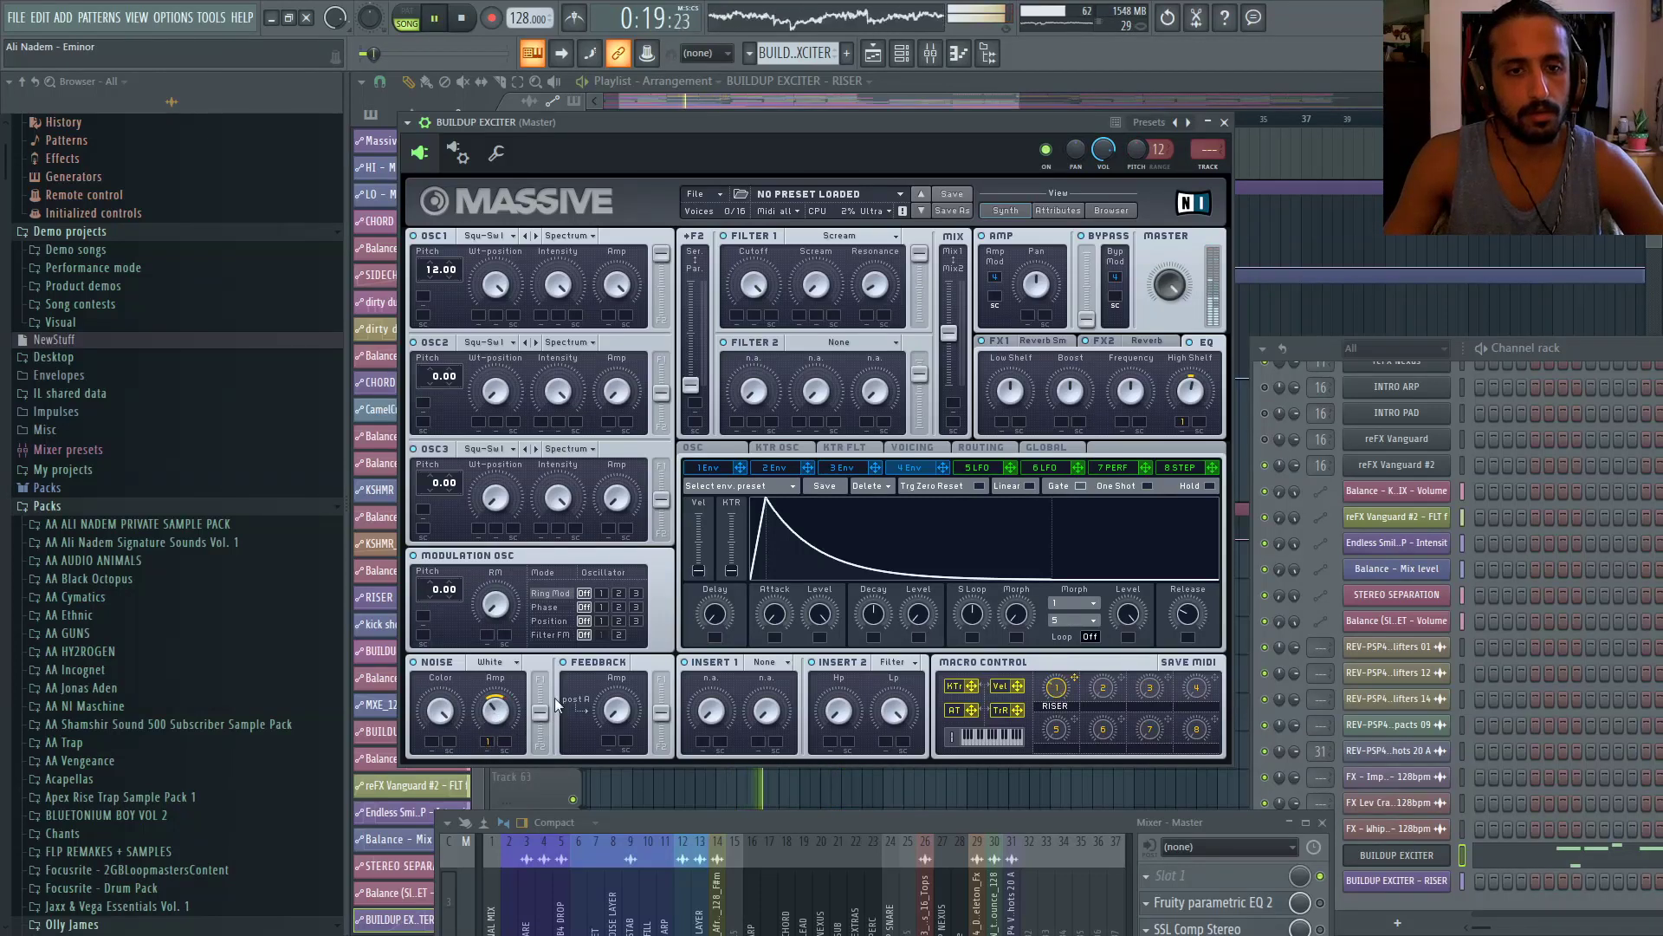
pyautogui.click(539, 681)
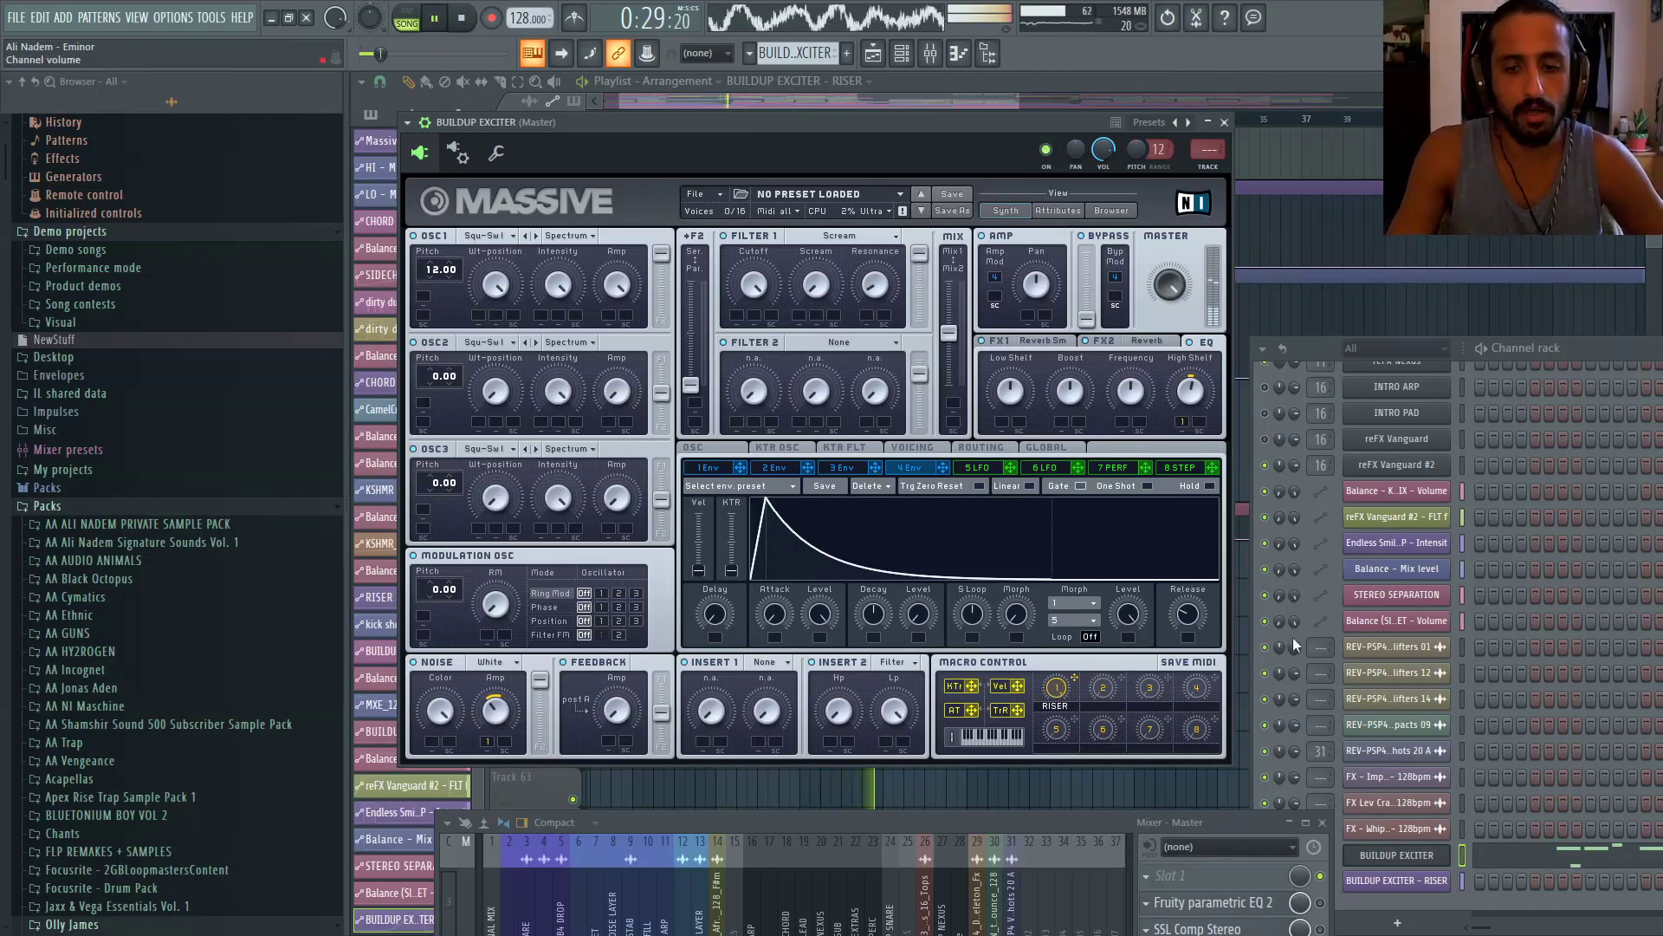
# Route BUILDUP EXCITER to free mixer track 32 and load Fruity Balance in its effect slot 7
pyautogui.moveTo(1186, 834); pyautogui.dragTo(1199, 595)
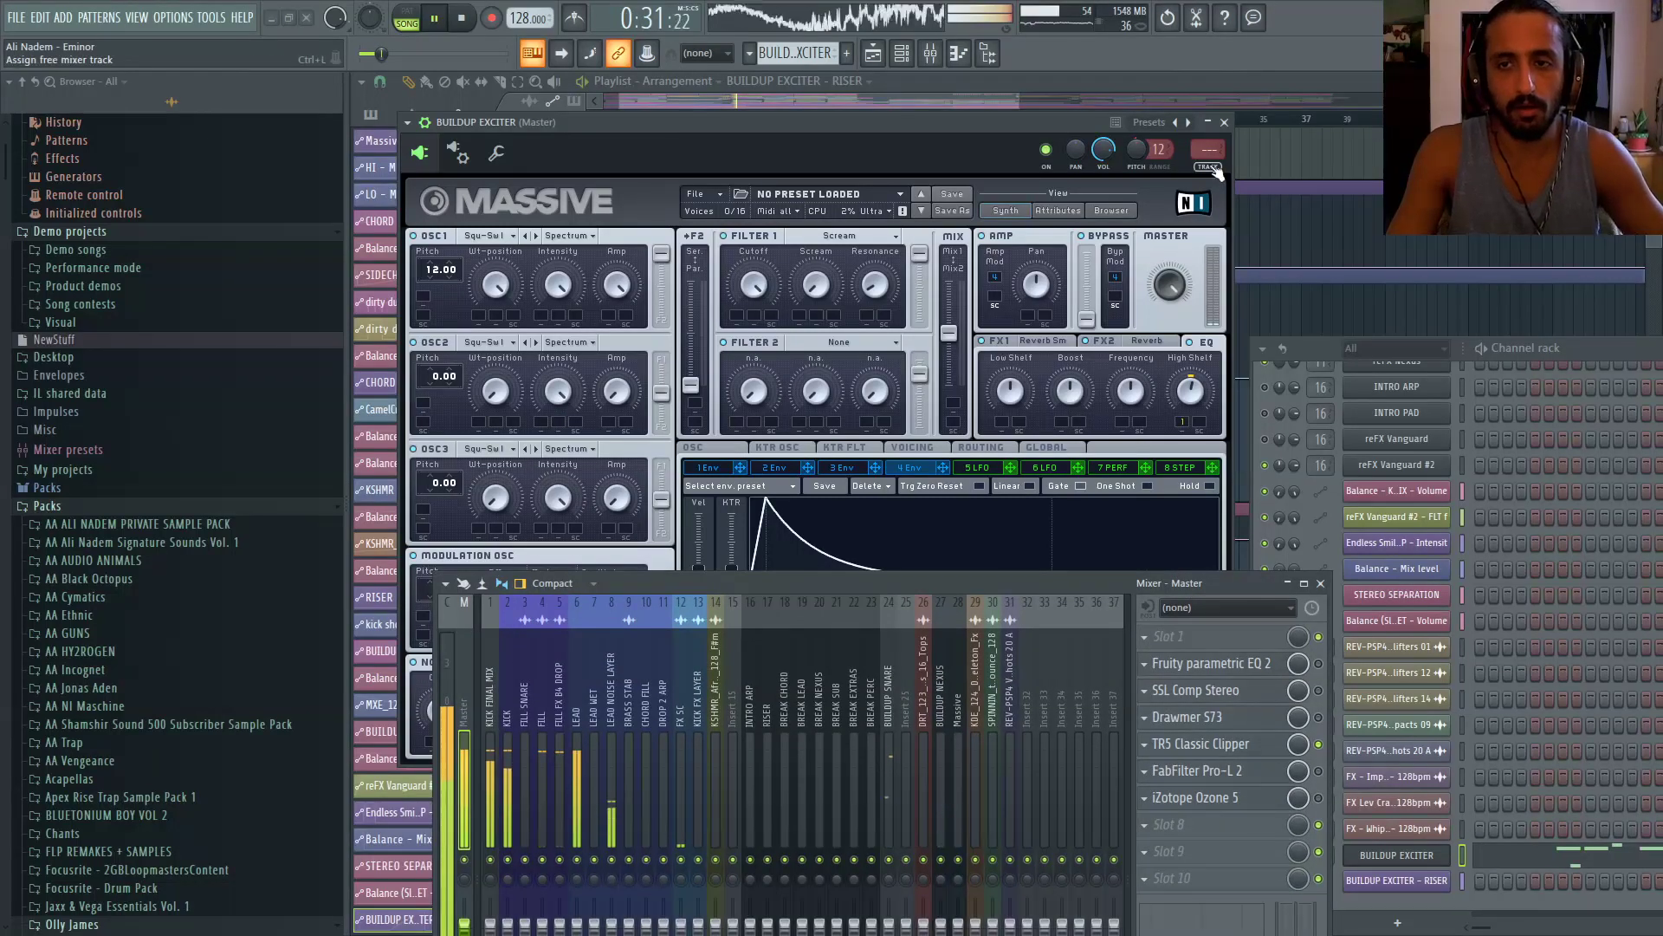
pyautogui.click(1215, 166)
pyautogui.click(1136, 797)
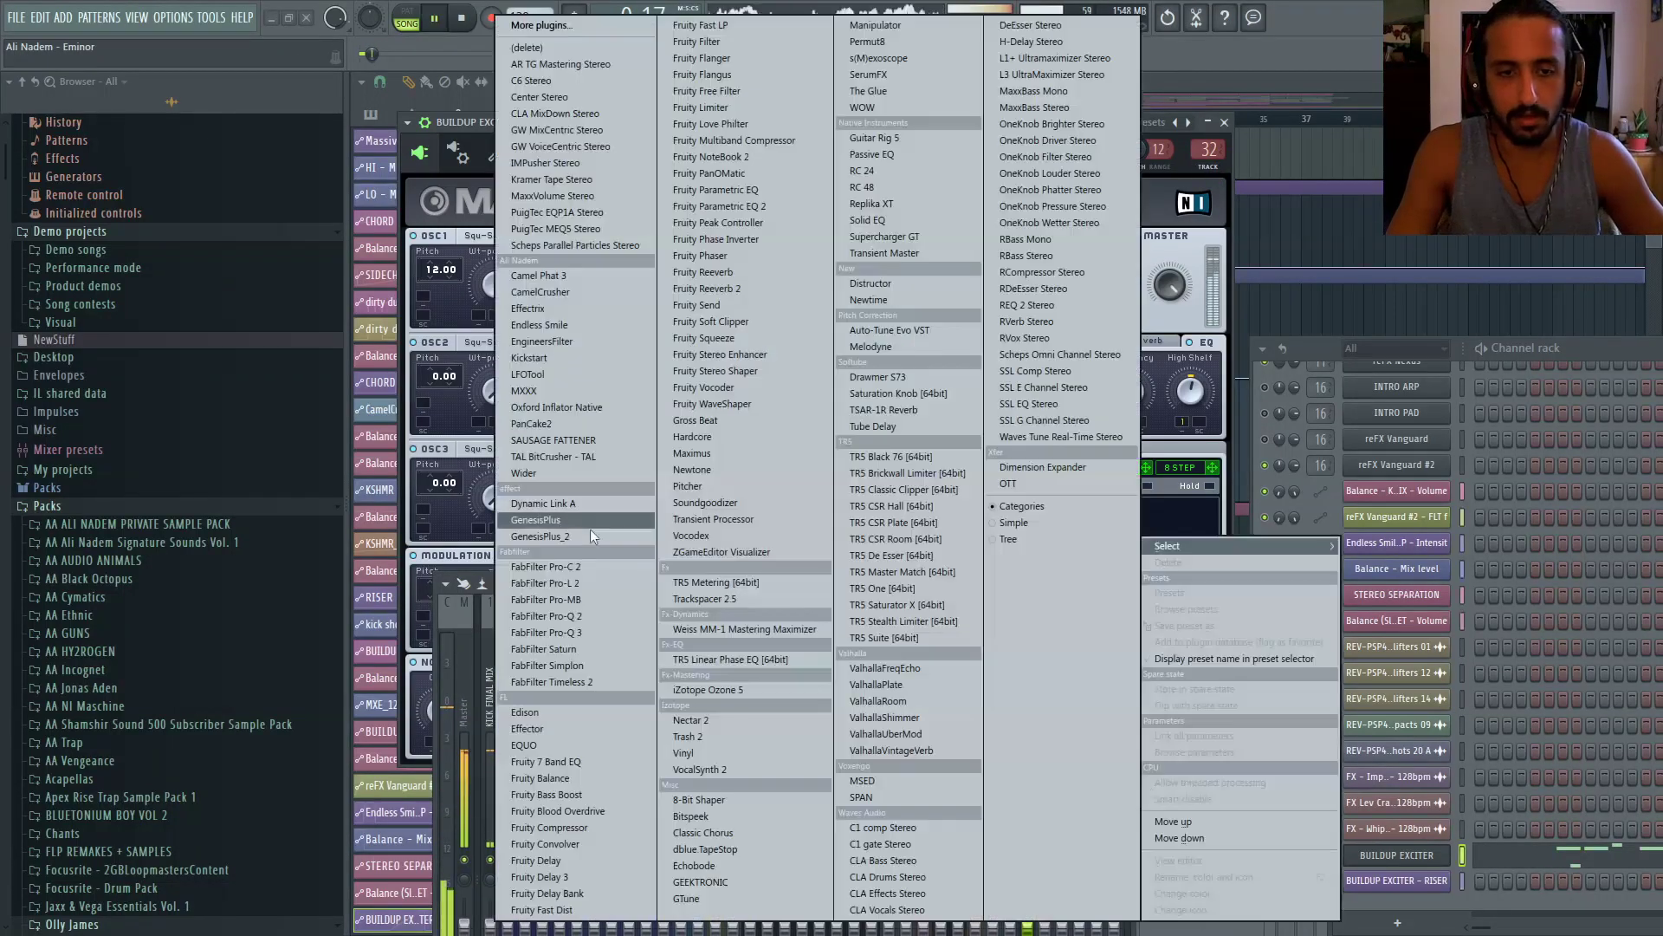
pyautogui.click(585, 769)
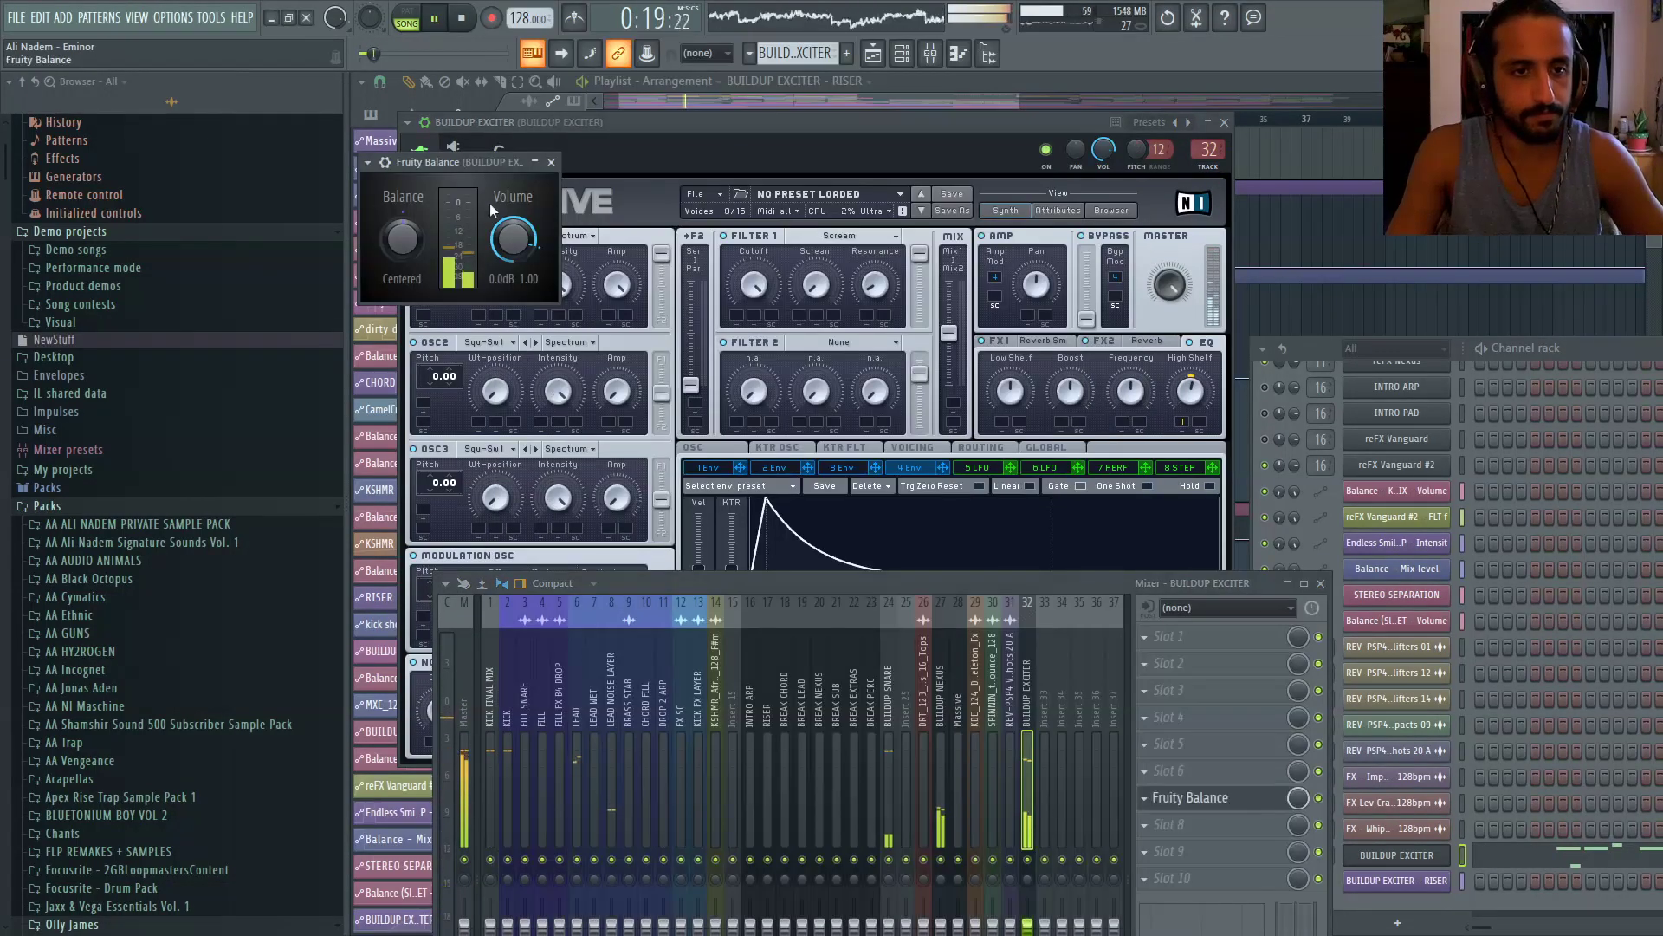
# Link the Volume of Fruity Balance on the BUILDUP EXCITER track to the SIDECHAIN automation clip
pyautogui.rightClick(512, 225)
pyautogui.click(561, 367)
pyautogui.click(795, 435)
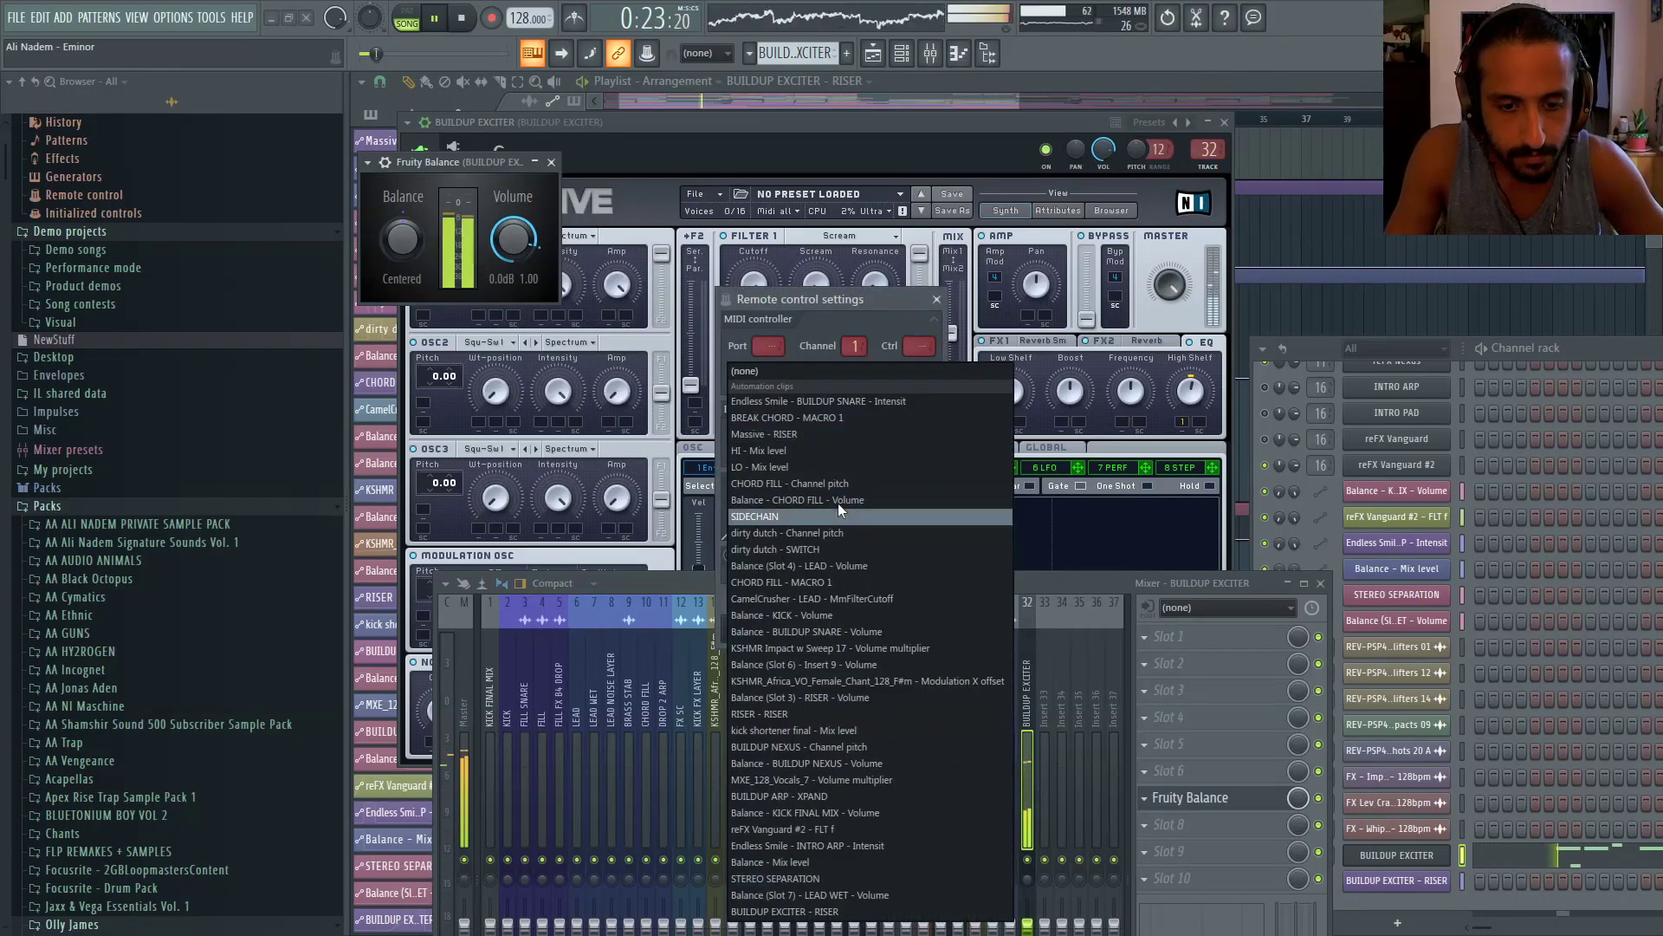
pyautogui.click(937, 299)
pyautogui.click(937, 299)
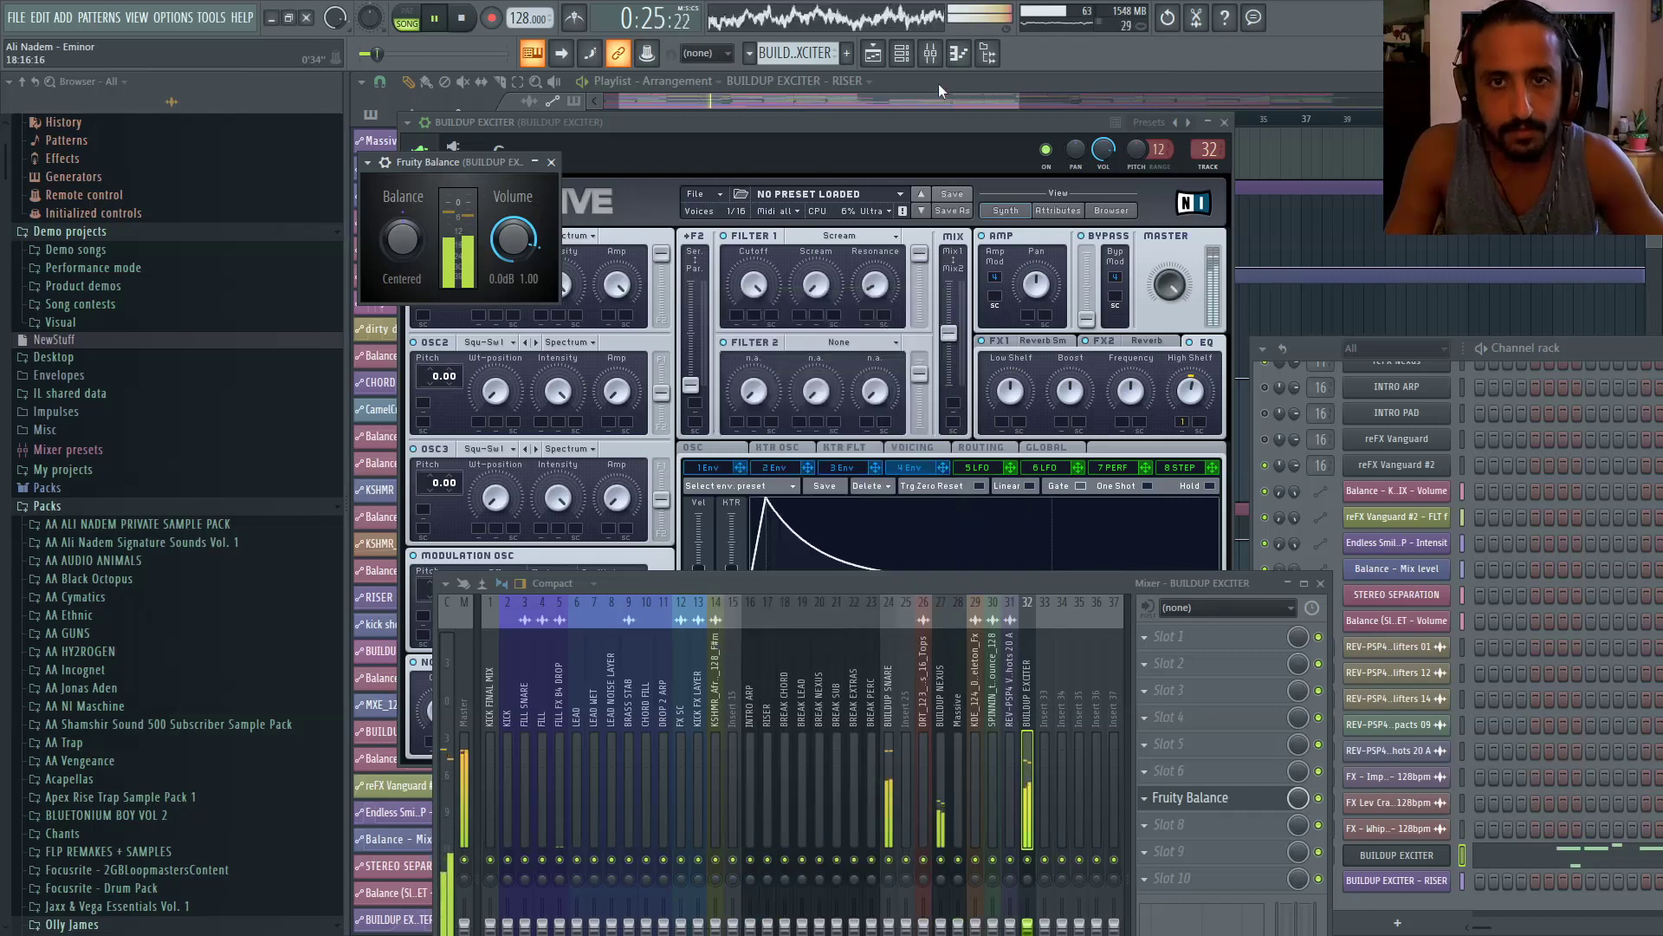
# Examine the playlist's buildup automation clips on tracks 44 to 50 around the first drop
pyautogui.click(938, 83)
pyautogui.scroll(-6, 914, 234)
pyautogui.click(910, 57)
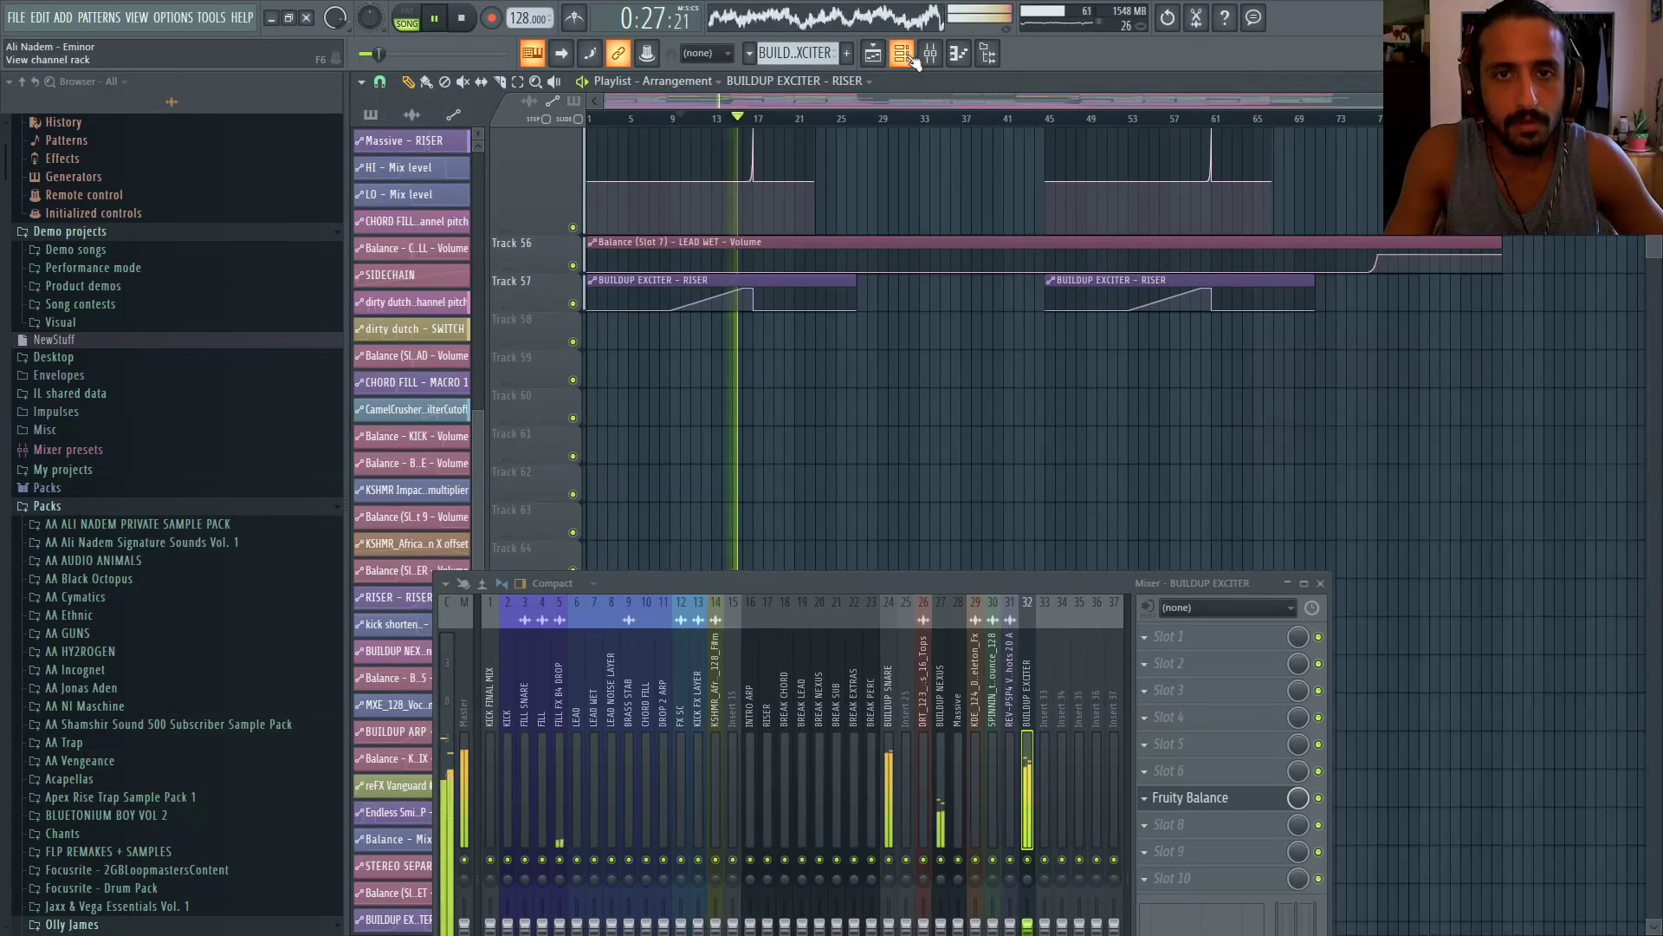
pyautogui.scroll(4, 917, 326)
pyautogui.scroll(2, 747, 312)
pyautogui.scroll(4, 749, 312)
pyautogui.scroll(2, 746, 316)
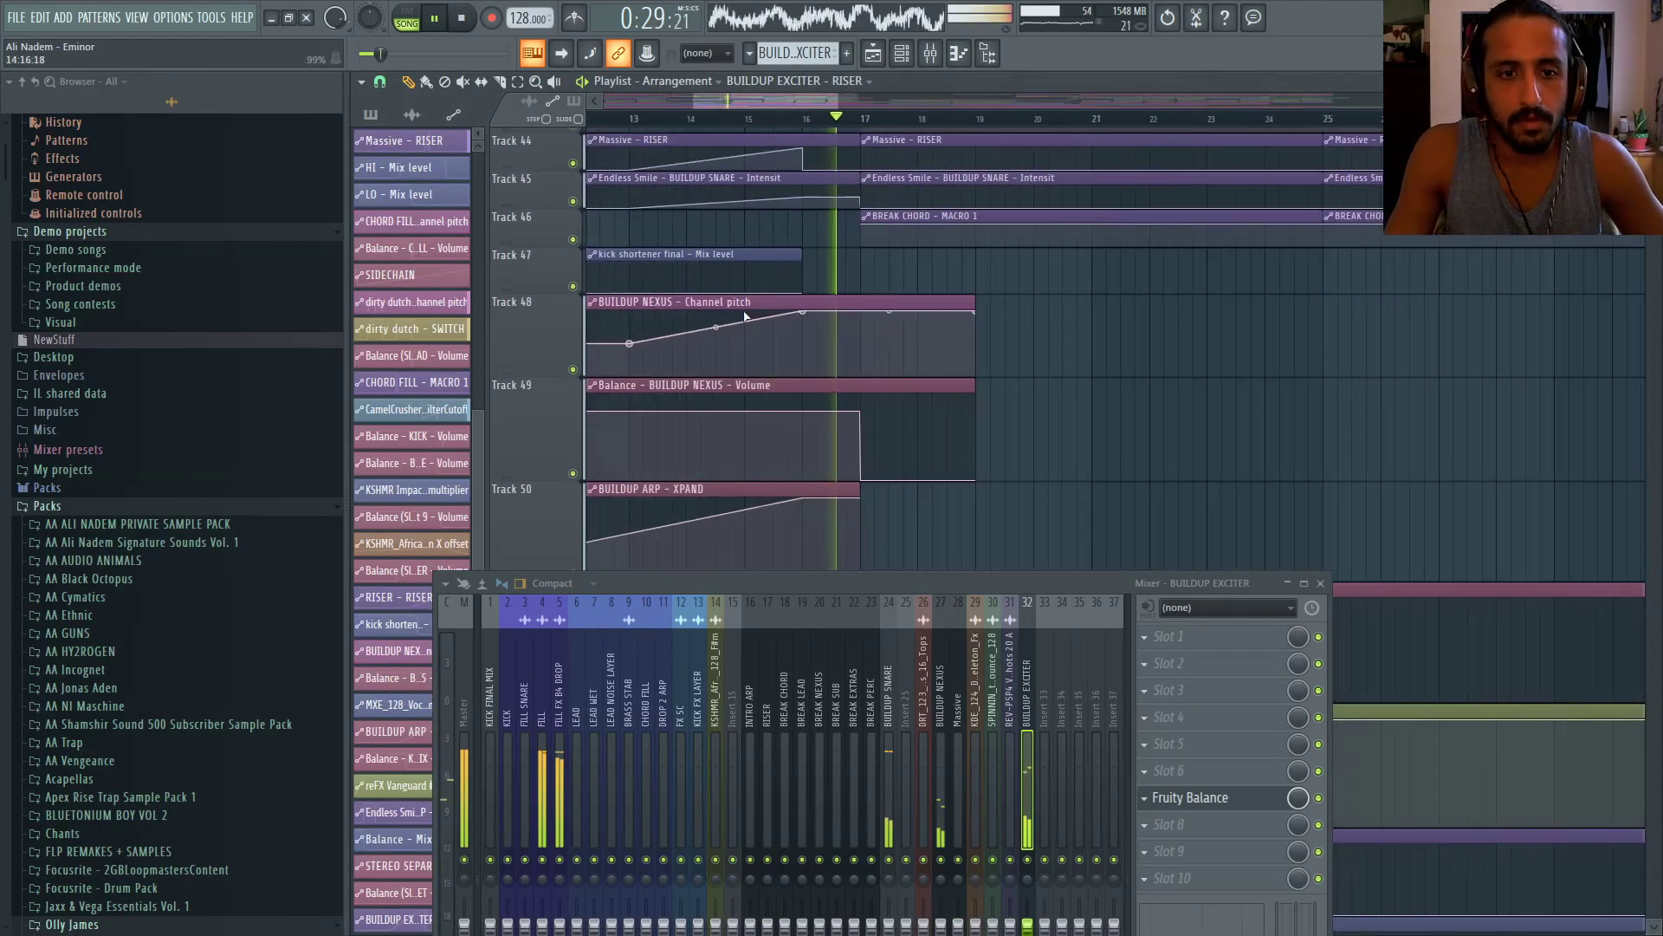
# Link the Volume of Fruity Balance on the BUILDUP EXCITER track to the Balance - BUILDUP NEXUS - Volume automation clip
pyautogui.click(1195, 799)
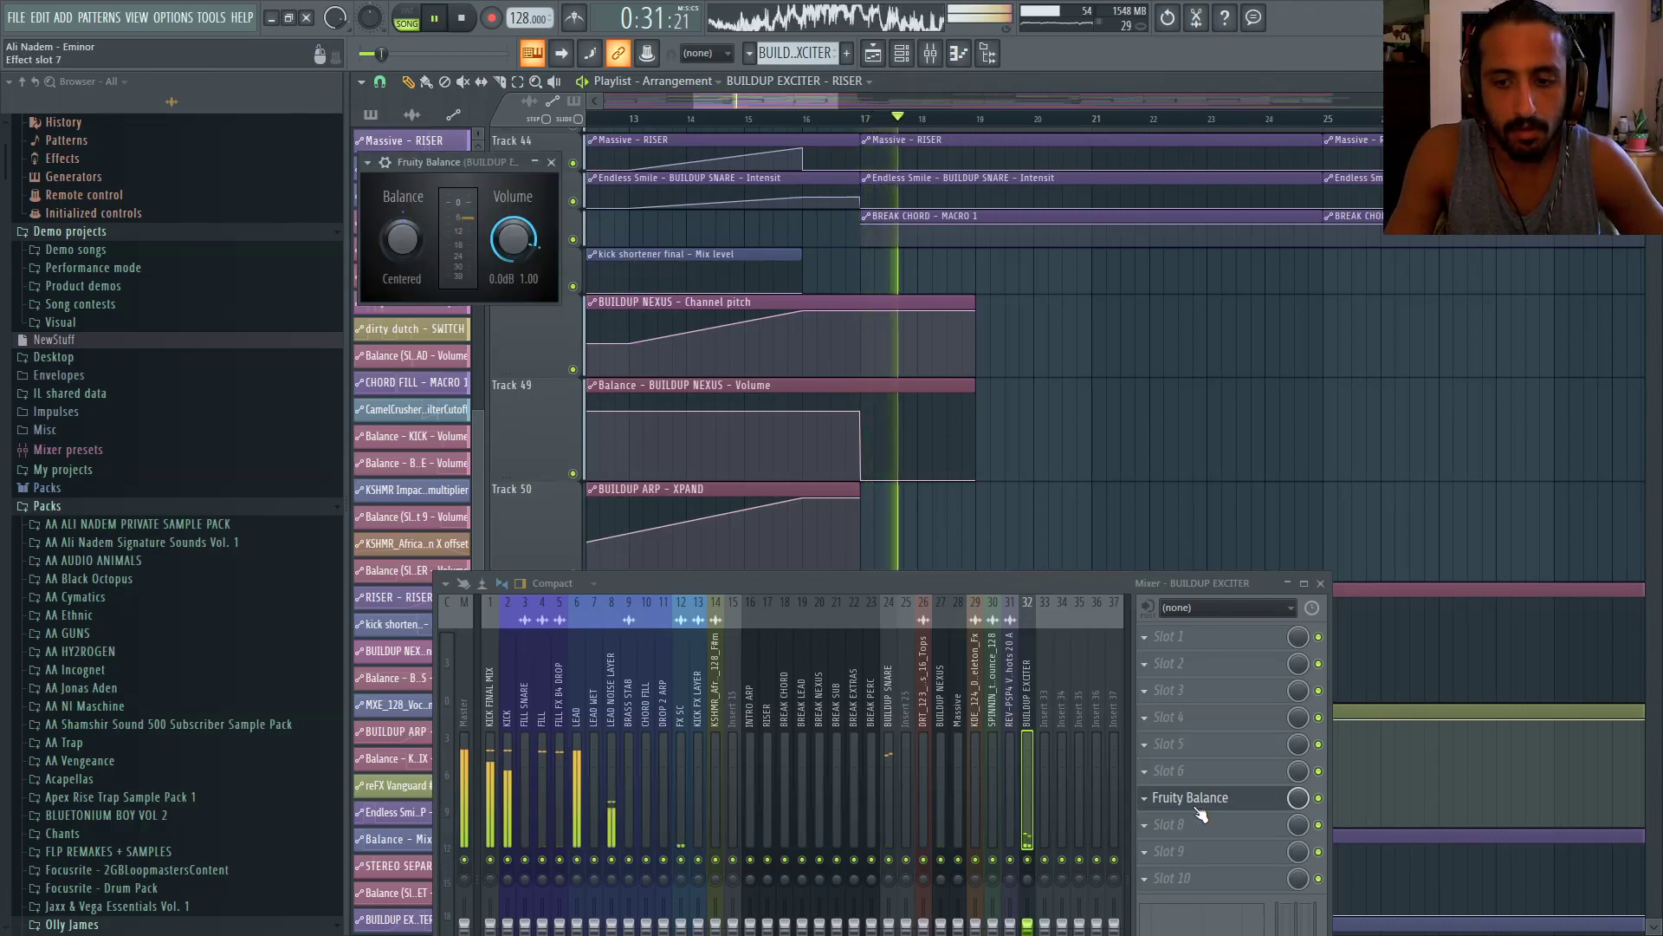
pyautogui.moveTo(468, 162); pyautogui.dragTo(1238, 184)
pyautogui.rightClick(1279, 262)
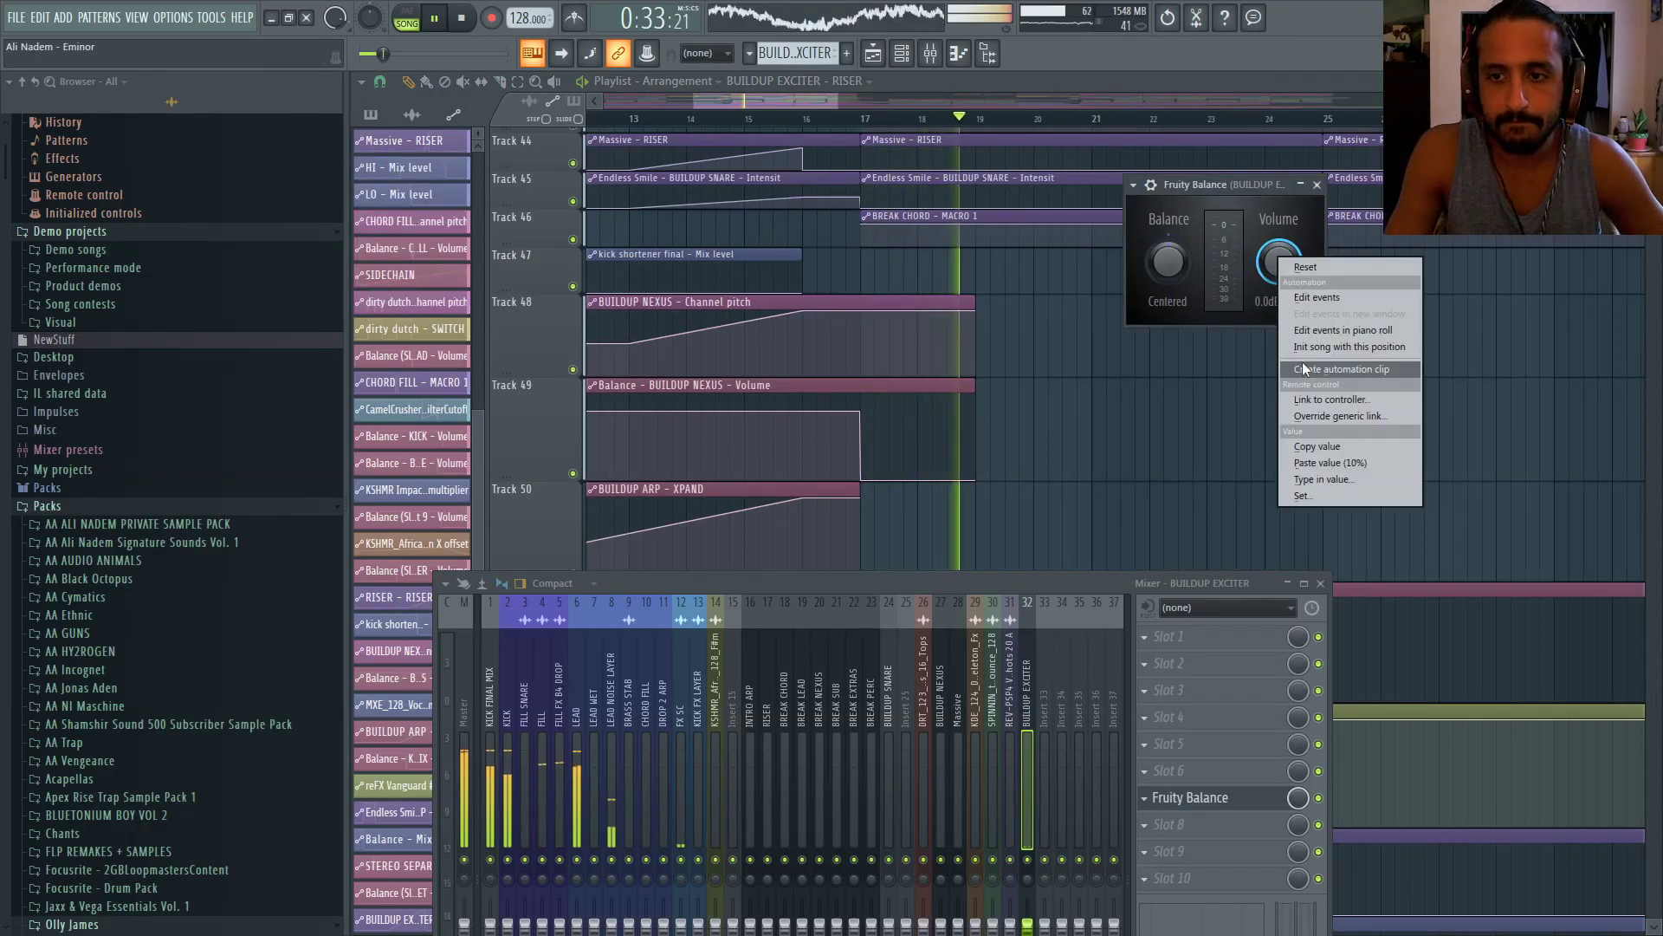
pyautogui.click(1322, 399)
pyautogui.click(891, 441)
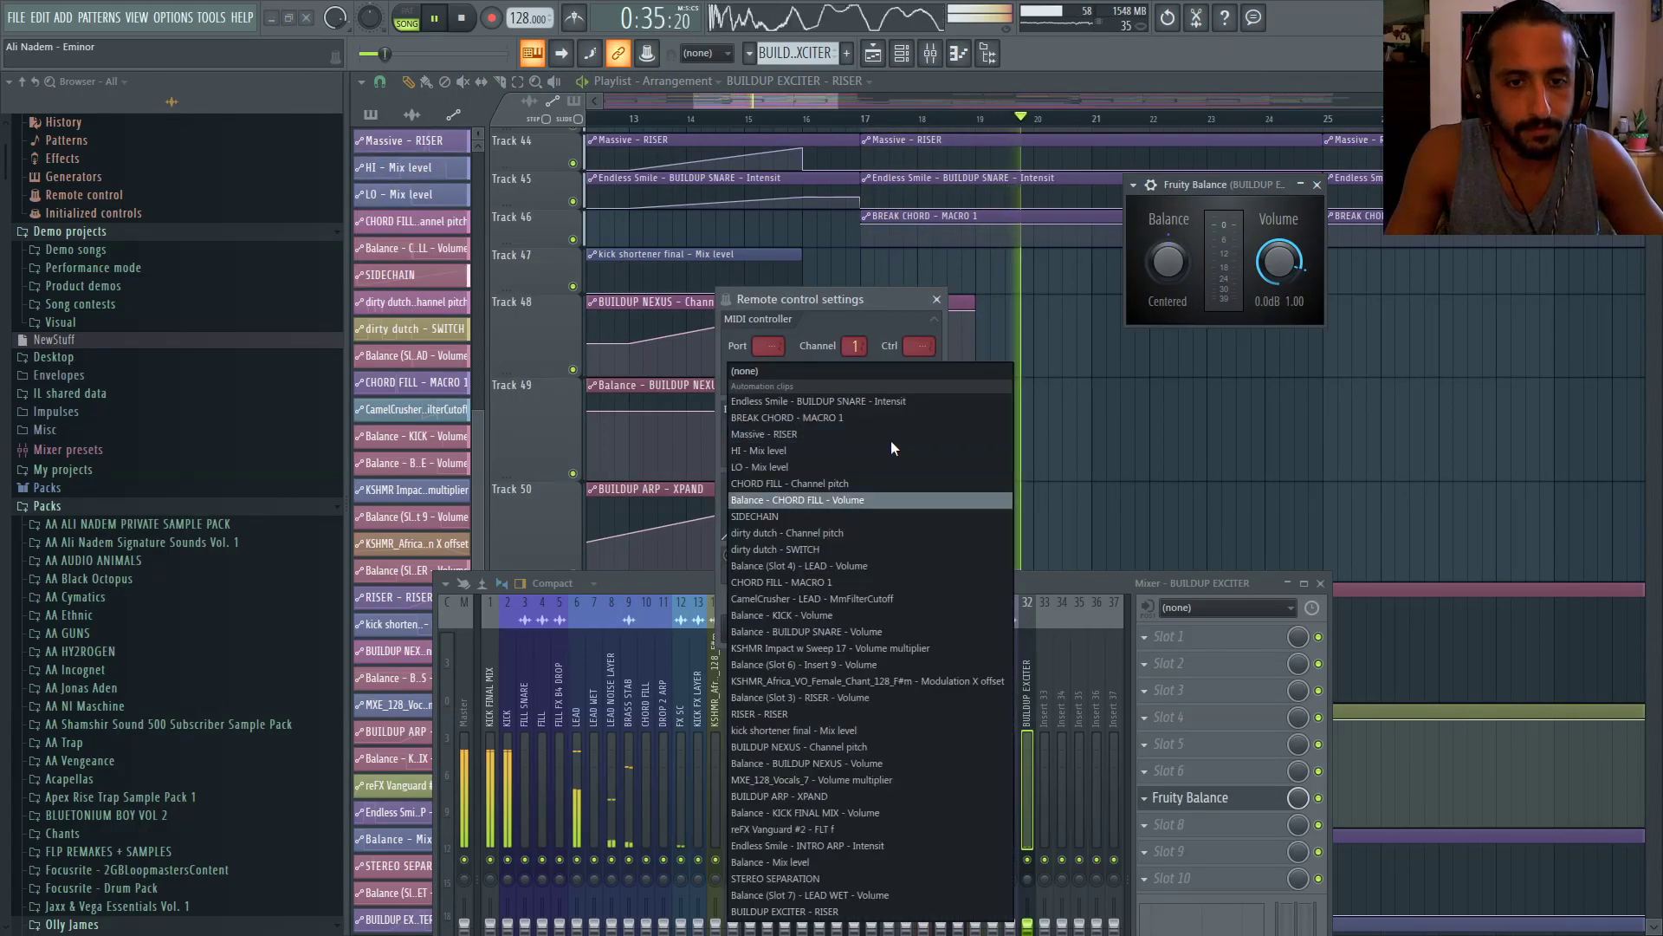
pyautogui.scroll(-4, 890, 440)
pyautogui.scroll(-7, 877, 496)
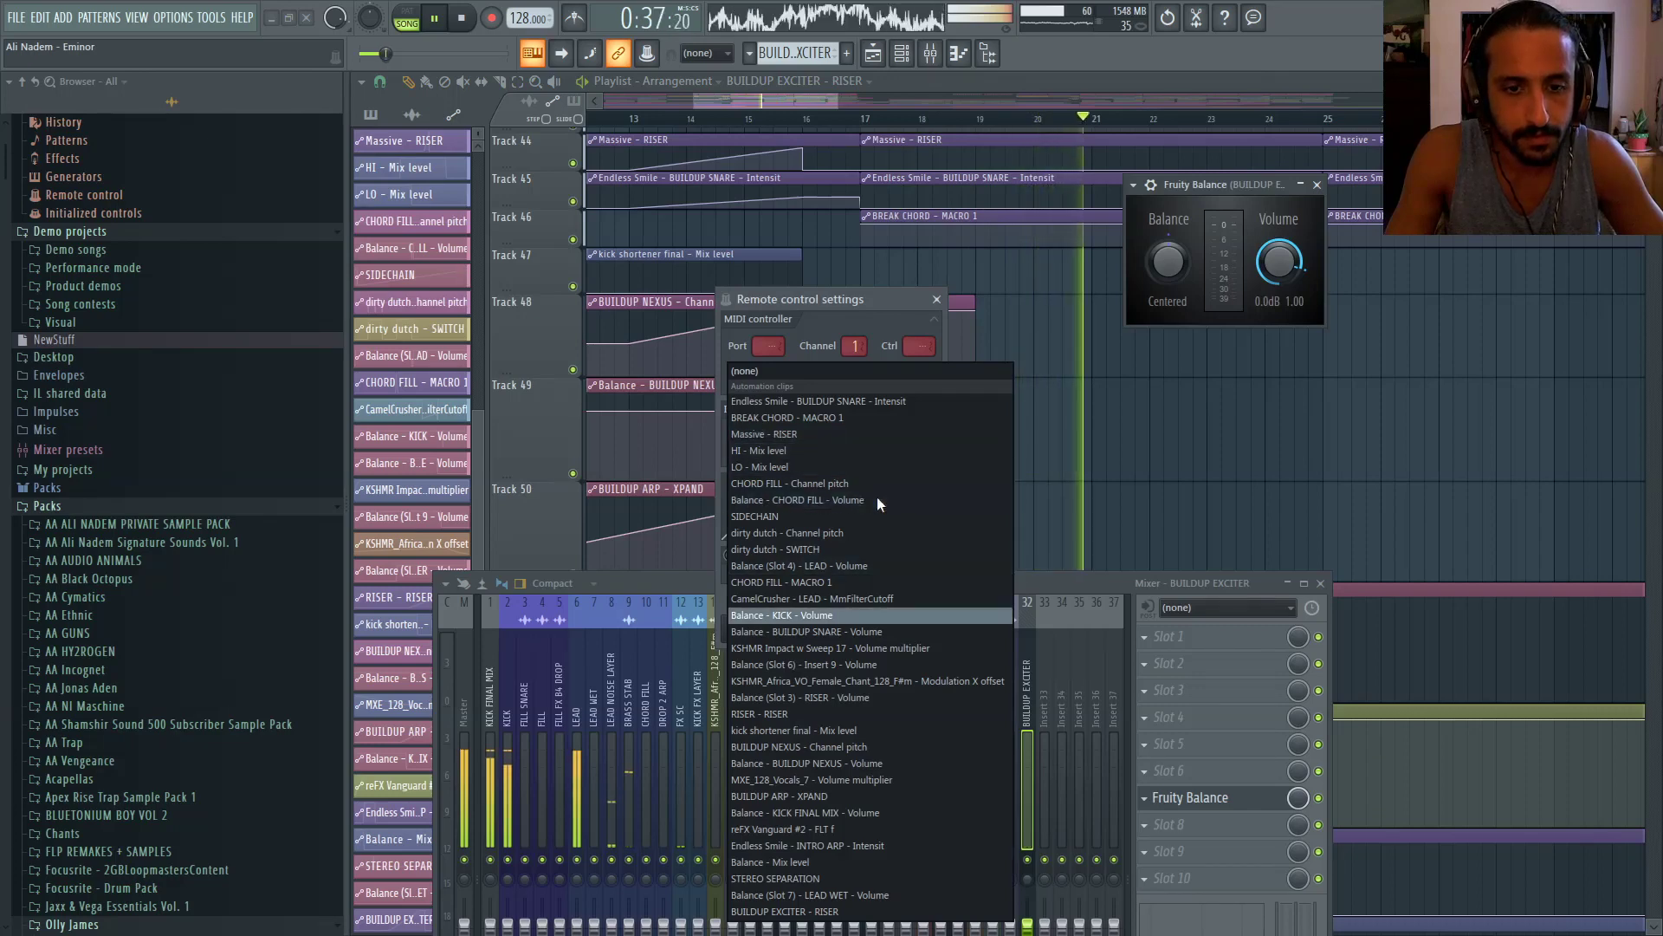
pyautogui.scroll(-8, 876, 496)
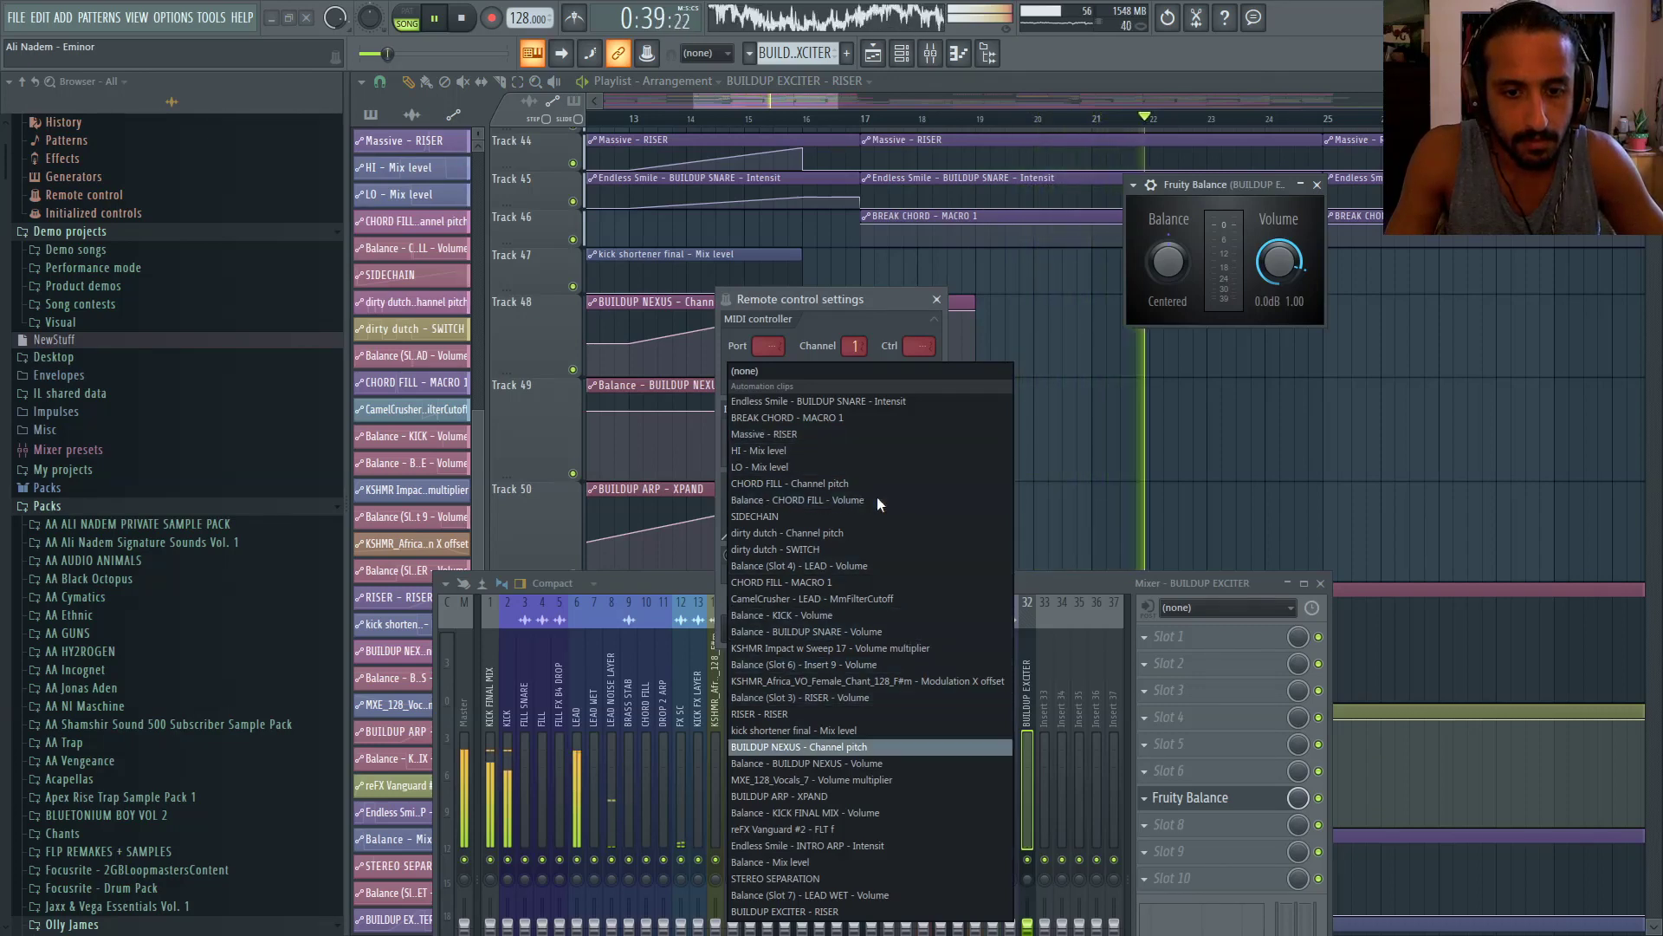
pyautogui.click(846, 765)
pyautogui.click(896, 630)
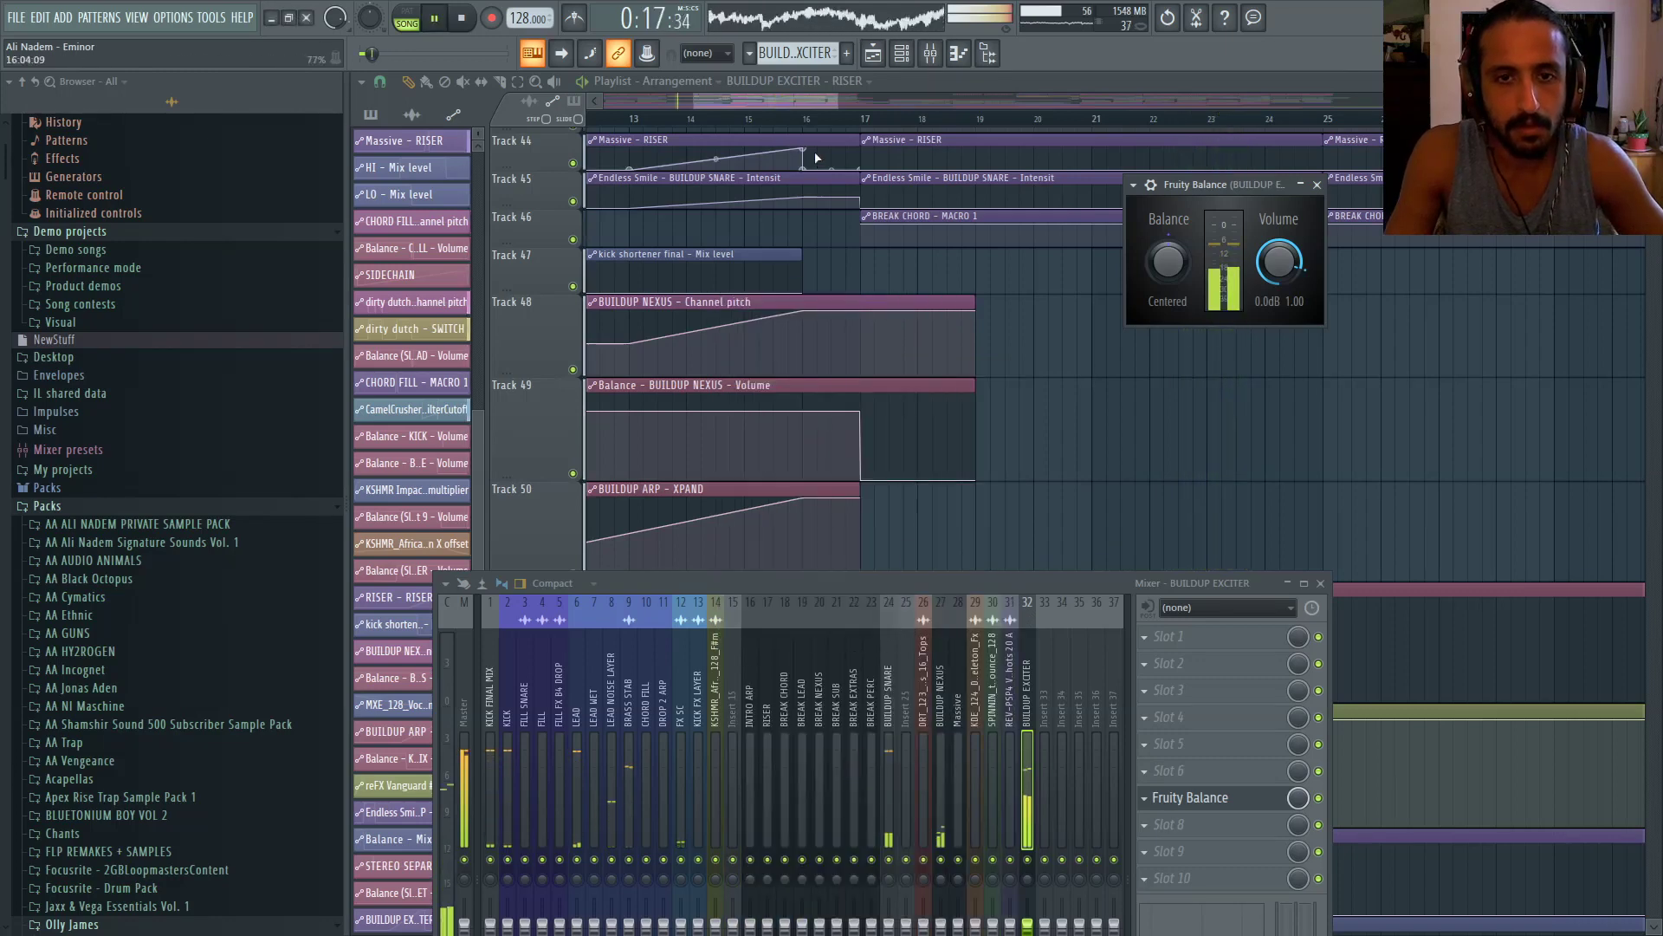
# Play the song from bar 16, through the first buildup from bar 9 and from bar 53, and close the mixer
pyautogui.click(799, 116)
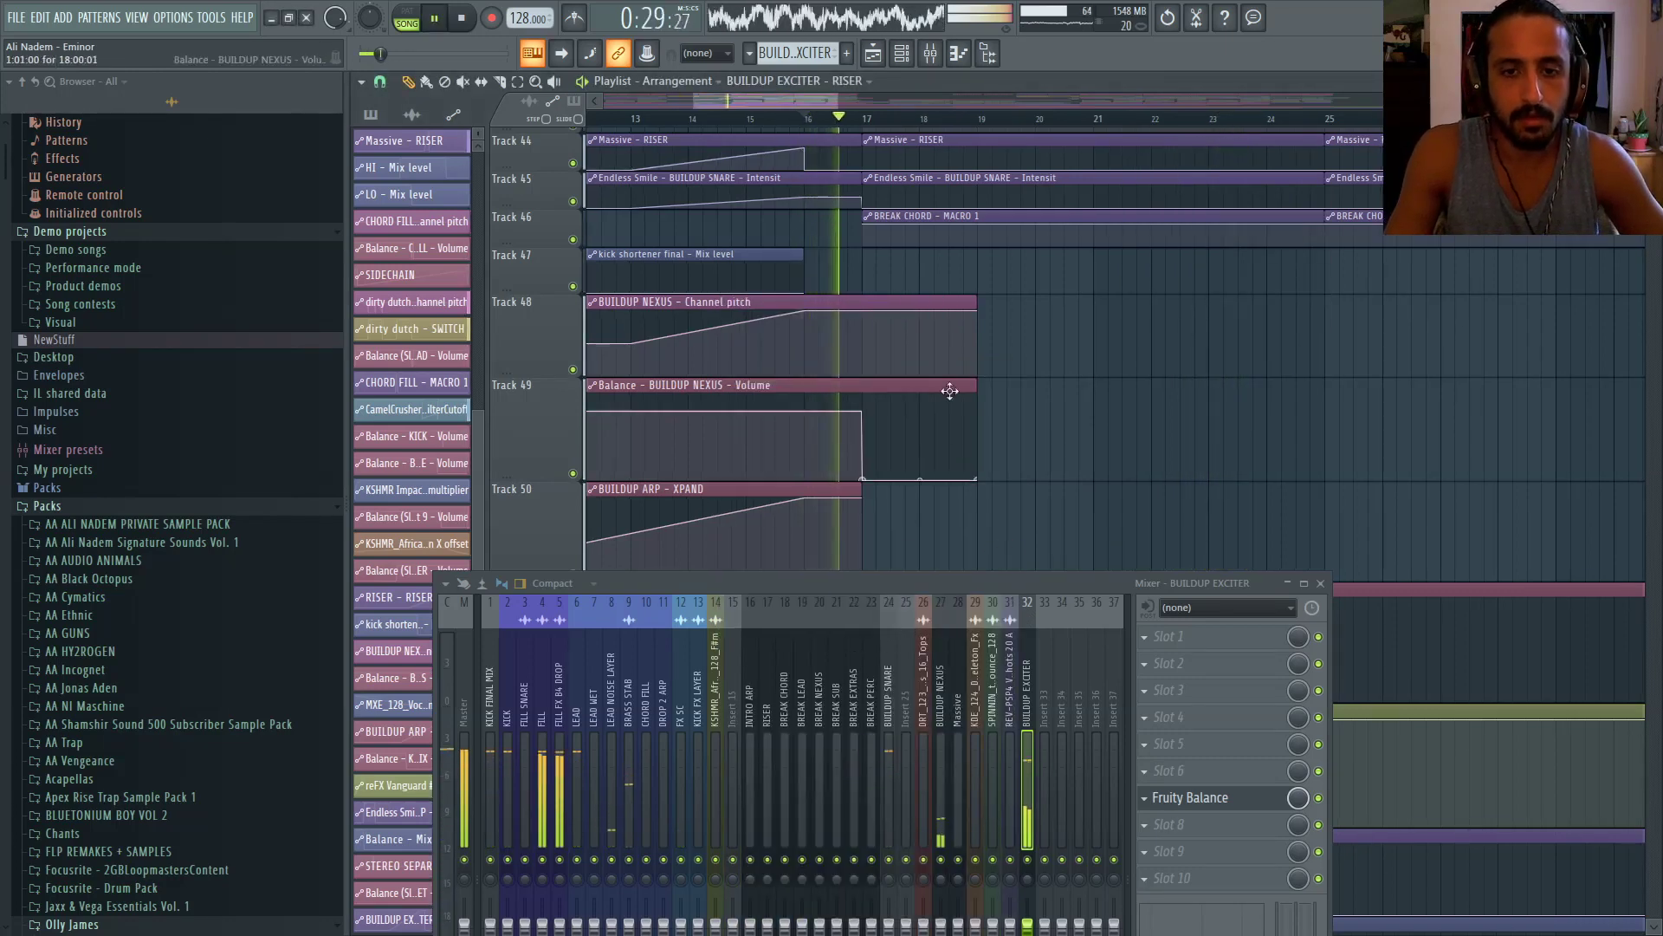
pyautogui.scroll(-5, 950, 391)
pyautogui.scroll(-4, 954, 372)
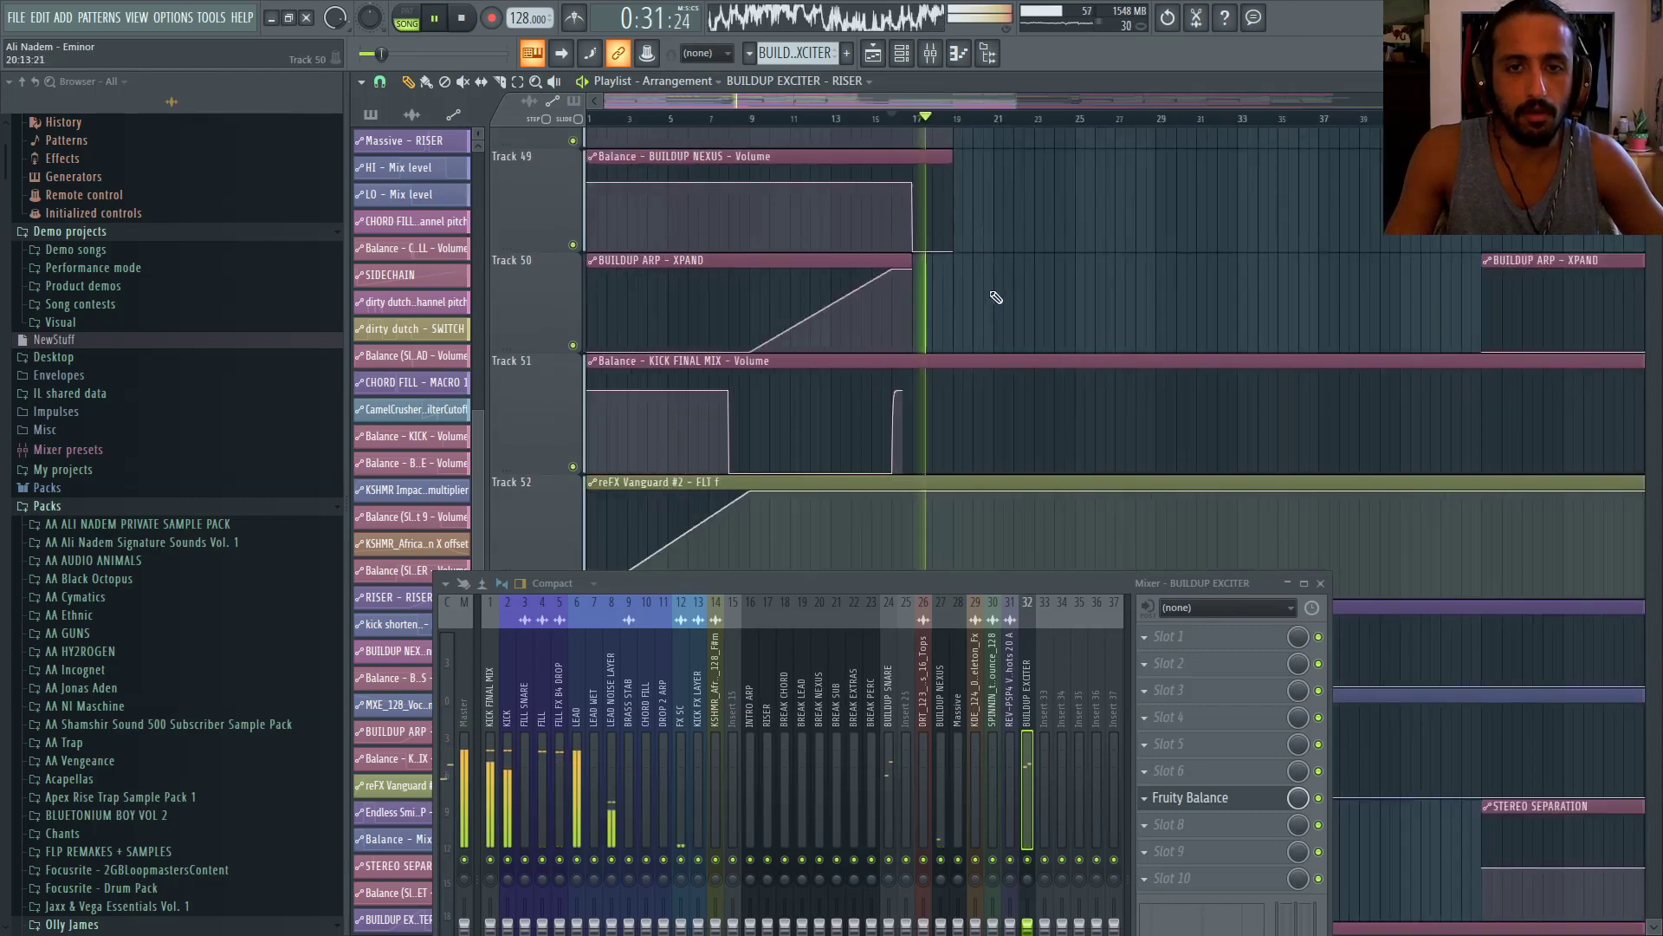
pyautogui.scroll(-2, 997, 297)
pyautogui.click(641, 120)
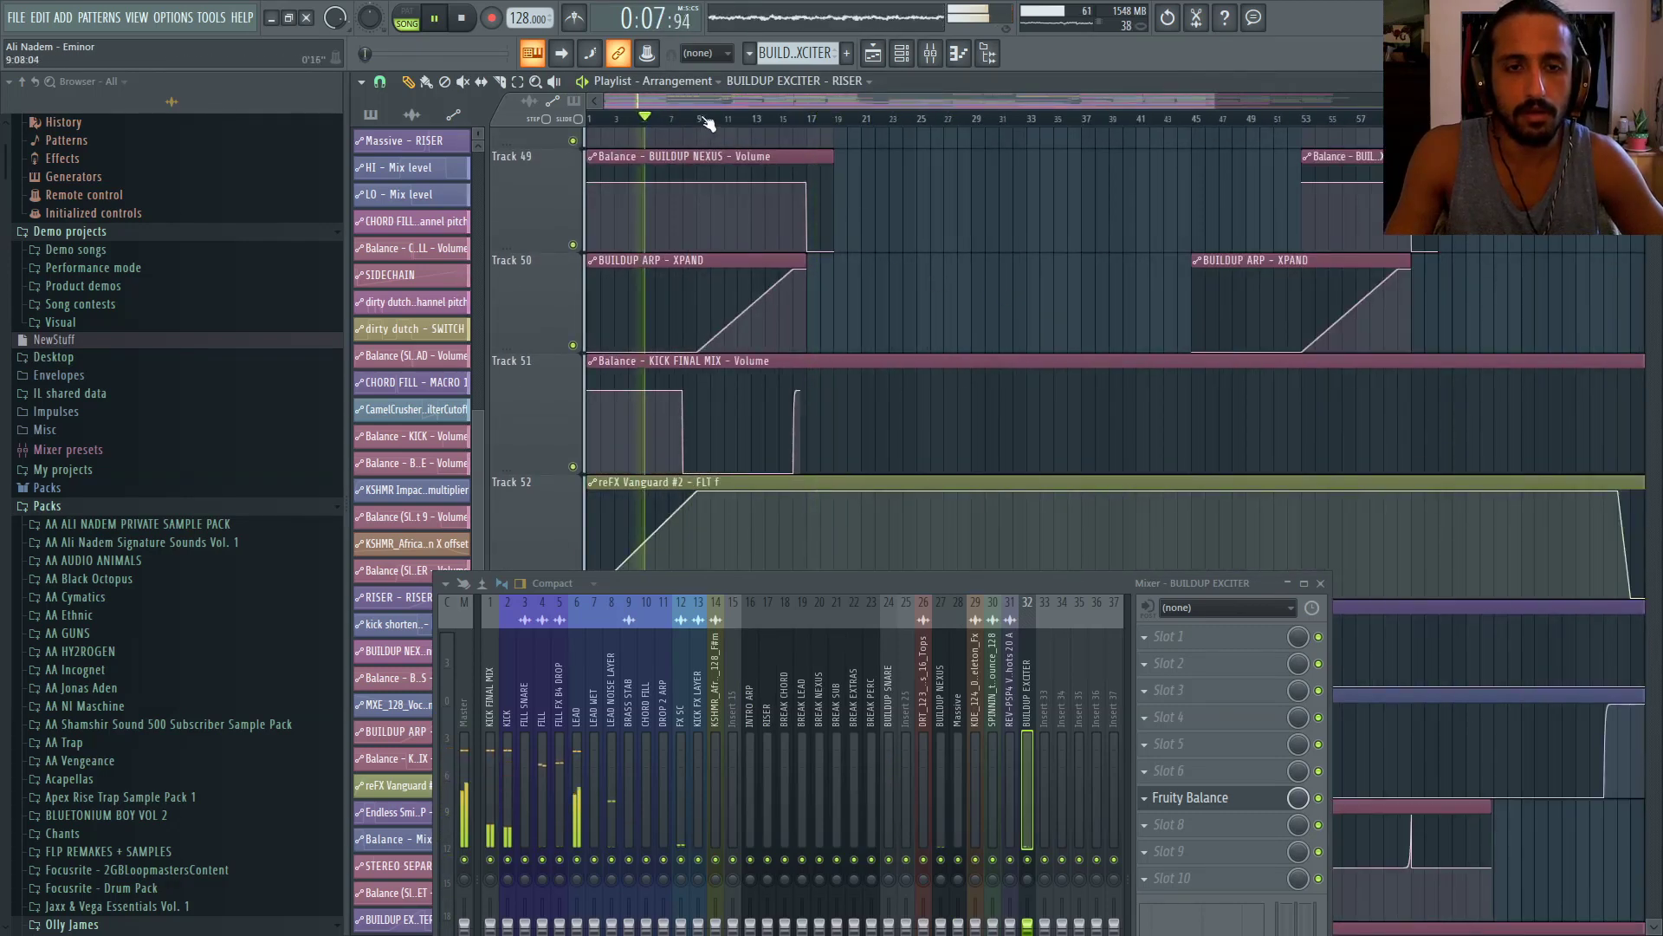
pyautogui.click(712, 120)
pyautogui.click(698, 119)
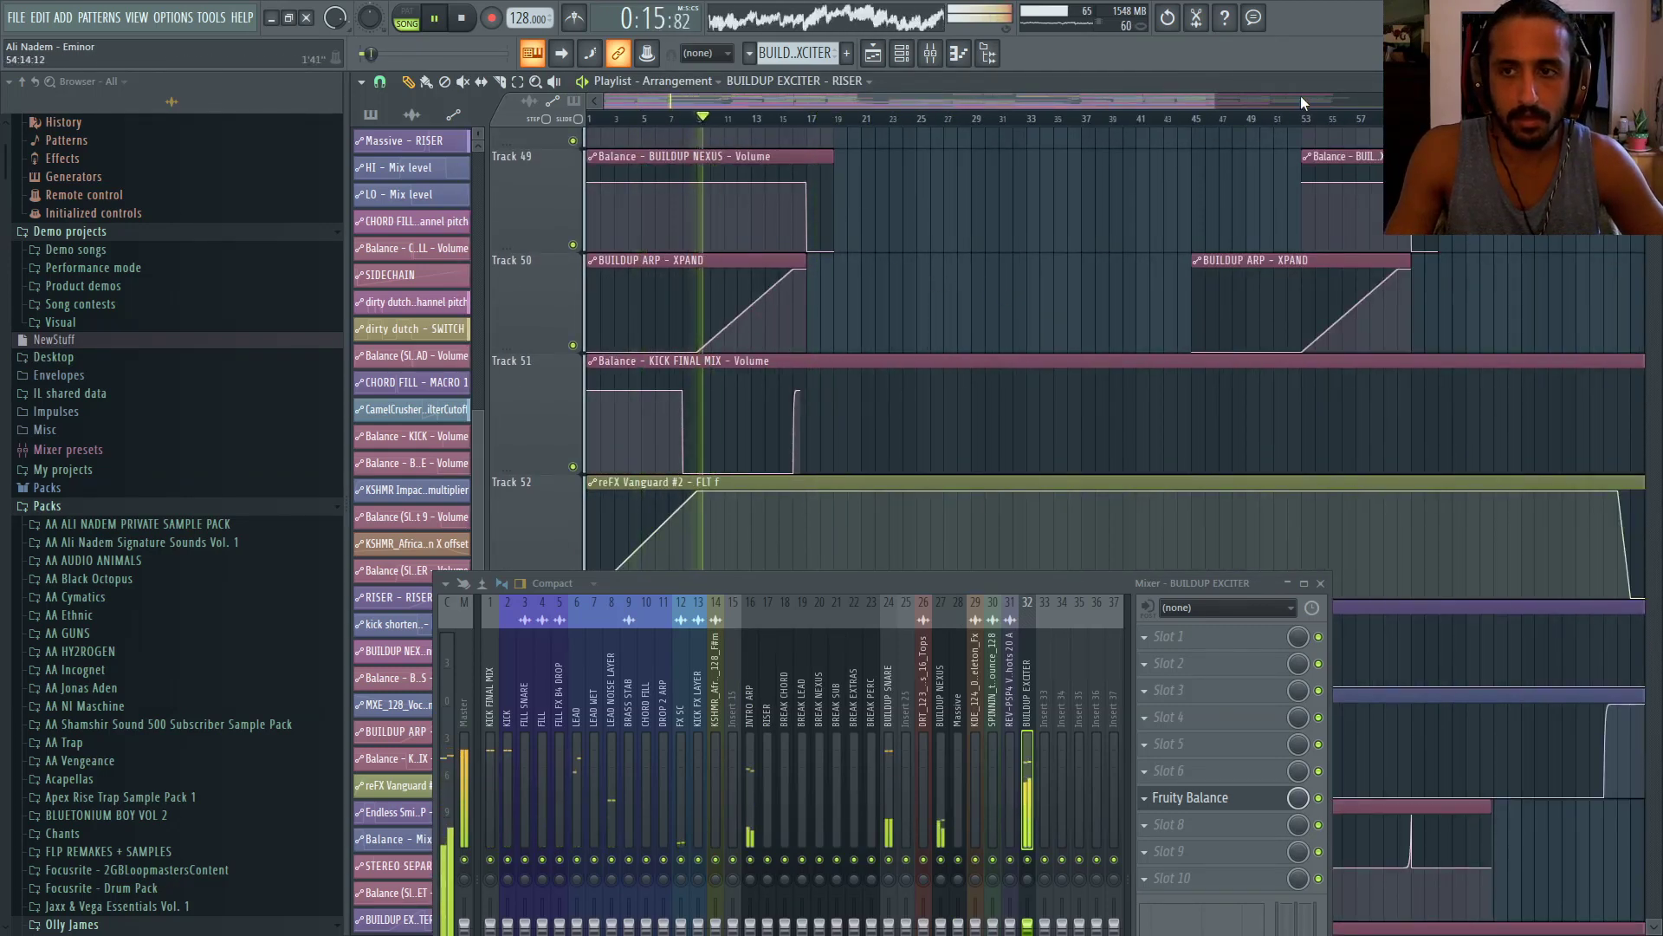
pyautogui.click(1306, 119)
pyautogui.click(1323, 583)
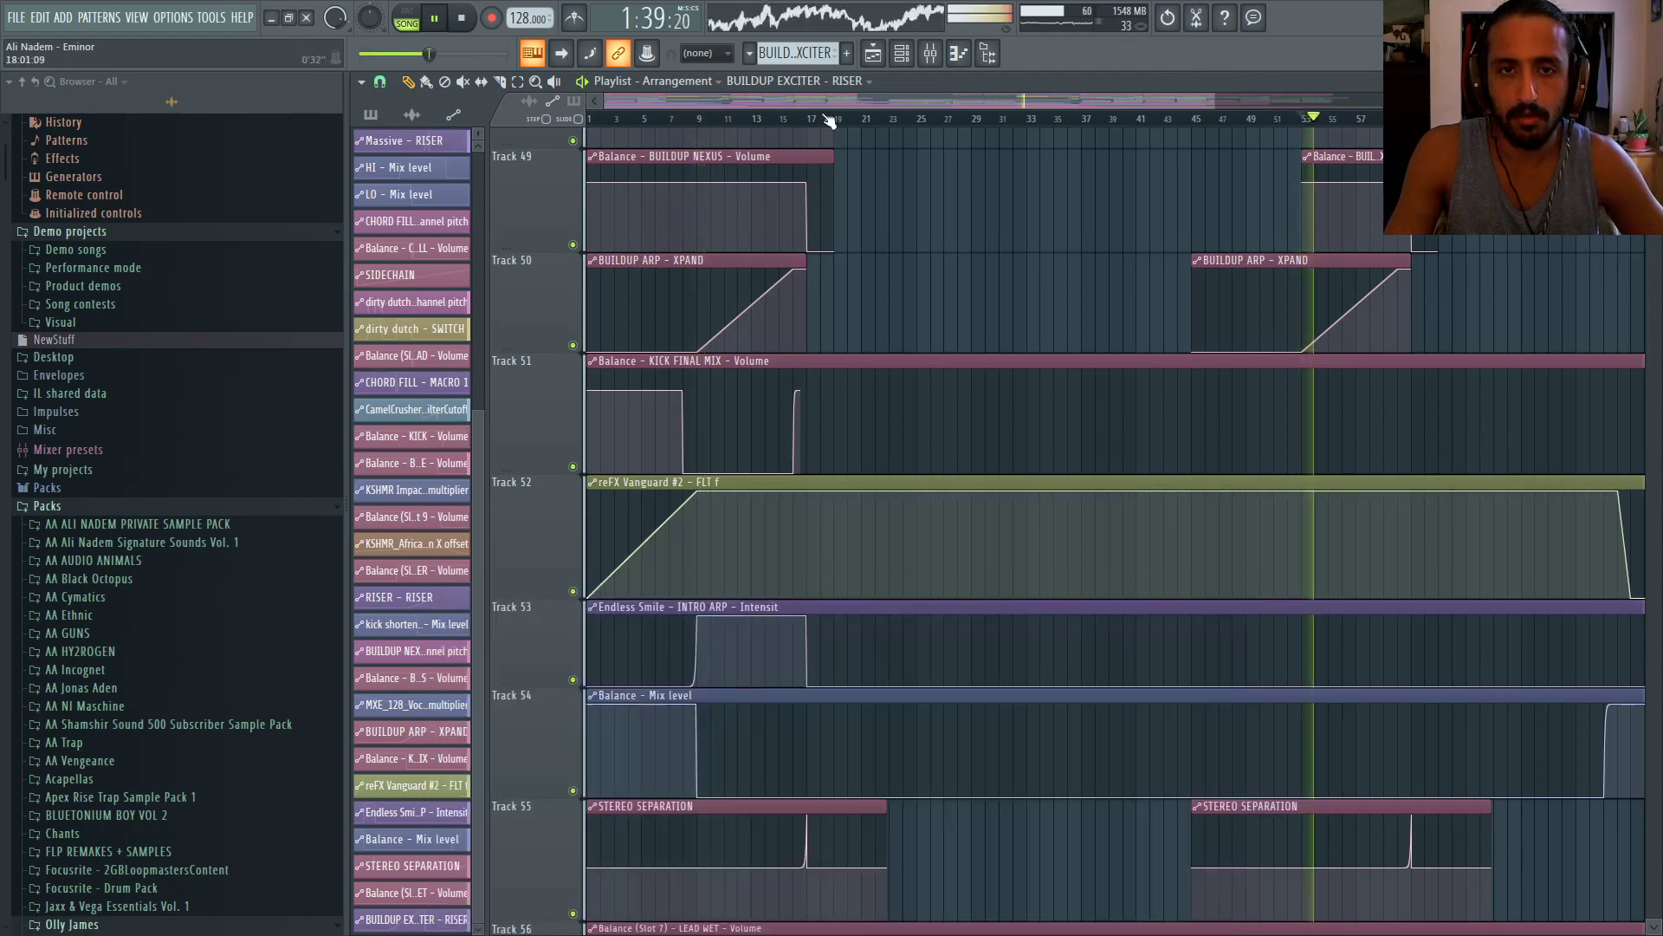
# Check the voicing and oscillator settings of the BUILDUP EXCITER's Massive
pyautogui.press('F6')
pyautogui.click(1431, 870)
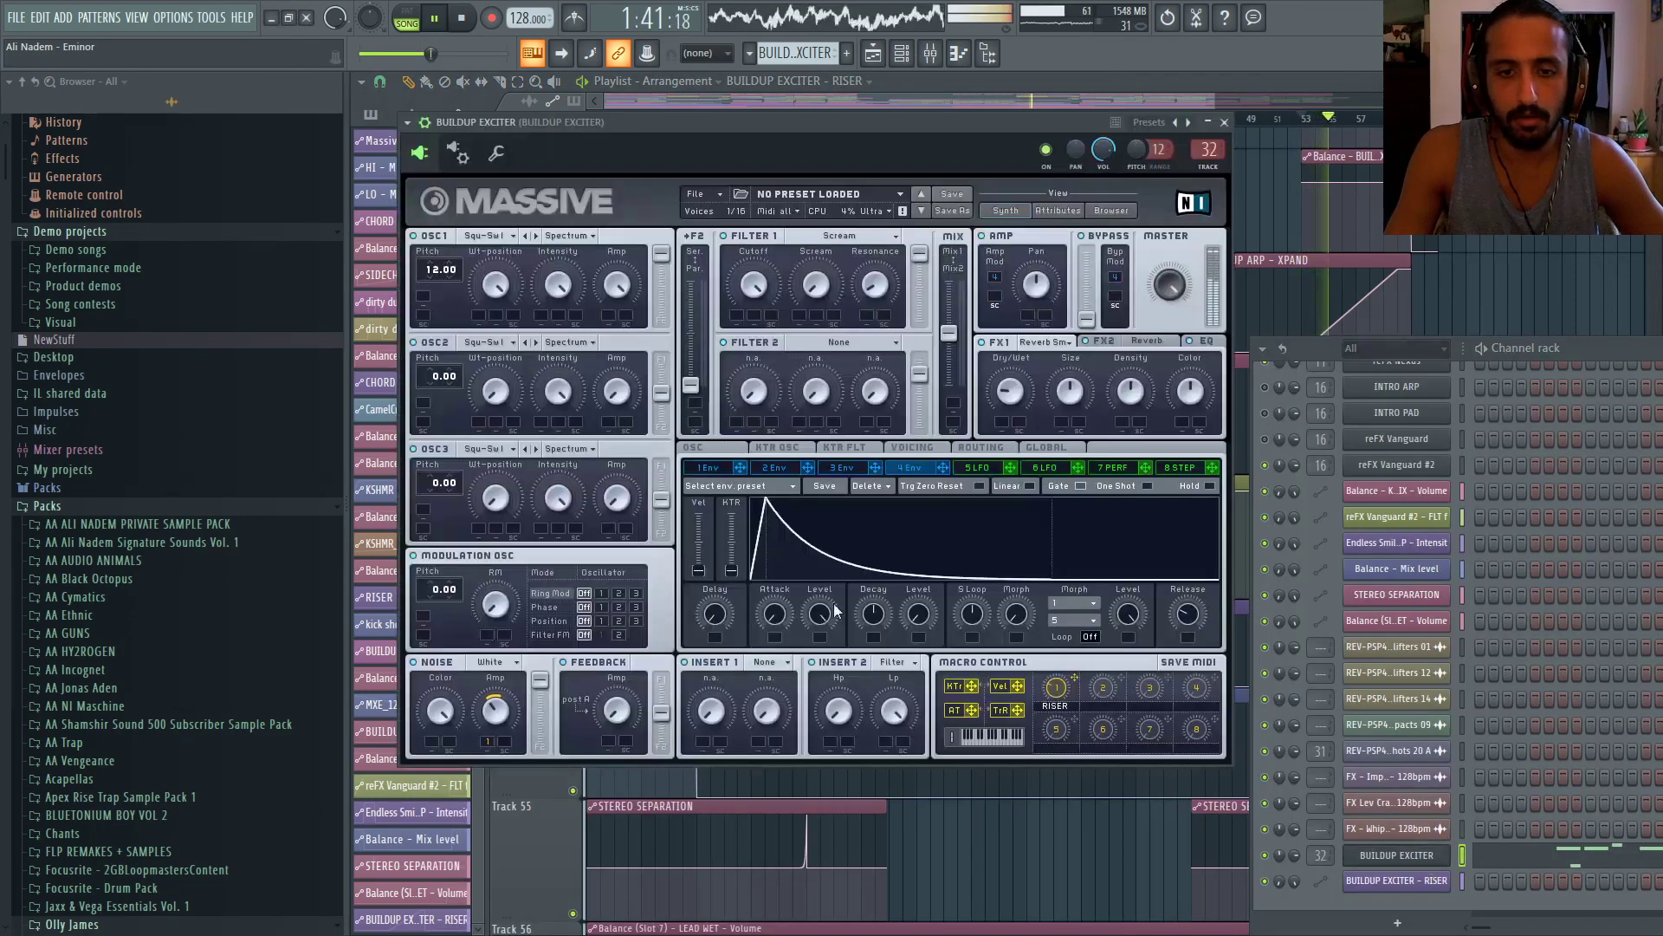
pyautogui.click(914, 448)
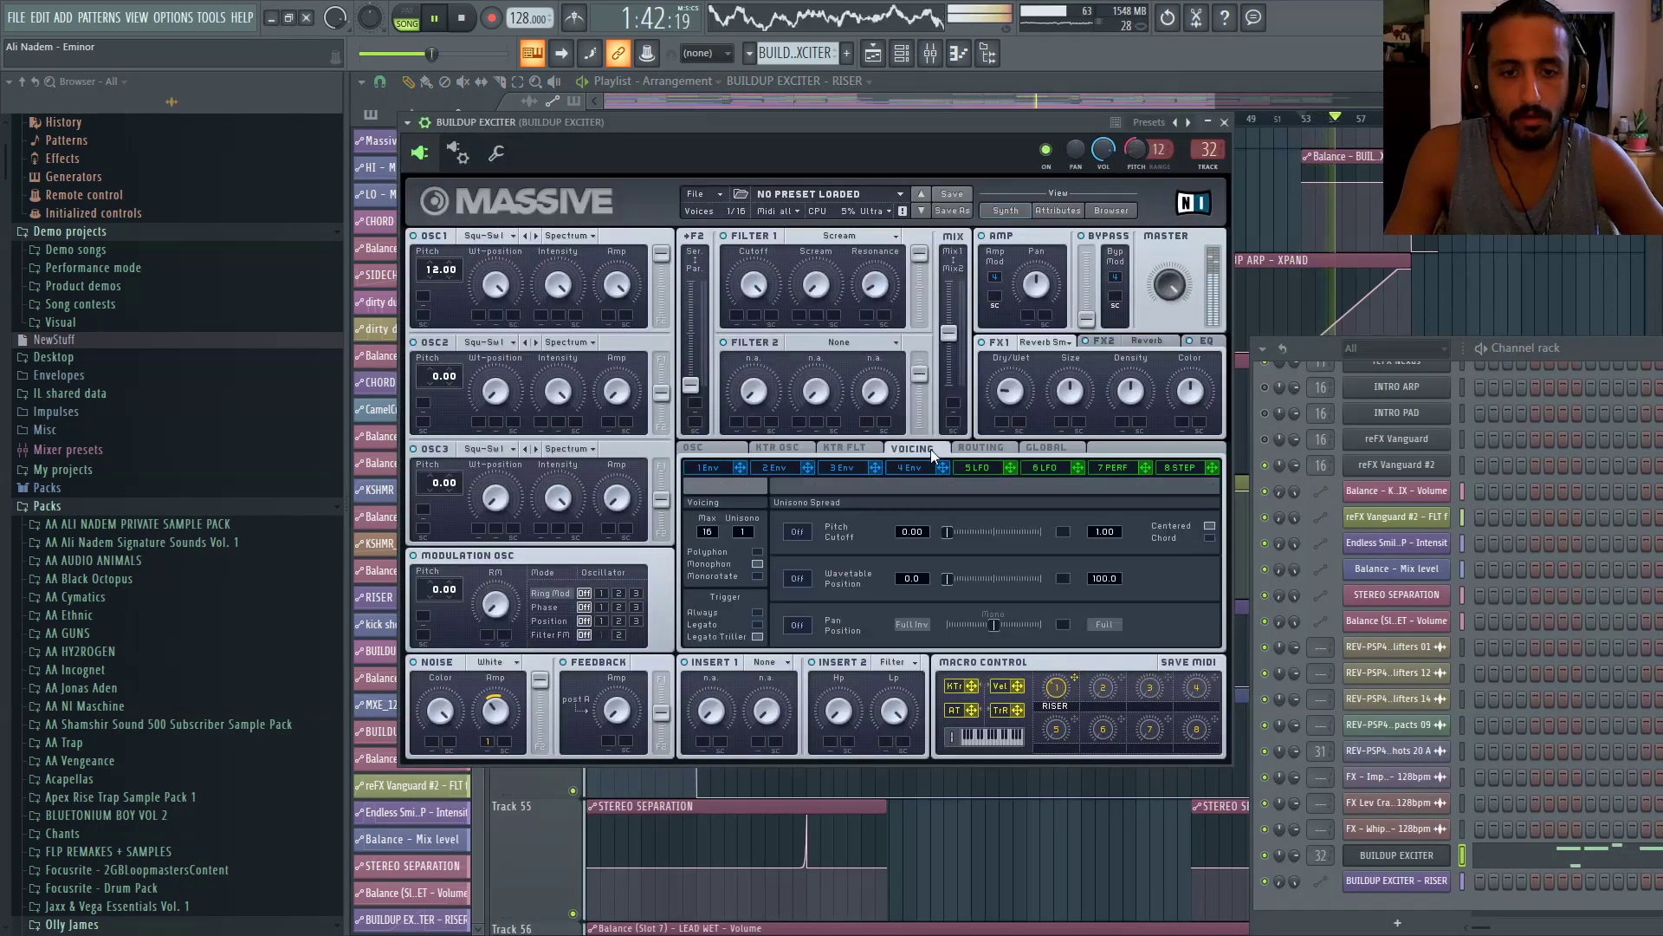
pyautogui.click(693, 448)
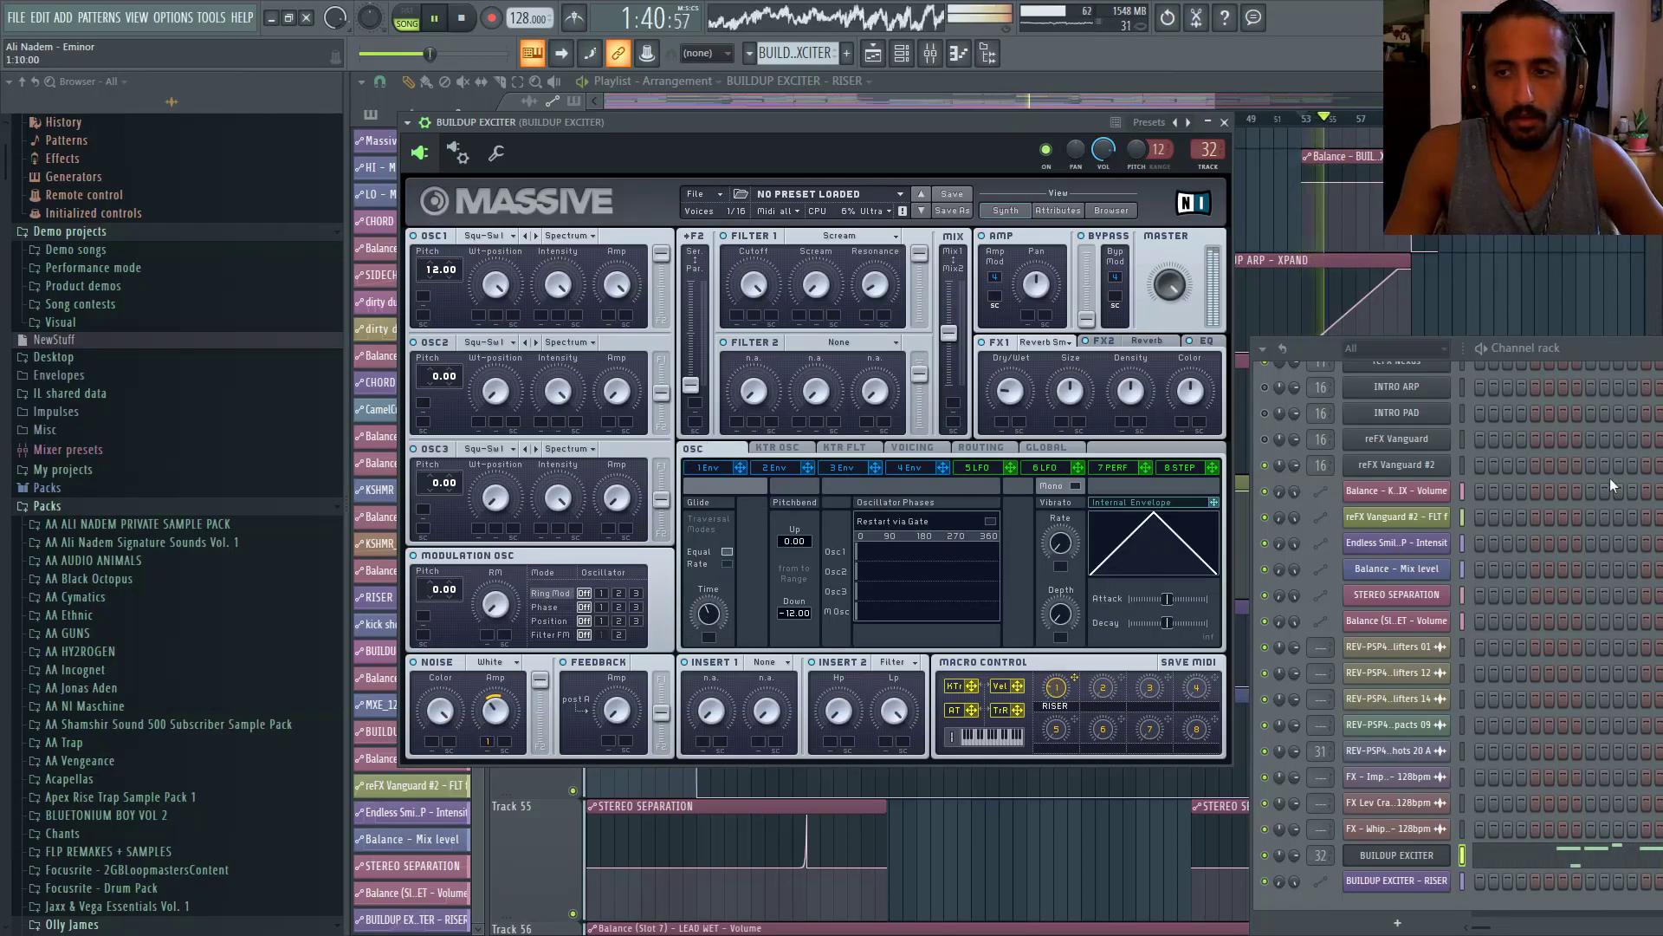
# Inspect the oscillator settings in the dirty dutch channel's Massive and return to the BUILDUP EXCITER instance
pyautogui.scroll(10, 1542, 530)
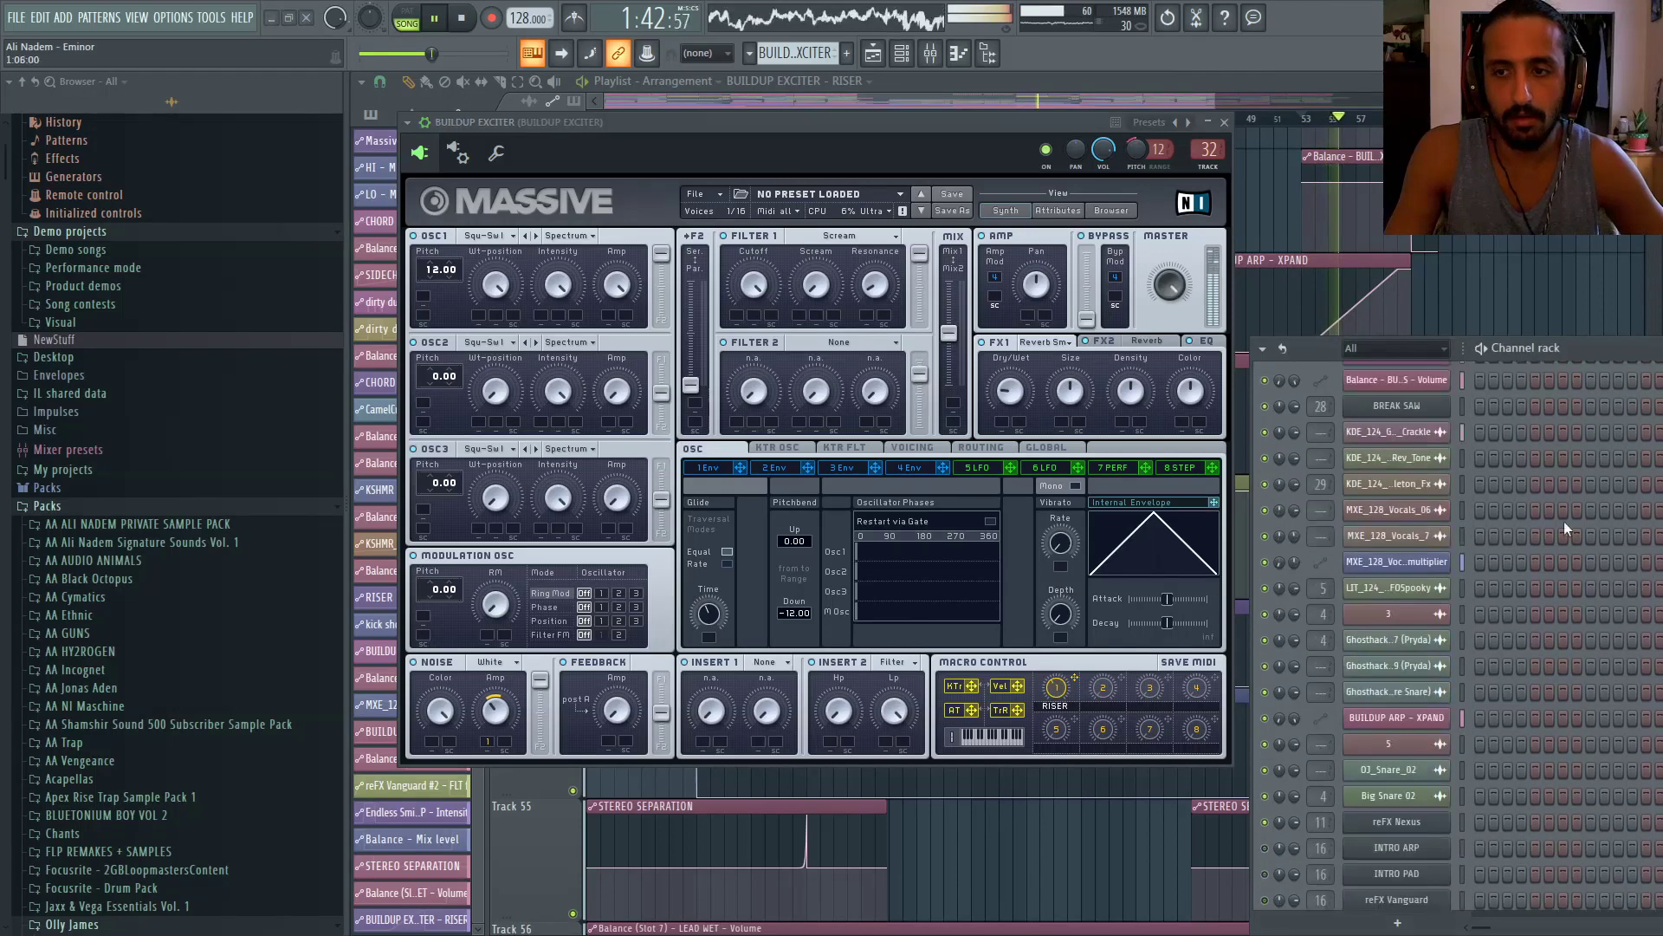
pyautogui.scroll(2, 1541, 530)
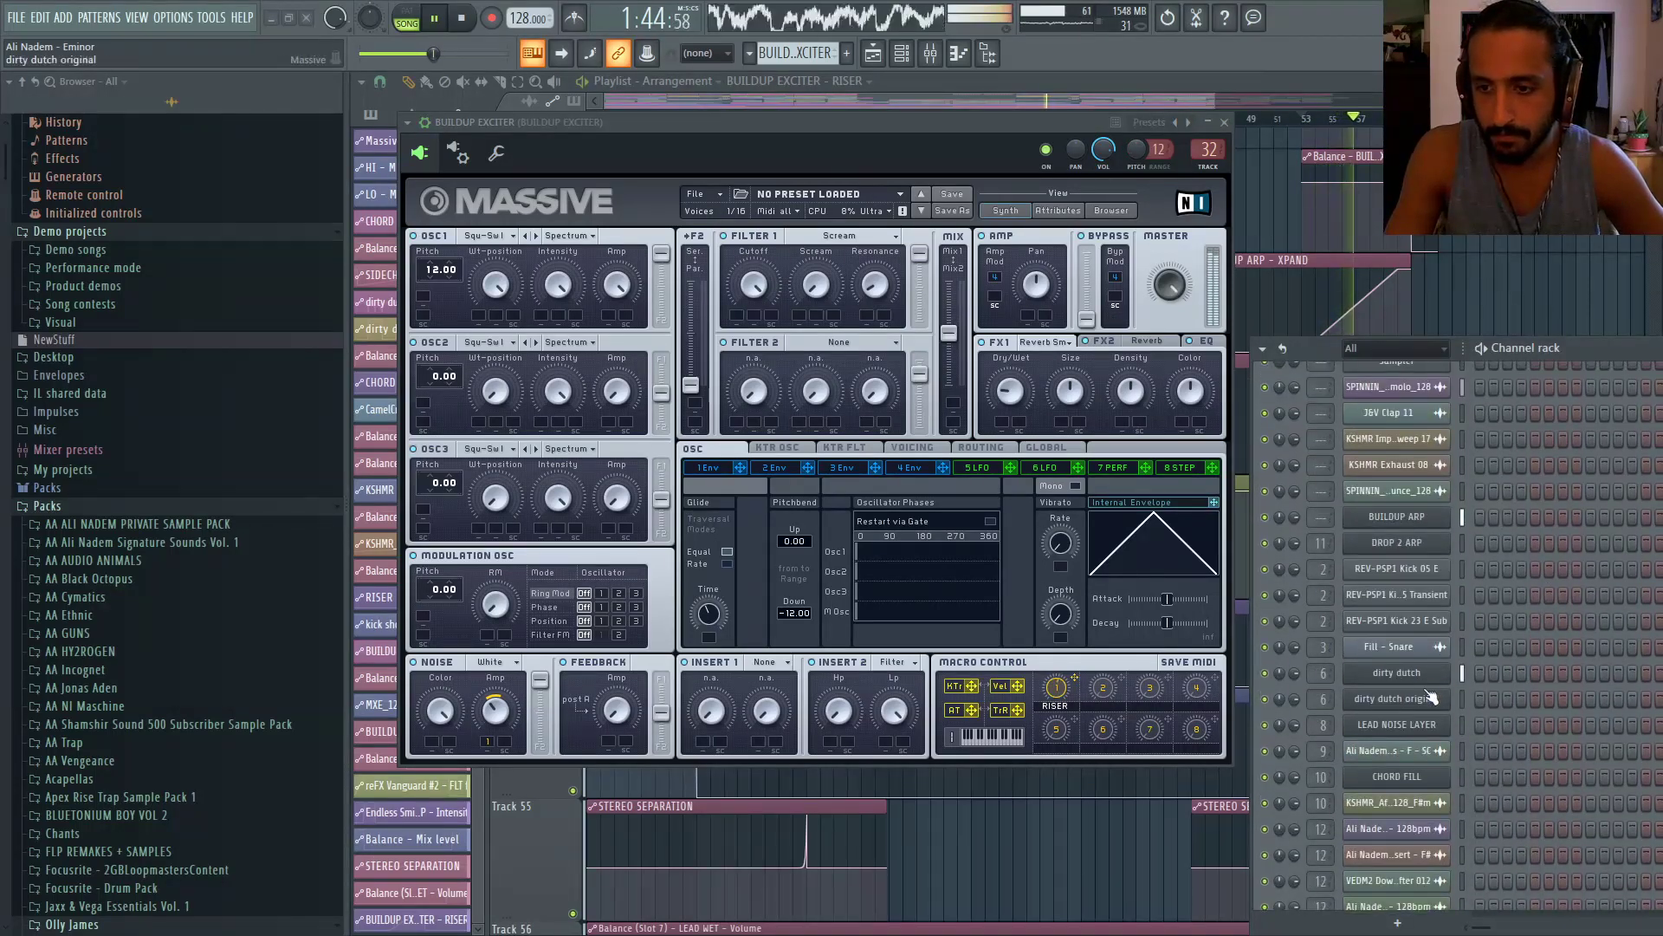
pyautogui.click(1396, 673)
pyautogui.click(726, 443)
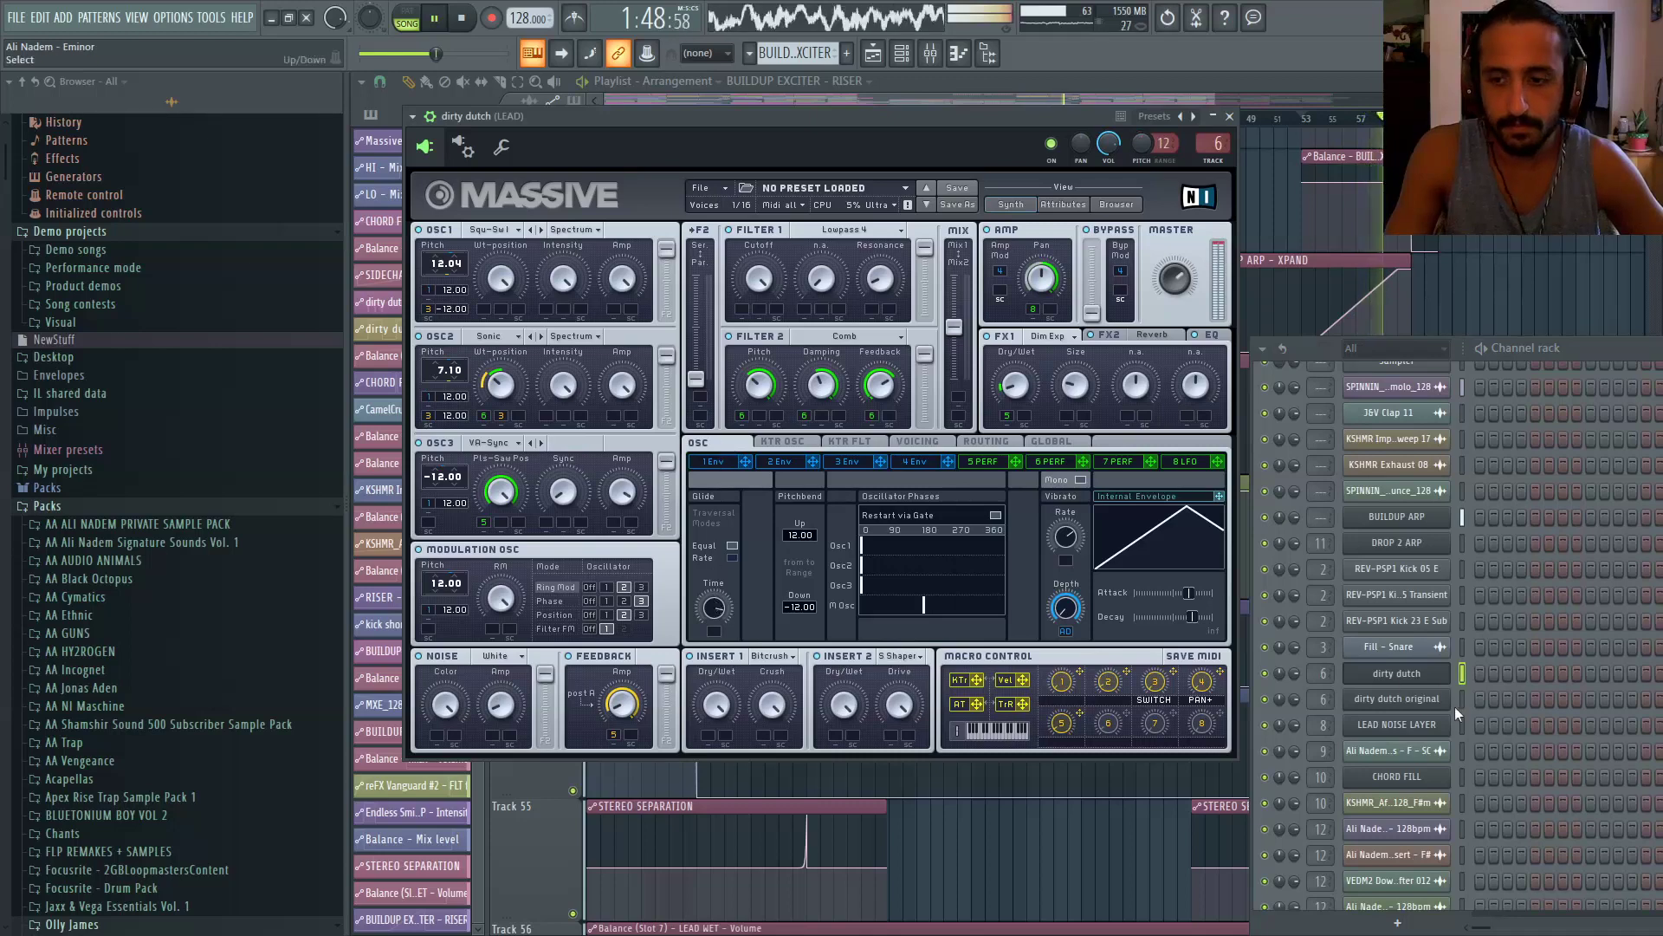
pyautogui.click(1414, 680)
pyautogui.scroll(-10, 1572, 699)
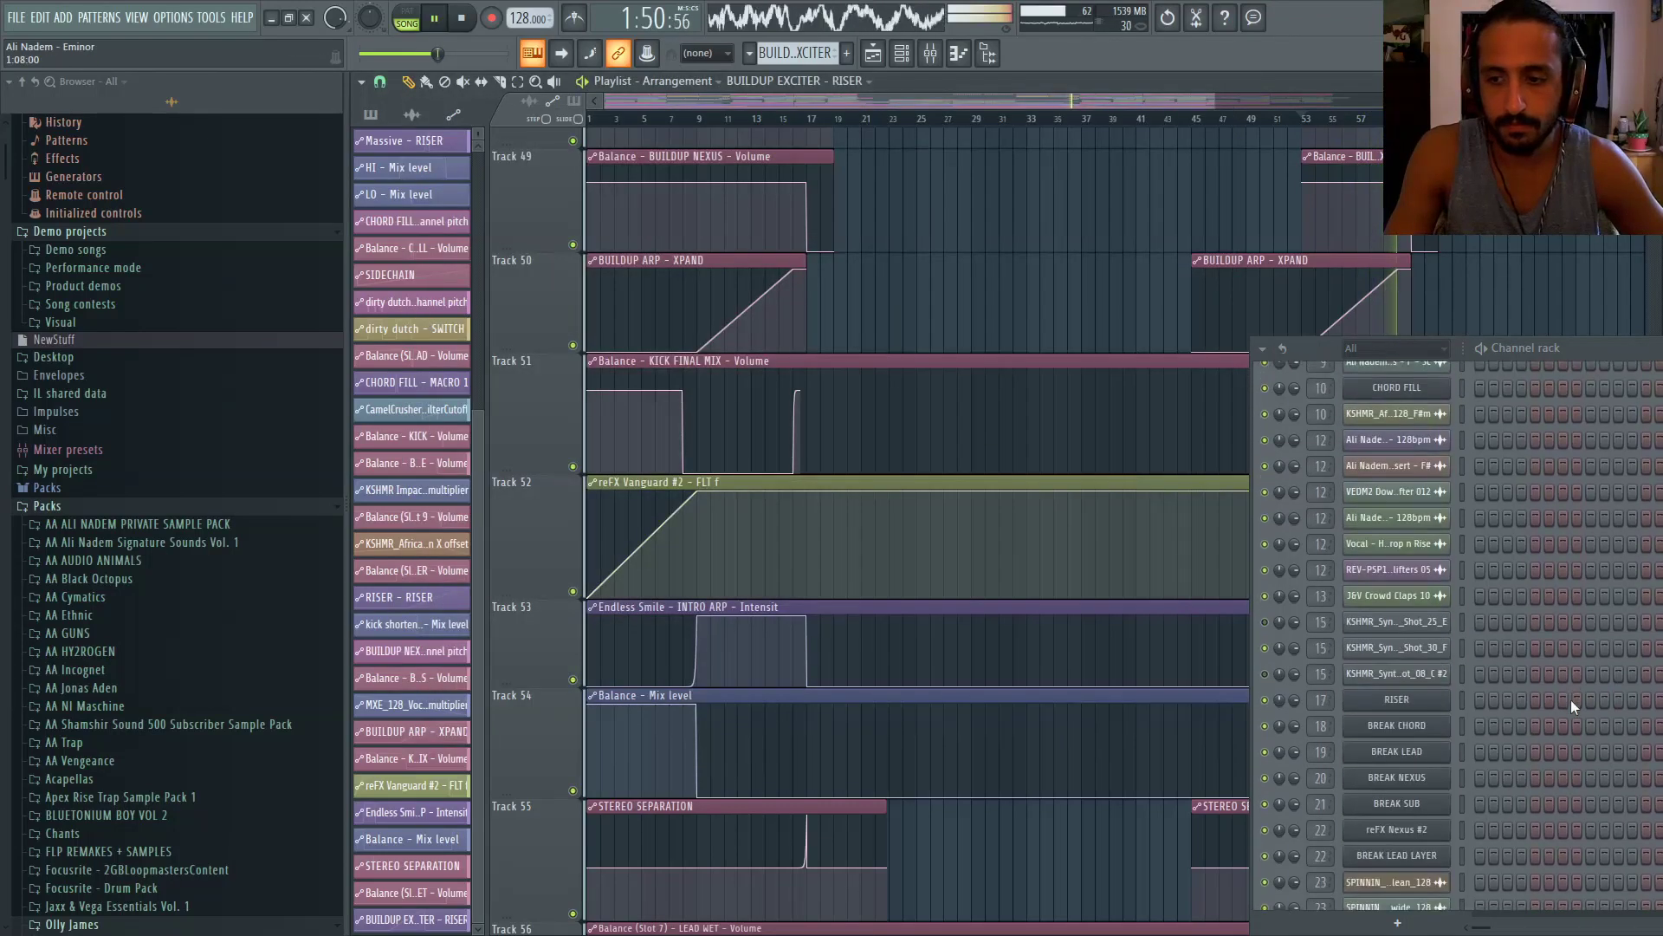
pyautogui.click(1396, 854)
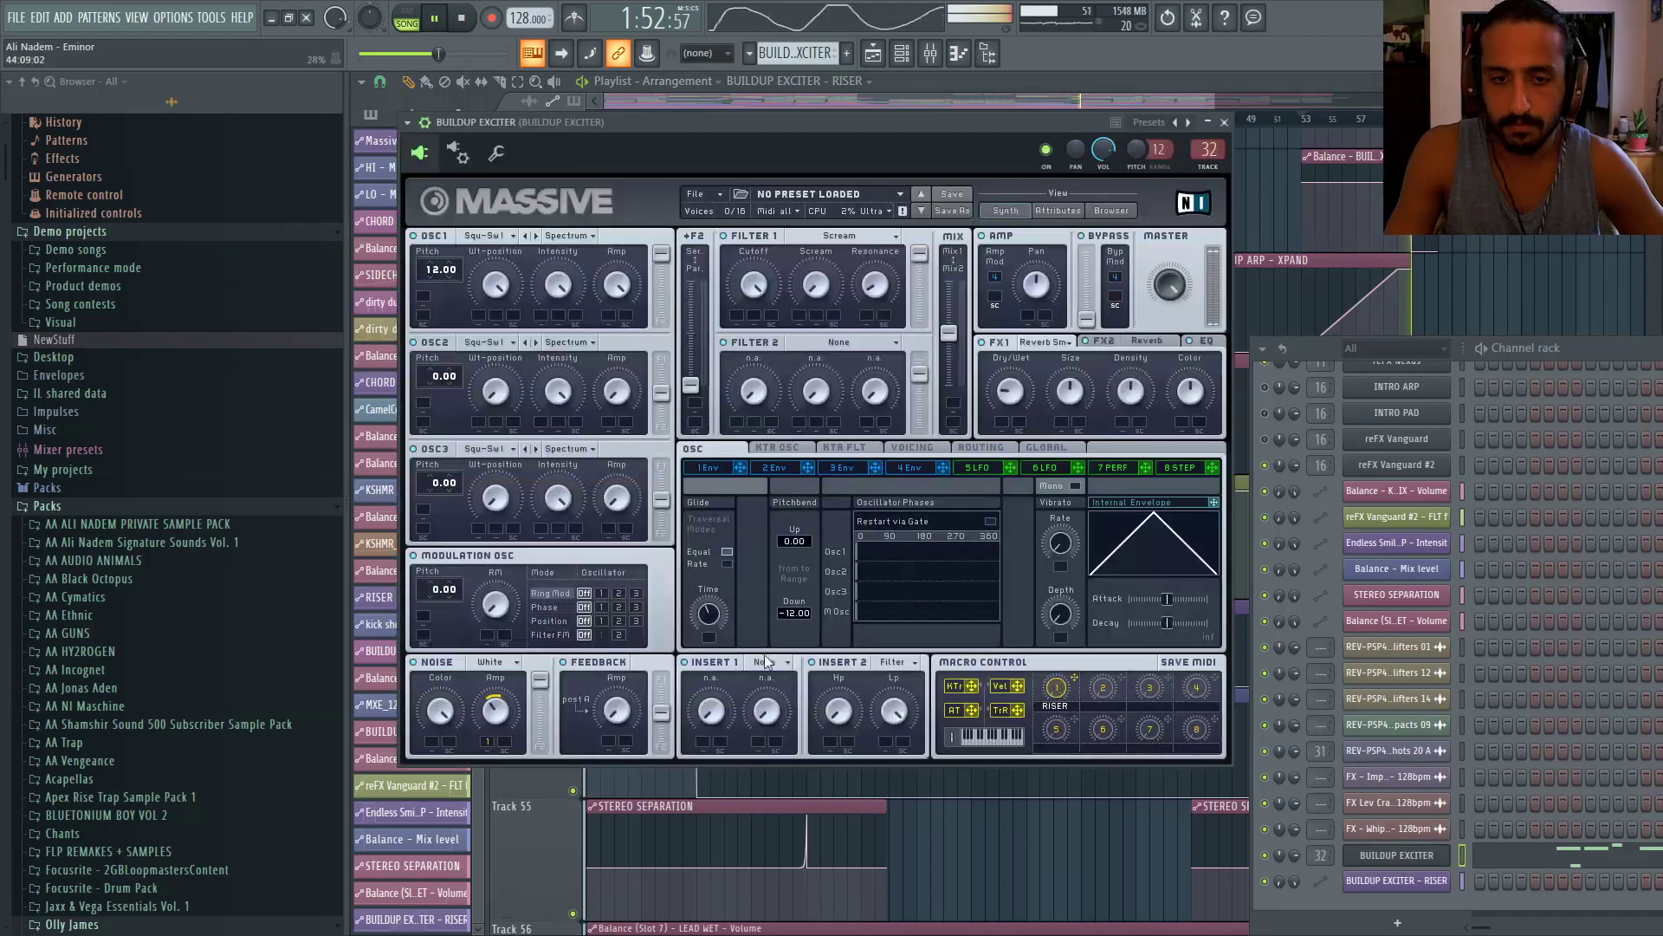
# Try different Glide Time amounts in the exciter's Massive while replaying the second buildup
pyautogui.press('space')
pyautogui.press('space')
pyautogui.moveTo(714, 617); pyautogui.dragTo(725, 555)
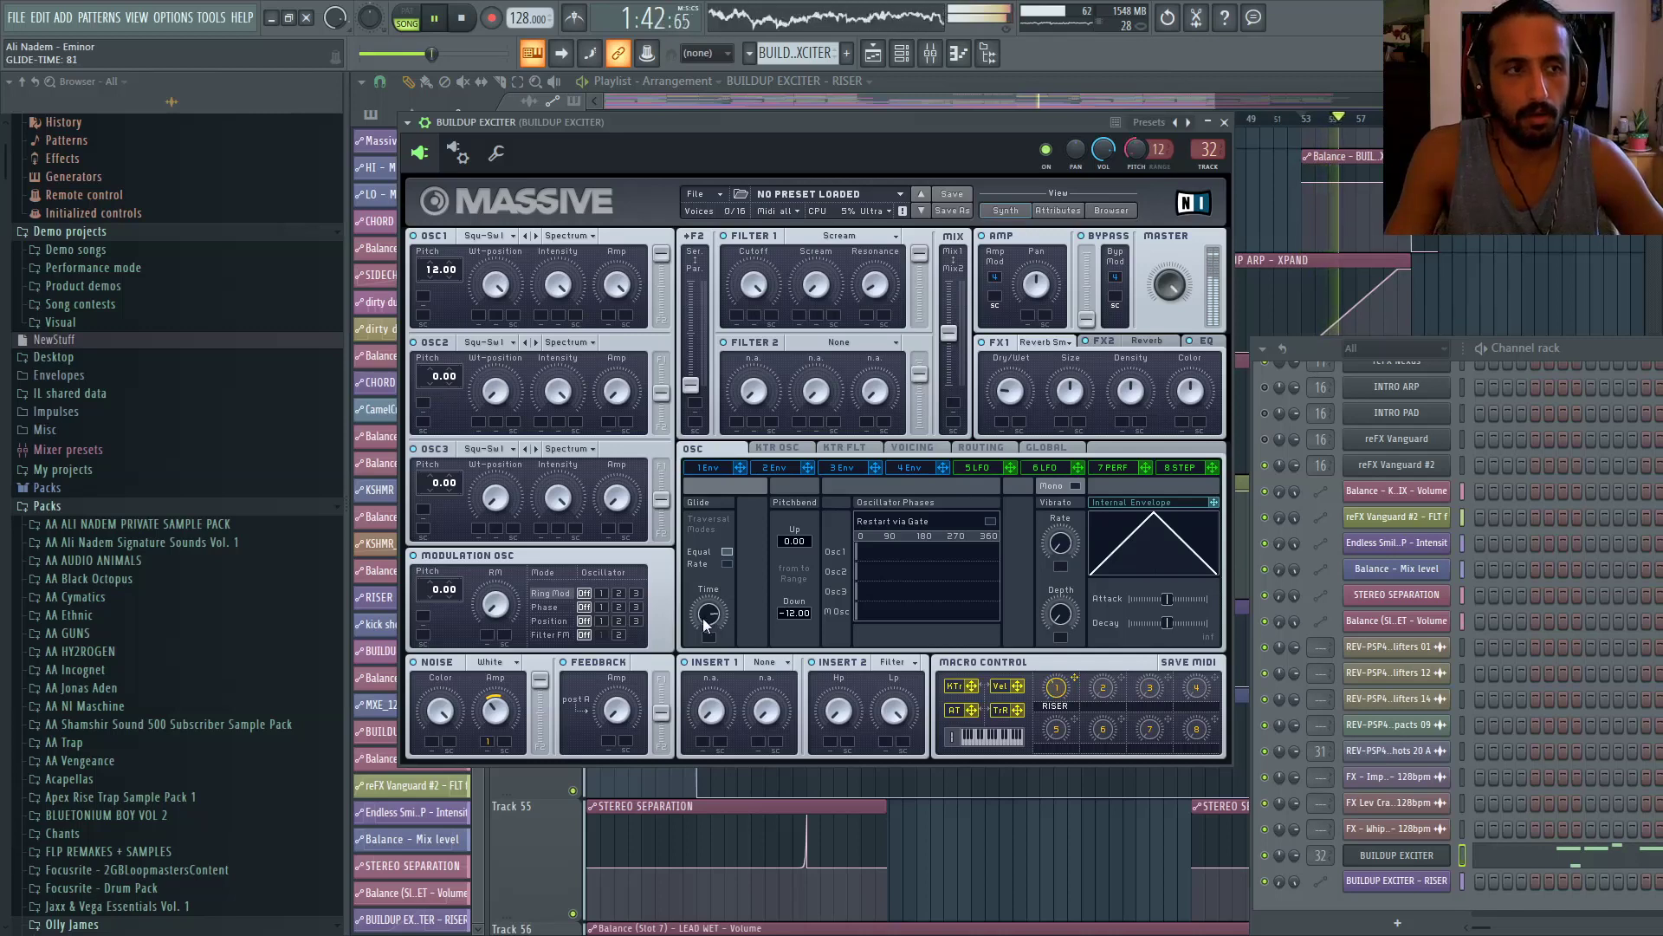
pyautogui.moveTo(707, 613); pyautogui.dragTo(702, 628)
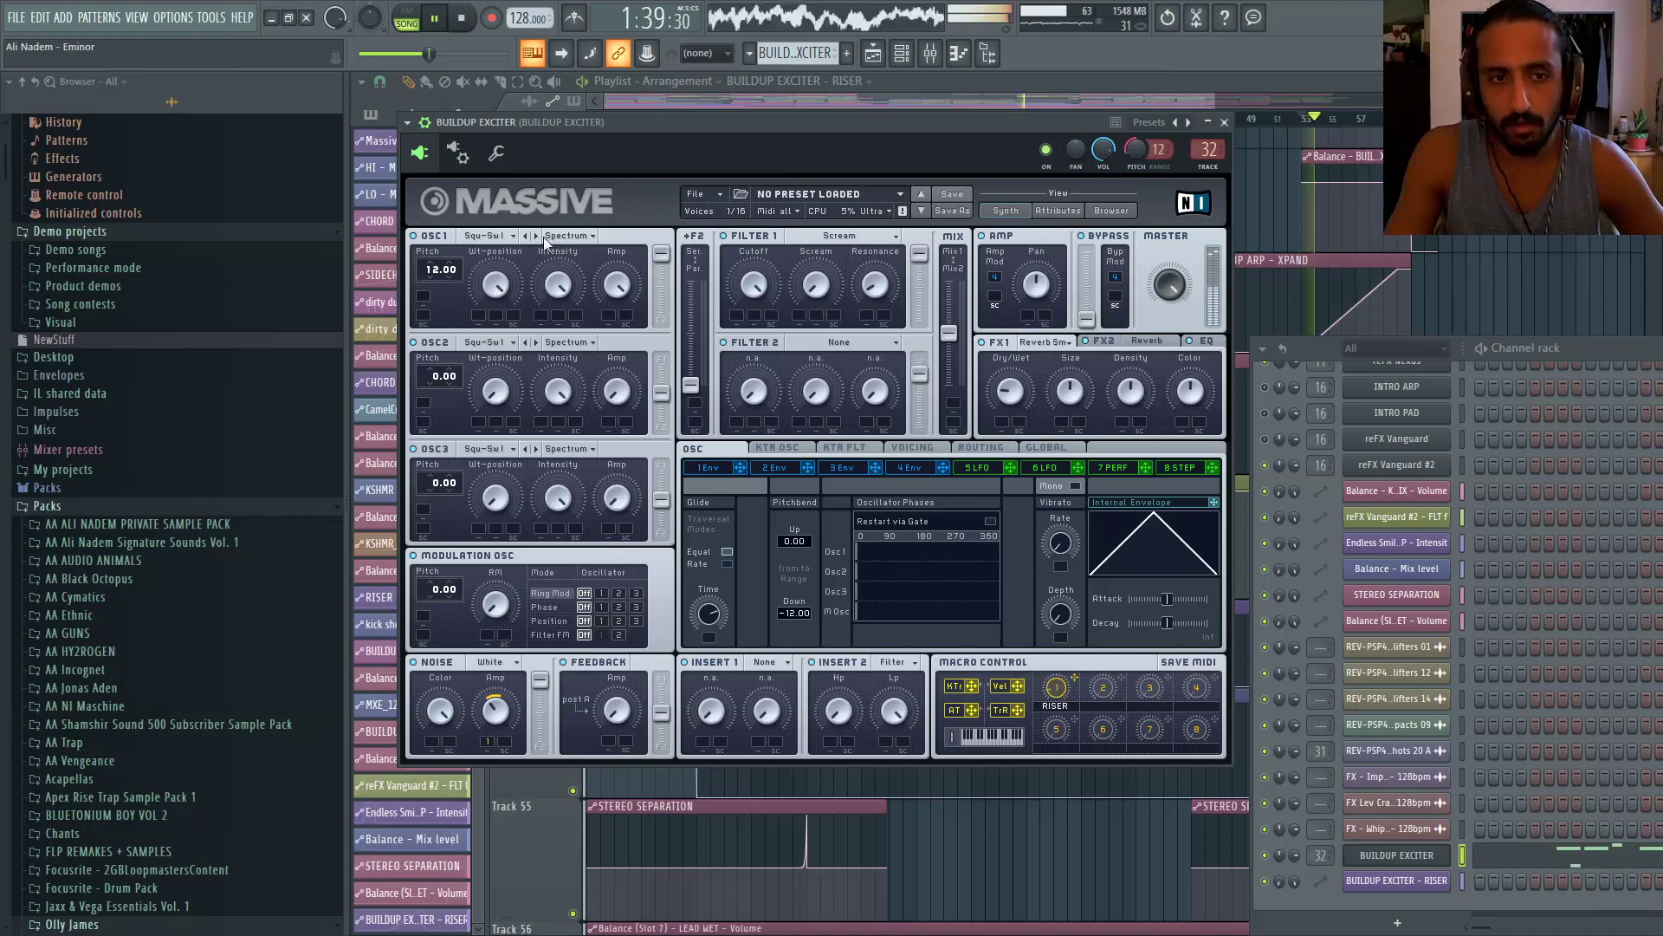
# Set OSC1's wavetable to Polysaw II, assign Macro 1 to the FX2 reverb's Dry/Wet and check the EQ
pyautogui.click(492, 236)
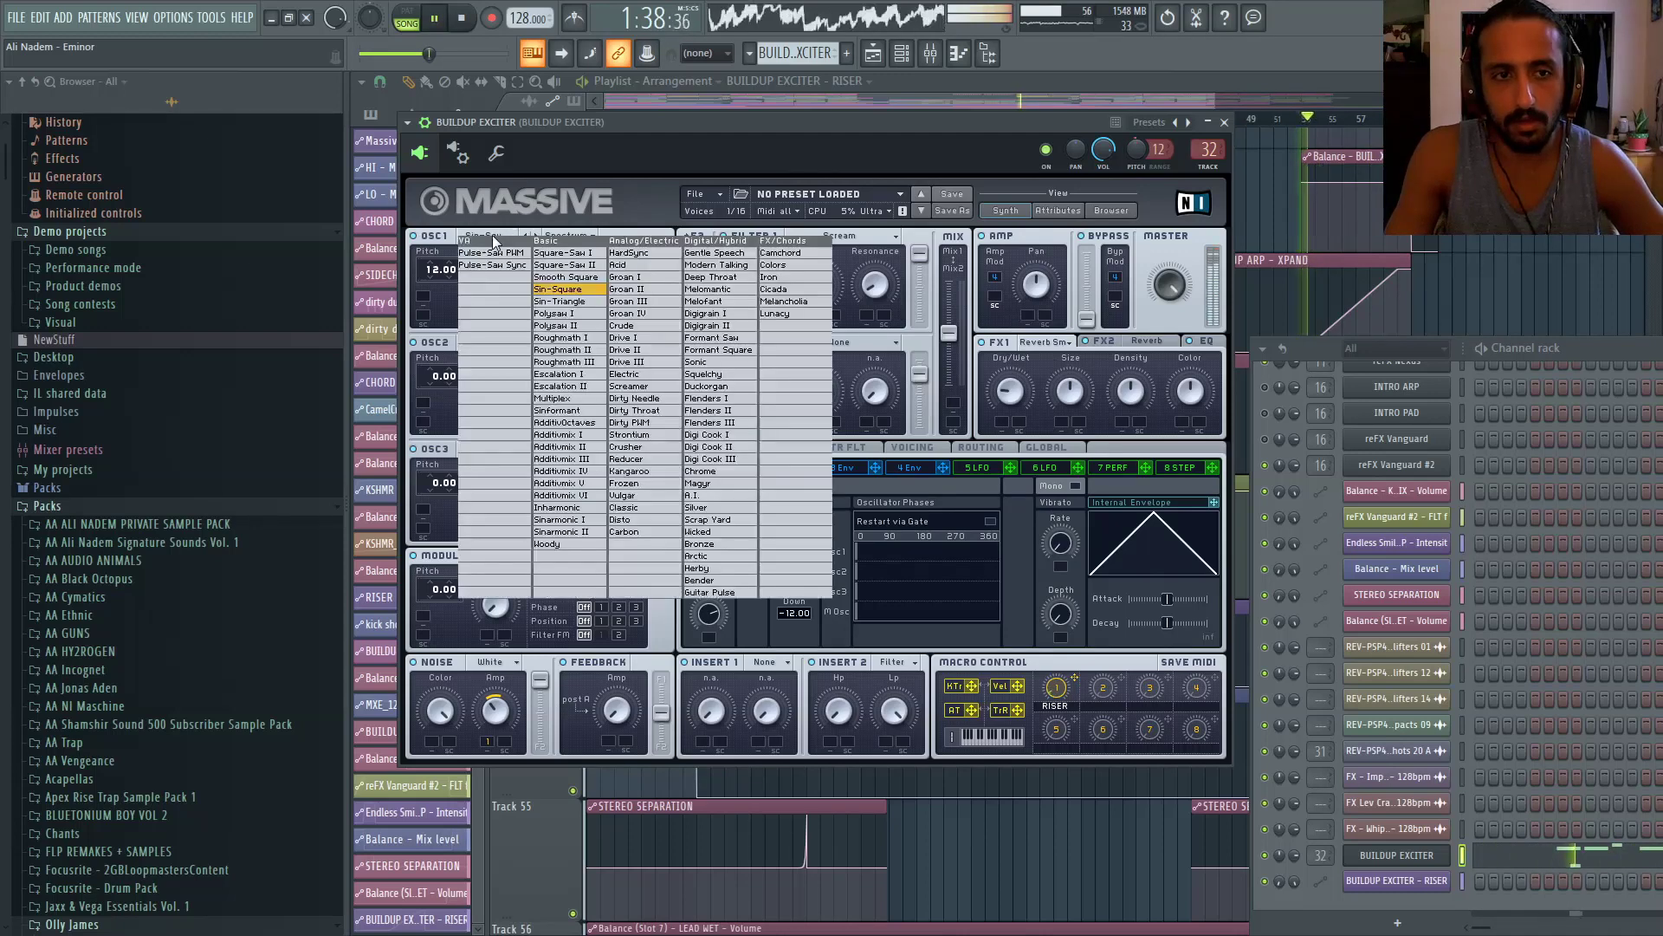
pyautogui.click(556, 325)
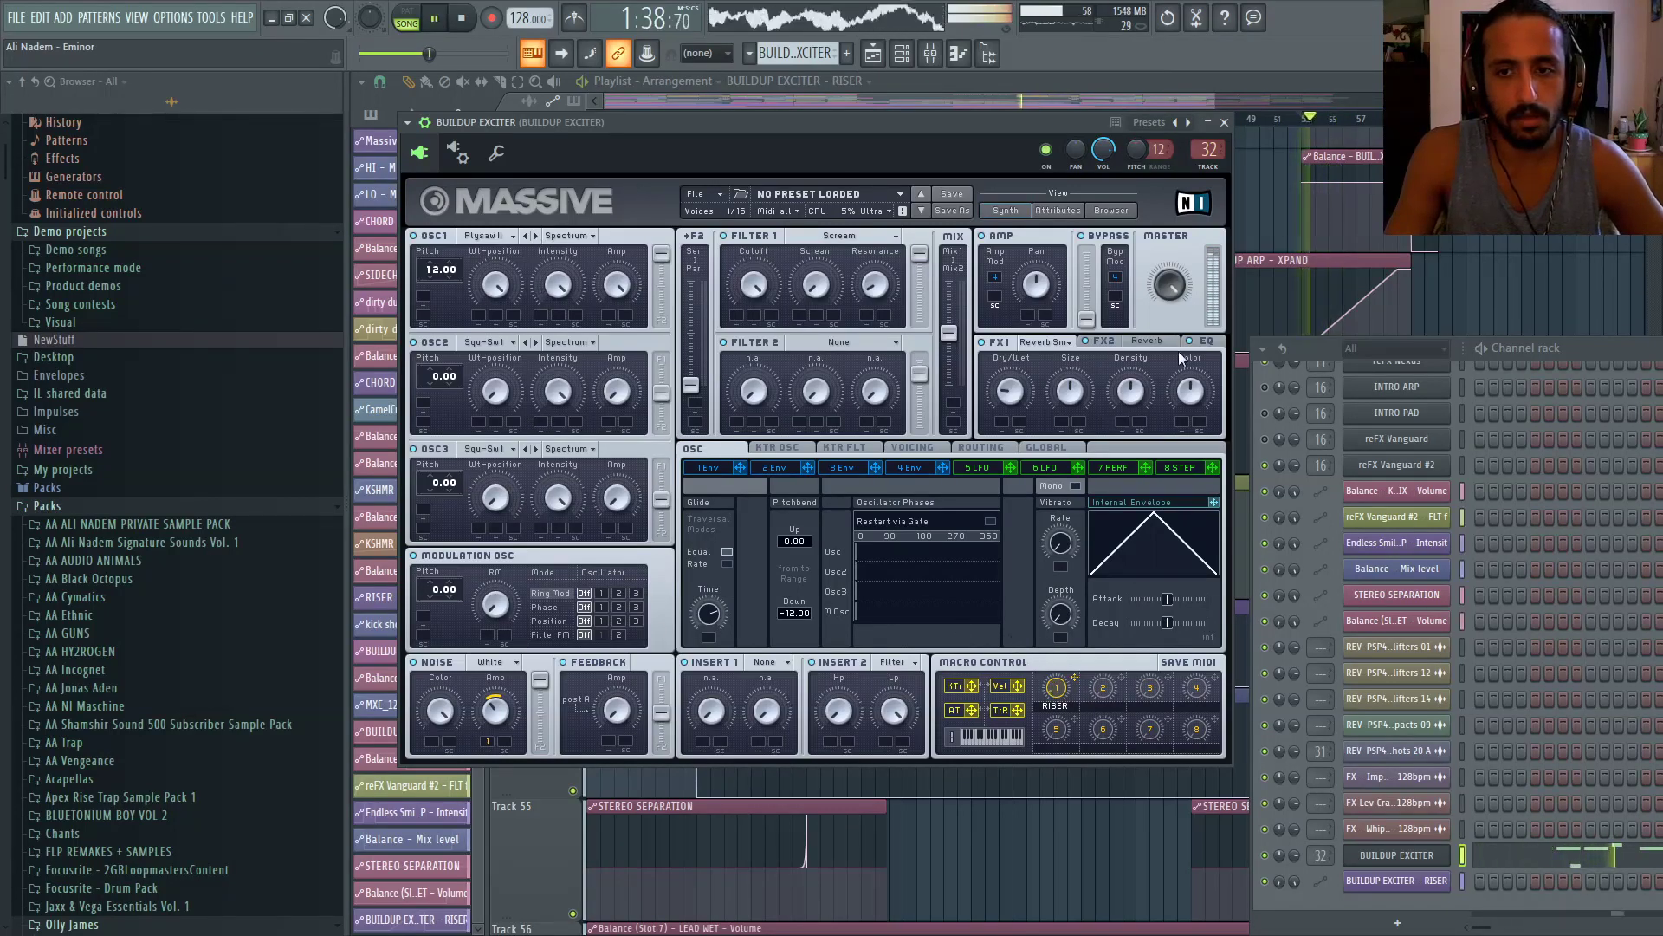
pyautogui.moveTo(1074, 676); pyautogui.dragTo(1002, 422)
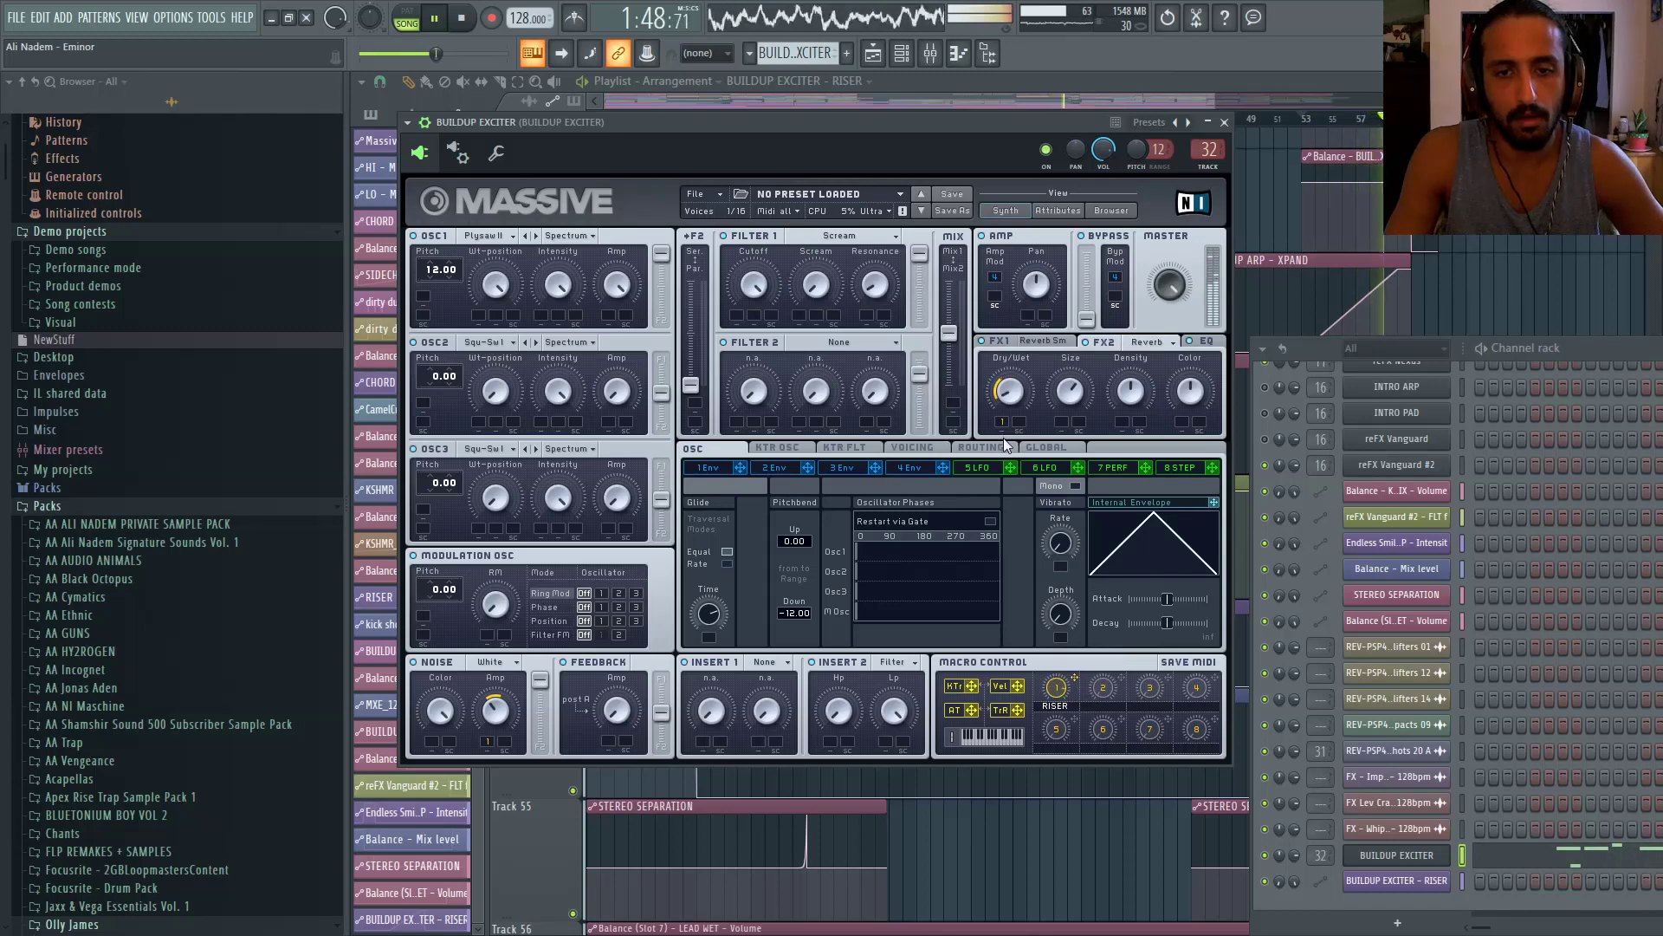
pyautogui.click(1206, 340)
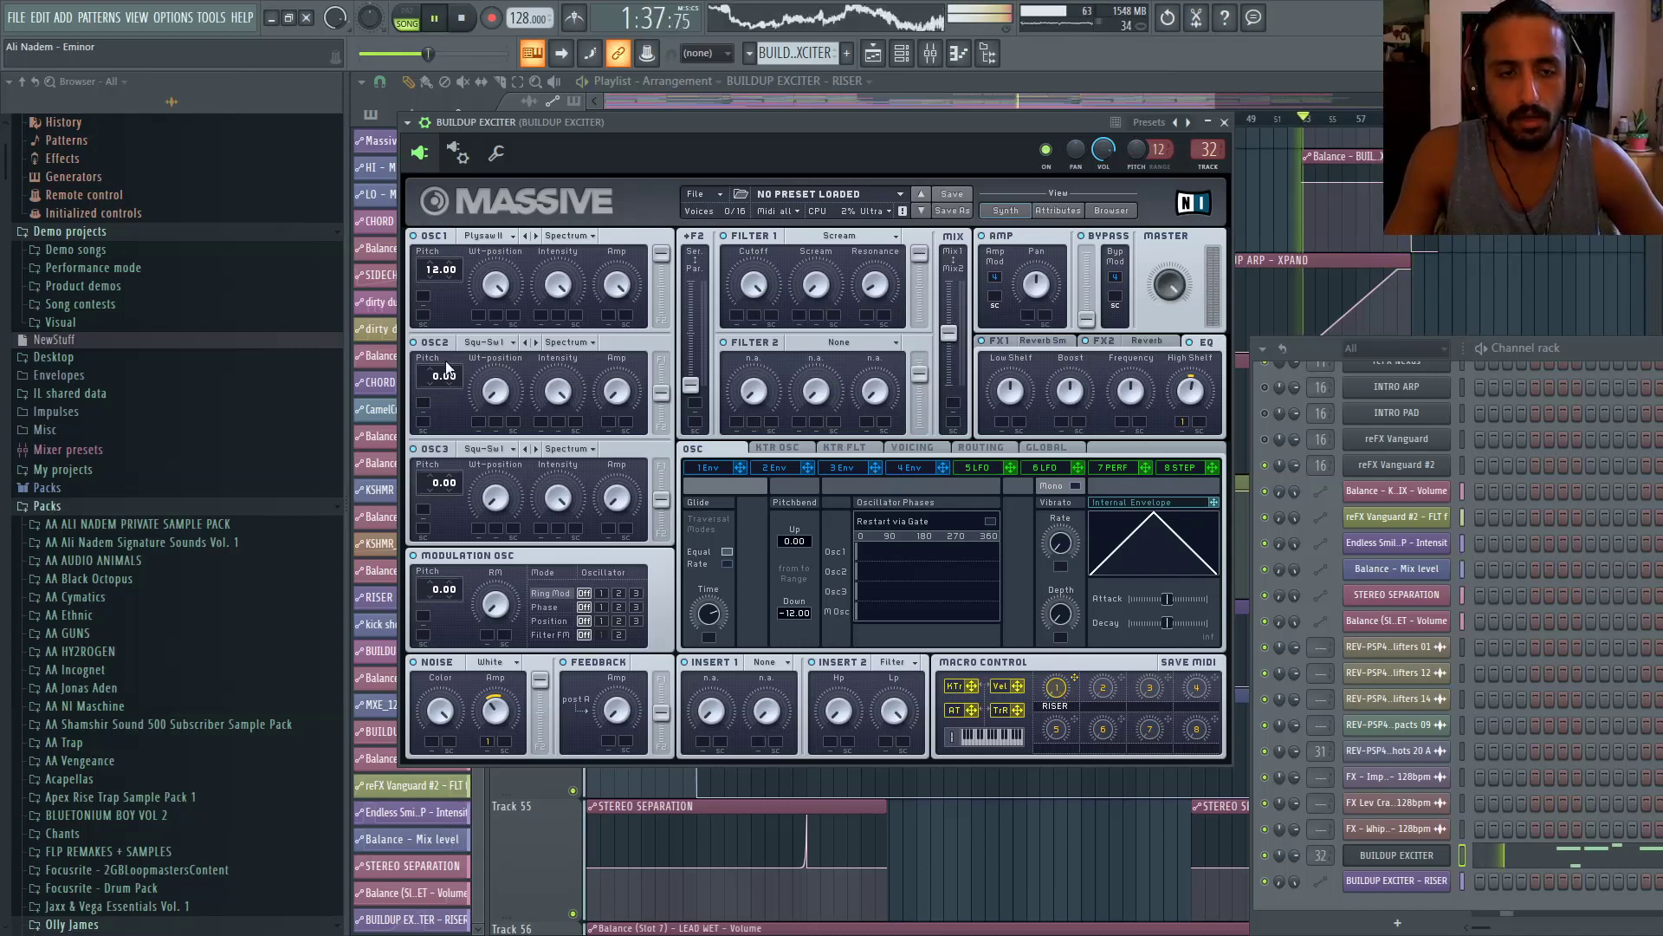
# Switch OSC1 to the Additiv V wavetable and reset its pitch to 0.00, replaying the buildup
pyautogui.click(537, 235)
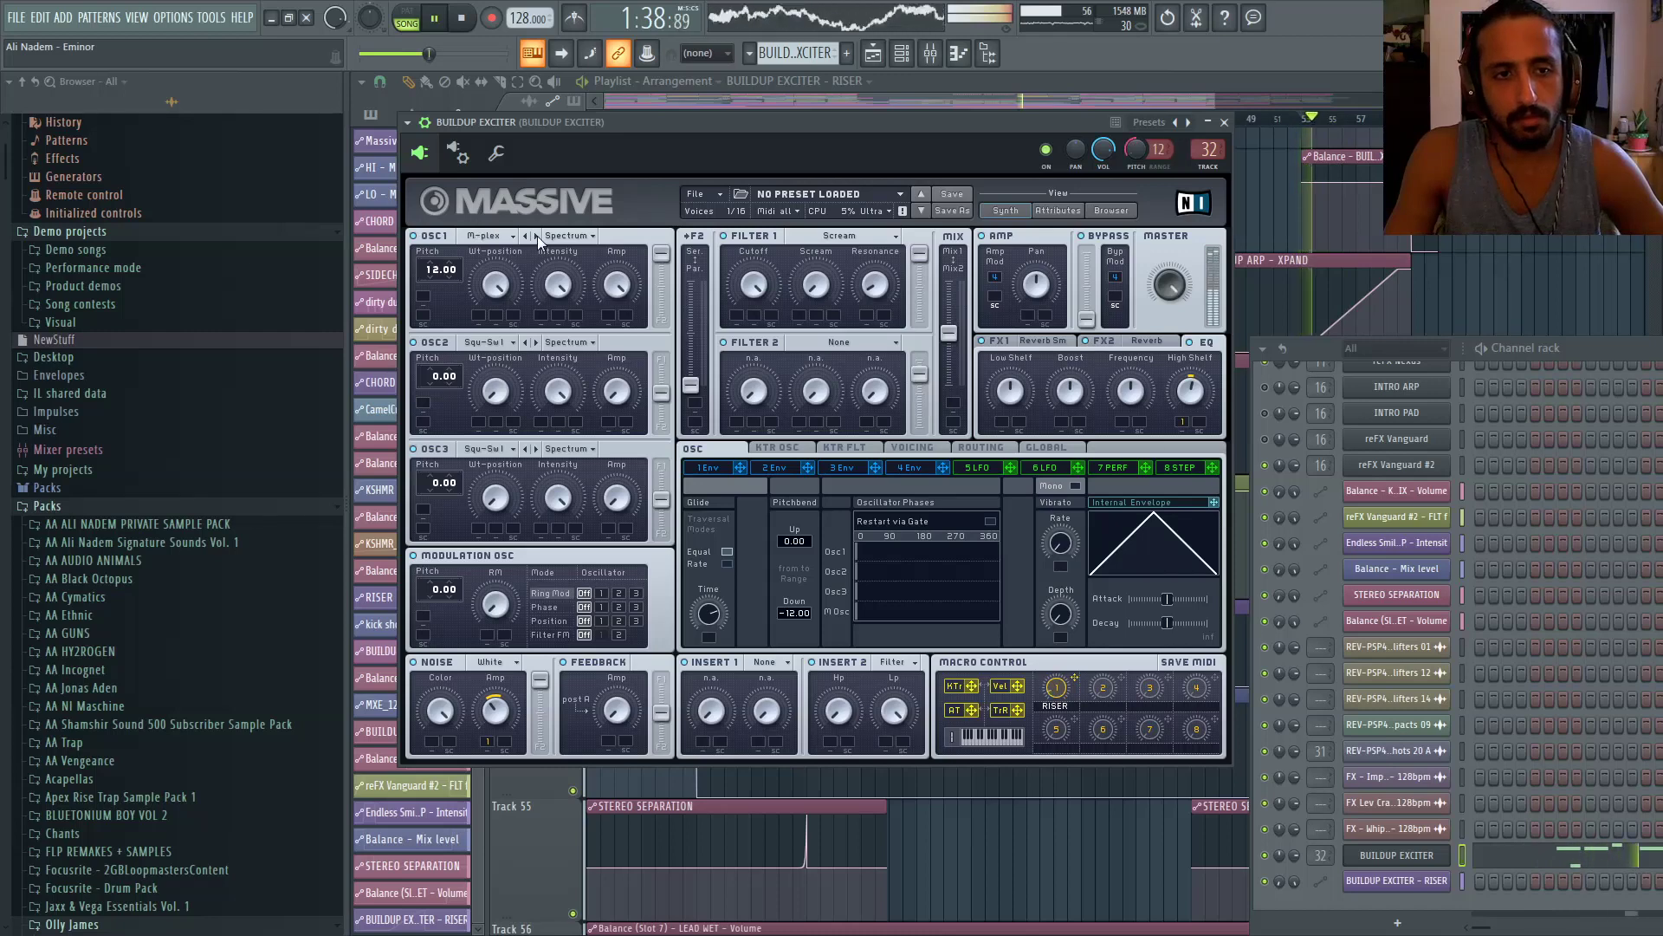
pyautogui.click(537, 236)
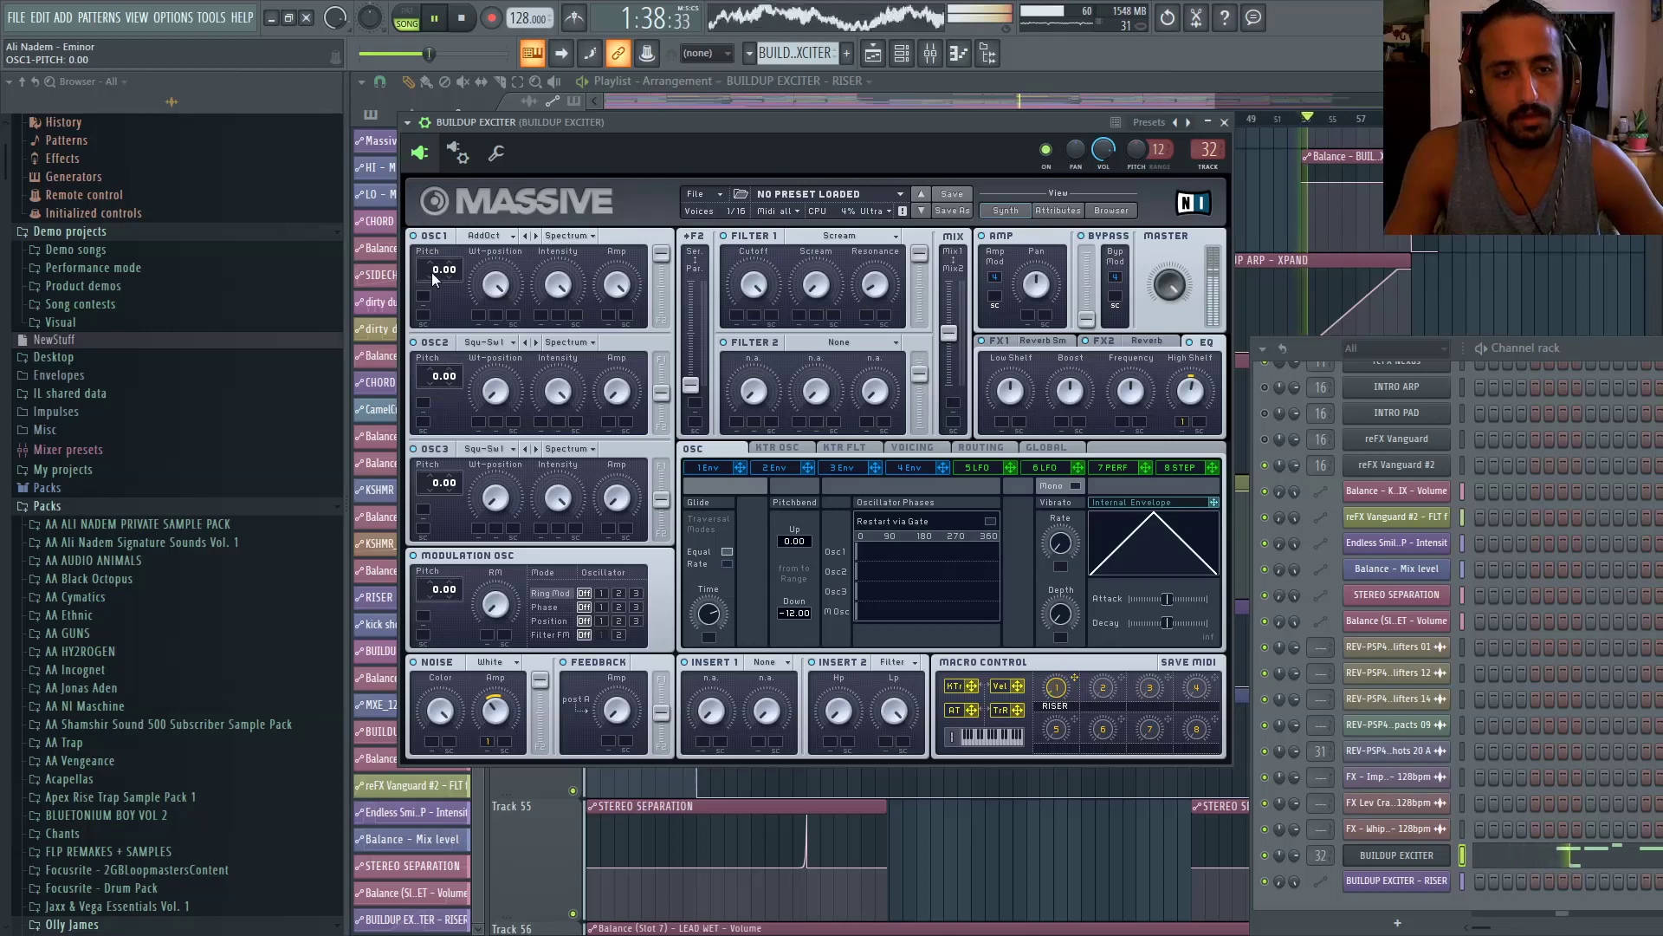
pyautogui.moveTo(431, 272); pyautogui.dragTo(445, 251)
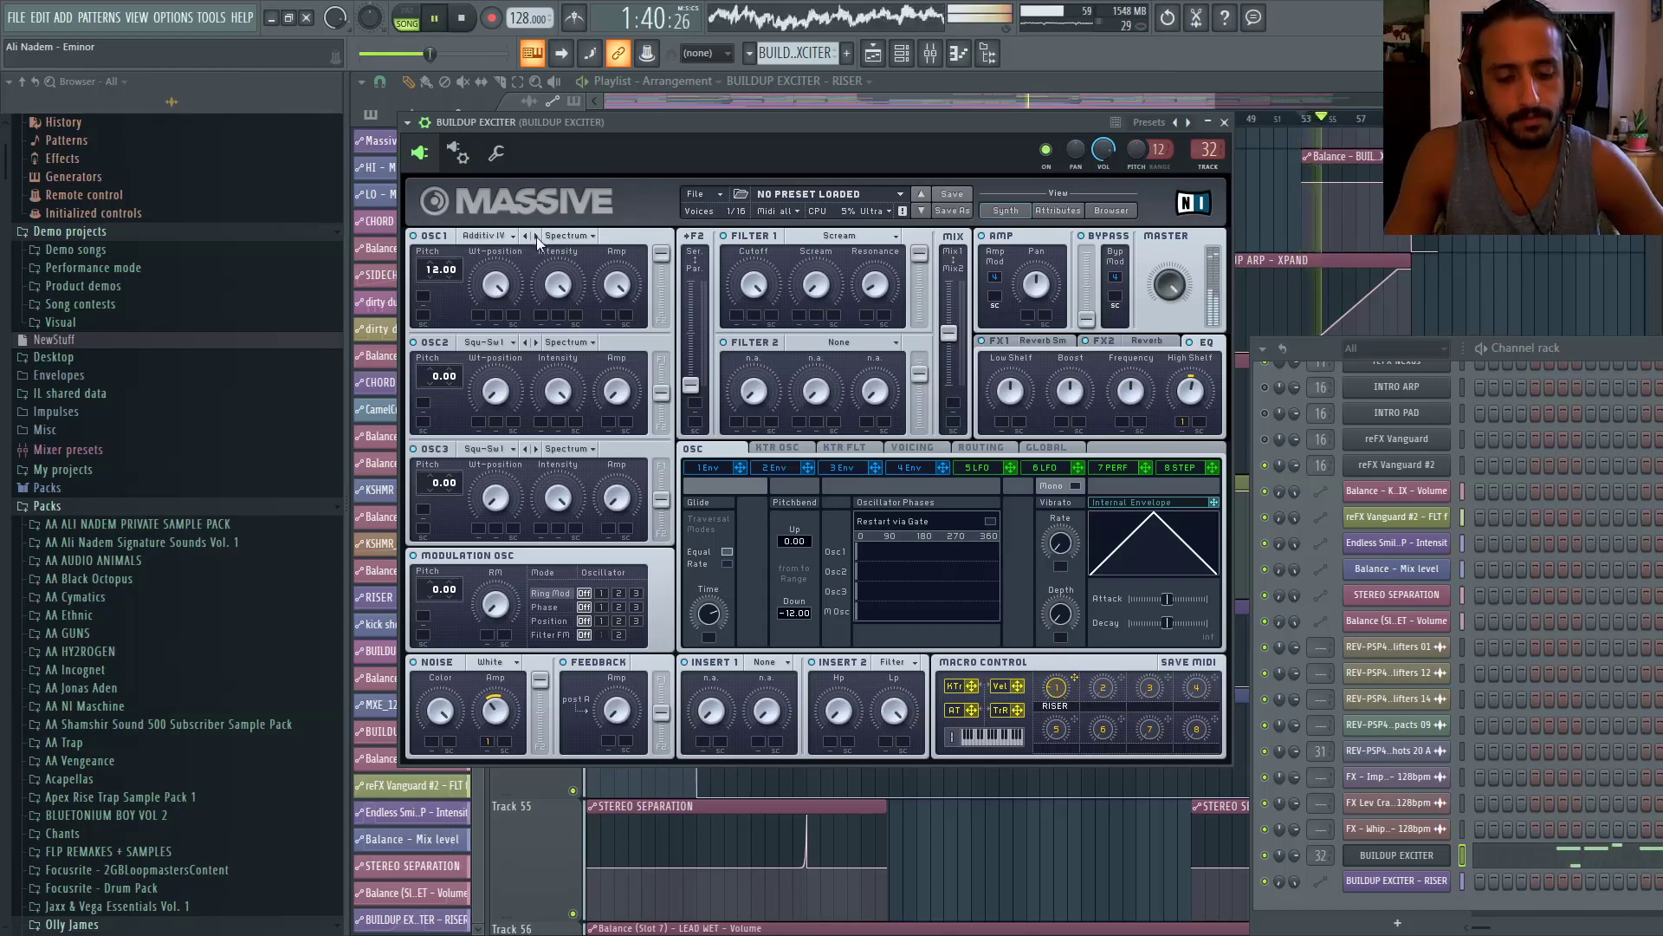
pyautogui.doubleClick(434, 270)
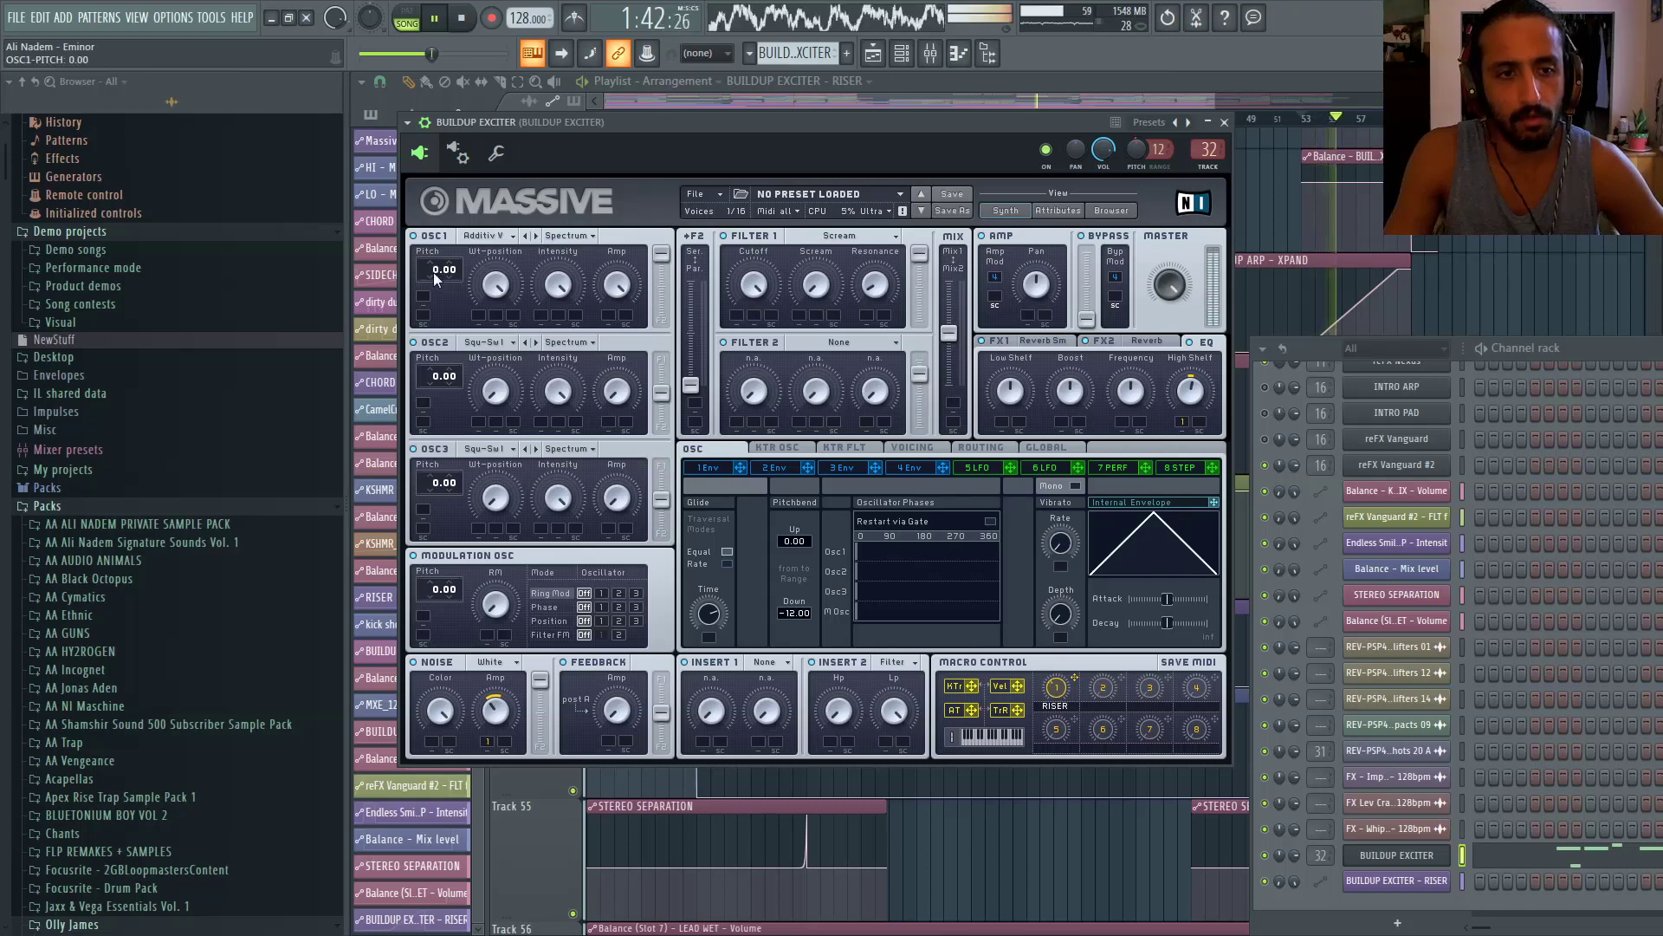
pyautogui.press('space')
pyautogui.press('space')
# Play the second buildup from just before bar 53 in the playlist and reopen the BUILDUP EXCITER's Massive
pyautogui.click(1224, 122)
pyautogui.hscroll(4, 1152, 99)
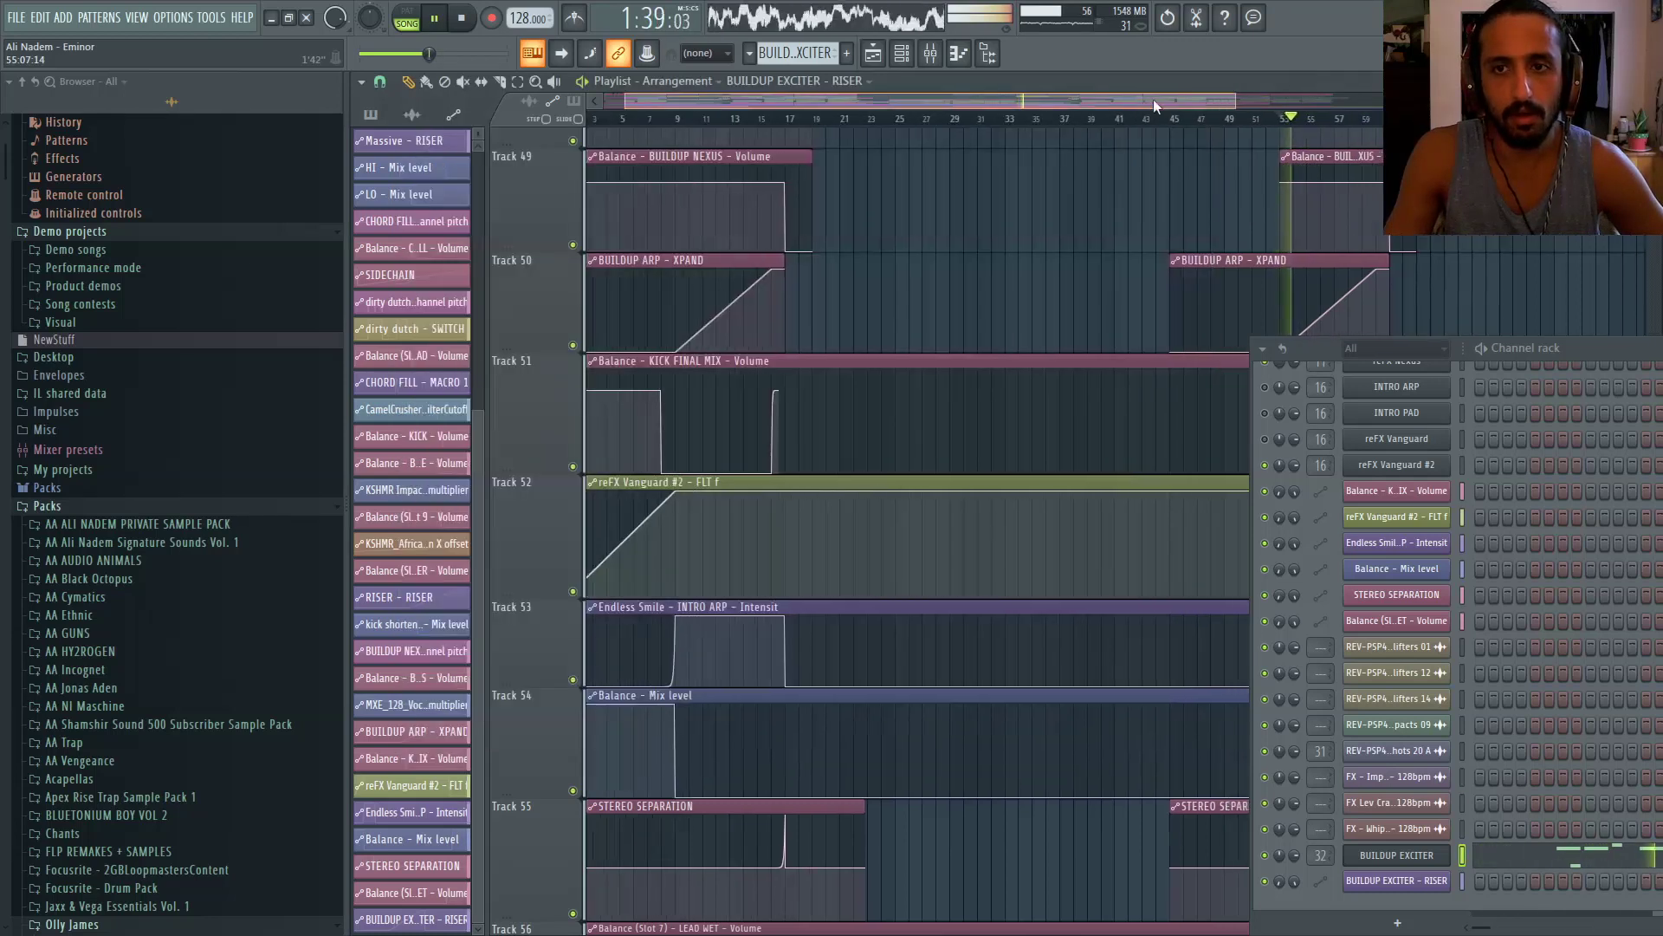
pyautogui.click(1081, 119)
pyautogui.scroll(5, 1085, 147)
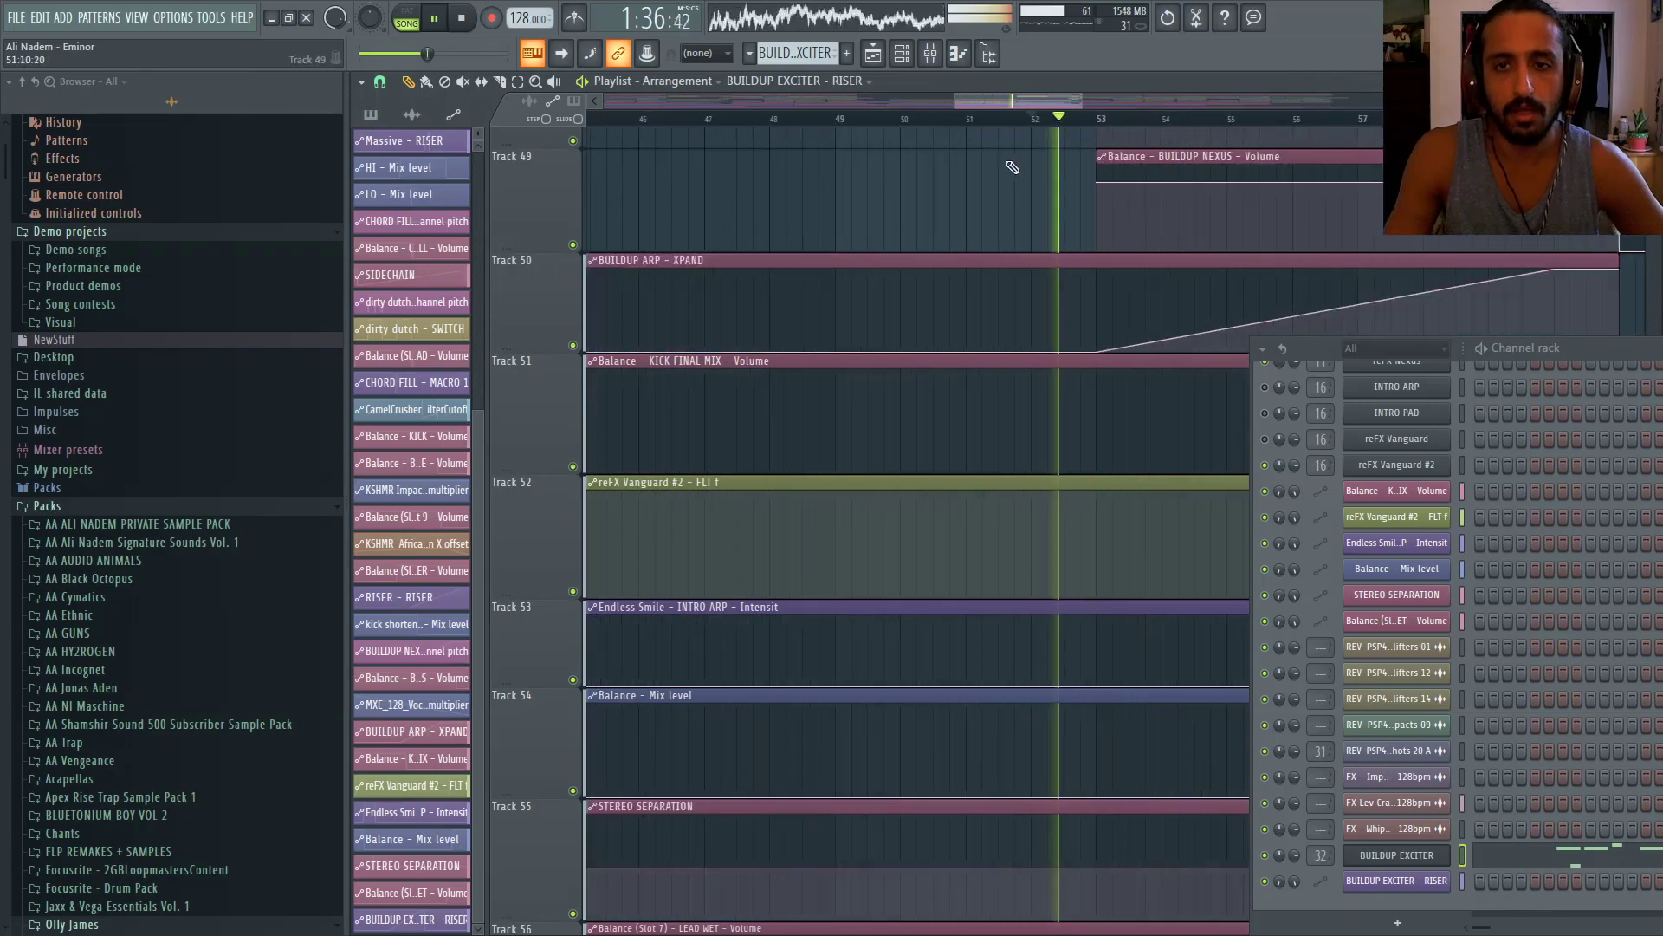
pyautogui.scroll(-3, 1003, 160)
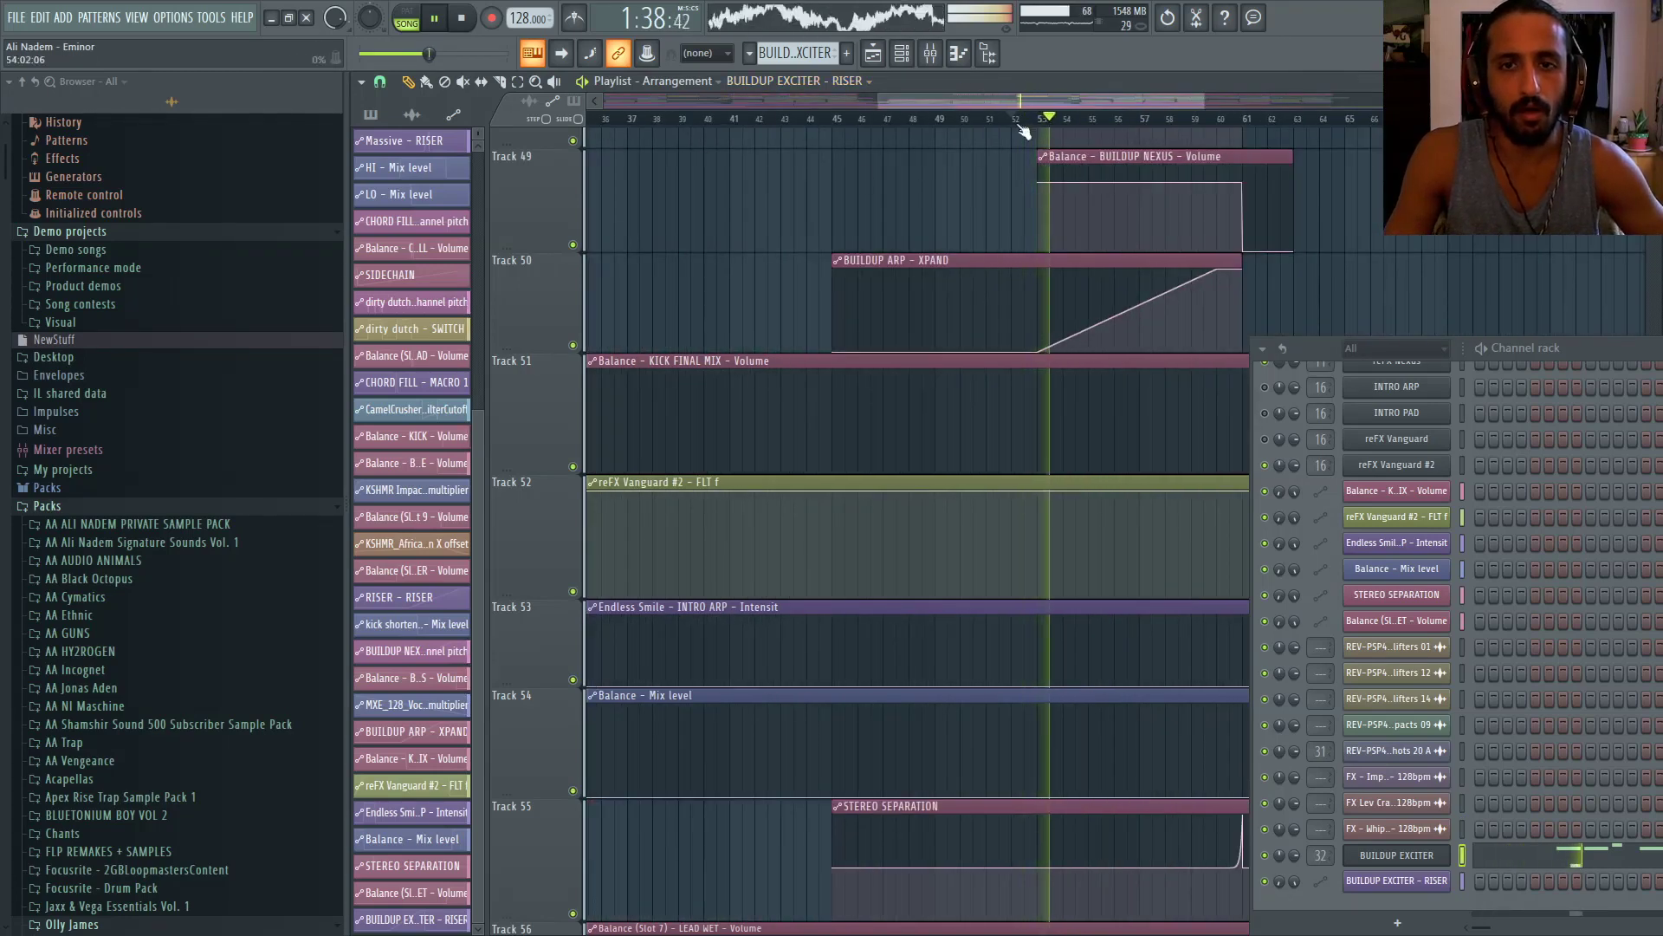
pyautogui.click(1421, 856)
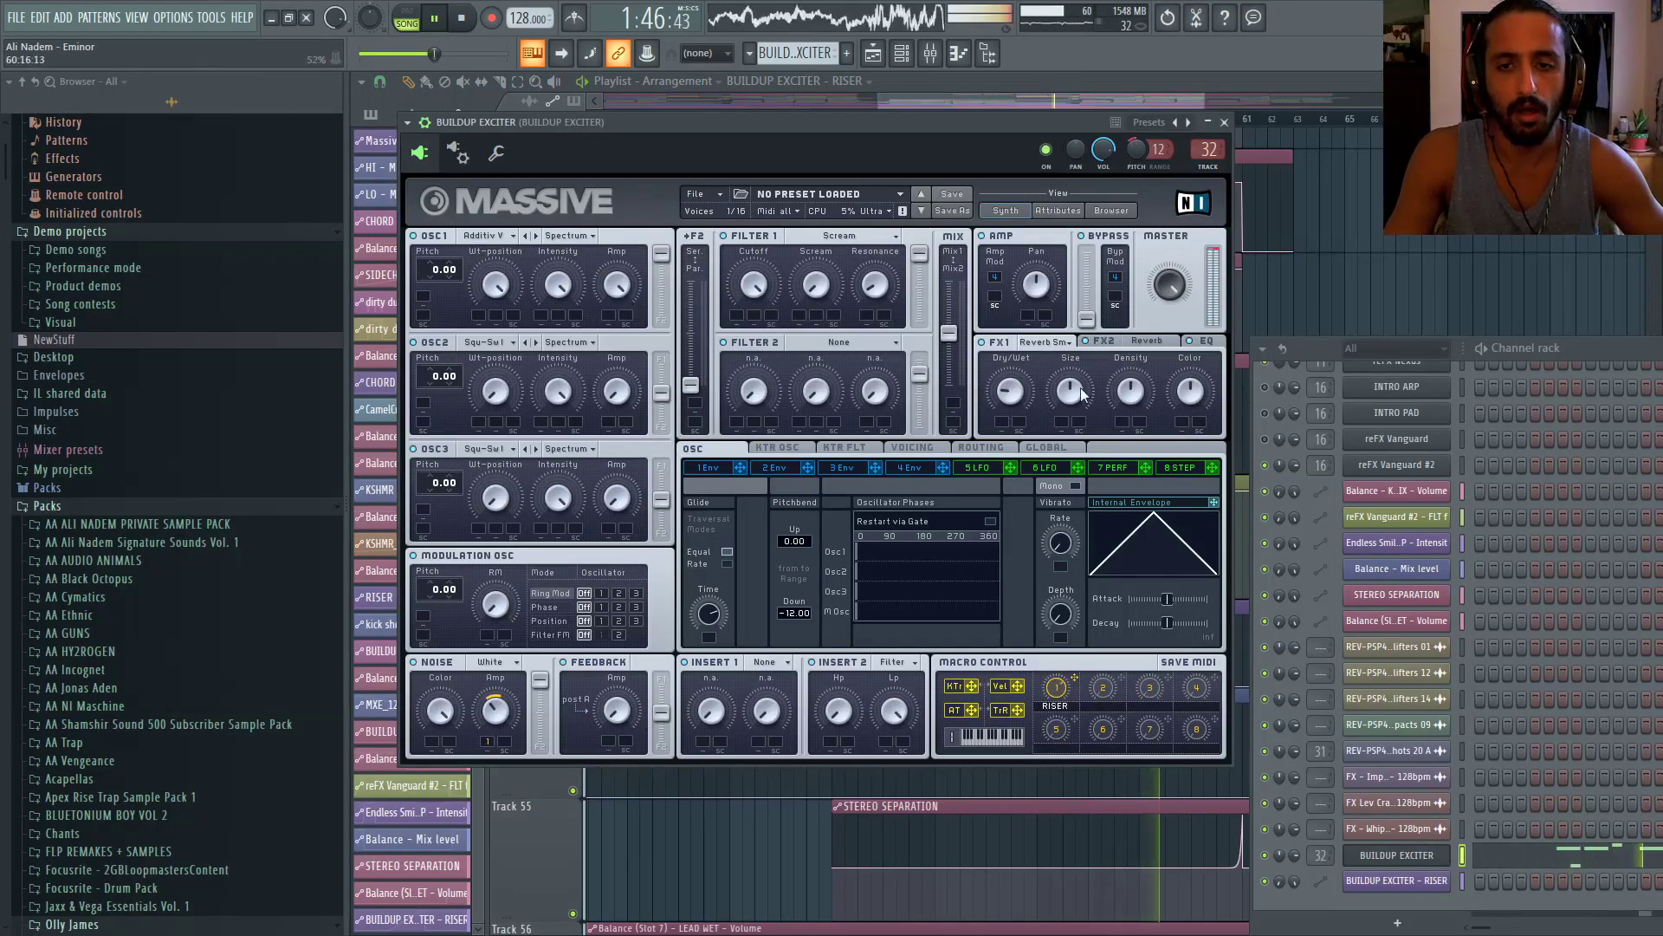
# Bring up the mixer with the BUILDUP EXCITER track and replay the second buildup from bar 53 in the playlist
pyautogui.moveTo(943, 101); pyautogui.dragTo(1049, 124)
pyautogui.scroll(8, 953, 214)
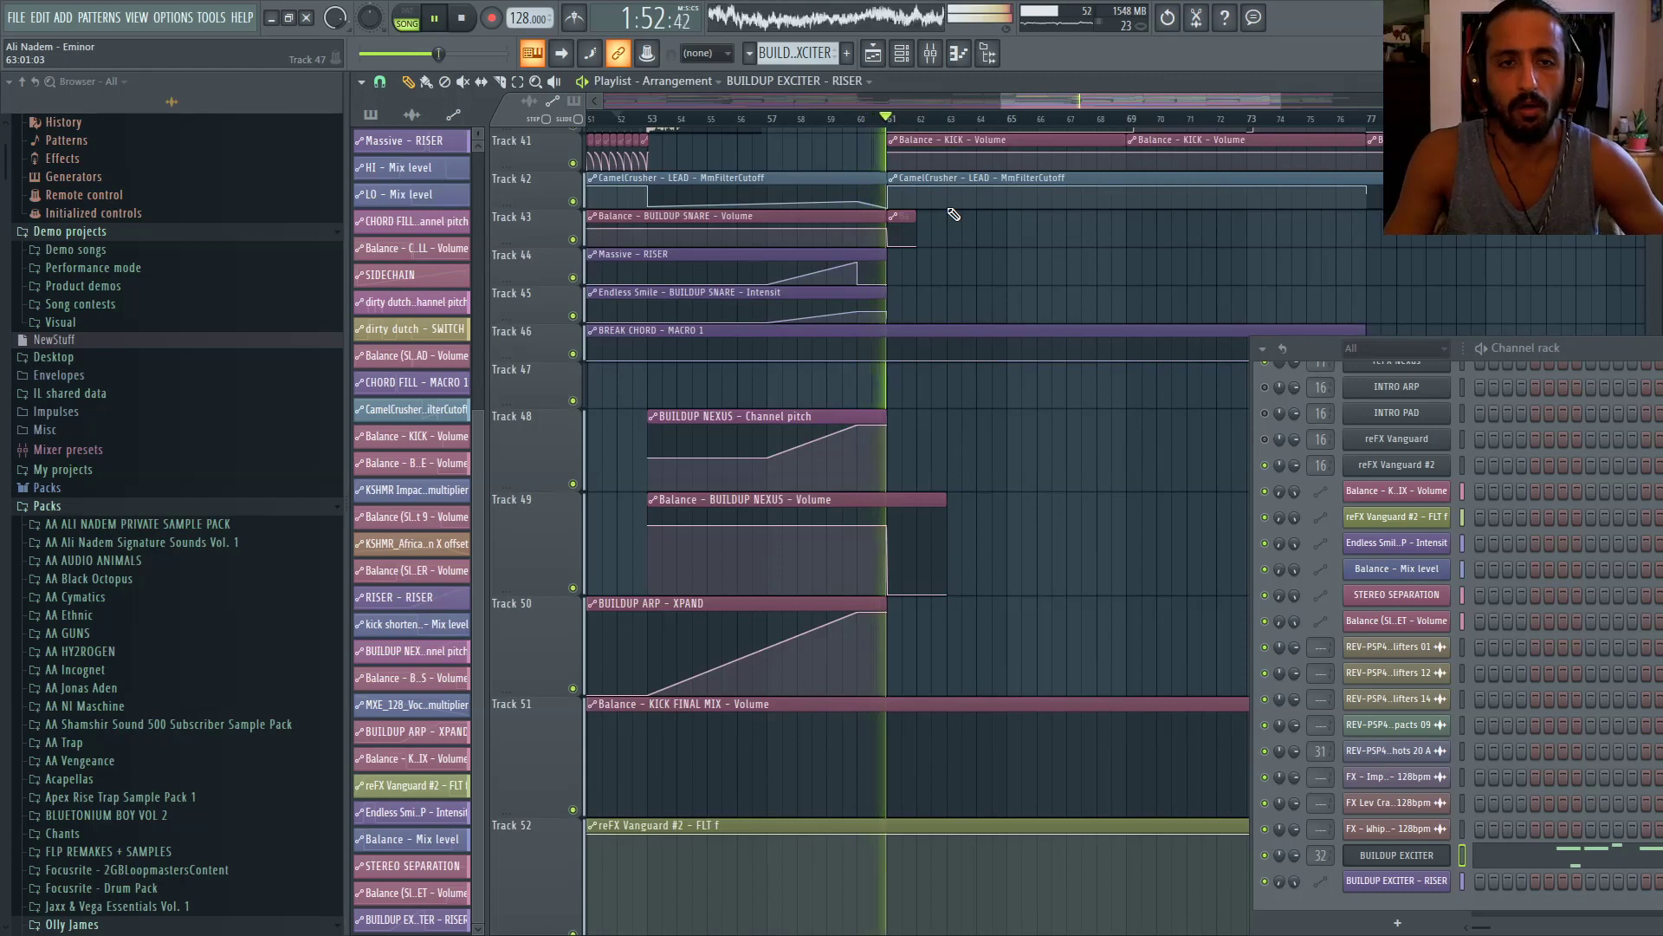
pyautogui.moveTo(1031, 100); pyautogui.dragTo(801, 104)
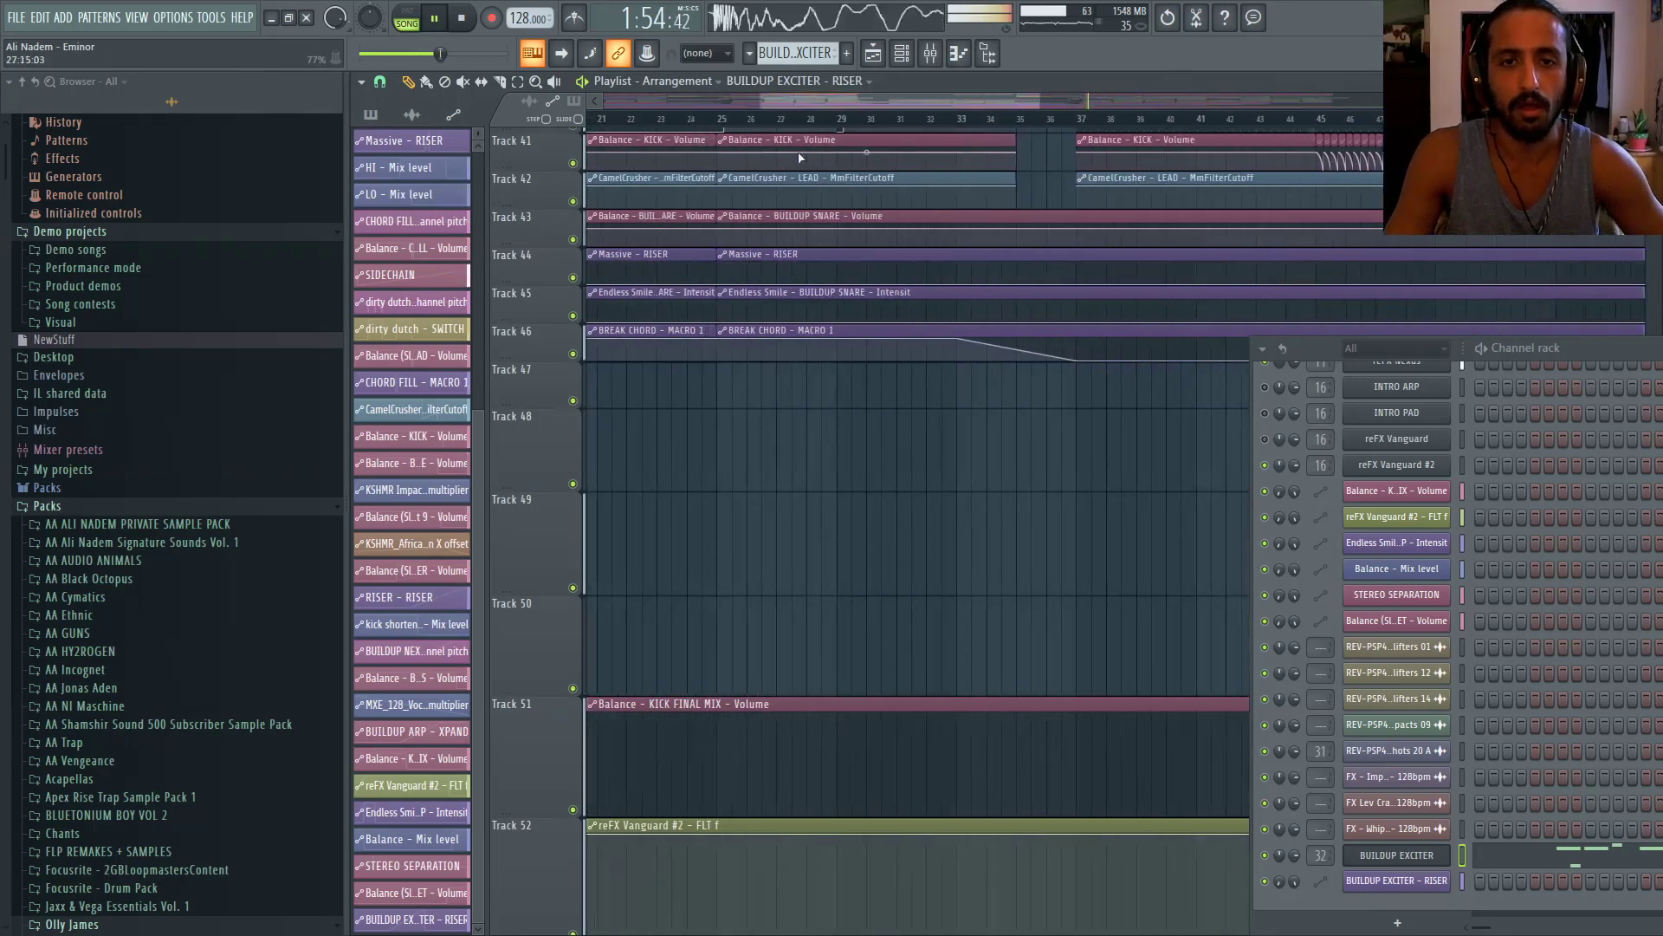
pyautogui.scroll(-4, 814, 158)
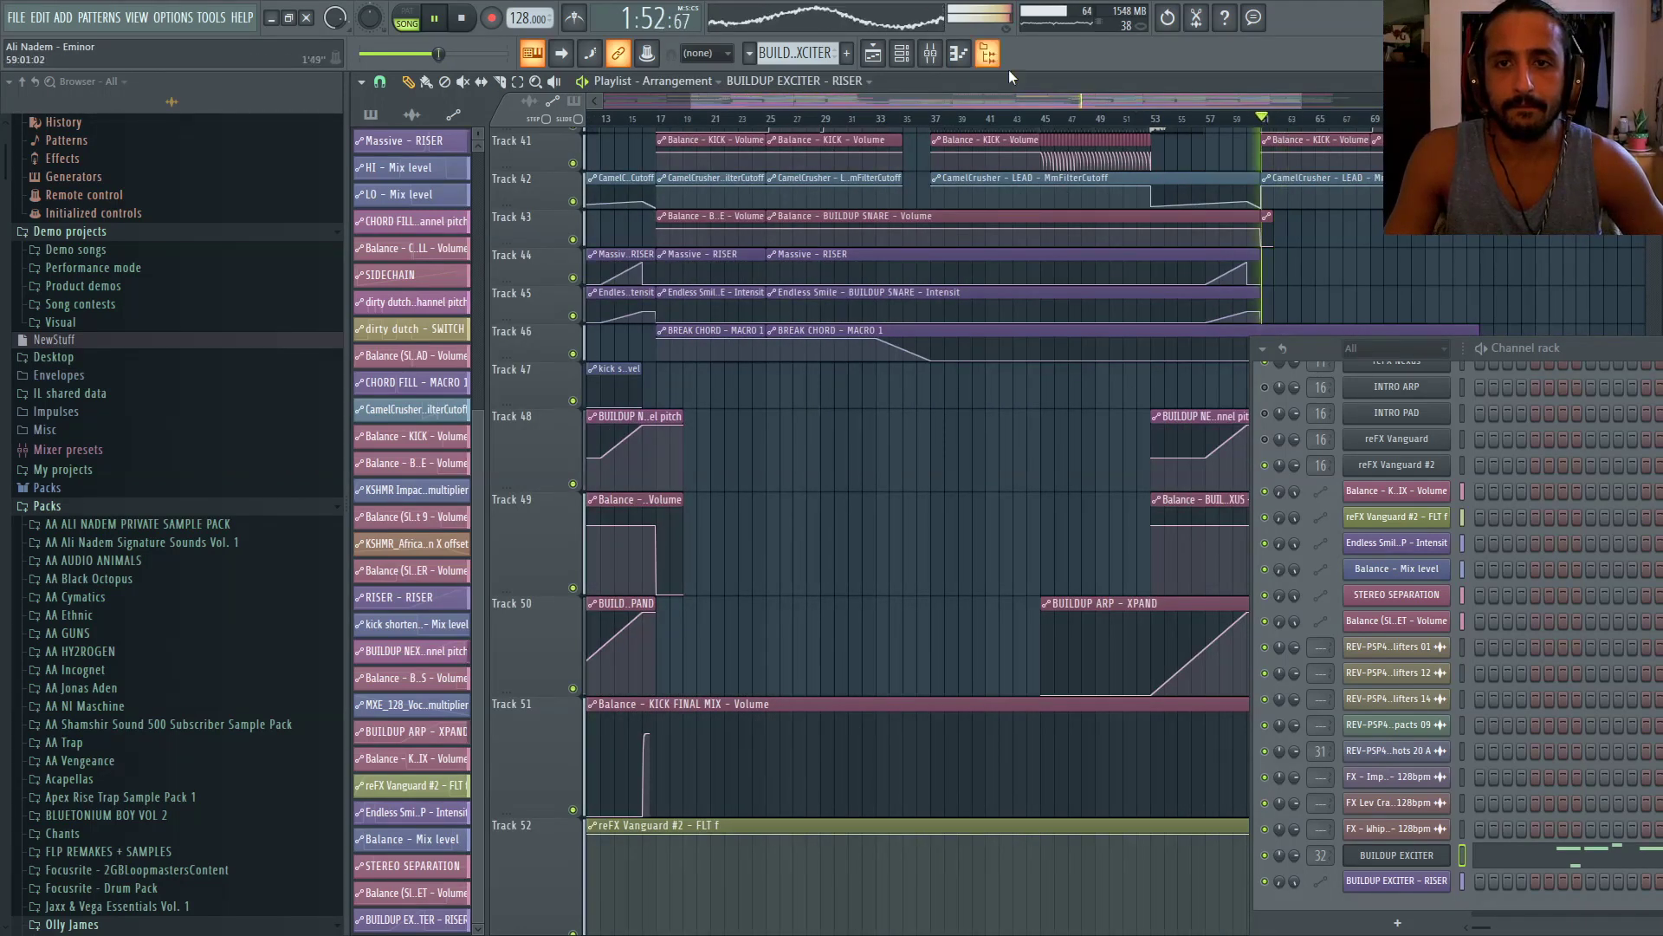
pyautogui.click(929, 54)
pyautogui.click(664, 860)
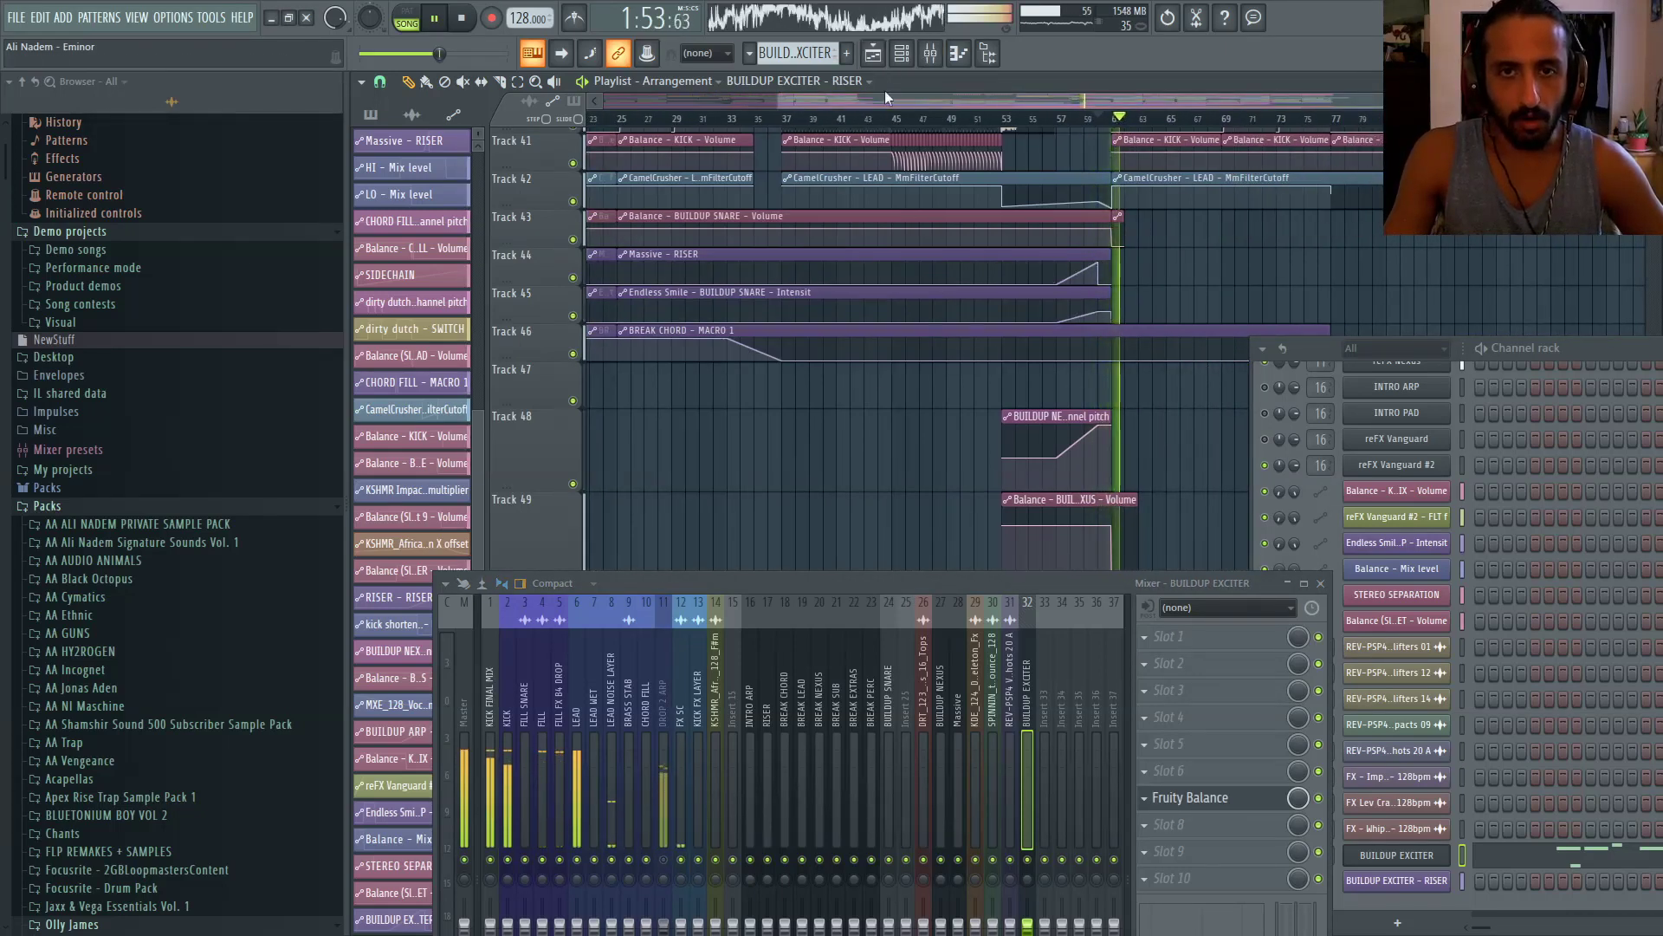
pyautogui.moveTo(858, 97); pyautogui.dragTo(819, 100)
pyautogui.click(1074, 118)
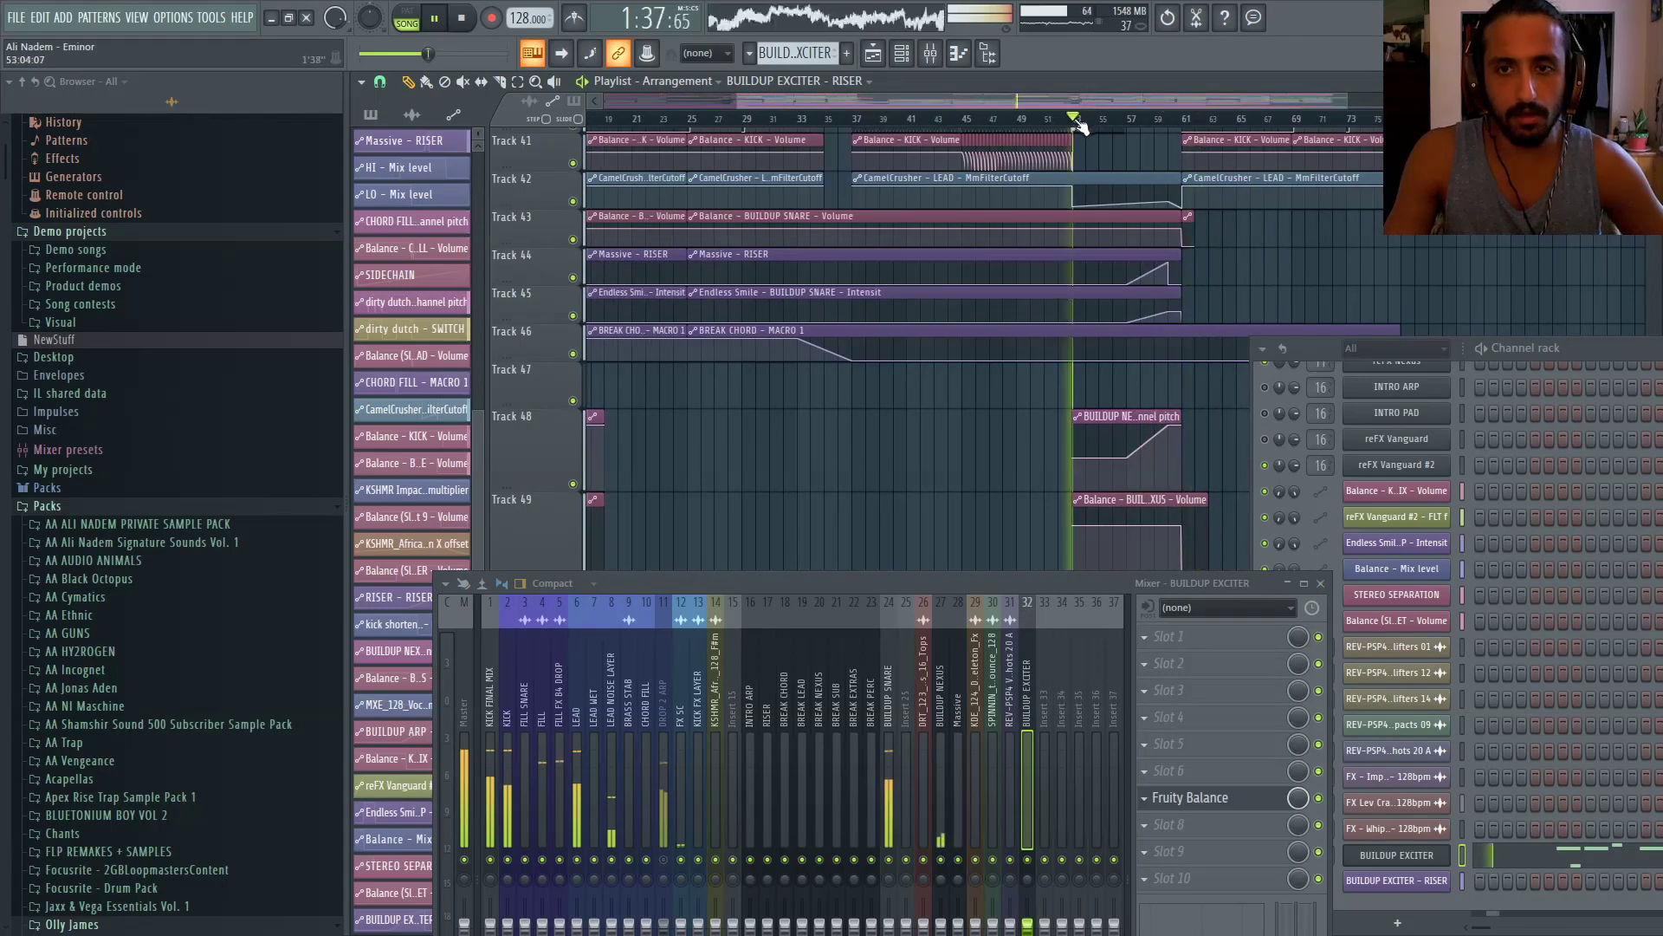
# Open the BUILDUP EXCITER's Massive and set the Release of 4 Env to 45 while the buildup plays
pyautogui.click(1396, 855)
pyautogui.moveTo(1158, 590); pyautogui.dragTo(1183, 803)
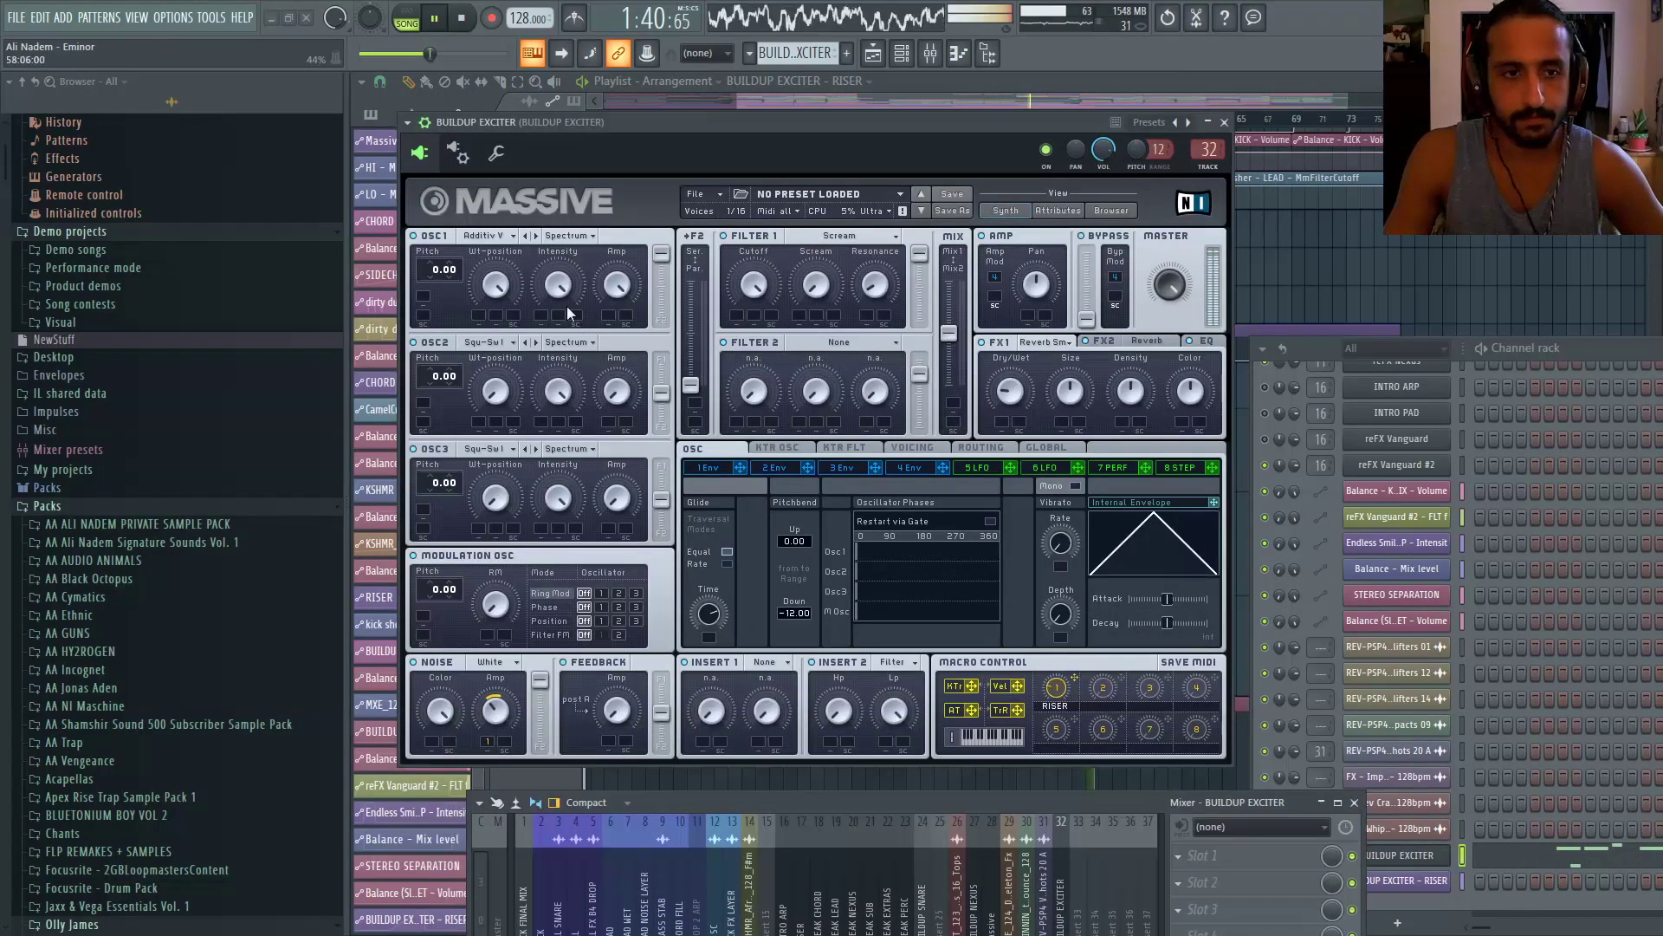
pyautogui.click(908, 467)
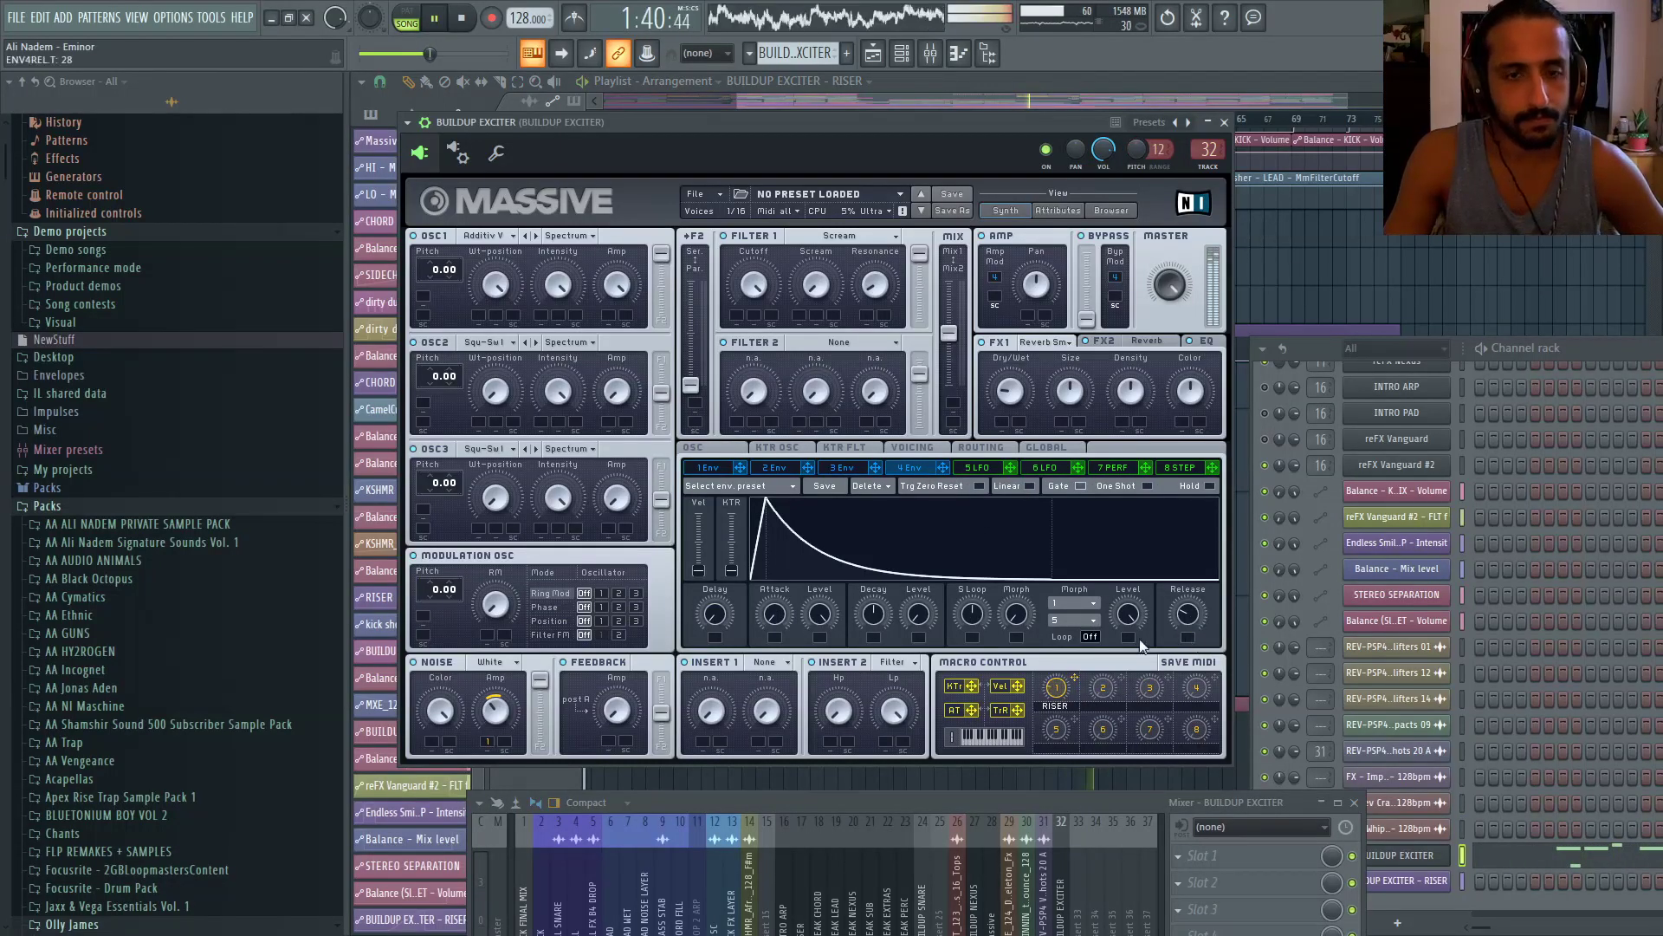
pyautogui.moveTo(1194, 617); pyautogui.dragTo(1211, 548)
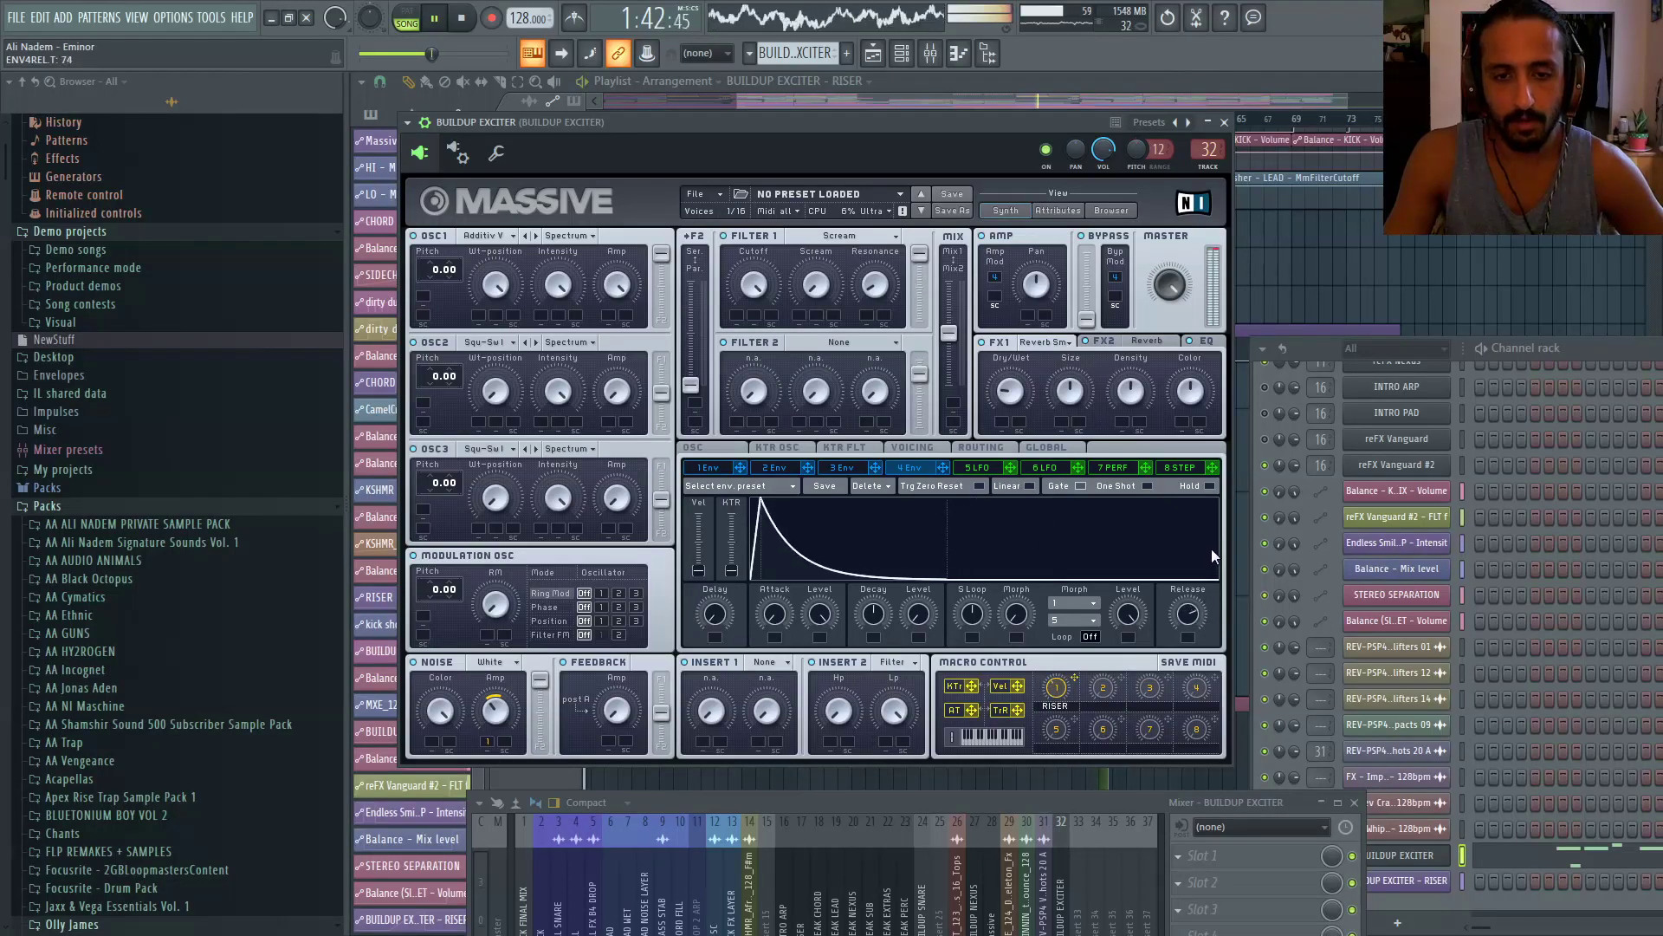
pyautogui.moveTo(1194, 610); pyautogui.dragTo(1201, 654)
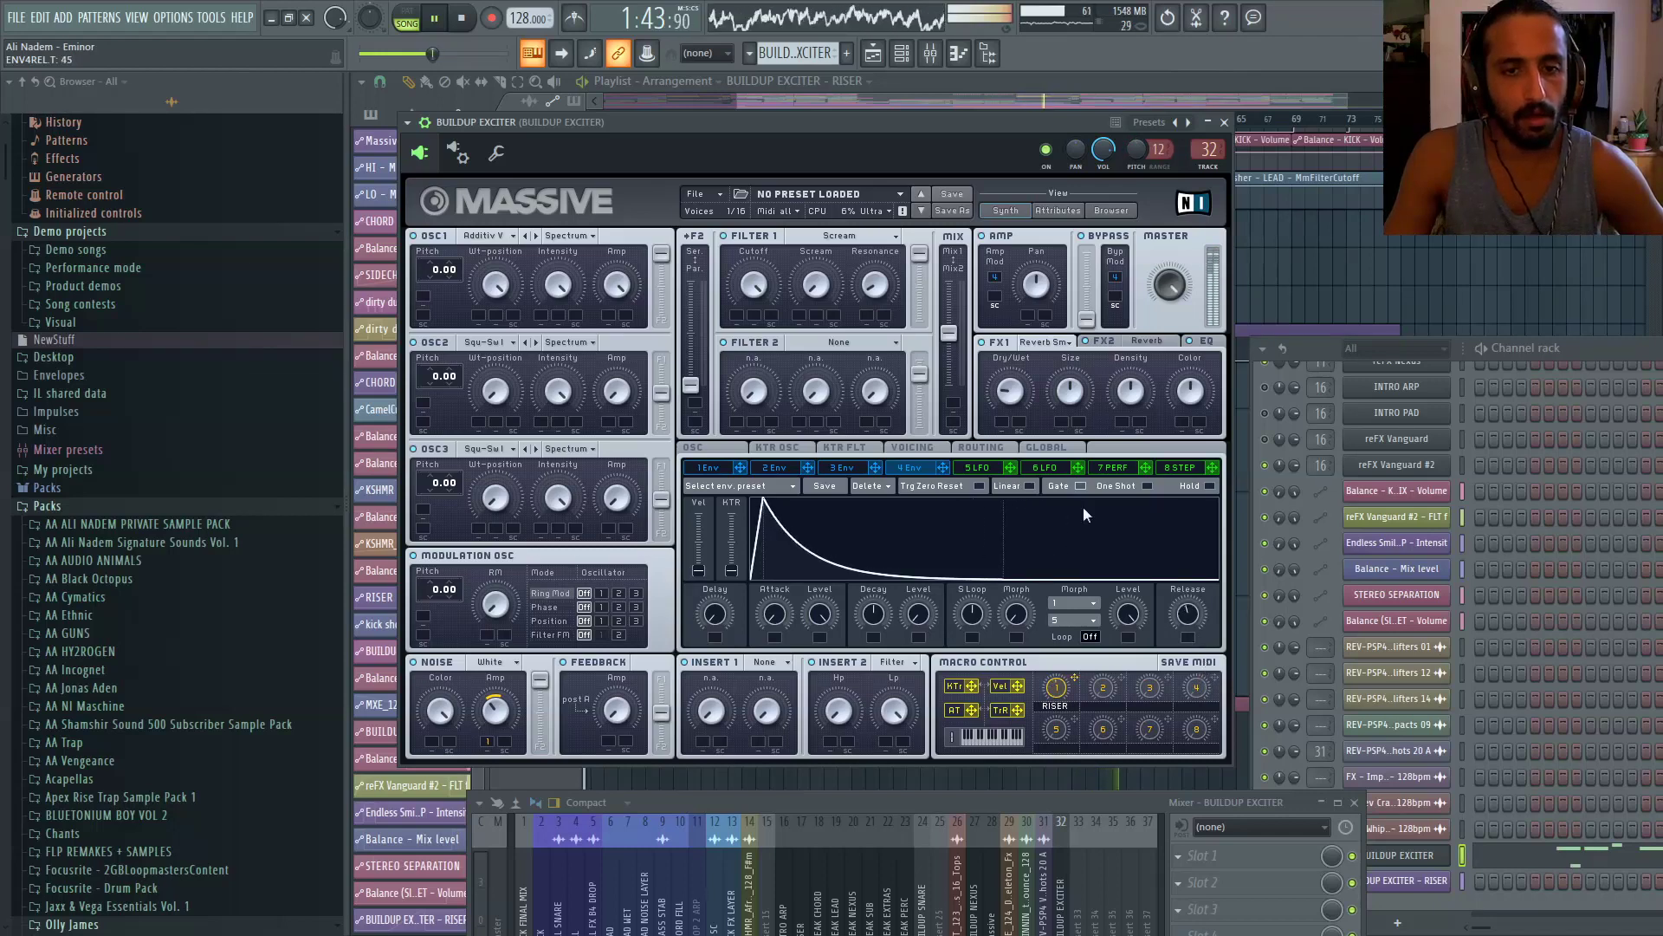
pyautogui.press('space')
pyautogui.press('space')
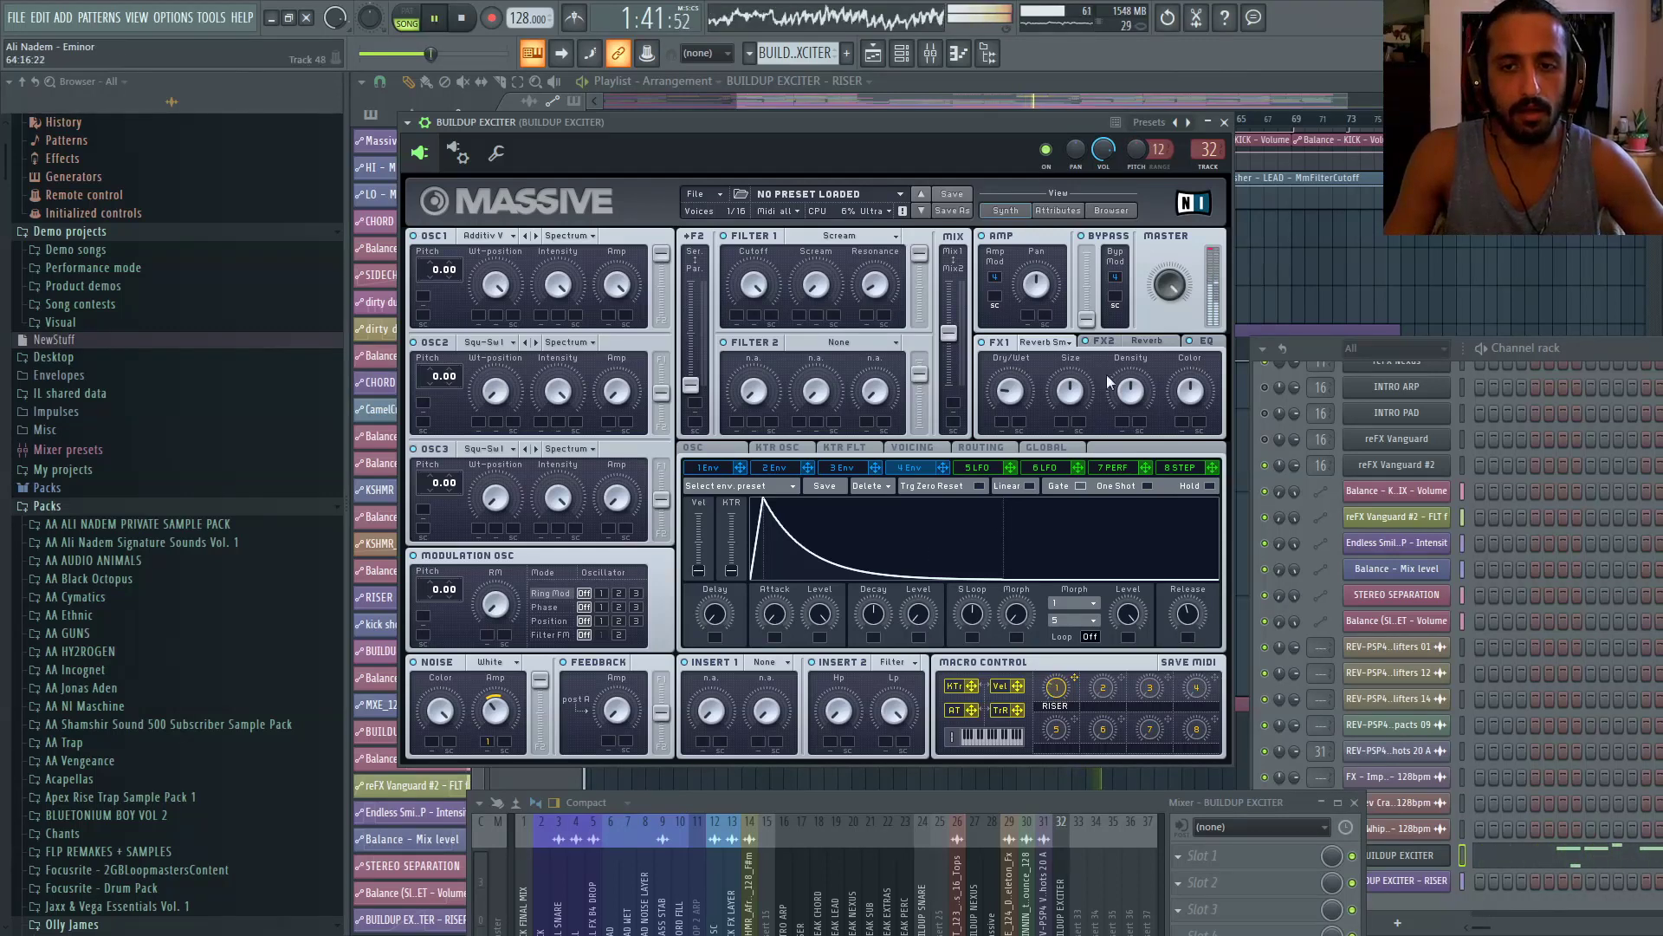
# Assign Macro 1 to the Low Shelf of Massive's EQ and replay the second buildup
pyautogui.moveTo(1008, 800); pyautogui.dragTo(1064, 605)
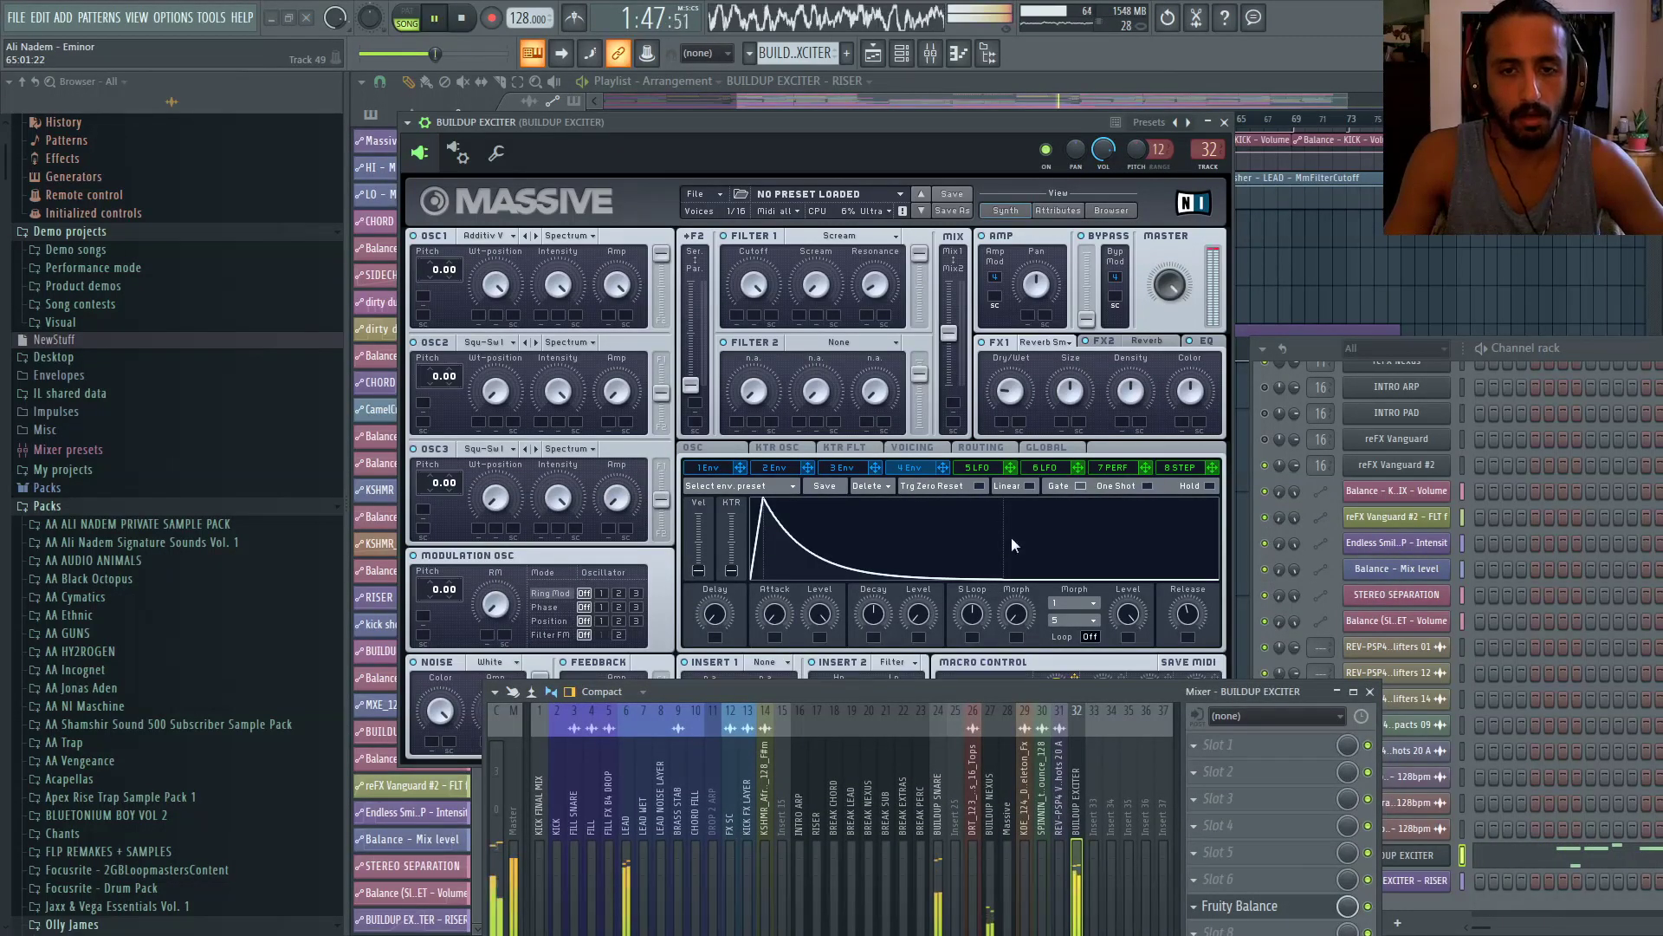
pyautogui.moveTo(970, 690); pyautogui.dragTo(973, 786)
pyautogui.click(1205, 341)
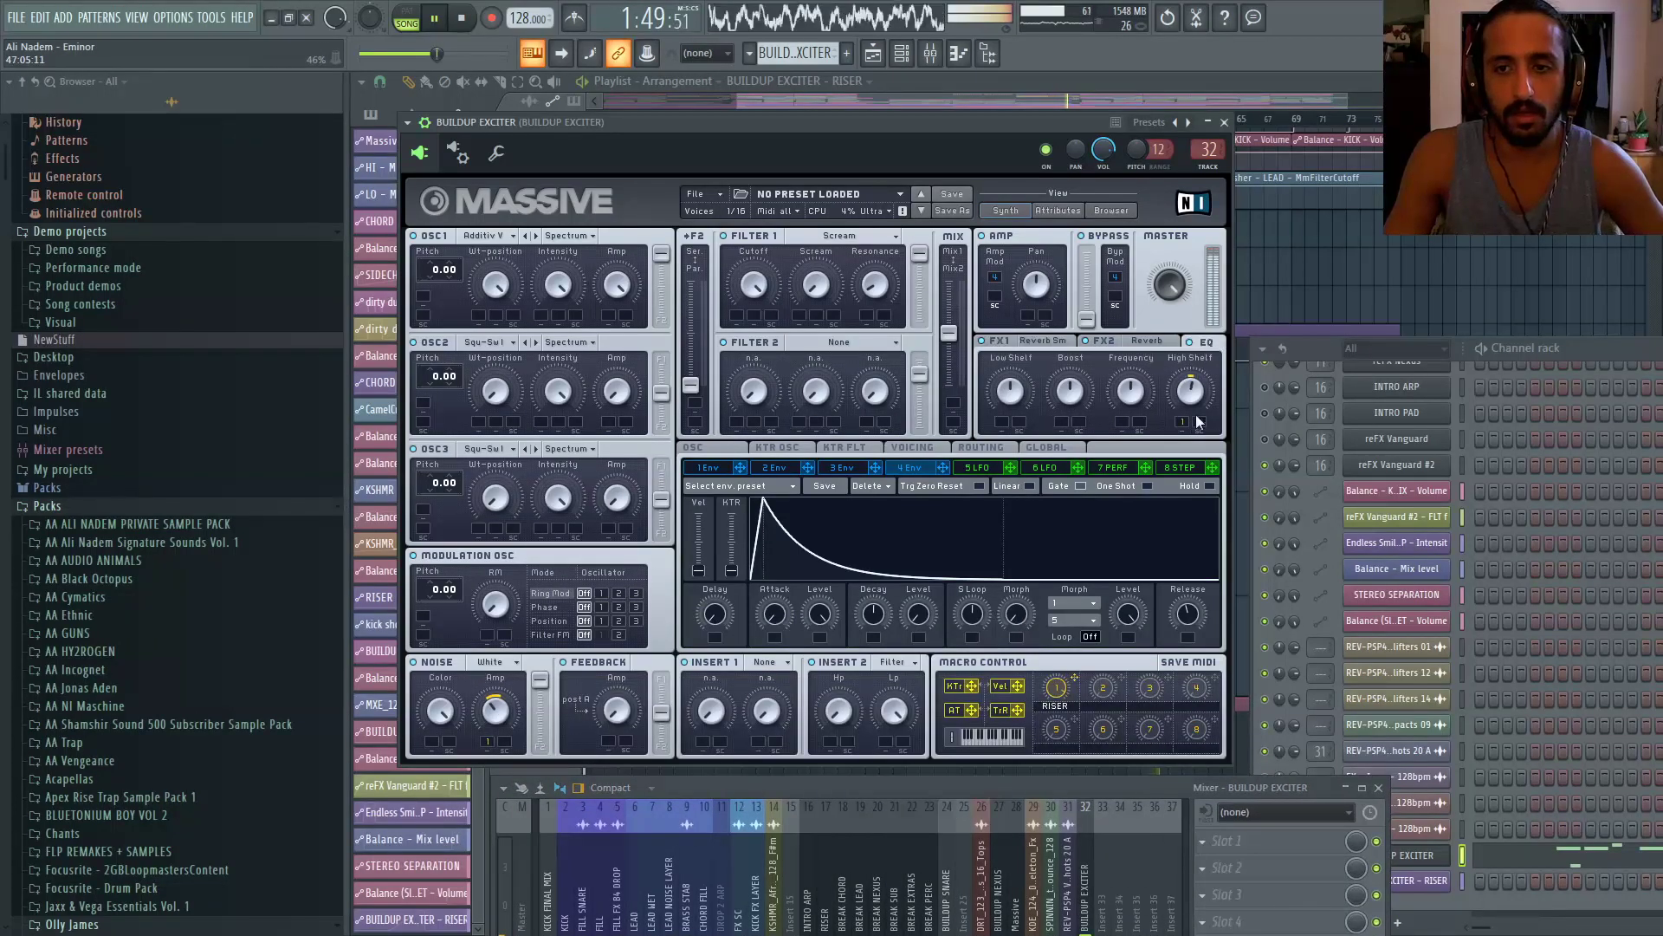
pyautogui.press('space')
pyautogui.moveTo(1074, 680); pyautogui.dragTo(1002, 422)
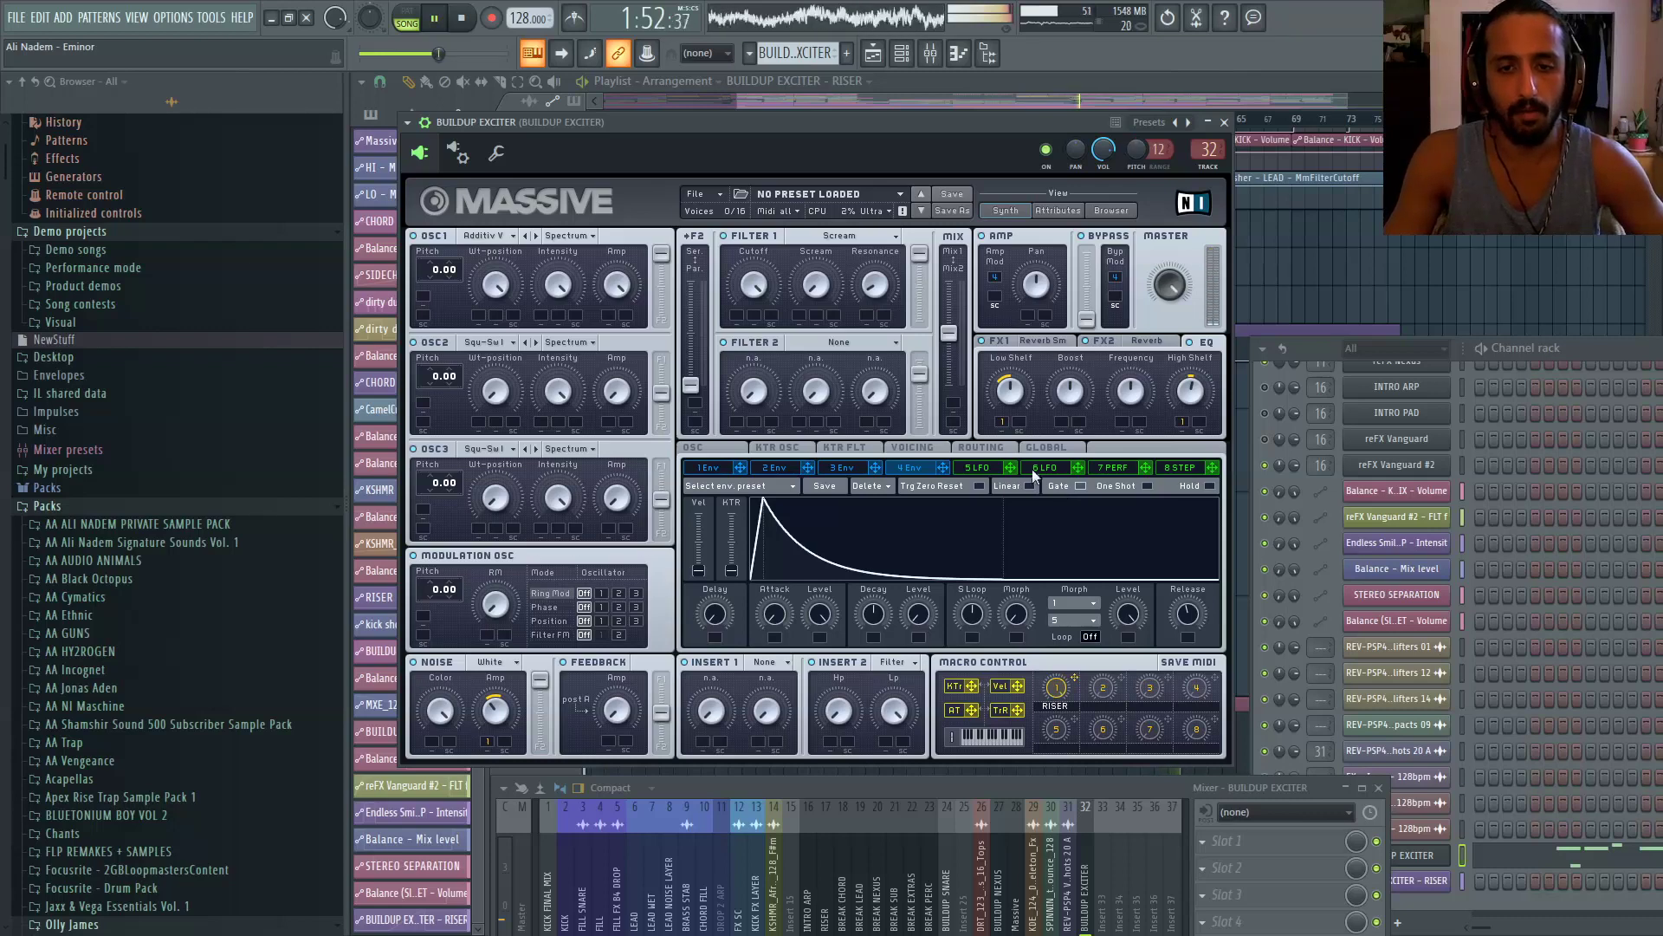
pyautogui.press('space')
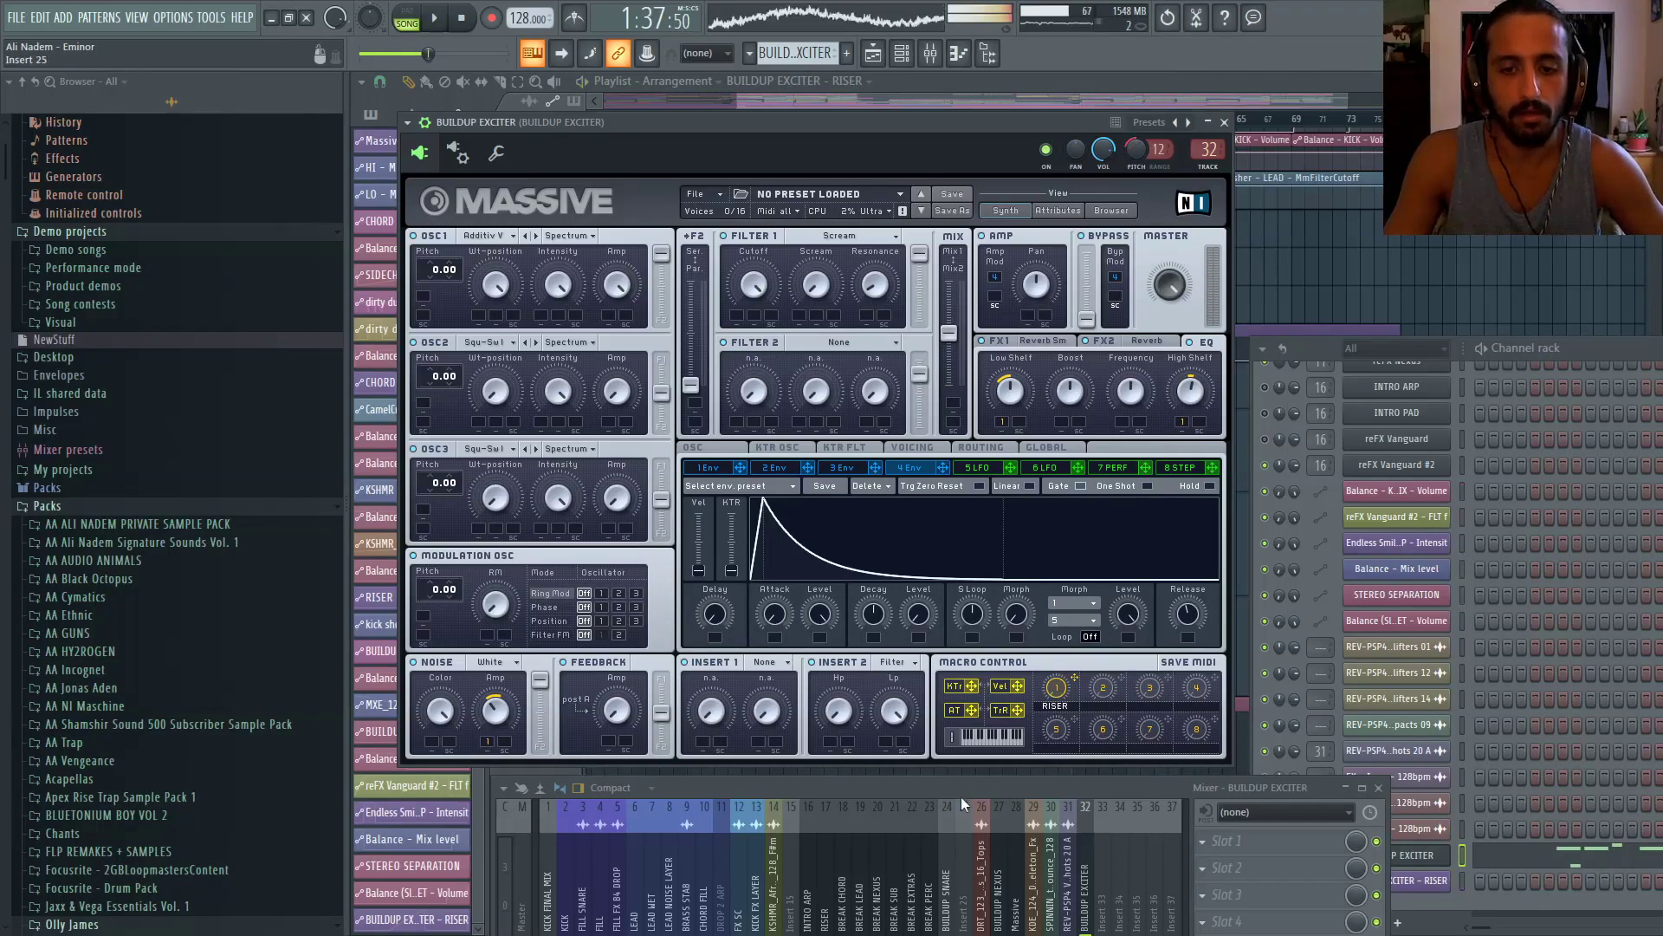
pyautogui.press('space')
# Link the BUILDUP EXCITER mixer track's stereo separation to the STEREO SEPARATION automation clip
pyautogui.moveTo(959, 786); pyautogui.dragTo(909, 141)
pyautogui.rightClick(1039, 671)
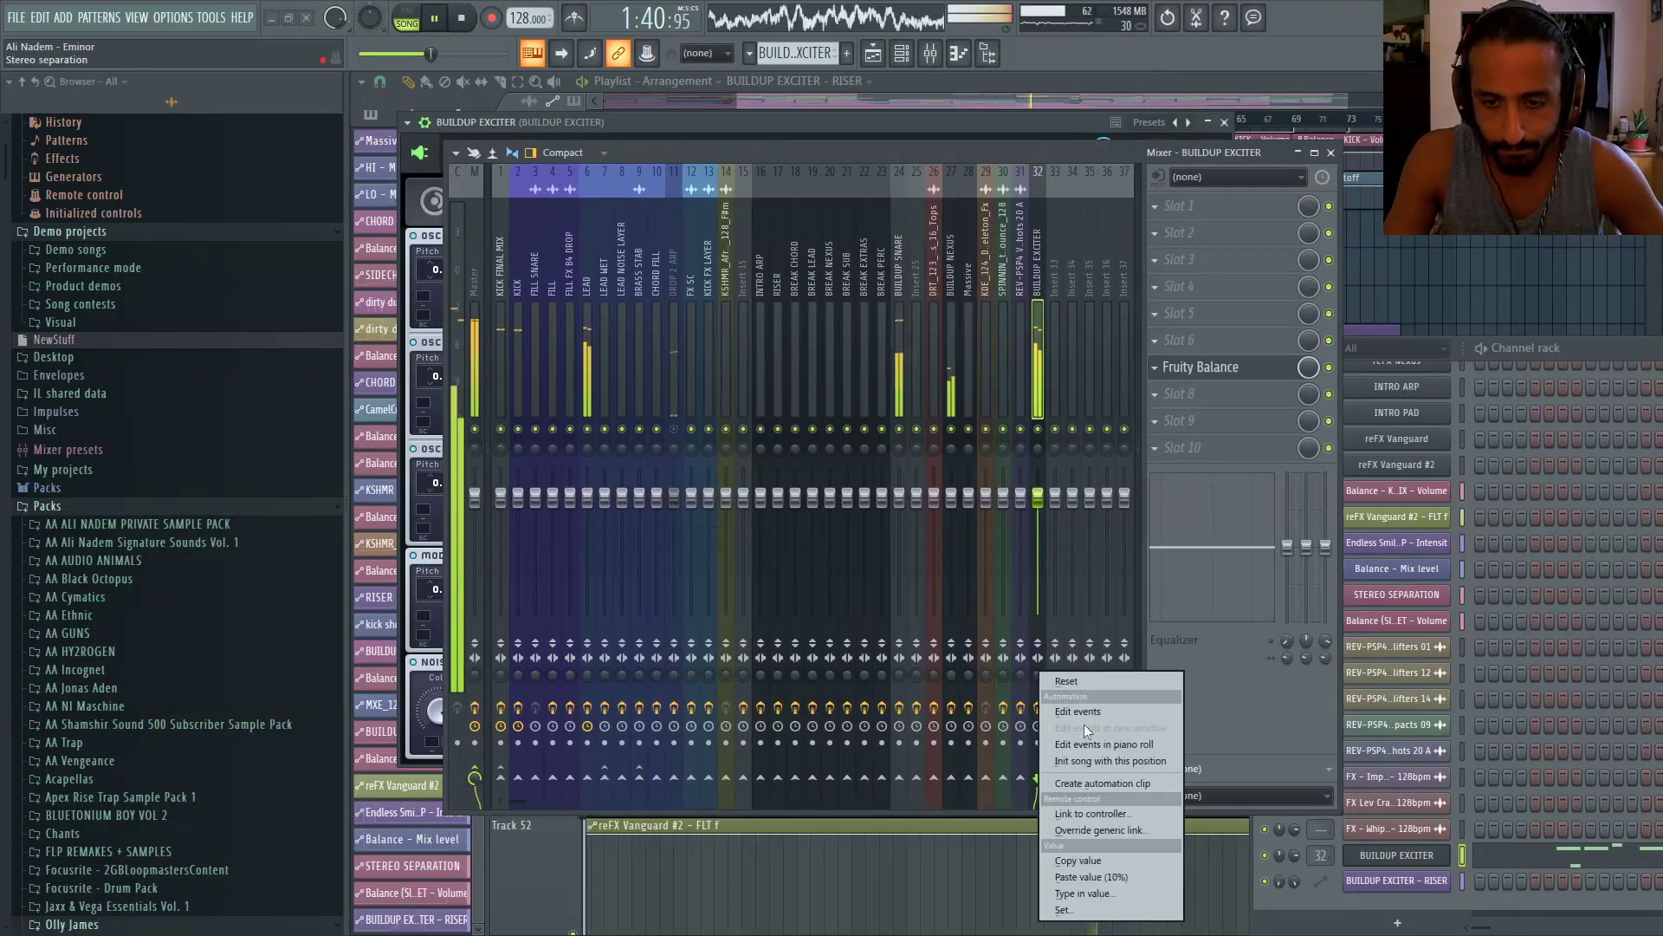
pyautogui.click(1089, 798)
pyautogui.click(859, 434)
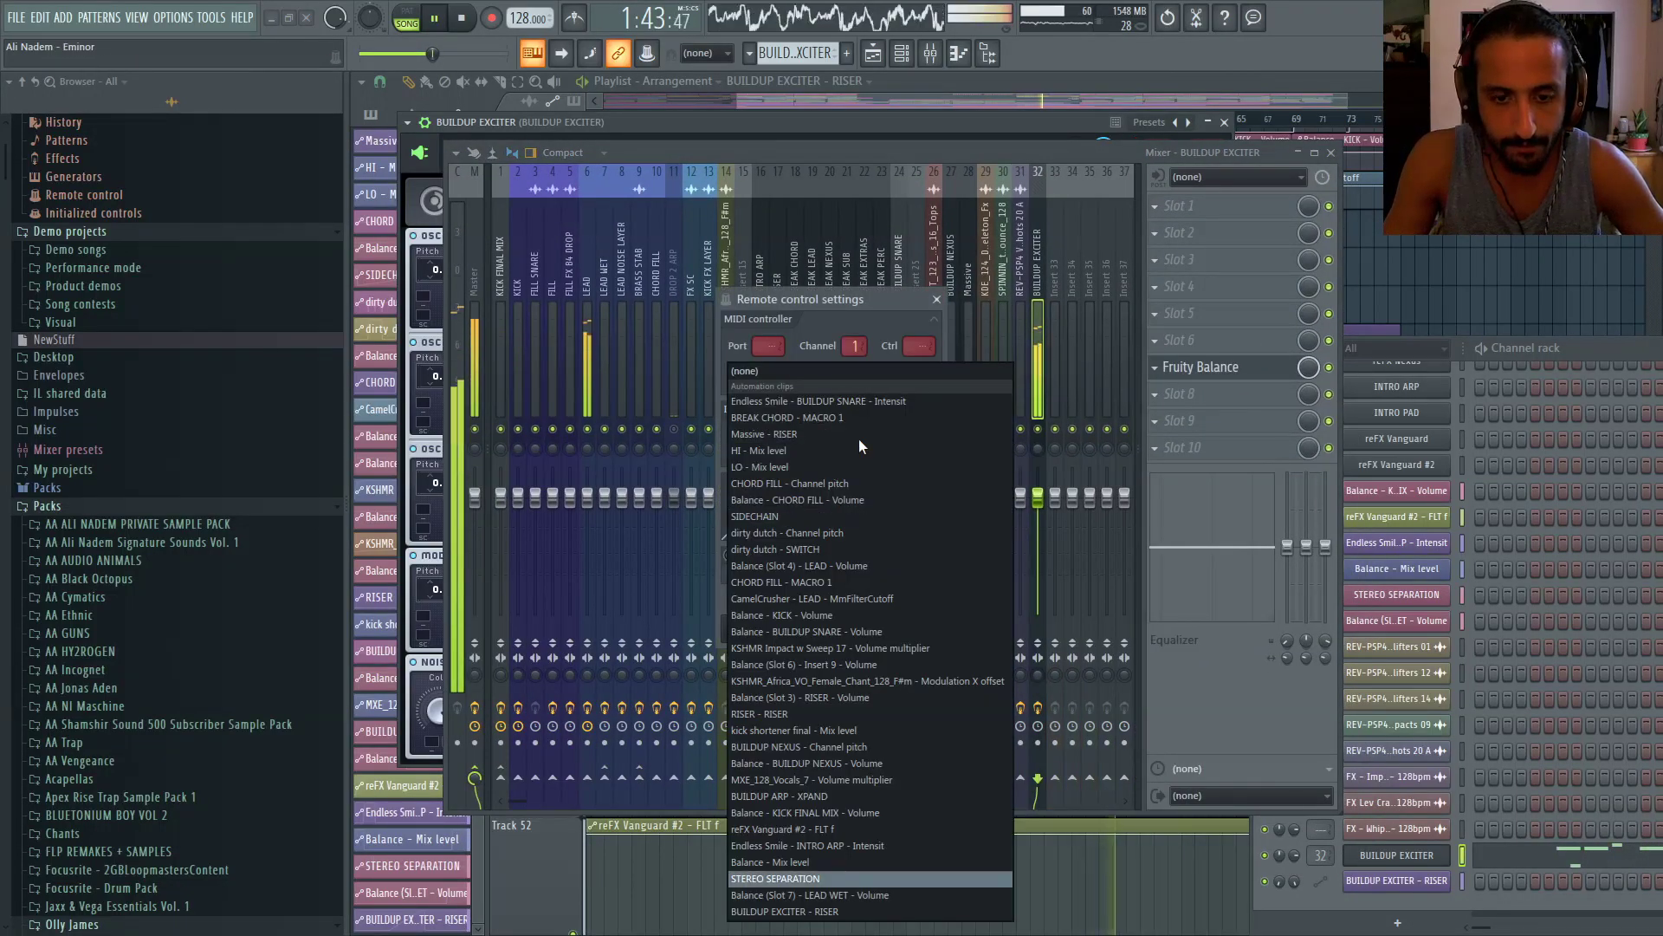
pyautogui.click(856, 877)
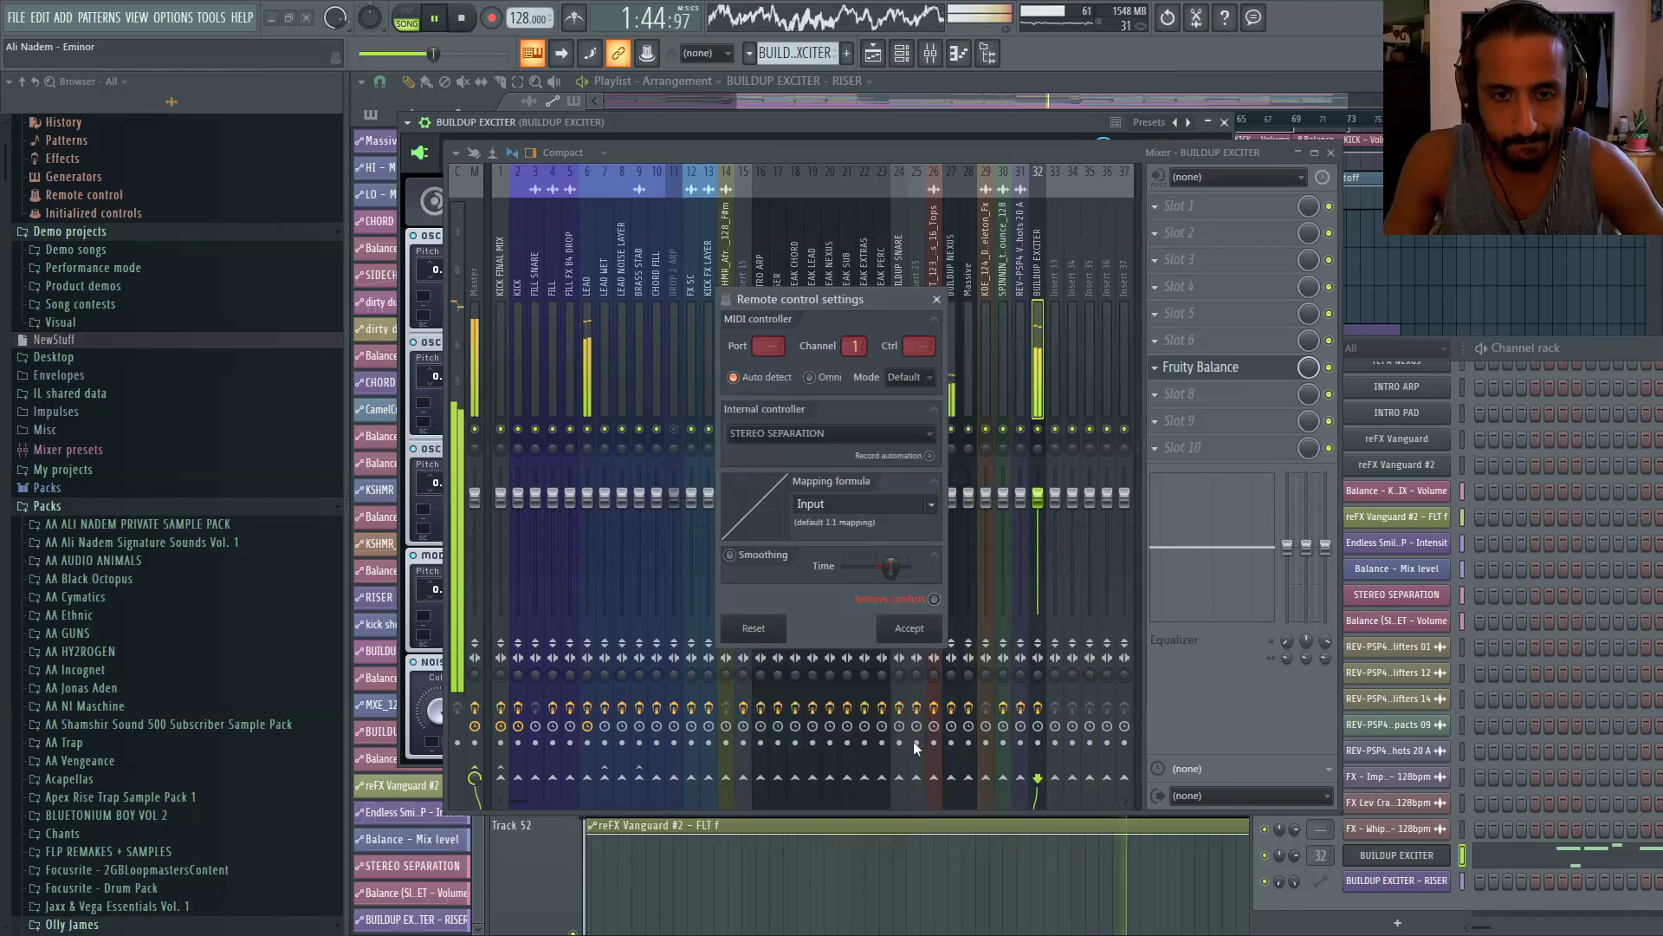
pyautogui.click(908, 630)
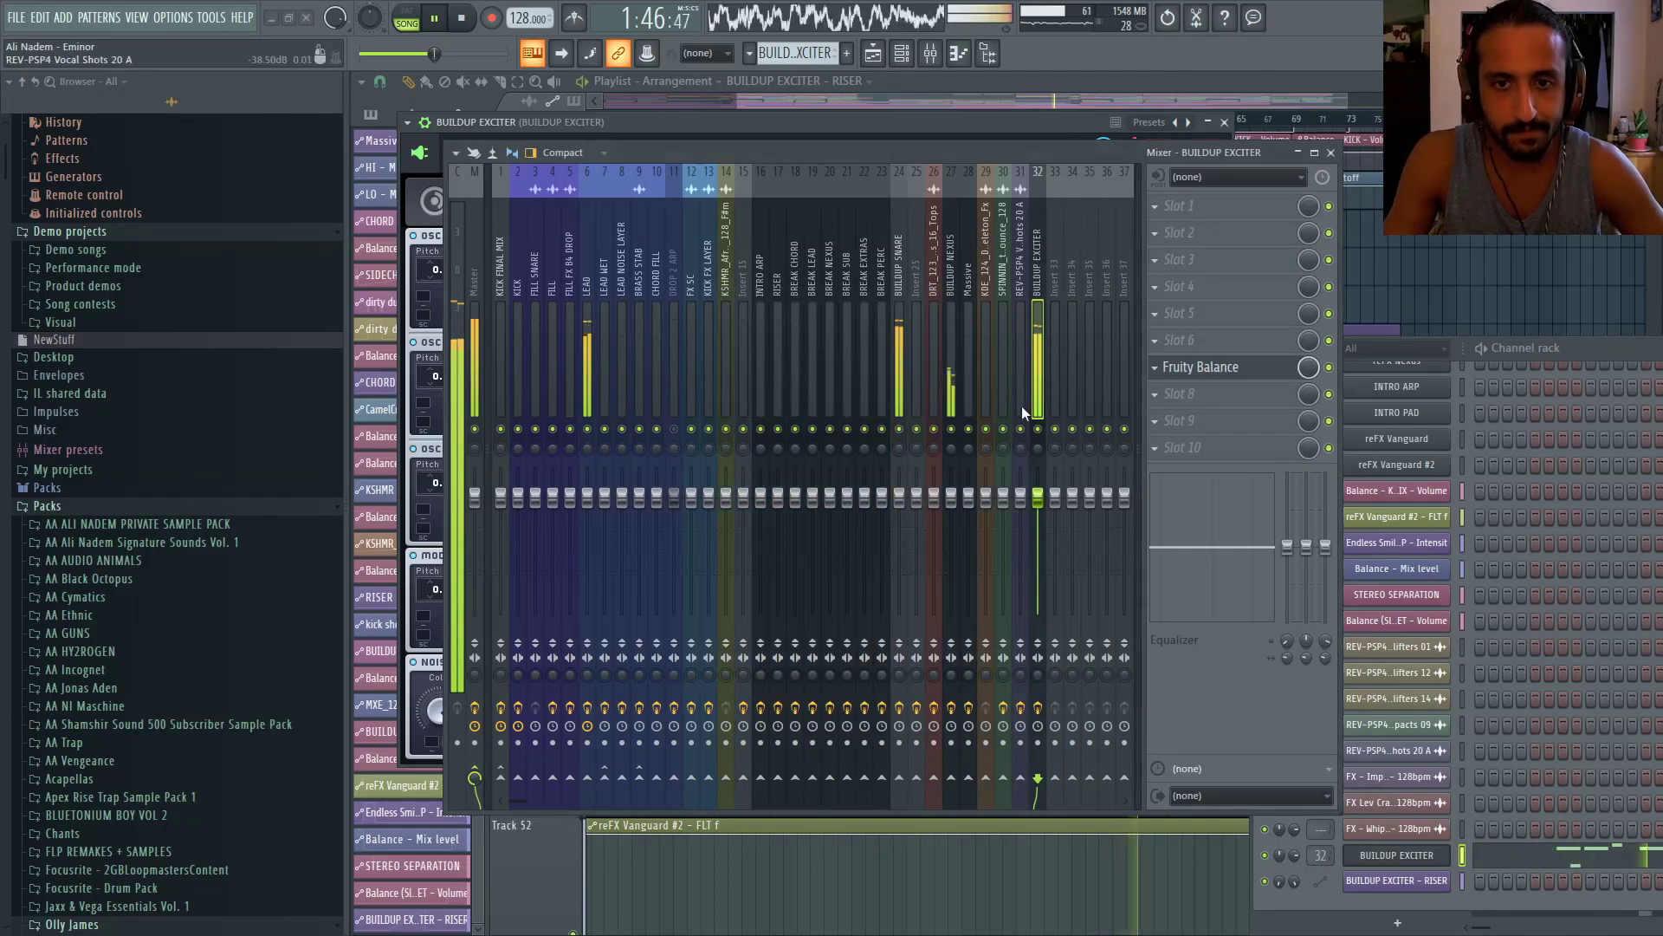
# Link the BUILDUP SNARE mixer track's stereo separation to the STEREO SEPARATION automation clip
pyautogui.click(899, 288)
pyautogui.rightClick(897, 675)
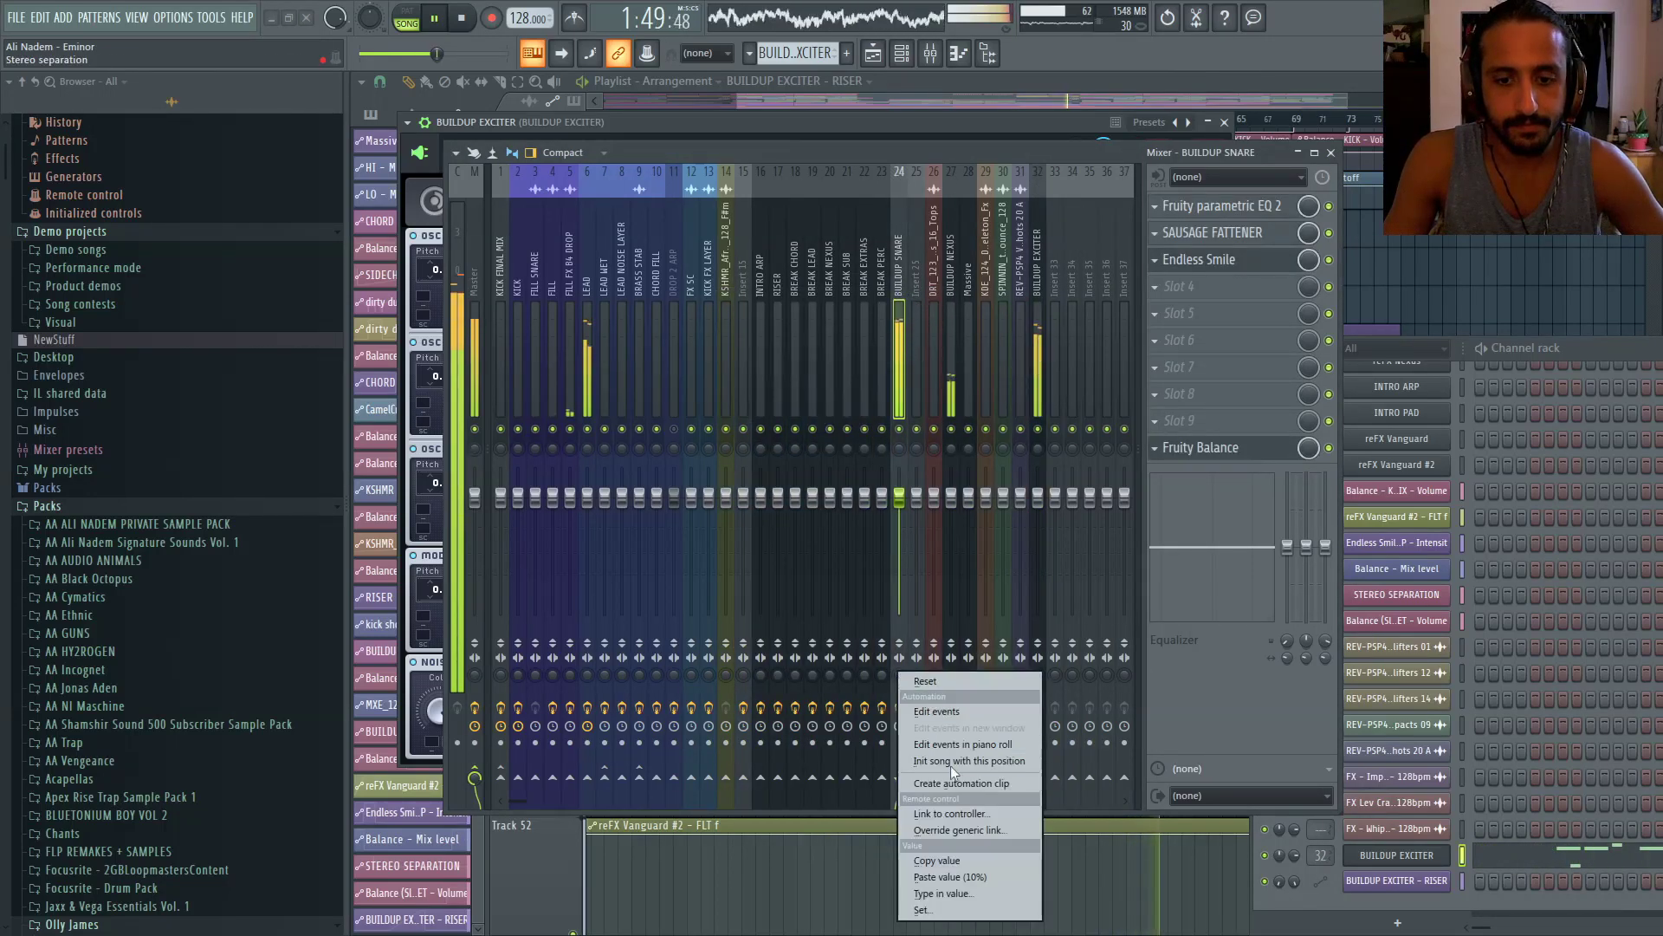
pyautogui.click(949, 765)
pyautogui.click(858, 433)
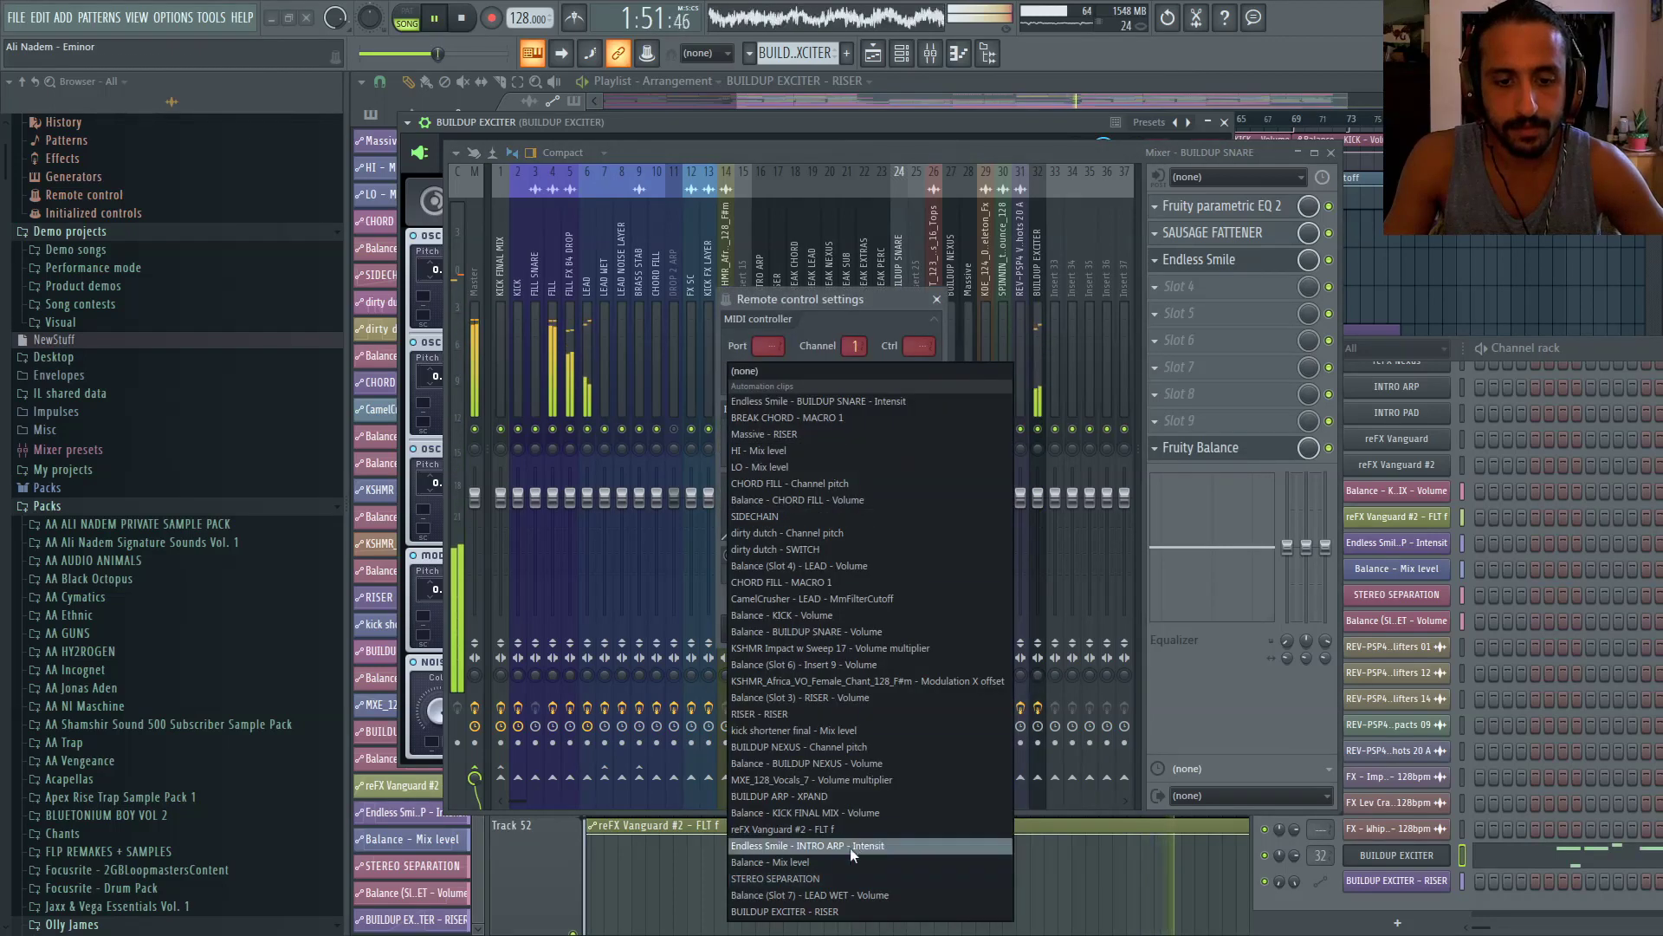
pyautogui.click(858, 879)
pyautogui.click(908, 628)
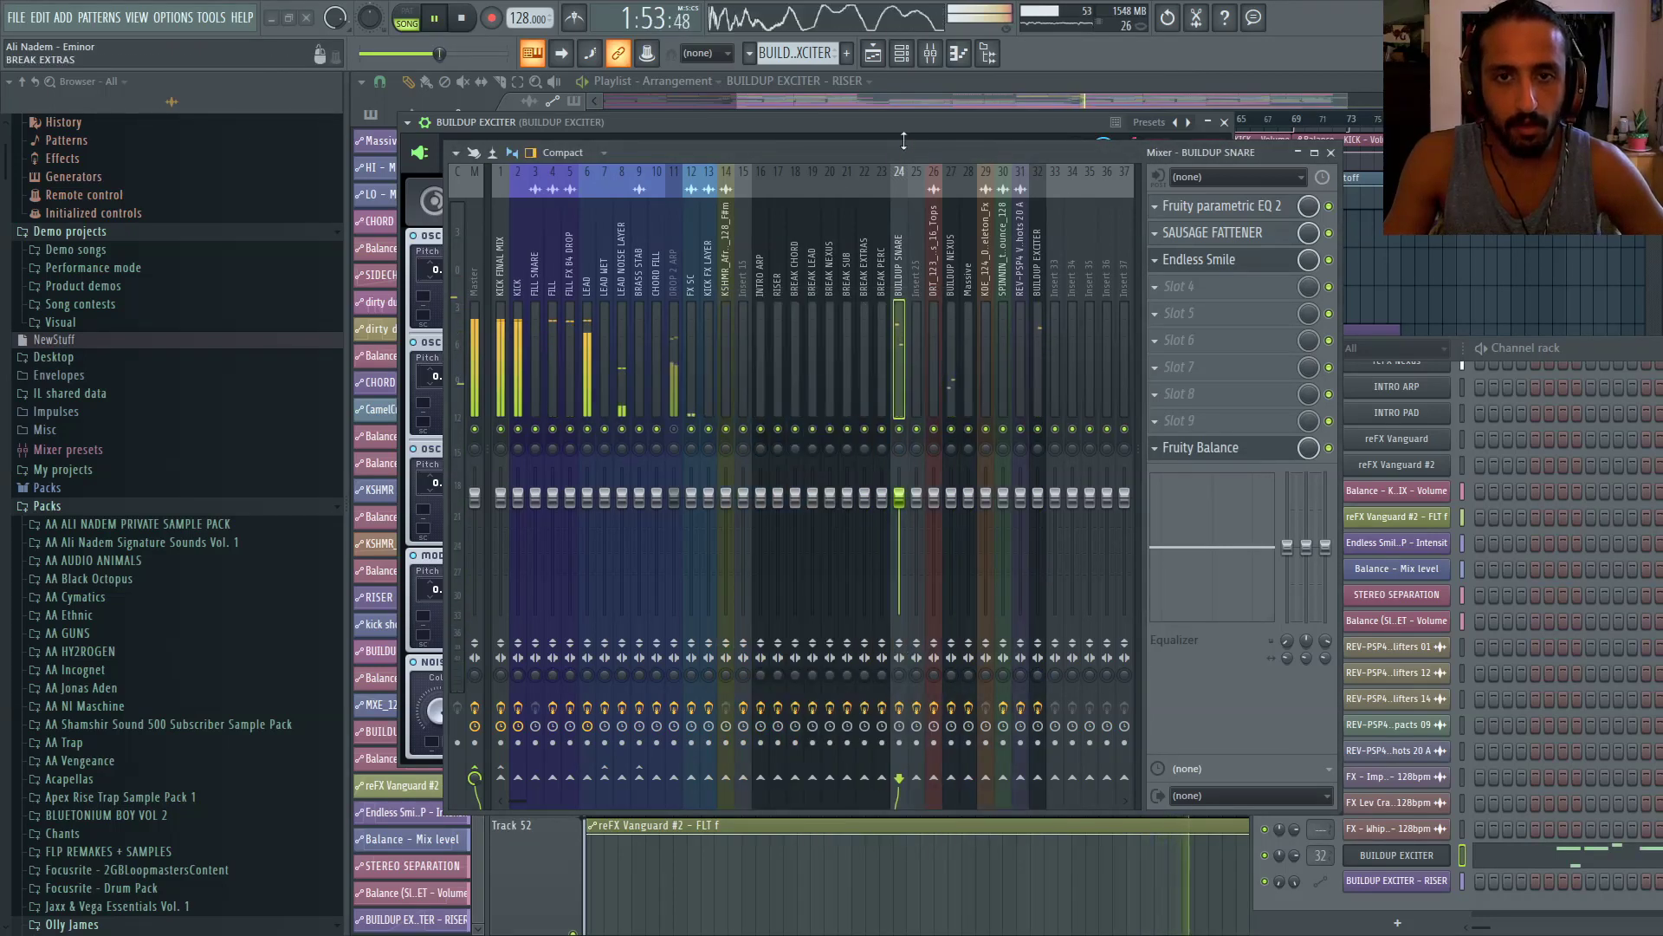
# Clear the view of the playlist and replay the end of the second buildup from around bar 57
pyautogui.moveTo(903, 146); pyautogui.dragTo(965, 411)
pyautogui.moveTo(1051, 125); pyautogui.dragTo(1069, 347)
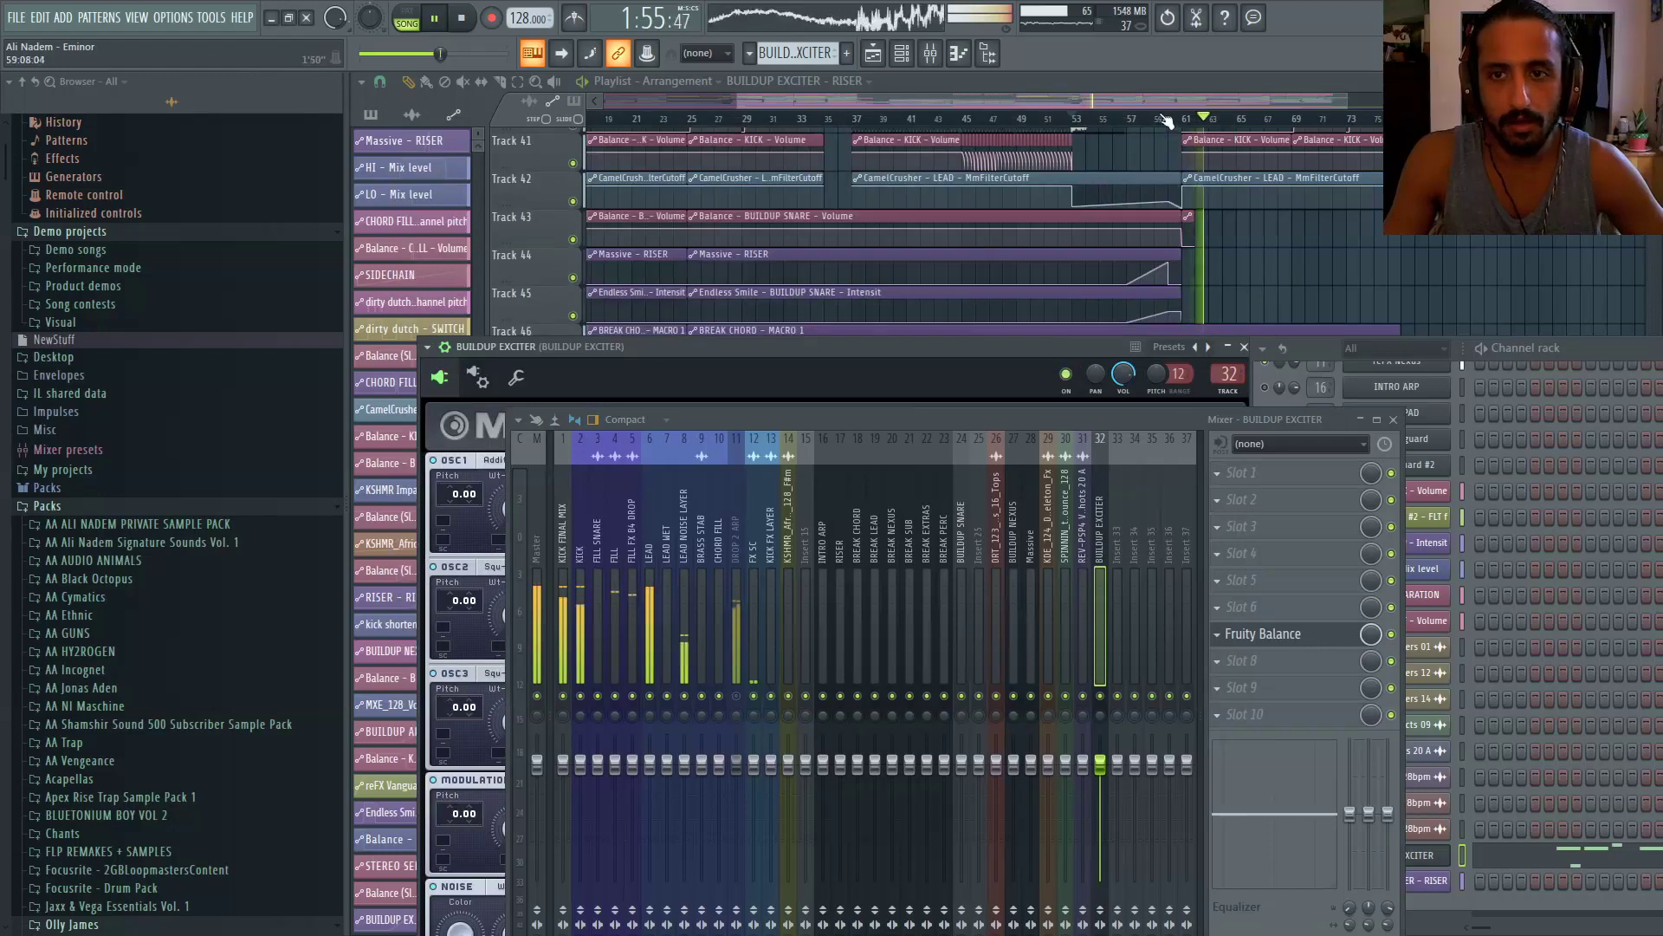
pyautogui.click(1166, 120)
pyautogui.click(1138, 120)
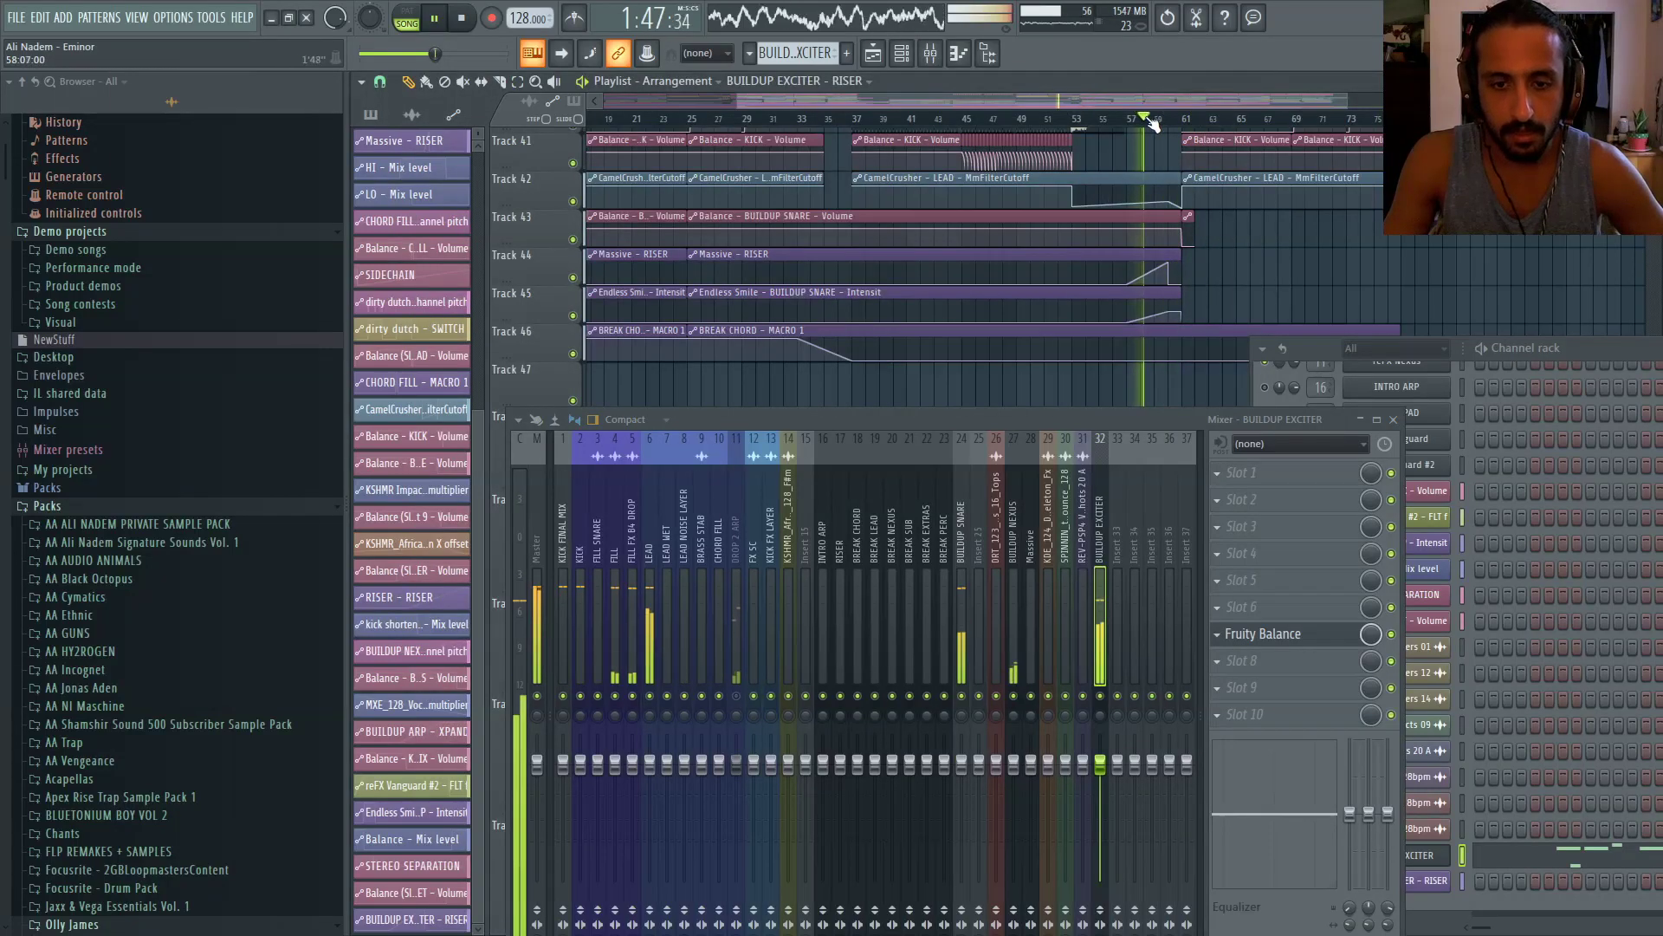
# Stop playback and move the BUILDUP SNARE mixer track to insert 6, between FILL FX 84 DROP and LEAD
pyautogui.click(966, 485)
pyautogui.moveTo(972, 425); pyautogui.dragTo(978, 230)
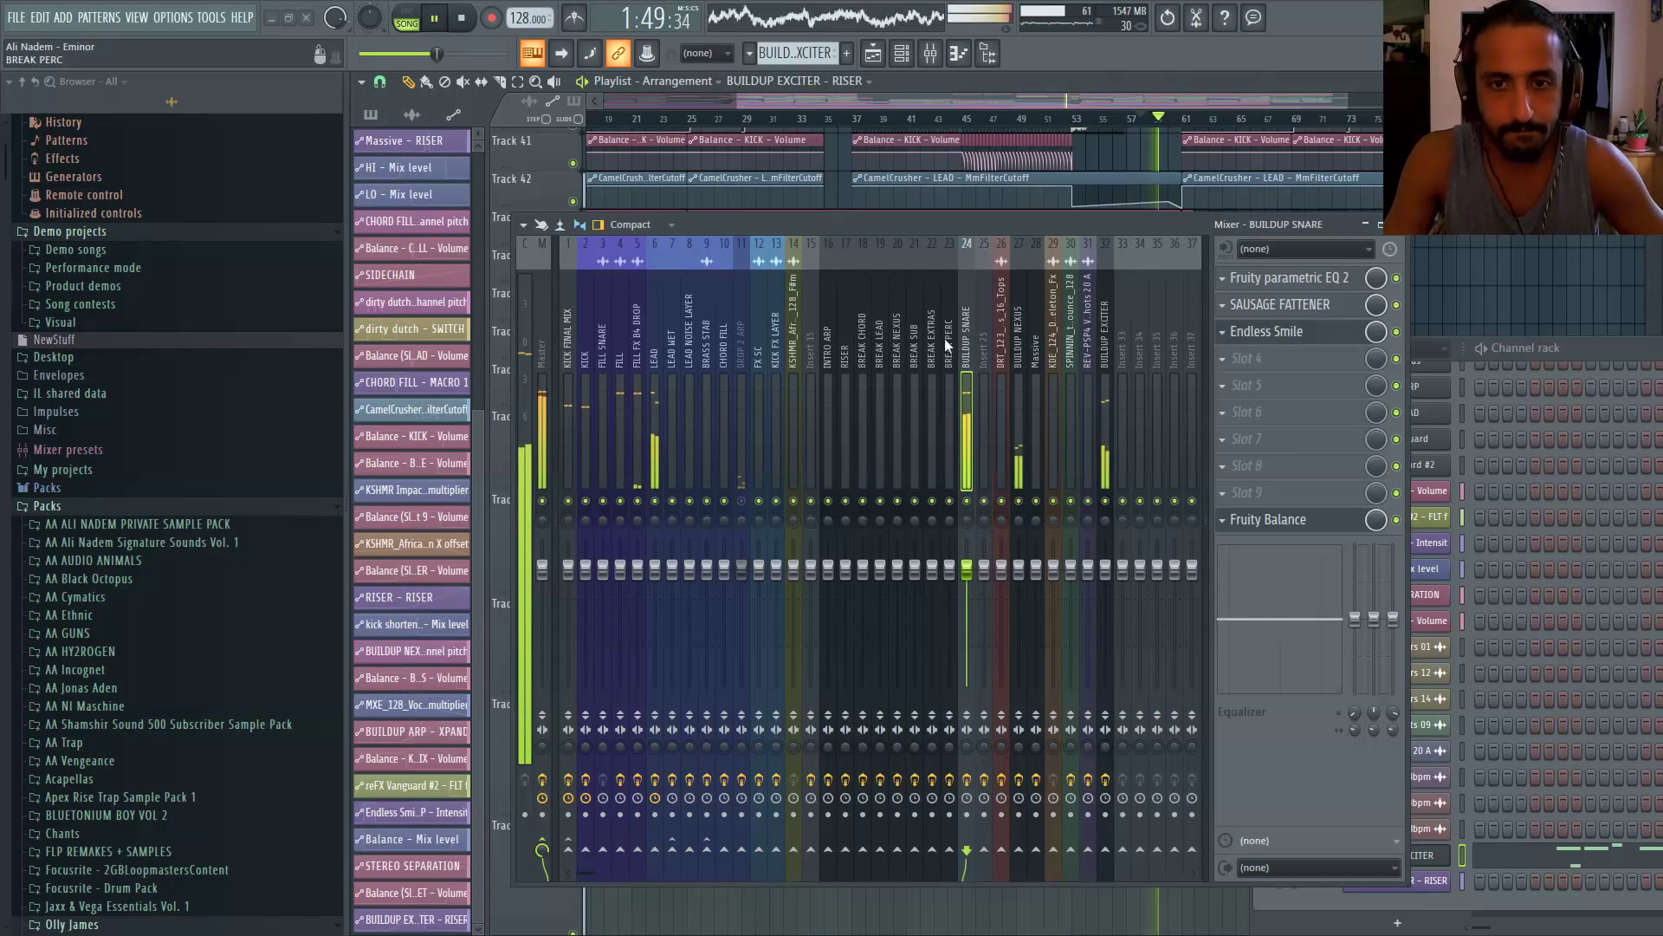
pyautogui.press('space')
pyautogui.hotkey('alt', 'Left')
pyautogui.hotkey('alt', 'Left')
pyautogui.hotkey('alt', 'Left')
pyautogui.hotkey('alt', 'Left')
pyautogui.hotkey('alt', 'Left')
pyautogui.hotkey('alt', 'Left')
pyautogui.hotkey('alt', 'Left')
pyautogui.hotkey('alt', 'Left')
pyautogui.hotkey('alt', 'Left')
pyautogui.hotkey('alt', 'Left')
pyautogui.hotkey('alt', 'Left')
pyautogui.hotkey('alt', 'Left')
pyautogui.hotkey('alt', 'Left')
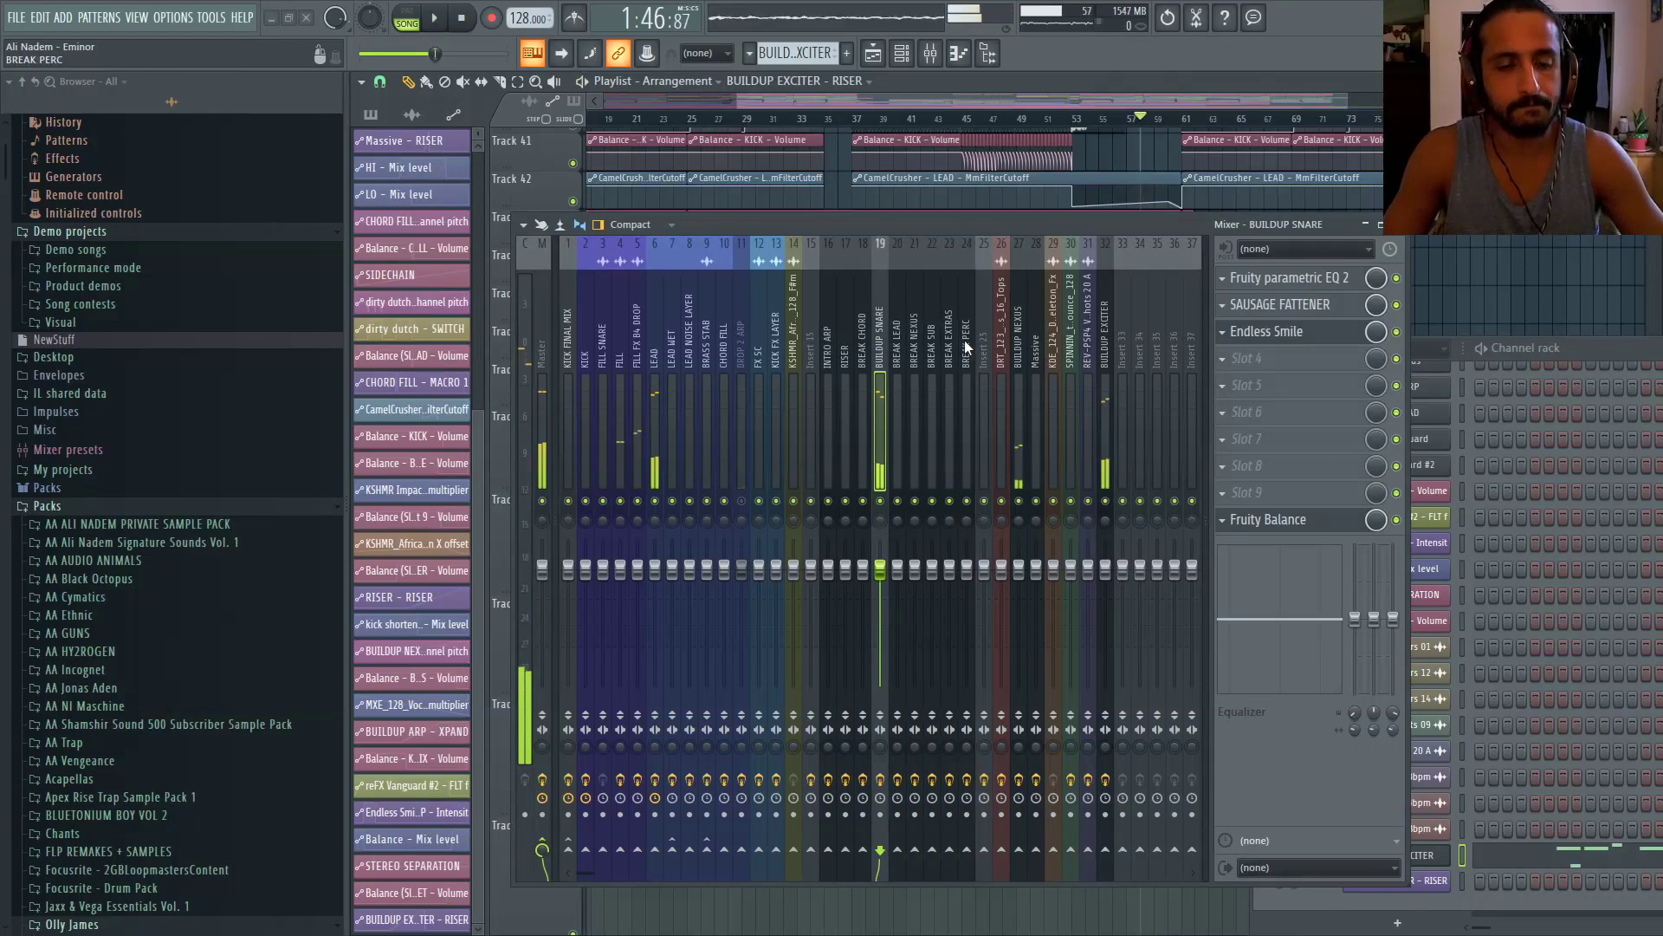
pyautogui.hotkey('alt', 'Left')
pyautogui.hotkey('alt', 'Left')
pyautogui.hotkey('alt', 'Left')
pyautogui.hotkey('alt', 'Left')
pyautogui.hotkey('alt', 'Left')
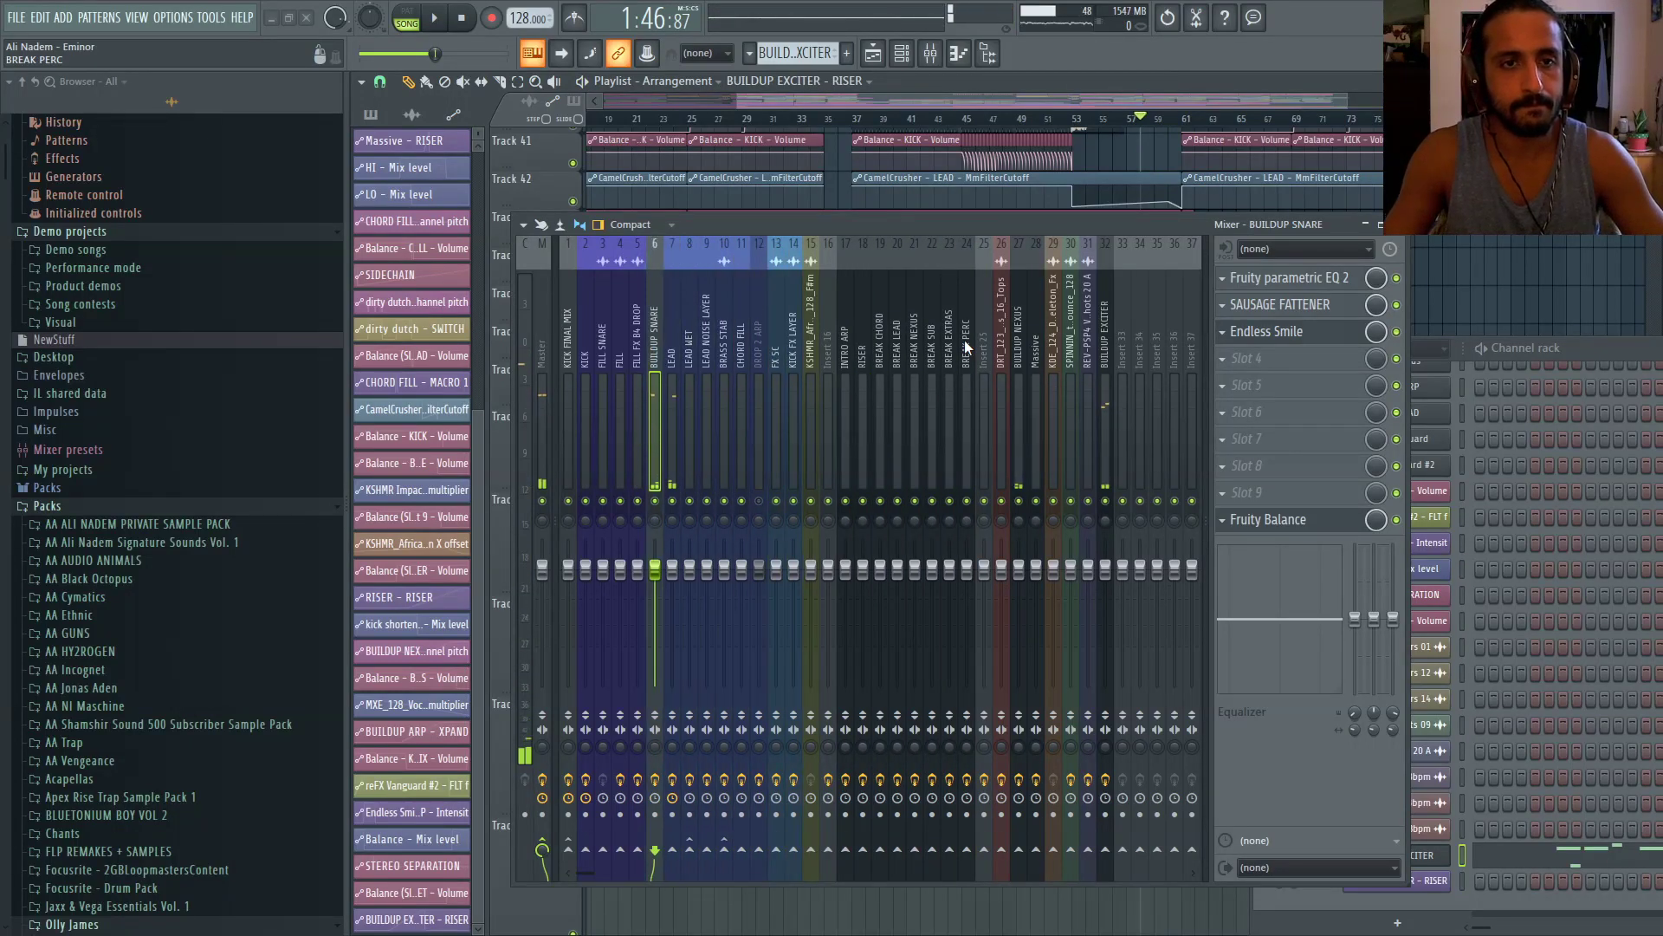
# Color the BUILDUP SNARE mixer track purple to match the neighboring fill tracks
pyautogui.press('F2')
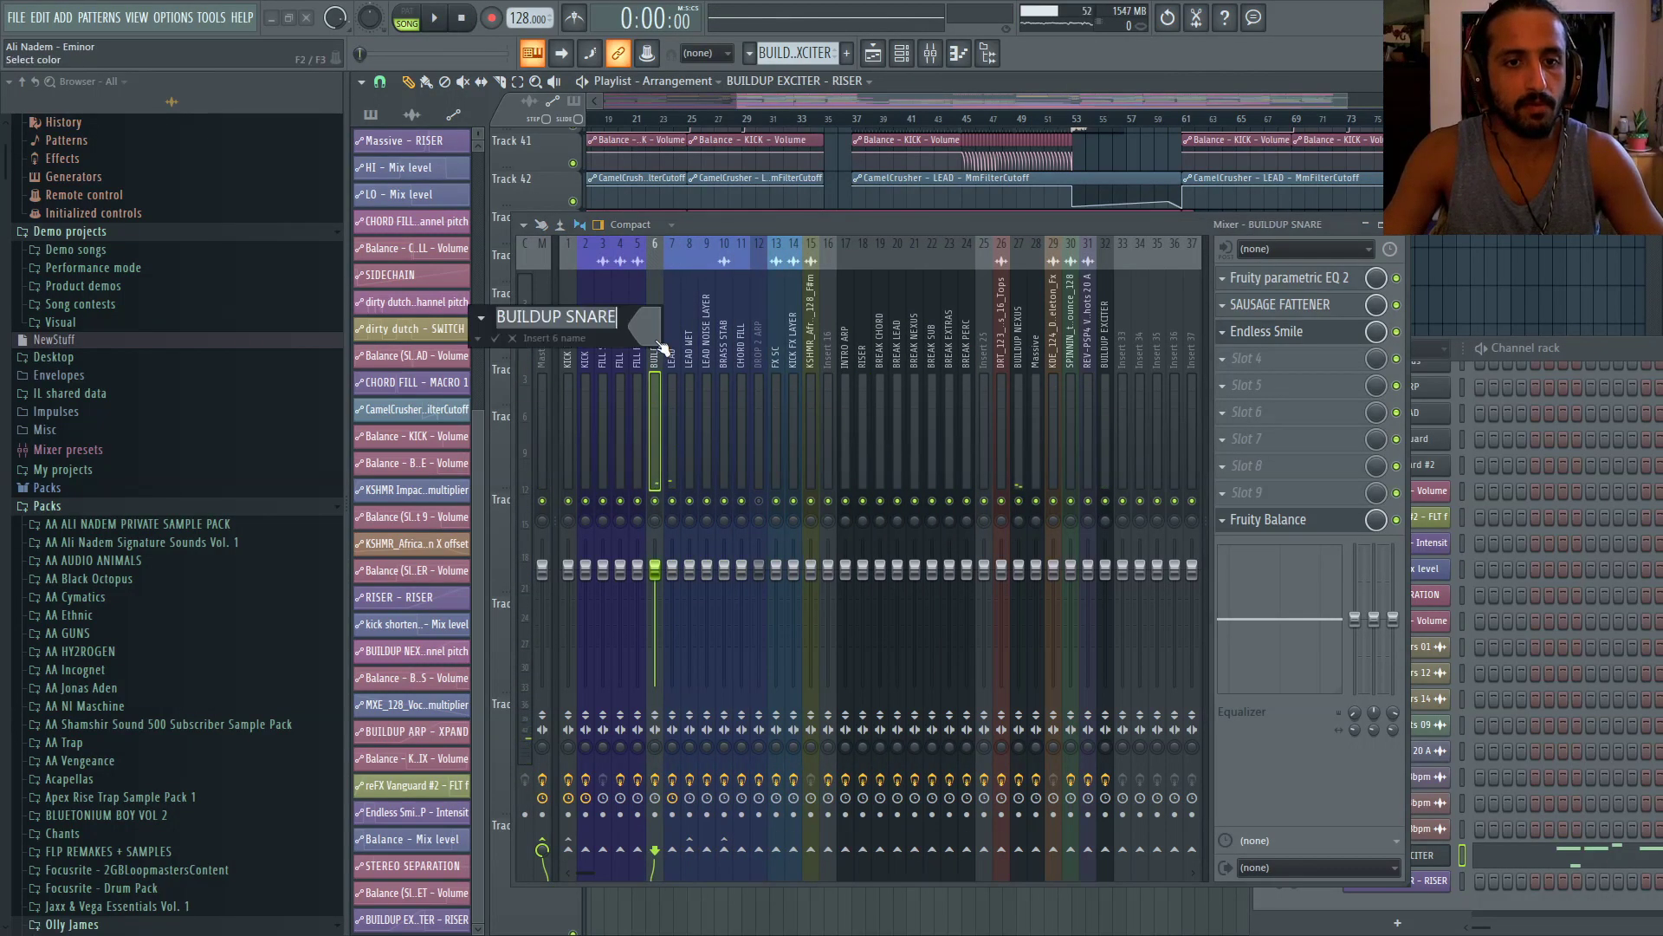
pyautogui.click(655, 339)
pyautogui.click(788, 315)
pyautogui.press('Return')
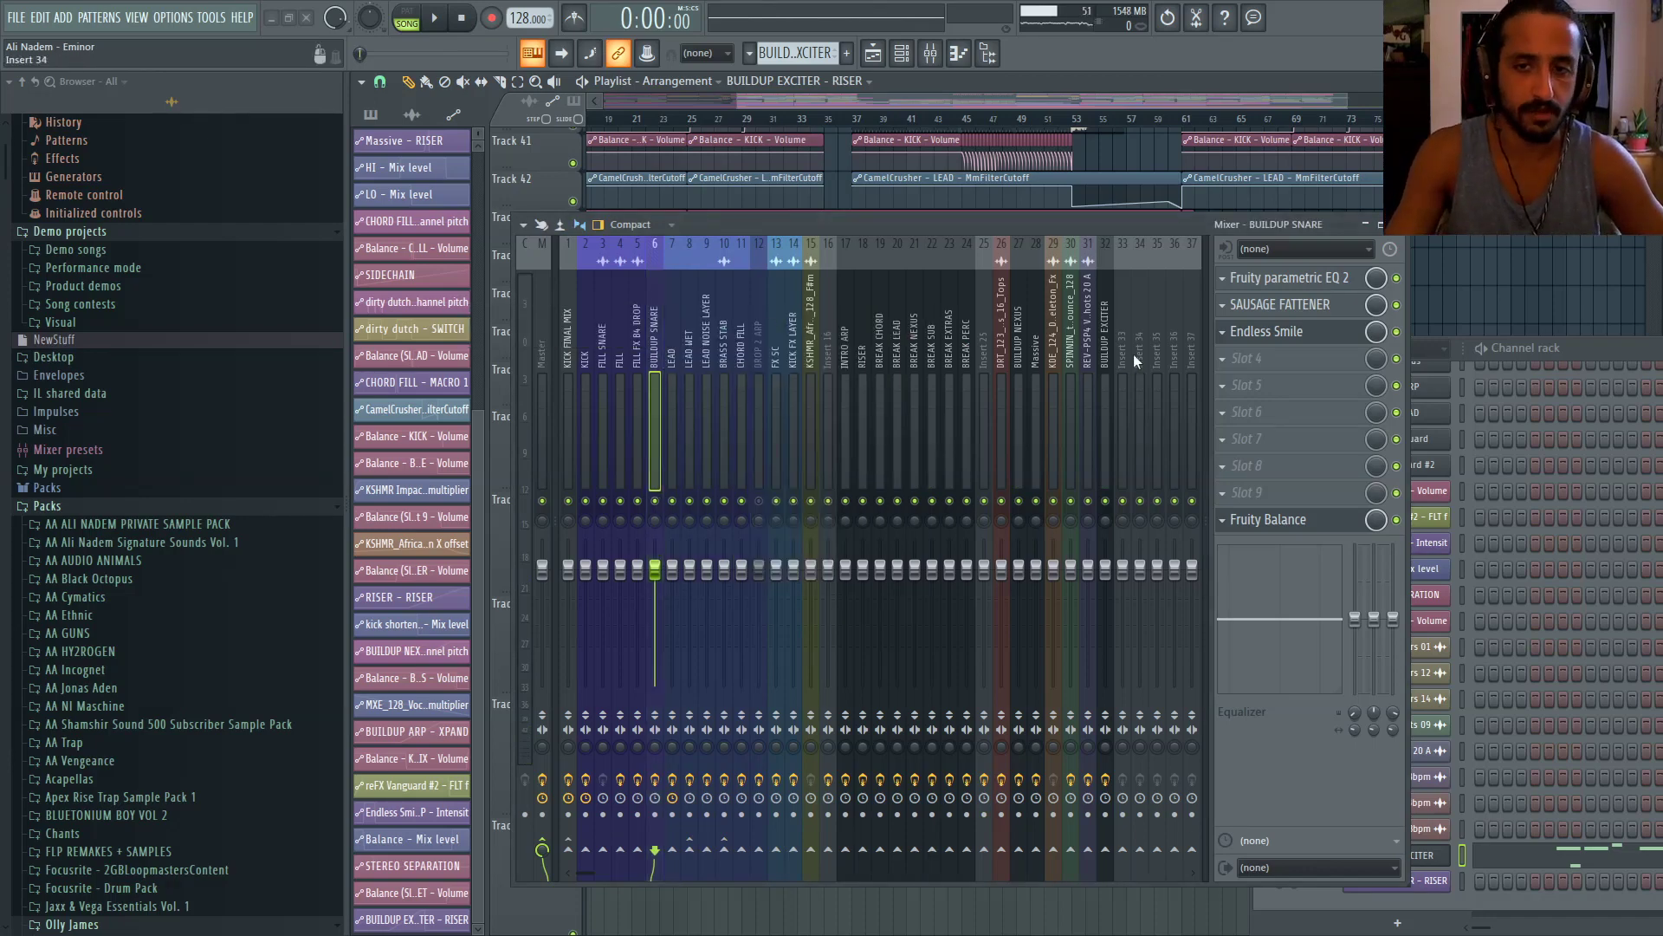
# Move the BUILDUP EXCITER mixer track to insert 15, directly after KICK FX LAYER
pyautogui.click(1110, 346)
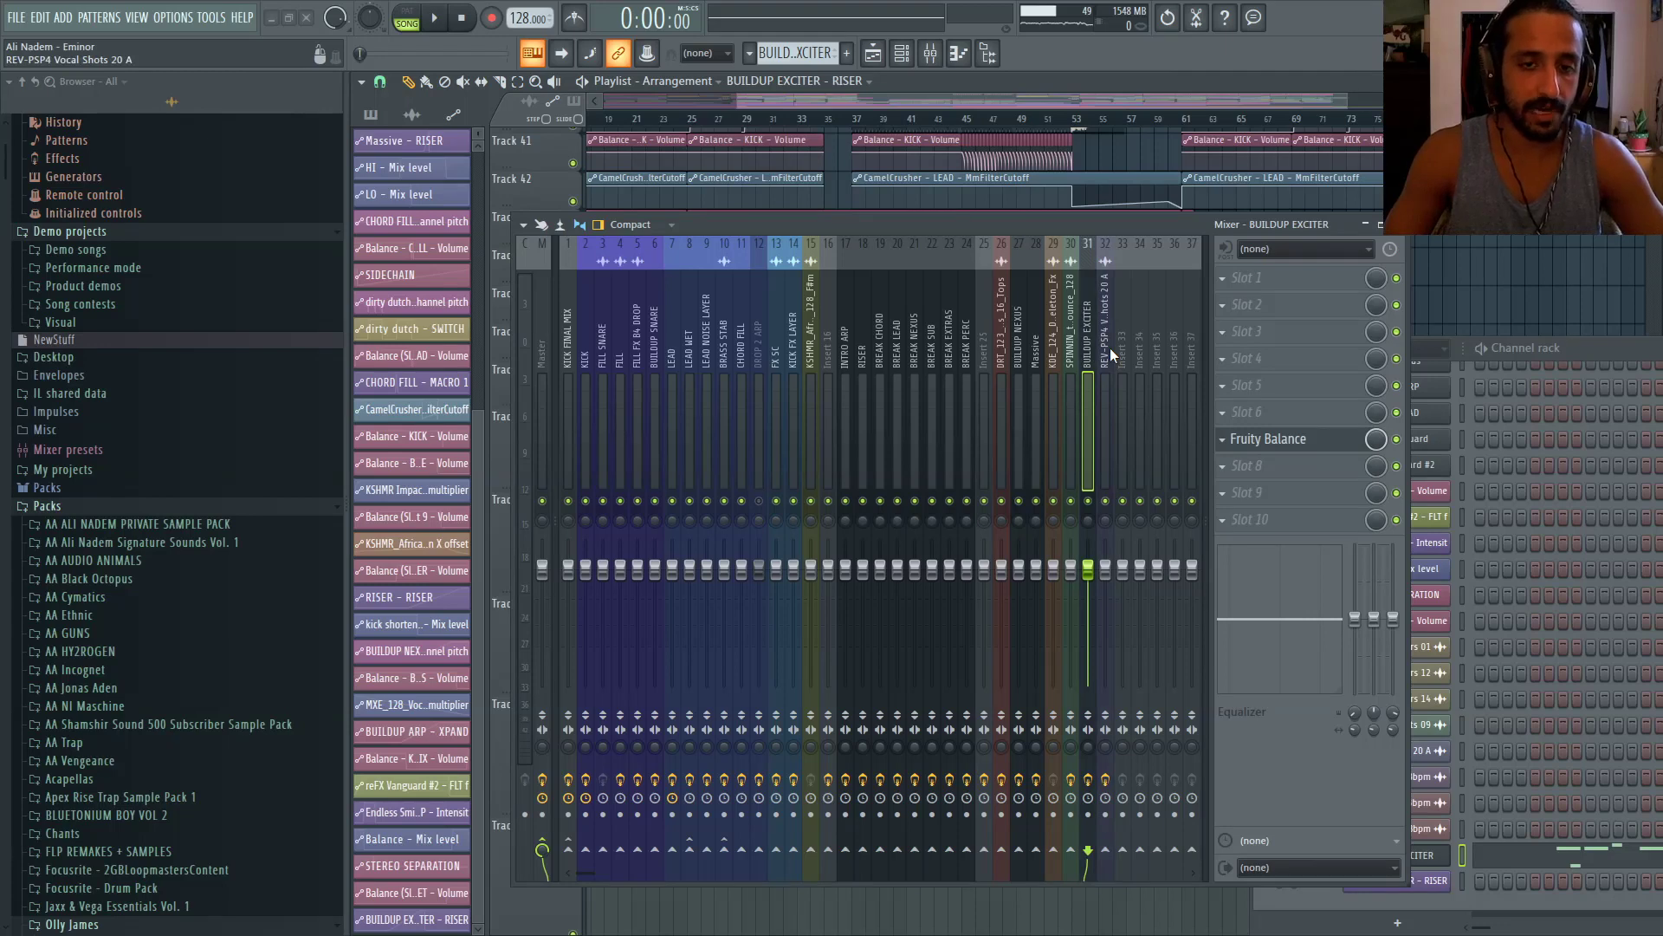
pyautogui.hotkey('alt', 'Left')
pyautogui.hotkey('alt', 'Left')
pyautogui.hotkey('alt', 'Left')
pyautogui.hotkey('alt', 'Left')
pyautogui.hotkey('alt', 'Left')
pyautogui.hotkey('alt', 'Left')
pyautogui.hotkey('alt', 'Left')
pyautogui.hotkey('alt', 'Left')
pyautogui.hotkey('alt', 'Left')
pyautogui.hotkey('alt', 'Left')
pyautogui.hotkey('alt', 'Left')
pyautogui.hotkey('alt', 'Left')
pyautogui.hotkey('alt', 'Left')
pyautogui.hotkey('alt', 'Left')
pyautogui.hotkey('alt', 'Left')
pyautogui.hotkey('alt', 'Left')
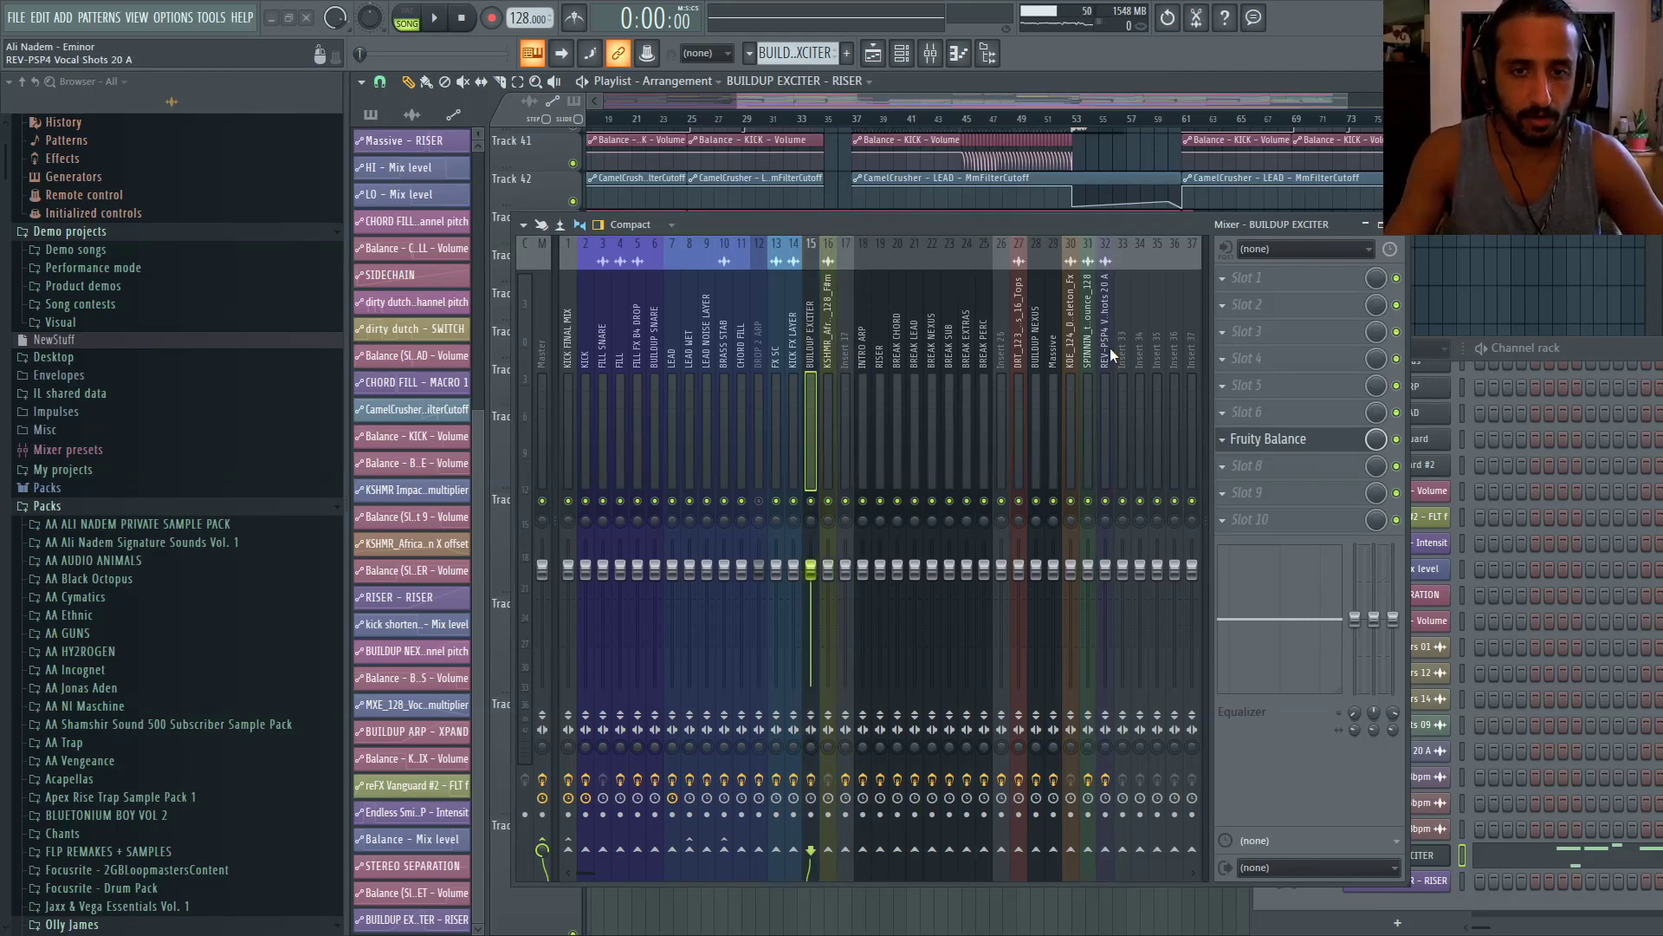
# Play the song from bar 37 and color the BUILDUP EXCITER mixer track blue like the neighboring FX tracks
pyautogui.press('space')
pyautogui.click(854, 120)
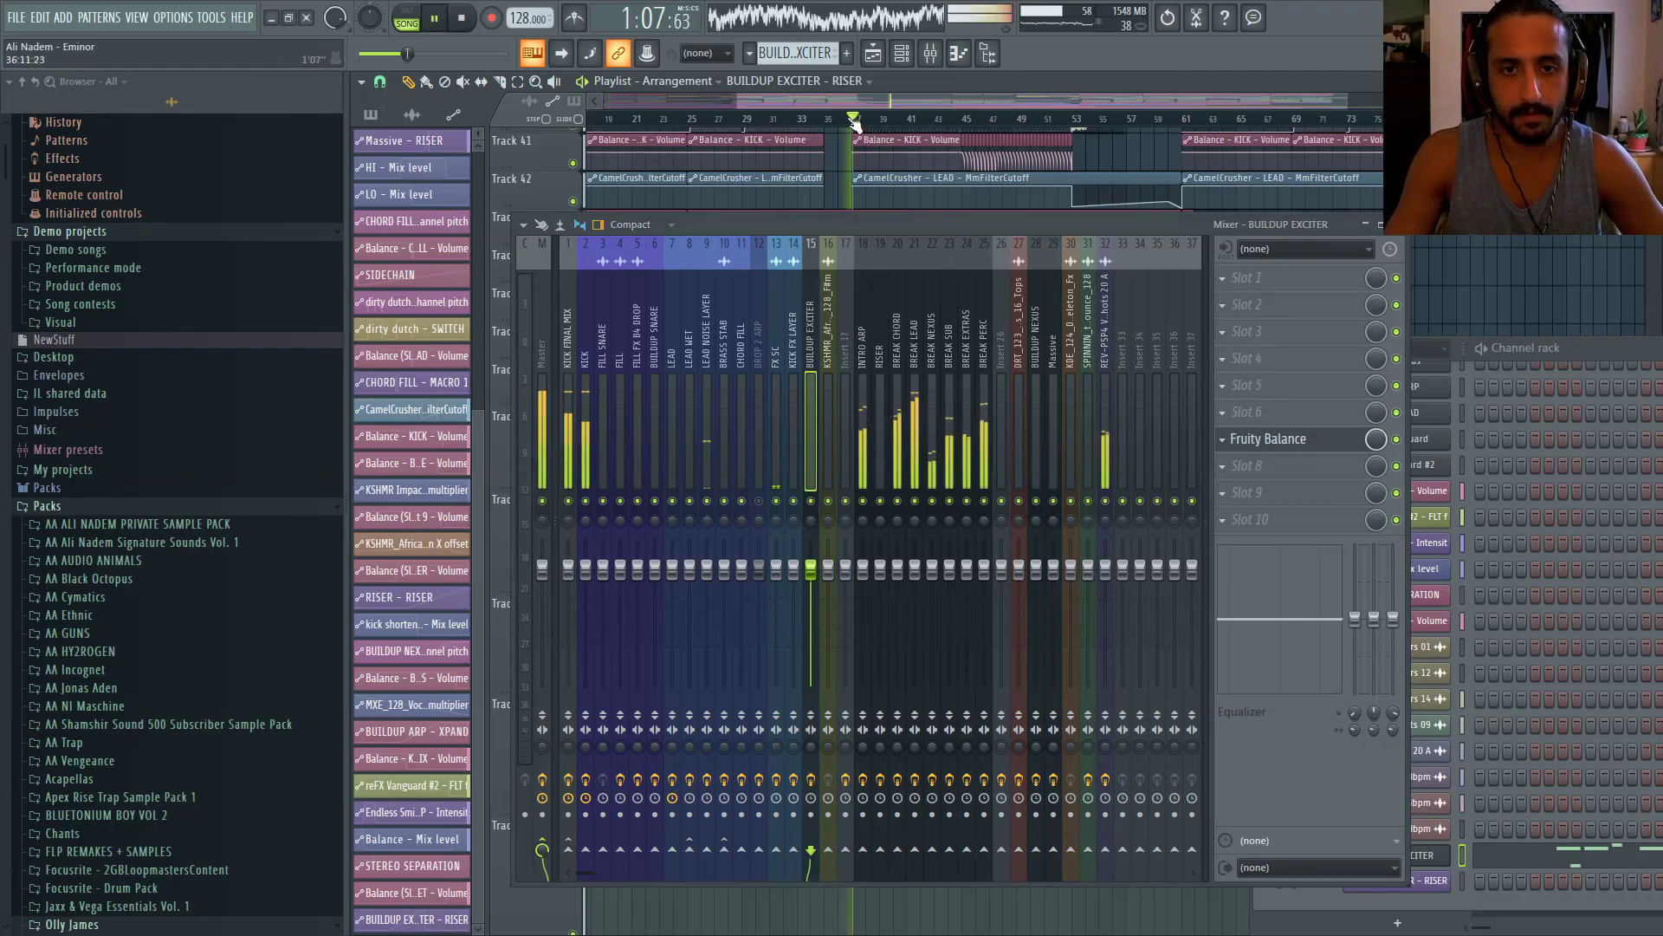
pyautogui.doubleClick(810, 305)
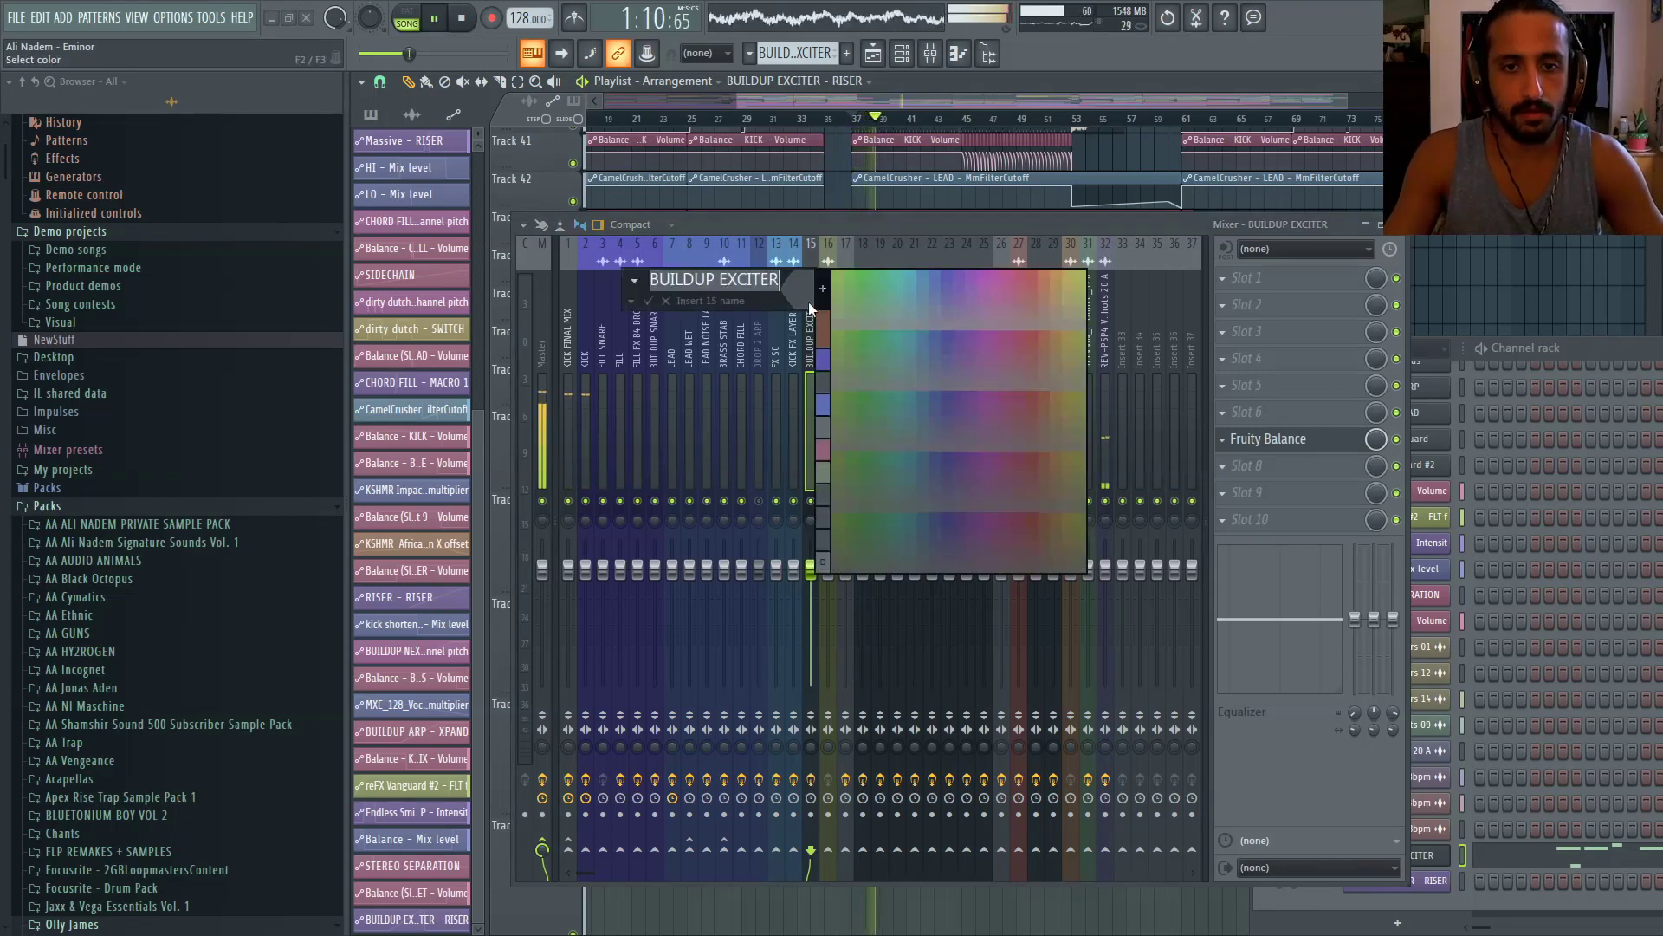
pyautogui.click(929, 273)
# Open Edison on mixer insert 26 and remove it from effect slot 3
pyautogui.click(1002, 344)
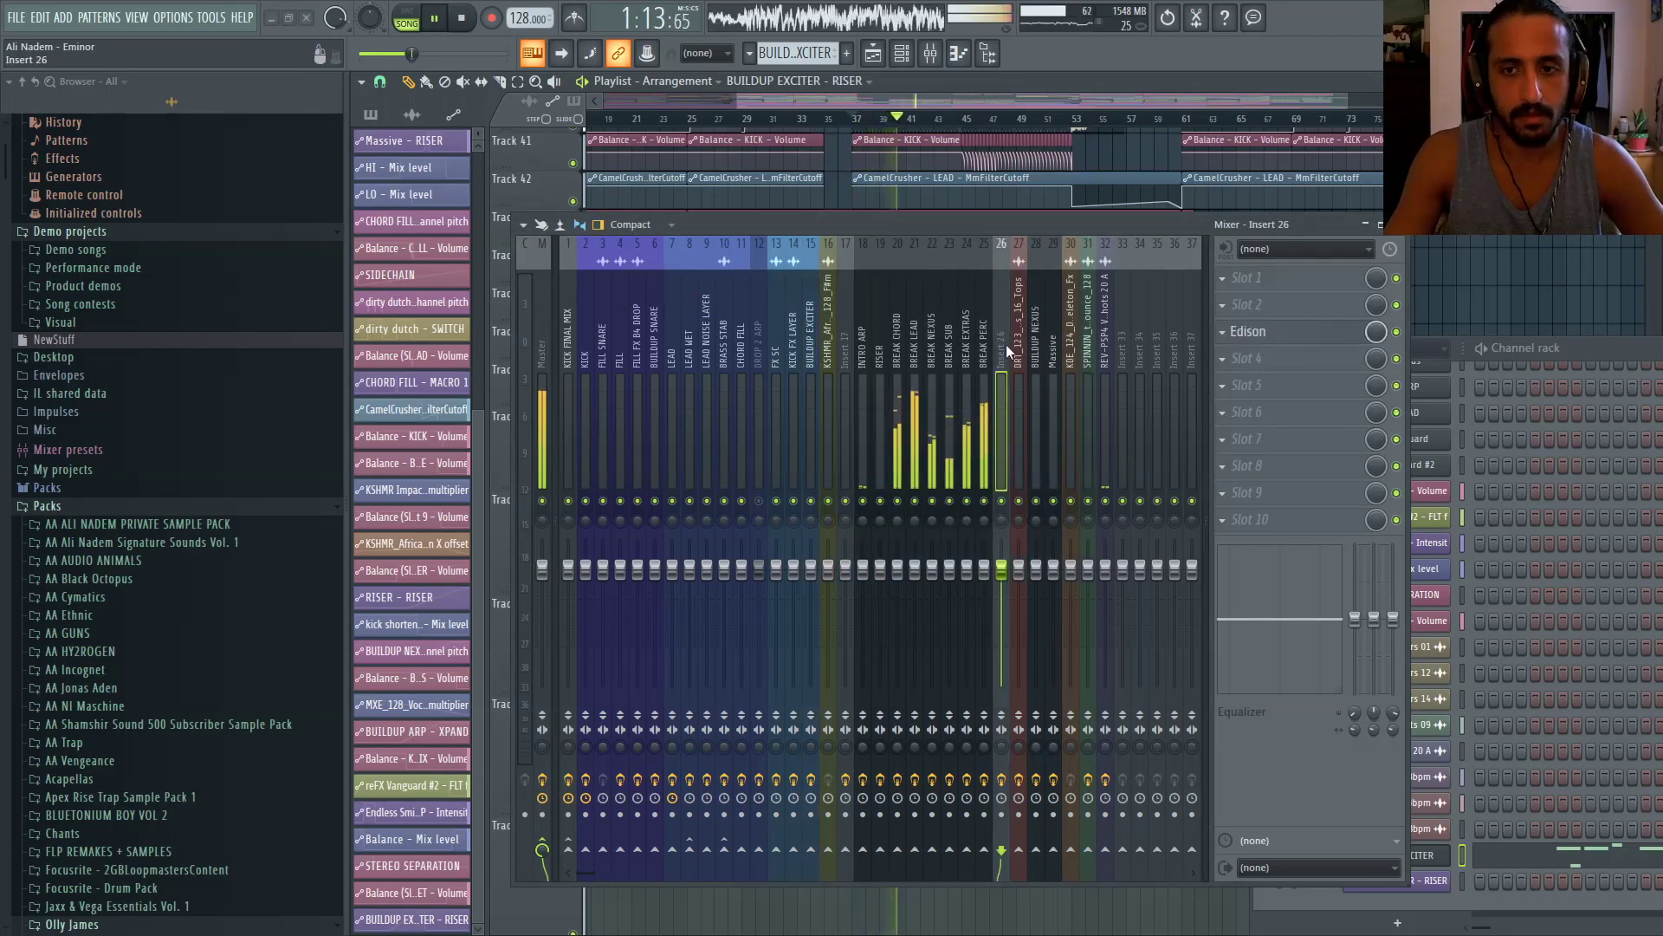
pyautogui.click(1267, 334)
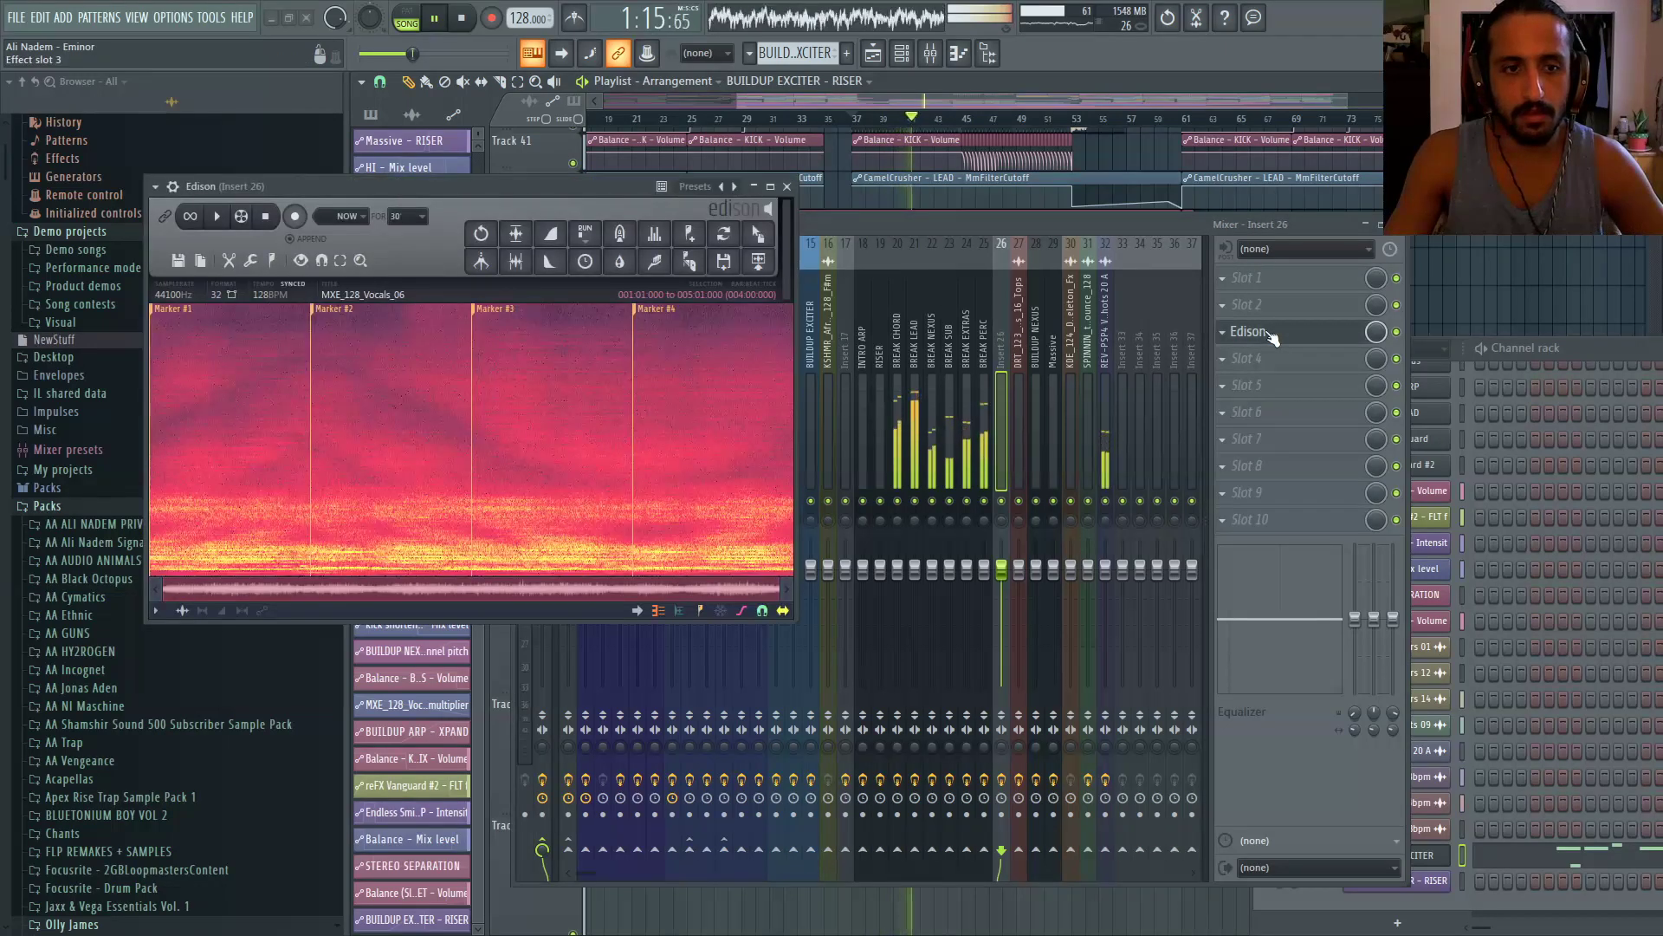
pyautogui.click(1224, 332)
pyautogui.moveTo(1237, 355)
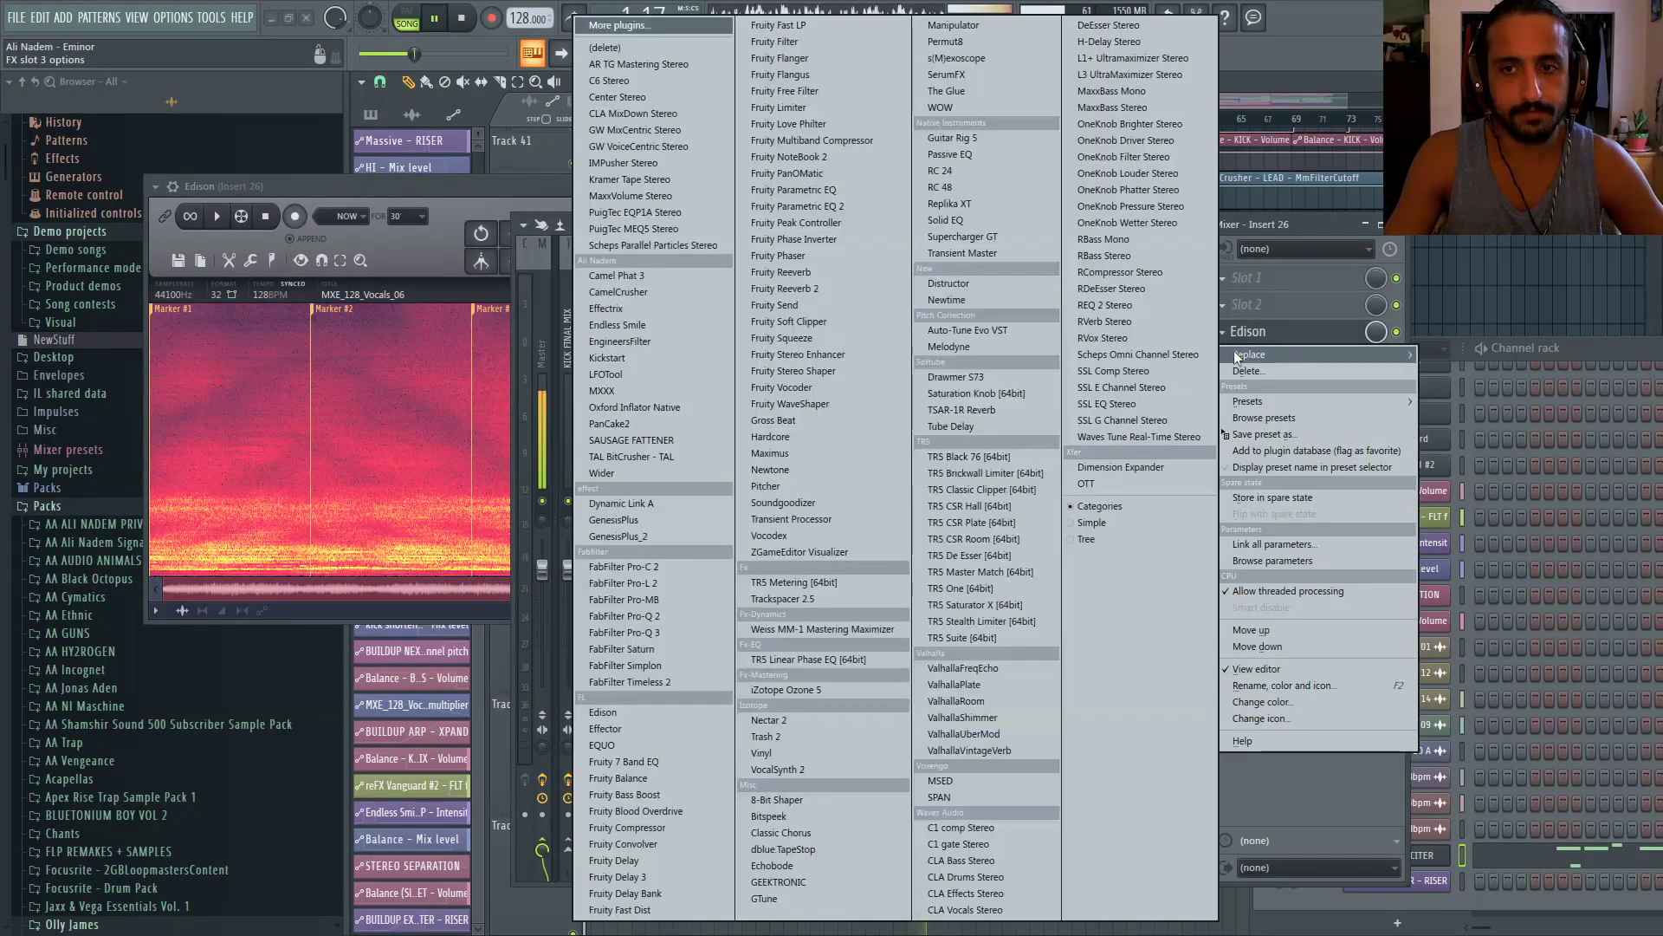
pyautogui.click(664, 50)
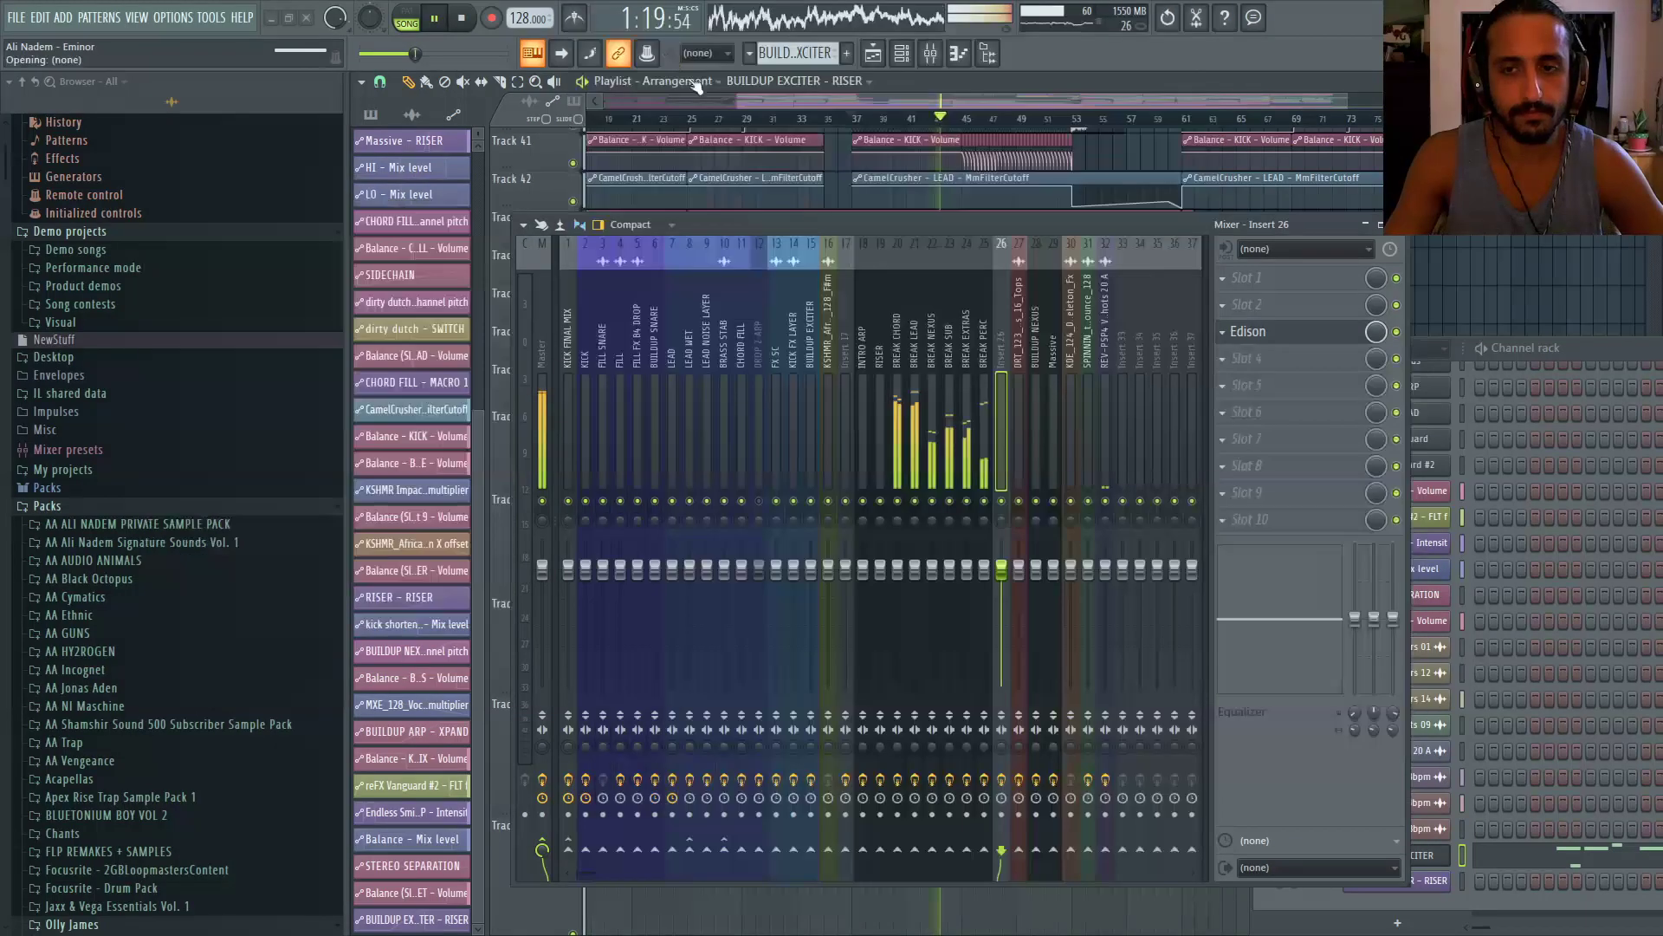
# Rename the REV-PSP4 vocal shots mixer track on insert 32 as FX VOCAL HIT
pyautogui.moveTo(1017, 329); pyautogui.dragTo(1104, 325)
pyautogui.press('F2')
pyautogui.write('FX ')
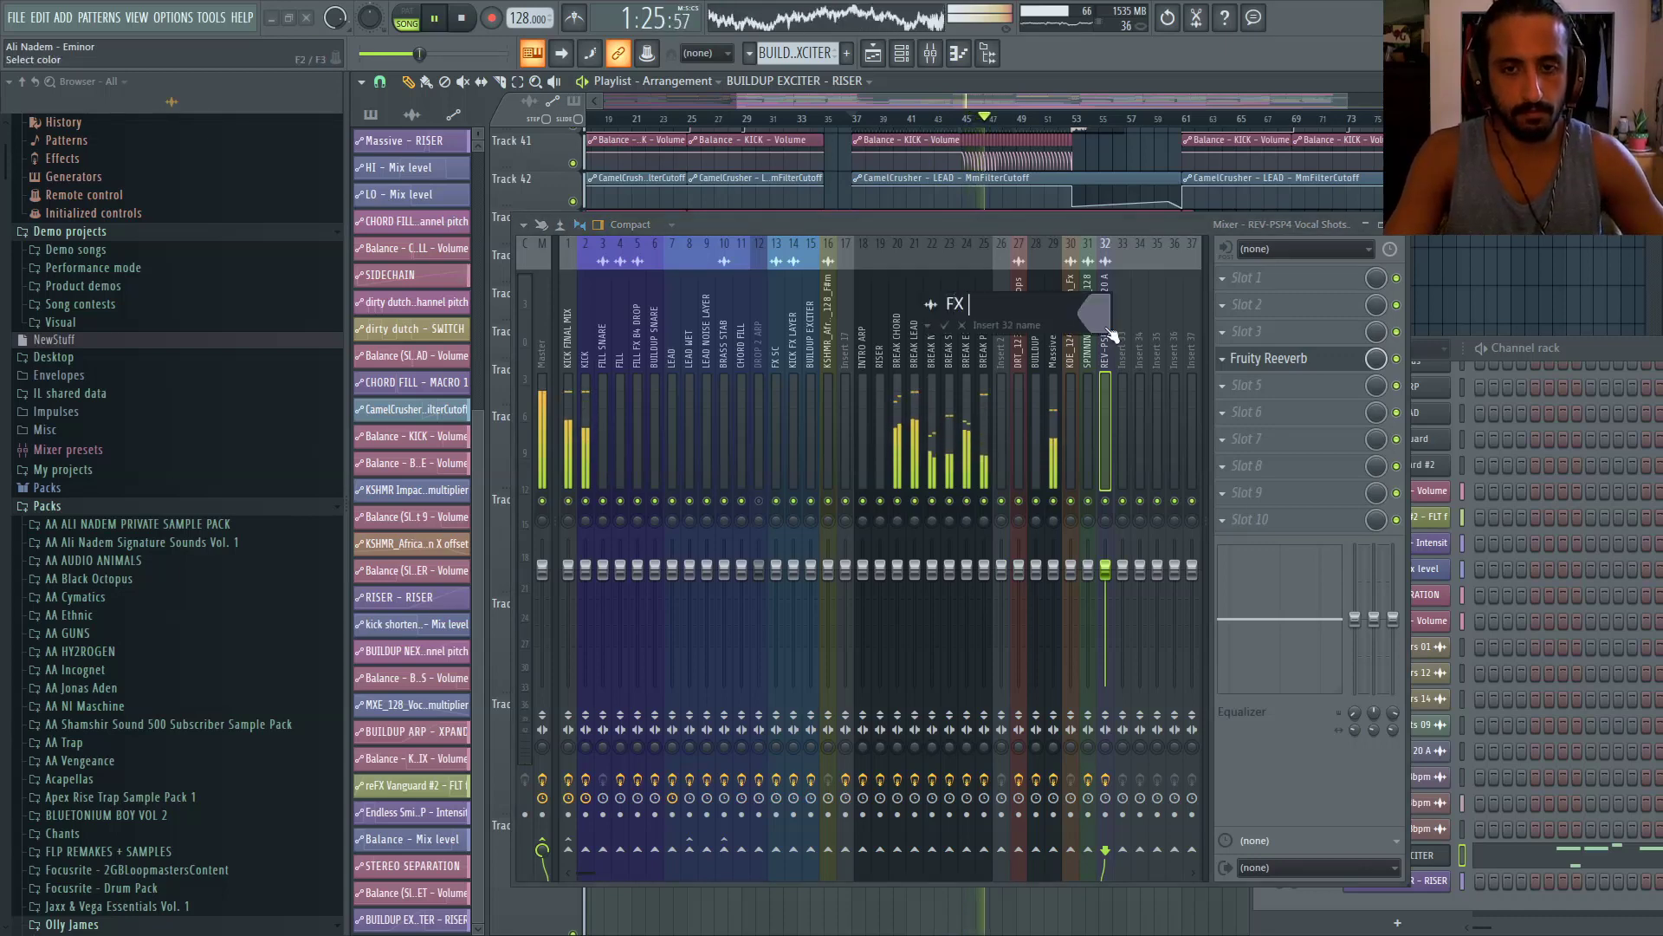
pyautogui.write('VOCAL HIT')
pyautogui.press('Return')
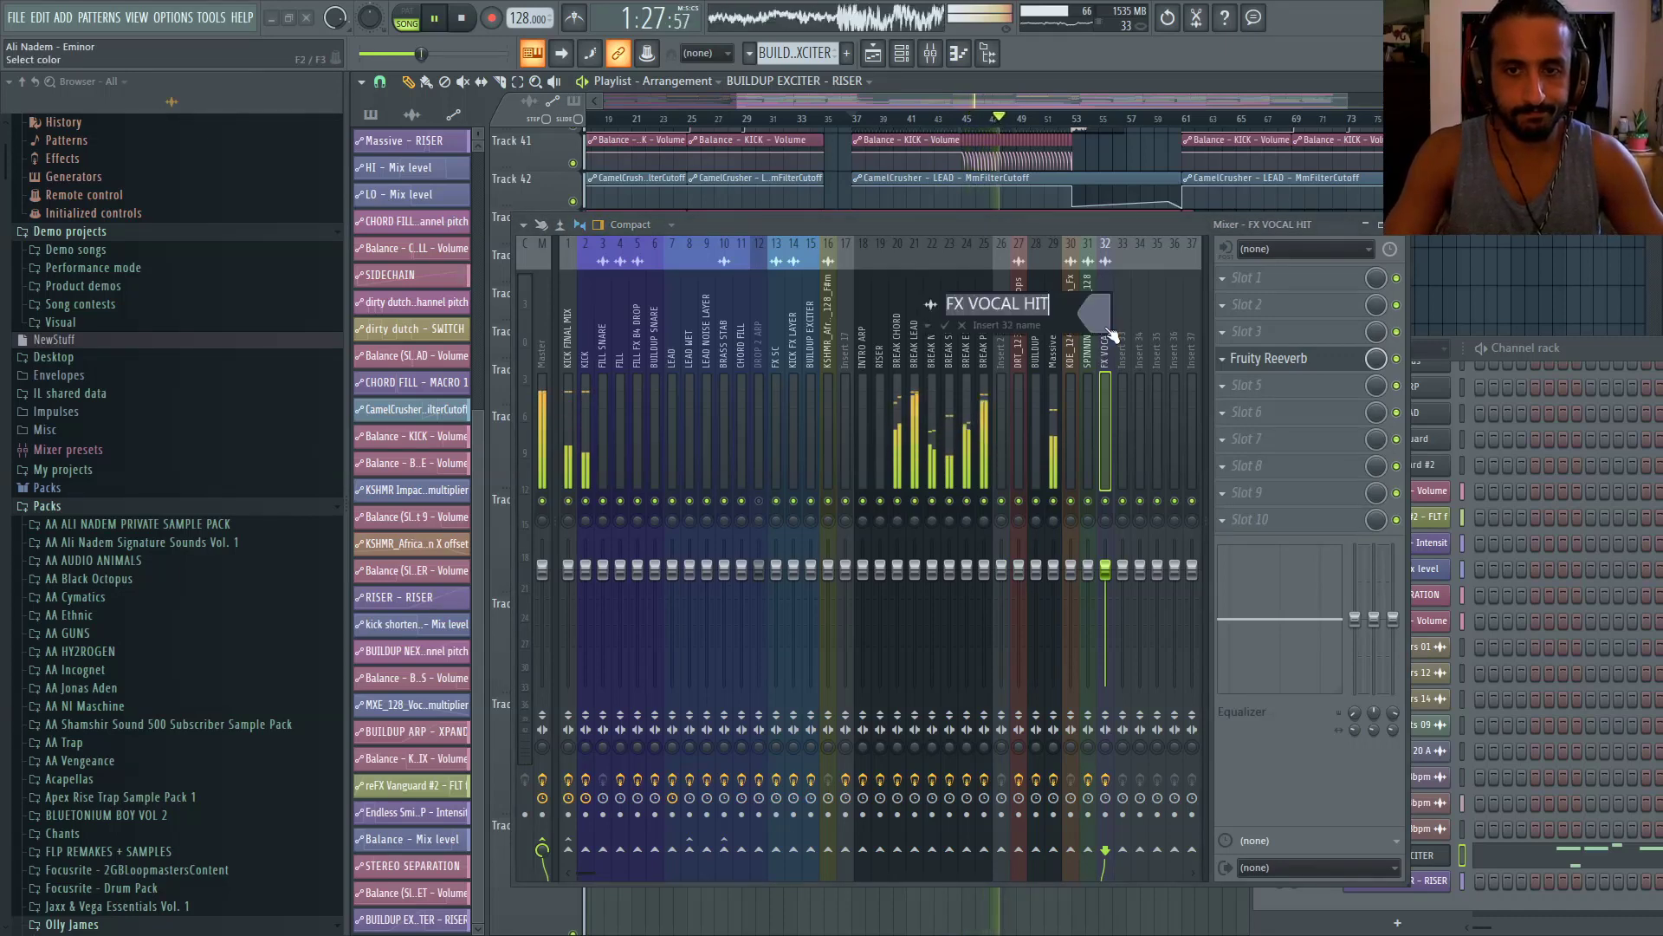
# Move the FX VOCAL HIT mixer track to insert 16, directly after BUILDUP EXCITER
pyautogui.hotkey('alt', 'Left')
pyautogui.hotkey('alt', 'Left')
pyautogui.hotkey('alt', 'Left')
pyautogui.hotkey('alt', 'Left')
pyautogui.hotkey('alt', 'Left')
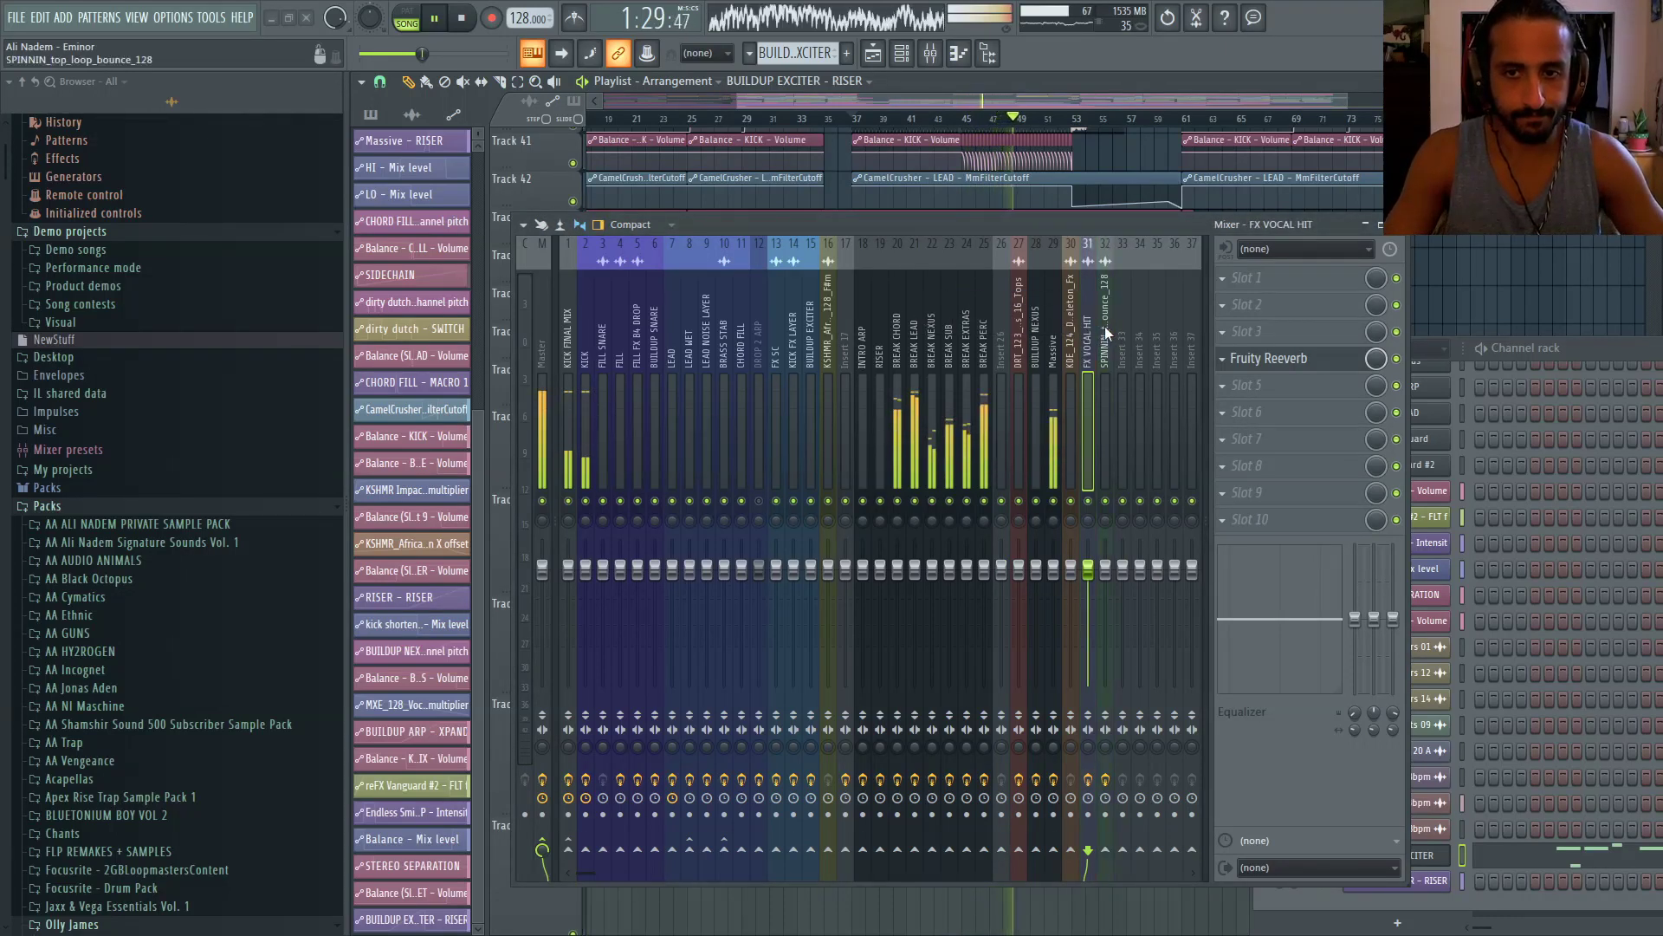
pyautogui.hotkey('alt', 'Left')
pyautogui.hotkey('alt', 'Left')
pyautogui.hotkey('alt', 'Left')
pyautogui.hotkey('alt', 'Left')
pyautogui.hotkey('alt', 'Left')
pyautogui.hotkey('alt', 'Left')
pyautogui.hotkey('alt', 'Left')
pyautogui.hotkey('alt', 'Left')
pyautogui.hotkey('alt', 'Left')
pyautogui.hotkey('alt', 'Left')
pyautogui.hotkey('alt', 'Left')
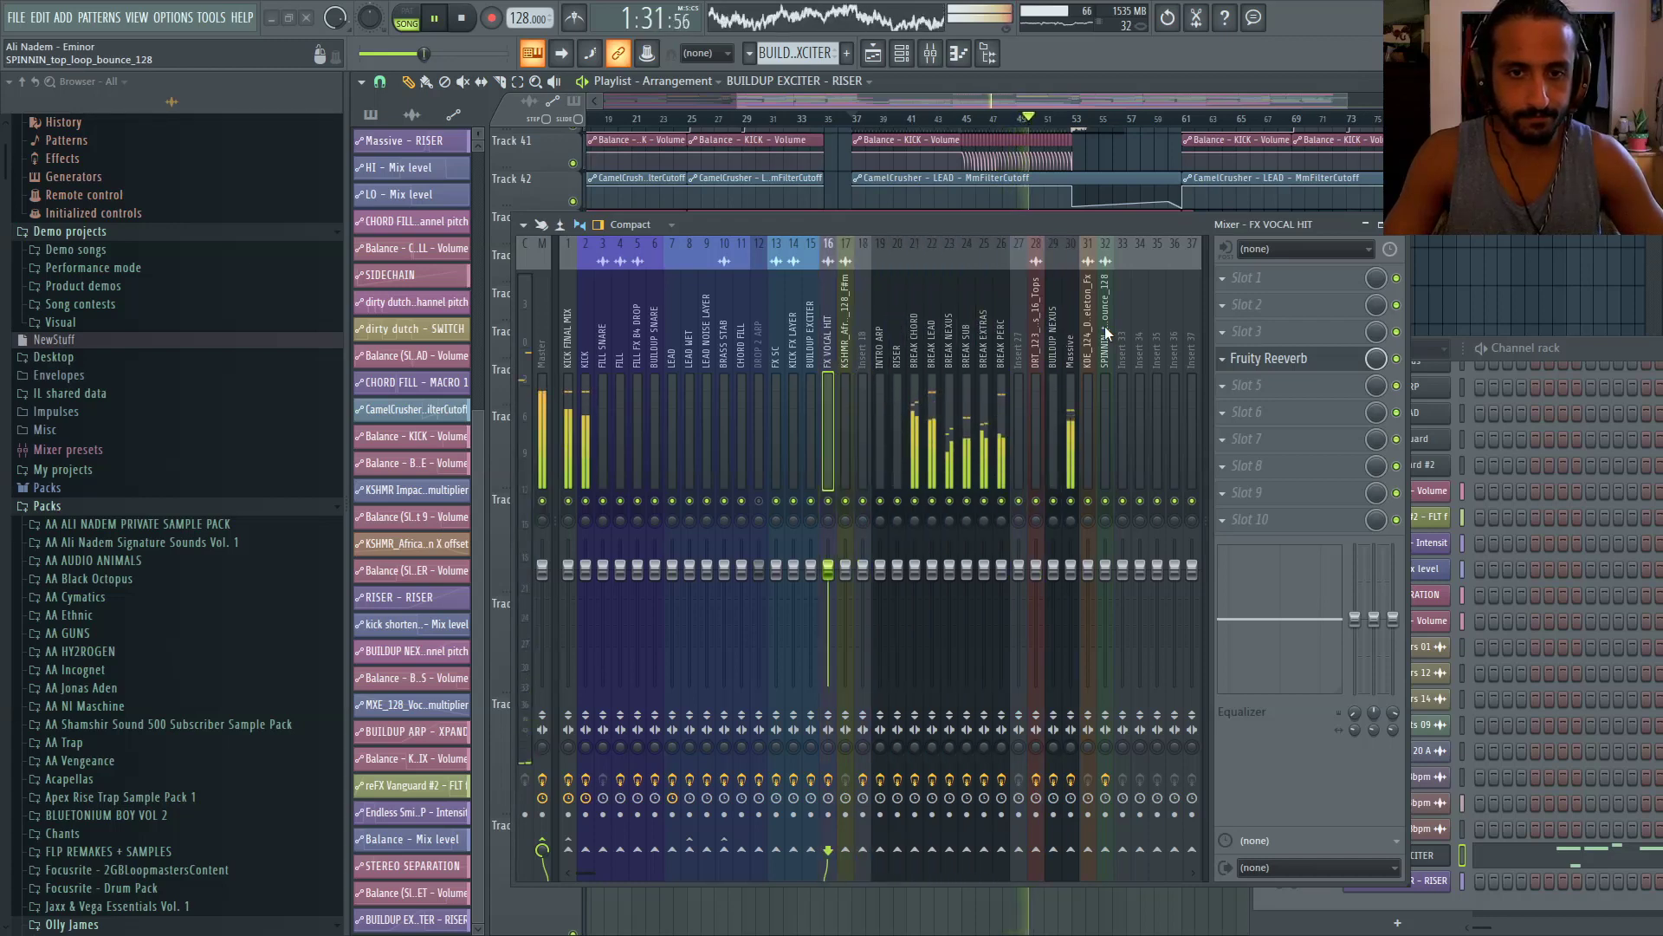
# Color the FX VOCAL HIT mixer track blue to match the neighboring FX tracks
pyautogui.press('F2')
pyautogui.click(1110, 332)
pyautogui.click(1124, 413)
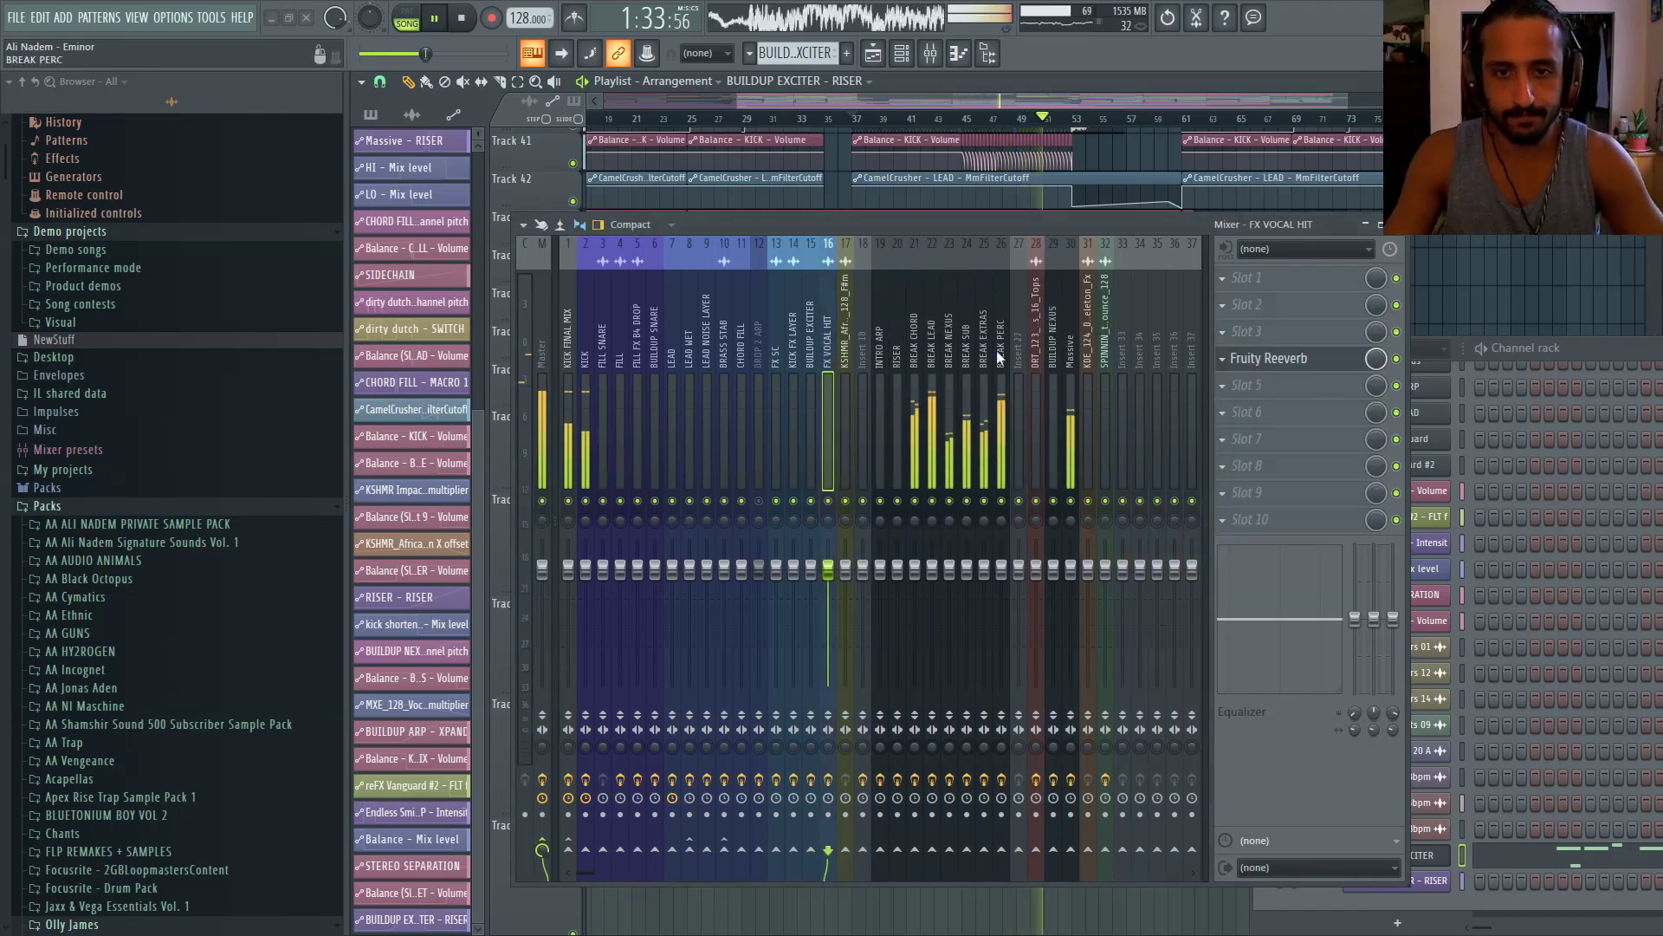
# Rename the Massive mixer track on insert 30 as BREAK SUB 2
pyautogui.click(1072, 330)
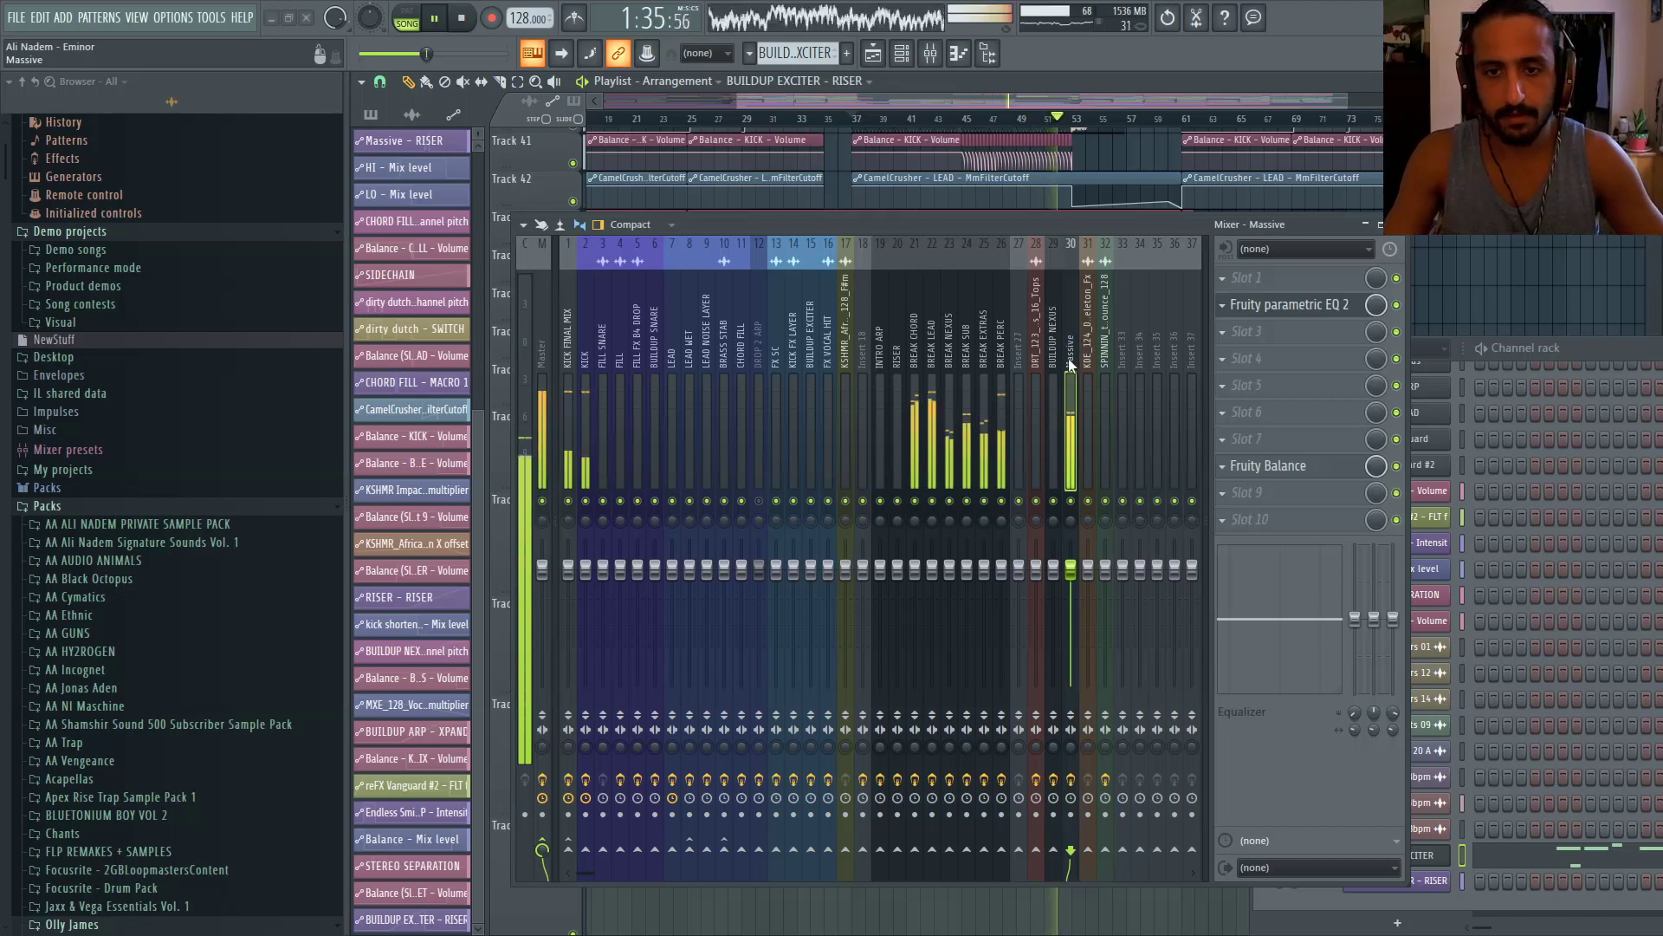
pyautogui.press('F2')
pyautogui.write('BREAK SUB 2')
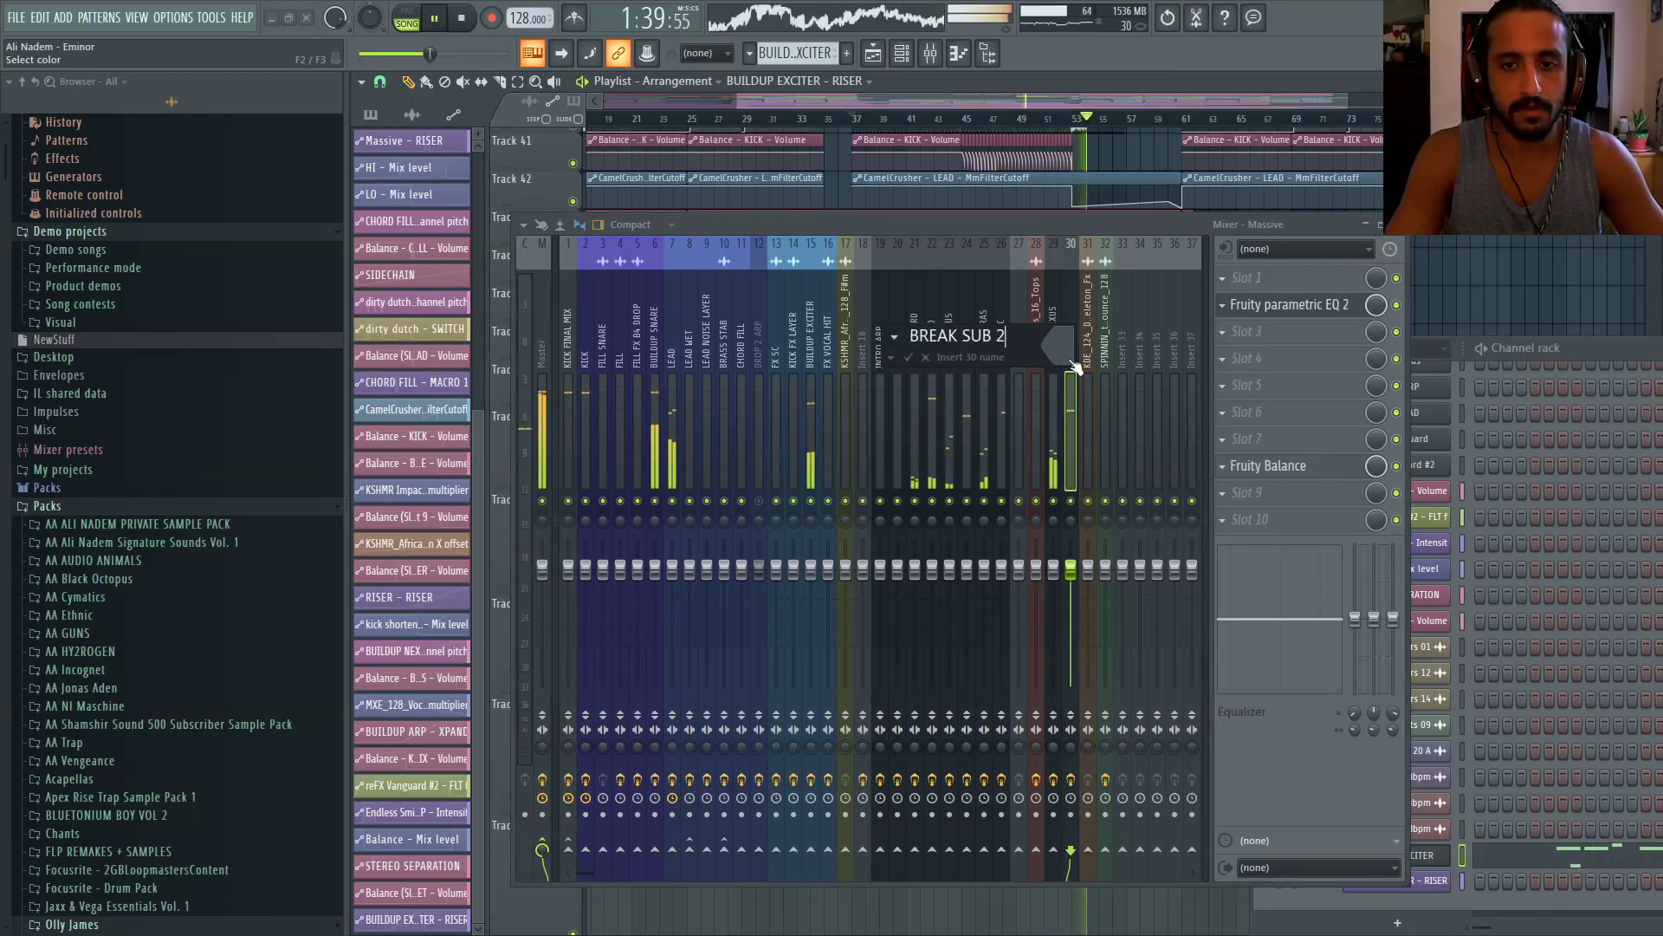
pyautogui.press('Return')
# Move the BREAK SUB 2 mixer track to insert 25, directly after BREAK SUB
pyautogui.hotkey('alt', 'Left')
pyautogui.hotkey('alt', 'Left')
pyautogui.hotkey('alt', 'Left')
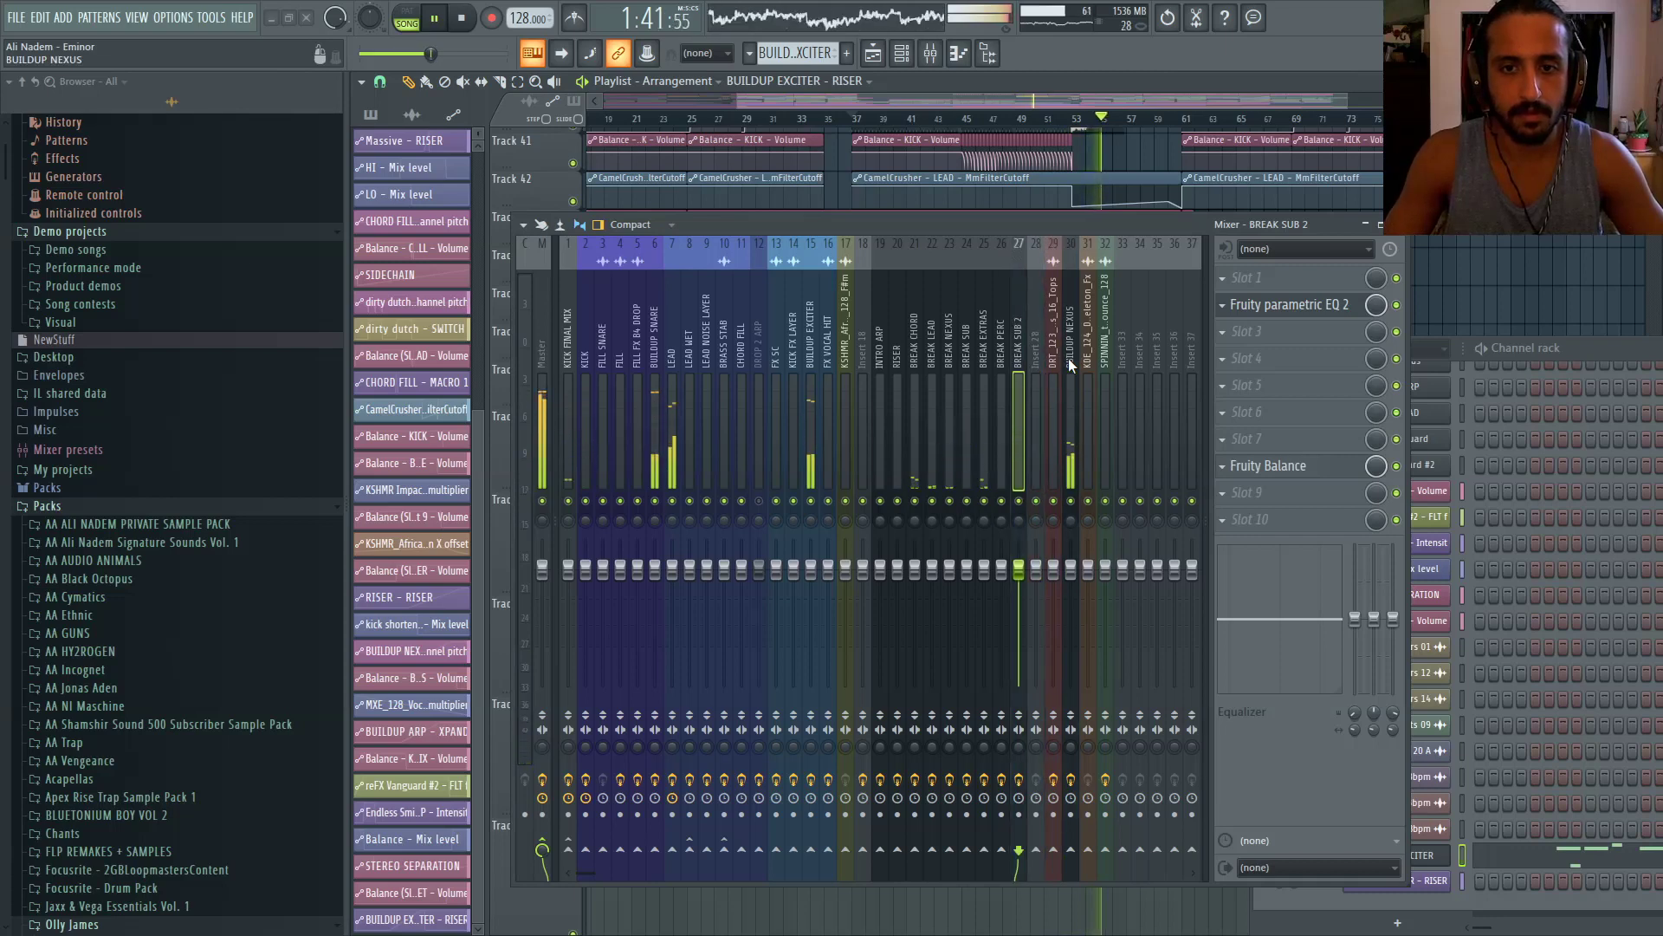
pyautogui.hotkey('alt', 'Left')
pyautogui.hotkey('alt', 'Left')
# Move the BUILDUP NEXUS mixer track to insert 28, directly after BREAK PERC
pyautogui.press('Right')
pyautogui.press('Right')
pyautogui.press('Right')
pyautogui.press('Right')
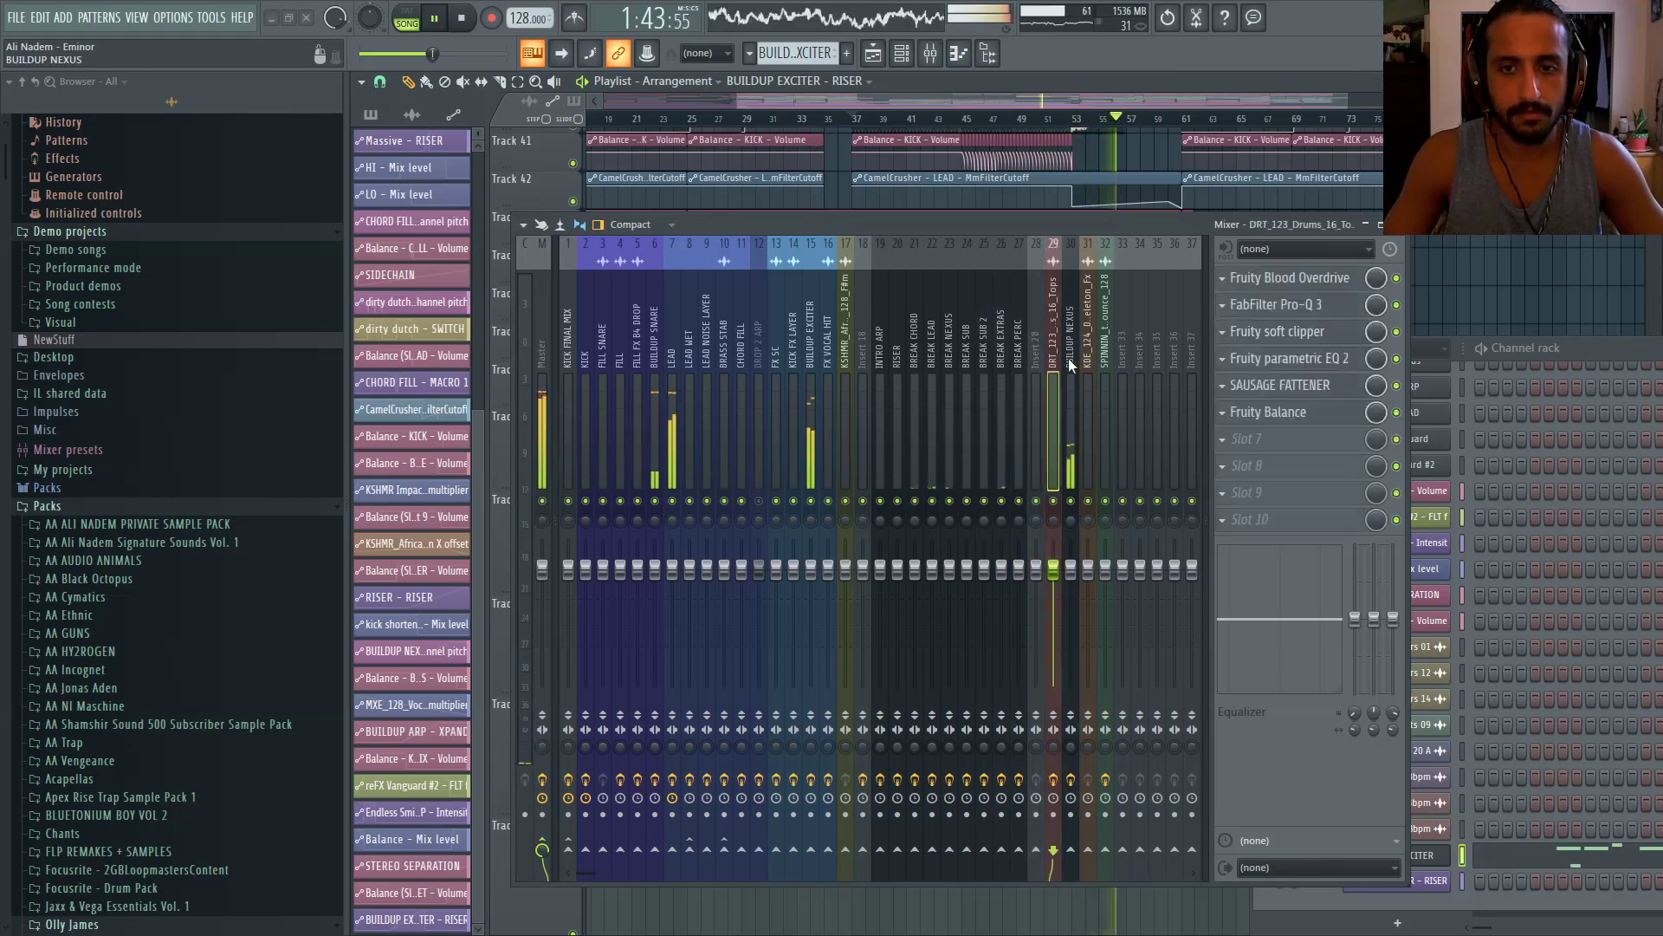
pyautogui.press('Right')
pyautogui.hotkey('alt', 'Left')
pyautogui.hotkey('alt', 'Left')
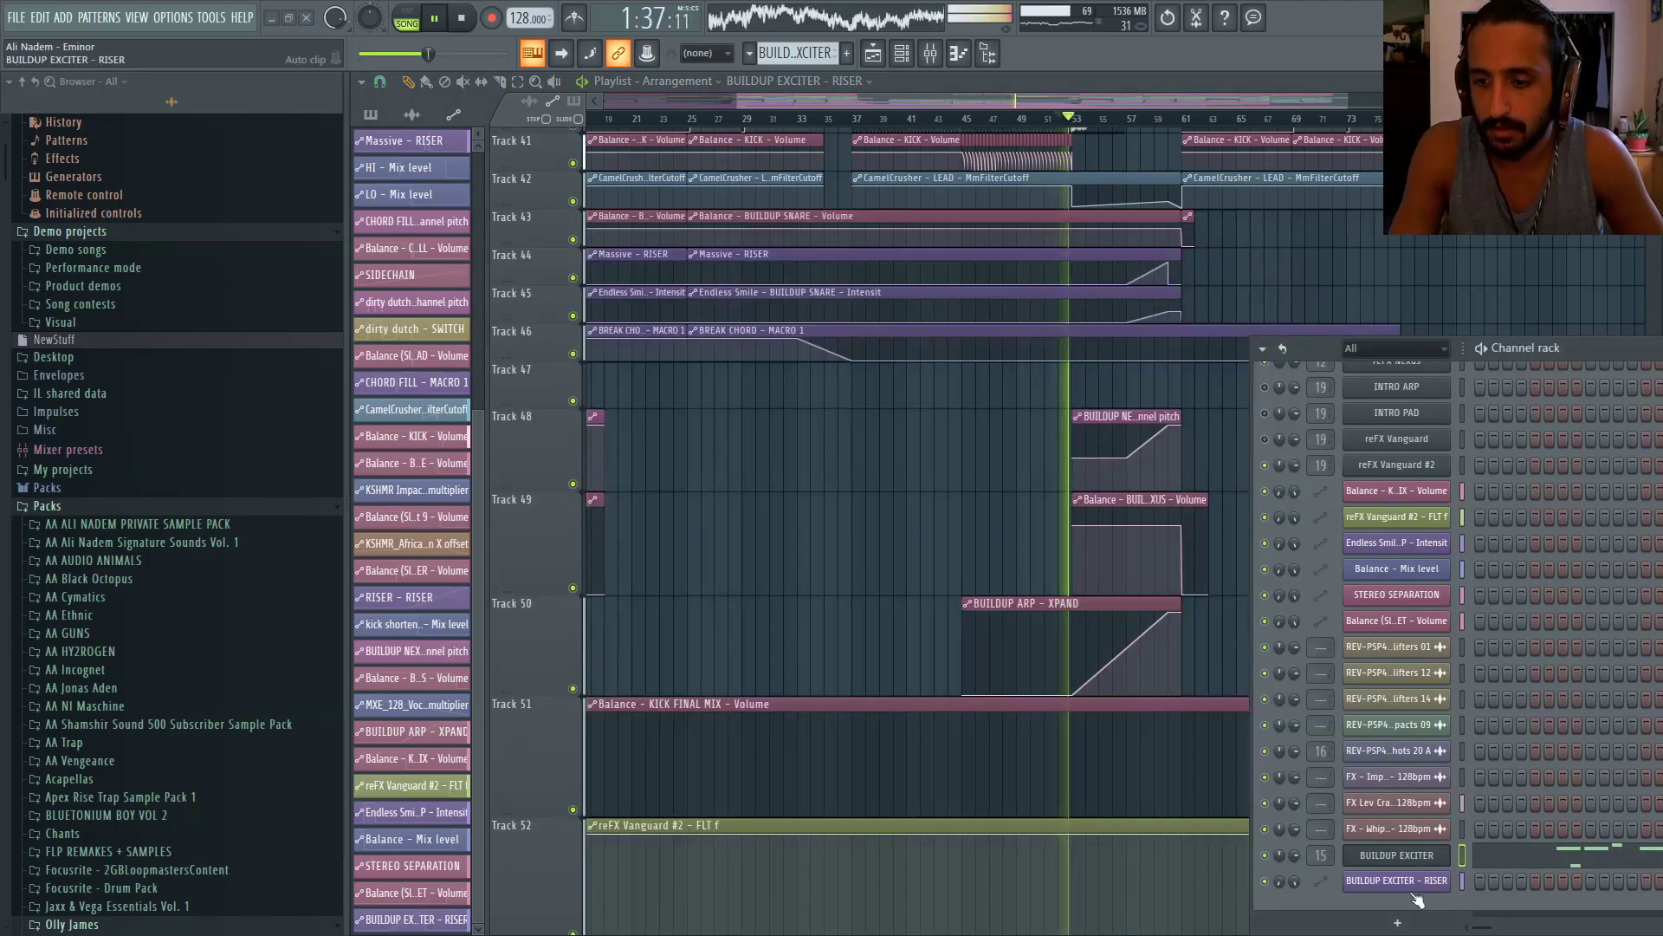
# Open the BUILDUP EXCITER's Massive and give envelope 4 a slightly longer attack while the buildup plays
pyautogui.click(1397, 855)
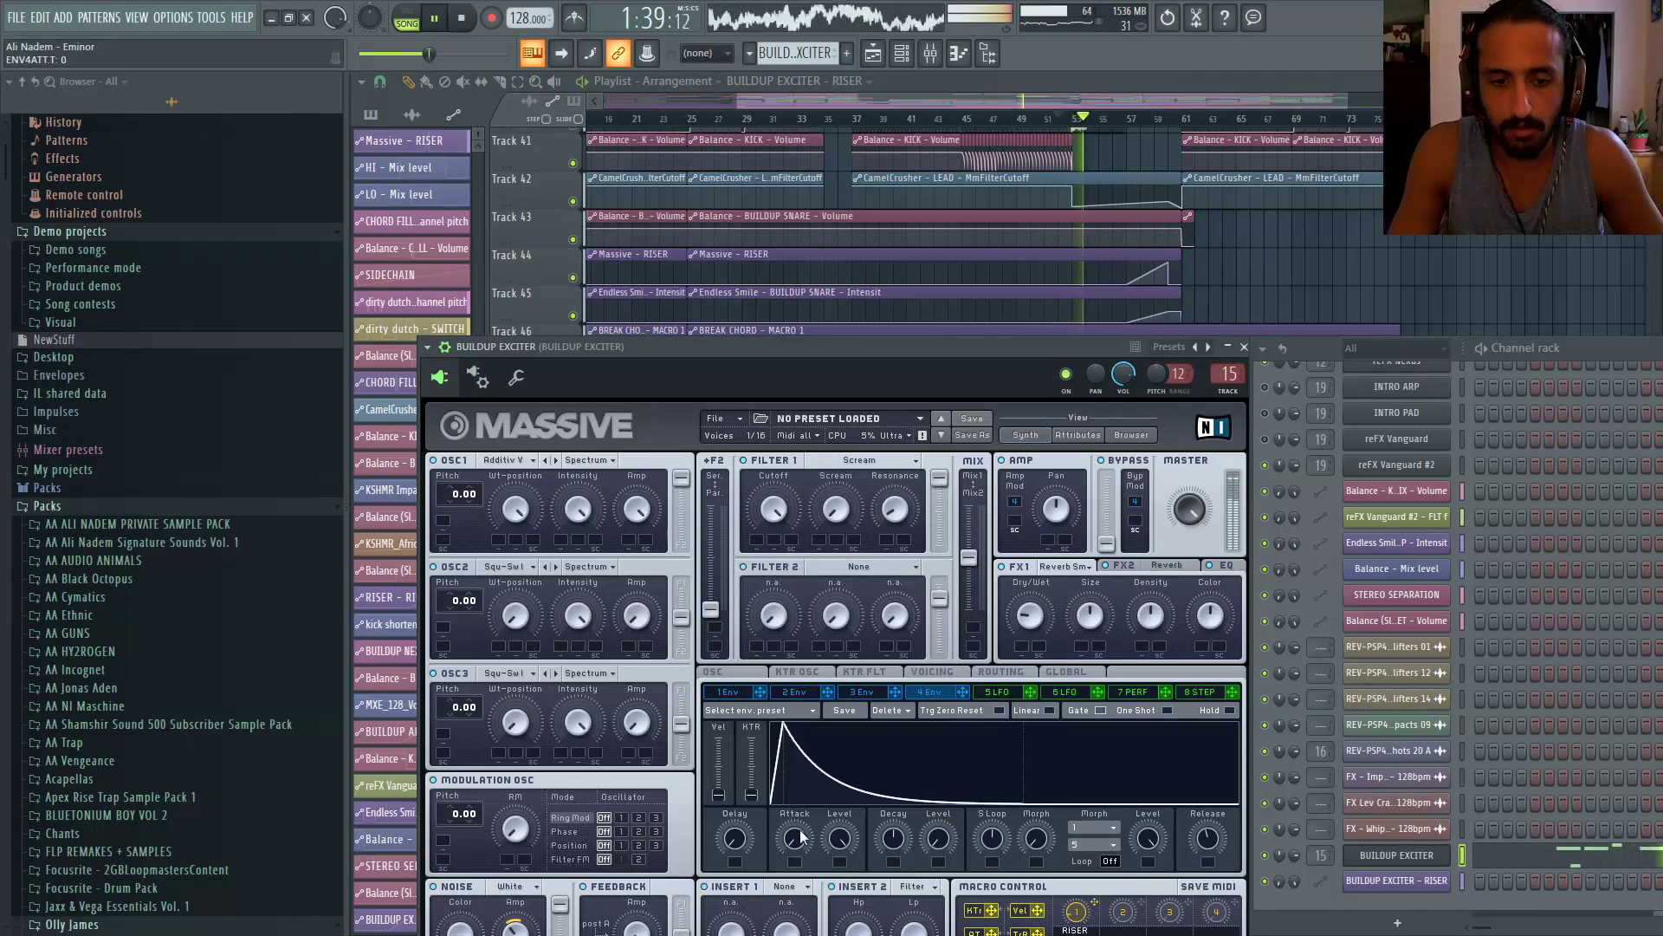
pyautogui.moveTo(801, 836); pyautogui.dragTo(795, 794)
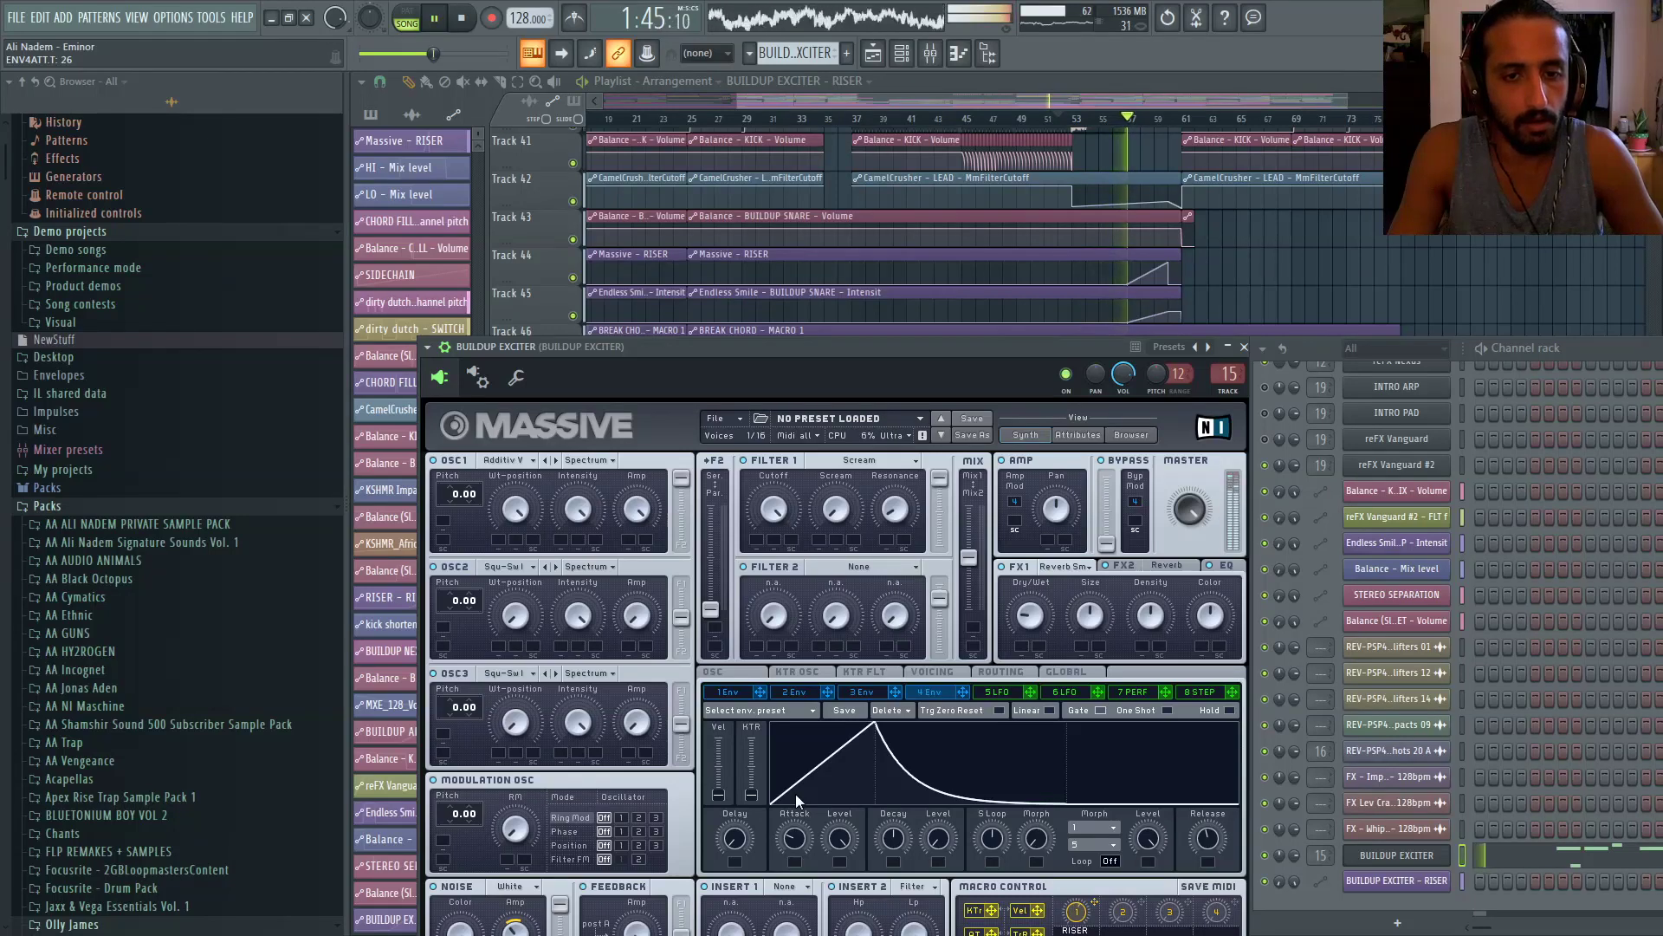
pyautogui.moveTo(901, 361); pyautogui.dragTo(896, 244)
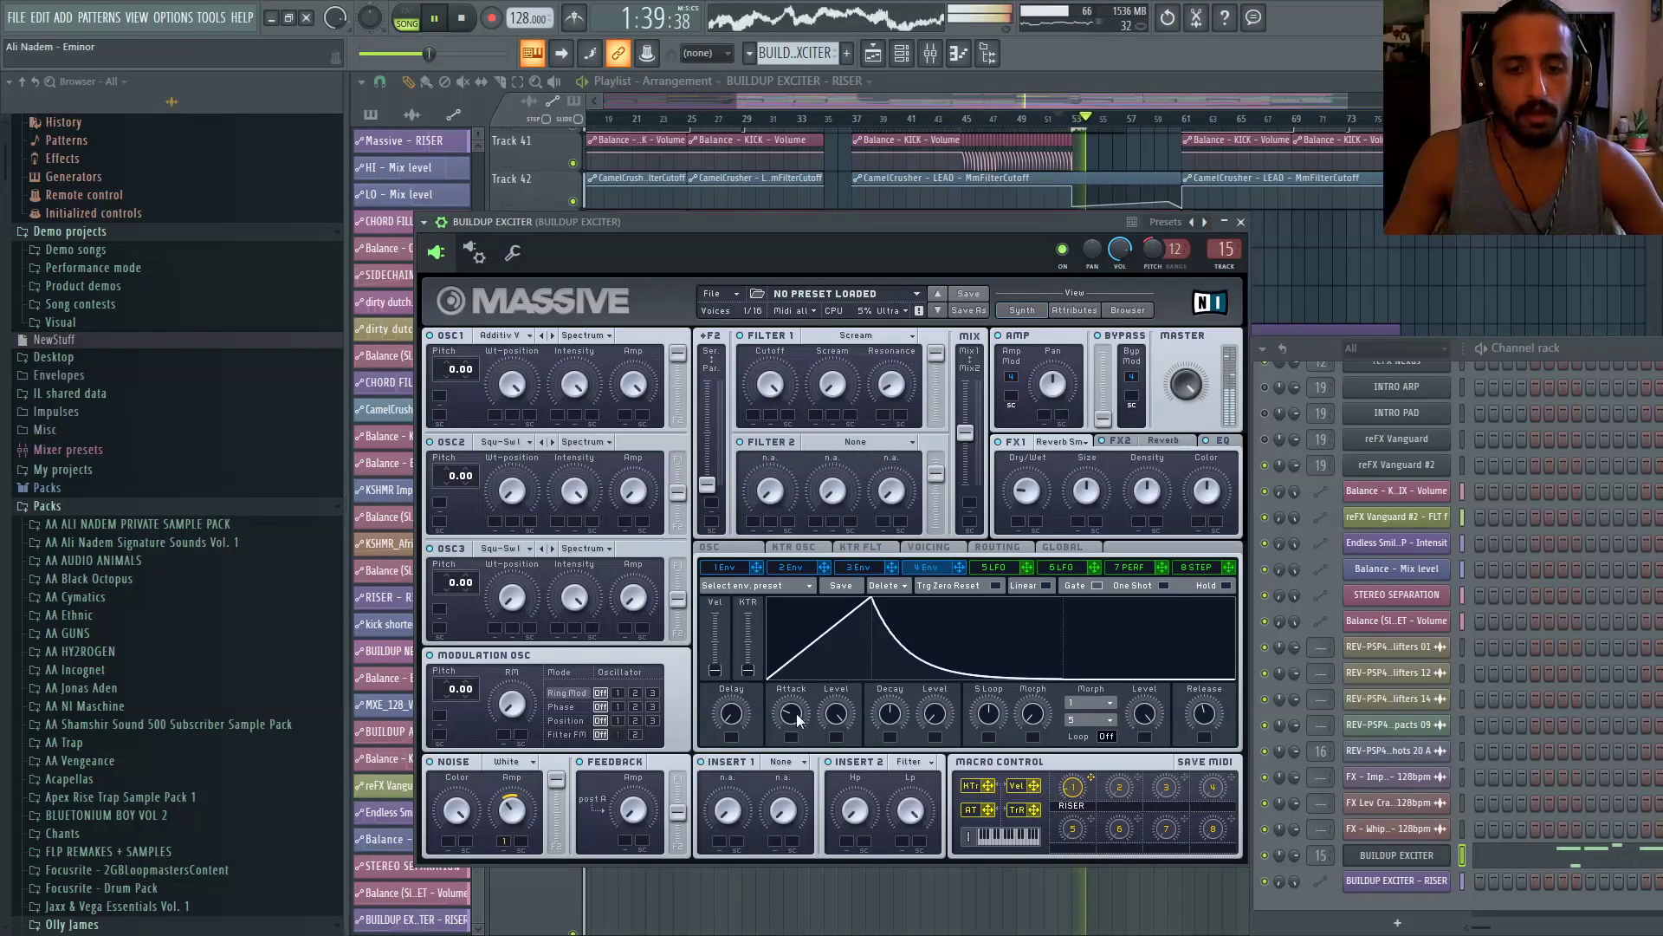
pyautogui.moveTo(798, 719); pyautogui.dragTo(791, 745)
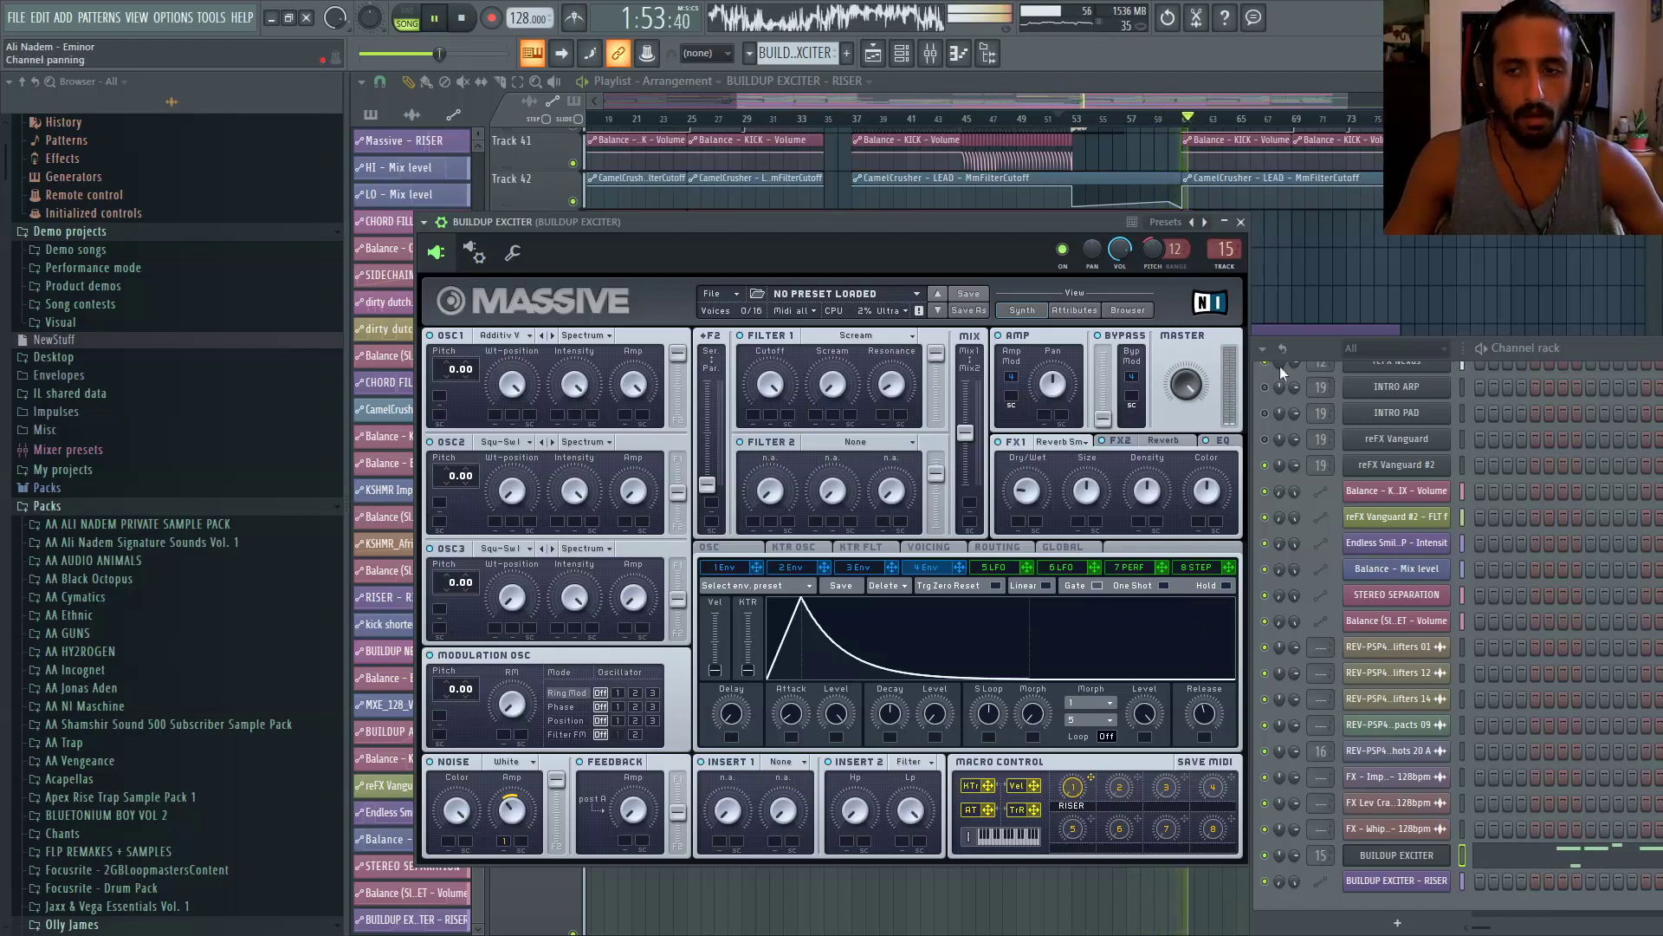
# Replay the song from bar 53 and open the BUILDUP EXCITER piano roll with the mixer placed below its notes
pyautogui.click(1080, 121)
pyautogui.click(930, 54)
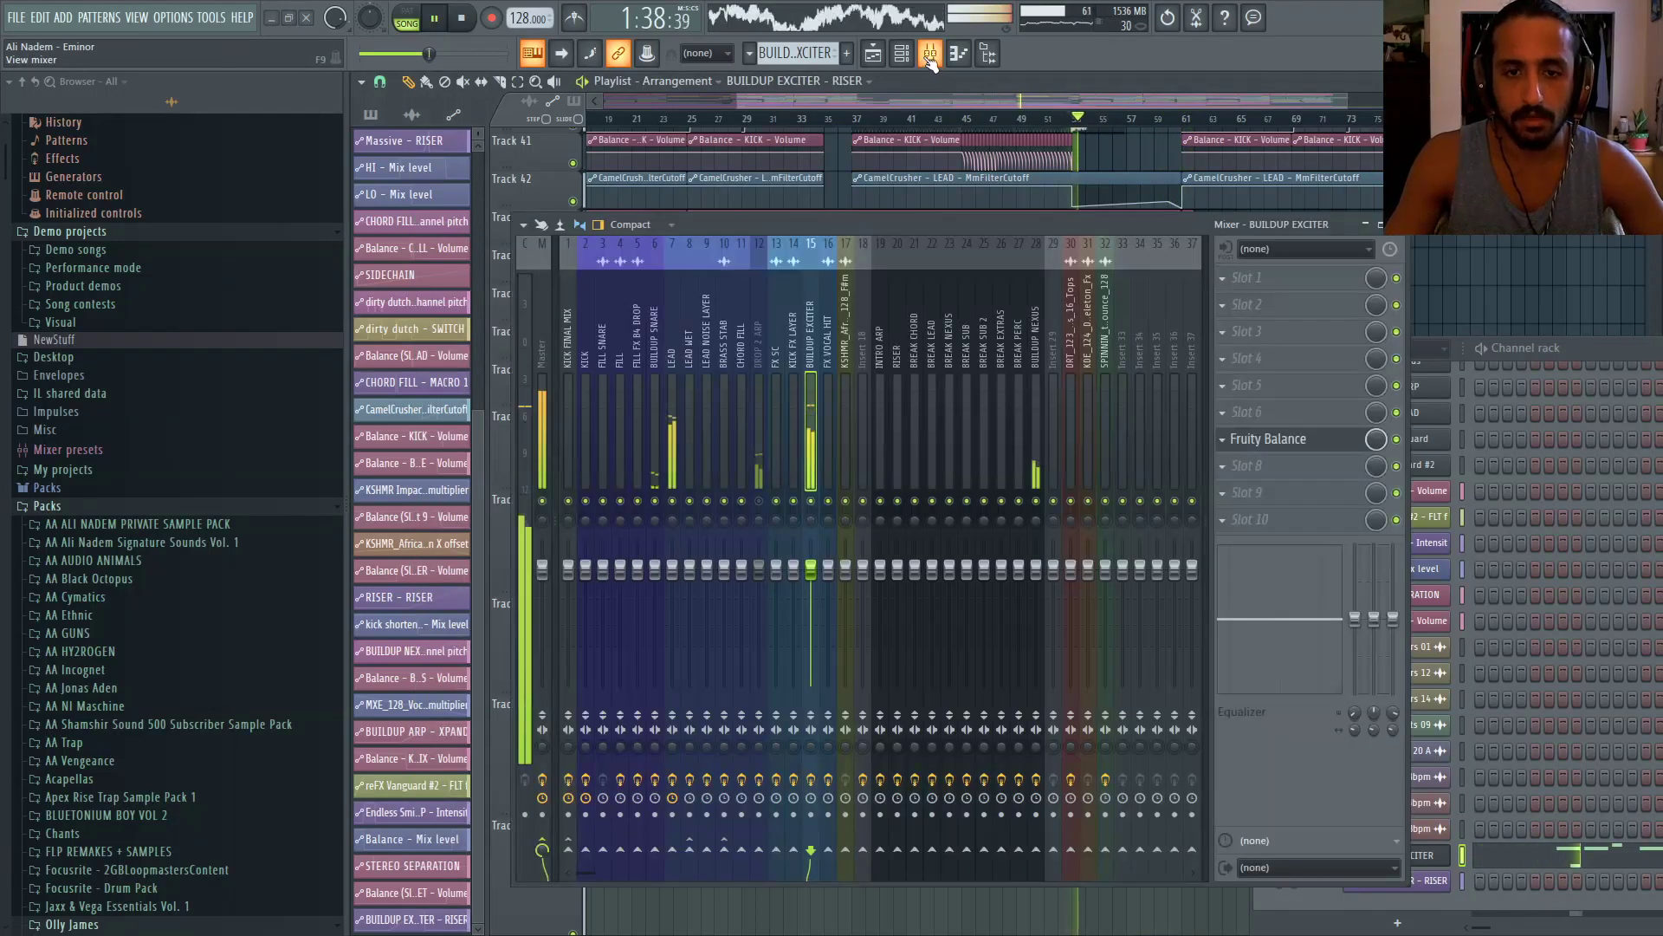
pyautogui.click(1560, 858)
pyautogui.click(1559, 858)
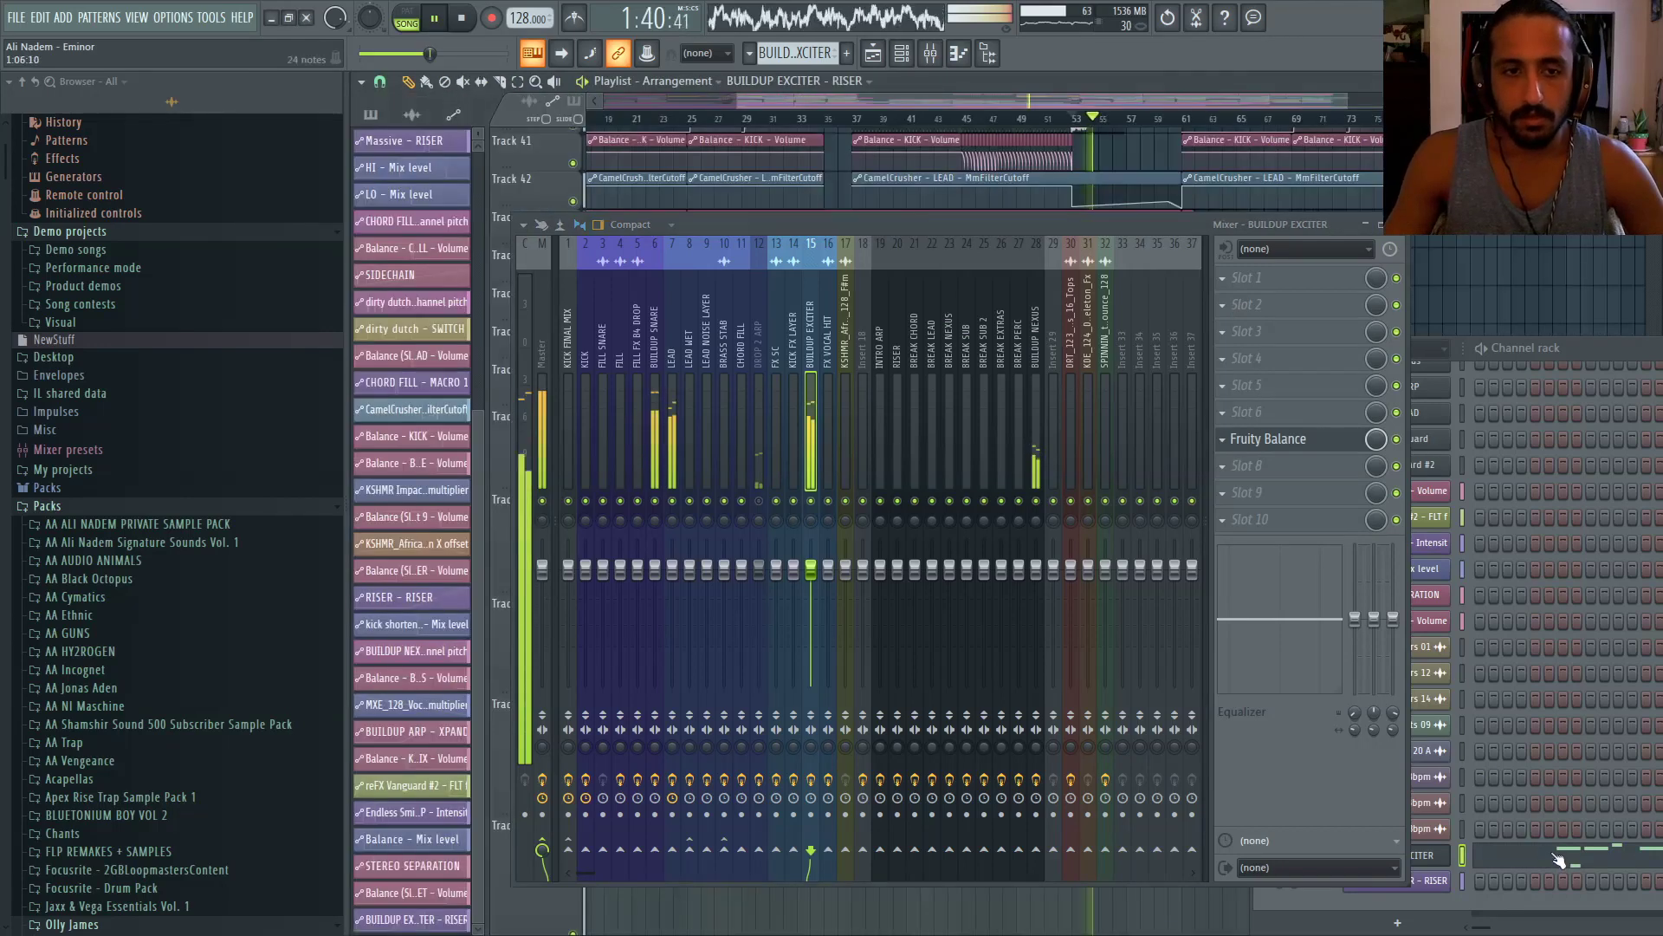
pyautogui.click(1555, 856)
pyautogui.moveTo(933, 224); pyautogui.dragTo(892, 595)
pyautogui.scroll(-3, 766, 282)
pyautogui.click(572, 82)
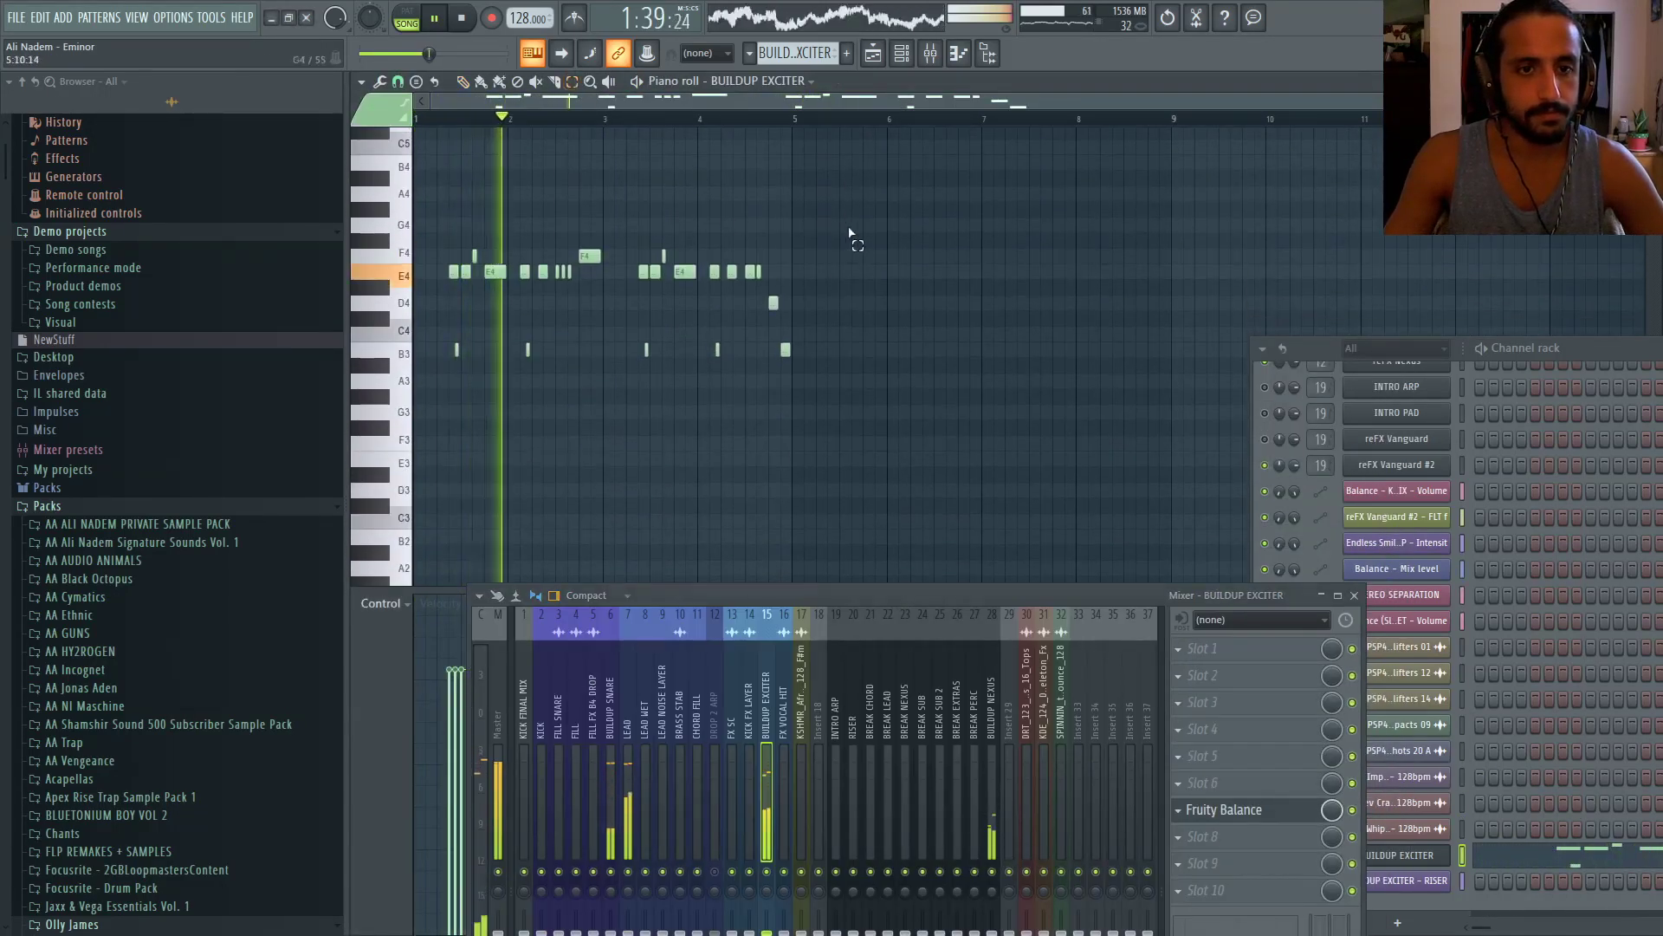
# Try transposing the BUILDUP EXCITER notes from bar 3 onward up one octave
pyautogui.moveTo(853, 220); pyautogui.dragTo(639, 358)
pyautogui.hotkey('ctrl', 'Up')
pyautogui.click(722, 335)
pyautogui.scroll(2, 722, 334)
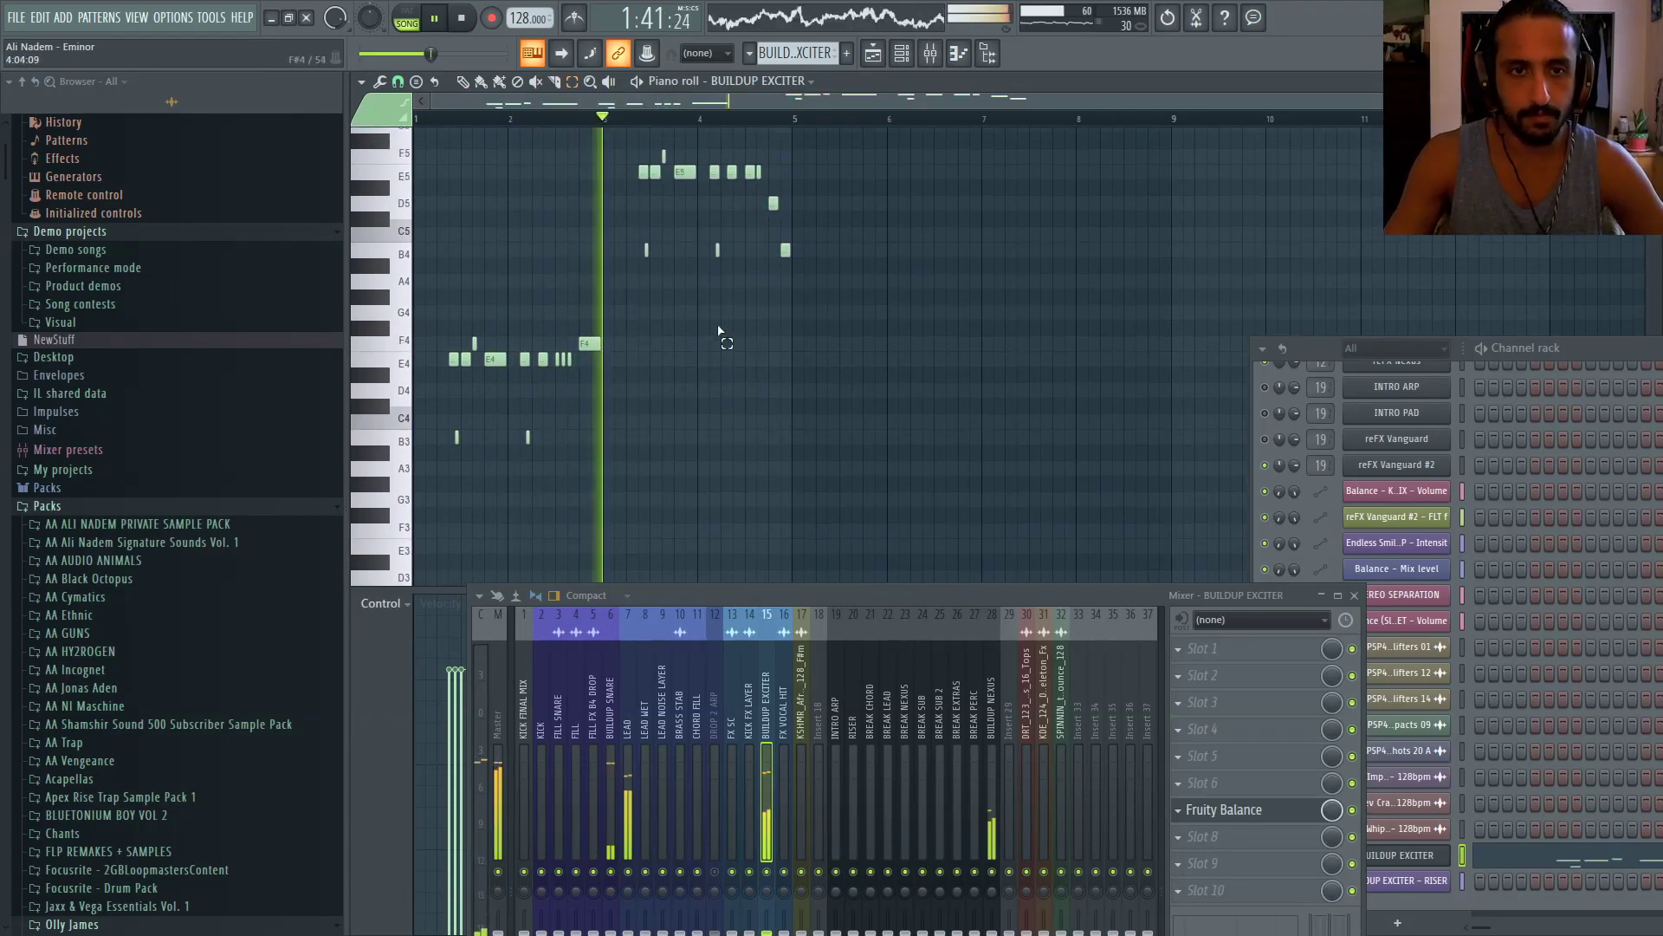
pyautogui.scroll(4, 718, 334)
pyautogui.scroll(-1, 761, 310)
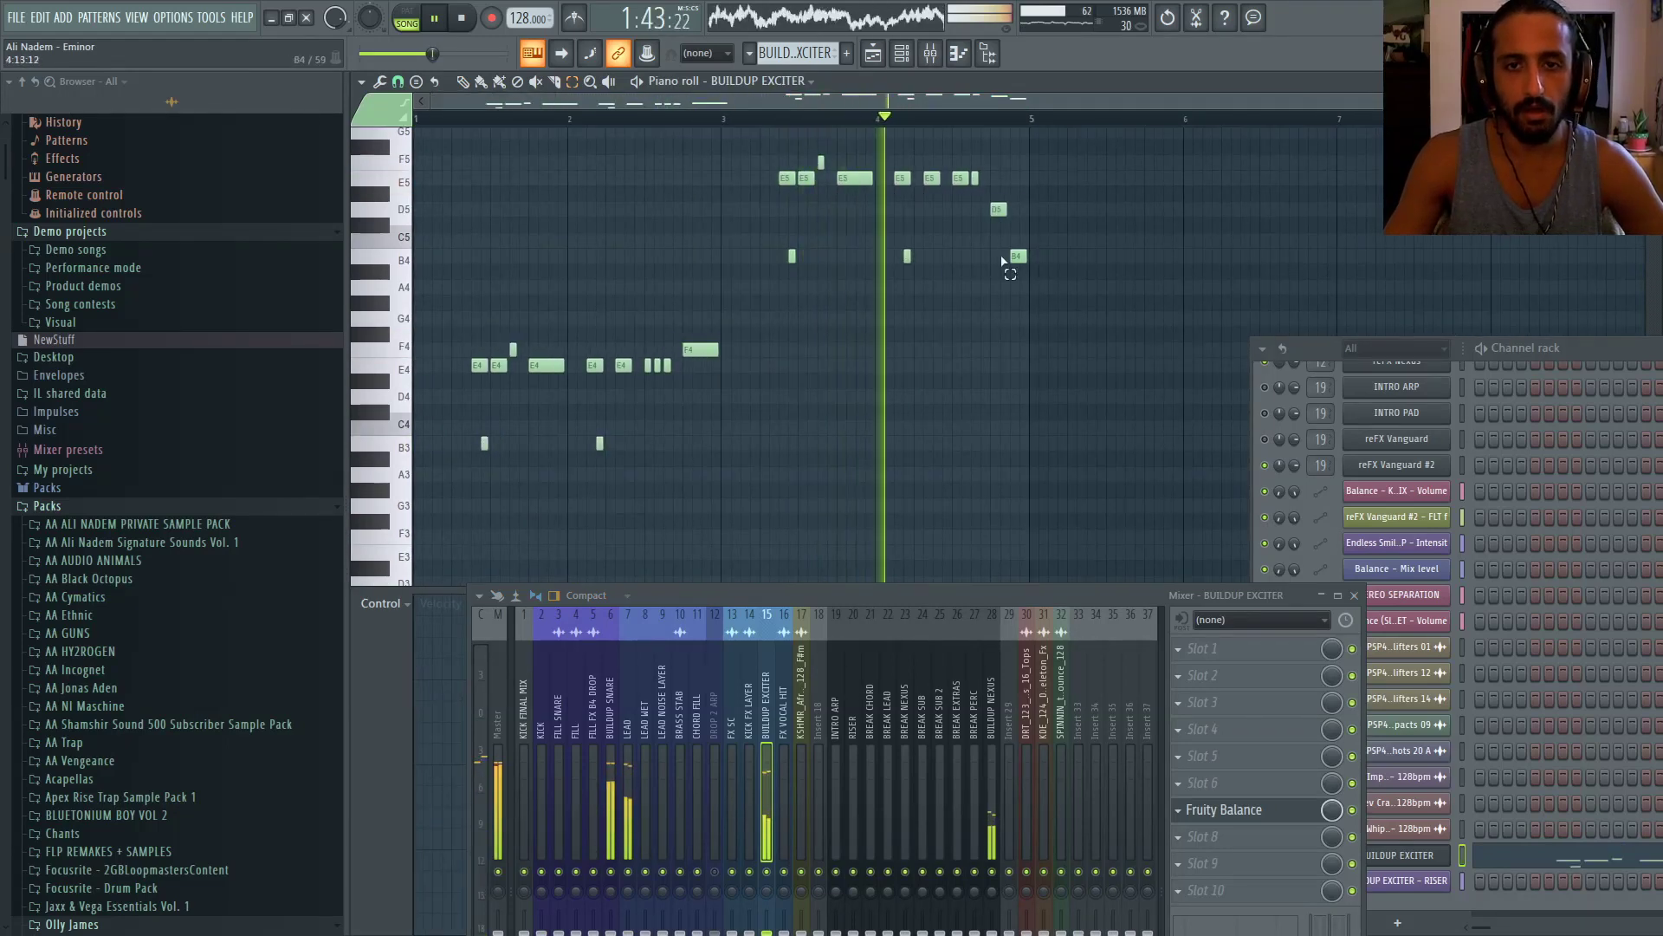
# Try transposing the BUILDUP EXCITER notes in the first two bars up one octave as well
pyautogui.click(873, 53)
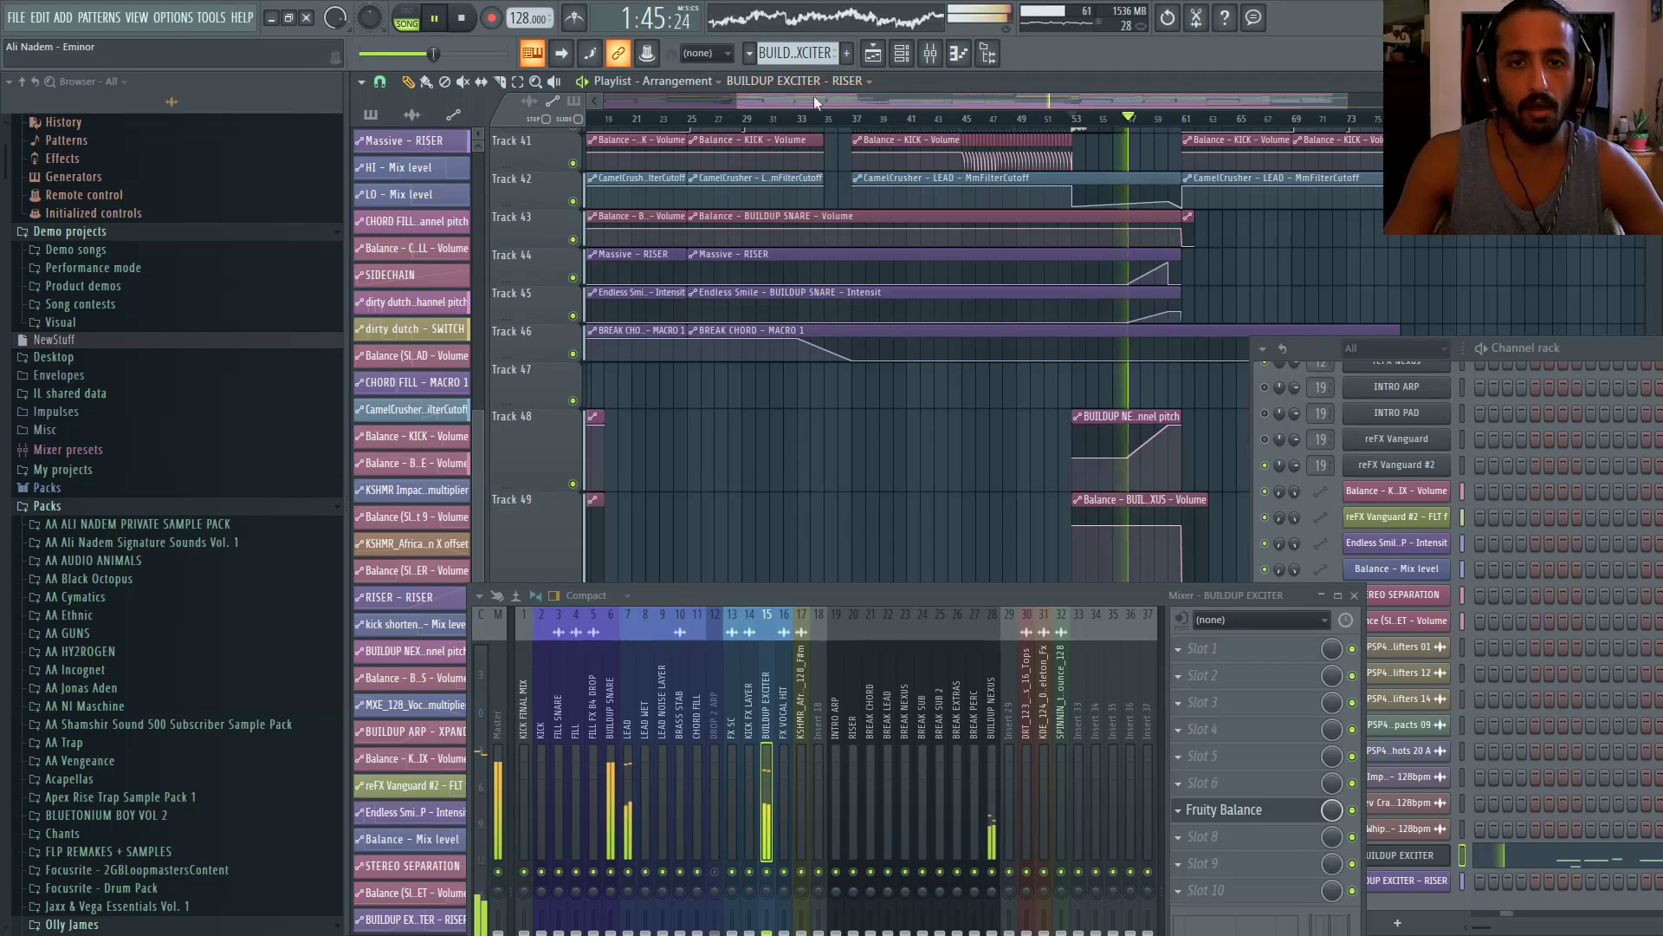
pyautogui.press('F5')
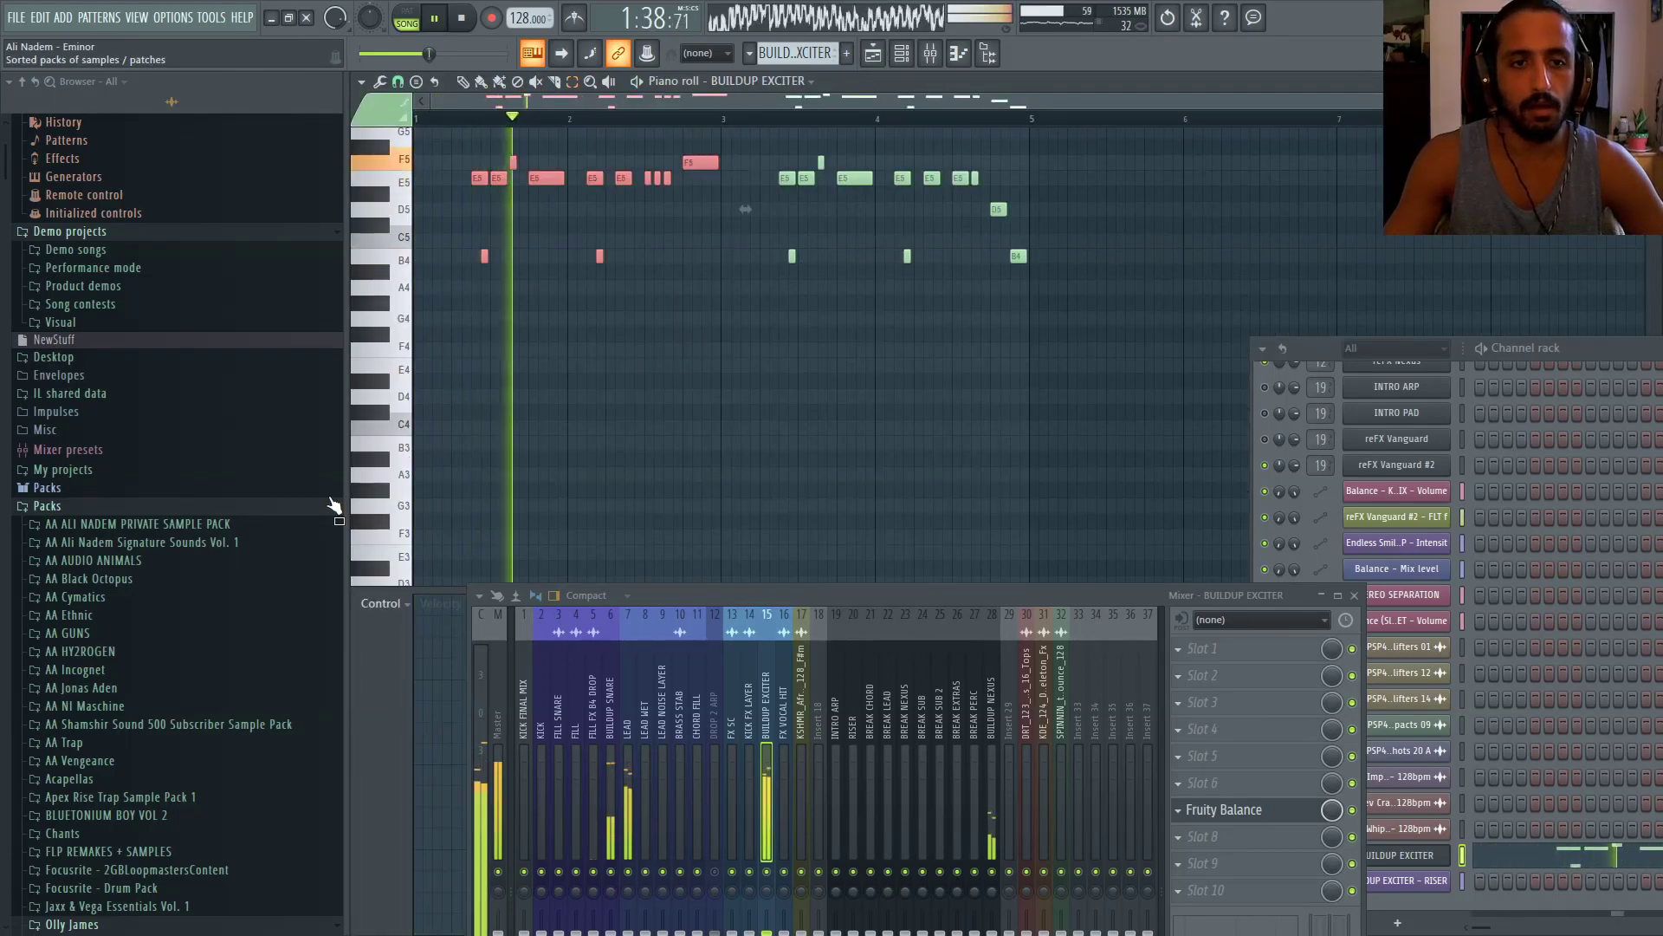
pyautogui.click(728, 358)
pyautogui.scroll(2, 728, 358)
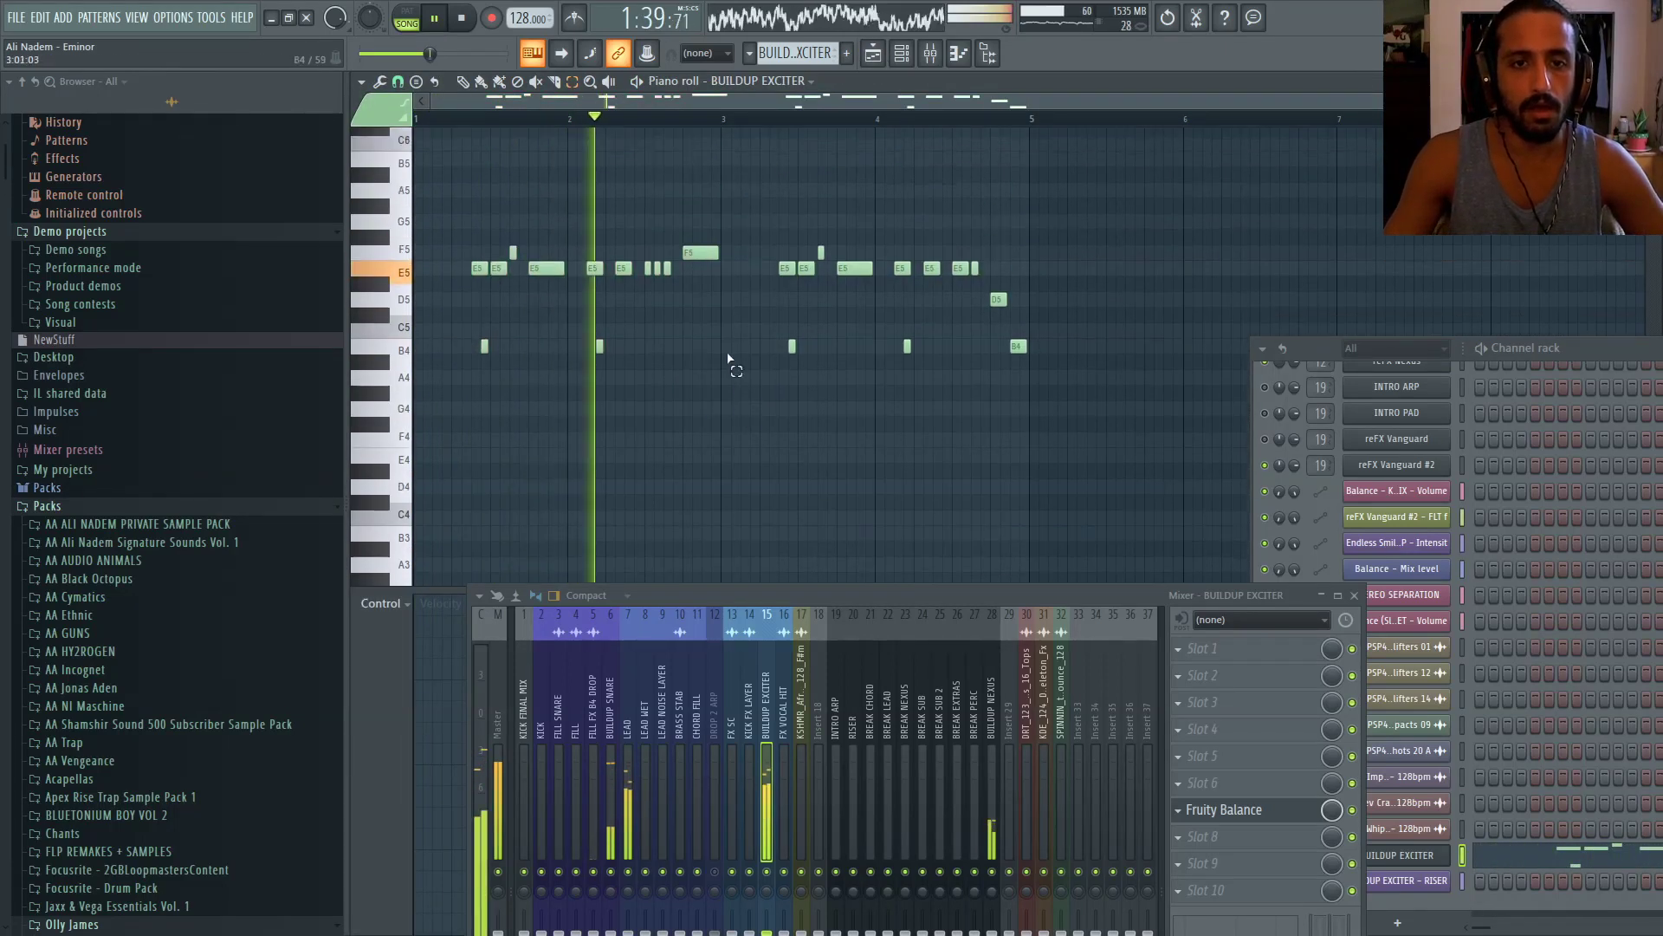
pyautogui.scroll(1, 683, 324)
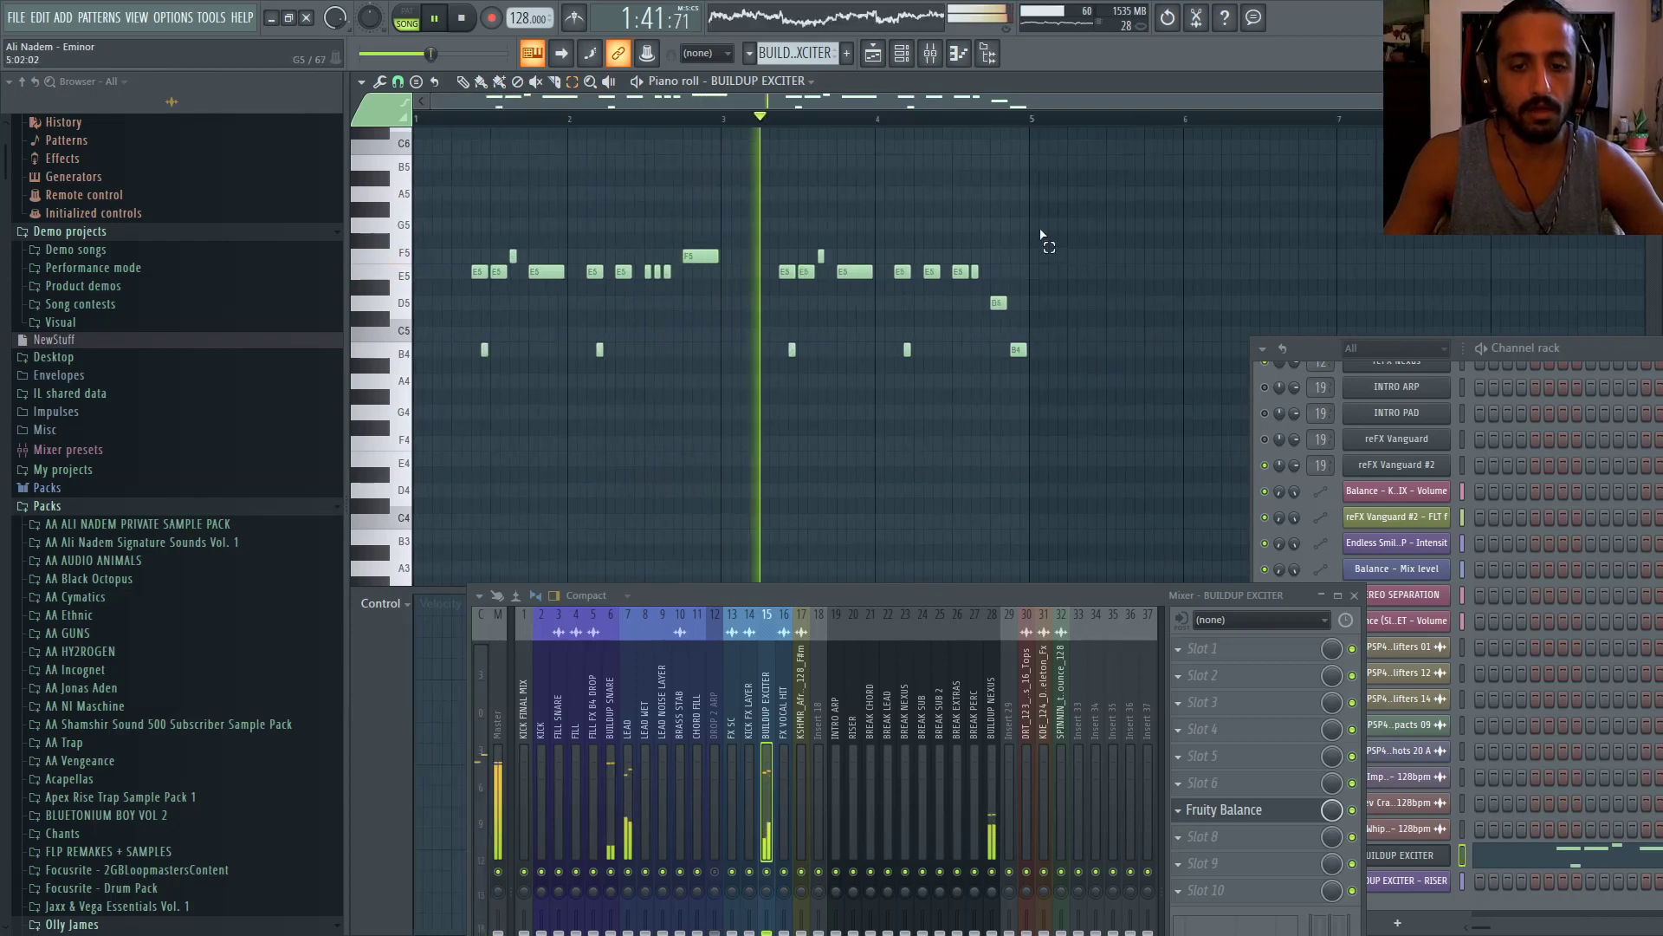
# Transpose all the BUILDUP EXCITER notes back down one octave and restart playback
pyautogui.click(874, 54)
pyautogui.click(878, 53)
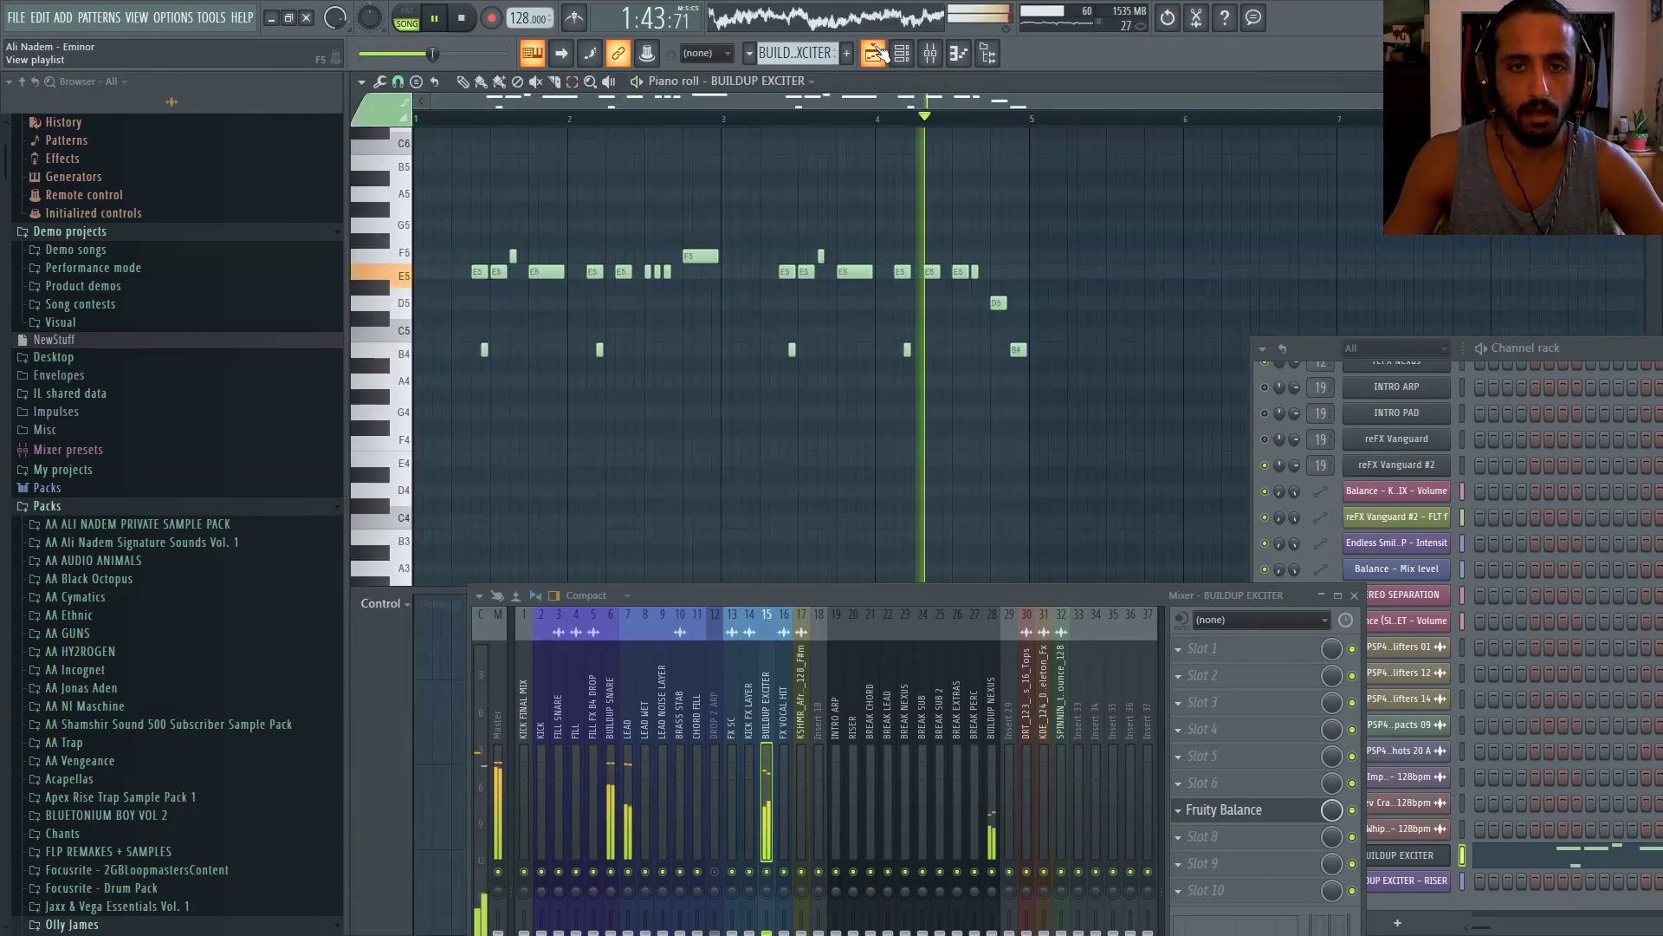
pyautogui.click(878, 54)
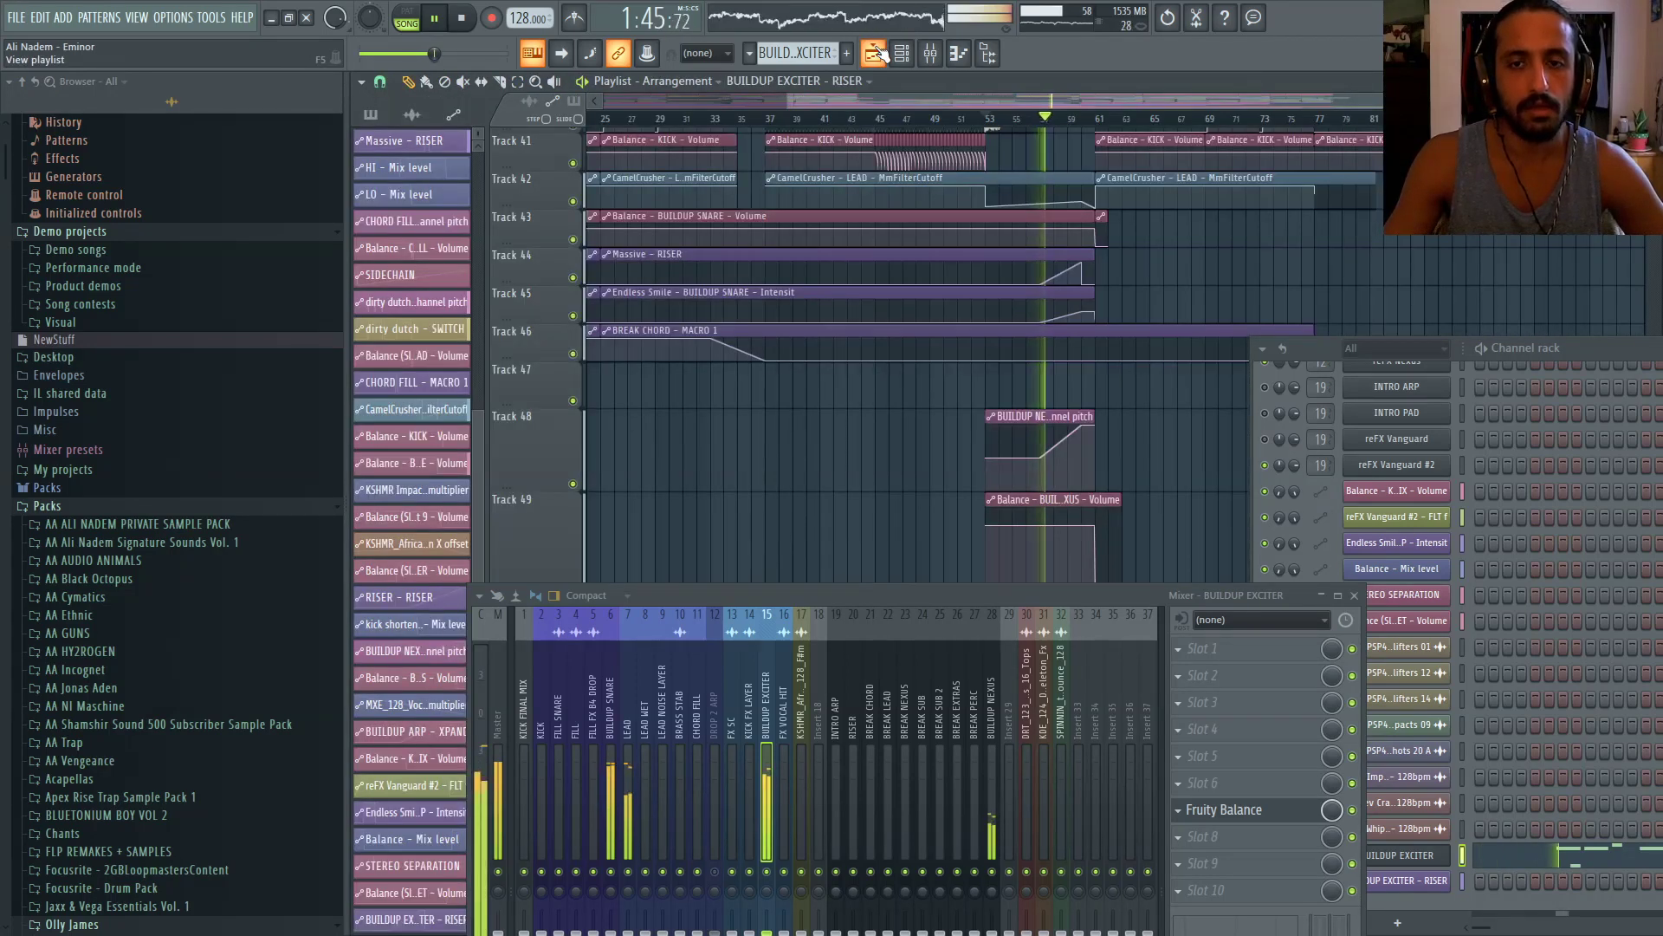
pyautogui.click(875, 53)
pyautogui.hotkey('ctrl', 'a')
pyautogui.hotkey('ctrl', 'Down')
pyautogui.press('space')
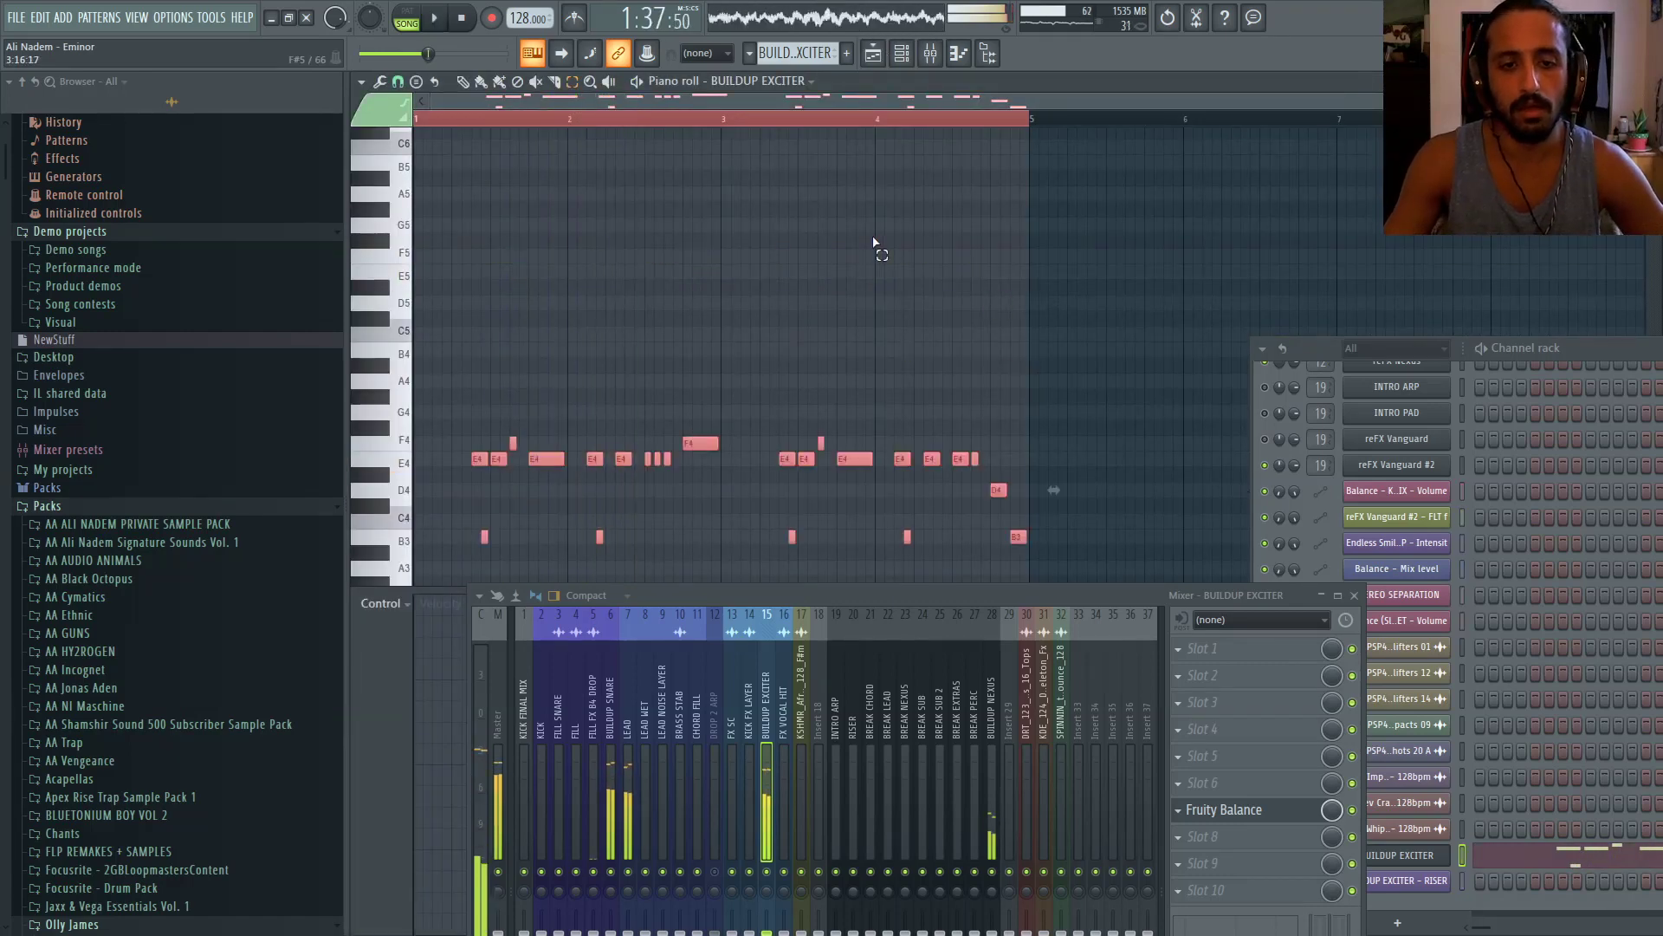
pyautogui.press('space')
pyautogui.click(875, 233)
pyautogui.scroll(-2, 876, 231)
# Add Fruity parametric EQ 2 to slot 2 of the BUILDUP EXCITER mixer track and pull band 1 down
pyautogui.click(1204, 649)
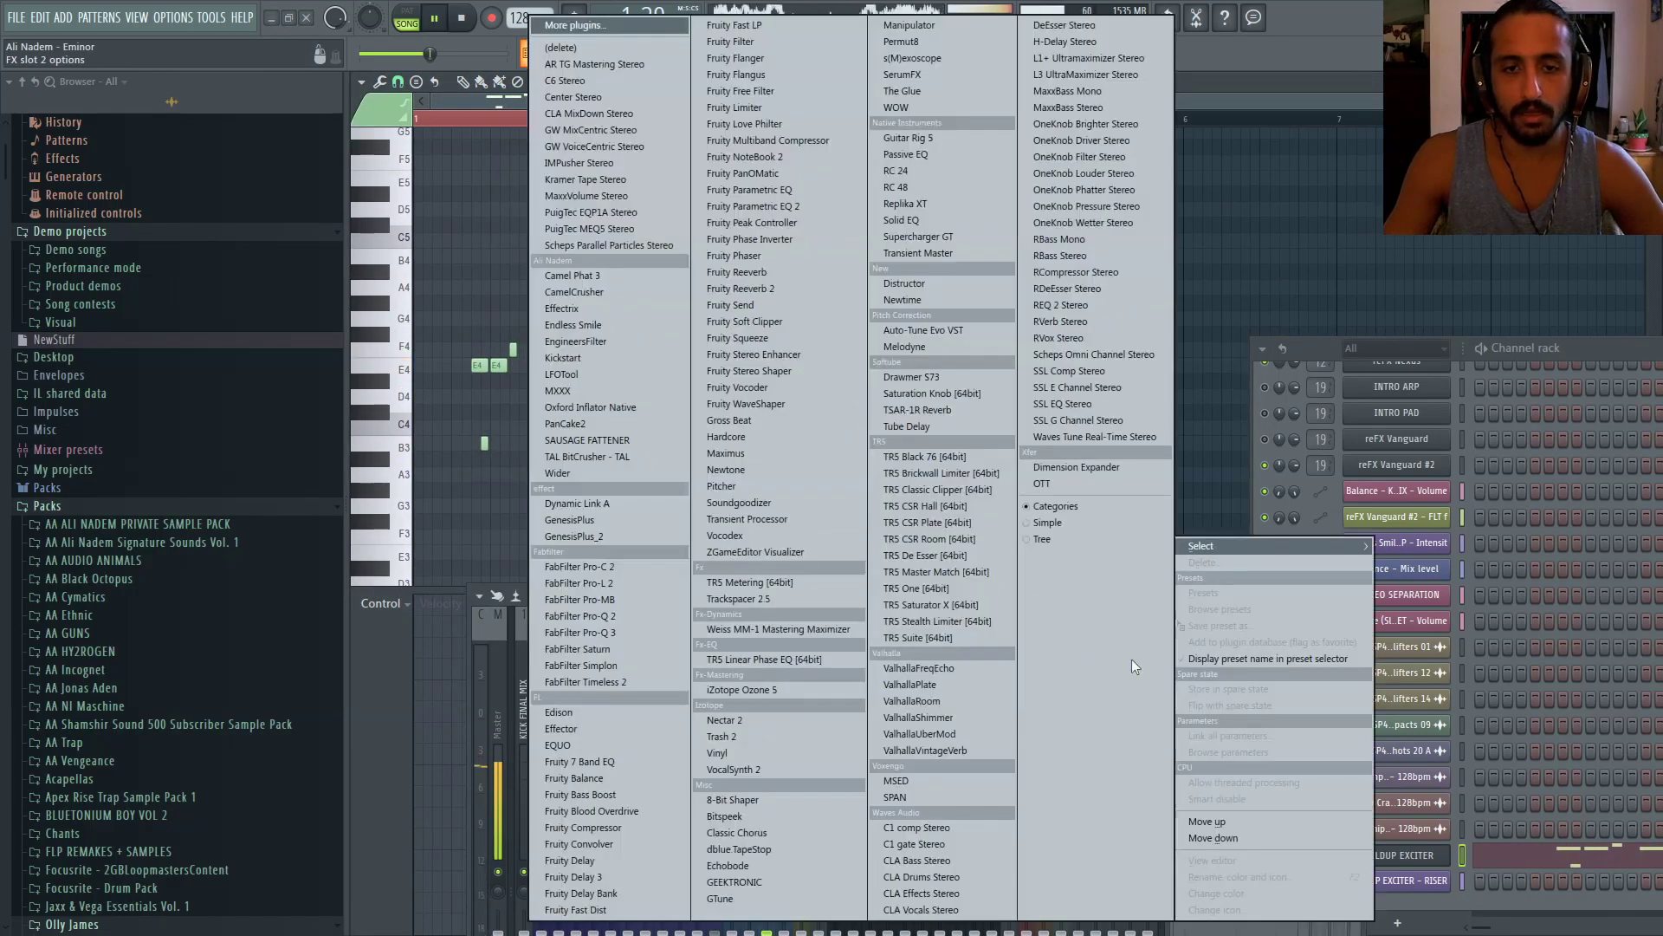
pyautogui.click(747, 214)
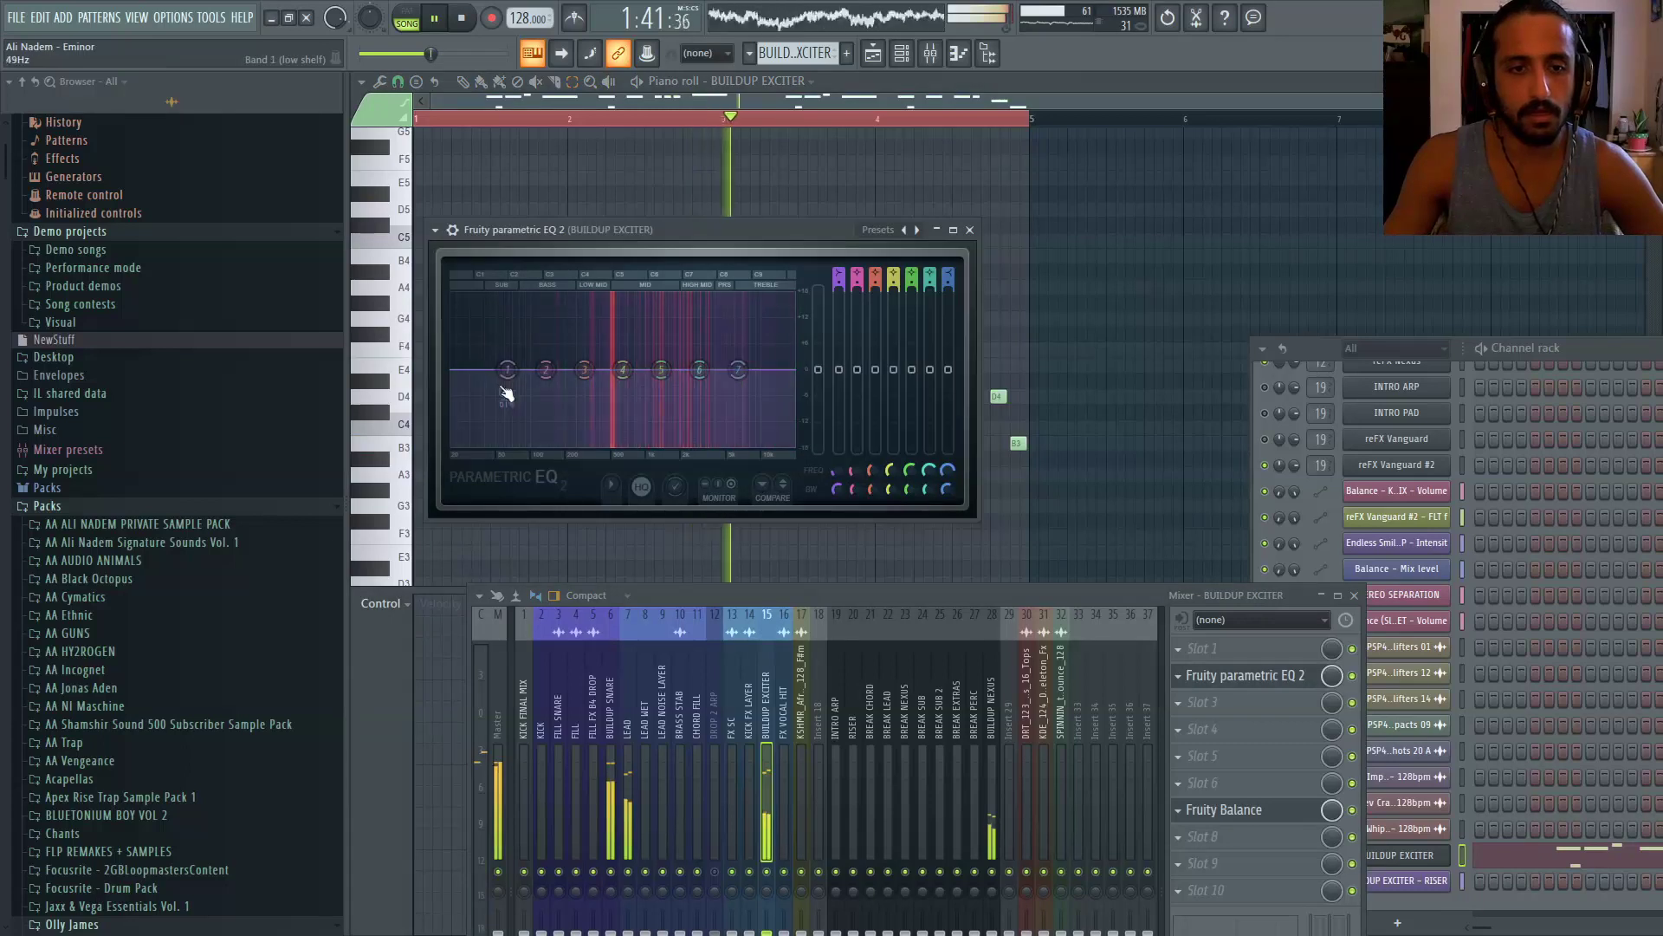
pyautogui.moveTo(507, 372); pyautogui.dragTo(545, 446)
# Load the EQ's 20Hz + 18kHz cut preset and raise the band 1 high-pass cutoff to the lower edge of the low mids
pyautogui.click(435, 230)
pyautogui.moveTo(478, 295)
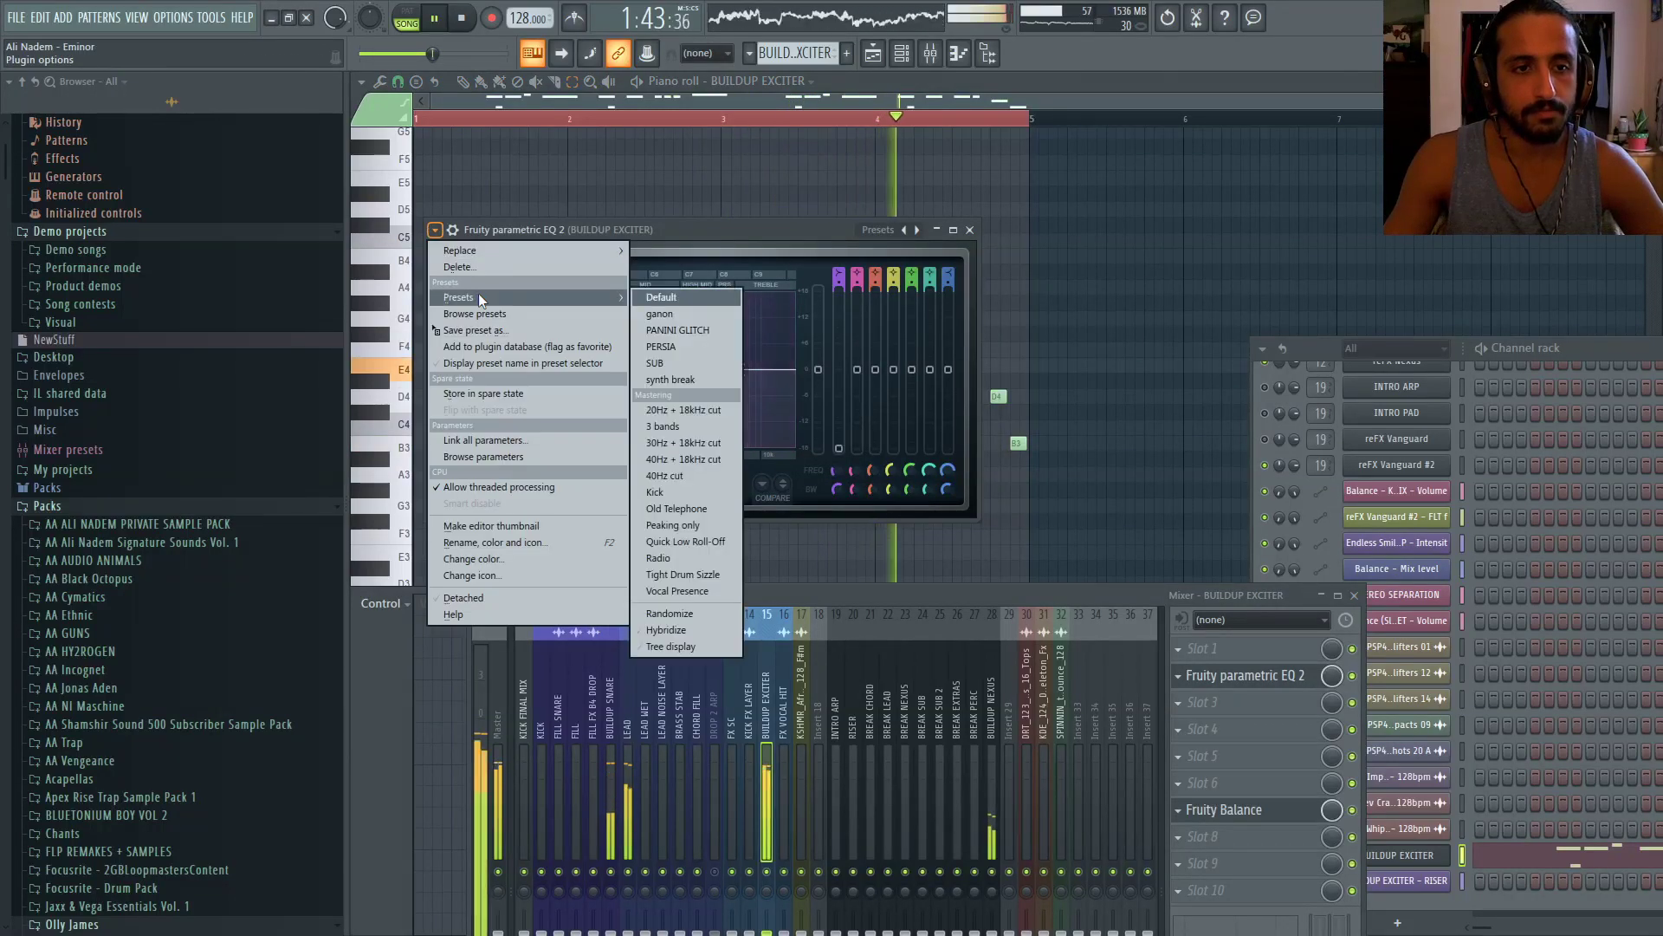
pyautogui.click(688, 409)
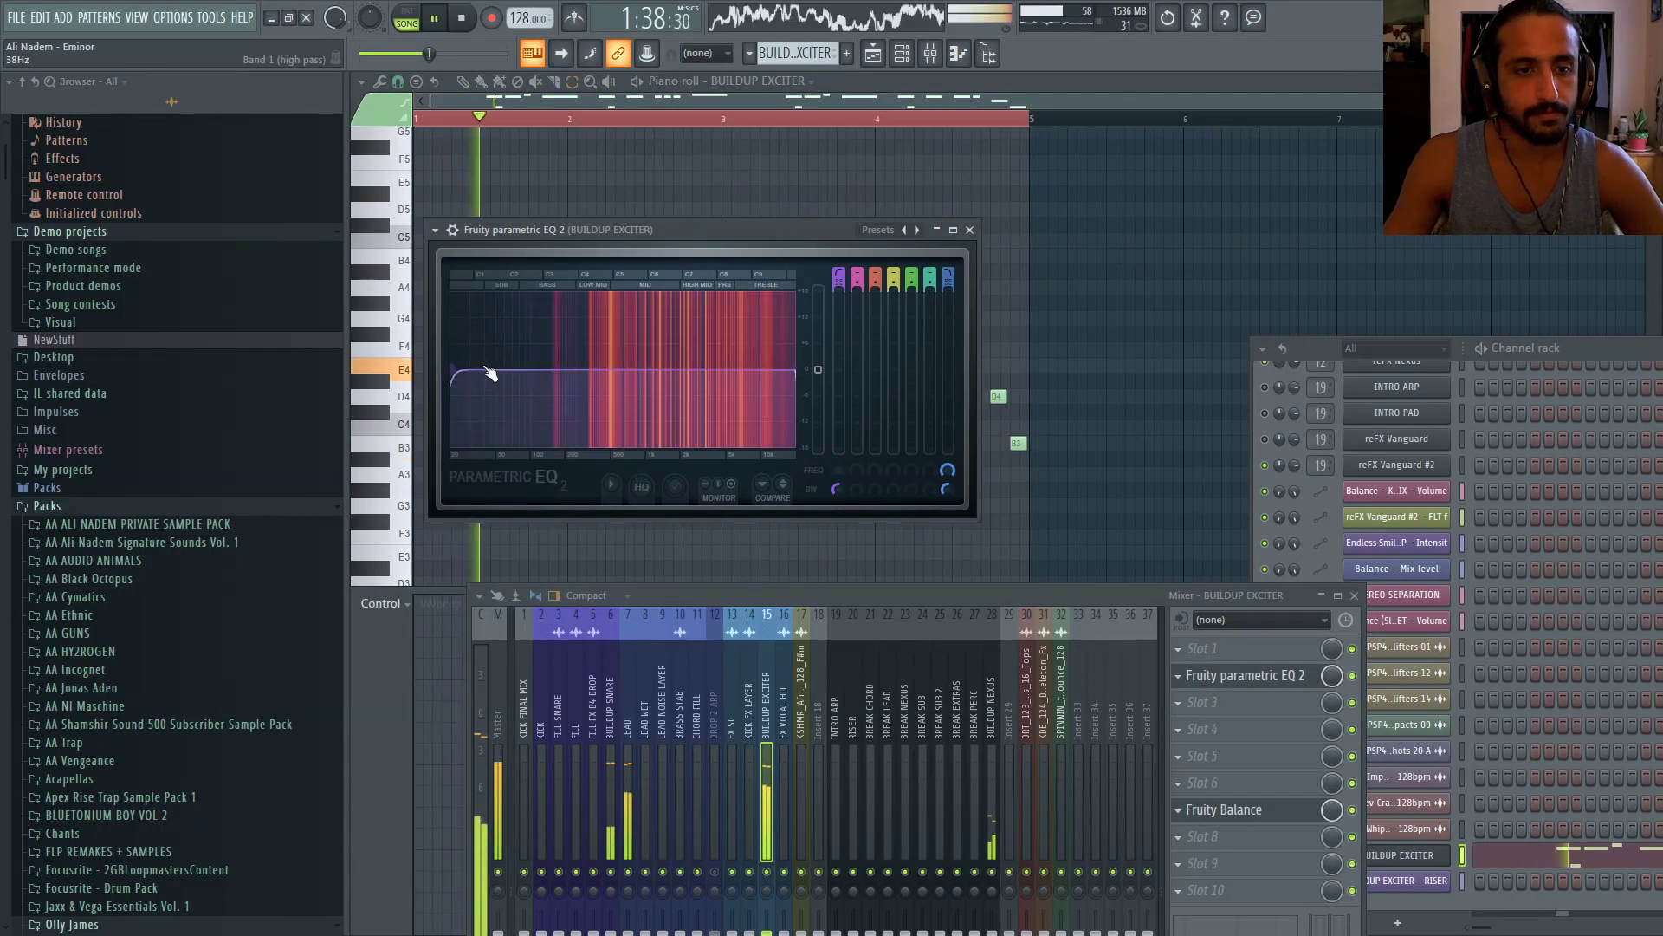
pyautogui.moveTo(457, 371); pyautogui.dragTo(568, 370)
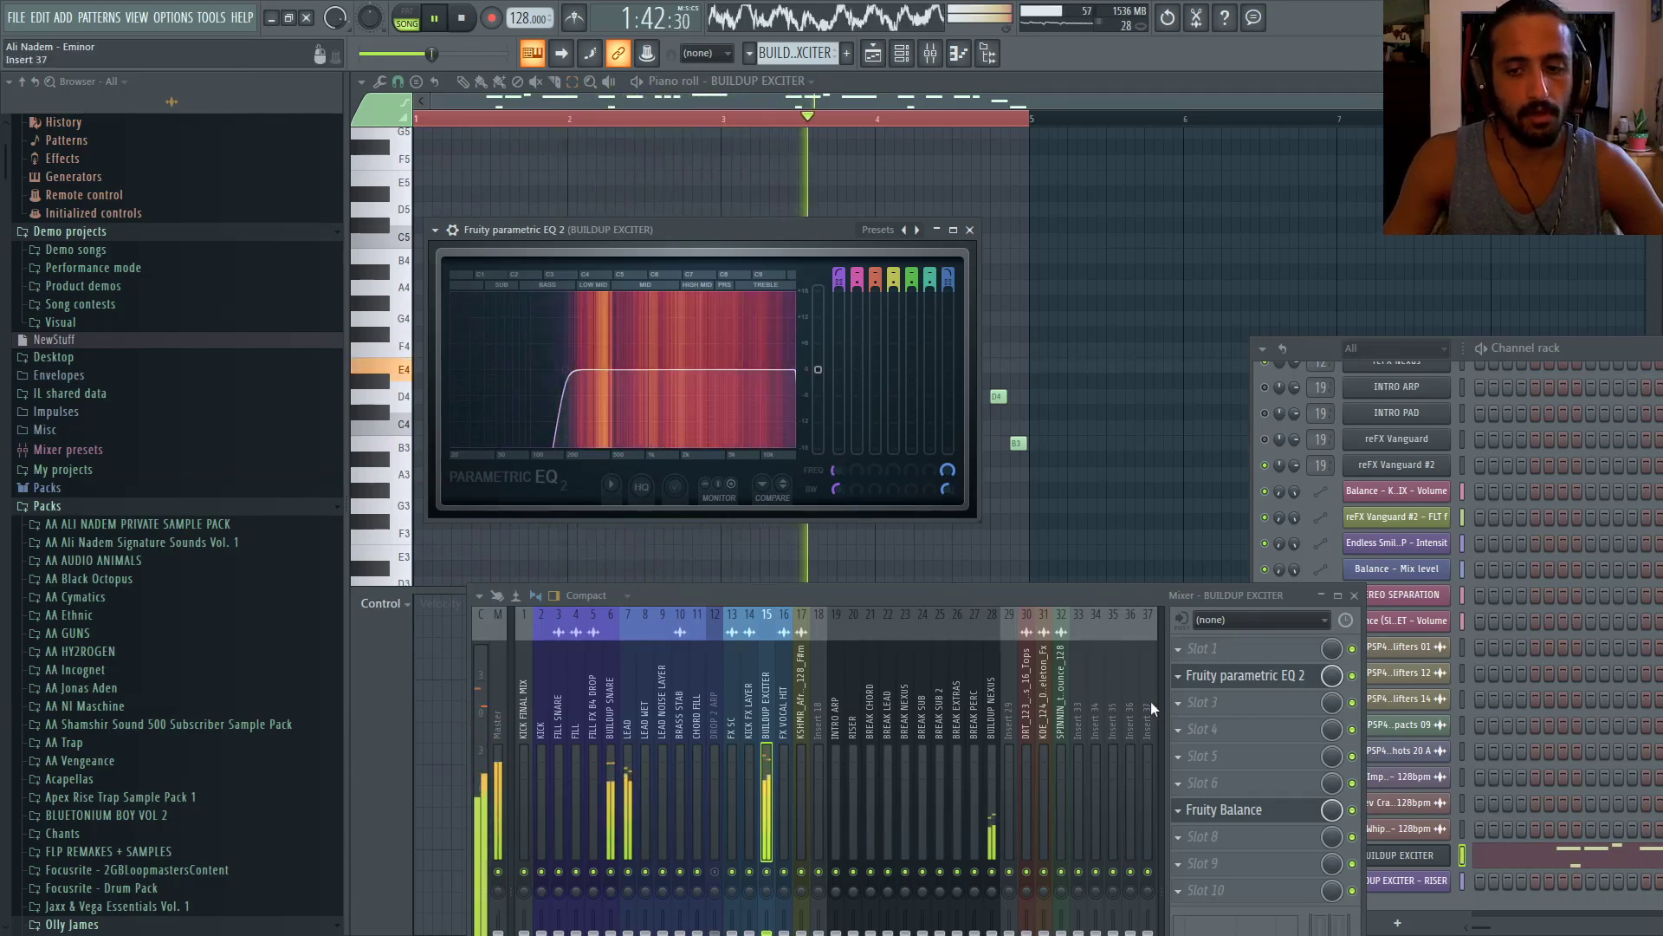
# Try a slight high-shelf boost on band 7 of a second Fruity parametric EQ 2 in slot 3, and remove that EQ
pyautogui.click(1176, 698)
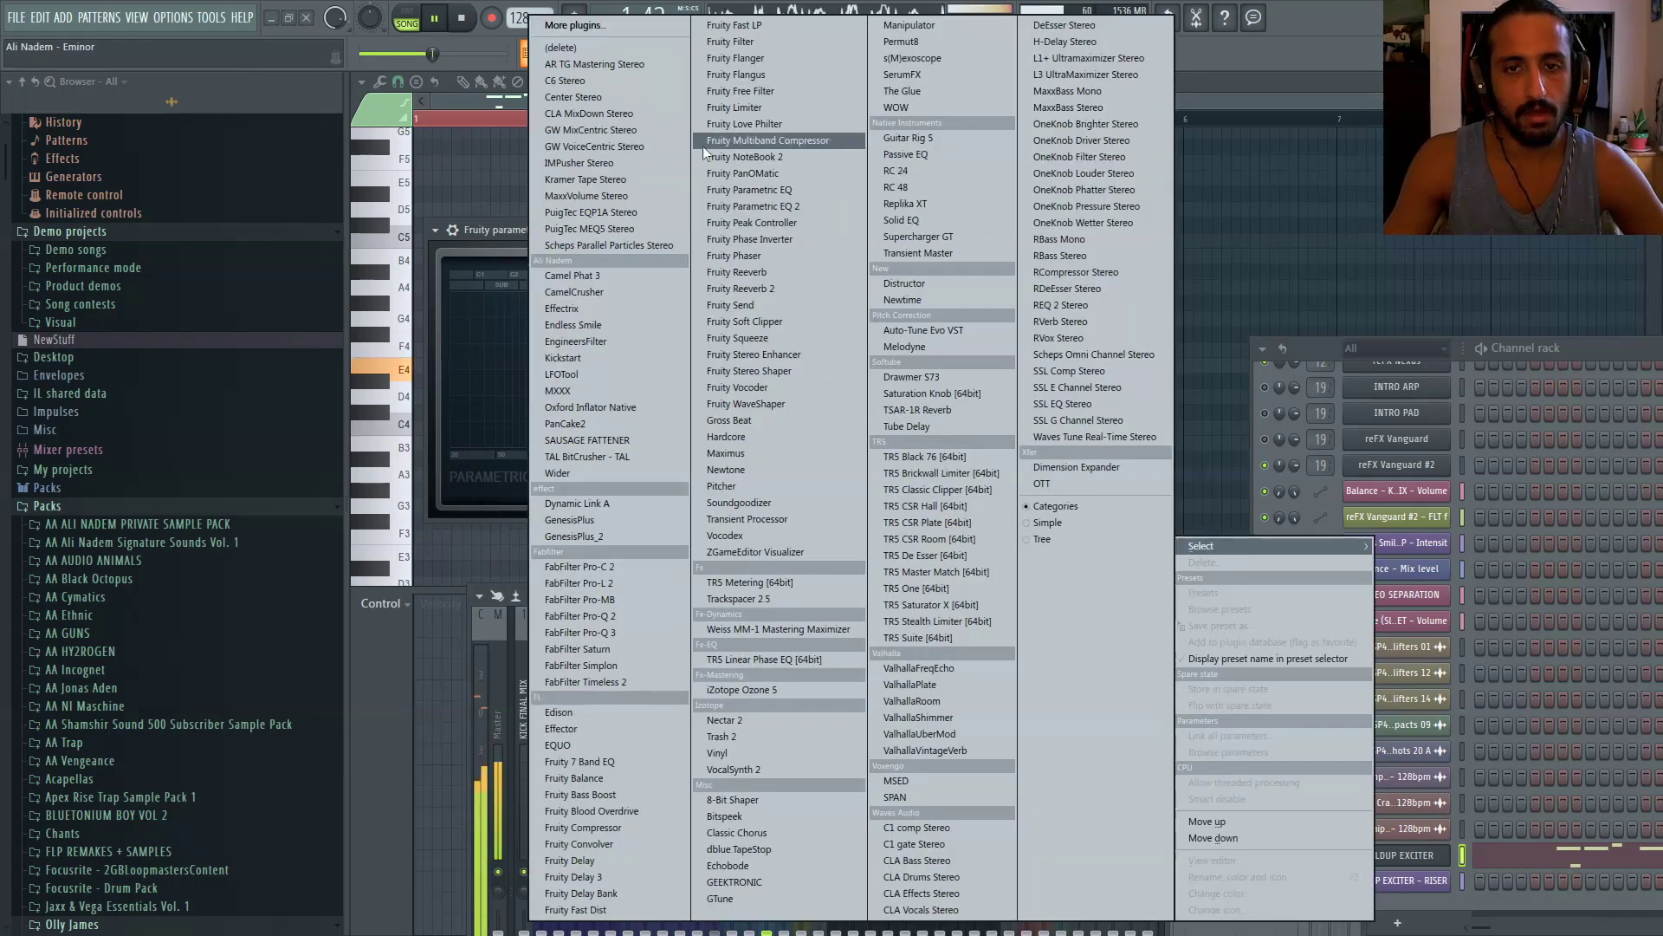
pyautogui.click(752, 206)
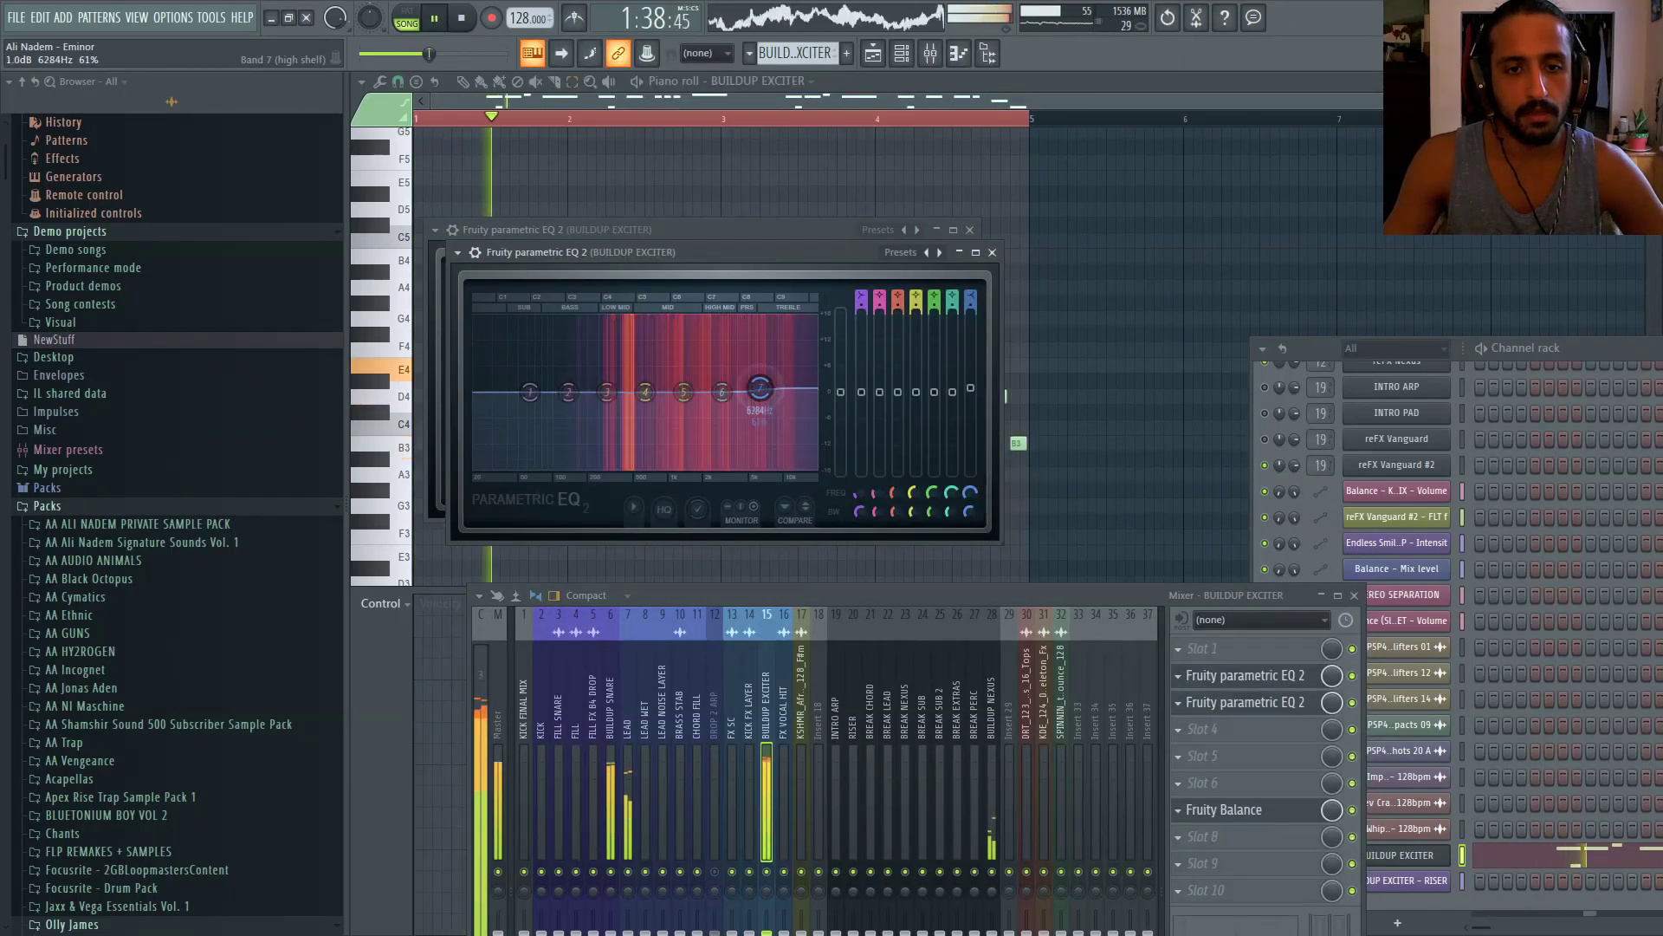
pyautogui.moveTo(759, 387); pyautogui.dragTo(841, 393)
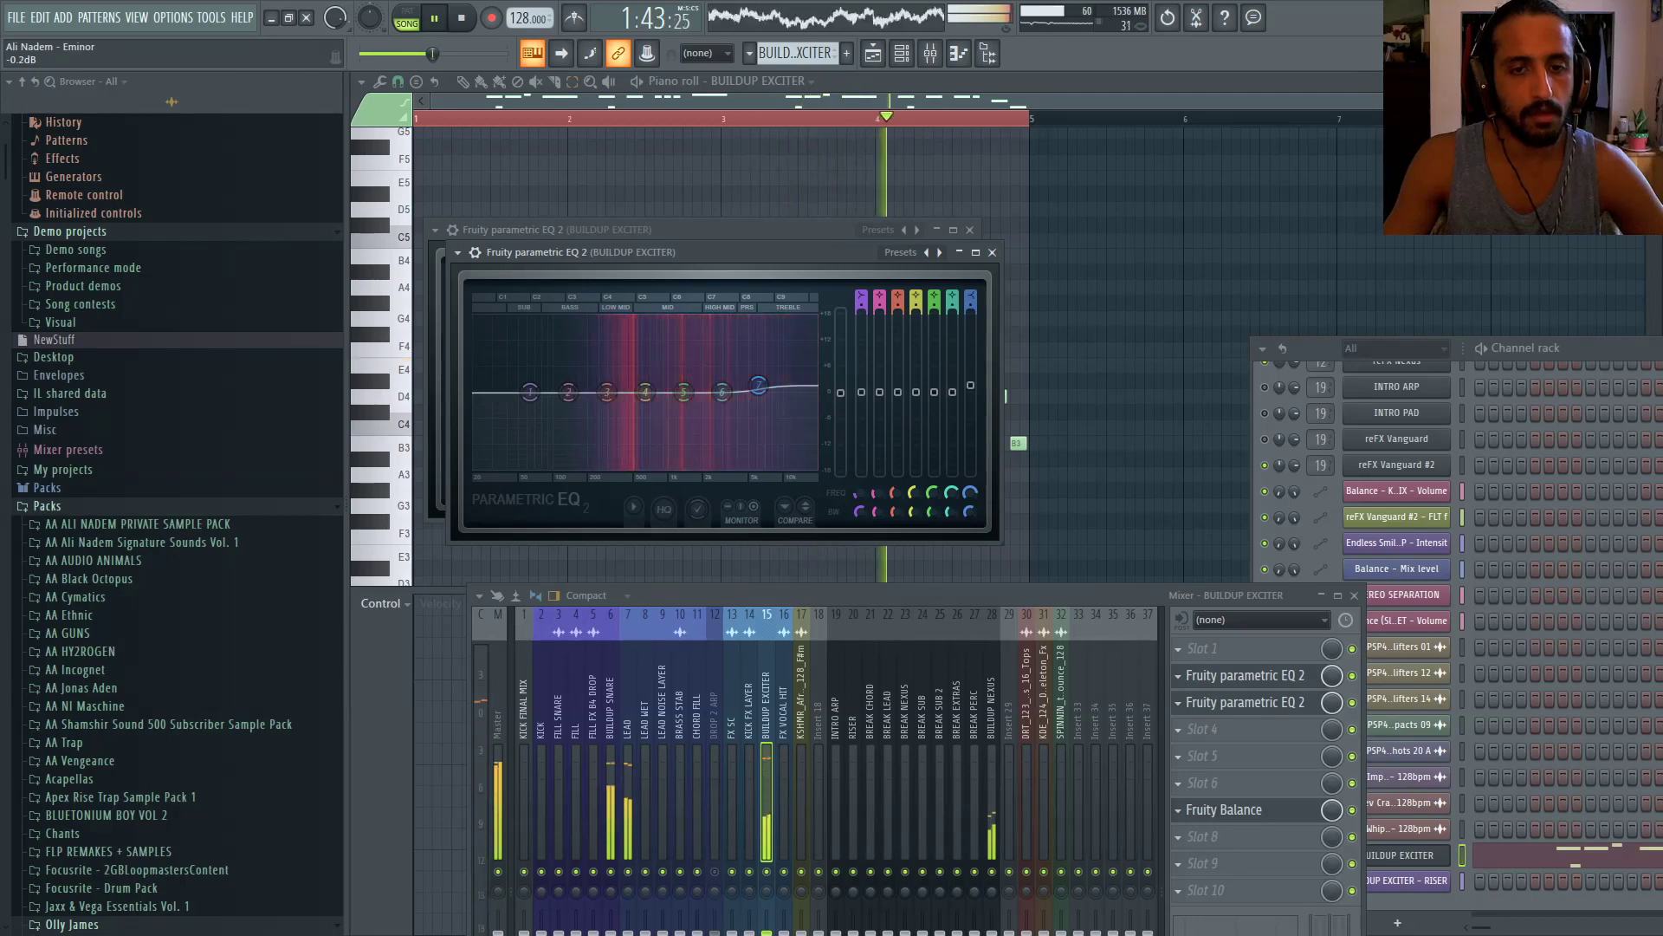
pyautogui.click(1179, 702)
pyautogui.click(1205, 523)
pyautogui.click(596, 47)
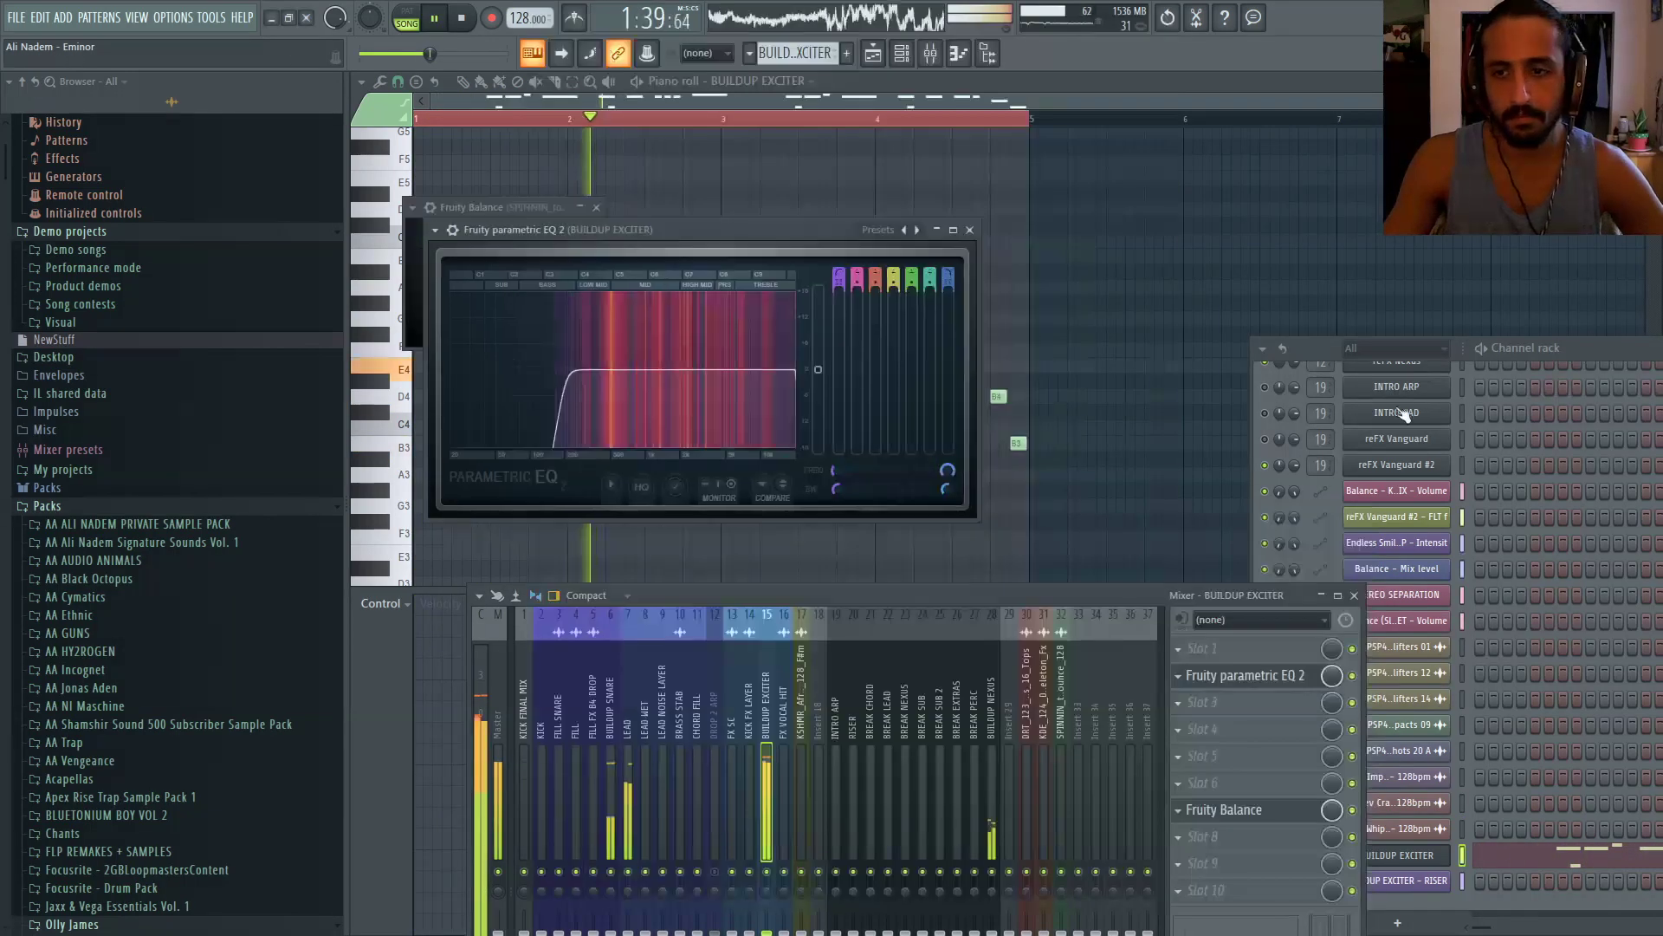
# Open the BUILDUP EXCITER's Massive, clear the other windows away from it and show its EQ page
pyautogui.moveTo(1326, 347); pyautogui.dragTo(1523, 361)
pyautogui.click(1290, 742)
pyautogui.moveTo(1224, 595); pyautogui.dragTo(1219, 810)
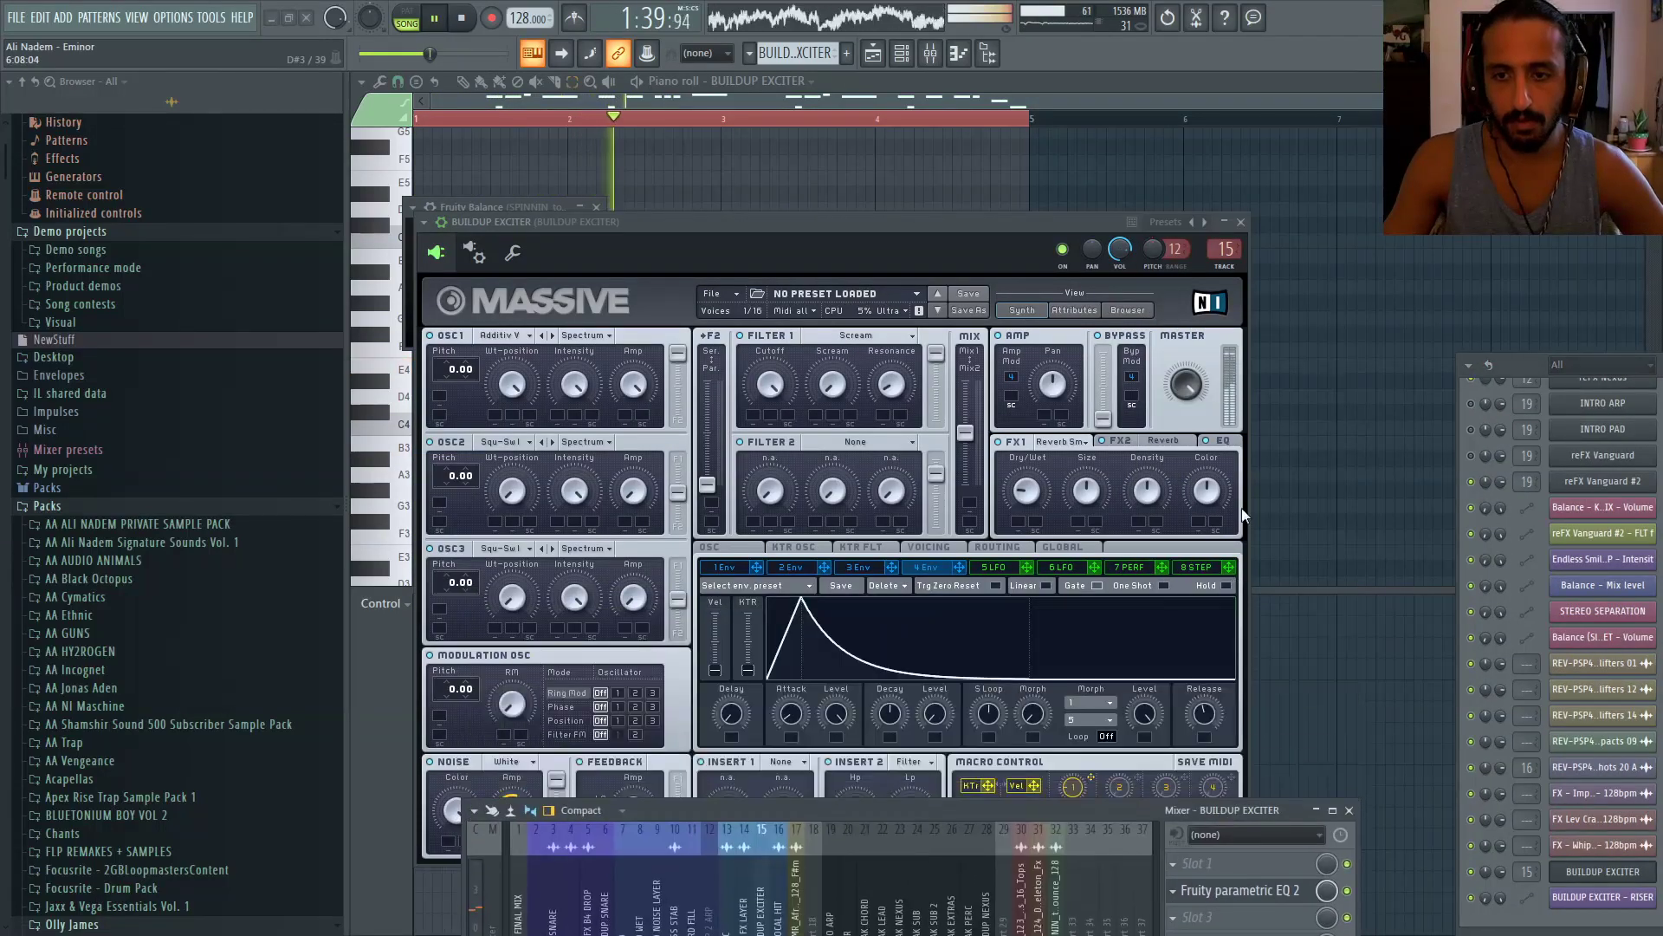
pyautogui.click(1222, 440)
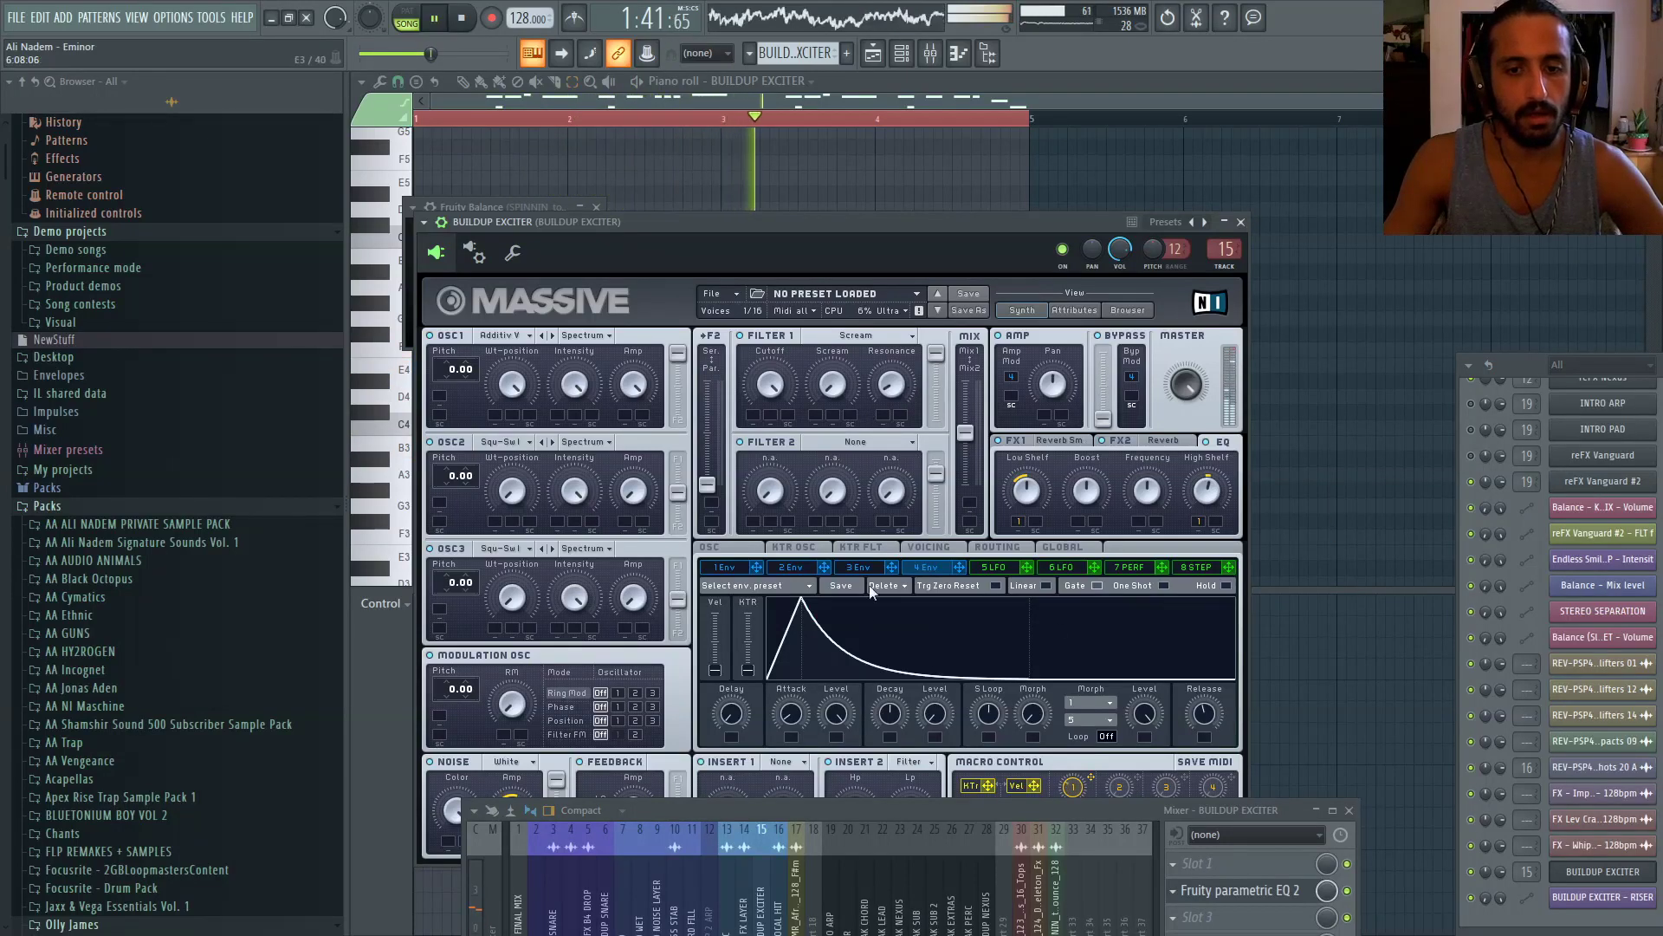
pyautogui.moveTo(823, 810); pyautogui.dragTo(806, 883)
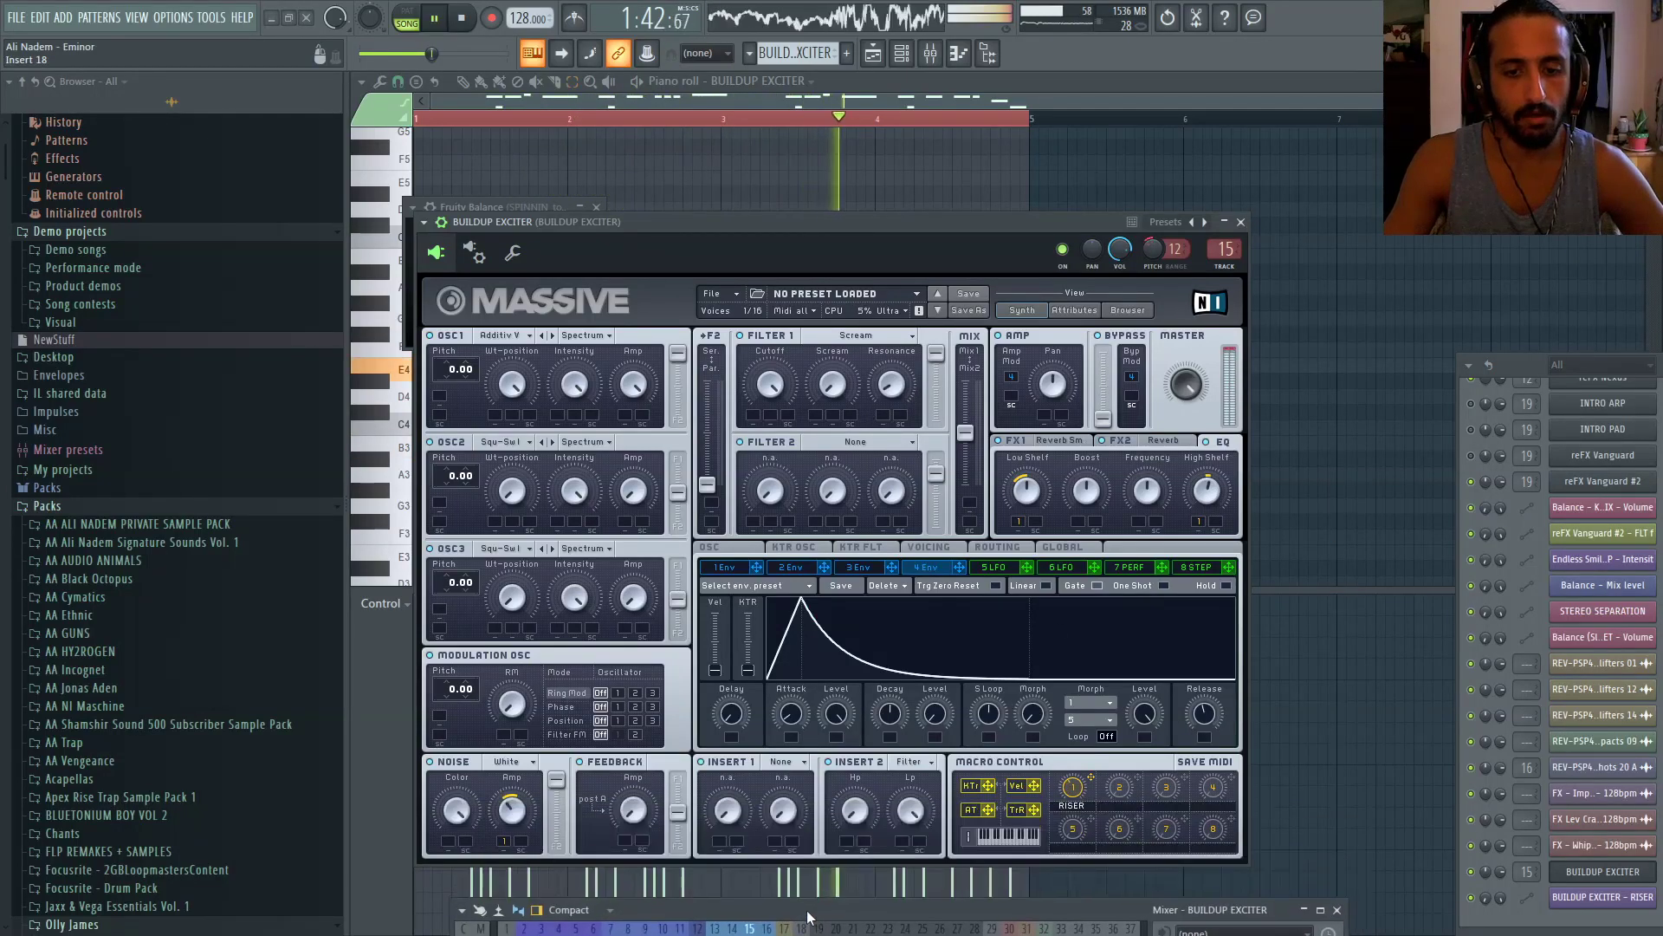
# Set Massive's Insert 1 to Bitcrusher, adjust its Crush amount and show the signal routing
pyautogui.click(784, 761)
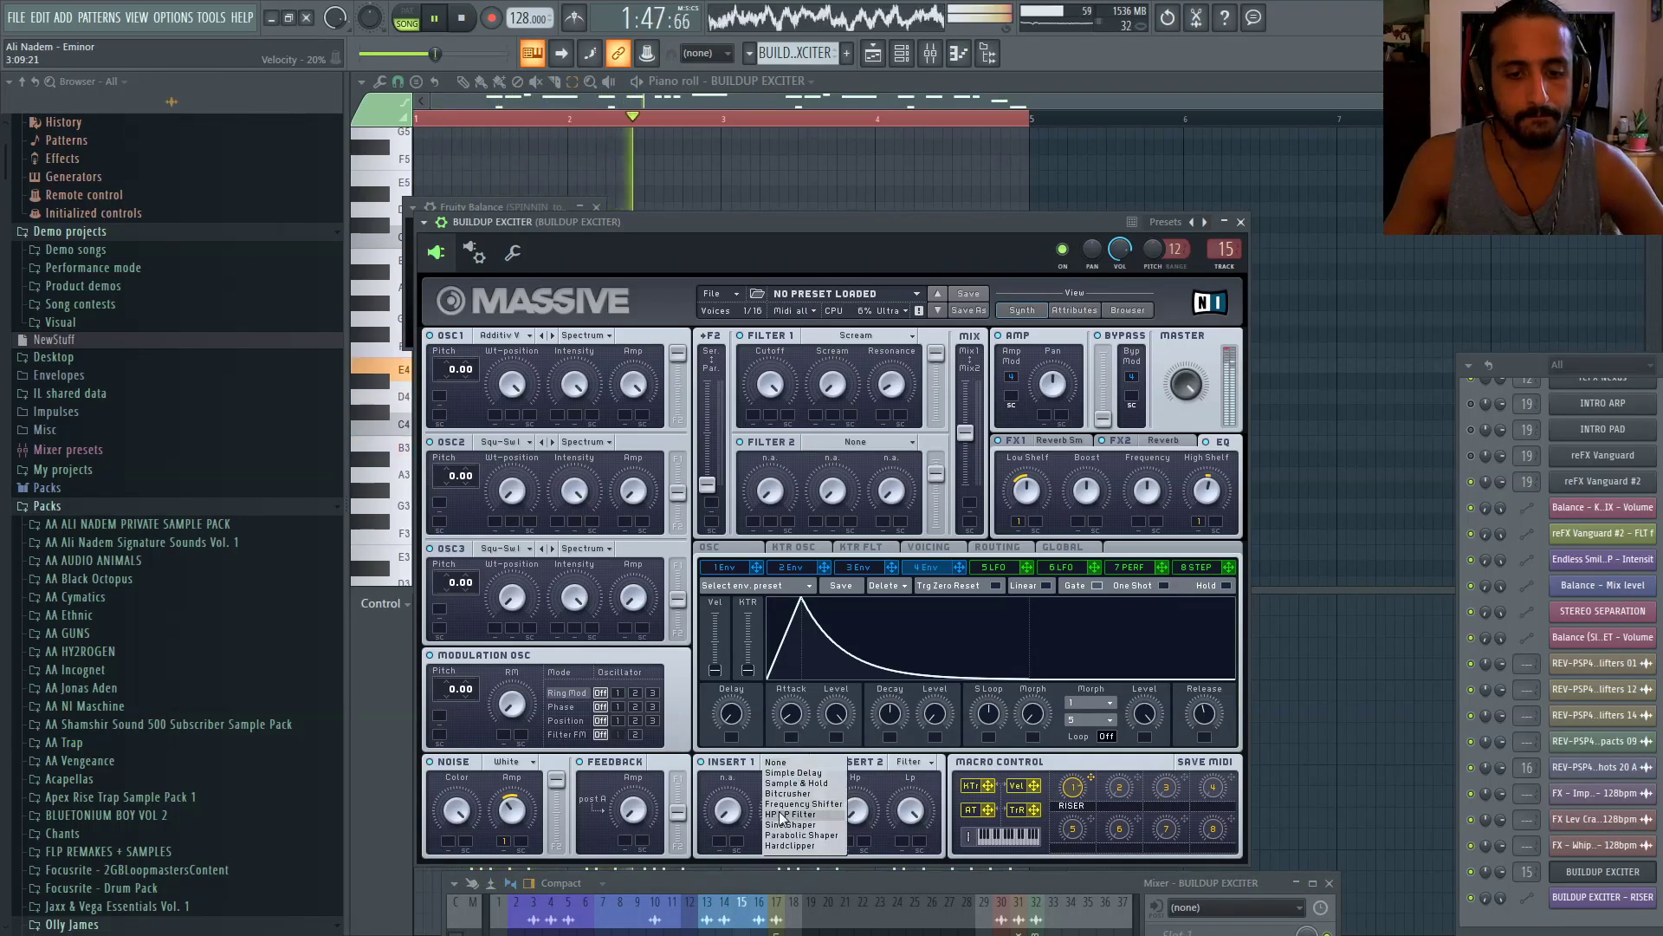
pyautogui.click(786, 793)
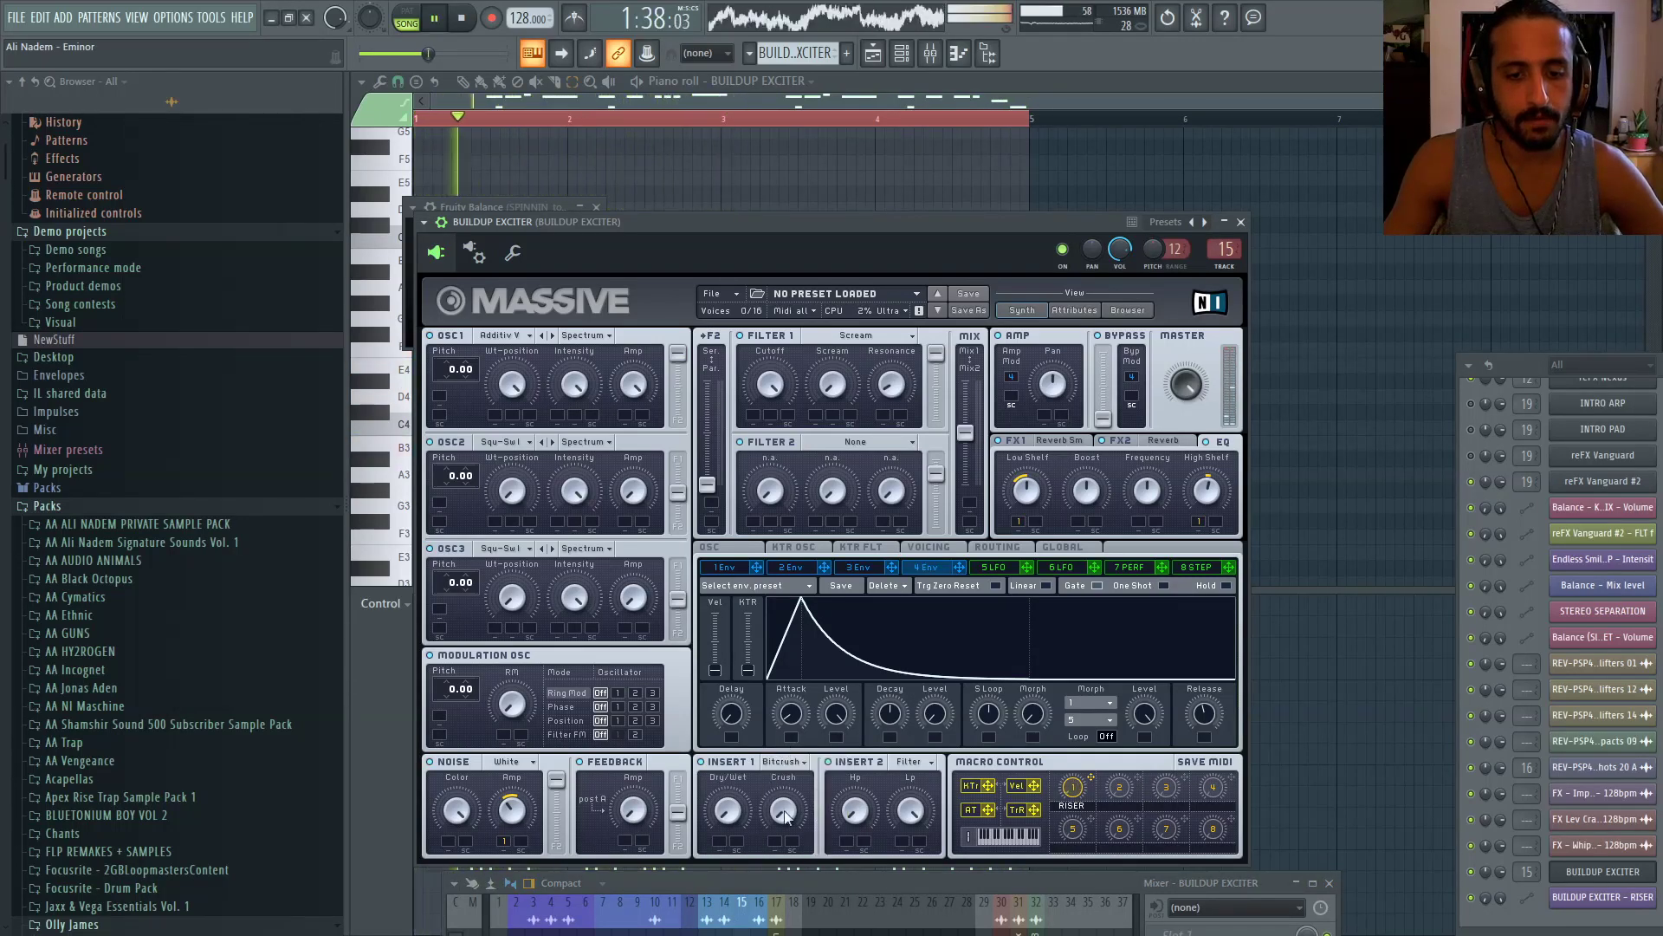
pyautogui.moveTo(784, 815); pyautogui.dragTo(782, 719)
pyautogui.click(1000, 547)
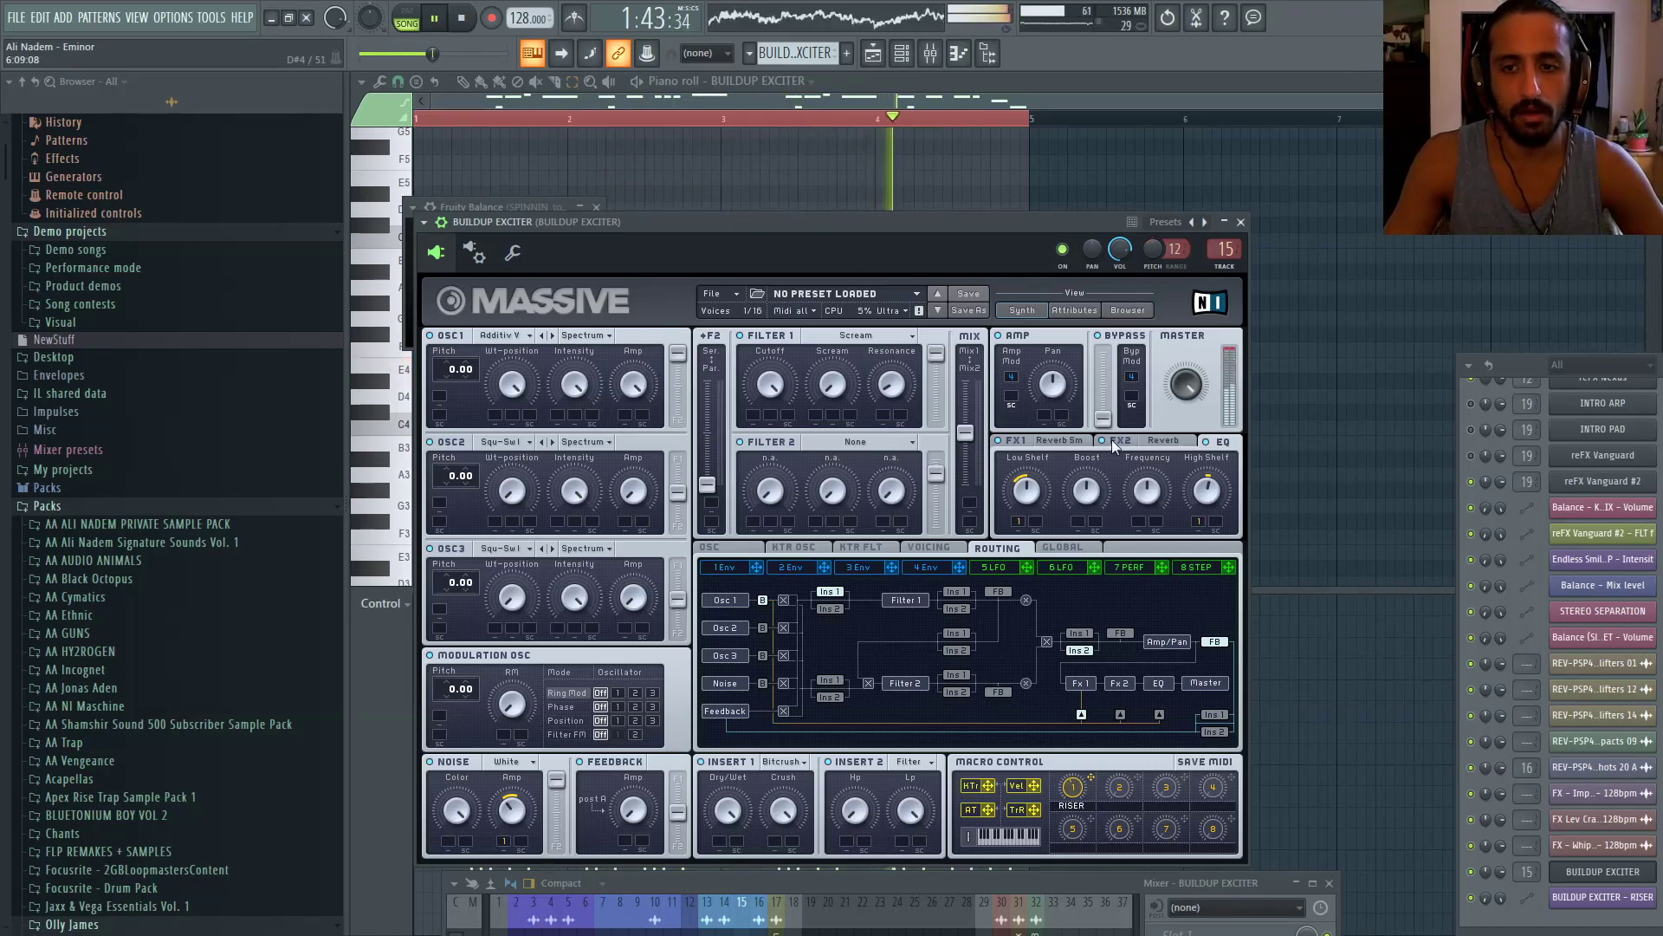
# Mute the macro 1 modulation on the FX1 reverb's Dry/Wet and adjust Massive's Master volume
pyautogui.click(1078, 446)
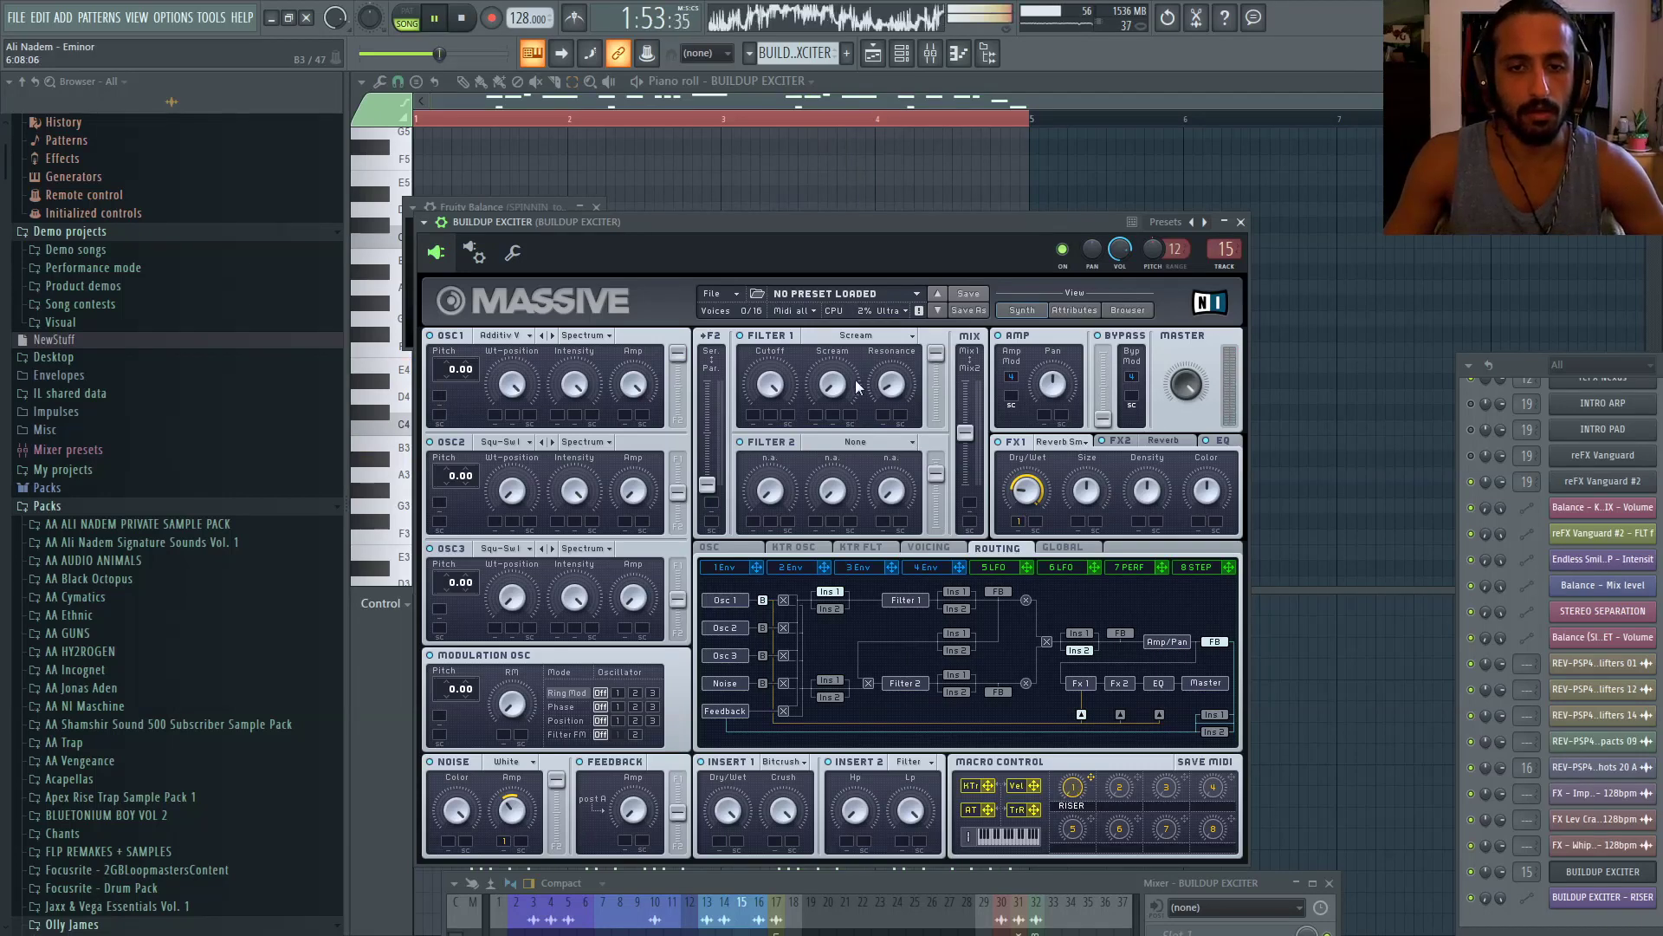
pyautogui.rightClick(1020, 522)
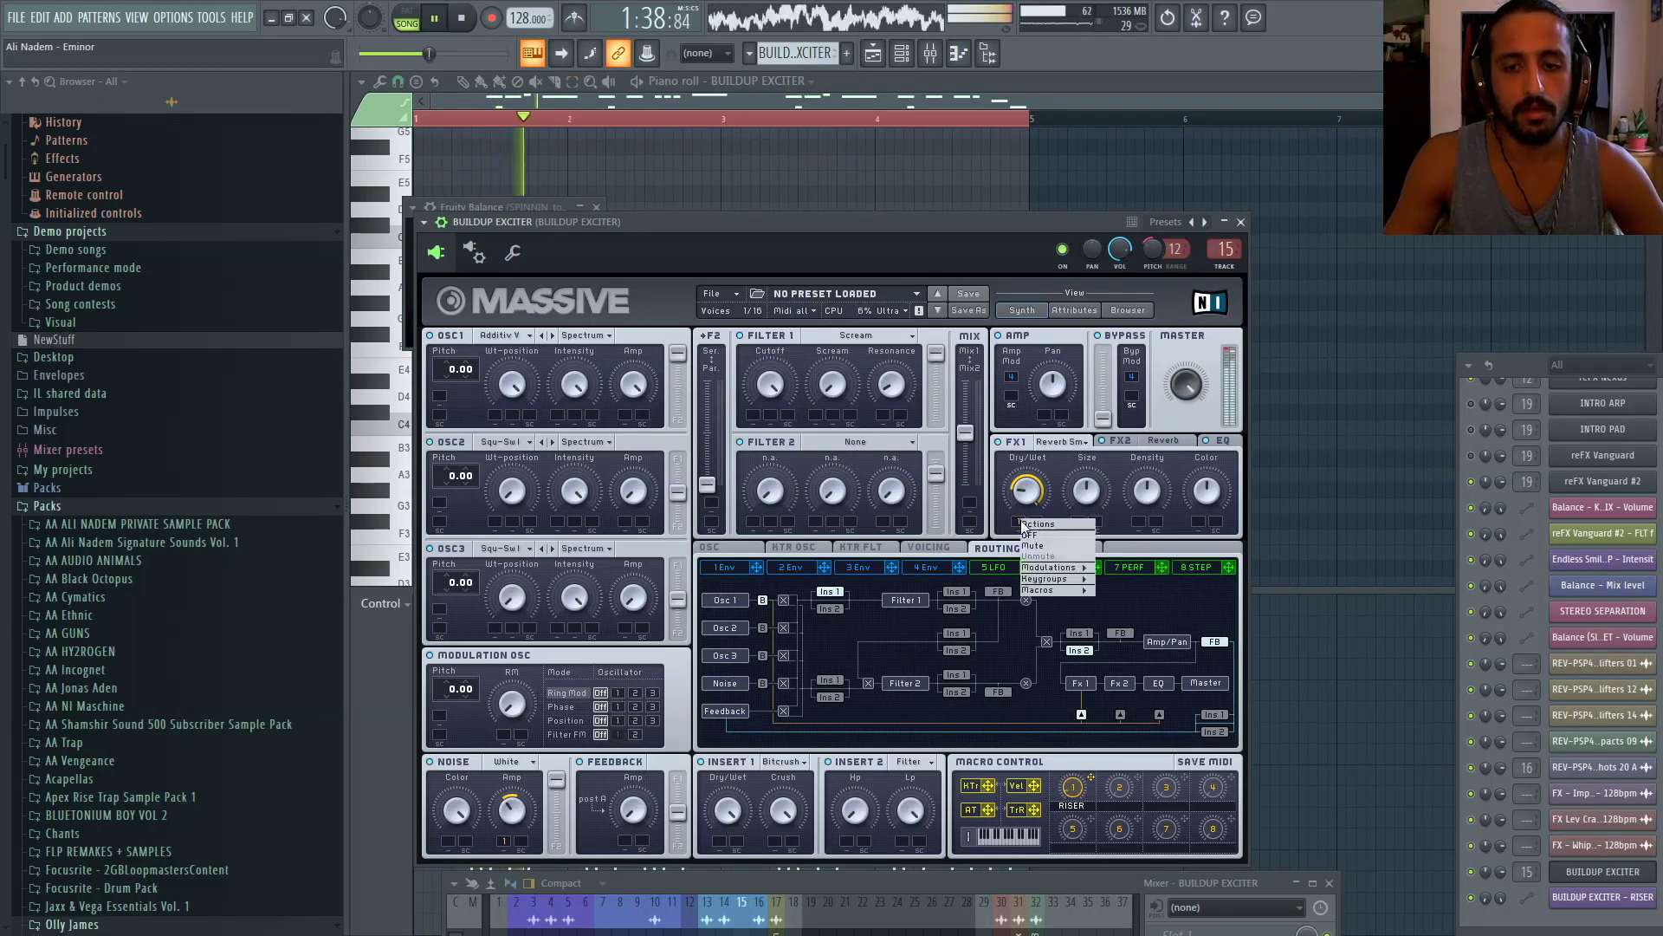
pyautogui.click(1032, 545)
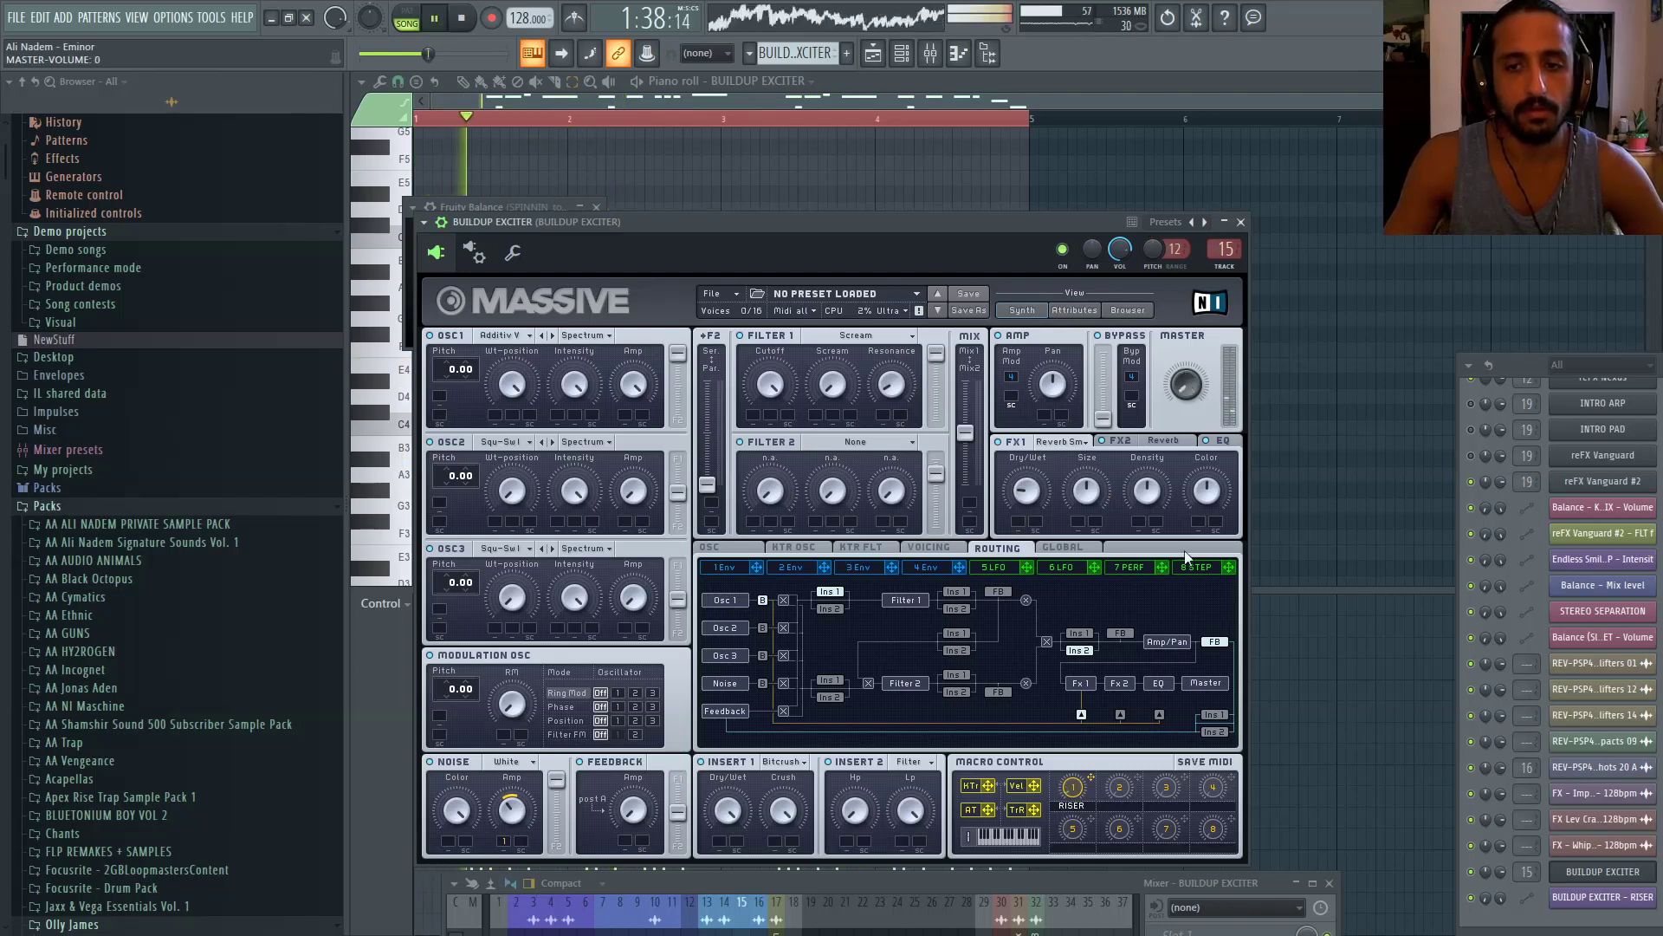
pyautogui.moveTo(1191, 430); pyautogui.dragTo(1189, 418)
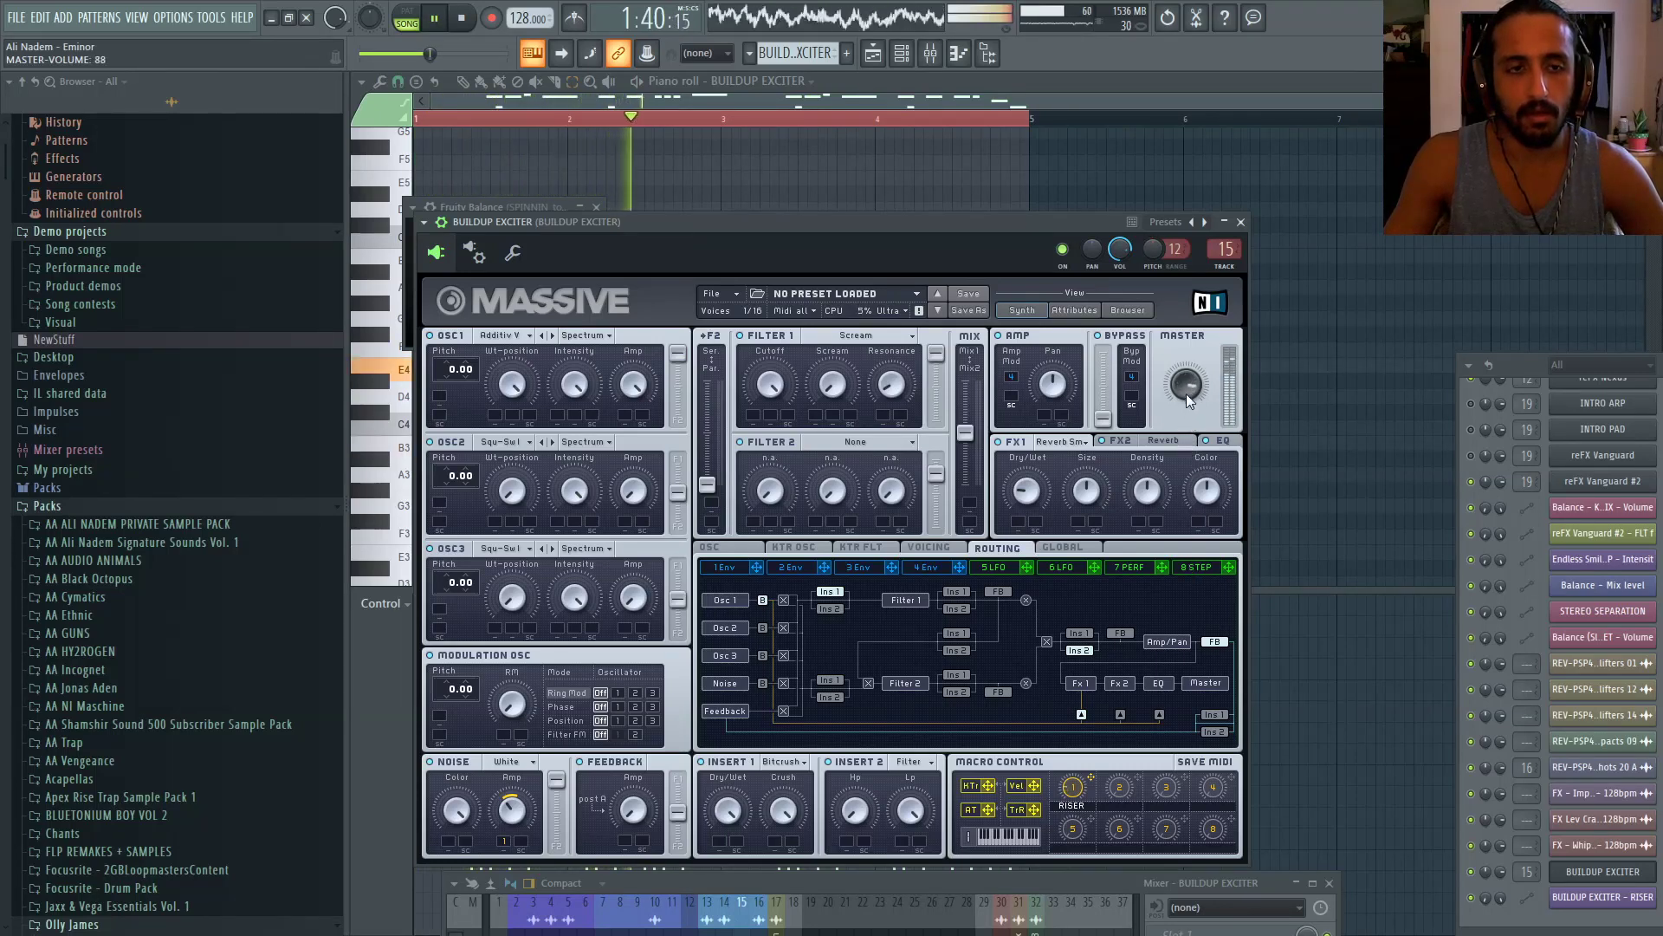
# Adjust the macro 1 modulation ranges on the FX2 reverb's Dry/Wet and on the EQ's High Shelf during playback
pyautogui.click(1122, 440)
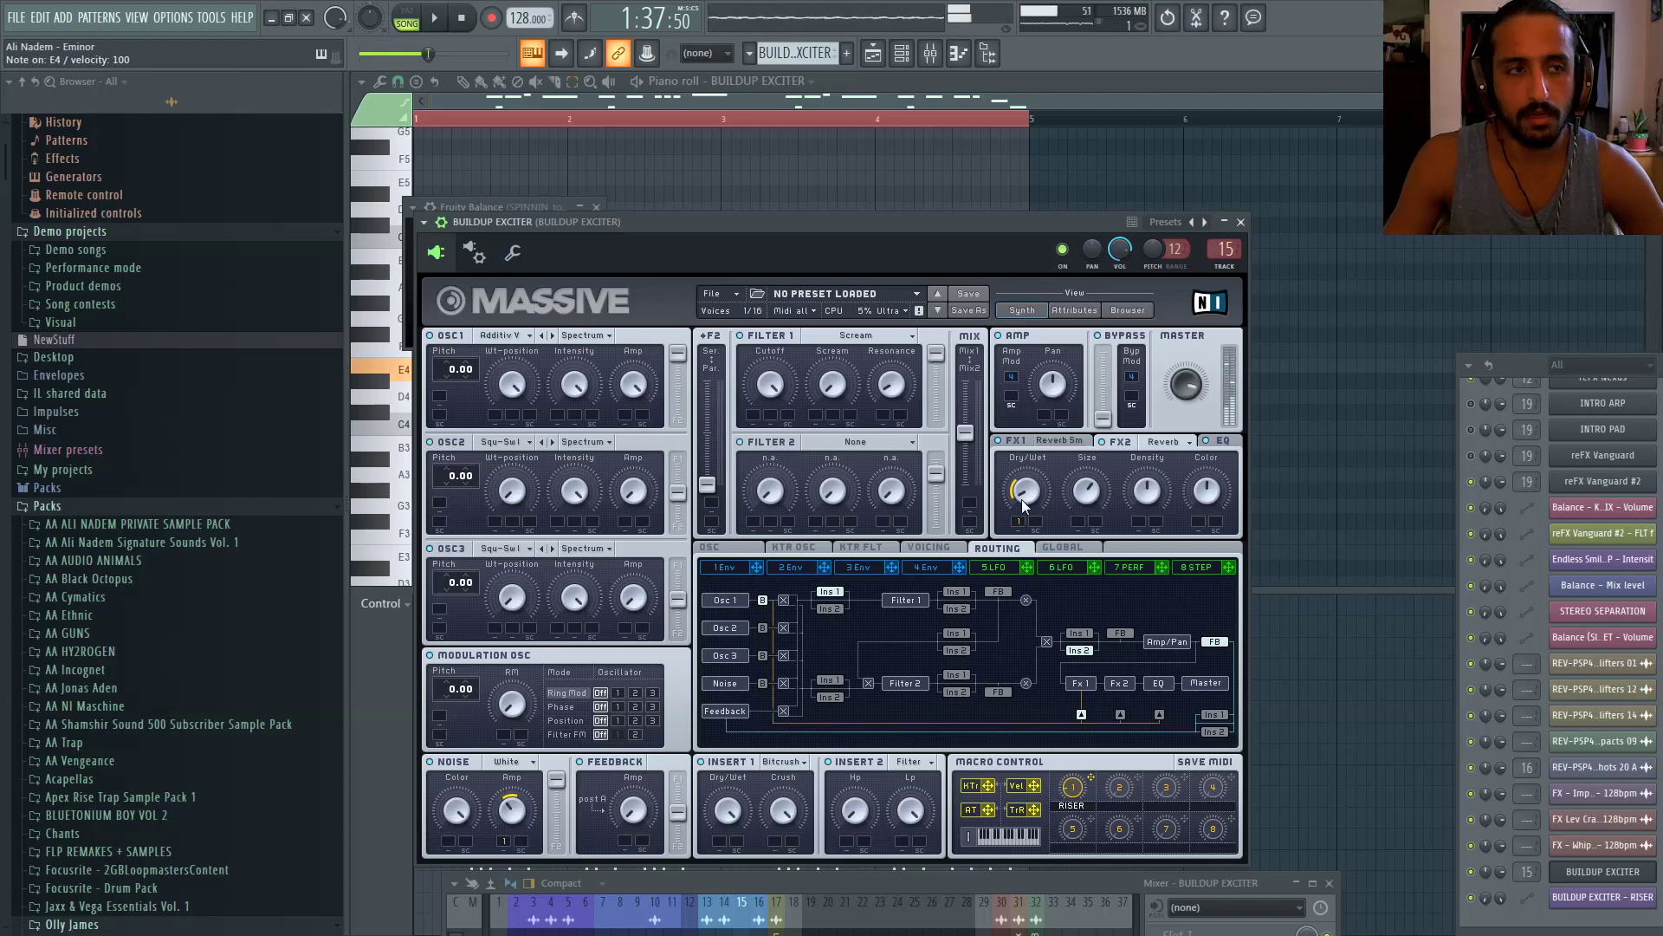
pyautogui.press('space')
pyautogui.moveTo(1029, 497); pyautogui.dragTo(1027, 475)
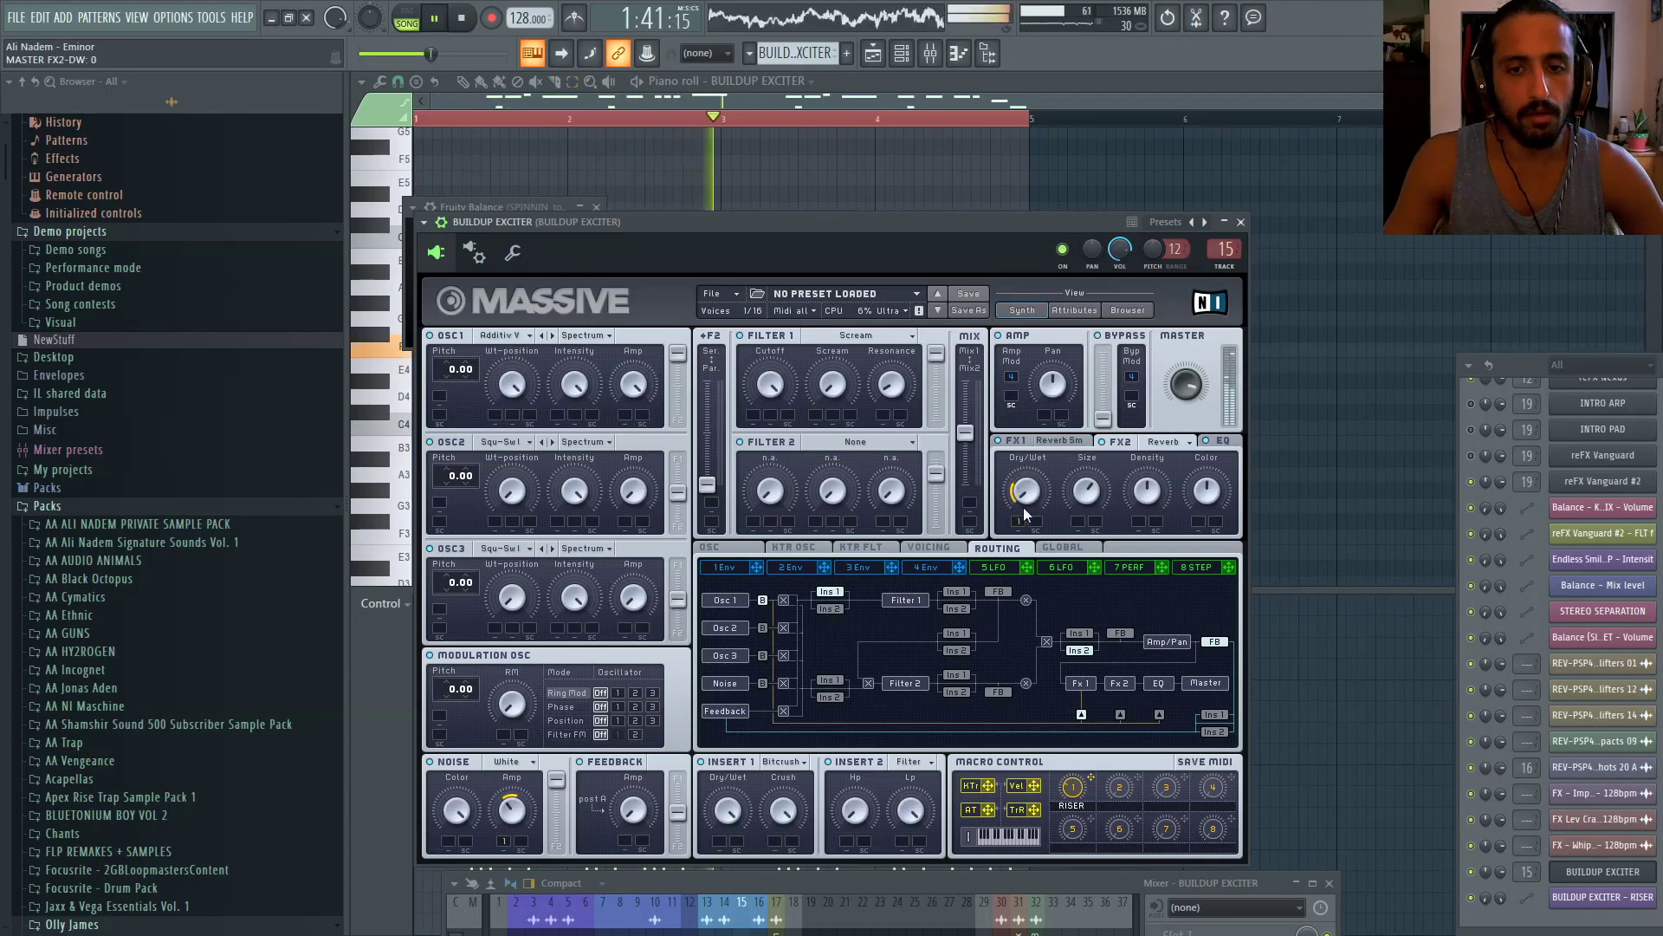
pyautogui.moveTo(1023, 507); pyautogui.dragTo(1020, 489)
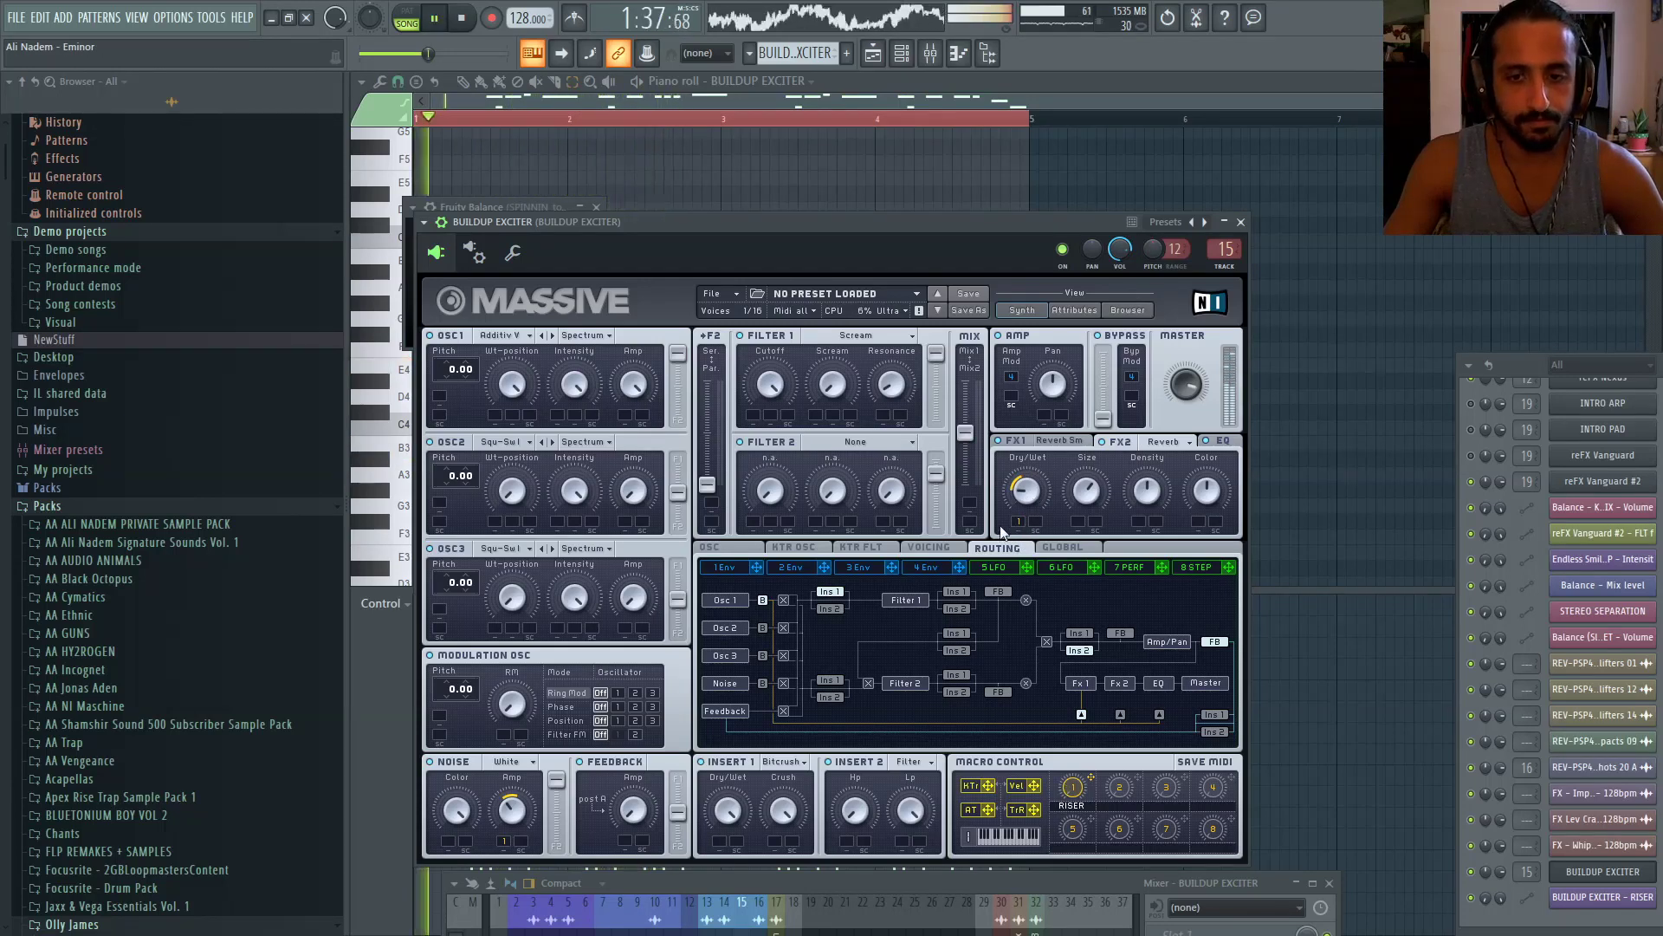
pyautogui.click(1133, 444)
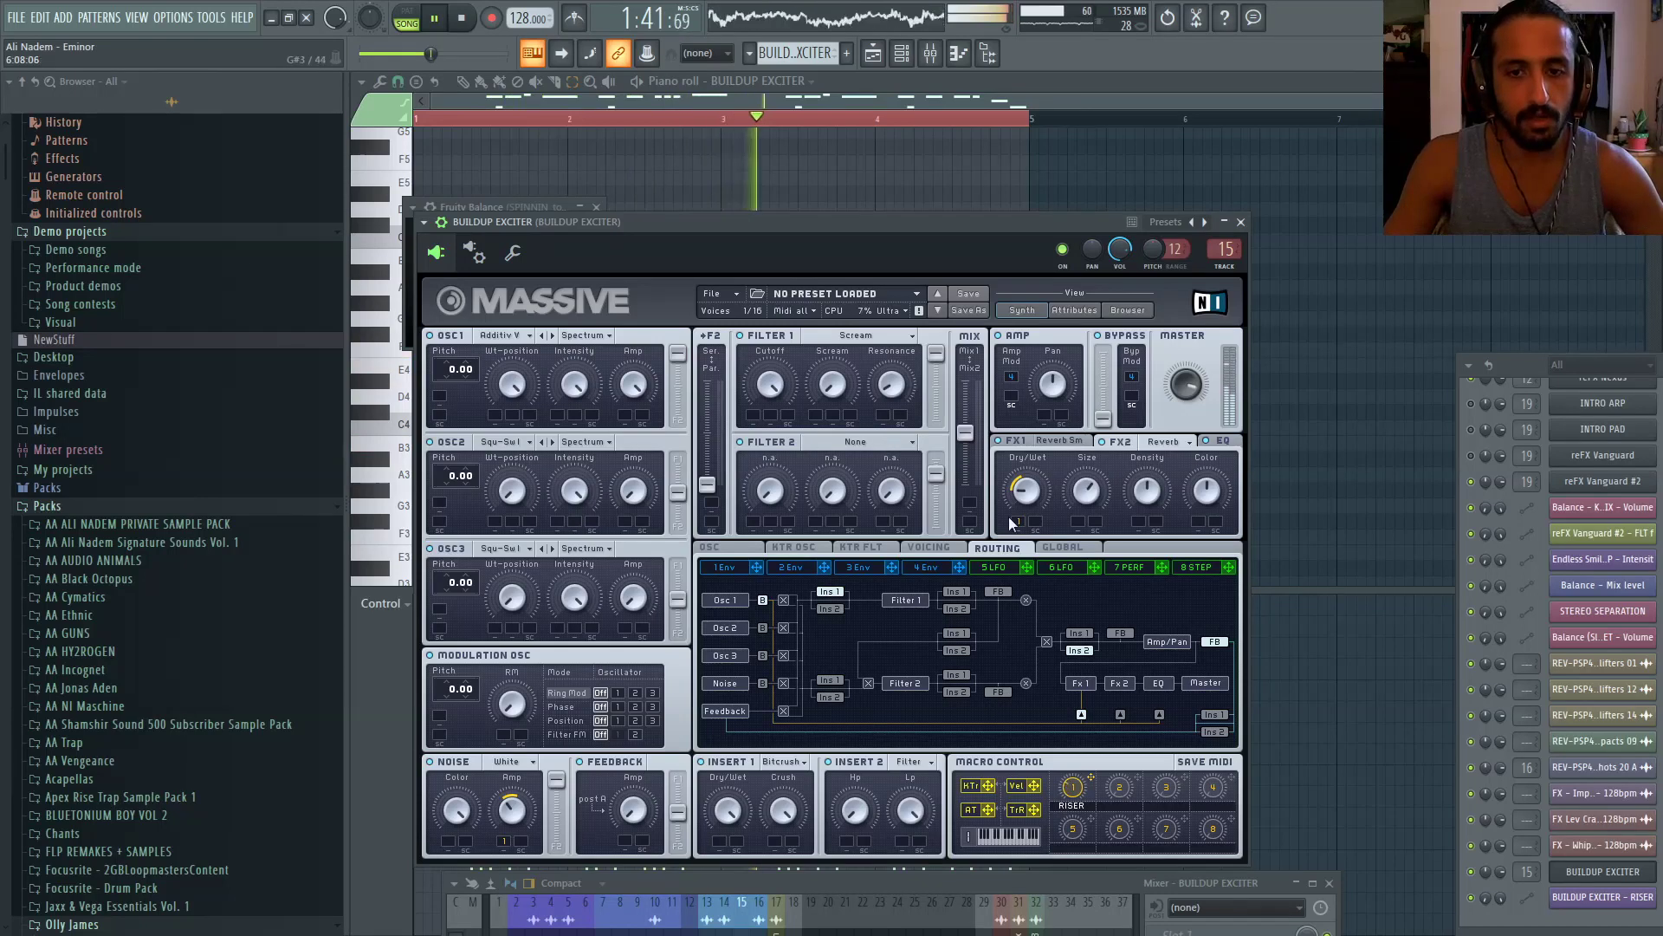
pyautogui.click(1218, 441)
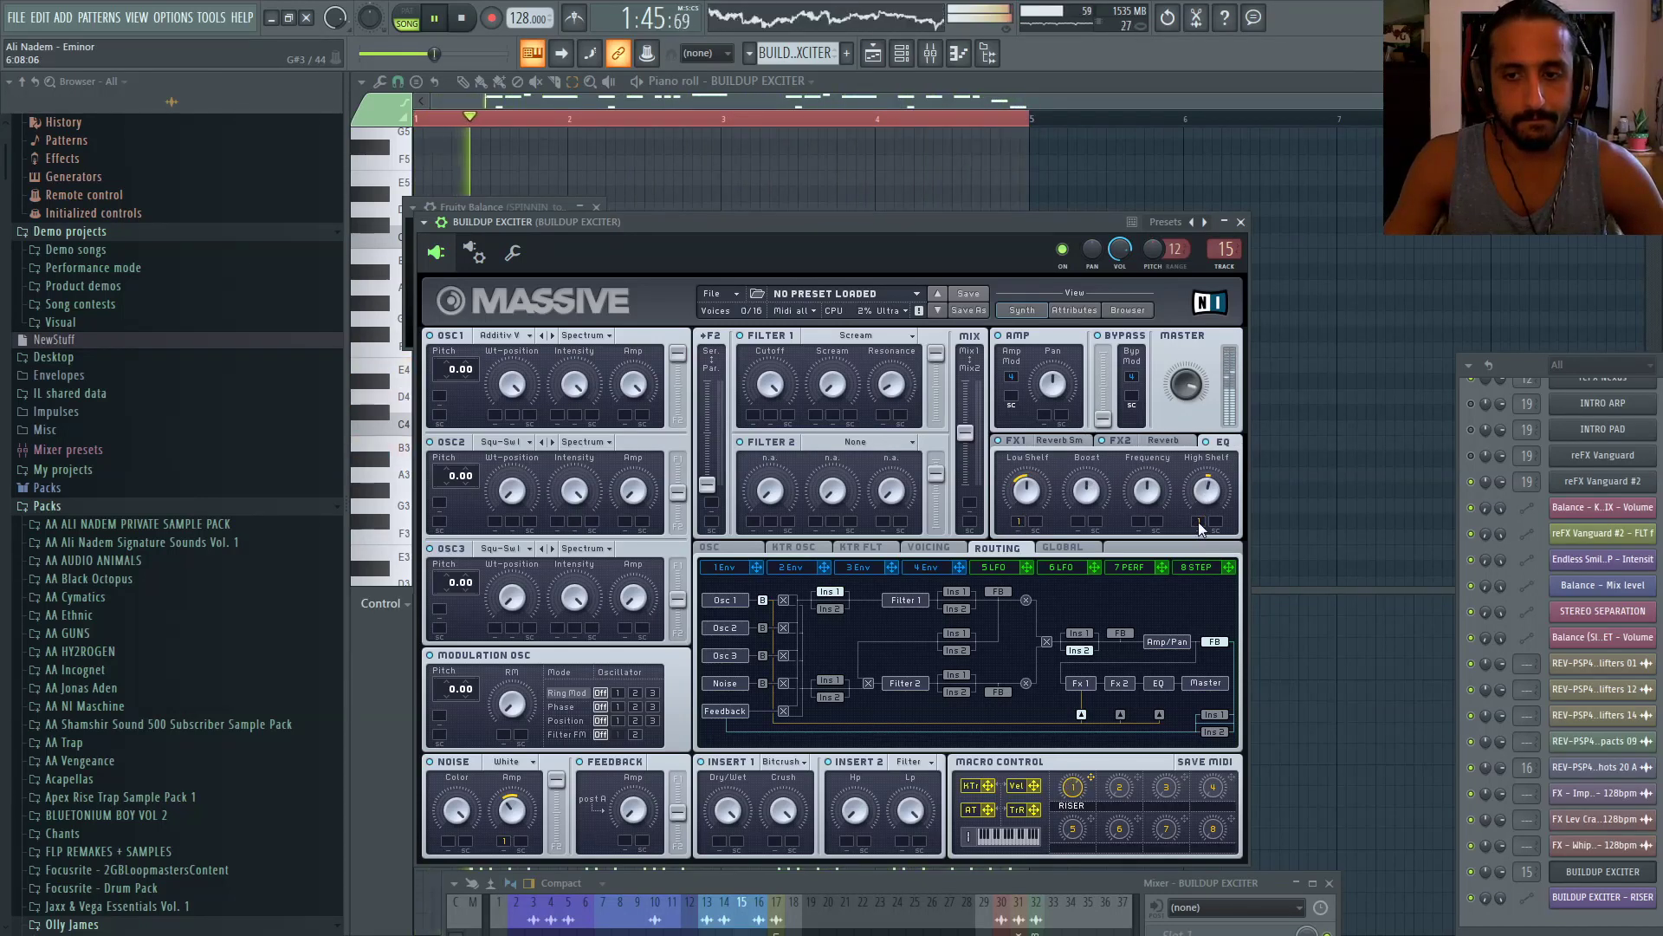
pyautogui.moveTo(1198, 522)
pyautogui.mouseDown()
pyautogui.moveTo(1198, 548)
pyautogui.moveTo(1204, 523)
pyautogui.mouseUp()
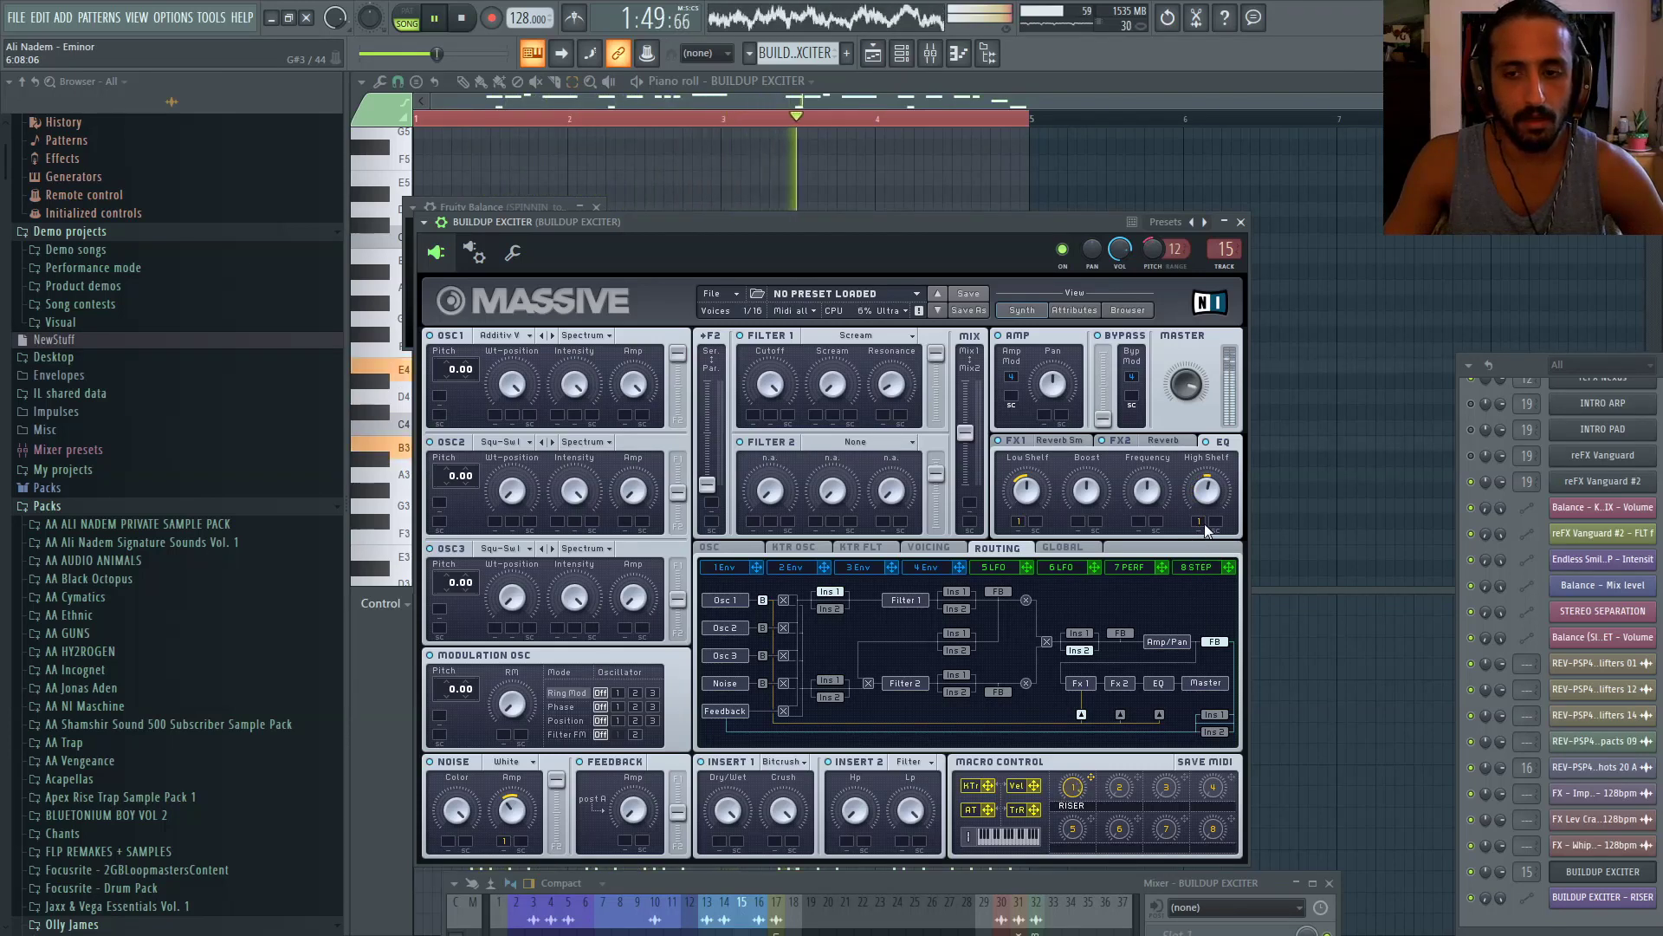
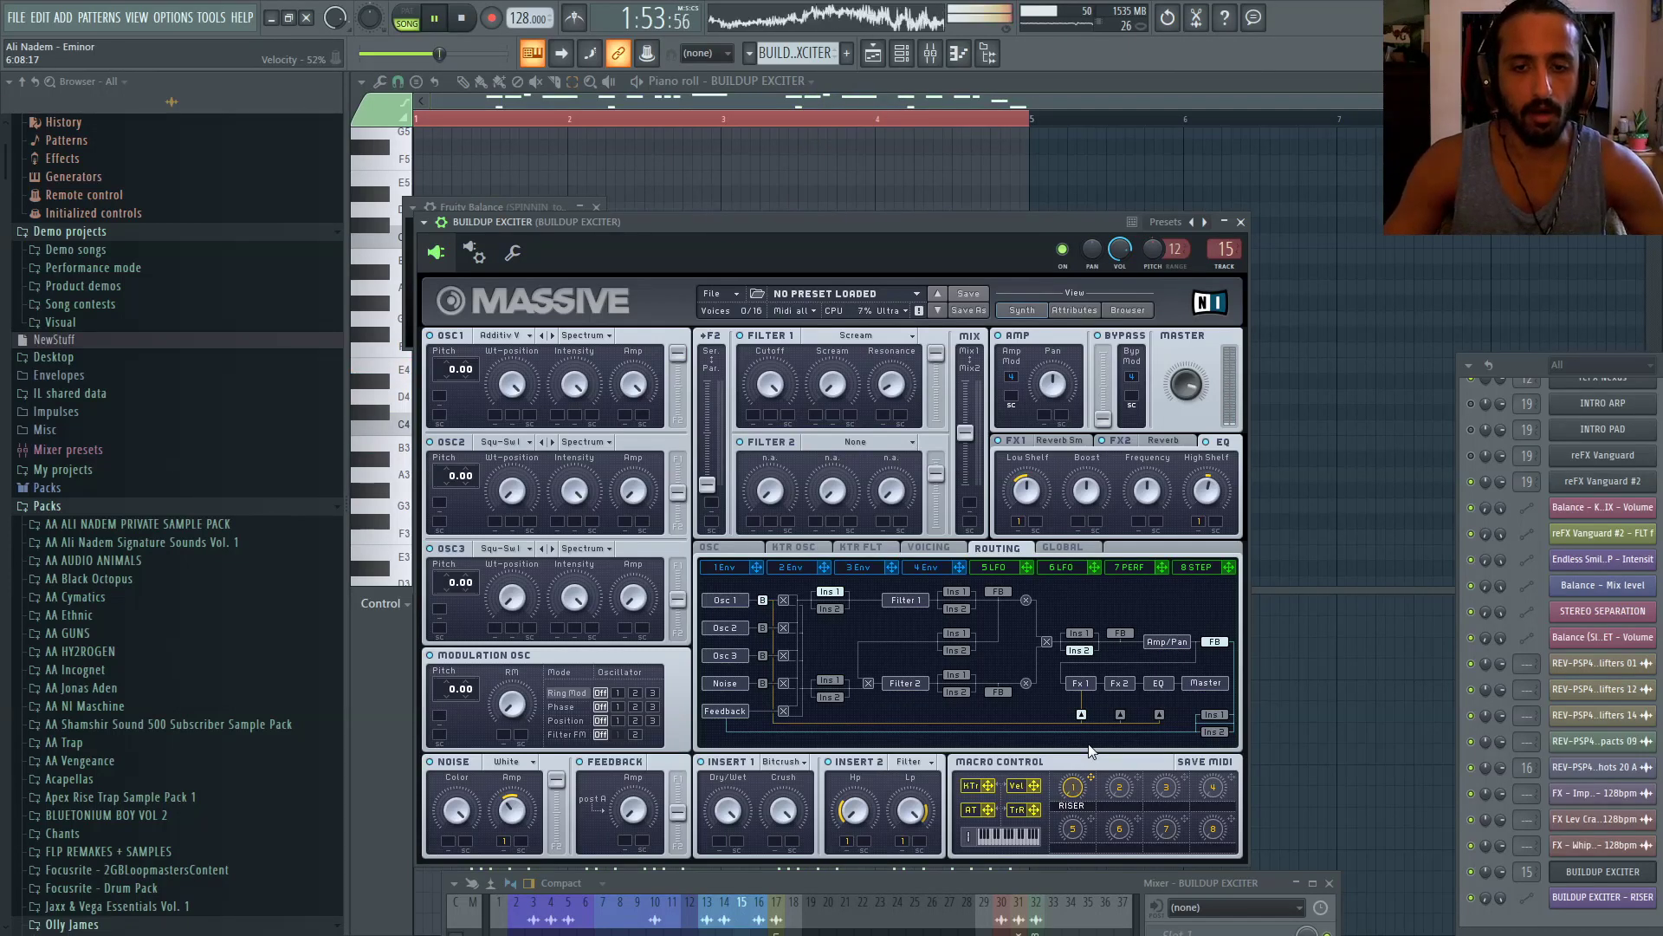
# Bring up the playlist at its beginning, restart playback from the song start and hide the channel rack
pyautogui.moveTo(1524, 365); pyautogui.dragTo(1197, 307)
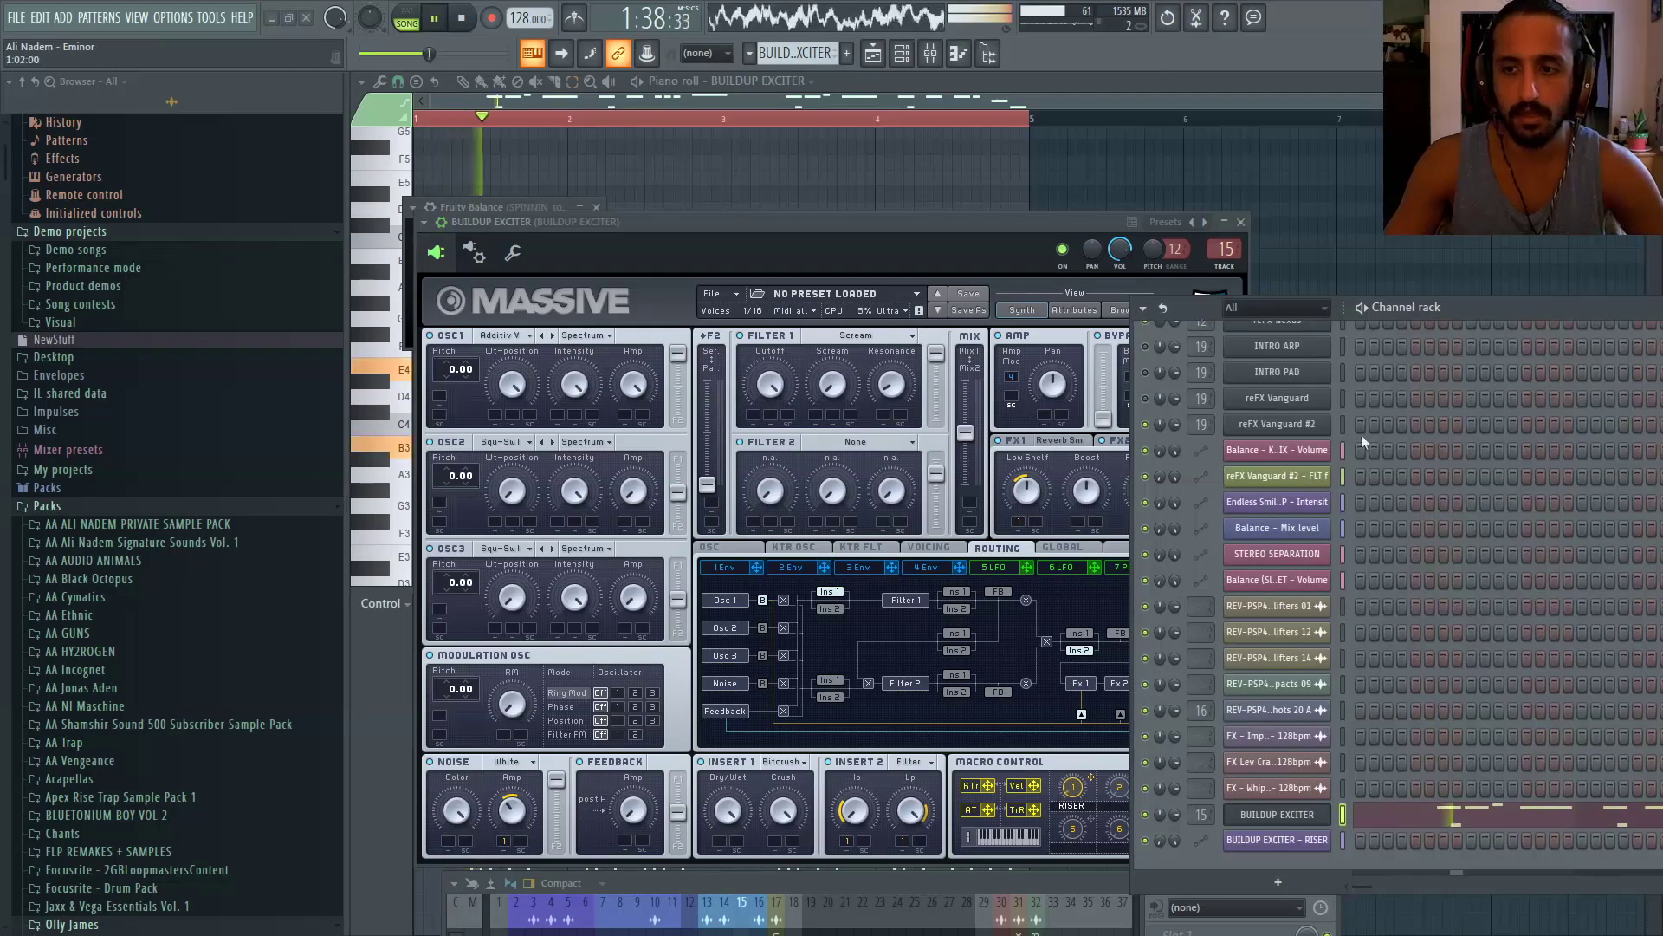
pyautogui.scroll(5, 1447, 487)
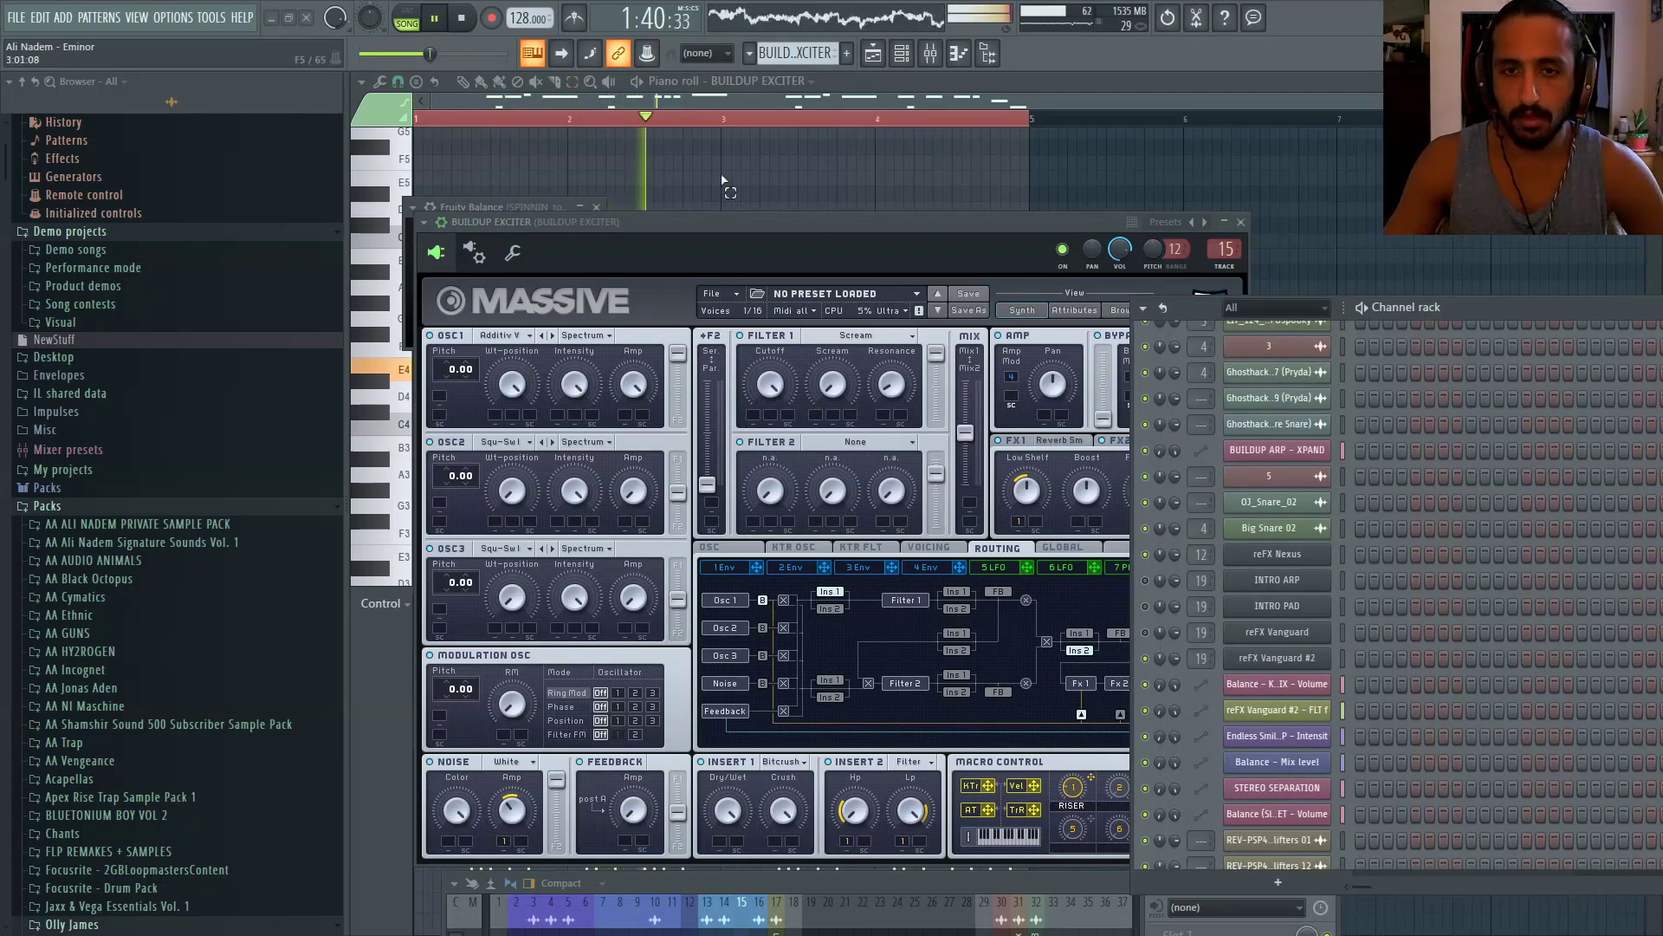
pyautogui.press('F5')
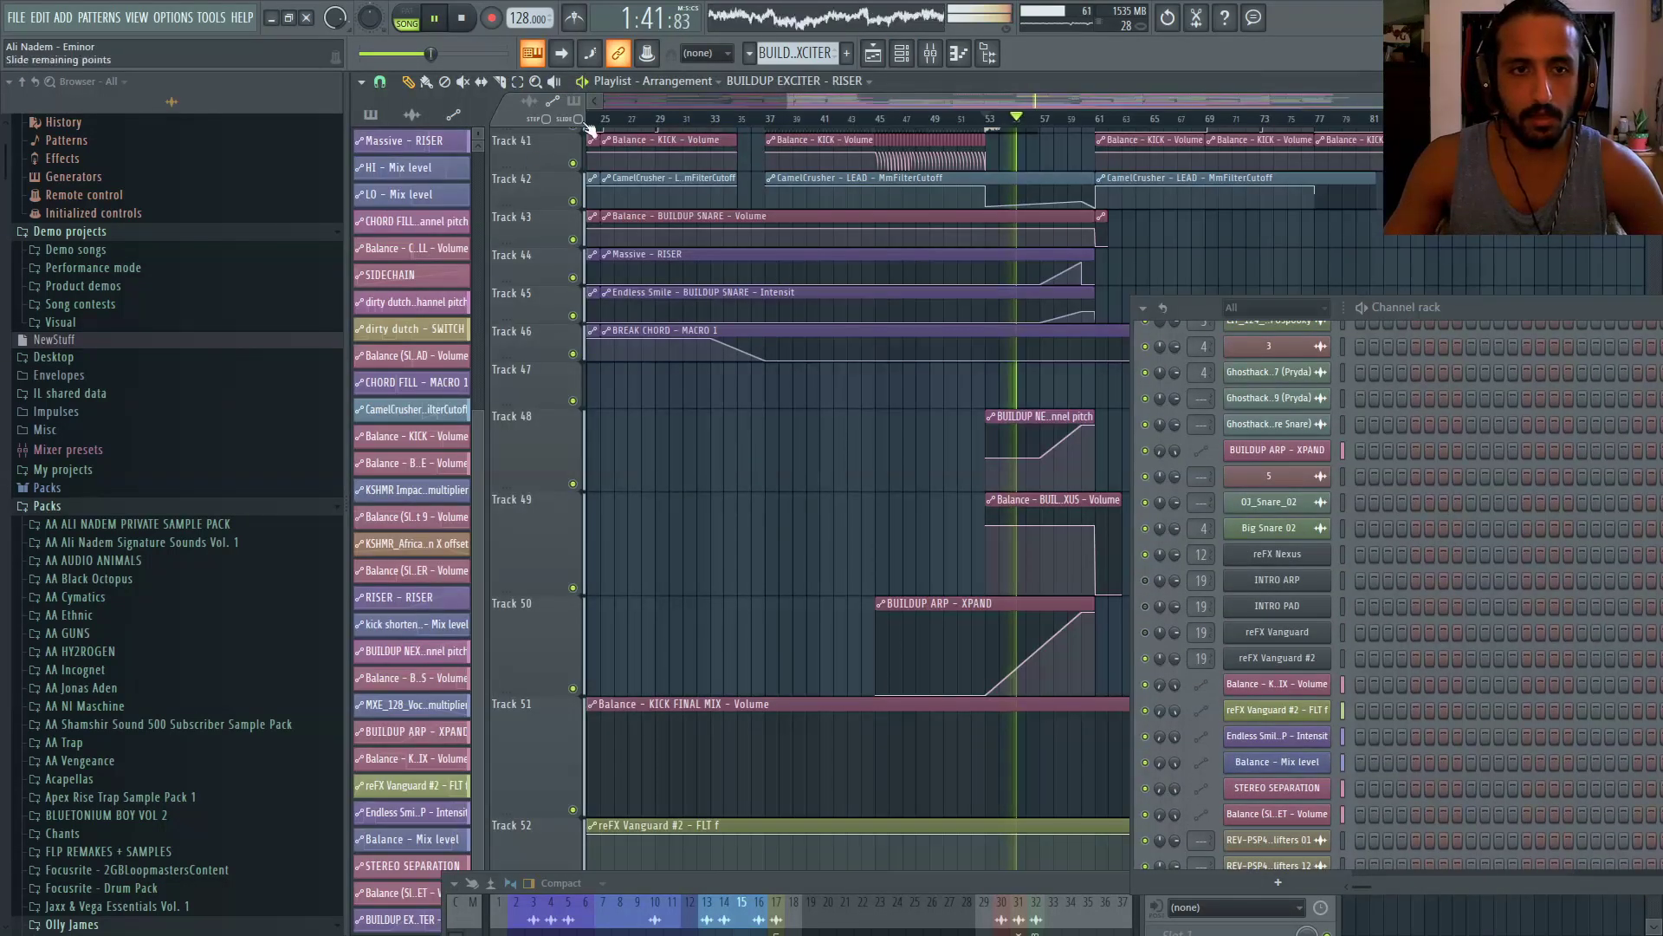
pyautogui.click(461, 18)
pyautogui.click(435, 18)
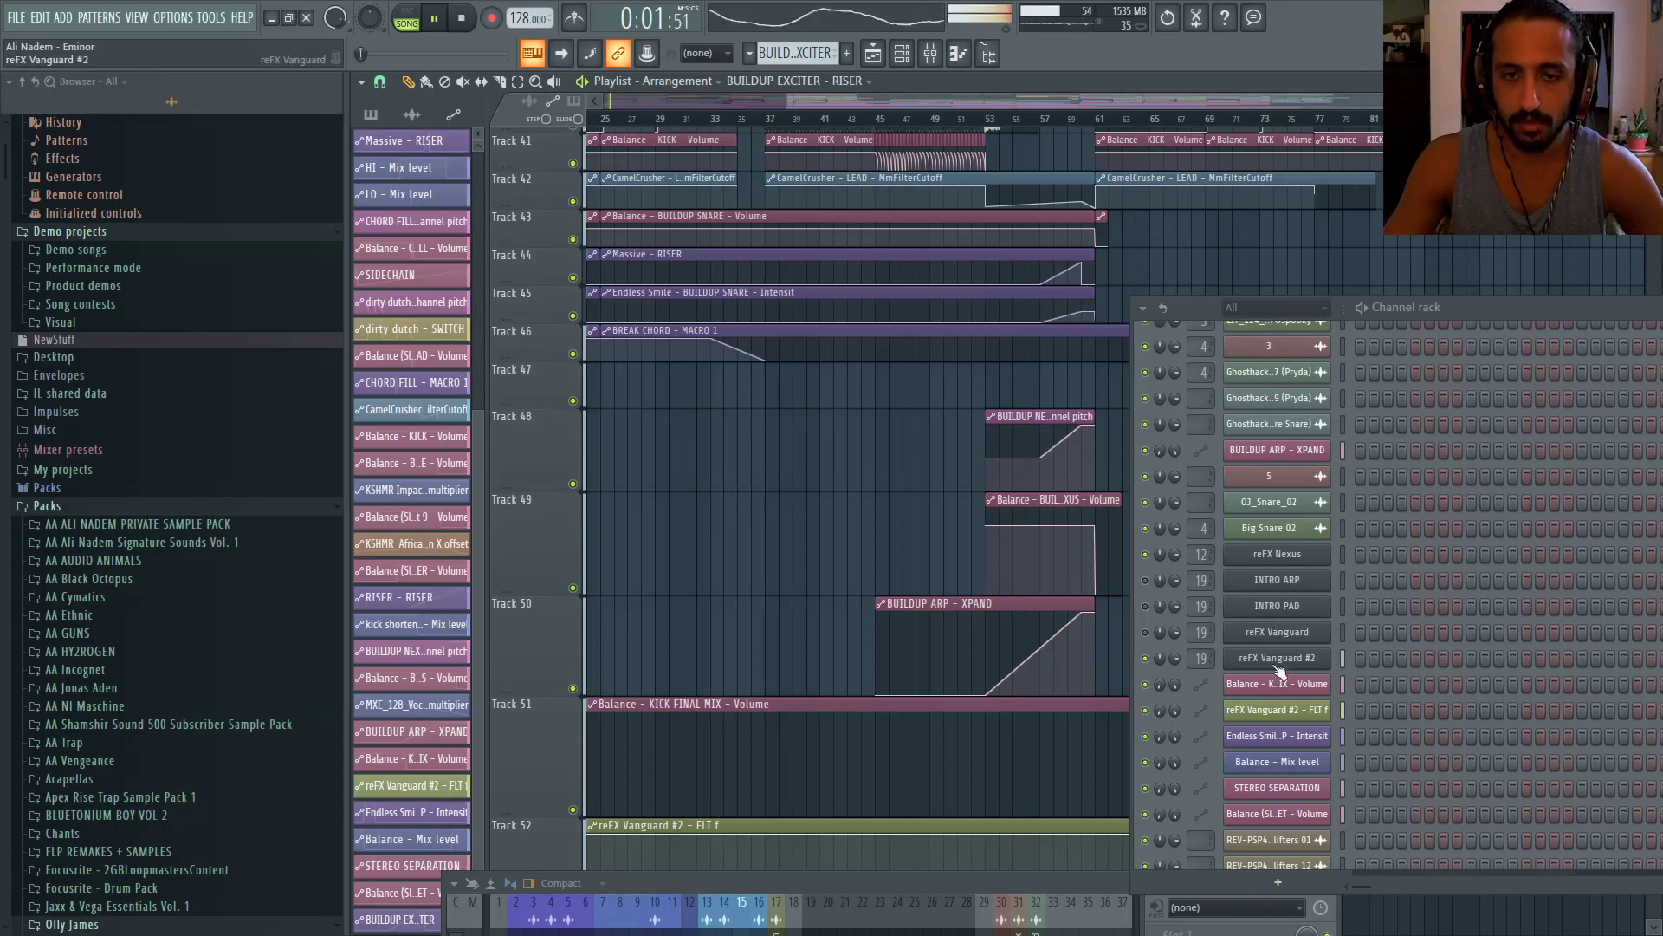
pyautogui.moveTo(836, 101); pyautogui.dragTo(568, 108)
pyautogui.click(902, 54)
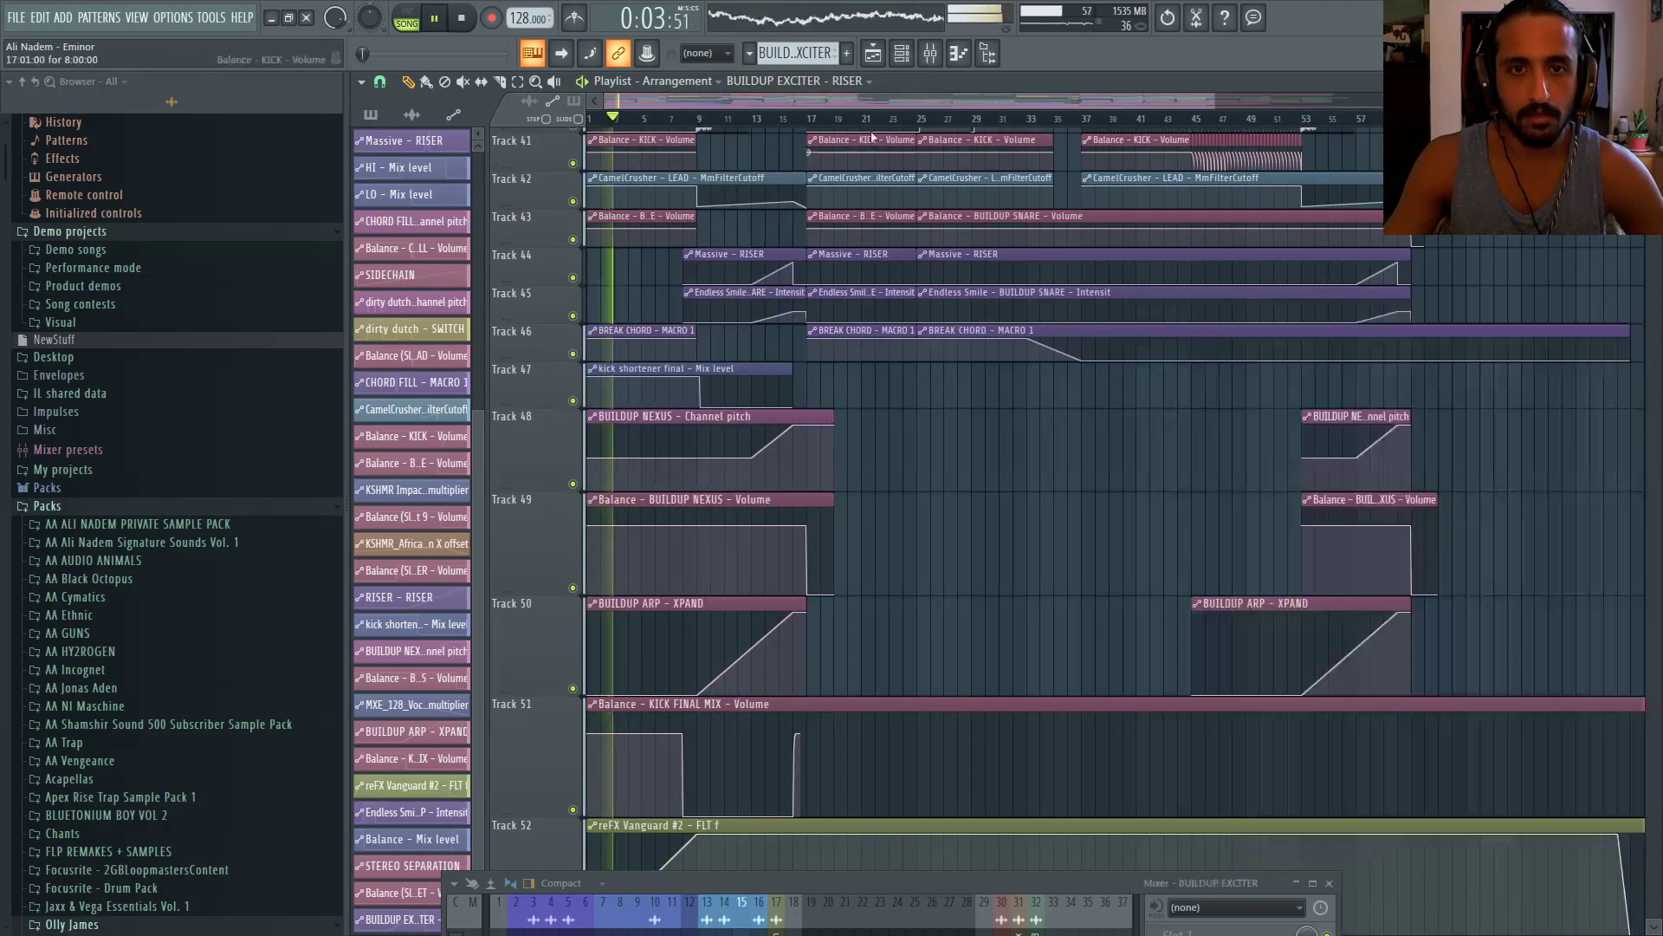
# Look over the clips on the playlist's middle tracks from the song start during playback
pyautogui.scroll(8, 650, 316)
pyautogui.scroll(3, 638, 308)
pyautogui.scroll(4, 674, 334)
pyautogui.scroll(1, 680, 340)
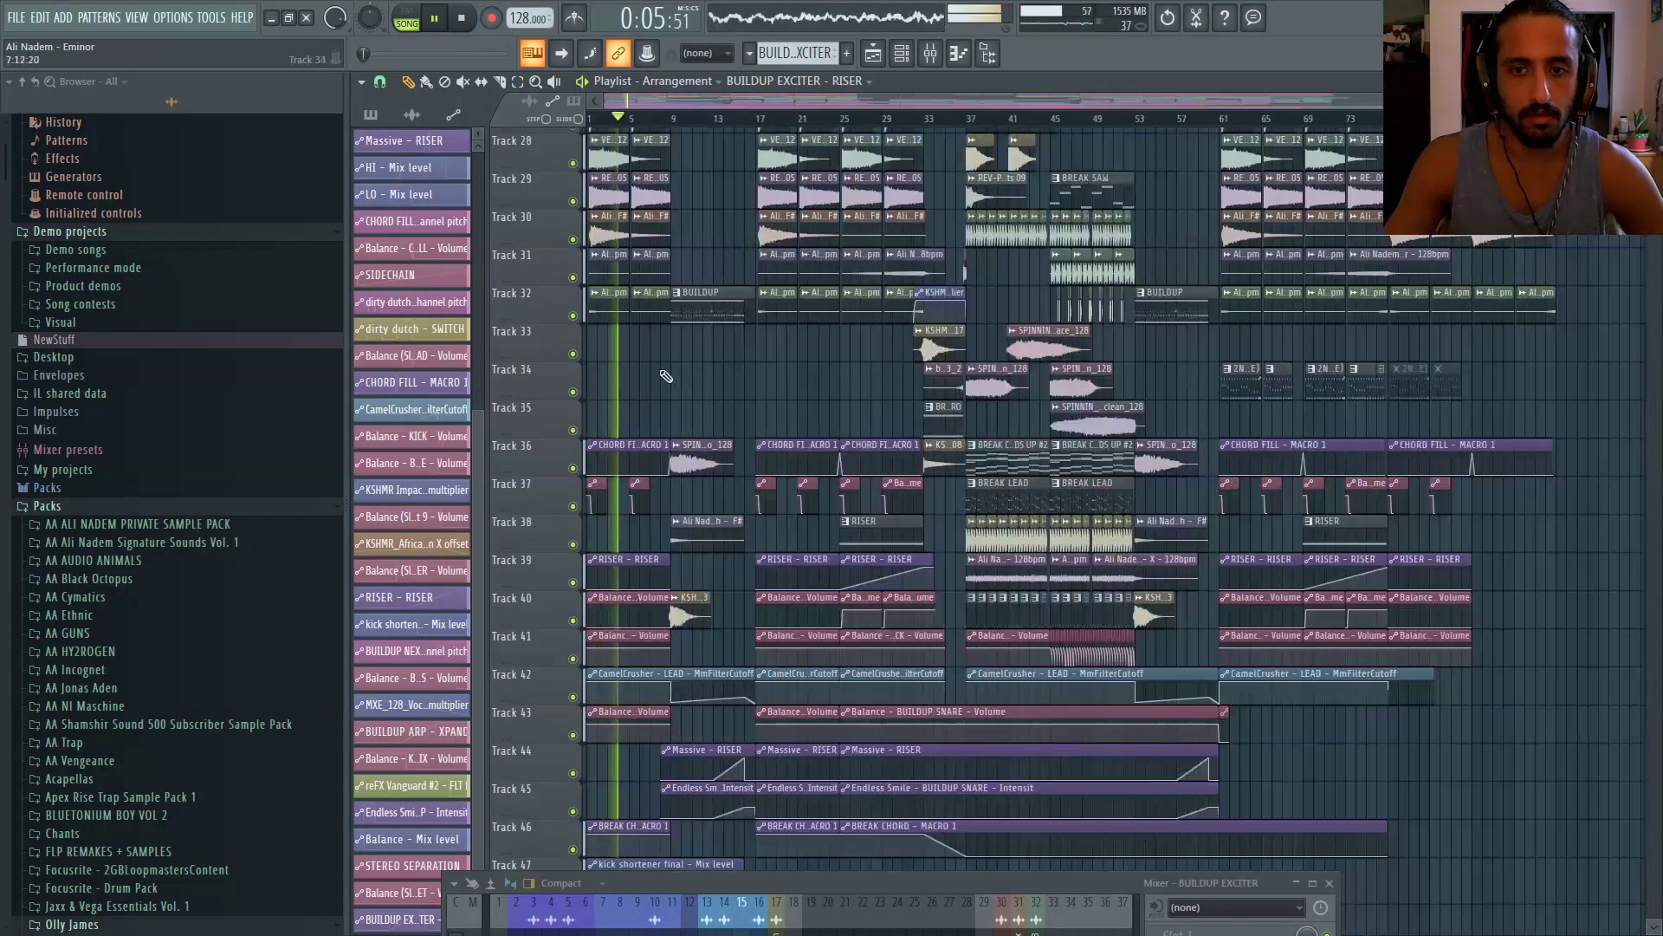
pyautogui.scroll(-4, 579, 392)
pyautogui.scroll(3, 606, 392)
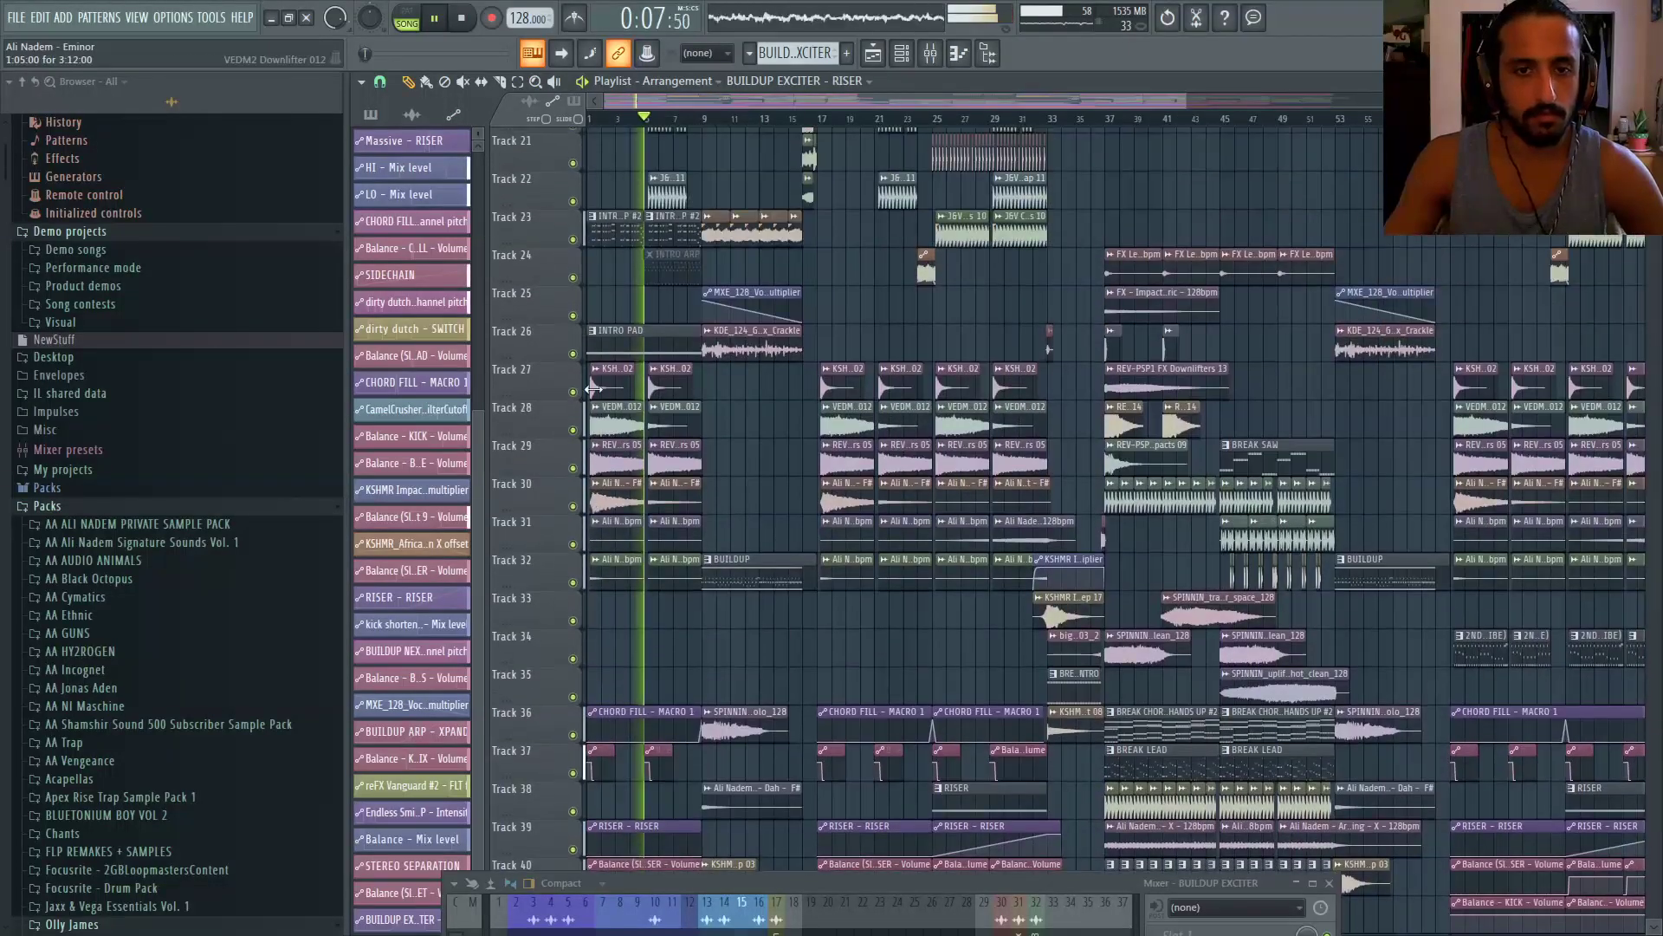
# Check the recording in OBS, return to FL Studio and narrow the browser panel slightly
pyautogui.hotkey('alt', 'Tab')
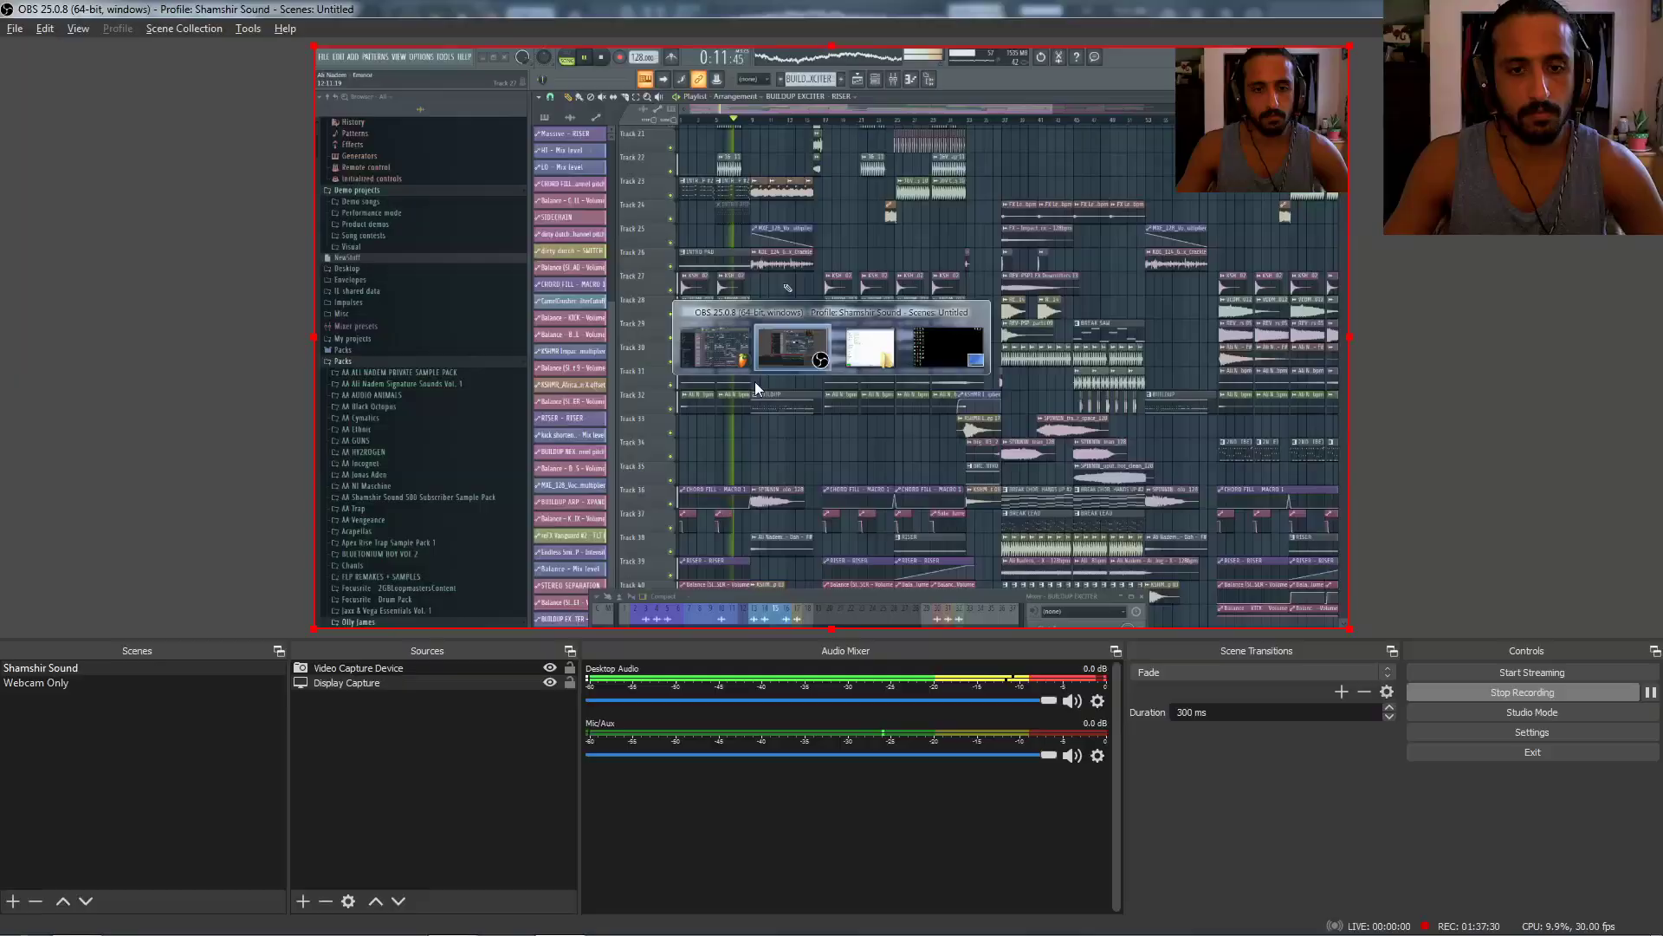
pyautogui.hotkey('alt', 'Tab')
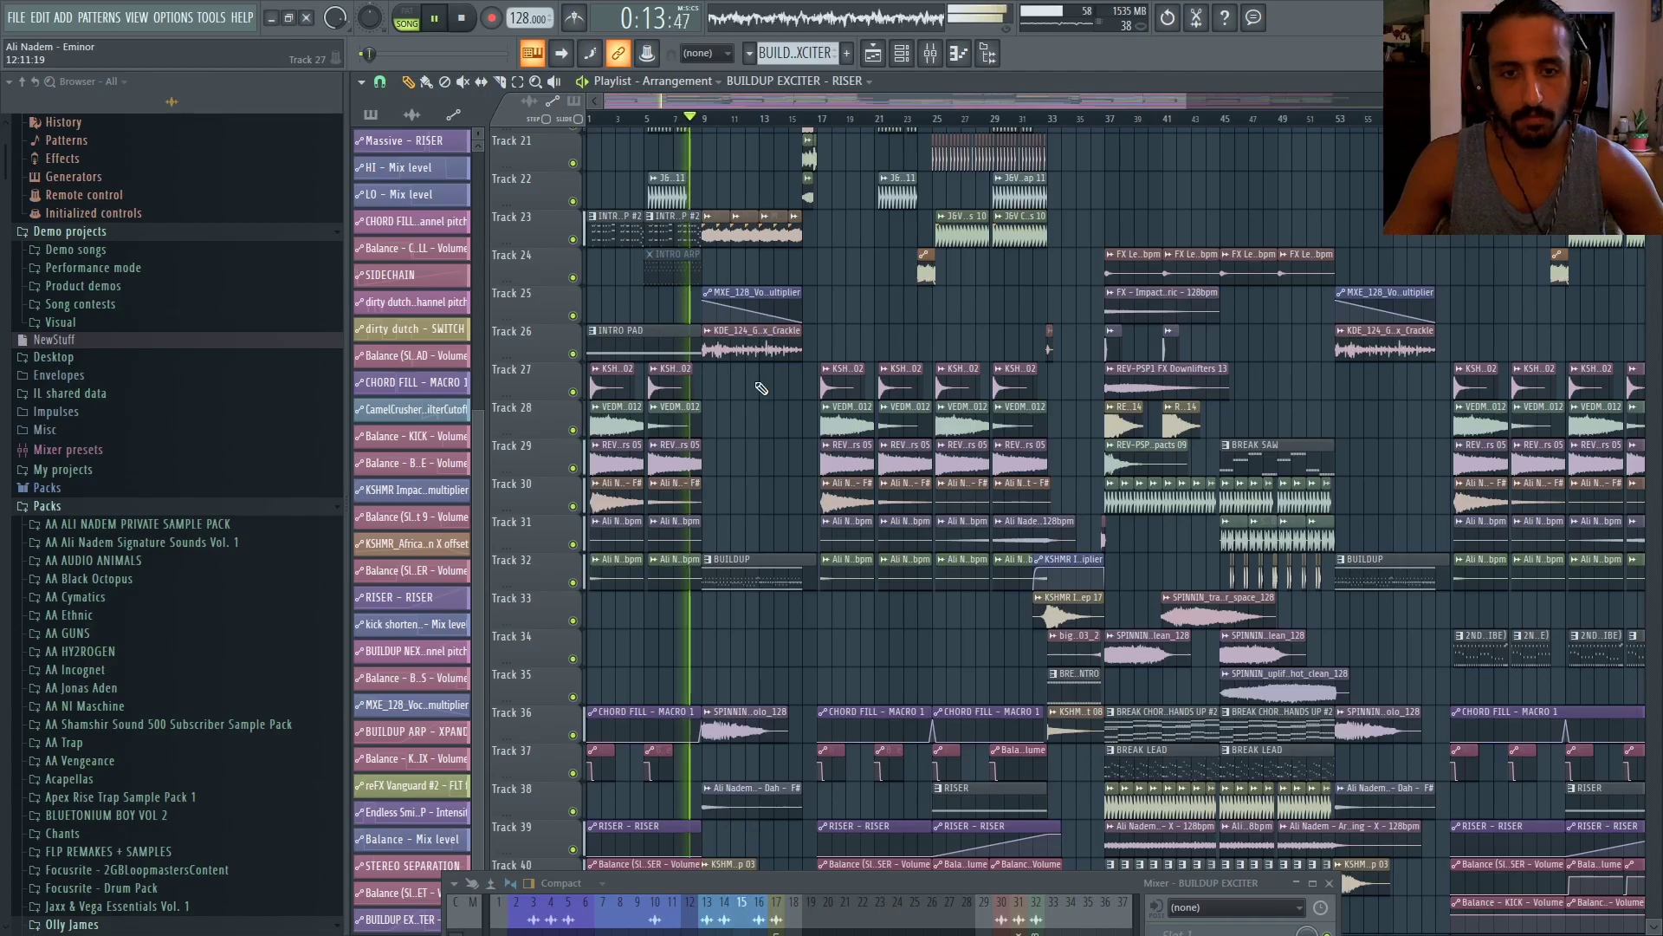
pyautogui.moveTo(347, 285); pyautogui.dragTo(305, 285)
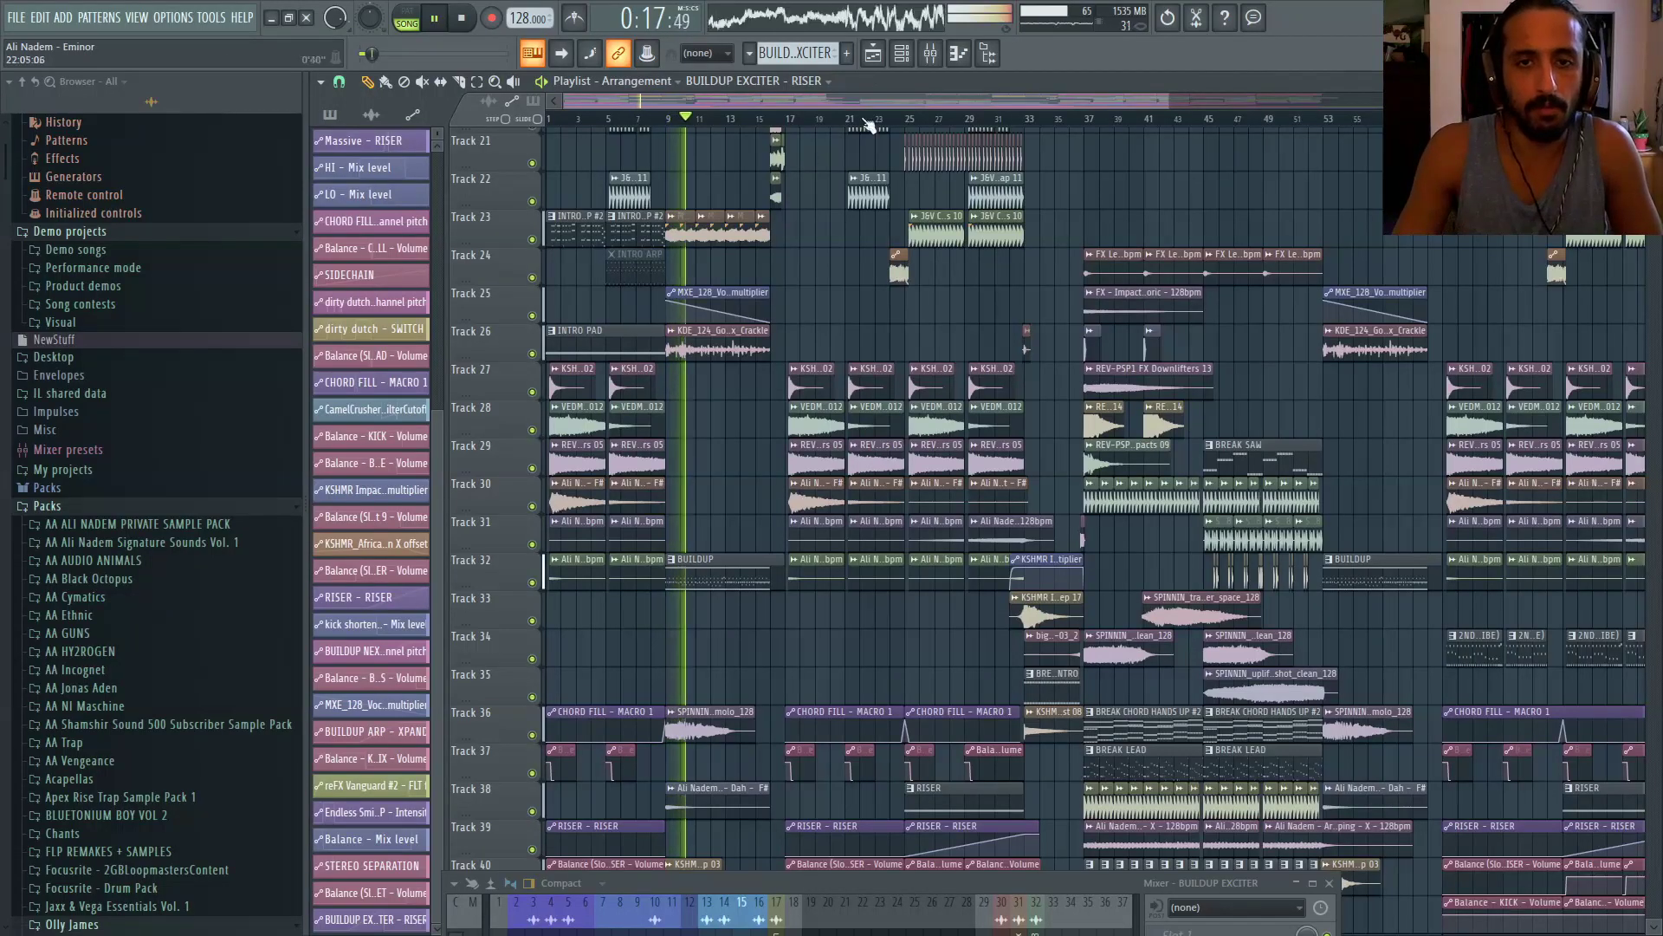
# Find the BUILDUP EXCITER channel in the channel rack, reopen its Massive and display envelope 4
pyautogui.press('F6')
pyautogui.scroll(-15, 1530, 637)
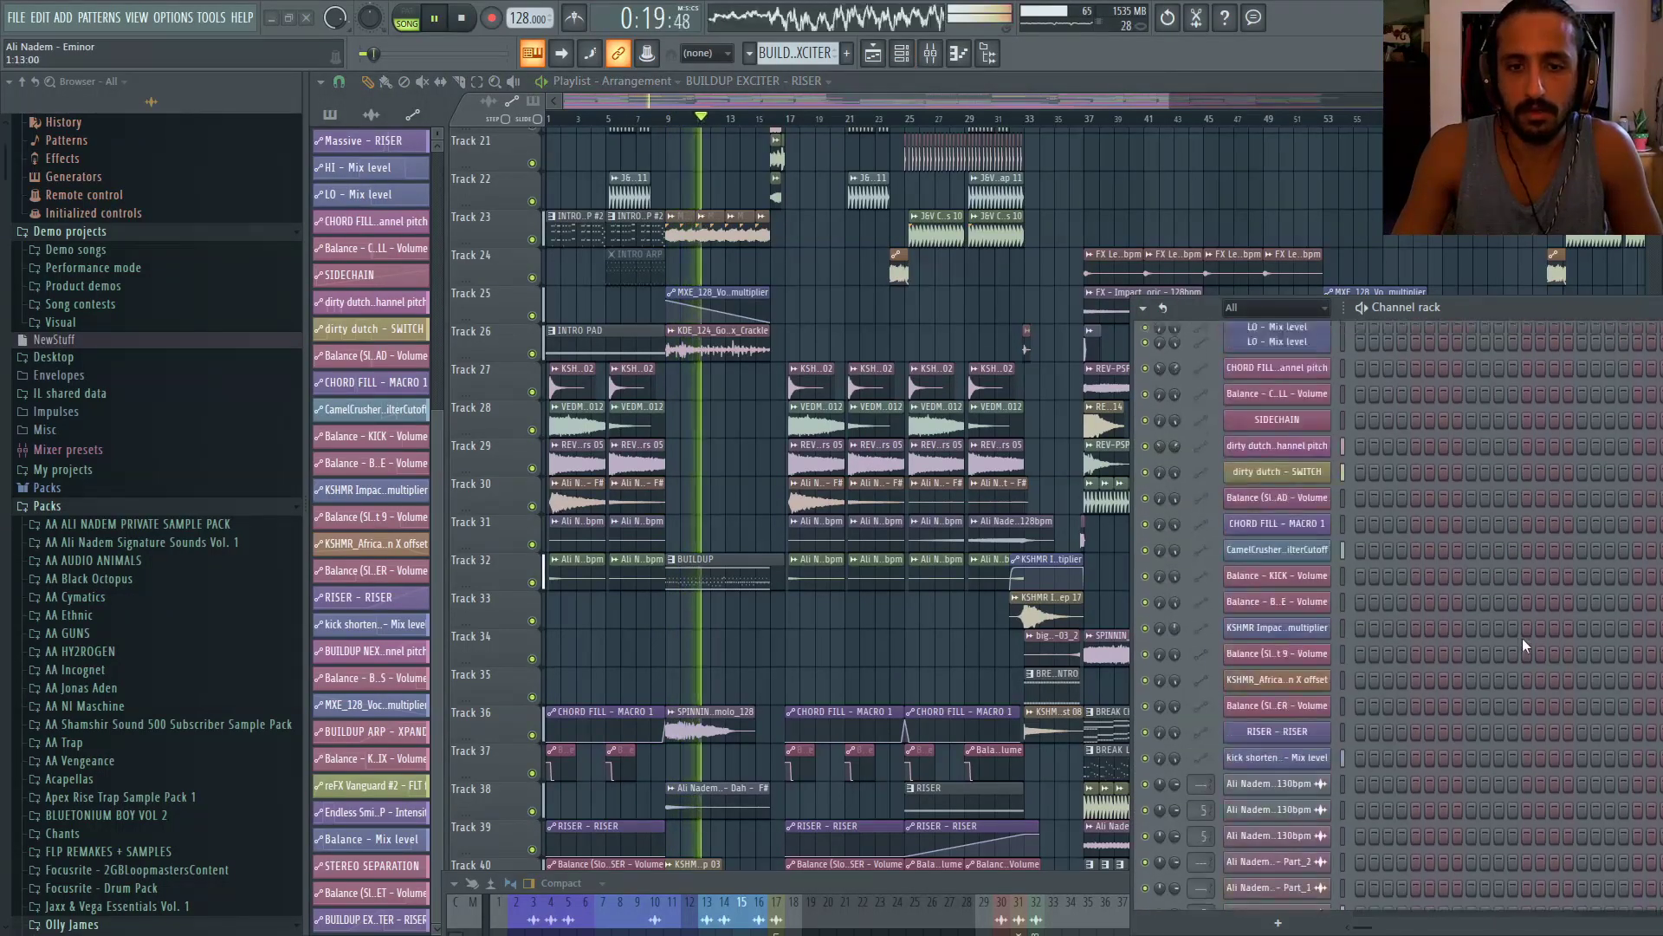
pyautogui.scroll(-9, 1501, 631)
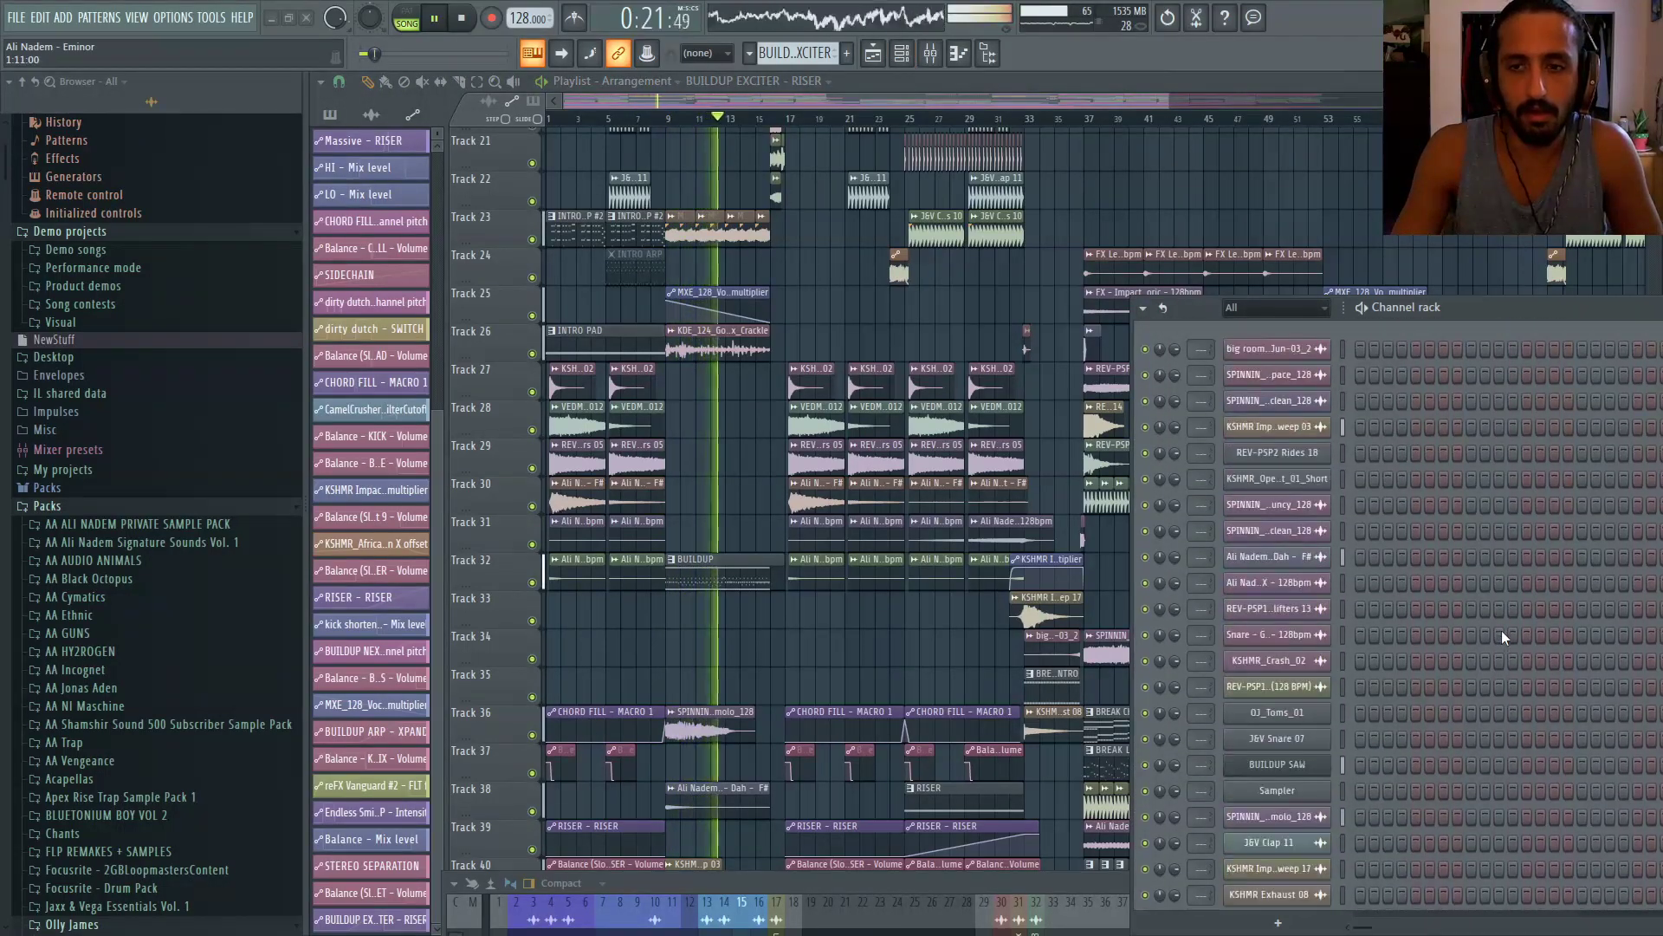
pyautogui.scroll(-15, 1370, 606)
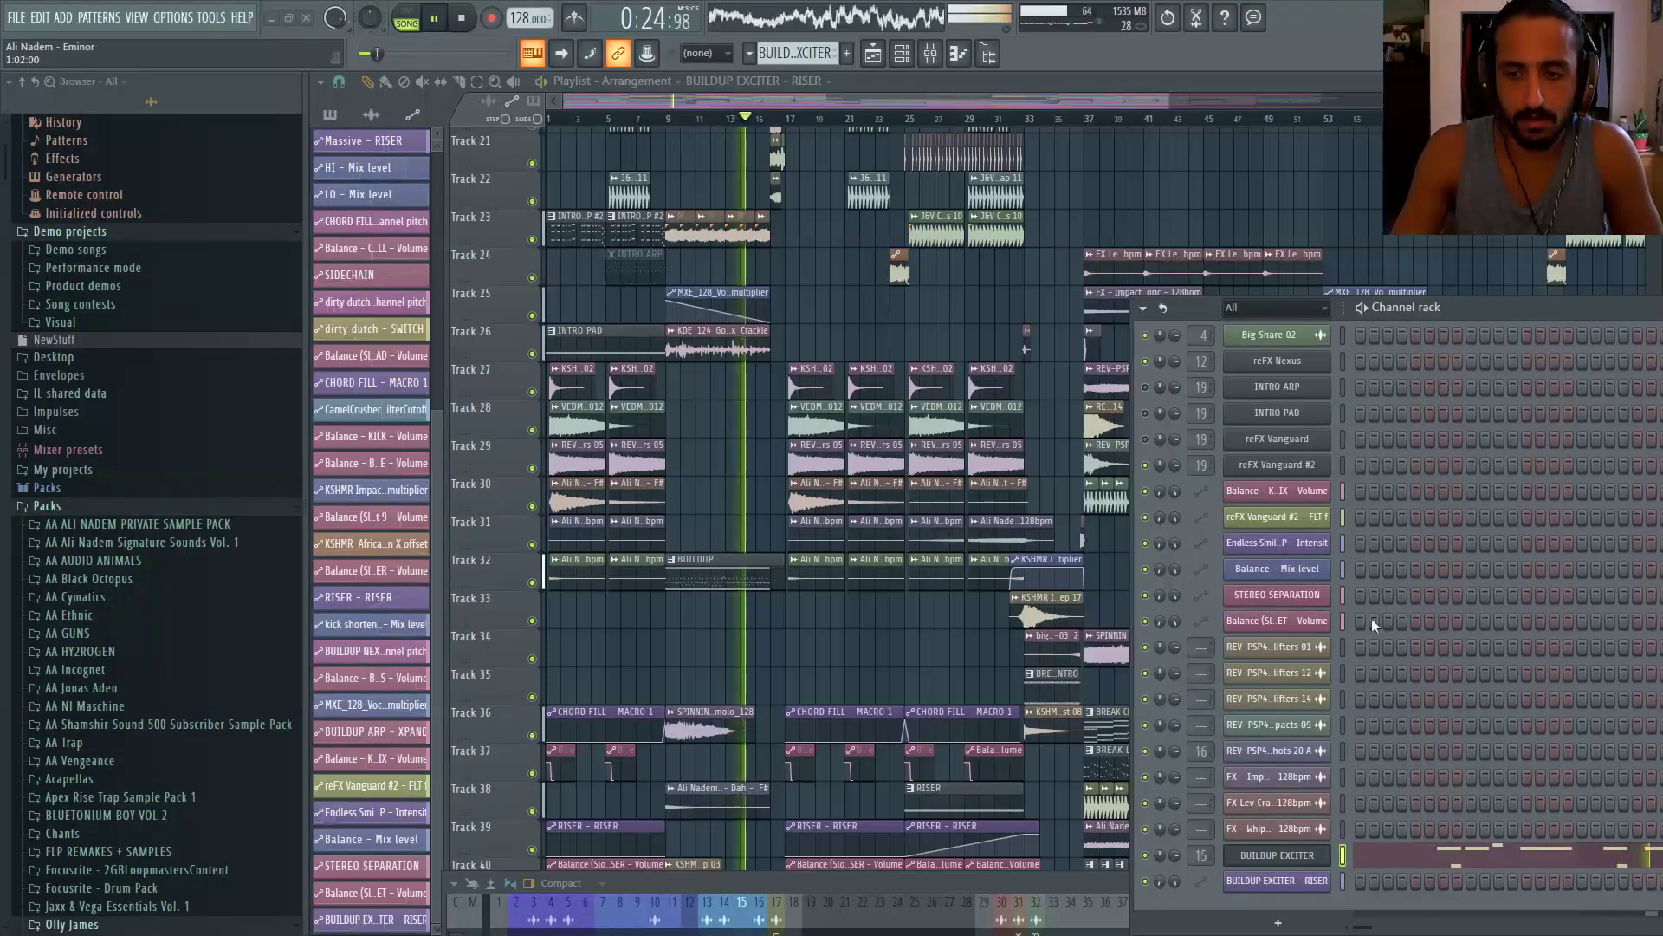
pyautogui.click(1305, 858)
pyautogui.click(879, 566)
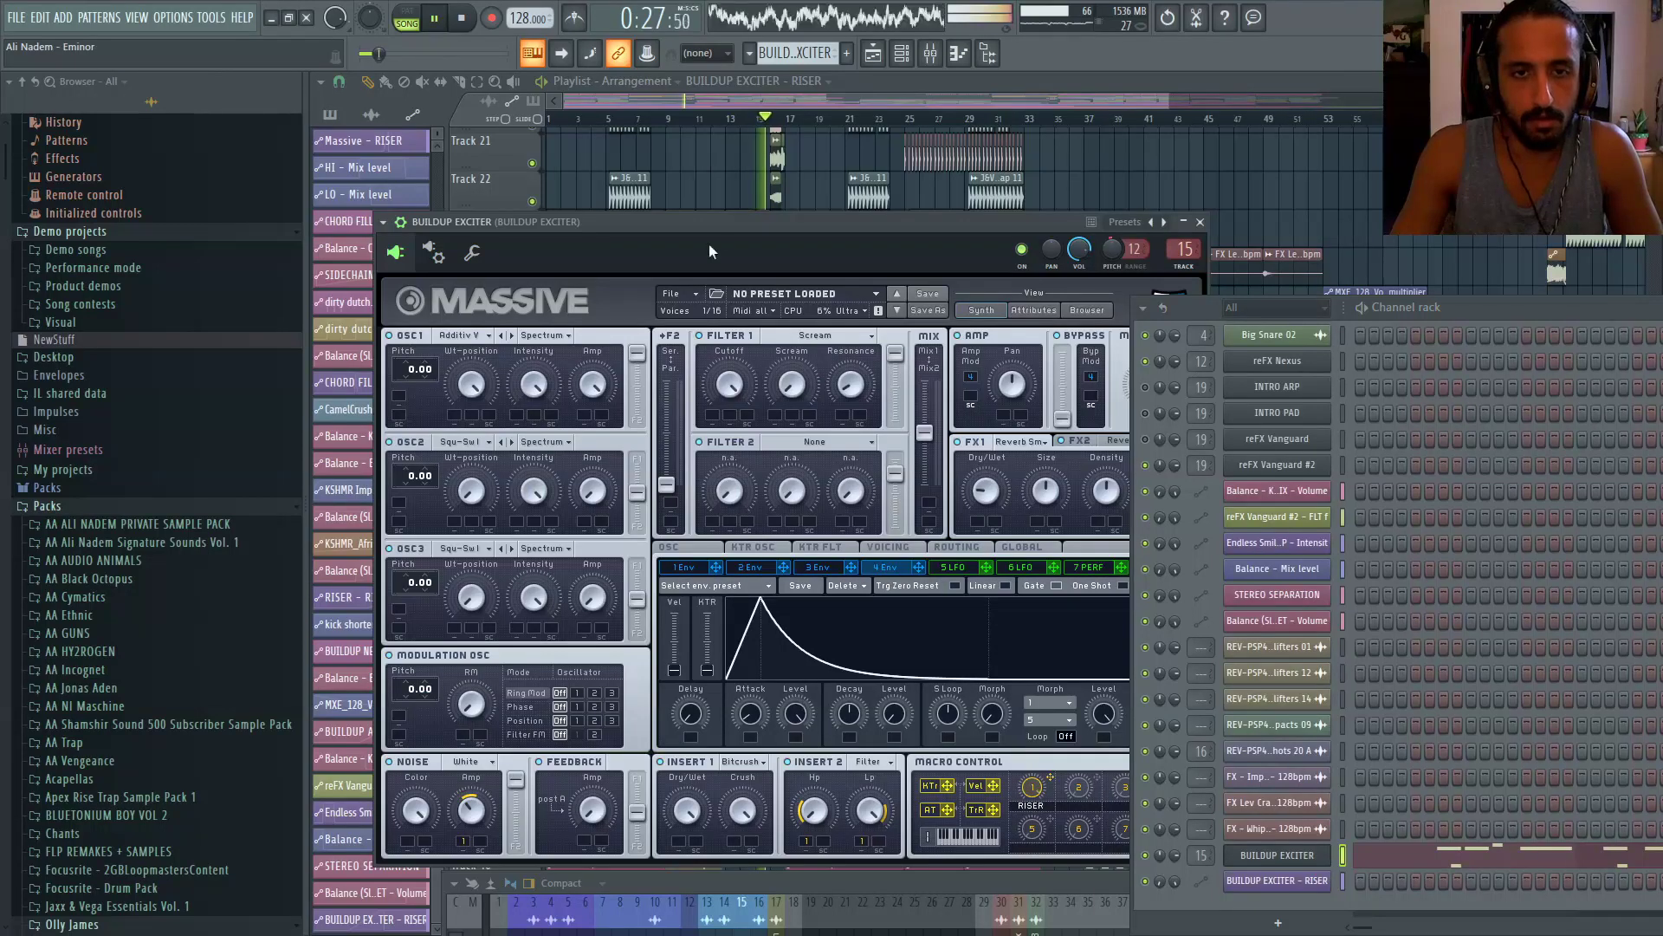
# Replay from about bar 8, set envelope 4's attack level to 95 in the BUILDUP EXCITER Massive and move the channel rack clear of it
pyautogui.click(661, 120)
pyautogui.scroll(3, 660, 119)
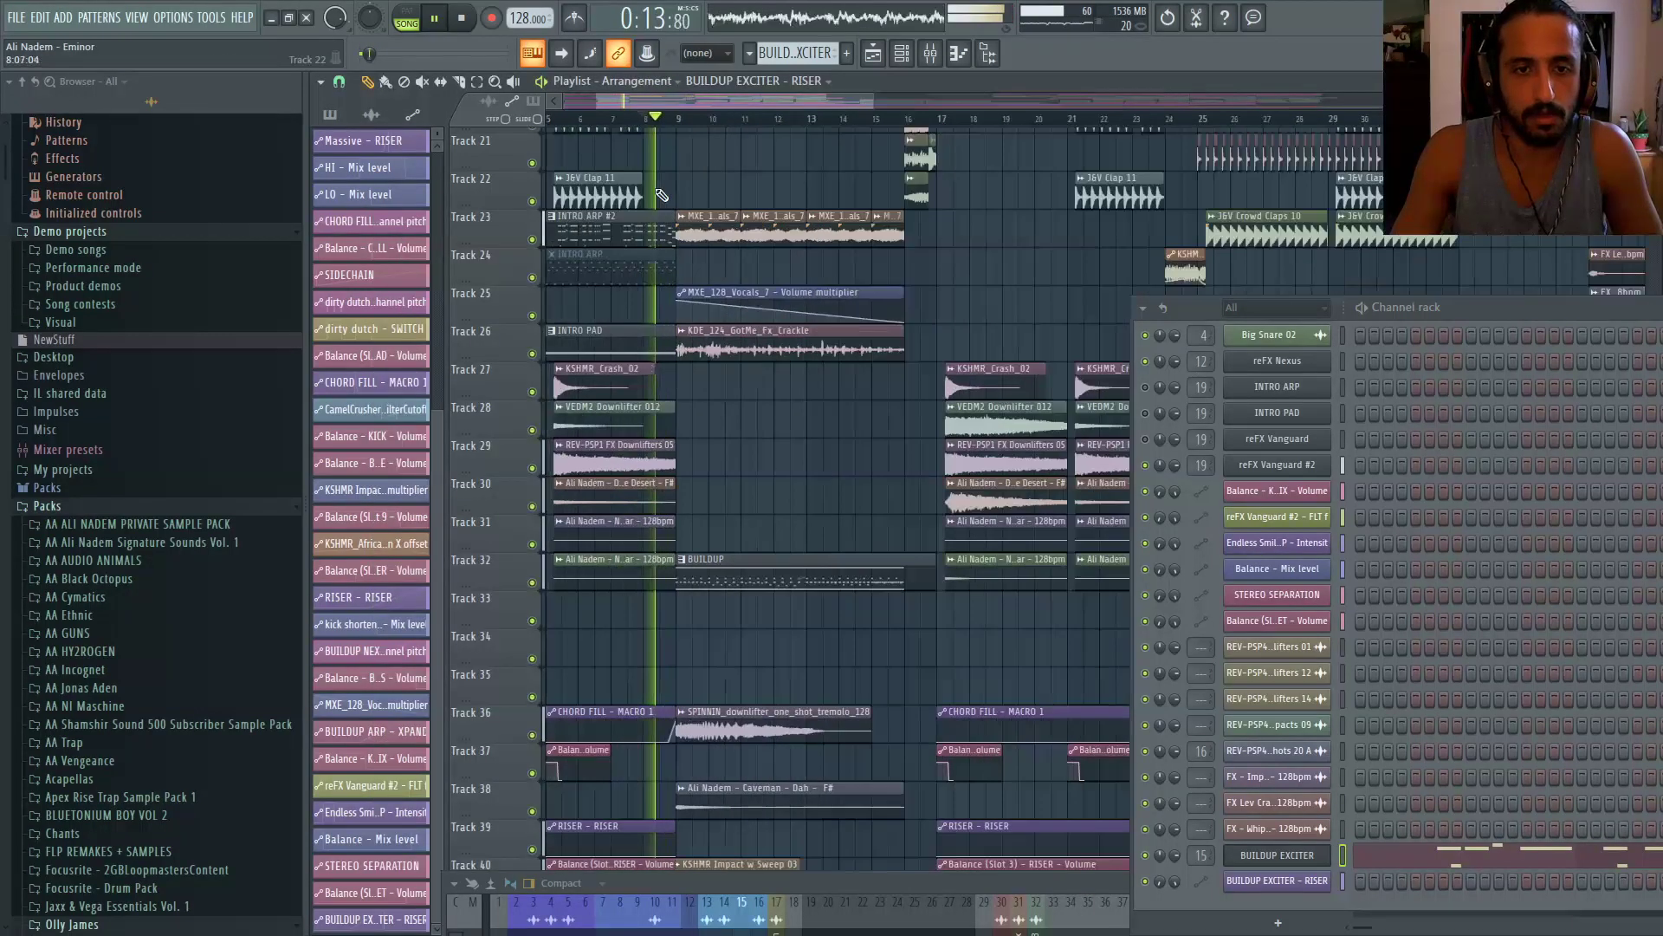
pyautogui.click(1315, 857)
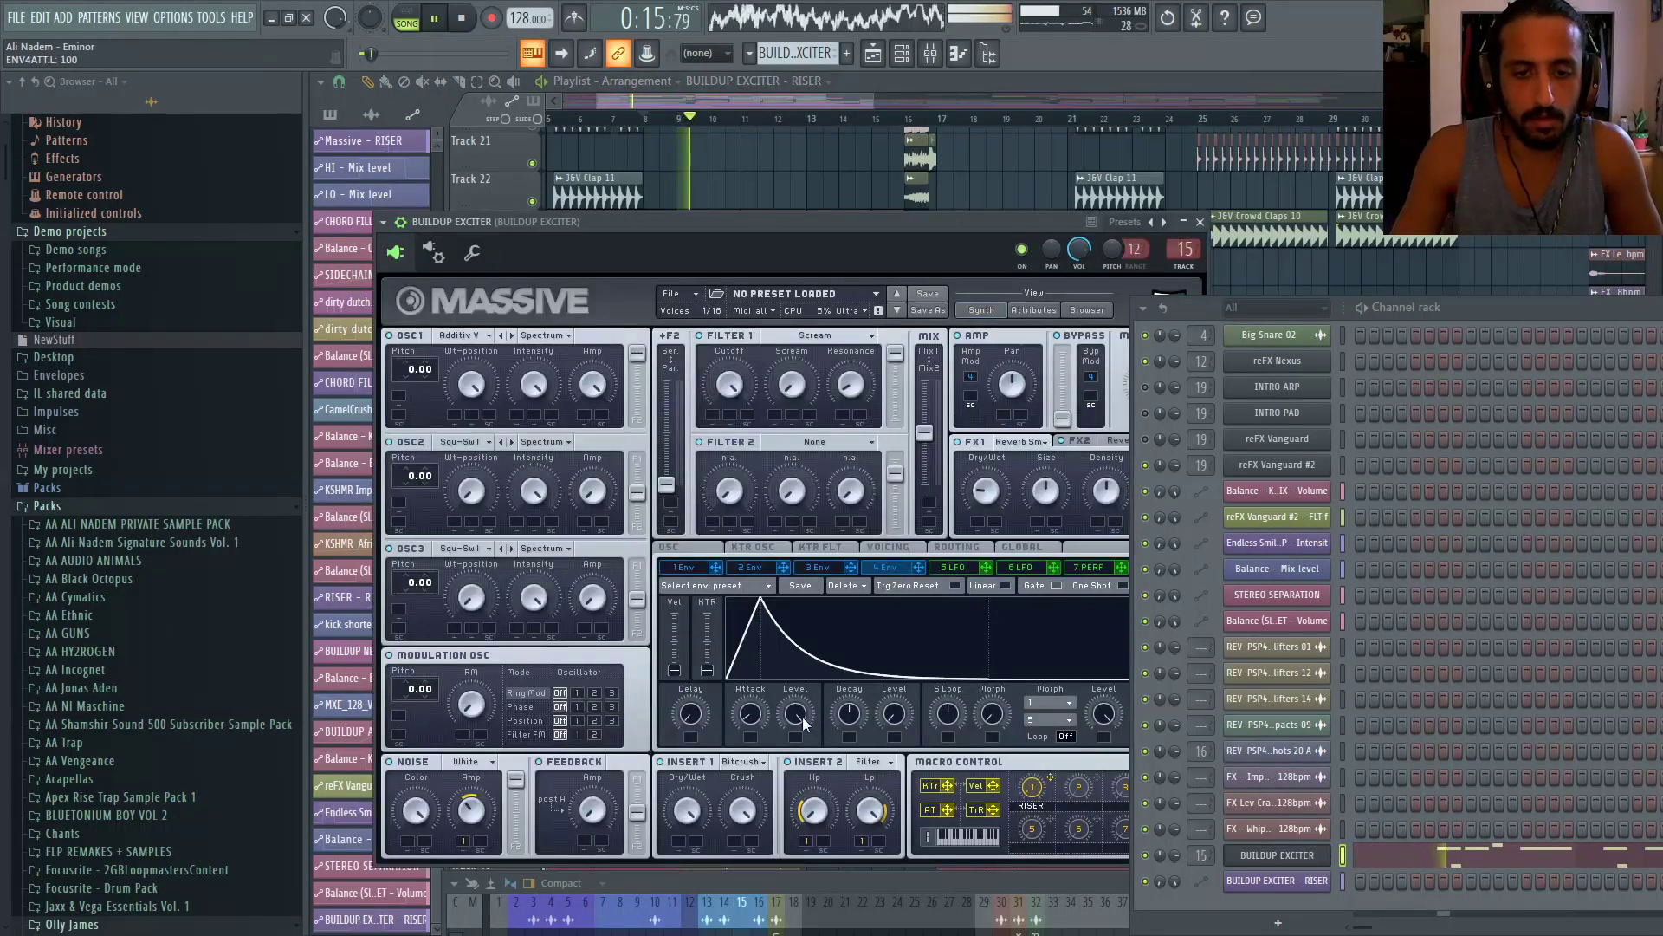
pyautogui.moveTo(802, 719); pyautogui.dragTo(814, 731)
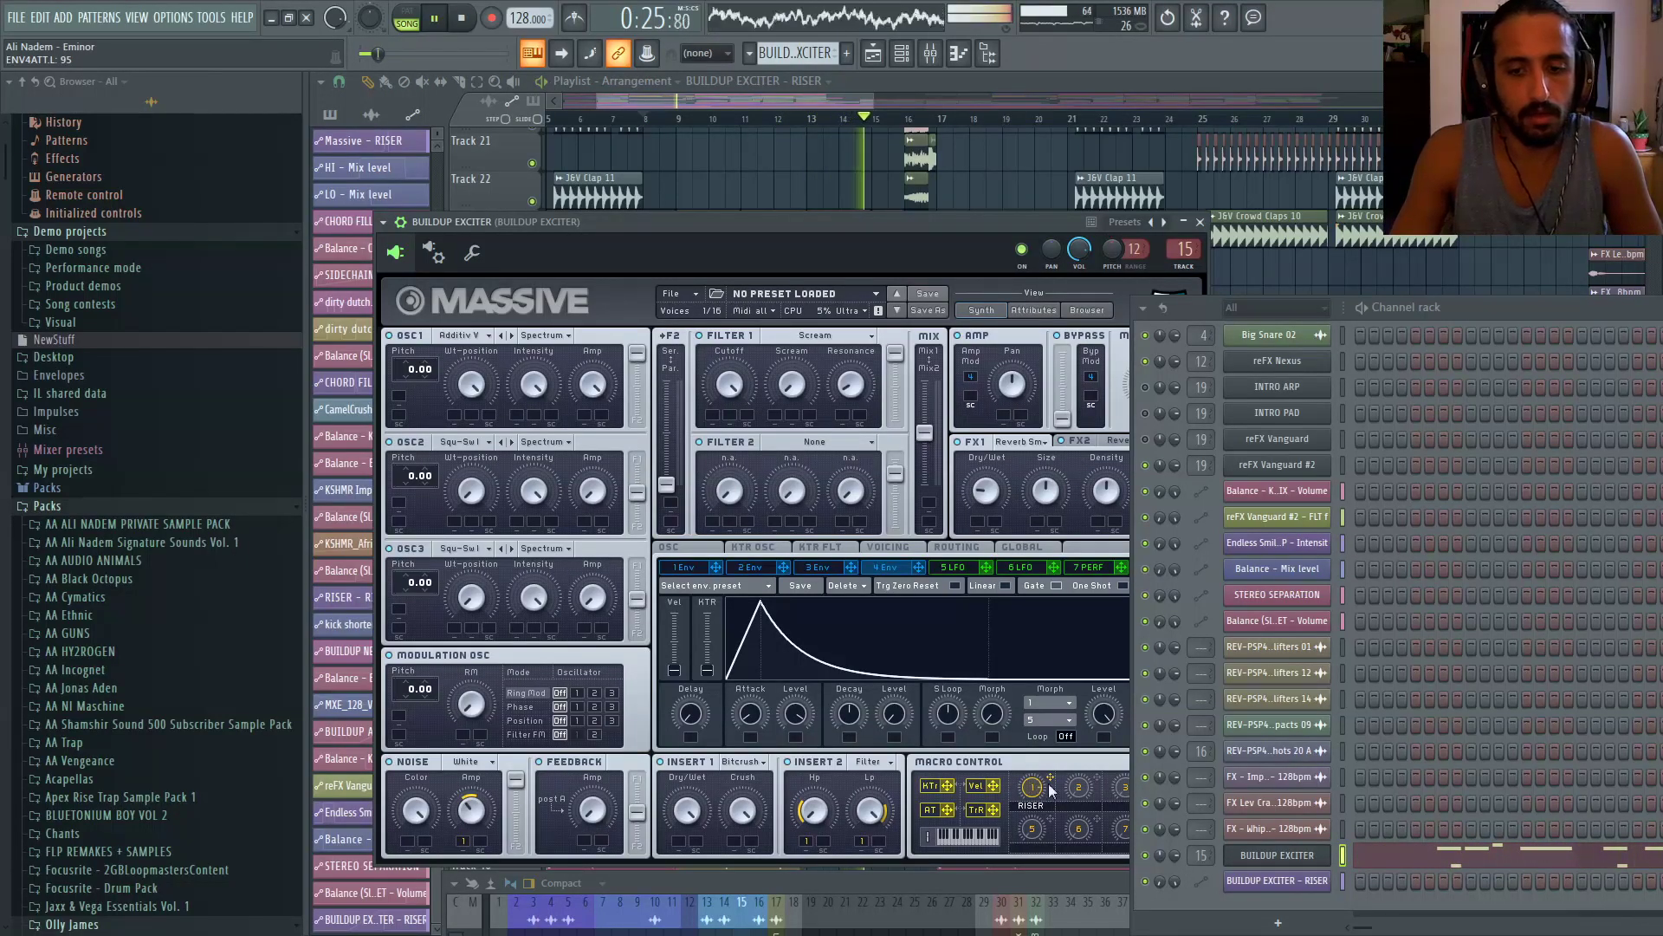
pyautogui.moveTo(1200, 300); pyautogui.dragTo(1275, 312)
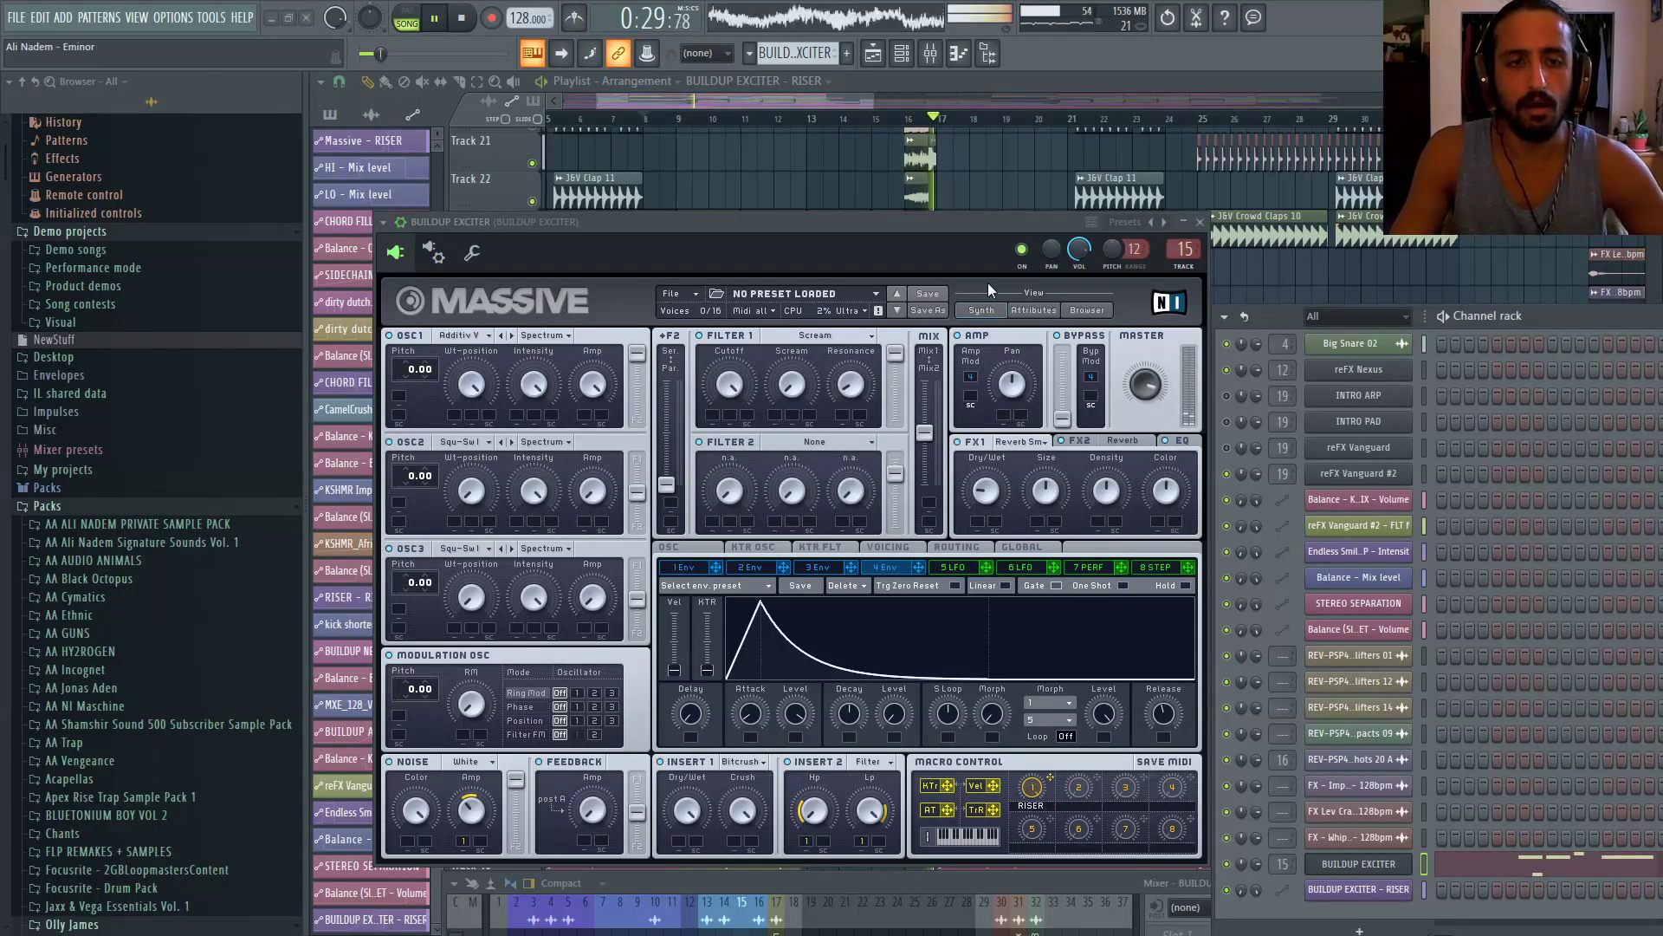
# Replay the first buildup from about bar 8 and look through the channel rack, checking the BUILDUP EXCITER channel
pyautogui.click(652, 126)
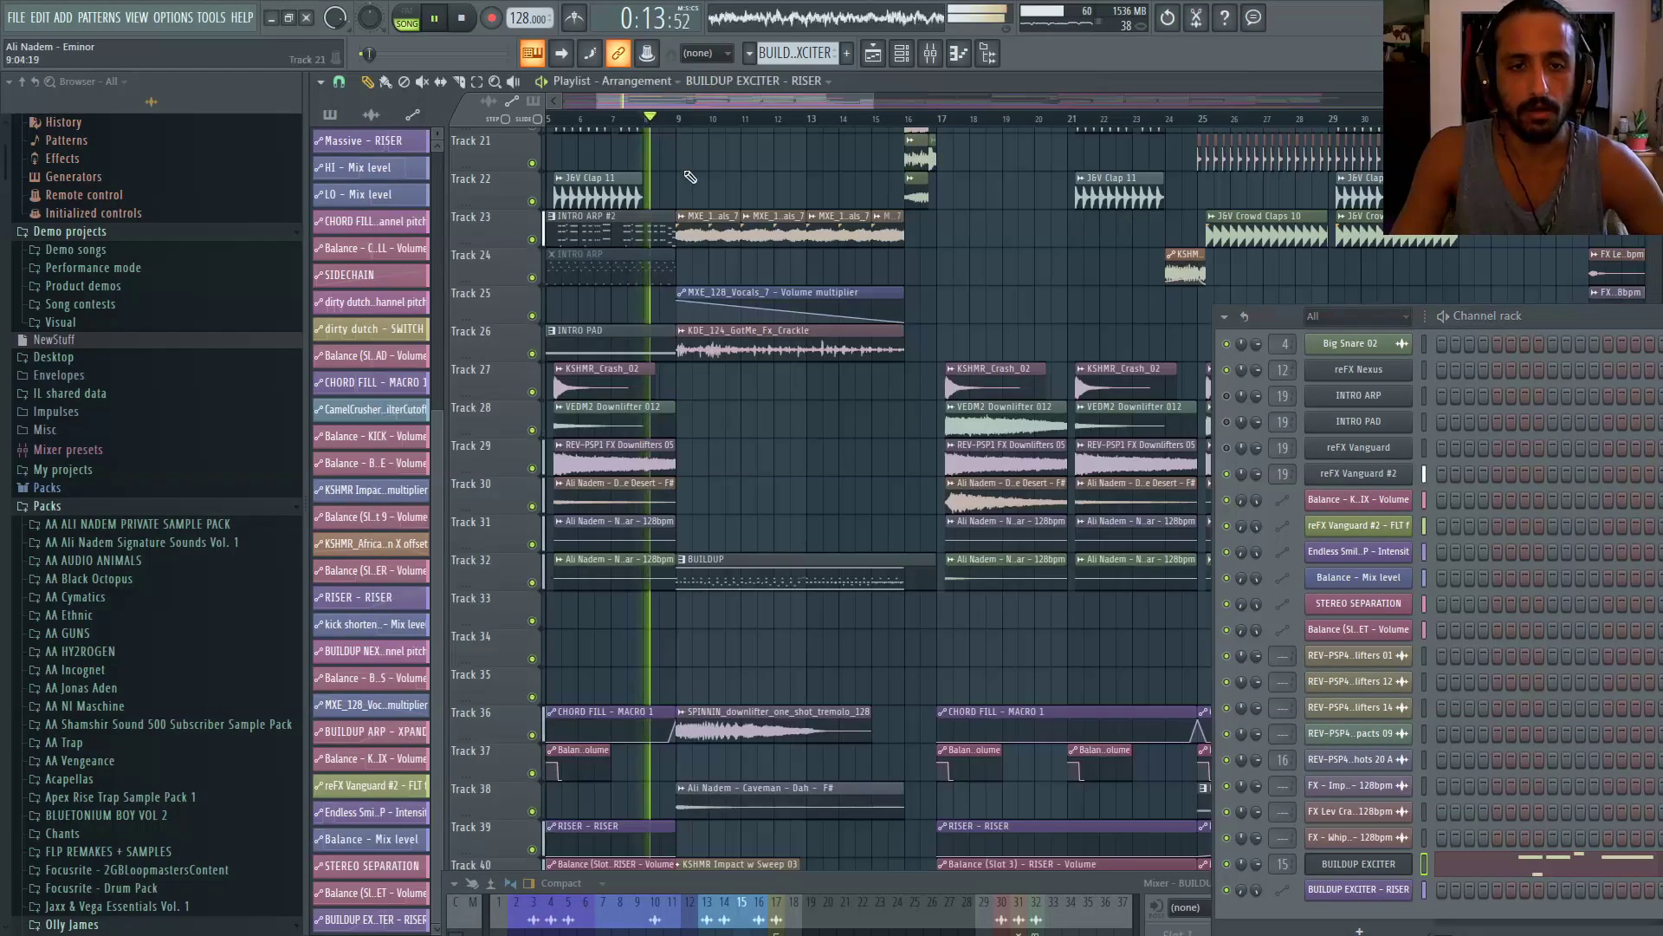
pyautogui.scroll(-10, 1514, 547)
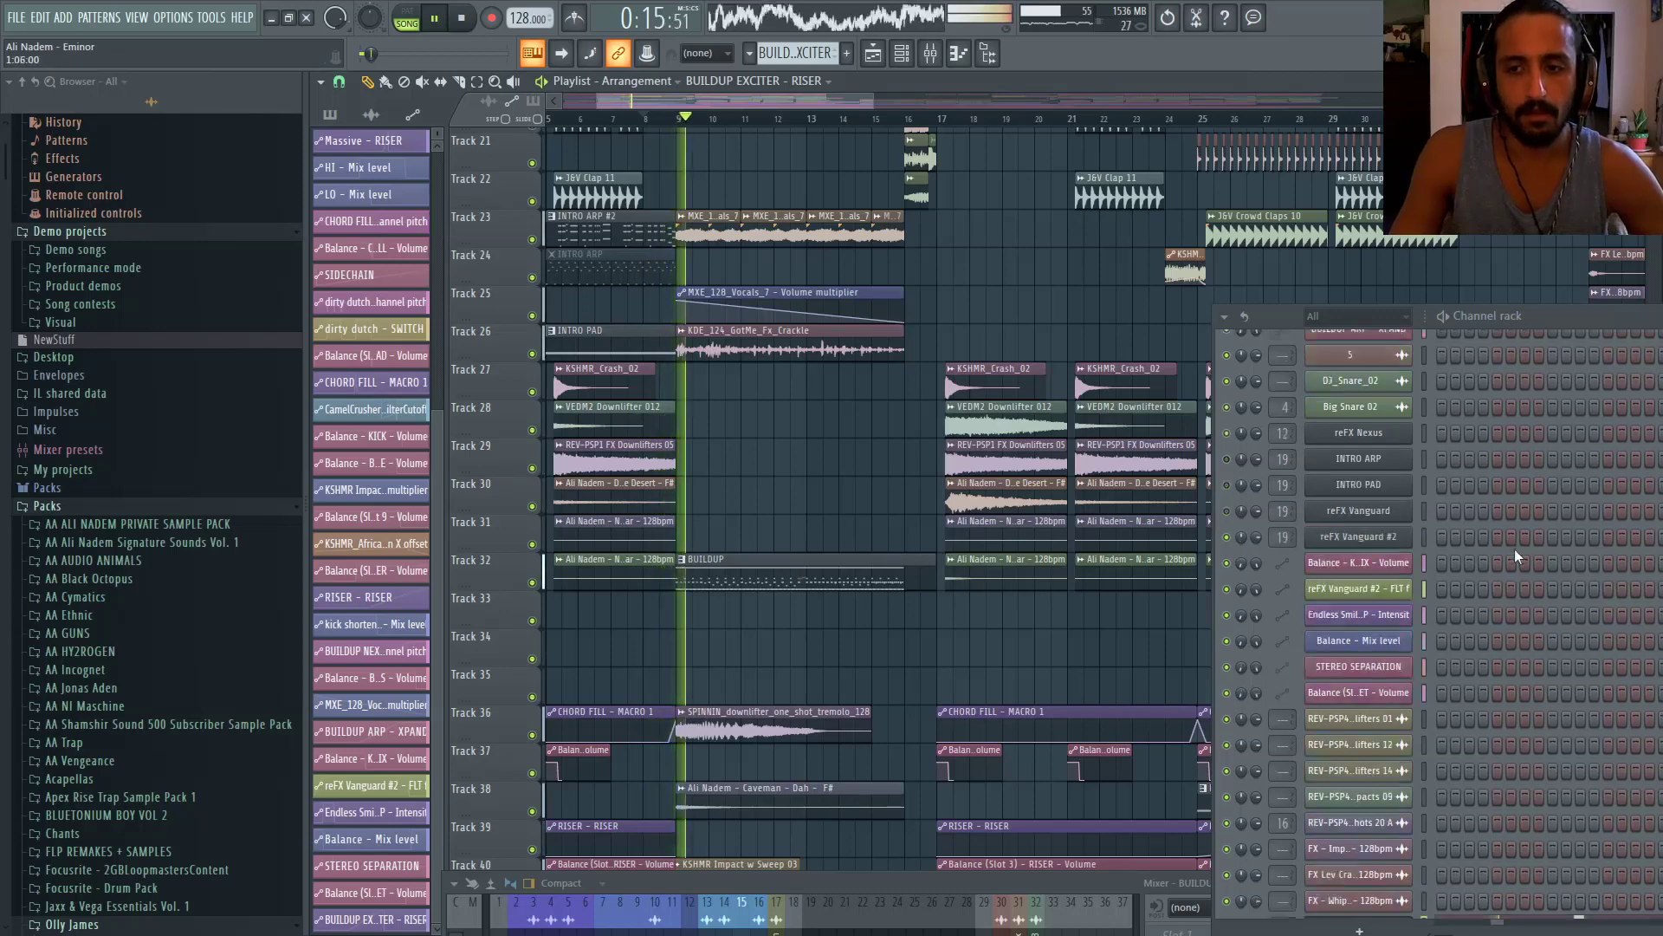
pyautogui.scroll(-10, 1520, 543)
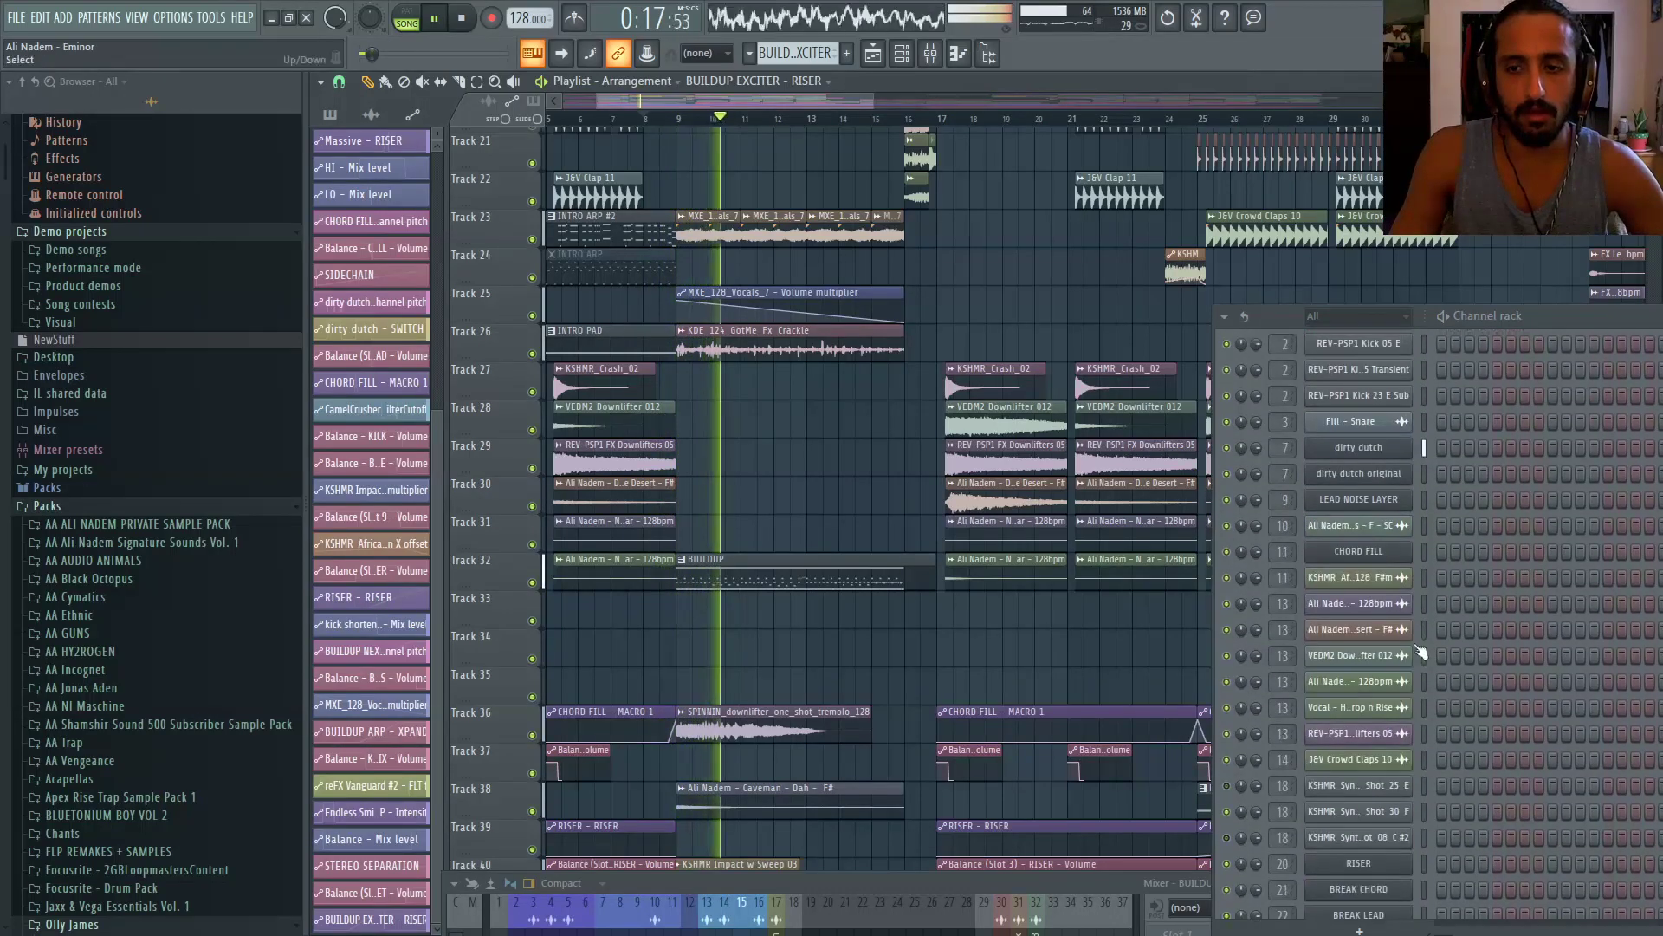
pyautogui.click(1360, 866)
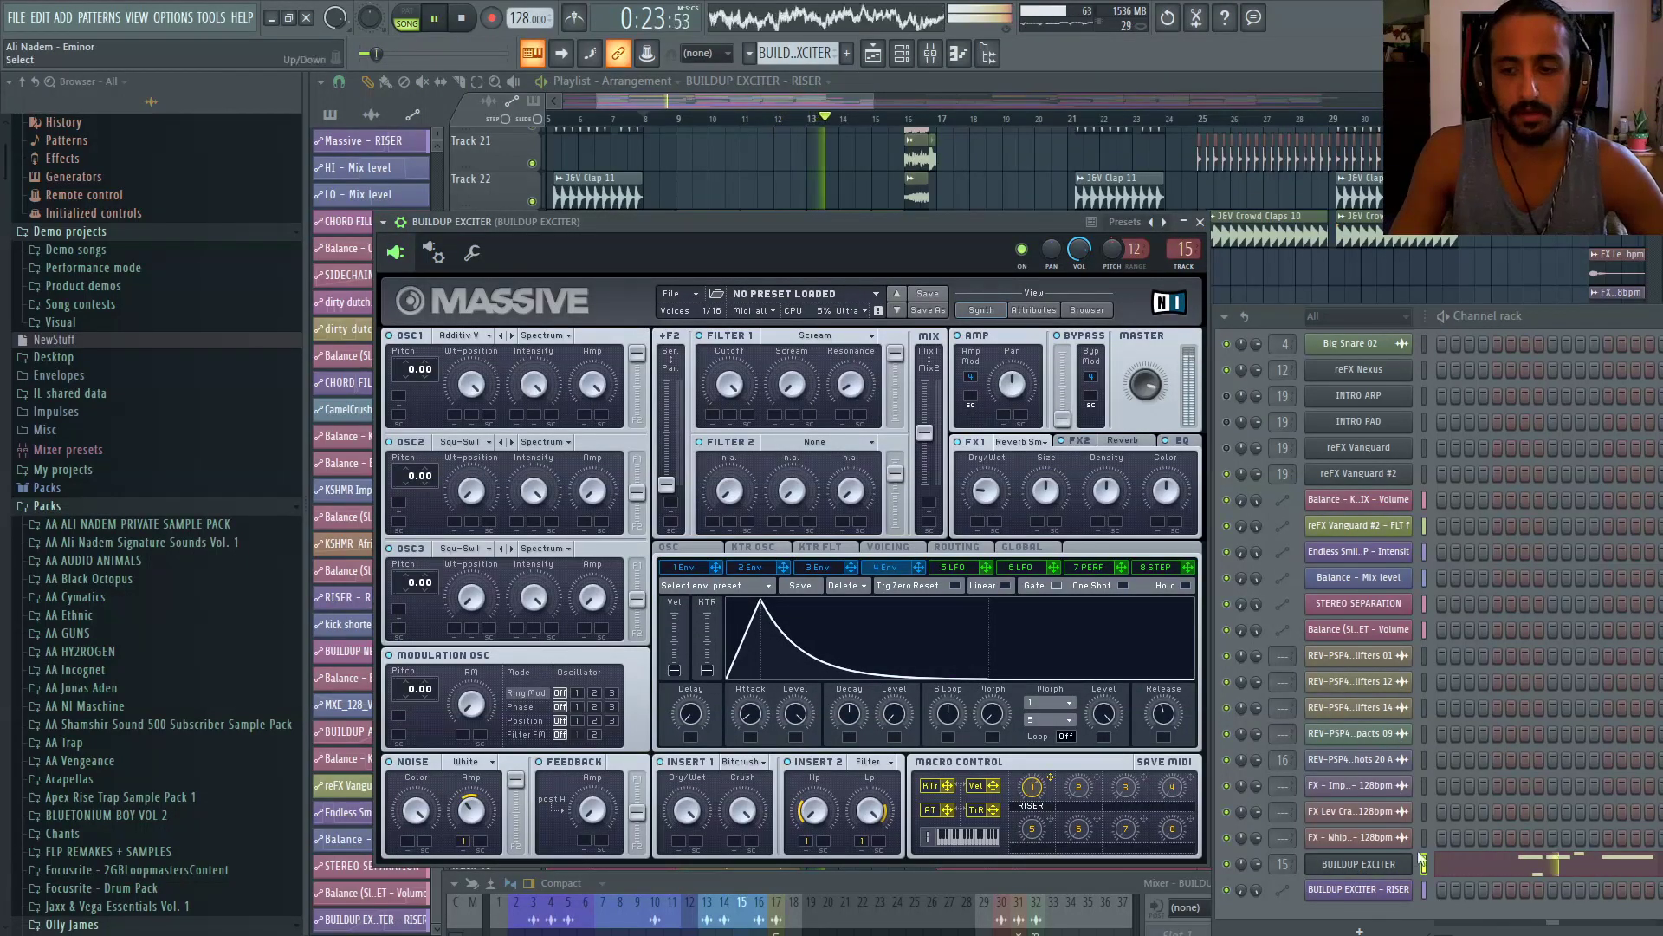
pyautogui.click(1200, 222)
pyautogui.scroll(8, 1531, 564)
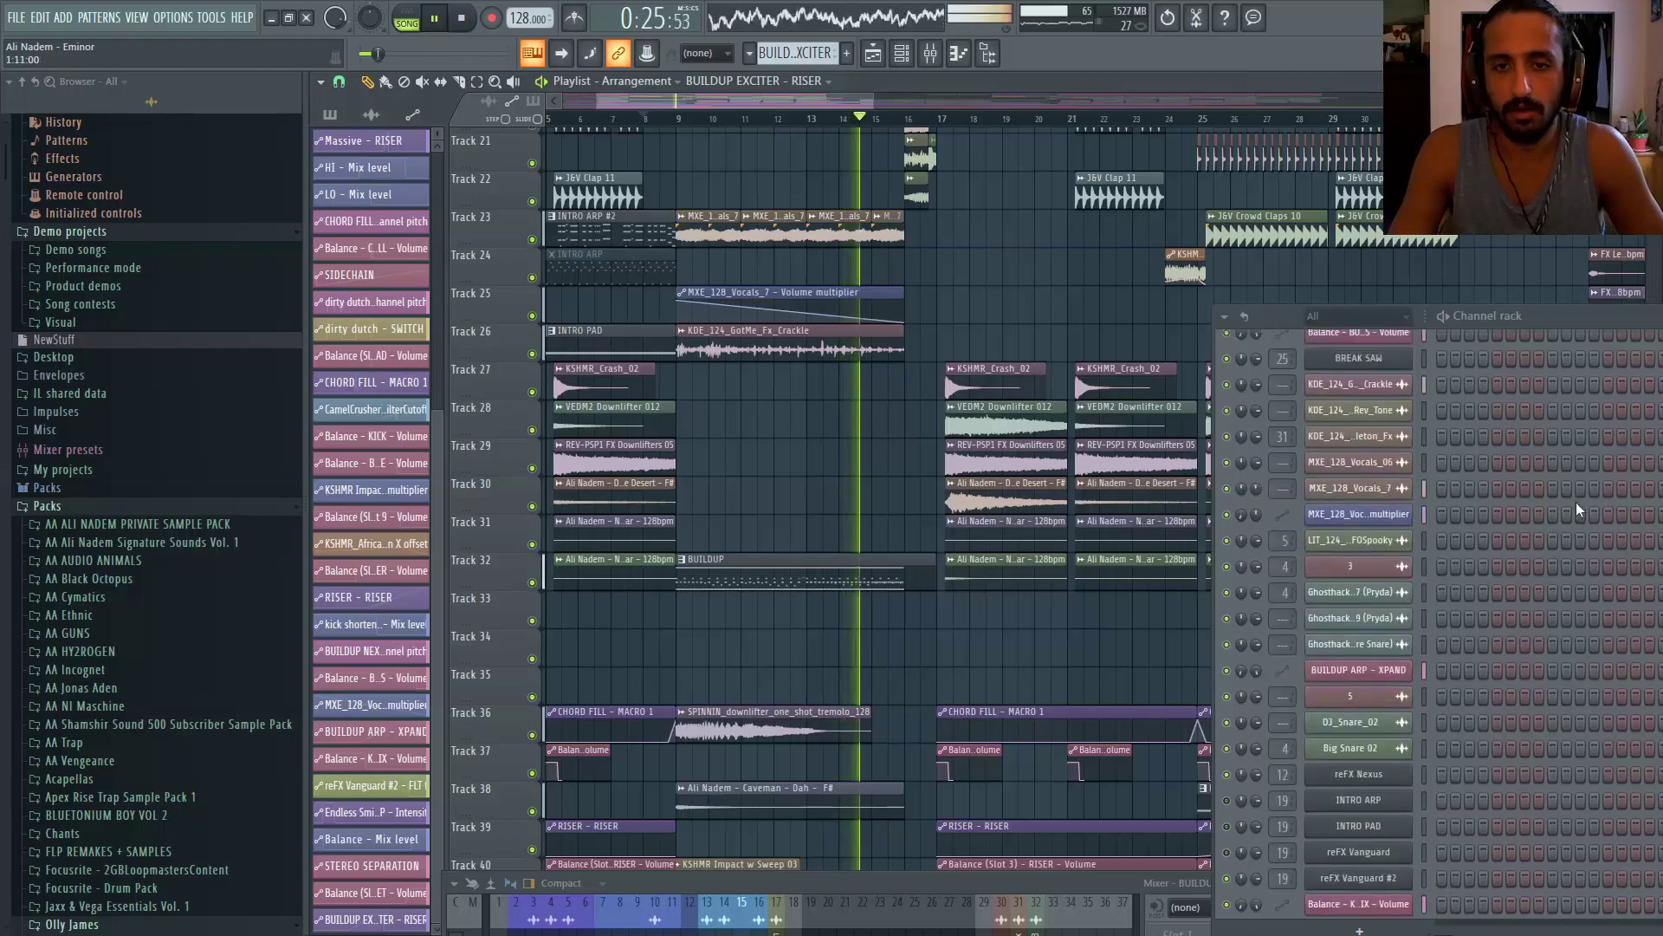
pyautogui.scroll(-8, 1535, 598)
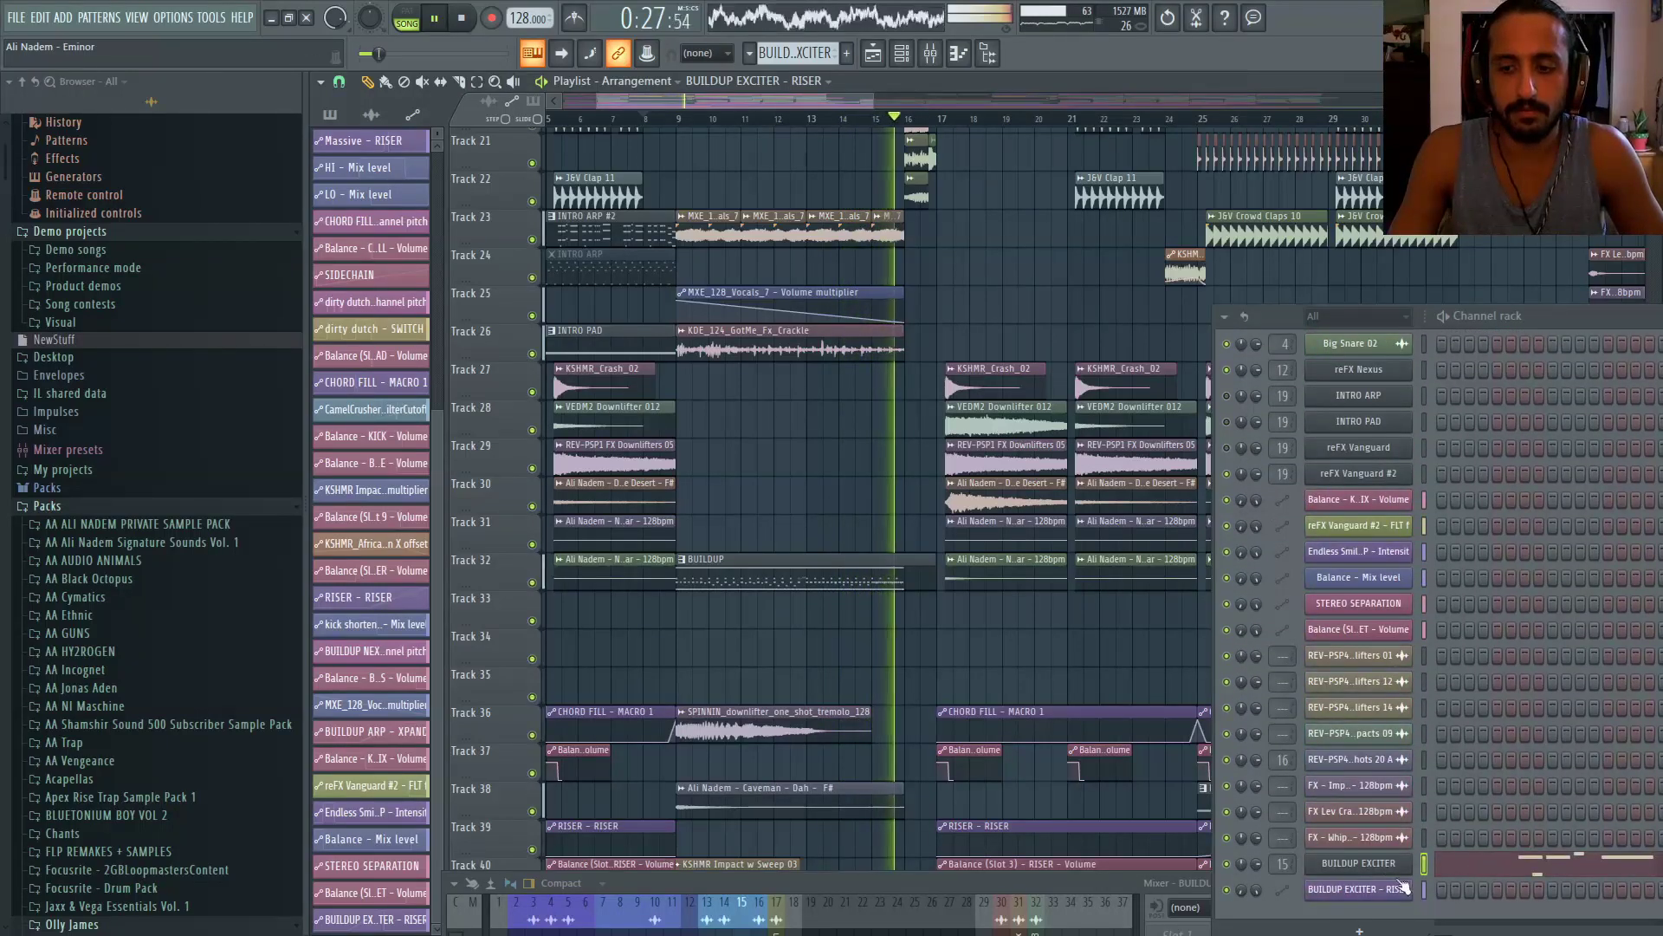
pyautogui.click(1384, 865)
pyautogui.click(1385, 866)
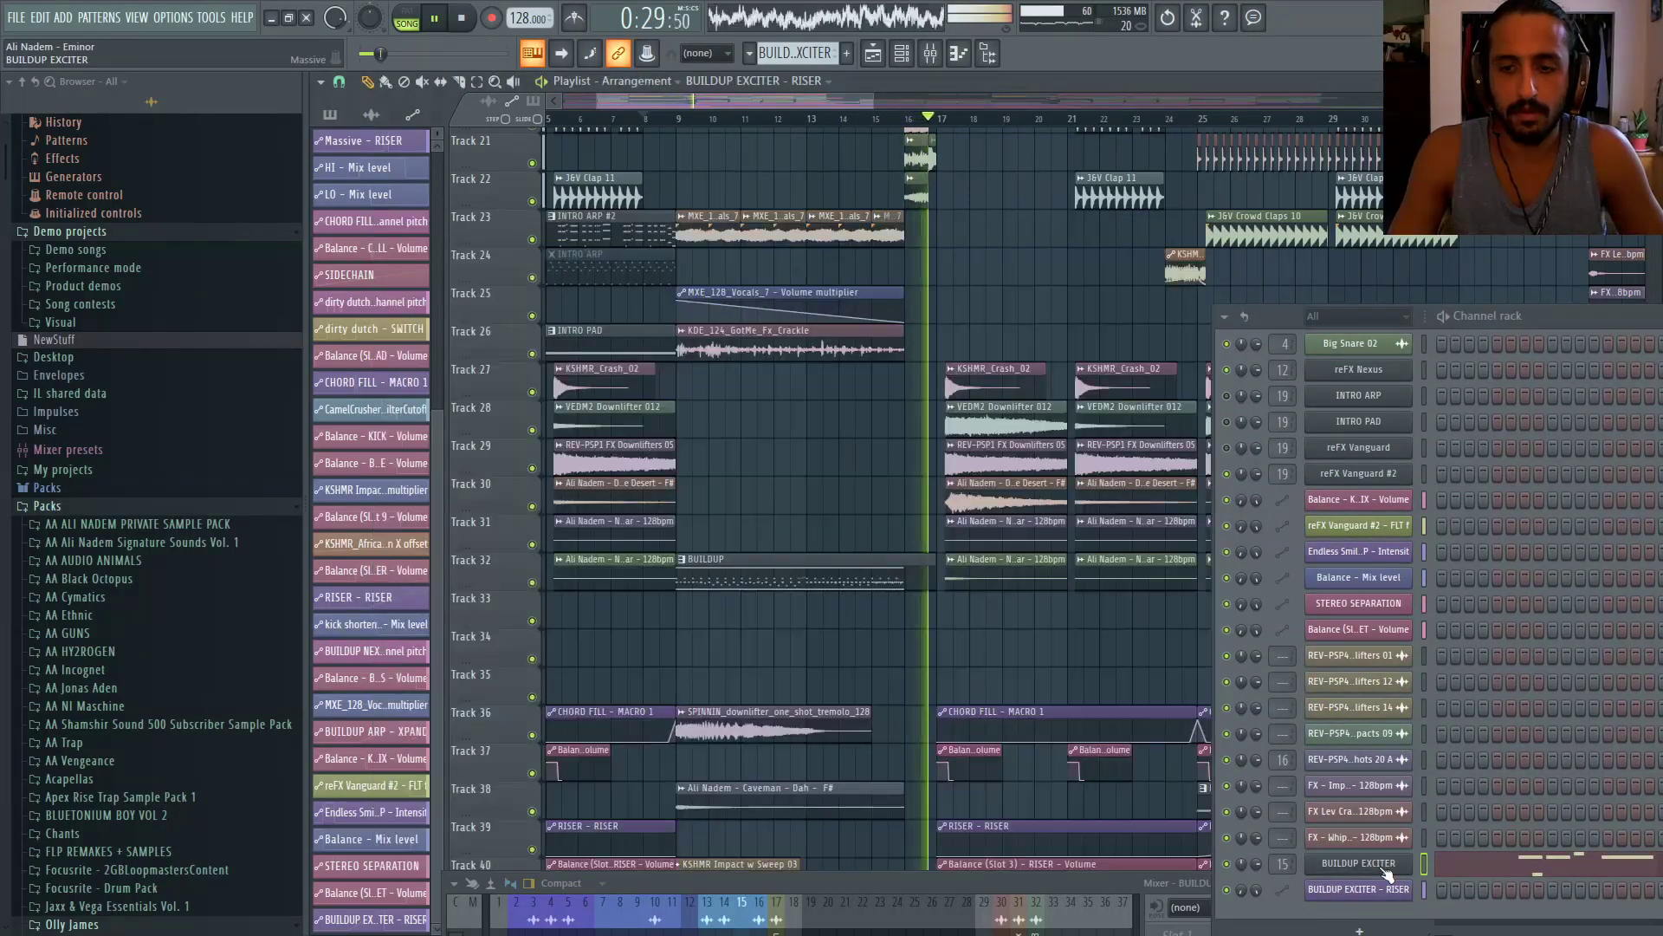
# Replay from bar 17, open the dirty dutch channel's Massive and add macro modulation to its EQ High Shelf
pyautogui.scroll(15, 1447, 430)
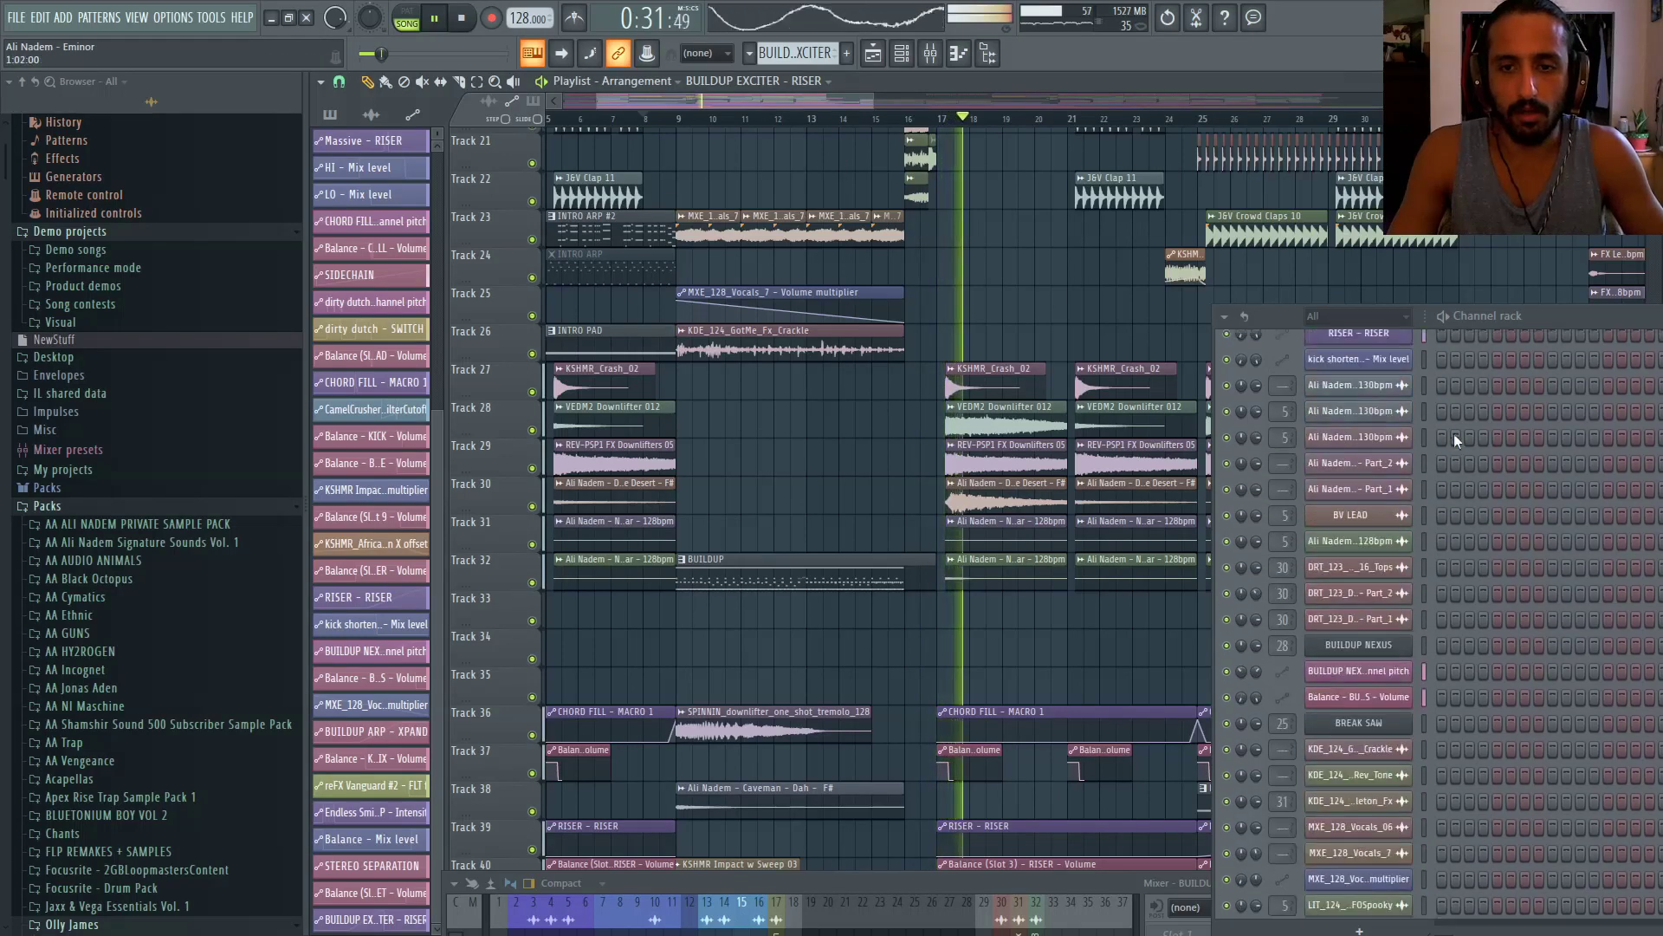
pyautogui.click(943, 118)
pyautogui.scroll(-12, 1483, 452)
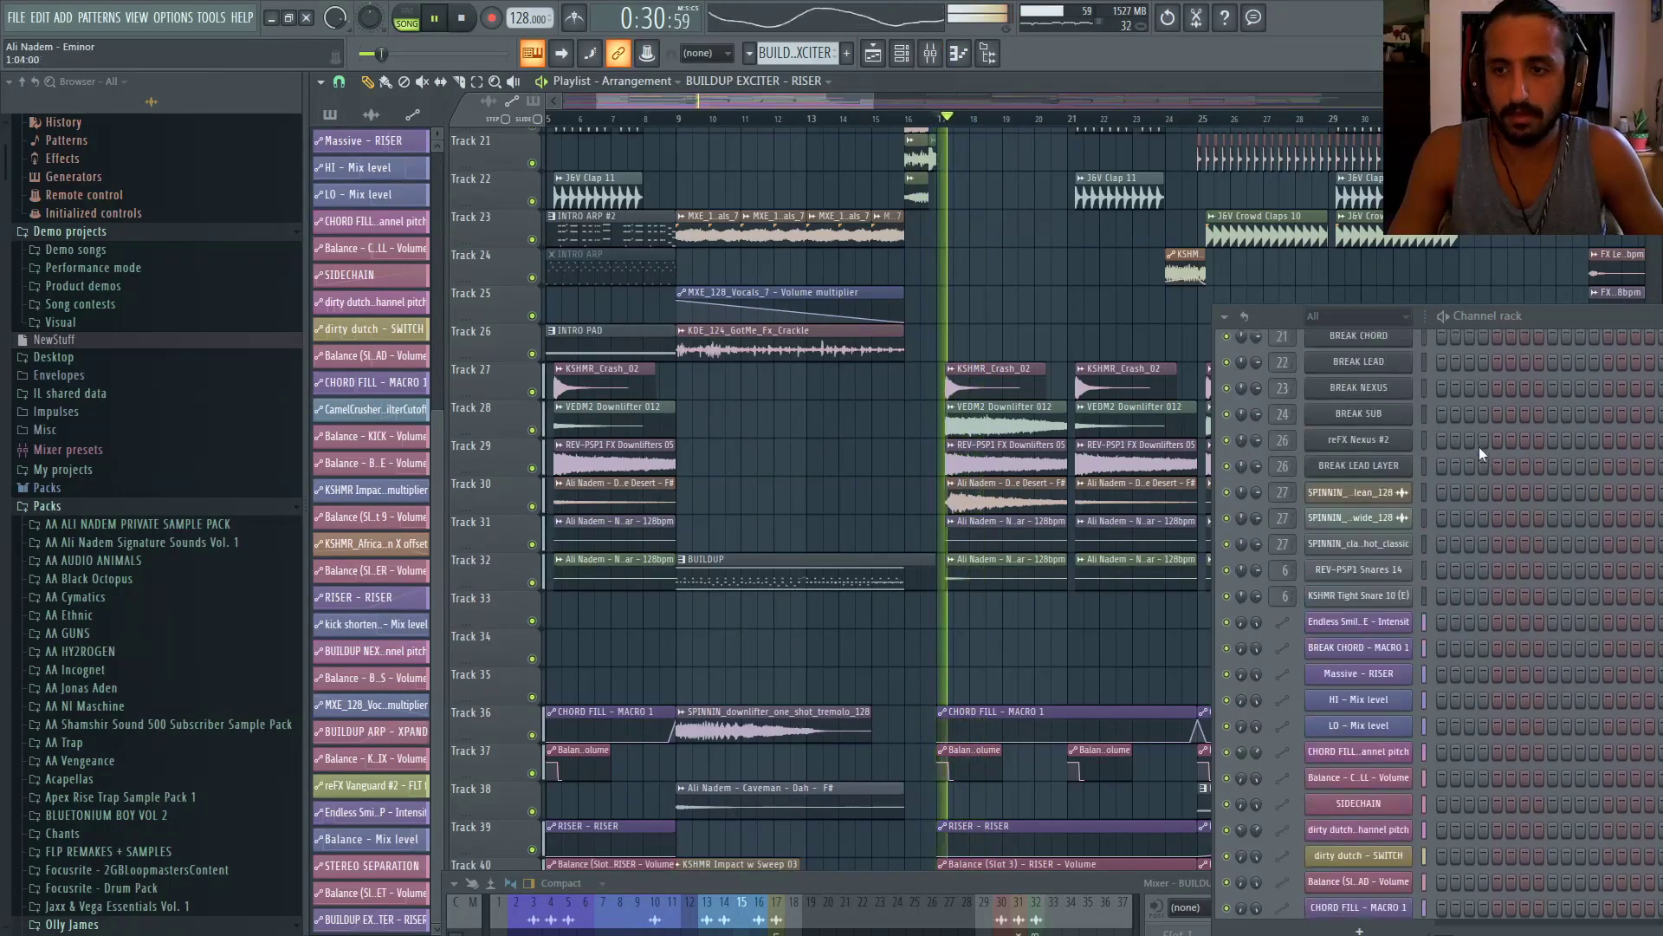
pyautogui.scroll(15, 1490, 464)
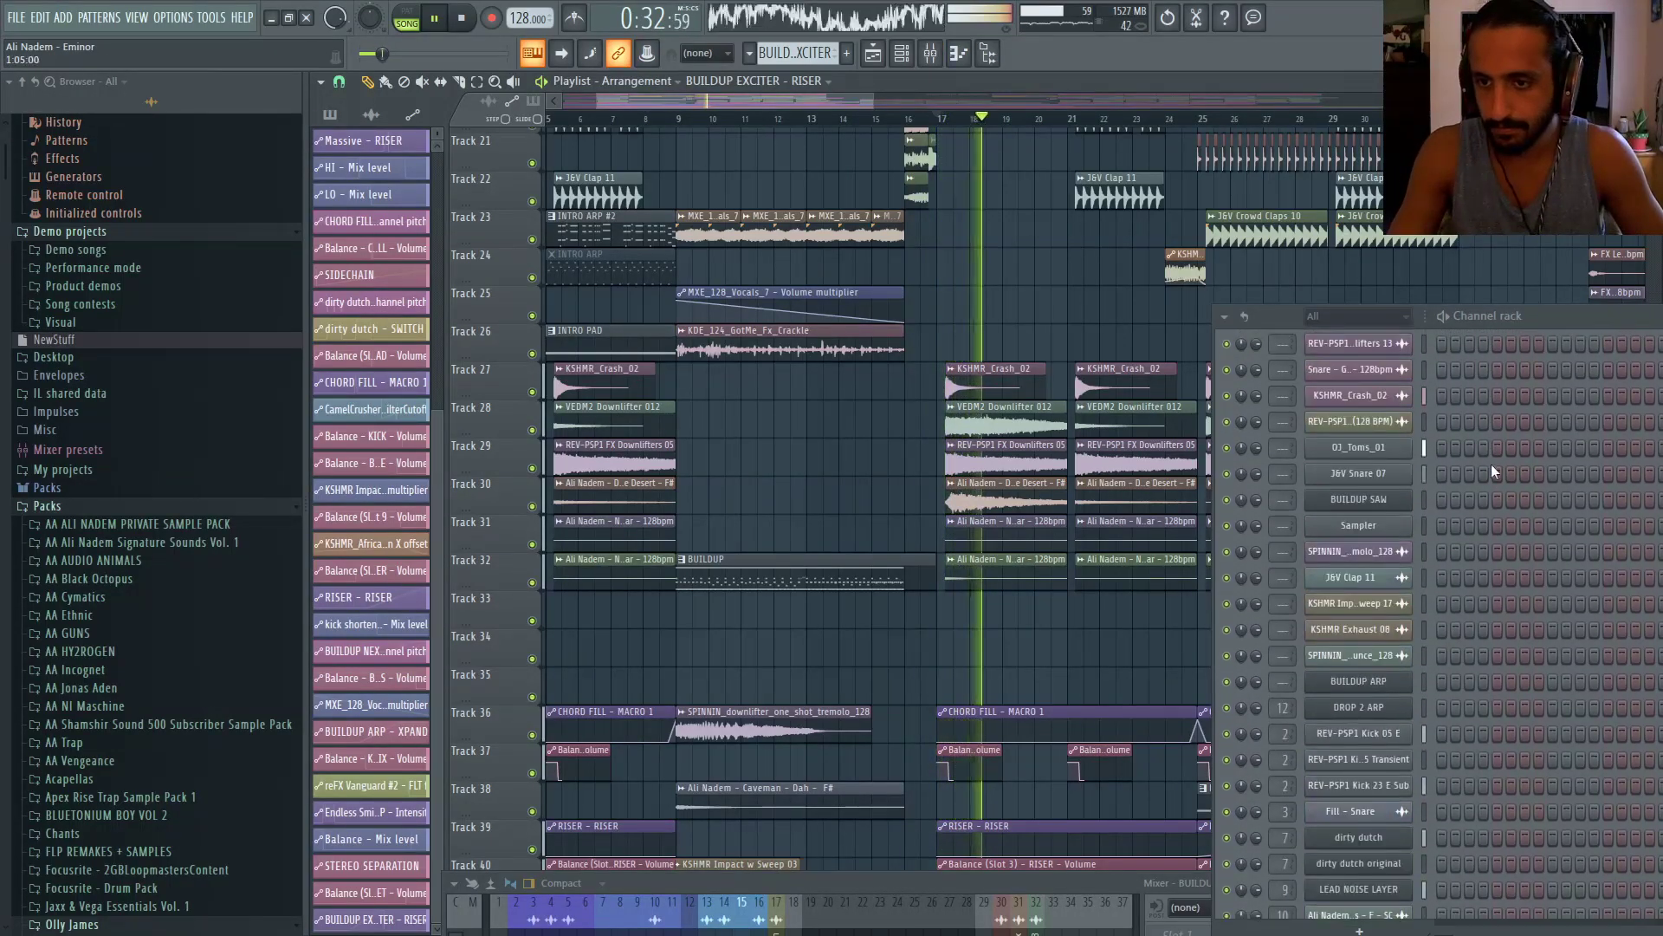
pyautogui.scroll(-6, 1492, 506)
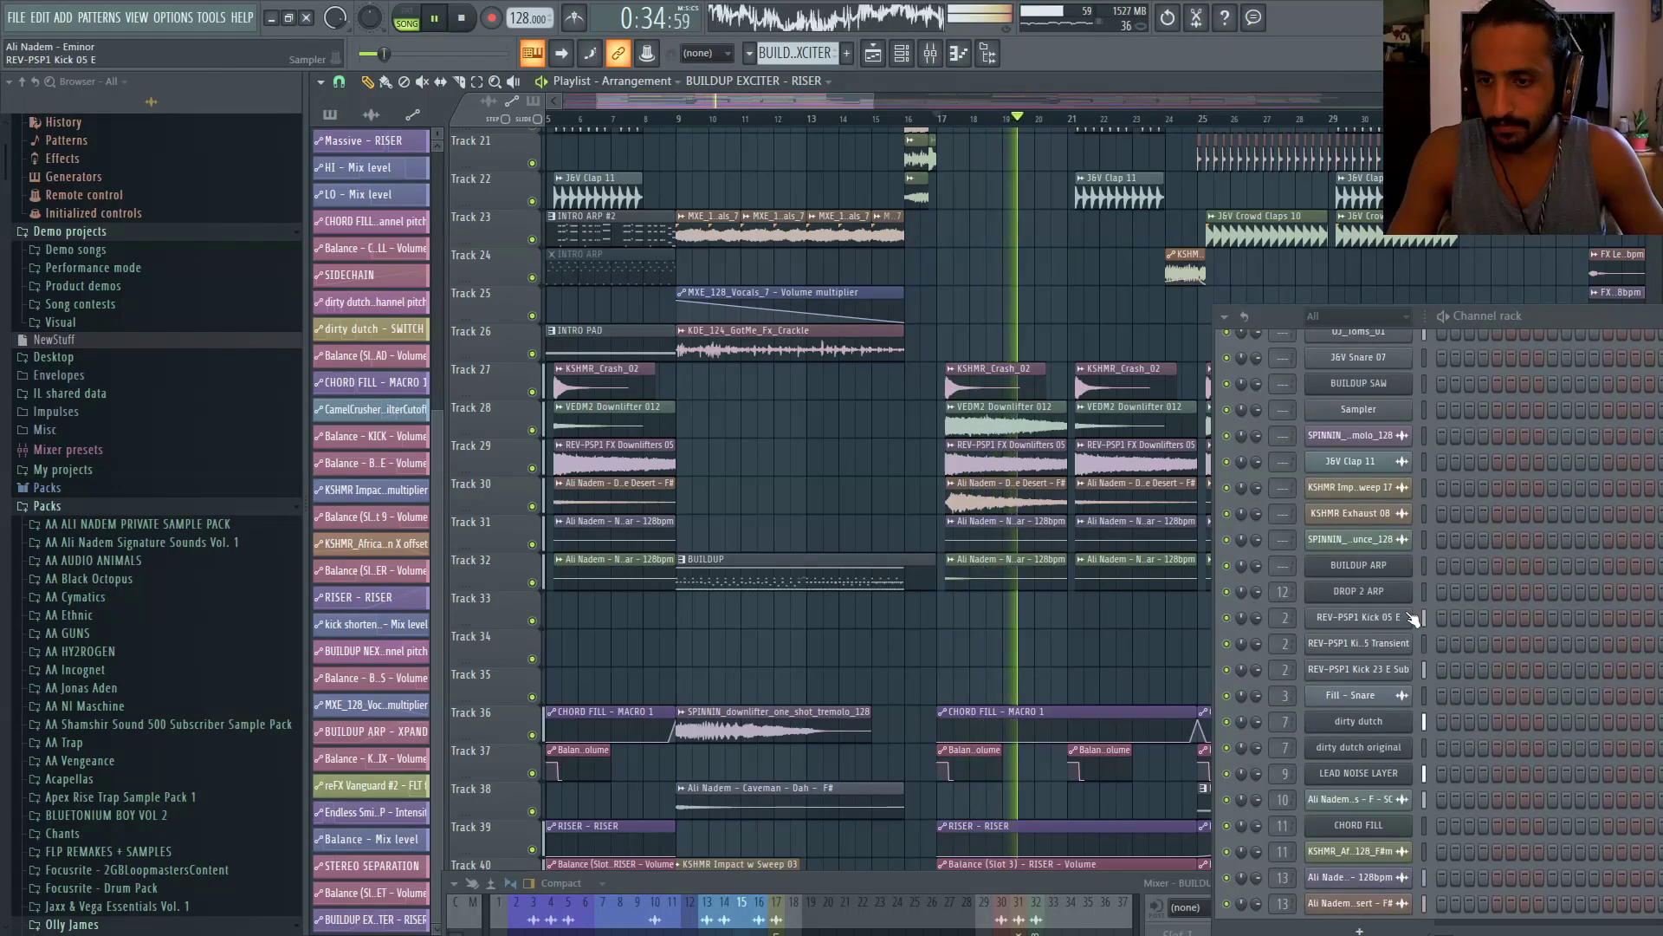
pyautogui.click(1358, 721)
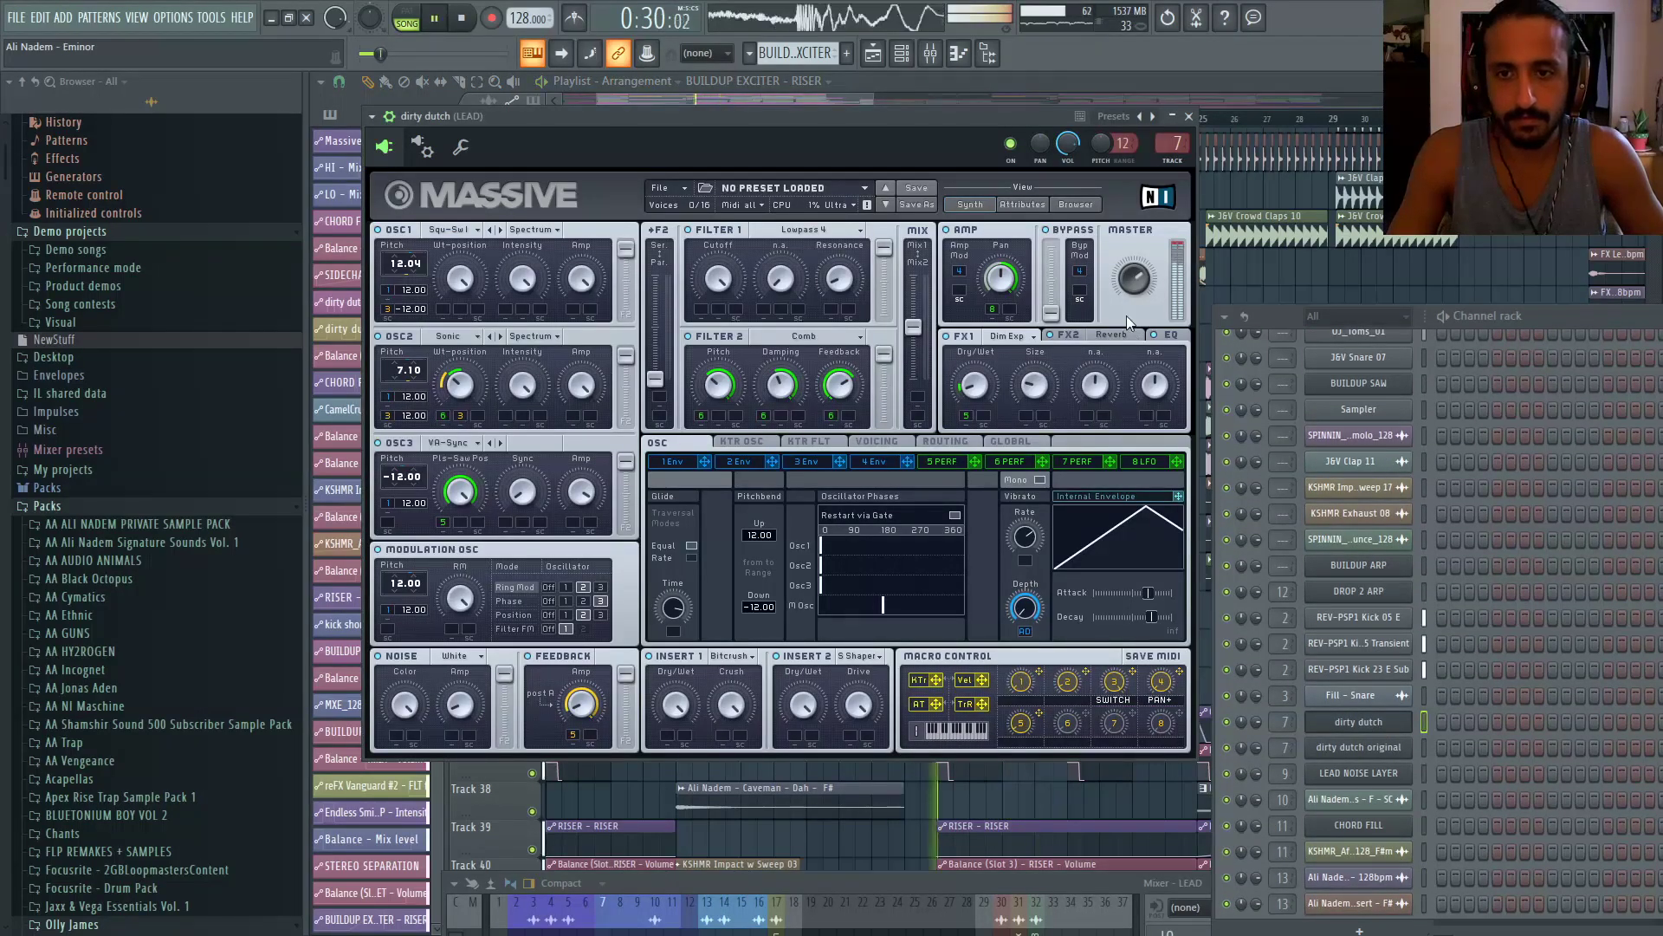
pyautogui.click(1171, 336)
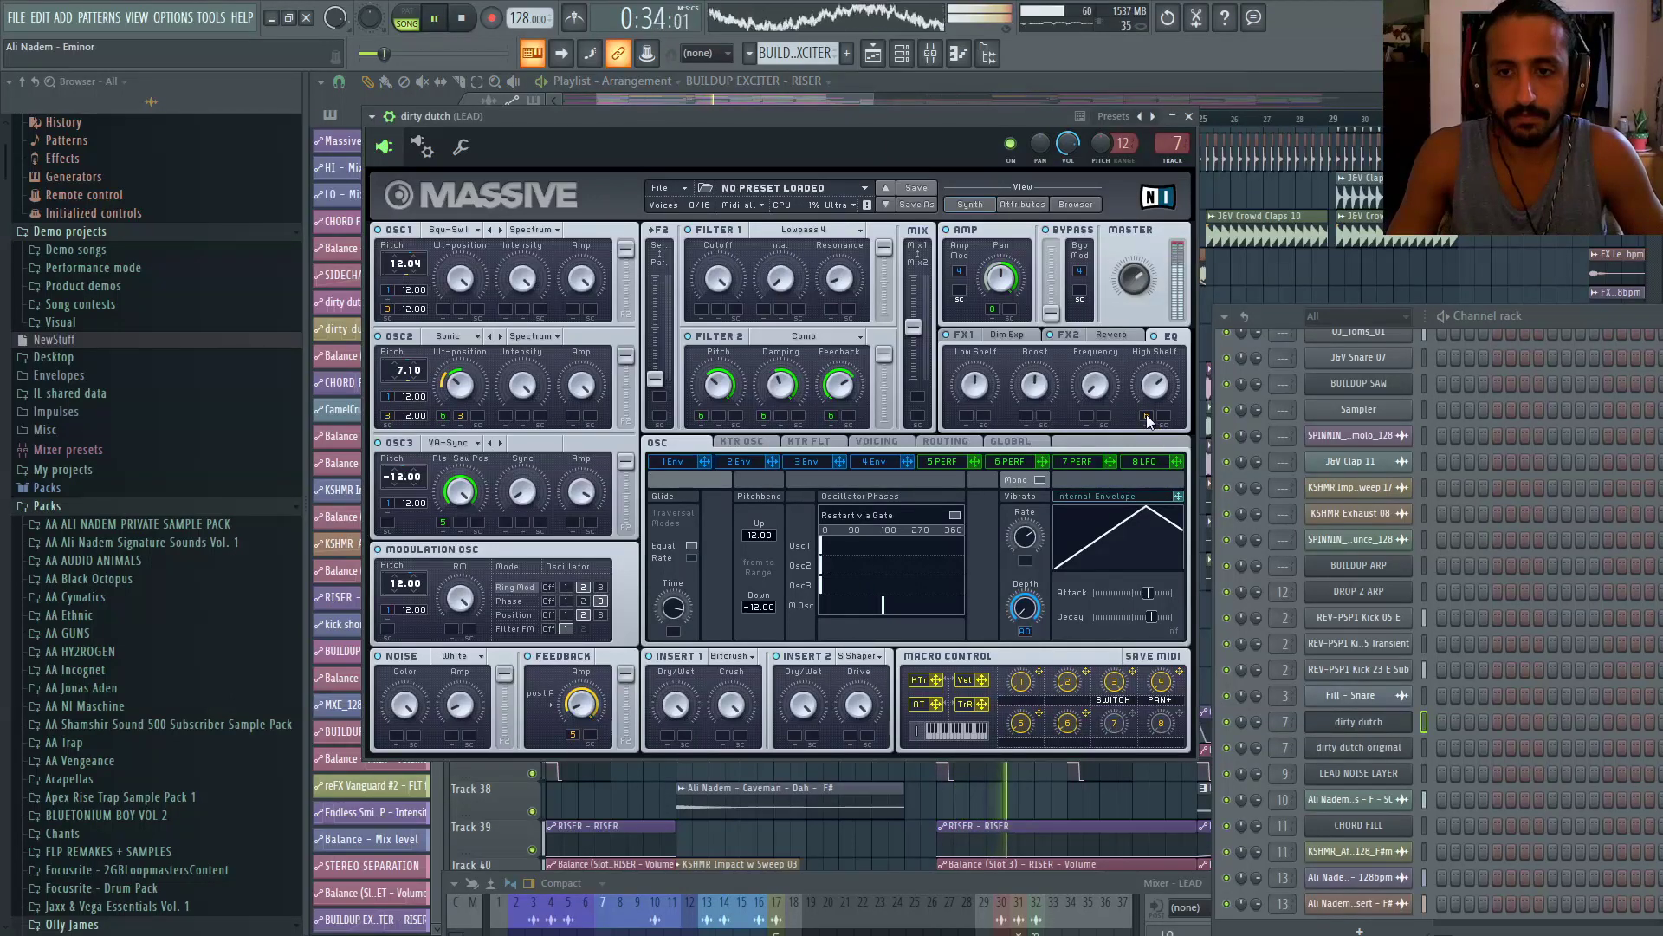
pyautogui.moveTo(1145, 416); pyautogui.dragTo(1154, 373)
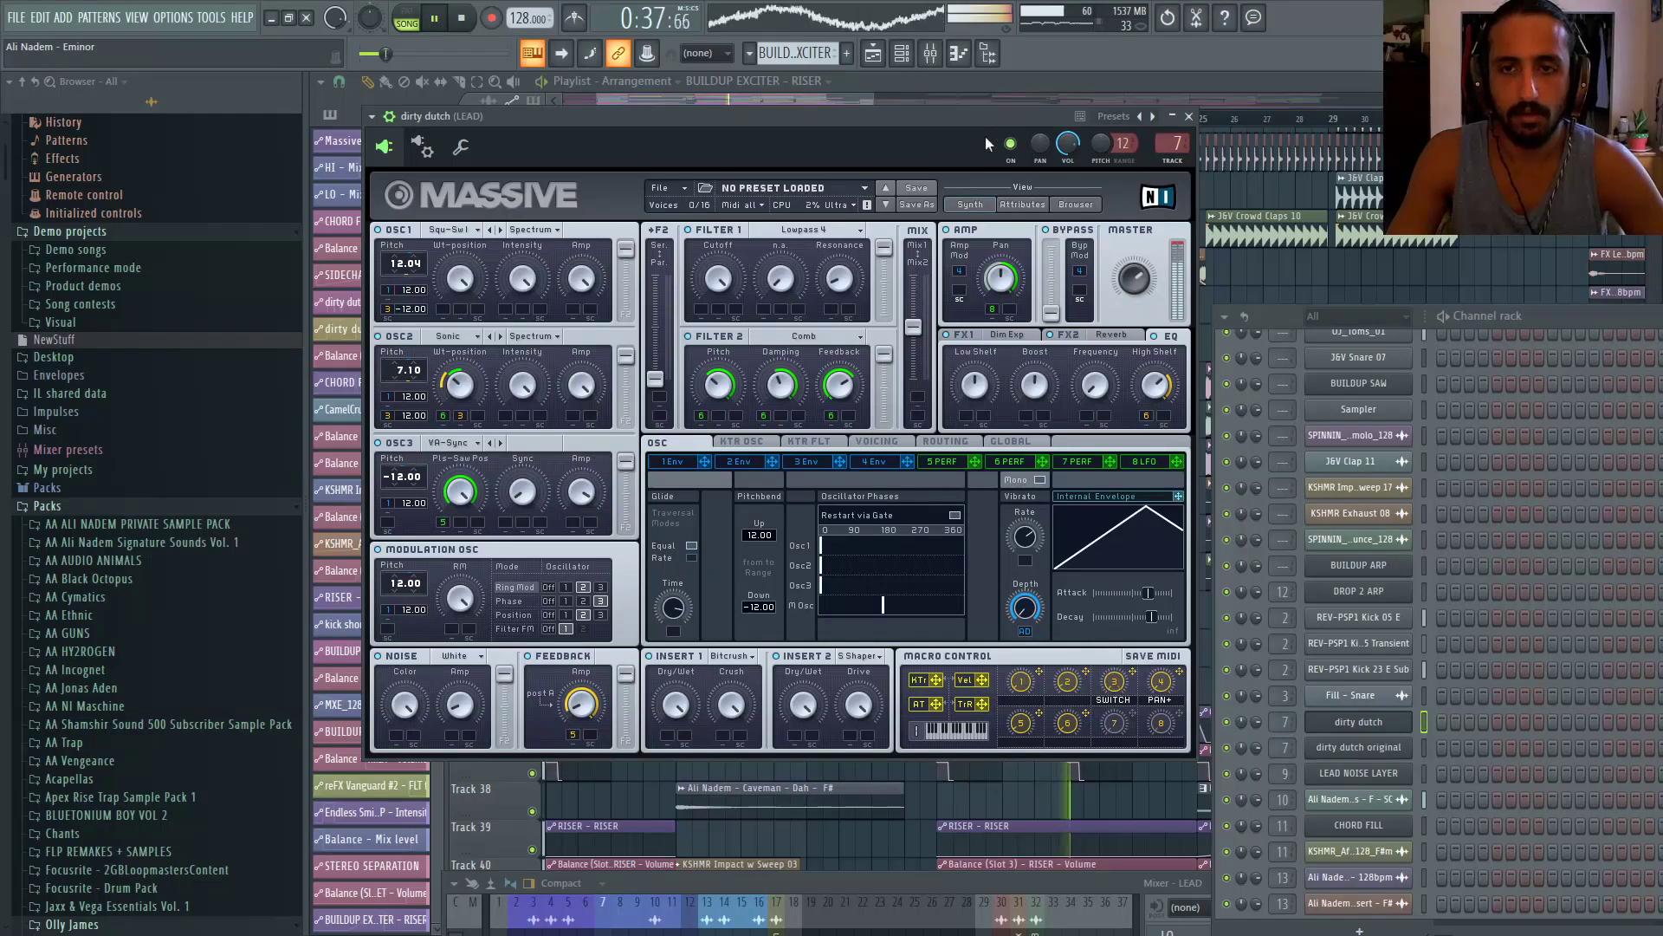
# Replay the first buildup from about bar 8 and display envelope 4 in the dirty dutch Massive
pyautogui.click(839, 97)
pyautogui.click(726, 118)
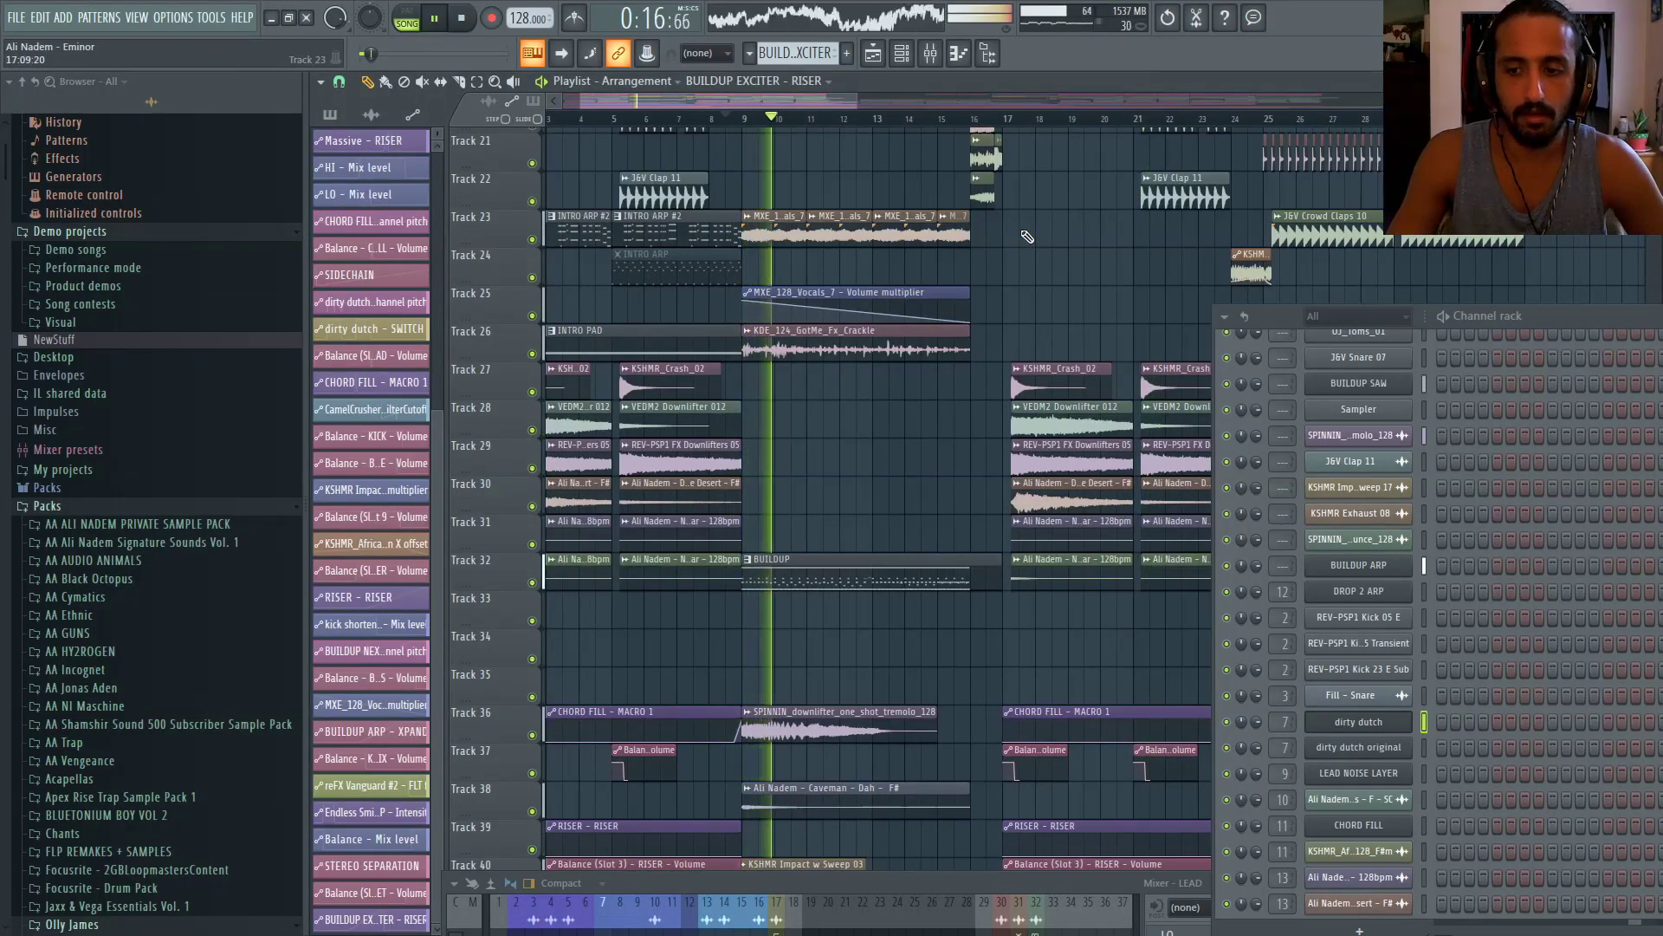
pyautogui.click(1392, 724)
pyautogui.click(875, 462)
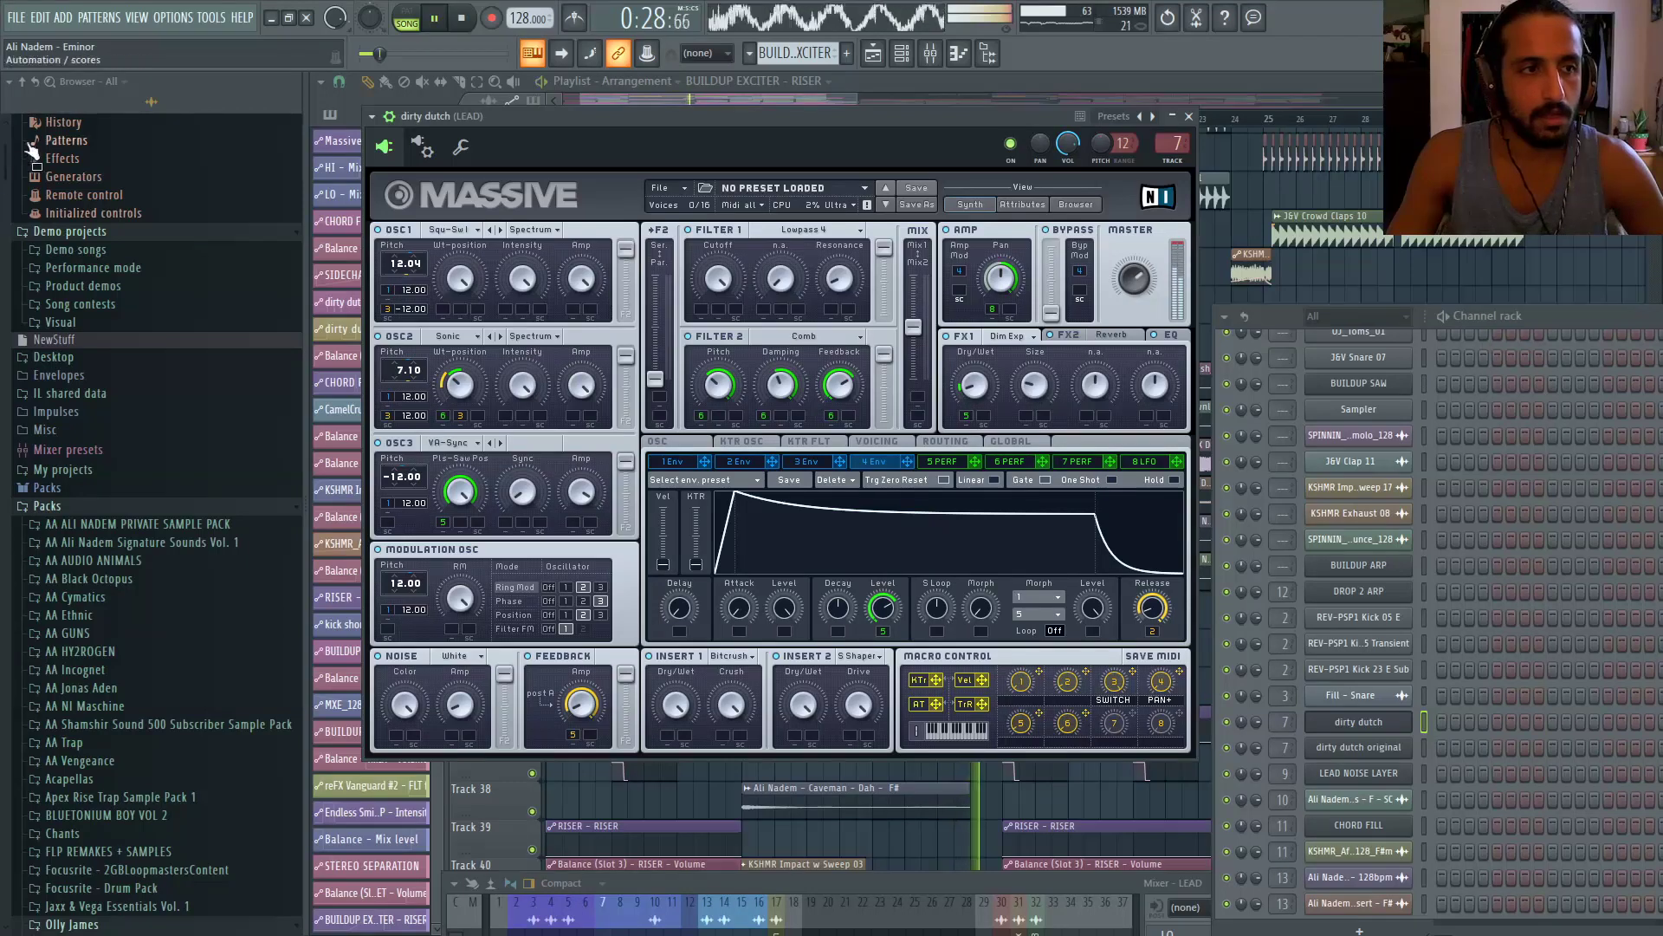
# Roll the project history back to the last MACRO 6 knob tweak and close the dirty dutch Massive
pyautogui.click(76, 123)
pyautogui.scroll(-12, 123, 314)
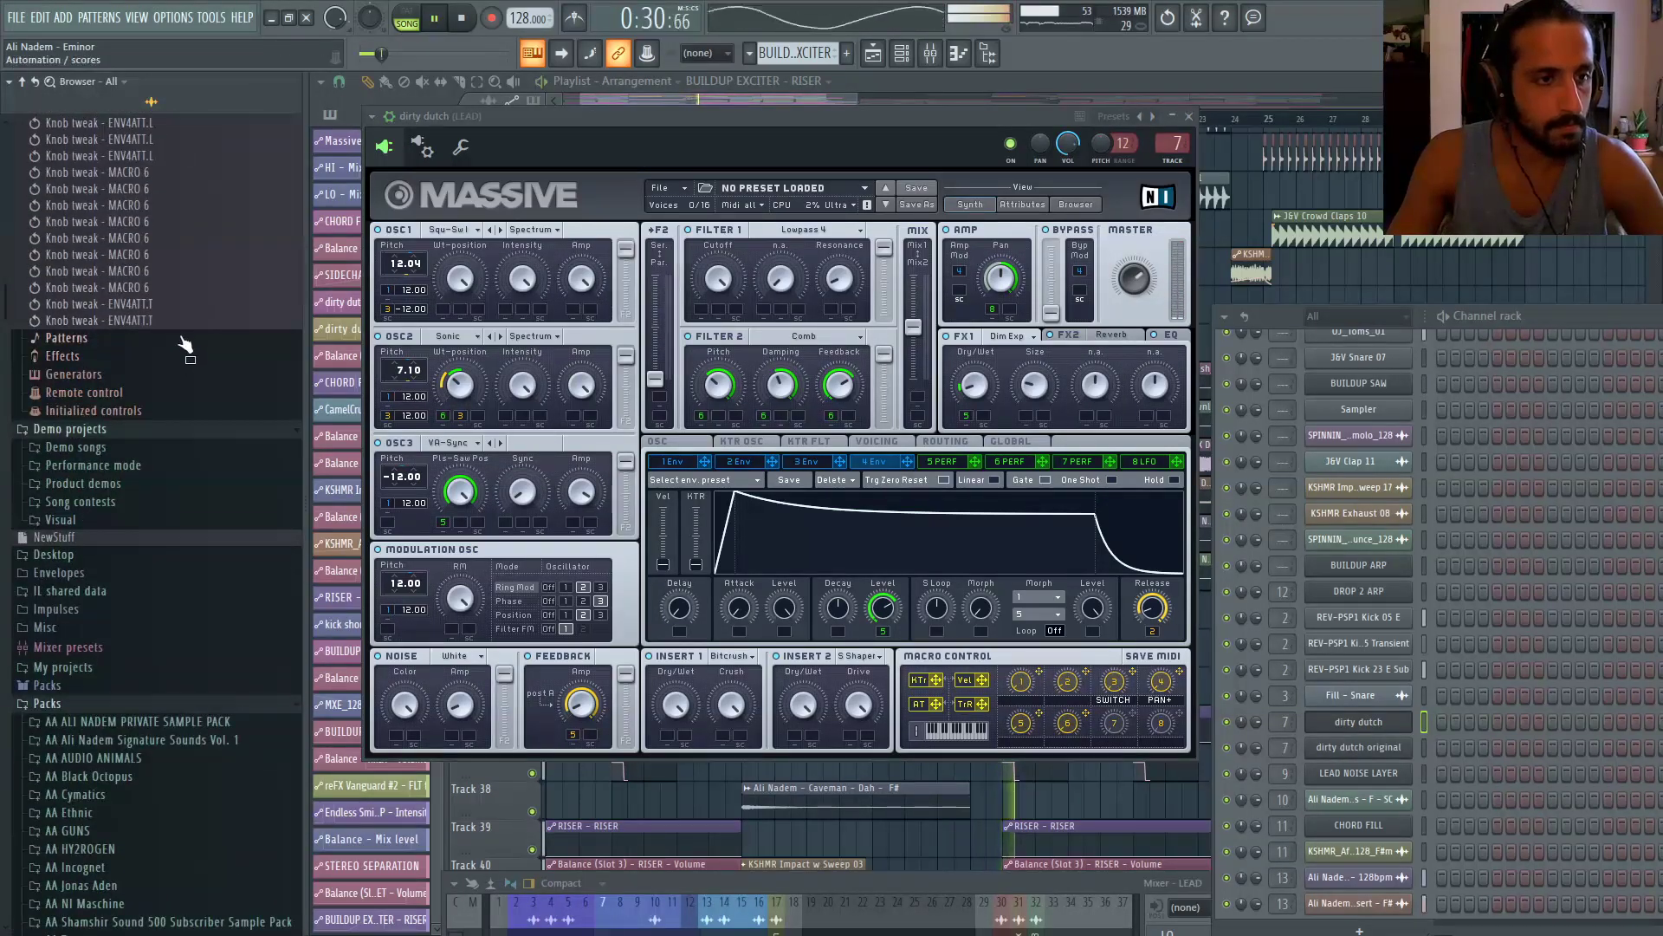
pyautogui.click(161, 290)
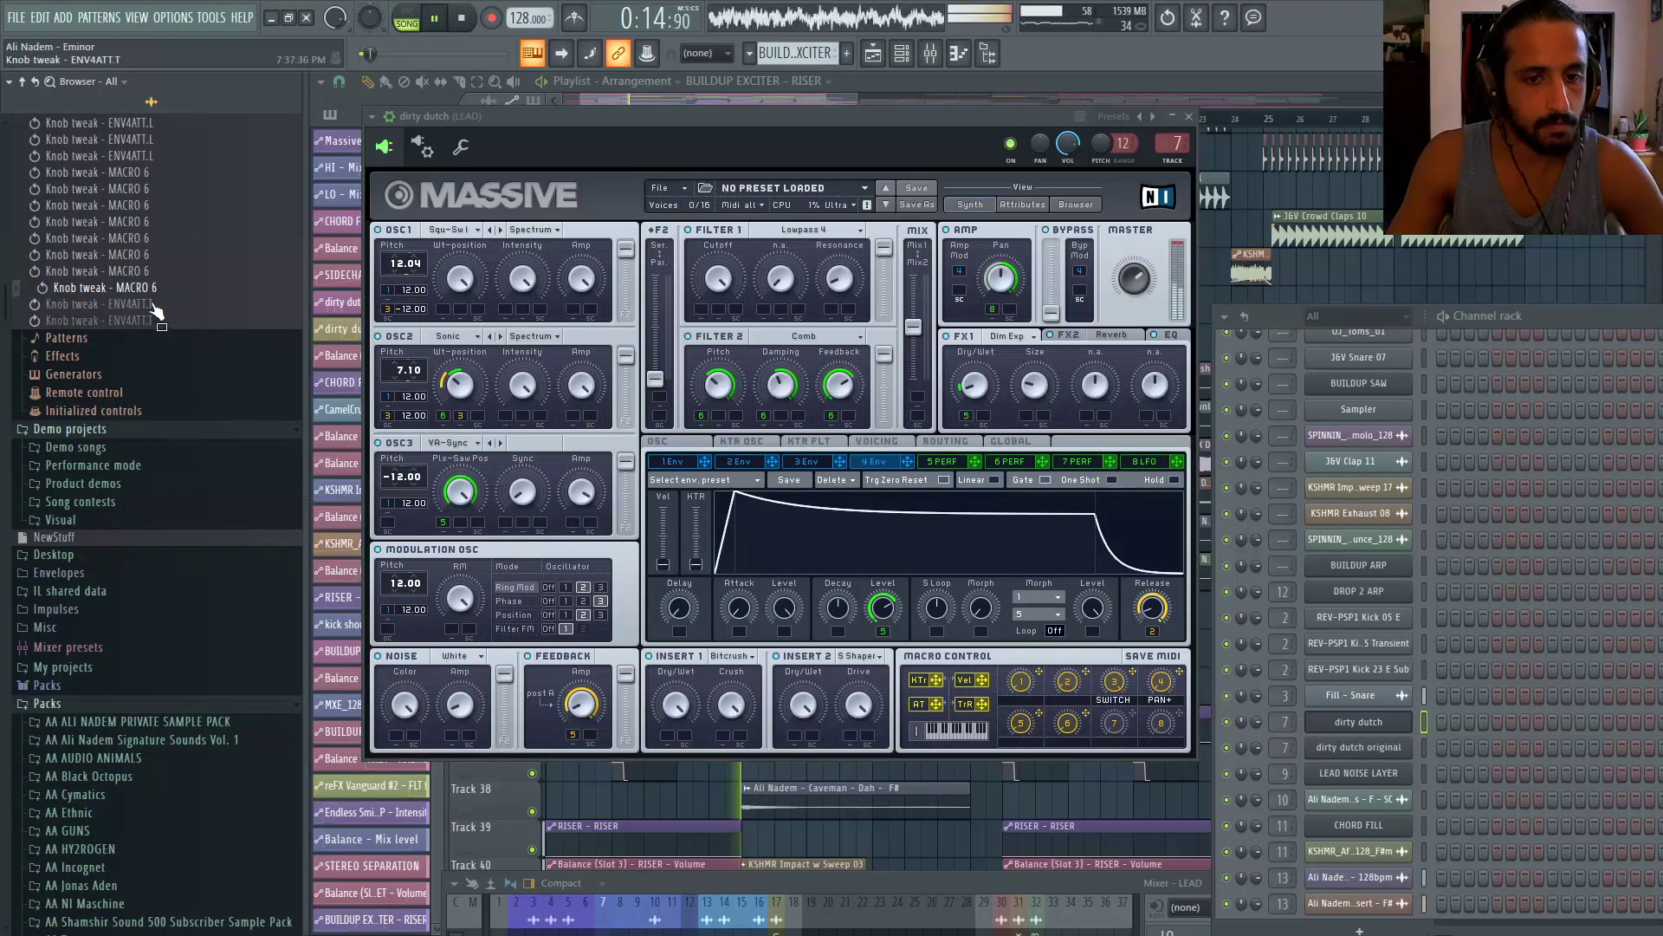
pyautogui.click(1190, 117)
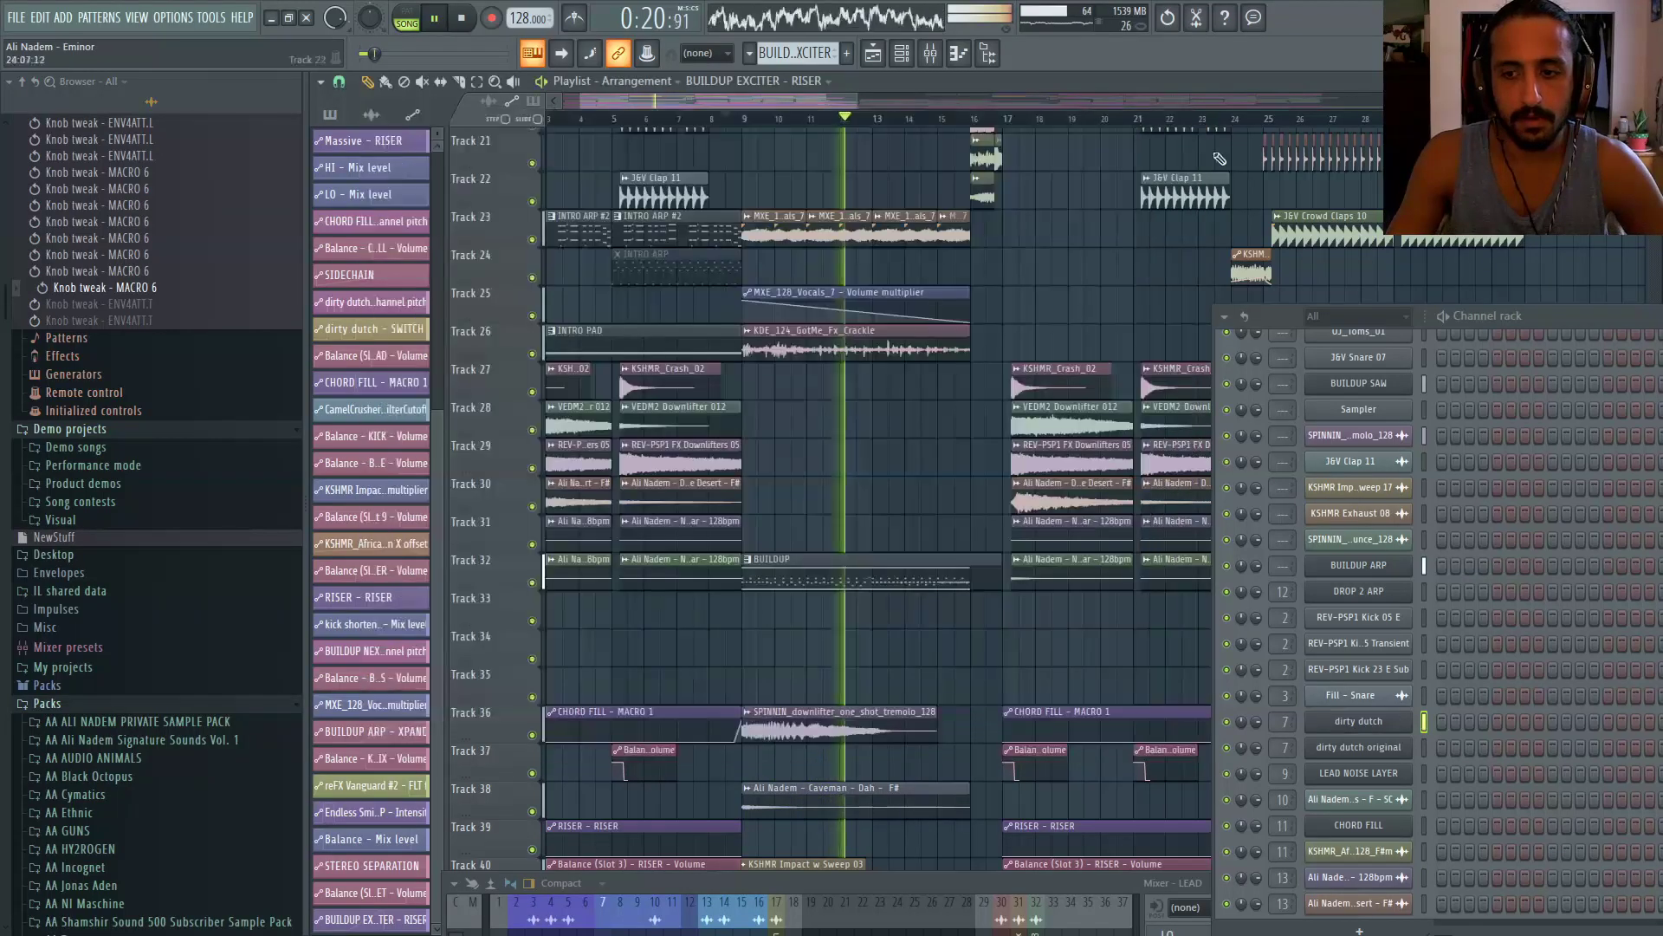
# Find the BUILDUP ARP channel, open its Massive clear of the channel rack and display its EQ
pyautogui.scroll(-6, 1530, 526)
pyautogui.click(1358, 406)
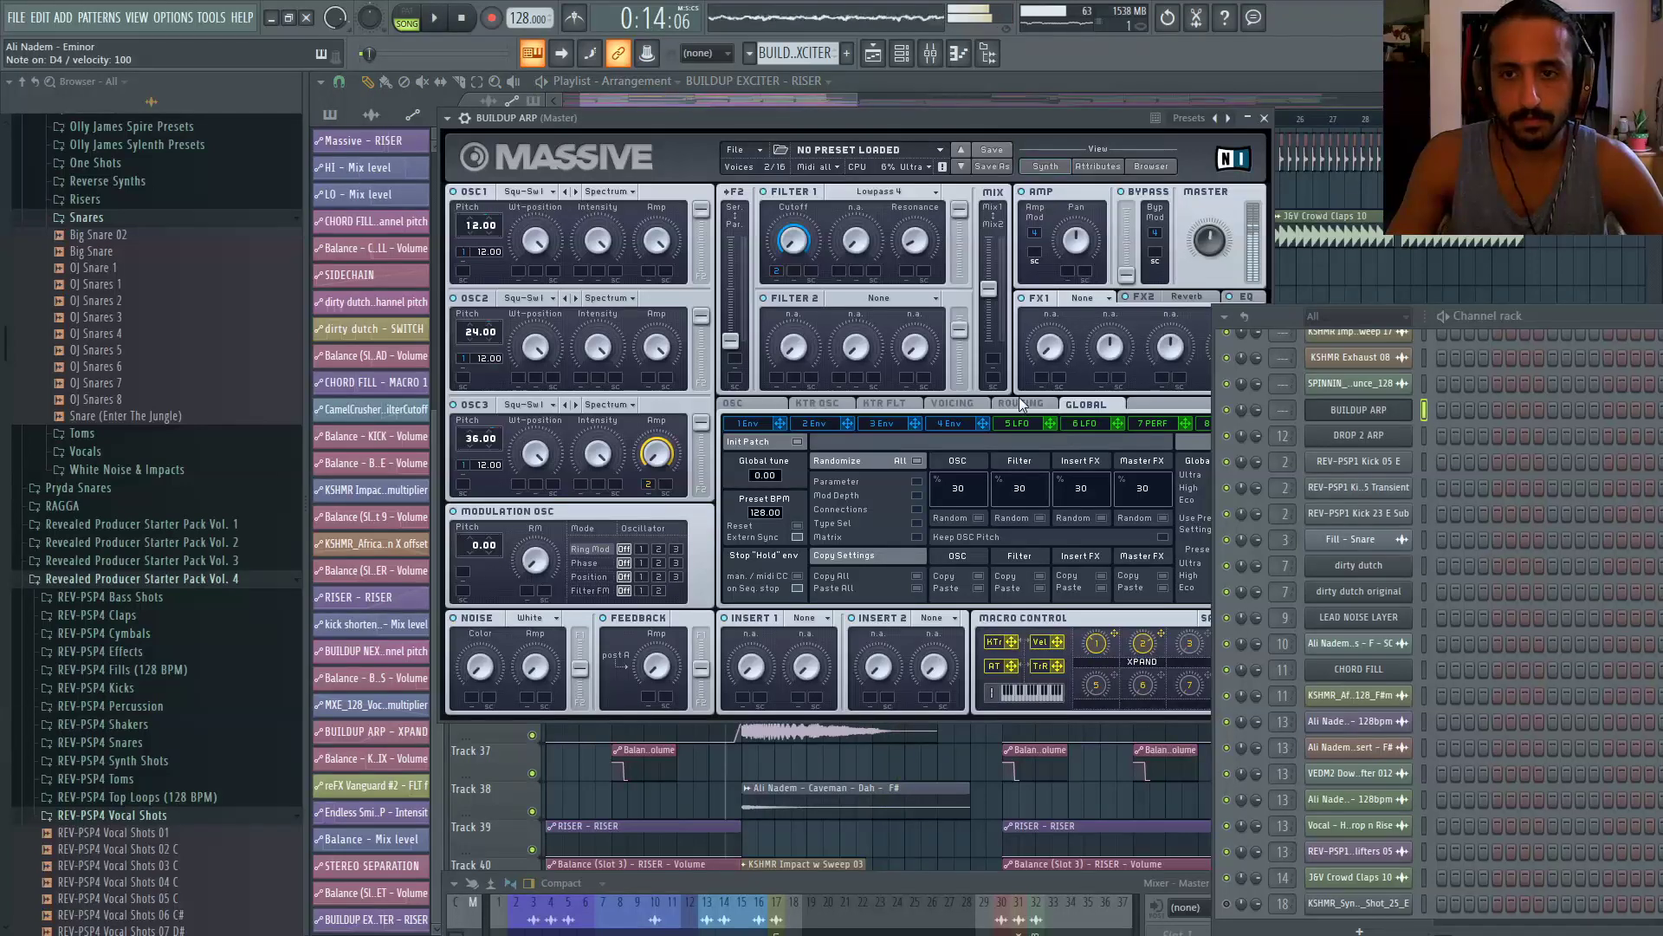
pyautogui.moveTo(1026, 132); pyautogui.dragTo(899, 136)
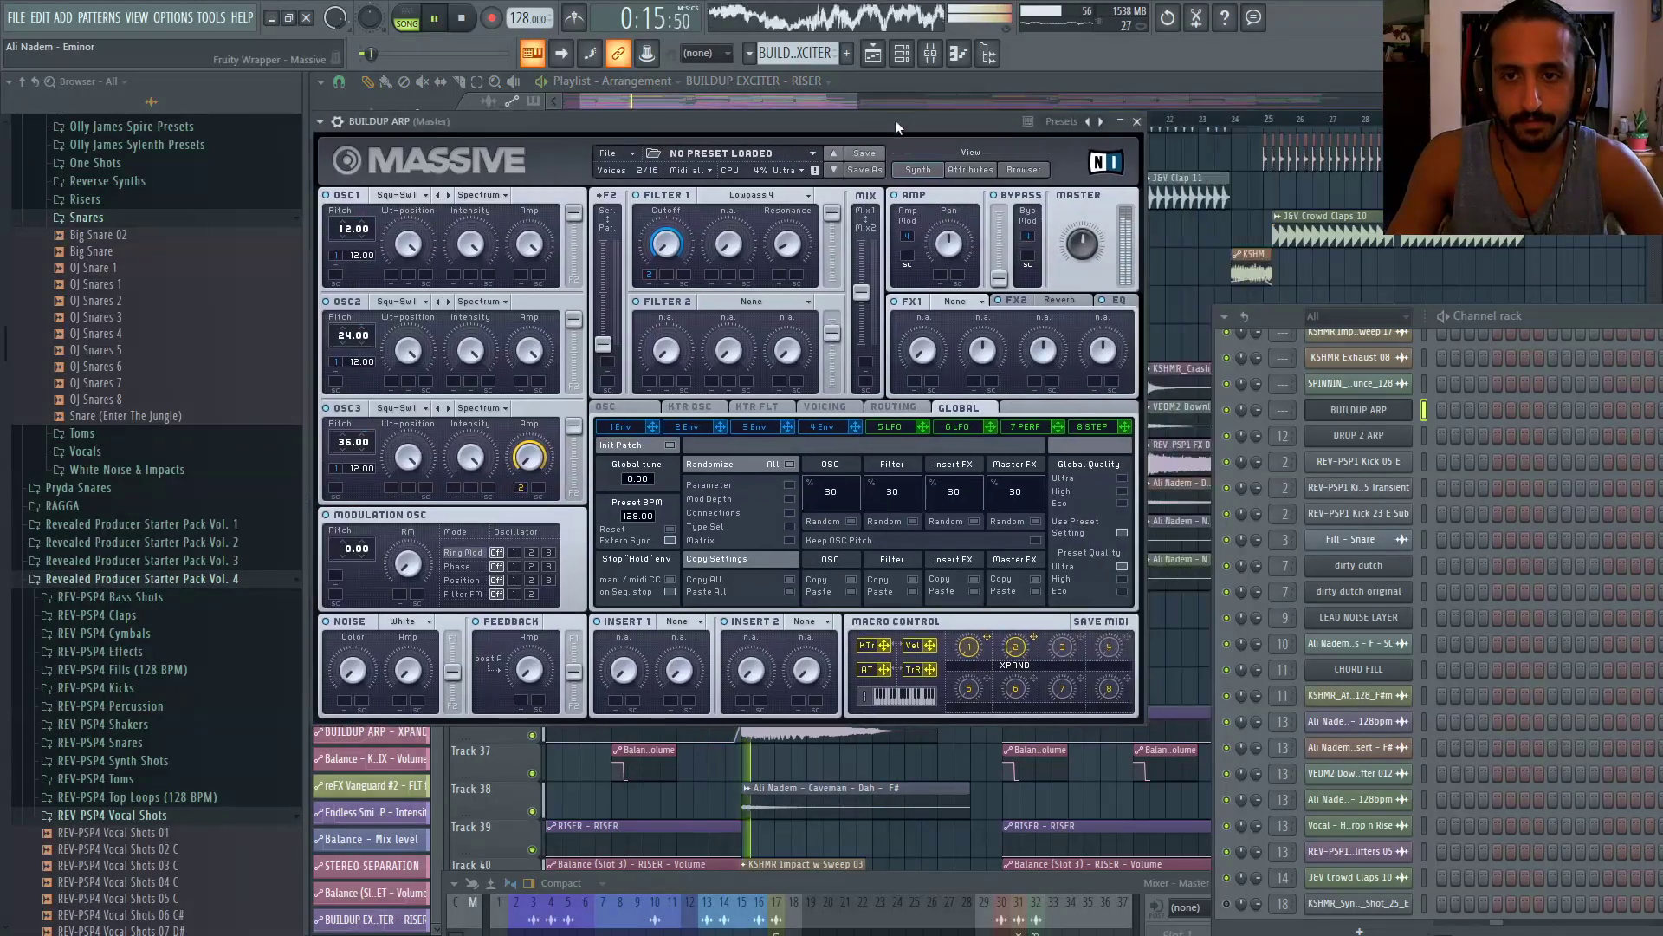
pyautogui.click(1069, 299)
pyautogui.click(1117, 301)
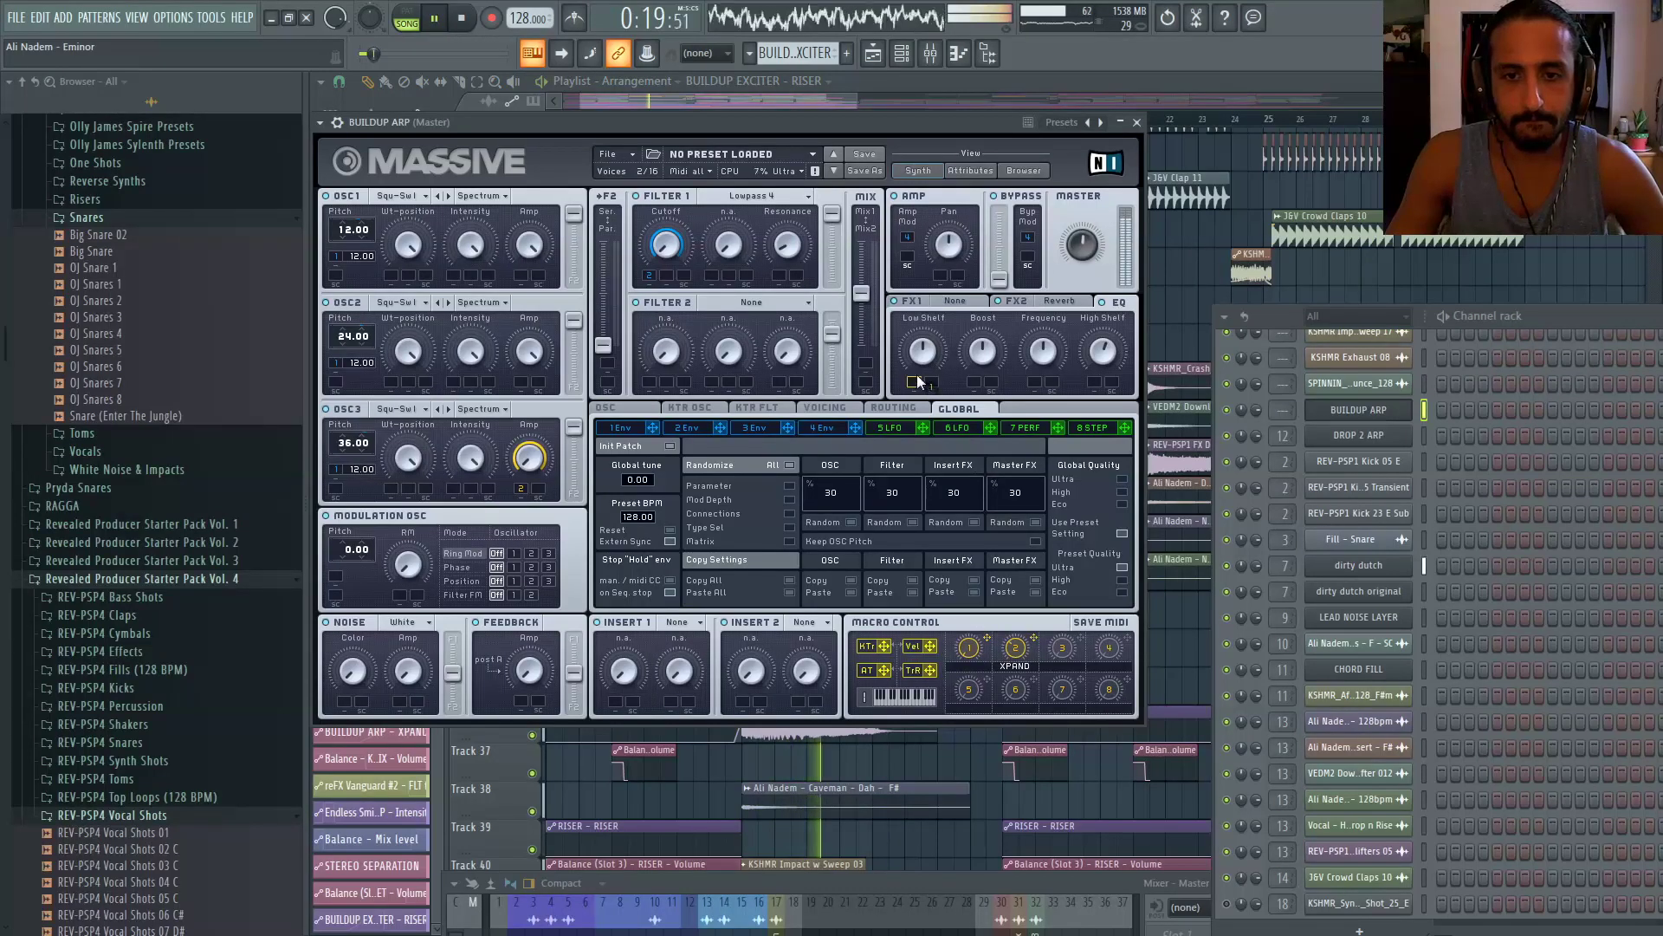
# Assign macro 1 to the BUILDUP ARP EQ's Low Shelf and High Shelf and adjust both modulation ranges
pyautogui.moveTo(917, 376); pyautogui.dragTo(917, 378)
pyautogui.moveTo(988, 637); pyautogui.dragTo(990, 635)
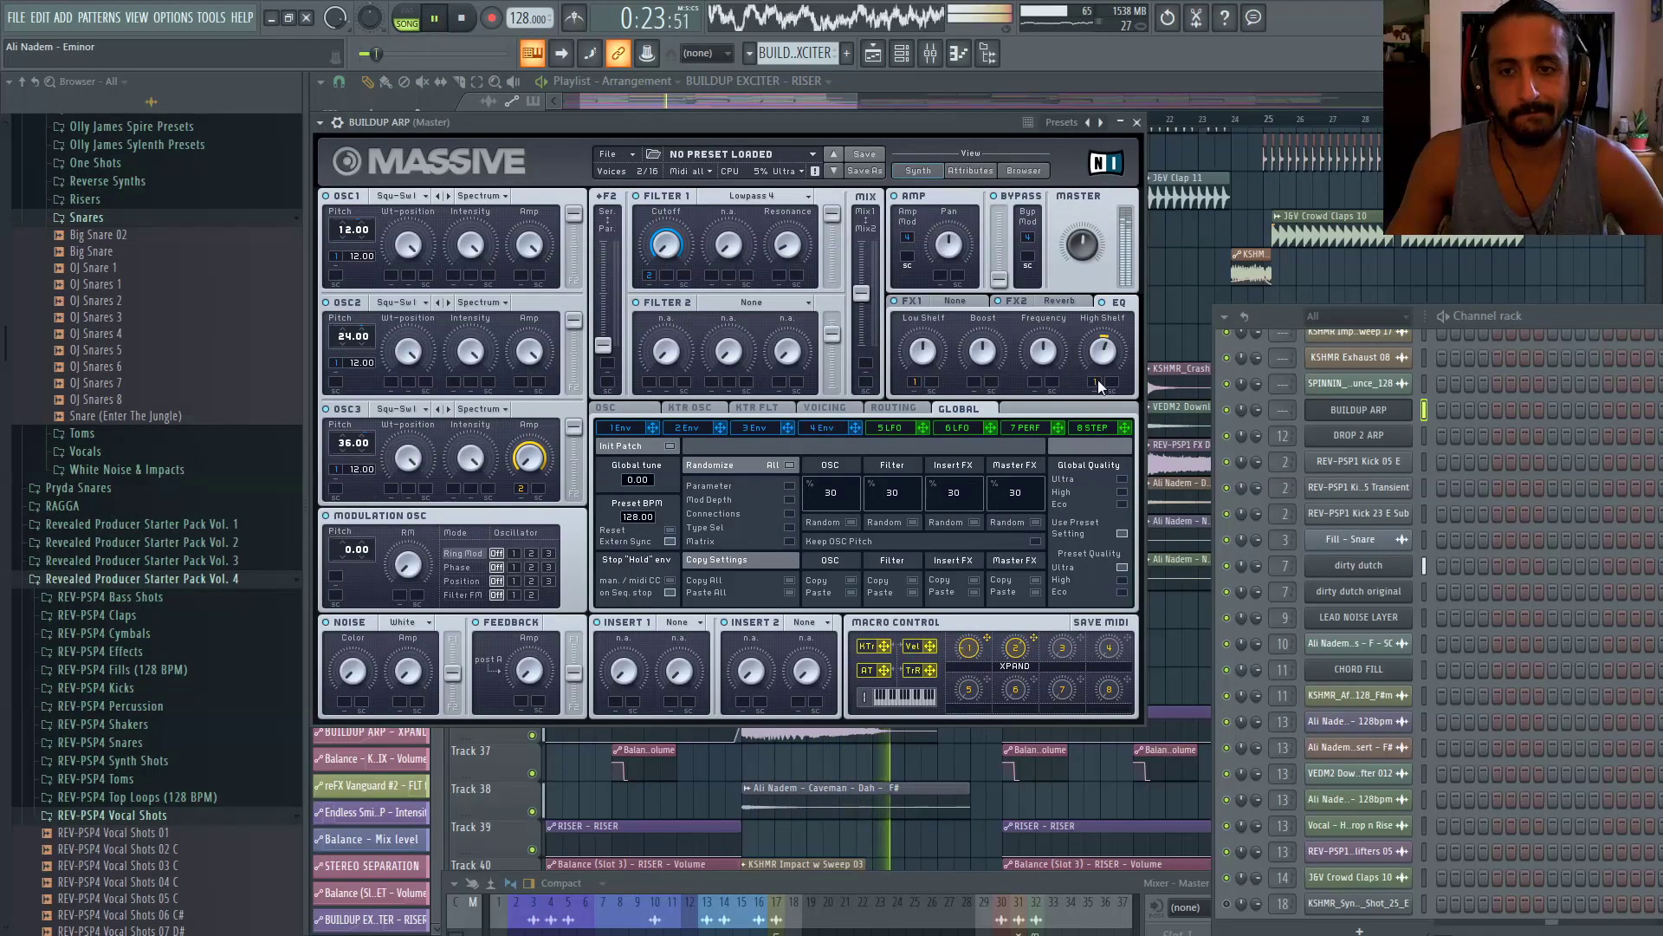
pyautogui.moveTo(1103, 382); pyautogui.dragTo(1104, 369)
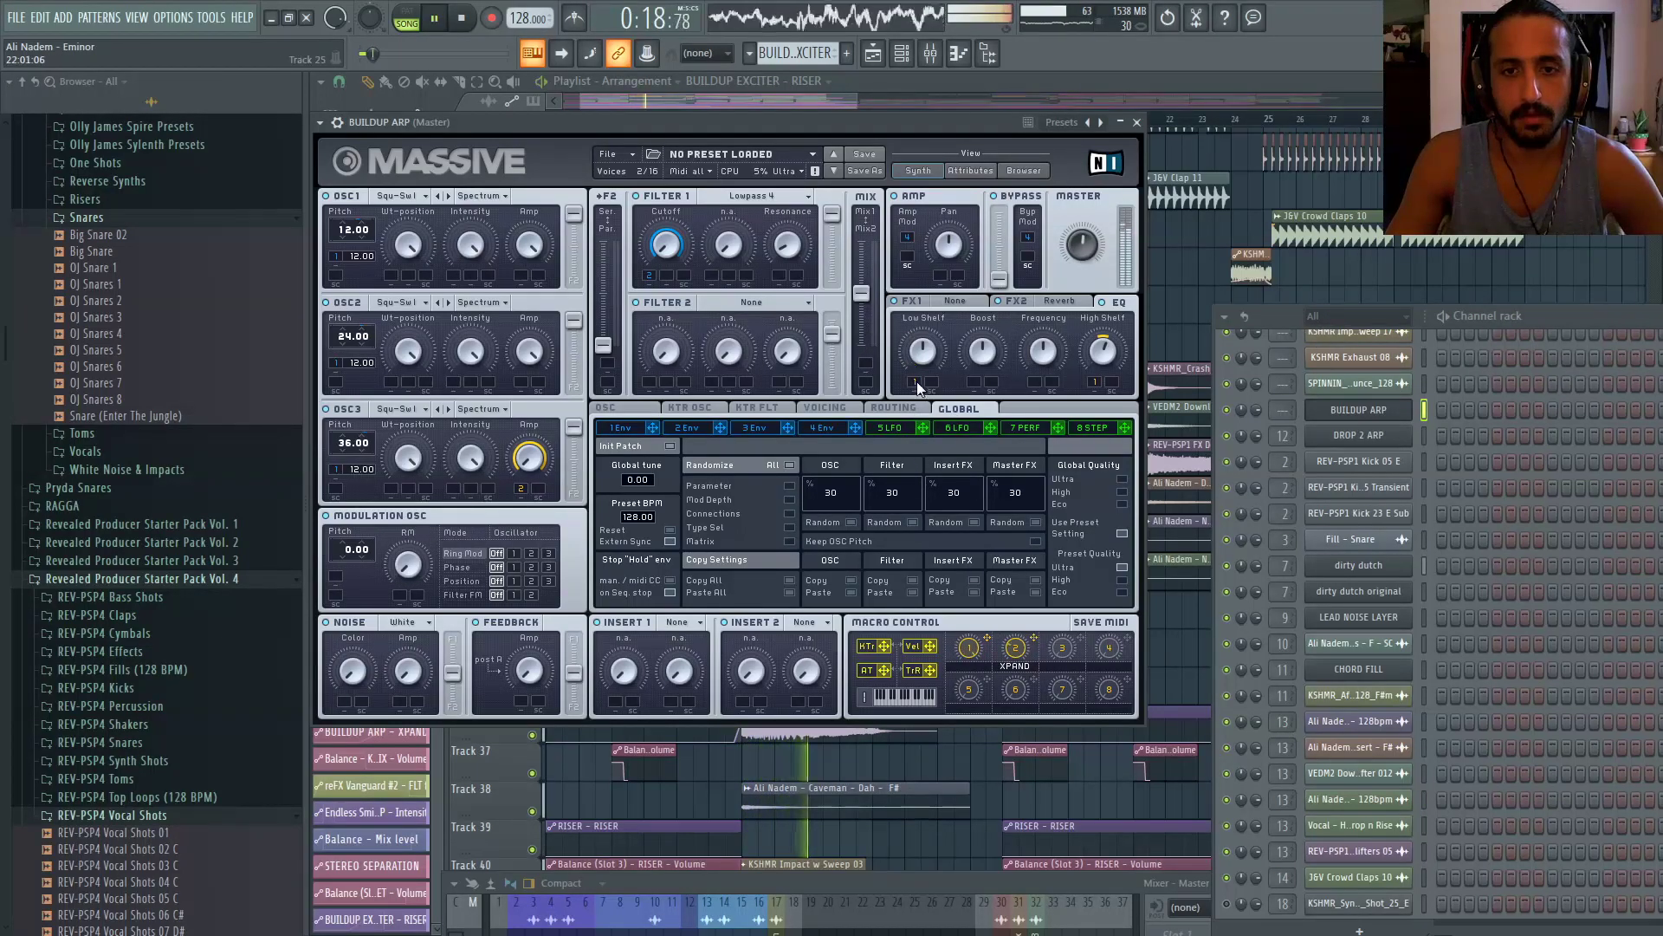
pyautogui.moveTo(916, 381); pyautogui.dragTo(915, 397)
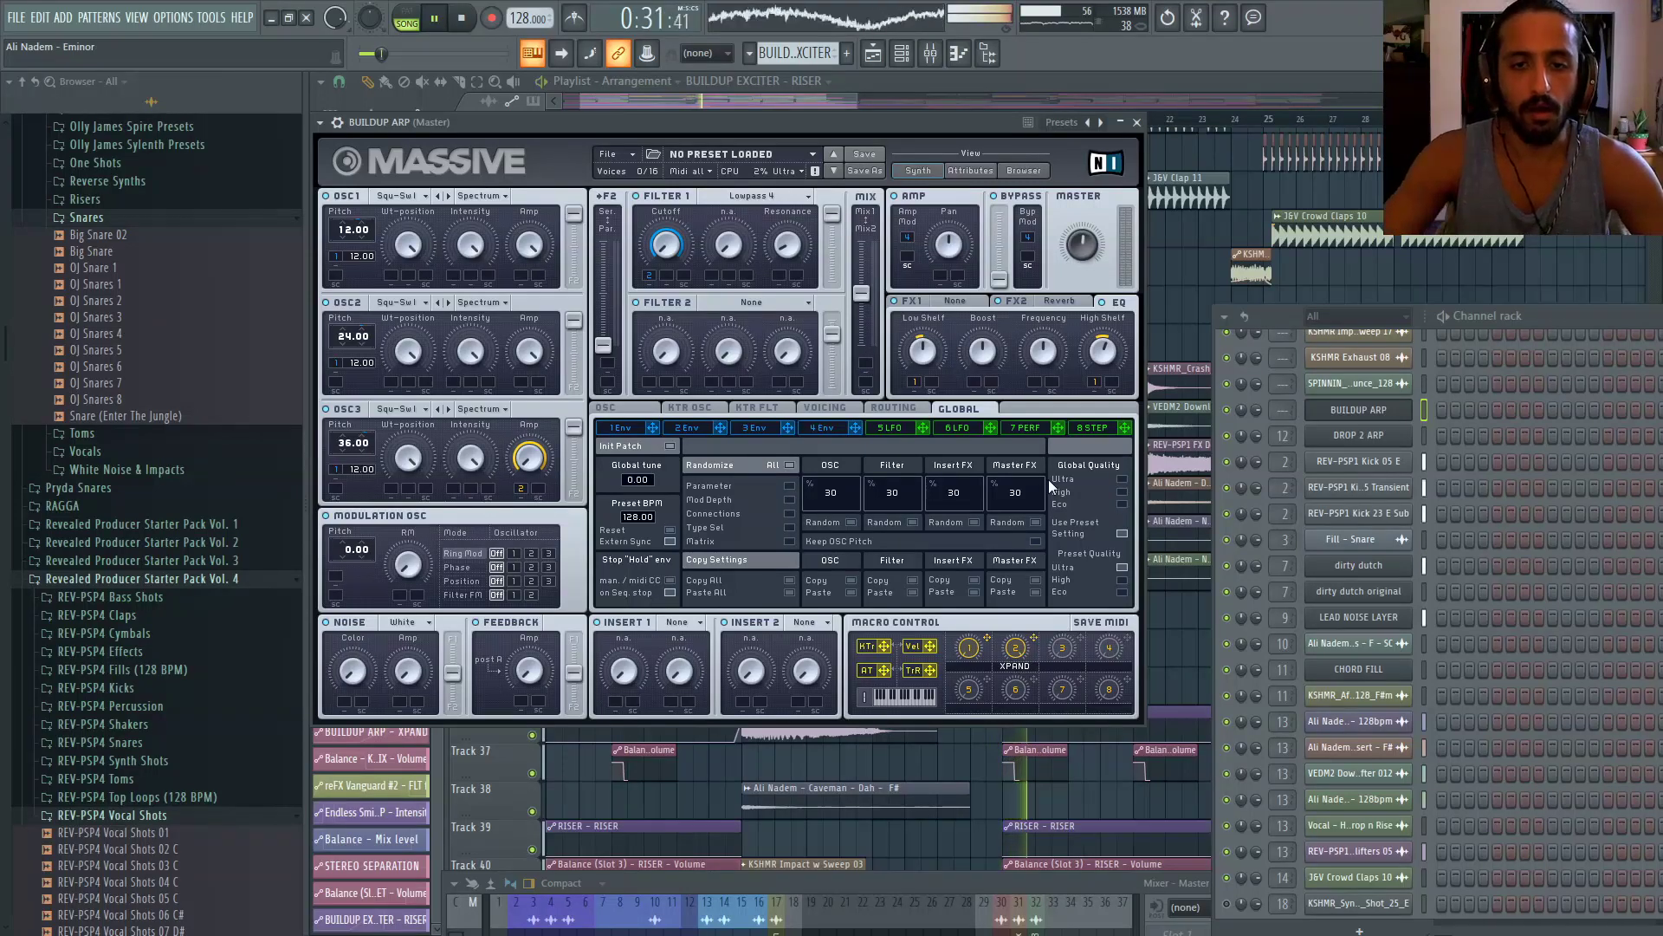
# Replay the buildup from about bar 12 and bring the BUILDUP ARP Massive's EQ back up
pyautogui.click(925, 90)
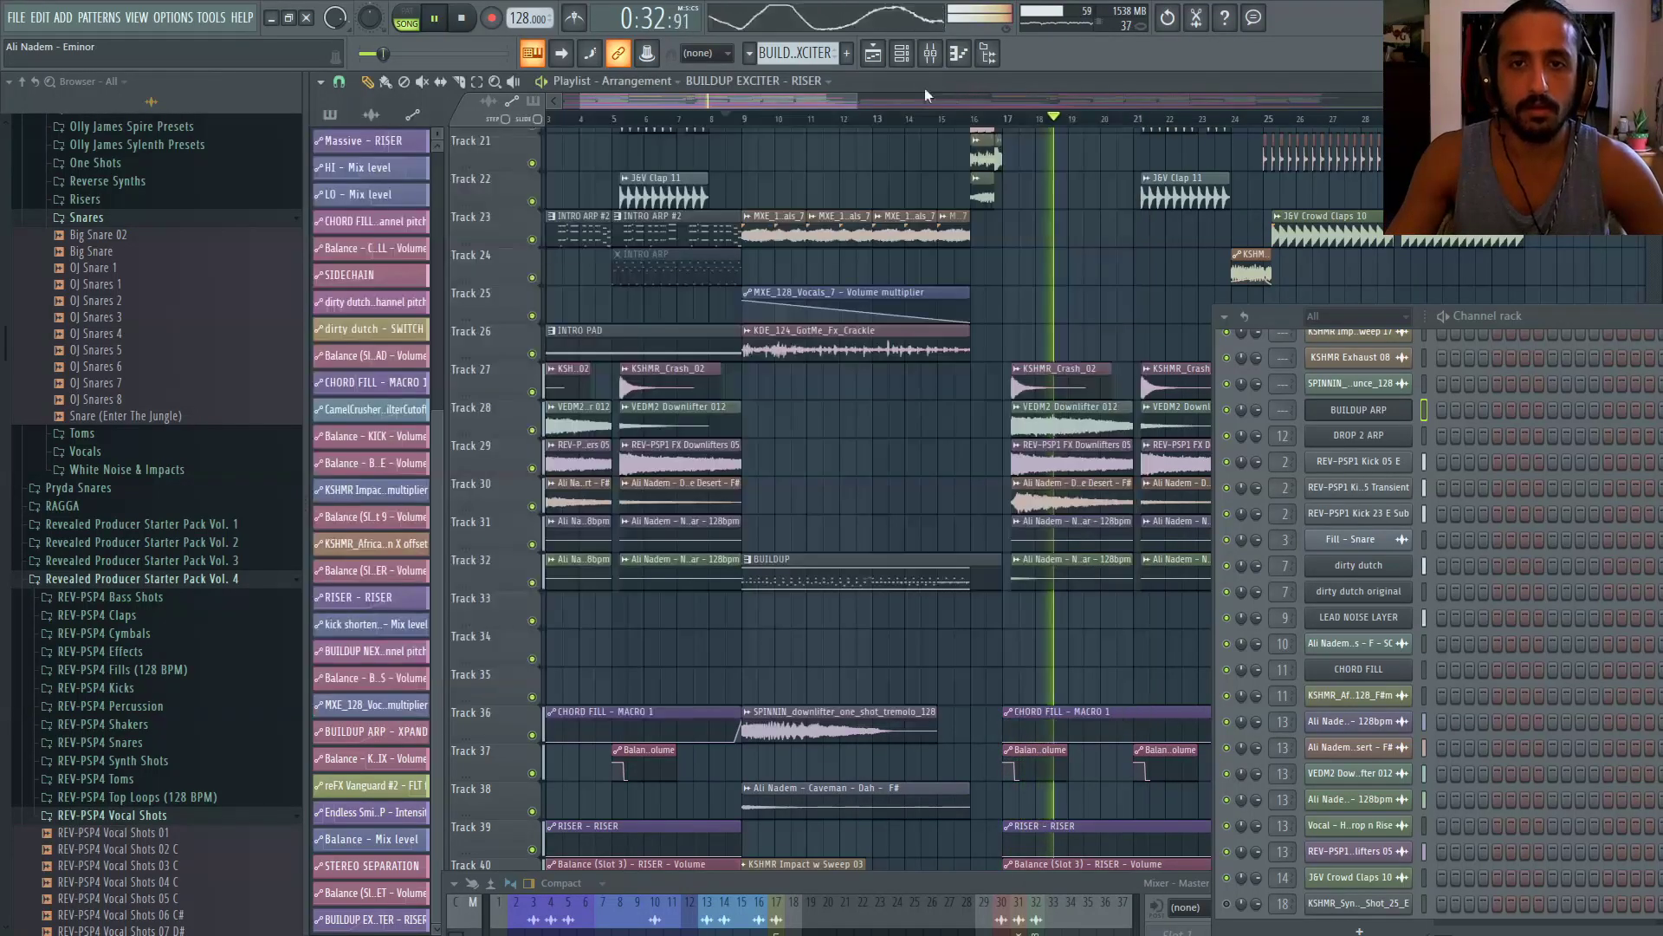
pyautogui.click(856, 115)
pyautogui.click(1359, 410)
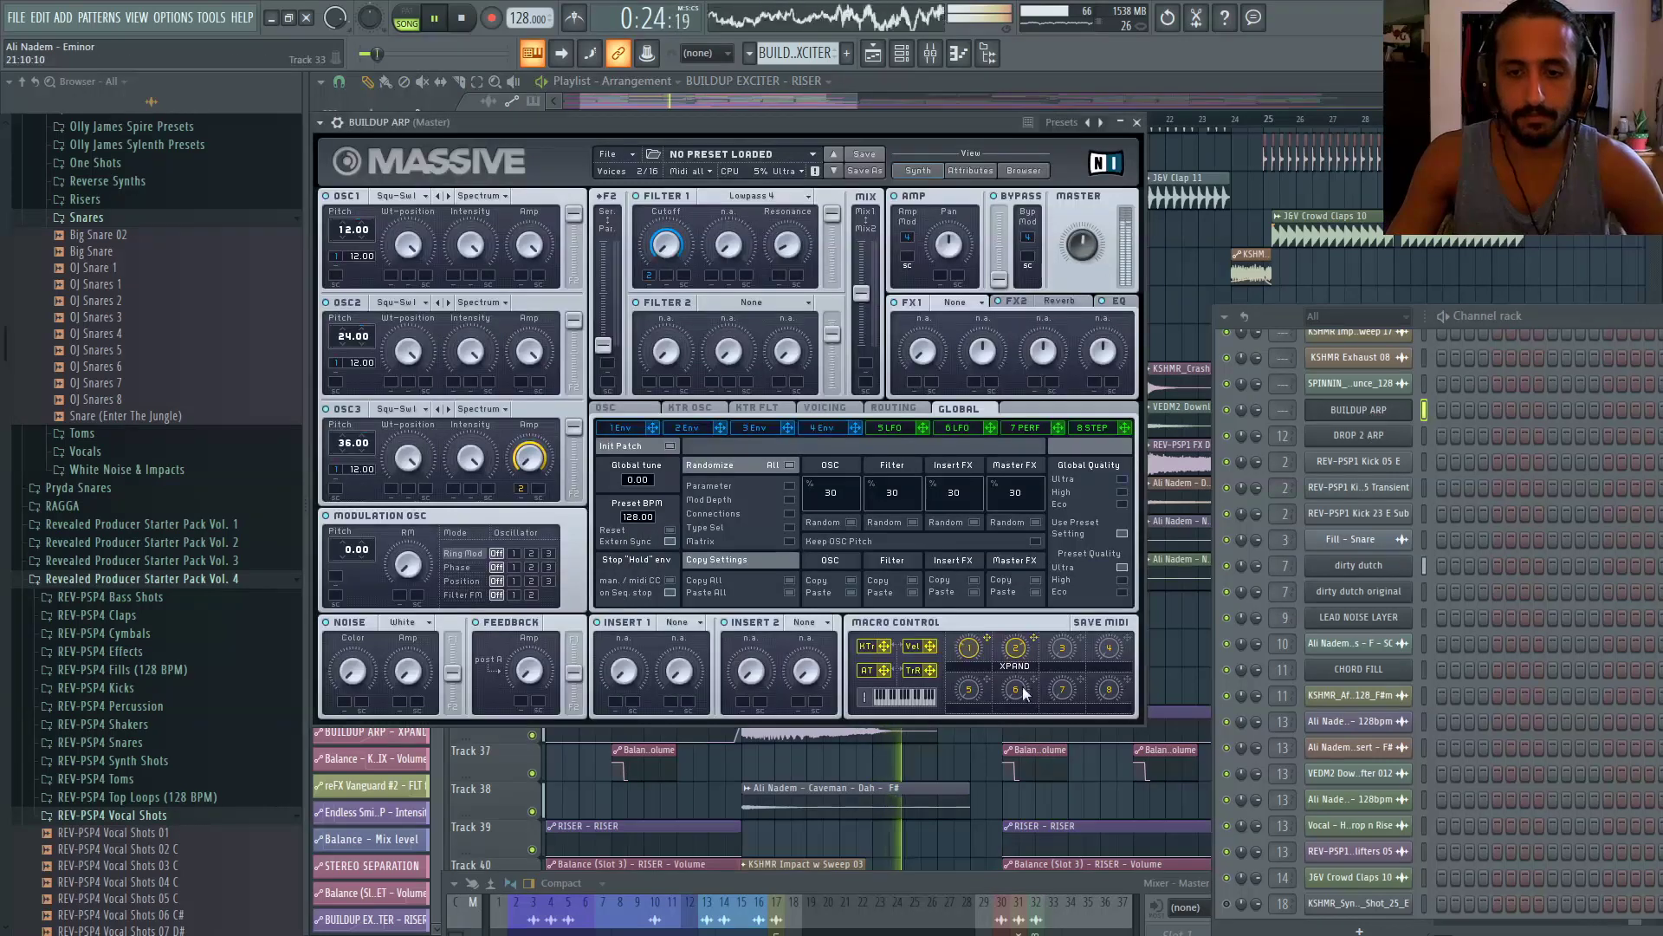
pyautogui.click(1112, 301)
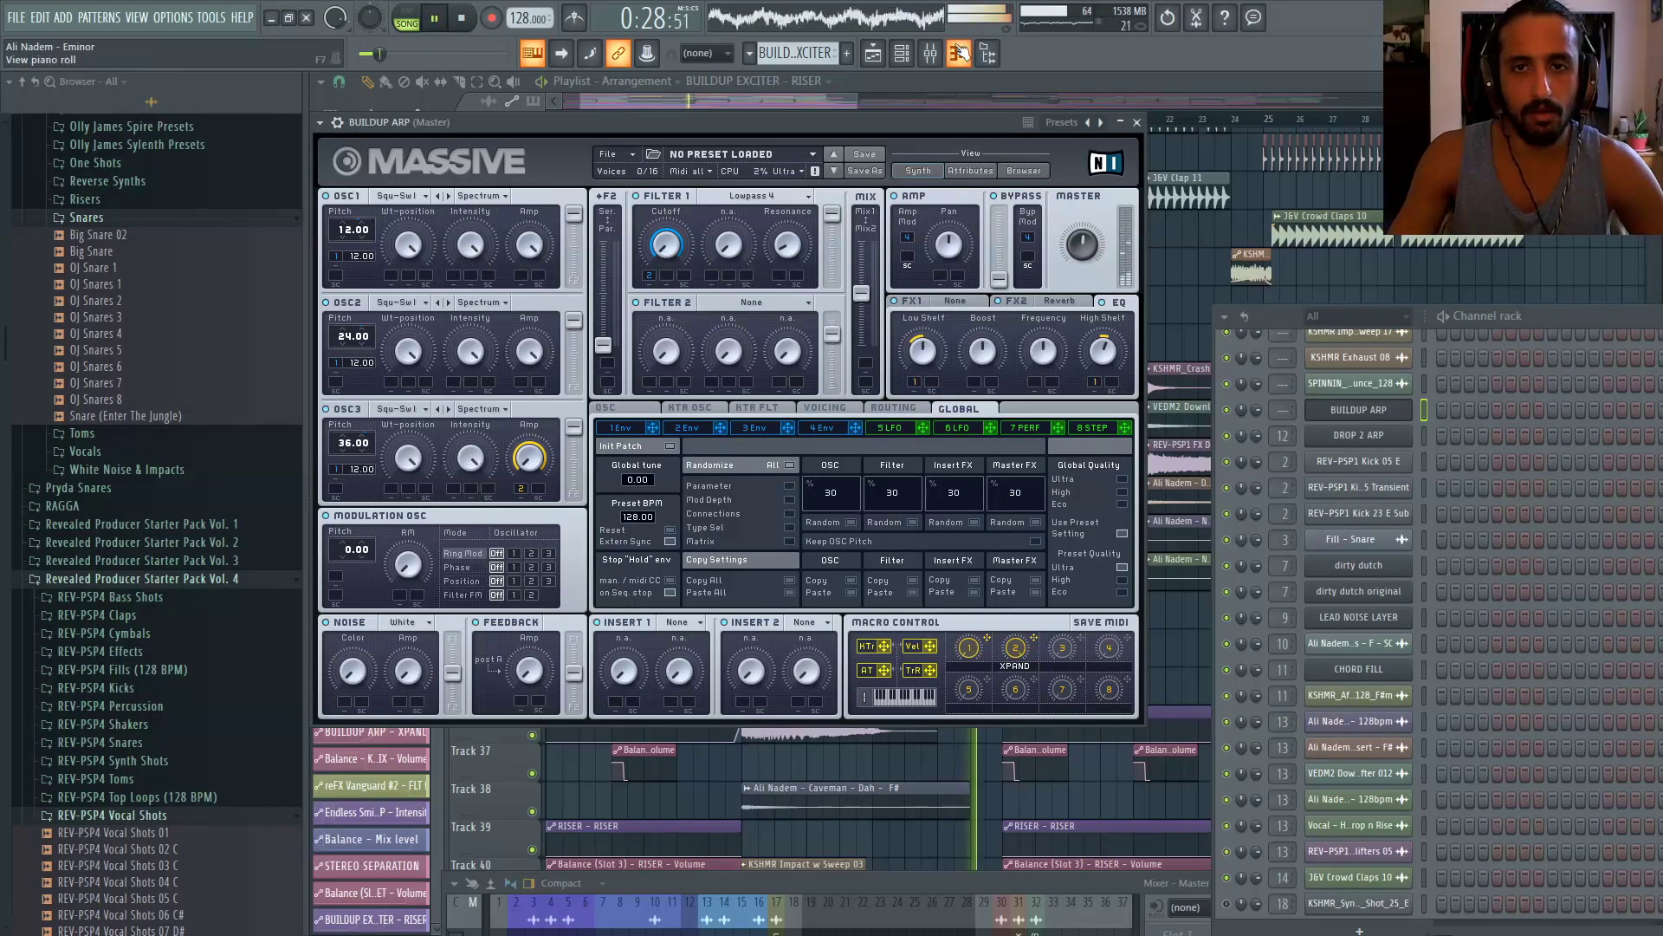
# Move the mixer up into view, route the BUILDUP ARP channel to mixer track 28 (BUILDUP NEXUS) and restart playback
pyautogui.press('F9')
pyautogui.press('F9')
pyautogui.press('space')
pyautogui.moveTo(1018, 883); pyautogui.dragTo(886, 481)
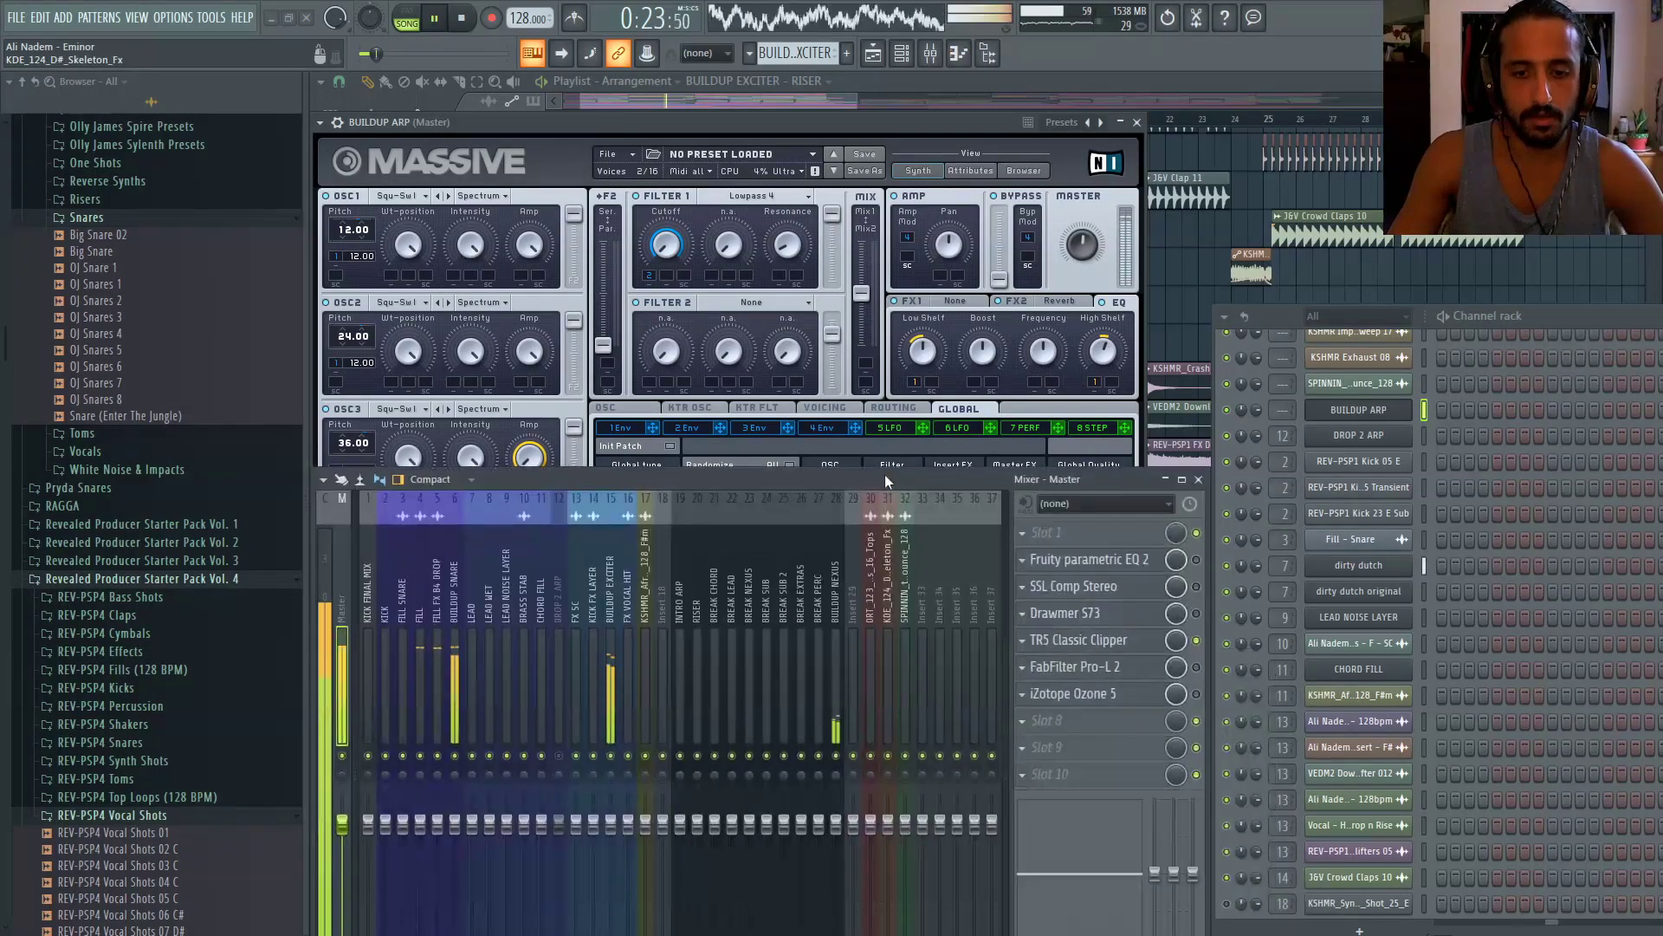
pyautogui.click(340, 122)
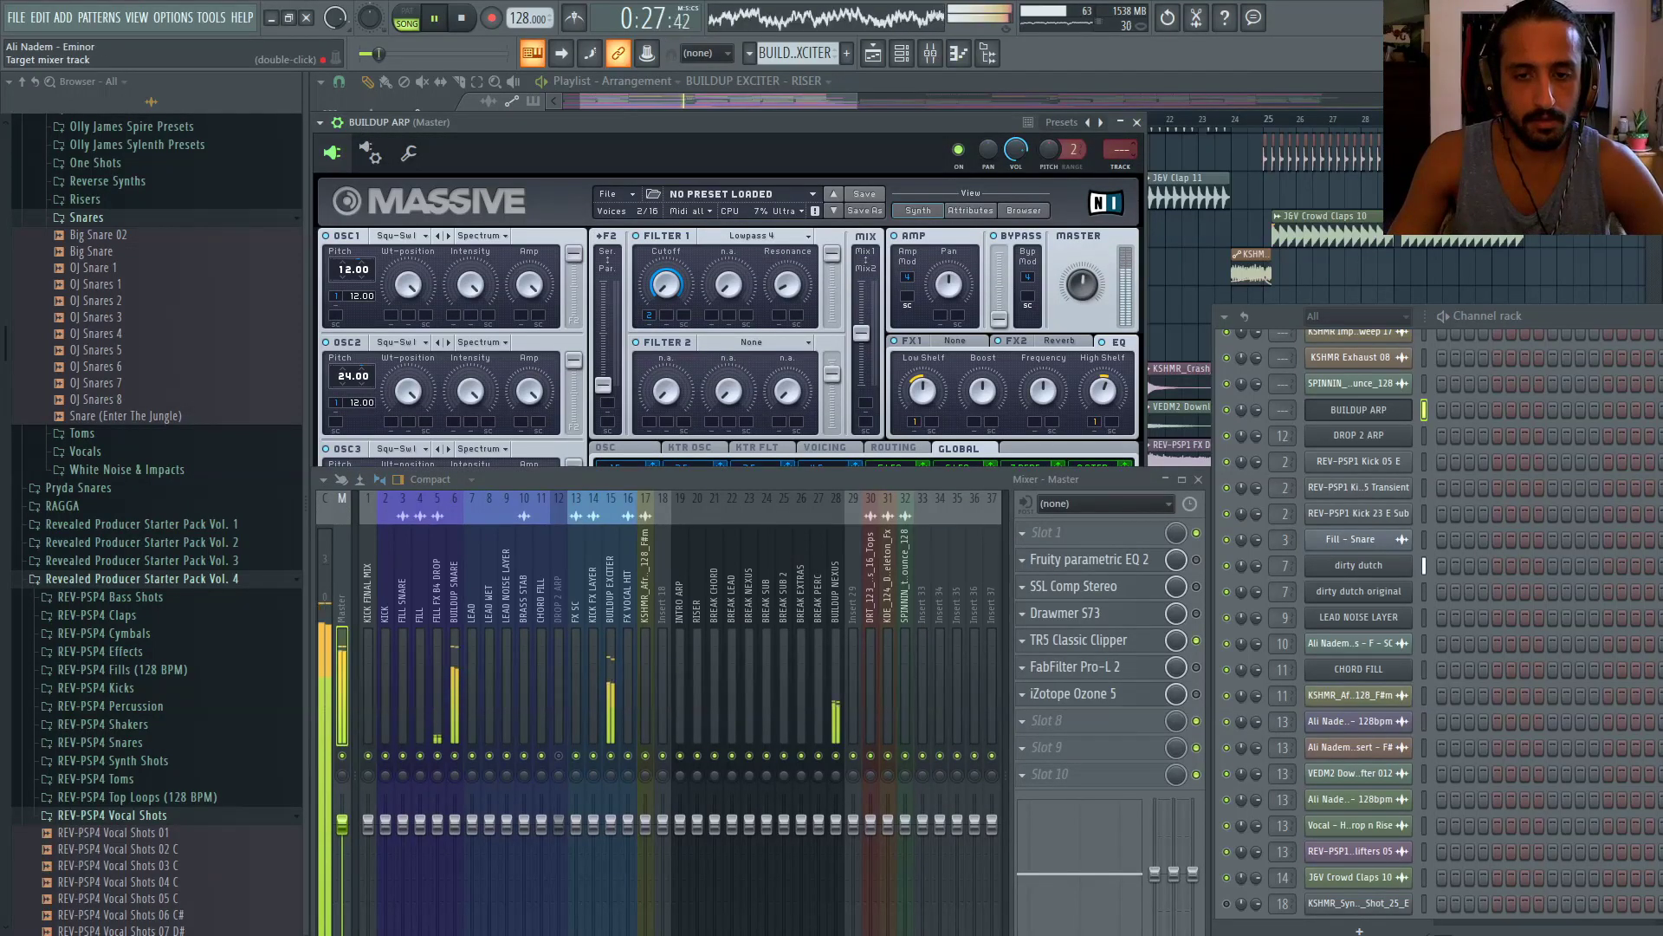
pyautogui.moveTo(1129, 156); pyautogui.dragTo(1129, 130)
pyautogui.press('space')
pyautogui.press('space')
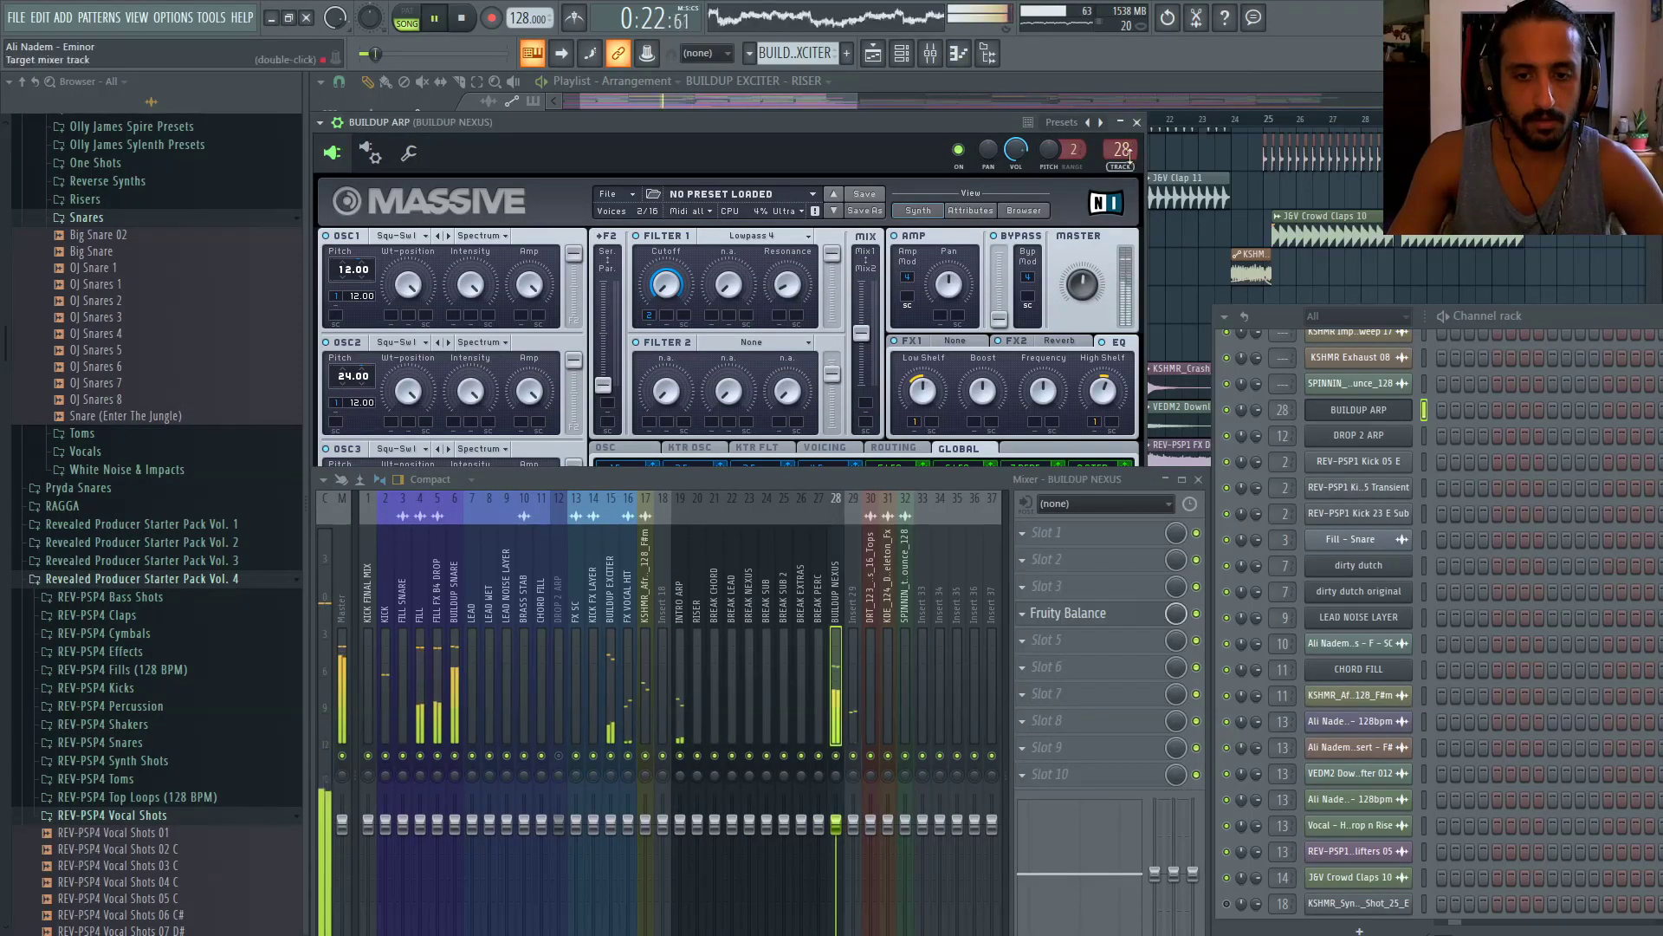
# Link the stereo separation of mixer track 28 (BUILDUP NEXUS) to the STEREO SEPARATION automation clip as internal controller
pyautogui.click(1106, 617)
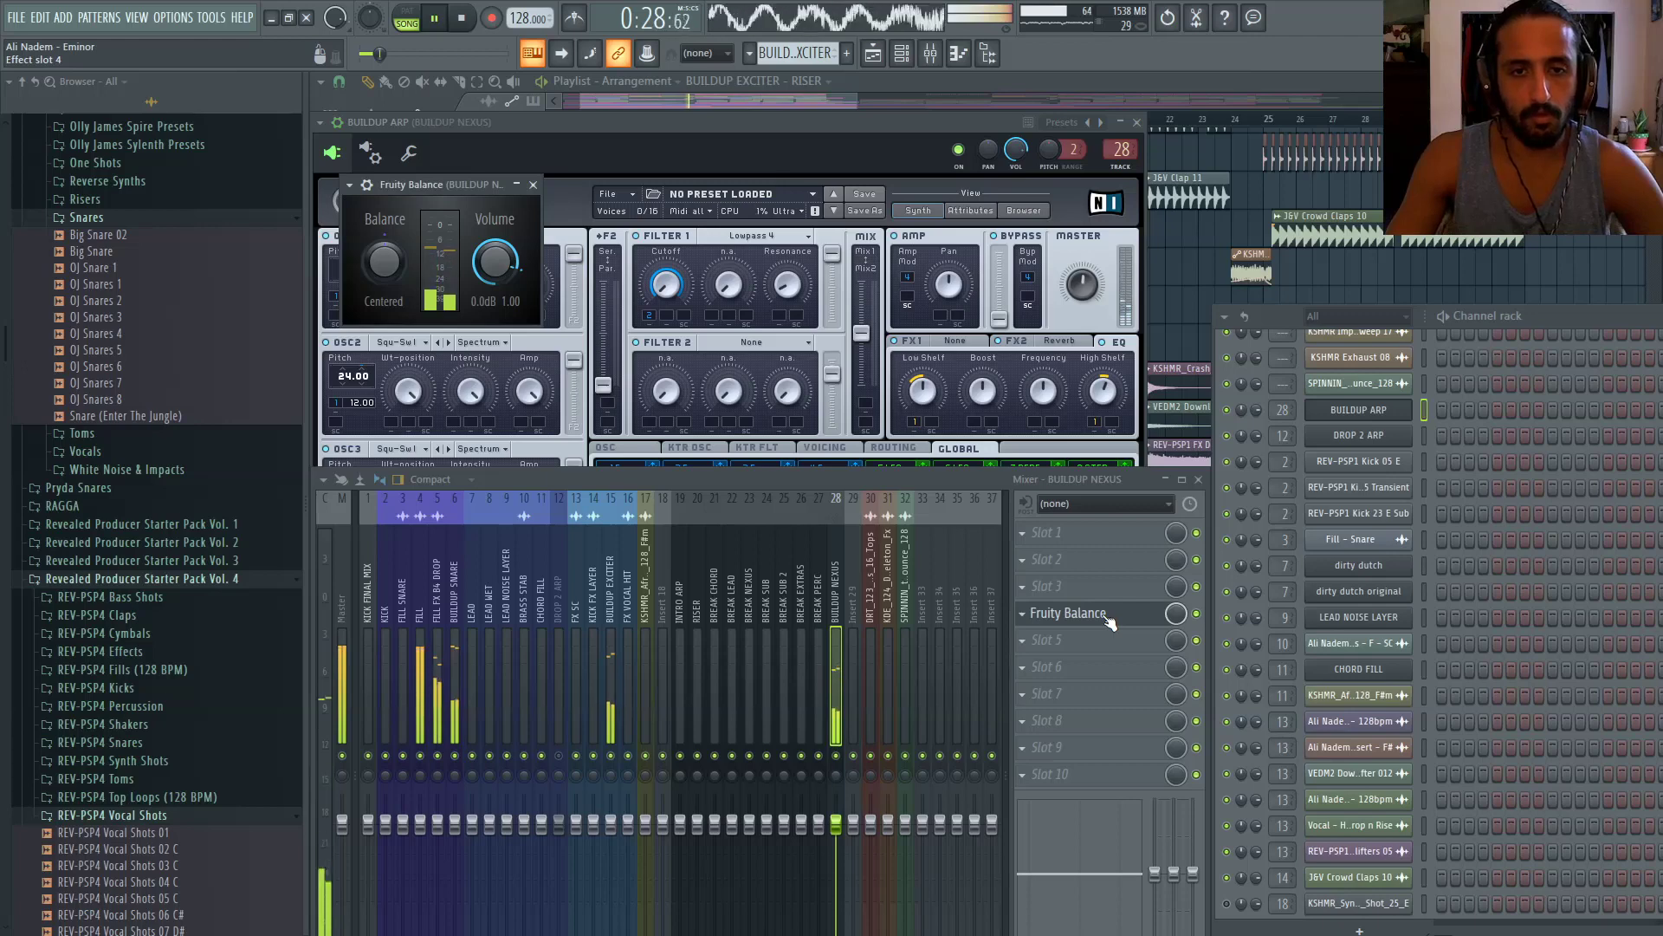
pyautogui.moveTo(871, 468); pyautogui.dragTo(898, 235)
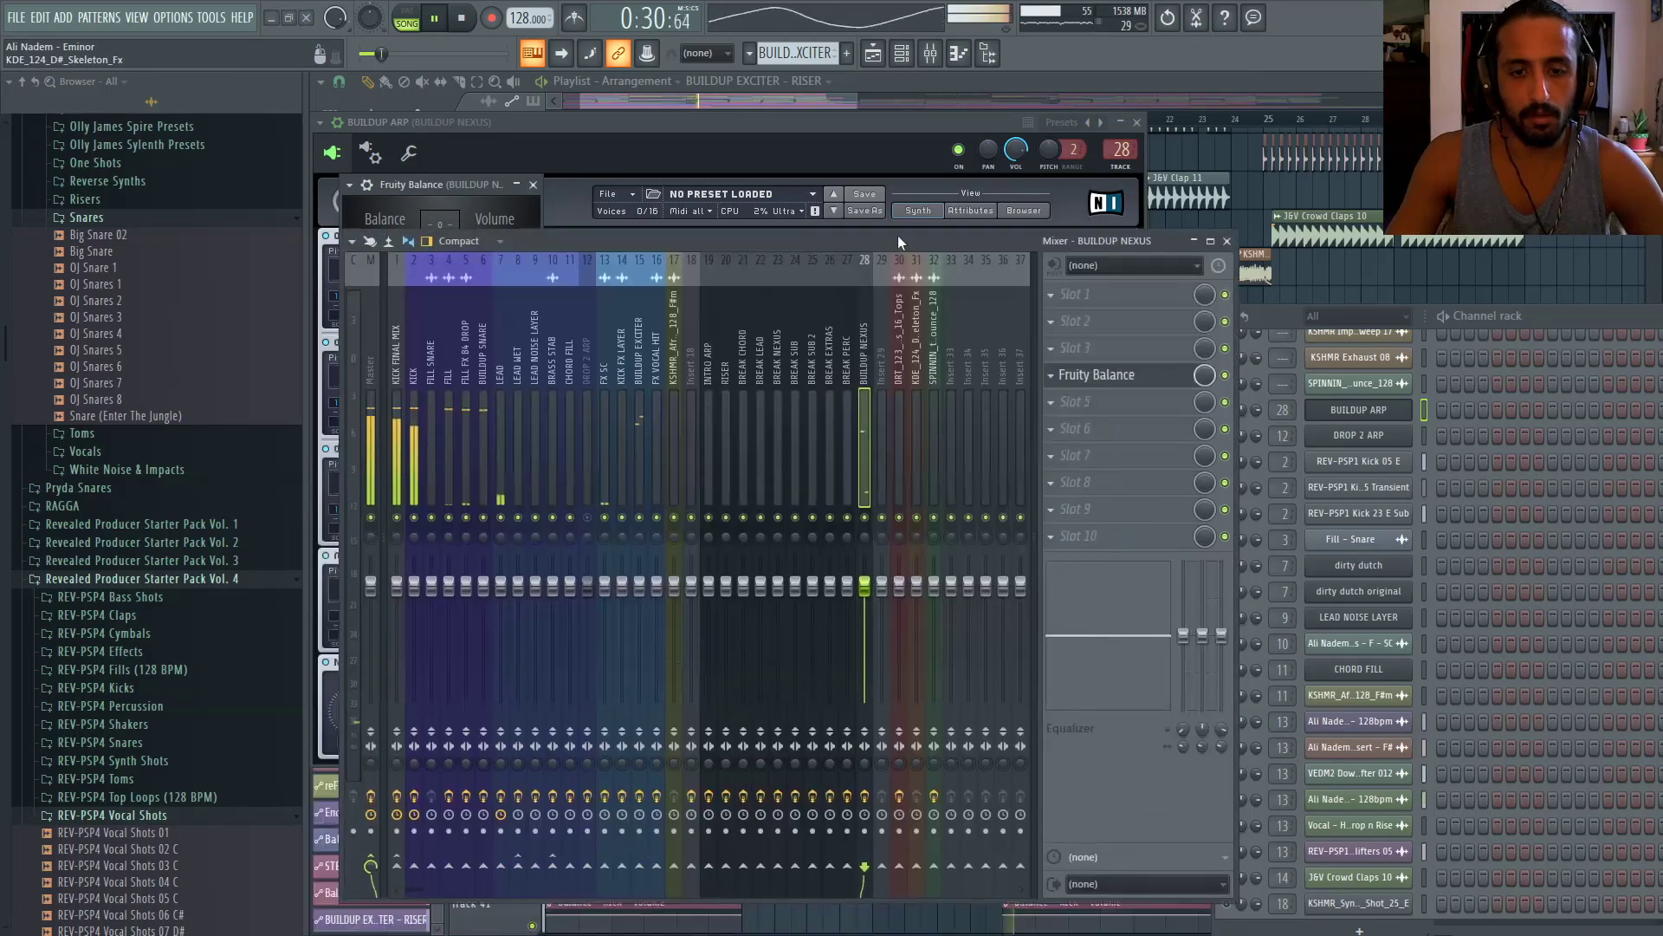
pyautogui.rightClick(868, 732)
pyautogui.click(906, 815)
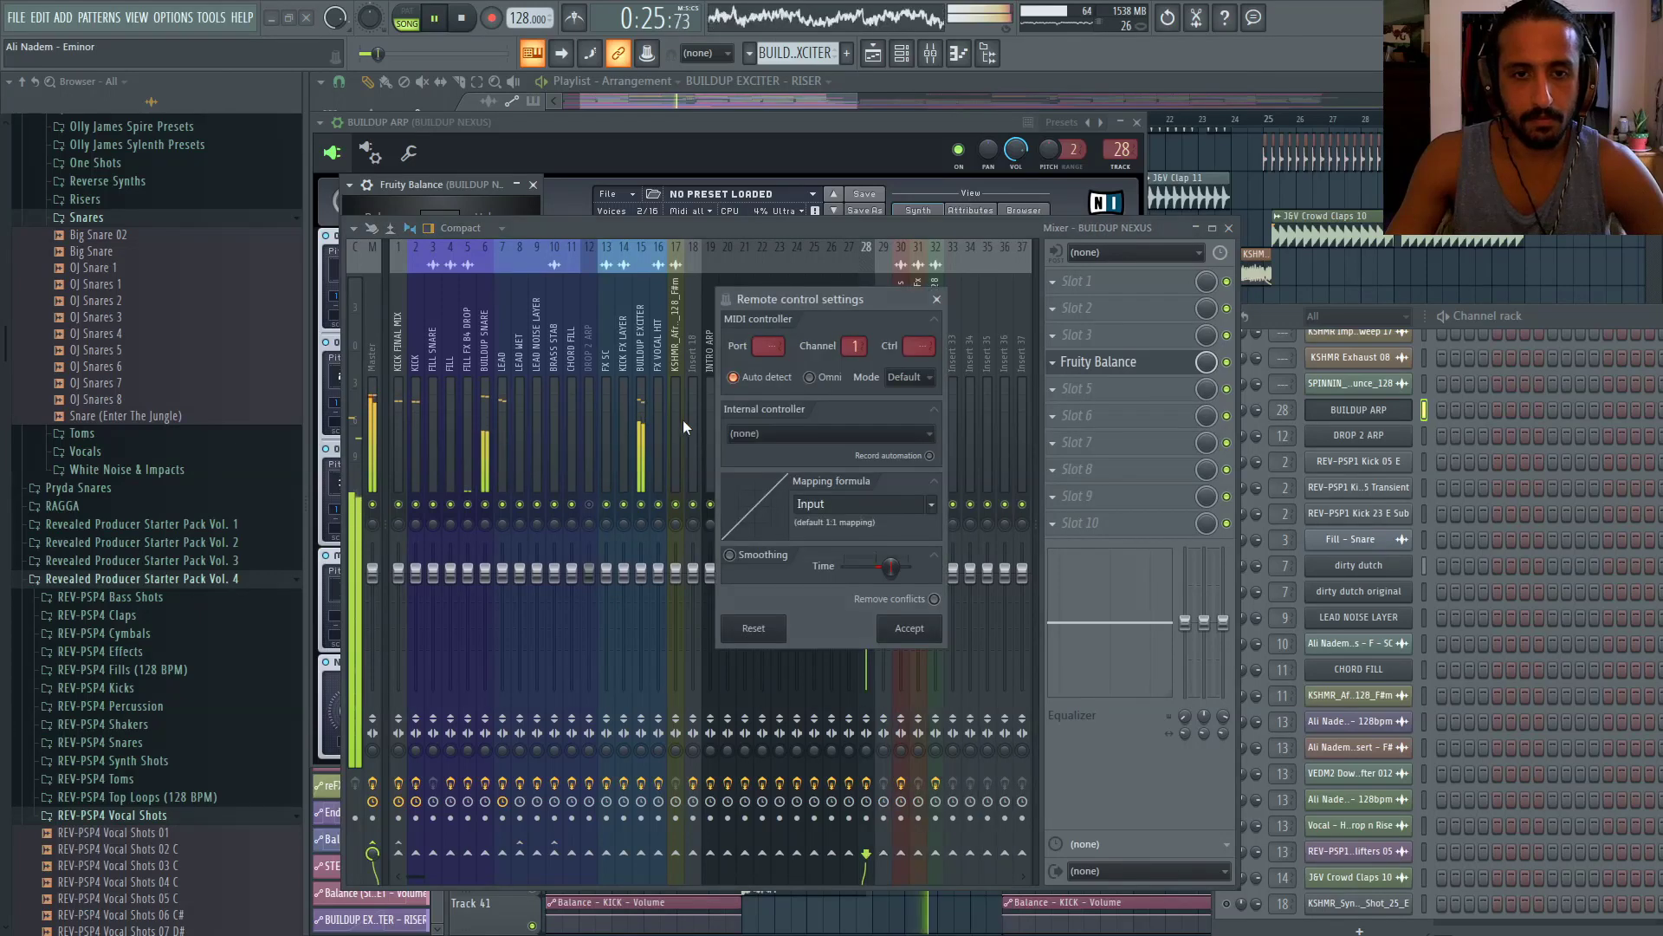
pyautogui.click(850, 428)
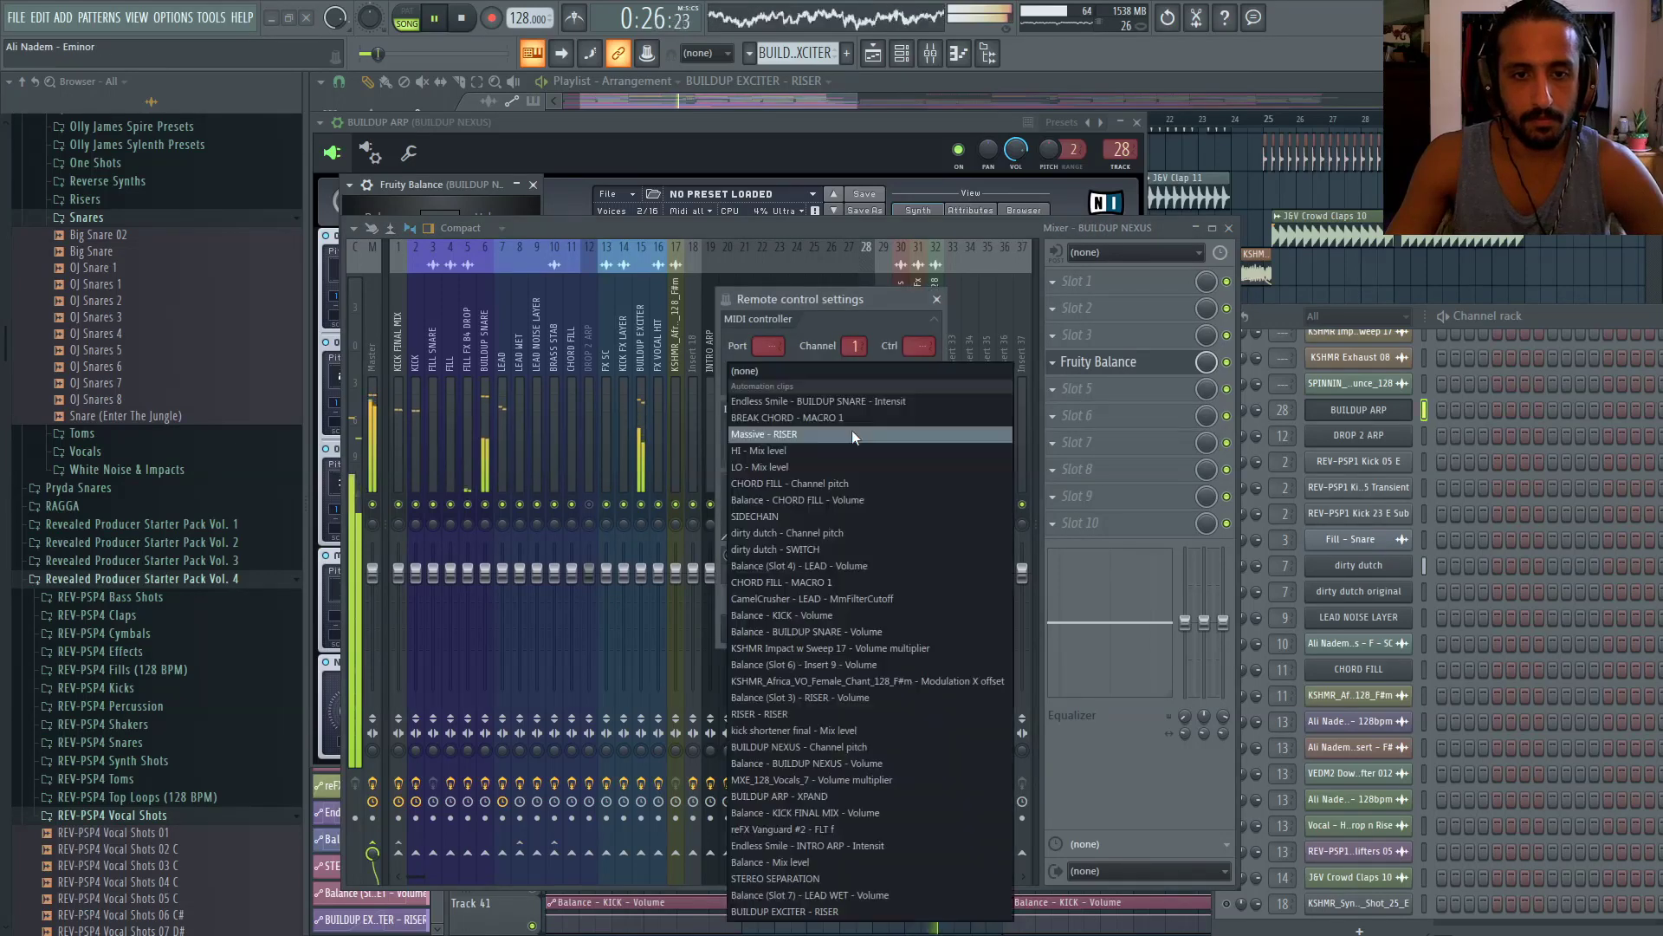
pyautogui.click(820, 880)
pyautogui.click(892, 635)
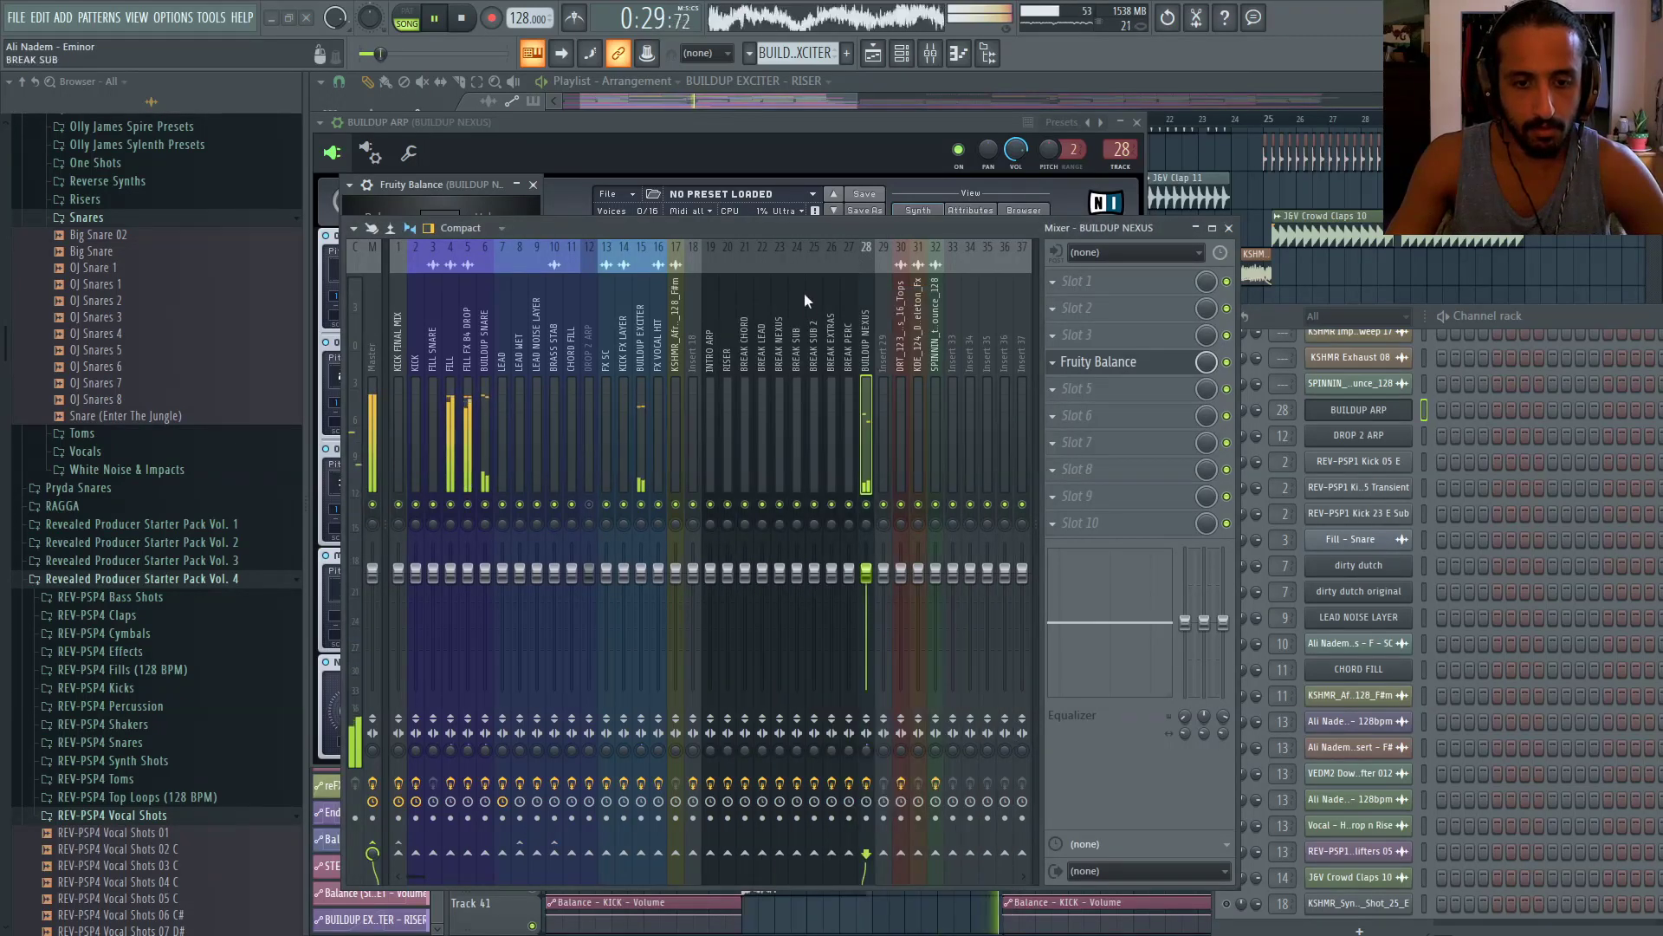
# Replay the buildup from about bar 8 and check the reverb and EQ settings in the BUILDUP ARP Massive
pyautogui.click(869, 111)
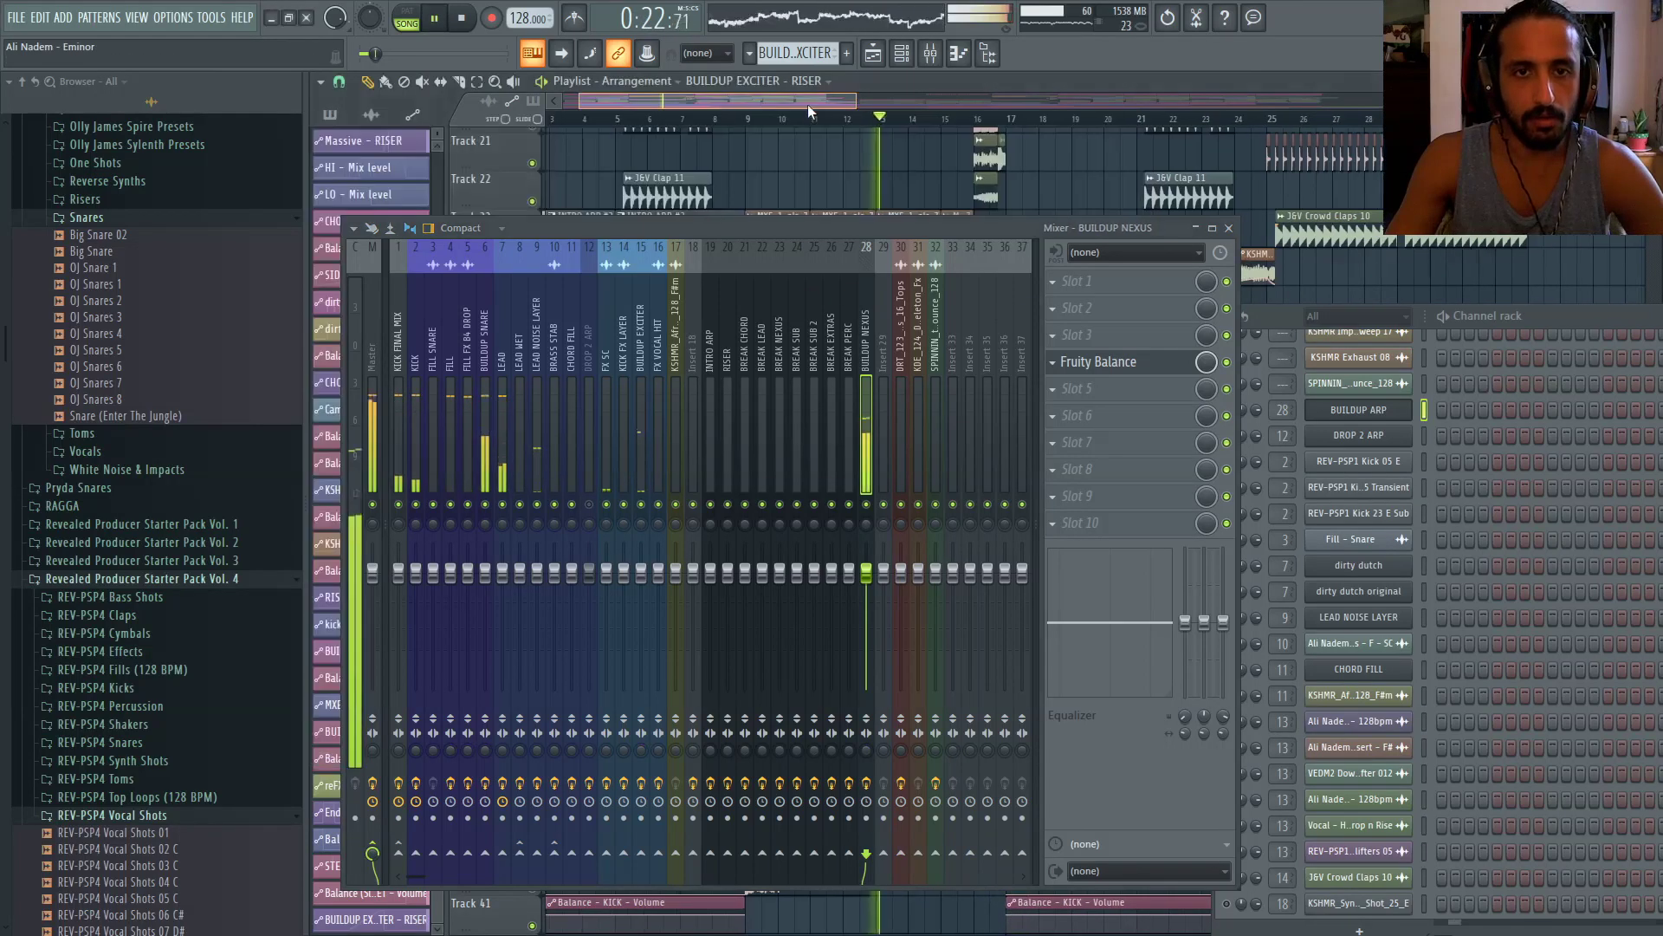
pyautogui.moveTo(807, 104); pyautogui.dragTo(784, 103)
pyautogui.click(791, 118)
pyautogui.click(1359, 409)
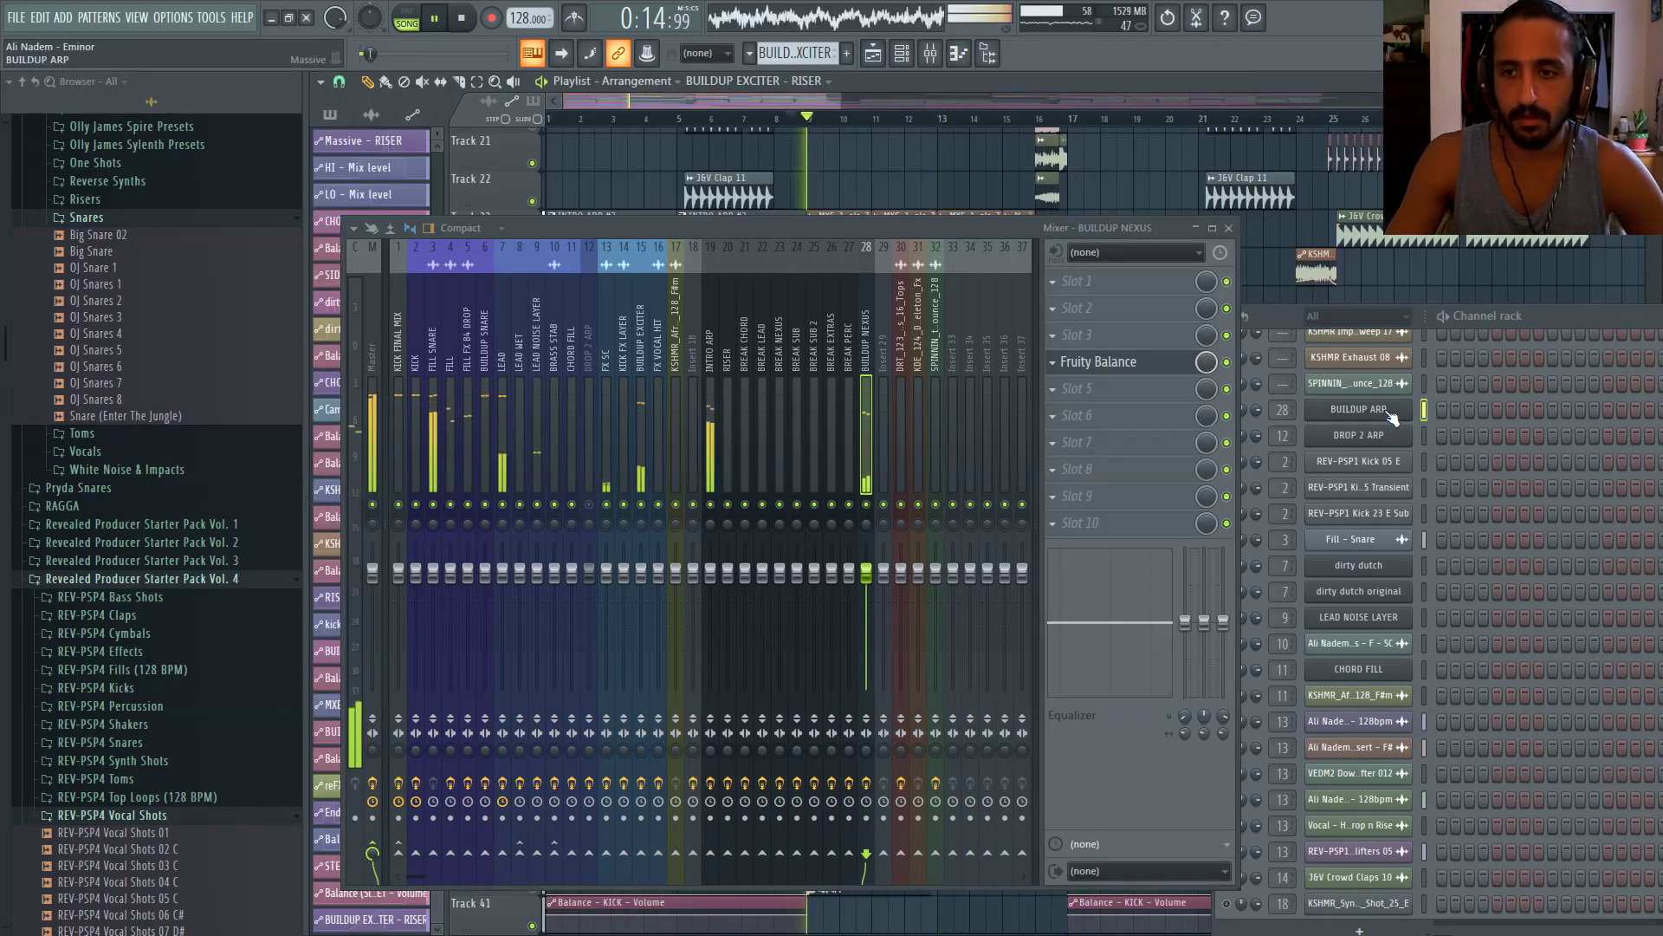
pyautogui.moveTo(1057, 225); pyautogui.dragTo(1088, 805)
pyautogui.click(1057, 341)
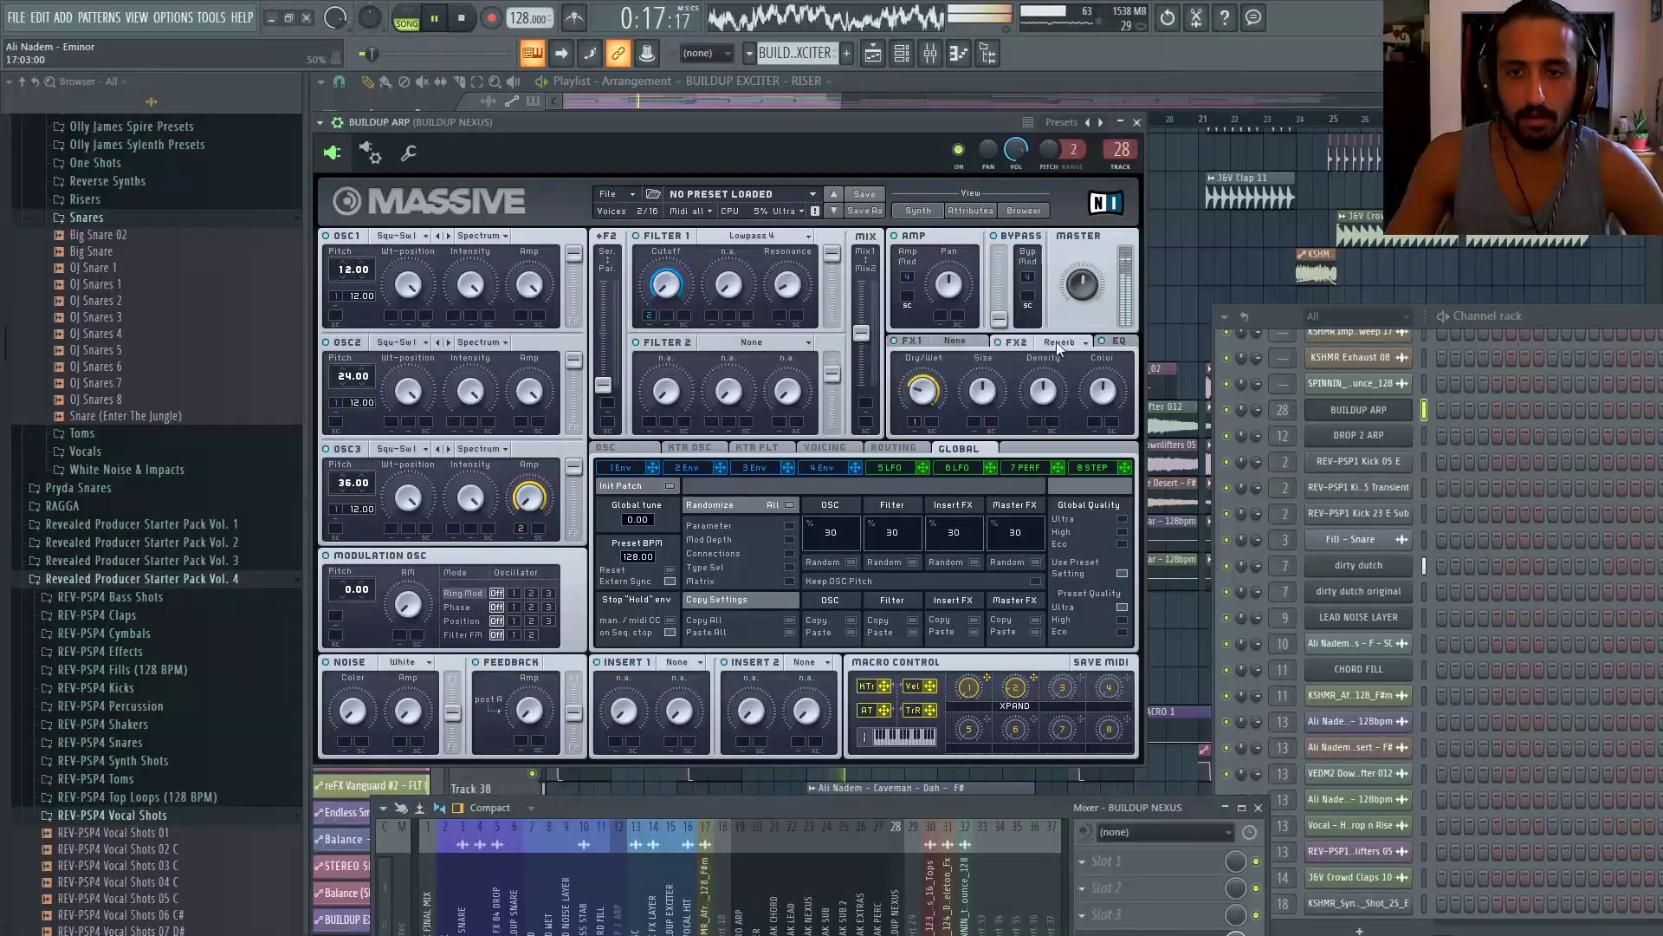
pyautogui.click(1117, 341)
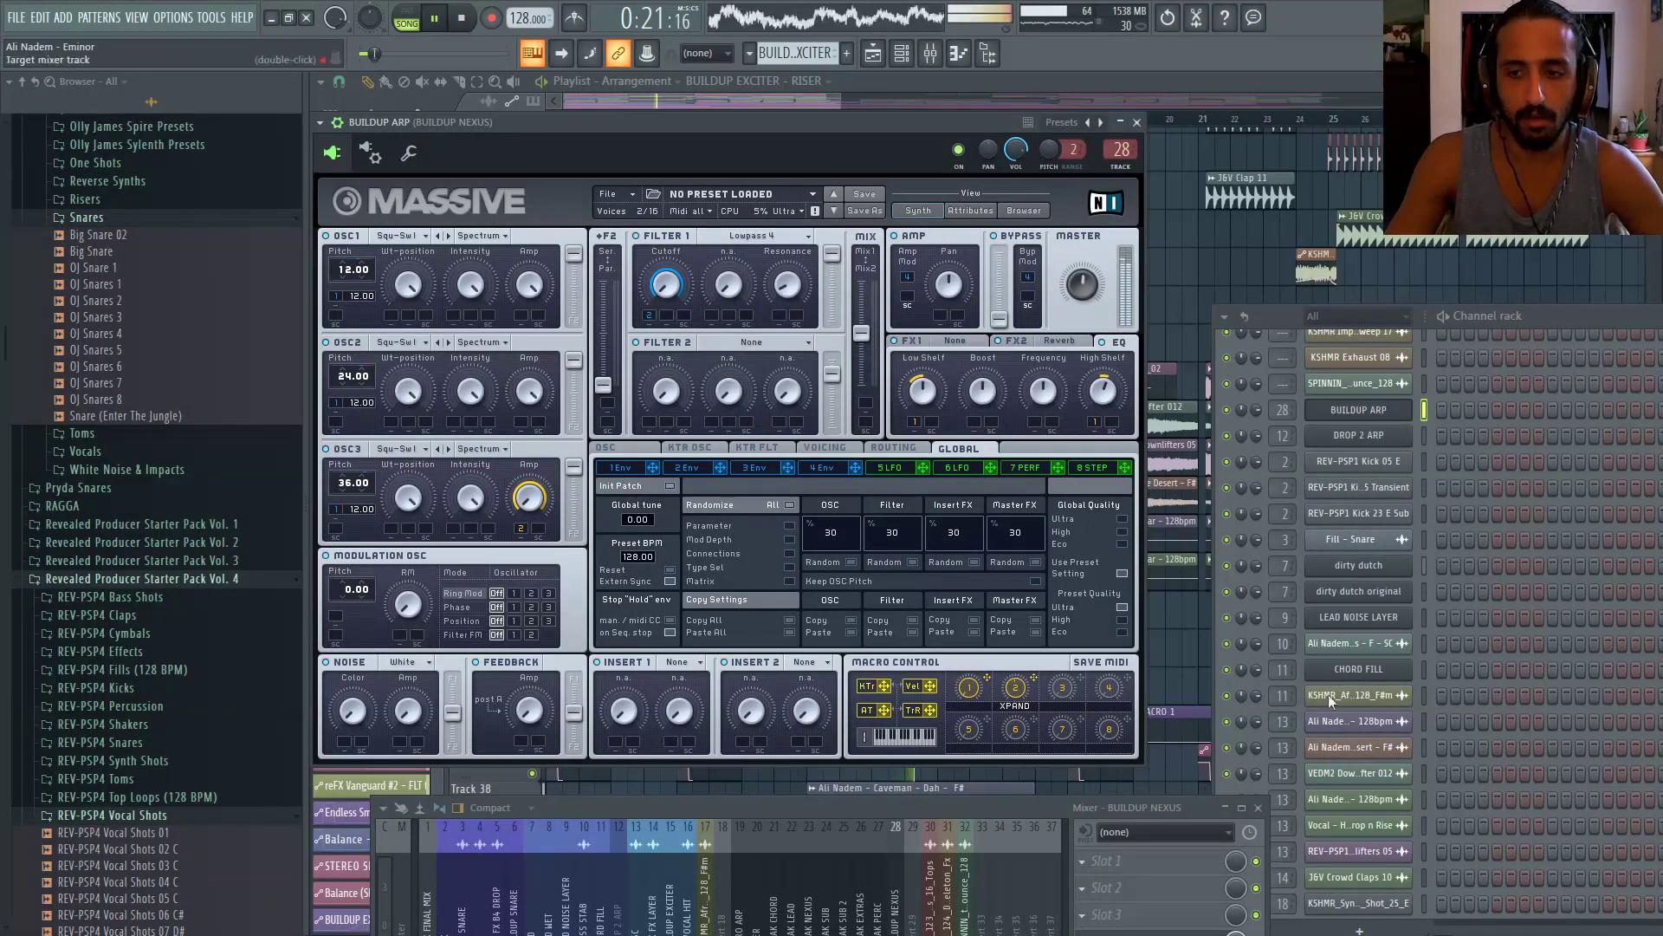
# Find the BUILDUP EXCITER channel, bring up its mixer track and load Fruity Delay 3 into effect slot 3
pyautogui.moveTo(1307, 328); pyautogui.dragTo(1250, 290)
pyautogui.scroll(-8, 1499, 530)
pyautogui.scroll(-10, 1498, 526)
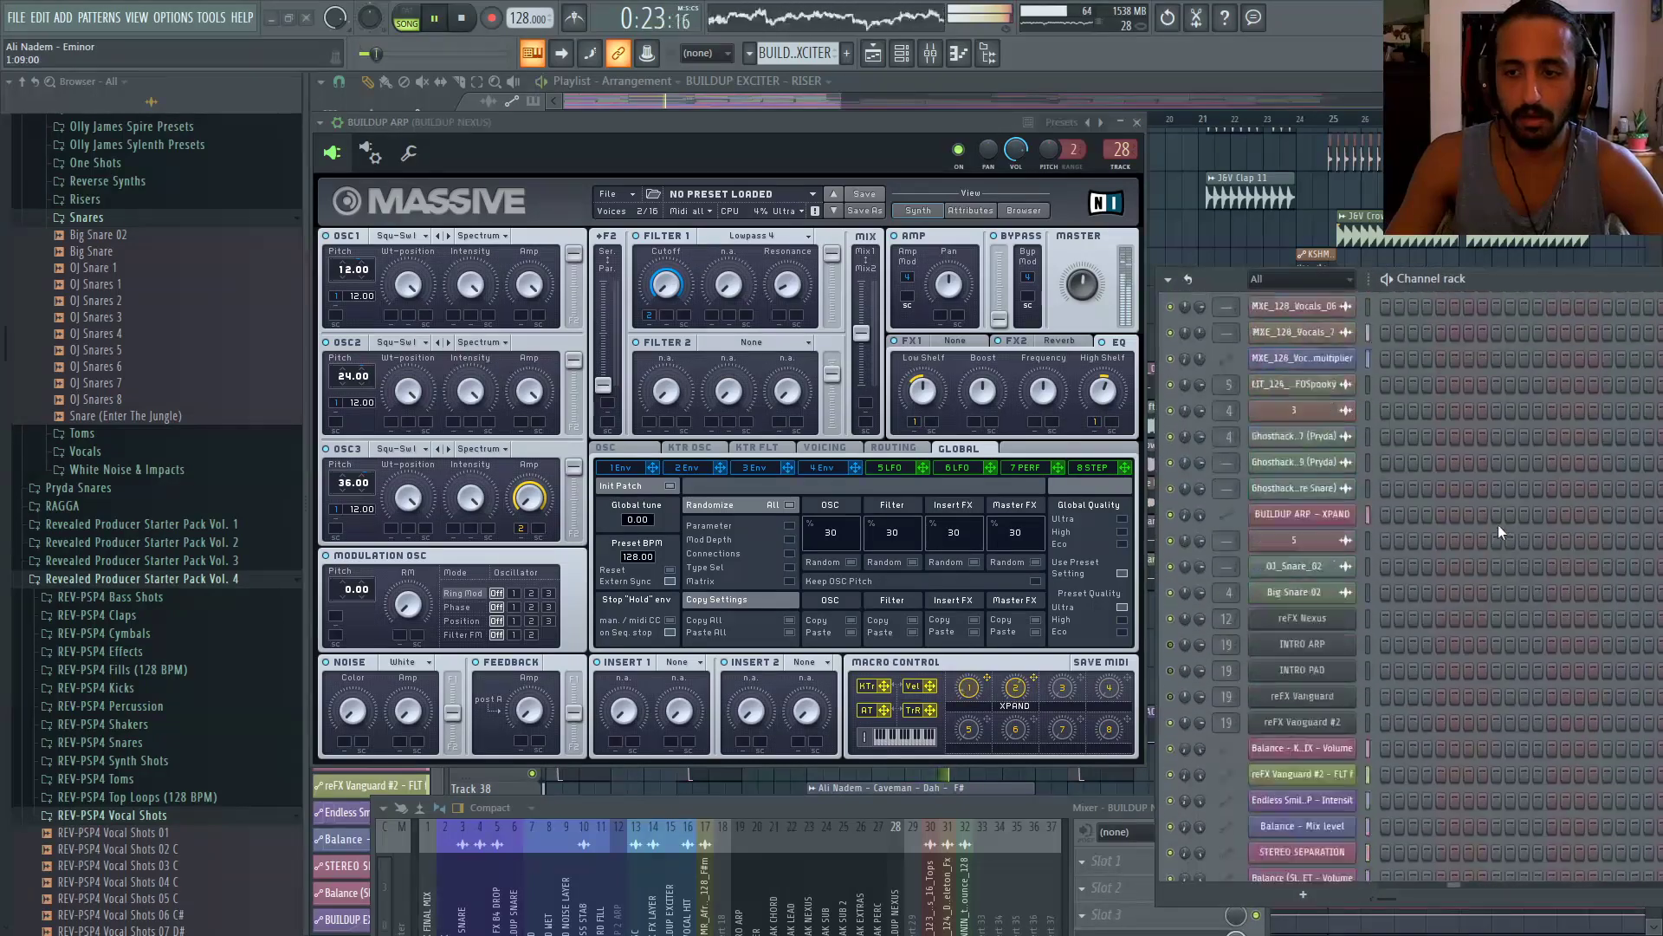
pyautogui.click(1302, 825)
pyautogui.moveTo(1050, 807); pyautogui.dragTo(1080, 368)
pyautogui.press('space')
pyautogui.press('space')
pyautogui.click(1113, 478)
pyautogui.moveTo(1130, 498)
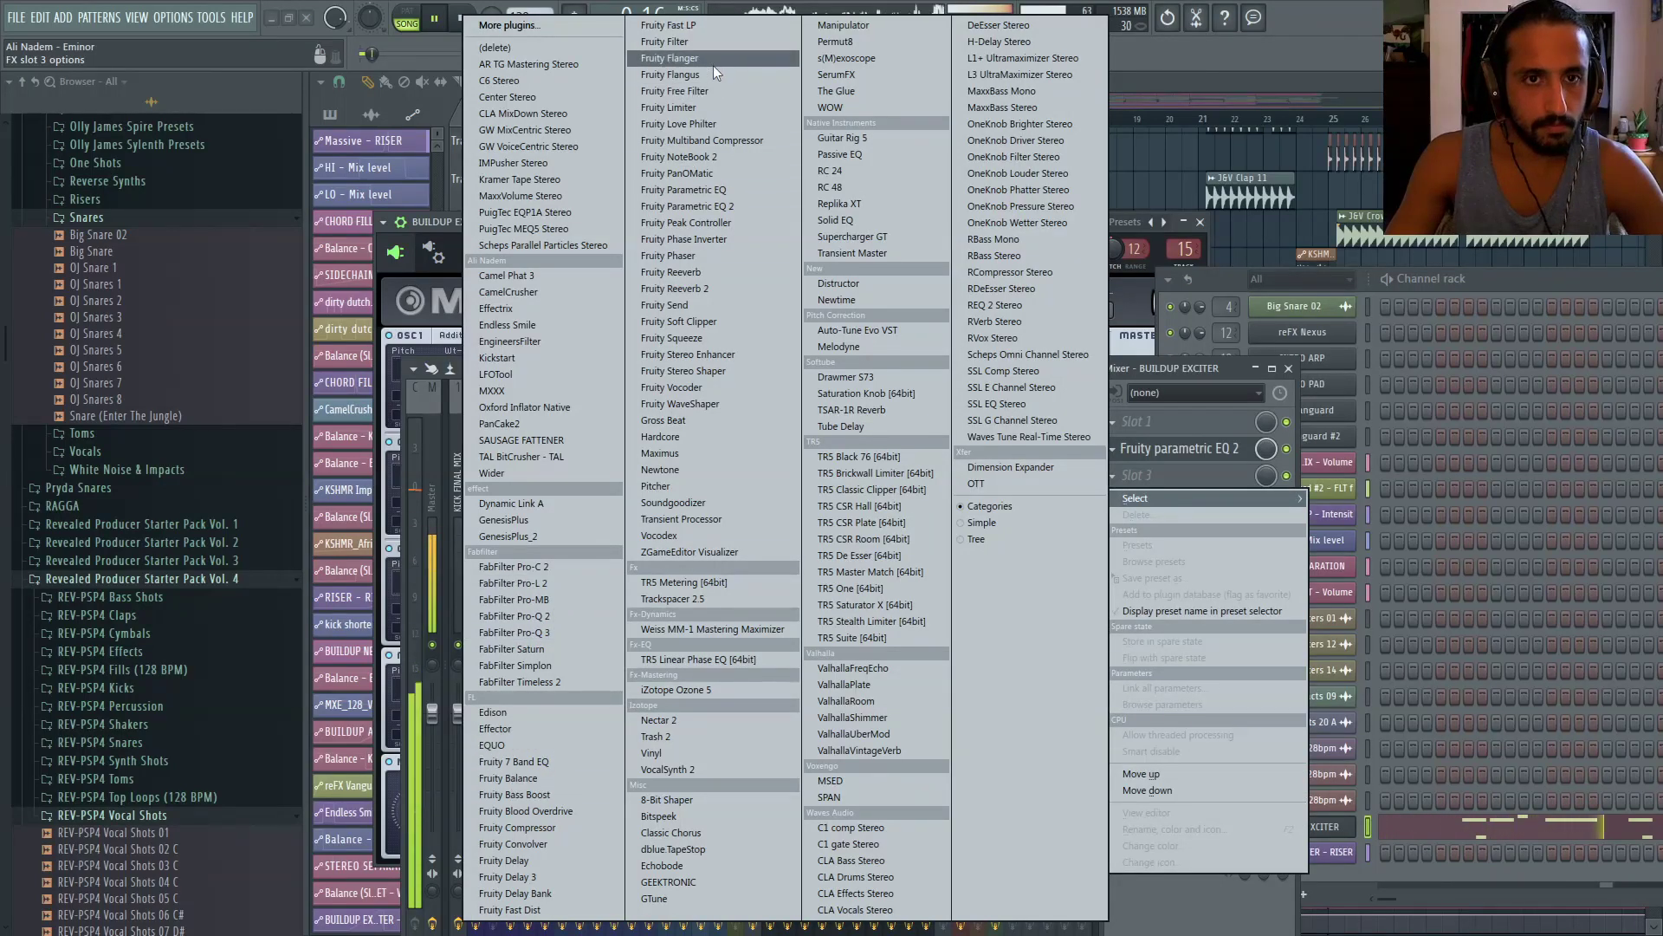
pyautogui.click(519, 877)
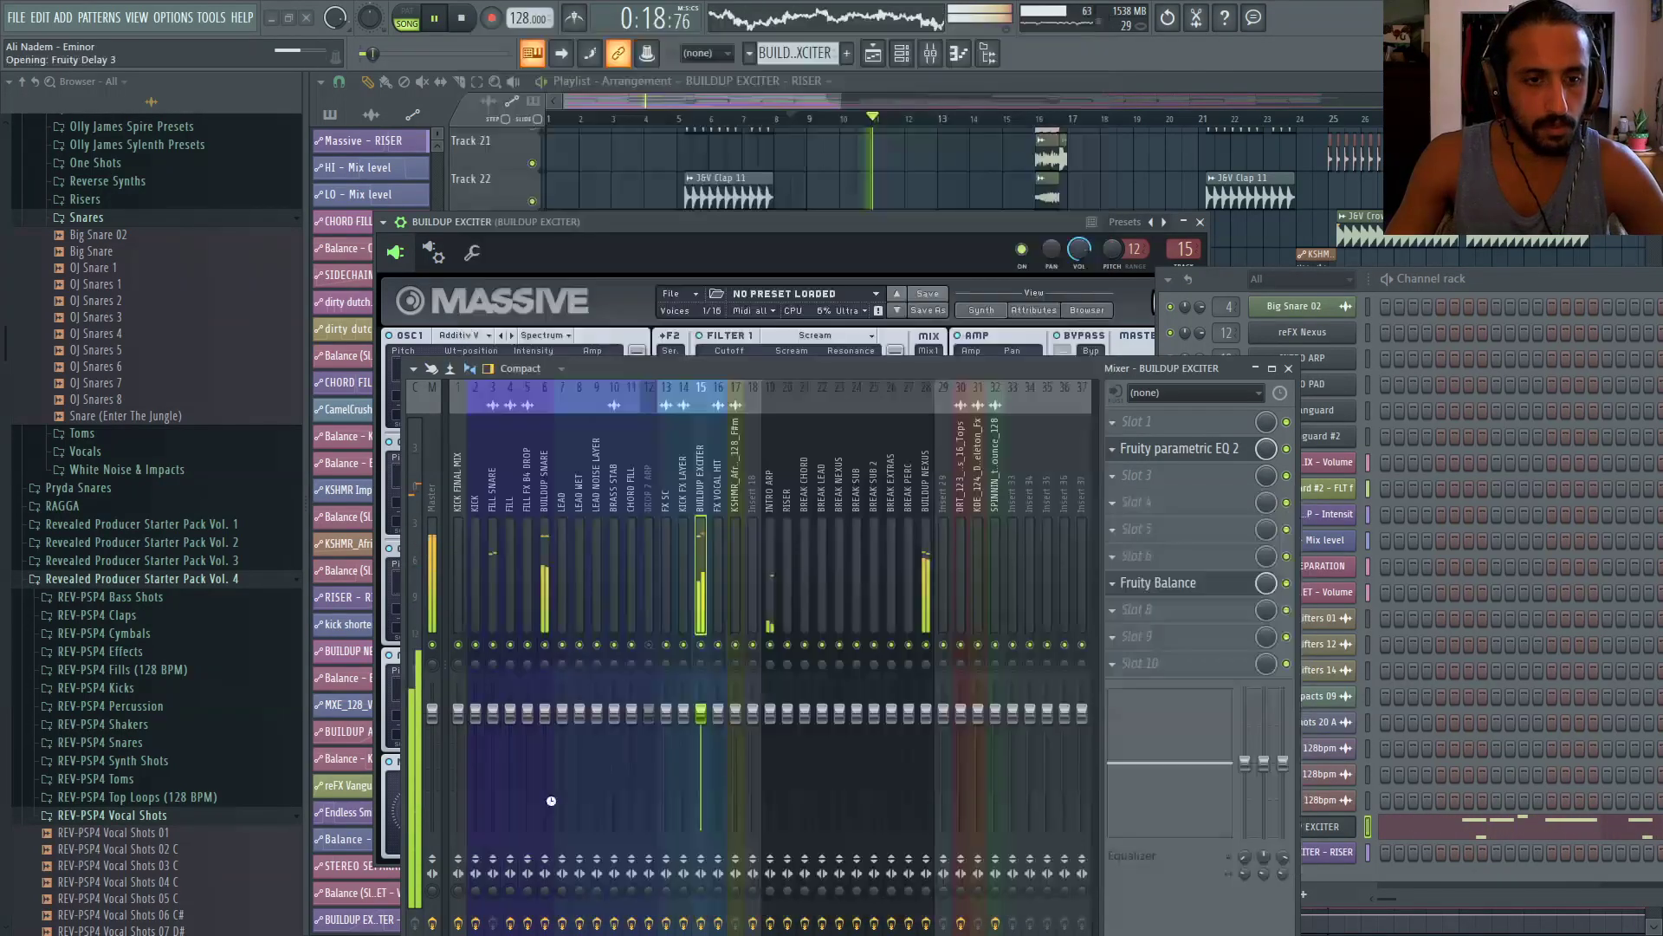
# Save the project and reduce the BUILDUP EXCITER Fruity Delay 3's wet output to about 50% during playback
pyautogui.moveTo(621, 369); pyautogui.dragTo(610, 564)
pyautogui.moveTo(608, 321); pyautogui.dragTo(615, 315)
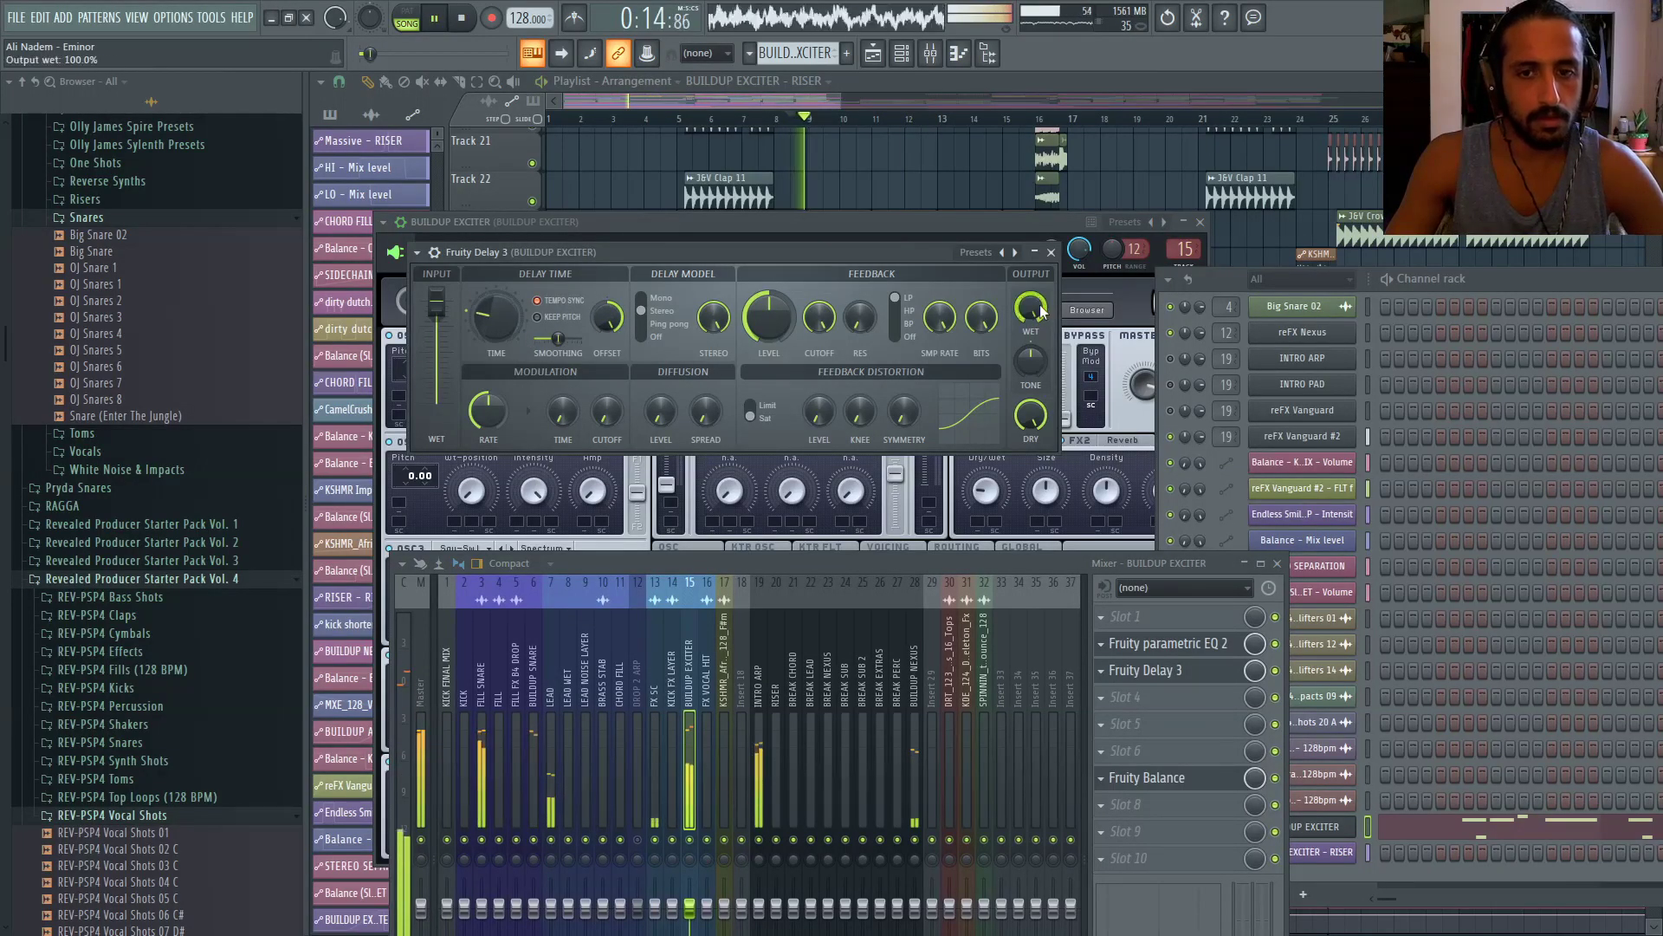
pyautogui.hotkey('ctrl', 's')
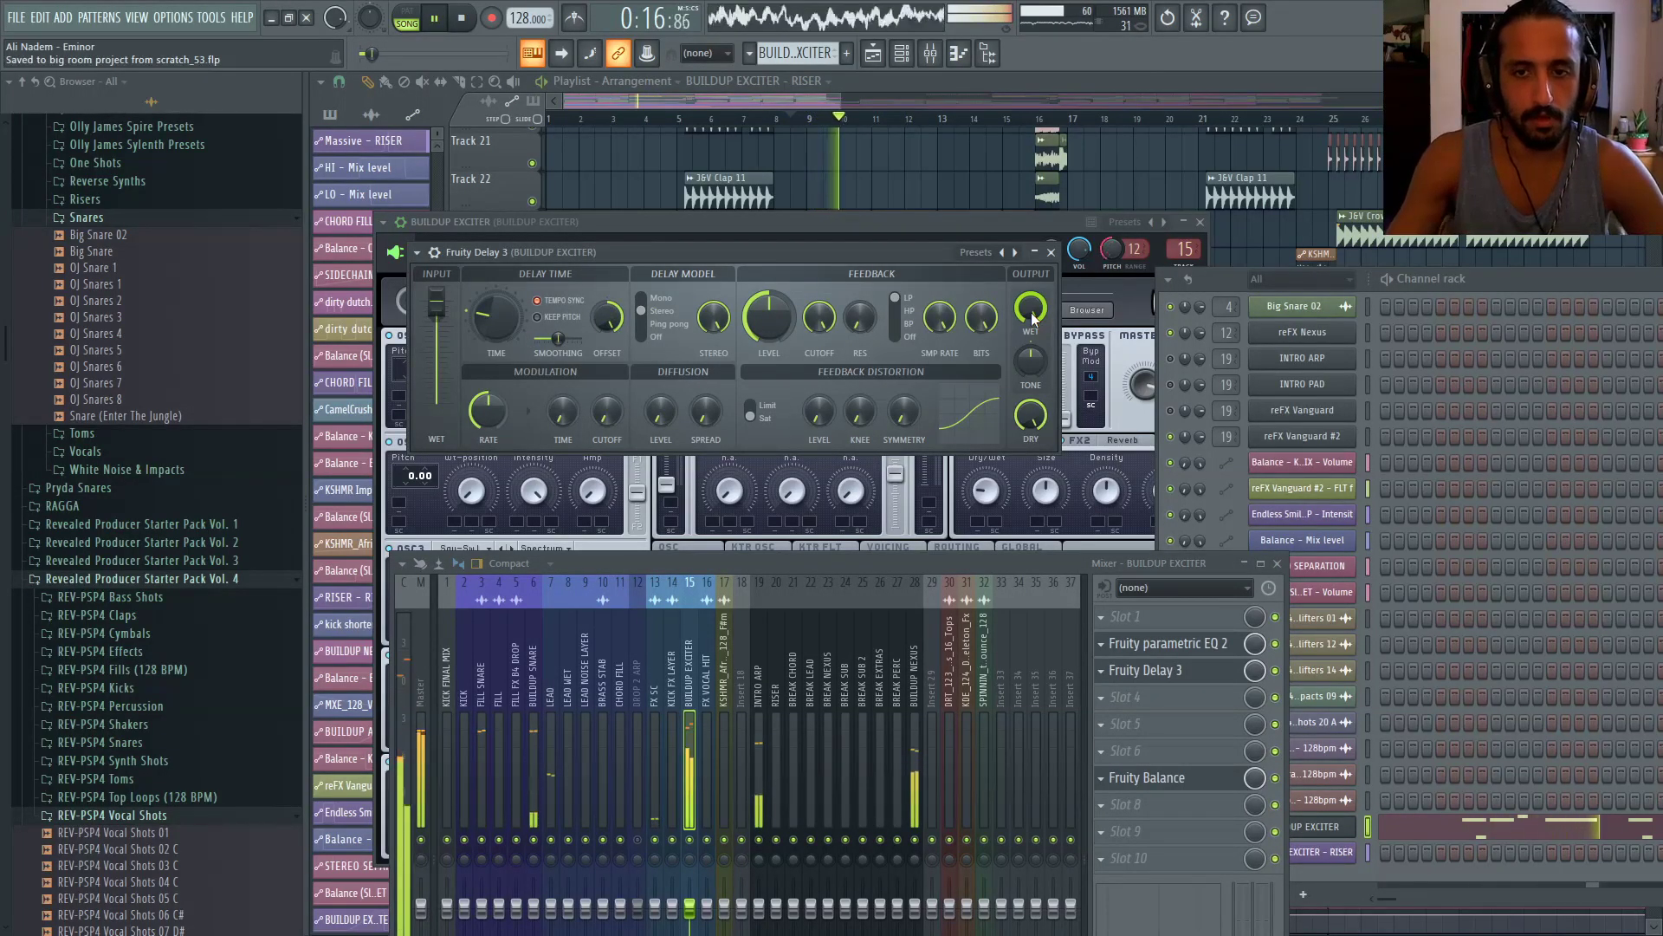
pyautogui.moveTo(1033, 319); pyautogui.dragTo(1033, 377)
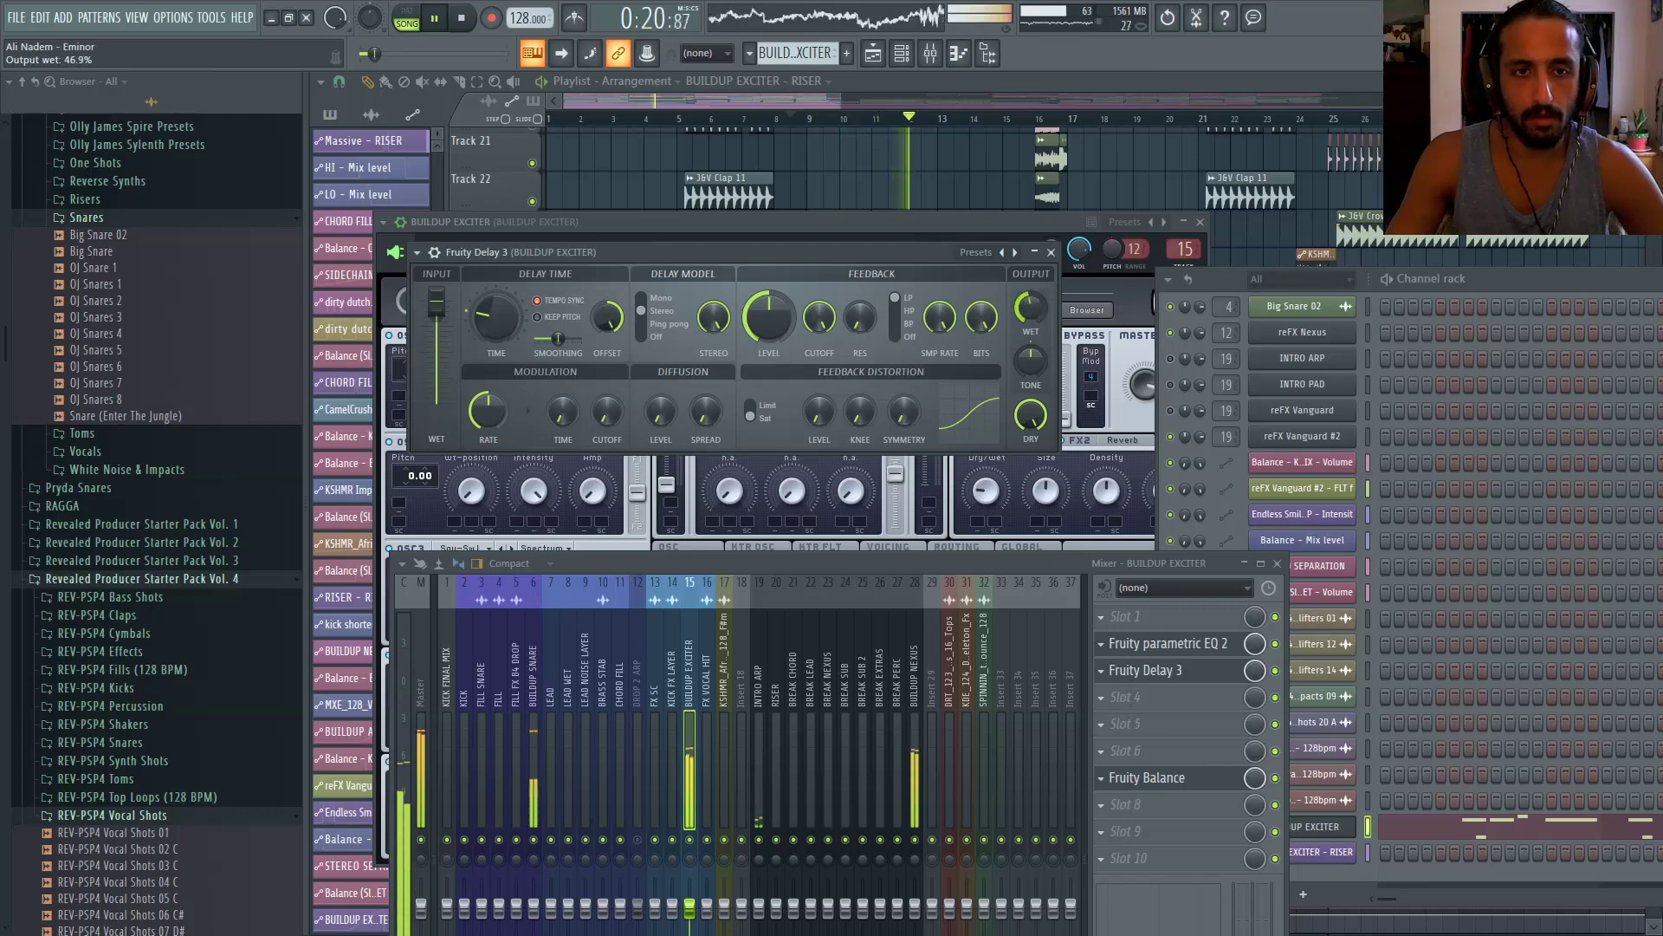
pyautogui.moveTo(1032, 314); pyautogui.dragTo(1030, 300)
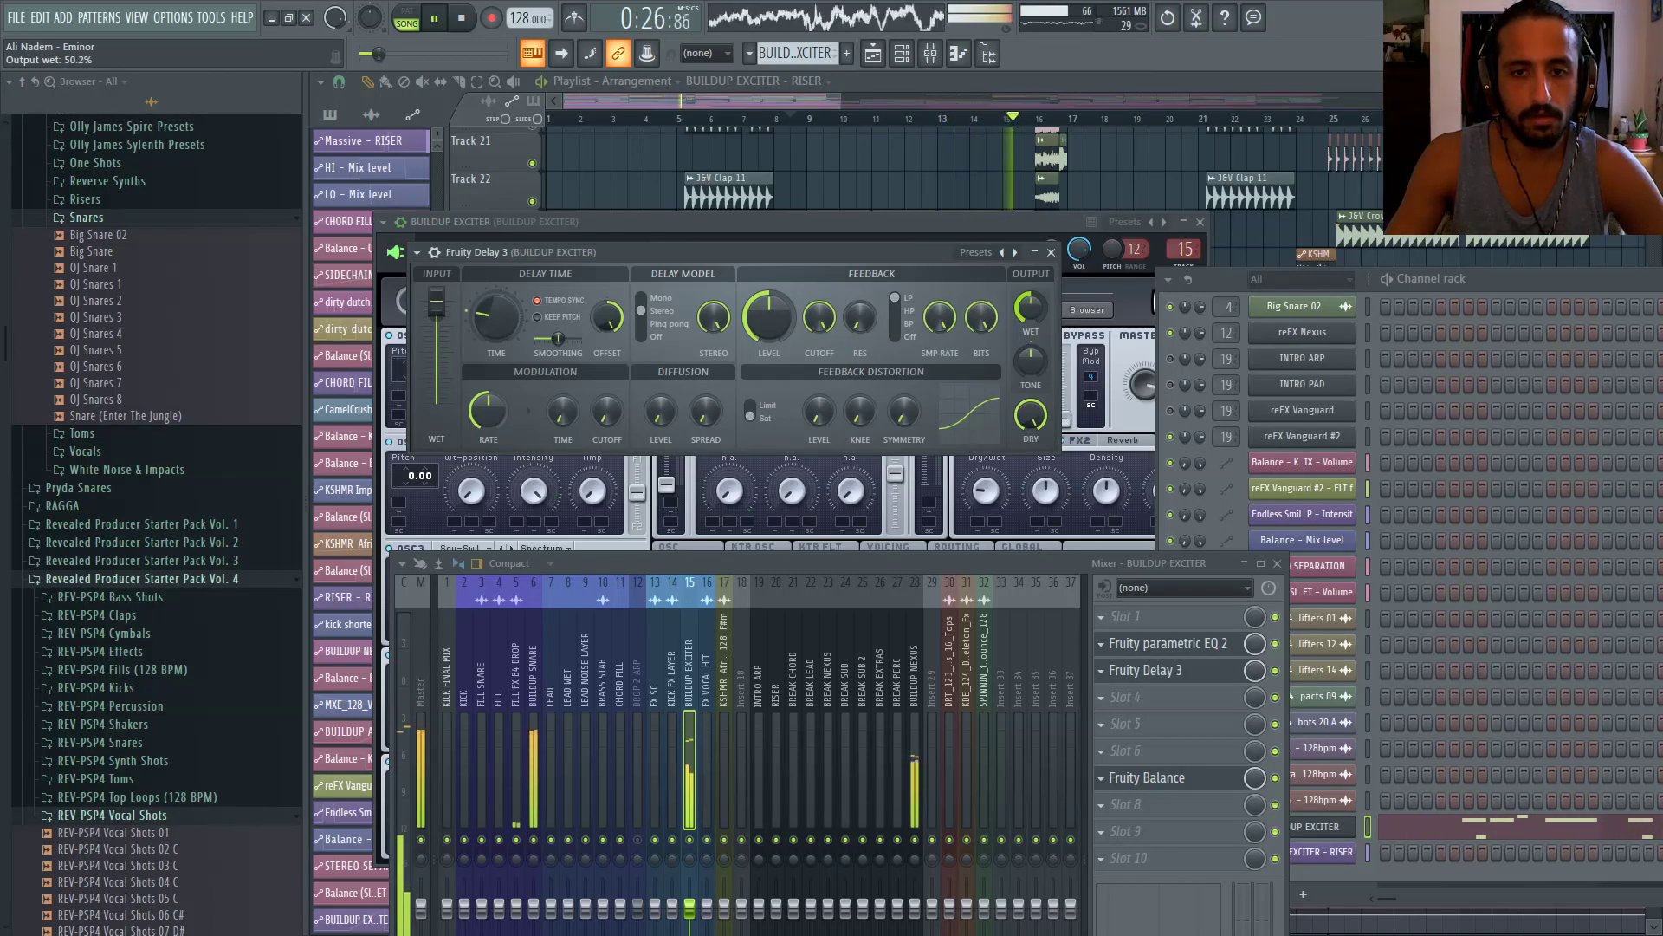
pyautogui.moveTo(1031, 306); pyautogui.dragTo(1031, 308)
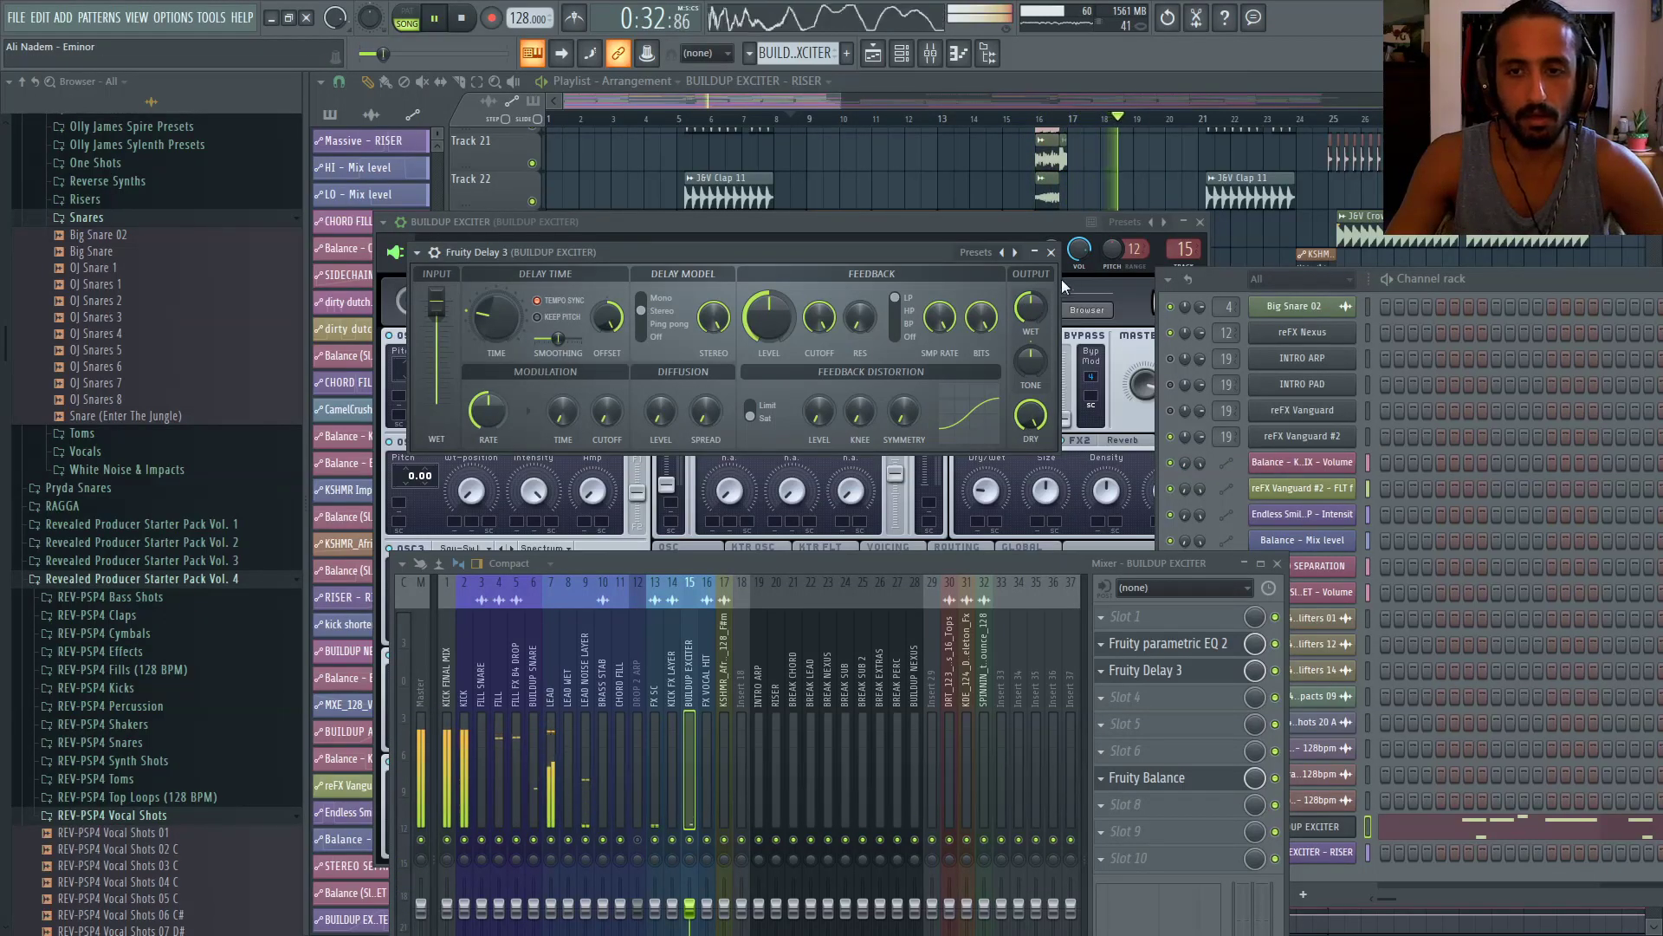
# Restart playback, find the dirty dutch channel and open its Massive clear of the mixer and channel rack
pyautogui.press('space')
pyautogui.press('space')
pyautogui.click(1219, 277)
pyautogui.scroll(10, 1524, 468)
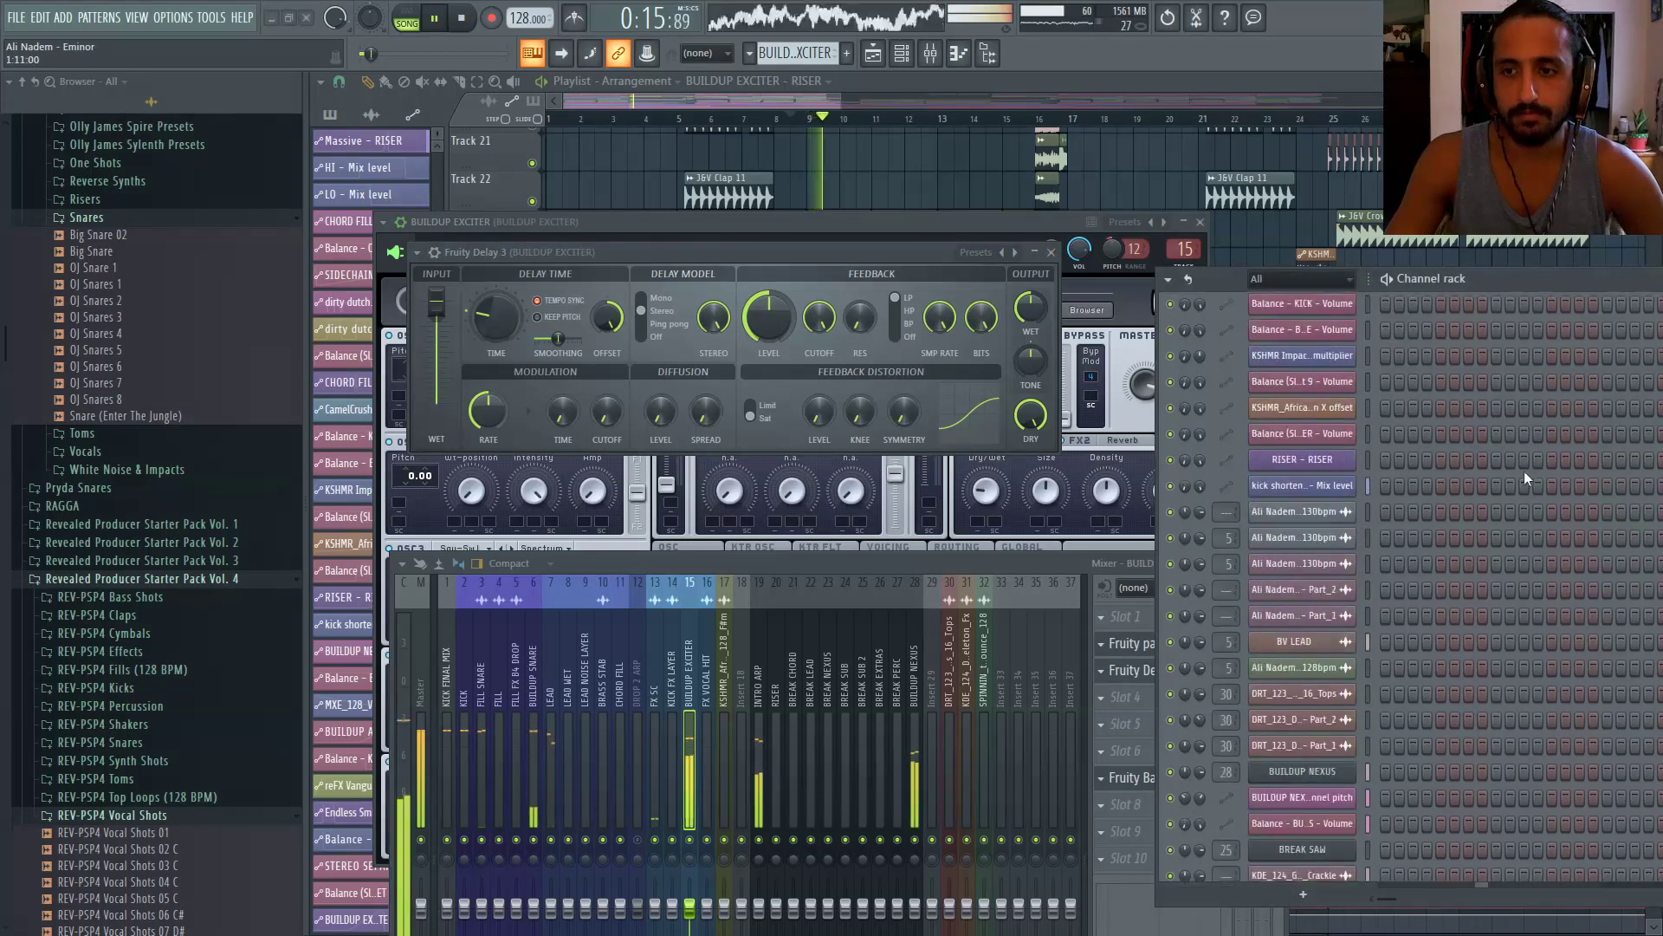
pyautogui.scroll(6, 1502, 500)
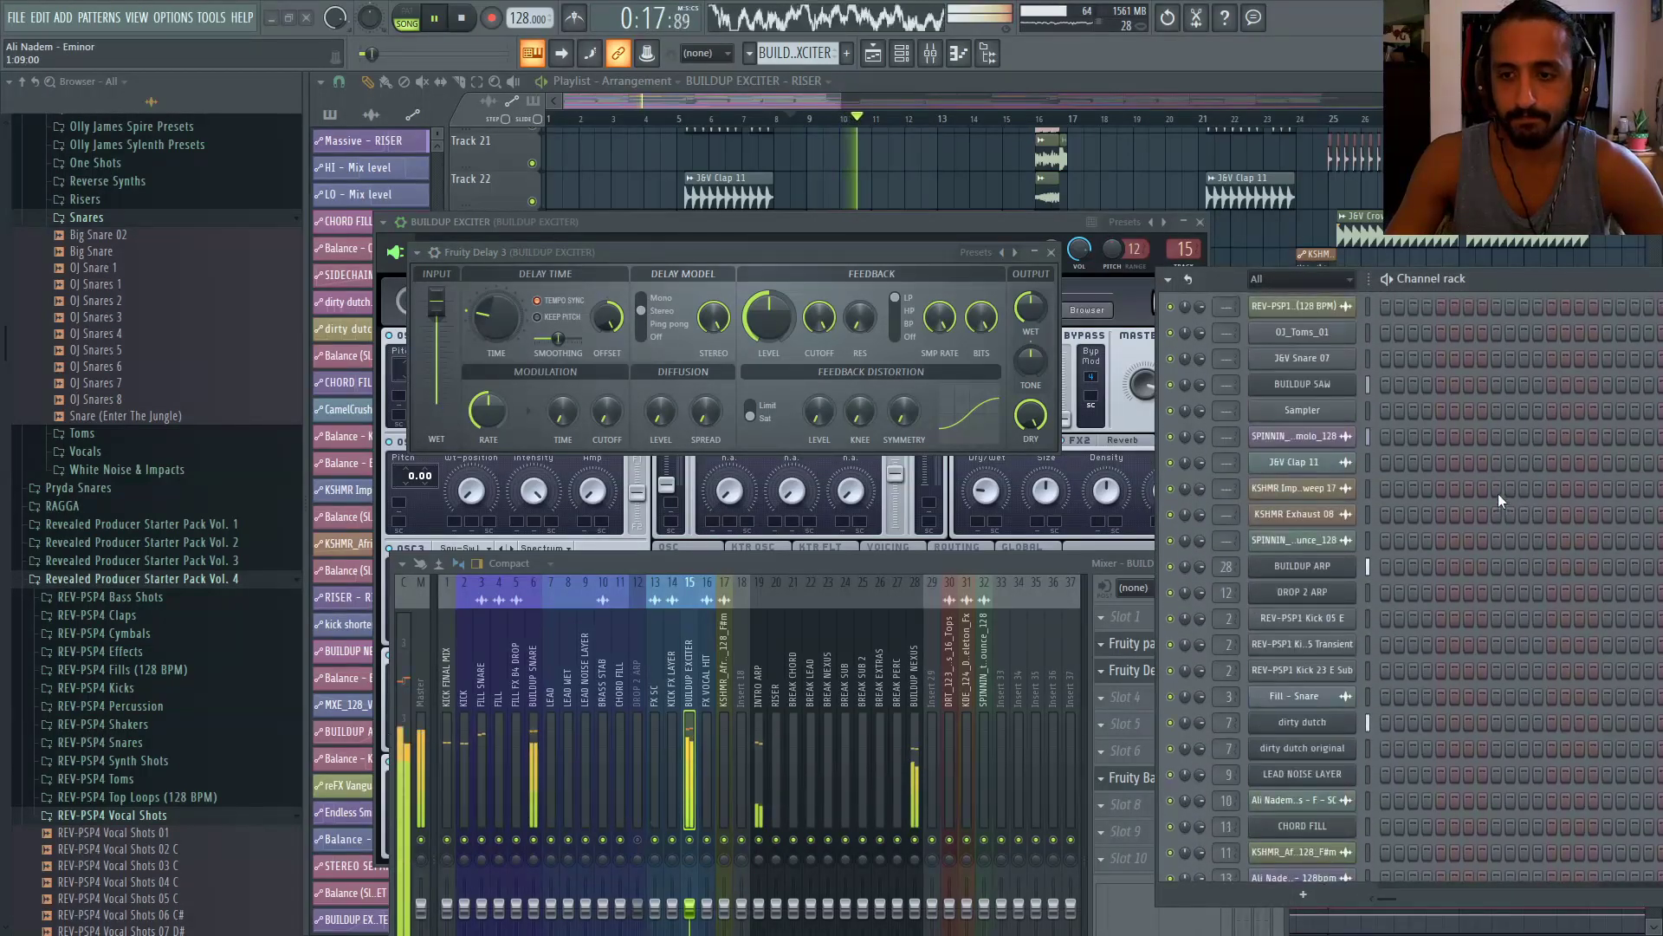
pyautogui.click(1335, 723)
pyautogui.moveTo(1031, 565); pyautogui.dragTo(986, 782)
pyautogui.moveTo(992, 115); pyautogui.dragTo(875, 123)
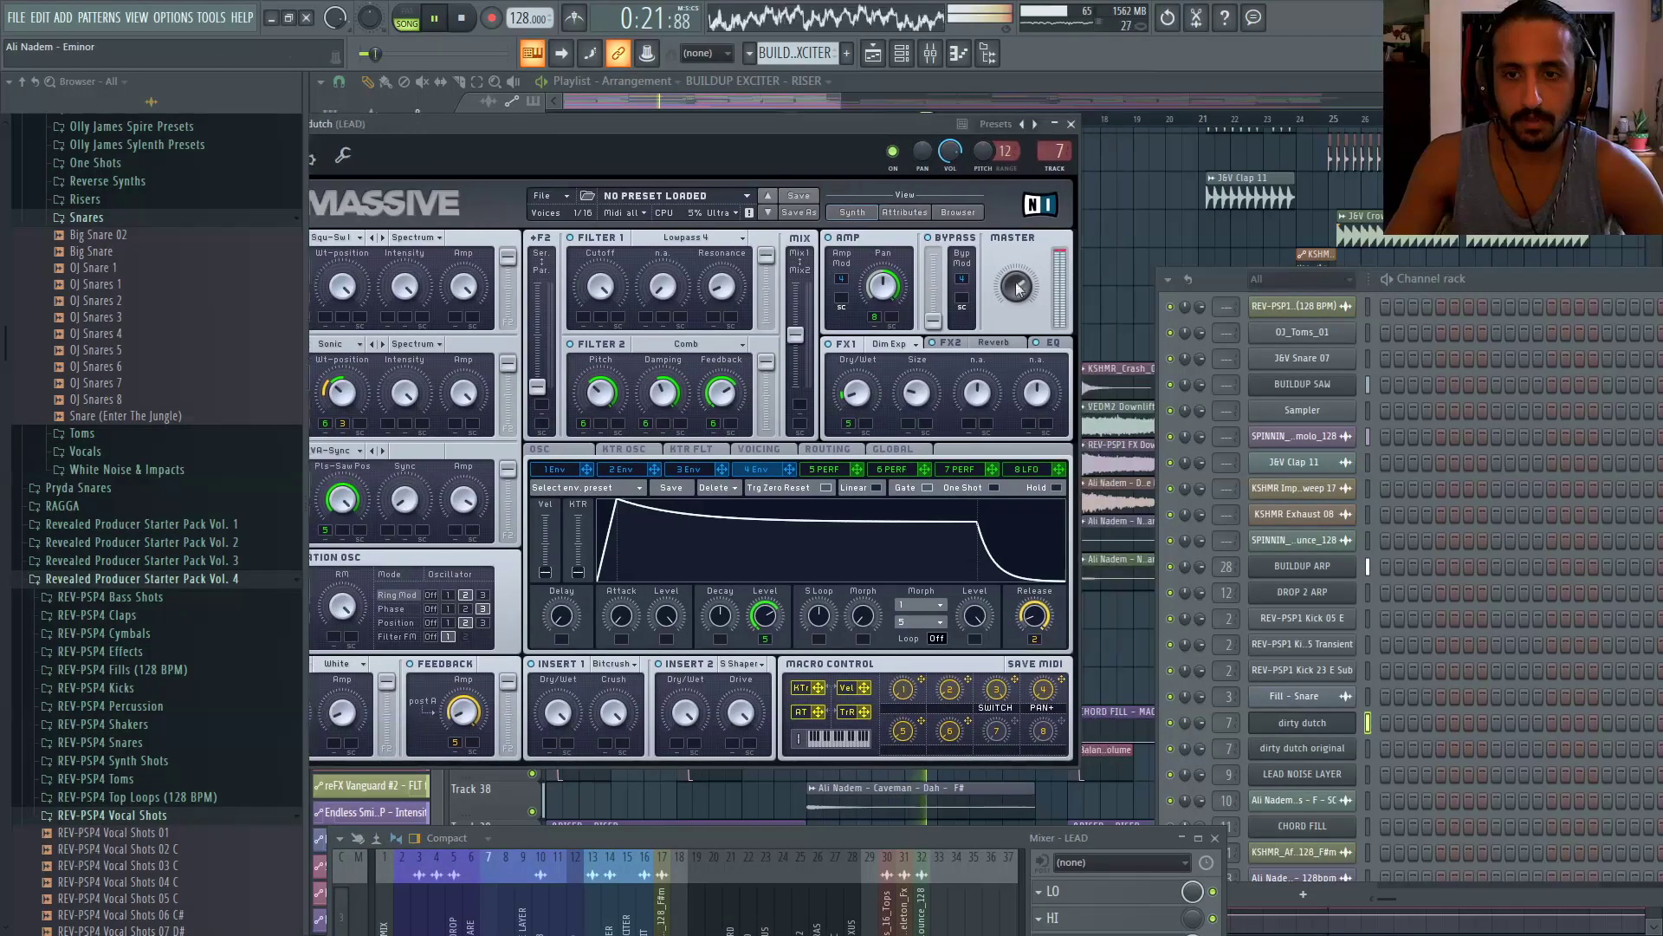
# Switch off the High Shelf modulation in the dirty dutch Massive's EQ, and close that synth and Fruity Delay 3
pyautogui.click(1055, 343)
pyautogui.rightClick(1028, 425)
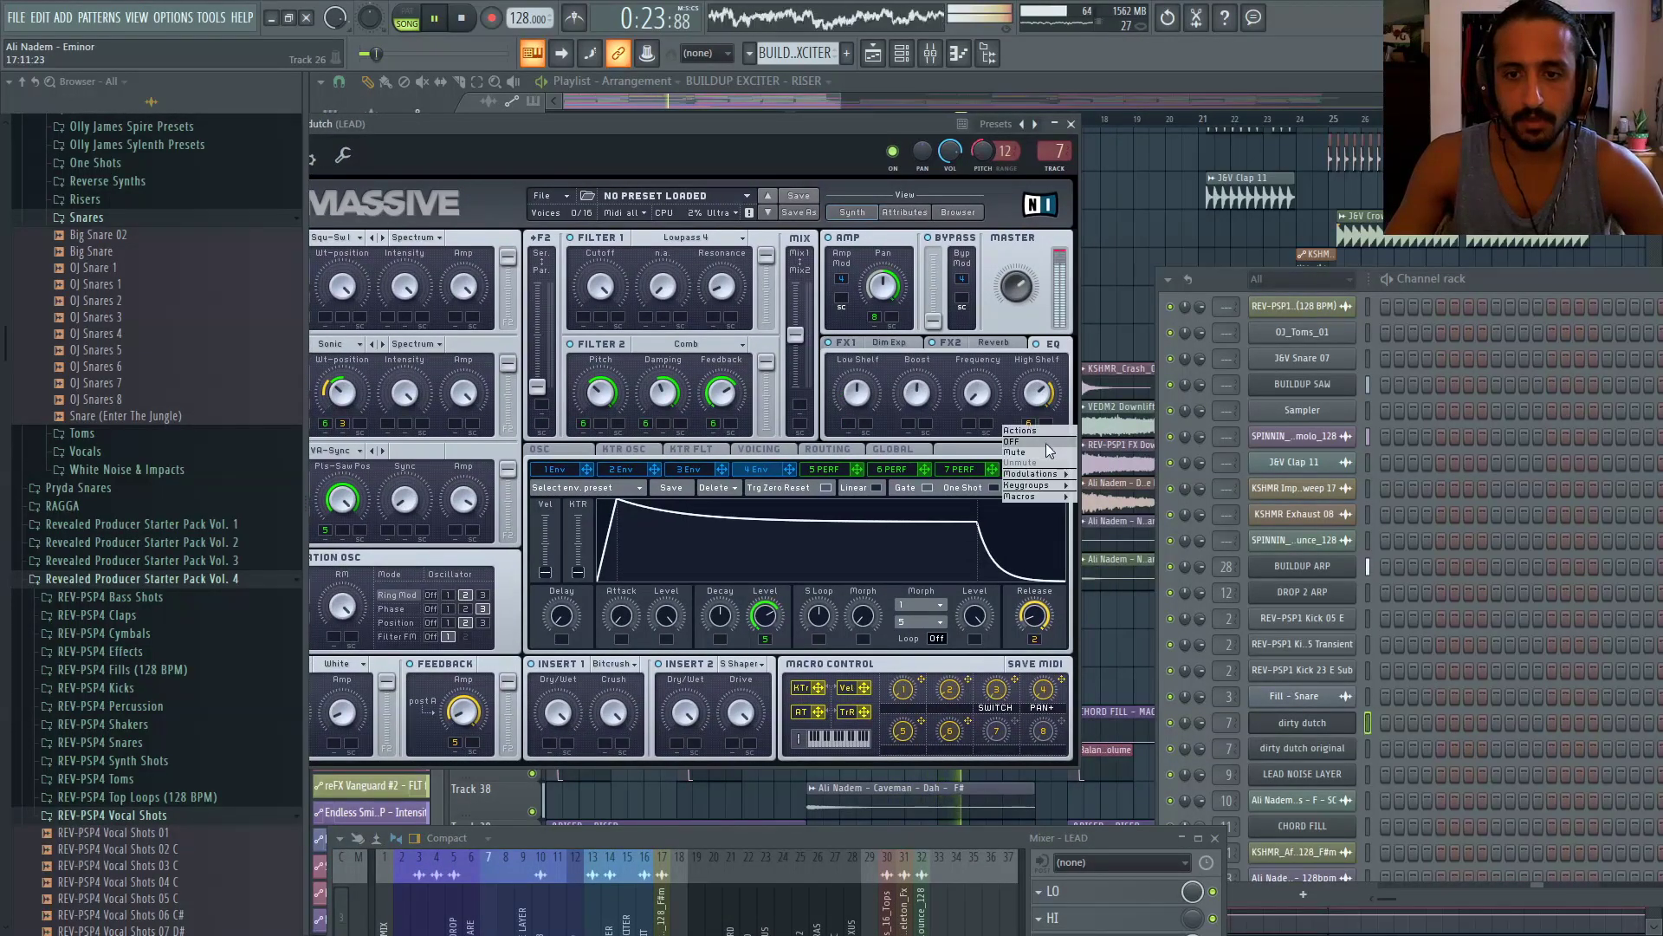
pyautogui.click(1045, 445)
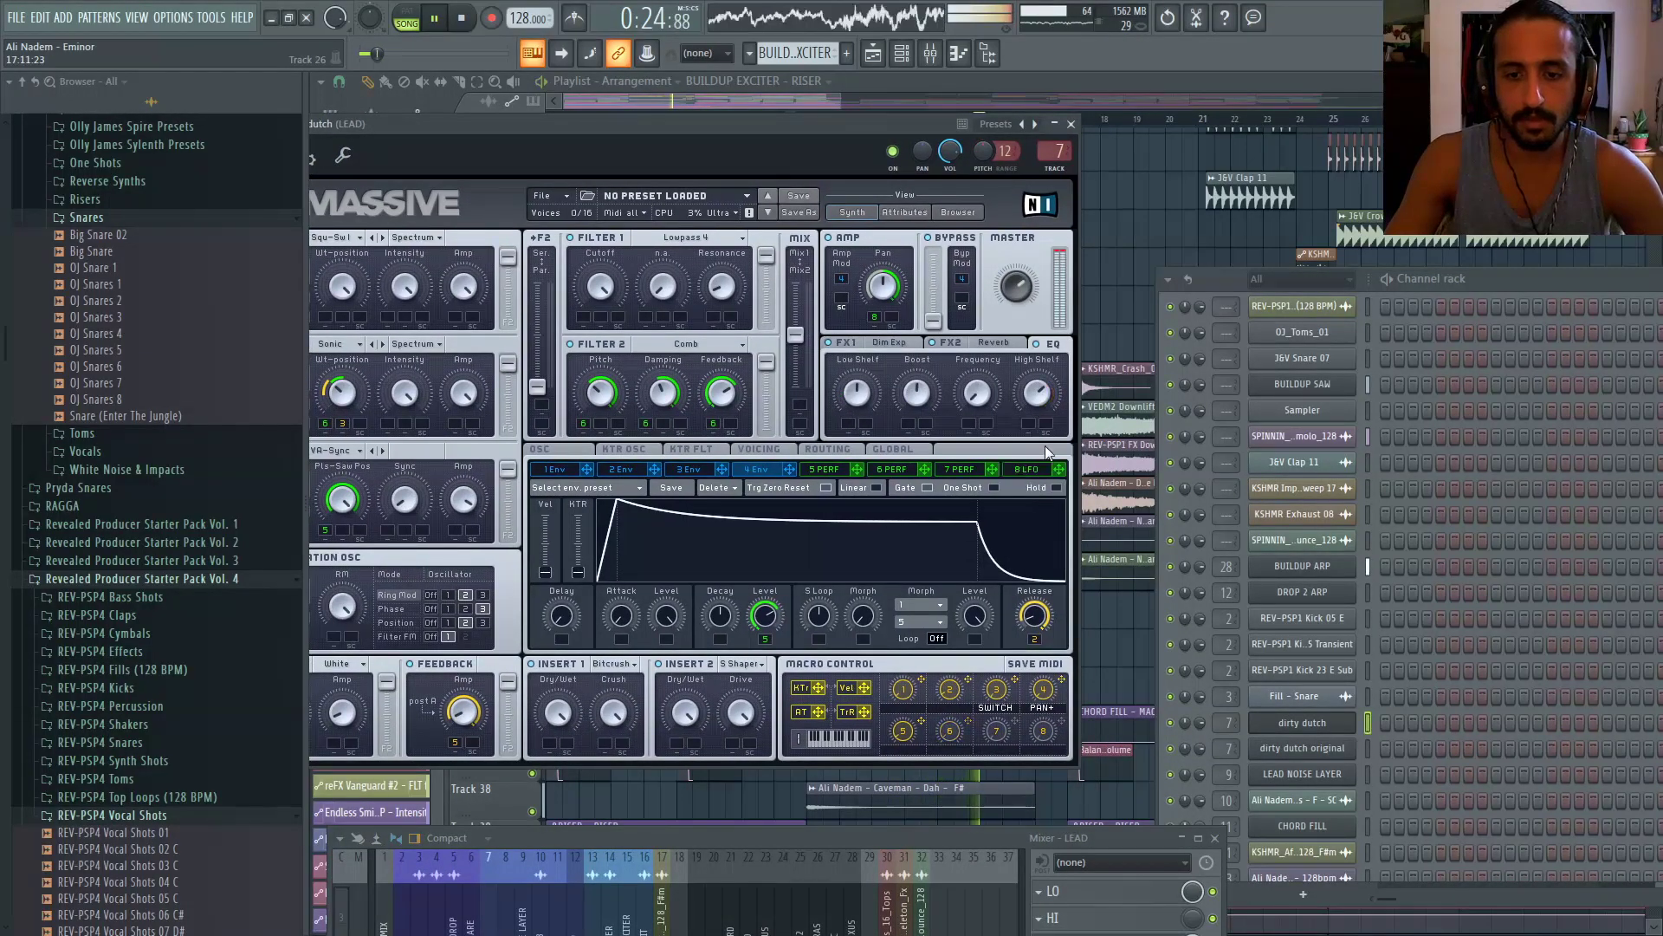
pyautogui.click(1072, 124)
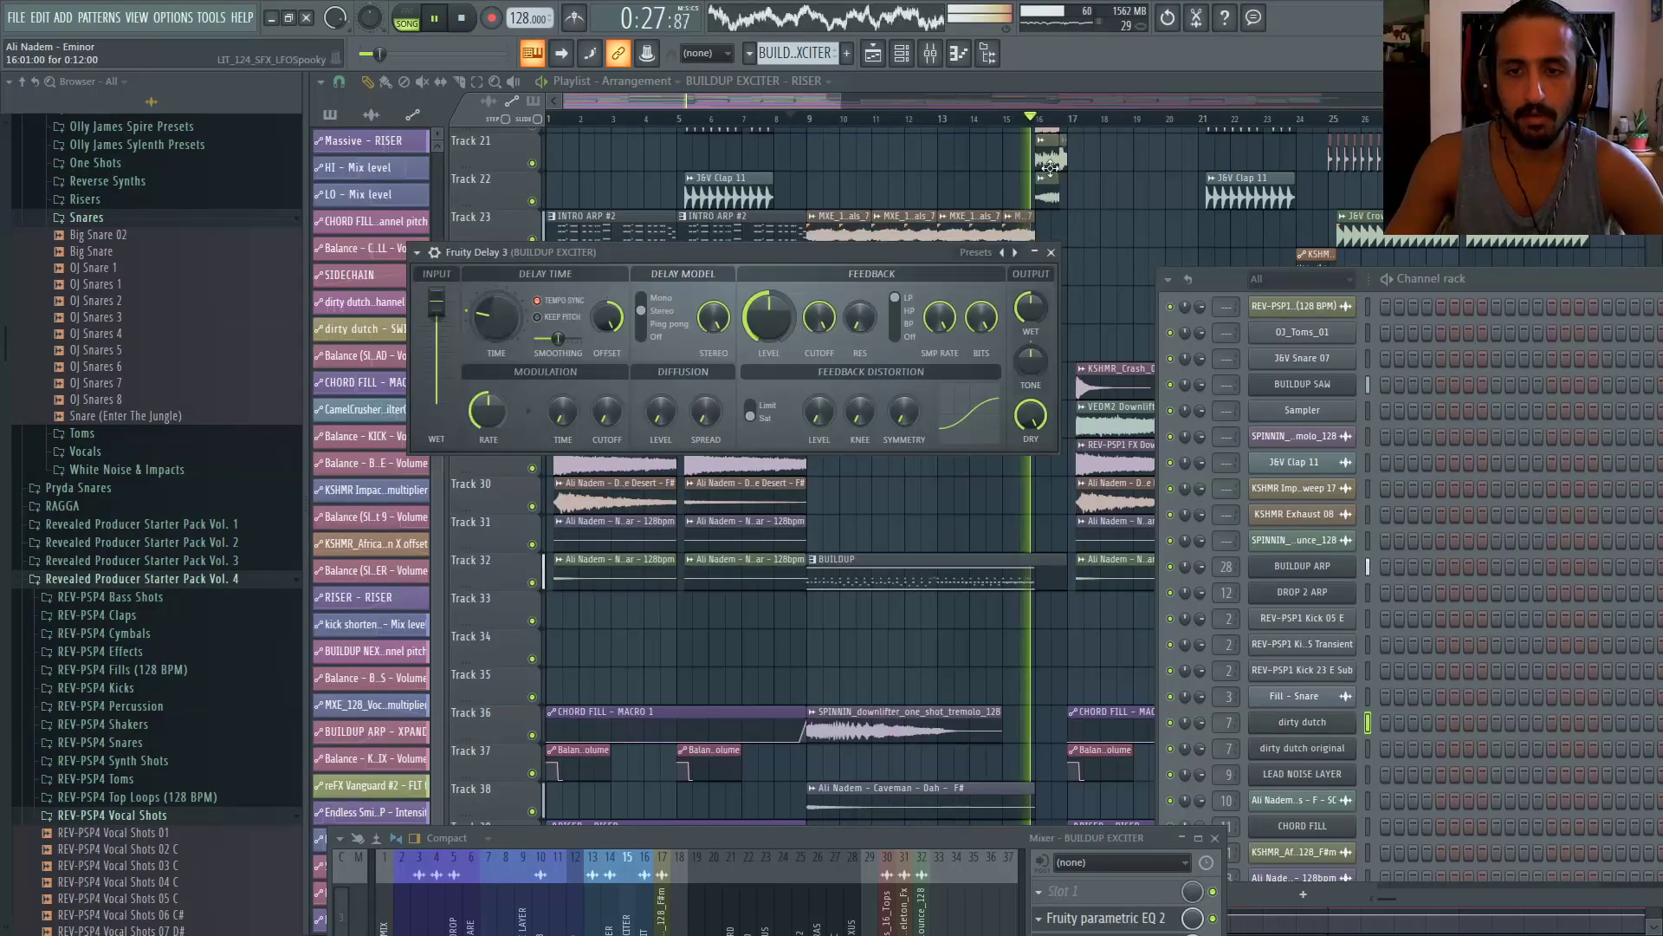
pyautogui.click(1051, 252)
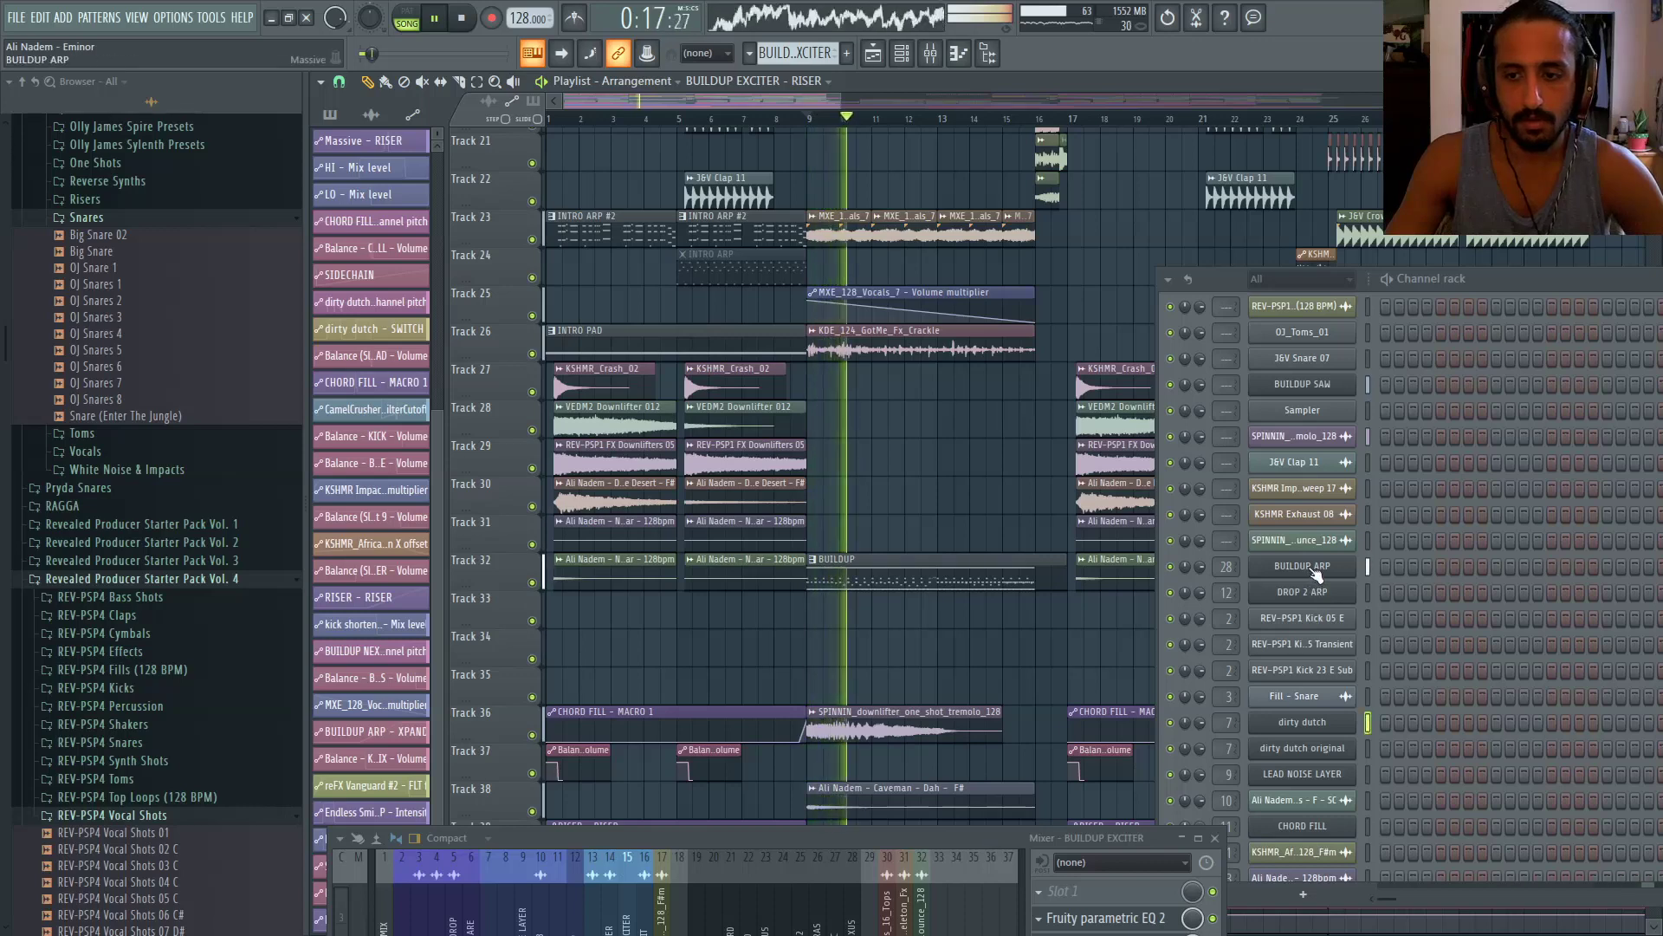
# Reopen the BUILDUP EXCITER Massive, replay the buildup and raise the Filter 1 Cutoff to 100
pyautogui.scroll(-15, 1478, 677)
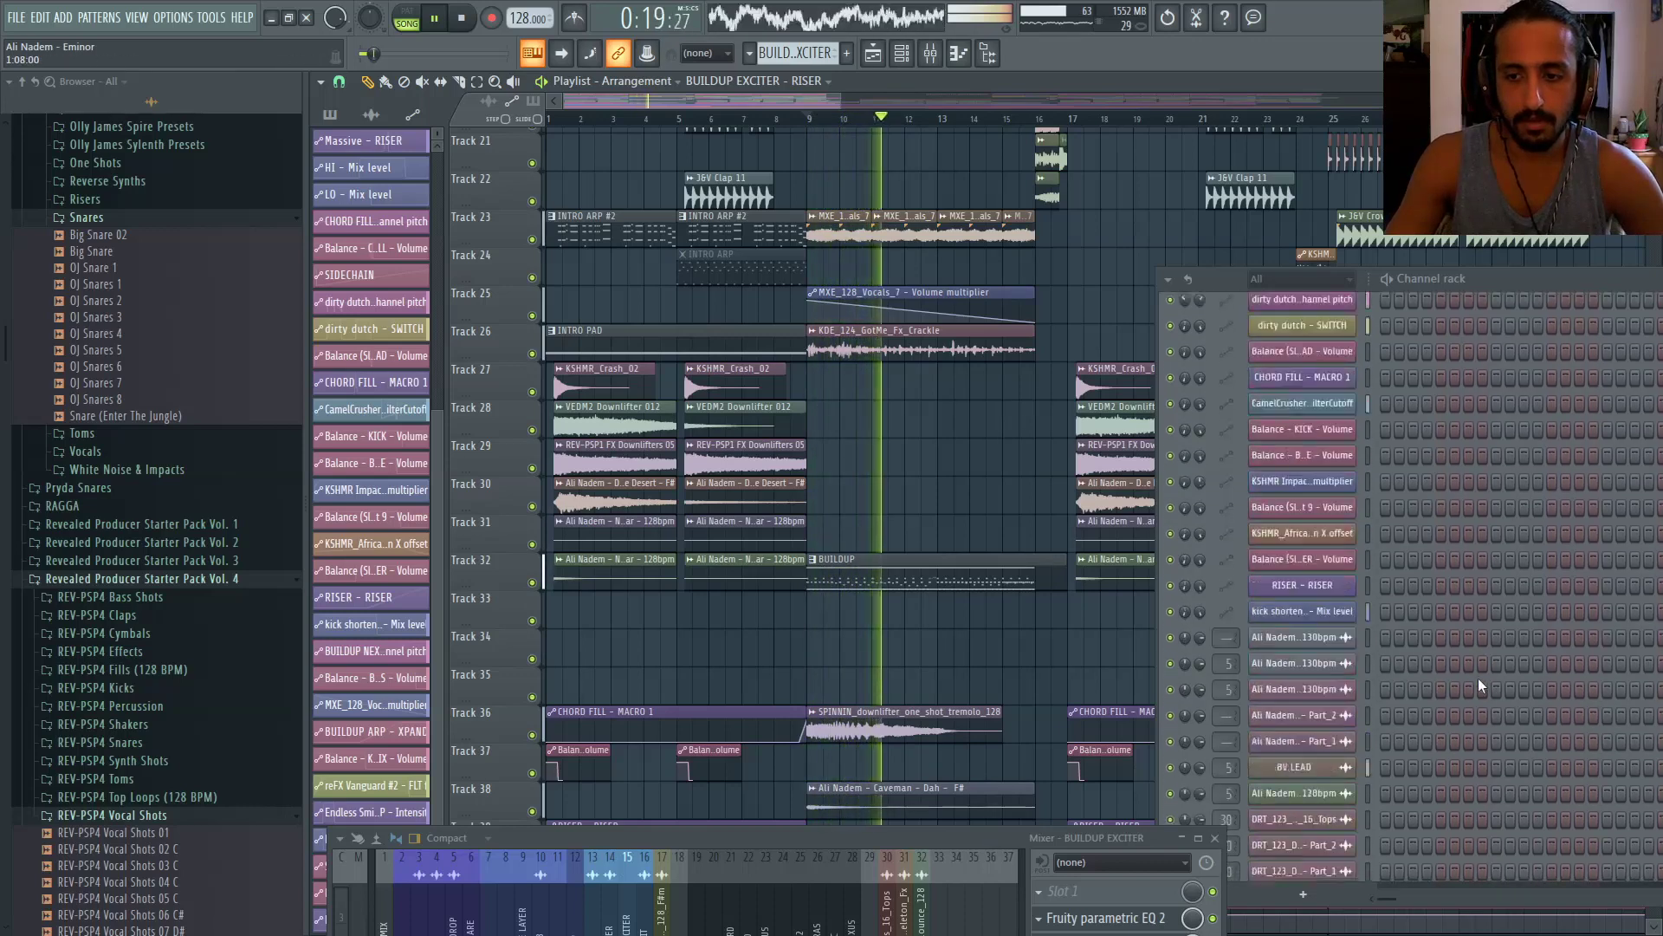
pyautogui.click(1302, 825)
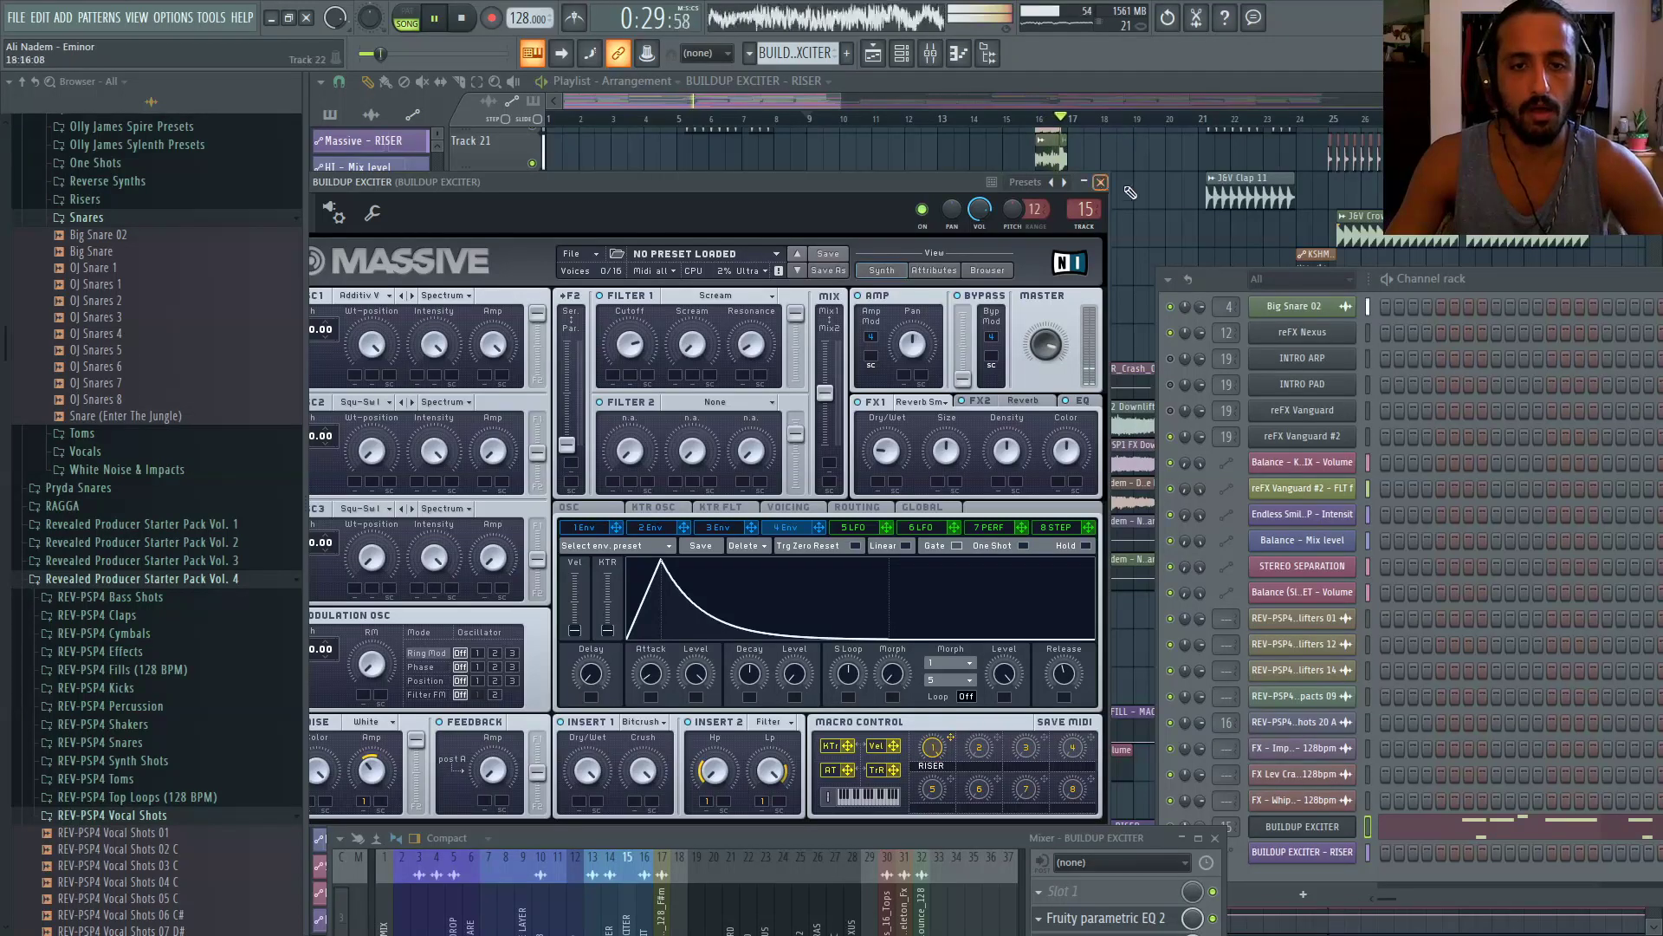
pyautogui.click(770, 114)
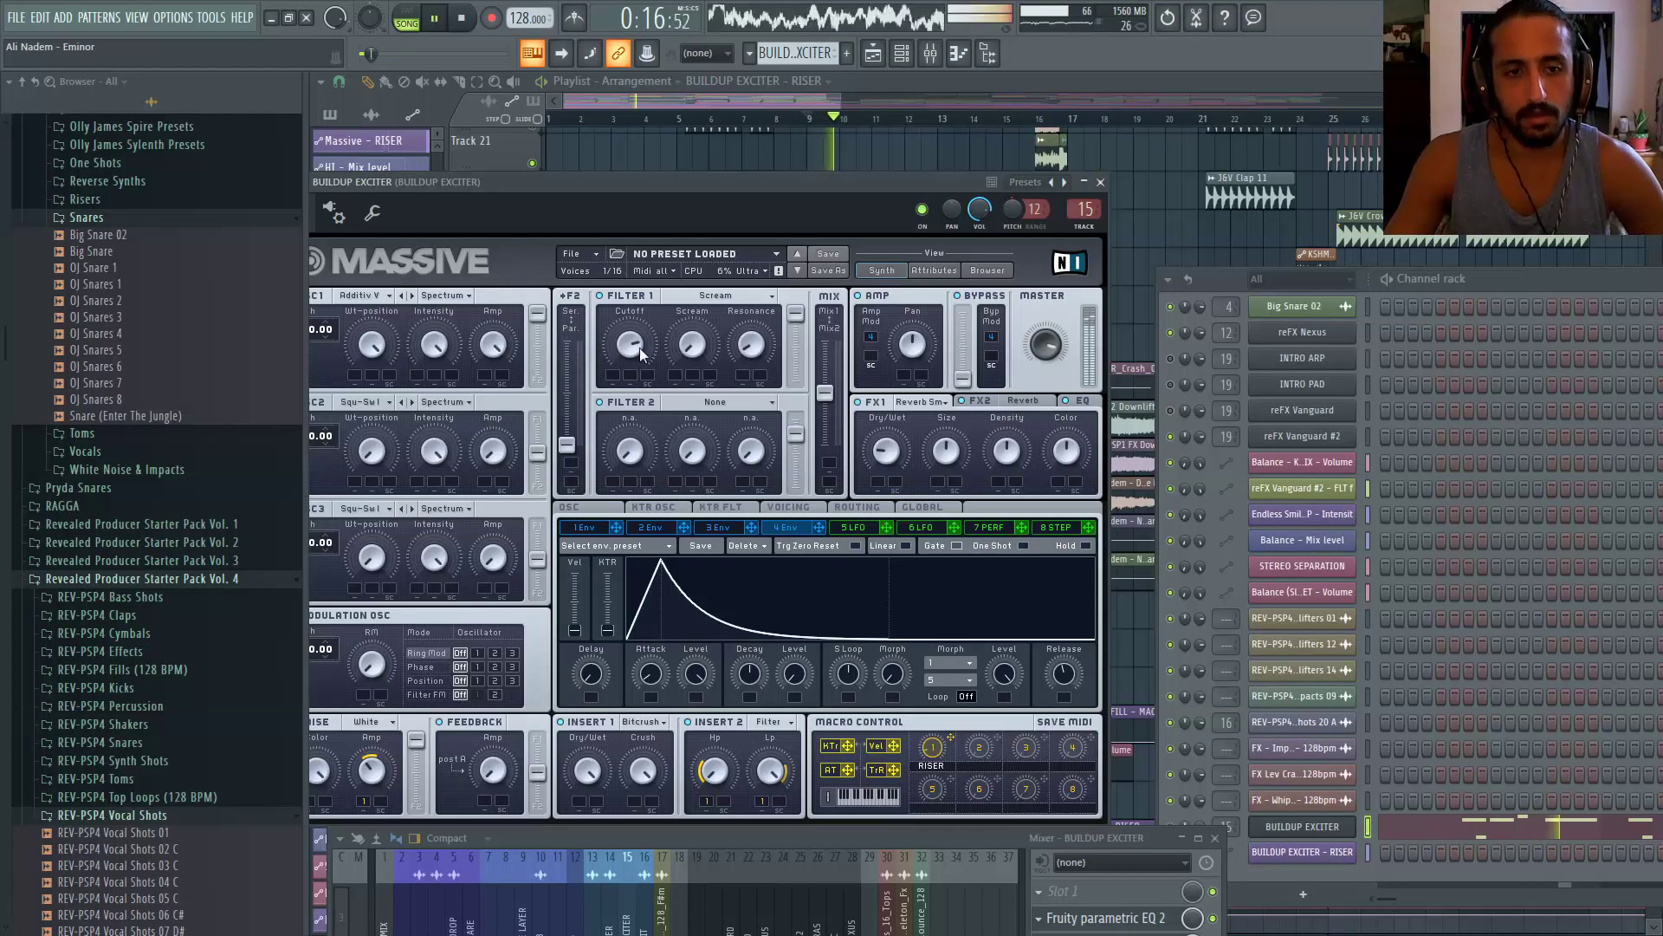
pyautogui.moveTo(640, 349); pyautogui.dragTo(643, 335)
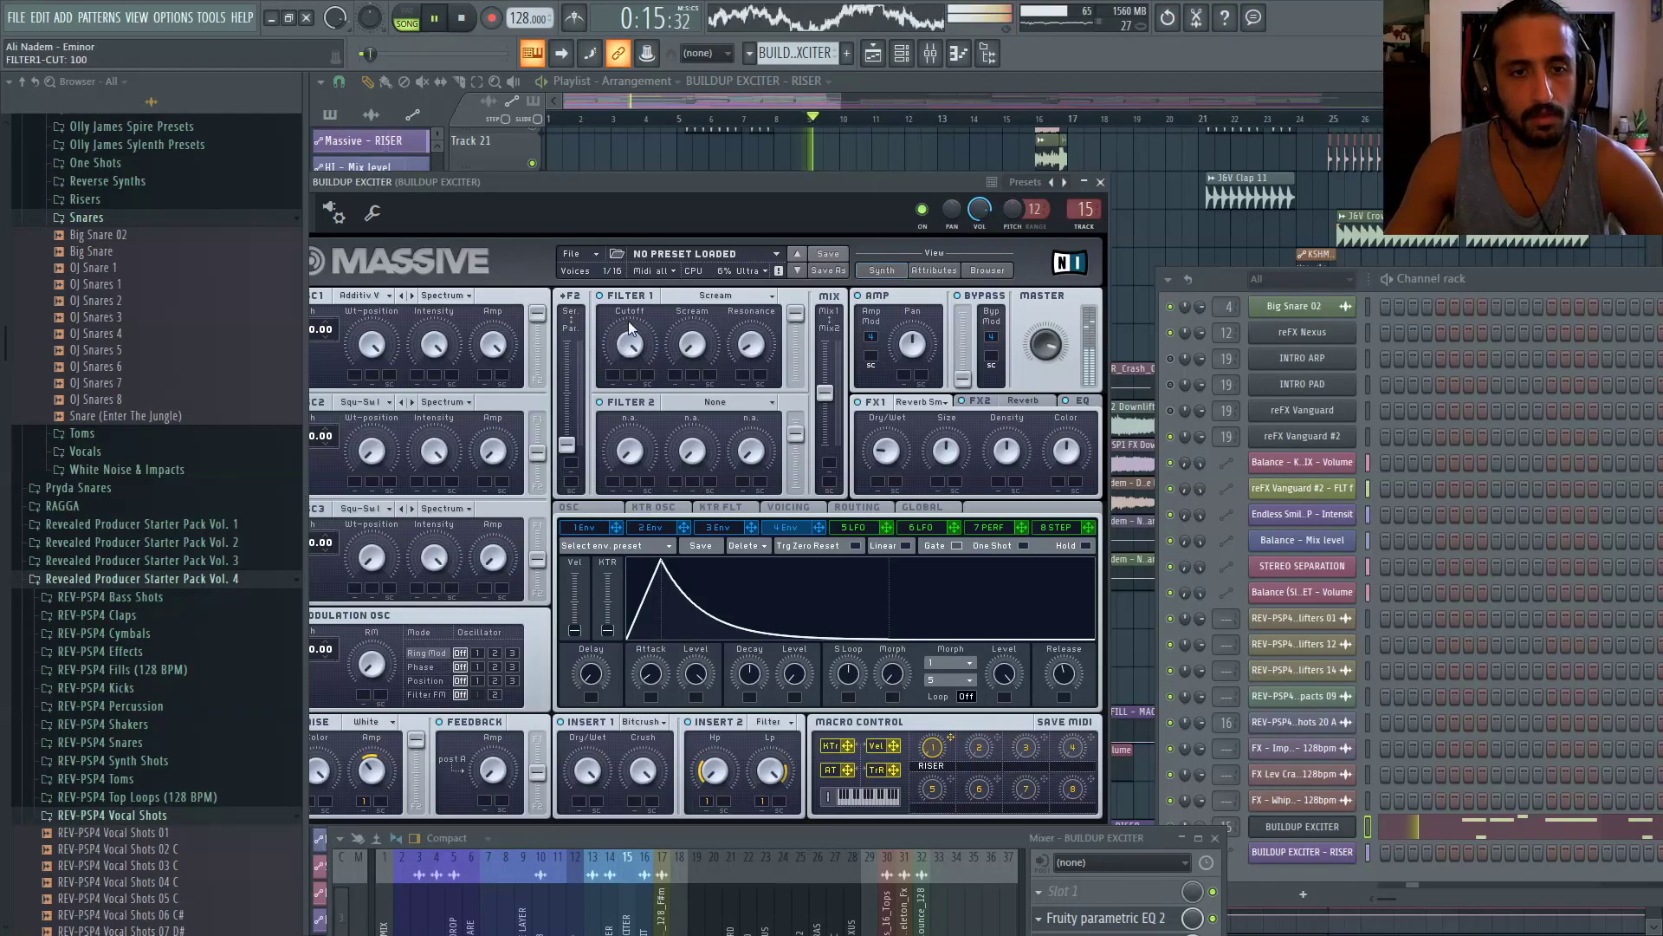
# Assign envelope 1 to the Filter 1 Cutoff with a longer attack and lower decay level, and set the cutoff to 4
pyautogui.click(604, 528)
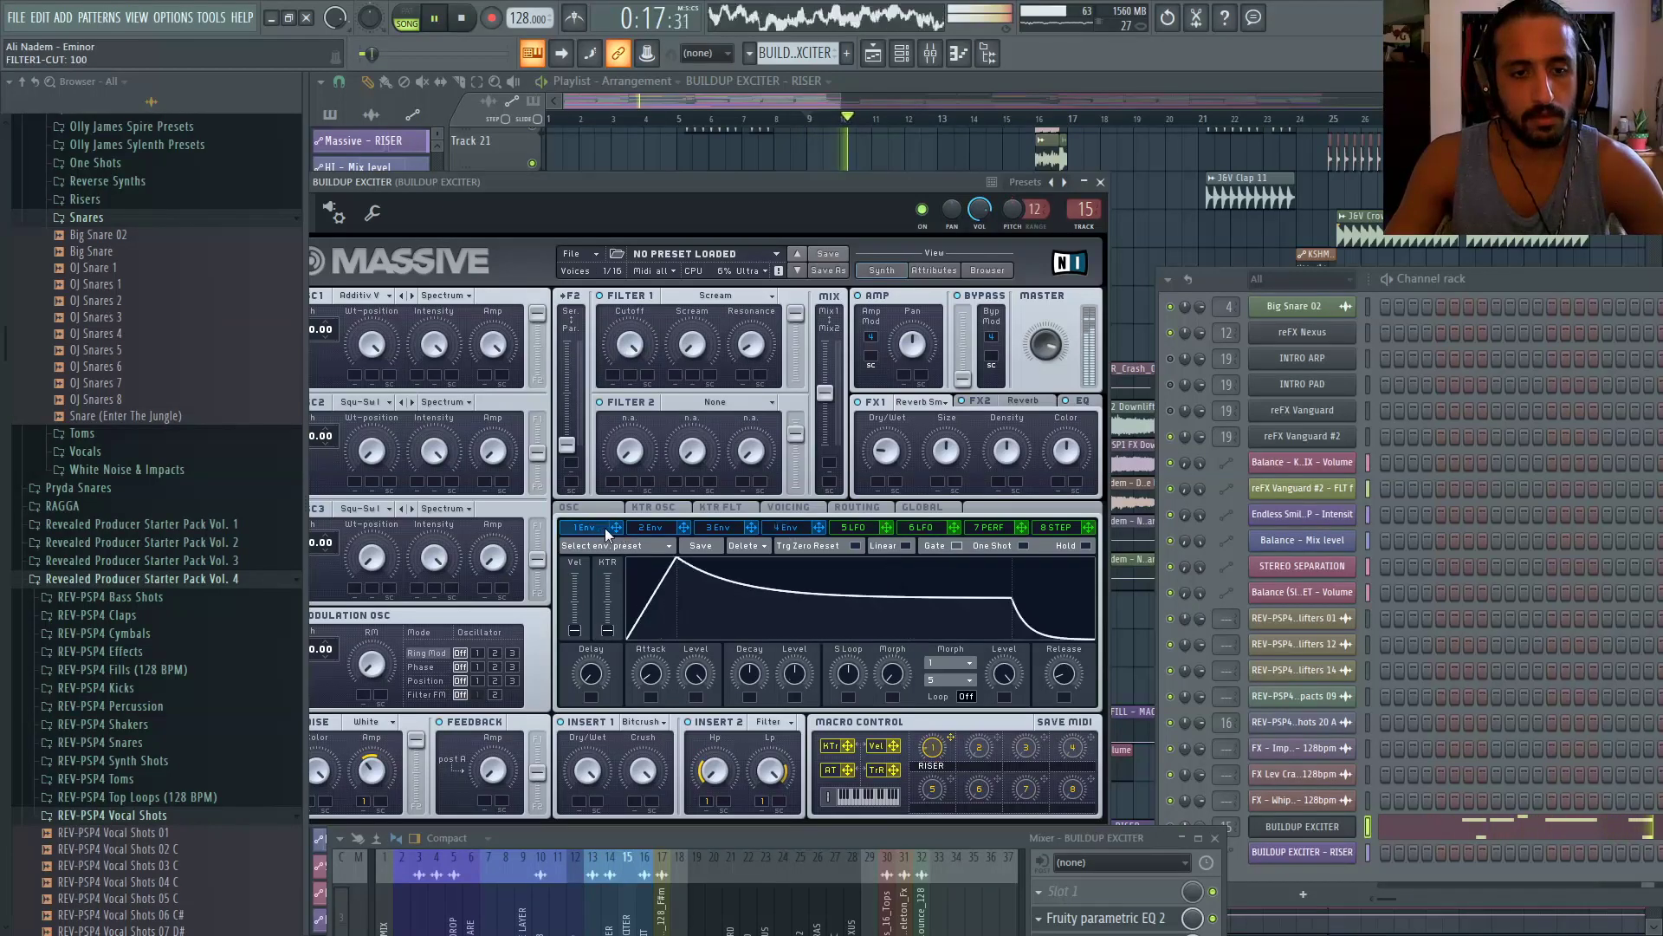
pyautogui.moveTo(625, 205); pyautogui.dragTo(756, 165)
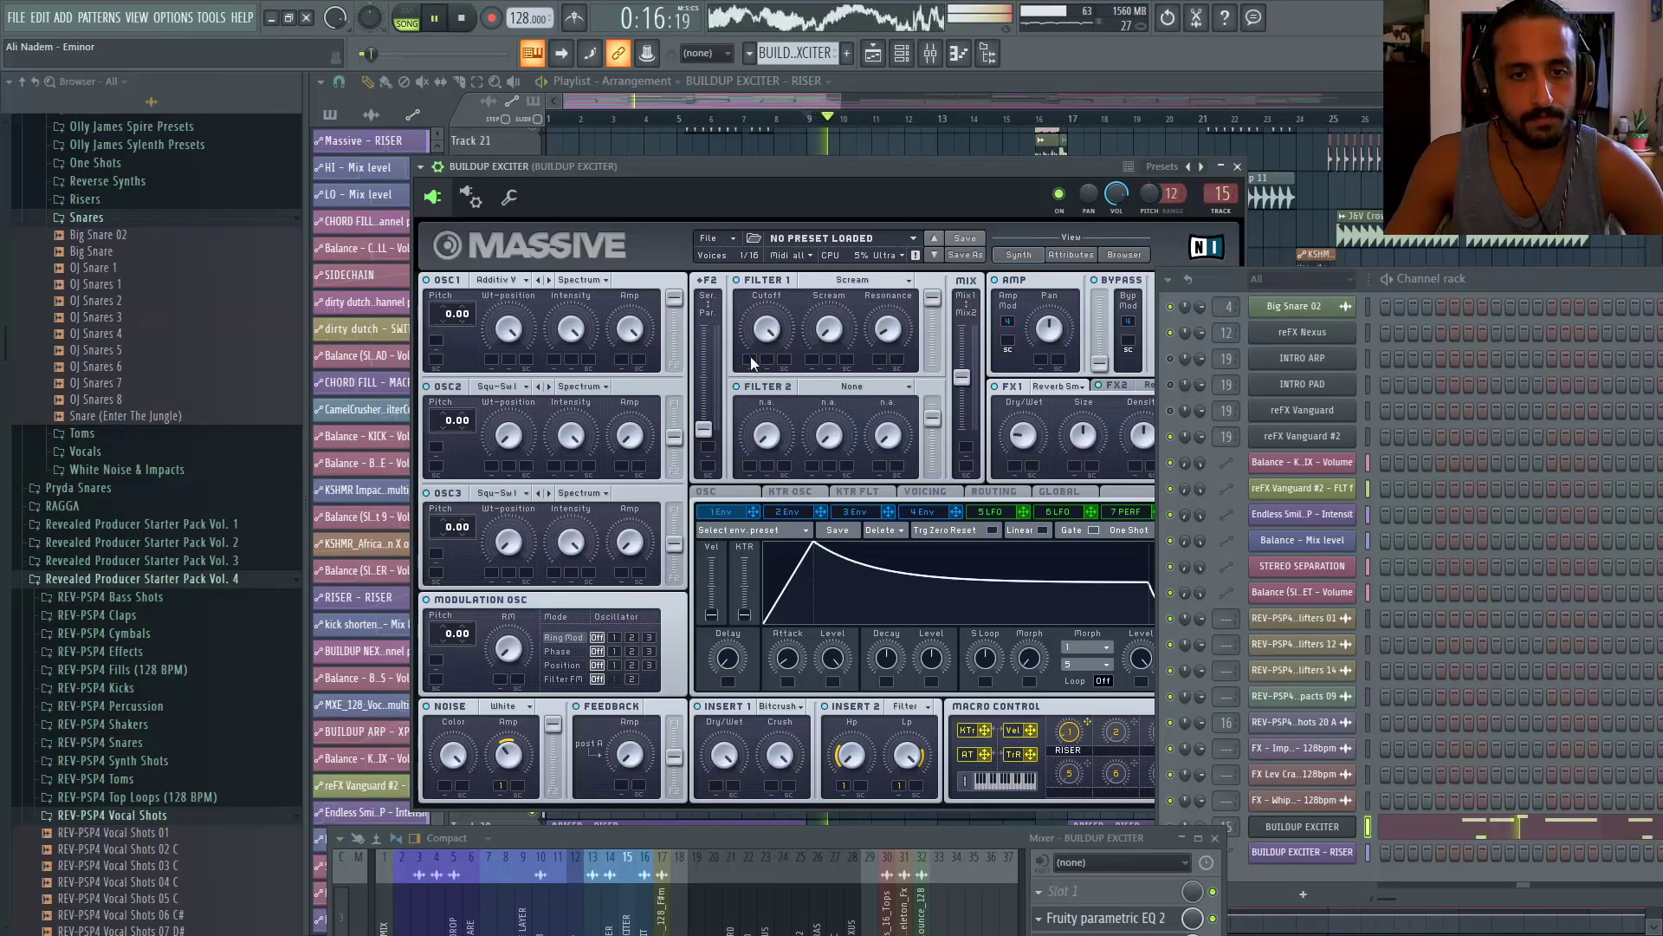
pyautogui.moveTo(786, 662); pyautogui.dragTo(805, 622)
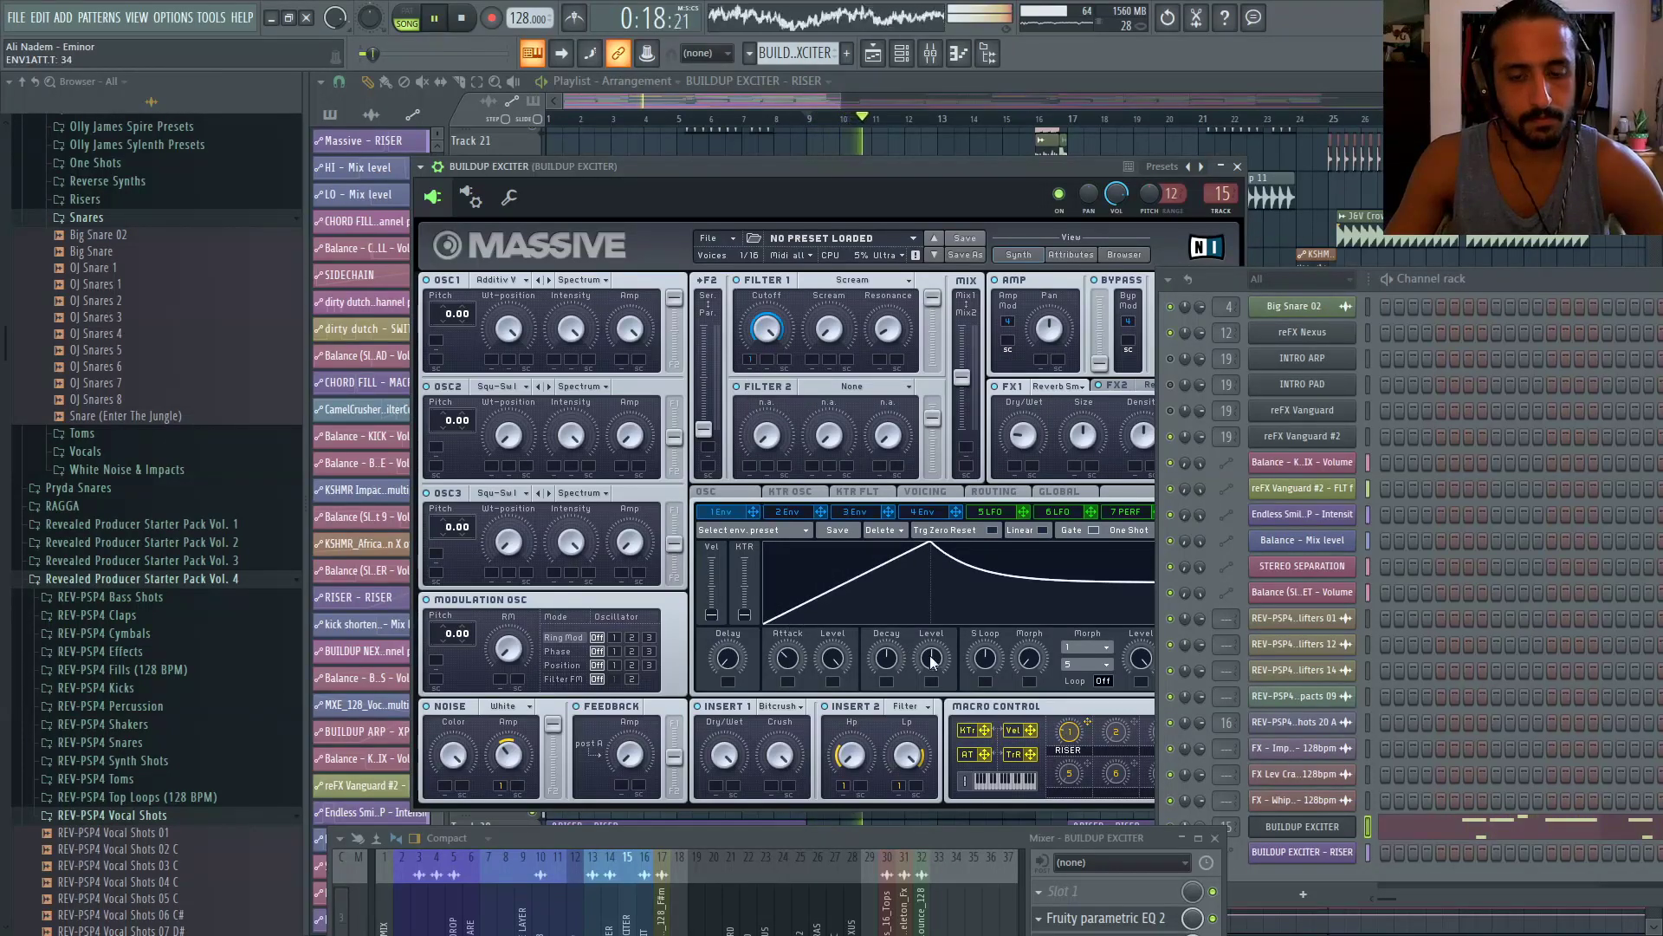
pyautogui.moveTo(933, 660); pyautogui.dragTo(933, 693)
pyautogui.moveTo(787, 659); pyautogui.dragTo(793, 630)
pyautogui.moveTo(766, 332); pyautogui.dragTo(763, 466)
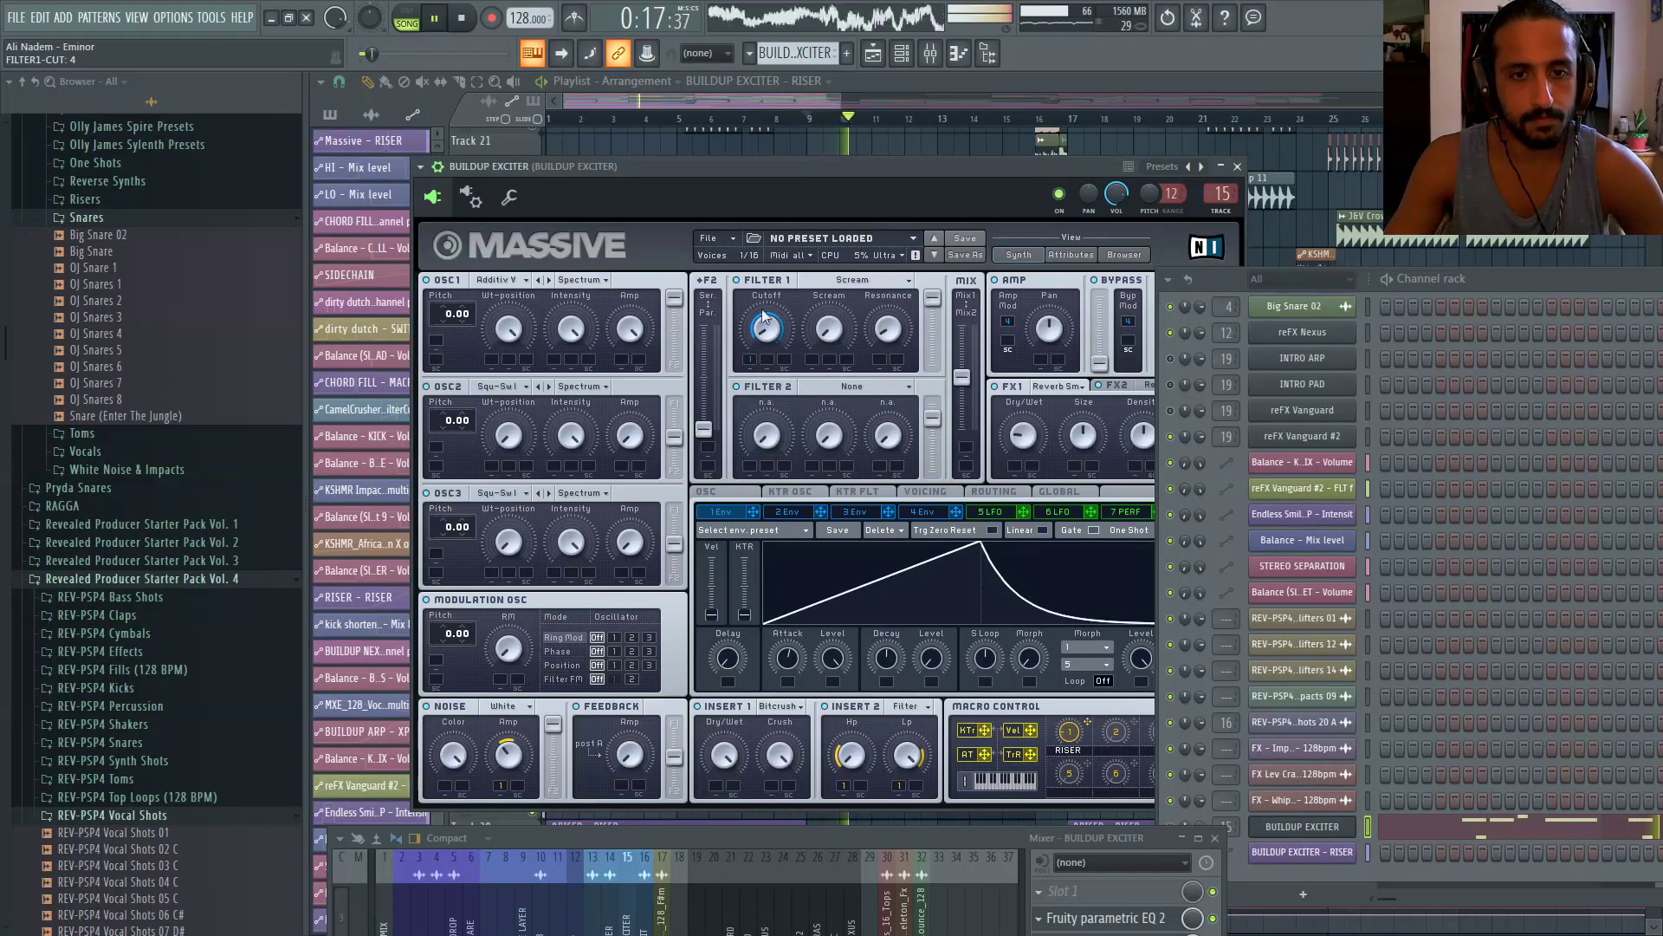
# Set envelope 1's attack to 24 and its decay level to 100
pyautogui.moveTo(788, 657); pyautogui.dragTo(790, 704)
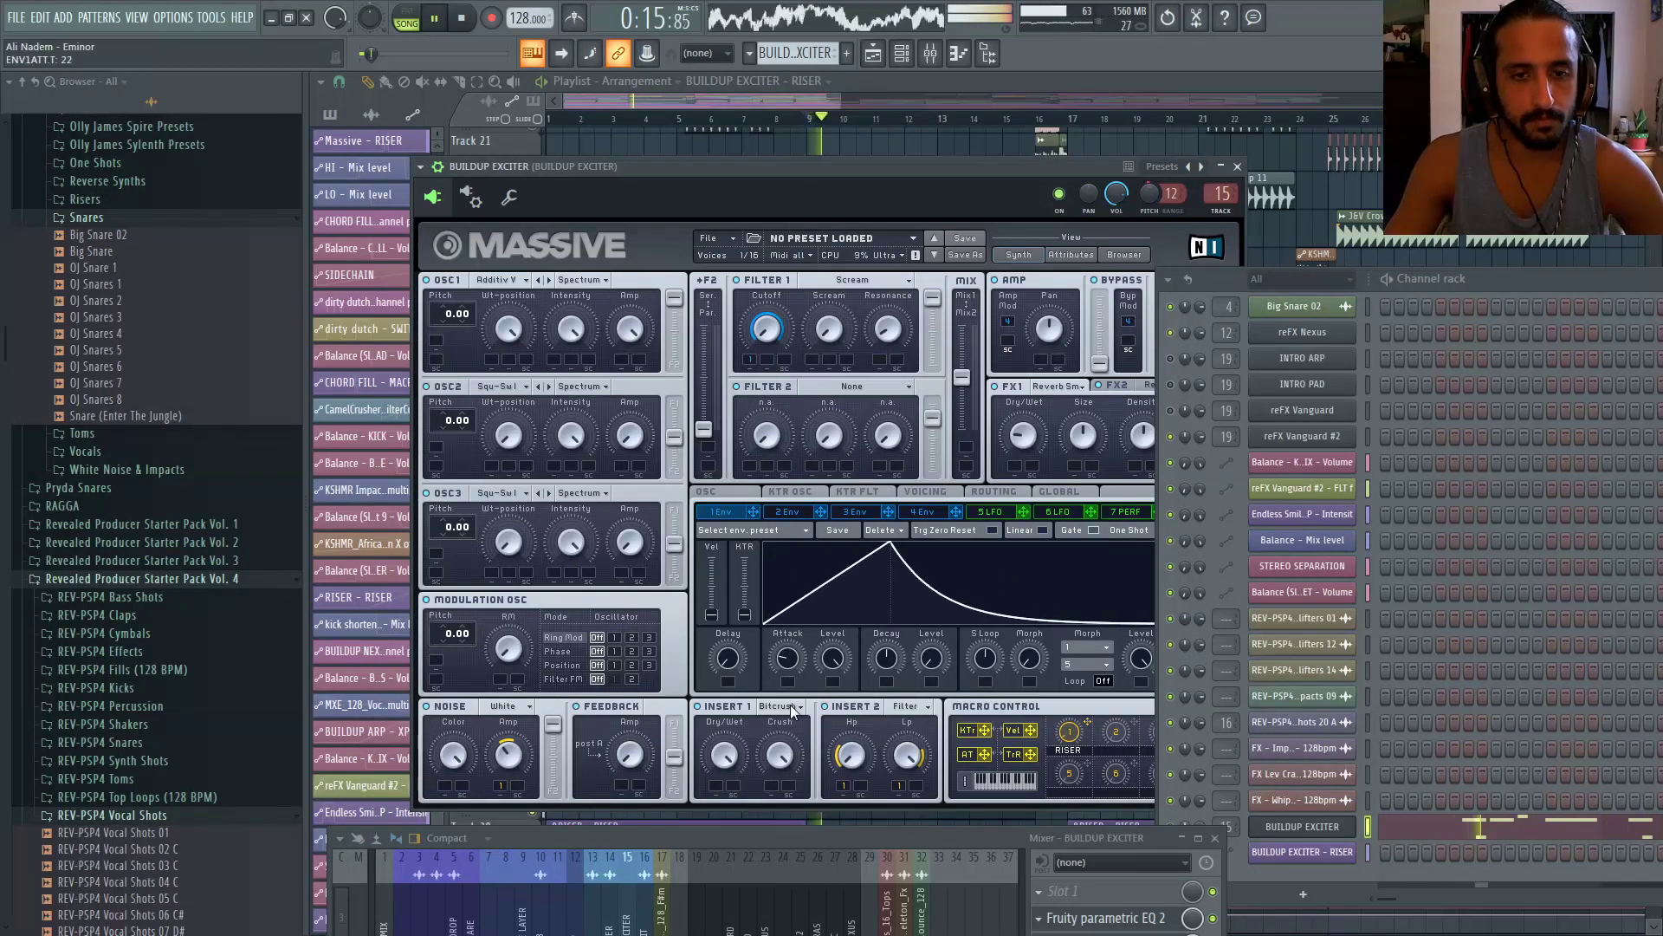
pyautogui.moveTo(938, 678); pyautogui.dragTo(938, 513)
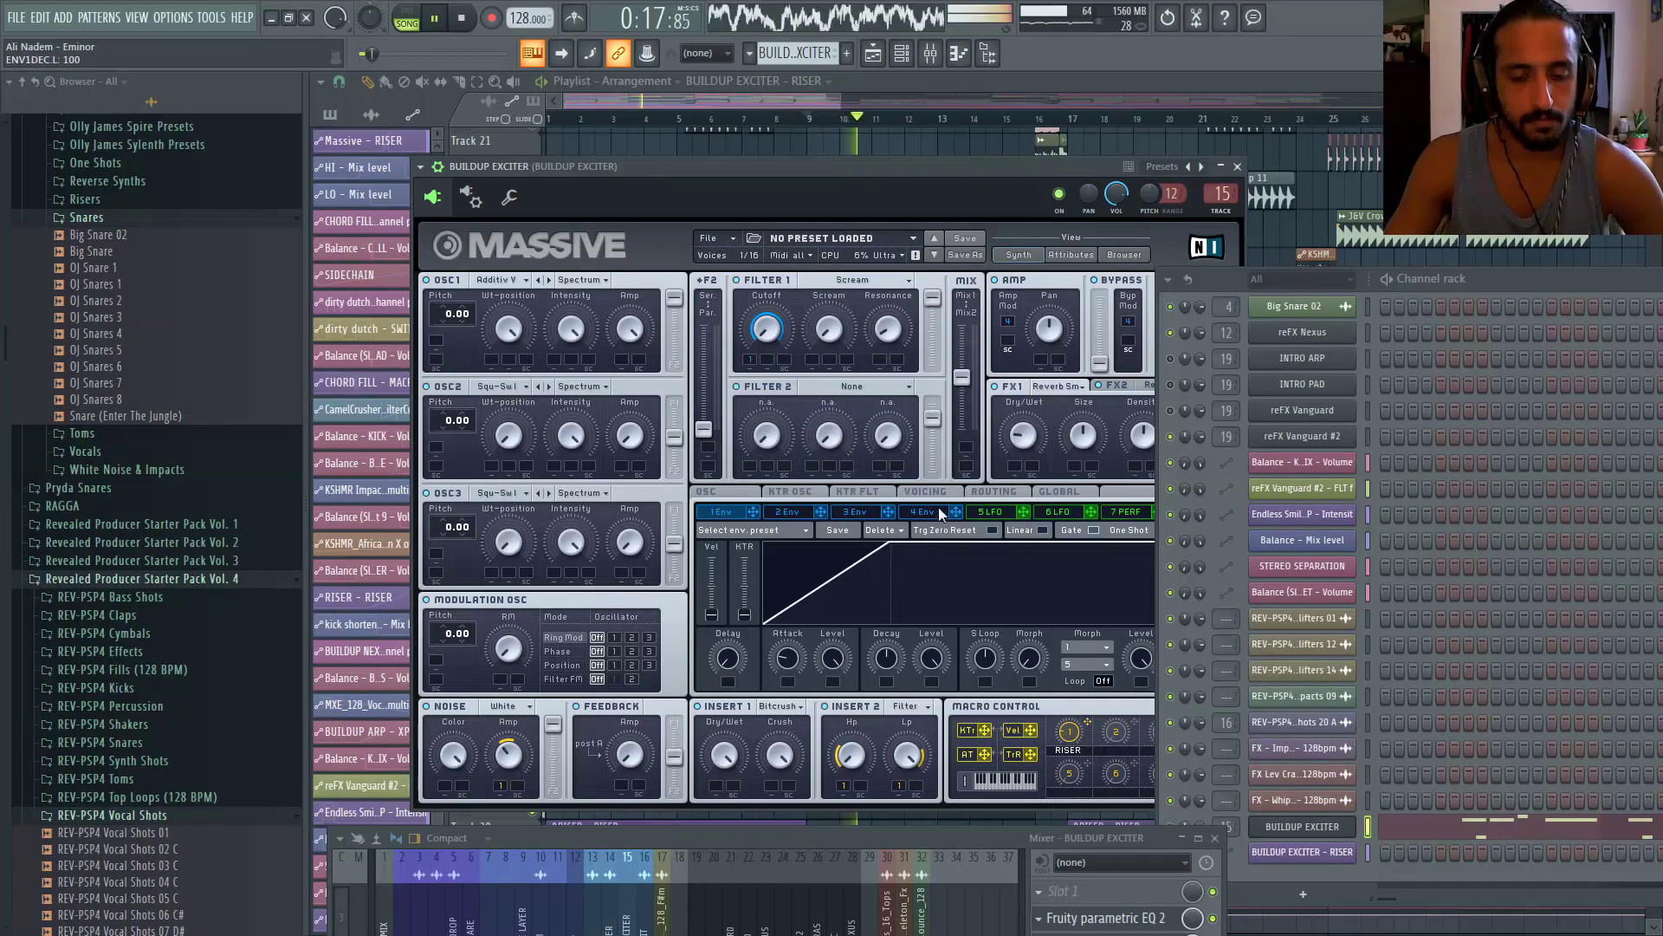
pyautogui.moveTo(785, 664)
pyautogui.mouseDown()
pyautogui.moveTo(783, 625)
pyautogui.moveTo(786, 665)
pyautogui.mouseUp()
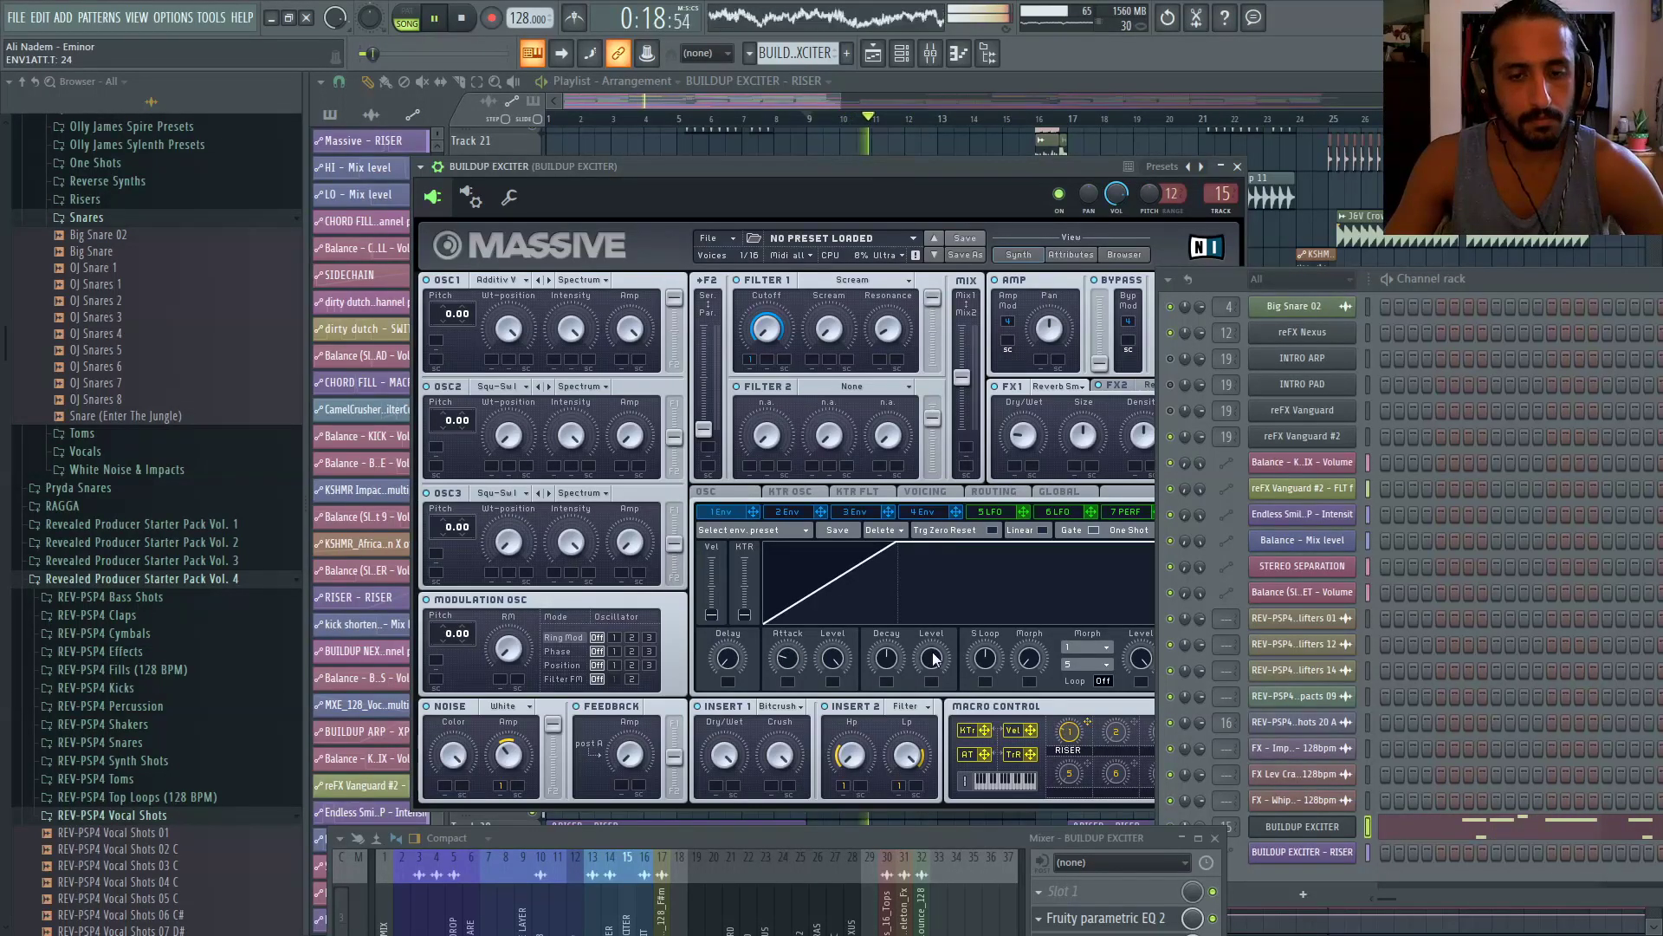
# Loop the BUILDUP EXCITER pattern on its own and adjust envelope 1's attack, with its decay level at 0
pyautogui.moveTo(793, 662); pyautogui.dragTo(794, 656)
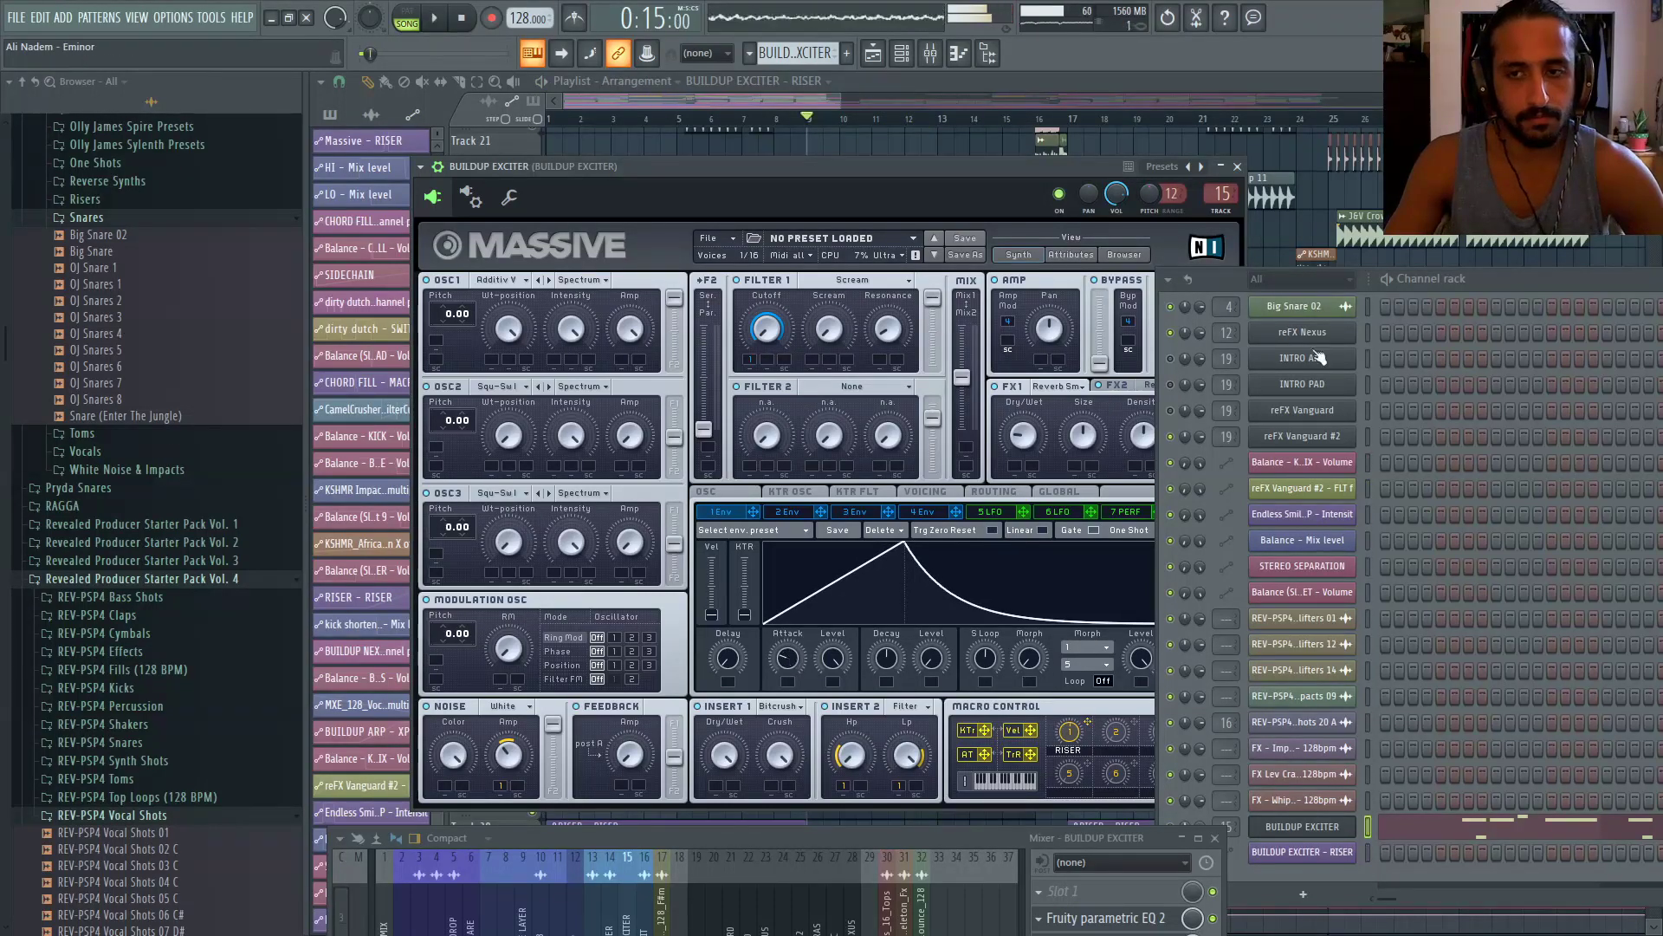
pyautogui.press('l')
pyautogui.press('space')
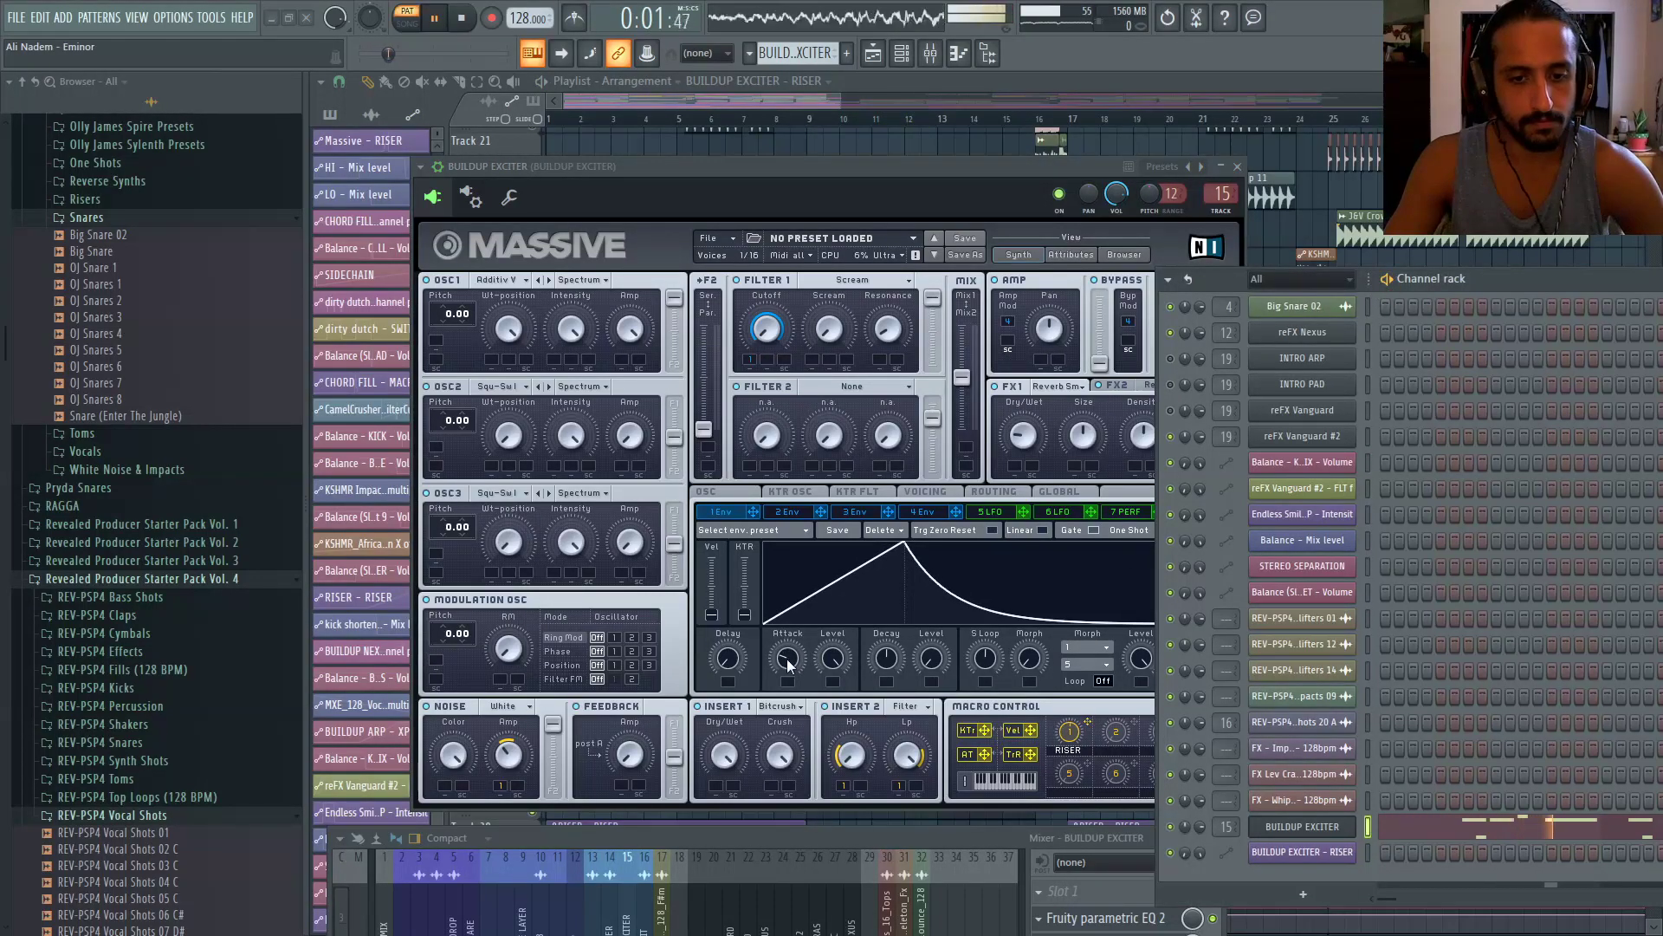
pyautogui.moveTo(788, 659); pyautogui.dragTo(788, 670)
pyautogui.moveTo(935, 658); pyautogui.dragTo(936, 654)
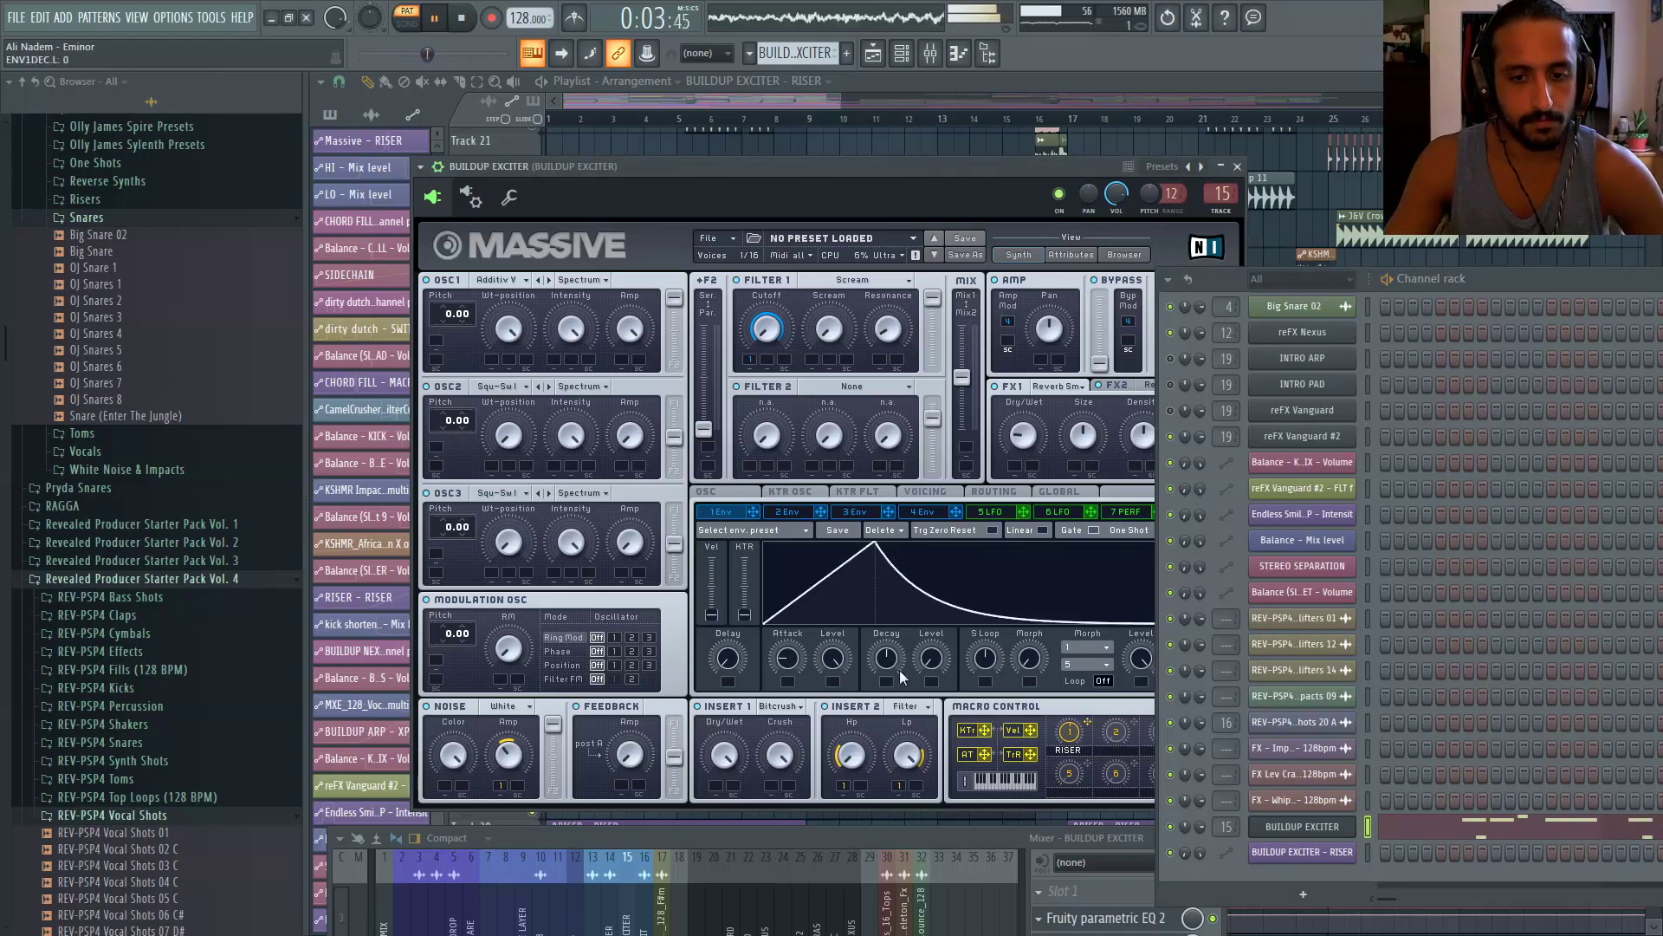
# Shape envelope 1 into a very short attack followed by a gradual decay while the pattern loops
pyautogui.moveTo(787, 658); pyautogui.dragTo(792, 639)
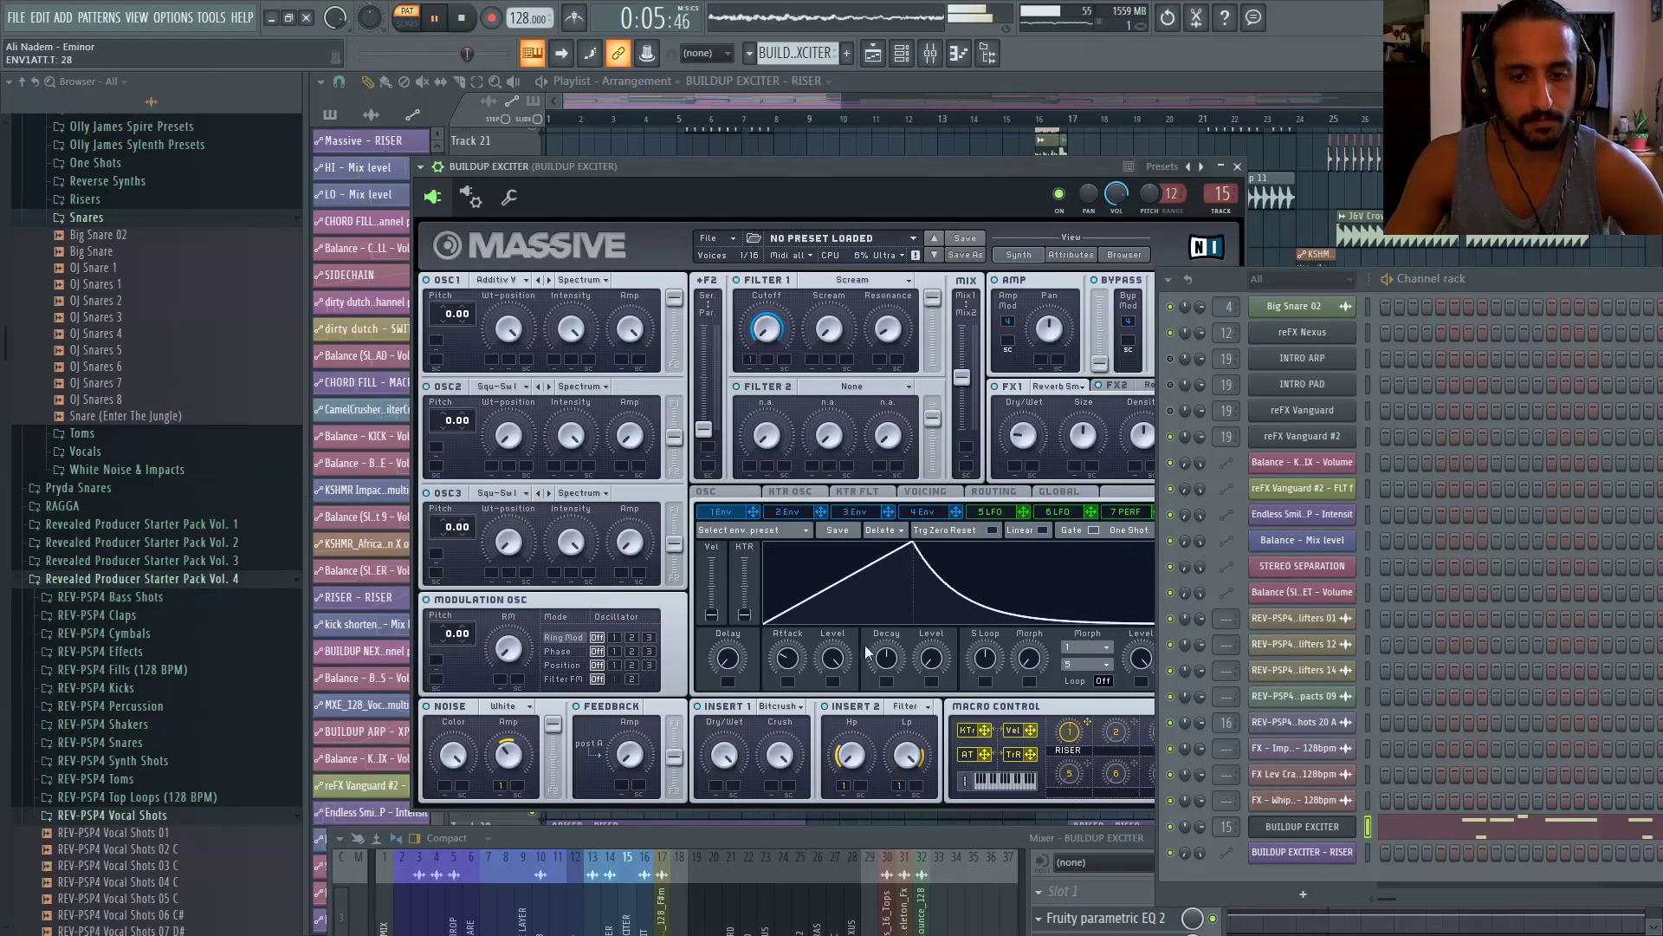
pyautogui.moveTo(887, 658); pyautogui.dragTo(888, 633)
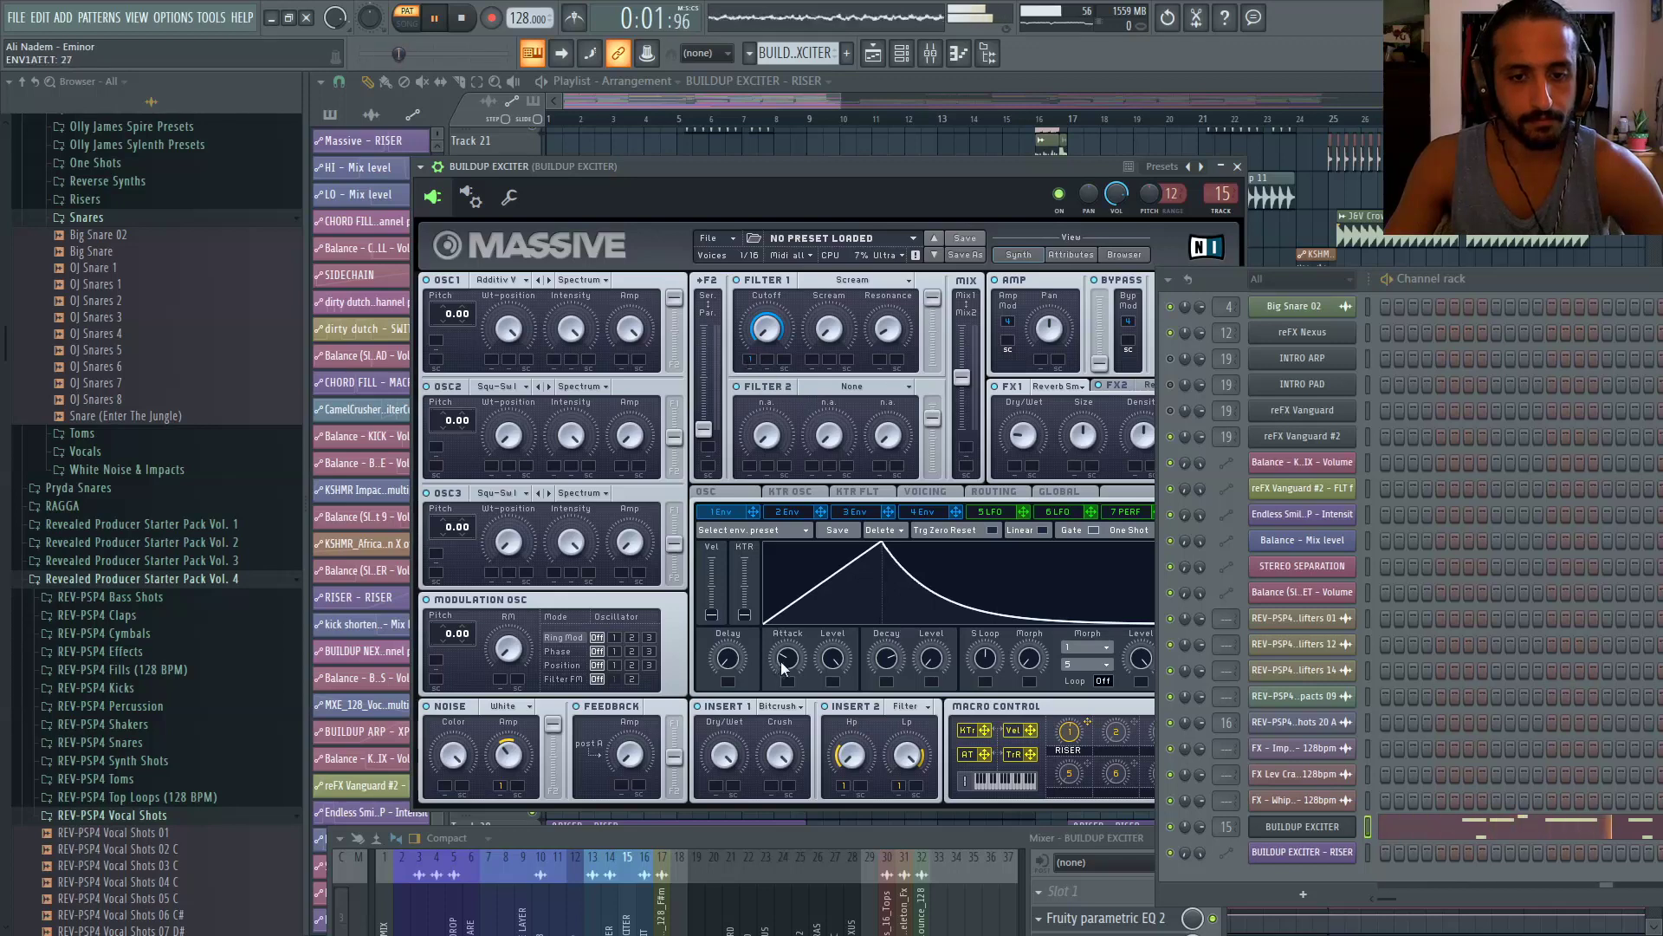
pyautogui.moveTo(782, 662); pyautogui.dragTo(780, 714)
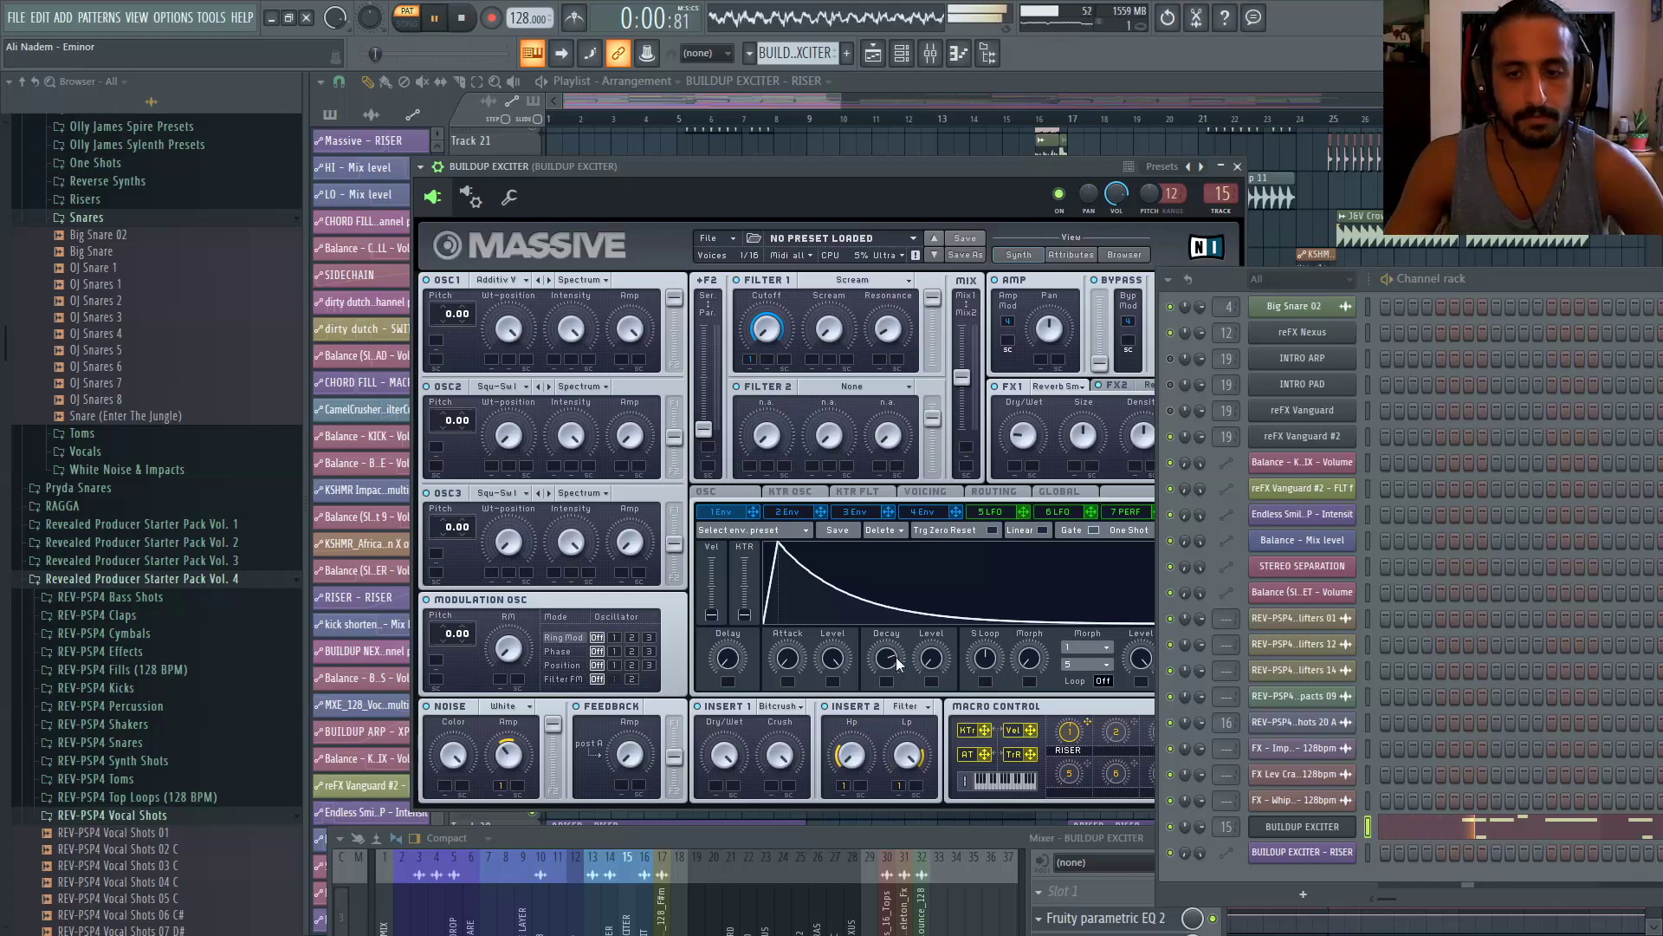
pyautogui.moveTo(885, 664); pyautogui.dragTo(876, 698)
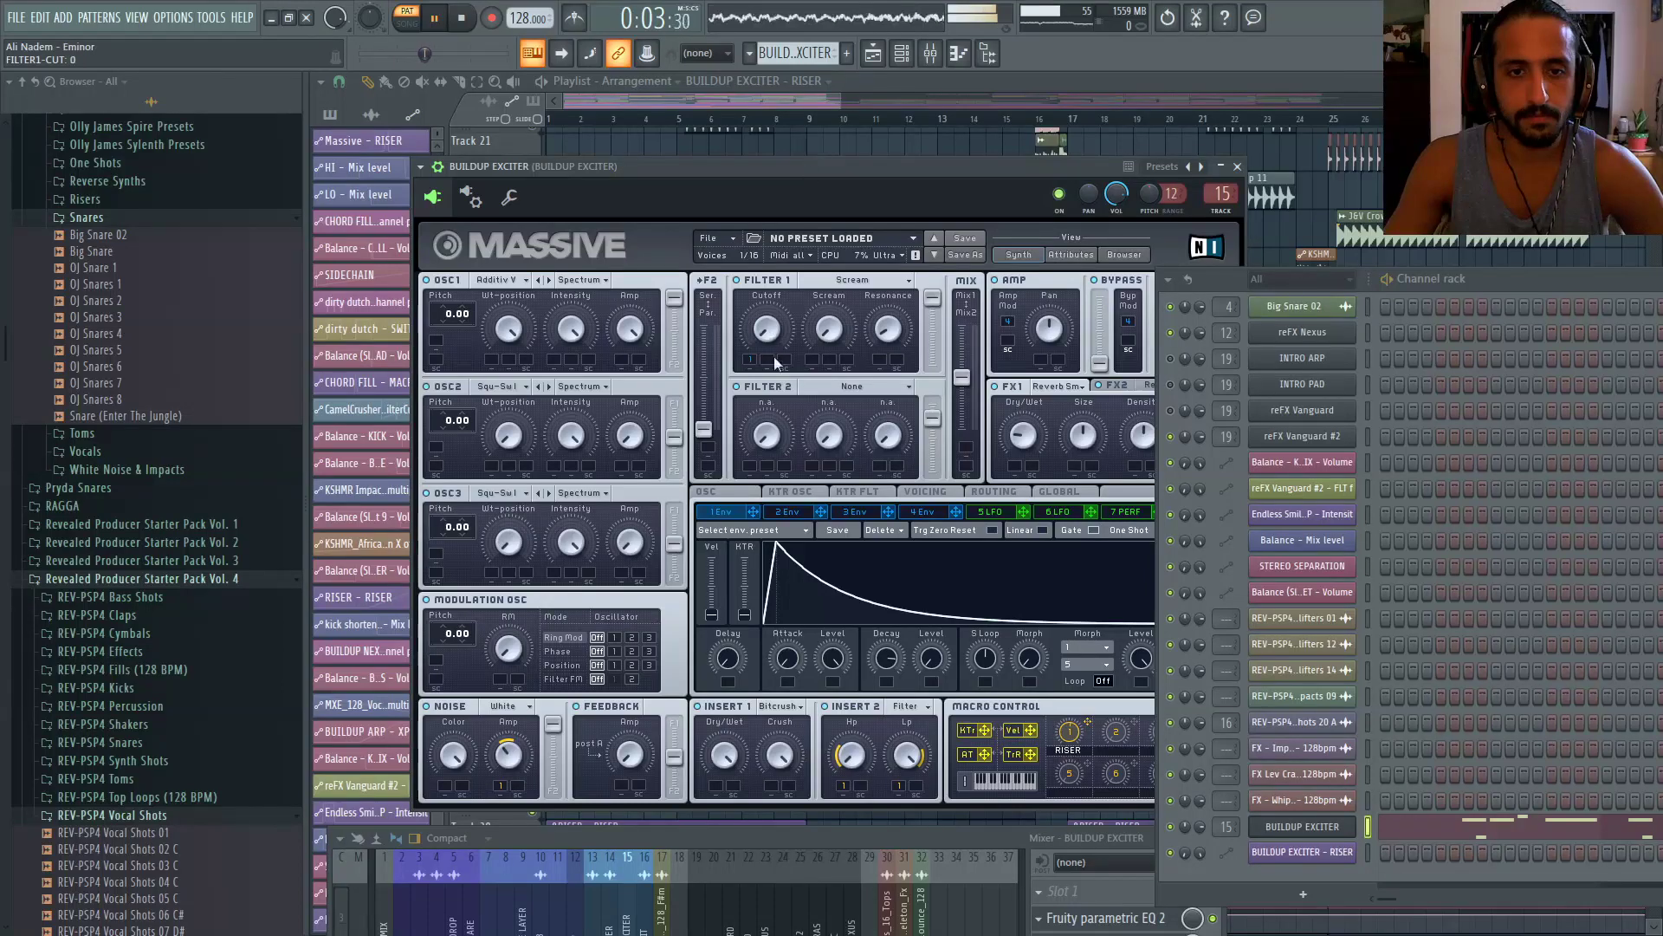
# Replace Fruity Delay 3 on the BUILDUP EXCITER mixer insert with H-Delay Stereo
pyautogui.moveTo(858, 834); pyautogui.dragTo(866, 677)
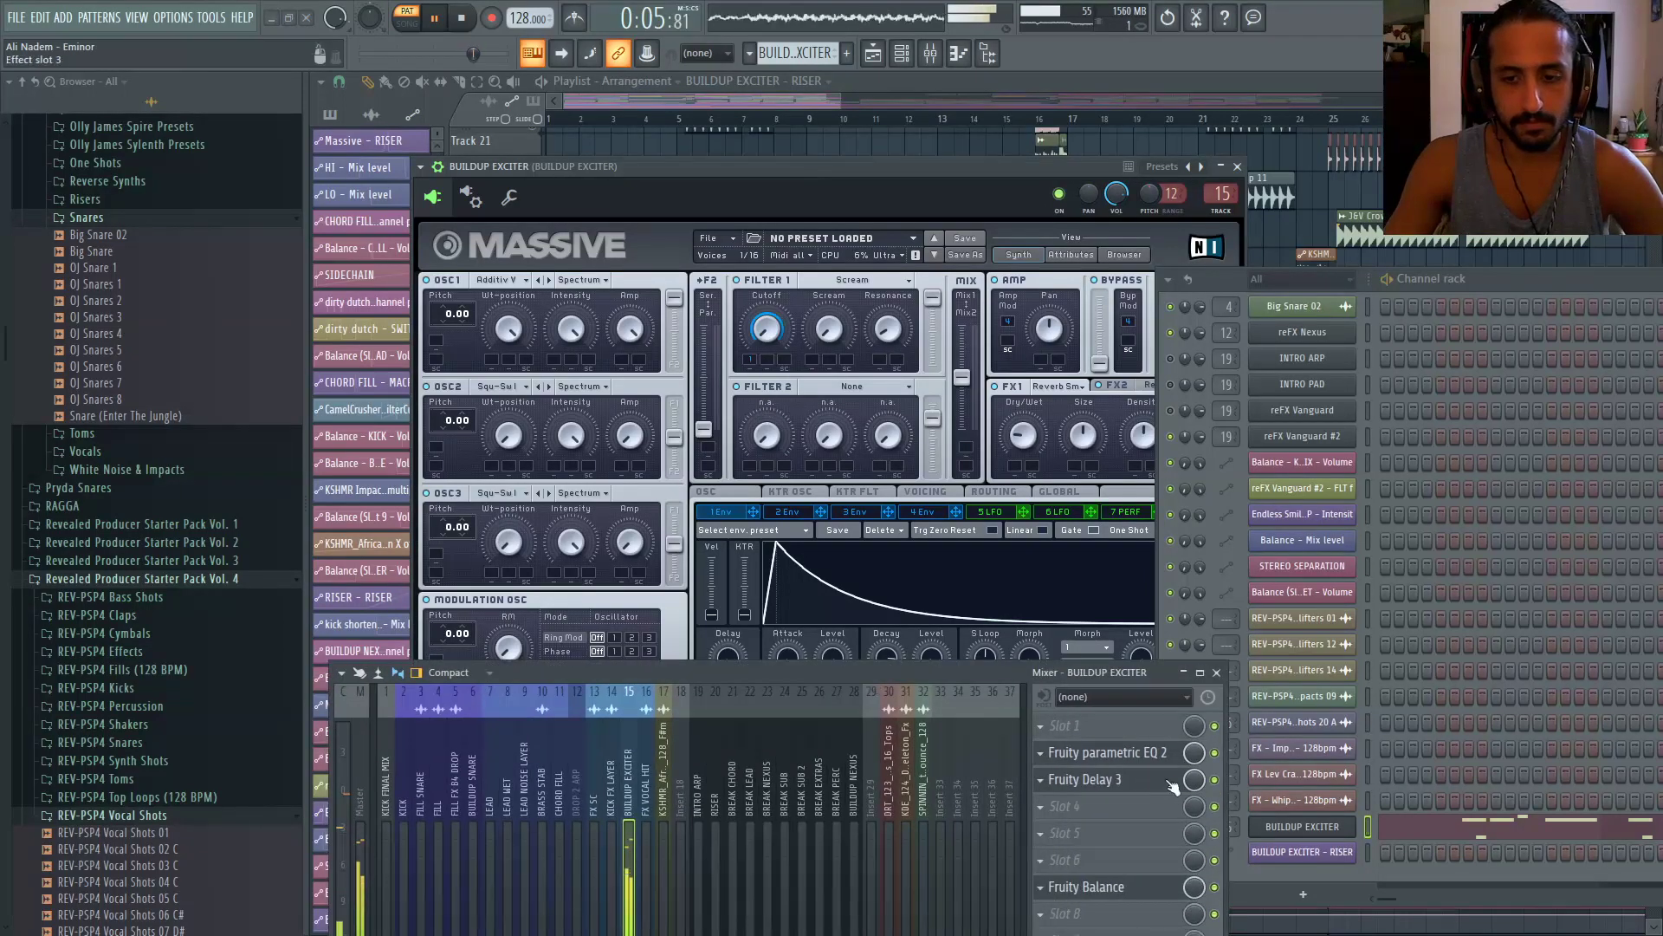
pyautogui.click(1109, 779)
pyautogui.moveTo(822, 313); pyautogui.dragTo(821, 369)
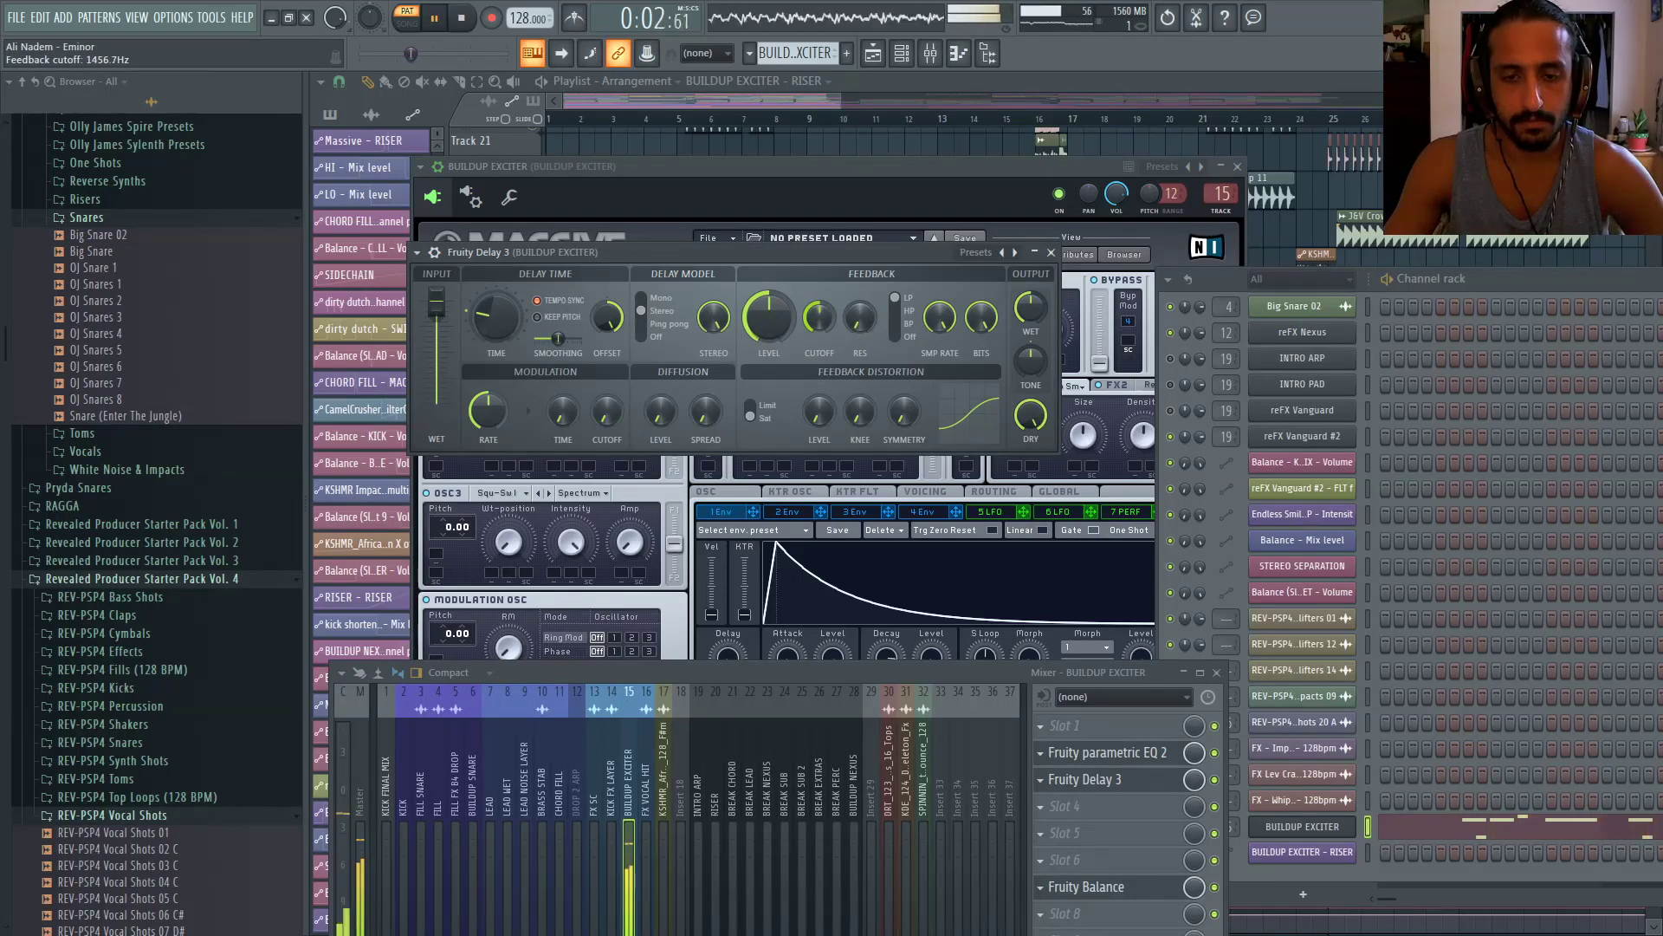
pyautogui.click(1047, 784)
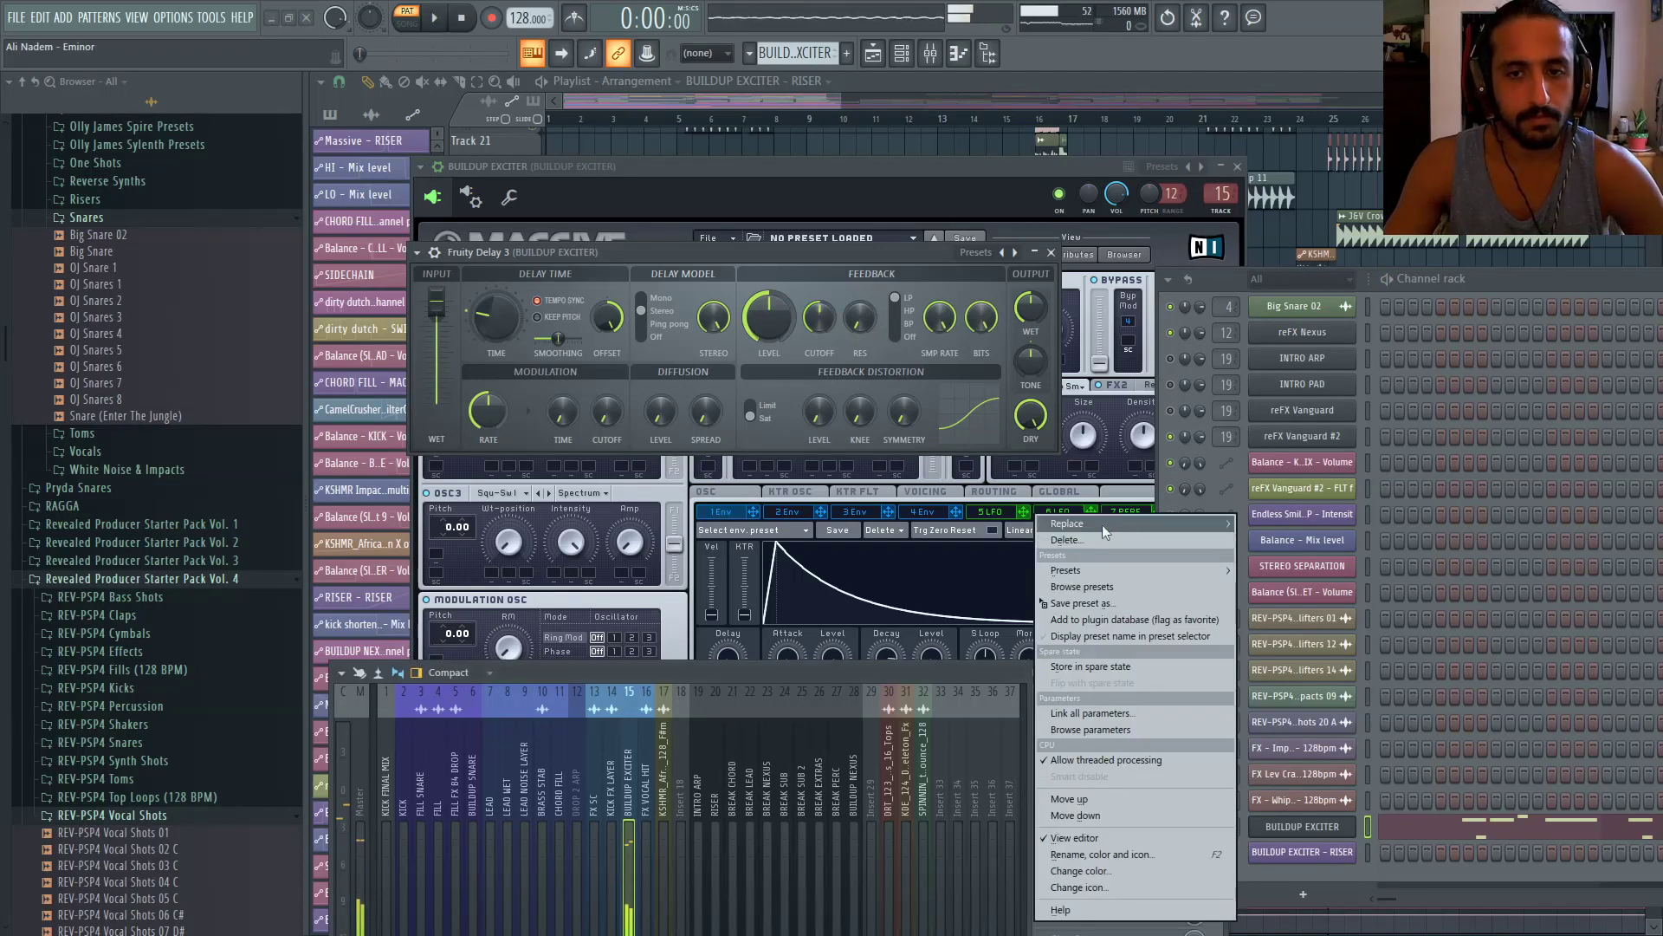
pyautogui.moveTo(1103, 523)
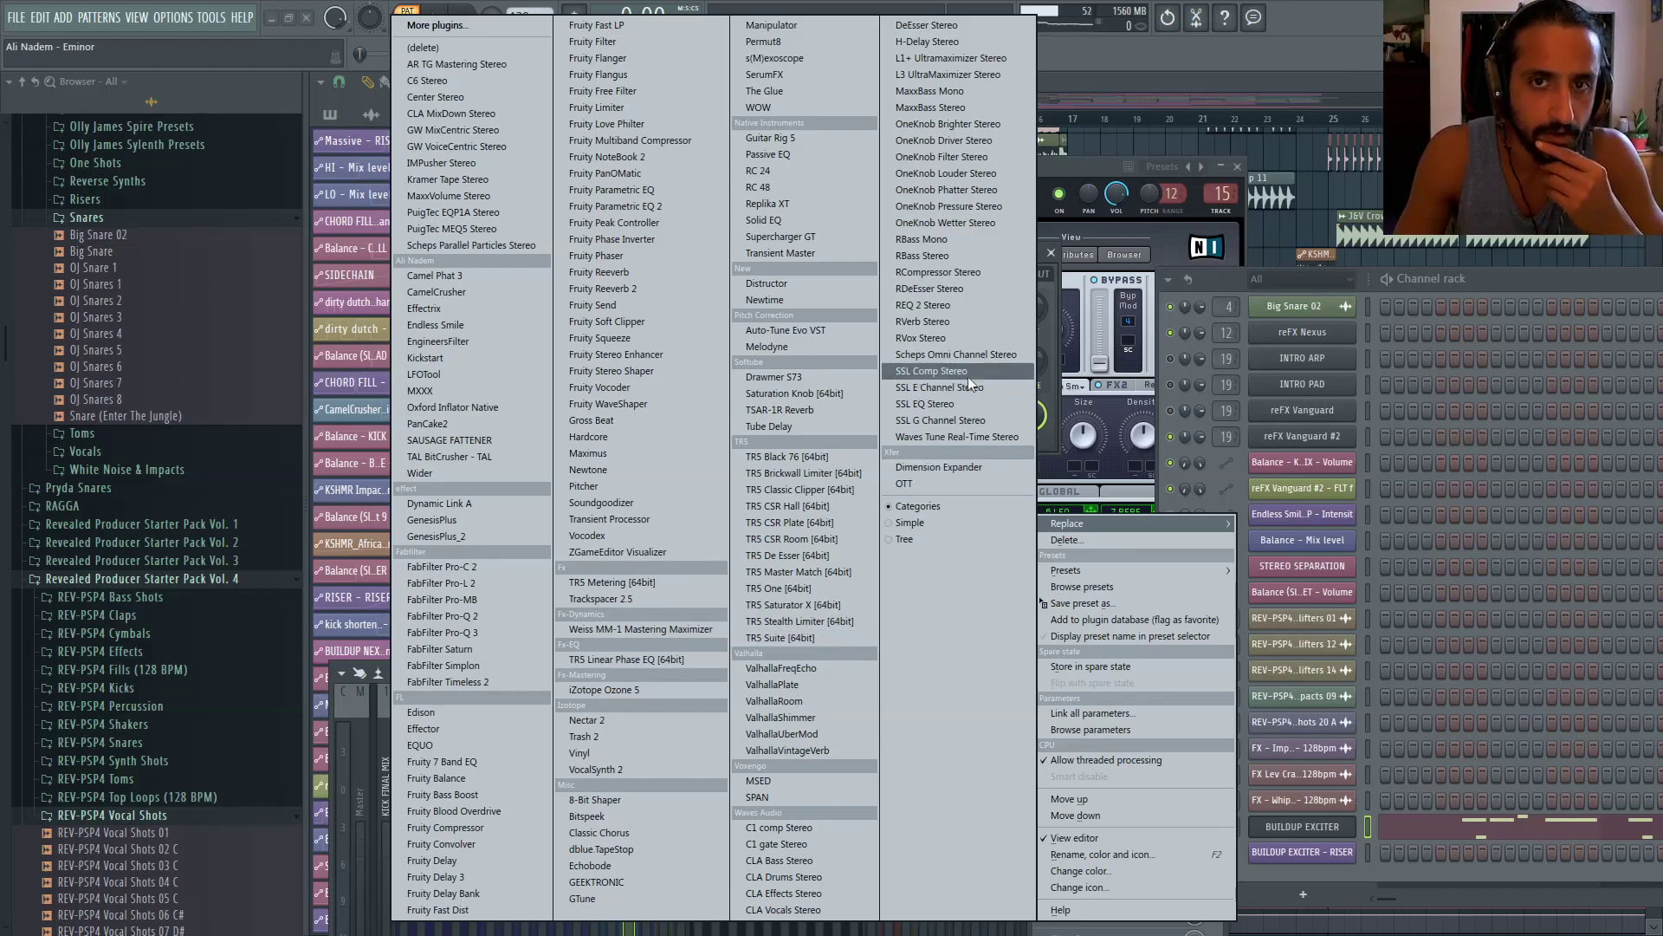
pyautogui.click(927, 41)
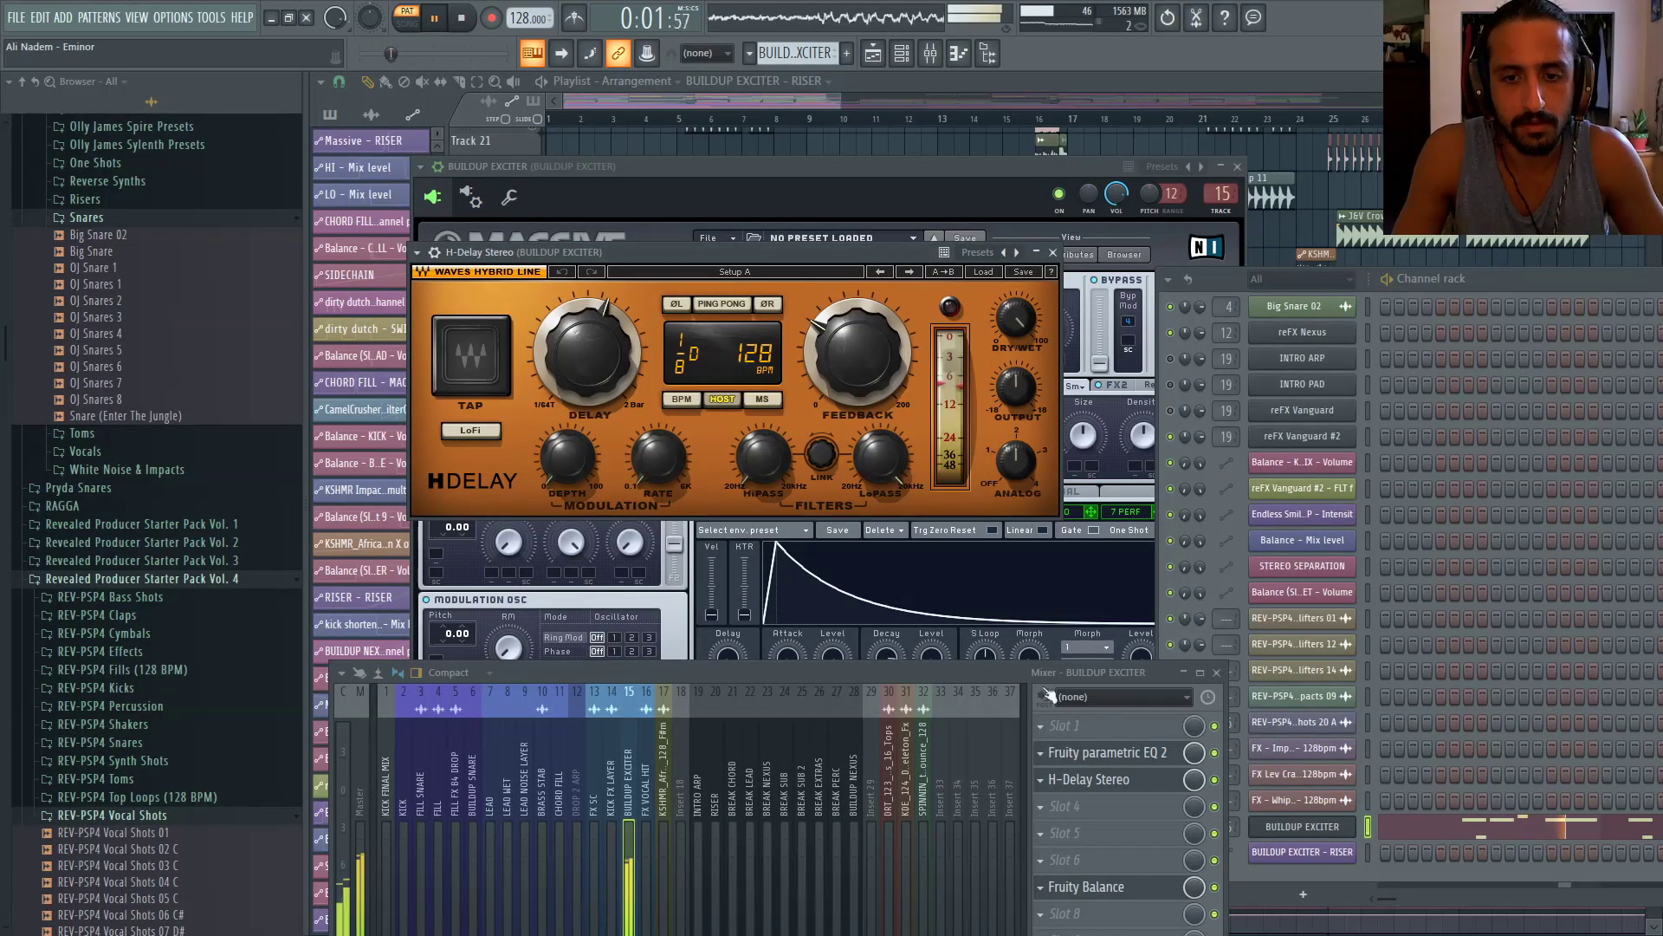
# Turn off H-Delay's analog character, enable LoFi and Ping Pong, and set the delay time to 1/4
pyautogui.moveTo(1016, 460); pyautogui.dragTo(1016, 511)
pyautogui.click(470, 431)
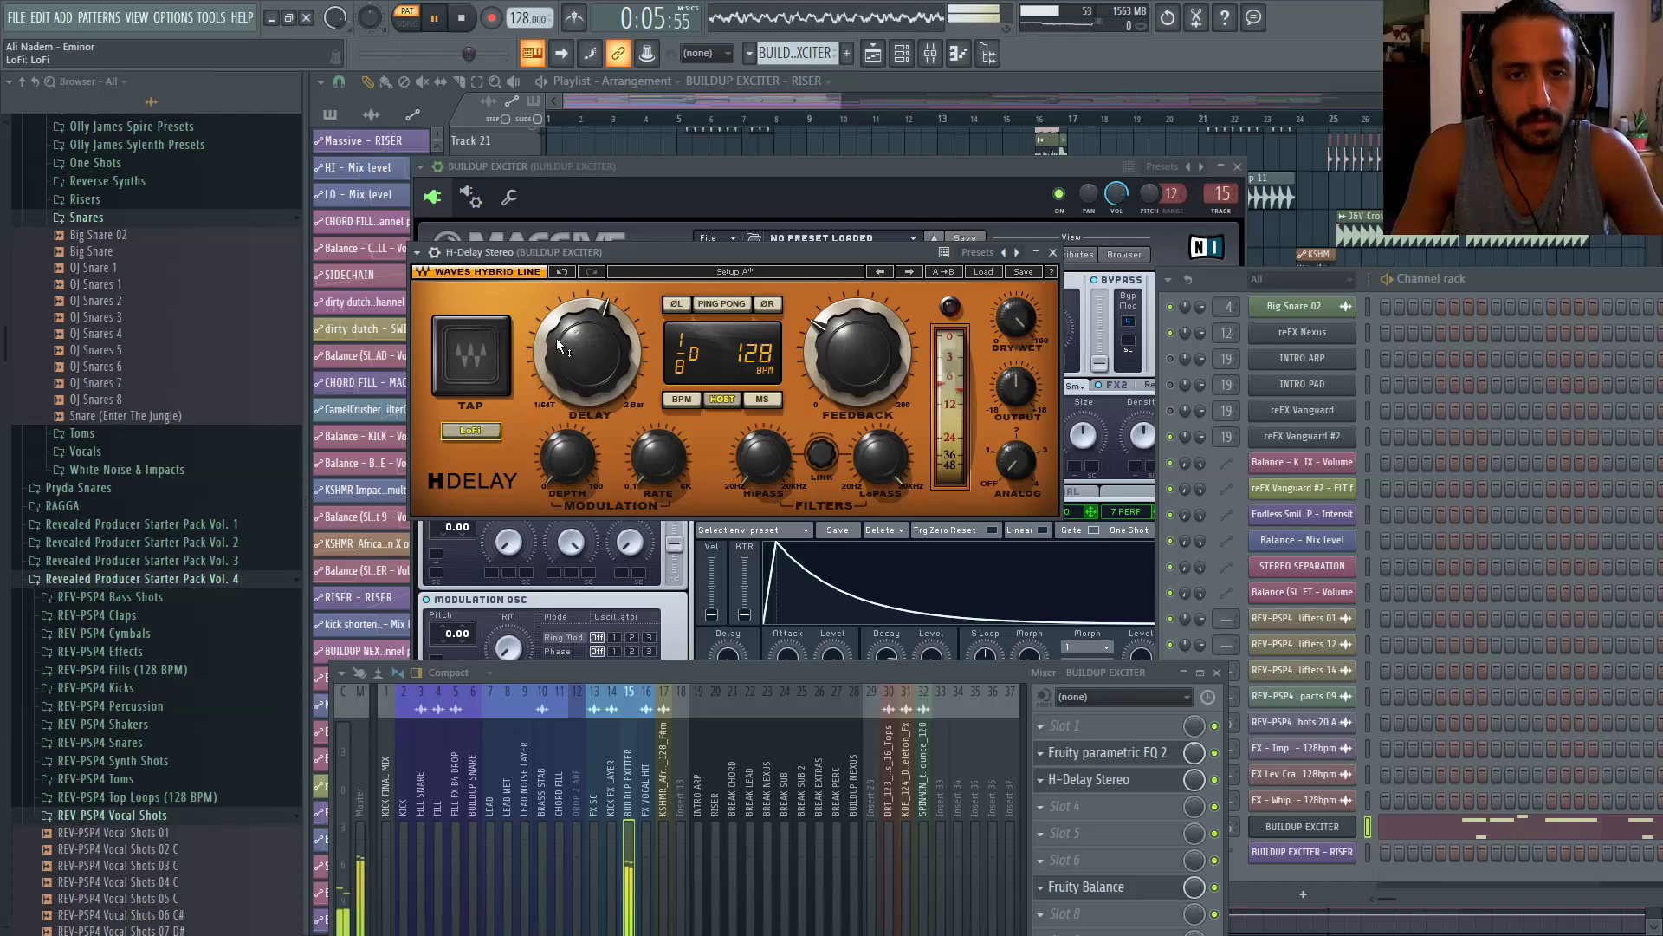
pyautogui.click(721, 303)
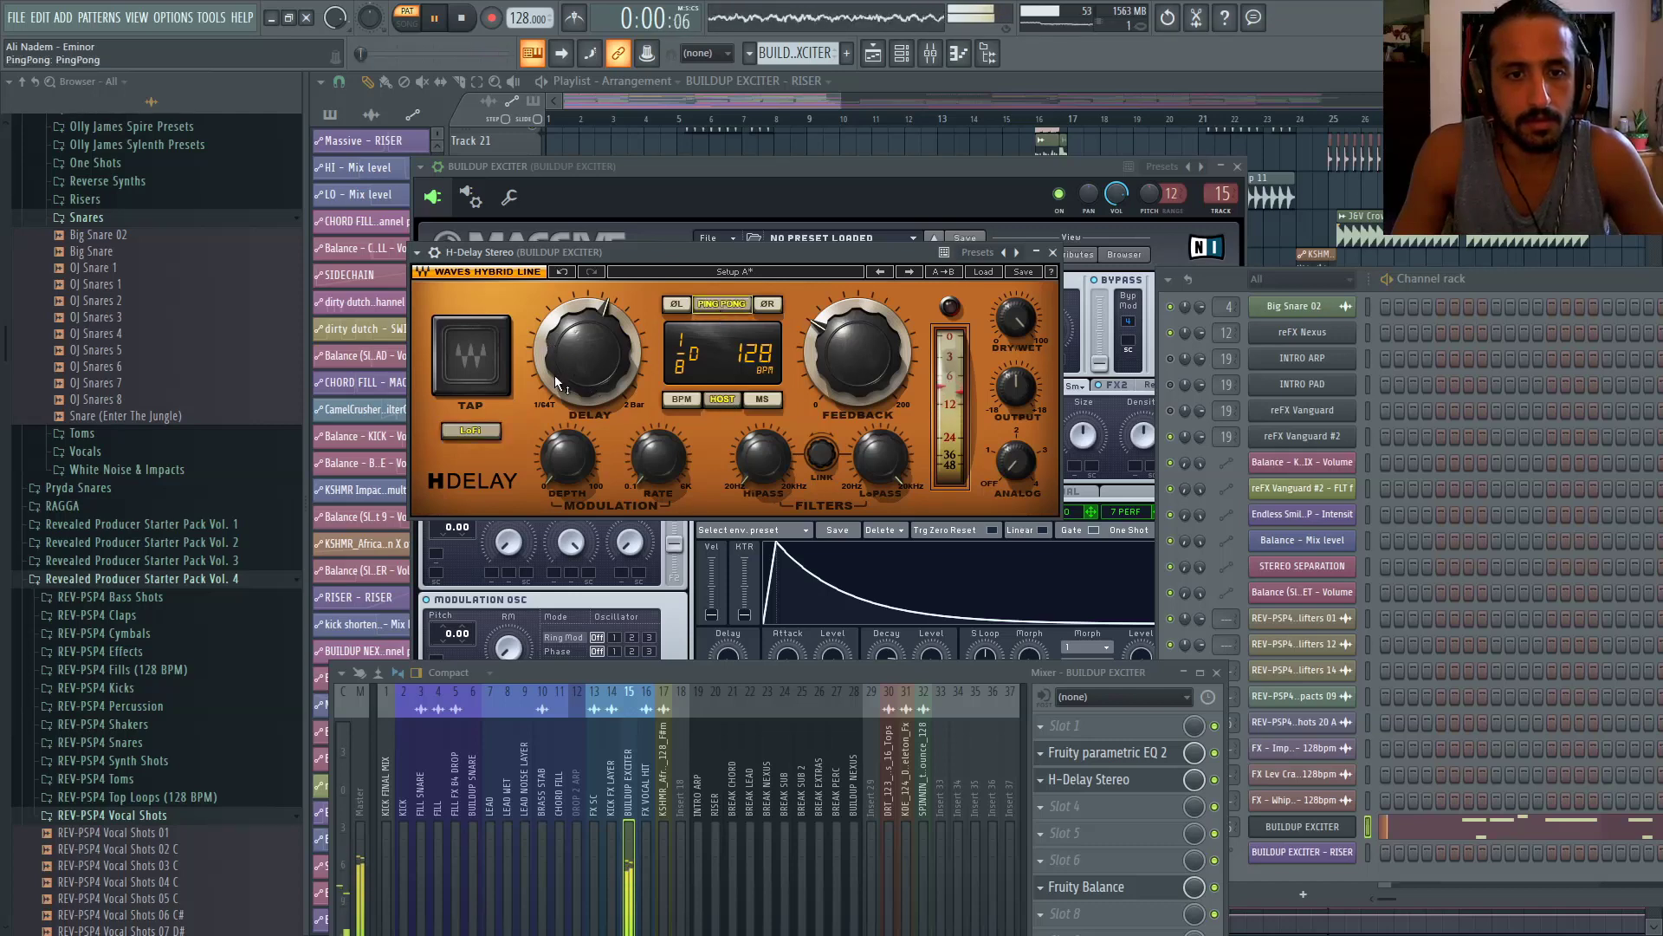
pyautogui.moveTo(554, 376); pyautogui.dragTo(554, 360)
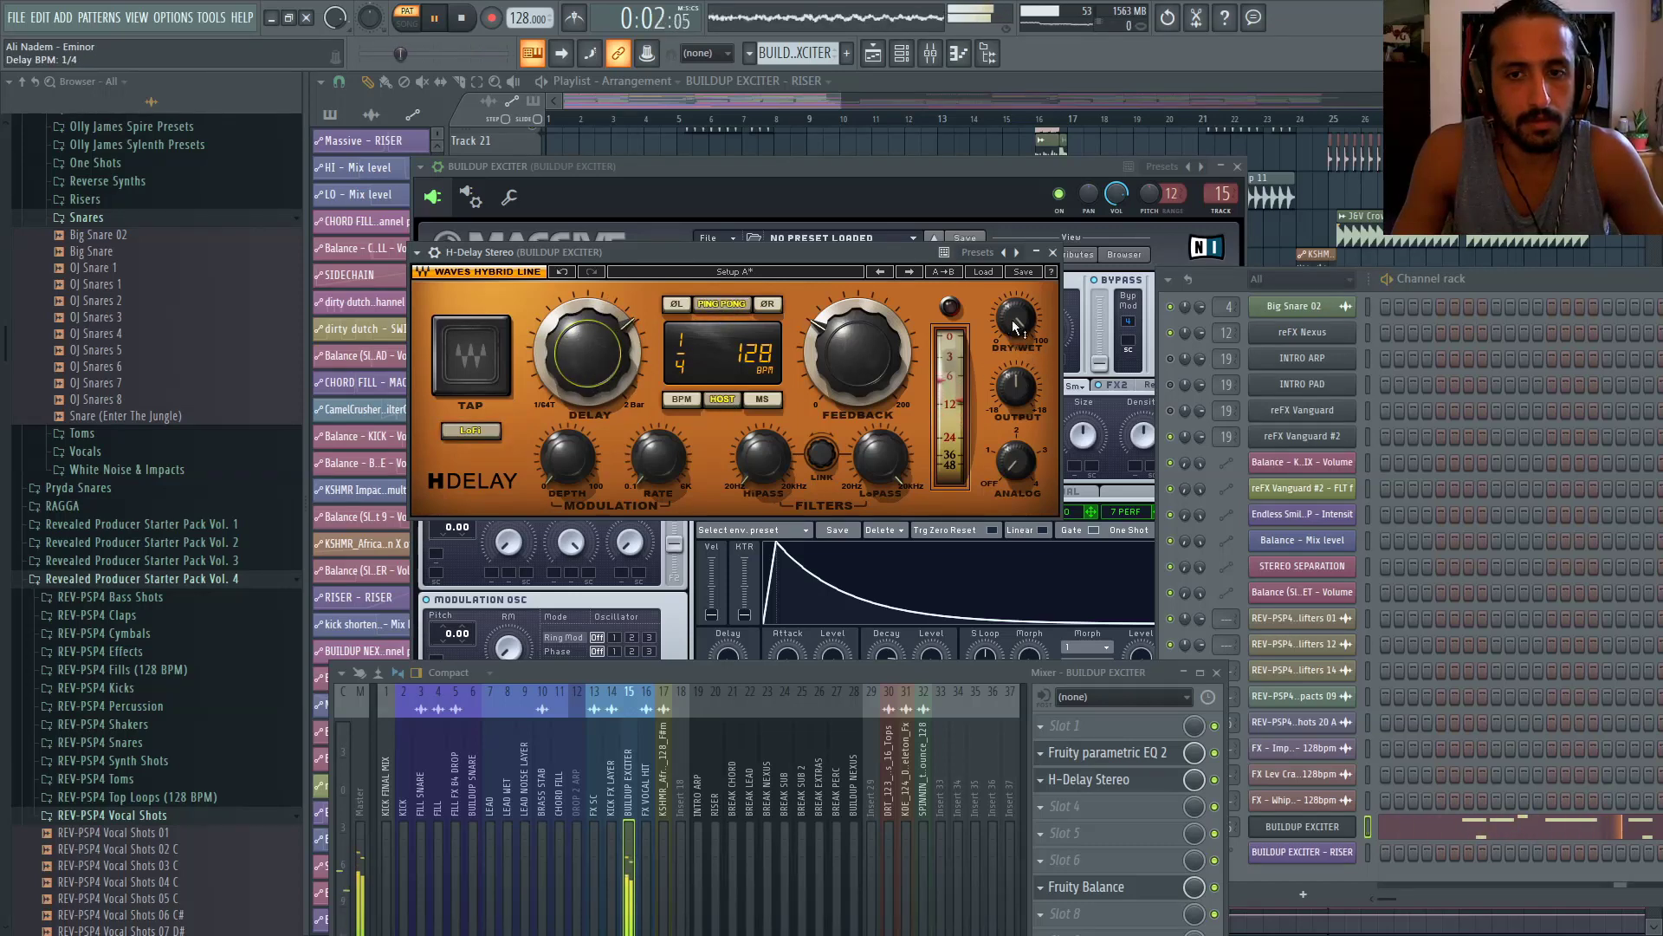
# Narrow H-Delay's high-pass and low-pass filters and set the dry/wet mix to 21
pyautogui.moveTo(1015, 319); pyautogui.dragTo(1015, 364)
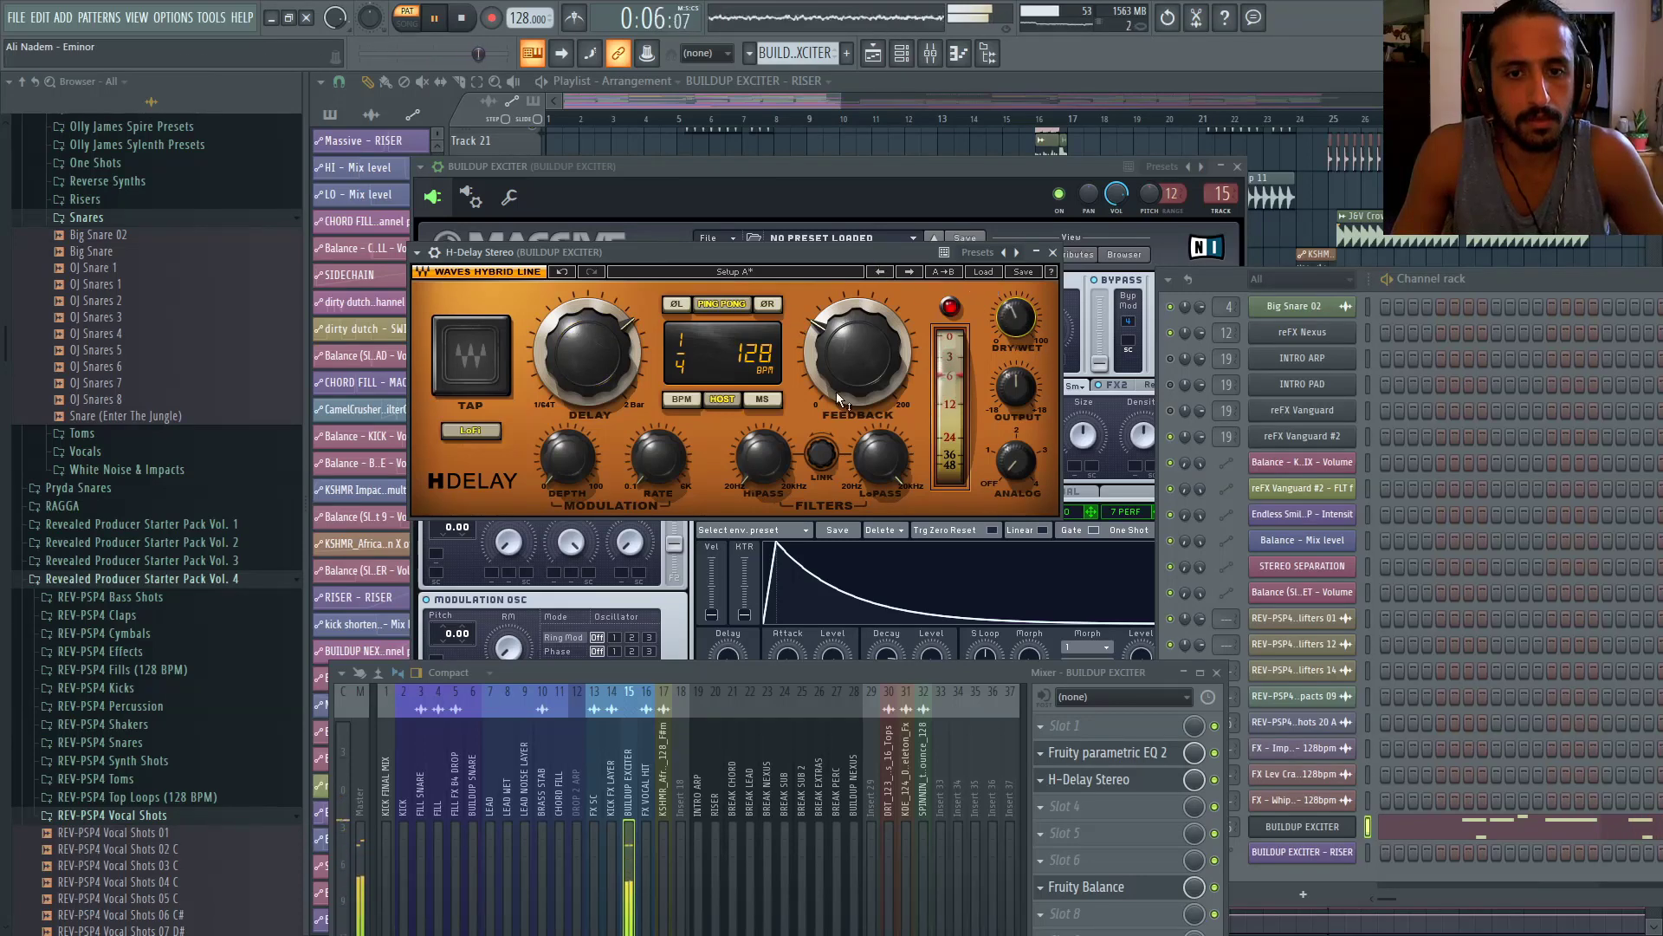
pyautogui.moveTo(881, 457); pyautogui.dragTo(881, 470)
pyautogui.moveTo(763, 457); pyautogui.dragTo(763, 443)
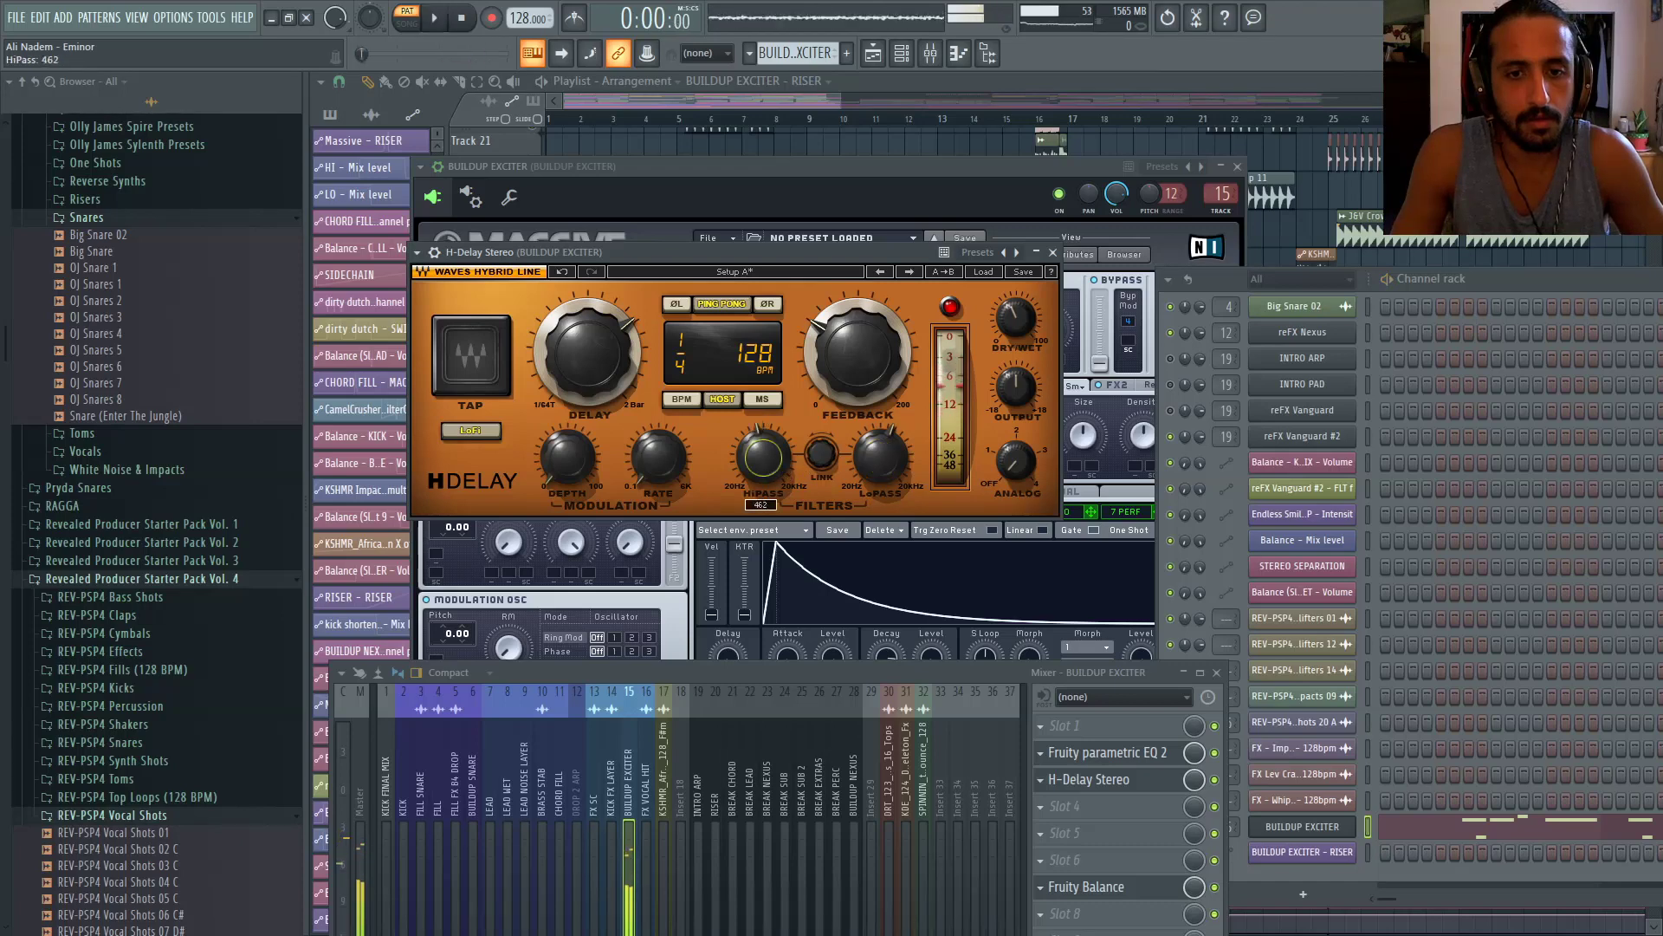
pyautogui.moveTo(764, 458); pyautogui.dragTo(763, 463)
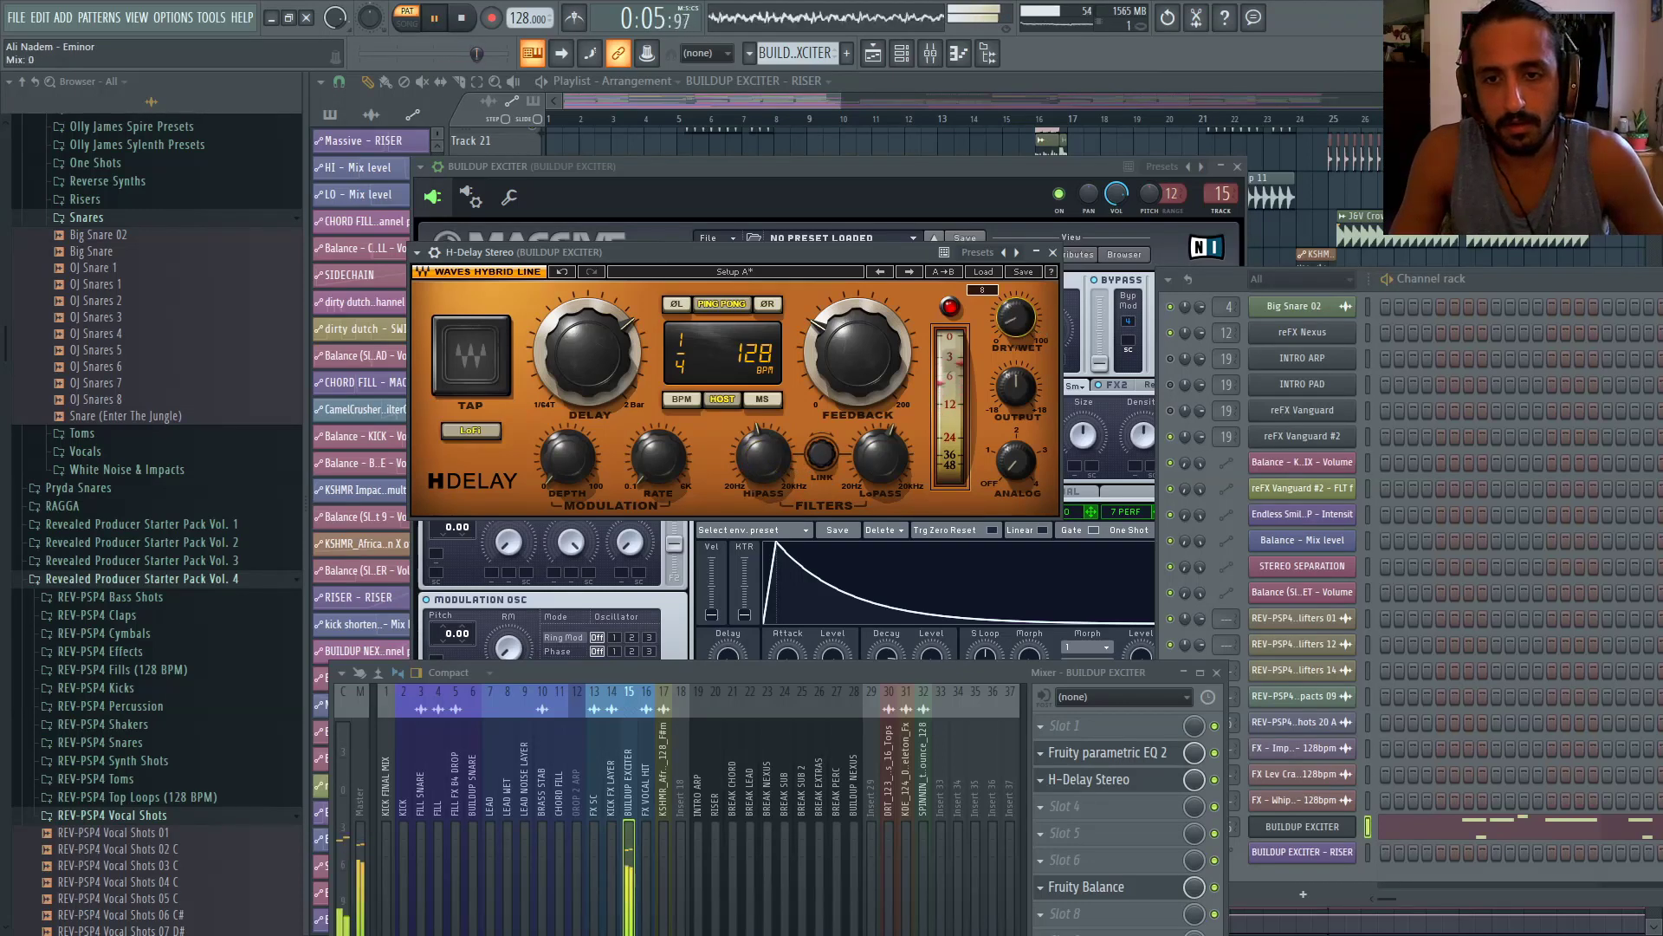
pyautogui.moveTo(1015, 318); pyautogui.dragTo(1016, 300)
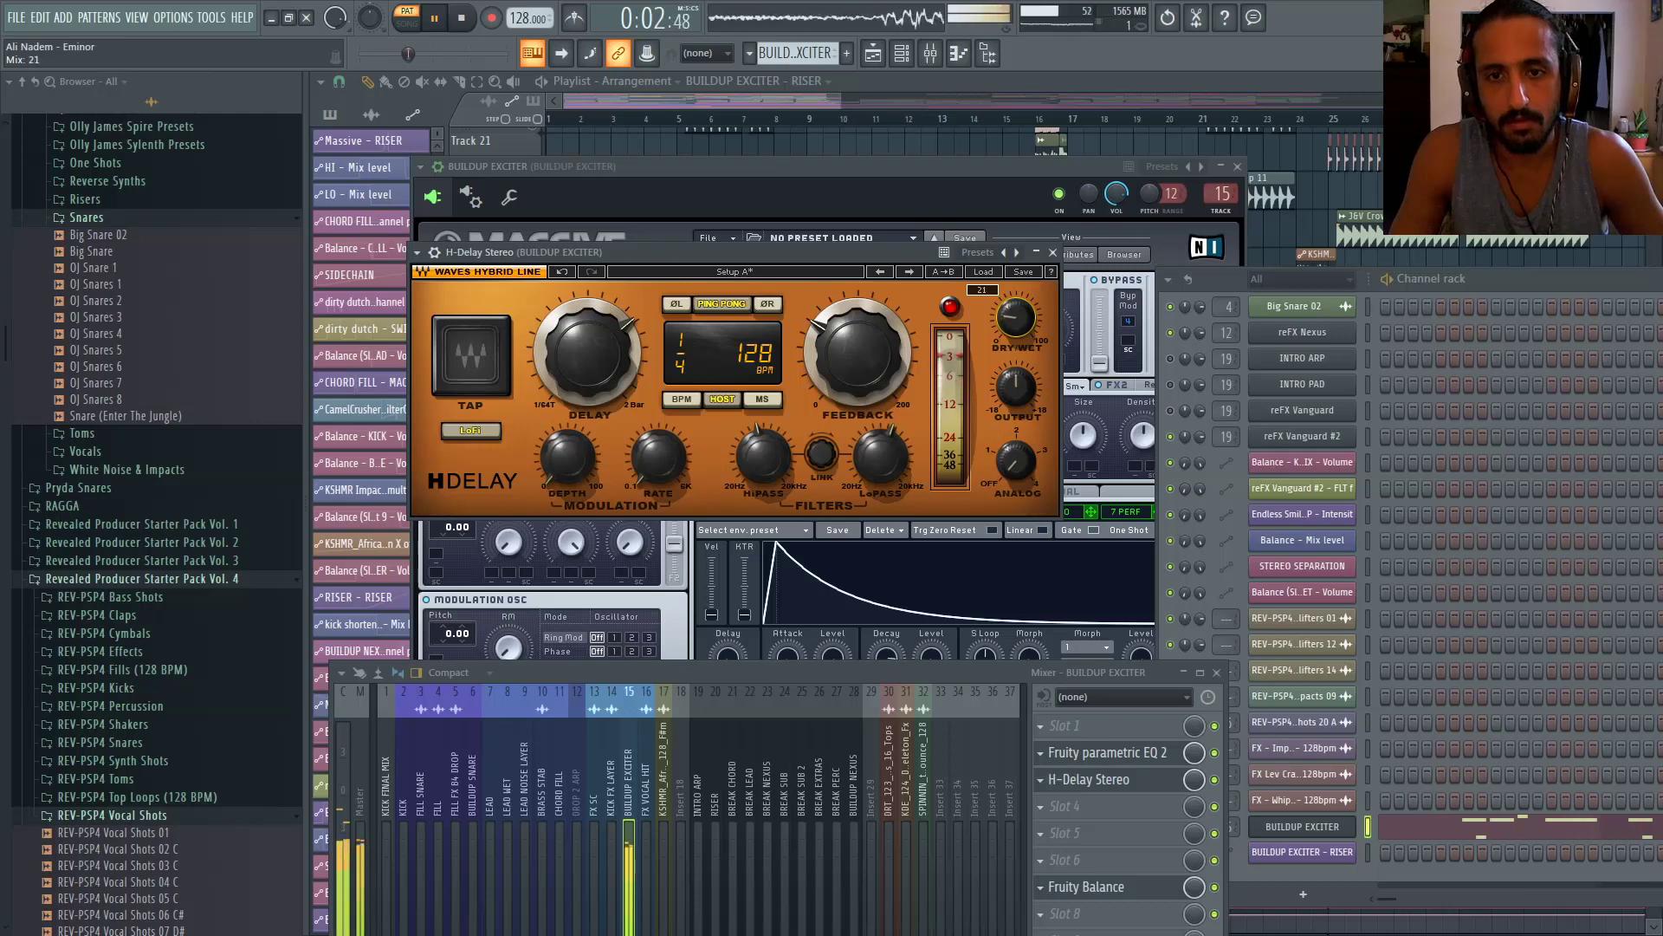
# Play the song into the first buildup, check the INTRO ARP insert and reopen H-Delay on the BUILDUP EXCITER insert
pyautogui.moveTo(688, 670); pyautogui.dragTo(774, 355)
pyautogui.click(675, 119)
pyautogui.press('space')
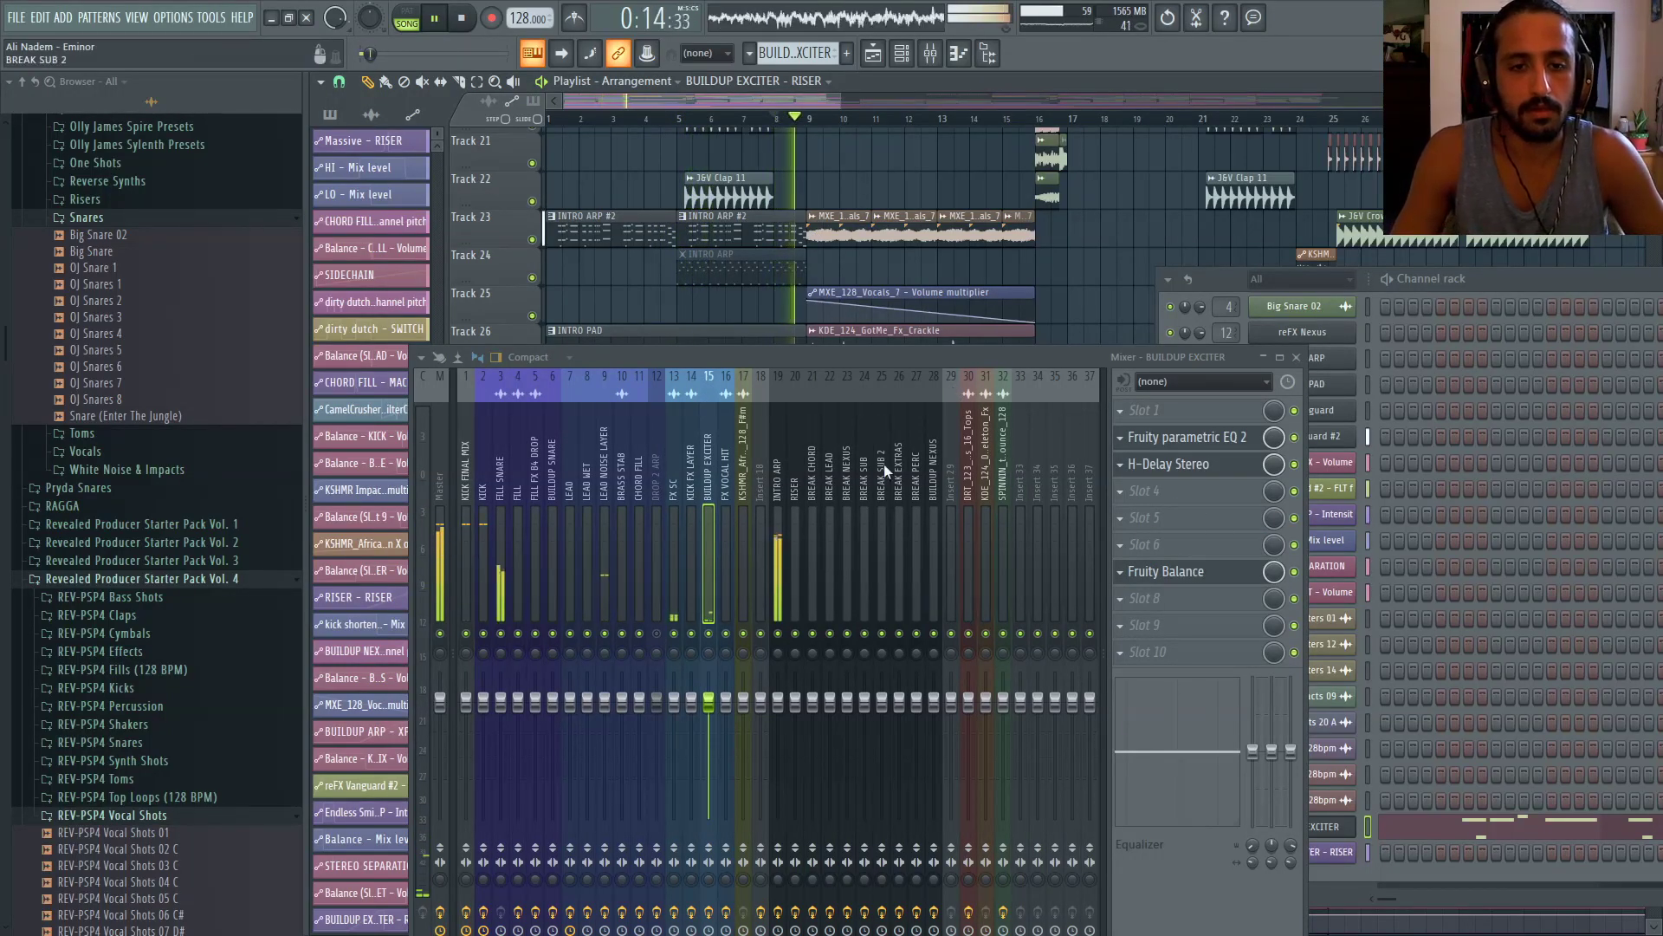
pyautogui.click(784, 439)
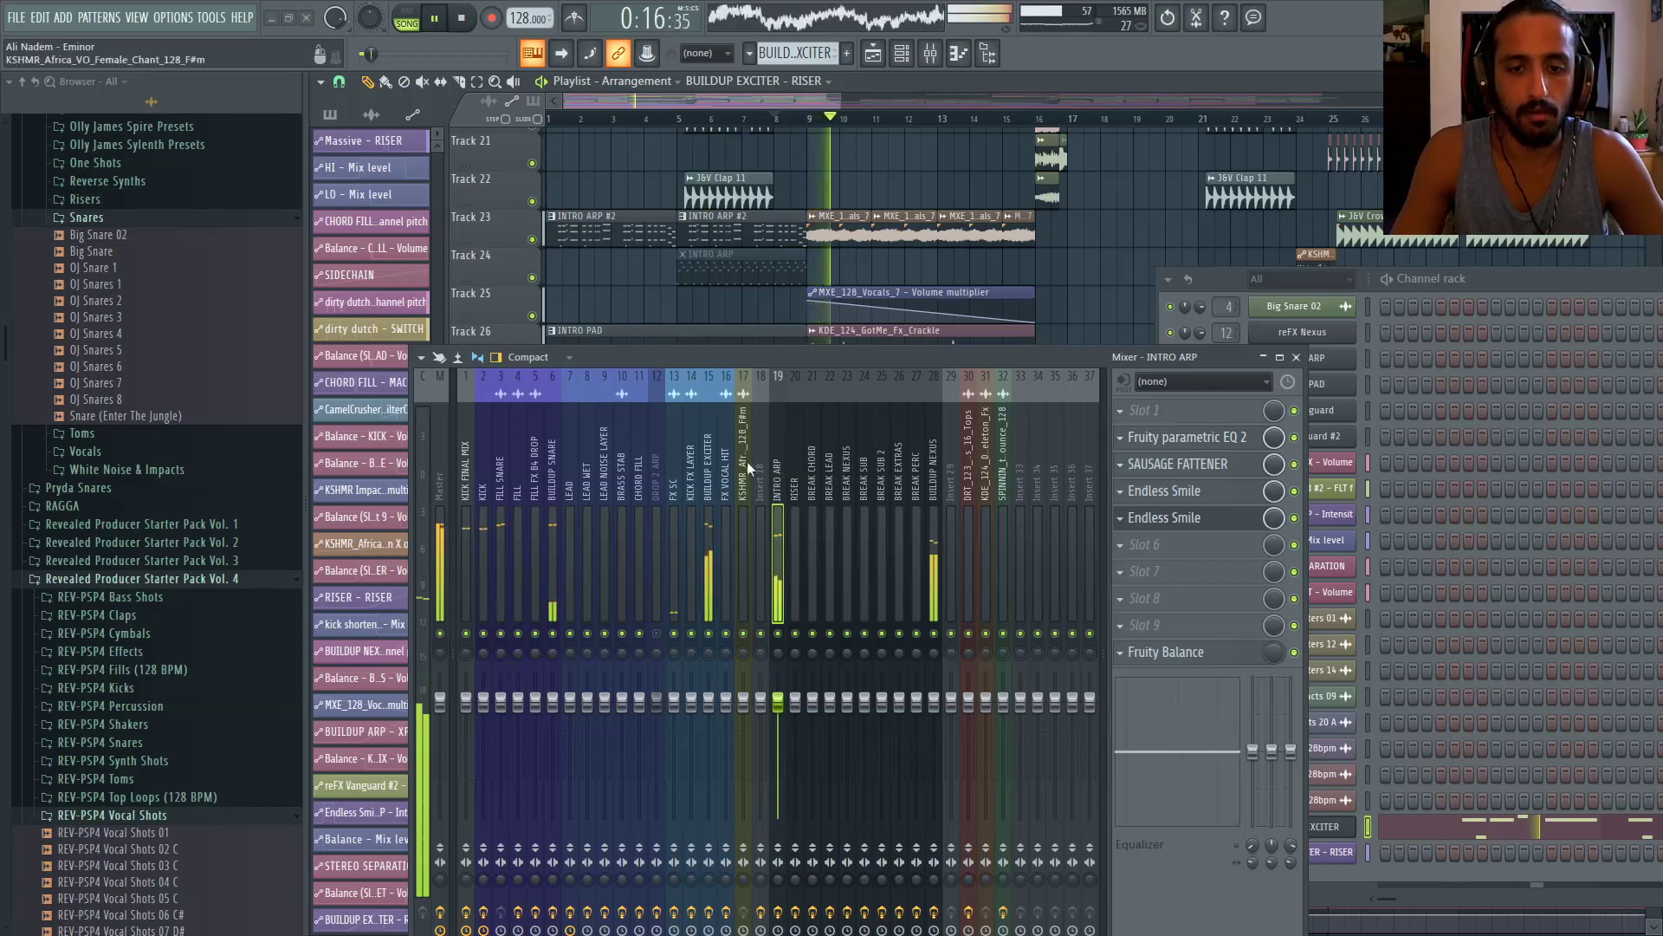
pyautogui.click(710, 459)
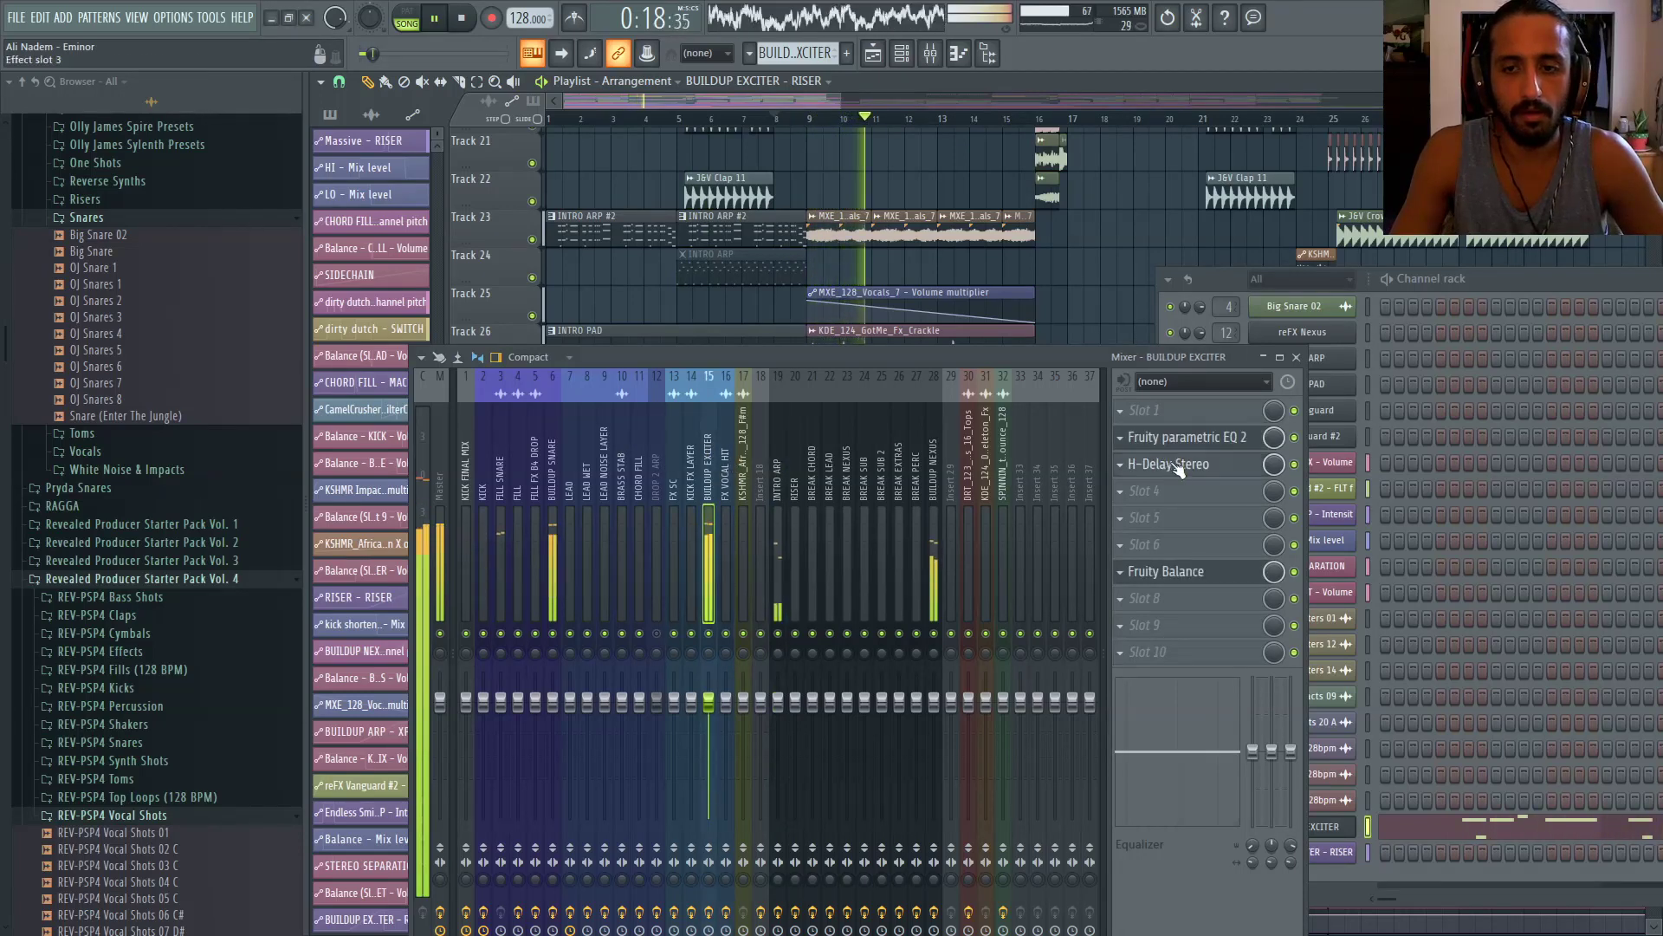
pyautogui.click(1169, 463)
pyautogui.moveTo(1039, 359); pyautogui.dragTo(1015, 627)
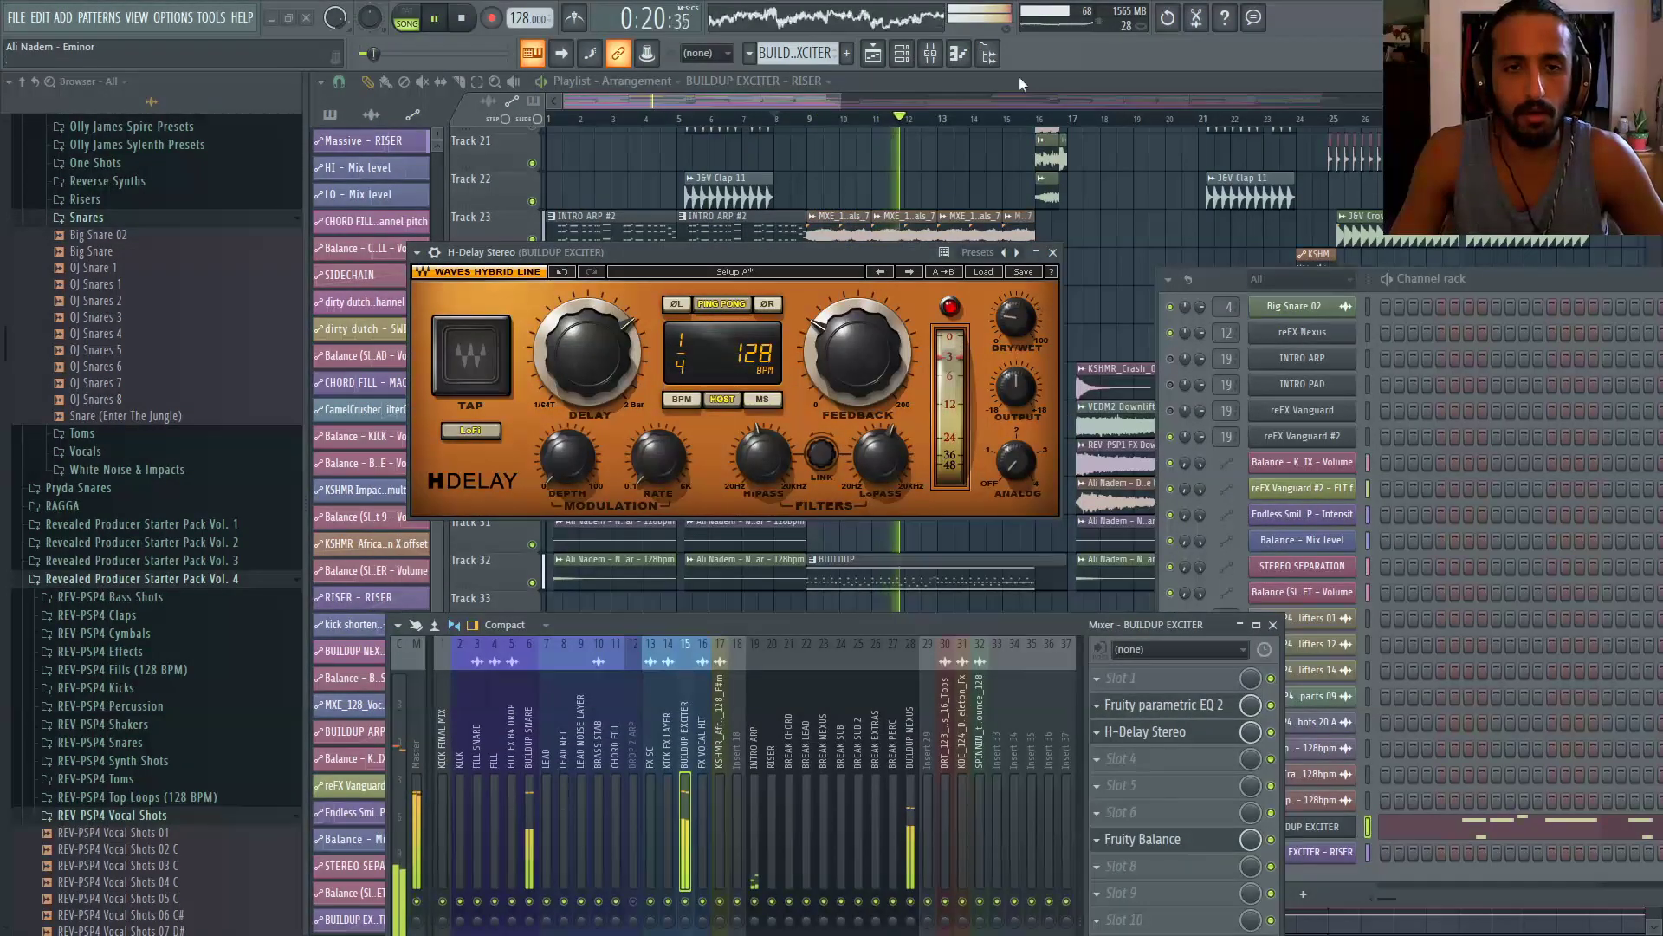
# Adjust H-Delay's output level and add Fruity Soft Clipper in slot 4 of the BUILDUP EXCITER insert
pyautogui.press('space')
pyautogui.press('space')
pyautogui.moveTo(1023, 380); pyautogui.dragTo(1022, 381)
pyautogui.click(1096, 760)
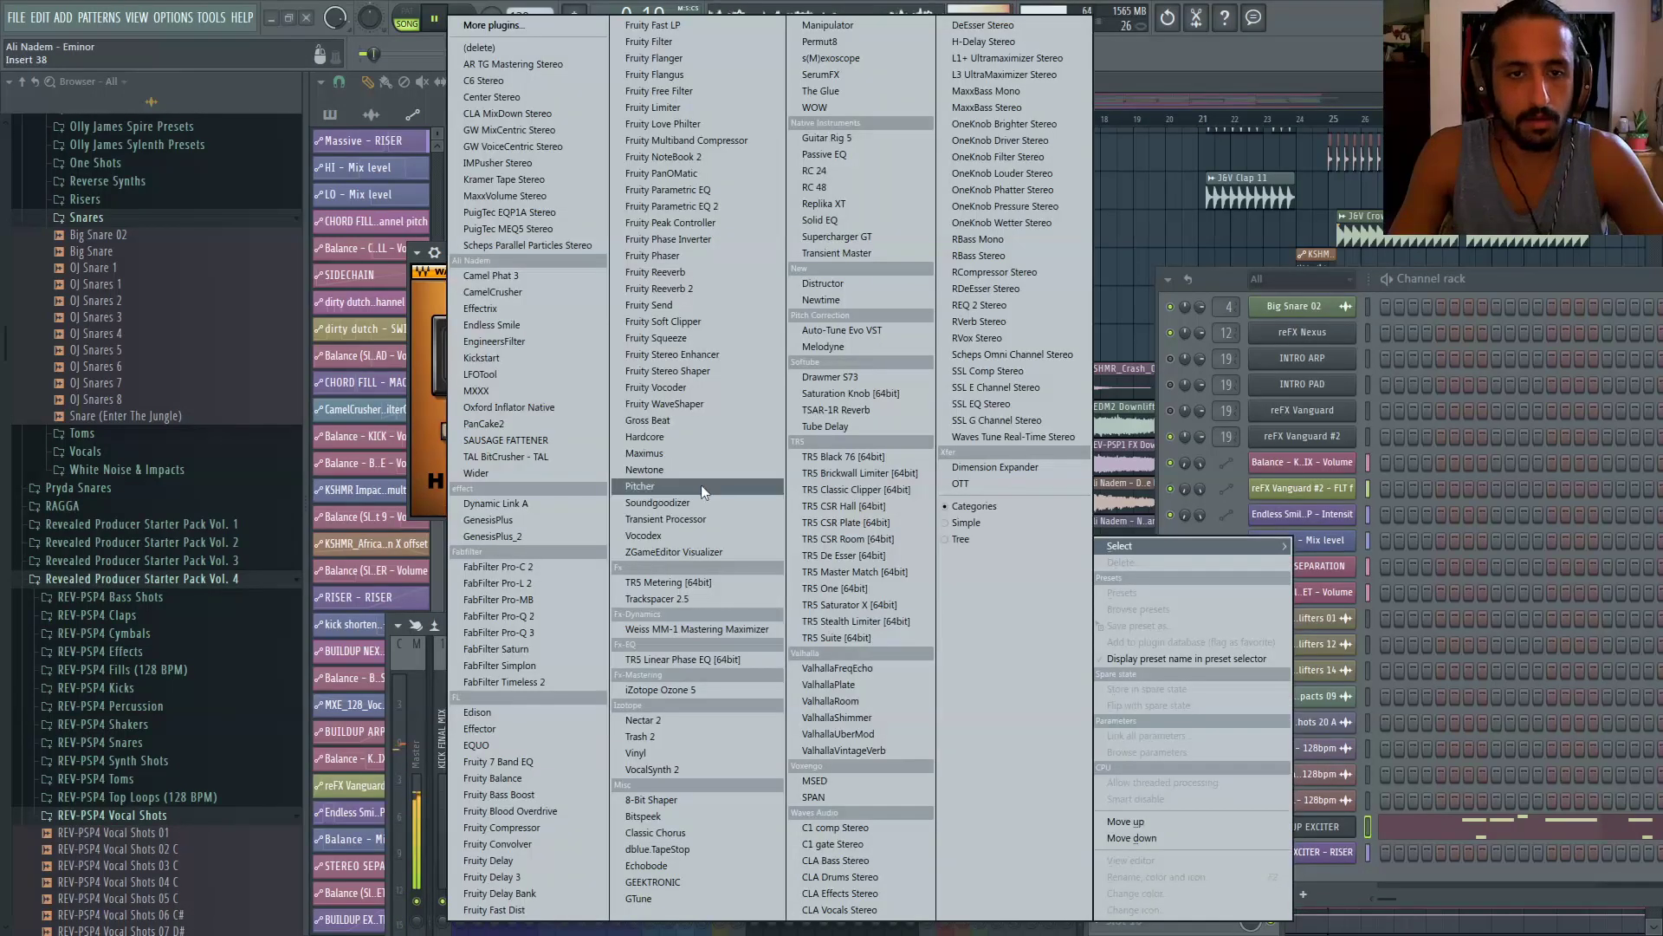
pyautogui.click(689, 320)
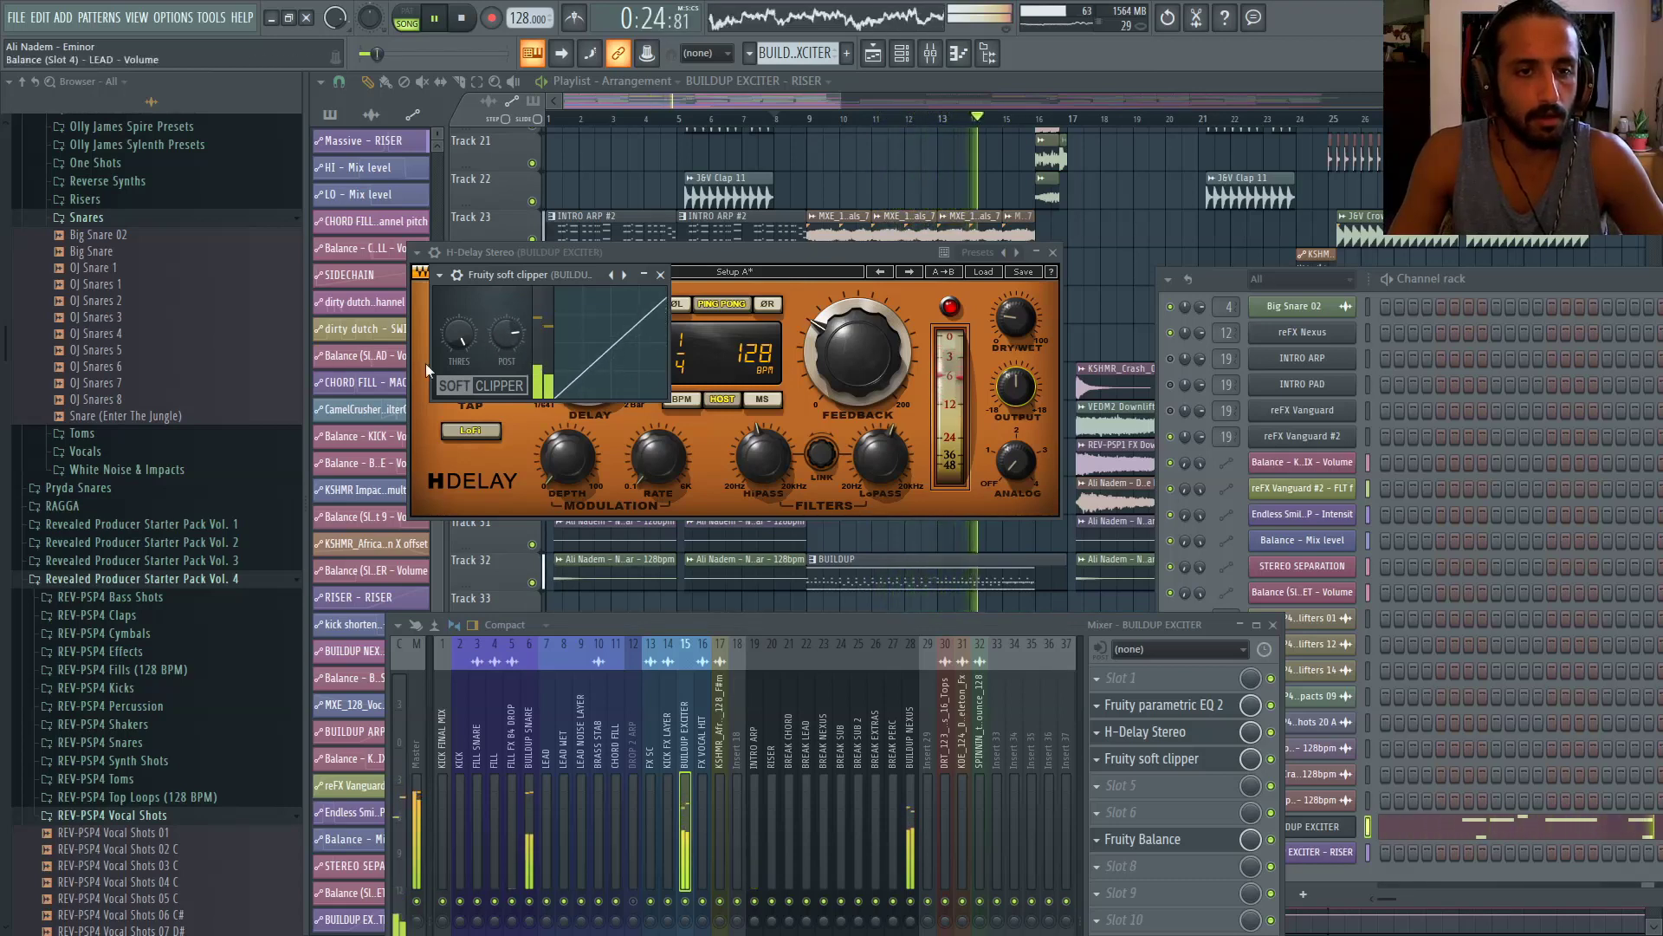
pyautogui.click(907, 405)
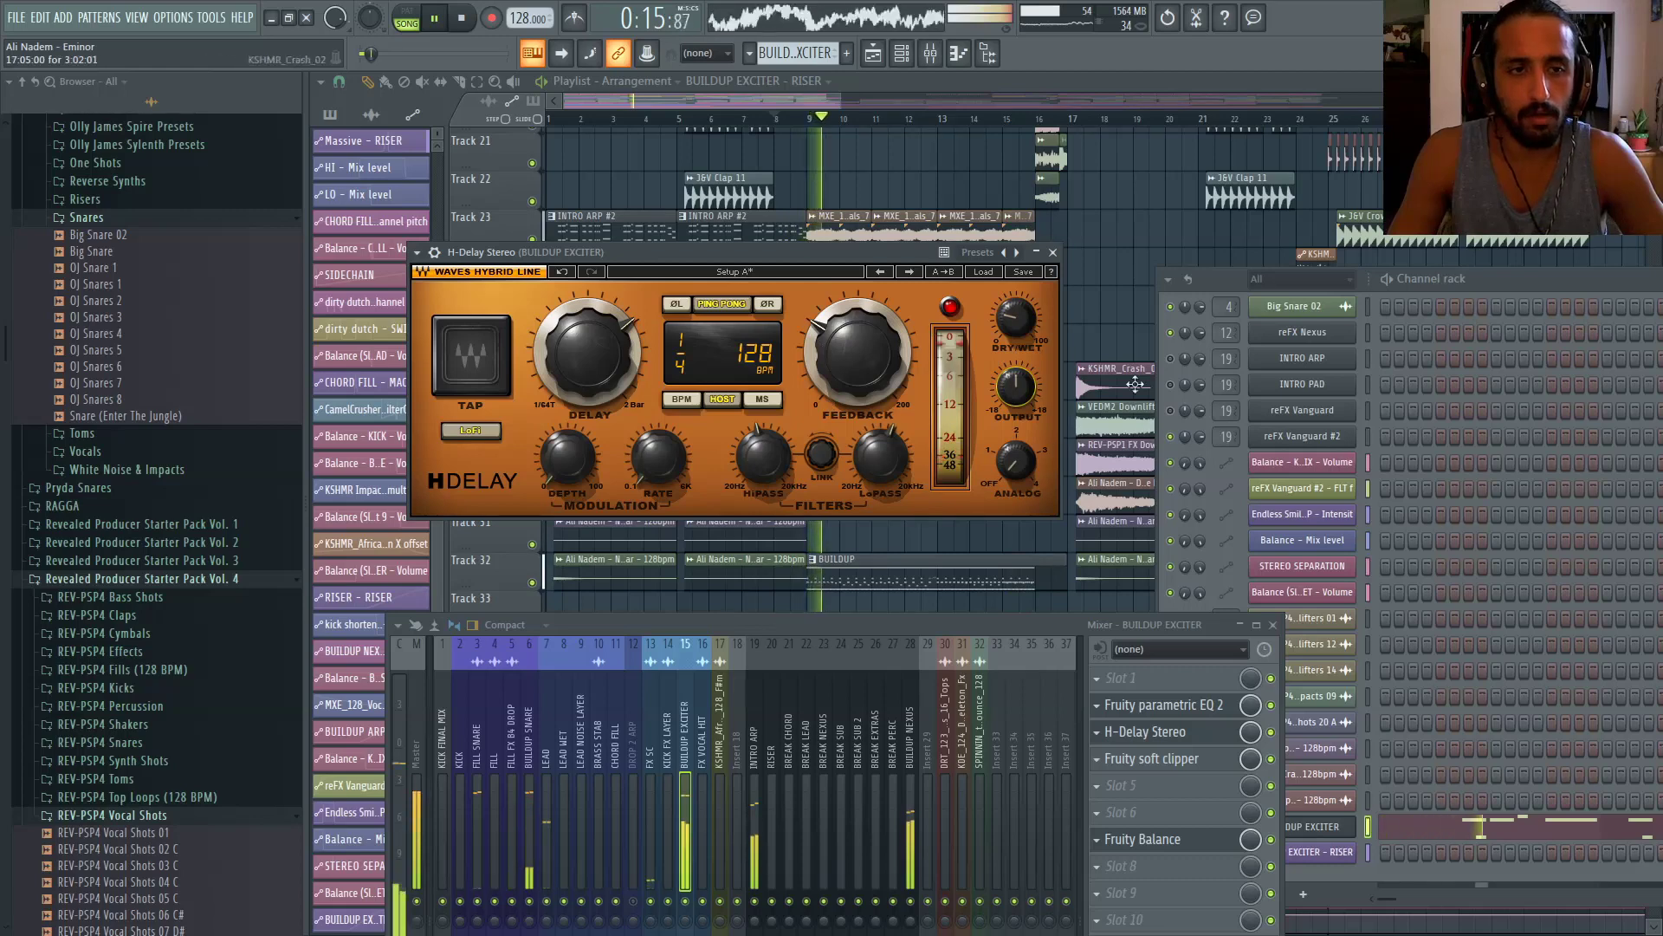
# Raise H-Delay's dry/wet mix to 48 and readjust its output level during the buildup
pyautogui.moveTo(1016, 318); pyautogui.dragTo(1016, 293)
pyautogui.moveTo(1003, 402); pyautogui.dragTo(1005, 368)
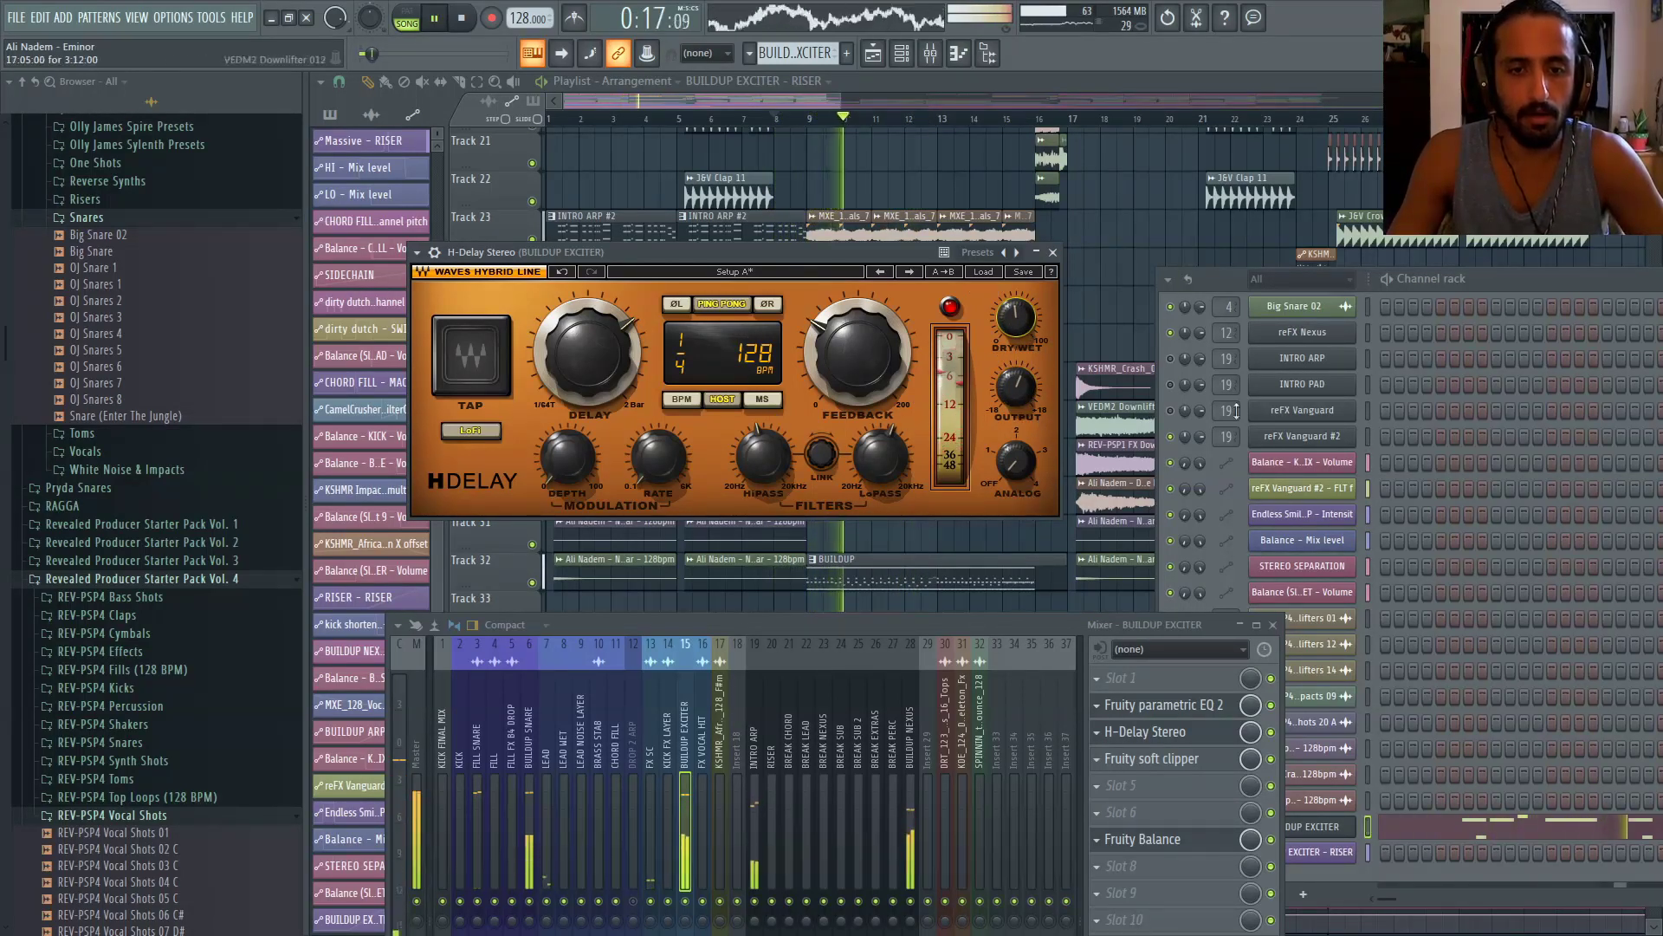
pyautogui.moveTo(1042, 343)
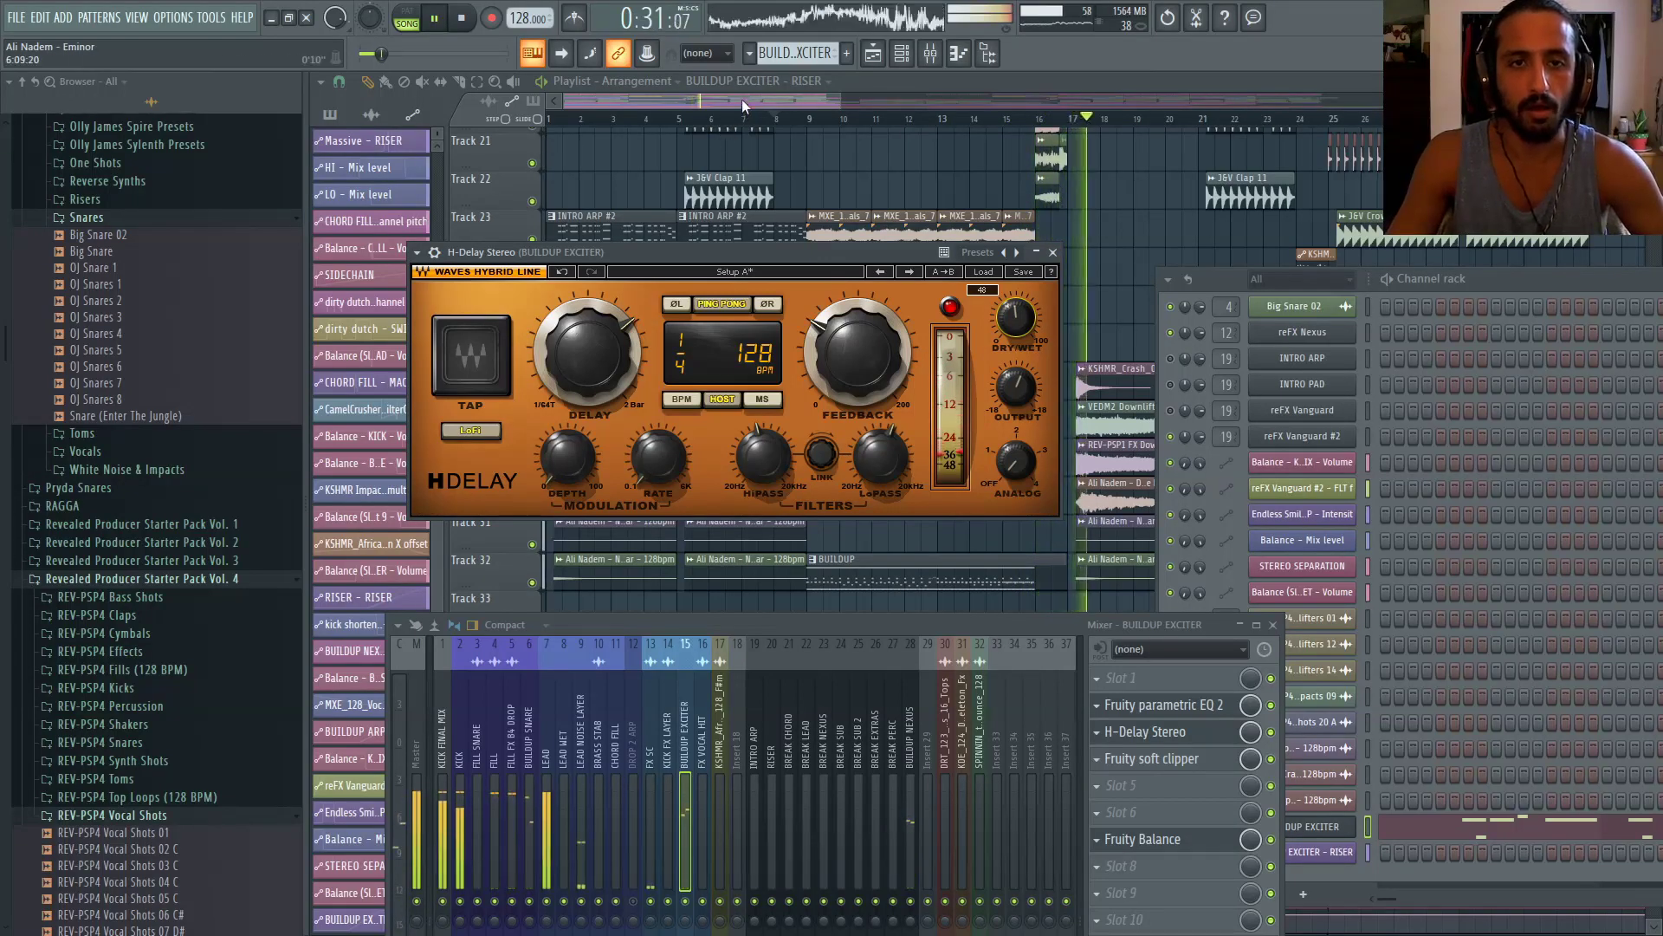
# Play on into the drop, select the LEAD mixer insert and look through the channel list for the lead sounds
pyautogui.moveTo(761, 101); pyautogui.dragTo(810, 100)
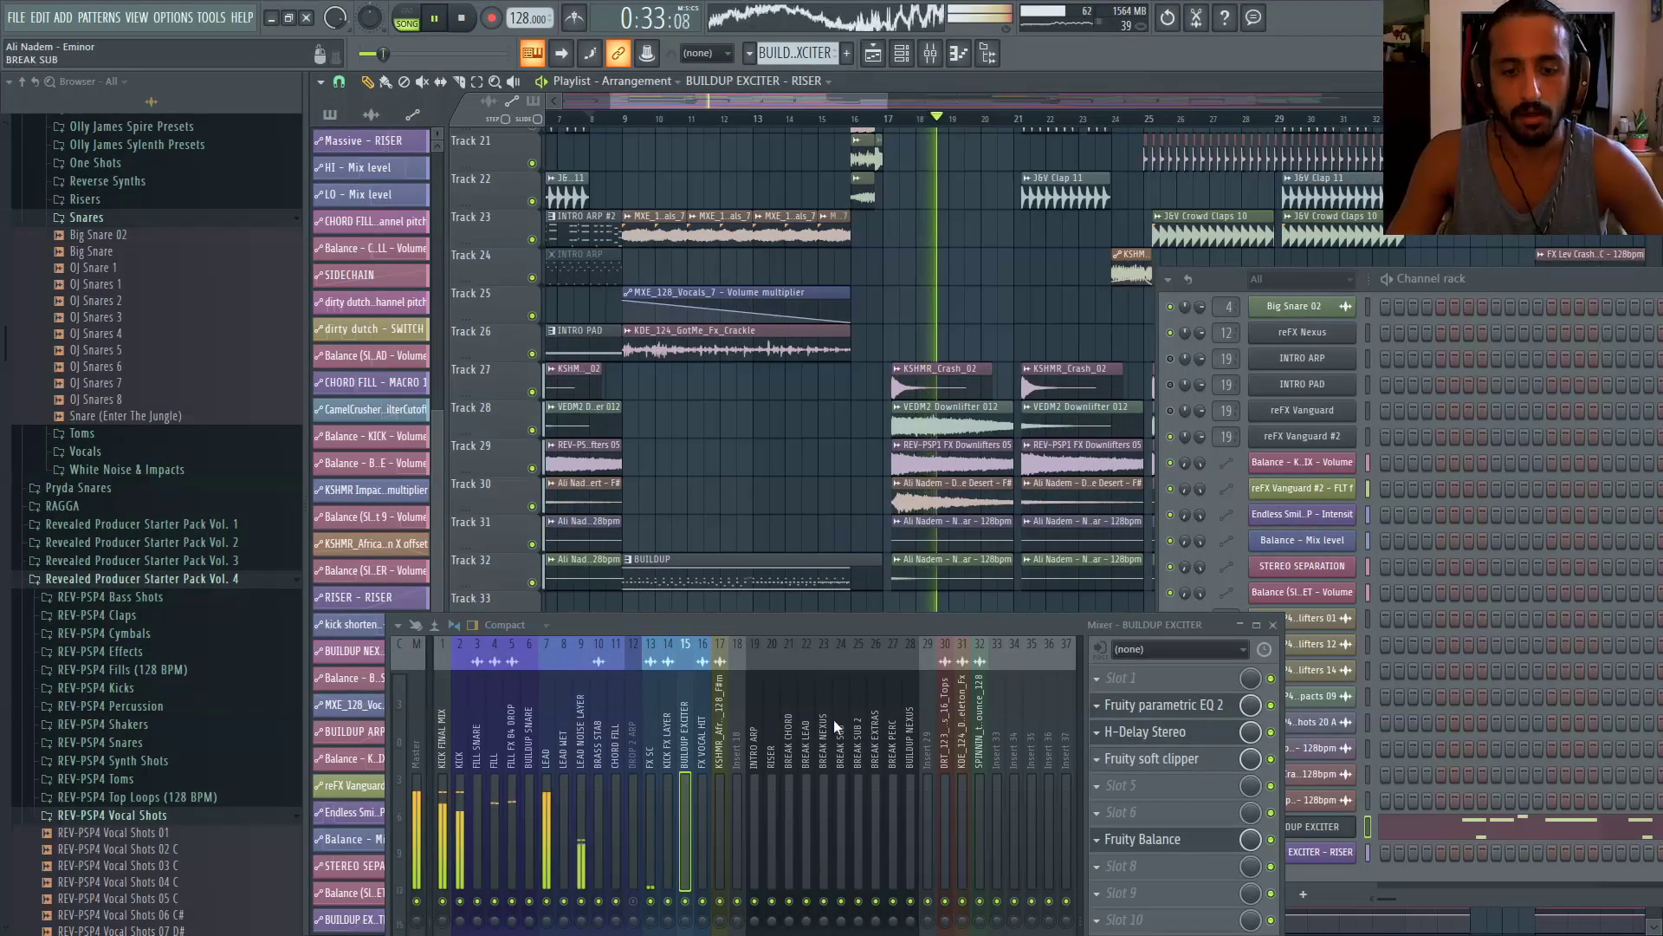
pyautogui.click(548, 732)
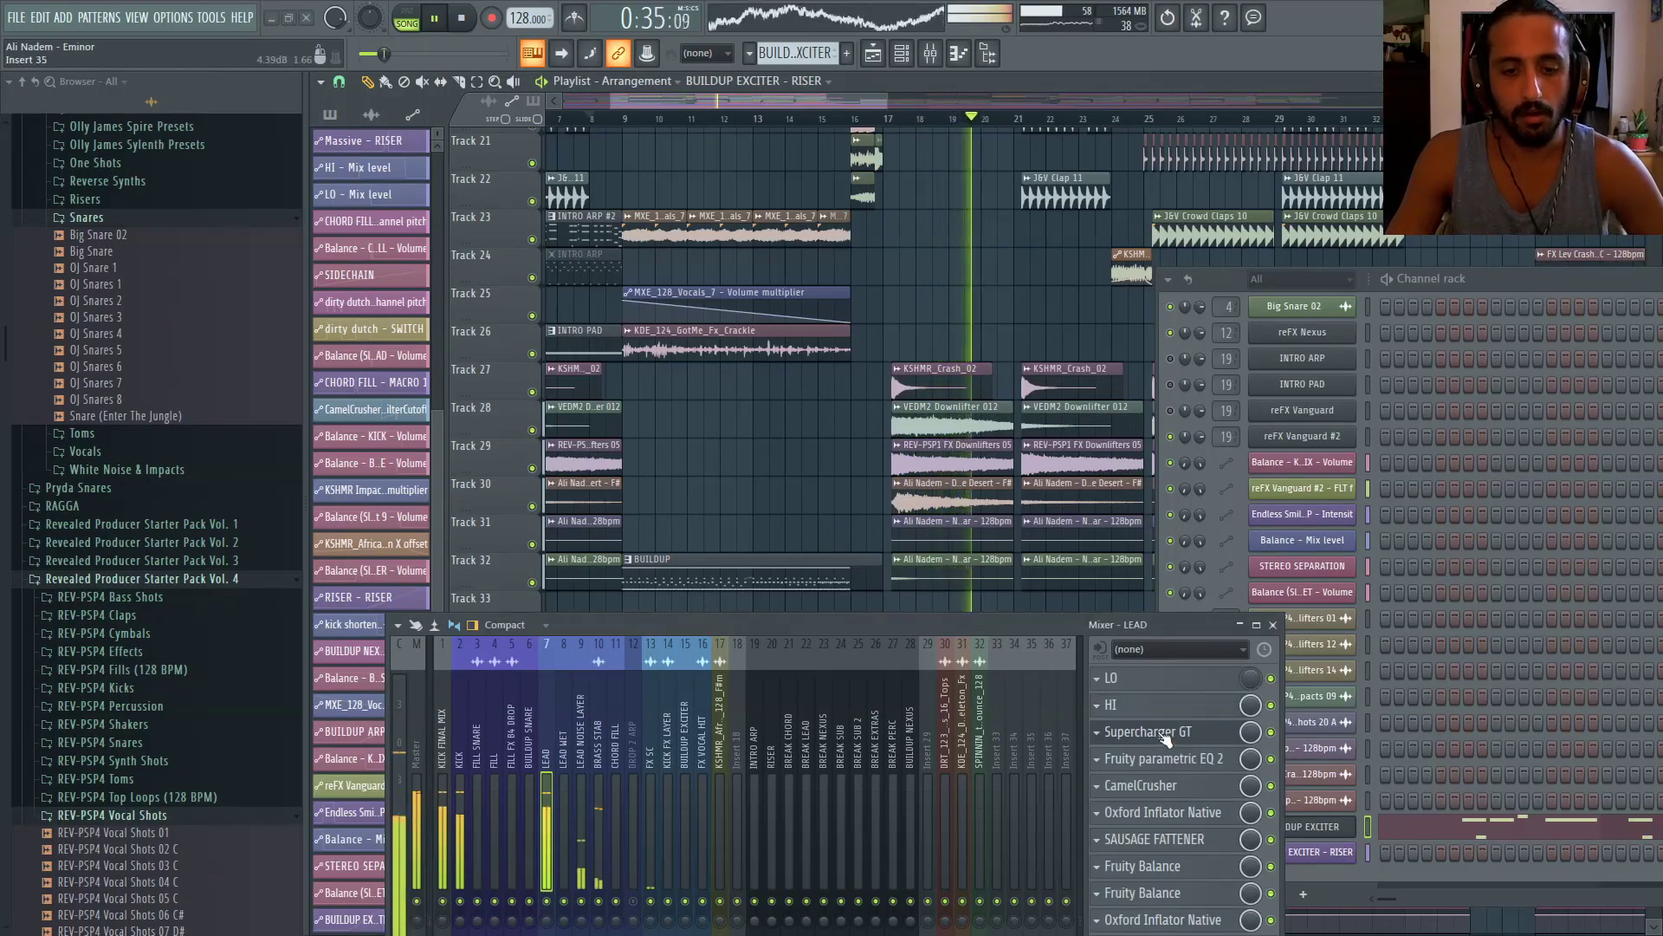
pyautogui.click(1239, 274)
pyautogui.scroll(10, 1529, 480)
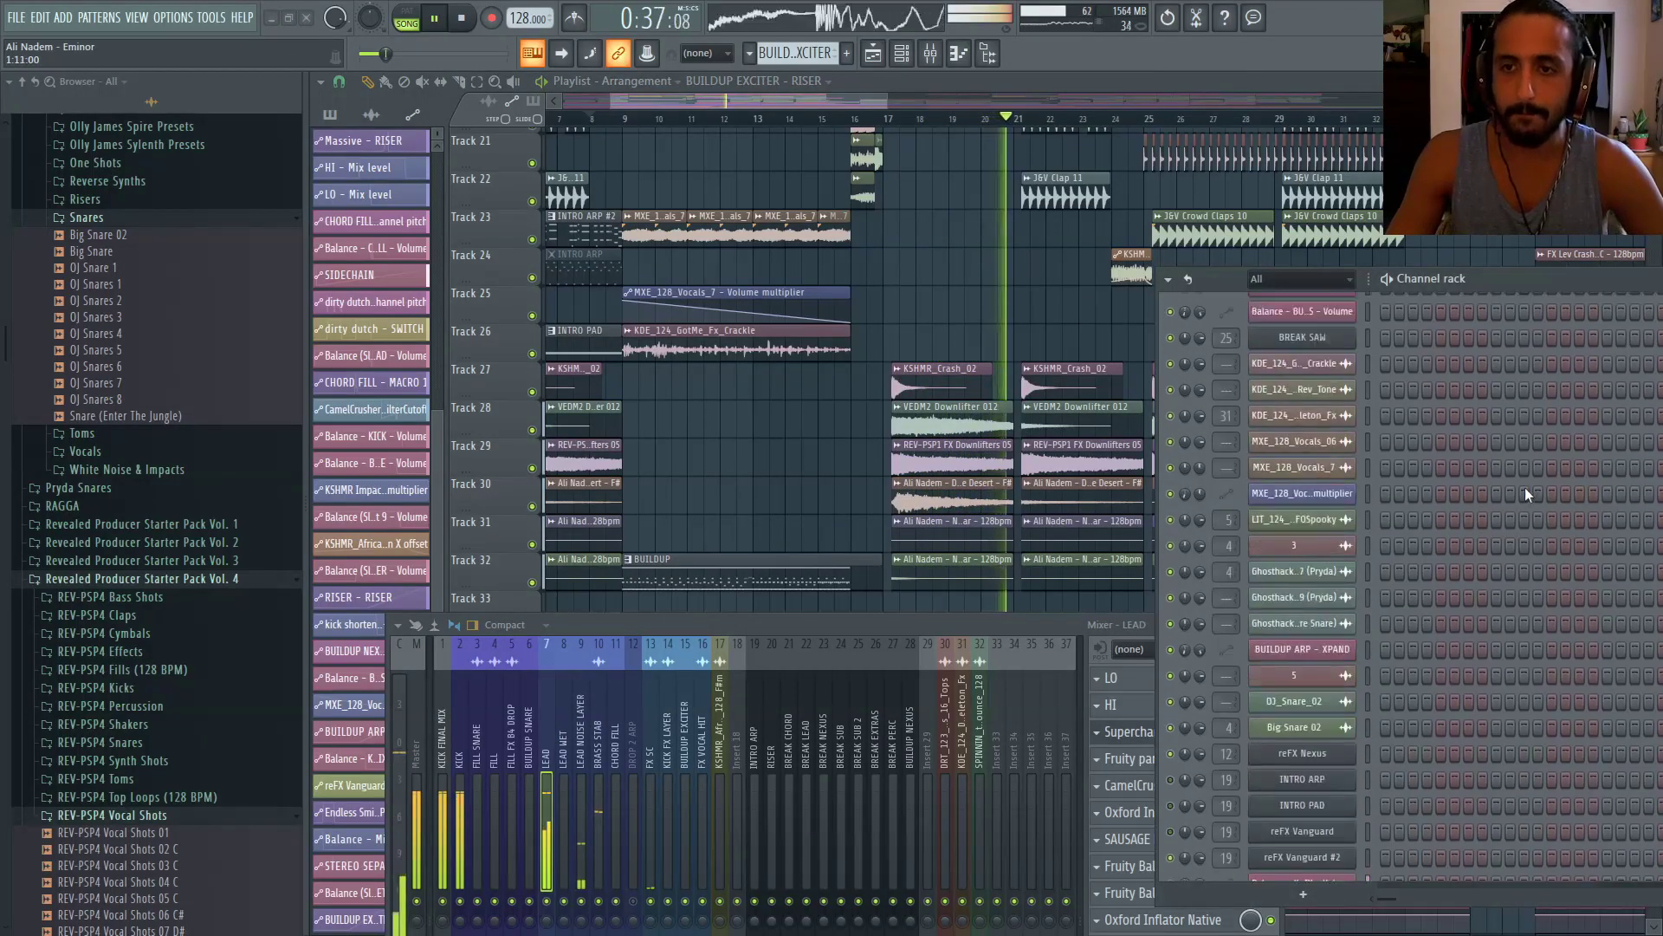
pyautogui.scroll(5, 1529, 460)
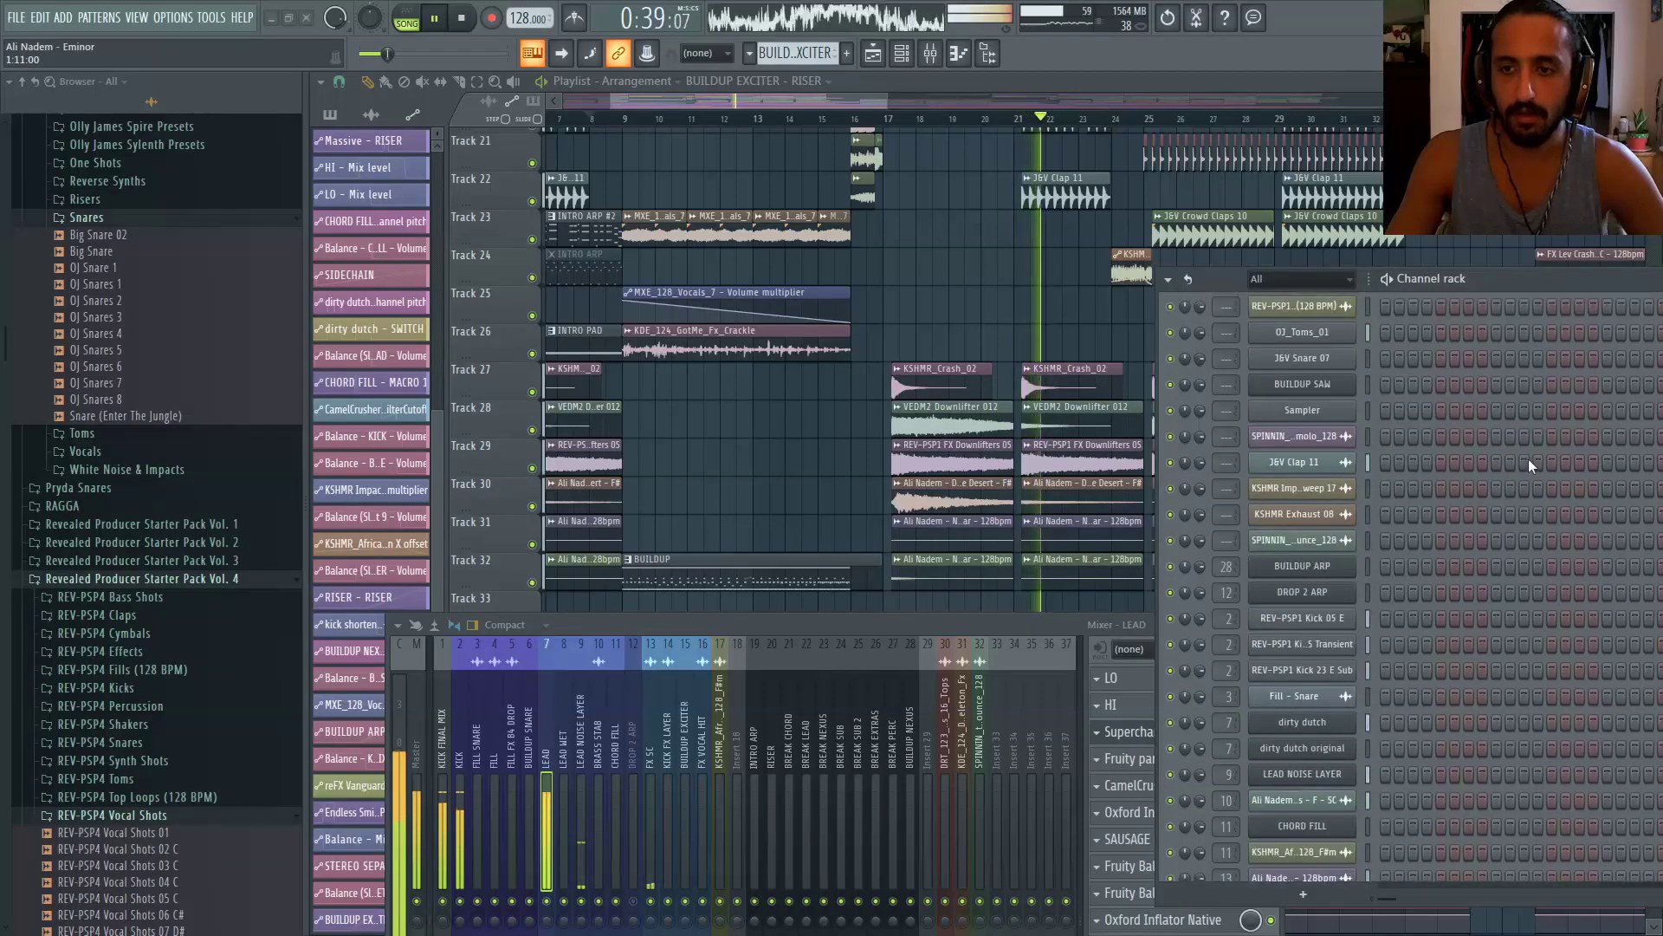
pyautogui.scroll(-6, 1547, 442)
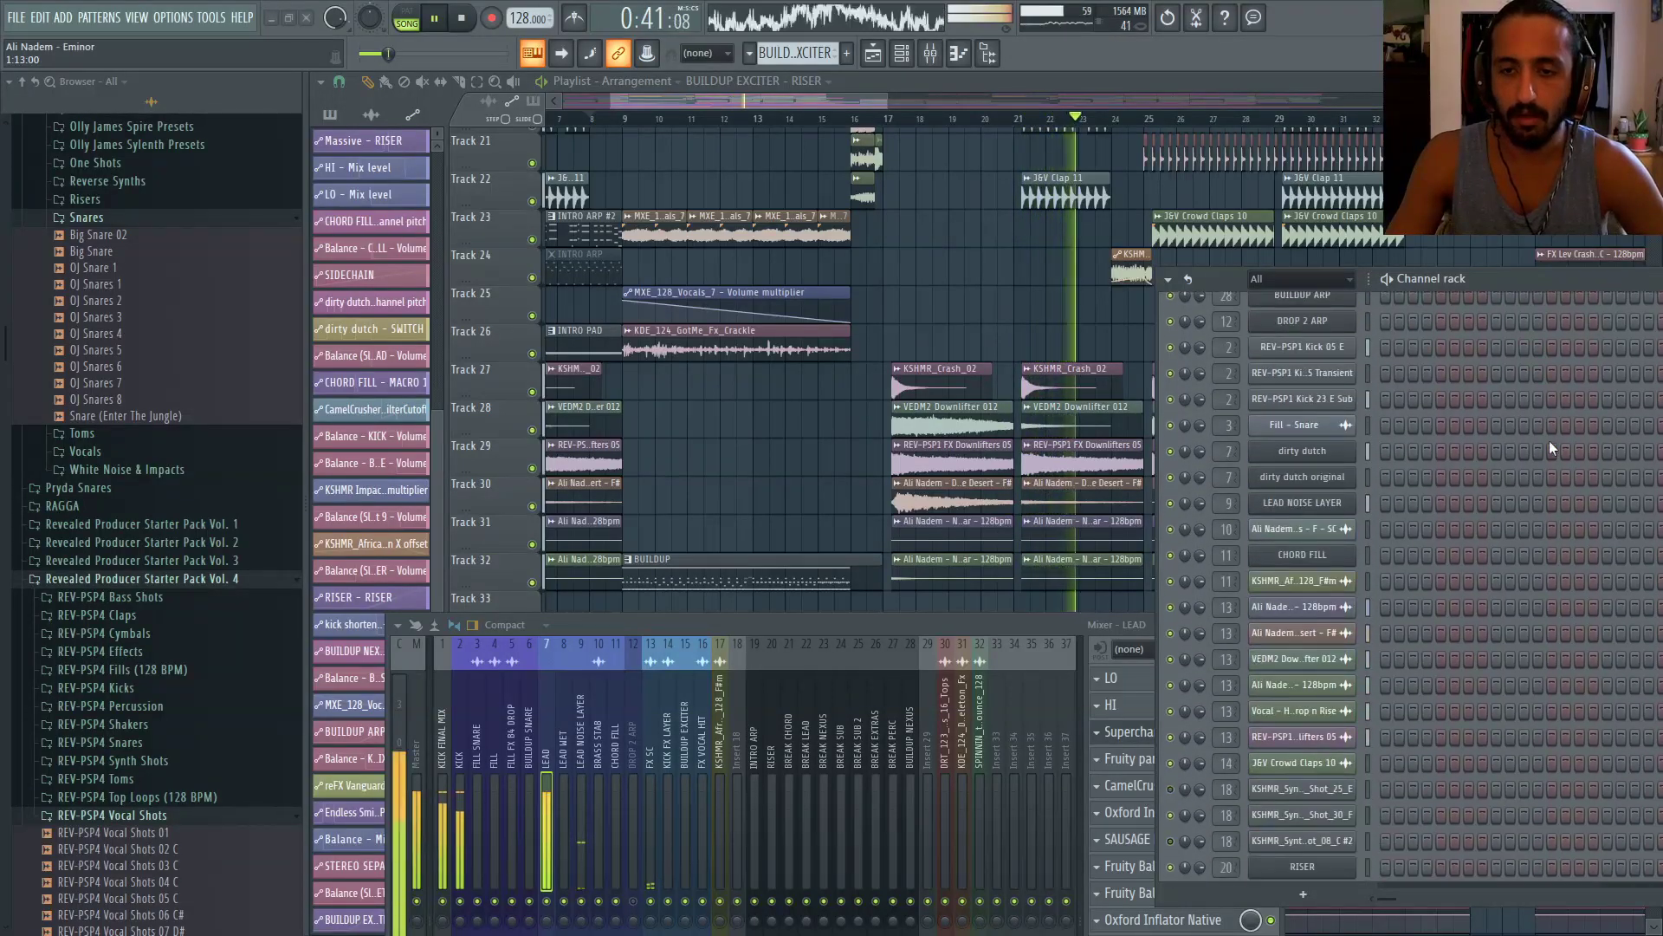
# Hide the channel rack and survey the playlist arrangement after the first drop during playback
pyautogui.moveTo(840, 100); pyautogui.dragTo(937, 96)
pyautogui.click(902, 54)
pyautogui.scroll(-2, 911, 295)
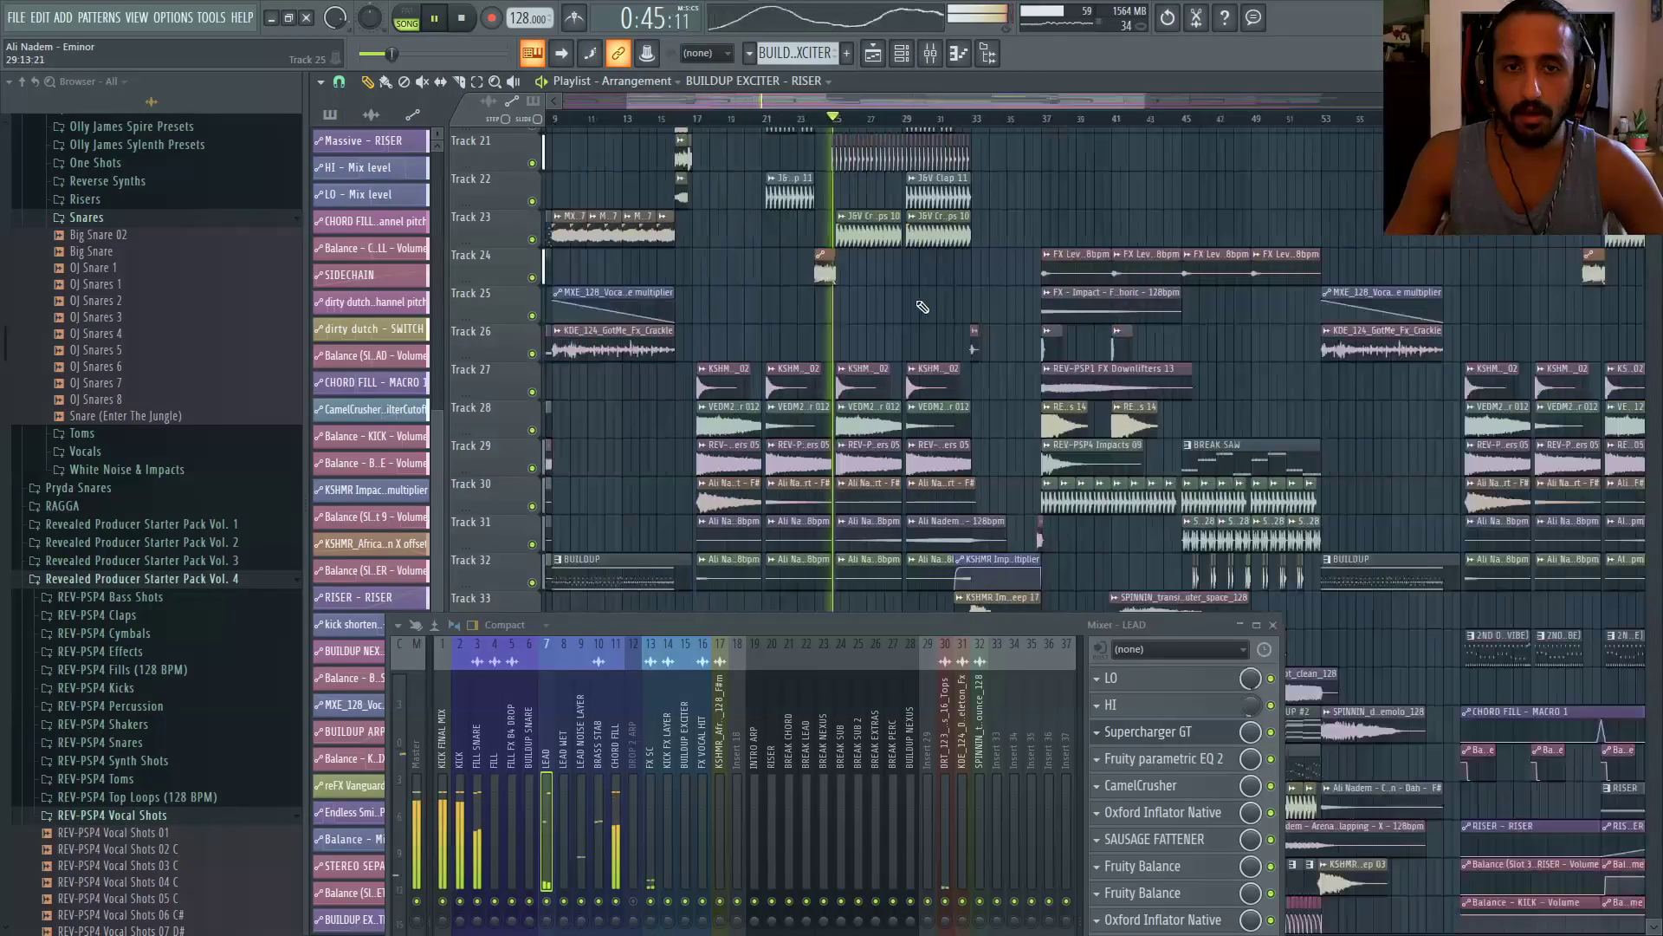
pyautogui.scroll(-2, 1049, 249)
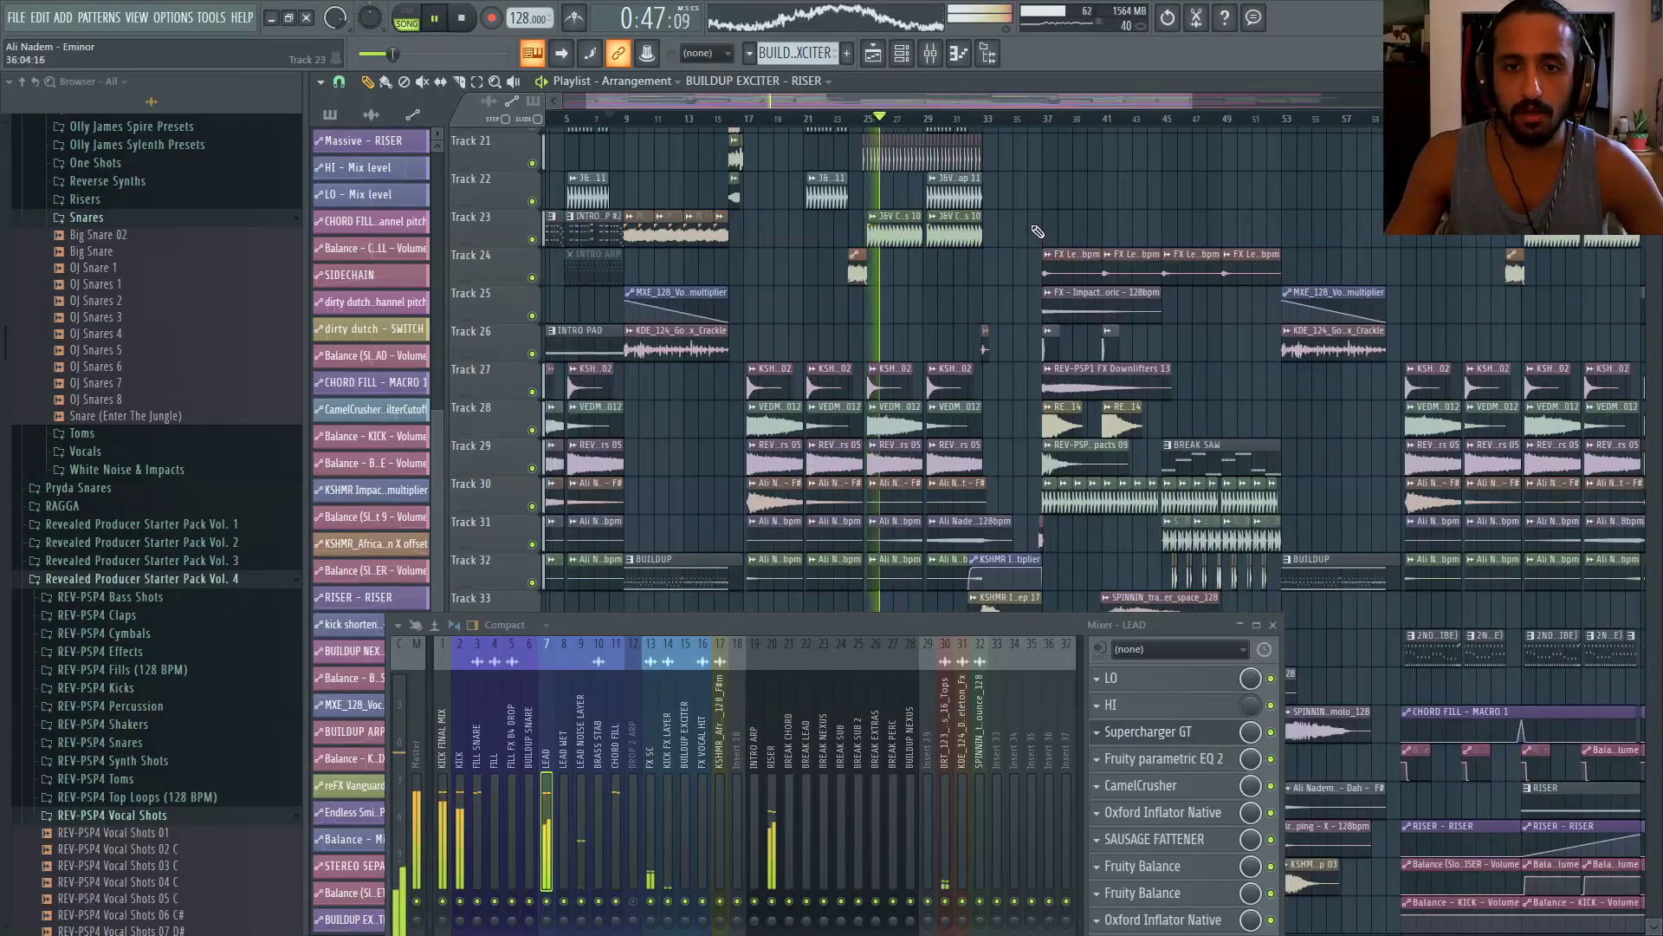
# Adjust the Master track's stereo separation and replay the first buildup from bar 9 to compare the sound
pyautogui.click(664, 120)
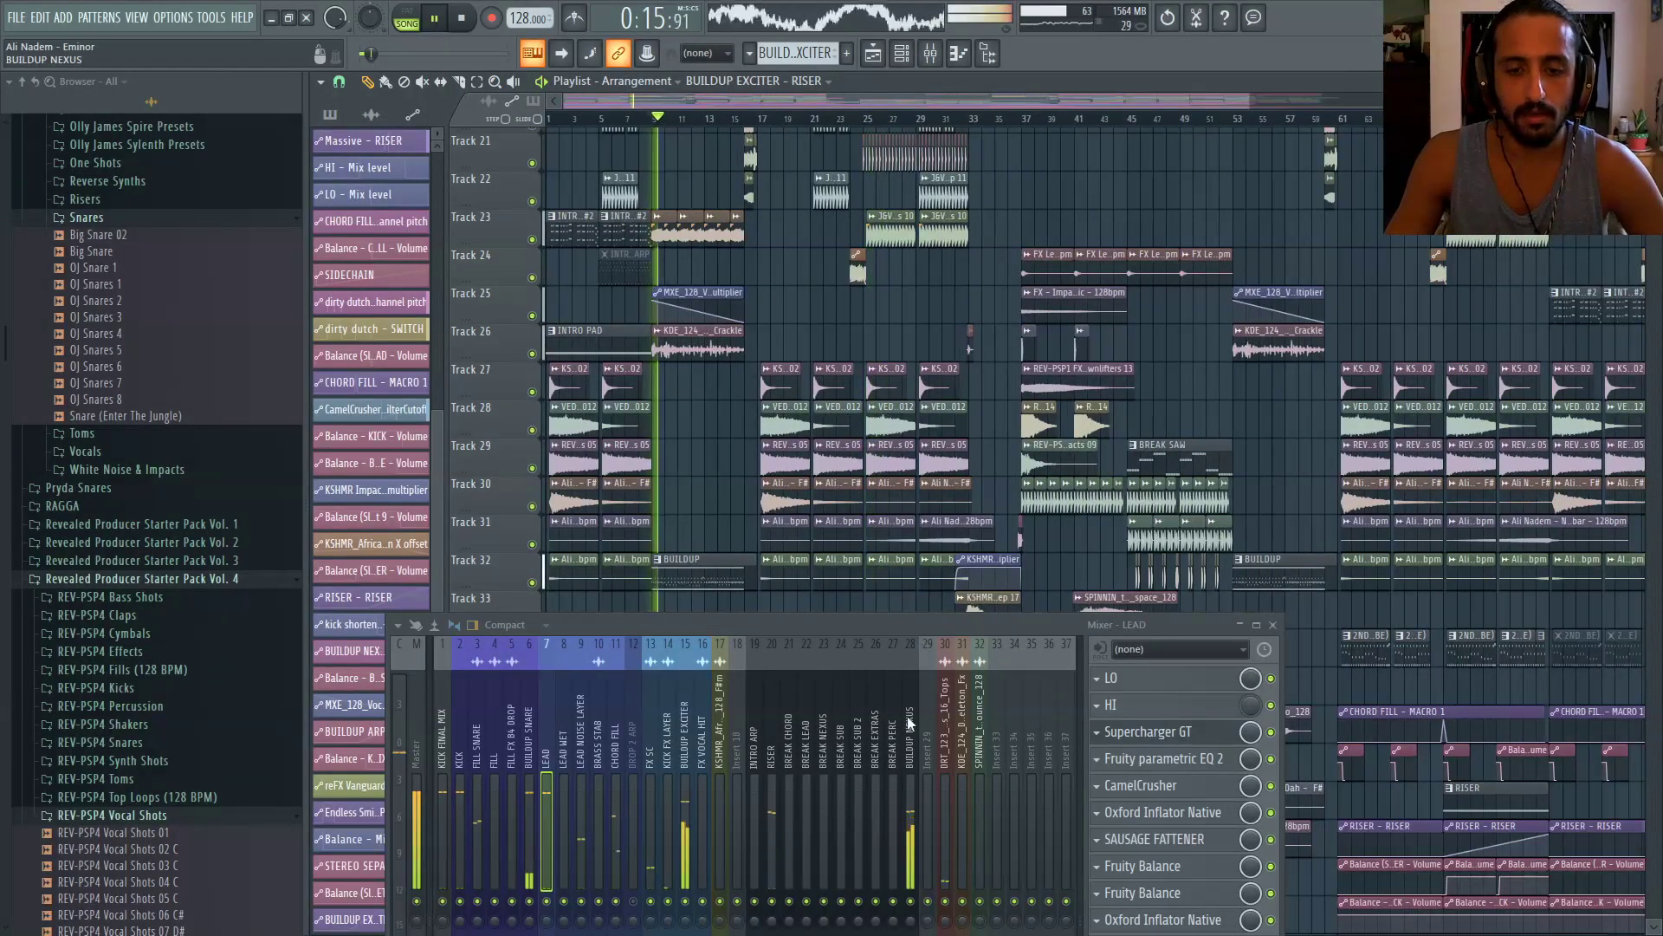
pyautogui.click(679, 721)
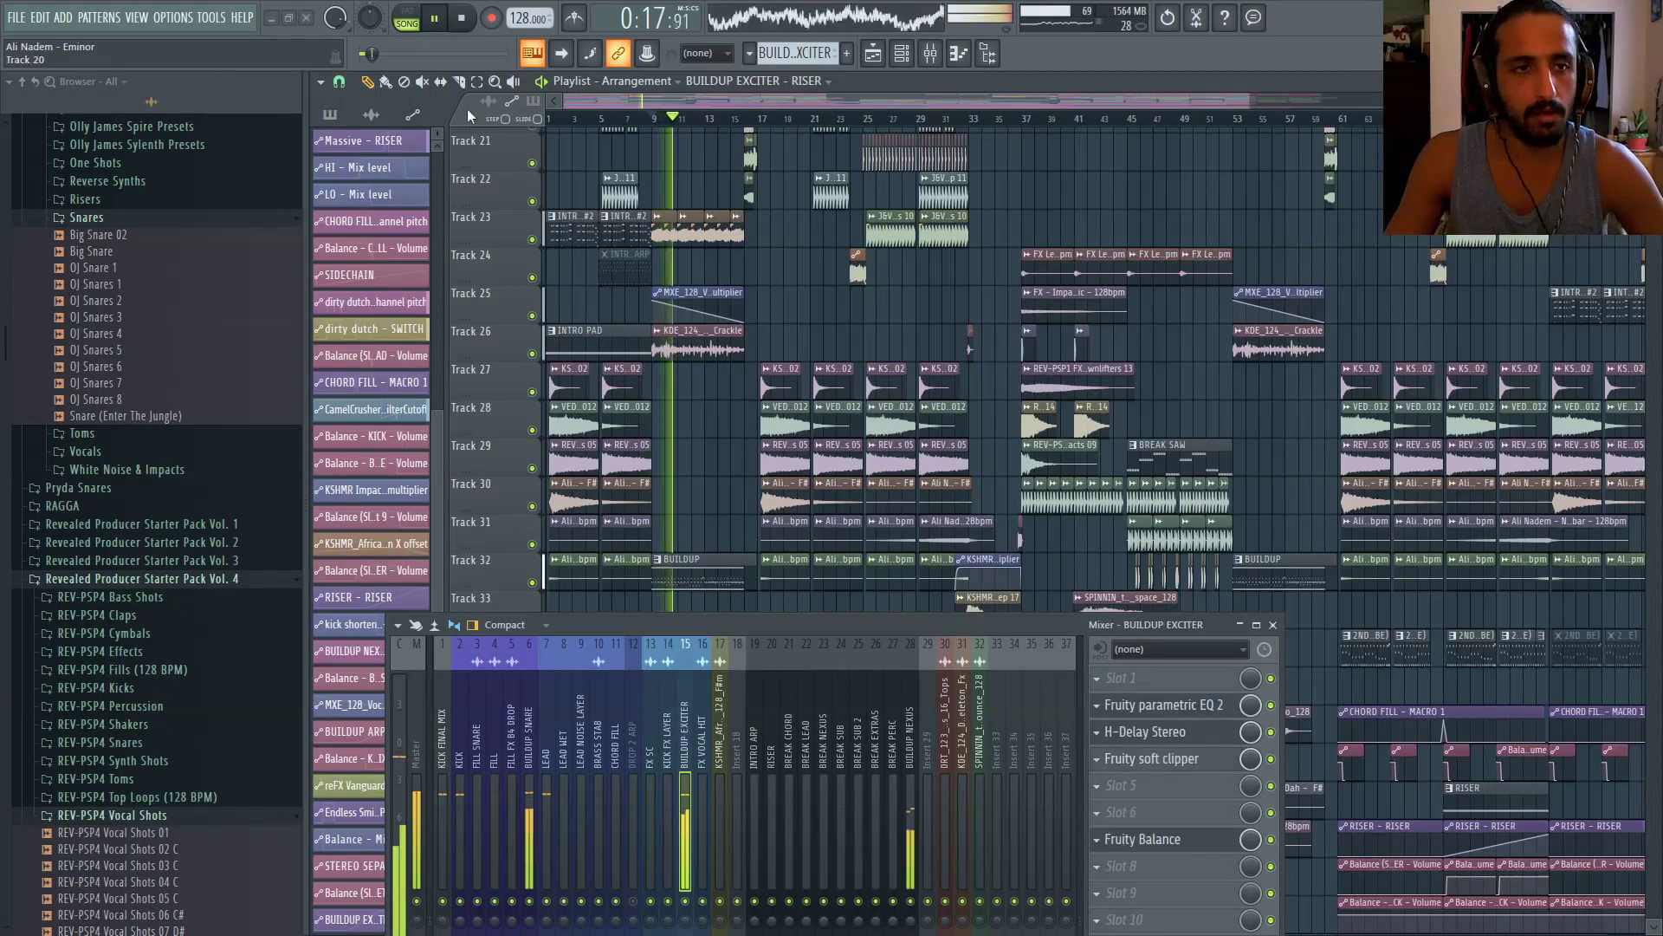
pyautogui.moveTo(776, 621); pyautogui.dragTo(860, 242)
pyautogui.press('space')
pyautogui.press('space')
pyautogui.moveTo(501, 767); pyautogui.dragTo(501, 702)
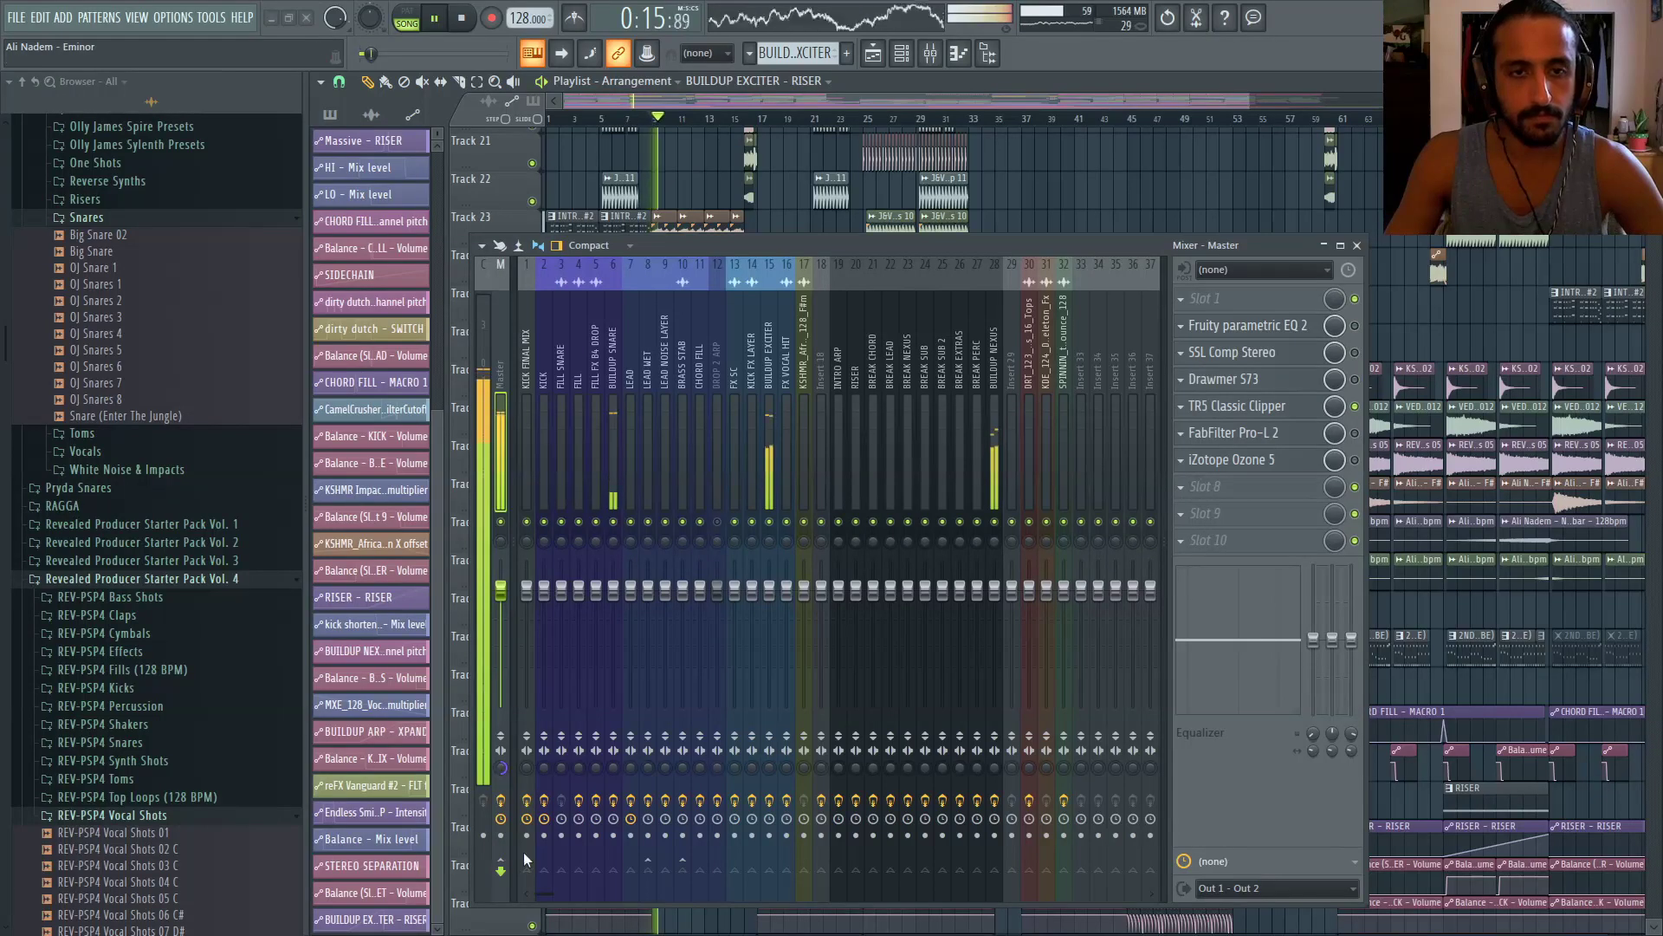
pyautogui.press('space')
pyautogui.press('space')
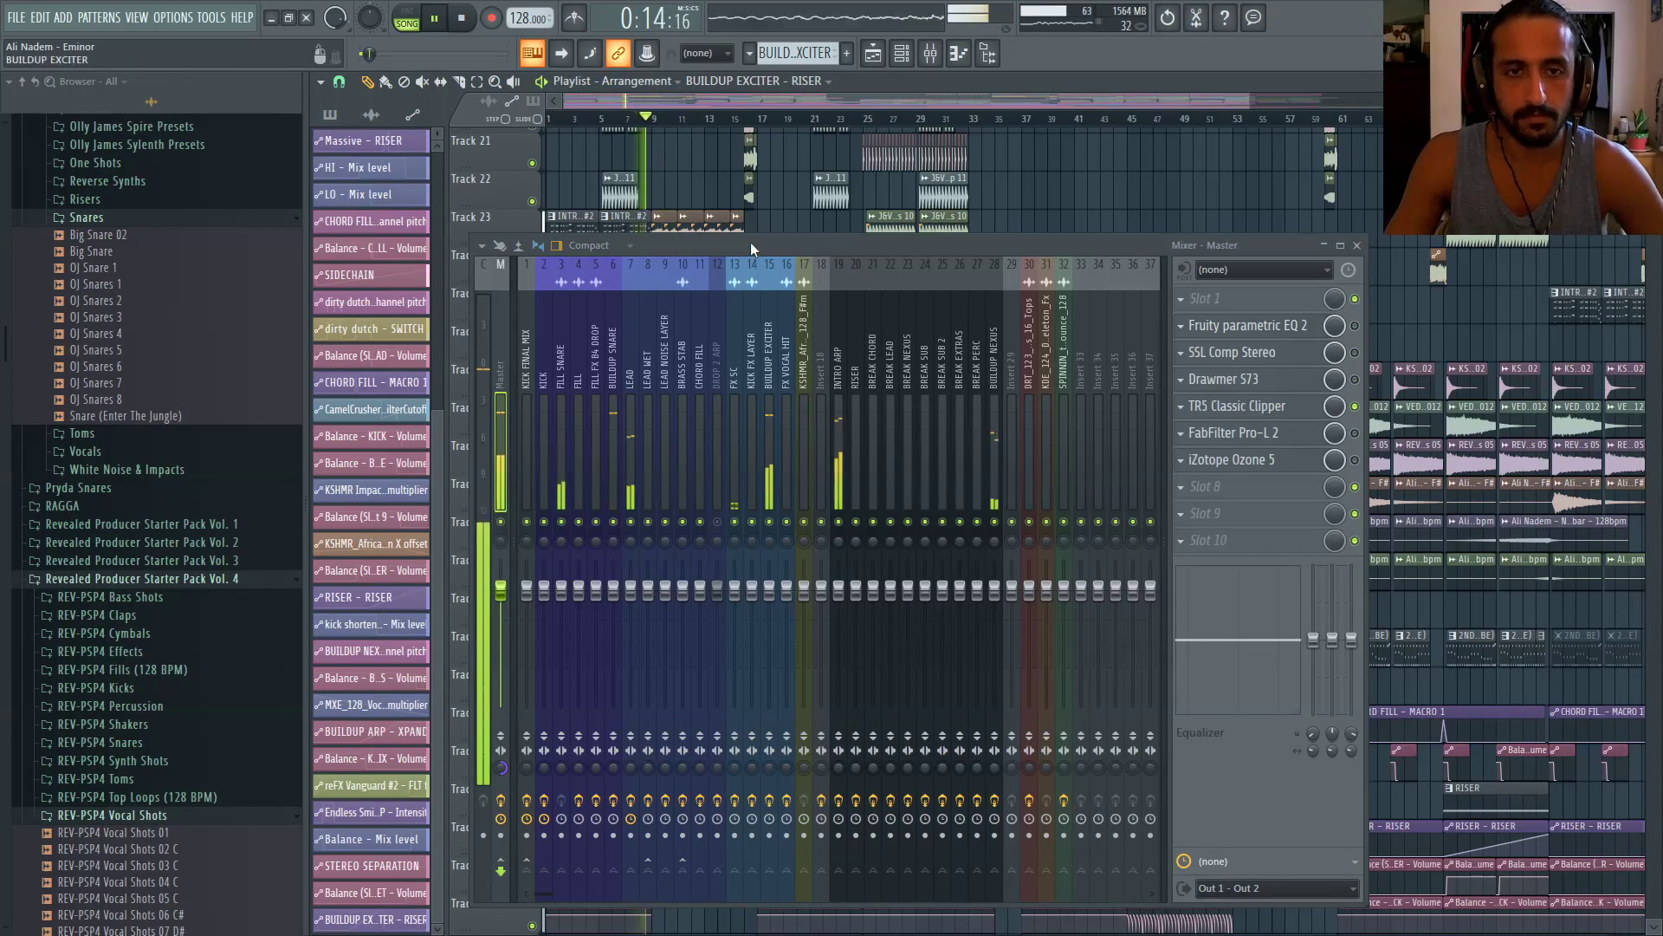
pyautogui.moveTo(750, 242); pyautogui.dragTo(760, 326)
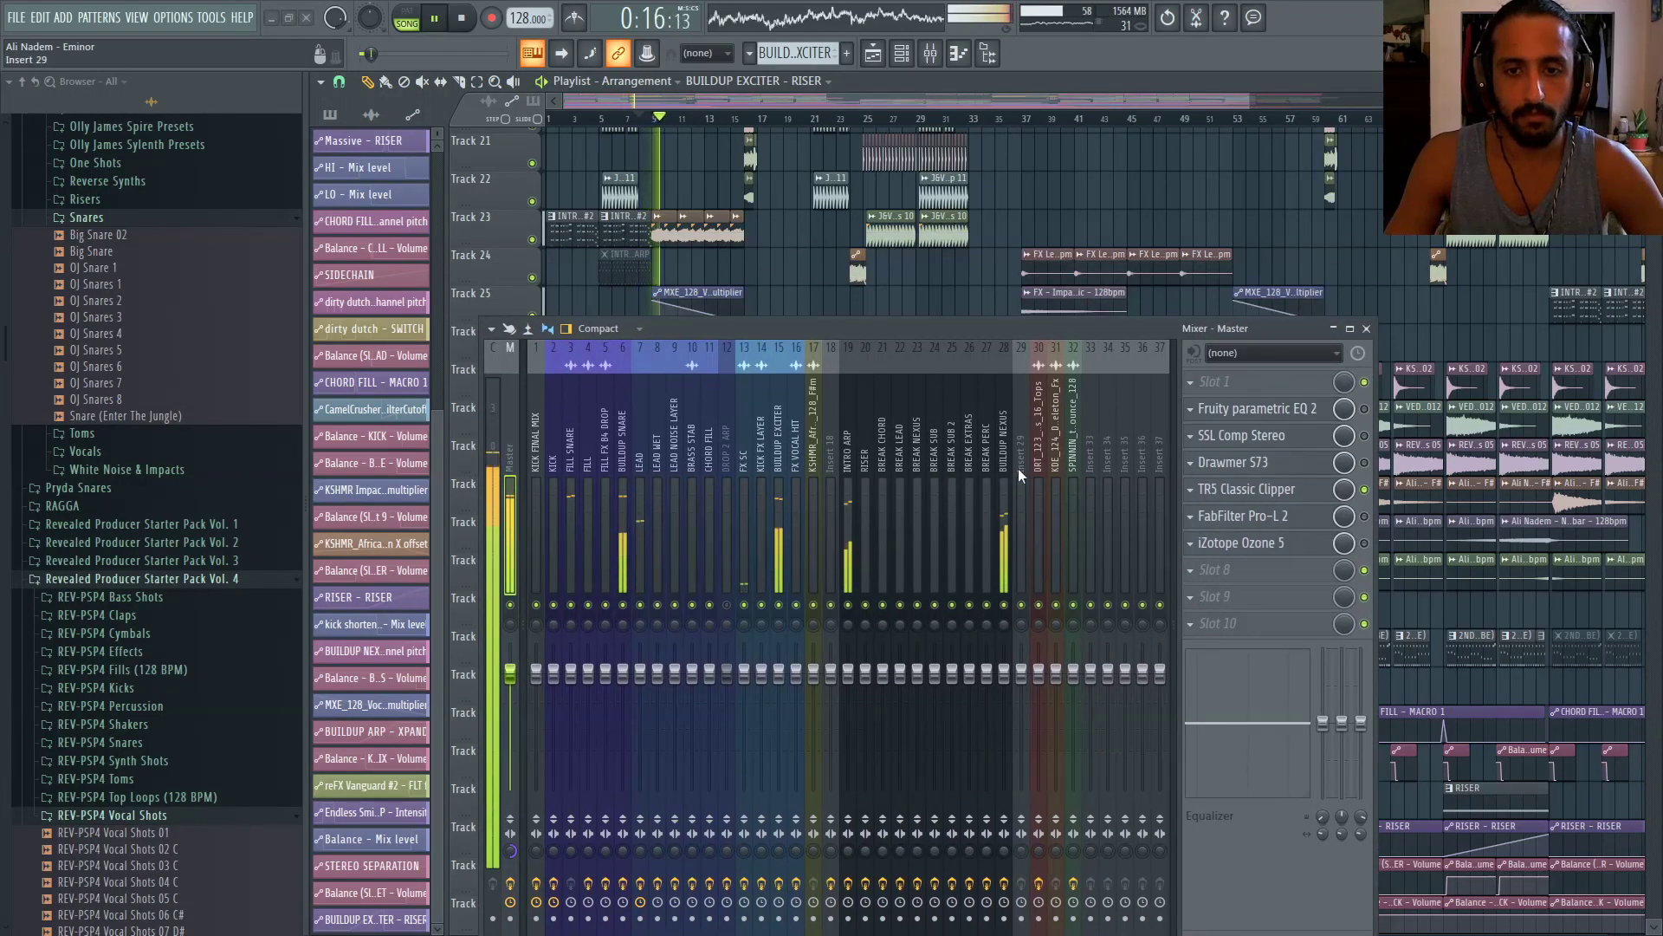
# Set H-Delay's output to 1.1 dB on the BUILDUP EXCITER insert during playback and open the insert's Fruity Parametric EQ 2
pyautogui.click(779, 429)
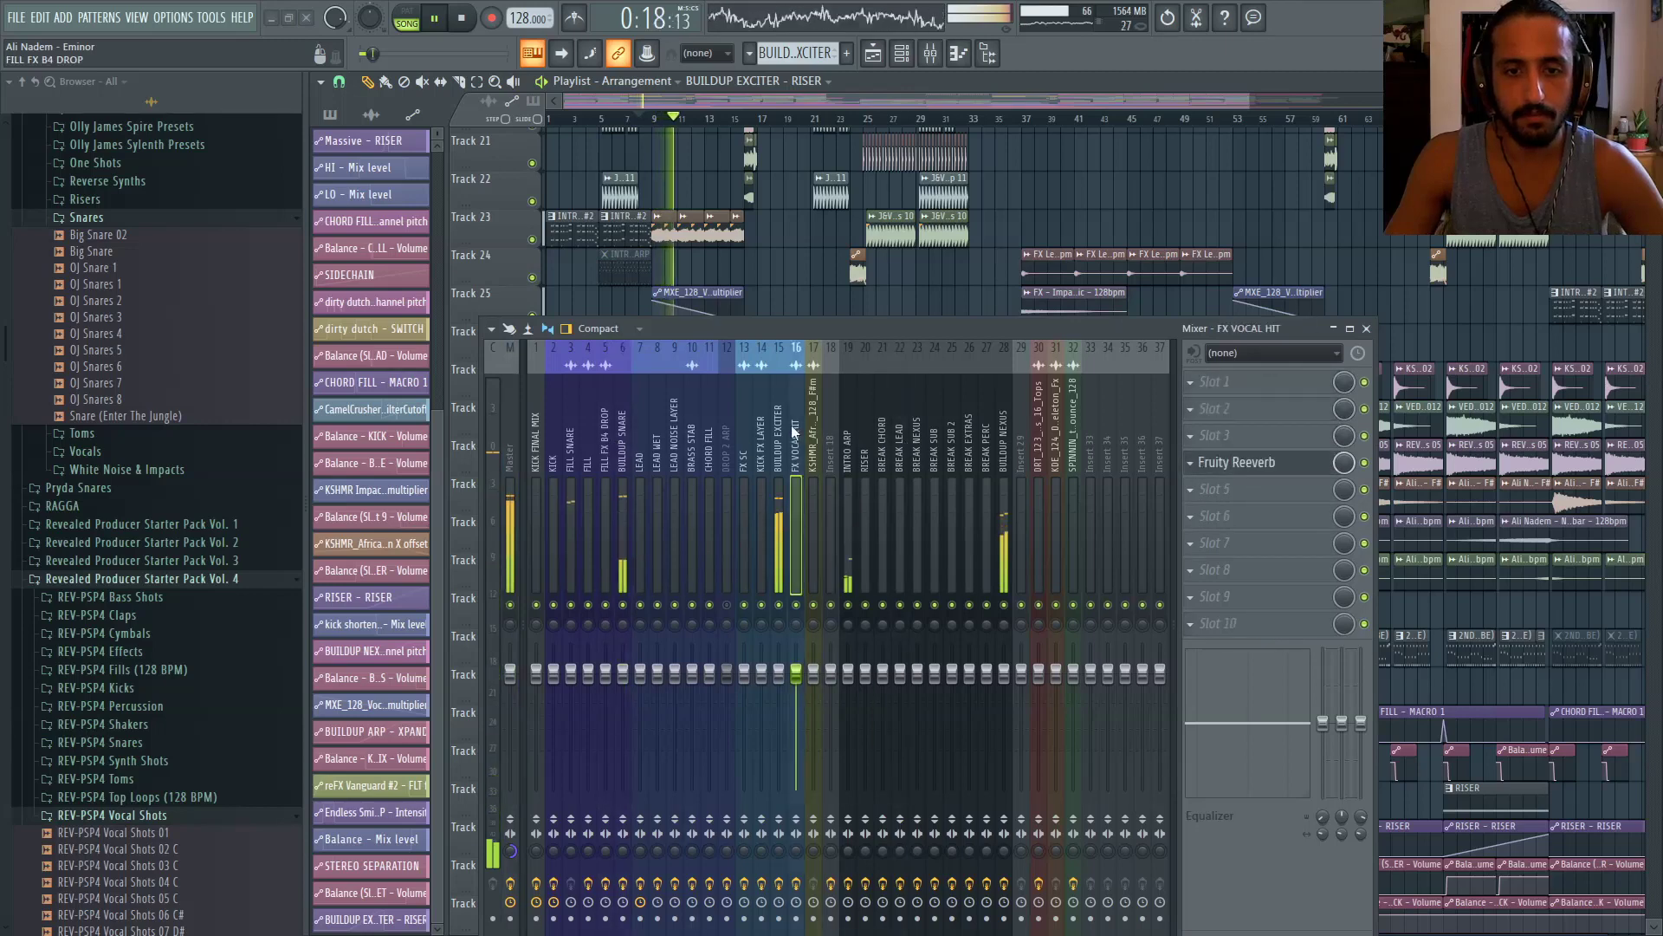
pyautogui.moveTo(1107, 340); pyautogui.dragTo(1102, 553)
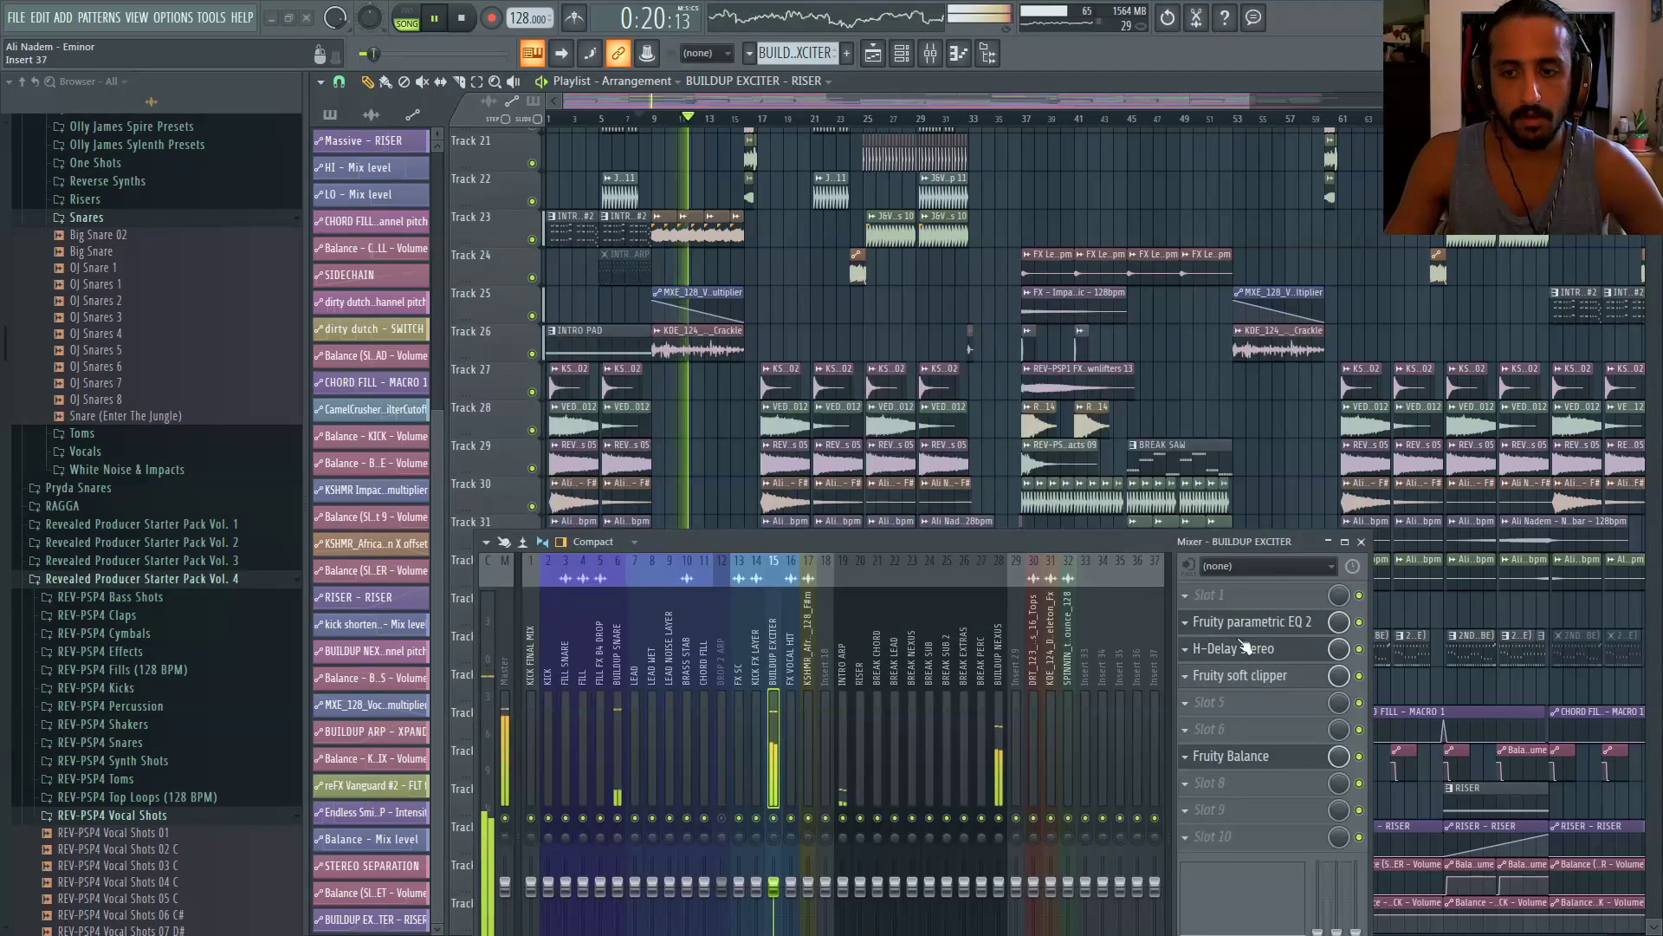
pyautogui.click(1234, 648)
pyautogui.press('space')
pyautogui.press('space')
pyautogui.moveTo(1016, 387); pyautogui.dragTo(1016, 468)
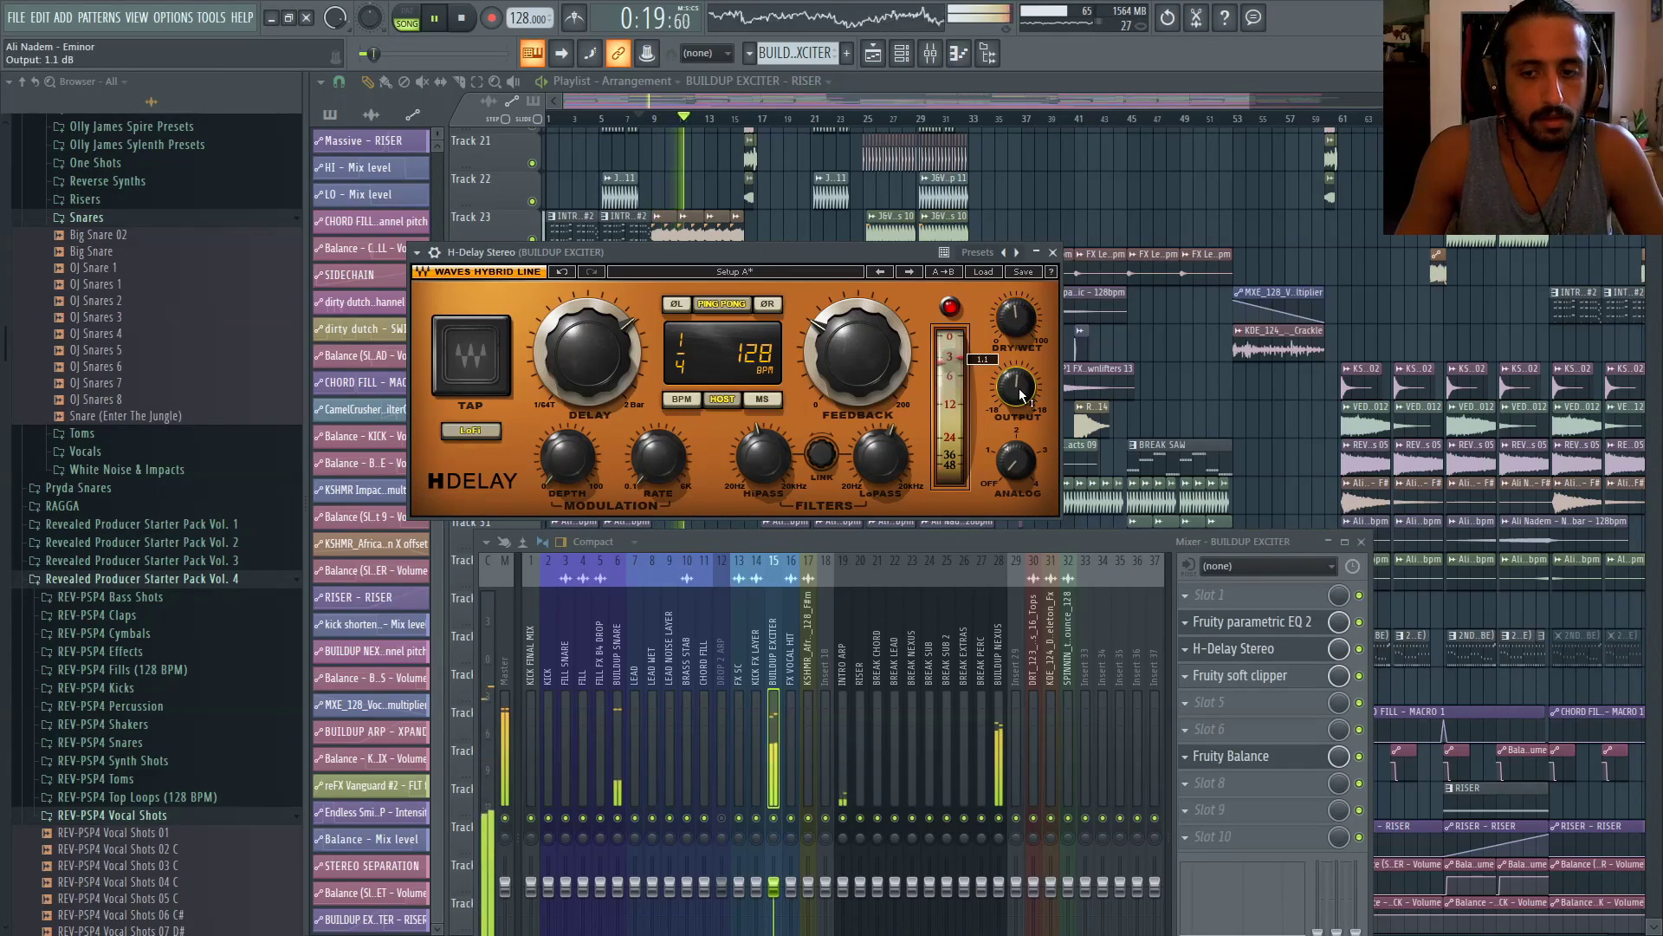
pyautogui.click(1250, 621)
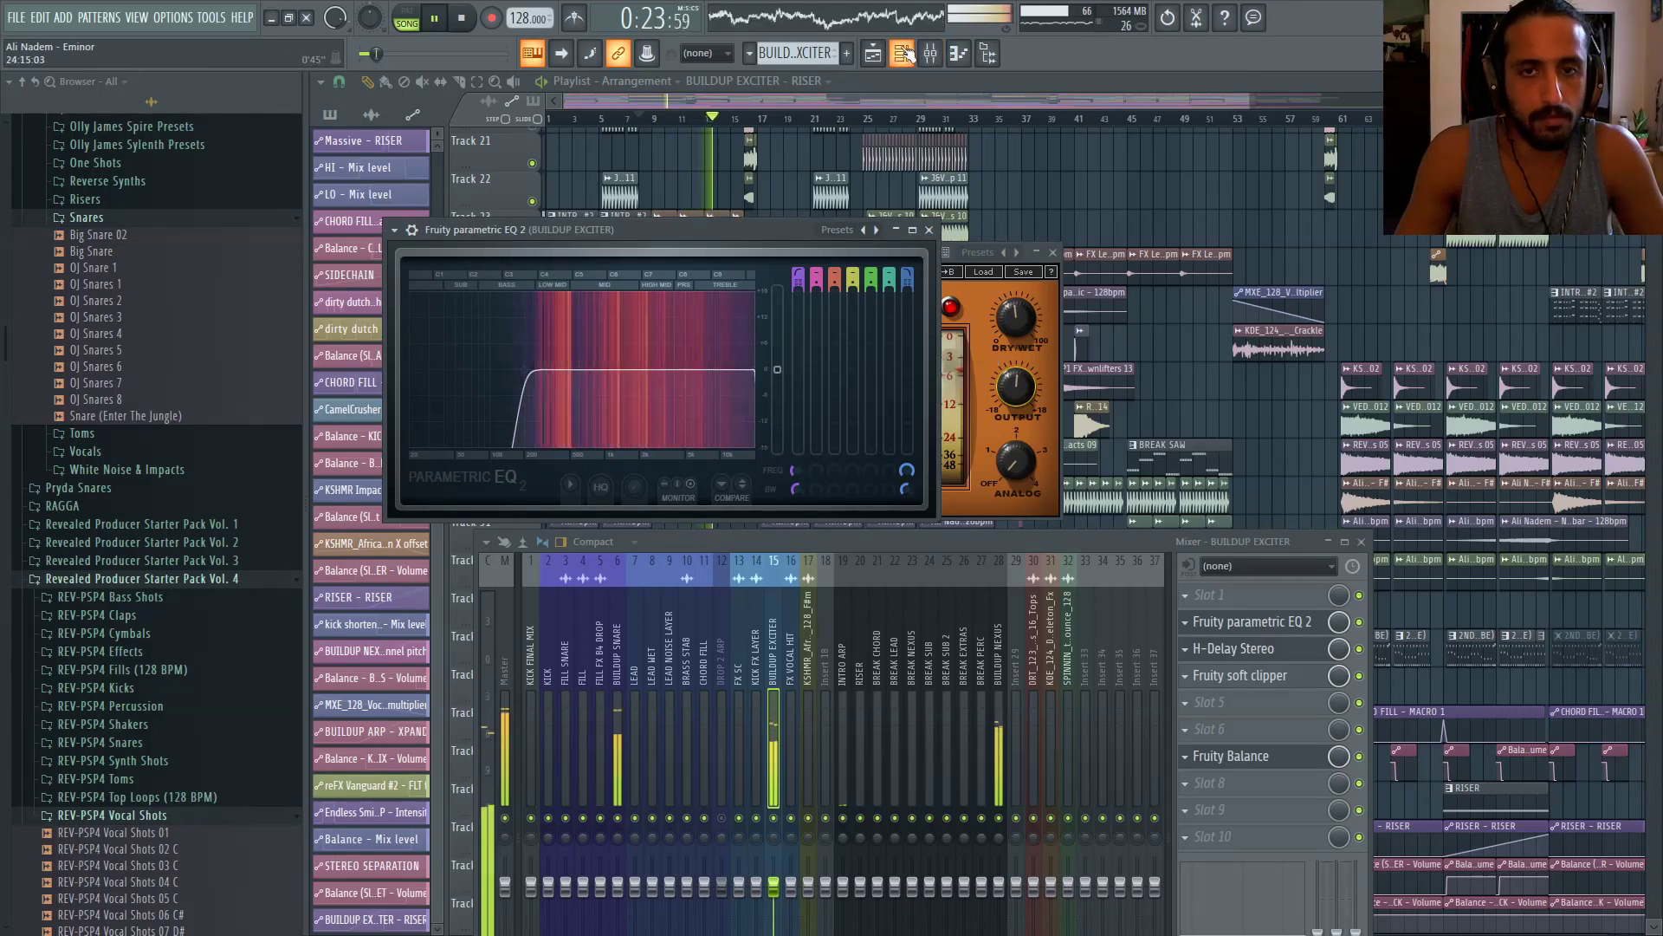
# Open the BUILDUP EXCITER channel's Massive synth and set OSC1's amp to 100
pyautogui.press('F6')
pyautogui.scroll(-10, 1456, 513)
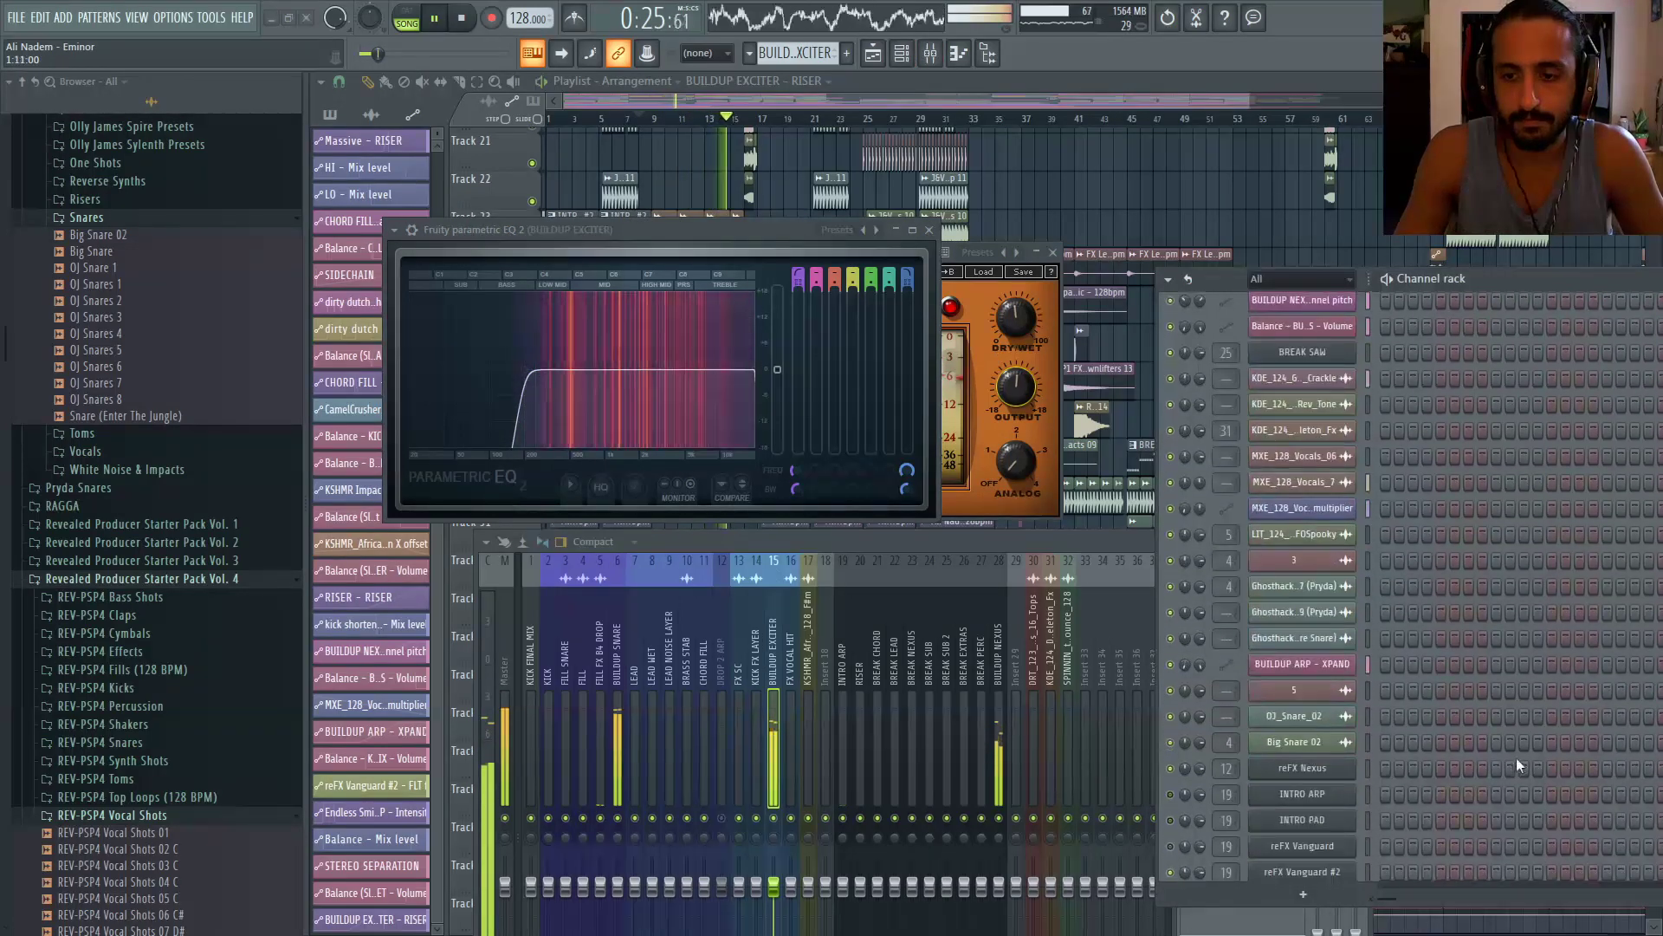
pyautogui.click(1302, 826)
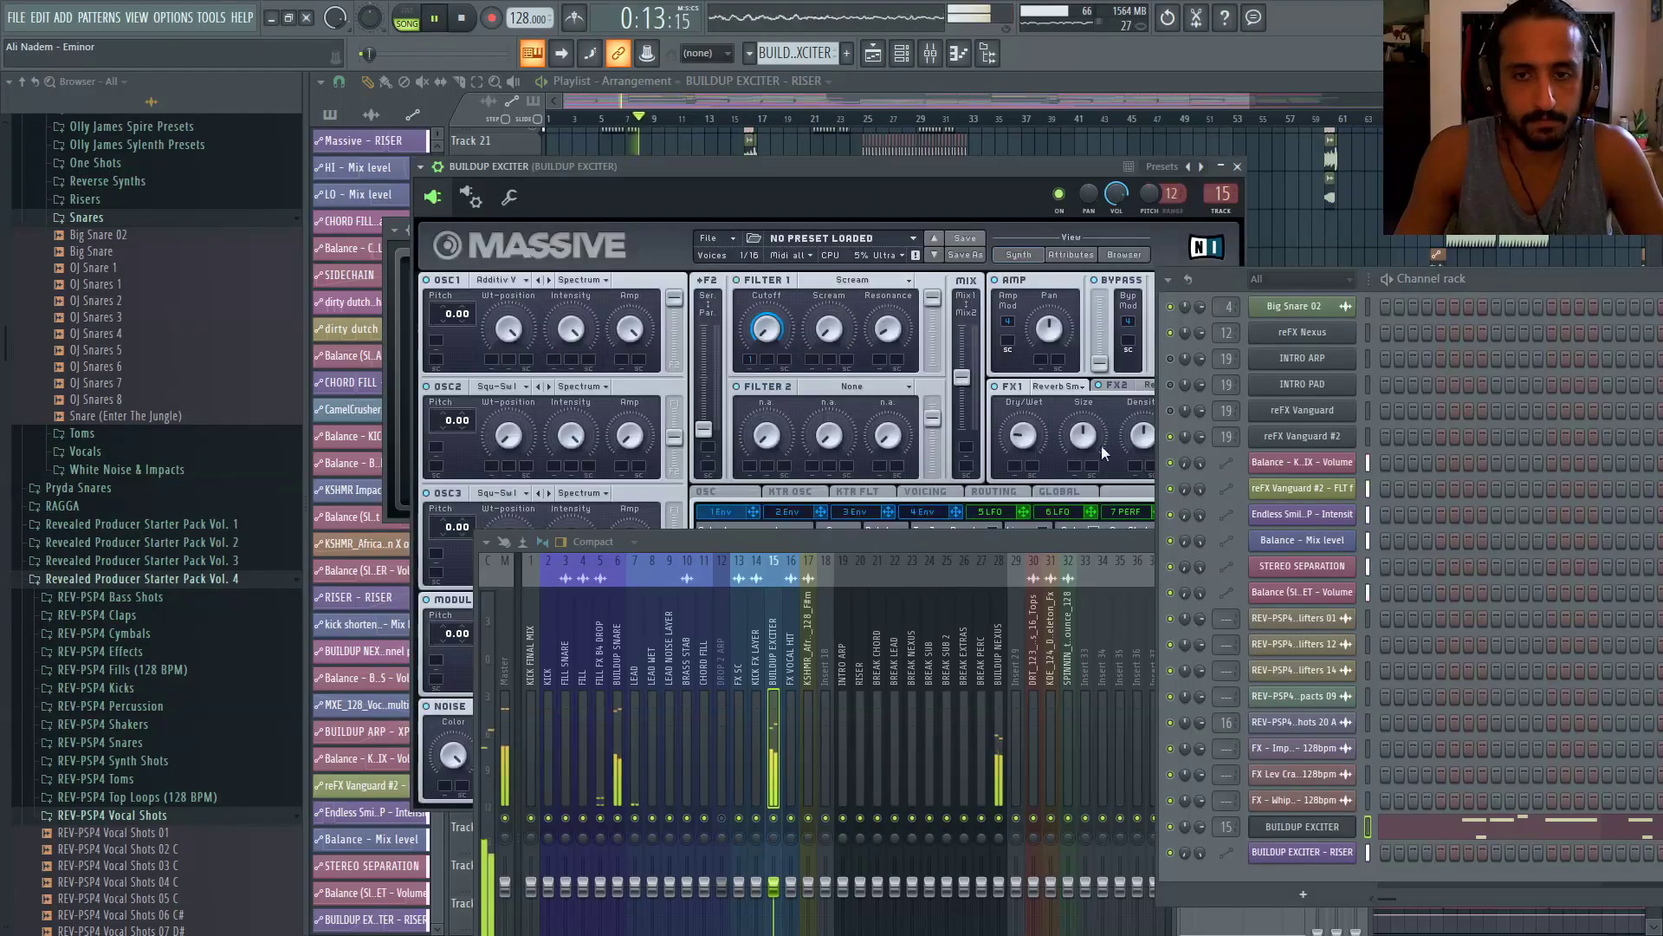
pyautogui.moveTo(1223, 283); pyautogui.dragTo(1435, 305)
pyautogui.moveTo(1218, 544); pyautogui.dragTo(1133, 838)
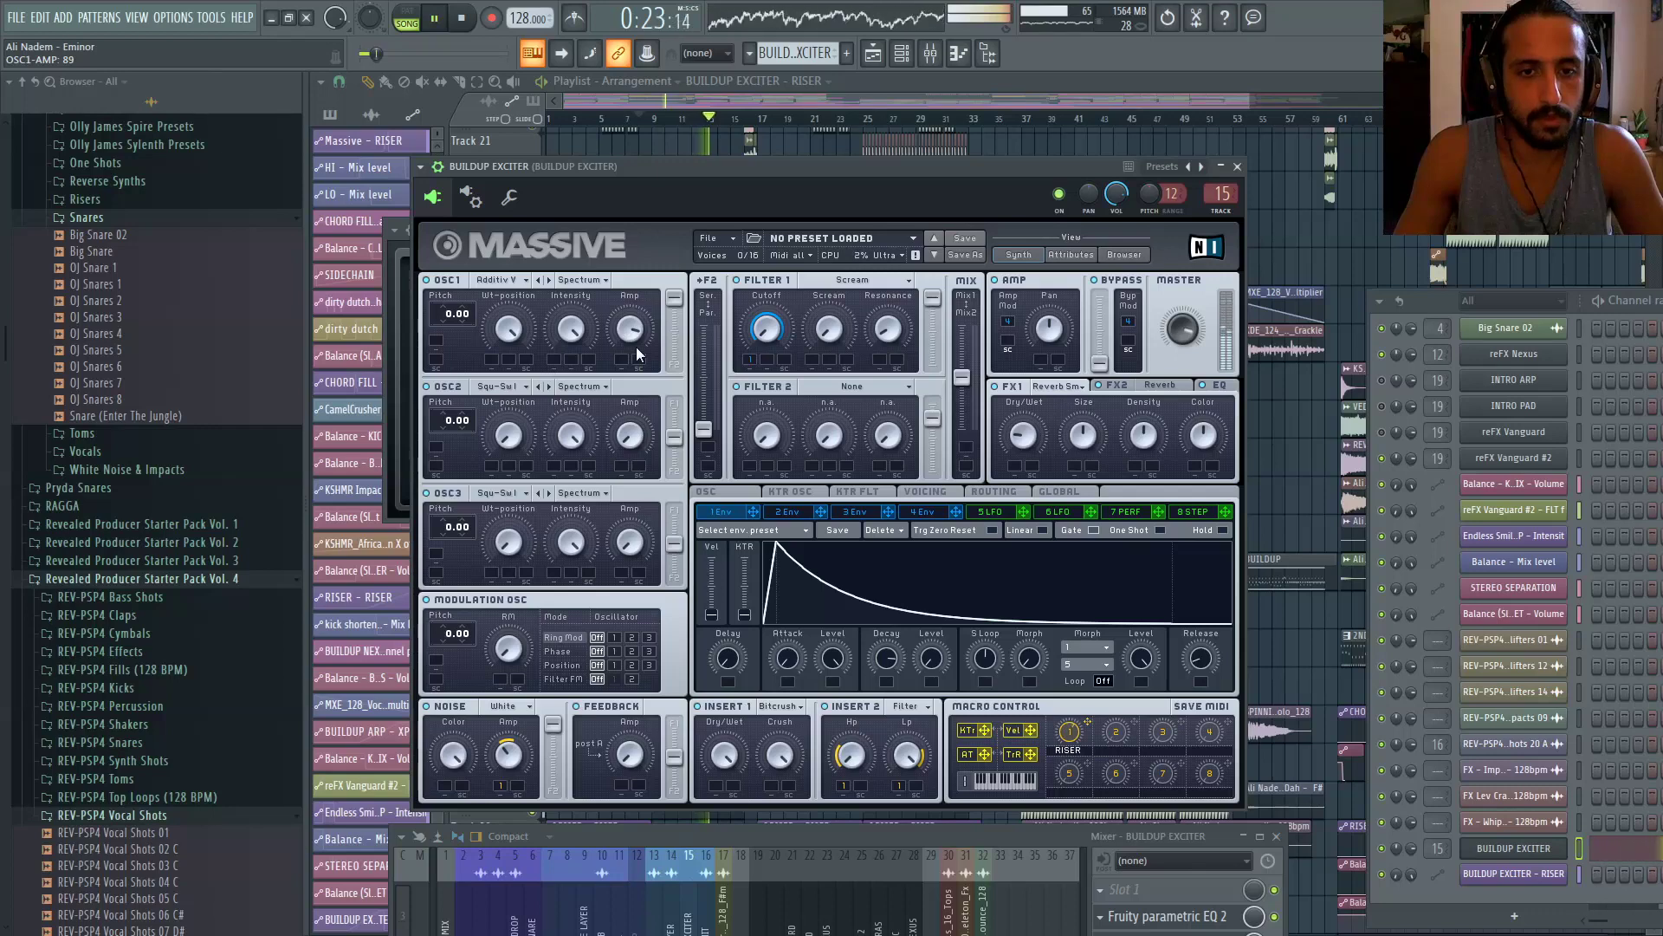
pyautogui.moveTo(639, 344); pyautogui.dragTo(643, 339)
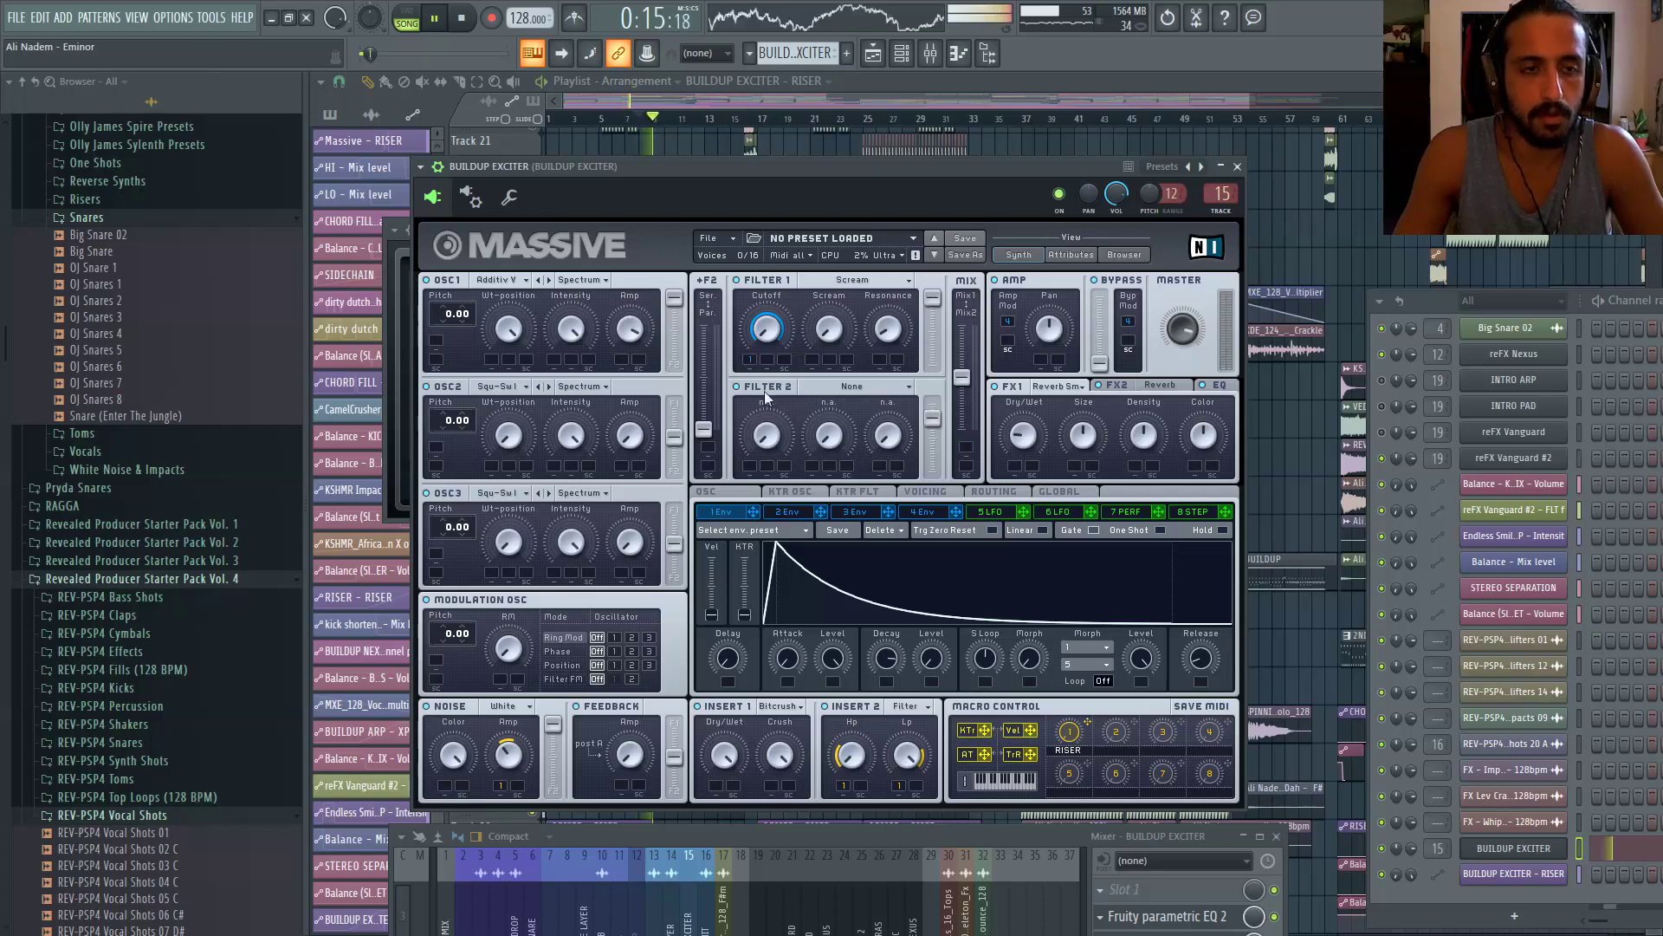
pyautogui.moveTo(625, 331); pyautogui.dragTo(622, 321)
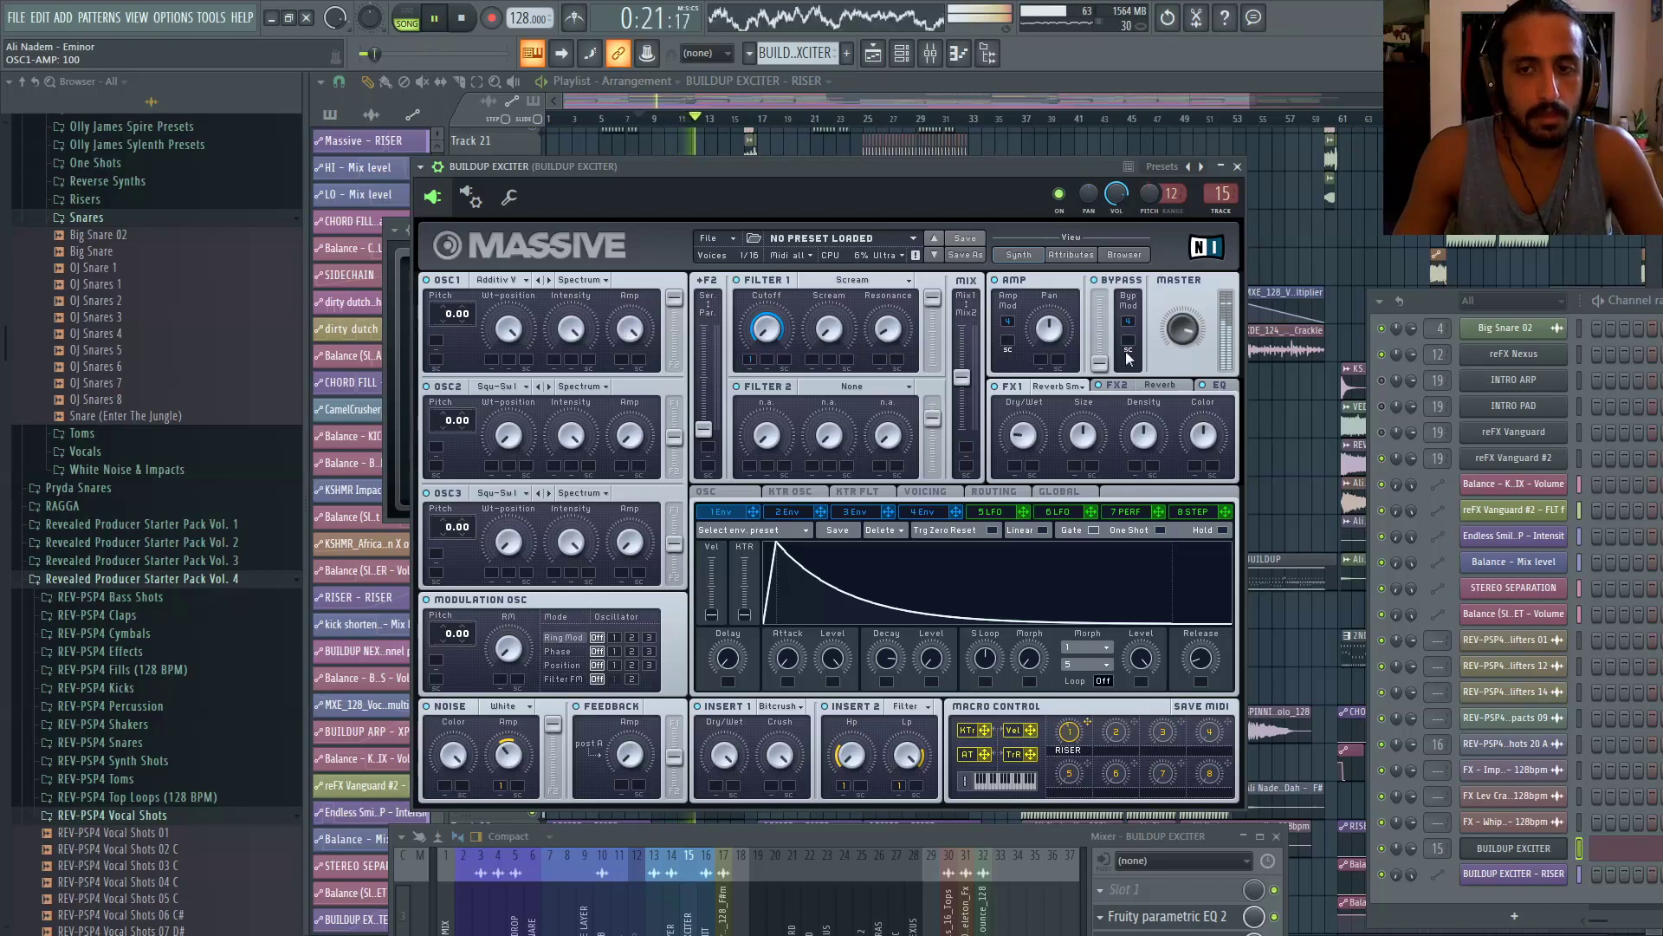
# Check Massive's voicing settings and its fourth envelope while the buildup plays into the drop
pyautogui.click(922, 493)
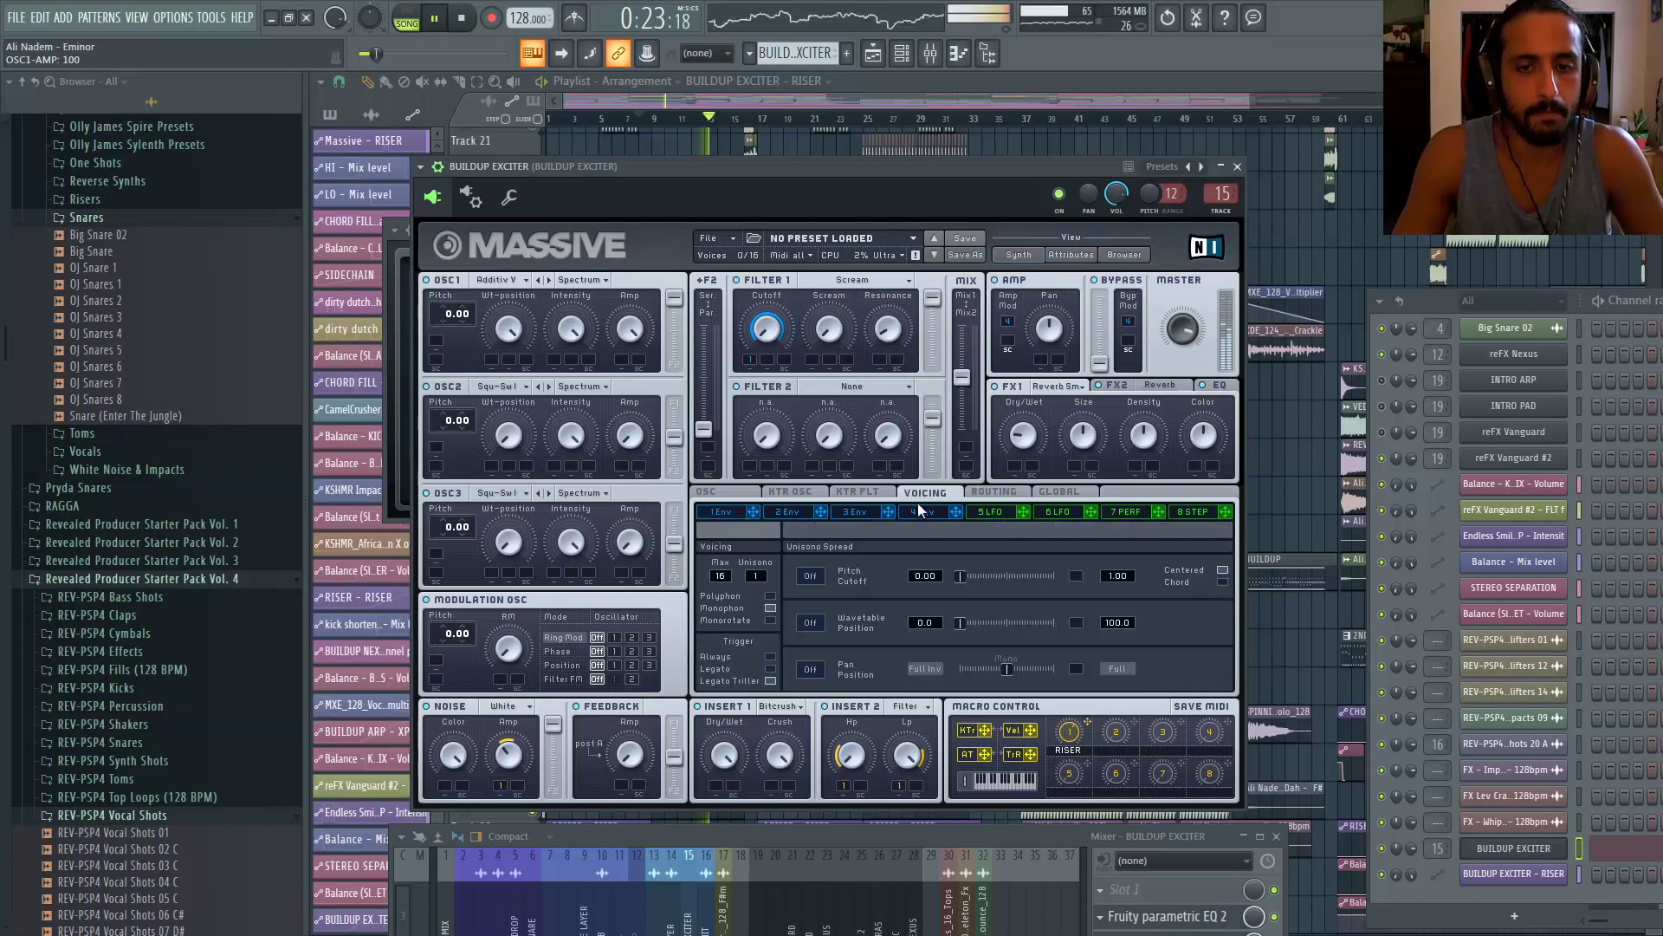
pyautogui.click(918, 512)
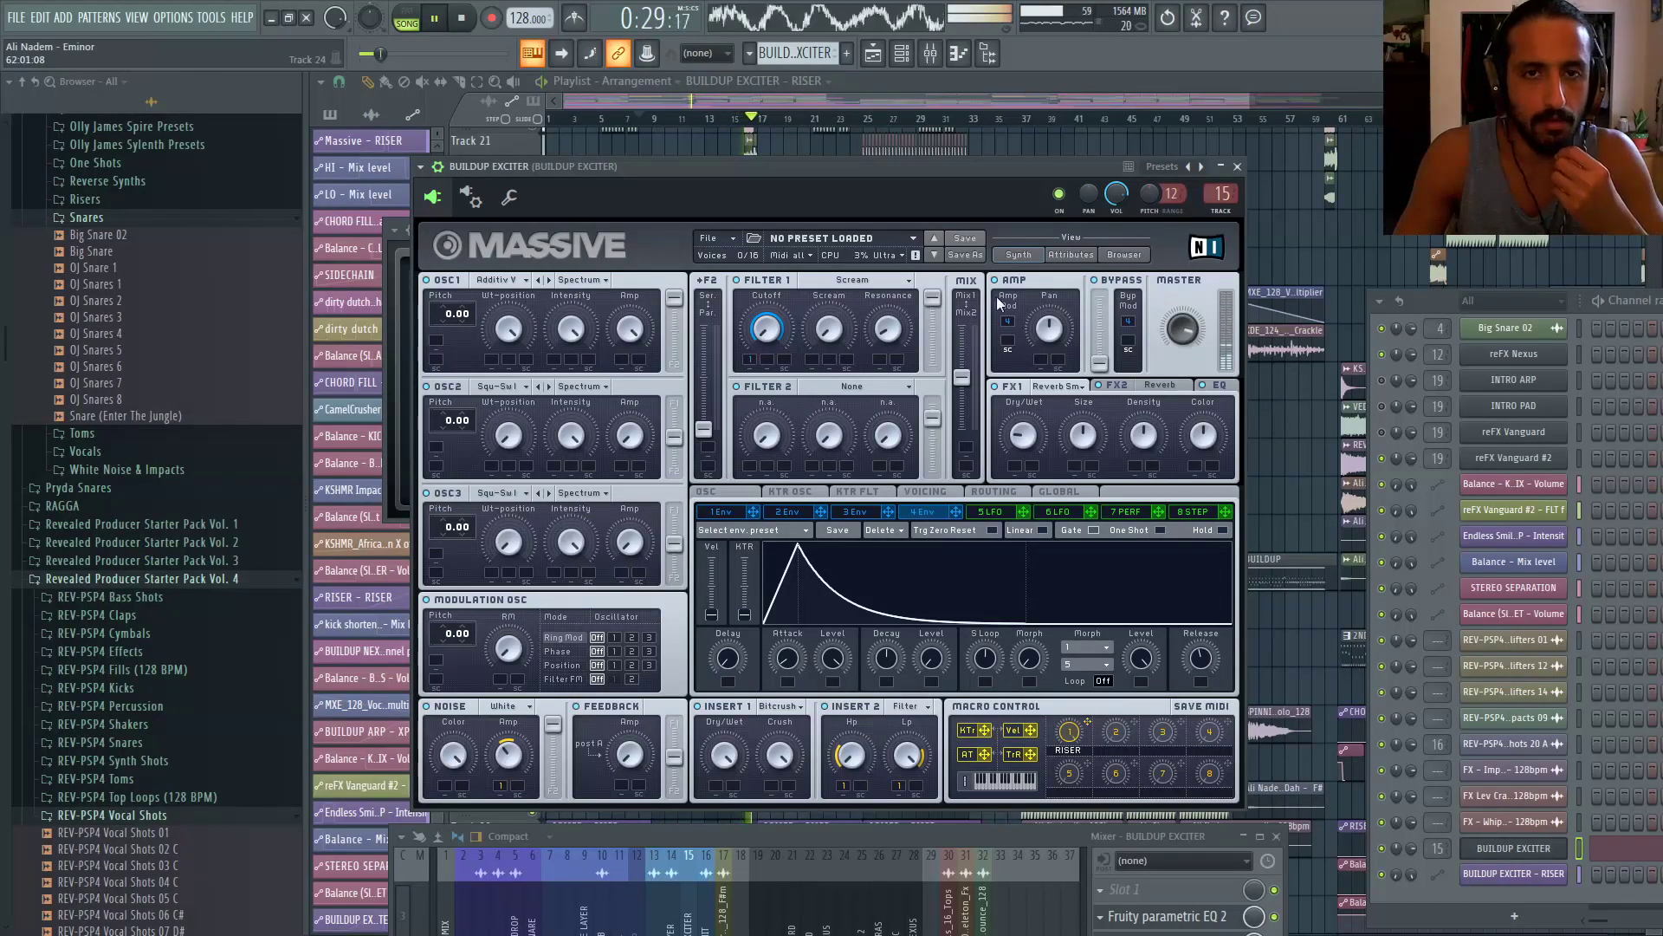
pyautogui.click(927, 492)
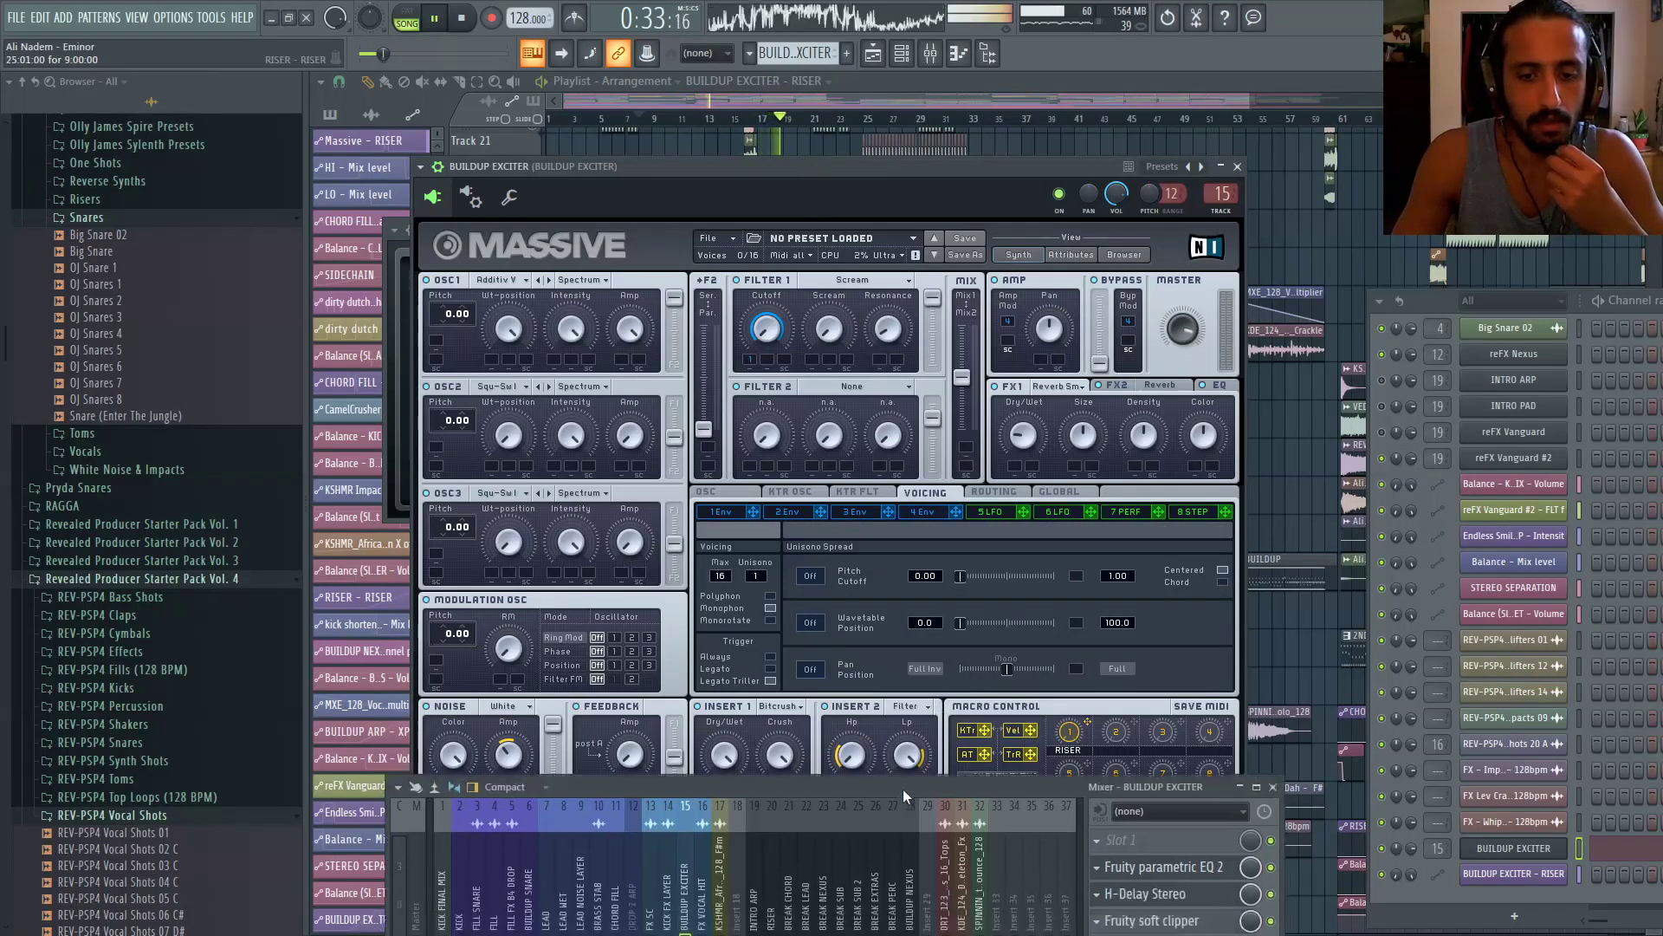
# Select the LEAD mixer insert and inspect its CamelCrusher effect during the drop
pyautogui.moveTo(947, 836); pyautogui.dragTo(948, 487)
pyautogui.click(585, 575)
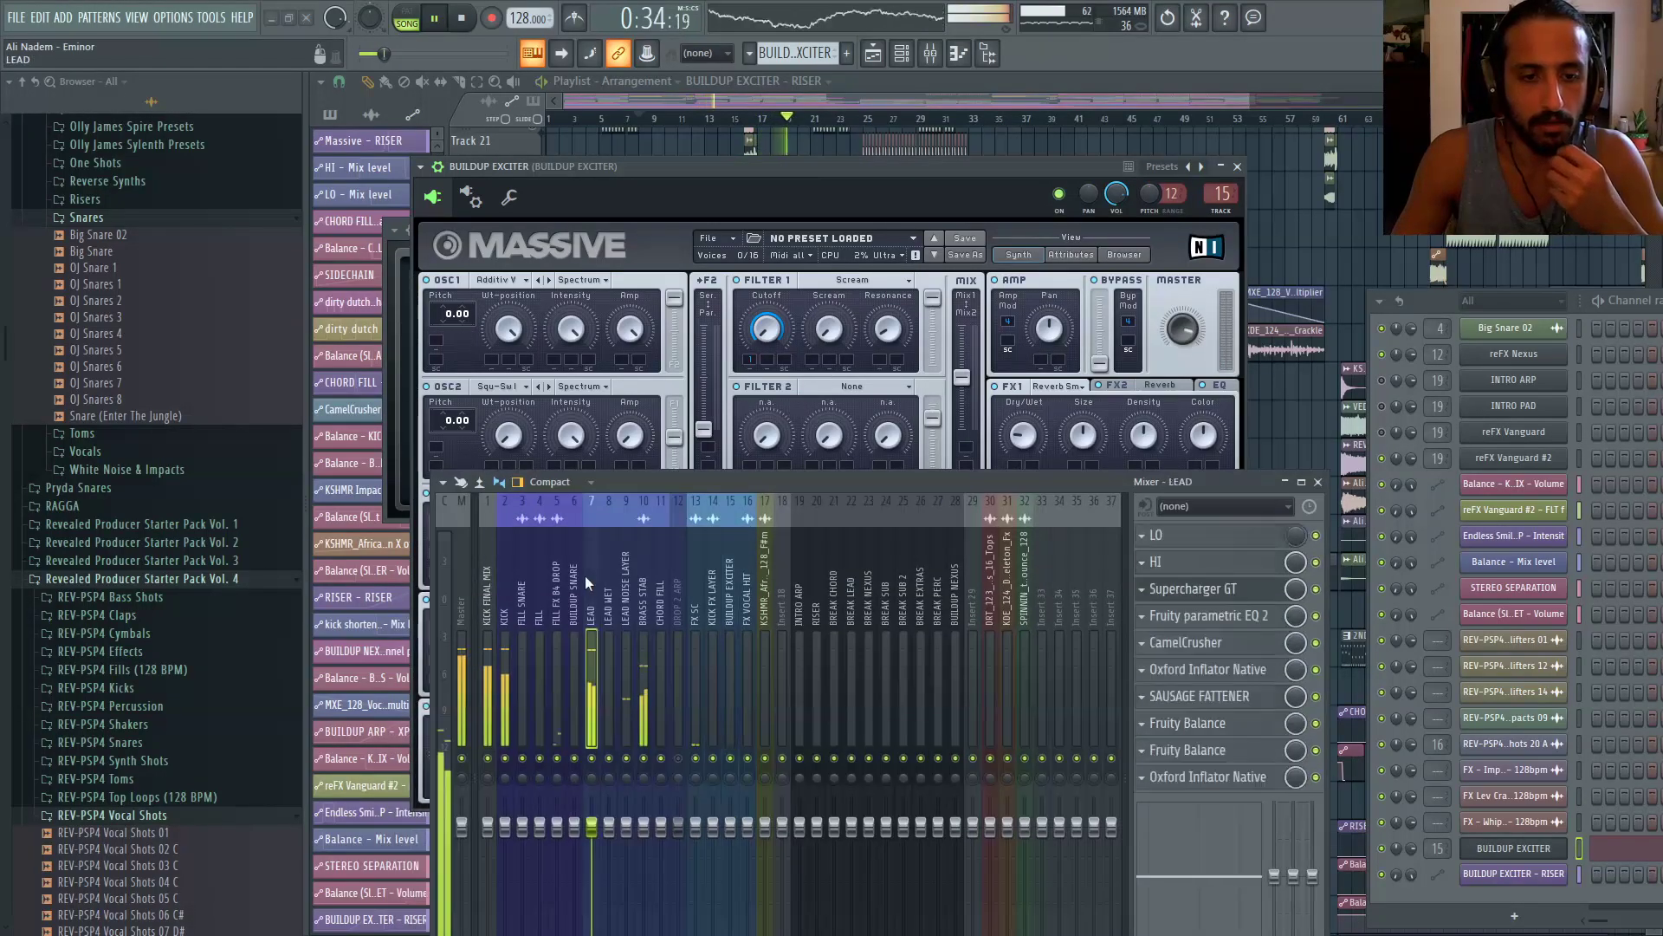
pyautogui.click(1193, 644)
pyautogui.moveTo(741, 483); pyautogui.dragTo(741, 609)
pyautogui.click(715, 736)
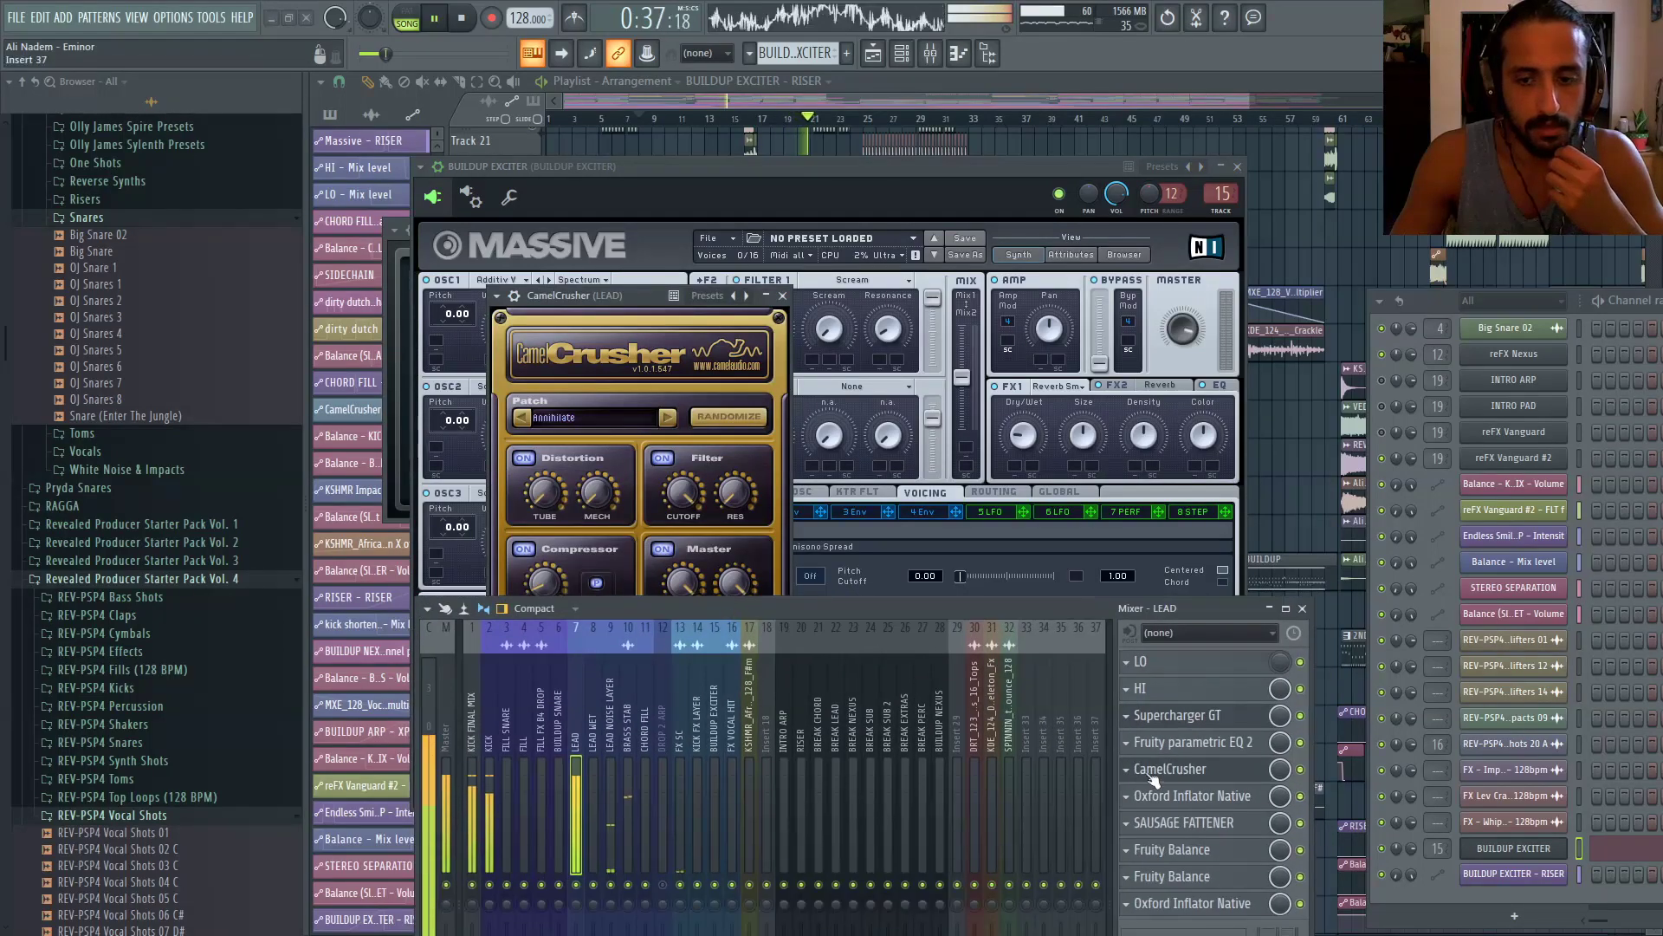
pyautogui.click(585, 691)
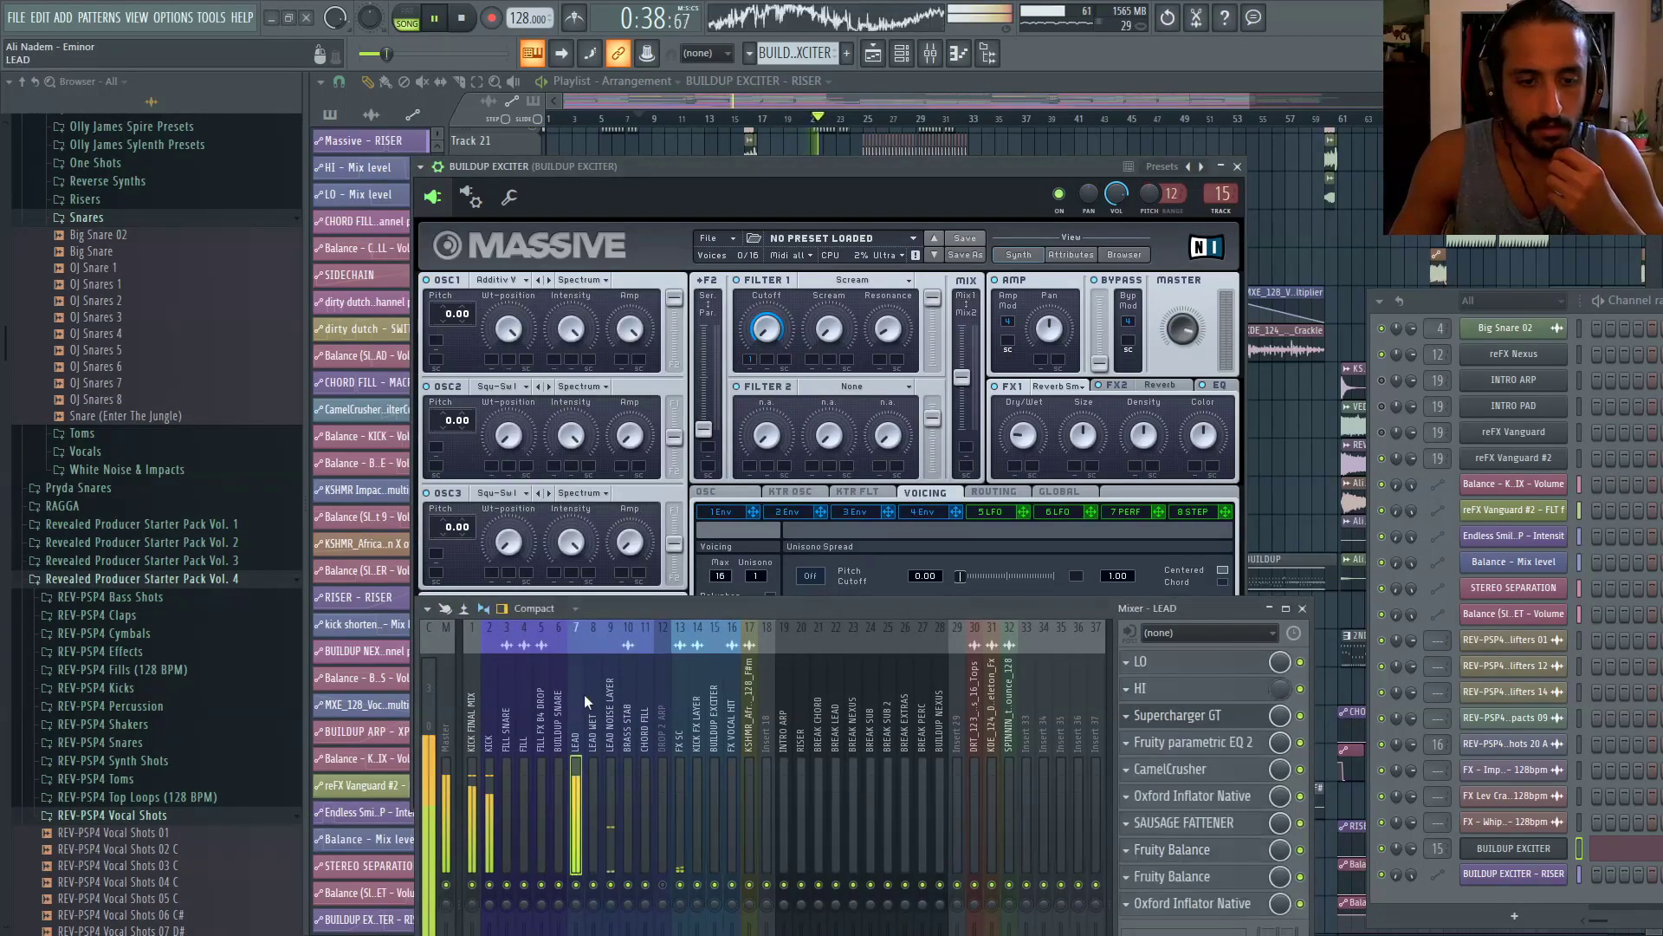
# Set Sausage Fattener's fatness to 1.0 % on the LEAD insert, replaying the transition into the drop
pyautogui.click(1213, 826)
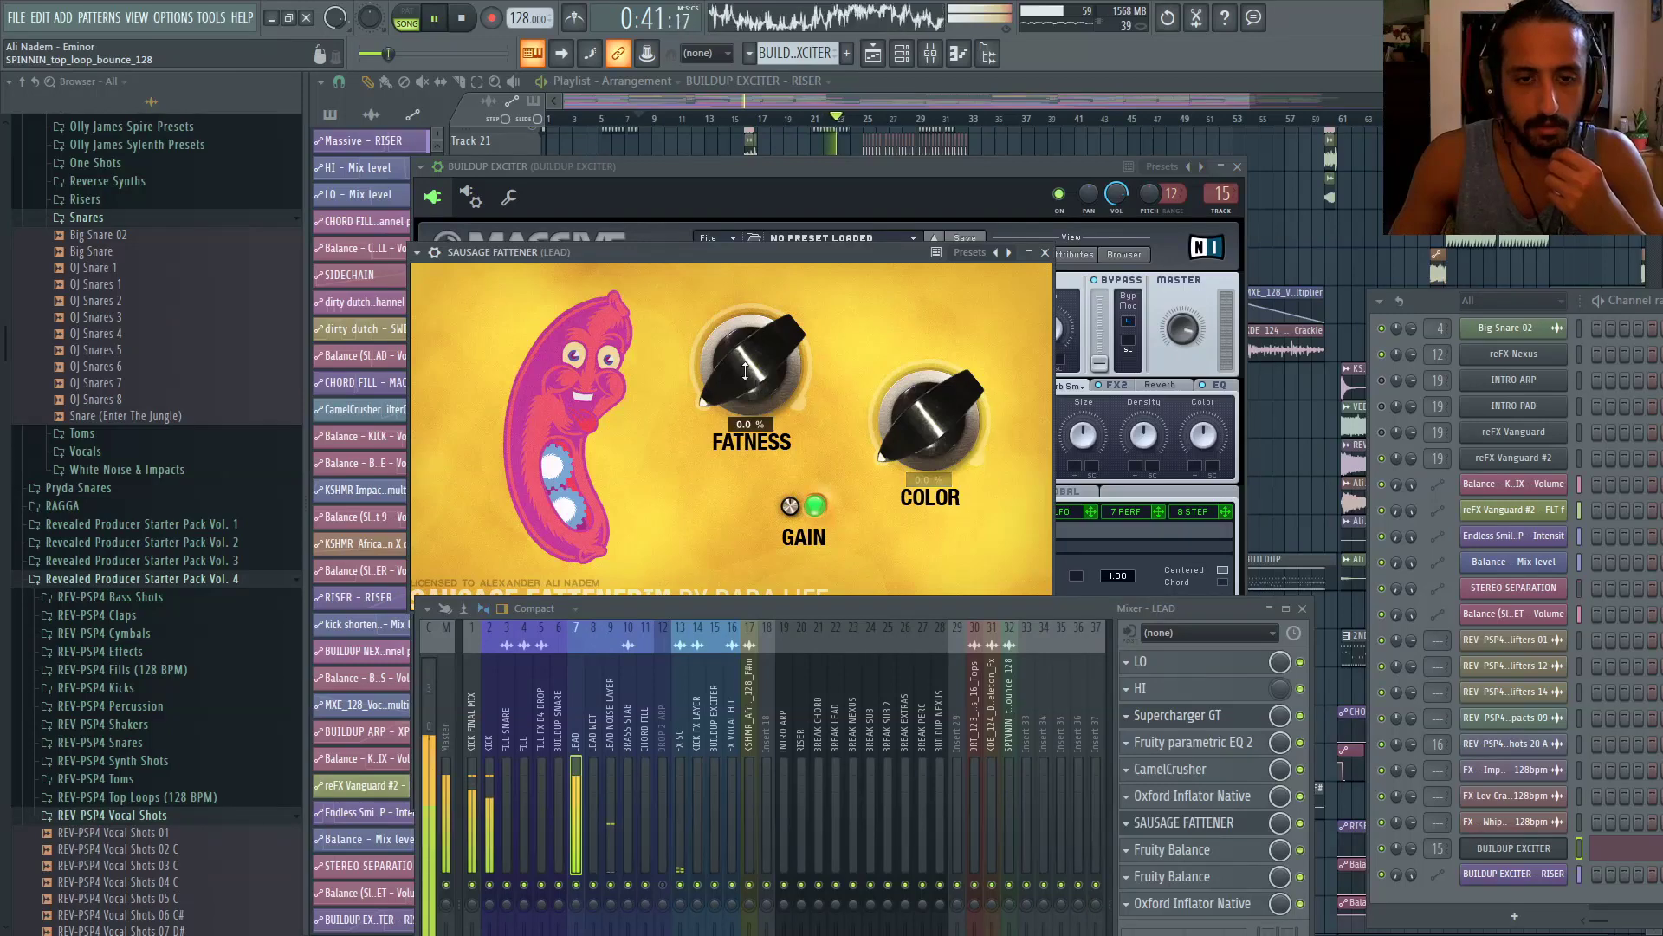
pyautogui.moveTo(745, 371); pyautogui.dragTo(743, 366)
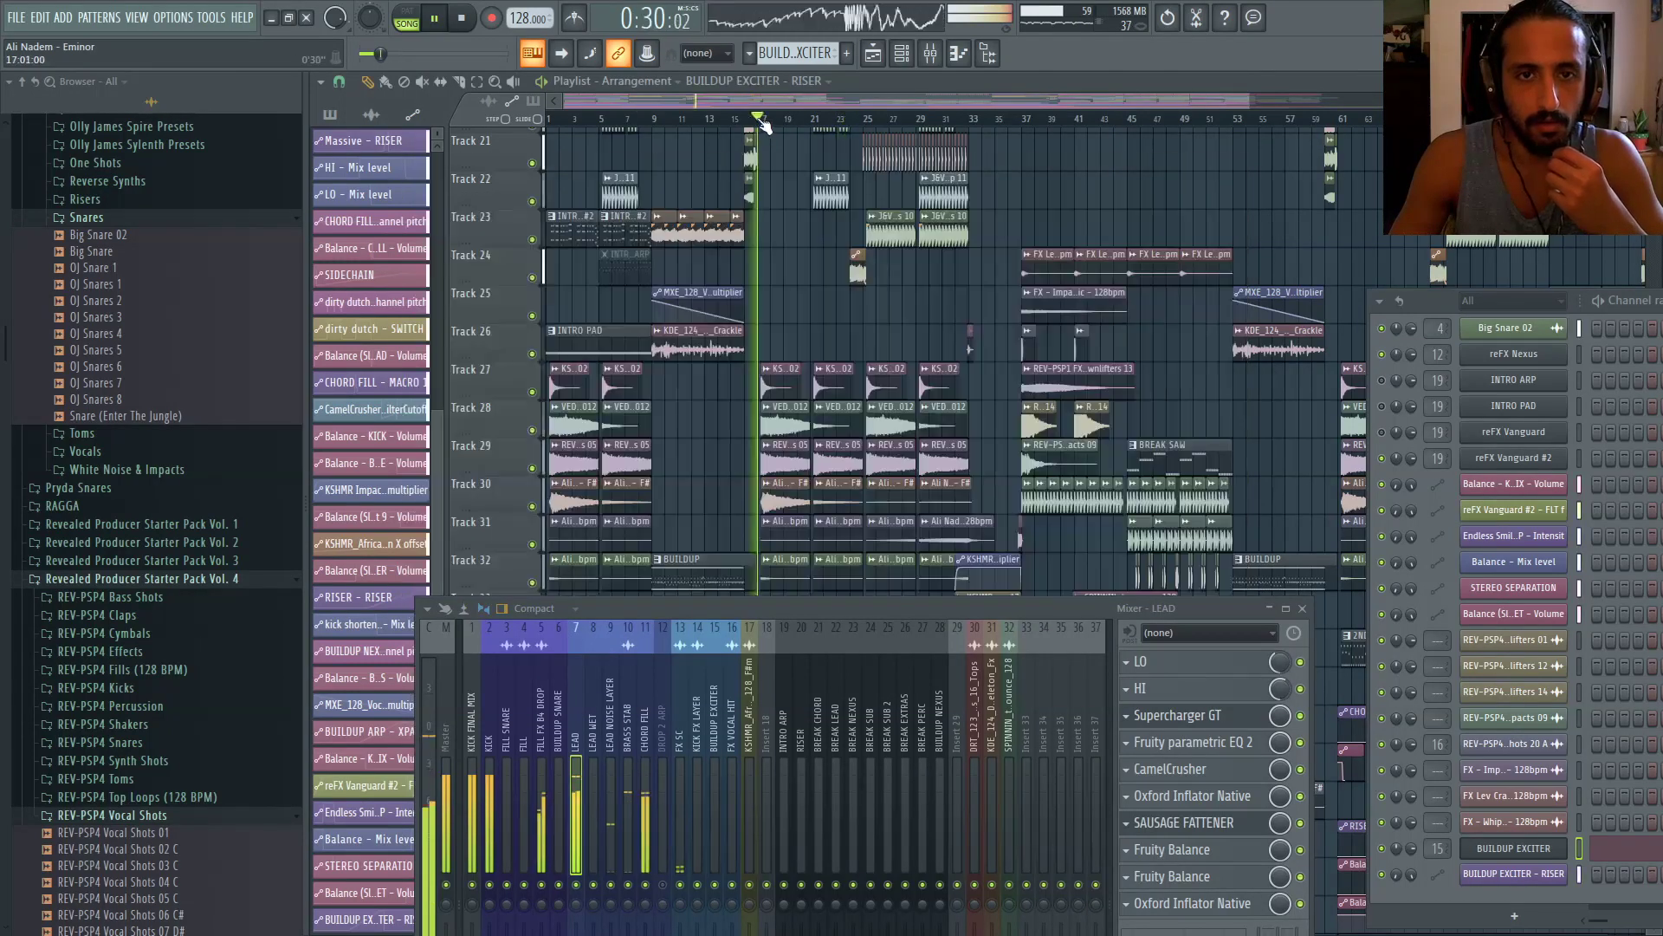
pyautogui.click(733, 121)
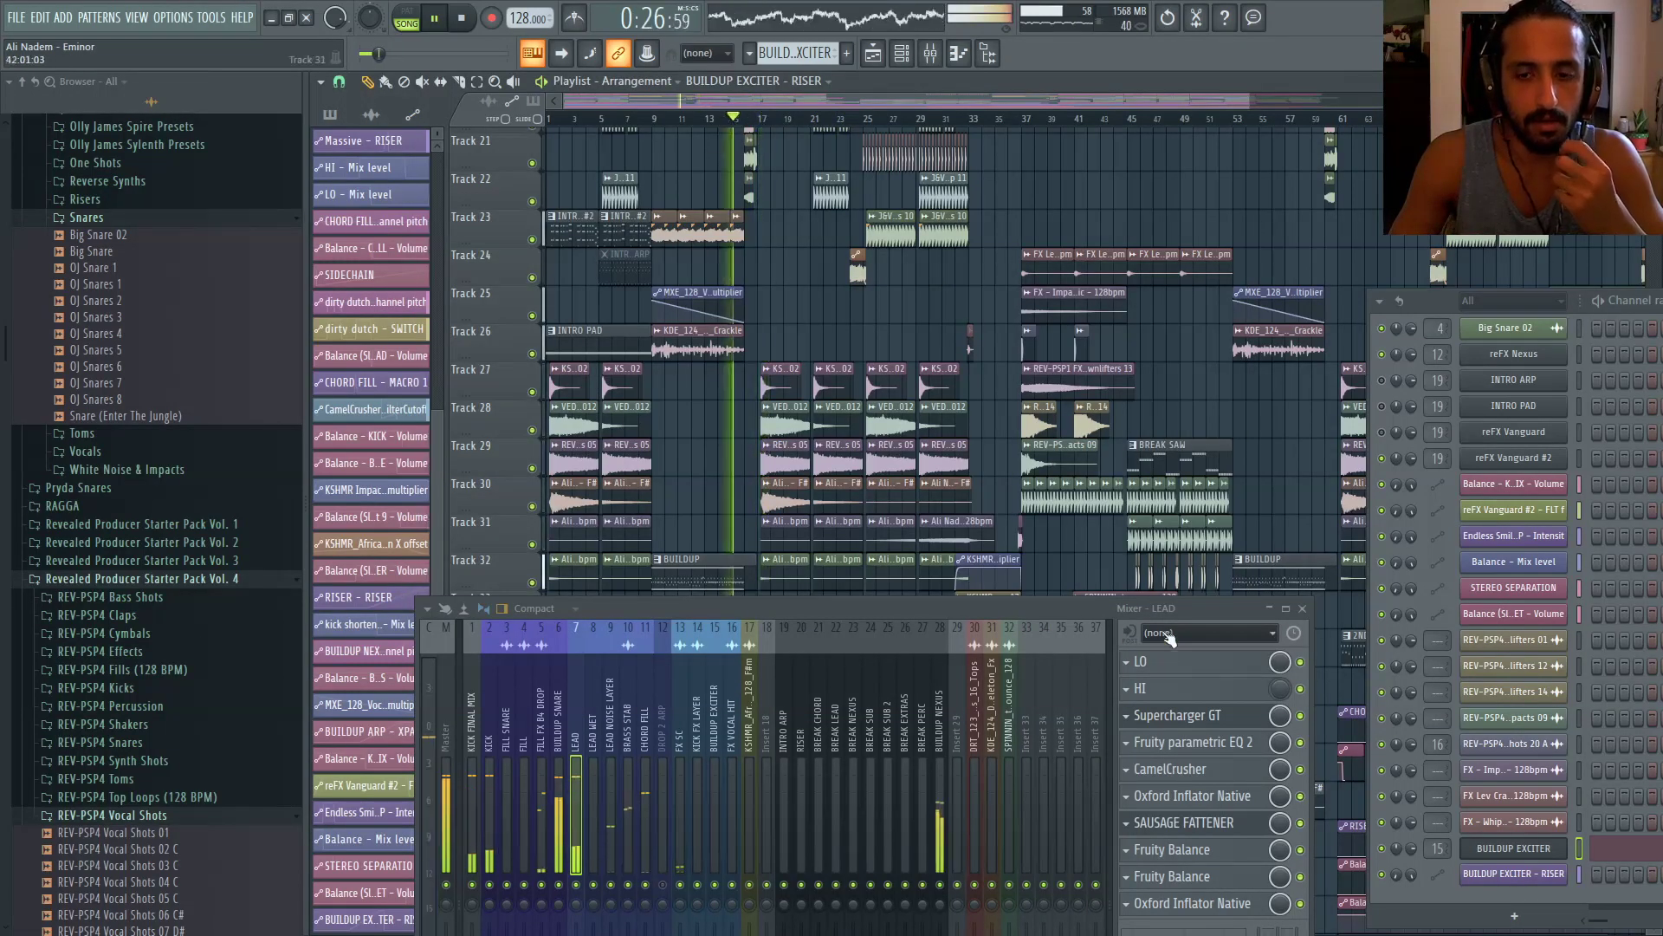
pyautogui.click(1187, 823)
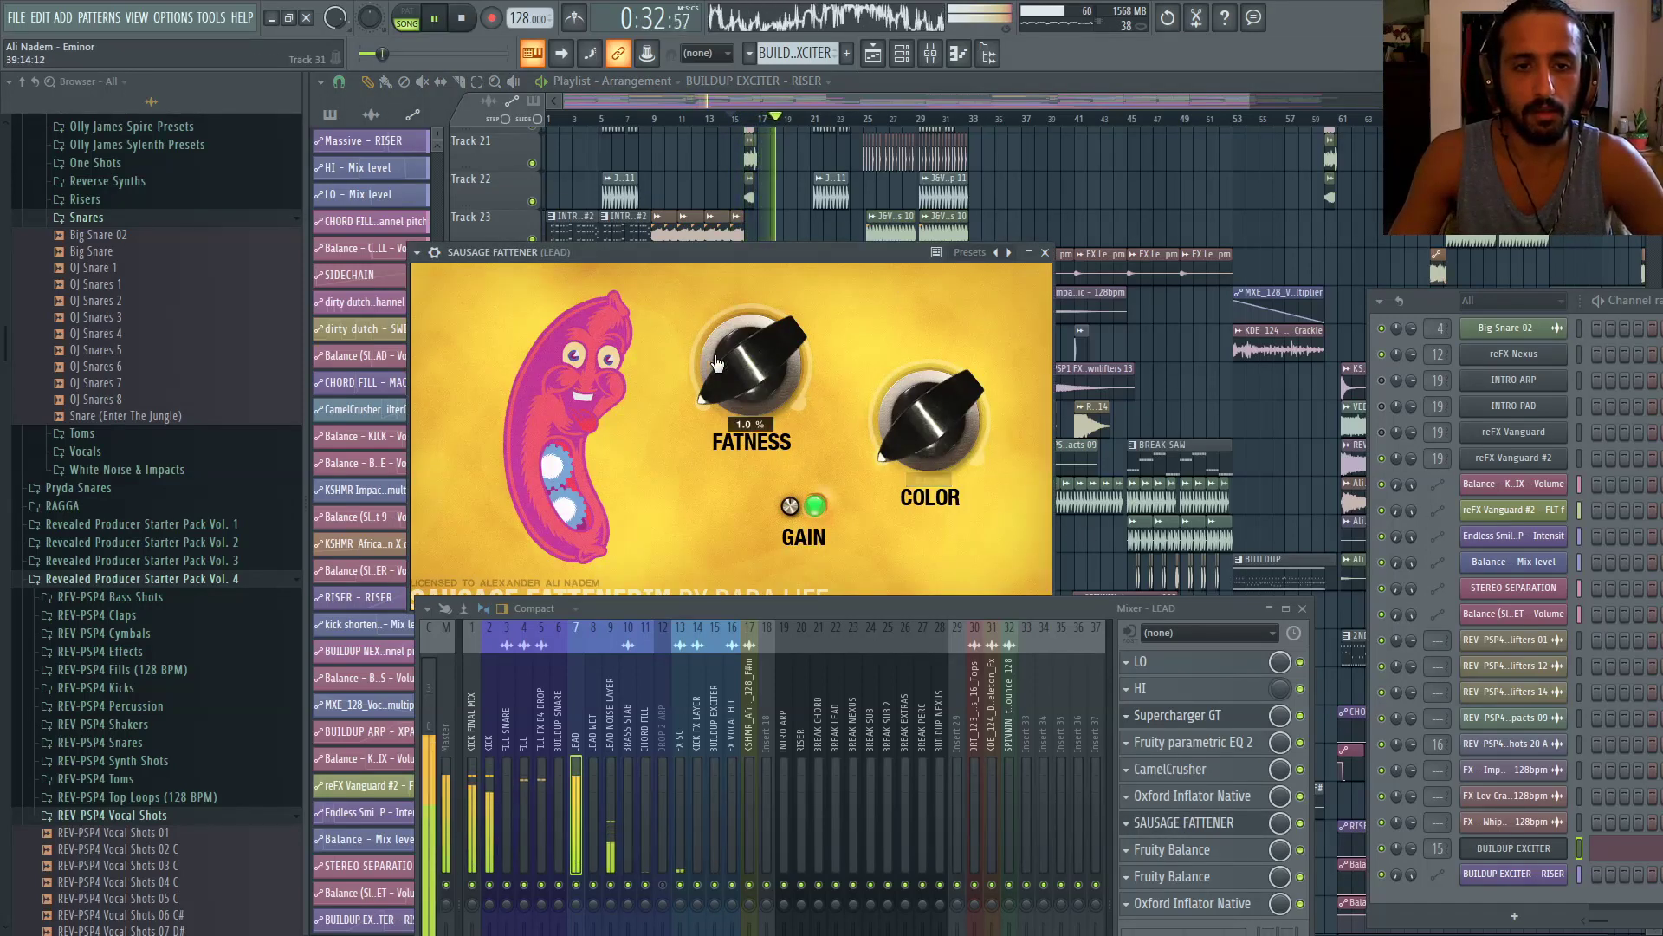
pyautogui.moveTo(730, 360); pyautogui.dragTo(730, 372)
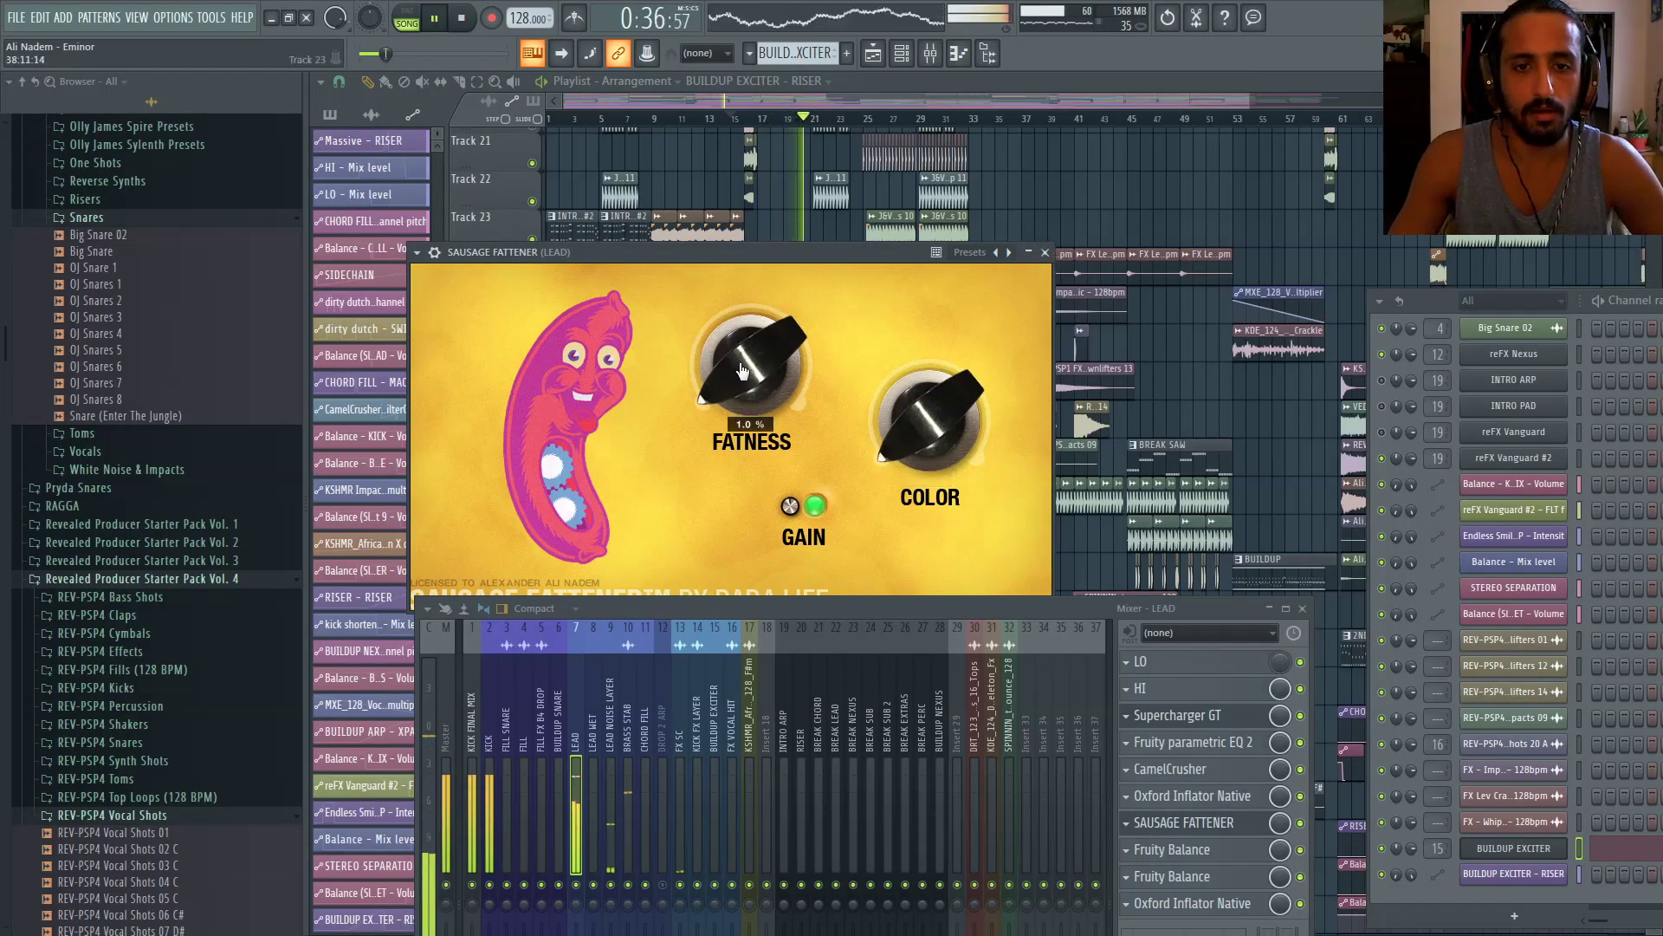
pyautogui.click(1045, 252)
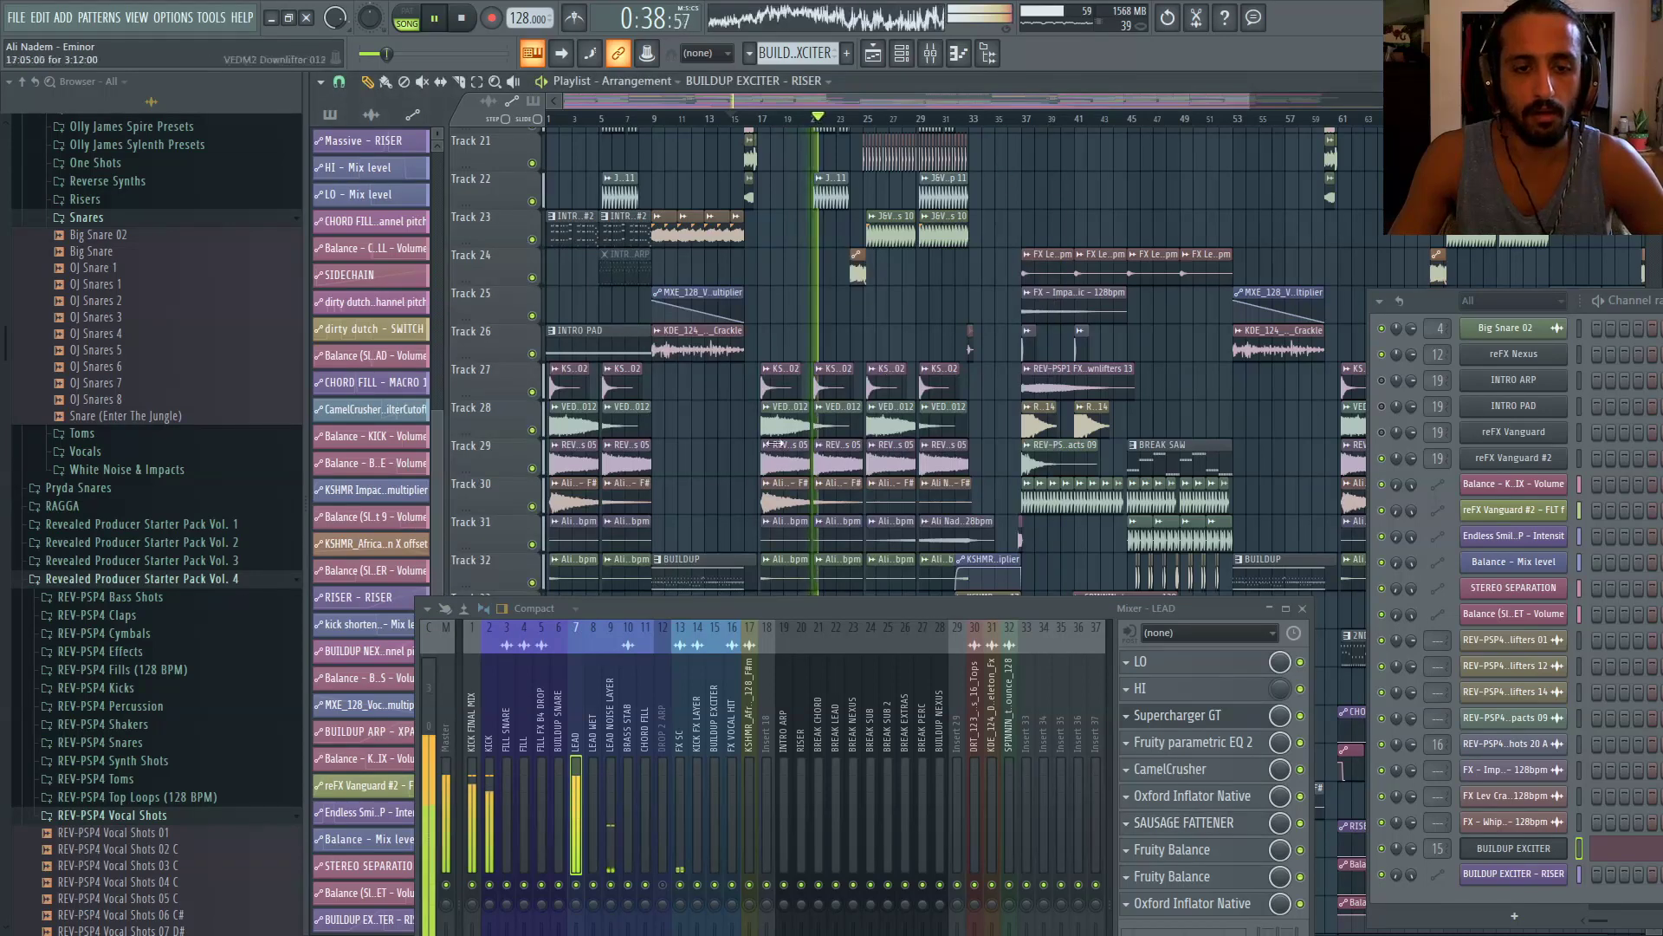
# Reset the Master track's stereo separation to its default in the mixer
pyautogui.moveTo(643, 608); pyautogui.dragTo(726, 310)
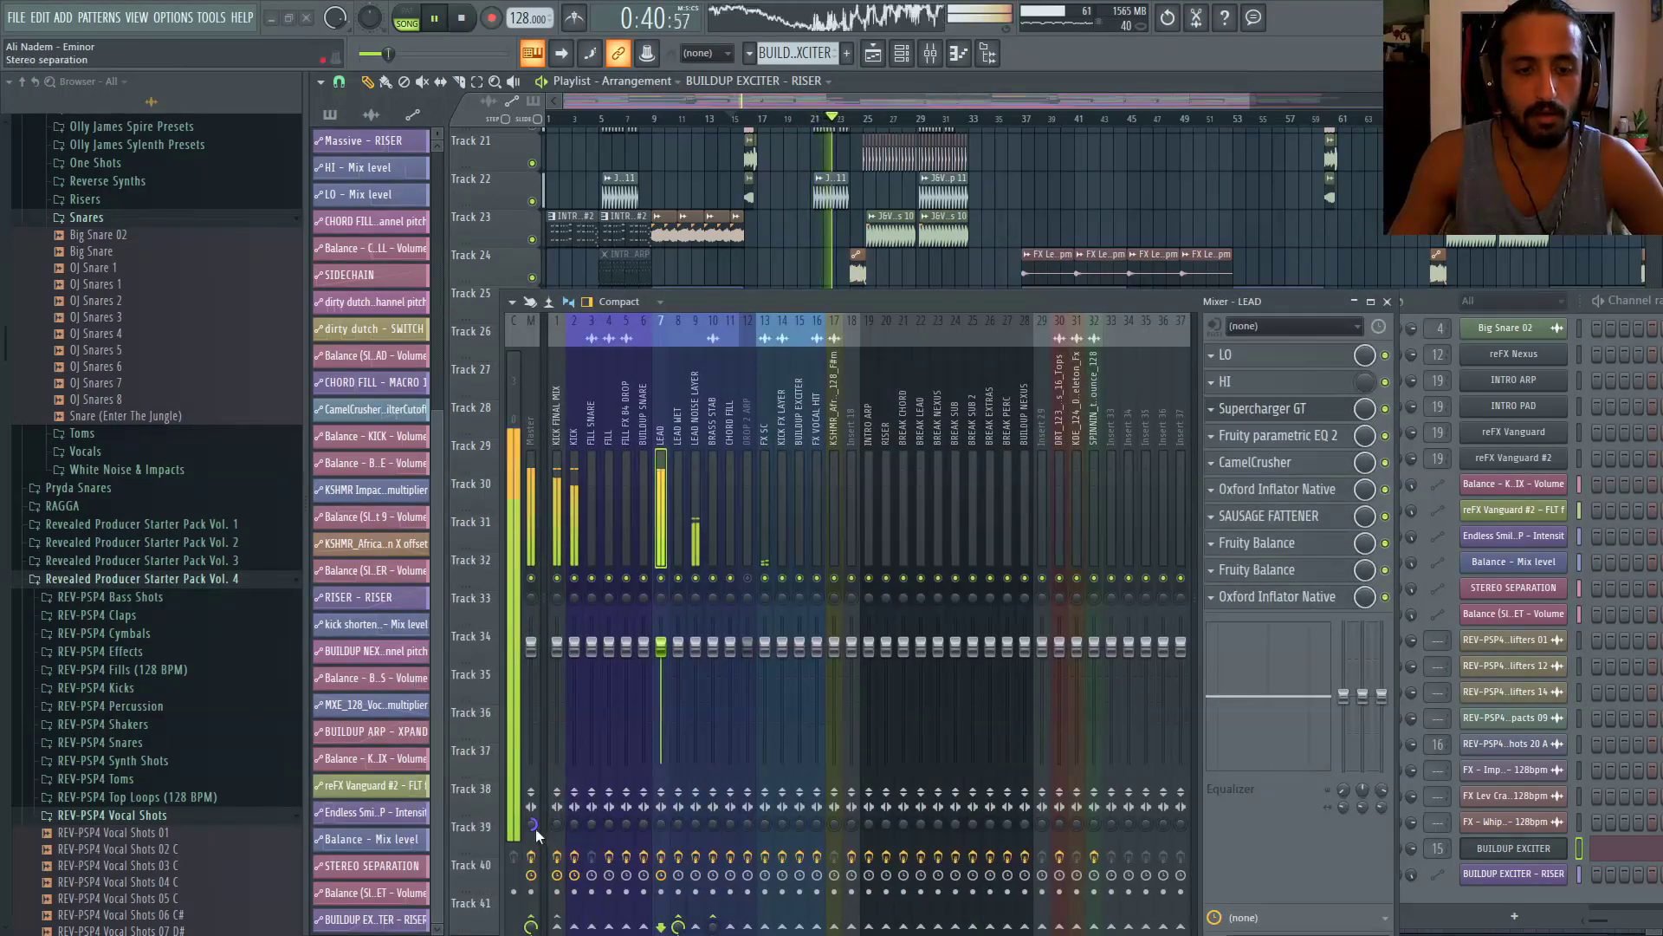
pyautogui.rightClick(535, 828)
pyautogui.click(558, 714)
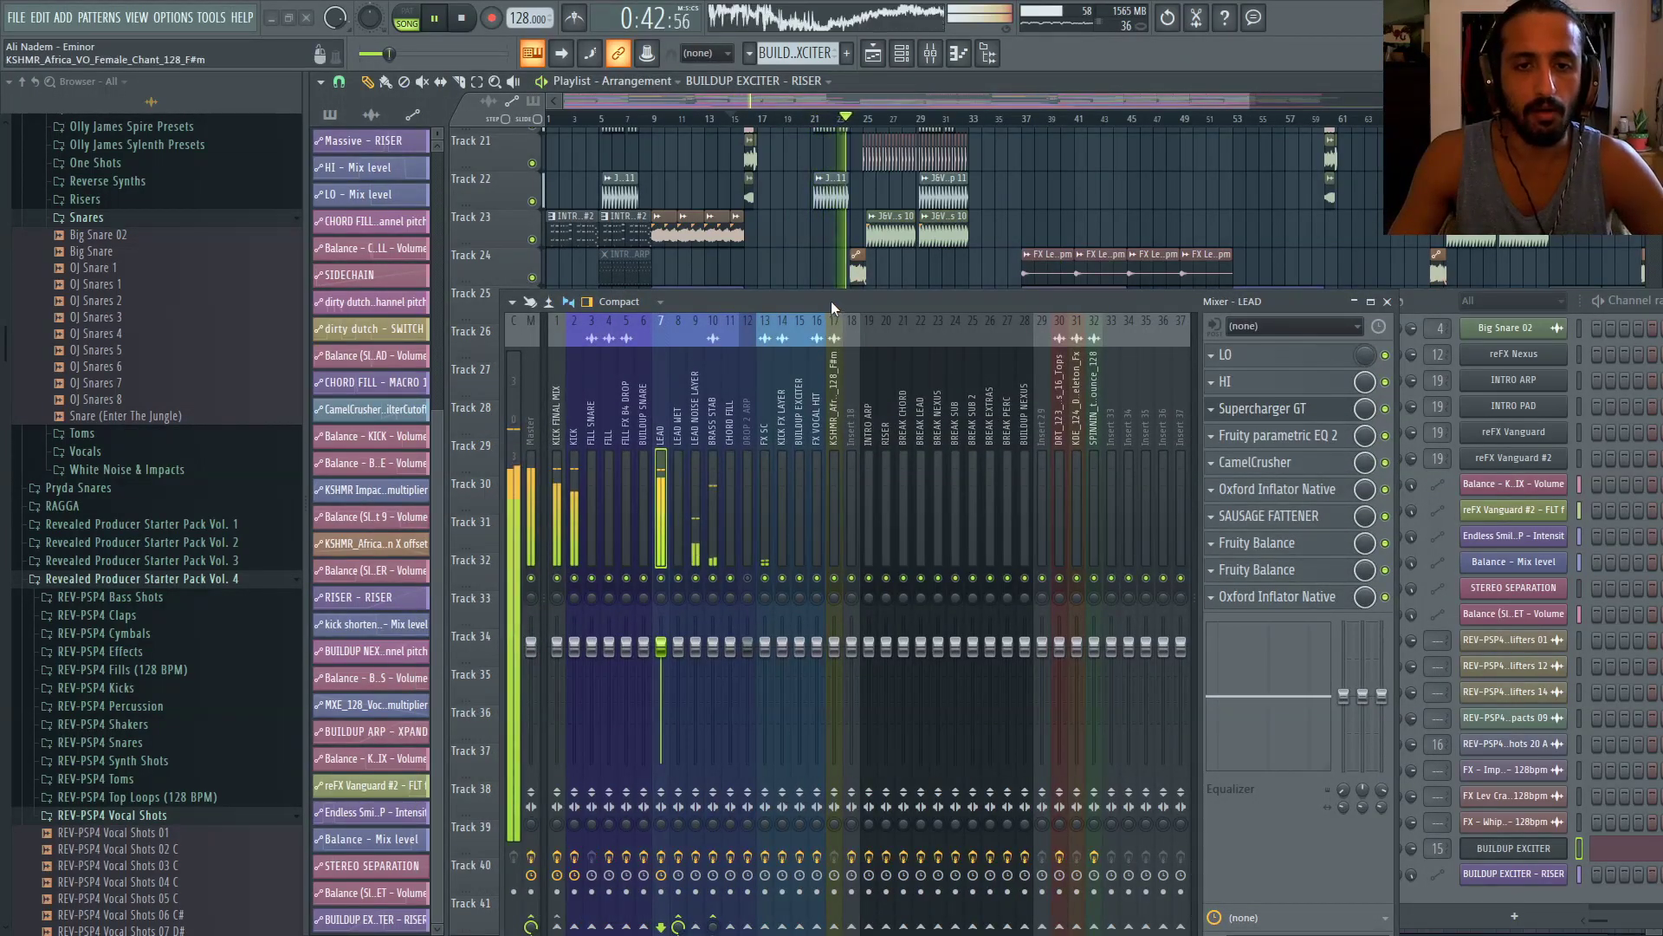
pyautogui.moveTo(830, 300); pyautogui.dragTo(832, 351)
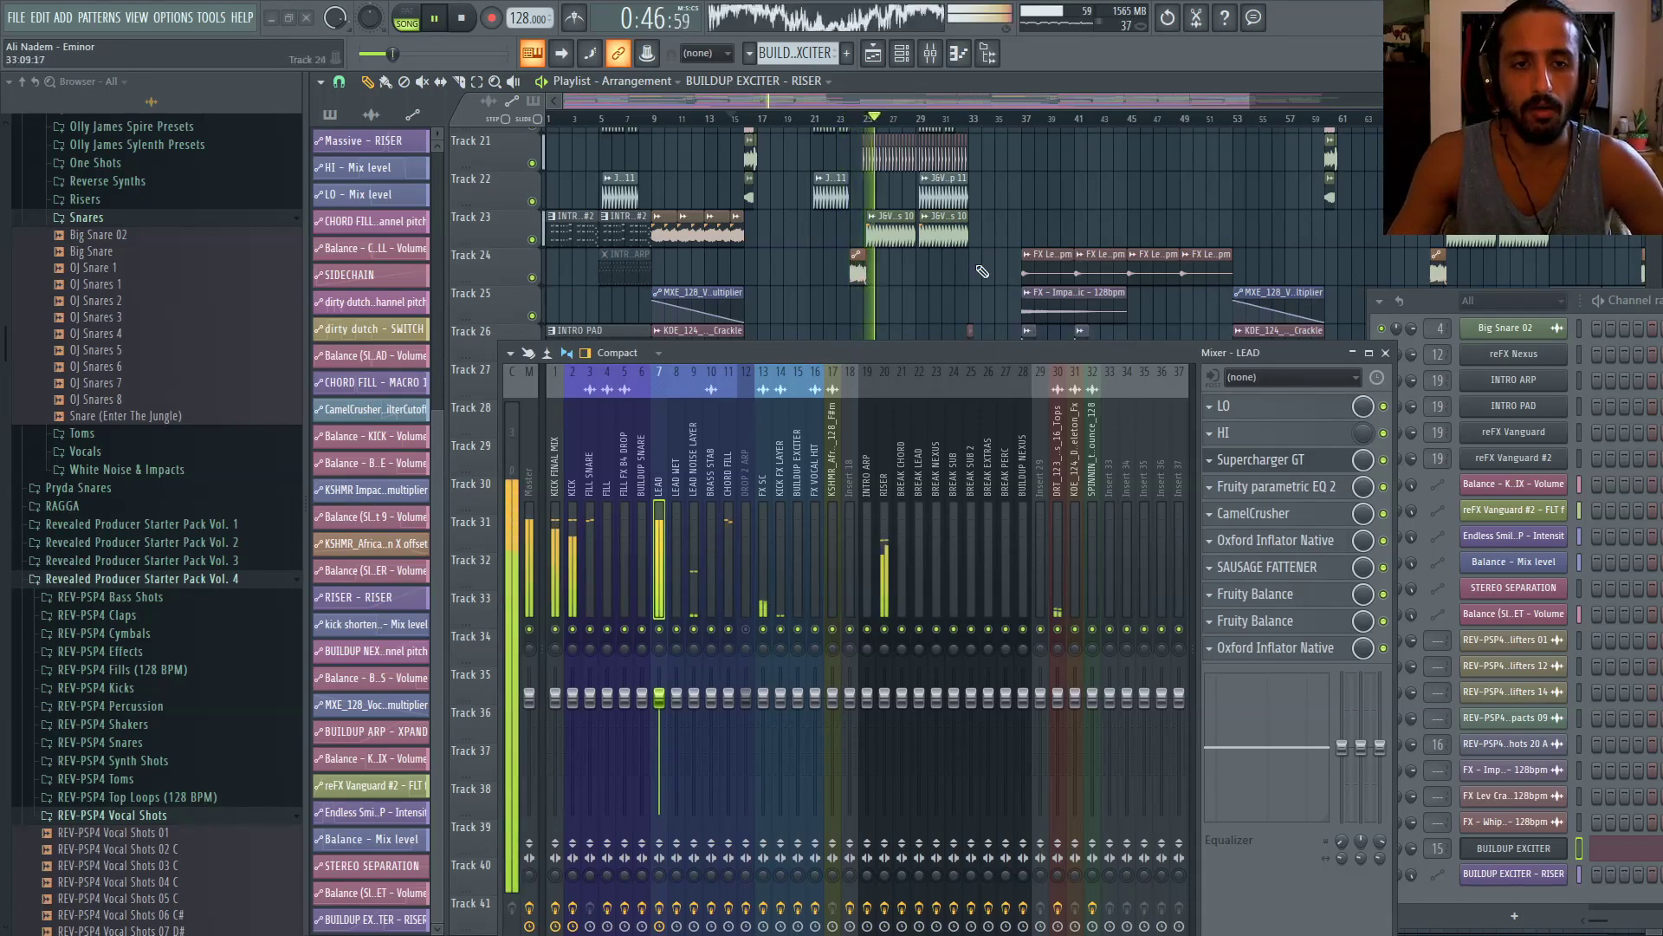
# Compare Sausage Fattener's fatness on the LEAD insert at 0 and 1.0 %, keep 1.0 %, and replay the drop
pyautogui.click(1267, 567)
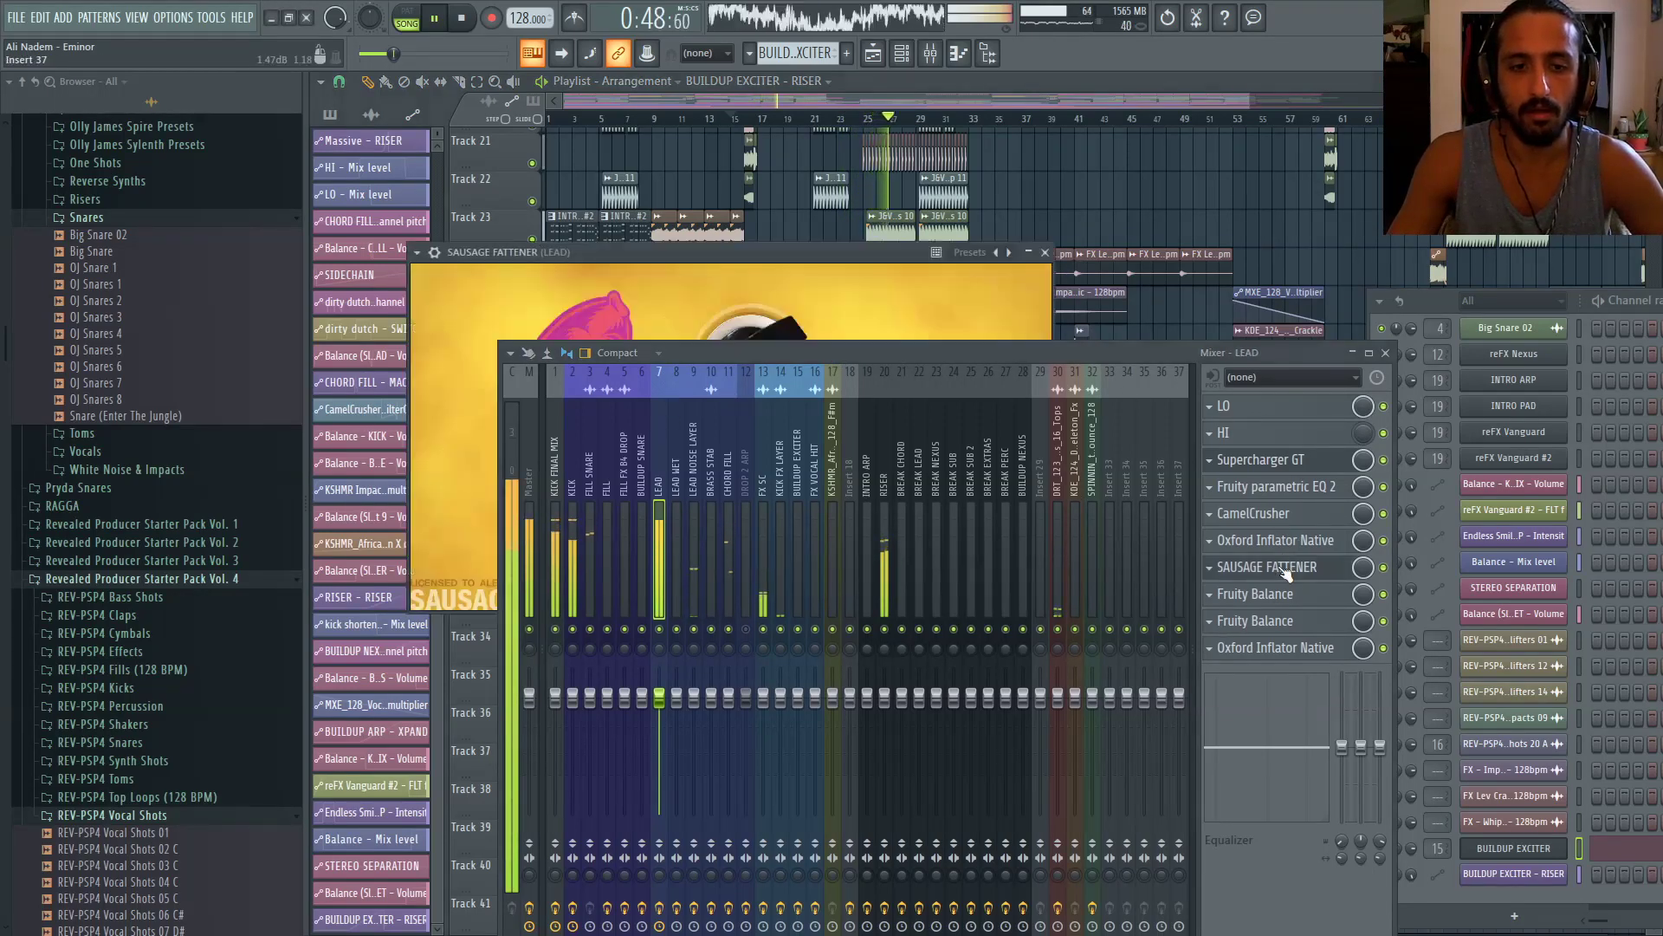
pyautogui.moveTo(725, 352); pyautogui.dragTo(720, 541)
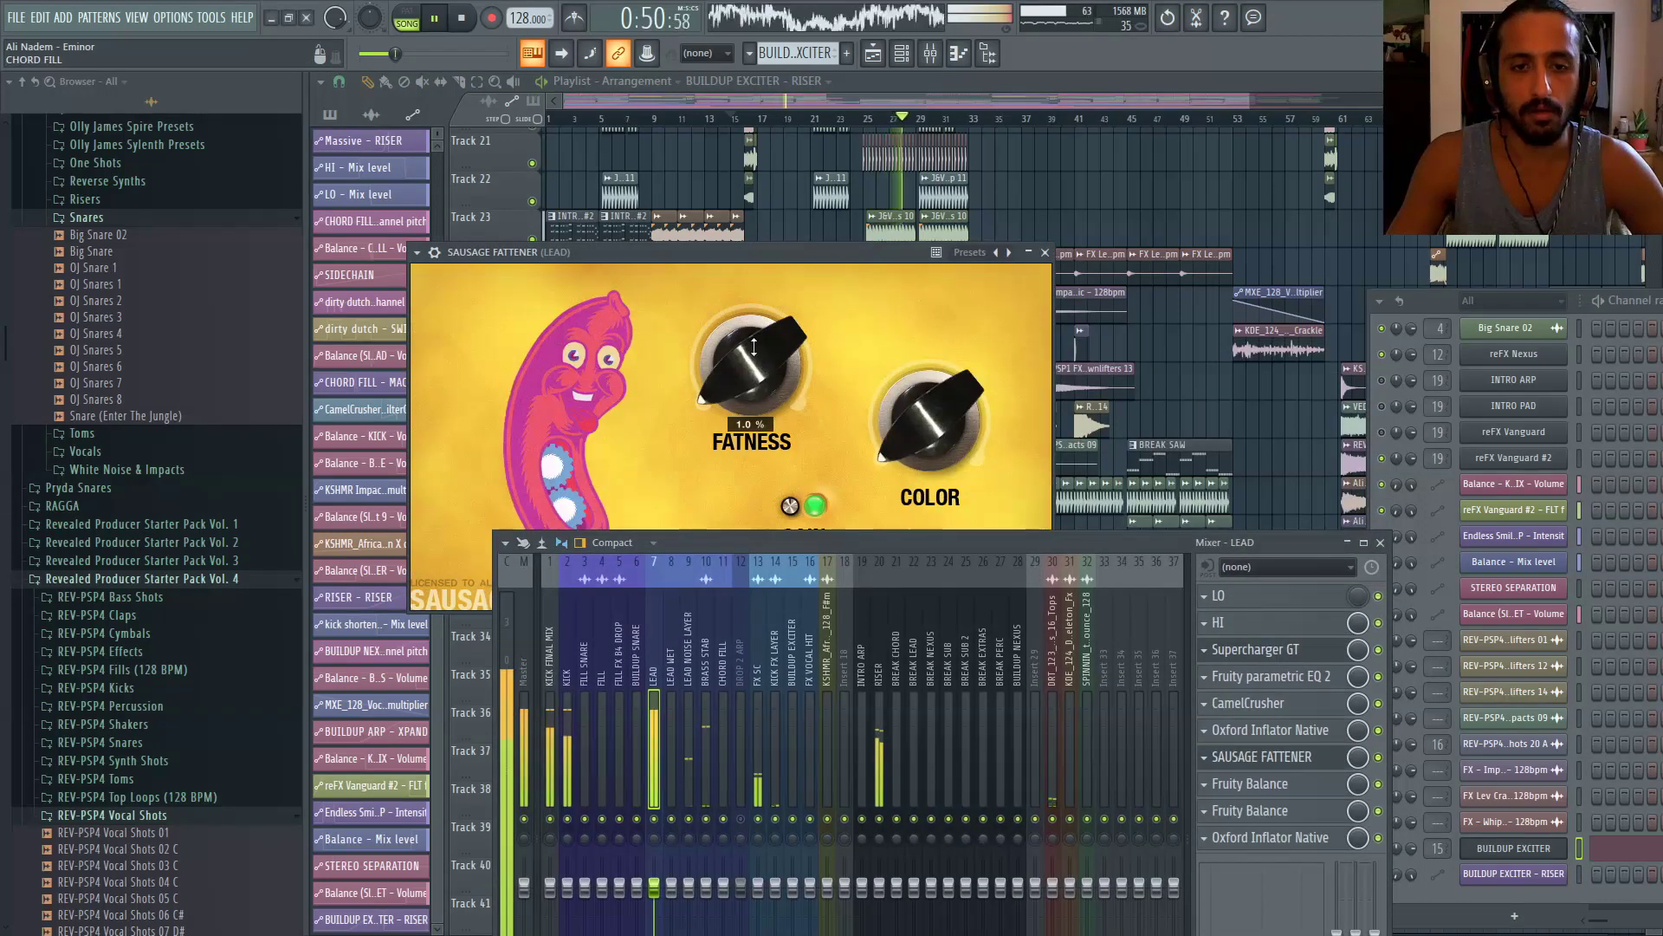
pyautogui.moveTo(753, 347); pyautogui.dragTo(753, 364)
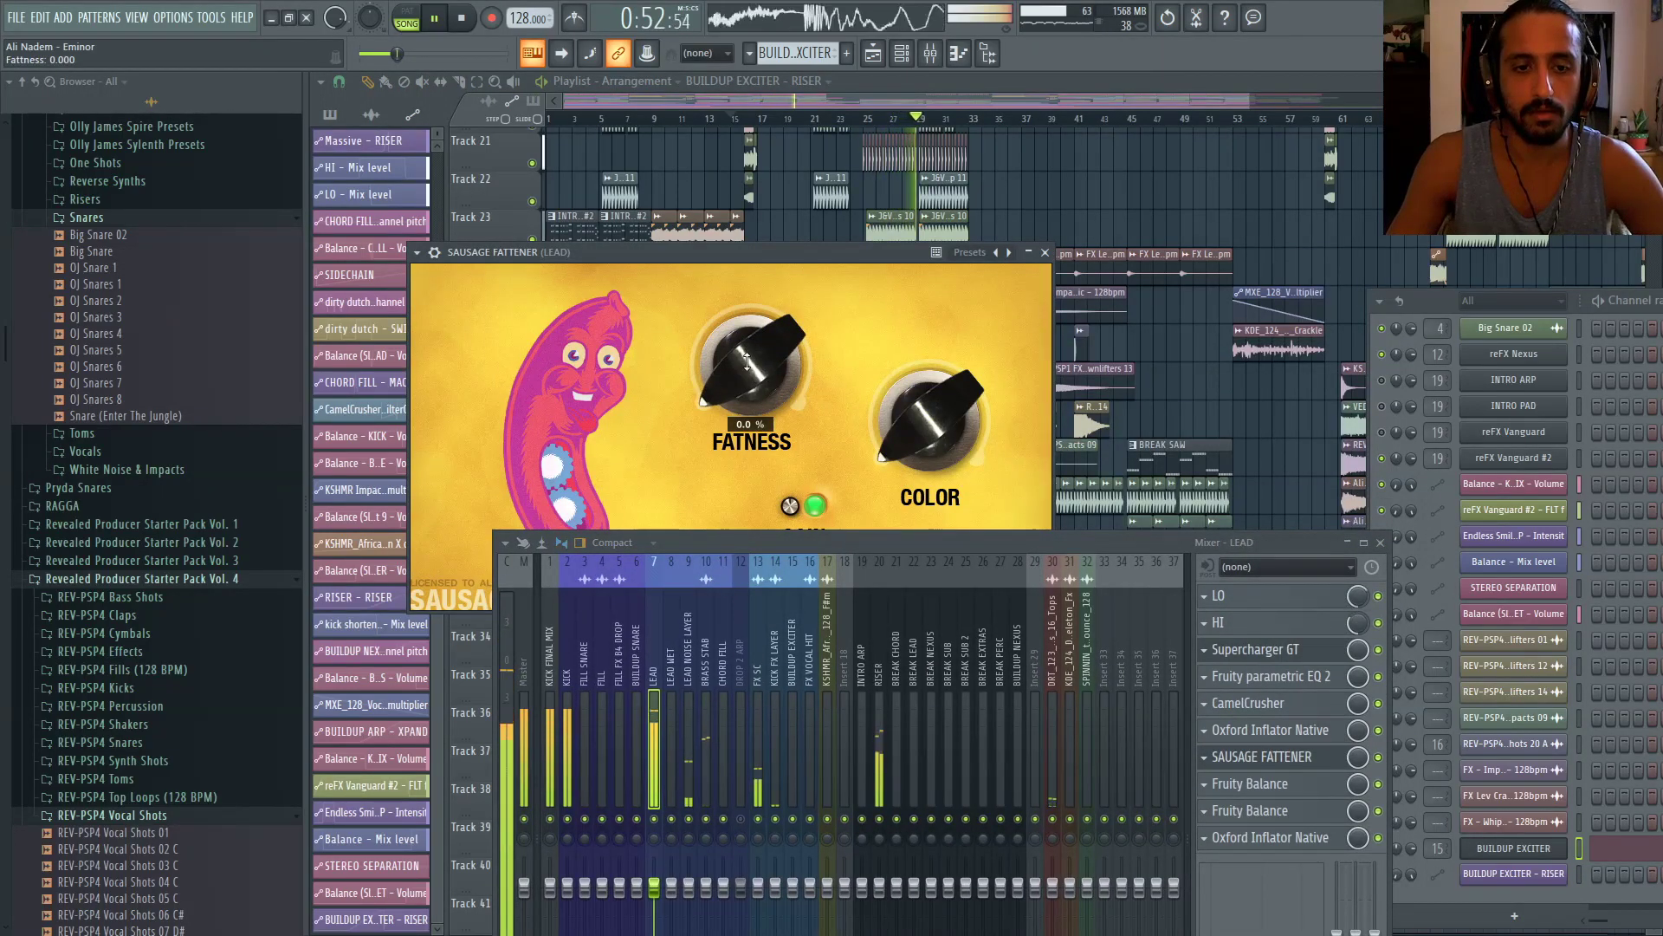
pyautogui.moveTo(748, 358); pyautogui.dragTo(748, 354)
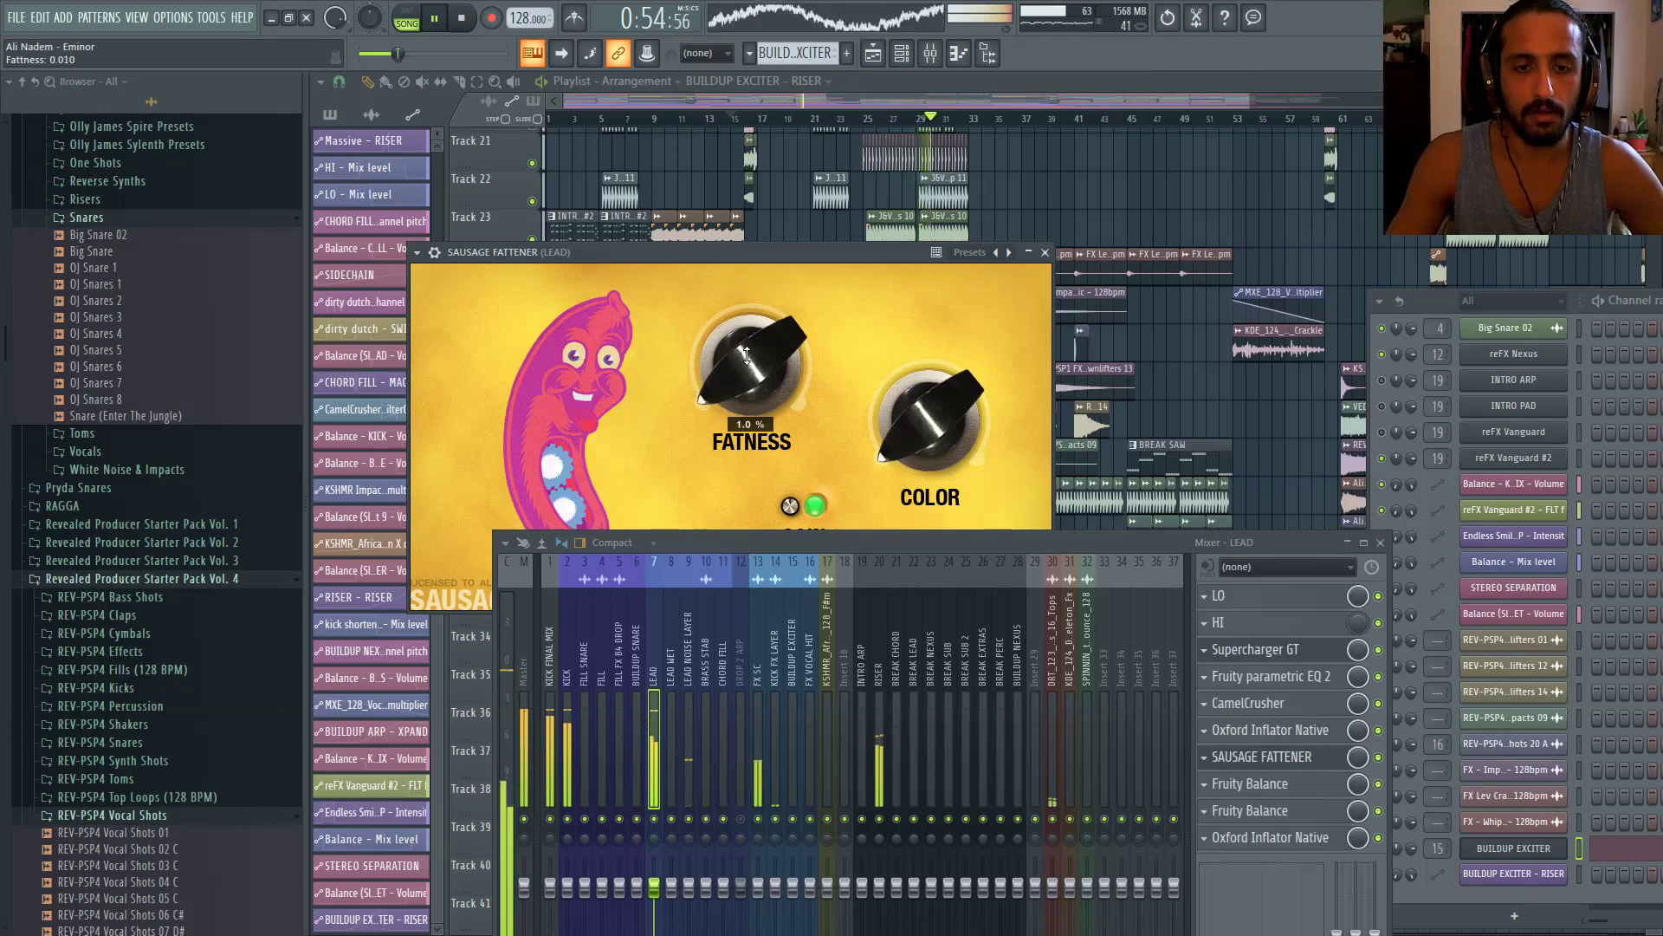
pyautogui.click(748, 124)
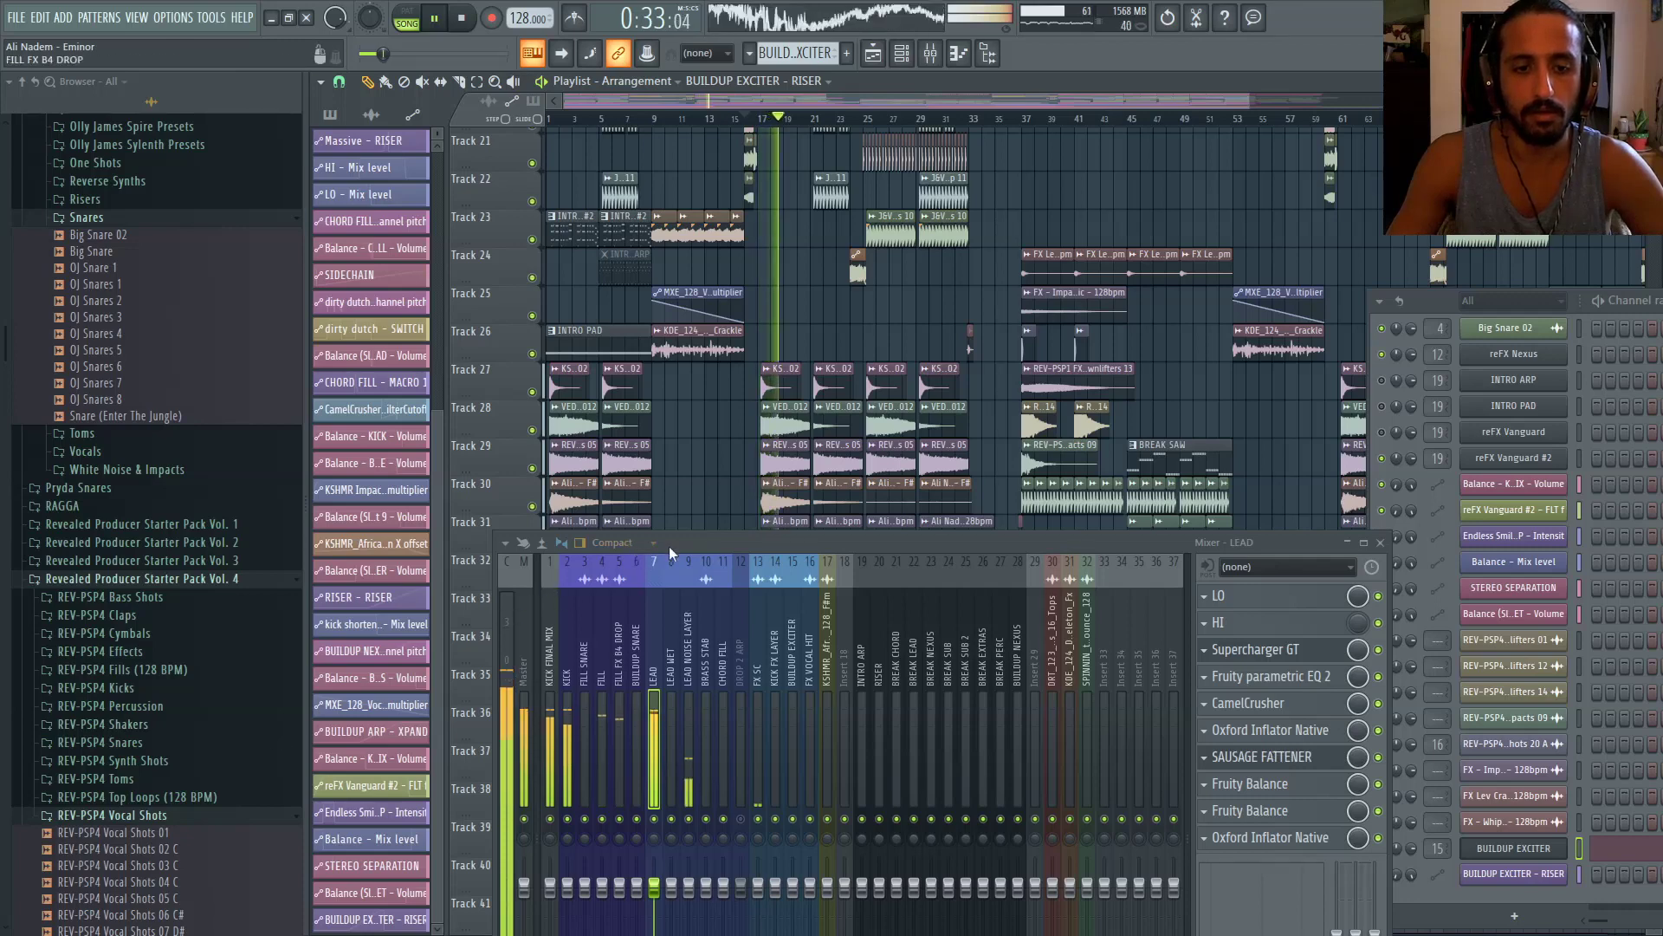
pyautogui.moveTo(669, 546); pyautogui.dragTo(692, 402)
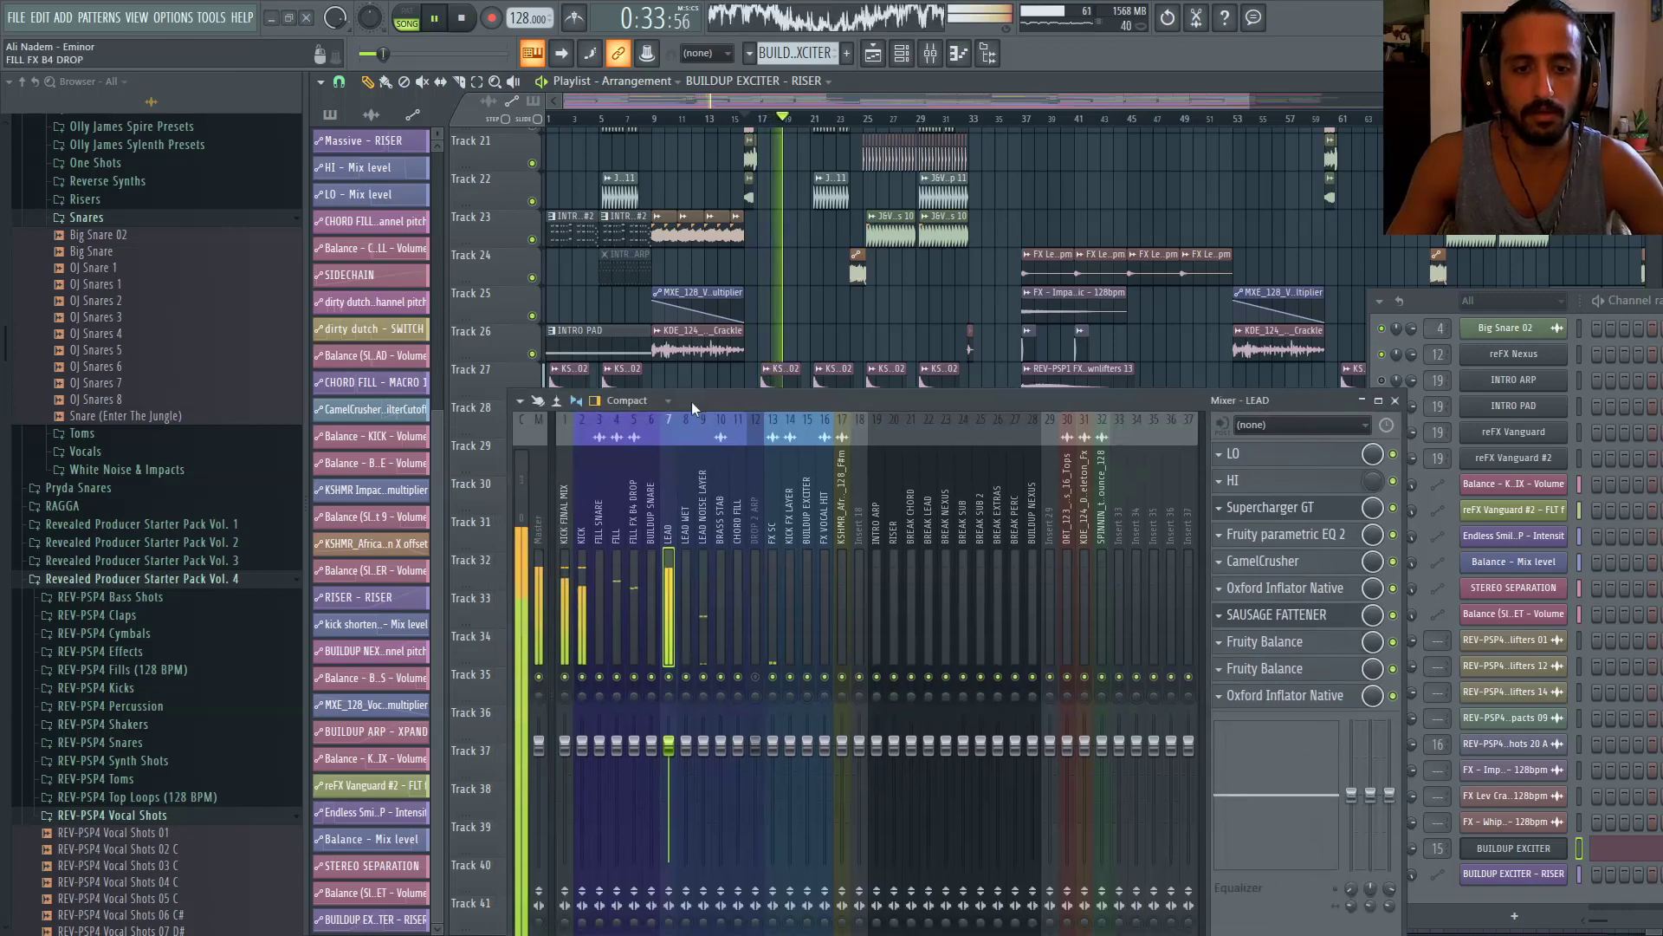
# Play the first buildup from bar 9 and the second from bar 53 with the mixer and channel rack hidden
pyautogui.click(640, 120)
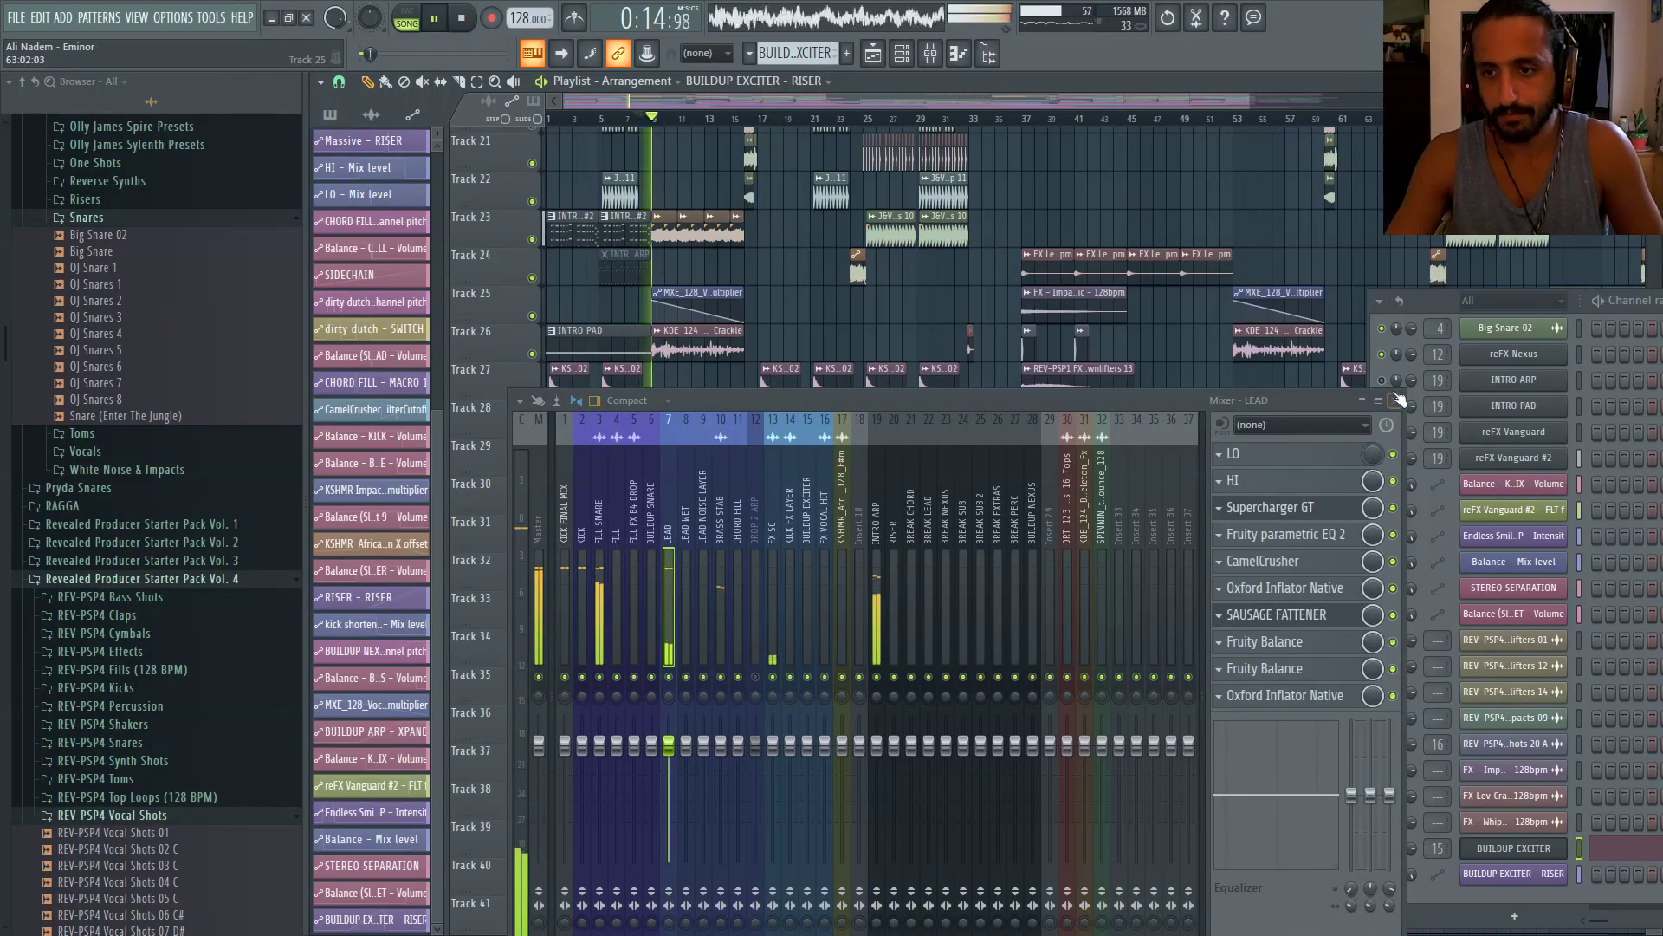
pyautogui.press('F9')
pyautogui.click(1245, 120)
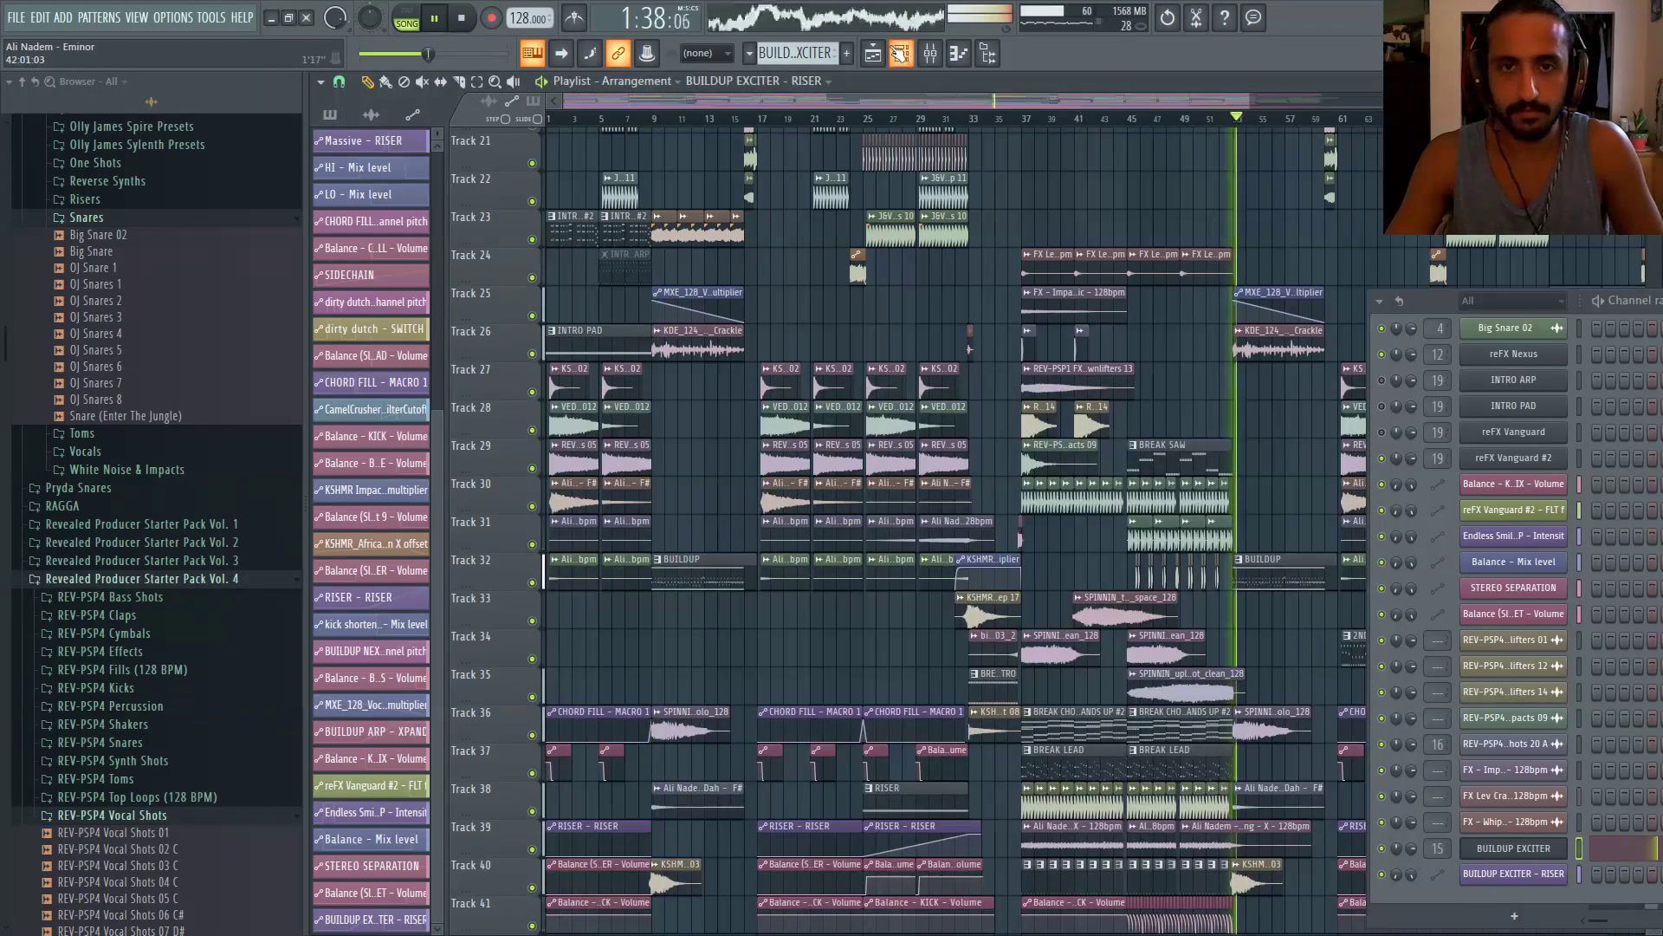
pyautogui.press('F6')
# Examine the automation clips on playlist tracks 51 to 57 while the second buildup plays
pyautogui.scroll(-8, 1055, 435)
pyautogui.scroll(-8, 1055, 435)
pyautogui.scroll(-3, 1054, 435)
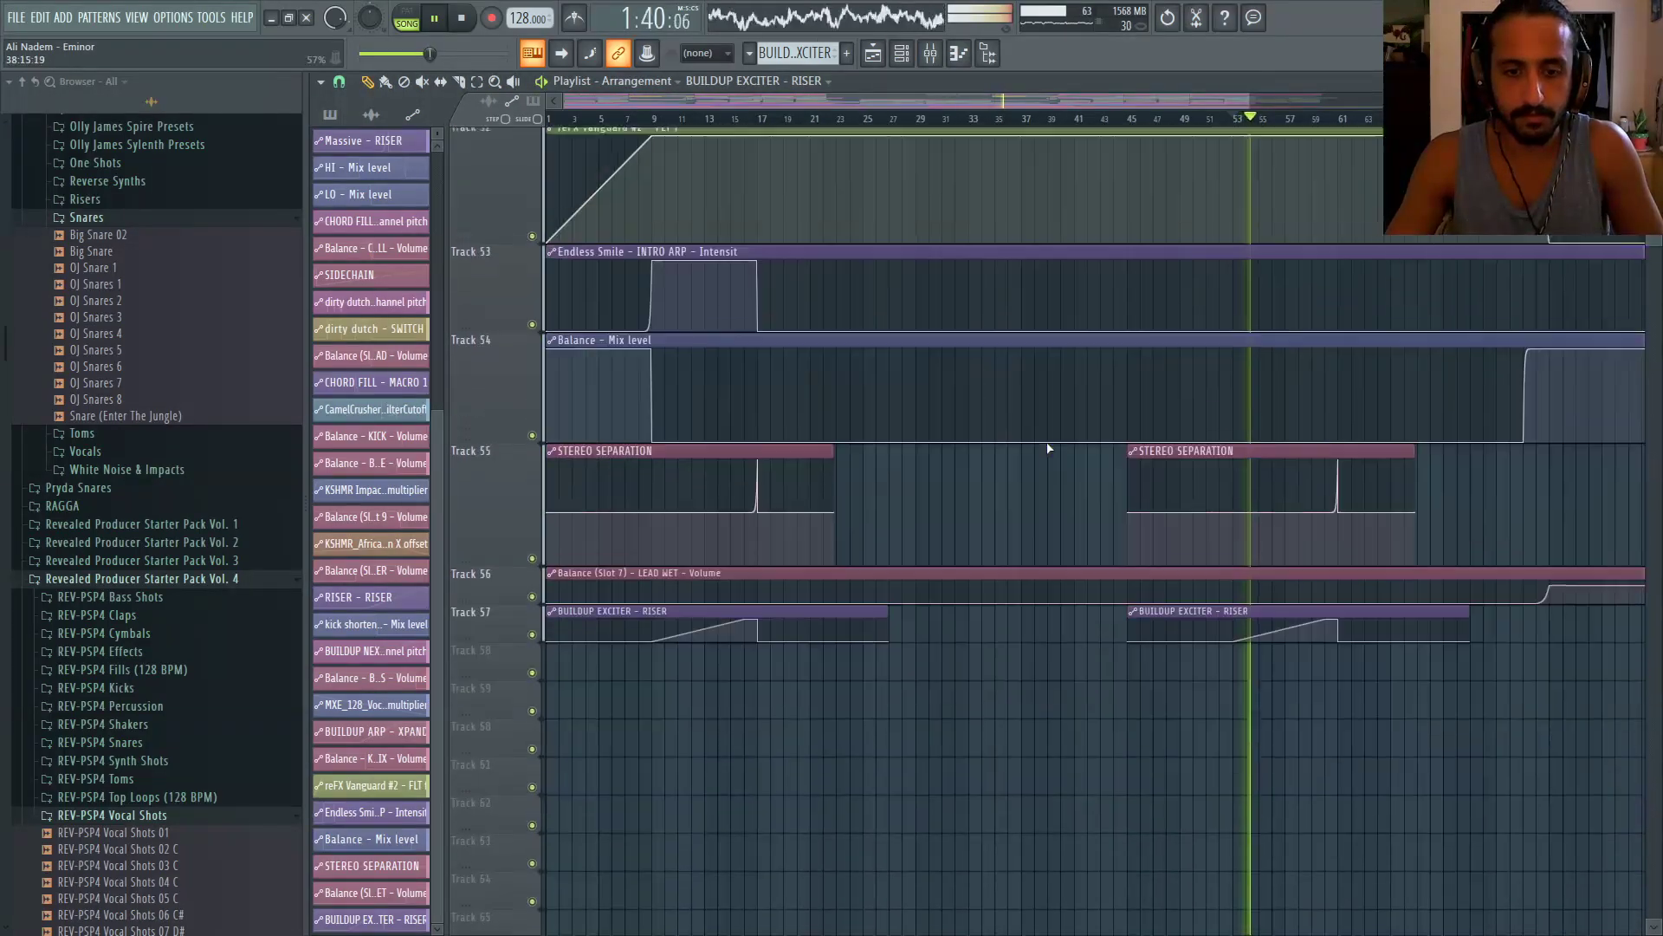
pyautogui.scroll(2, 938, 435)
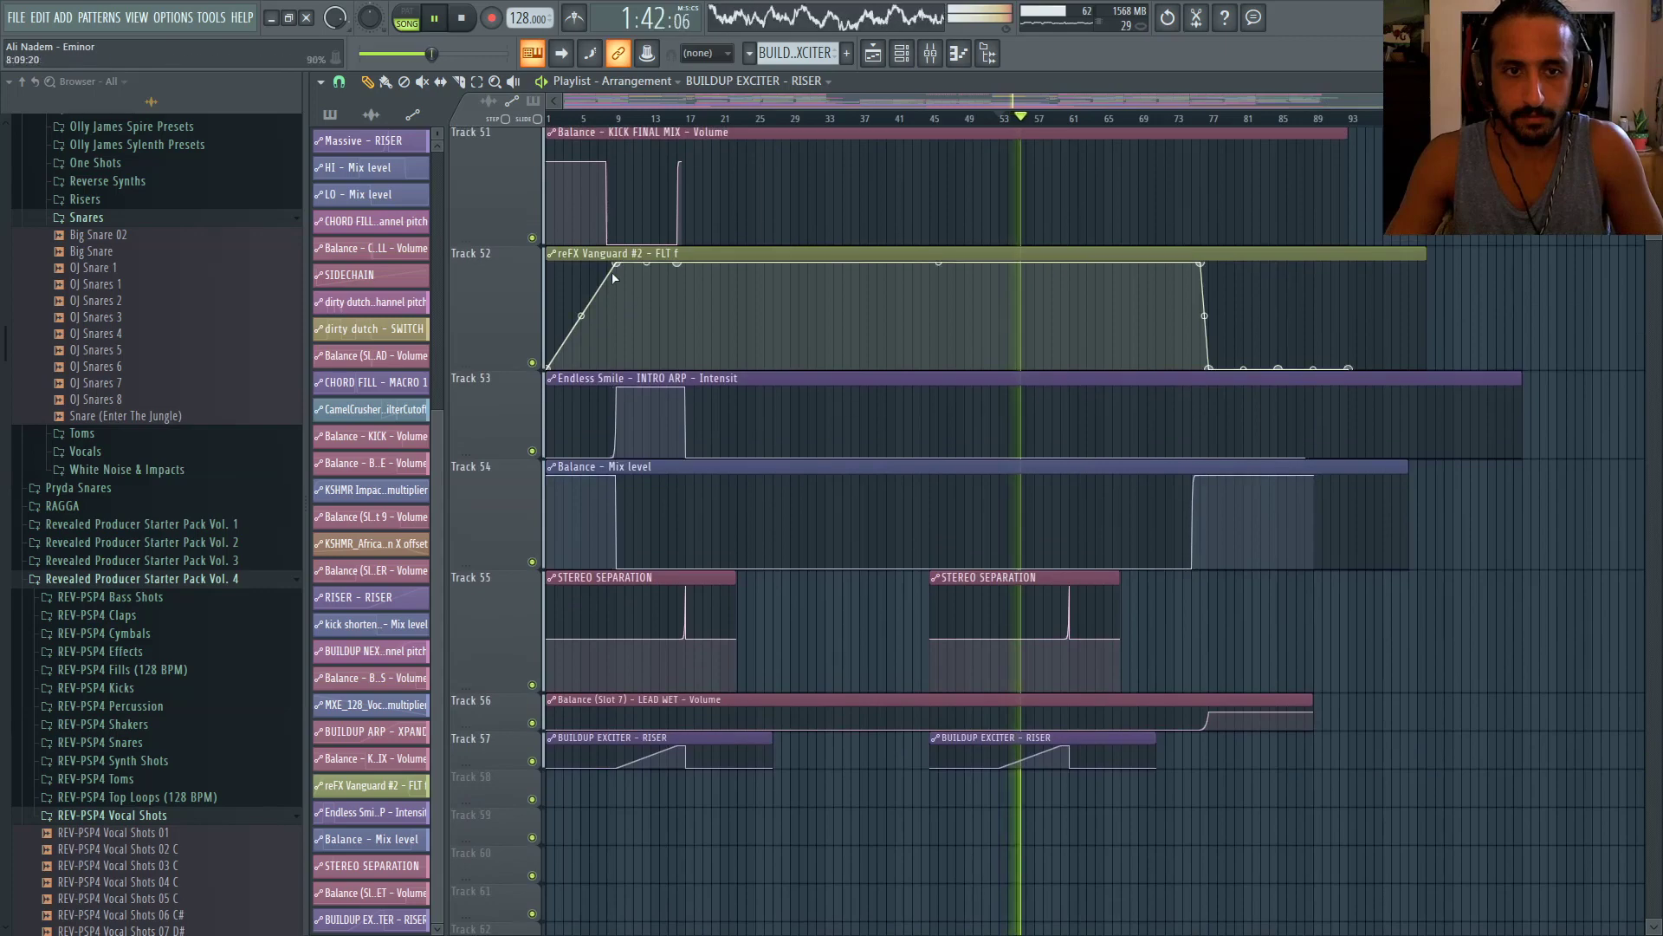
pyautogui.scroll(1, 678, 310)
pyautogui.scroll(-4, 705, 342)
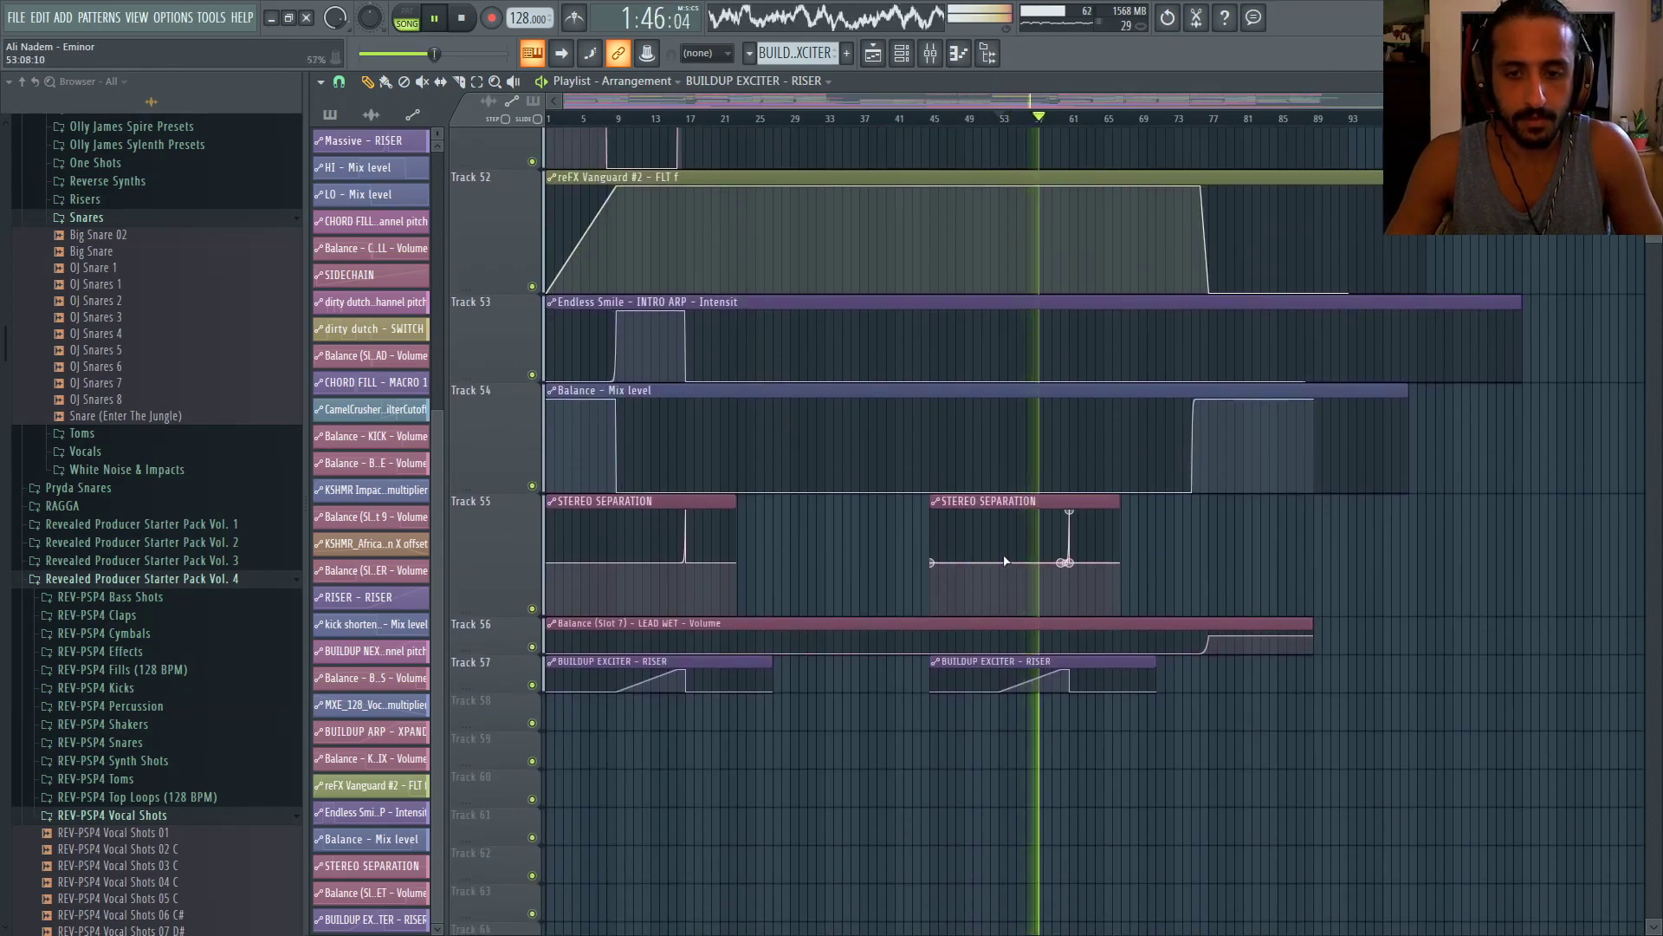
# Show the channel rack and inspect the BUILDUP EXCITER's Massive patch during the second buildup, closing it again
pyautogui.click(902, 53)
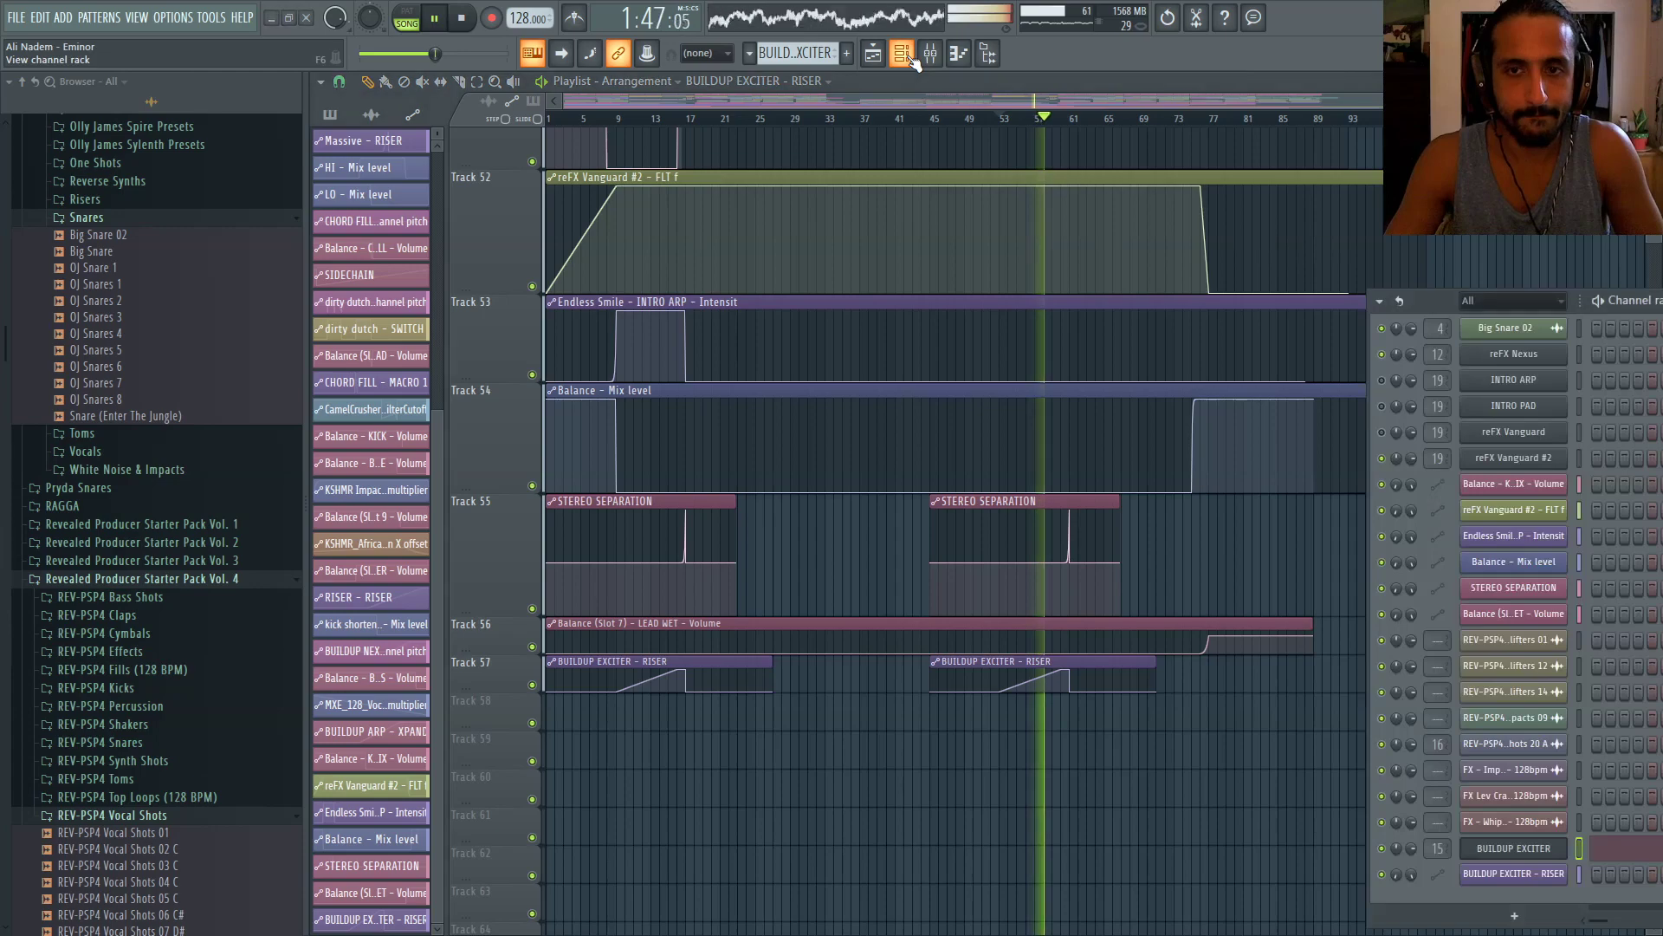
pyautogui.click(1536, 852)
pyautogui.click(1536, 853)
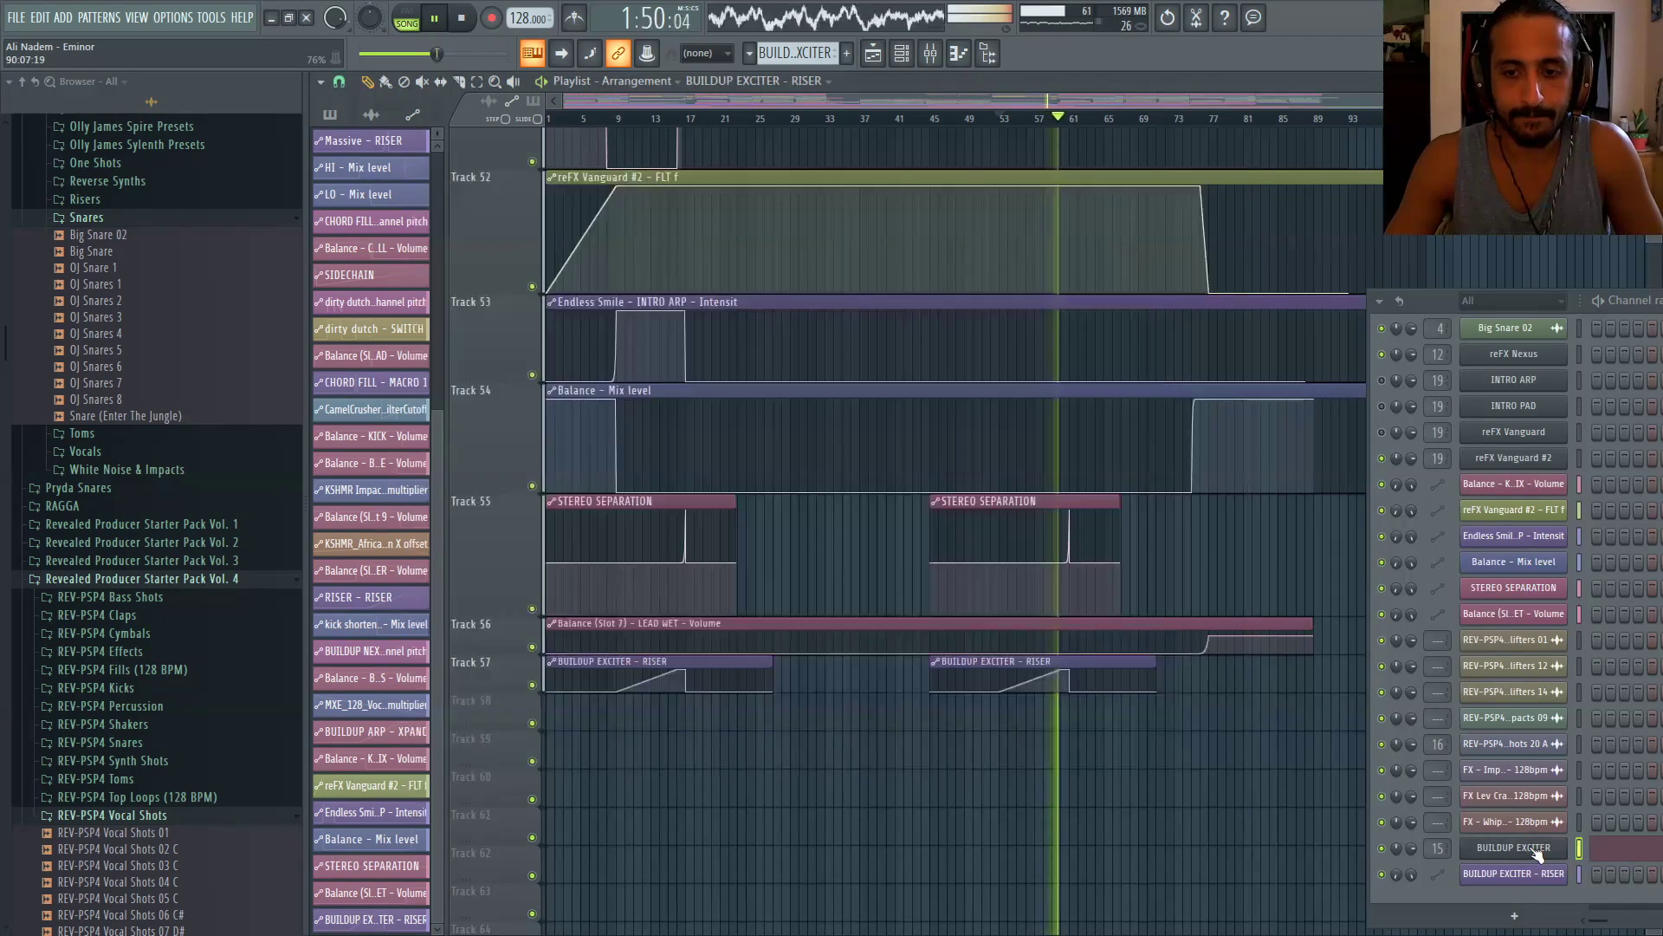
pyautogui.click(1533, 850)
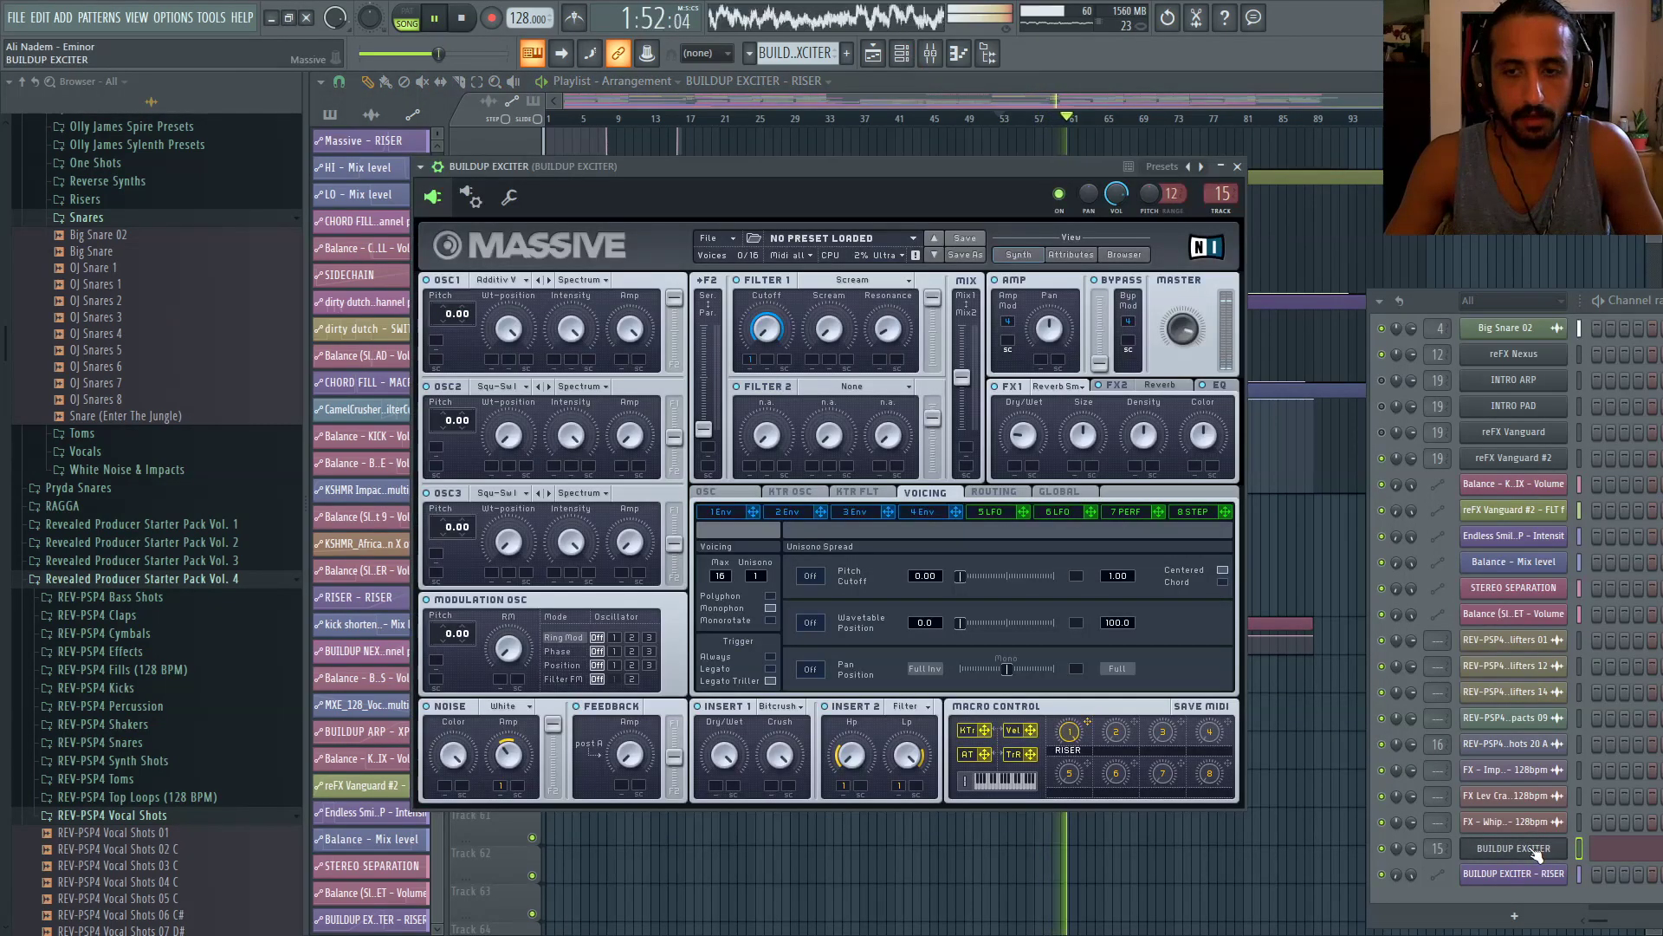
pyautogui.click(1521, 846)
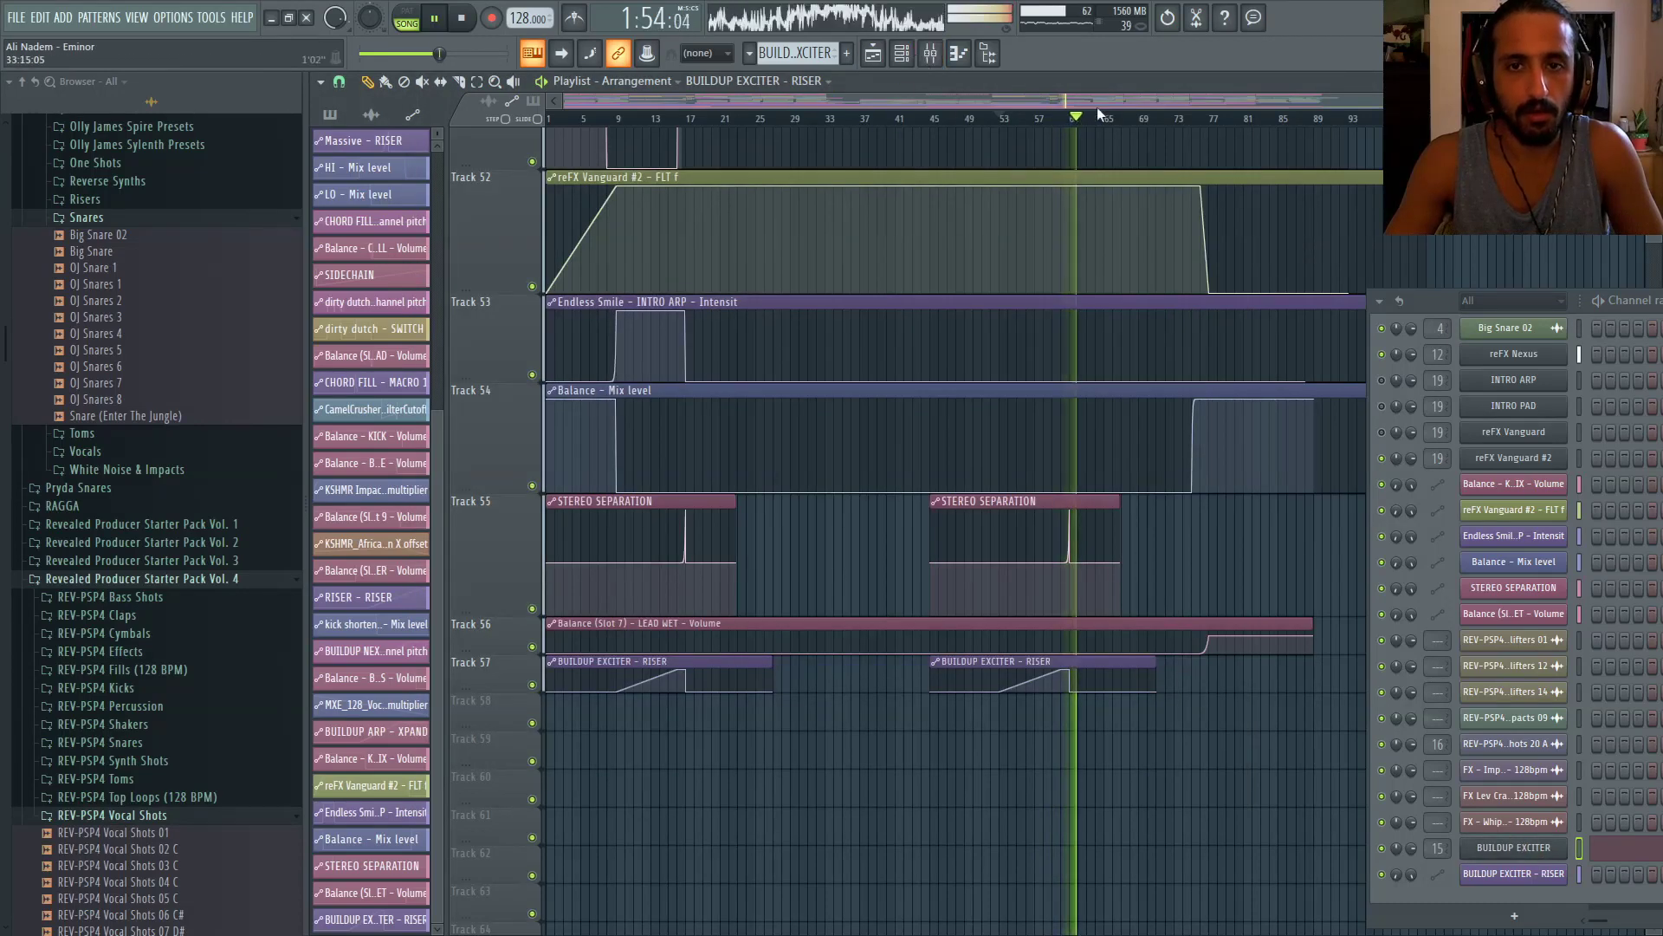
# Check Sausage Fattener's settings on the LEAD insert during the second drop and close the plugin
pyautogui.click(930, 56)
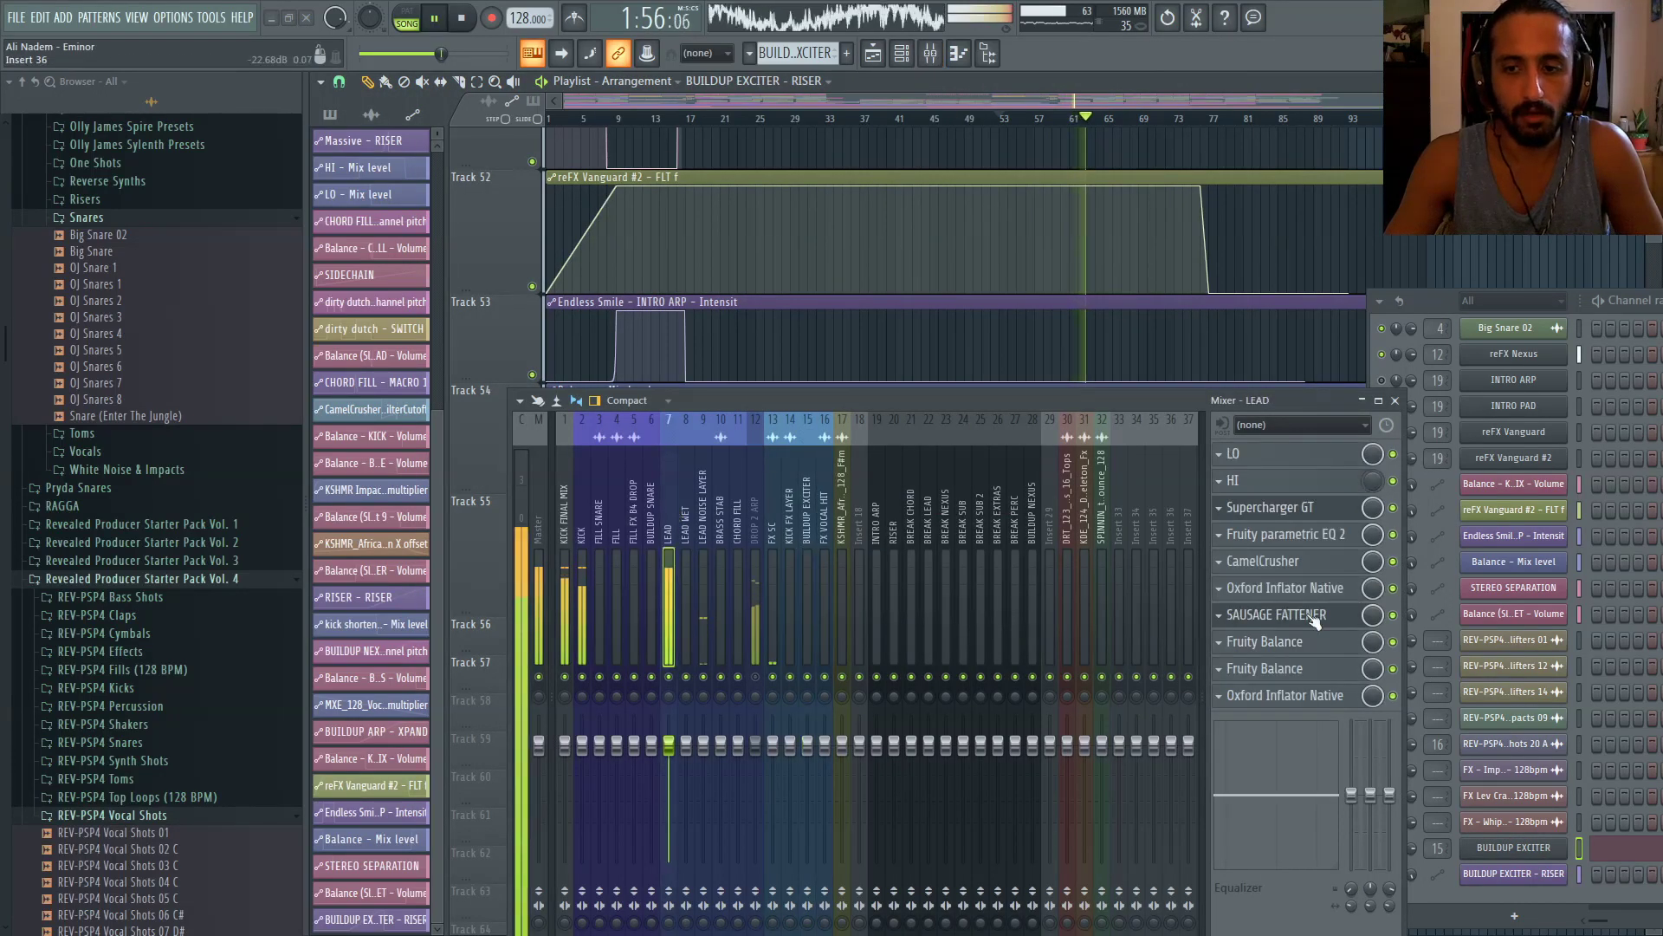
pyautogui.click(1314, 622)
pyautogui.moveTo(890, 414); pyautogui.dragTo(830, 597)
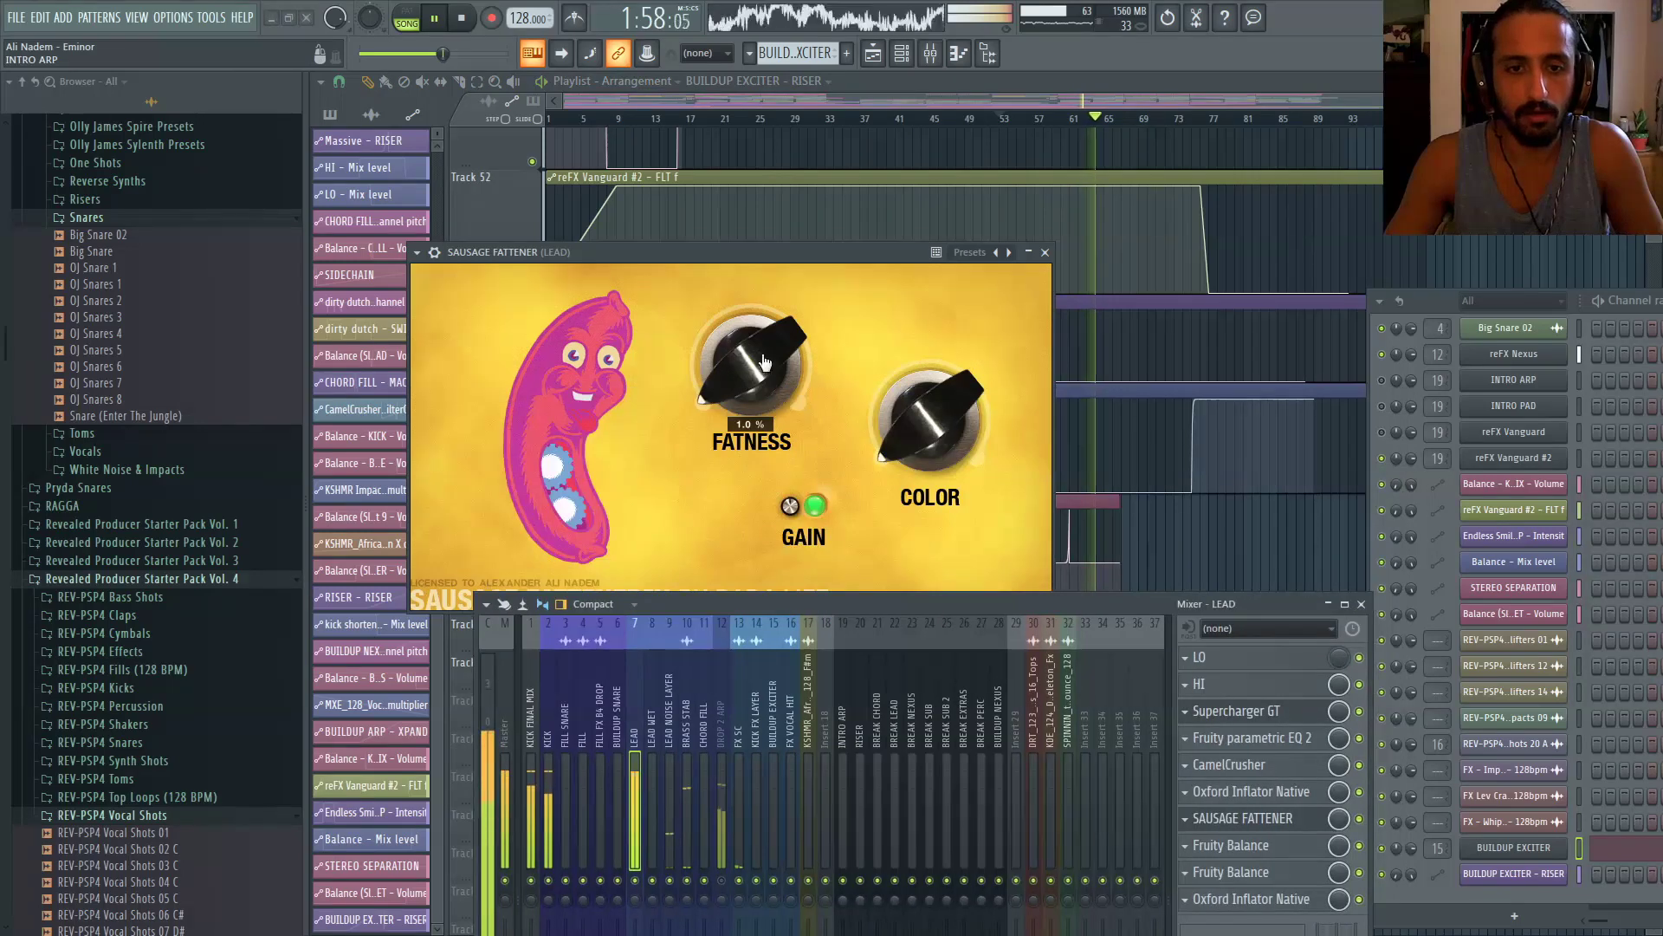
pyautogui.click(1047, 252)
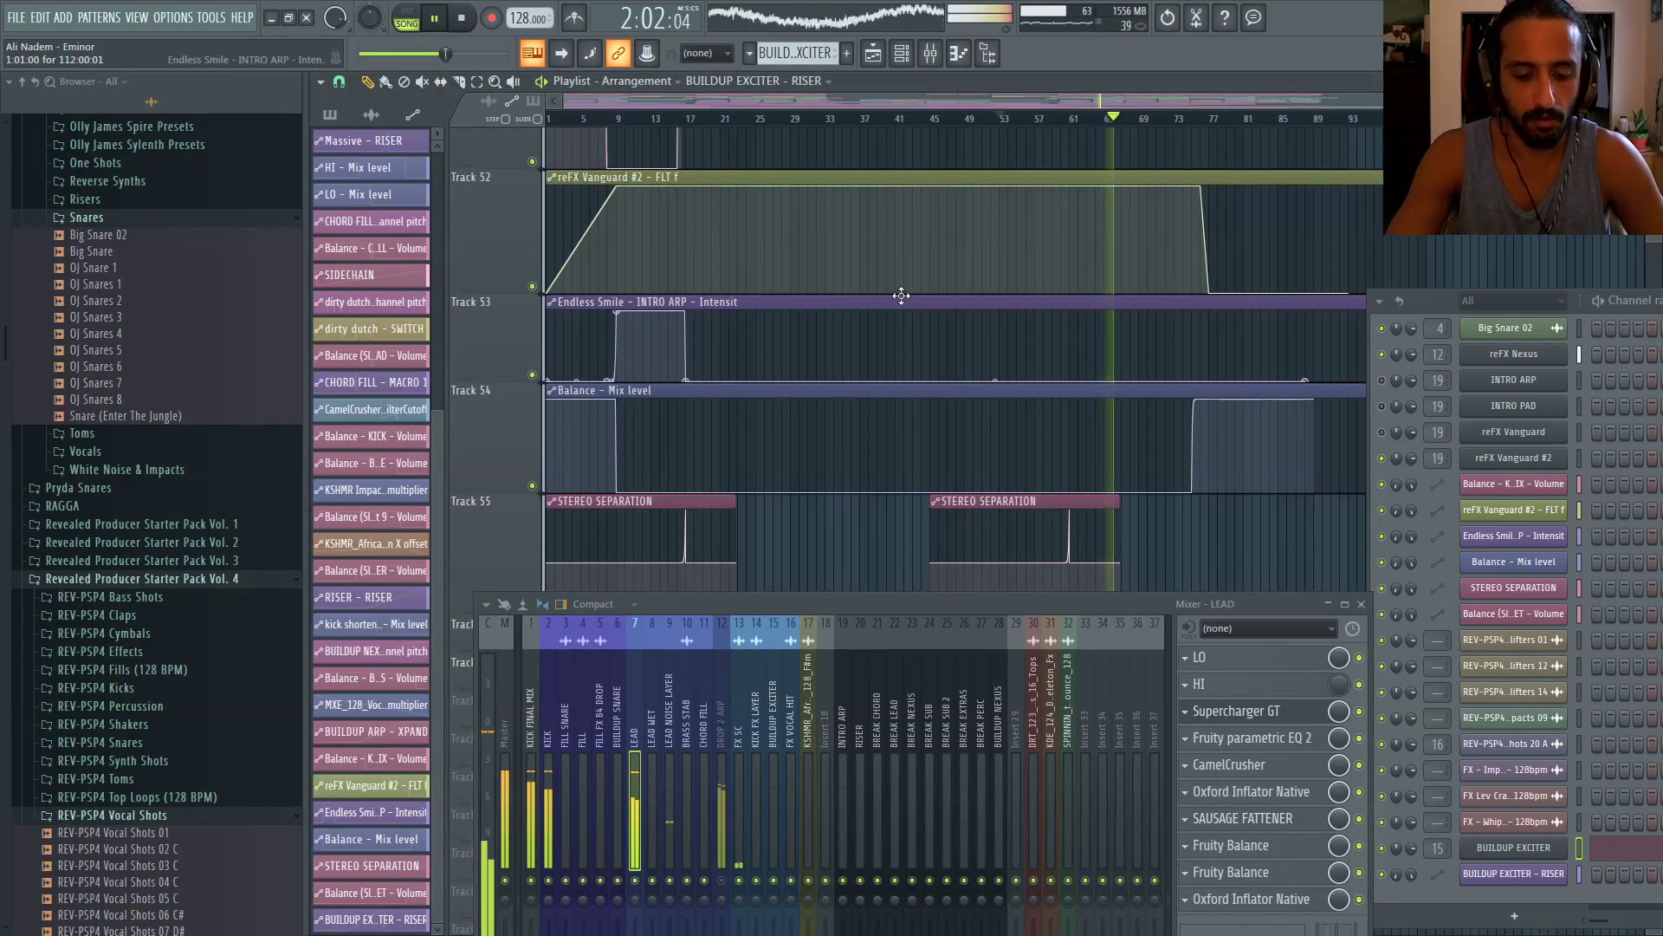
# Save the project and hide the browser with playback stopped
pyautogui.hotkey('ctrl', 's')
pyautogui.click(468, 19)
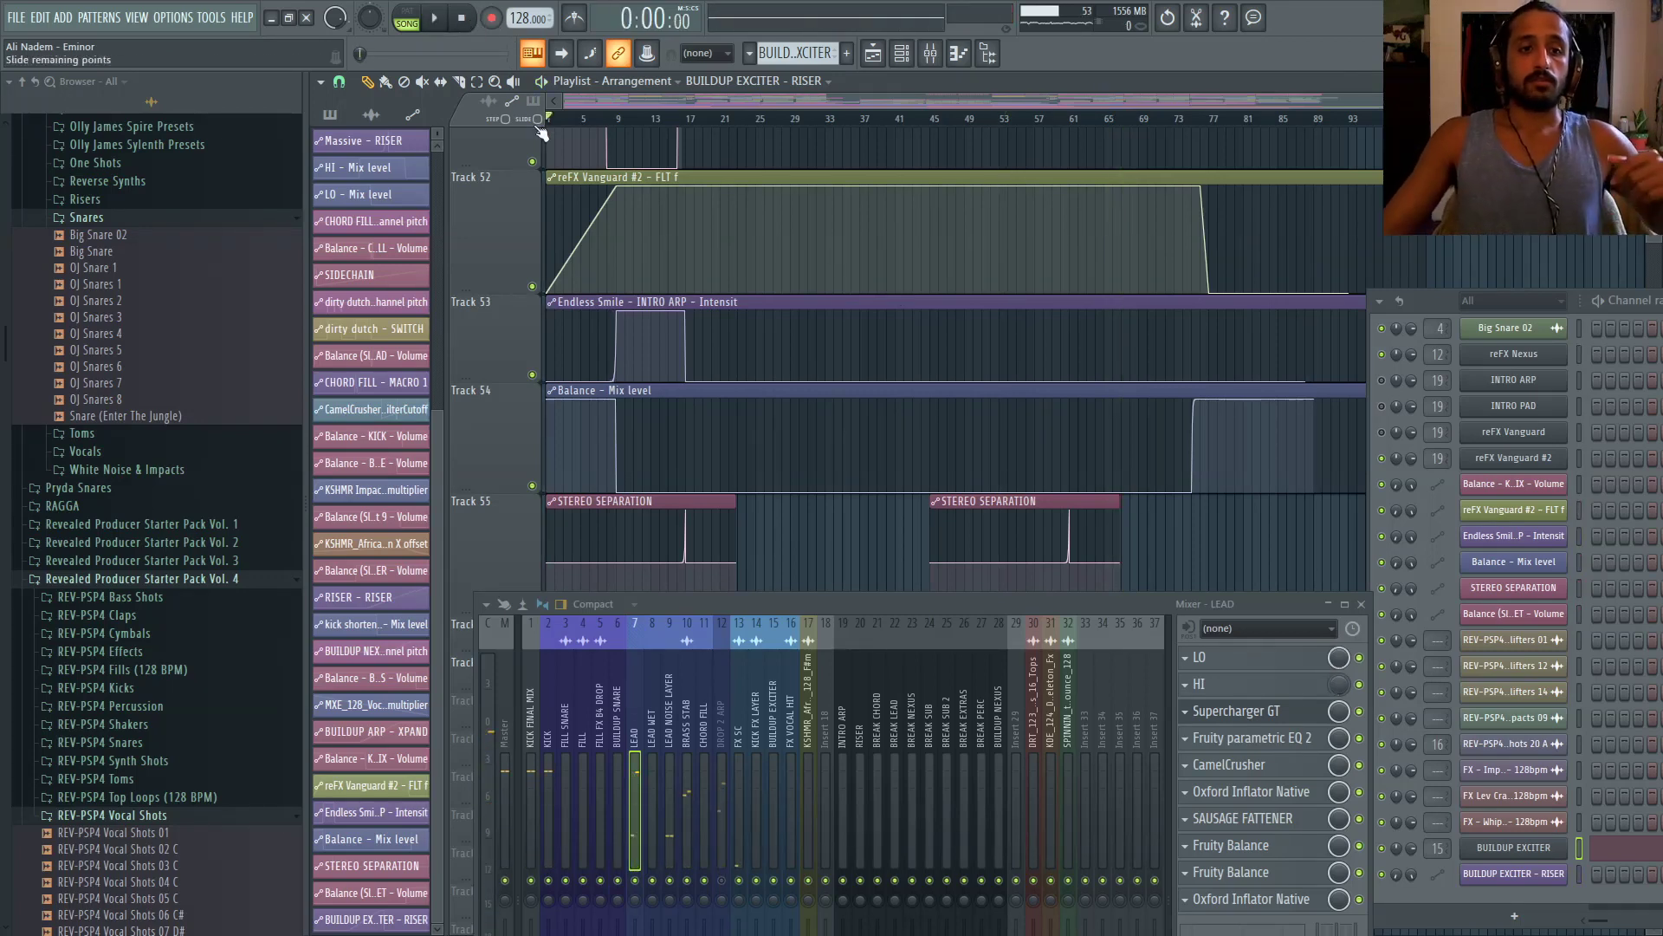
pyautogui.hotkey('alt', 'F8')
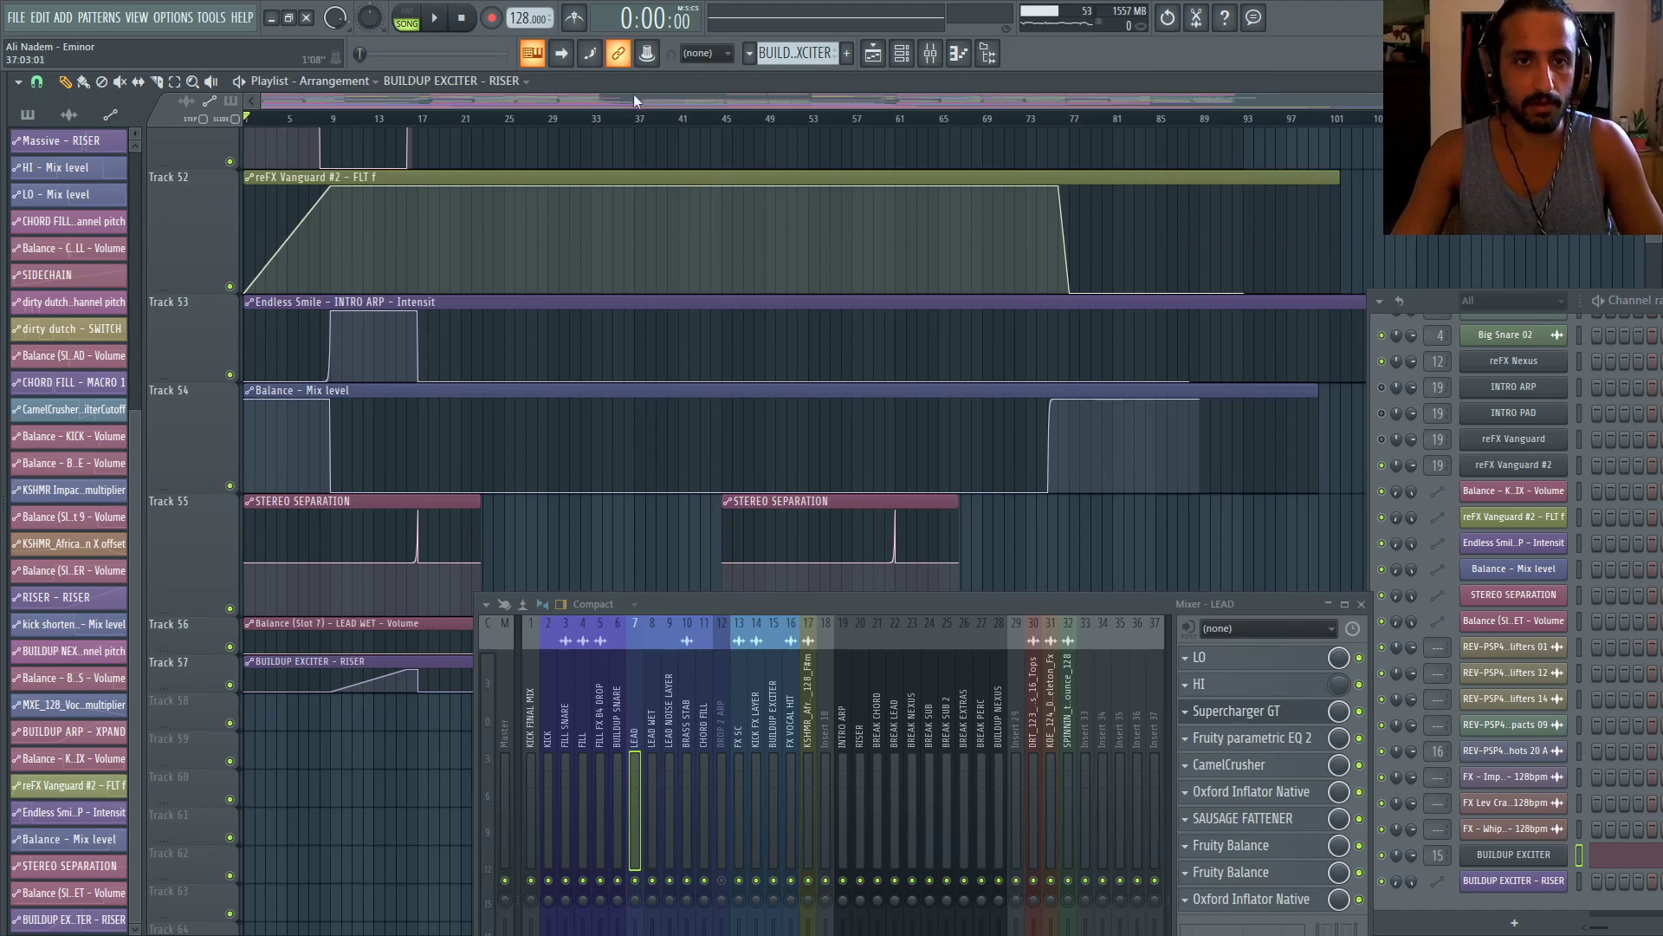
# Review the automation clips on playlist tracks 45 to 57 and briefly audition the song's opening
pyautogui.scroll(-2, 556, 326)
pyautogui.scroll(-2, 556, 326)
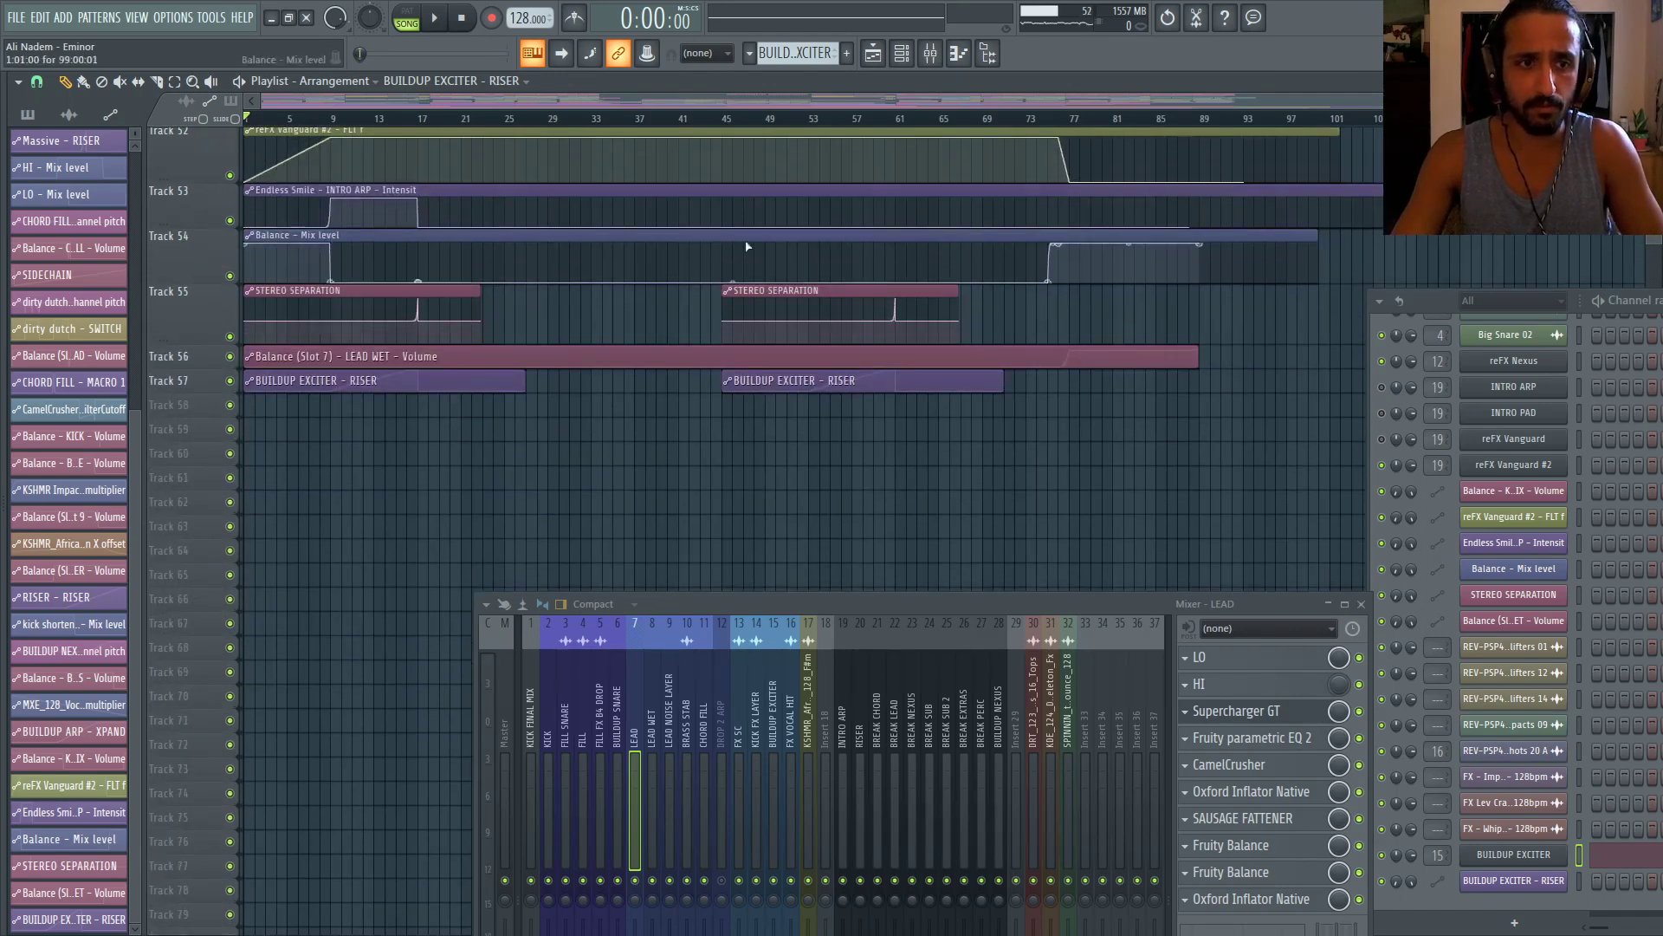
pyautogui.scroll(6, 650, 320)
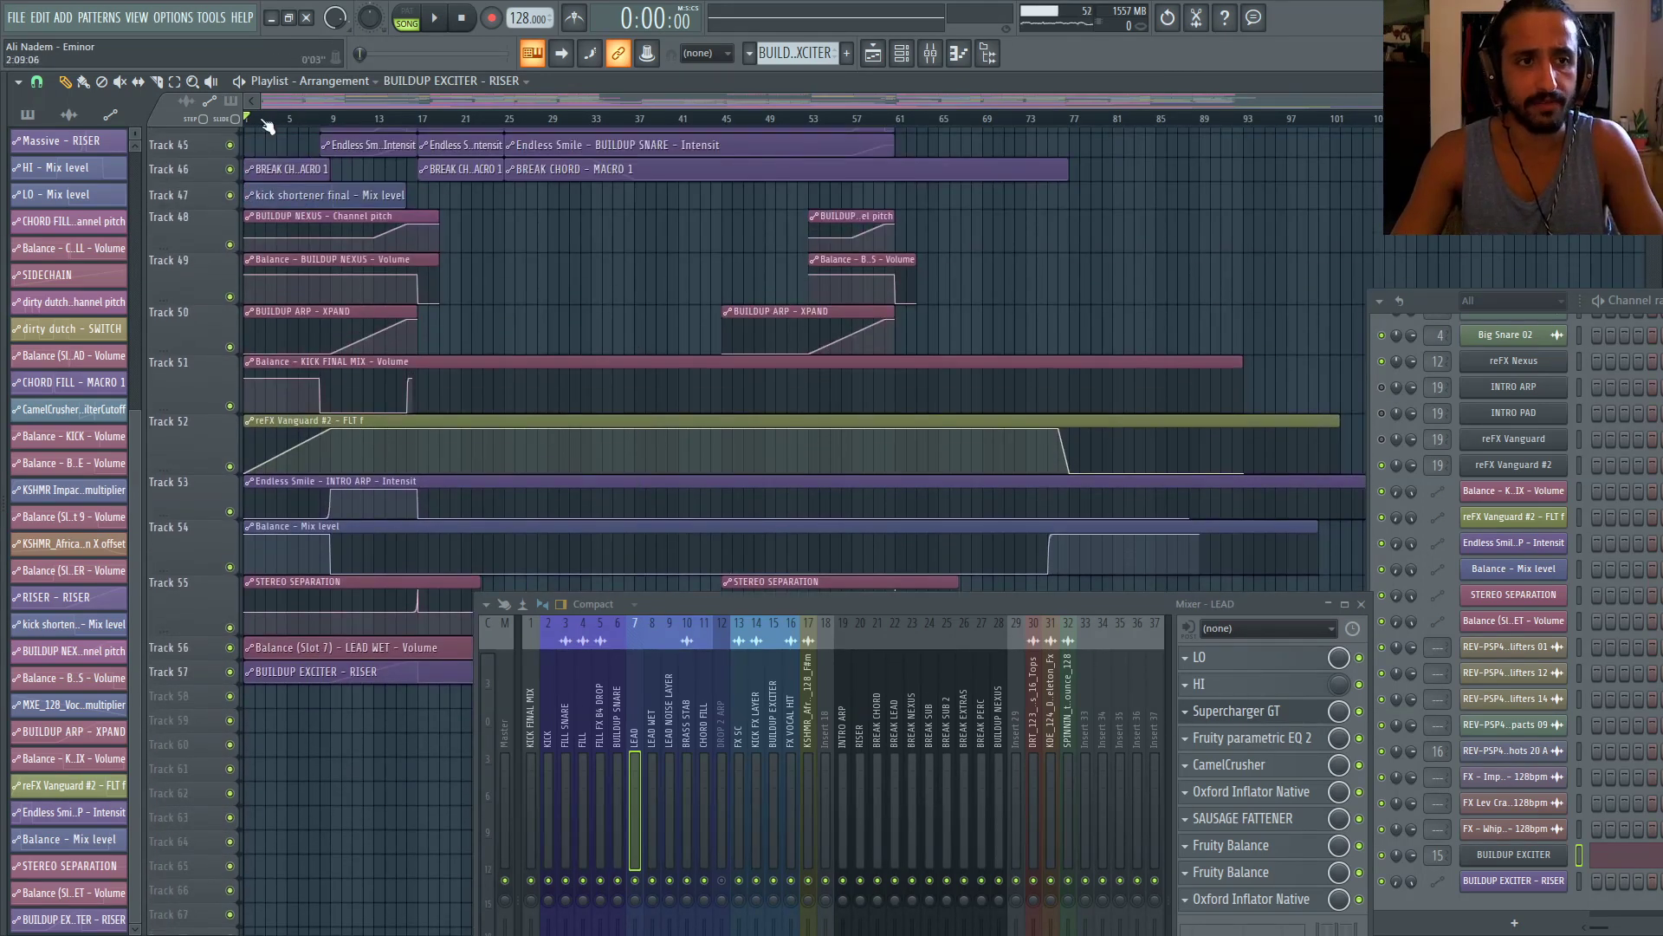
pyautogui.press('space')
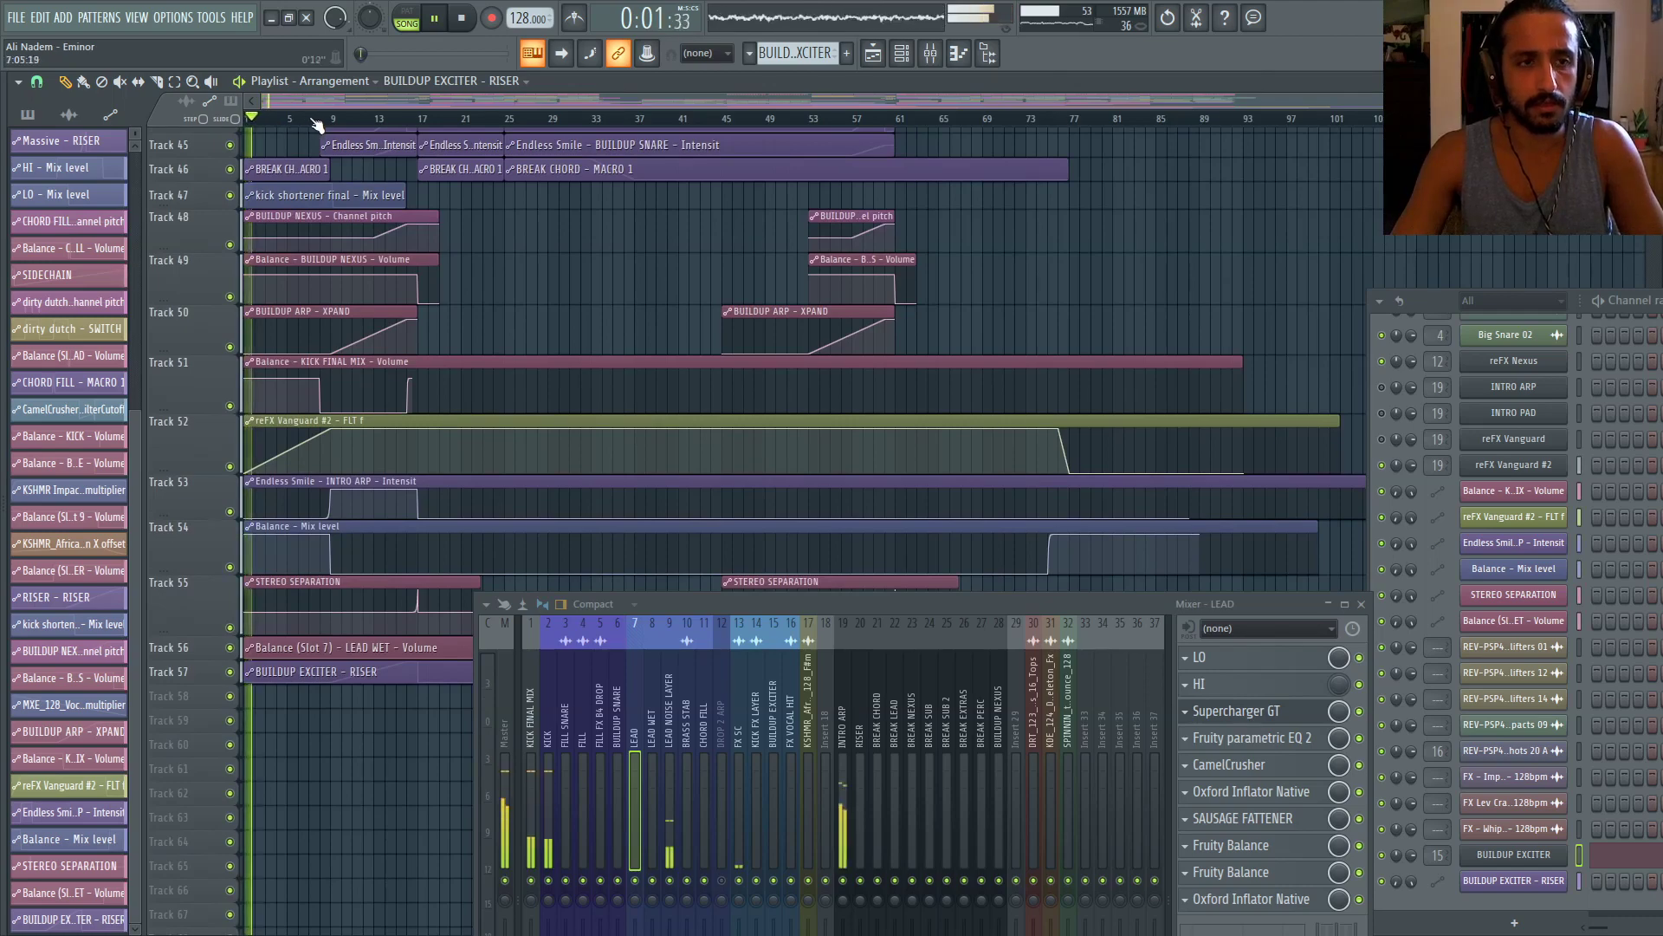
pyautogui.press('space')
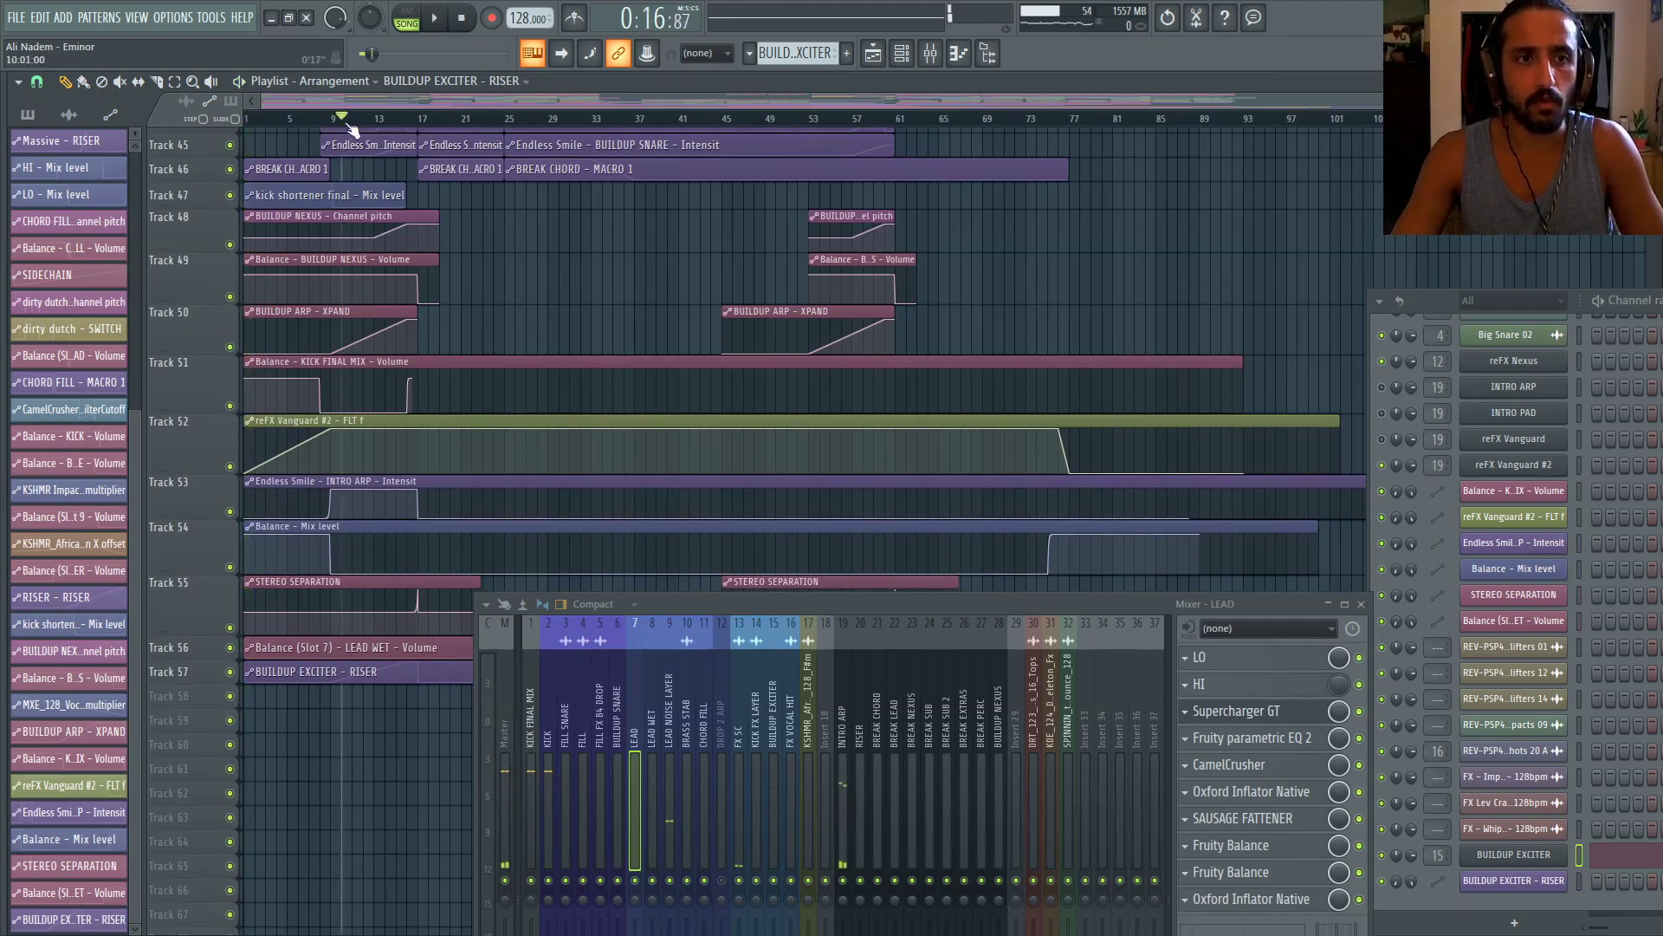
# Bring tracks 35 to 47 into view and move the playhead to about bar 16
pyautogui.scroll(8, 364, 259)
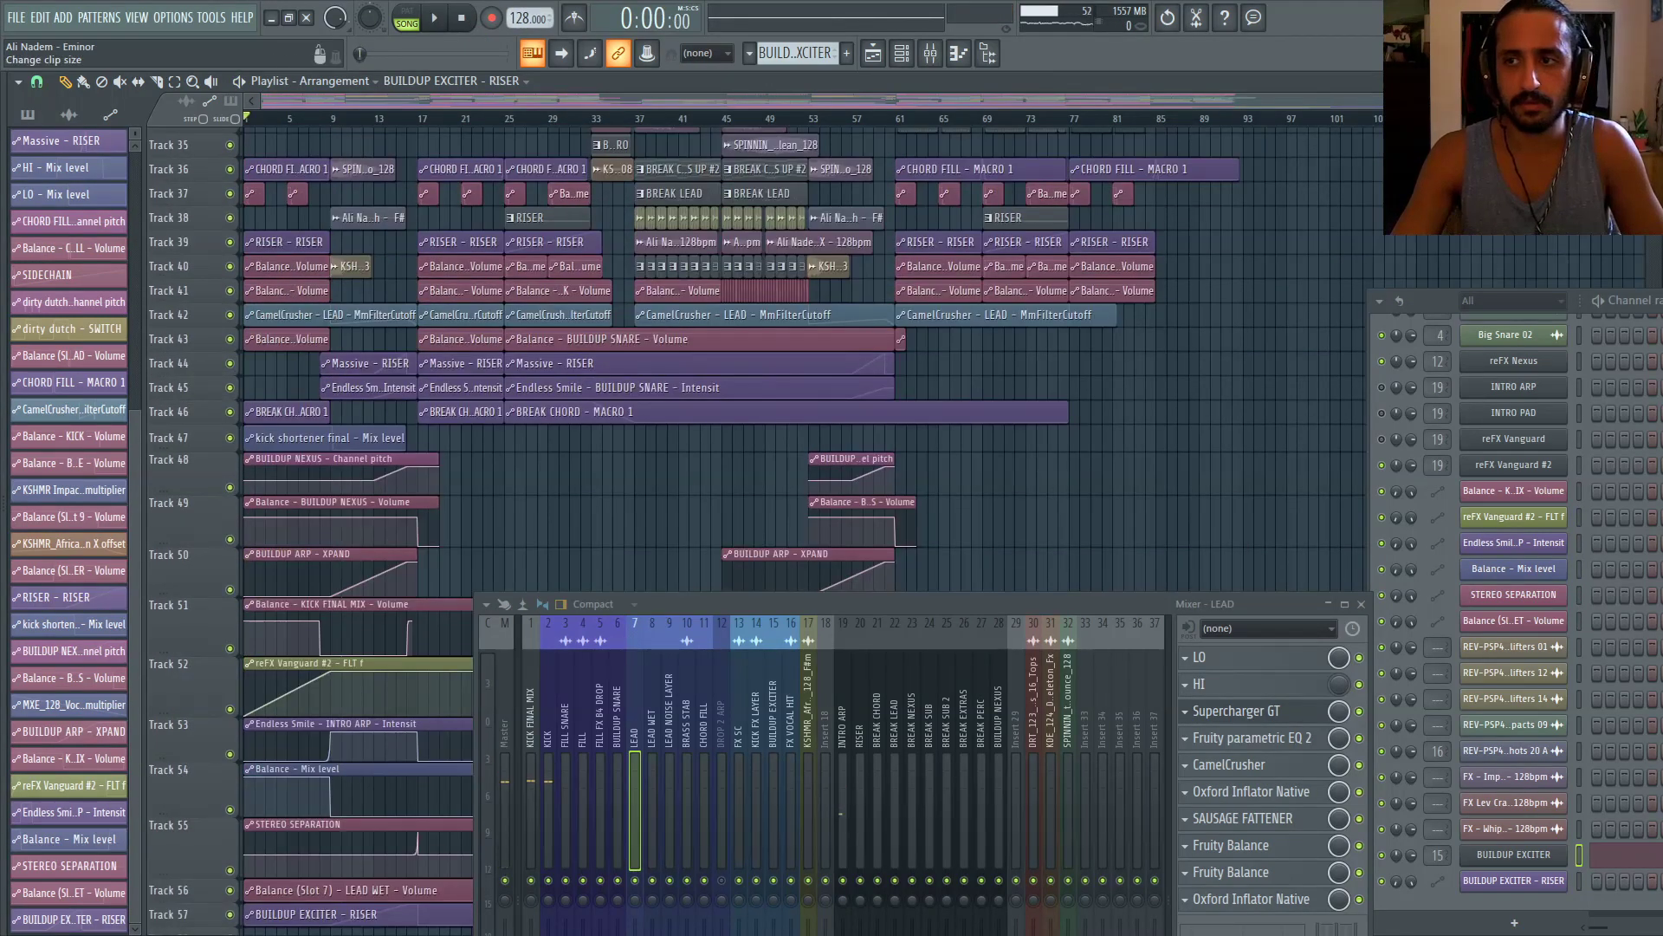
pyautogui.scroll(3, 676, 190)
pyautogui.scroll(2, 206, 241)
pyautogui.moveTo(386, 119); pyautogui.dragTo(509, 127)
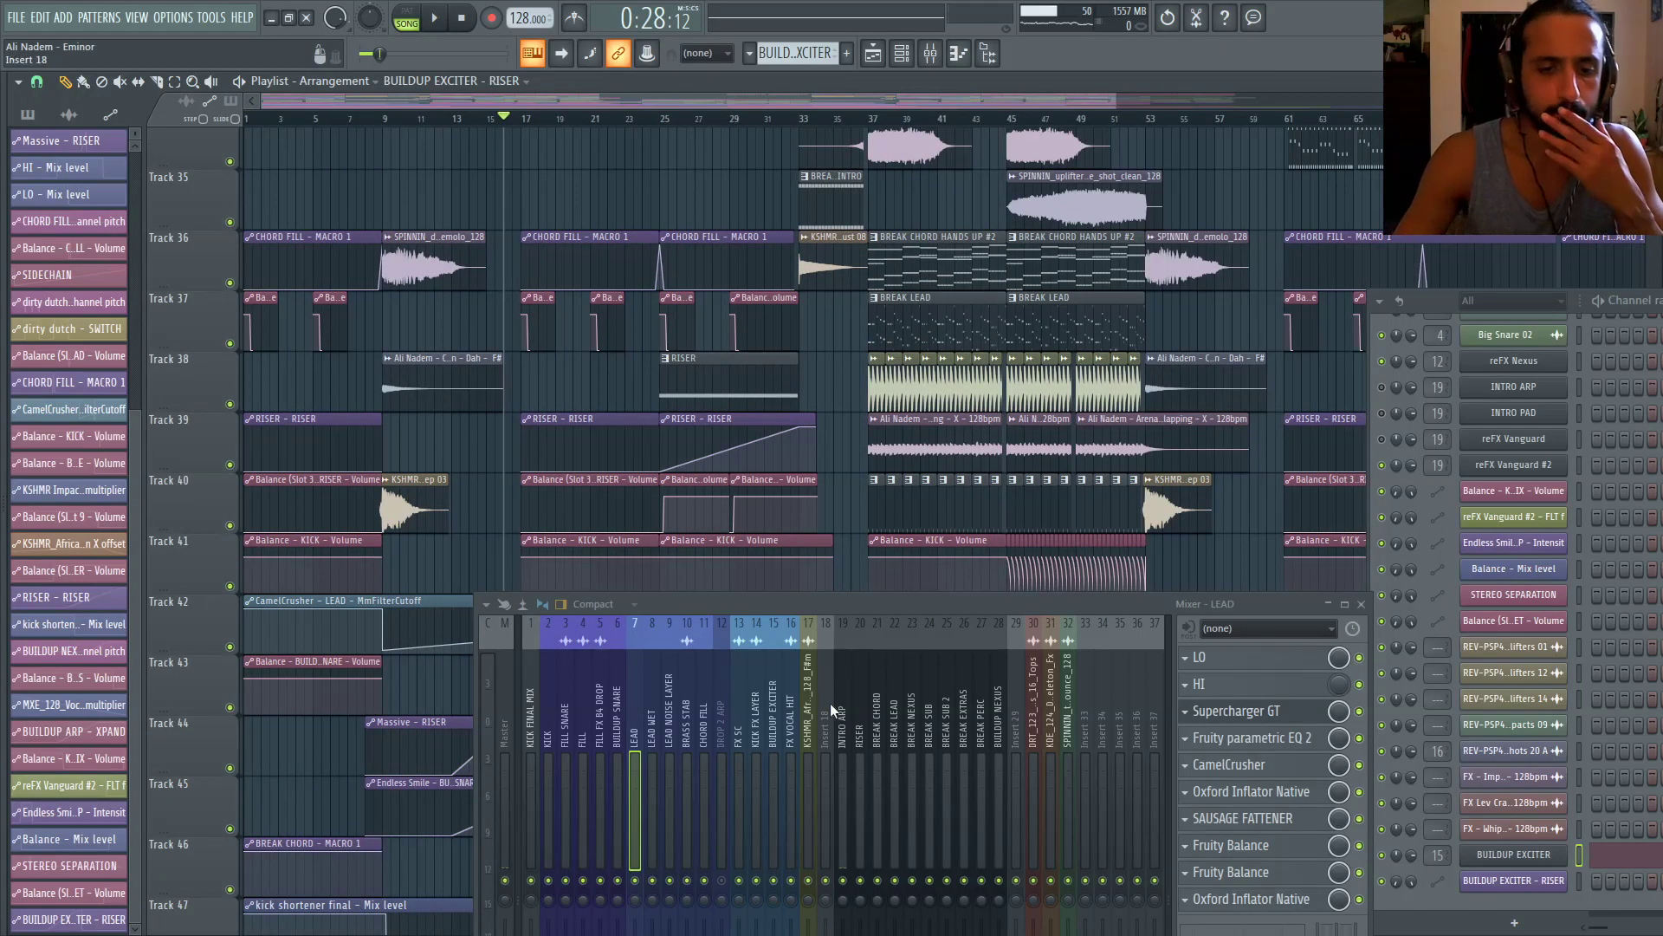
# Examine the effect chains on the KICK, KICK FINAL MIX and Master mixer tracks
pyautogui.click(567, 695)
pyautogui.click(549, 694)
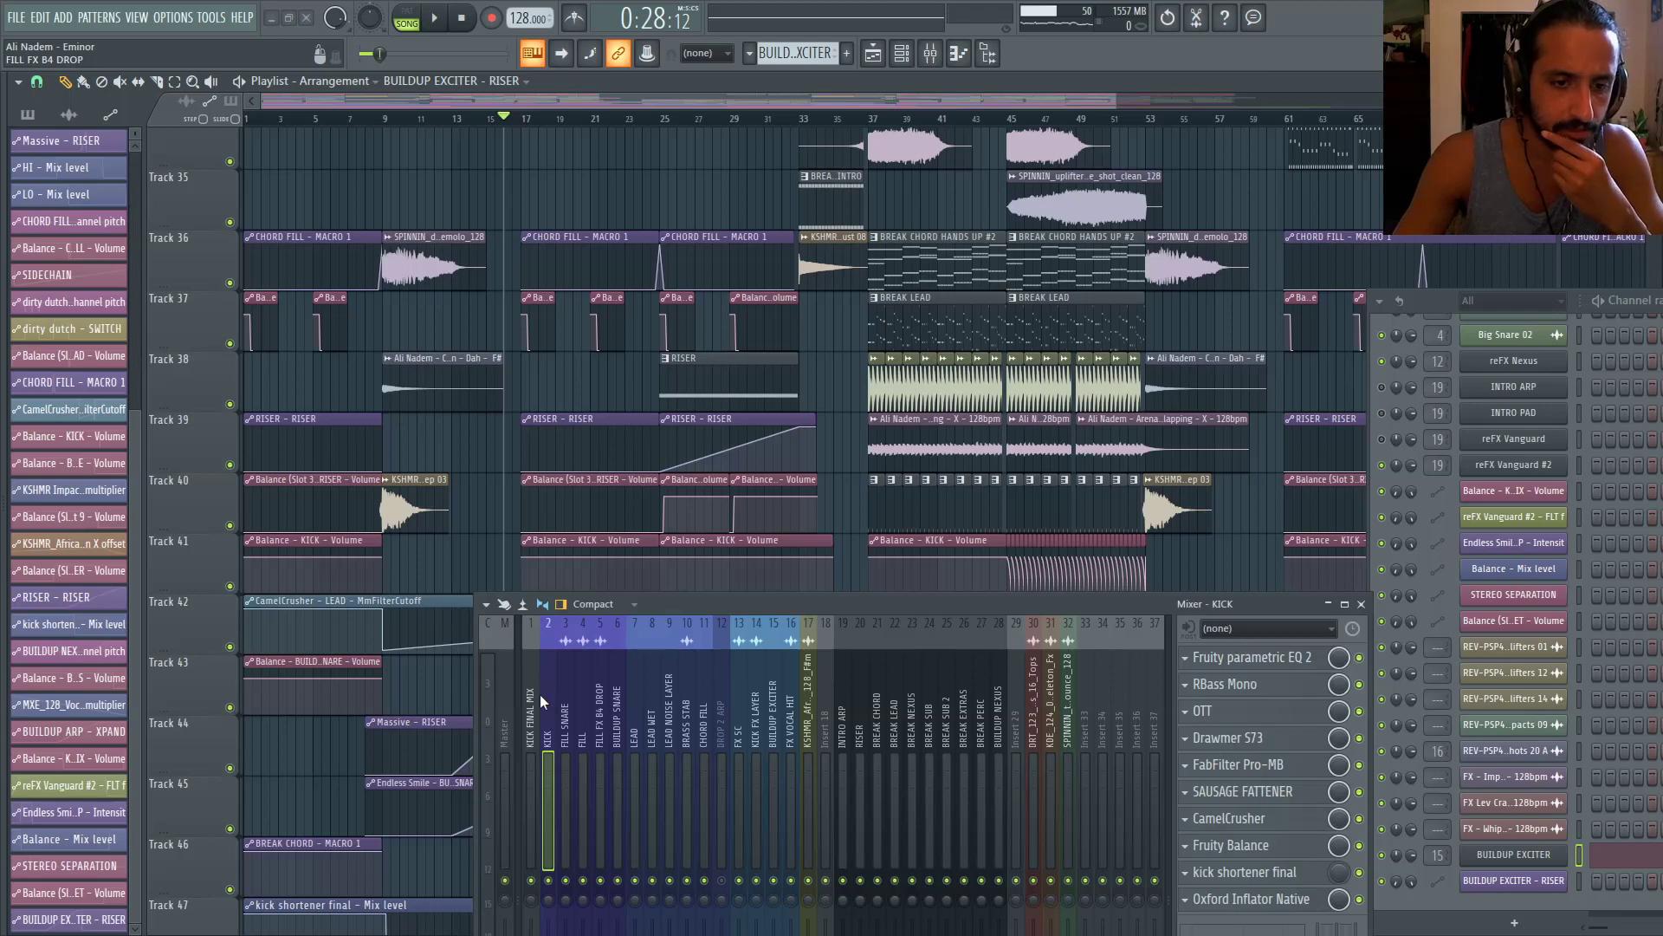
pyautogui.click(536, 694)
pyautogui.moveTo(653, 610); pyautogui.dragTo(647, 567)
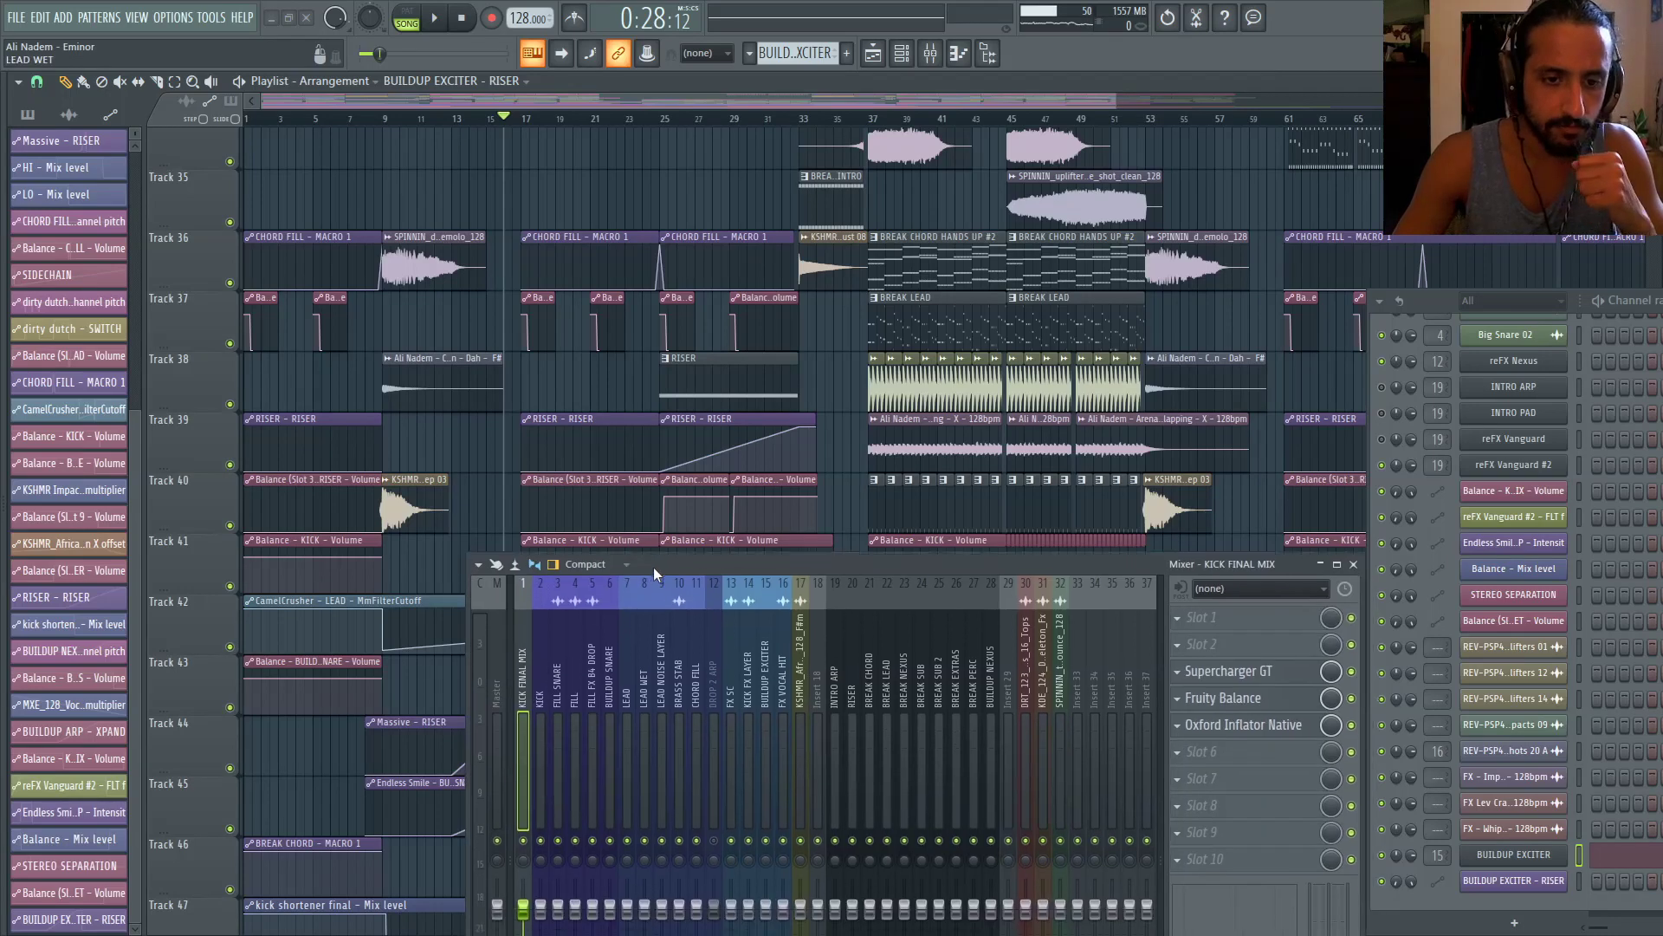
pyautogui.click(496, 635)
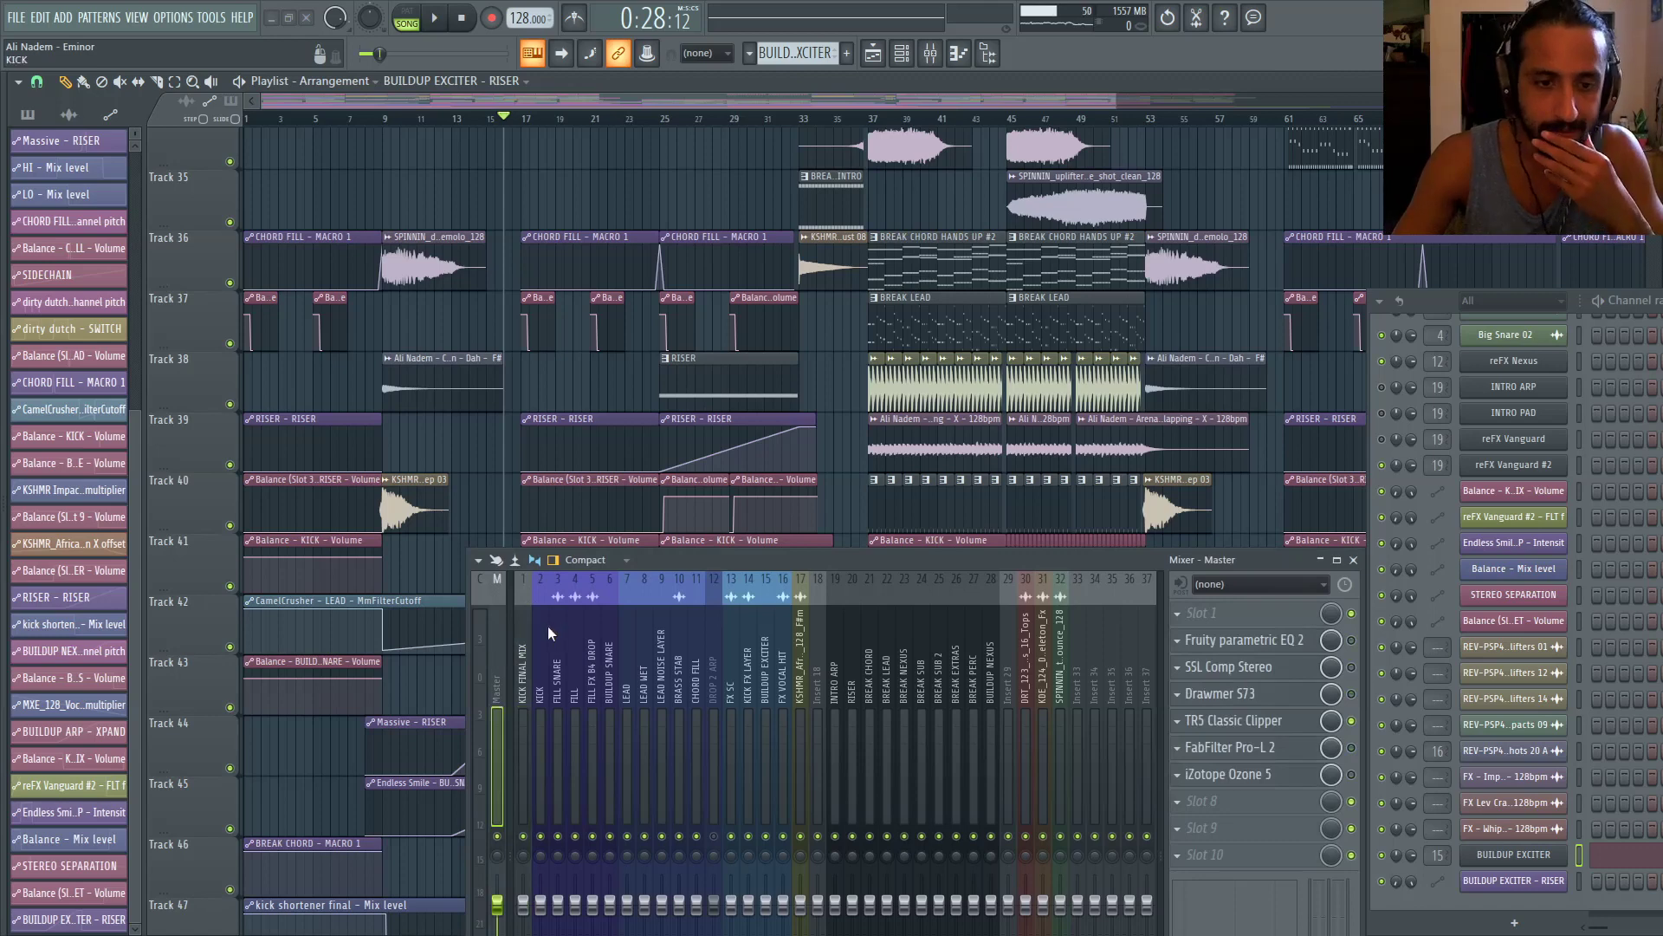
pyautogui.click(548, 626)
pyautogui.click(514, 626)
pyautogui.click(535, 626)
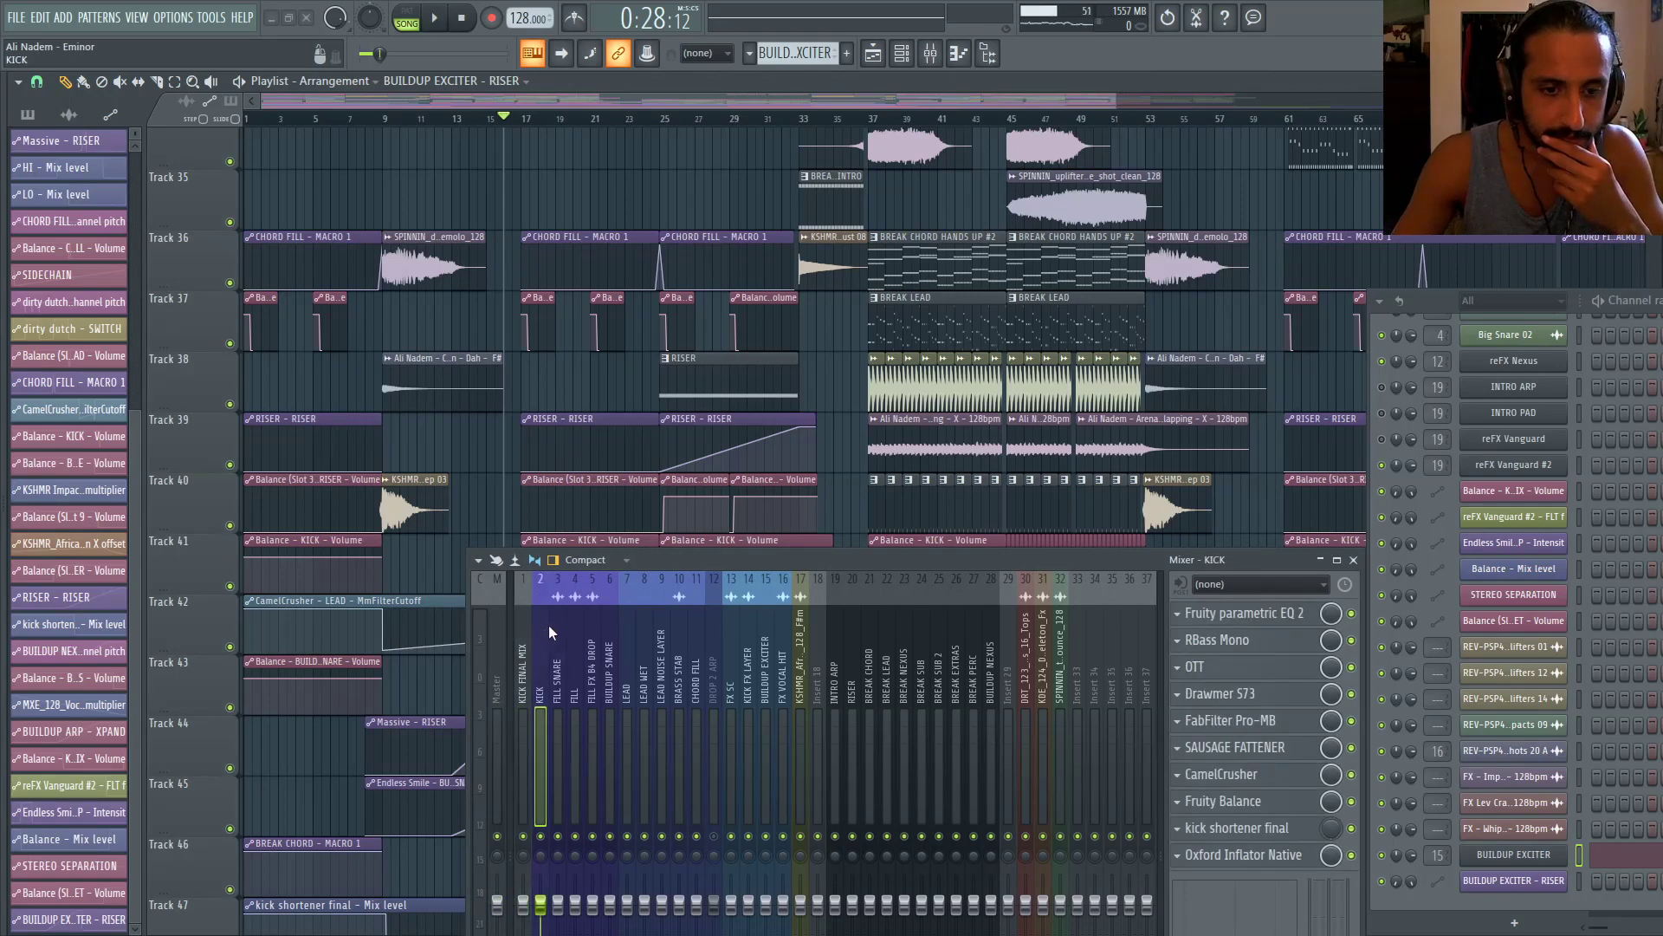
# Compare the effect chains on the FILL SNARE, FILL, FILL FX B4 DROP and BUILDUP SNARE inserts, then close the mixer
pyautogui.click(554, 626)
pyautogui.click(570, 626)
pyautogui.click(584, 627)
pyautogui.click(607, 629)
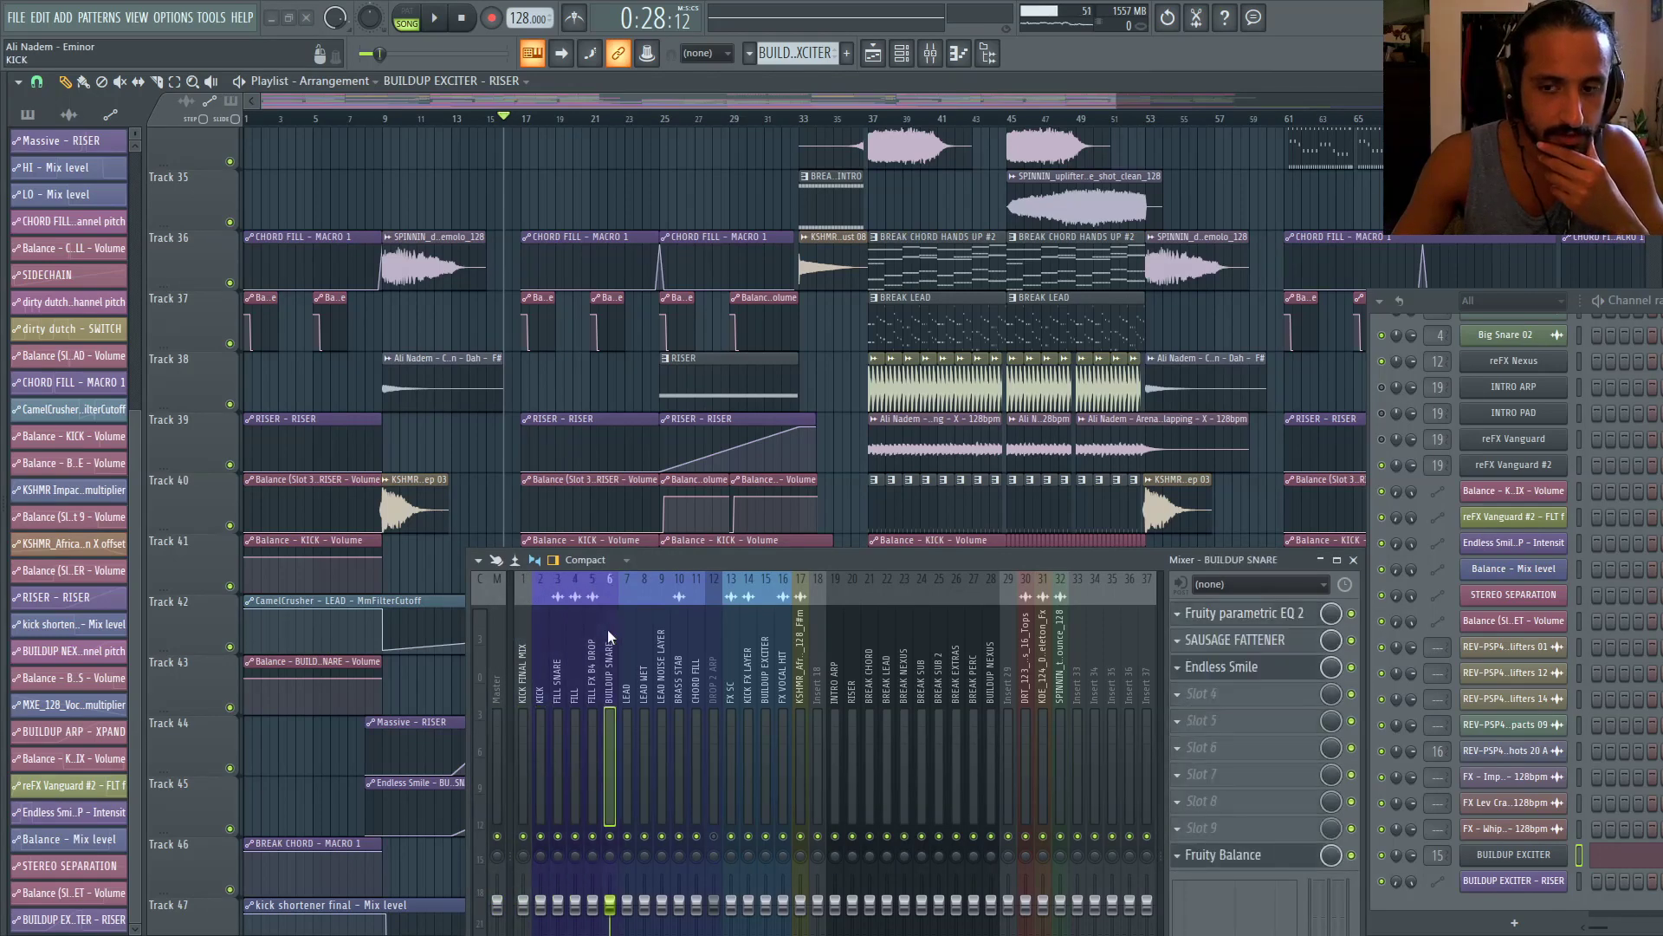
pyautogui.click(594, 627)
pyautogui.click(604, 627)
pyautogui.click(585, 626)
pyautogui.click(577, 624)
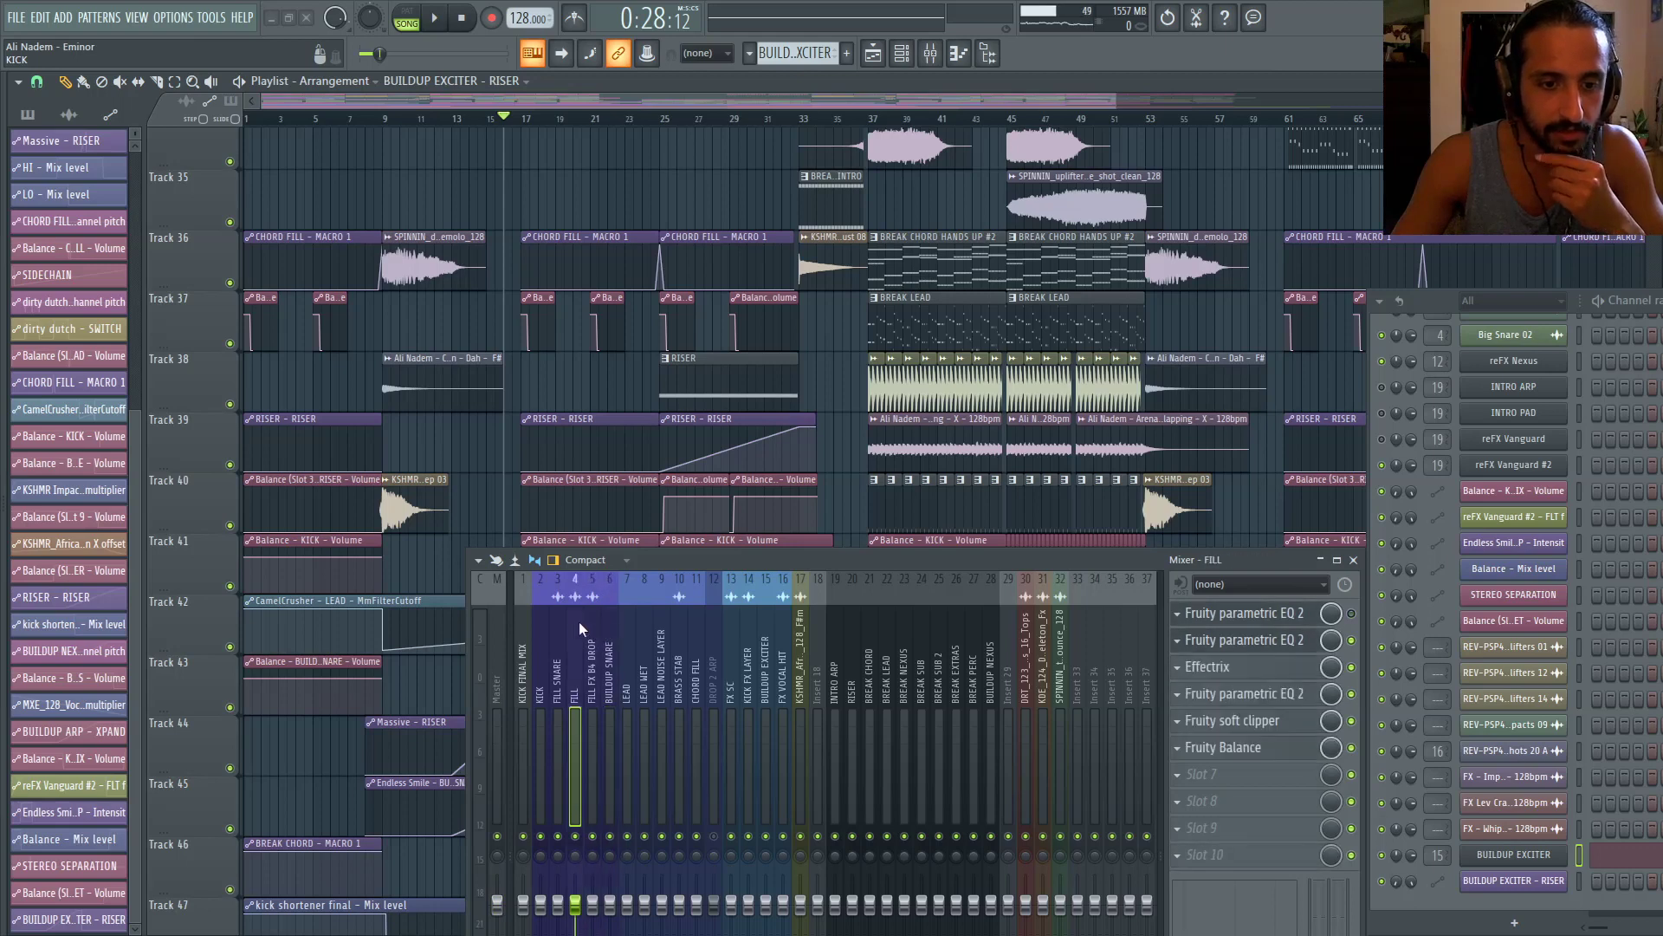
pyautogui.click(586, 624)
pyautogui.click(571, 622)
pyautogui.click(588, 622)
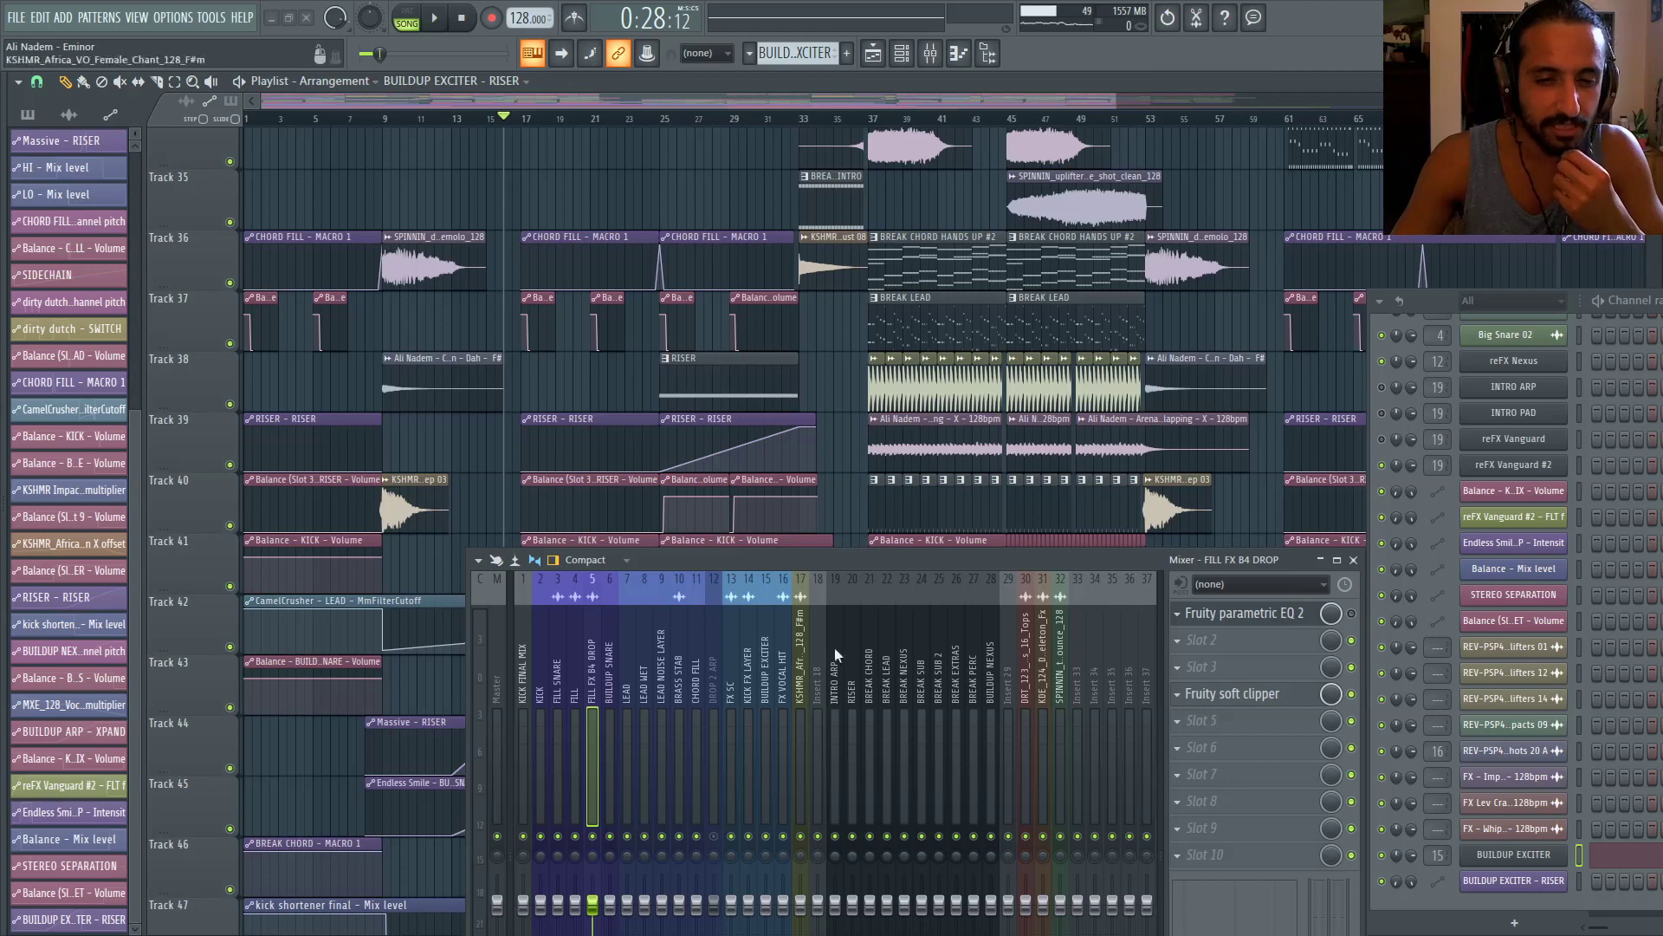
pyautogui.moveTo(658, 580); pyautogui.dragTo(658, 355)
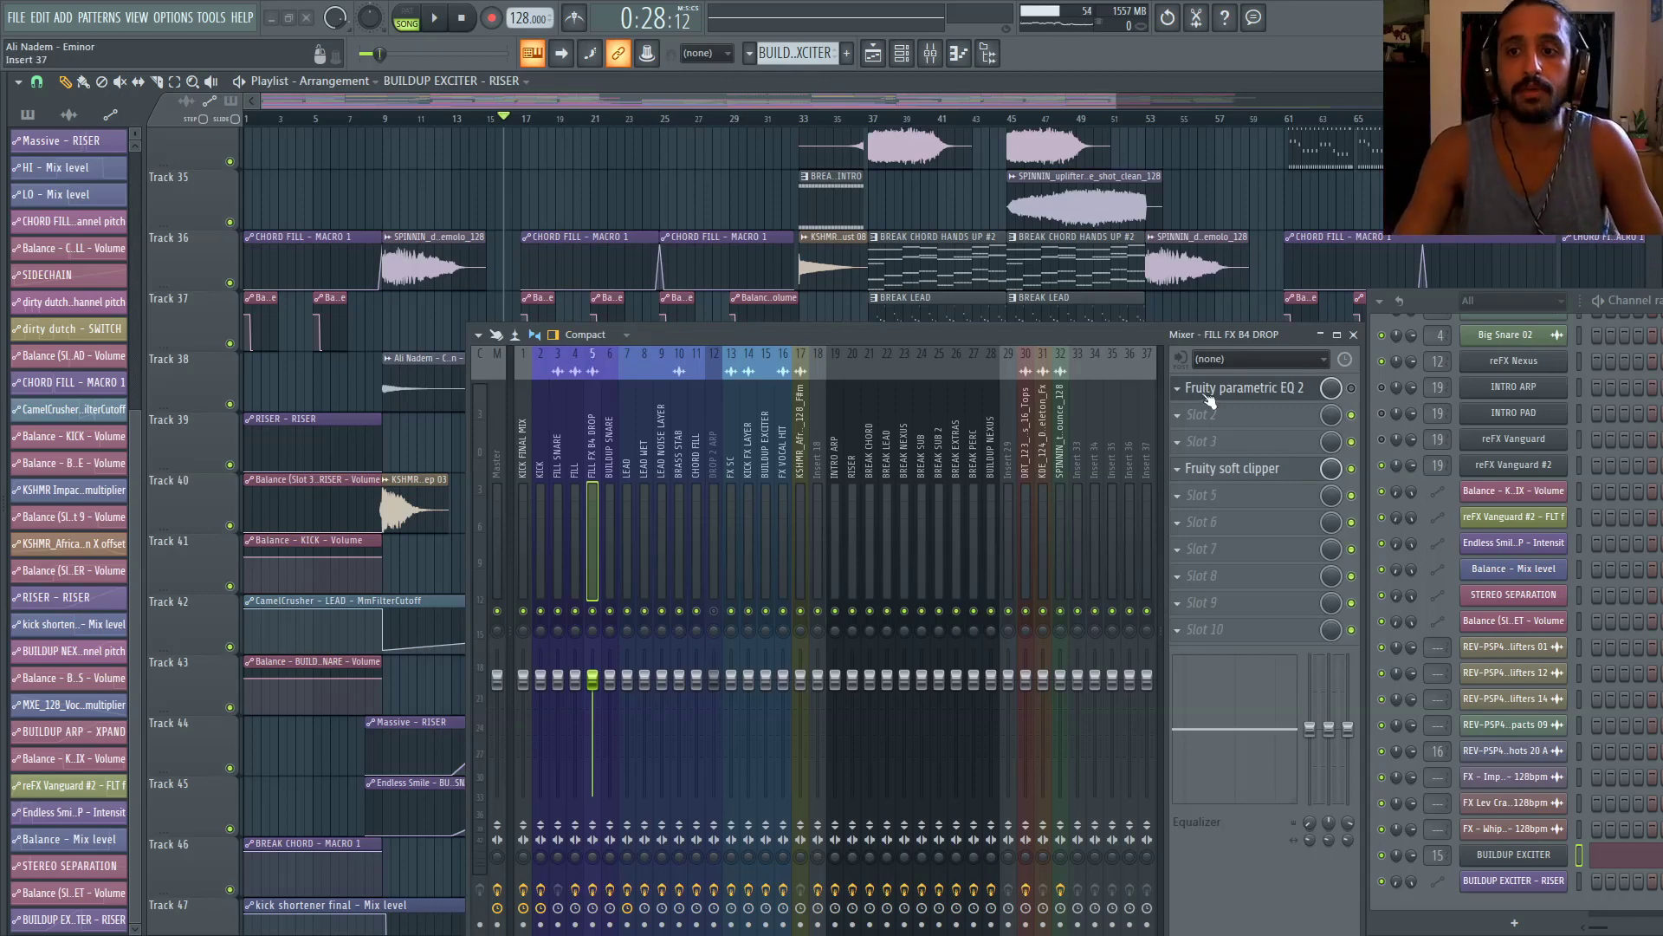
pyautogui.click(1353, 335)
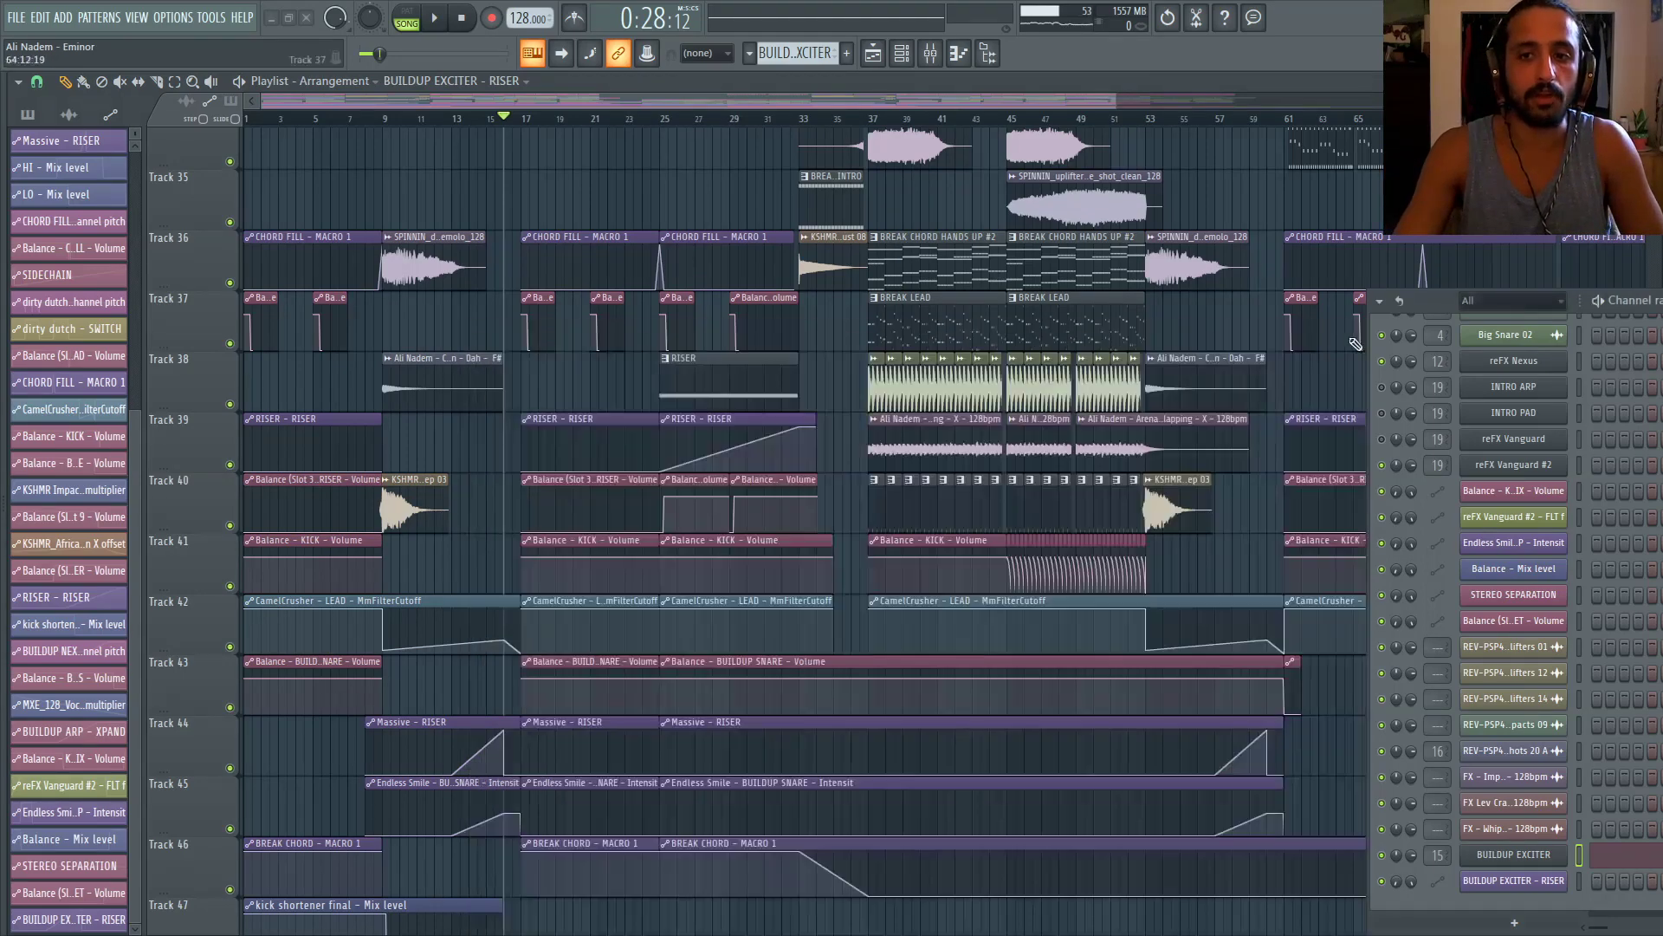
# Look over the full arrangement's clips from the lower FX and break tracks up to Track 1
pyautogui.scroll(-5, 1271, 256)
pyautogui.scroll(6, 1271, 256)
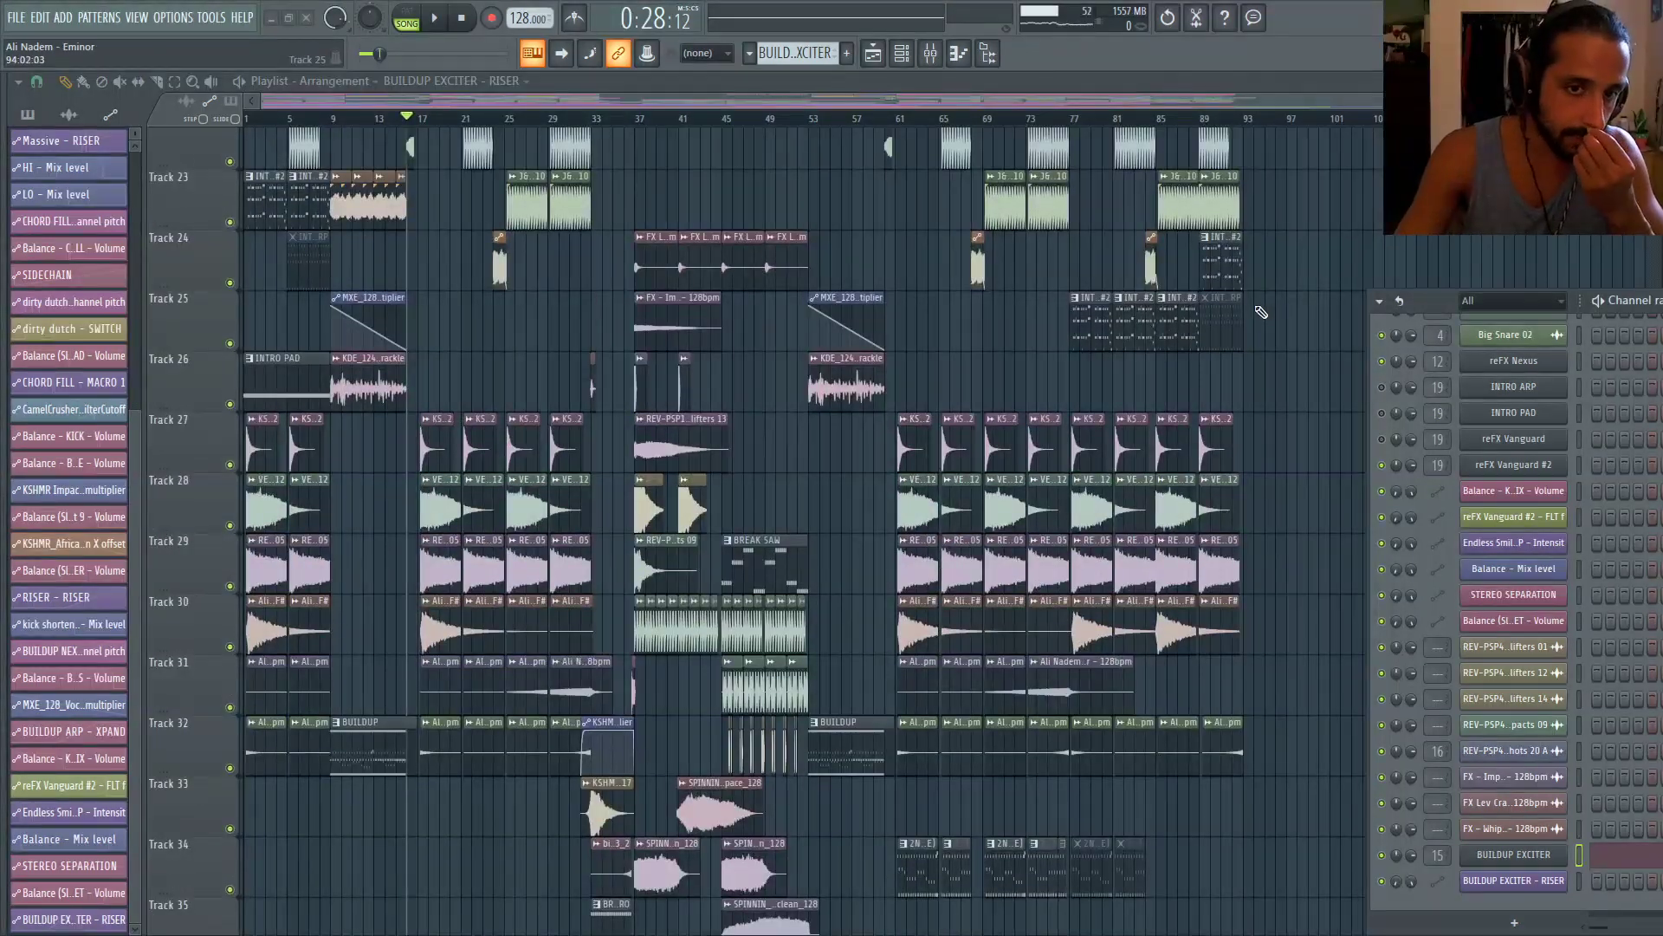
pyautogui.scroll(1, 779, 347)
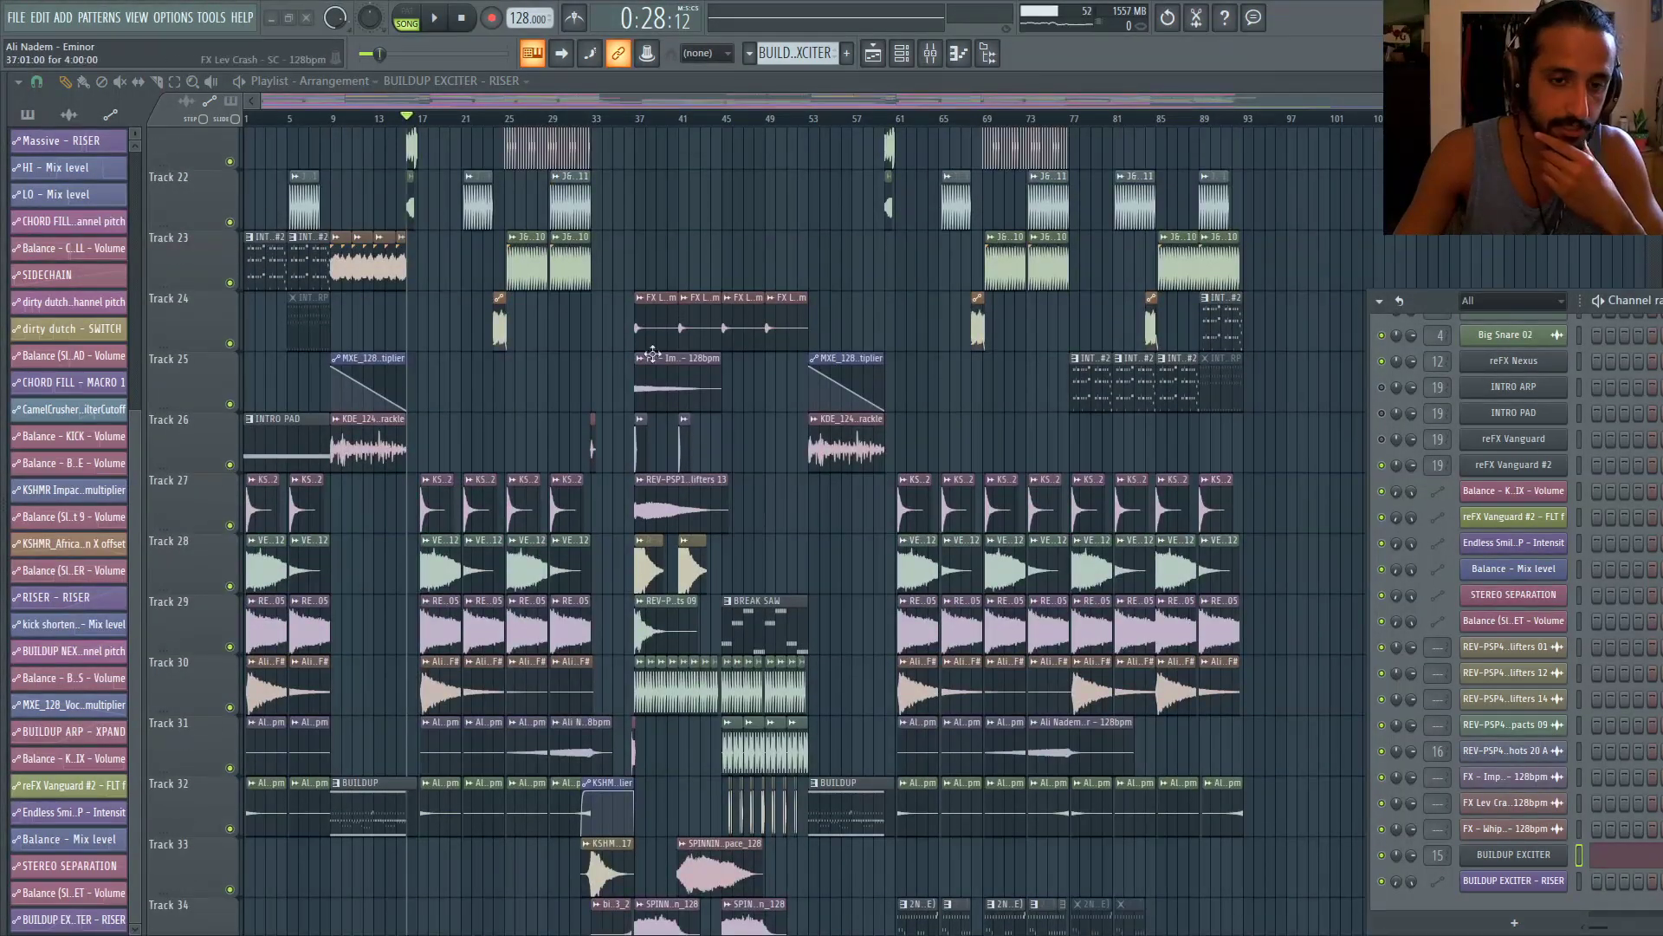
pyautogui.scroll(-6, 696, 483)
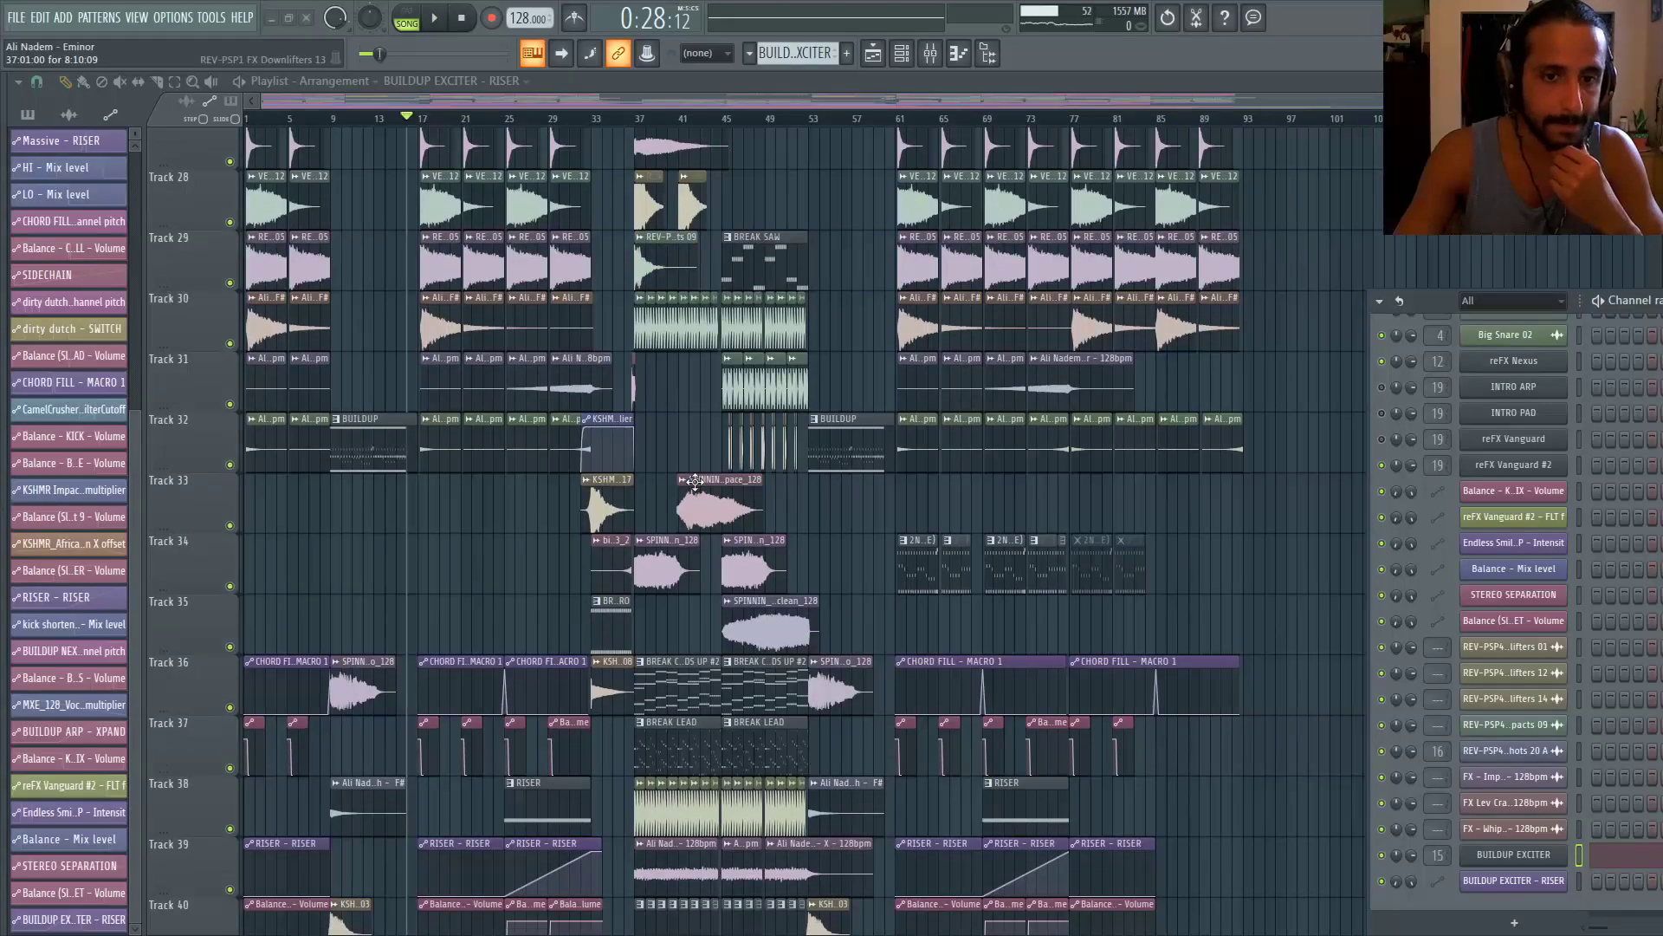
pyautogui.scroll(20, 761, 439)
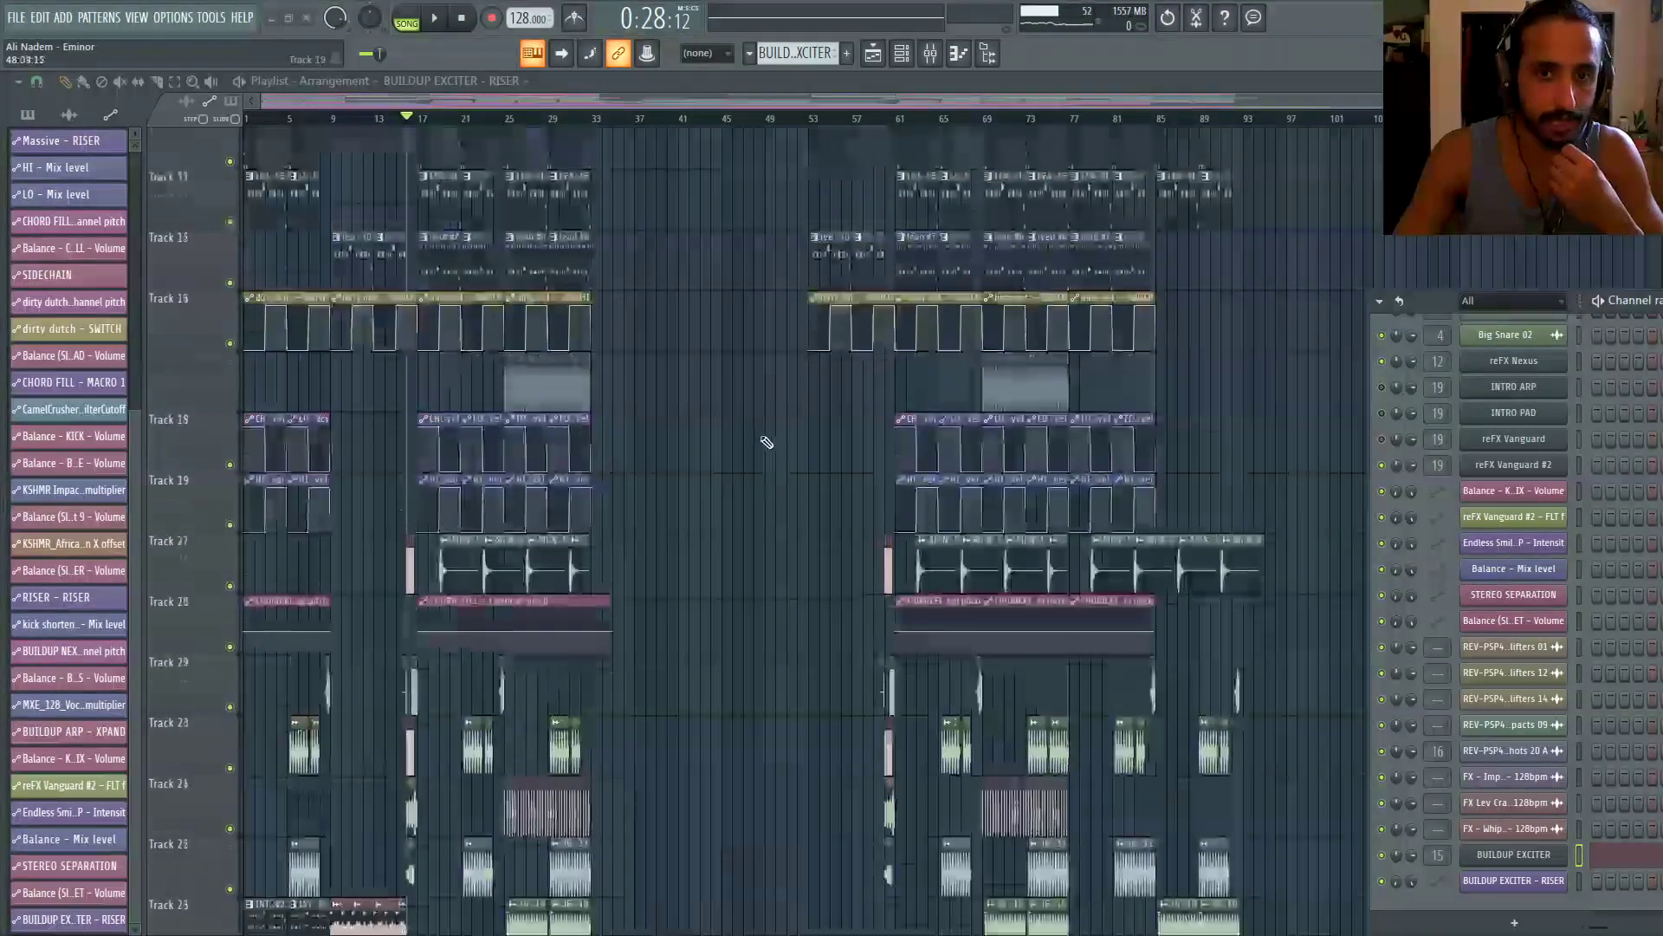
pyautogui.scroll(8, 762, 439)
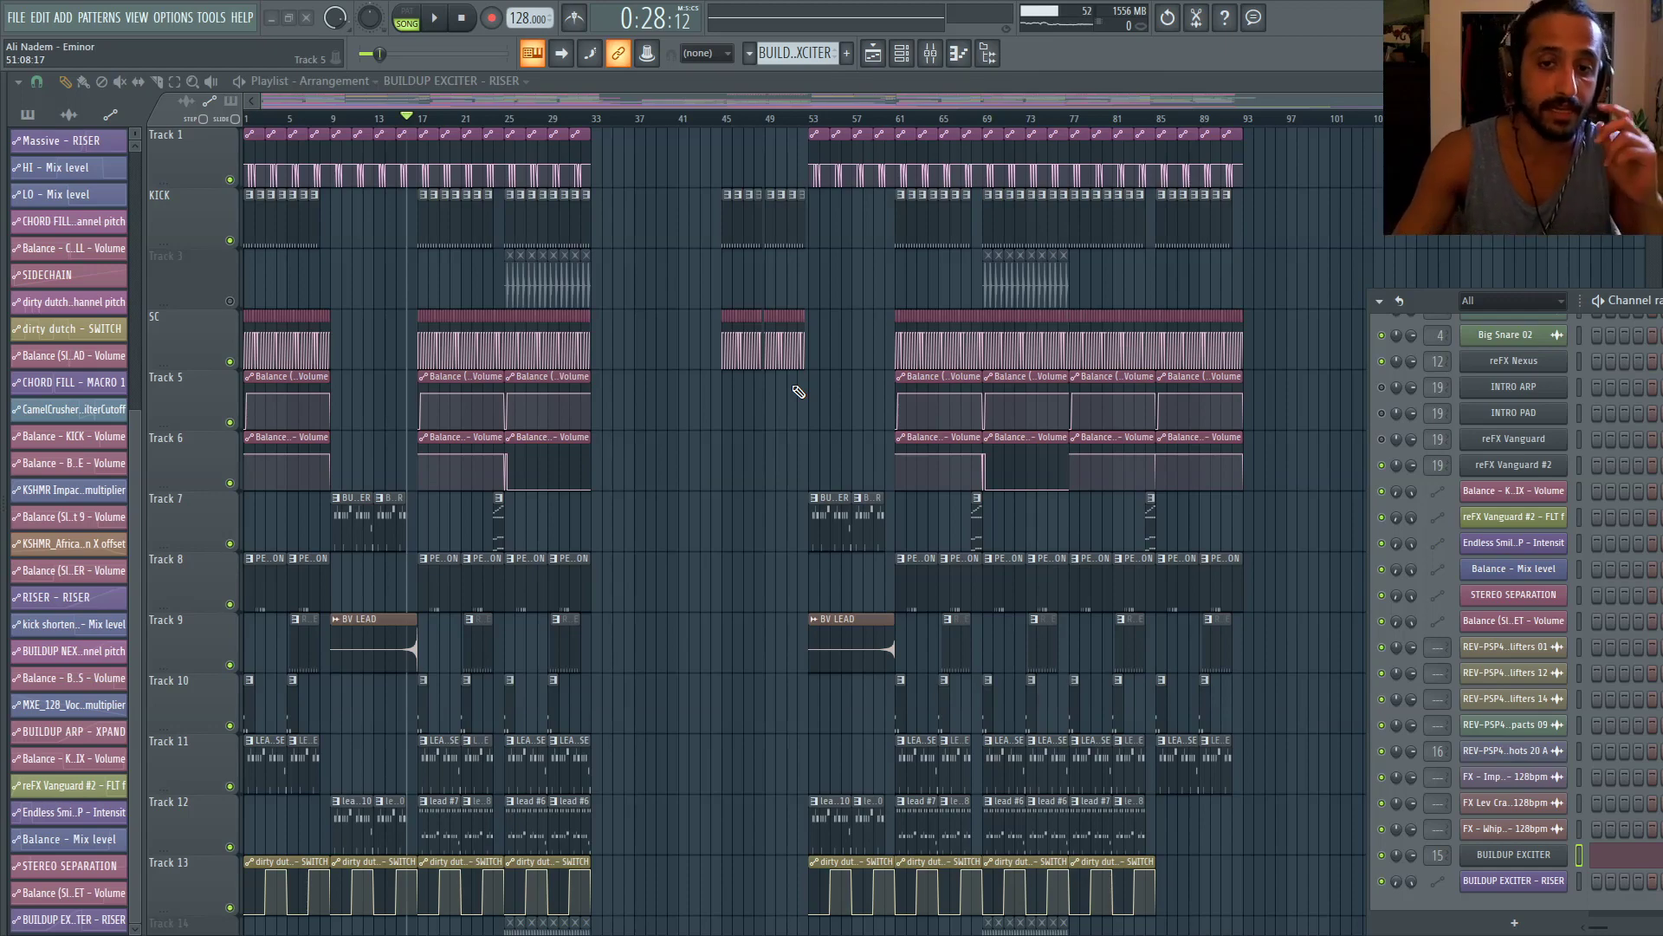
# Examine the arrangement from the lead tracks down to the automation on Track 52, and reset playback to the song start
pyautogui.scroll(-5, 754, 391)
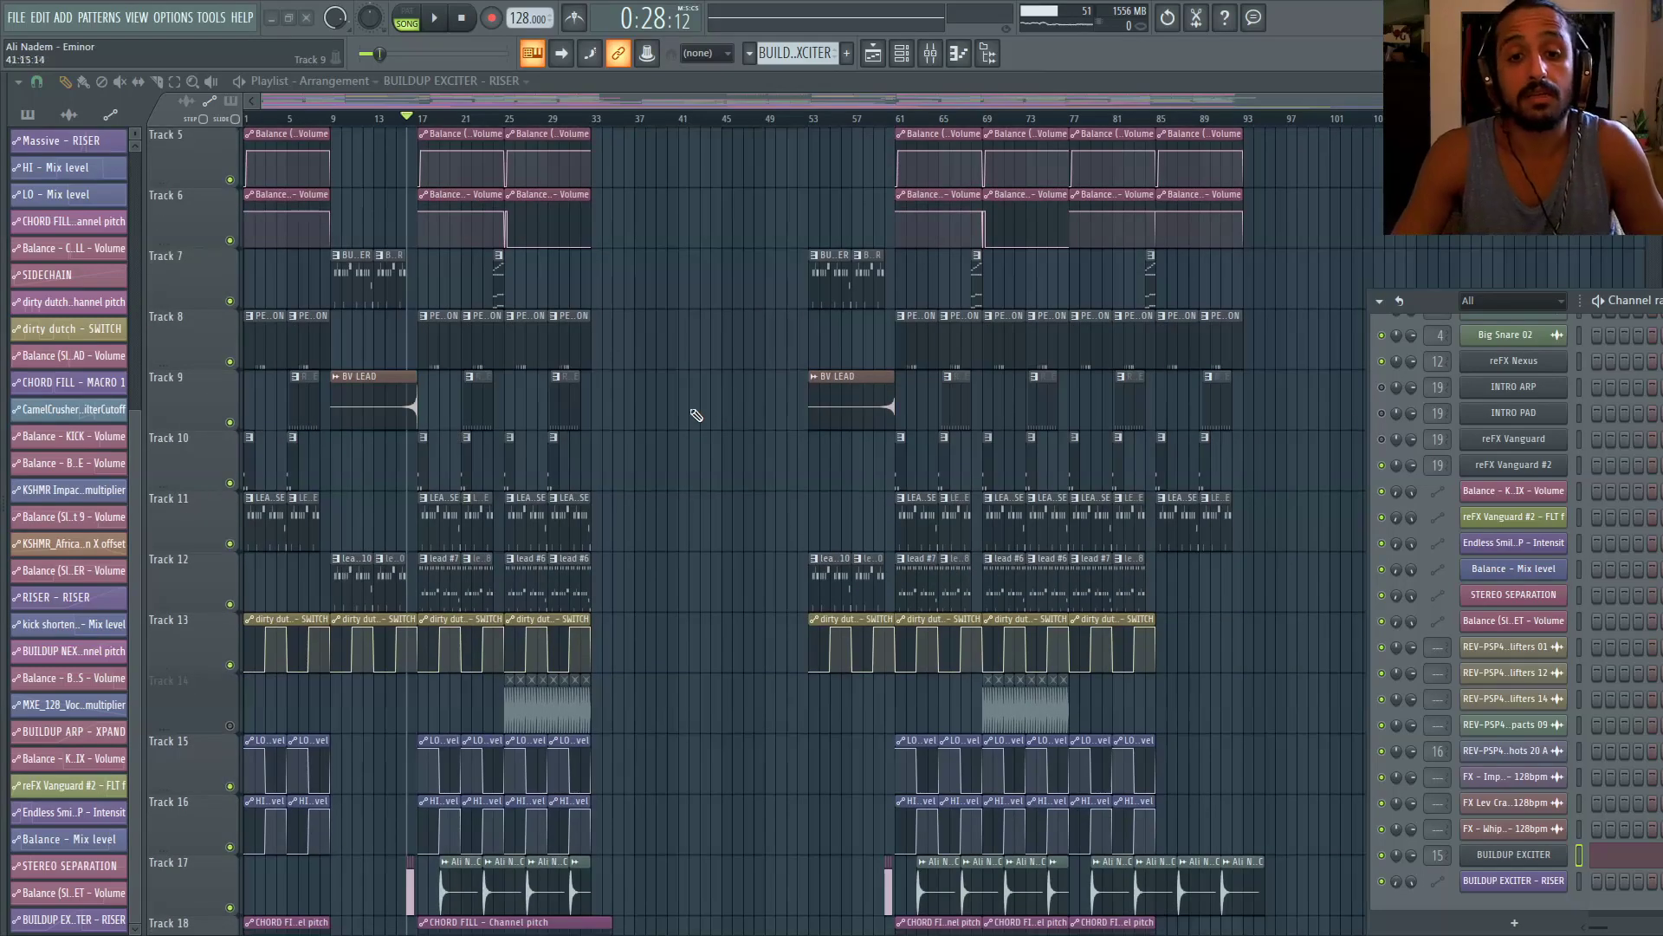
pyautogui.scroll(3, 683, 430)
pyautogui.scroll(-2, 774, 431)
pyautogui.scroll(-7, 775, 430)
pyautogui.scroll(-3, 774, 425)
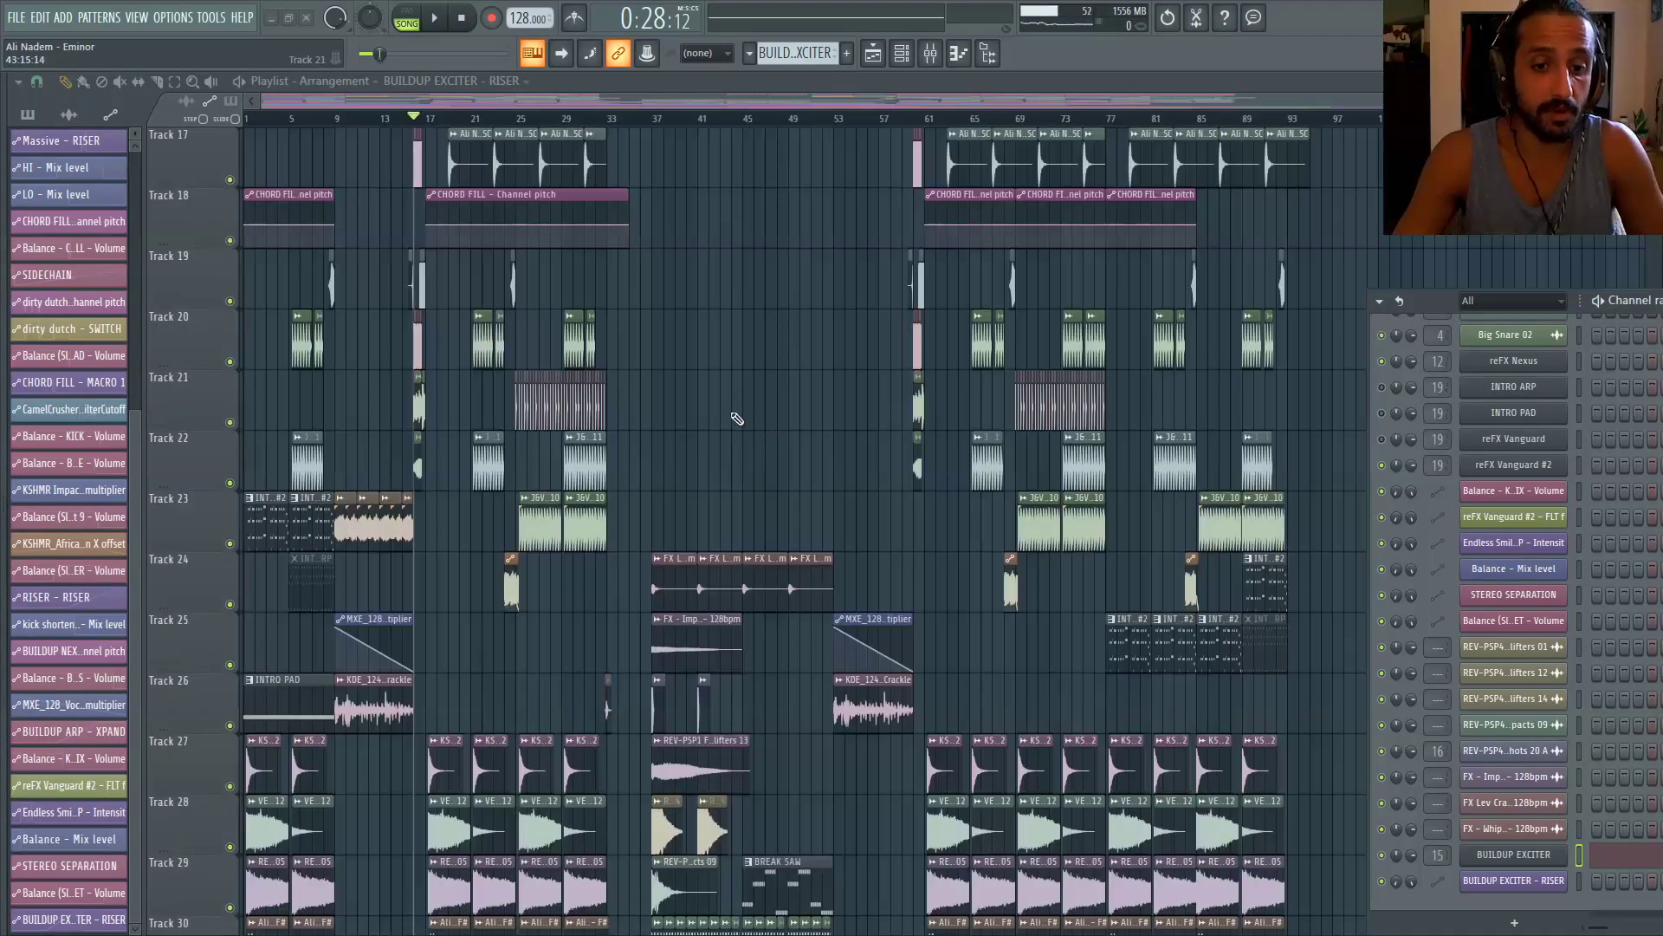
pyautogui.scroll(-6, 739, 419)
pyautogui.scroll(-3, 832, 484)
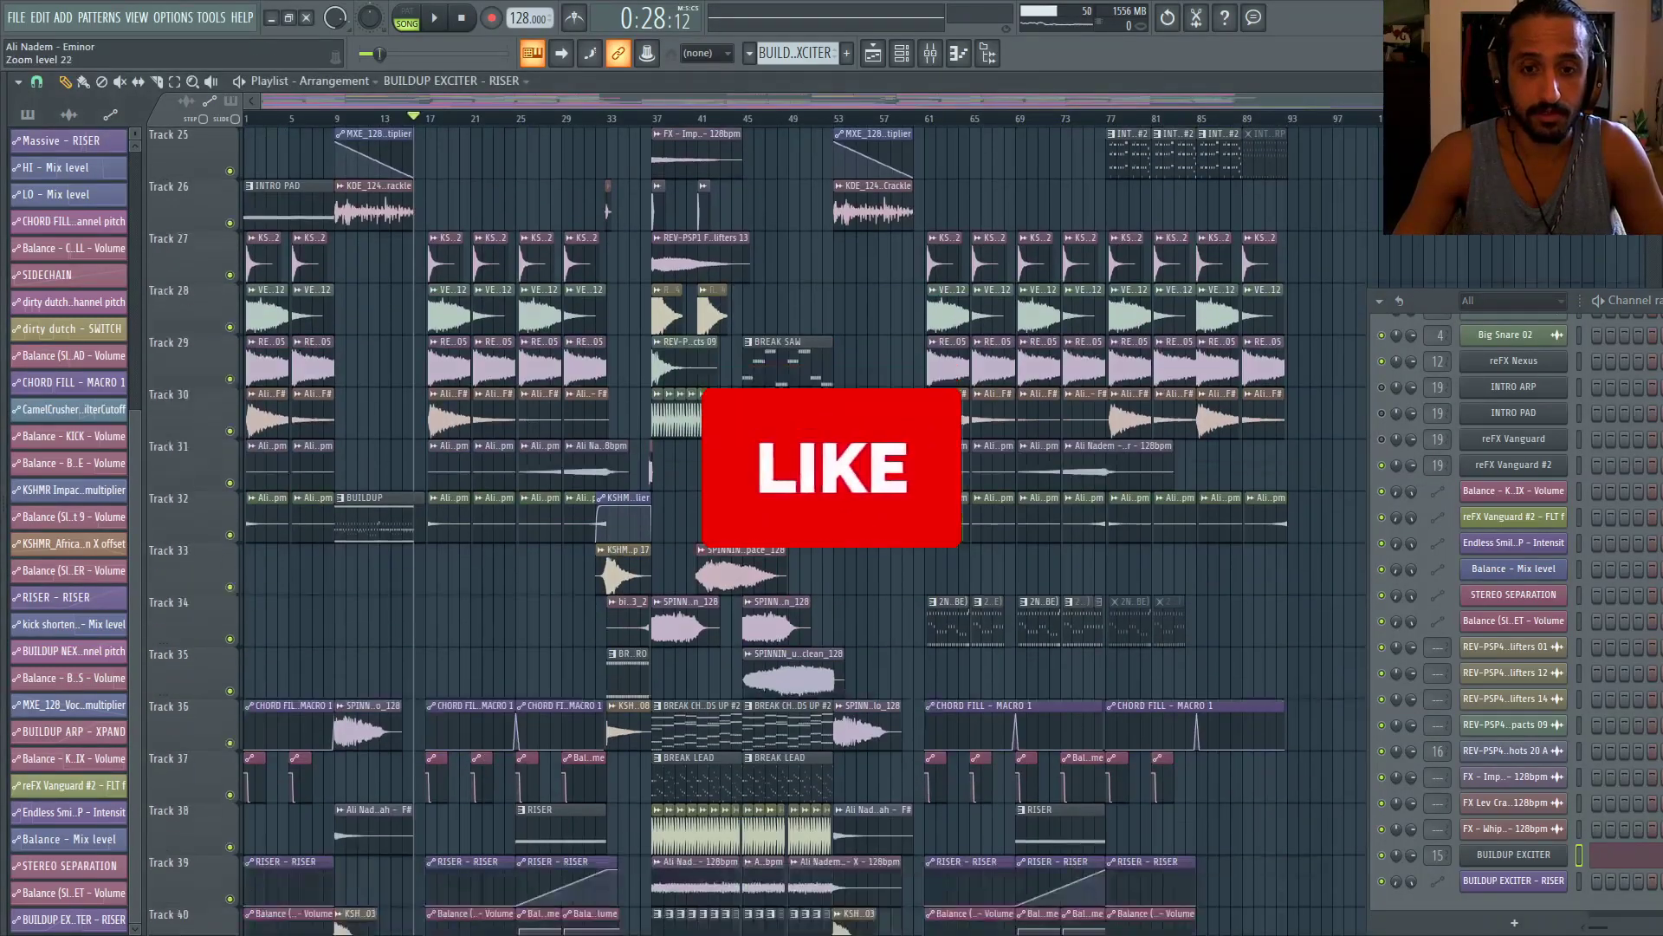
pyautogui.scroll(-8, 963, 336)
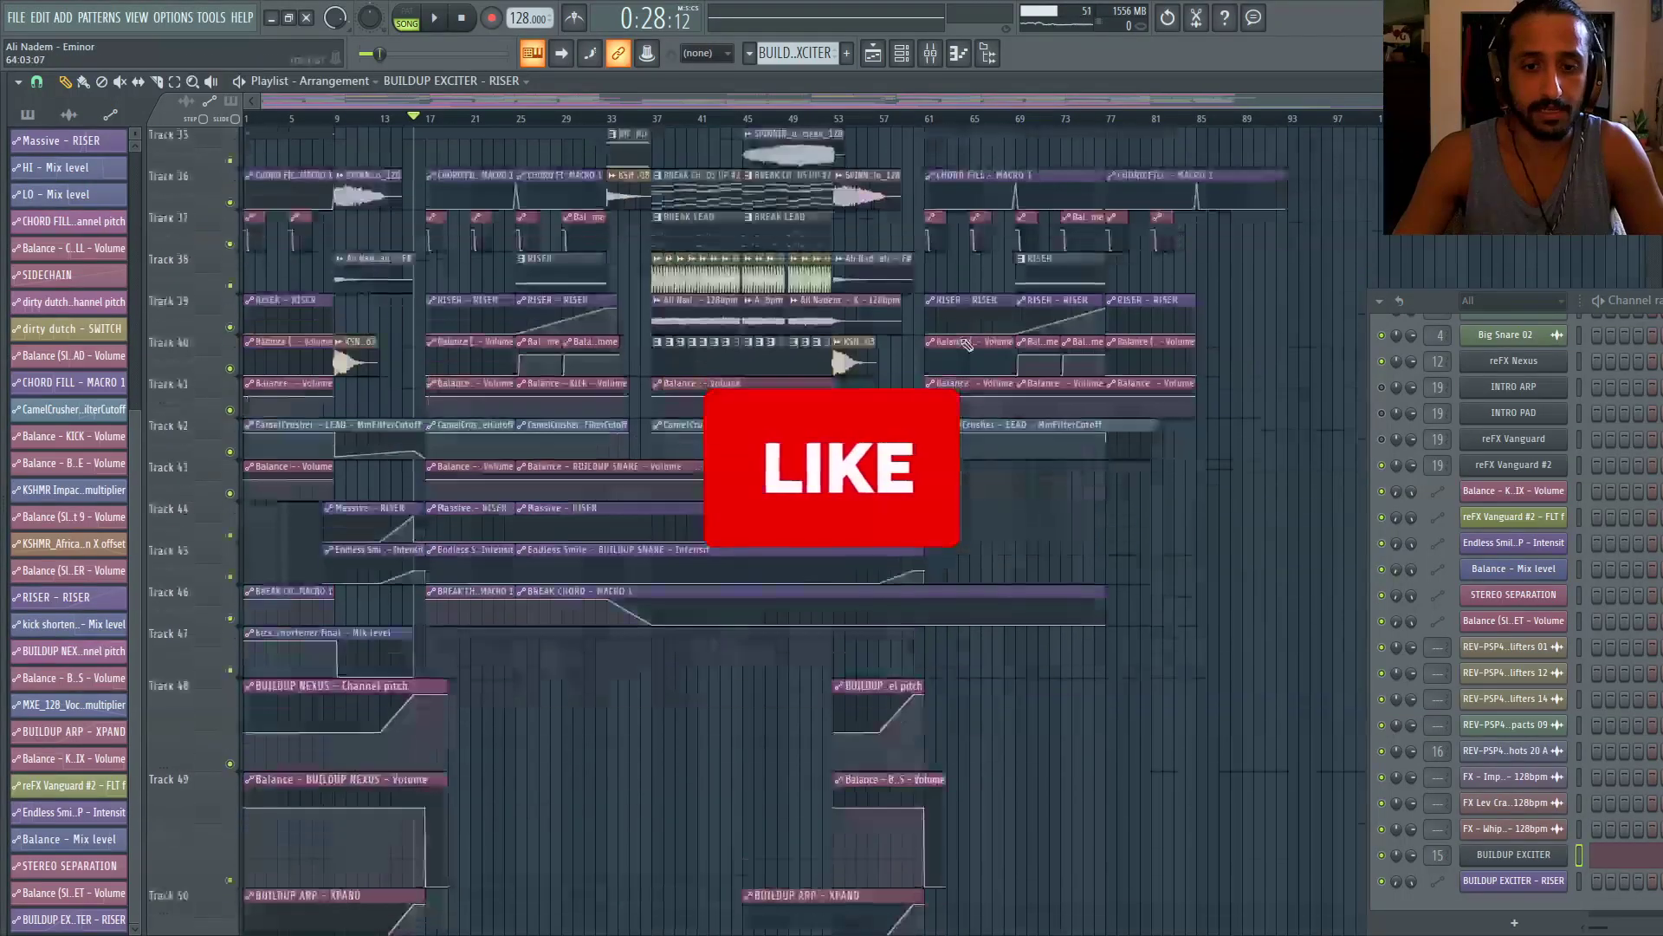
pyautogui.scroll(10, 1010, 353)
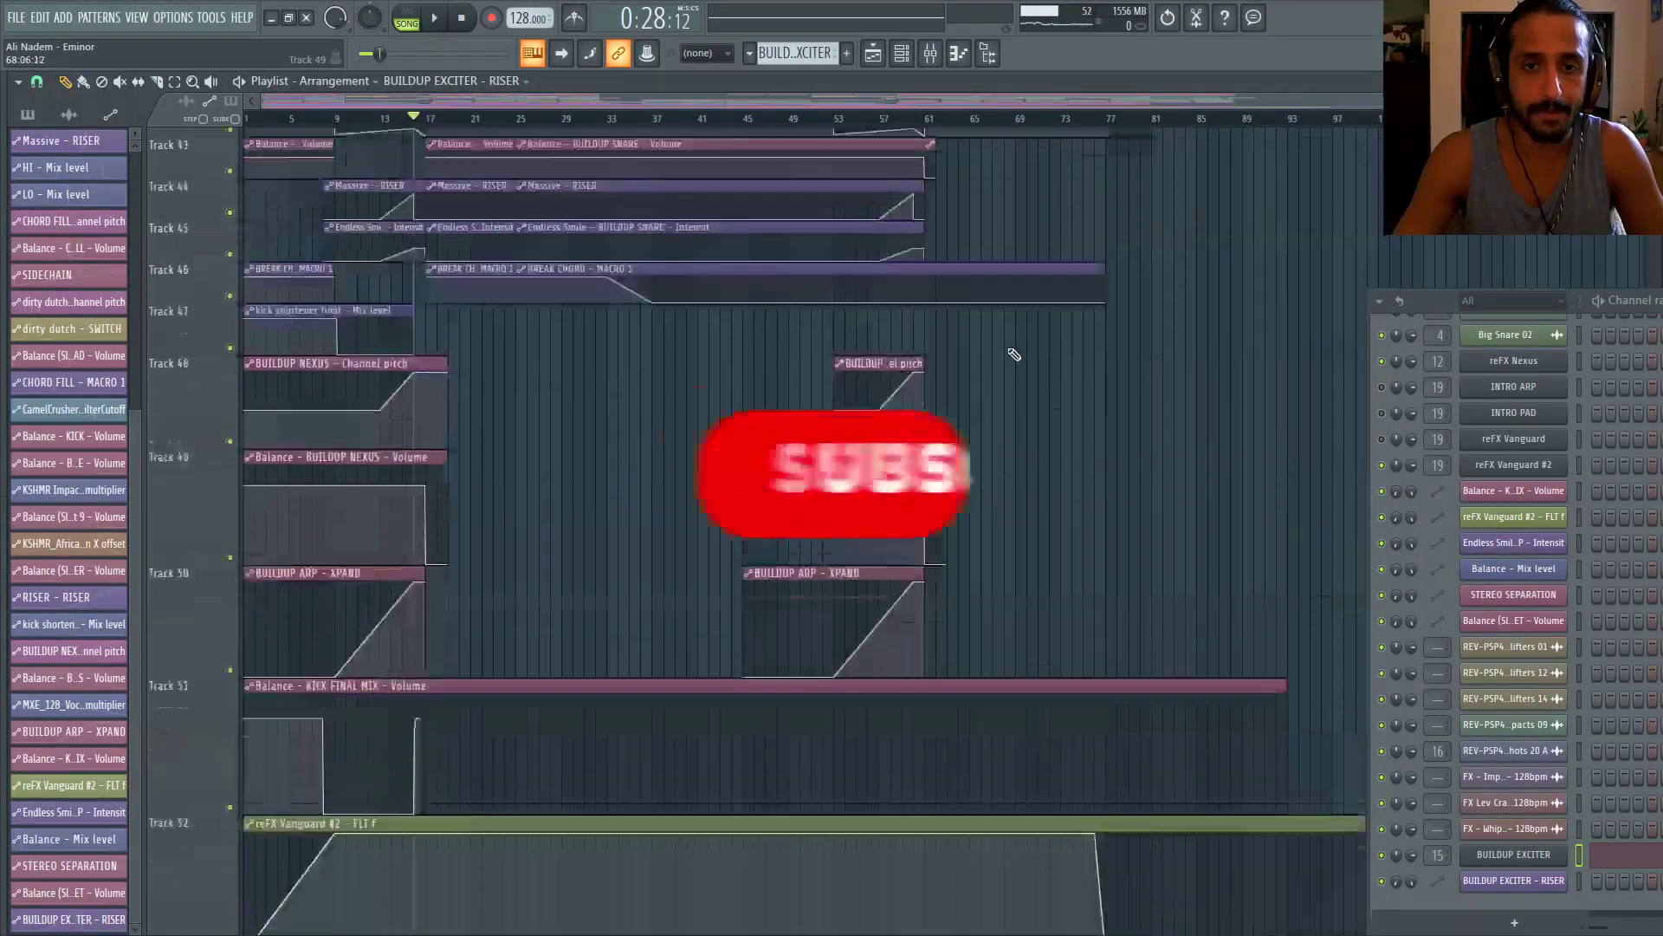
pyautogui.click(466, 18)
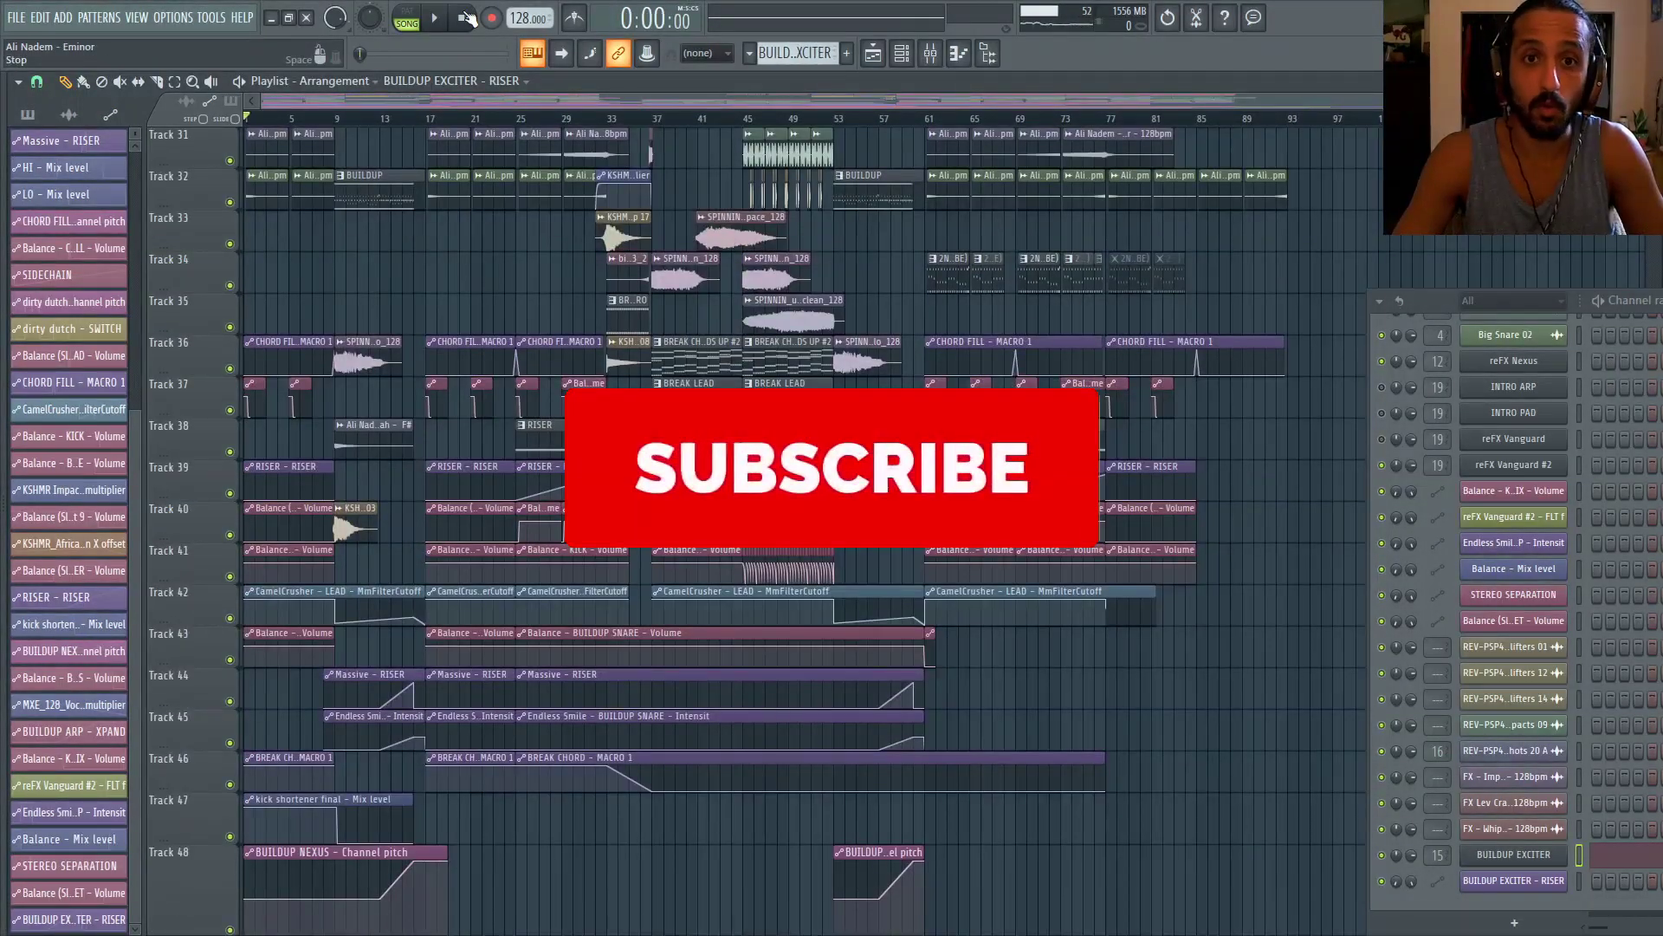